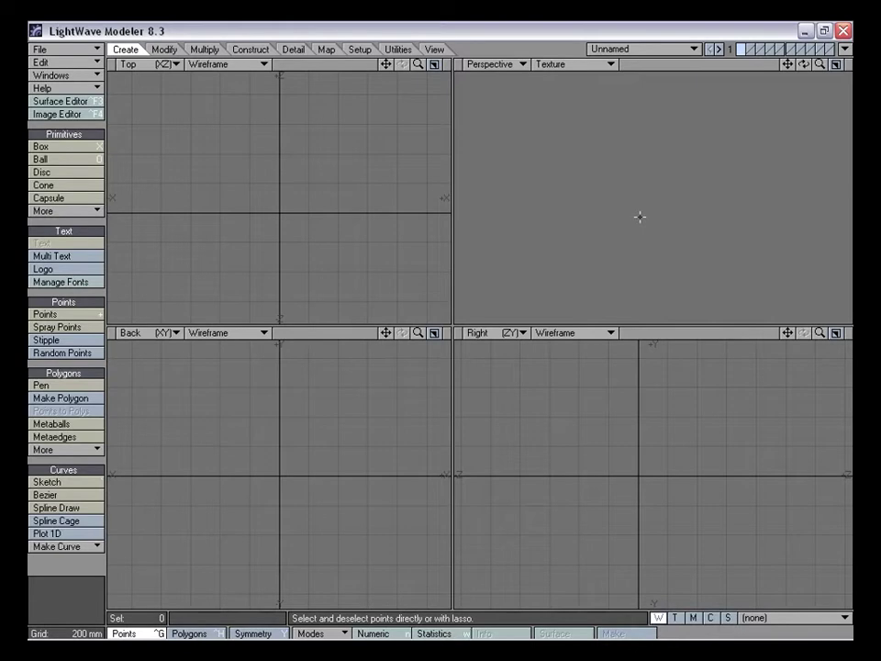
# Make Blaster_001 the current object and look over the whole blaster in the perspective view
pyautogui.click(631, 50)
pyautogui.click(639, 43)
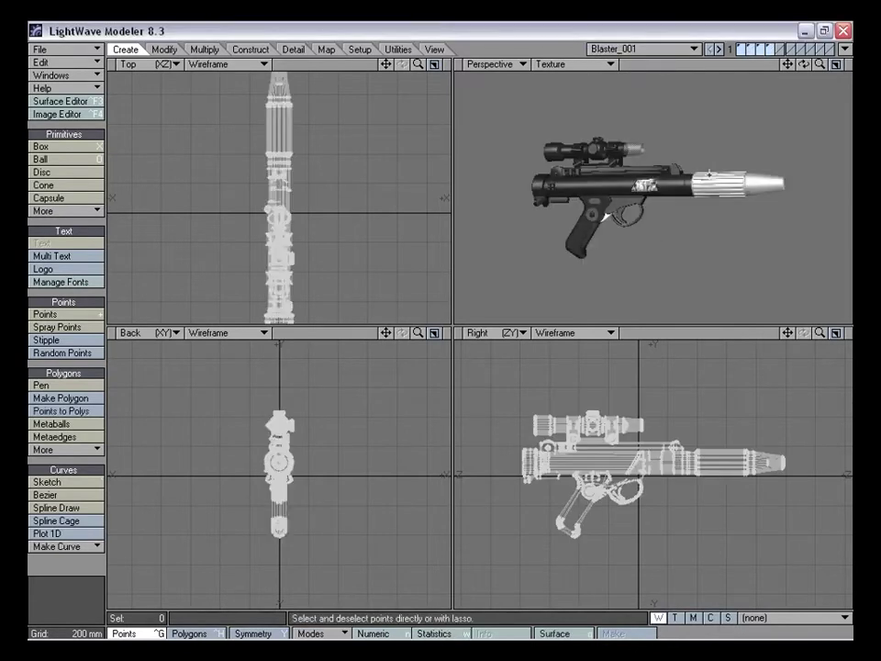
pyautogui.keyDown('alt'); pyautogui.moveTo(733, 203); pyautogui.dragTo(718, 213); pyautogui.keyUp('alt')
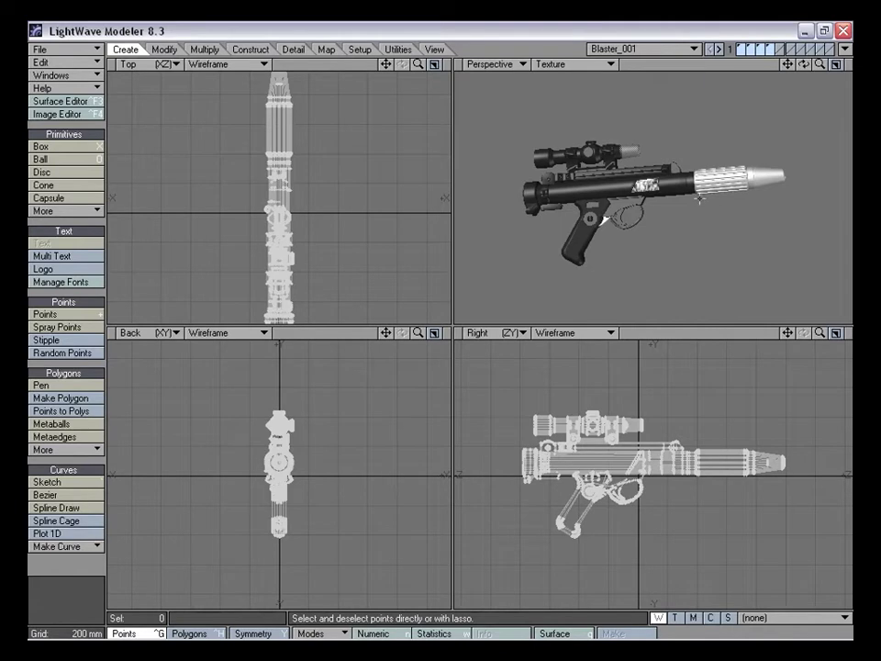
pyautogui.keyDown('alt'); pyautogui.moveTo(661, 192); pyautogui.dragTo(646, 205); pyautogui.keyUp('alt')
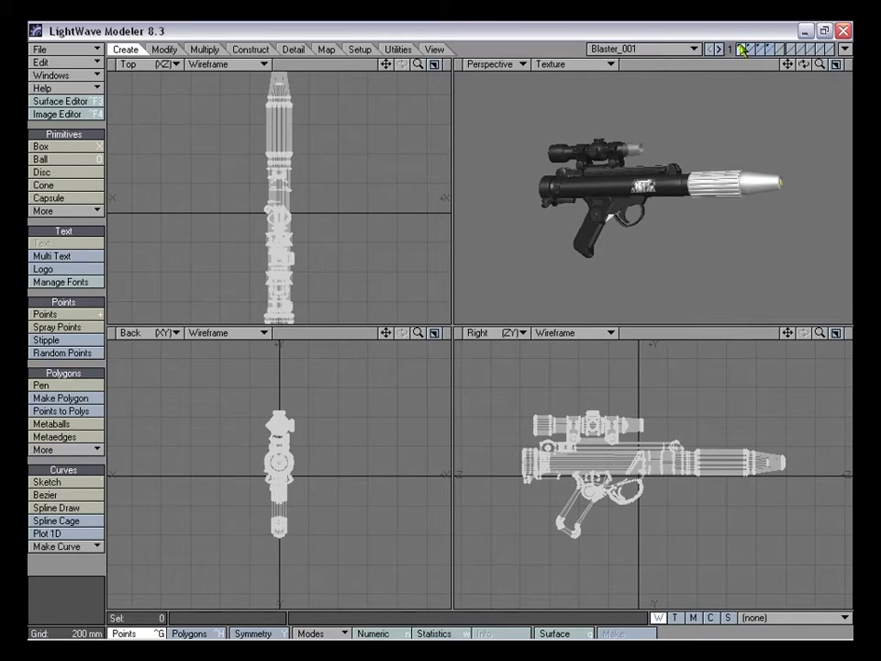
# Show only layer 1 and examine the scope and its mounting rail up close
pyautogui.click(742, 49)
pyautogui.press('a')
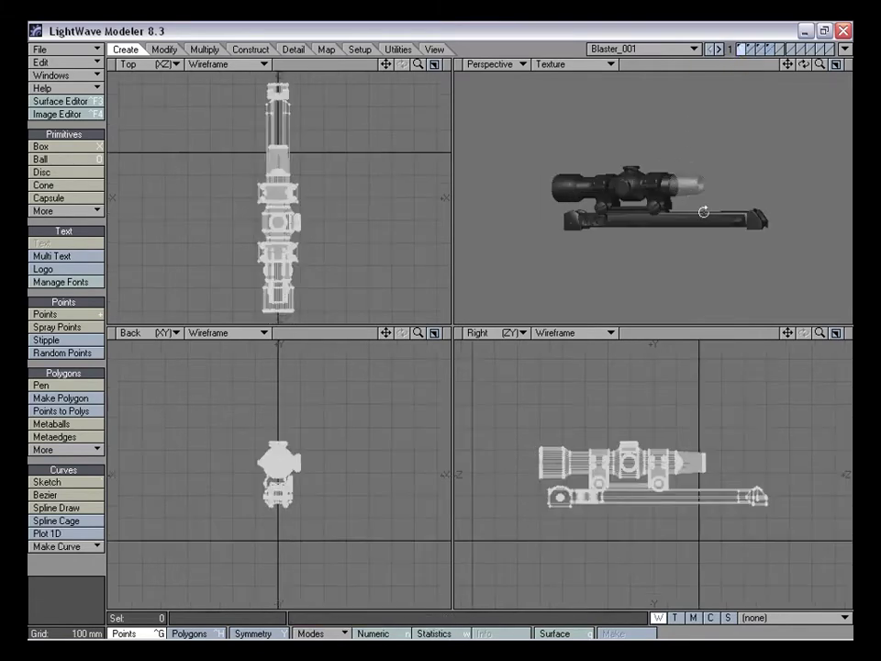
pyautogui.moveTo(820, 64); pyautogui.dragTo(820, 72)
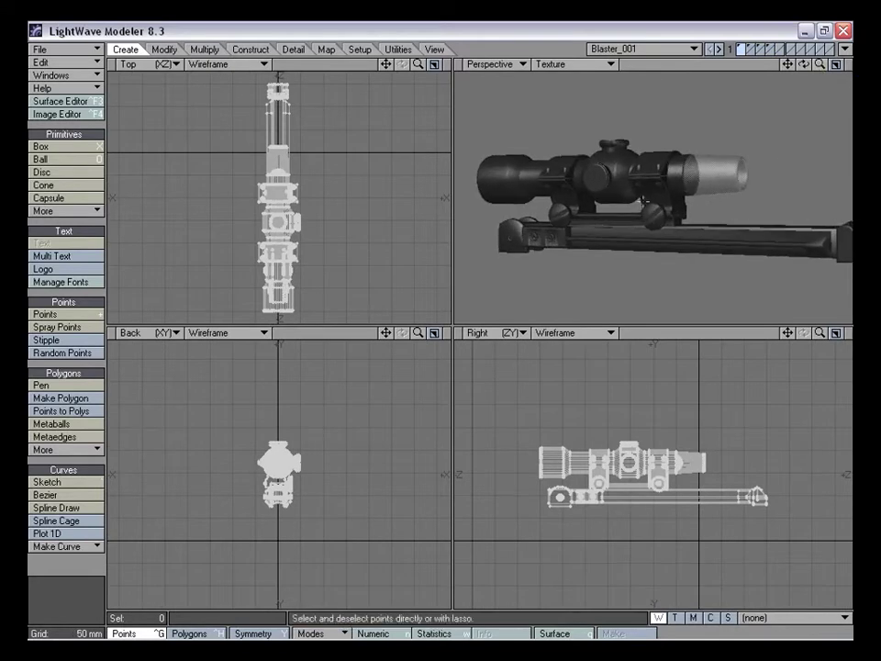
pyautogui.keyDown('alt'); pyautogui.moveTo(551, 221); pyautogui.dragTo(669, 206); pyautogui.keyUp('alt')
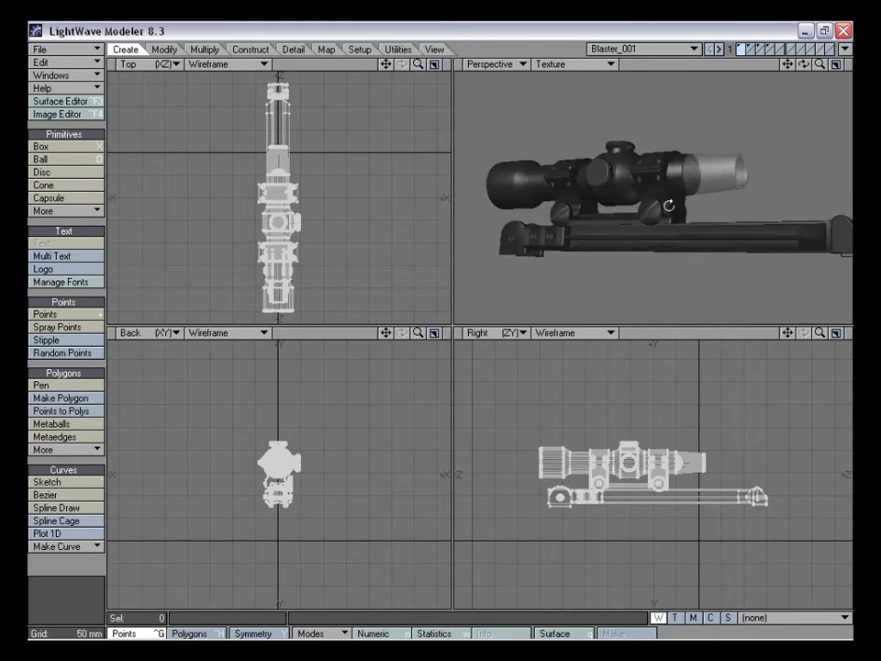
# Show only layer 2, fit it in the views and examine the barrel assembly
pyautogui.click(751, 49)
pyautogui.moveTo(719, 191)
pyautogui.keyDown('alt'); pyautogui.mouseDown()
pyautogui.moveTo(715, 205)
pyautogui.moveTo(706, 198)
pyautogui.moveTo(719, 197)
pyautogui.mouseUp(); pyautogui.keyUp('alt')
pyautogui.press('a')
pyautogui.keyDown('alt'); pyautogui.moveTo(727, 212); pyautogui.dragTo(639, 216); pyautogui.keyUp('alt')
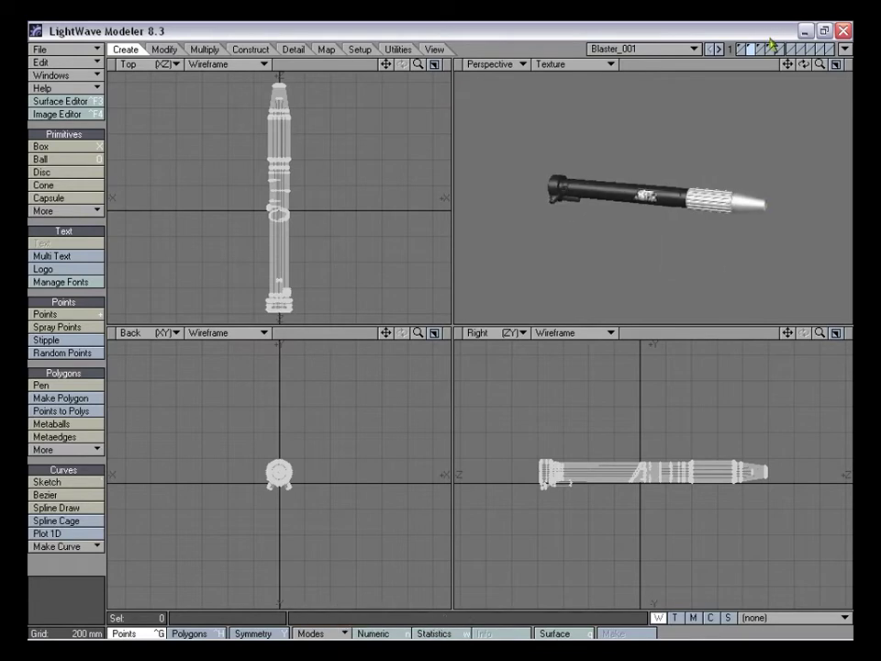
# Show only layer 3, fit it in the views and examine the trigger and its guard
pyautogui.click(762, 49)
pyautogui.press('a')
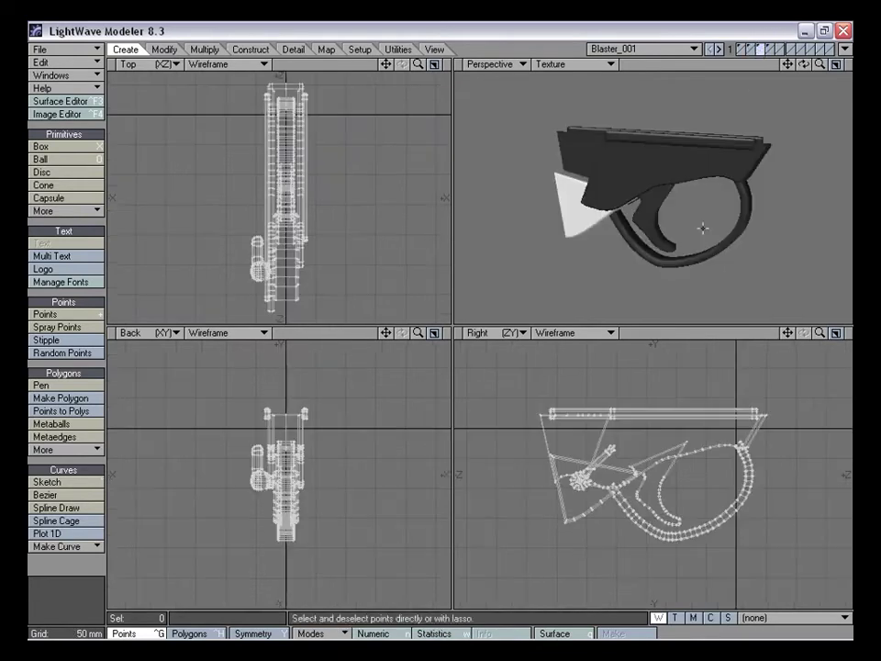
pyautogui.keyDown('alt'); pyautogui.moveTo(677, 219); pyautogui.dragTo(718, 133); pyautogui.keyUp('alt')
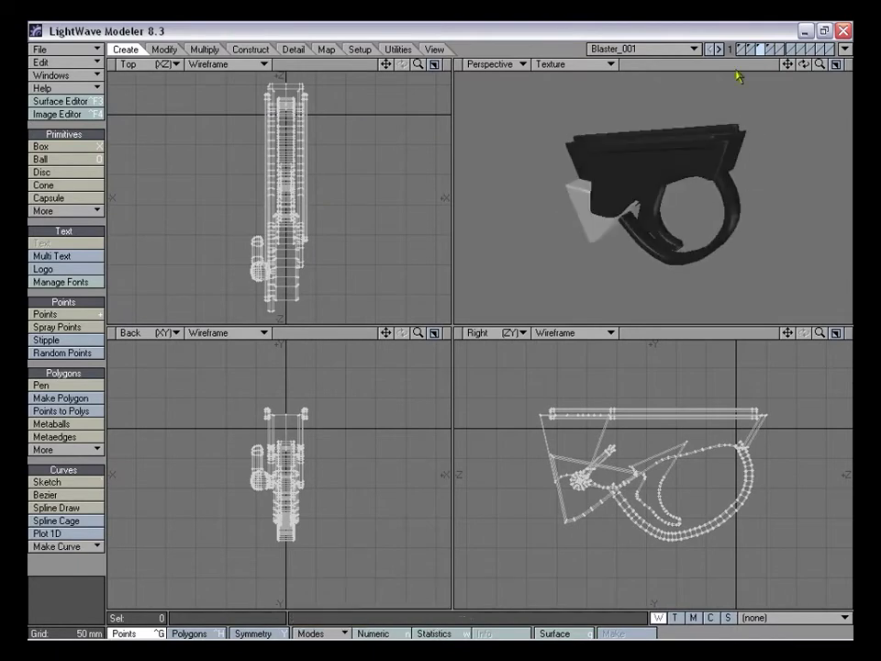
# Show only layer 4, fit it in the views and examine the pistol grip
pyautogui.press('4')
pyautogui.press('a')
pyautogui.keyDown('alt'); pyautogui.moveTo(722, 191); pyautogui.dragTo(703, 183); pyautogui.keyUp('alt')
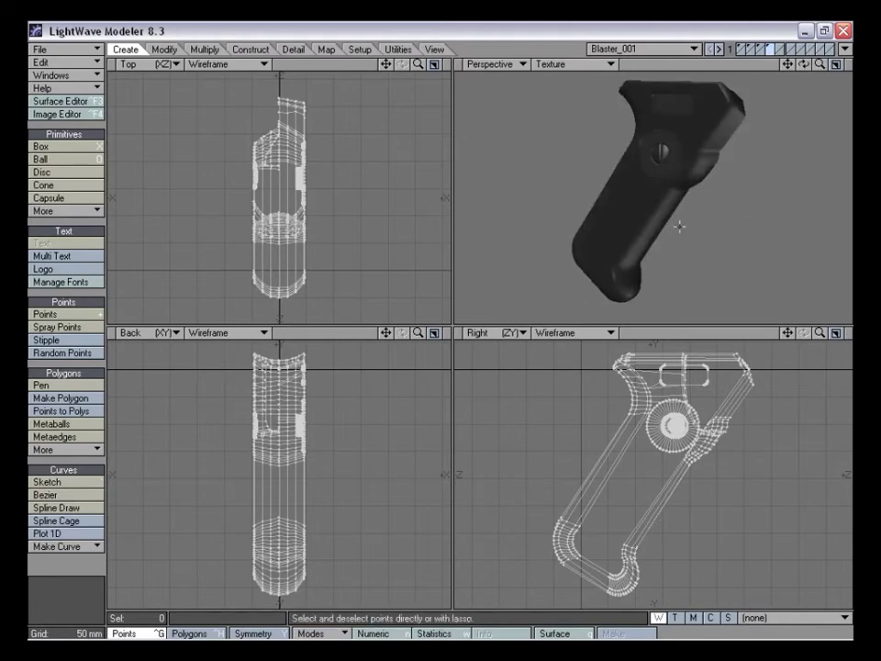
# Show layers 1 to 4 together and fit the complete blaster in a maximized perspective view
pyautogui.keyDown('shift'); pyautogui.click(761, 47); pyautogui.keyUp('shift')
pyautogui.keyDown('shift'); pyautogui.click(753, 47); pyautogui.keyUp('shift')
pyautogui.keyDown('shift'); pyautogui.click(743, 46); pyautogui.keyUp('shift')
pyautogui.keyDown('alt'); pyautogui.moveTo(728, 148); pyautogui.dragTo(705, 167); pyautogui.keyUp('alt')
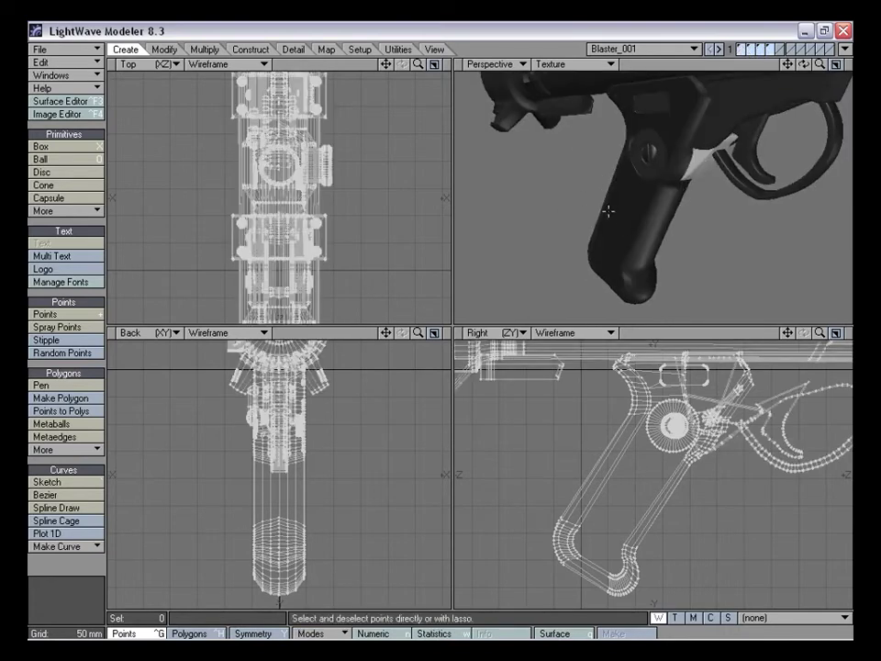
pyautogui.press('0')
pyautogui.press('a')
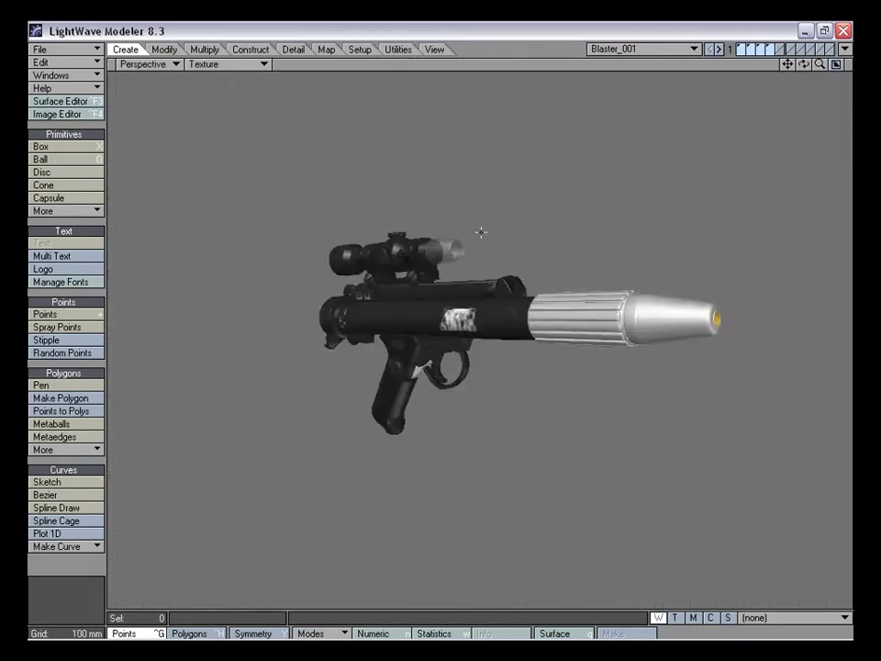
# Examine the assembled blaster from both sides, including the barrel, body, trigger and grip
pyautogui.keyDown('alt'); pyautogui.moveTo(565, 201); pyautogui.dragTo(538, 240); pyautogui.keyUp('alt')
pyautogui.moveTo(820, 64); pyautogui.dragTo(854, 64)
pyautogui.keyDown('alt'); pyautogui.moveTo(429, 334); pyautogui.dragTo(464, 331); pyautogui.keyUp('alt')
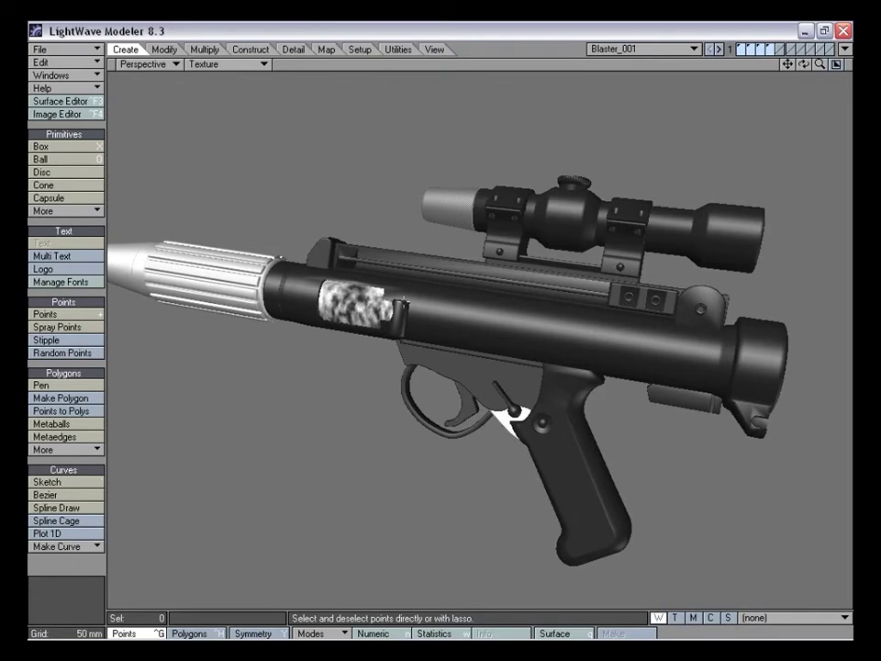
pyautogui.keyDown('alt'); pyautogui.moveTo(398, 304); pyautogui.dragTo(488, 355); pyautogui.keyUp('alt')
pyautogui.keyDown('alt'); pyautogui.moveTo(378, 330); pyautogui.dragTo(307, 240); pyautogui.keyUp('alt')
pyautogui.keyDown('alt'); pyautogui.moveTo(601, 353); pyautogui.dragTo(439, 275); pyautogui.keyUp('alt')
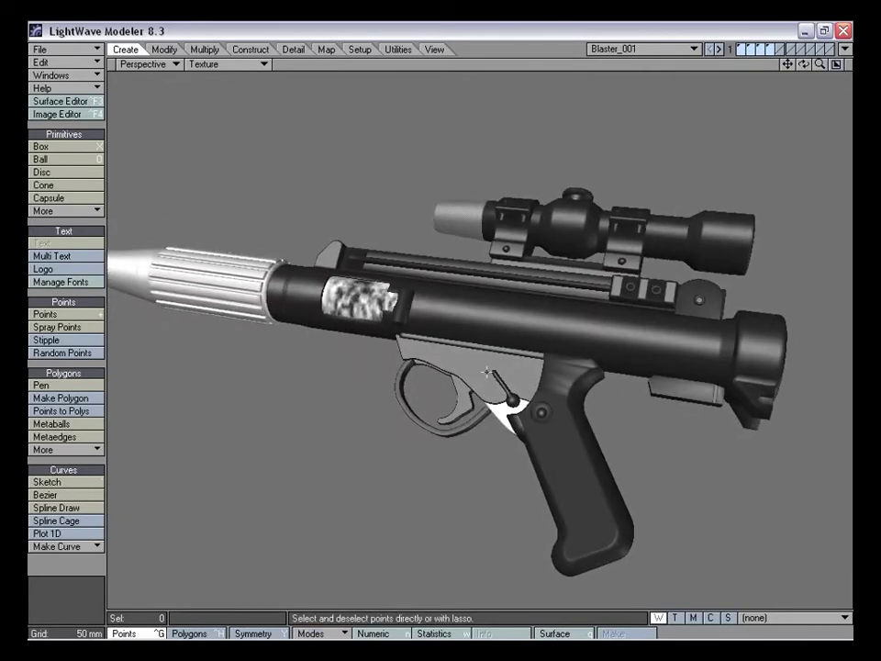
pyautogui.keyDown('alt'); pyautogui.moveTo(536, 375); pyautogui.dragTo(511, 342); pyautogui.keyUp('alt')
pyautogui.keyDown('alt'); pyautogui.moveTo(481, 382); pyautogui.dragTo(610, 342); pyautogui.keyUp('alt')
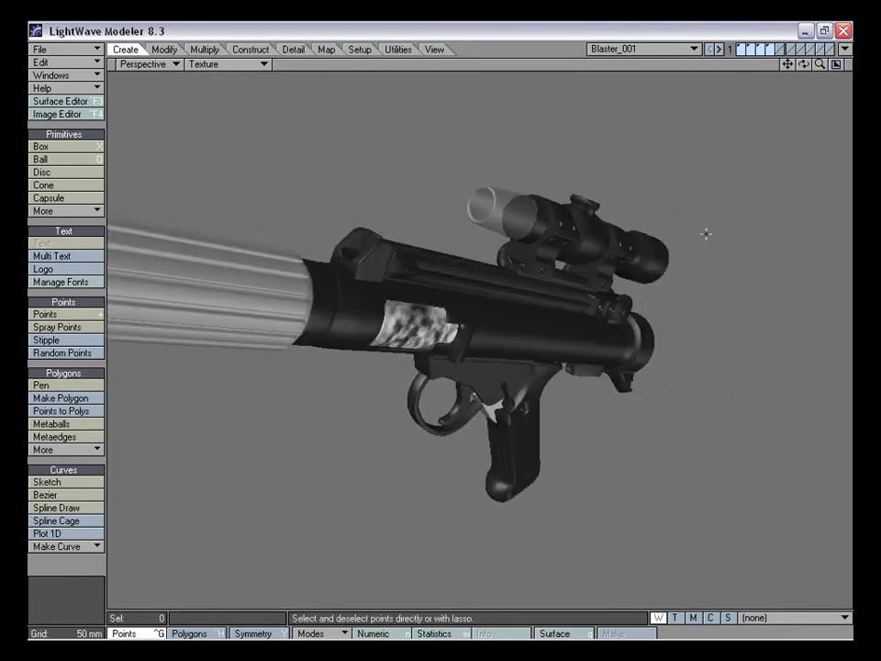
# Examine the scope, its mounts and the top rail up close from the front
pyautogui.moveTo(788, 65); pyautogui.dragTo(769, 117)
pyautogui.moveTo(820, 64); pyautogui.dragTo(880, 64)
pyautogui.keyDown('alt'); pyautogui.moveTo(619, 145); pyautogui.dragTo(432, 296); pyautogui.keyUp('alt')
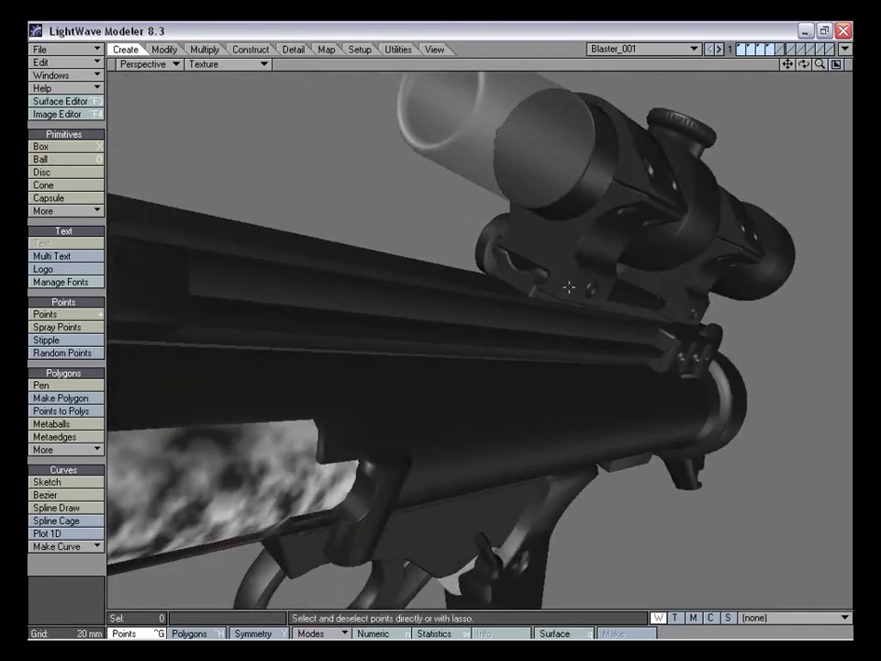
pyautogui.keyDown('alt'); pyautogui.moveTo(444, 257); pyautogui.dragTo(548, 250); pyautogui.keyUp('alt')
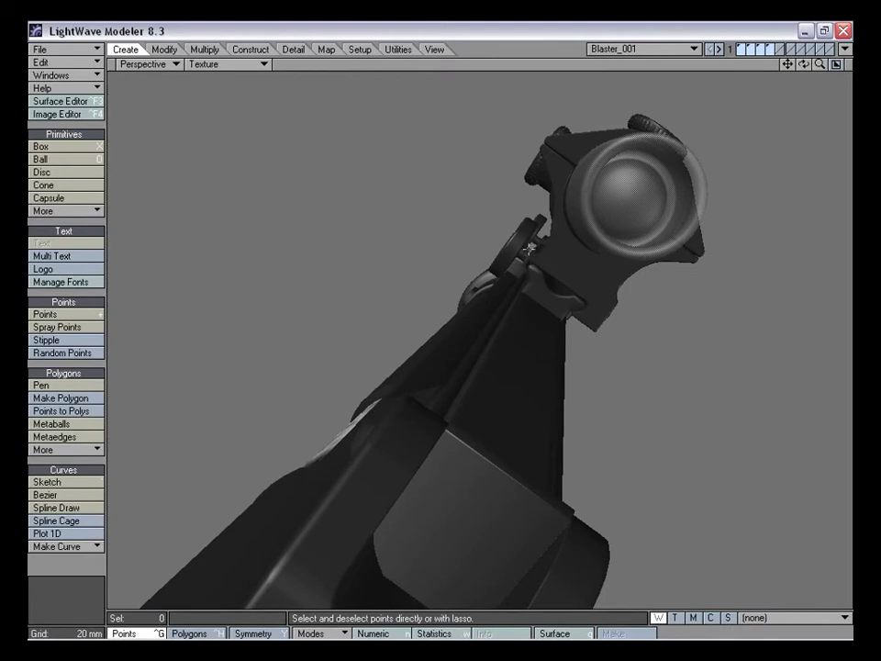
pyautogui.keyDown('alt'); pyautogui.moveTo(459, 247); pyautogui.dragTo(322, 306); pyautogui.keyUp('alt')
# Inspect the blaster's body, scope knobs and grip screw from the side and at an angle
pyautogui.moveTo(820, 65); pyautogui.dragTo(753, 67)
pyautogui.keyDown('alt'); pyautogui.moveTo(496, 372); pyautogui.dragTo(519, 418); pyautogui.keyUp('alt')
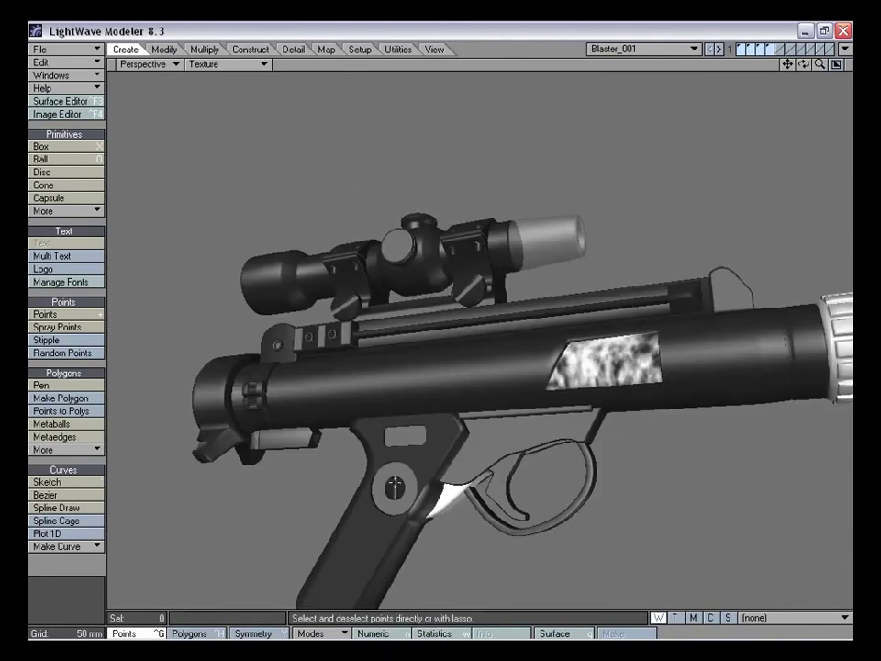
pyautogui.keyDown('alt'); pyautogui.moveTo(428, 482); pyautogui.dragTo(482, 381); pyautogui.keyUp('alt')
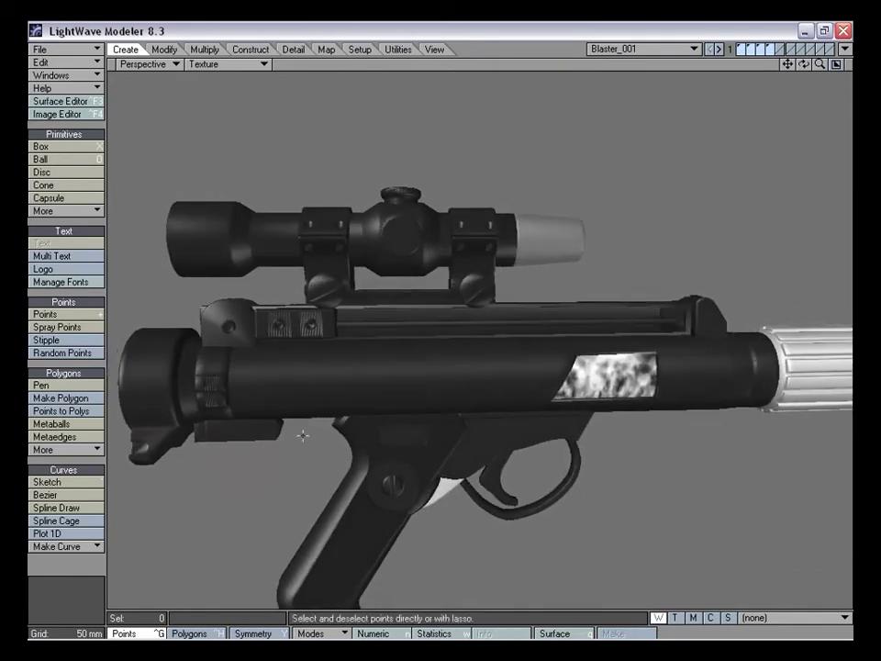
pyautogui.keyDown('alt'); pyautogui.moveTo(213, 368); pyautogui.dragTo(423, 381); pyautogui.keyUp('alt')
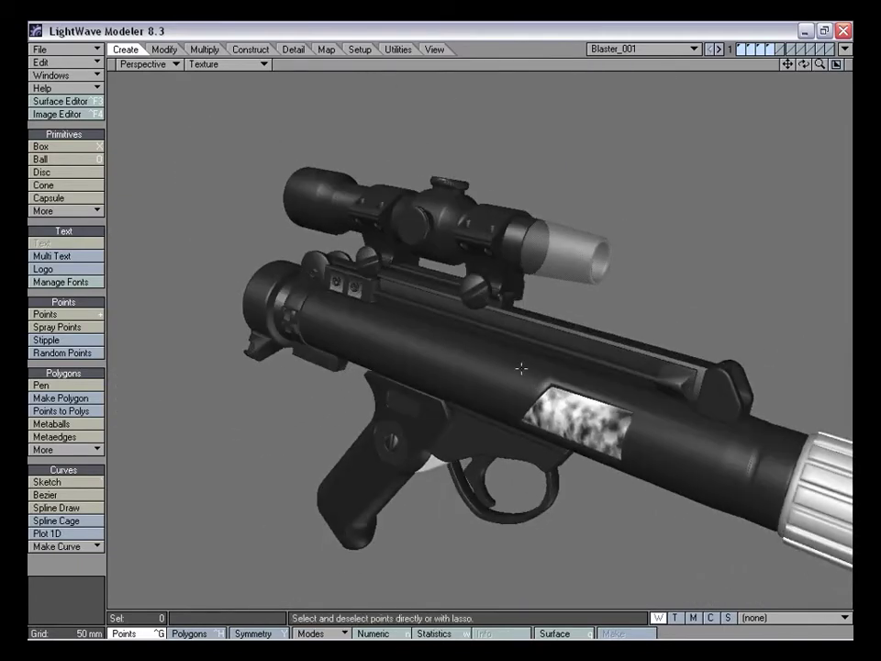
pyautogui.keyDown('alt'); pyautogui.moveTo(495, 314); pyautogui.dragTo(525, 323); pyautogui.keyUp('alt')
# Restore the four-viewport layout, fit the blaster in all views and enlarge it in the perspective view
pyautogui.press('0')
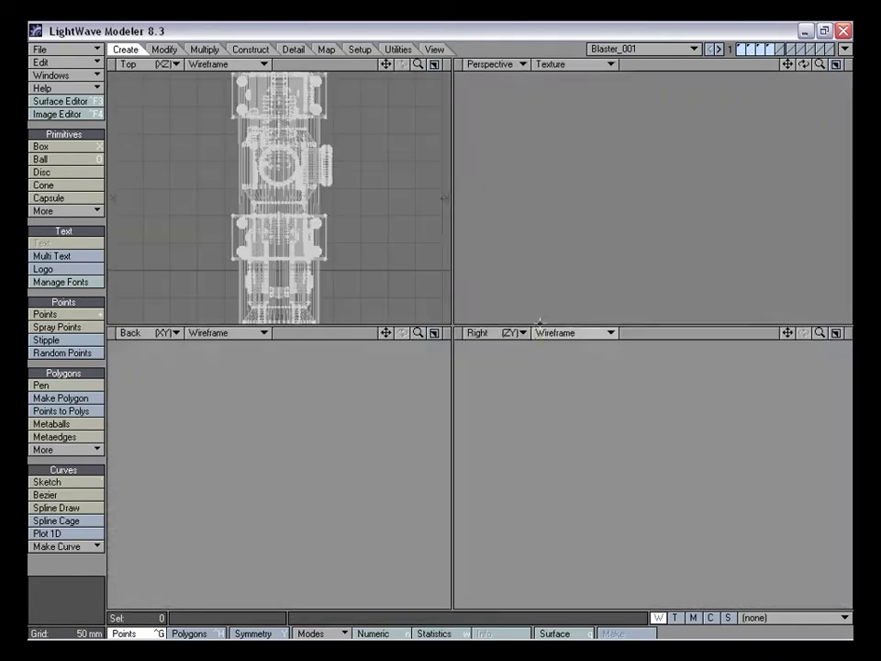
pyautogui.press('a')
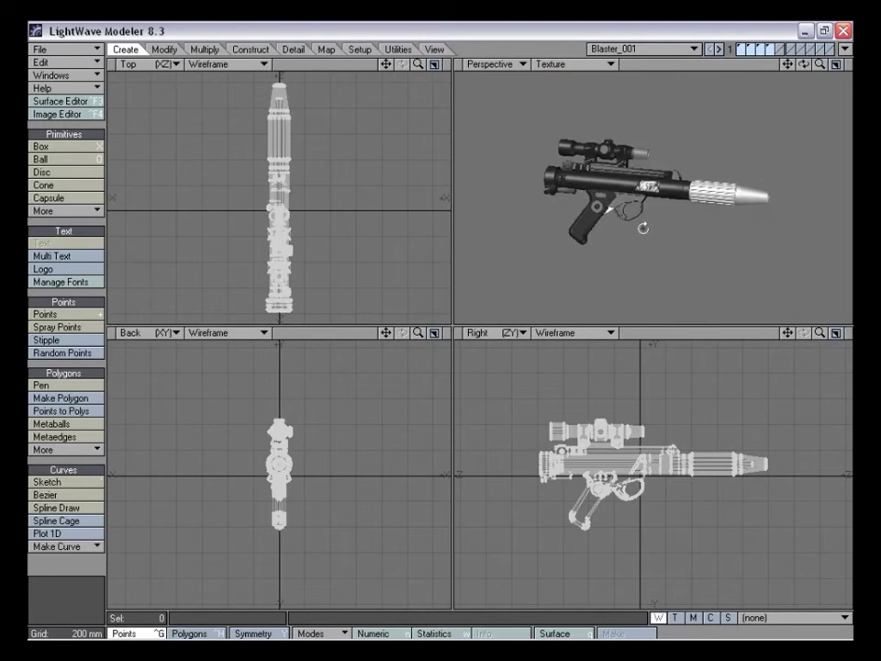
pyautogui.moveTo(820, 65); pyautogui.dragTo(863, 64)
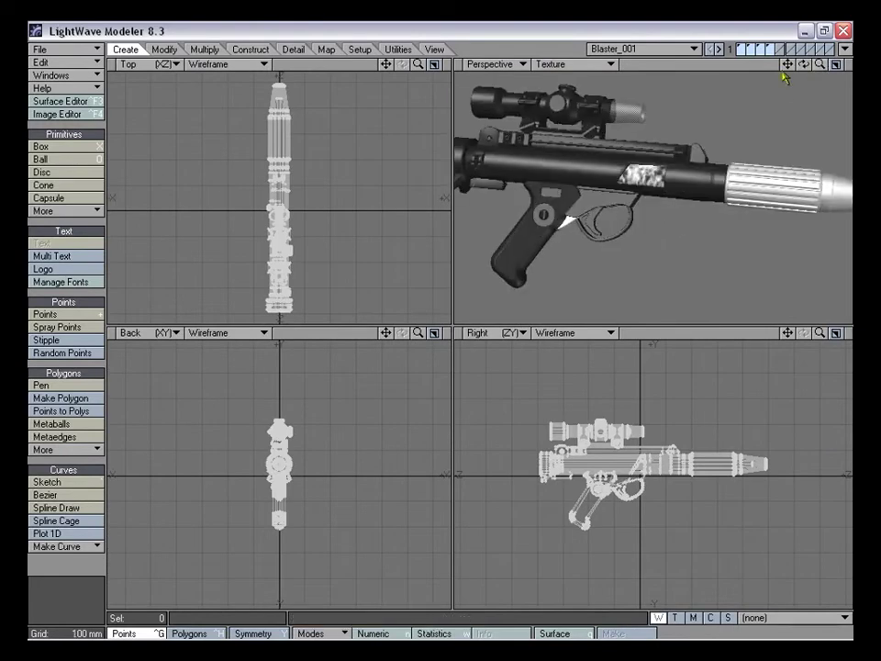
# View the Front.jpg reference at full size from the Image Editor, then close the picture
pyautogui.click(59, 114)
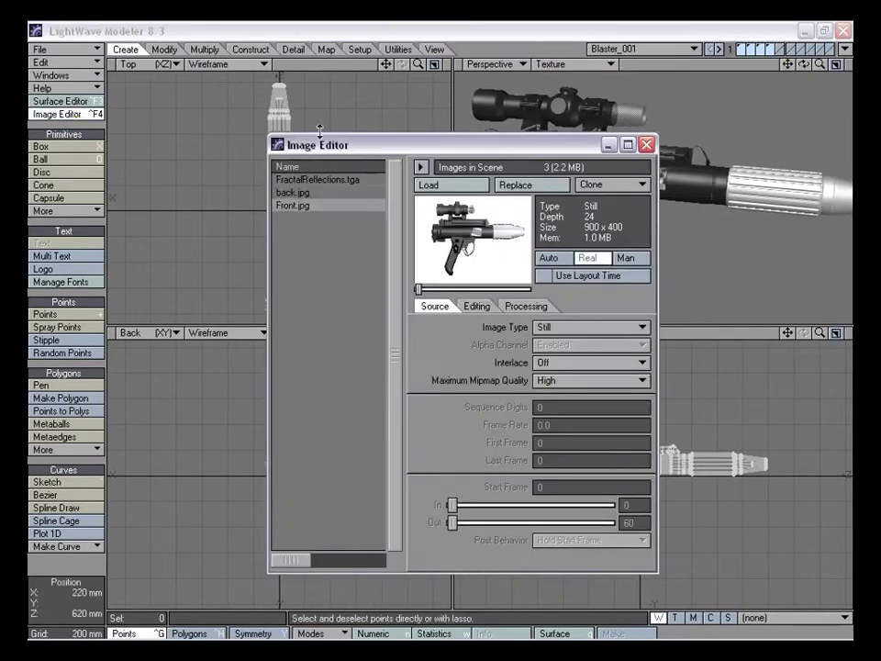
pyautogui.moveTo(336, 147); pyautogui.dragTo(306, 142)
pyautogui.doubleClick(273, 201)
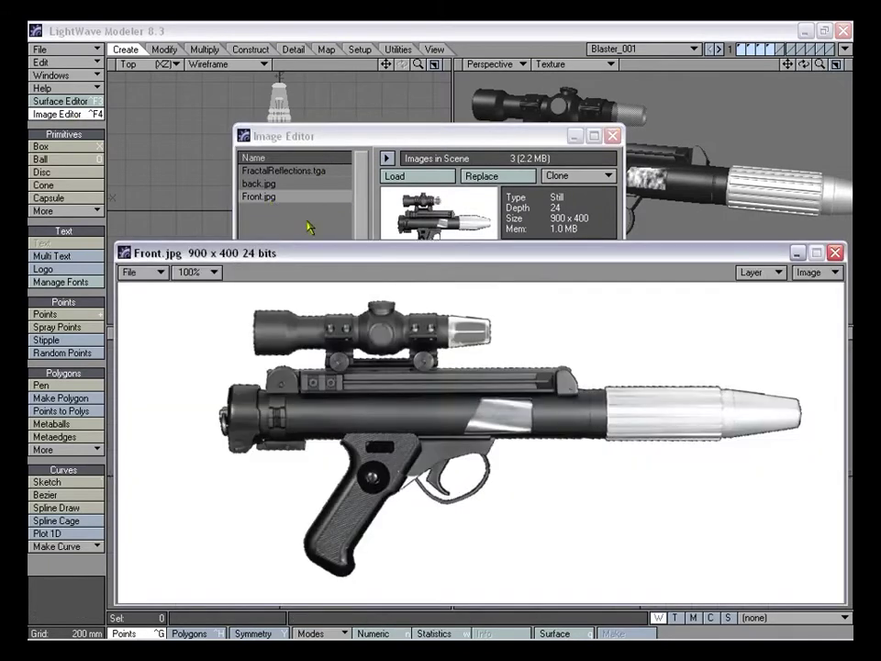
pyautogui.moveTo(401, 257); pyautogui.dragTo(364, 238)
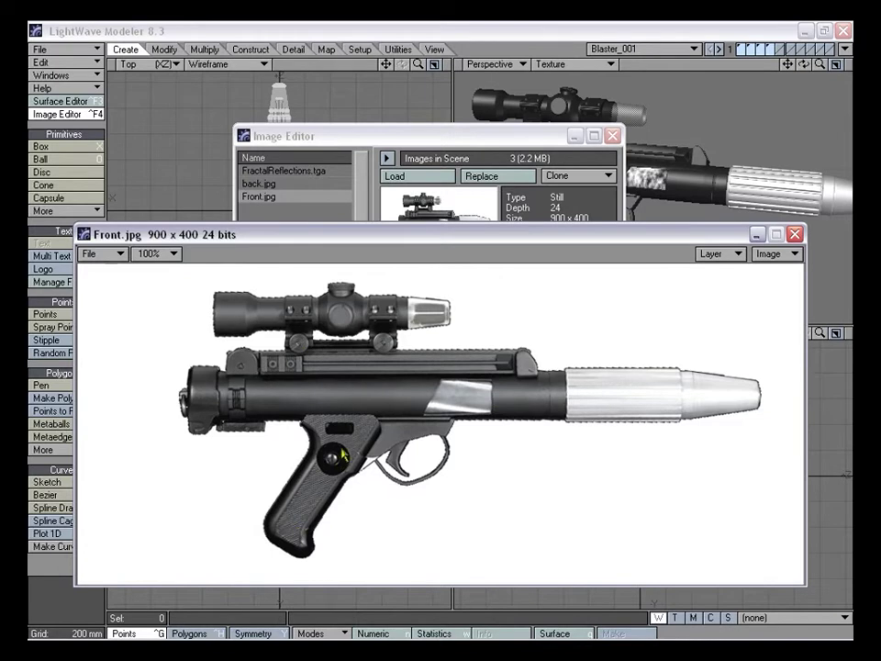
pyautogui.click(795, 236)
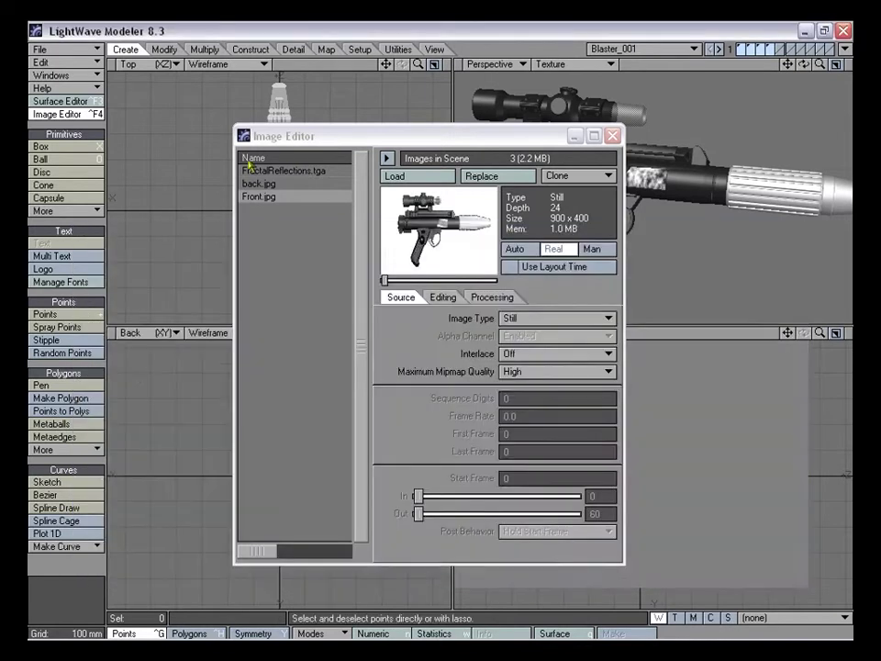
# View the back.jpg reference at full size, then close the picture and the Image Editor
pyautogui.doubleClick(268, 184)
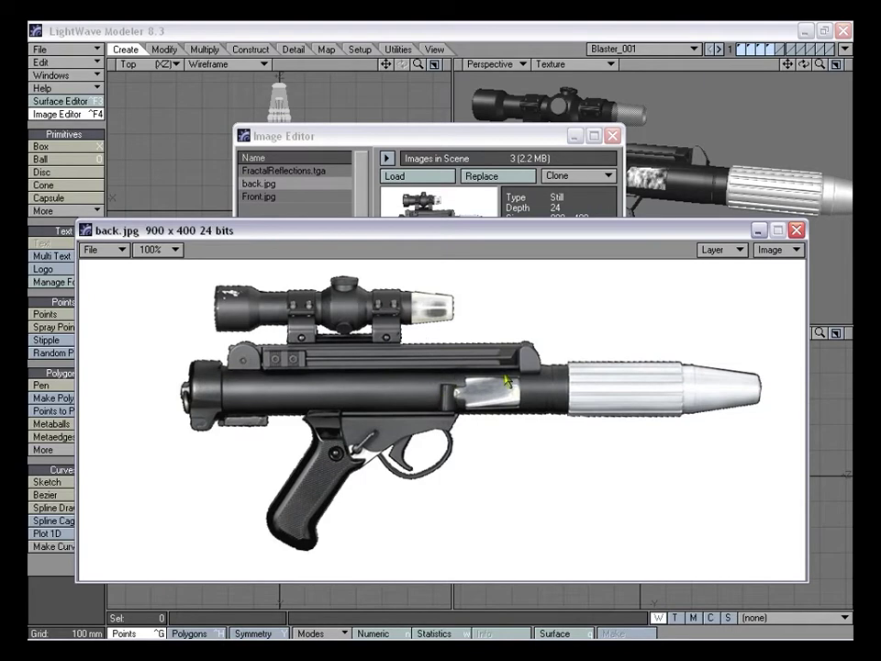
pyautogui.click(797, 230)
pyautogui.moveTo(504, 144); pyautogui.dragTo(487, 155)
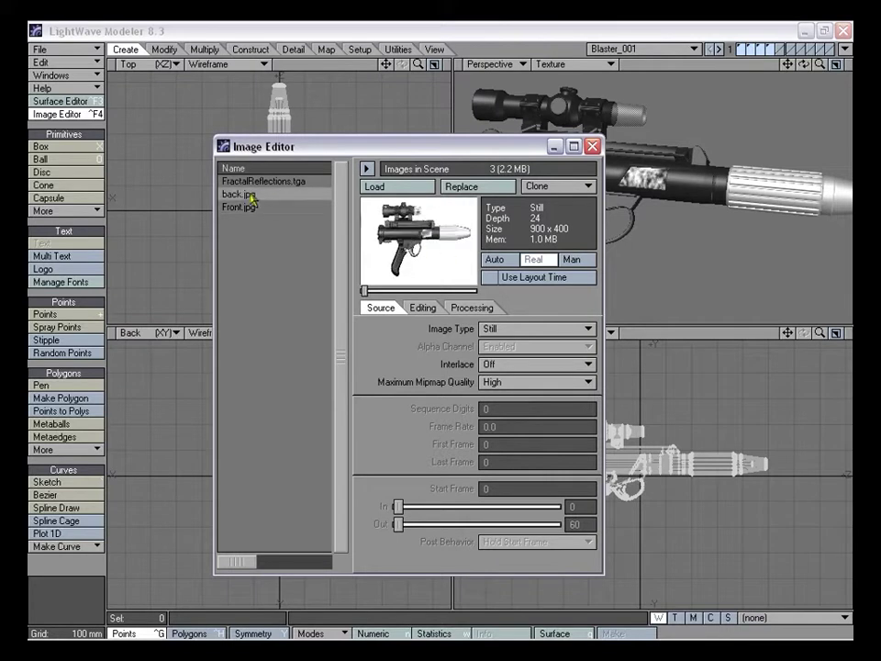
pyautogui.click(592, 147)
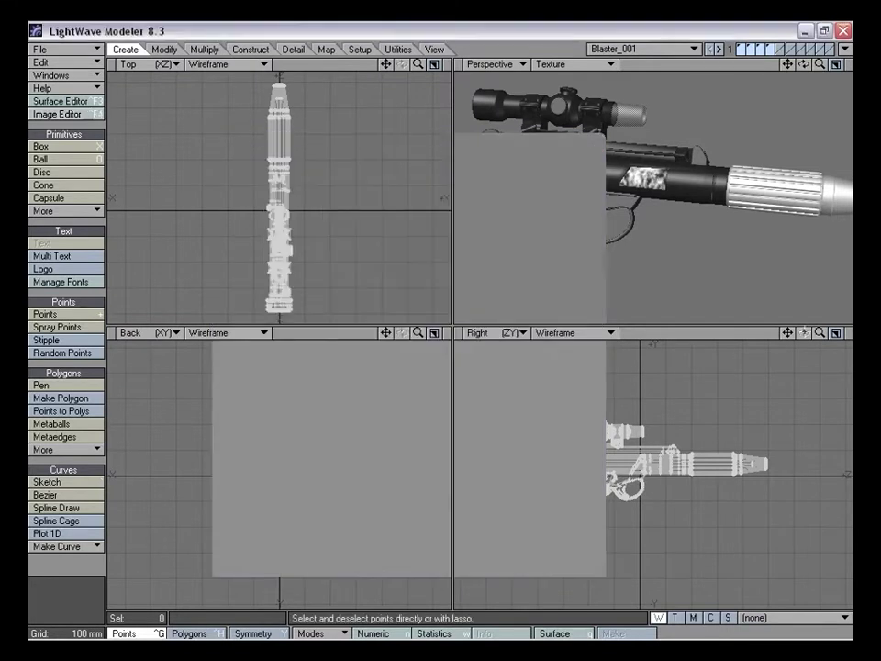
# Switch the Right (ZY) wireframe viewport to the Left view with the whole blaster in frame
pyautogui.moveTo(820, 334); pyautogui.dragTo(863, 334)
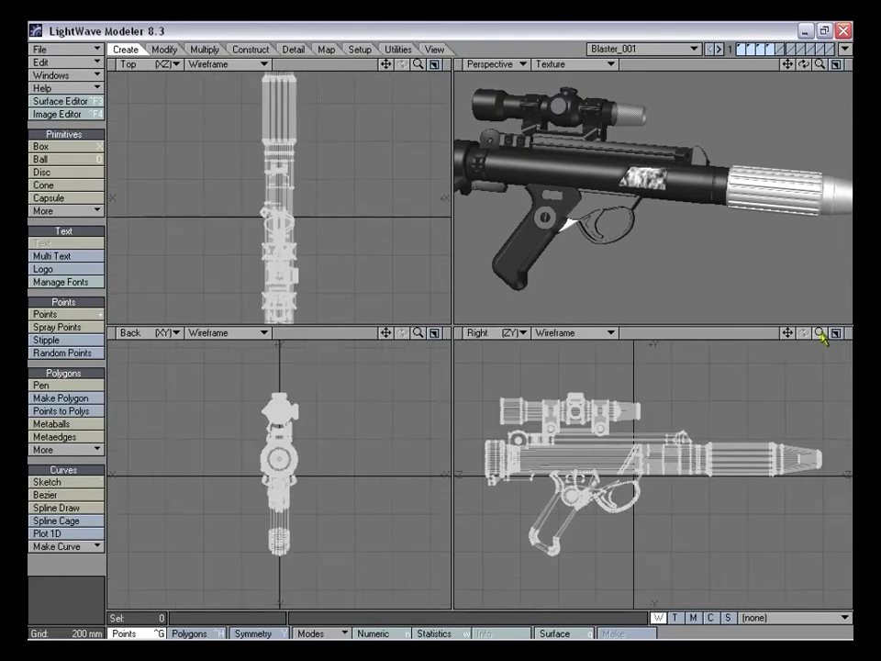
pyautogui.moveTo(787, 334); pyautogui.dragTo(786, 364)
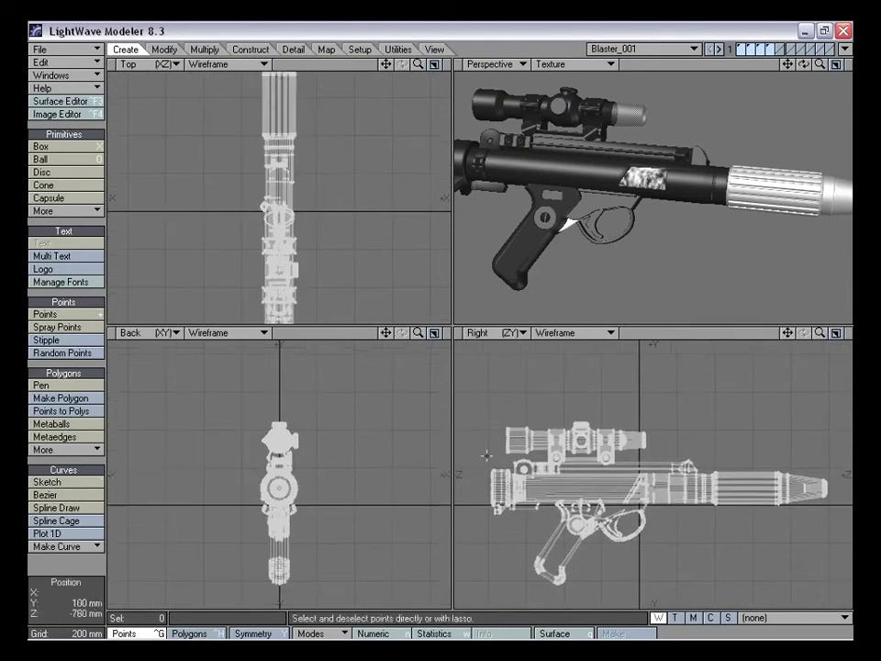
pyautogui.scroll(-3, 732, 485)
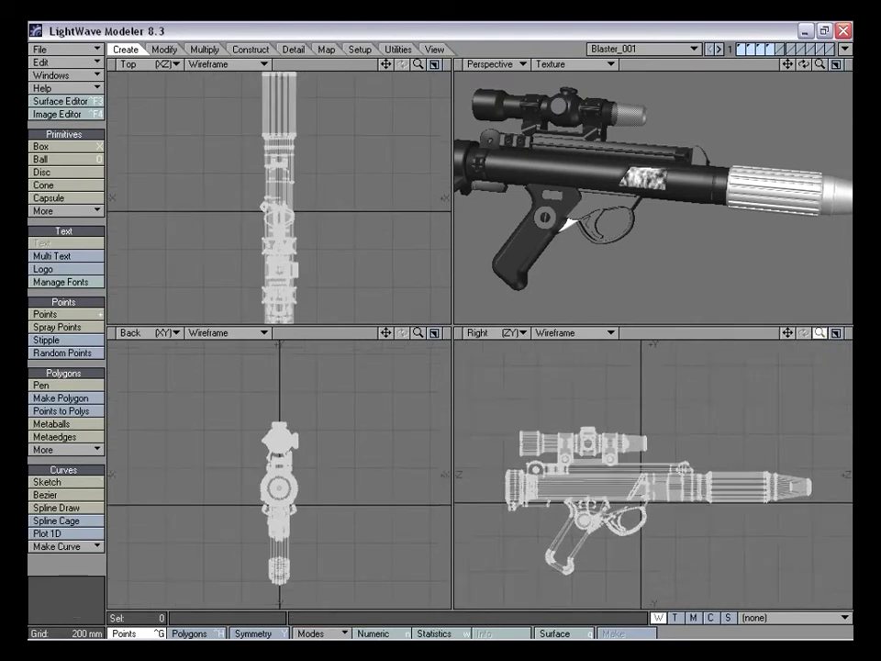
pyautogui.click(513, 333)
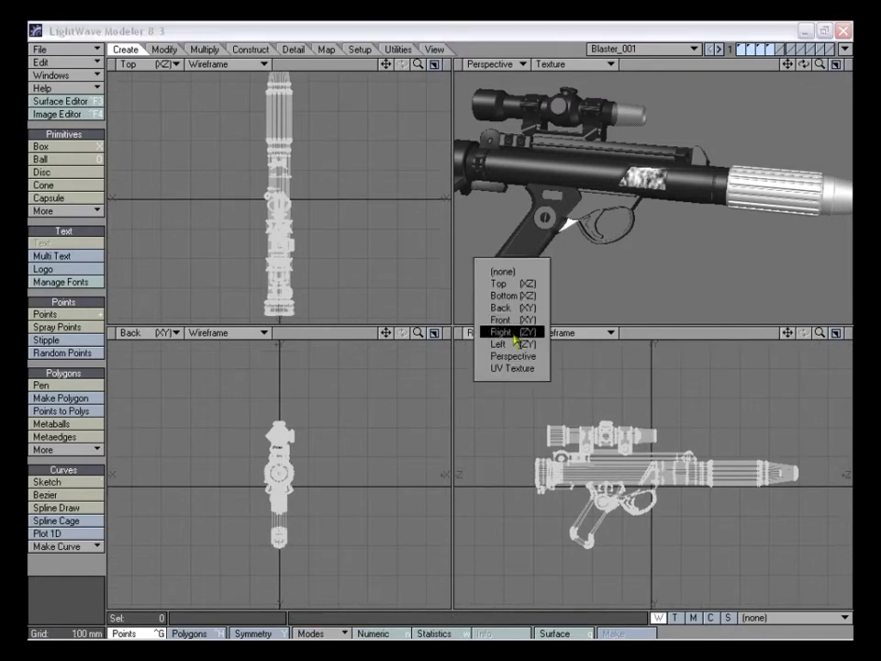
pyautogui.click(513, 345)
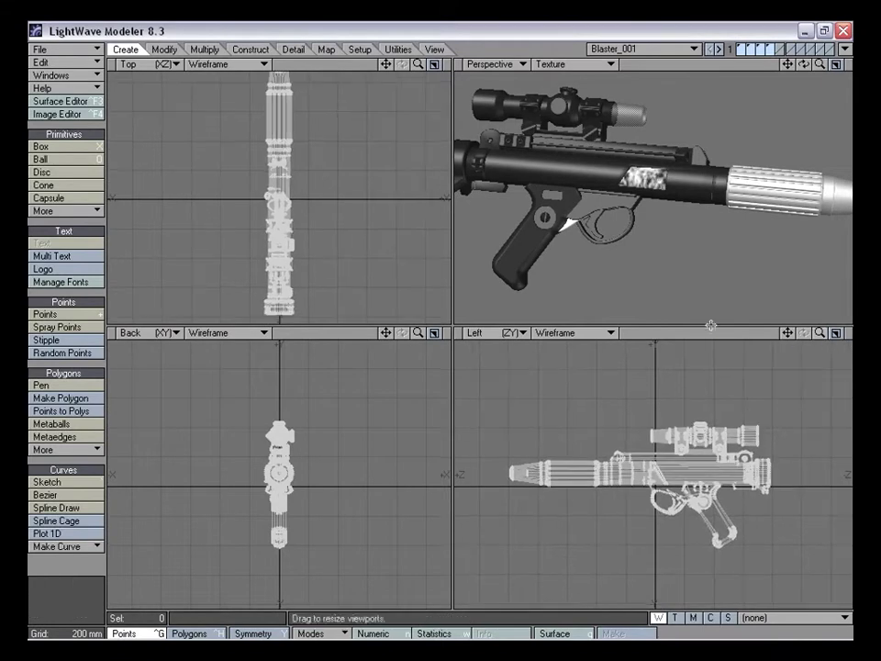
# Return the side viewport to the Right view and assign back.jpg as the backdrop image of the BR viewport
pyautogui.click(529, 333)
pyautogui.click(531, 318)
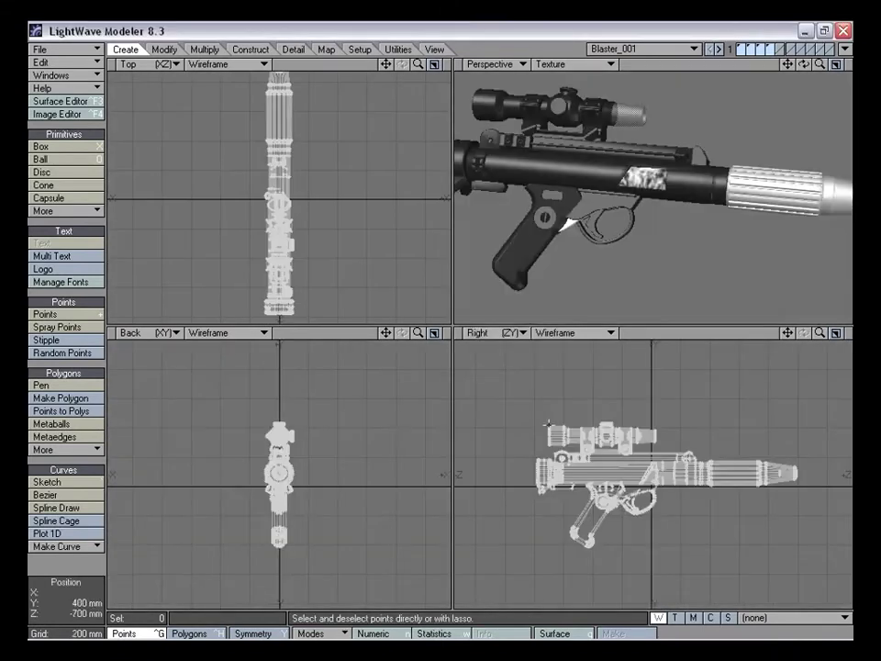
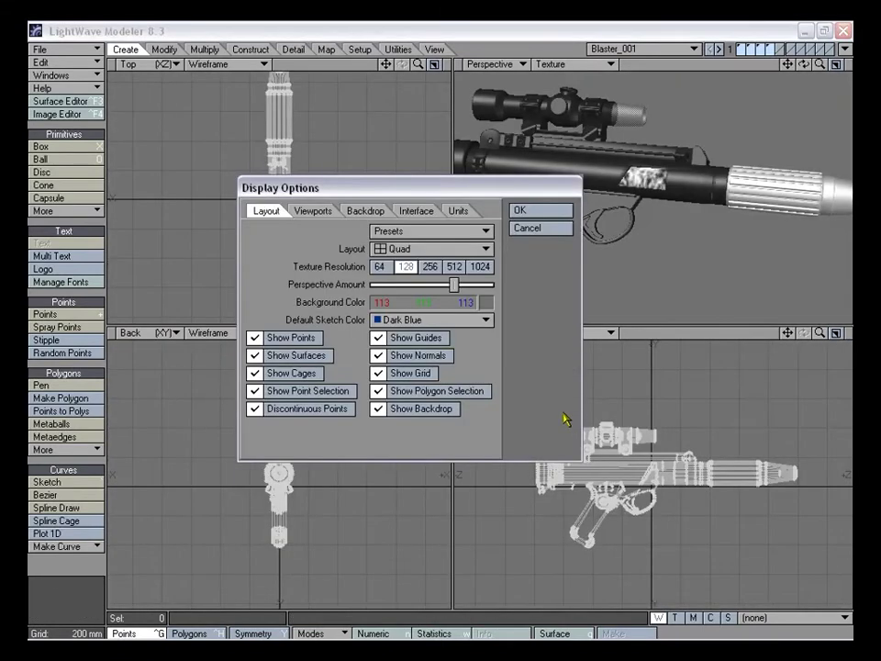
pyautogui.moveTo(403, 193); pyautogui.dragTo(262, 202)
pyautogui.click(234, 225)
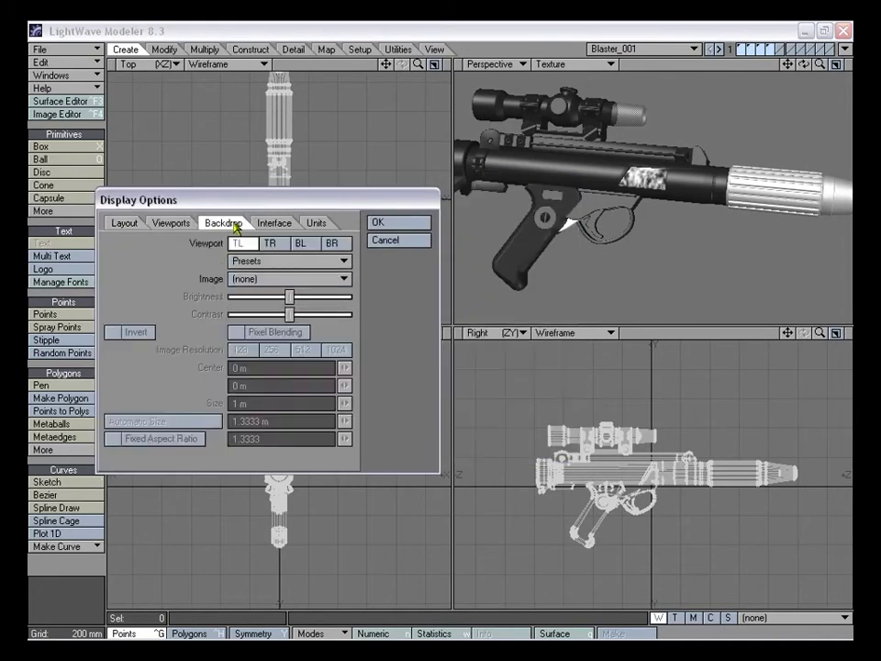
pyautogui.click(332, 243)
pyautogui.moveTo(335, 202); pyautogui.dragTo(324, 132)
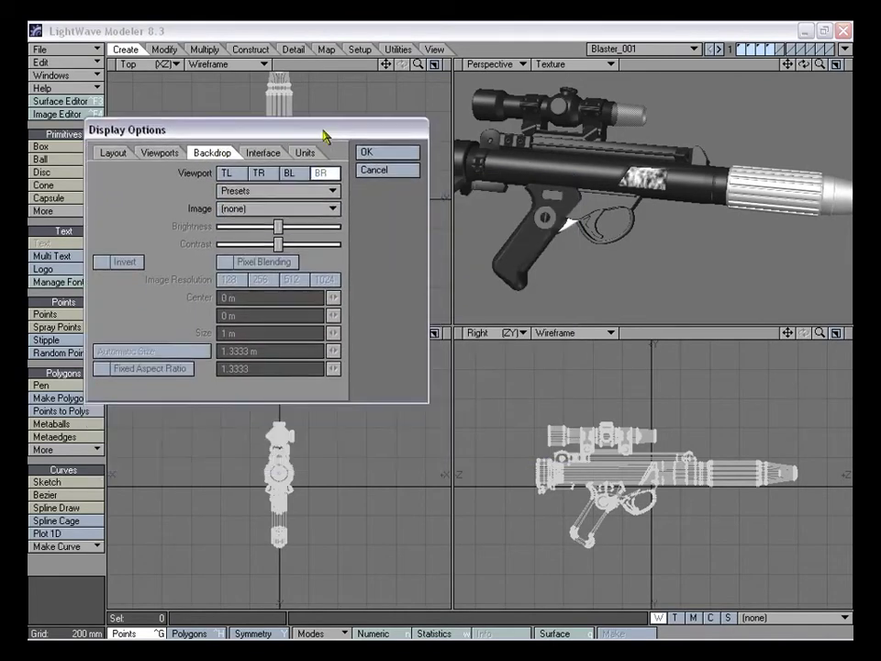
pyautogui.click(273, 208)
pyautogui.click(298, 237)
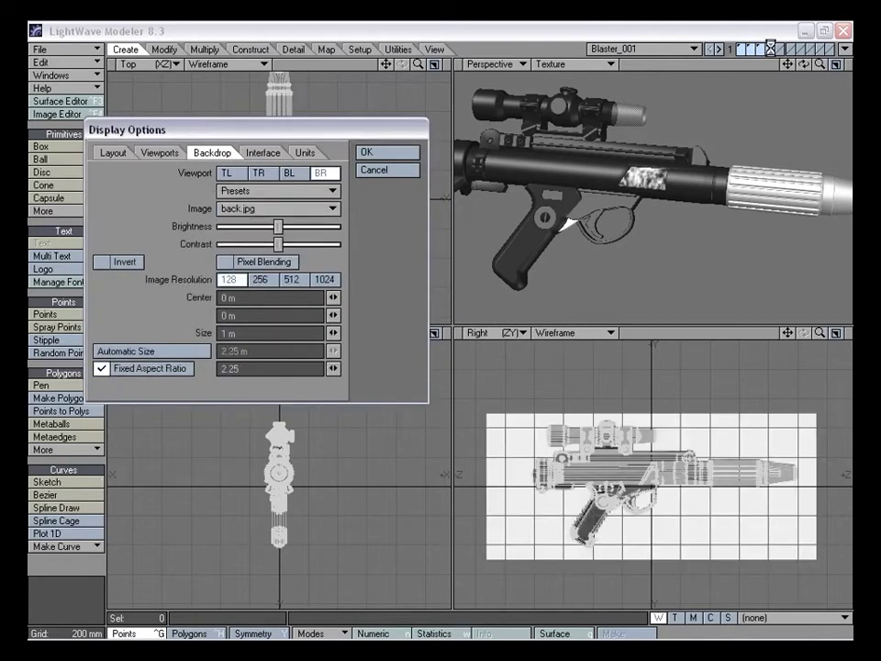
pyautogui.click(386, 152)
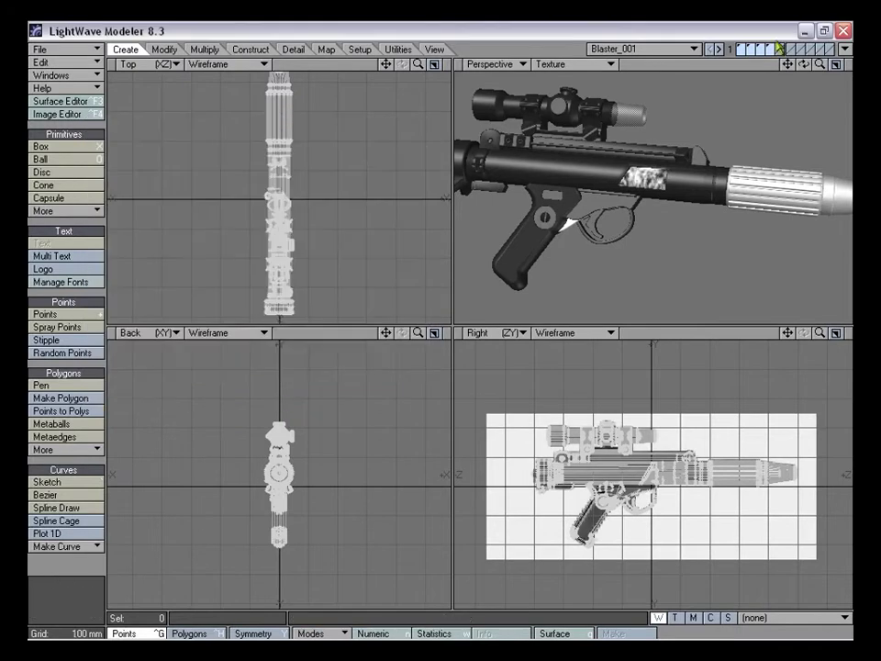
# Switch to the empty fifth layer and enlarge the blaster backdrop in the Right viewport
pyautogui.click(781, 50)
pyautogui.moveTo(820, 333); pyautogui.dragTo(852, 334)
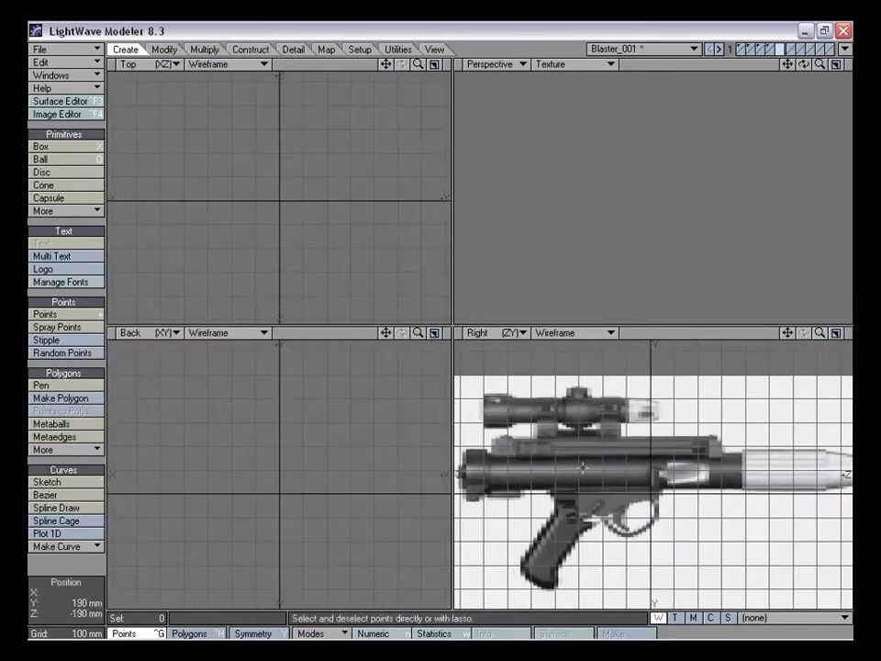
pyautogui.moveTo(820, 333); pyautogui.dragTo(814, 334)
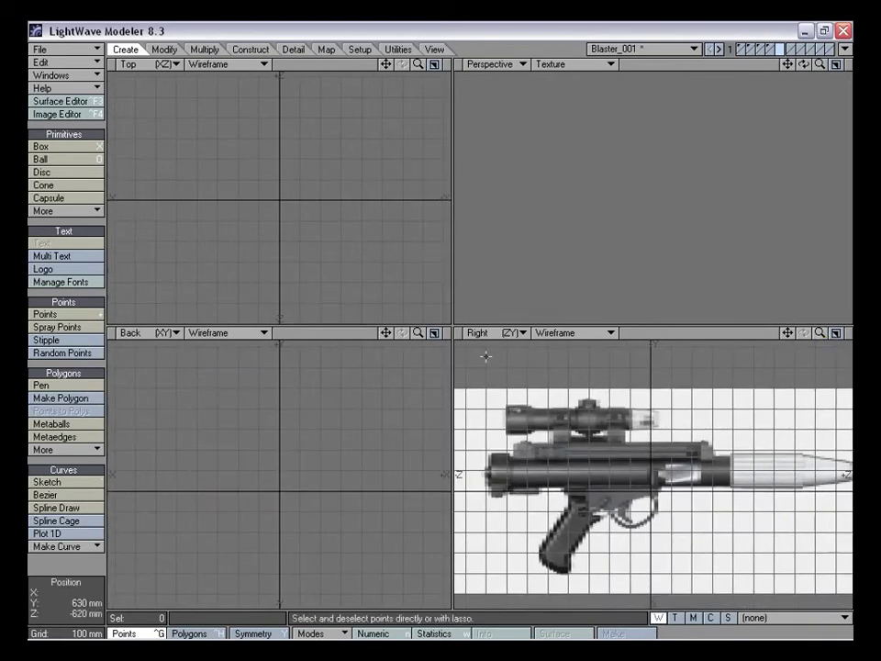
# Check how the backdrop looks from the Left view and return the viewport to the Right view
pyautogui.click(511, 332)
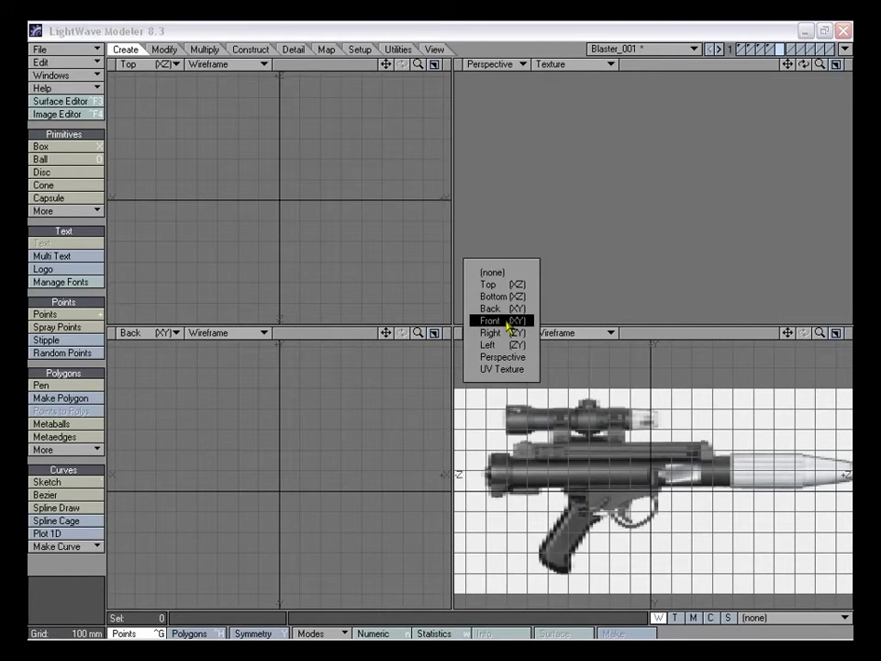
pyautogui.click(505, 344)
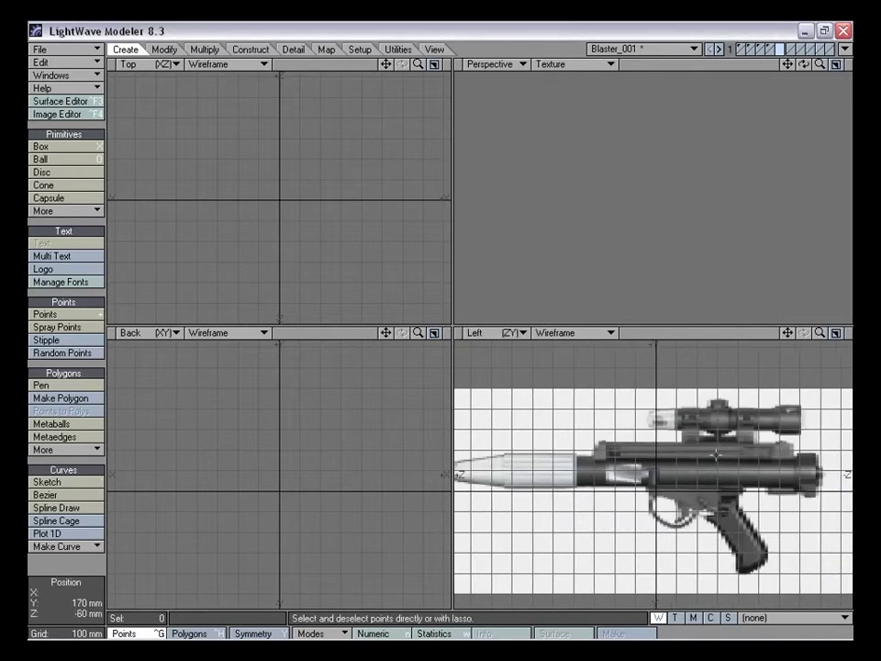
pyautogui.click(522, 336)
pyautogui.click(522, 321)
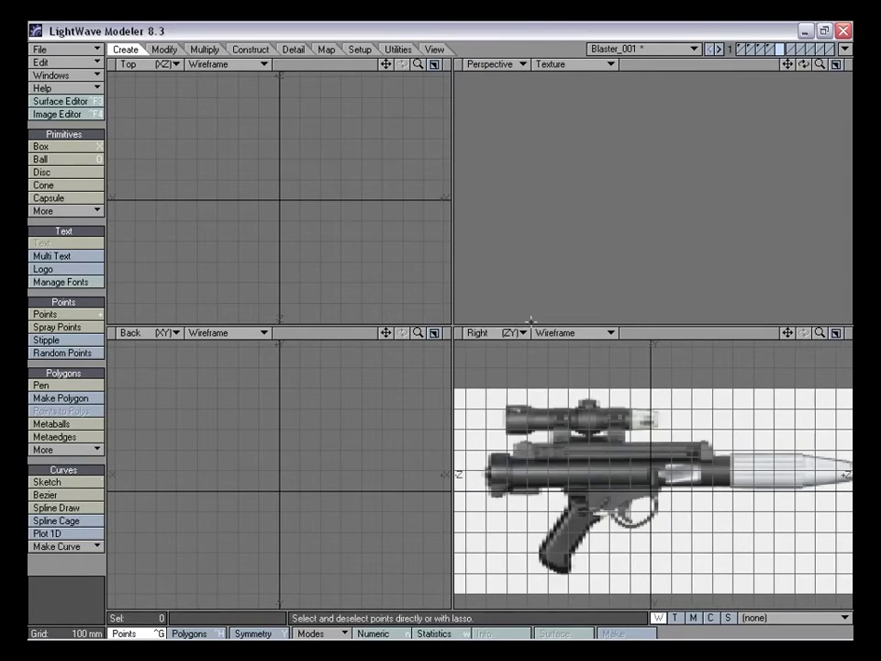
# Preview Front.jpg in the Image Editor and close the editor
pyautogui.click(67, 113)
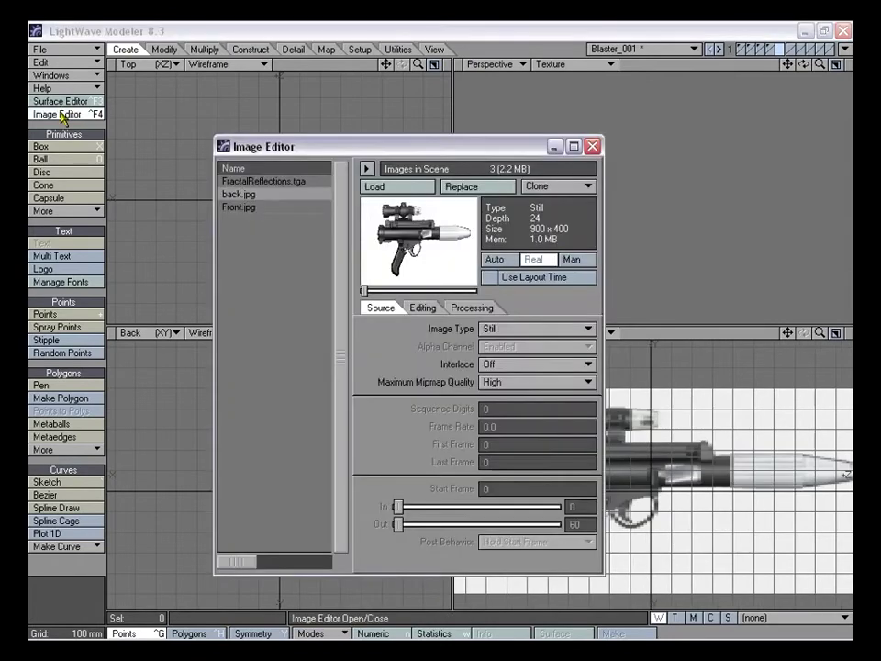
pyautogui.click(254, 206)
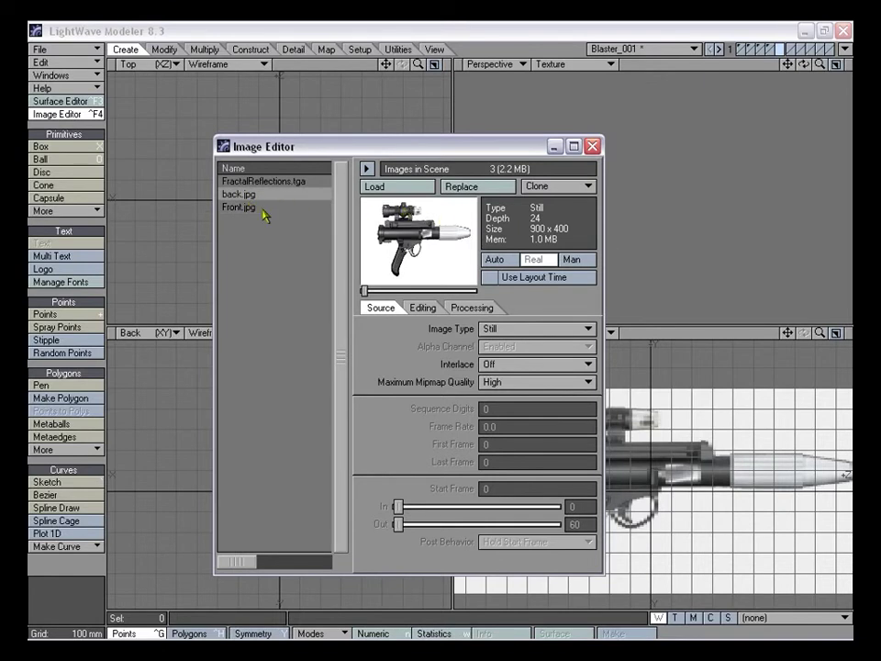
pyautogui.click(278, 208)
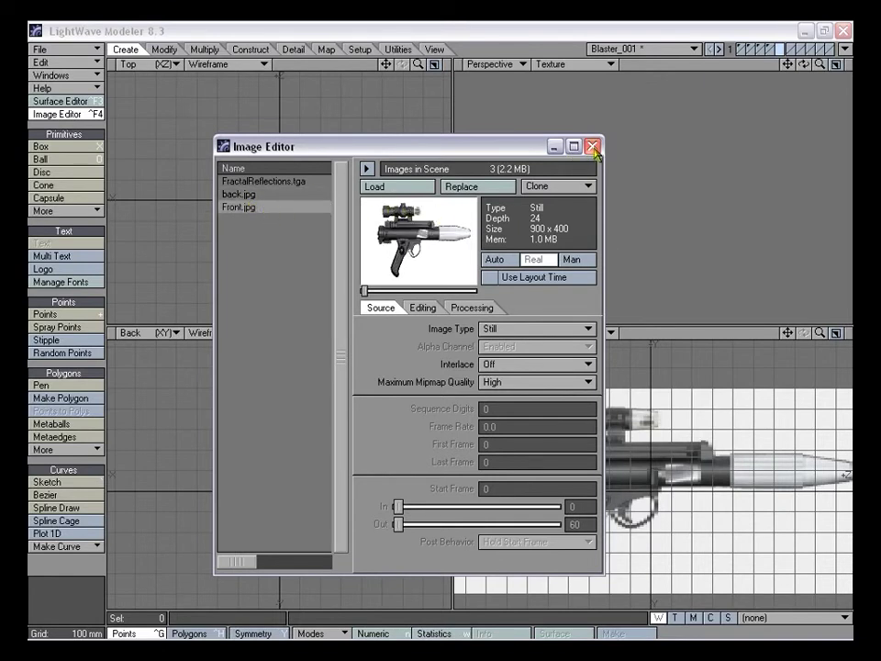
pyautogui.click(593, 147)
# Frame the whole blaster backdrop in the Right viewport and nudge the divider between the four viewports
pyautogui.moveTo(820, 332); pyautogui.dragTo(837, 365)
pyautogui.moveTo(787, 333)
pyautogui.mouseDown()
pyautogui.moveTo(791, 352)
pyautogui.moveTo(771, 323)
pyautogui.moveTo(818, 336)
pyautogui.moveTo(787, 337)
pyautogui.mouseUp()
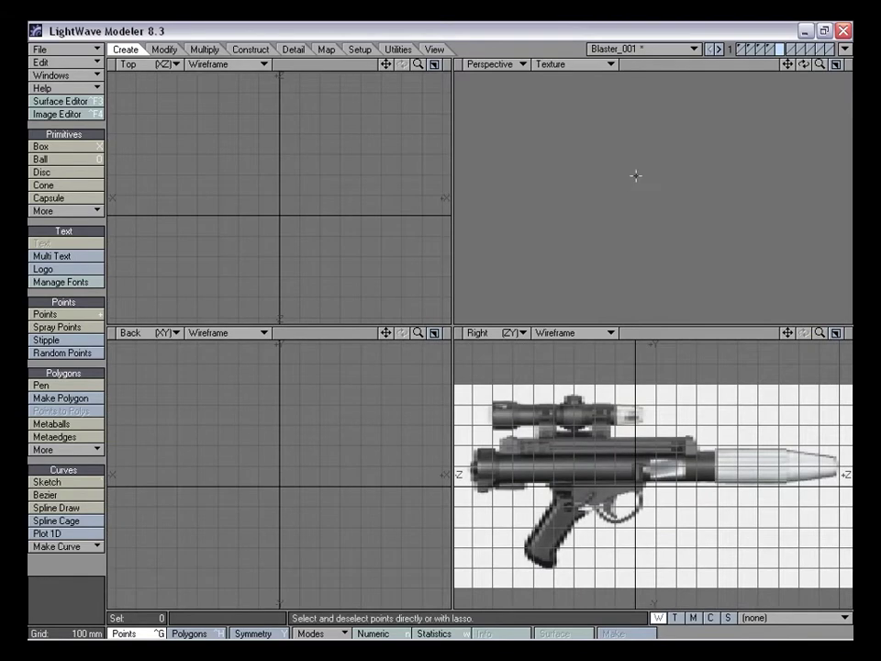
pyautogui.press('KP_0')
pyautogui.press('KP_0')
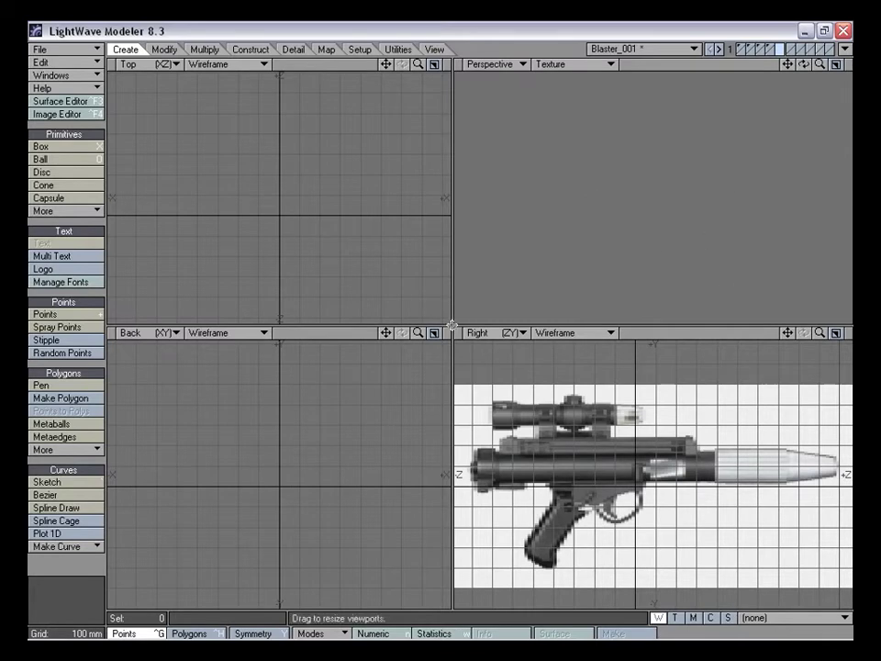
pyautogui.moveTo(452, 327); pyautogui.dragTo(452, 328)
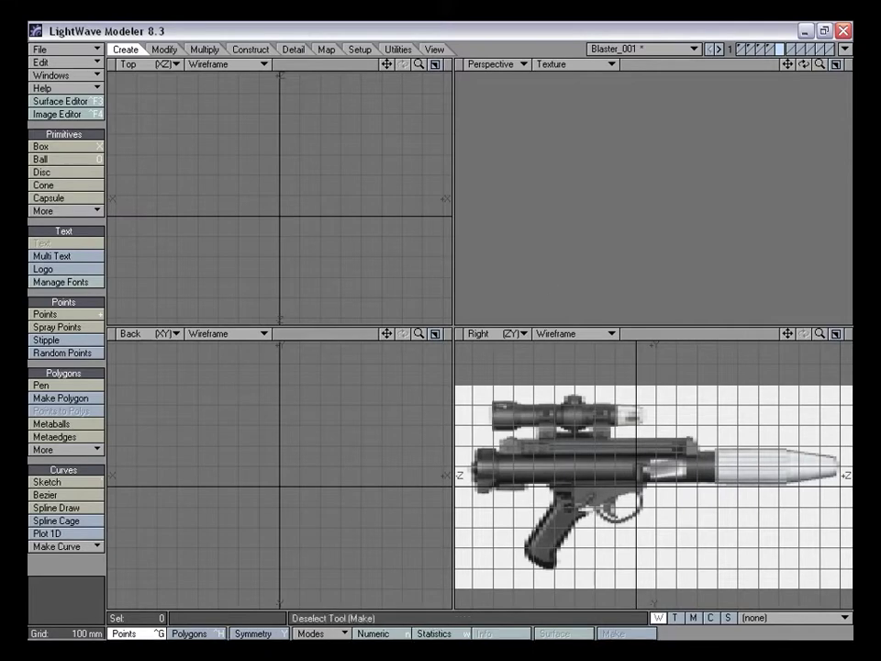
pyautogui.moveTo(610, 639)
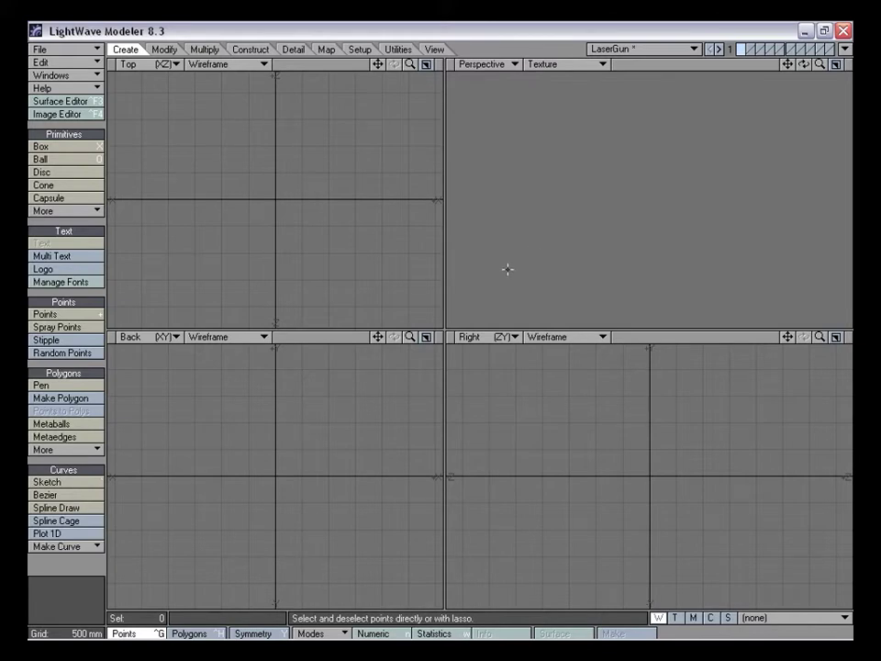
# Assign Front.jpg as the backdrop image of the BR viewport in the display options
pyautogui.press('d')
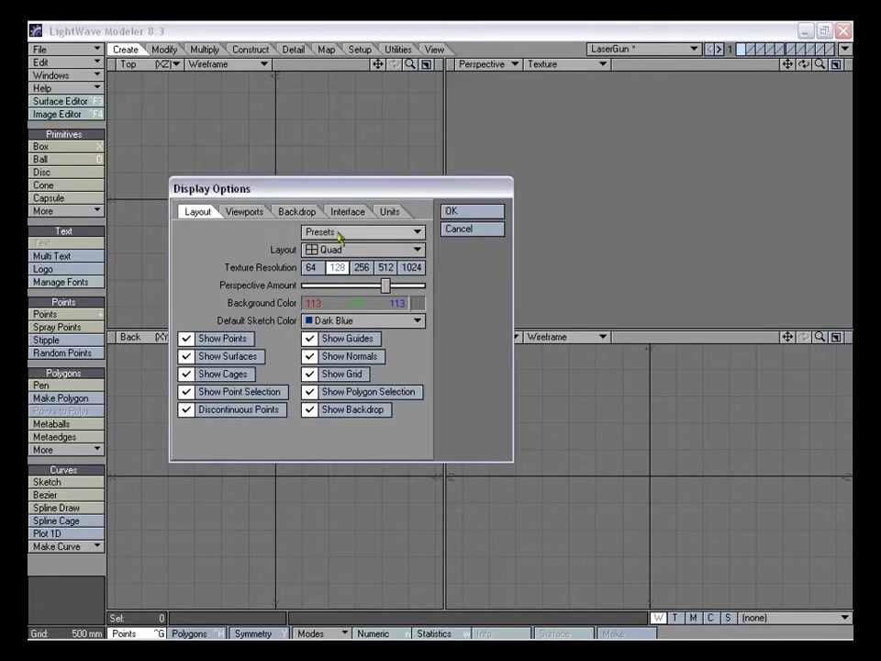
pyautogui.click(308, 212)
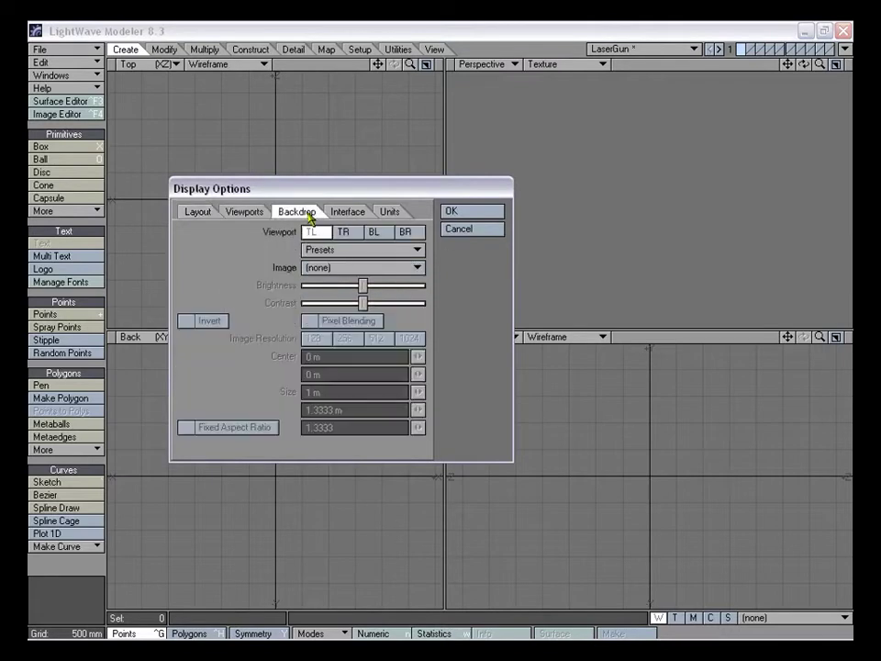
pyautogui.click(407, 233)
pyautogui.moveTo(325, 195); pyautogui.dragTo(283, 163)
pyautogui.click(317, 235)
pyautogui.click(306, 274)
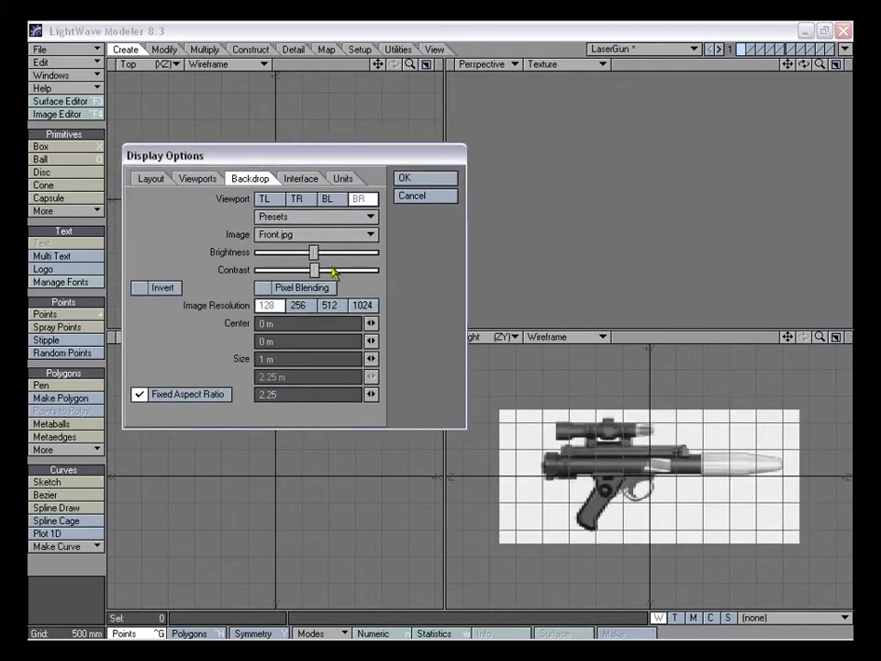
pyautogui.click(312, 235)
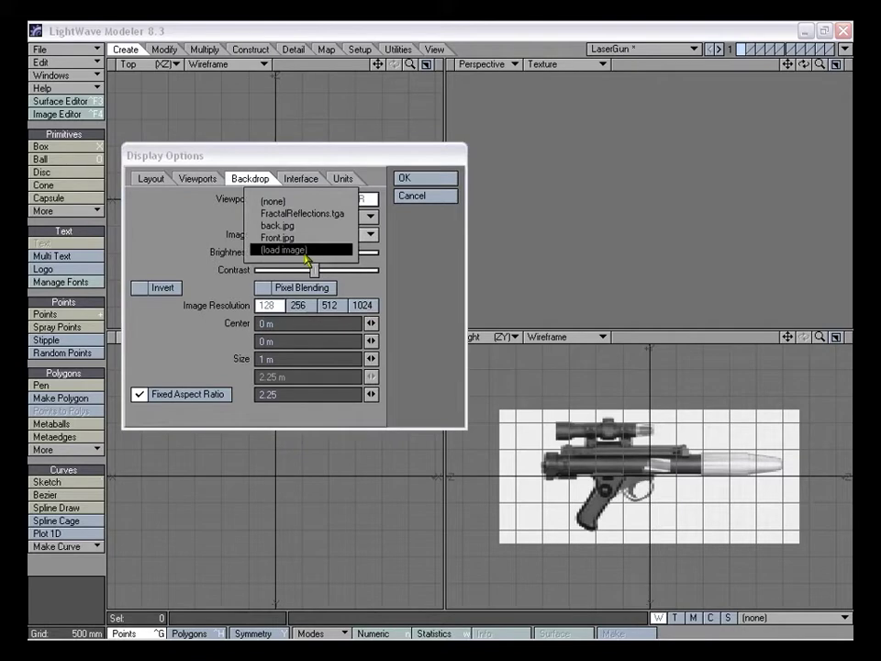
pyautogui.click(209, 290)
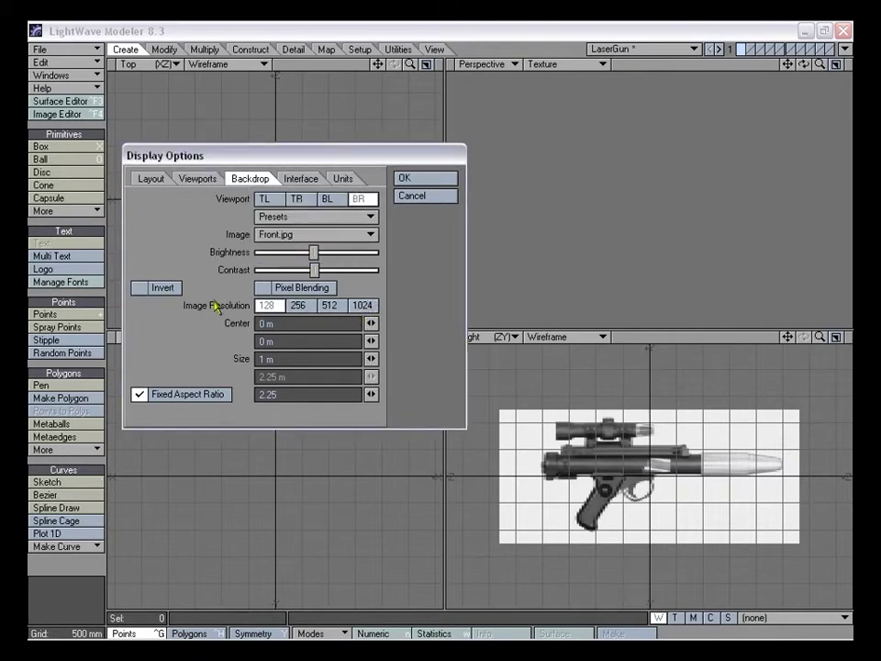
# Set the backdrop's image resolution to 1024, reduce its contrast and brightness strongly, and accept the display options
pyautogui.click(363, 307)
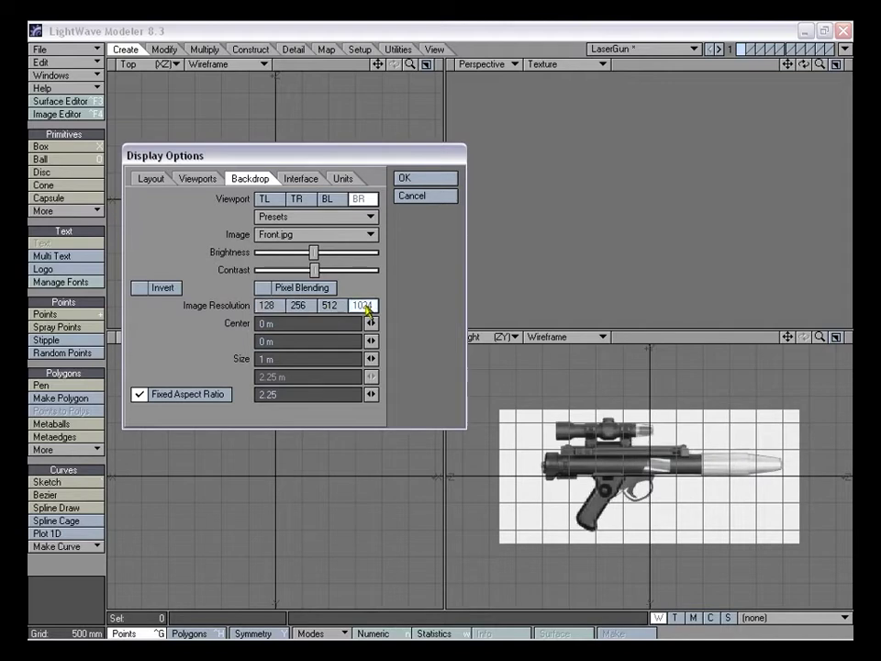
pyautogui.moveTo(314, 271); pyautogui.dragTo(273, 258)
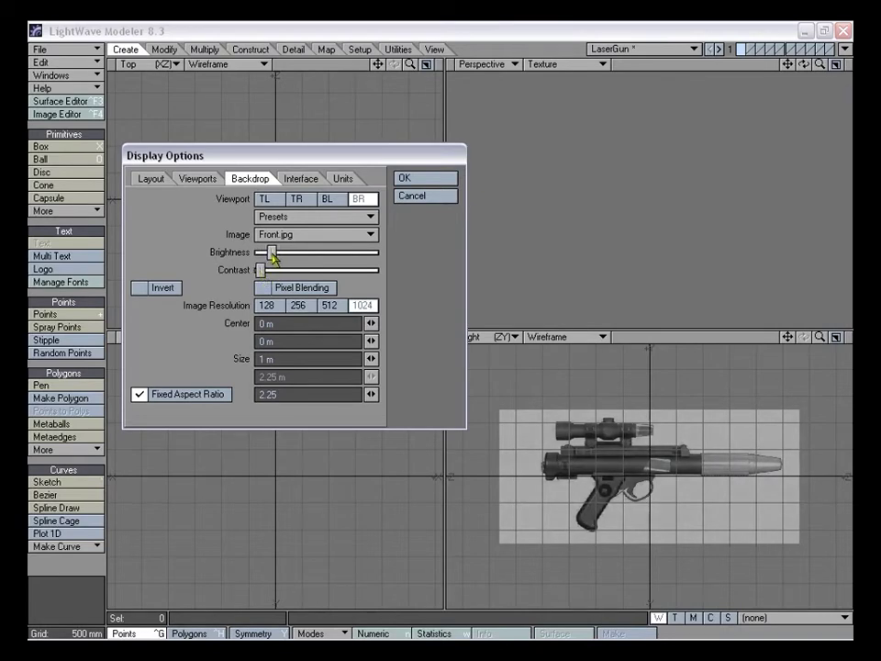
pyautogui.moveTo(273, 257); pyautogui.dragTo(269, 258)
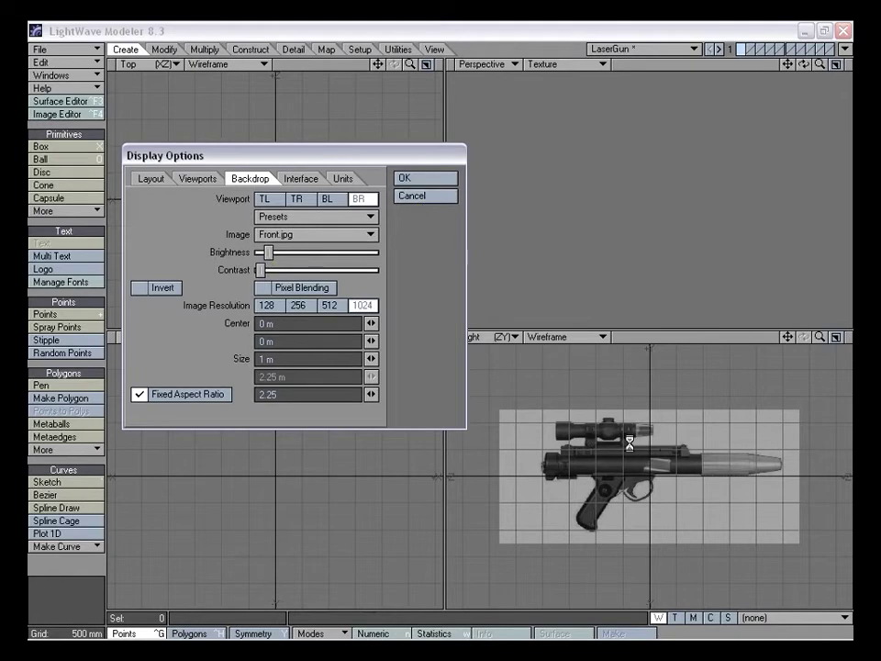
pyautogui.click(432, 187)
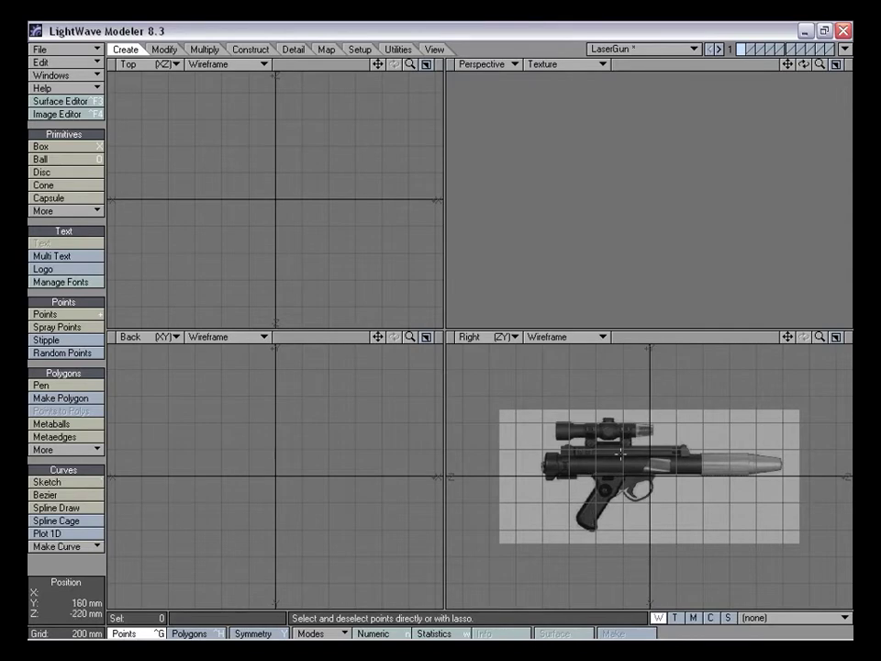
# Maximise the Right viewport and frame the blaster's scope in the backdrop image
pyautogui.press('KP_0')
pyautogui.moveTo(820, 65); pyautogui.dragTo(849, 65)
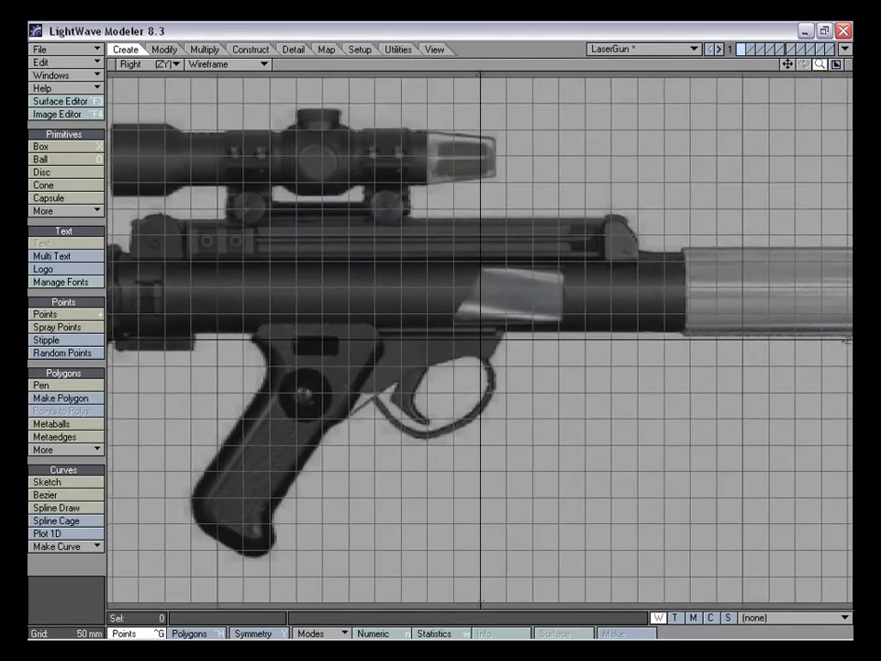
pyautogui.moveTo(787, 65); pyautogui.dragTo(880, 120)
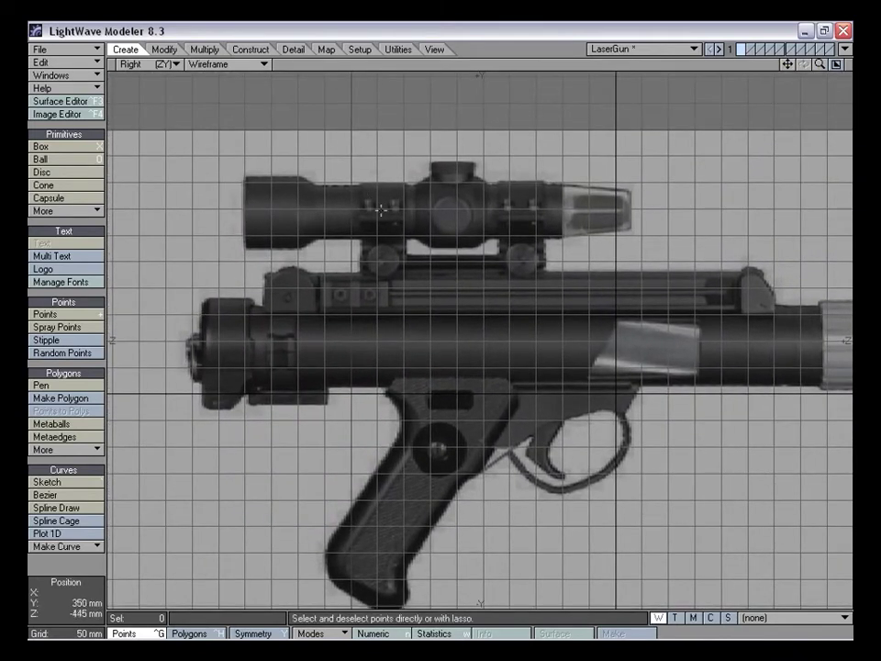
pyautogui.moveTo(787, 65); pyautogui.dragTo(817, 128)
pyautogui.moveTo(820, 65); pyautogui.dragTo(866, 65)
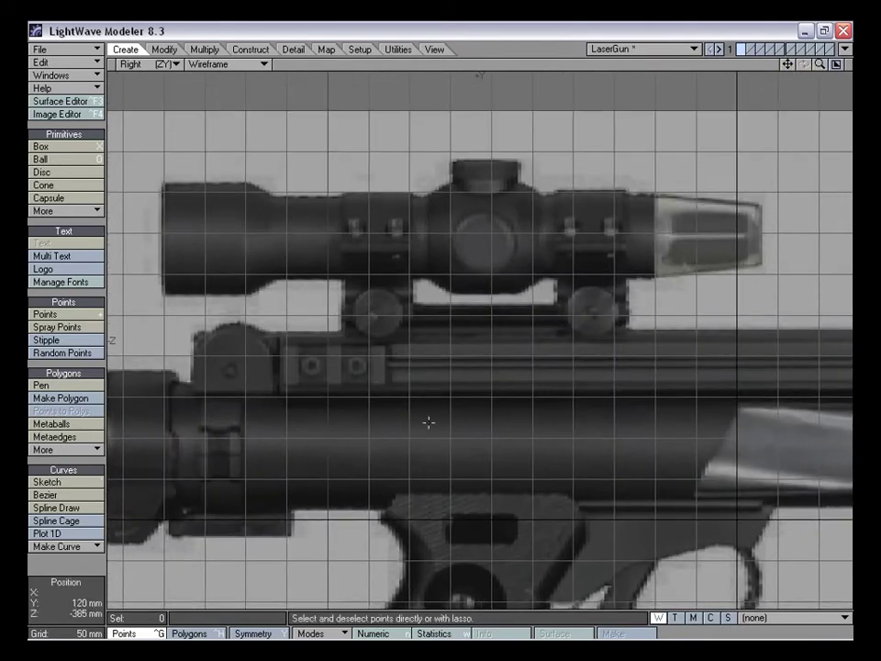
# Examine the scope's front mount and light-coloured nose up close in the backdrop image
pyautogui.moveTo(787, 66); pyautogui.dragTo(855, 163)
pyautogui.moveTo(820, 66); pyautogui.dragTo(865, 65)
pyautogui.moveTo(786, 65); pyautogui.dragTo(459, 66)
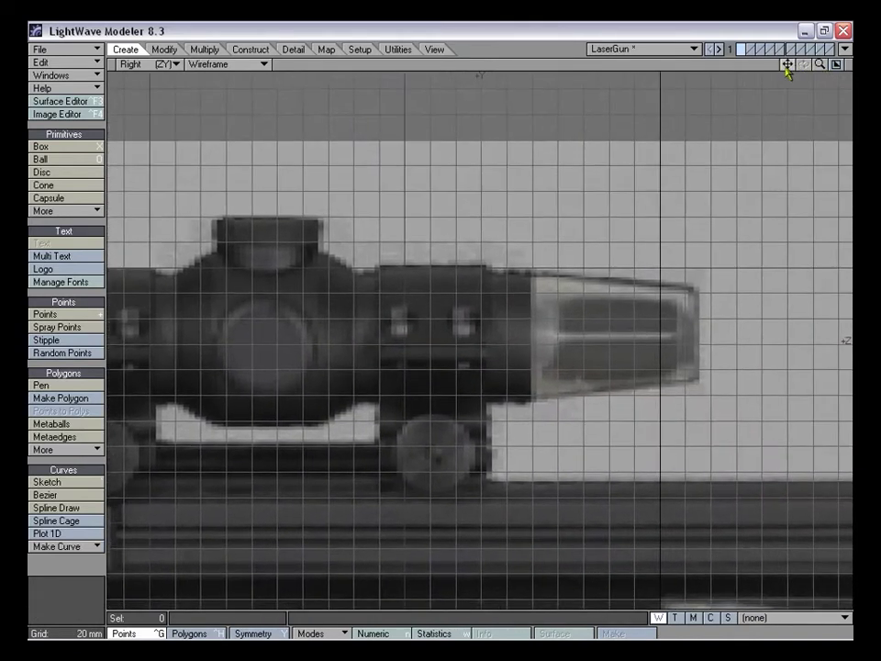
pyautogui.moveTo(819, 65); pyautogui.dragTo(858, 65)
pyautogui.moveTo(788, 65); pyautogui.dragTo(823, 66)
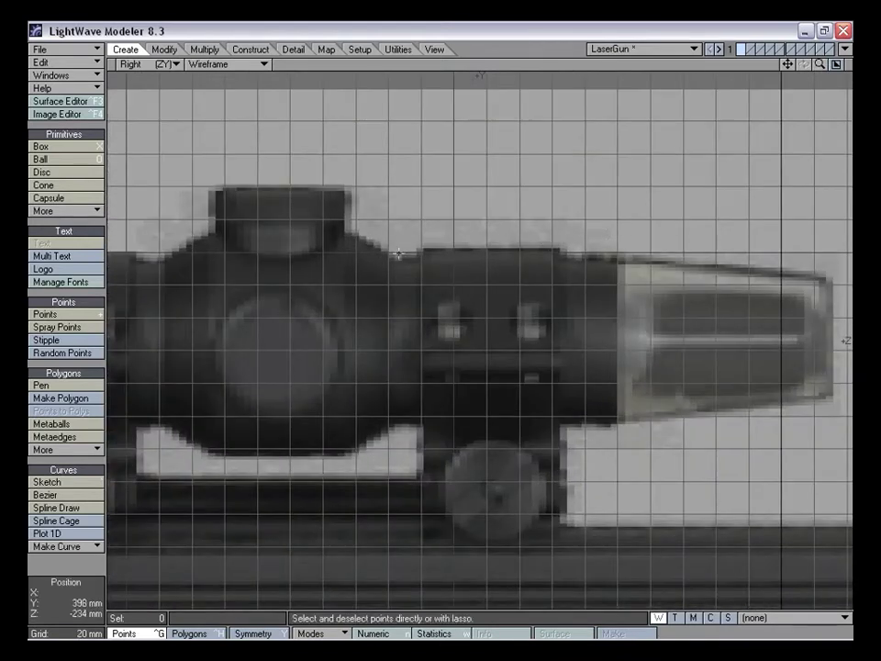
pyautogui.moveTo(788, 64); pyautogui.dragTo(740, 85)
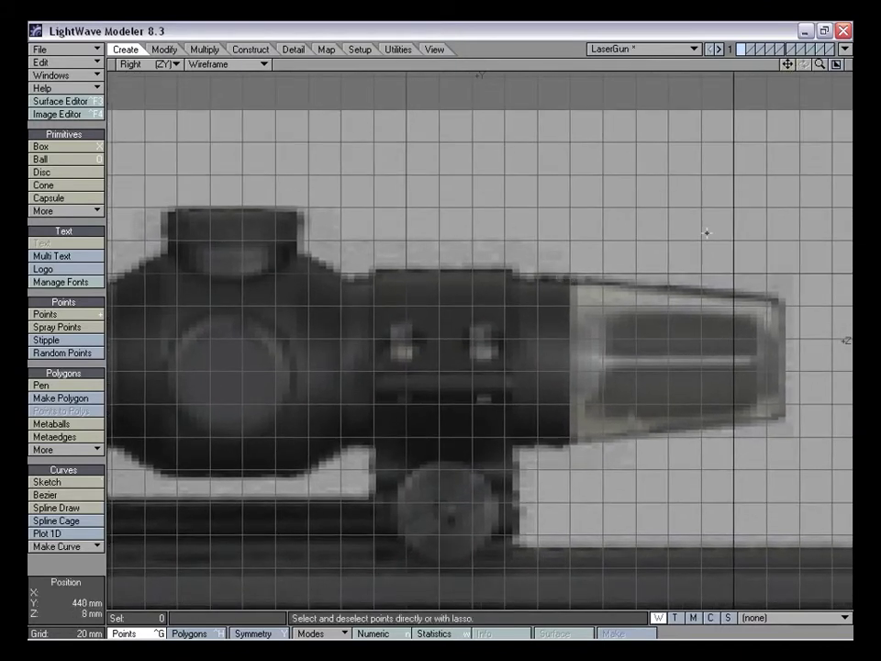
pyautogui.moveTo(820, 64); pyautogui.dragTo(843, 64)
pyautogui.moveTo(788, 64); pyautogui.dragTo(756, 28)
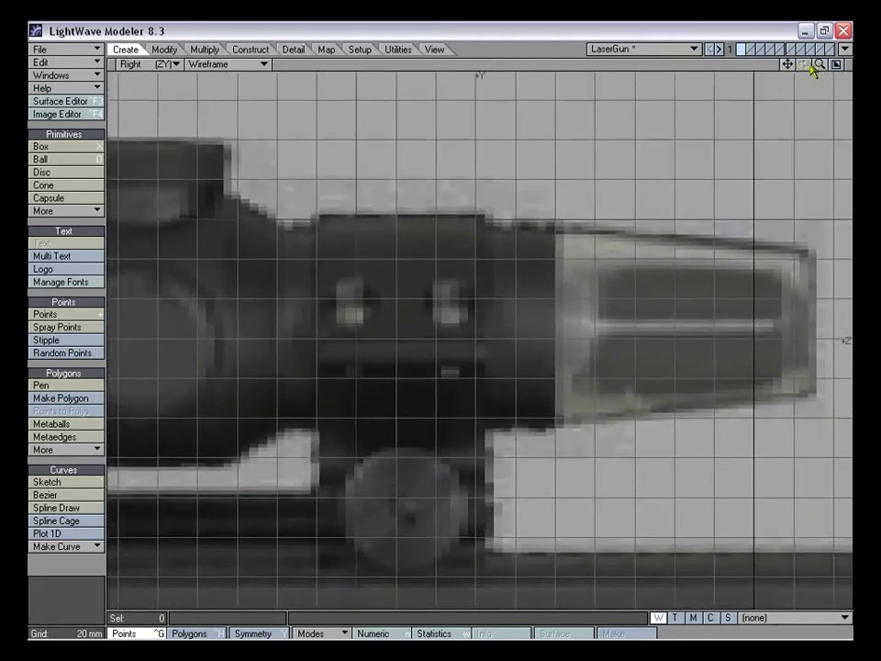
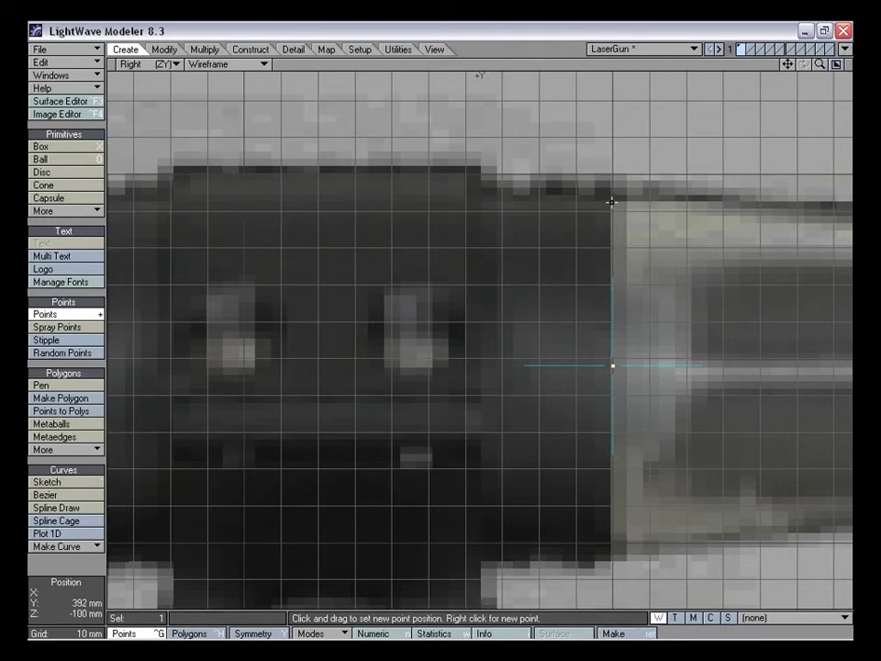
# Add three points rounding the upper corner of the scope tube's front end, tracing the backdrop image
pyautogui.rightClick(613, 204)
pyautogui.rightClick(609, 199)
pyautogui.rightClick(602, 197)
# Add three outline points in the dip between the scope's front mount and the turret section
pyautogui.moveTo(821, 65); pyautogui.dragTo(770, 65)
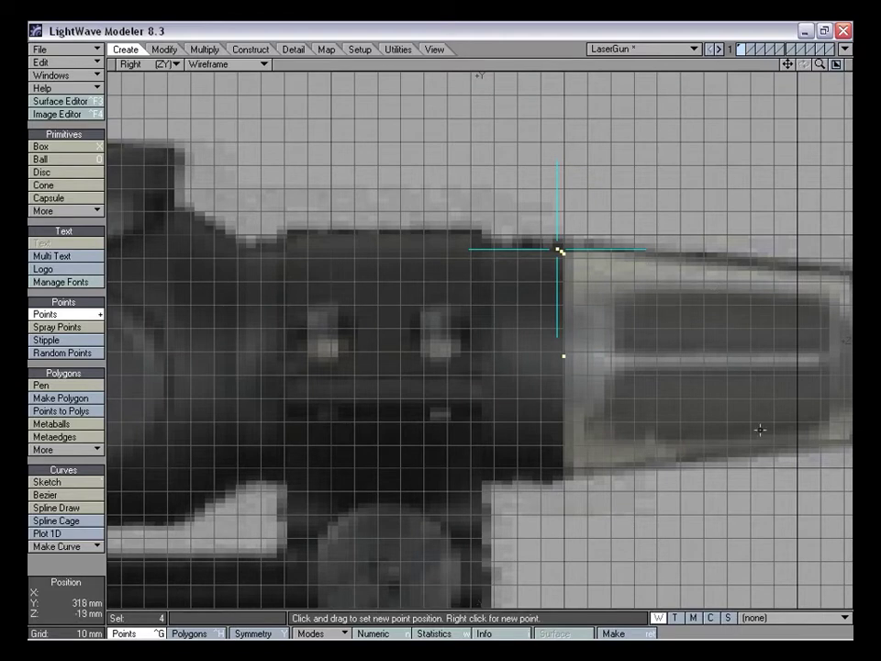
pyautogui.moveTo(822, 64)
pyautogui.mouseDown()
pyautogui.moveTo(781, 64)
pyautogui.moveTo(836, 64)
pyautogui.mouseUp()
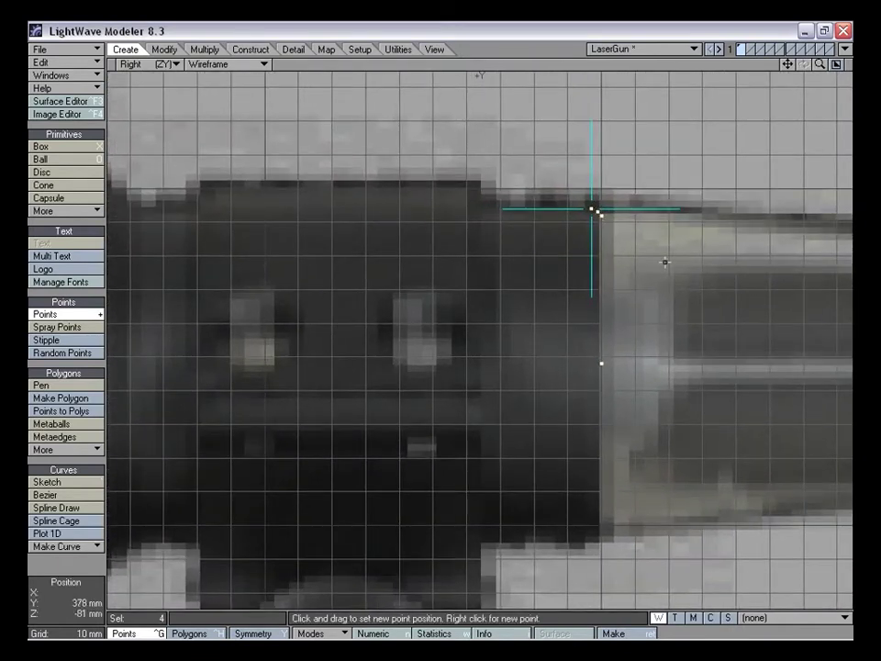
pyautogui.moveTo(786, 65); pyautogui.dragTo(796, 129)
pyautogui.moveTo(820, 64); pyautogui.dragTo(848, 49)
pyautogui.moveTo(789, 66); pyautogui.dragTo(867, 72)
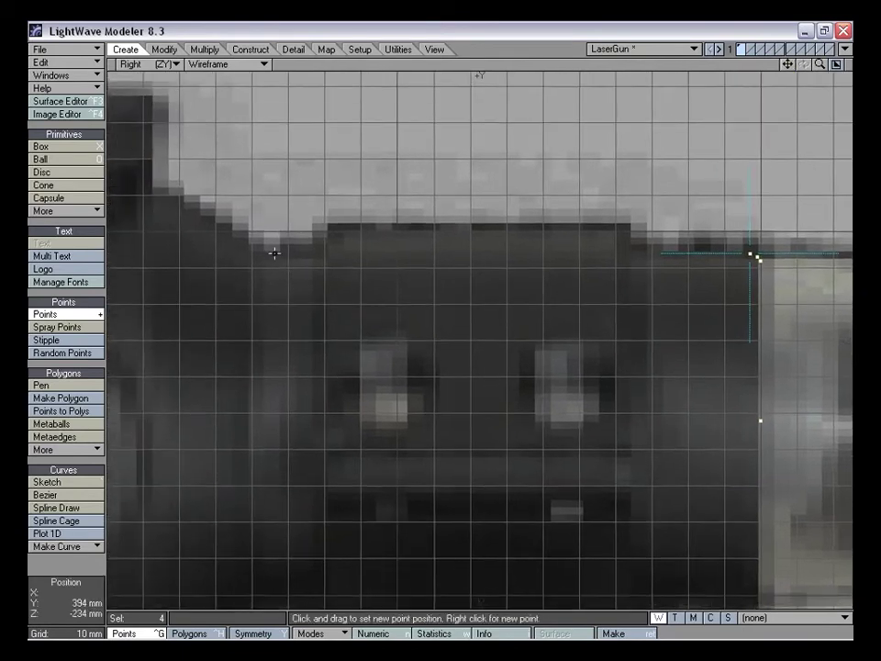
pyautogui.rightClick(274, 252)
pyautogui.rightClick(260, 253)
pyautogui.rightClick(248, 250)
# Add three outline points at the front base of the scope's turret and three at its rear base
pyautogui.moveTo(787, 66); pyautogui.dragTo(880, 103)
pyautogui.rightClick(532, 226)
pyautogui.rightClick(520, 223)
pyautogui.rightClick(510, 219)
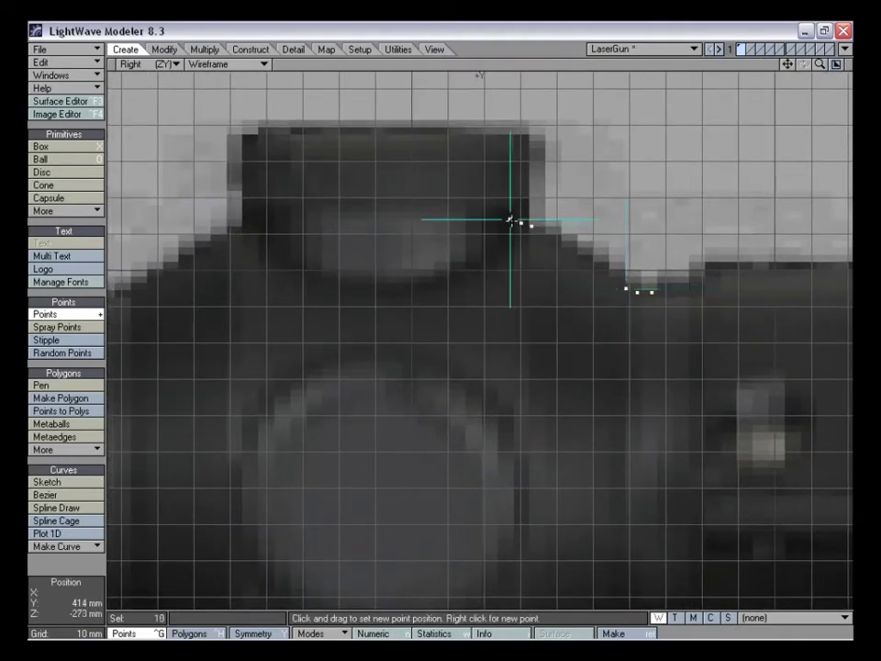
pyautogui.moveTo(820, 65); pyautogui.dragTo(794, 65)
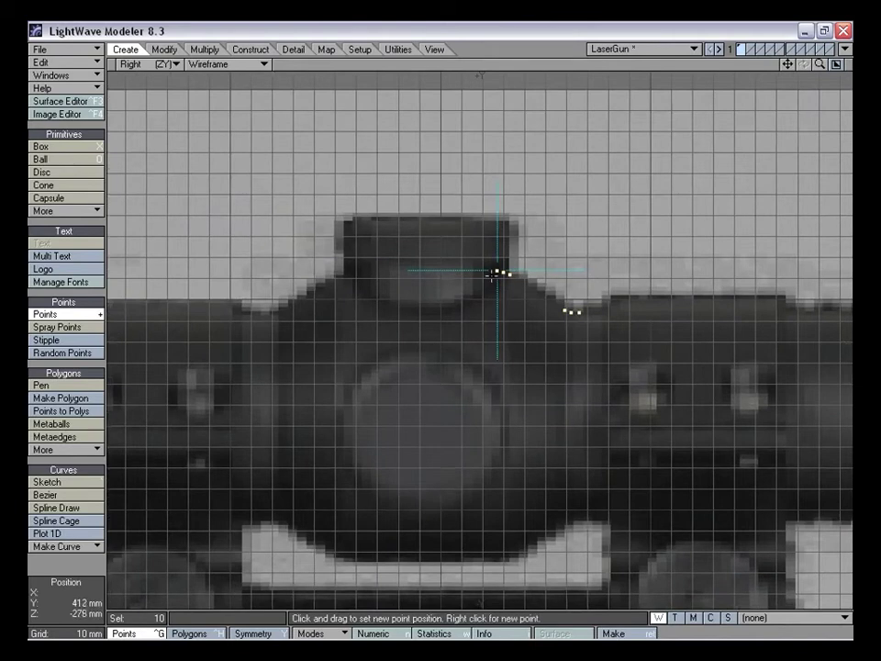
pyautogui.rightClick(346, 272)
pyautogui.rightClick(340, 275)
pyautogui.rightClick(333, 281)
# Add three outline points in the dip between the turret section and the scope's rear mount
pyautogui.moveTo(788, 64); pyautogui.dragTo(875, 35)
pyautogui.rightClick(546, 213)
pyautogui.rightClick(539, 216)
pyautogui.rightClick(532, 220)
# Add three points where the tube starts flaring into the rear bell and three at the top of the flare
pyautogui.moveTo(788, 64); pyautogui.dragTo(879, 66)
pyautogui.keyDown('alt'); pyautogui.keyDown('shift'); pyautogui.moveTo(838, 224); pyautogui.dragTo(813, 220); pyautogui.keyUp('shift'); pyautogui.keyUp('alt')
pyautogui.rightClick(432, 221)
pyautogui.rightClick(419, 219)
pyautogui.rightClick(415, 216)
pyautogui.rightClick(371, 192)
pyautogui.rightClick(358, 183)
pyautogui.rightClick(344, 184)
# Add three points rounding the rear bell's upper back corner and one on the scope's centreline at its rear face
pyautogui.moveTo(787, 64); pyautogui.dragTo(879, 77)
pyautogui.rightClick(371, 195)
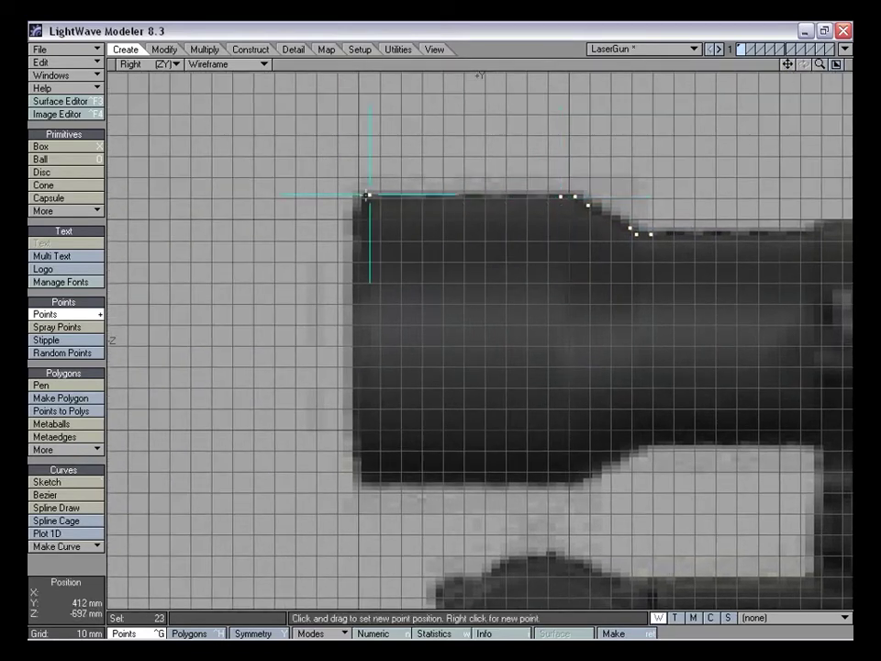
pyautogui.rightClick(358, 196)
pyautogui.rightClick(357, 209)
pyautogui.rightClick(353, 347)
pyautogui.press('space')
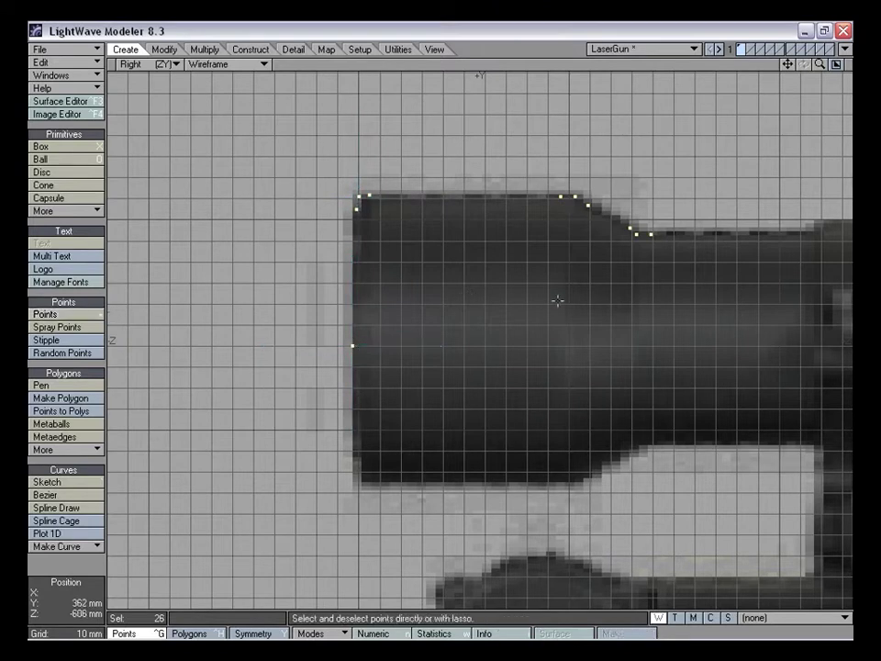
# Deselect all the scope outline points
pyautogui.moveTo(788, 64); pyautogui.dragTo(511, 62)
pyautogui.moveTo(819, 64); pyautogui.dragTo(653, 52)
pyautogui.moveTo(788, 65); pyautogui.dragTo(572, 125)
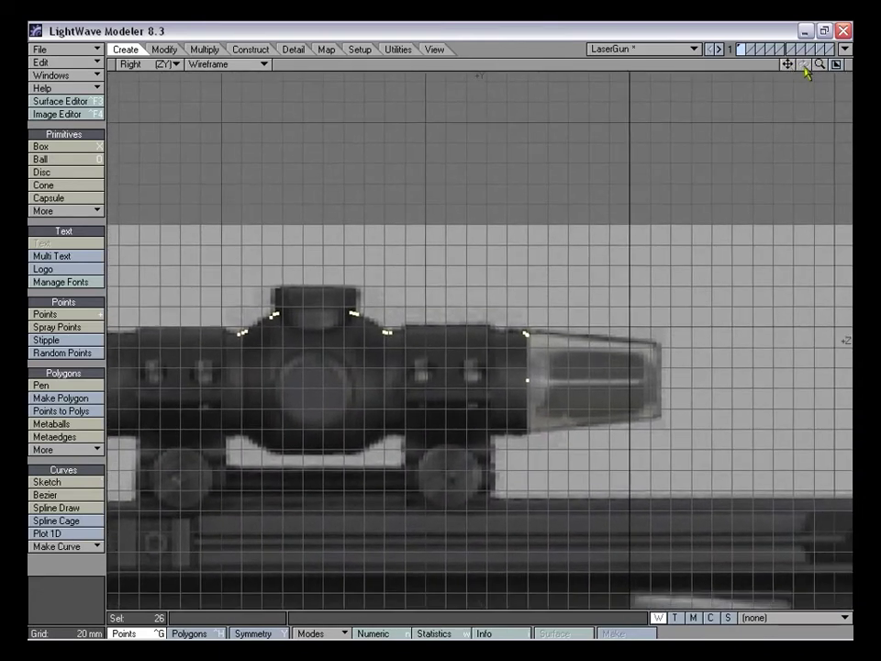
pyautogui.moveTo(820, 64); pyautogui.dragTo(840, 65)
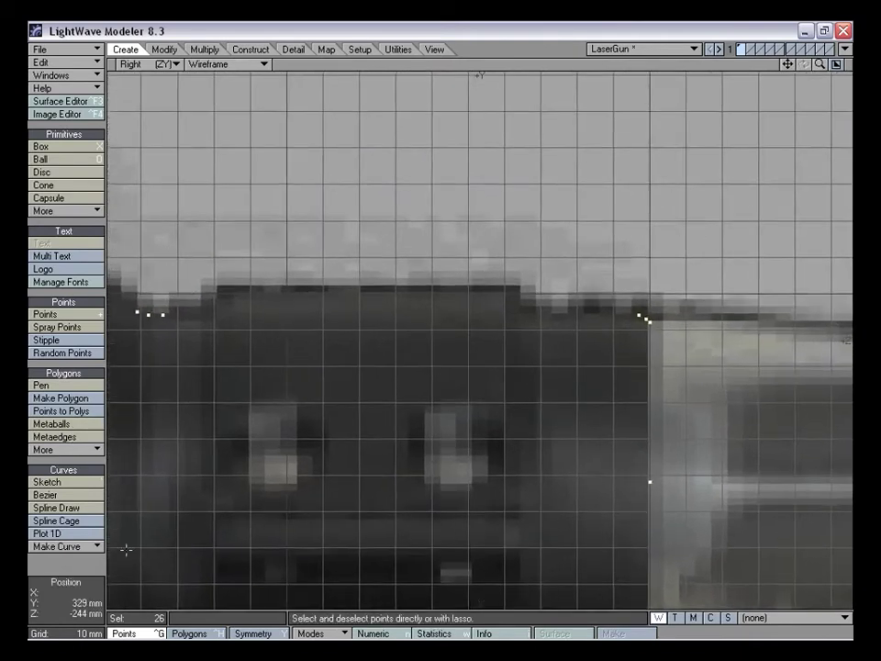
pyautogui.click(94, 572)
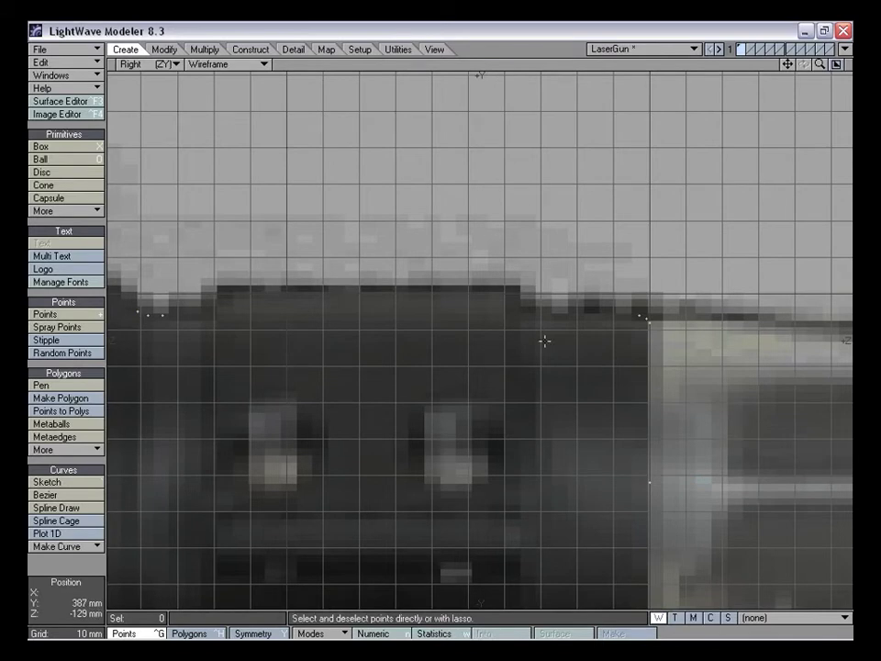
# Adjust the three corner points at the tube's front end with the Drag tool so they form a rounder bevel
pyautogui.press('t')
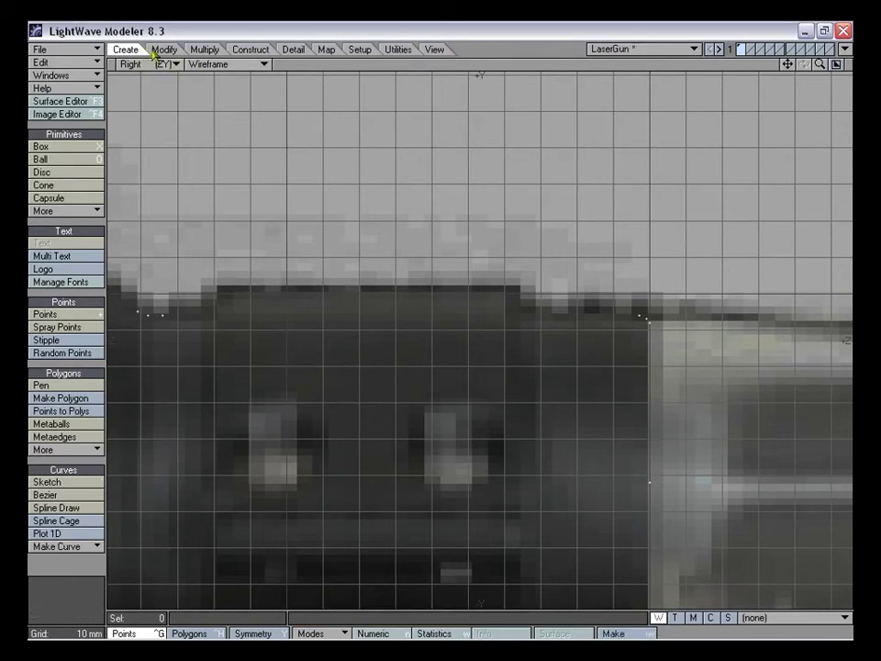
pyautogui.click(163, 49)
pyautogui.click(55, 159)
pyautogui.moveTo(789, 66); pyautogui.dragTo(696, 2)
pyautogui.moveTo(820, 65); pyautogui.dragTo(867, 65)
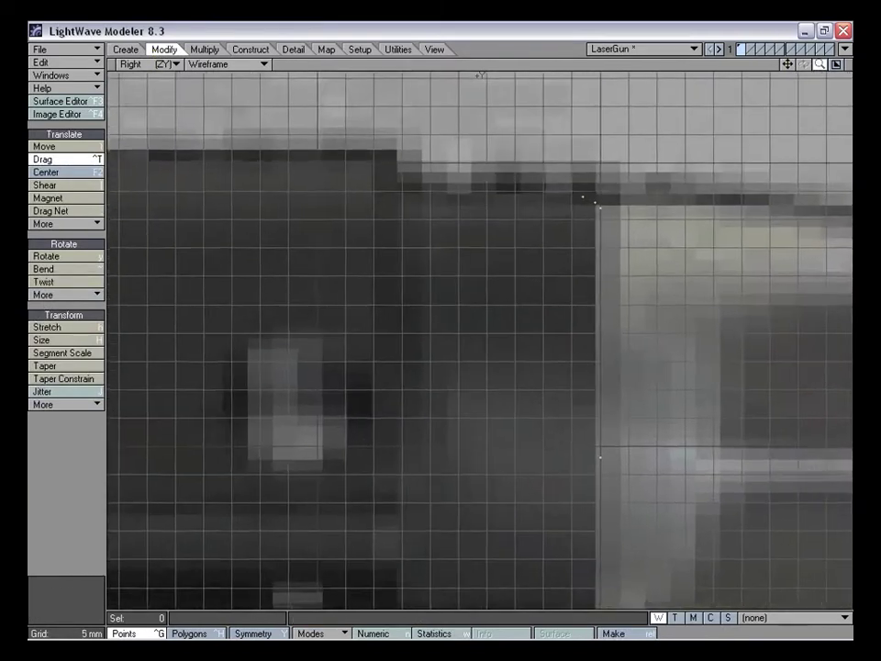
pyautogui.press('space')
pyautogui.hotkey('ctrl', 't')
pyautogui.moveTo(599, 195); pyautogui.dragTo(599, 196)
pyautogui.moveTo(598, 196); pyautogui.dragTo(592, 189)
pyautogui.moveTo(788, 63); pyautogui.dragTo(864, 87)
pyautogui.moveTo(820, 64); pyautogui.dragTo(821, 65)
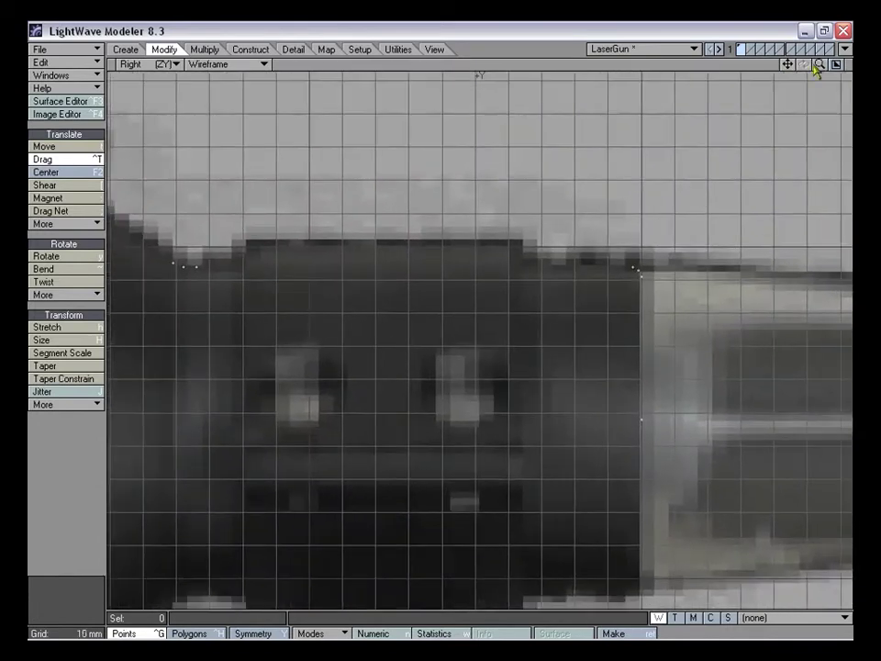
pyautogui.moveTo(636, 266); pyautogui.dragTo(634, 267)
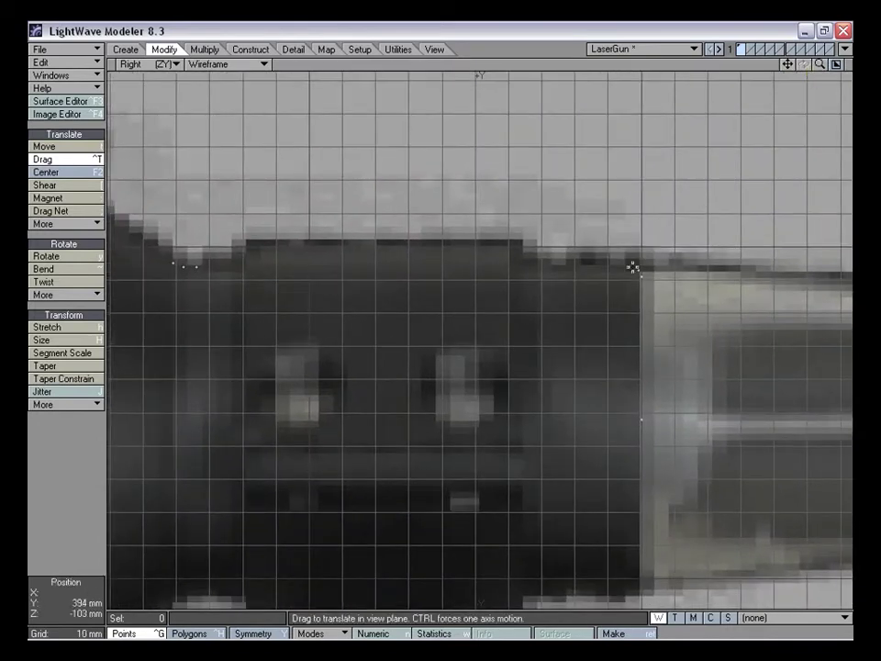
pyautogui.moveTo(826, 66); pyautogui.dragTo(822, 64)
pyautogui.moveTo(809, 182); pyautogui.dragTo(818, 192)
pyautogui.moveTo(820, 64); pyautogui.dragTo(823, 64)
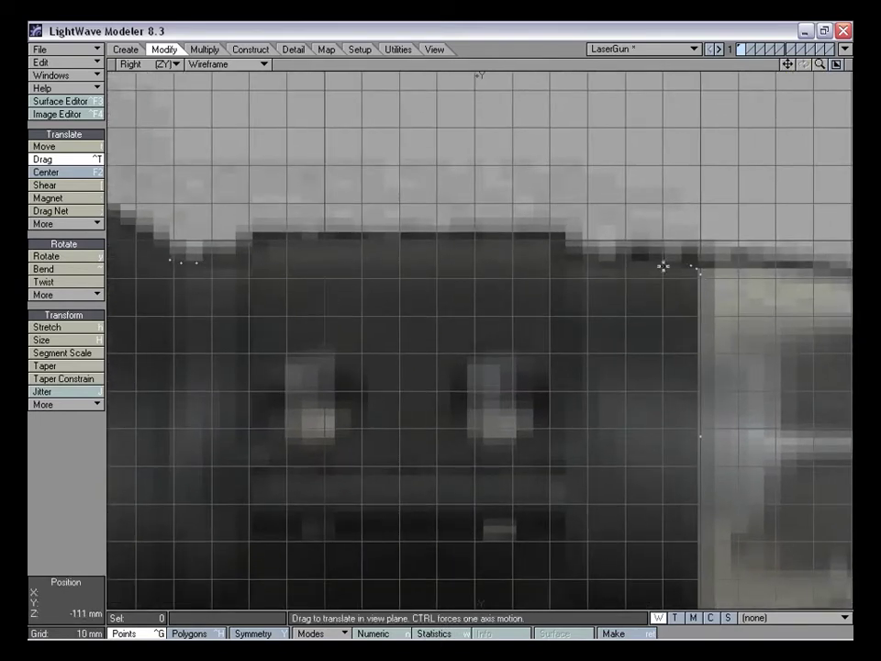
pyautogui.press('space')
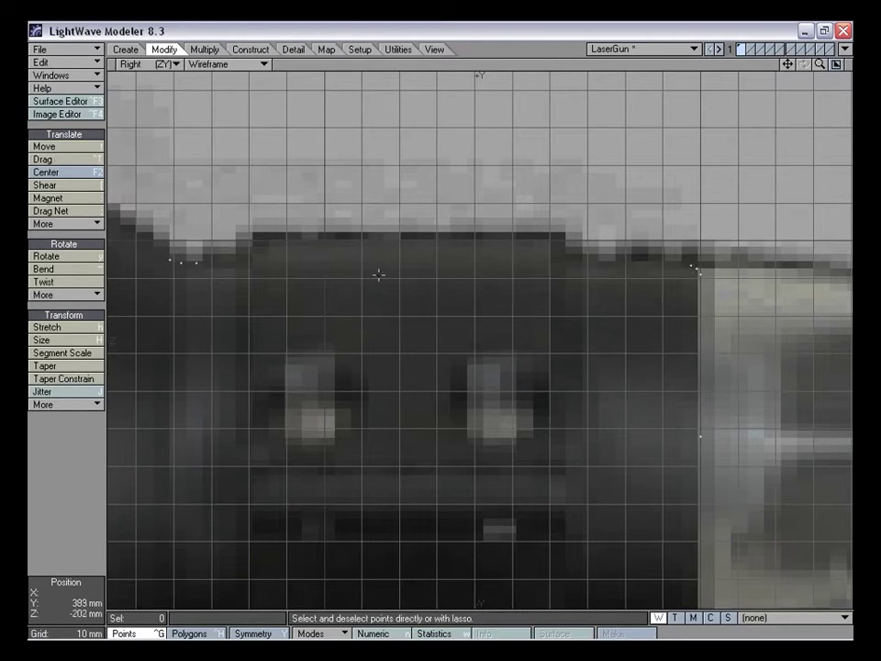
# Replace the front point of the dip behind the front mount with a copy of the corner's rearmost point, offset -134 mm in Z
pyautogui.click(197, 261)
pyautogui.click(402, 285)
pyautogui.click(689, 264)
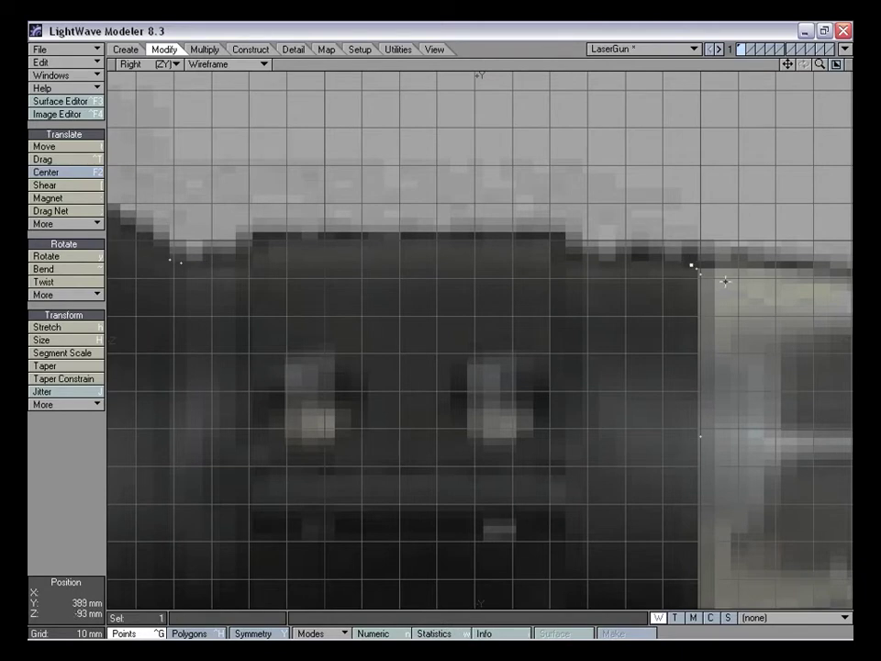
pyautogui.press('t')
pyautogui.moveTo(733, 272); pyautogui.dragTo(230, 272)
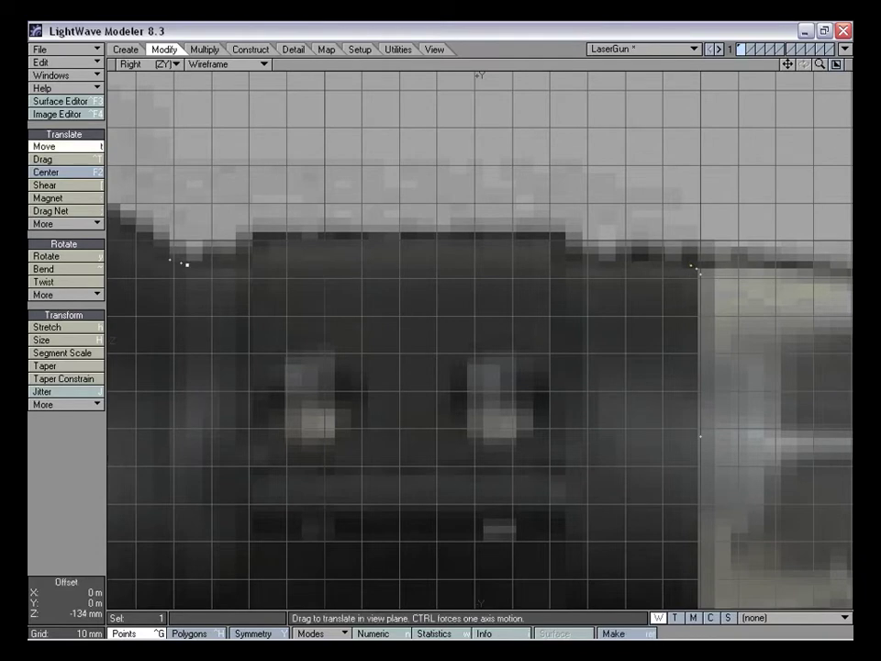
pyautogui.press('/')
# Fine-tune the copied point along Z so it lines up with the other two points in the dip
pyautogui.moveTo(787, 64); pyautogui.dragTo(879, 73)
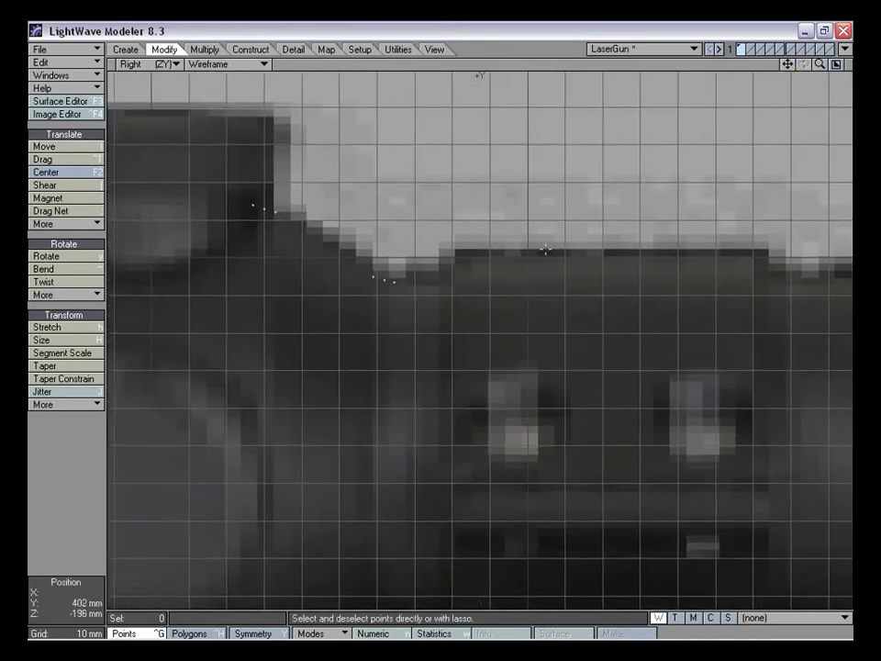
pyautogui.moveTo(788, 64); pyautogui.dragTo(645, 70)
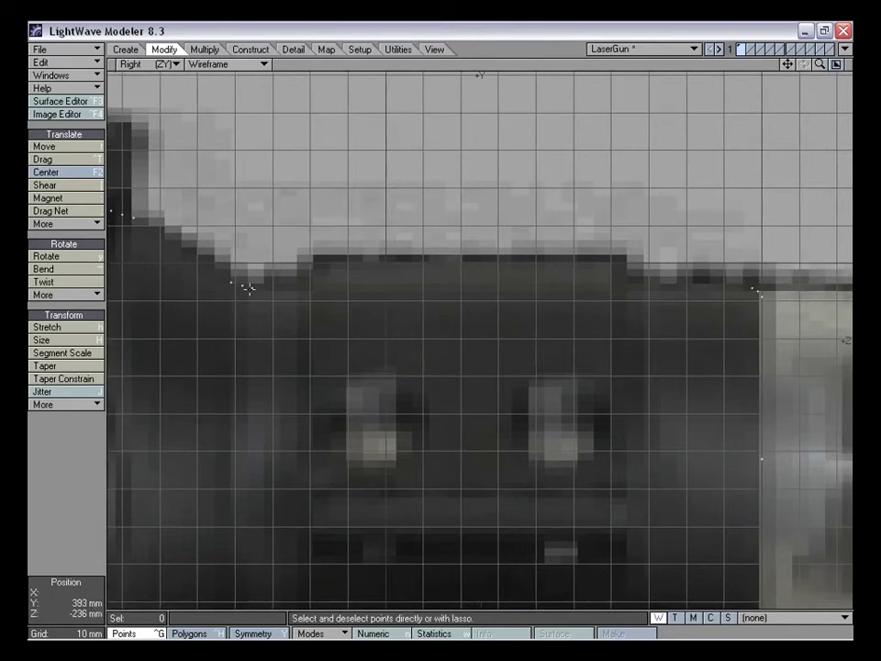
pyautogui.click(78, 150)
pyautogui.press('space')
pyautogui.click(254, 287)
pyautogui.press('t')
pyautogui.moveTo(258, 286); pyautogui.dragTo(396, 287)
pyautogui.moveTo(316, 287)
pyautogui.mouseDown()
pyautogui.moveTo(372, 287)
pyautogui.moveTo(304, 297)
pyautogui.mouseUp()
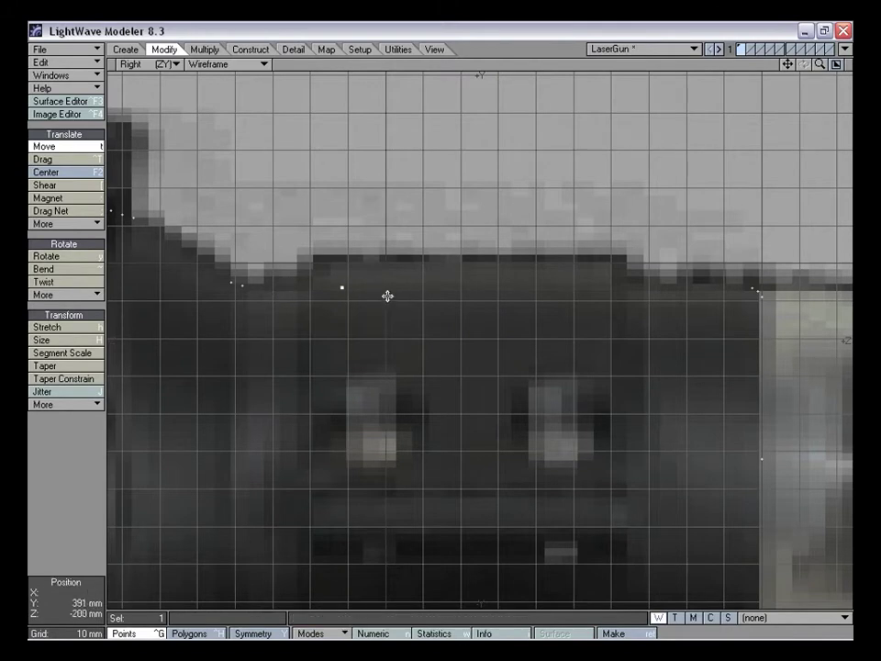
pyautogui.moveTo(440, 294); pyautogui.dragTo(351, 295)
pyautogui.moveTo(787, 63); pyautogui.dragTo(864, 80)
pyautogui.moveTo(511, 377); pyautogui.dragTo(479, 370)
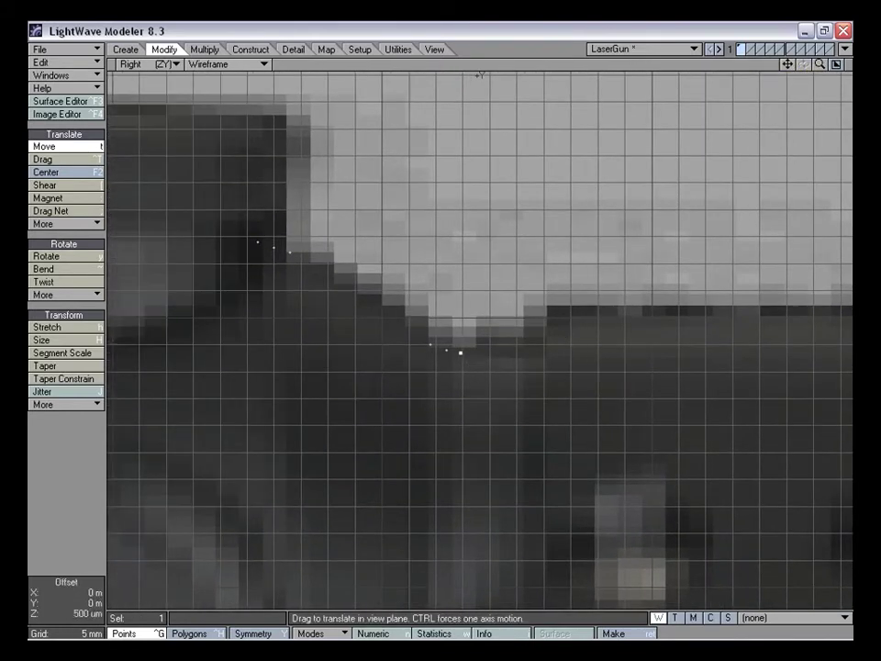
pyautogui.press('space')
pyautogui.press('/')
# Drag the rear point of the front dip and the points at the turret's front base into smoother curves
pyautogui.hotkey('ctrl', 't')
pyautogui.moveTo(446, 353); pyautogui.dragTo(439, 320)
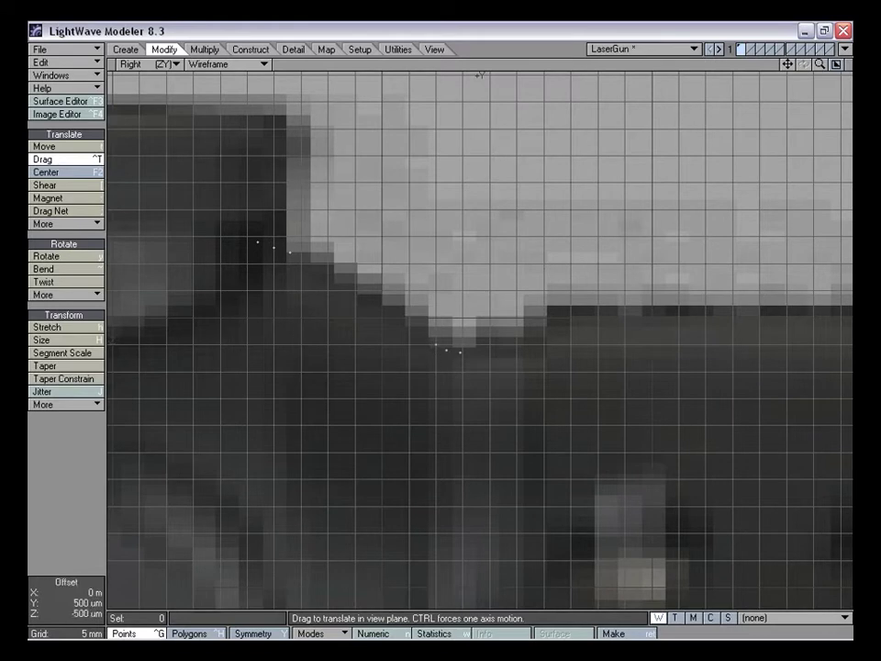
pyautogui.moveTo(820, 65); pyautogui.dragTo(786, 65)
pyautogui.moveTo(515, 329); pyautogui.dragTo(500, 291)
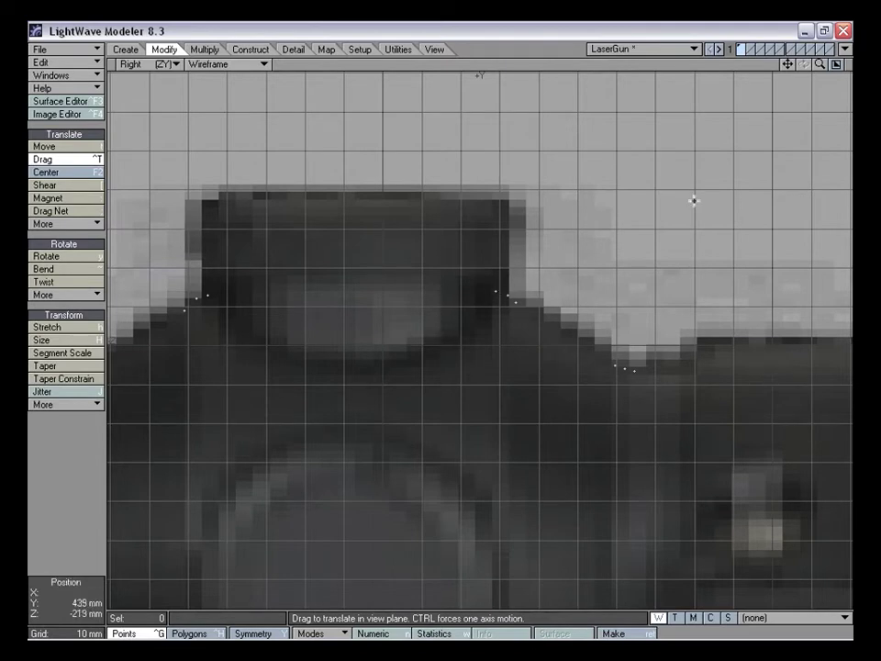
pyautogui.moveTo(821, 64); pyautogui.dragTo(788, 65)
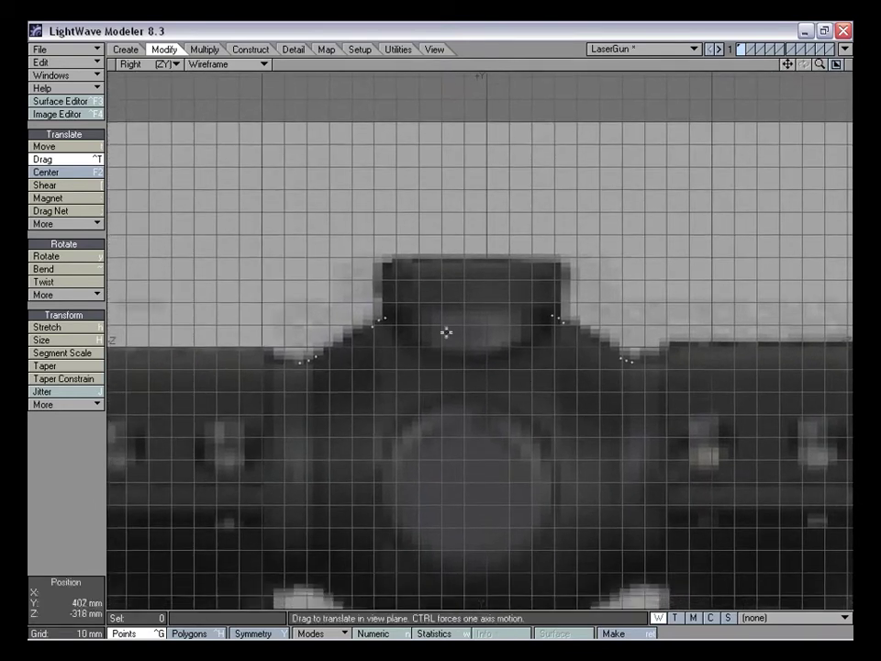
pyautogui.press('space')
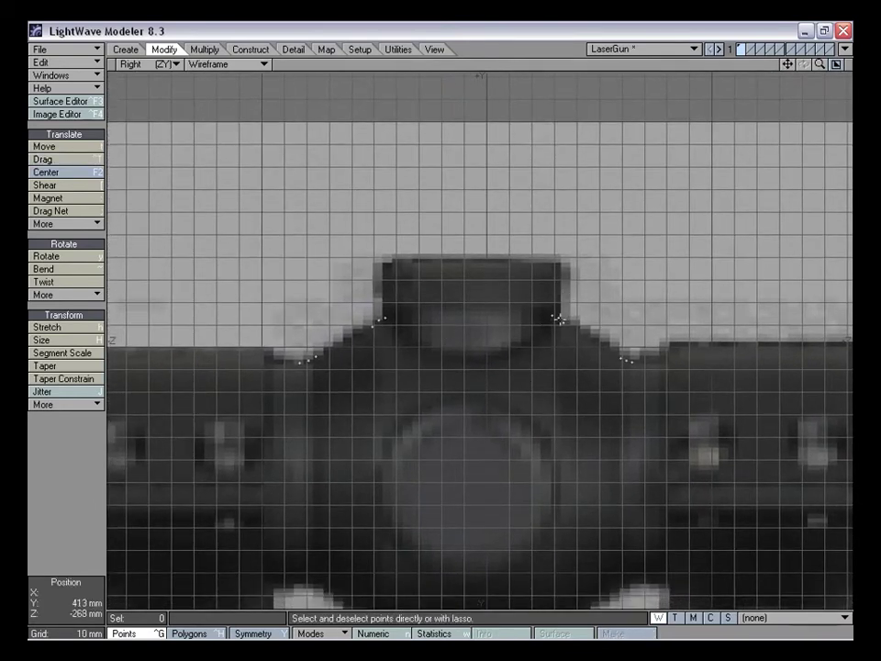
# Delete the three outline points at the turret's rear base
pyautogui.moveTo(463, 303)
pyautogui.mouseDown(button='right')
pyautogui.moveTo(340, 302)
pyautogui.moveTo(404, 342)
pyautogui.mouseUp(button='right')
pyautogui.moveTo(431, 306)
pyautogui.mouseDown(button='right')
pyautogui.moveTo(433, 375)
pyautogui.moveTo(438, 367)
pyautogui.mouseUp(button='right')
pyautogui.moveTo(441, 291)
pyautogui.mouseDown(button='right')
pyautogui.moveTo(385, 276)
pyautogui.moveTo(396, 271)
pyautogui.mouseUp(button='right')
pyautogui.click(422, 286)
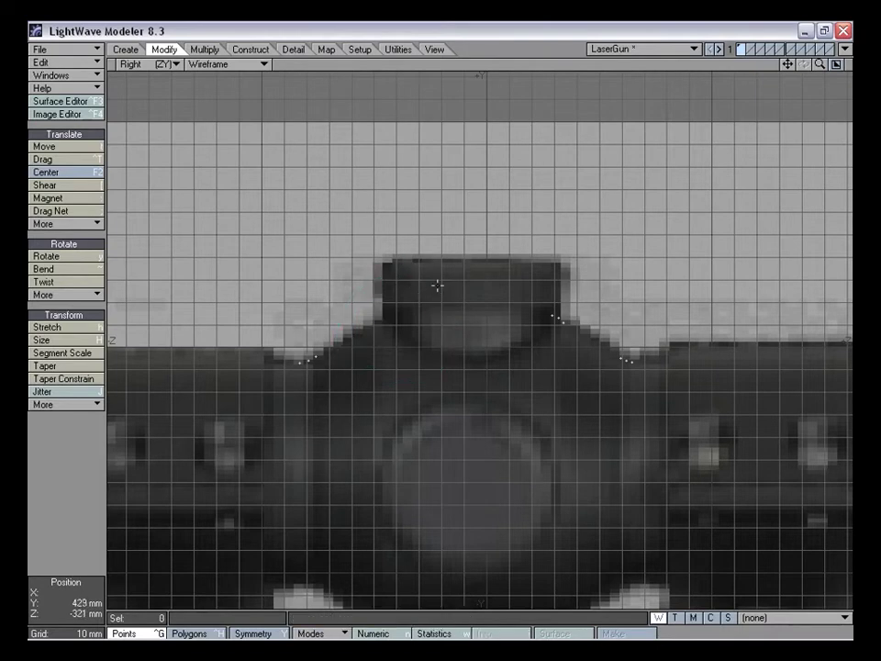
# Mirror the three points at the turret's front base to its rear across a vertical plane through the turret
pyautogui.moveTo(554, 299)
pyautogui.mouseDown(button='right')
pyautogui.moveTo(558, 358)
pyautogui.moveTo(571, 305)
pyautogui.moveTo(546, 279)
pyautogui.mouseUp(button='right')
pyautogui.hotkey('shift', 'v')
pyautogui.moveTo(474, 292); pyautogui.dragTo(476, 326)
pyautogui.press('space')
pyautogui.press('/')
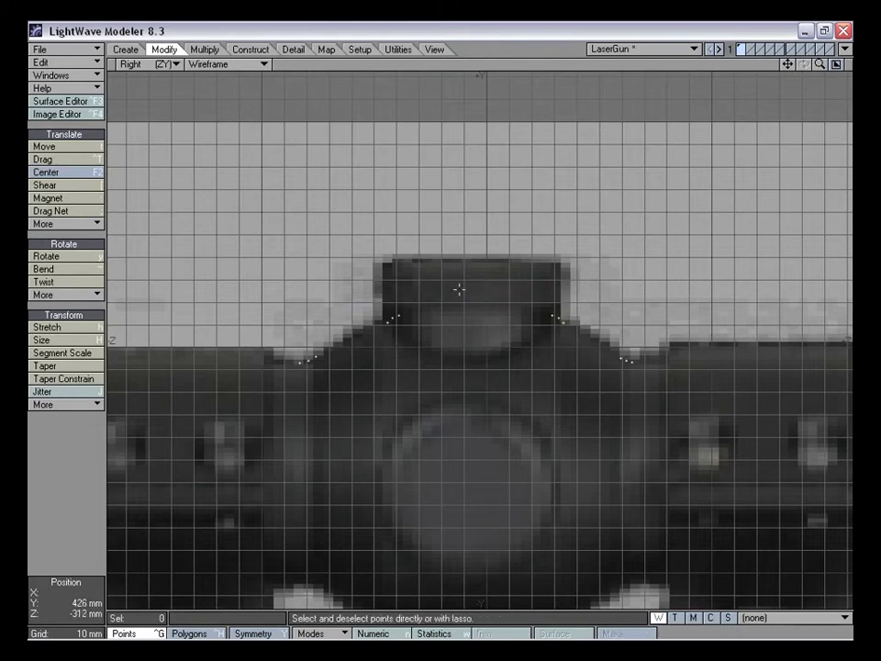
# Move the three mirrored points rearward to match the turret's rear base in the backdrop image
pyautogui.moveTo(436, 307); pyautogui.dragTo(414, 322, button='right')
pyautogui.press('t')
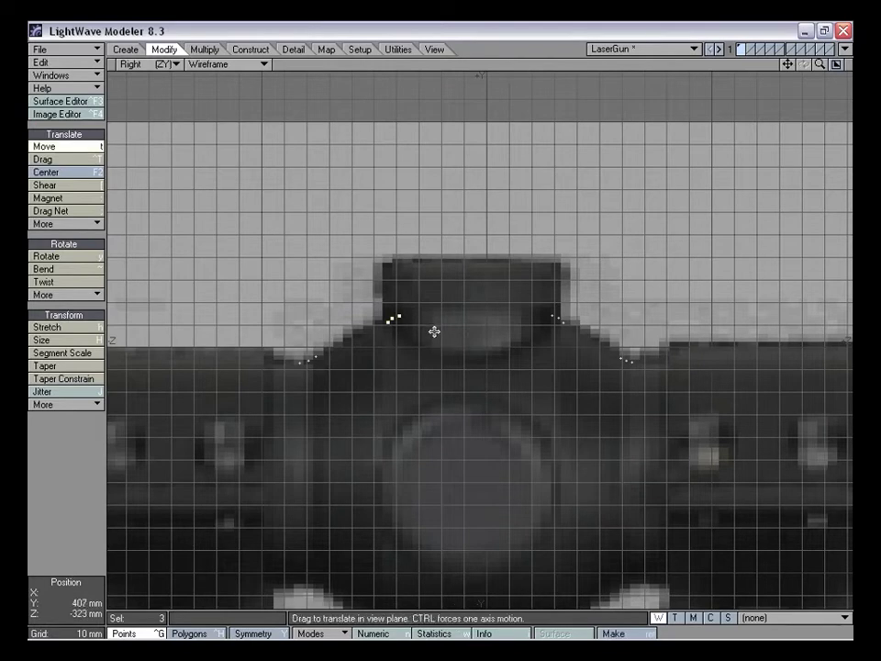
pyautogui.moveTo(445, 329); pyautogui.dragTo(436, 328)
pyautogui.press('space')
pyautogui.press('/')
# Delete the three outline points in the dip between the turret section and the rear mount
pyautogui.moveTo(787, 64); pyautogui.dragTo(786, 68)
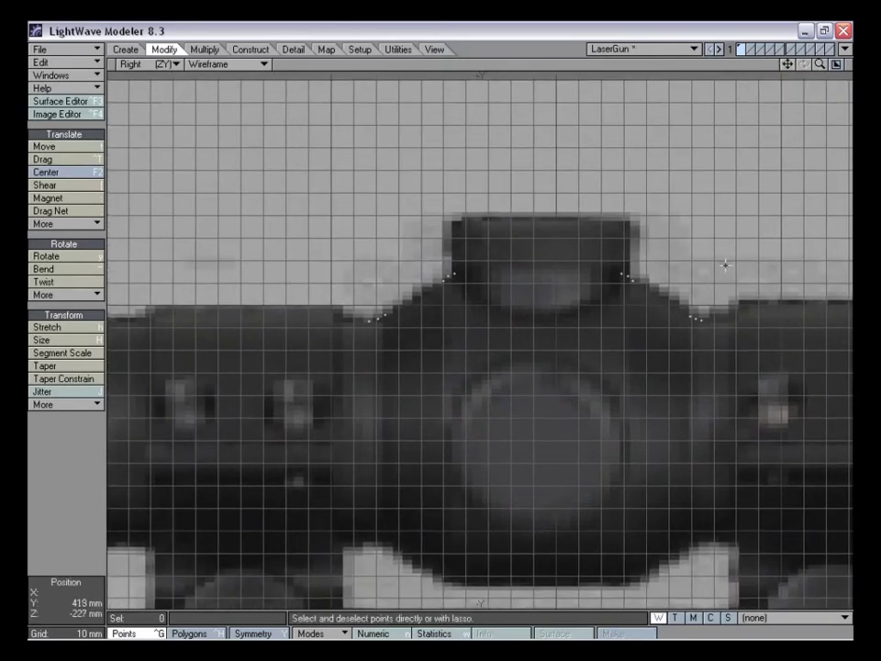
pyautogui.moveTo(418, 318); pyautogui.dragTo(407, 305, button='right')
pyautogui.press('Delete')
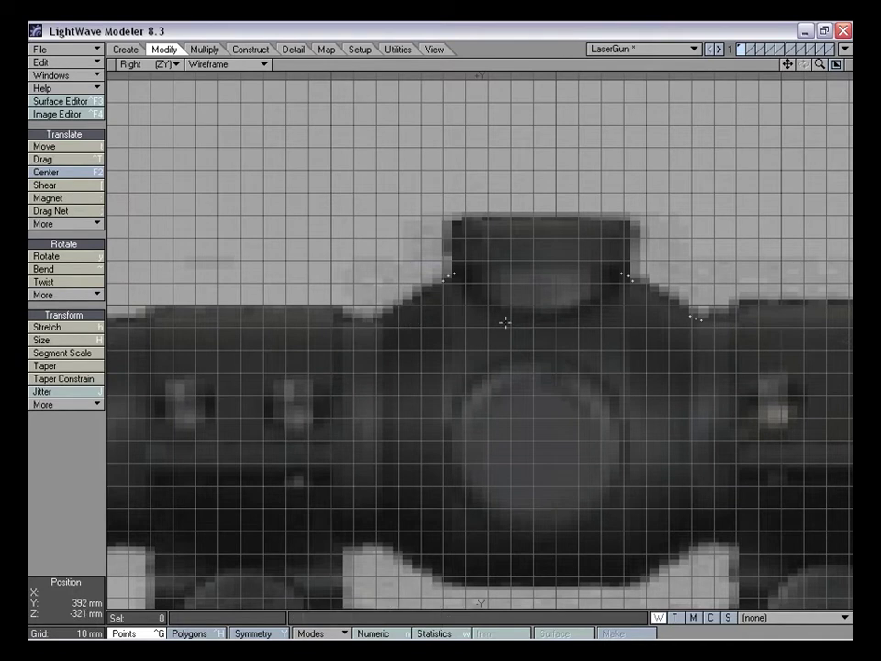
# Mirror the three front dip points across a vertical plane through the turret to form the rear dip
pyautogui.moveTo(683, 303); pyautogui.dragTo(710, 305, button='right')
pyautogui.hotkey('shift', 'v')
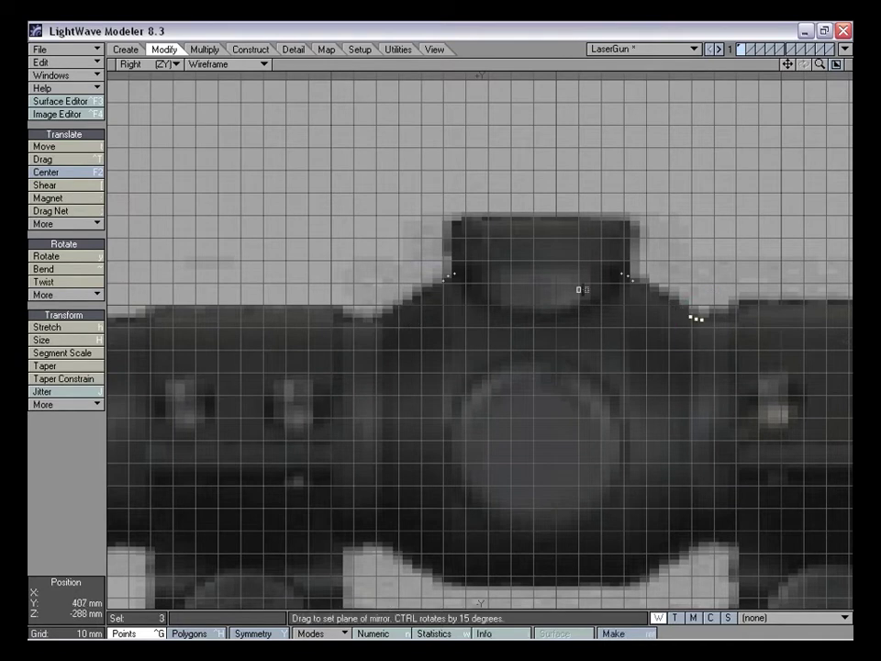
pyautogui.click(549, 278)
pyautogui.press('space')
pyautogui.moveTo(664, 277); pyautogui.dragTo(634, 321, button='right')
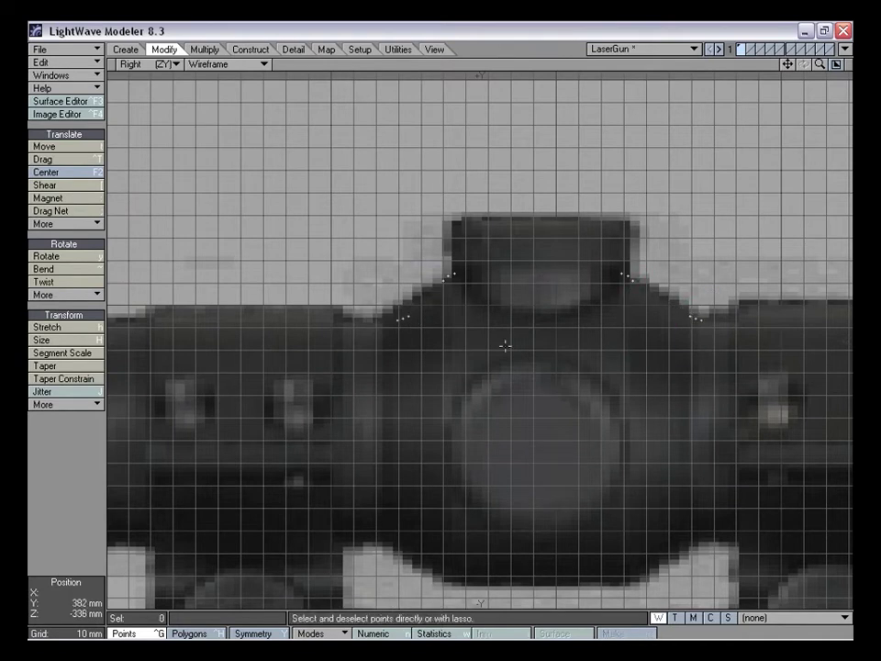
# Move the three mirrored dip points -11 mm in Z to match the rear dip in the backdrop image
pyautogui.moveTo(438, 319); pyautogui.dragTo(449, 301, button='right')
pyautogui.press('t')
pyautogui.moveTo(453, 325); pyautogui.dragTo(428, 327)
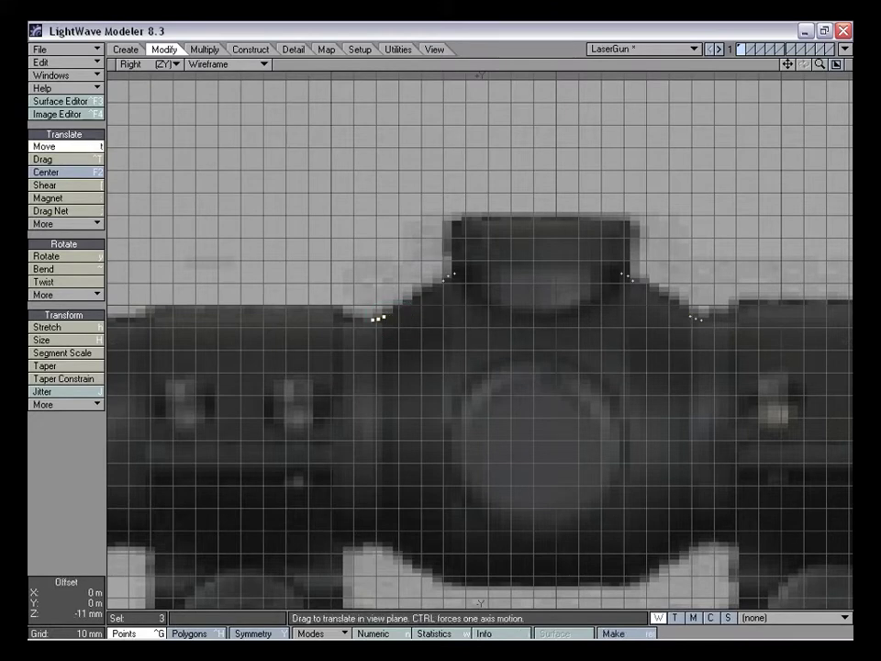
pyautogui.press('space')
# Nudge the three rear dip points slightly forward towards the turret, keeping their height
pyautogui.moveTo(372, 298)
pyautogui.mouseDown(button='right')
pyautogui.moveTo(325, 355)
pyautogui.moveTo(412, 307)
pyautogui.moveTo(416, 336)
pyautogui.mouseUp(button='right')
pyautogui.hotkey('shift', 'a')
pyautogui.moveTo(820, 65); pyautogui.dragTo(743, 65)
pyautogui.press('t')
pyautogui.moveTo(502, 341); pyautogui.dragTo(521, 341)
pyautogui.moveTo(822, 66); pyautogui.dragTo(842, 58)
pyautogui.press('/')
# Replace the frontmost outline point at the rear bell's dip with a copy of the rear mount dip's lowest point moved -178 mm in Z
pyautogui.click(247, 319)
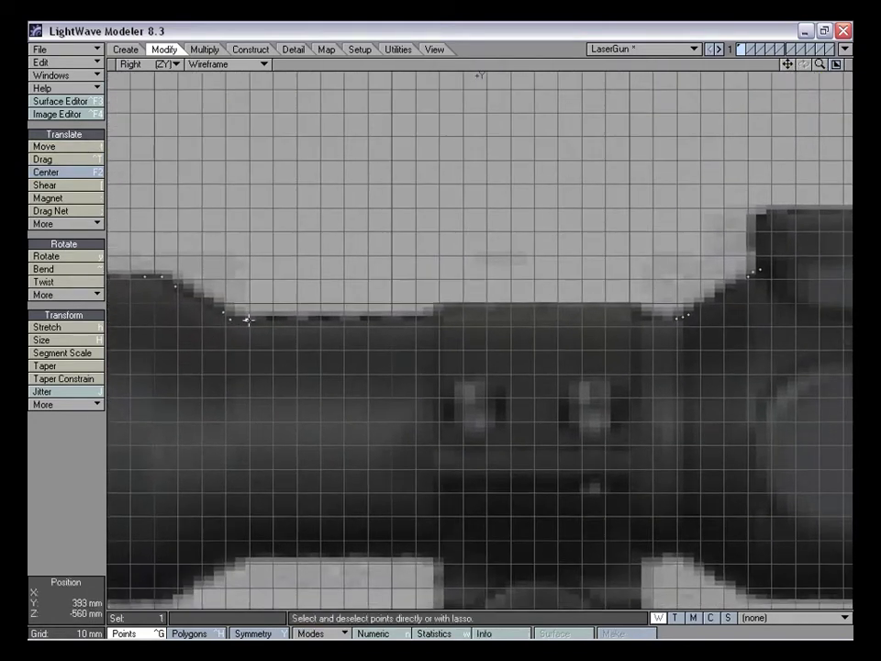
pyautogui.click(294, 321)
pyautogui.click(681, 318)
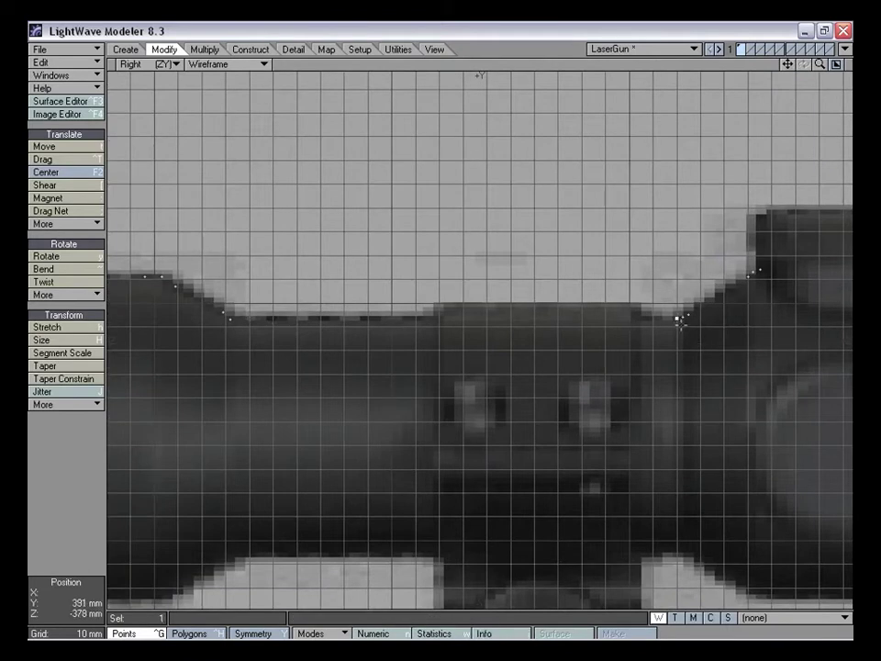
pyautogui.press('t')
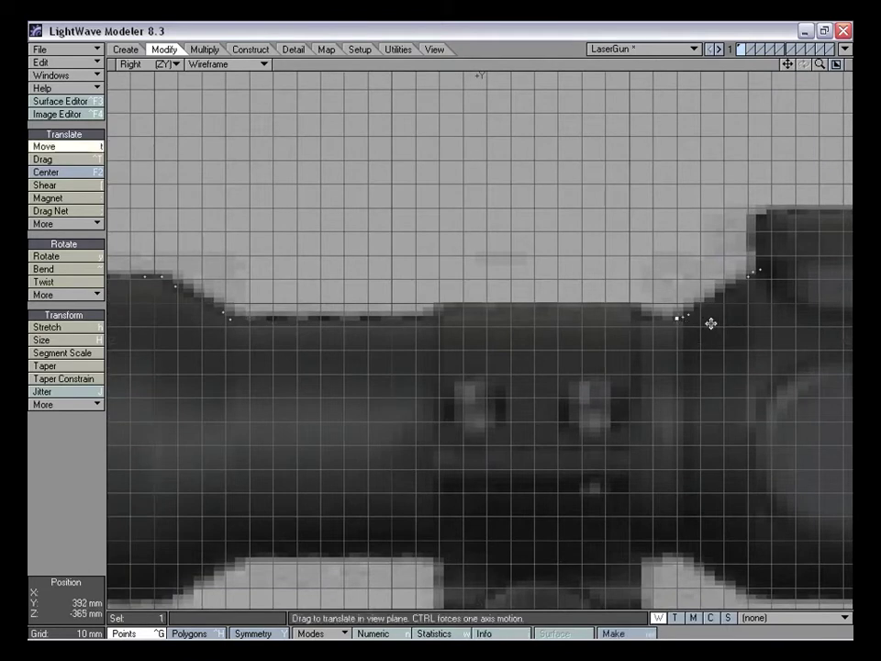
pyautogui.moveTo(603, 318); pyautogui.dragTo(254, 318)
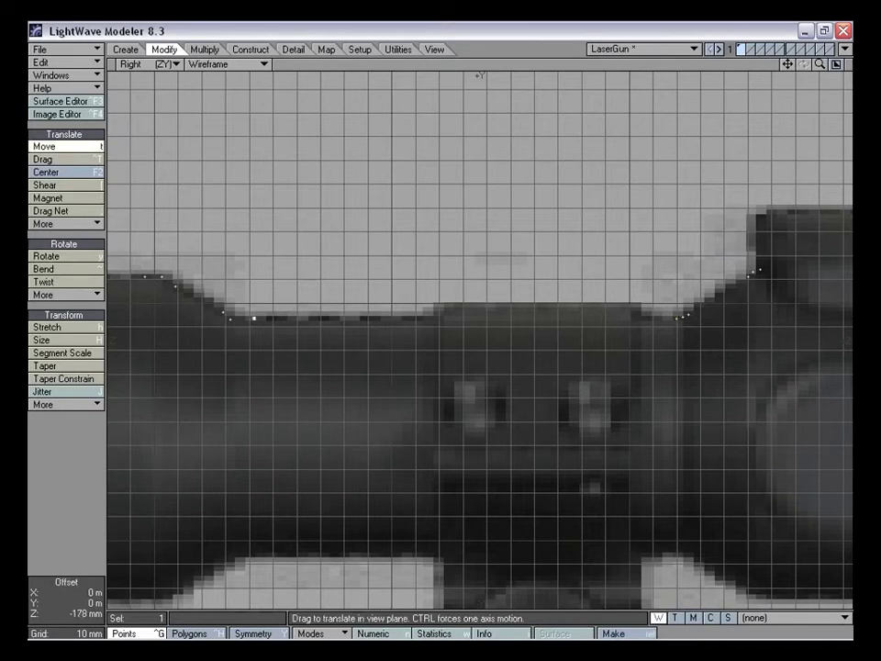
pyautogui.press('space')
pyautogui.moveTo(306, 270)
pyautogui.mouseDown(button='right')
pyautogui.moveTo(204, 344)
pyautogui.moveTo(292, 317)
pyautogui.mouseUp(button='right')
# Adjust the individual points at the rear bell's shoulder and dip so both corners follow the backdrop outline with a small rounding
pyautogui.moveTo(788, 65); pyautogui.dragTo(880, 102)
pyautogui.moveTo(820, 66); pyautogui.dragTo(864, 65)
pyautogui.hotkey('ctrl', 't')
pyautogui.moveTo(385, 364)
pyautogui.mouseDown()
pyautogui.moveTo(372, 352)
pyautogui.moveTo(385, 358)
pyautogui.mouseUp()
pyautogui.moveTo(788, 64); pyautogui.dragTo(877, 70)
pyautogui.moveTo(478, 313); pyautogui.dragTo(457, 297)
pyautogui.click(416, 294)
pyautogui.moveTo(462, 298); pyautogui.dragTo(438, 293)
pyautogui.moveTo(819, 65)
pyautogui.mouseDown()
pyautogui.moveTo(739, 65)
pyautogui.moveTo(821, 64)
pyautogui.moveTo(822, 71)
pyautogui.mouseUp()
pyautogui.moveTo(462, 277); pyautogui.dragTo(462, 278)
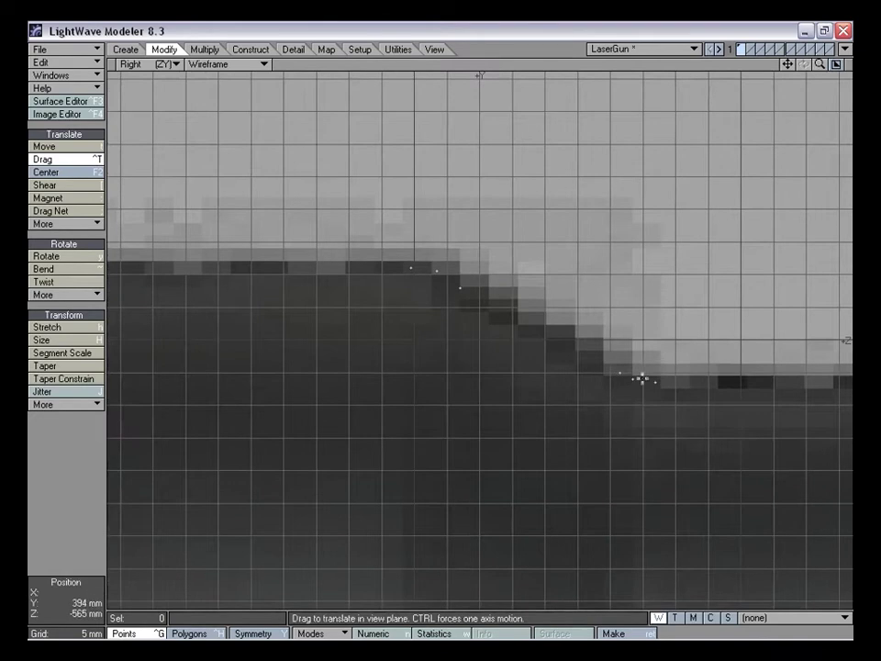
pyautogui.moveTo(655, 381); pyautogui.dragTo(629, 379)
# Move the three dip points of the rear bell together slightly rearward onto the backdrop outline
pyautogui.press('space')
pyautogui.moveTo(658, 365); pyautogui.dragTo(657, 386, button='right')
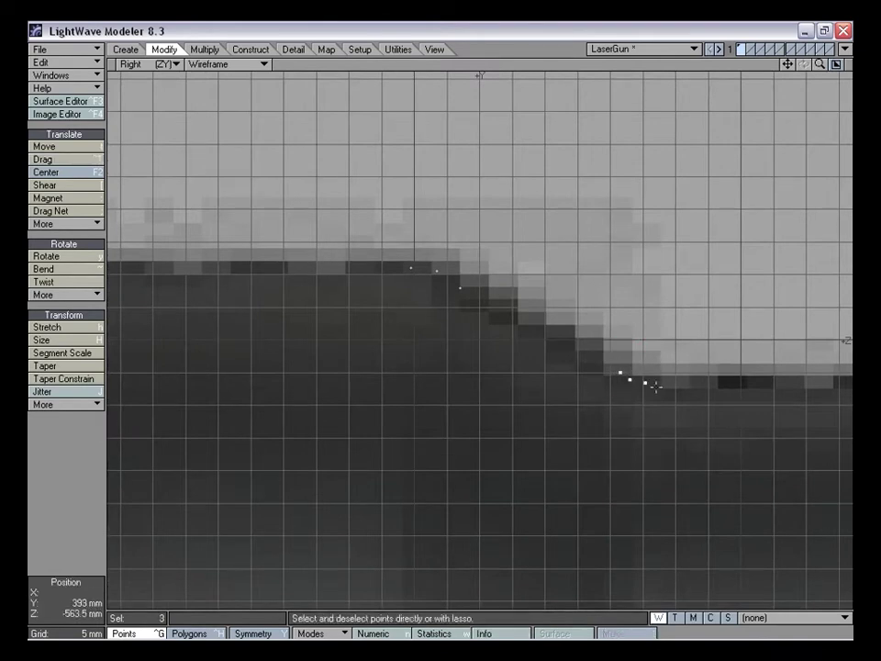
pyautogui.press('t')
pyautogui.moveTo(656, 385); pyautogui.dragTo(644, 384)
pyautogui.press('space')
pyautogui.moveTo(653, 369); pyautogui.dragTo(648, 353, button='right')
# Replace the top-edge point at the bell's rear corner with a copy of its front top-edge point moved about -95 mm in Z
pyautogui.moveTo(821, 65); pyautogui.dragTo(853, 52)
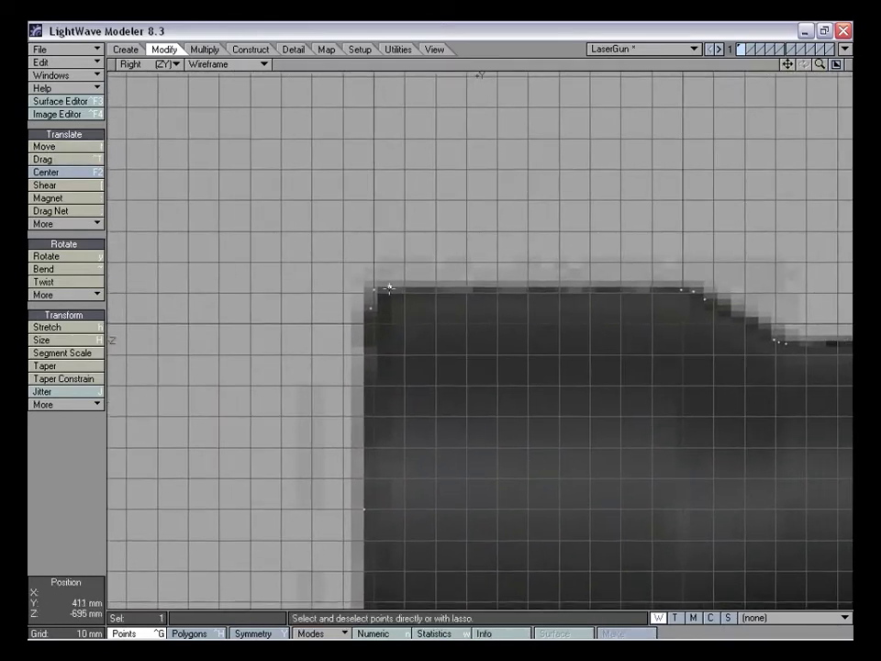
pyautogui.click(680, 291)
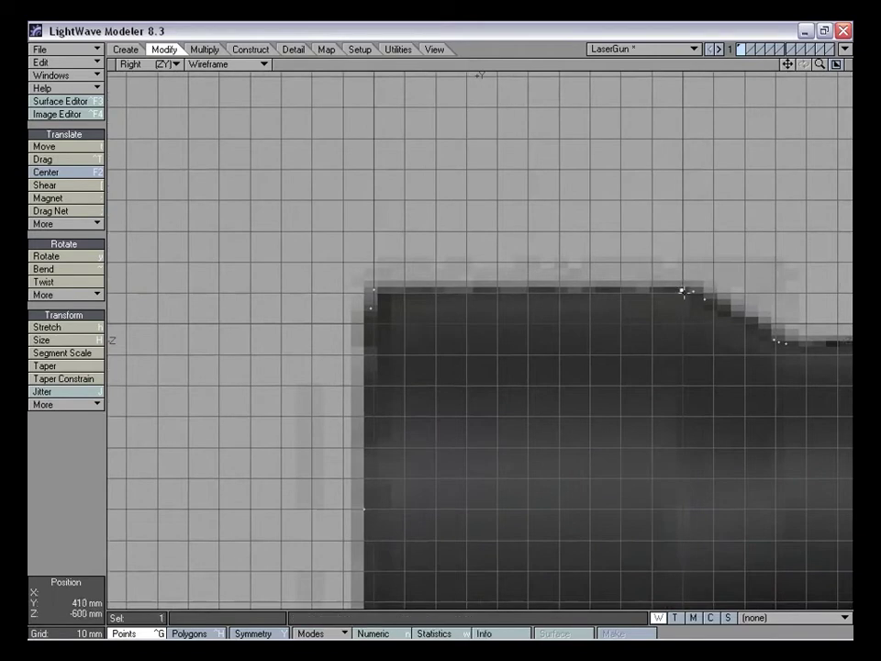
pyautogui.press('t')
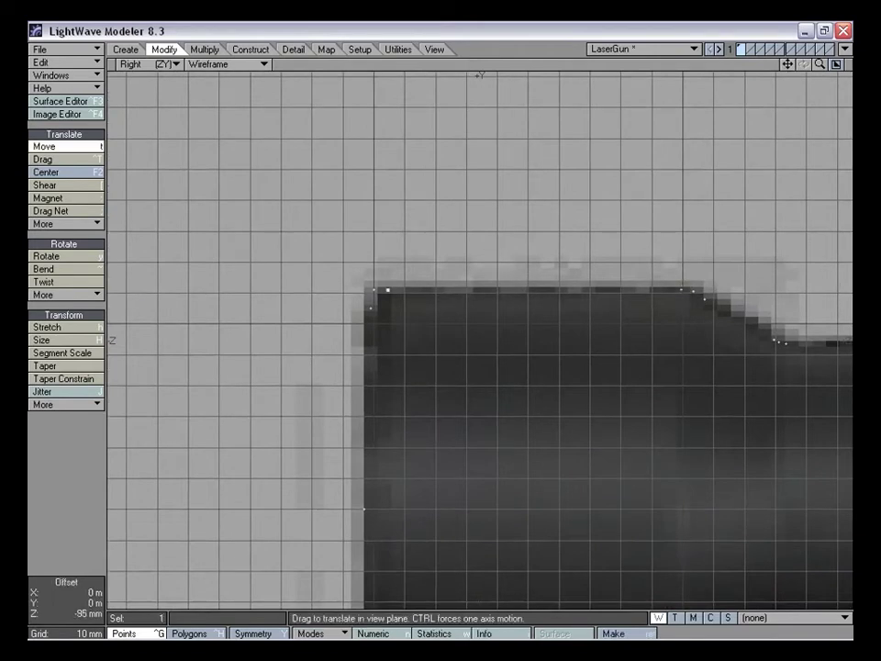
pyautogui.press('space')
pyautogui.press('/')
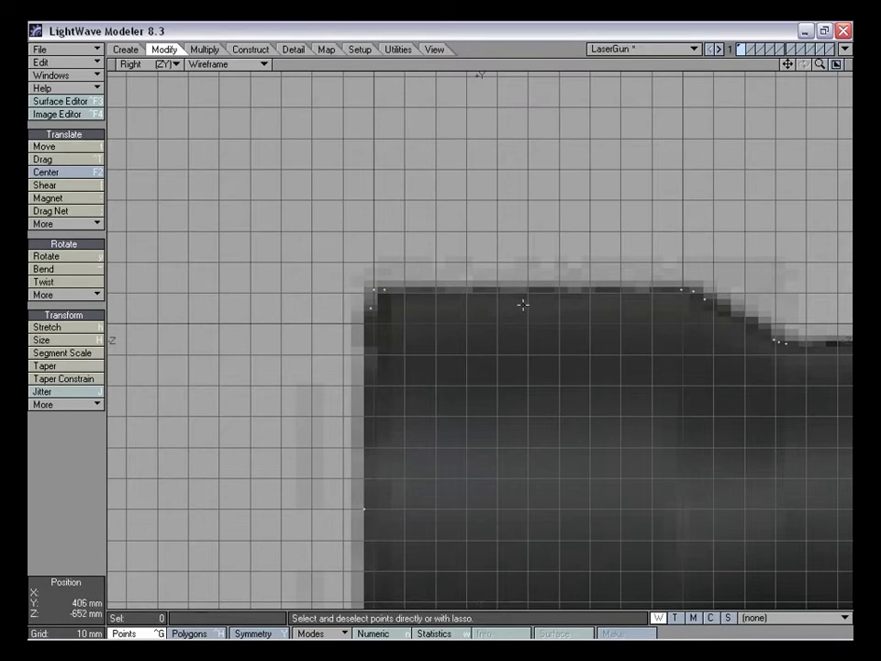
# Adjust the three points at the bell's rear upper corner individually to give it an even rounding
pyautogui.hotkey('ctrl', 't')
pyautogui.moveTo(371, 297)
pyautogui.mouseDown()
pyautogui.moveTo(380, 294)
pyautogui.moveTo(368, 313)
pyautogui.moveTo(374, 293)
pyautogui.mouseUp()
pyautogui.click(371, 296)
pyautogui.click(385, 289)
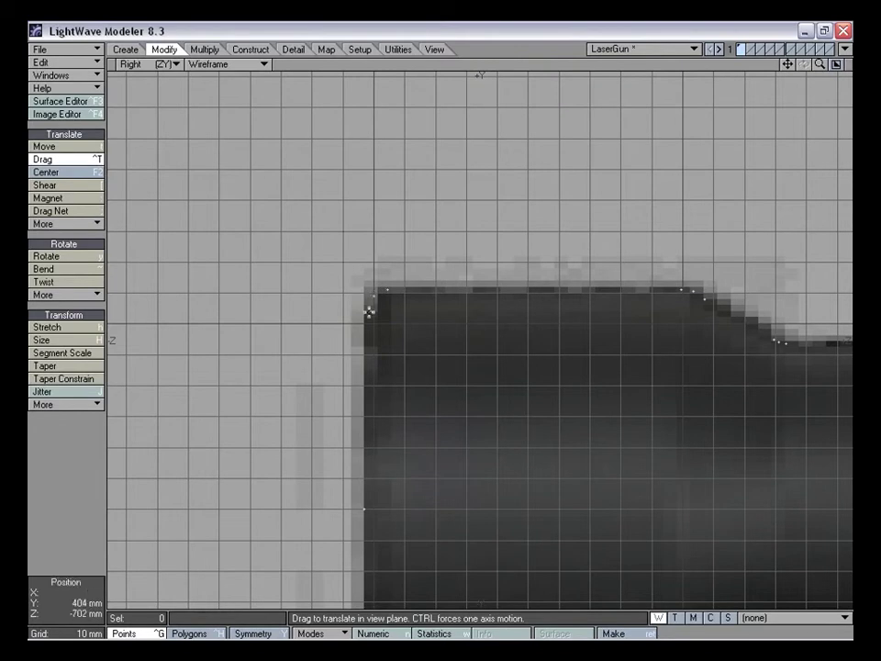
pyautogui.press('space')
# Replace the rear face's centre point with a copy of the lowest rear corner point moved straight down to the scope's centre line
pyautogui.click(365, 509)
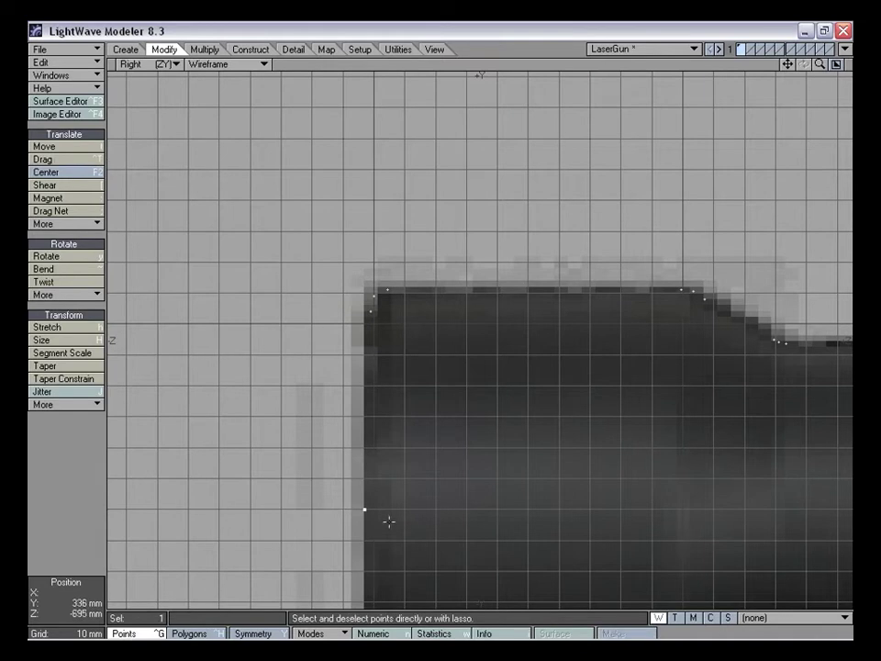
pyautogui.press('Delete')
pyautogui.click(370, 313)
pyautogui.press('t')
pyautogui.moveTo(429, 347); pyautogui.dragTo(429, 510)
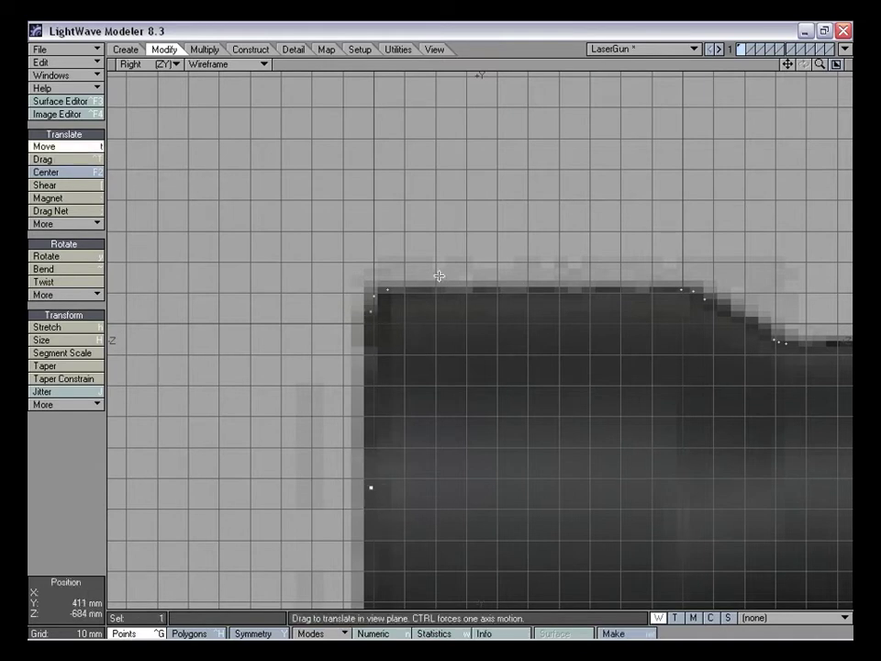
pyautogui.press('space')
pyautogui.moveTo(409, 452)
pyautogui.mouseDown(button='right')
pyautogui.moveTo(433, 500)
pyautogui.moveTo(442, 459)
pyautogui.mouseUp(button='right')
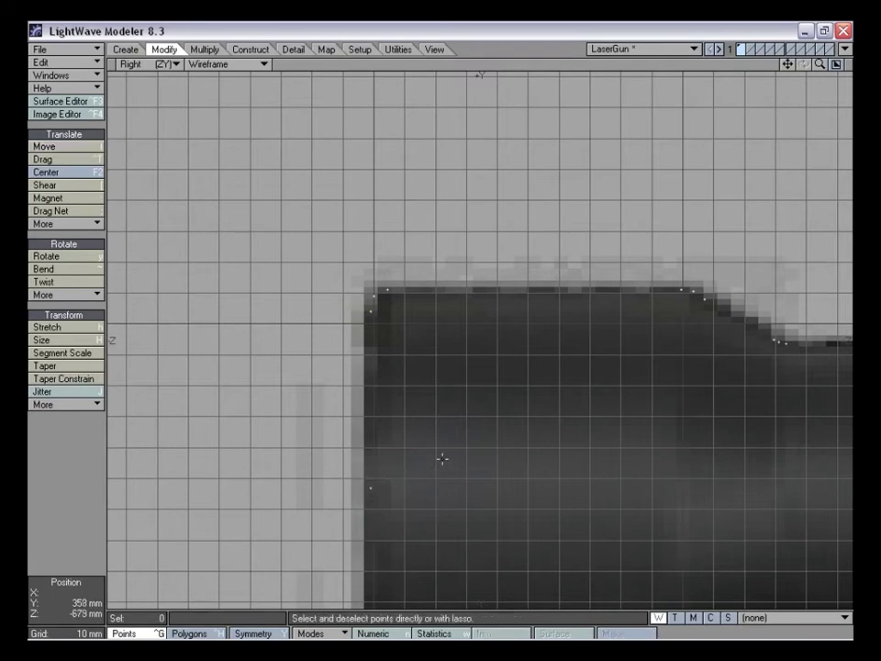
# Replace the front face's centre point with a copy of the lowest front corner point moved straight down to the scope's centre line
pyautogui.press('a')
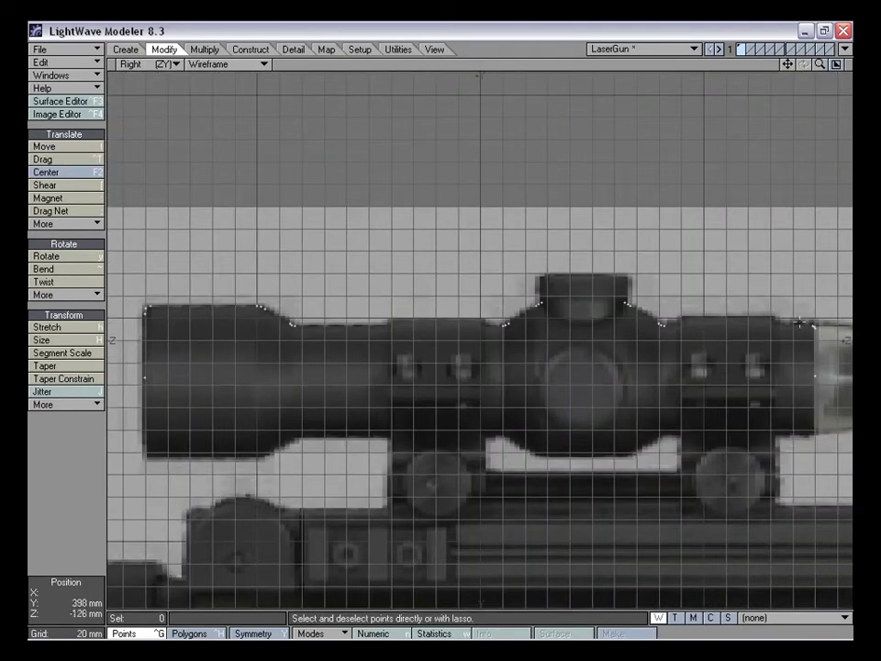
pyautogui.click(815, 374)
pyautogui.press('g')
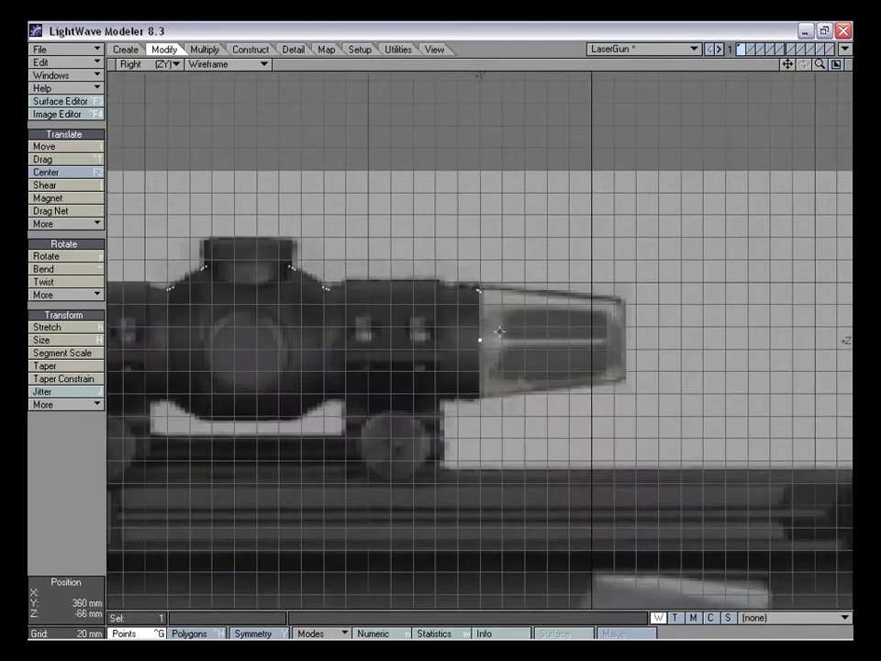
pyautogui.moveTo(820, 64); pyautogui.dragTo(861, 65)
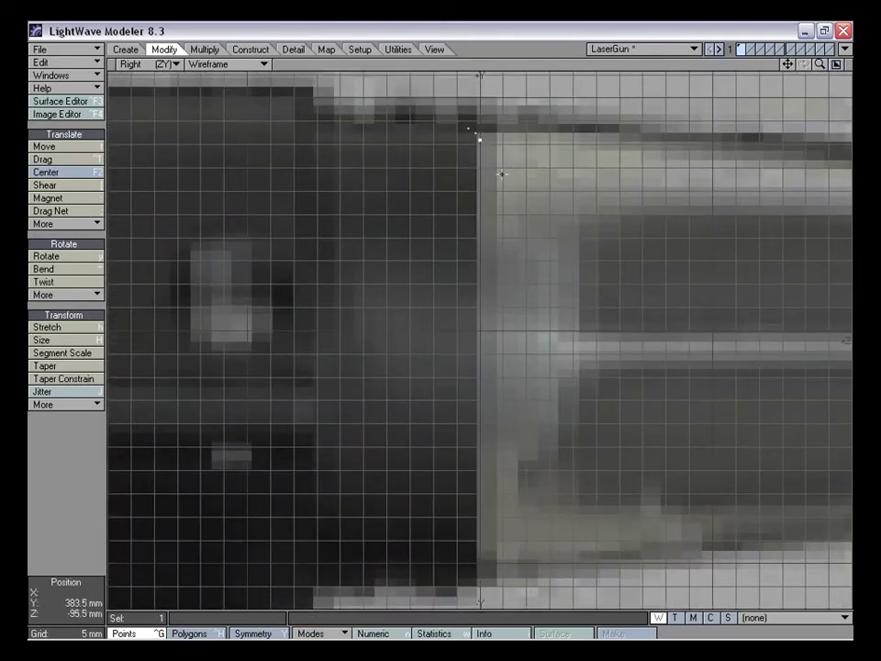
pyautogui.press('t')
pyautogui.keyDown('ctrl'); pyautogui.moveTo(502, 174); pyautogui.dragTo(503, 231); pyautogui.keyUp('ctrl')
pyautogui.keyDown('ctrl'); pyautogui.moveTo(502, 375); pyautogui.dragTo(502, 379); pyautogui.keyUp('ctrl')
pyautogui.press('space')
pyautogui.press('/')
# Try mirroring the three front corner points vertically about the front centre point at Y 348 mm to check its height, and undo the mirror
pyautogui.moveTo(820, 64); pyautogui.dragTo(880, 1)
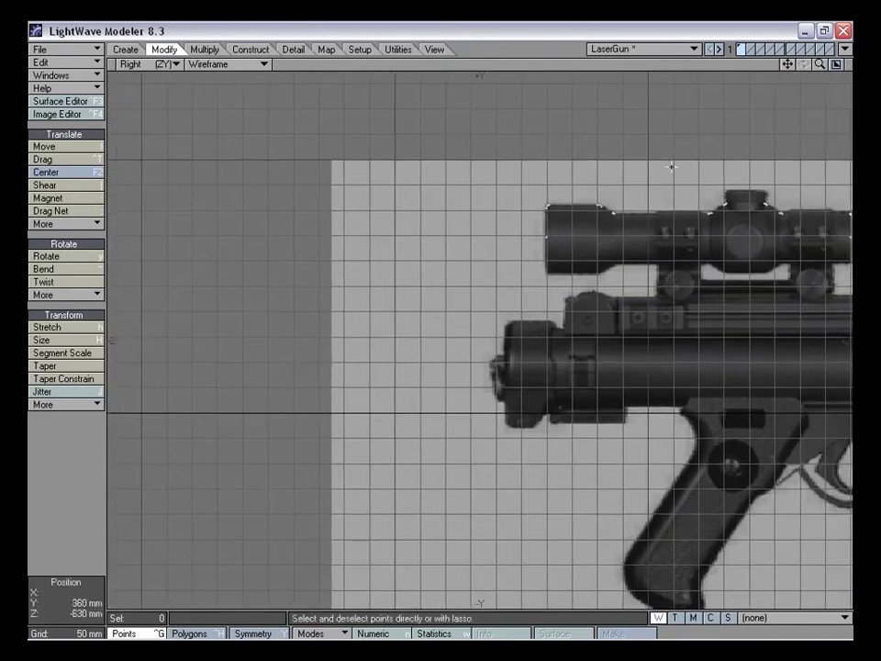
pyautogui.moveTo(788, 64); pyautogui.dragTo(578, 166)
pyautogui.moveTo(820, 65); pyautogui.dragTo(863, 66)
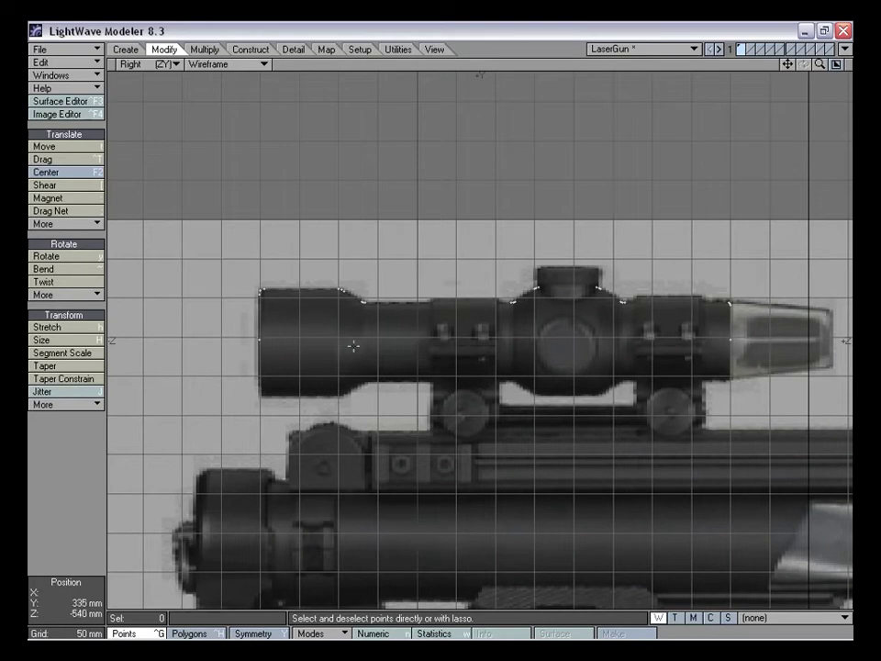
pyautogui.moveTo(788, 65); pyautogui.dragTo(746, 25)
pyautogui.moveTo(817, 71); pyautogui.dragTo(629, 90)
pyautogui.moveTo(788, 66); pyautogui.dragTo(746, 66)
pyautogui.moveTo(822, 65); pyautogui.dragTo(815, 65)
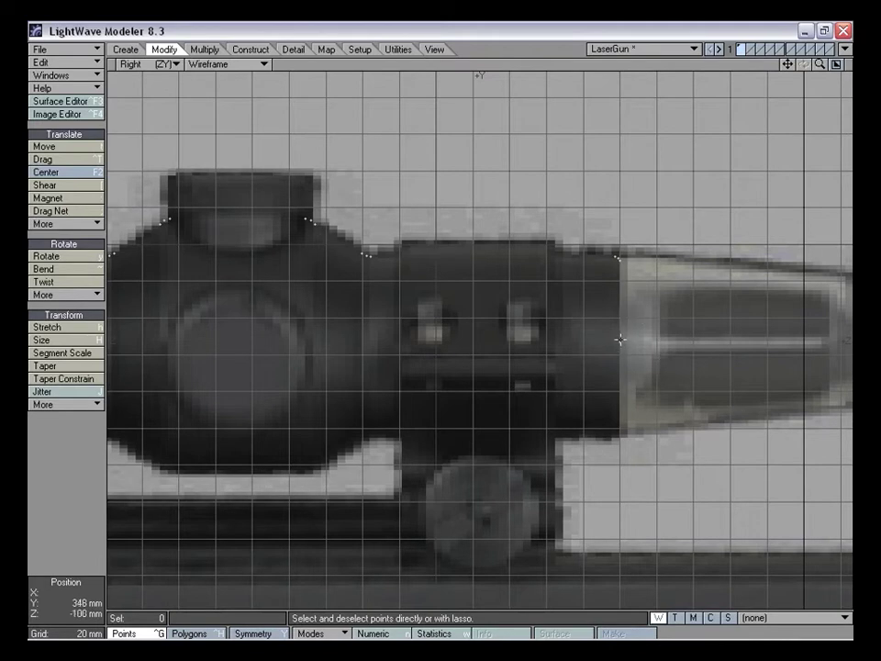
pyautogui.moveTo(656, 305)
pyautogui.mouseDown(button='right')
pyautogui.moveTo(606, 222)
pyautogui.moveTo(592, 263)
pyautogui.mouseUp(button='right')
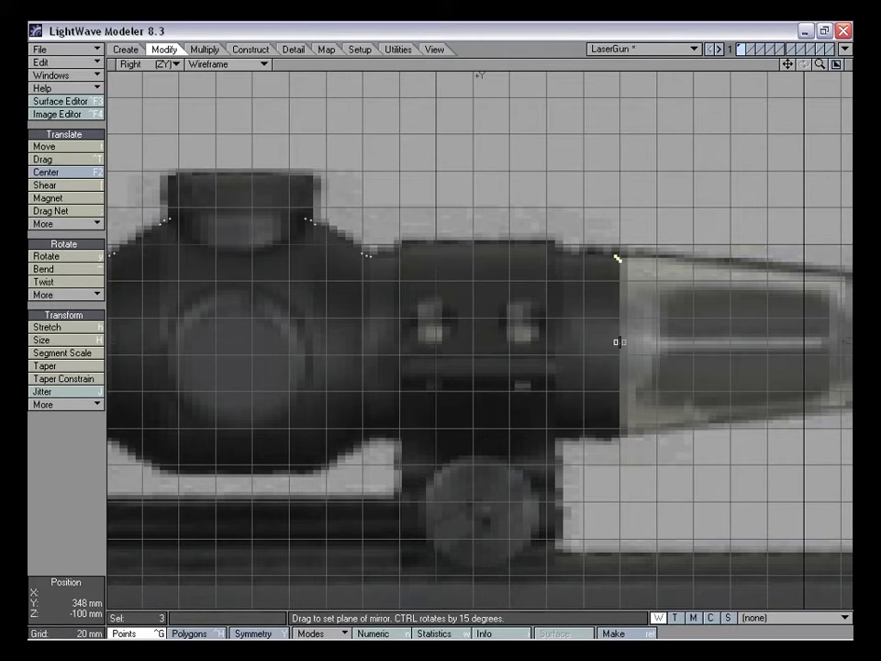
pyautogui.moveTo(618, 342); pyautogui.dragTo(649, 343)
pyautogui.press('space')
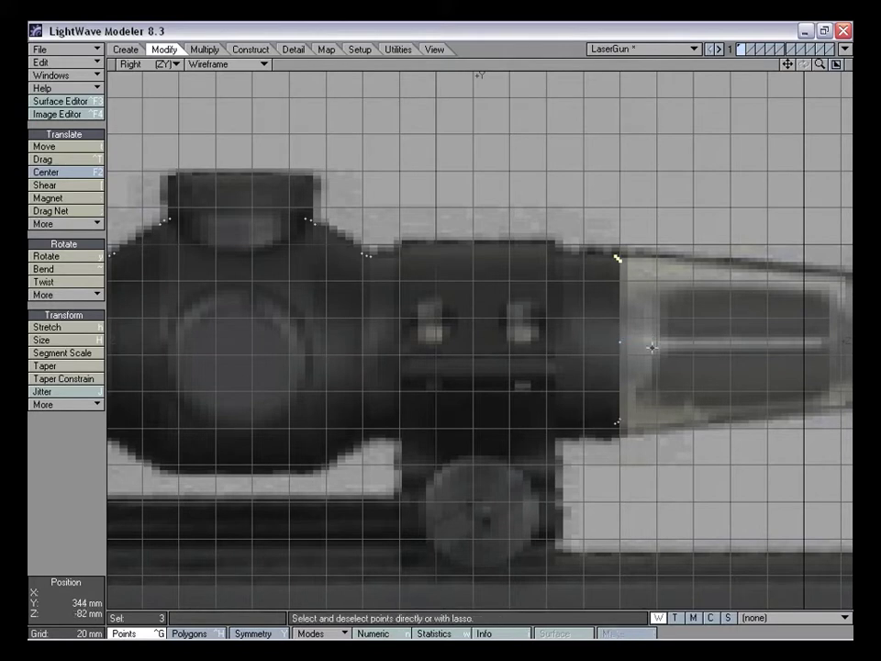
pyautogui.moveTo(653, 298)
pyautogui.mouseDown(button='right')
pyautogui.moveTo(596, 281)
pyautogui.moveTo(661, 290)
pyautogui.mouseUp(button='right')
pyautogui.hotkey('ctrl', 'z')
# Move the front centre point -4 mm in Y
pyautogui.click(655, 280)
pyautogui.click(621, 341)
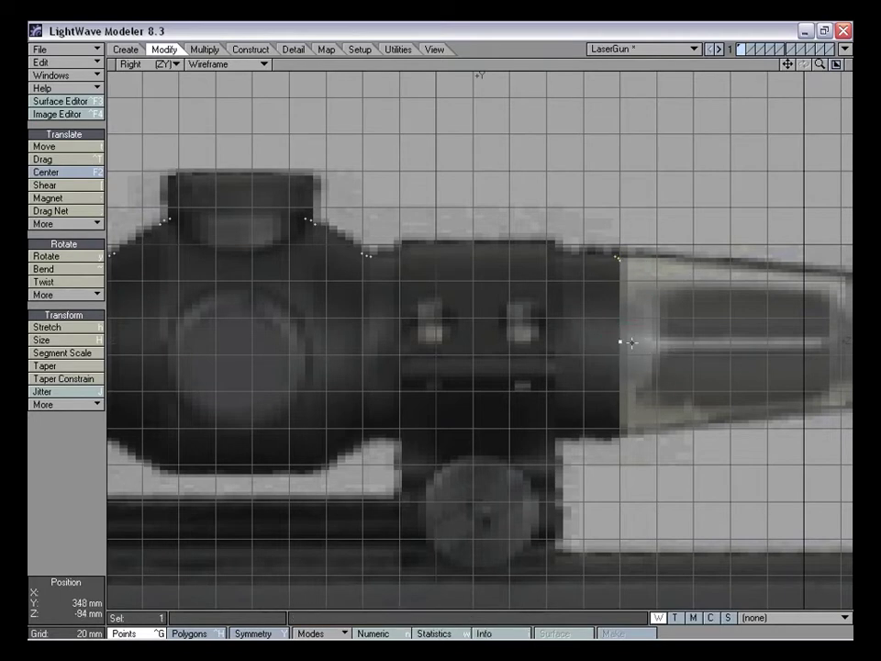
pyautogui.press('t')
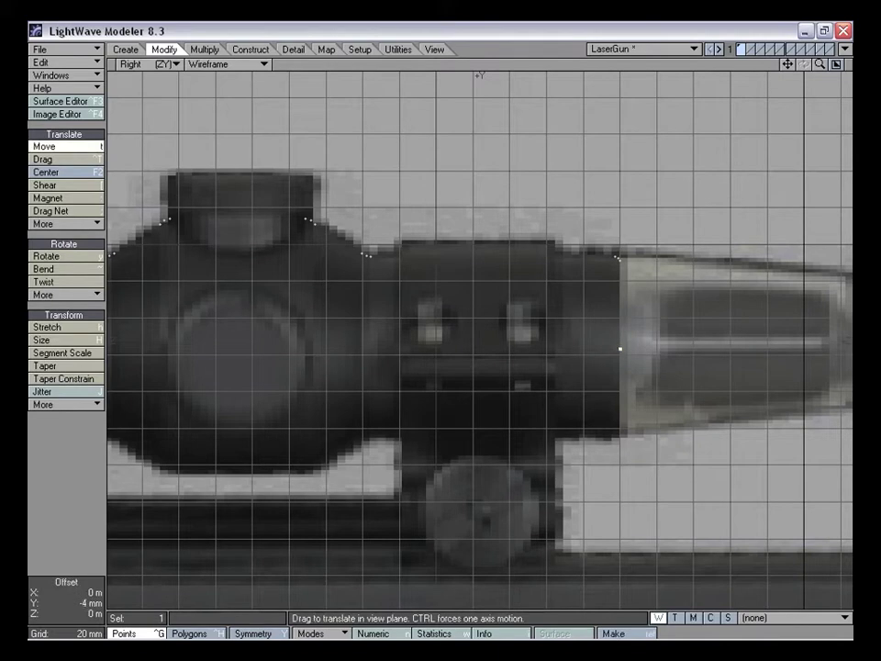
pyautogui.press('space')
pyautogui.press('/')
# Try mirroring the three front corner points vertically about the lowered centre point at Y 342 mm
pyautogui.moveTo(645, 264); pyautogui.dragTo(637, 269, button='right')
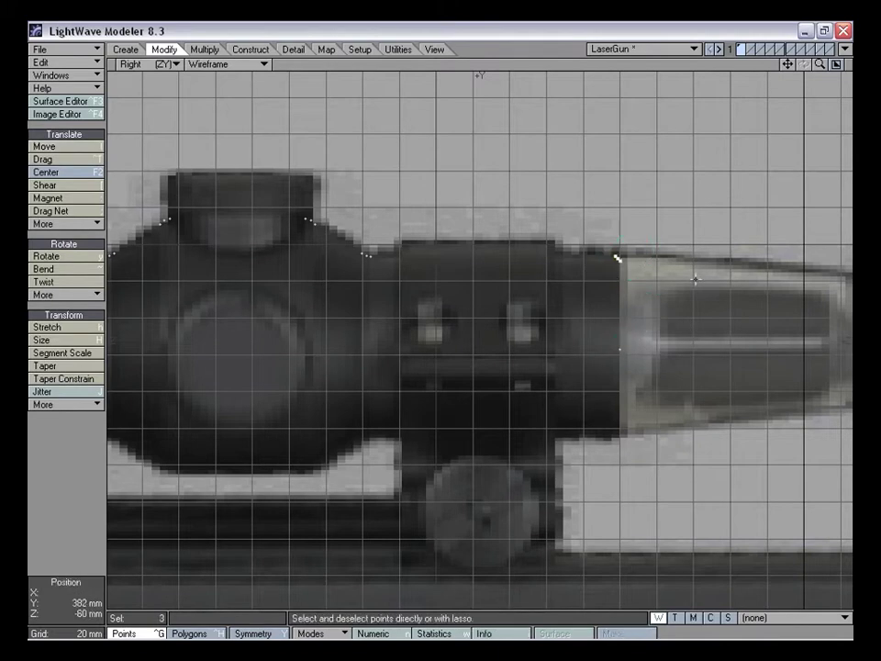
pyautogui.hotkey('shift', 'v')
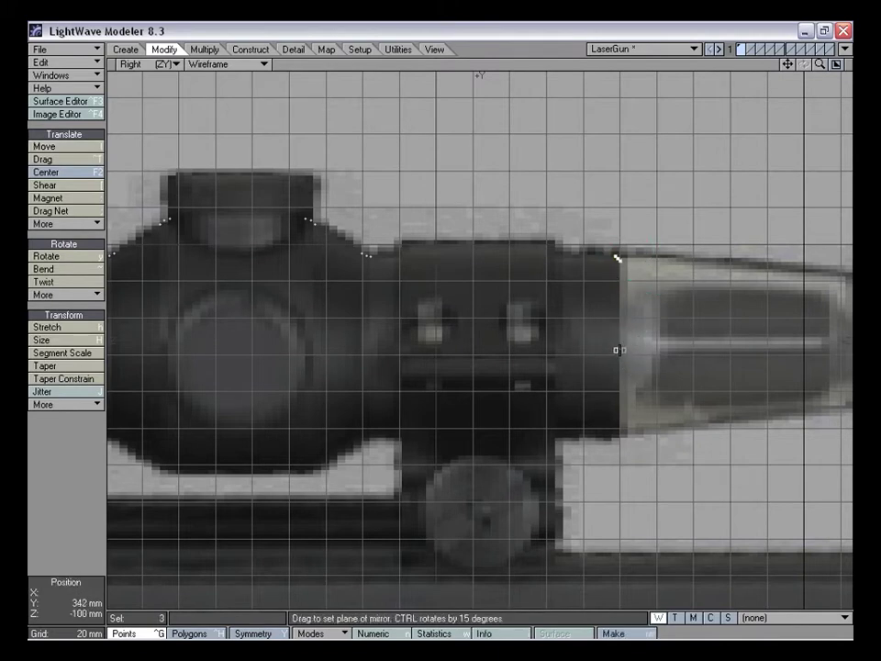
pyautogui.click(619, 350)
pyautogui.press('space')
pyautogui.press('/')
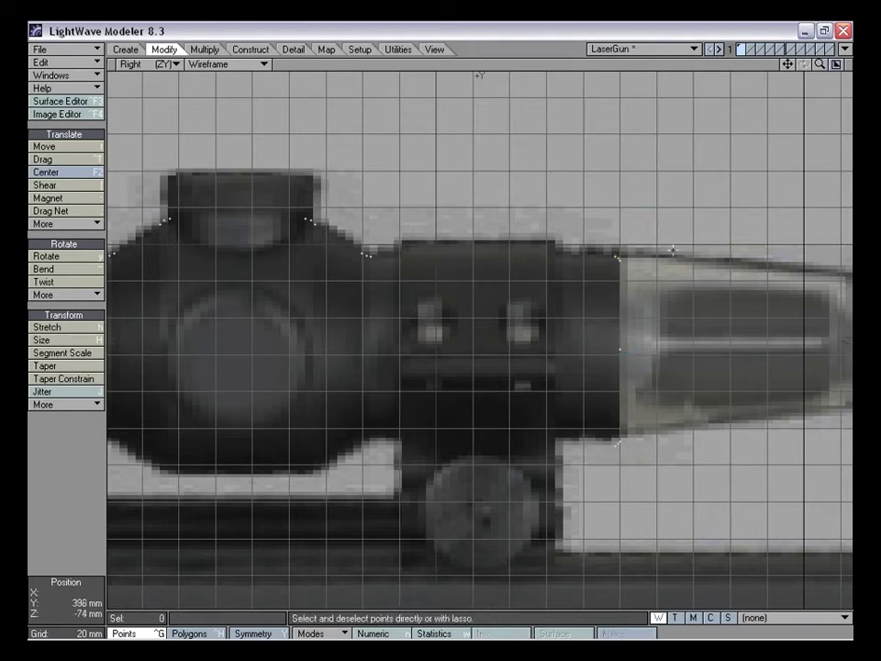
# Fine-tune the height of the front centre point between the scope's upper and lower edges
pyautogui.moveTo(609, 370); pyautogui.dragTo(602, 369, button='right')
pyautogui.press('t')
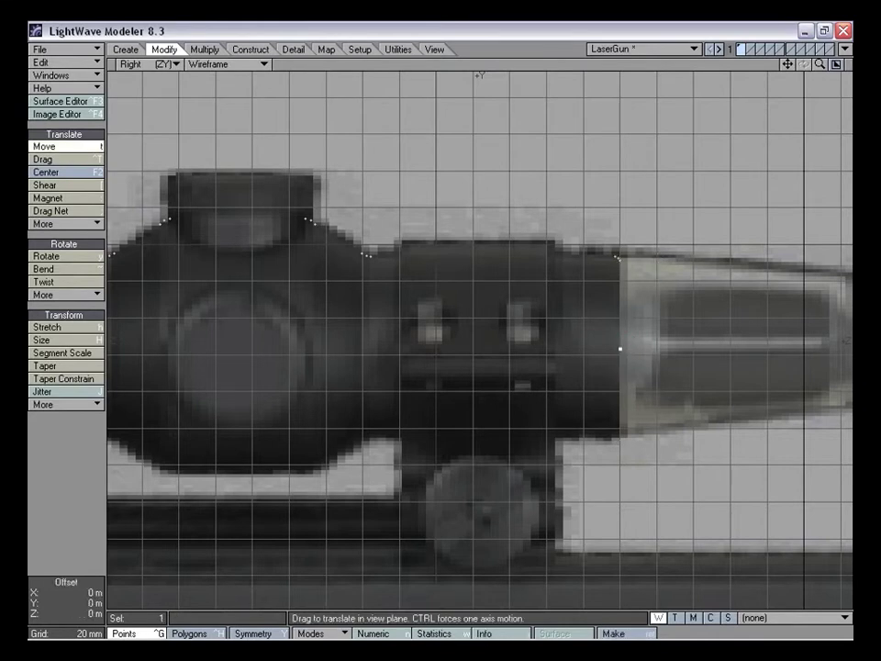
pyautogui.press('space')
pyautogui.press('/')
# Test-mirror the three front corner points vertically about Y 345 mm, compare them with the lower backdrop edge, and undo the mirror
pyautogui.moveTo(817, 64); pyautogui.dragTo(740, 61)
pyautogui.moveTo(526, 186); pyautogui.dragTo(531, 141, button='right')
pyautogui.hotkey('shift', 'v')
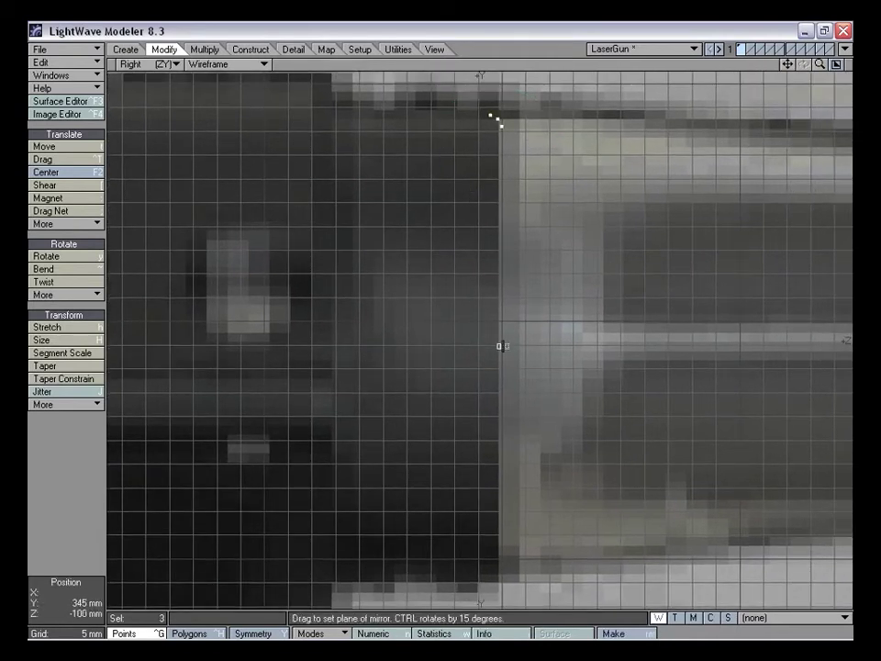
pyautogui.press('space')
pyautogui.moveTo(561, 326)
pyautogui.mouseDown(button='right')
pyautogui.moveTo(460, 278)
pyautogui.moveTo(629, 292)
pyautogui.mouseUp(button='right')
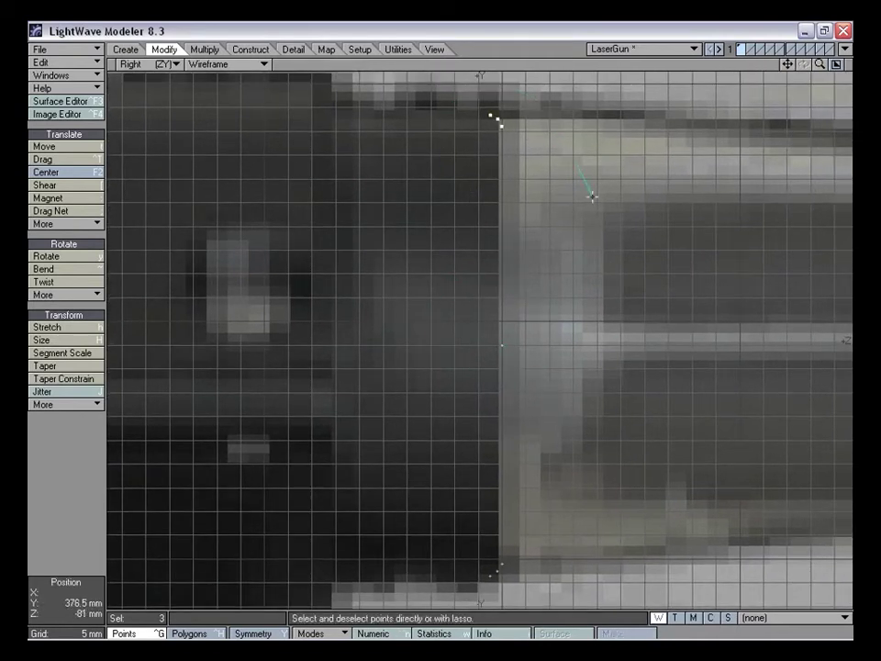
pyautogui.press('/')
pyautogui.moveTo(820, 64)
pyautogui.mouseDown()
pyautogui.moveTo(734, 64)
pyautogui.moveTo(795, 64)
pyautogui.mouseUp()
pyautogui.hotkey('ctrl', 'z')
# Select the front and rear centre points and flatten them vertically with Stretch so both share one height
pyautogui.moveTo(559, 305)
pyautogui.mouseDown(button='right')
pyautogui.moveTo(425, 188)
pyautogui.moveTo(568, 341)
pyautogui.mouseUp(button='right')
pyautogui.moveTo(788, 64); pyautogui.dragTo(442, 327)
pyautogui.moveTo(821, 65); pyautogui.dragTo(727, 68)
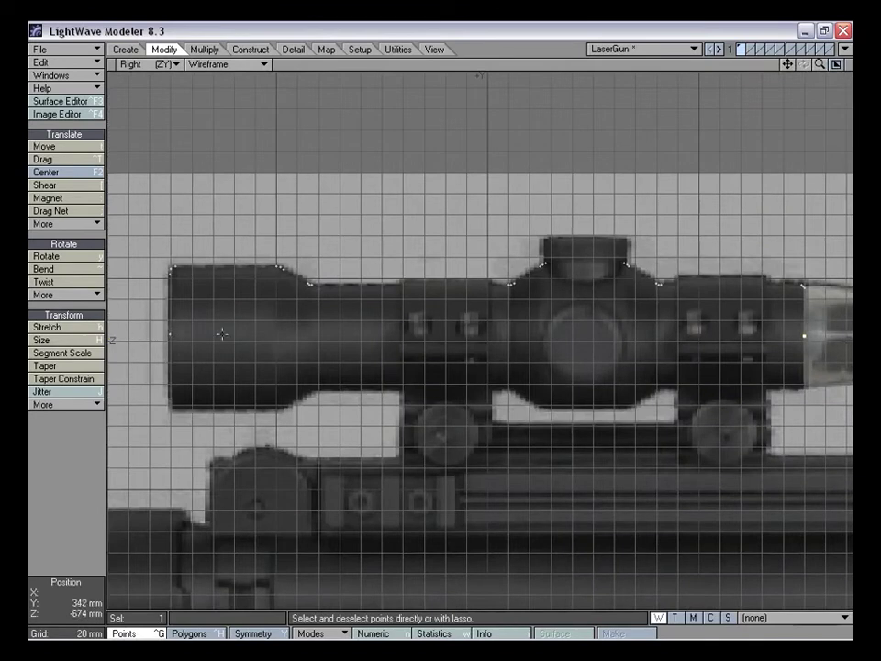
pyautogui.click(171, 335)
pyautogui.moveTo(788, 65); pyautogui.dragTo(398, 43)
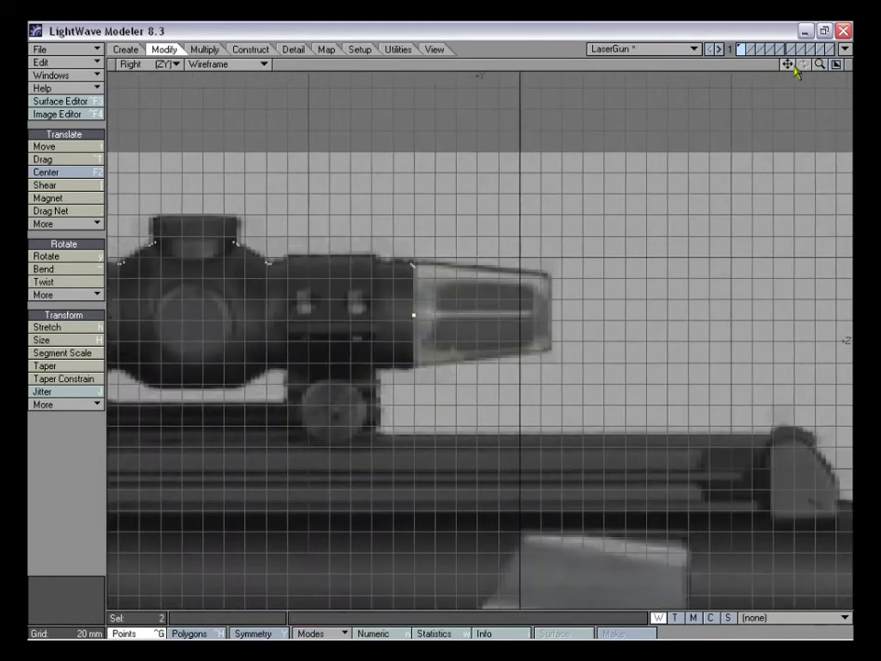
pyautogui.moveTo(820, 64); pyautogui.dragTo(879, 64)
pyautogui.moveTo(788, 64); pyautogui.dragTo(816, 70)
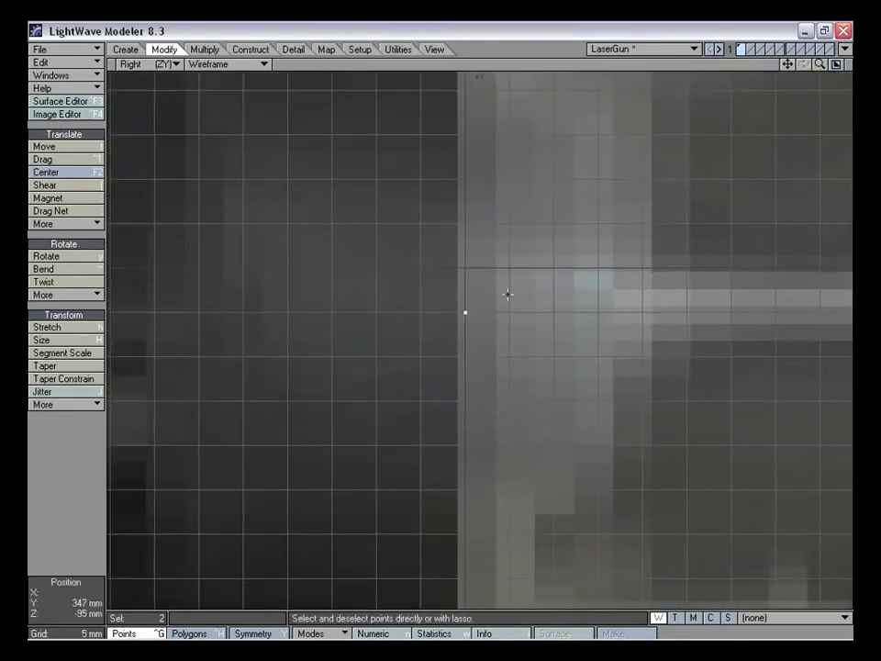
pyautogui.press('h')
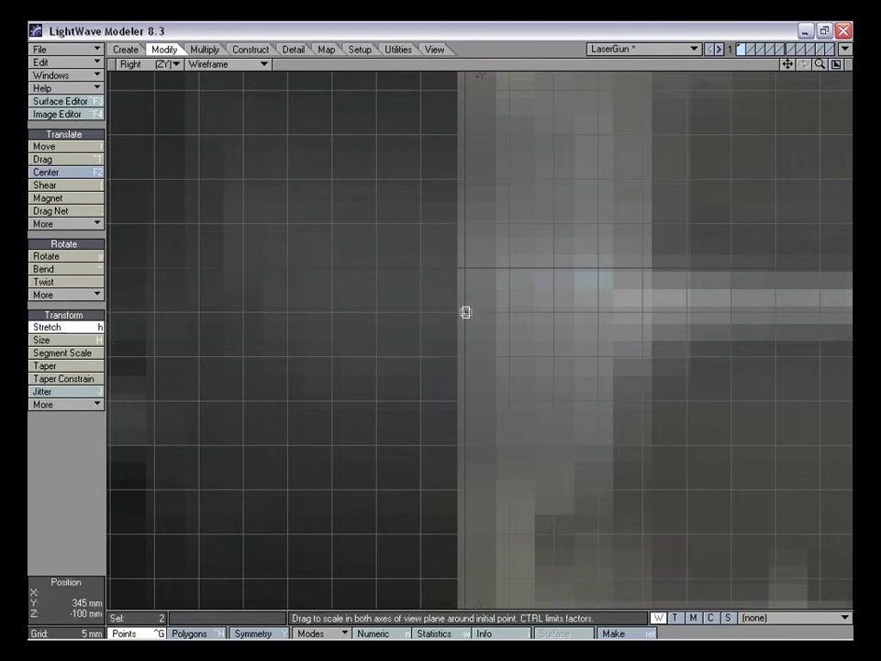
pyautogui.moveTo(465, 312); pyautogui.dragTo(465, 313)
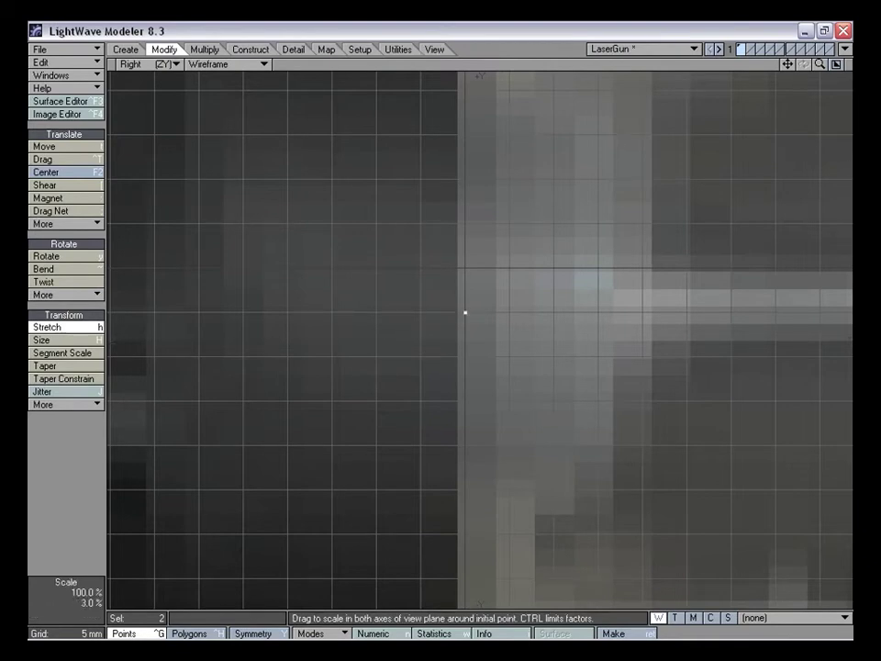
pyautogui.moveTo(466, 313); pyautogui.dragTo(468, 312)
pyautogui.moveTo(818, 63); pyautogui.dragTo(786, 66)
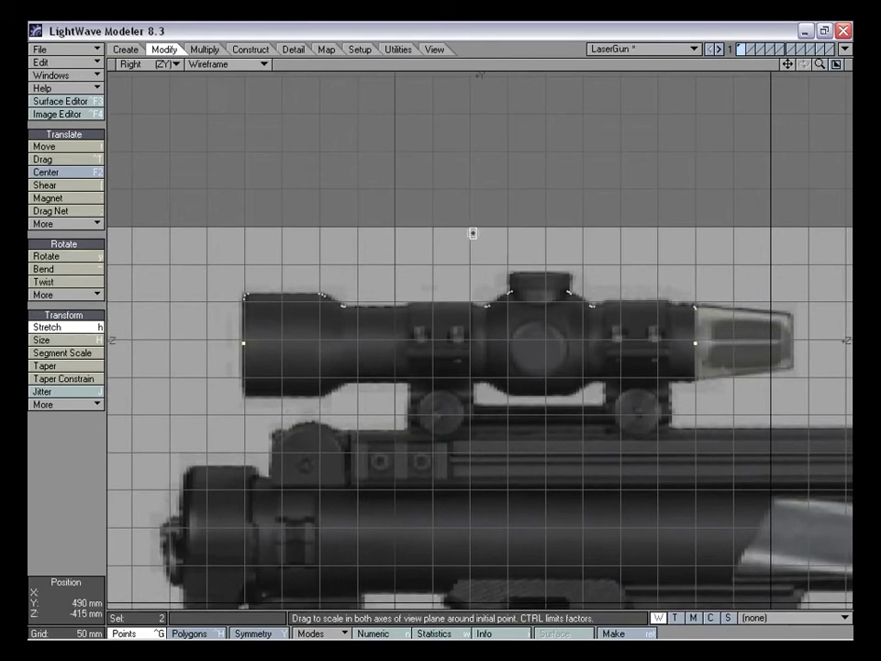
# Check that the action center is Mouse and inspect the aligned end points and outline along the whole scope
pyautogui.click(321, 634)
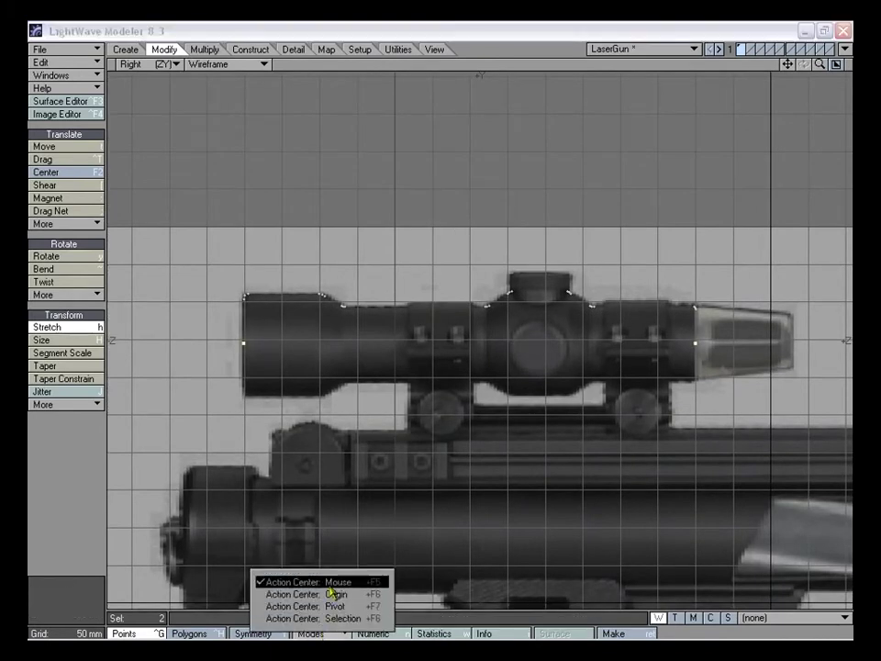
pyautogui.click(330, 586)
pyautogui.moveTo(820, 64); pyautogui.dragTo(842, 64)
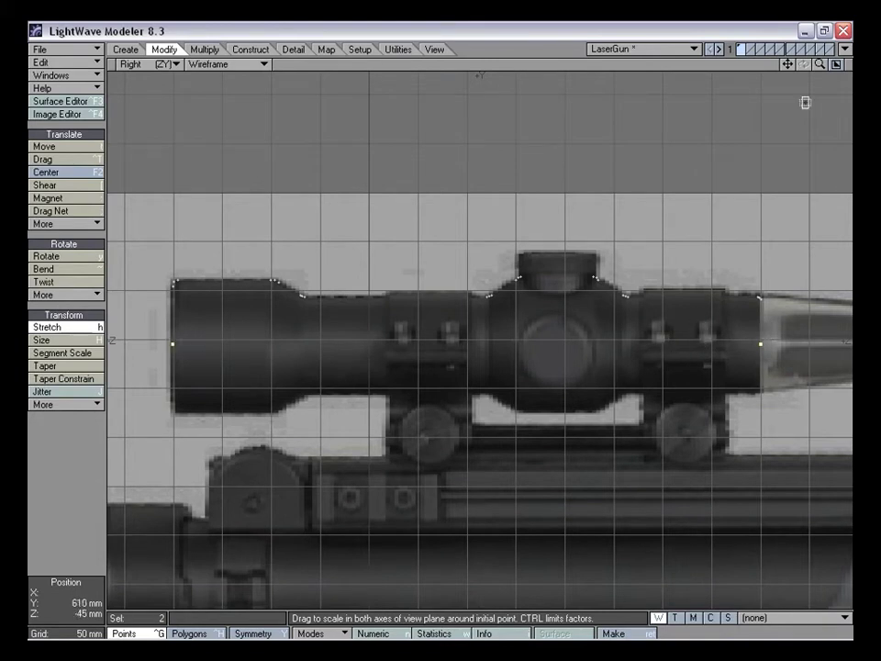
pyautogui.moveTo(820, 64); pyautogui.dragTo(854, 65)
pyautogui.moveTo(787, 64); pyautogui.dragTo(551, 46)
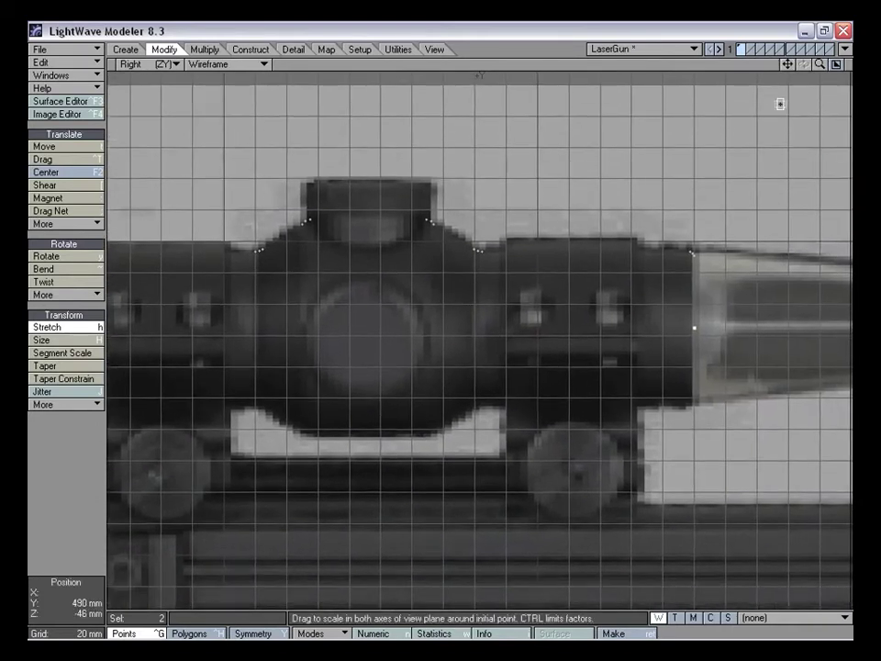
pyautogui.moveTo(788, 64); pyautogui.dragTo(637, 12)
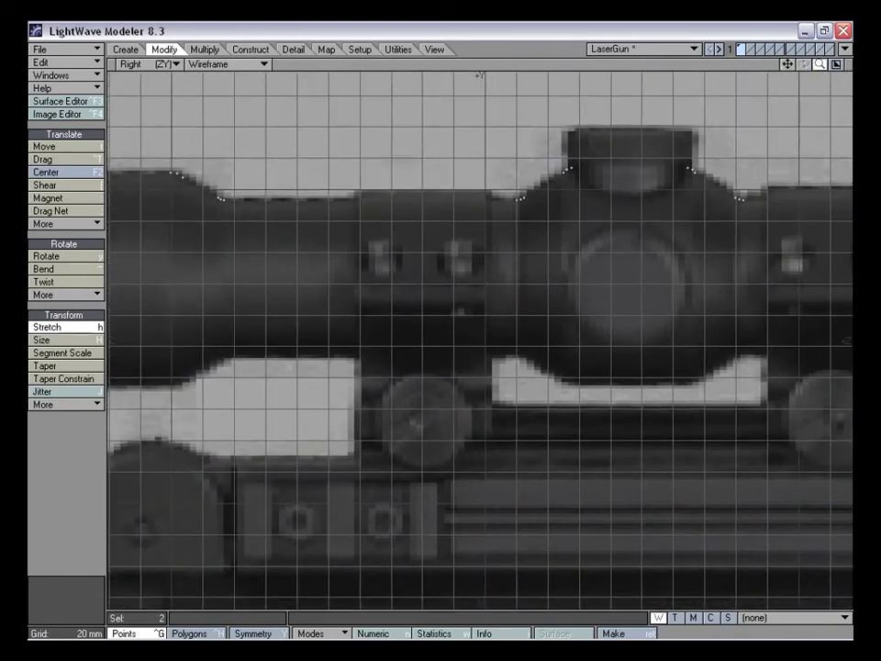
pyautogui.moveTo(819, 65); pyautogui.dragTo(794, 64)
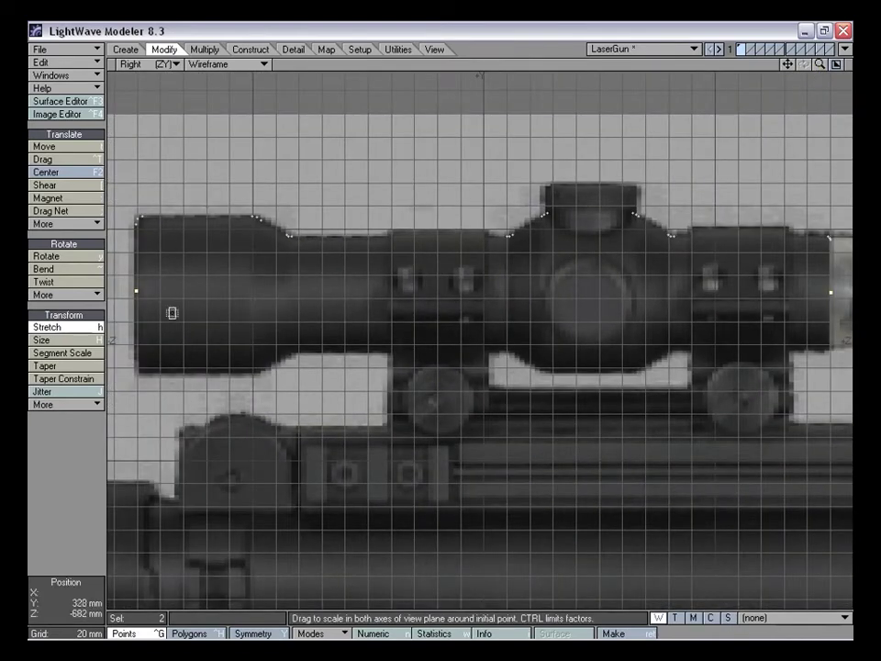
# Select all scope profile points in order from the rear centre point to the front centre point and make a polygon
pyautogui.press('space')
pyautogui.moveTo(721, 244)
pyautogui.mouseDown(button='right')
pyautogui.moveTo(177, 424)
pyautogui.moveTo(239, 413)
pyautogui.mouseUp(button='right')
pyautogui.moveTo(750, 229); pyautogui.dragTo(834, 204, button='right')
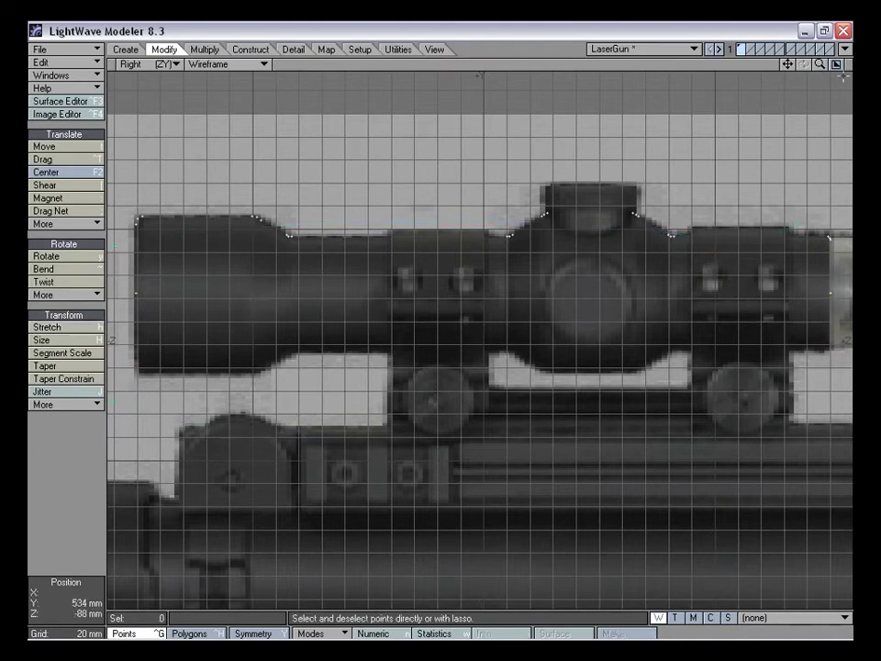
pyautogui.moveTo(821, 65); pyautogui.dragTo(852, 65)
pyautogui.moveTo(788, 65); pyautogui.dragTo(861, 81)
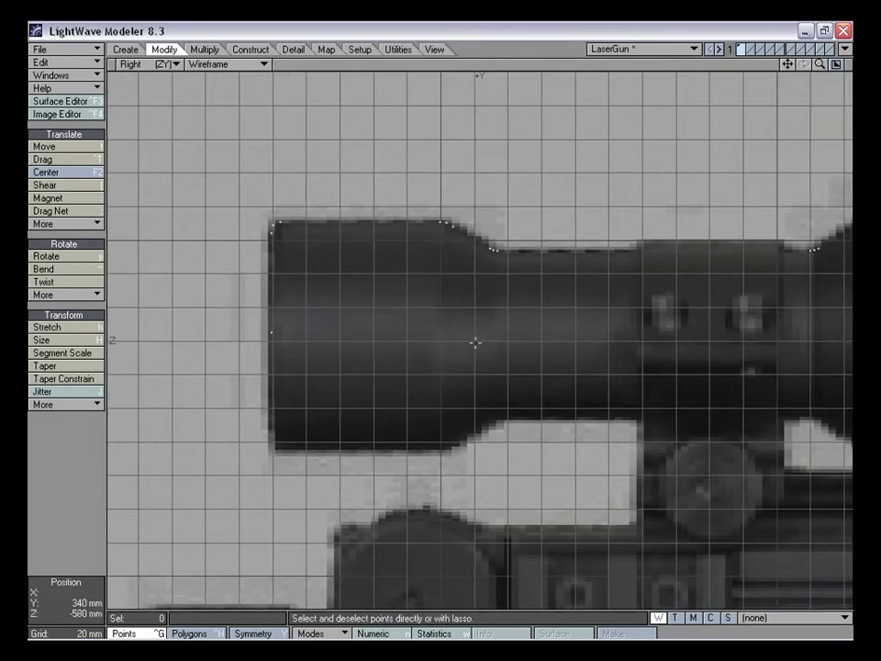
pyautogui.click(272, 329)
pyautogui.moveTo(449, 226); pyautogui.dragTo(515, 253)
pyautogui.moveTo(788, 64); pyautogui.dragTo(487, 83)
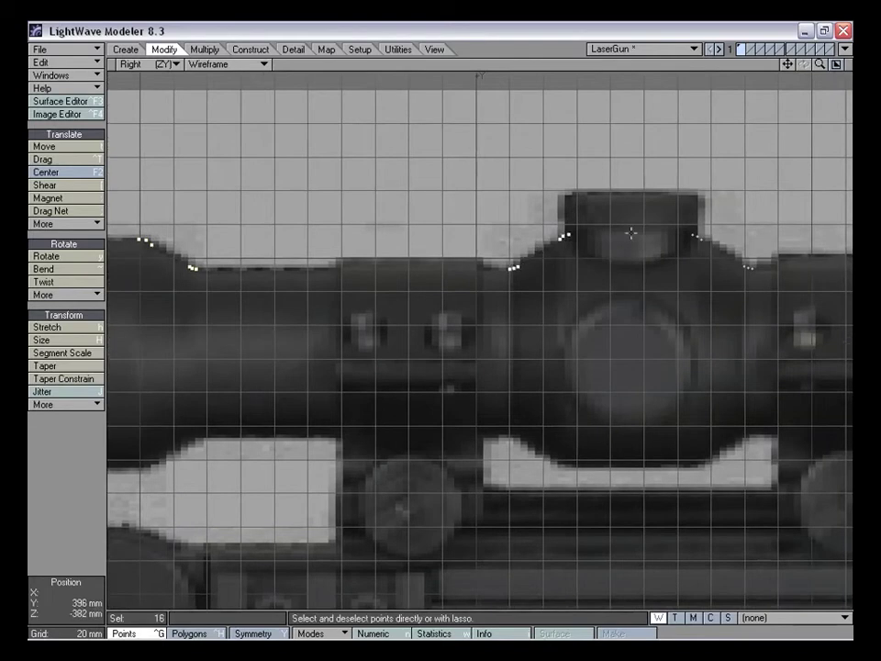
pyautogui.moveTo(741, 256); pyautogui.dragTo(757, 268)
pyautogui.moveTo(789, 65); pyautogui.dragTo(326, 39)
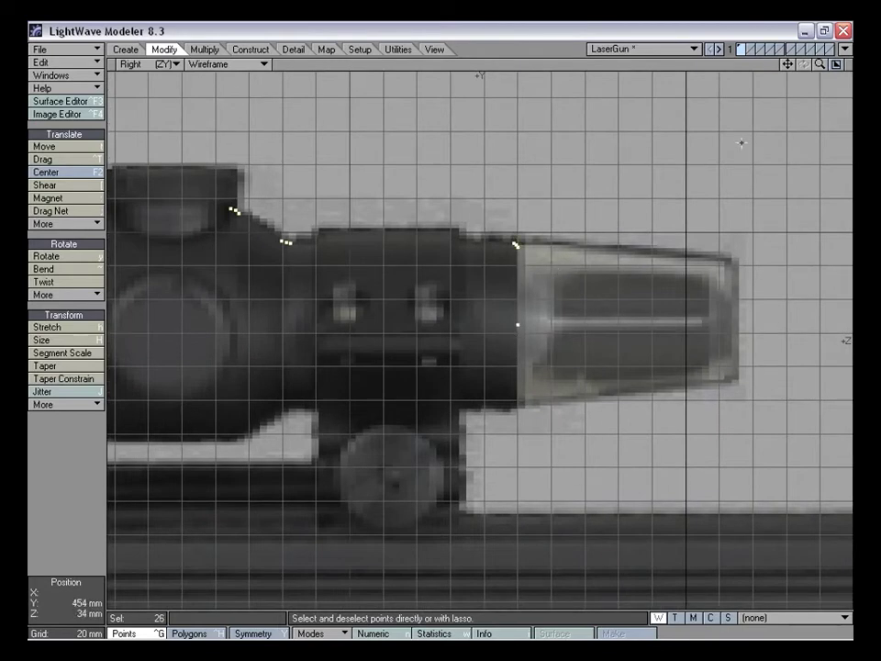
pyautogui.press('/')
# Move the profile polygon down so its base lies on the Y 0 axis, then shift it -505 mm in Z
pyautogui.moveTo(820, 65); pyautogui.dragTo(859, 0)
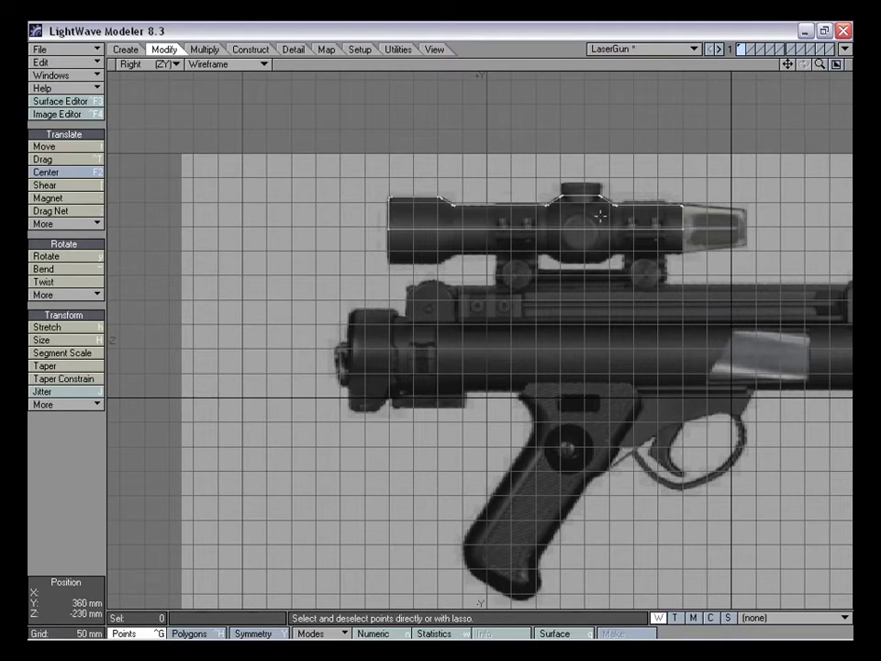
pyautogui.press('t')
pyautogui.keyDown('ctrl'); pyautogui.moveTo(528, 202); pyautogui.dragTo(528, 371); pyautogui.keyUp('ctrl')
pyautogui.moveTo(583, 382); pyautogui.dragTo(336, 382)
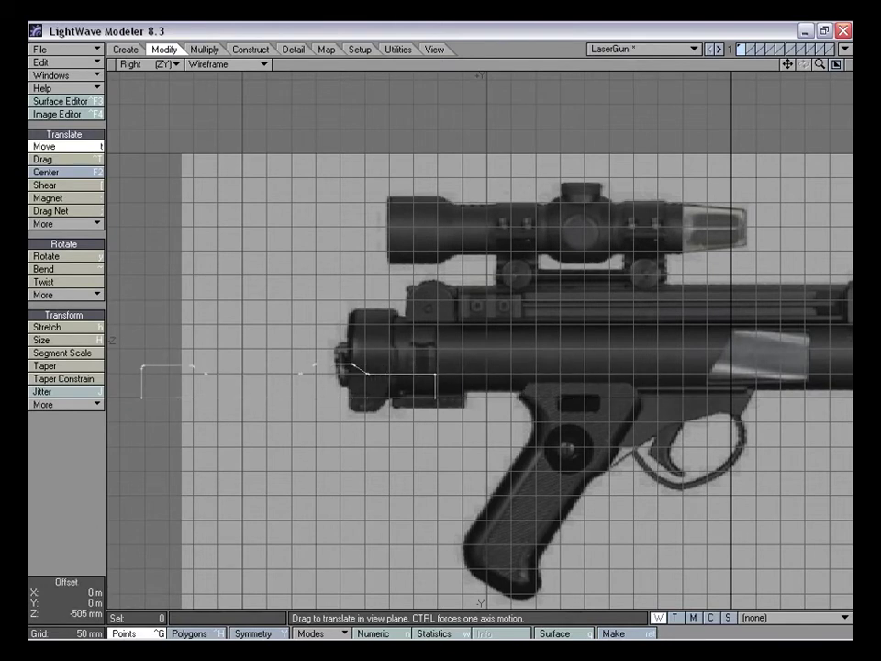
# Set the Y value of the profile's two centre points to 0 m
pyautogui.press('a')
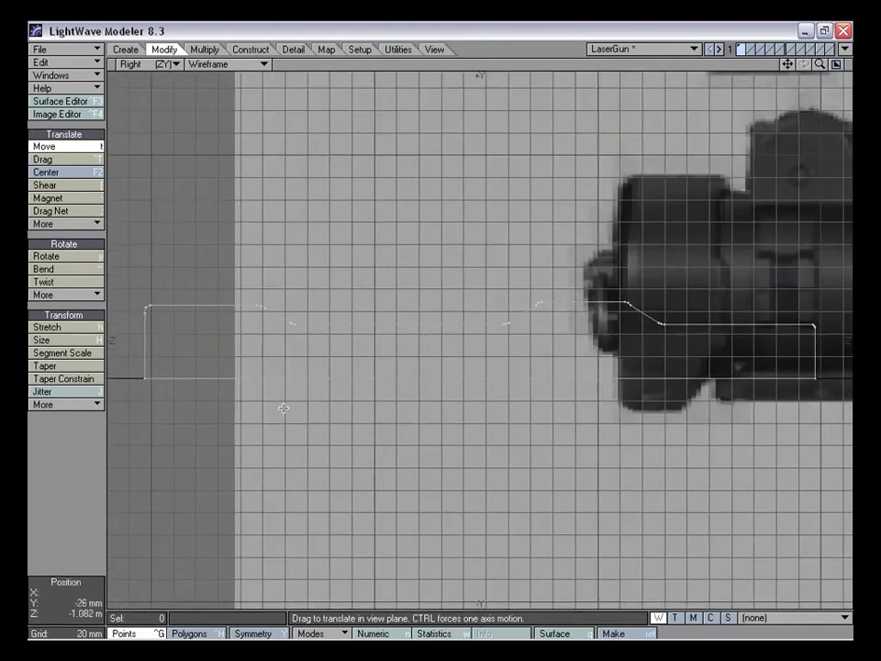
pyautogui.press('space')
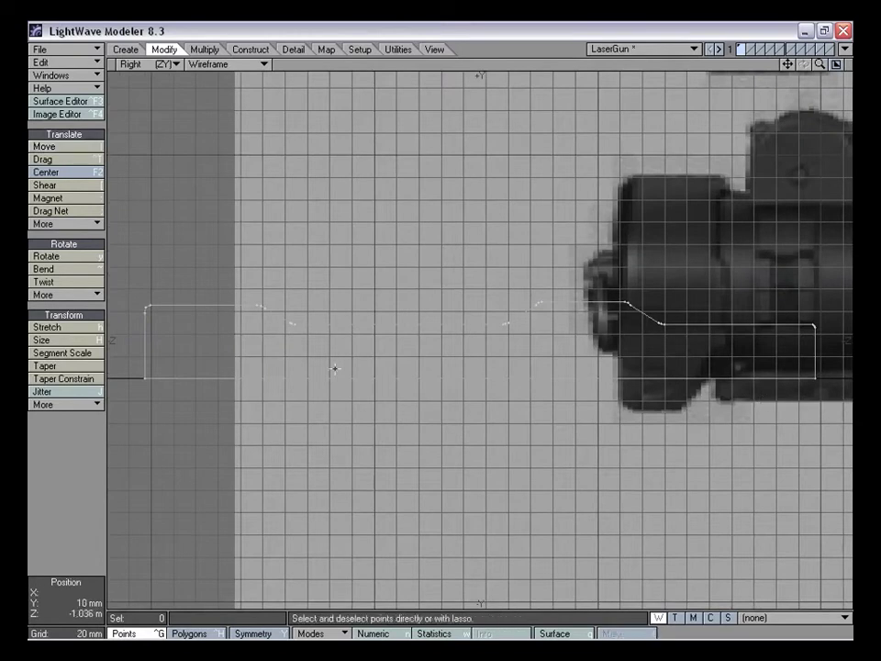
pyautogui.moveTo(191, 354); pyautogui.dragTo(372, 446, button='right')
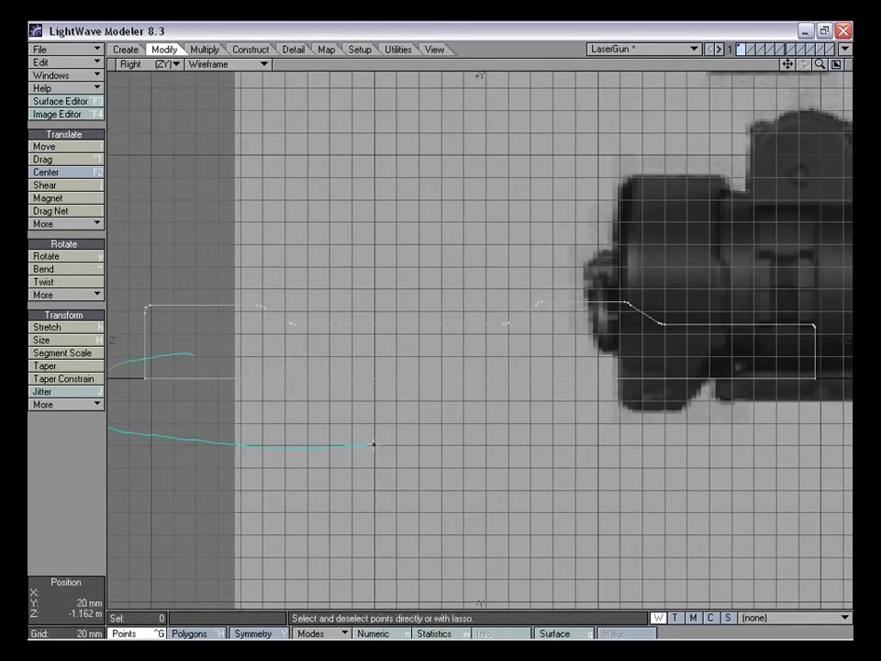
pyautogui.moveTo(825, 372); pyautogui.dragTo(787, 368, button='right')
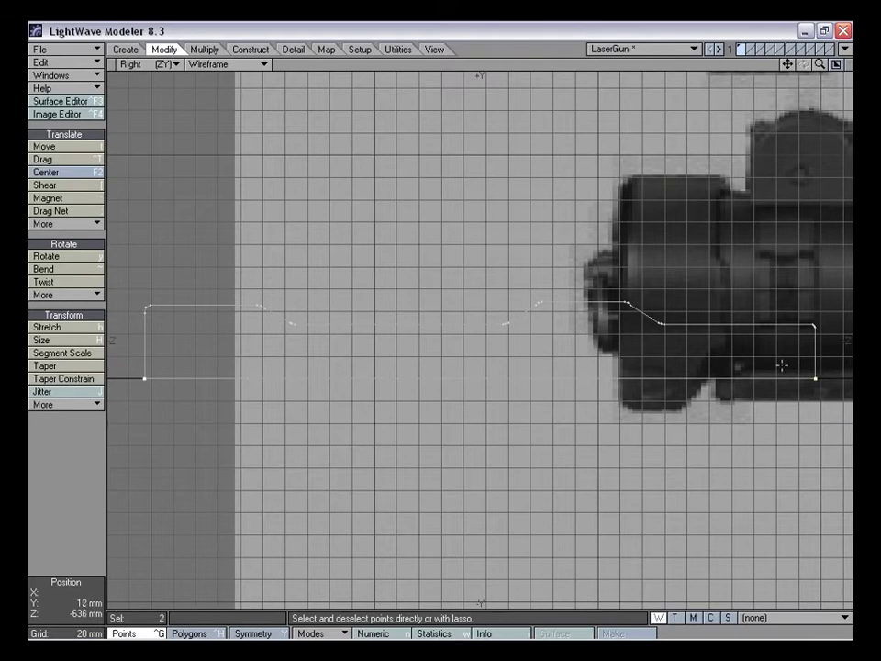
pyautogui.hotkey('ctrl', 'v')
pyautogui.moveTo(396, 253); pyautogui.dragTo(445, 158)
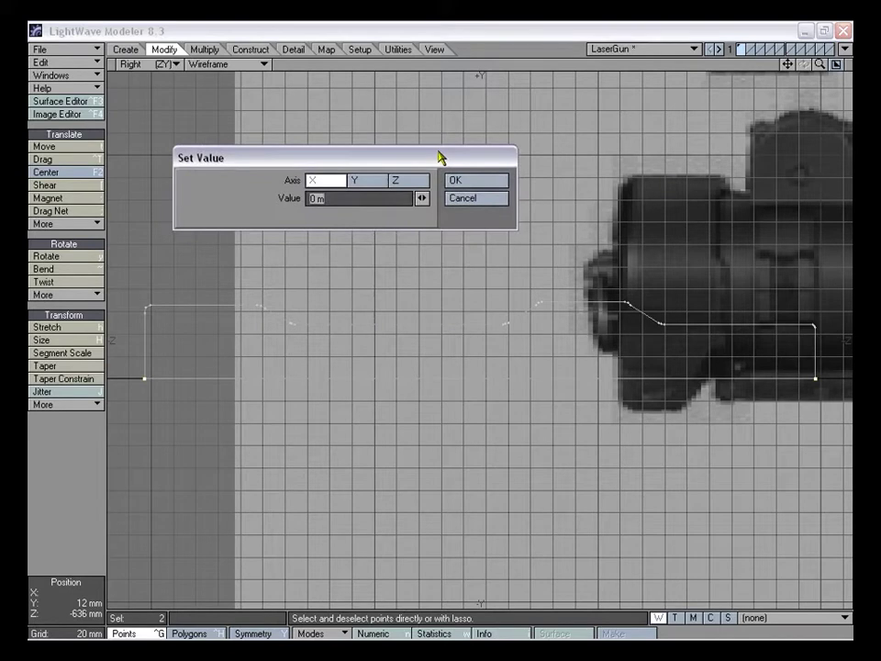
pyautogui.click(370, 183)
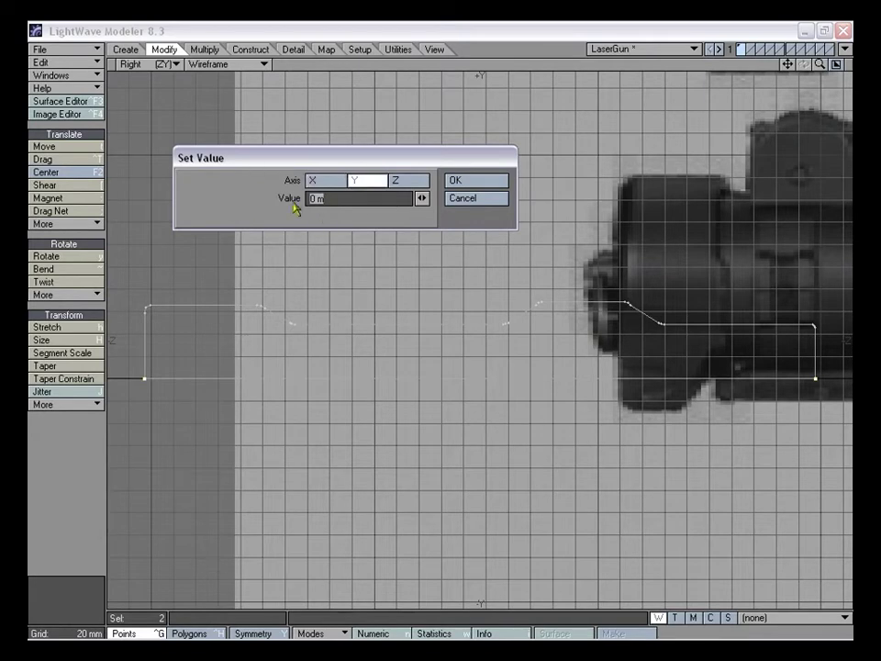
pyautogui.click(479, 182)
# Clear the selection and lathe the profile polygon around the Z axis along its base at Y 0
pyautogui.hotkey('ctrl', 'h')
pyautogui.hotkey('ctrl', 'g')
pyautogui.moveTo(358, 298)
pyautogui.mouseDown(button='right')
pyautogui.moveTo(409, 500)
pyautogui.moveTo(753, 313)
pyautogui.moveTo(636, 333)
pyautogui.mouseUp(button='right')
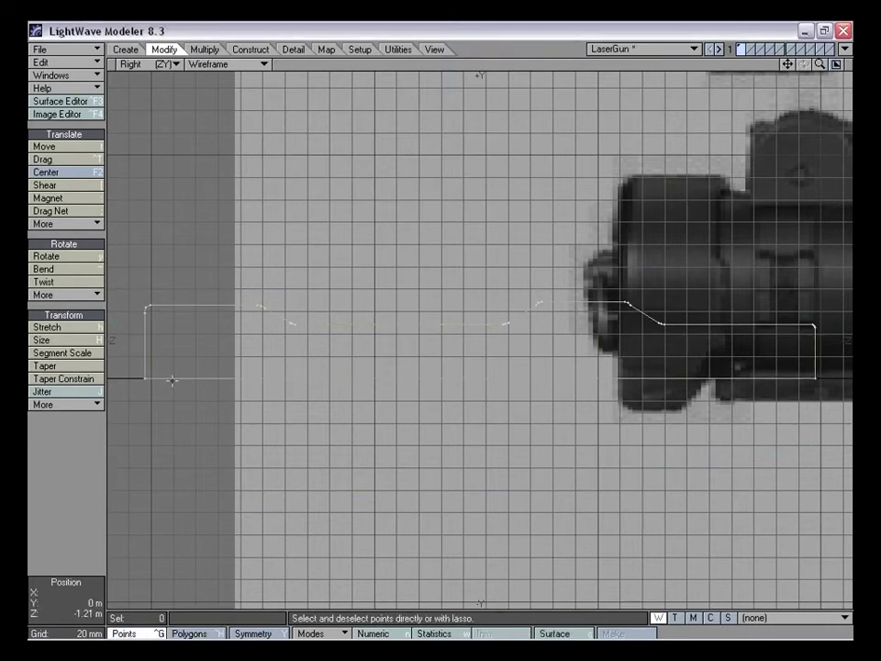
pyautogui.moveTo(815, 70); pyautogui.dragTo(748, 106)
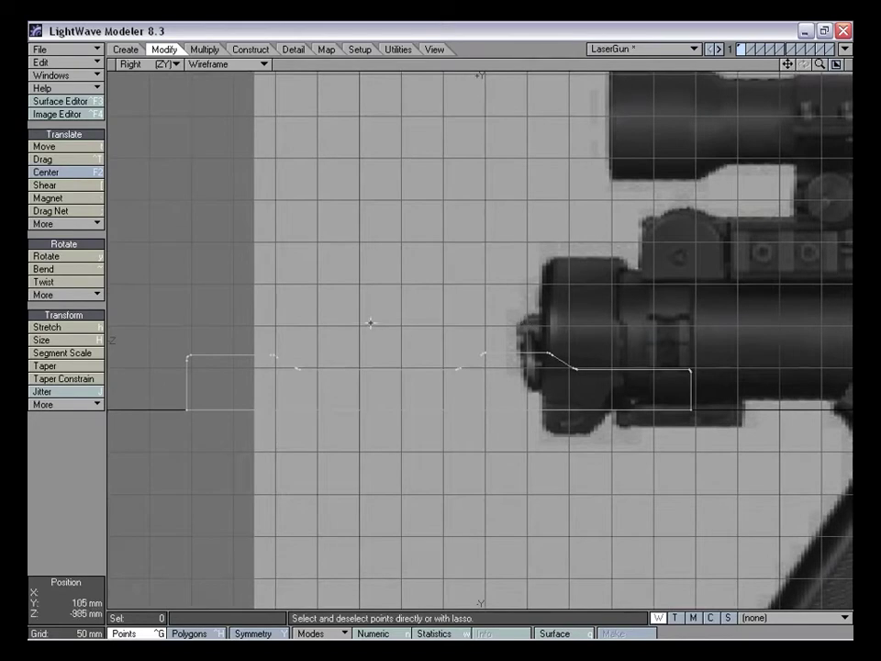
pyautogui.press('l')
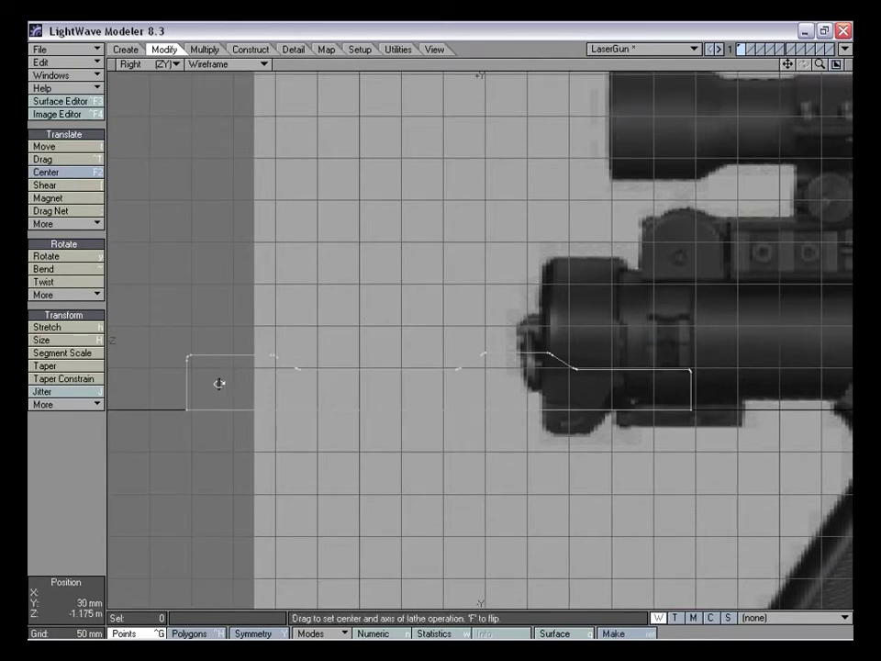
pyautogui.moveTo(193, 410); pyautogui.dragTo(204, 409)
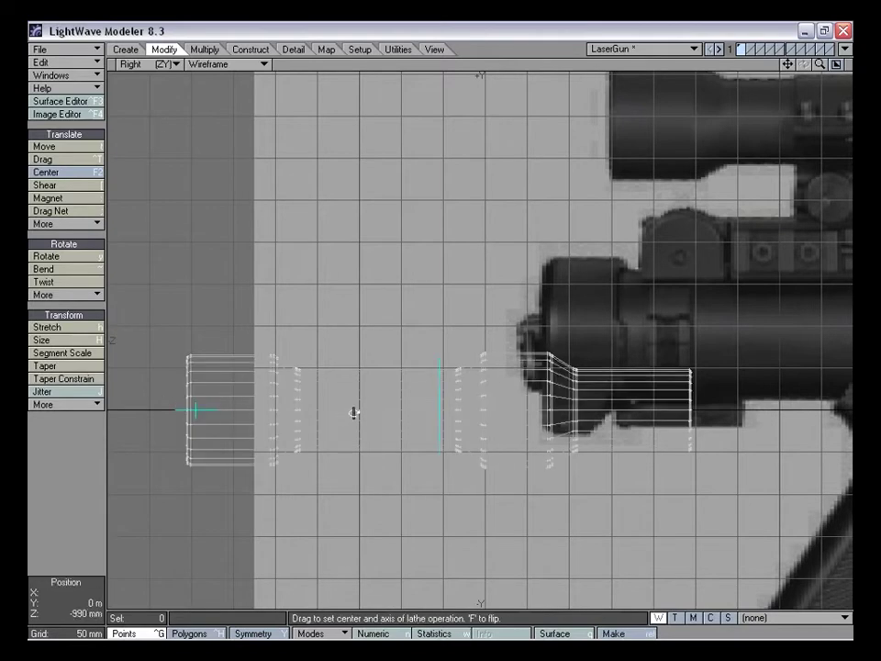
# Set the lathe to 48 sides and its centre Z to 0 m
pyautogui.press('n')
pyautogui.moveTo(433, 112); pyautogui.dragTo(210, 91)
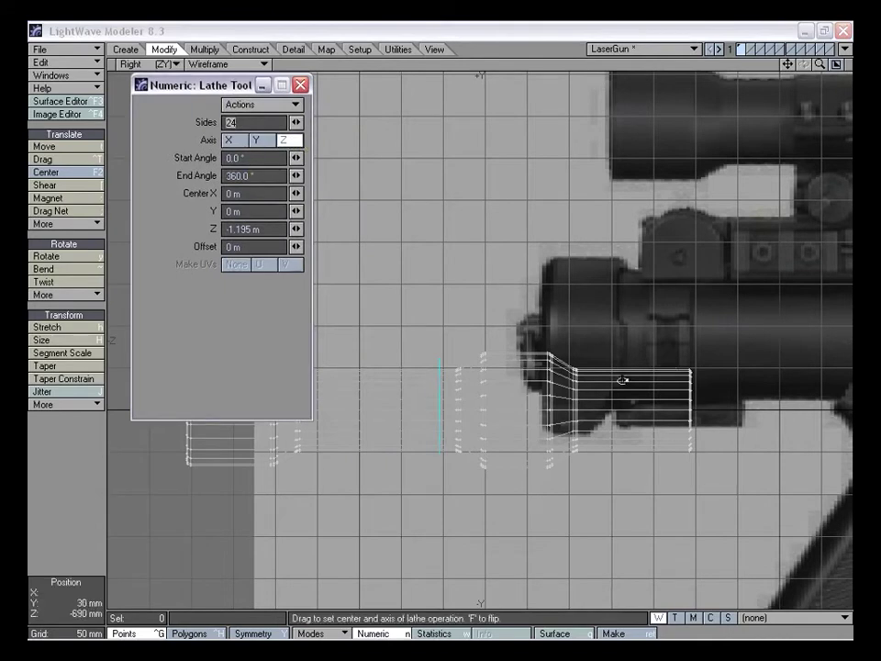
pyautogui.moveTo(211, 91); pyautogui.dragTo(161, 91)
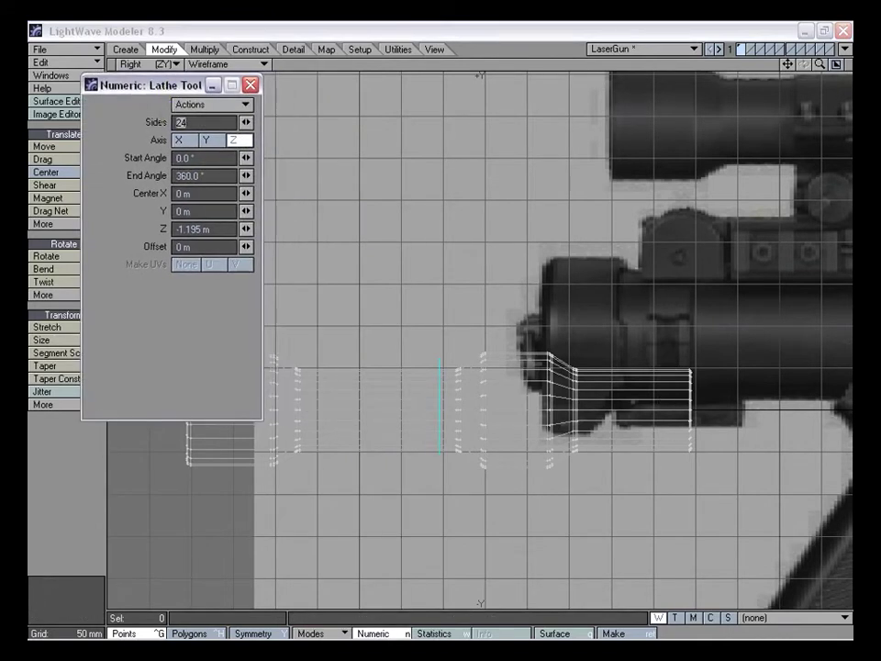
pyautogui.press('Tab')
pyautogui.press('Tab')
pyautogui.press('Tab')
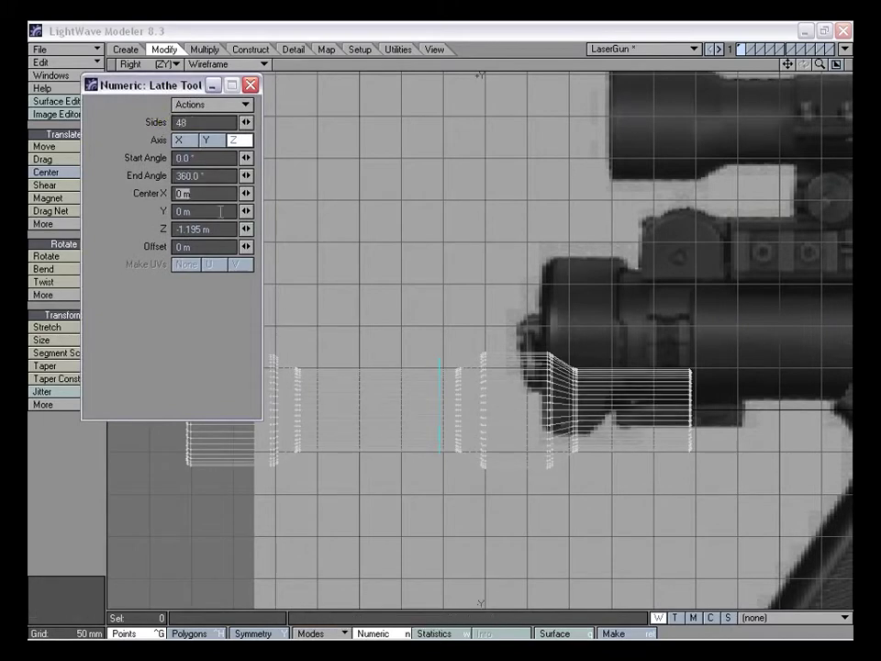
pyautogui.press('Tab')
pyautogui.press('Tab')
pyautogui.write('0')
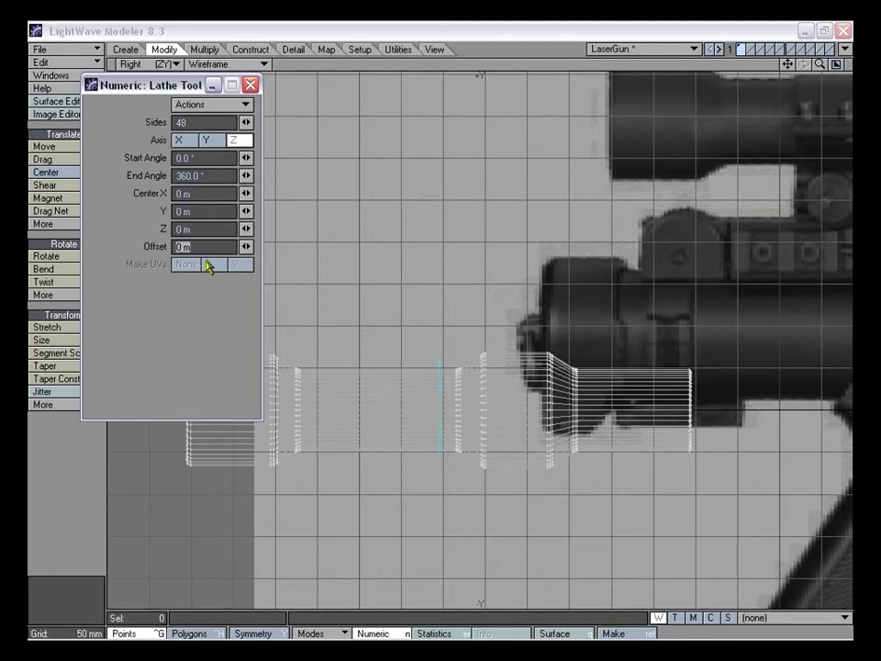
pyautogui.click(250, 85)
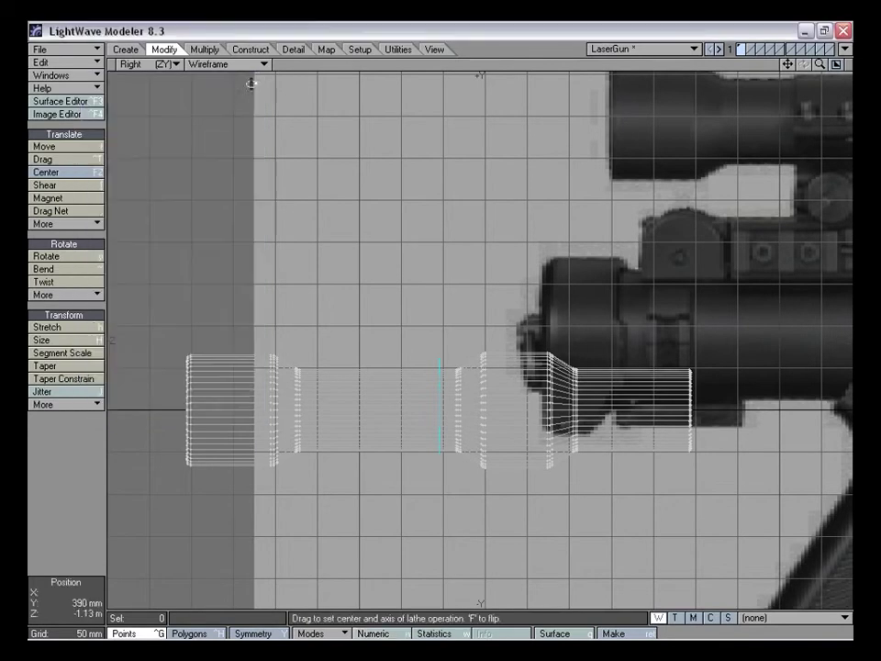
# Show all four views and move the lathed scope body back over the scope in the backdrop image
pyautogui.press('KP_0')
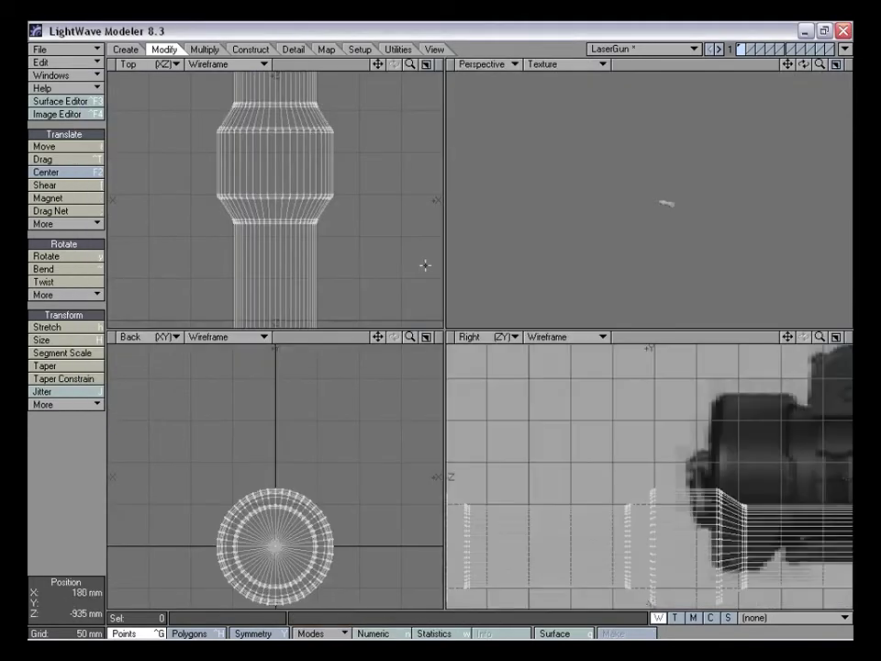
pyautogui.press('a')
pyautogui.keyDown('alt'); pyautogui.moveTo(653, 202); pyautogui.dragTo(715, 191); pyautogui.keyUp('alt')
pyautogui.moveTo(788, 337); pyautogui.dragTo(694, 366)
pyautogui.press('t')
pyautogui.moveTo(604, 496); pyautogui.dragTo(800, 364)
pyautogui.press('a')
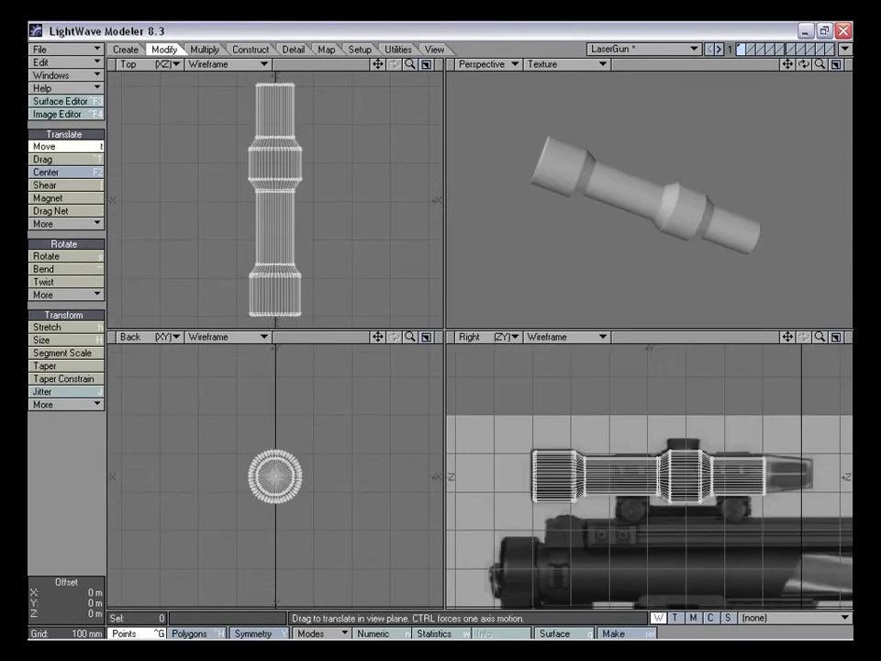
pyautogui.moveTo(605, 504); pyautogui.dragTo(659, 496)
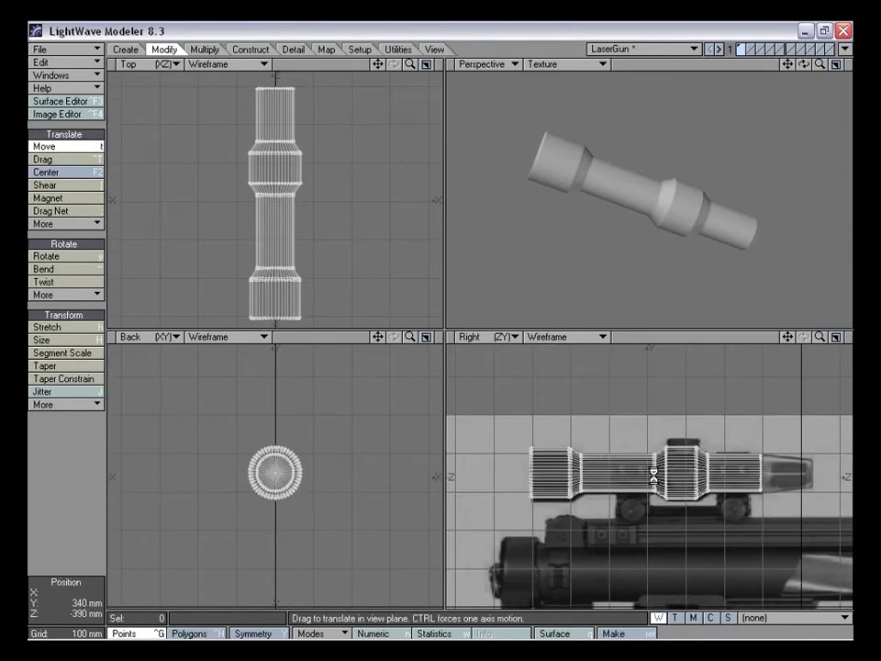
# Nudge the lathed scope body in the side view so its outline lines up with the scope in the backdrop image
pyautogui.press('KP_0')
pyautogui.moveTo(820, 64); pyautogui.dragTo(847, 64)
pyautogui.moveTo(570, 322); pyautogui.dragTo(576, 325)
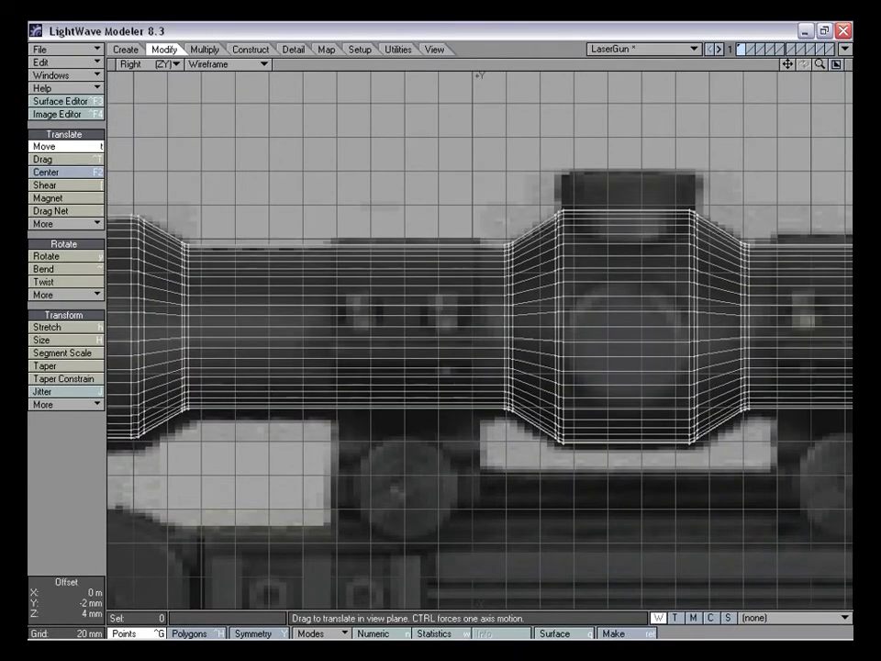
pyautogui.moveTo(484, 343); pyautogui.dragTo(483, 346)
pyautogui.moveTo(788, 65); pyautogui.dragTo(642, 59)
pyautogui.moveTo(482, 340); pyautogui.dragTo(485, 339)
pyautogui.moveTo(820, 65); pyautogui.dragTo(776, 65)
pyautogui.moveTo(591, 296); pyautogui.dragTo(590, 297)
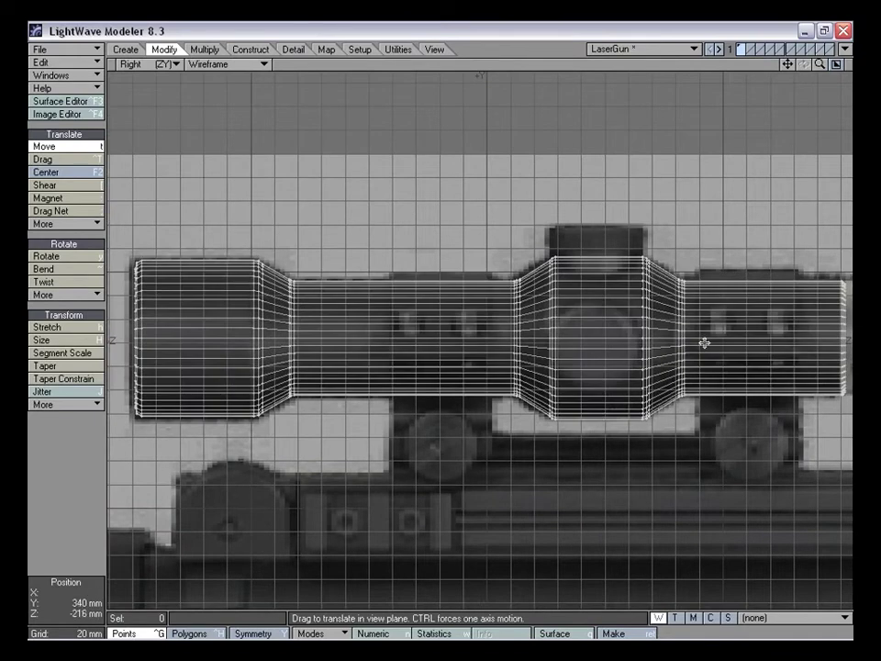
pyautogui.moveTo(820, 65); pyautogui.dragTo(865, 65)
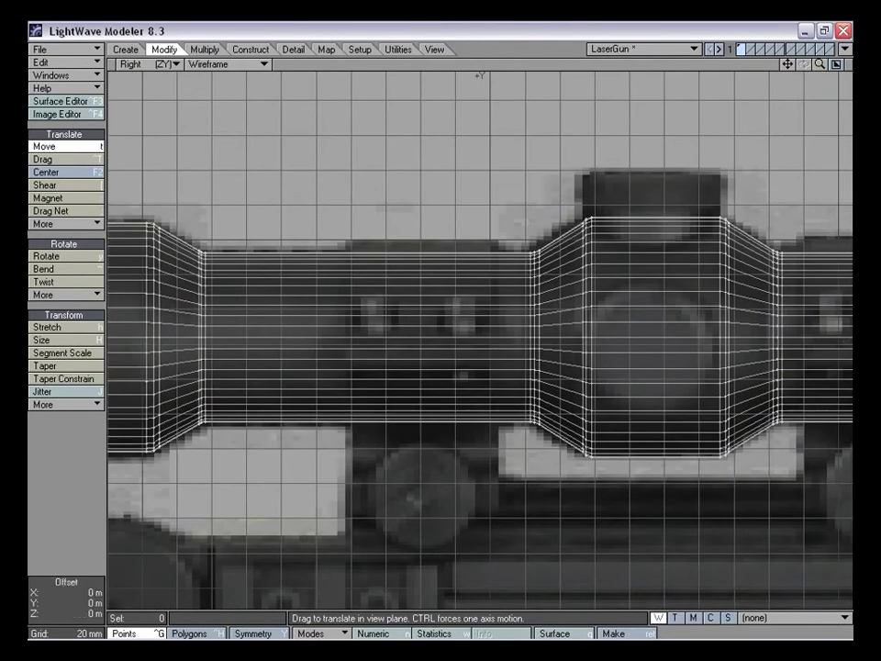
pyautogui.moveTo(692, 211); pyautogui.dragTo(691, 207)
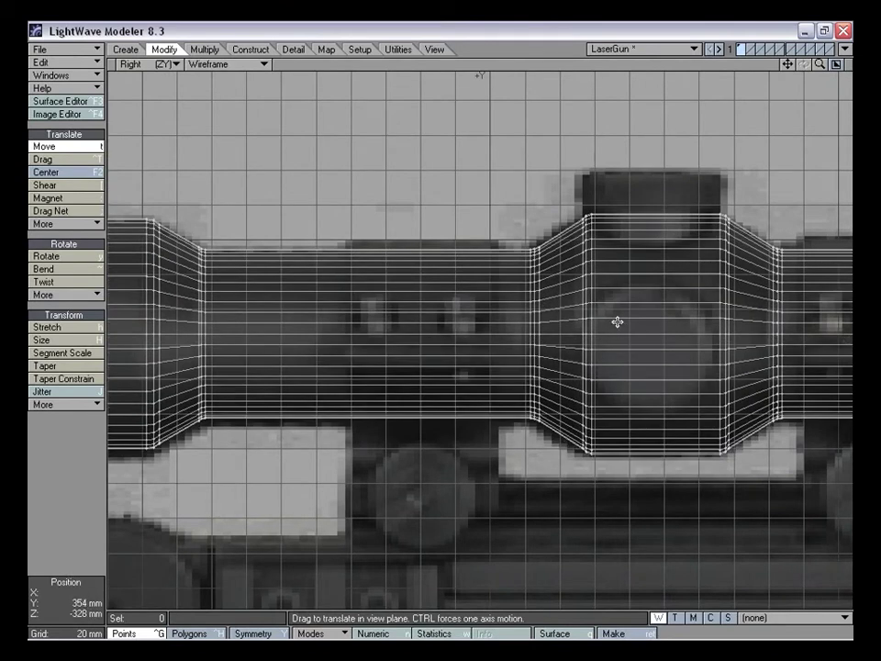
pyautogui.press('0')
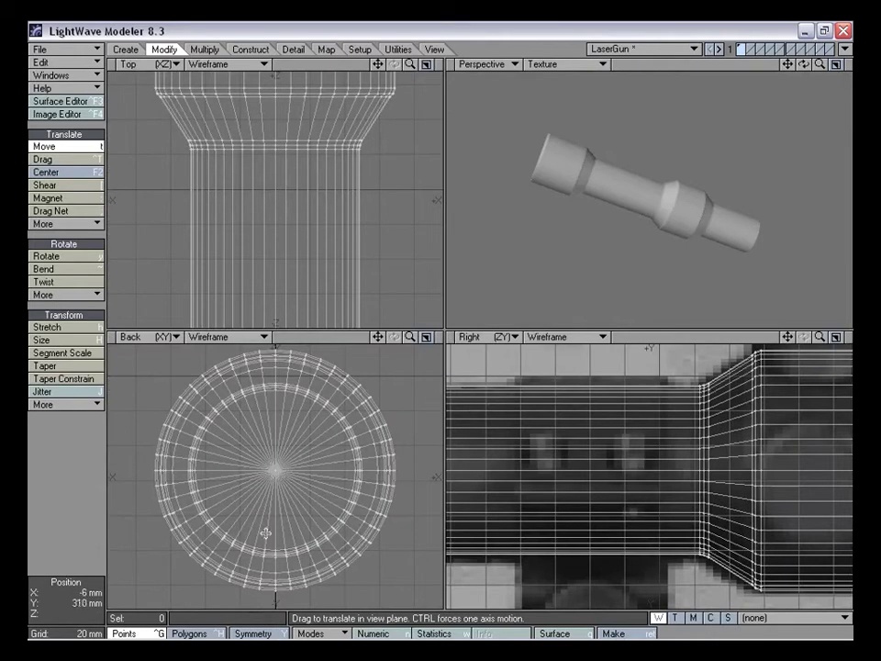
# Try to enlarge the whole scope body uniformly with the Size tool
pyautogui.click(310, 633)
pyautogui.click(317, 618)
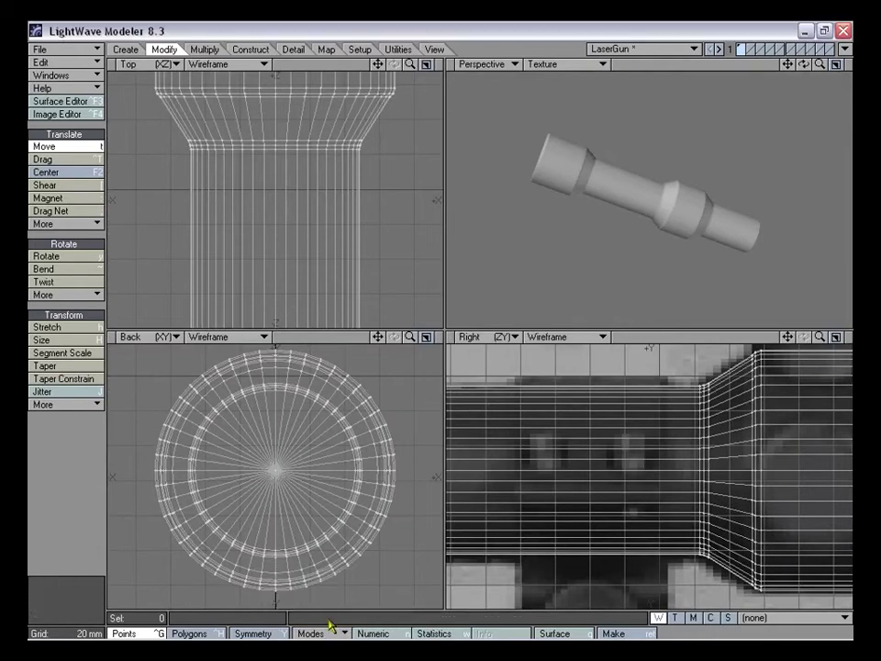
pyautogui.press('a')
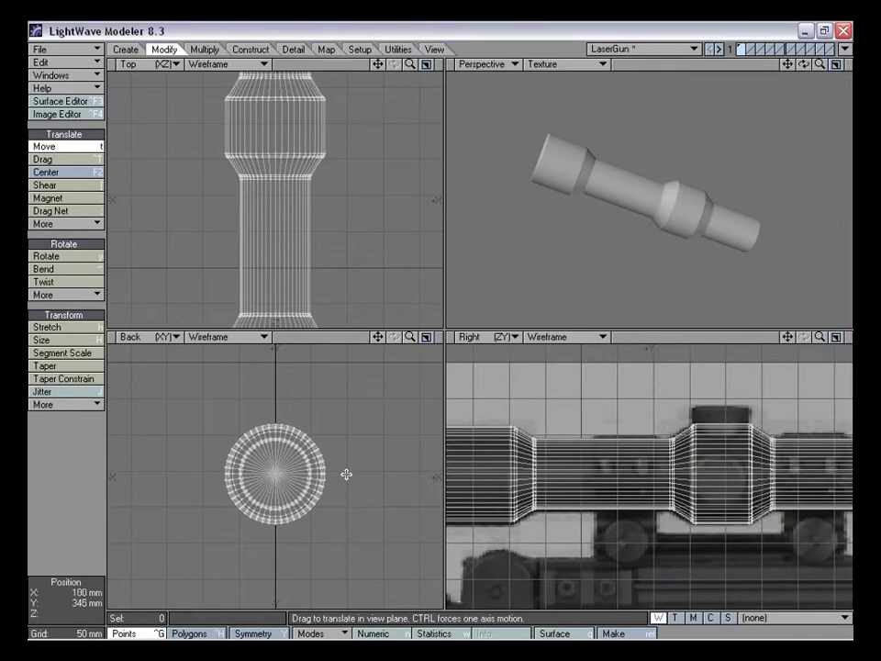
pyautogui.press('h')
pyautogui.moveTo(409, 337)
pyautogui.mouseDown()
pyautogui.moveTo(436, 328)
pyautogui.moveTo(418, 331)
pyautogui.mouseUp()
pyautogui.moveTo(788, 337); pyautogui.dragTo(822, 346)
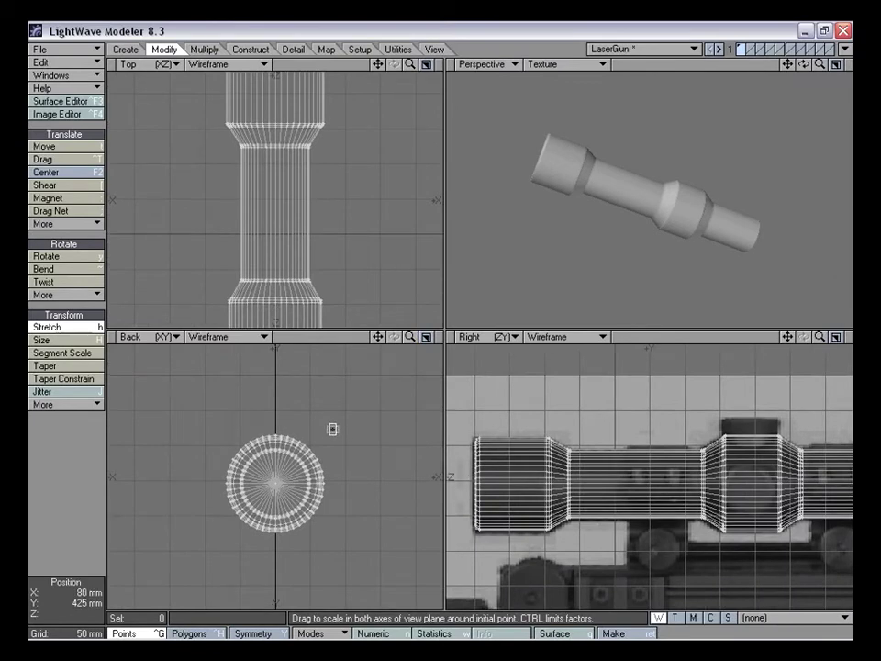
pyautogui.hotkey('shift', 'h')
pyautogui.moveTo(340, 441)
pyautogui.mouseDown()
pyautogui.moveTo(351, 441)
pyautogui.moveTo(342, 441)
pyautogui.mouseUp()
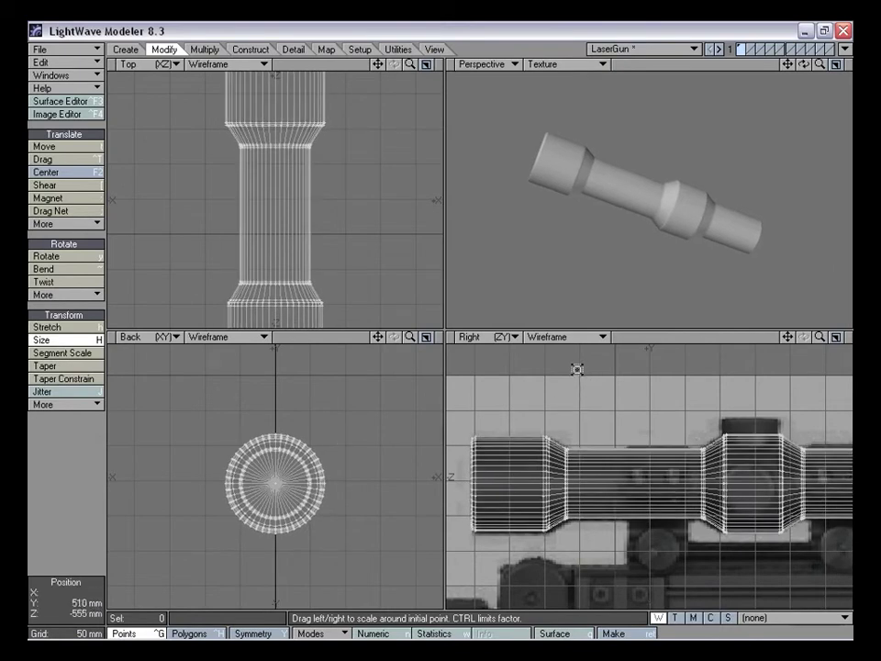
pyautogui.hotkey('ctrl', 'z')
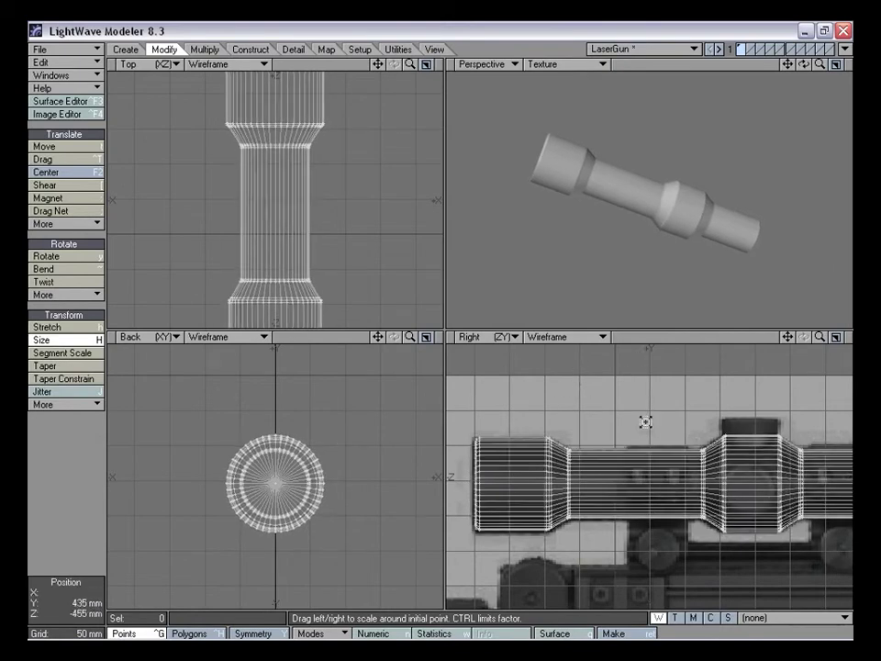
# Move the scope body slightly so its wide end meets the end of the scope in the backdrop image
pyautogui.moveTo(788, 338); pyautogui.dragTo(824, 305)
pyautogui.press('t')
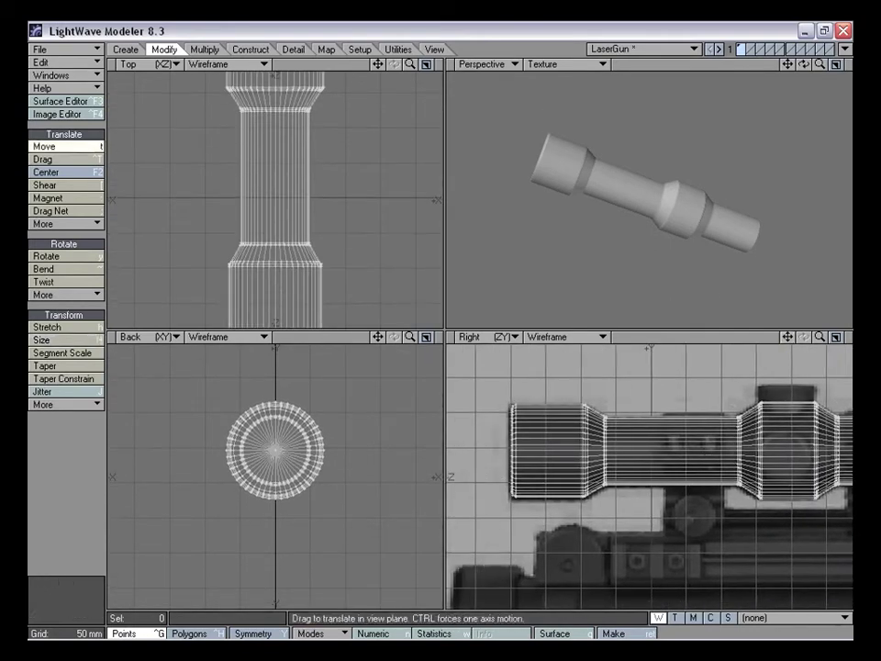
pyautogui.moveTo(787, 338); pyautogui.dragTo(749, 332)
pyautogui.moveTo(563, 432); pyautogui.dragTo(599, 447)
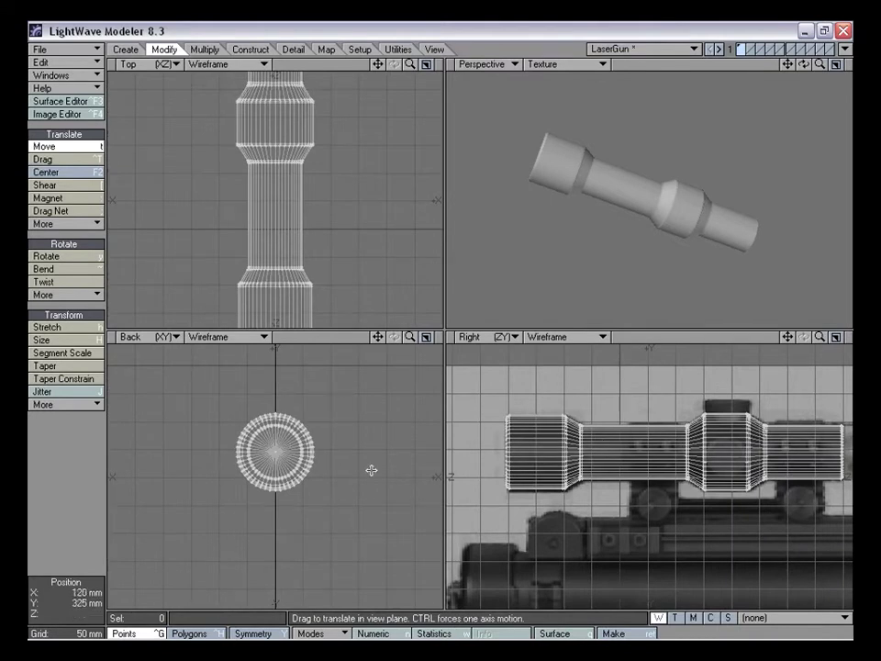
# Stretch the scope body's cross-section slightly larger in X and Y to match the backdrop scope's thickness
pyautogui.press('h')
pyautogui.moveTo(289, 450); pyautogui.dragTo(303, 452)
pyautogui.hotkey('ctrl', 'z')
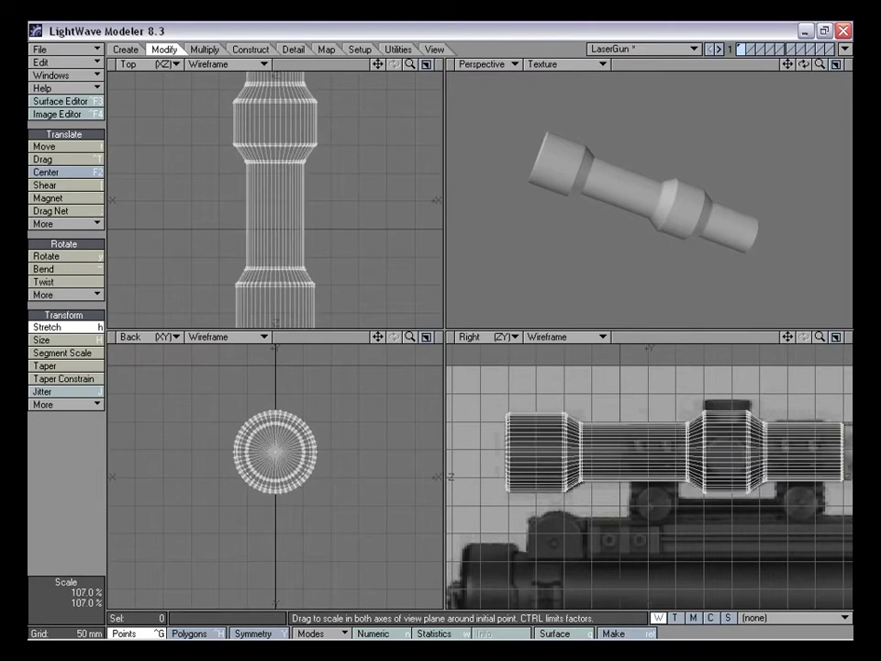
pyautogui.press('space')
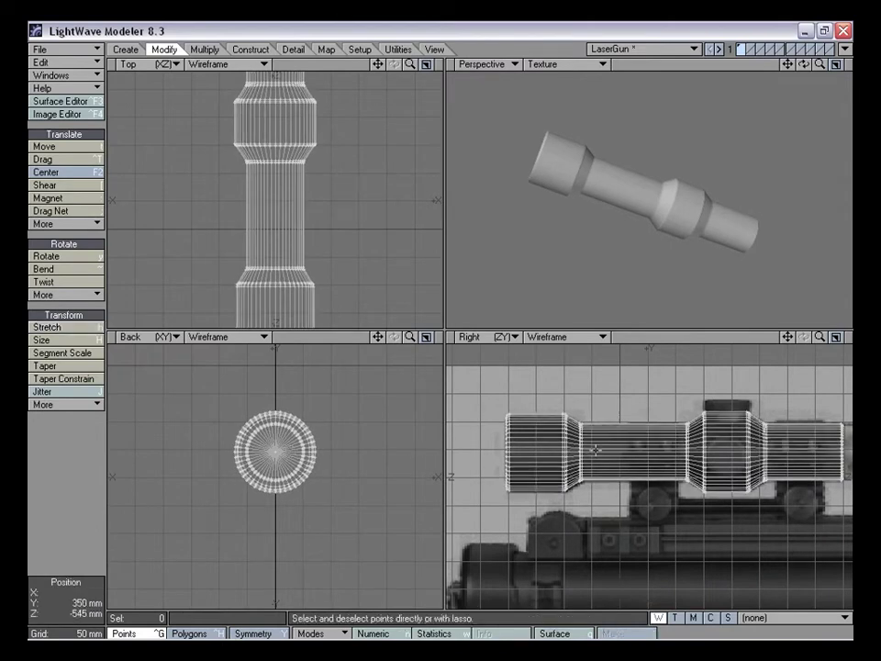
# Shift the stretched scope body slightly along Z and down in the side view to fit the backdrop scope
pyautogui.press('KP_0')
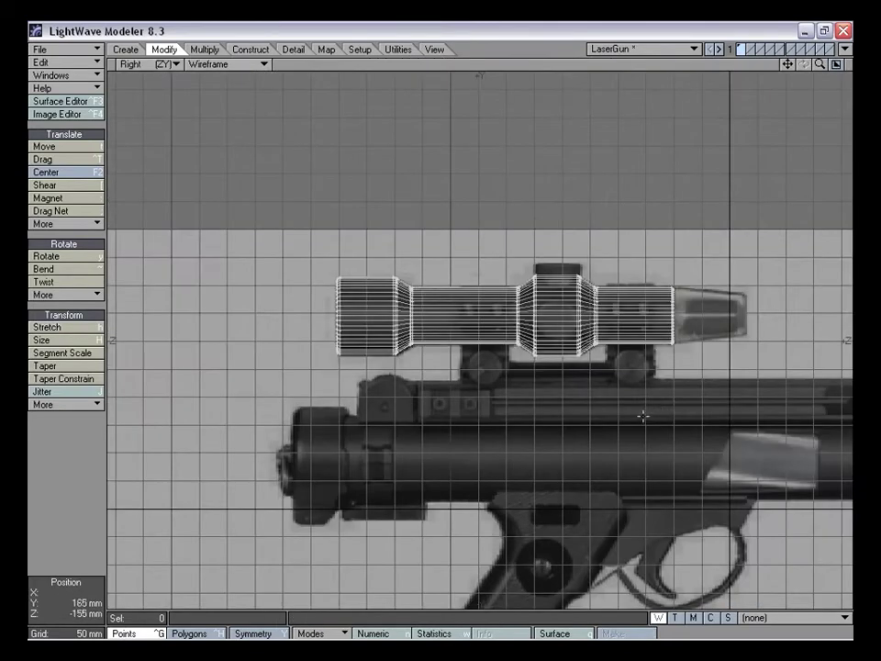
pyautogui.press('a')
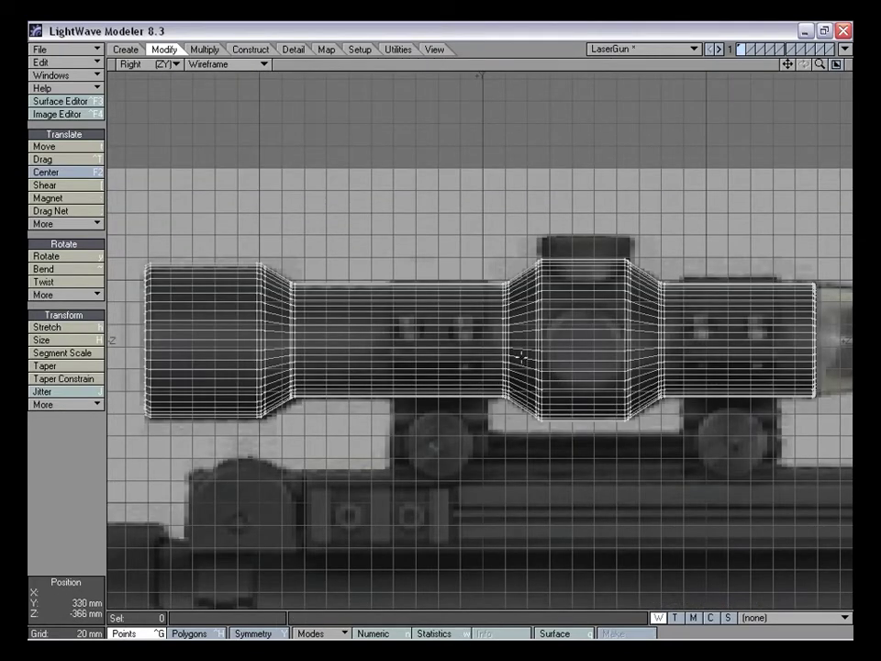
pyautogui.press('t')
pyautogui.moveTo(521, 358); pyautogui.dragTo(525, 361)
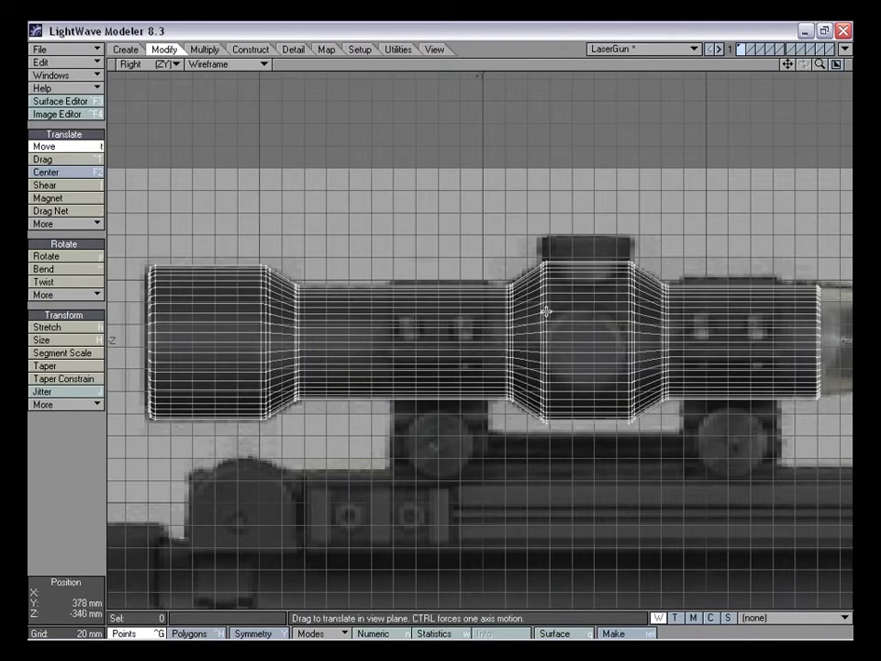
pyautogui.moveTo(820, 64); pyautogui.dragTo(683, 184)
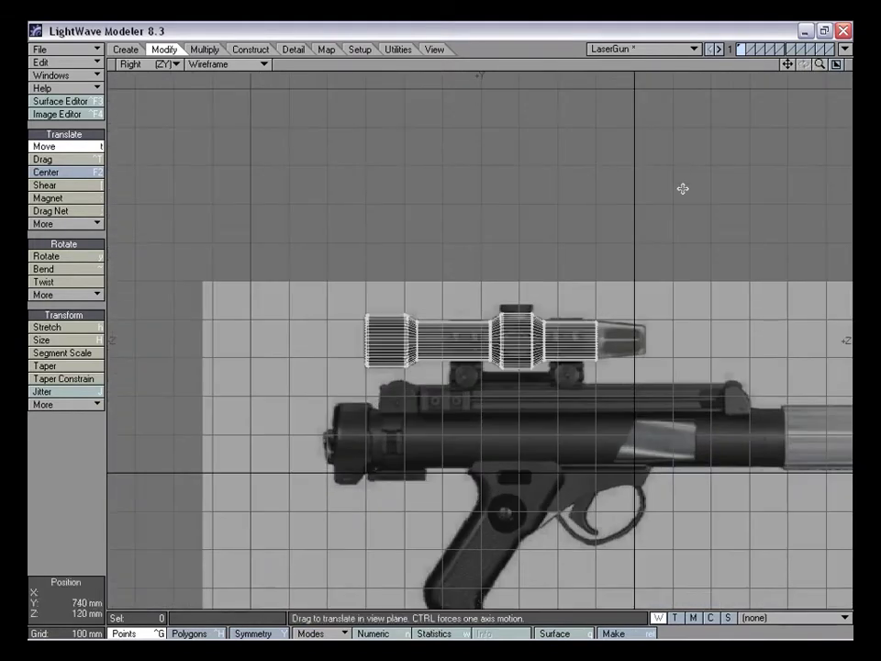
# Select all the triangular polygons capping the scope's wide end and merge them into one polygon
pyautogui.press('KP_0')
pyautogui.keyDown('alt'); pyautogui.moveTo(751, 216); pyautogui.dragTo(587, 243); pyautogui.keyUp('alt')
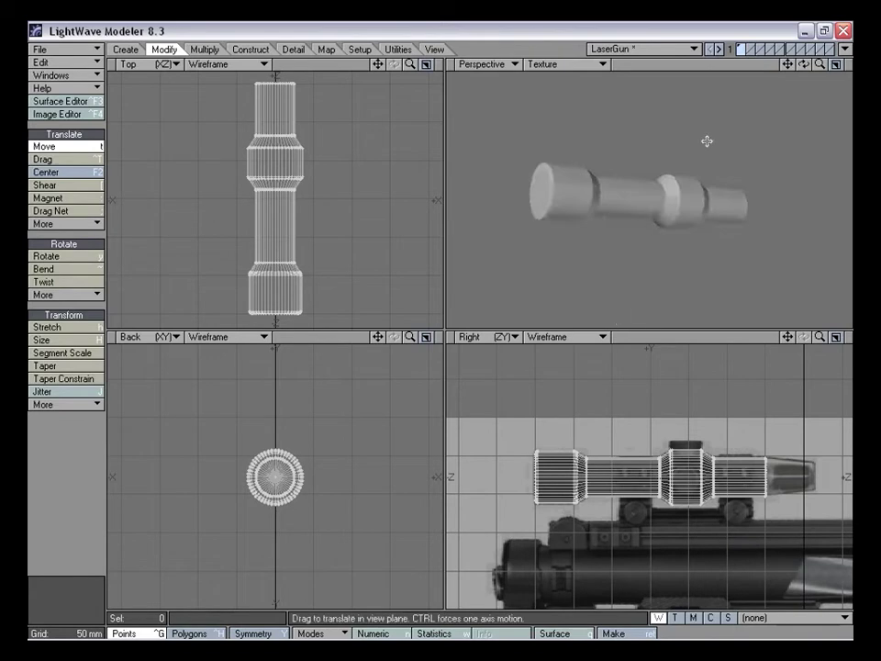
pyautogui.moveTo(788, 66); pyautogui.dragTo(866, 68)
pyautogui.keyDown('alt'); pyautogui.moveTo(606, 200); pyautogui.dragTo(766, 226); pyautogui.keyUp('alt')
pyautogui.press('space')
pyautogui.hotkey('ctrl', 'h')
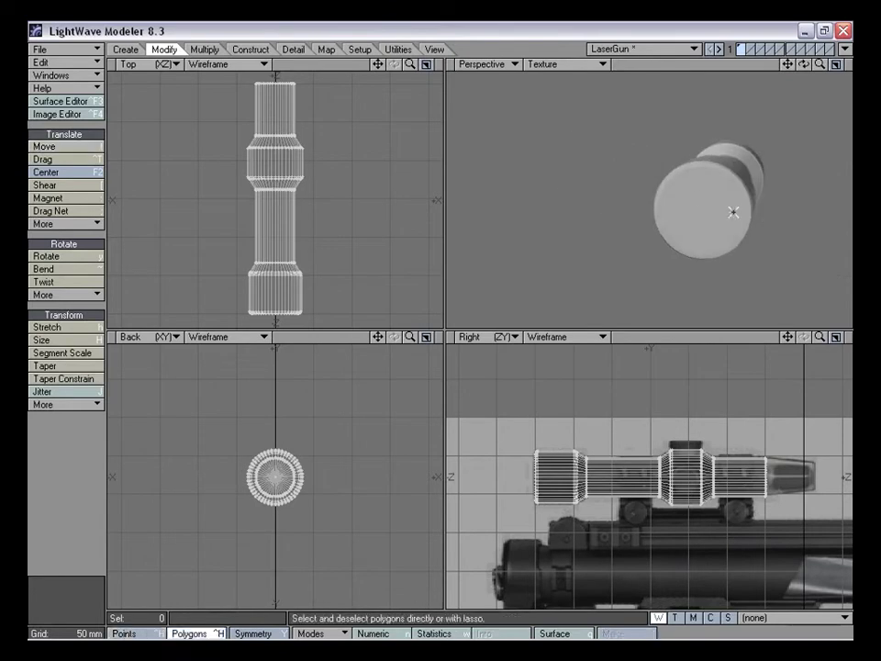
pyautogui.keyDown('alt'); pyautogui.moveTo(725, 194); pyautogui.dragTo(753, 191); pyautogui.keyUp('alt')
pyautogui.moveTo(692, 157)
pyautogui.mouseDown()
pyautogui.moveTo(660, 169)
pyautogui.moveTo(664, 191)
pyautogui.moveTo(692, 169)
pyautogui.mouseUp()
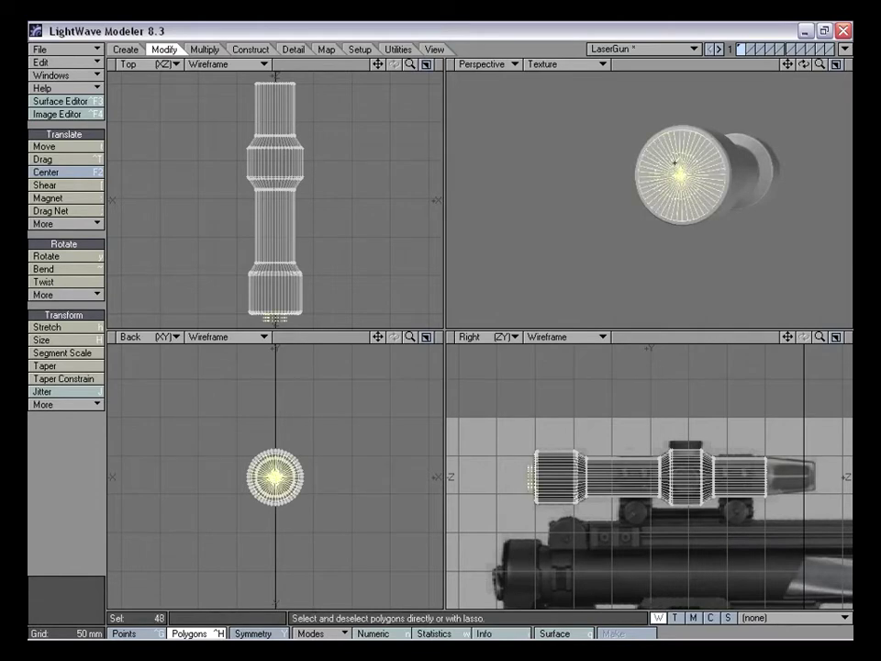
pyautogui.moveTo(681, 174)
pyautogui.keyDown('alt'); pyautogui.mouseDown()
pyautogui.moveTo(720, 138)
pyautogui.moveTo(731, 191)
pyautogui.moveTo(679, 161)
pyautogui.mouseUp(); pyautogui.keyUp('alt')
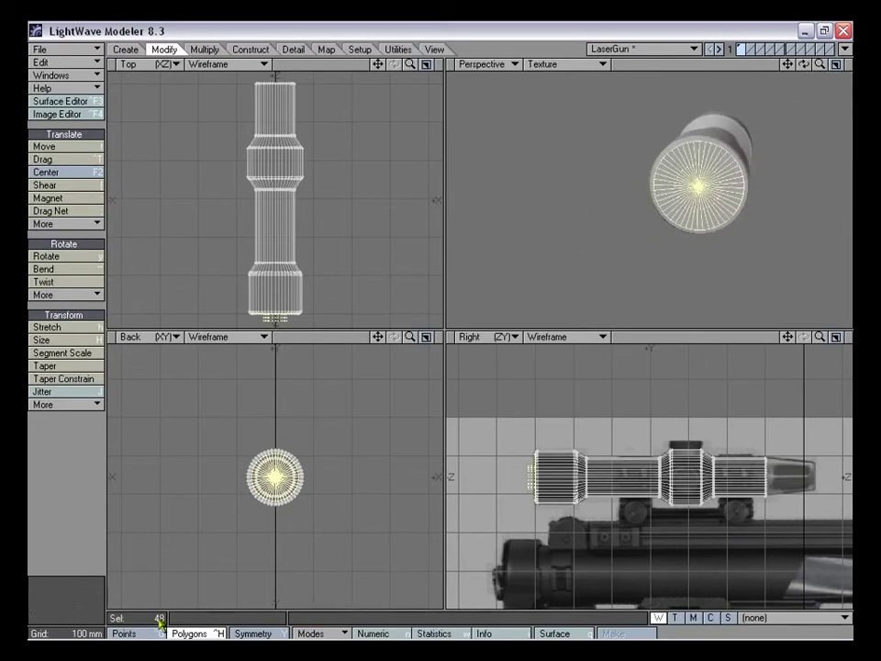
pyautogui.hotkey('shift', 'a')
pyautogui.keyDown('alt'); pyautogui.moveTo(689, 209); pyautogui.dragTo(661, 193); pyautogui.keyUp('alt')
pyautogui.click(294, 49)
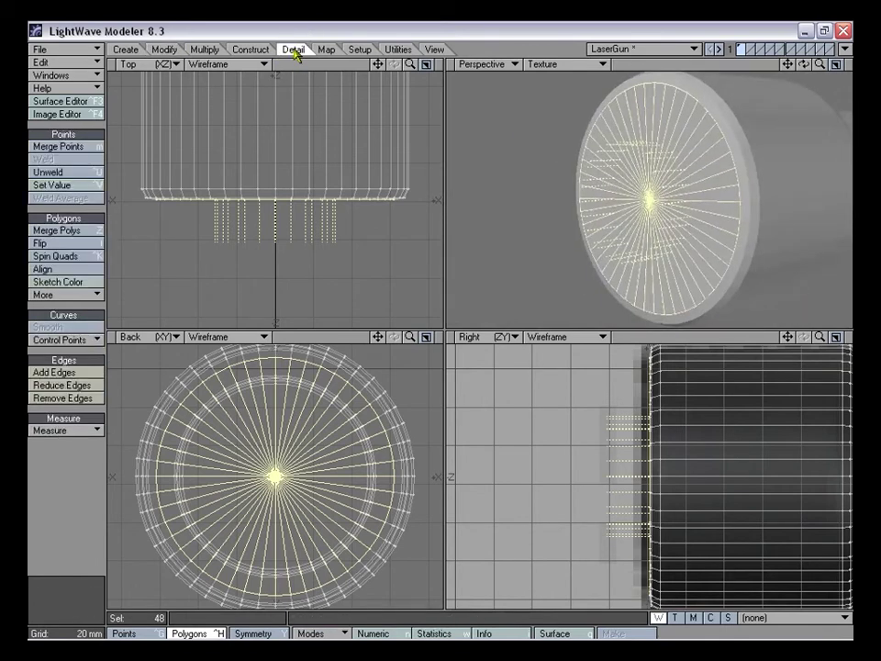
pyautogui.click(78, 236)
pyautogui.keyDown('alt'); pyautogui.moveTo(654, 164); pyautogui.dragTo(701, 214); pyautogui.keyUp('alt')
# Select the merged polygon on the scope's wide end and bevel it with a narrow inset to form a rim
pyautogui.hotkey('ctrl', 'g')
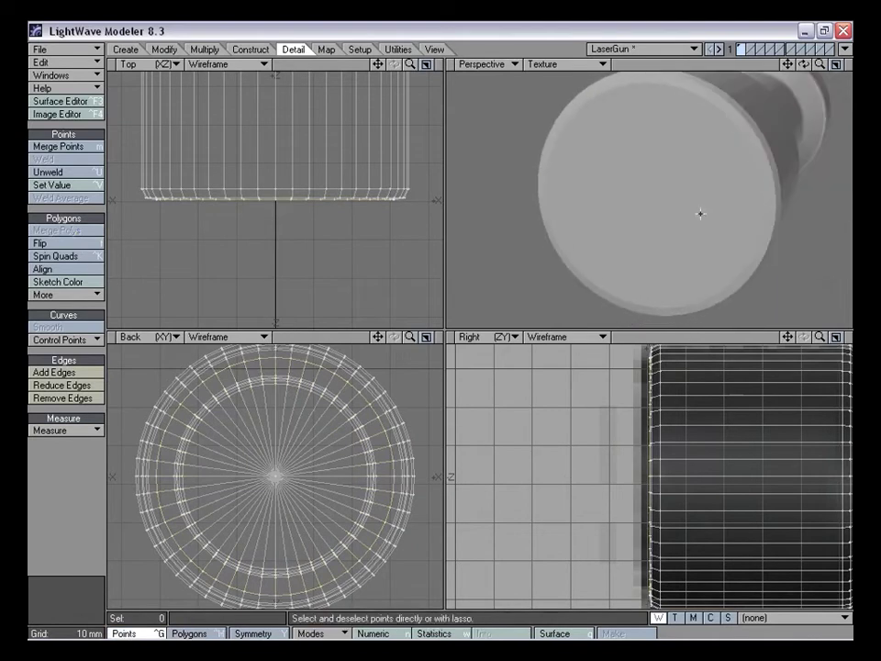
pyautogui.moveTo(821, 65)
pyautogui.mouseDown()
pyautogui.moveTo(790, 65)
pyautogui.moveTo(823, 66)
pyautogui.moveTo(781, 170)
pyautogui.moveTo(690, 202)
pyautogui.moveTo(714, 188)
pyautogui.moveTo(689, 179)
pyautogui.moveTo(632, 187)
pyautogui.moveTo(661, 197)
pyautogui.moveTo(823, 65)
pyautogui.moveTo(840, 65)
pyautogui.moveTo(822, 66)
pyautogui.moveTo(834, 65)
pyautogui.mouseUp()
pyautogui.moveTo(655, 206)
pyautogui.keyDown('alt'); pyautogui.mouseDown()
pyautogui.moveTo(687, 193)
pyautogui.moveTo(670, 208)
pyautogui.moveTo(668, 191)
pyautogui.mouseUp(); pyautogui.keyUp('alt')
pyautogui.press('space')
pyautogui.click(669, 196)
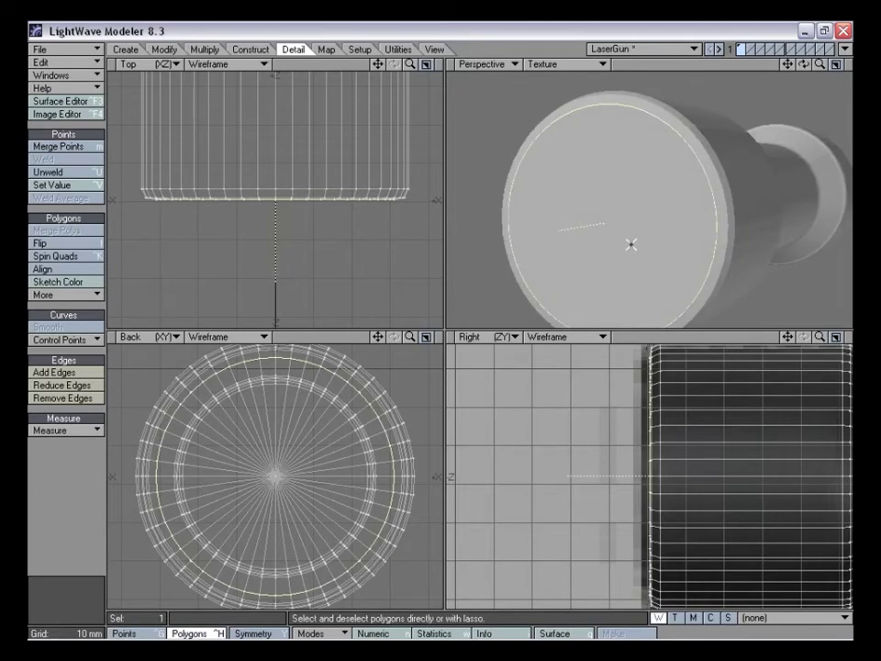
pyautogui.keyDown('alt'); pyautogui.moveTo(629, 230); pyautogui.dragTo(657, 217); pyautogui.keyUp('alt')
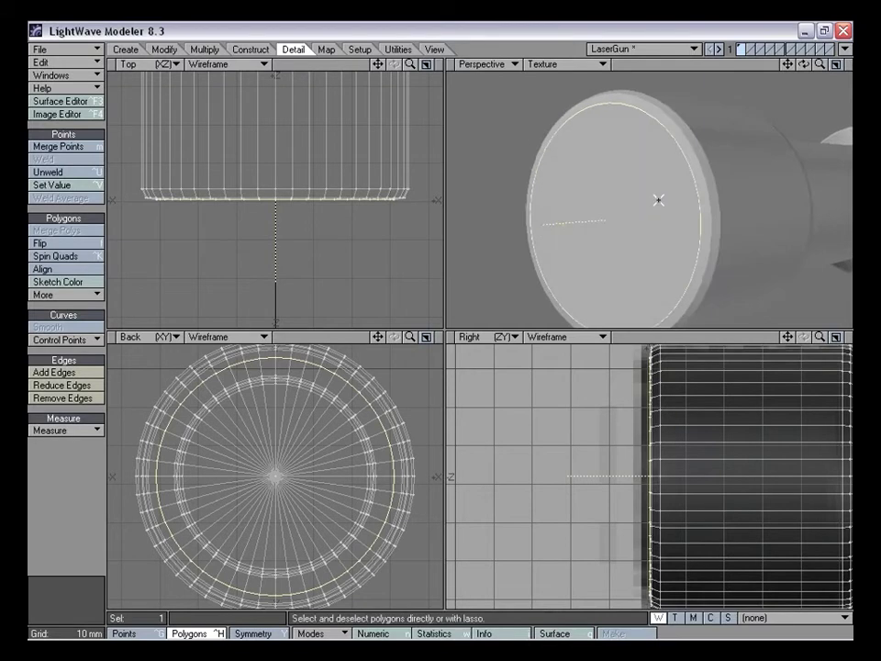
pyautogui.moveTo(658, 200)
pyautogui.keyDown('alt'); pyautogui.mouseDown()
pyautogui.moveTo(621, 201)
pyautogui.moveTo(663, 201)
pyautogui.mouseUp(); pyautogui.keyUp('alt')
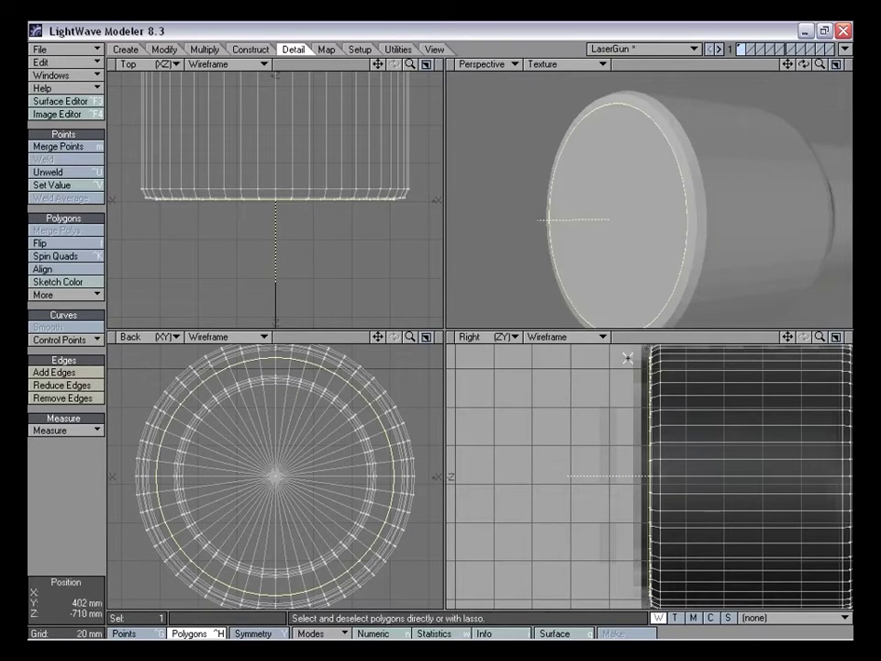
pyautogui.press('b')
pyautogui.moveTo(674, 447)
pyautogui.mouseDown()
pyautogui.moveTo(666, 458)
pyautogui.moveTo(661, 451)
pyautogui.moveTo(671, 447)
pyautogui.moveTo(663, 450)
pyautogui.mouseUp()
pyautogui.keyDown('alt'); pyautogui.moveTo(604, 221); pyautogui.dragTo(632, 218); pyautogui.keyUp('alt')
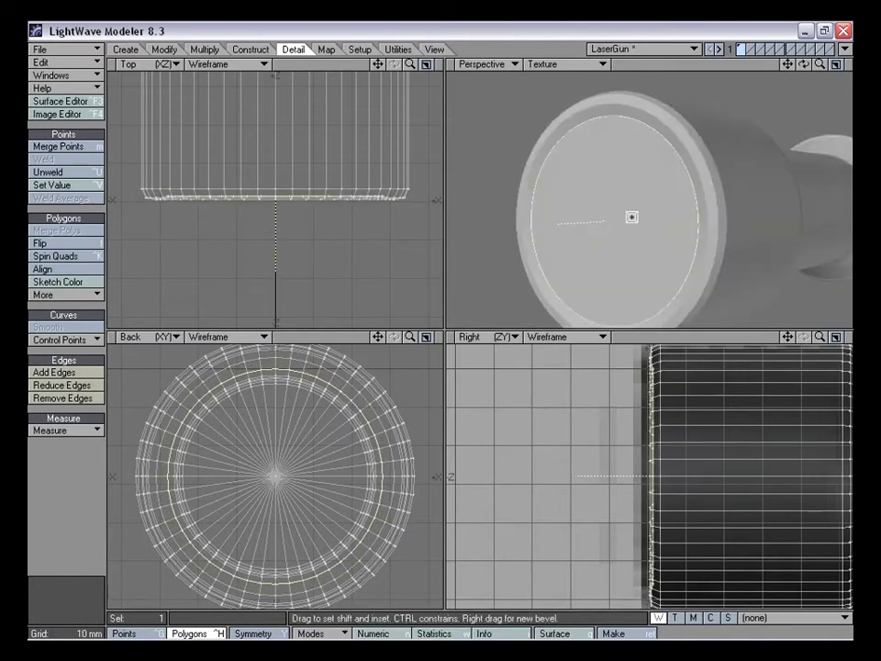
# Add a second bevel to the end polygon with a -10 mm shift and 0 m inset, and clear the selection
pyautogui.click(673, 439)
pyautogui.moveTo(673, 441); pyautogui.dragTo(674, 462)
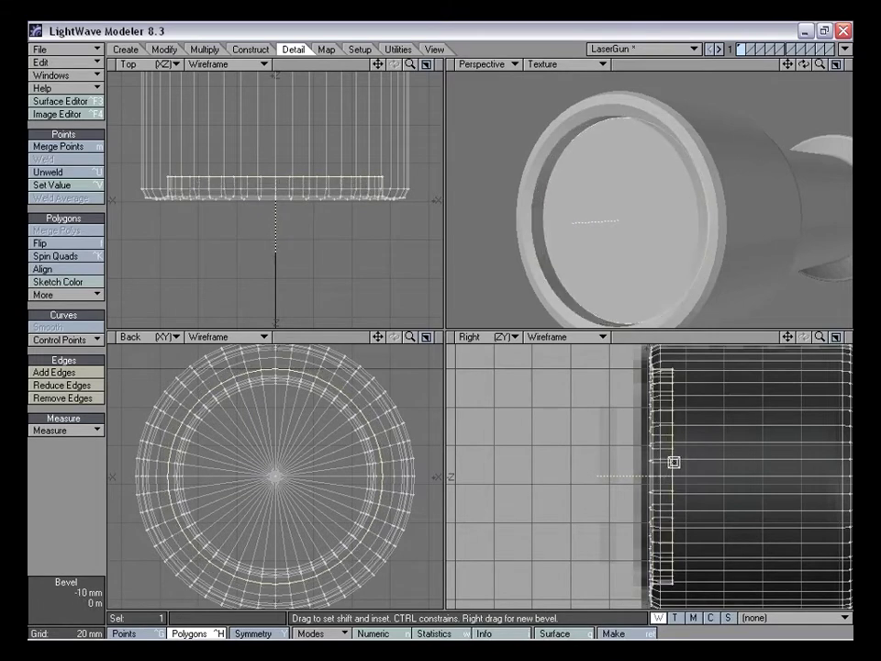
pyautogui.moveTo(632, 220)
pyautogui.keyDown('alt'); pyautogui.mouseDown()
pyautogui.moveTo(654, 220)
pyautogui.moveTo(621, 234)
pyautogui.mouseUp(); pyautogui.keyUp('alt')
pyautogui.press('space')
pyautogui.click(70, 514)
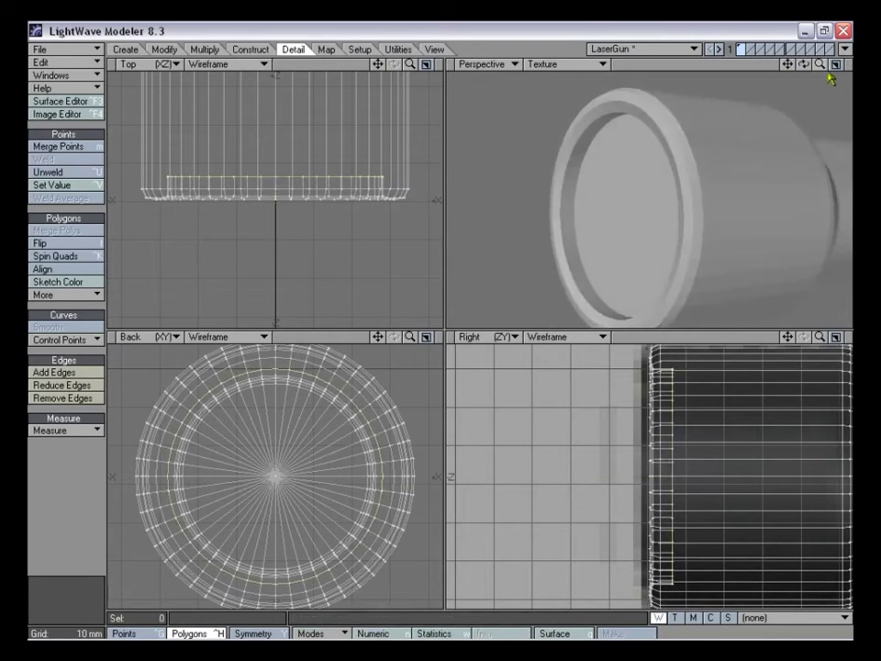
# Assign a new surface named Scope to the whole scope body, keeping the default color, diffuse and specular values
pyautogui.moveTo(821, 65); pyautogui.dragTo(777, 70)
pyautogui.keyDown('alt'); pyautogui.moveTo(776, 180); pyautogui.dragTo(750, 184); pyautogui.keyUp('alt')
pyautogui.press('a')
pyautogui.keyDown('alt'); pyautogui.moveTo(636, 182); pyautogui.dragTo(738, 196); pyautogui.keyUp('alt')
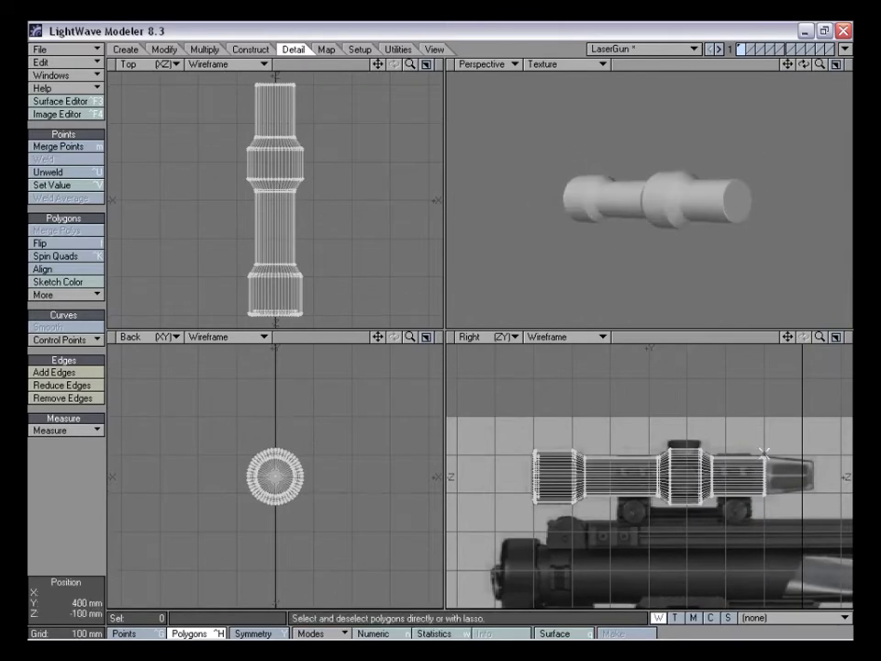
pyautogui.keyDown('alt'); pyautogui.moveTo(677, 283); pyautogui.dragTo(671, 240); pyautogui.keyUp('alt')
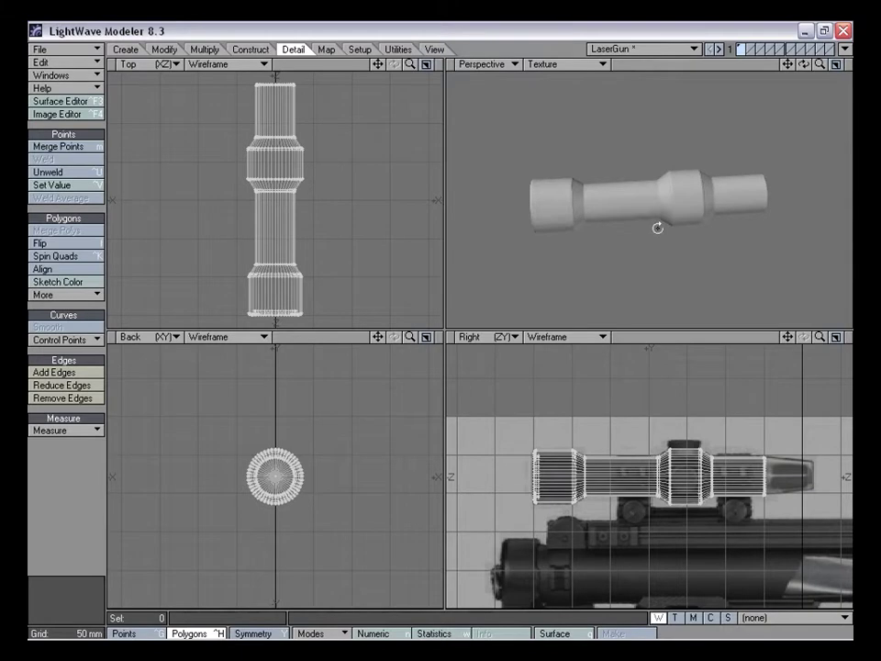
pyautogui.press('q')
pyautogui.moveTo(336, 138); pyautogui.dragTo(324, 220)
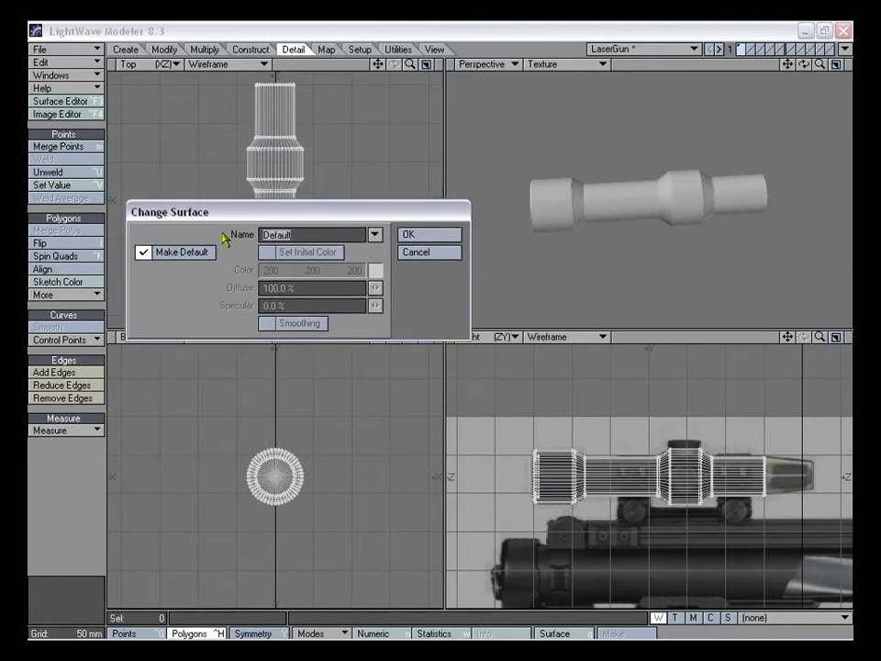
pyautogui.write('Scope')
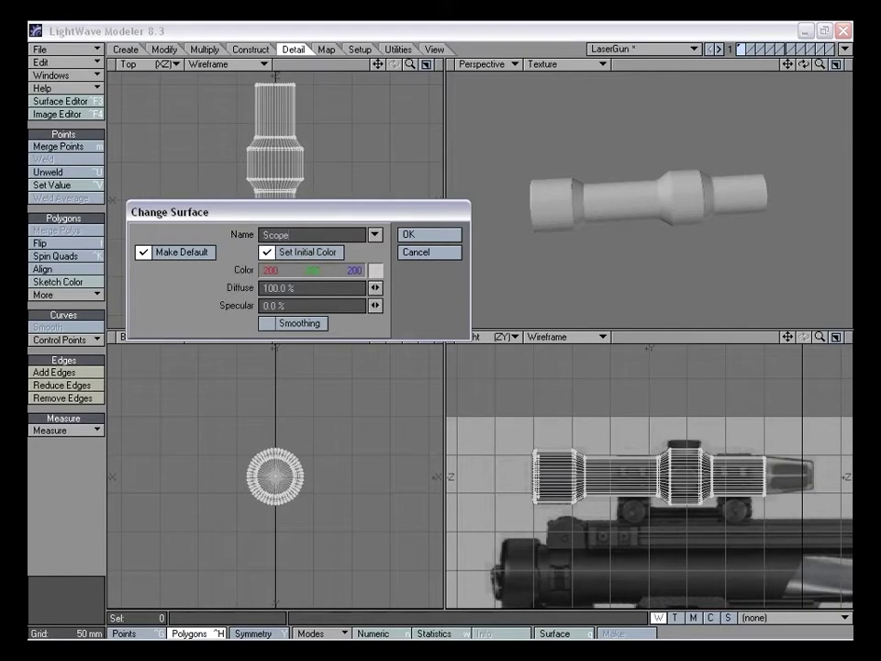
pyautogui.press('Return')
pyautogui.keyDown('alt'); pyautogui.moveTo(551, 169); pyautogui.dragTo(609, 204); pyautogui.keyUp('alt')
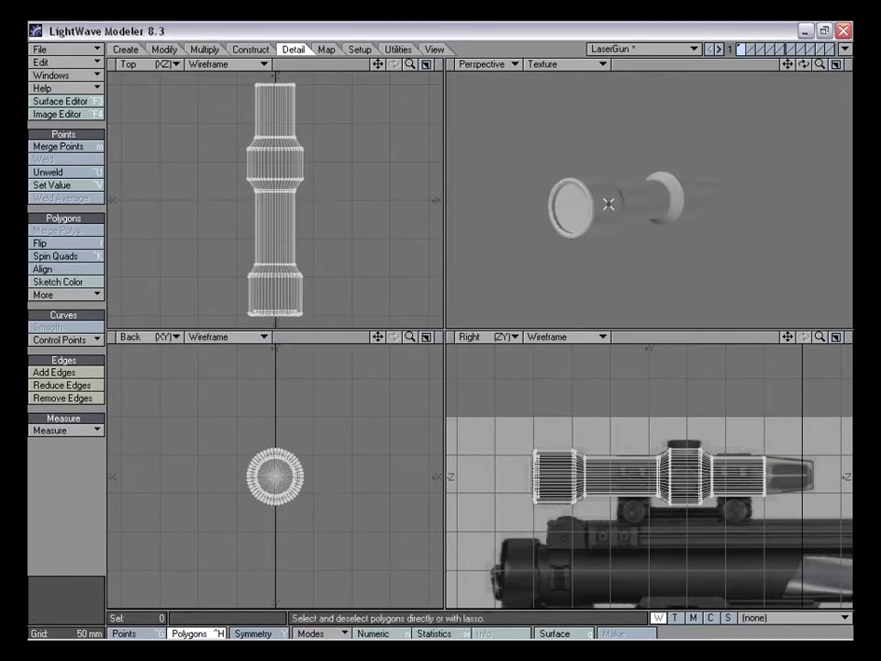
# Examine the recessed lens polygon and rim on the scope's wide end from several angles
pyautogui.click(572, 201)
pyautogui.moveTo(820, 64); pyautogui.dragTo(853, 66)
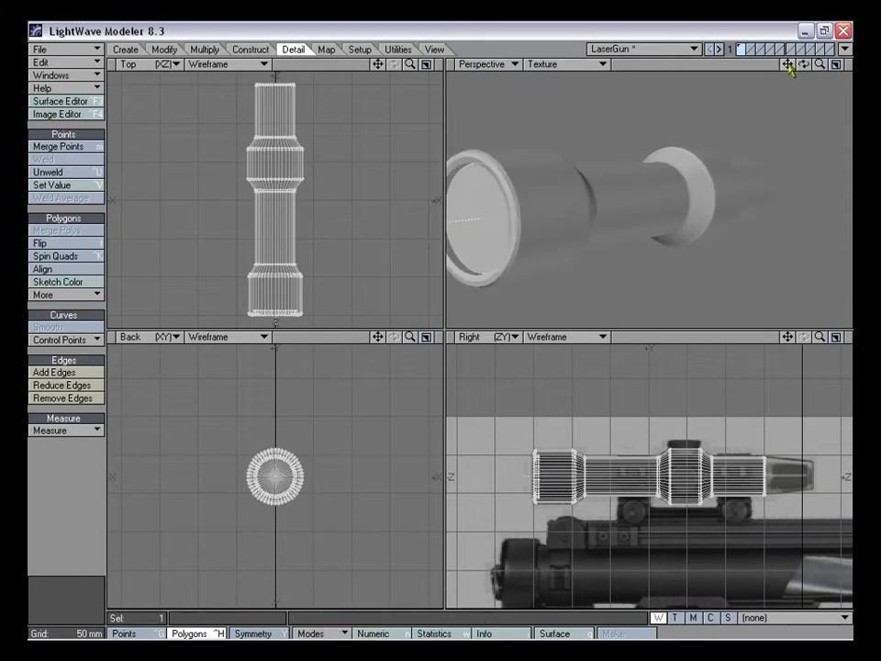
pyautogui.moveTo(789, 66); pyautogui.dragTo(861, 69)
pyautogui.keyDown('alt'); pyautogui.moveTo(674, 184); pyautogui.dragTo(703, 186); pyautogui.keyUp('alt')
pyautogui.click(70, 500)
pyautogui.keyDown('alt'); pyautogui.moveTo(743, 214); pyautogui.dragTo(754, 166); pyautogui.keyUp('alt')
pyautogui.moveTo(682, 170)
pyautogui.keyDown('alt'); pyautogui.mouseDown()
pyautogui.moveTo(570, 208)
pyautogui.moveTo(675, 152)
pyautogui.mouseUp(); pyautogui.keyUp('alt')
pyautogui.click(601, 190)
pyautogui.click(70, 484)
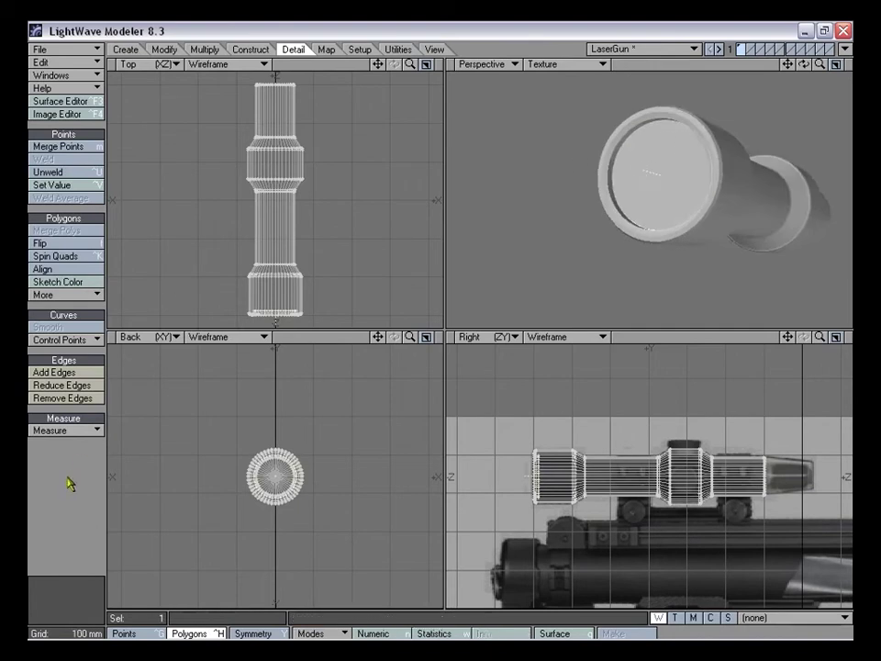
pyautogui.keyDown('alt'); pyautogui.moveTo(640, 233); pyautogui.dragTo(604, 243); pyautogui.keyUp('alt')
pyautogui.moveTo(635, 185)
pyautogui.mouseDown()
pyautogui.moveTo(631, 202)
pyautogui.moveTo(613, 210)
pyautogui.moveTo(650, 141)
pyautogui.moveTo(725, 143)
pyautogui.moveTo(714, 171)
pyautogui.moveTo(584, 195)
pyautogui.moveTo(711, 183)
pyautogui.moveTo(667, 193)
pyautogui.mouseUp()
pyautogui.click(79, 466)
# Select the recessed lens polygon on the scope's wide end and assign it a new surface named Scope_Lens_Back
pyautogui.click(648, 160)
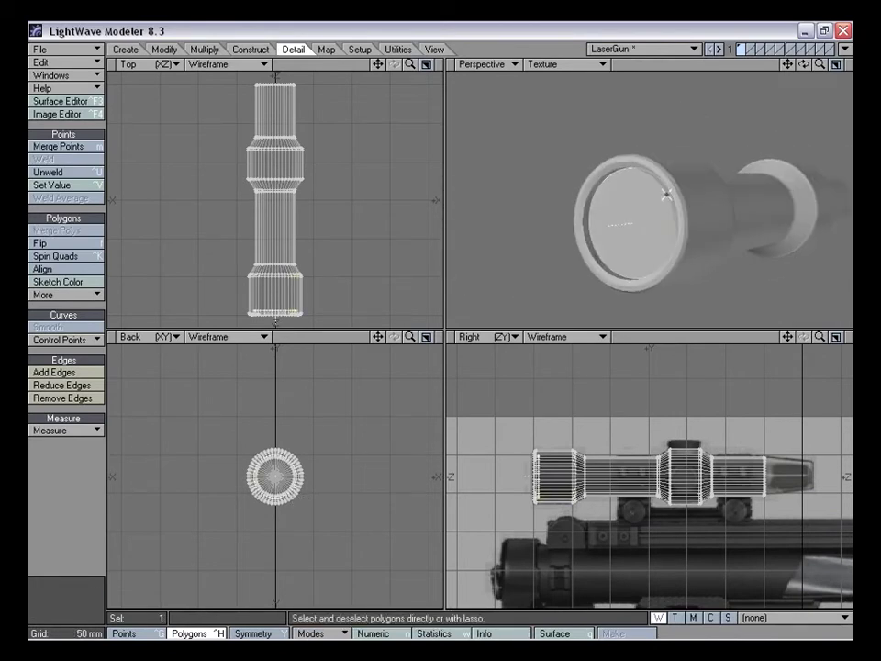
pyautogui.press('q')
pyautogui.click(305, 235)
pyautogui.write('_')
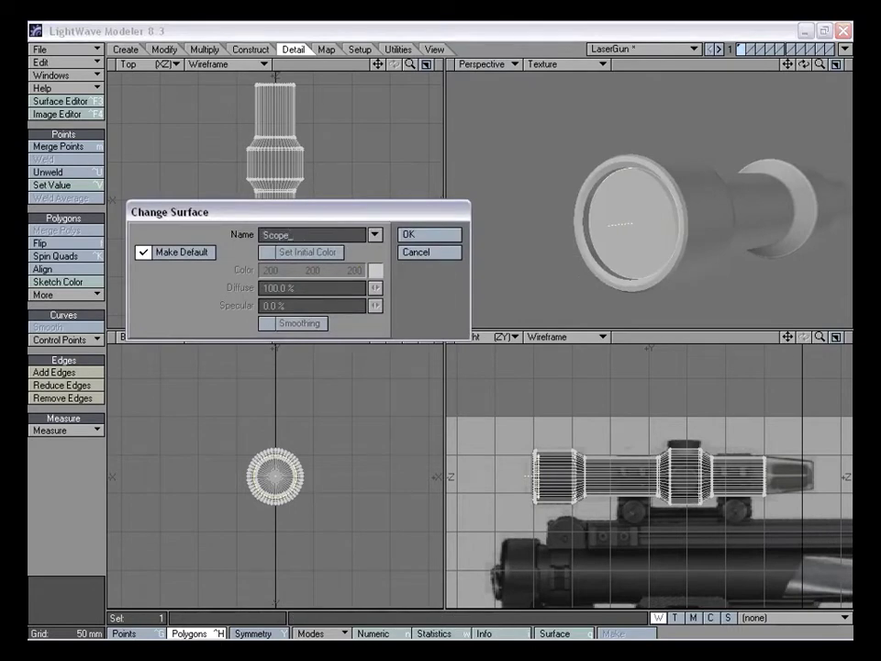
pyautogui.write('Lens_Back')
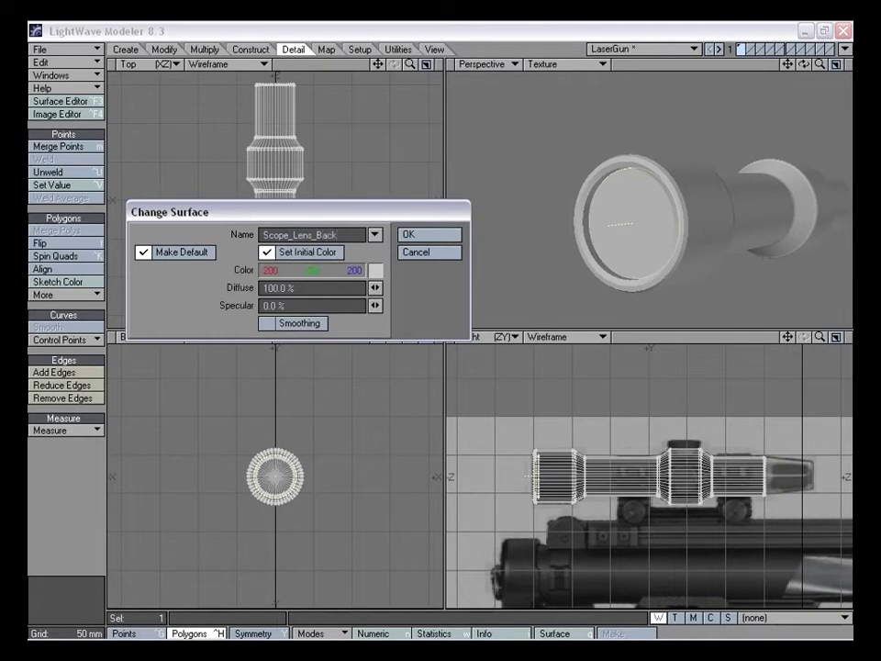
pyautogui.press('Return')
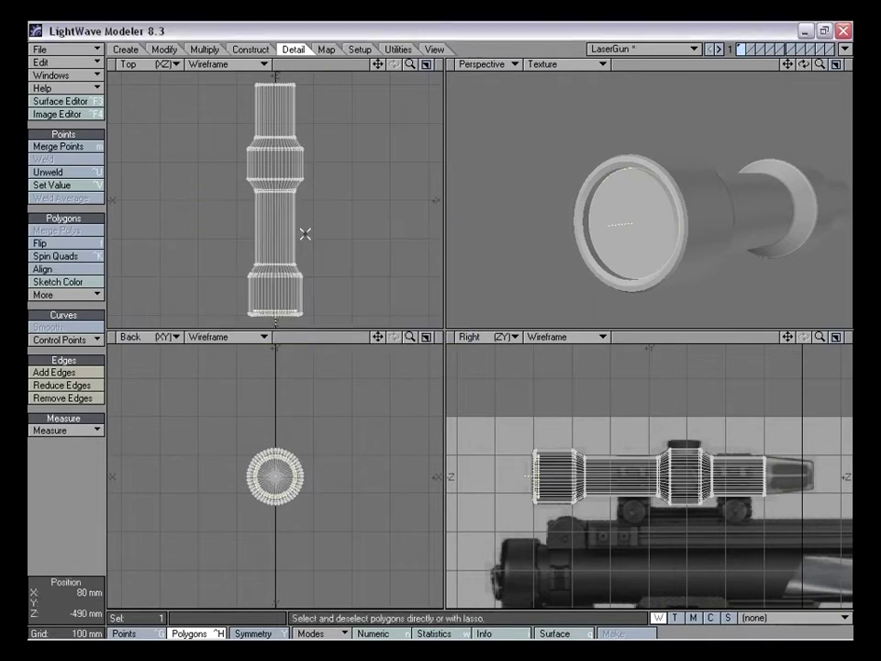
# Clear the polygon selection and examine the scope body from the side
pyautogui.click(75, 474)
pyautogui.keyDown('alt'); pyautogui.moveTo(654, 237); pyautogui.dragTo(688, 198); pyautogui.keyUp('alt')
pyautogui.moveTo(821, 65); pyautogui.dragTo(753, 66)
pyautogui.keyDown('alt'); pyautogui.moveTo(702, 188); pyautogui.dragTo(639, 197); pyautogui.keyUp('alt')
pyautogui.moveTo(821, 64); pyautogui.dragTo(863, 65)
pyautogui.moveTo(788, 65); pyautogui.dragTo(807, 16)
pyautogui.keyDown('alt'); pyautogui.moveTo(693, 140); pyautogui.dragTo(693, 177); pyautogui.keyUp('alt')
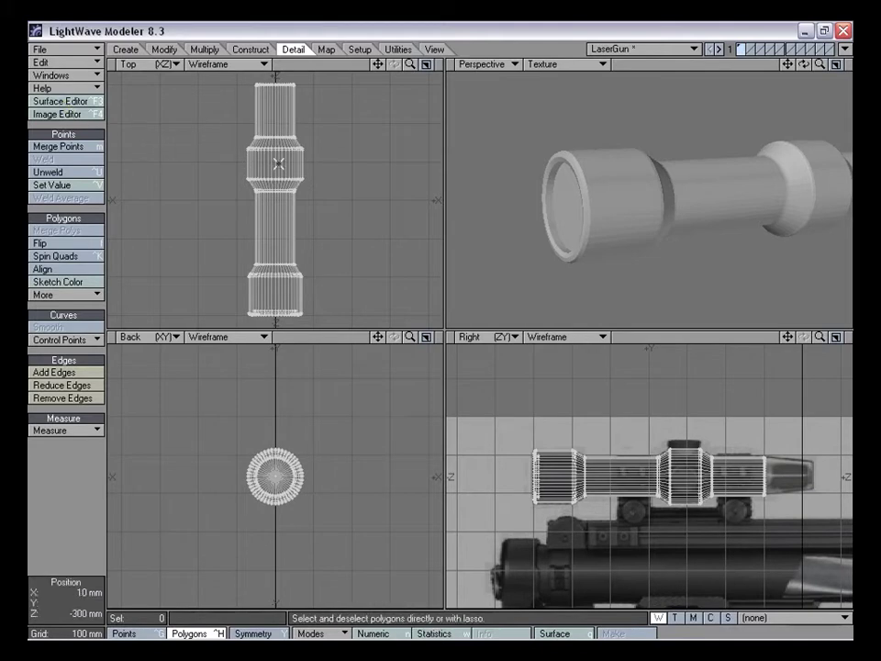
# Open the surface settings and change the Scope surface's color to a dark gray of 58
pyautogui.press('F3')
pyautogui.moveTo(291, 140); pyautogui.dragTo(305, 118)
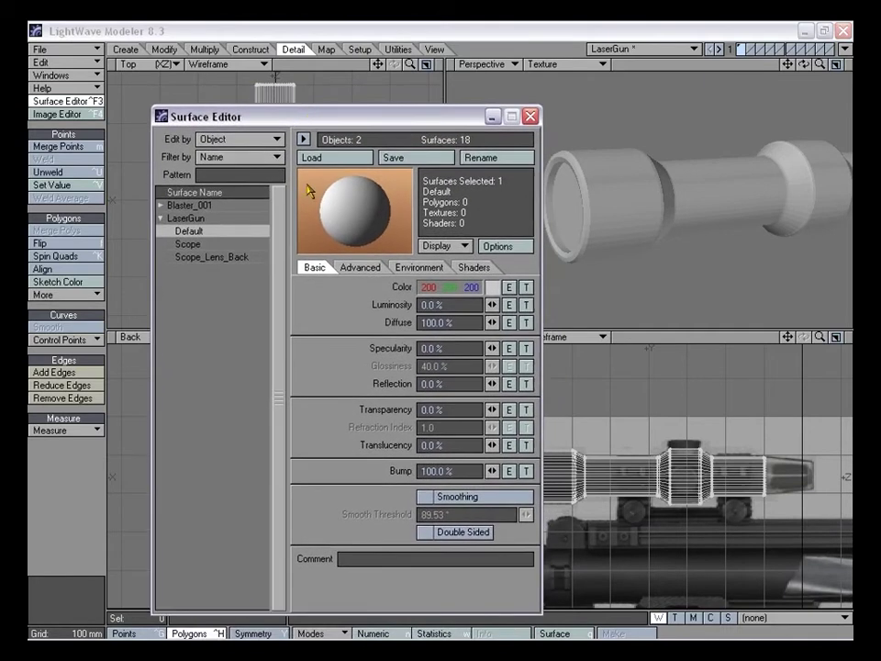
pyautogui.click(218, 244)
pyautogui.moveTo(237, 114); pyautogui.dragTo(177, 107)
pyautogui.click(432, 280)
pyautogui.moveTo(465, 262)
pyautogui.mouseDown()
pyautogui.moveTo(454, 275)
pyautogui.moveTo(453, 265)
pyautogui.mouseUp()
pyautogui.click(150, 371)
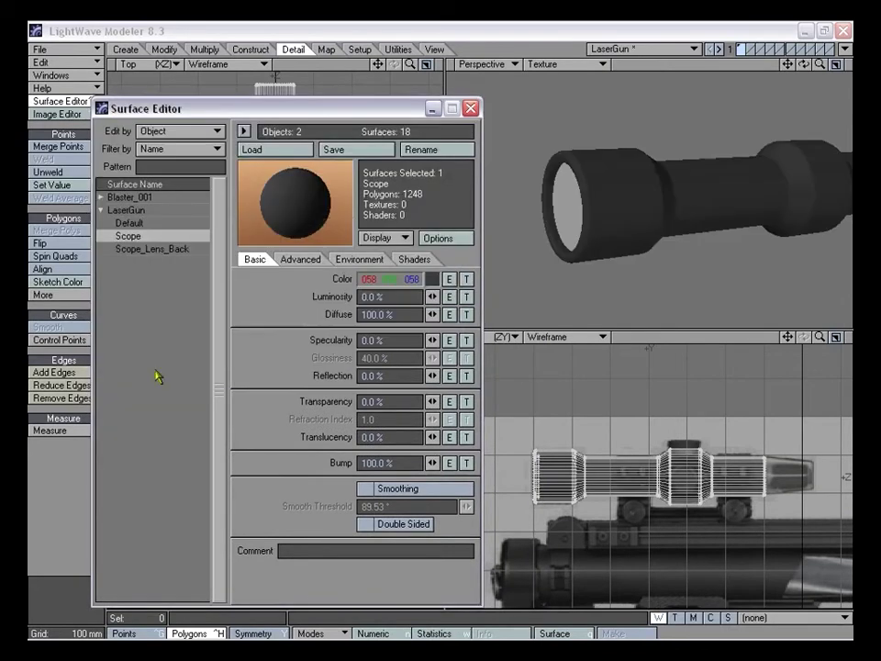
# Set the Scope surface's specularity to 44.5% and glossiness to 14.5%, and enable smoothing
pyautogui.moveTo(431, 340)
pyautogui.mouseDown()
pyautogui.moveTo(448, 342)
pyautogui.moveTo(431, 359)
pyautogui.mouseUp()
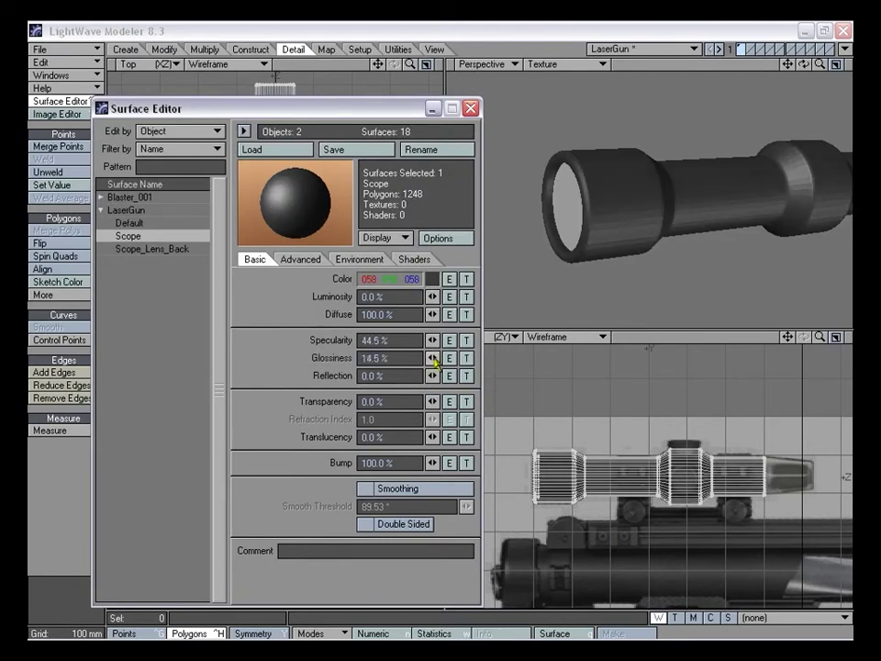
pyautogui.click(400, 493)
pyautogui.keyDown('alt'); pyautogui.moveTo(716, 242); pyautogui.dragTo(635, 187); pyautogui.keyUp('alt')
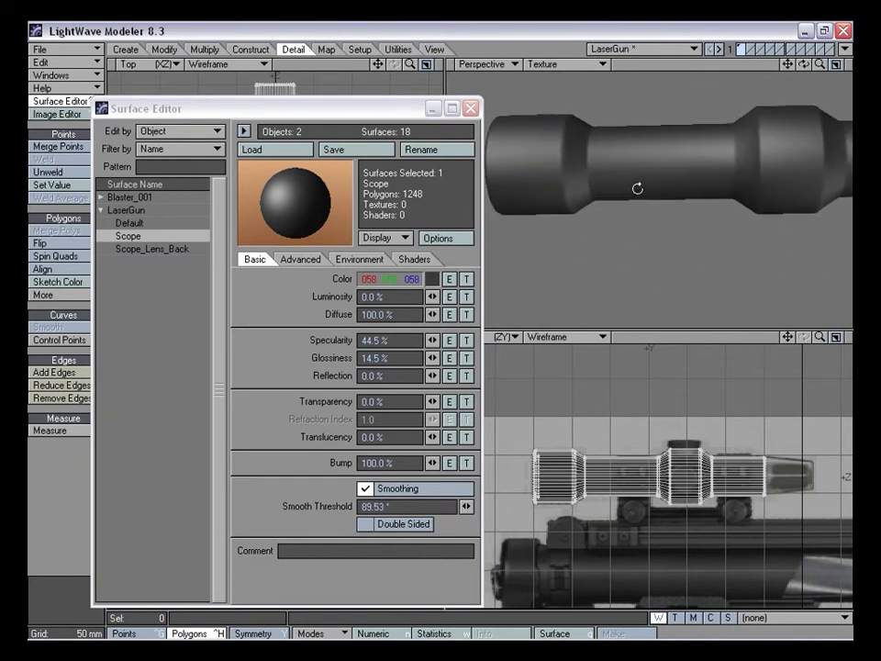
# Set the Scope_Lens_Back surface's specularity to 51% and glossiness to 25.5%, and close the surface settings
pyautogui.click(155, 249)
pyautogui.keyDown('alt'); pyautogui.moveTo(553, 183); pyautogui.dragTo(586, 177); pyautogui.keyUp('alt')
pyautogui.moveTo(429, 342); pyautogui.dragTo(436, 360)
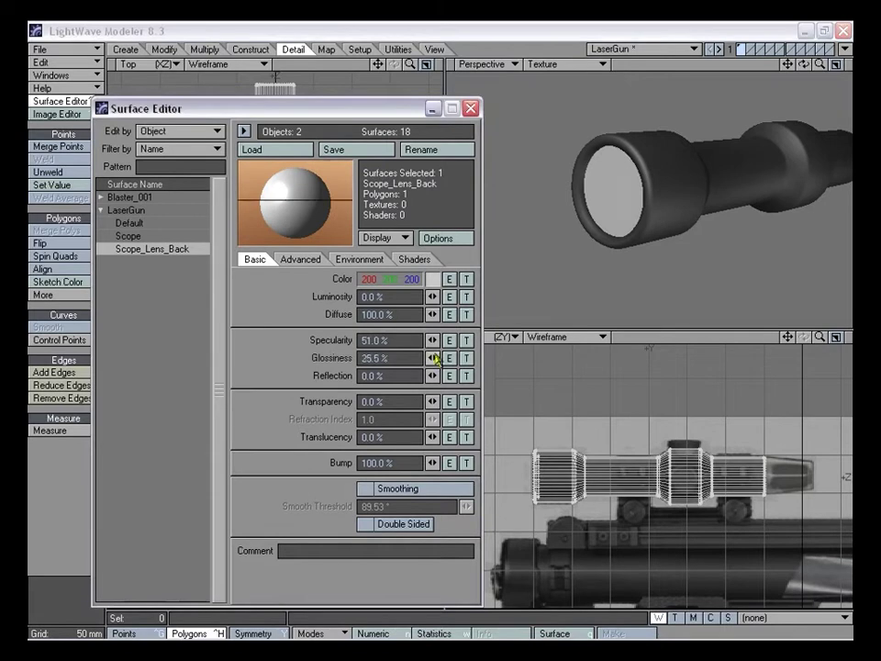
pyautogui.keyDown('alt'); pyautogui.moveTo(689, 197); pyautogui.dragTo(570, 174); pyautogui.keyUp('alt')
pyautogui.click(471, 109)
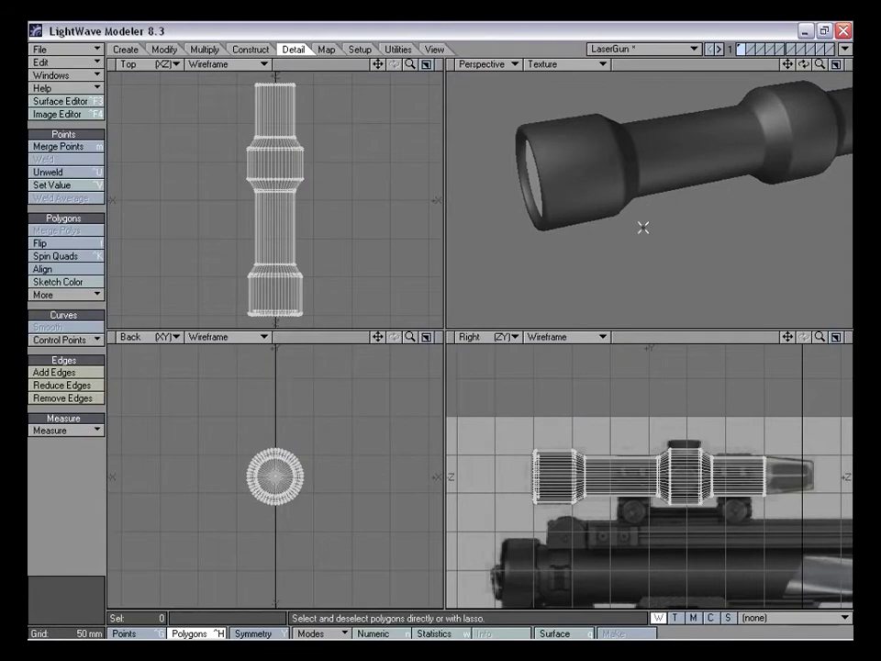
# Select the polygons of the scope's middle tube, fit them in the views, and clear the selection
pyautogui.press('a')
pyautogui.keyDown('alt'); pyautogui.moveTo(720, 222); pyautogui.dragTo(665, 197); pyautogui.keyUp('alt')
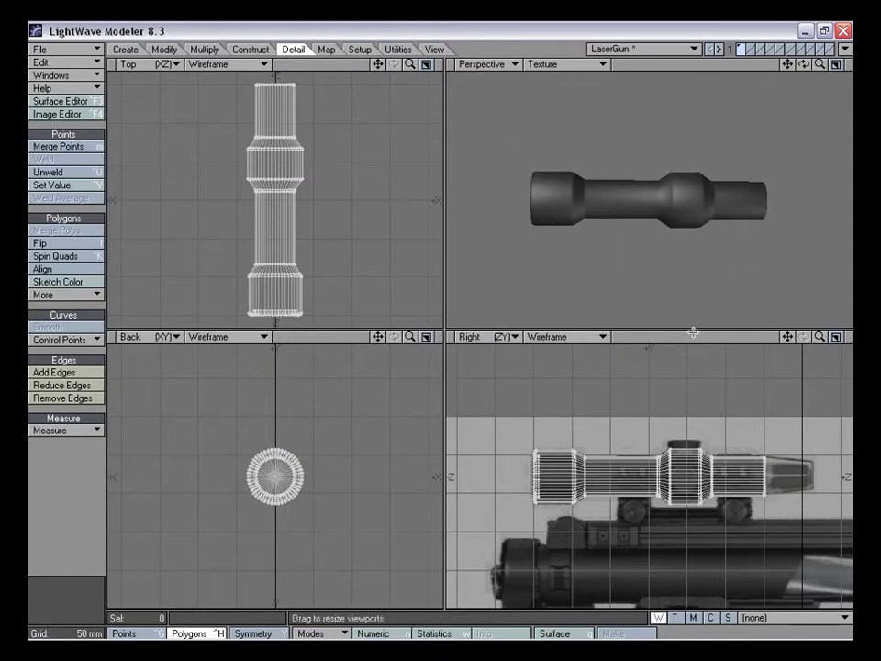
pyautogui.moveTo(820, 337); pyautogui.dragTo(869, 337)
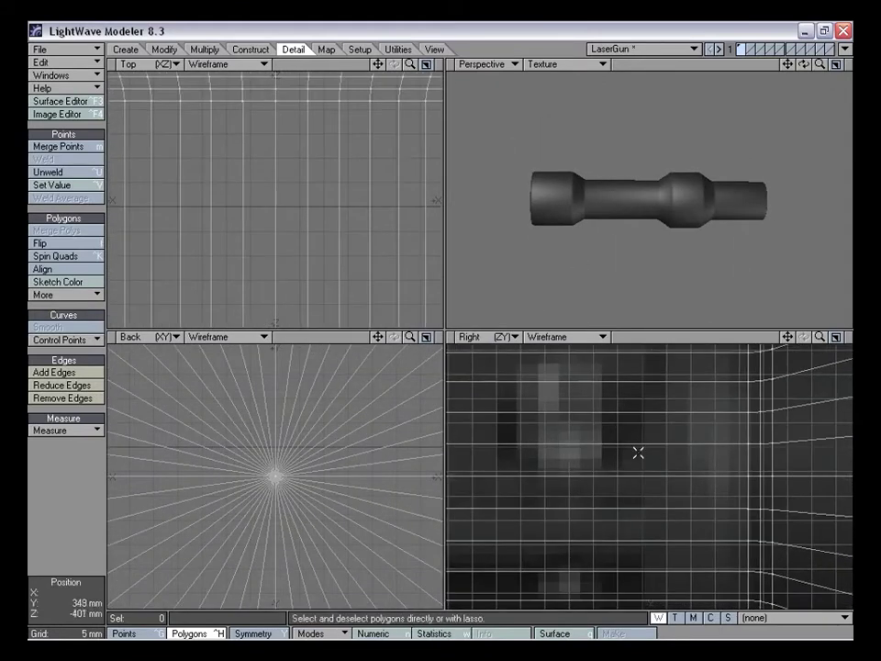
pyautogui.press('a')
pyautogui.keyDown('alt'); pyautogui.moveTo(661, 294); pyautogui.dragTo(630, 210); pyautogui.keyUp('alt')
pyautogui.hotkey('ctrl', 'g')
pyautogui.hotkey('ctrl', 'h')
pyautogui.moveTo(612, 445); pyautogui.dragTo(612, 505)
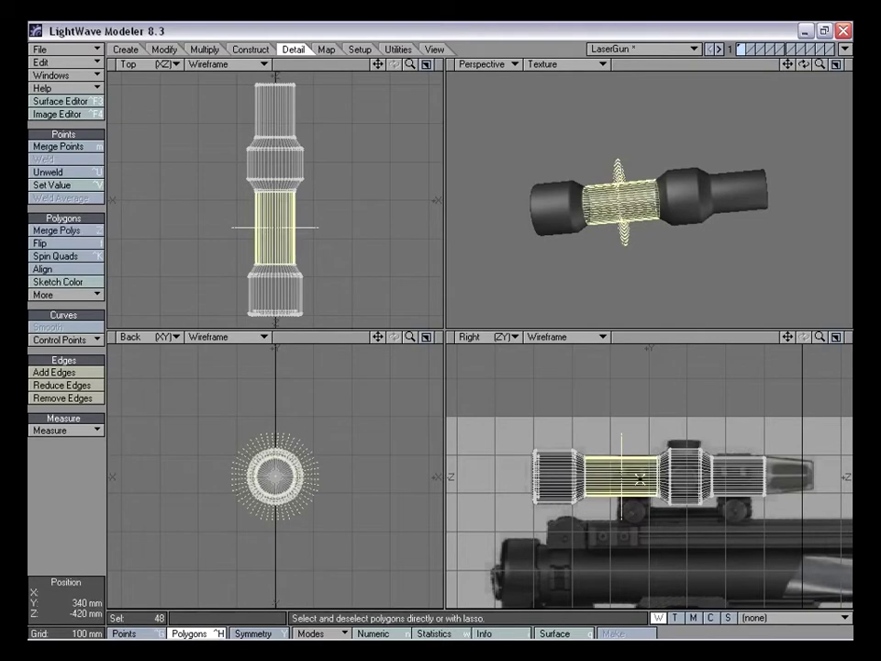
pyautogui.hotkey('shift', 'a')
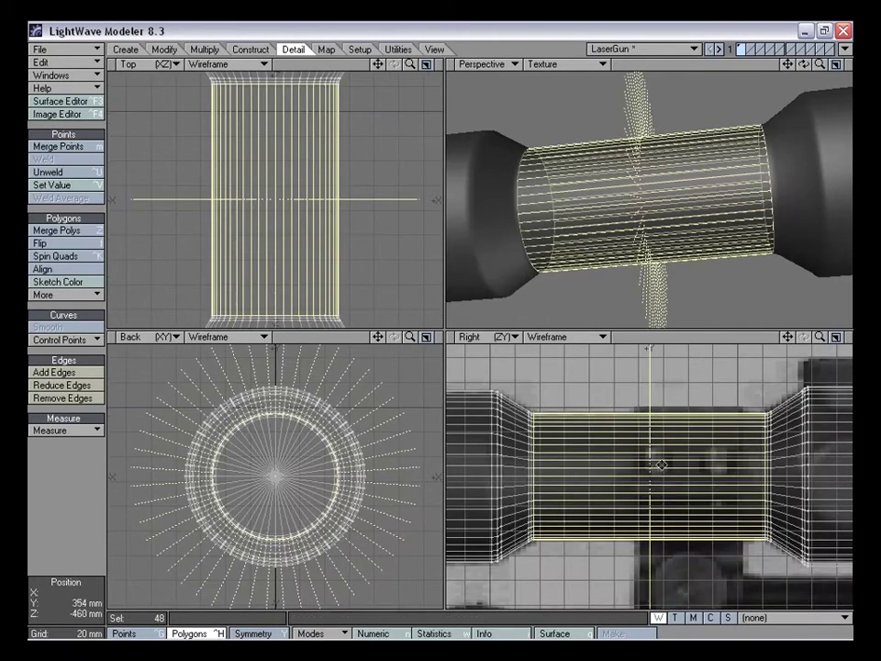
pyautogui.hotkey('ctrl', 'g')
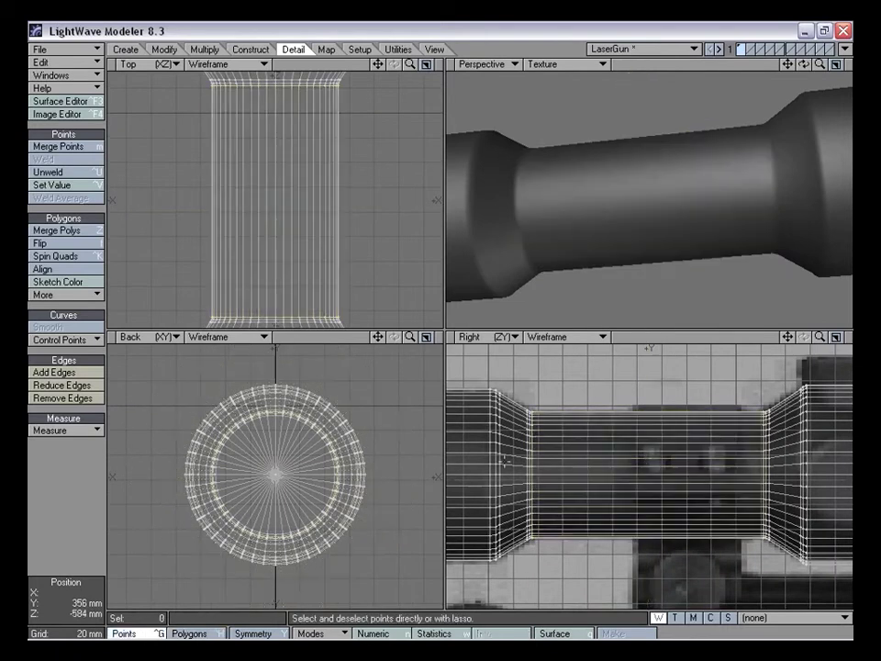
pyautogui.hotkey('ctrl', 'h')
pyautogui.click(103, 517)
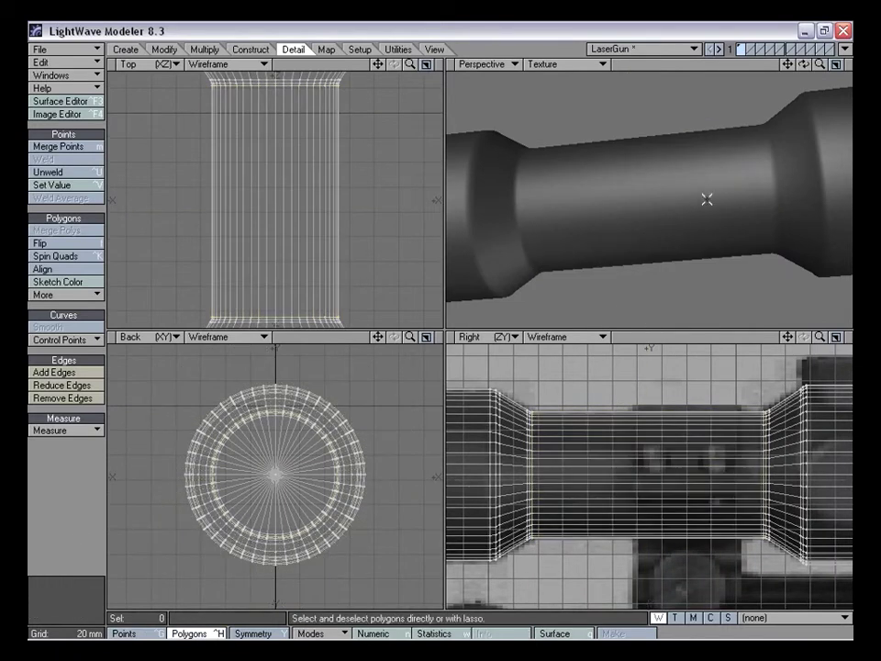
# Examine the smoothed shading where the scope's tapers meet the tube and the raised center ring
pyautogui.keyDown('alt'); pyautogui.moveTo(707, 199); pyautogui.dragTo(692, 220); pyautogui.keyUp('alt')
pyautogui.moveTo(787, 340); pyautogui.dragTo(757, 337)
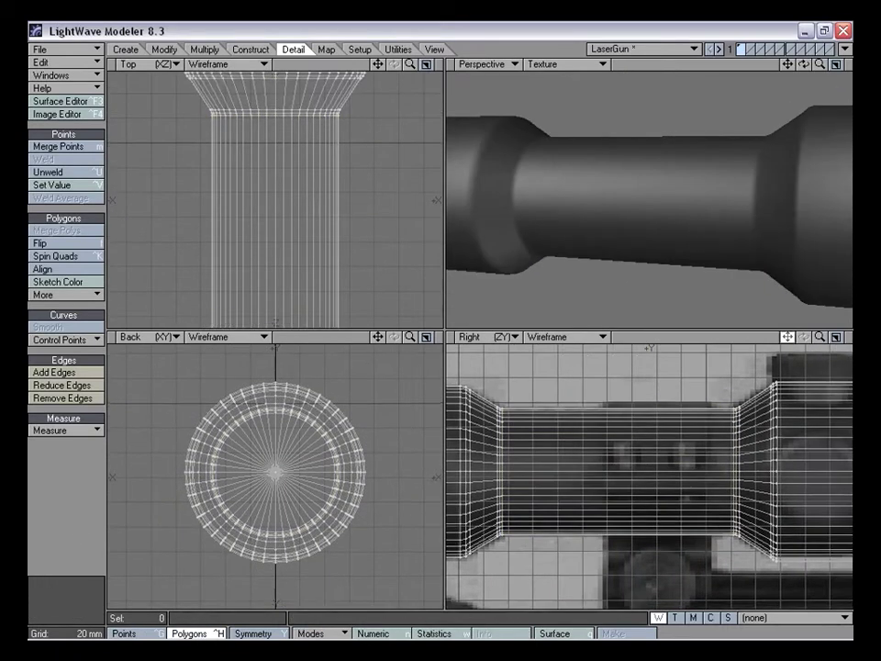
pyautogui.moveTo(820, 65); pyautogui.dragTo(780, 64)
pyautogui.keyDown('alt'); pyautogui.moveTo(650, 182); pyautogui.dragTo(635, 177); pyautogui.keyUp('alt')
pyautogui.moveTo(804, 74); pyautogui.dragTo(610, 196)
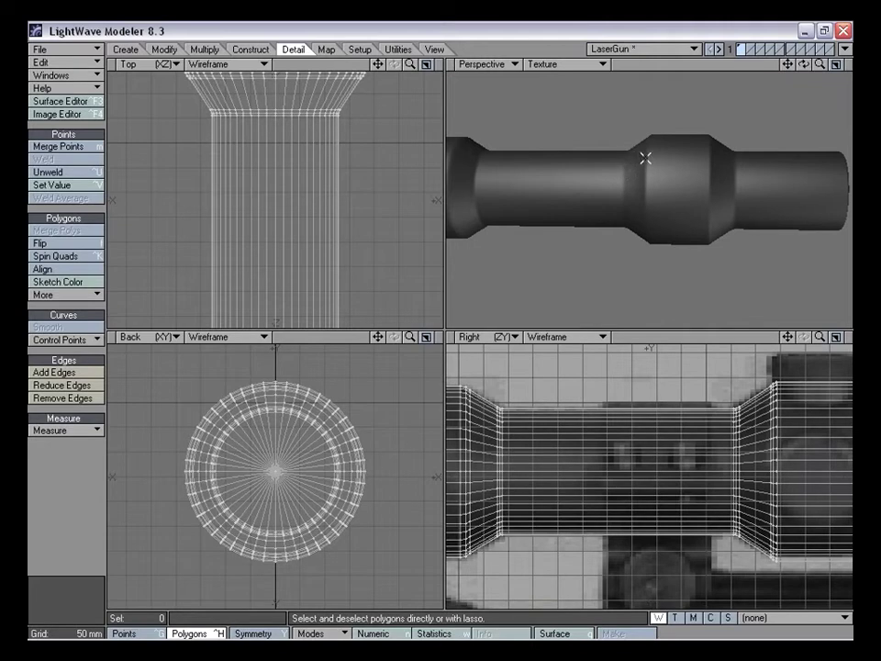
pyautogui.moveTo(640, 198)
pyautogui.keyDown('alt'); pyautogui.mouseDown()
pyautogui.moveTo(659, 191)
pyautogui.moveTo(638, 191)
pyautogui.mouseUp(); pyautogui.keyUp('alt')
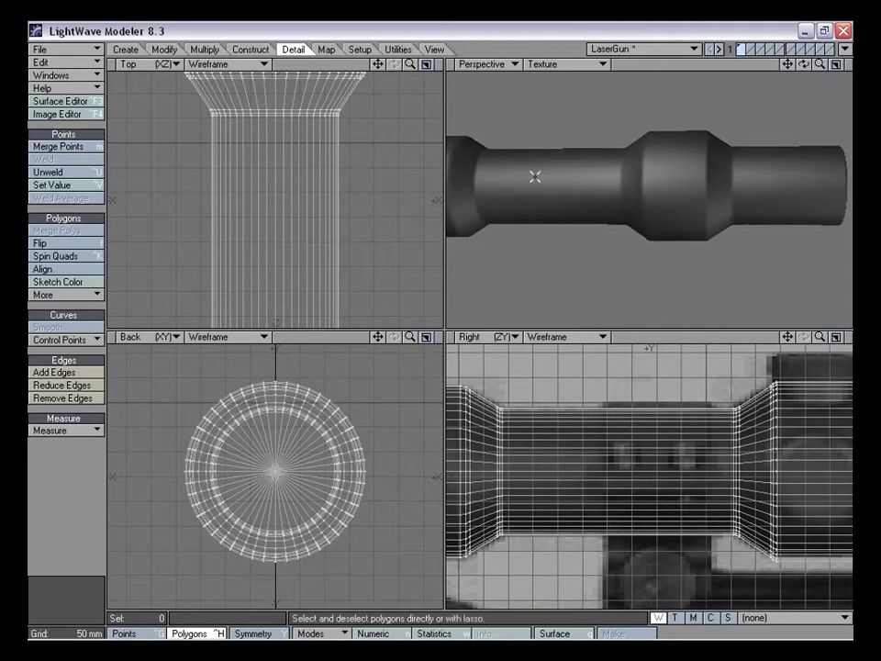
pyautogui.moveTo(788, 337); pyautogui.dragTo(534, 339)
pyautogui.moveTo(815, 339); pyautogui.dragTo(821, 334)
pyautogui.keyDown('alt'); pyautogui.moveTo(686, 225); pyautogui.dragTo(689, 188); pyautogui.keyUp('alt')
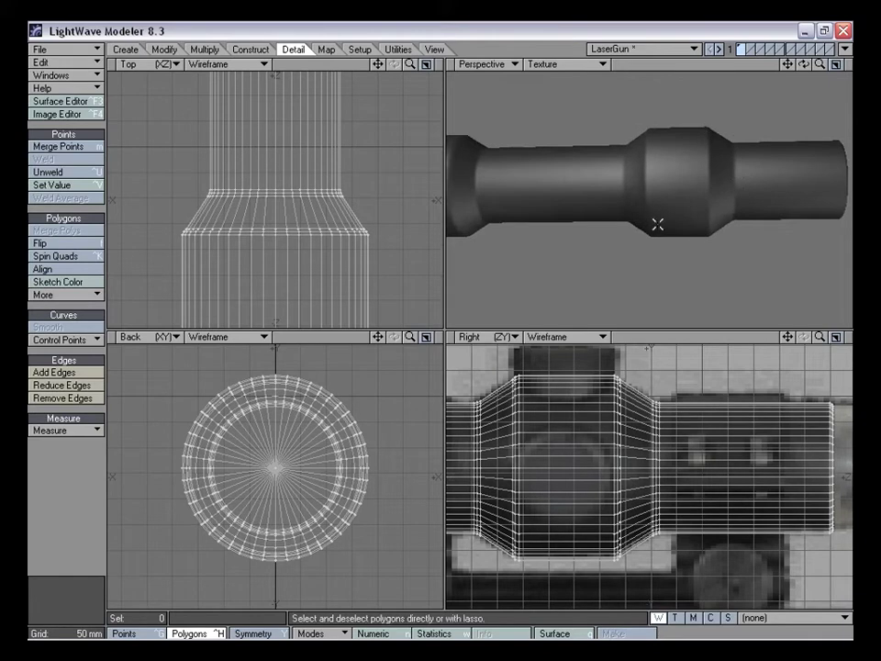
pyautogui.keyDown('alt'); pyautogui.moveTo(748, 190); pyautogui.dragTo(725, 219); pyautogui.keyUp('alt')
# Knife a vertical cut through the narrow end tube just beyond the raised ring's taper
pyautogui.hotkey('shift', 'k')
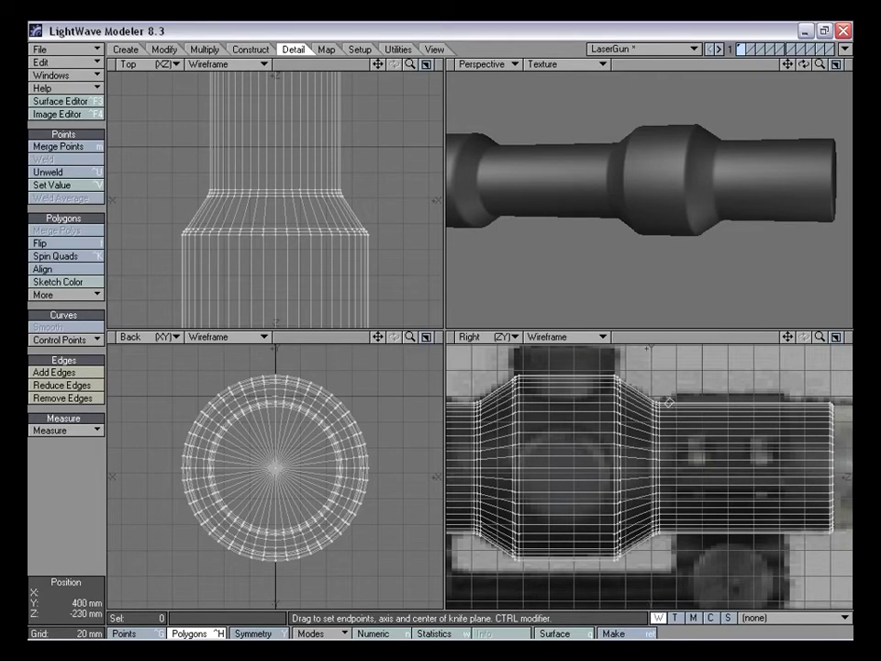
pyautogui.moveTo(663, 380); pyautogui.dragTo(661, 425)
pyautogui.moveTo(670, 487); pyautogui.dragTo(673, 568)
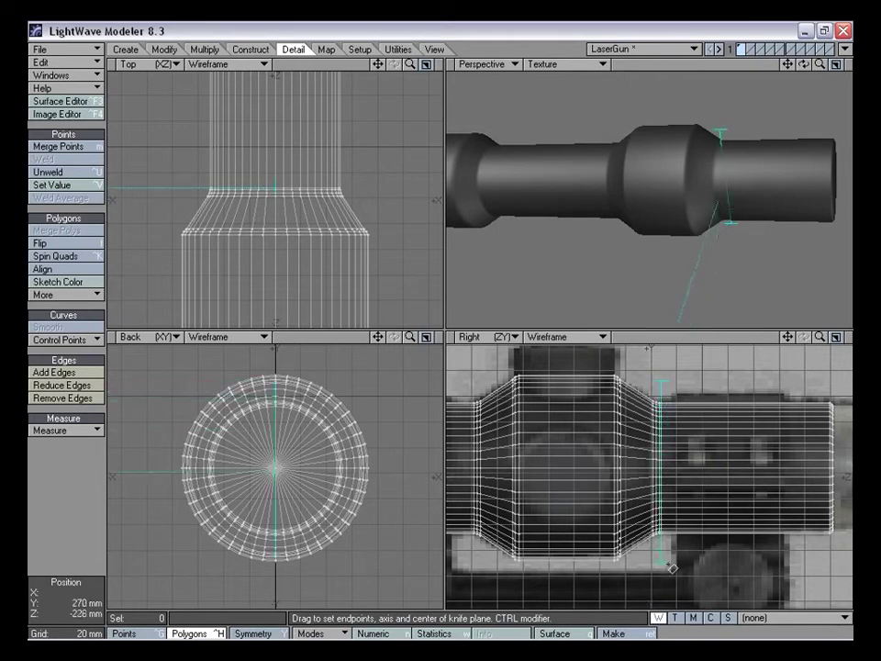
pyautogui.press('space')
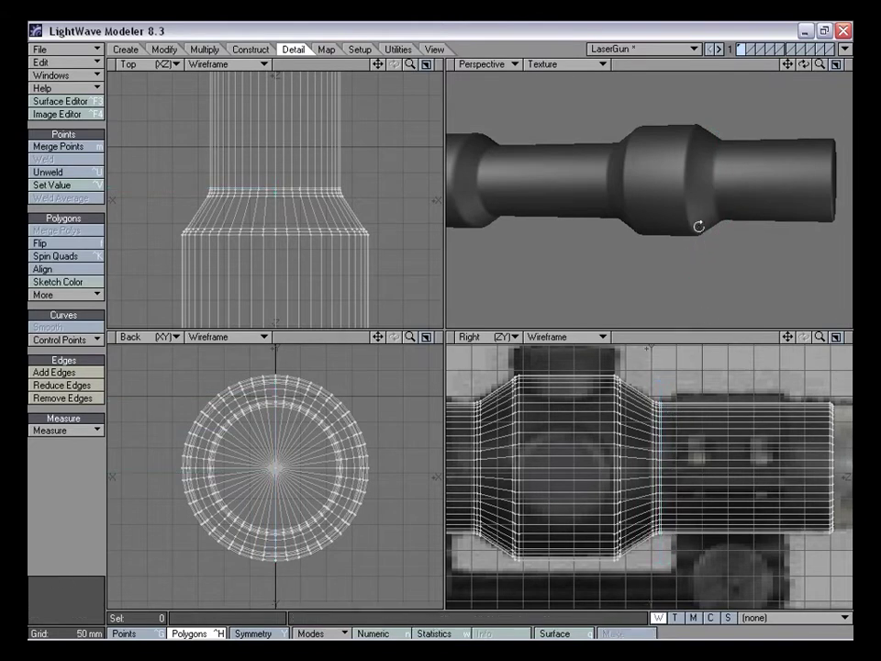
pyautogui.keyDown('alt'); pyautogui.moveTo(694, 226); pyautogui.dragTo(695, 223); pyautogui.keyUp('alt')
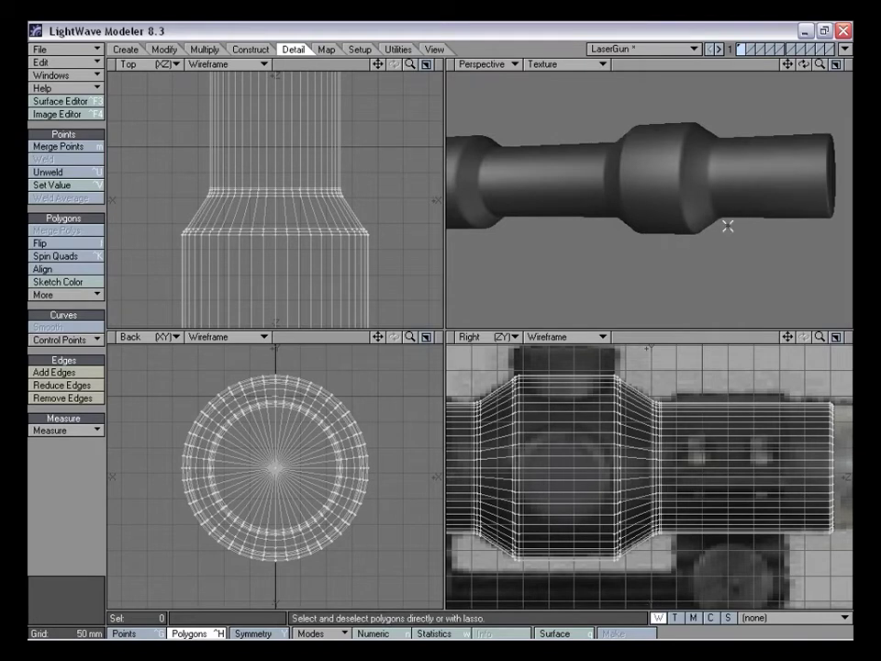
pyautogui.hotkey('shift', 'k')
pyautogui.moveTo(653, 542); pyautogui.dragTo(650, 569)
pyautogui.hotkey('ctrl', 'z')
pyautogui.press('space')
# Knife vertical cuts through the taper beside the narrow end tube, one near each end of the taper
pyautogui.hotkey('shift', 'k')
pyautogui.moveTo(644, 388); pyautogui.dragTo(651, 420)
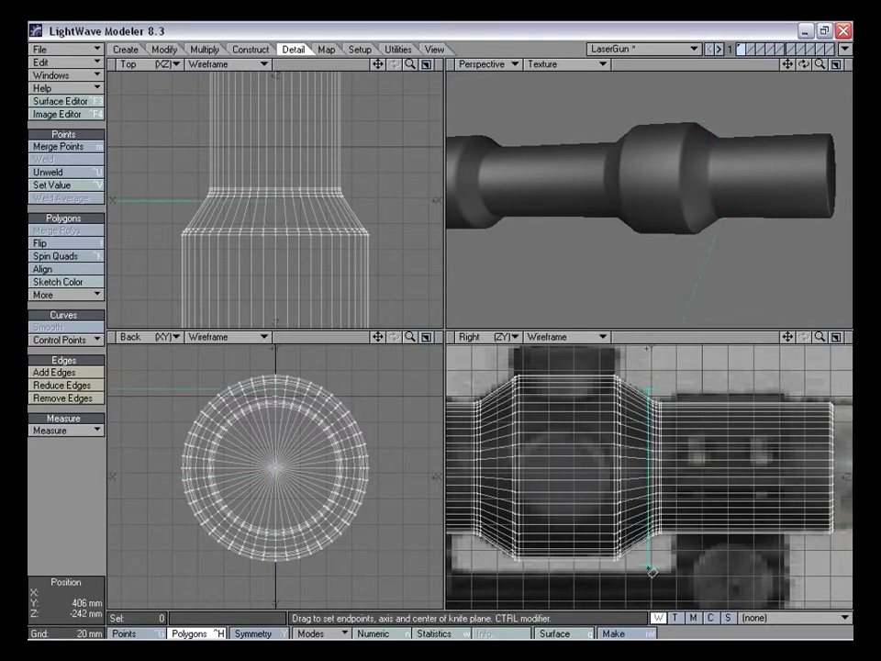
pyautogui.press('space')
pyautogui.hotkey('shift', 'k')
pyautogui.moveTo(624, 372); pyautogui.dragTo(630, 596)
pyautogui.press('space')
# Knife vertical cuts just inside the raised ring's edge and close to the outer end of the narrow tube
pyautogui.hotkey('shift', 'k')
pyautogui.press('space')
pyautogui.hotkey('shift', 'k')
pyautogui.moveTo(830, 453); pyautogui.dragTo(828, 572)
pyautogui.press('space')
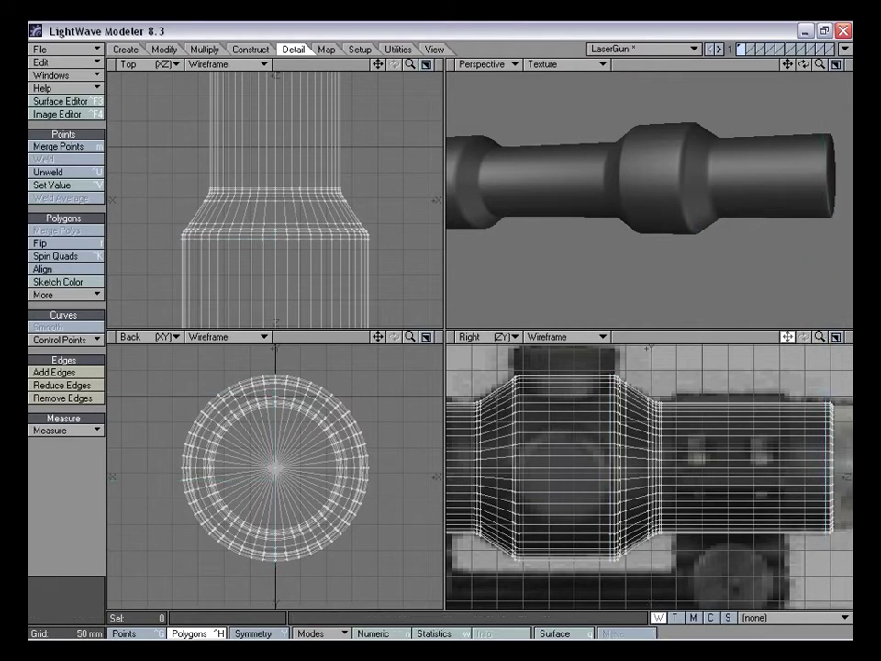
# Knife vertical cuts on both sides of the raised ring's edge facing the lens end, one inside the ring and one on the taper
pyautogui.moveTo(788, 337); pyautogui.dragTo(877, 345)
pyautogui.hotkey('shift', 'k')
pyautogui.moveTo(634, 379); pyautogui.dragTo(634, 586)
pyautogui.press('space')
pyautogui.moveTo(637, 219)
pyautogui.keyDown('alt'); pyautogui.mouseDown()
pyautogui.moveTo(689, 212)
pyautogui.moveTo(696, 202)
pyautogui.moveTo(685, 193)
pyautogui.moveTo(537, 197)
pyautogui.moveTo(686, 191)
pyautogui.moveTo(663, 205)
pyautogui.moveTo(607, 188)
pyautogui.moveTo(696, 174)
pyautogui.moveTo(640, 234)
pyautogui.moveTo(610, 189)
pyautogui.moveTo(693, 248)
pyautogui.moveTo(653, 220)
pyautogui.mouseUp(); pyautogui.keyUp('alt')
pyautogui.hotkey('shift', 'k')
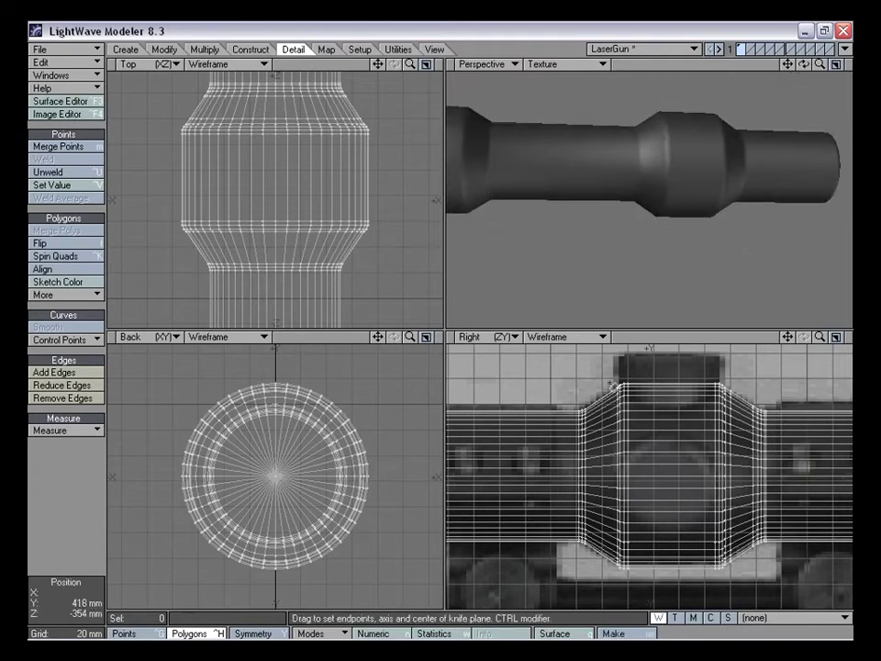
pyautogui.moveTo(615, 383); pyautogui.dragTo(609, 569)
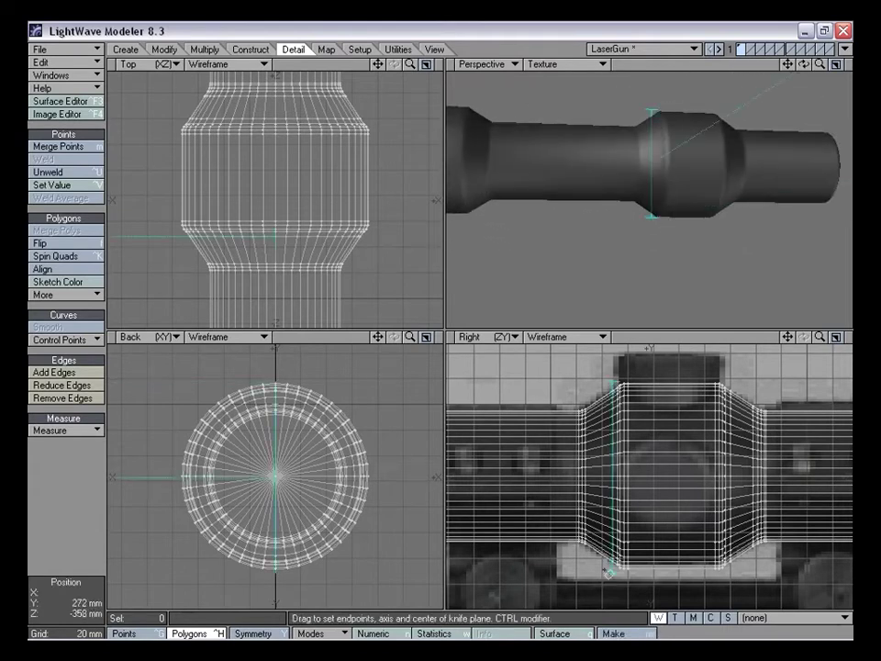
pyautogui.press('space')
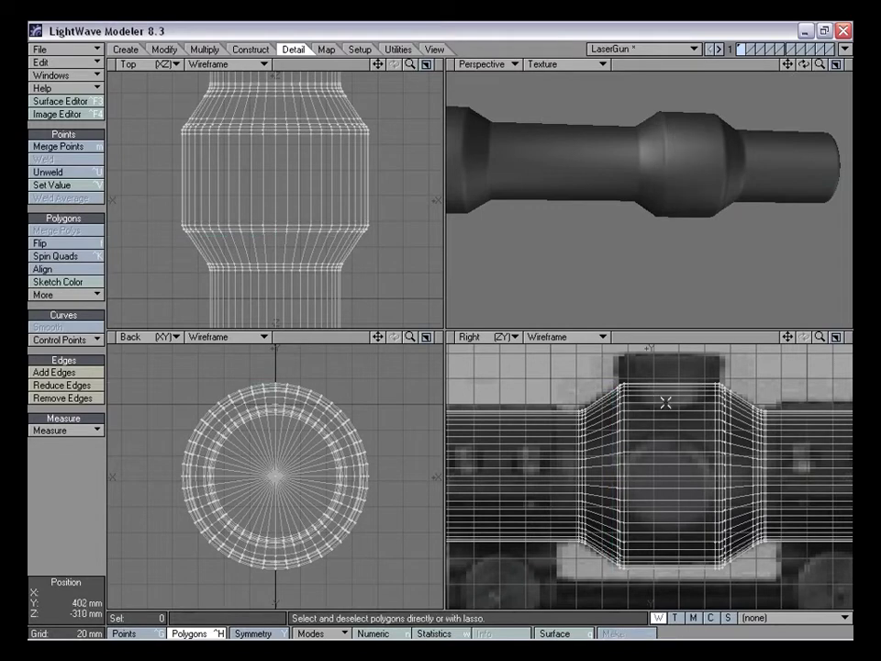
# Examine the smoothed shading around the raised ring and the narrow end tube from different angles
pyautogui.keyDown('alt'); pyautogui.moveTo(785, 352); pyautogui.dragTo(775, 332); pyautogui.keyUp('alt')
pyautogui.keyDown('alt'); pyautogui.moveTo(715, 220); pyautogui.dragTo(669, 197); pyautogui.keyUp('alt')
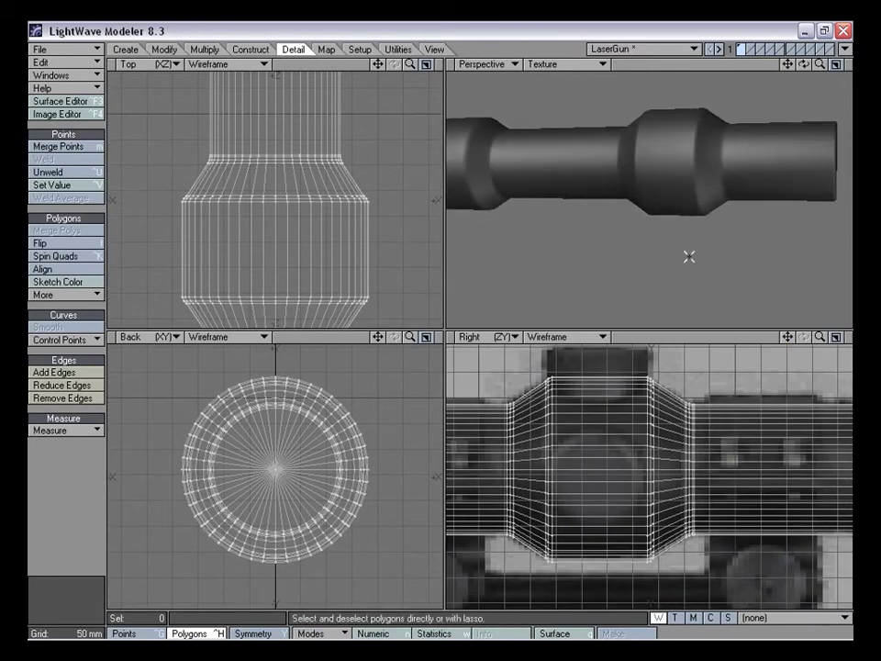
pyautogui.moveTo(788, 337)
pyautogui.mouseDown()
pyautogui.moveTo(762, 347)
pyautogui.moveTo(791, 341)
pyautogui.moveTo(775, 342)
pyautogui.mouseUp()
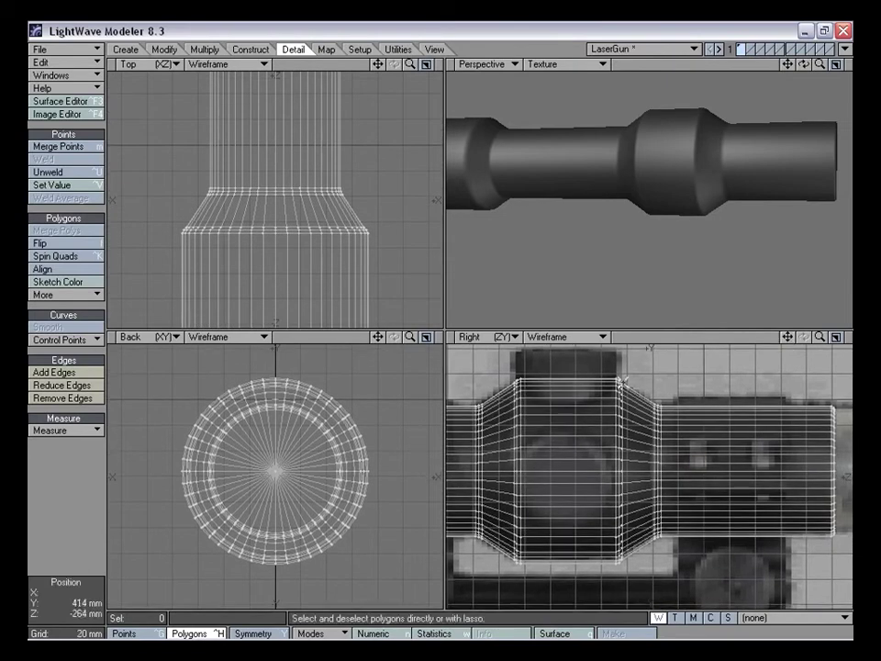
pyautogui.moveTo(680, 194)
pyautogui.keyDown('alt'); pyautogui.mouseDown()
pyautogui.moveTo(675, 179)
pyautogui.moveTo(657, 204)
pyautogui.moveTo(674, 212)
pyautogui.mouseUp(); pyautogui.keyUp('alt')
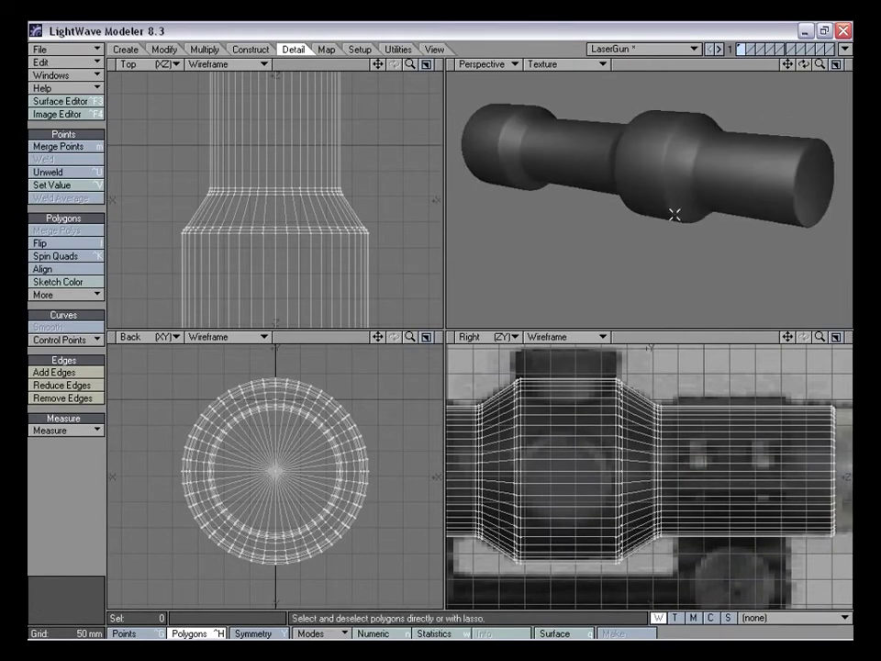
# Try a vertical knife cut through the middle of the taper between the raised ring and the narrow end tube
pyautogui.hotkey('shift', 'k')
pyautogui.moveTo(640, 372); pyautogui.dragTo(640, 560)
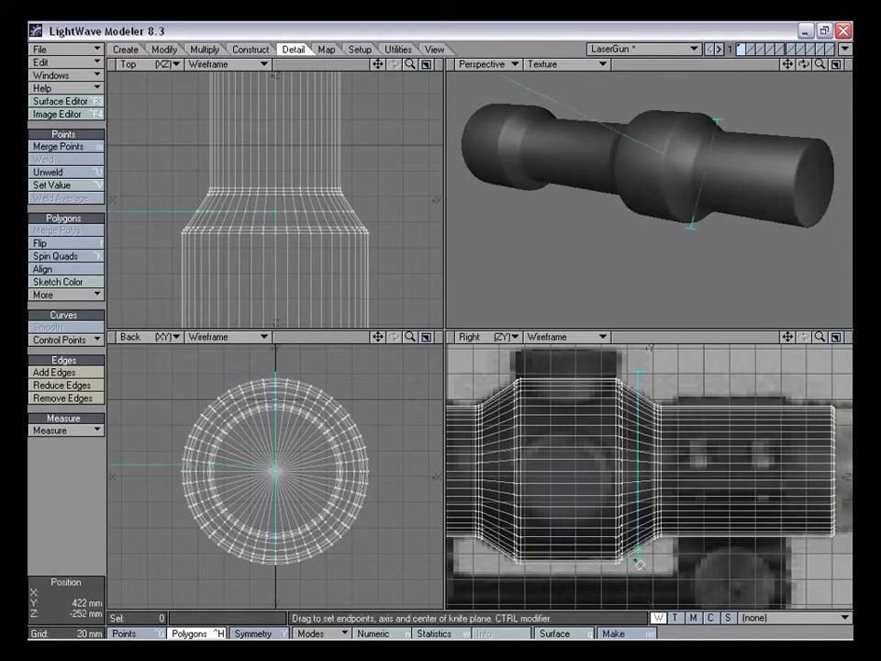
pyautogui.keyDown('alt'); pyautogui.moveTo(689, 275); pyautogui.dragTo(680, 214); pyautogui.keyUp('alt')
pyautogui.hotkey('ctrl', 'z')
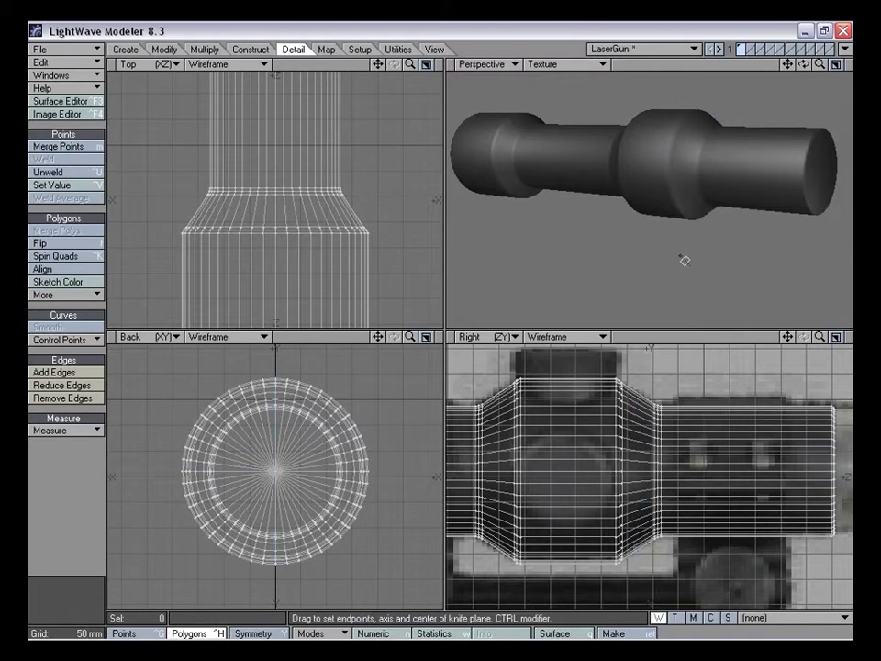
# Knife vertical cuts into the narrow end tube, one just past the taper and one just inside its outer end
pyautogui.press('space')
pyautogui.hotkey('shift', 'k')
pyautogui.moveTo(670, 398); pyautogui.dragTo(669, 566)
pyautogui.press('space')
pyautogui.hotkey('shift', 'k')
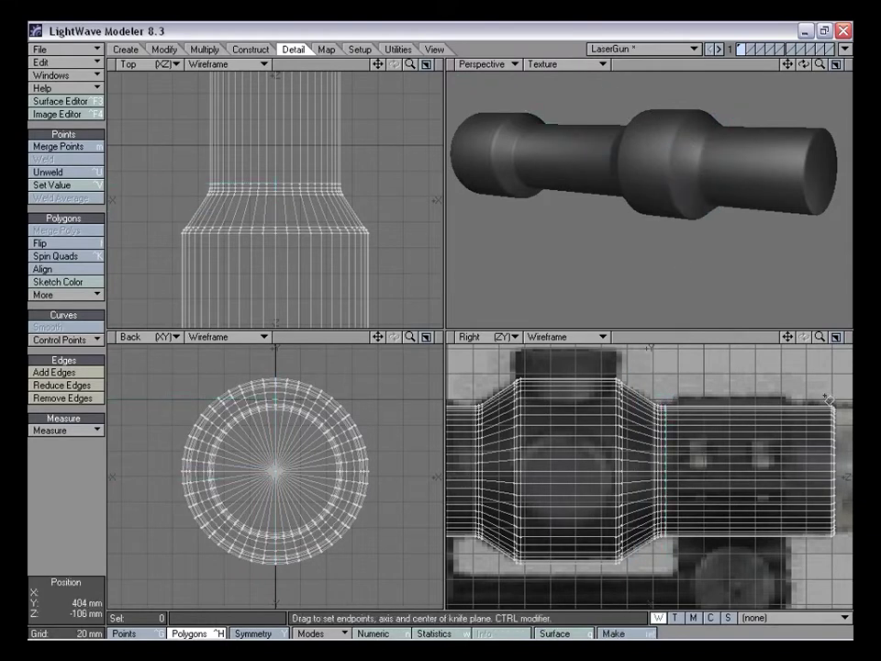
pyautogui.moveTo(829, 400); pyautogui.dragTo(824, 563)
pyautogui.press('space')
# Knife vertical cuts just inside both edges of the raised ring and on the middle tube beside the ring's taper
pyautogui.keyDown('alt'); pyautogui.moveTo(683, 254); pyautogui.dragTo(663, 209); pyautogui.keyUp('alt')
pyautogui.hotkey('shift', 'k')
pyautogui.press('space')
pyautogui.hotkey('shift', 'k')
pyautogui.press('space')
pyautogui.hotkey('shift', 'k')
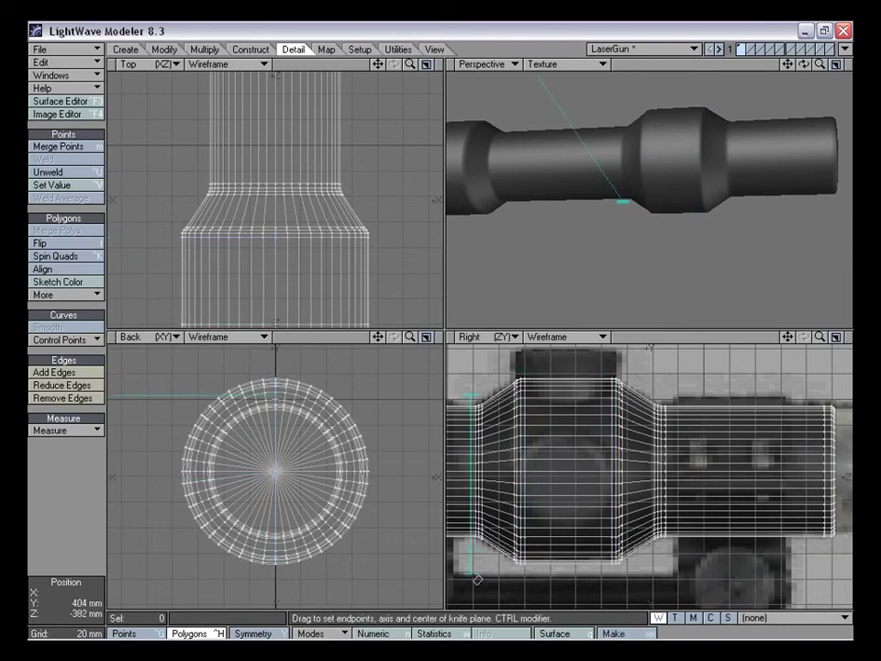
pyautogui.press('space')
# Knife vertical cuts on both sides of the wide end section's taper, one on the middle tube and one inside the wide section
pyautogui.keyDown('alt'); pyautogui.moveTo(663, 232); pyautogui.dragTo(722, 210); pyautogui.keyUp('alt')
pyautogui.moveTo(788, 337); pyautogui.dragTo(625, 338)
pyautogui.moveTo(820, 337)
pyautogui.mouseDown()
pyautogui.moveTo(765, 337)
pyautogui.moveTo(819, 330)
pyautogui.mouseUp()
pyautogui.keyDown('alt'); pyautogui.moveTo(656, 229); pyautogui.dragTo(700, 191); pyautogui.keyUp('alt')
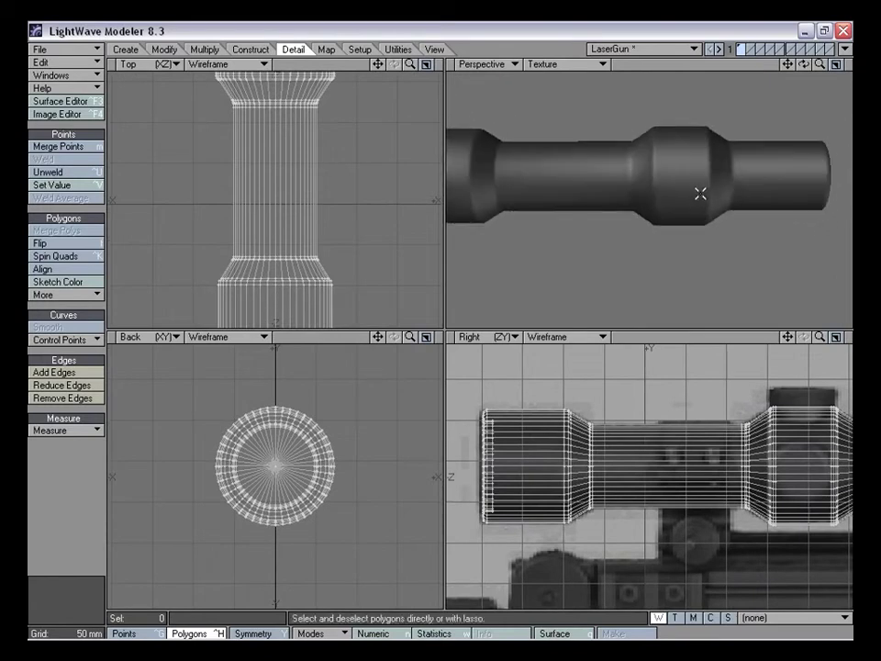
pyautogui.moveTo(797, 338); pyautogui.dragTo(816, 338)
pyautogui.hotkey('shift', 'k')
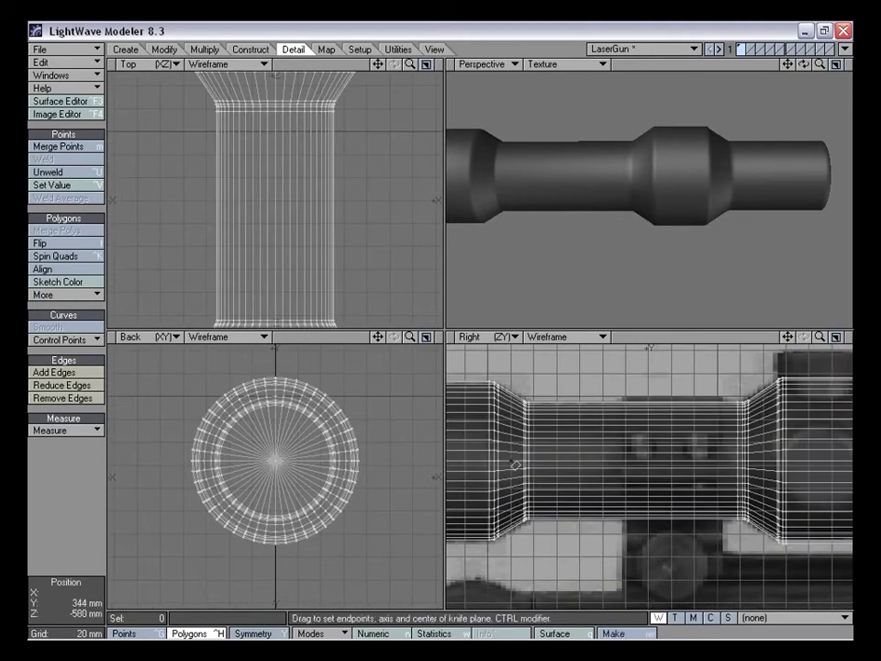
pyautogui.press('space')
pyautogui.moveTo(661, 189)
pyautogui.keyDown('alt'); pyautogui.mouseDown()
pyautogui.moveTo(651, 187)
pyautogui.moveTo(661, 194)
pyautogui.mouseUp(); pyautogui.keyUp('alt')
pyautogui.moveTo(791, 337); pyautogui.dragTo(787, 337)
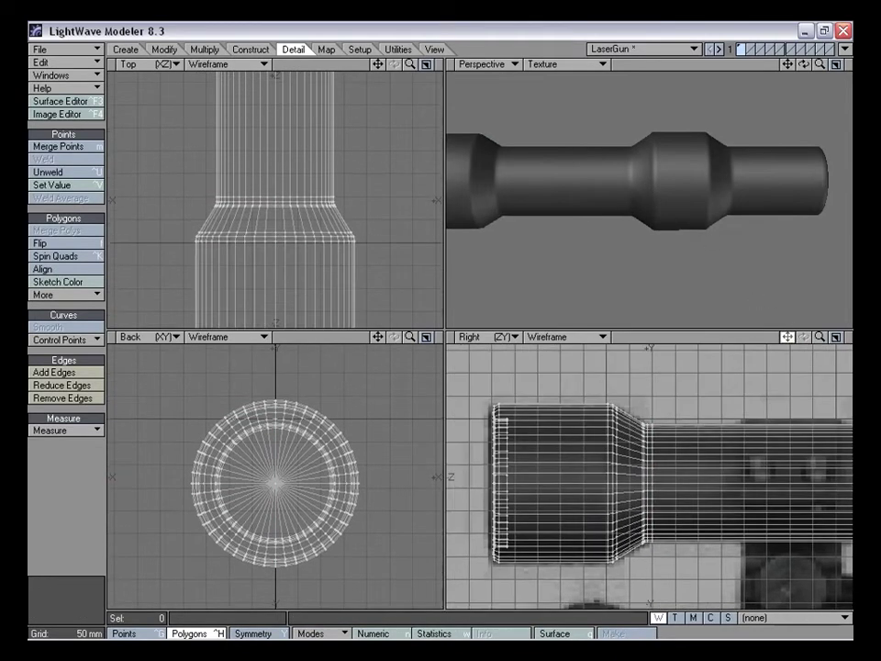
pyautogui.hotkey('shift', 'k')
pyautogui.moveTo(607, 397); pyautogui.dragTo(614, 593)
pyautogui.press('space')
# Knife a vertical cut through the wide end section close to its outer rim
pyautogui.keyDown('alt'); pyautogui.moveTo(570, 262); pyautogui.dragTo(587, 241); pyautogui.keyUp('alt')
pyautogui.moveTo(787, 337); pyautogui.dragTo(799, 338)
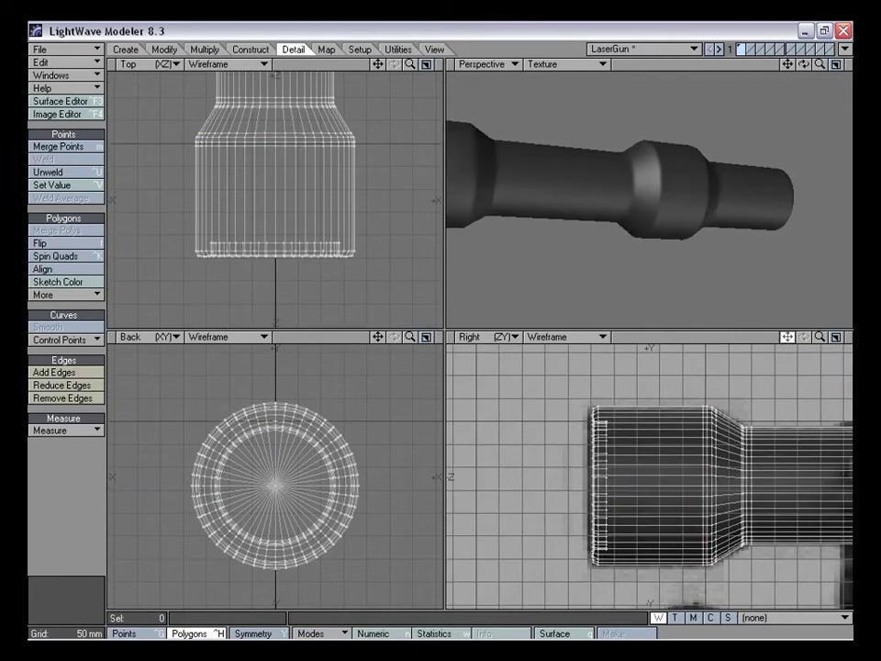
pyautogui.moveTo(789, 64); pyautogui.dragTo(799, 65)
pyautogui.keyDown('alt'); pyautogui.moveTo(702, 204); pyautogui.dragTo(639, 188); pyautogui.keyUp('alt')
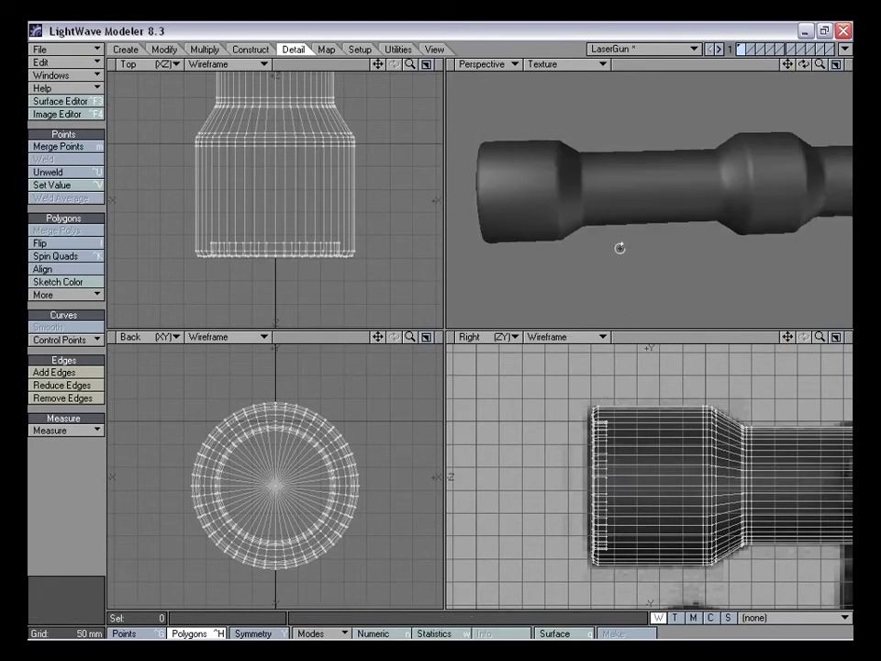
pyautogui.hotkey('shift', 'k')
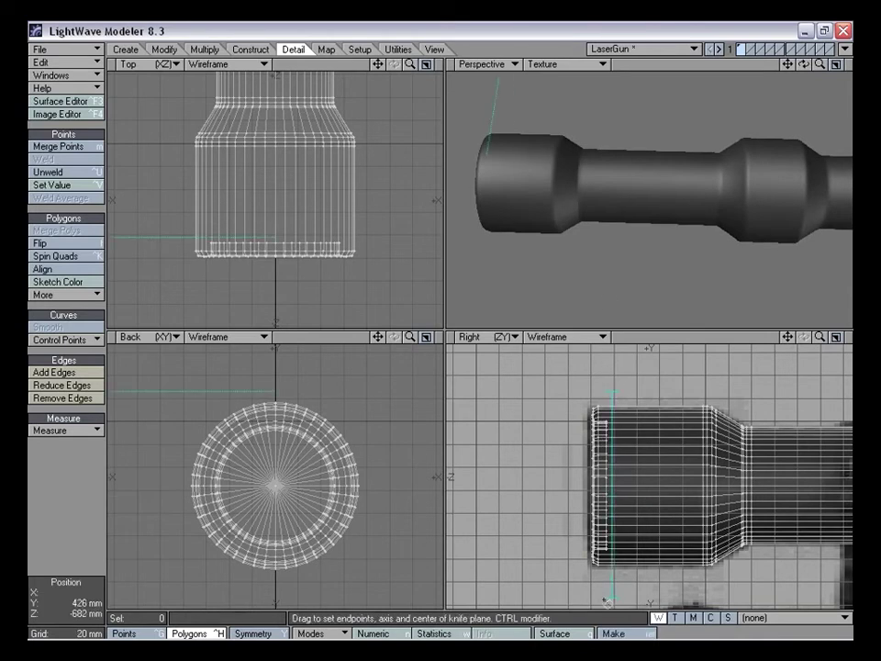
pyautogui.press('space')
pyautogui.keyDown('alt'); pyautogui.moveTo(616, 154); pyautogui.dragTo(621, 187); pyautogui.keyUp('alt')
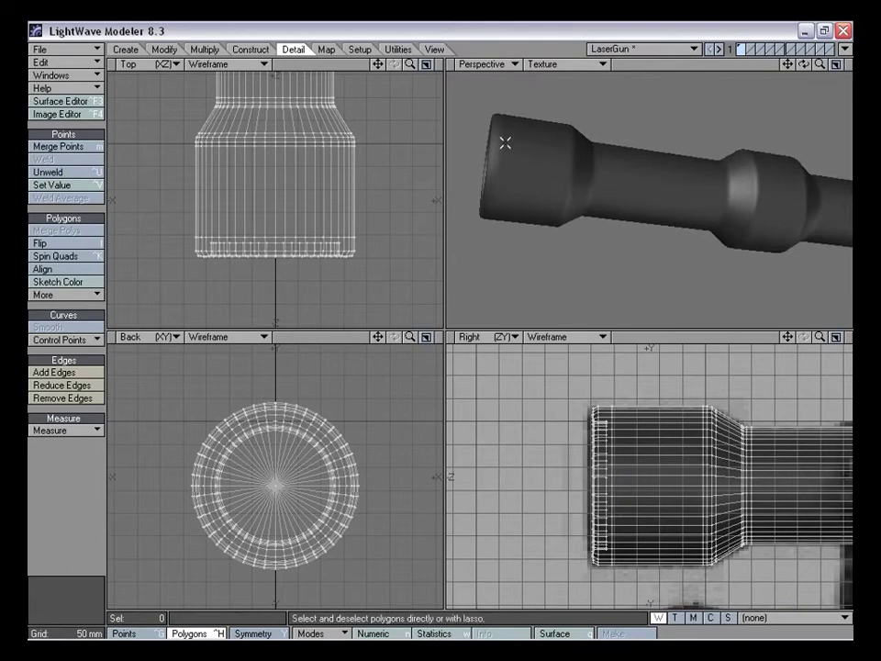
pyautogui.keyDown('alt'); pyautogui.moveTo(499, 126); pyautogui.dragTo(687, 215); pyautogui.keyUp('alt')
# Examine the smoothed shading of the whole scope and of the narrow tube's end cap from different angles
pyautogui.press('a')
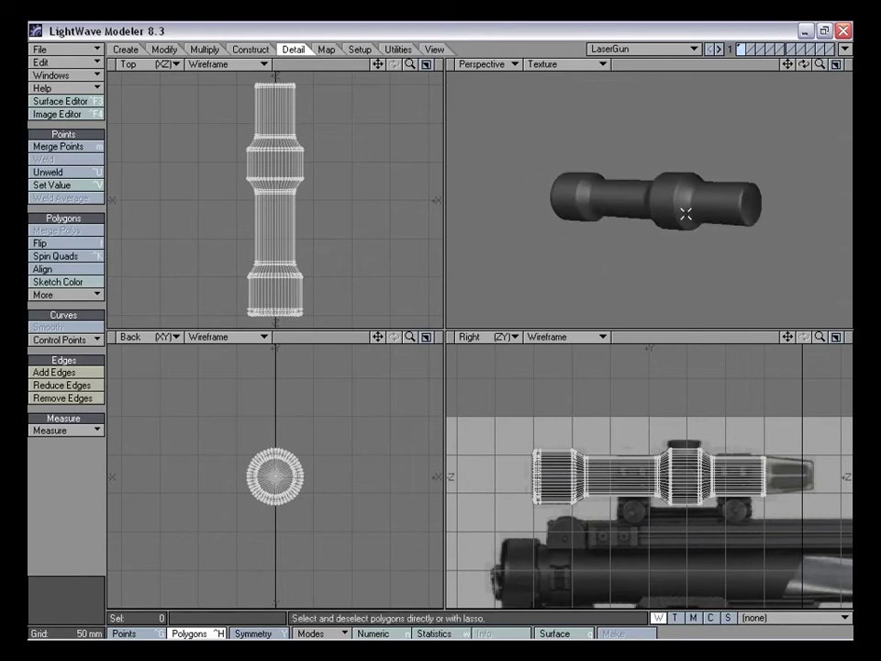
pyautogui.moveTo(819, 64); pyautogui.dragTo(849, 65)
pyautogui.keyDown('alt'); pyautogui.moveTo(683, 149); pyautogui.dragTo(729, 114); pyautogui.keyUp('alt')
pyautogui.moveTo(820, 65); pyautogui.dragTo(791, 66)
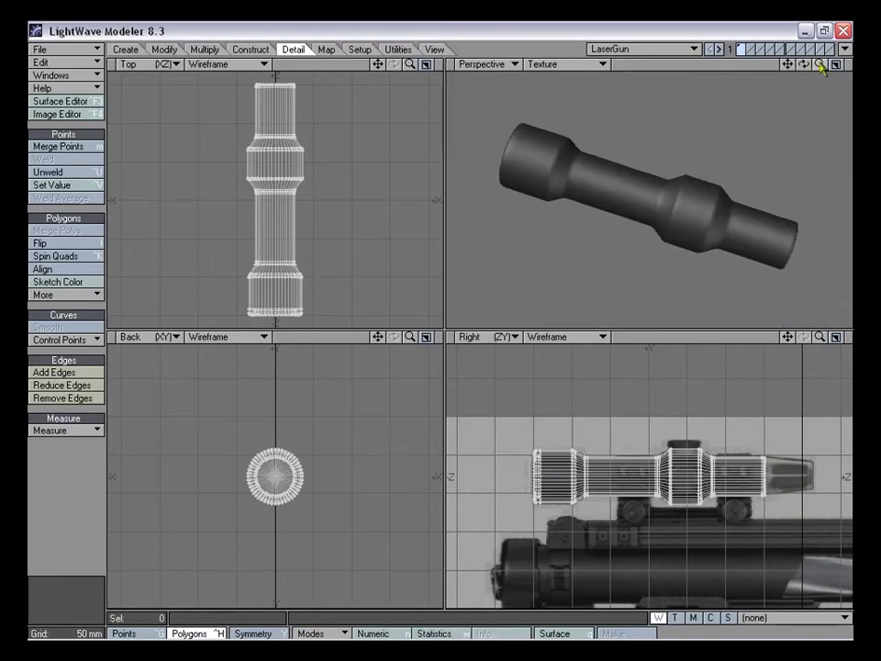
pyautogui.moveTo(787, 338); pyautogui.dragTo(740, 338)
pyautogui.moveTo(820, 338); pyautogui.dragTo(800, 317)
pyautogui.keyDown('alt'); pyautogui.moveTo(723, 237); pyautogui.dragTo(659, 175); pyautogui.keyUp('alt')
pyautogui.moveTo(820, 64); pyautogui.dragTo(834, 65)
pyautogui.keyDown('alt'); pyautogui.moveTo(637, 145); pyautogui.dragTo(675, 165); pyautogui.keyUp('alt')
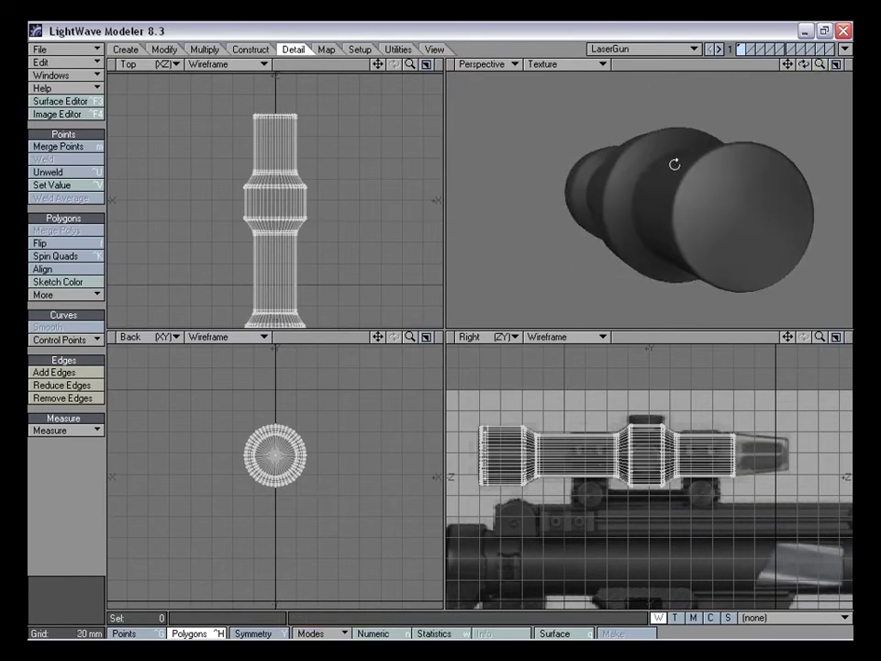
# Merge the triangular polygons of the narrow tube's end cap into a single polygon and clear the selection
pyautogui.moveTo(789, 70); pyautogui.dragTo(787, 65)
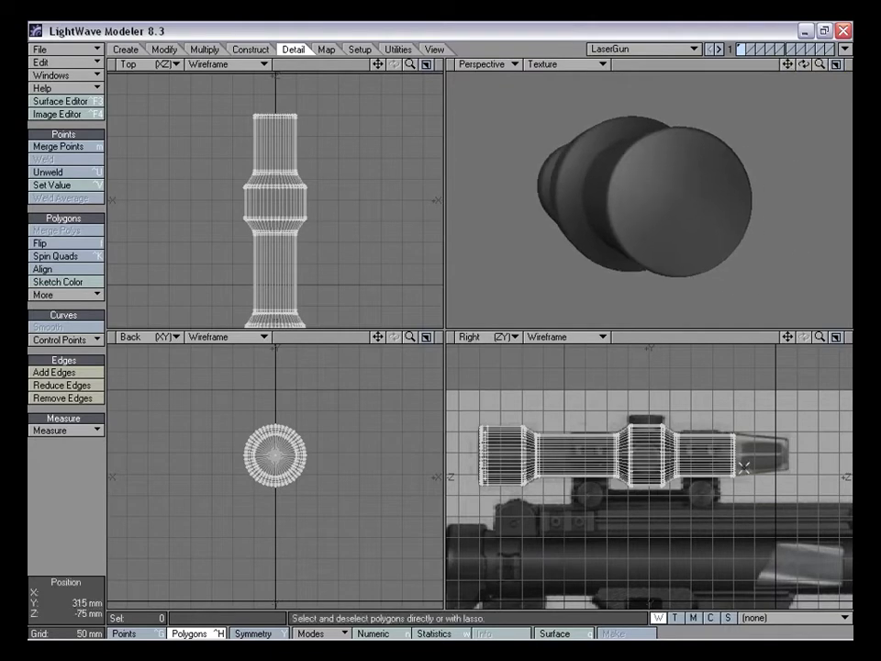
pyautogui.moveTo(702, 167)
pyautogui.mouseDown()
pyautogui.moveTo(671, 161)
pyautogui.moveTo(641, 214)
pyautogui.moveTo(705, 173)
pyautogui.mouseUp()
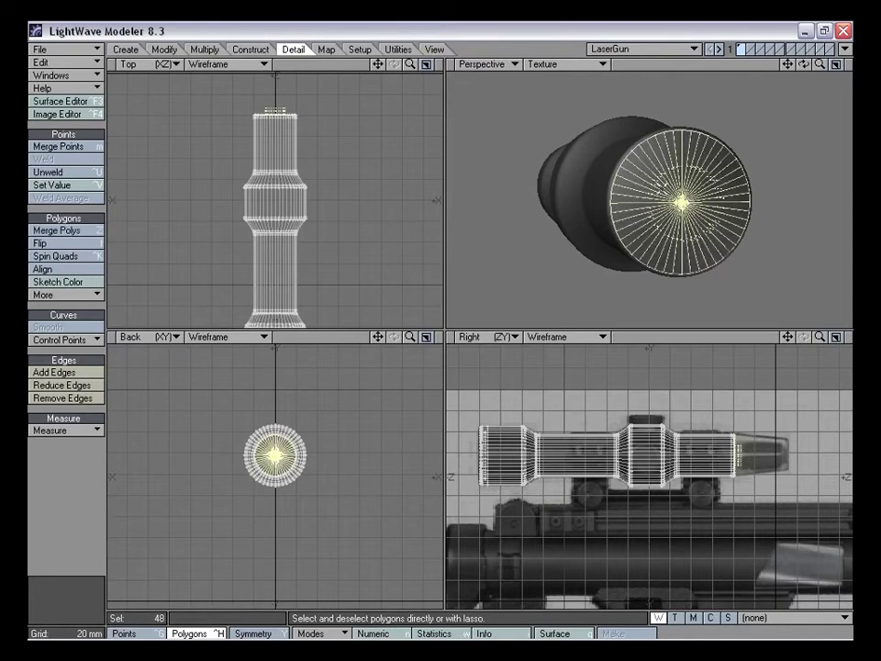
pyautogui.keyDown('alt'); pyautogui.moveTo(504, 140); pyautogui.dragTo(652, 162); pyautogui.keyUp('alt')
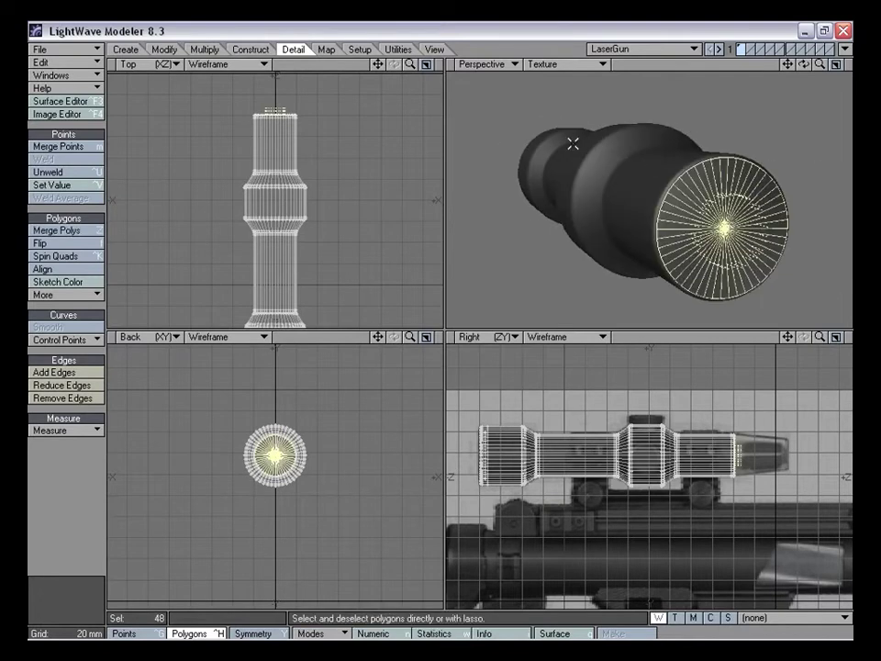
pyautogui.hotkey('shift', 'z')
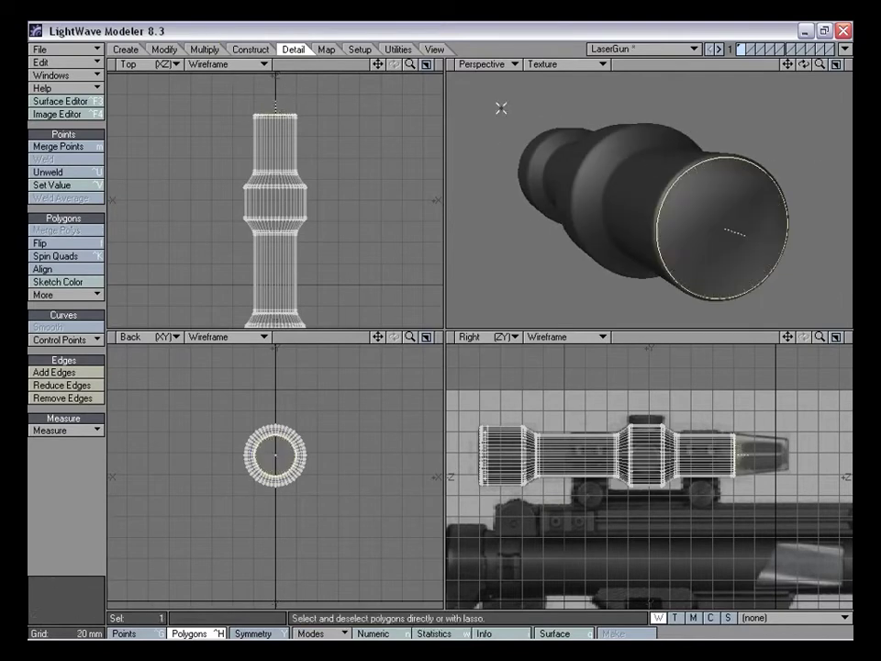
pyautogui.press('space')
pyautogui.press('space')
pyautogui.click(69, 473)
pyautogui.keyDown('alt'); pyautogui.moveTo(755, 224); pyautogui.dragTo(651, 226); pyautogui.keyUp('alt')
pyautogui.press('a')
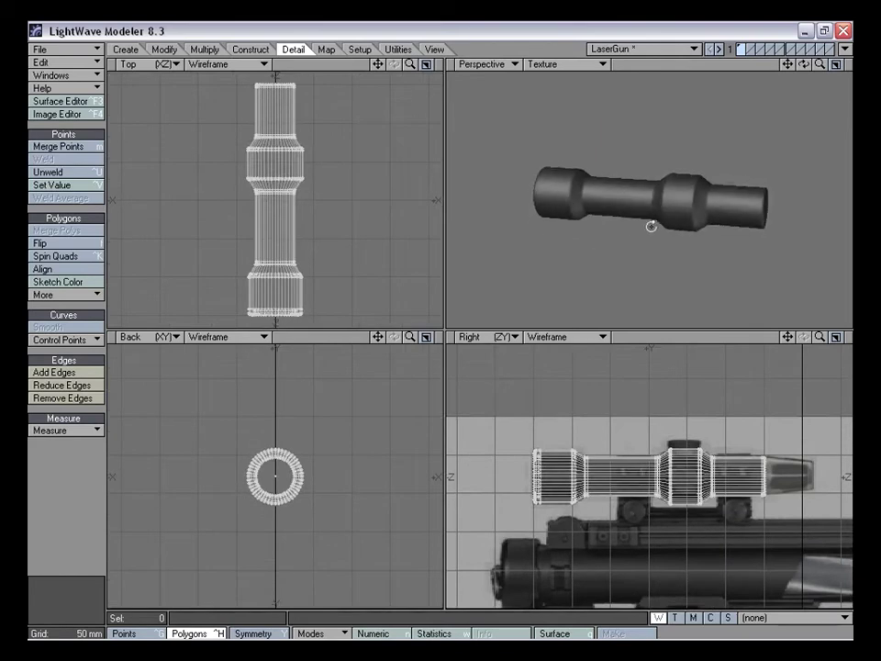
# Make the empty second layer active with the scope's layer as background, framing the transparent scope end in the side view
pyautogui.moveTo(787, 339); pyautogui.dragTo(636, 316)
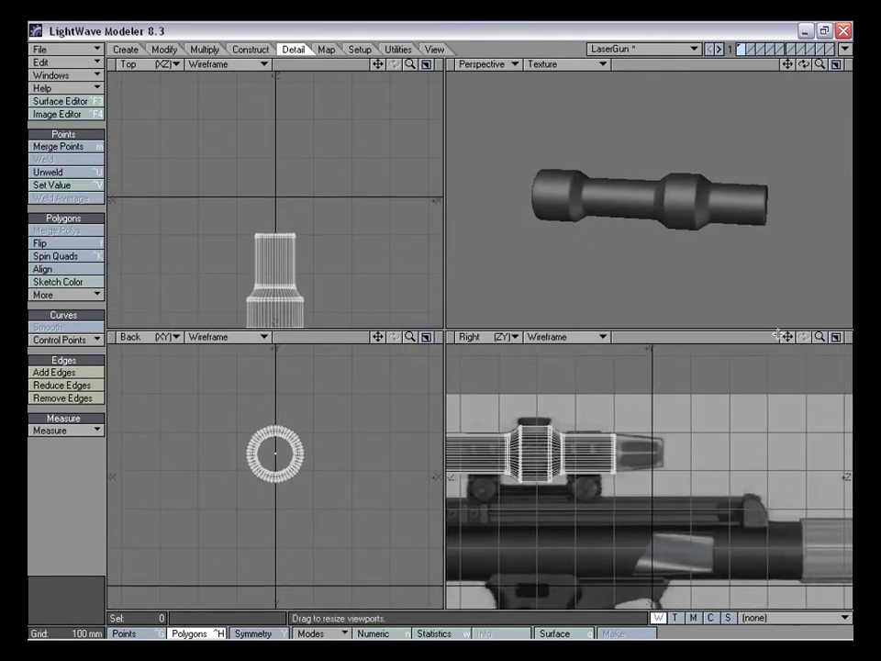
pyautogui.moveTo(820, 340); pyautogui.dragTo(874, 340)
pyautogui.moveTo(791, 339); pyautogui.dragTo(848, 405)
pyautogui.keyDown('alt'); pyautogui.moveTo(682, 179); pyautogui.dragTo(724, 191); pyautogui.keyUp('alt')
pyautogui.click(752, 48)
pyautogui.click(744, 54)
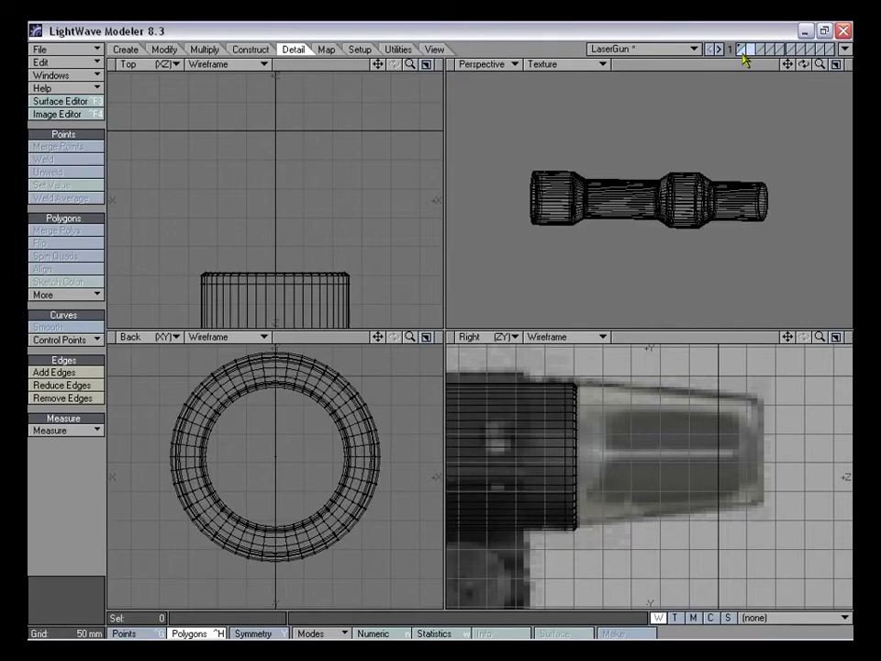
# Place seven profile points along the transparent scope end's upper edge, four at the tube's corner and three near the outer corner
pyautogui.moveTo(819, 338)
pyautogui.mouseDown()
pyautogui.moveTo(793, 378)
pyautogui.moveTo(809, 343)
pyautogui.mouseUp()
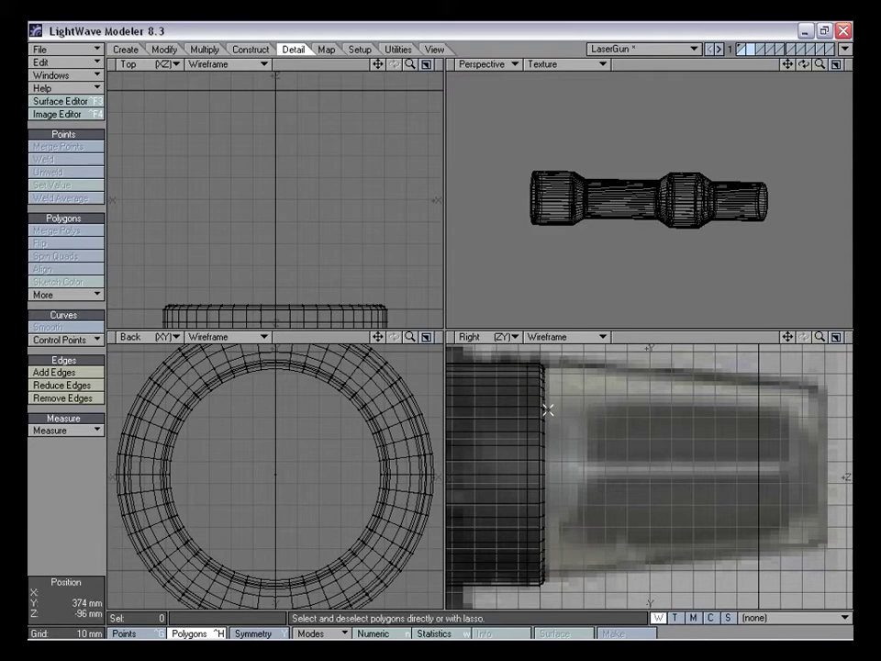
pyautogui.press('+')
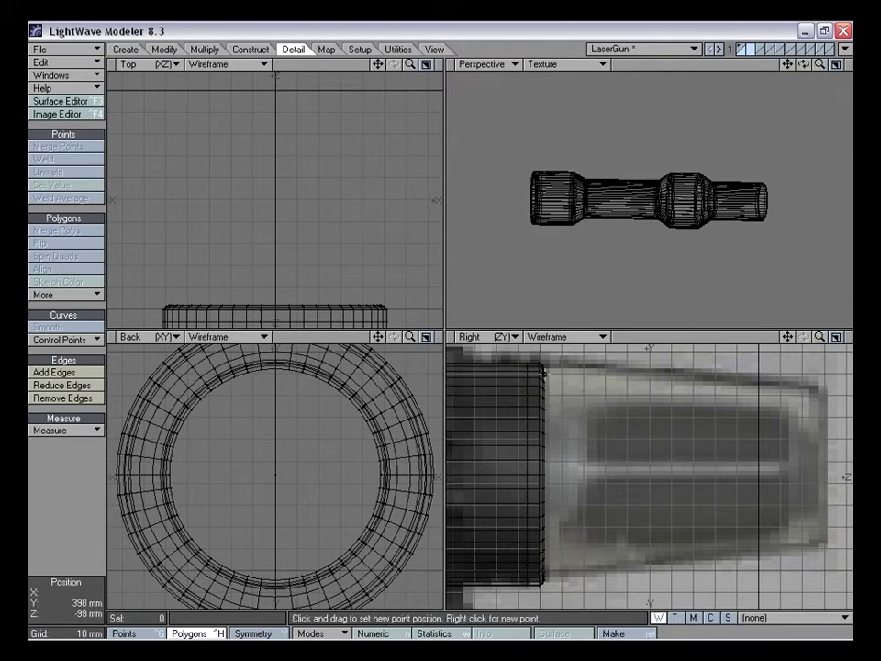
pyautogui.click(542, 371)
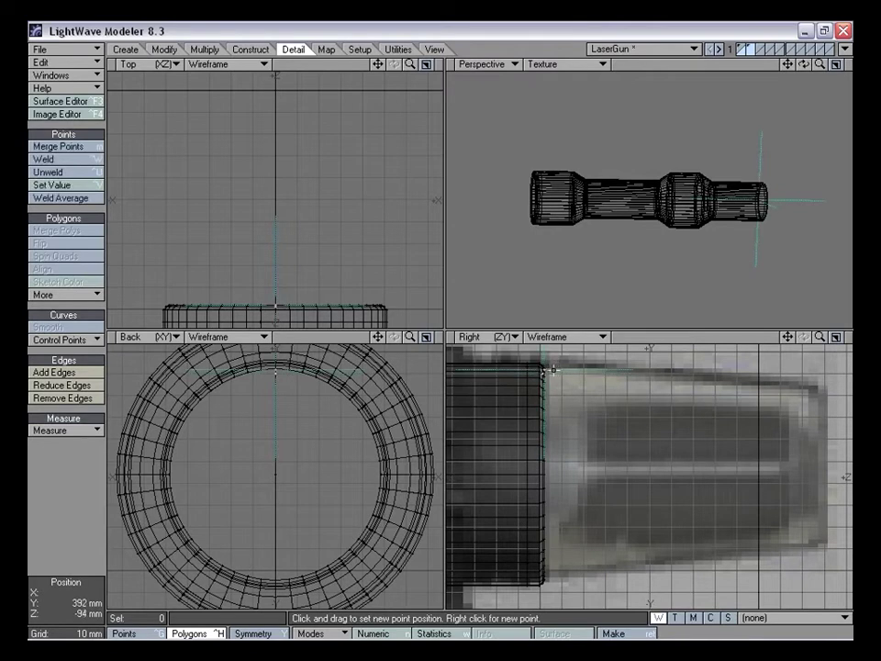
pyautogui.moveTo(545, 369); pyautogui.dragTo(544, 369)
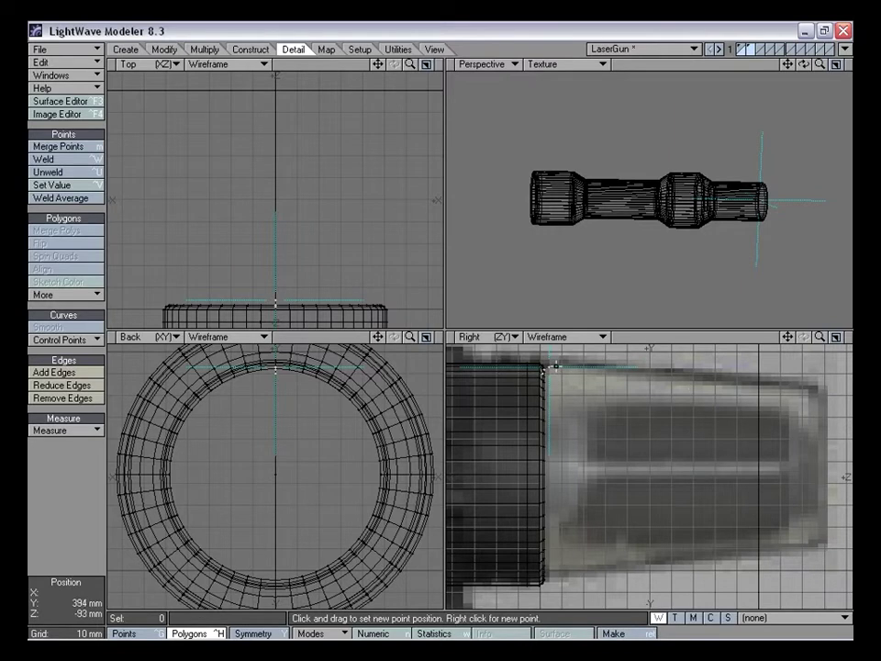
pyautogui.rightClick(558, 367)
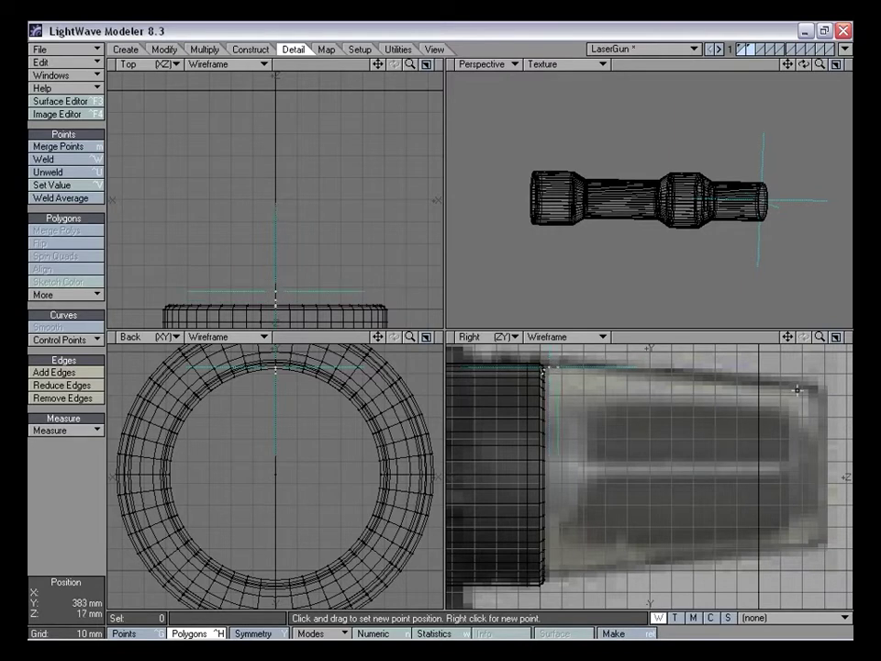
pyautogui.moveTo(792, 385); pyautogui.dragTo(810, 392)
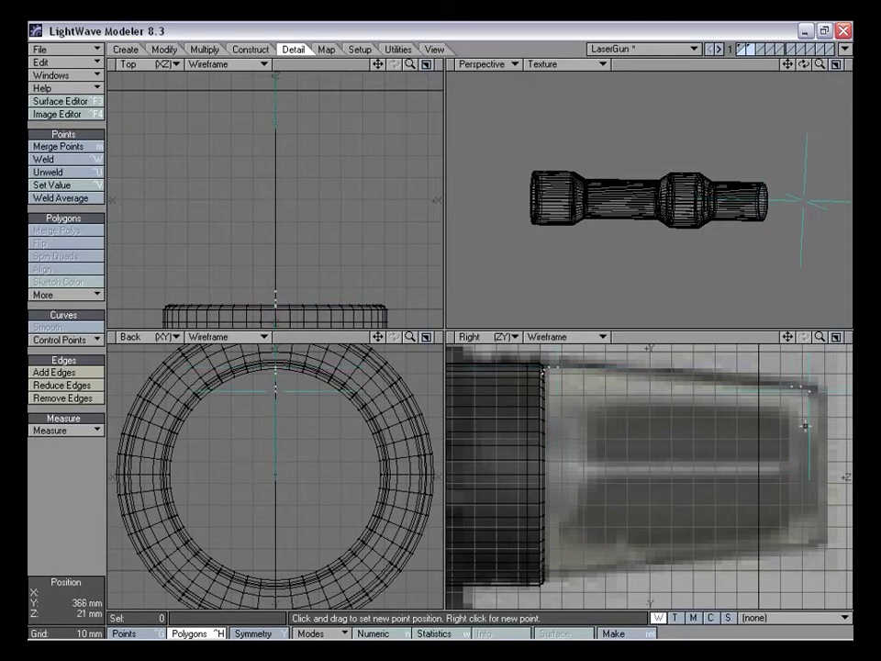
pyautogui.press('space')
pyautogui.moveTo(788, 337); pyautogui.dragTo(729, 326)
pyautogui.press('space')
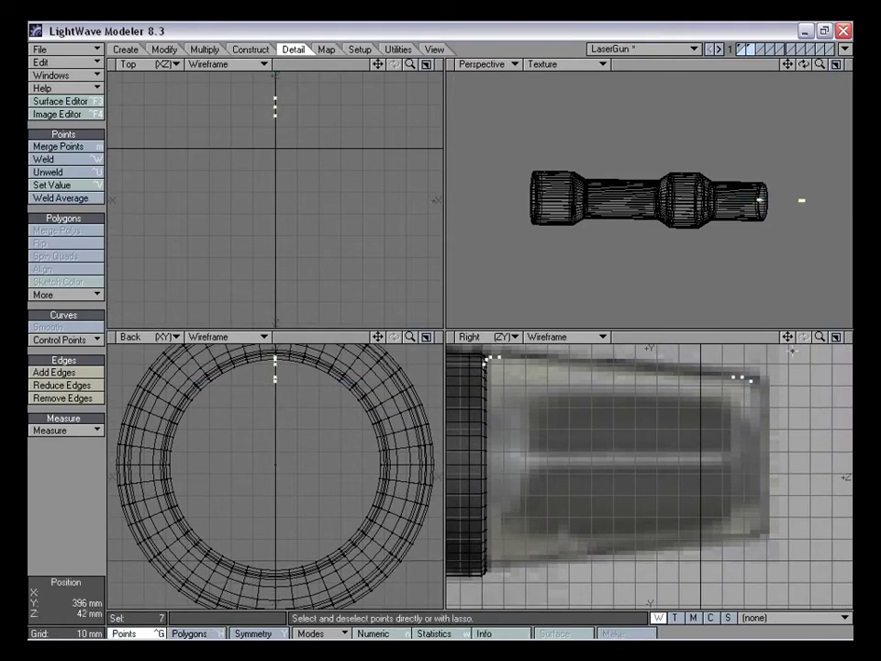
pyautogui.moveTo(469, 340); pyautogui.dragTo(753, 376, button='right')
pyautogui.moveTo(737, 234)
pyautogui.keyDown('alt'); pyautogui.mouseDown()
pyautogui.moveTo(771, 236)
pyautogui.moveTo(746, 235)
pyautogui.mouseUp(); pyautogui.keyUp('alt')
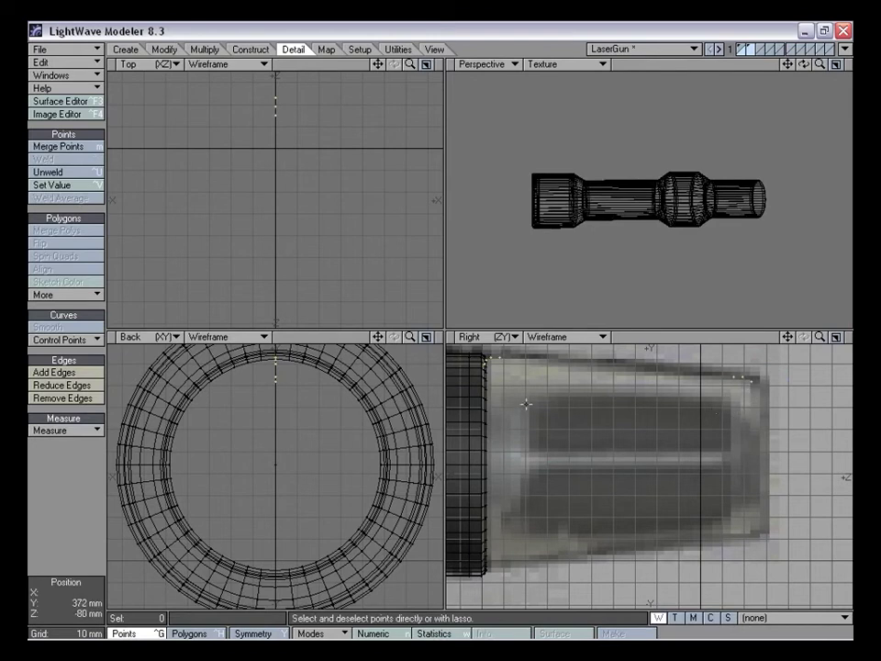
# Switch to the first layer of the Blaster_001 object and examine its transparent scope end from several angles
pyautogui.click(629, 48)
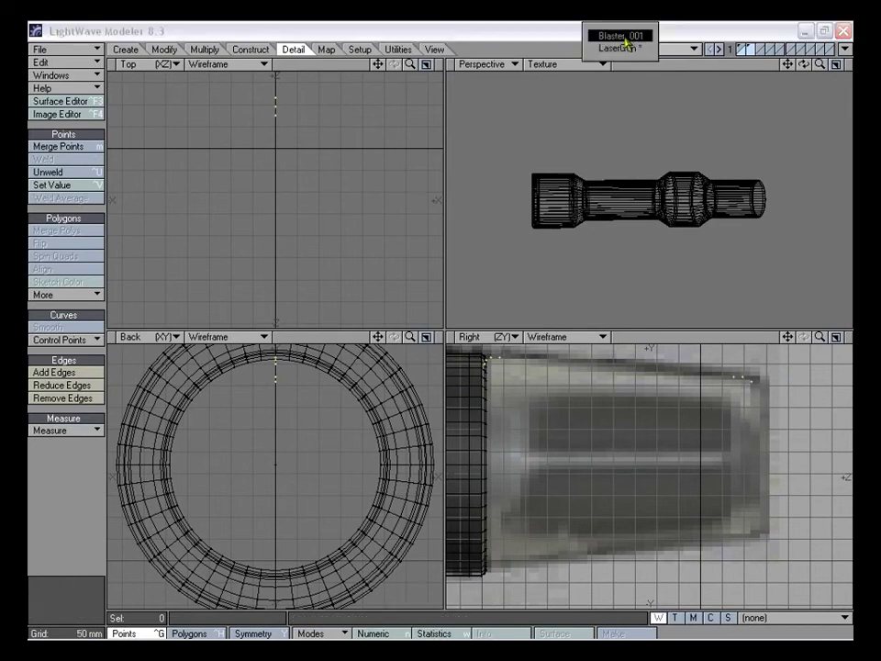
pyautogui.click(624, 34)
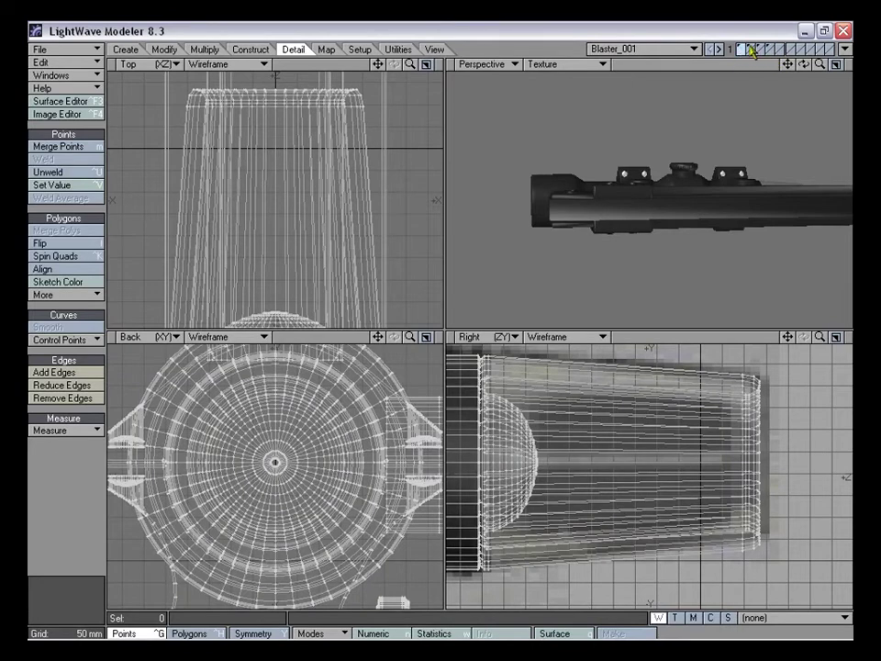
pyautogui.click(751, 48)
pyautogui.click(743, 50)
pyautogui.press('a')
pyautogui.keyDown('alt'); pyautogui.moveTo(723, 154); pyautogui.dragTo(682, 163); pyautogui.keyUp('alt')
pyautogui.moveTo(820, 65); pyautogui.dragTo(872, 64)
pyautogui.keyDown('alt'); pyautogui.moveTo(727, 103); pyautogui.dragTo(707, 126); pyautogui.keyUp('alt')
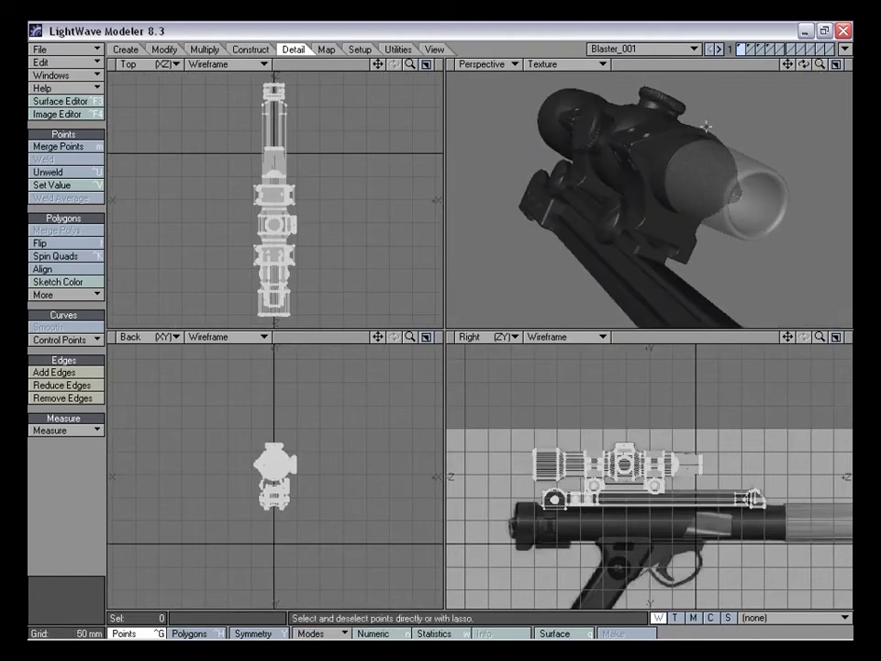
pyautogui.keyDown('alt'); pyautogui.moveTo(742, 186); pyautogui.dragTo(651, 181); pyautogui.keyUp('alt')
pyautogui.keyDown('alt'); pyautogui.moveTo(638, 138); pyautogui.dragTo(688, 211); pyautogui.keyUp('alt')
# Return to the LaserGun object and frame its profile points over the transparent scope end in the side view
pyautogui.click(643, 48)
pyautogui.click(648, 61)
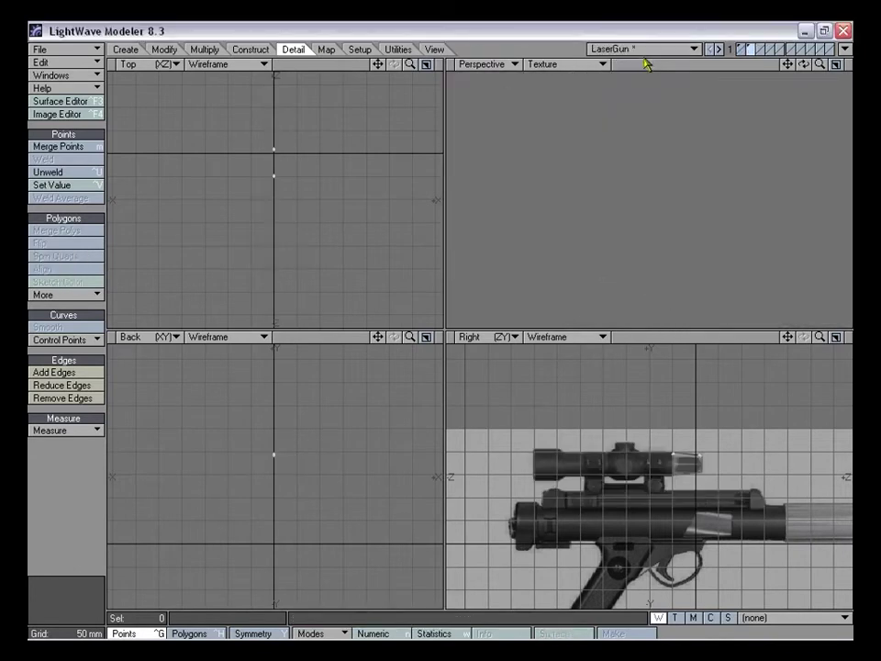
pyautogui.press('a')
pyautogui.moveTo(820, 337); pyautogui.dragTo(787, 337)
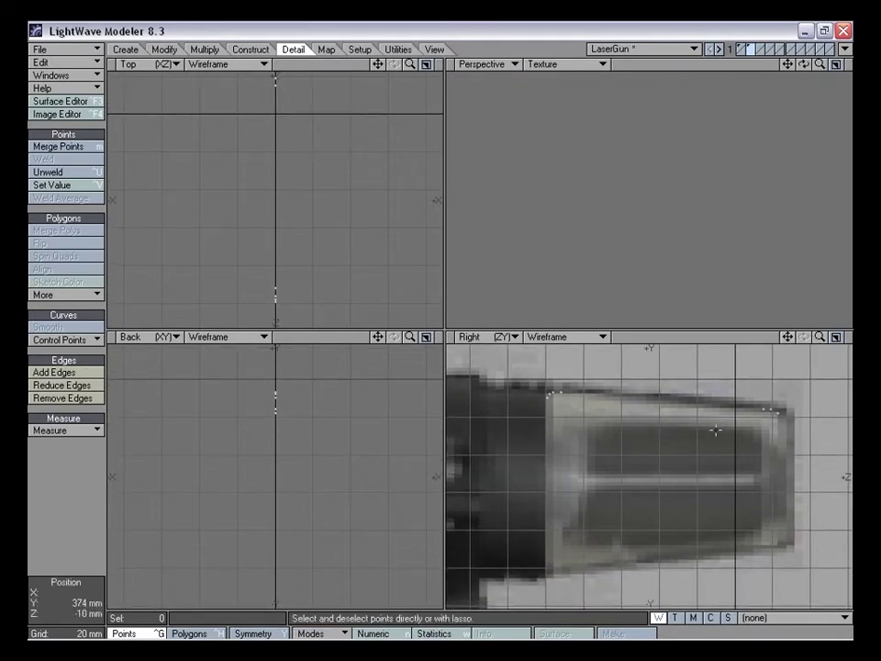
pyautogui.moveTo(788, 337); pyautogui.dragTo(696, 337)
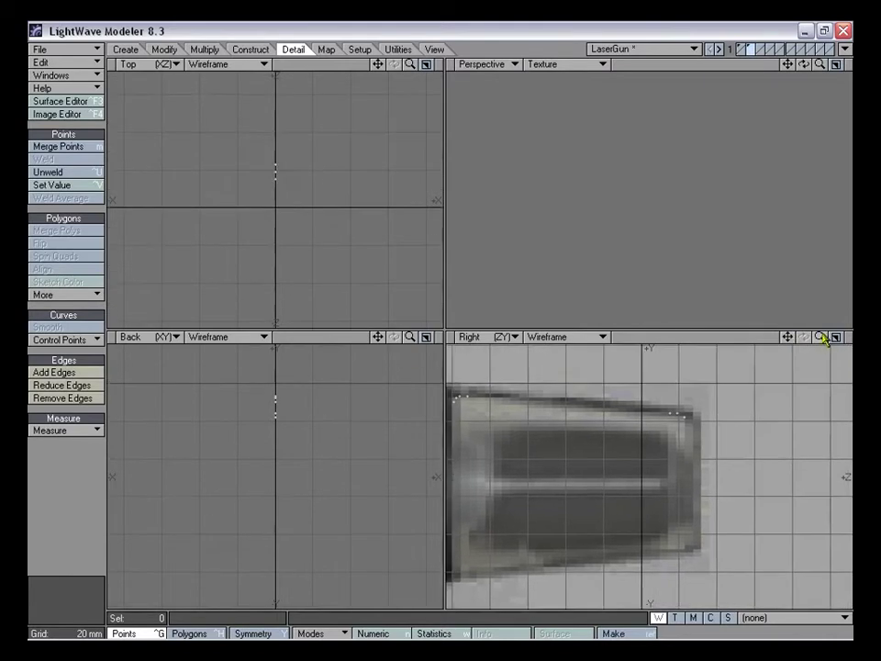
# Place four profile points around the outer corner's inner side, curving back toward the dark window area in the side view
pyautogui.moveTo(823, 338); pyautogui.dragTo(852, 338)
pyautogui.moveTo(788, 337); pyautogui.dragTo(856, 337)
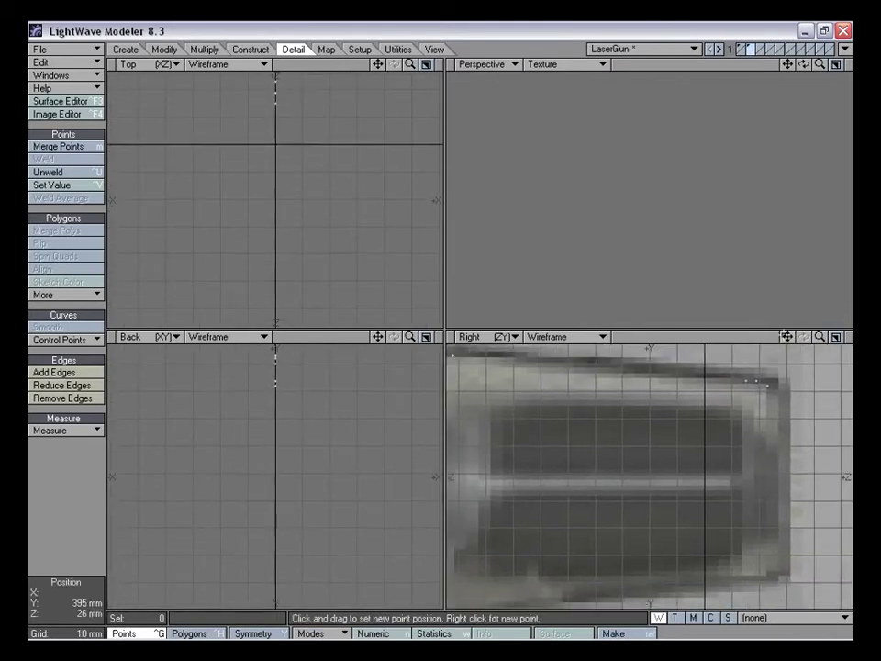
pyautogui.click(770, 397)
pyautogui.rightClick(768, 407)
pyautogui.rightClick(757, 413)
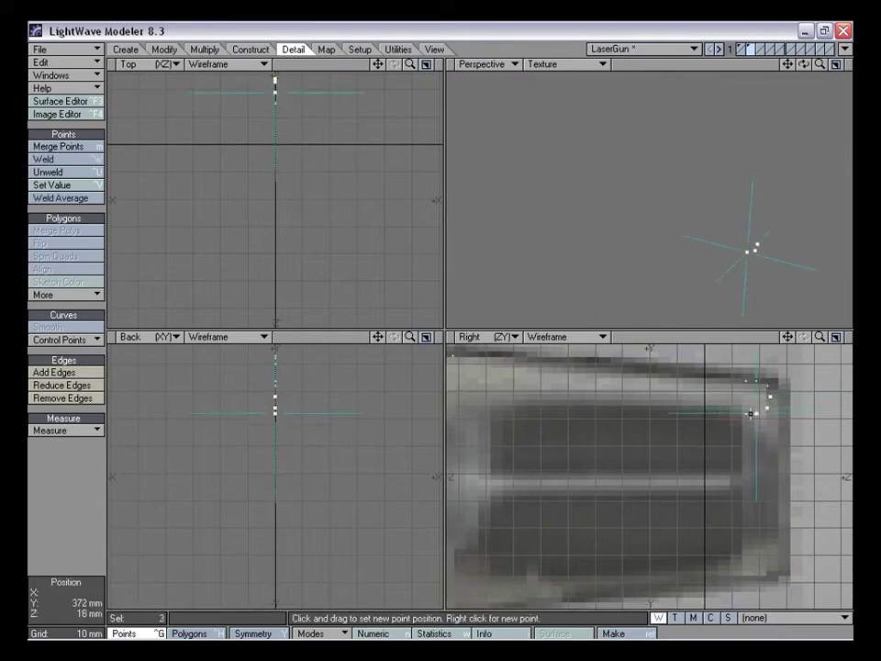
pyautogui.rightClick(738, 413)
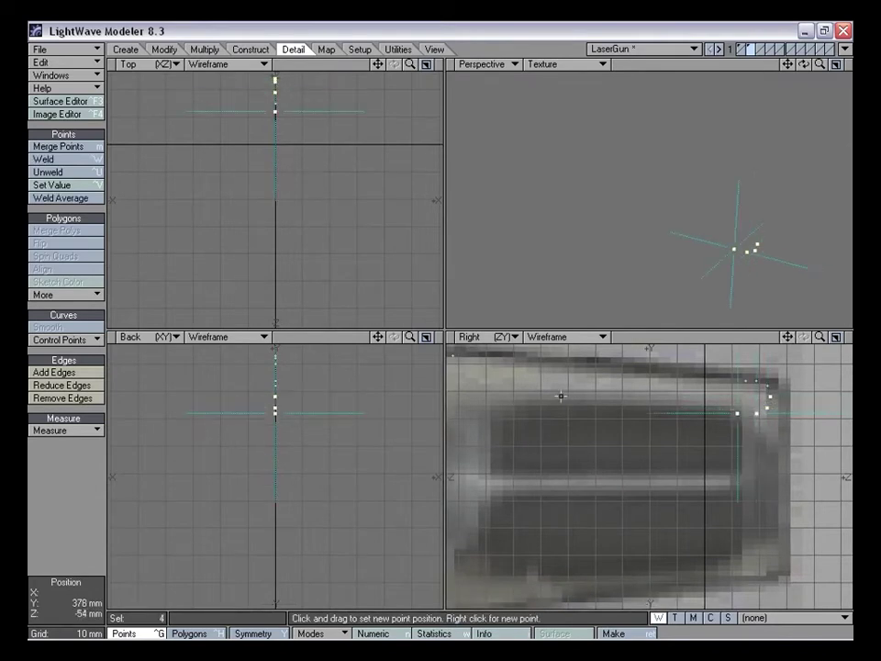
# Place five profile points along the inner edge near the tube, curving around the inner corner down to about Y 368 mm
pyautogui.rightClick(488, 397)
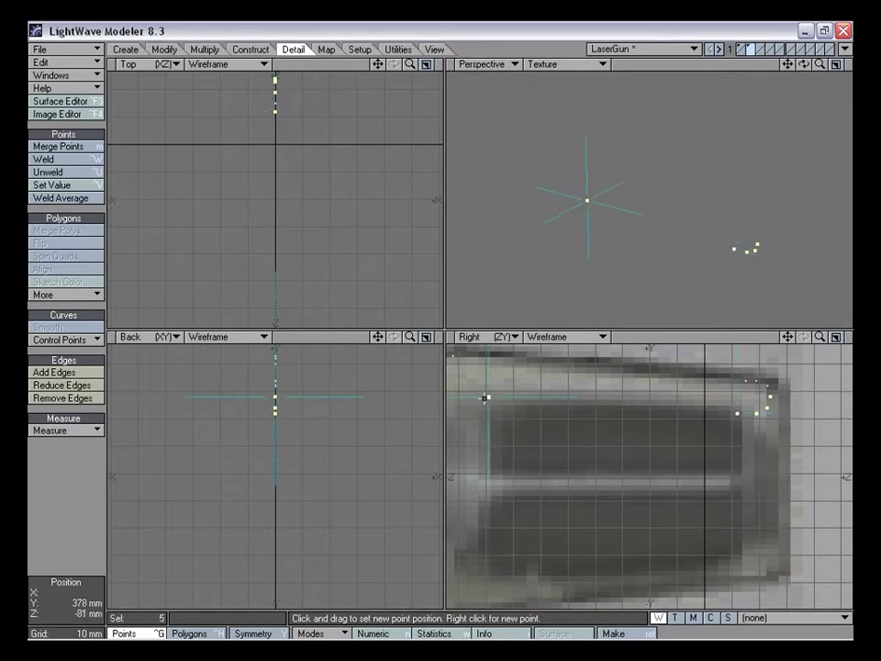
pyautogui.moveTo(788, 337); pyautogui.dragTo(844, 346)
pyautogui.rightClick(529, 405)
pyautogui.rightClick(519, 412)
pyautogui.rightClick(521, 421)
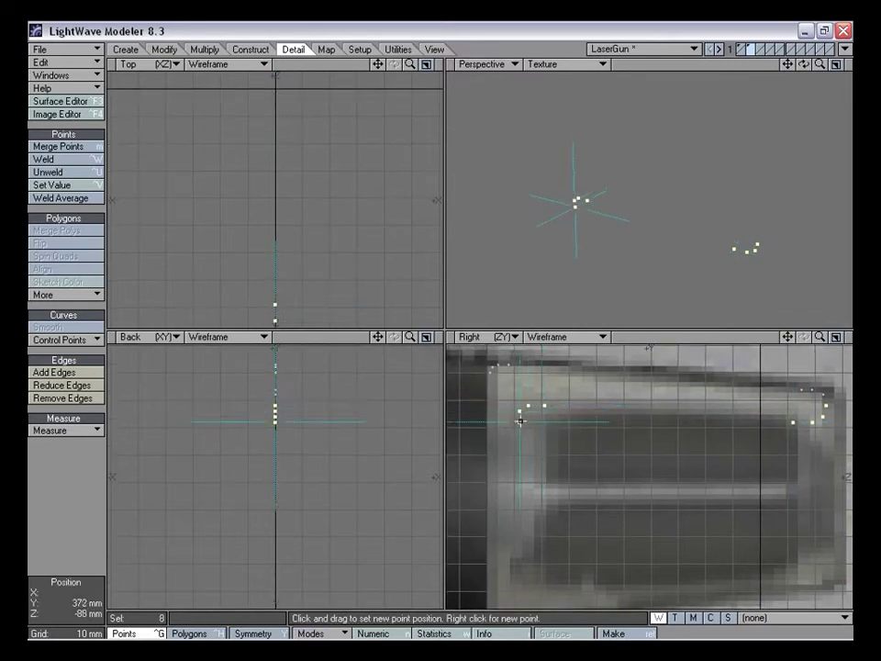
pyautogui.rightClick(529, 426)
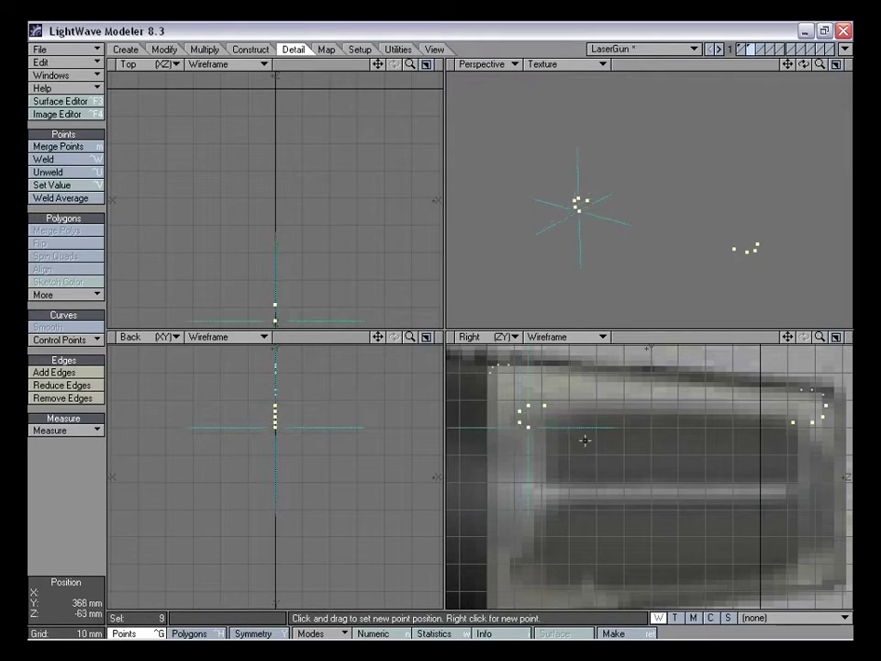
pyautogui.press('space')
# Deselect the new points and nudge the outer corner's points to form a smoother rounded profile
pyautogui.moveTo(587, 384); pyautogui.dragTo(600, 454, button='right')
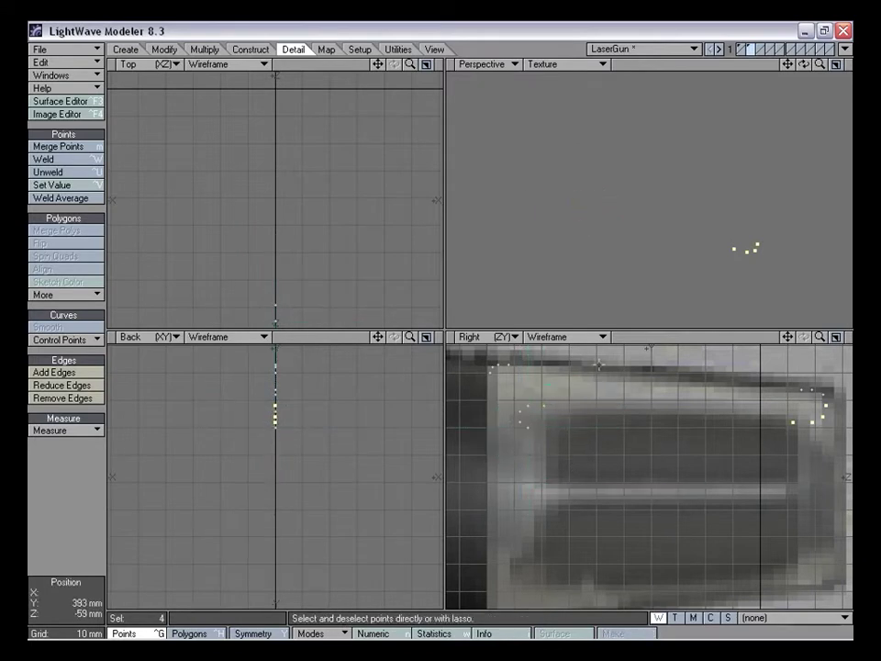
pyautogui.moveTo(788, 338); pyautogui.dragTo(731, 341)
pyautogui.moveTo(764, 374)
pyautogui.mouseDown(button='right')
pyautogui.moveTo(766, 449)
pyautogui.moveTo(763, 407)
pyautogui.mouseUp(button='right')
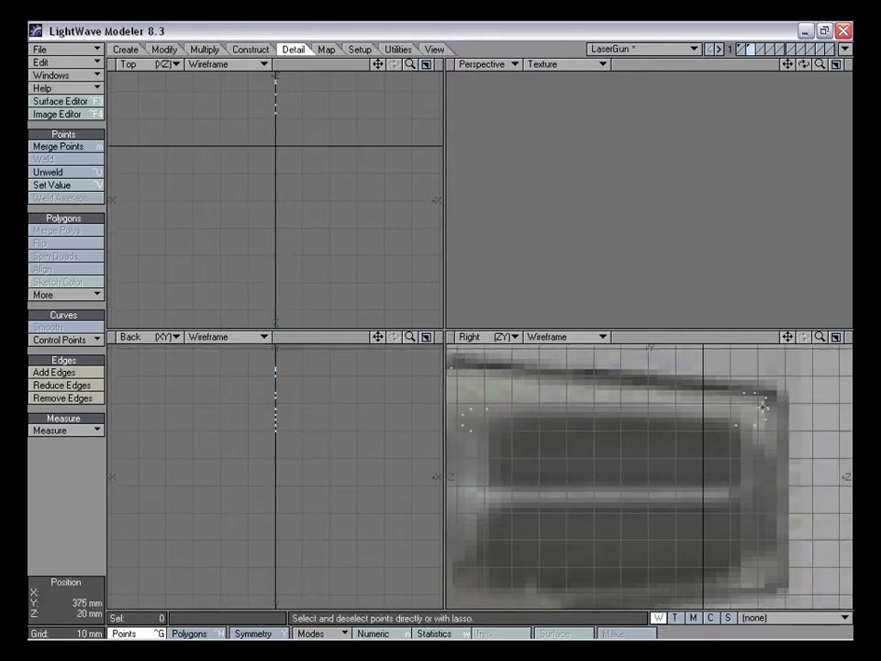
pyautogui.press('t')
pyautogui.moveTo(765, 423); pyautogui.dragTo(764, 424)
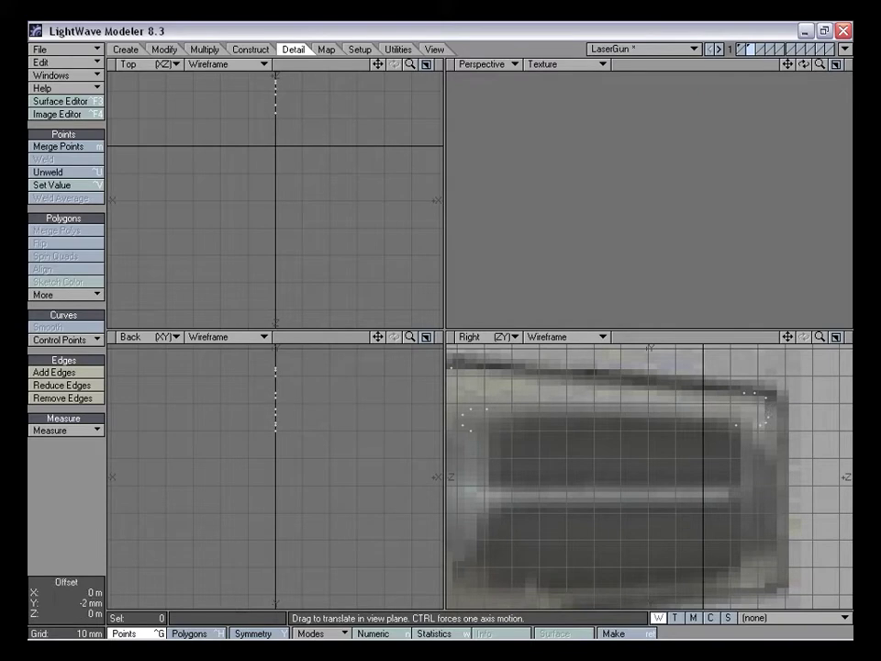
pyautogui.moveTo(756, 394); pyautogui.dragTo(755, 393)
pyautogui.moveTo(788, 337); pyautogui.dragTo(797, 336)
pyautogui.moveTo(760, 418); pyautogui.dragTo(769, 423)
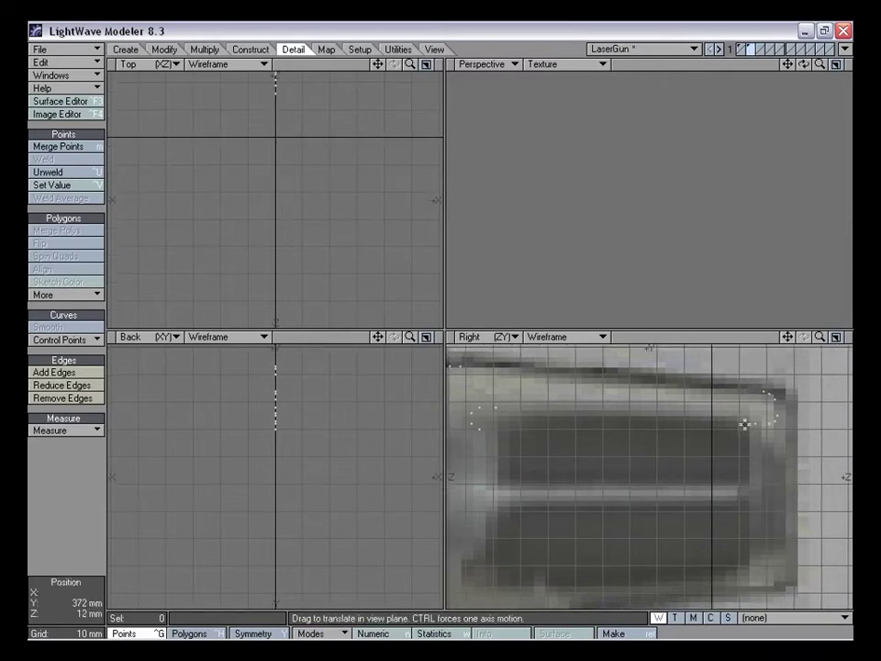
# Adjust the positions of the points forming the inner corner near the tube
pyautogui.moveTo(787, 337); pyautogui.dragTo(774, 341)
pyautogui.moveTo(575, 402); pyautogui.dragTo(565, 402)
pyautogui.moveTo(561, 401)
pyautogui.mouseDown()
pyautogui.moveTo(569, 403)
pyautogui.moveTo(549, 417)
pyautogui.mouseUp()
# With the scope layer as background, draw a flat disc about 58 mm across, centred on the tube's open end in the side view
pyautogui.click(126, 50)
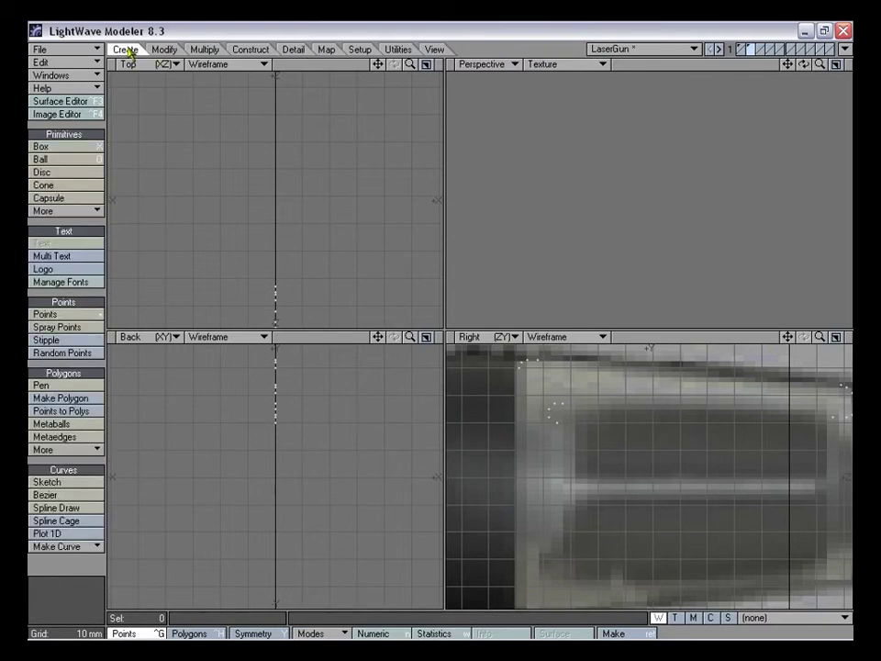
pyautogui.click(63, 174)
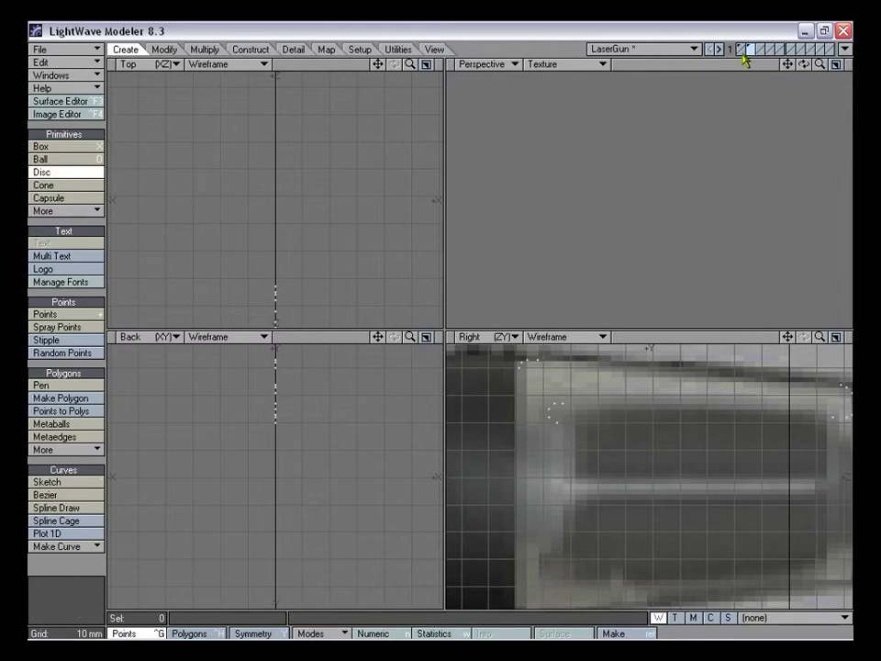
pyautogui.click(744, 53)
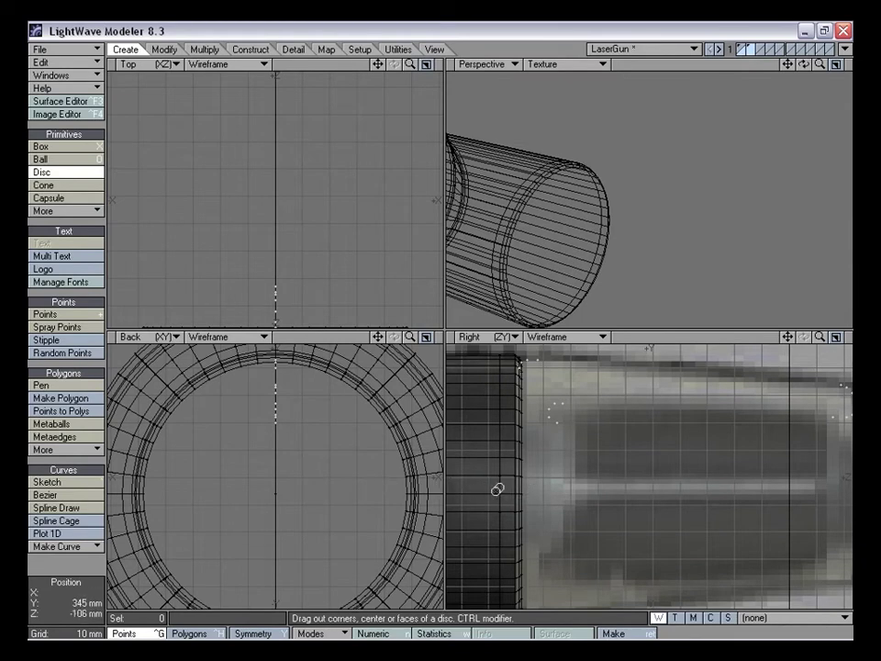
pyautogui.moveTo(523, 492); pyautogui.dragTo(617, 428)
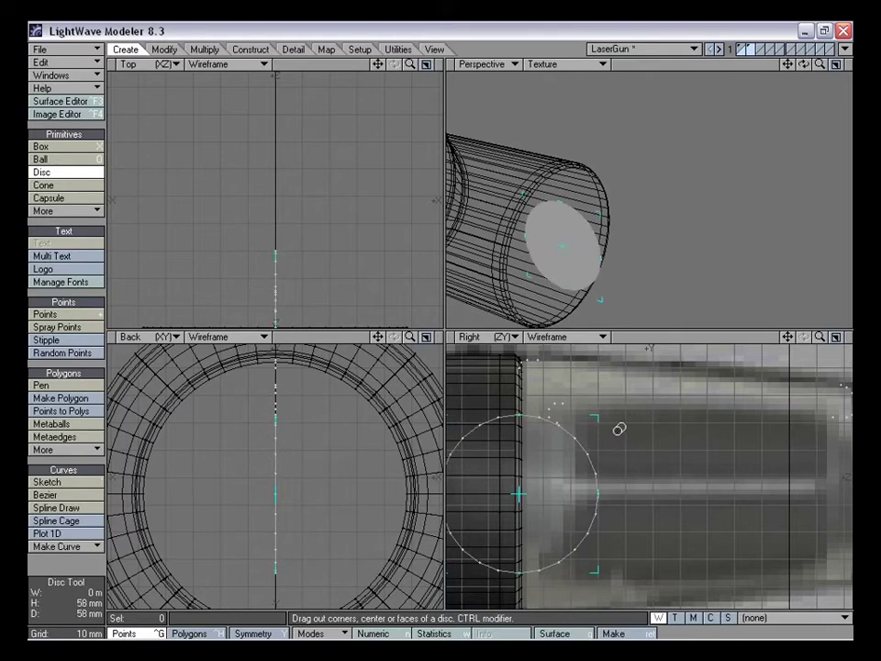
pyautogui.moveTo(619, 428); pyautogui.dragTo(618, 429)
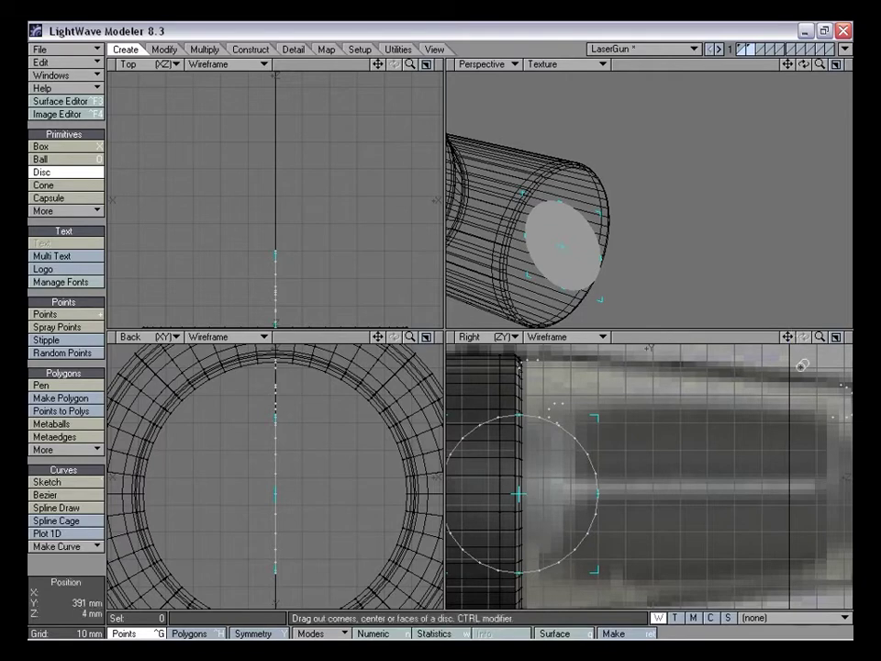
pyautogui.moveTo(788, 337)
pyautogui.mouseDown()
pyautogui.moveTo(788, 315)
pyautogui.moveTo(701, 339)
pyautogui.moveTo(792, 345)
pyautogui.moveTo(791, 331)
pyautogui.moveTo(784, 332)
pyautogui.mouseUp()
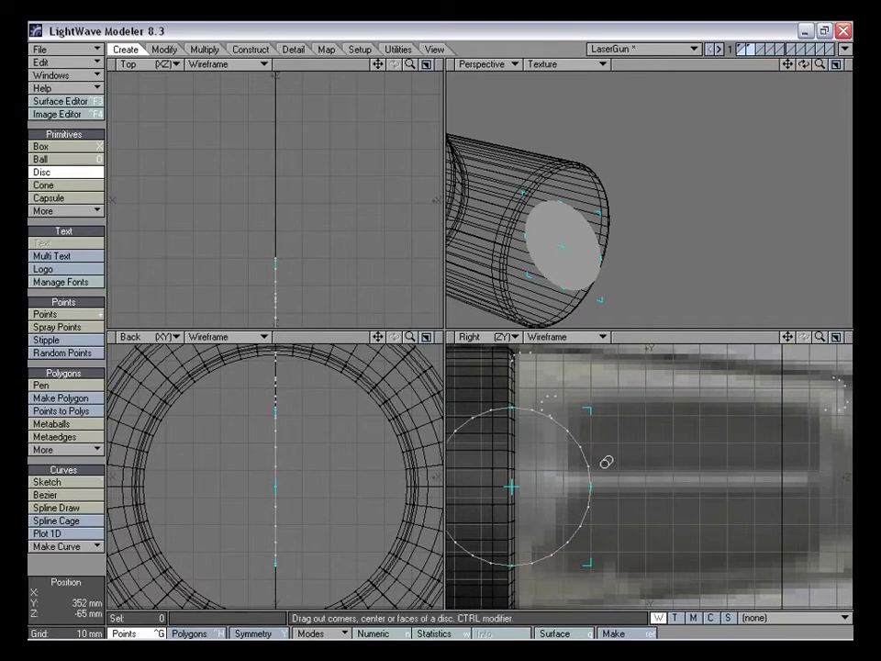
# Remove the disc's polygon while keeping its points, and return to point selection
pyautogui.press('space')
pyautogui.press('space')
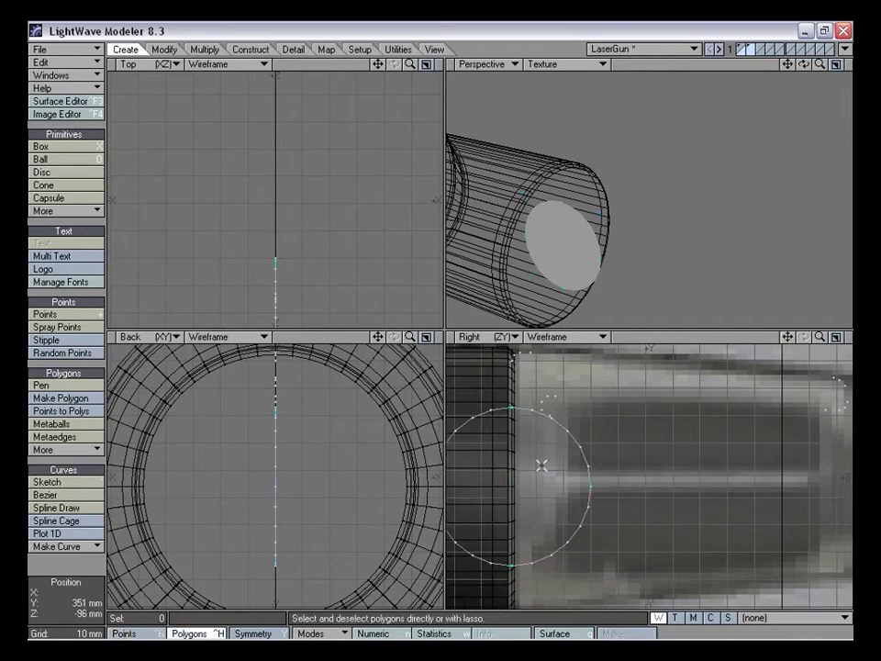
pyautogui.press('k')
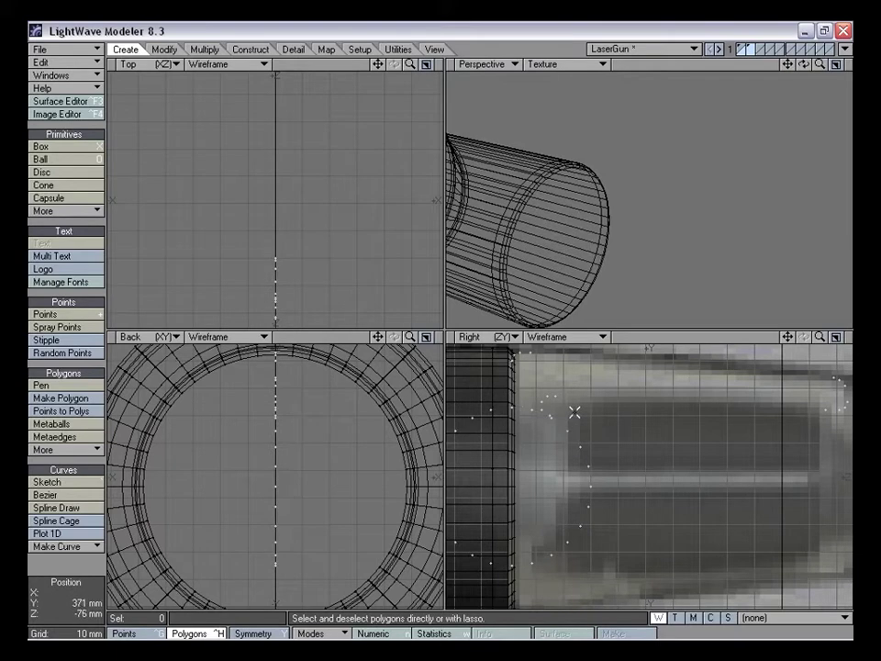
pyautogui.press('space')
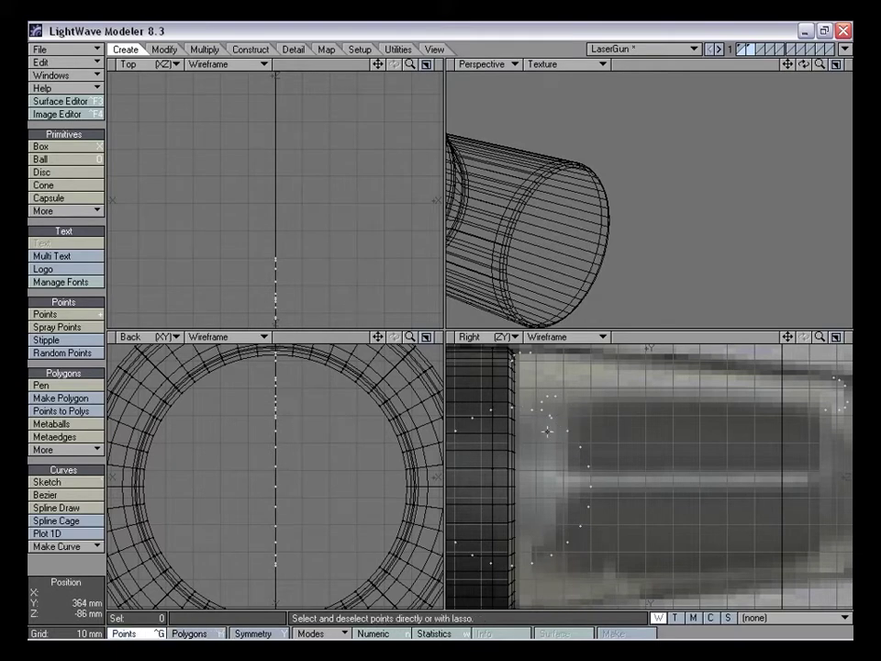
# Delete the disc points outside the upper quarter arc facing the transparent end, plus the redundant point overlapping the inner corner
pyautogui.moveTo(787, 337); pyautogui.dragTo(827, 344)
pyautogui.click(553, 416)
pyautogui.moveTo(501, 437)
pyautogui.mouseDown()
pyautogui.moveTo(481, 461)
pyautogui.moveTo(473, 509)
pyautogui.moveTo(524, 571)
pyautogui.mouseUp()
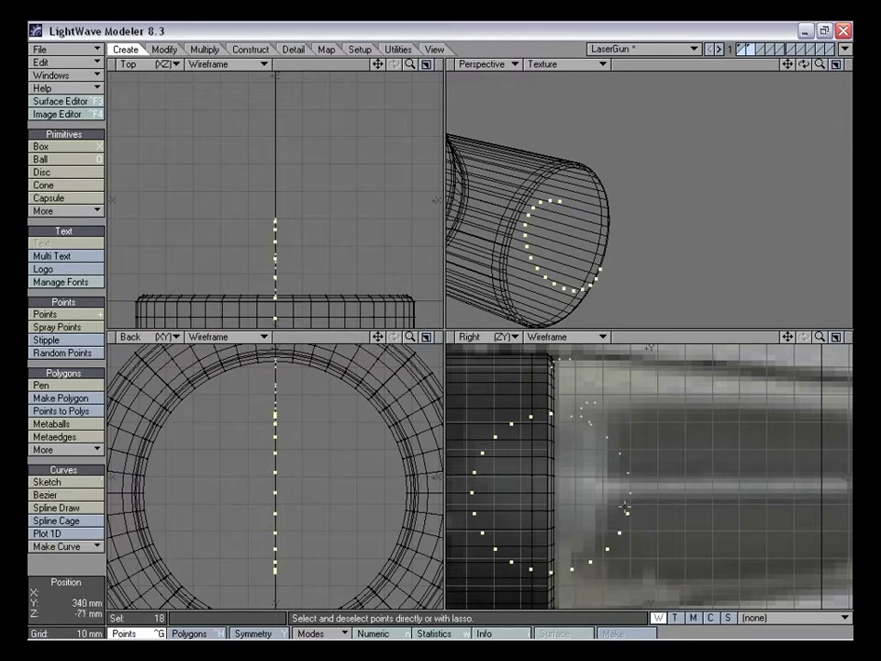
pyautogui.click(636, 527)
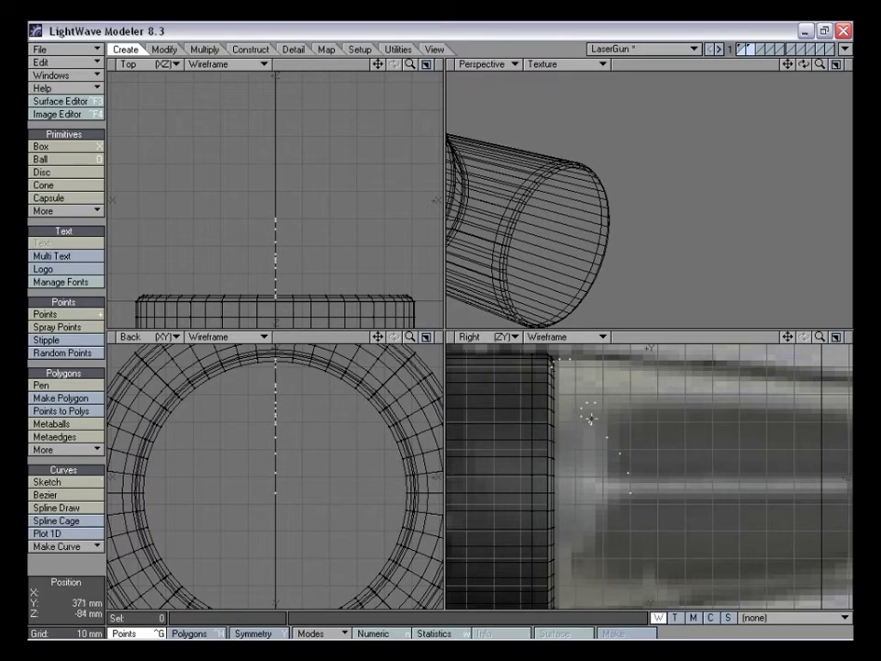
pyautogui.click(623, 493)
pyautogui.moveTo(611, 414); pyautogui.dragTo(603, 420, button='right')
pyautogui.click(591, 421)
pyautogui.press('/')
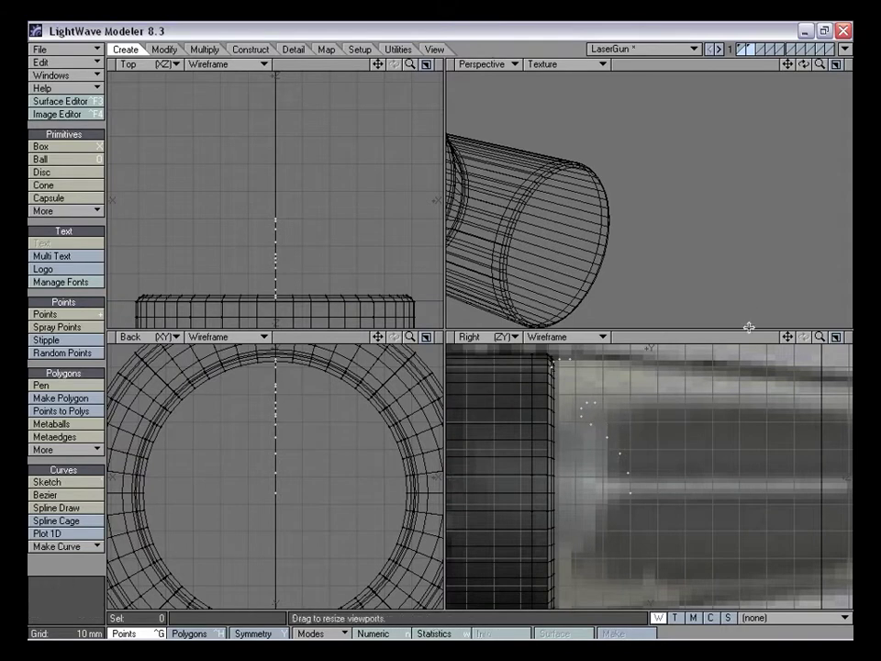
# Select the nine points of the inner corner and arc and stretch them narrower along Z about the corner, leaving them deselected
pyautogui.moveTo(788, 338); pyautogui.dragTo(744, 336)
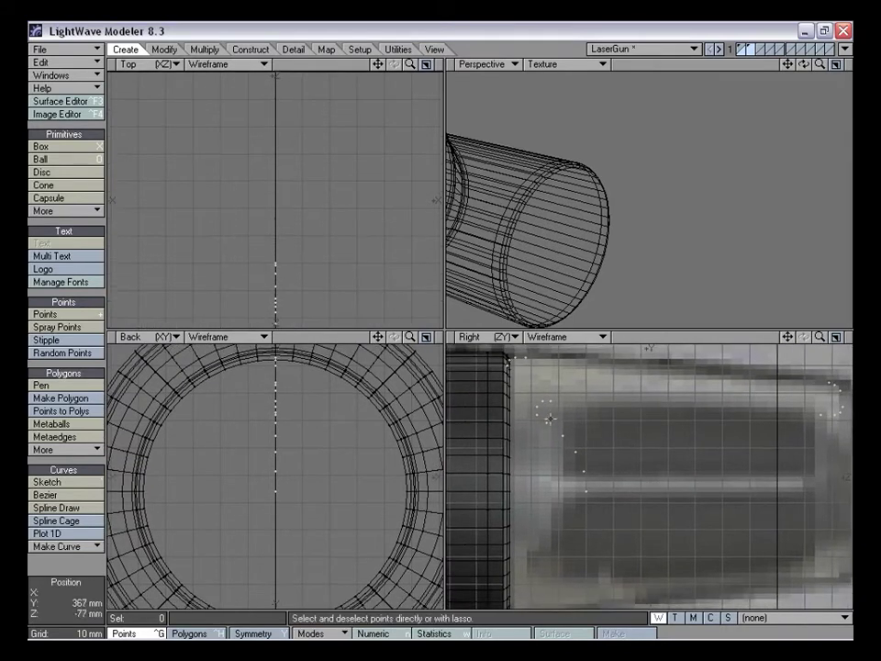
pyautogui.press('space')
pyautogui.press('space')
pyautogui.moveTo(607, 465)
pyautogui.mouseDown(button='right')
pyautogui.moveTo(594, 408)
pyautogui.moveTo(655, 540)
pyautogui.mouseUp(button='right')
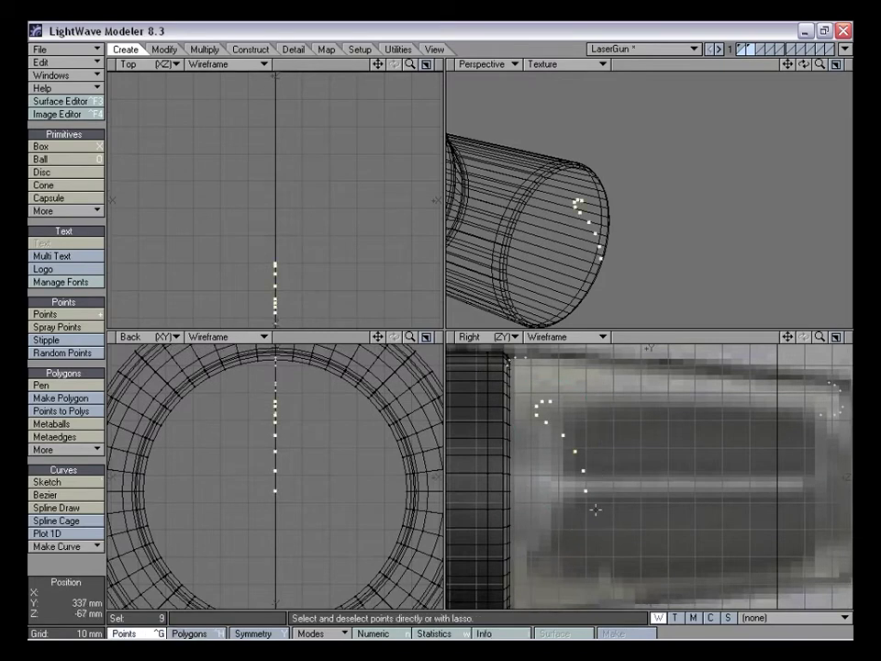
pyautogui.press('h')
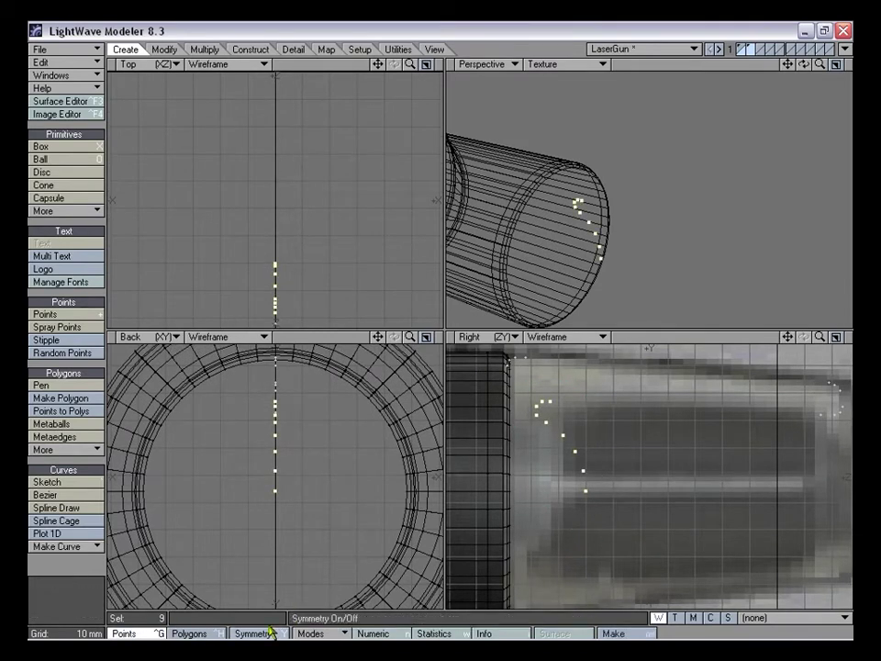
pyautogui.click(310, 633)
pyautogui.click(315, 583)
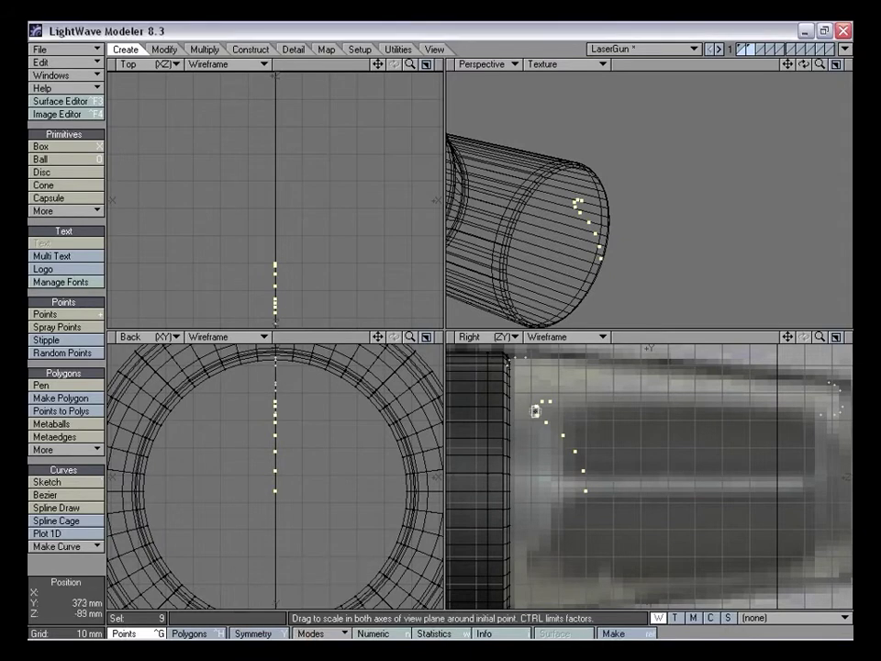
pyautogui.click(537, 412)
pyautogui.keyDown('ctrl'); pyautogui.moveTo(536, 412); pyautogui.dragTo(503, 412); pyautogui.keyUp('ctrl')
pyautogui.press('space')
pyautogui.moveTo(592, 378)
pyautogui.mouseDown(button='right')
pyautogui.moveTo(527, 489)
pyautogui.moveTo(620, 422)
pyautogui.mouseUp(button='right')
# Add two point copies at the tube's mouth: the arc's lowest point moved -22 mm in Z, and one near the tube's upper edge
pyautogui.moveTo(821, 337); pyautogui.dragTo(836, 371)
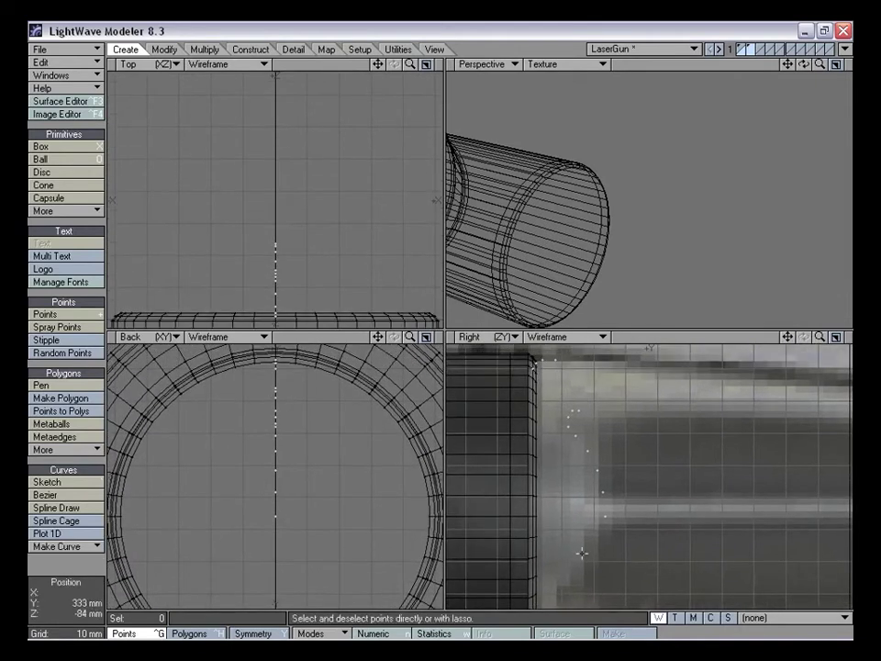
pyautogui.hotkey('ctrl', 'h')
pyautogui.hotkey('ctrl', 'g')
pyautogui.click(621, 512)
pyautogui.press('t')
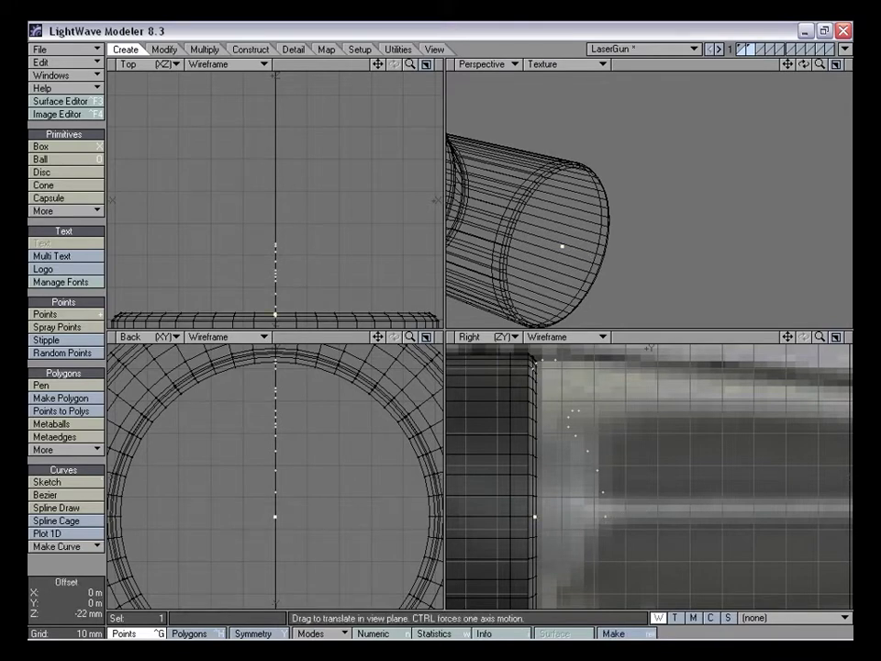
pyautogui.press('space')
pyautogui.press('/')
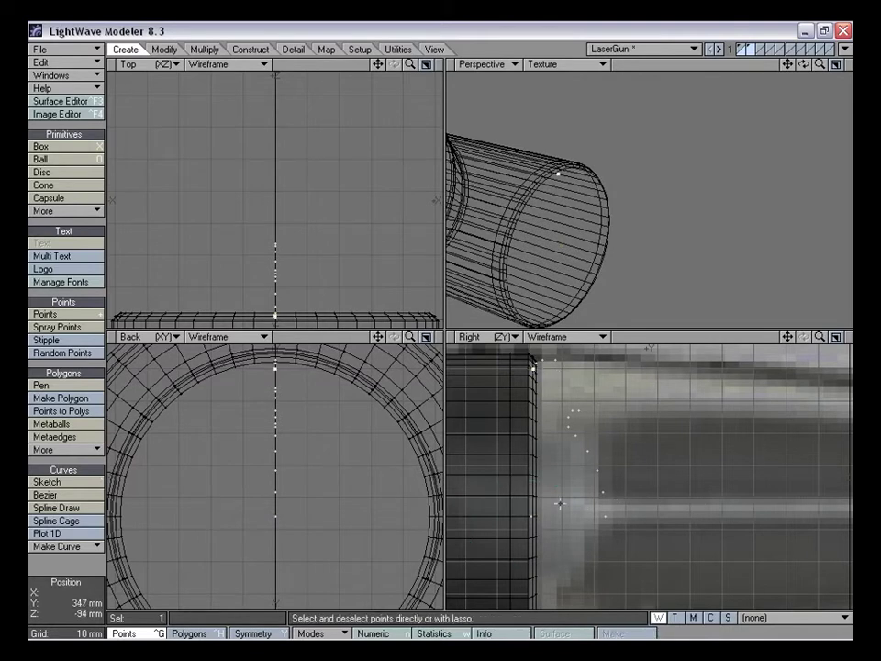
# Select the two added points and align them in Z on the tube's inner edge ring at about -99 mm
pyautogui.press('KP_0')
pyautogui.hotkey('shift', 'a')
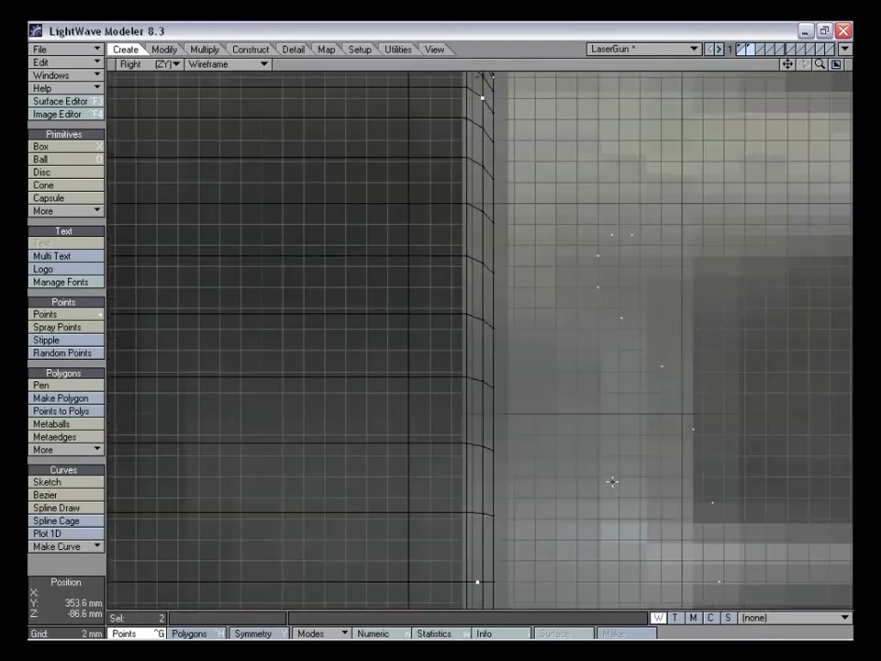
pyautogui.press(',')
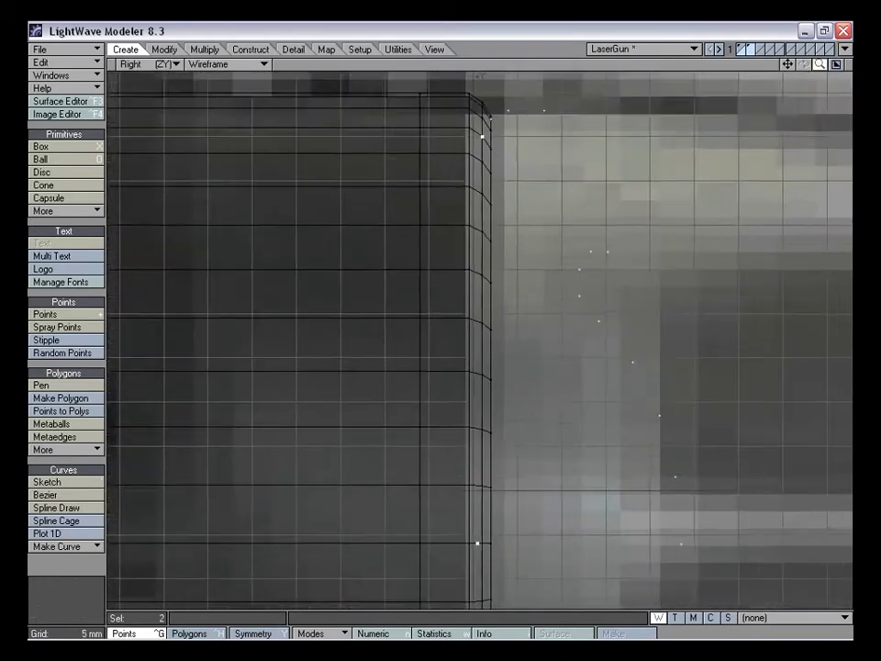
pyautogui.press('t')
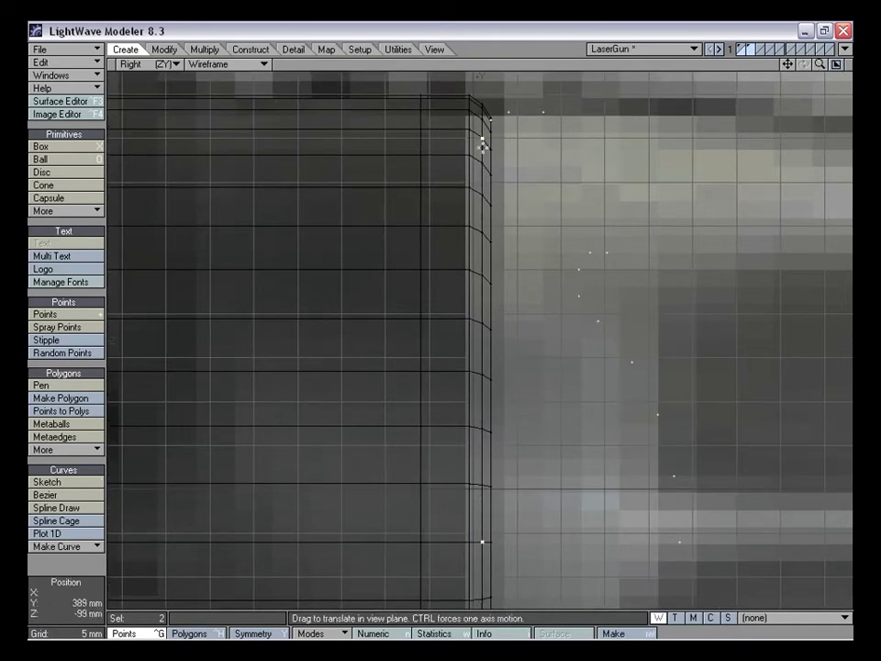
pyautogui.press('KP_0')
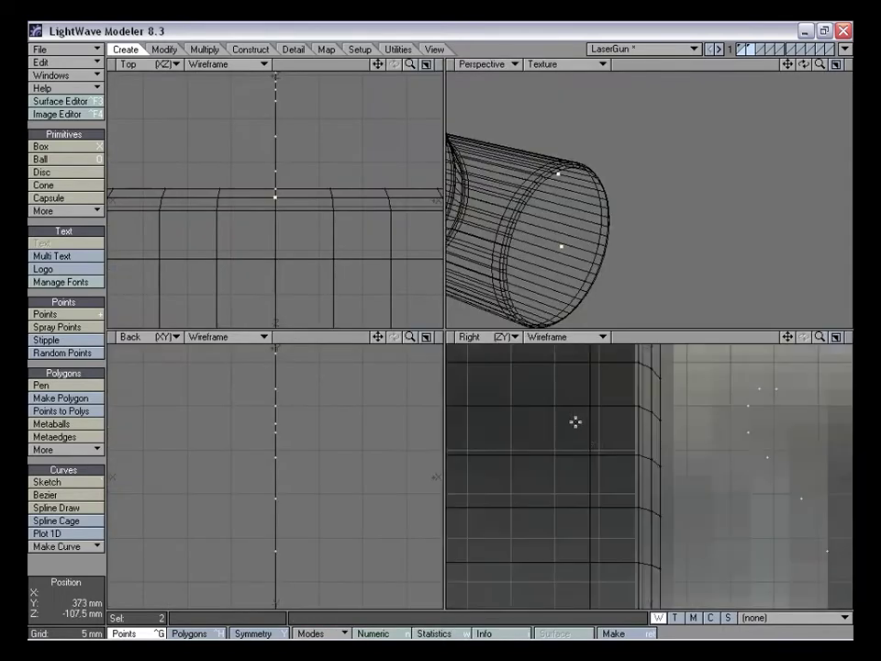
# Examine the two points against the tube's opening in perspective, and bring the scope layer to the foreground with the whole scope framed
pyautogui.press('a')
pyautogui.hotkey('shift', 'a')
pyautogui.moveTo(820, 337); pyautogui.dragTo(755, 337)
pyautogui.keyDown('alt'); pyautogui.moveTo(734, 242); pyautogui.dragTo(705, 245); pyautogui.keyUp('alt')
pyautogui.press('t')
pyautogui.moveTo(820, 65); pyautogui.dragTo(782, 65)
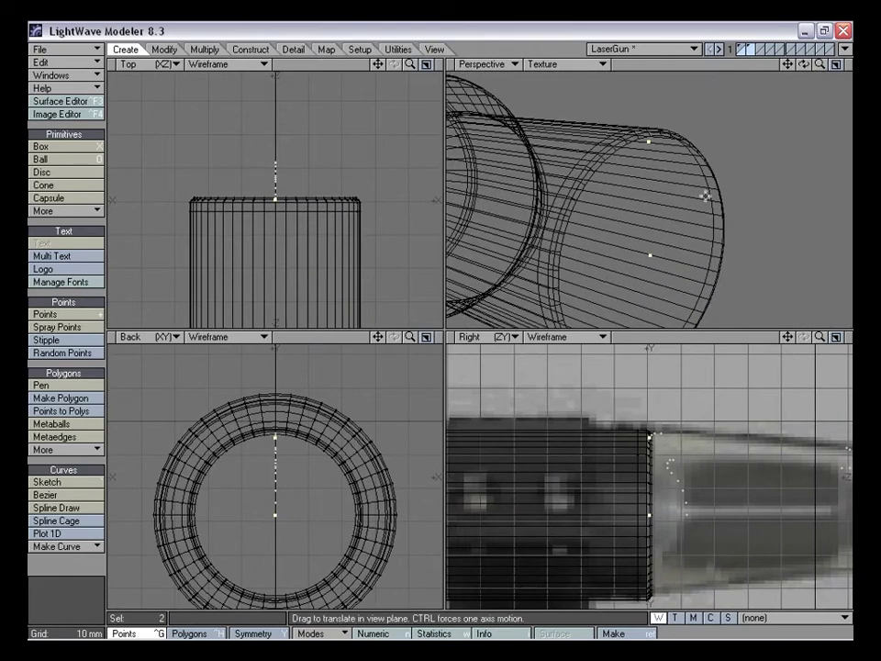
pyautogui.click(36, 577)
pyautogui.moveTo(707, 234)
pyautogui.keyDown('alt'); pyautogui.mouseDown()
pyautogui.moveTo(680, 211)
pyautogui.moveTo(580, 188)
pyautogui.moveTo(629, 204)
pyautogui.moveTo(659, 205)
pyautogui.moveTo(678, 193)
pyautogui.moveTo(575, 270)
pyautogui.mouseUp(); pyautogui.keyUp('alt')
pyautogui.click(743, 52)
pyautogui.press('a')
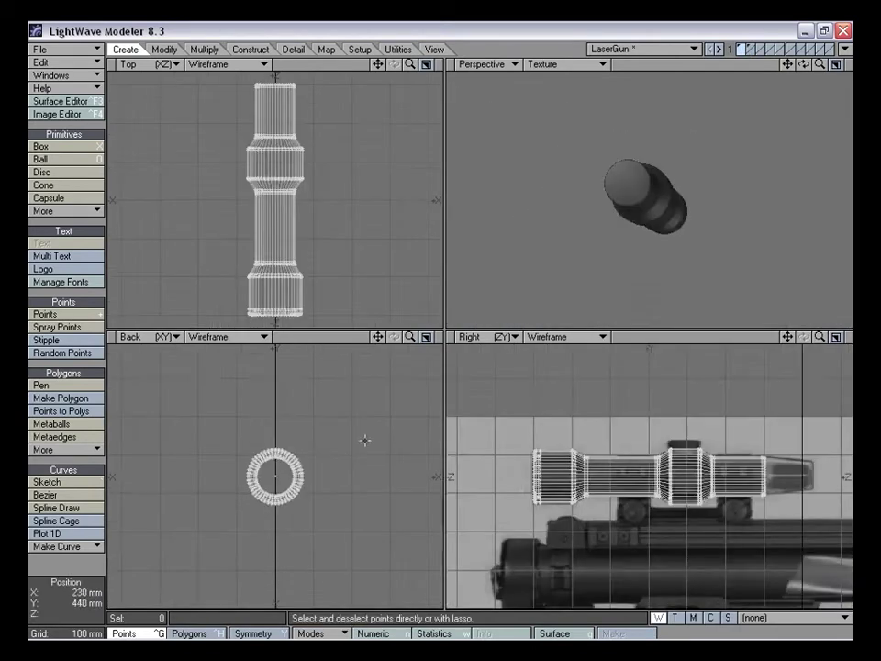
# Inspect both ends of the scope in perspective, picking out the cap polygon at the narrow end
pyautogui.moveTo(409, 337)
pyautogui.mouseDown()
pyautogui.moveTo(459, 337)
pyautogui.moveTo(411, 342)
pyautogui.mouseUp()
pyautogui.keyDown('alt'); pyautogui.moveTo(614, 277); pyautogui.dragTo(589, 203); pyautogui.keyUp('alt')
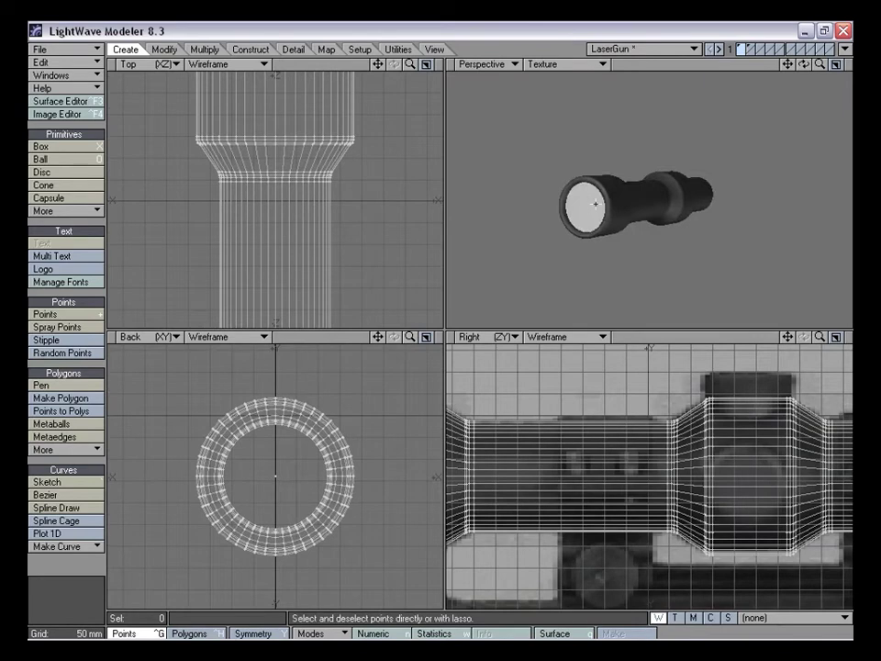
pyautogui.keyDown('alt'); pyautogui.moveTo(652, 190); pyautogui.dragTo(570, 205); pyautogui.keyUp('alt')
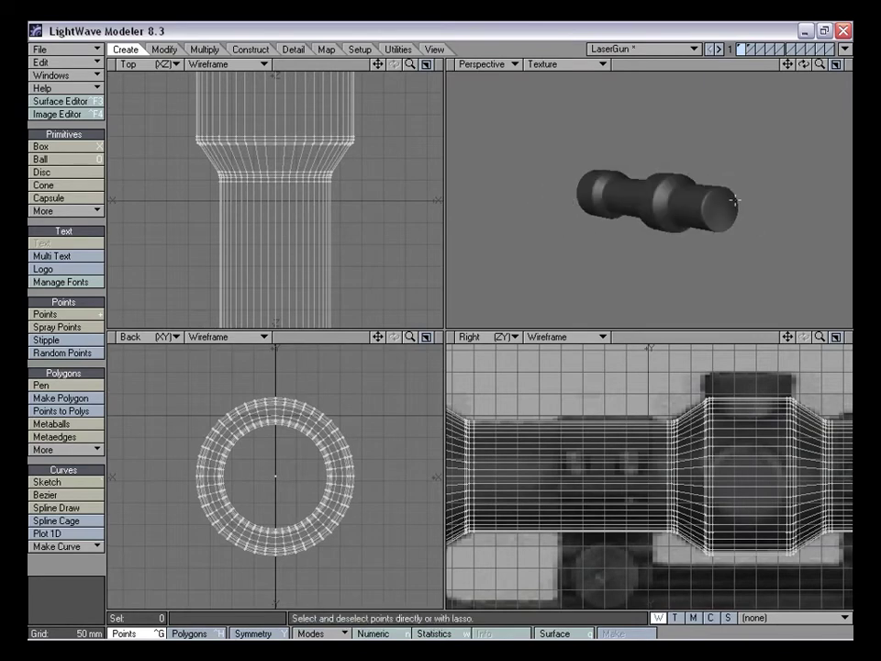
pyautogui.keyDown('alt'); pyautogui.moveTo(734, 200); pyautogui.dragTo(712, 204); pyautogui.keyUp('alt')
pyautogui.hotkey('ctrl', 'h')
pyautogui.click(699, 200)
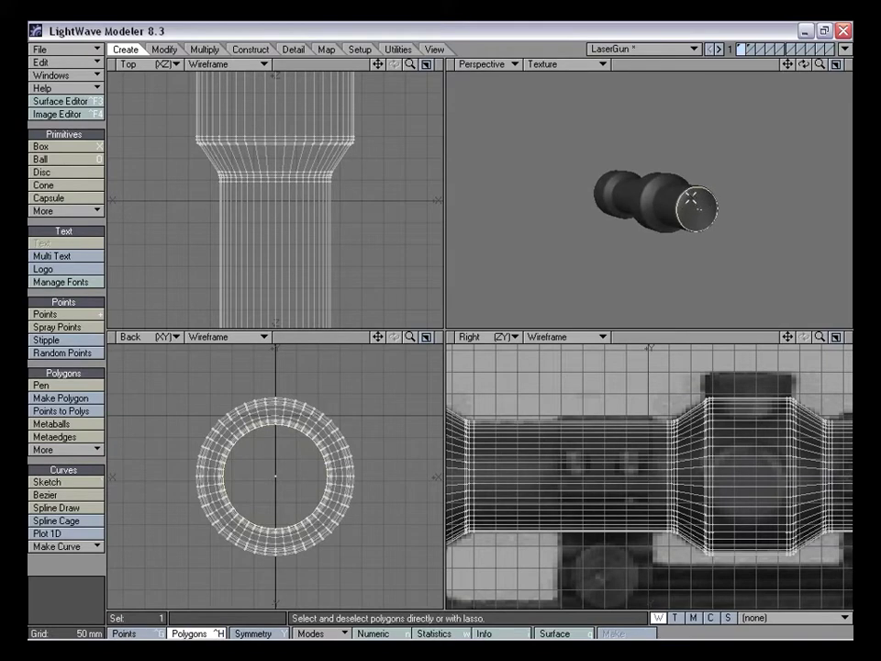
pyautogui.hotkey('ctrl', 'g')
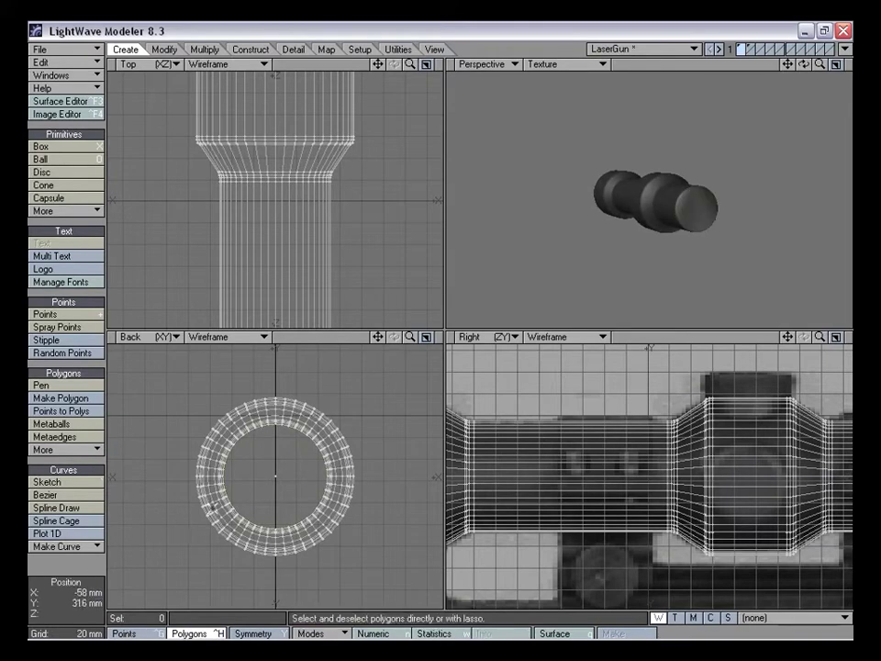
# Select the two stray points at the centres of the scope's ends and delete them
pyautogui.moveTo(296, 478); pyautogui.dragTo(298, 476, button='right')
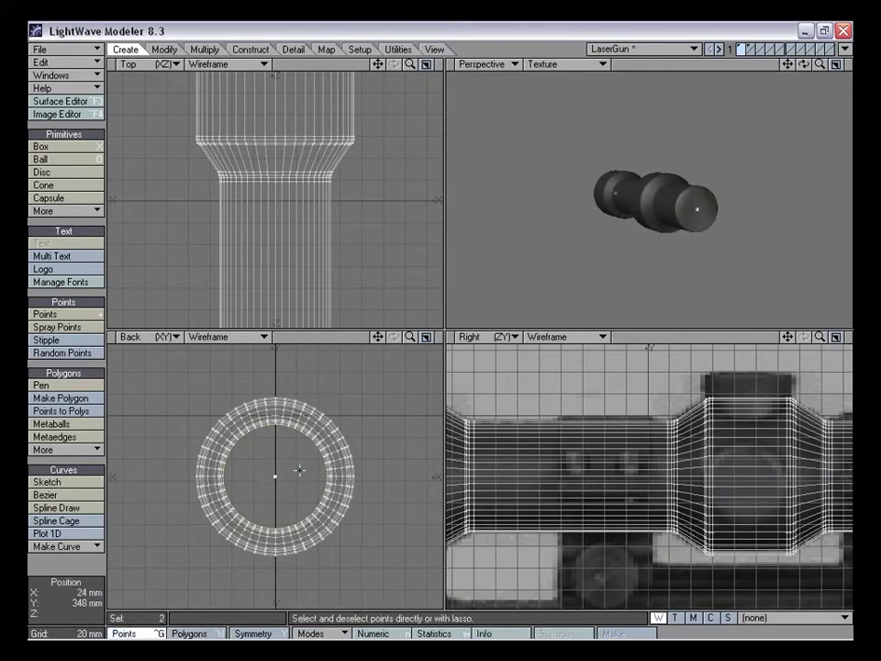
pyautogui.keyDown('alt'); pyautogui.moveTo(517, 241); pyautogui.dragTo(606, 229); pyautogui.keyUp('alt')
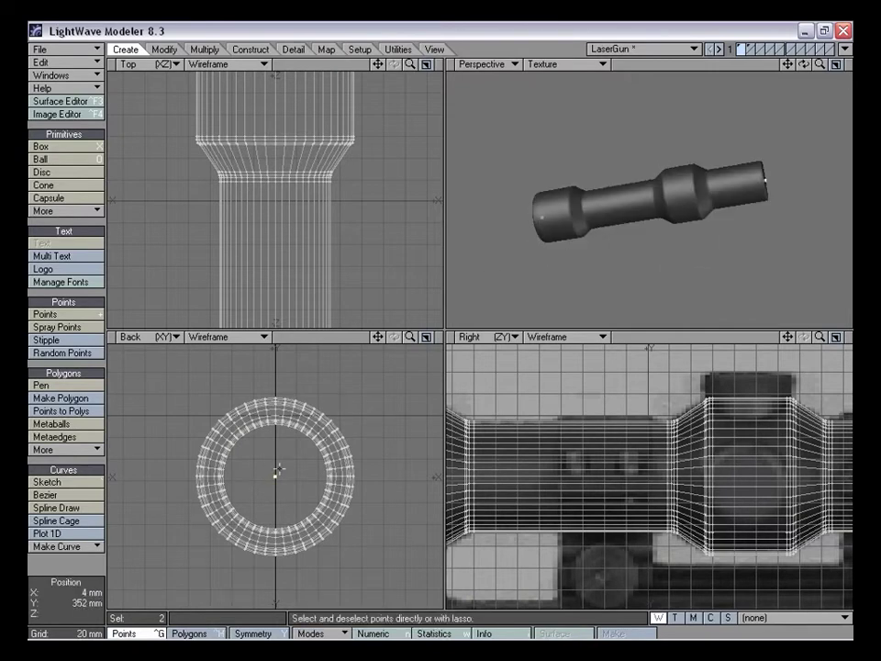
pyautogui.click(278, 470)
pyautogui.keyDown('alt'); pyautogui.moveTo(779, 193); pyautogui.dragTo(611, 174); pyautogui.keyUp('alt')
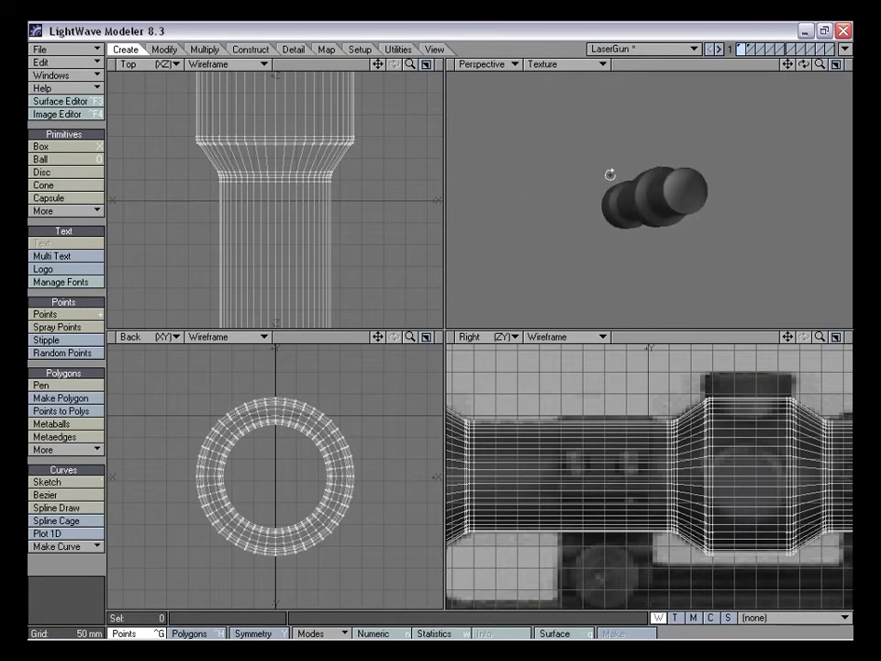
# Return to the profile layer with the tube as background, select all the profile points in outline order and make one polygon from them
pyautogui.click(750, 50)
pyautogui.click(743, 51)
pyautogui.click(749, 51)
pyautogui.click(744, 54)
pyautogui.press('a')
pyautogui.moveTo(821, 338); pyautogui.dragTo(849, 338)
pyautogui.moveTo(789, 338); pyautogui.dragTo(780, 319)
pyautogui.press('space')
pyautogui.hotkey('ctrl', 'g')
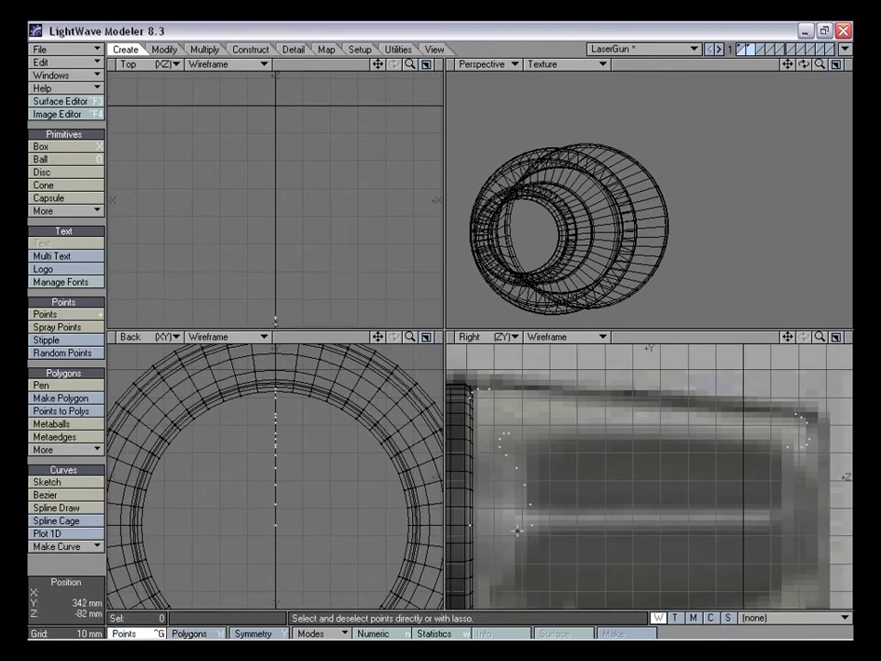
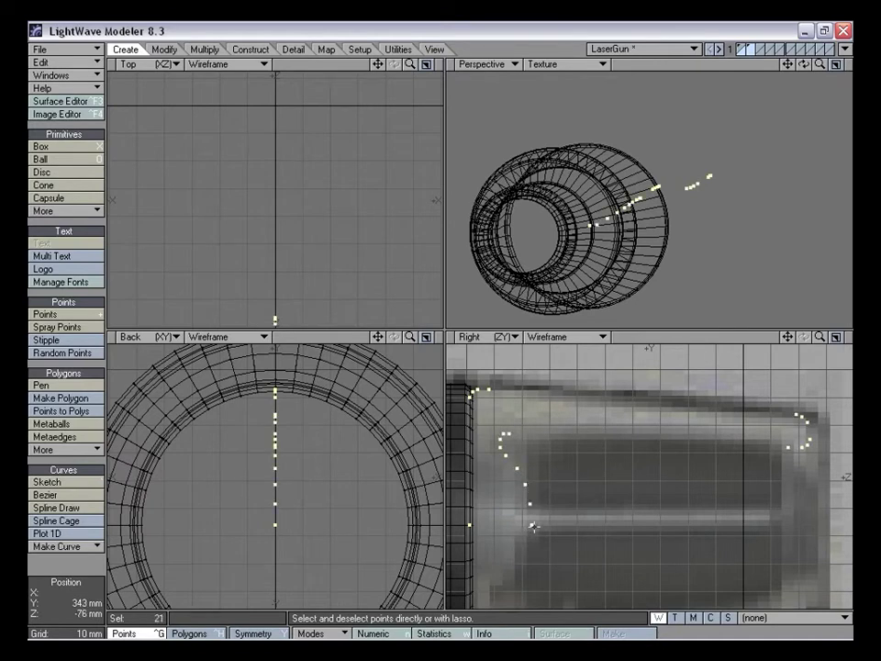
pyautogui.press('p')
pyautogui.keyDown('alt'); pyautogui.moveTo(595, 212); pyautogui.dragTo(579, 220); pyautogui.keyUp('alt')
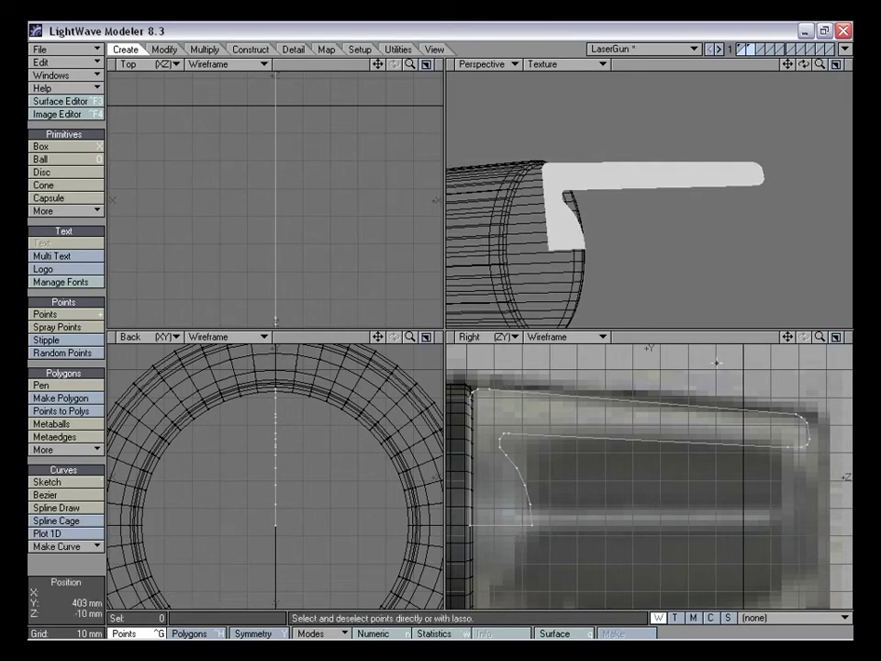
# Move the profile polygon down until its bottom edge sits on the Y origin line
pyautogui.press(',')
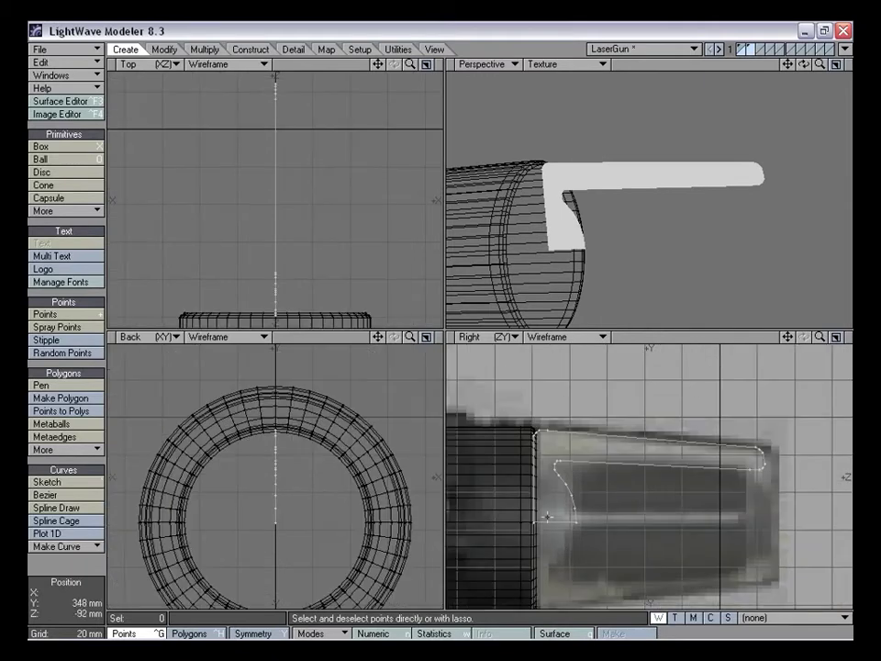
pyautogui.moveTo(820, 336); pyautogui.dragTo(764, 231)
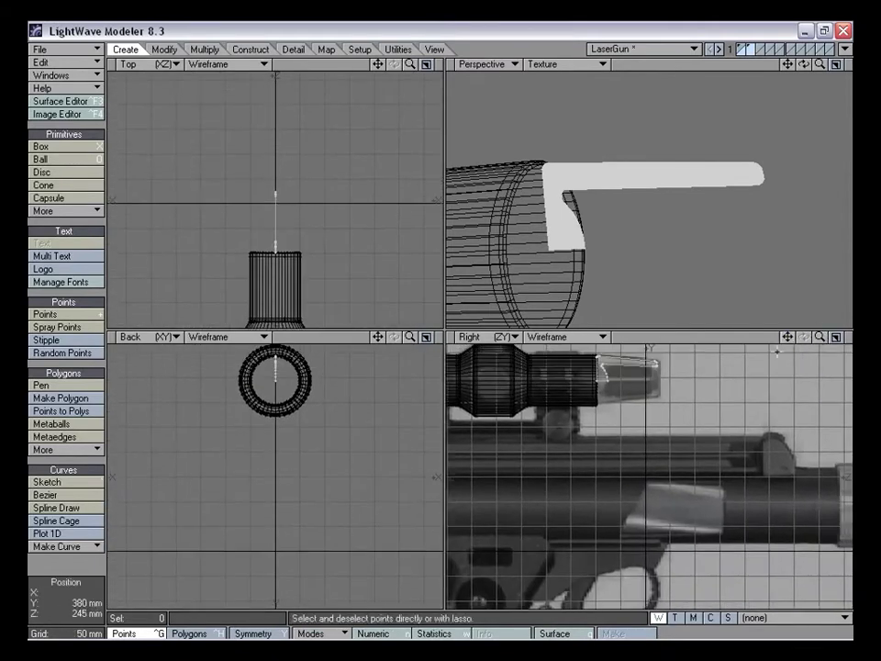
pyautogui.press('t')
pyautogui.moveTo(695, 409); pyautogui.dragTo(695, 581)
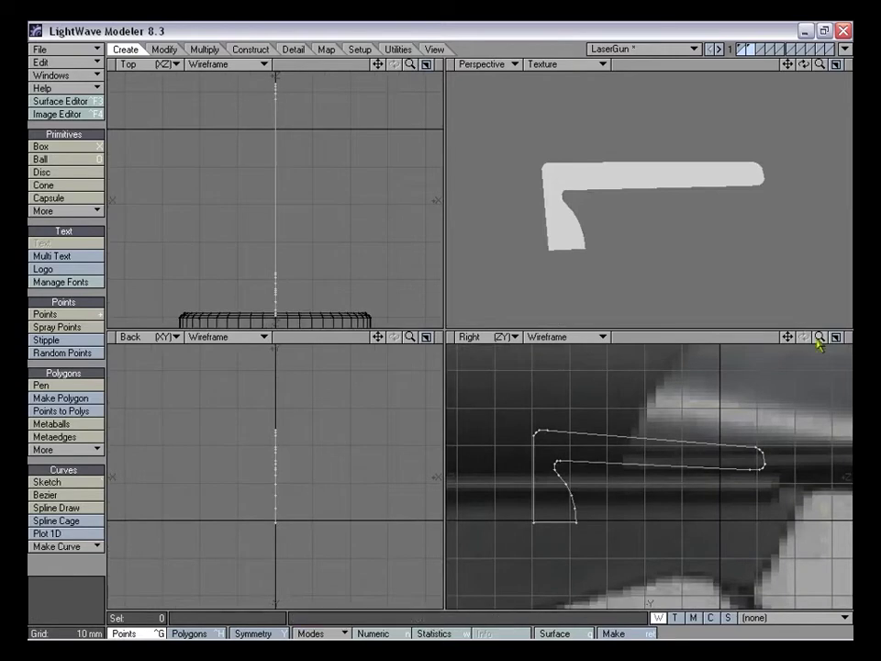
pyautogui.moveTo(820, 340); pyautogui.dragTo(868, 339)
pyautogui.moveTo(788, 338); pyautogui.dragTo(831, 178)
pyautogui.press('t')
pyautogui.moveTo(688, 481); pyautogui.dragTo(685, 471)
pyautogui.press('space')
# Select the two points of the profile's bottom edge, set their Y value to 0 m and deselect them
pyautogui.moveTo(718, 416)
pyautogui.mouseDown(button='right')
pyautogui.moveTo(724, 510)
pyautogui.moveTo(706, 405)
pyautogui.mouseUp(button='right')
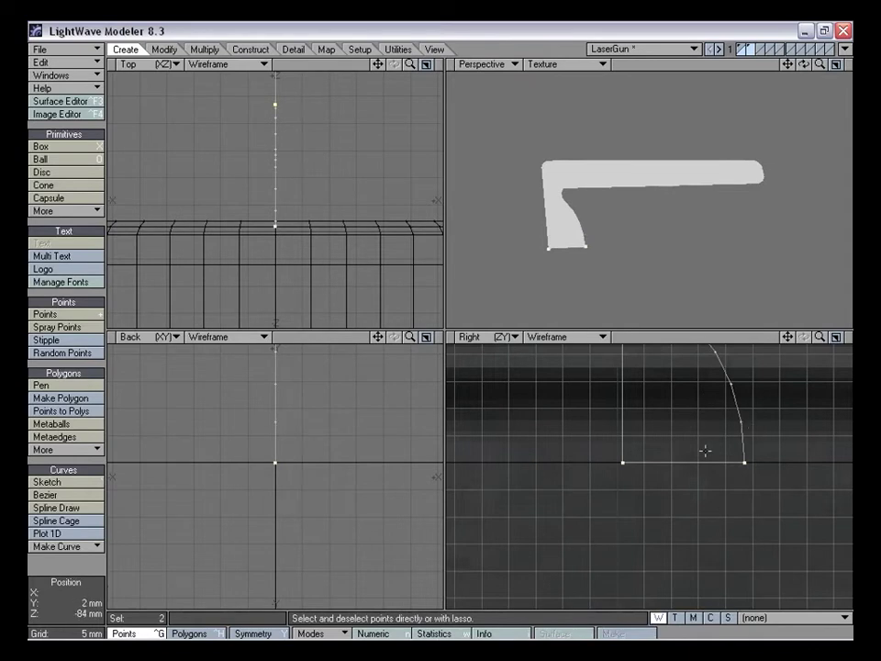
pyautogui.hotkey('ctrl', 'v')
pyautogui.moveTo(326, 244); pyautogui.dragTo(349, 206)
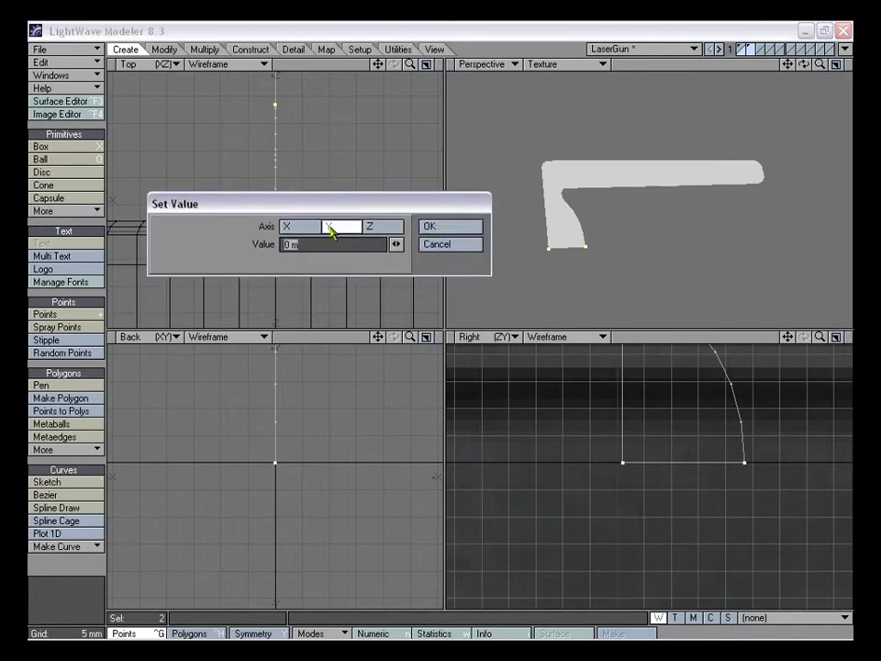
pyautogui.click(437, 227)
pyautogui.moveTo(663, 425)
pyautogui.mouseDown(button='right')
pyautogui.moveTo(761, 425)
pyautogui.moveTo(752, 410)
pyautogui.mouseUp(button='right')
# Try lathing the profile about a Z-direction axis along its bottom edge and inspect the revolved shape
pyautogui.moveTo(787, 338); pyautogui.dragTo(694, 436)
pyautogui.moveTo(819, 338); pyautogui.dragTo(744, 346)
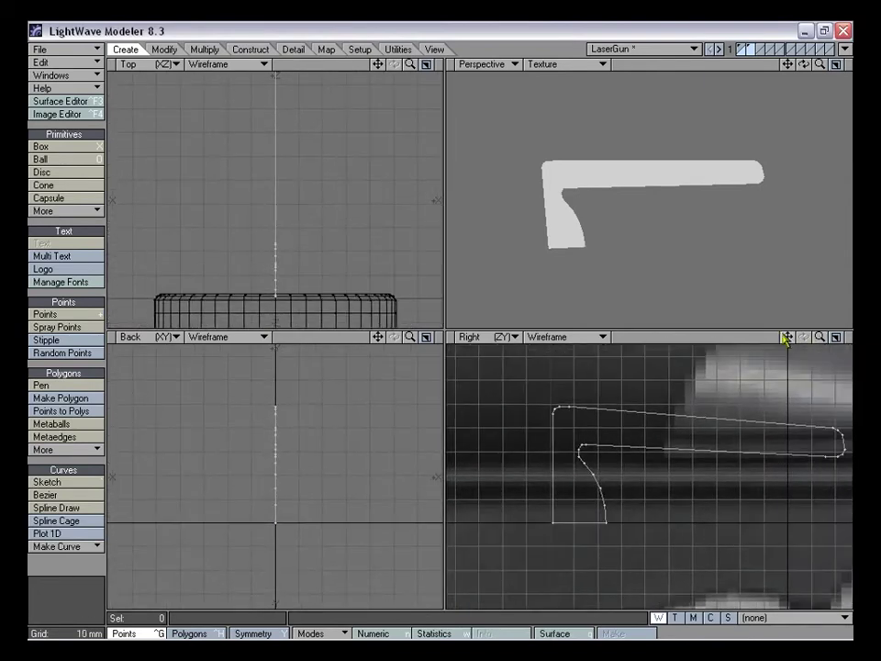
pyautogui.press('l')
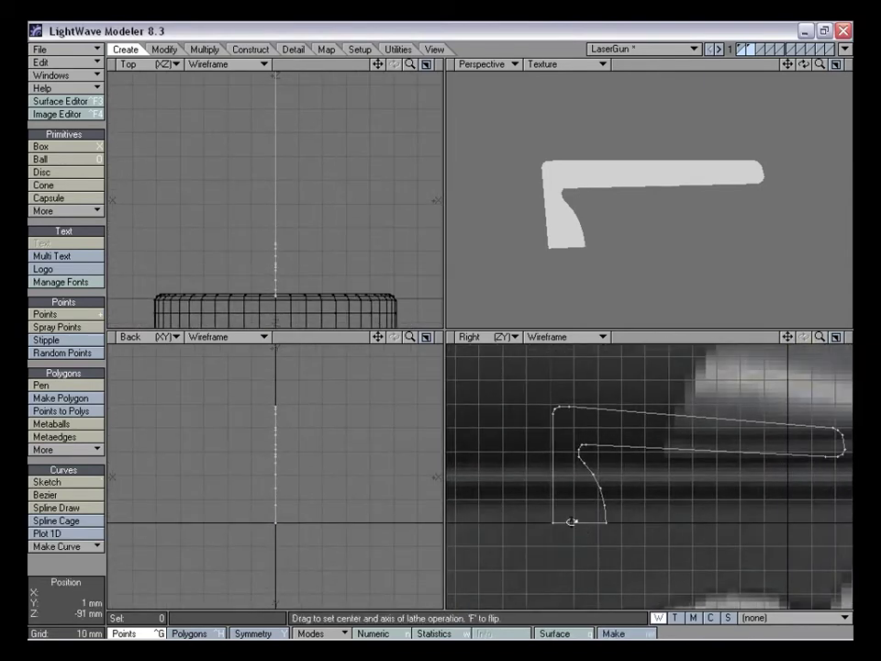
pyautogui.moveTo(571, 523); pyautogui.dragTo(608, 523)
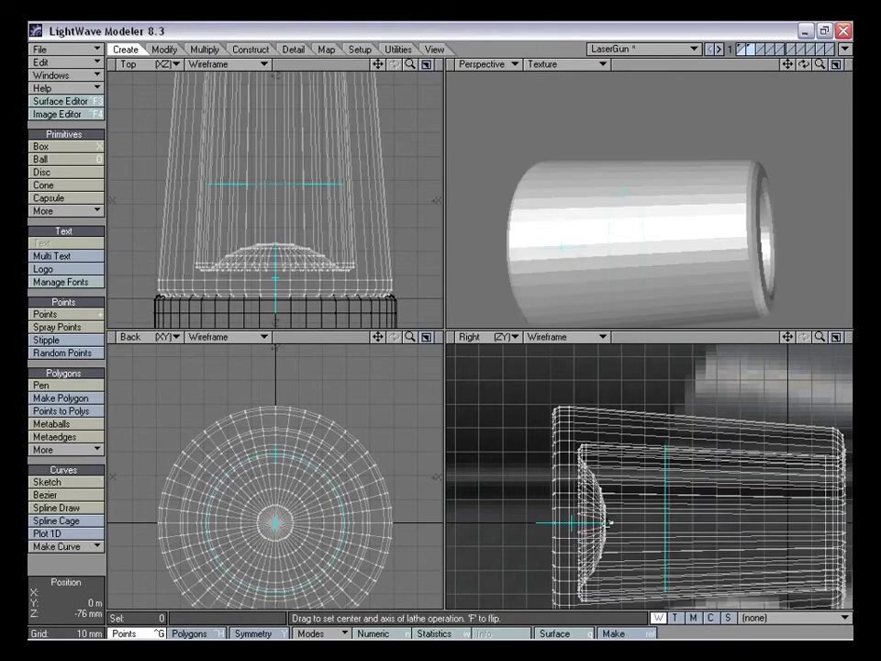
pyautogui.press('space')
pyautogui.moveTo(578, 264)
pyautogui.keyDown('alt'); pyautogui.mouseDown()
pyautogui.moveTo(625, 197)
pyautogui.moveTo(654, 207)
pyautogui.moveTo(624, 209)
pyautogui.moveTo(651, 186)
pyautogui.moveTo(611, 221)
pyautogui.moveTo(683, 191)
pyautogui.moveTo(610, 181)
pyautogui.moveTo(642, 205)
pyautogui.moveTo(714, 228)
pyautogui.moveTo(584, 205)
pyautogui.moveTo(663, 189)
pyautogui.mouseUp(); pyautogui.keyUp('alt')
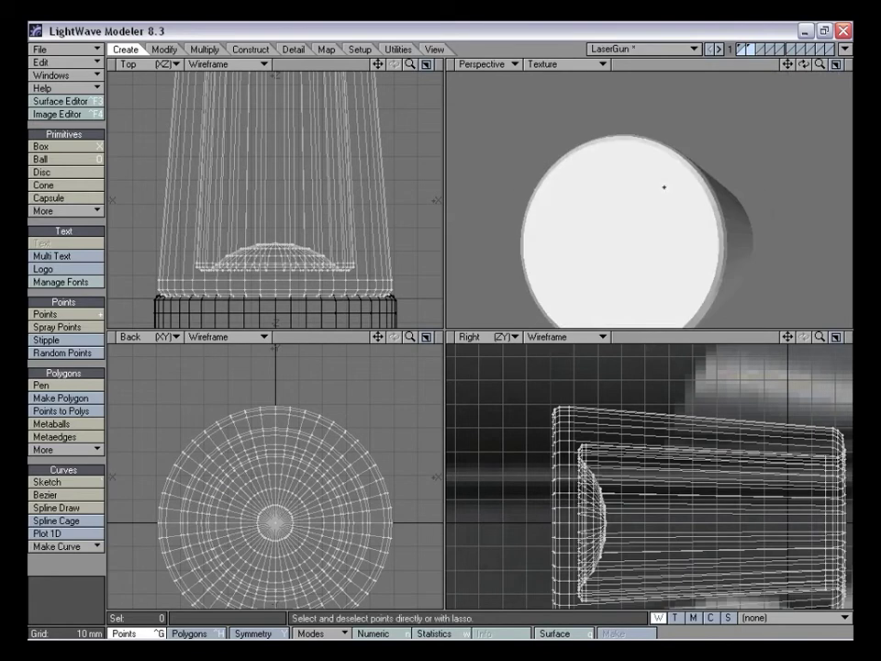
# Undo the lathe, try revolving the profile about an axis slightly below its bottom edge, and undo that too
pyautogui.press('u')
pyautogui.press('l')
pyautogui.moveTo(562, 527); pyautogui.dragTo(597, 527)
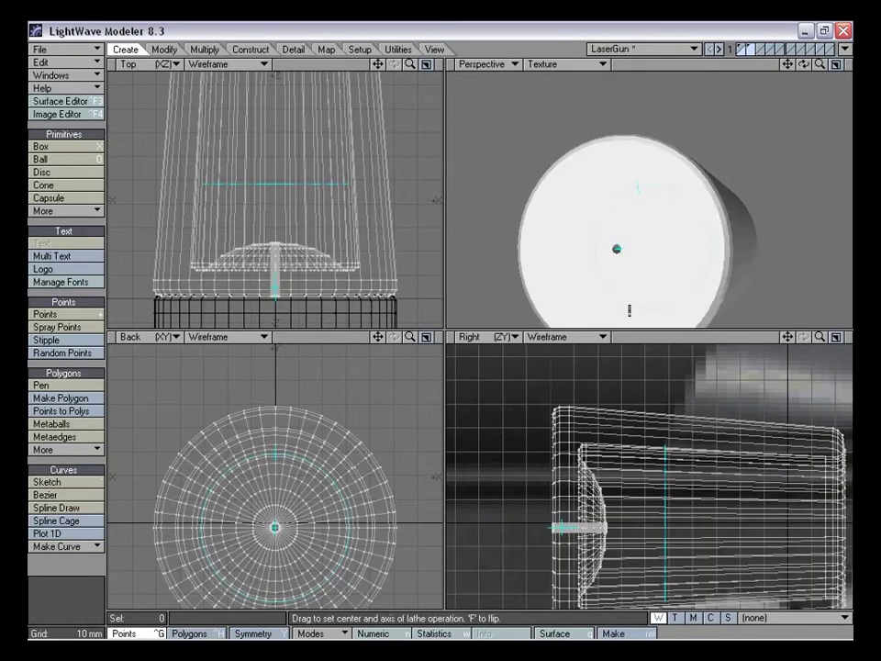
pyautogui.keyDown('alt'); pyautogui.moveTo(624, 220); pyautogui.dragTo(649, 246); pyautogui.keyUp('alt')
pyautogui.hotkey('ctrl', 'z')
pyautogui.press('space')
# Lathe the profile about the Z axis exactly along its bottom edge at Y 0 m
pyautogui.hotkey('shift', 'l')
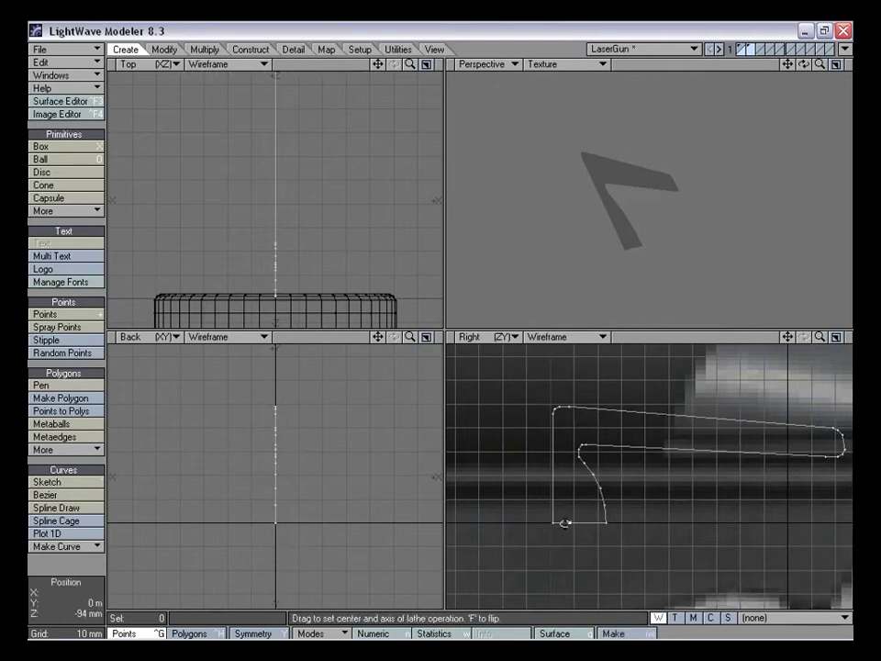
pyautogui.moveTo(565, 523); pyautogui.dragTo(643, 524)
pyautogui.keyDown('alt'); pyautogui.moveTo(644, 232); pyautogui.dragTo(742, 250); pyautogui.keyUp('alt')
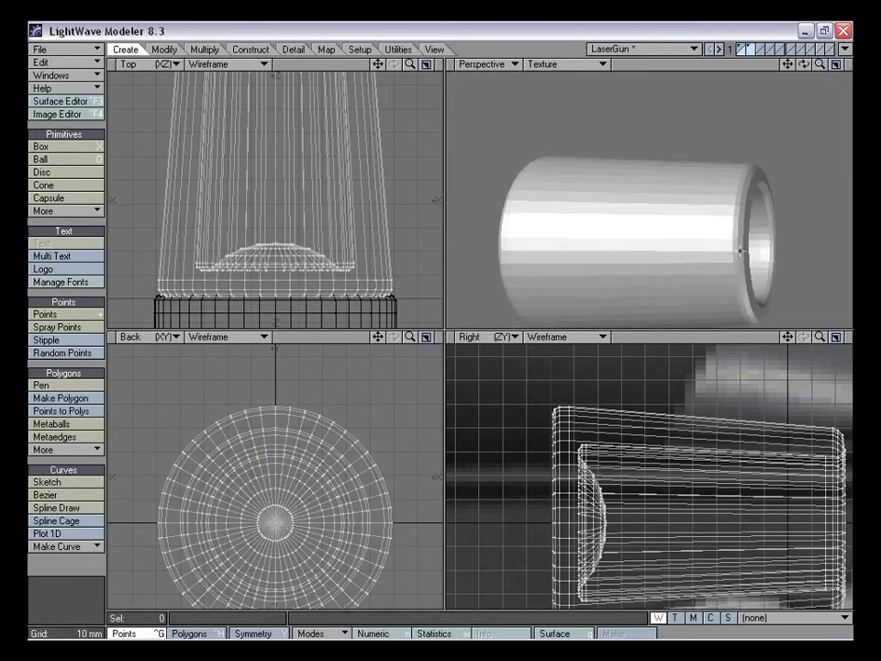
# Move the lathed scope end straight up in Y until it lines up with the tube's mouth
pyautogui.moveTo(820, 338); pyautogui.dragTo(785, 338)
pyautogui.press('t')
pyautogui.keyDown('ctrl'); pyautogui.moveTo(677, 487); pyautogui.dragTo(677, 364); pyautogui.keyUp('ctrl')
pyautogui.press('a')
pyautogui.keyDown('ctrl'); pyautogui.moveTo(662, 552); pyautogui.dragTo(663, 439); pyautogui.keyUp('ctrl')
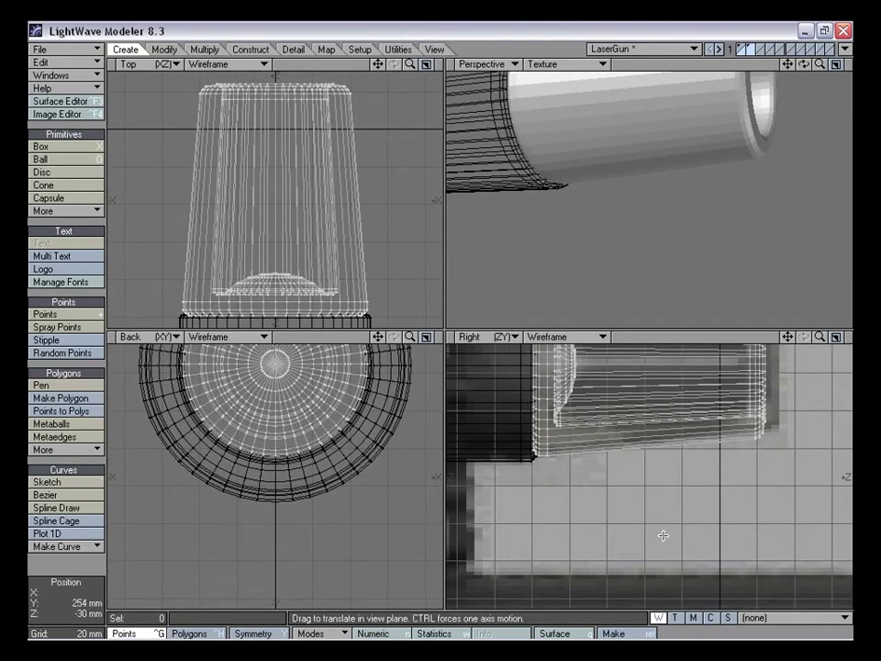
pyautogui.moveTo(789, 338); pyautogui.dragTo(791, 441)
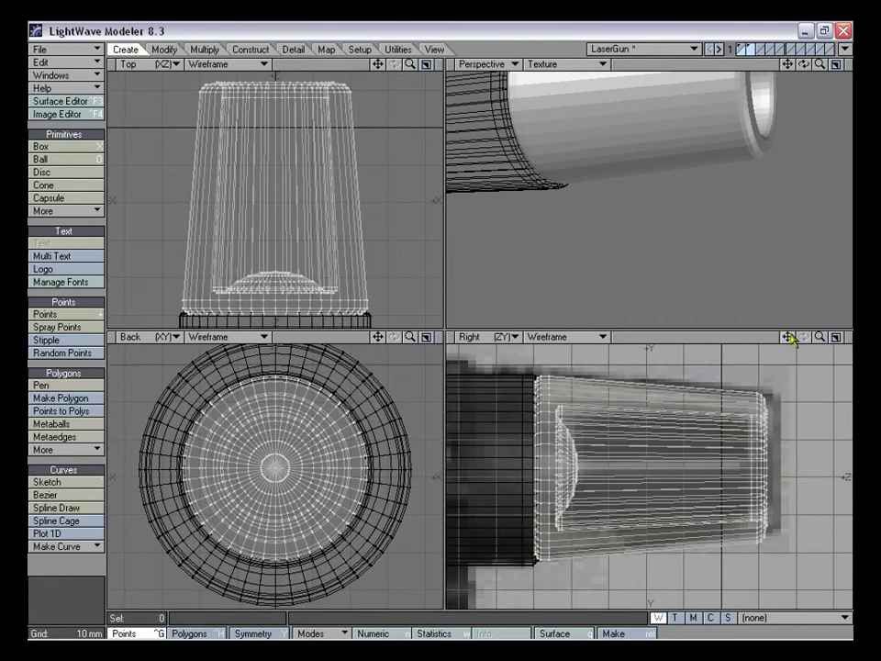
# Fine-tune the scope end's height against the tube and the reference image in an enlarged side view
pyautogui.press('KP_0')
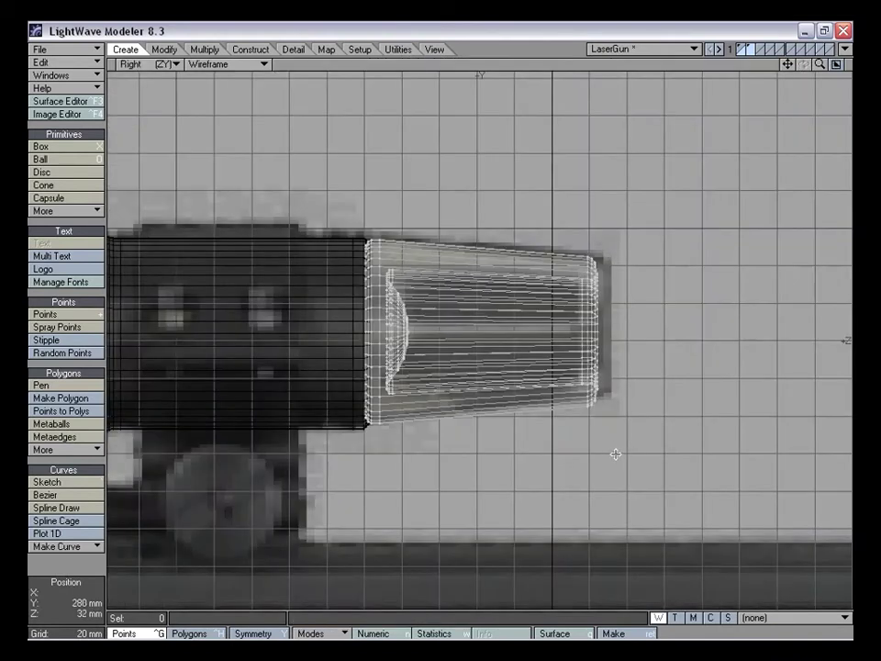
pyautogui.press('a')
pyautogui.moveTo(243, 322); pyautogui.dragTo(241, 327)
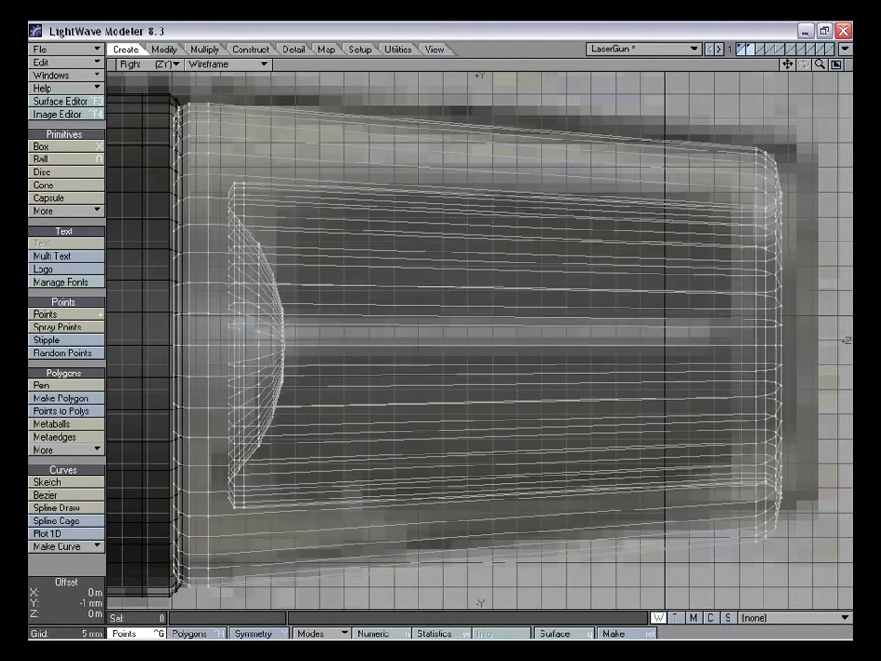
pyautogui.moveTo(440, 321); pyautogui.dragTo(488, 312)
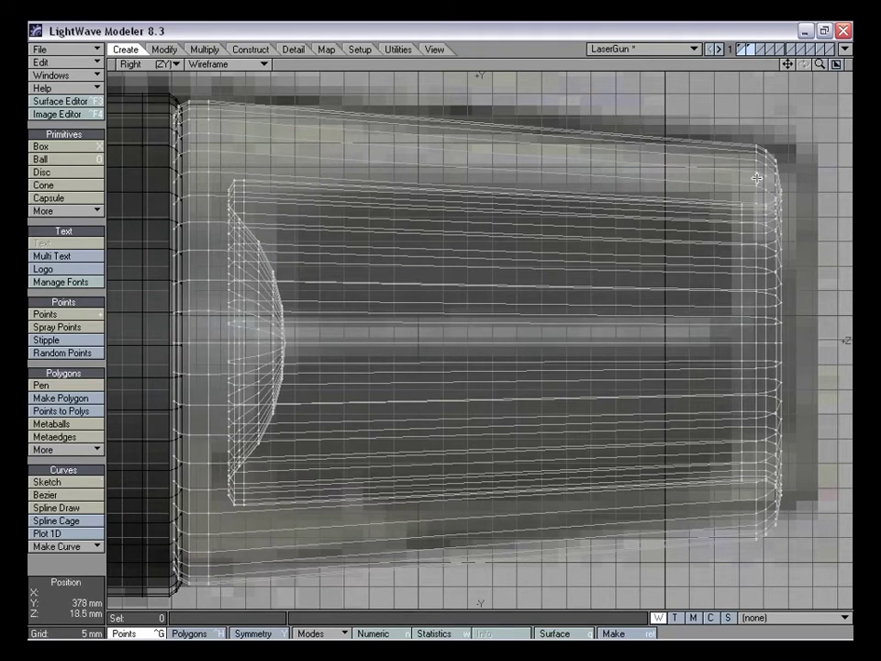
# Select the points around the scope end's open rim, shift them outward along Z to match the reference image, and deselect them
pyautogui.hotkey('ctrl', 'h')
pyautogui.hotkey('ctrl', 'g')
pyautogui.moveTo(813, 106)
pyautogui.mouseDown(button='right')
pyautogui.moveTo(686, 544)
pyautogui.moveTo(795, 136)
pyautogui.mouseUp(button='right')
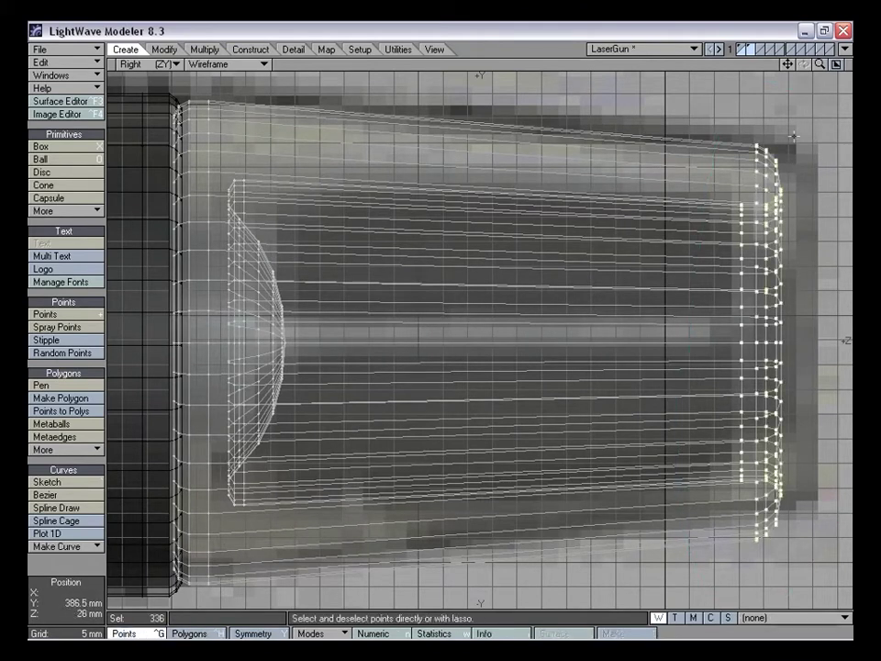
pyautogui.press('t')
pyautogui.keyDown('ctrl'); pyautogui.moveTo(767, 402); pyautogui.dragTo(799, 402); pyautogui.keyUp('ctrl')
pyautogui.press('space')
pyautogui.moveTo(789, 125)
pyautogui.mouseDown(button='right')
pyautogui.moveTo(714, 590)
pyautogui.moveTo(797, 136)
pyautogui.mouseUp(button='right')
# Bring the tube's layer to the foreground together with the scope end's layer
pyautogui.press('KP_0')
pyautogui.press('a')
pyautogui.keyDown('alt'); pyautogui.moveTo(757, 249); pyautogui.dragTo(720, 232); pyautogui.keyUp('alt')
pyautogui.keyDown('shift'); pyautogui.click(741, 48); pyautogui.keyUp('shift')
pyautogui.keyDown('alt'); pyautogui.moveTo(743, 165); pyautogui.dragTo(735, 188); pyautogui.keyUp('alt')
# Examine the complete scope against the reference image in the side view and from several angles in an enlarged perspective view
pyautogui.moveTo(820, 337); pyautogui.dragTo(843, 337)
pyautogui.press('KP_0')
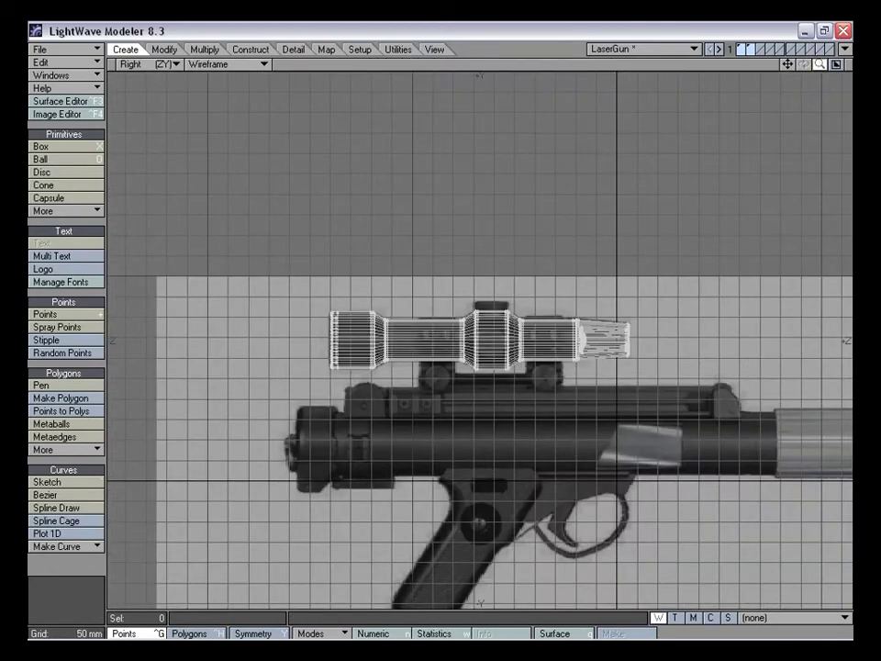
pyautogui.press('a')
pyautogui.press('KP_0')
pyautogui.press('KP_0')
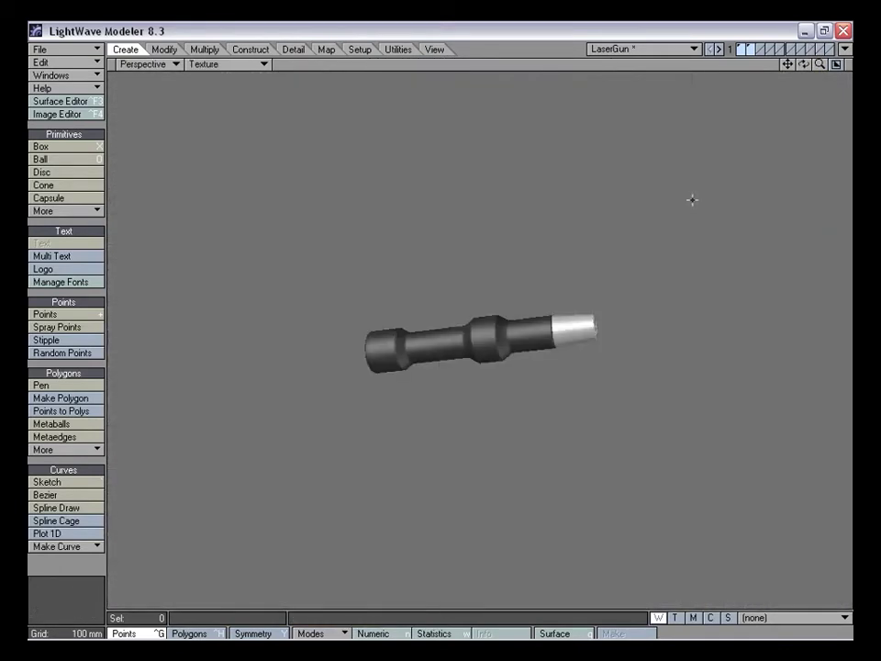
pyautogui.press('.')
pyautogui.keyDown('alt'); pyautogui.moveTo(692, 250); pyautogui.dragTo(459, 261); pyautogui.keyUp('alt')
pyautogui.keyDown('alt'); pyautogui.moveTo(319, 330); pyautogui.dragTo(471, 314); pyautogui.keyUp('alt')
# Select a band of polygons on the scope end's outer wall and extend the selection to all its connected polygons
pyautogui.hotkey('ctrl', 'h')
pyautogui.keyDown('alt'); pyautogui.moveTo(567, 344); pyautogui.dragTo(620, 291); pyautogui.keyUp('alt')
pyautogui.moveTo(528, 318); pyautogui.dragTo(526, 361)
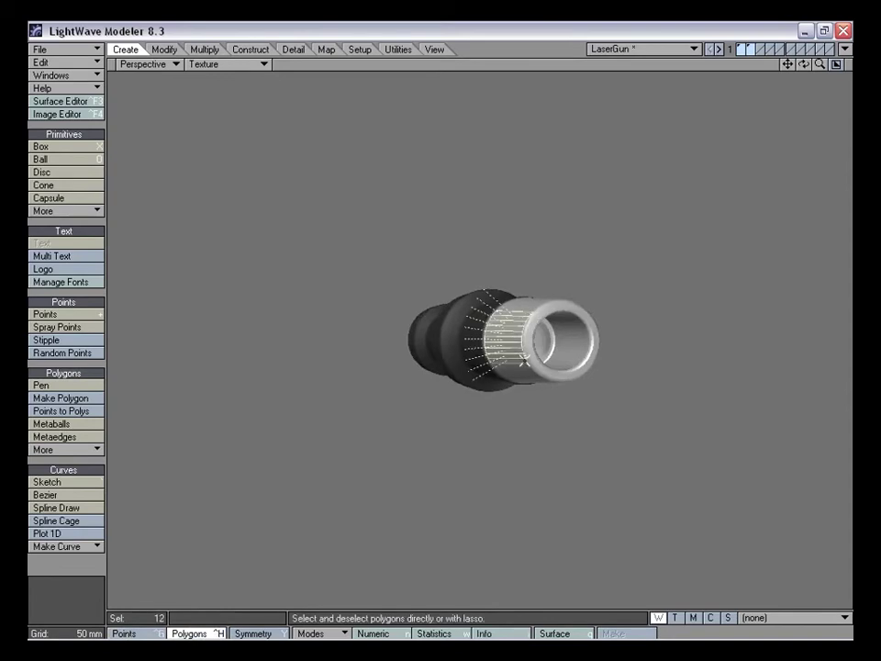
pyautogui.keyDown('alt'); pyautogui.moveTo(516, 315); pyautogui.dragTo(608, 316); pyautogui.keyUp('alt')
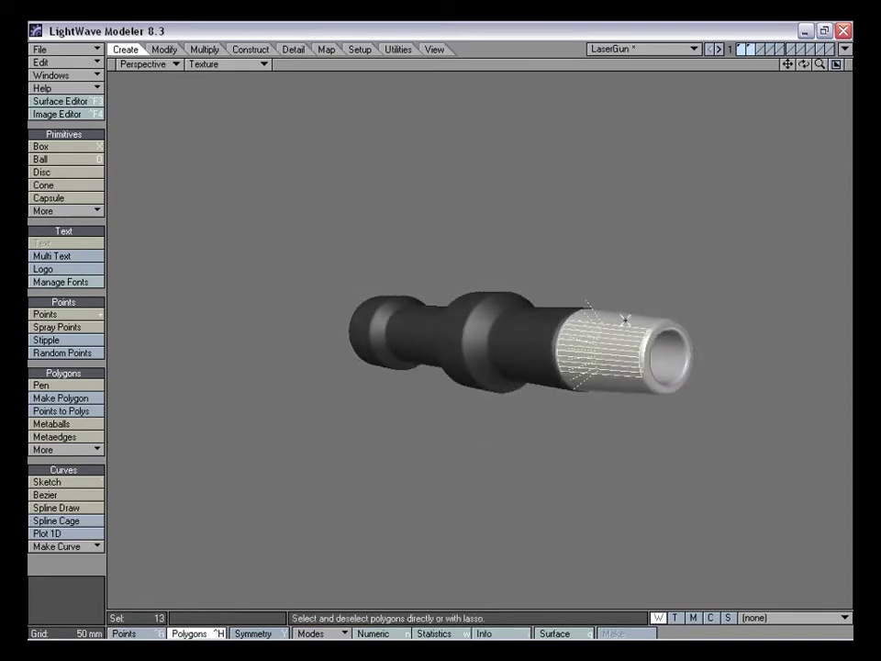
pyautogui.keyDown('alt'); pyautogui.moveTo(651, 343); pyautogui.dragTo(662, 350); pyautogui.keyUp('alt')
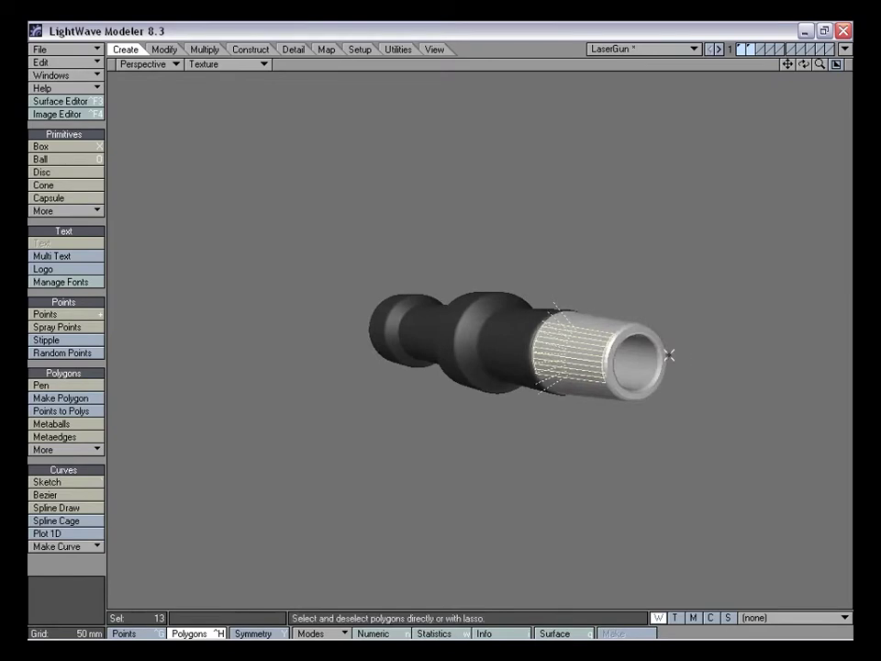
pyautogui.hotkey('shift', ']')
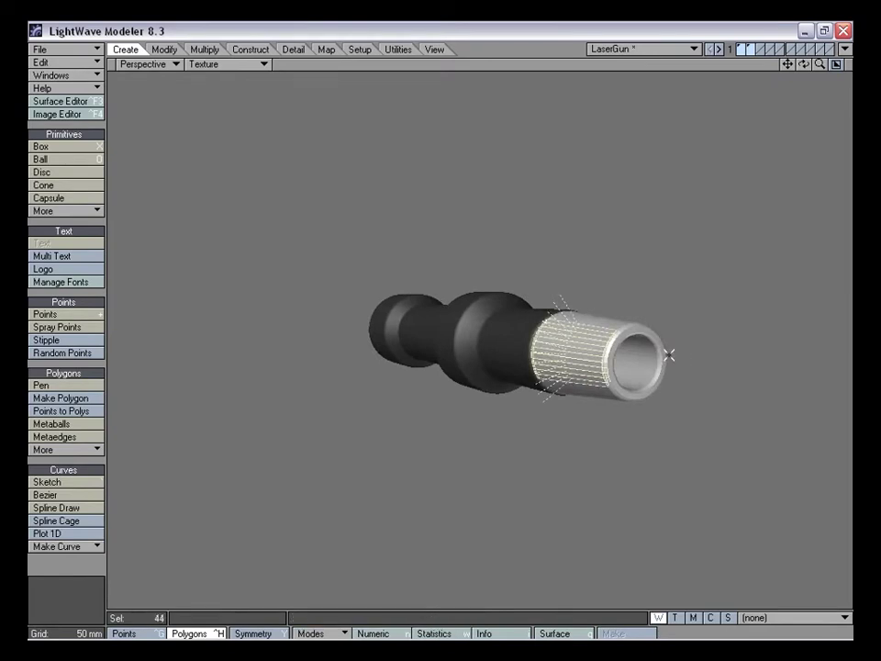
pyautogui.press(']')
pyautogui.keyDown('alt'); pyautogui.moveTo(645, 336); pyautogui.dragTo(620, 327); pyautogui.keyUp('alt')
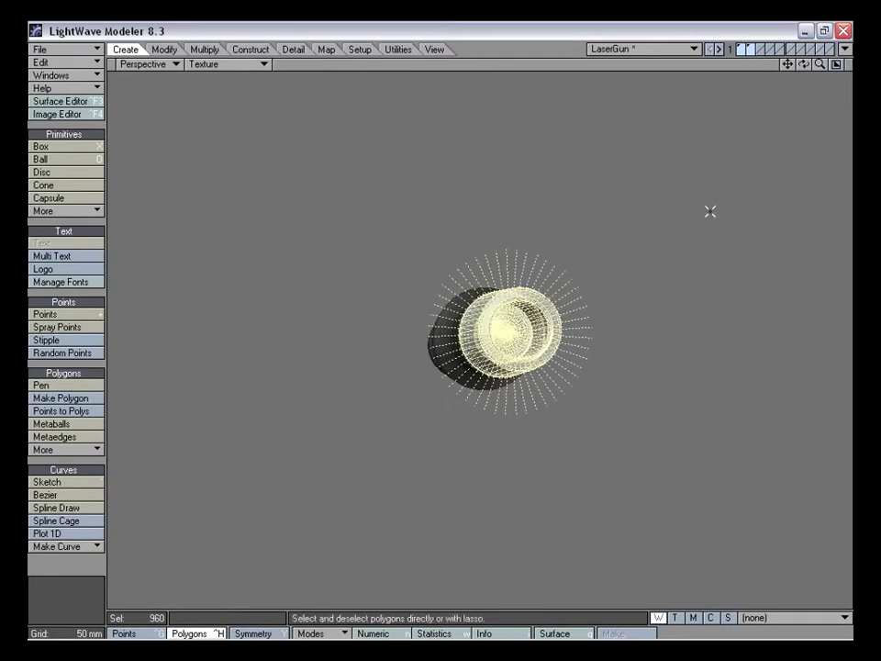
# Assign a new surface named Scope_Lens_Front to the selected scope end polygons and deselect them
pyautogui.moveTo(820, 68); pyautogui.dragTo(855, 68)
pyautogui.keyDown('alt'); pyautogui.moveTo(625, 253); pyautogui.dragTo(684, 278); pyautogui.keyUp('alt')
pyautogui.moveTo(820, 67); pyautogui.dragTo(776, 72)
pyautogui.keyDown('alt'); pyautogui.moveTo(617, 347); pyautogui.dragTo(367, 315); pyautogui.keyUp('alt')
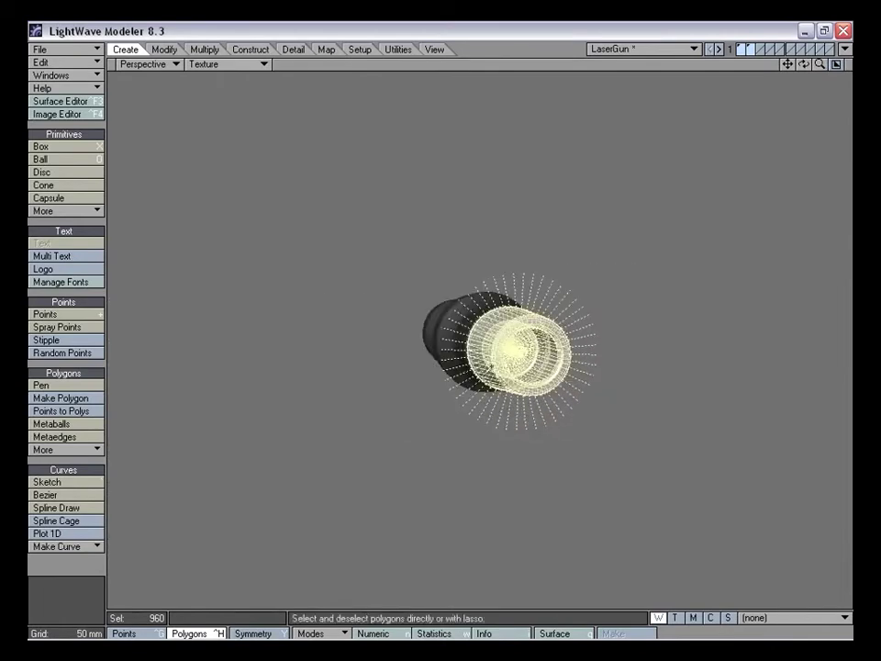
pyautogui.press('q')
pyautogui.moveTo(310, 181); pyautogui.dragTo(330, 217)
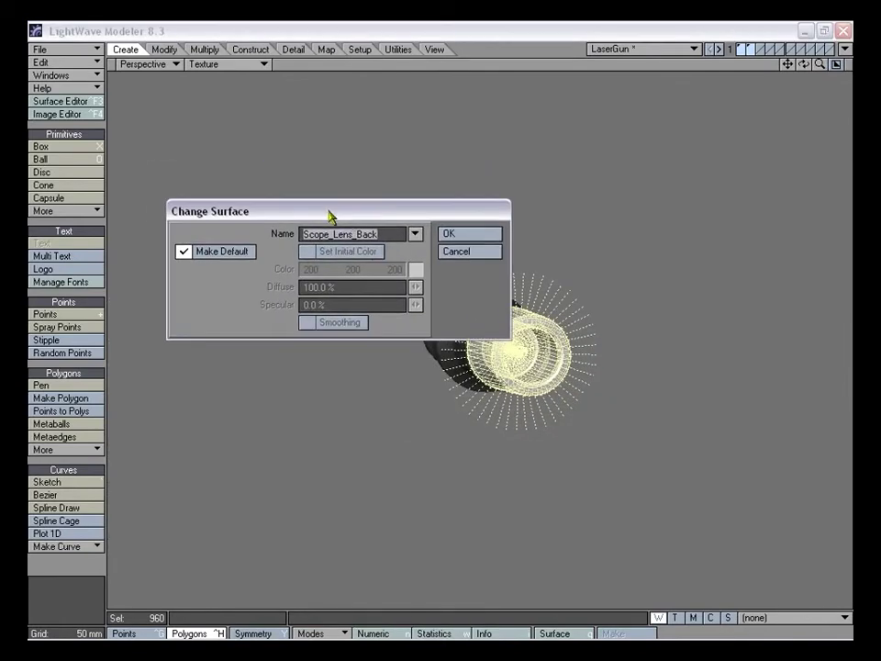
pyautogui.moveTo(380, 235); pyautogui.dragTo(357, 235)
pyautogui.write('Front')
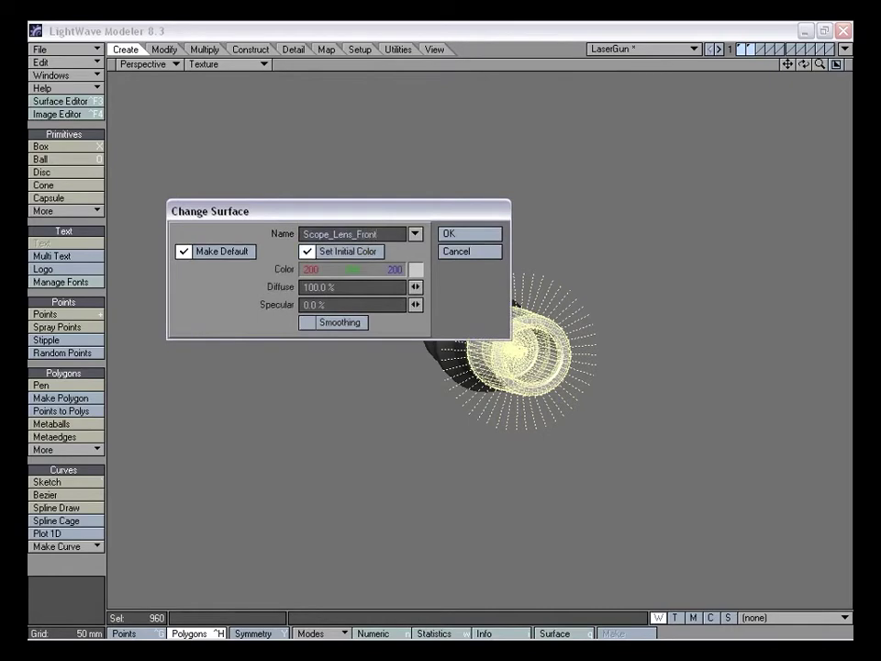
pyautogui.press('Return')
pyautogui.press('KP_0')
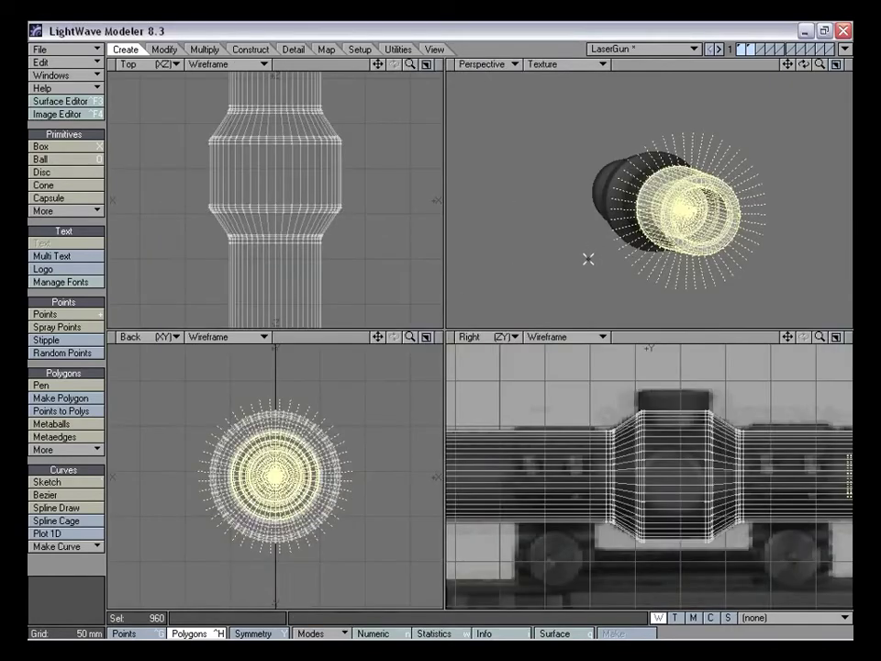
pyautogui.click(90, 571)
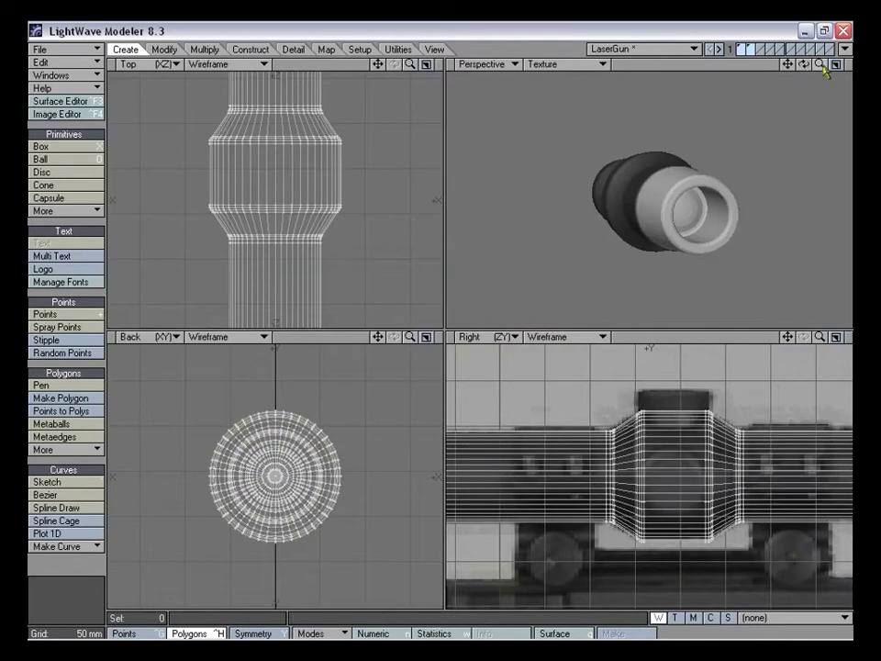
# Set the color of the Scope_Lens_Front surface to a light grey of 197, 197, 197
pyautogui.moveTo(821, 66); pyautogui.dragTo(753, 68)
pyautogui.moveTo(675, 202)
pyautogui.keyDown('alt'); pyautogui.mouseDown()
pyautogui.moveTo(633, 200)
pyautogui.moveTo(692, 201)
pyautogui.mouseUp(); pyautogui.keyUp('alt')
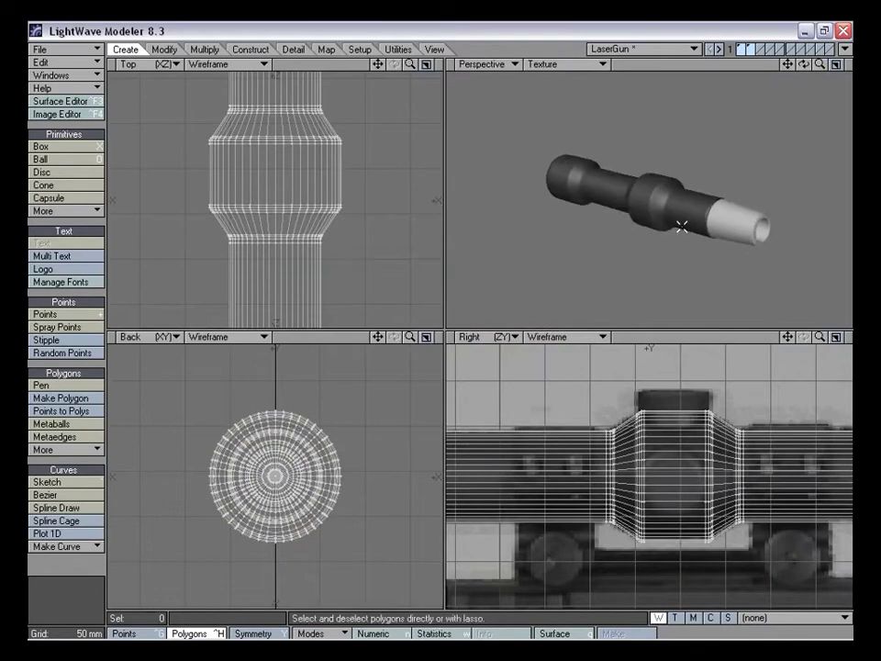
pyautogui.moveTo(788, 337); pyautogui.dragTo(627, 411)
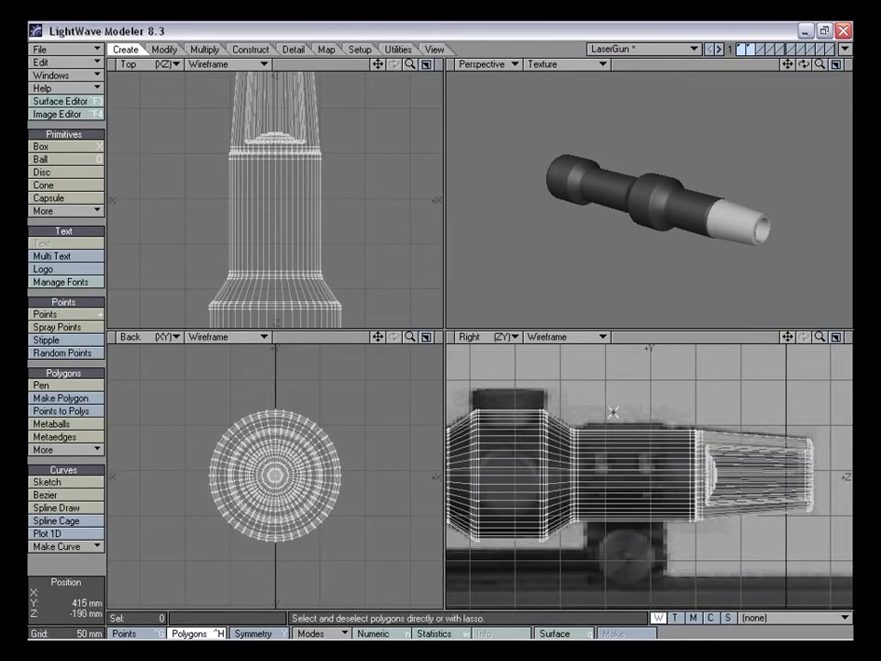
pyautogui.press('F3')
pyautogui.moveTo(248, 111)
pyautogui.mouseDown()
pyautogui.moveTo(329, 108)
pyautogui.moveTo(248, 108)
pyautogui.mouseUp()
pyautogui.click(189, 258)
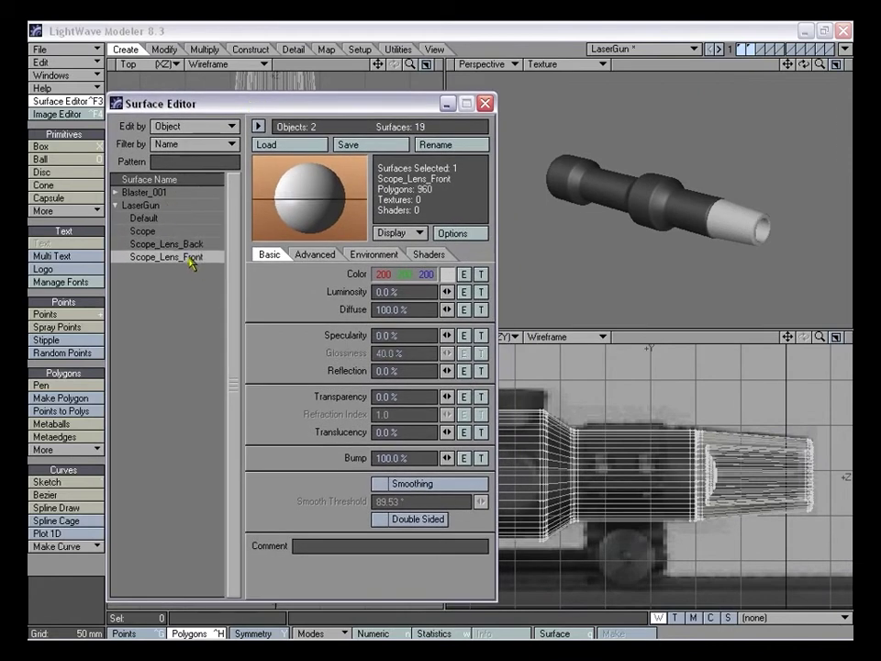
pyautogui.click(448, 274)
pyautogui.click(463, 171)
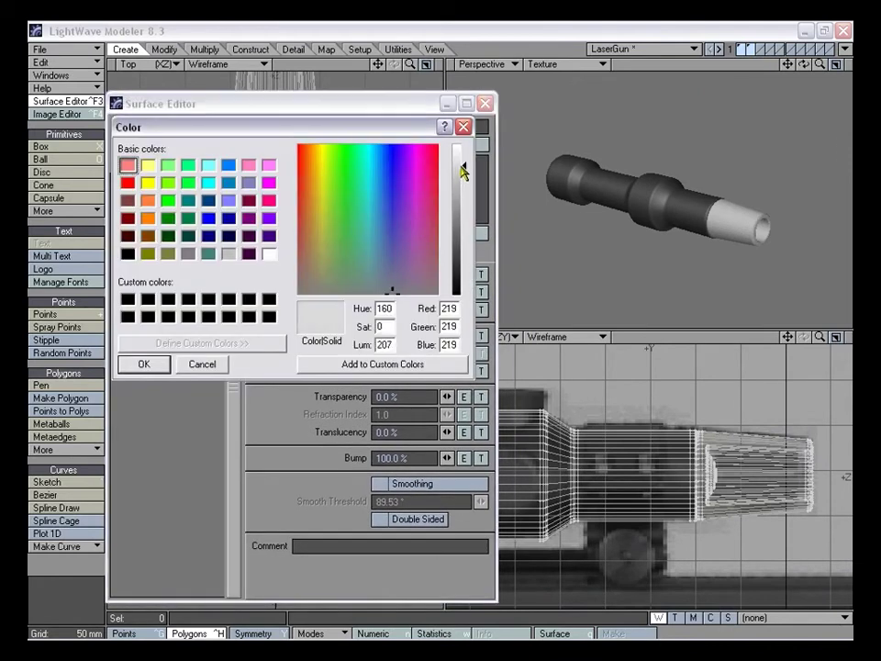
pyautogui.click(147, 365)
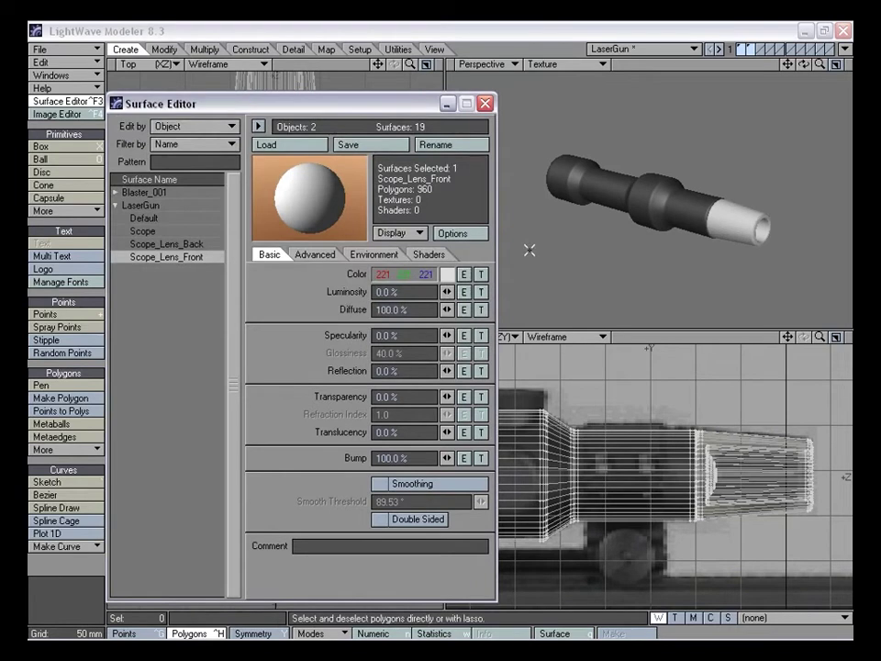
pyautogui.click(448, 274)
pyautogui.click(464, 184)
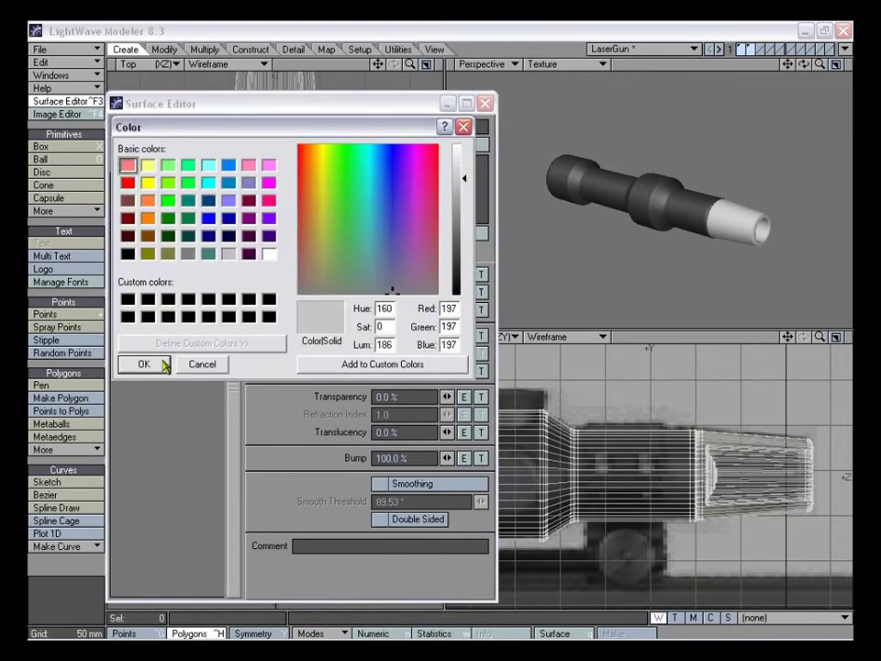
pyautogui.click(164, 364)
# Give the Scope_Lens_Front surface 65.5% specularity, 15% glossiness, smoothing and 16% transparency, and close the surface settings
pyautogui.moveTo(447, 335); pyautogui.dragTo(449, 368)
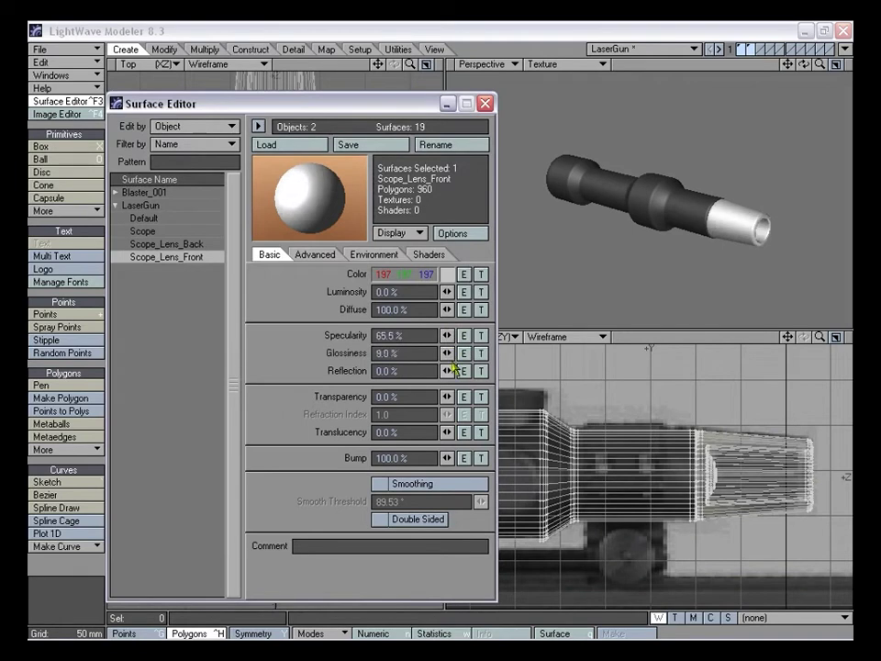
pyautogui.click(405, 489)
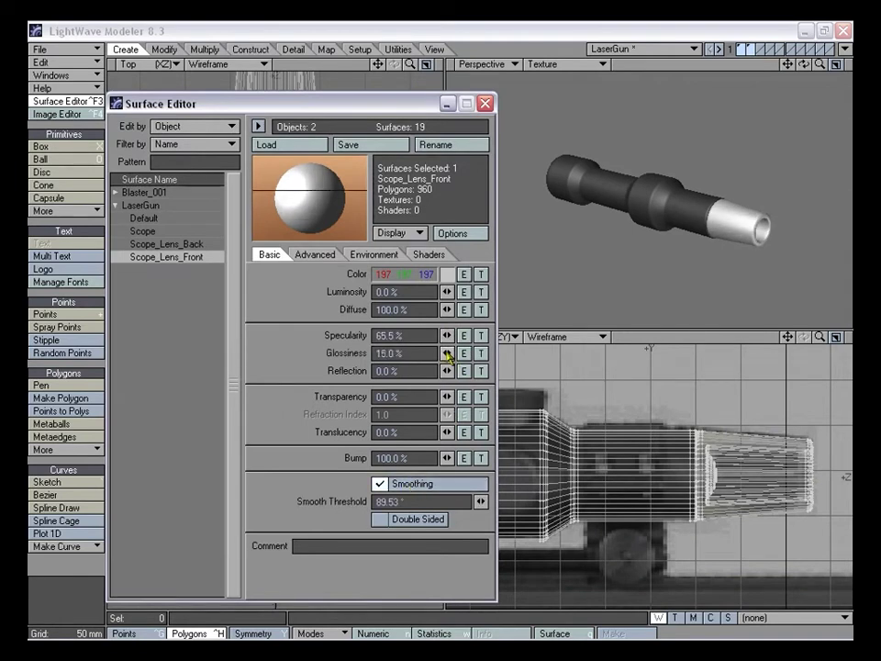
pyautogui.moveTo(691, 221)
pyautogui.keyDown('alt'); pyautogui.mouseDown()
pyautogui.moveTo(670, 205)
pyautogui.moveTo(679, 210)
pyautogui.mouseUp(); pyautogui.keyUp('alt')
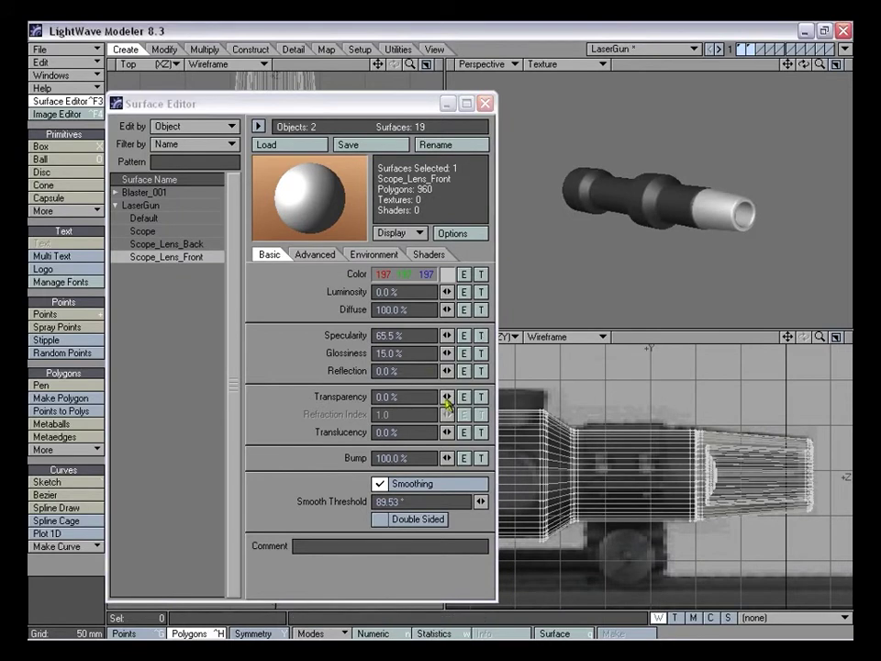
pyautogui.moveTo(447, 397); pyautogui.dragTo(447, 402)
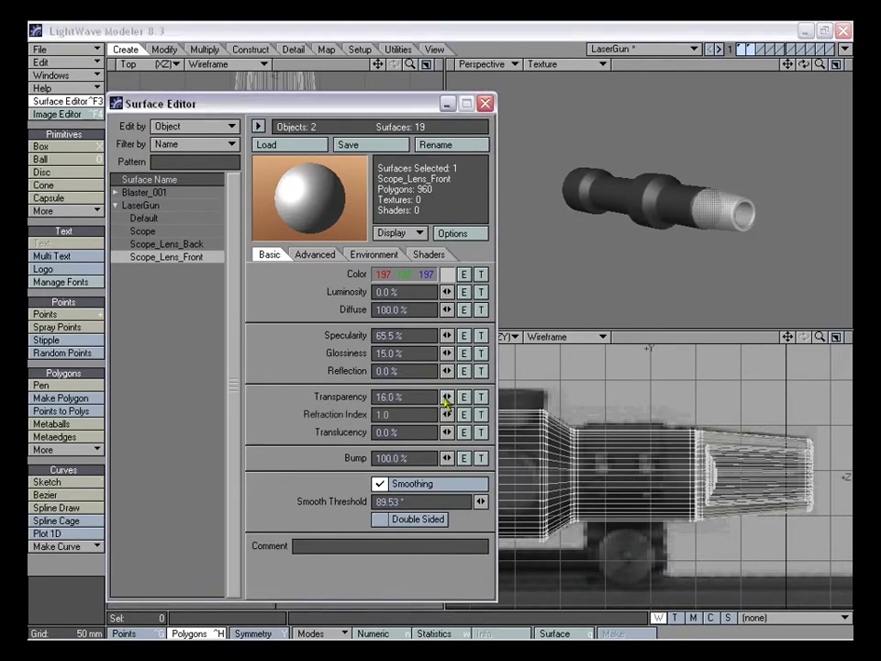
pyautogui.click(486, 103)
# Examine the shaded scope with its transparent end from several angles and fit the whole model in the views
pyautogui.keyDown('alt'); pyautogui.moveTo(546, 183); pyautogui.dragTo(594, 197); pyautogui.keyUp('alt')
pyautogui.moveTo(820, 64); pyautogui.dragTo(849, 66)
pyautogui.keyDown('alt'); pyautogui.moveTo(707, 192); pyautogui.dragTo(668, 230); pyautogui.keyUp('alt')
pyautogui.moveTo(821, 65)
pyautogui.mouseDown()
pyautogui.moveTo(785, 65)
pyautogui.moveTo(819, 66)
pyautogui.mouseUp()
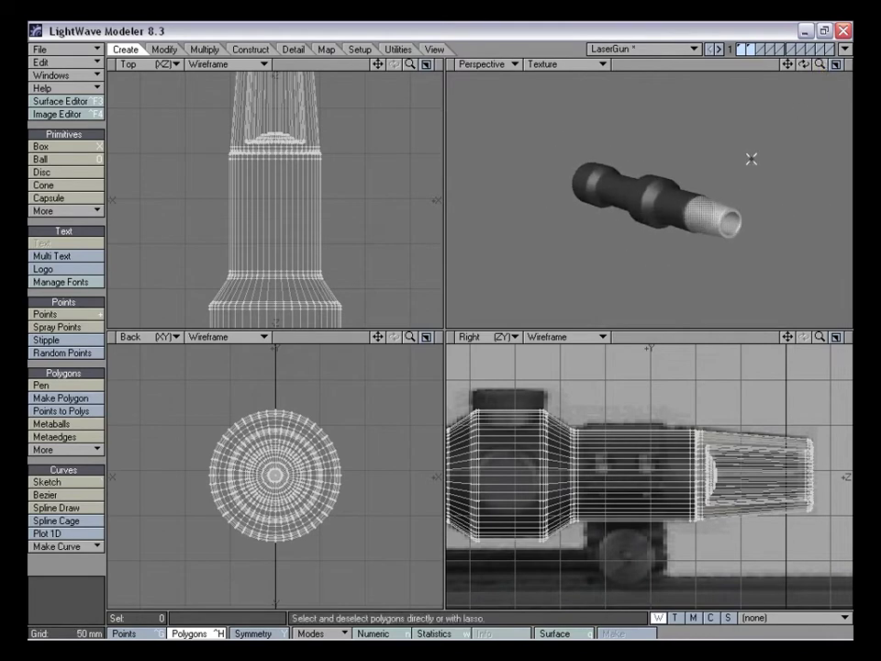
pyautogui.keyDown('alt'); pyautogui.moveTo(751, 159); pyautogui.dragTo(792, 210); pyautogui.keyUp('alt')
pyautogui.keyDown('alt'); pyautogui.moveTo(668, 208); pyautogui.dragTo(685, 227); pyautogui.keyUp('alt')
pyautogui.press('a')
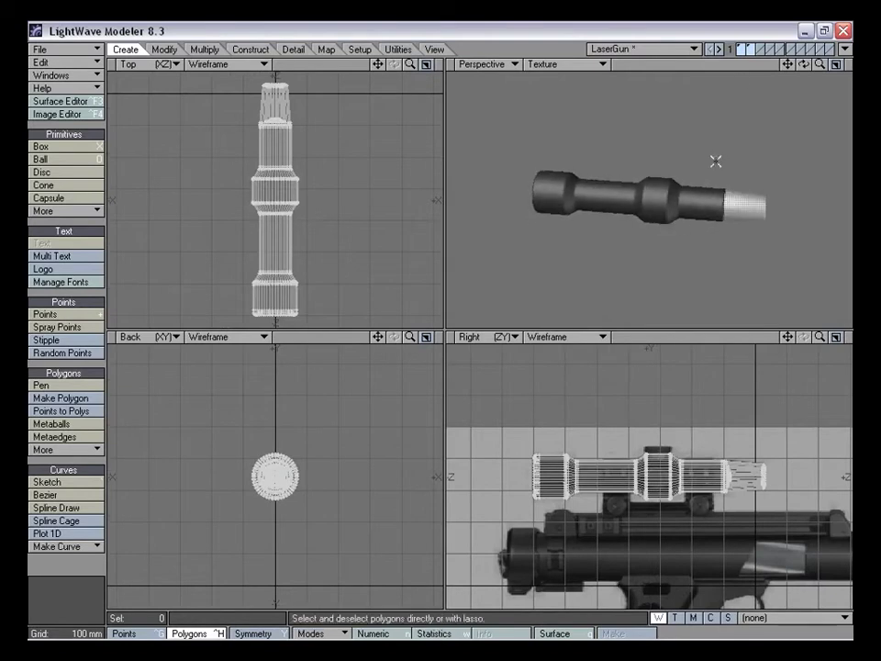
# Compare the bare reference image in an empty layer with the scope end and the complete scope
pyautogui.click(760, 48)
pyautogui.moveTo(820, 338); pyautogui.dragTo(774, 337)
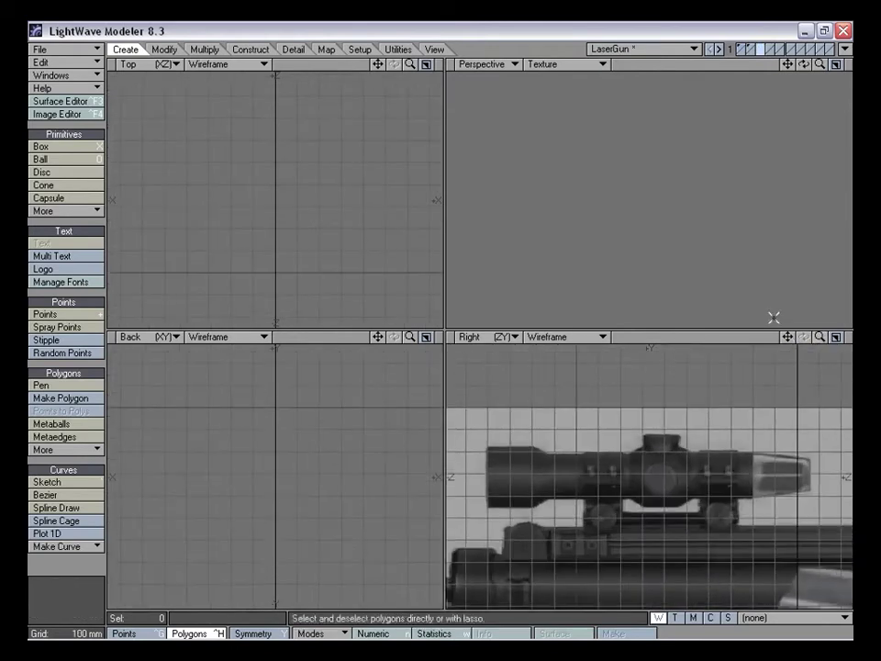
pyautogui.click(749, 51)
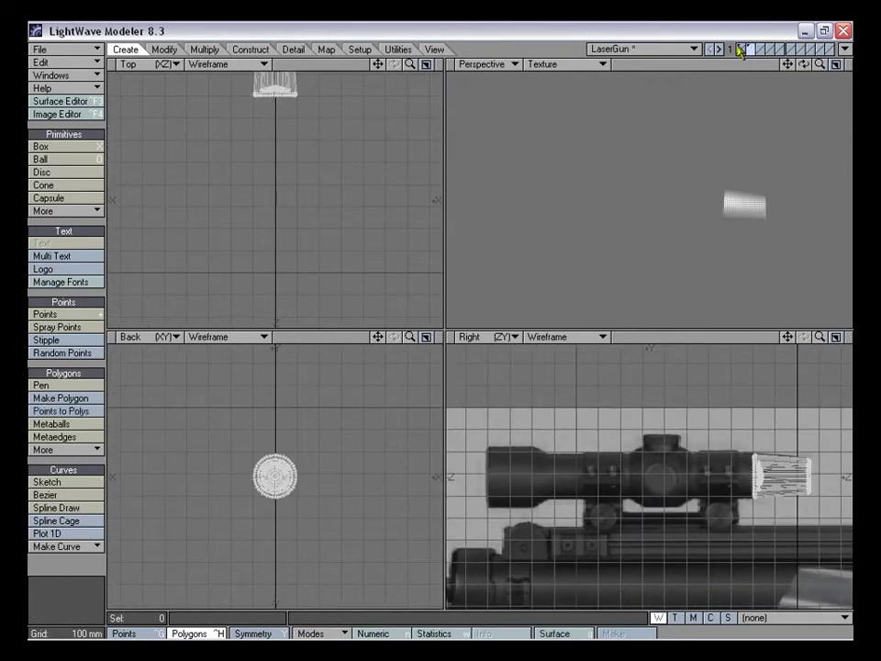
pyautogui.keyDown('shift'); pyautogui.click(741, 50); pyautogui.keyUp('shift')
pyautogui.moveTo(725, 187)
pyautogui.keyDown('alt'); pyautogui.mouseDown()
pyautogui.moveTo(655, 212)
pyautogui.moveTo(712, 207)
pyautogui.moveTo(640, 207)
pyautogui.moveTo(675, 220)
pyautogui.moveTo(687, 212)
pyautogui.moveTo(658, 198)
pyautogui.moveTo(726, 189)
pyautogui.mouseUp(); pyautogui.keyUp('alt')
pyautogui.click(761, 48)
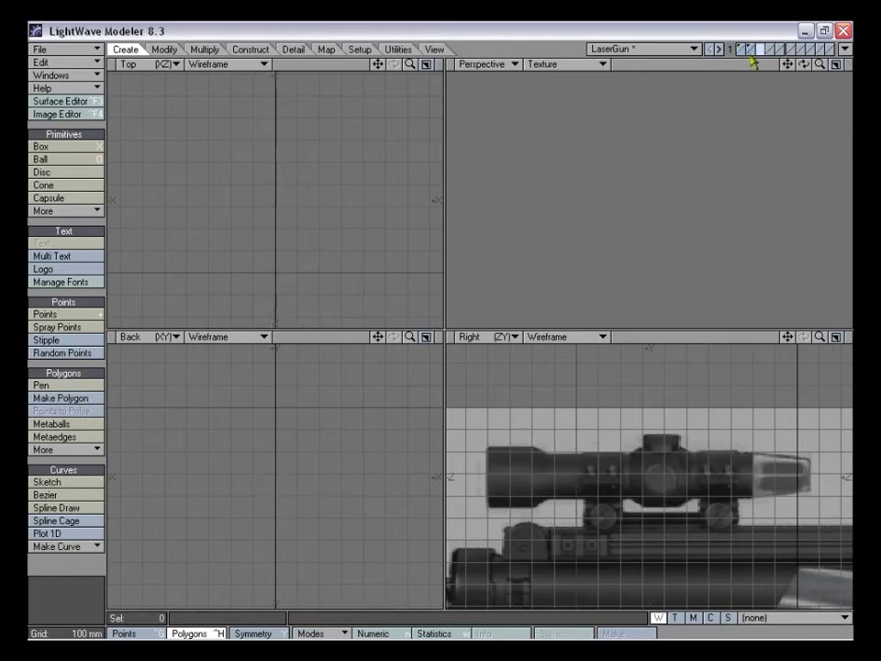
# In the scope end's layer, select the triangular polygons of its flat back cap and merge them into one polygon
pyautogui.click(750, 50)
pyautogui.moveTo(756, 220)
pyautogui.keyDown('alt'); pyautogui.mouseDown()
pyautogui.moveTo(729, 219)
pyautogui.moveTo(742, 215)
pyautogui.mouseUp(); pyautogui.keyUp('alt')
pyautogui.moveTo(825, 70); pyautogui.dragTo(854, 71)
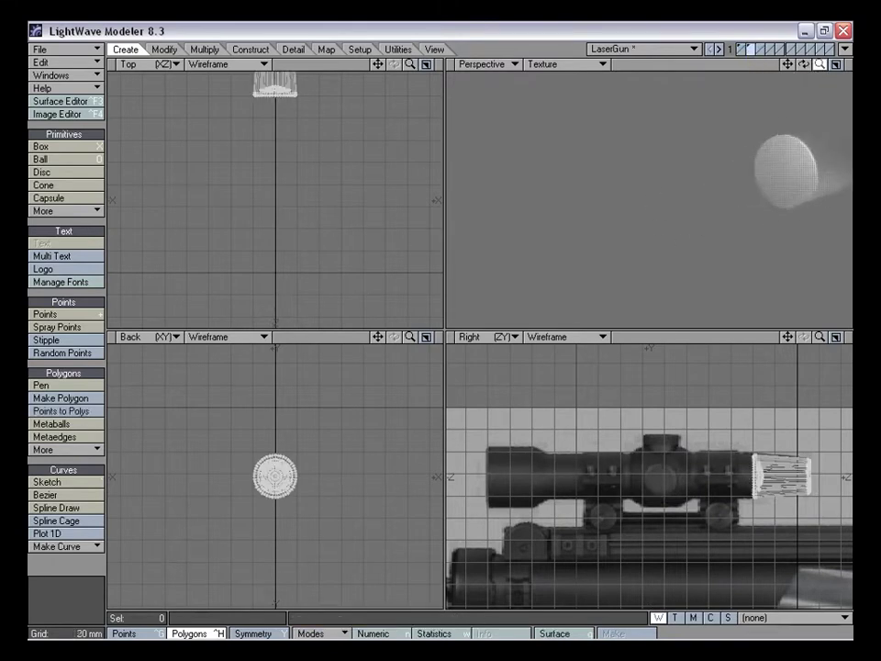
pyautogui.moveTo(788, 66); pyautogui.dragTo(693, 91)
pyautogui.moveTo(820, 65); pyautogui.dragTo(849, 65)
pyautogui.hotkey('ctrl', 'g')
pyautogui.hotkey('ctrl', 'h')
pyautogui.moveTo(711, 189)
pyautogui.mouseDown()
pyautogui.moveTo(702, 165)
pyautogui.moveTo(702, 233)
pyautogui.moveTo(732, 190)
pyautogui.mouseUp()
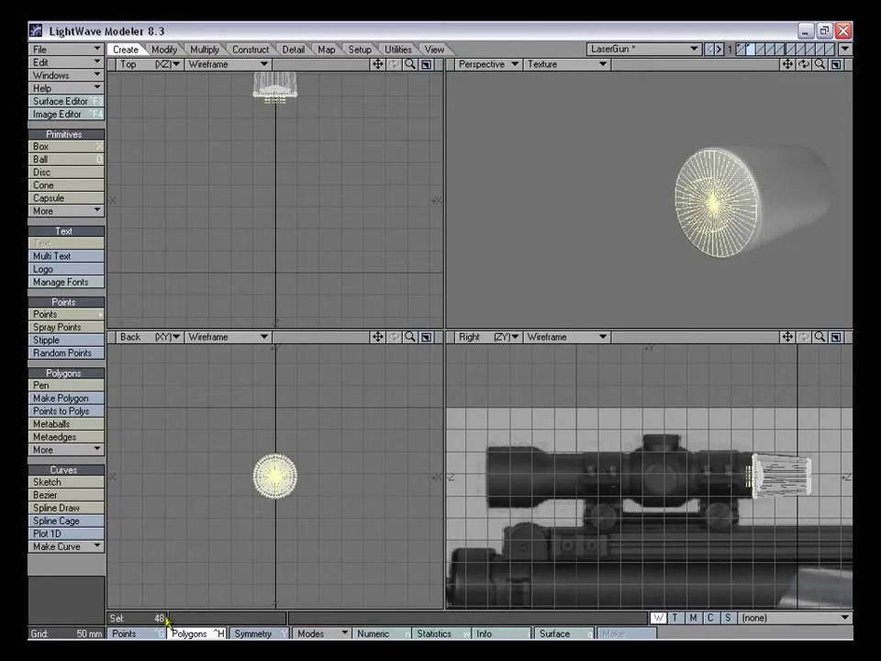
pyautogui.hotkey('shift', 'z')
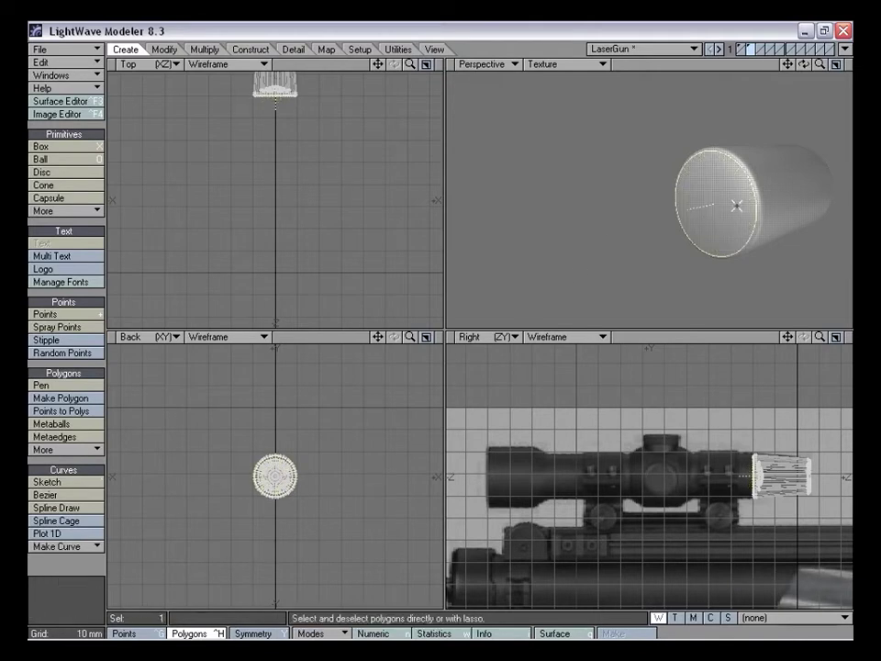
# Inspect the scope end in wireframe, check the points at its centre, and clear the point selection
pyautogui.keyDown('alt'); pyautogui.moveTo(737, 206); pyautogui.dragTo(734, 203); pyautogui.keyUp('alt')
pyautogui.hotkey('ctrl', 'g')
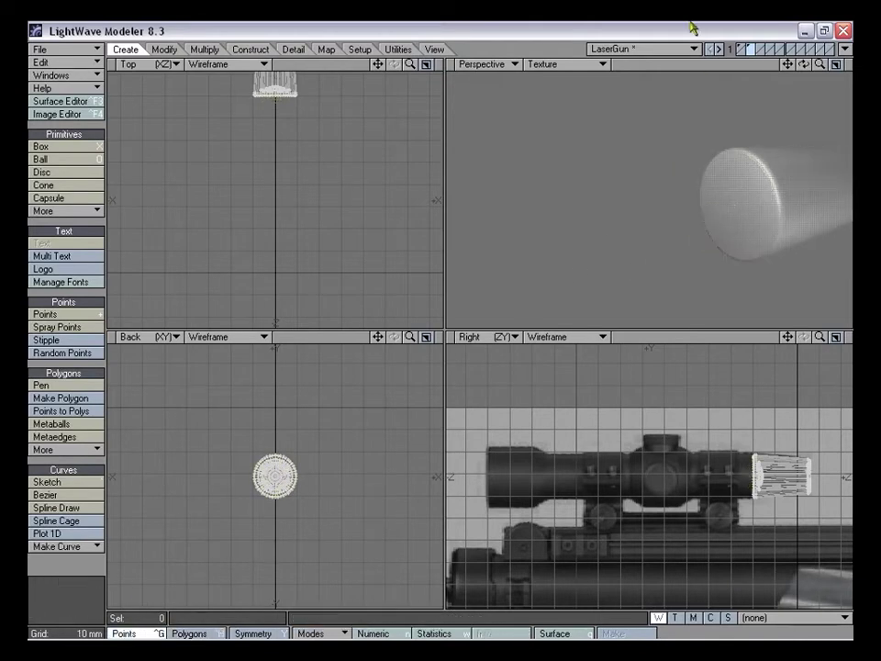
pyautogui.click(570, 65)
pyautogui.click(562, 39)
pyautogui.keyDown('alt'); pyautogui.moveTo(698, 211); pyautogui.dragTo(558, 223); pyautogui.keyUp('alt')
pyautogui.press('a')
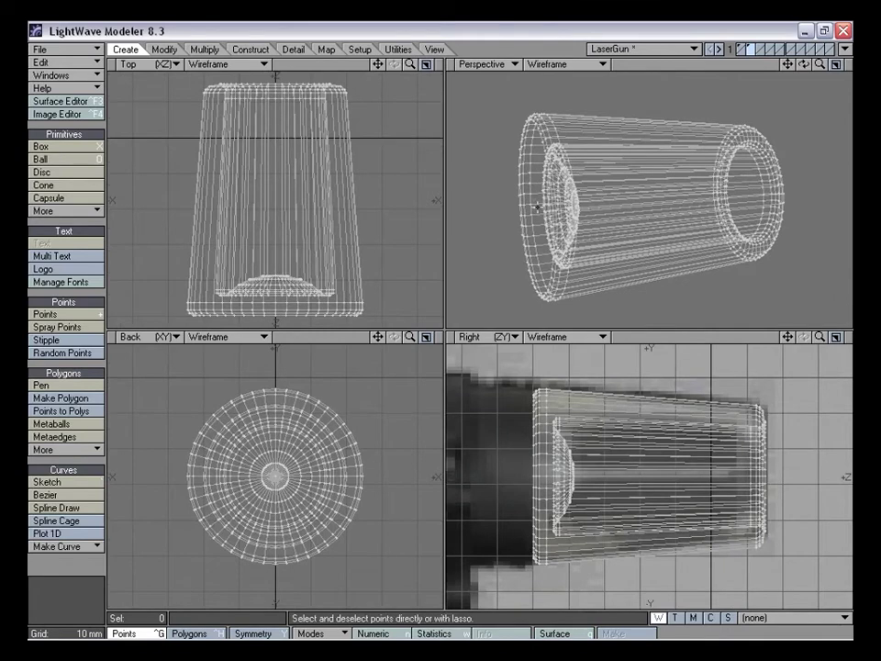
pyautogui.keyDown('alt'); pyautogui.moveTo(530, 188); pyautogui.dragTo(588, 191); pyautogui.keyUp('alt')
pyautogui.click(77, 582)
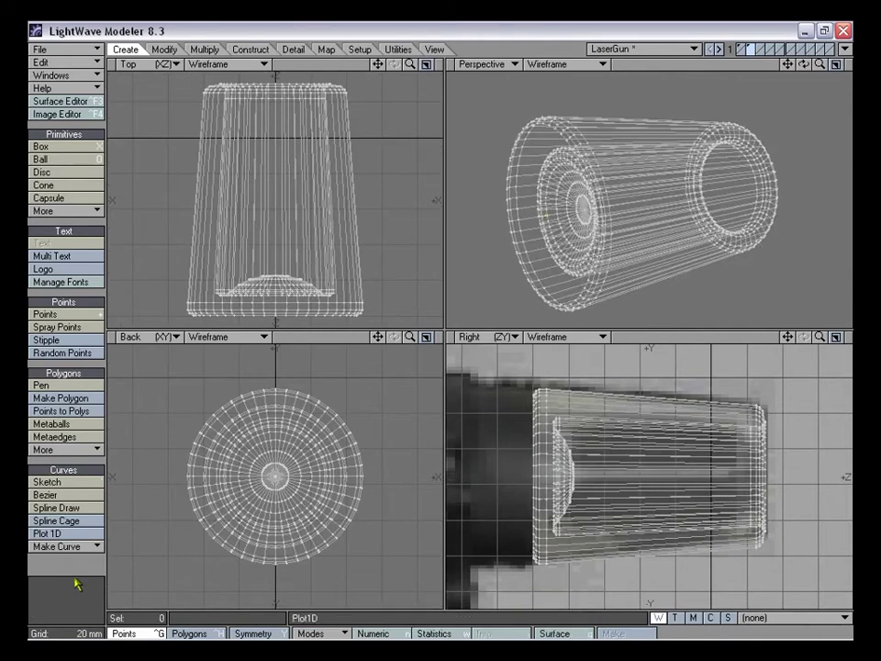
pyautogui.keyDown('alt'); pyautogui.moveTo(493, 270); pyautogui.dragTo(519, 268); pyautogui.keyUp('alt')
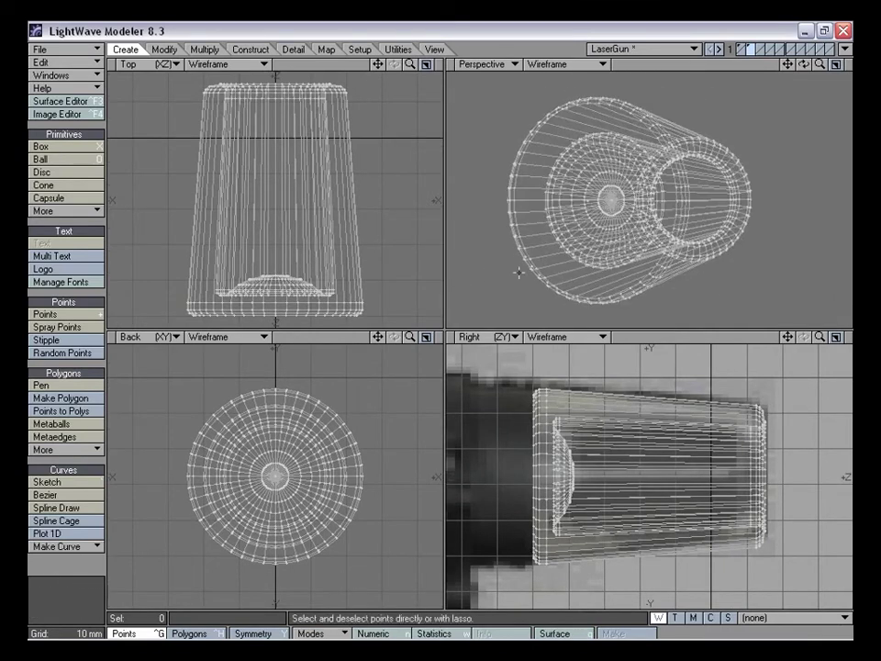
pyautogui.click(275, 477)
pyautogui.keyDown('alt'); pyautogui.moveTo(647, 190); pyautogui.dragTo(571, 174); pyautogui.keyUp('alt')
pyautogui.click(574, 207)
pyautogui.press('/')
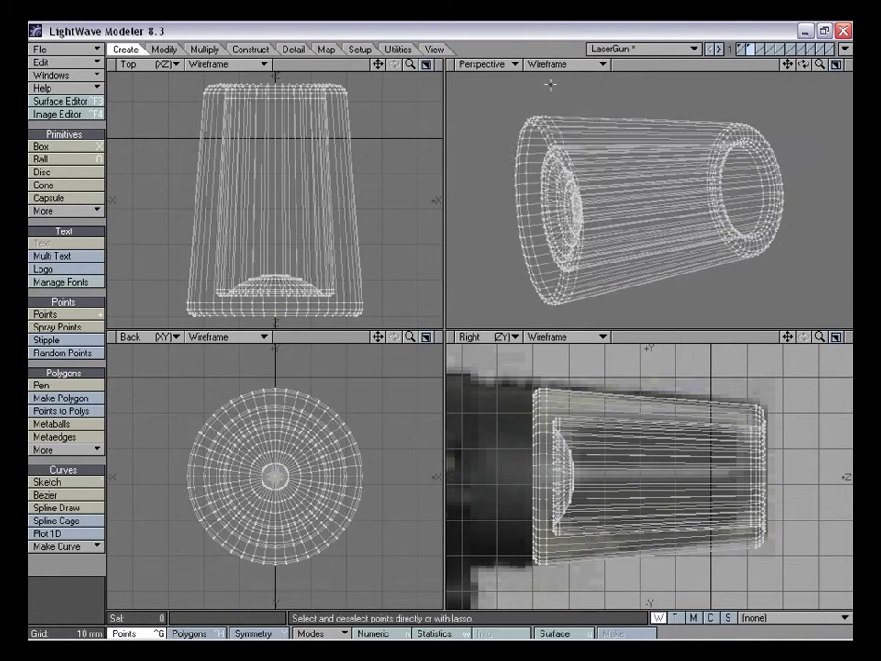
# Return the perspective view to Texture shading and show the tube's layer together with the scope end's, fitted in the views
pyautogui.click(553, 64)
pyautogui.click(535, 159)
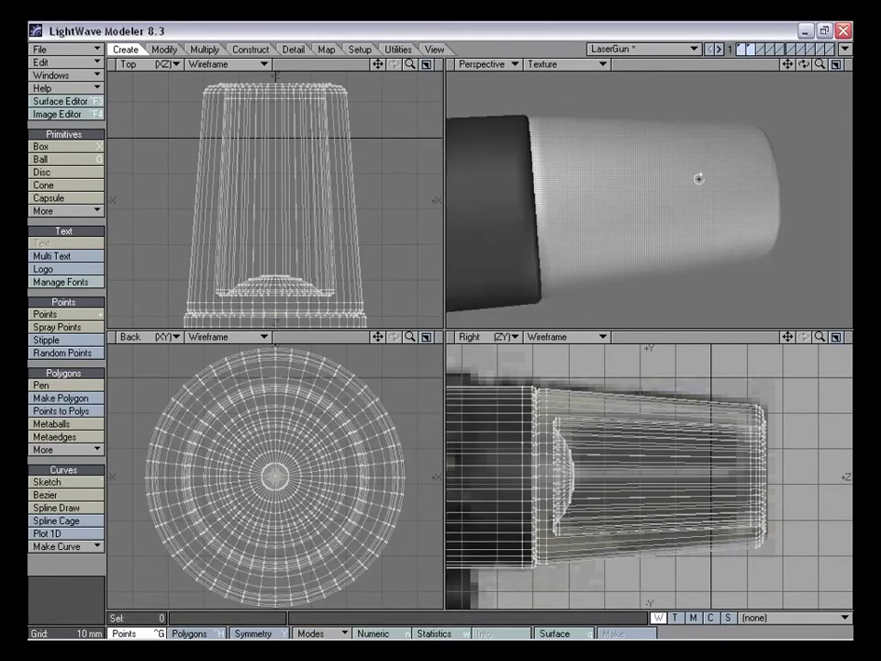
pyautogui.press('a')
pyautogui.keyDown('alt'); pyautogui.moveTo(699, 178); pyautogui.dragTo(596, 222); pyautogui.keyUp('alt')
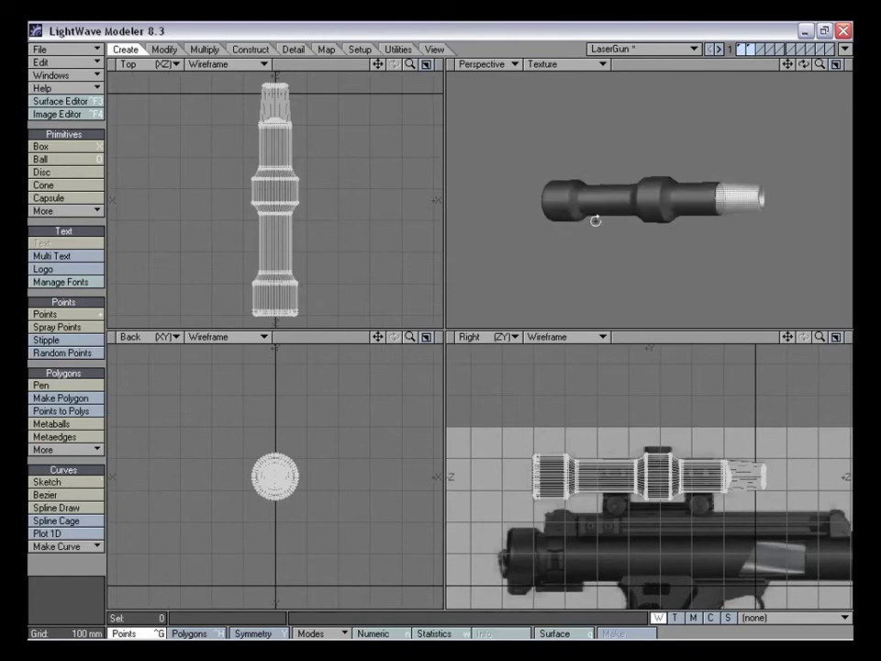
# Cut the scope end from its layer and paste it into the tube's layer
pyautogui.click(748, 50)
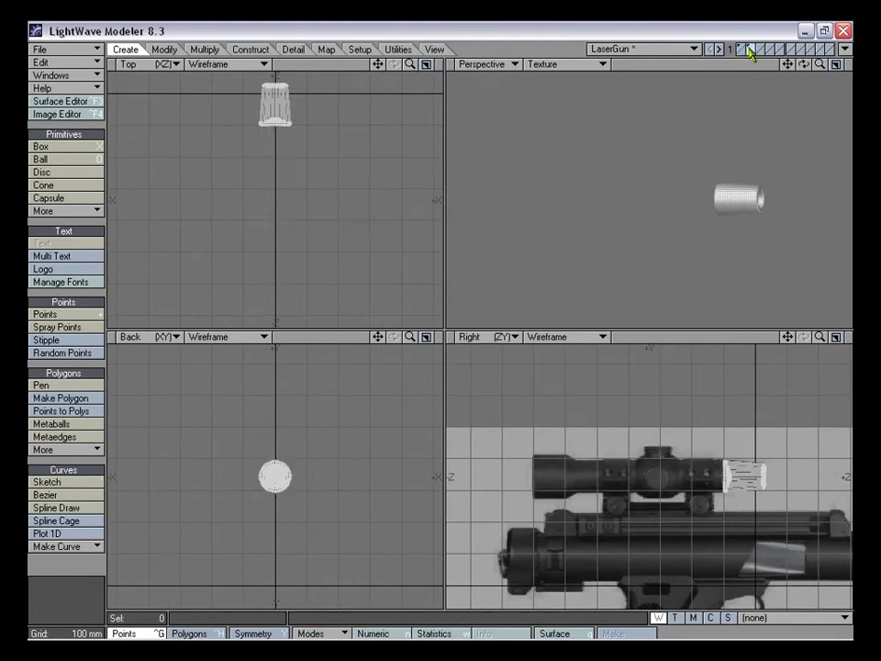
pyautogui.click(740, 50)
pyautogui.hotkey('ctrl', 'v')
pyautogui.keyDown('alt'); pyautogui.moveTo(732, 178); pyautogui.dragTo(701, 202); pyautogui.keyUp('alt')
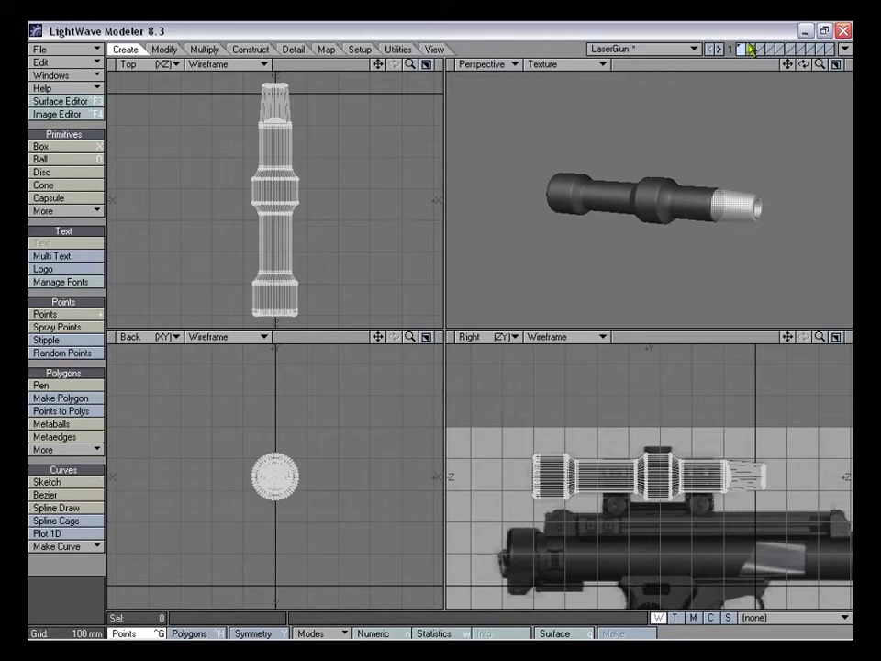
# Make the emptied second layer the foreground and show the combined scope's layer in the background
pyautogui.keyDown('alt'); pyautogui.moveTo(700, 144); pyautogui.dragTo(684, 207); pyautogui.keyUp('alt')
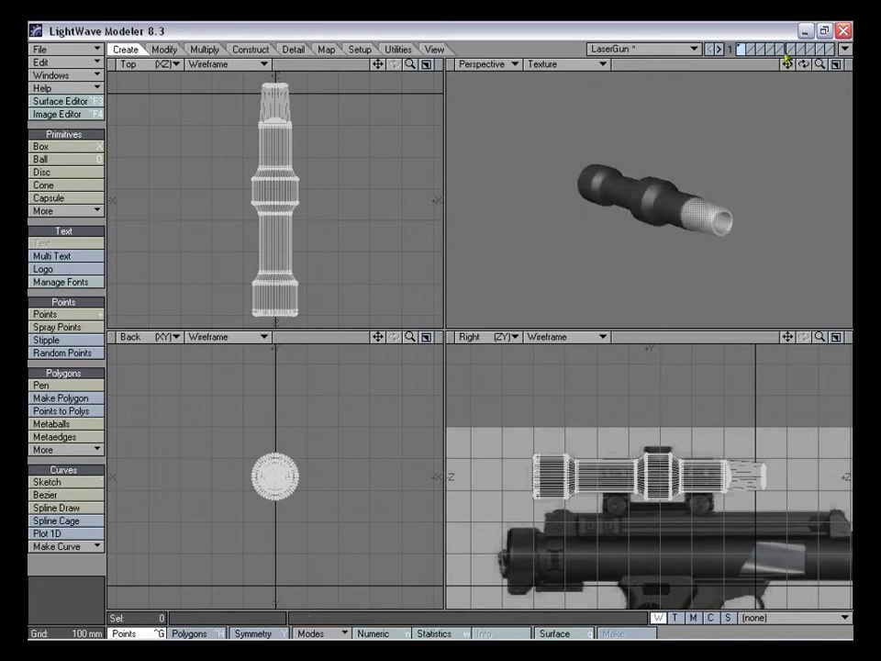
pyautogui.click(751, 51)
pyautogui.click(744, 54)
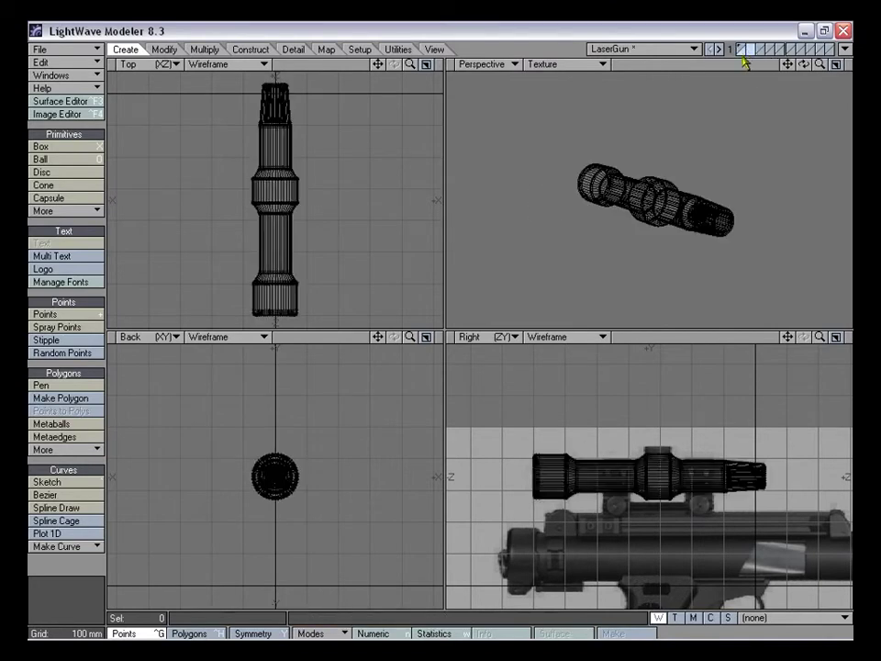
# Draw a disc about 26 mm tall, standing vertically at the top of the scope's central ring
pyautogui.moveTo(820, 338); pyautogui.dragTo(820, 376)
pyautogui.moveTo(791, 339); pyautogui.dragTo(880, 340)
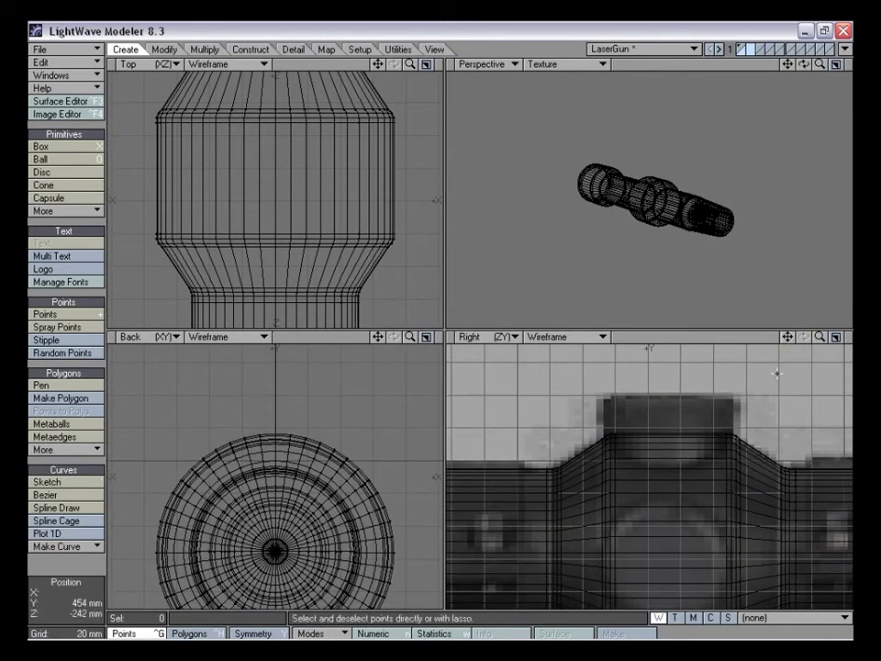
pyautogui.click(69, 174)
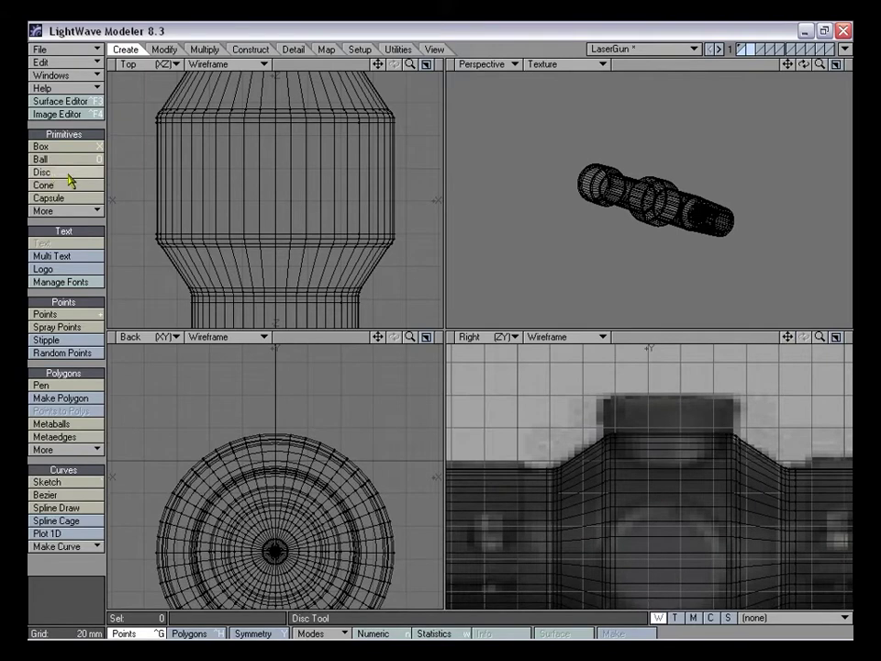
pyautogui.click(68, 175)
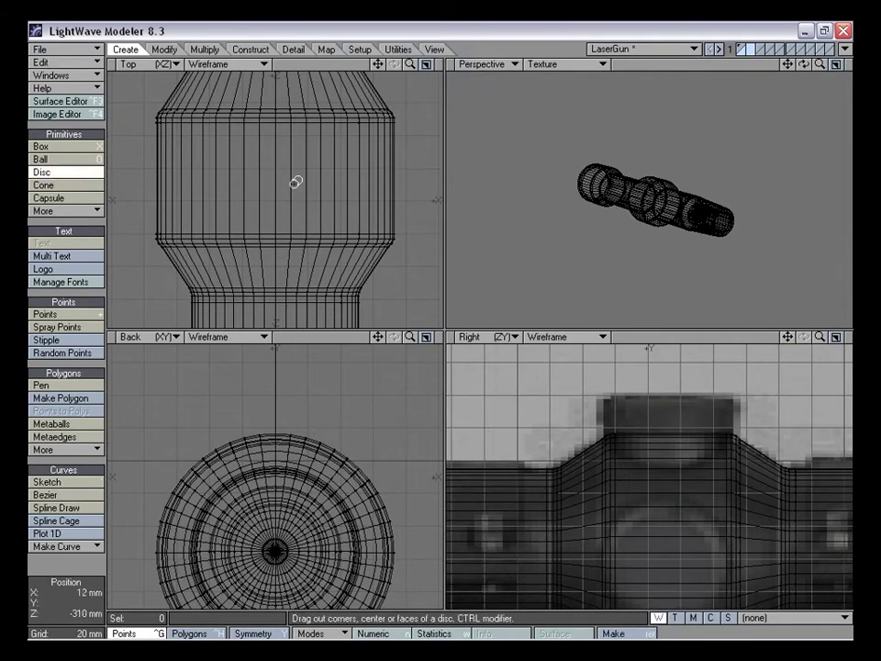
pyautogui.moveTo(277, 175); pyautogui.dragTo(329, 134)
pyautogui.moveTo(649, 465); pyautogui.dragTo(670, 434)
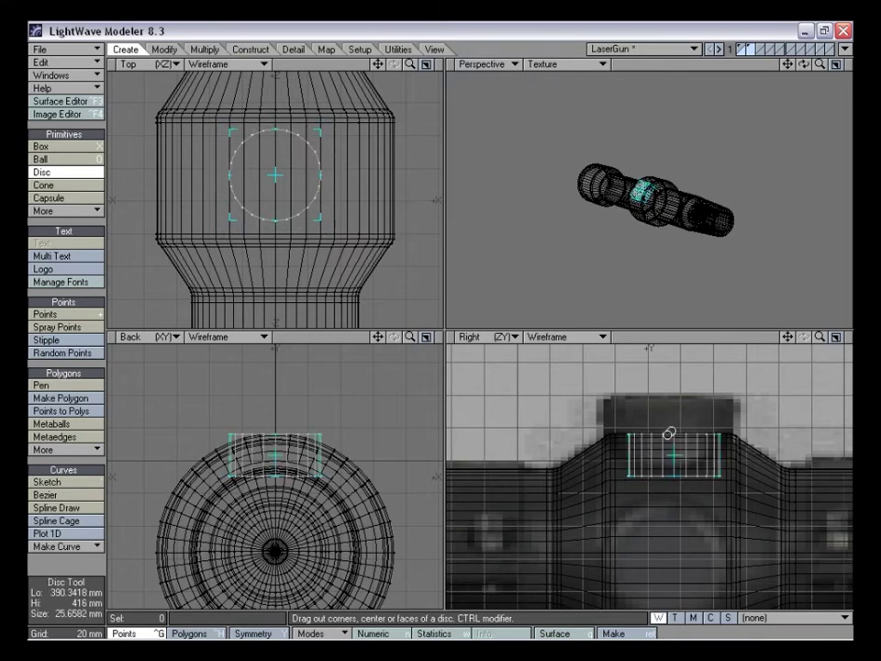
# Resize the disc to about 56 mm wide, centre it on the reference knob and raise its bottom face and top
pyautogui.moveTo(330, 141); pyautogui.dragTo(338, 119)
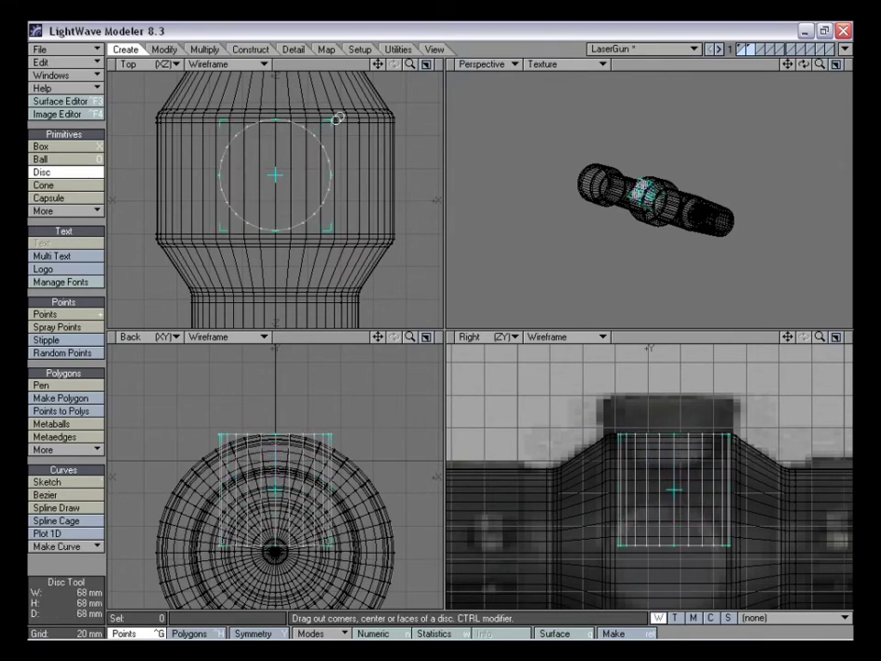
pyautogui.moveTo(674, 485); pyautogui.dragTo(669, 485)
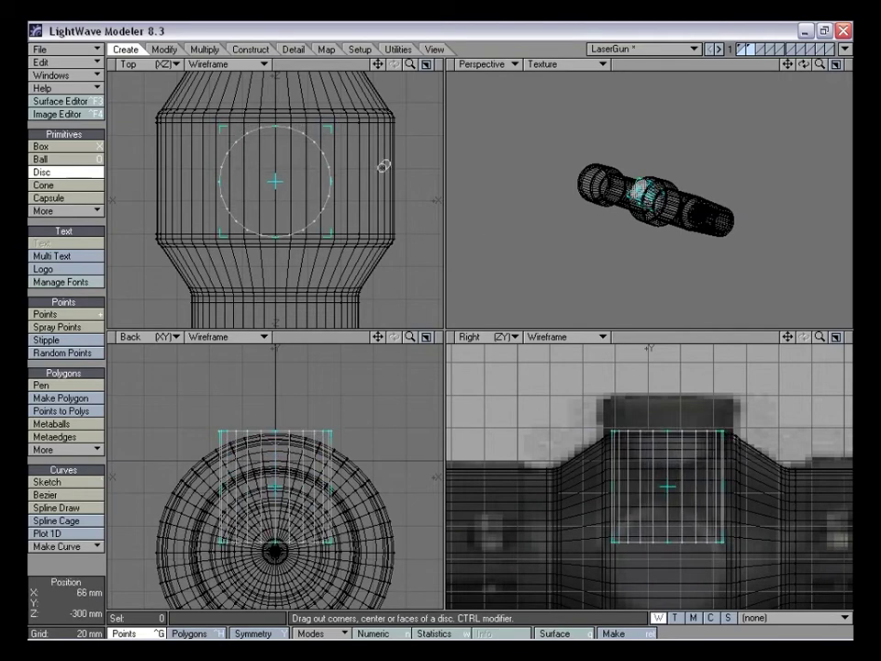
pyautogui.moveTo(331, 129); pyautogui.dragTo(319, 139)
pyautogui.moveTo(276, 182); pyautogui.dragTo(277, 179)
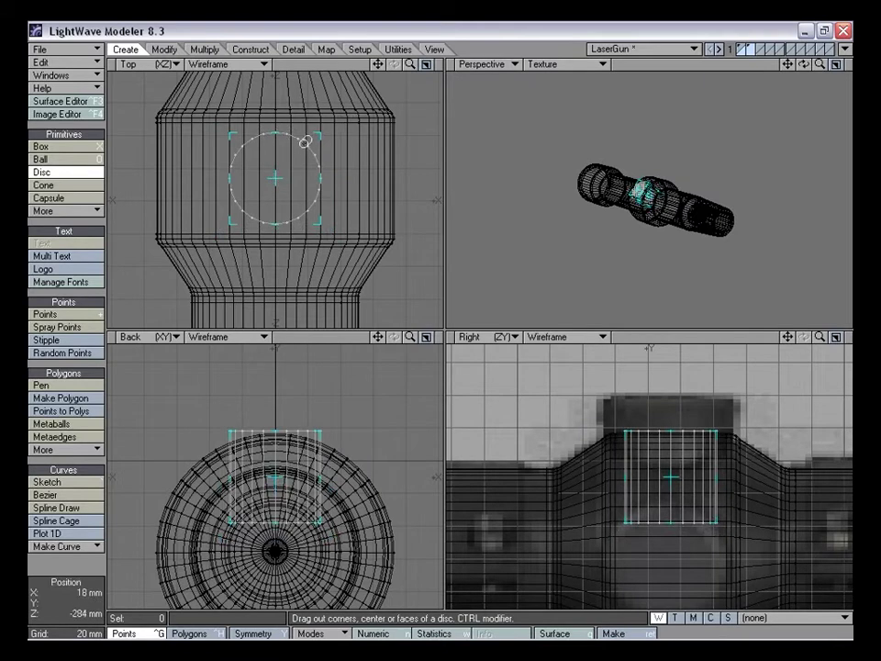
pyautogui.moveTo(672, 479); pyautogui.dragTo(673, 475)
pyautogui.moveTo(681, 540); pyautogui.dragTo(671, 478)
pyautogui.moveTo(671, 431); pyautogui.dragTo(671, 425)
pyautogui.press('space')
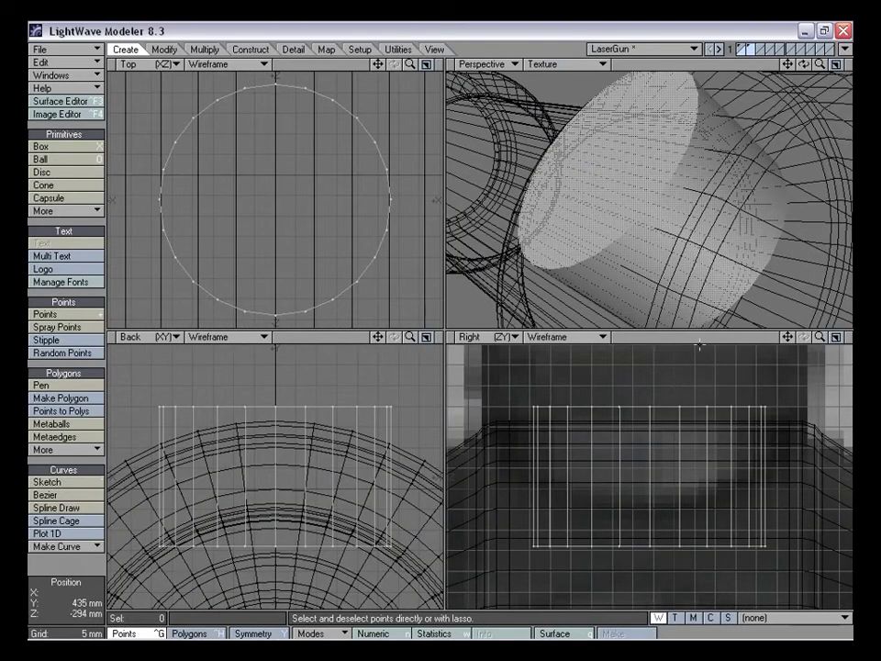
# Assign a new surface named Scope_Nurnies to the disc
pyautogui.moveTo(821, 339); pyautogui.dragTo(785, 340)
pyautogui.keyDown('alt'); pyautogui.moveTo(608, 195); pyautogui.dragTo(681, 240); pyautogui.keyUp('alt')
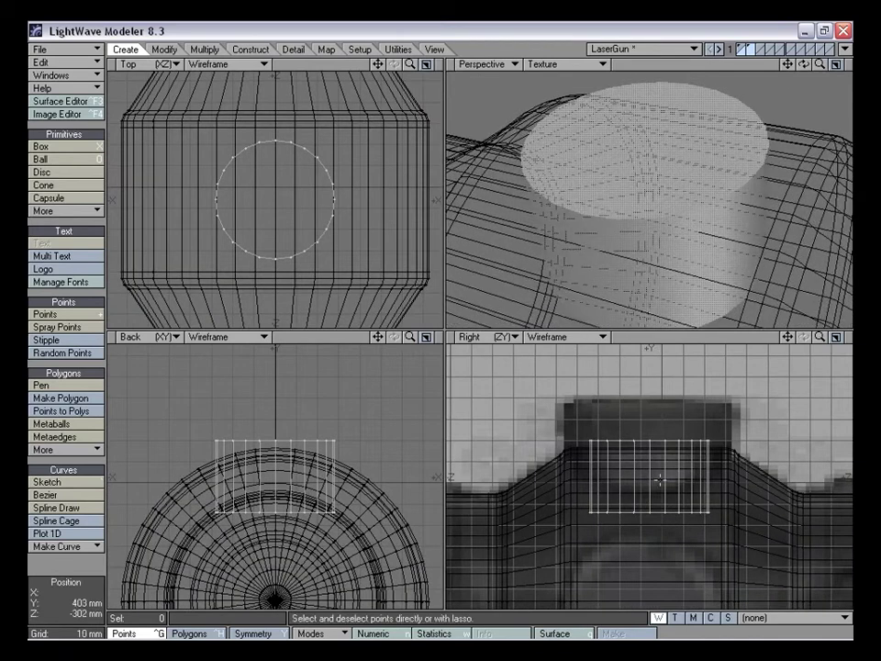
pyautogui.press('q')
pyautogui.click(334, 235)
pyautogui.write('N')
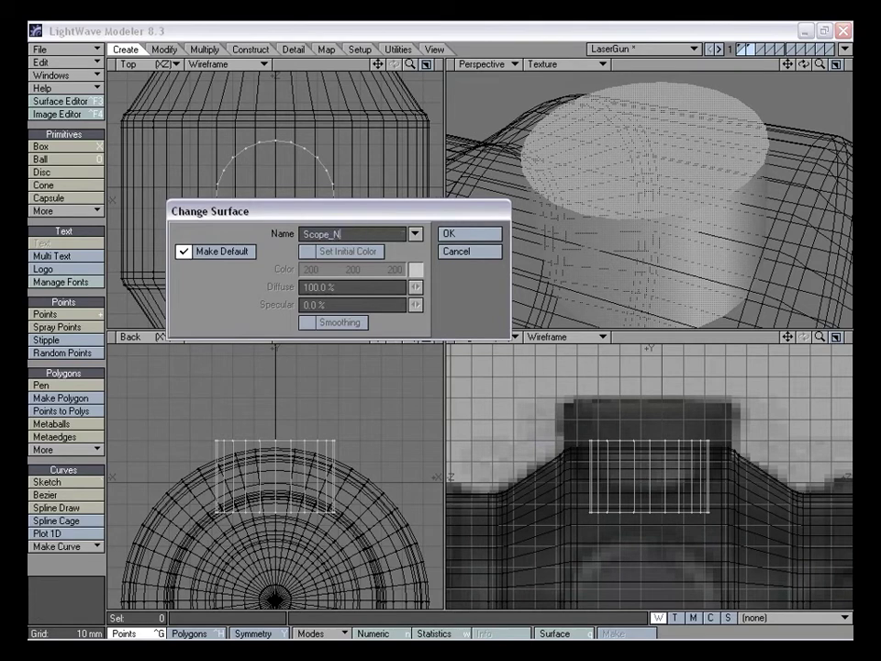
pyautogui.write('um')
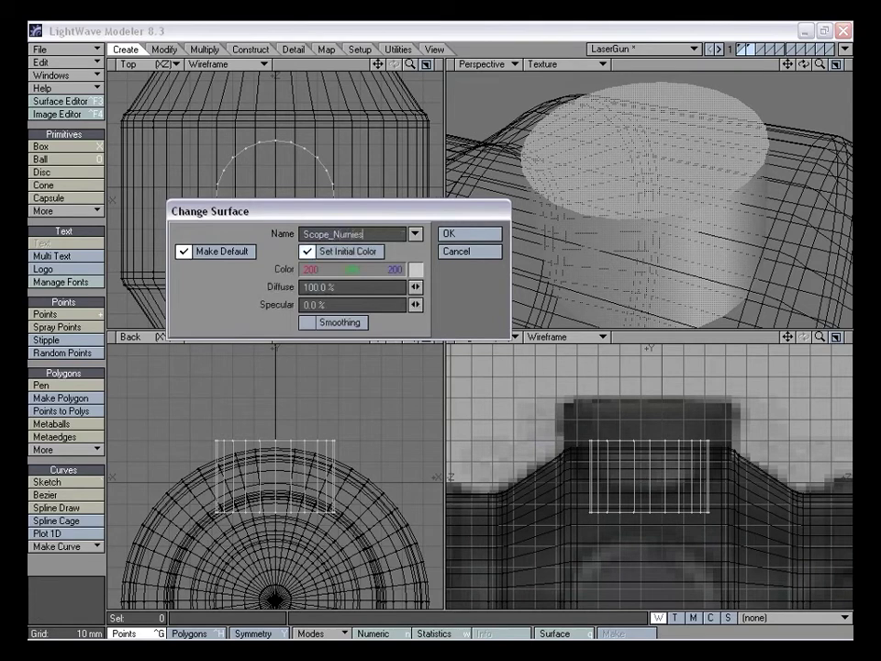
pyautogui.press('Return')
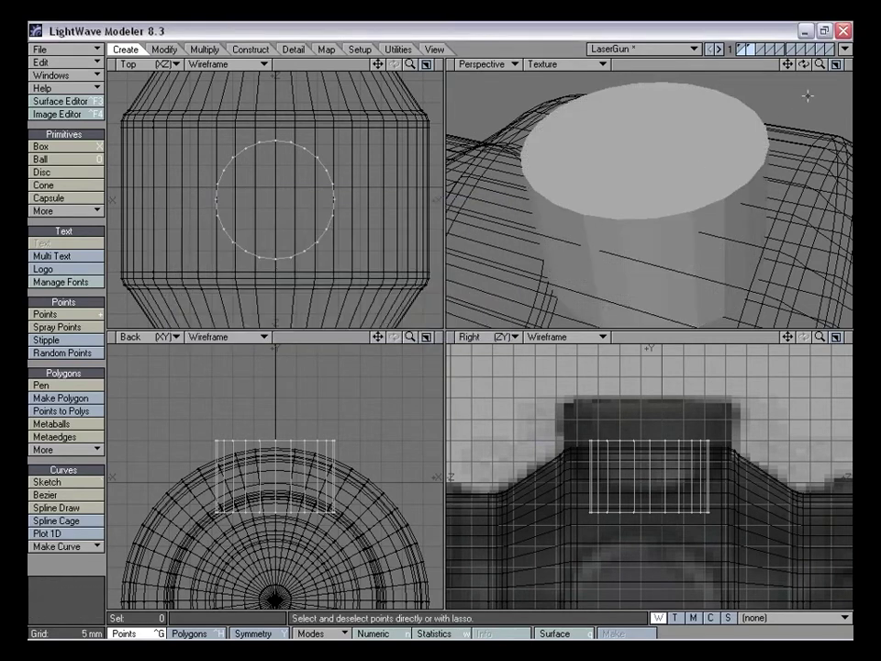
# Copy the Scope surface's settings onto the Scope_Nurnies surface in the Surface Editor
pyautogui.moveTo(819, 64)
pyautogui.mouseDown()
pyautogui.moveTo(609, 165)
pyautogui.moveTo(683, 151)
pyautogui.moveTo(622, 174)
pyautogui.moveTo(844, 97)
pyautogui.moveTo(800, 70)
pyautogui.moveTo(819, 68)
pyautogui.mouseUp()
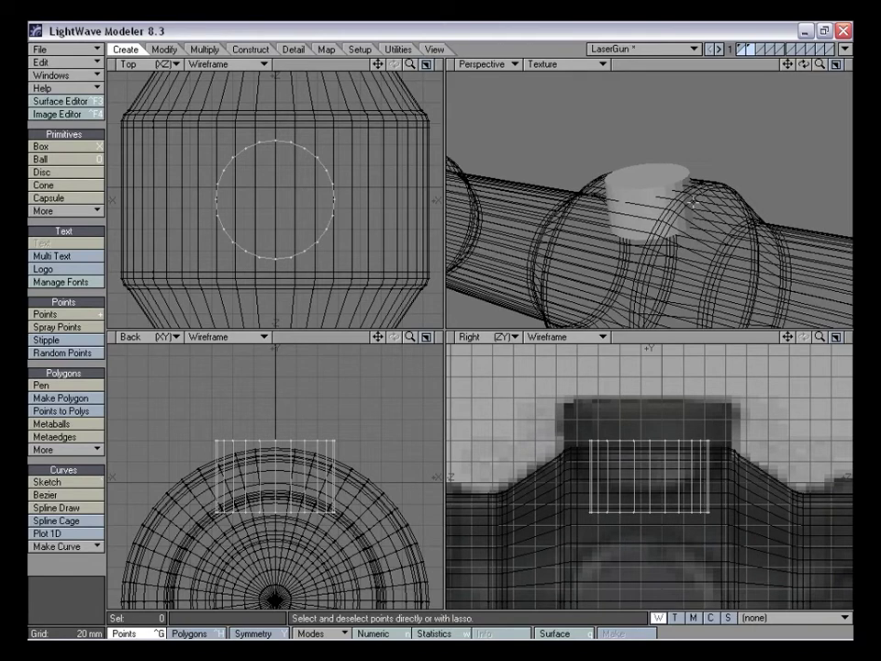
pyautogui.press('F5')
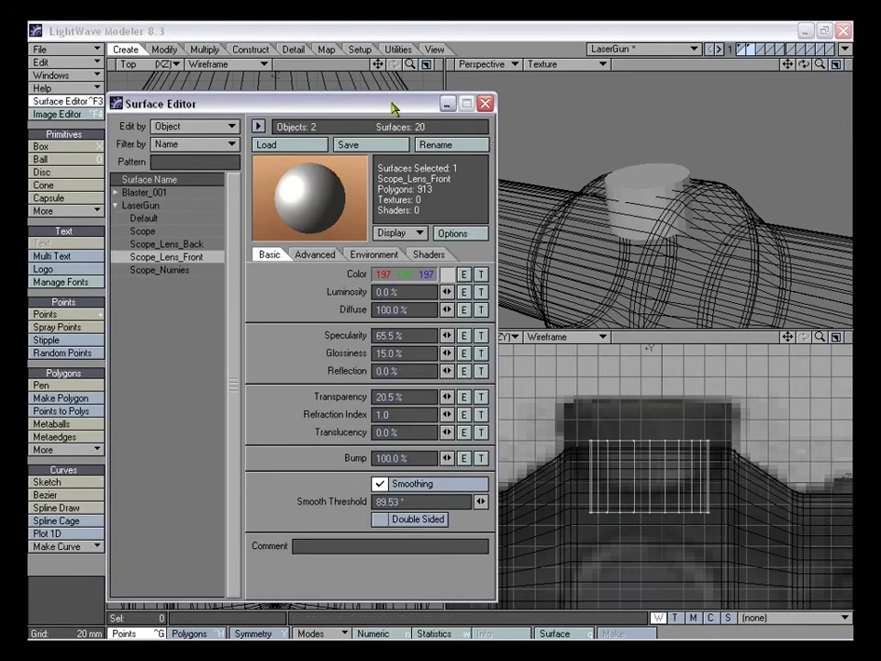
pyautogui.moveTo(378, 99); pyautogui.dragTo(360, 88)
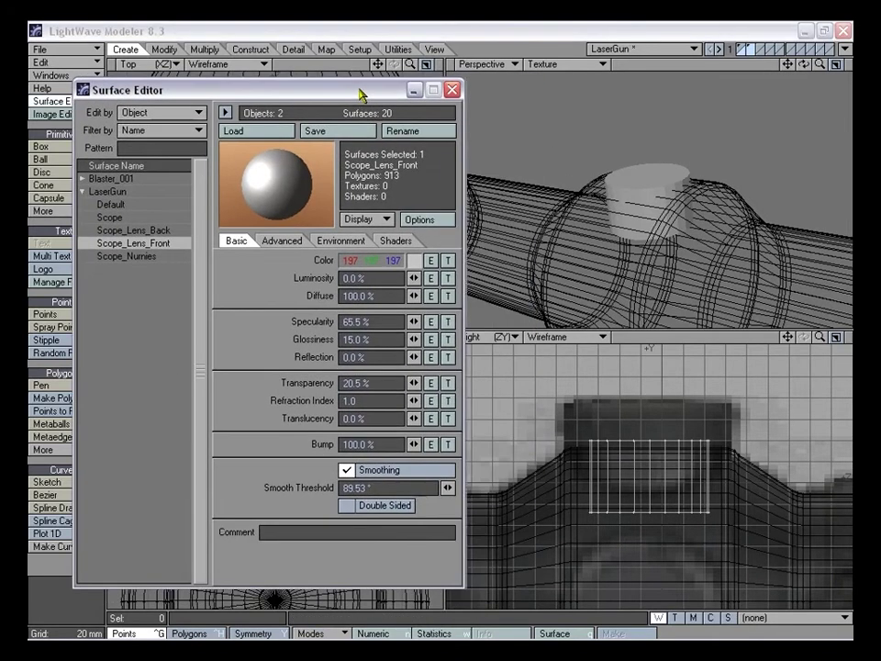
pyautogui.click(131, 220)
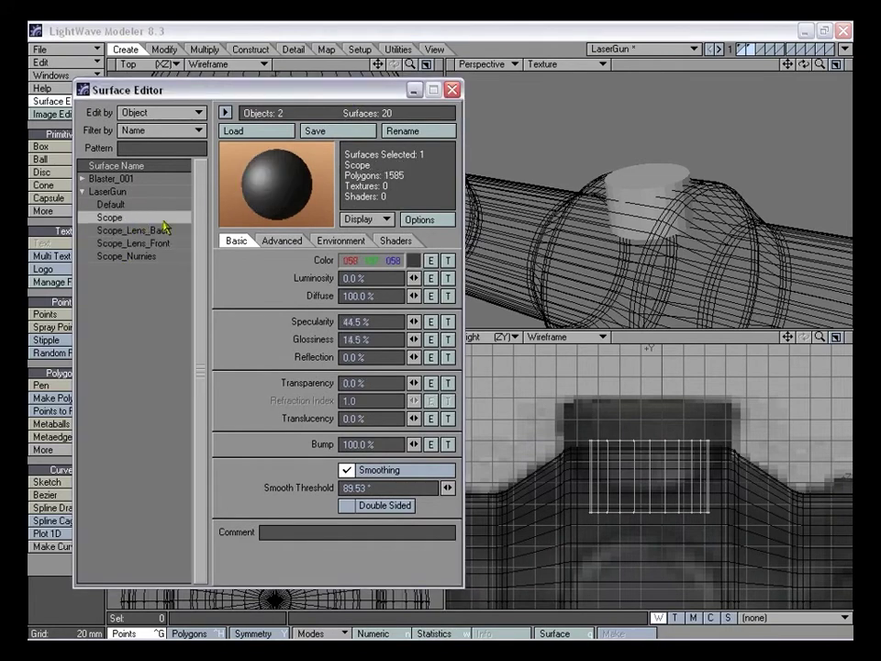
pyautogui.click(138, 257)
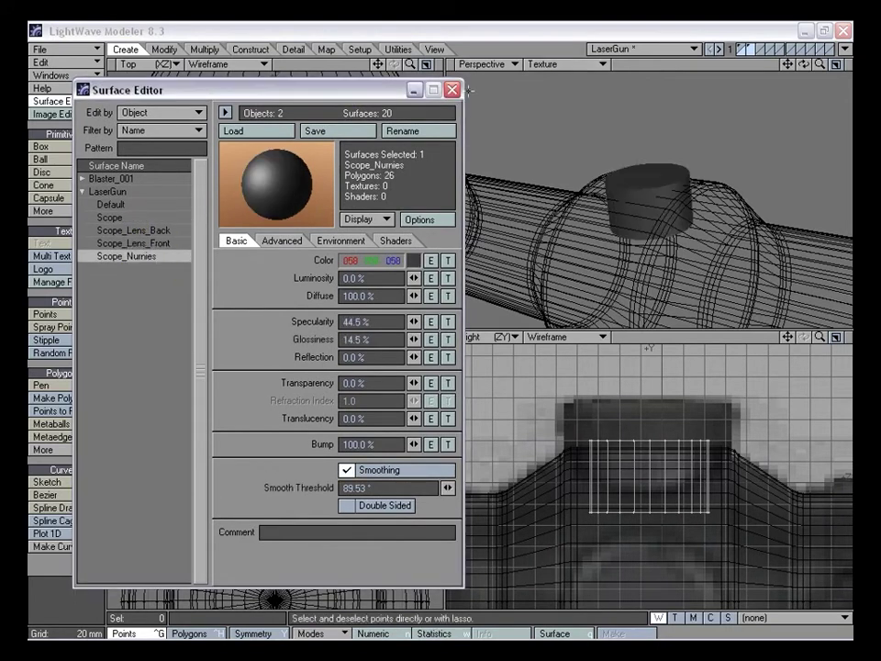
pyautogui.click(451, 89)
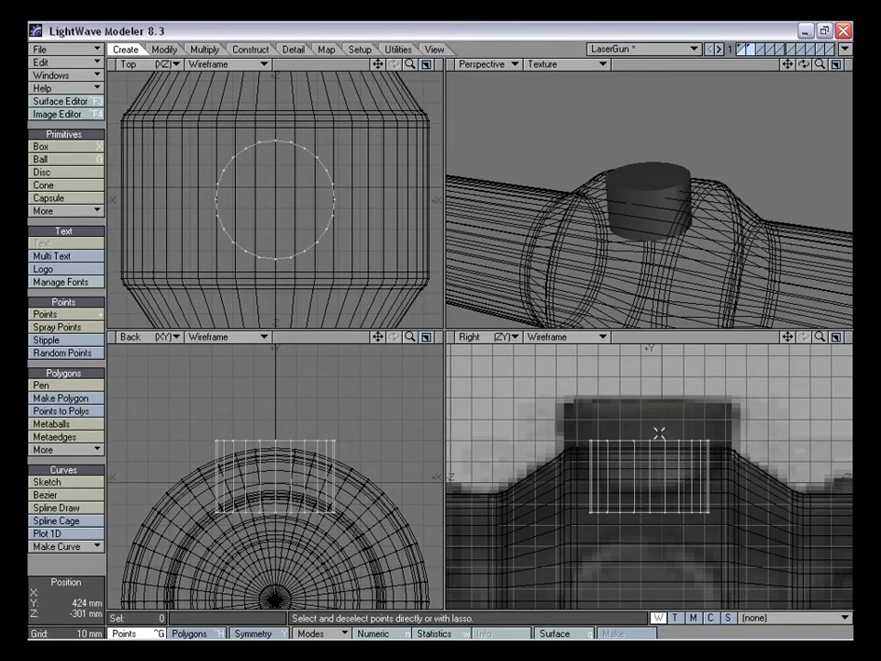
# Raise the disc's top polygon slightly above the scope ring, leaving it deselected
pyautogui.hotkey('ctrl', 'h')
pyautogui.moveTo(665, 427)
pyautogui.mouseDown(button='right')
pyautogui.moveTo(758, 454)
pyautogui.moveTo(658, 446)
pyautogui.mouseUp(button='right')
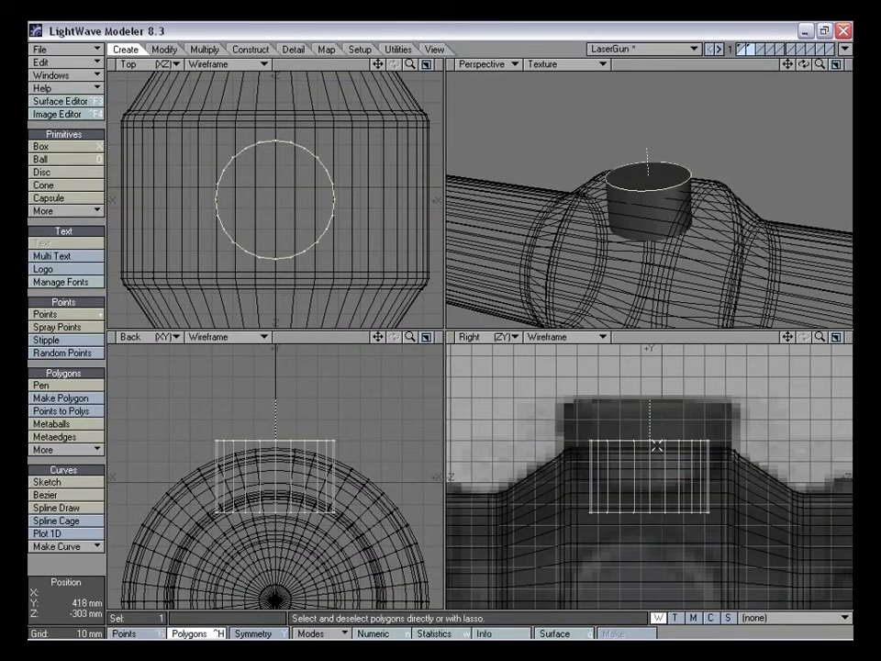
pyautogui.click(753, 434)
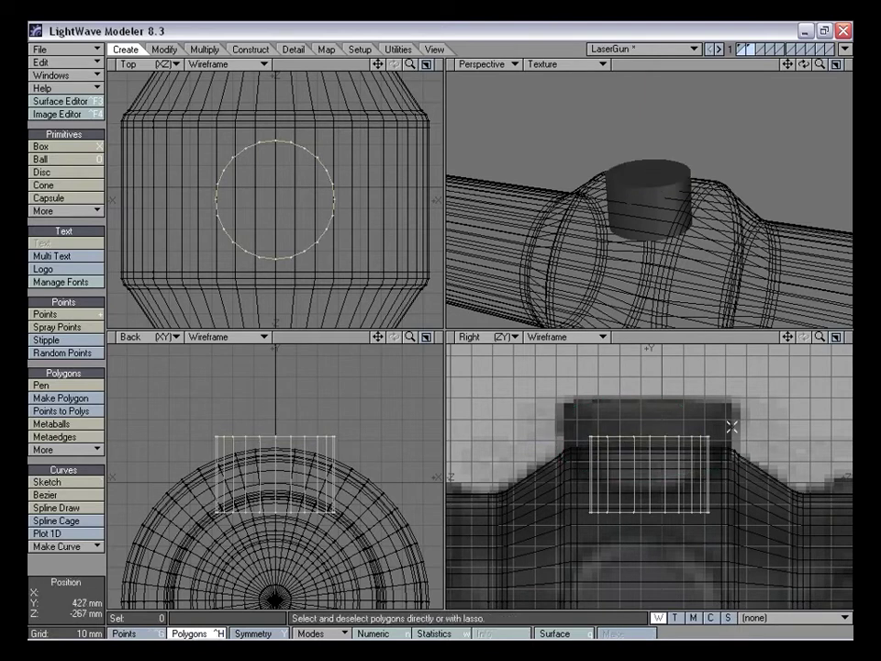
# Move the disc's bottom polygon straight up to shorten the cylinder, leaving it deselected
pyautogui.press('.')
pyautogui.moveTo(820, 337); pyautogui.dragTo(773, 337)
pyautogui.moveTo(729, 473); pyautogui.dragTo(755, 531, button='right')
pyautogui.press('t')
pyautogui.moveTo(659, 535)
pyautogui.keyDown('ctrl'); pyautogui.mouseDown()
pyautogui.moveTo(658, 500)
pyautogui.moveTo(659, 534)
pyautogui.mouseUp(); pyautogui.keyUp('ctrl')
pyautogui.press('/')
pyautogui.keyDown('alt'); pyautogui.moveTo(688, 263); pyautogui.dragTo(637, 249); pyautogui.keyUp('alt')
pyautogui.press('space')
# Bevel the disc's top polygon outward in two stages to form a thin flange as wide as the reference knob
pyautogui.moveTo(615, 337)
pyautogui.mouseDown()
pyautogui.moveTo(580, 446)
pyautogui.moveTo(615, 342)
pyautogui.moveTo(641, 335)
pyautogui.moveTo(629, 342)
pyautogui.mouseUp()
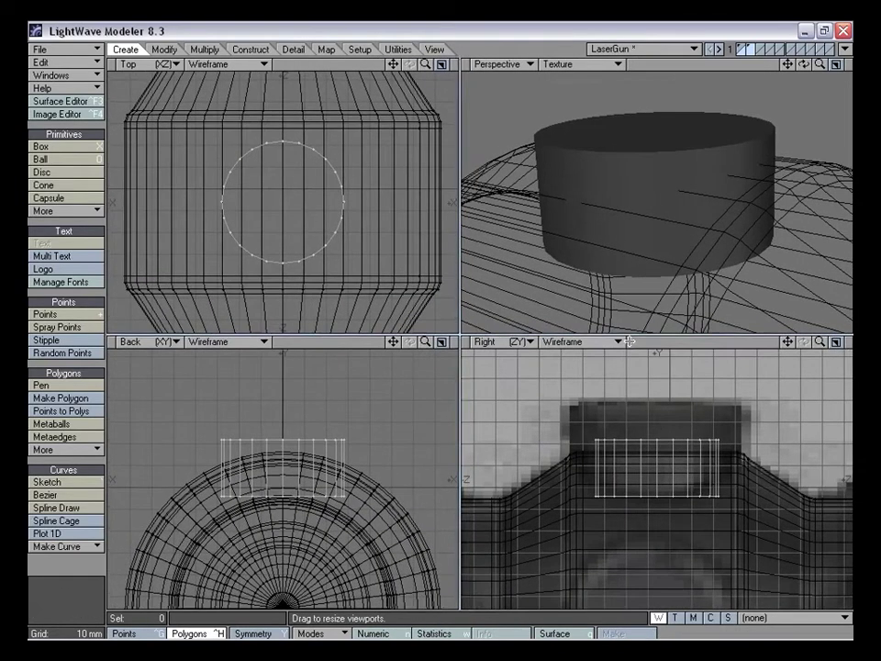
pyautogui.moveTo(666, 415); pyautogui.dragTo(568, 428, button='right')
pyautogui.moveTo(735, 426); pyautogui.dragTo(678, 407, button='right')
pyautogui.moveTo(788, 343)
pyautogui.mouseDown()
pyautogui.moveTo(810, 377)
pyautogui.moveTo(807, 369)
pyautogui.mouseUp()
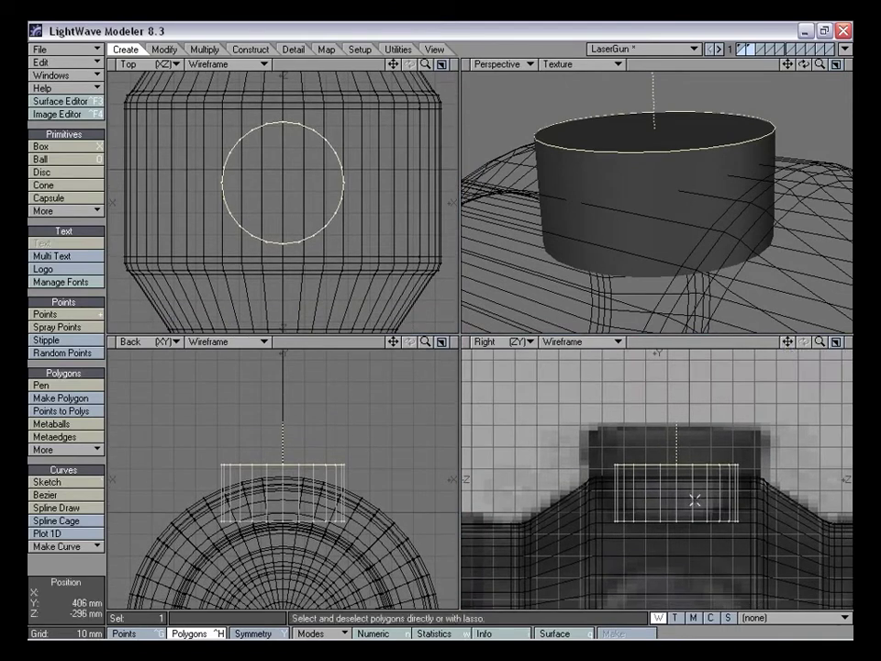
pyautogui.press('b')
pyautogui.moveTo(687, 492); pyautogui.dragTo(720, 487)
pyautogui.keyDown('alt'); pyautogui.moveTo(648, 324); pyautogui.dragTo(661, 270); pyautogui.keyUp('alt')
pyautogui.keyDown('alt'); pyautogui.moveTo(587, 88); pyautogui.dragTo(687, 266); pyautogui.keyUp('alt')
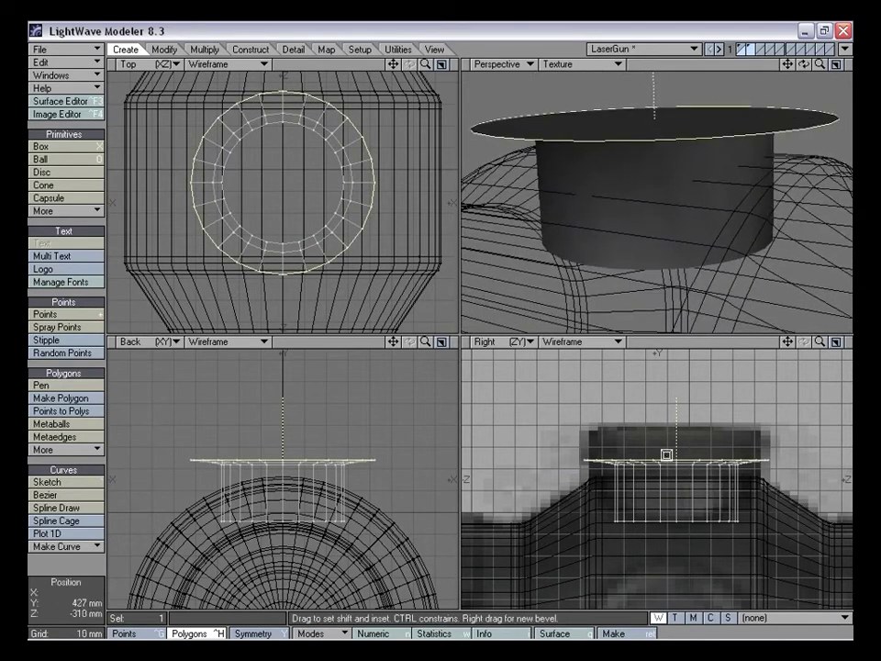
# Bevel the flange's top polygon upward to the reference knob's top edge and clear the selection
pyautogui.moveTo(668, 493); pyautogui.dragTo(683, 470)
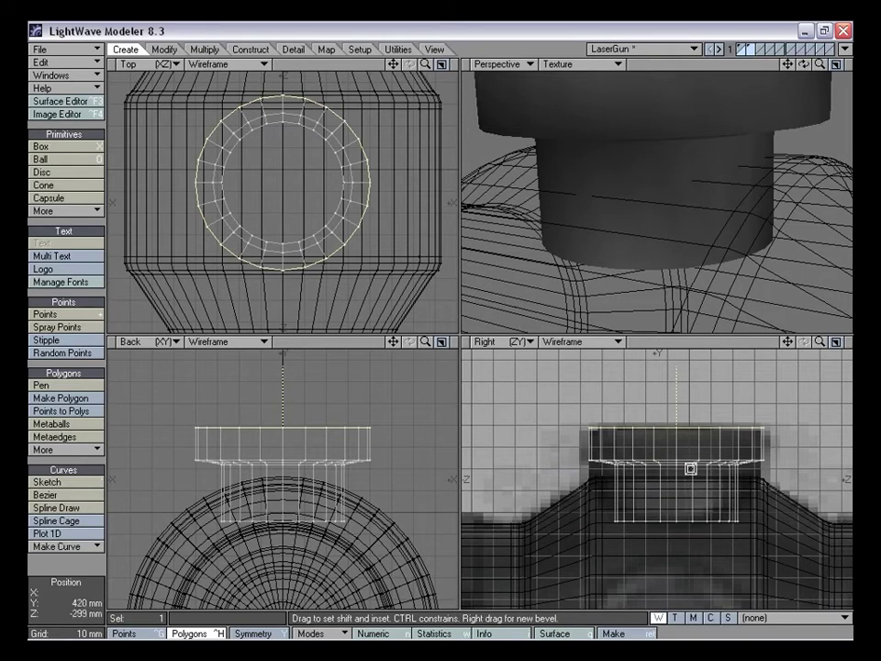
pyautogui.press('space')
pyautogui.keyDown('alt'); pyautogui.moveTo(684, 230); pyautogui.dragTo(691, 292); pyautogui.keyUp('alt')
pyautogui.moveTo(820, 65)
pyautogui.mouseDown()
pyautogui.moveTo(748, 66)
pyautogui.moveTo(808, 66)
pyautogui.mouseUp()
pyautogui.keyDown('alt'); pyautogui.moveTo(685, 207); pyautogui.dragTo(658, 166); pyautogui.keyUp('alt')
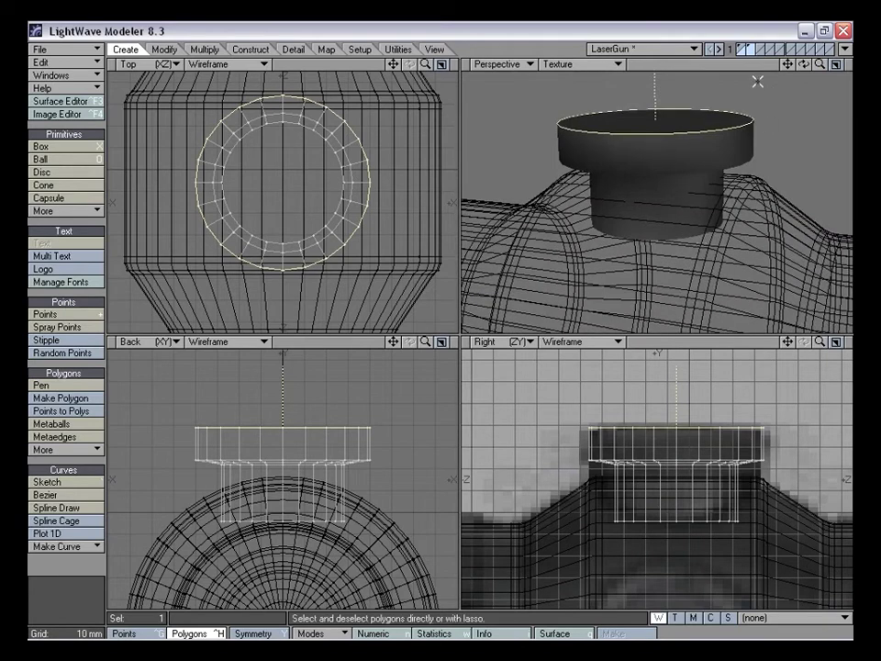
pyautogui.press('space')
pyautogui.press('space')
pyautogui.click(74, 570)
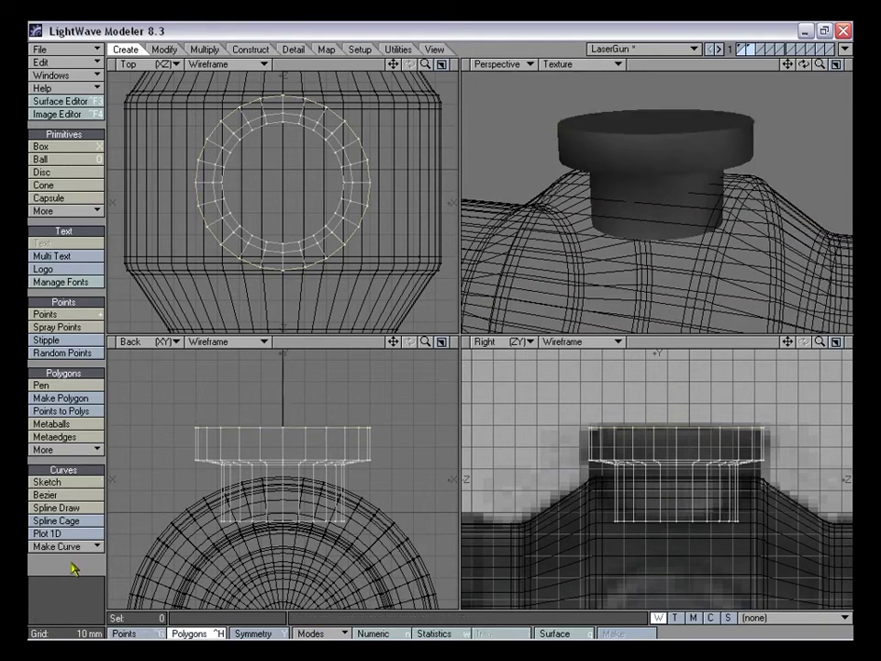
# Make the empty third layer active with the knob's layer shown in the background
pyautogui.keyDown('alt'); pyautogui.moveTo(685, 180); pyautogui.dragTo(663, 185); pyautogui.keyUp('alt')
pyautogui.click(761, 48)
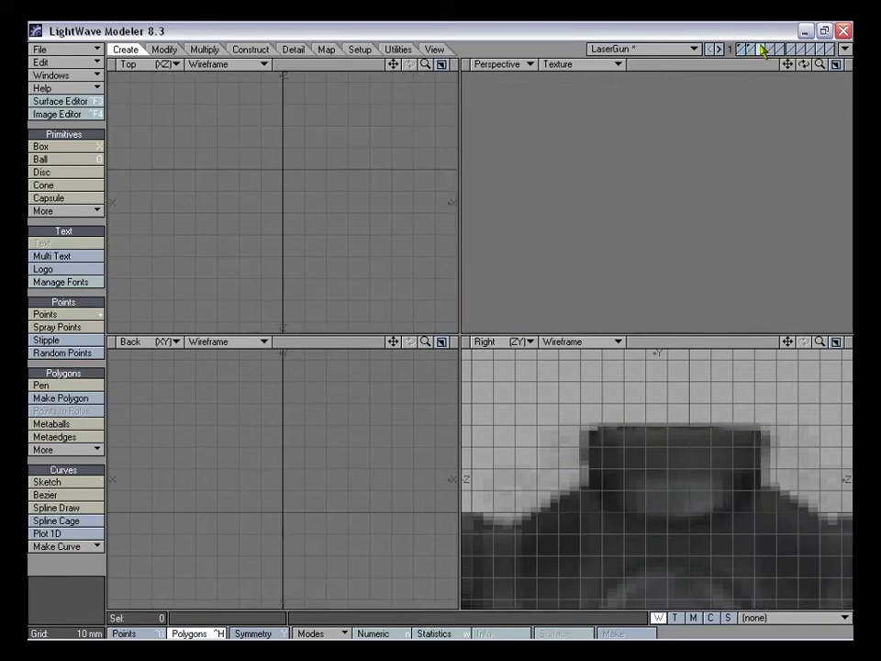
pyautogui.click(749, 49)
pyautogui.keyDown('alt'); pyautogui.moveTo(708, 86); pyautogui.dragTo(624, 215); pyautogui.keyUp('alt')
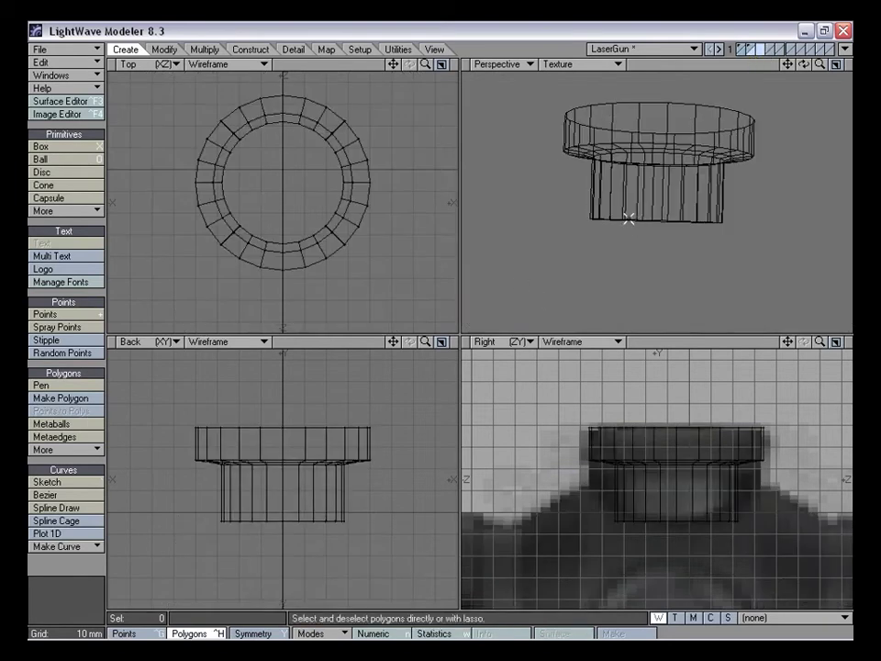
# Draw a disc 56 mm wide and 26 mm tall over the background knob's lower cylinder
pyautogui.click(43, 172)
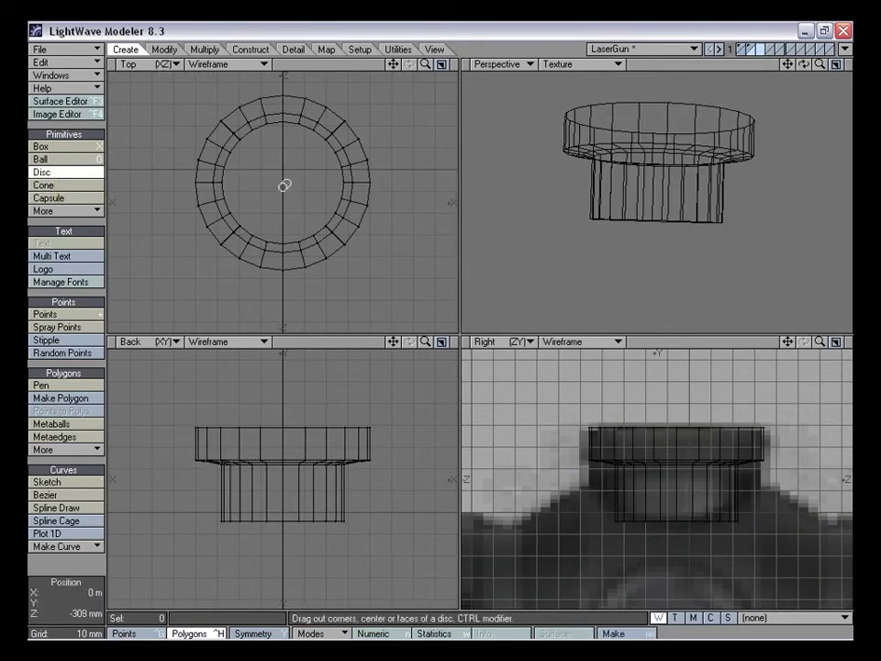
pyautogui.moveTo(284, 181); pyautogui.dragTo(358, 130)
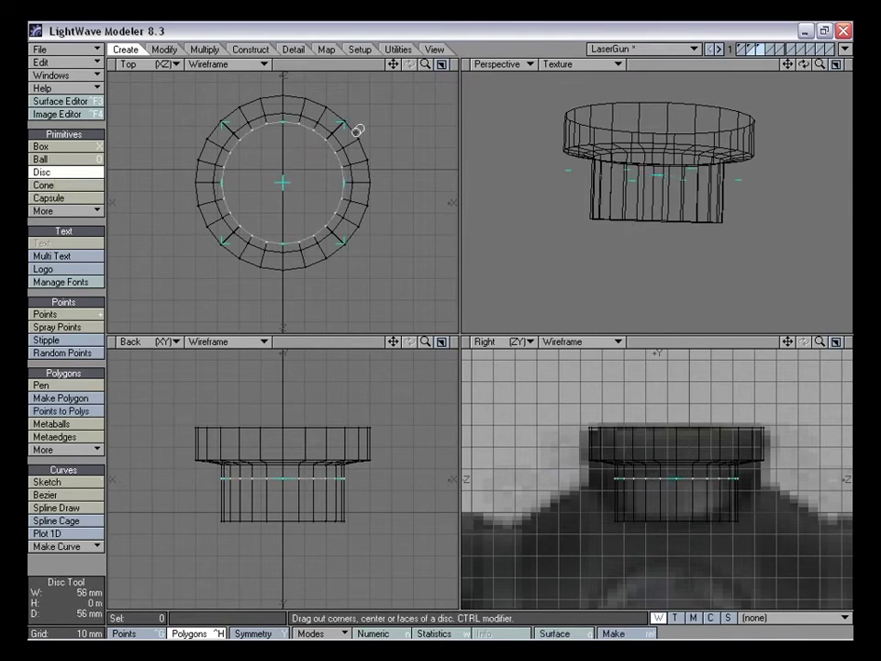
pyautogui.moveTo(285, 487); pyautogui.dragTo(290, 520)
pyautogui.keyDown('alt'); pyautogui.moveTo(568, 258); pyautogui.dragTo(625, 203); pyautogui.keyUp('alt')
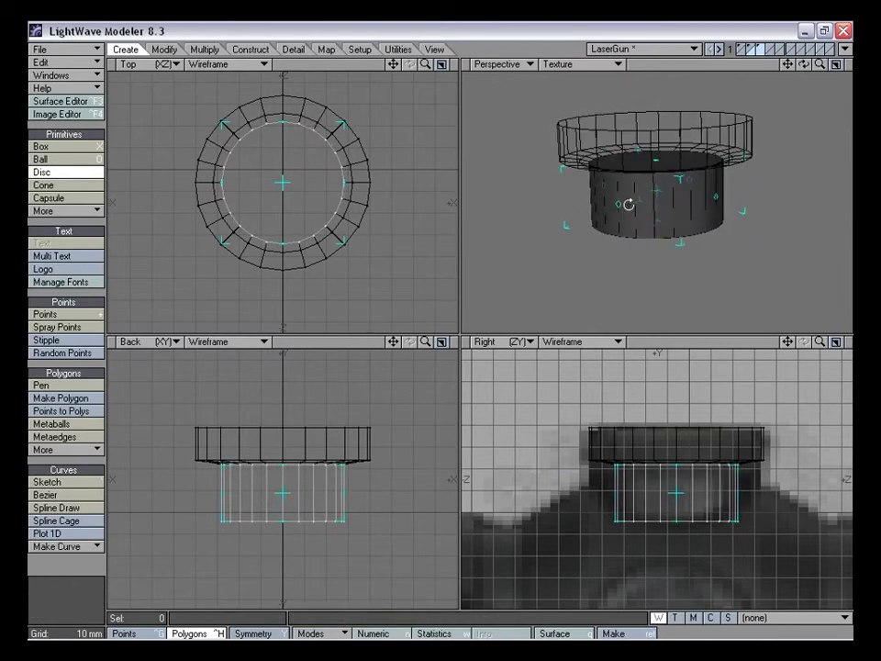
# Set the new disc's number of sides to 48 and finish creating it
pyautogui.press('n')
pyautogui.moveTo(187, 86); pyautogui.dragTo(478, 150)
pyautogui.click(404, 163)
pyautogui.click(404, 178)
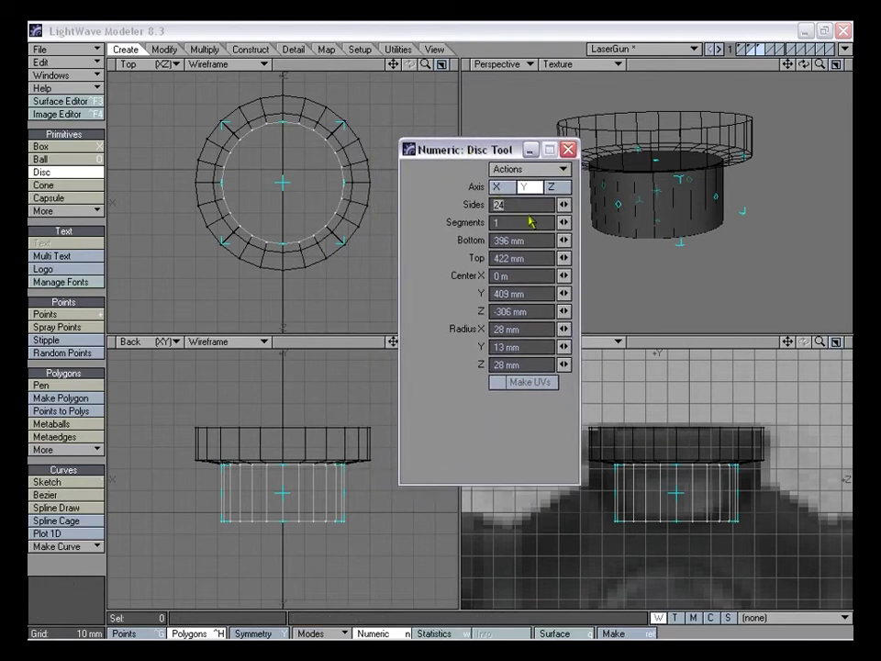
pyautogui.write('8')
pyautogui.press('Tab')
pyautogui.press('Tab')
pyautogui.press('Tab')
pyautogui.press('Tab')
pyautogui.press('Tab')
pyautogui.press('Tab')
pyautogui.press('Tab')
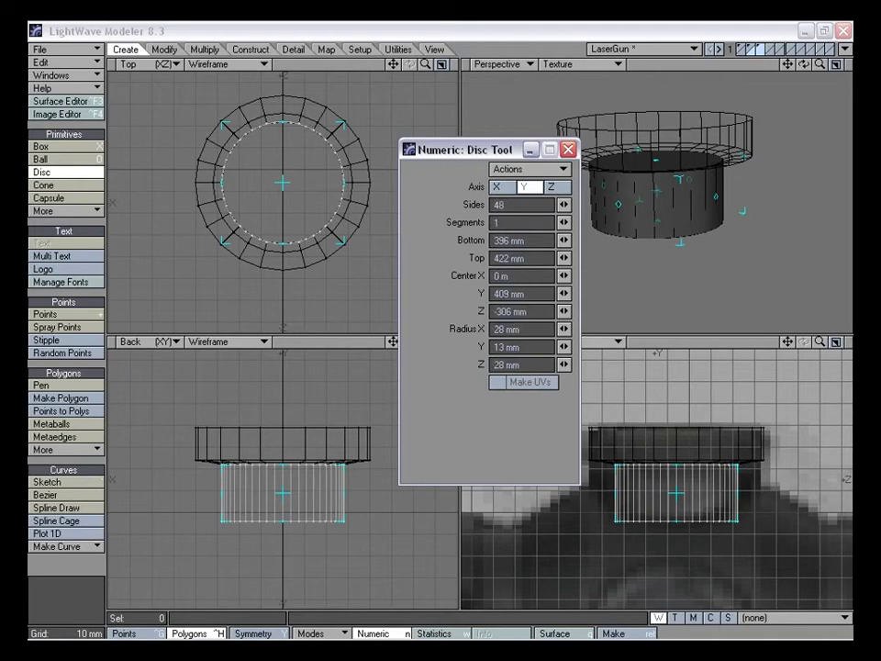
pyautogui.click(570, 148)
pyautogui.press('space')
# Select the new disc's top polygon and bevel it outward with a 1 mm shift and -3.5 mm inset
pyautogui.moveTo(669, 210)
pyautogui.keyDown('alt'); pyautogui.mouseDown()
pyautogui.moveTo(678, 217)
pyautogui.moveTo(671, 206)
pyautogui.mouseUp(); pyautogui.keyUp('alt')
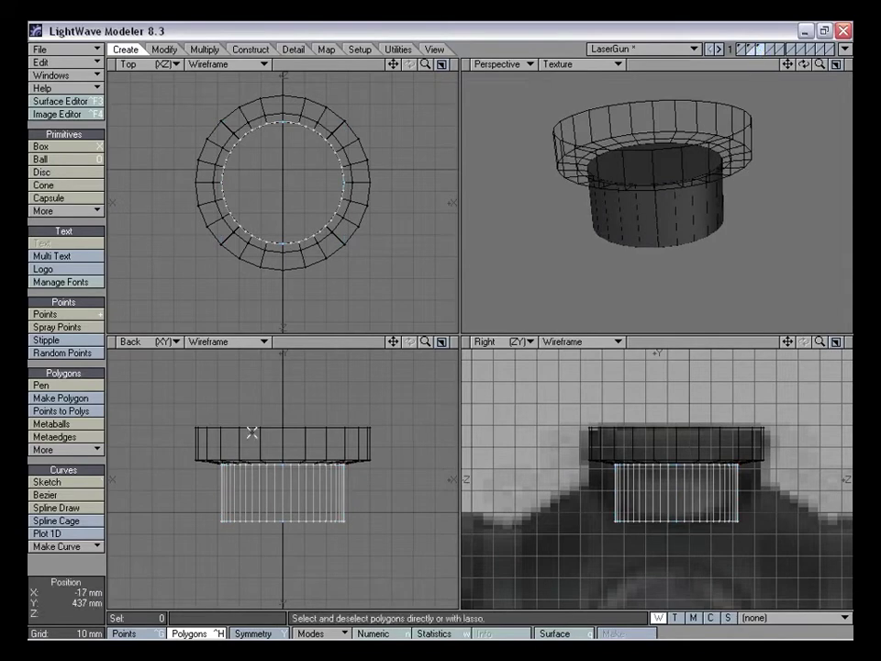
pyautogui.moveTo(218, 496); pyautogui.dragTo(303, 477, button='right')
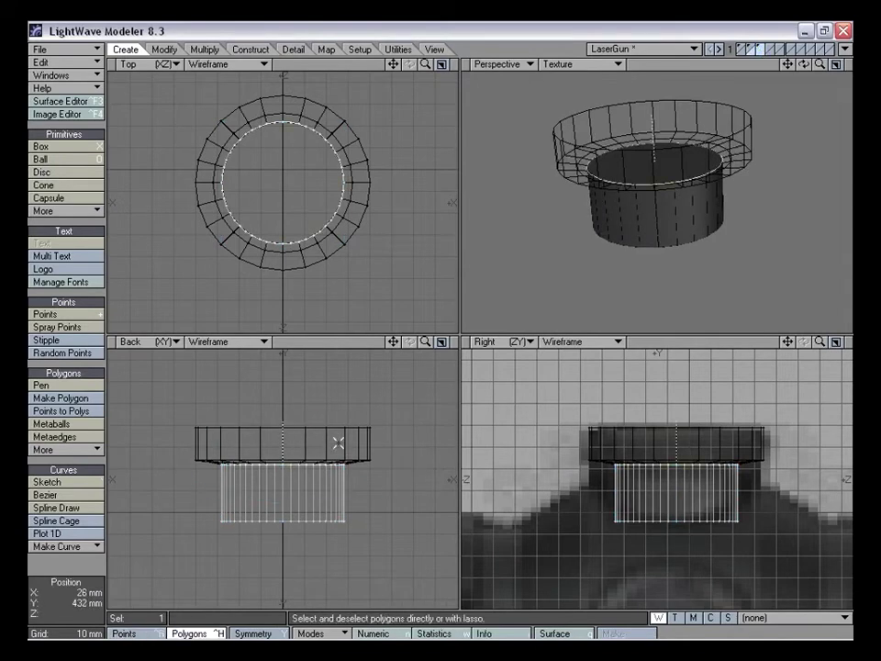
pyautogui.hotkey('shift', 'a')
pyautogui.moveTo(425, 342); pyautogui.dragTo(445, 342)
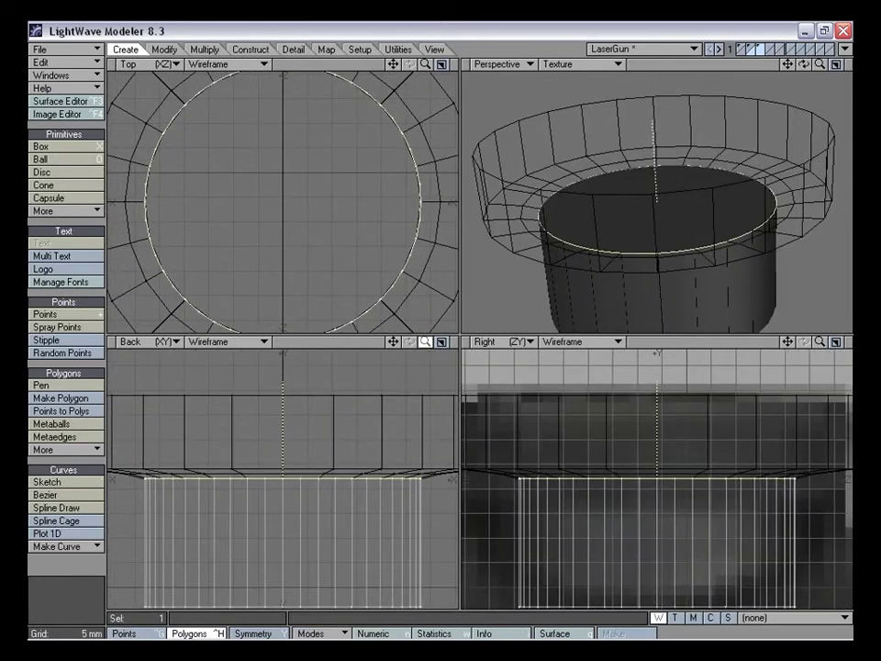
pyautogui.press('b')
pyautogui.moveTo(337, 510); pyautogui.dragTo(359, 507)
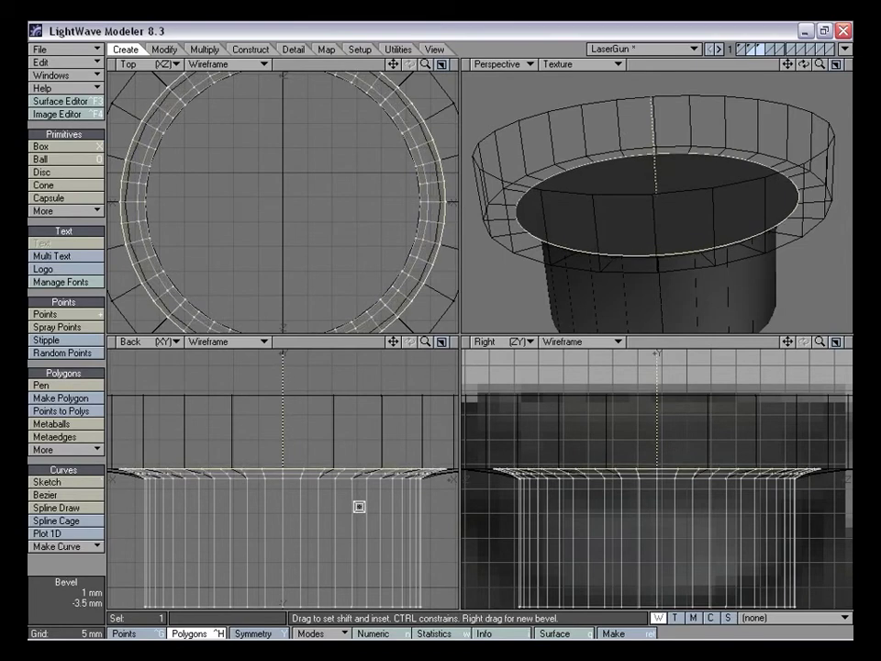
# Bevel the polygon outward to the background flange's outer edge, then straight up 14.5 mm with no inset
pyautogui.moveTo(425, 344)
pyautogui.mouseDown()
pyautogui.moveTo(402, 344)
pyautogui.moveTo(409, 345)
pyautogui.mouseUp()
pyautogui.press('b')
pyautogui.moveTo(369, 509); pyautogui.dragTo(387, 461)
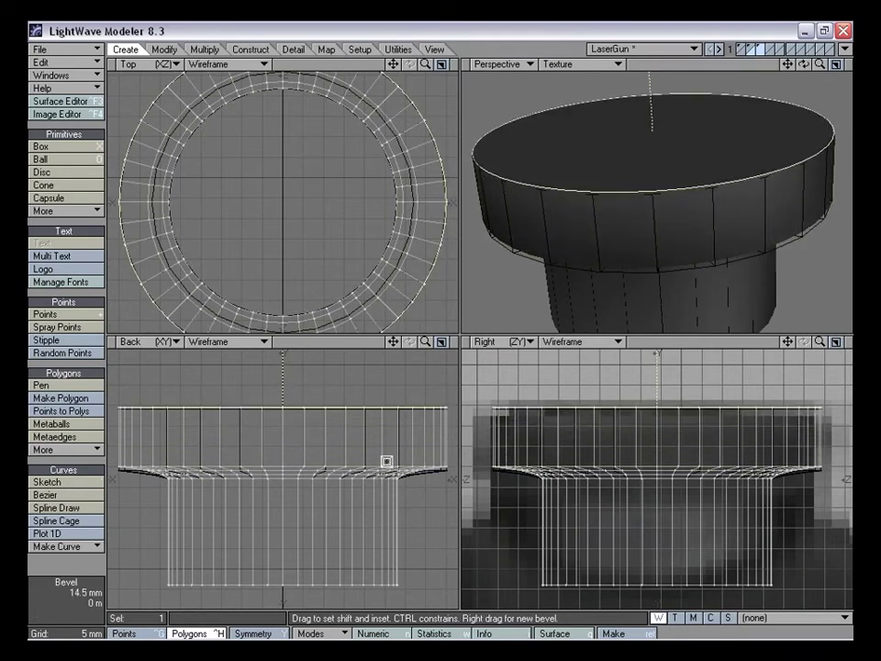
# Undo the upright bevel, widen the flange polygon slightly and bevel it up 13.5 mm with no inset
pyautogui.hotkey('ctrl', 'z')
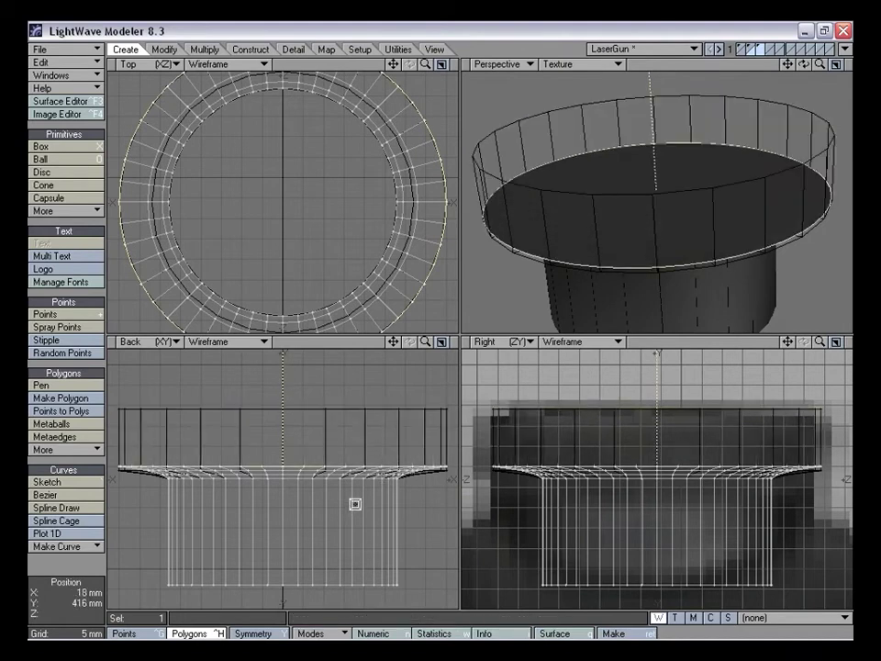
pyautogui.hotkey('ctrl', 'z')
pyautogui.press('u')
pyautogui.moveTo(355, 505); pyautogui.dragTo(360, 454)
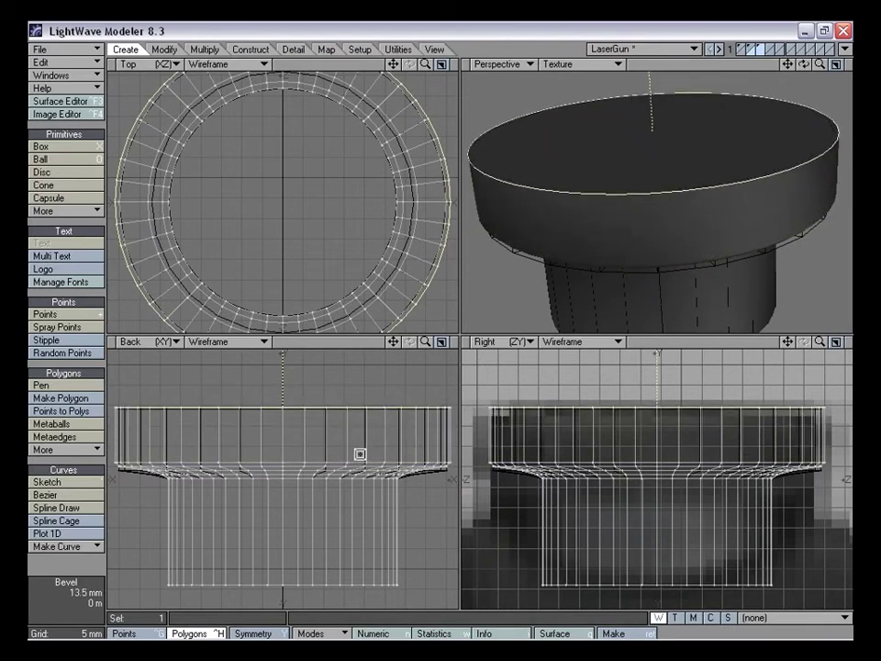
# Try to bevel the rim's top polygon another 1 mm upward without inset, and undo it
pyautogui.press('space')
pyautogui.press('b')
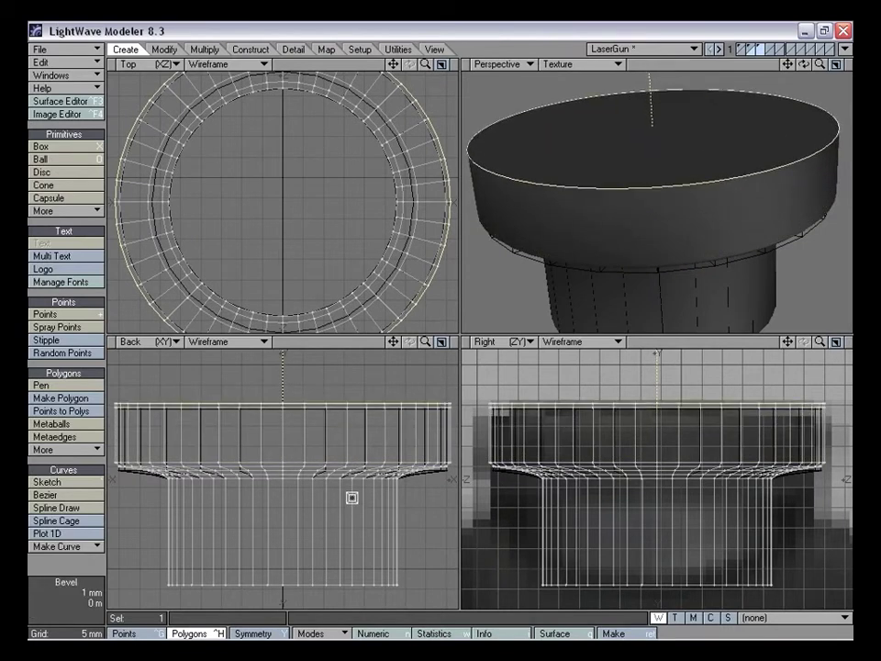
pyautogui.hotkey('ctrl', 'z')
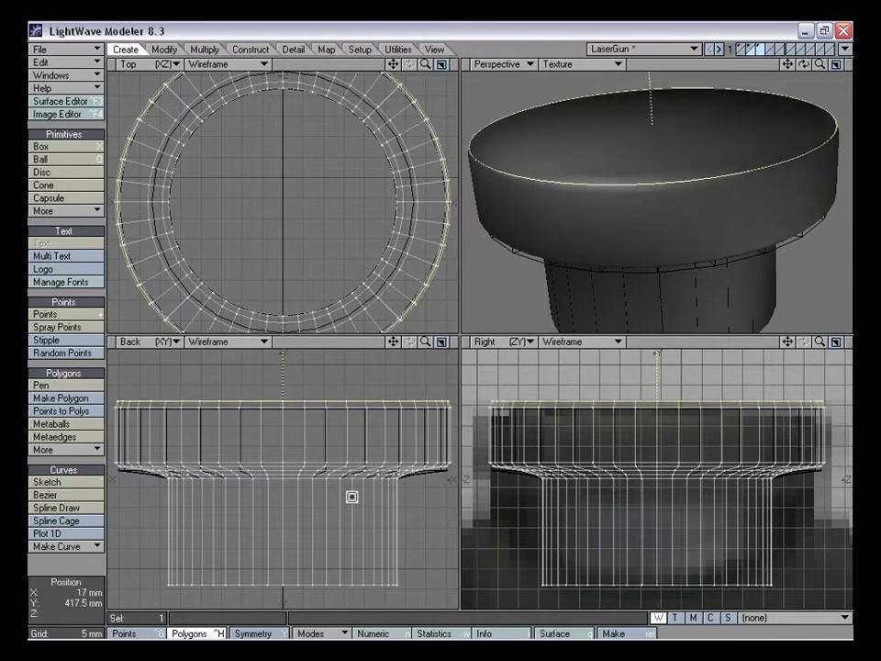
pyautogui.hotkey('ctrl', 'z')
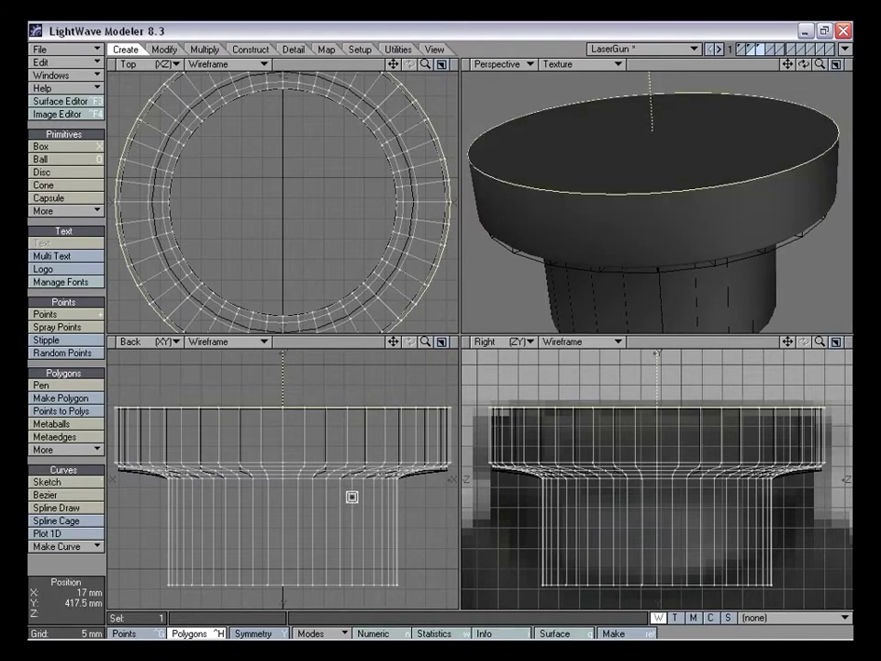
# Bevel the rim's top polygon upward and inward in small stages to round the edge, and clear the selection
pyautogui.press('b')
pyautogui.moveTo(352, 497); pyautogui.dragTo(331, 506)
pyautogui.press('space')
pyautogui.click(86, 564)
pyautogui.keyDown('alt'); pyautogui.moveTo(686, 209); pyautogui.dragTo(695, 183); pyautogui.keyUp('alt')
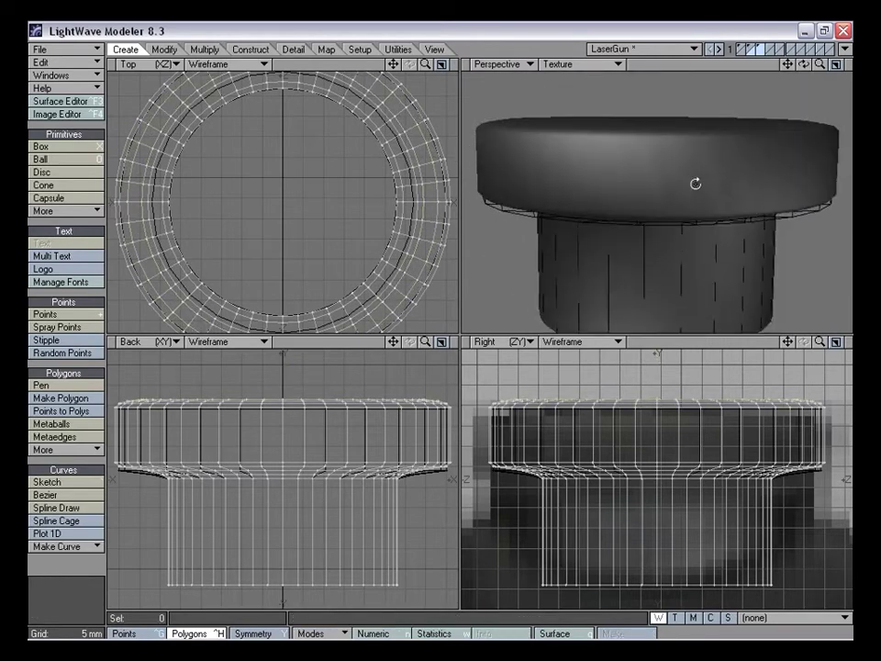
# Delete the old knob geometry from the second layer and return to the third layer
pyautogui.click(751, 49)
pyautogui.press('Delete')
pyautogui.click(758, 49)
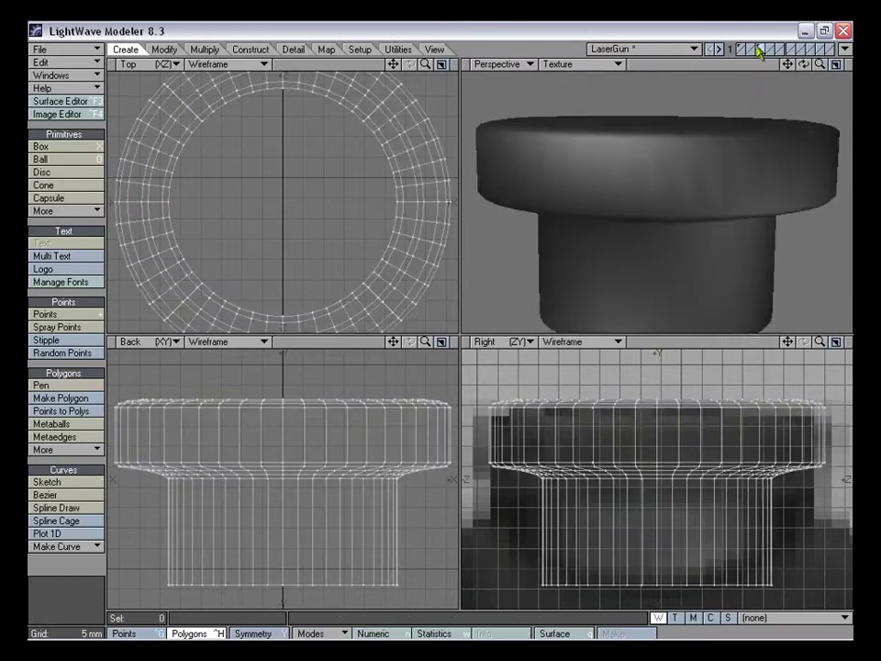
# Knife the knob's lower cylinder horizontally just below the flange and just above its bottom edge
pyautogui.keyDown('alt'); pyautogui.moveTo(681, 155); pyautogui.dragTo(670, 180); pyautogui.keyUp('alt')
pyautogui.moveTo(819, 342); pyautogui.dragTo(788, 342)
pyautogui.keyDown('alt'); pyautogui.moveTo(714, 268); pyautogui.dragTo(701, 211); pyautogui.keyUp('alt')
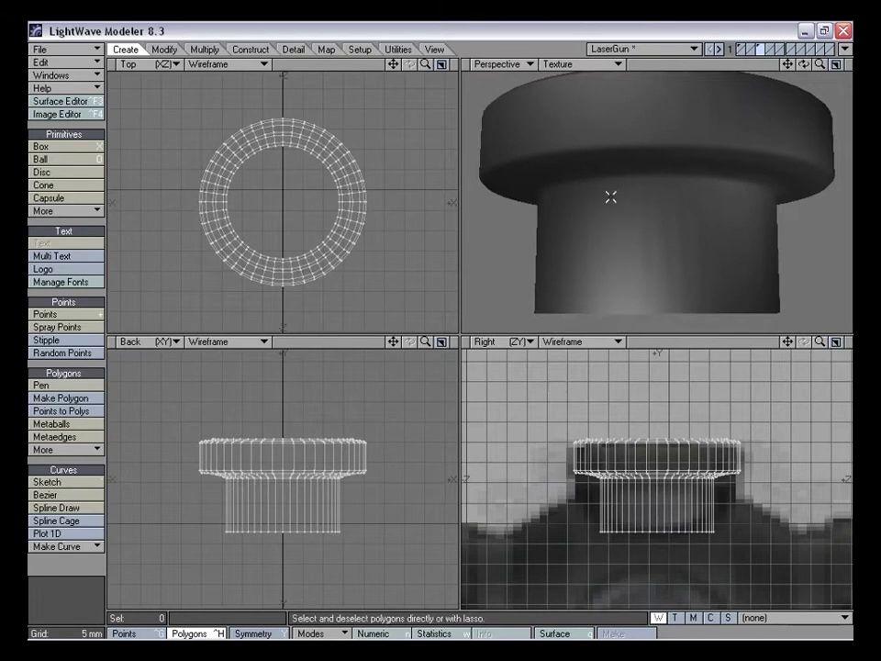
pyautogui.hotkey('shift', 'k')
pyautogui.moveTo(597, 487); pyautogui.dragTo(750, 484)
pyautogui.press('space')
pyautogui.hotkey('shift', 'k')
pyautogui.moveTo(588, 526); pyautogui.dragTo(744, 526)
pyautogui.press('space')
pyautogui.keyDown('alt'); pyautogui.moveTo(698, 215); pyautogui.dragTo(693, 218); pyautogui.keyUp('alt')
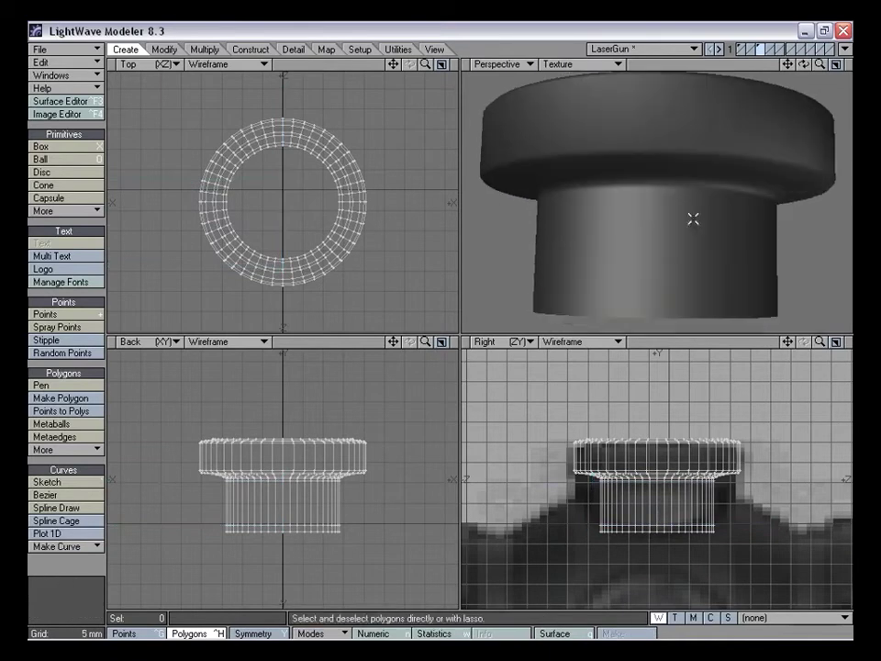
# Select the ring of upright side polygons around the knob's rim
pyautogui.keyDown('alt'); pyautogui.moveTo(633, 193); pyautogui.dragTo(601, 174); pyautogui.keyUp('alt')
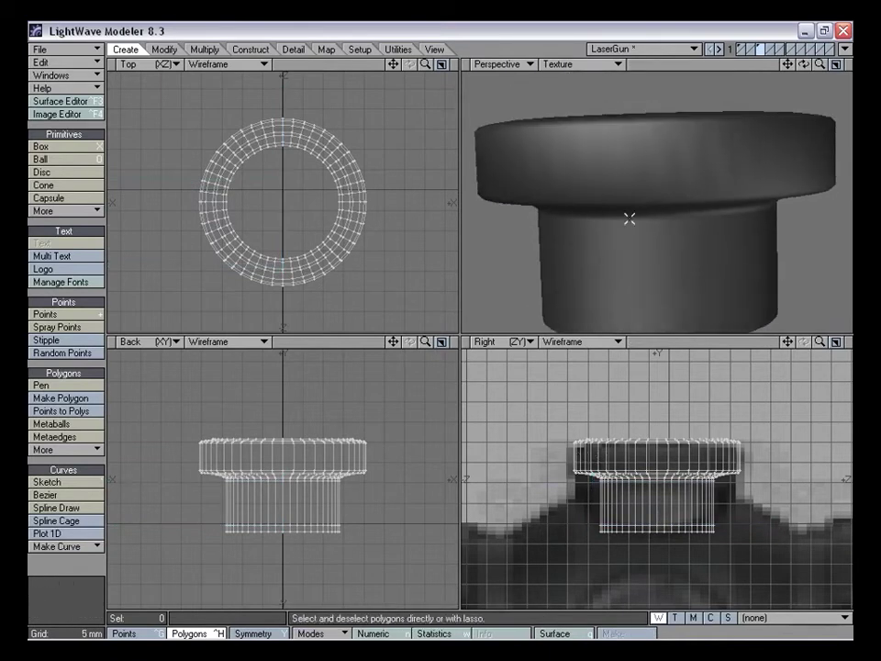
pyautogui.keyDown('alt'); pyautogui.moveTo(628, 216); pyautogui.dragTo(622, 234); pyautogui.keyUp('alt')
pyautogui.keyDown('alt'); pyautogui.moveTo(549, 244); pyautogui.dragTo(609, 220); pyautogui.keyUp('alt')
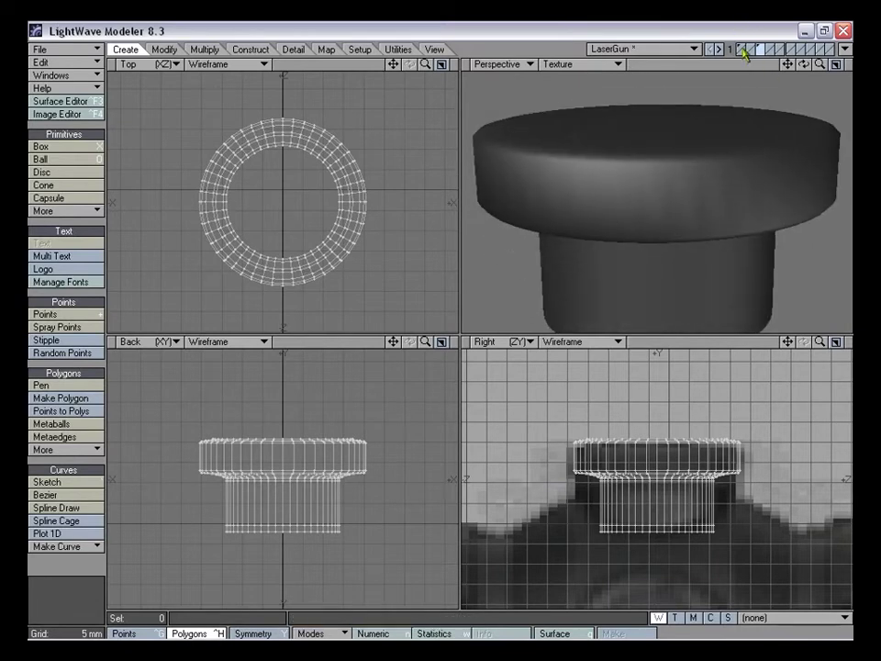
pyautogui.keyDown('alt'); pyautogui.moveTo(730, 128); pyautogui.dragTo(675, 193); pyautogui.keyUp('alt')
pyautogui.moveTo(820, 65)
pyautogui.mouseDown()
pyautogui.moveTo(775, 64)
pyautogui.moveTo(825, 64)
pyautogui.mouseUp()
pyautogui.keyDown('alt'); pyautogui.moveTo(697, 182); pyautogui.dragTo(571, 327); pyautogui.keyUp('alt')
pyautogui.hotkey('ctrl', 'g')
pyautogui.hotkey('ctrl', 'h')
pyautogui.moveTo(191, 458)
pyautogui.mouseDown()
pyautogui.moveTo(342, 456)
pyautogui.moveTo(267, 456)
pyautogui.mouseUp()
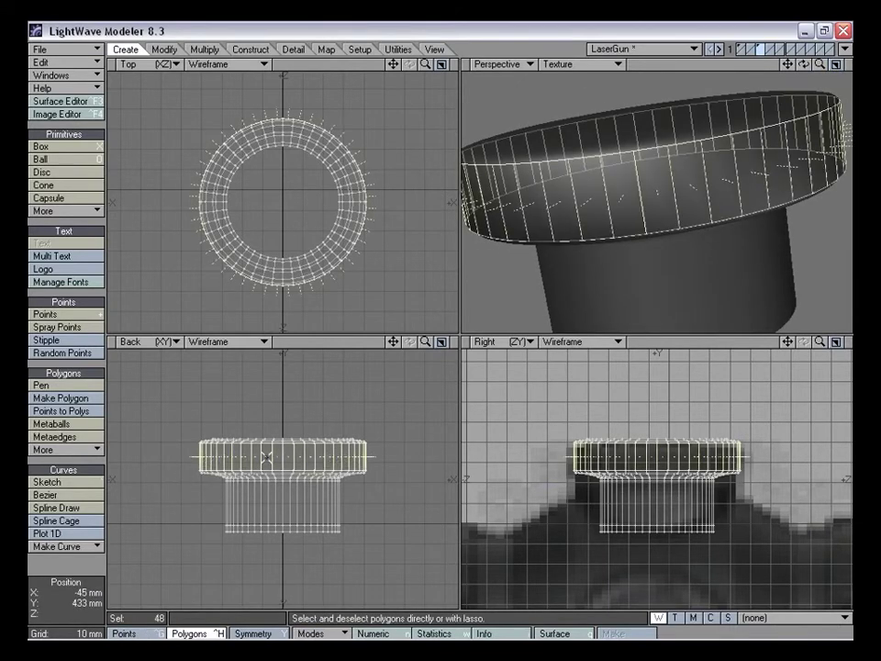
pyautogui.keyDown('alt'); pyautogui.moveTo(676, 225); pyautogui.dragTo(649, 186); pyautogui.keyUp('alt')
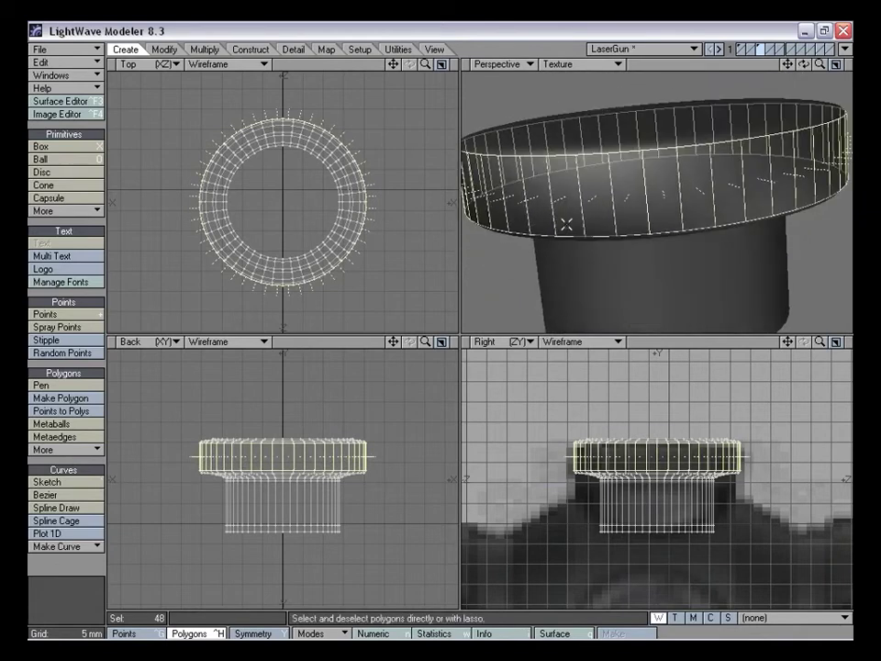
pyautogui.keyDown('alt'); pyautogui.moveTo(603, 224); pyautogui.dragTo(622, 225); pyautogui.keyUp('alt')
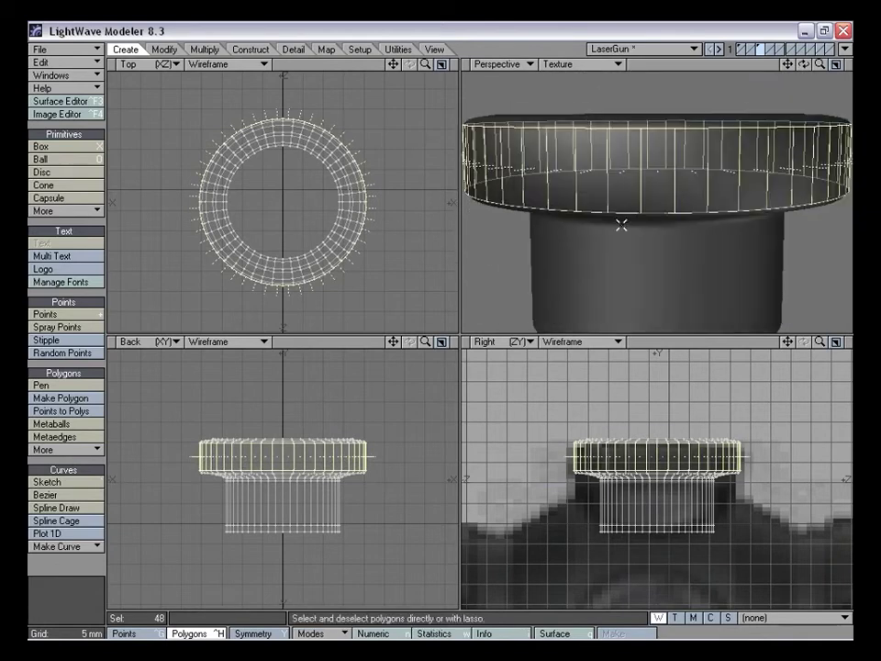
# Bevel the rim's side polygons inward to leave a narrow border around each one
pyautogui.press('a')
pyautogui.keyDown('alt'); pyautogui.moveTo(712, 133); pyautogui.dragTo(673, 181); pyautogui.keyUp('alt')
pyautogui.moveTo(821, 342); pyautogui.dragTo(781, 342)
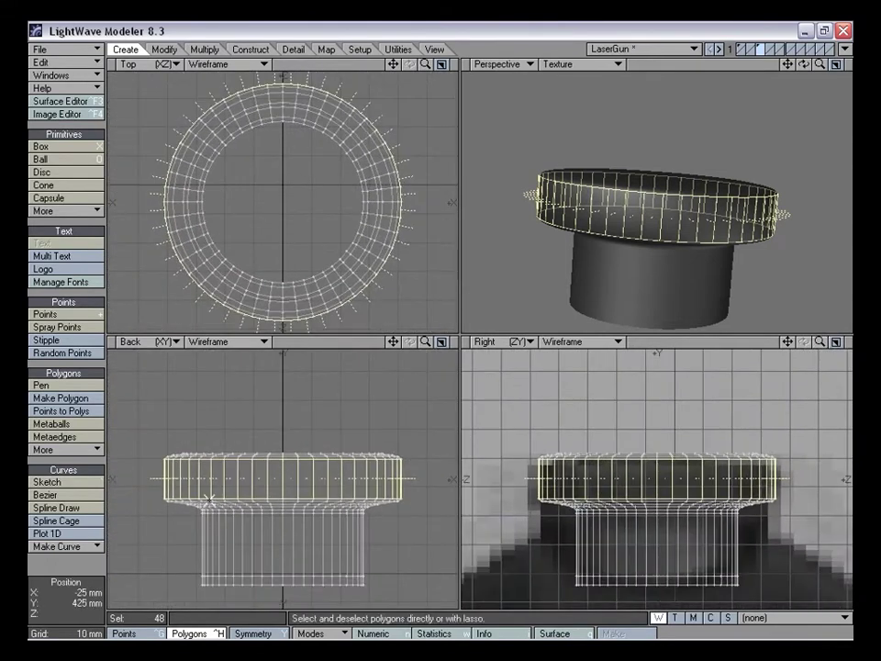
pyautogui.moveTo(820, 342); pyautogui.dragTo(861, 342)
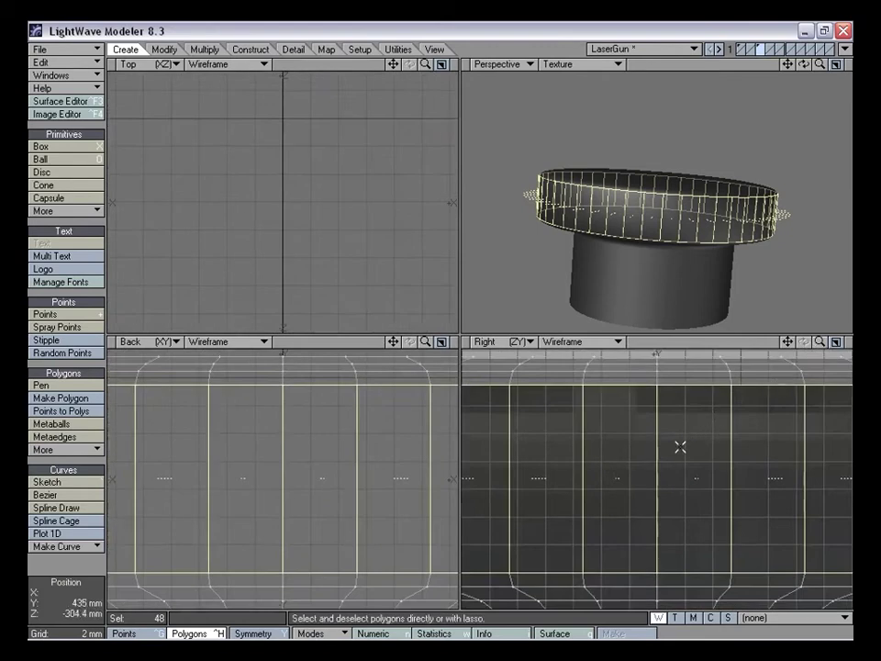
pyautogui.press('b')
pyautogui.moveTo(670, 470)
pyautogui.mouseDown()
pyautogui.moveTo(656, 465)
pyautogui.moveTo(663, 471)
pyautogui.mouseUp()
# Bevel the inset side polygons again to form recessed grip panels around the rim, and clear the selection
pyautogui.keyDown('alt'); pyautogui.moveTo(615, 235); pyautogui.dragTo(636, 213); pyautogui.keyUp('alt')
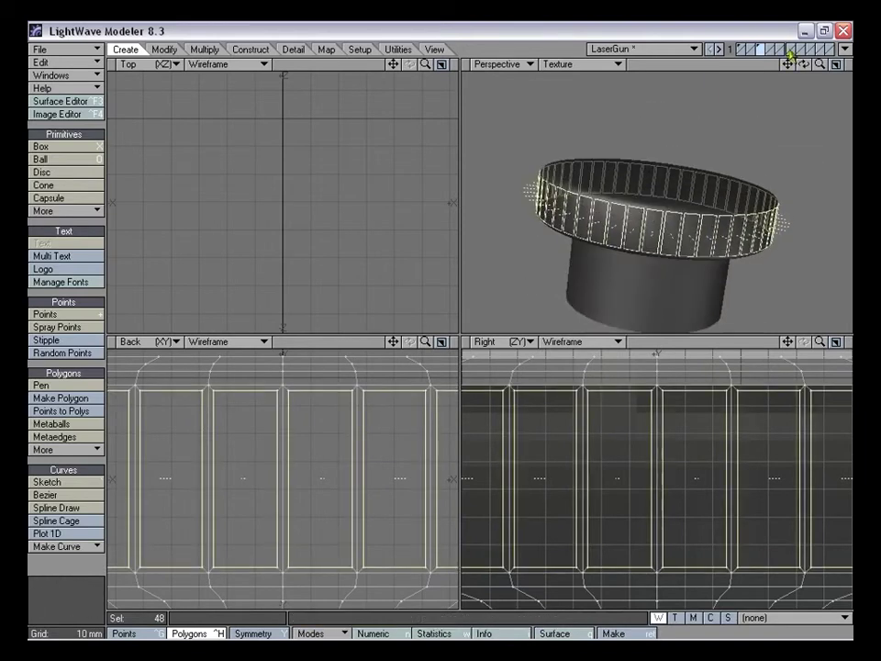
pyautogui.moveTo(820, 64); pyautogui.dragTo(846, 66)
pyautogui.keyDown('alt'); pyautogui.moveTo(657, 200); pyautogui.dragTo(639, 225); pyautogui.keyUp('alt')
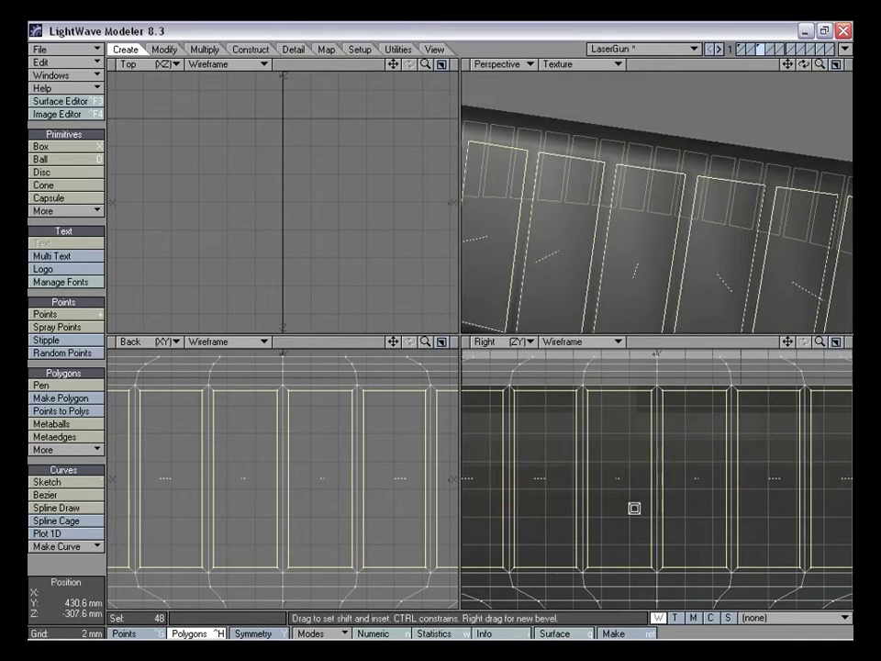
pyautogui.moveTo(639, 466)
pyautogui.mouseDown()
pyautogui.moveTo(630, 479)
pyautogui.moveTo(624, 459)
pyautogui.moveTo(628, 469)
pyautogui.mouseUp()
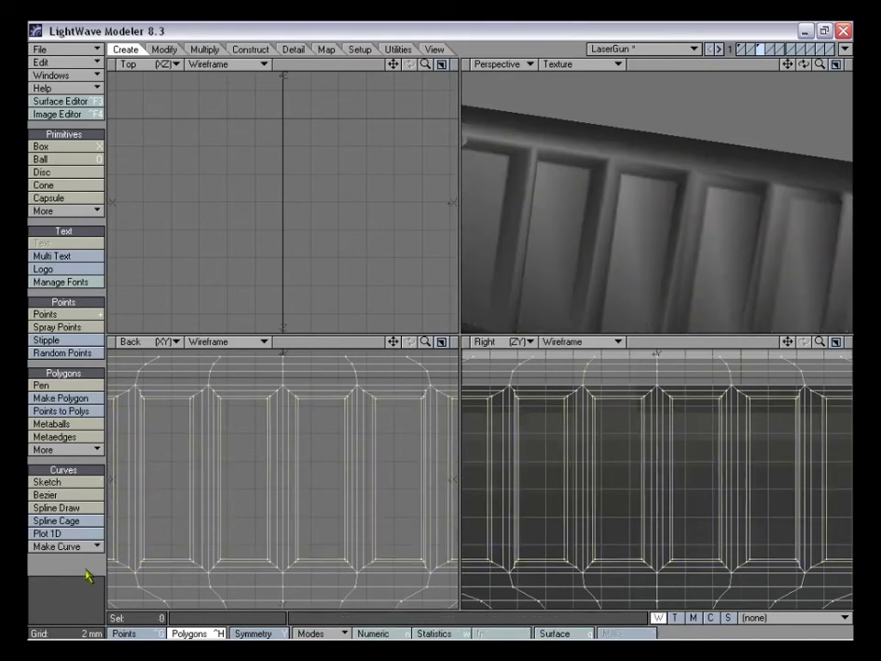
# Knife the ribbed rim horizontally near its upper and lower edges
pyautogui.keyDown('alt'); pyautogui.moveTo(671, 203); pyautogui.dragTo(768, 181); pyautogui.keyUp('alt')
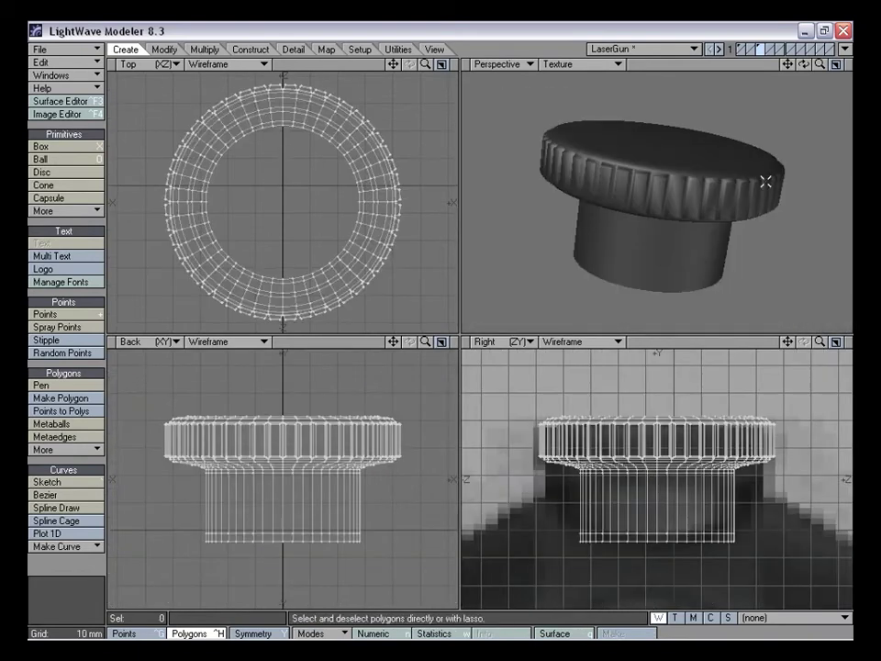
pyautogui.keyDown('alt'); pyautogui.moveTo(766, 182); pyautogui.dragTo(651, 232); pyautogui.keyUp('alt')
pyautogui.moveTo(819, 65)
pyautogui.mouseDown()
pyautogui.moveTo(785, 65)
pyautogui.moveTo(811, 64)
pyautogui.mouseUp()
pyautogui.keyDown('alt'); pyautogui.moveTo(639, 207); pyautogui.dragTo(637, 184); pyautogui.keyUp('alt')
pyautogui.hotkey('shift', 'k')
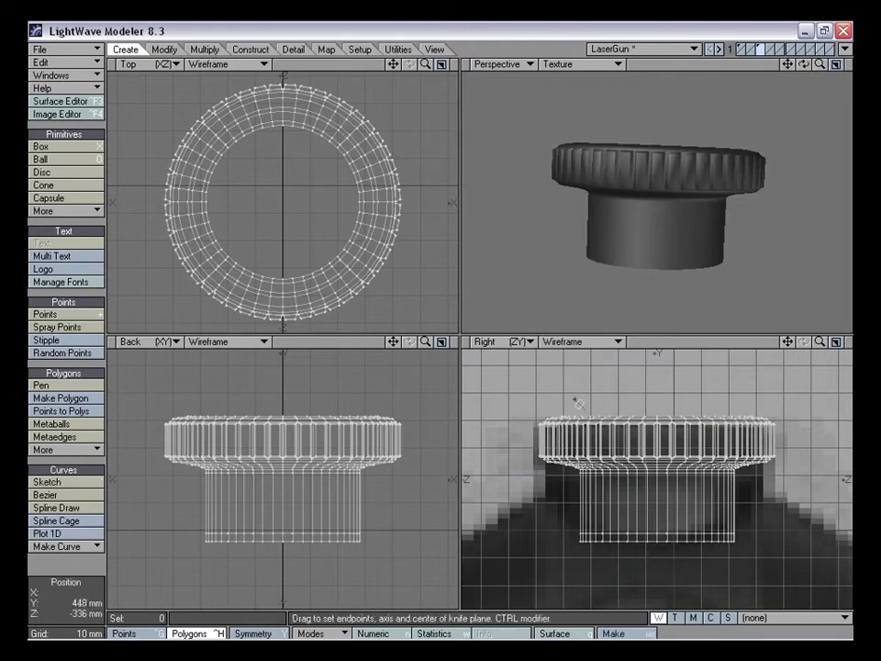
pyautogui.moveTo(842, 434); pyautogui.dragTo(846, 433)
pyautogui.press('space')
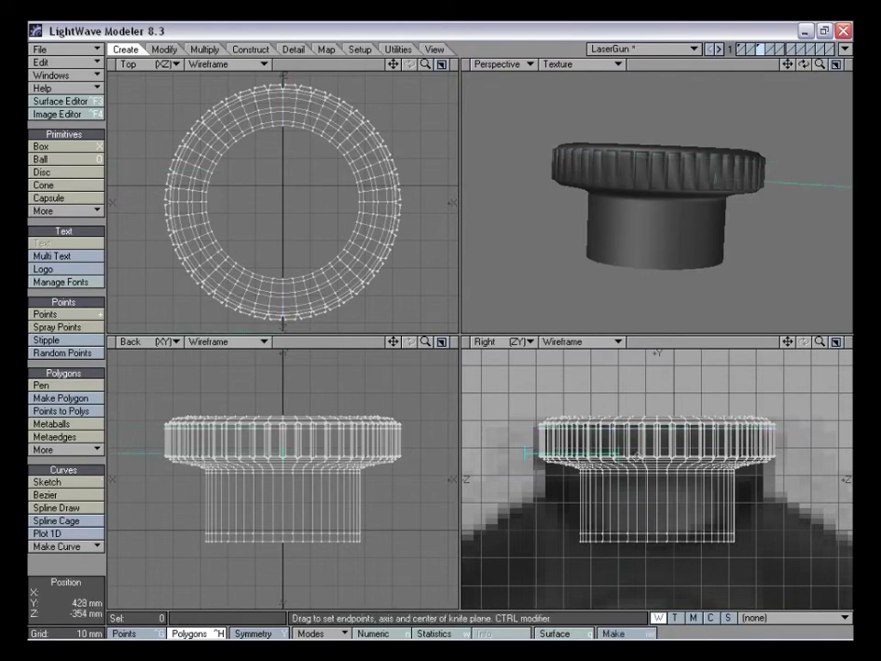
pyautogui.press('space')
pyautogui.keyDown('alt'); pyautogui.moveTo(712, 236); pyautogui.dragTo(620, 199); pyautogui.keyUp('alt')
# Check the knob together with the scope, and make the knob's layer active with the scope's layer in the background
pyautogui.click(741, 54)
pyautogui.keyDown('alt'); pyautogui.moveTo(714, 219); pyautogui.dragTo(675, 223); pyautogui.keyUp('alt')
pyautogui.moveTo(820, 64); pyautogui.dragTo(799, 64)
pyautogui.keyDown('shift'); pyautogui.click(742, 49); pyautogui.keyUp('shift')
pyautogui.moveTo(689, 191)
pyautogui.keyDown('alt'); pyautogui.mouseDown()
pyautogui.moveTo(682, 131)
pyautogui.moveTo(726, 215)
pyautogui.moveTo(600, 242)
pyautogui.moveTo(702, 157)
pyautogui.moveTo(670, 183)
pyautogui.moveTo(749, 236)
pyautogui.moveTo(644, 202)
pyautogui.moveTo(759, 224)
pyautogui.moveTo(667, 215)
pyautogui.mouseUp(); pyautogui.keyUp('alt')
pyautogui.moveTo(819, 64); pyautogui.dragTo(757, 66)
pyautogui.keyDown('alt'); pyautogui.moveTo(724, 178); pyautogui.dragTo(765, 114); pyautogui.keyUp('alt')
pyautogui.click(761, 53)
pyautogui.click(759, 47)
pyautogui.click(743, 53)
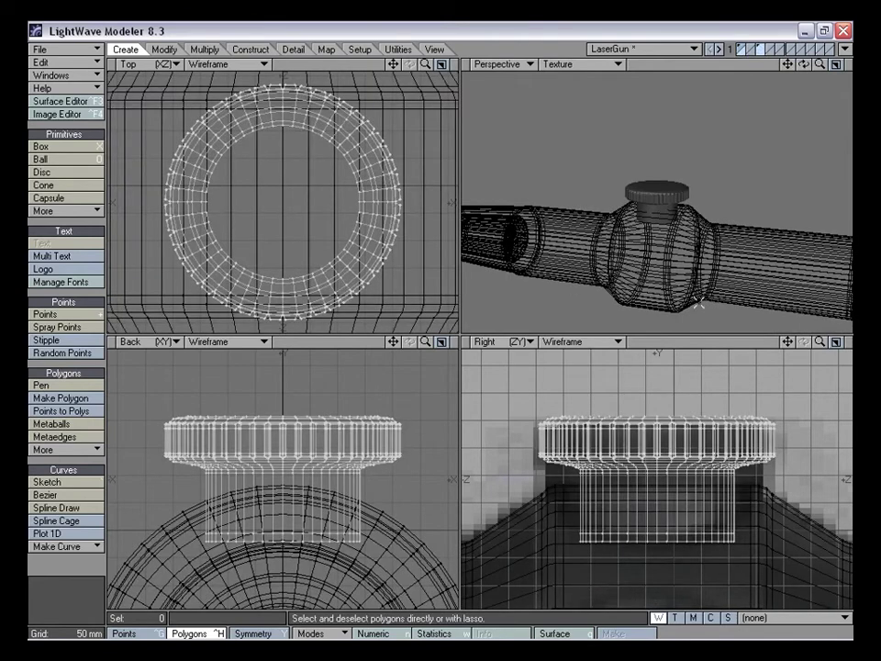
# Select all of the knob's polygons and duplicate them in place
pyautogui.moveTo(820, 342); pyautogui.dragTo(761, 345)
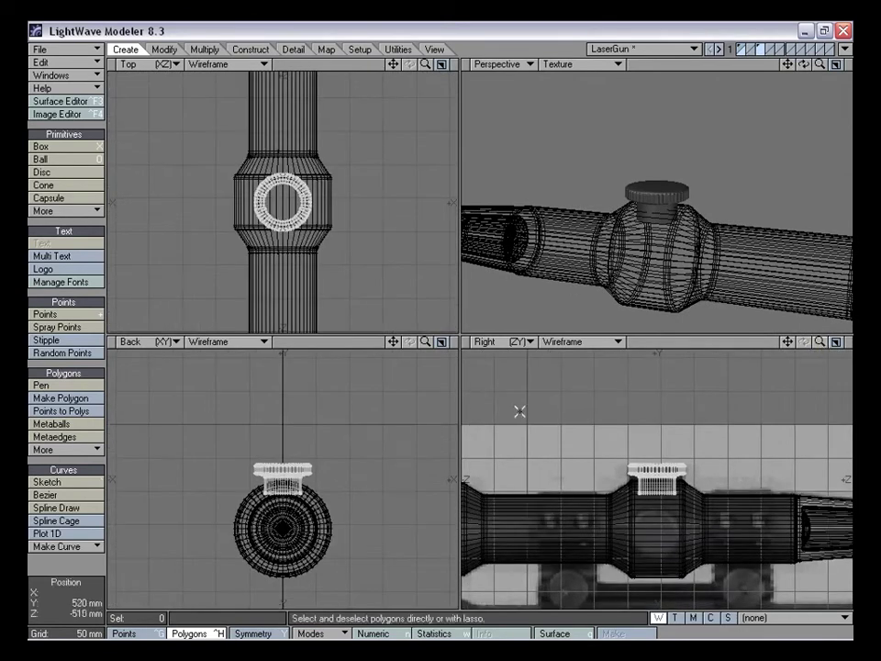
pyautogui.moveTo(393, 341); pyautogui.dragTo(384, 313)
pyautogui.moveTo(425, 342)
pyautogui.mouseDown()
pyautogui.moveTo(468, 341)
pyautogui.moveTo(426, 345)
pyautogui.mouseUp()
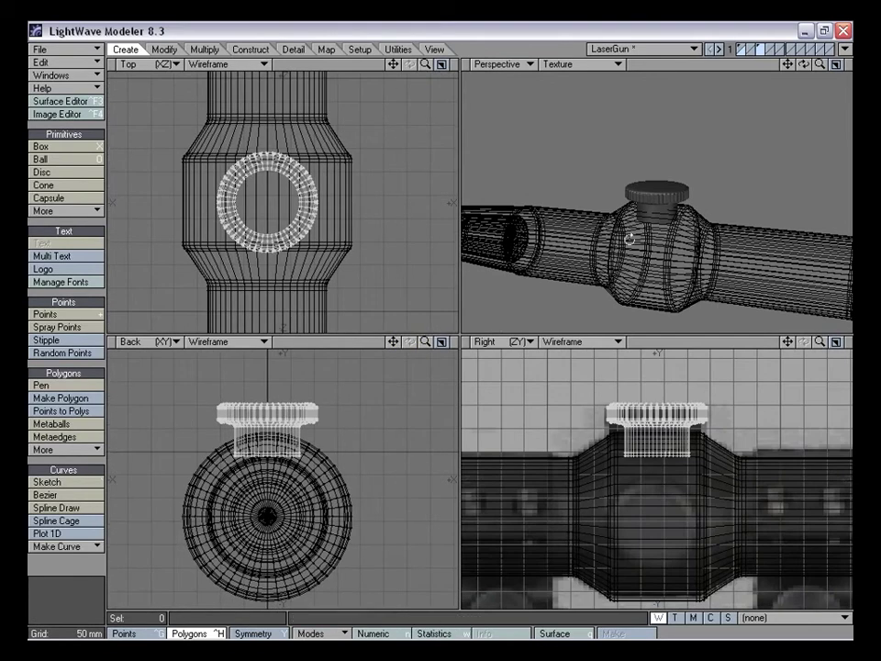
pyautogui.keyDown('alt'); pyautogui.moveTo(630, 239); pyautogui.dragTo(593, 241); pyautogui.keyUp('alt')
pyautogui.moveTo(351, 425); pyautogui.dragTo(353, 423, button='right')
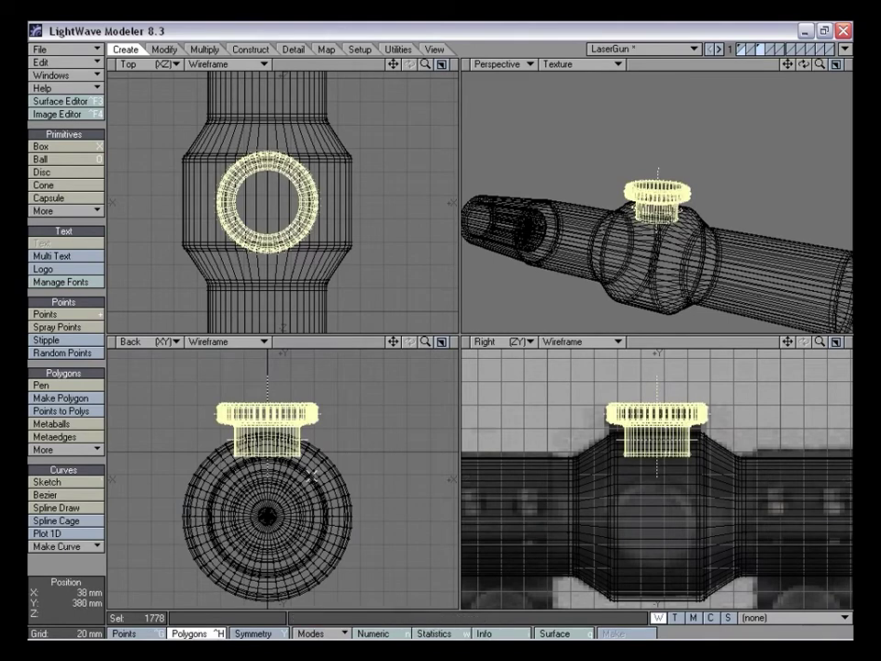
# With the action center on Mouse, rotate the knob copy -90° around the scope's center in the back view
pyautogui.press('y')
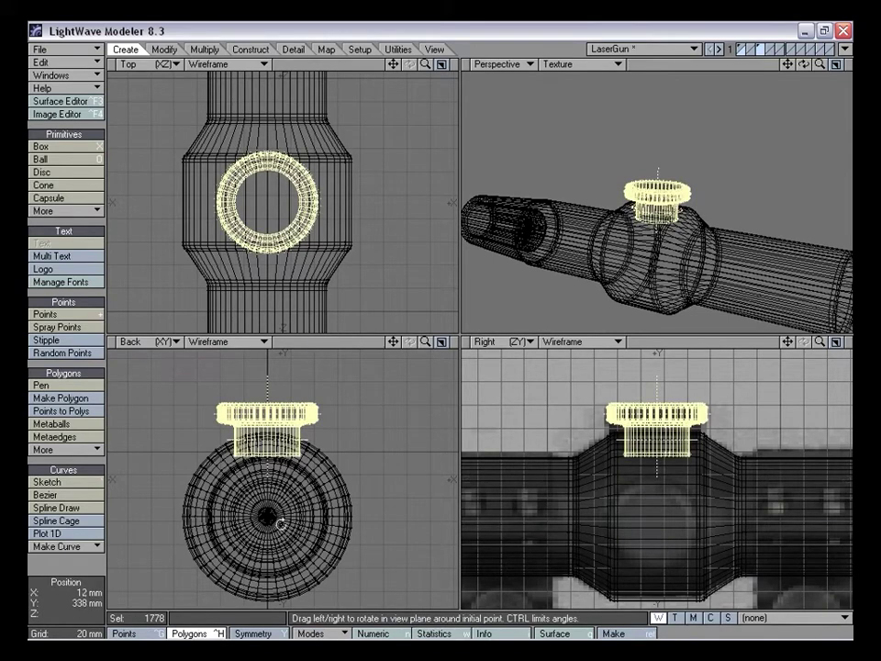
pyautogui.click(308, 633)
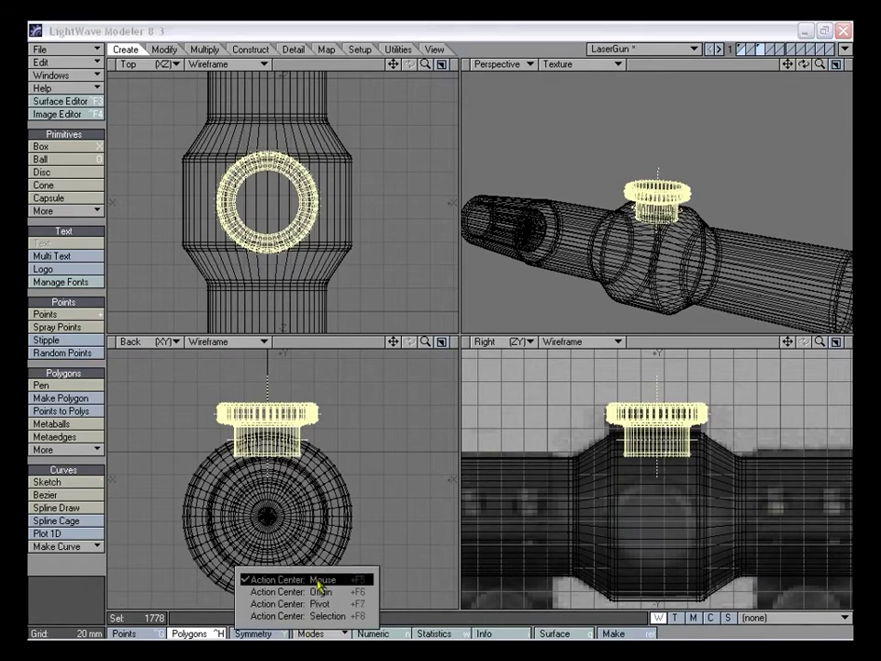
pyautogui.click(317, 581)
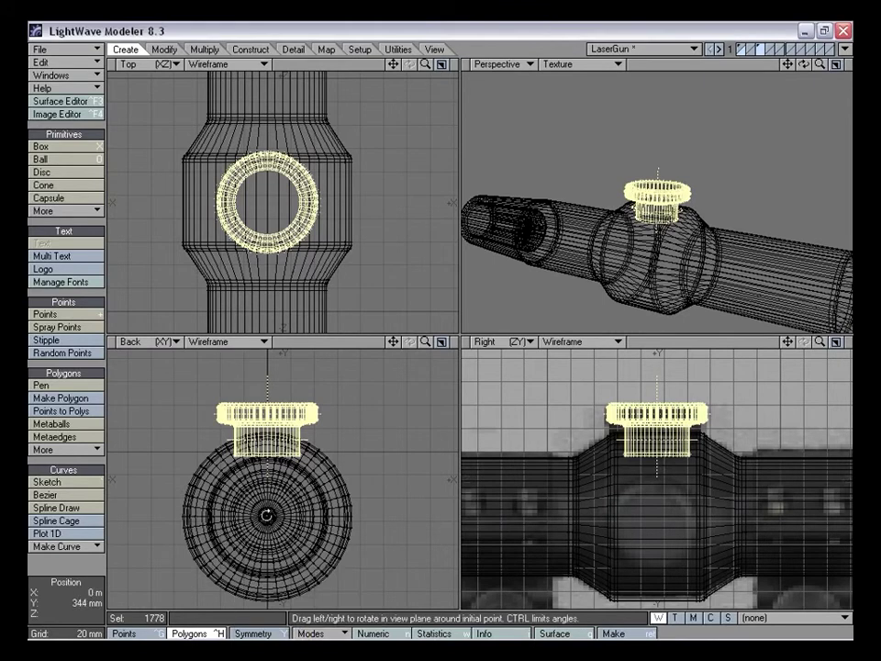
pyautogui.keyDown('ctrl'); pyautogui.moveTo(267, 516); pyautogui.dragTo(349, 516); pyautogui.keyUp('ctrl')
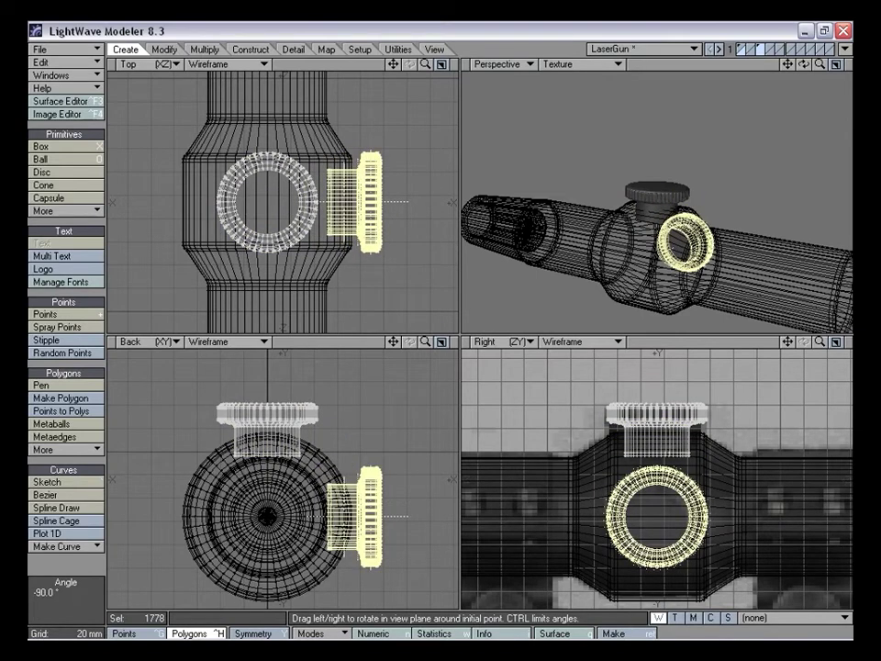
# Finish rotating the knob copy, deselect it, and make the scope's layer active together with the knobs' layer
pyautogui.moveTo(350, 516)
pyautogui.mouseDown()
pyautogui.moveTo(253, 516)
pyautogui.moveTo(349, 516)
pyautogui.mouseUp()
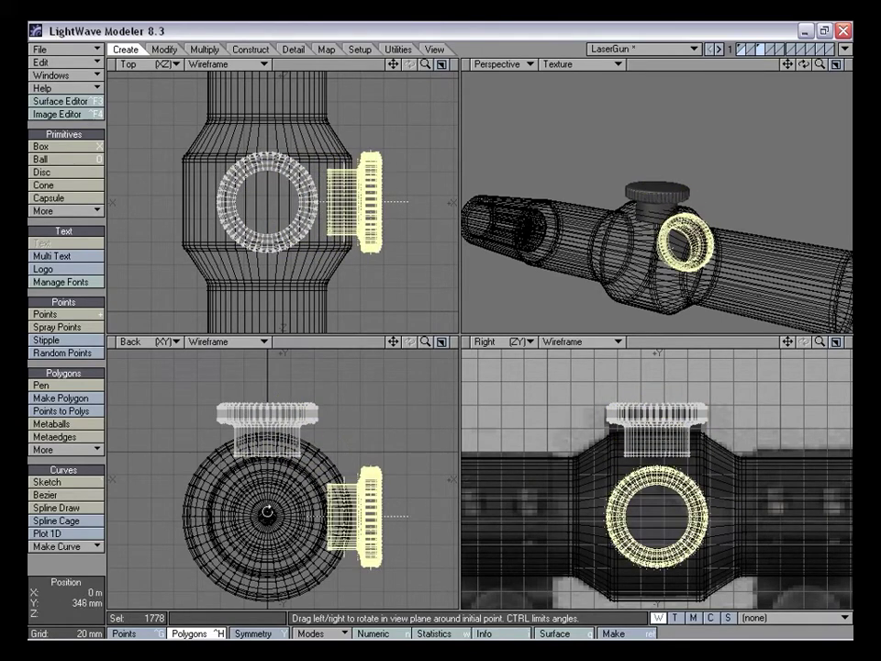
pyautogui.press('space')
pyautogui.moveTo(406, 422); pyautogui.dragTo(496, 392, button='right')
pyautogui.moveTo(791, 206)
pyautogui.keyDown('alt'); pyautogui.mouseDown()
pyautogui.moveTo(694, 238)
pyautogui.moveTo(628, 223)
pyautogui.moveTo(671, 179)
pyautogui.mouseUp(); pyautogui.keyUp('alt')
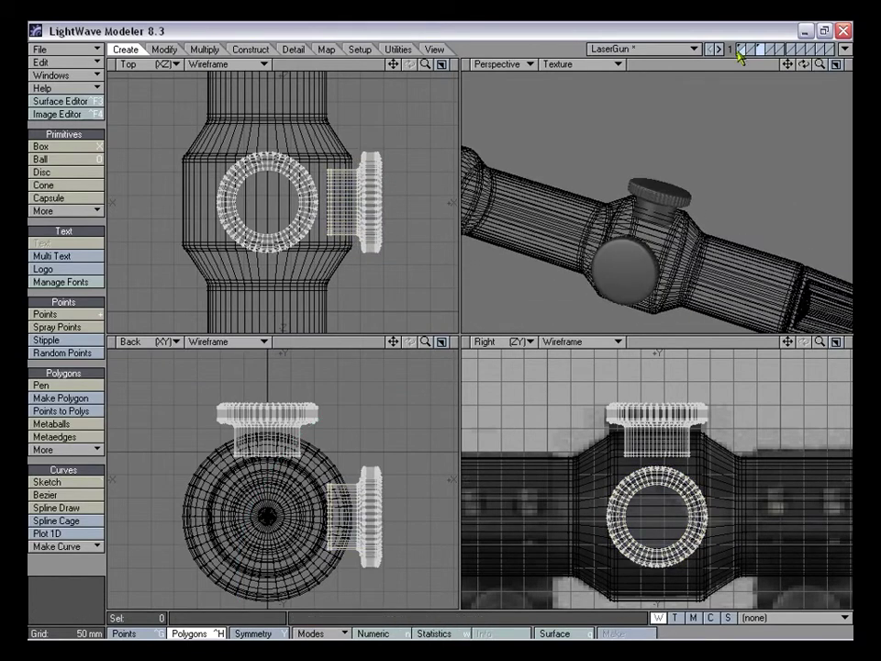
pyautogui.keyDown('shift'); pyautogui.click(740, 49); pyautogui.keyUp('shift')
pyautogui.keyDown('alt'); pyautogui.moveTo(740, 179); pyautogui.dragTo(668, 197); pyautogui.keyUp('alt')
# Compare the knobs with those on the Blaster_001 object's scope, and return to the LaserGun object
pyautogui.click(647, 49)
pyautogui.click(650, 41)
pyautogui.moveTo(819, 65)
pyautogui.mouseDown()
pyautogui.moveTo(865, 66)
pyautogui.moveTo(819, 65)
pyautogui.mouseUp()
pyautogui.keyDown('alt'); pyautogui.moveTo(750, 171); pyautogui.dragTo(669, 216); pyautogui.keyUp('alt')
pyautogui.click(687, 50)
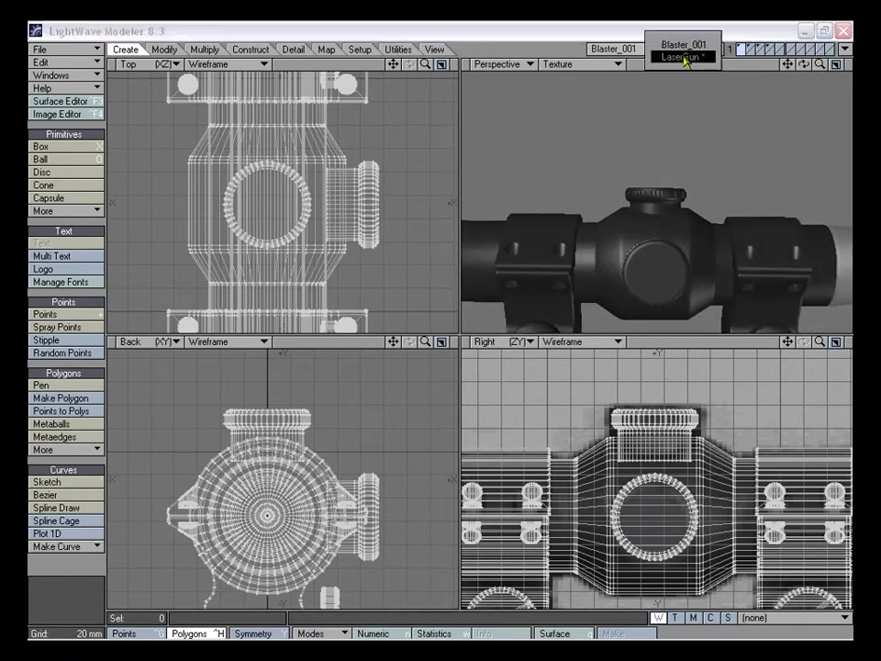
pyautogui.click(698, 53)
# Examine the scope's two knobs from several angles and up close against the reference image in the right view
pyautogui.keyDown('alt'); pyautogui.moveTo(719, 180); pyautogui.dragTo(710, 217); pyautogui.keyUp('alt')
pyautogui.moveTo(820, 343); pyautogui.dragTo(787, 316)
pyautogui.keyDown('alt'); pyautogui.moveTo(730, 216); pyautogui.dragTo(679, 230); pyautogui.keyUp('alt')
pyautogui.press('a')
pyautogui.moveTo(821, 64)
pyautogui.mouseDown()
pyautogui.moveTo(735, 64)
pyautogui.moveTo(812, 64)
pyautogui.mouseUp()
pyautogui.moveTo(689, 237)
pyautogui.keyDown('alt'); pyautogui.mouseDown()
pyautogui.moveTo(793, 256)
pyautogui.moveTo(691, 254)
pyautogui.moveTo(691, 246)
pyautogui.mouseUp(); pyautogui.keyUp('alt')
pyautogui.moveTo(820, 343); pyautogui.dragTo(865, 343)
pyautogui.moveTo(792, 345); pyautogui.dragTo(741, 423)
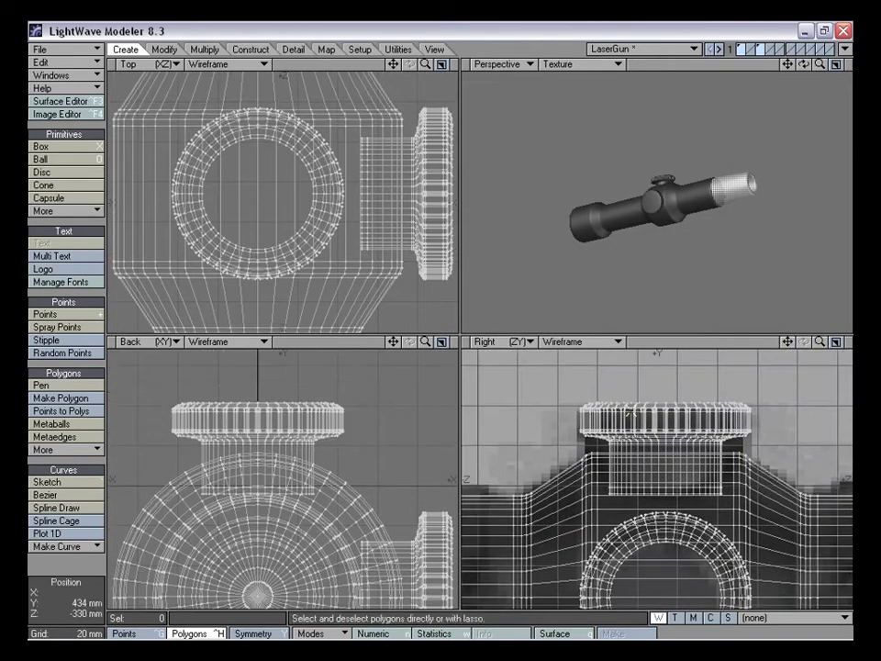
# Examine the whole scope in perspective and against the gun's reference image in the enlarged right view
pyautogui.moveTo(819, 342); pyautogui.dragTo(710, 315)
pyautogui.press('a')
pyautogui.keyDown('alt'); pyautogui.moveTo(715, 239); pyautogui.dragTo(707, 276); pyautogui.keyUp('alt')
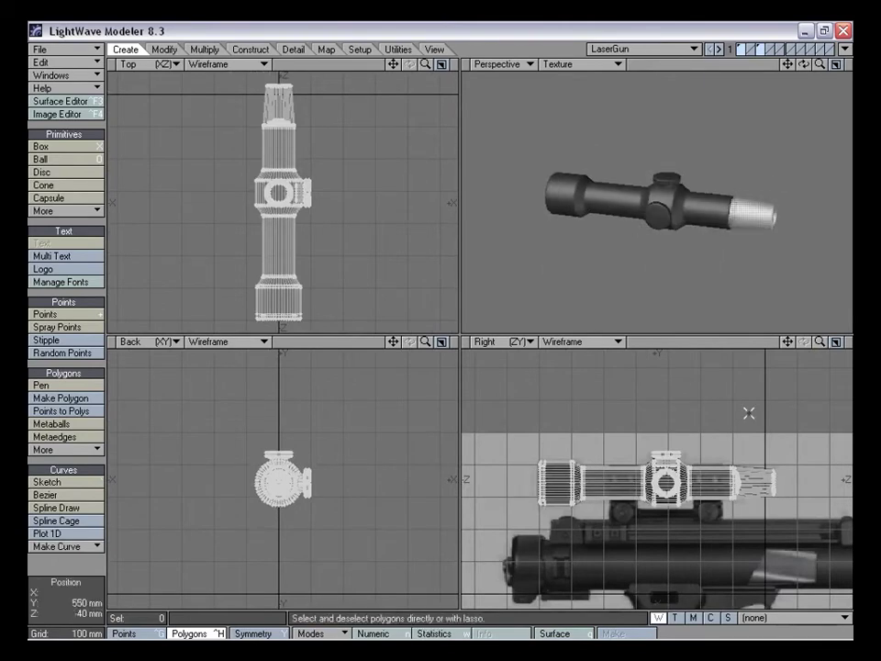
pyautogui.moveTo(820, 345)
pyautogui.mouseDown()
pyautogui.moveTo(810, 345)
pyautogui.moveTo(829, 345)
pyautogui.moveTo(820, 346)
pyautogui.mouseUp()
pyautogui.press('KP_0')
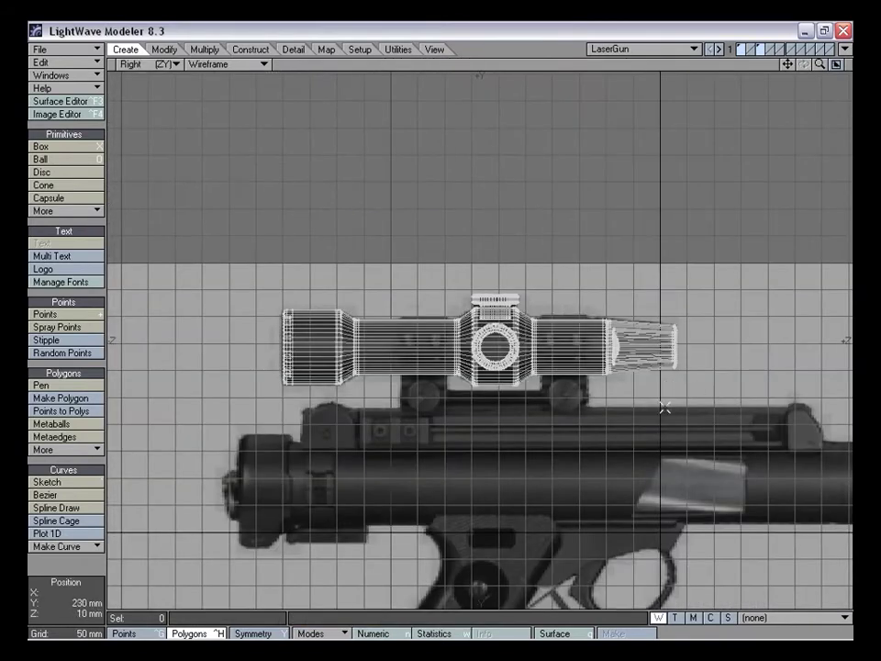
pyautogui.press('KP_0')
pyautogui.press('a')
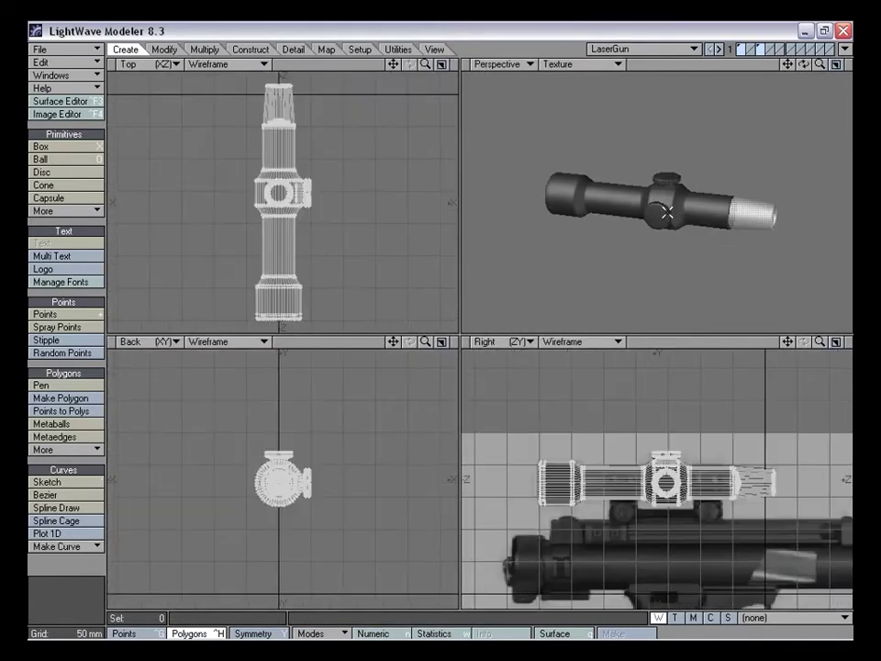
pyautogui.keyDown('alt'); pyautogui.moveTo(674, 218); pyautogui.dragTo(689, 244); pyautogui.keyUp('alt')
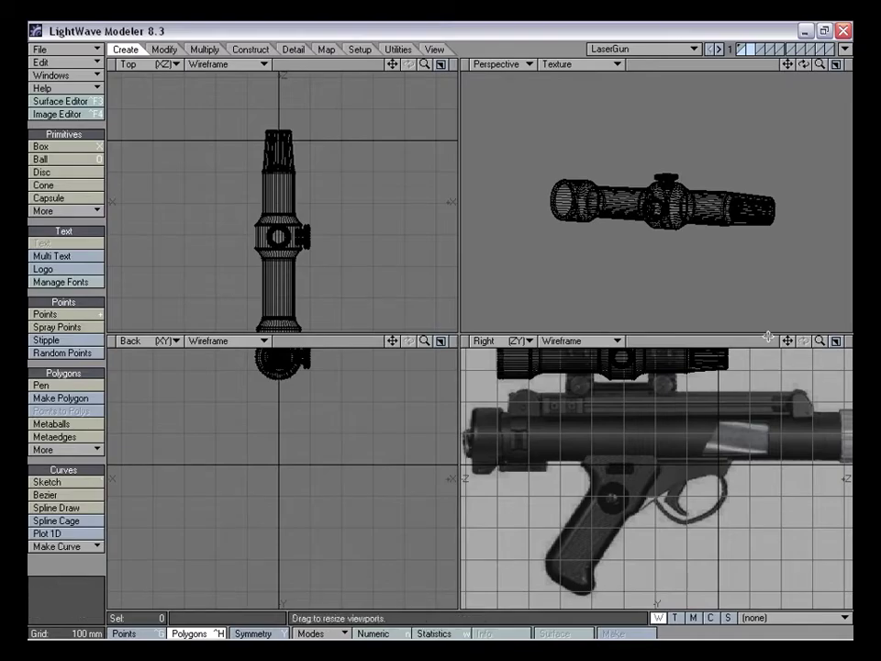
# Examine the gun body in the reference image in the enlarged right view, including its rear end cap
pyautogui.moveTo(789, 341); pyautogui.dragTo(852, 332)
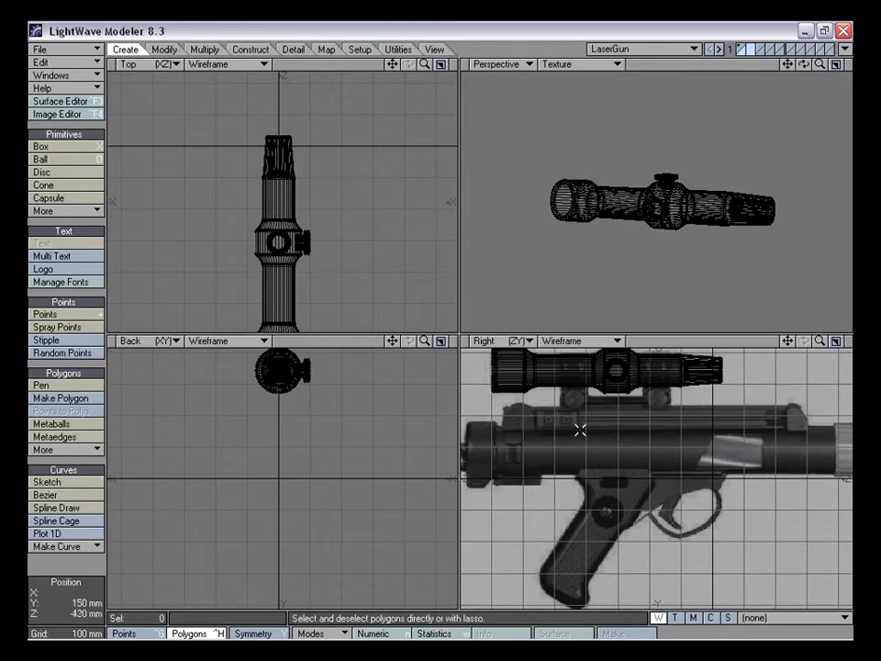
pyautogui.press('KP_0')
pyautogui.moveTo(820, 64); pyautogui.dragTo(850, 64)
pyautogui.moveTo(788, 63); pyautogui.dragTo(842, 105)
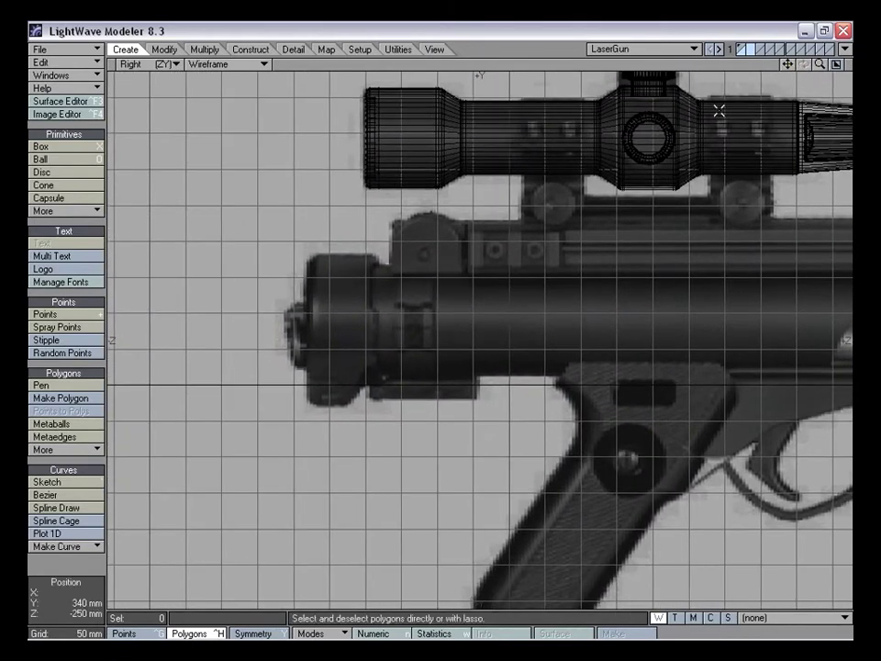
pyautogui.moveTo(820, 64); pyautogui.dragTo(850, 64)
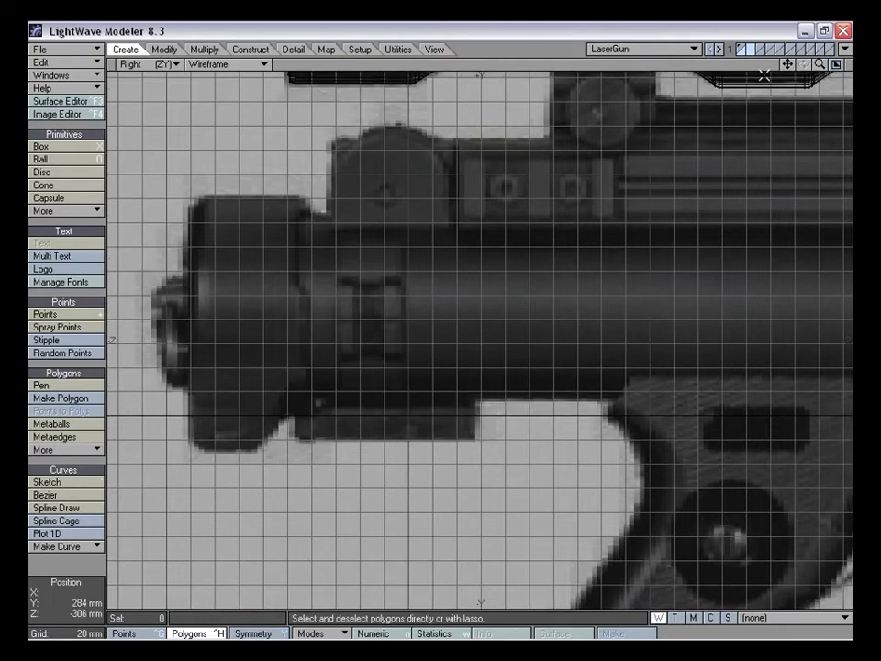
pyautogui.moveTo(788, 64); pyautogui.dragTo(645, 73)
pyautogui.moveTo(820, 66); pyautogui.dragTo(592, 59)
pyautogui.moveTo(820, 65); pyautogui.dragTo(795, 67)
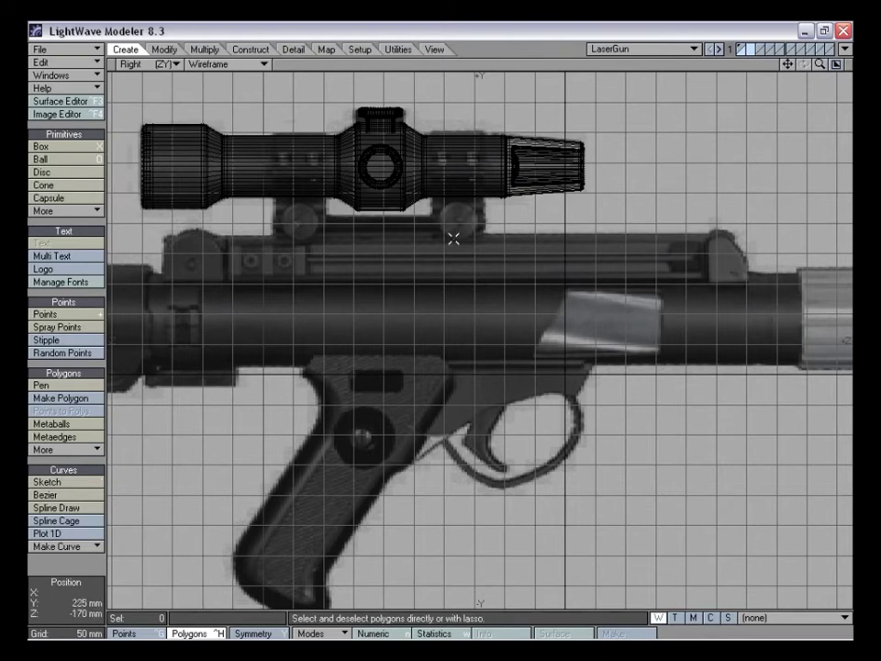
# Place three profile points at the upper corner where the dark body tube meets the silver barrel section
pyautogui.moveTo(788, 64); pyautogui.dragTo(547, 128)
pyautogui.moveTo(820, 64); pyautogui.dragTo(878, 64)
pyautogui.moveTo(788, 65); pyautogui.dragTo(673, 1)
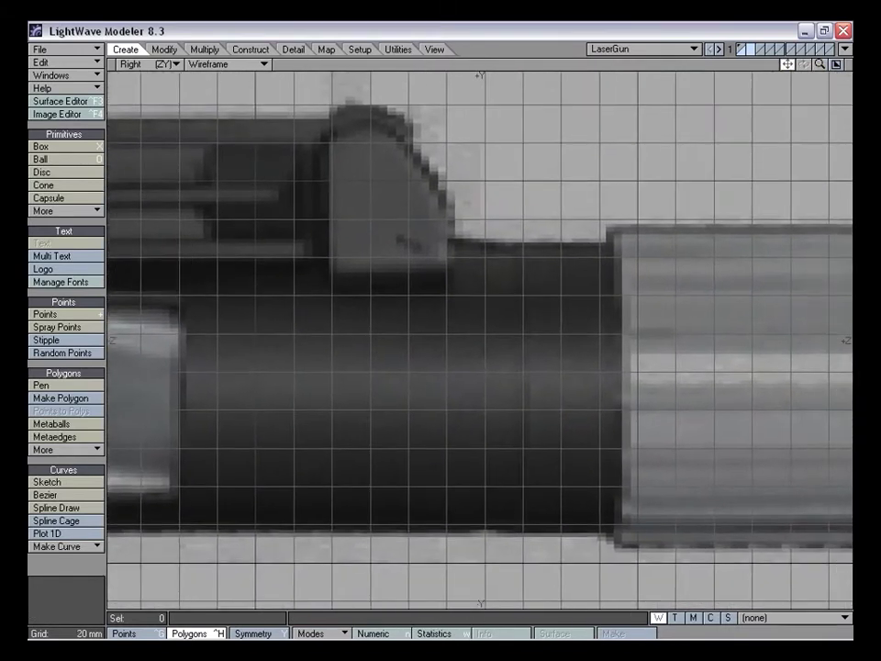
pyautogui.press('+')
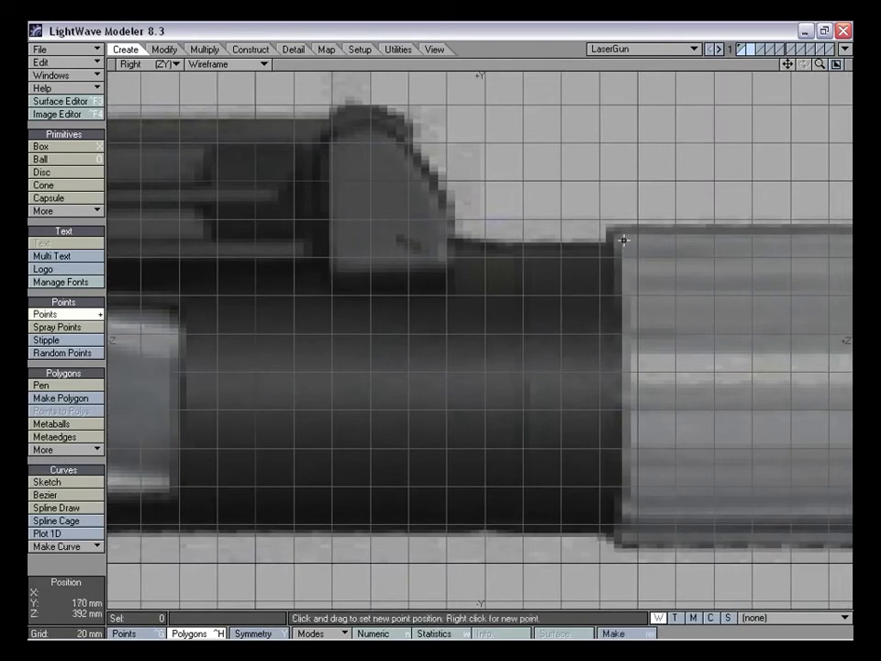
pyautogui.click(618, 245)
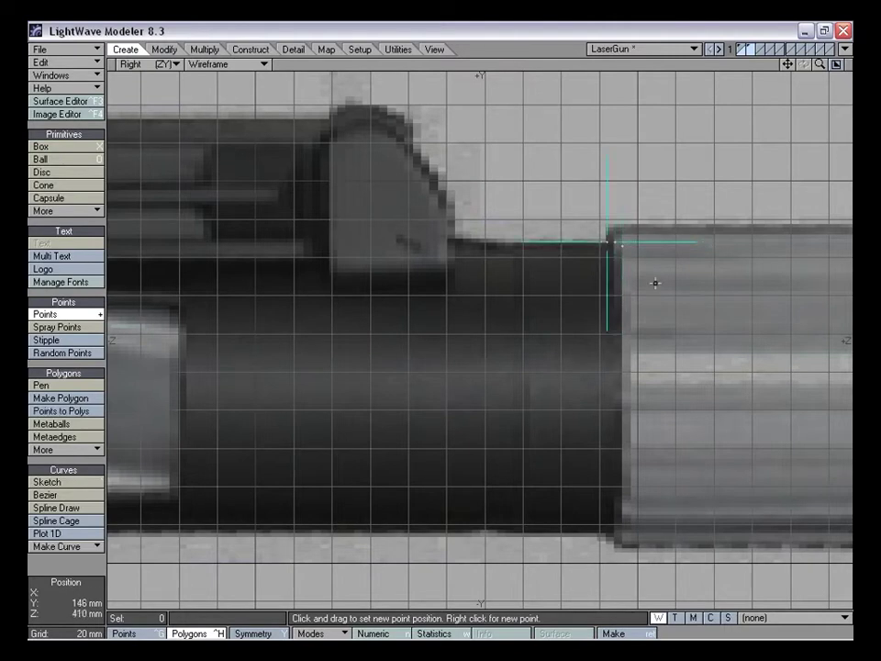
pyautogui.press('space')
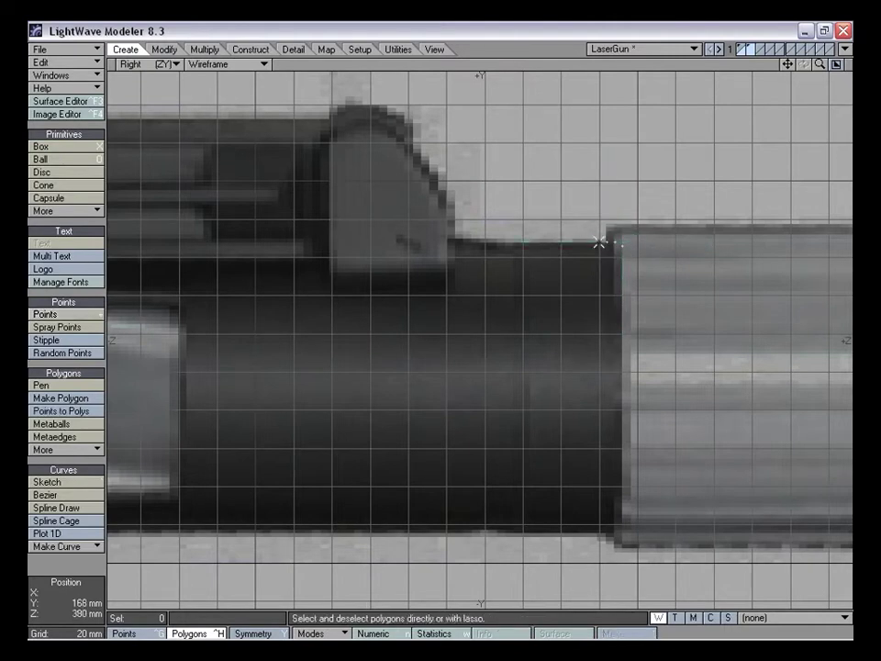
# Add points for both slopes of the shallow groove on the tube's upper edge, between the front sight block and the silver section
pyautogui.moveTo(790, 66); pyautogui.dragTo(722, 71)
pyautogui.press('t')
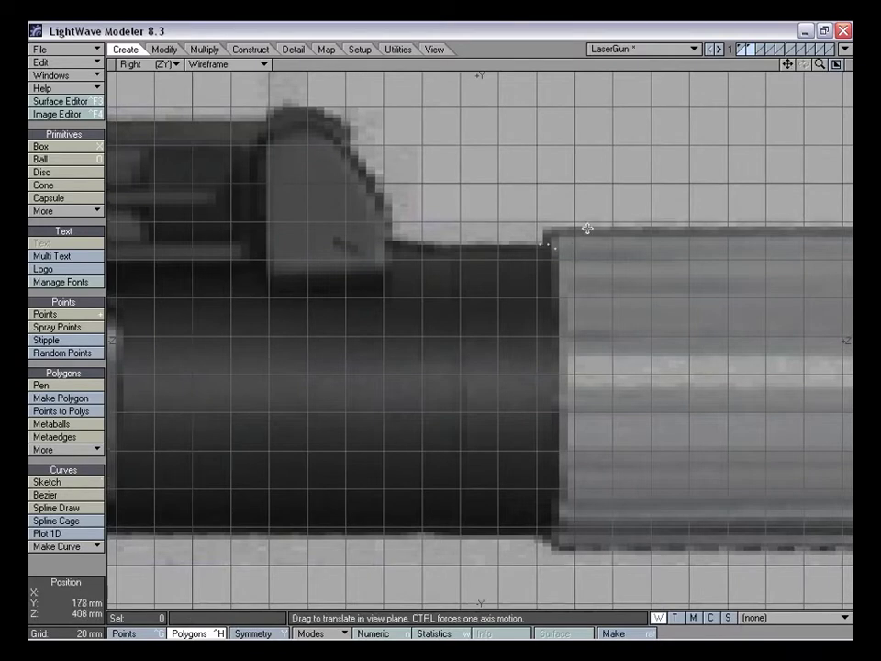
pyautogui.moveTo(786, 64); pyautogui.dragTo(820, 73)
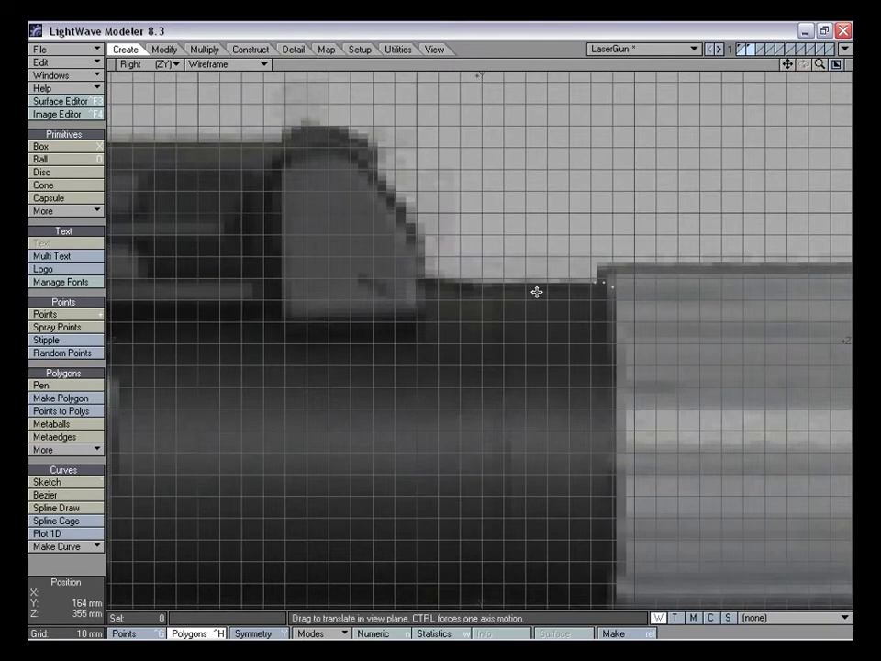
pyautogui.press('+')
pyautogui.click(518, 287)
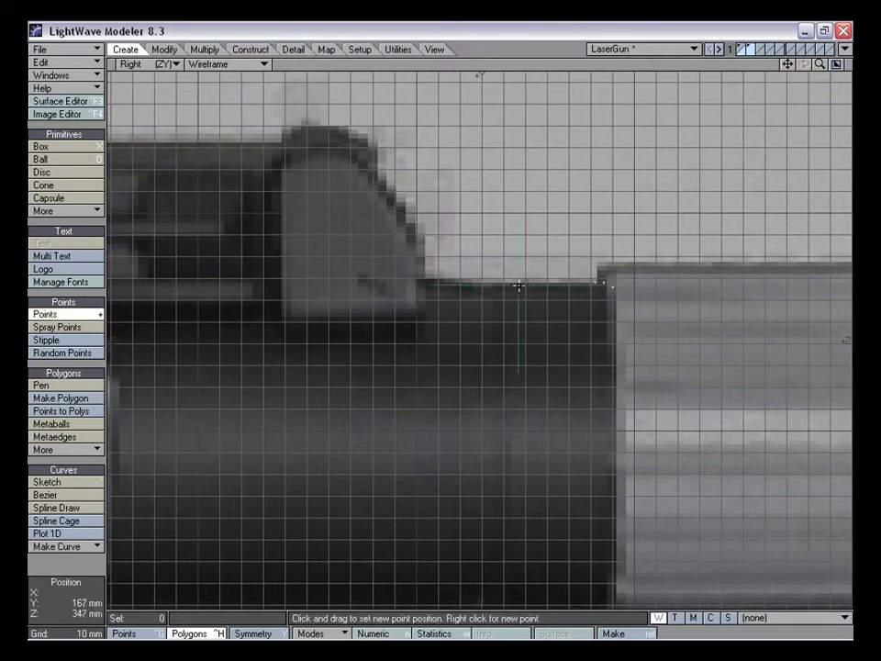
pyautogui.moveTo(516, 287); pyautogui.dragTo(485, 283)
pyautogui.moveTo(819, 65)
pyautogui.mouseDown()
pyautogui.moveTo(726, 66)
pyautogui.moveTo(814, 65)
pyautogui.mouseUp()
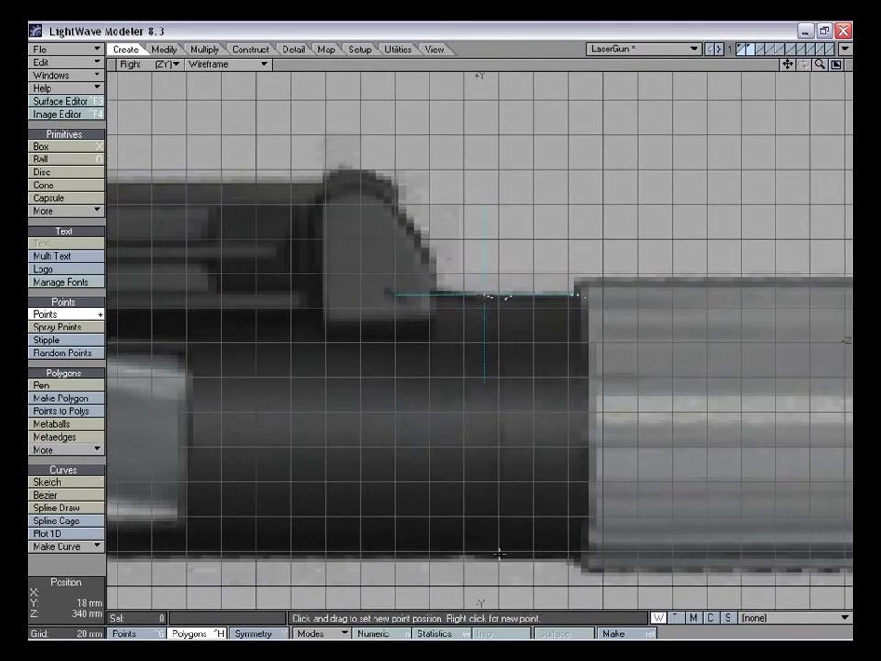
# Place profile points at the tube's rear end: on the upper edge beside the end cap, inside the cap and near the tube's centerline
pyautogui.moveTo(788, 65); pyautogui.dragTo(745, 92)
pyautogui.moveTo(789, 65); pyautogui.dragTo(847, 51)
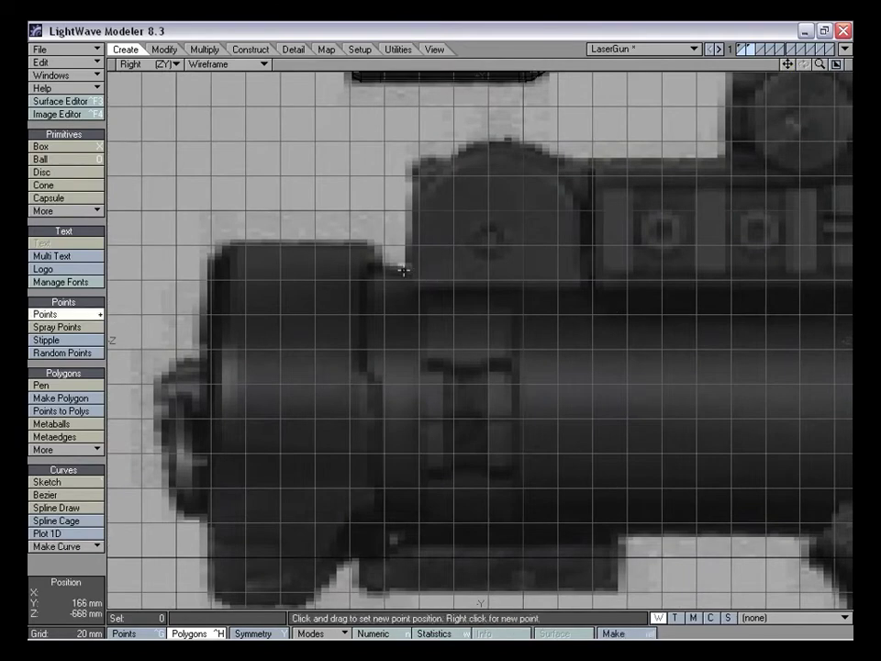
pyautogui.moveTo(394, 270); pyautogui.dragTo(381, 266)
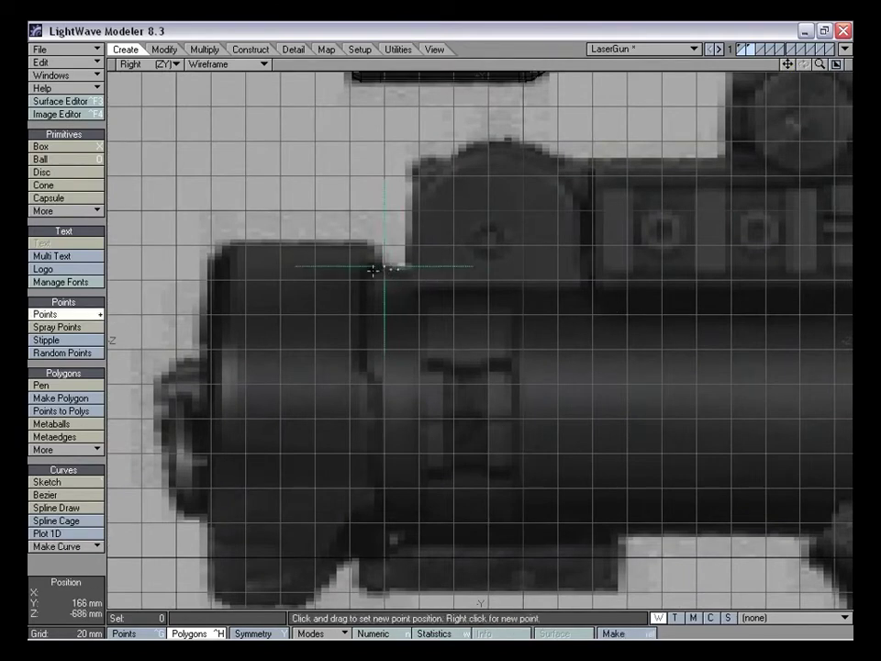
pyautogui.click(332, 419)
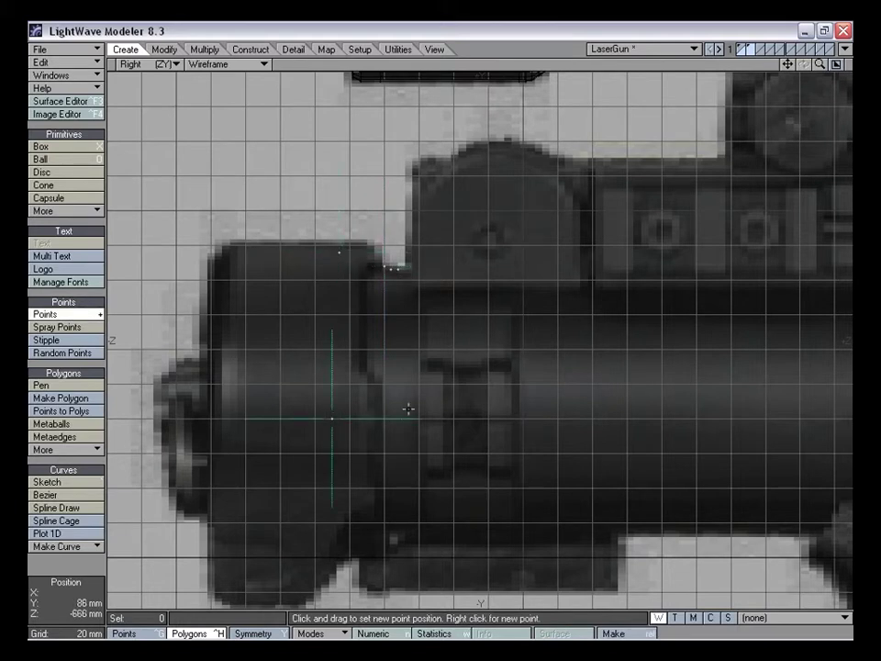
pyautogui.press('space')
# Add a point near the tube's centerline at its front end, where the silver section begins
pyautogui.moveTo(788, 64); pyautogui.dragTo(740, 102)
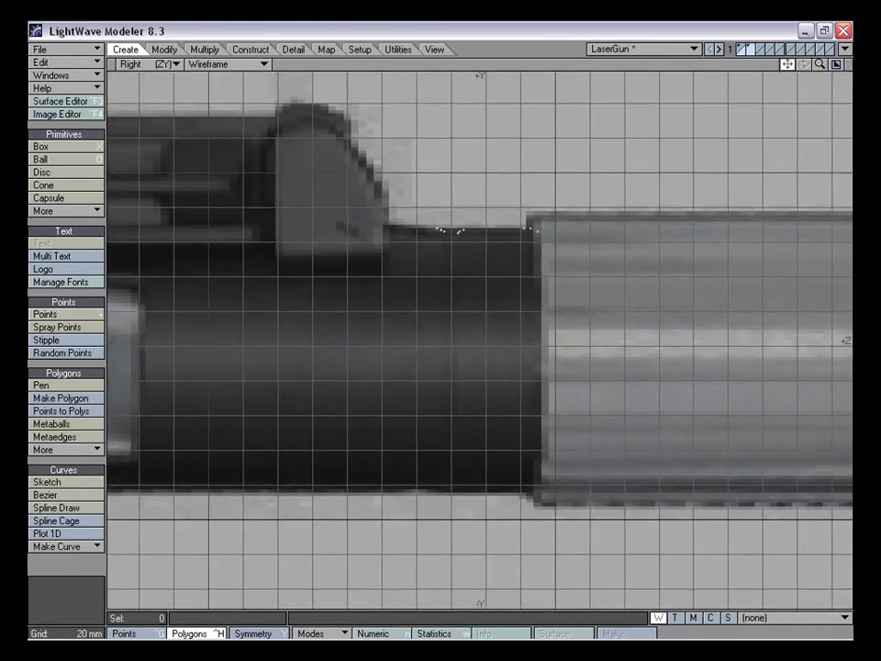
pyautogui.press('+')
pyautogui.press('space')
pyautogui.press('+')
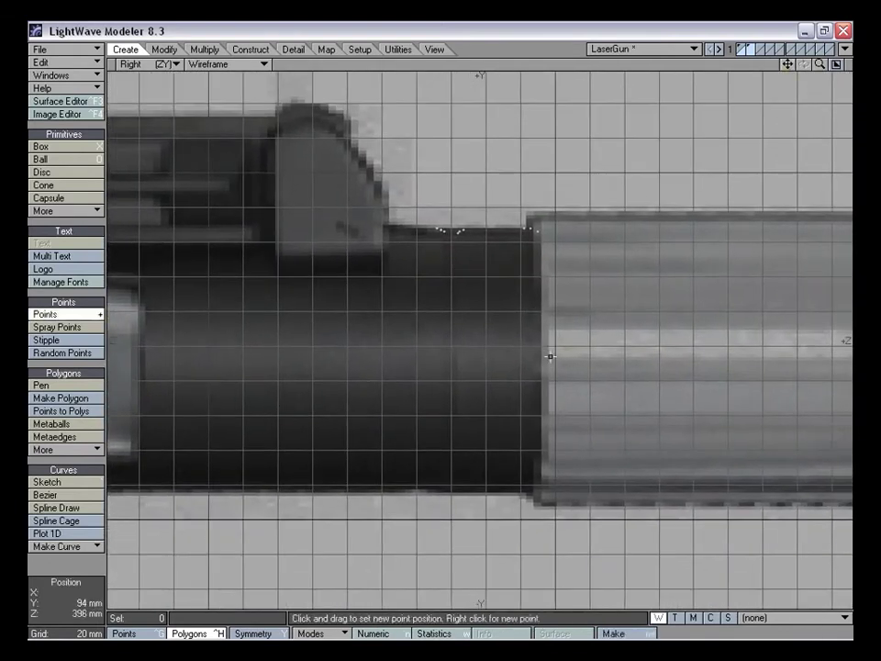
pyautogui.click(540, 358)
pyautogui.press('space')
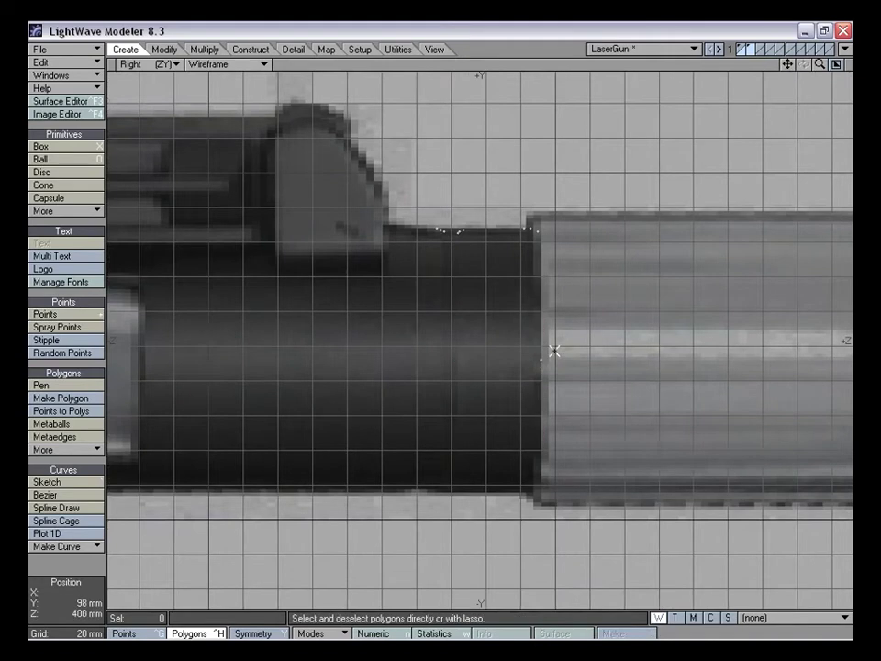
# Adjust the profile points at the tube's front upper corner to refine the corner's shape
pyautogui.moveTo(820, 65); pyautogui.dragTo(859, 65)
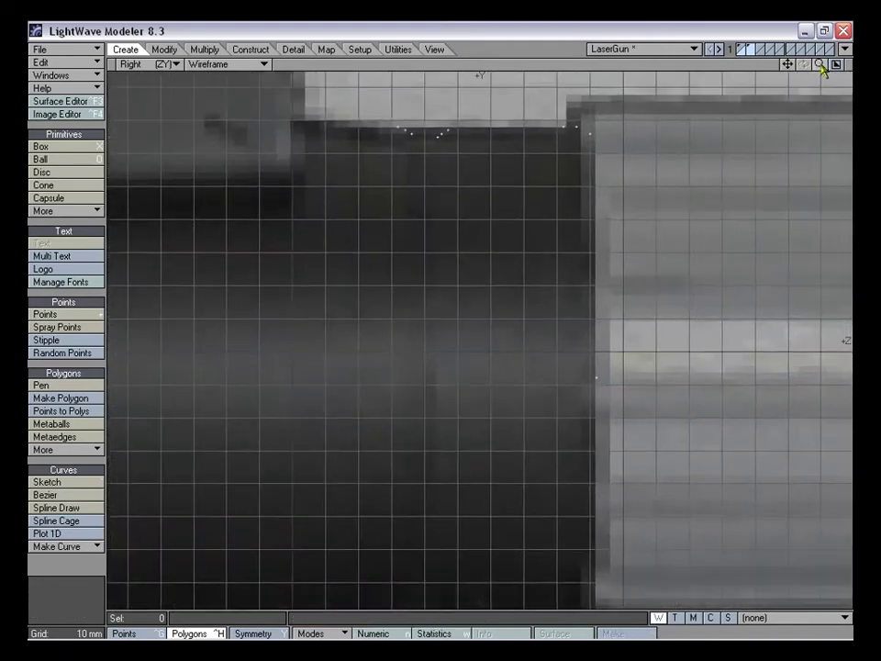
pyautogui.moveTo(789, 66); pyautogui.dragTo(792, 106)
pyautogui.moveTo(824, 66); pyautogui.dragTo(833, 115)
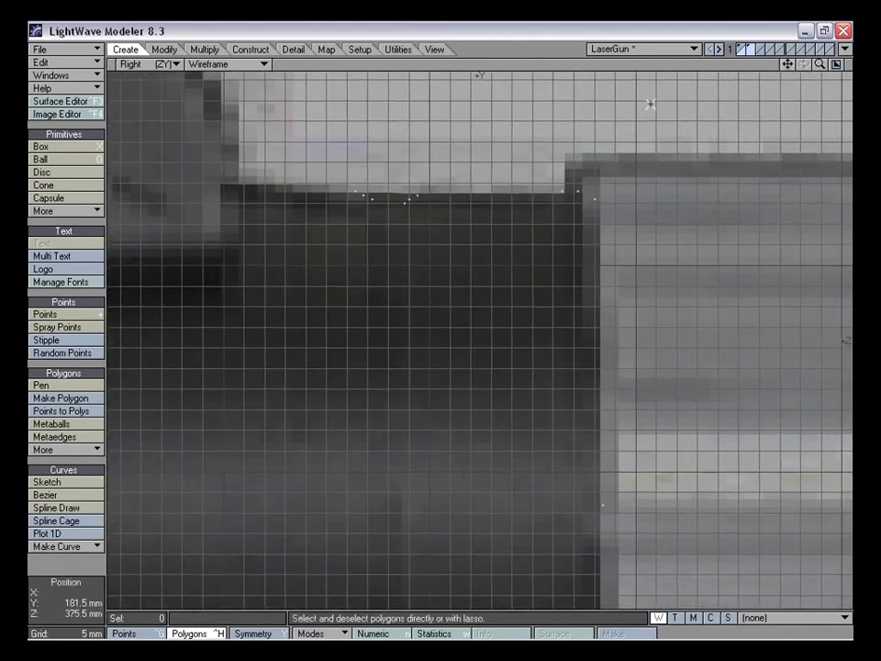
pyautogui.press('t')
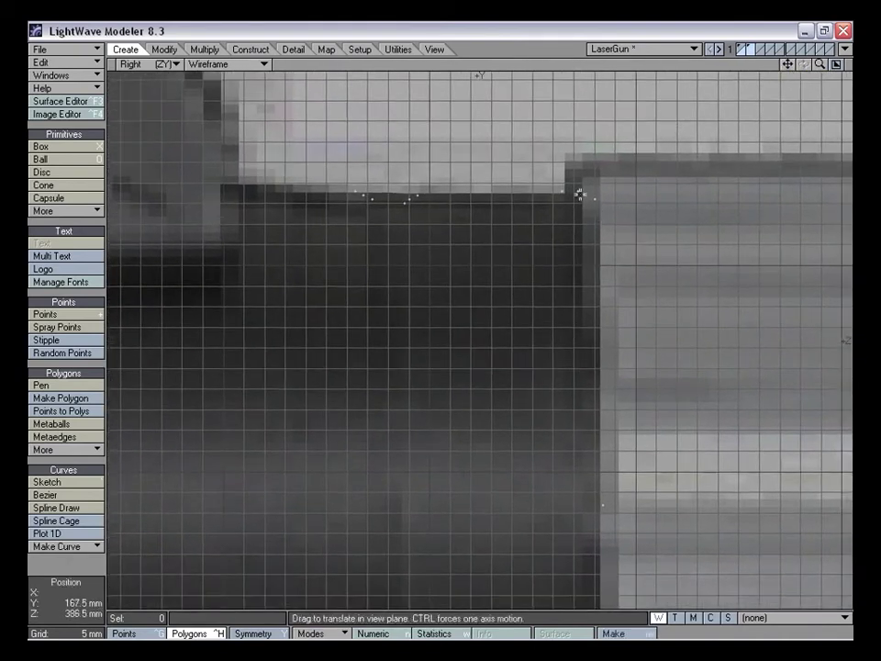
pyautogui.moveTo(577, 192)
pyautogui.mouseDown()
pyautogui.moveTo(566, 194)
pyautogui.moveTo(602, 207)
pyautogui.moveTo(592, 195)
pyautogui.moveTo(586, 203)
pyautogui.mouseUp()
# Move the points on the groove's front slope closer together to shape its upper curve
pyautogui.moveTo(788, 64); pyautogui.dragTo(854, 175)
pyautogui.moveTo(819, 72); pyautogui.dragTo(781, 88)
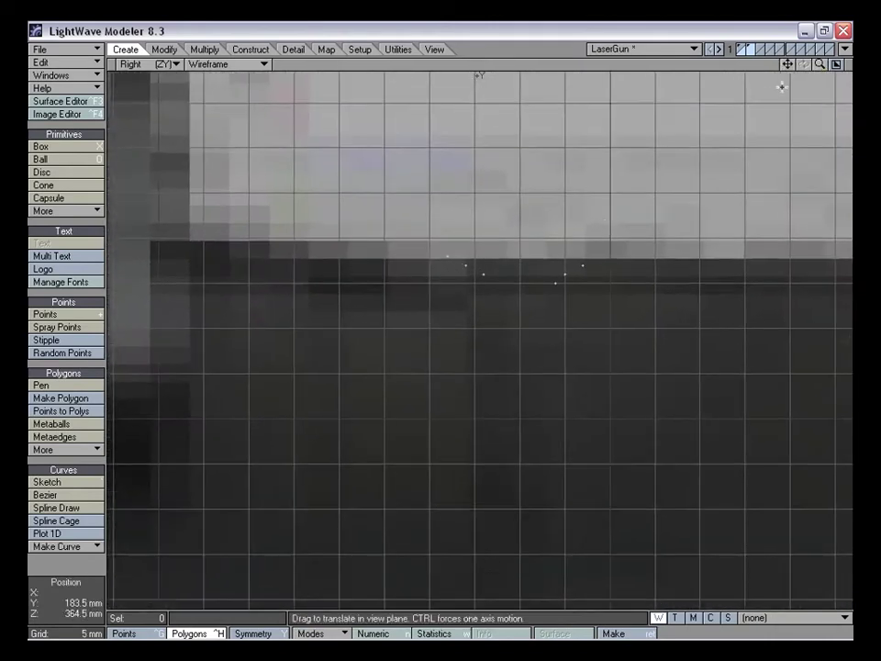
pyautogui.moveTo(579, 269)
pyautogui.mouseDown()
pyautogui.moveTo(564, 273)
pyautogui.moveTo(588, 251)
pyautogui.moveTo(560, 288)
pyautogui.moveTo(578, 260)
pyautogui.moveTo(575, 270)
pyautogui.mouseUp()
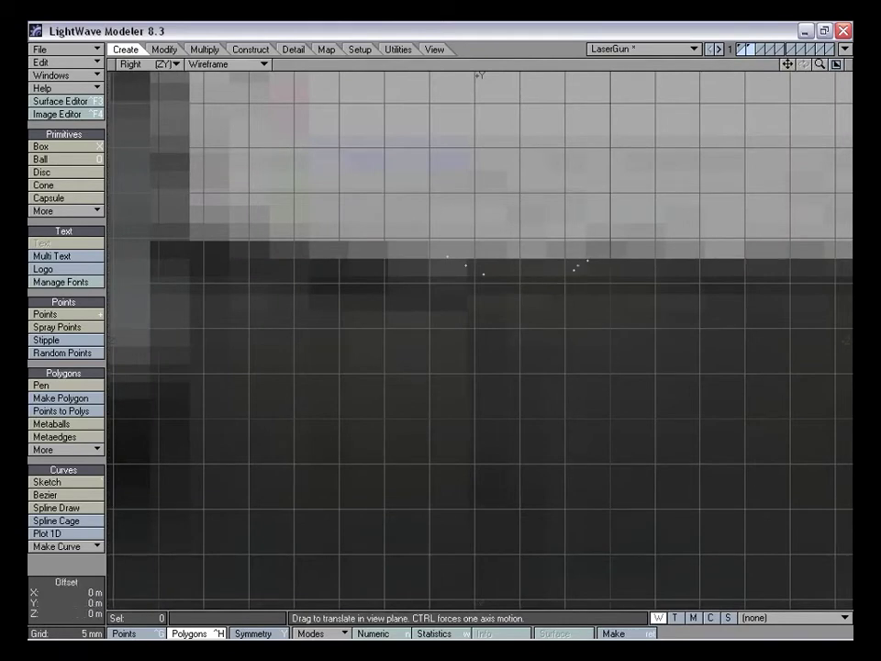
pyautogui.moveTo(820, 64); pyautogui.dragTo(659, 145)
pyautogui.moveTo(545, 273); pyautogui.dragTo(548, 270)
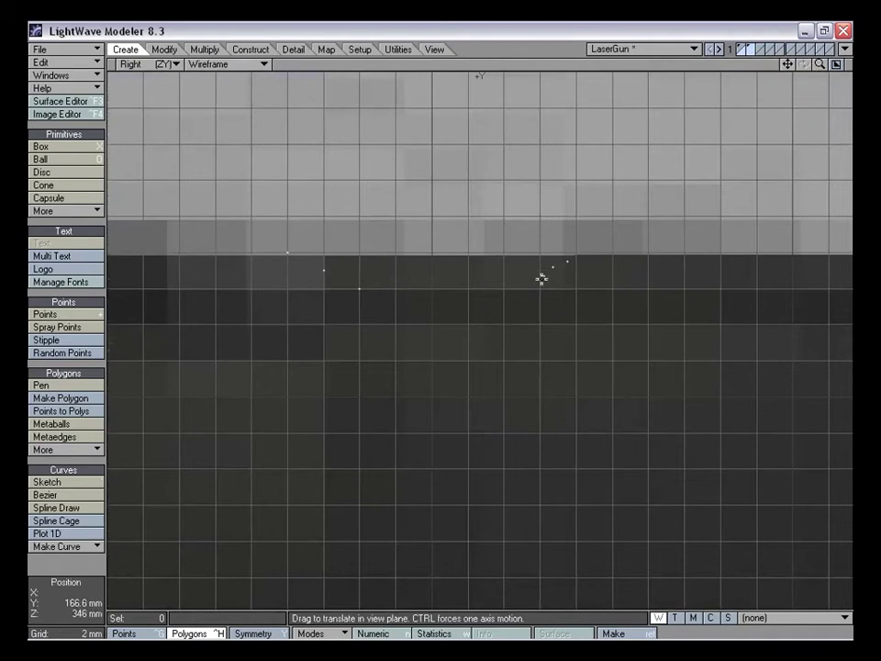
# Add points at the base of the groove's front slope and move them into a smooth curve leading onto the groove floor
pyautogui.press('+')
pyautogui.click(533, 289)
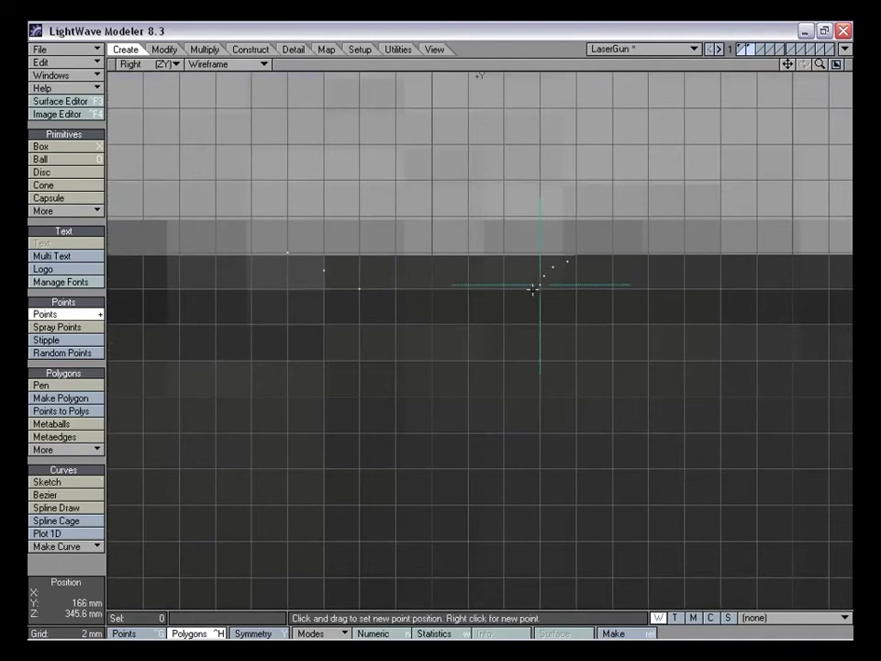
pyautogui.press('space')
pyautogui.press('t')
pyautogui.click(533, 287)
pyautogui.moveTo(821, 70); pyautogui.dragTo(839, 73)
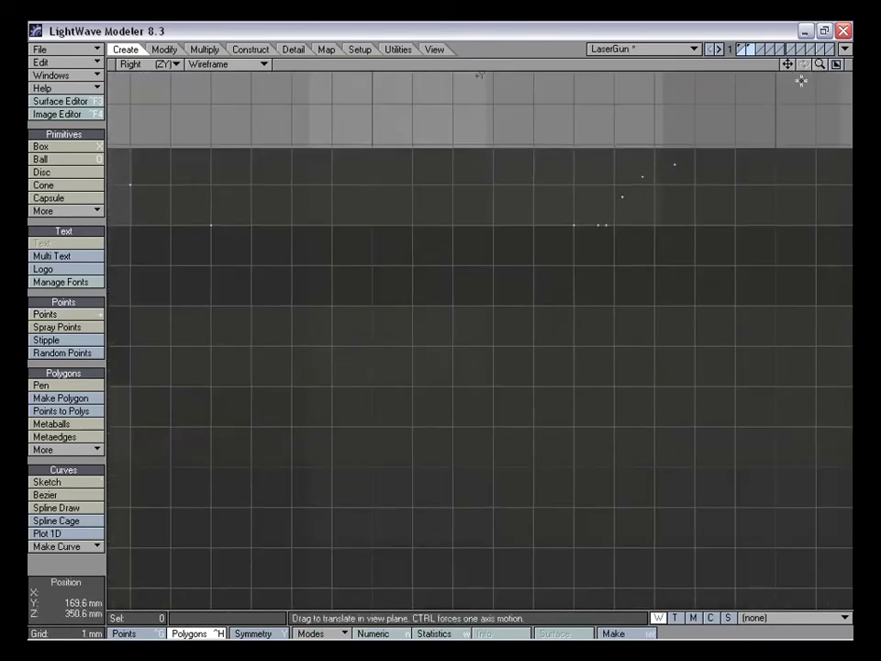
pyautogui.moveTo(606, 226)
pyautogui.mouseDown()
pyautogui.moveTo(606, 218)
pyautogui.moveTo(590, 229)
pyautogui.mouseUp()
pyautogui.moveTo(821, 69)
pyautogui.mouseDown()
pyautogui.moveTo(734, 69)
pyautogui.moveTo(820, 69)
pyautogui.mouseUp()
pyautogui.press('space')
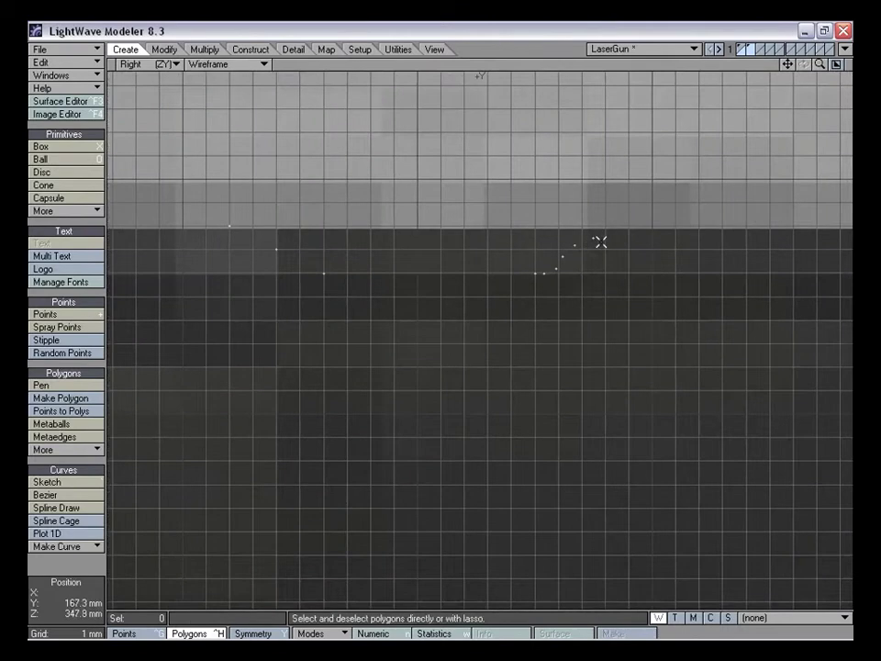
# Flatten the six points of the groove's front slope by scaling them vertically to about 62%
pyautogui.hotkey('ctrl', 'g')
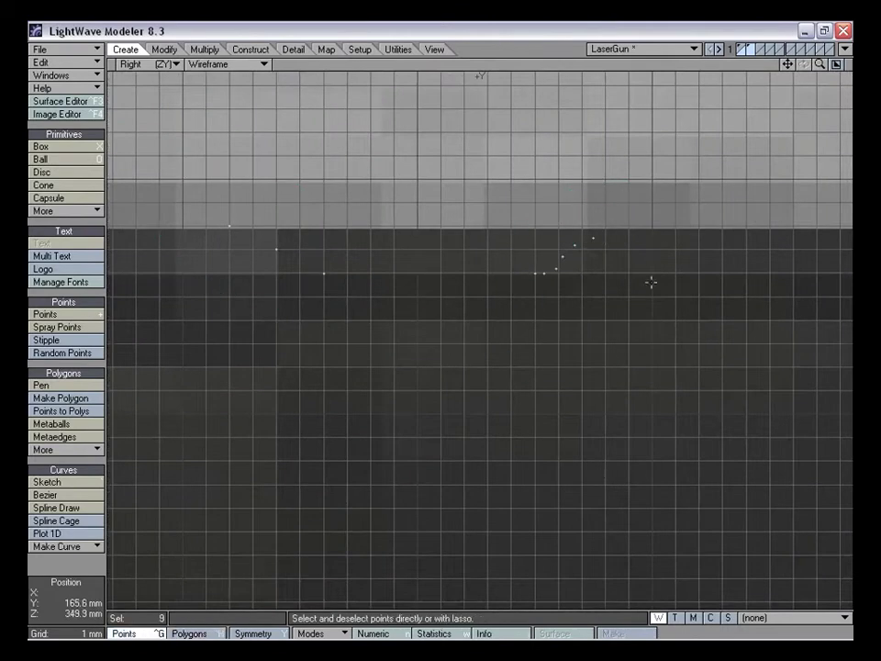
pyautogui.moveTo(651, 199)
pyautogui.mouseDown(button='right')
pyautogui.moveTo(556, 317)
pyautogui.moveTo(654, 196)
pyautogui.moveTo(615, 236)
pyautogui.mouseUp(button='right')
pyautogui.moveTo(218, 145); pyautogui.dragTo(210, 237, button='right')
pyautogui.click(52, 562)
pyautogui.moveTo(650, 187)
pyautogui.mouseDown(button='right')
pyautogui.moveTo(618, 301)
pyautogui.moveTo(632, 278)
pyautogui.mouseUp(button='right')
pyautogui.press('h')
pyautogui.keyDown('ctrl'); pyautogui.moveTo(594, 228); pyautogui.dragTo(594, 262); pyautogui.keyUp('ctrl')
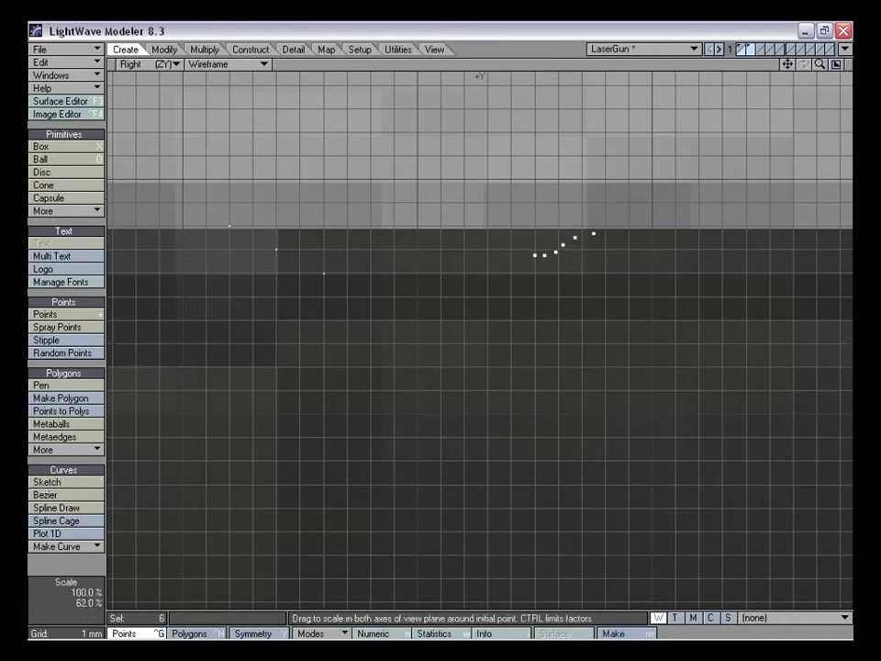
pyautogui.press('space')
pyautogui.press('/')
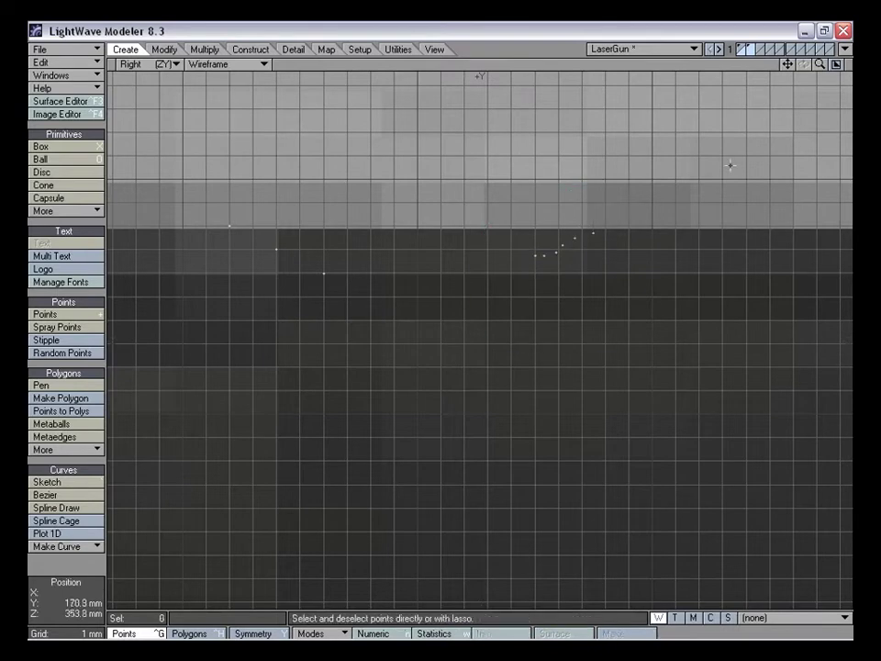
# Scale down the six front-slope points to make the groove's front slope more compact
pyautogui.moveTo(823, 65); pyautogui.dragTo(856, 66)
pyautogui.moveTo(578, 236); pyautogui.dragTo(672, 295, button='right')
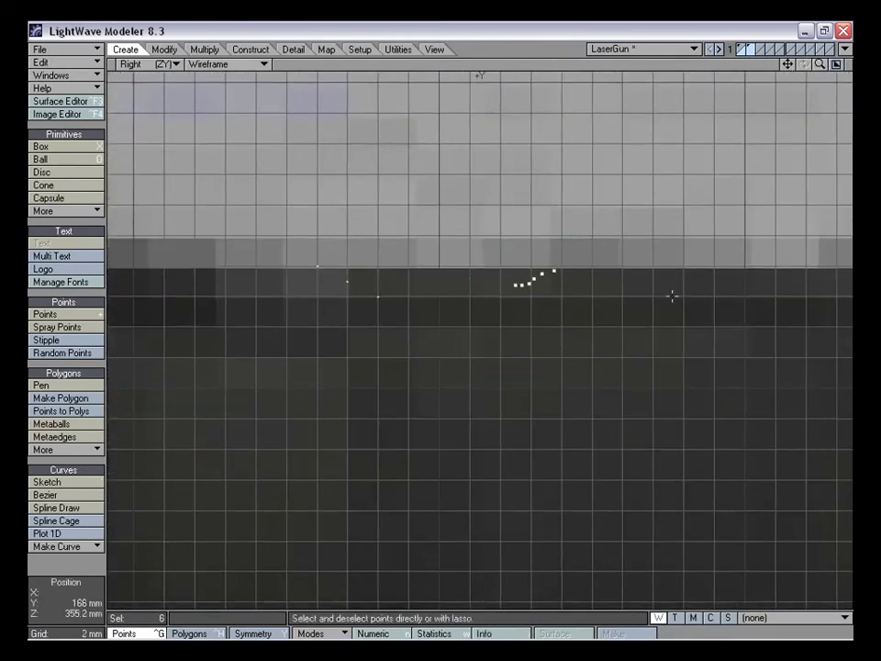
pyautogui.press('h')
pyautogui.moveTo(515, 285)
pyautogui.keyDown('ctrl'); pyautogui.mouseDown()
pyautogui.moveTo(481, 285)
pyautogui.moveTo(518, 277)
pyautogui.mouseUp(); pyautogui.keyUp('ctrl')
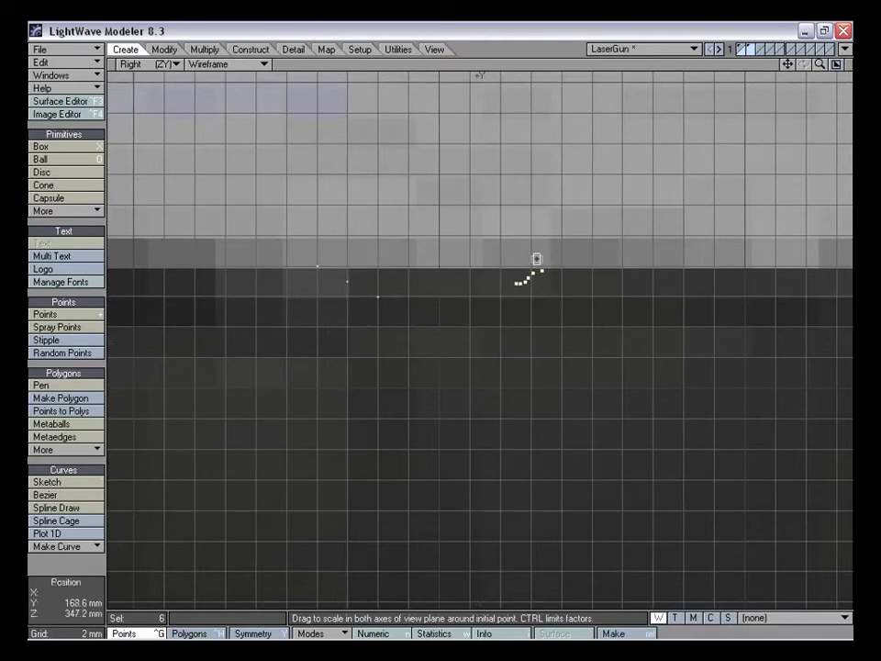
pyautogui.press('/')
# Replace the front slope's topmost point with a copy of the tube's front corner point, moved back about 36.4 mm along Z
pyautogui.moveTo(789, 66); pyautogui.dragTo(503, 77)
pyautogui.click(252, 281)
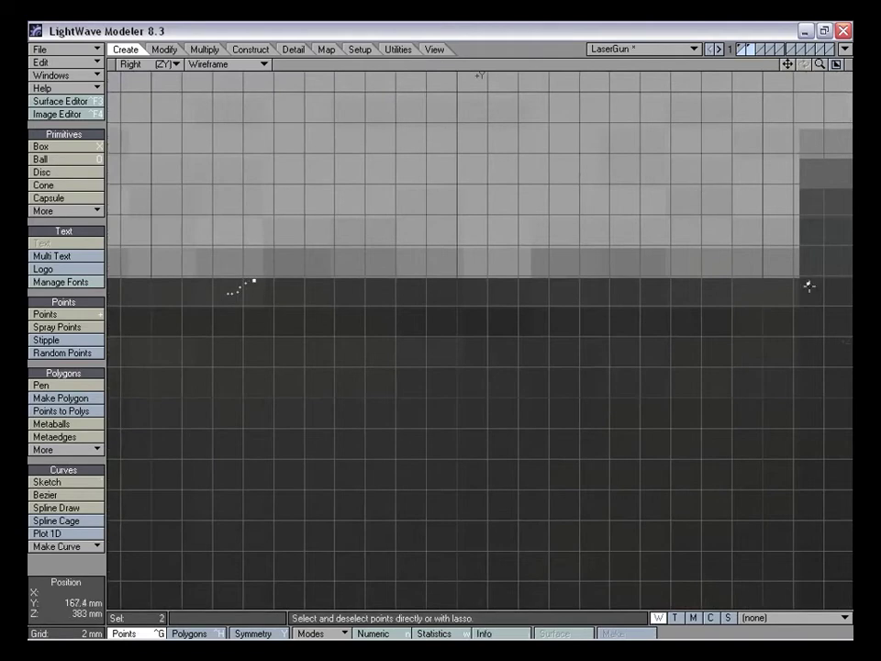
pyautogui.press('/')
pyautogui.click(253, 281)
pyautogui.click(570, 337)
pyautogui.click(808, 284)
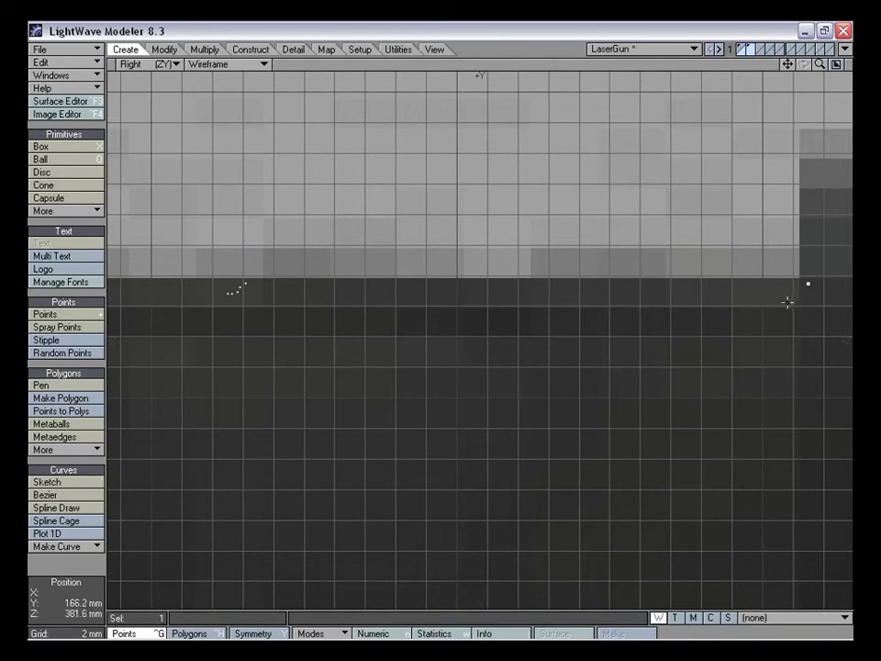
pyautogui.press('t')
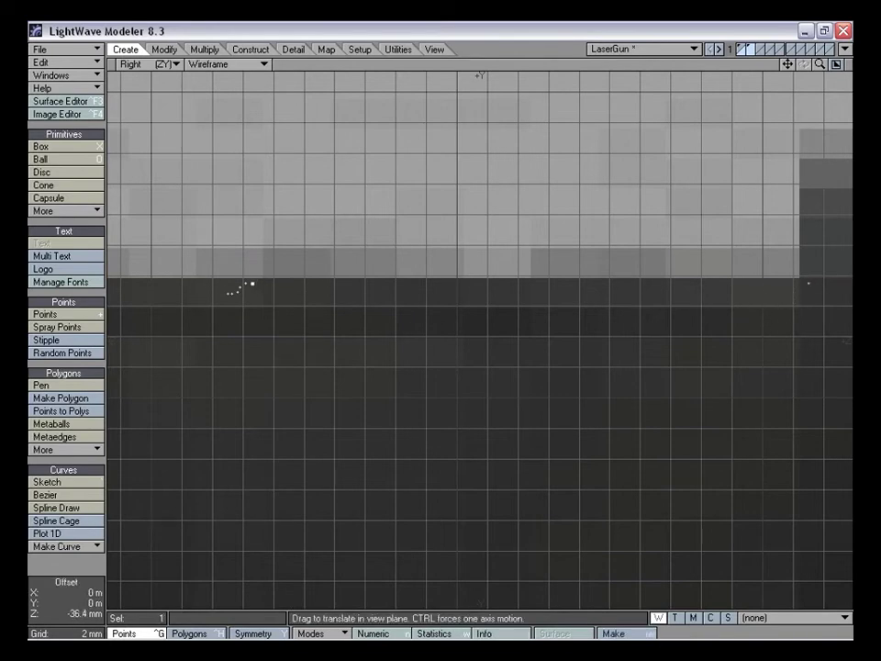
pyautogui.press('space')
pyautogui.moveTo(338, 224)
pyautogui.mouseDown(button='right')
pyautogui.moveTo(439, 241)
pyautogui.moveTo(529, 279)
pyautogui.mouseUp(button='right')
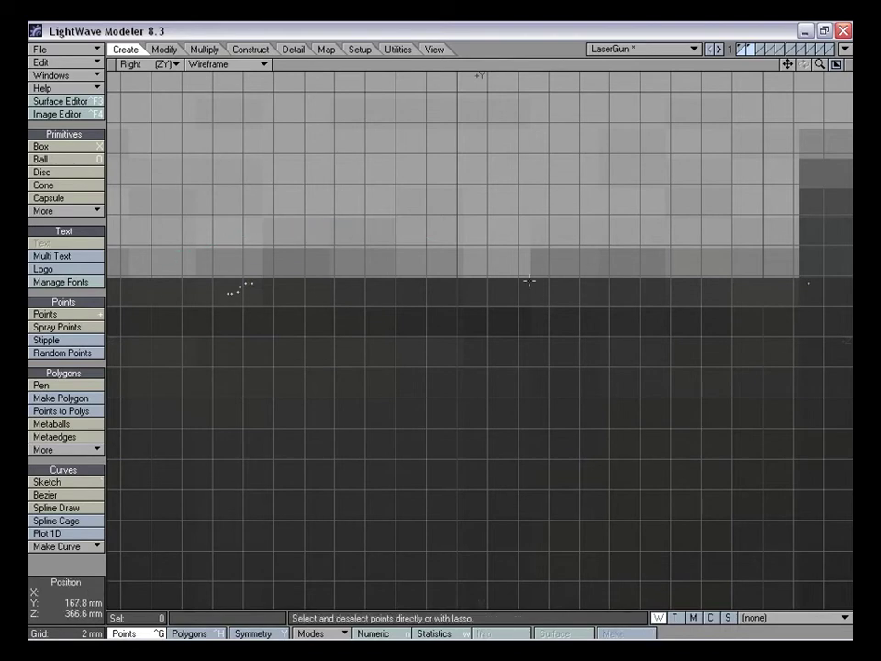
# Fine-tune the position of an upper point on the groove's front slope
pyautogui.moveTo(789, 66)
pyautogui.mouseDown()
pyautogui.moveTo(853, 76)
pyautogui.moveTo(806, 62)
pyautogui.mouseUp()
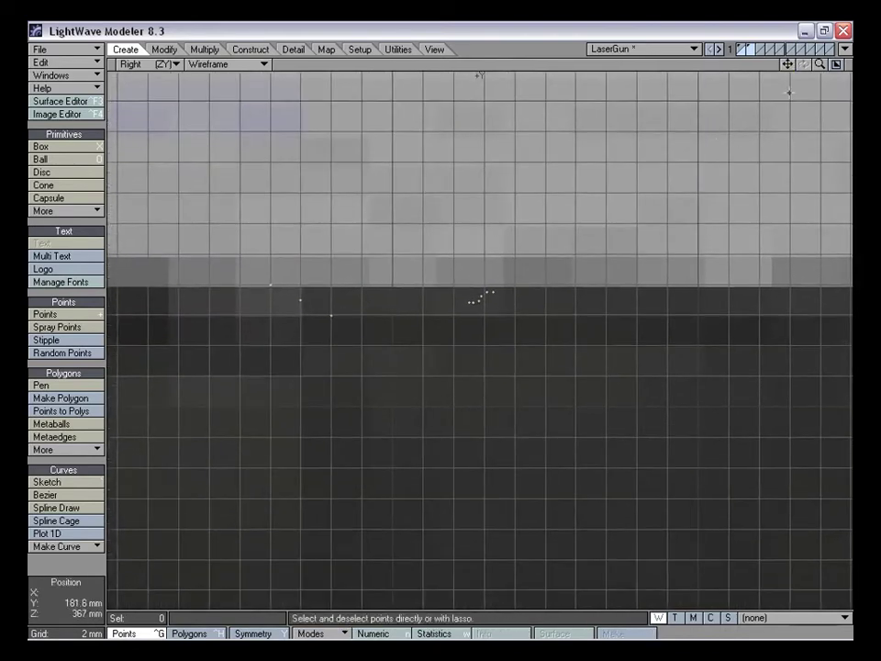
pyautogui.press('.')
pyautogui.moveTo(507, 222); pyautogui.dragTo(454, 249)
pyautogui.press('t')
pyautogui.moveTo(496, 223); pyautogui.dragTo(499, 227)
pyautogui.press('space')
pyautogui.press('/')
# Delete the three points of the groove's rear slope and mirror the six front-slope points across the groove's middle to replace them
pyautogui.moveTo(823, 65)
pyautogui.mouseDown()
pyautogui.moveTo(743, 65)
pyautogui.moveTo(787, 70)
pyautogui.mouseUp()
pyautogui.moveTo(458, 299); pyautogui.dragTo(471, 275, button='right')
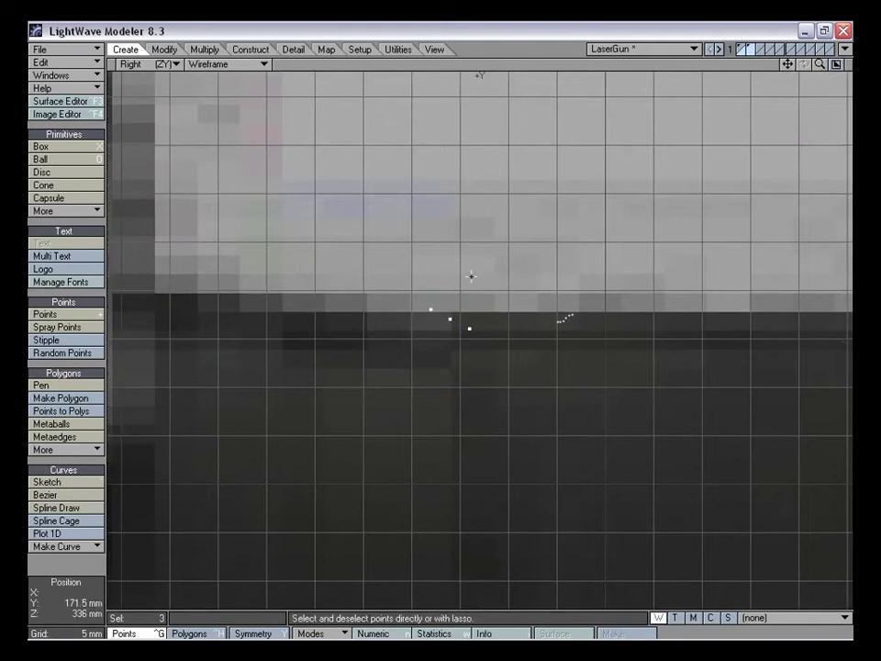
pyautogui.press('Delete')
pyautogui.moveTo(545, 267); pyautogui.dragTo(607, 324, button='right')
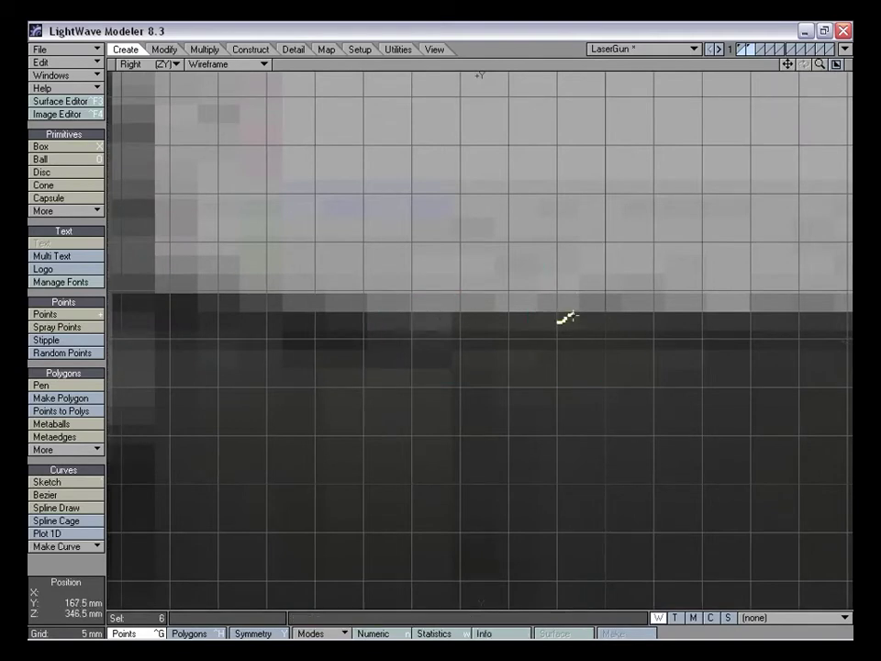
pyautogui.hotkey('shift', 'v')
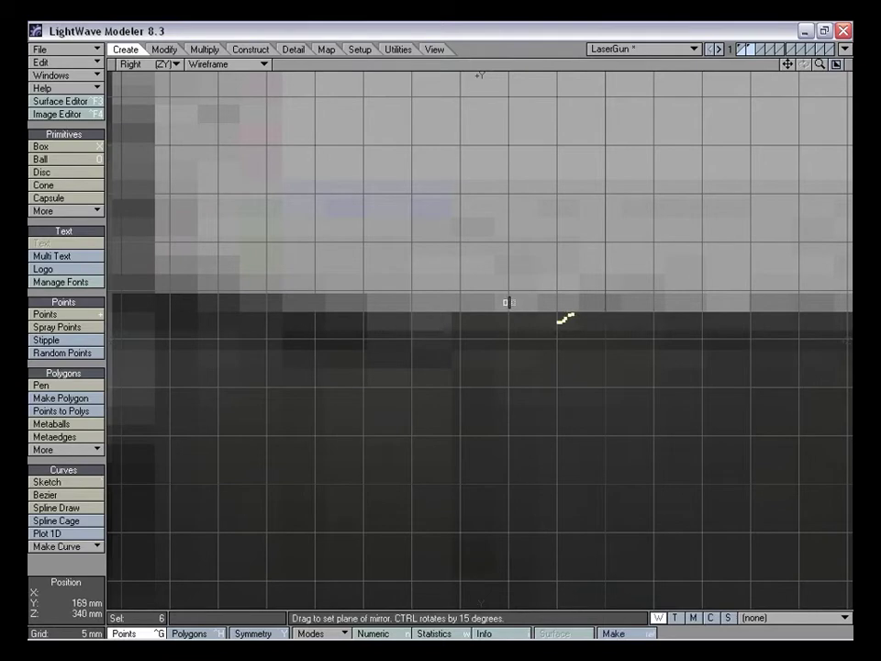
pyautogui.moveTo(508, 301); pyautogui.dragTo(506, 309)
pyautogui.press('space')
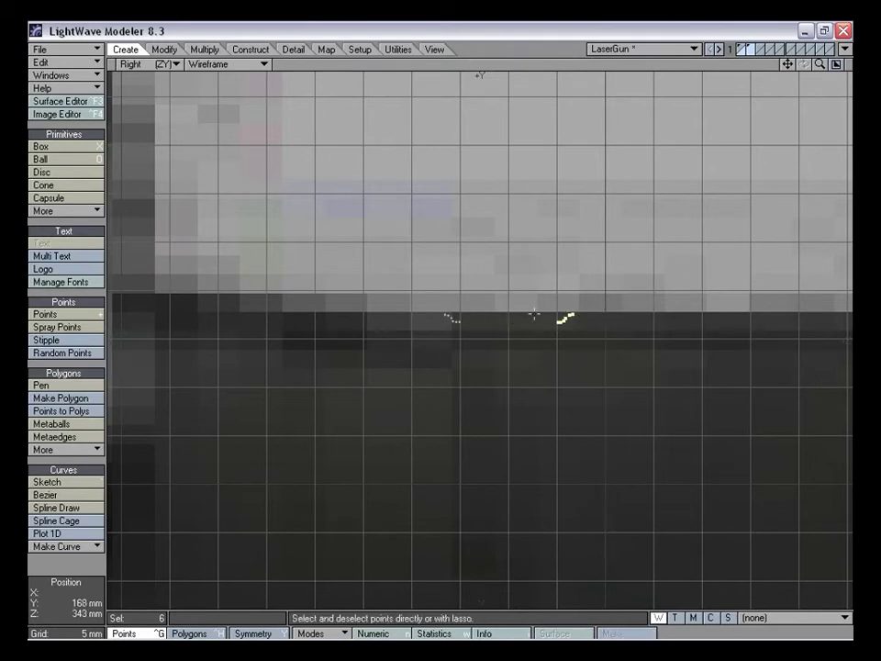
pyautogui.moveTo(820, 64)
pyautogui.mouseDown()
pyautogui.moveTo(587, 64)
pyautogui.moveTo(803, 68)
pyautogui.mouseUp()
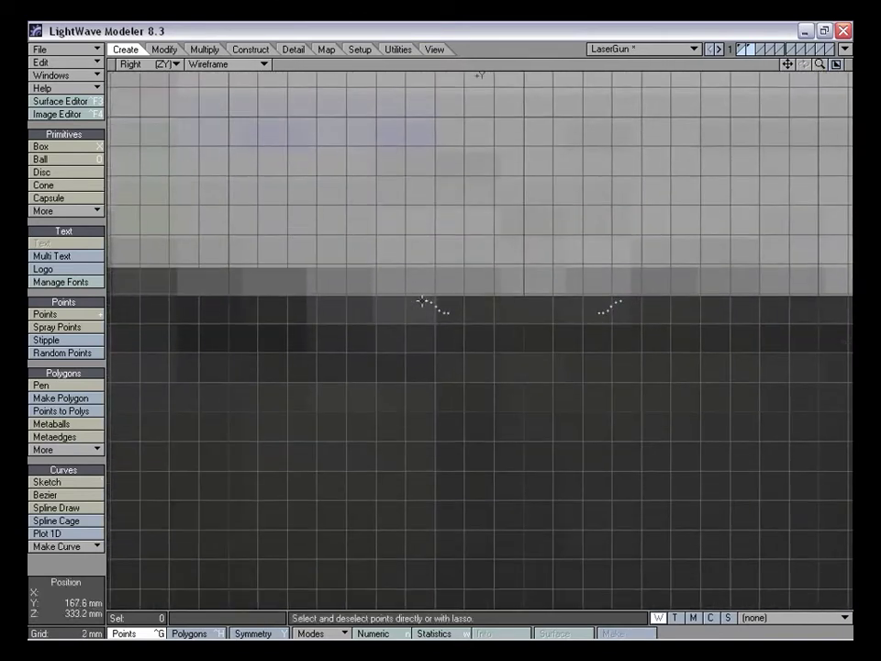
pyautogui.moveTo(822, 67); pyautogui.dragTo(873, 42)
pyautogui.moveTo(788, 64); pyautogui.dragTo(473, 64)
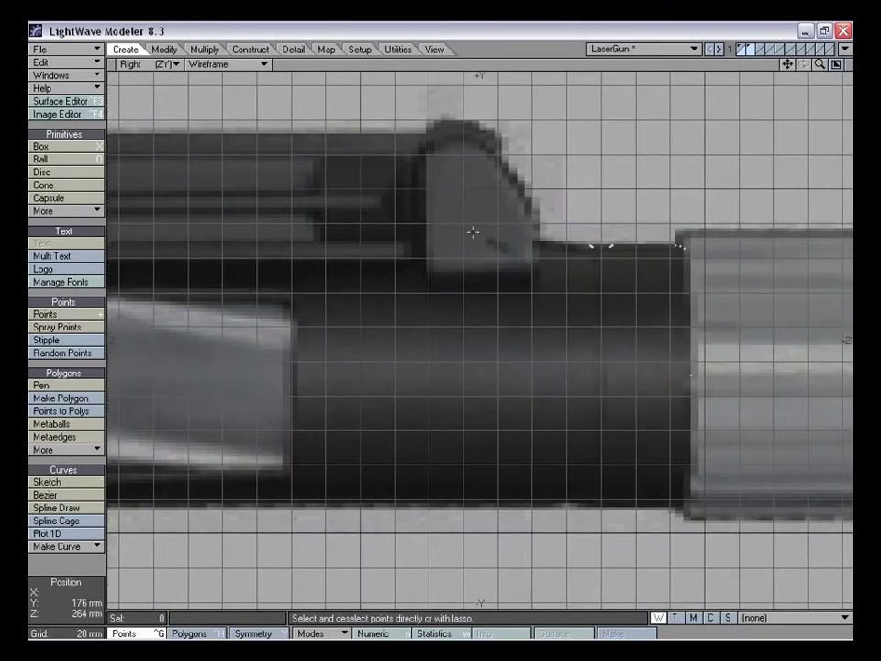
pyautogui.press('+')
pyautogui.click(504, 239)
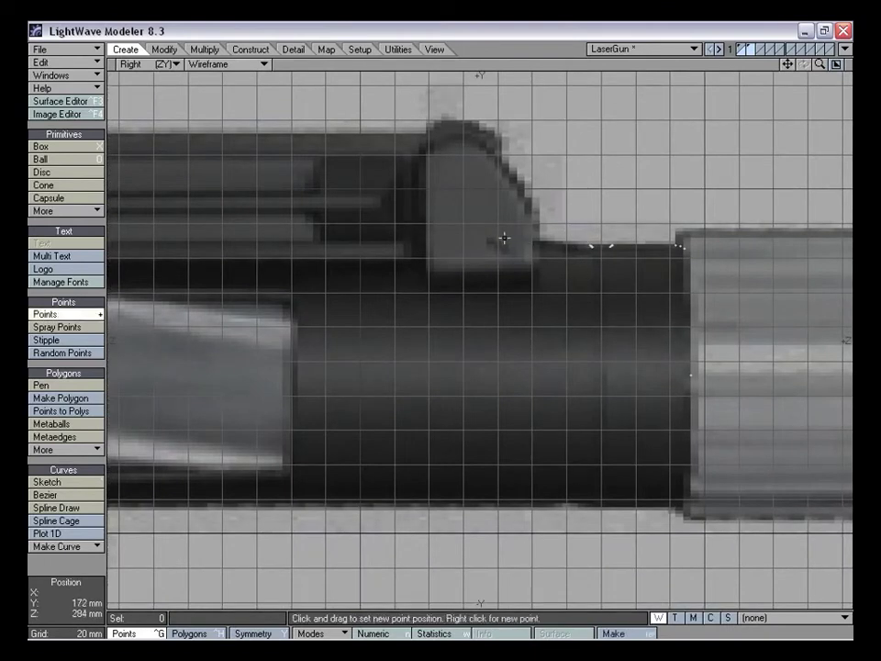
pyautogui.click(505, 239)
pyautogui.click(496, 237)
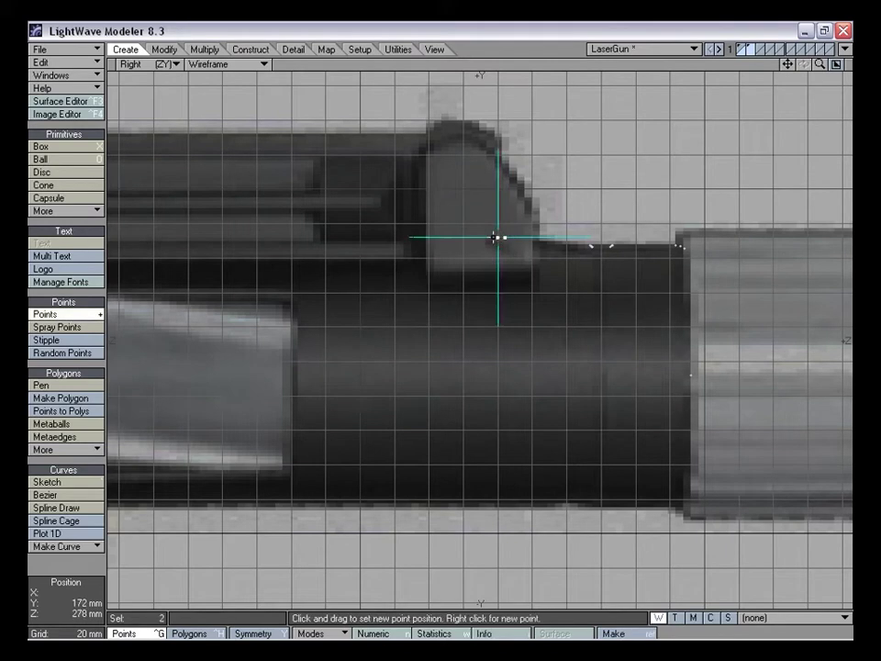
pyautogui.press('space')
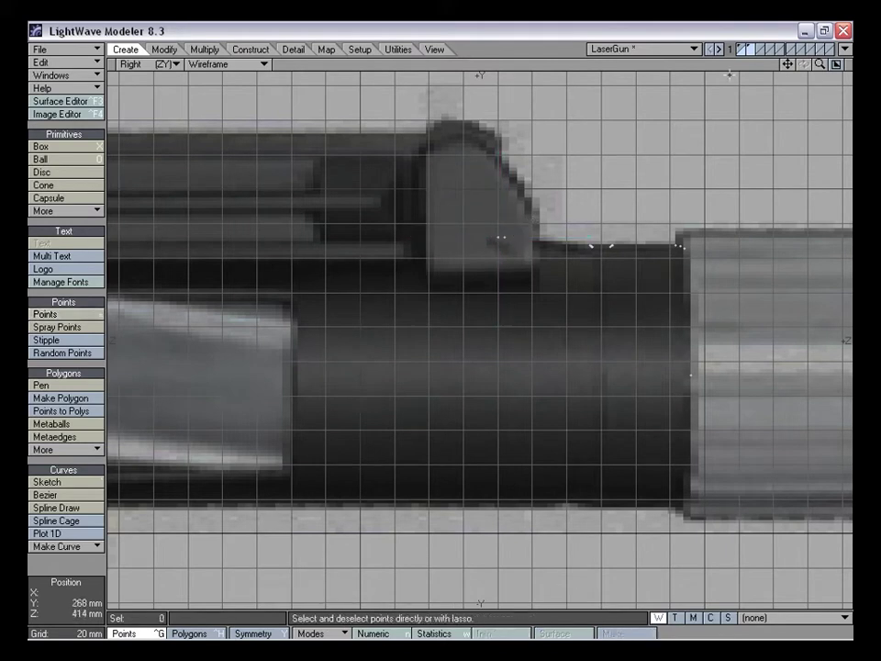
pyautogui.moveTo(819, 65); pyautogui.dragTo(844, 65)
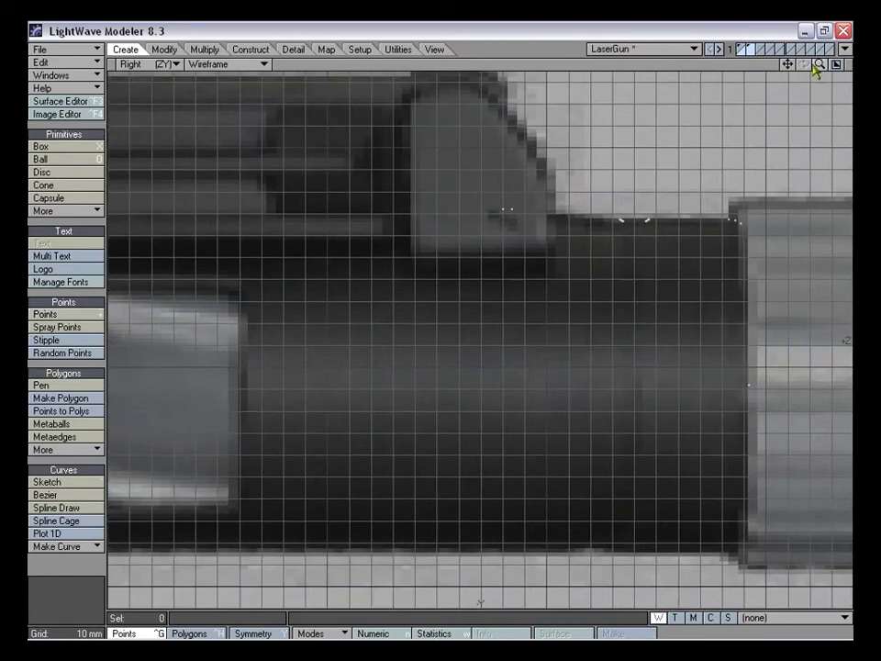
pyautogui.press('t')
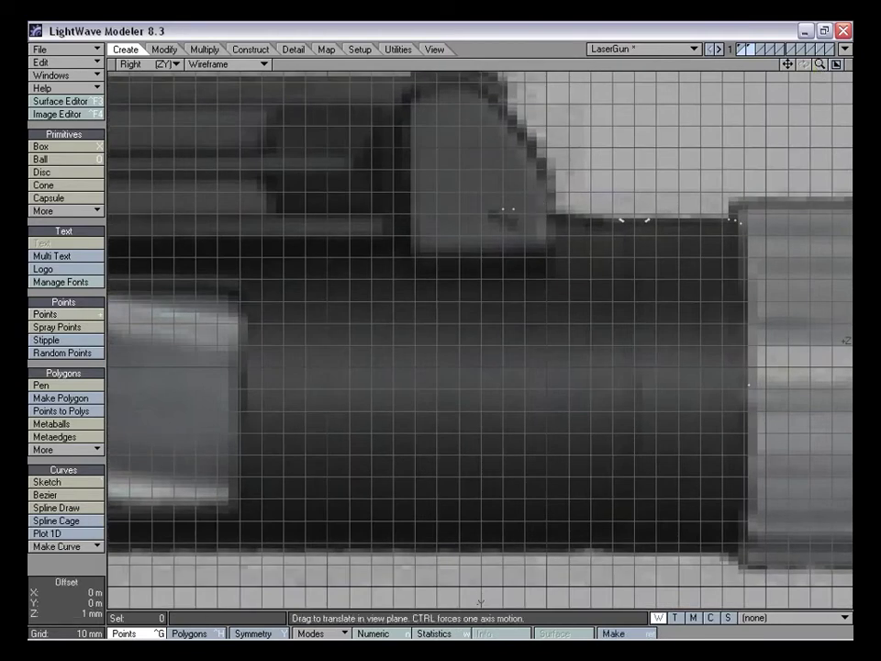
pyautogui.moveTo(820, 65)
pyautogui.mouseDown()
pyautogui.moveTo(778, 65)
pyautogui.moveTo(820, 68)
pyautogui.mouseUp()
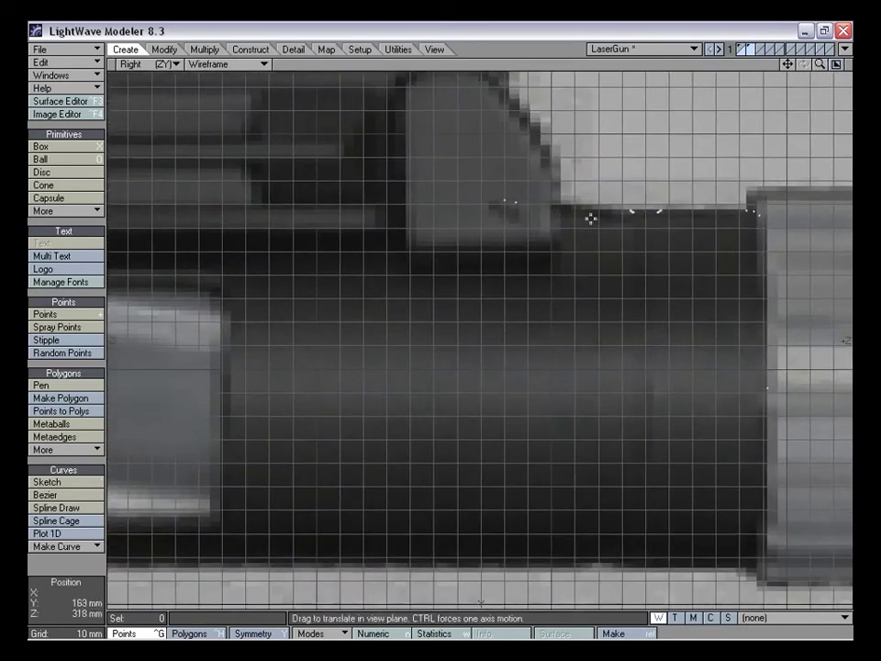
pyautogui.press('space')
pyautogui.moveTo(545, 190); pyautogui.dragTo(545, 195, button='right')
pyautogui.press('Delete')
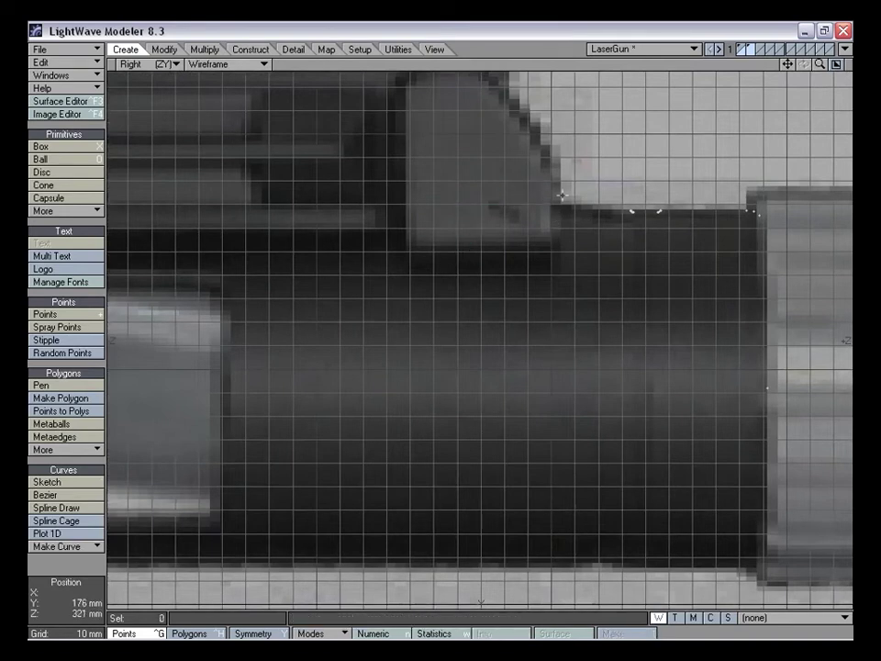
# Move the profile points at the tube's rear step closer together to refine the step's lower curve
pyautogui.moveTo(824, 66); pyautogui.dragTo(787, 65)
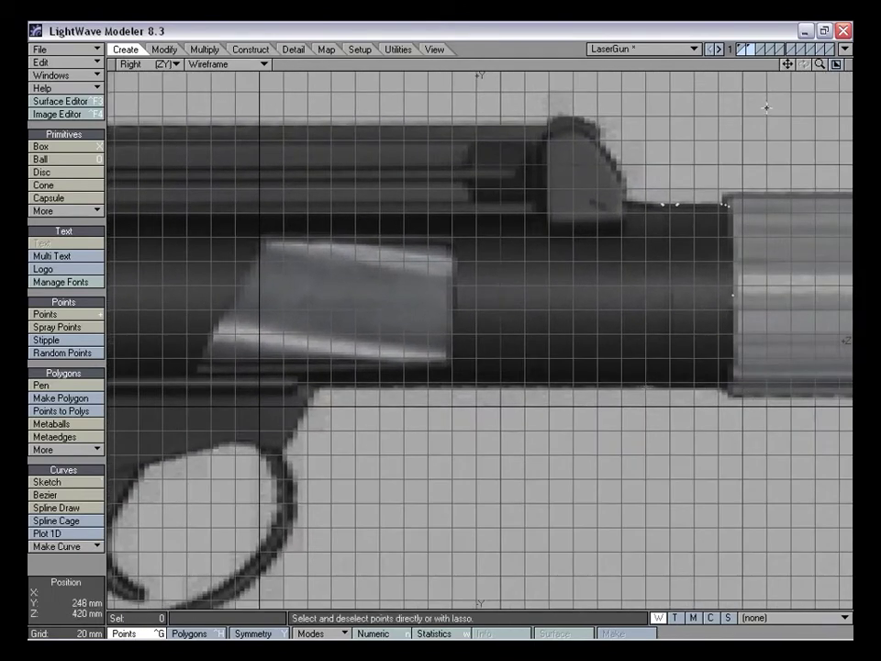
pyautogui.moveTo(787, 65); pyautogui.dragTo(880, 187)
pyautogui.moveTo(821, 66); pyautogui.dragTo(849, 67)
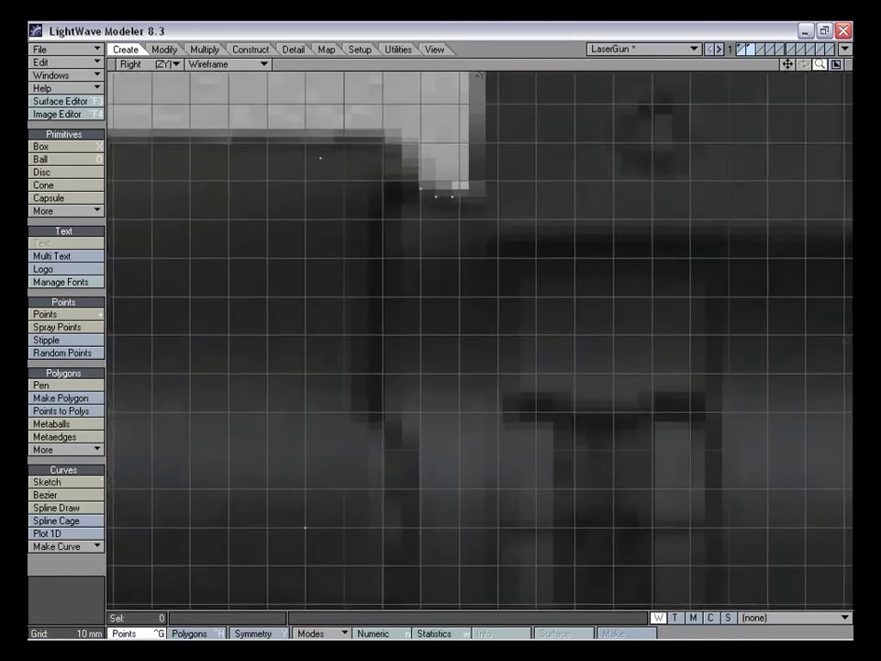
pyautogui.press('t')
pyautogui.moveTo(438, 197)
pyautogui.mouseDown()
pyautogui.moveTo(445, 196)
pyautogui.moveTo(435, 190)
pyautogui.moveTo(444, 194)
pyautogui.moveTo(430, 198)
pyautogui.moveTo(456, 198)
pyautogui.mouseUp()
pyautogui.moveTo(818, 66); pyautogui.dragTo(830, 64)
pyautogui.moveTo(490, 269); pyautogui.dragTo(489, 273)
# Copy the upper end point of the groove's rear slope and move it straight back along the tube to the rear step points
pyautogui.moveTo(821, 67)
pyautogui.mouseDown()
pyautogui.moveTo(782, 68)
pyautogui.moveTo(827, 65)
pyautogui.mouseUp()
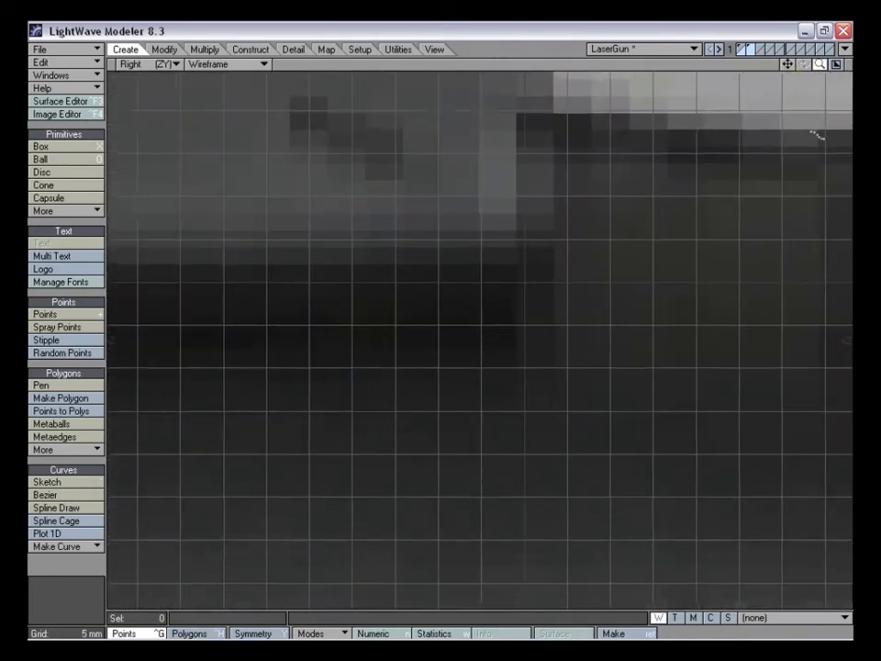
pyautogui.hotkey('ctrl', 'h')
pyautogui.hotkey('ctrl', 'g')
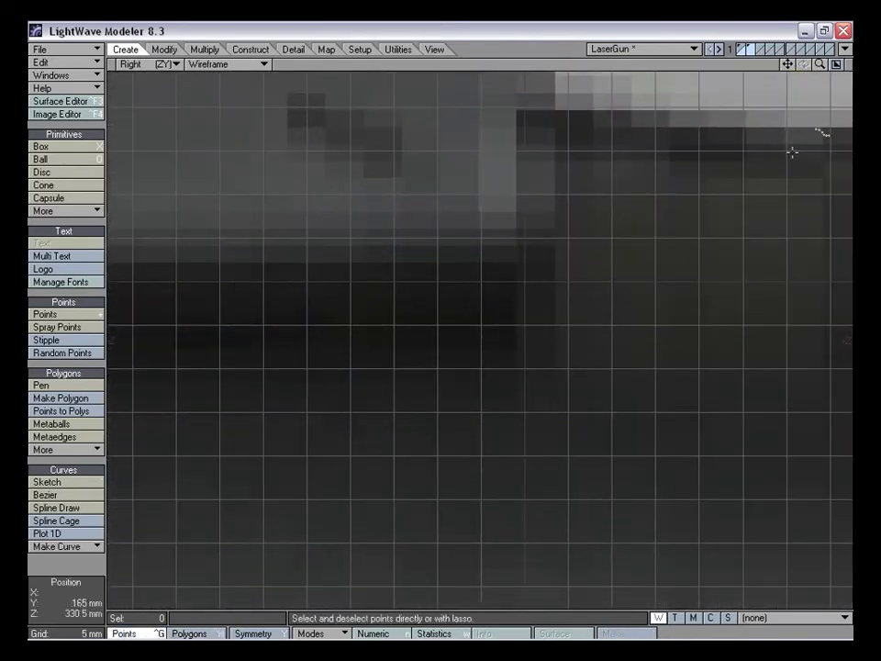
pyautogui.click(786, 130)
pyautogui.press('t')
pyautogui.keyDown('ctrl'); pyautogui.moveTo(307, 129); pyautogui.dragTo(167, 128); pyautogui.keyUp('ctrl')
pyautogui.moveTo(820, 64); pyautogui.dragTo(643, 65)
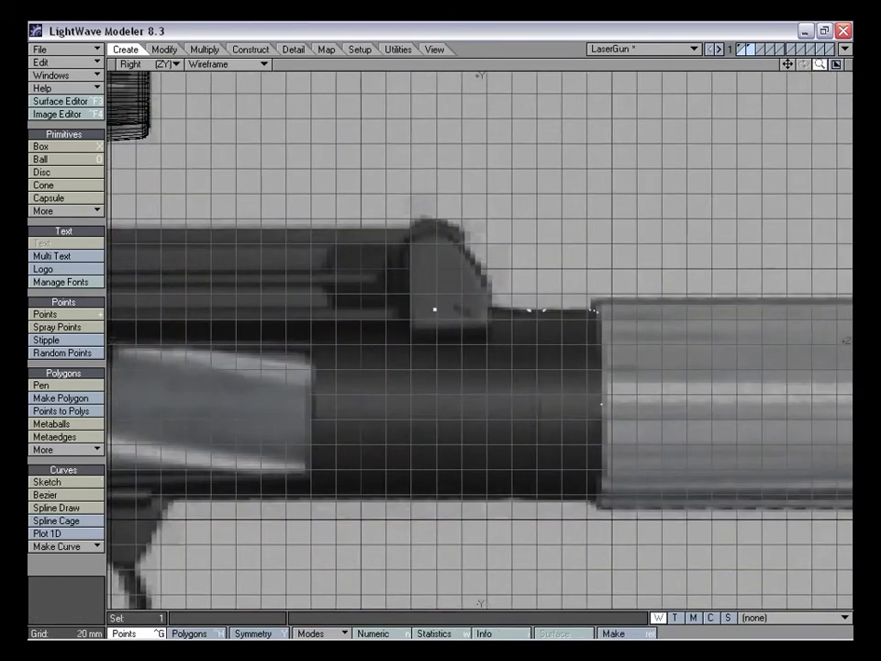
pyautogui.moveTo(787, 64); pyautogui.dragTo(876, 41)
pyautogui.moveTo(820, 64); pyautogui.dragTo(734, 65)
pyautogui.keyDown('ctrl'); pyautogui.moveTo(662, 328); pyautogui.dragTo(547, 328); pyautogui.keyUp('ctrl')
pyautogui.keyDown('ctrl'); pyautogui.moveTo(188, 328); pyautogui.dragTo(148, 328); pyautogui.keyUp('ctrl')
pyautogui.moveTo(788, 64); pyautogui.dragTo(877, 62)
pyautogui.moveTo(818, 65); pyautogui.dragTo(868, 73)
pyautogui.keyDown('ctrl'); pyautogui.moveTo(506, 203); pyautogui.dragTo(407, 202); pyautogui.keyUp('ctrl')
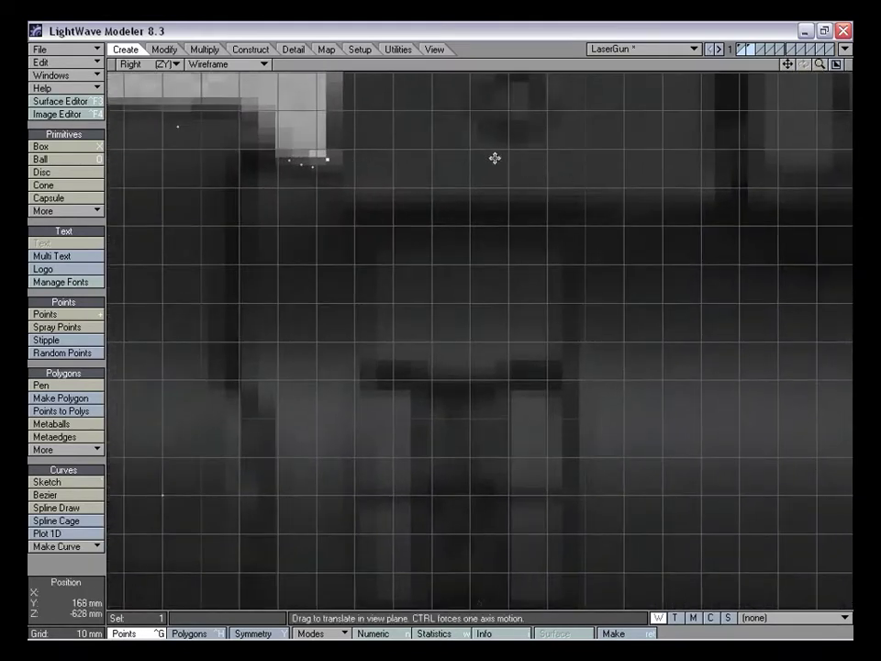
pyautogui.moveTo(788, 66); pyautogui.dragTo(827, 109)
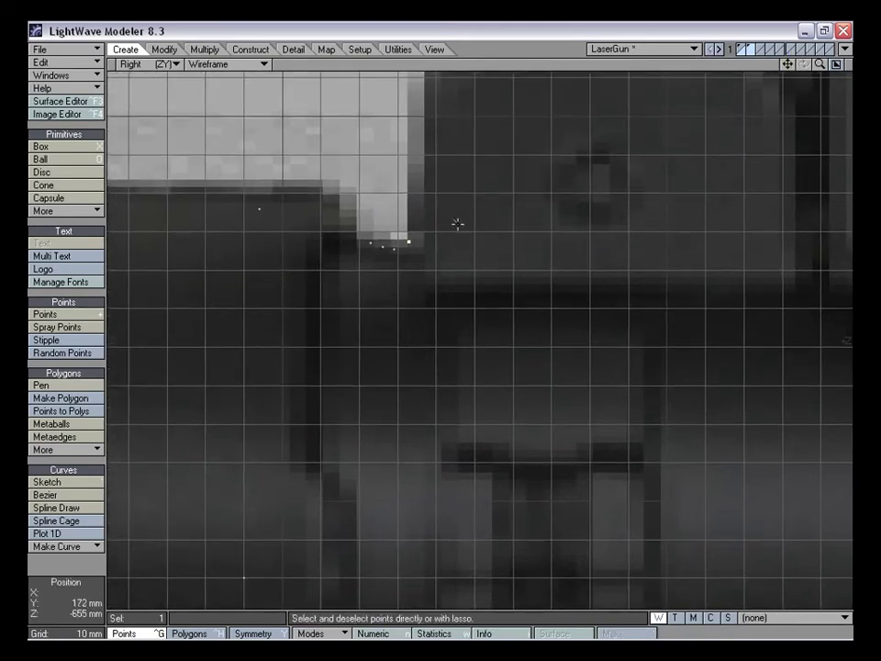
# Move the foremost point of the rear step 2 mm down and 2 mm forward
pyautogui.moveTo(819, 66); pyautogui.dragTo(798, 65)
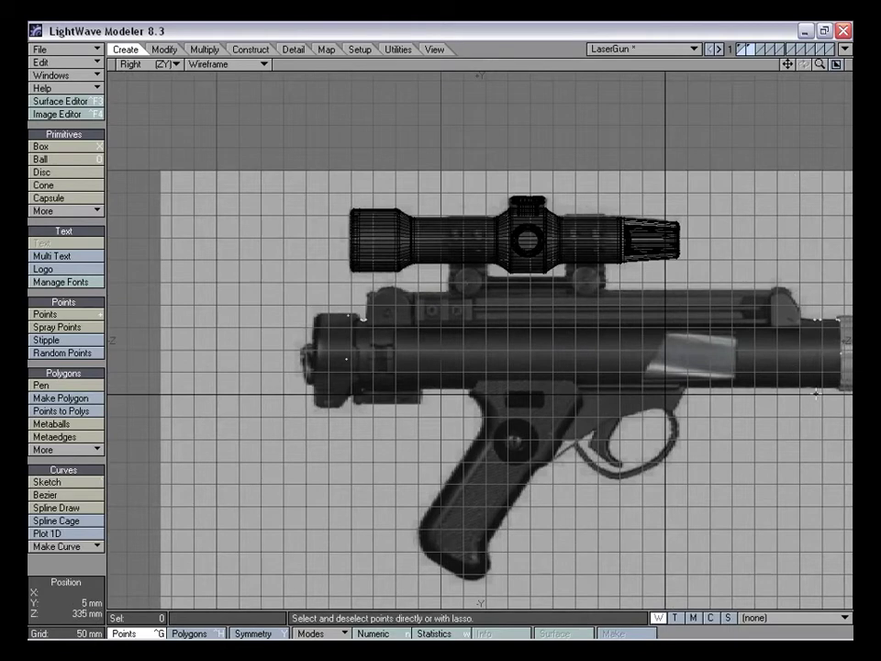
pyautogui.moveTo(821, 65); pyautogui.dragTo(854, 64)
pyautogui.moveTo(788, 64); pyautogui.dragTo(852, 113)
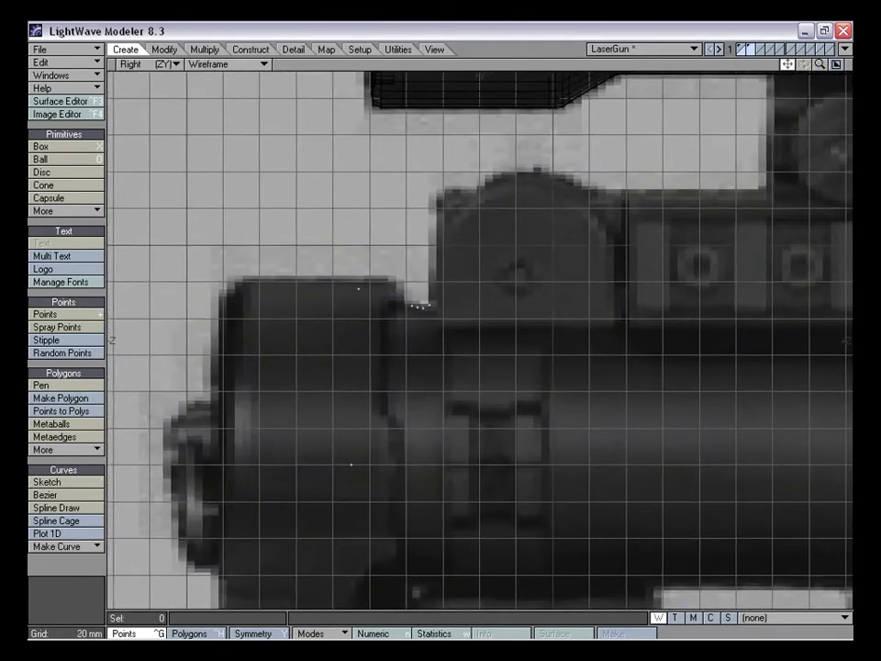
pyautogui.moveTo(820, 69); pyautogui.dragTo(822, 67)
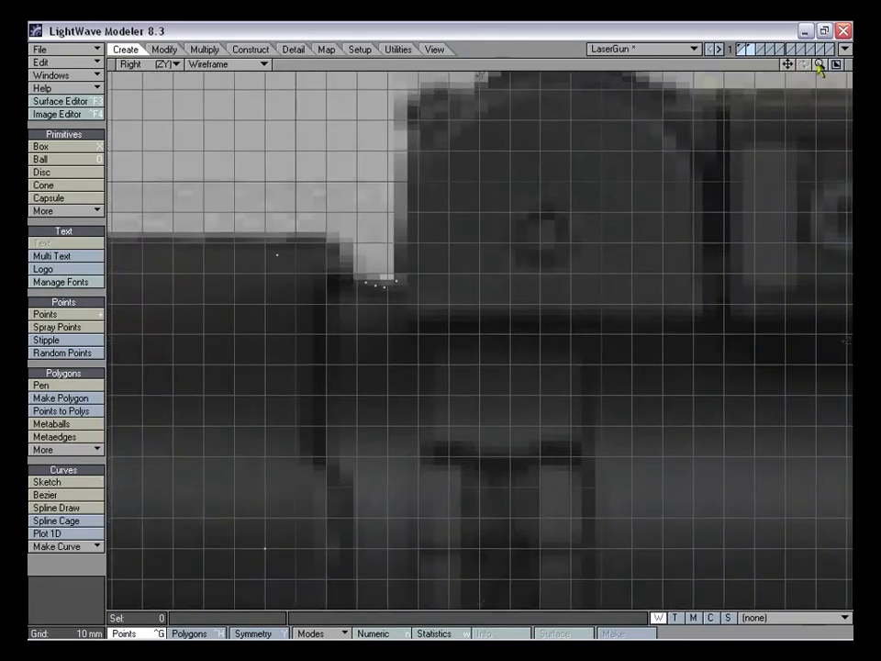
pyautogui.hotkey('ctrl', 't')
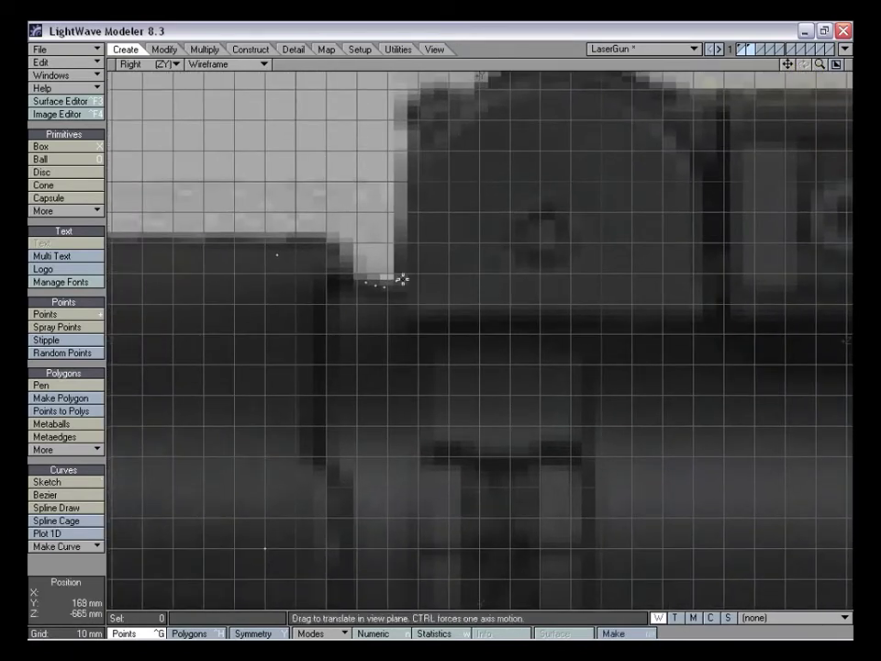
pyautogui.moveTo(396, 279); pyautogui.dragTo(399, 280)
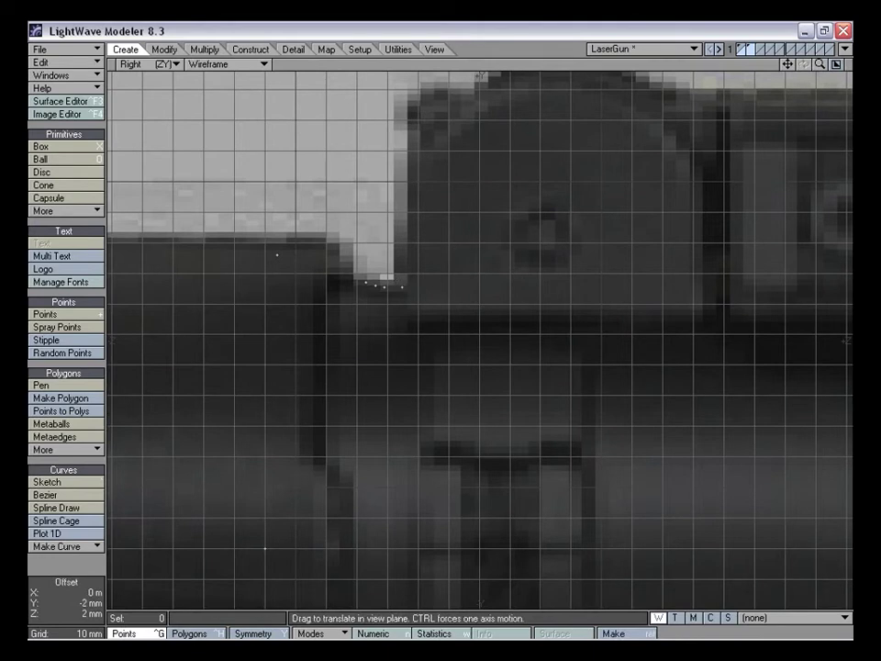
# Try to mirror the three upper points at the tube's front end across the height of the lower front point
pyautogui.moveTo(819, 65)
pyautogui.mouseDown()
pyautogui.moveTo(785, 63)
pyautogui.moveTo(678, 2)
pyautogui.moveTo(788, 68)
pyautogui.moveTo(839, 64)
pyautogui.moveTo(816, 65)
pyautogui.mouseUp()
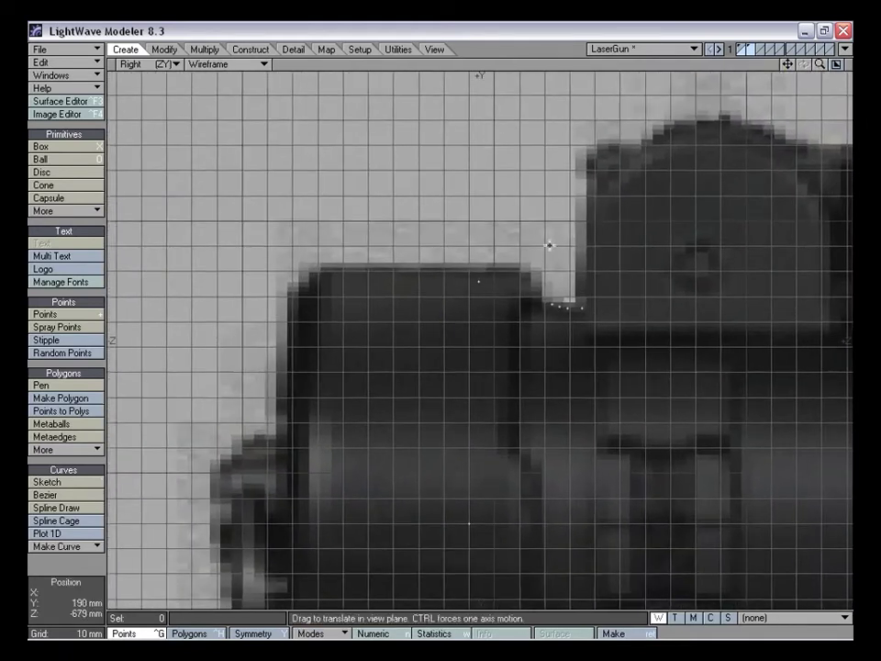
pyautogui.moveTo(480, 281); pyautogui.dragTo(479, 283)
pyautogui.moveTo(820, 64); pyautogui.dragTo(703, 45)
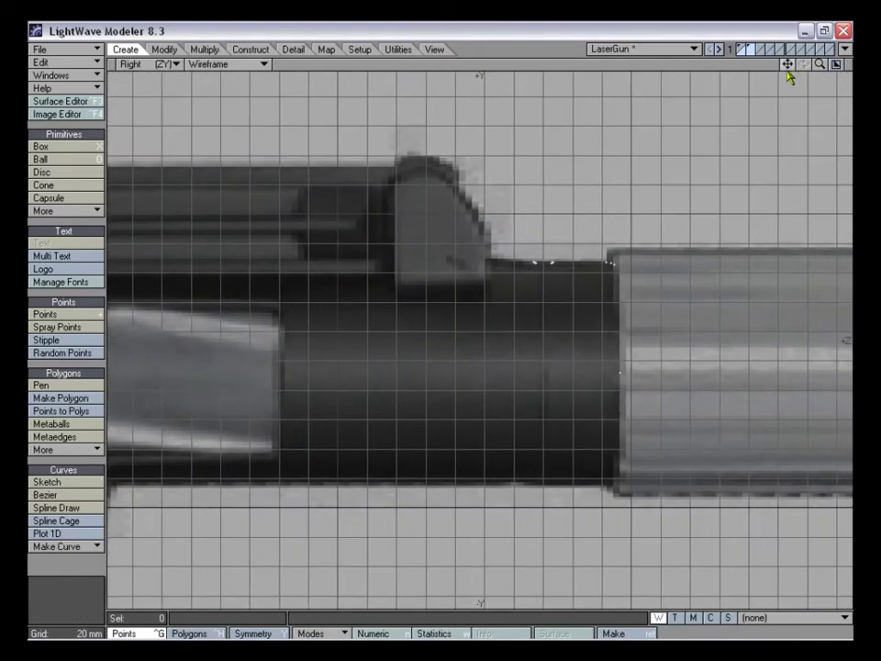
pyautogui.moveTo(822, 65); pyautogui.dragTo(843, 65)
pyautogui.moveTo(788, 64); pyautogui.dragTo(639, 74)
pyautogui.moveTo(535, 209); pyautogui.dragTo(552, 376, button='right')
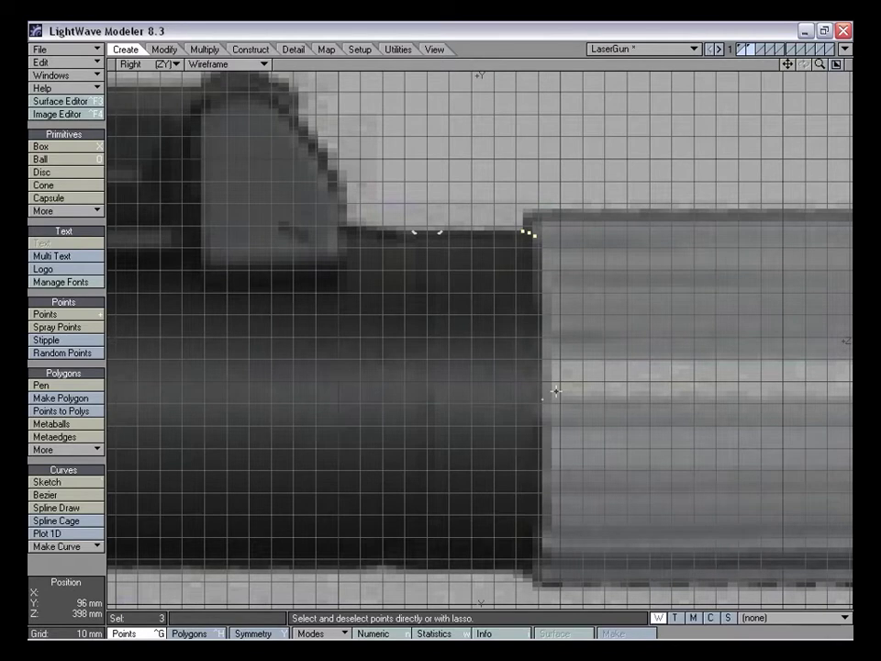
pyautogui.hotkey('shift', 'v')
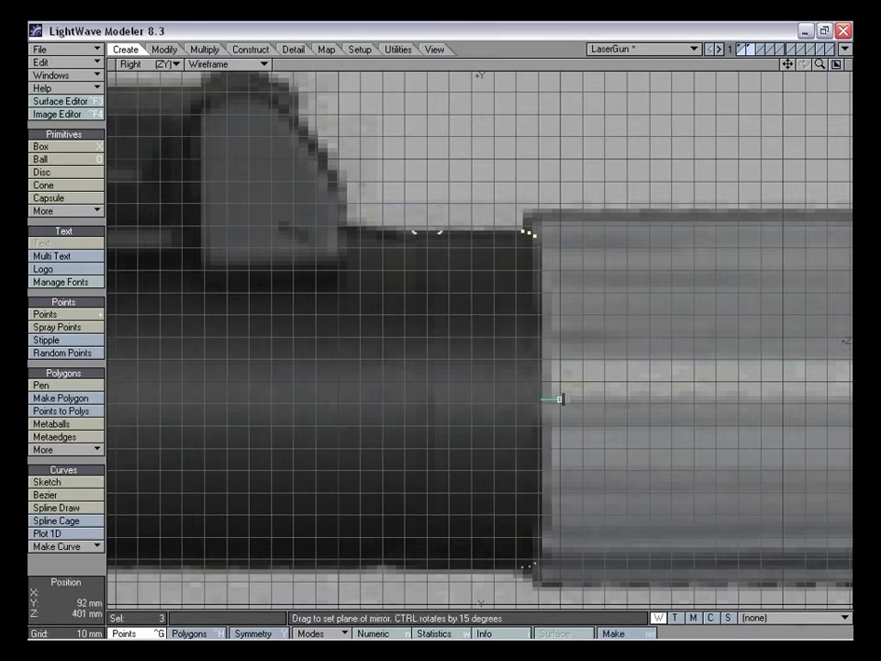
pyautogui.moveTo(561, 399); pyautogui.dragTo(578, 396)
pyautogui.press('space')
pyautogui.moveTo(616, 307)
pyautogui.mouseDown(button='right')
pyautogui.moveTo(604, 232)
pyautogui.moveTo(578, 330)
pyautogui.mouseUp(button='right')
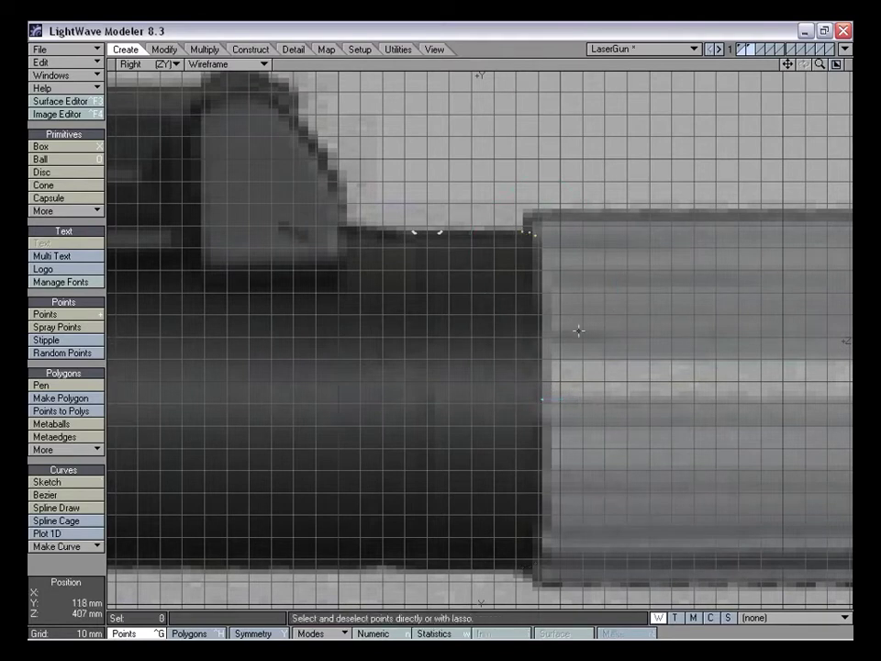
# Copy the foremost upper point straight down level with the lower front point and delete the old lower point
pyautogui.click(535, 236)
pyautogui.press('t')
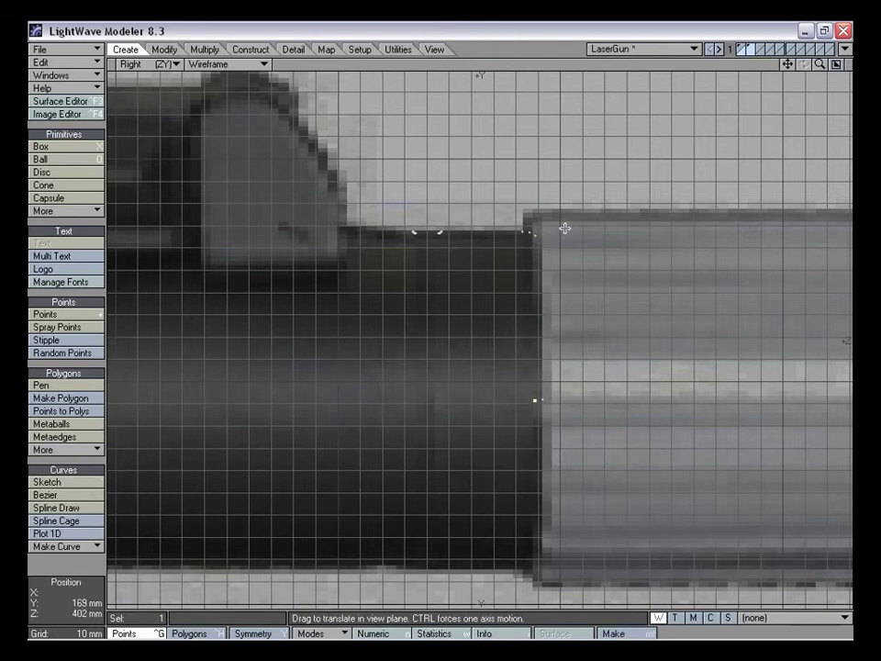
pyautogui.moveTo(818, 65); pyautogui.dragTo(820, 67)
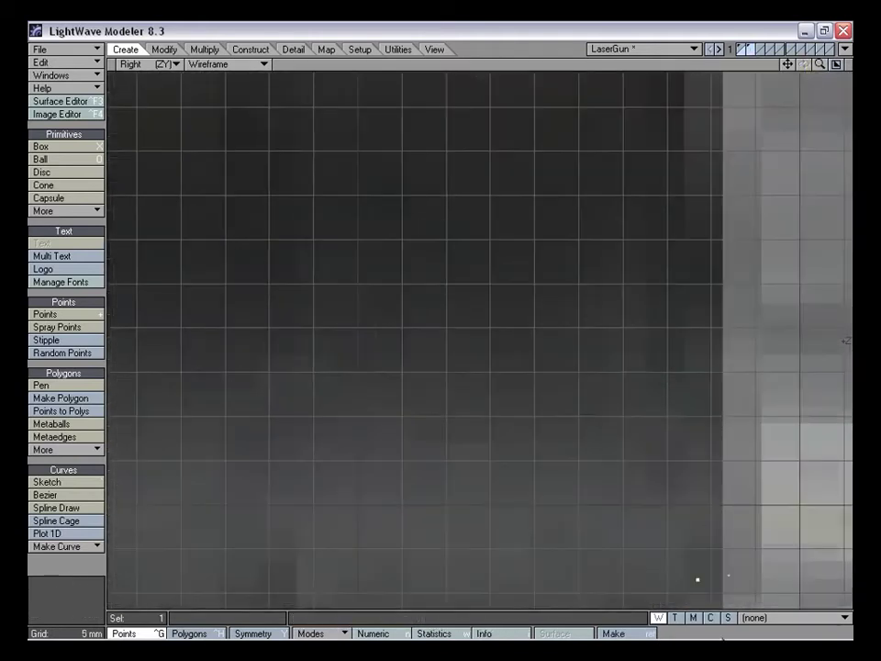
pyautogui.moveTo(440, 323); pyautogui.dragTo(441, 318)
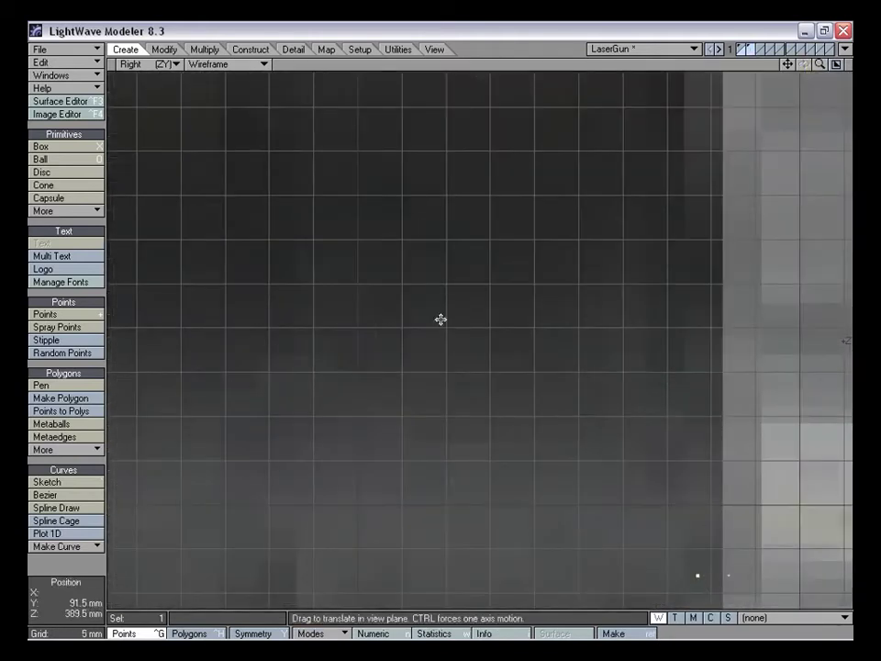
pyautogui.press('/')
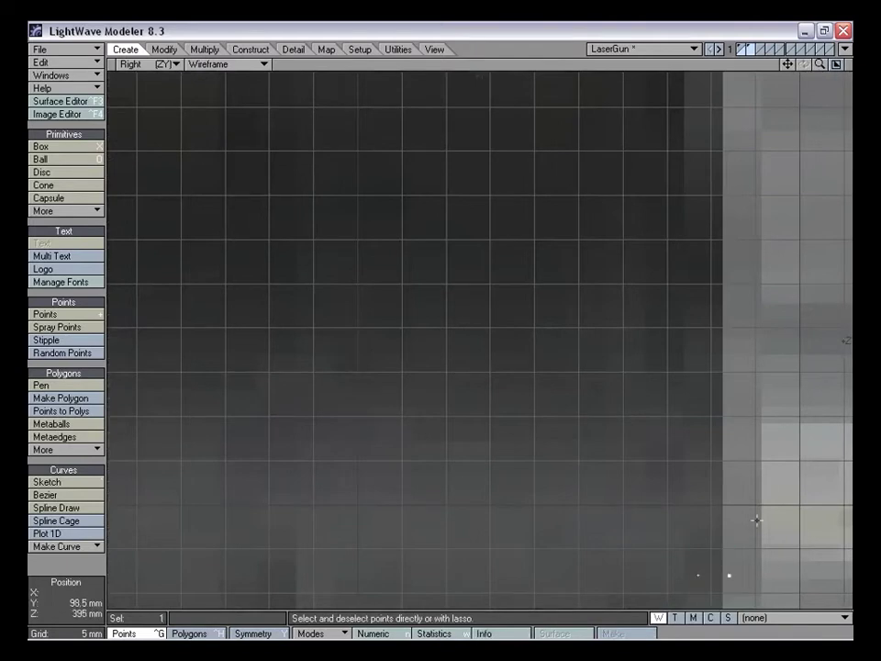
pyautogui.moveTo(819, 65); pyautogui.dragTo(831, 66)
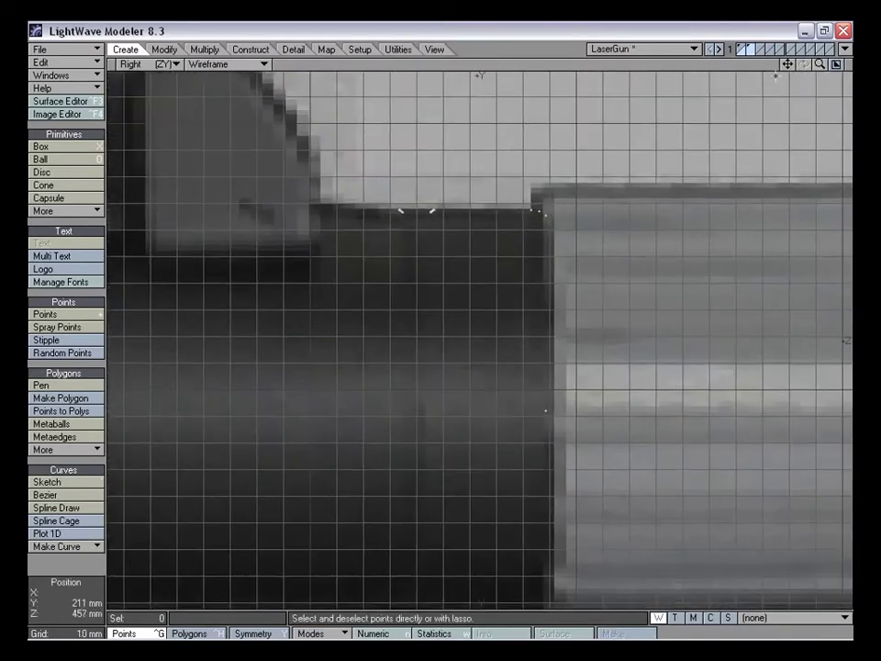
# Move the upper and lower points at the tube's front end slightly forward to match the reference image
pyautogui.moveTo(567, 167); pyautogui.dragTo(636, 268, button='right')
pyautogui.press('t')
pyautogui.moveTo(555, 251); pyautogui.dragTo(551, 251)
pyautogui.press('space')
pyautogui.moveTo(602, 187)
pyautogui.mouseDown(button='right')
pyautogui.moveTo(656, 500)
pyautogui.moveTo(681, 413)
pyautogui.mouseUp(button='right')
# Replace the lower rear point with a copy of the lower front point, moved straight back directly below the upper rear point
pyautogui.moveTo(820, 65)
pyautogui.mouseDown()
pyautogui.moveTo(772, 65)
pyautogui.moveTo(880, 57)
pyautogui.moveTo(824, 46)
pyautogui.moveTo(782, 65)
pyautogui.moveTo(853, 61)
pyautogui.mouseUp()
pyautogui.click(178, 342)
pyautogui.press('Delete')
pyautogui.click(681, 333)
pyautogui.press('t')
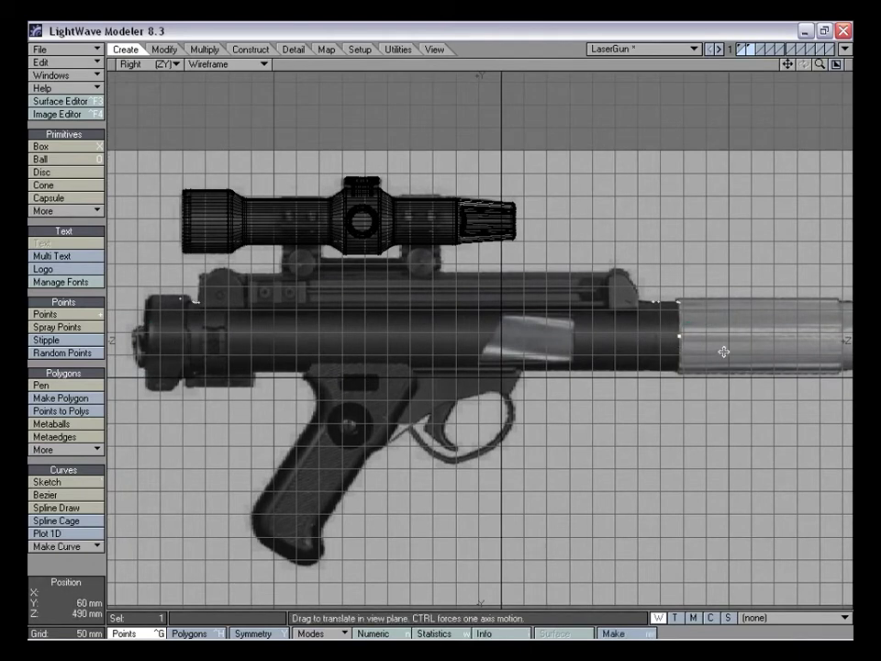
pyautogui.press('g')
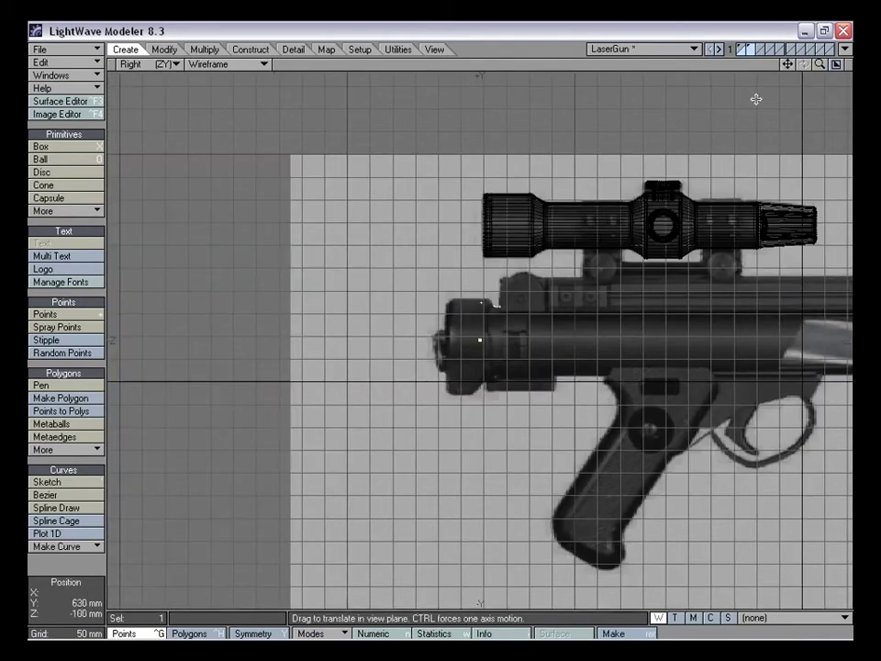
pyautogui.moveTo(818, 65); pyautogui.dragTo(858, 67)
pyautogui.moveTo(662, 181); pyautogui.dragTo(669, 181)
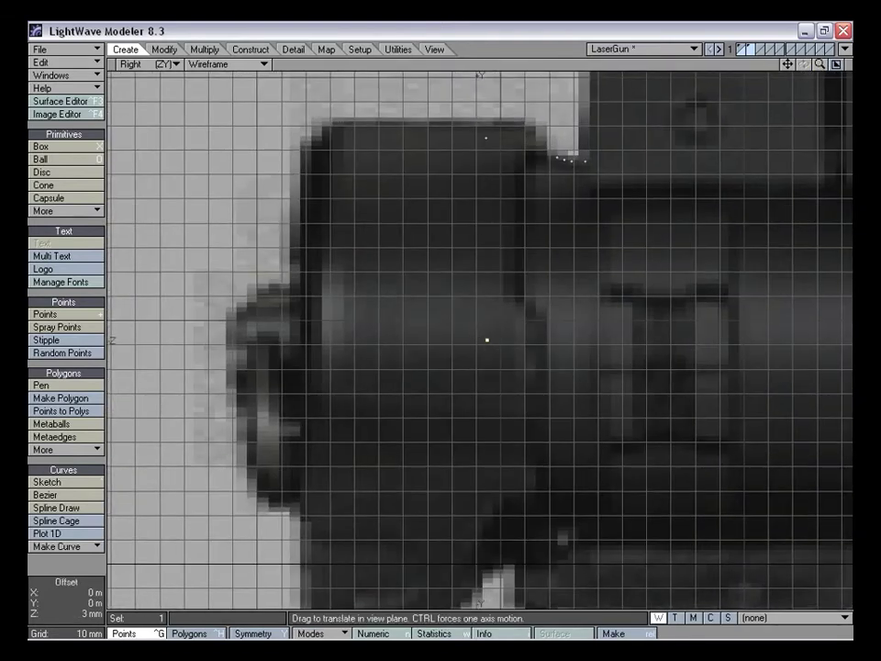
pyautogui.moveTo(489, 341); pyautogui.dragTo(487, 341)
pyautogui.press('/')
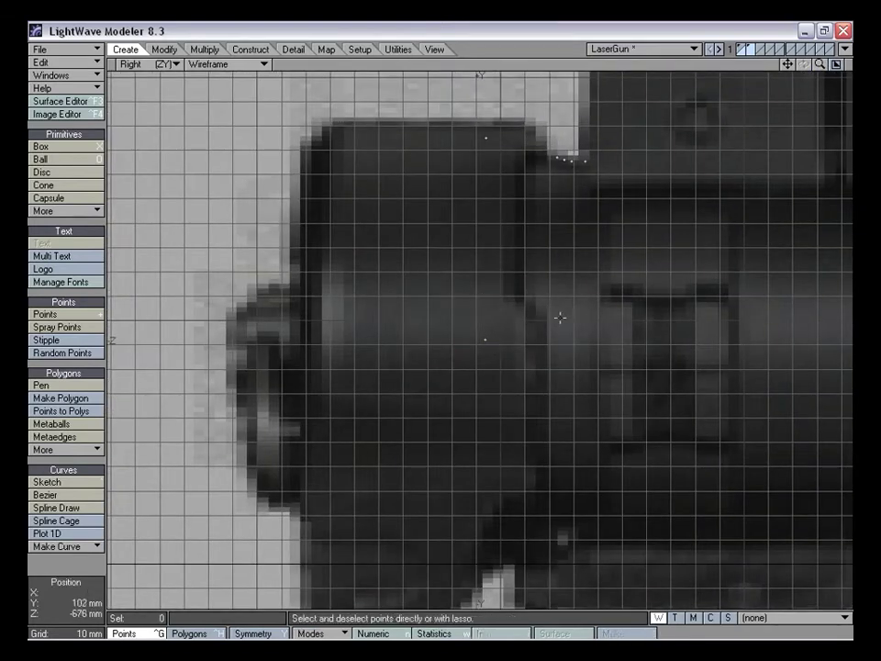
# Select all profile points in order from the lower rear point over the top to the lower front point and make a polygon
pyautogui.moveTo(820, 65); pyautogui.dragTo(718, 48)
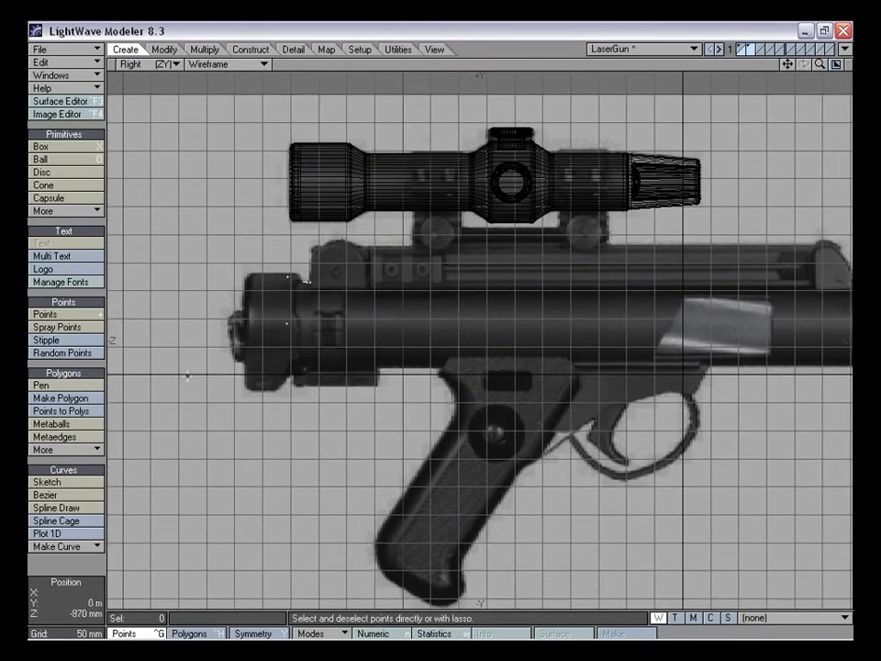
pyautogui.moveTo(788, 64); pyautogui.dragTo(706, 79)
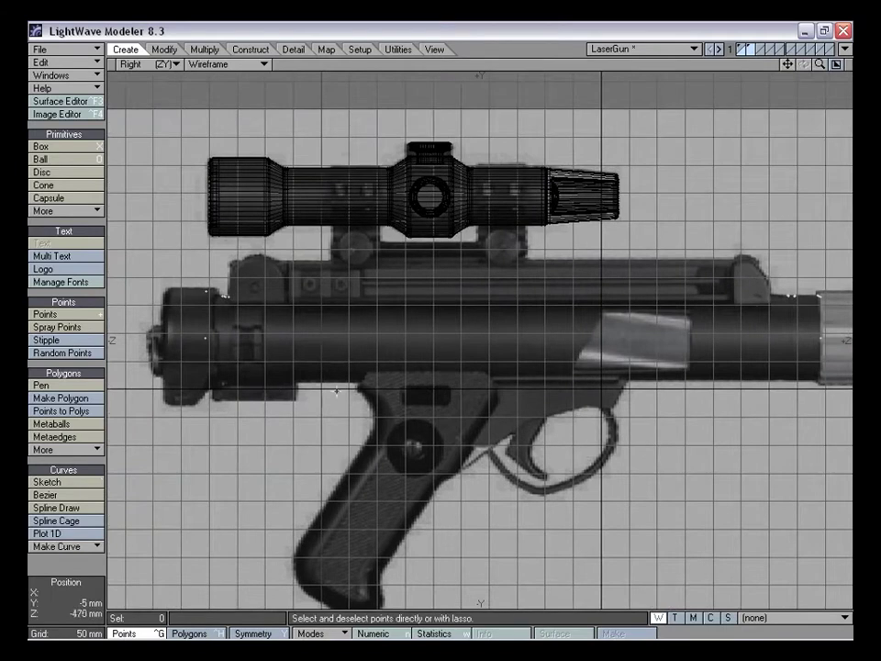
pyautogui.moveTo(788, 66); pyautogui.dragTo(872, 83)
pyautogui.moveTo(820, 65); pyautogui.dragTo(865, 64)
pyautogui.moveTo(787, 65); pyautogui.dragTo(825, 0)
pyautogui.click(382, 433)
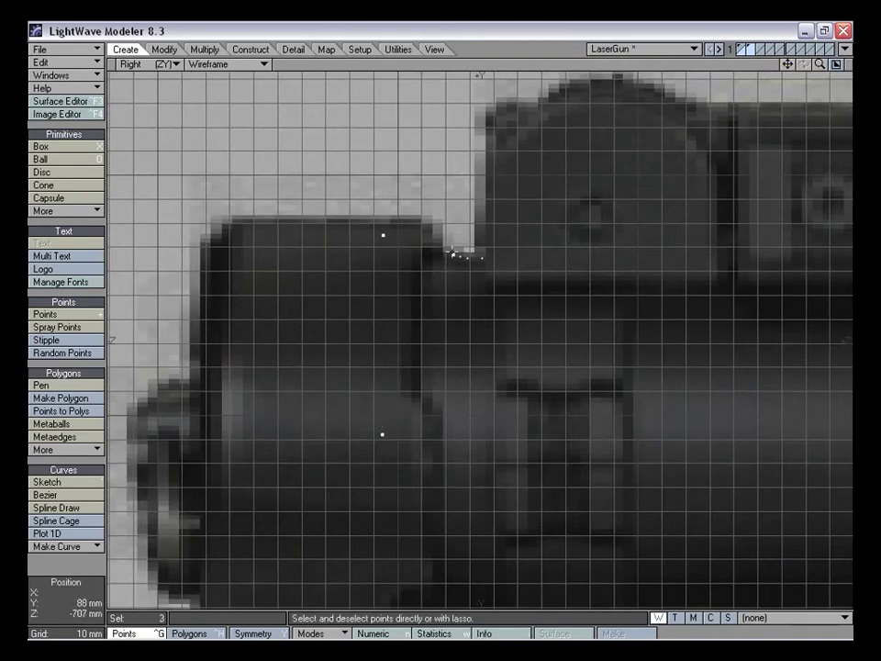
pyautogui.moveTo(788, 64); pyautogui.dragTo(795, 110)
pyautogui.press('.')
pyautogui.moveTo(820, 65); pyautogui.dragTo(850, 65)
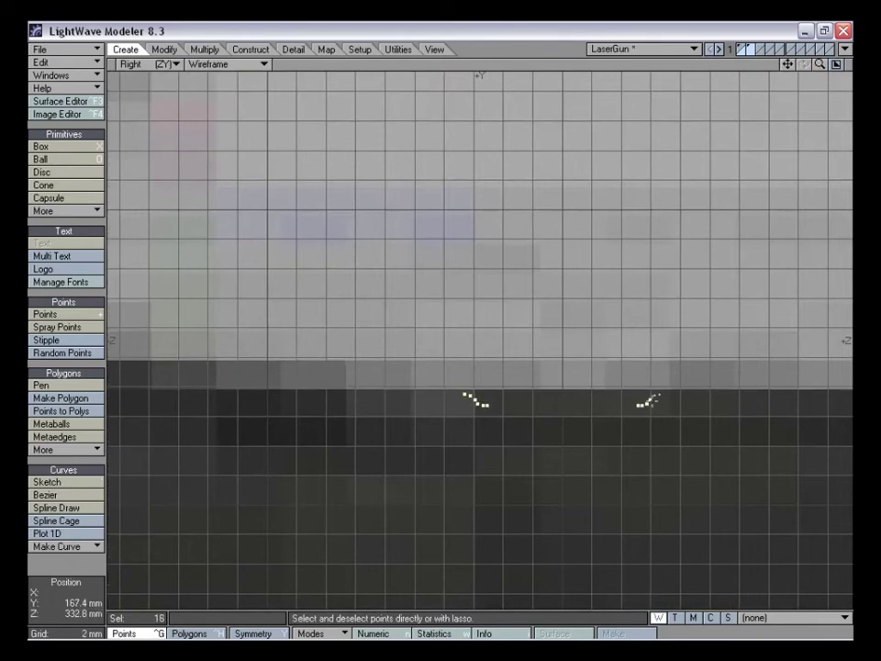
pyautogui.moveTo(820, 64); pyautogui.dragTo(377, 17)
pyautogui.keyDown('shift'); pyautogui.click(506, 325); pyautogui.keyUp('shift')
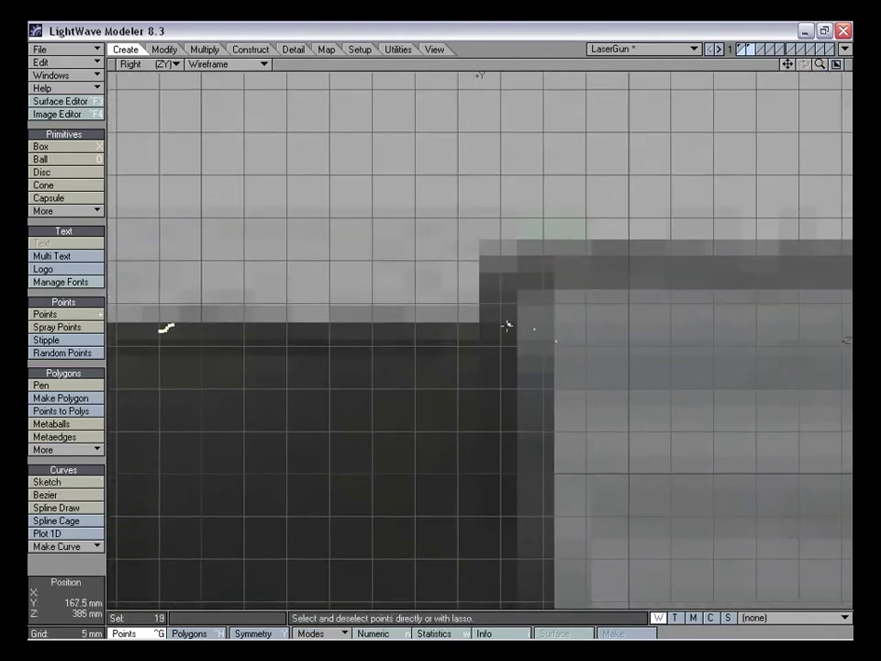
pyautogui.moveTo(820, 65); pyautogui.dragTo(787, 65)
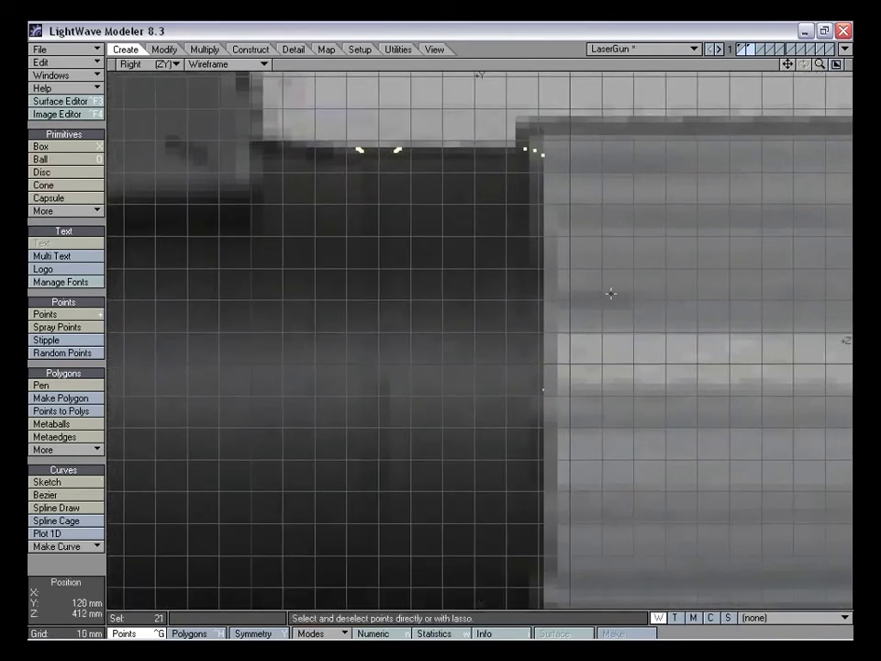
pyautogui.moveTo(821, 66); pyautogui.dragTo(790, 67)
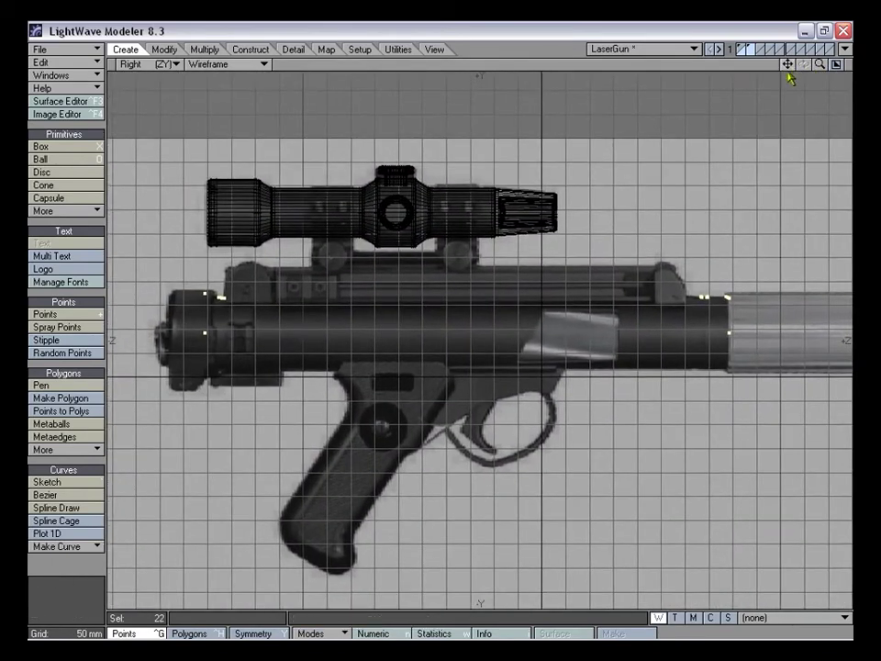
pyautogui.click(788, 82)
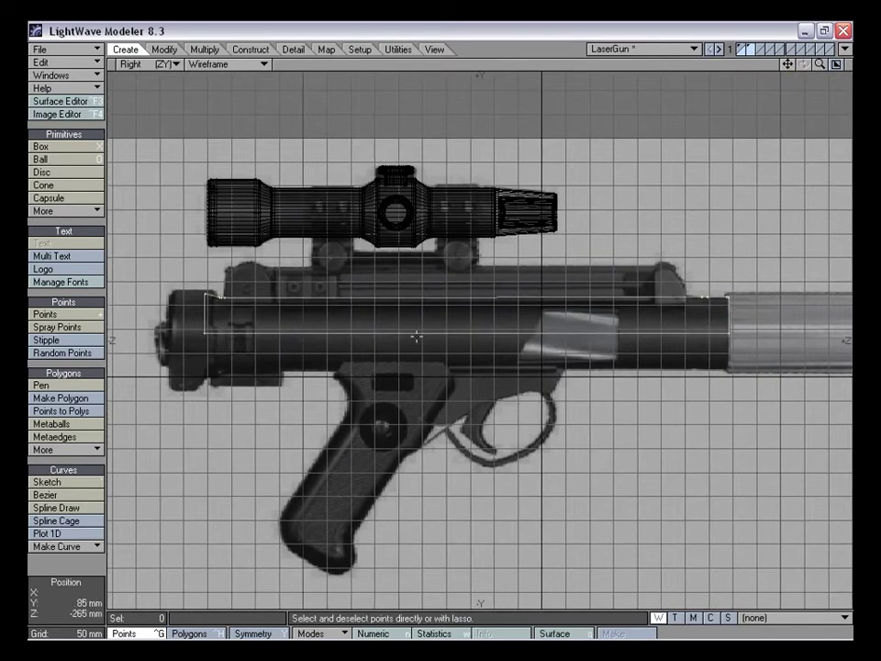
# Move the profile polygon straight down until its lower edge lies along the Z axis
pyautogui.press('t')
pyautogui.moveTo(410, 293); pyautogui.dragTo(410, 337)
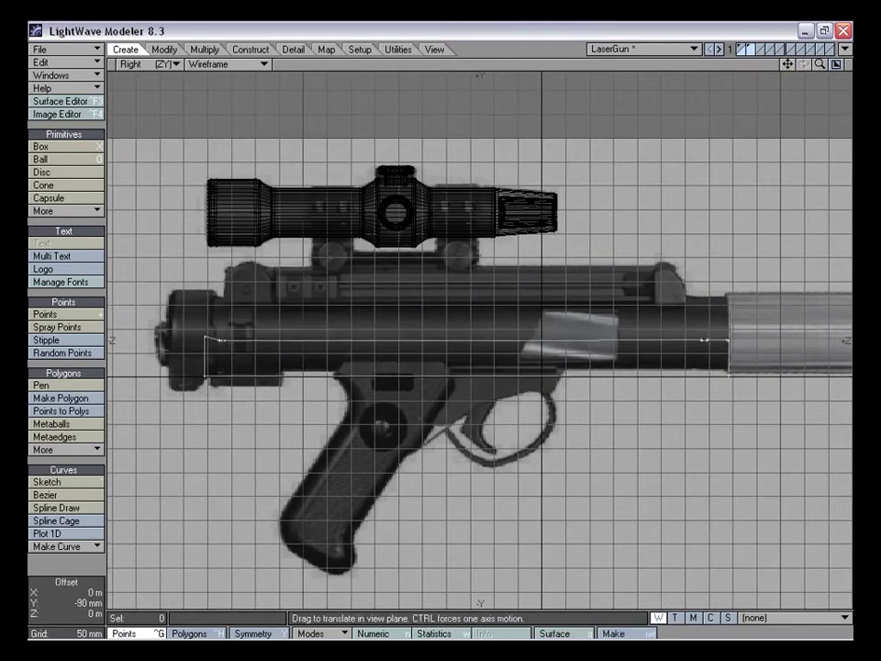
pyautogui.moveTo(788, 64); pyautogui.dragTo(877, 53)
pyautogui.moveTo(819, 65); pyautogui.dragTo(877, 65)
pyautogui.press('t')
pyautogui.moveTo(442, 326); pyautogui.dragTo(442, 337)
pyautogui.moveTo(820, 65)
pyautogui.mouseDown()
pyautogui.moveTo(663, 70)
pyautogui.moveTo(390, 49)
pyautogui.moveTo(800, 65)
pyautogui.mouseUp()
pyautogui.press('space')
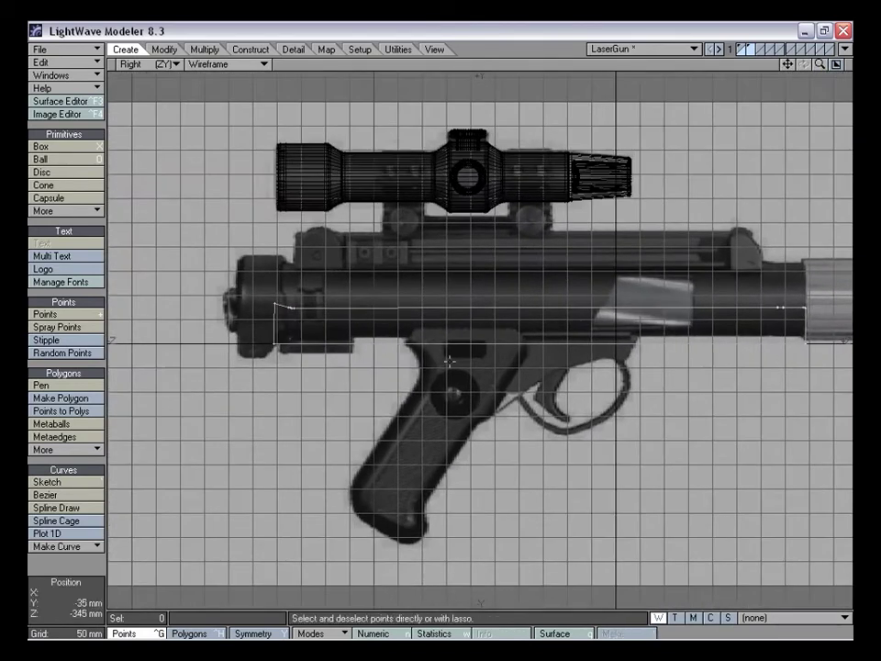
# Set the Y value of the profile's two lower corner points to 0 m
pyautogui.moveTo(319, 328); pyautogui.dragTo(609, 395, button='right')
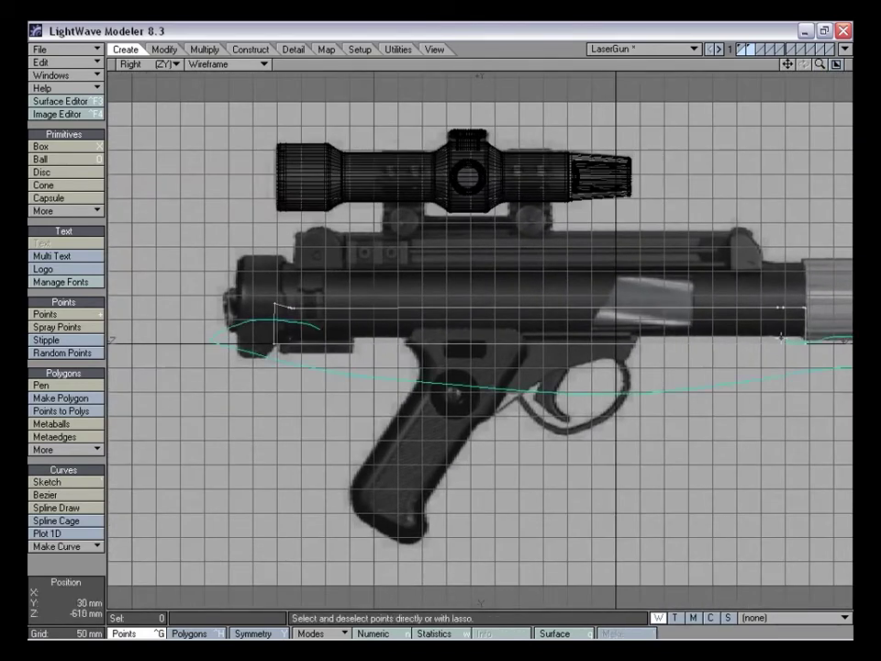
pyautogui.moveTo(780, 337); pyautogui.dragTo(779, 361, button='right')
pyautogui.press('v')
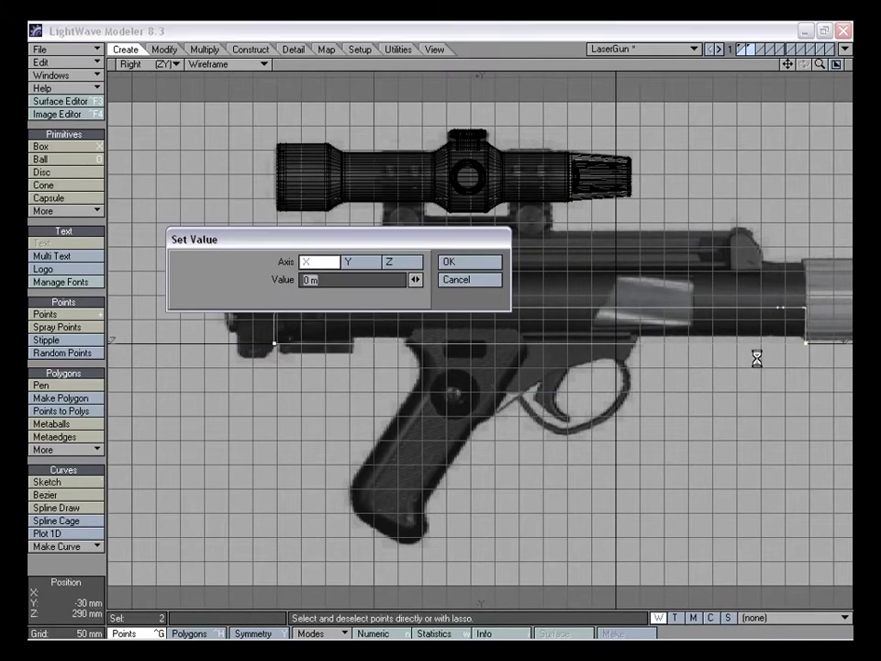
pyautogui.click(361, 262)
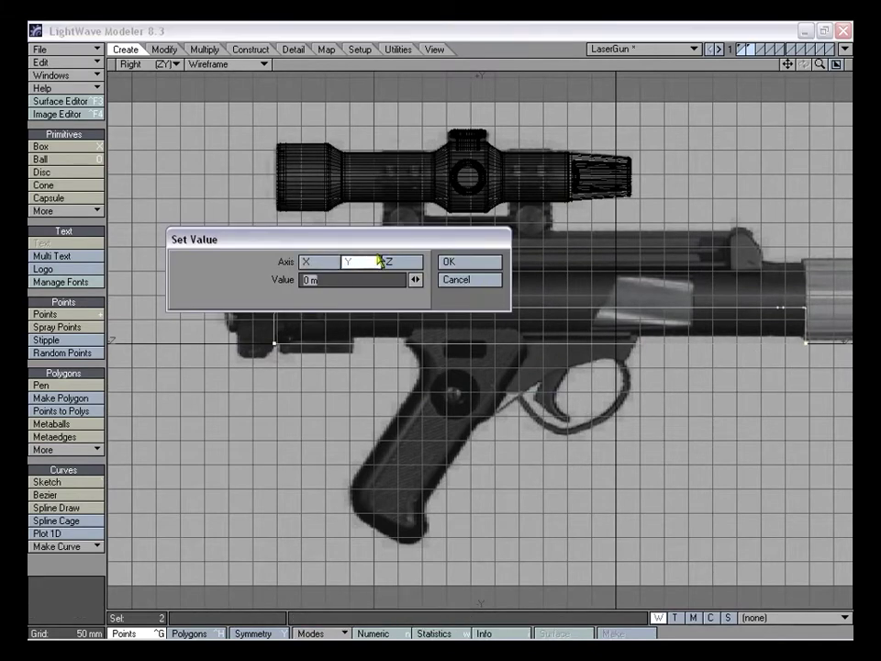
pyautogui.click(452, 262)
# Lathe the tube profile around the Z axis with 24 sides and the centre at 0 m on X, Y and Z
pyautogui.moveTo(411, 286)
pyautogui.mouseDown(button='right')
pyautogui.moveTo(192, 342)
pyautogui.moveTo(758, 277)
pyautogui.mouseUp(button='right')
pyautogui.scroll(1, 768, 290)
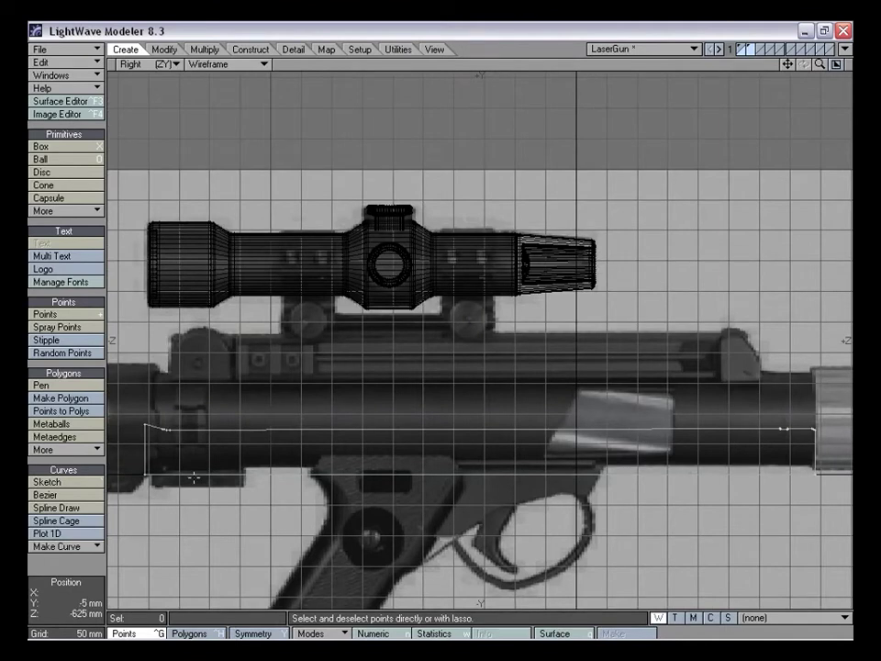
pyautogui.press('l')
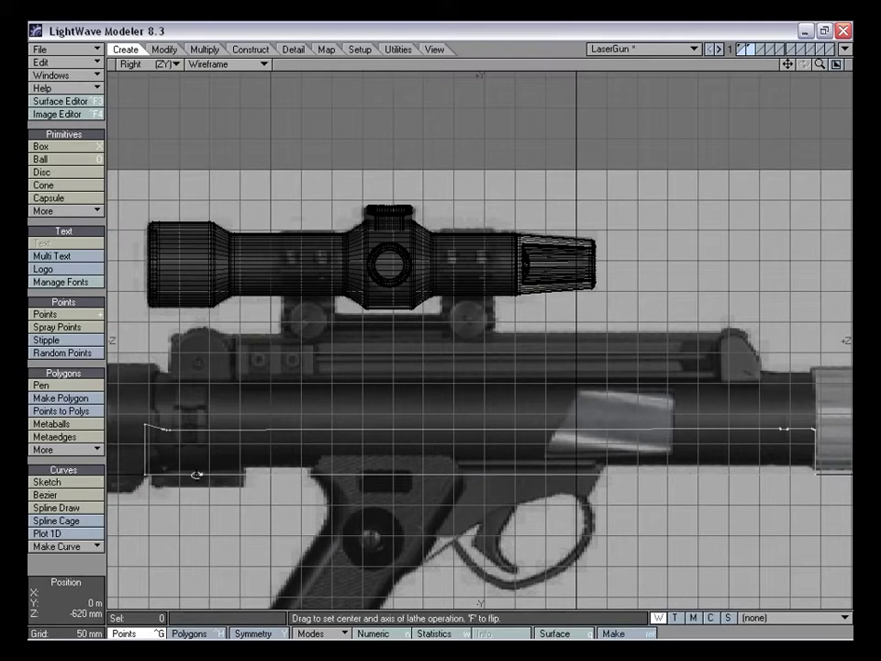
pyautogui.click(196, 474)
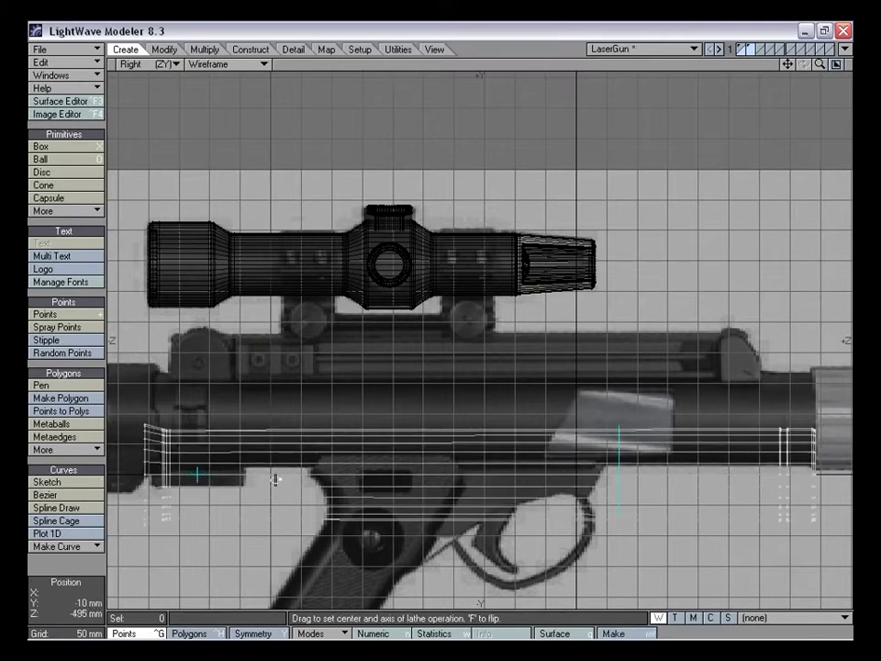
pyautogui.press('n')
pyautogui.click(532, 259)
pyautogui.write('0')
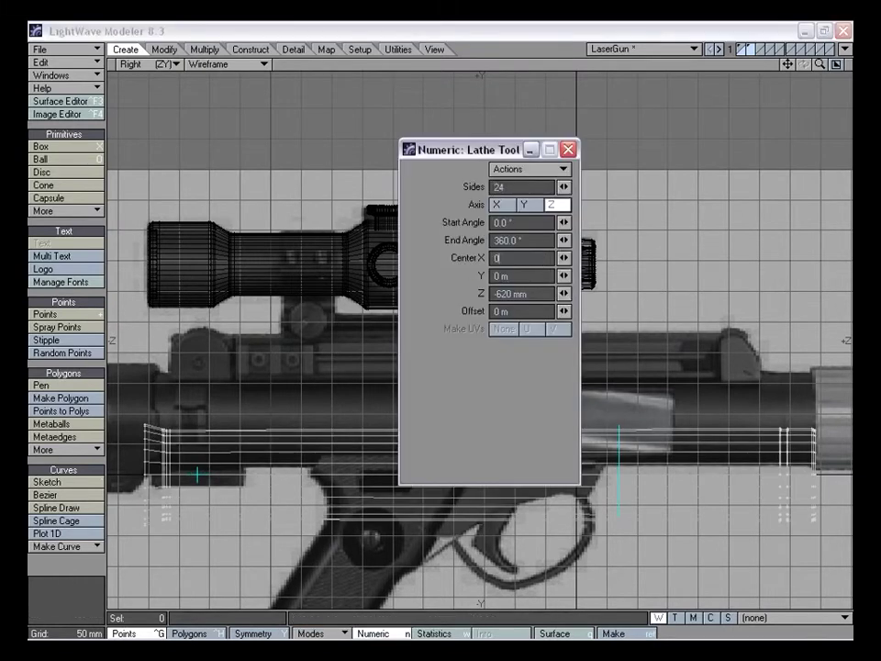
pyautogui.press('Tab')
pyautogui.write('0')
pyautogui.press('Tab')
pyautogui.write('0')
pyautogui.press('Tab')
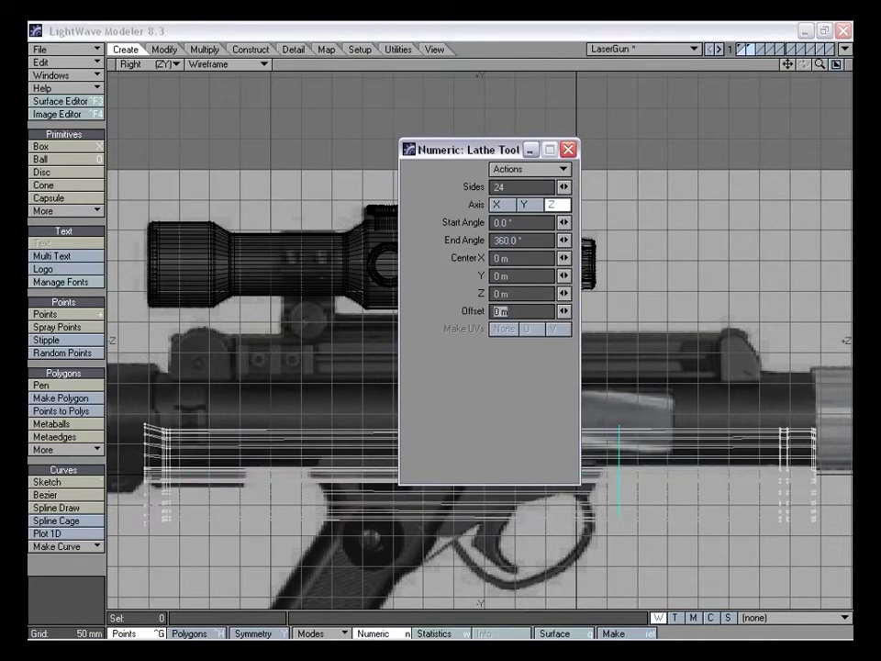
pyautogui.click(568, 151)
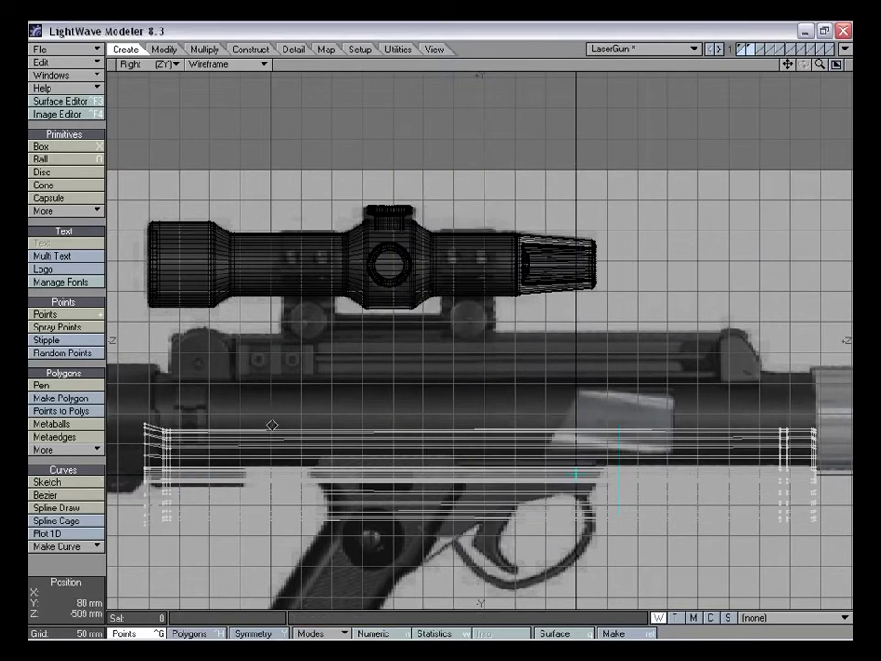
# Undo the lathe of the tube profile that sits off the centre axis
pyautogui.press('g')
pyautogui.keyDown('alt'); pyautogui.moveTo(488, 328); pyautogui.dragTo(492, 323); pyautogui.keyUp('alt')
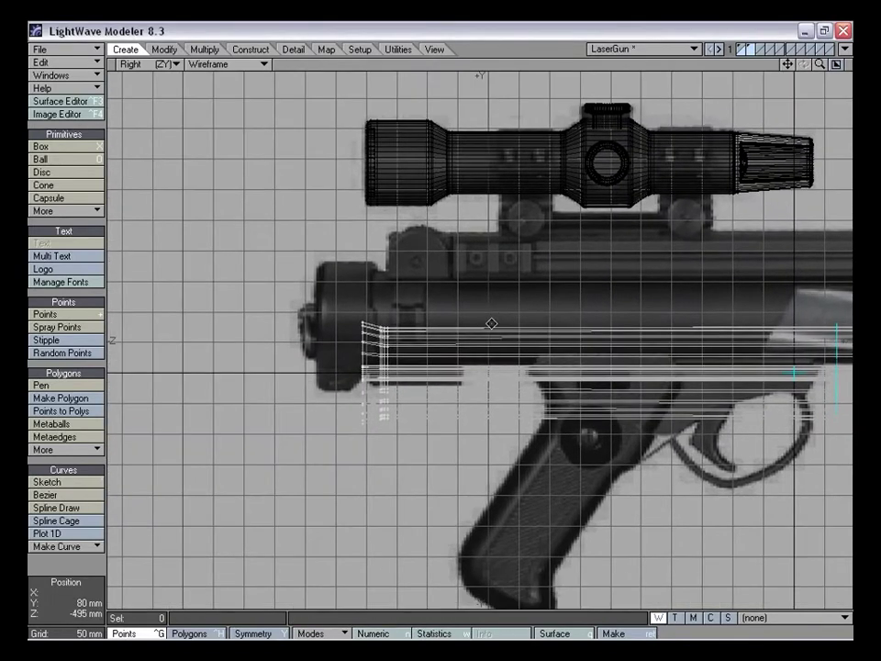
pyautogui.press('KP_0')
pyautogui.press('a')
pyautogui.moveTo(426, 341); pyautogui.dragTo(514, 341)
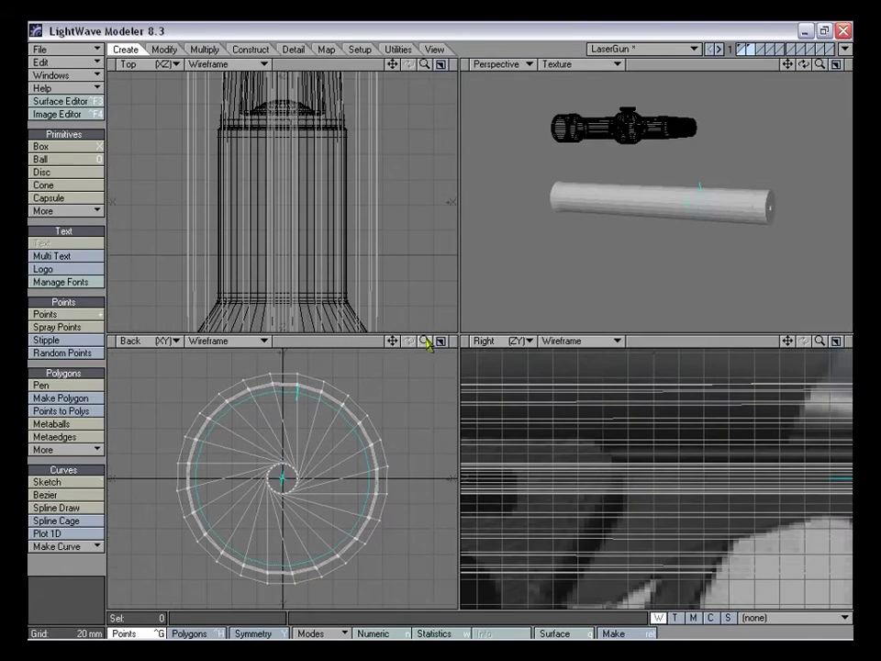
pyautogui.press('u')
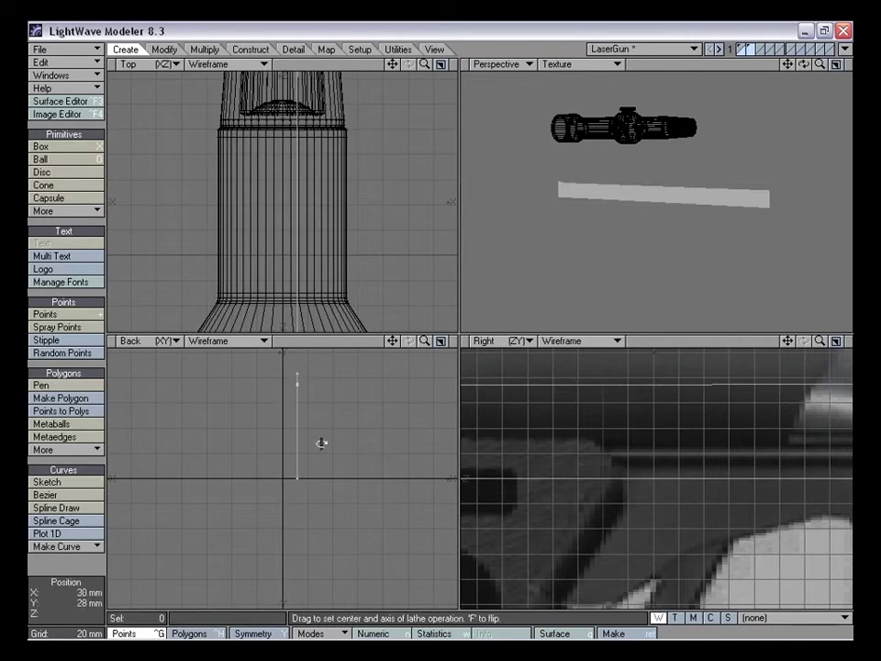
# Select all the tube profile points and set their X value to 0 m so the profile lies on the centre axis
pyautogui.press('t')
pyautogui.moveTo(334, 417); pyautogui.dragTo(332, 417)
pyautogui.press('space')
pyautogui.moveTo(341, 416)
pyautogui.mouseDown(button='right')
pyautogui.moveTo(400, 462)
pyautogui.moveTo(255, 369)
pyautogui.mouseUp(button='right')
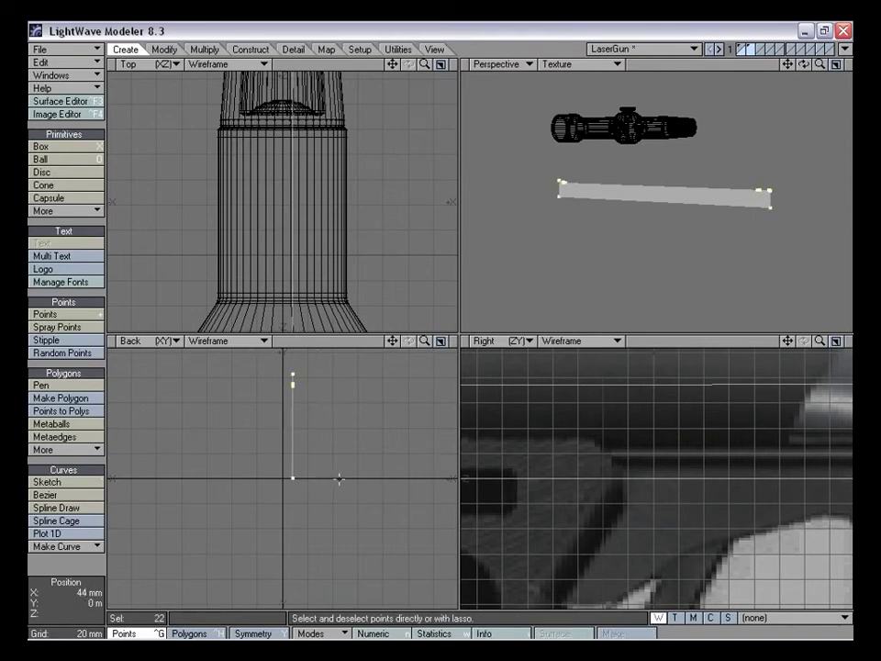
pyautogui.hotkey('ctrl', 'v')
pyautogui.click(336, 262)
pyautogui.click(447, 262)
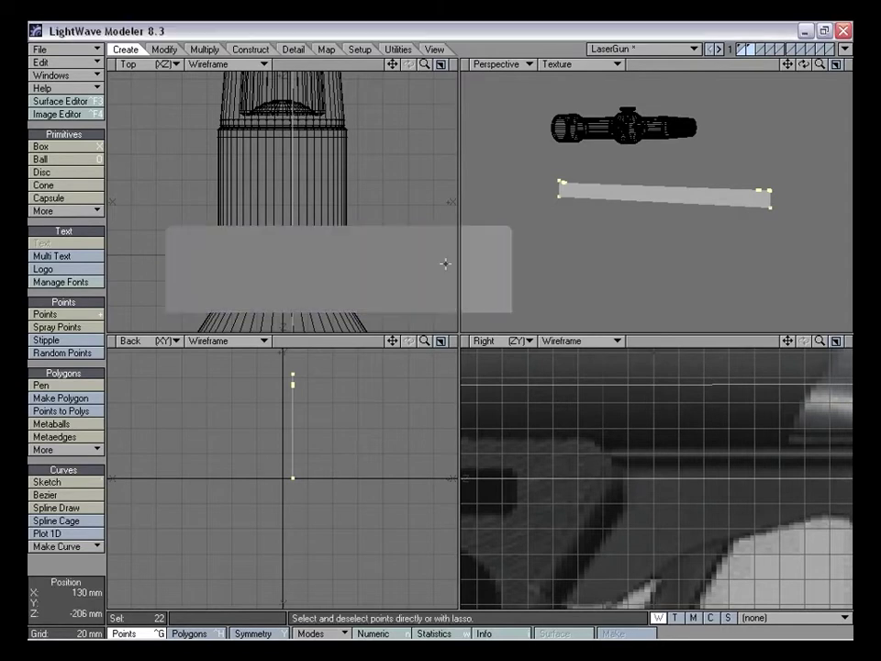
pyautogui.press('/')
# Lathe the centred tube profile around the Z axis with 48 sides and the centre at 0 m on X, Y and Z
pyautogui.keyDown('alt'); pyautogui.moveTo(613, 203); pyautogui.dragTo(637, 195); pyautogui.keyUp('alt')
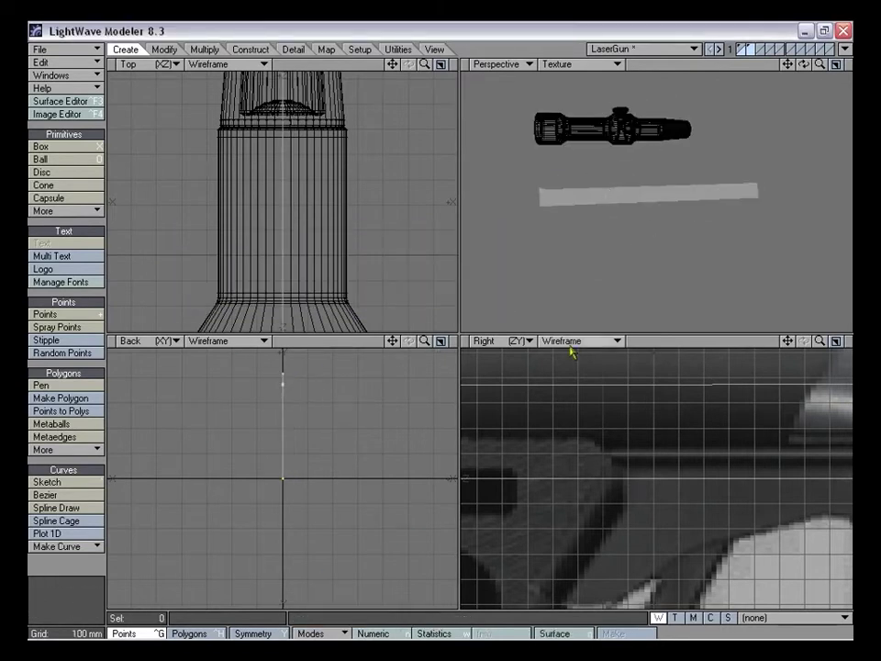
pyautogui.moveTo(820, 341); pyautogui.dragTo(789, 340)
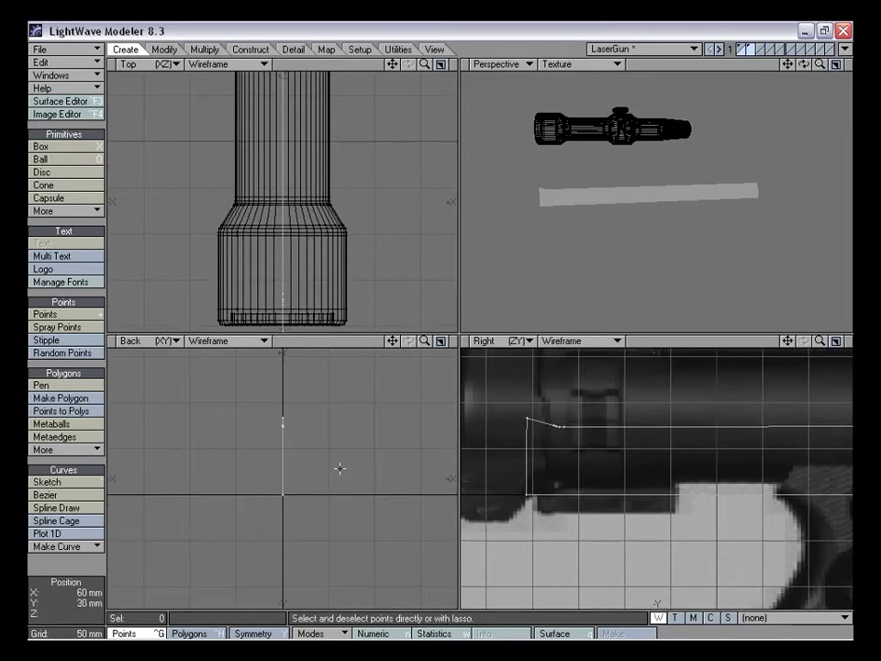
pyautogui.hotkey('shift', 'l')
pyautogui.moveTo(547, 494); pyautogui.dragTo(562, 494)
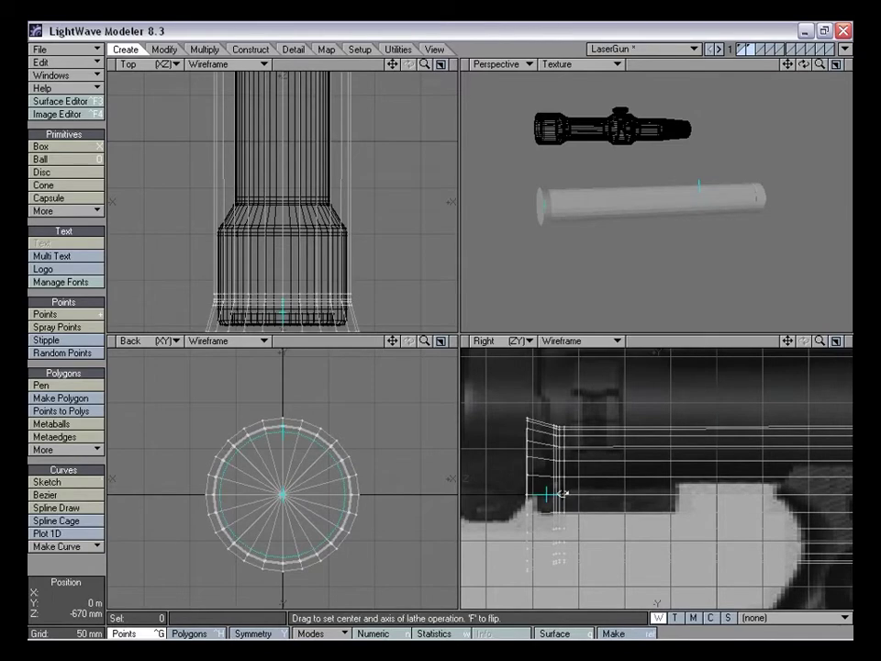
pyautogui.press('n')
pyautogui.moveTo(477, 148); pyautogui.dragTo(386, 90)
pyautogui.moveTo(439, 226); pyautogui.dragTo(354, 221)
pyautogui.write('0')
pyautogui.press('Tab')
pyautogui.press('Return')
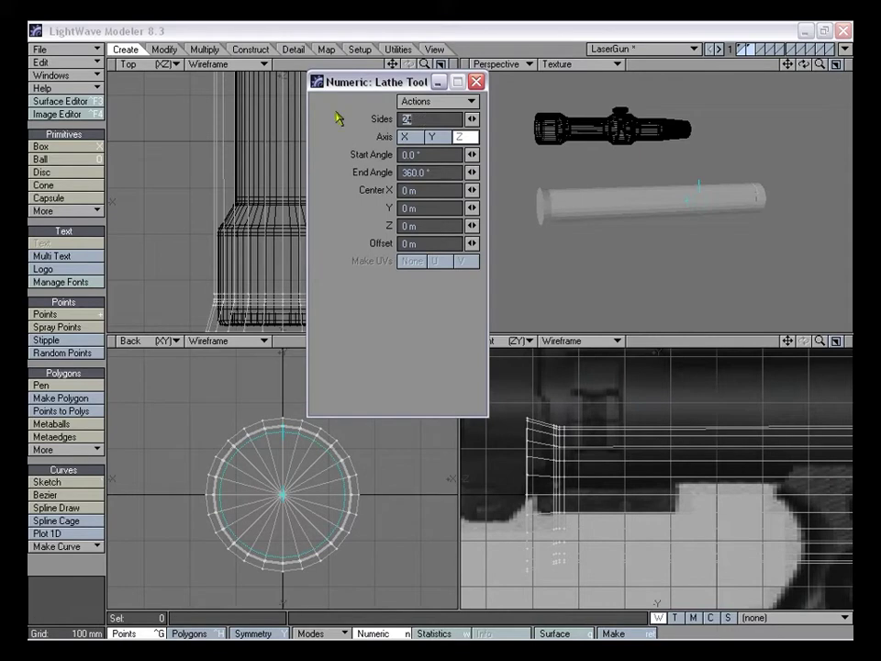
pyautogui.press('Return')
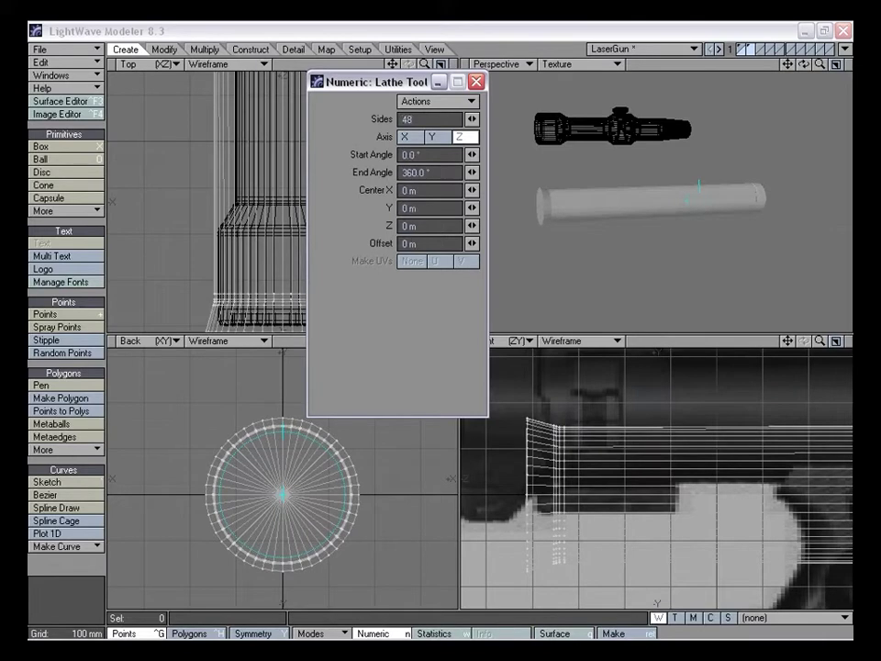
pyautogui.click(476, 82)
pyautogui.press('space')
# Move the lathed tube straight up about 92 mm until it covers the main barrel in the reference image
pyautogui.press('a')
pyautogui.keyDown('alt'); pyautogui.moveTo(686, 276); pyautogui.dragTo(724, 201); pyautogui.keyUp('alt')
pyautogui.hotkey('shift', 'a')
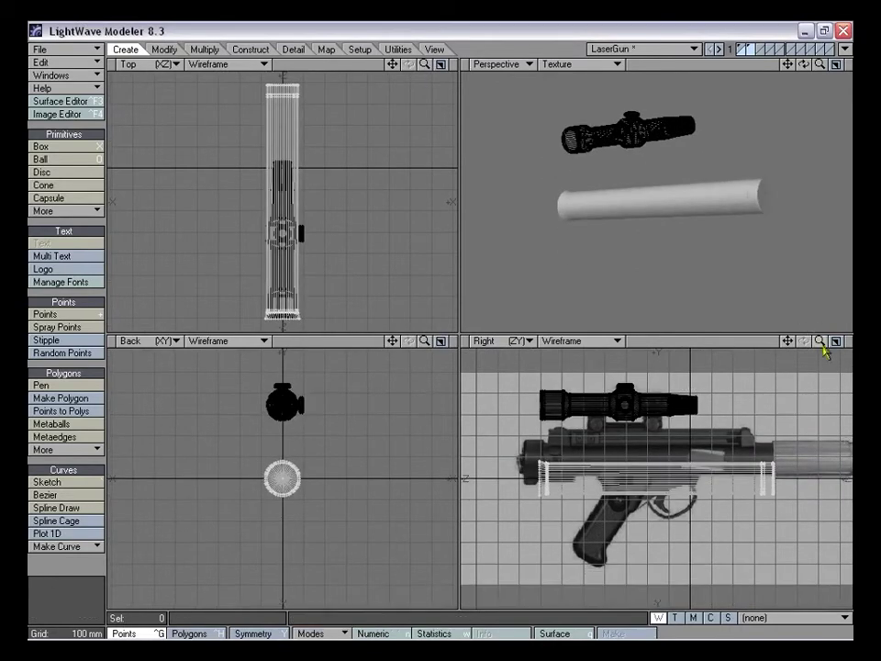
pyautogui.moveTo(820, 341); pyautogui.dragTo(738, 419)
pyautogui.press('KP_0')
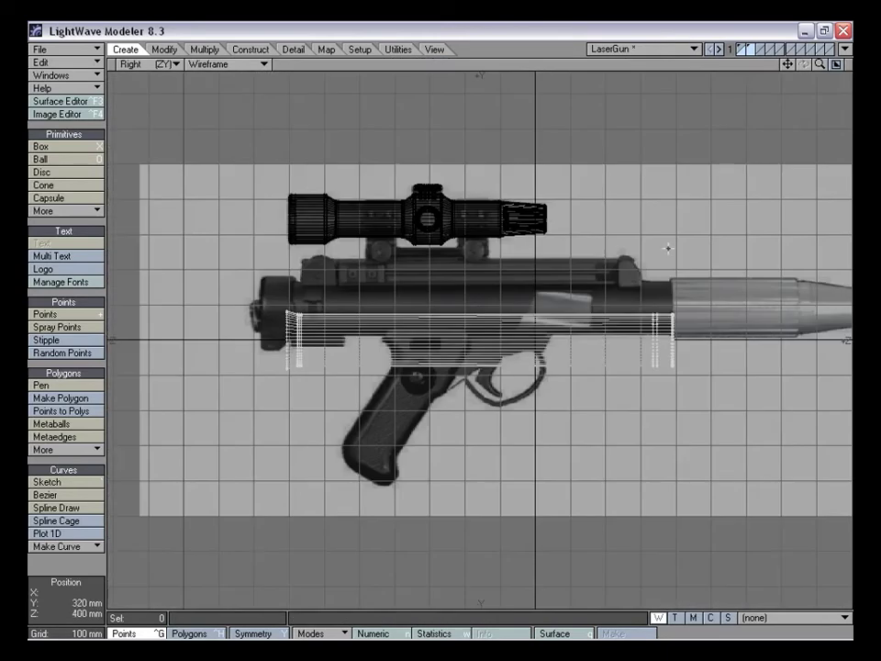
pyautogui.moveTo(820, 64); pyautogui.dragTo(863, 65)
pyautogui.moveTo(788, 64); pyautogui.dragTo(312, 134)
pyautogui.moveTo(820, 64); pyautogui.dragTo(851, 64)
pyautogui.press('t')
pyautogui.moveTo(461, 472); pyautogui.dragTo(462, 327)
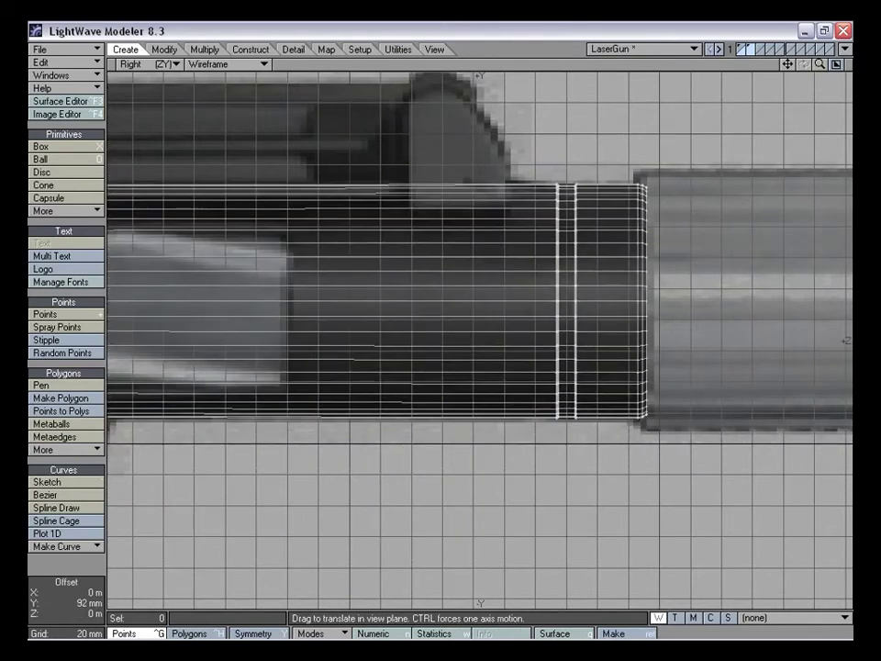
pyautogui.moveTo(820, 64)
pyautogui.mouseDown()
pyautogui.moveTo(788, 64)
pyautogui.moveTo(819, 64)
pyautogui.mouseUp()
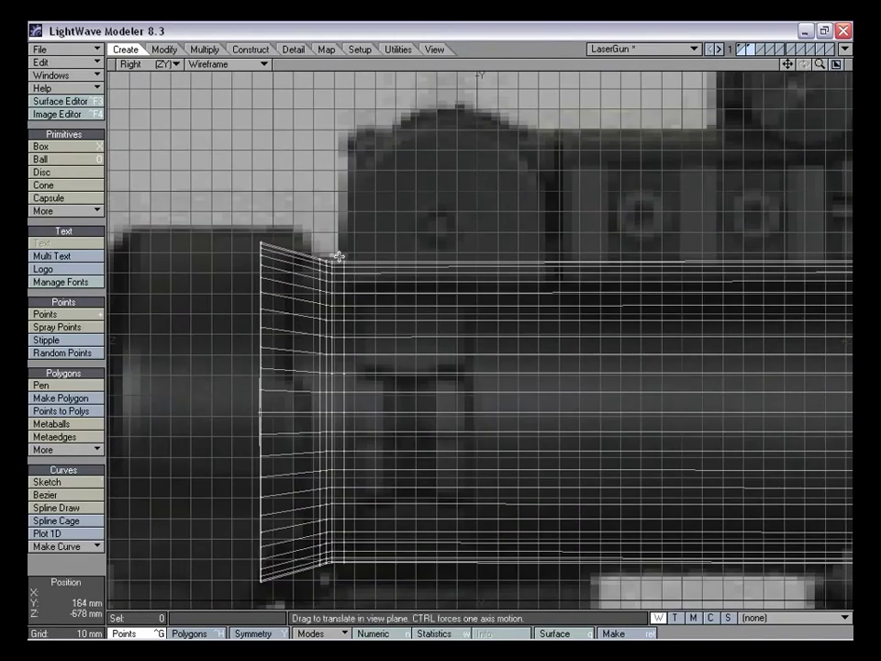
pyautogui.moveTo(820, 66); pyautogui.dragTo(786, 64)
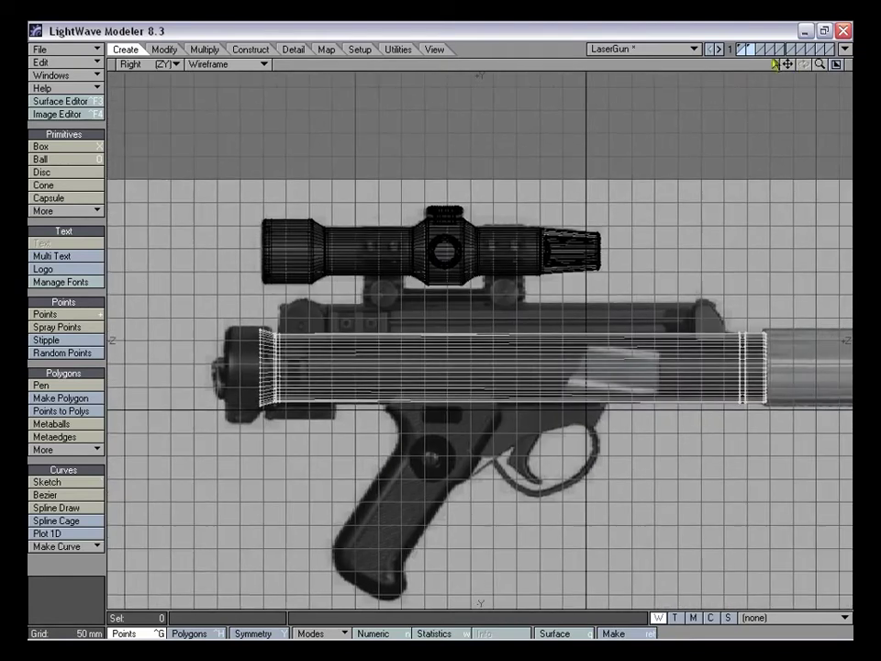
# Show the scope and tube layers together to check their alignment, and return to the tube's layer alone
pyautogui.keyDown('shift'); pyautogui.click(740, 49); pyautogui.keyUp('shift')
pyautogui.press('a')
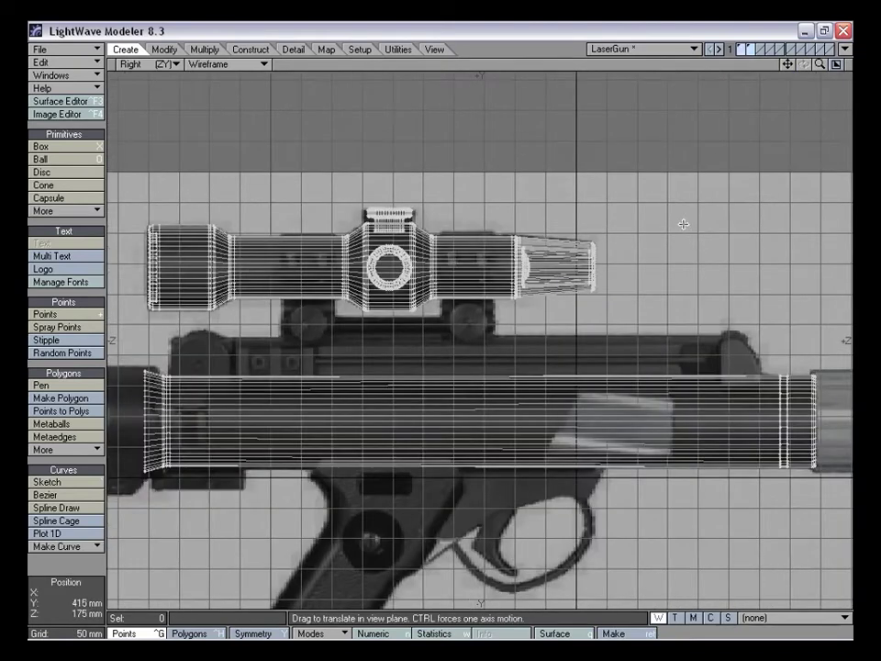
pyautogui.press('KP_0')
pyautogui.press('a')
pyautogui.keyDown('alt'); pyautogui.moveTo(693, 164); pyautogui.dragTo(664, 185); pyautogui.keyUp('alt')
pyautogui.press('t')
pyautogui.press('space')
pyautogui.click(751, 50)
pyautogui.press('a')
pyautogui.press('q')
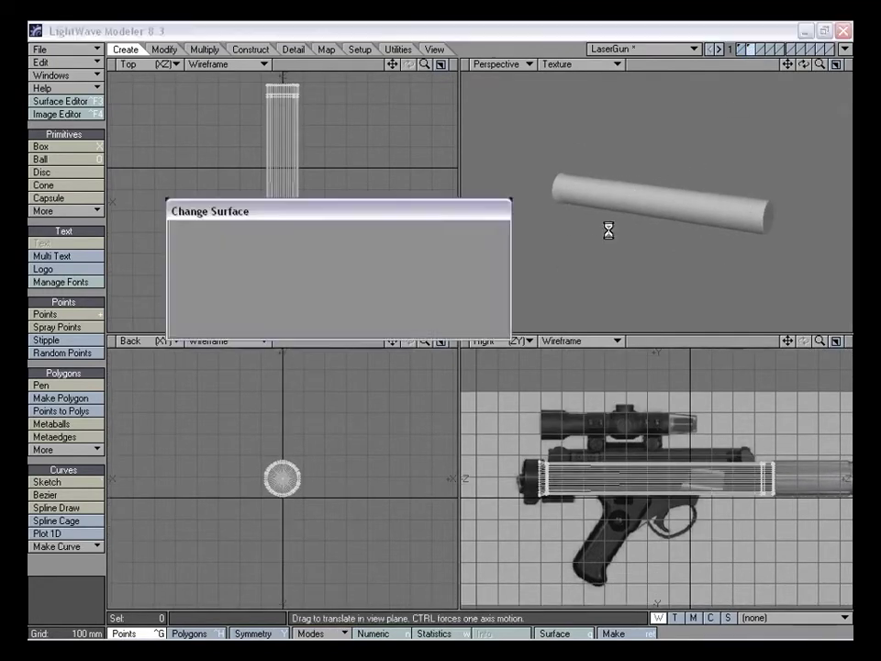
pyautogui.moveTo(326, 217); pyautogui.dragTo(326, 181)
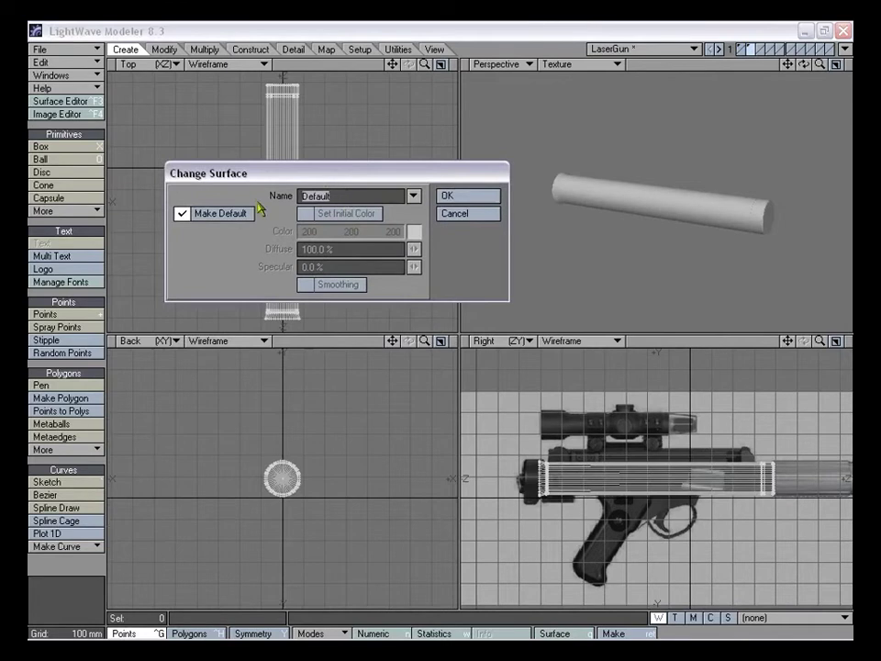
pyautogui.write('MainBarr')
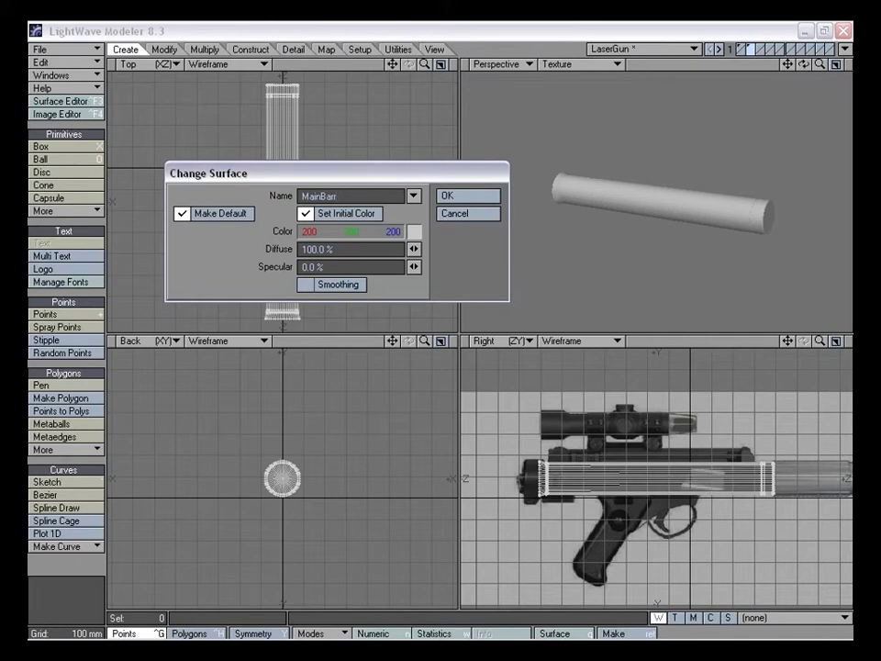
pyautogui.click(464, 215)
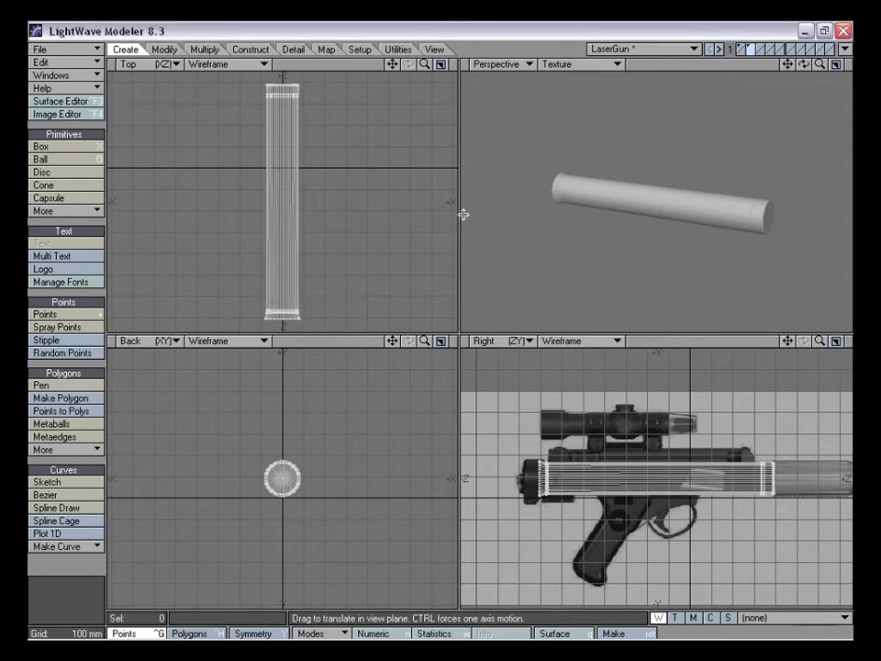
# Assign the tube a new default surface named Main_Body
pyautogui.press('q')
pyautogui.moveTo(360, 180); pyautogui.dragTo(371, 220)
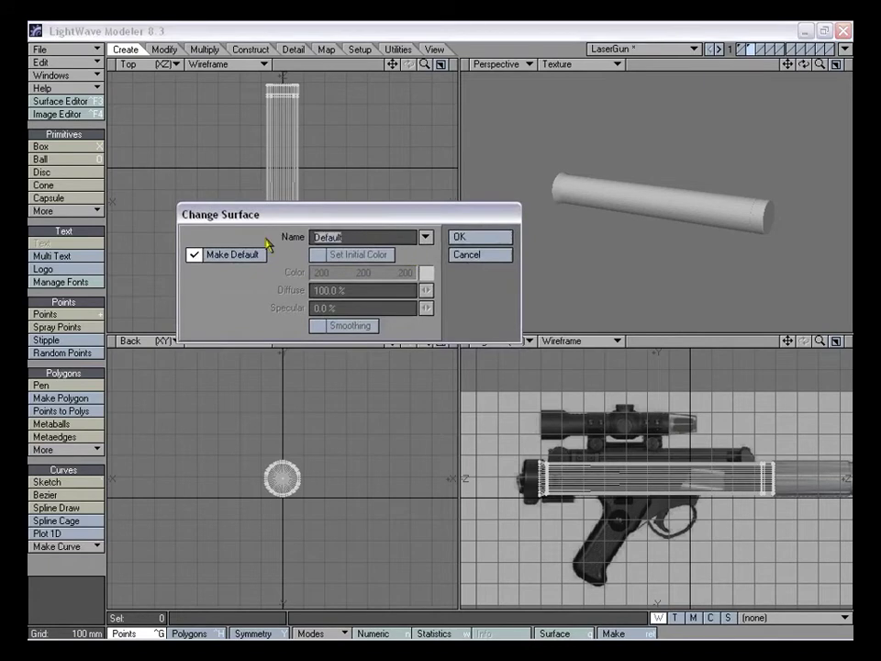
pyautogui.write('Main_B')
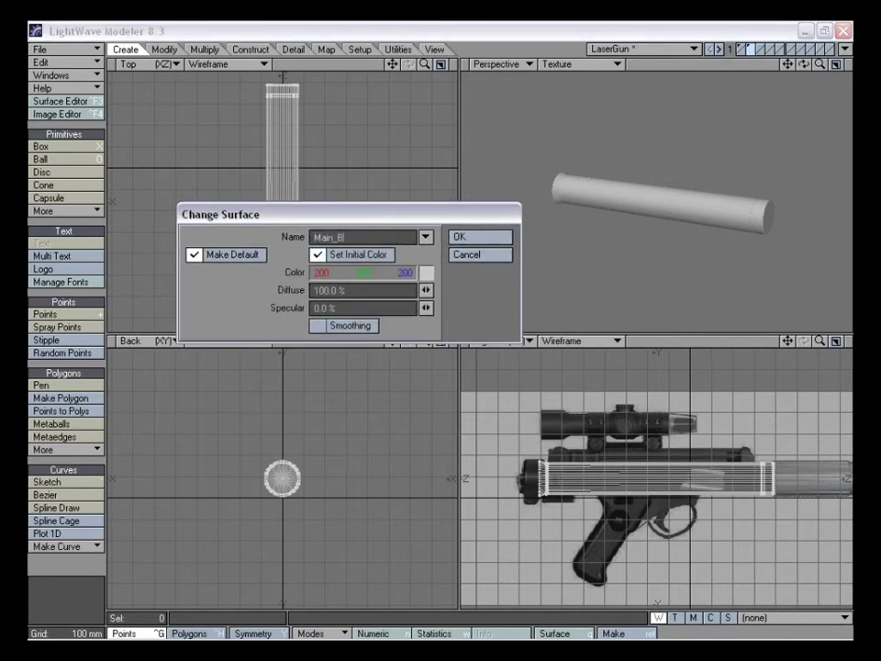
pyautogui.write('ody')
pyautogui.press('Return')
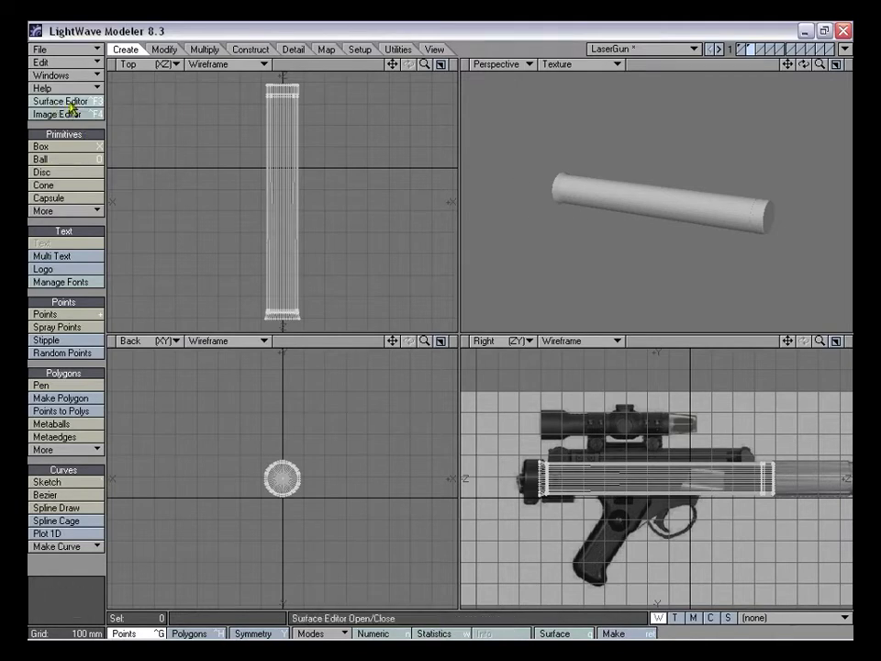
# Copy the Scope surface settings onto the Main_Body surface of the LaserGun object
pyautogui.click(70, 103)
pyautogui.moveTo(183, 88); pyautogui.dragTo(226, 97)
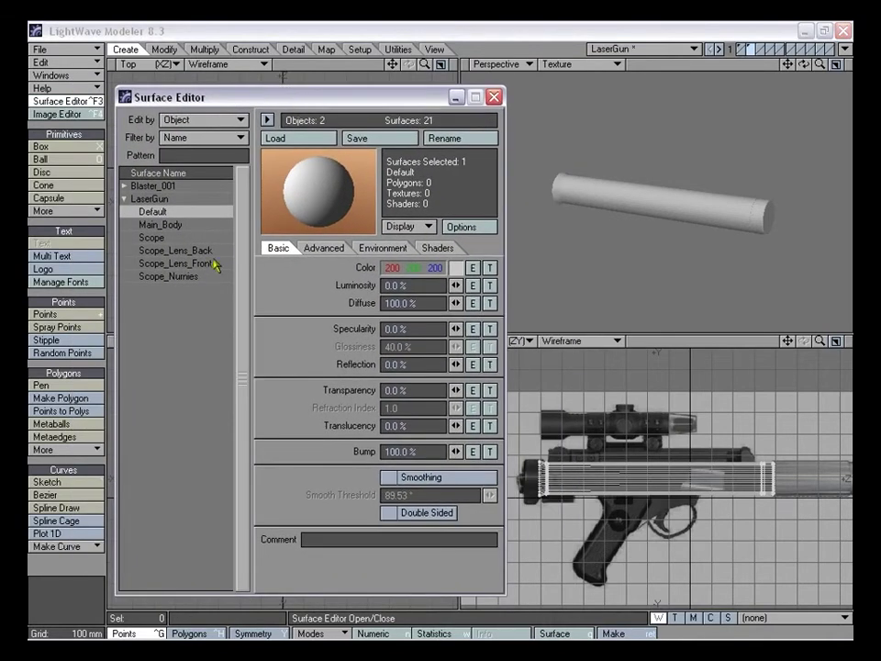
pyautogui.click(173, 226)
pyautogui.click(169, 238)
pyautogui.rightClick(172, 240)
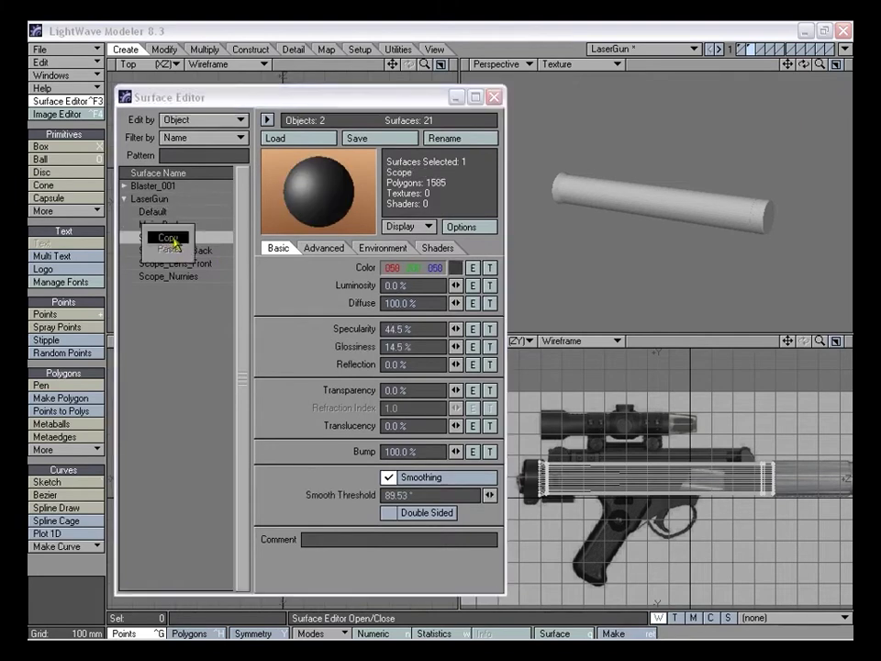
pyautogui.click(169, 238)
pyautogui.click(161, 224)
pyautogui.rightClick(172, 226)
pyautogui.click(174, 238)
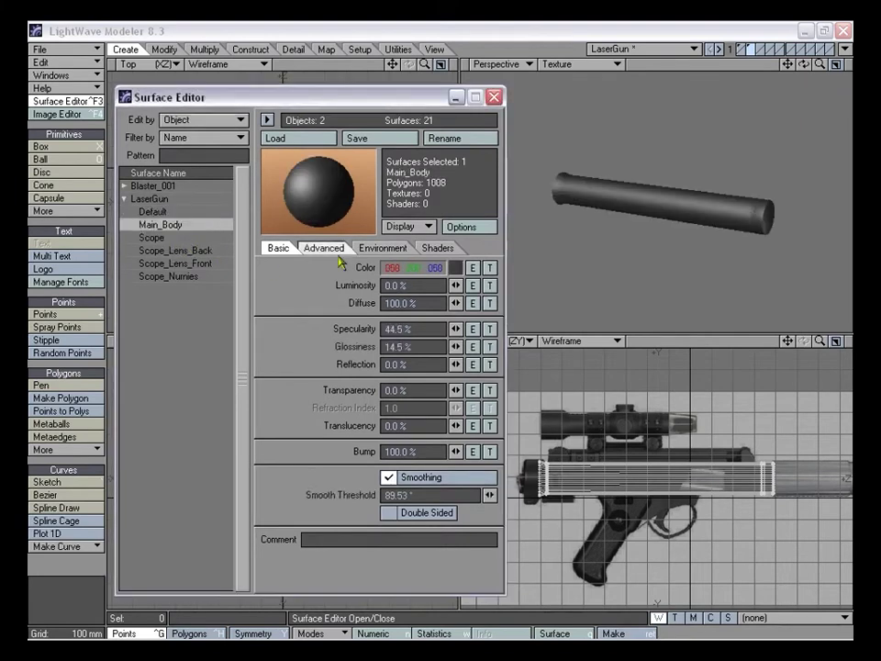
pyautogui.click(494, 96)
# Inspect the shading of the tube's two ends and its front groove in a close-up perspective view
pyautogui.keyDown('alt'); pyautogui.moveTo(649, 165); pyautogui.dragTo(685, 194); pyautogui.keyUp('alt')
pyautogui.moveTo(789, 341); pyautogui.dragTo(784, 345)
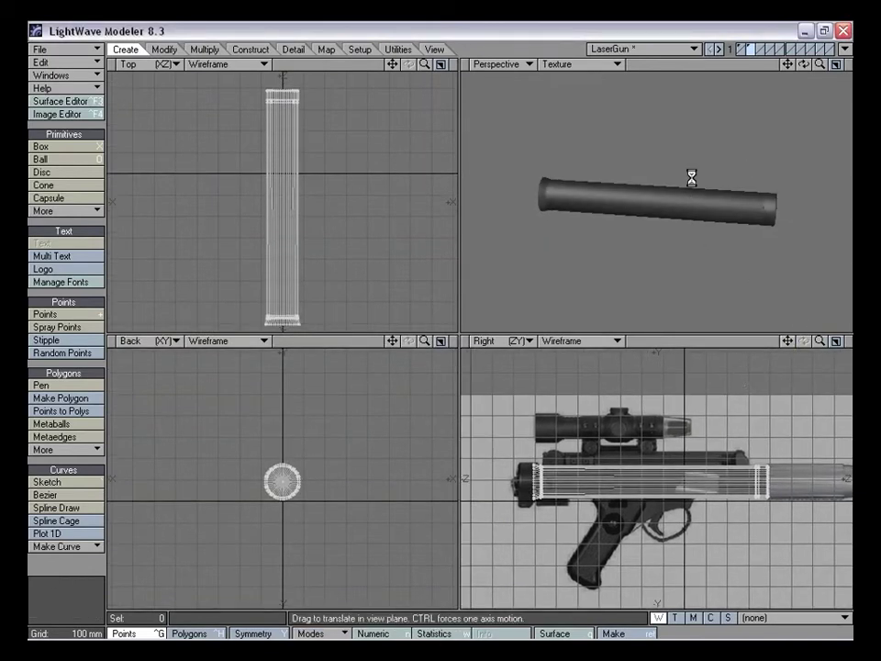
pyautogui.press('KP_0')
pyautogui.moveTo(820, 66); pyautogui.dragTo(857, 65)
pyautogui.moveTo(787, 65); pyautogui.dragTo(792, 73)
pyautogui.keyDown('alt'); pyautogui.moveTo(241, 365); pyautogui.dragTo(478, 330); pyautogui.keyUp('alt')
pyautogui.moveTo(788, 64); pyautogui.dragTo(473, 44)
pyautogui.keyDown('alt'); pyautogui.moveTo(639, 342); pyautogui.dragTo(617, 371); pyautogui.keyUp('alt')
pyautogui.keyDown('alt'); pyautogui.moveTo(587, 308); pyautogui.dragTo(541, 327); pyautogui.keyUp('alt')
pyautogui.press('KP_0')
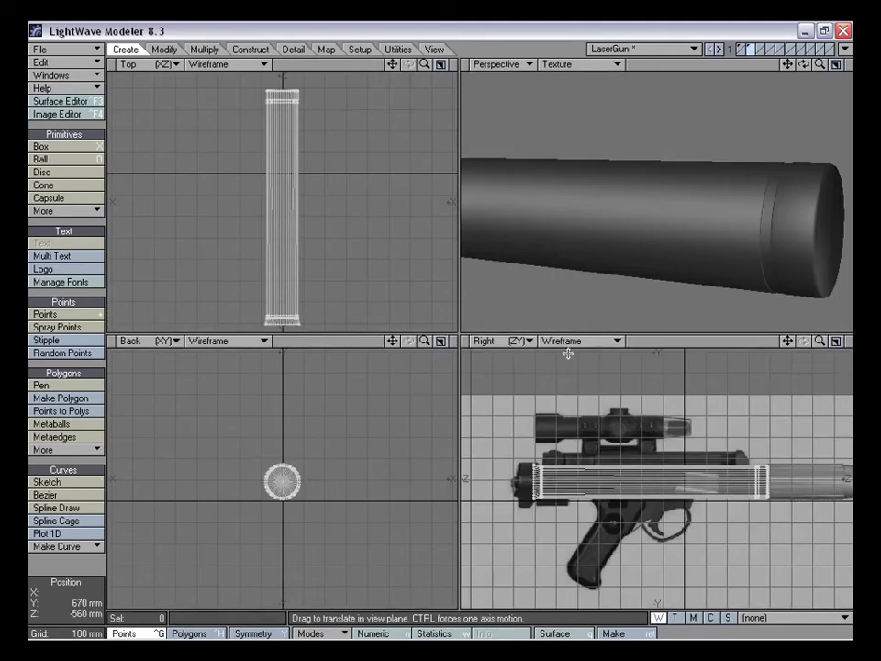
# Knife three vertical cuts through the tube's front section: one just behind the front edge and one on each side of the groove
pyautogui.press('a')
pyautogui.press('KP_0')
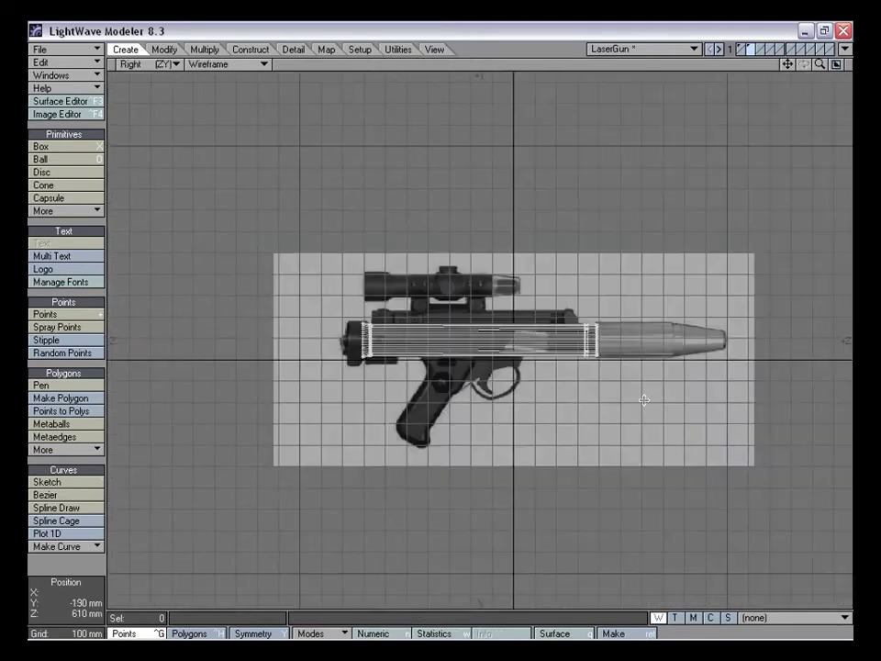
pyautogui.moveTo(821, 66); pyautogui.dragTo(797, 72)
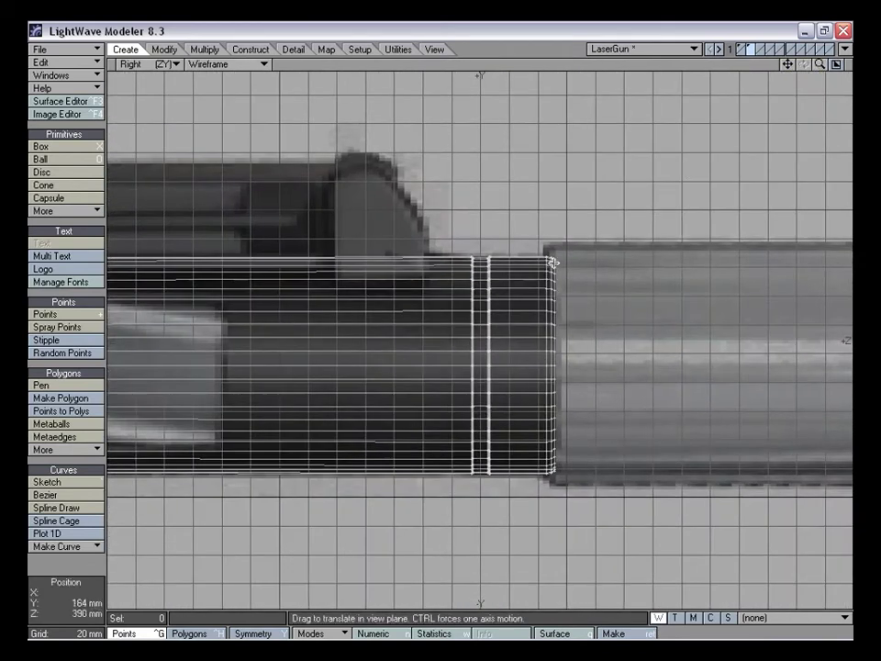
pyautogui.hotkey('shift', 'k')
pyautogui.moveTo(543, 246); pyautogui.dragTo(543, 515)
pyautogui.press('space')
pyautogui.hotkey('shift', 'k')
pyautogui.keyDown('ctrl'); pyautogui.moveTo(496, 246); pyautogui.dragTo(511, 528); pyautogui.keyUp('ctrl')
pyautogui.press('space')
pyautogui.hotkey('shift', 'k')
pyautogui.keyDown('ctrl'); pyautogui.moveTo(467, 246); pyautogui.dragTo(463, 524); pyautogui.keyUp('ctrl')
pyautogui.press('space')
# Knife two vertical cuts through the tube close together, just ahead of the rear flare
pyautogui.moveTo(790, 65); pyautogui.dragTo(880, 70)
pyautogui.press('g')
pyautogui.moveTo(450, 278); pyautogui.dragTo(457, 244)
pyautogui.moveTo(400, 207); pyautogui.dragTo(411, 451)
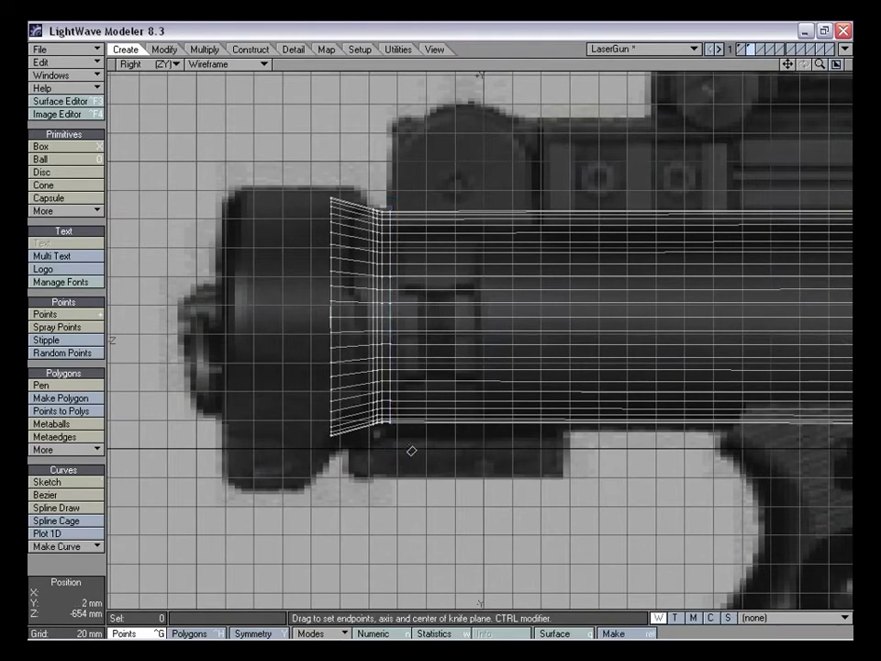
pyautogui.press('space')
pyautogui.hotkey('shift', 'k')
pyautogui.moveTo(403, 204); pyautogui.dragTo(400, 431)
pyautogui.press('space')
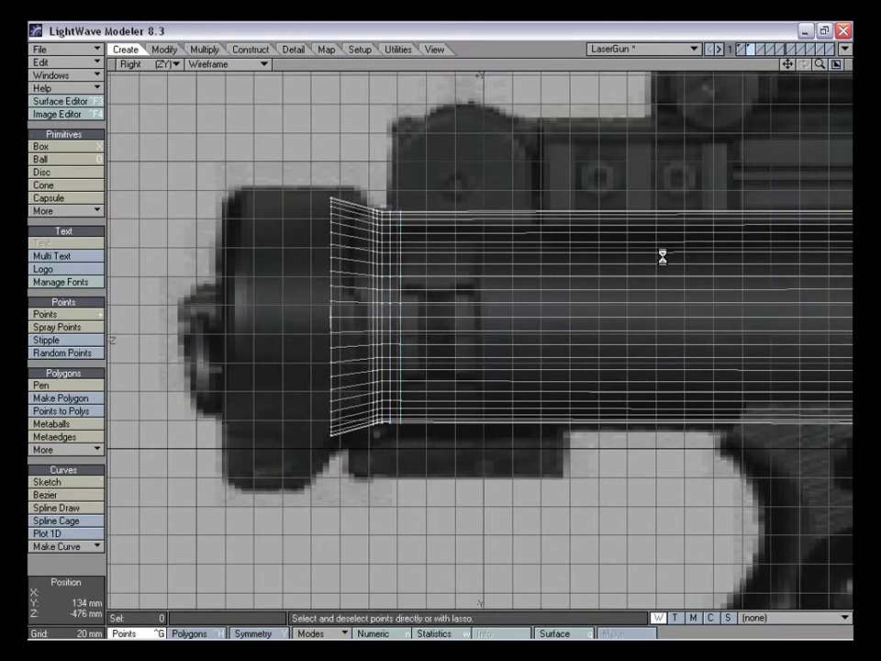
# Examine the tube's smoothing around the front groove and rear flare in the perspective view
pyautogui.press('0')
pyautogui.press('0')
pyautogui.moveTo(820, 65); pyautogui.dragTo(880, 65)
pyautogui.moveTo(787, 65); pyautogui.dragTo(620, 55)
pyautogui.keyDown('alt'); pyautogui.moveTo(555, 404); pyautogui.dragTo(565, 369); pyautogui.keyUp('alt')
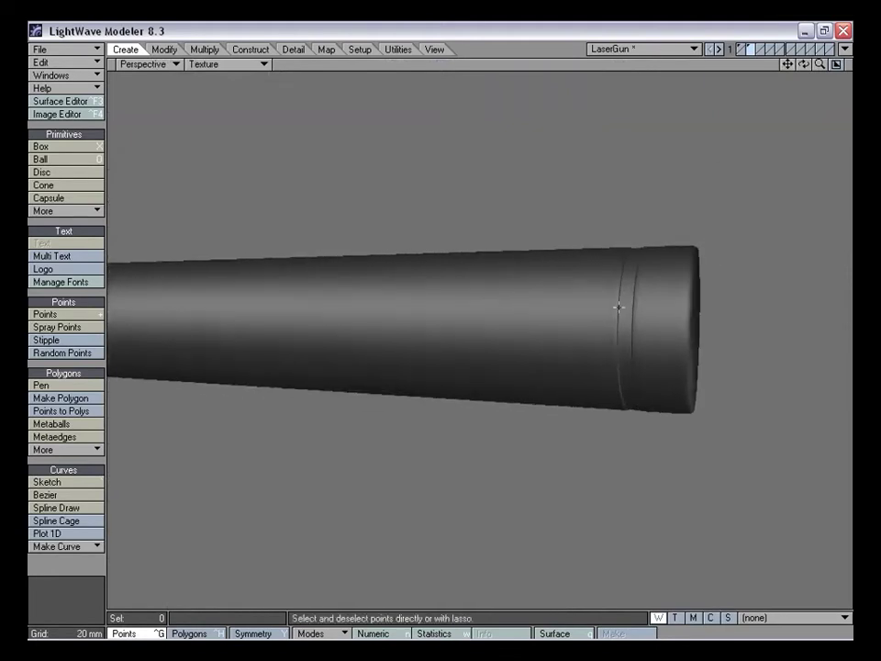
pyautogui.keyDown('alt'); pyautogui.moveTo(472, 289); pyautogui.dragTo(553, 276); pyautogui.keyUp('alt')
pyautogui.moveTo(788, 65); pyautogui.dragTo(873, 65)
pyautogui.keyDown('alt'); pyautogui.moveTo(302, 281); pyautogui.dragTo(177, 296); pyautogui.keyUp('alt')
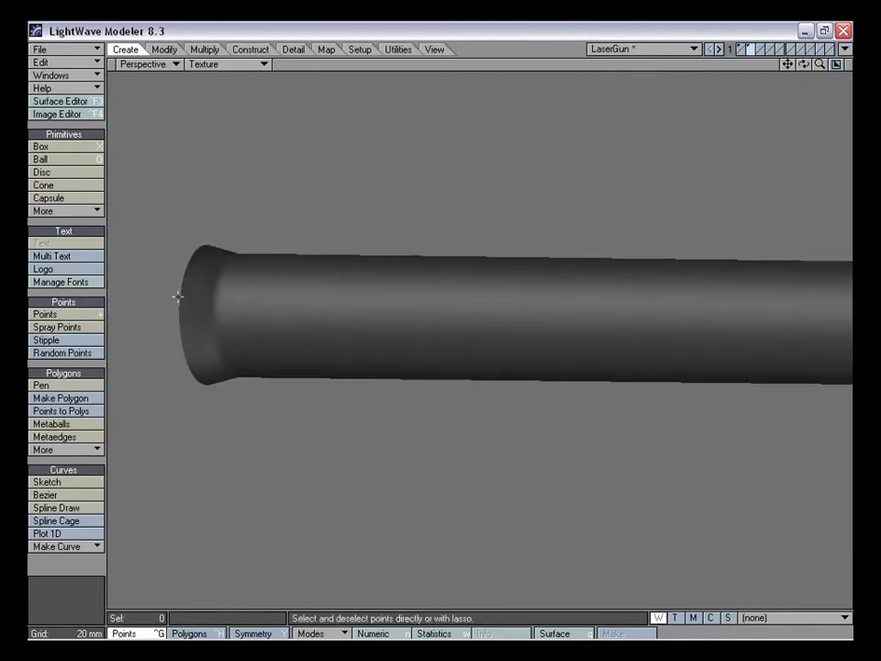
pyautogui.press('KP_0')
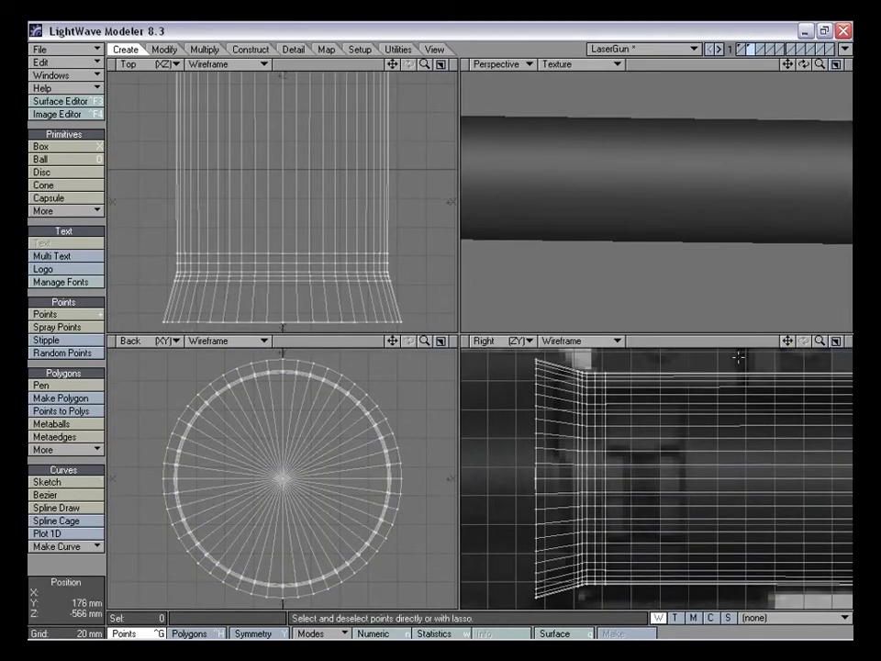
# Knife a vertical cut through the tube's rear flare just behind its bend and inspect the shading of the whole tube
pyautogui.hotkey('shift', 'k')
pyautogui.moveTo(787, 65); pyautogui.dragTo(787, 69)
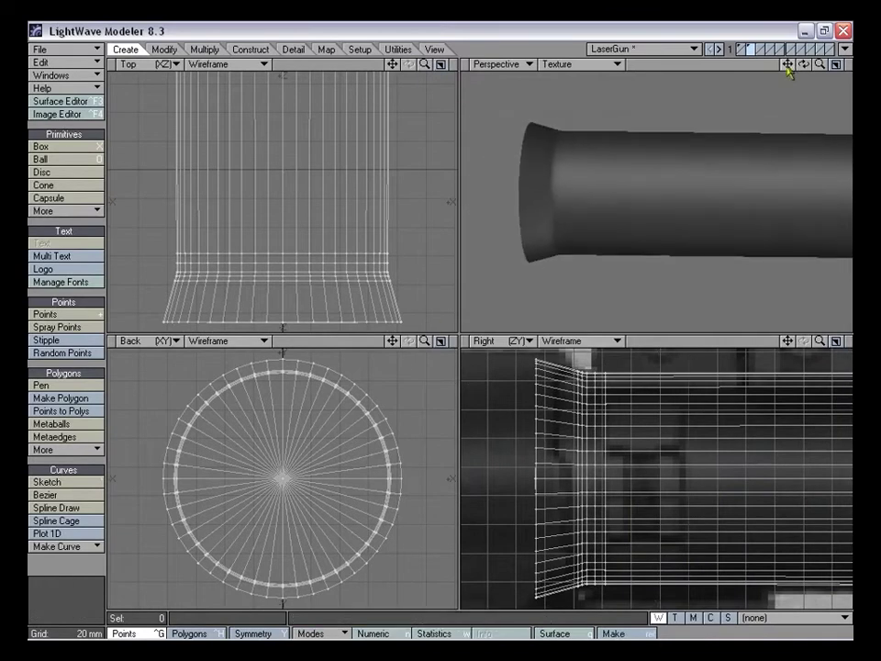
pyautogui.hotkey('shift', 'k')
pyautogui.moveTo(574, 365); pyautogui.dragTo(576, 602)
pyautogui.click(608, 634)
pyautogui.keyDown('alt'); pyautogui.moveTo(679, 242); pyautogui.dragTo(631, 206); pyautogui.keyUp('alt')
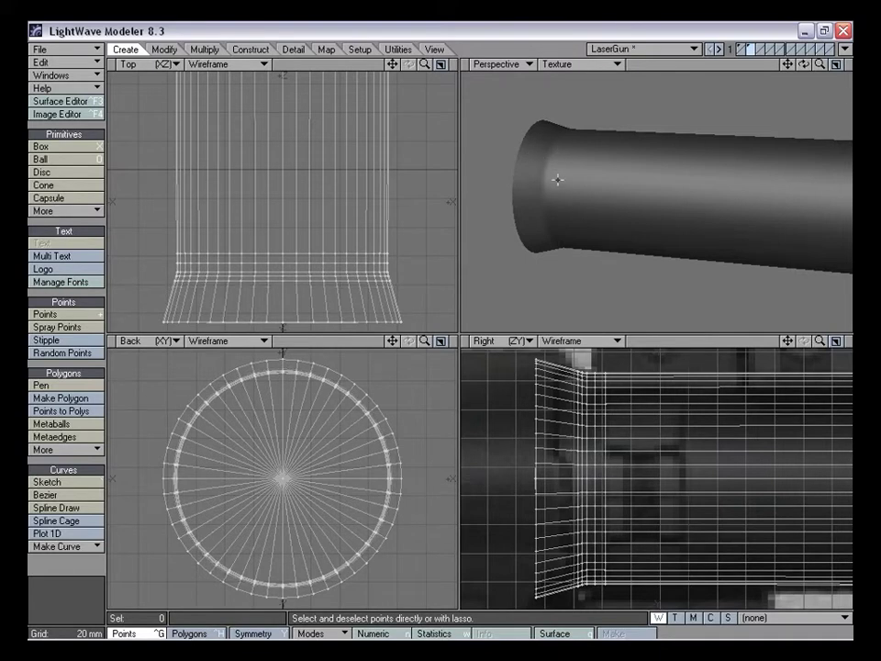
pyautogui.moveTo(820, 65); pyautogui.dragTo(820, 77)
pyautogui.press('a')
pyautogui.keyDown('alt'); pyautogui.moveTo(650, 226); pyautogui.dragTo(644, 215); pyautogui.keyUp('alt')
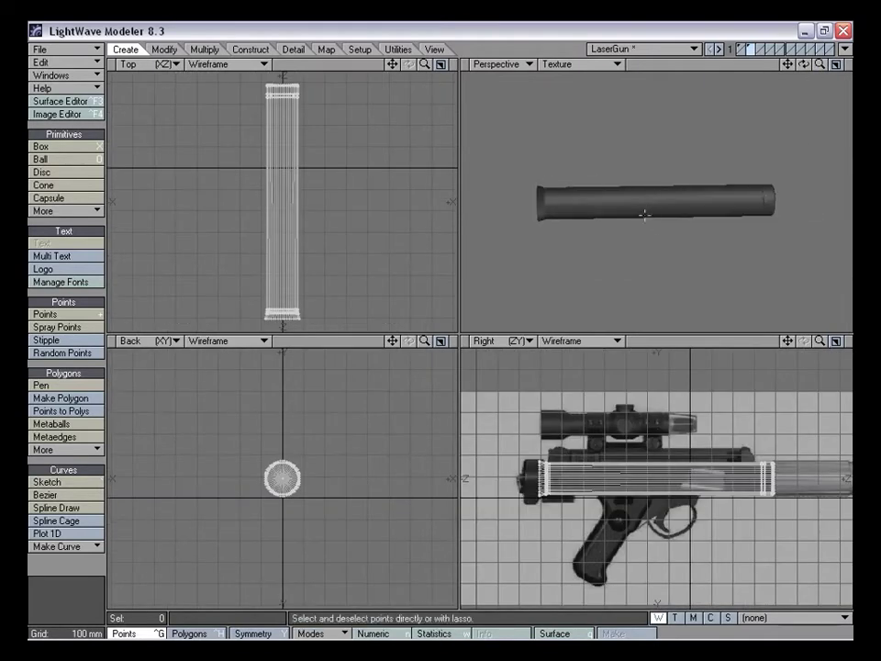
pyautogui.keyDown('alt'); pyautogui.moveTo(767, 152); pyautogui.dragTo(765, 264); pyautogui.keyUp('alt')
# Switch to empty layer 3 with the tube and scope layers in the background, framing the reference's silver barrel section
pyautogui.moveTo(788, 341); pyautogui.dragTo(873, 337)
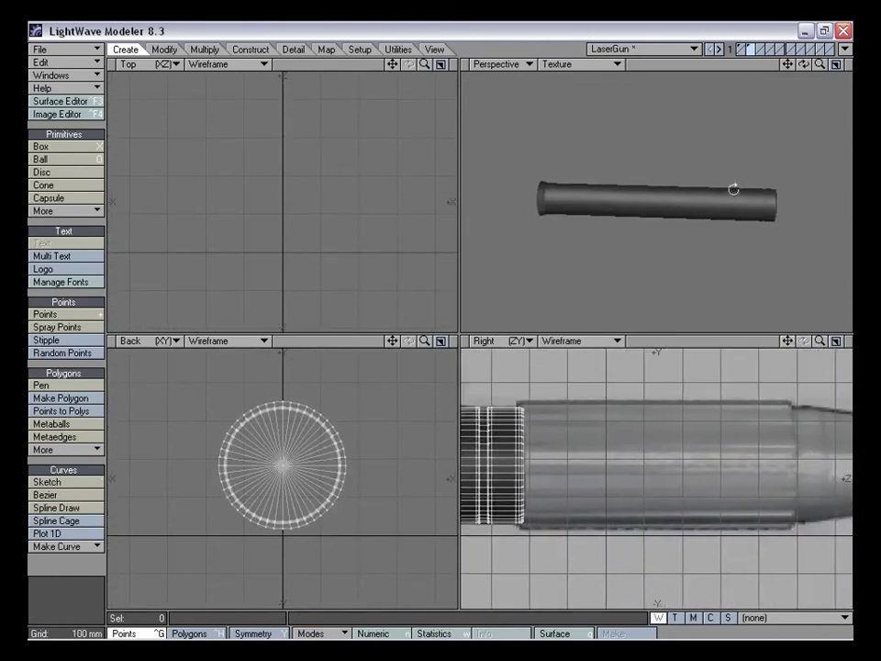
pyautogui.press('a')
pyautogui.moveTo(788, 340); pyautogui.dragTo(584, 313)
pyautogui.moveTo(820, 340); pyautogui.dragTo(874, 340)
pyautogui.moveTo(789, 341); pyautogui.dragTo(871, 414)
pyautogui.click(759, 50)
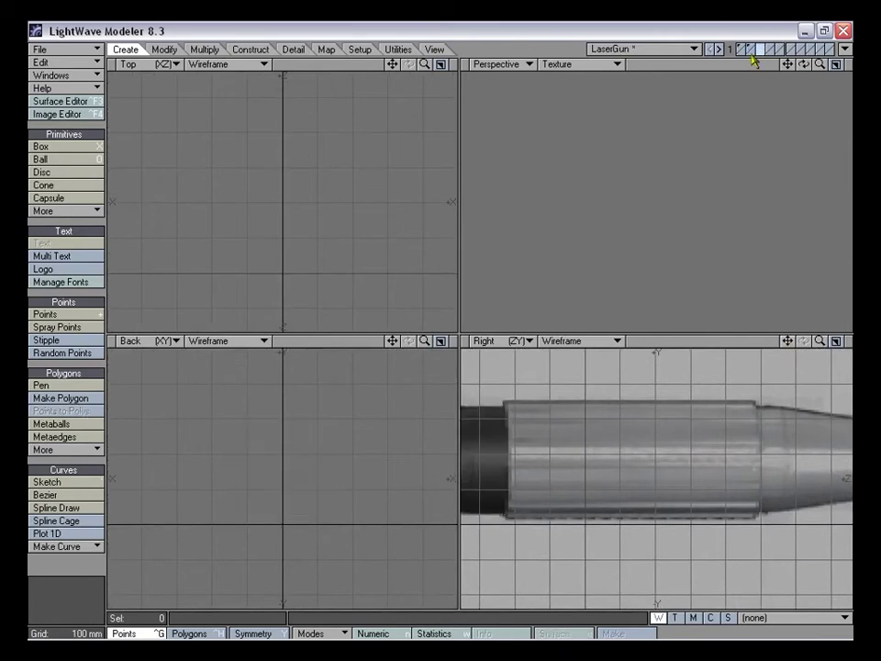
pyautogui.click(752, 55)
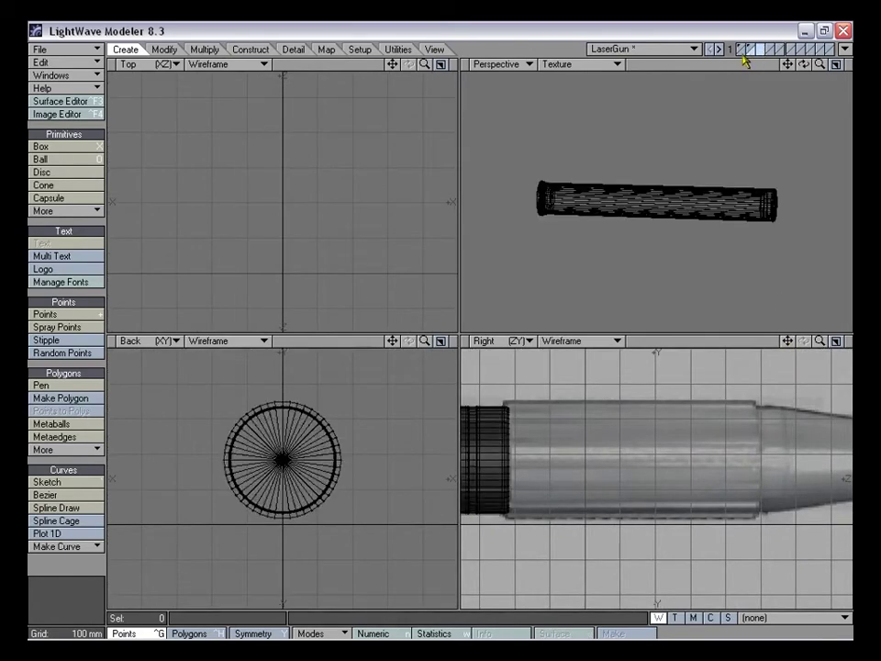
pyautogui.keyDown('shift'); pyautogui.click(743, 54); pyautogui.keyUp('shift')
pyautogui.moveTo(787, 342); pyautogui.dragTo(801, 346)
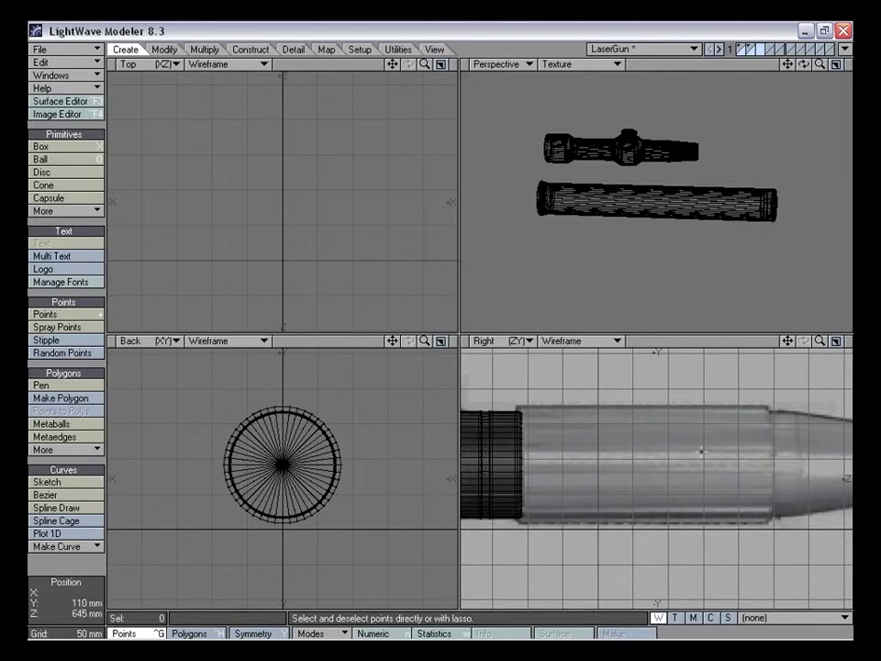
pyautogui.moveTo(788, 341); pyautogui.dragTo(833, 341)
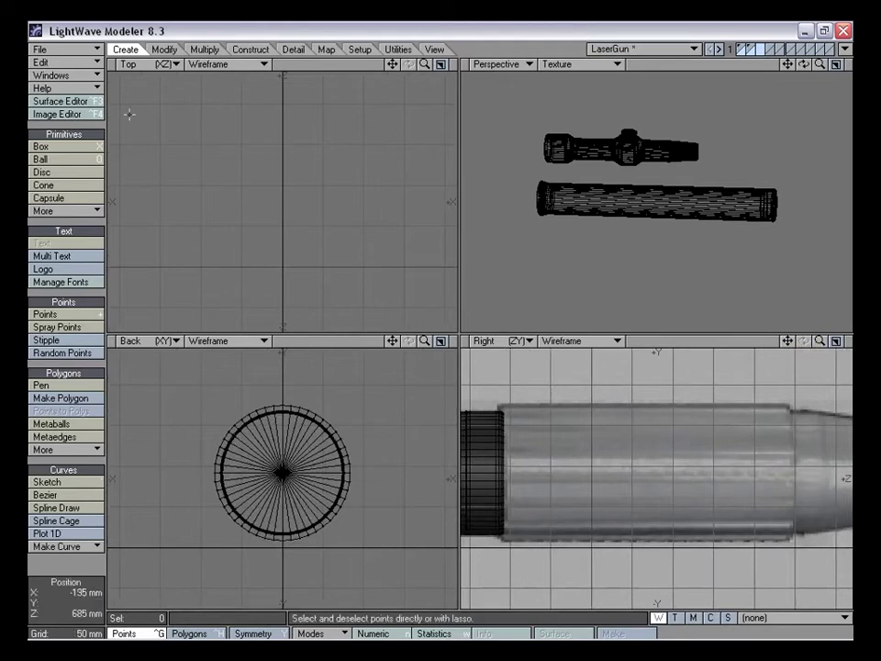
# Examine the ribbed silver barrel in the Front_per.jpg reference image at full size
pyautogui.click(83, 114)
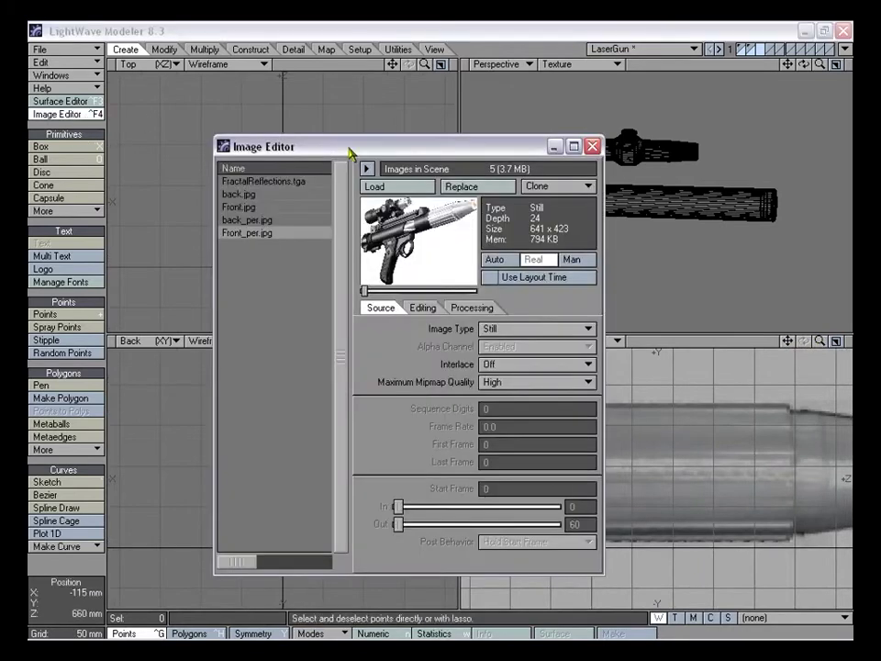
pyautogui.doubleClick(249, 229)
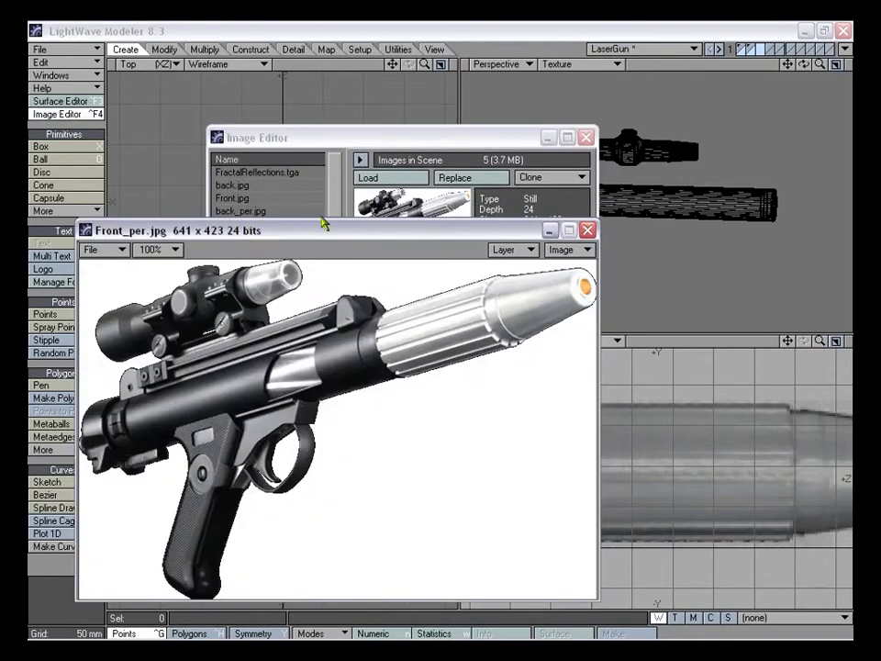
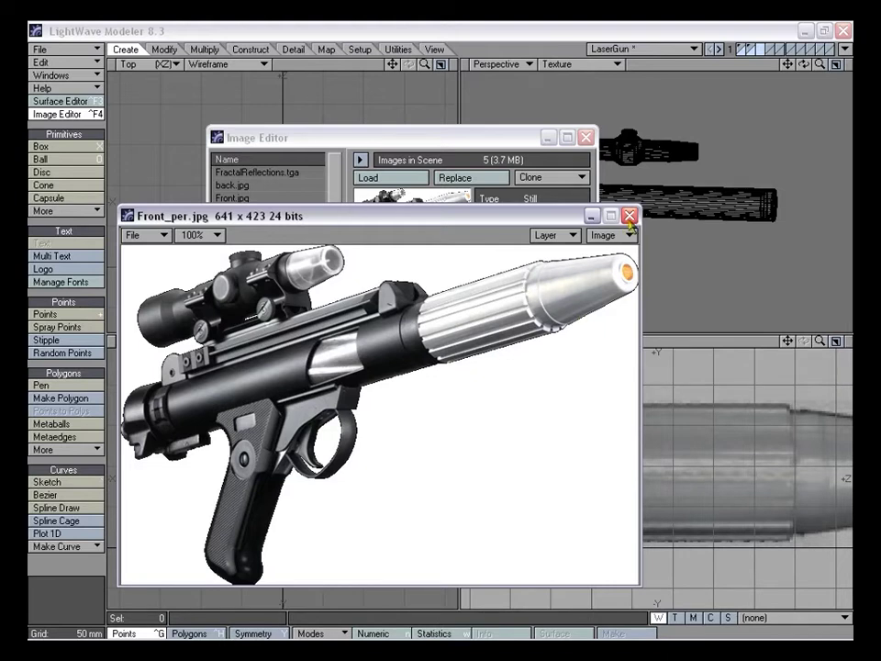
pyautogui.click(630, 217)
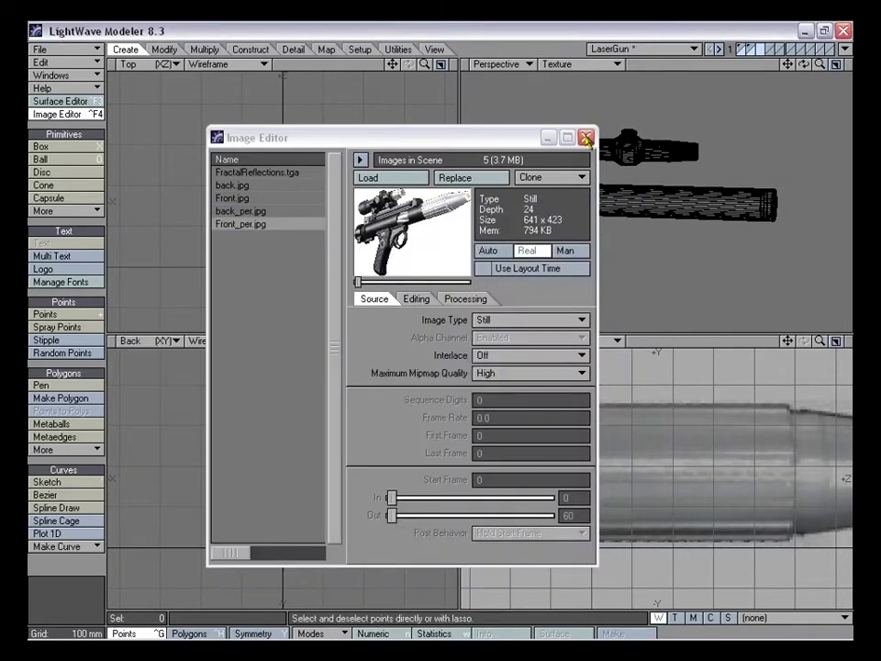
pyautogui.click(585, 138)
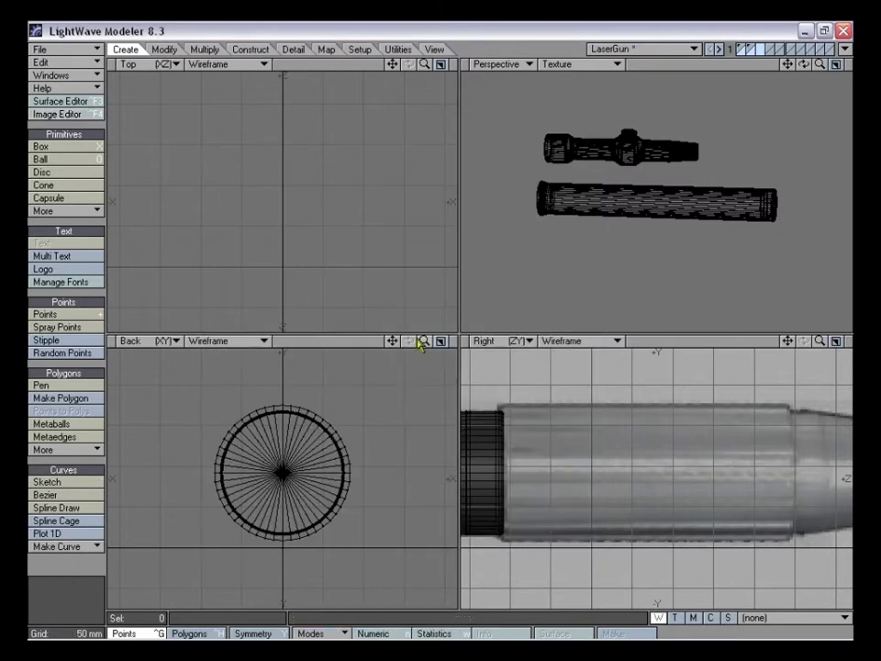
# Draw a disc centred on the tube's axis and stretch it along the reference's silver barrel section
pyautogui.moveTo(788, 340); pyautogui.dragTo(797, 333)
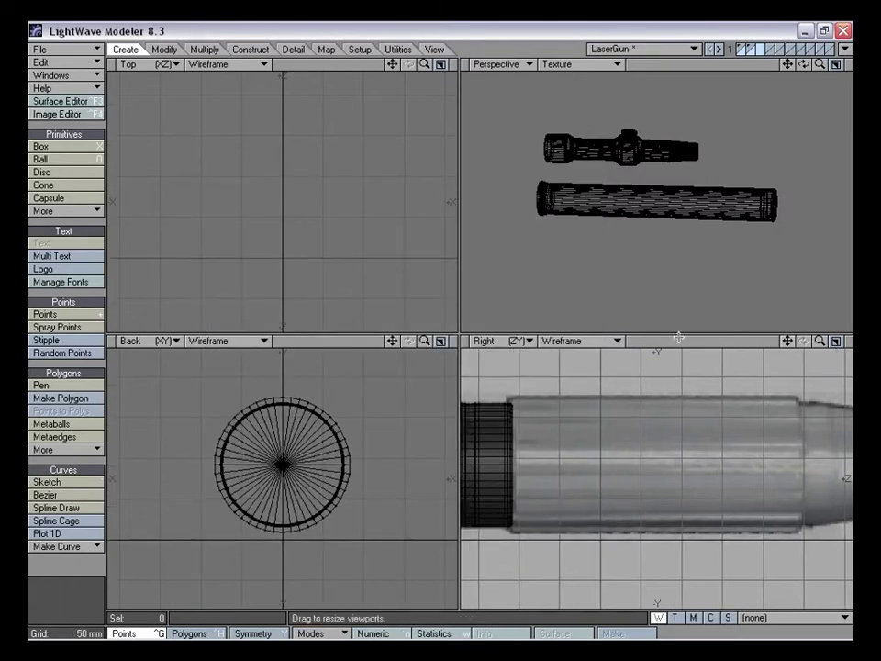
pyautogui.click(60, 173)
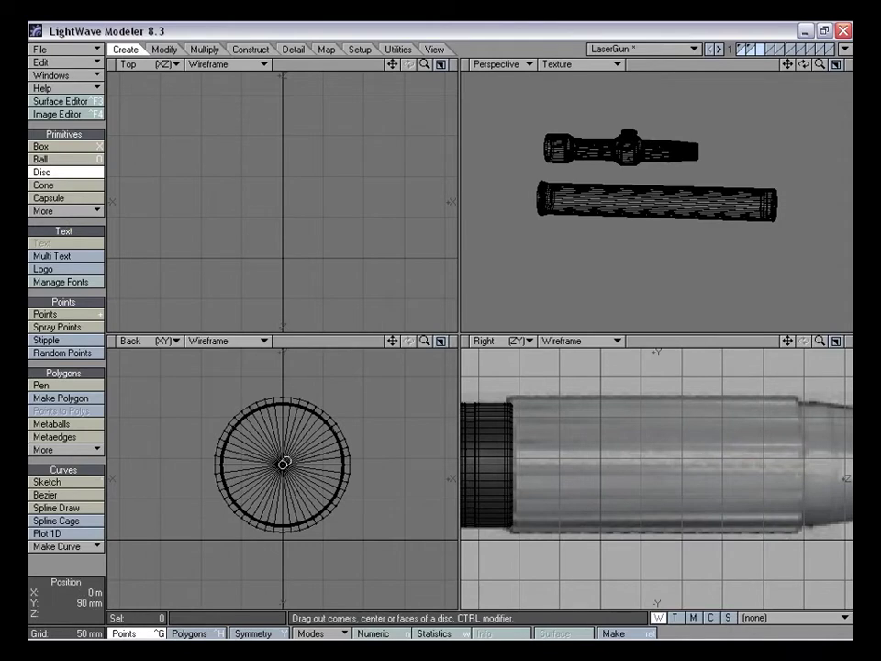
pyautogui.moveTo(424, 342)
pyautogui.mouseDown()
pyautogui.moveTo(459, 342)
pyautogui.moveTo(424, 340)
pyautogui.mouseUp()
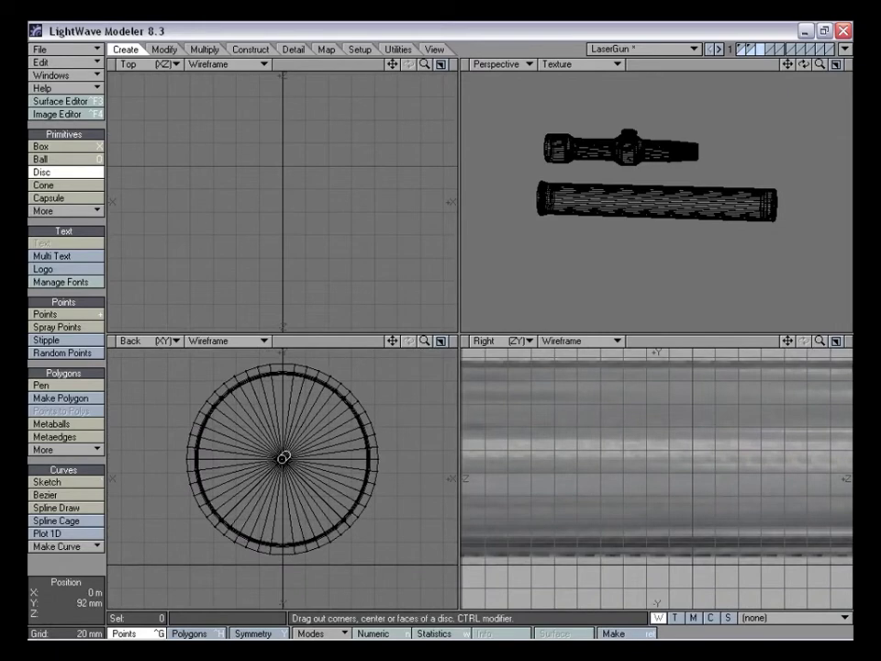
pyautogui.moveTo(284, 457); pyautogui.dragTo(393, 372)
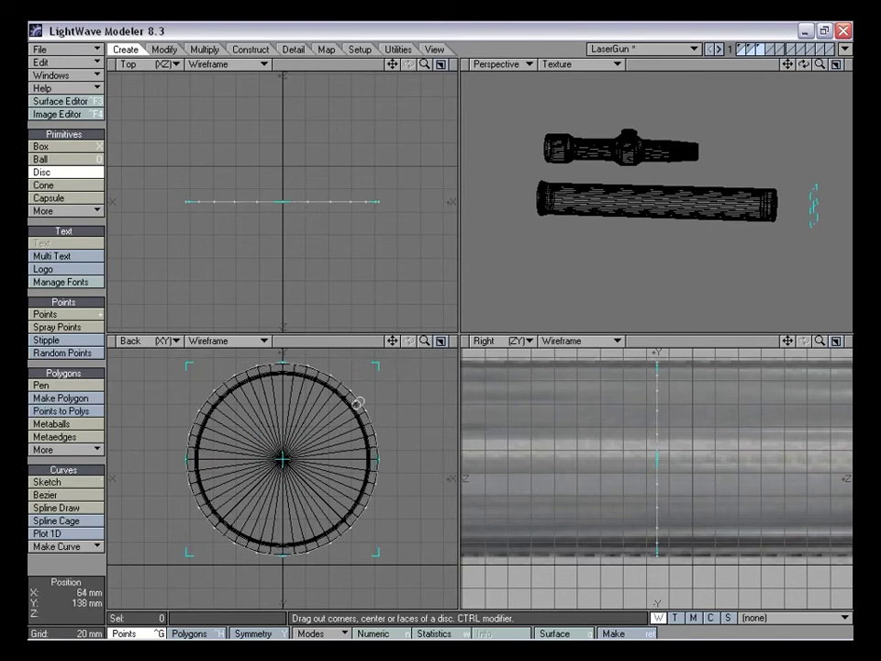
pyautogui.moveTo(820, 340); pyautogui.dragTo(769, 340)
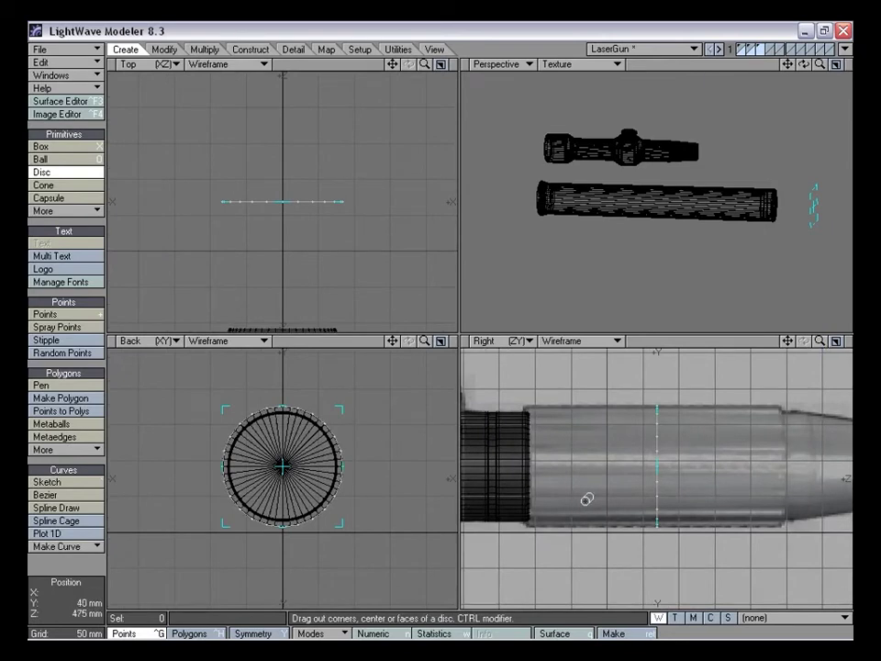
pyautogui.moveTo(634, 471); pyautogui.dragTo(531, 470)
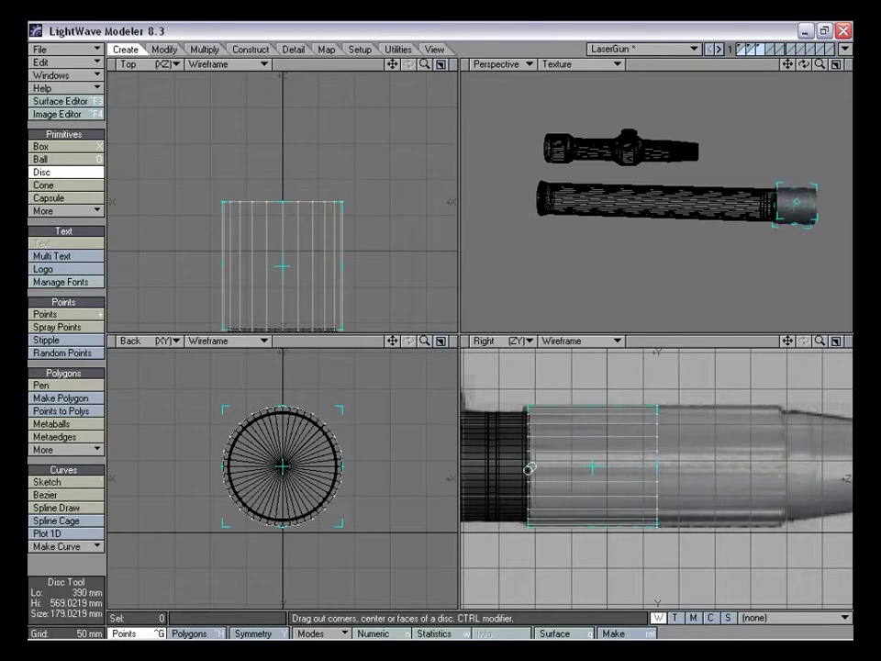
pyautogui.moveTo(662, 462); pyautogui.dragTo(787, 459)
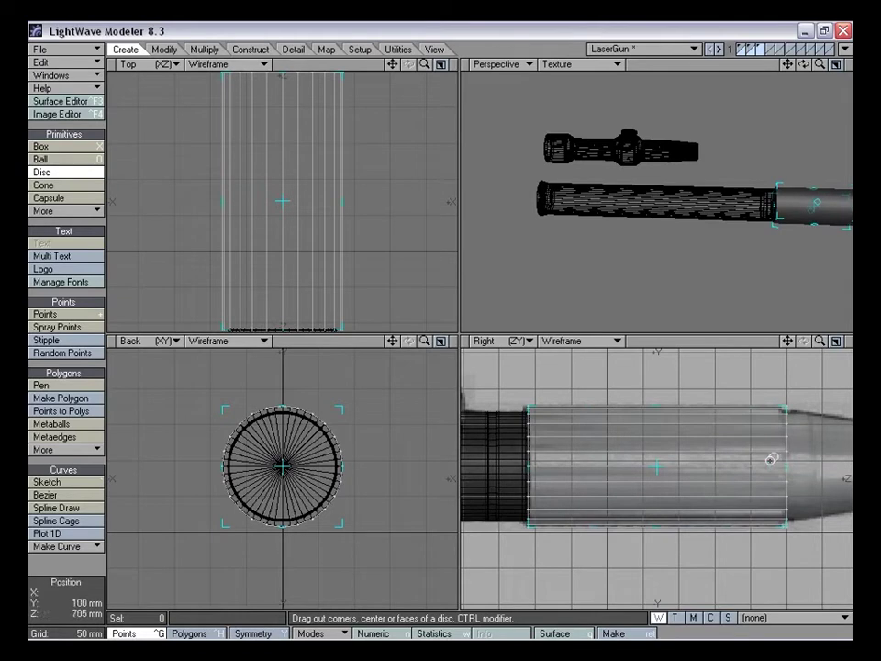
pyautogui.moveTo(530, 464); pyautogui.dragTo(525, 461)
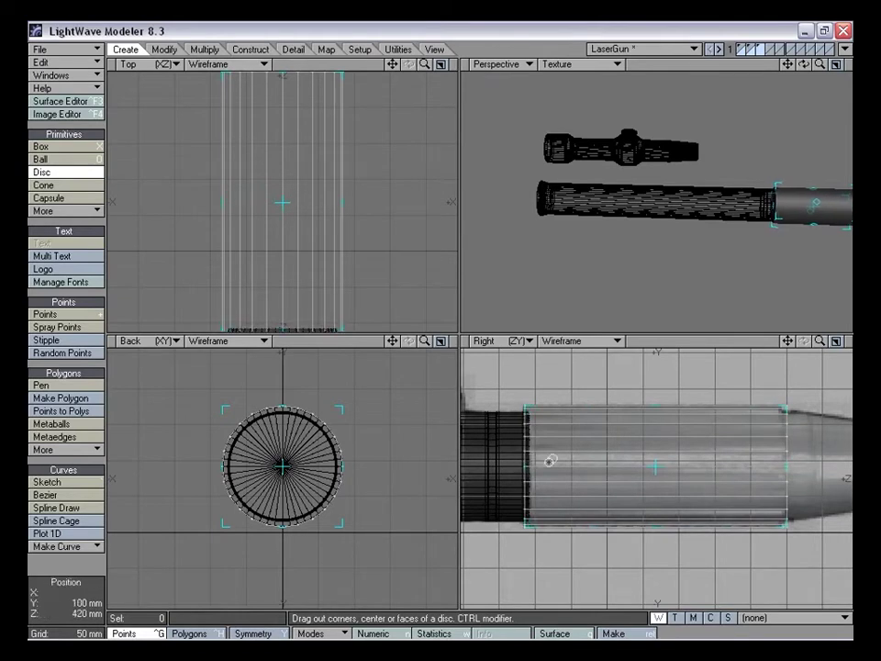
# Refine the disc to span Z 390 mm to 745 mm and shrink it to 150 mm in diameter
pyautogui.moveTo(820, 341); pyautogui.dragTo(850, 342)
pyautogui.moveTo(788, 342); pyautogui.dragTo(812, 344)
pyautogui.moveTo(846, 436); pyautogui.dragTo(842, 439)
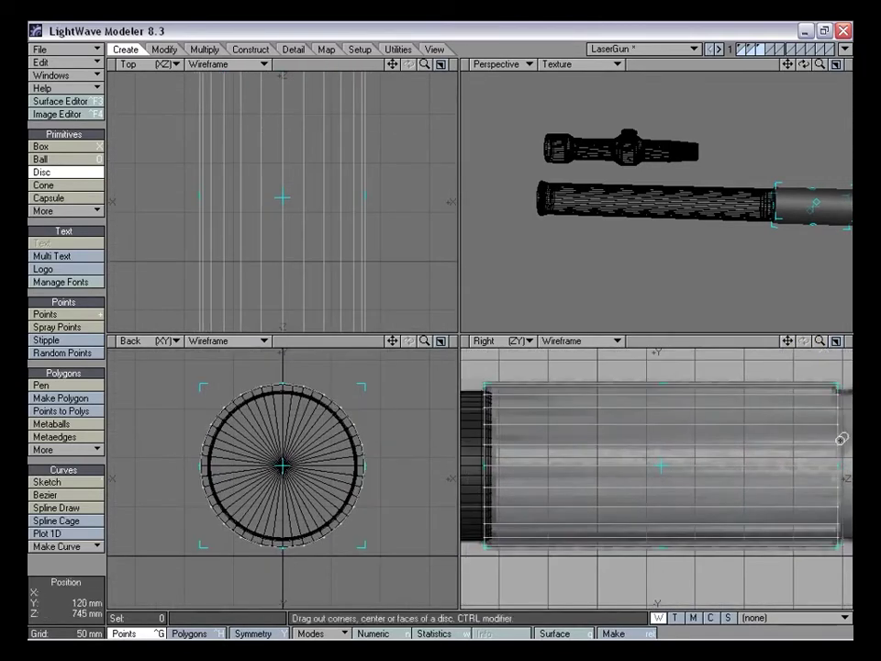
pyautogui.moveTo(491, 447); pyautogui.dragTo(507, 409)
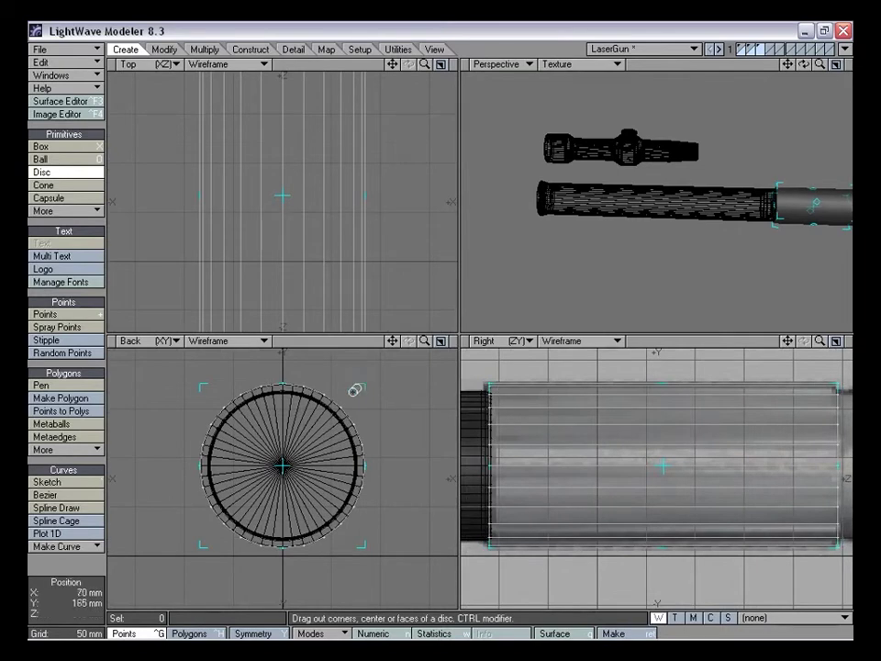
pyautogui.moveTo(363, 383); pyautogui.dragTo(358, 392)
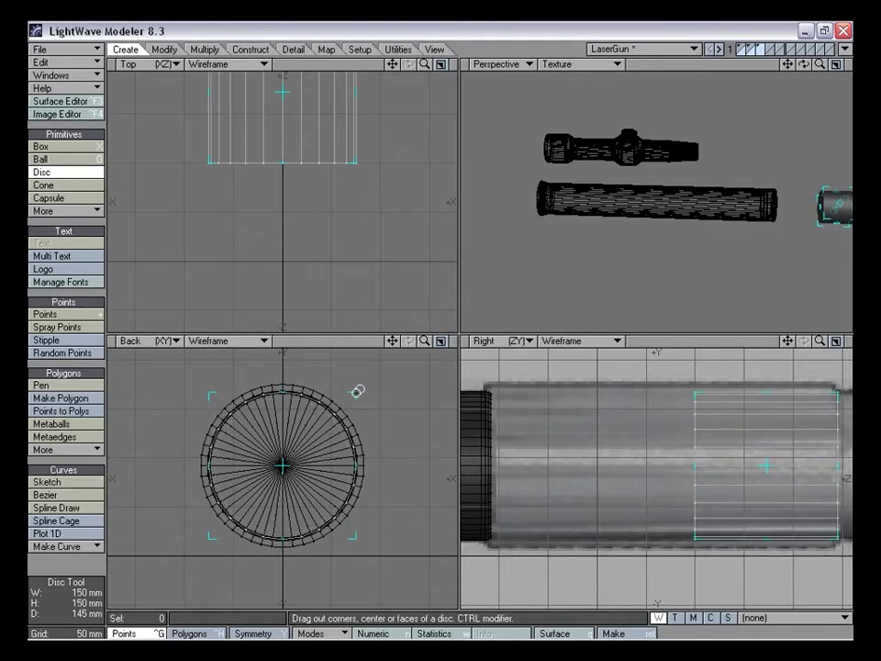
pyautogui.moveTo(700, 466); pyautogui.dragTo(493, 465)
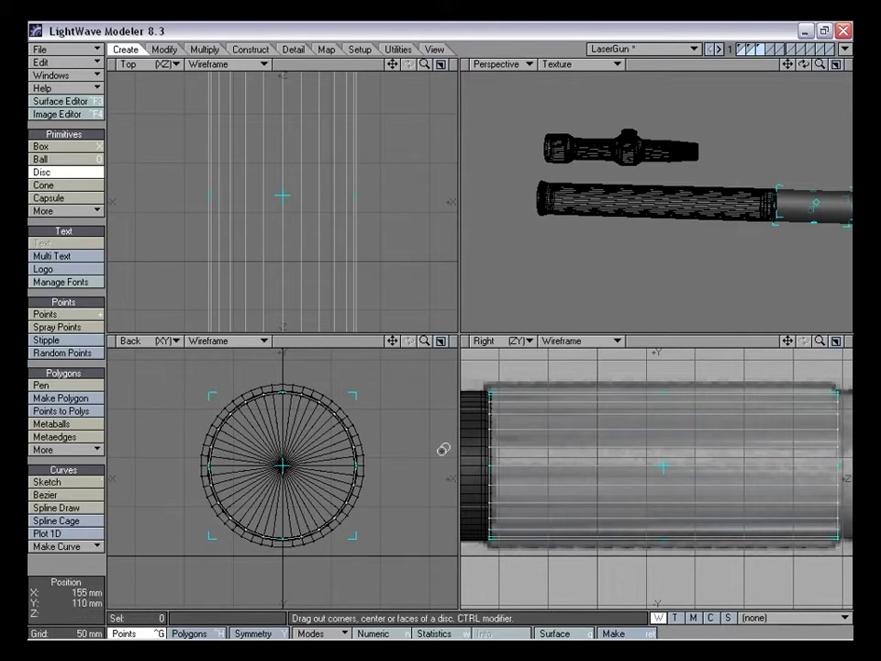
# Set the disc's sides to 16 and finish creating it
pyautogui.press('n')
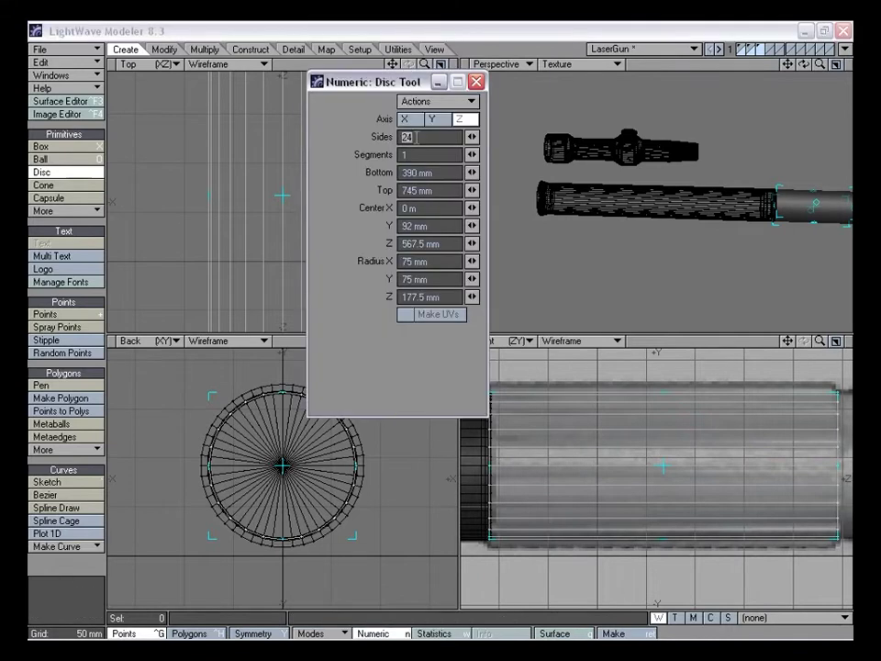
pyautogui.press('Tab')
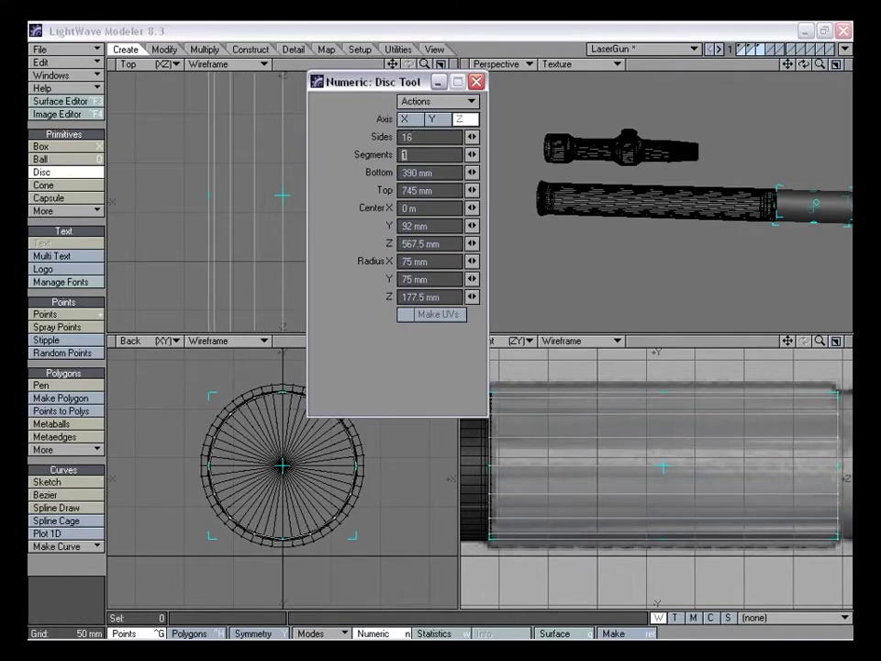
pyautogui.click(477, 81)
pyautogui.press('space')
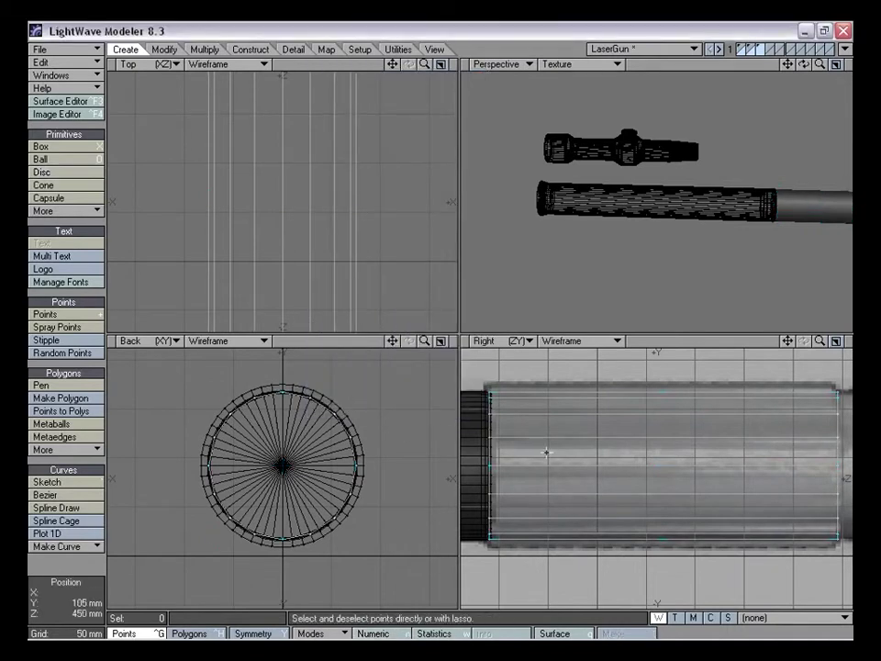
# Select the two end-cap polygons of the new barrel cylinder
pyautogui.moveTo(792, 339); pyautogui.dragTo(821, 341)
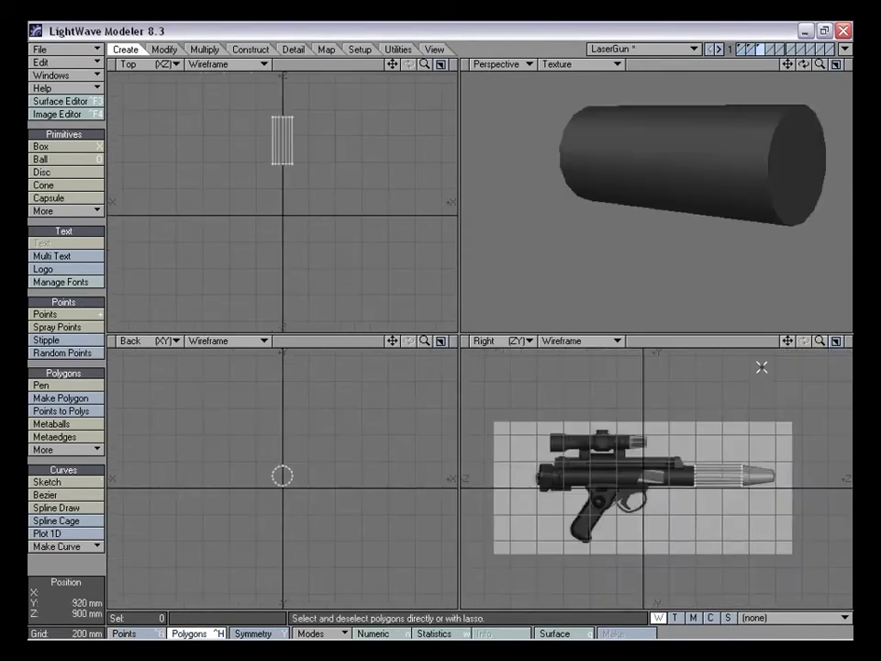
pyautogui.hotkey('shift', 'a')
pyautogui.moveTo(820, 341)
pyautogui.mouseDown()
pyautogui.moveTo(839, 340)
pyautogui.moveTo(783, 337)
pyautogui.moveTo(811, 341)
pyautogui.mouseUp()
pyautogui.press('space')
pyautogui.press('space')
pyautogui.moveTo(635, 417)
pyautogui.mouseDown(button='right')
pyautogui.moveTo(563, 357)
pyautogui.moveTo(661, 427)
pyautogui.mouseUp(button='right')
pyautogui.click(833, 385)
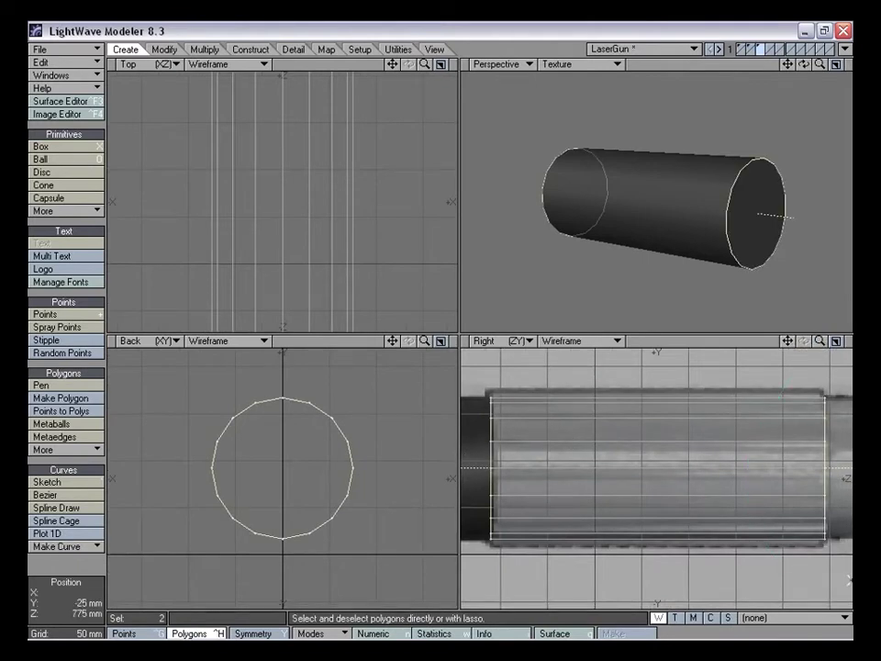
pyautogui.keyDown('alt'); pyautogui.moveTo(734, 230); pyautogui.dragTo(685, 180); pyautogui.keyUp('alt')
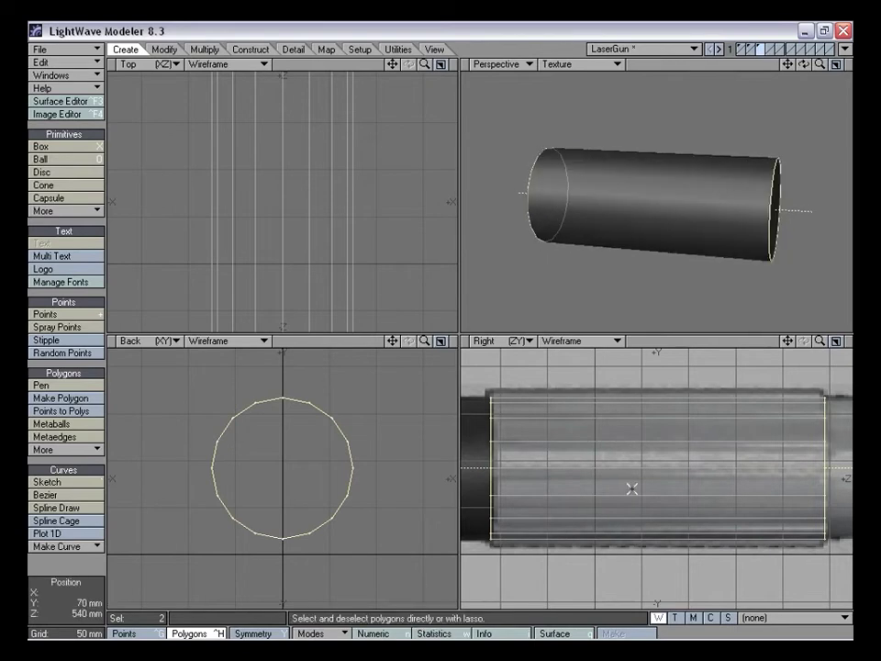
pyautogui.press('b')
pyautogui.moveTo(612, 482); pyautogui.dragTo(610, 480)
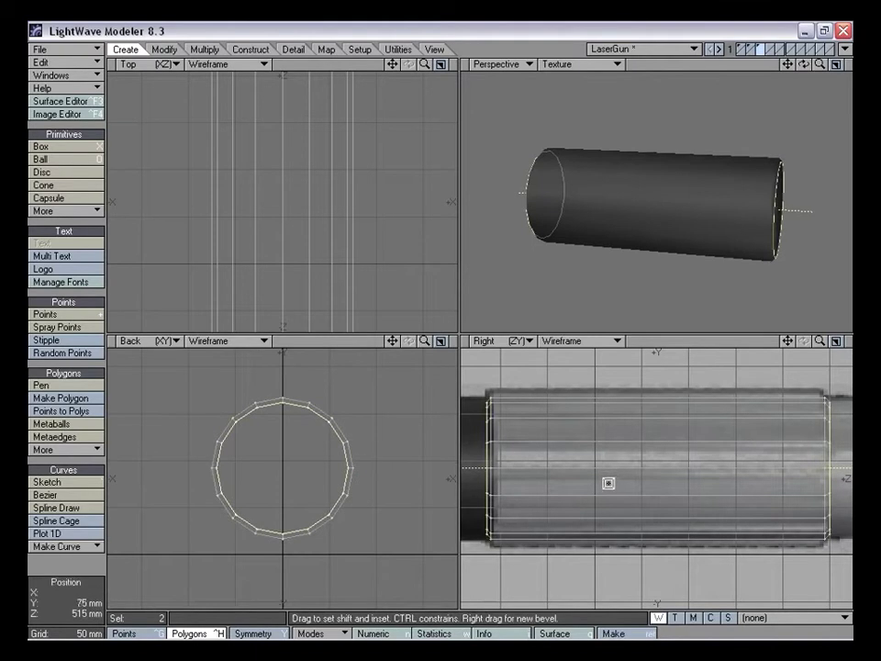
pyautogui.hotkey('ctrl', 'z')
# Bevel both end caps in two small successive bevels to round the cylinder's edges, the last with 1 mm shift and 2 mm inset
pyautogui.moveTo(787, 341); pyautogui.dragTo(867, 378)
pyautogui.moveTo(816, 342); pyautogui.dragTo(817, 346)
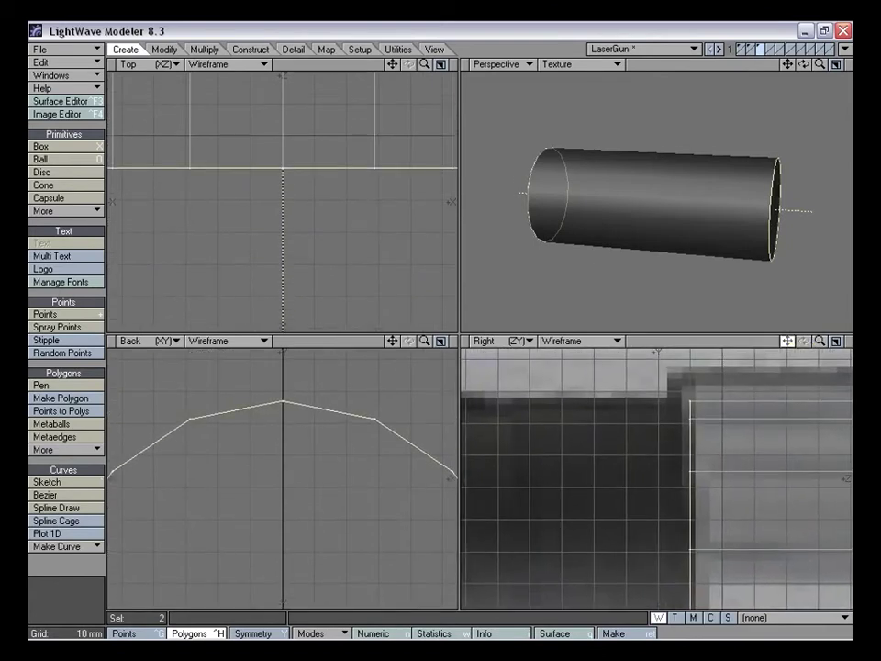
pyautogui.press('b')
pyautogui.moveTo(712, 458); pyautogui.dragTo(732, 457)
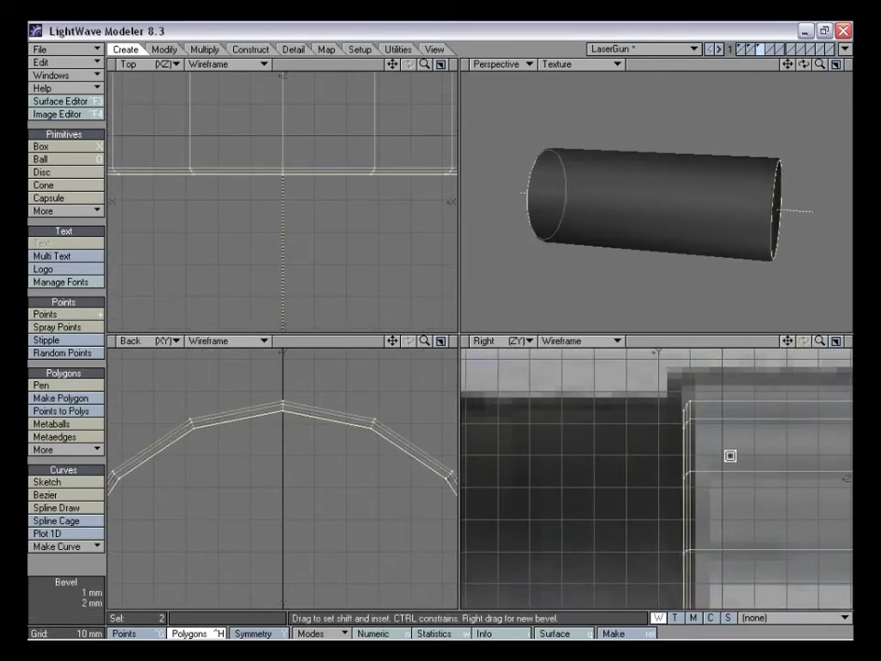
pyautogui.press('space')
pyautogui.click(87, 561)
# Select the 16 long side polygons around the barrel cylinder
pyautogui.keyDown('alt'); pyautogui.moveTo(662, 228); pyautogui.dragTo(639, 236); pyautogui.keyUp('alt')
pyautogui.moveTo(820, 340); pyautogui.dragTo(575, 303)
pyautogui.moveTo(788, 341); pyautogui.dragTo(860, 339)
pyautogui.moveTo(613, 221)
pyautogui.keyDown('alt'); pyautogui.mouseDown()
pyautogui.moveTo(642, 223)
pyautogui.moveTo(631, 219)
pyautogui.mouseUp(); pyautogui.keyUp('alt')
pyautogui.press('space')
pyautogui.press('space')
pyautogui.keyDown('alt'); pyautogui.moveTo(721, 273); pyautogui.dragTo(633, 243); pyautogui.keyUp('alt')
pyautogui.moveTo(649, 420); pyautogui.dragTo(648, 531)
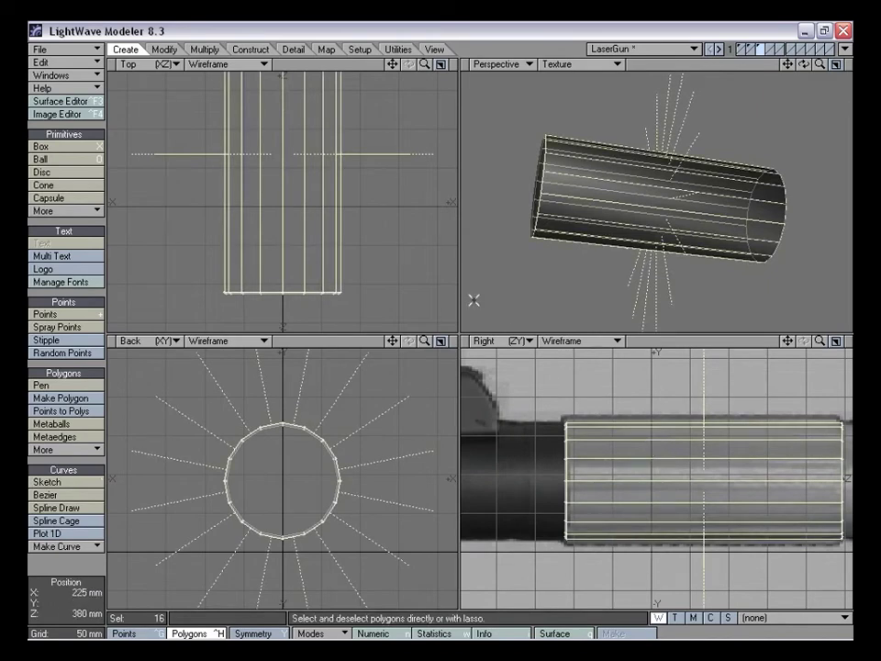
# Bevel the 16 selected side polygons in two small successive bevels, the second with about 1 mm shift and 1 mm inset
pyautogui.moveTo(426, 341); pyautogui.dragTo(633, 353)
pyautogui.moveTo(788, 341); pyautogui.dragTo(877, 418)
pyautogui.moveTo(820, 341); pyautogui.dragTo(877, 343)
pyautogui.moveTo(789, 341); pyautogui.dragTo(879, 365)
pyautogui.press('b')
pyautogui.moveTo(670, 506); pyautogui.dragTo(666, 504)
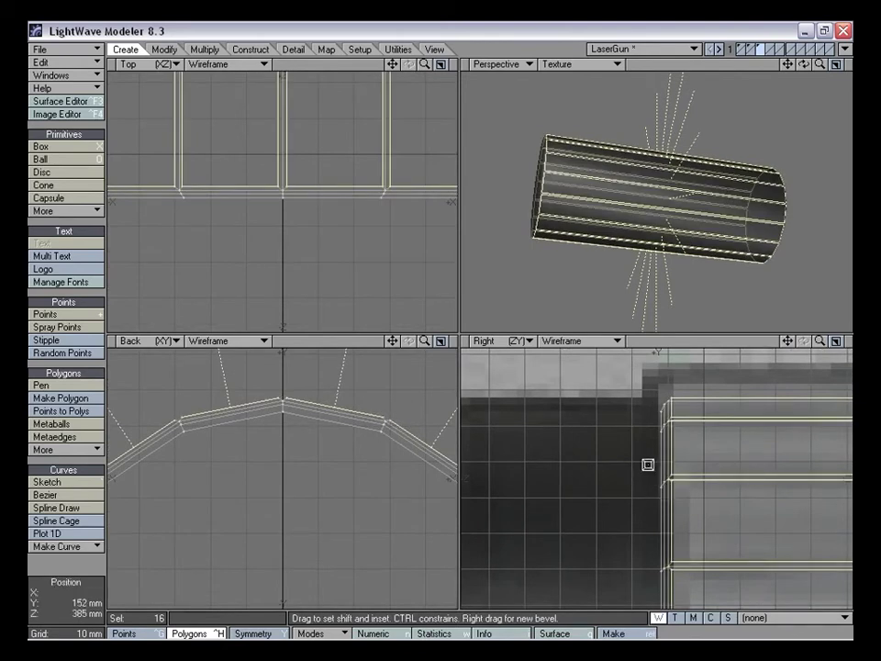
pyautogui.keyDown('alt'); pyautogui.moveTo(622, 238); pyautogui.dragTo(671, 252); pyautogui.keyUp('alt')
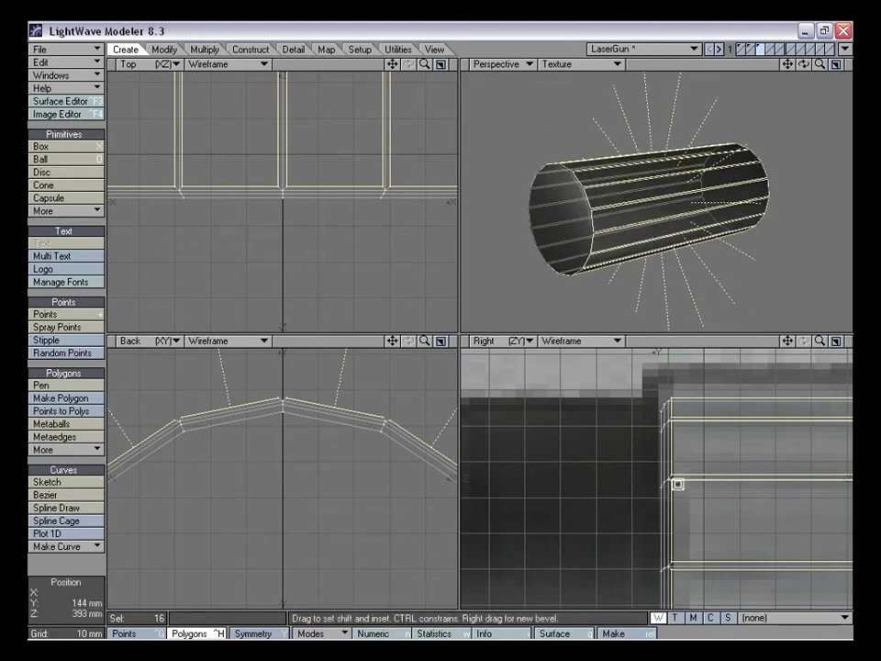
pyautogui.moveTo(676, 487); pyautogui.dragTo(675, 493)
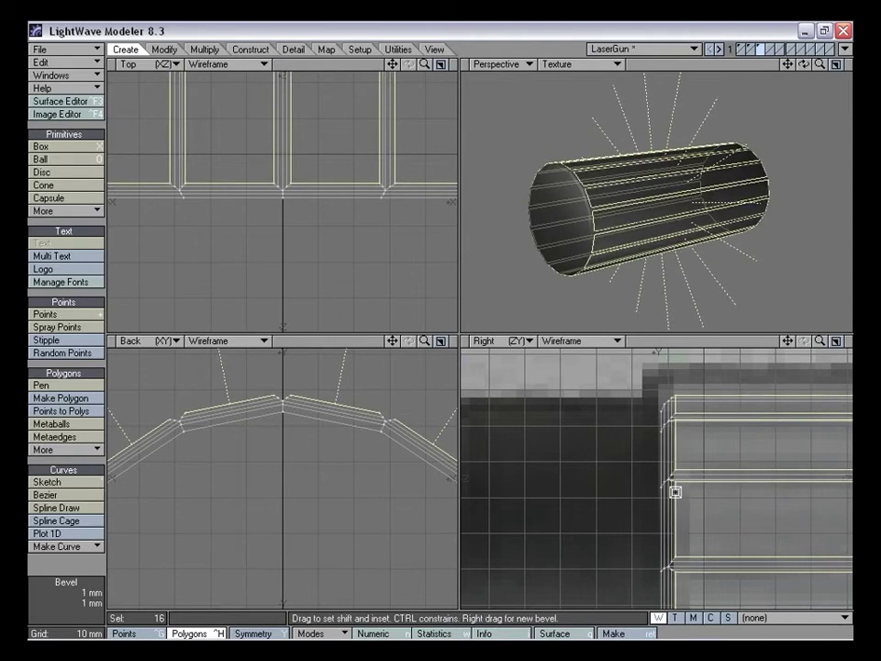
pyautogui.keyDown('alt'); pyautogui.moveTo(676, 257); pyautogui.dragTo(697, 258); pyautogui.keyUp('alt')
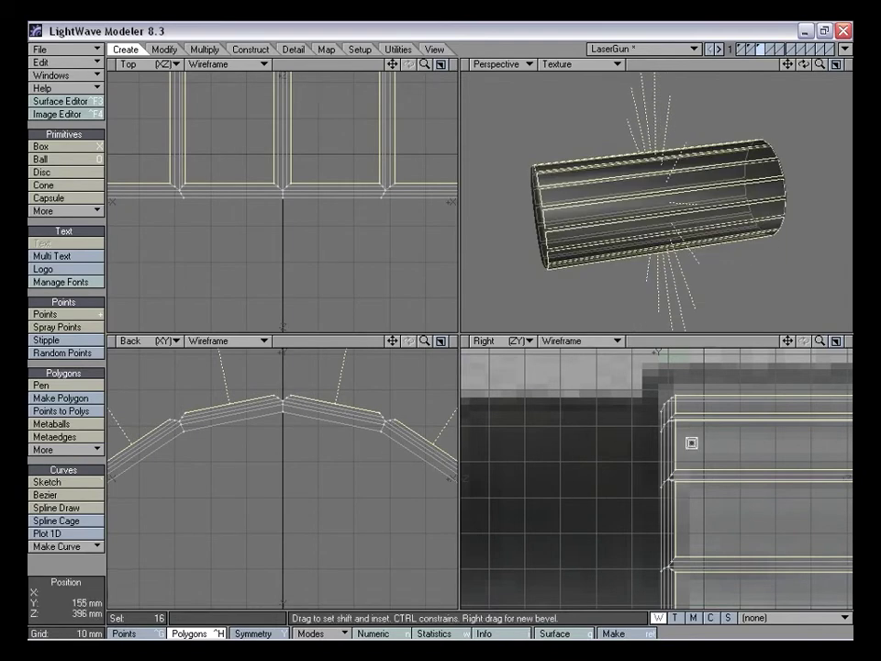
# Bevel the 16 side polygons further outward with a slight inset to raise separate ribs around the barrel
pyautogui.moveTo(392, 341); pyautogui.dragTo(454, 341)
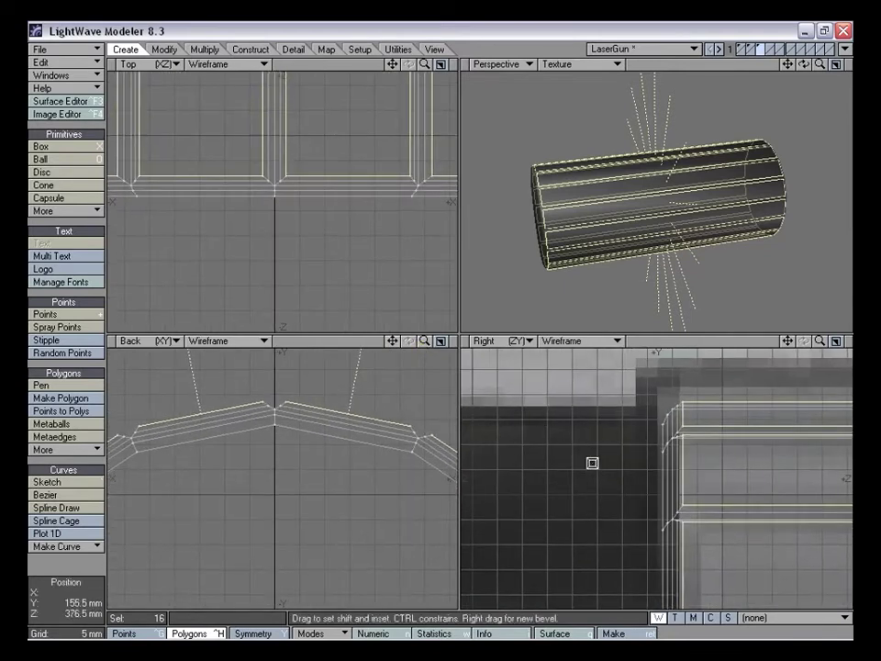
pyautogui.moveTo(663, 511); pyautogui.dragTo(653, 487)
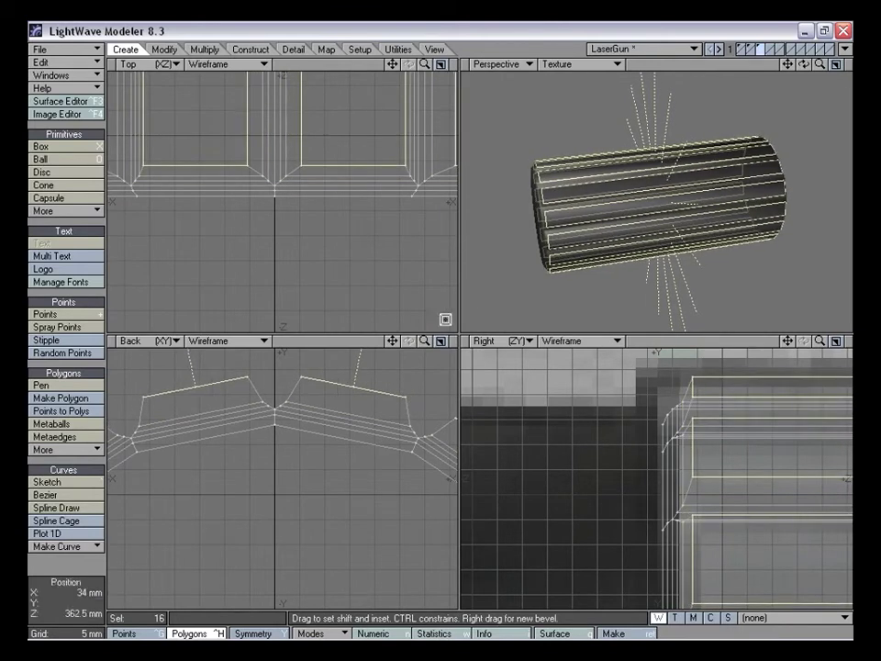
pyautogui.moveTo(425, 342); pyautogui.dragTo(406, 342)
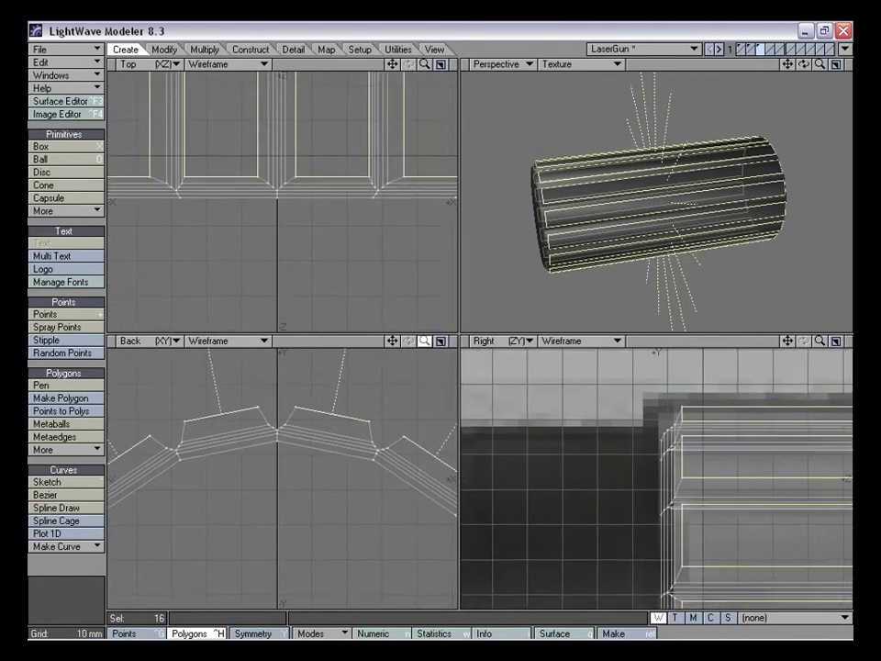
# Round the tops of the ribs with two more small bevels and deselect the polygons
pyautogui.press('b')
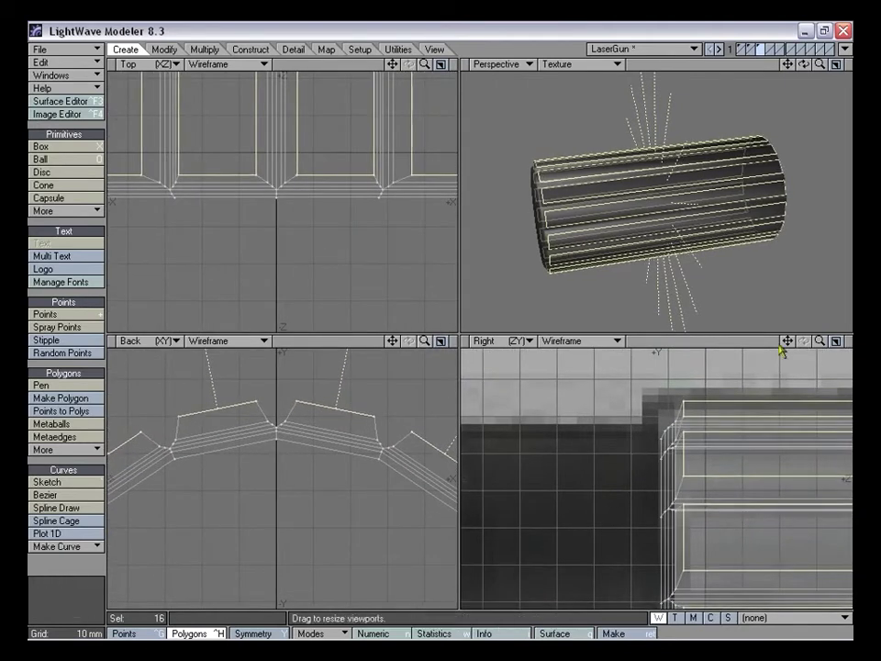
pyautogui.moveTo(820, 341)
pyautogui.mouseDown()
pyautogui.moveTo(802, 345)
pyautogui.moveTo(835, 345)
pyautogui.mouseUp()
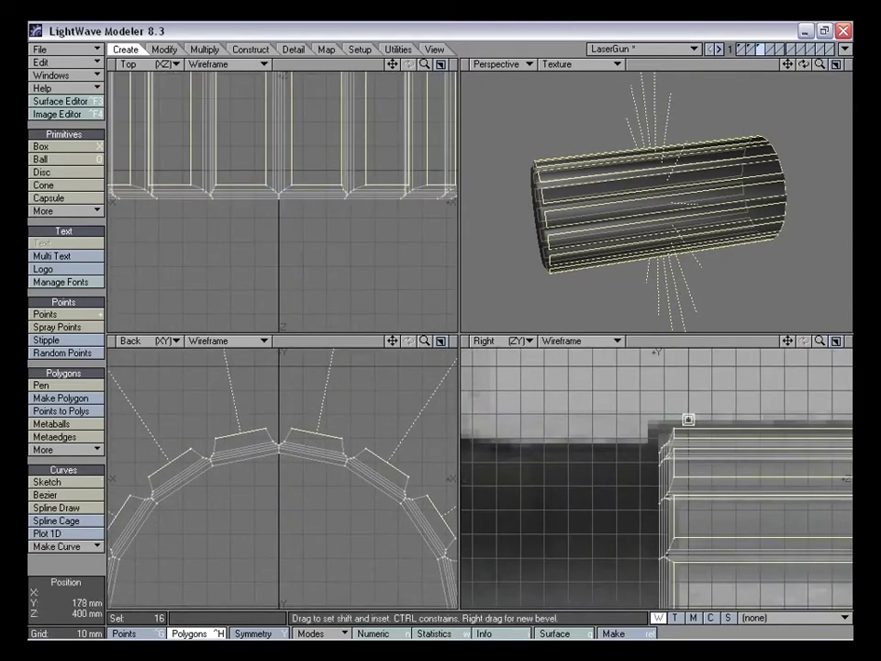
pyautogui.moveTo(424, 342); pyautogui.dragTo(443, 342)
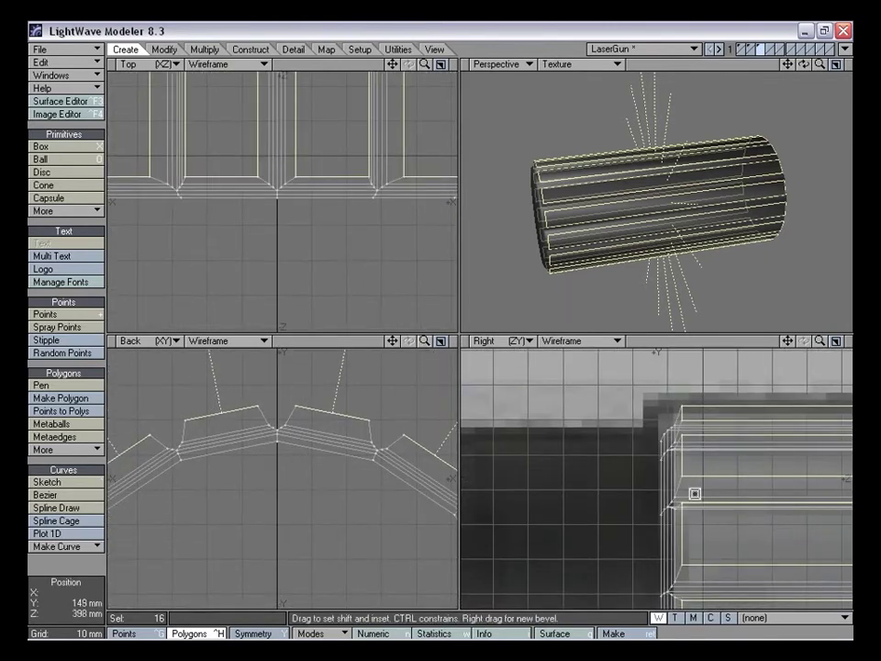
pyautogui.rightClick(653, 513)
pyautogui.moveTo(645, 520); pyautogui.dragTo(640, 518)
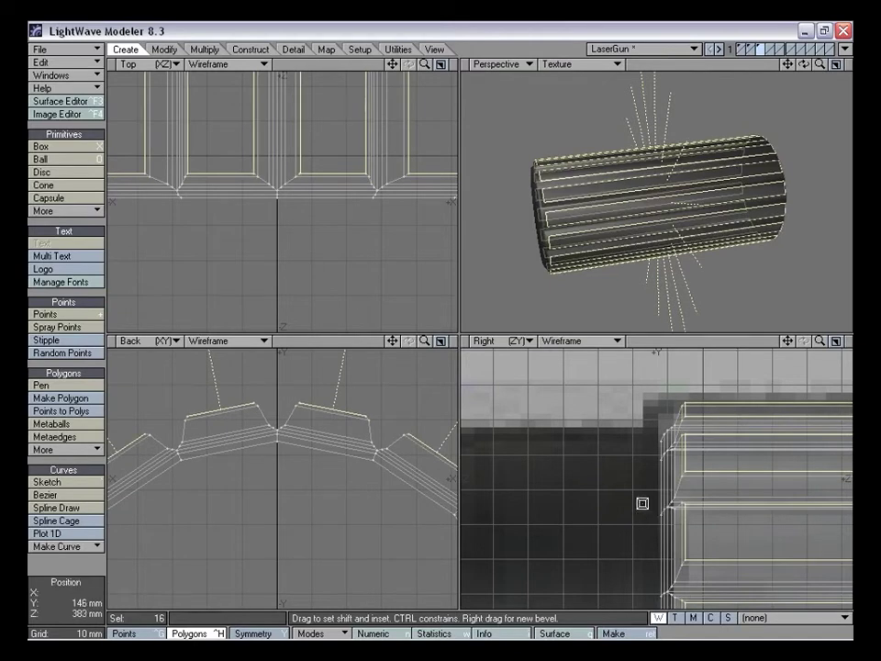
pyautogui.moveTo(645, 520); pyautogui.dragTo(643, 518)
pyautogui.press('space')
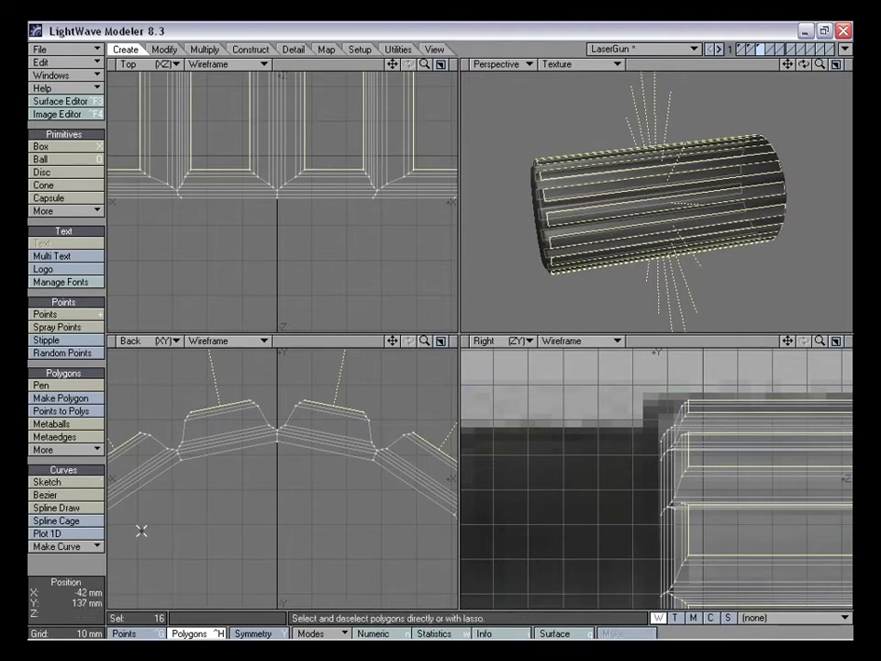
pyautogui.click(92, 564)
# Knife-cut the ribbed cylinder vertically near each end in the side view
pyautogui.keyDown('alt'); pyautogui.moveTo(645, 199); pyautogui.dragTo(724, 208); pyautogui.keyUp('alt')
pyautogui.keyDown('alt'); pyautogui.moveTo(657, 210); pyautogui.dragTo(652, 230); pyautogui.keyUp('alt')
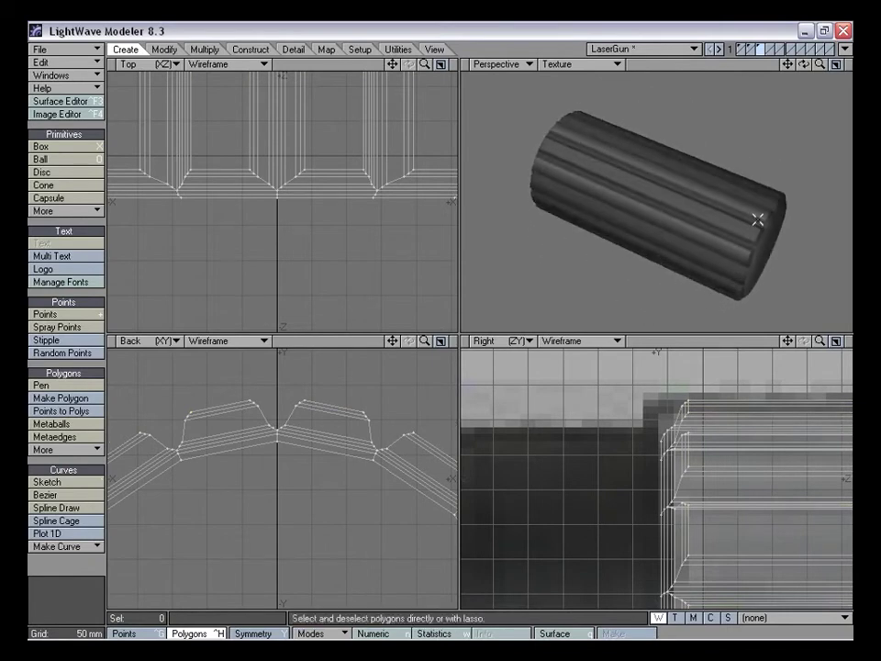
pyautogui.keyDown('alt'); pyautogui.moveTo(565, 182); pyautogui.dragTo(662, 276); pyautogui.keyUp('alt')
pyautogui.press('a')
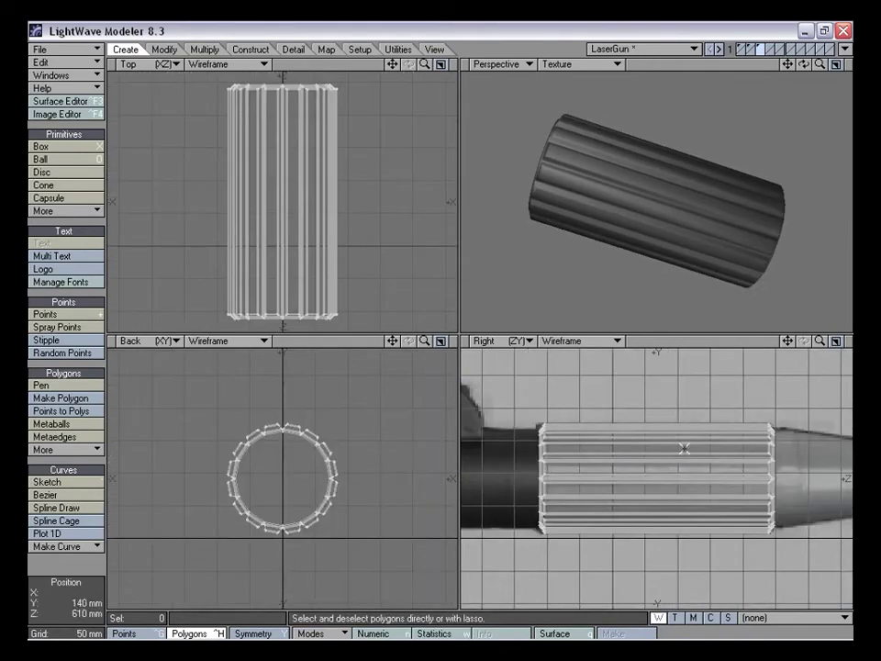
pyautogui.hotkey('shift', 'k')
pyautogui.moveTo(551, 411); pyautogui.dragTo(554, 550)
pyautogui.press('space')
pyautogui.hotkey('shift', 'k')
pyautogui.moveTo(767, 416); pyautogui.dragTo(762, 551)
pyautogui.press('space')
# Assign a new surface named Barrel to the ribbed cylinder and open the Surface Editor
pyautogui.keyDown('alt'); pyautogui.moveTo(767, 241); pyautogui.dragTo(701, 245); pyautogui.keyUp('alt')
pyautogui.keyDown('alt'); pyautogui.moveTo(740, 210); pyautogui.dragTo(562, 200); pyautogui.keyUp('alt')
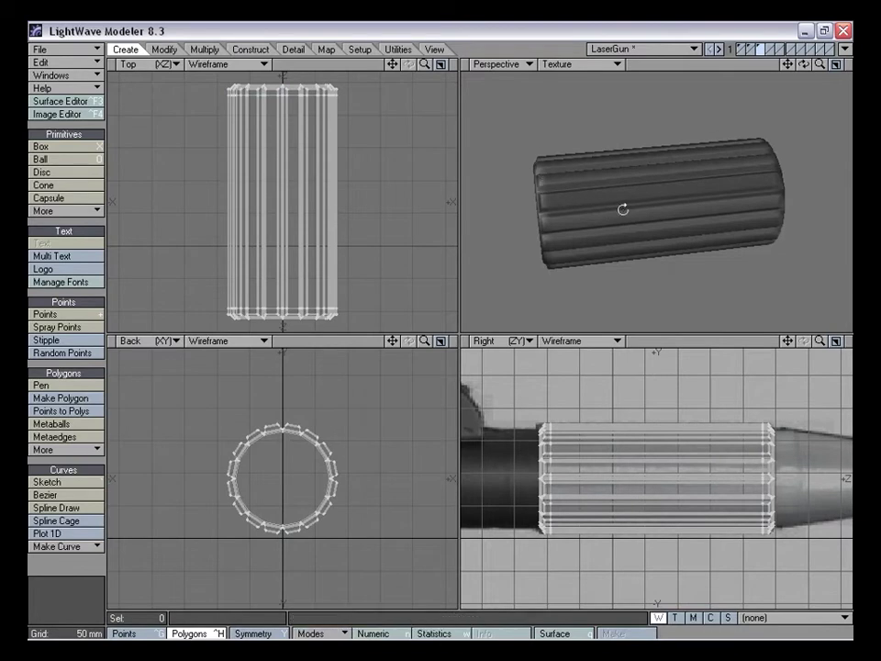
pyautogui.keyDown('alt'); pyautogui.moveTo(622, 206); pyautogui.dragTo(566, 173); pyautogui.keyUp('alt')
pyautogui.keyDown('alt'); pyautogui.moveTo(549, 237); pyautogui.dragTo(698, 182); pyautogui.keyUp('alt')
pyautogui.keyDown('alt'); pyautogui.moveTo(681, 184); pyautogui.dragTo(670, 210); pyautogui.keyUp('alt')
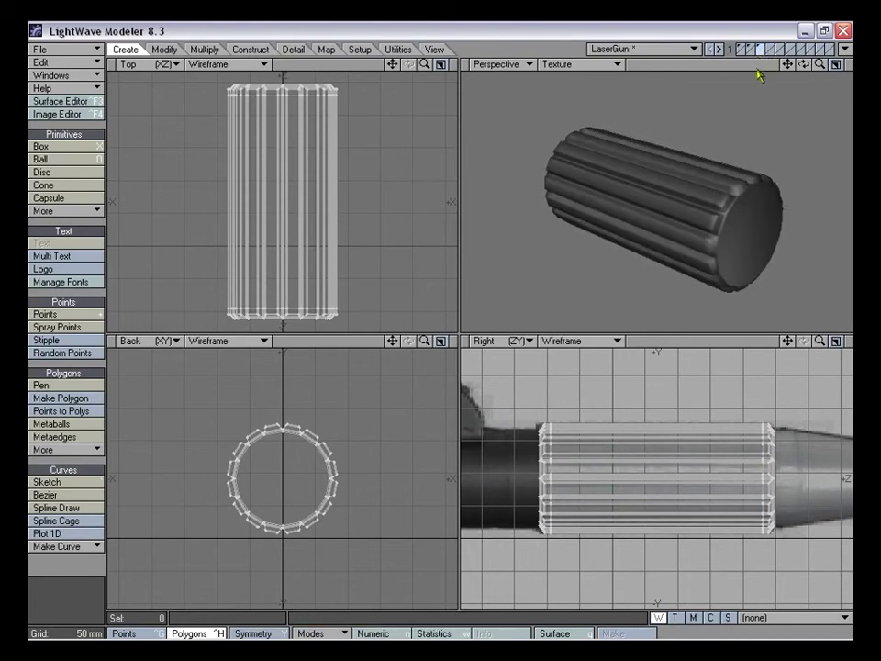
pyautogui.keyDown('alt'); pyautogui.moveTo(671, 153); pyautogui.dragTo(604, 209); pyautogui.keyUp('alt')
pyautogui.press('q')
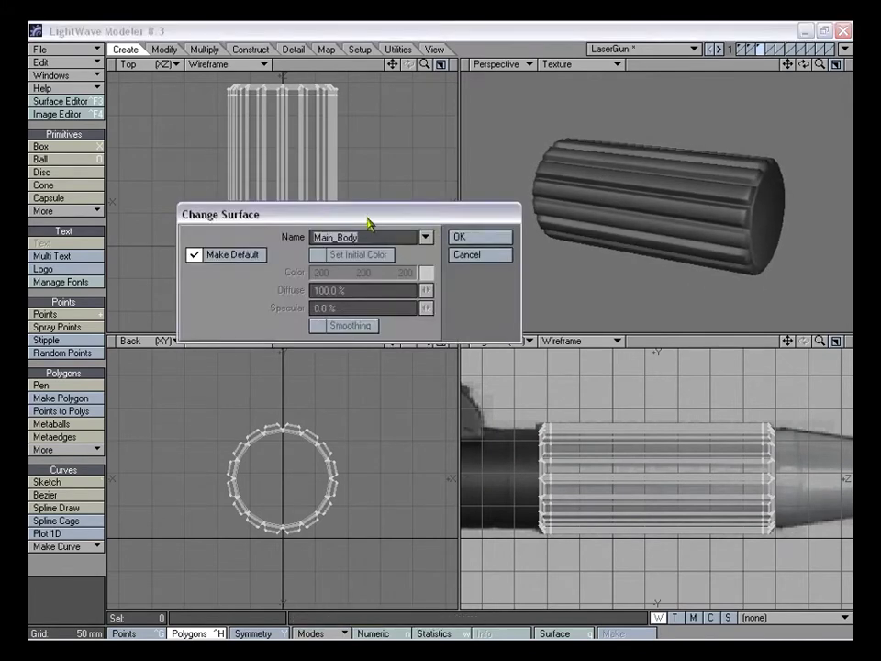
pyautogui.doubleClick(409, 310)
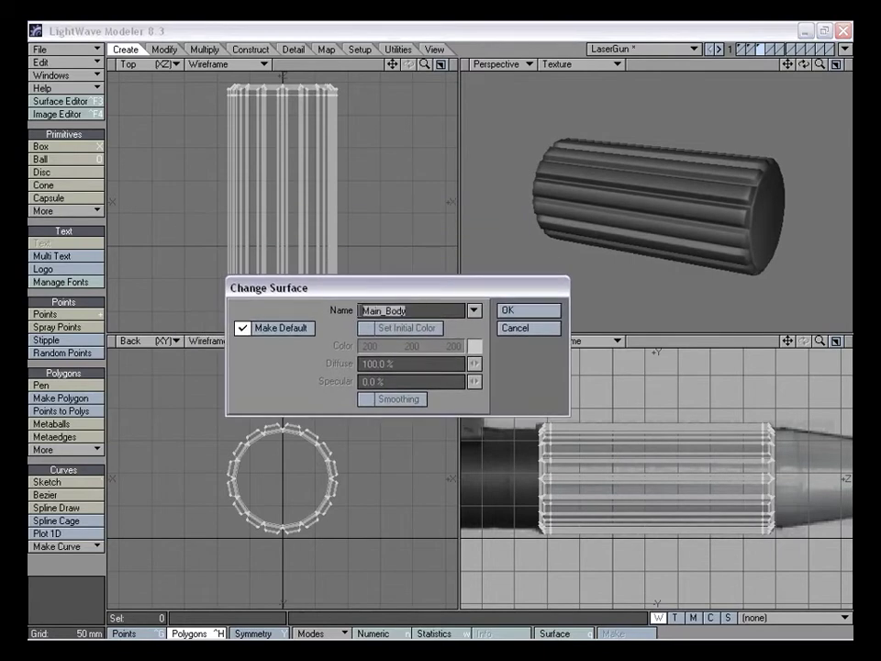
pyautogui.write('Barrel')
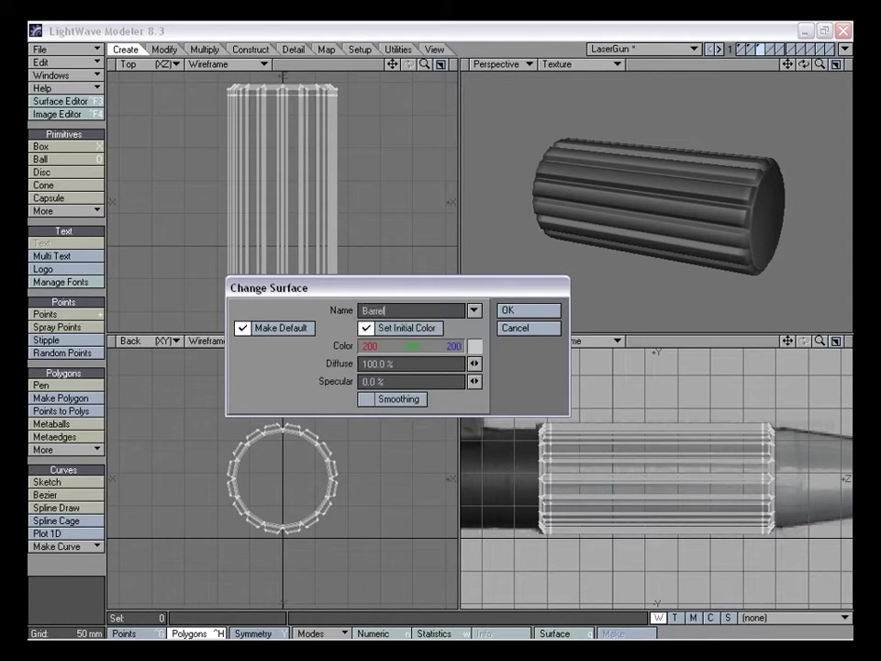
pyautogui.press('Return')
pyautogui.keyDown('alt'); pyautogui.moveTo(520, 196); pyautogui.dragTo(602, 235); pyautogui.keyUp('alt')
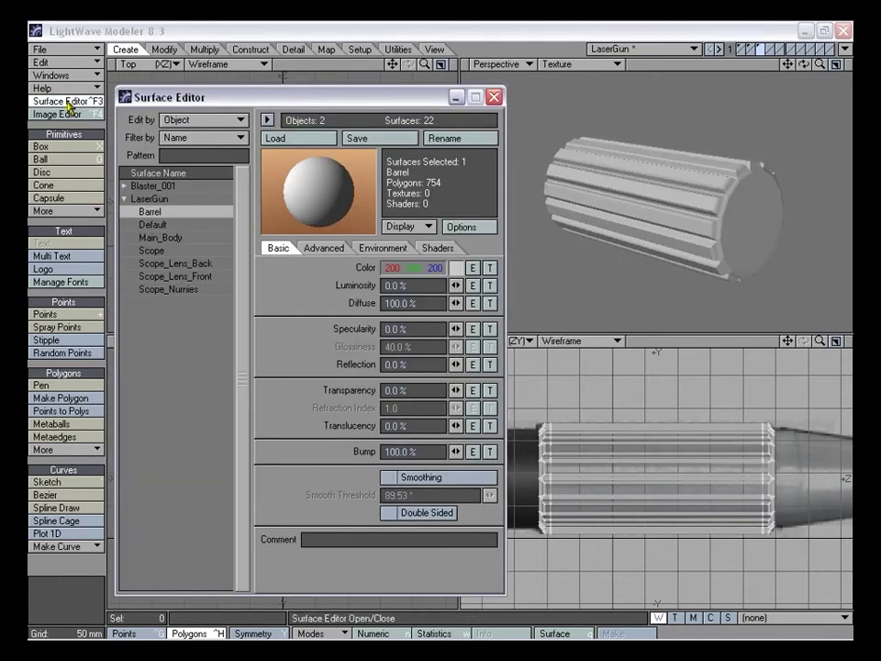
pyautogui.click(60, 101)
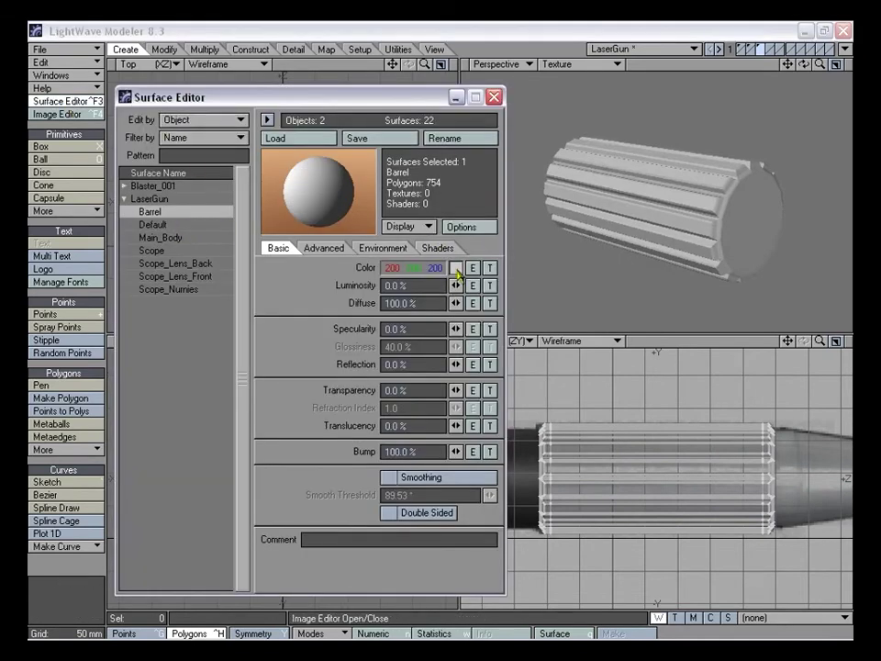
# Lighten the Barrel surface's color to a grey of 226
pyautogui.click(457, 268)
pyautogui.moveTo(468, 216); pyautogui.dragTo(472, 162)
pyautogui.click(152, 357)
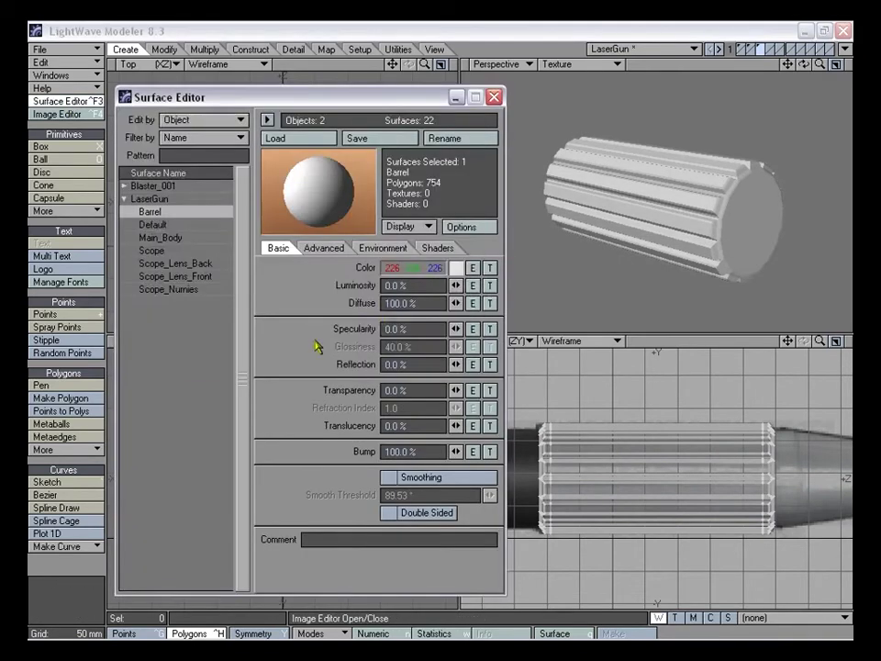
# Copy the Scope_Lens_Back surface's settings onto the Barrel surface
pyautogui.click(145, 226)
pyautogui.click(162, 238)
pyautogui.click(162, 228)
pyautogui.click(165, 241)
pyautogui.click(164, 255)
pyautogui.click(166, 264)
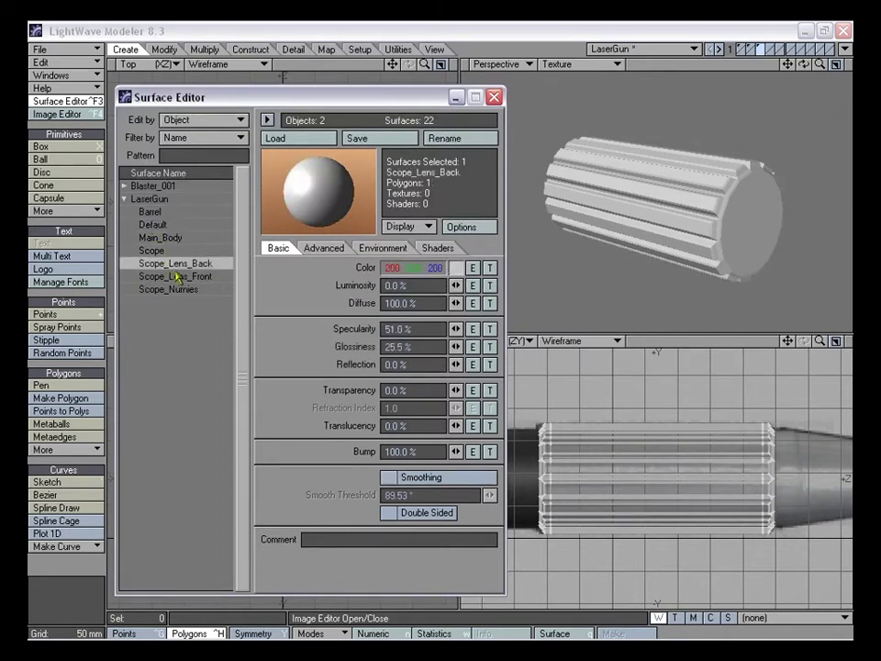
pyautogui.click(177, 276)
pyautogui.click(181, 289)
pyautogui.click(183, 264)
pyautogui.click(149, 212)
pyautogui.rightClick(180, 215)
pyautogui.click(182, 222)
# Turn on smoothing for the Barrel surface and close the Surface Editor
pyautogui.keyDown('alt'); pyautogui.moveTo(659, 214); pyautogui.dragTo(613, 247); pyautogui.keyUp('alt')
pyautogui.click(439, 478)
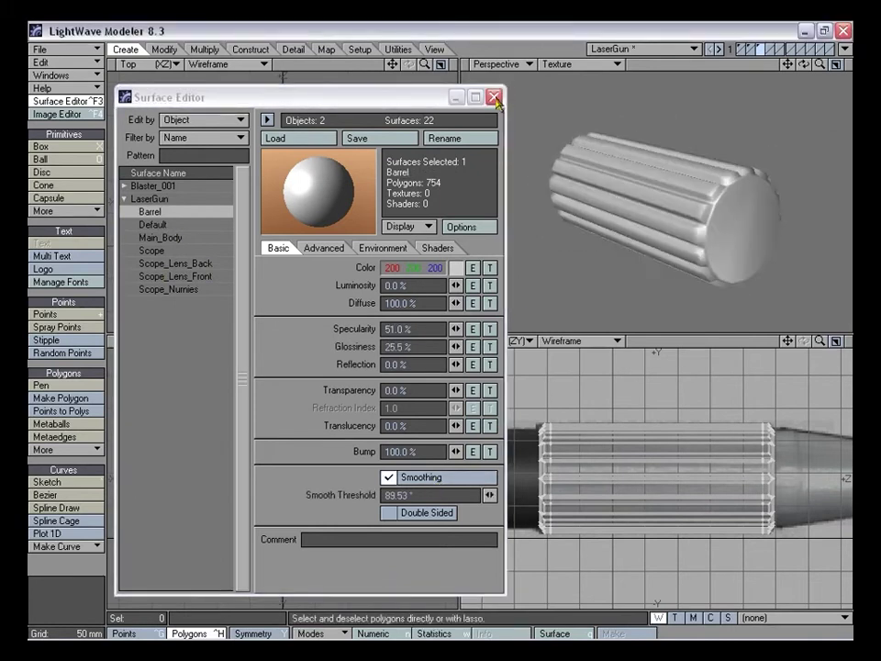
pyautogui.click(494, 96)
# Show the first three layers together and examine up close where the dark tube meets the ribbed barrel
pyautogui.moveTo(823, 65); pyautogui.dragTo(736, 84)
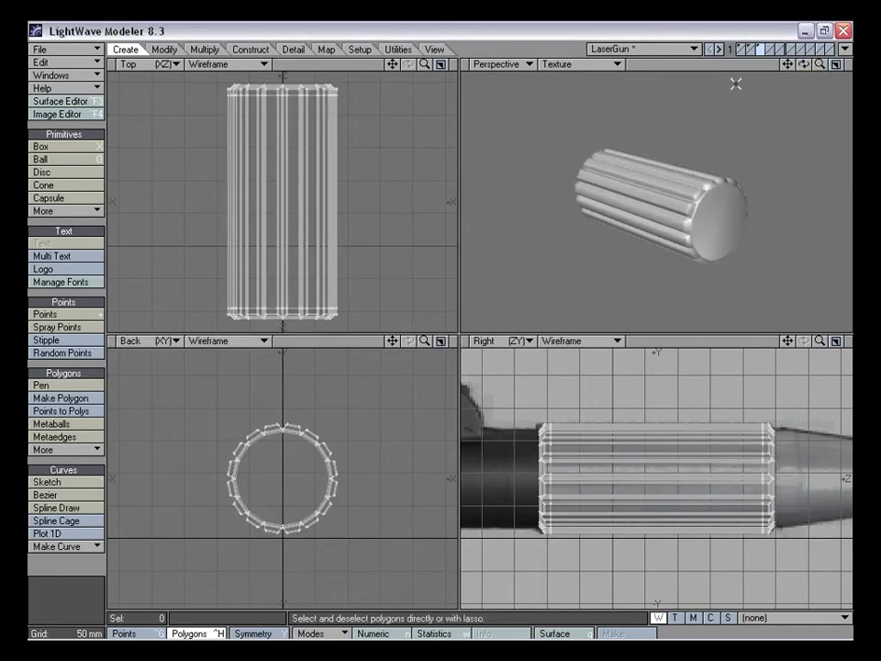
pyautogui.keyDown('shift'); pyautogui.click(750, 50); pyautogui.keyUp('shift')
pyautogui.keyDown('shift'); pyautogui.click(741, 50); pyautogui.keyUp('shift')
pyautogui.press('a')
pyautogui.keyDown('alt'); pyautogui.moveTo(643, 171); pyautogui.dragTo(675, 216); pyautogui.keyUp('alt')
pyautogui.moveTo(817, 65); pyautogui.dragTo(855, 65)
pyautogui.moveTo(789, 65); pyautogui.dragTo(614, 30)
pyautogui.moveTo(821, 66); pyautogui.dragTo(854, 66)
pyautogui.keyDown('ctrl'); pyautogui.keyDown('alt'); pyautogui.moveTo(643, 165); pyautogui.dragTo(683, 126); pyautogui.keyUp('alt'); pyautogui.keyUp('ctrl')
pyautogui.moveTo(675, 216)
pyautogui.keyDown('alt'); pyautogui.mouseDown()
pyautogui.moveTo(680, 193)
pyautogui.moveTo(667, 262)
pyautogui.moveTo(633, 208)
pyautogui.moveTo(594, 220)
pyautogui.moveTo(658, 218)
pyautogui.moveTo(625, 232)
pyautogui.moveTo(663, 243)
pyautogui.moveTo(675, 216)
pyautogui.mouseUp(); pyautogui.keyUp('alt')
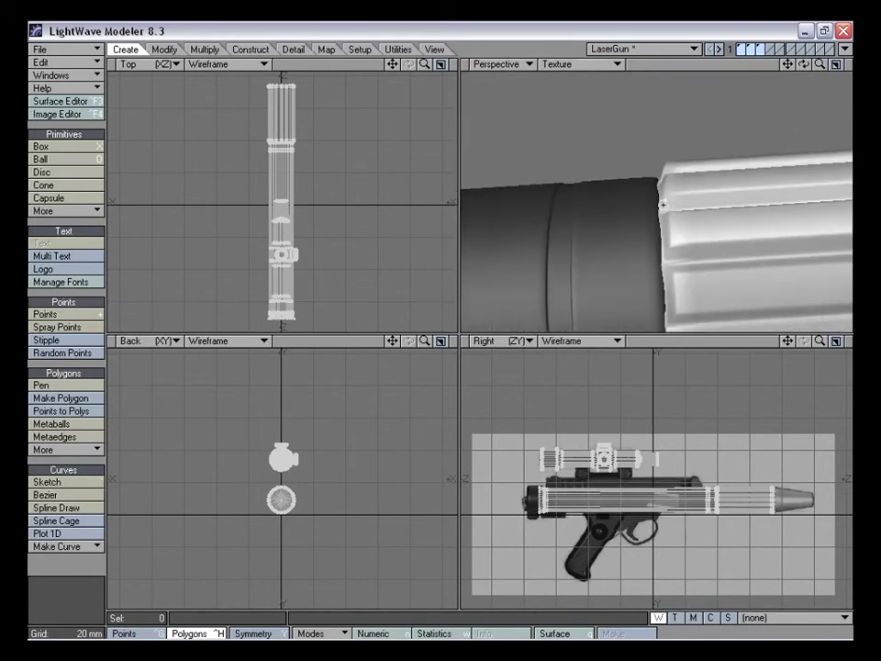
# Isolate the tube's layer and merge the 48 triangles of its front end cap into a single polygon
pyautogui.click(752, 50)
pyautogui.keyDown('alt'); pyautogui.moveTo(752, 224); pyautogui.dragTo(614, 186); pyautogui.keyUp('alt')
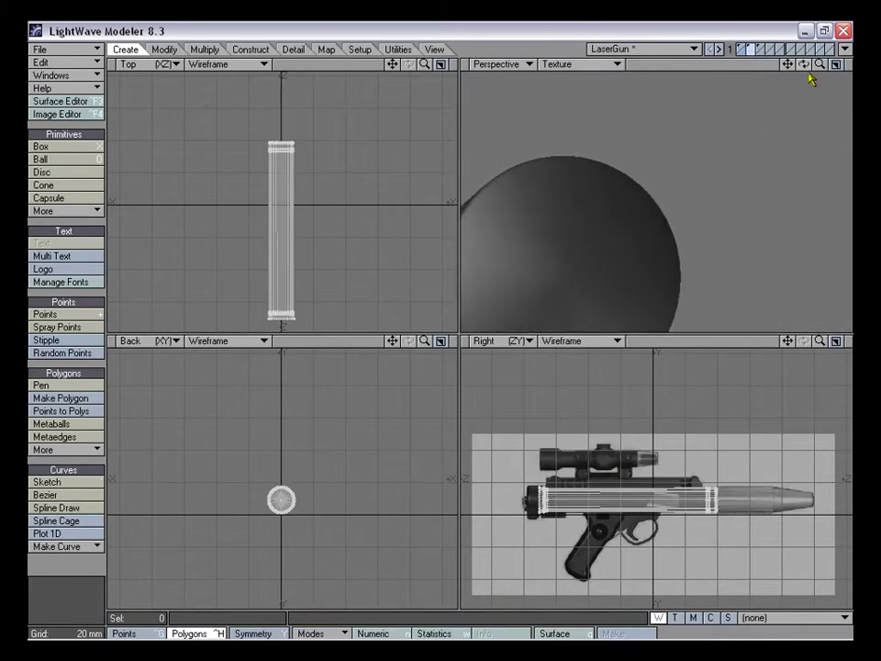
pyautogui.moveTo(820, 66); pyautogui.dragTo(785, 66)
pyautogui.moveTo(742, 153)
pyautogui.keyDown('alt'); pyautogui.mouseDown()
pyautogui.moveTo(577, 217)
pyautogui.moveTo(596, 207)
pyautogui.moveTo(625, 236)
pyautogui.moveTo(584, 244)
pyautogui.moveTo(595, 280)
pyautogui.moveTo(635, 292)
pyautogui.moveTo(663, 250)
pyautogui.mouseUp(); pyautogui.keyUp('alt')
pyautogui.hotkey('ctrl', 'g')
pyautogui.hotkey('ctrl', 'h')
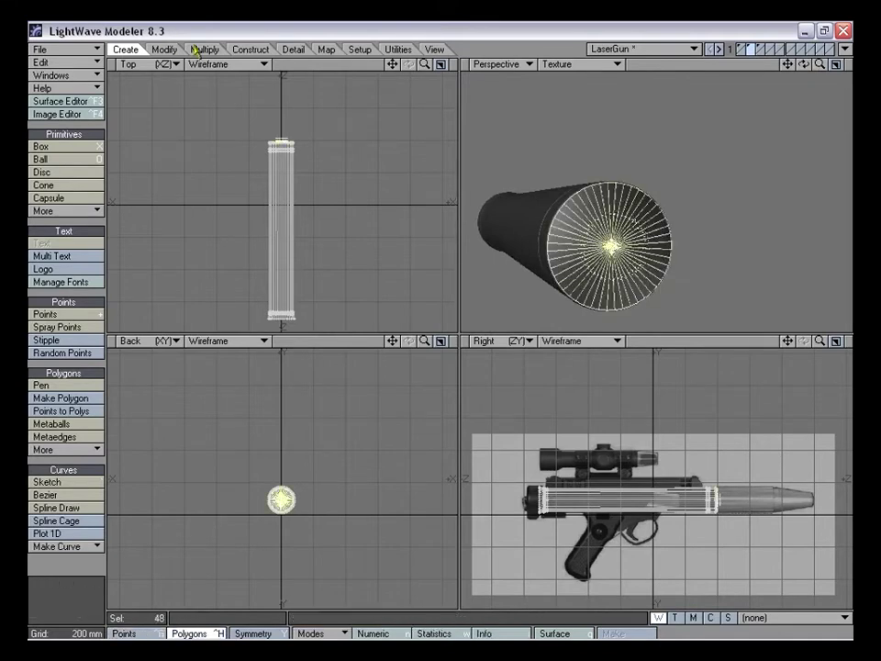
pyautogui.hotkey('shift', 'z')
pyautogui.keyDown('alt'); pyautogui.moveTo(588, 226); pyautogui.dragTo(608, 237); pyautogui.keyUp('alt')
pyautogui.click(81, 568)
# Delete the 48 end-cap polygons at the tube's rear end
pyautogui.moveTo(546, 250)
pyautogui.keyDown('alt'); pyautogui.mouseDown()
pyautogui.moveTo(623, 269)
pyautogui.moveTo(567, 222)
pyautogui.moveTo(635, 245)
pyautogui.moveTo(669, 205)
pyautogui.moveTo(596, 200)
pyautogui.moveTo(595, 213)
pyautogui.moveTo(614, 218)
pyautogui.moveTo(606, 191)
pyautogui.mouseUp(); pyautogui.keyUp('alt')
pyautogui.press('a')
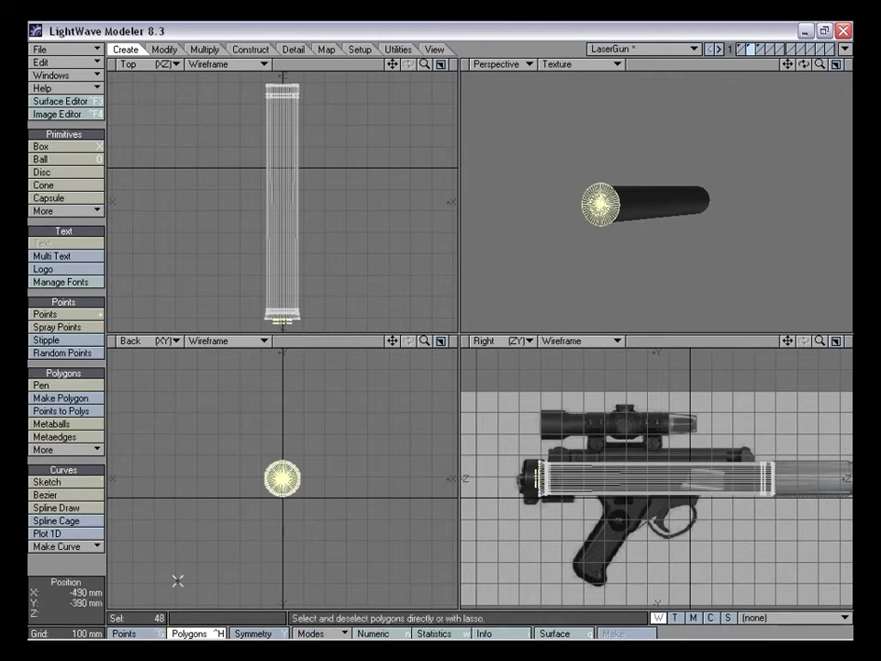
pyautogui.press('Delete')
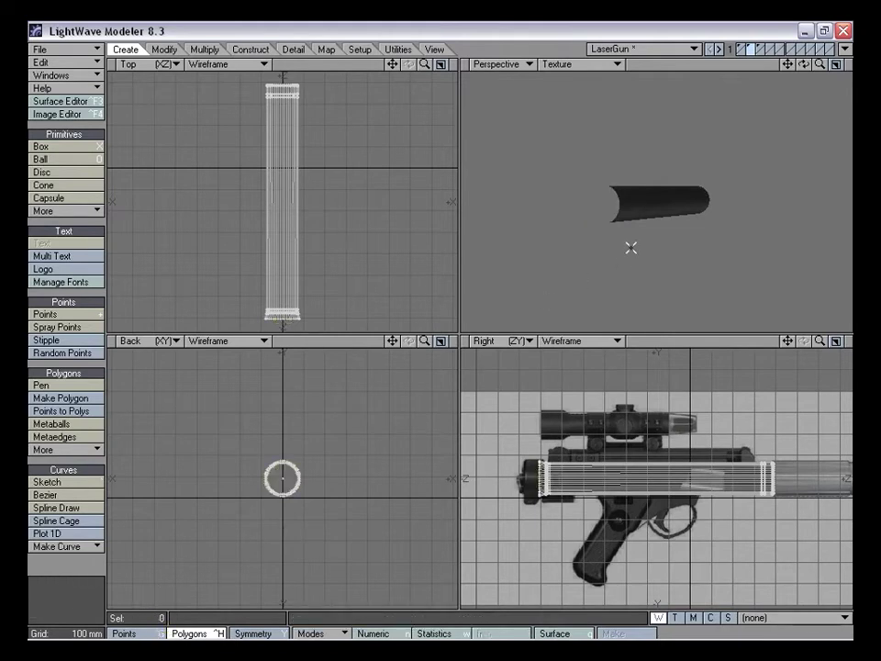
# Select the leftover point at the center of the tube's front cap and delete it
pyautogui.moveTo(425, 341); pyautogui.dragTo(496, 341)
pyautogui.hotkey('ctrl', 'g')
pyautogui.moveTo(295, 471); pyautogui.dragTo(305, 502, button='right')
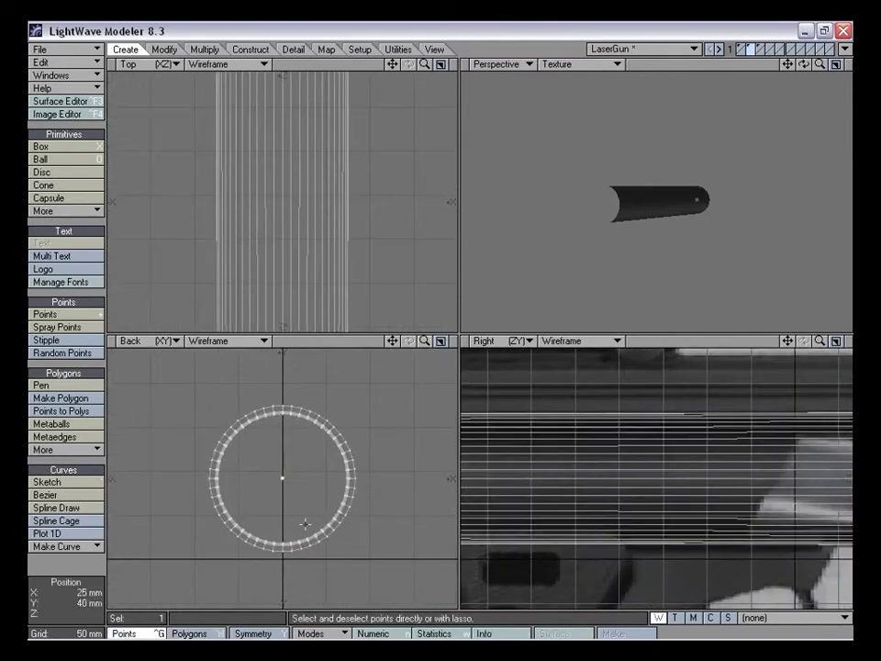
pyautogui.hotkey('shift', 'a')
pyautogui.moveTo(685, 233)
pyautogui.keyDown('alt'); pyautogui.mouseDown()
pyautogui.moveTo(701, 206)
pyautogui.moveTo(581, 220)
pyautogui.mouseUp(); pyautogui.keyUp('alt')
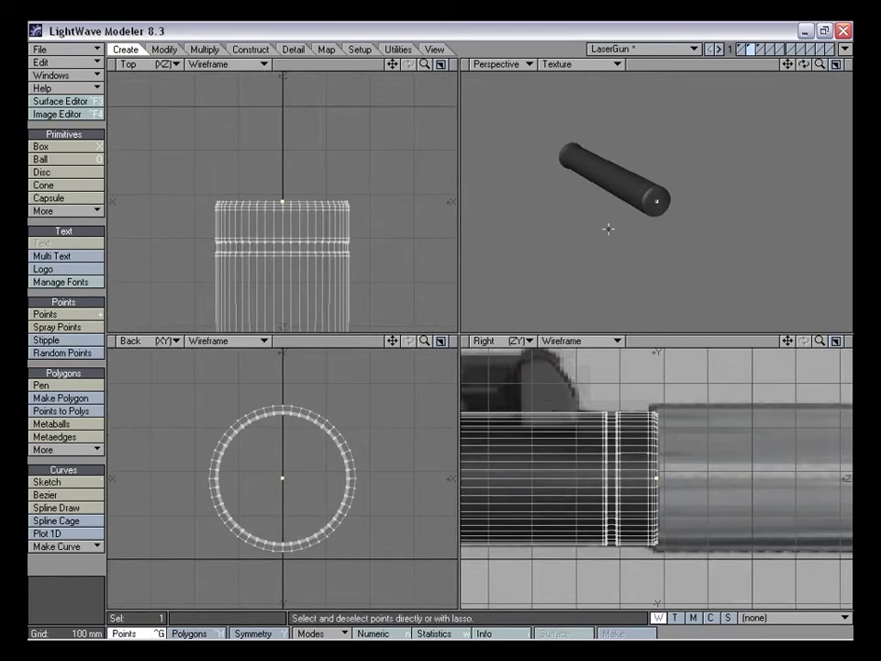
pyautogui.press('Delete')
pyautogui.keyDown('alt'); pyautogui.moveTo(634, 202); pyautogui.dragTo(642, 177); pyautogui.keyUp('alt')
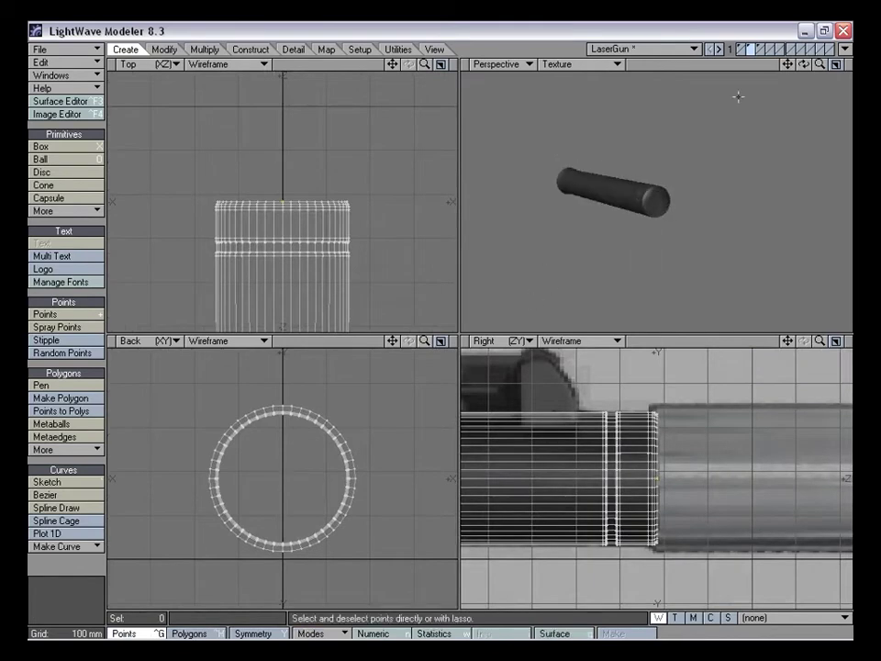
# Make the empty fourth layer active and show the first three layers as background
pyautogui.click(762, 50)
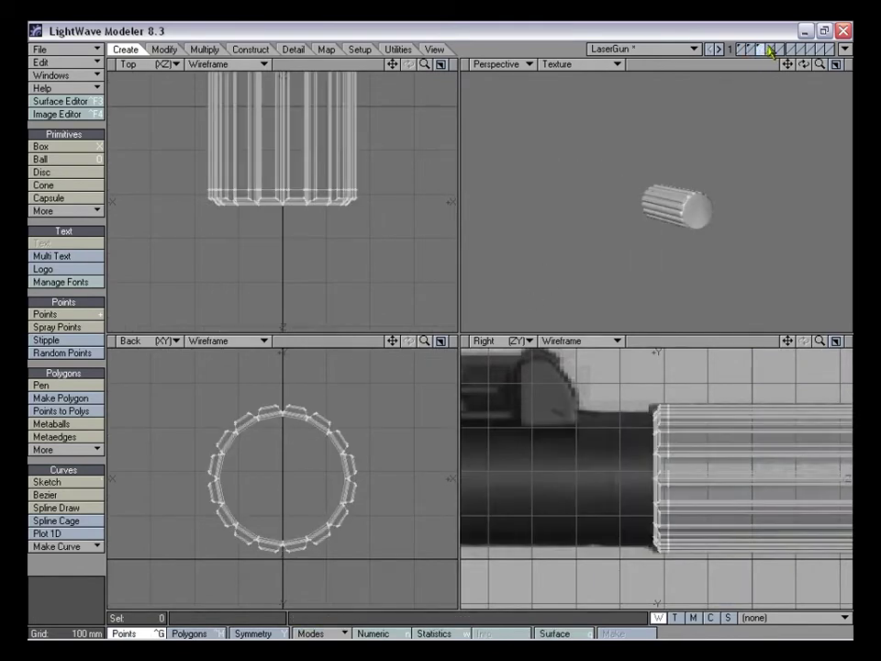
pyautogui.click(768, 46)
pyautogui.click(760, 53)
pyautogui.keyDown('shift'); pyautogui.click(751, 53); pyautogui.keyUp('shift')
pyautogui.keyDown('shift'); pyautogui.click(742, 53); pyautogui.keyUp('shift')
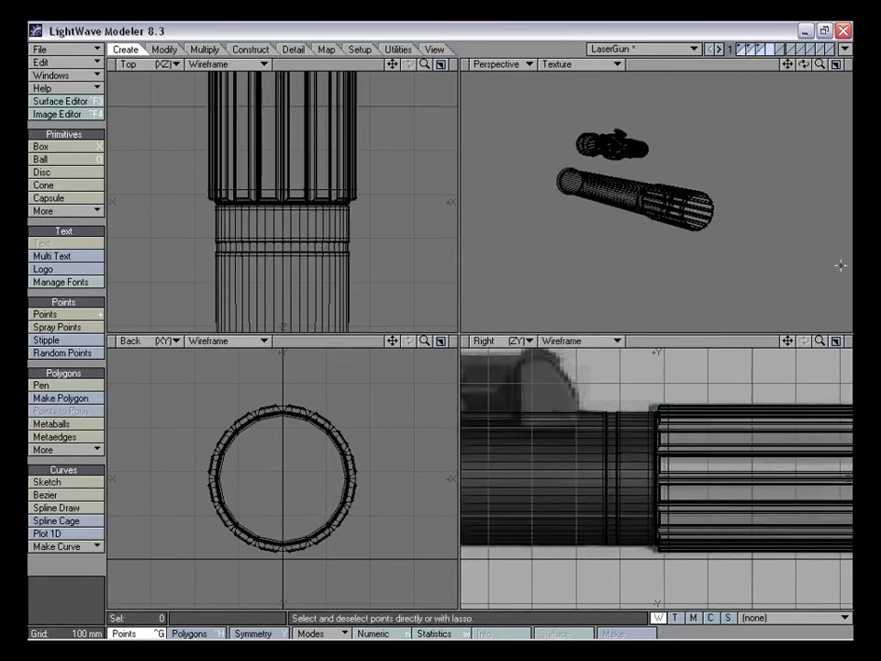
# Place seven points along the cone's upper edge, starting at the ribbed barrel's front end at about Y 164 mm, Z 744 mm
pyautogui.moveTo(793, 341); pyautogui.dragTo(823, 354)
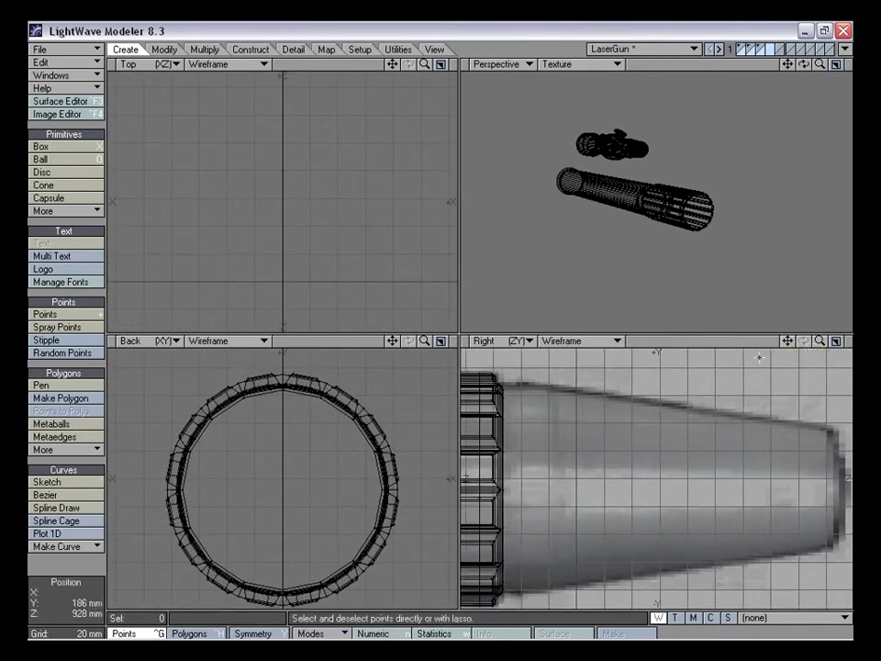
pyautogui.press('+')
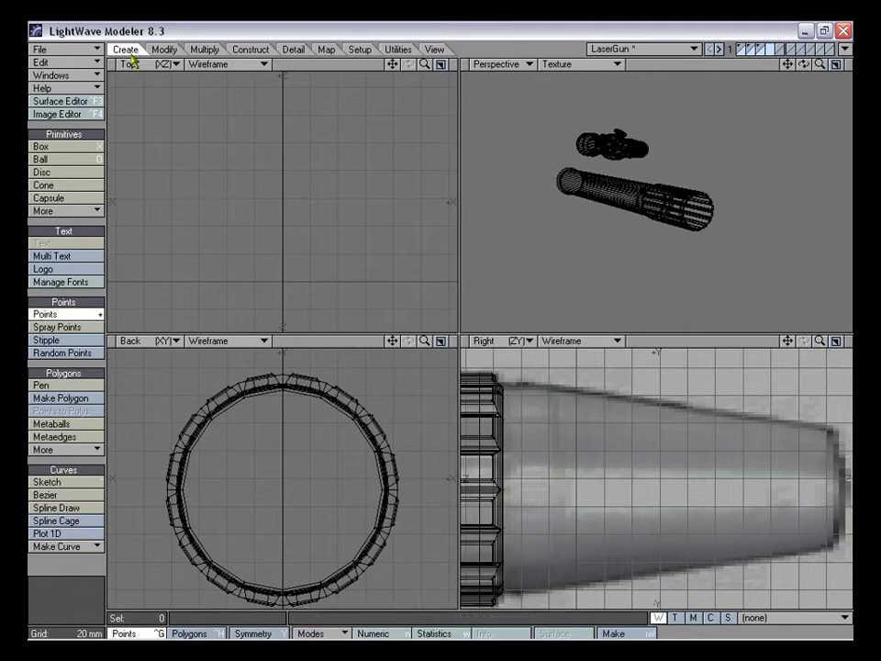
pyautogui.moveTo(819, 341); pyautogui.dragTo(819, 340)
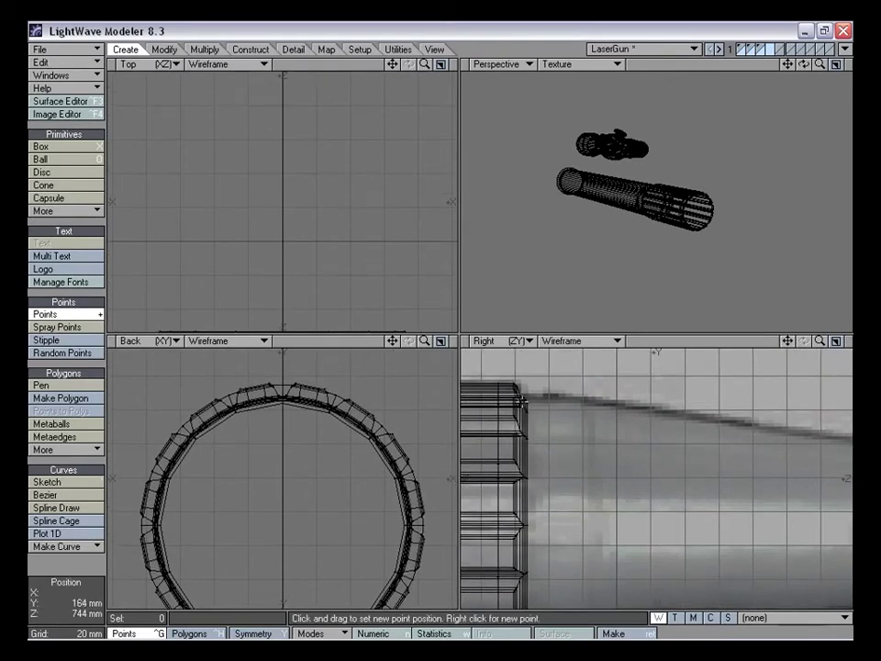
pyautogui.click(521, 402)
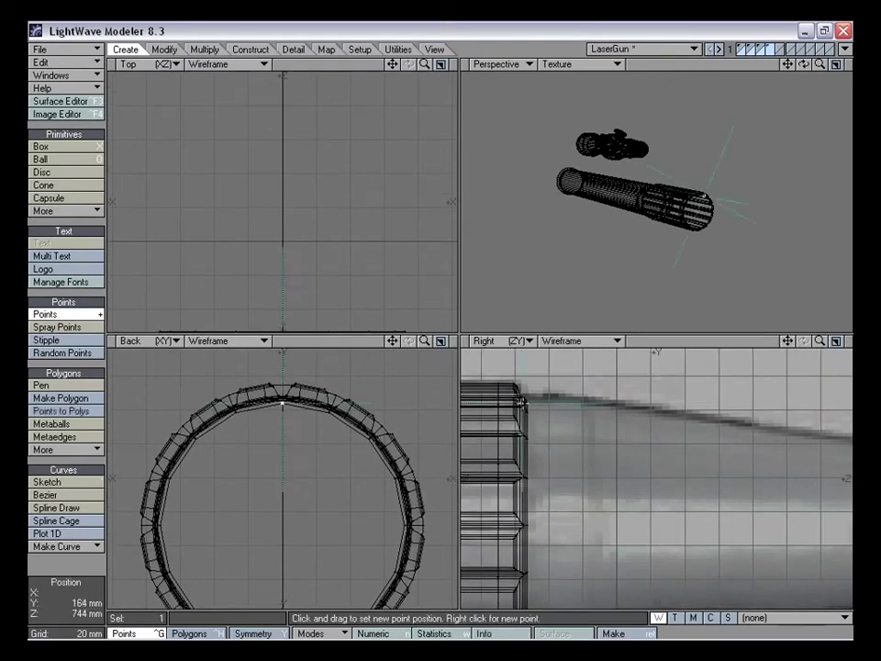
pyautogui.click(533, 402)
pyautogui.click(553, 400)
pyautogui.click(585, 404)
pyautogui.click(591, 404)
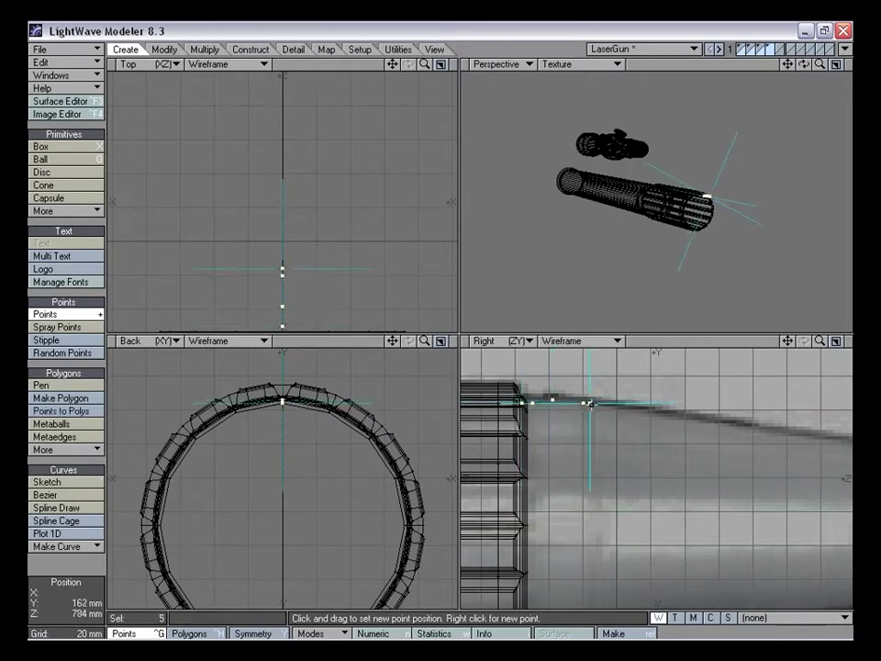
pyautogui.click(597, 405)
pyautogui.click(607, 405)
# Place four points around the upper corner of the cone's front end, then finish placing points
pyautogui.moveTo(788, 342); pyautogui.dragTo(611, 295)
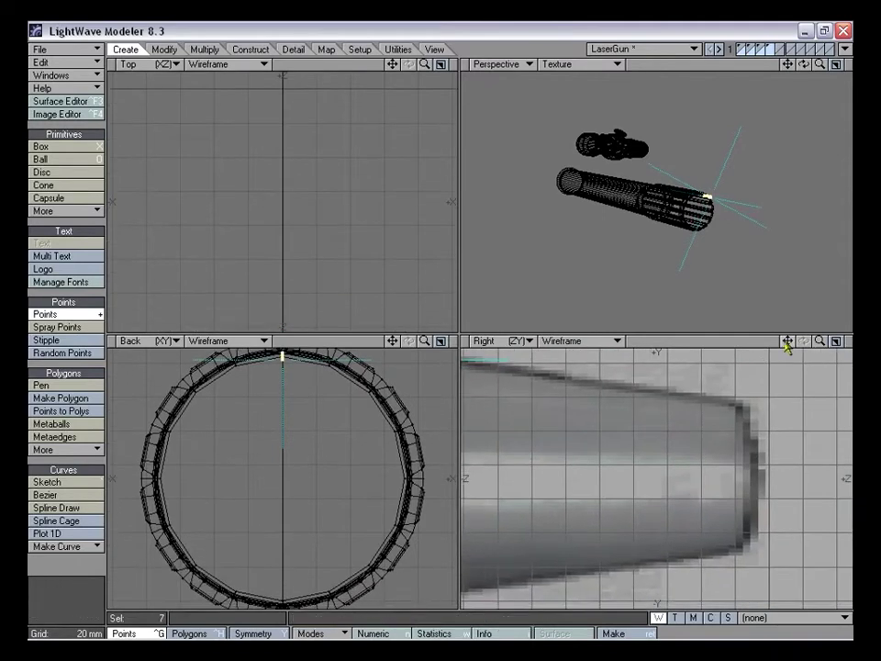
pyautogui.click(726, 404)
pyautogui.click(734, 406)
pyautogui.click(743, 415)
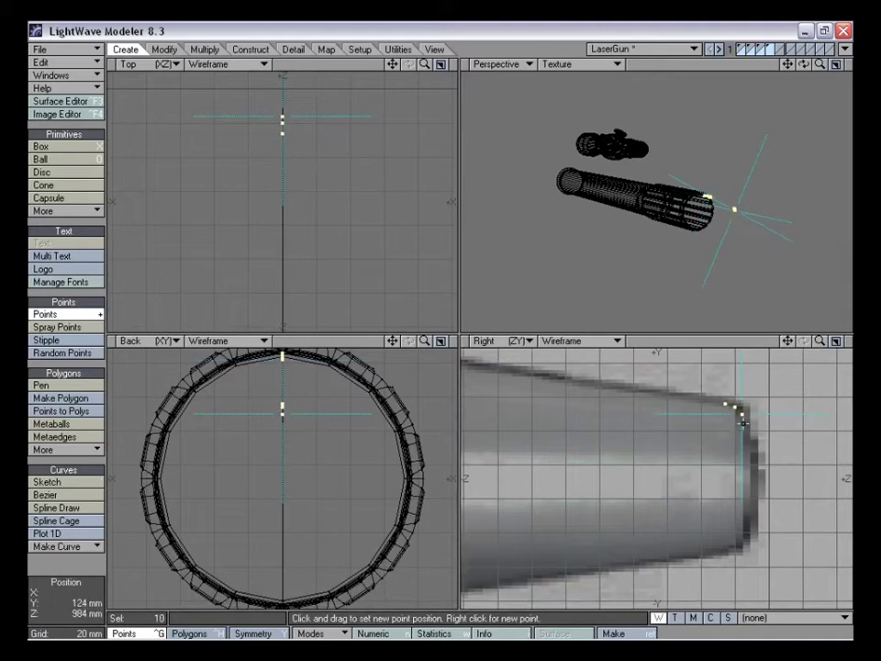
pyautogui.click(742, 425)
pyautogui.press('space')
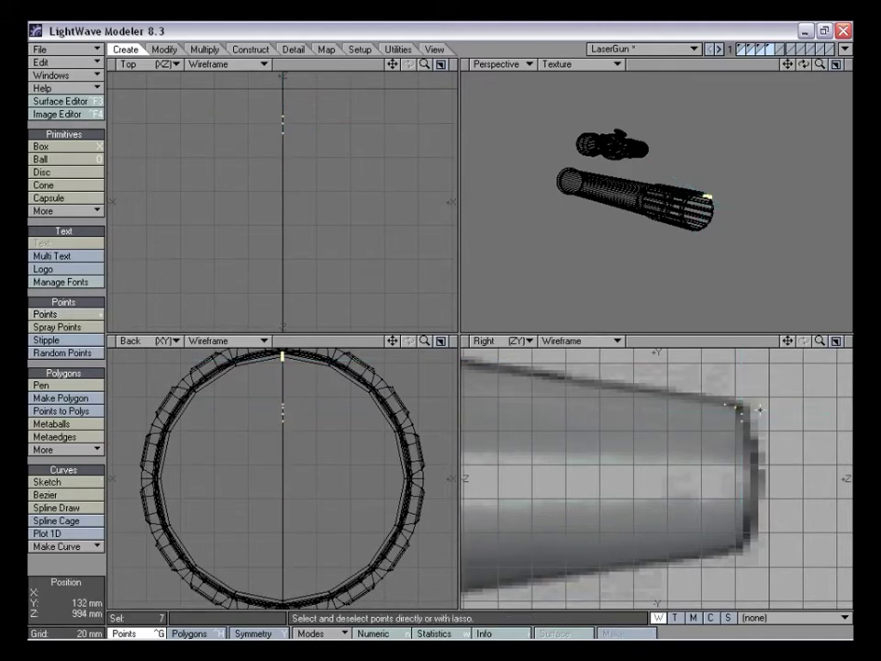
# In an enlarged side view, nudge the seven rear profile points closer to the cone's upper outline
pyautogui.press('KP_0')
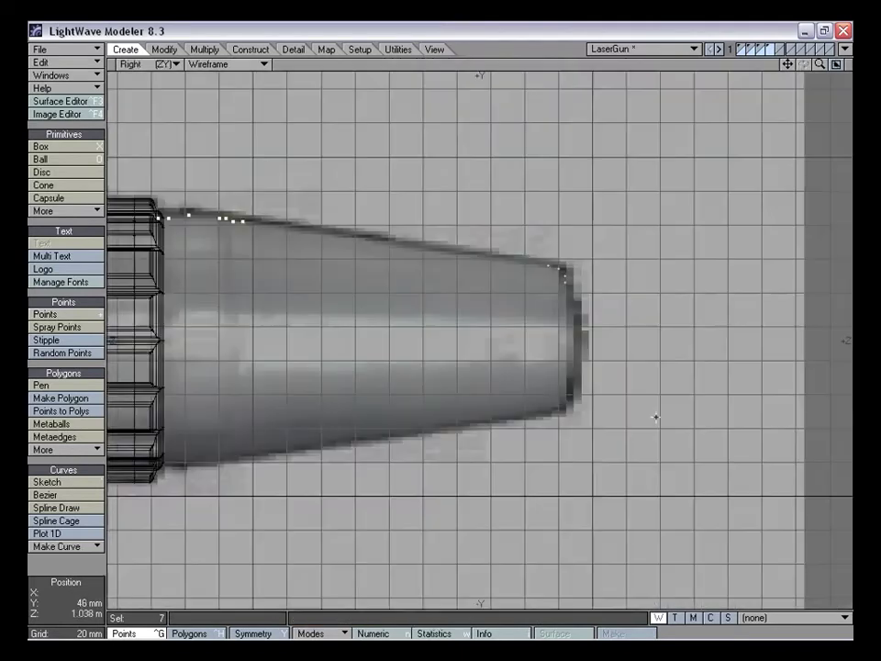
pyautogui.moveTo(787, 64); pyautogui.dragTo(823, 65)
pyautogui.moveTo(383, 231)
pyautogui.mouseDown(button='right')
pyautogui.moveTo(323, 186)
pyautogui.moveTo(345, 268)
pyautogui.mouseUp(button='right')
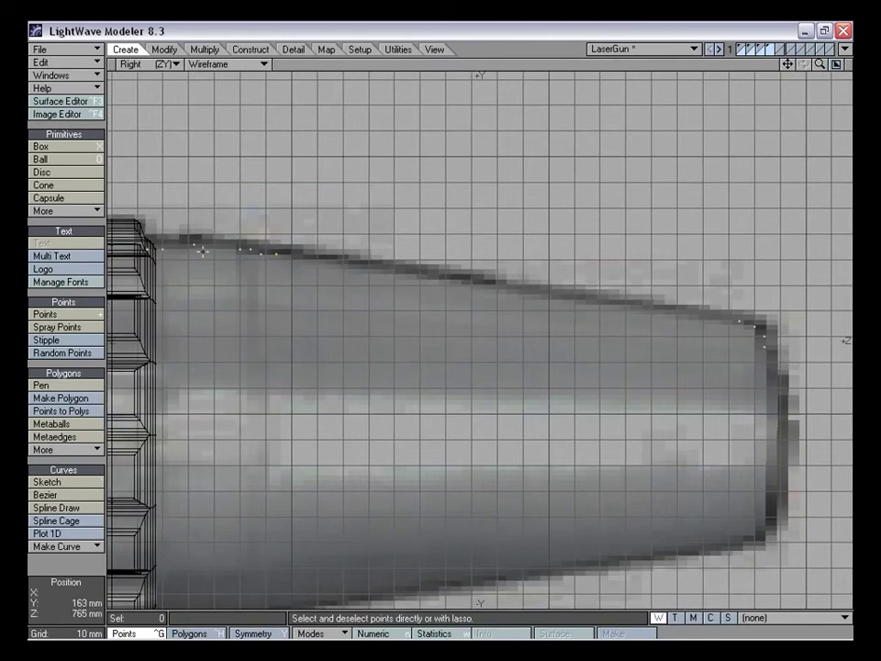
pyautogui.press('t')
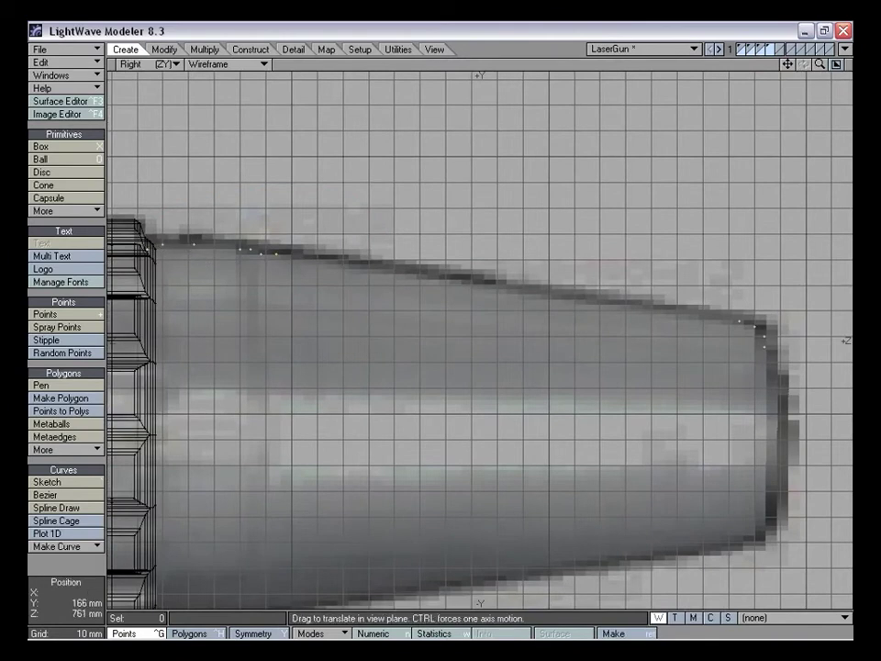
pyautogui.moveTo(222, 248); pyautogui.dragTo(221, 246)
pyautogui.press('space')
# Create an open curve through the seven rear profile points and adjust its points into a smooth lip and step
pyautogui.click(145, 246)
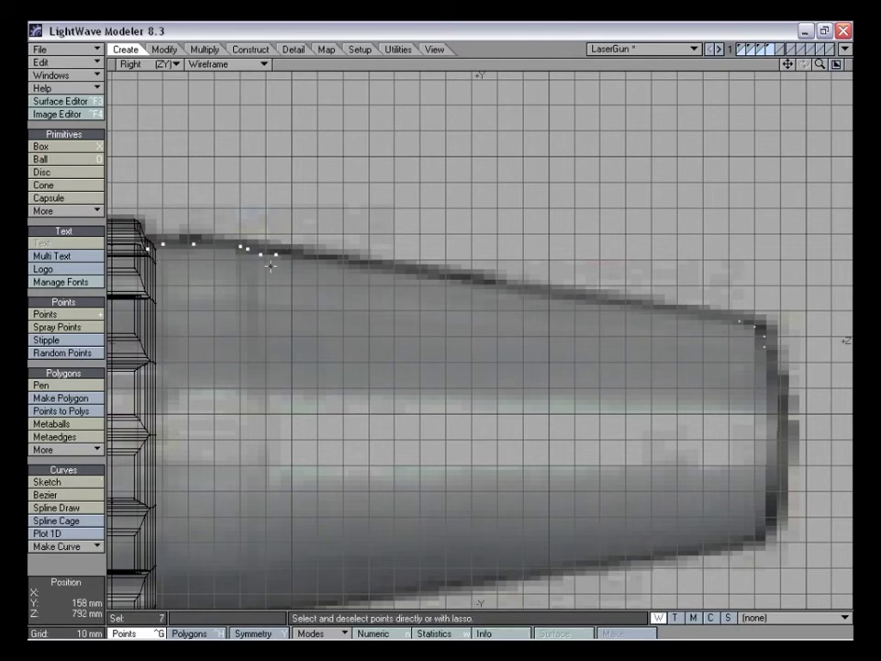
pyautogui.hotkey('ctrl', 'p')
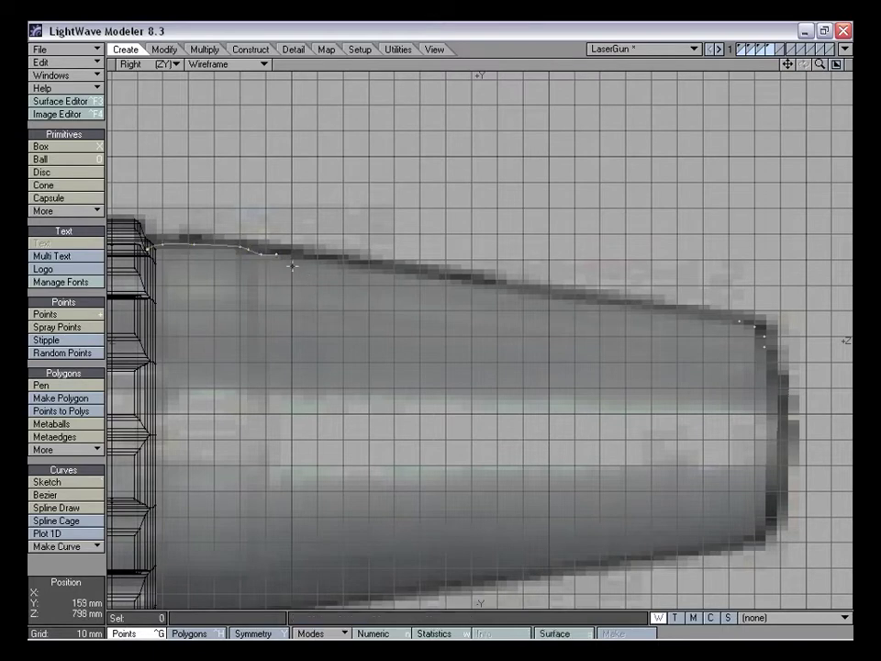
pyautogui.moveTo(788, 64); pyautogui.dragTo(877, 88)
pyautogui.moveTo(820, 65); pyautogui.dragTo(867, 65)
pyautogui.moveTo(791, 67); pyautogui.dragTo(880, 89)
pyautogui.press('t')
pyautogui.moveTo(257, 248); pyautogui.dragTo(311, 246)
pyautogui.moveTo(384, 249); pyautogui.dragTo(443, 263)
pyautogui.moveTo(381, 246); pyautogui.dragTo(421, 259)
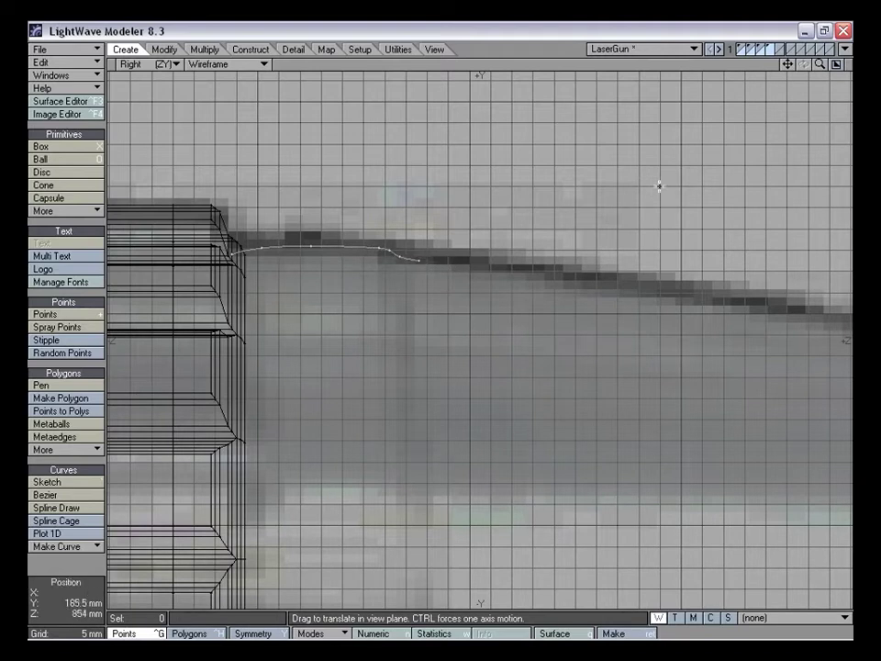
pyautogui.moveTo(820, 64)
pyautogui.mouseDown()
pyautogui.moveTo(806, 68)
pyautogui.moveTo(824, 66)
pyautogui.mouseUp()
pyautogui.moveTo(214, 248); pyautogui.dragTo(310, 238)
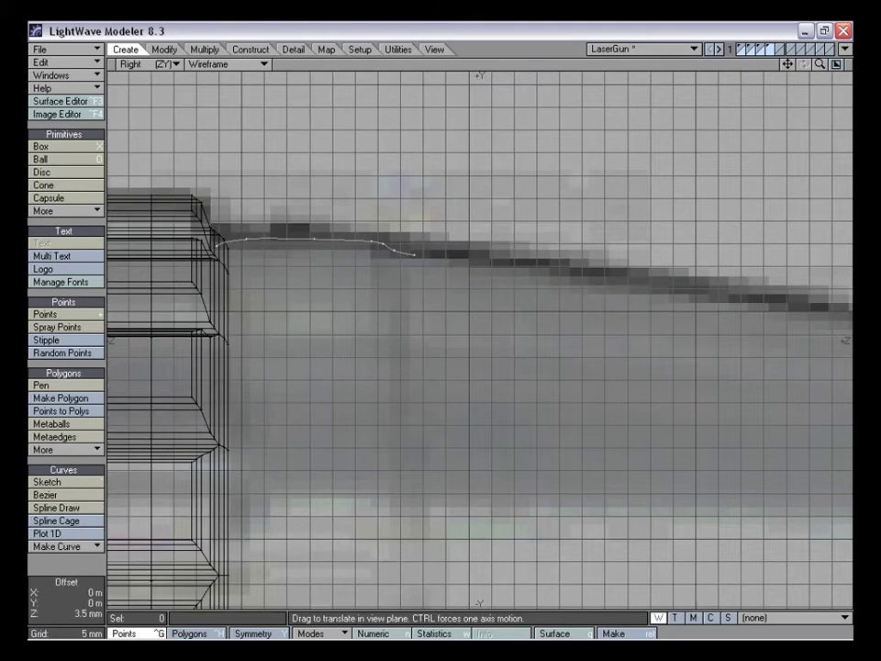
pyautogui.moveTo(820, 65)
pyautogui.mouseDown()
pyautogui.moveTo(690, 64)
pyautogui.moveTo(820, 69)
pyautogui.mouseUp()
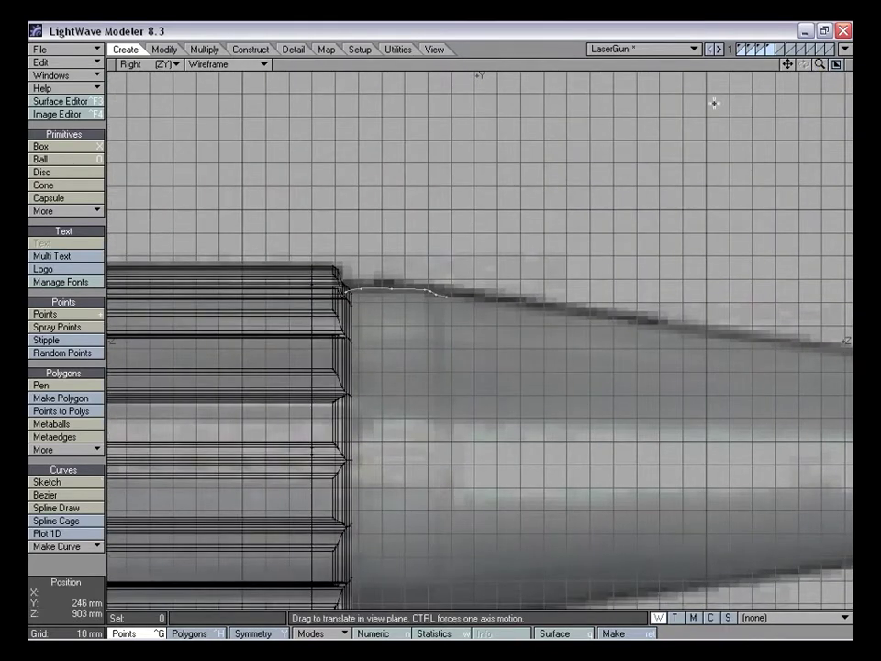
# Remove the curve while keeping its points, and reposition the four front points to round the cone's upper corner
pyautogui.press('k')
pyautogui.moveTo(788, 66); pyautogui.dragTo(674, 6)
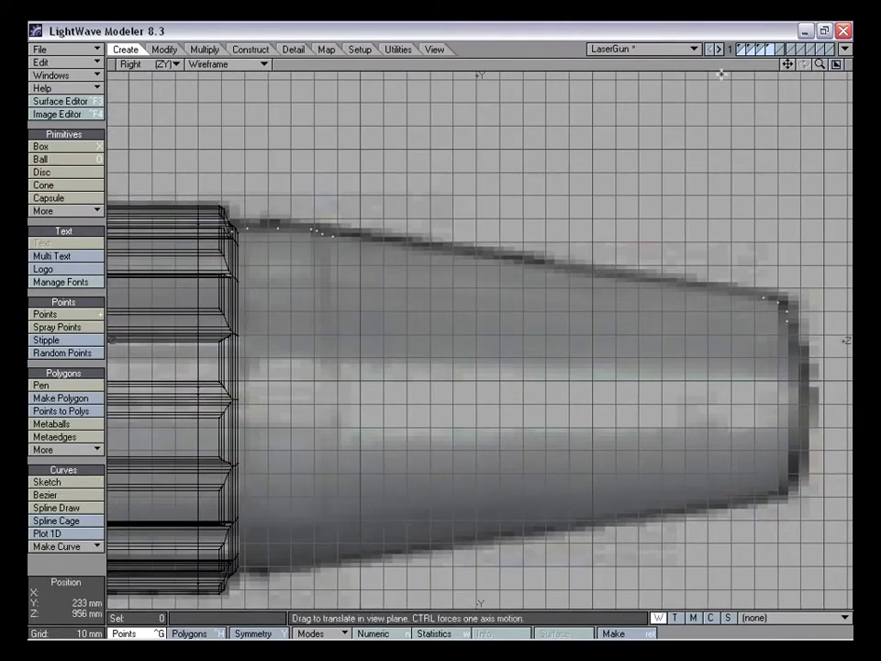
pyautogui.moveTo(790, 66); pyautogui.dragTo(694, 68)
pyautogui.press('t')
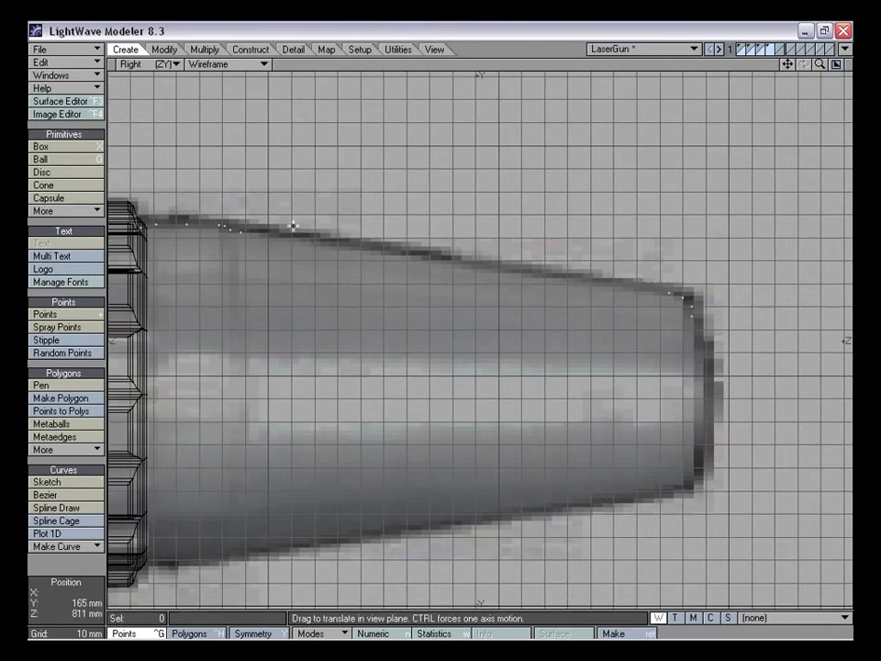
pyautogui.press('space')
pyautogui.moveTo(821, 66); pyautogui.dragTo(854, 66)
pyautogui.moveTo(788, 65); pyautogui.dragTo(562, 60)
pyautogui.press('t')
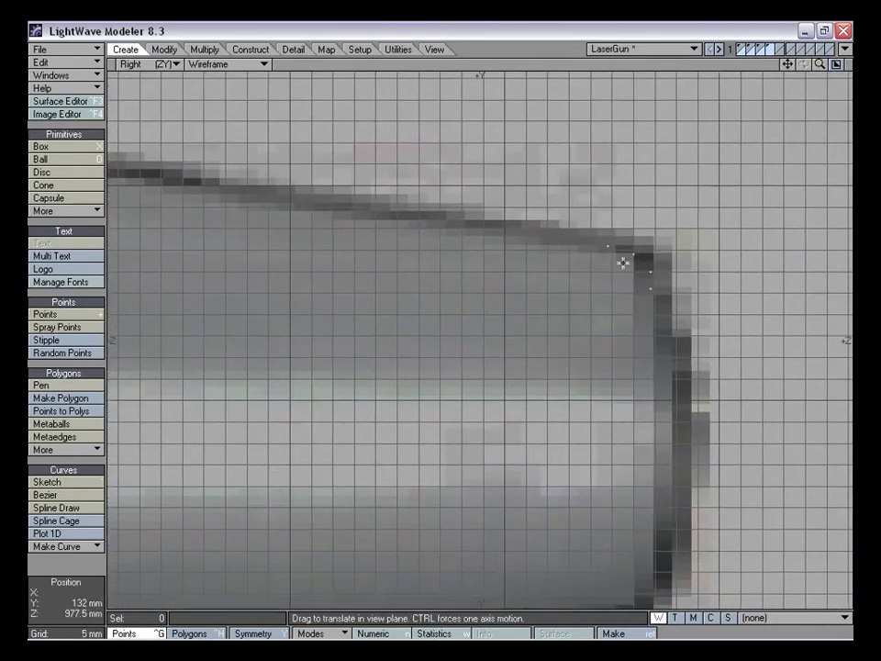
pyautogui.moveTo(622, 255); pyautogui.dragTo(653, 282)
pyautogui.moveTo(623, 247); pyautogui.dragTo(628, 251)
pyautogui.moveTo(821, 67); pyautogui.dragTo(805, 70)
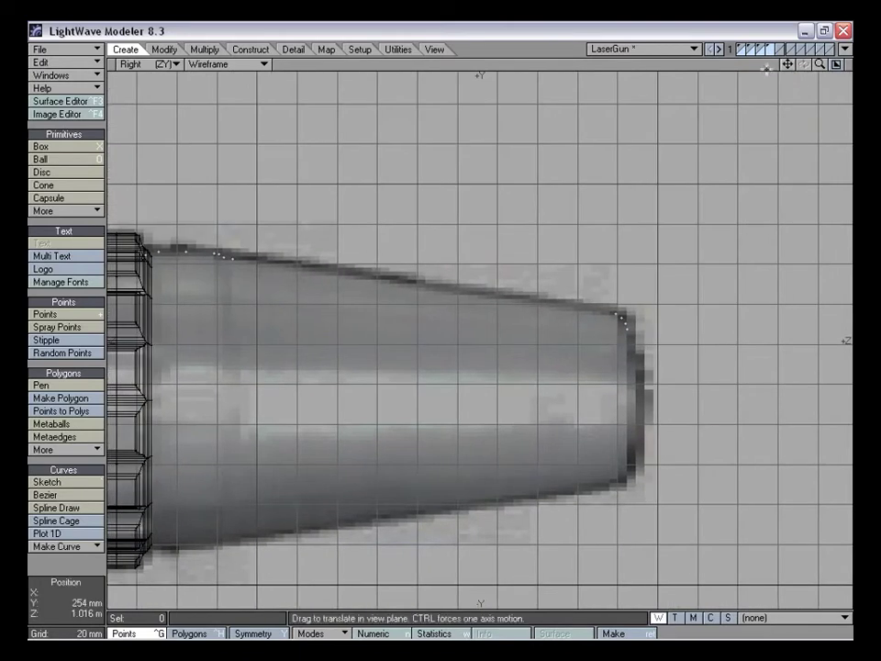
# Examine the cone's front opening in the reference image Front_per.jpg, then close the image windows
pyautogui.click(57, 114)
pyautogui.doubleClick(250, 225)
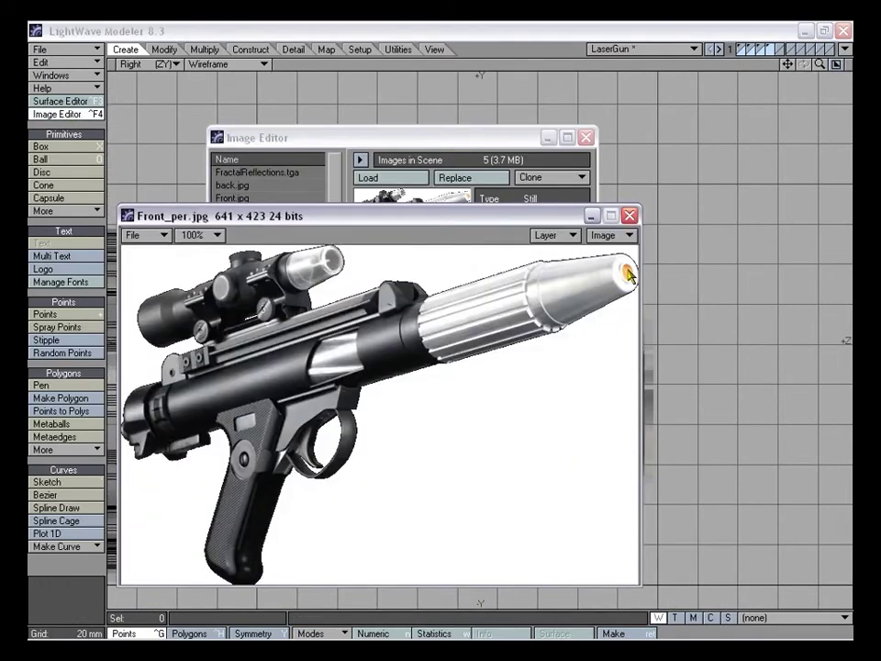
pyautogui.moveTo(550, 218); pyautogui.dragTo(524, 221)
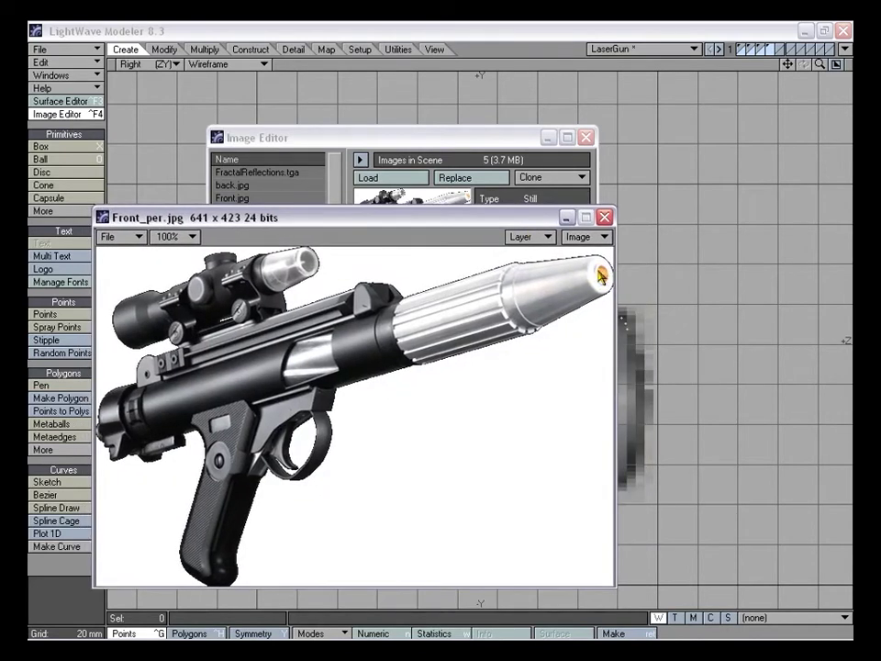
pyautogui.moveTo(501, 223); pyautogui.dragTo(485, 216)
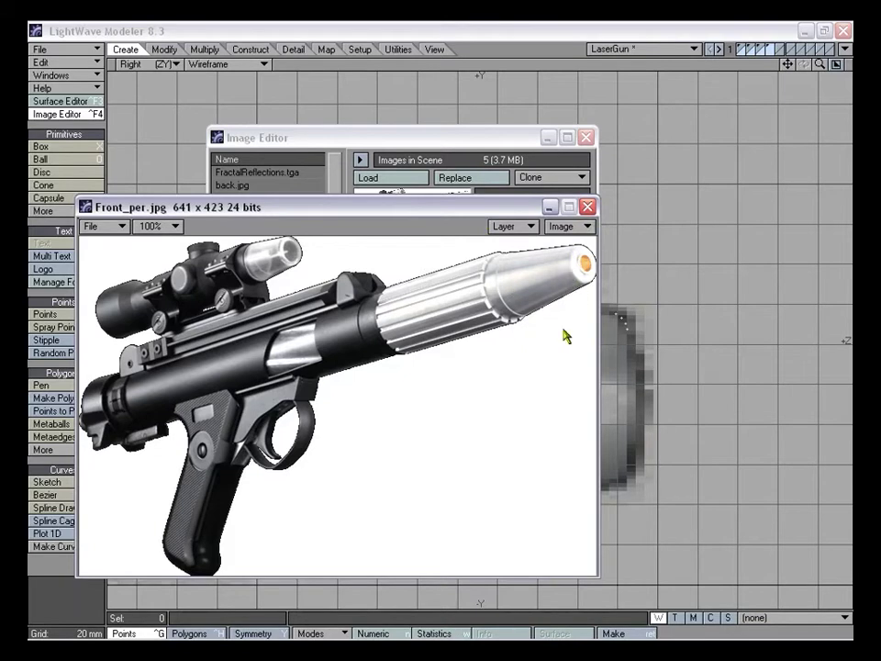
pyautogui.click(590, 211)
pyautogui.click(587, 139)
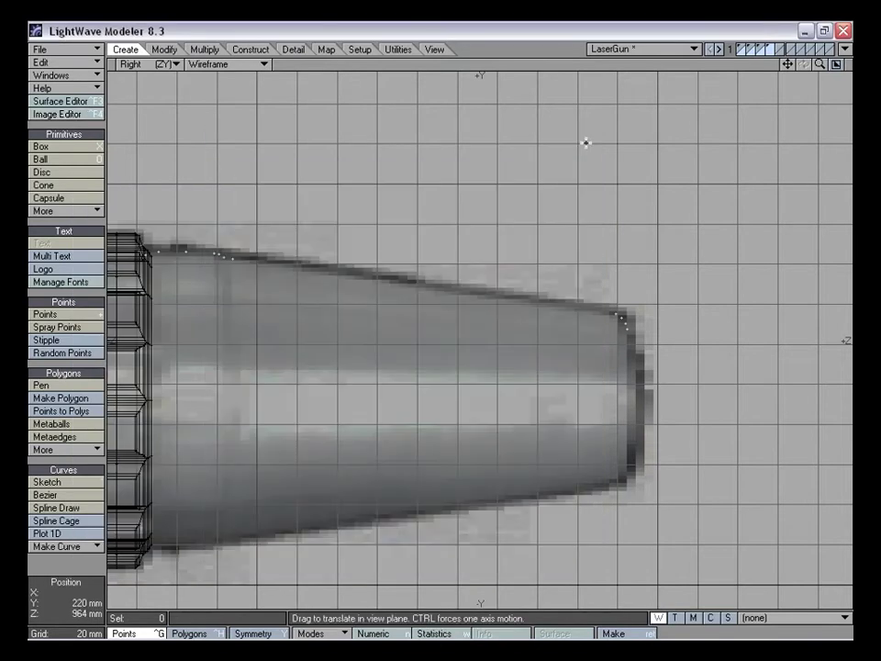
pyautogui.press('+')
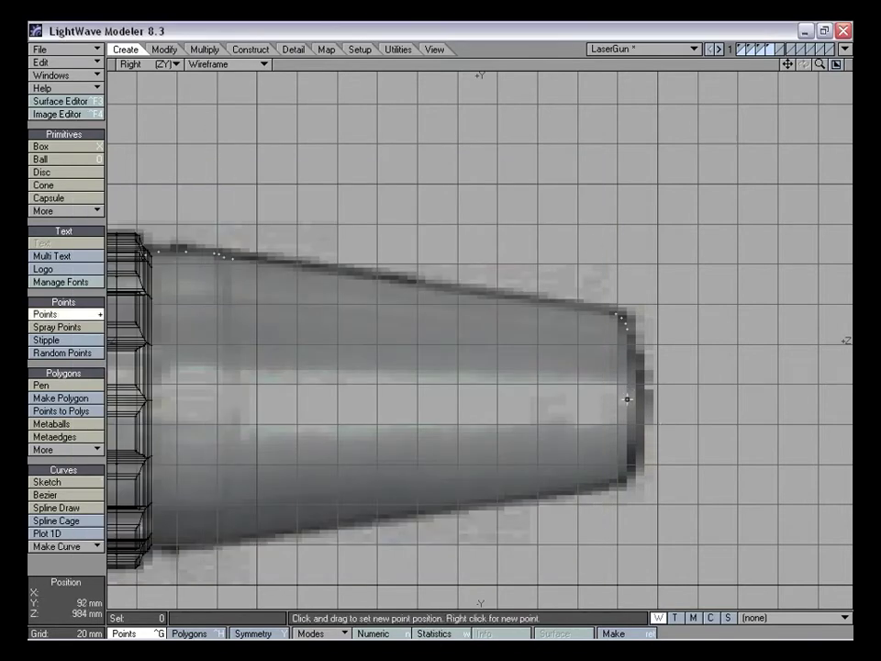
pyautogui.click(629, 396)
pyautogui.press('space')
pyautogui.click(631, 393)
pyautogui.click(631, 397)
pyautogui.press('Delete')
# Copy the lowest of the four front corner points straight down to the cone's center line
pyautogui.click(631, 336)
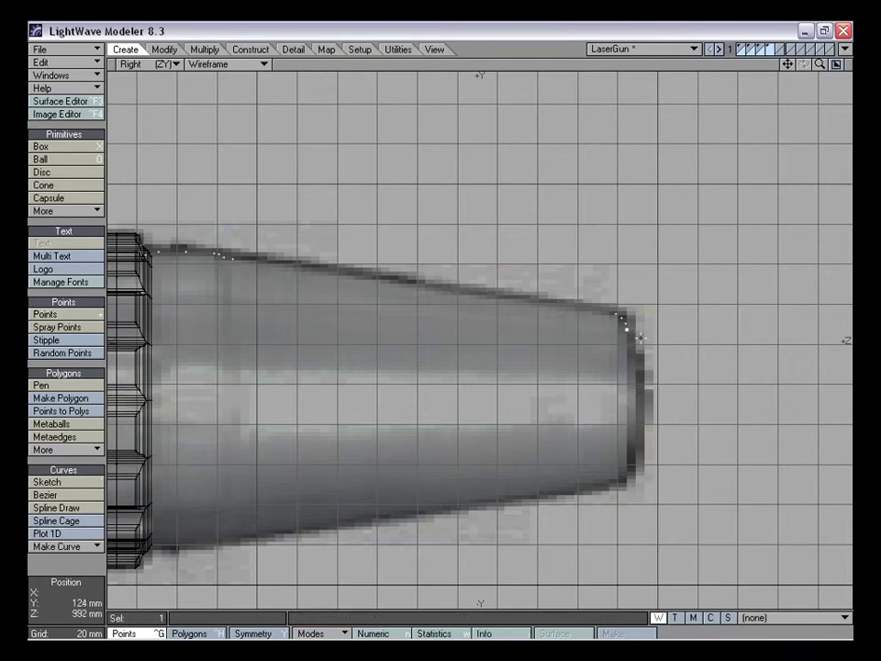
pyautogui.press('t')
pyautogui.moveTo(639, 288); pyautogui.dragTo(639, 356)
pyautogui.press('space')
pyautogui.press('/')
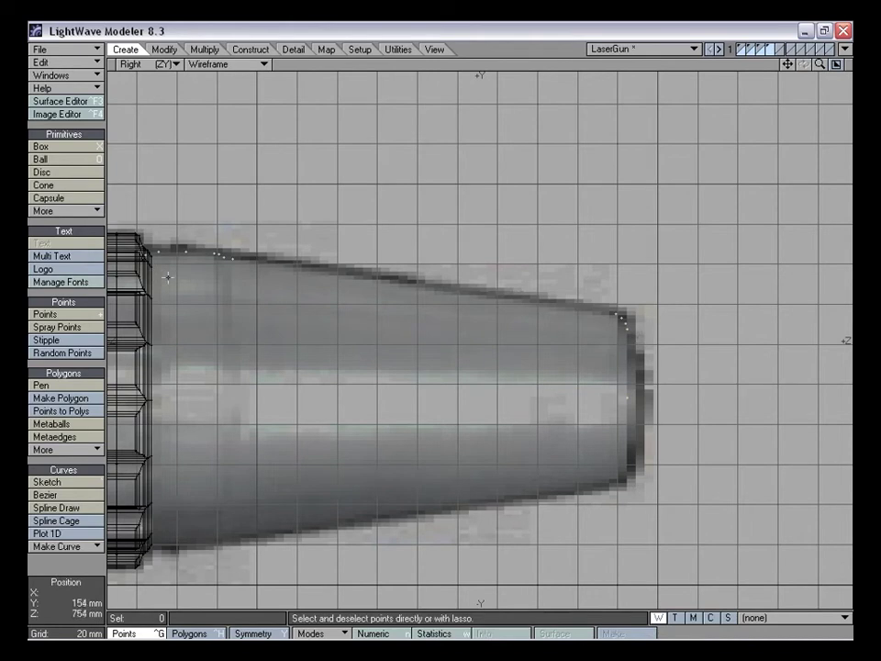
# Mirror the four front corner points vertically about the center point to compare them with the cone's lower corner
pyautogui.moveTo(657, 372); pyautogui.dragTo(674, 339, button='right')
pyautogui.hotkey('shift', 'v')
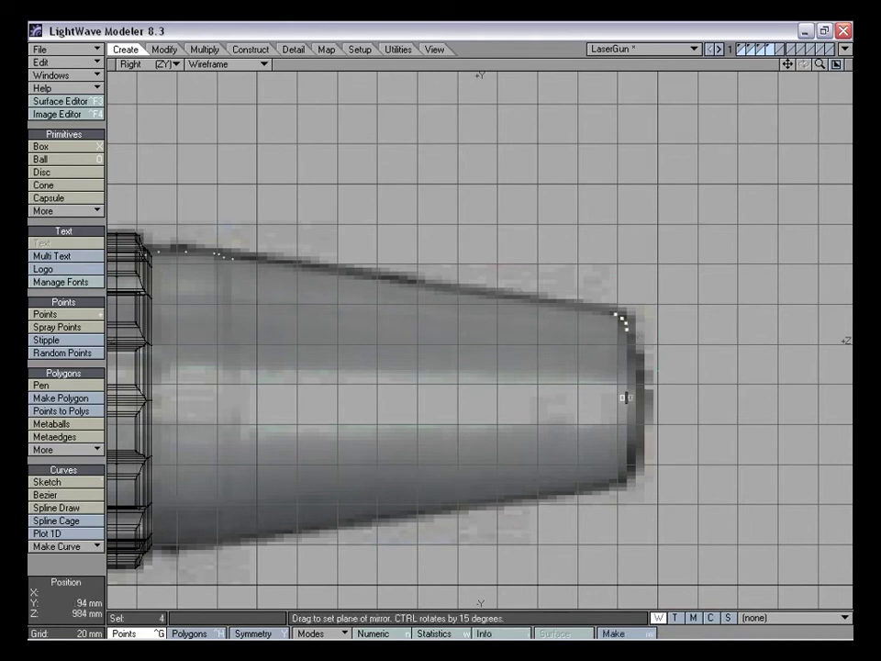
pyautogui.moveTo(627, 397); pyautogui.dragTo(649, 397)
pyautogui.press('space')
# Remove the mirrored corner points and fine-tune the height of the cone's center point
pyautogui.moveTo(683, 394)
pyautogui.mouseDown(button='right')
pyautogui.moveTo(679, 307)
pyautogui.moveTo(721, 430)
pyautogui.mouseUp(button='right')
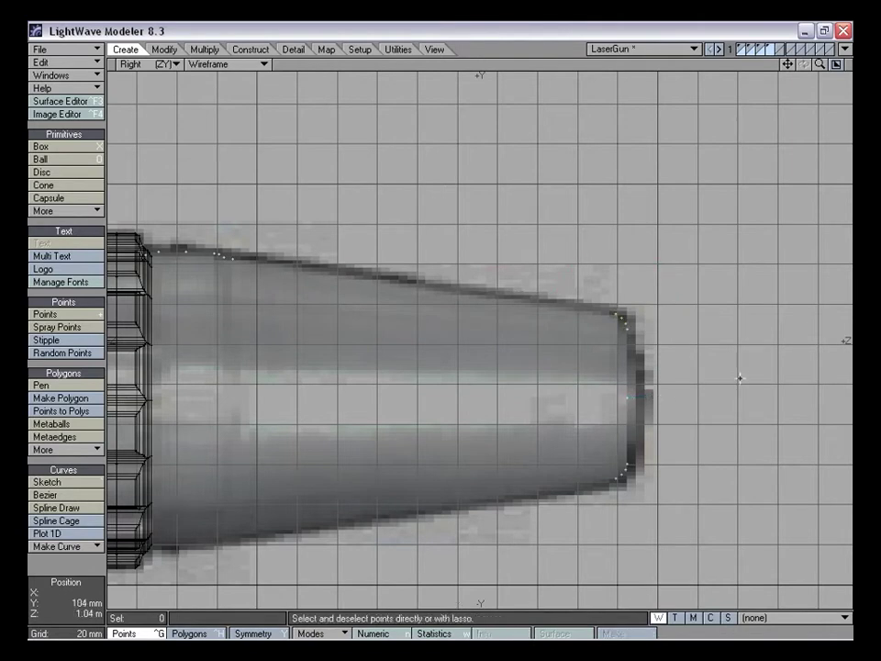
pyautogui.moveTo(698, 376); pyautogui.dragTo(660, 384, button='right')
pyautogui.moveTo(572, 320); pyautogui.dragTo(580, 353, button='right')
pyautogui.moveTo(647, 395)
pyautogui.mouseDown(button='right')
pyautogui.moveTo(610, 403)
pyautogui.moveTo(621, 418)
pyautogui.mouseUp(button='right')
pyautogui.moveTo(818, 65); pyautogui.dragTo(673, 15)
pyautogui.press('t')
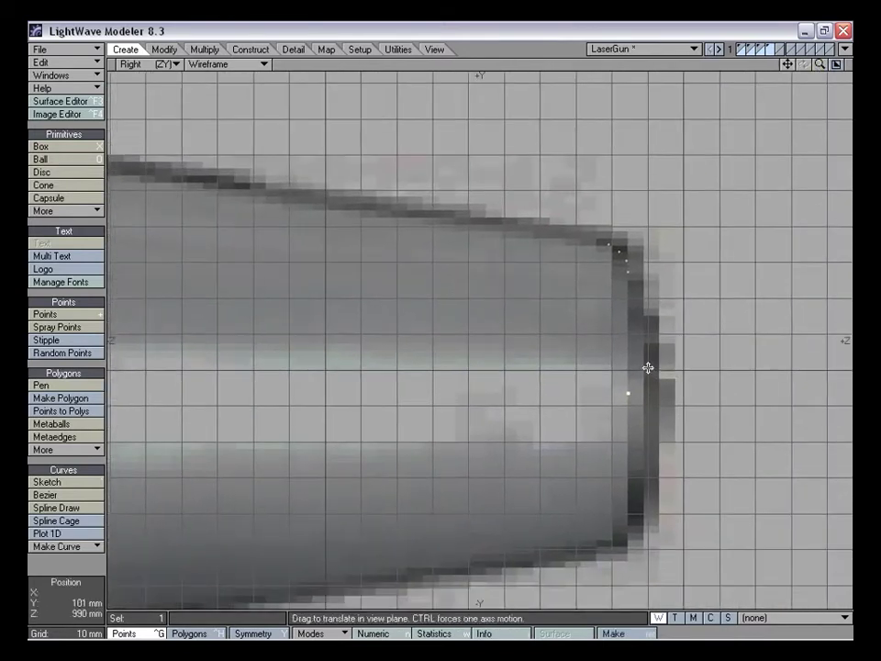
pyautogui.press('space')
# Mirror the four corner points about the adjusted center point to check its alignment, and delete the mirrored copies
pyautogui.moveTo(659, 359)
pyautogui.mouseDown(button='right')
pyautogui.moveTo(616, 356)
pyautogui.moveTo(644, 409)
pyautogui.mouseUp(button='right')
pyautogui.moveTo(637, 279); pyautogui.dragTo(689, 309, button='right')
pyautogui.hotkey('shift', 'v')
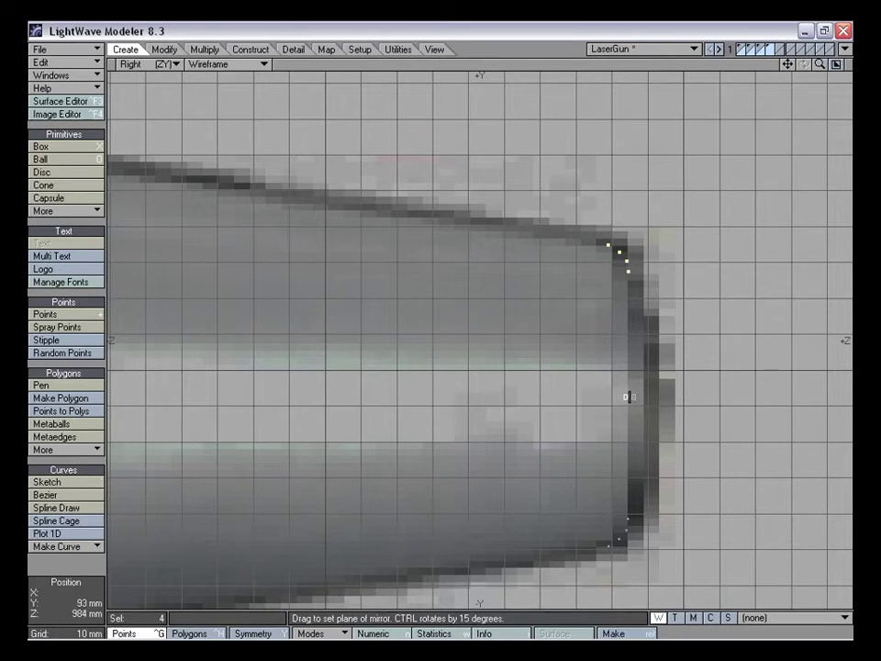
pyautogui.press('space')
pyautogui.press('/')
pyautogui.moveTo(820, 65); pyautogui.dragTo(790, 64)
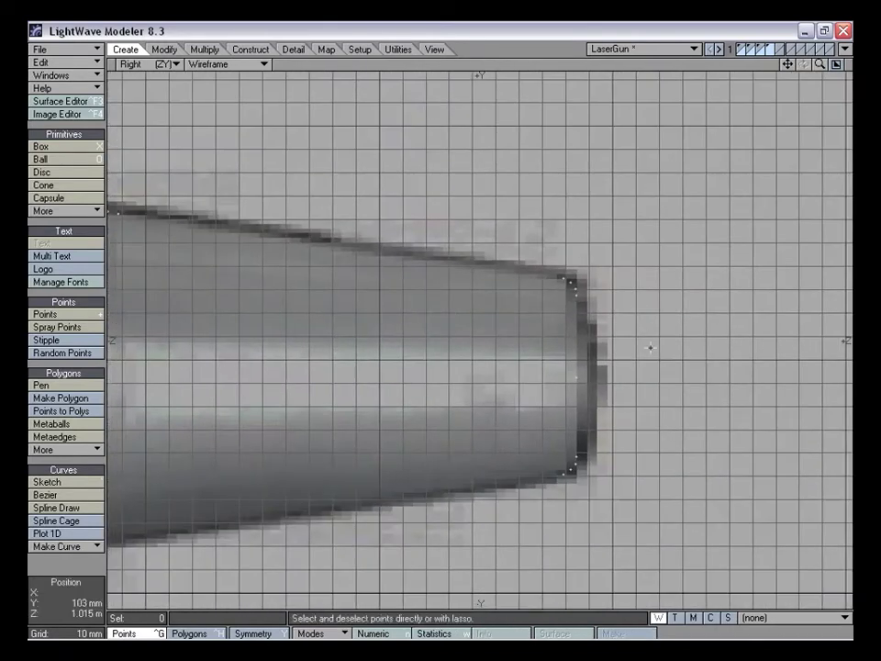
pyautogui.moveTo(576, 360)
pyautogui.mouseDown(button='right')
pyautogui.moveTo(644, 403)
pyautogui.moveTo(670, 443)
pyautogui.mouseUp(button='right')
pyautogui.press('Delete')
# Move the center point about 238 mm back along Z to the ribbed barrel's front end
pyautogui.moveTo(821, 64); pyautogui.dragTo(843, 65)
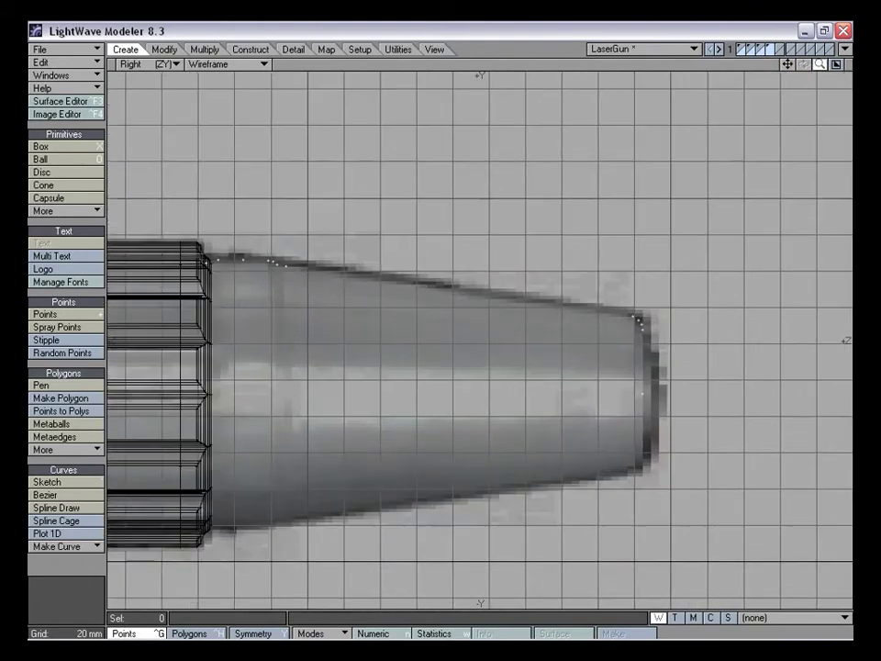
pyautogui.click(707, 403)
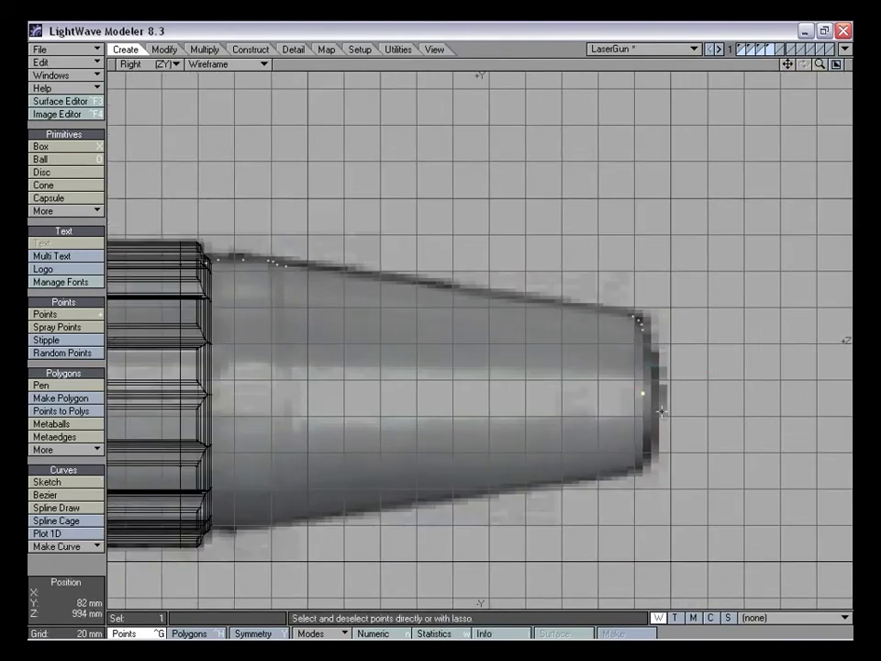
pyautogui.press('t')
pyautogui.moveTo(703, 393); pyautogui.dragTo(452, 394)
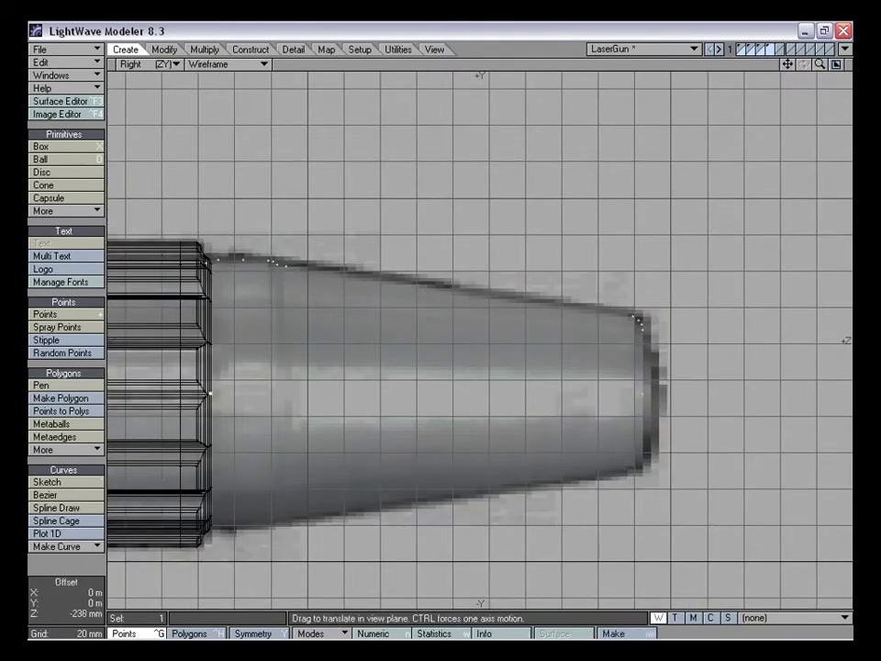
# Make a polygon from the cone's upper profile points and the two center points at its rear and front ends
pyautogui.press('space')
pyautogui.click(286, 397)
pyautogui.click(206, 393)
pyautogui.click(292, 294)
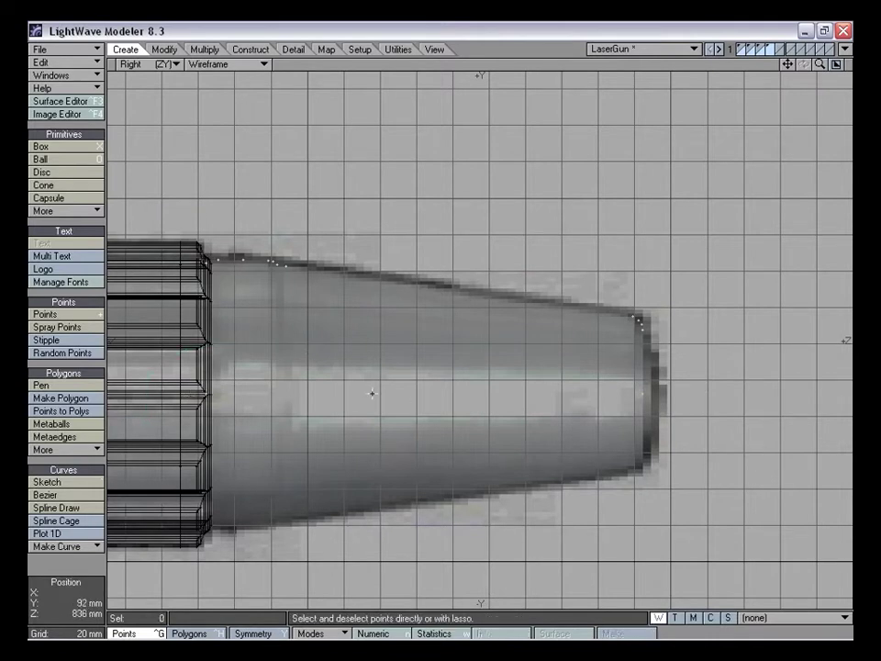
pyautogui.click(206, 393)
pyautogui.press('p')
pyautogui.press('0')
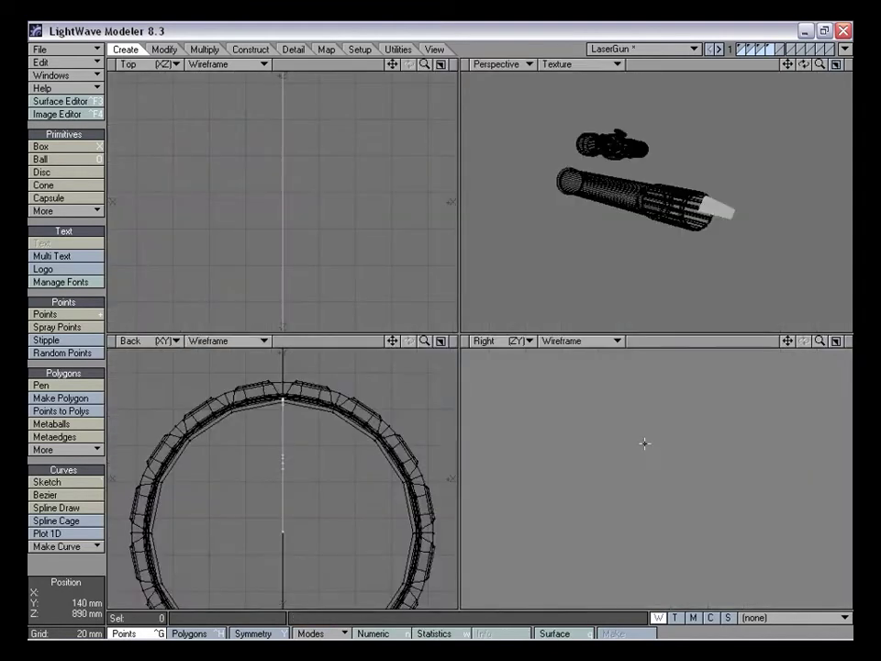
# Move the profile polygon down until its lower edge lies on the origin's Z axis, fine-tuning its height at close range
pyautogui.moveTo(822, 342); pyautogui.dragTo(821, 342)
pyautogui.moveTo(390, 343); pyautogui.dragTo(391, 288)
pyautogui.press('t')
pyautogui.moveTo(301, 408); pyautogui.dragTo(300, 507)
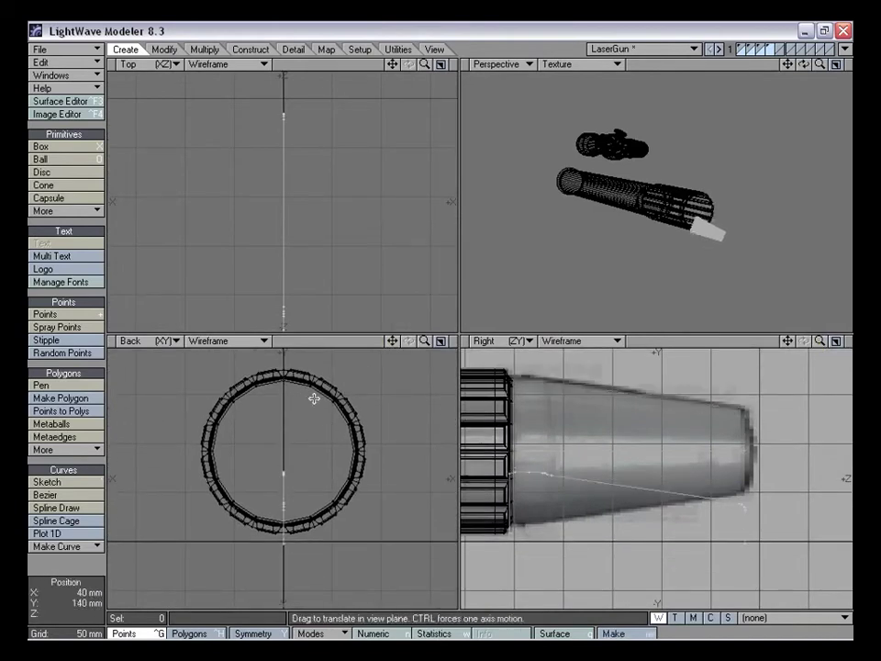
pyautogui.press('a')
pyautogui.moveTo(425, 342); pyautogui.dragTo(393, 223)
pyautogui.press('t')
pyautogui.moveTo(281, 527); pyautogui.dragTo(280, 515)
pyautogui.press('space')
pyautogui.moveTo(426, 341); pyautogui.dragTo(427, 347)
pyautogui.press('t')
pyautogui.moveTo(272, 419); pyautogui.dragTo(272, 439)
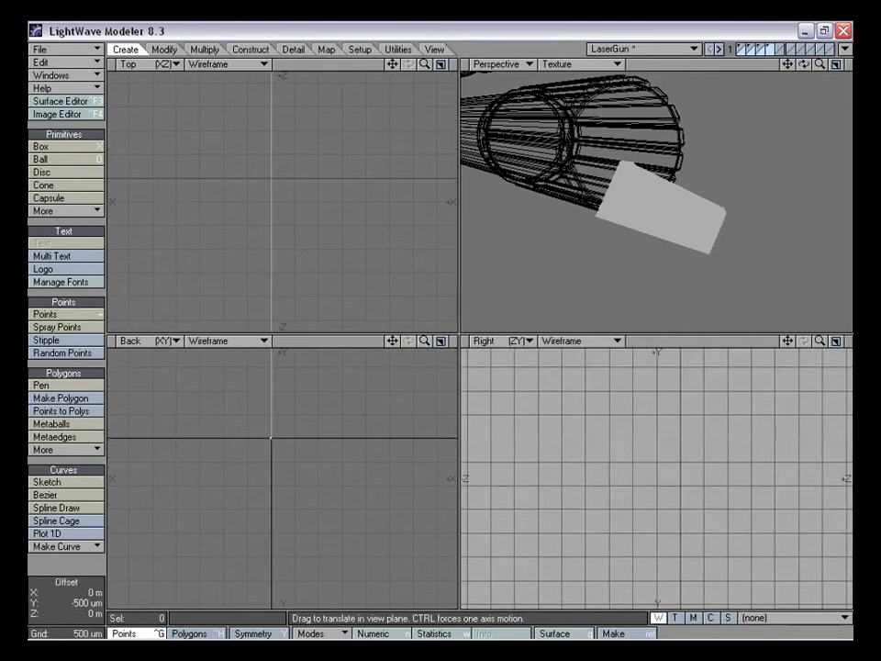
# Set the Y value of the profile's two lower-edge points to 0 m and clear the point selection
pyautogui.press('space')
pyautogui.click(272, 438)
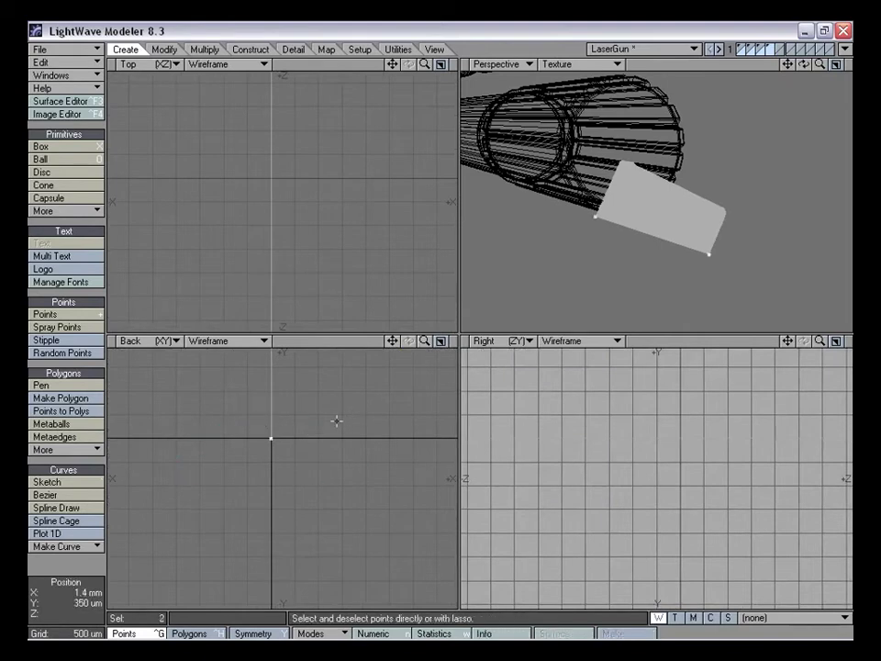
pyautogui.press('a')
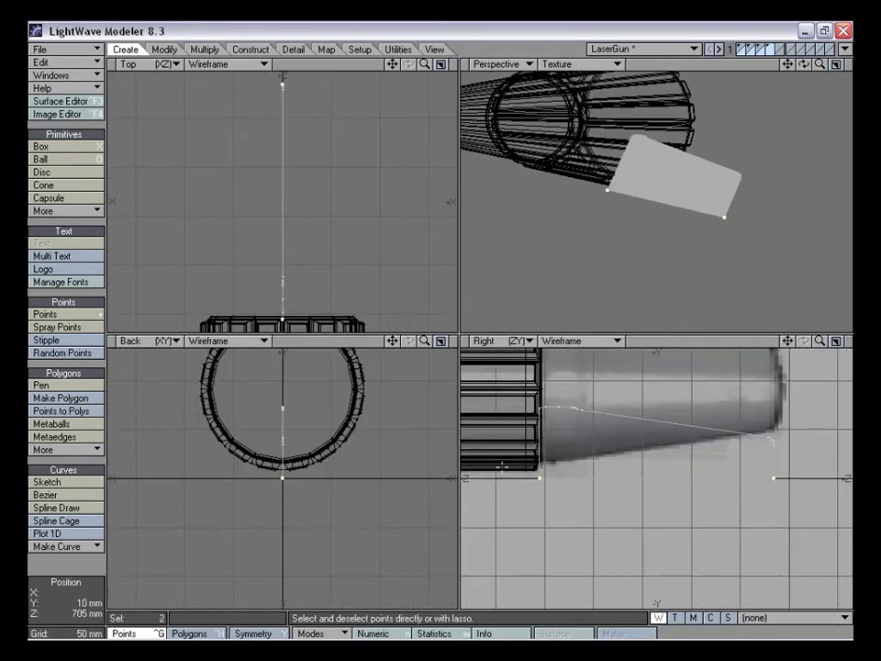
pyautogui.hotkey('ctrl', 'v')
pyautogui.click(427, 343)
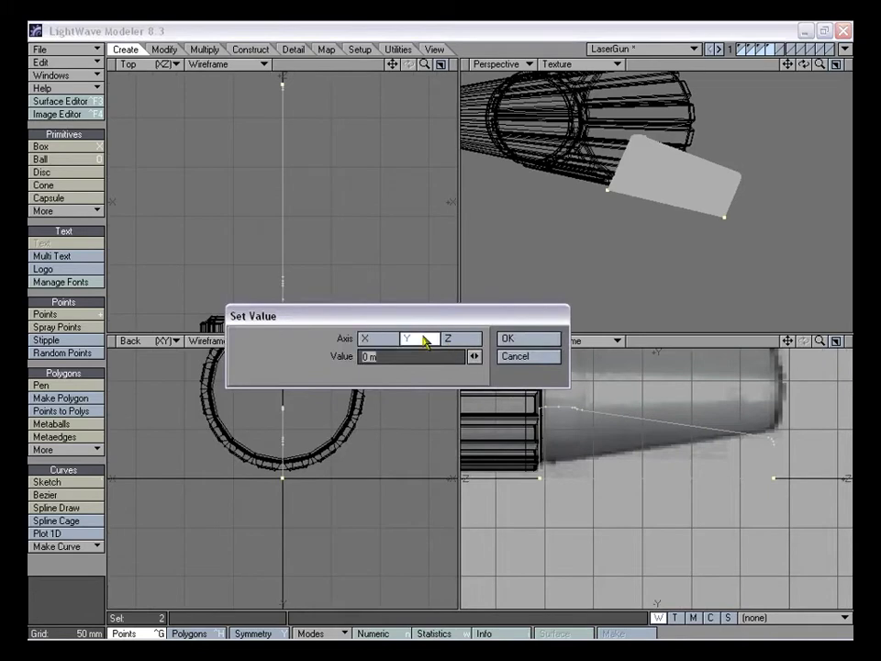
pyautogui.click(524, 343)
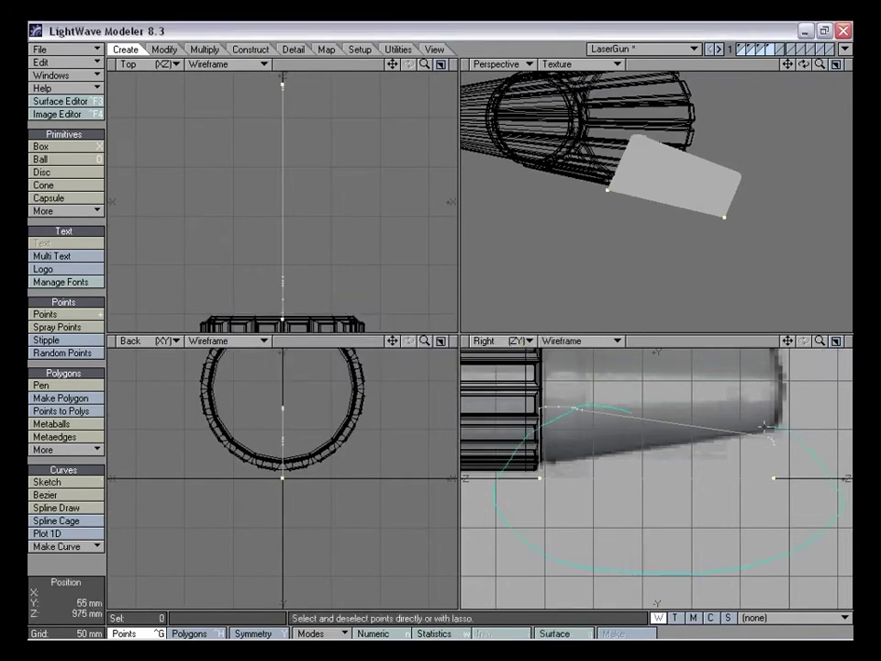
# Lathe the profile 360° around the Z axis with 48 sides to form the cone
pyautogui.moveTo(788, 341); pyautogui.dragTo(785, 360)
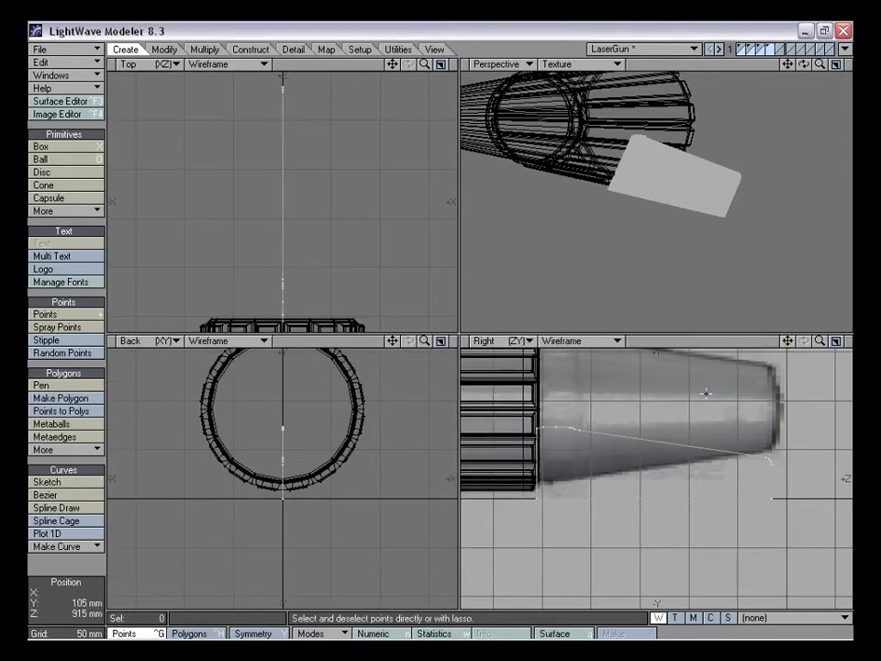
pyautogui.press('l')
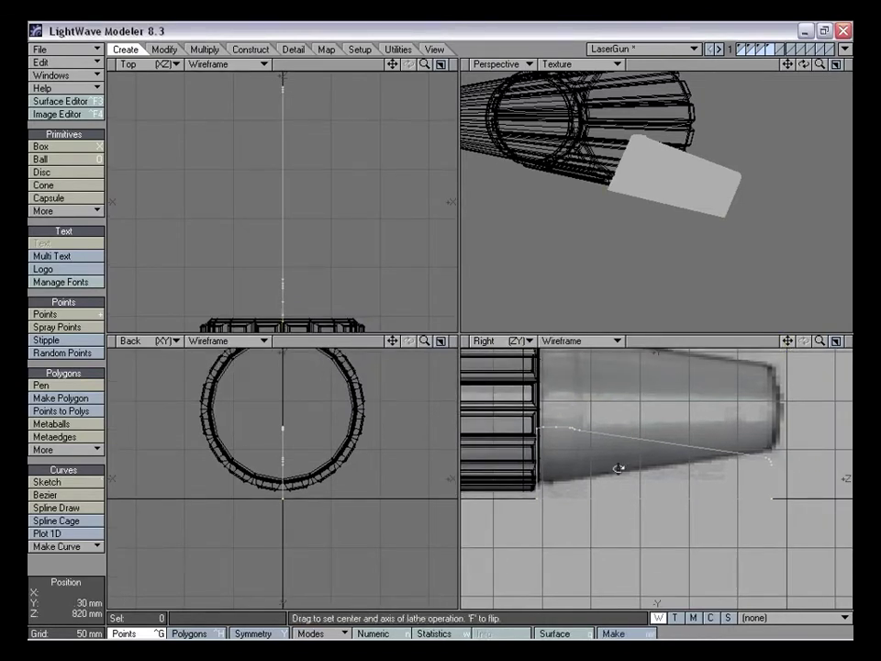
pyautogui.click(512, 498)
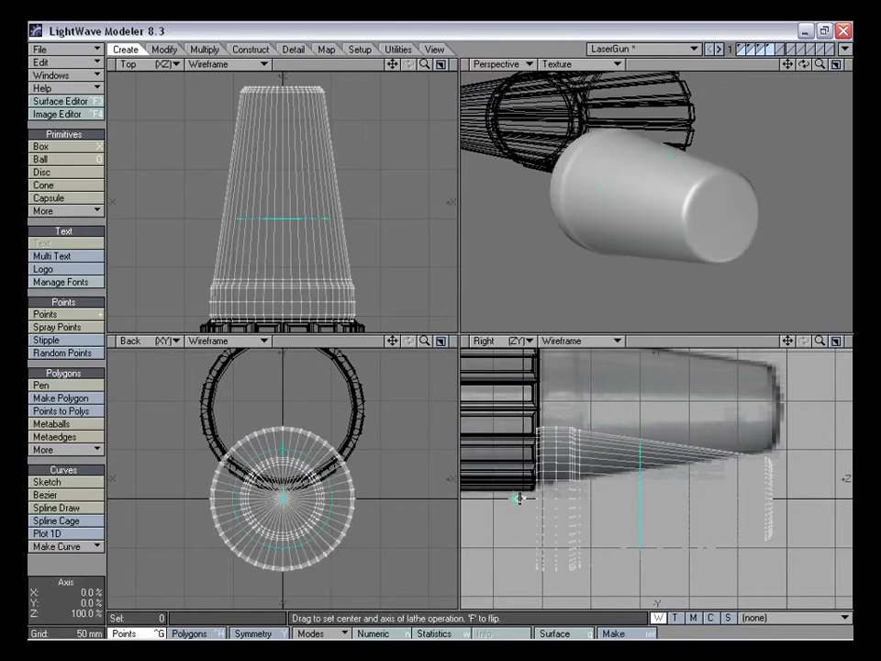
pyautogui.keyDown('alt'); pyautogui.moveTo(739, 203); pyautogui.dragTo(615, 221); pyautogui.keyUp('alt')
pyautogui.press('n')
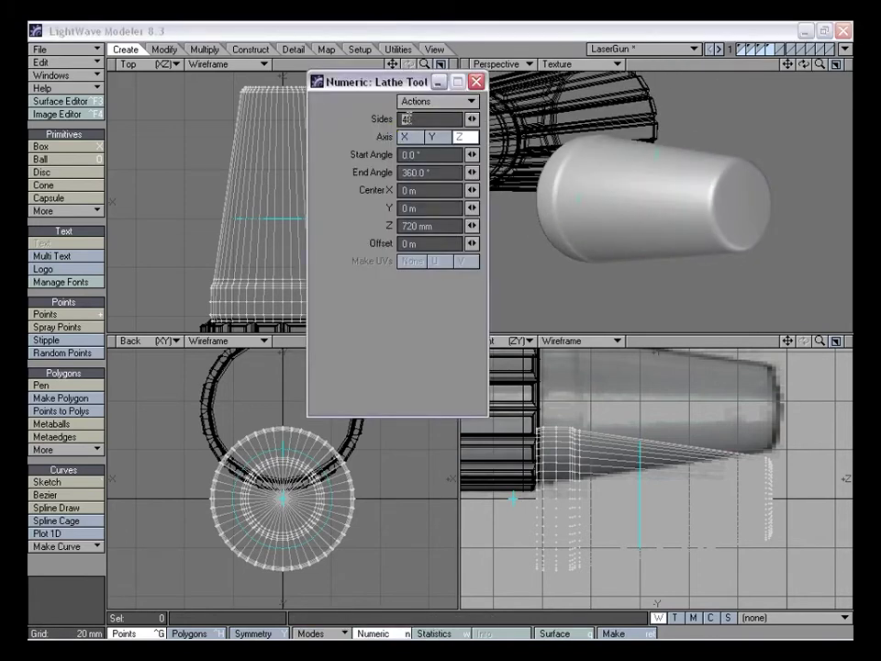
pyautogui.press('n')
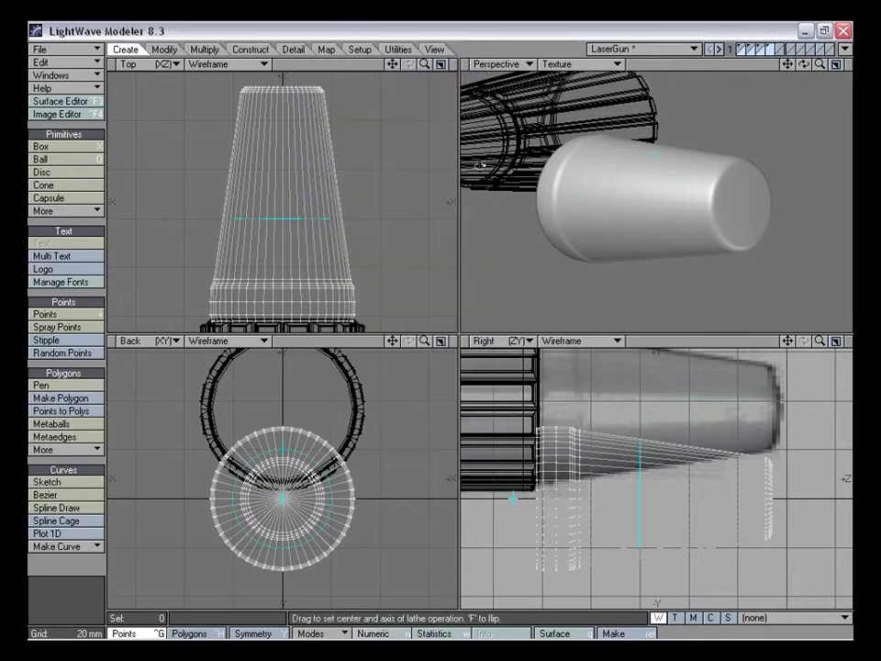
pyautogui.press('space')
# Move the lathed cone straight up along Y to line it up with the ribbed barrel's axis
pyautogui.moveTo(646, 234)
pyautogui.keyDown('alt'); pyautogui.mouseDown()
pyautogui.moveTo(604, 210)
pyautogui.moveTo(650, 223)
pyautogui.mouseUp(); pyautogui.keyUp('alt')
pyautogui.press('t')
pyautogui.keyDown('ctrl'); pyautogui.moveTo(621, 555); pyautogui.dragTo(622, 471); pyautogui.keyUp('ctrl')
pyautogui.press('u')
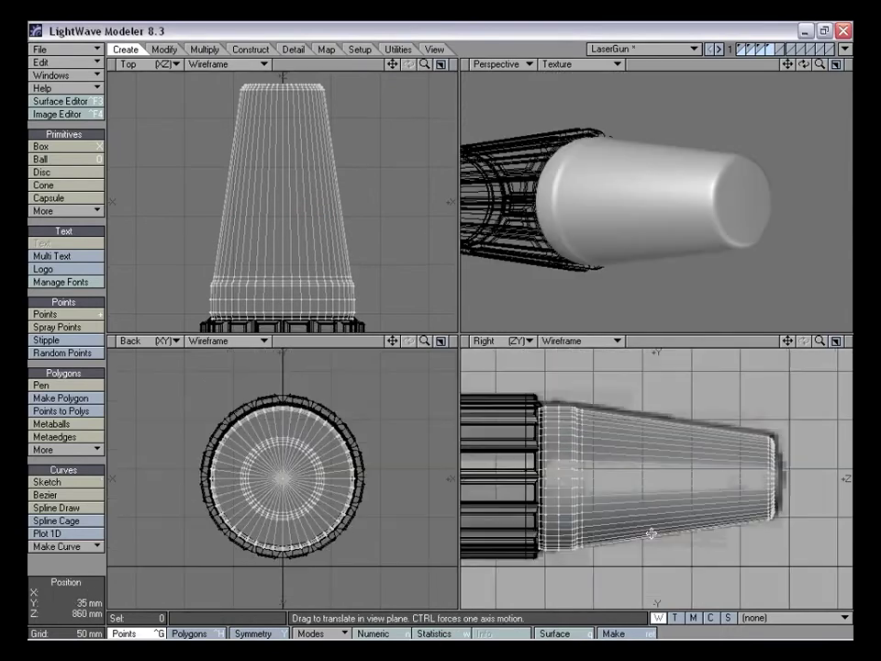
# Fine-tune the cone's height against the ribbed barrel's center and show both parts together to check the joint
pyautogui.press('space')
pyautogui.moveTo(788, 341); pyautogui.dragTo(852, 297)
pyautogui.press('t')
pyautogui.moveTo(651, 423); pyautogui.dragTo(651, 433)
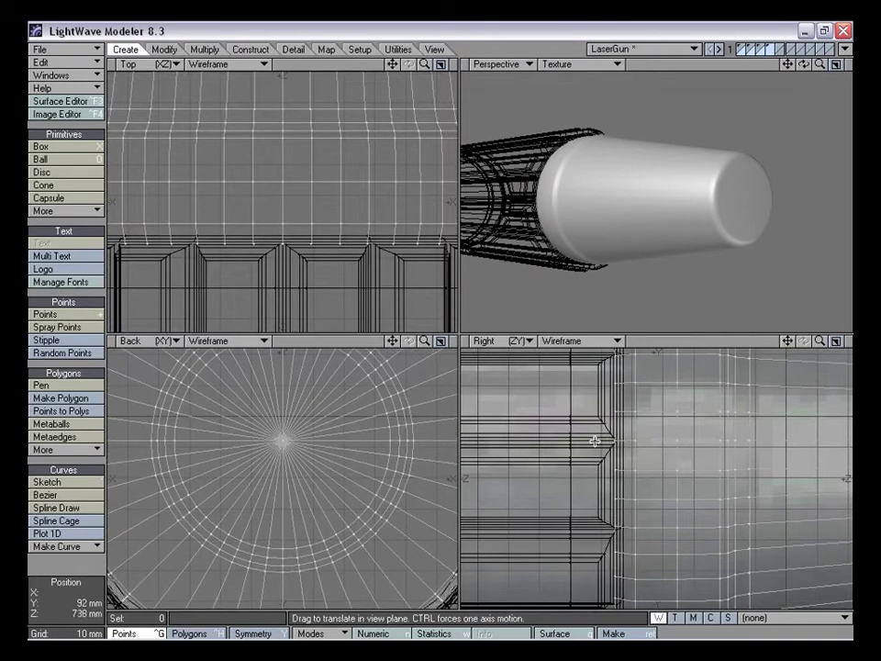
pyautogui.moveTo(818, 343); pyautogui.dragTo(764, 354)
pyautogui.keyDown('alt'); pyautogui.moveTo(703, 168); pyautogui.dragTo(579, 210); pyautogui.keyUp('alt')
pyautogui.keyDown('alt'); pyautogui.moveTo(750, 156); pyautogui.dragTo(697, 174); pyautogui.keyUp('alt')
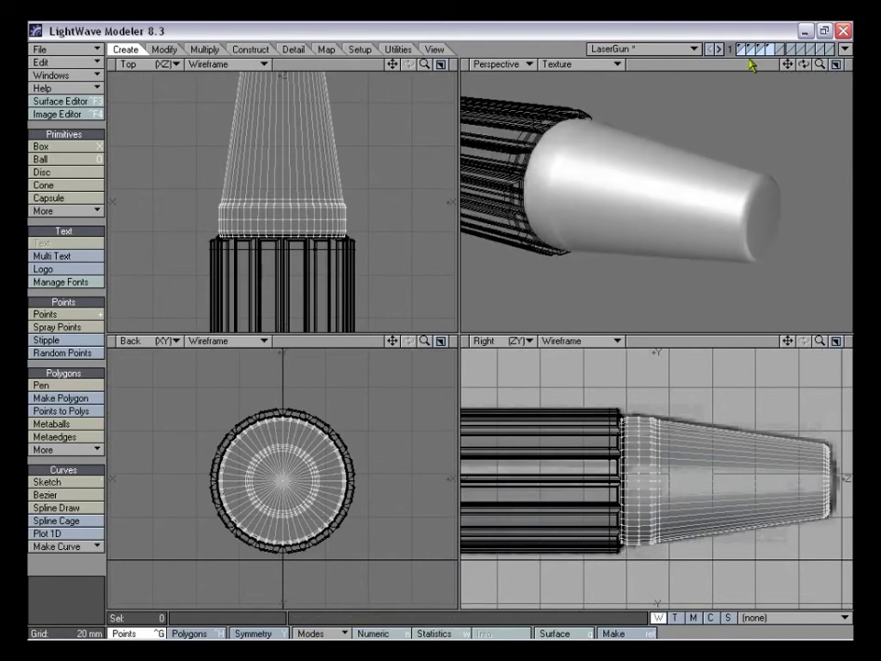
pyautogui.keyDown('shift'); pyautogui.click(752, 50); pyautogui.keyUp('shift')
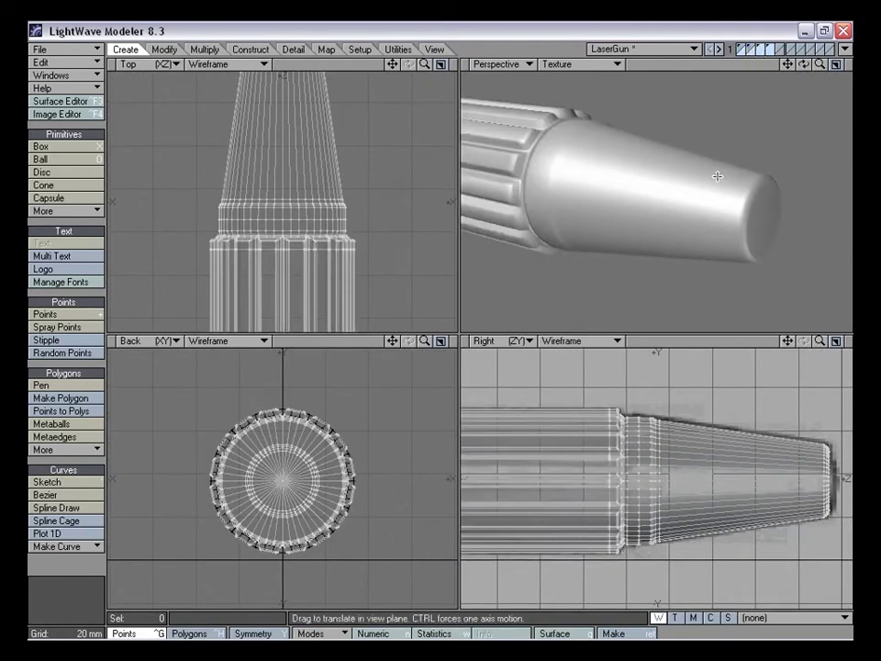
pyautogui.moveTo(688, 170)
pyautogui.keyDown('alt'); pyautogui.mouseDown()
pyautogui.moveTo(706, 167)
pyautogui.moveTo(626, 195)
pyautogui.moveTo(591, 224)
pyautogui.moveTo(610, 186)
pyautogui.mouseUp(); pyautogui.keyUp('alt')
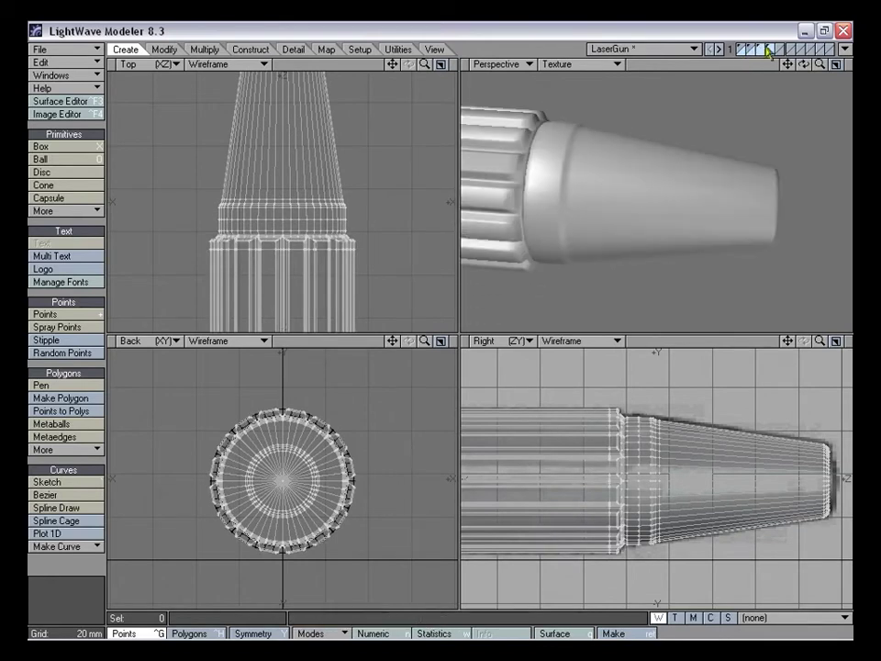
# Isolate the cone's layer and knife two vertical cuts through its rear collar, one before the step and one near the rear edge
pyautogui.click(772, 51)
pyautogui.moveTo(821, 342); pyautogui.dragTo(850, 341)
pyautogui.hotkey('shift', 'k')
pyautogui.moveTo(640, 367); pyautogui.dragTo(639, 613)
pyautogui.press('space')
pyautogui.hotkey('shift', 'k')
pyautogui.moveTo(598, 365); pyautogui.dragTo(594, 509)
pyautogui.press('space')
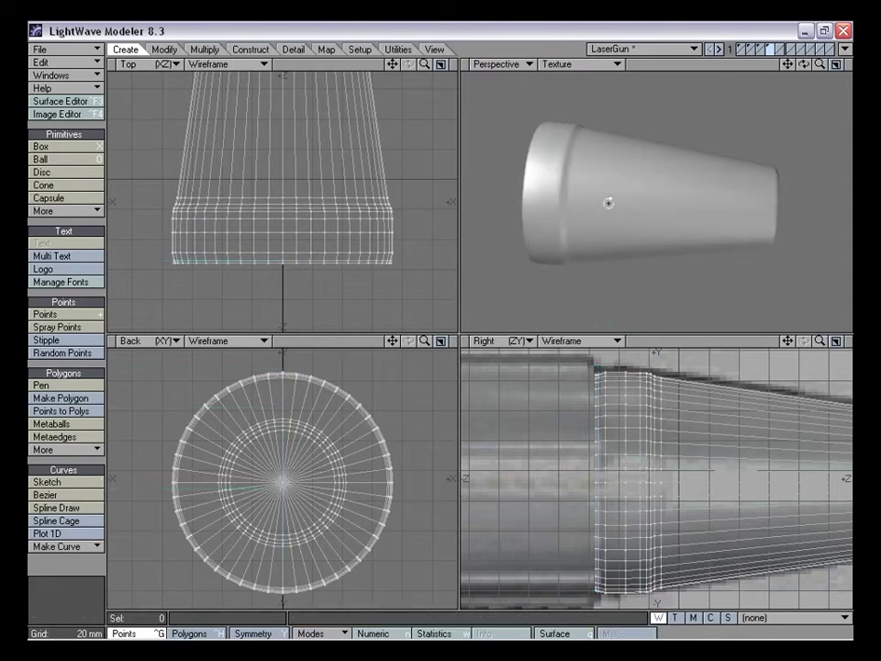
# Knife one more vertical cut through the cone just behind its rounded front edge
pyautogui.moveTo(788, 341); pyautogui.dragTo(581, 333)
pyautogui.hotkey('shift', 'k')
pyautogui.moveTo(737, 401); pyautogui.dragTo(735, 564)
pyautogui.press('space')
pyautogui.keyDown('alt'); pyautogui.moveTo(752, 248); pyautogui.dragTo(680, 205); pyautogui.keyUp('alt')
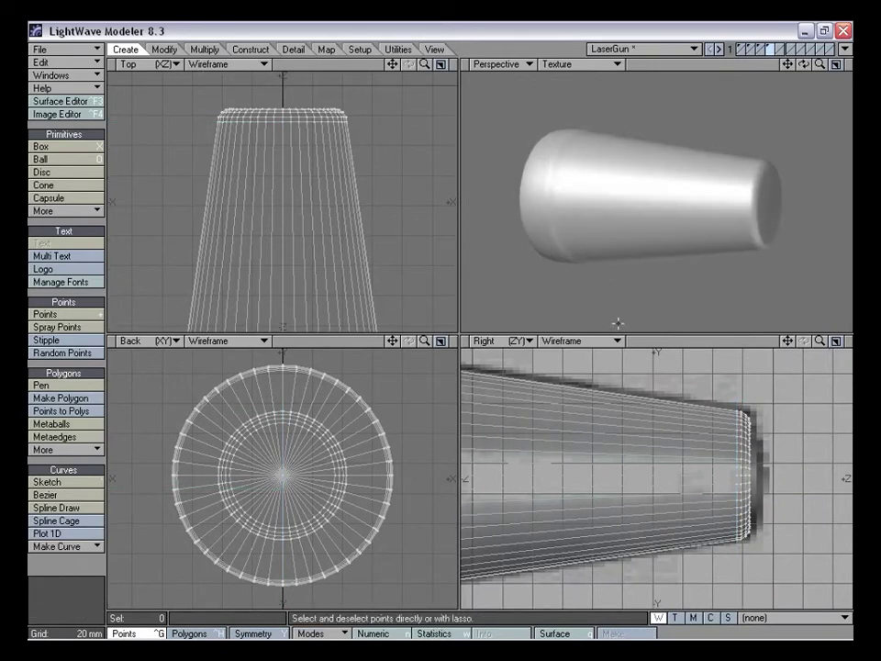
# Assign a new surface named Barrel_Tip to the cone
pyautogui.press('q')
pyautogui.write('_')
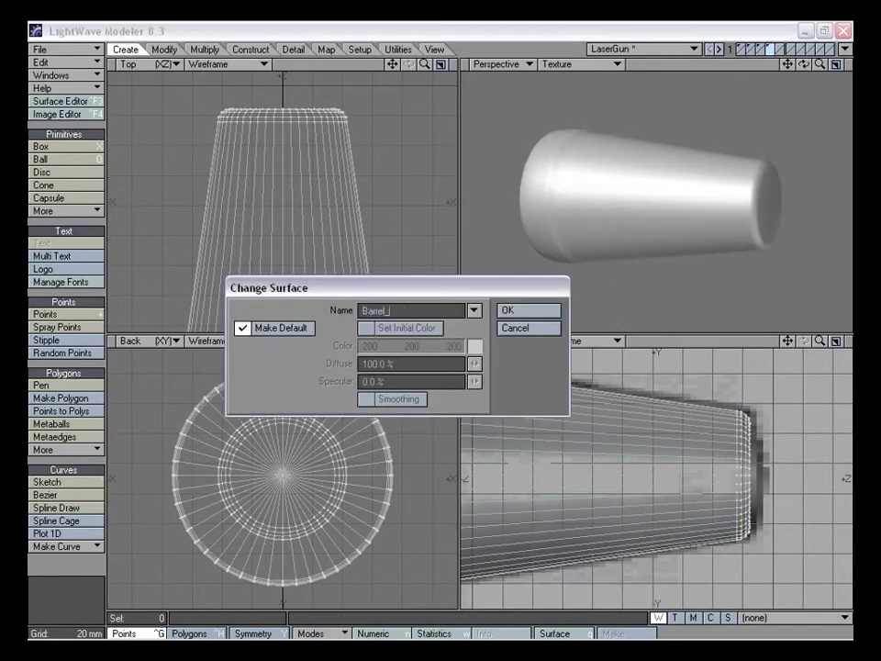
pyautogui.write('Tip')
pyautogui.press('Return')
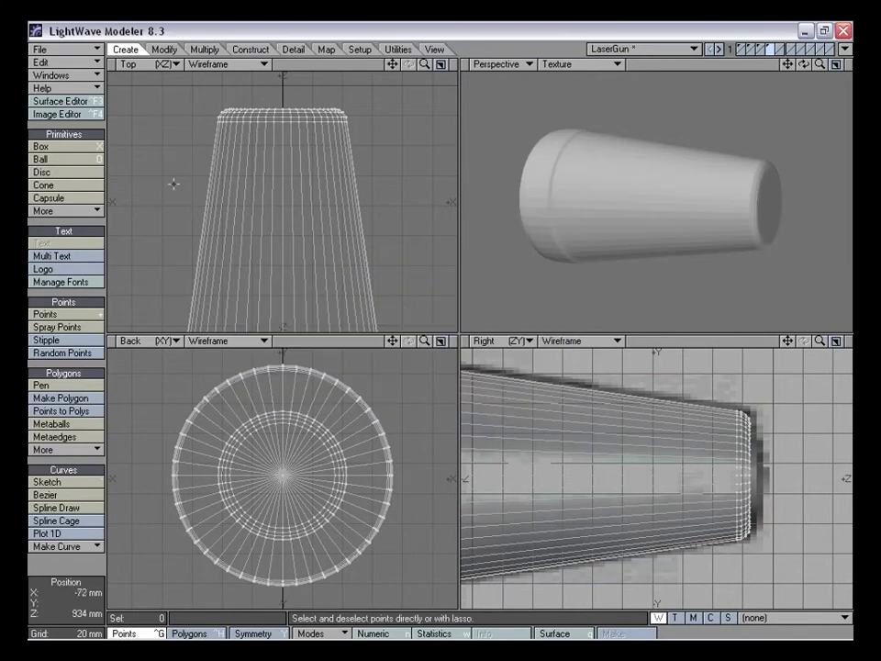
# Copy the Barrel surface's settings onto the Barrel_Tip surface
pyautogui.click(55, 101)
pyautogui.moveTo(351, 111); pyautogui.dragTo(339, 106)
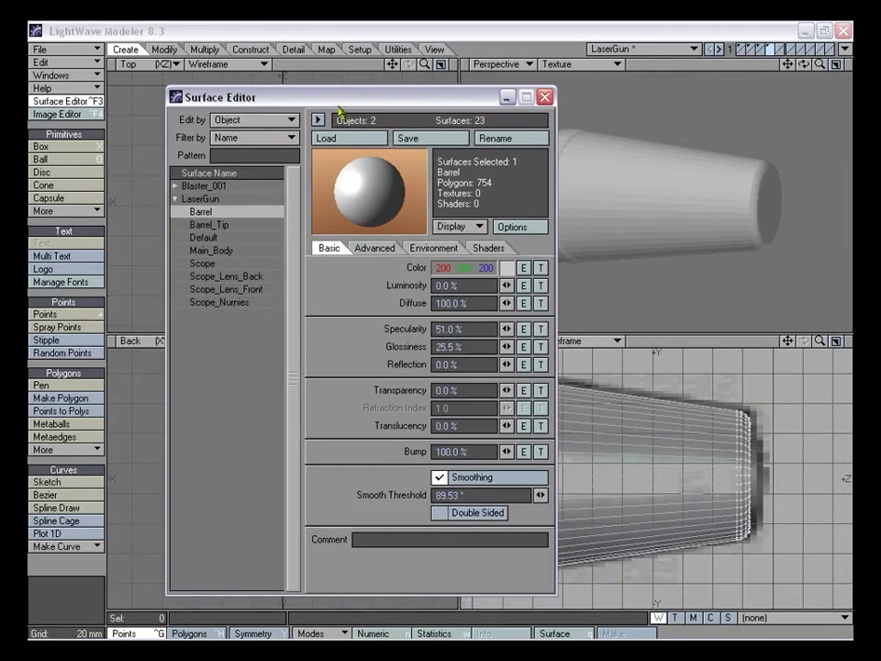
pyautogui.rightClick(221, 211)
pyautogui.click(221, 210)
pyautogui.click(218, 225)
pyautogui.rightClick(220, 227)
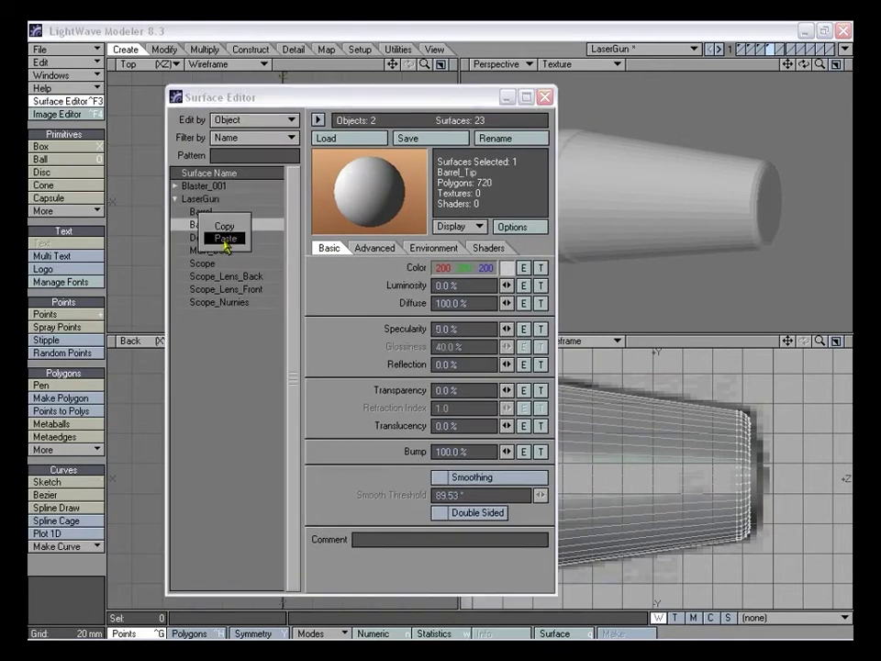
pyautogui.click(226, 239)
pyautogui.click(546, 97)
# Display the cone together with the other gun layers and examine the assembled barrel from several angles
pyautogui.keyDown('shift'); pyautogui.click(760, 49); pyautogui.keyUp('shift')
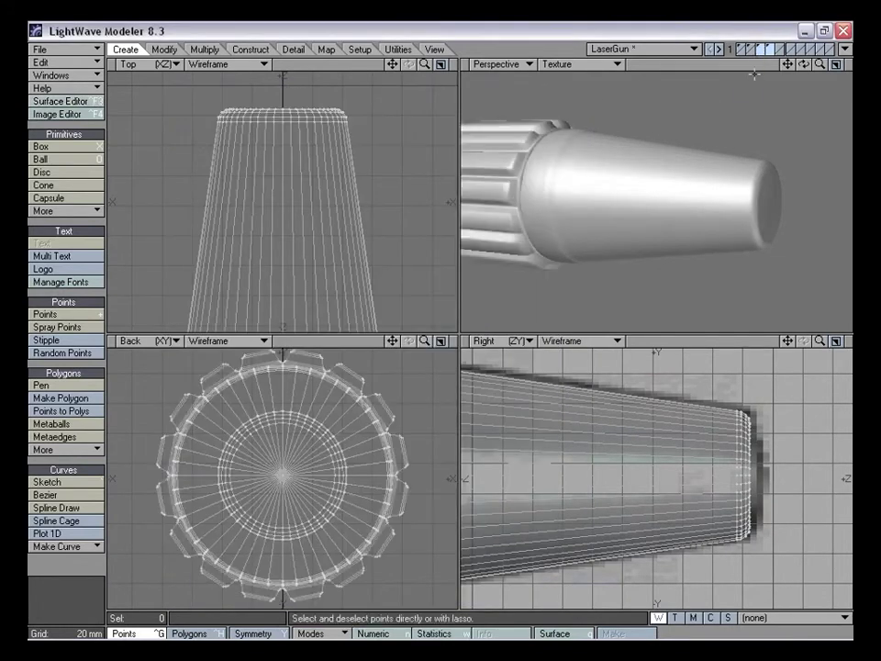
pyautogui.moveTo(819, 67); pyautogui.dragTo(783, 67)
pyautogui.keyDown('shift'); pyautogui.click(751, 50); pyautogui.keyUp('shift')
pyautogui.keyDown('shift'); pyautogui.click(742, 50); pyautogui.keyUp('shift')
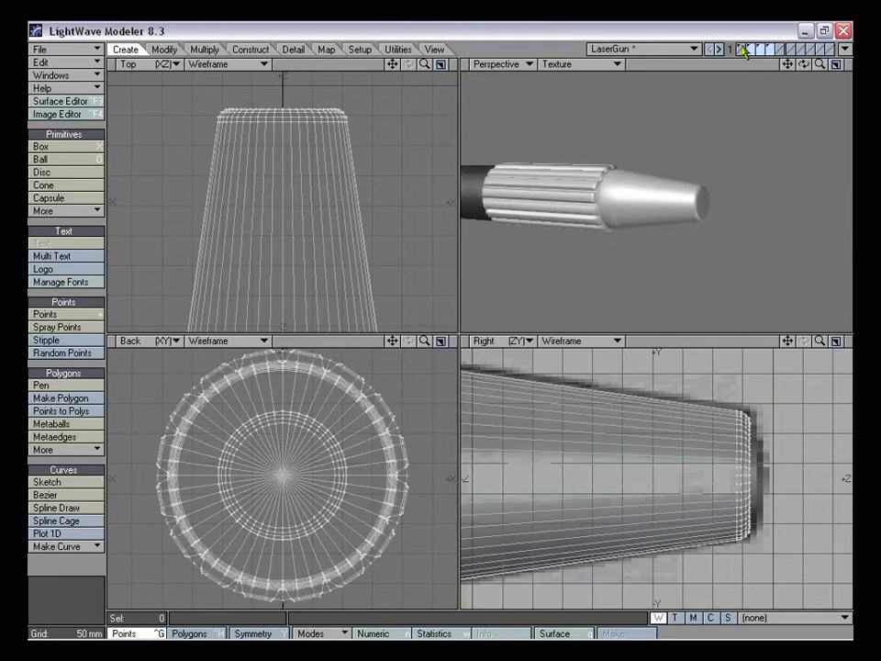
pyautogui.keyDown('alt'); pyautogui.moveTo(708, 143); pyautogui.dragTo(733, 167); pyautogui.keyUp('alt')
pyautogui.press('a')
pyautogui.keyDown('alt'); pyautogui.moveTo(670, 151); pyautogui.dragTo(721, 182); pyautogui.keyUp('alt')
pyautogui.moveTo(819, 66)
pyautogui.mouseDown()
pyautogui.moveTo(867, 66)
pyautogui.moveTo(835, 67)
pyautogui.mouseUp()
pyautogui.keyDown('alt'); pyautogui.moveTo(723, 223); pyautogui.dragTo(670, 209); pyautogui.keyUp('alt')
# Isolate the cone's layer, select the triangles of its front cap and merge them into a single polygon
pyautogui.click(770, 49)
pyautogui.press('a')
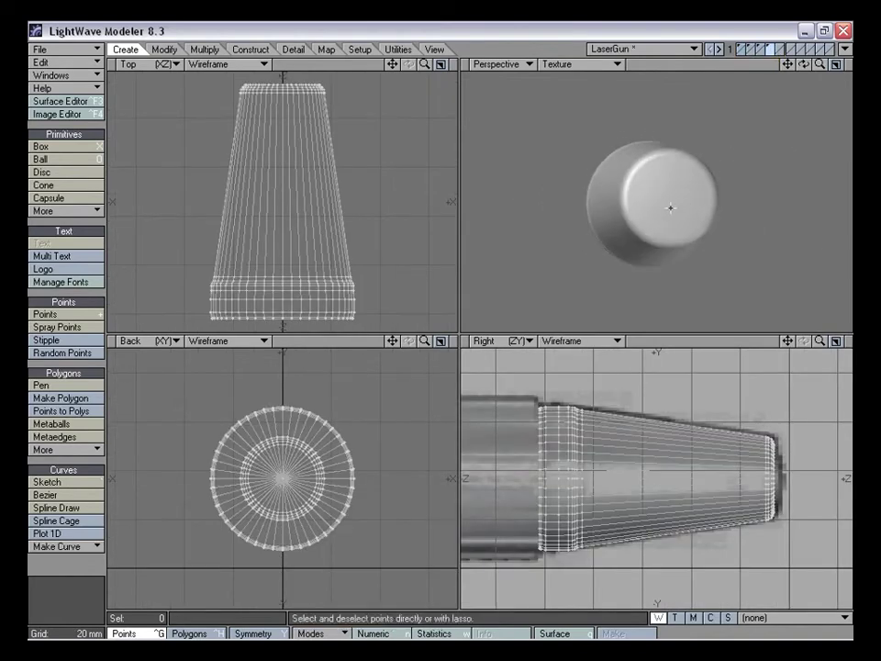
pyautogui.moveTo(788, 63); pyautogui.dragTo(715, 169)
pyautogui.hotkey('ctrl', 'h')
pyautogui.click(659, 163)
pyautogui.moveTo(655, 161)
pyautogui.mouseDown()
pyautogui.moveTo(675, 152)
pyautogui.moveTo(691, 198)
pyautogui.moveTo(630, 192)
pyautogui.moveTo(669, 178)
pyautogui.mouseUp()
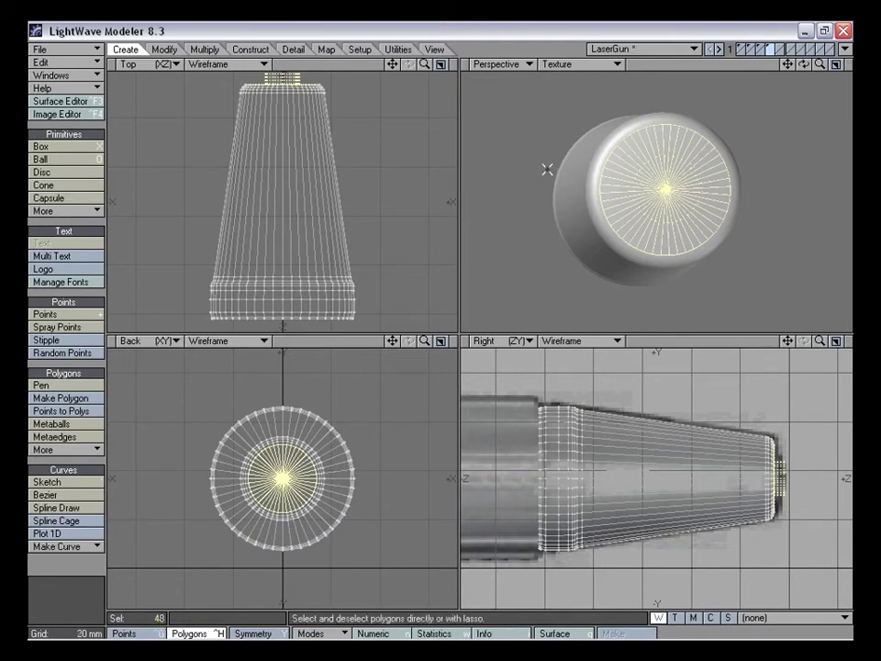
pyautogui.hotkey('shift', 'z')
pyautogui.keyDown('alt'); pyautogui.moveTo(662, 183); pyautogui.dragTo(685, 182); pyautogui.keyUp('alt')
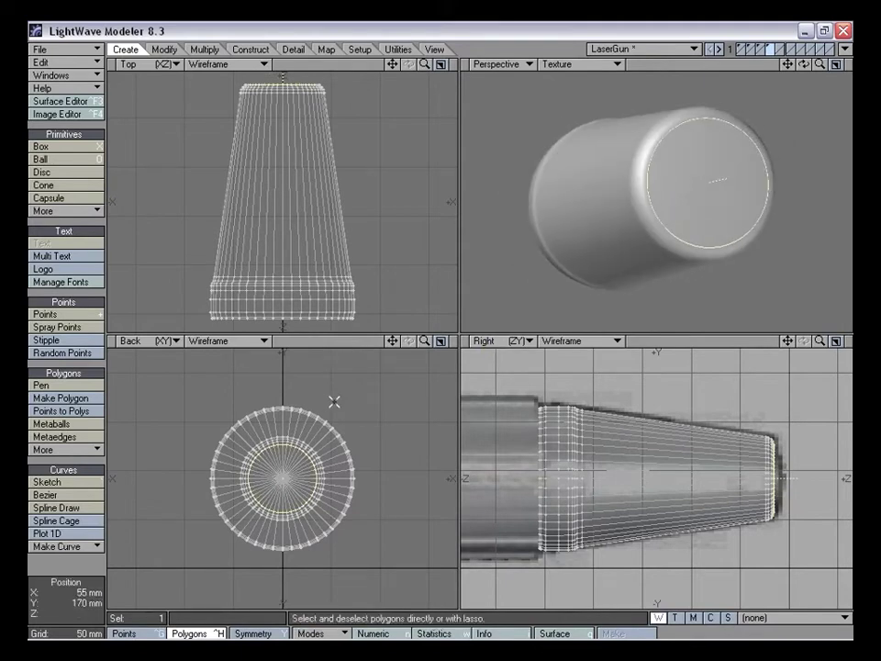
# Clear the polygon selection, then select only the front cap's leftover center point and delete it
pyautogui.hotkey('ctrl', 'g')
pyautogui.hotkey('ctrl', 'h')
pyautogui.moveTo(326, 375)
pyautogui.mouseDown(button='right')
pyautogui.moveTo(265, 374)
pyautogui.moveTo(349, 383)
pyautogui.mouseUp(button='right')
pyautogui.hotkey('ctrl', 'g')
pyautogui.moveTo(274, 474); pyautogui.dragTo(288, 469, button='right')
pyautogui.moveTo(734, 181)
pyautogui.keyDown('alt'); pyautogui.mouseDown()
pyautogui.moveTo(701, 183)
pyautogui.moveTo(669, 215)
pyautogui.moveTo(555, 204)
pyautogui.moveTo(718, 198)
pyautogui.moveTo(581, 208)
pyautogui.mouseUp(); pyautogui.keyUp('alt')
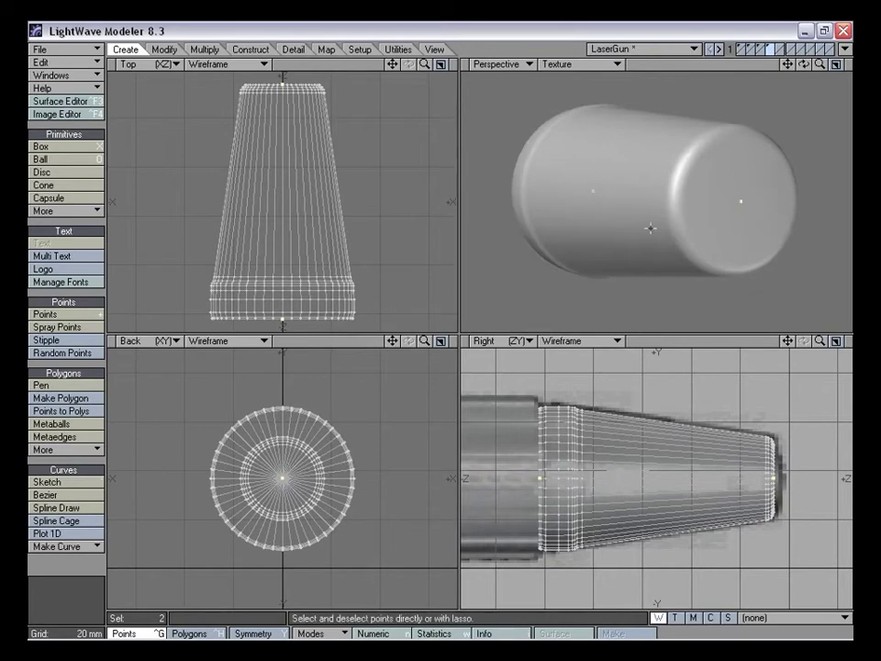
pyautogui.click(540, 478)
# Merge the triangles of the cone's rear cap into a single polygon and remove the leftover rear center point
pyautogui.keyDown('alt'); pyautogui.moveTo(648, 260); pyautogui.dragTo(634, 190); pyautogui.keyUp('alt')
pyautogui.hotkey('ctrl', 'h')
pyautogui.moveTo(529, 139)
pyautogui.mouseDown()
pyautogui.moveTo(505, 143)
pyautogui.moveTo(515, 217)
pyautogui.moveTo(533, 129)
pyautogui.mouseUp()
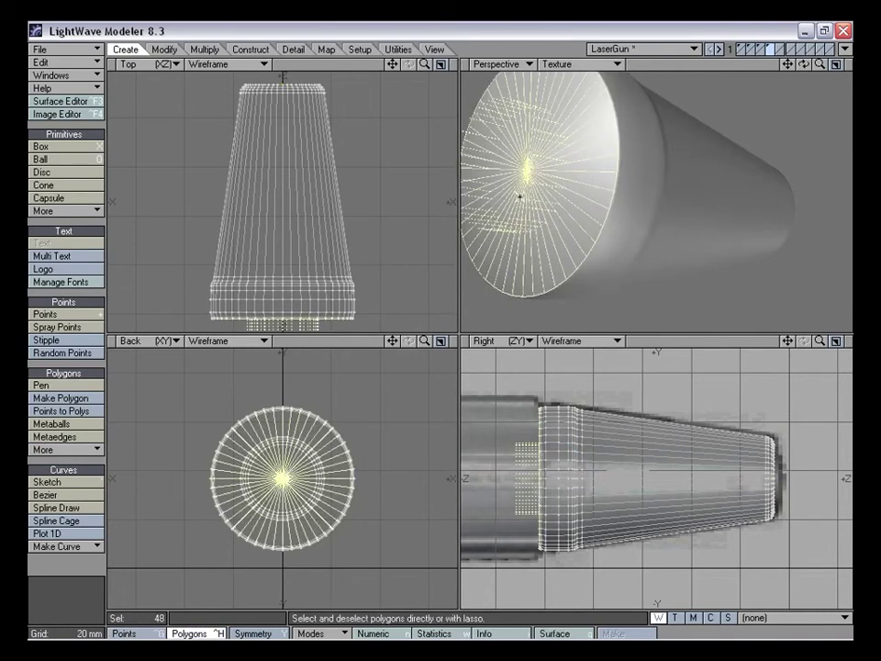
pyautogui.hotkey('shift', 'z')
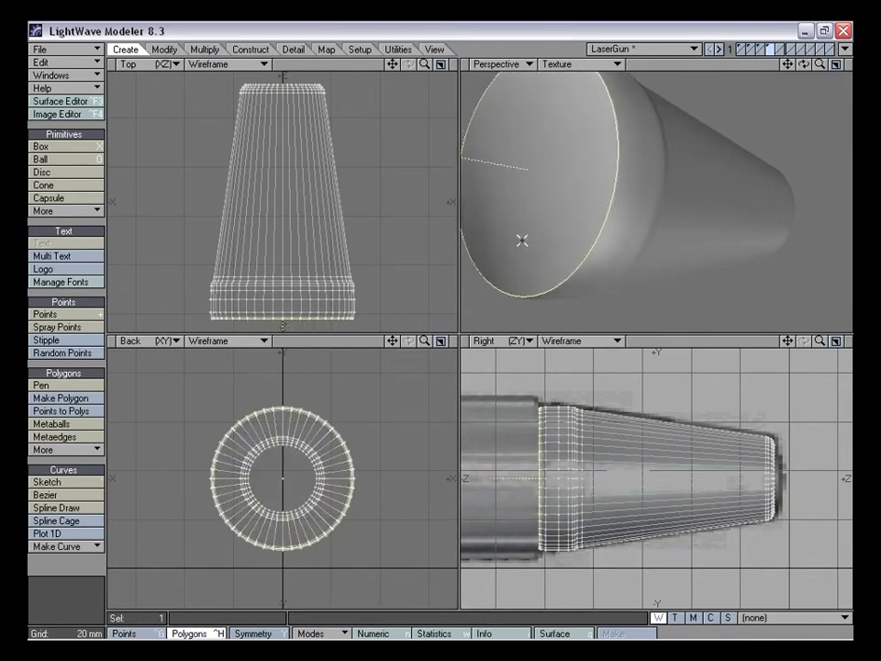
pyautogui.moveTo(484, 495); pyautogui.dragTo(559, 372, button='right')
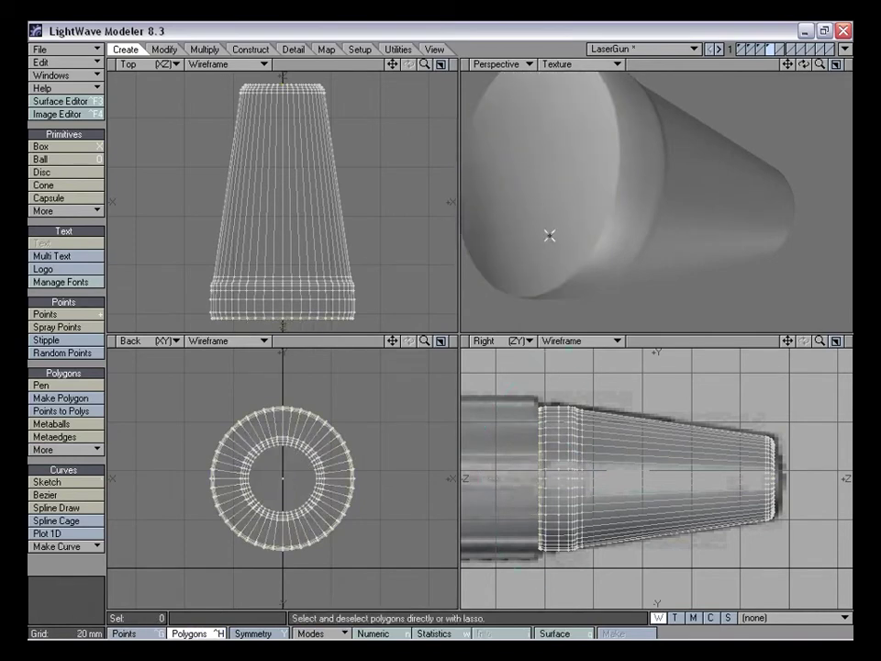
pyautogui.keyDown('alt'); pyautogui.moveTo(549, 235); pyautogui.dragTo(517, 236); pyautogui.keyUp('alt')
pyautogui.hotkey('ctrl', 'g')
# Examine the cone's fit against the ribbed barrel, then show the cone's layer alone with its front face in view
pyautogui.keyDown('alt'); pyautogui.moveTo(551, 165); pyautogui.dragTo(683, 240); pyautogui.keyUp('alt')
pyautogui.keyDown('shift'); pyautogui.click(760, 49); pyautogui.keyUp('shift')
pyautogui.keyDown('alt'); pyautogui.moveTo(645, 182); pyautogui.dragTo(727, 114); pyautogui.keyUp('alt')
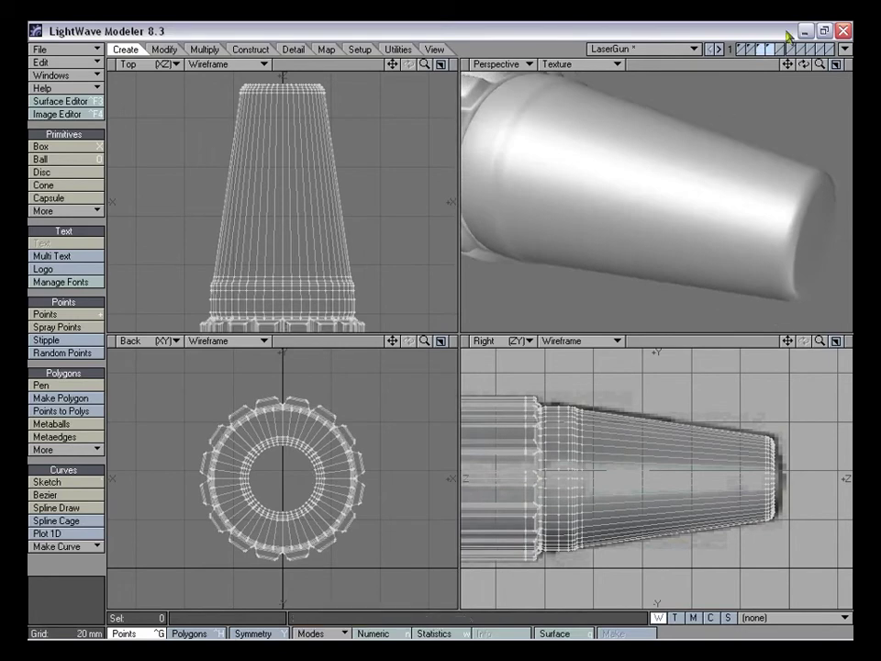
pyautogui.click(772, 52)
pyautogui.keyDown('alt'); pyautogui.moveTo(773, 272); pyautogui.dragTo(721, 237); pyautogui.keyUp('alt')
pyautogui.moveTo(788, 66); pyautogui.dragTo(769, 61)
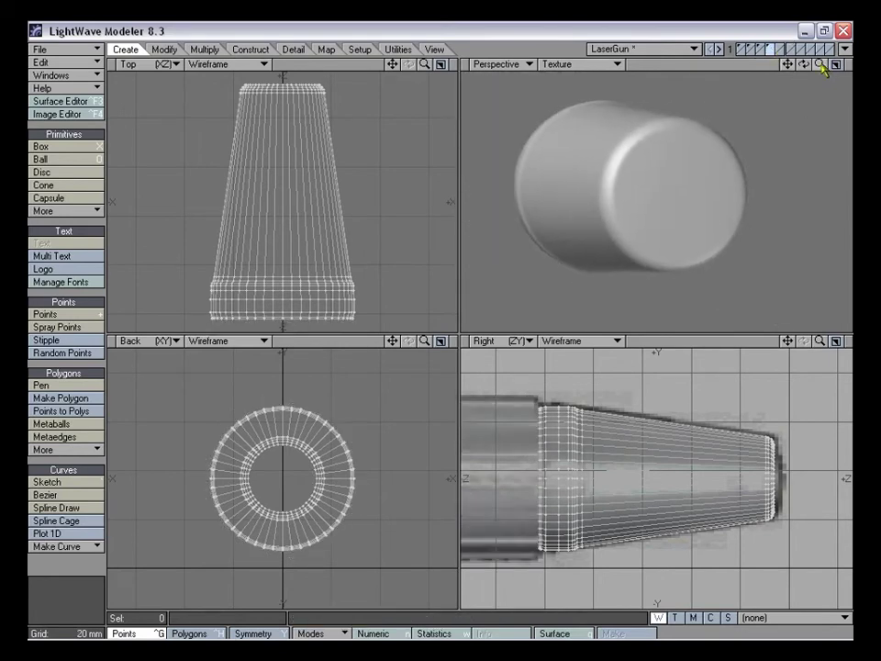
# Select the single polygon that caps the cone's front end and frame the cone's tip closely in the side view
pyautogui.moveTo(823, 70); pyautogui.dragTo(822, 67)
pyautogui.hotkey('ctrl', 'h')
pyautogui.click(639, 186)
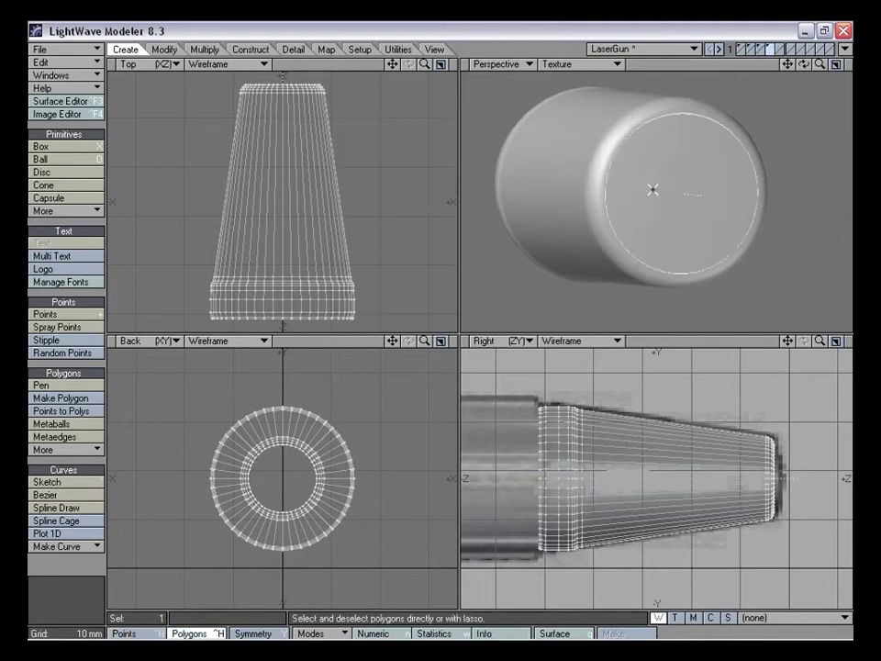
pyautogui.keyDown('alt'); pyautogui.moveTo(692, 189); pyautogui.dragTo(658, 175); pyautogui.keyUp('alt')
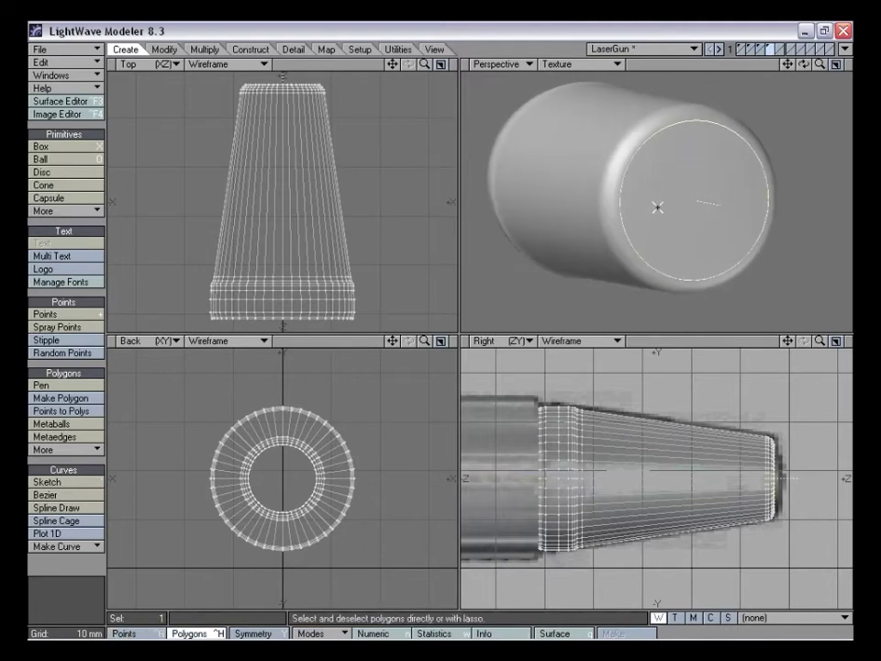
pyautogui.moveTo(789, 342); pyautogui.dragTo(711, 335)
pyautogui.moveTo(821, 343); pyautogui.dragTo(861, 342)
pyautogui.moveTo(788, 341); pyautogui.dragTo(716, 356)
pyautogui.moveTo(821, 343); pyautogui.dragTo(851, 342)
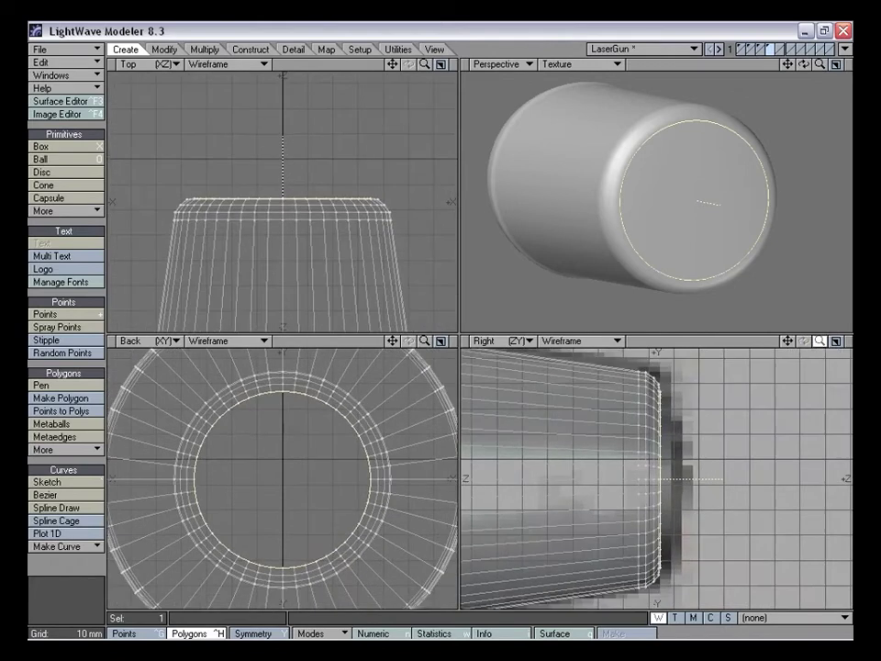
pyautogui.keyDown('alt'); pyautogui.moveTo(681, 229); pyautogui.dragTo(661, 235); pyautogui.keyUp('alt')
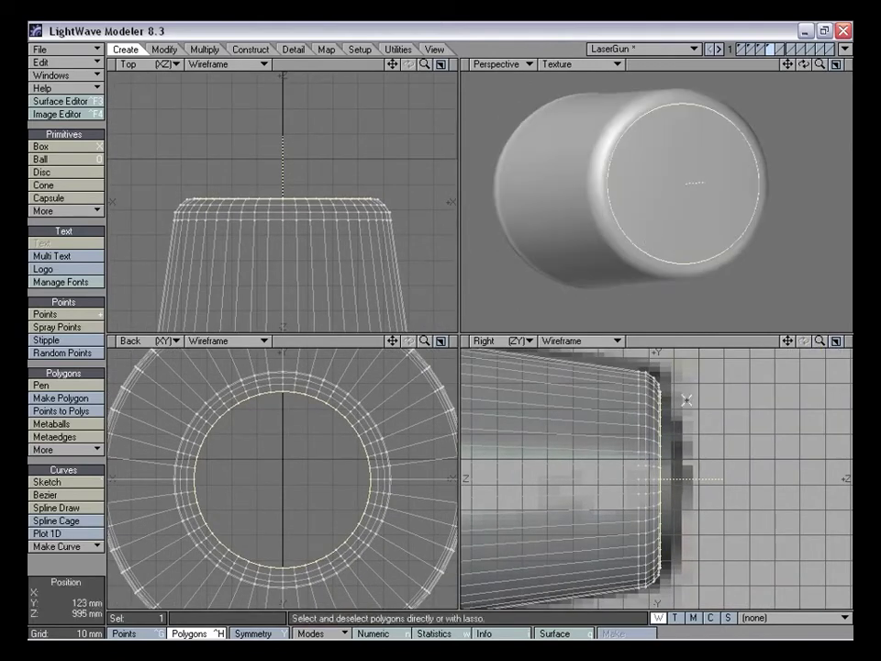
pyautogui.keyDown('alt'); pyautogui.moveTo(671, 249); pyautogui.dragTo(636, 228); pyautogui.keyUp('alt')
pyautogui.moveTo(788, 340); pyautogui.dragTo(808, 342)
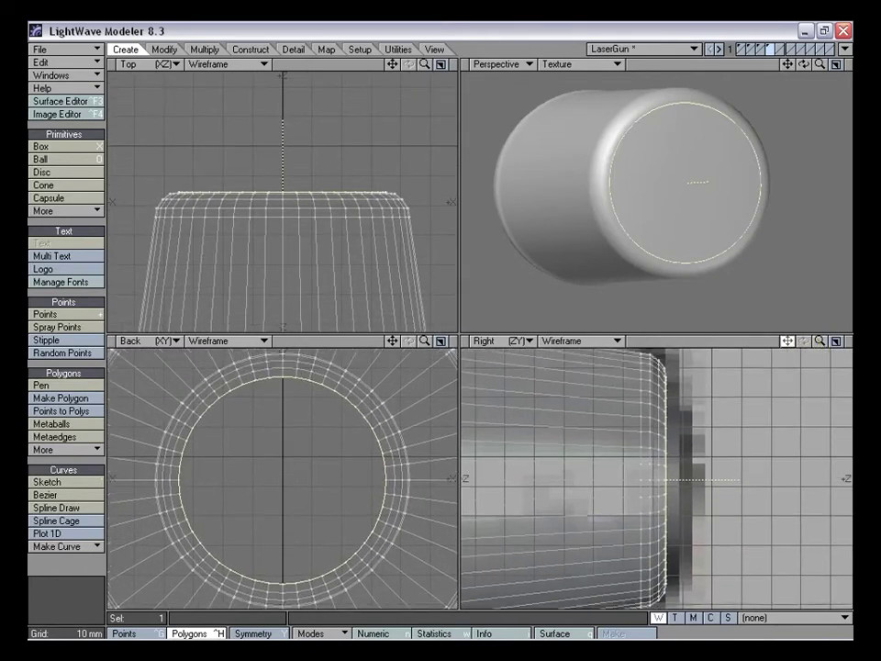
pyautogui.keyDown('alt'); pyautogui.moveTo(740, 248); pyautogui.dragTo(664, 218); pyautogui.keyUp('alt')
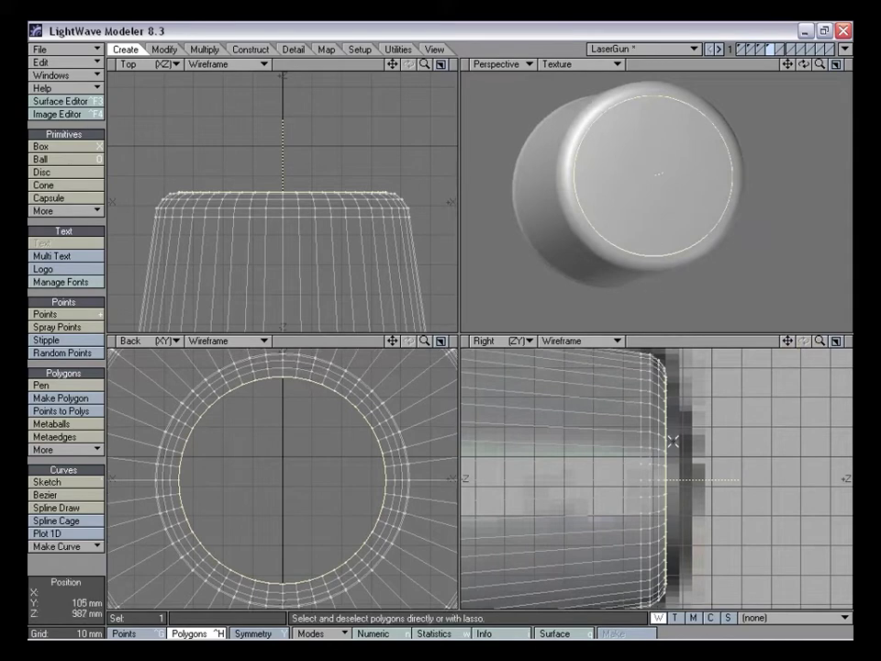
pyautogui.press('b')
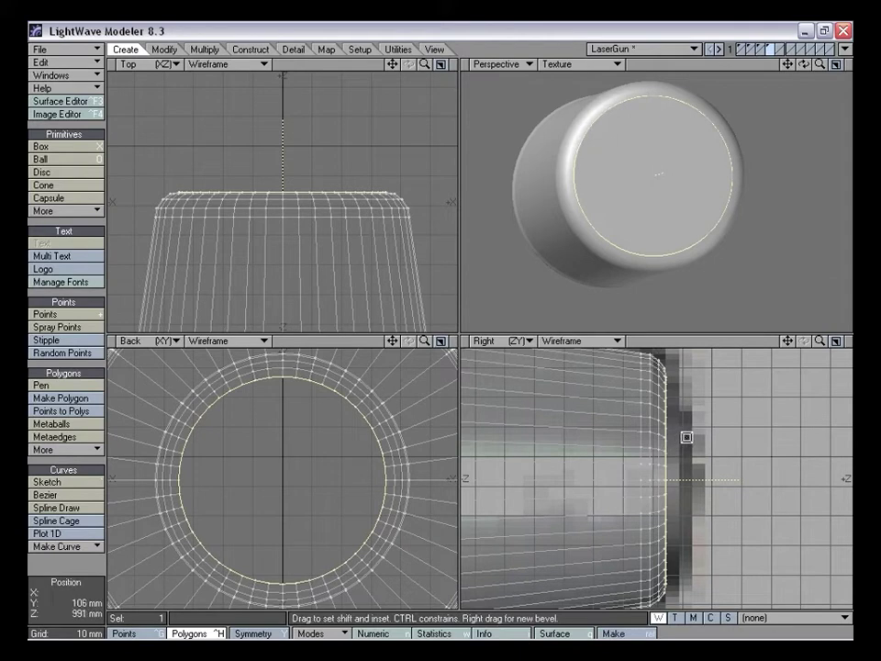
pyautogui.moveTo(687, 438); pyautogui.dragTo(663, 450)
pyautogui.hotkey('ctrl', 'z')
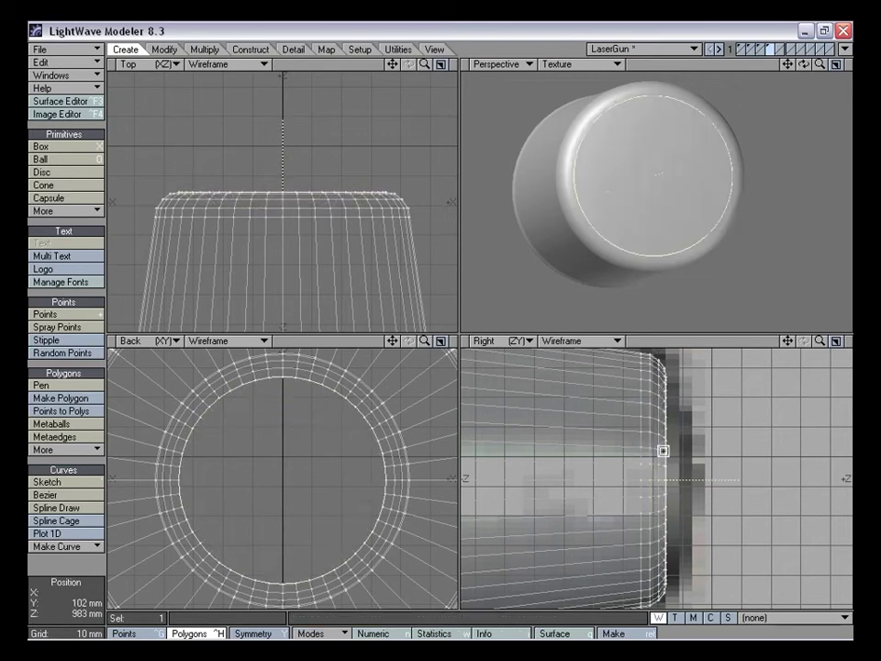
pyautogui.press('space')
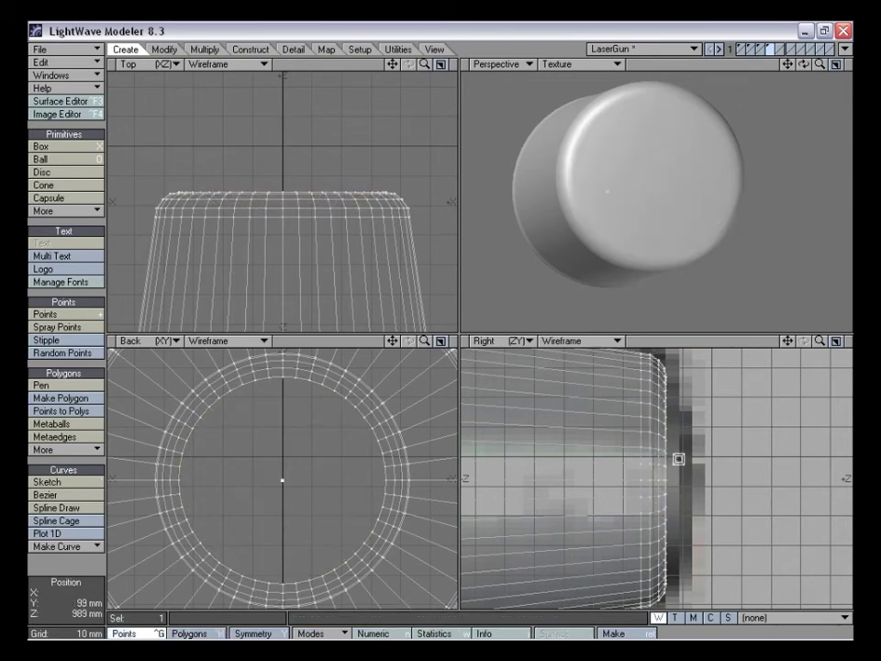
pyautogui.hotkey('ctrl', 'h')
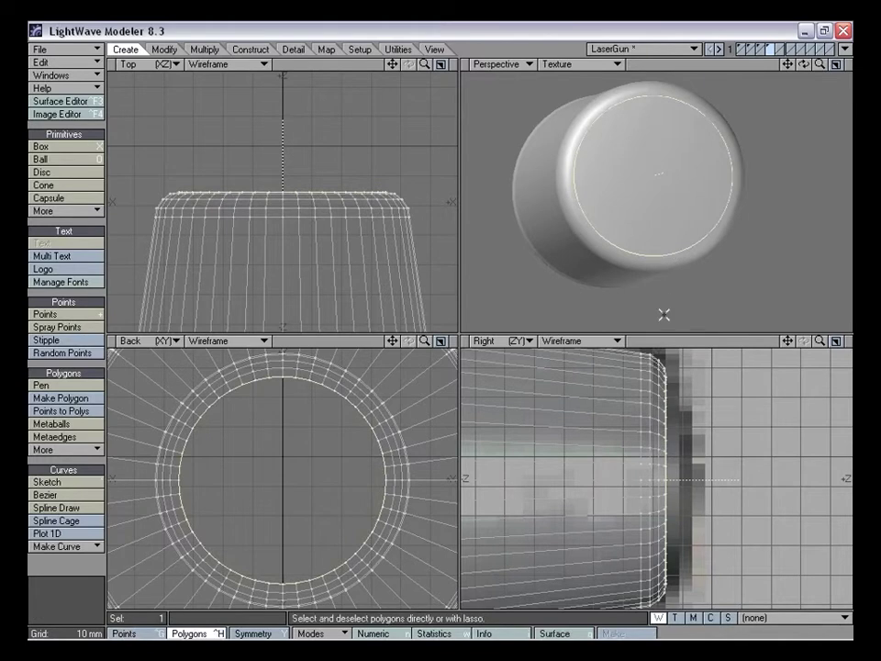
# Bevel the front cap polygon inward with zero shift to form a small central circle, and clear the selection
pyautogui.press('b')
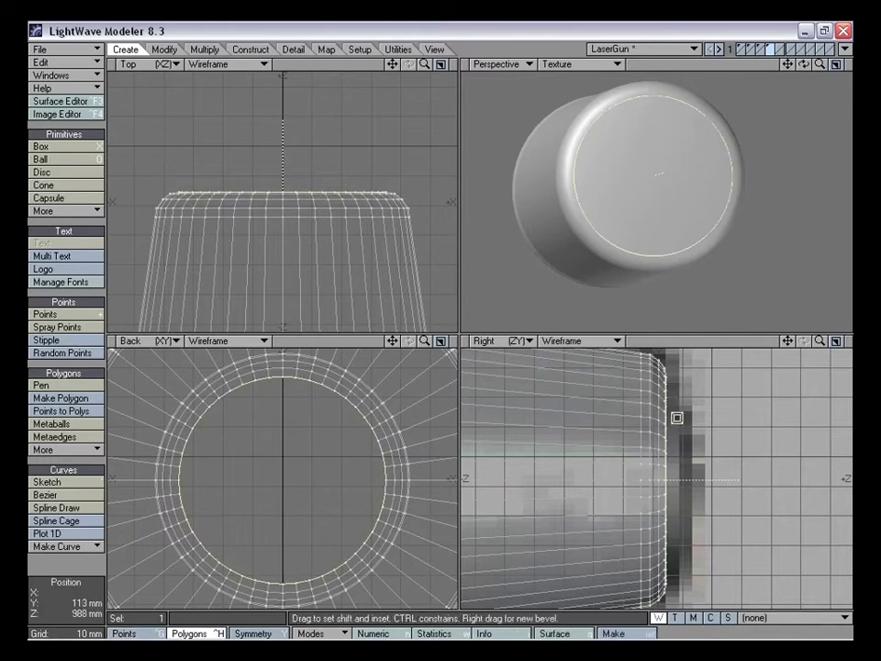
pyautogui.moveTo(697, 425)
pyautogui.mouseDown()
pyautogui.moveTo(696, 438)
pyautogui.moveTo(680, 428)
pyautogui.moveTo(682, 419)
pyautogui.moveTo(690, 426)
pyautogui.mouseUp()
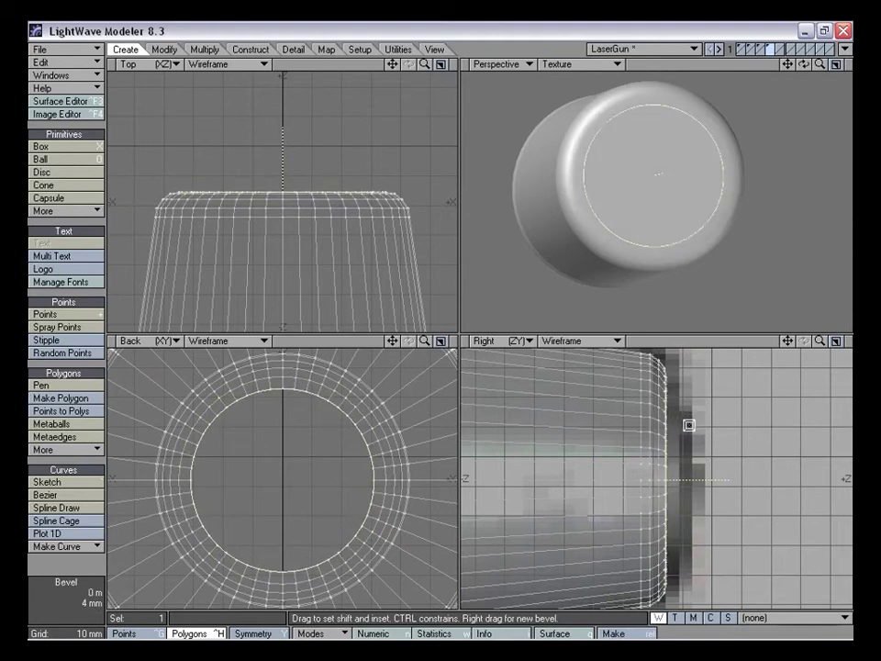
pyautogui.moveTo(690, 426); pyautogui.dragTo(654, 425)
pyautogui.moveTo(647, 204)
pyautogui.keyDown('alt'); pyautogui.mouseDown()
pyautogui.moveTo(679, 211)
pyautogui.moveTo(644, 195)
pyautogui.mouseUp(); pyautogui.keyUp('alt')
pyautogui.moveTo(694, 428)
pyautogui.mouseDown()
pyautogui.moveTo(702, 437)
pyautogui.moveTo(683, 428)
pyautogui.moveTo(689, 421)
pyautogui.moveTo(693, 428)
pyautogui.mouseUp()
pyautogui.press('space')
pyautogui.moveTo(693, 425)
pyautogui.mouseDown(button='right')
pyautogui.moveTo(601, 512)
pyautogui.moveTo(684, 542)
pyautogui.mouseUp(button='right')
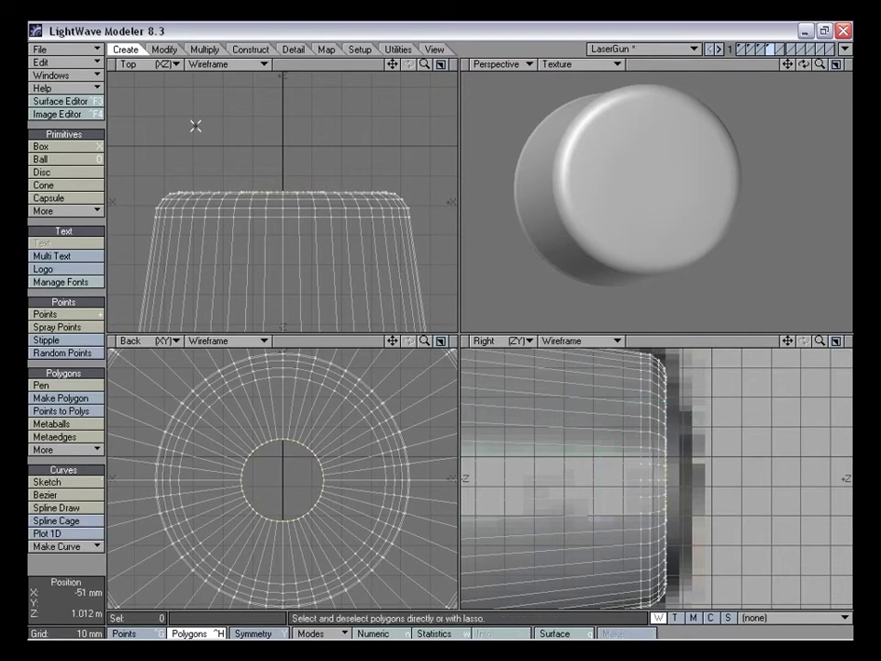
# Check the muzzle in the reference image Front_per.jpg and select the small circular polygon at the centre of the cone's front cap
pyautogui.click(55, 114)
pyautogui.doubleClick(260, 235)
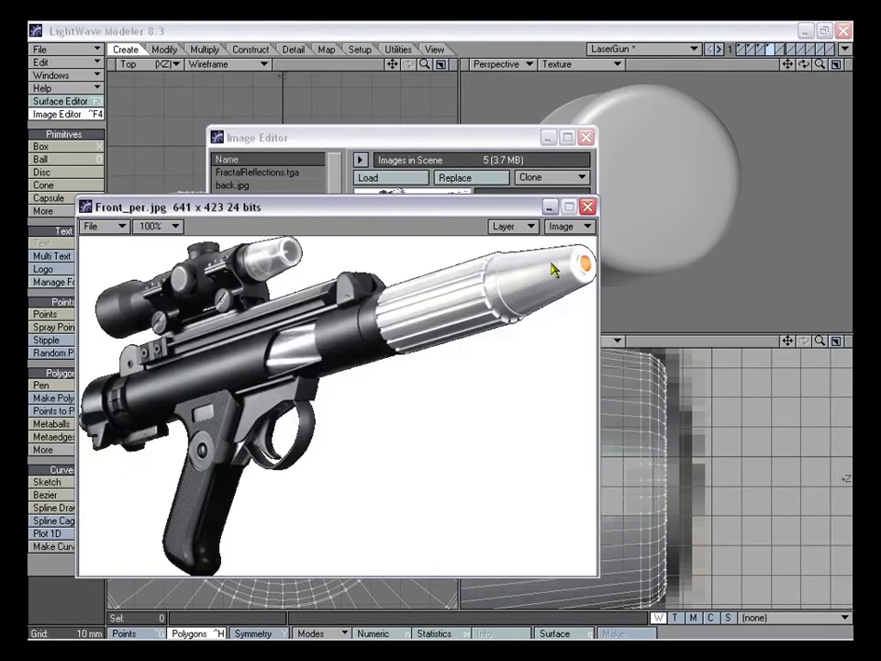
pyautogui.click(650, 177)
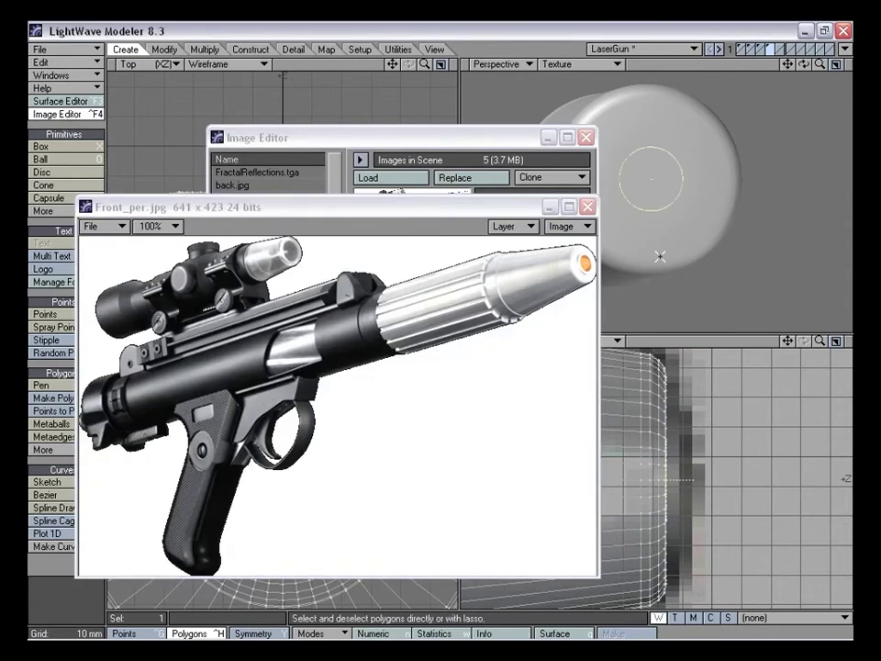
pyautogui.click(586, 137)
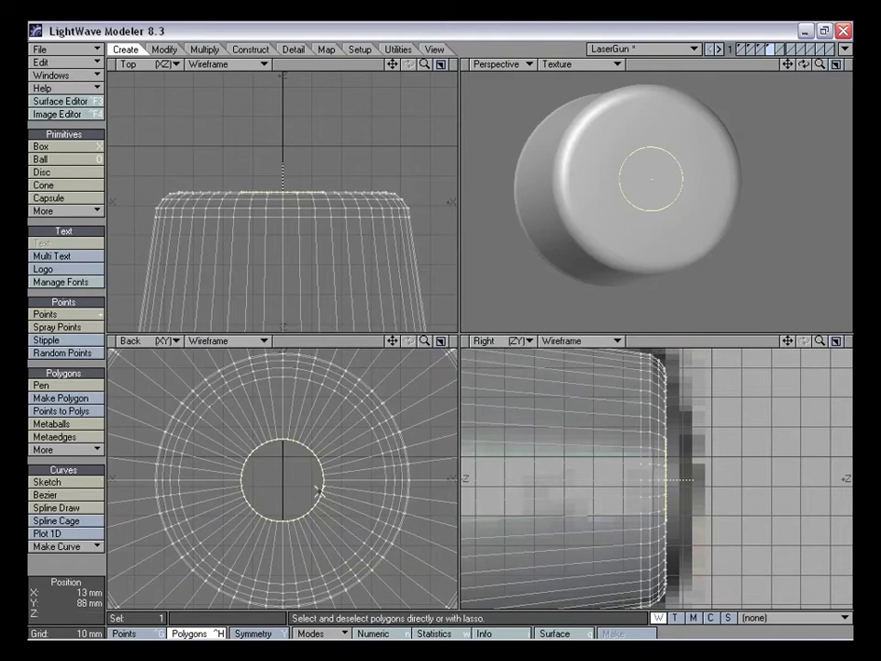
# Set the action center to Selection and enlarge the inner circular polygon slightly about its own centre
pyautogui.press('h')
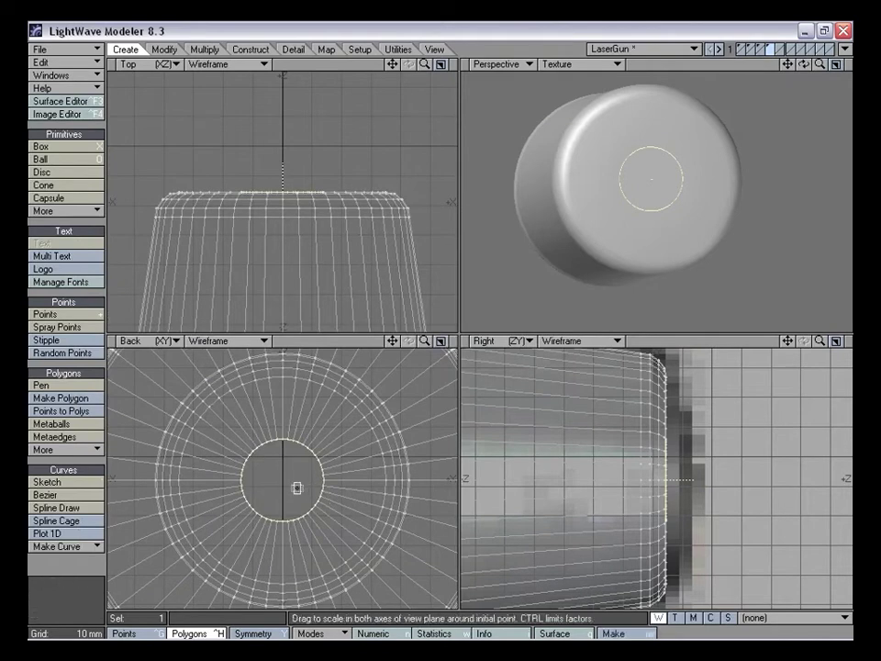
pyautogui.click(317, 634)
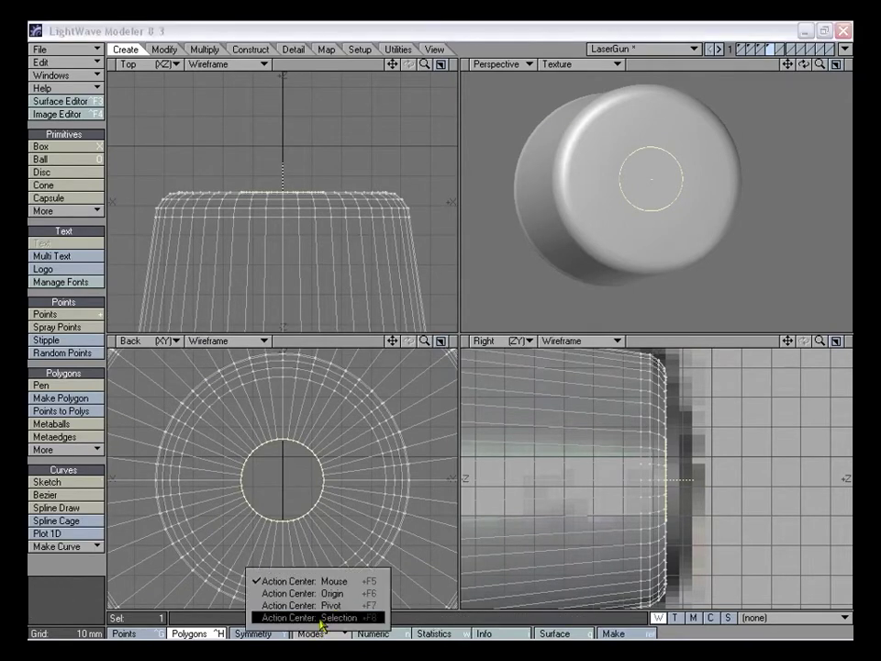
pyautogui.click(325, 618)
pyautogui.moveTo(327, 498); pyautogui.dragTo(359, 494)
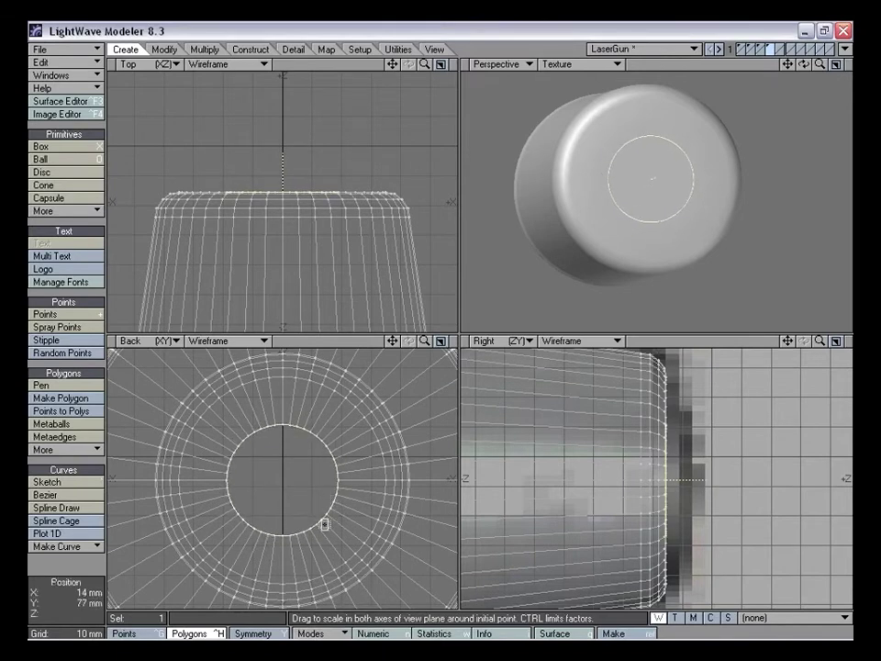
# Smooth Shift the inner circular polygon in place and scale it down slightly to leave a thin ring around it
pyautogui.keyDown('alt'); pyautogui.moveTo(547, 240); pyautogui.dragTo(623, 241); pyautogui.keyUp('alt')
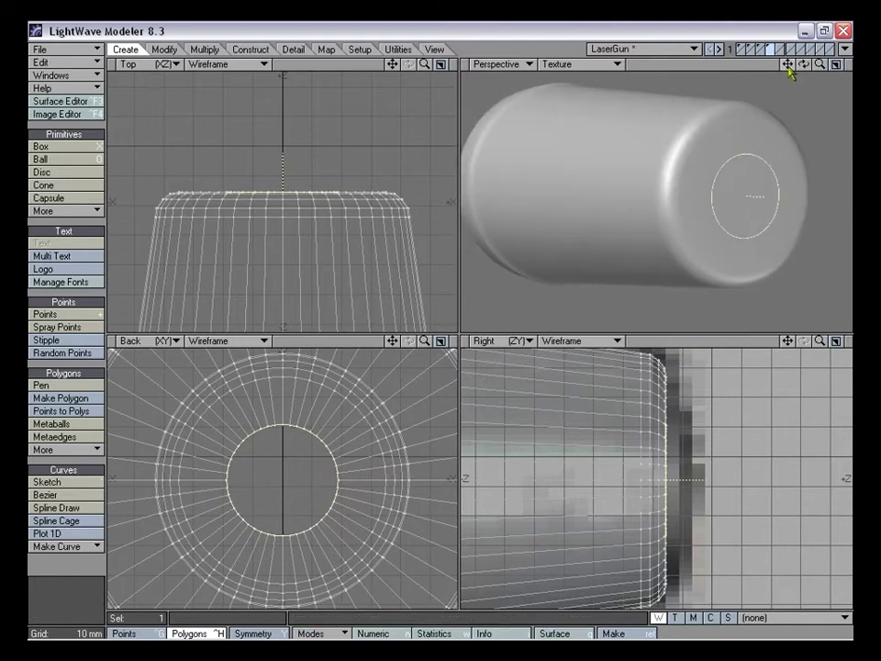
pyautogui.moveTo(787, 66); pyautogui.dragTo(745, 55)
pyautogui.moveTo(816, 63)
pyautogui.mouseDown()
pyautogui.moveTo(842, 64)
pyautogui.moveTo(779, 75)
pyautogui.moveTo(821, 65)
pyautogui.mouseUp()
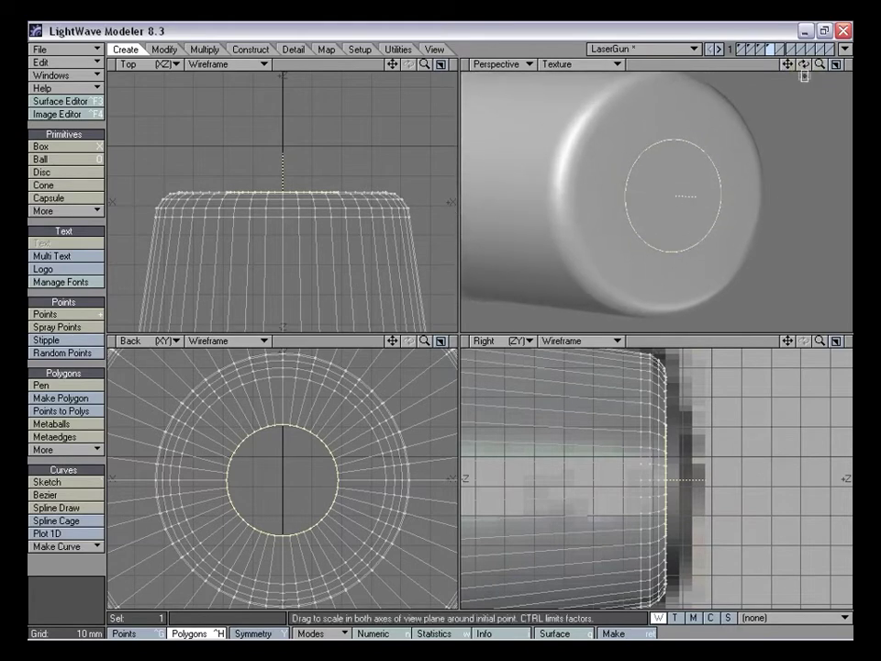
pyautogui.keyDown('alt'); pyautogui.moveTo(652, 202); pyautogui.dragTo(647, 196); pyautogui.keyUp('alt')
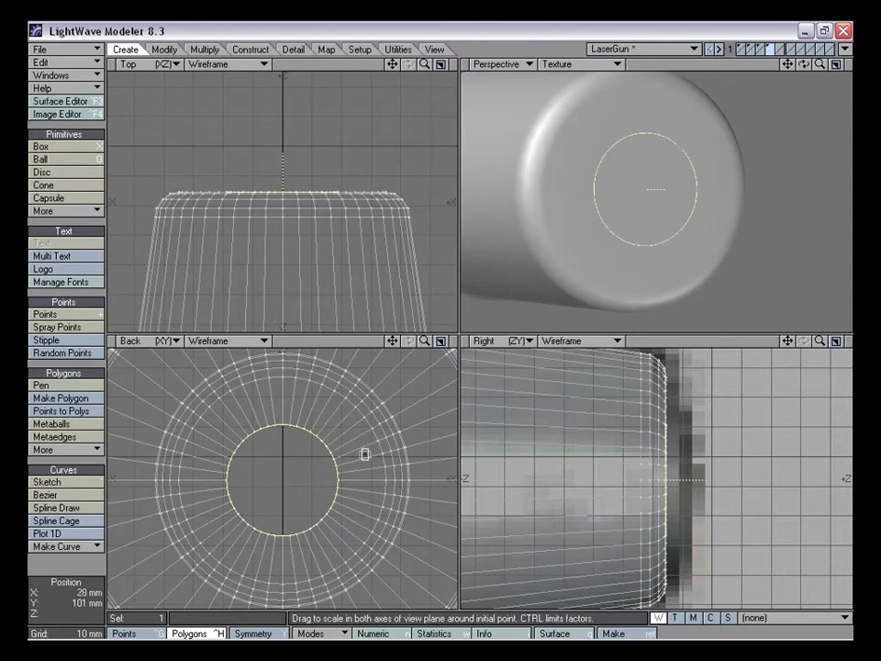
pyautogui.keyDown('alt'); pyautogui.moveTo(626, 312); pyautogui.dragTo(649, 244); pyautogui.keyUp('alt')
pyautogui.press('h')
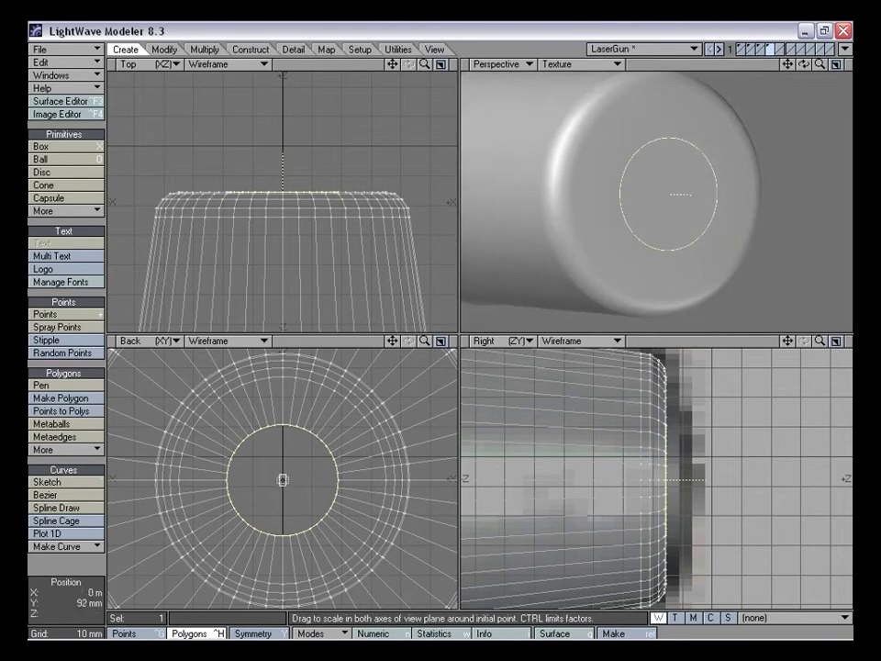
pyautogui.hotkey('shift', 'f')
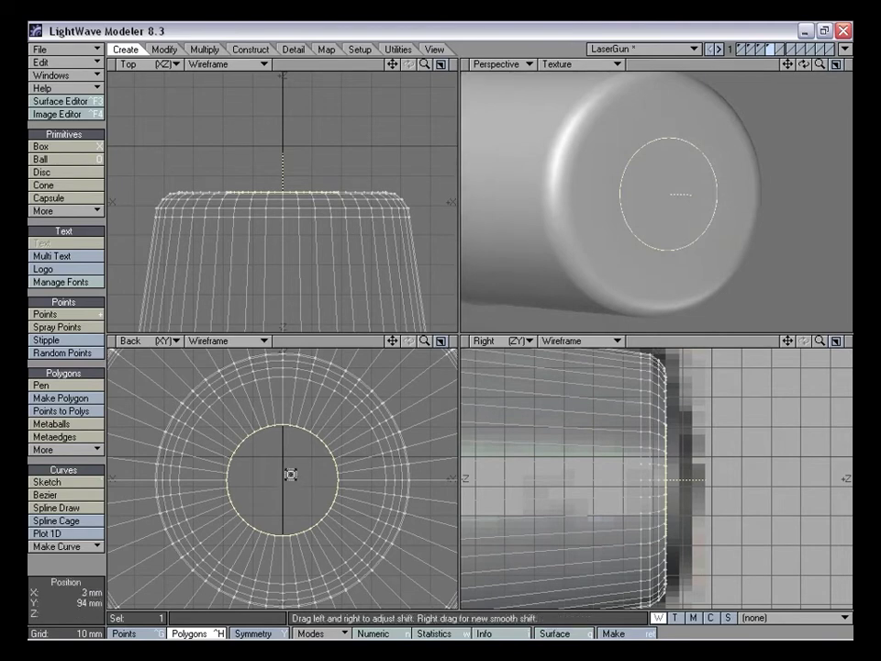
pyautogui.press('h')
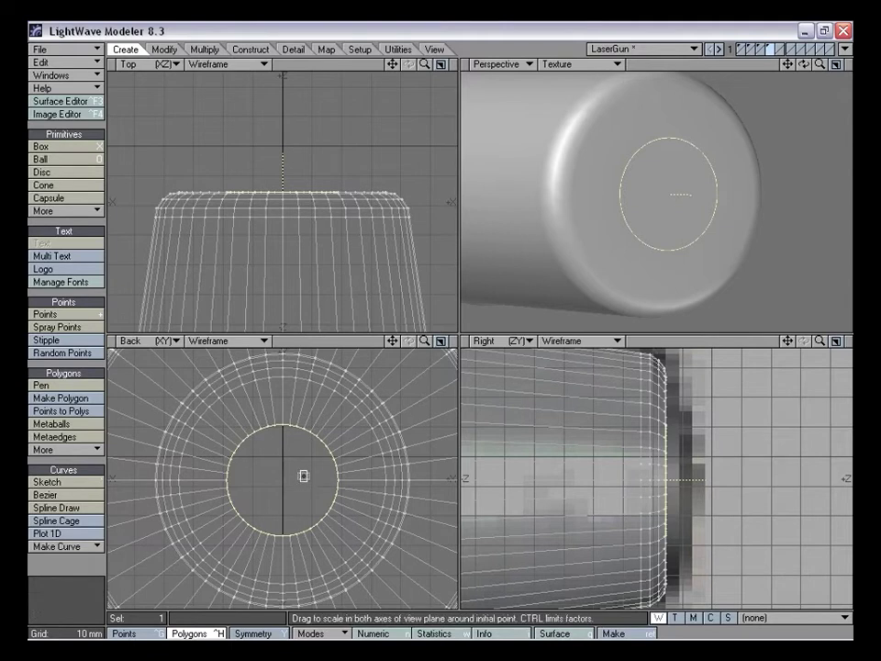
pyautogui.moveTo(304, 476); pyautogui.dragTo(290, 475)
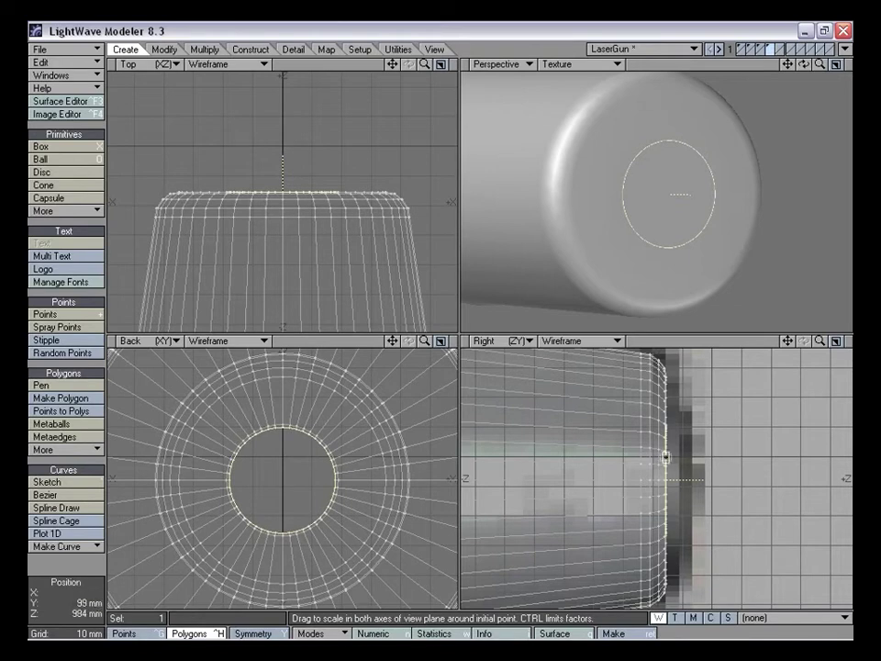
# Smooth Shift the inner polygon again, shrink it slightly and move it 1 mm forward along Z
pyautogui.press('f')
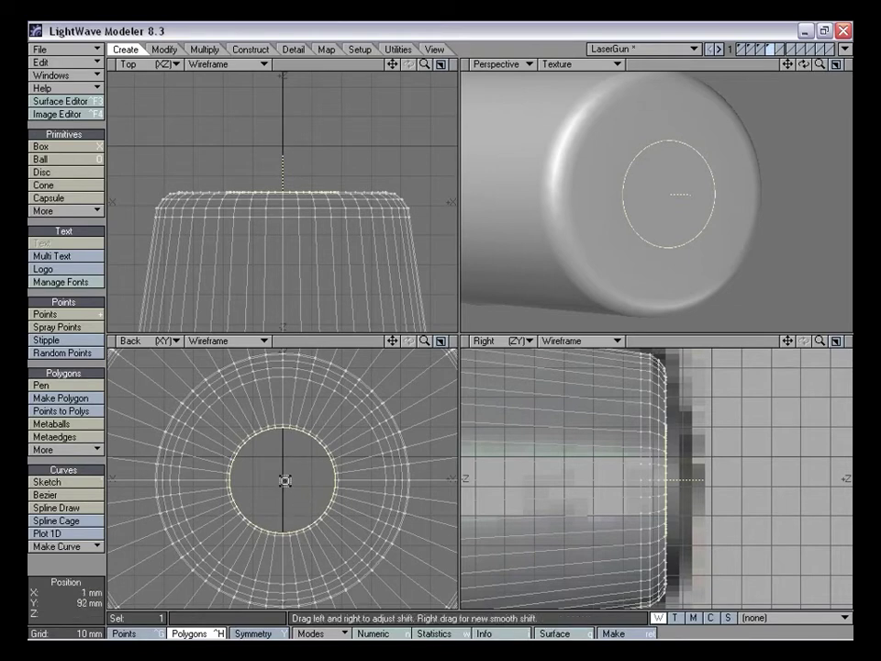
pyautogui.press('h')
pyautogui.moveTo(296, 469); pyautogui.dragTo(289, 469)
pyautogui.press('t')
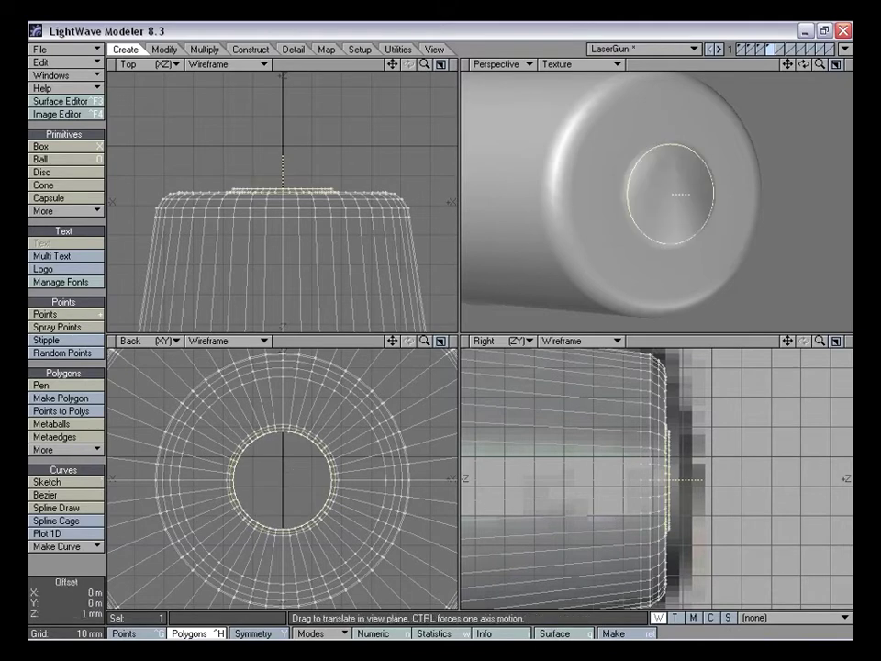
# Add another Smooth Shift to the raised polygon, shrink it a touch and extend it about 3 mm forward along Z
pyautogui.keyDown('alt'); pyautogui.moveTo(606, 294); pyautogui.dragTo(615, 237); pyautogui.keyUp('alt')
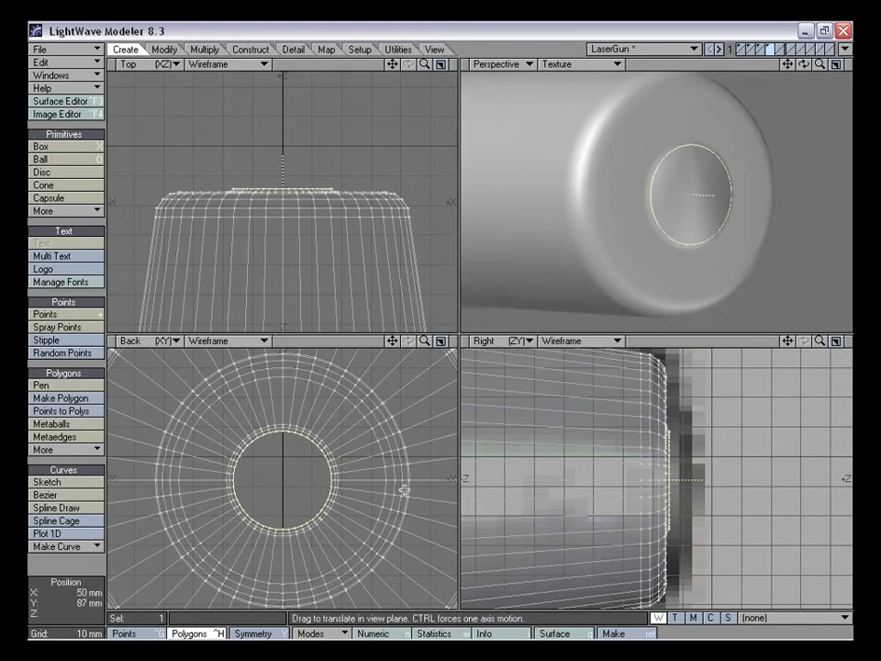
pyautogui.press('f')
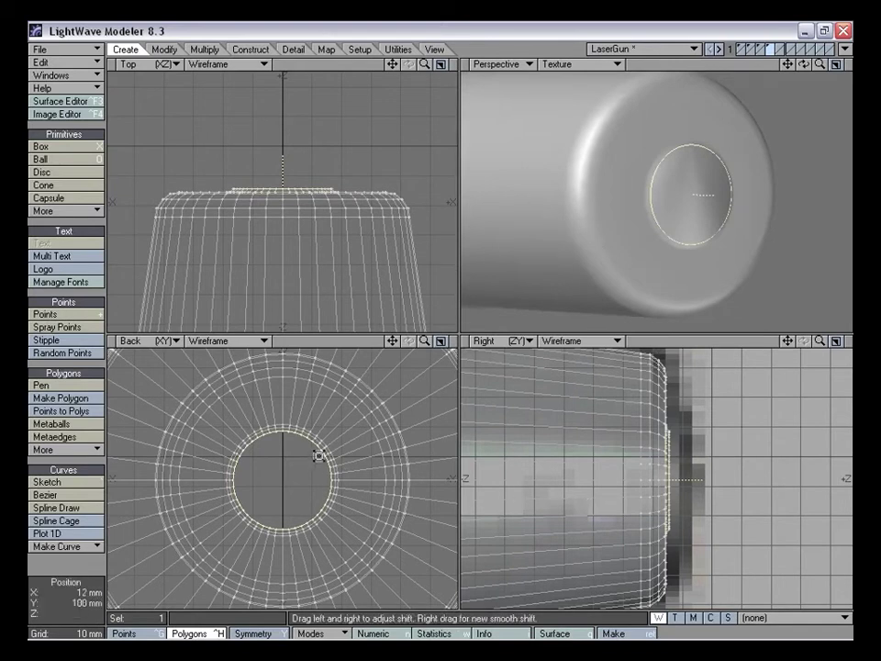
pyautogui.click(319, 456)
pyautogui.press('h')
pyautogui.moveTo(283, 480); pyautogui.dragTo(278, 480)
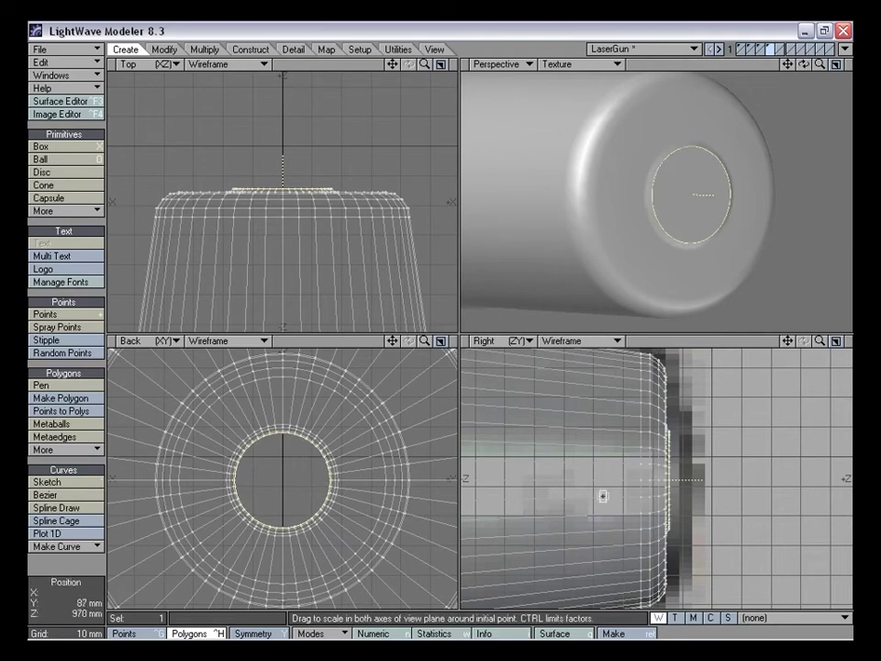
pyautogui.press('t')
pyautogui.keyDown('ctrl'); pyautogui.moveTo(641, 489); pyautogui.dragTo(657, 490); pyautogui.keyUp('ctrl')
pyautogui.moveTo(526, 500); pyautogui.dragTo(519, 500)
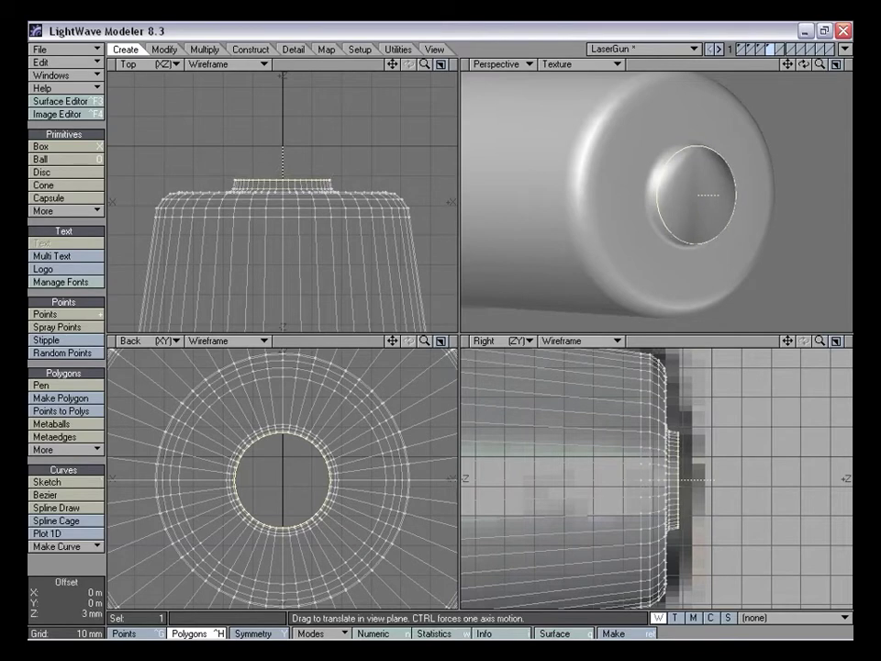
# Move the selected end cap polygon of the barrel tip slightly farther outward along Z
pyautogui.keyDown('alt'); pyautogui.moveTo(713, 201); pyautogui.dragTo(645, 218); pyautogui.keyUp('alt')
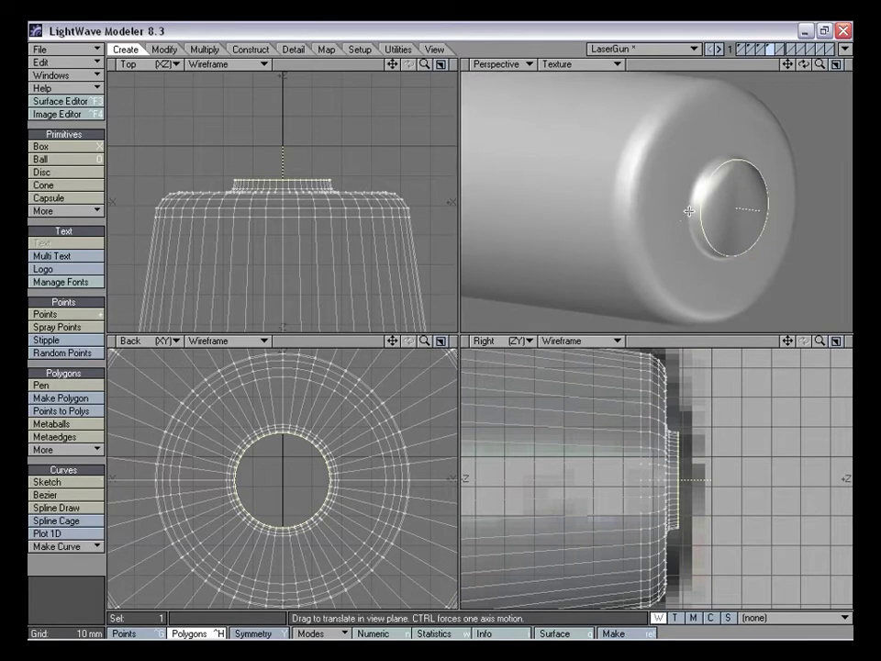
pyautogui.moveTo(724, 198)
pyautogui.keyDown('alt'); pyautogui.mouseDown()
pyautogui.moveTo(706, 203)
pyautogui.moveTo(716, 206)
pyautogui.mouseUp(); pyautogui.keyUp('alt')
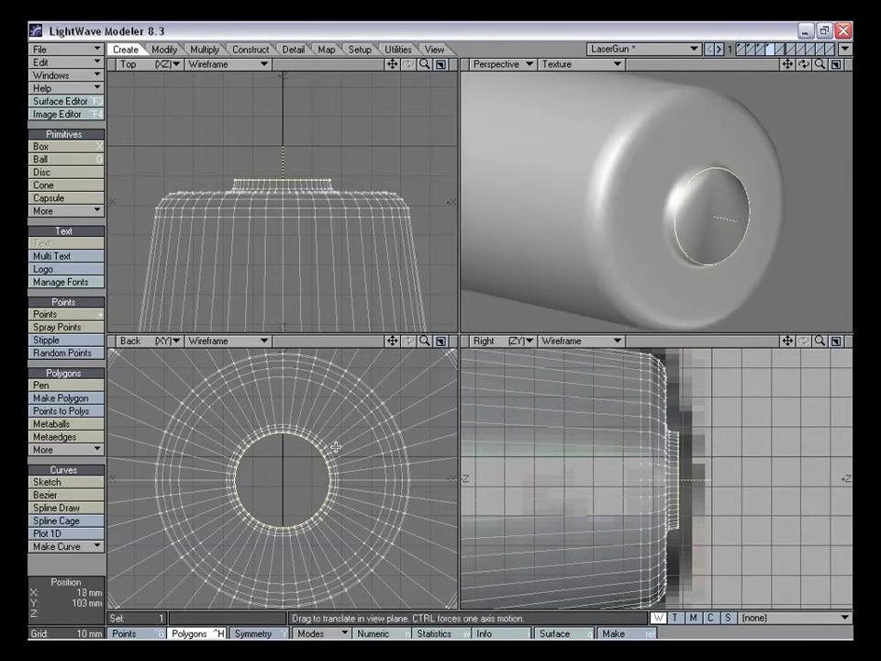
pyautogui.moveTo(692, 487)
pyautogui.mouseDown()
pyautogui.moveTo(701, 485)
pyautogui.moveTo(692, 485)
pyautogui.mouseUp()
pyautogui.moveTo(696, 235)
pyautogui.keyDown('alt'); pyautogui.mouseDown()
pyautogui.moveTo(720, 230)
pyautogui.moveTo(702, 237)
pyautogui.moveTo(711, 235)
pyautogui.mouseUp(); pyautogui.keyUp('alt')
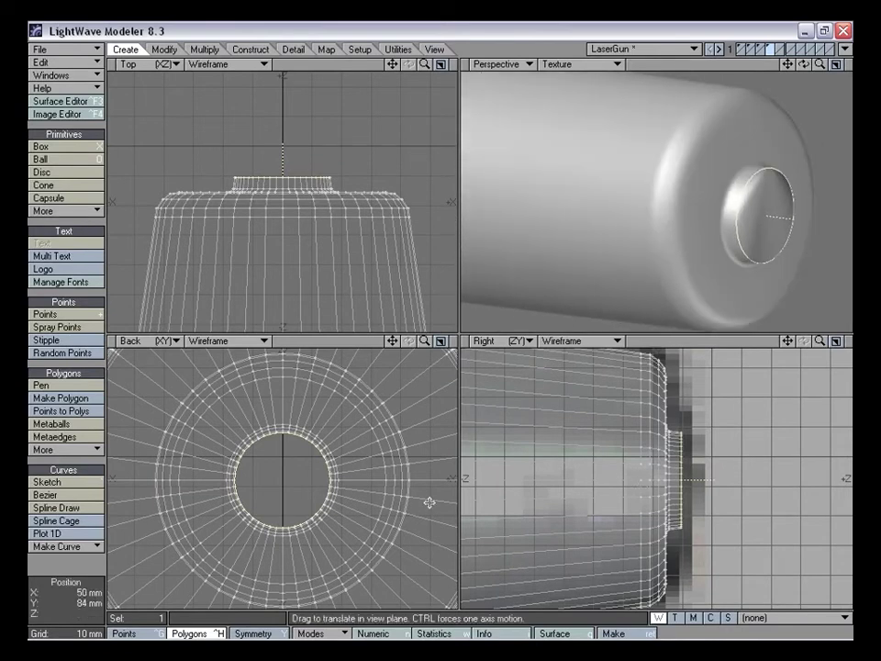
# Bevel the end cap outward to round its rim, ending with a shift of about 500 um and a 1 mm inset
pyautogui.press('.')
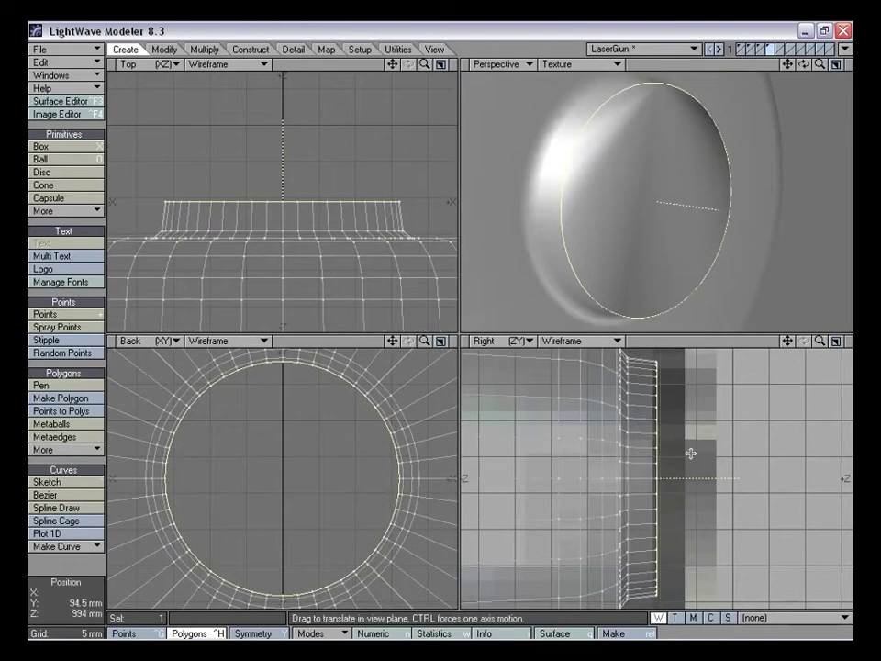
pyautogui.press('b')
pyautogui.moveTo(664, 499)
pyautogui.mouseDown()
pyautogui.moveTo(677, 504)
pyautogui.moveTo(669, 502)
pyautogui.mouseUp()
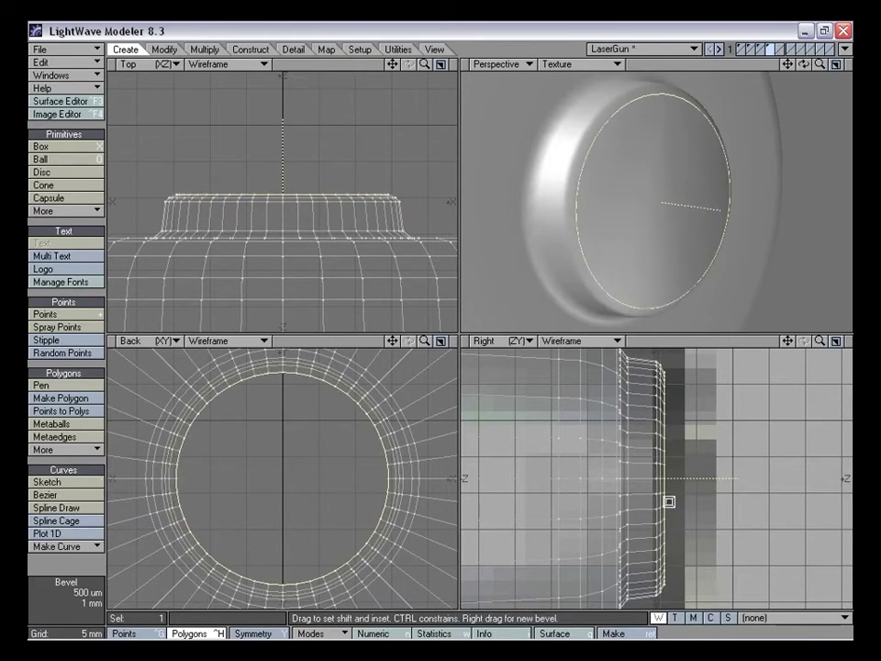
# Add new flat bevels that inset the end cap polygon toward its centre without shifting it
pyautogui.rightClick(697, 478)
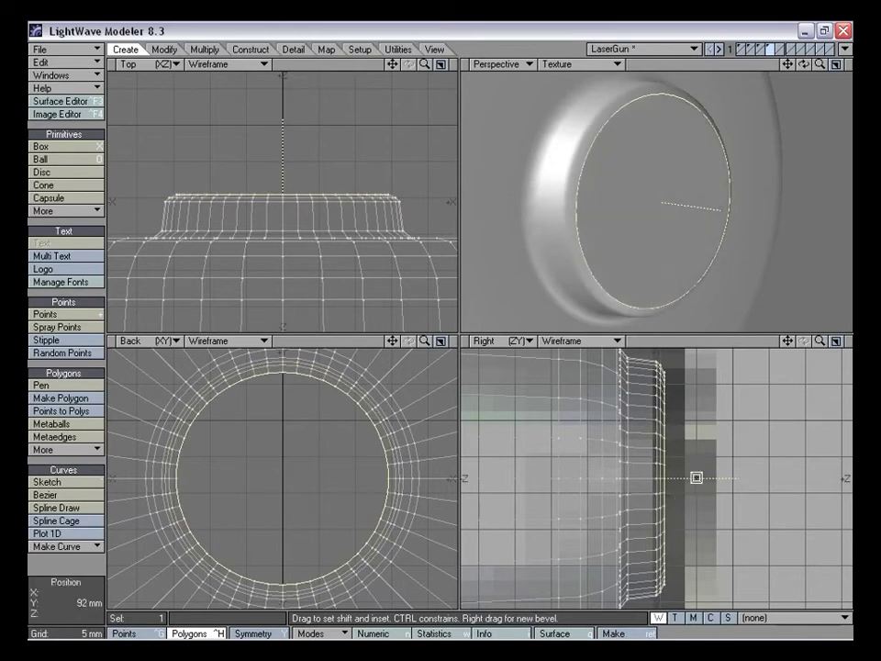
pyautogui.moveTo(374, 450); pyautogui.dragTo(375, 450)
pyautogui.moveTo(655, 458)
pyautogui.mouseDown()
pyautogui.moveTo(651, 467)
pyautogui.moveTo(650, 457)
pyautogui.mouseUp()
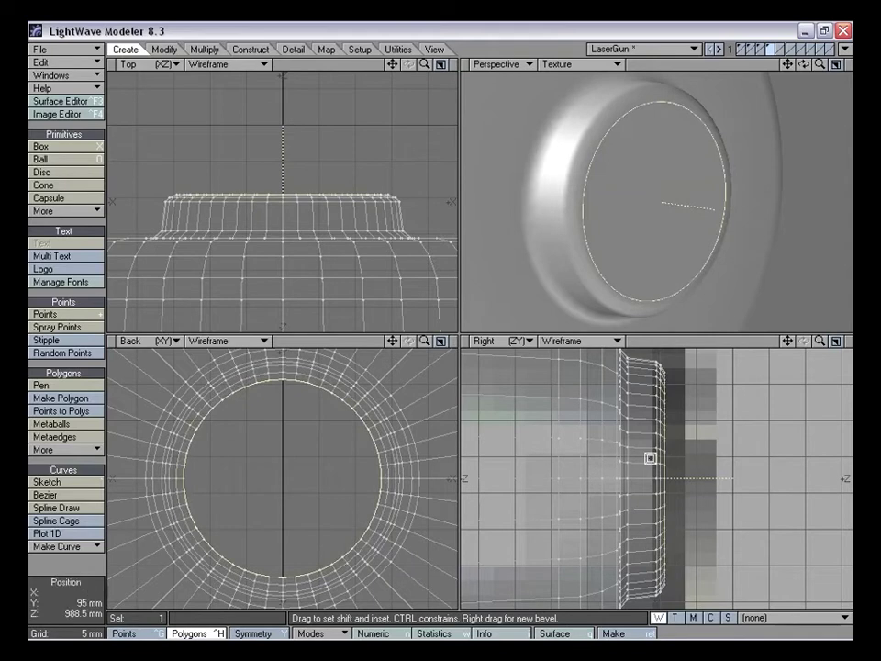
pyautogui.moveTo(650, 202)
pyautogui.keyDown('alt'); pyautogui.mouseDown()
pyautogui.moveTo(570, 188)
pyautogui.moveTo(646, 199)
pyautogui.mouseUp(); pyautogui.keyUp('alt')
pyautogui.moveTo(323, 451); pyautogui.dragTo(319, 451)
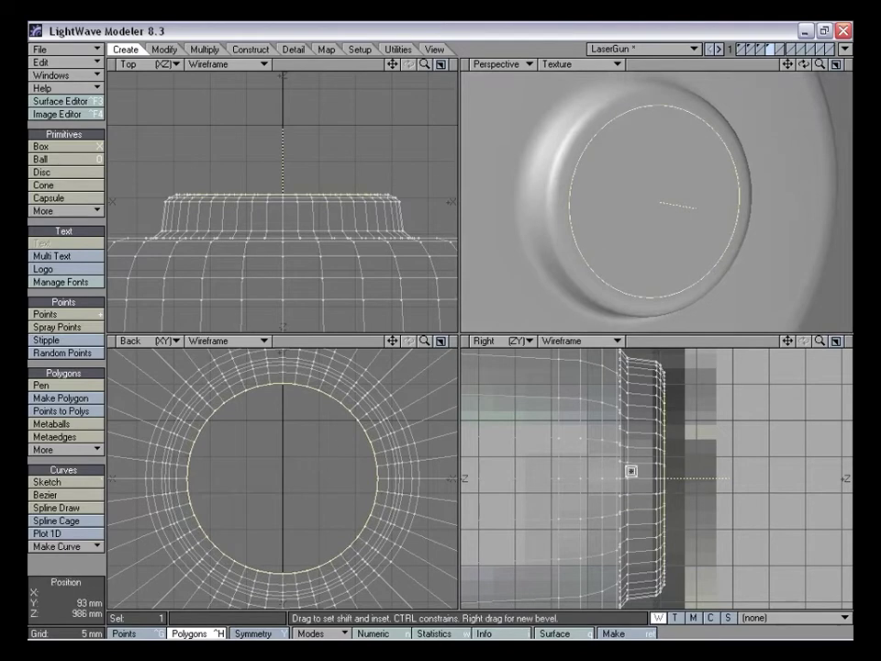
# Bevel the cap inward twice, with about -500 um shift and 500 um inset, and about -1.2 mm shift and 400 um inset
pyautogui.moveTo(644, 468); pyautogui.dragTo(639, 471)
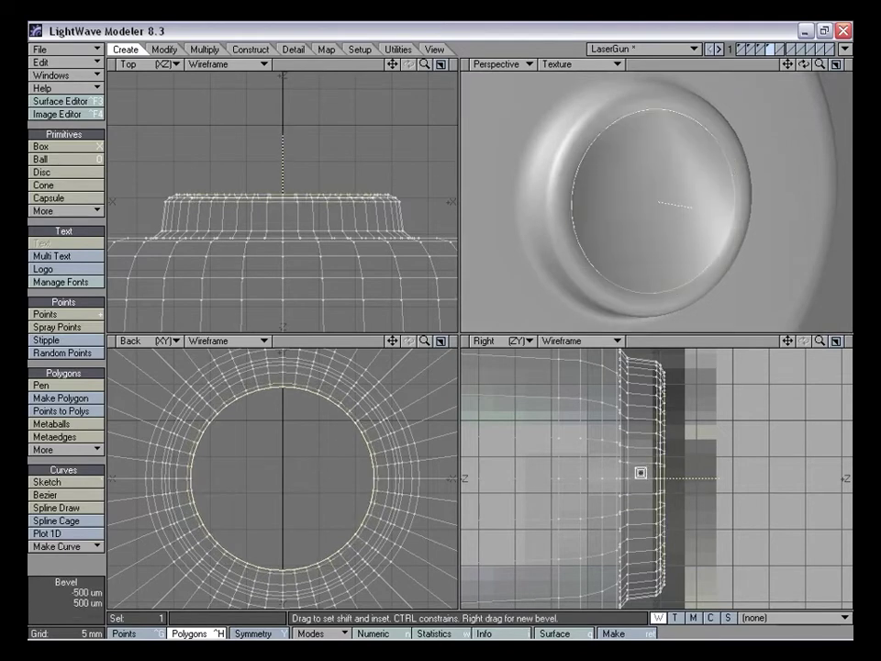
pyautogui.press('space')
pyautogui.moveTo(787, 344); pyautogui.dragTo(795, 425)
pyautogui.moveTo(819, 342); pyautogui.dragTo(865, 342)
pyautogui.moveTo(791, 342); pyautogui.dragTo(809, 373)
pyautogui.press('b')
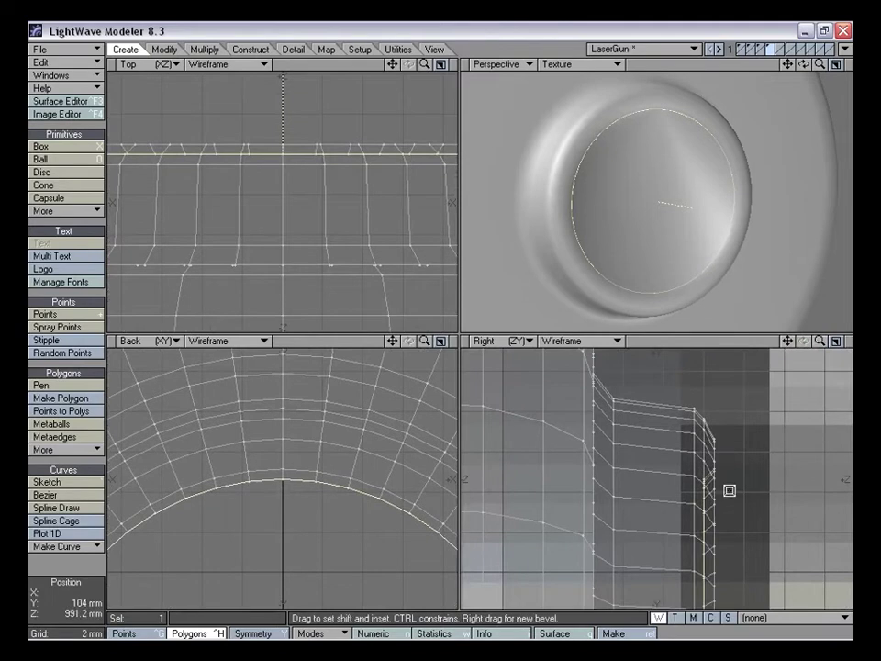
pyautogui.moveTo(730, 491); pyautogui.dragTo(718, 523)
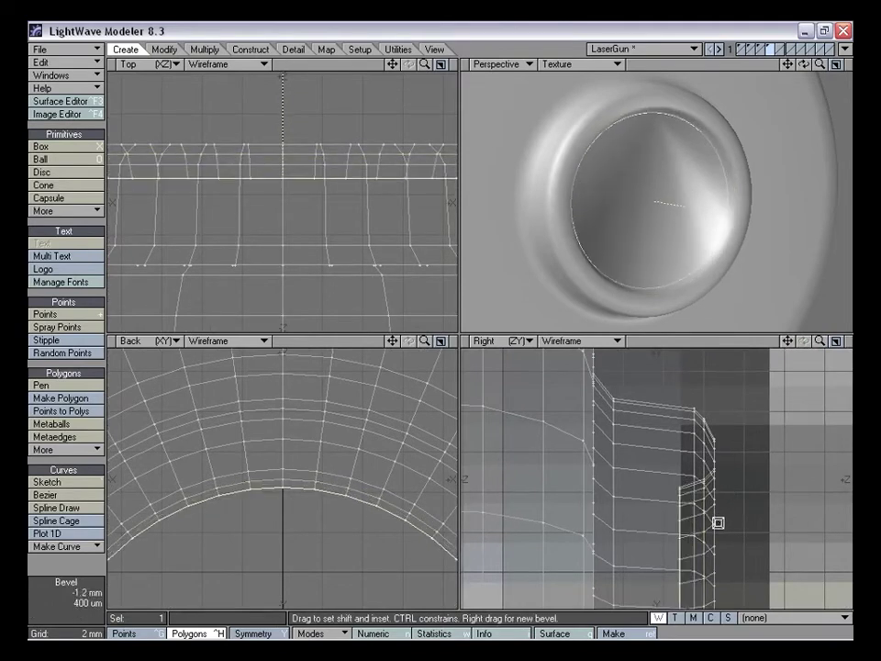
# Bevel the inset cap straight back into the barrel tip without further inset to form a bore
pyautogui.moveTo(819, 341); pyautogui.dragTo(788, 289)
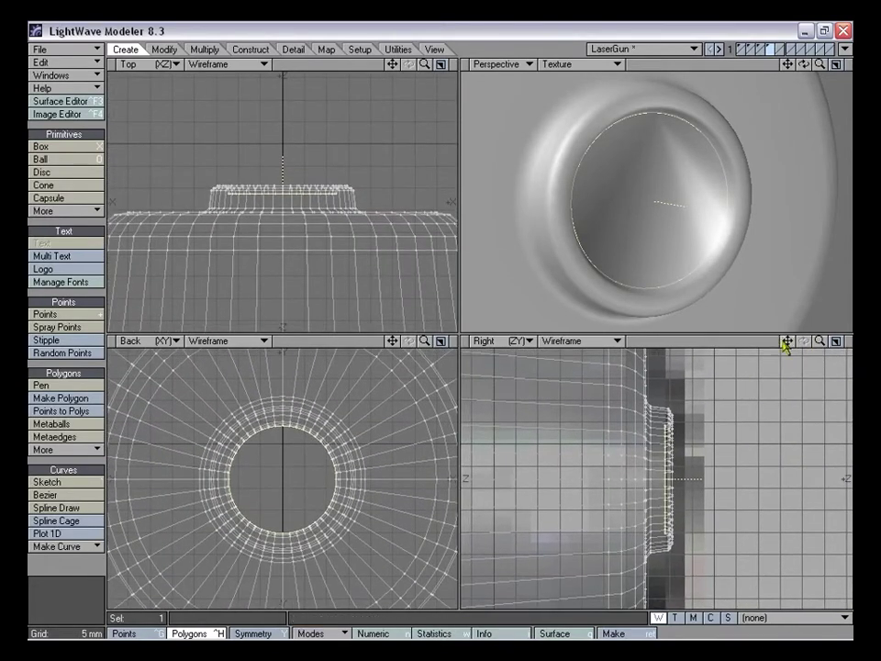
pyautogui.moveTo(820, 341); pyautogui.dragTo(820, 331)
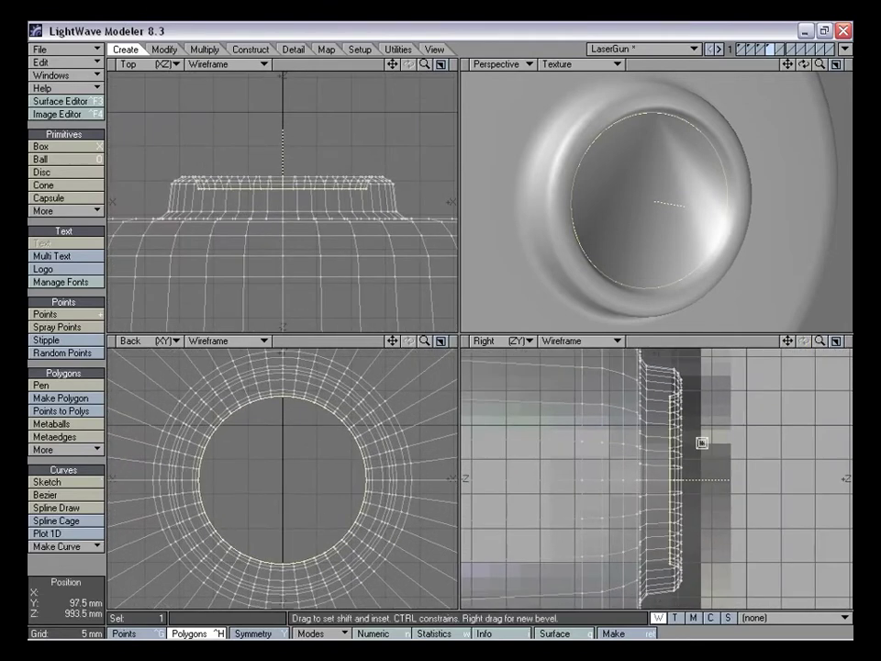
pyautogui.moveTo(705, 437); pyautogui.dragTo(710, 589)
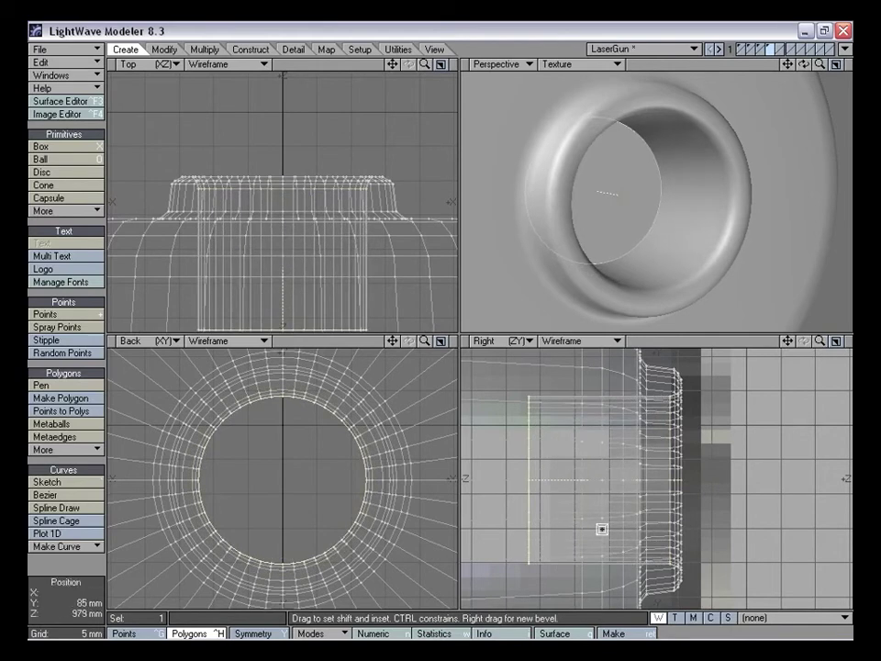
pyautogui.press('space')
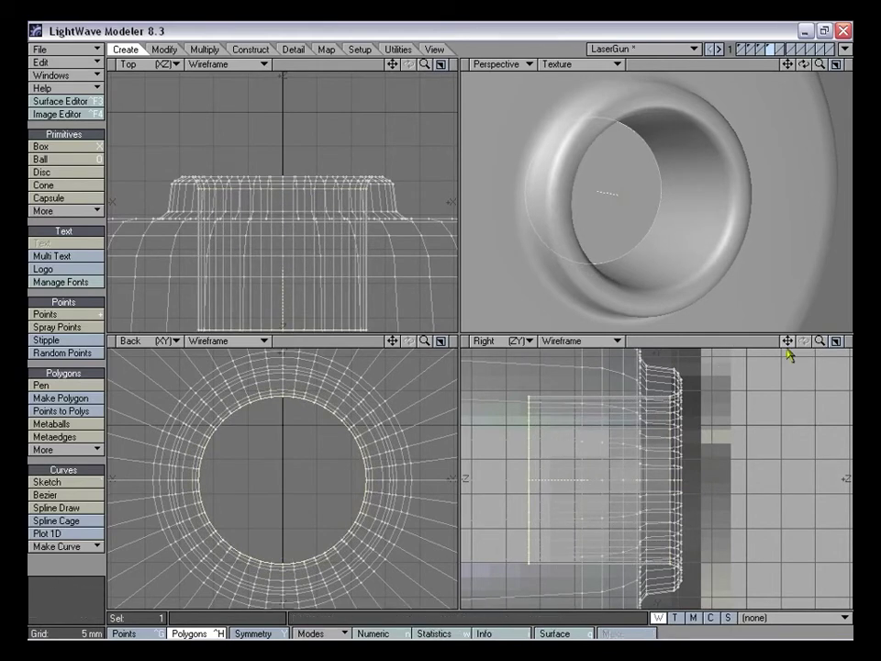
# Move the bore's end polygon about 36 mm deeper into the barrel tip along Z
pyautogui.moveTo(821, 340); pyautogui.dragTo(756, 344)
pyautogui.press('t')
pyautogui.keyDown('ctrl'); pyautogui.moveTo(720, 487); pyautogui.dragTo(667, 487); pyautogui.keyUp('ctrl')
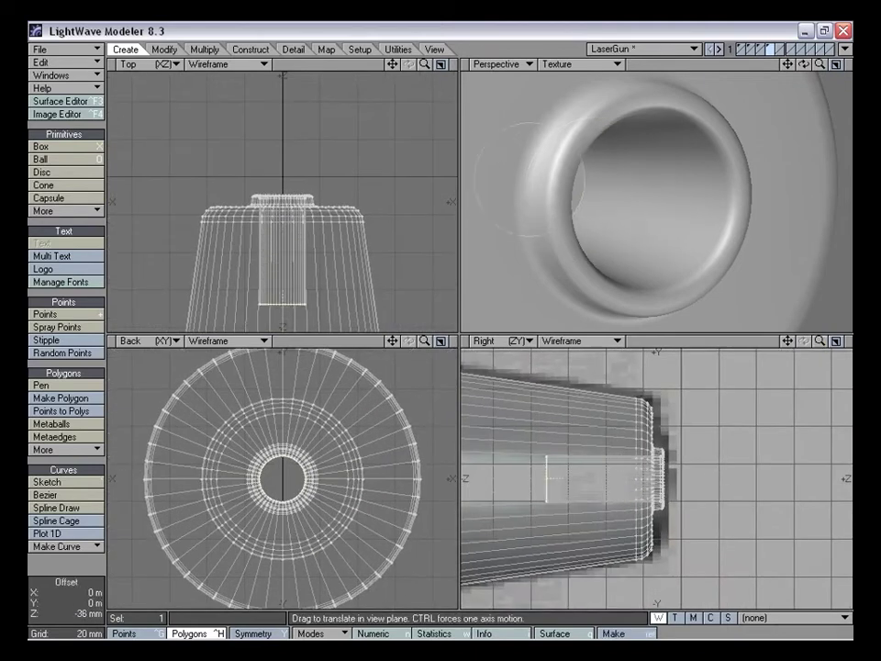
pyautogui.press('space')
pyautogui.press(',')
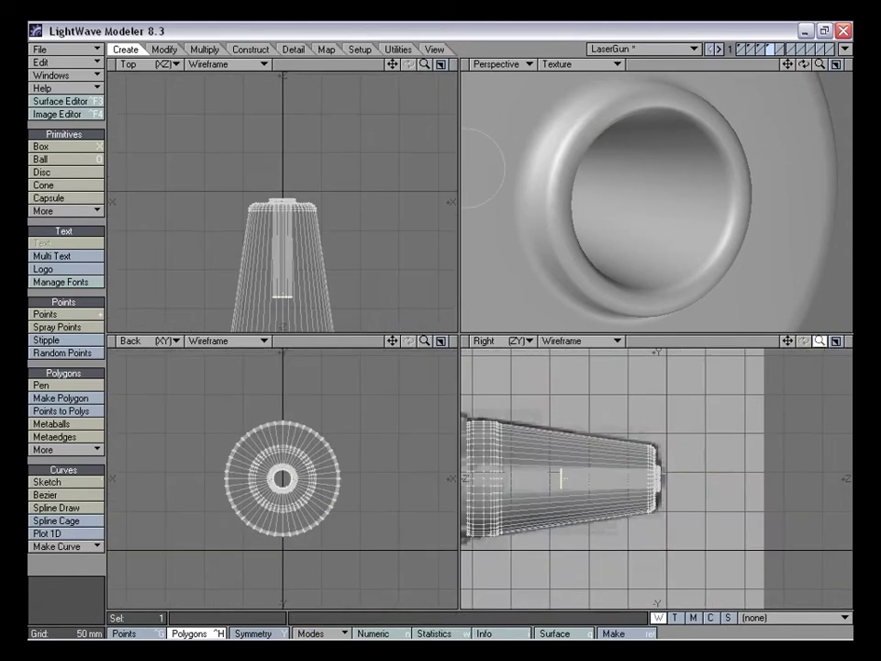
# Push the bore's end polygon farther back along Z to near the rear of the barrel tip and deselect it
pyautogui.press('t')
pyautogui.keyDown('ctrl'); pyautogui.moveTo(559, 461); pyautogui.dragTo(521, 461); pyautogui.keyUp('ctrl')
pyautogui.press('space')
pyautogui.press('/')
pyautogui.keyDown('alt'); pyautogui.moveTo(670, 248); pyautogui.dragTo(637, 183); pyautogui.keyUp('alt')
pyautogui.press('a')
pyautogui.press('t')
pyautogui.keyDown('ctrl'); pyautogui.moveTo(640, 481); pyautogui.dragTo(583, 481); pyautogui.keyUp('ctrl')
pyautogui.press('/')
pyautogui.keyDown('alt'); pyautogui.moveTo(702, 225); pyautogui.dragTo(721, 217); pyautogui.keyUp('alt')
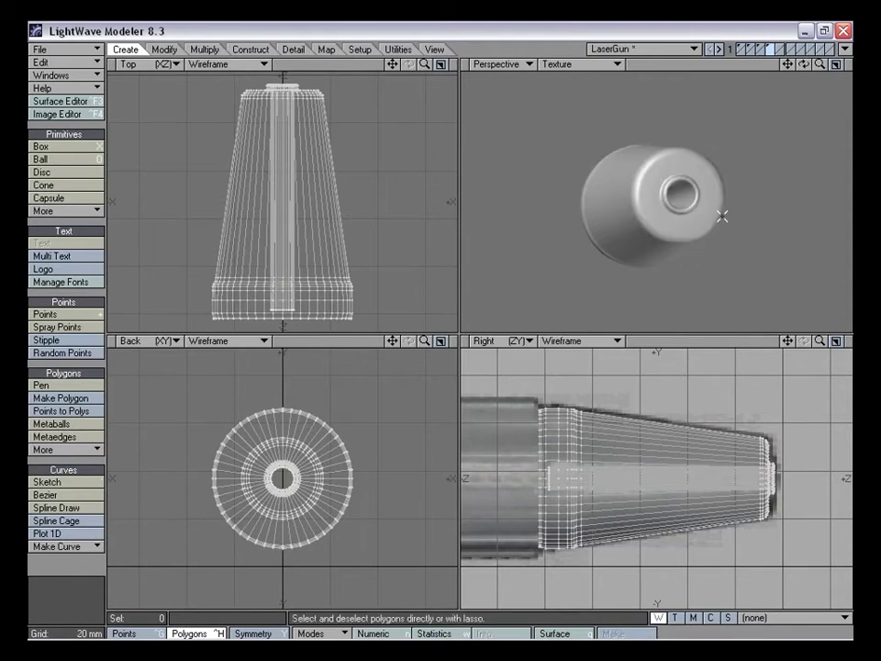
# Select the first part of the bore's inner wall polygons and check the muzzle in the Front_per.jpg reference image
pyautogui.moveTo(821, 65)
pyautogui.mouseDown()
pyautogui.moveTo(859, 66)
pyautogui.moveTo(836, 75)
pyautogui.mouseUp()
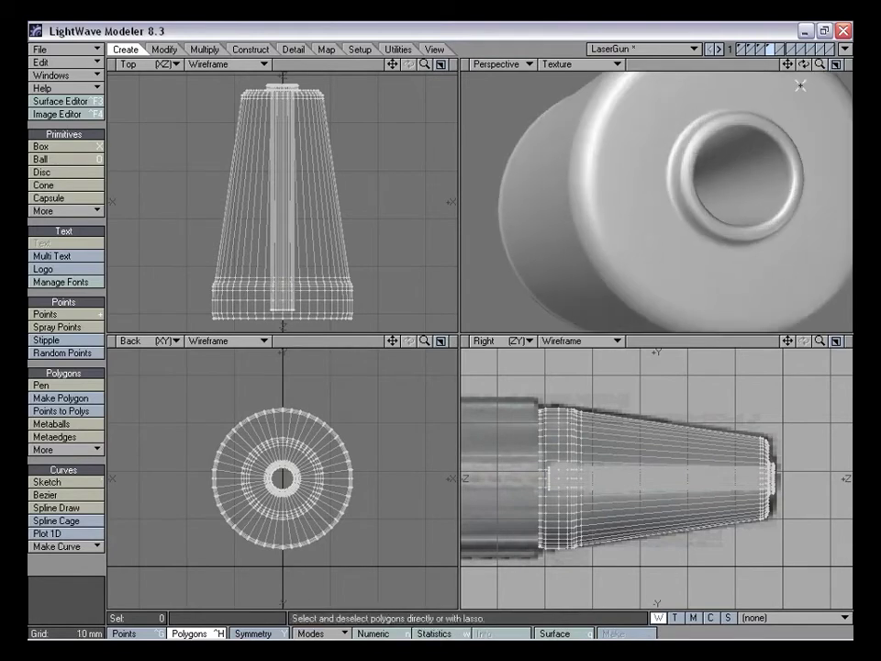
pyautogui.moveTo(753, 155)
pyautogui.mouseDown()
pyautogui.moveTo(758, 193)
pyautogui.moveTo(730, 217)
pyautogui.moveTo(761, 225)
pyautogui.moveTo(744, 232)
pyautogui.moveTo(716, 206)
pyautogui.mouseUp()
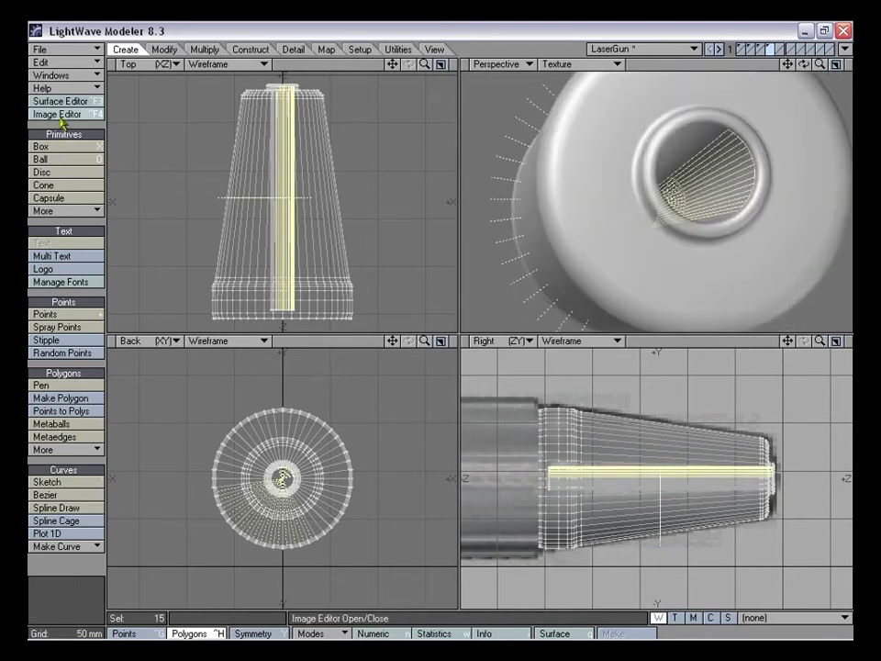
pyautogui.click(58, 115)
pyautogui.doubleClick(248, 224)
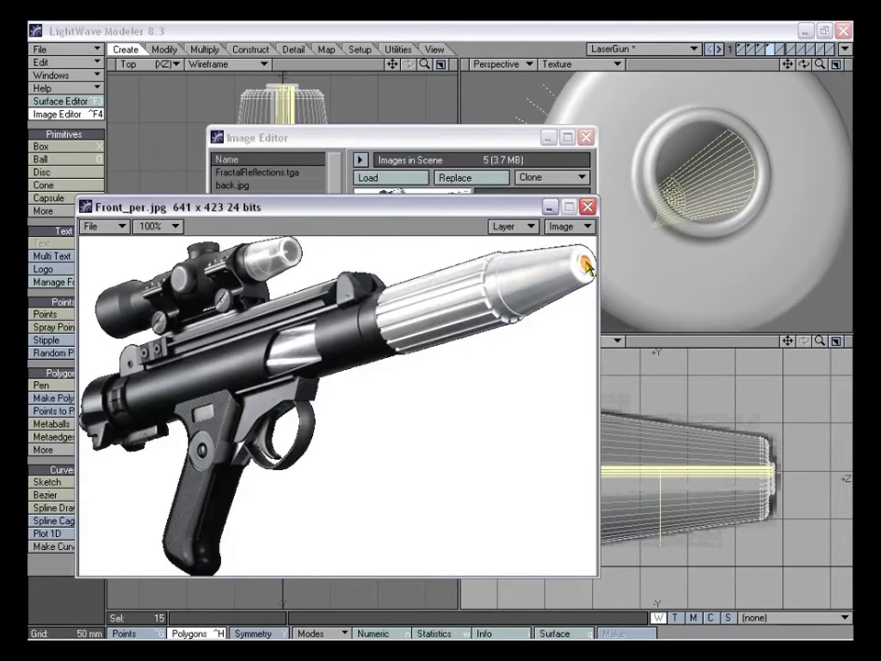
pyautogui.click(588, 208)
pyautogui.click(588, 139)
# Add the remaining bore wall polygons to the selection, assign them a new surface named Barrel_Tip_Inside, and deselect them
pyautogui.keyDown('alt'); pyautogui.moveTo(740, 229); pyautogui.dragTo(729, 174); pyautogui.keyUp('alt')
pyautogui.keyDown('shift'); pyautogui.moveTo(675, 97); pyautogui.dragTo(608, 120); pyautogui.keyUp('shift')
pyautogui.moveTo(608, 120)
pyautogui.keyDown('alt'); pyautogui.mouseDown()
pyautogui.moveTo(617, 138)
pyautogui.moveTo(603, 148)
pyautogui.mouseUp(); pyautogui.keyUp('alt')
pyautogui.moveTo(624, 246)
pyautogui.keyDown('alt'); pyautogui.mouseDown()
pyautogui.moveTo(587, 228)
pyautogui.moveTo(598, 256)
pyautogui.moveTo(656, 262)
pyautogui.mouseUp(); pyautogui.keyUp('alt')
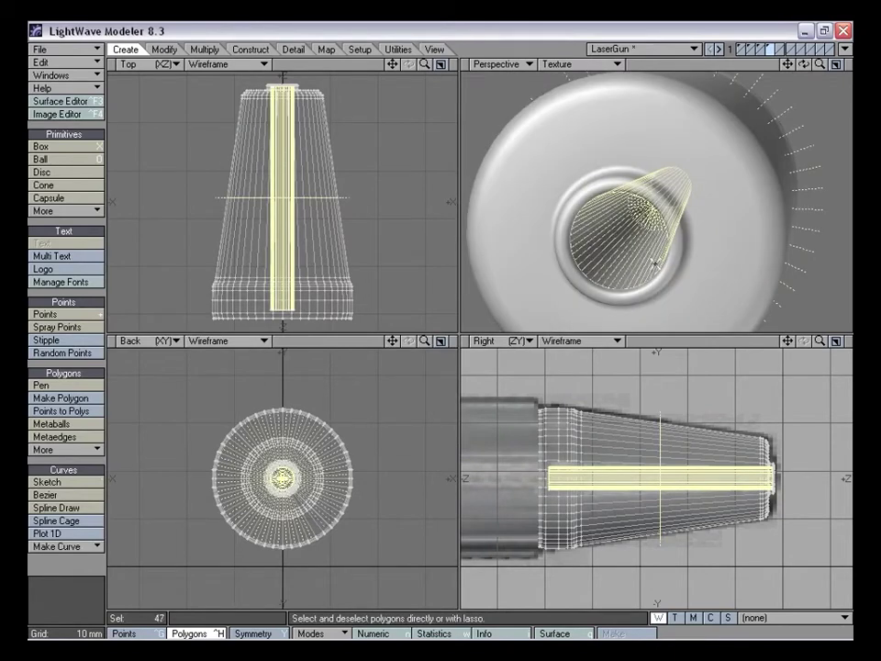
pyautogui.keyDown('alt'); pyautogui.moveTo(610, 222); pyautogui.dragTo(635, 234); pyautogui.keyUp('alt')
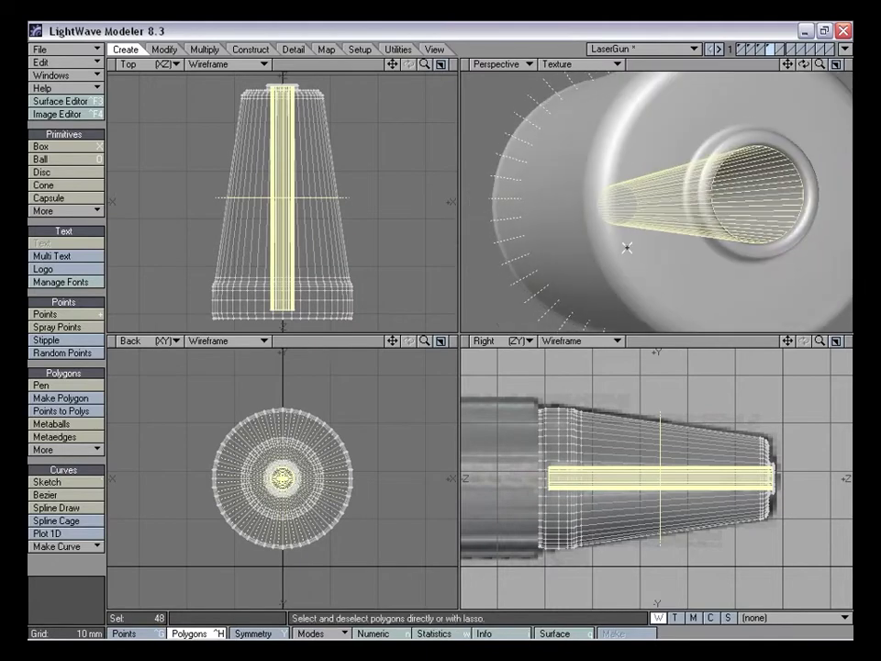
pyautogui.press('q')
pyautogui.write('_Ins')
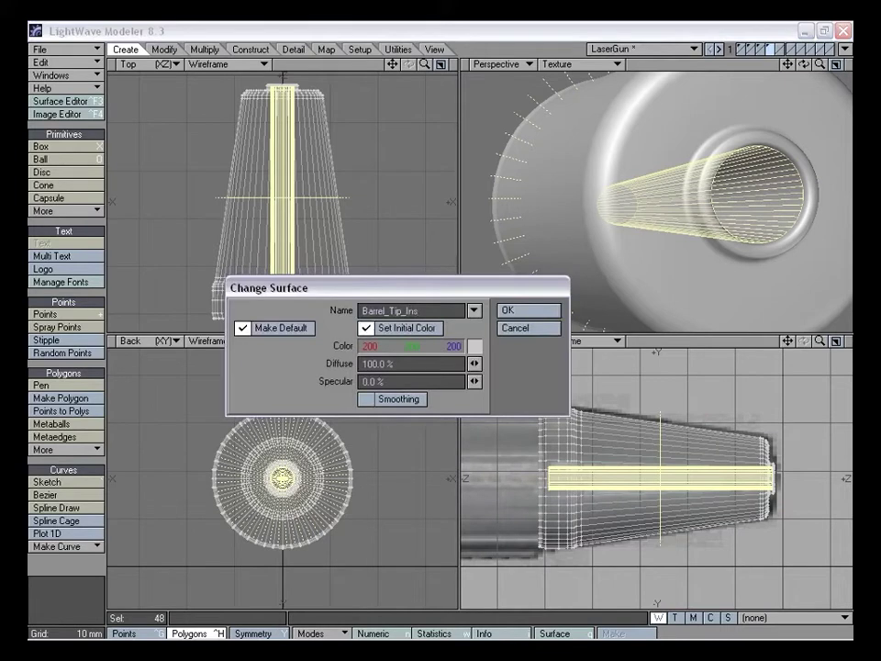
pyautogui.write('ide')
pyautogui.press('Return')
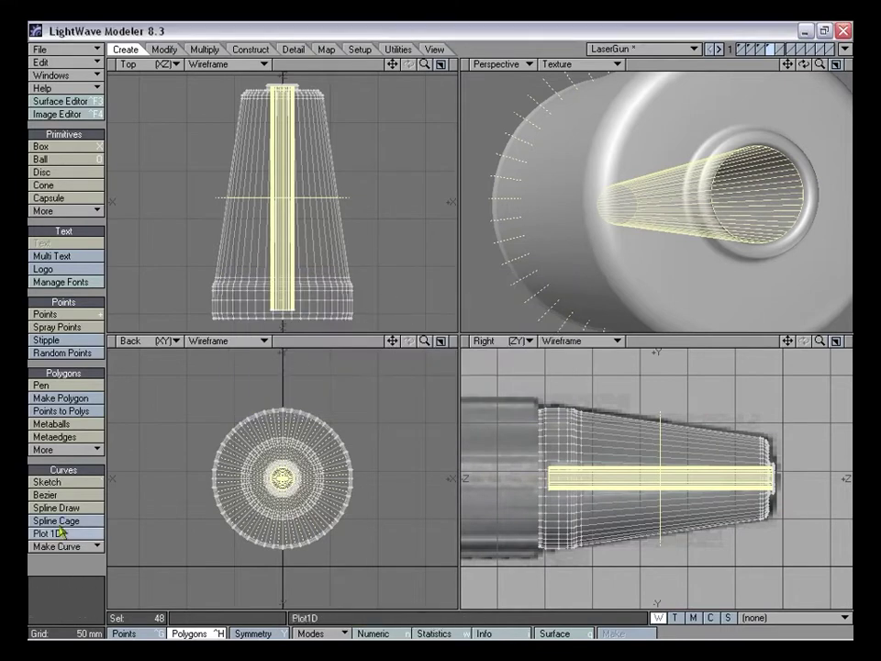
pyautogui.press('/')
# Knife a straight cut across the raised ring at the muzzle, perpendicular to the barrel axis
pyautogui.keyDown('alt'); pyautogui.moveTo(805, 174); pyautogui.dragTo(762, 201); pyautogui.keyUp('alt')
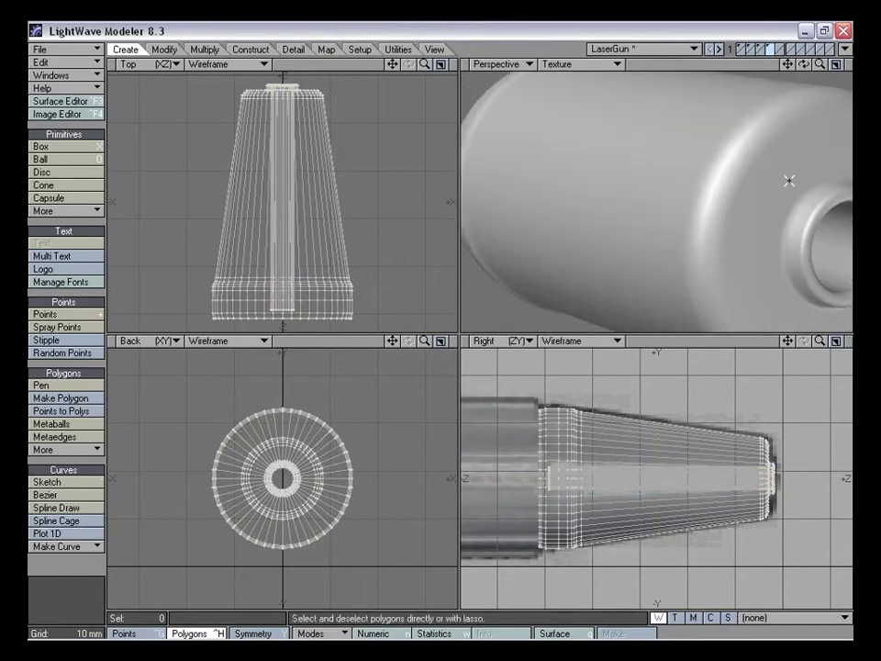
pyautogui.moveTo(791, 67); pyautogui.dragTo(691, 71)
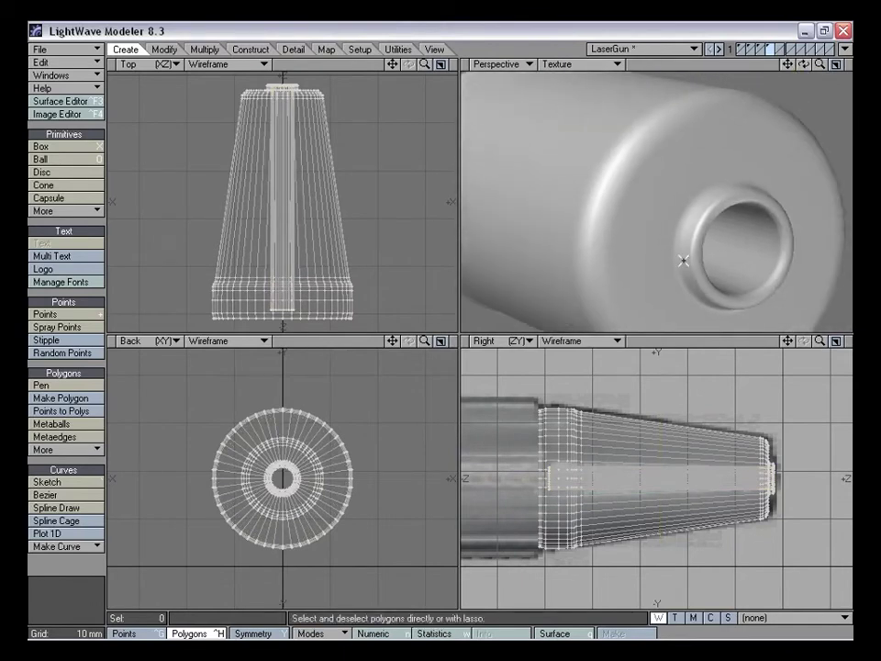
pyautogui.moveTo(788, 340); pyautogui.dragTo(693, 335)
pyautogui.moveTo(820, 341); pyautogui.dragTo(692, 348)
pyautogui.hotkey('shift', 'k')
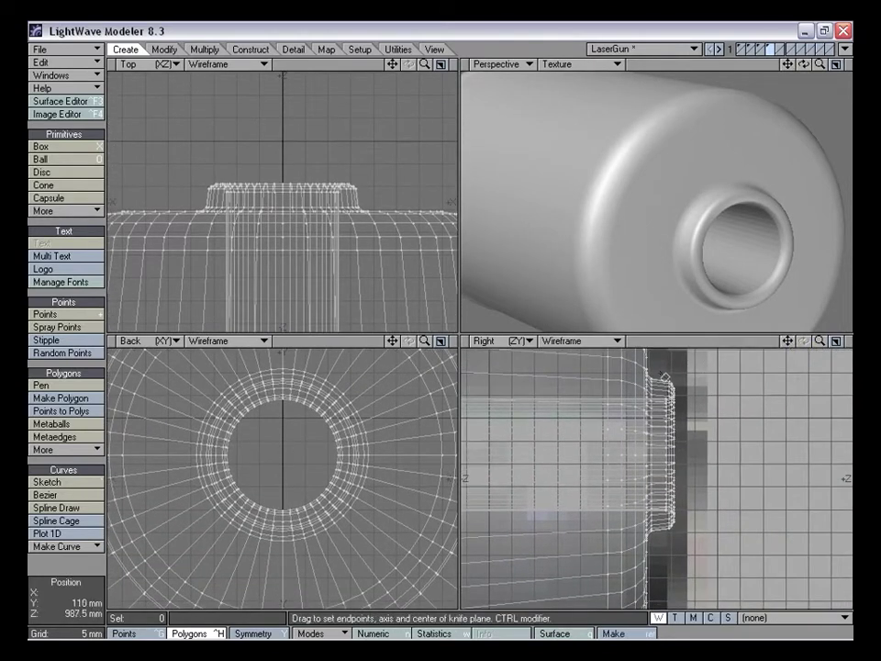
pyautogui.moveTo(663, 520); pyautogui.dragTo(663, 577)
pyautogui.press('space')
pyautogui.keyDown('alt'); pyautogui.moveTo(714, 259); pyautogui.dragTo(703, 237); pyautogui.keyUp('alt')
pyautogui.keyDown('alt'); pyautogui.moveTo(806, 261); pyautogui.dragTo(754, 254); pyautogui.keyUp('alt')
# Select five adjoining polygons on the flat front face around the muzzle ring and cut the whole band with Band Saw Pro
pyautogui.hotkey('ctrl', 'g')
pyautogui.hotkey('ctrl', 'h')
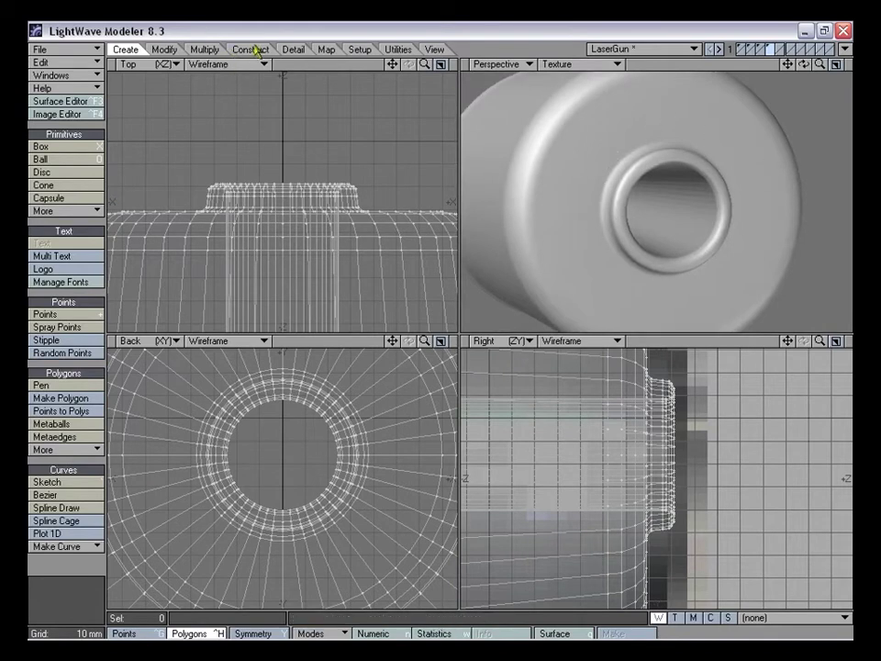
pyautogui.moveTo(601, 191)
pyautogui.mouseDown()
pyautogui.moveTo(576, 187)
pyautogui.moveTo(600, 144)
pyautogui.moveTo(546, 161)
pyautogui.mouseUp()
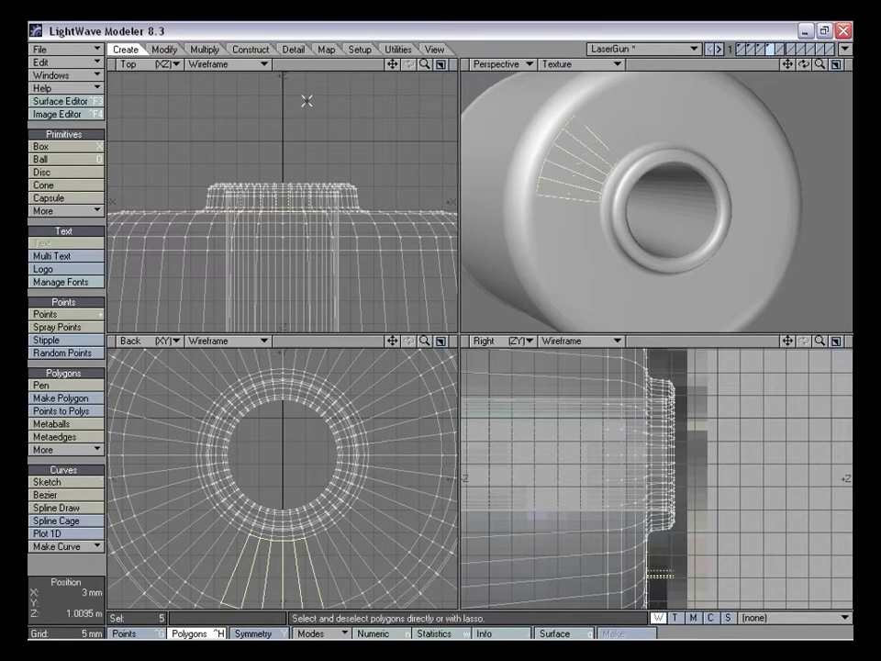
pyautogui.click(218, 55)
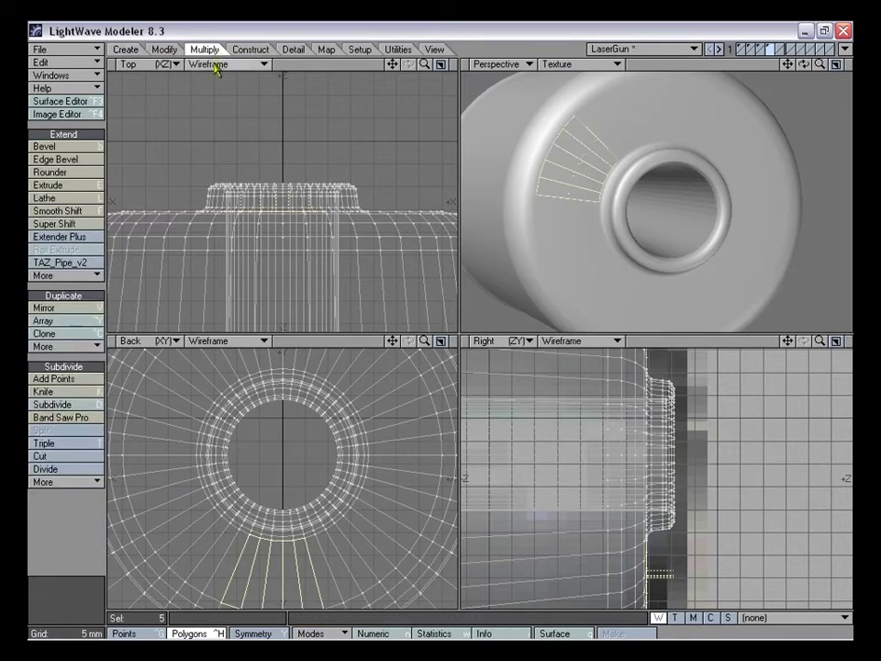
pyautogui.click(84, 419)
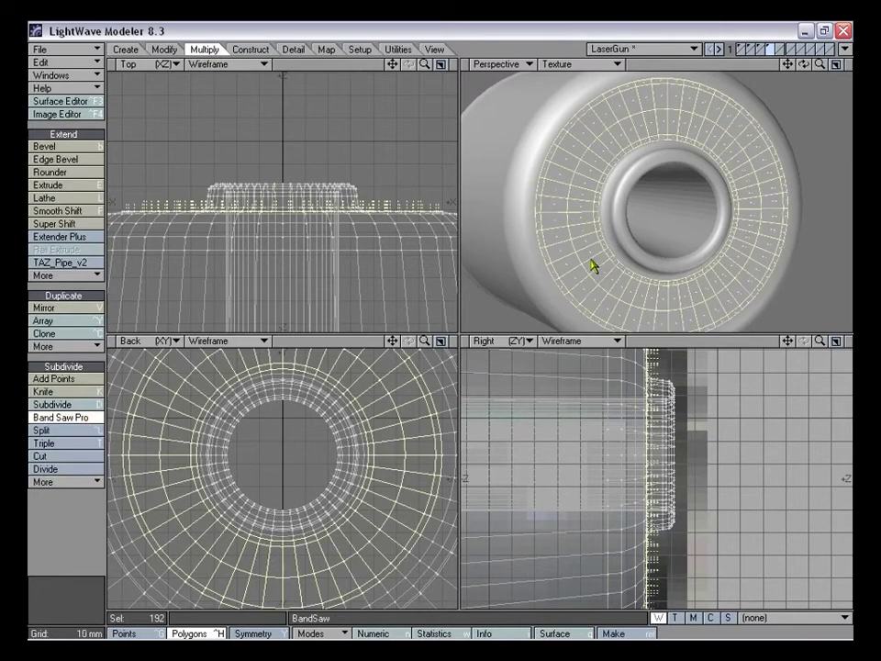
# Try the Default preset for the Band Saw cut on the front face band, and switch to the Custom 2 preset
pyautogui.press('n')
pyautogui.moveTo(377, 95); pyautogui.dragTo(296, 165)
pyautogui.click(356, 191)
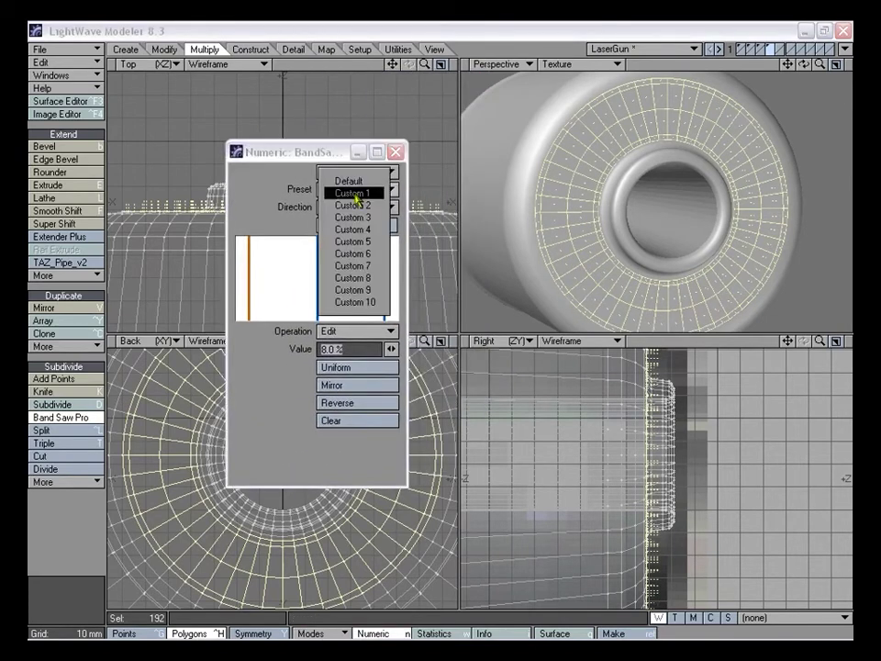
pyautogui.click(355, 183)
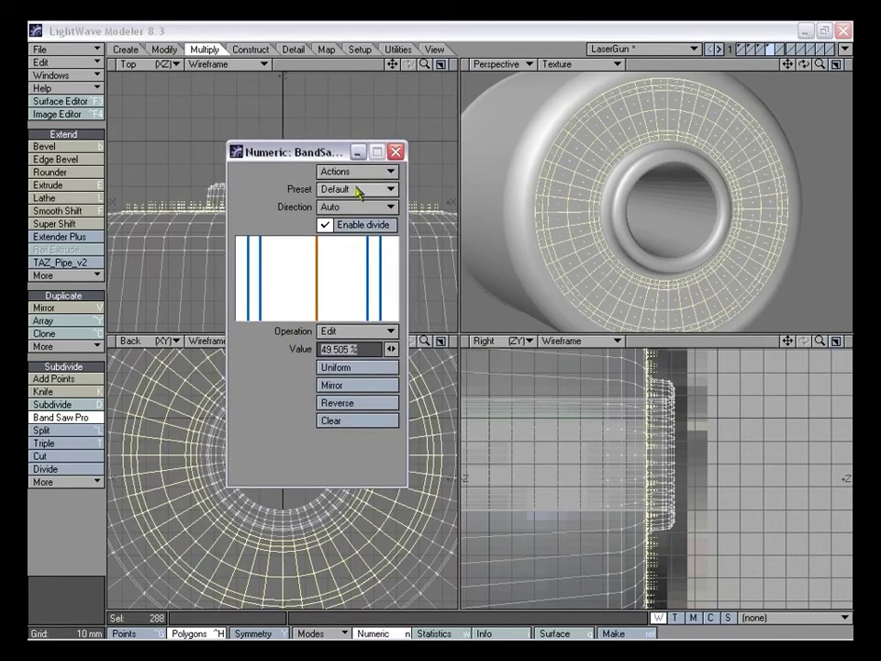
pyautogui.click(357, 188)
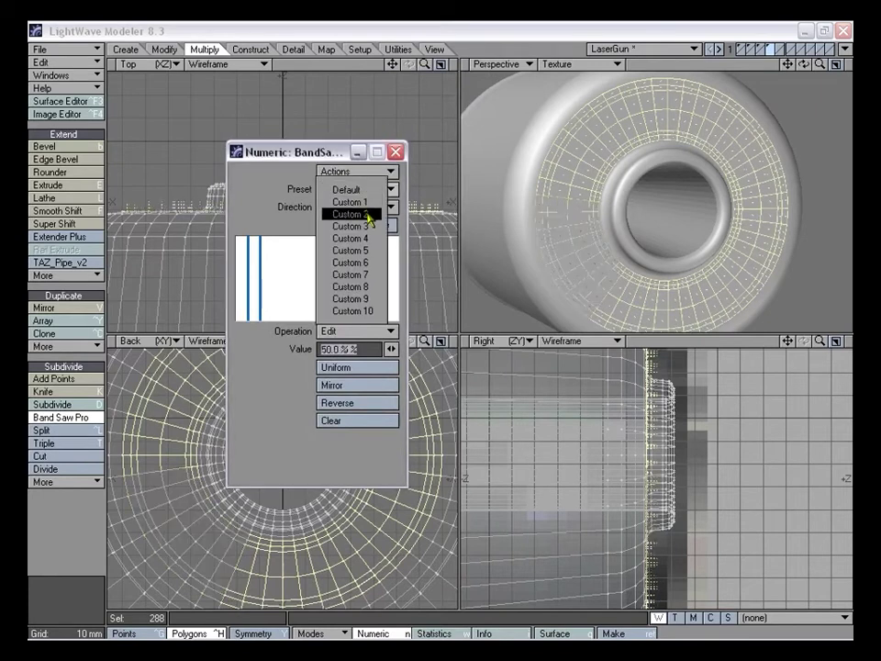
pyautogui.click(367, 214)
pyautogui.moveTo(323, 152)
pyautogui.mouseDown()
pyautogui.moveTo(309, 164)
pyautogui.moveTo(333, 171)
pyautogui.mouseUp()
pyautogui.click(568, 208)
pyautogui.keyDown('alt'); pyautogui.moveTo(569, 208); pyautogui.dragTo(583, 203); pyautogui.keyUp('alt')
pyautogui.moveTo(341, 171); pyautogui.dragTo(323, 164)
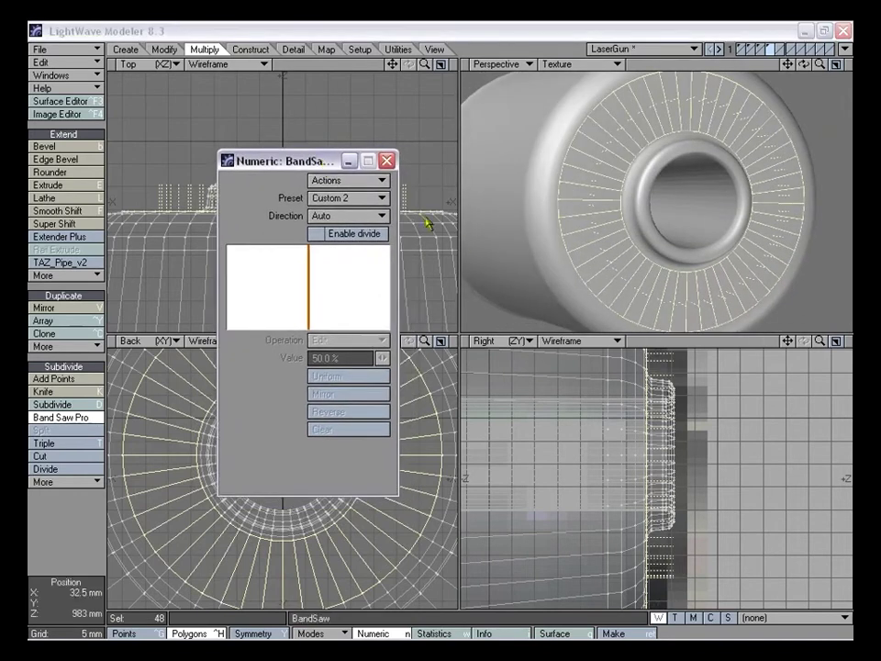
# Enable dividing in the Custom 2 preset and add cuts at about 92% and 5.4% beside the 50% cut
pyautogui.moveTo(651, 241)
pyautogui.keyDown('alt'); pyautogui.mouseDown()
pyautogui.moveTo(663, 241)
pyautogui.moveTo(649, 237)
pyautogui.mouseUp(); pyautogui.keyUp('alt')
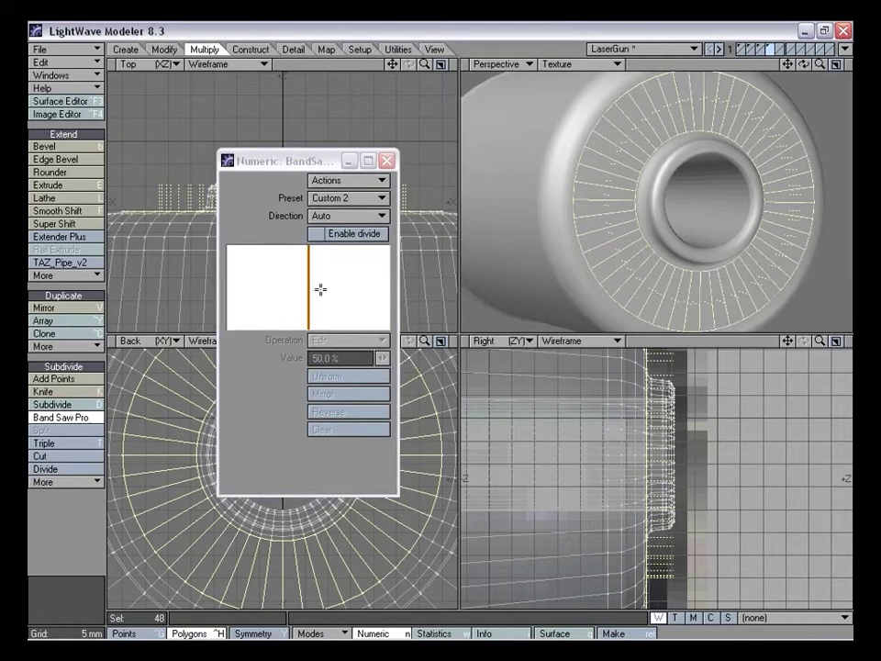
pyautogui.click(350, 243)
pyautogui.click(358, 237)
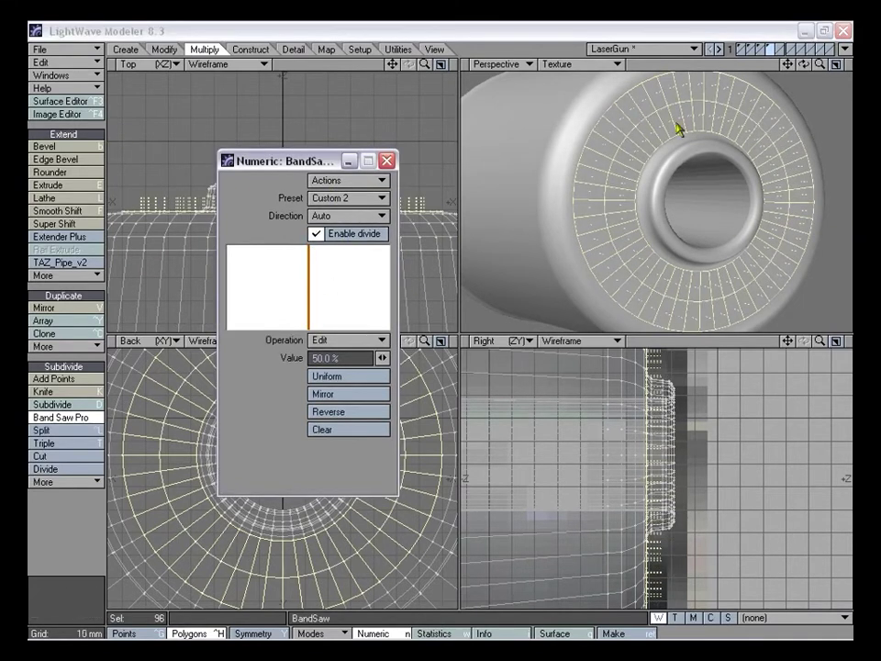
pyautogui.keyDown('alt'); pyautogui.moveTo(716, 201); pyautogui.dragTo(635, 189); pyautogui.keyUp('alt')
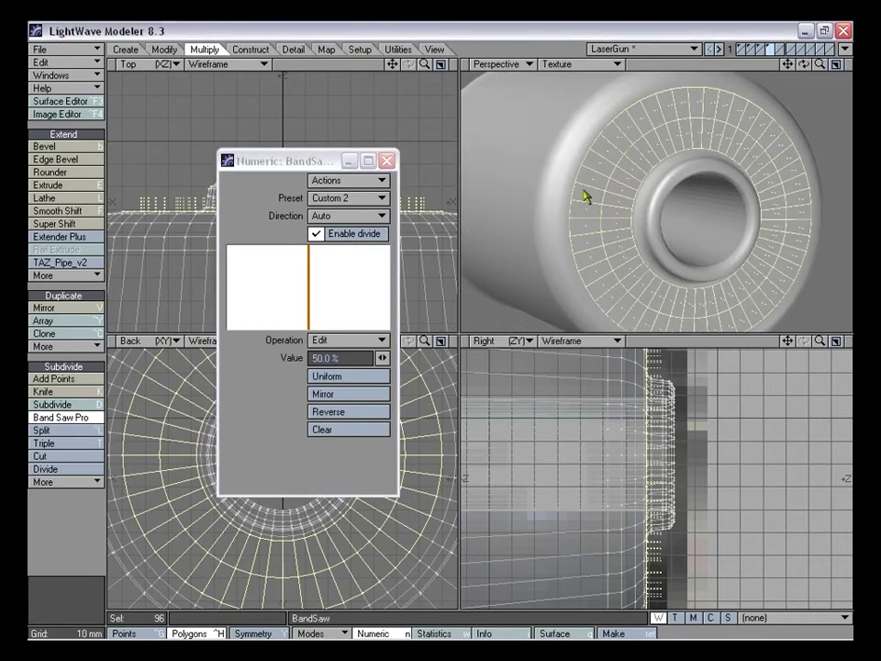
pyautogui.moveTo(684, 212)
pyautogui.keyDown('alt'); pyautogui.mouseDown()
pyautogui.moveTo(650, 197)
pyautogui.moveTo(685, 205)
pyautogui.mouseUp(); pyautogui.keyUp('alt')
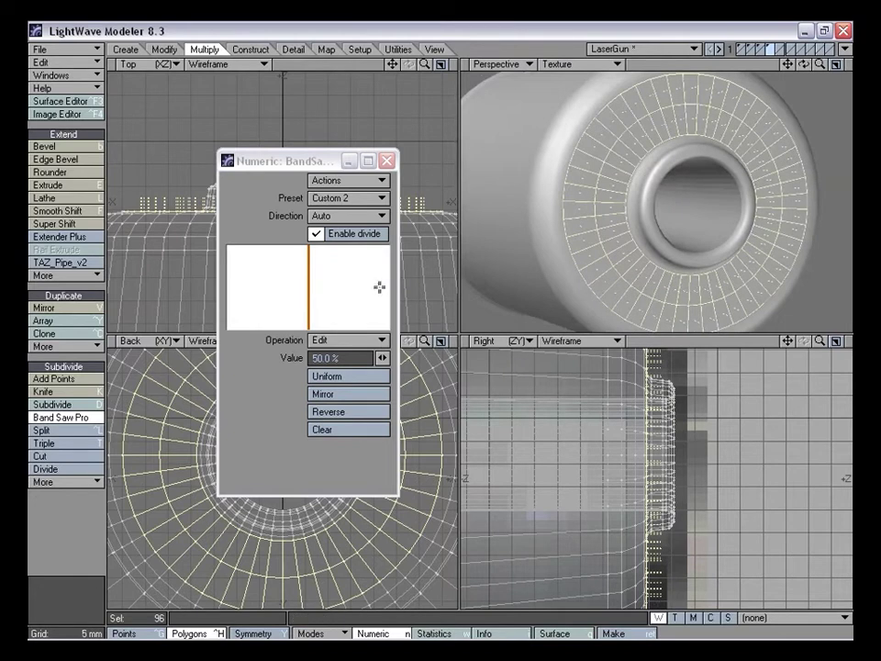
pyautogui.click(354, 343)
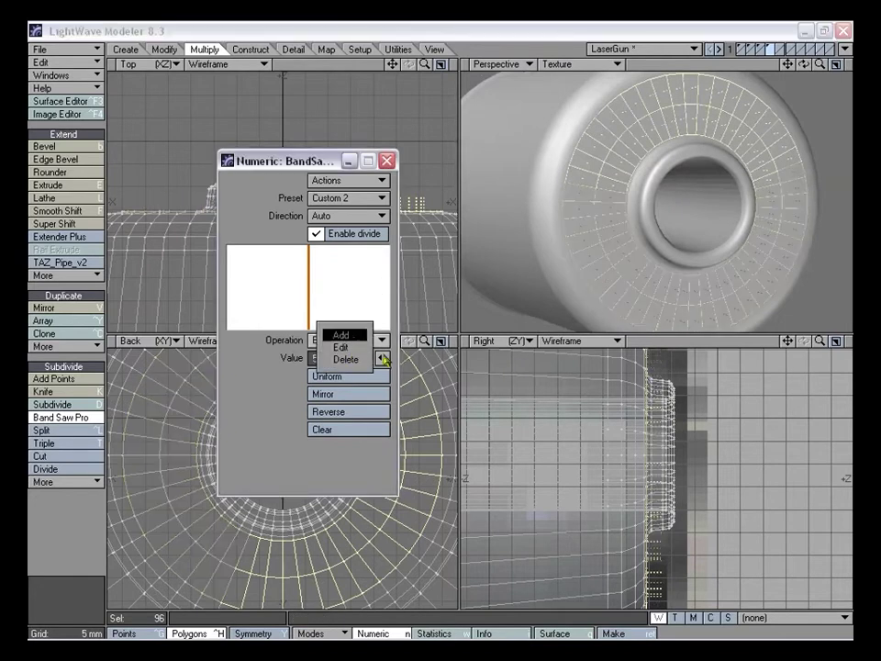
pyautogui.click(352, 337)
pyautogui.click(376, 285)
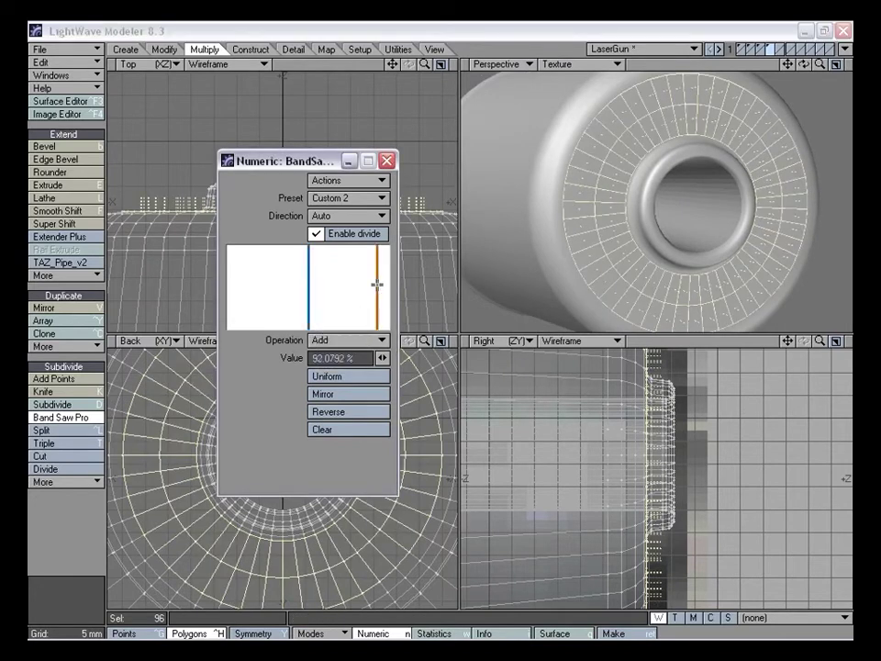
pyautogui.click(236, 287)
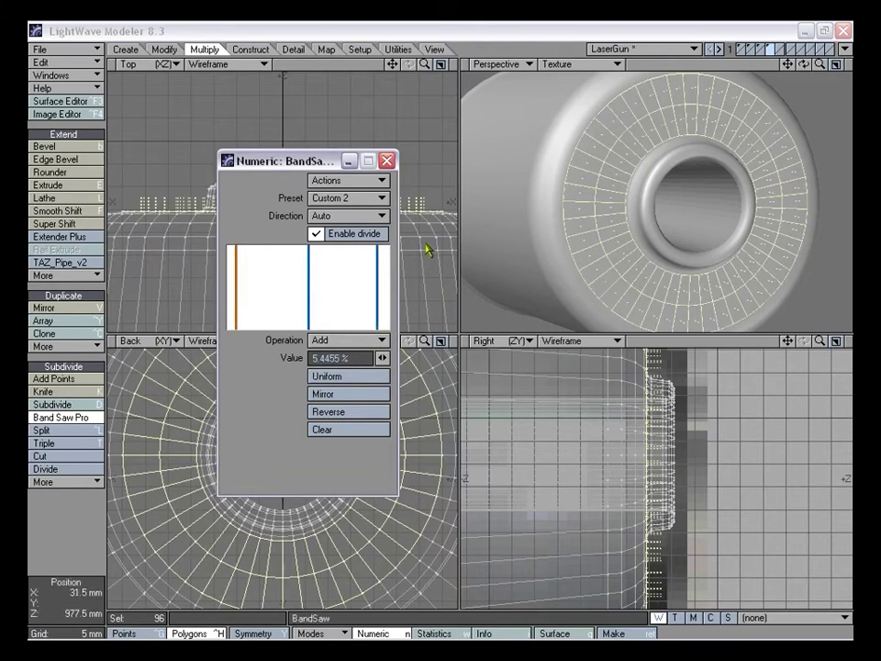
pyautogui.press('space')
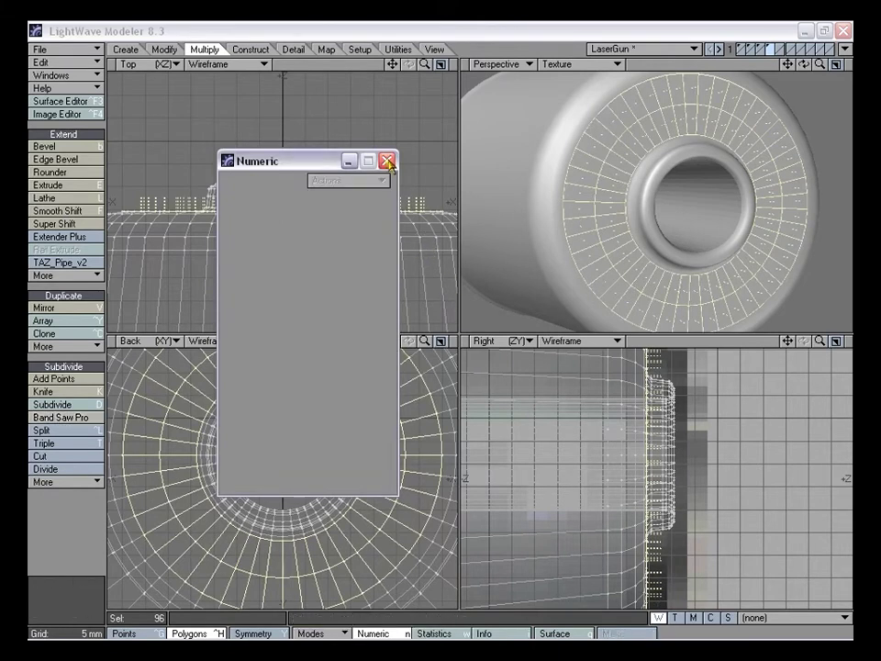
pyautogui.click(388, 162)
# Cut the whole band from the five selected front face polygons with Band Saw Pro, using the three-cut Custom 2 preset
pyautogui.keyDown('alt'); pyautogui.moveTo(594, 154); pyautogui.dragTo(585, 221); pyautogui.keyUp('alt')
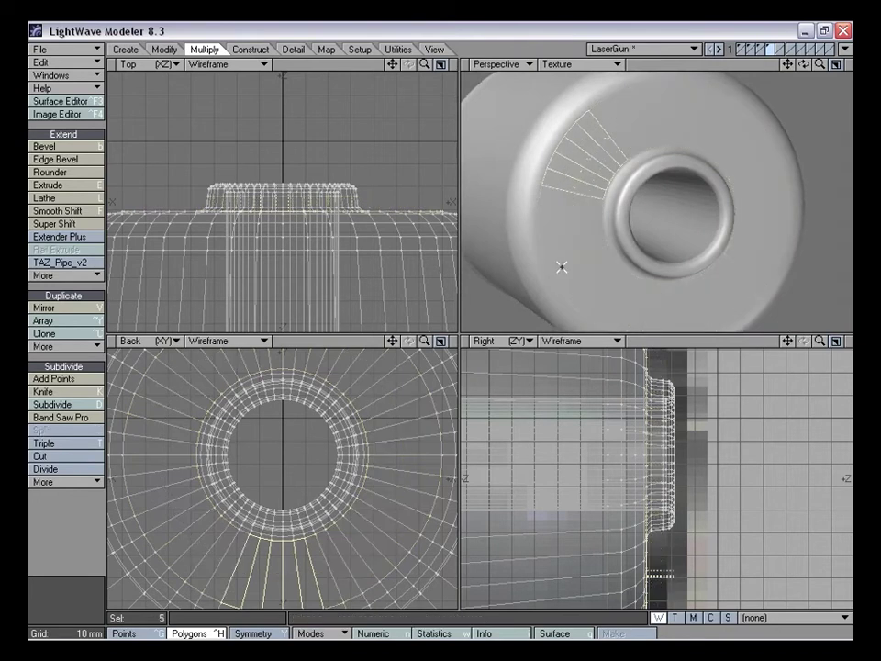
pyautogui.click(62, 416)
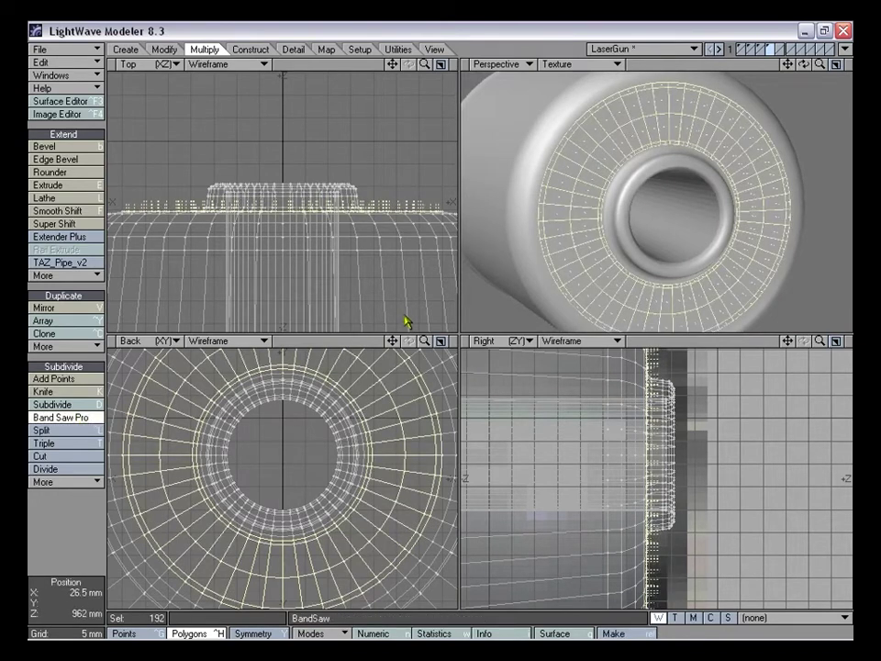
pyautogui.press('n')
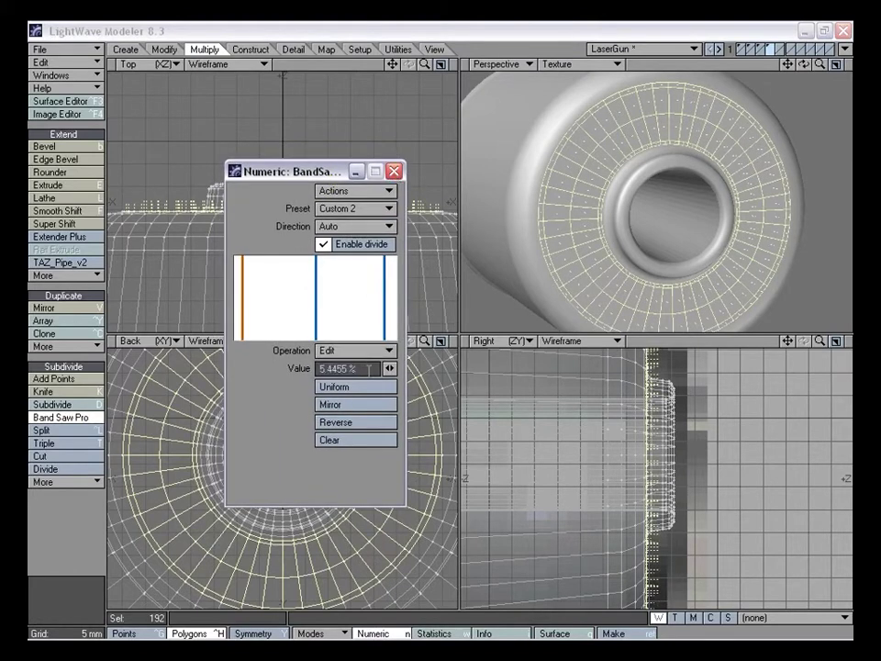
pyautogui.click(394, 171)
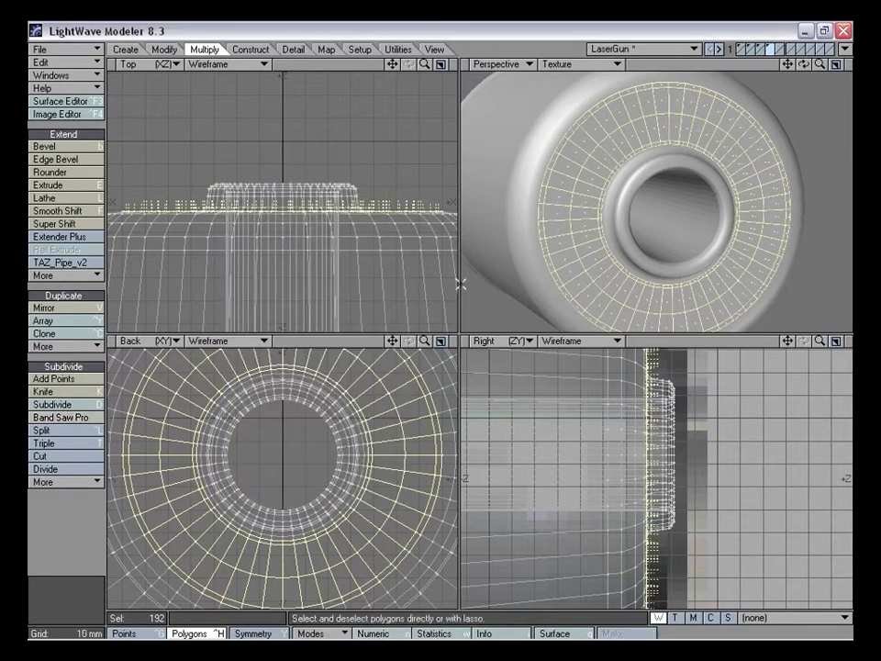
# Inspect the front face band's points in point mode, clear the selection, and view the whole barrel tip
pyautogui.hotkey('ctrl', 'g')
pyautogui.keyDown('alt'); pyautogui.moveTo(625, 216); pyautogui.dragTo(570, 231); pyautogui.keyUp('alt')
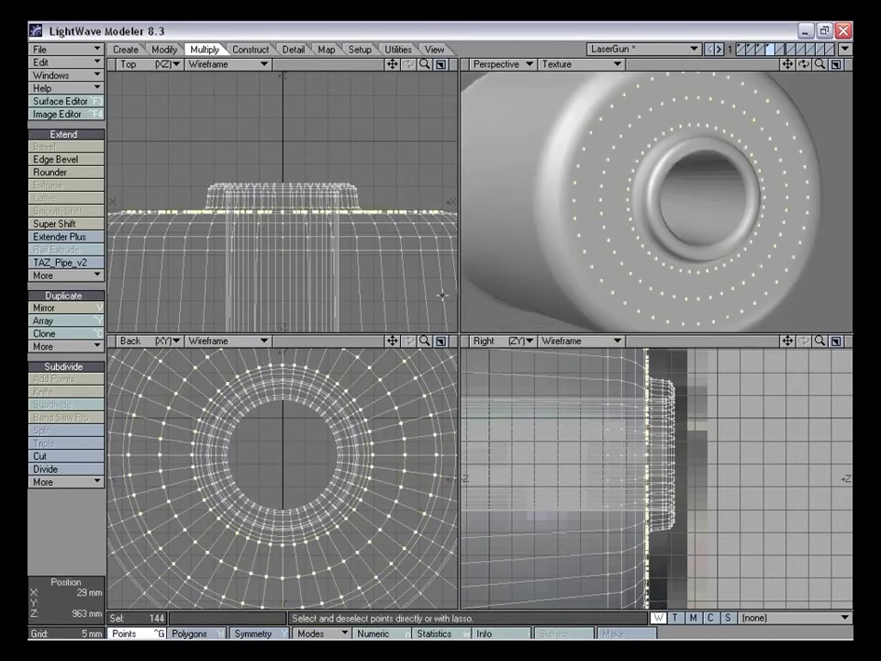
pyautogui.moveTo(678, 203)
pyautogui.keyDown('alt'); pyautogui.mouseDown()
pyautogui.moveTo(711, 246)
pyautogui.moveTo(675, 210)
pyautogui.mouseUp(); pyautogui.keyUp('alt')
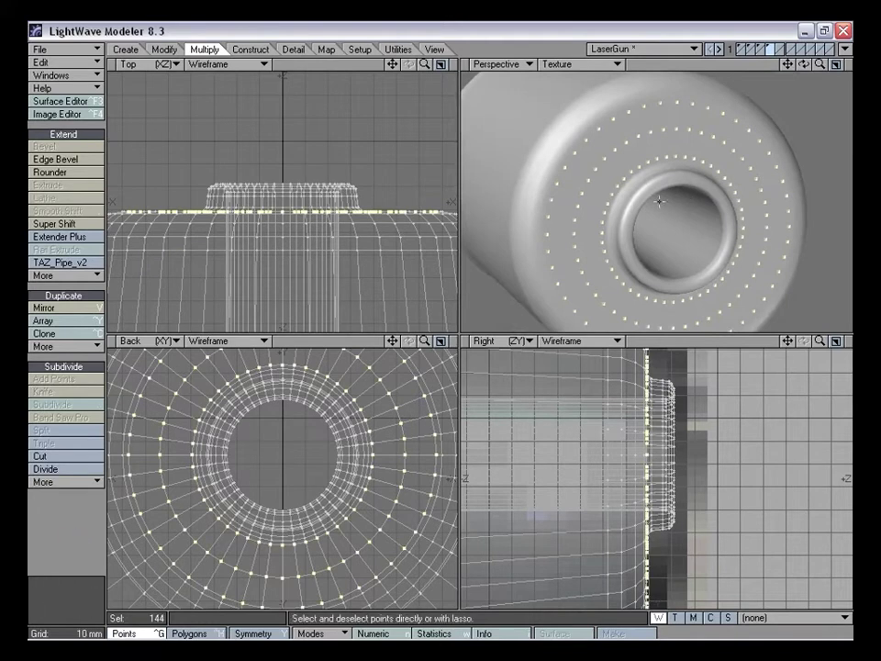
pyautogui.click(79, 530)
pyautogui.keyDown('alt'); pyautogui.moveTo(643, 230); pyautogui.dragTo(722, 204); pyautogui.keyUp('alt')
pyautogui.moveTo(820, 66); pyautogui.dragTo(675, 206)
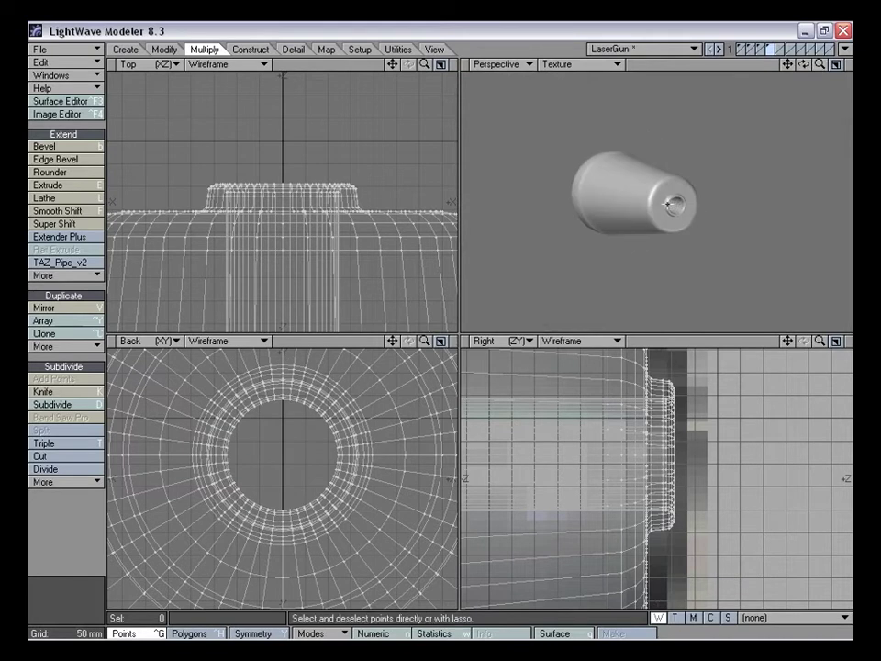
# Give the Barrel_Tip_Inside surface an orange colour of 216, 143, 63 and enable its smoothing
pyautogui.press('F3')
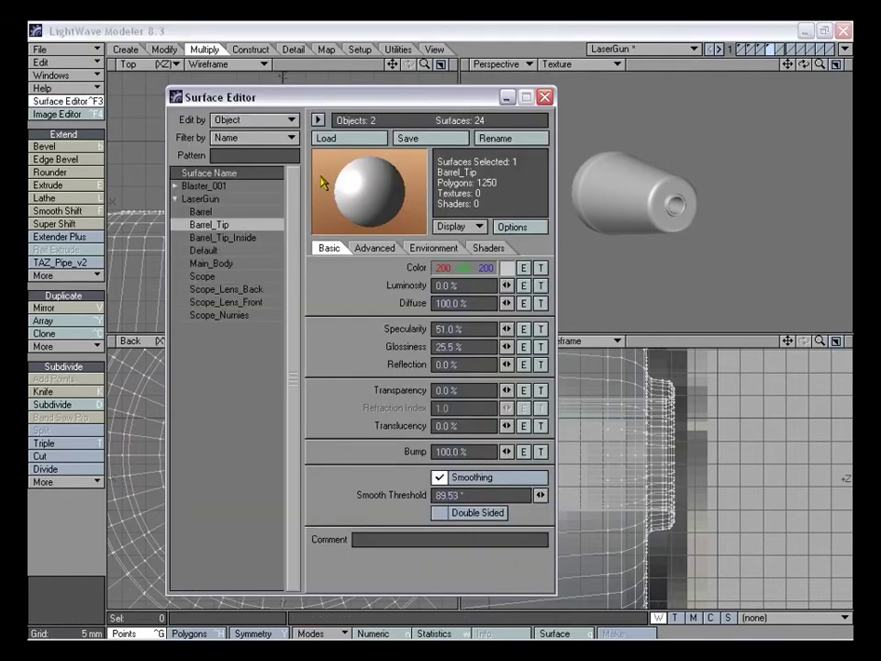
pyautogui.click(226, 237)
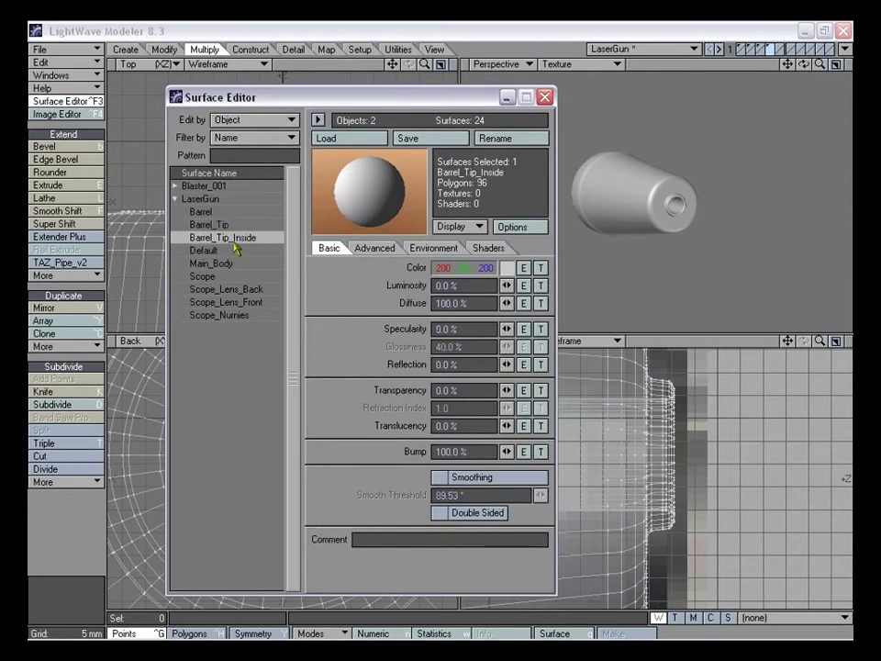
pyautogui.click(510, 270)
pyautogui.click(371, 206)
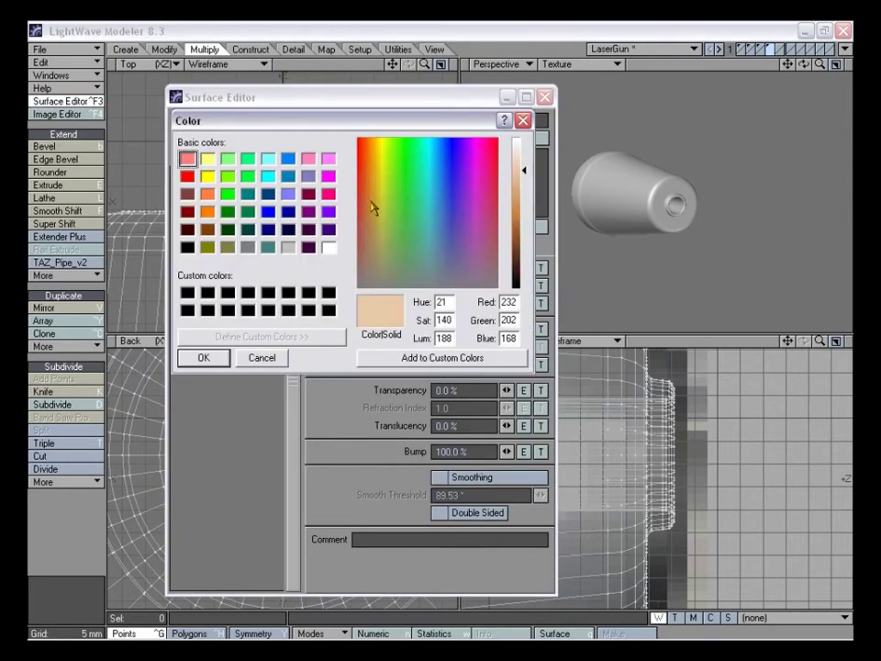
pyautogui.click(514, 206)
pyautogui.moveTo(370, 194); pyautogui.dragTo(372, 189)
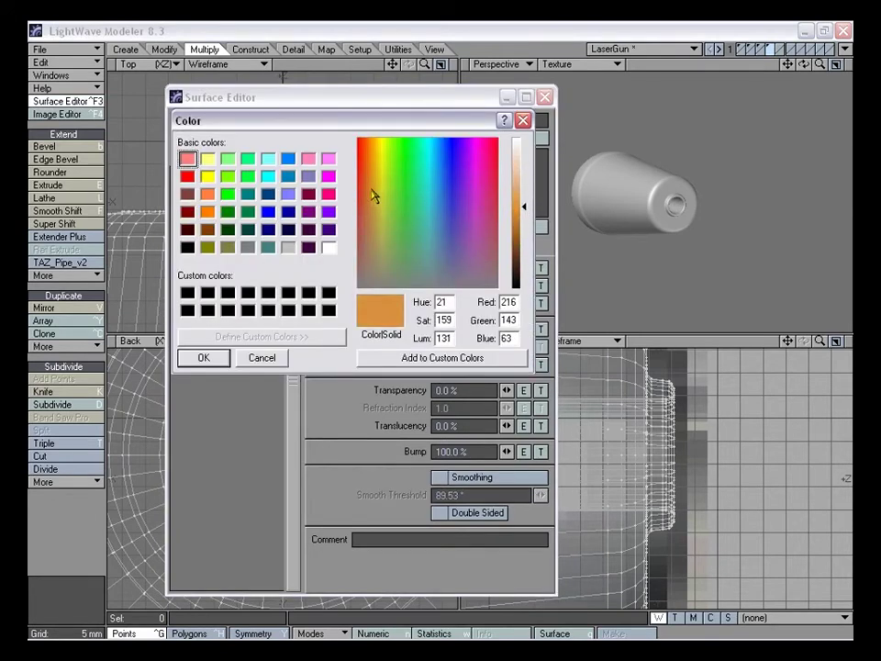
pyautogui.click(205, 360)
pyautogui.click(472, 477)
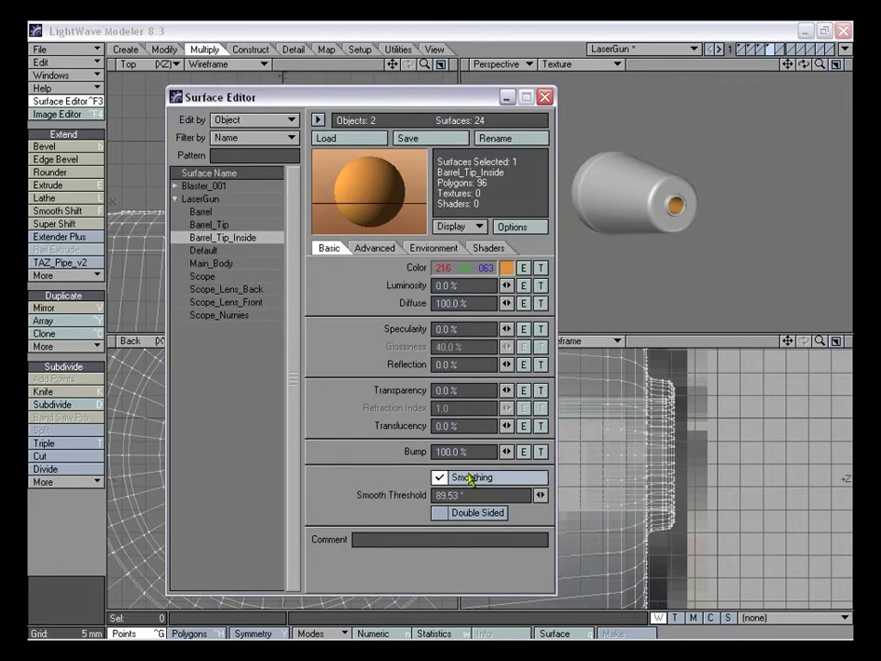
pyautogui.click(545, 97)
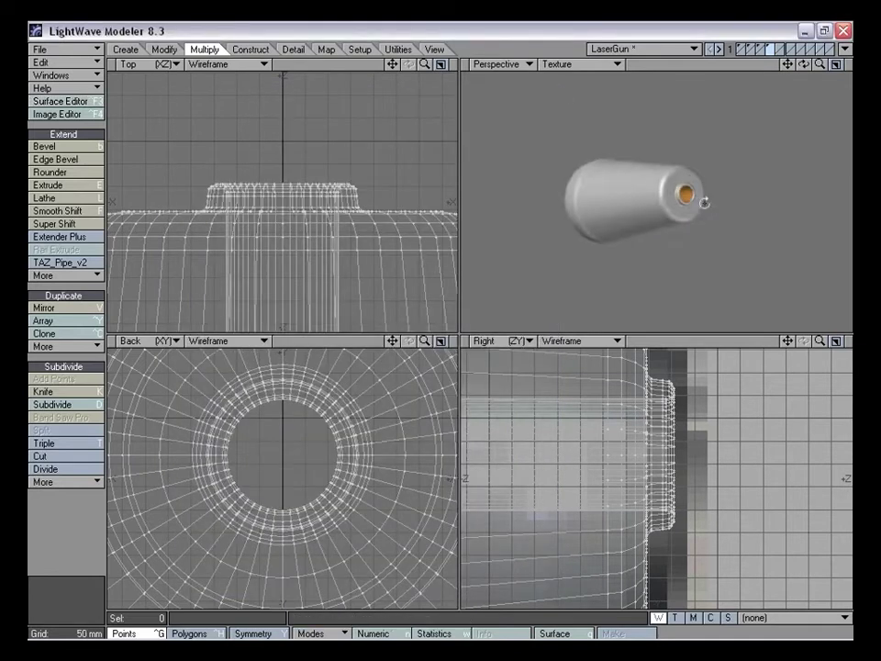
# Show the first four layers together and examine the barrel tip with the rest of the gun
pyautogui.keyDown('shift'); pyautogui.click(764, 52); pyautogui.keyUp('shift')
pyautogui.keyDown('shift'); pyautogui.click(755, 50); pyautogui.keyUp('shift')
pyautogui.keyDown('shift'); pyautogui.click(745, 51); pyautogui.keyUp('shift')
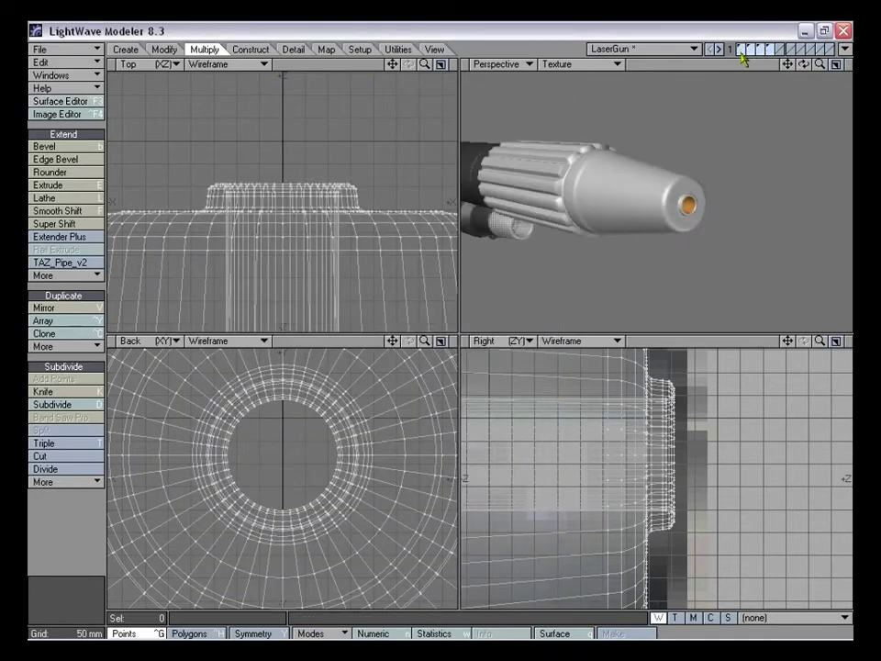
pyautogui.press('a')
pyautogui.keyDown('alt'); pyautogui.moveTo(675, 207); pyautogui.dragTo(653, 234); pyautogui.keyUp('alt')
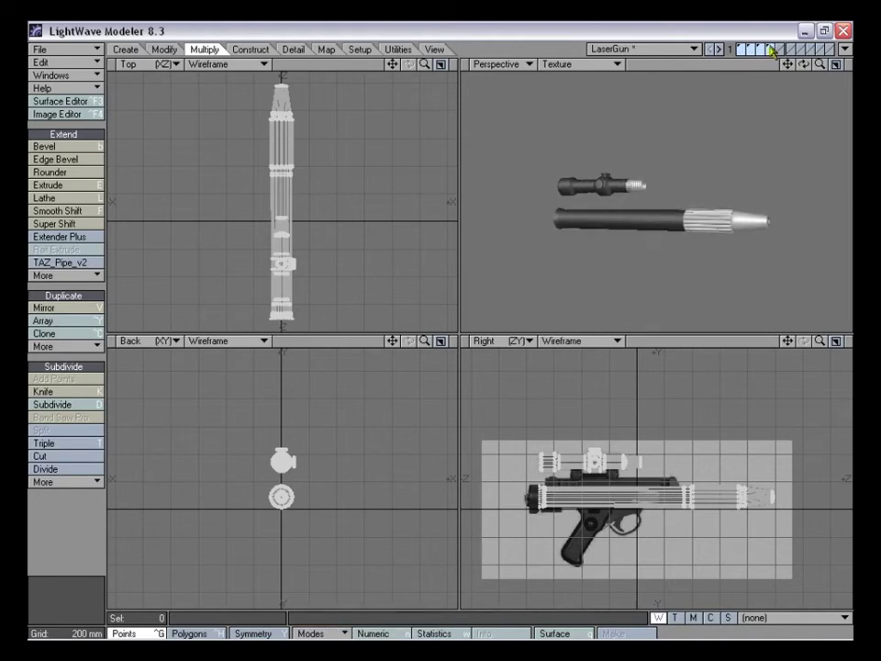
pyautogui.keyDown('alt'); pyautogui.moveTo(684, 124); pyautogui.dragTo(693, 155); pyautogui.keyUp('alt')
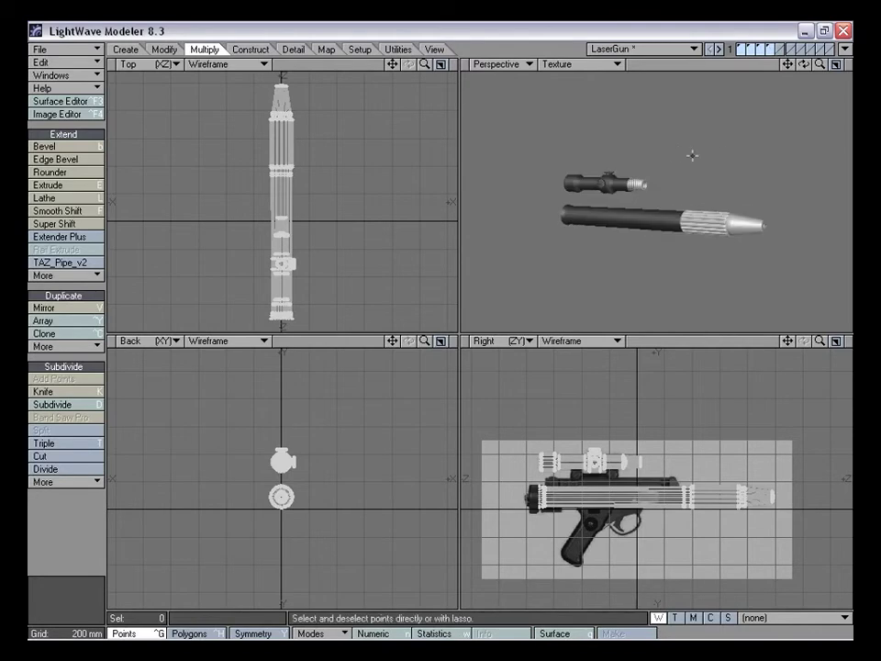
# Move the barrel tip from layer 4 into layer 3, and move the combined geometry into the barrel's layer 2
pyautogui.click(771, 51)
pyautogui.press('x')
pyautogui.click(764, 51)
pyautogui.click(761, 47)
pyautogui.press('v')
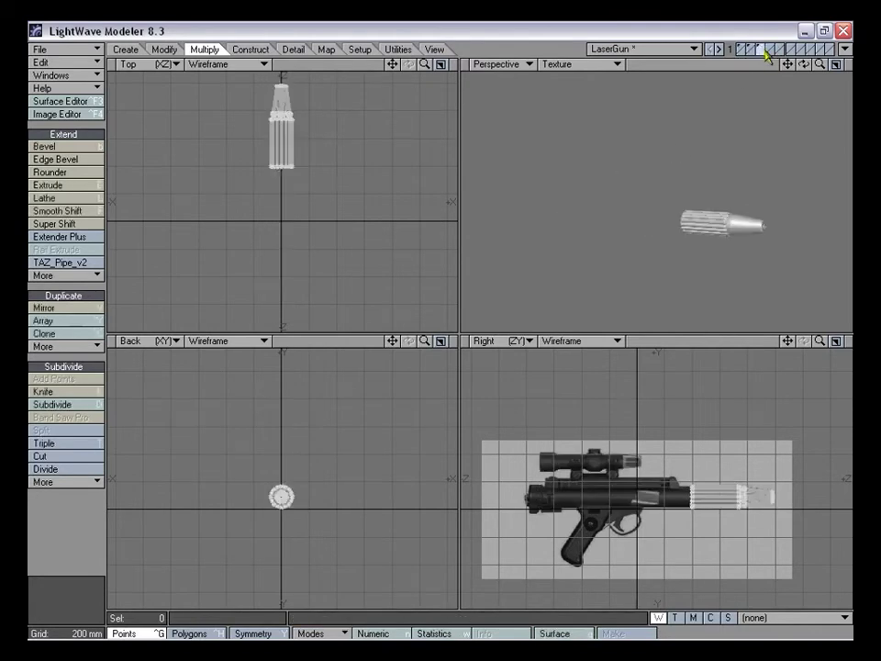
pyautogui.press('x')
pyautogui.click(751, 51)
pyautogui.press('v')
# Examine the combined barrel from several angles in an enlarged perspective view, and return to the four-view layout
pyautogui.press('a')
pyautogui.keyDown('alt'); pyautogui.moveTo(699, 204); pyautogui.dragTo(666, 190); pyautogui.keyUp('alt')
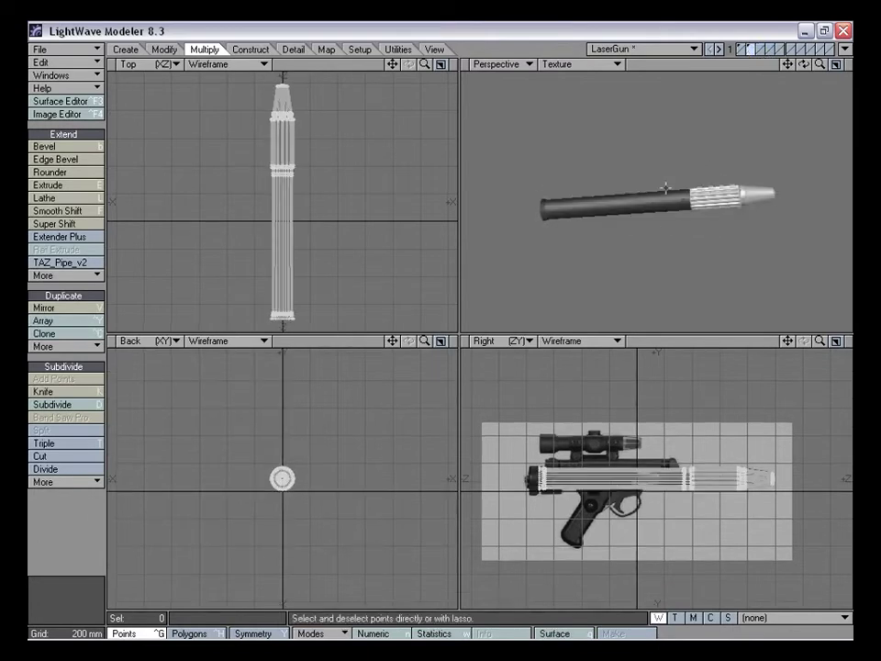
pyautogui.press('KP_0')
pyautogui.moveTo(820, 66); pyautogui.dragTo(850, 66)
pyautogui.keyDown('alt'); pyautogui.moveTo(633, 276); pyautogui.dragTo(263, 254); pyautogui.keyUp('alt')
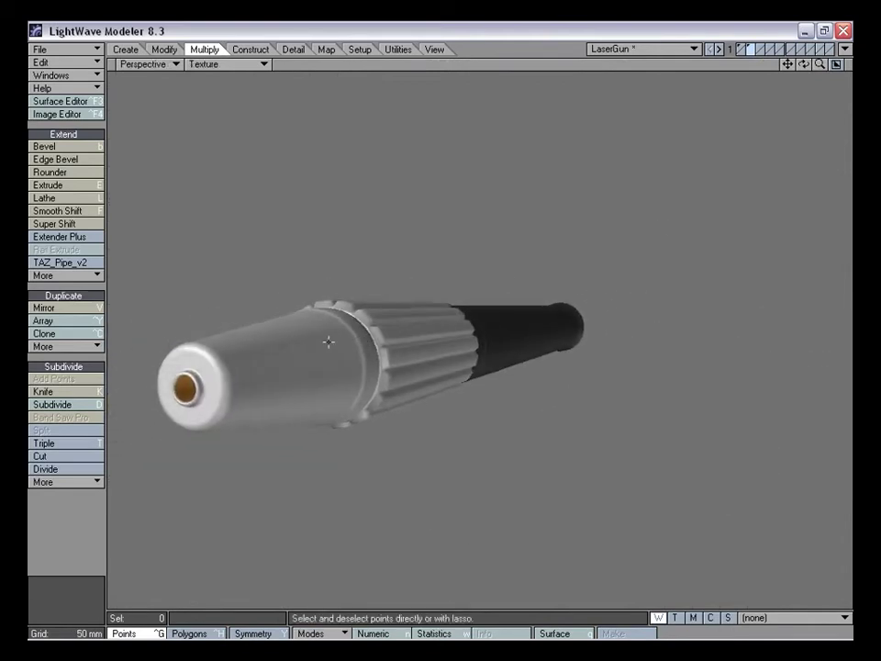
pyautogui.keyDown('alt'); pyautogui.moveTo(338, 252); pyautogui.dragTo(438, 369); pyautogui.keyUp('alt')
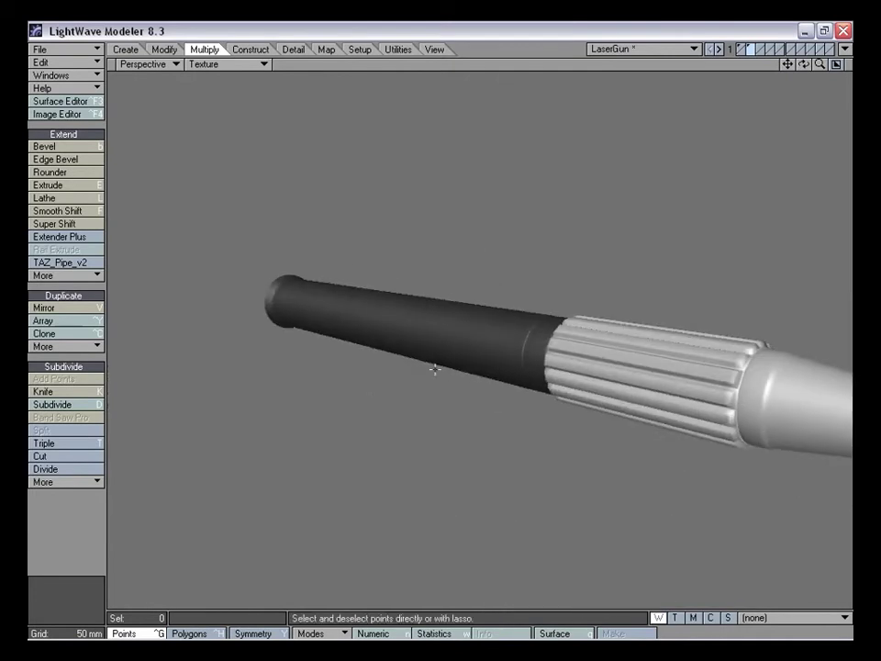
pyautogui.press('KP_0')
pyautogui.press('a')
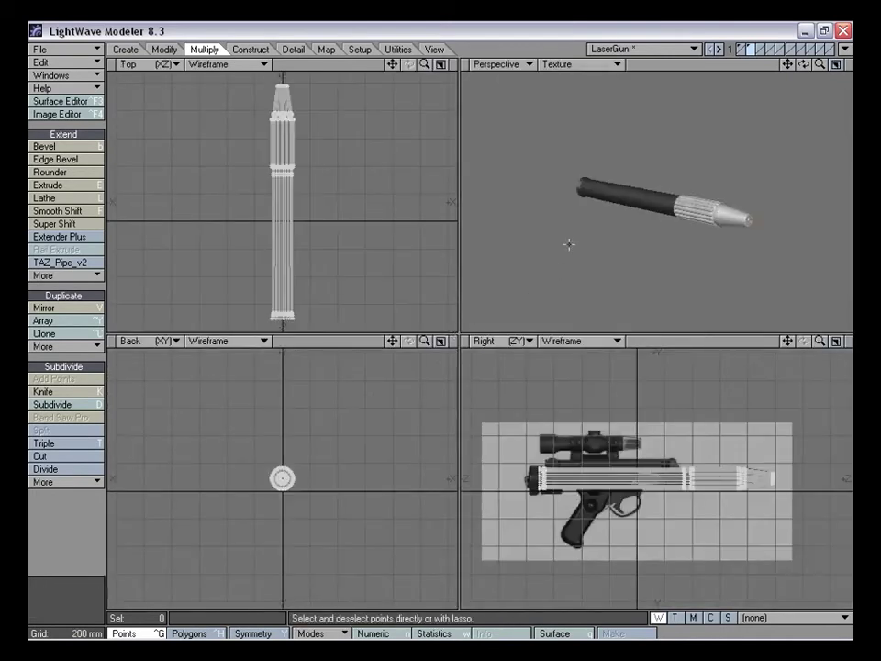
pyautogui.keyDown('alt'); pyautogui.moveTo(656, 214); pyautogui.dragTo(687, 198); pyautogui.keyUp('alt')
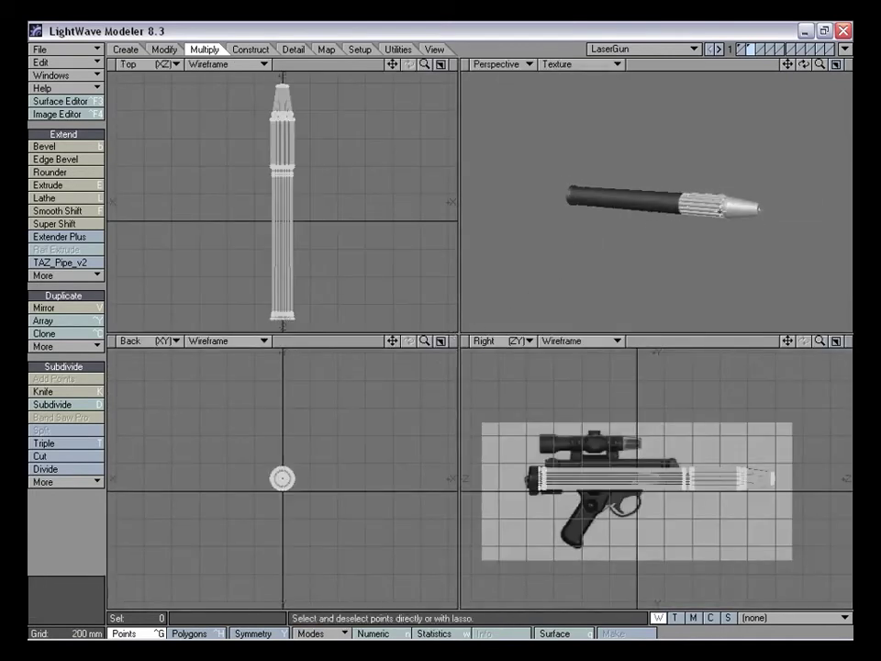
pyautogui.moveTo(787, 342); pyautogui.dragTo(836, 319)
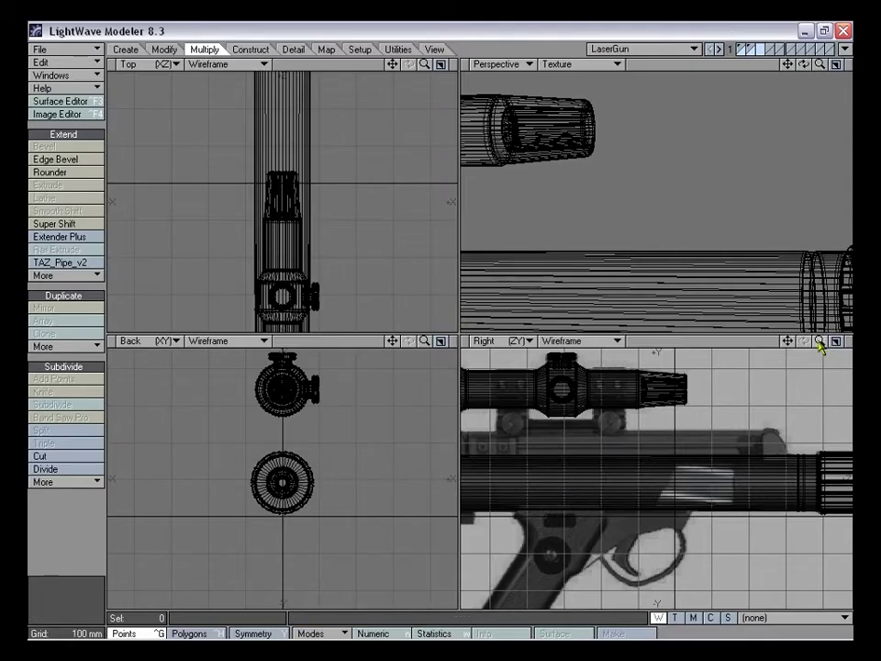
# Examine the scope and barrel against the side reference, ending on the raised block just behind the barrel's ringed section
pyautogui.moveTo(820, 342); pyautogui.dragTo(856, 342)
pyautogui.moveTo(789, 342); pyautogui.dragTo(880, 427)
pyautogui.moveTo(818, 343); pyautogui.dragTo(797, 343)
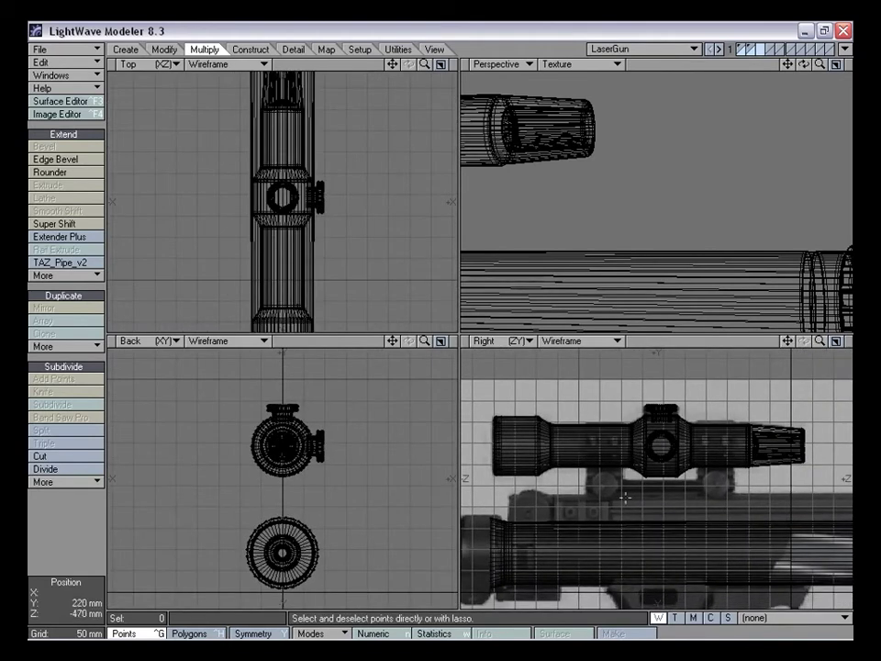
pyautogui.moveTo(787, 342); pyautogui.dragTo(575, 324)
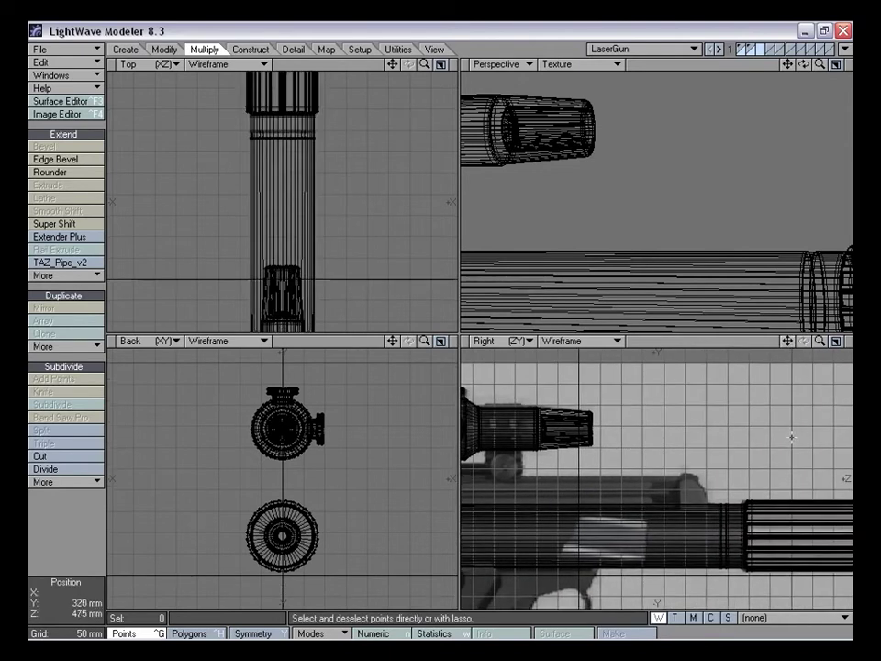
pyautogui.moveTo(788, 341); pyautogui.dragTo(780, 303)
pyautogui.moveTo(820, 341); pyautogui.dragTo(863, 342)
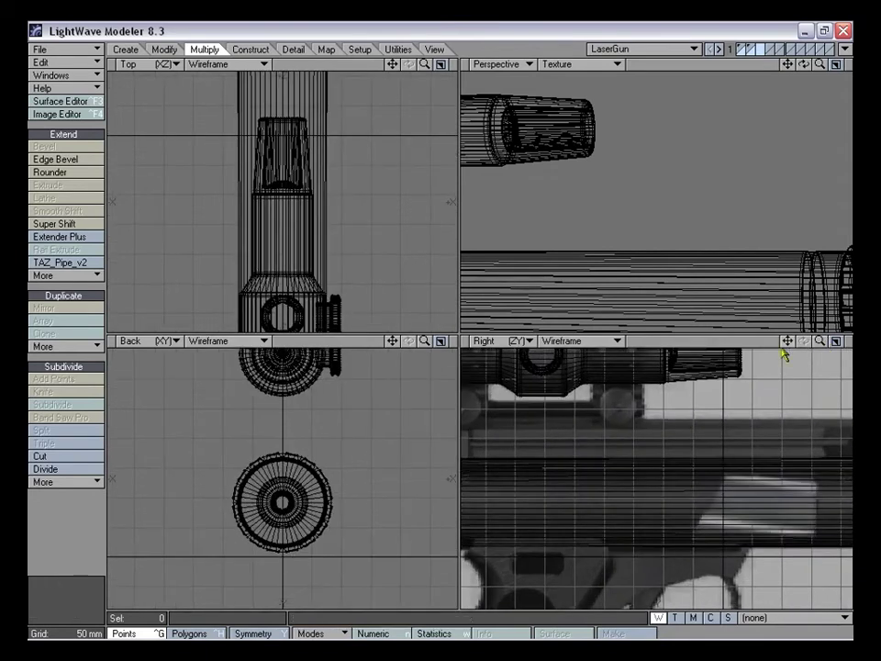
pyautogui.moveTo(788, 342); pyautogui.dragTo(652, 390)
pyautogui.moveTo(820, 341); pyautogui.dragTo(790, 394)
pyautogui.moveTo(819, 341)
pyautogui.mouseDown()
pyautogui.moveTo(801, 341)
pyautogui.moveTo(809, 342)
pyautogui.mouseUp()
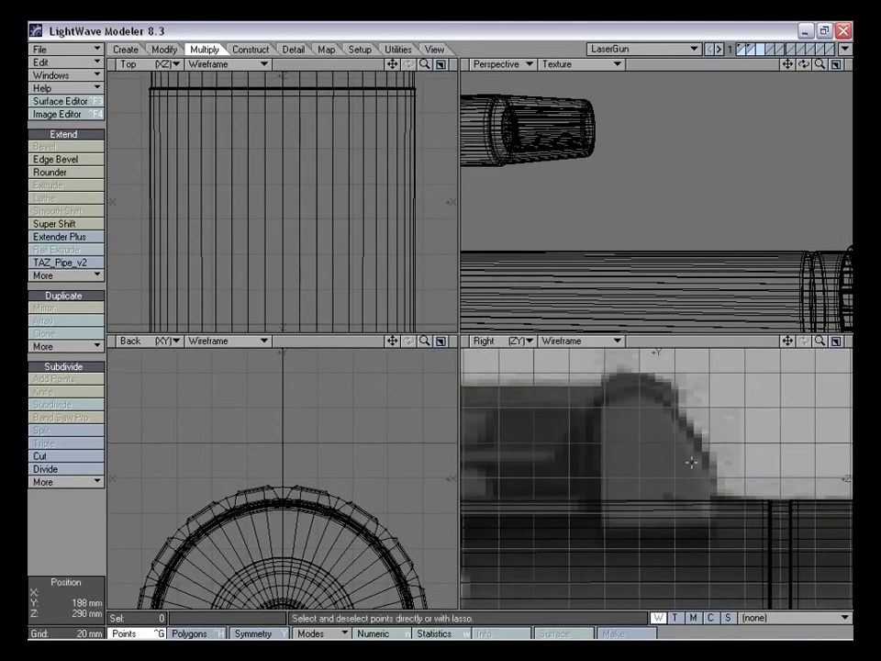
# Place points over the side reference at the raised block's lower rear corner and along its rounded top
pyautogui.press('+')
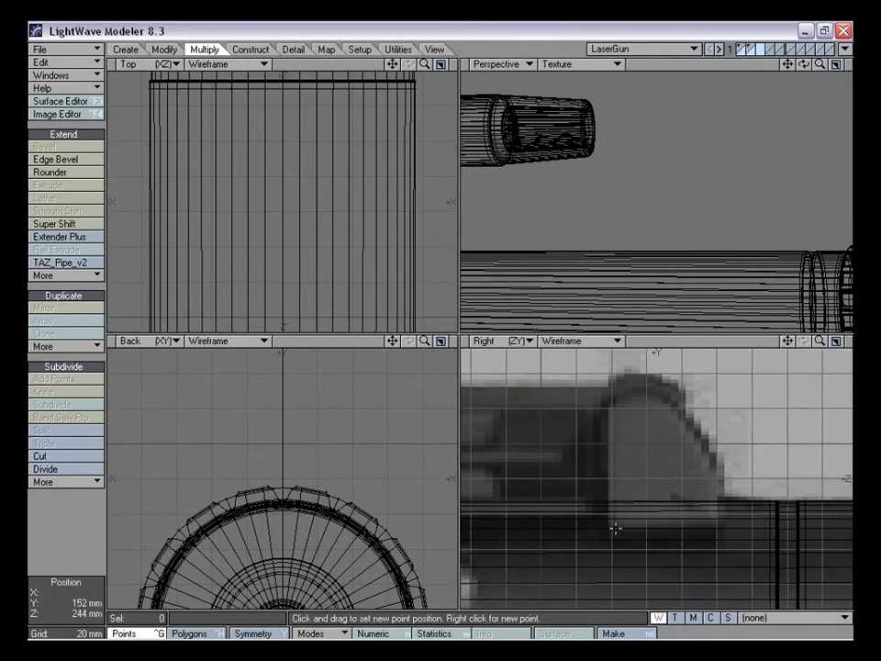
pyautogui.rightClick(619, 529)
pyautogui.rightClick(611, 524)
pyautogui.rightClick(612, 518)
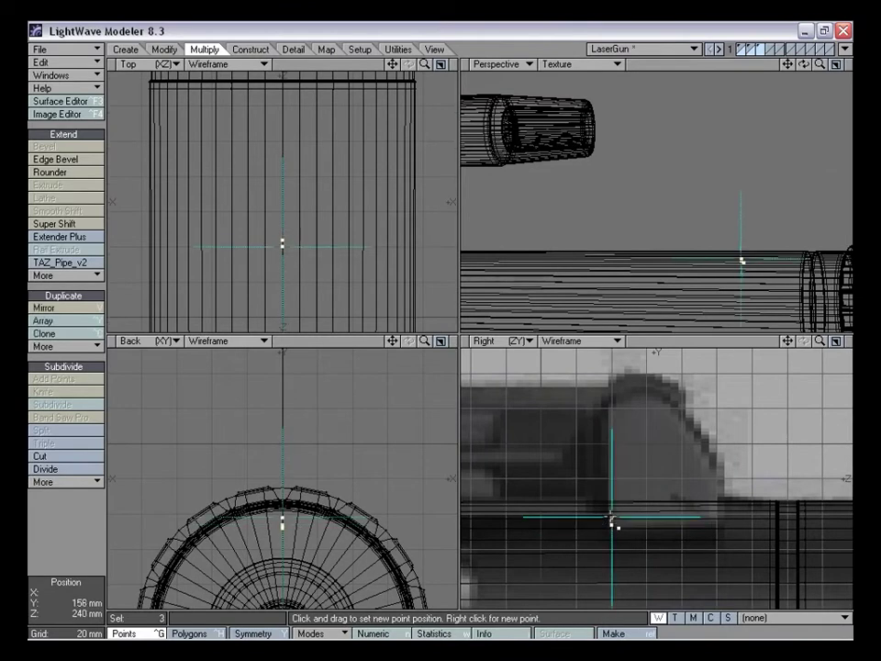
pyautogui.rightClick(612, 415)
pyautogui.rightClick(611, 405)
pyautogui.rightClick(622, 398)
pyautogui.rightClick(637, 391)
pyautogui.rightClick(650, 391)
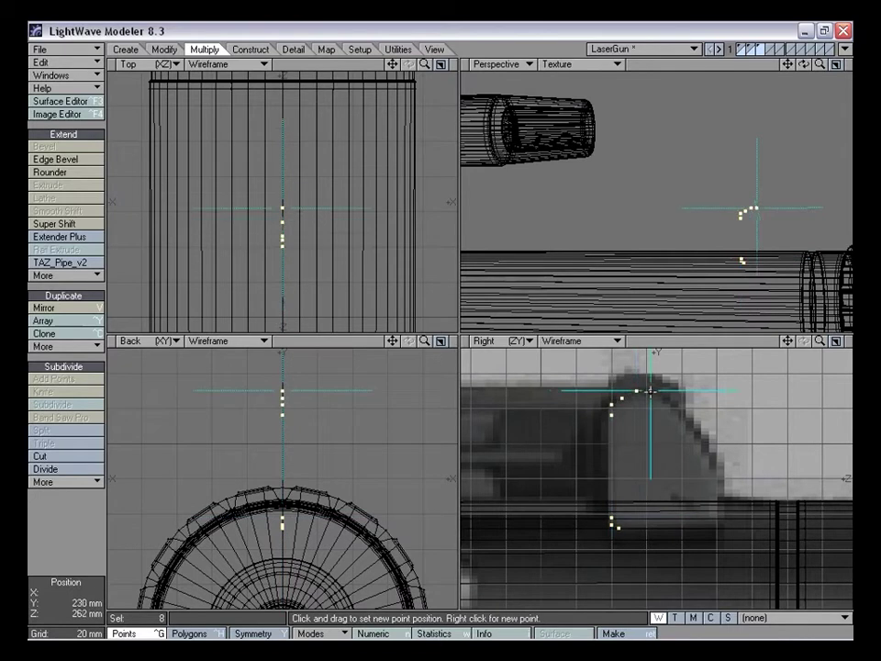
pyautogui.rightClick(664, 401)
# Place the remaining outline points at the foot of the block's front slope and around its lower front corner, and deselect them
pyautogui.rightClick(709, 457)
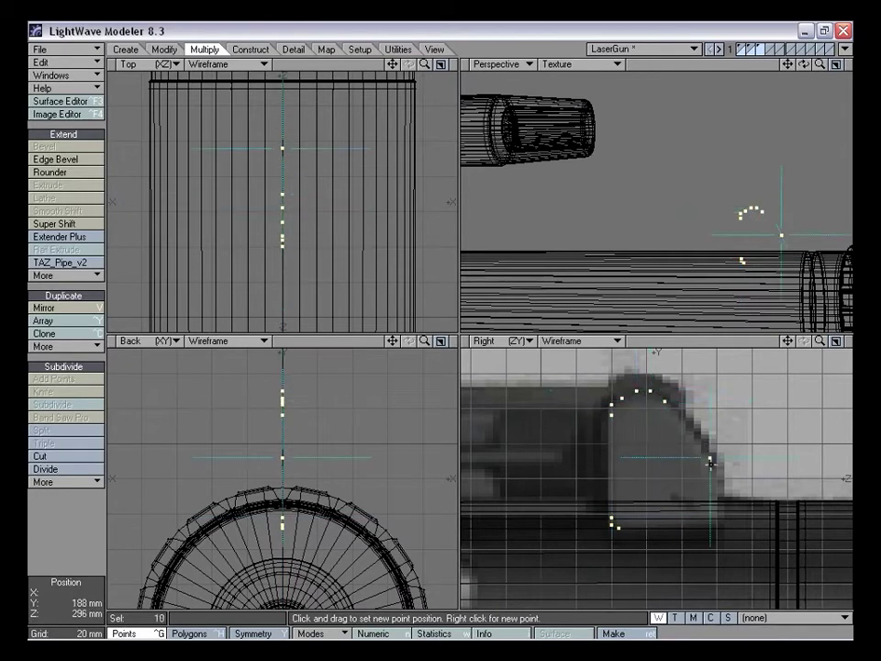
pyautogui.rightClick(712, 466)
pyautogui.rightClick(715, 476)
pyautogui.rightClick(715, 516)
pyautogui.rightClick(713, 519)
pyautogui.rightClick(708, 524)
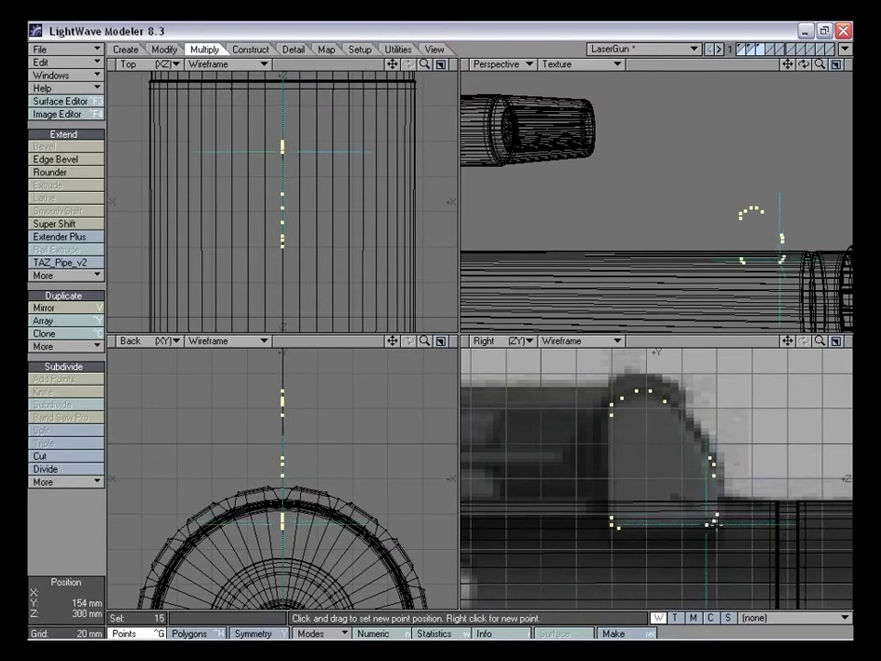
pyautogui.press('space')
pyautogui.press('/')
# Examine the new outline points against the side reference and compare the block with the rest of the gun
pyautogui.keyDown('alt'); pyautogui.moveTo(772, 258); pyautogui.dragTo(749, 288); pyautogui.keyUp('alt')
pyautogui.moveTo(820, 342); pyautogui.dragTo(788, 341)
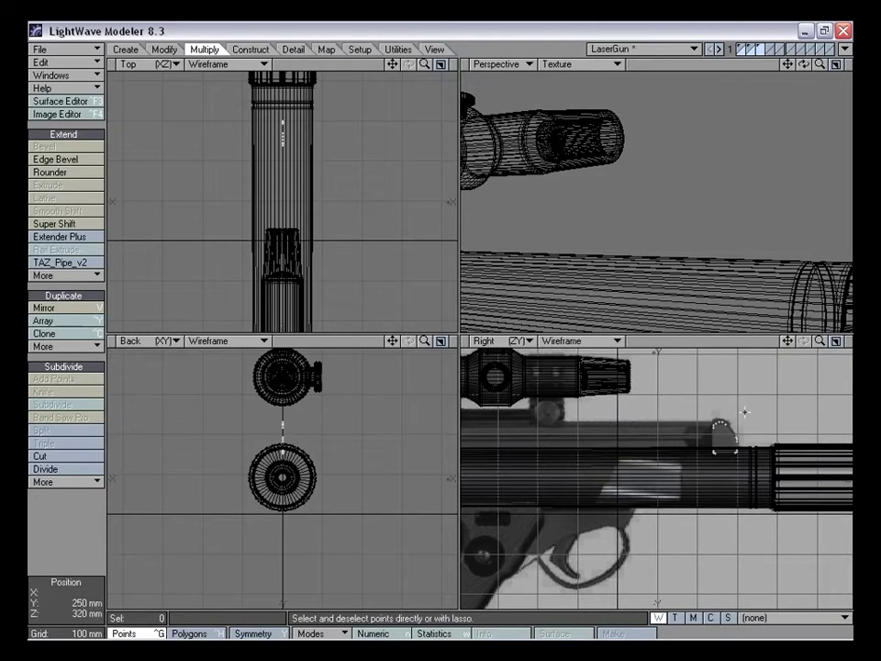
pyautogui.moveTo(788, 341); pyautogui.dragTo(785, 352)
pyautogui.moveTo(743, 427)
pyautogui.mouseDown(button='right')
pyautogui.moveTo(736, 477)
pyautogui.moveTo(745, 443)
pyautogui.mouseUp(button='right')
pyautogui.press('/')
pyautogui.moveTo(788, 341); pyautogui.dragTo(880, 375)
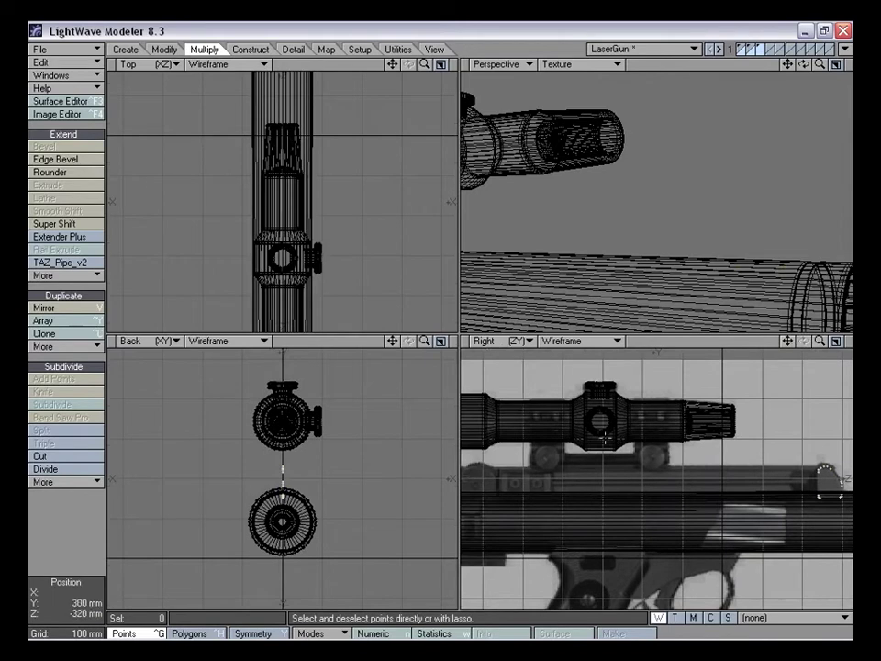
pyautogui.moveTo(788, 340); pyautogui.dragTo(842, 339)
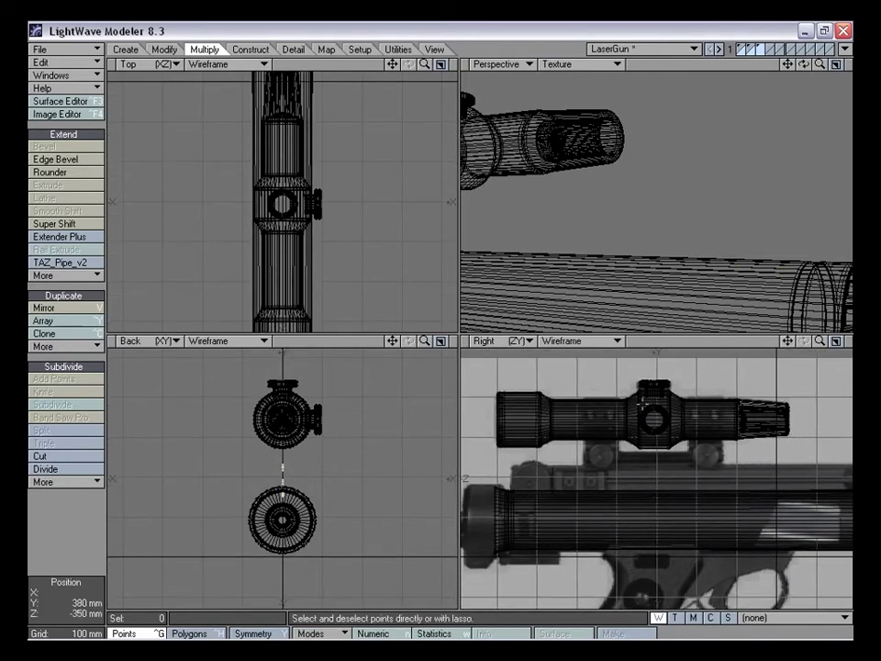
pyautogui.moveTo(787, 341); pyautogui.dragTo(655, 317)
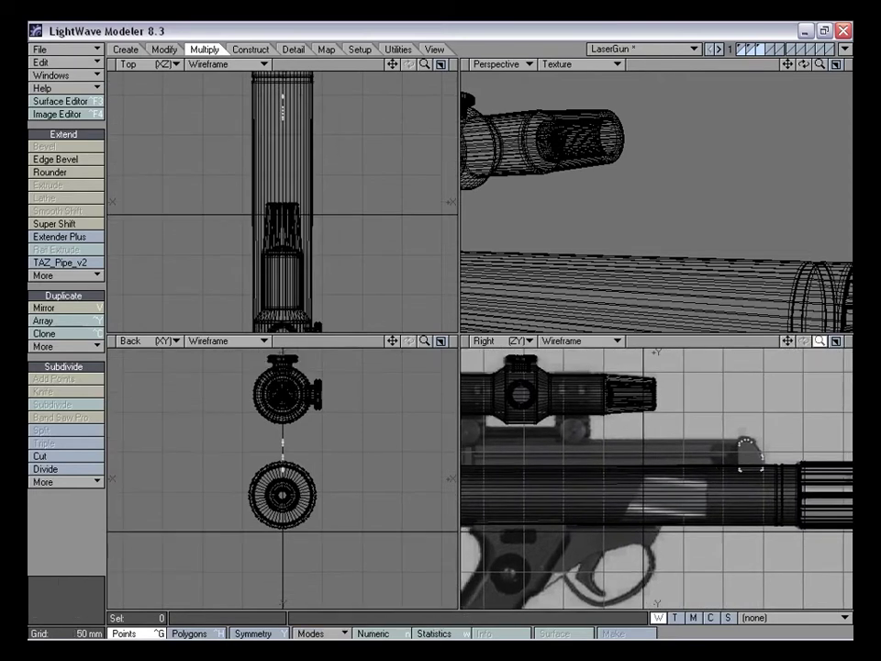
pyautogui.moveTo(820, 341); pyautogui.dragTo(868, 341)
pyautogui.moveTo(788, 340); pyautogui.dragTo(635, 376)
pyautogui.moveTo(820, 341); pyautogui.dragTo(874, 340)
pyautogui.moveTo(820, 342); pyautogui.dragTo(693, 318)
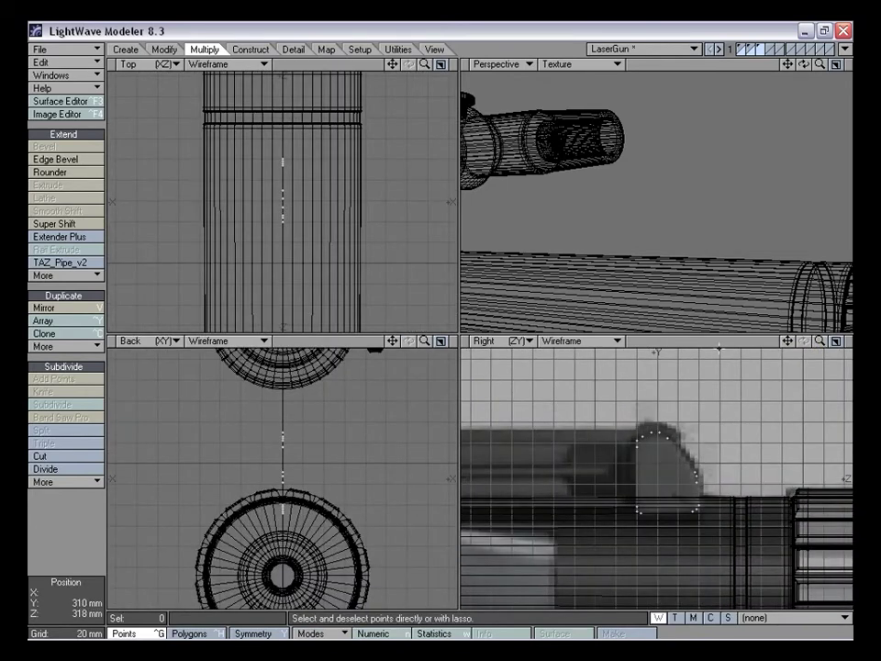
pyautogui.press('.')
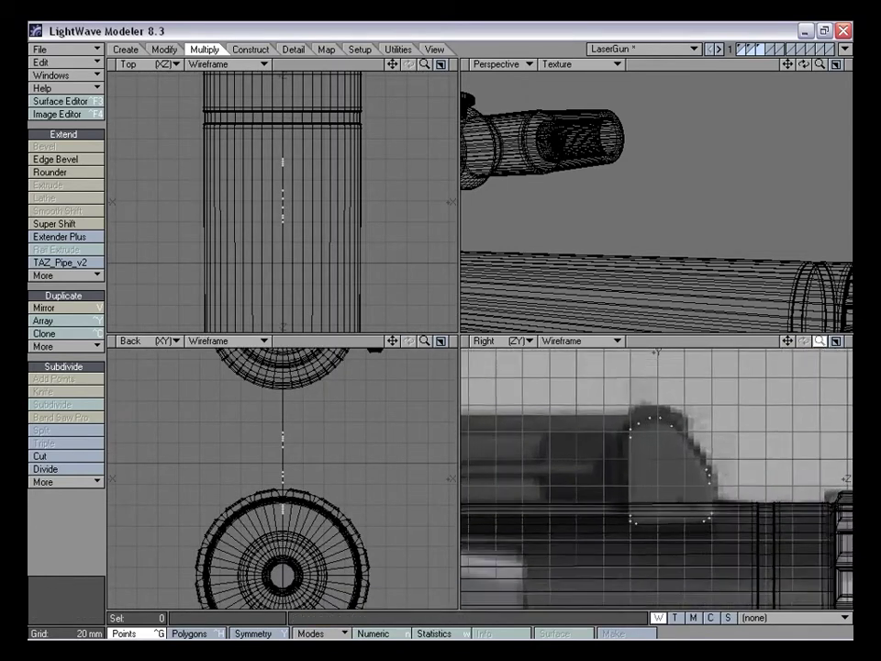
# View the Front_per.jpg reference image at full size to study the block's shape, and close the image windows
pyautogui.click(59, 114)
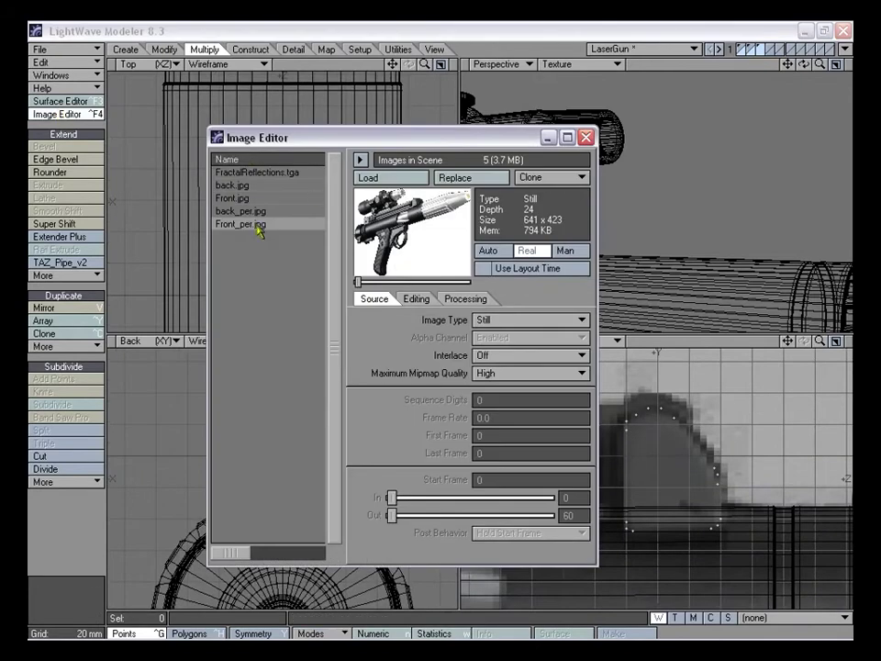
pyautogui.doubleClick(284, 224)
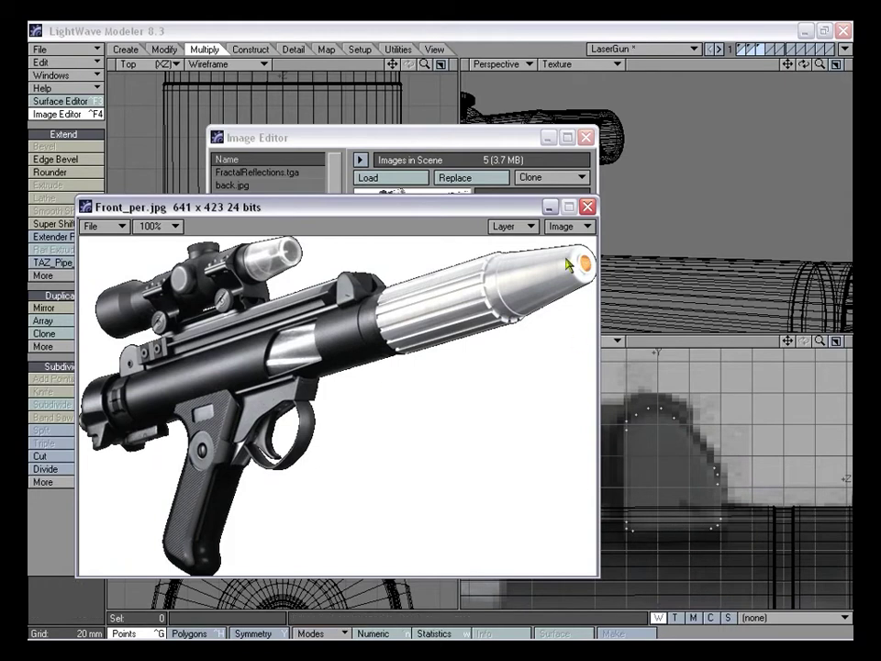
pyautogui.click(587, 207)
pyautogui.click(588, 137)
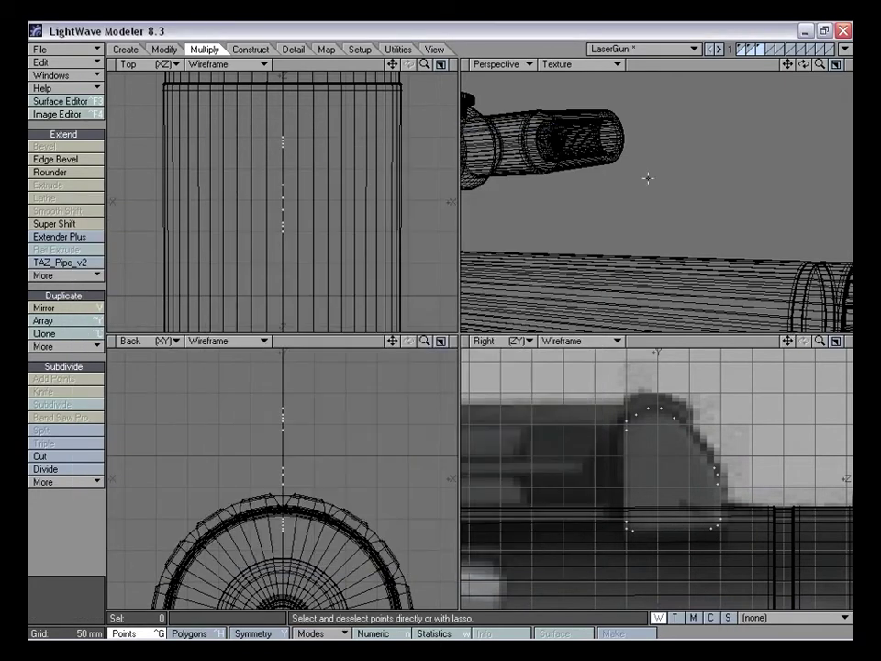
# Reposition the points along the block's rounded top to form a smoother arc in an enlarged side view
pyautogui.moveTo(788, 341); pyautogui.dragTo(746, 333)
pyautogui.press('.')
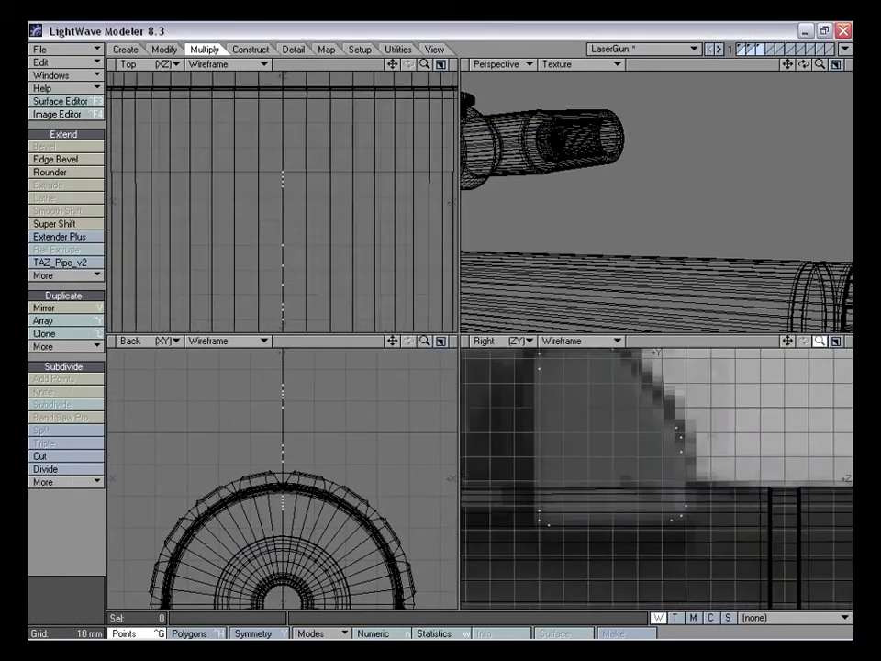
pyautogui.press('KP_0')
pyautogui.press('.')
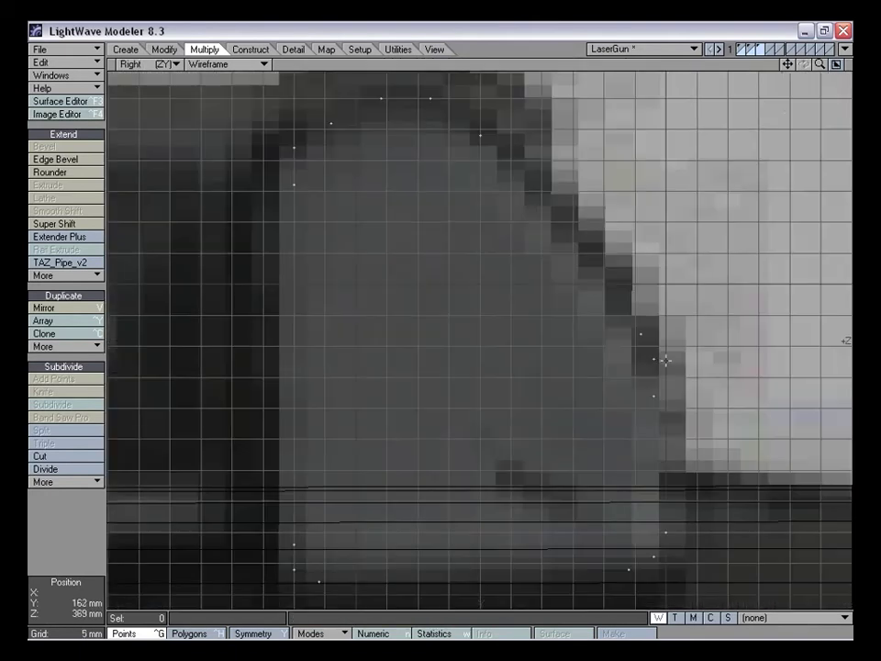
pyautogui.moveTo(820, 65); pyautogui.dragTo(793, 66)
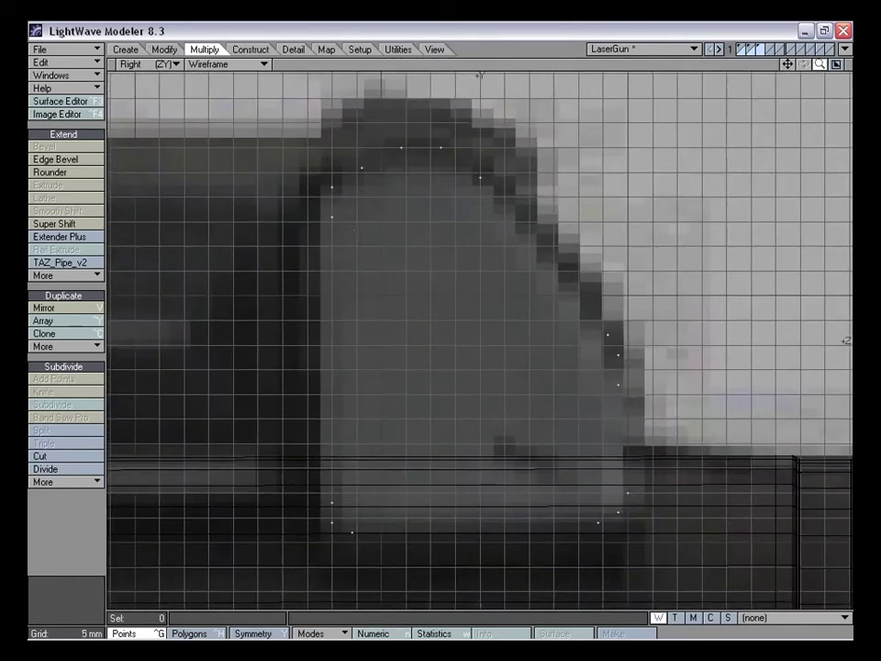
pyautogui.hotkey('ctrl', 't')
pyautogui.moveTo(332, 217); pyautogui.dragTo(370, 157)
pyautogui.moveTo(436, 173); pyautogui.dragTo(437, 170)
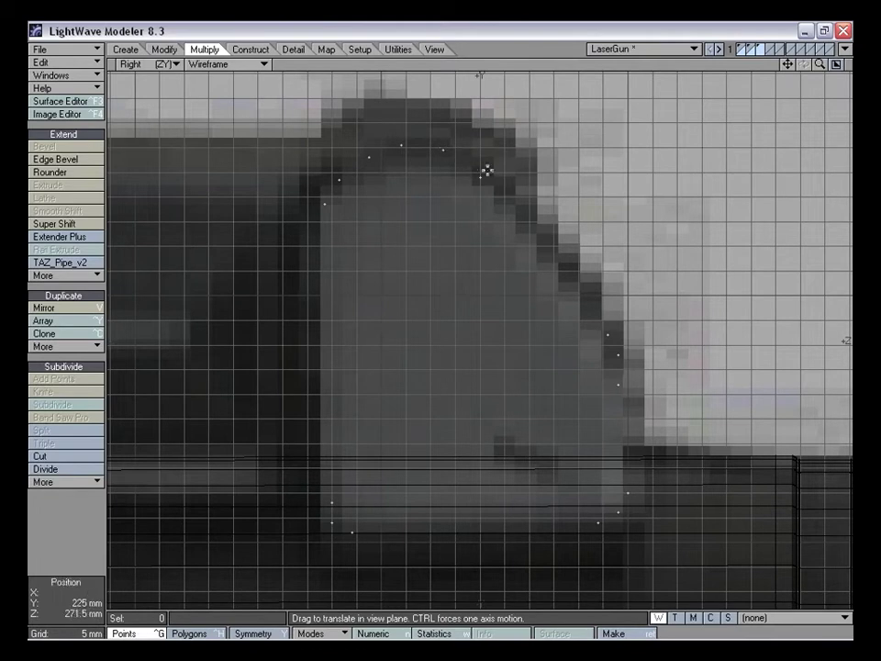
# Adjust the points at the foot of the block's front slope and around its lower front corner
pyautogui.moveTo(607, 335)
pyautogui.mouseDown()
pyautogui.moveTo(619, 350)
pyautogui.moveTo(611, 340)
pyautogui.mouseUp()
pyautogui.click(622, 354)
pyautogui.moveTo(616, 386); pyautogui.dragTo(618, 377)
pyautogui.moveTo(628, 495)
pyautogui.mouseDown()
pyautogui.moveTo(606, 521)
pyautogui.moveTo(624, 512)
pyautogui.mouseUp()
pyautogui.press('space')
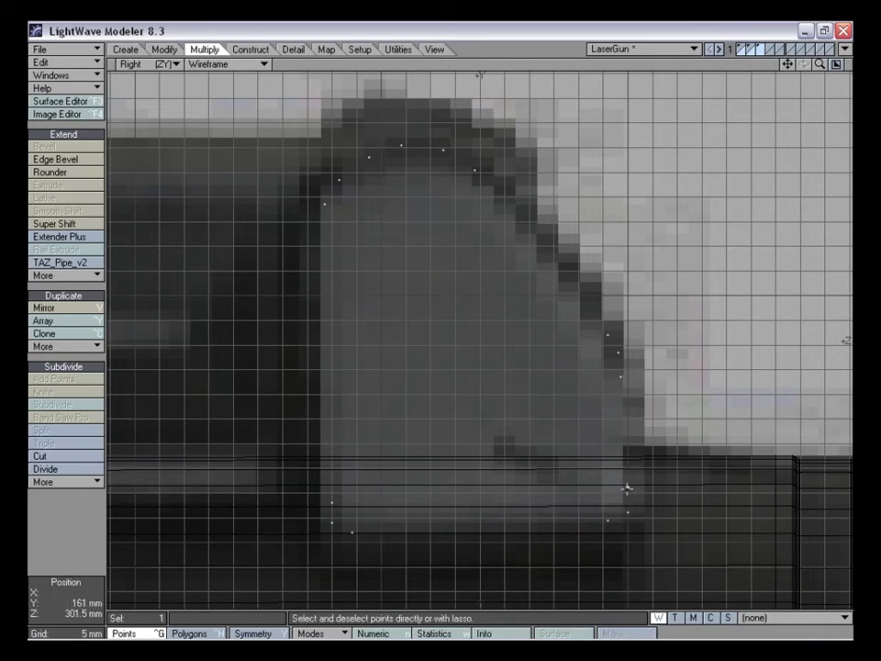
# Shift the block's lower front corner points slightly backward and delete the uppermost point of that corner
pyautogui.moveTo(651, 477)
pyautogui.mouseDown(button='right')
pyautogui.moveTo(626, 449)
pyautogui.moveTo(671, 519)
pyautogui.mouseUp(button='right')
pyautogui.press('t')
pyautogui.moveTo(629, 517); pyautogui.dragTo(624, 517)
pyautogui.press('space')
pyautogui.moveTo(630, 462)
pyautogui.mouseDown(button='right')
pyautogui.moveTo(562, 512)
pyautogui.moveTo(637, 516)
pyautogui.mouseUp(button='right')
pyautogui.click(624, 487)
pyautogui.press('Delete')
# Copy the lowest front slope point straight down to the lower front corner and refine the corner's rounding
pyautogui.click(618, 379)
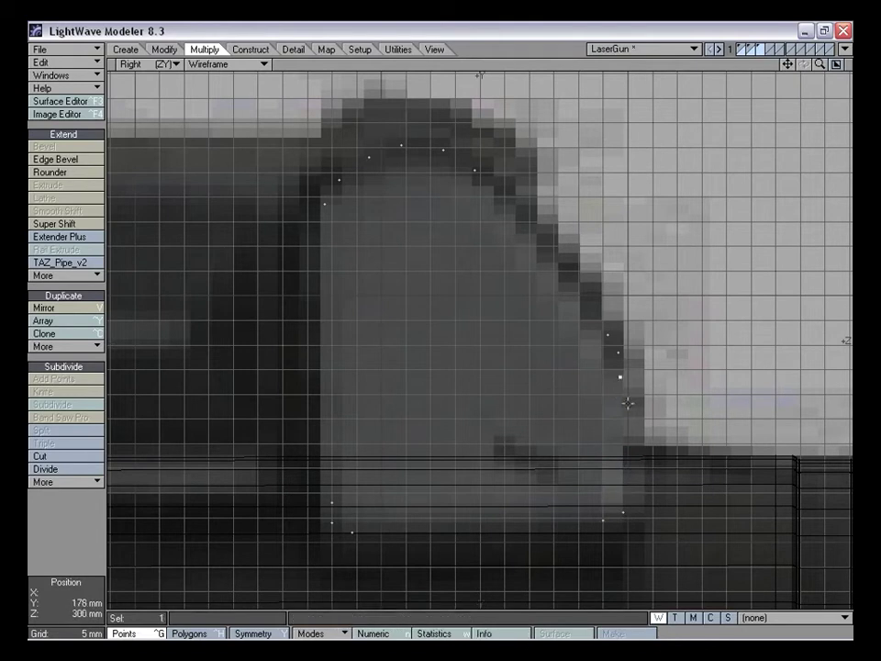
pyautogui.hotkey('ctrl', 't')
pyautogui.moveTo(626, 374); pyautogui.dragTo(642, 414)
pyautogui.moveTo(642, 468); pyautogui.dragTo(642, 473)
pyautogui.press('space')
pyautogui.moveTo(638, 474)
pyautogui.mouseDown(button='right')
pyautogui.moveTo(612, 551)
pyautogui.moveTo(610, 481)
pyautogui.mouseUp(button='right')
pyautogui.hotkey('ctrl', 't')
pyautogui.moveTo(621, 515)
pyautogui.mouseDown()
pyautogui.moveTo(606, 524)
pyautogui.moveTo(618, 517)
pyautogui.mouseUp()
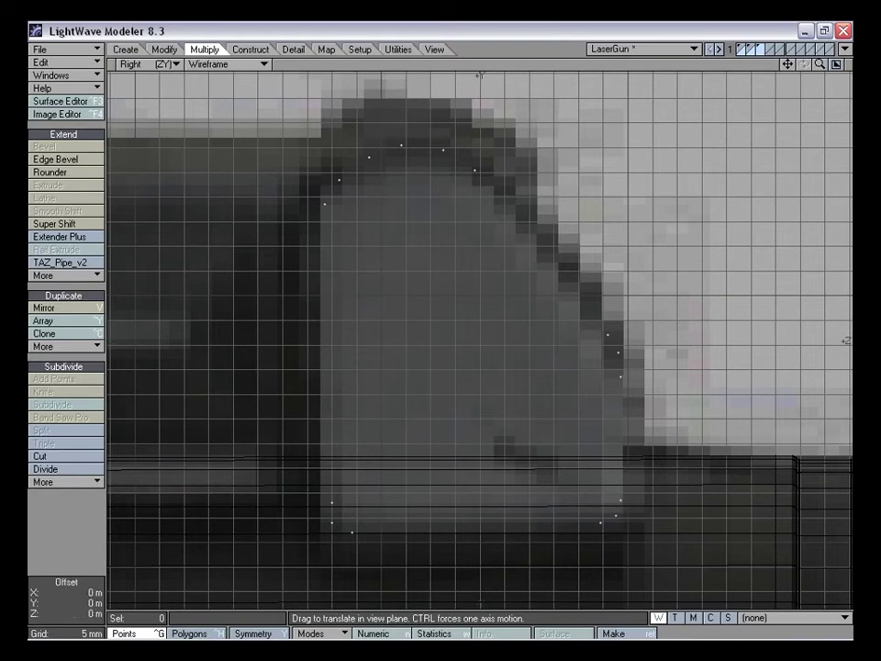
# Delete the lowest point of the rear corner and replace it with a copy of the bottom front point moved horizontally
pyautogui.press('space')
pyautogui.moveTo(379, 523)
pyautogui.mouseDown(button='right')
pyautogui.moveTo(413, 559)
pyautogui.moveTo(420, 527)
pyautogui.mouseUp(button='right')
pyautogui.press('Delete')
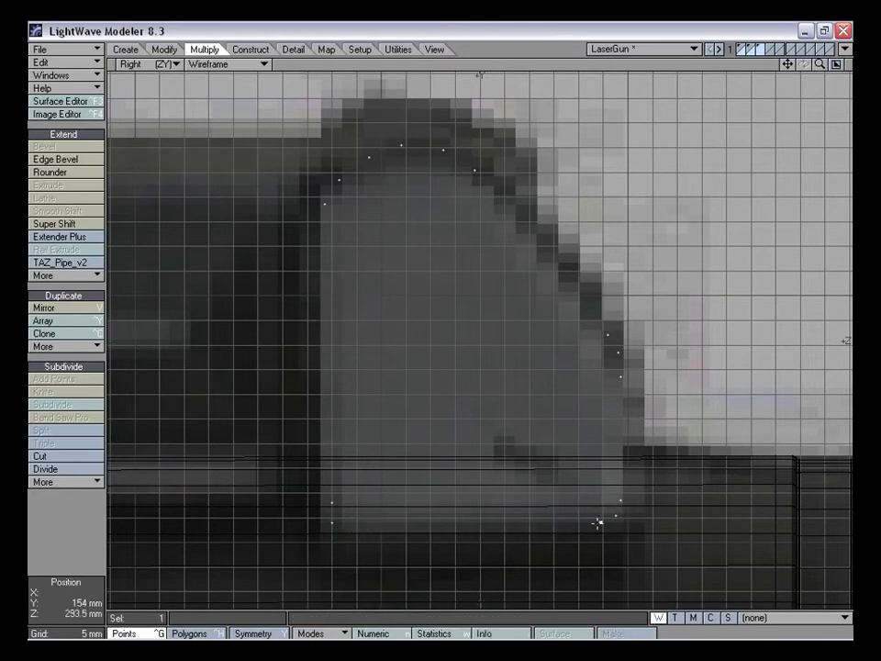
pyautogui.press('t')
pyautogui.moveTo(595, 525)
pyautogui.keyDown('ctrl'); pyautogui.mouseDown()
pyautogui.moveTo(521, 524)
pyautogui.moveTo(527, 520)
pyautogui.mouseUp(); pyautogui.keyUp('ctrl')
pyautogui.press('space')
# Move the other two lower rear corner points to line up with the rear edge and round the corner
pyautogui.moveTo(363, 485)
pyautogui.mouseDown(button='right')
pyautogui.moveTo(325, 510)
pyautogui.moveTo(367, 501)
pyautogui.mouseUp(button='right')
pyautogui.hotkey('ctrl', 't')
pyautogui.moveTo(346, 513); pyautogui.dragTo(334, 503)
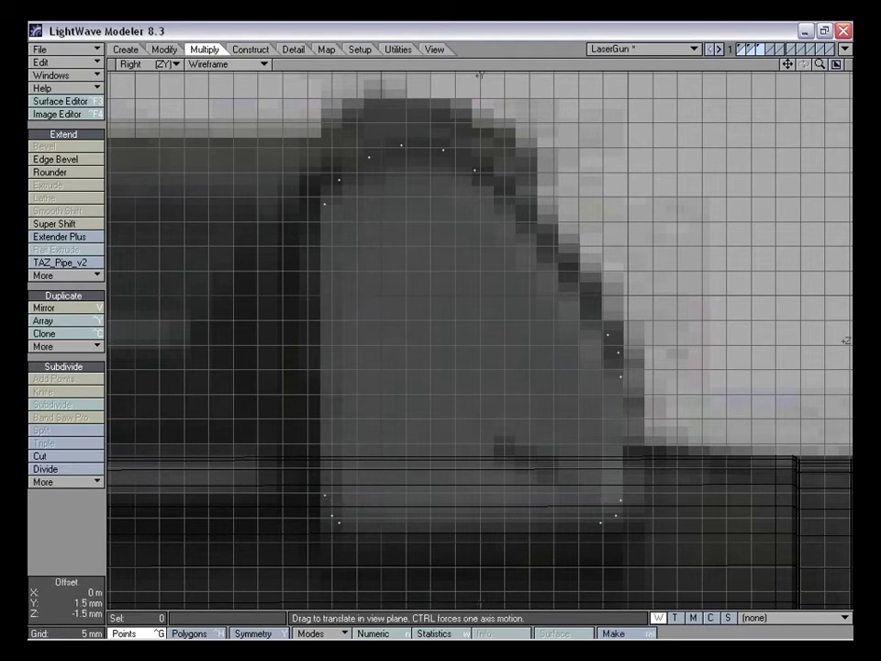
pyautogui.moveTo(332, 508); pyautogui.dragTo(328, 505)
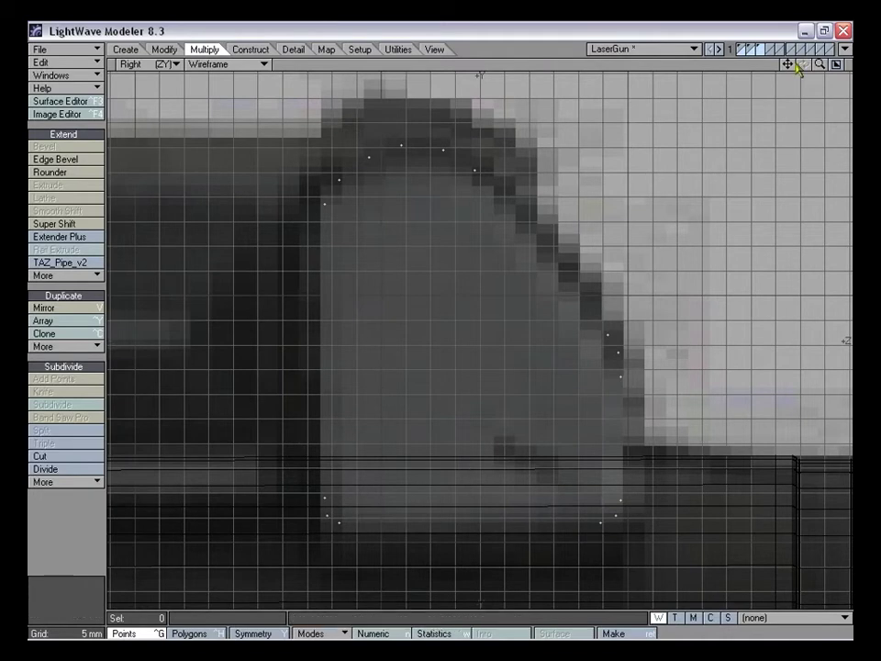
# Select all the outline points in order around the block and make a polygon from them
pyautogui.moveTo(788, 64); pyautogui.dragTo(831, 67)
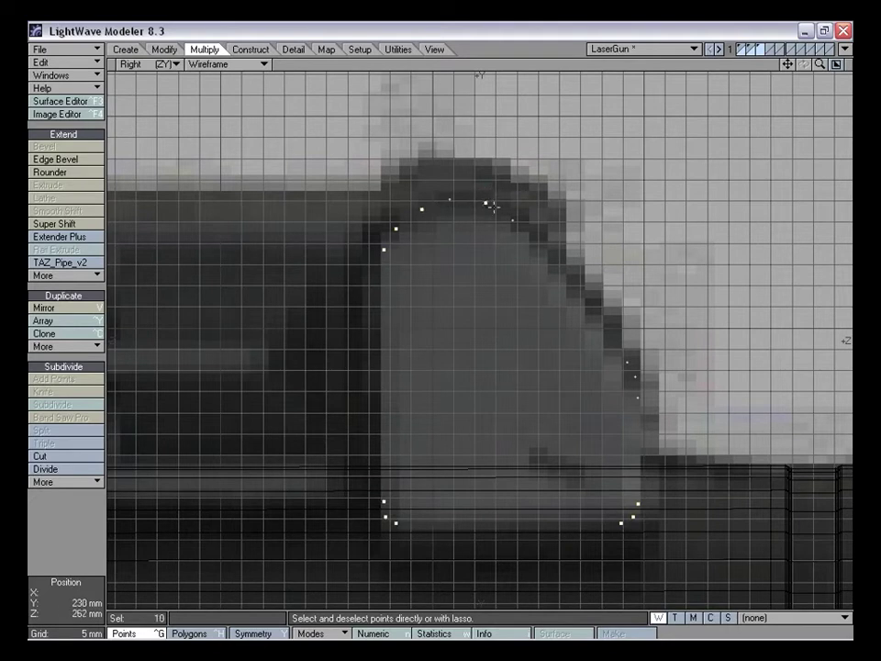
pyautogui.moveTo(541, 250)
pyautogui.mouseDown(button='right')
pyautogui.moveTo(483, 177)
pyautogui.moveTo(559, 246)
pyautogui.mouseUp(button='right')
pyautogui.moveTo(631, 359); pyautogui.dragTo(636, 376)
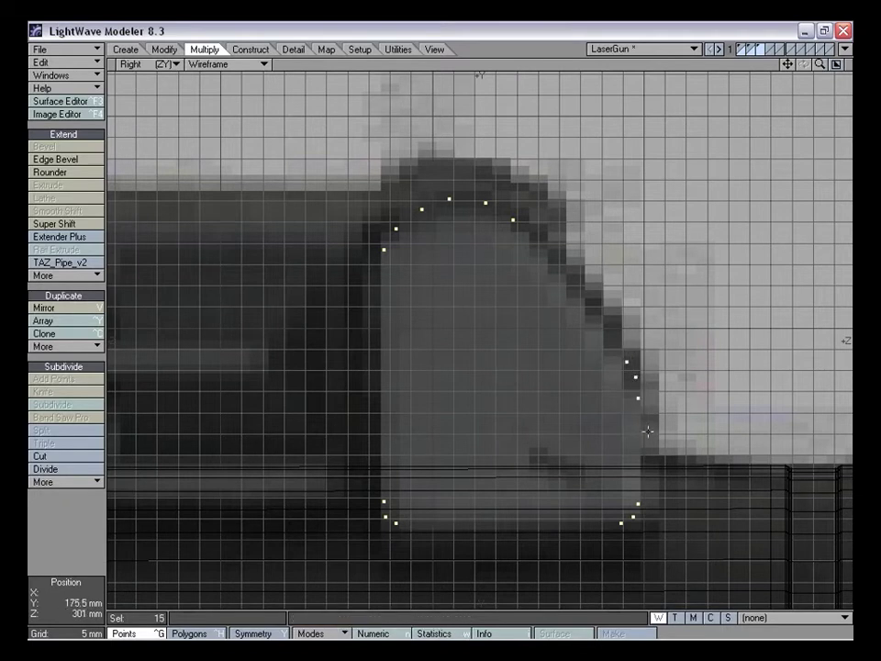
pyautogui.press('p')
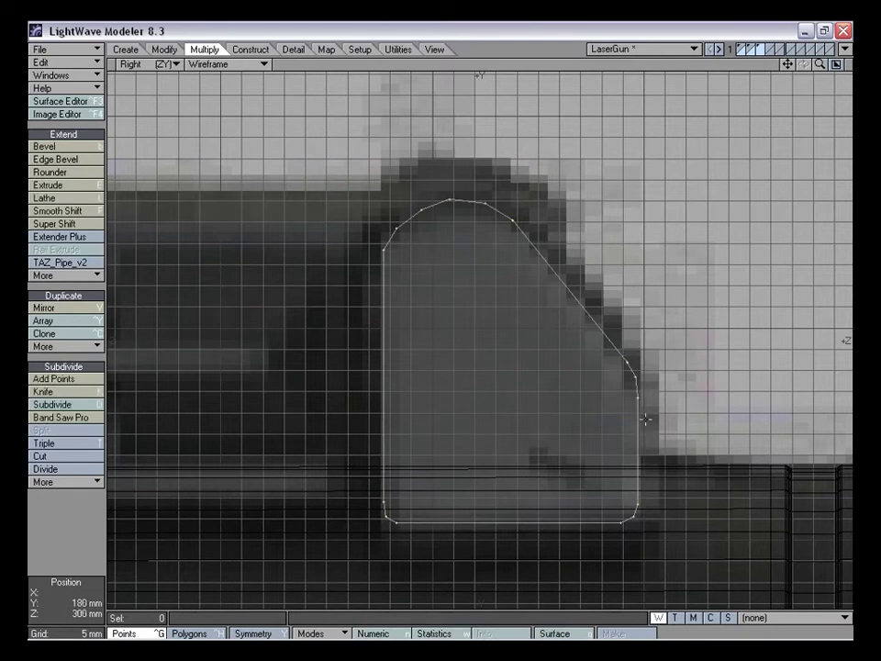
# Nudge the point at the polygon's crown to even out the arc, and inspect the polygon in the four-view layout
pyautogui.press('t')
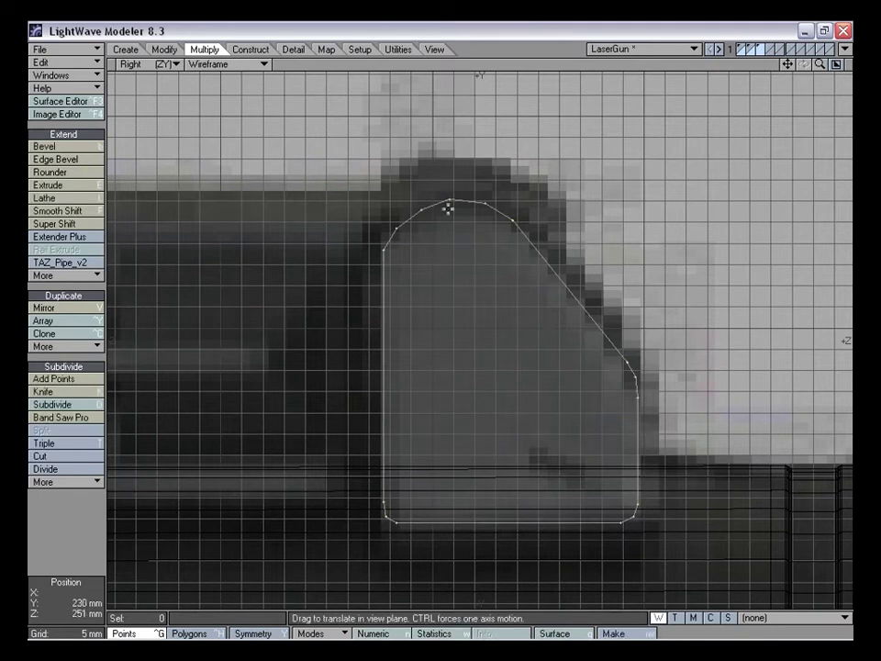
pyautogui.moveTo(449, 199); pyautogui.dragTo(452, 201)
pyautogui.moveTo(820, 65); pyautogui.dragTo(824, 68)
pyautogui.press('KP_0')
pyautogui.keyDown('alt'); pyautogui.moveTo(650, 321); pyautogui.dragTo(685, 261); pyautogui.keyUp('alt')
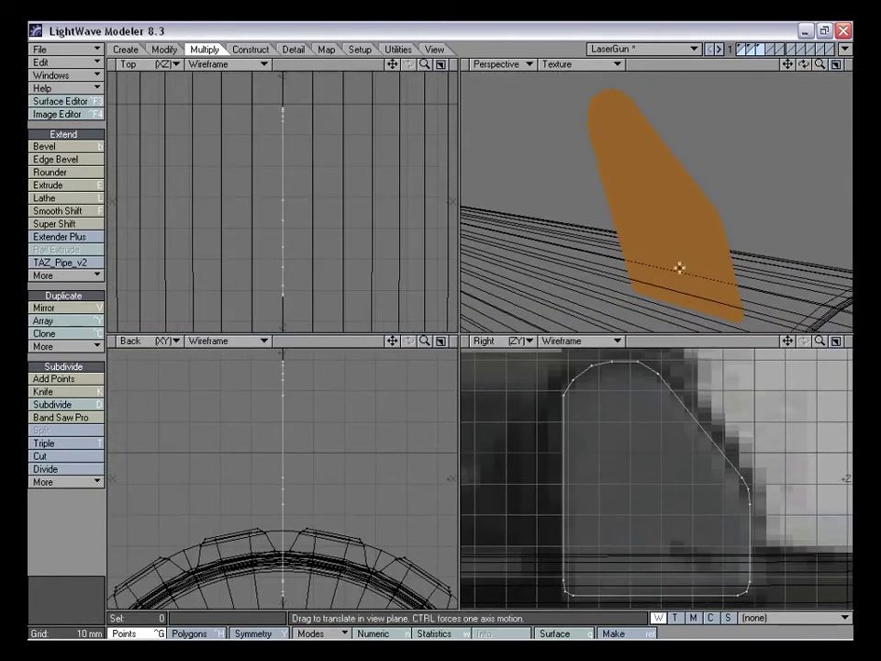
pyautogui.keyDown('alt'); pyautogui.moveTo(629, 299); pyautogui.dragTo(699, 249); pyautogui.keyUp('alt')
# Assign a new surface named Main_Body_Nurnies to the profile polygon
pyautogui.press('q')
pyautogui.moveTo(386, 290); pyautogui.dragTo(404, 286)
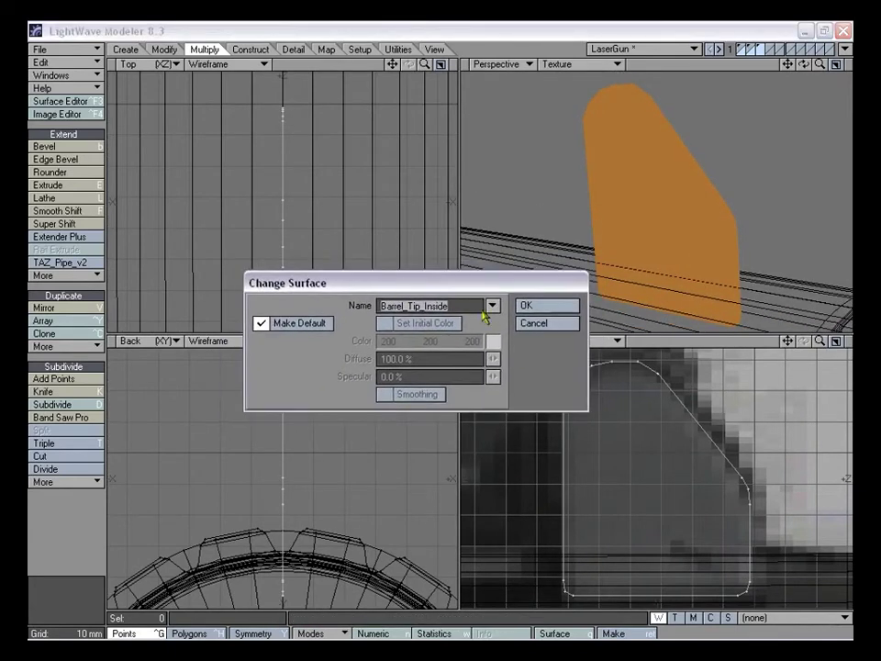
pyautogui.click(493, 307)
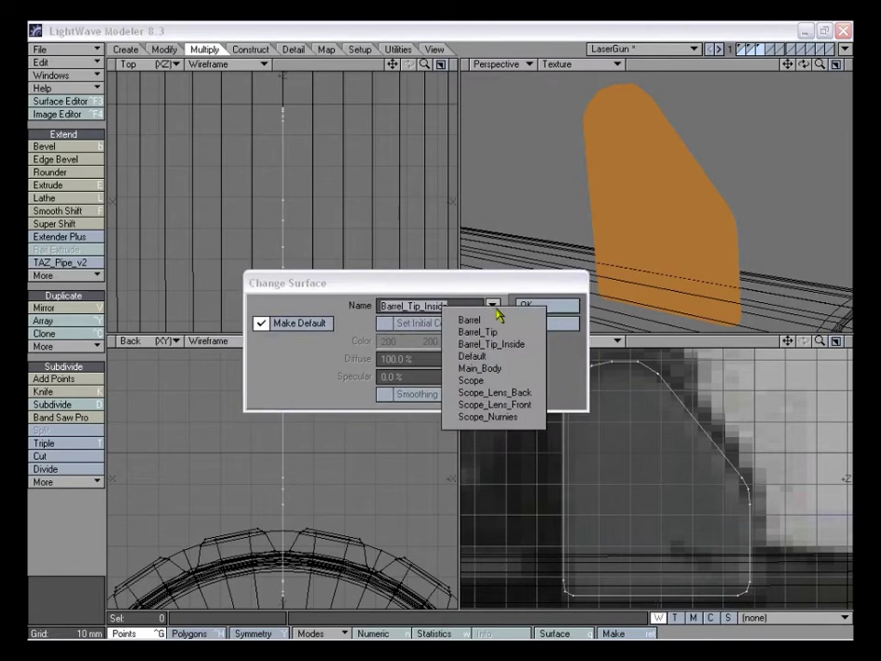
pyautogui.click(487, 310)
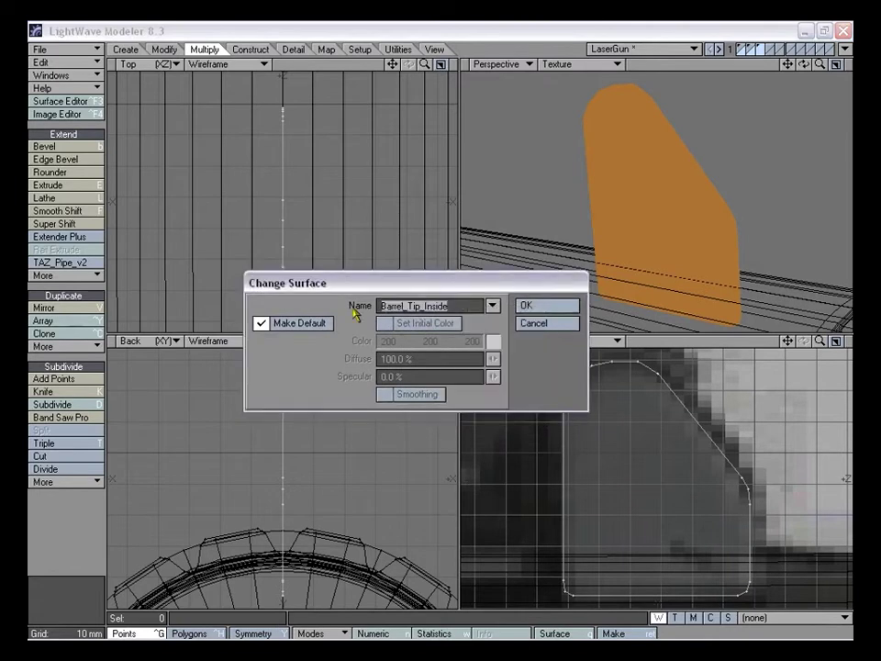
pyautogui.write('Main_')
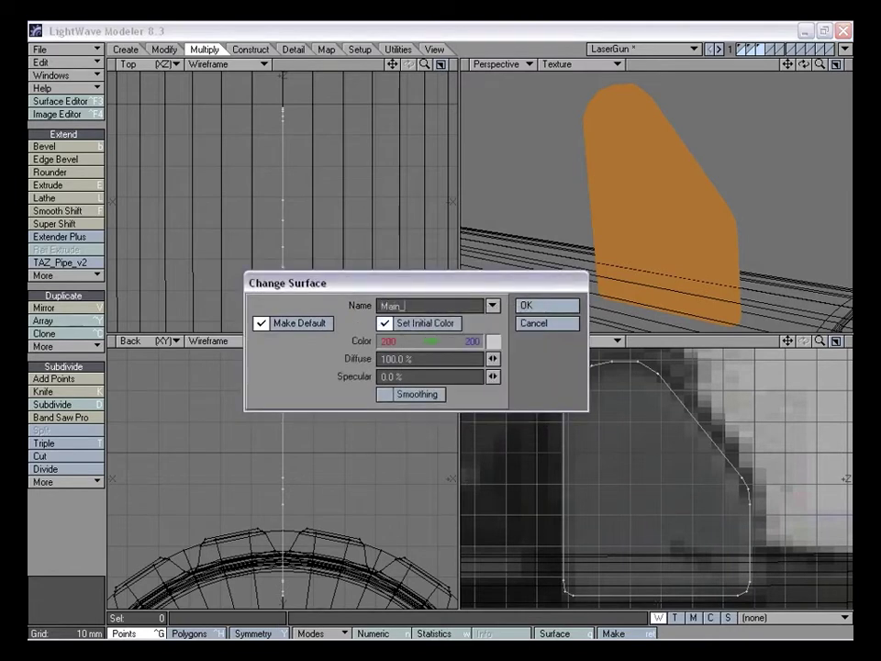
pyautogui.write('Body')
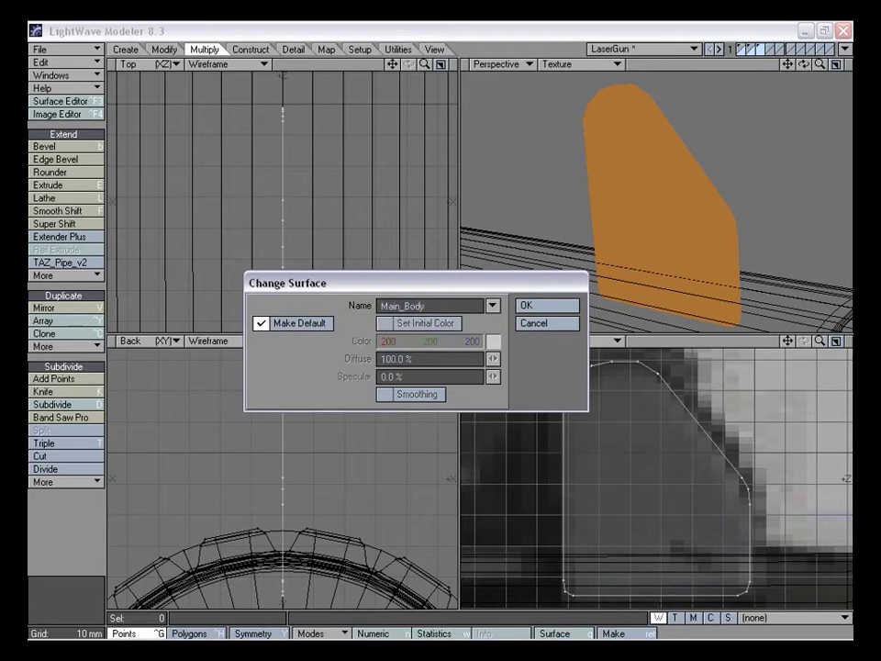
pyautogui.write('_Nurnies')
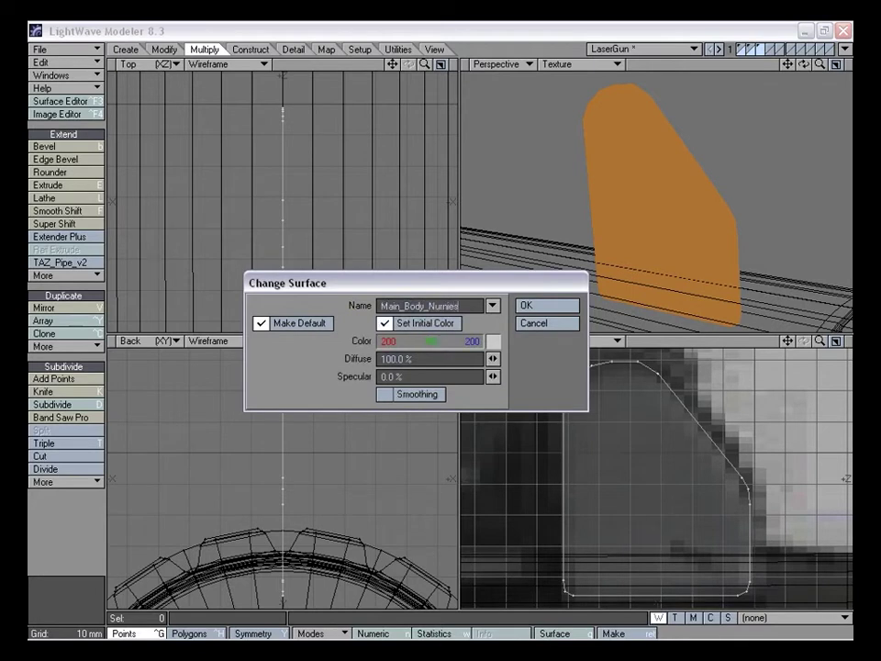
pyautogui.press('Return')
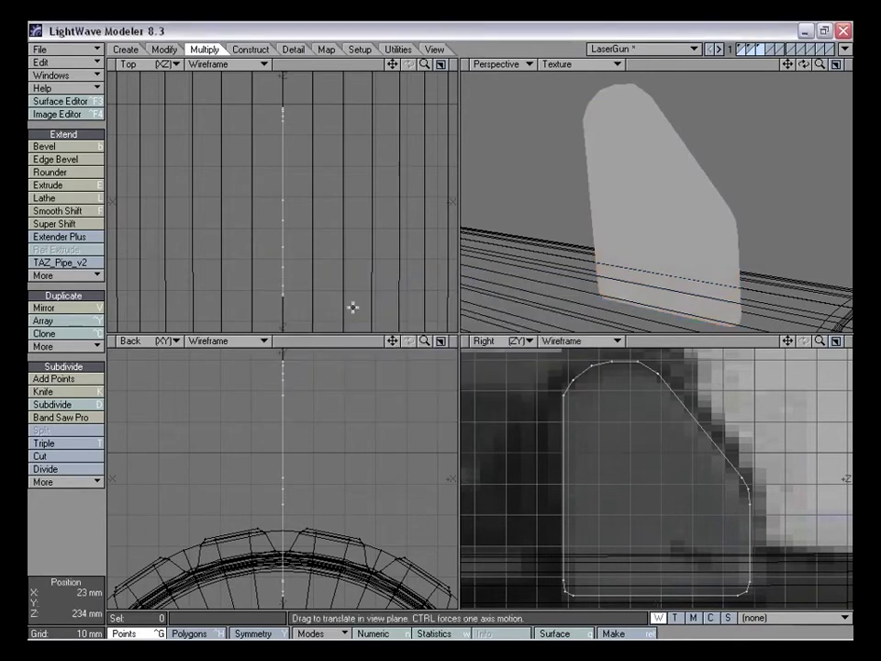
# Extrude the profile polygon sideways into a solid block roughly half as wide as the main body
pyautogui.moveTo(820, 65); pyautogui.dragTo(779, 50)
pyautogui.press('a')
pyautogui.hotkey('shift', 'a')
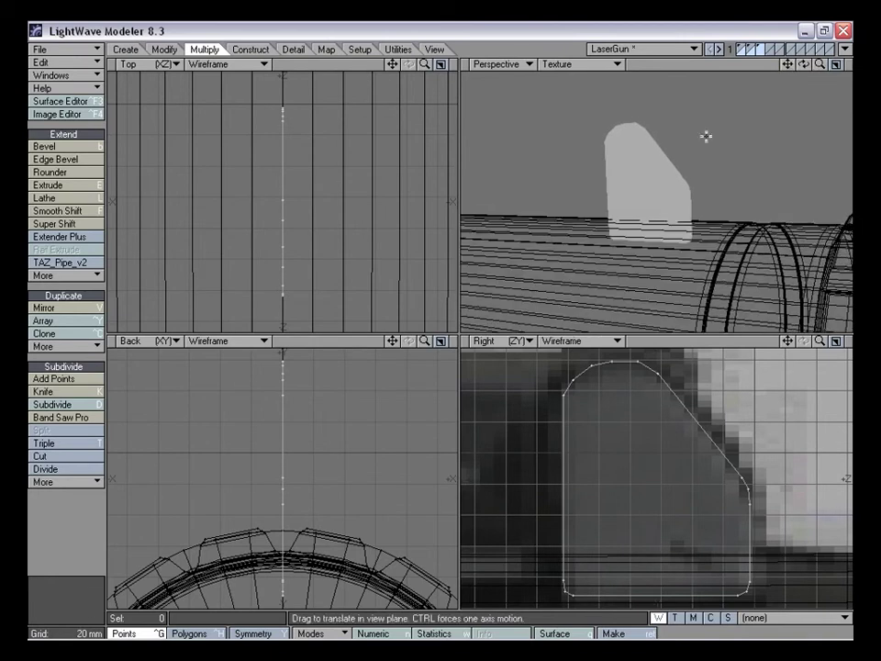
pyautogui.moveTo(424, 341); pyautogui.dragTo(433, 345)
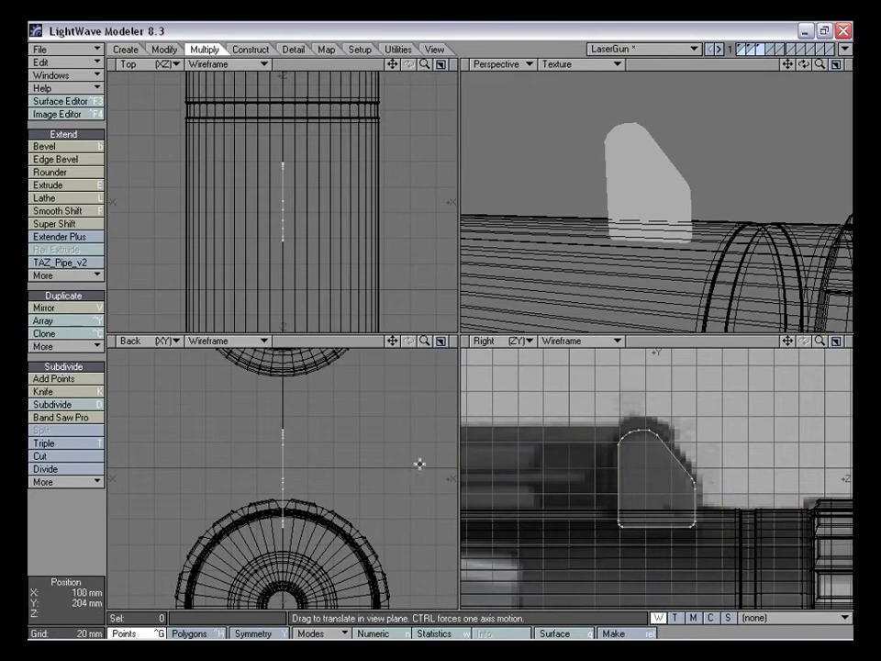
pyautogui.hotkey('shift', 'e')
pyautogui.moveTo(285, 474); pyautogui.dragTo(264, 484)
pyautogui.press('space')
pyautogui.press('t')
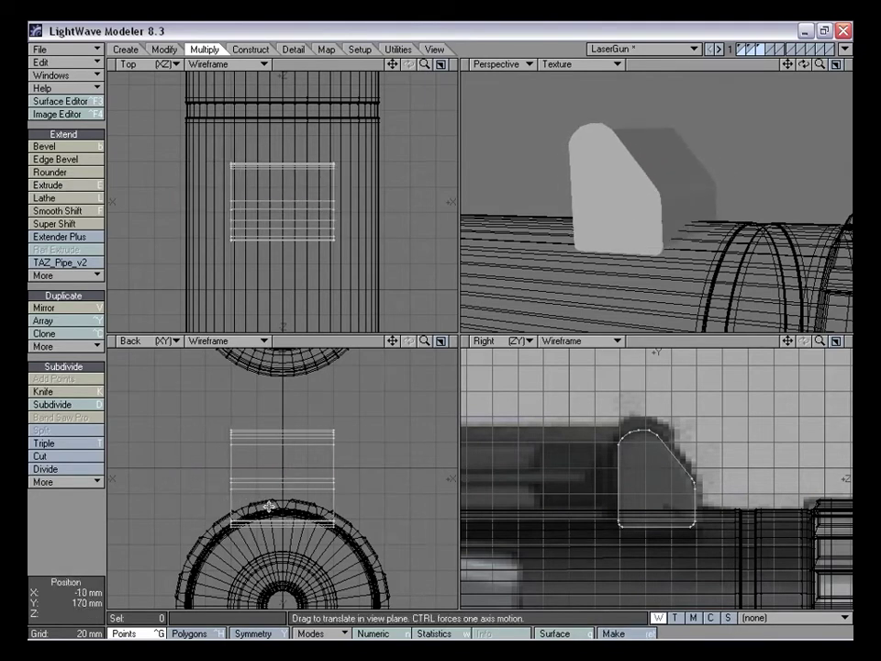
# Center the block on the origin and move it vertically back to the height of the main body's upper edge
pyautogui.press('Delete')
pyautogui.keyDown('ctrl'); pyautogui.moveTo(282, 577); pyautogui.dragTo(282, 356); pyautogui.keyUp('ctrl')
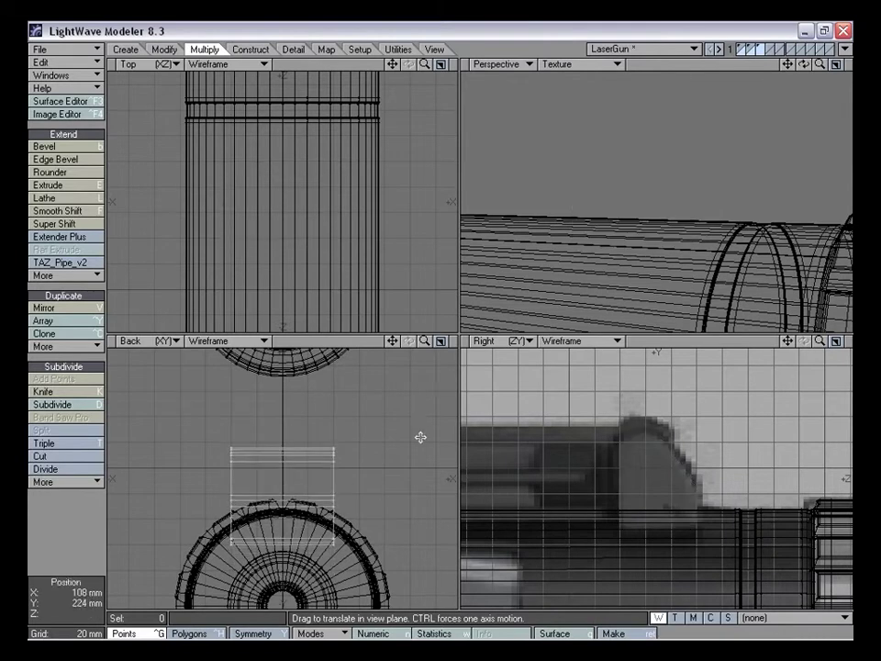
pyautogui.hotkey('ctrl', 'z')
pyautogui.moveTo(428, 343); pyautogui.dragTo(354, 343)
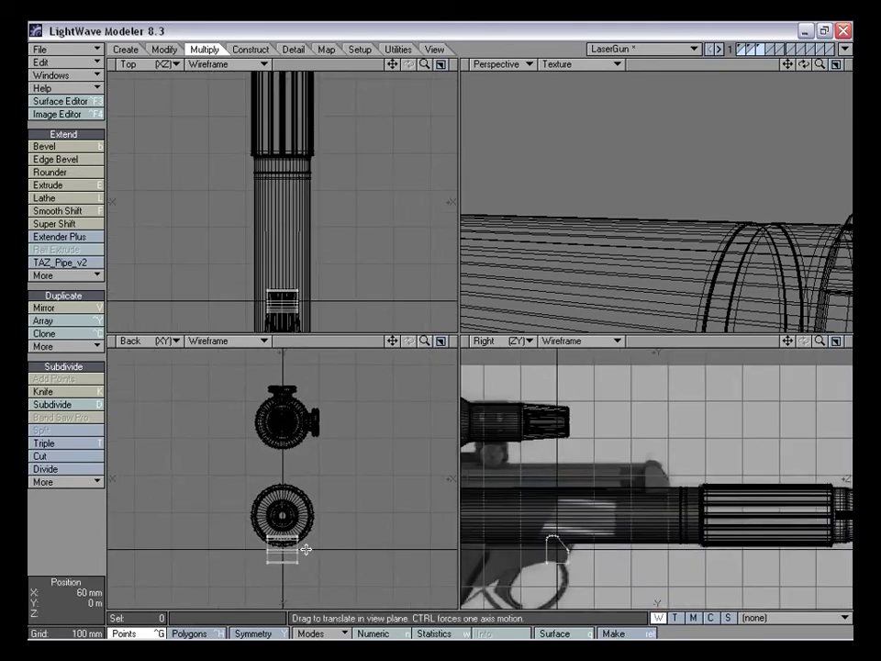
pyautogui.moveTo(300, 570); pyautogui.dragTo(299, 490)
pyautogui.hotkey('shift', 'a')
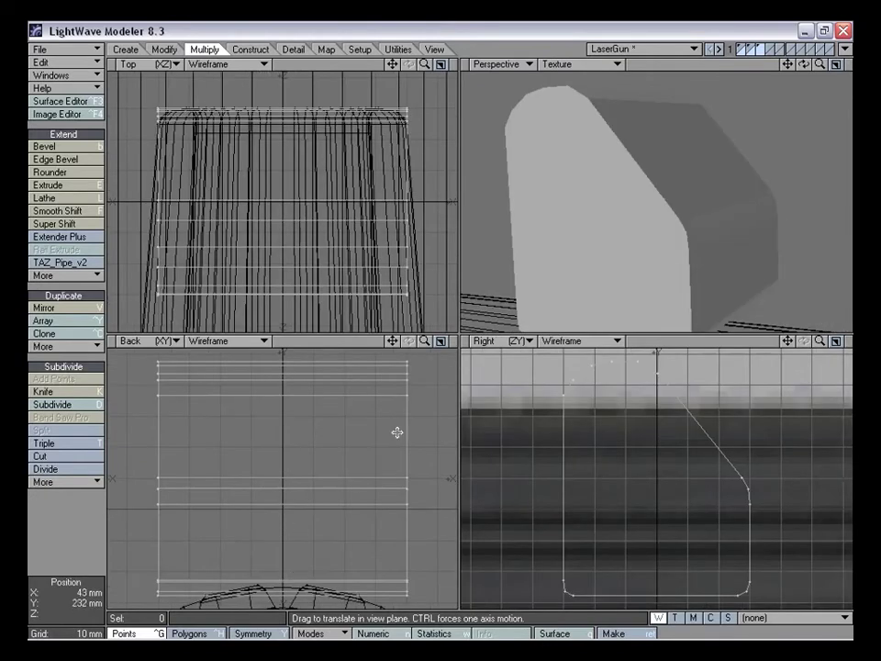
pyautogui.moveTo(428, 341); pyautogui.dragTo(411, 350)
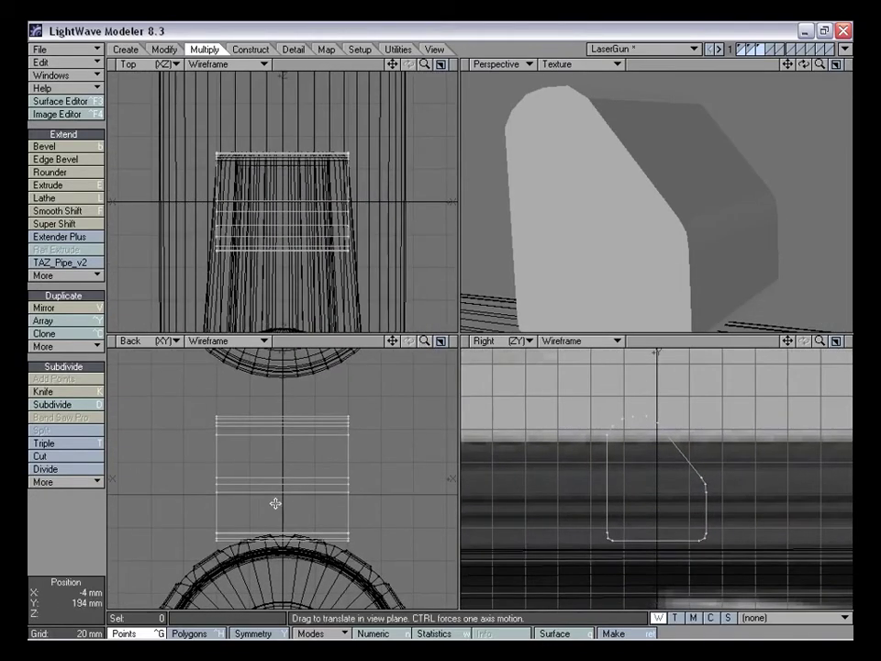
pyautogui.moveTo(288, 498); pyautogui.dragTo(287, 530)
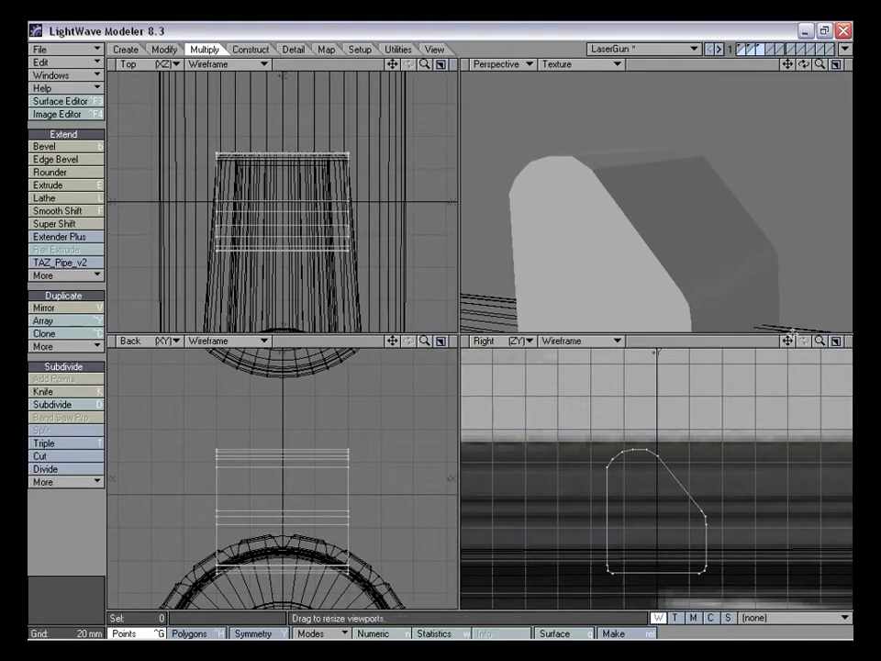
# Move the block along the gun's length until it lines up with its shape in the side reference image
pyautogui.moveTo(820, 340); pyautogui.dragTo(791, 341)
pyautogui.press('t')
pyautogui.keyDown('ctrl'); pyautogui.moveTo(626, 490); pyautogui.dragTo(845, 489); pyautogui.keyUp('ctrl')
pyautogui.hotkey('shift', 'a')
pyautogui.moveTo(820, 341); pyautogui.dragTo(793, 341)
pyautogui.press('t')
pyautogui.keyDown('ctrl'); pyautogui.moveTo(673, 473); pyautogui.dragTo(673, 473); pyautogui.keyUp('ctrl')
pyautogui.press('space')
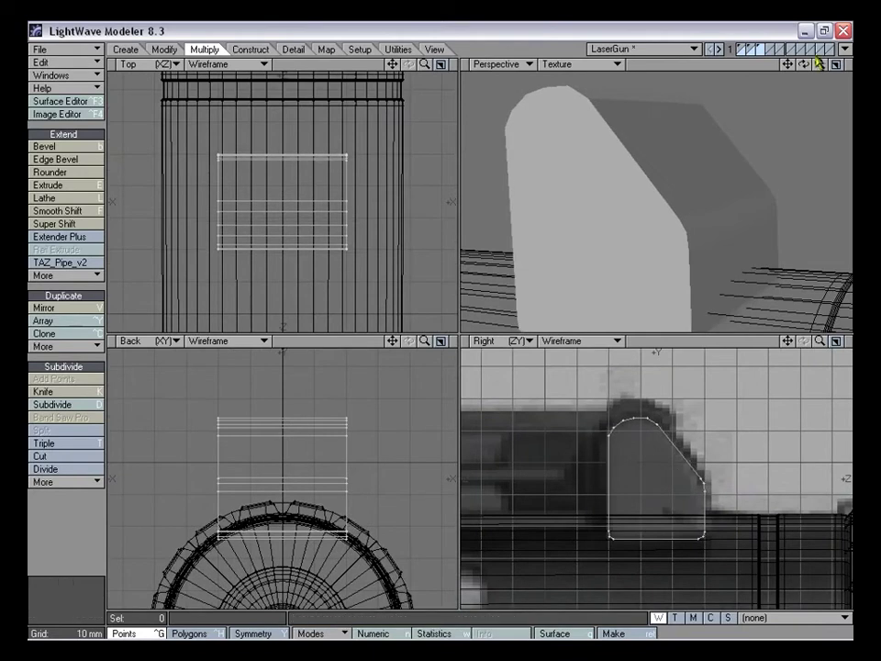
# Set the action center to Selection and stretch the block sideways so it covers most of the main body's width
pyautogui.moveTo(820, 64); pyautogui.dragTo(640, 249)
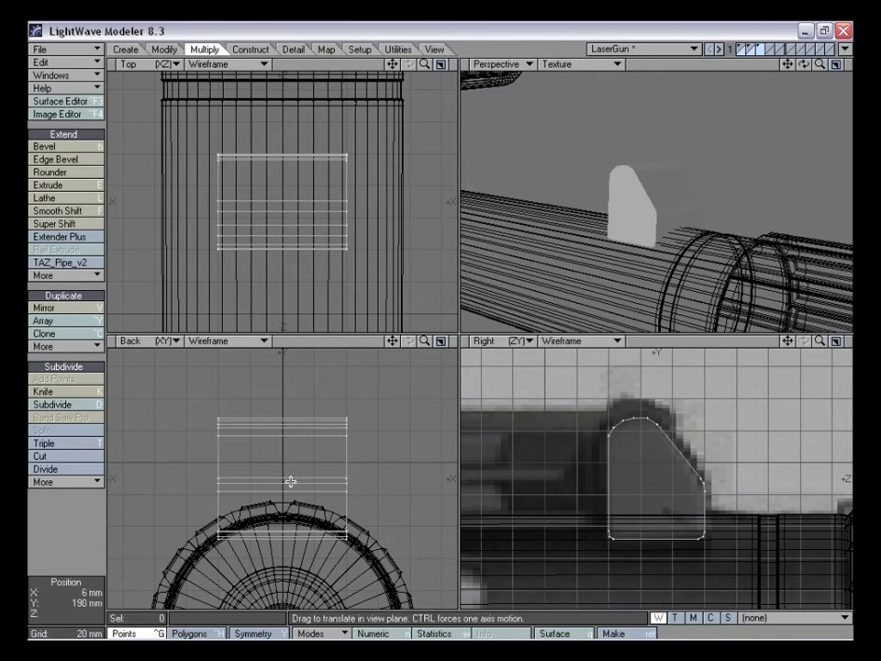
pyautogui.press('h')
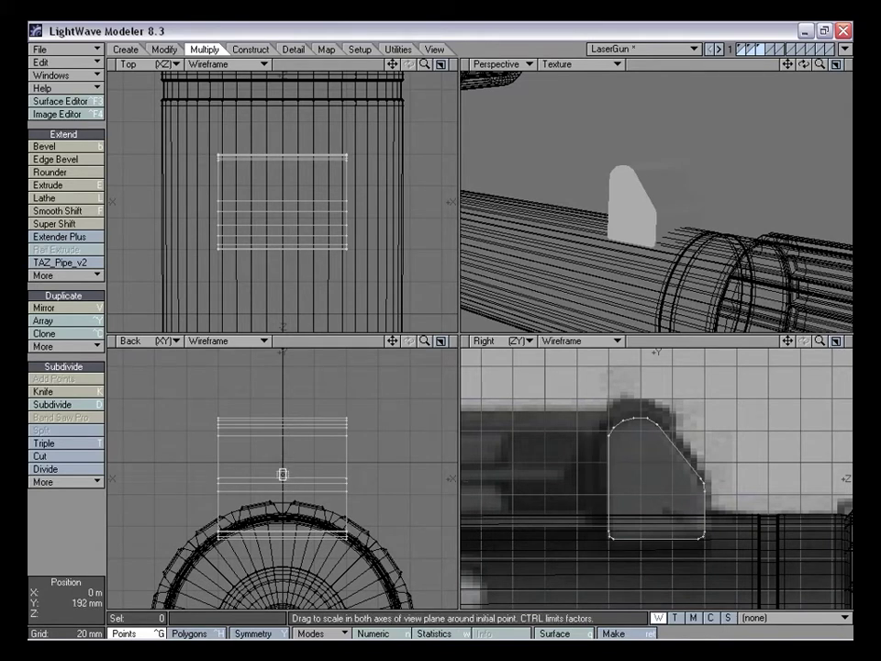
pyautogui.click(312, 633)
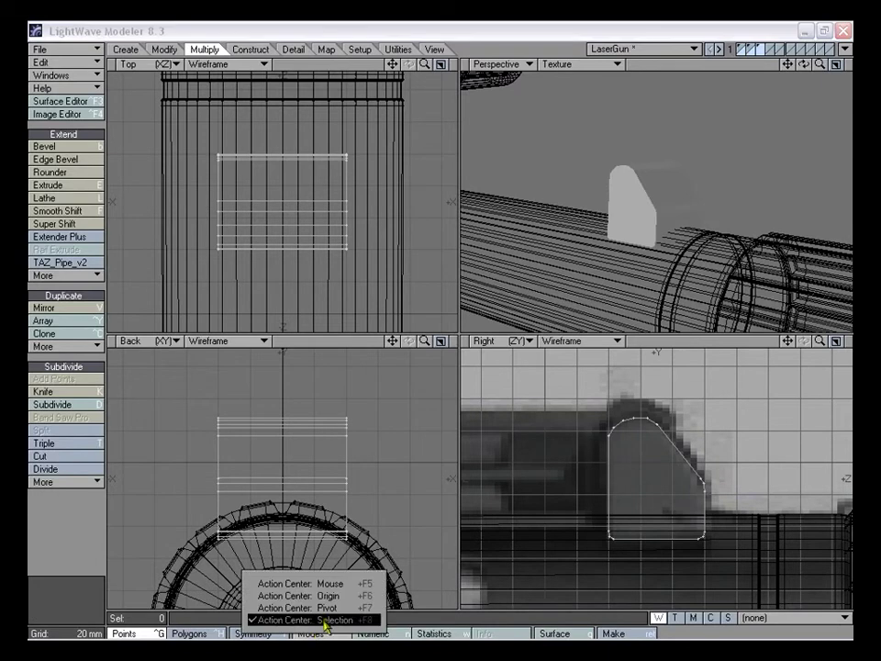
pyautogui.click(321, 621)
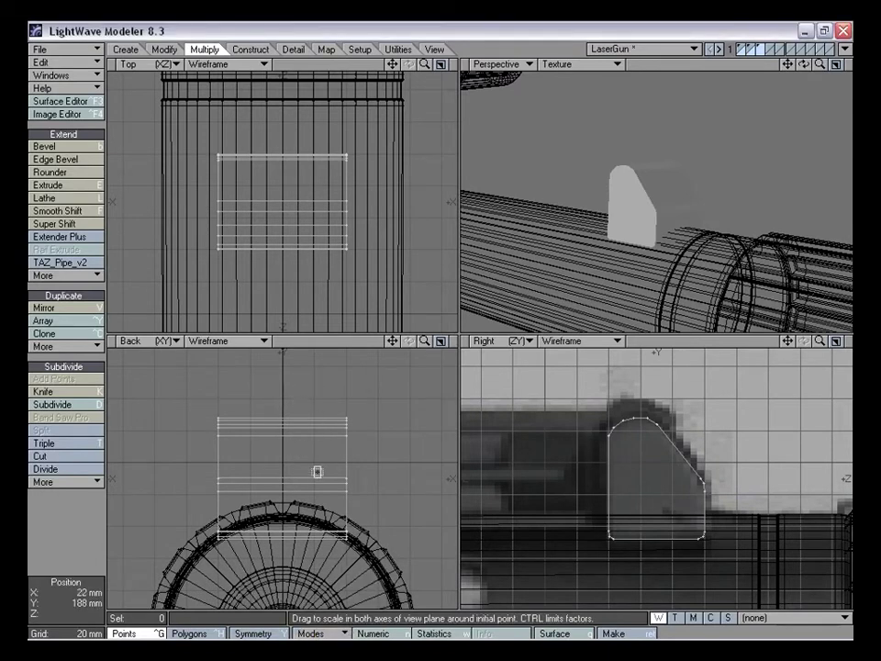
pyautogui.moveTo(346, 419); pyautogui.dragTo(373, 418)
pyautogui.moveTo(314, 387); pyautogui.dragTo(315, 387)
# Examine the block's proportions in the Front_per.jpg reference image
pyautogui.keyDown('alt'); pyautogui.moveTo(641, 249); pyautogui.dragTo(624, 184); pyautogui.keyUp('alt')
pyautogui.click(60, 114)
pyautogui.doubleClick(248, 228)
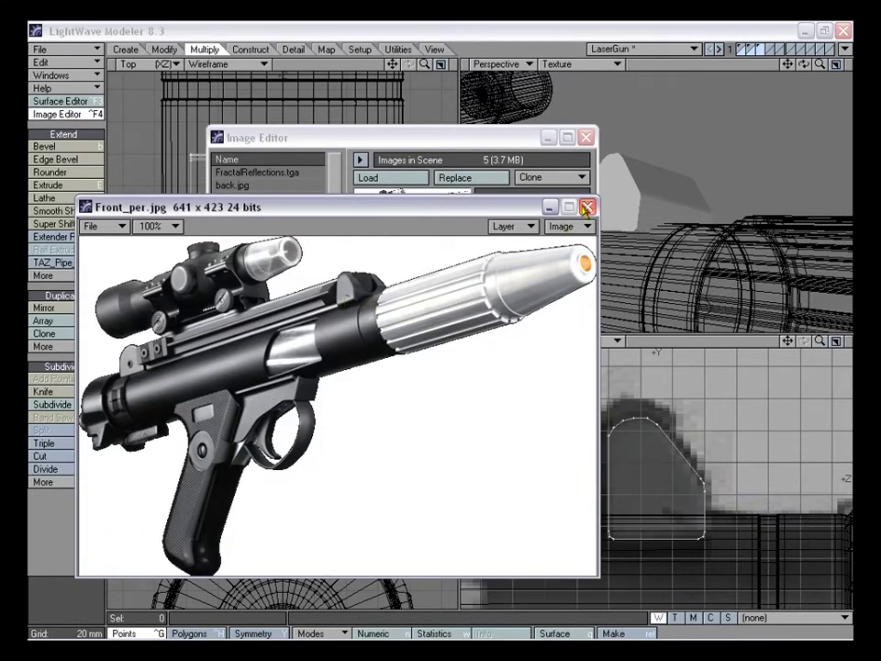
pyautogui.click(588, 208)
pyautogui.click(567, 137)
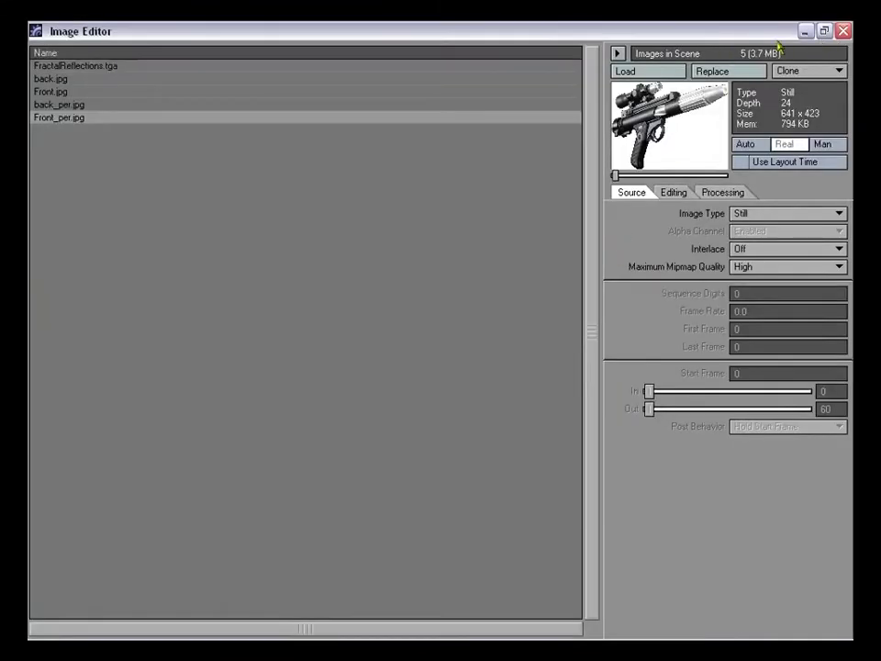
pyautogui.click(824, 32)
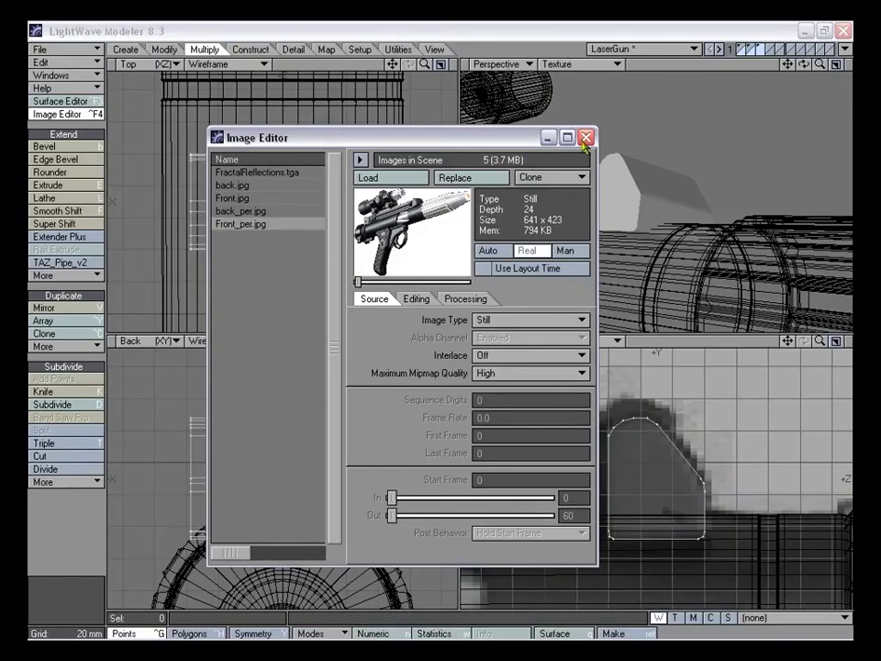
pyautogui.click(586, 139)
# Stretch the block slightly wider again to match the perspective reference
pyautogui.keyDown('alt'); pyautogui.moveTo(632, 191); pyautogui.dragTo(588, 197); pyautogui.keyUp('alt')
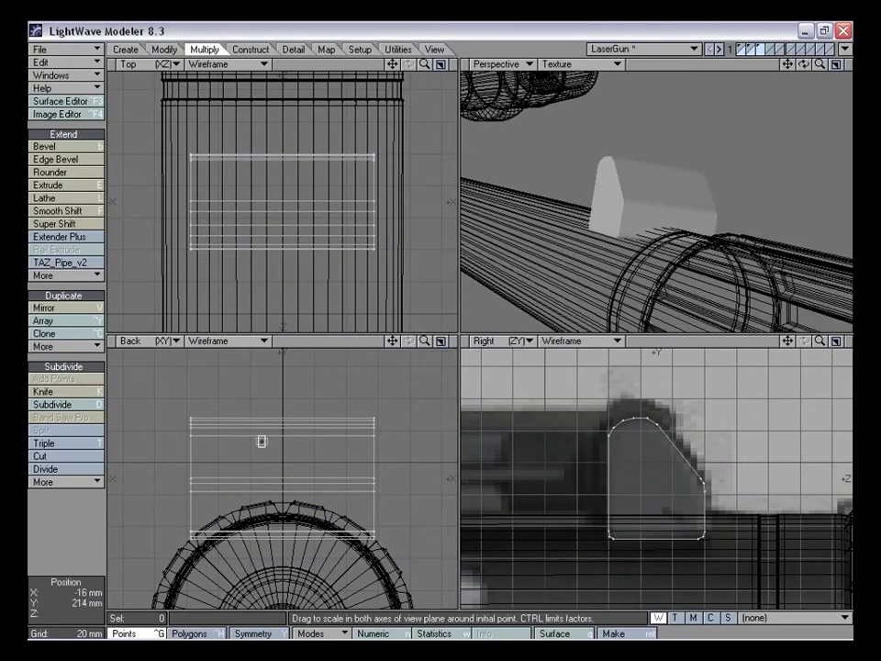
pyautogui.moveTo(282, 449); pyautogui.dragTo(289, 449)
pyautogui.keyDown('alt'); pyautogui.moveTo(648, 276); pyautogui.dragTo(706, 264); pyautogui.keyUp('alt')
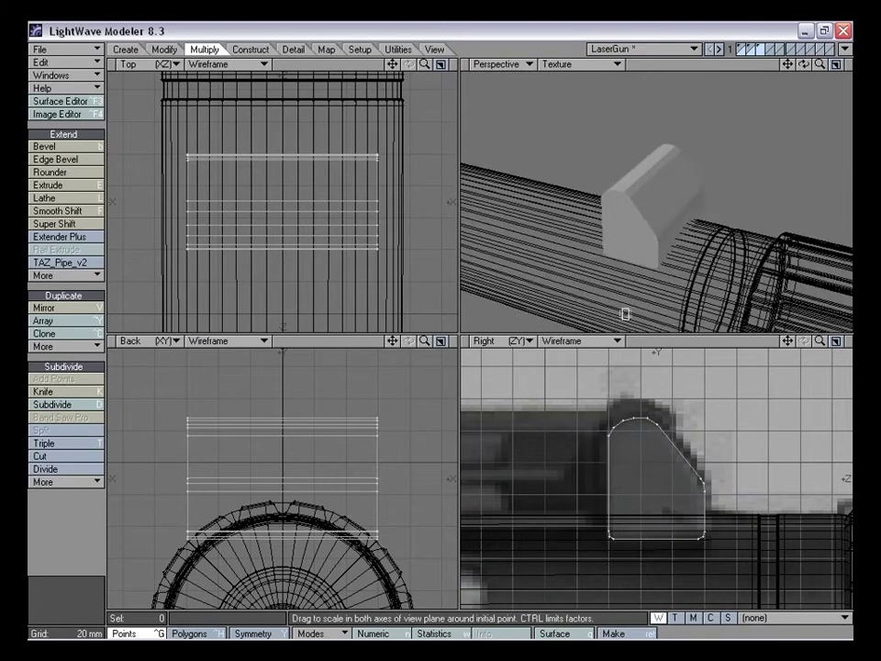
# Cut the block vertically through its middle at X = 0 with the Knife tool and turn on symmetry
pyautogui.hotkey('shift', 'k')
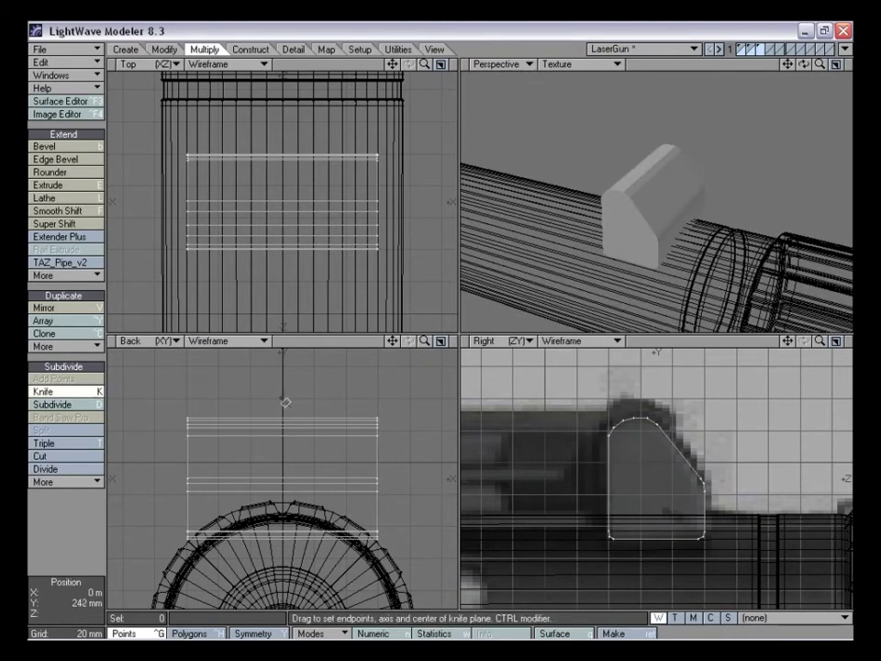
pyautogui.press('space')
pyautogui.keyDown('alt'); pyautogui.moveTo(662, 293); pyautogui.dragTo(679, 239); pyautogui.keyUp('alt')
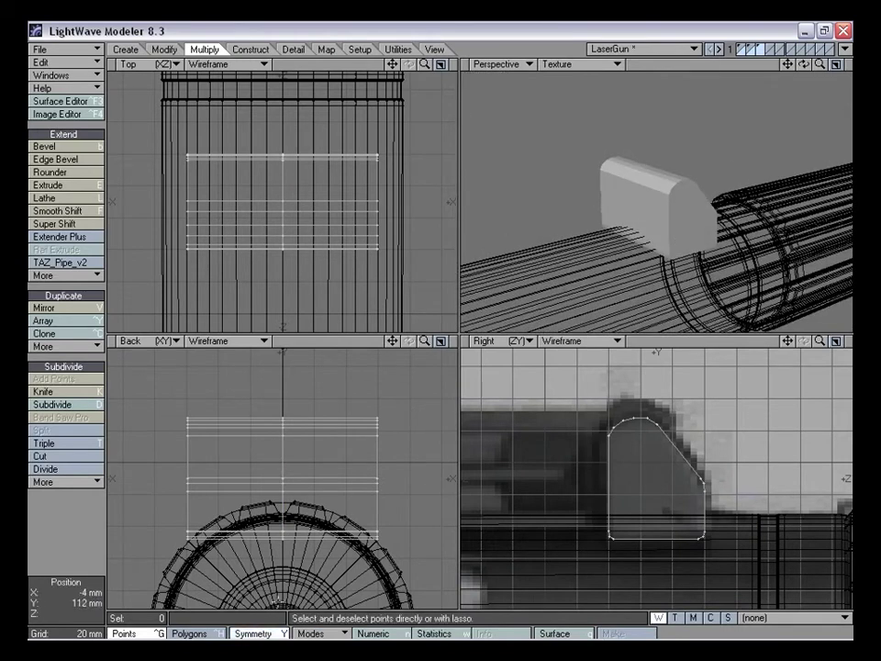
pyautogui.keyDown('alt'); pyautogui.moveTo(675, 240); pyautogui.dragTo(691, 210); pyautogui.keyUp('alt')
# Try to bevel both end faces of the block symmetrically
pyautogui.hotkey('ctrl', 'h')
pyautogui.click(675, 207)
pyautogui.press('b')
pyautogui.moveTo(404, 499); pyautogui.dragTo(400, 496)
pyautogui.keyDown('alt'); pyautogui.moveTo(645, 208); pyautogui.dragTo(709, 166); pyautogui.keyUp('alt')
pyautogui.moveTo(338, 500); pyautogui.dragTo(344, 496)
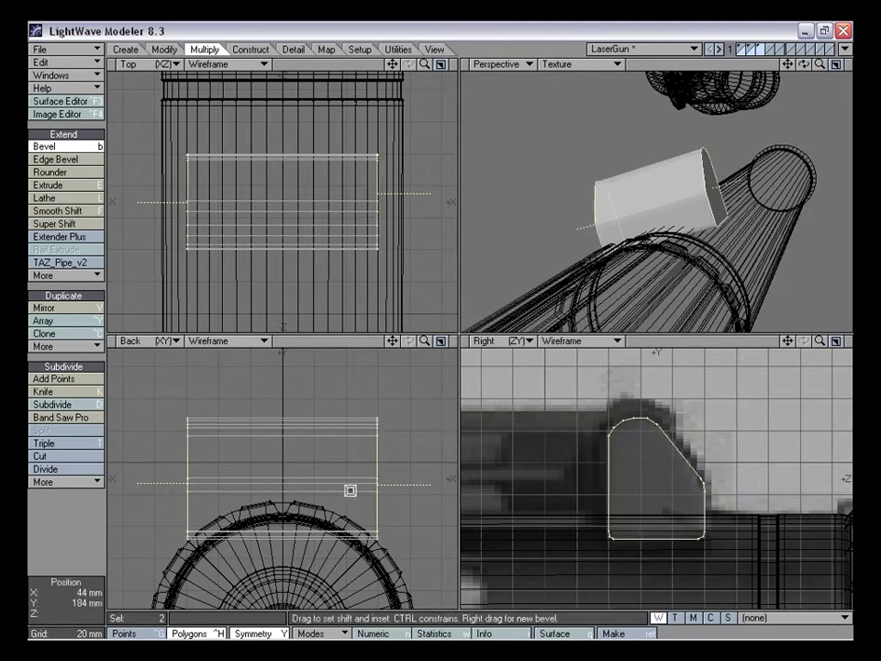
pyautogui.press('space')
pyautogui.press('/')
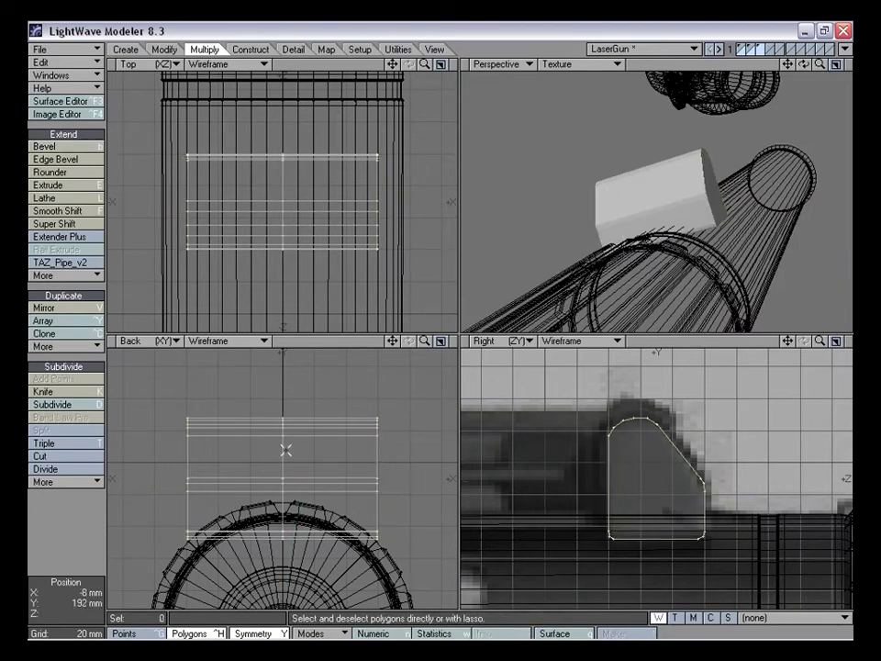
# Turn off symmetry and select the polygons of one half of the block
pyautogui.click(264, 632)
pyautogui.moveTo(392, 341); pyautogui.dragTo(358, 338)
pyautogui.moveTo(374, 386); pyautogui.dragTo(355, 354, button='right')
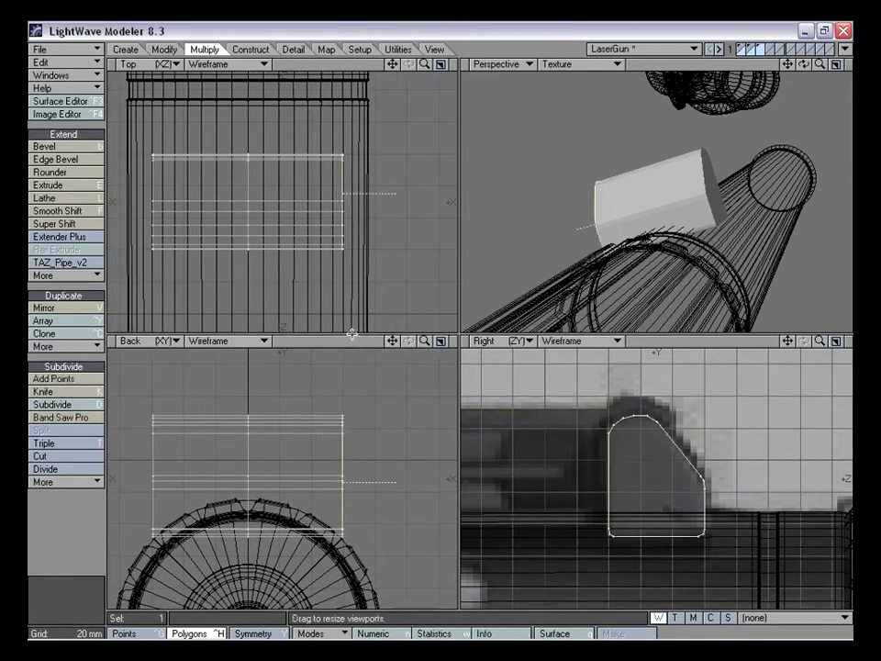
pyautogui.moveTo(331, 583); pyautogui.dragTo(361, 574, button='right')
pyautogui.moveTo(275, 481); pyautogui.dragTo(278, 451, button='right')
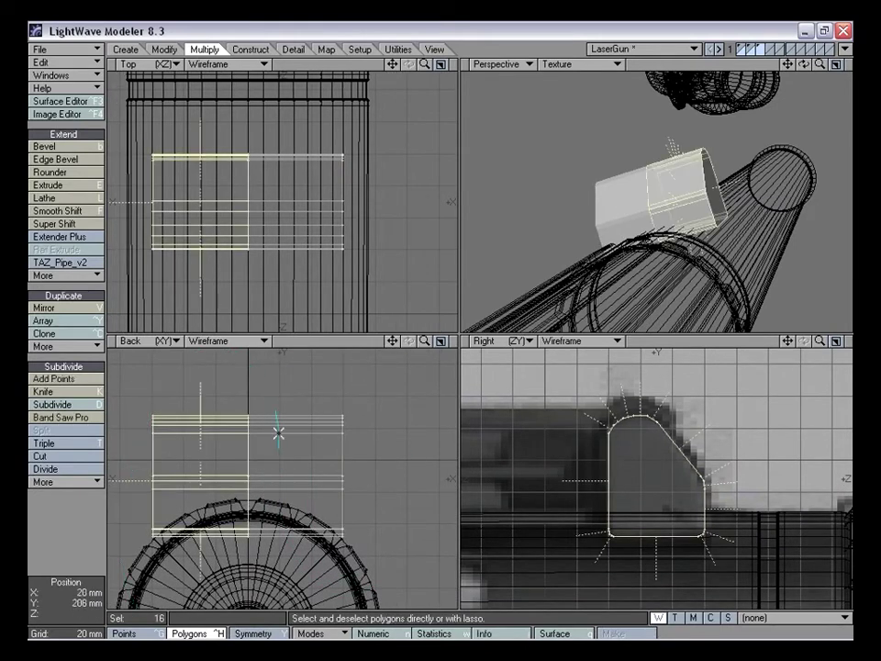
pyautogui.moveTo(697, 228)
pyautogui.keyDown('alt'); pyautogui.mouseDown()
pyautogui.moveTo(639, 238)
pyautogui.moveTo(680, 226)
pyautogui.moveTo(651, 216)
pyautogui.moveTo(673, 214)
pyautogui.moveTo(687, 236)
pyautogui.moveTo(679, 223)
pyautogui.moveTo(592, 258)
pyautogui.moveTo(684, 241)
pyautogui.moveTo(699, 211)
pyautogui.mouseUp(); pyautogui.keyUp('alt')
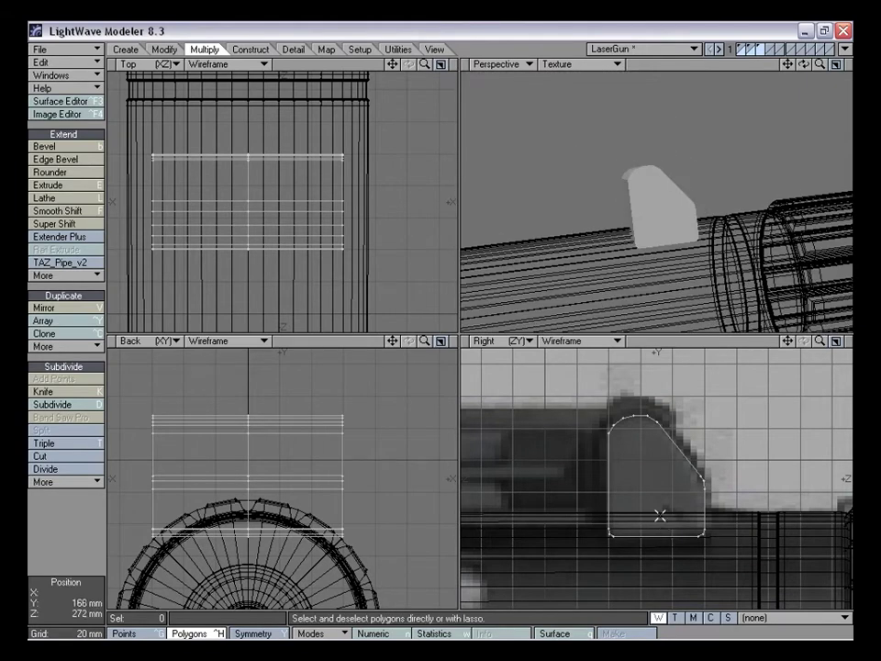
# Raise the whole block slightly to fit the side reference image and select the points of its rounded crown
pyautogui.hotkey('ctrl', 'g')
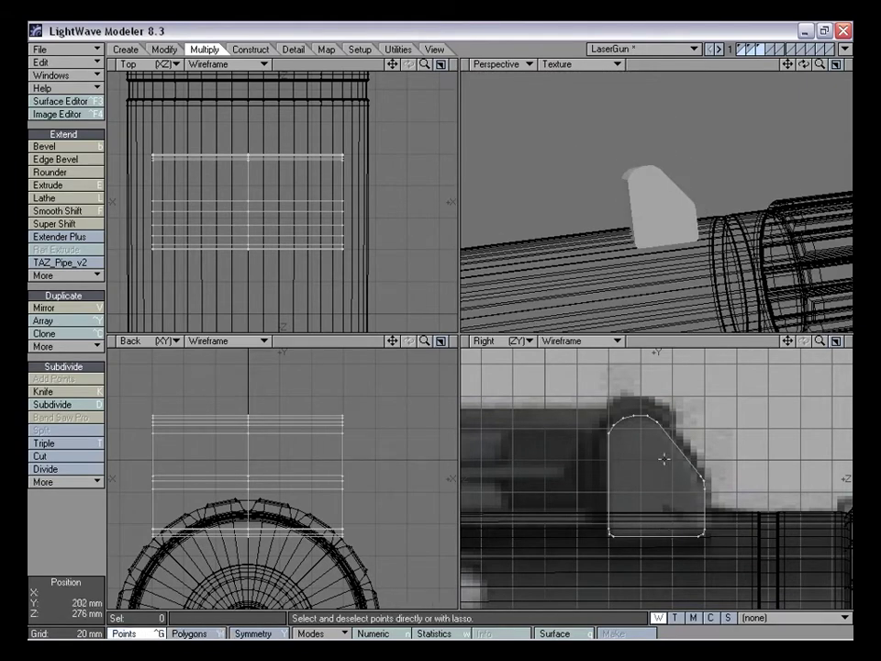
pyautogui.moveTo(686, 422); pyautogui.dragTo(657, 470, button='right')
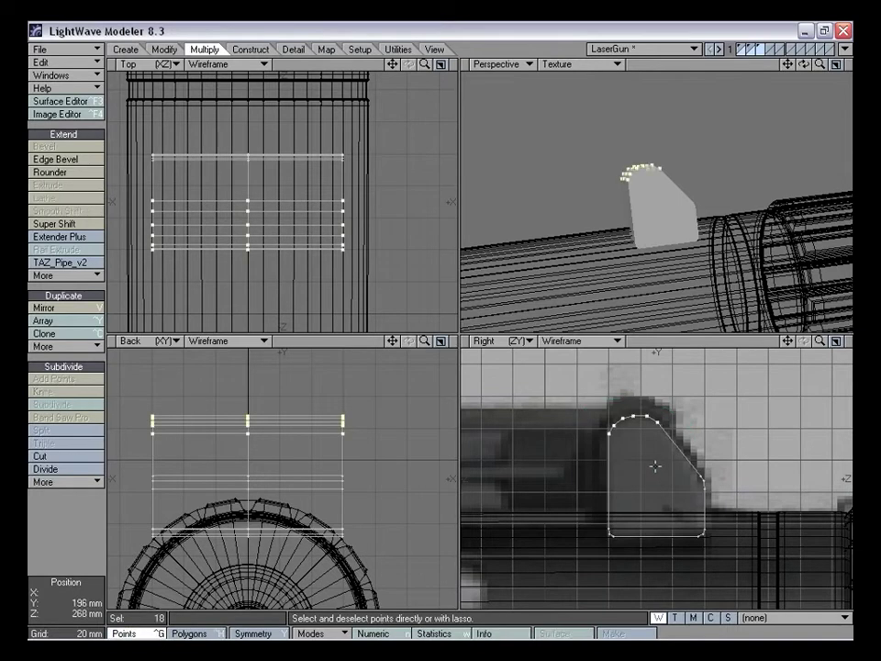
pyautogui.press('/')
pyautogui.press('t')
pyautogui.keyDown('ctrl'); pyautogui.moveTo(680, 485); pyautogui.dragTo(681, 482); pyautogui.keyUp('ctrl')
pyautogui.press('space')
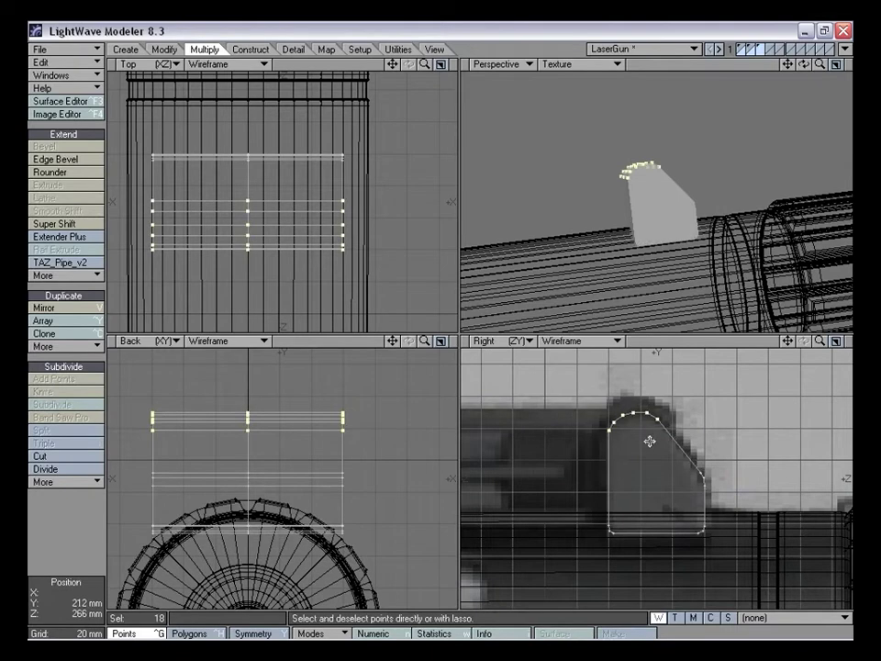
# Raise the selected crown points slightly to follow the block's outline in the side reference image, and clear the selection
pyautogui.press('t')
pyautogui.moveTo(650, 442); pyautogui.dragTo(649, 429)
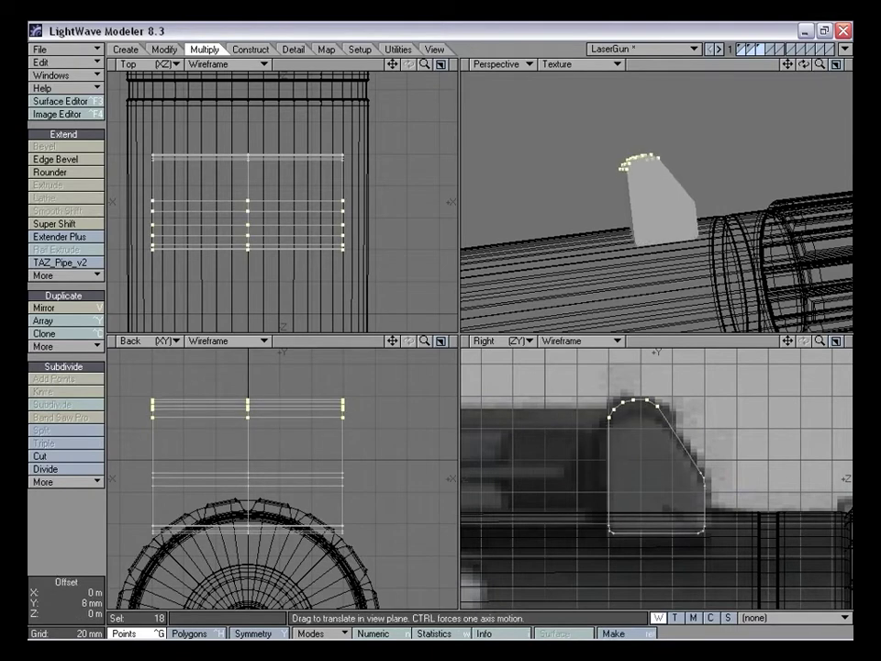
pyautogui.press('space')
pyautogui.click(775, 449)
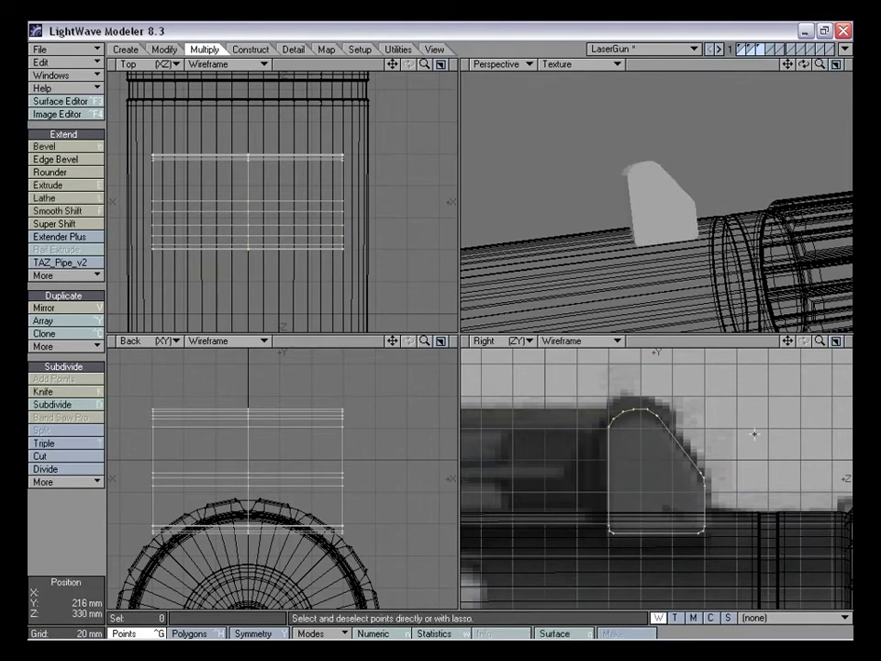
# Turn on symmetry in polygon mode and select both end faces of the block
pyautogui.keyDown('alt'); pyautogui.moveTo(745, 300); pyautogui.dragTo(687, 250); pyautogui.keyUp('alt')
pyautogui.hotkey('ctrl', 'h')
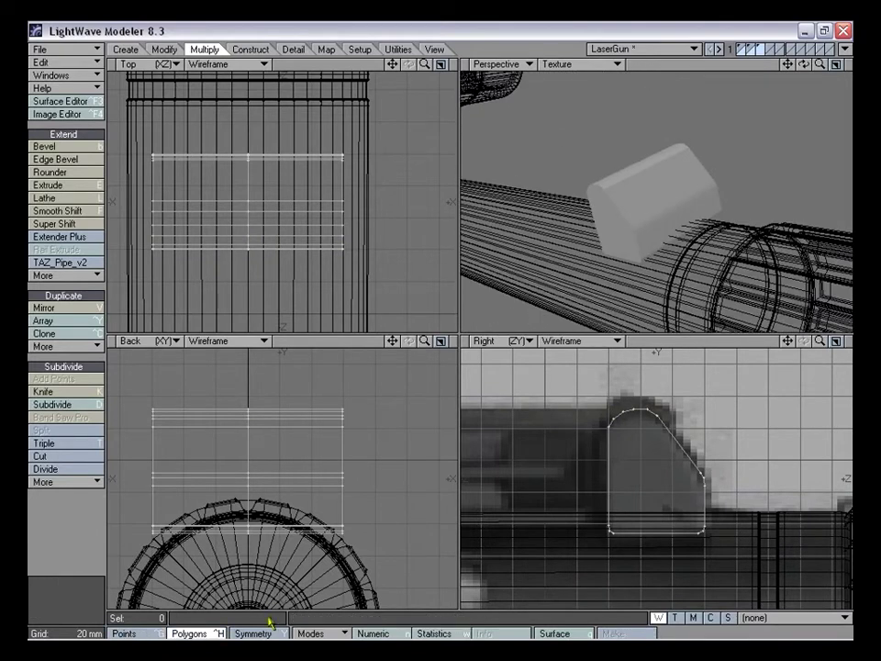
pyautogui.click(264, 636)
pyautogui.keyDown('alt'); pyautogui.moveTo(569, 251); pyautogui.dragTo(662, 247); pyautogui.keyUp('alt')
pyautogui.keyDown('alt'); pyautogui.moveTo(641, 199); pyautogui.dragTo(668, 203); pyautogui.keyUp('alt')
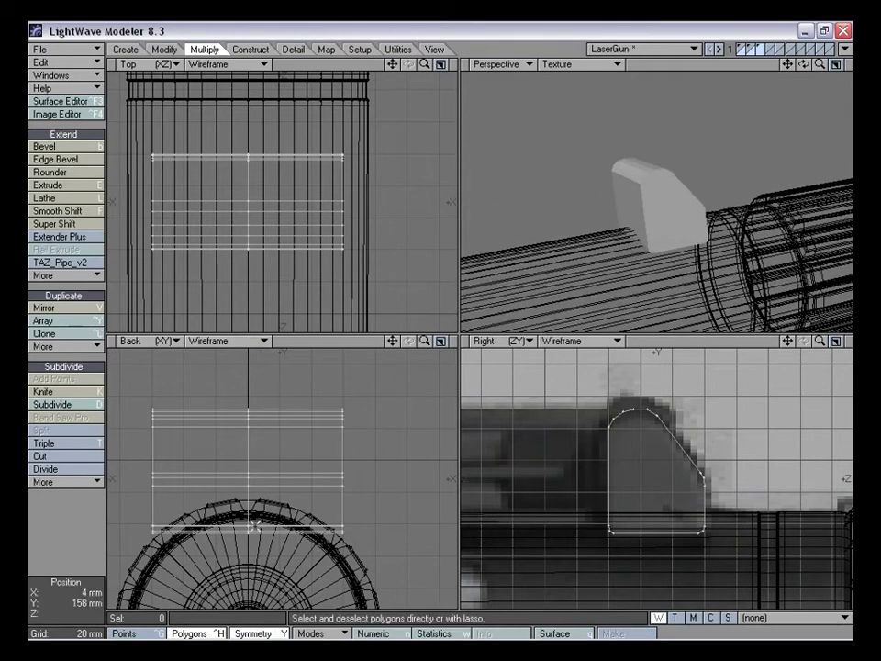
pyautogui.moveTo(425, 341)
pyautogui.mouseDown()
pyautogui.moveTo(349, 342)
pyautogui.moveTo(424, 342)
pyautogui.mouseUp()
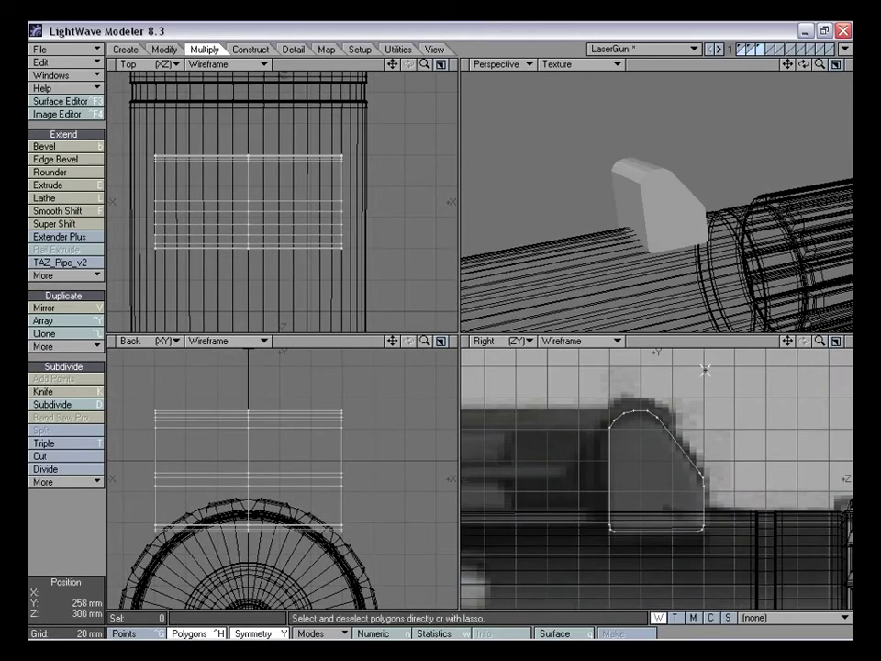
pyautogui.moveTo(818, 341); pyautogui.dragTo(753, 343)
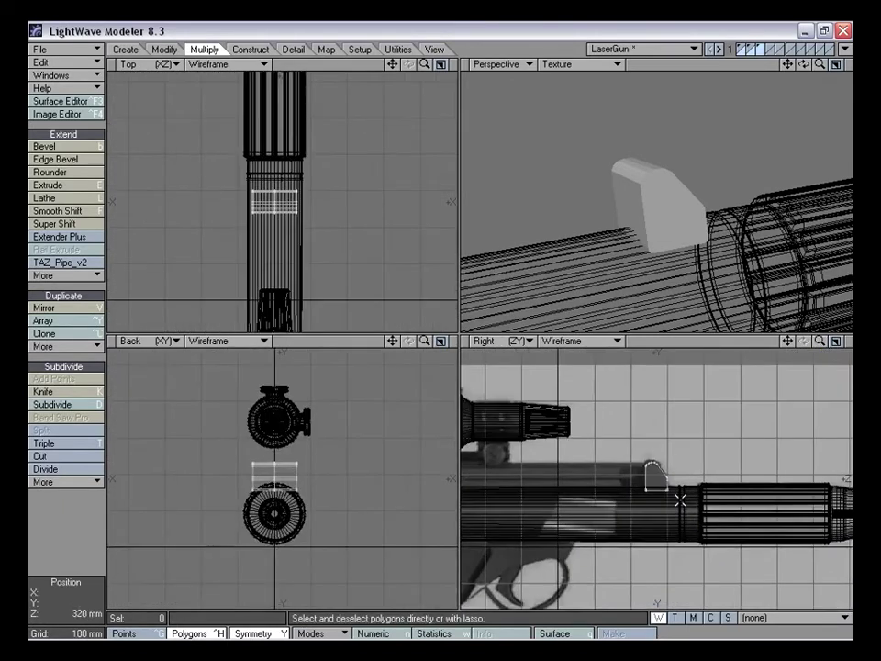
pyautogui.moveTo(819, 342); pyautogui.dragTo(865, 342)
pyautogui.moveTo(789, 343); pyautogui.dragTo(825, 343)
pyautogui.moveTo(425, 343)
pyautogui.mouseDown()
pyautogui.moveTo(439, 342)
pyautogui.moveTo(415, 344)
pyautogui.moveTo(421, 348)
pyautogui.mouseUp()
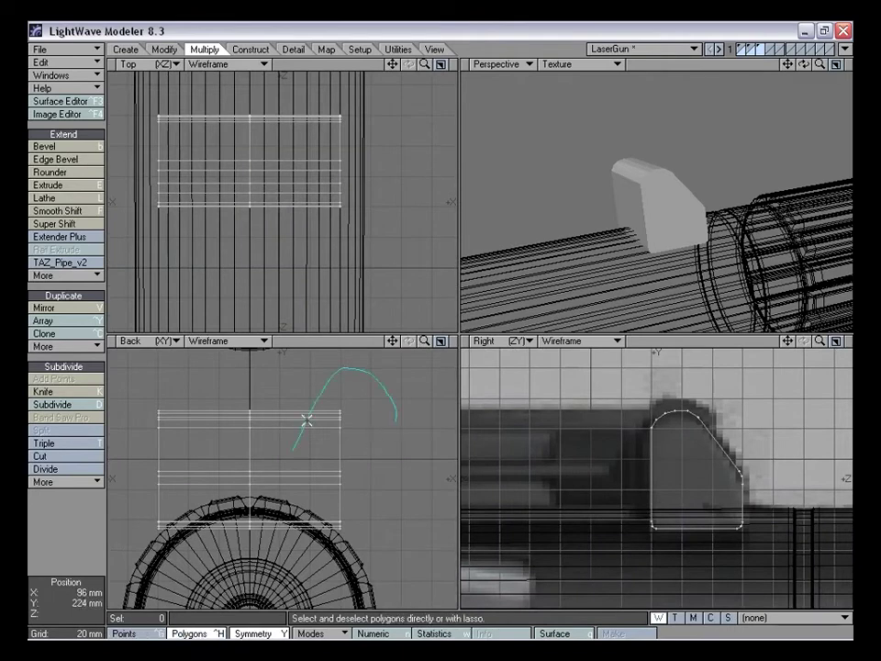
pyautogui.moveTo(340, 369); pyautogui.dragTo(439, 445, button='right')
pyautogui.keyDown('alt'); pyautogui.moveTo(635, 237); pyautogui.dragTo(687, 263); pyautogui.keyUp('alt')
pyautogui.hotkey('shift', 'a')
pyautogui.moveTo(636, 244)
pyautogui.keyDown('alt'); pyautogui.mouseDown()
pyautogui.moveTo(625, 217)
pyautogui.moveTo(641, 262)
pyautogui.mouseUp(); pyautogui.keyUp('alt')
pyautogui.keyDown('alt'); pyautogui.moveTo(805, 81); pyautogui.dragTo(716, 171); pyautogui.keyUp('alt')
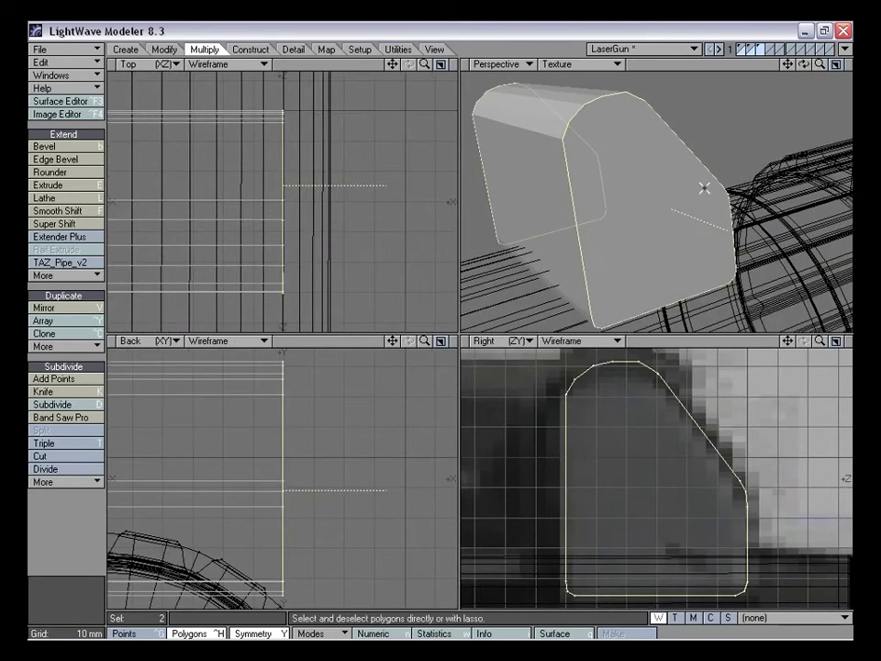
# Bevel both end faces of the block with a small inset and outward shift, and clear the selection
pyautogui.press('b')
pyautogui.moveTo(326, 476); pyautogui.dragTo(339, 444)
pyautogui.press('space')
pyautogui.moveTo(349, 437)
pyautogui.mouseDown(button='right')
pyautogui.moveTo(403, 562)
pyautogui.moveTo(409, 351)
pyautogui.mouseUp(button='right')
# Examine the beveled ends and rounded crown of the block from several angles
pyautogui.moveTo(672, 230)
pyautogui.keyDown('alt'); pyautogui.mouseDown()
pyautogui.moveTo(606, 245)
pyautogui.moveTo(603, 192)
pyautogui.moveTo(618, 220)
pyautogui.moveTo(688, 205)
pyautogui.moveTo(702, 193)
pyautogui.mouseUp(); pyautogui.keyUp('alt')
pyautogui.moveTo(820, 64); pyautogui.dragTo(819, 109)
pyautogui.moveTo(788, 64); pyautogui.dragTo(782, 75)
pyautogui.keyDown('alt'); pyautogui.moveTo(678, 169); pyautogui.dragTo(782, 281); pyautogui.keyUp('alt')
pyautogui.moveTo(820, 341); pyautogui.dragTo(750, 351)
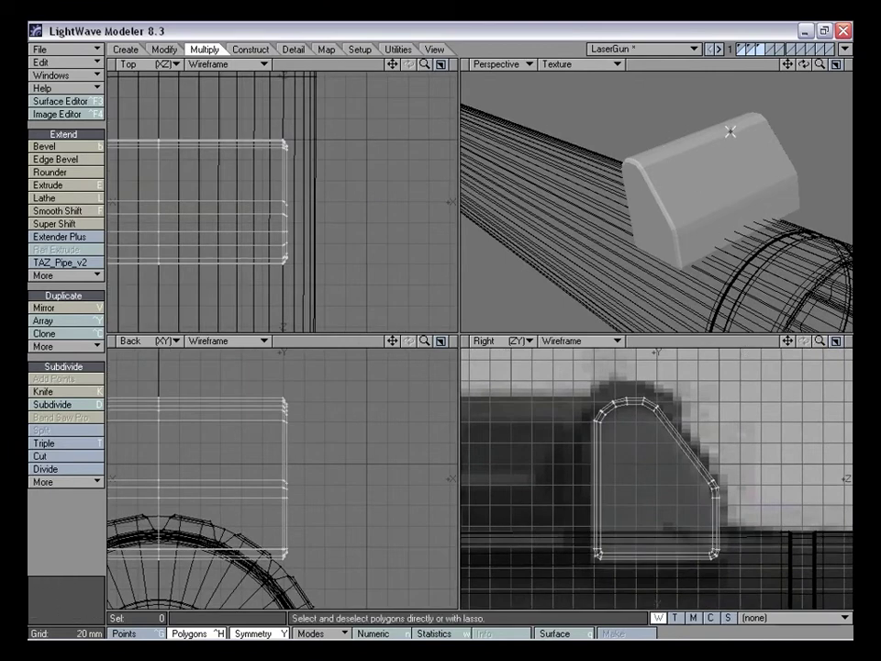
pyautogui.moveTo(728, 182); pyautogui.dragTo(691, 177)
pyautogui.moveTo(820, 65); pyautogui.dragTo(657, 229)
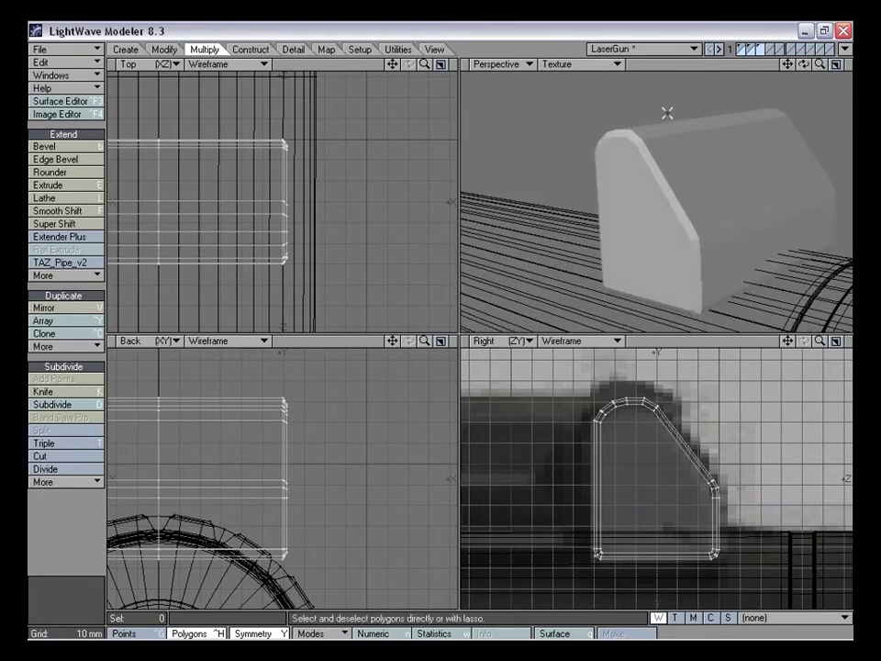
pyautogui.moveTo(757, 222); pyautogui.dragTo(708, 223)
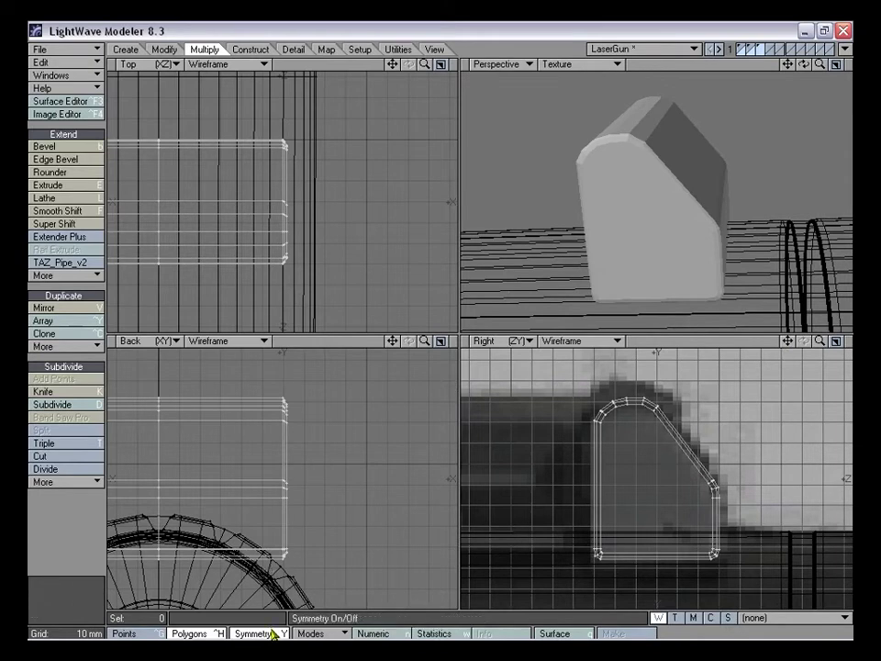
# Turn off symmetry and inspect the block's underside, end faces and front slope
pyautogui.press('a')
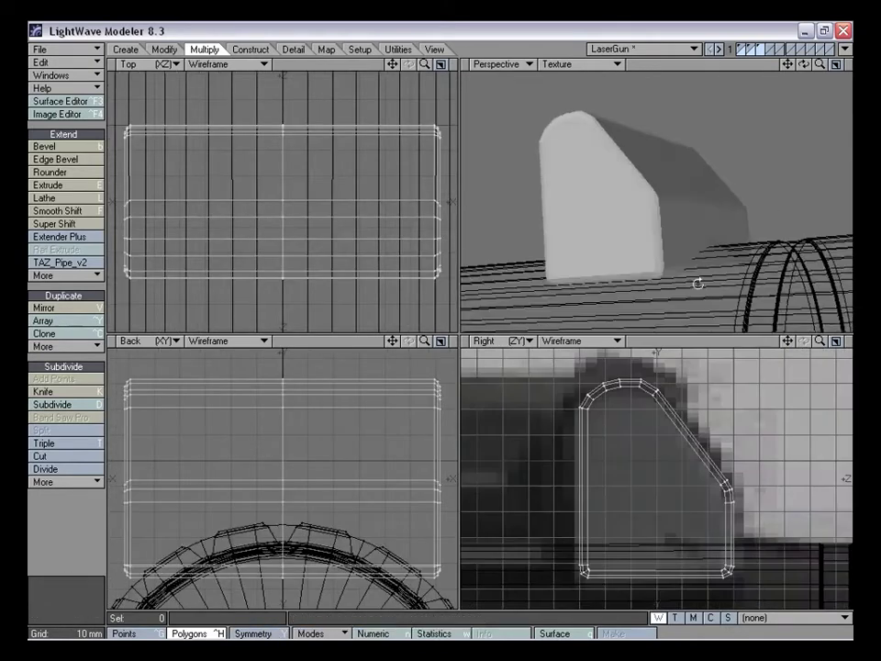
pyautogui.keyDown('alt'); pyautogui.moveTo(699, 281); pyautogui.dragTo(688, 195); pyautogui.keyUp('alt')
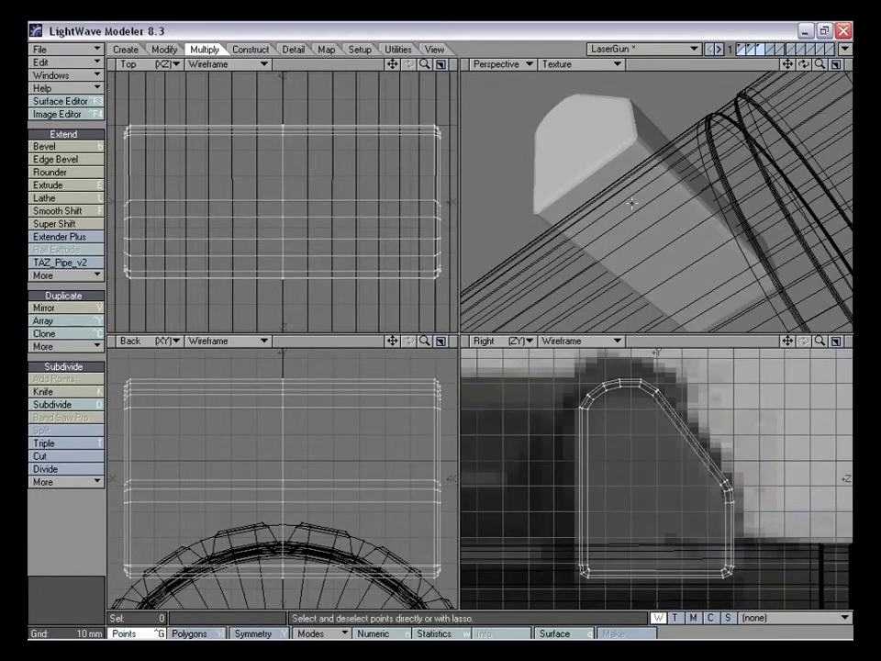
pyautogui.keyDown('alt'); pyautogui.moveTo(632, 198); pyautogui.dragTo(636, 248); pyautogui.keyUp('alt')
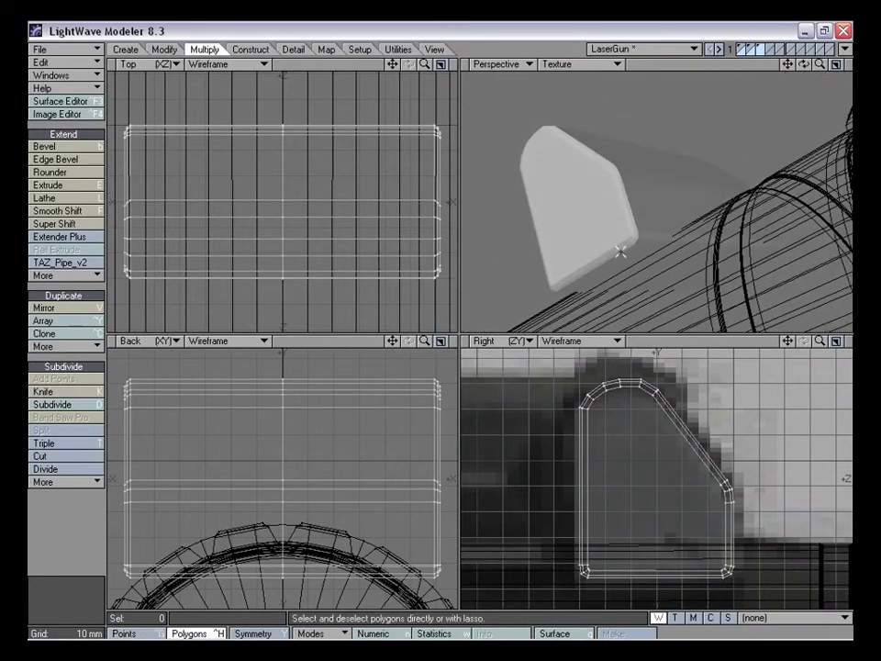
pyautogui.keyDown('alt'); pyautogui.moveTo(589, 177); pyautogui.dragTo(637, 210); pyautogui.keyUp('alt')
pyautogui.click(601, 249)
pyautogui.click(78, 516)
pyautogui.keyDown('alt'); pyautogui.moveTo(653, 140); pyautogui.dragTo(639, 179); pyautogui.keyUp('alt')
pyautogui.keyDown('alt'); pyautogui.moveTo(687, 140); pyautogui.dragTo(648, 233); pyautogui.keyUp('alt')
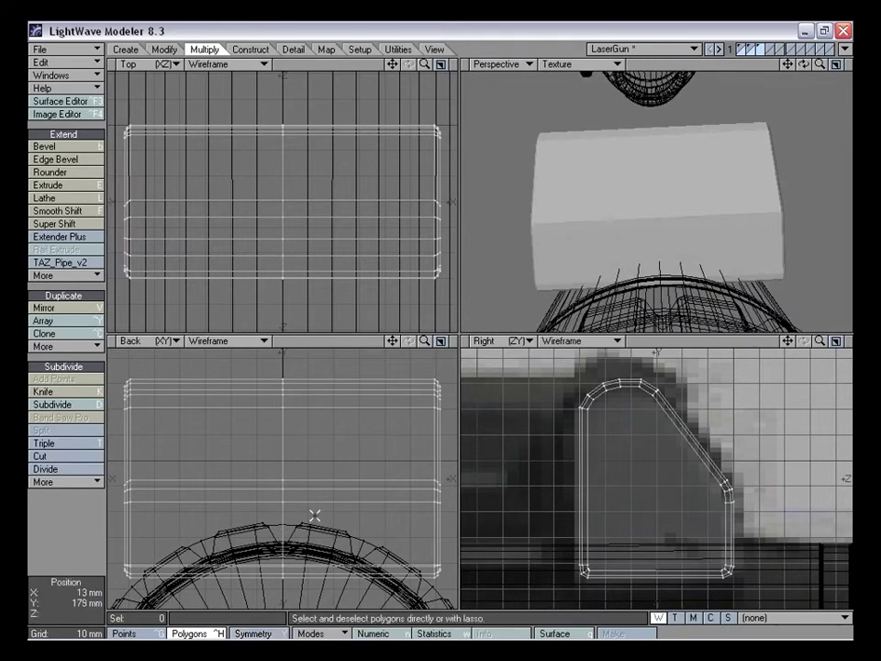
# With symmetry on, select the points at both block ends, move them slightly inward to narrow the block, and deselect them
pyautogui.hotkey('ctrl', 'g')
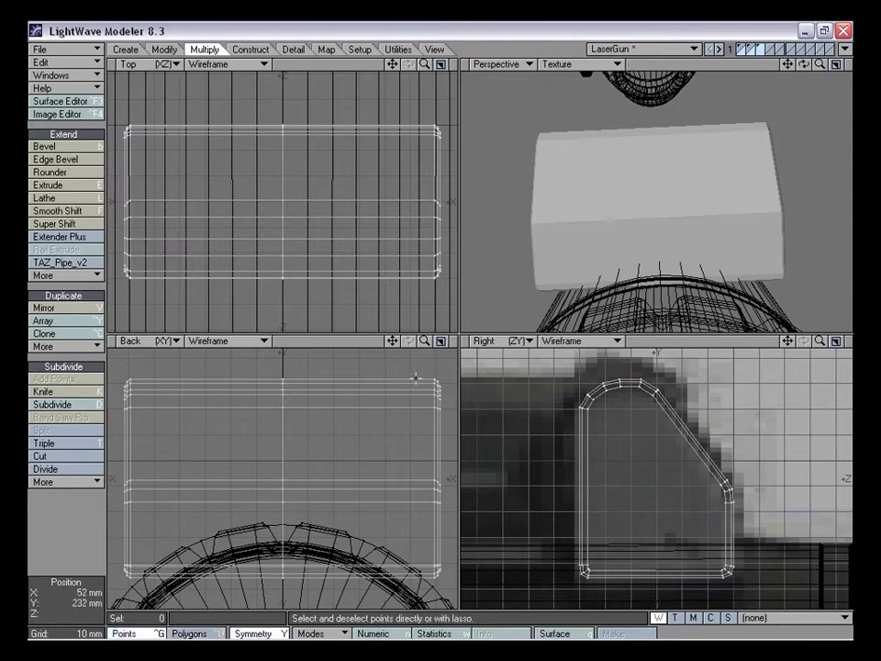
pyautogui.moveTo(377, 526); pyautogui.dragTo(468, 370, button='right')
pyautogui.press('t')
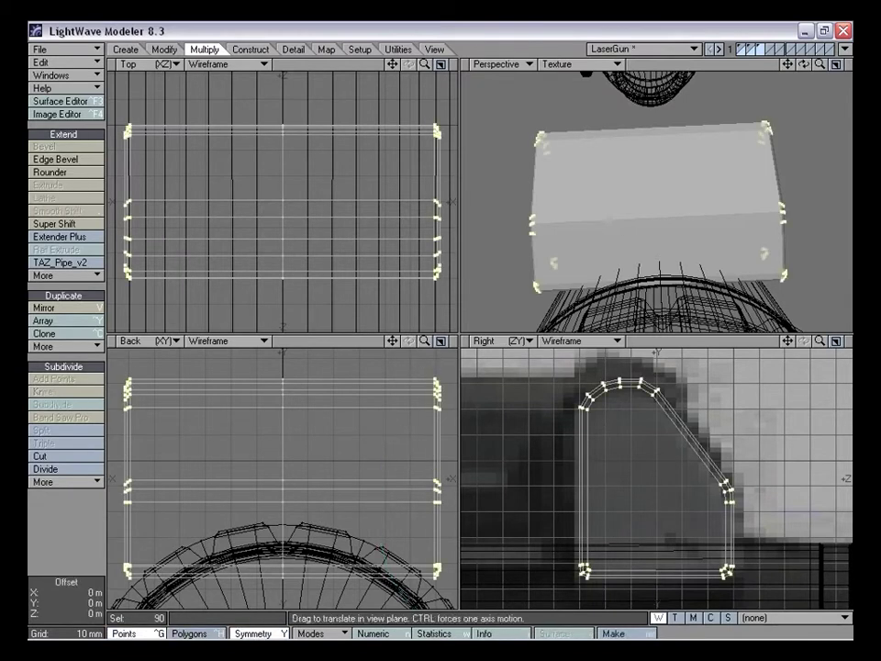
pyautogui.moveTo(438, 401); pyautogui.dragTo(434, 400)
pyautogui.press('space')
pyautogui.press('/')
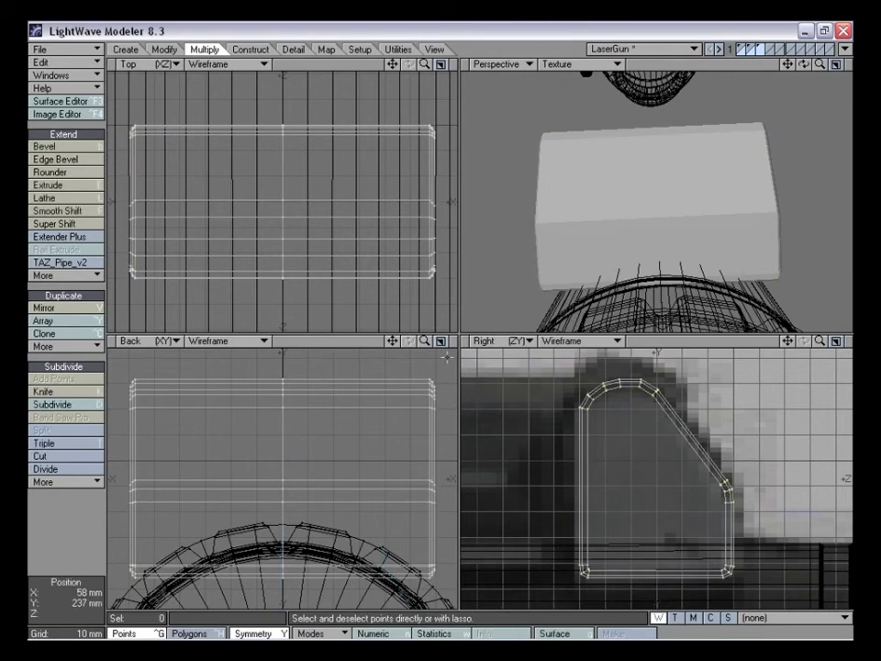
# Reselect the points at both block ends, shift them a little further inward symmetrically, and clear the selection
pyautogui.keyDown('alt'); pyautogui.moveTo(531, 241); pyautogui.dragTo(551, 229); pyautogui.keyUp('alt')
pyautogui.moveTo(467, 631); pyautogui.dragTo(450, 514, button='right')
pyautogui.press('t')
pyautogui.moveTo(443, 459); pyautogui.dragTo(443, 459)
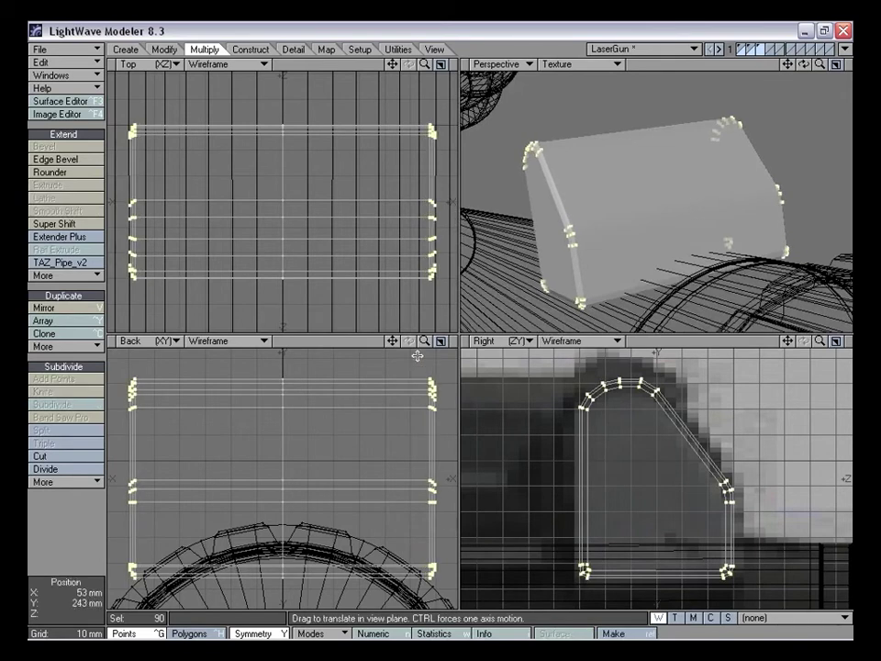
pyautogui.moveTo(424, 341); pyautogui.dragTo(450, 343)
pyautogui.moveTo(392, 340); pyautogui.dragTo(240, 436)
pyautogui.moveTo(170, 500); pyautogui.dragTo(167, 499)
pyautogui.press('space')
pyautogui.press('/')
# Display the main body together with the block and examine how the block sits on the barrel
pyautogui.moveTo(424, 341)
pyautogui.mouseDown()
pyautogui.moveTo(378, 341)
pyautogui.moveTo(411, 328)
pyautogui.mouseUp()
pyautogui.keyDown('alt'); pyautogui.moveTo(563, 201); pyautogui.dragTo(661, 274); pyautogui.keyUp('alt')
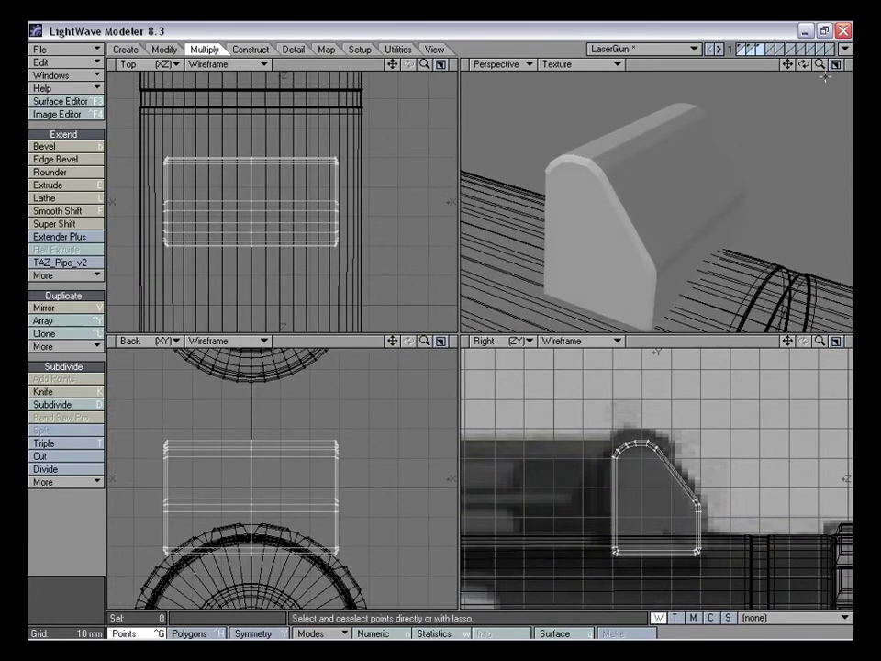
pyautogui.moveTo(659, 212)
pyautogui.keyDown('alt'); pyautogui.mouseDown()
pyautogui.moveTo(663, 197)
pyautogui.moveTo(656, 246)
pyautogui.moveTo(604, 256)
pyautogui.moveTo(669, 213)
pyautogui.moveTo(749, 134)
pyautogui.moveTo(703, 194)
pyautogui.moveTo(609, 260)
pyautogui.moveTo(647, 215)
pyautogui.moveTo(668, 234)
pyautogui.mouseUp(); pyautogui.keyUp('alt')
pyautogui.keyDown('alt'); pyautogui.moveTo(622, 187); pyautogui.dragTo(650, 249); pyautogui.keyUp('alt')
pyautogui.keyDown('alt'); pyautogui.moveTo(598, 232); pyautogui.dragTo(664, 239); pyautogui.keyUp('alt')
pyautogui.moveTo(820, 64); pyautogui.dragTo(716, 68)
pyautogui.keyDown('alt'); pyautogui.moveTo(675, 185); pyautogui.dragTo(638, 197); pyautogui.keyUp('alt')
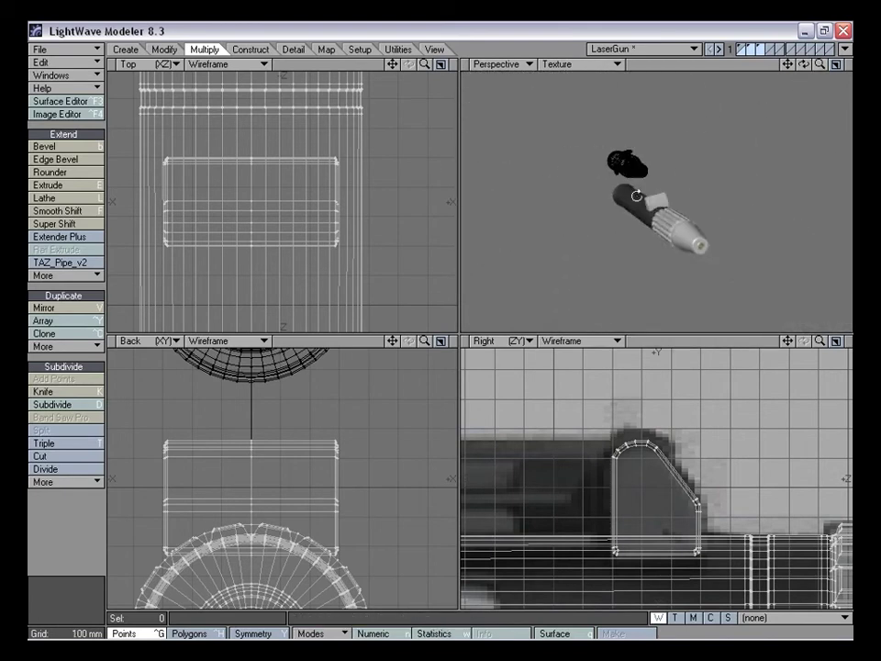
pyautogui.moveTo(820, 64); pyautogui.dragTo(870, 65)
pyautogui.moveTo(788, 65); pyautogui.dragTo(778, 70)
pyautogui.moveTo(693, 187)
pyautogui.keyDown('alt'); pyautogui.mouseDown()
pyautogui.moveTo(634, 235)
pyautogui.moveTo(687, 194)
pyautogui.mouseUp(); pyautogui.keyUp('alt')
pyautogui.moveTo(820, 66); pyautogui.dragTo(862, 67)
pyautogui.keyDown('alt'); pyautogui.moveTo(714, 157); pyautogui.dragTo(687, 212); pyautogui.keyUp('alt')
pyautogui.moveTo(820, 64); pyautogui.dragTo(840, 65)
pyautogui.keyDown('alt'); pyautogui.moveTo(590, 204); pyautogui.dragTo(693, 209); pyautogui.keyUp('alt')
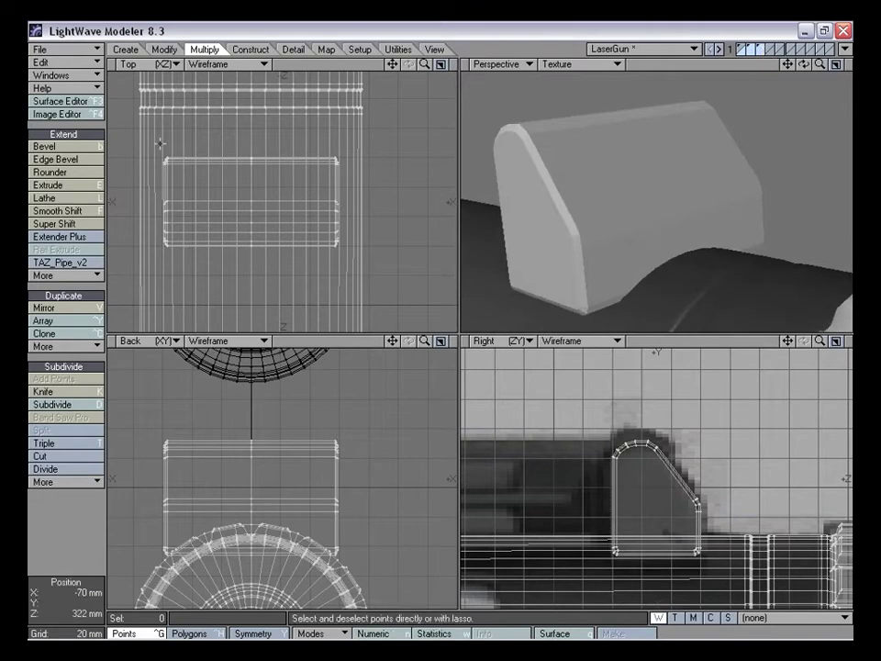
# View the Front_per.jpg reference image to check the raised block's shape, and close it
pyautogui.click(82, 114)
pyautogui.doubleClick(257, 225)
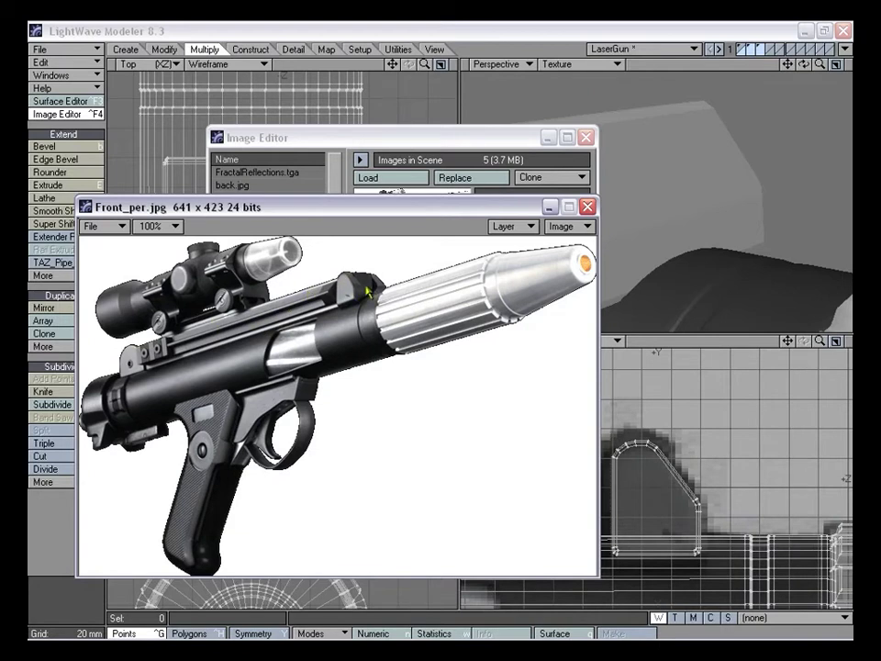
pyautogui.click(586, 207)
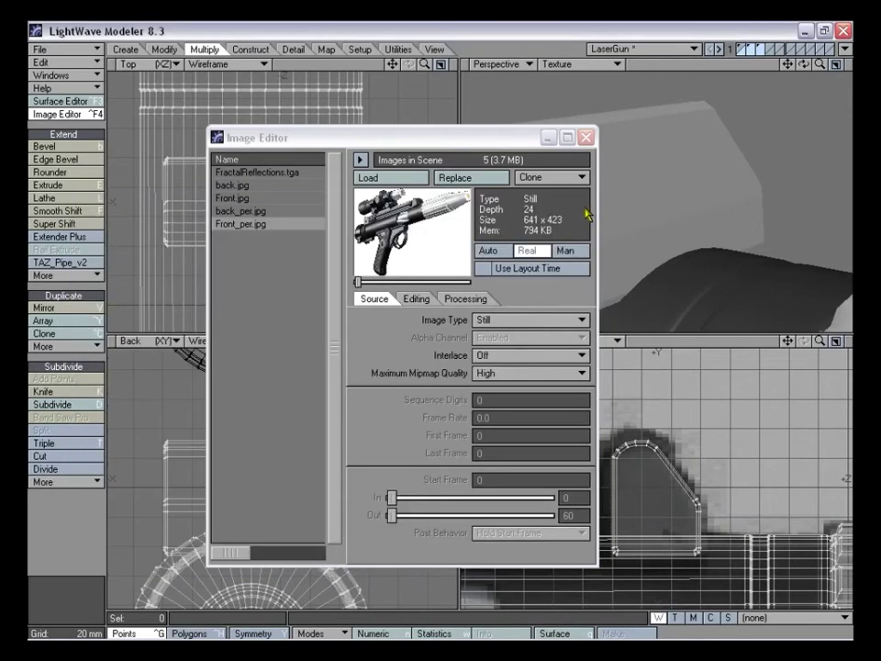
pyautogui.click(584, 137)
# Switch to the Blaster_001 object and examine its raised block from all sides, alone and together with its second layer
pyautogui.click(647, 48)
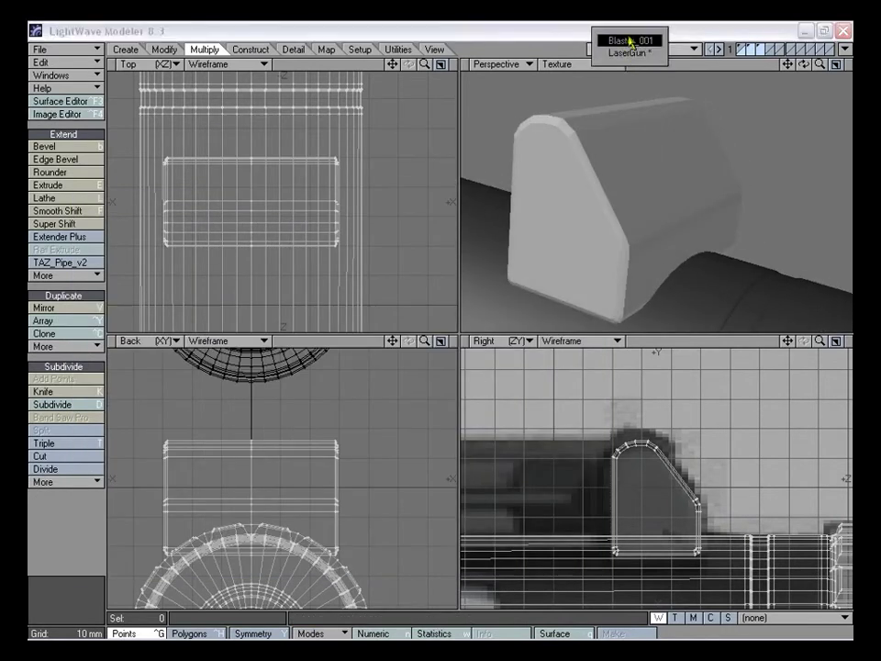
pyautogui.click(630, 41)
pyautogui.moveTo(629, 205); pyautogui.dragTo(634, 299)
pyautogui.moveTo(612, 201)
pyautogui.mouseDown()
pyautogui.moveTo(553, 177)
pyautogui.moveTo(600, 108)
pyautogui.moveTo(610, 166)
pyautogui.moveTo(650, 202)
pyautogui.moveTo(611, 214)
pyautogui.mouseUp()
pyautogui.moveTo(578, 150); pyautogui.dragTo(638, 132)
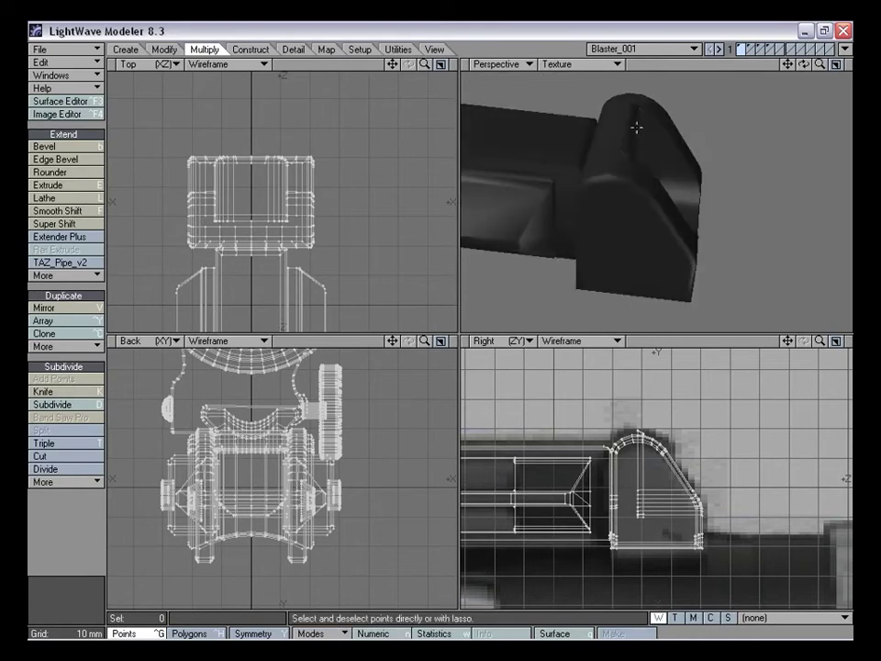
pyautogui.moveTo(694, 179); pyautogui.dragTo(648, 175)
pyautogui.moveTo(803, 64); pyautogui.dragTo(634, 193)
pyautogui.moveTo(820, 64); pyautogui.dragTo(643, 217)
pyautogui.moveTo(820, 65); pyautogui.dragTo(689, 202)
pyautogui.moveTo(747, 112); pyautogui.dragTo(639, 185)
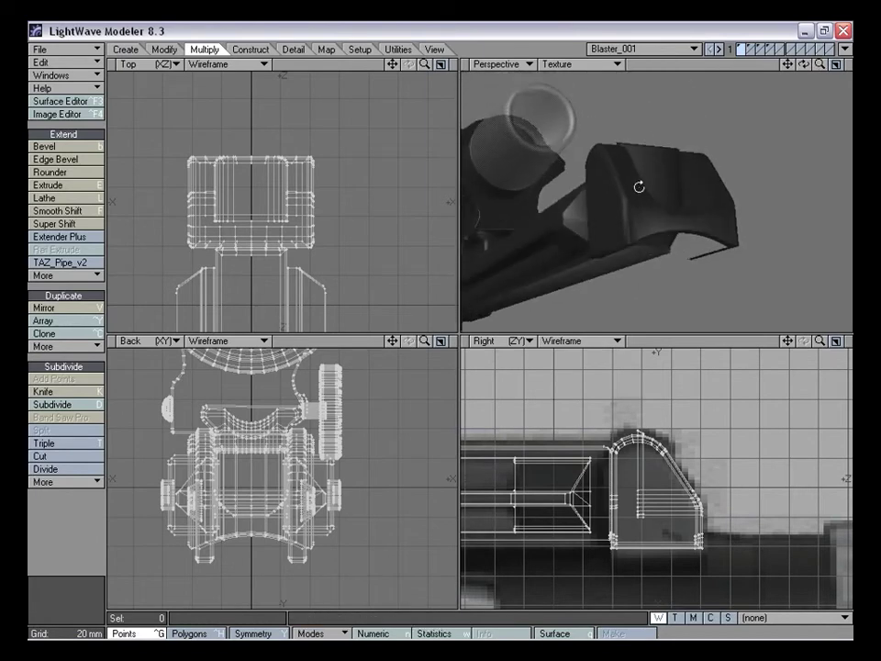
pyautogui.moveTo(660, 229); pyautogui.dragTo(679, 165)
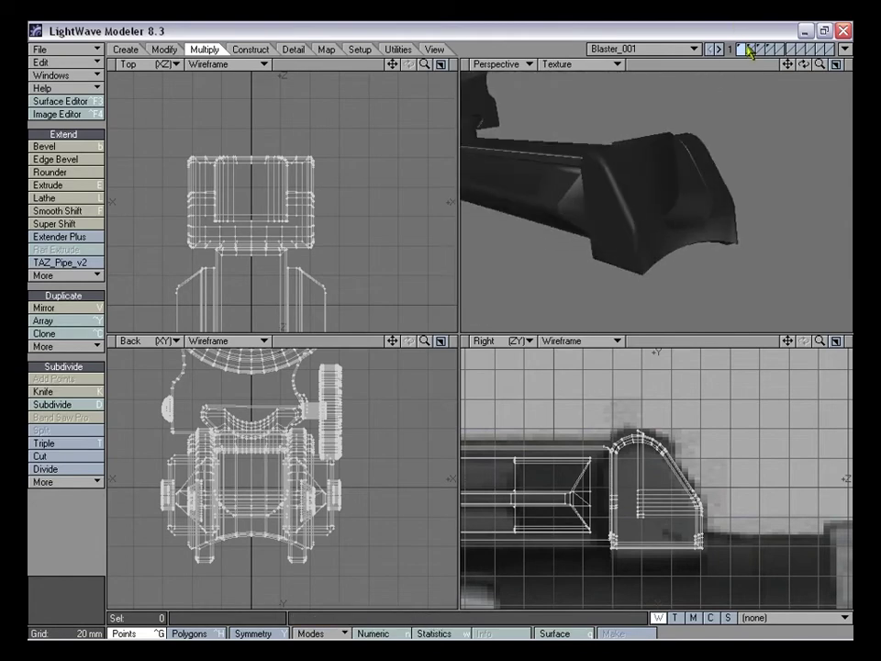
pyautogui.keyDown('shift'); pyautogui.click(749, 48); pyautogui.keyUp('shift')
pyautogui.keyDown('alt'); pyautogui.moveTo(703, 210); pyautogui.dragTo(680, 234); pyautogui.keyUp('alt')
# Return to the LaserGun object, make the empty fourth layer active, and show the block's layer in the background
pyautogui.click(675, 49)
pyautogui.click(671, 55)
pyautogui.moveTo(819, 64); pyautogui.dragTo(806, 65)
pyautogui.keyDown('alt'); pyautogui.moveTo(675, 175); pyautogui.dragTo(663, 187); pyautogui.keyUp('alt')
pyautogui.click(769, 52)
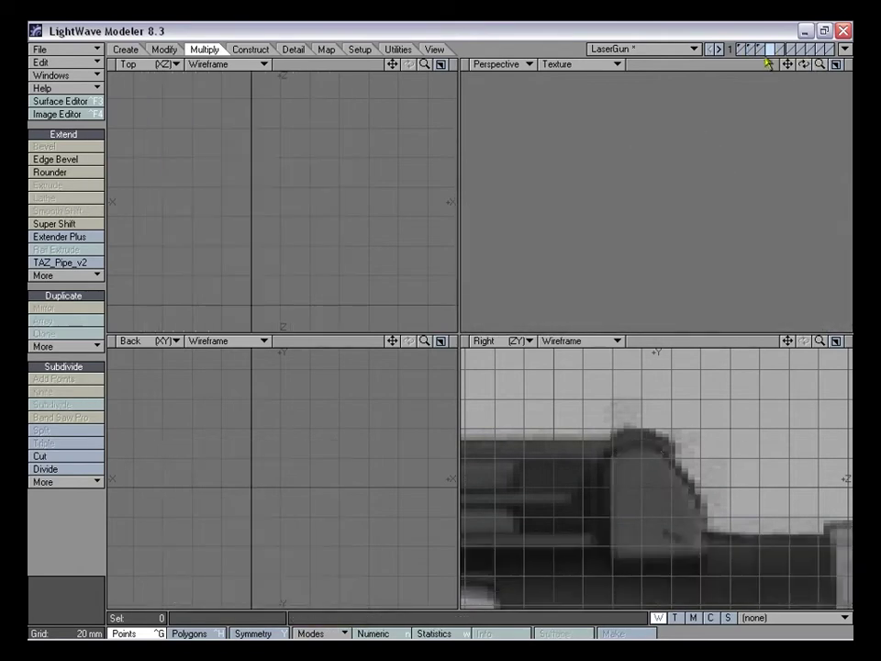
pyautogui.click(756, 52)
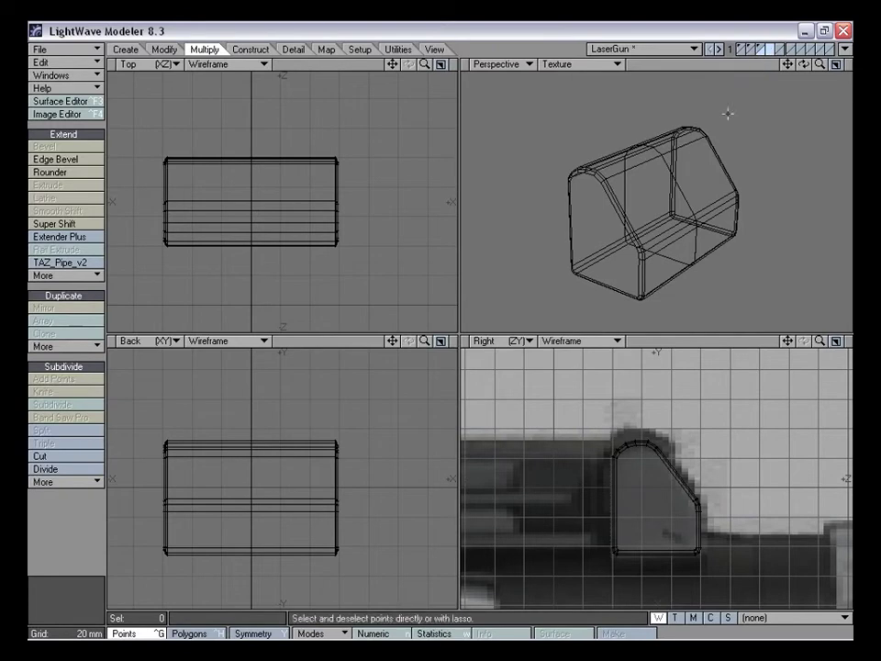
# Frame the block in the views and check its notch in the Front_per.jpg reference image
pyautogui.moveTo(787, 341); pyautogui.dragTo(844, 345)
pyautogui.moveTo(393, 341)
pyautogui.mouseDown()
pyautogui.moveTo(430, 349)
pyautogui.moveTo(384, 339)
pyautogui.mouseUp()
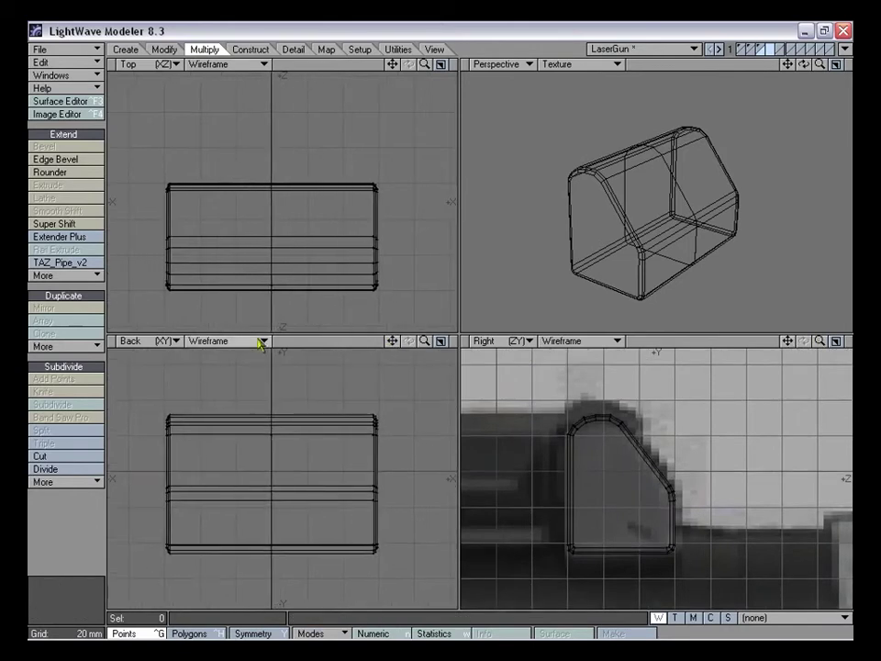
pyautogui.click(59, 114)
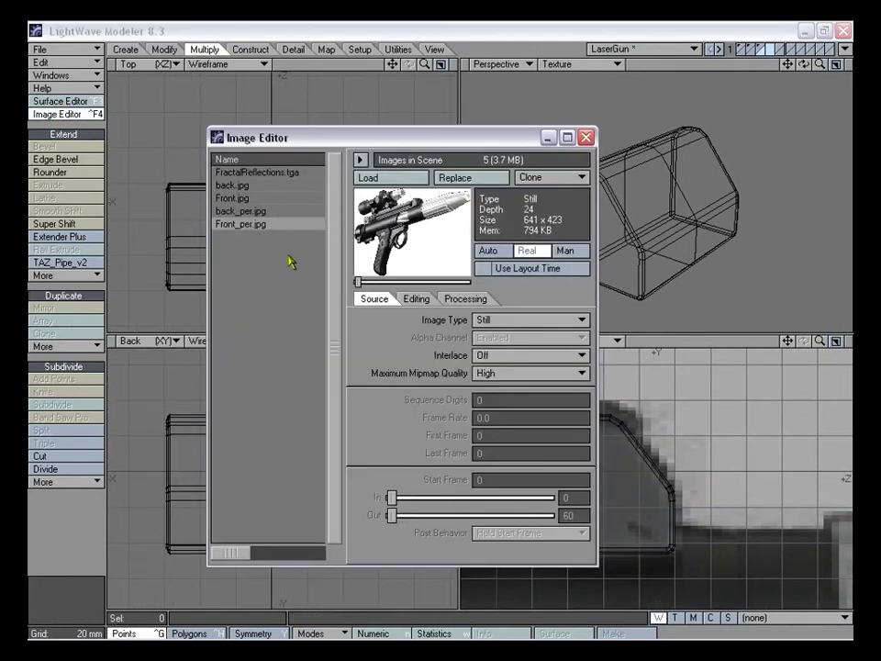
pyautogui.doubleClick(257, 226)
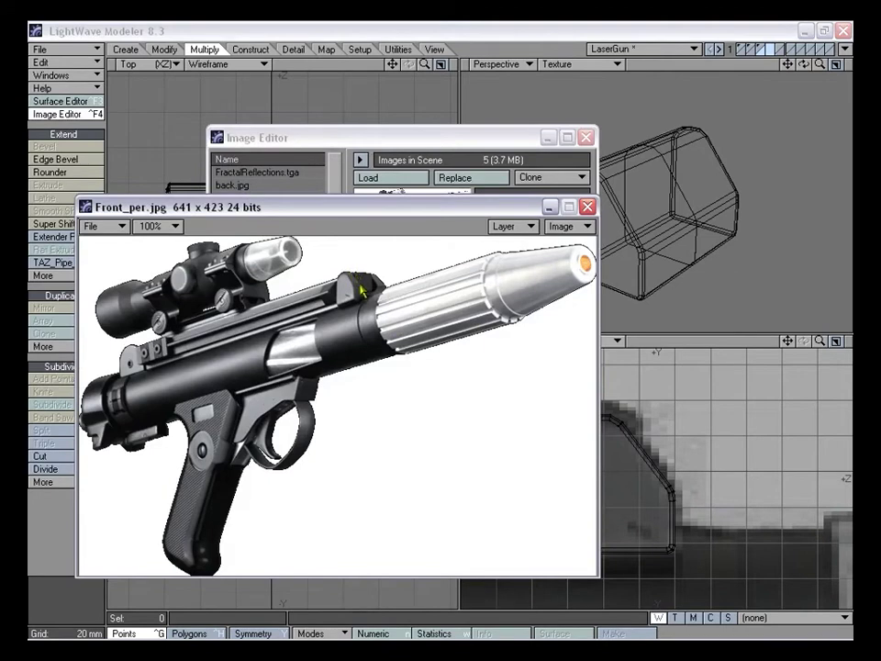
pyautogui.click(588, 207)
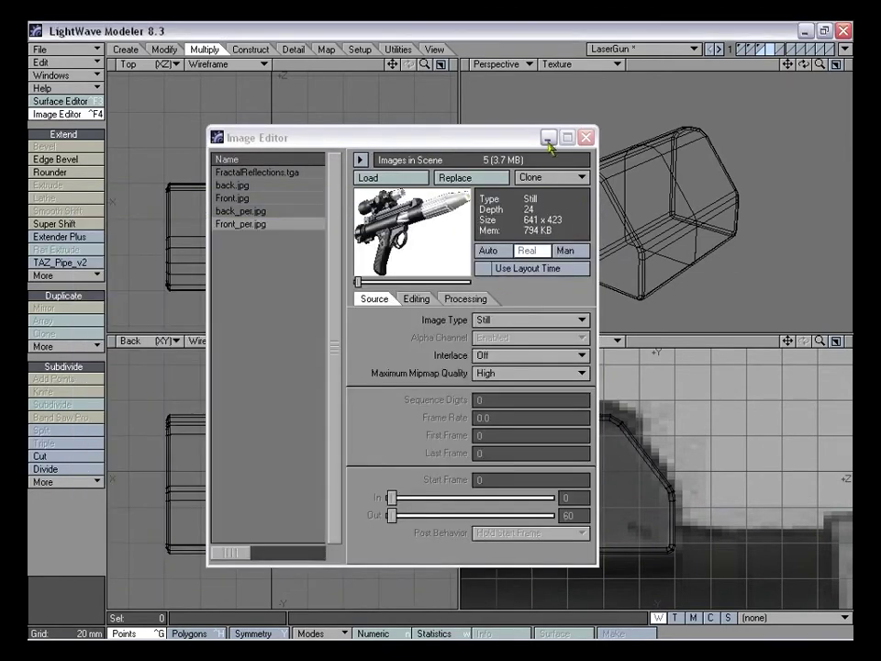
pyautogui.click(584, 138)
# Draw an elliptical disc centred at Y 194 mm in the Back view, with radii of 32 mm in X and 22 mm in Y
pyautogui.click(126, 49)
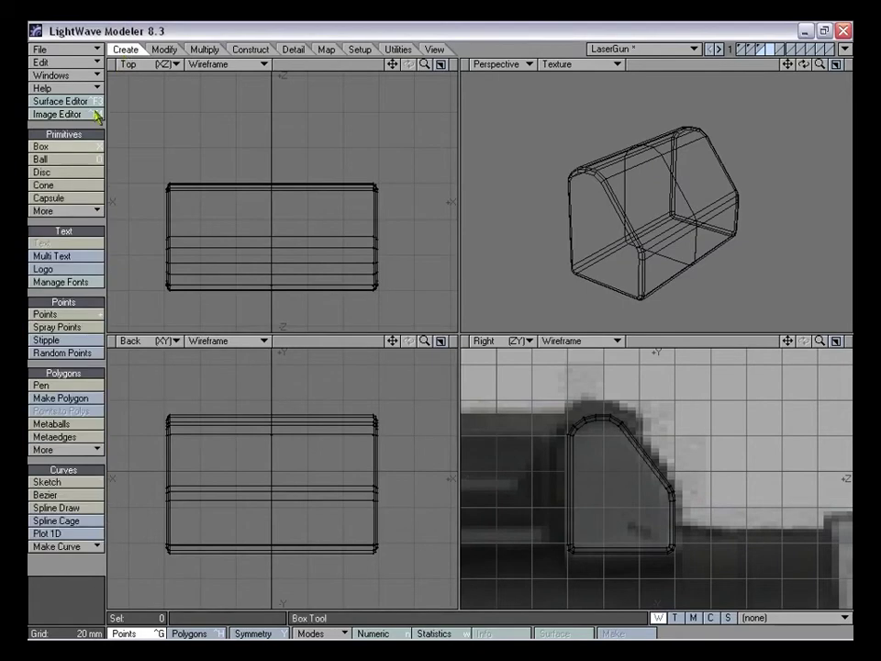
pyautogui.click(42, 172)
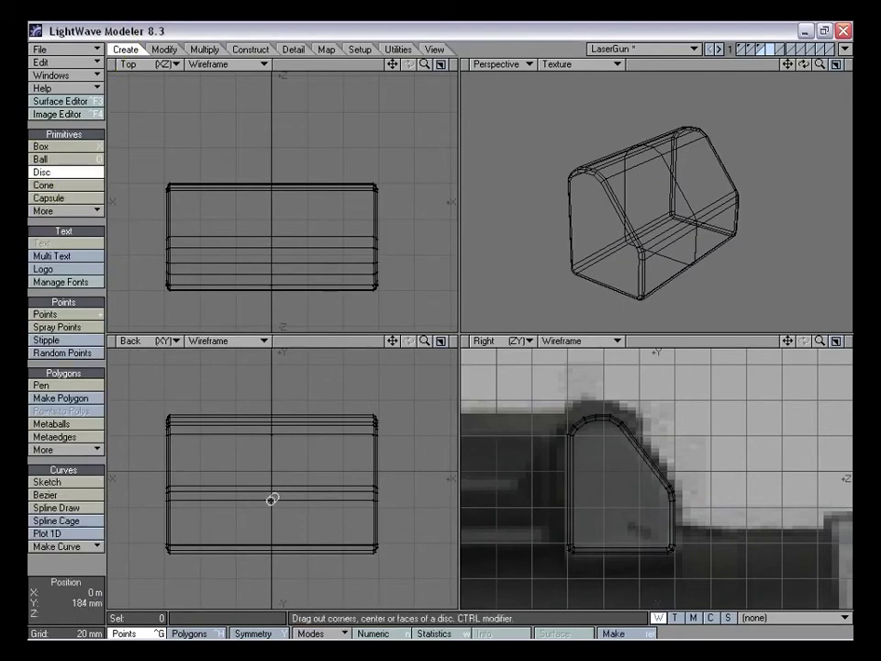
pyautogui.moveTo(273, 499); pyautogui.dragTo(323, 461)
pyautogui.moveTo(275, 496); pyautogui.dragTo(272, 482)
pyautogui.moveTo(322, 449); pyautogui.dragTo(331, 440)
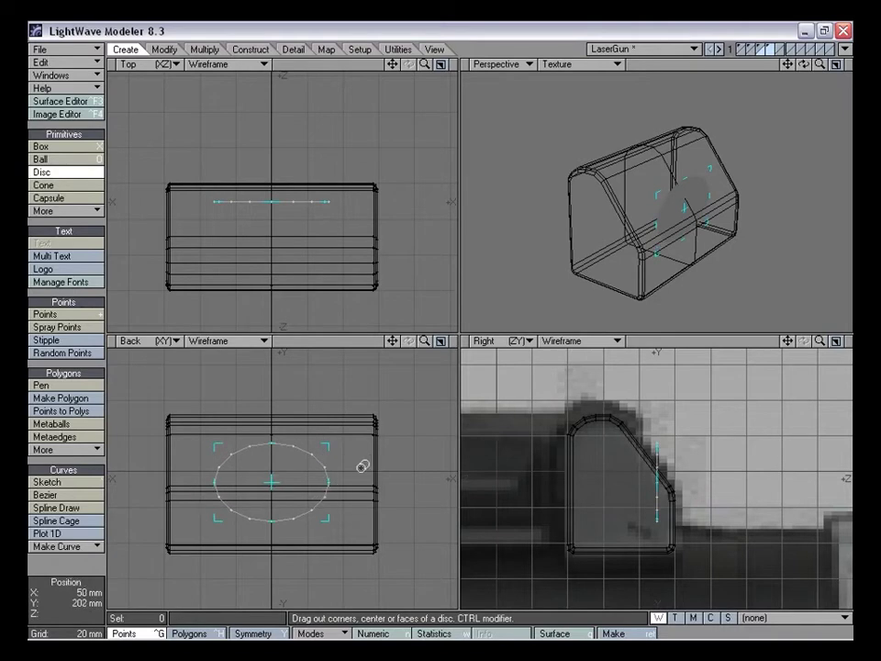
pyautogui.keyDown('alt'); pyautogui.moveTo(576, 236); pyautogui.dragTo(683, 205); pyautogui.keyUp('alt')
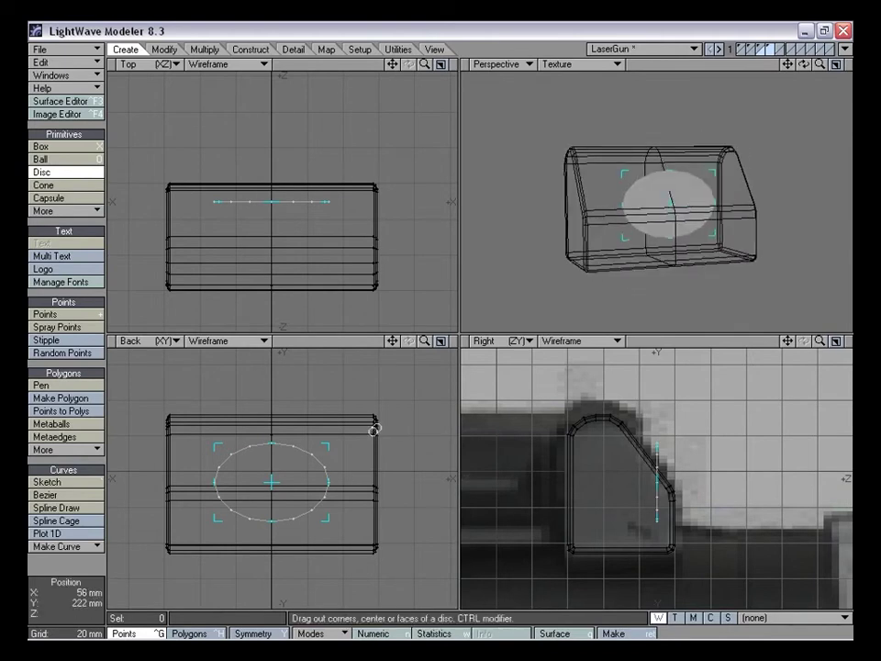
# Set the disc to 48 sides, complete it, and reduce it to loose points
pyautogui.press('n')
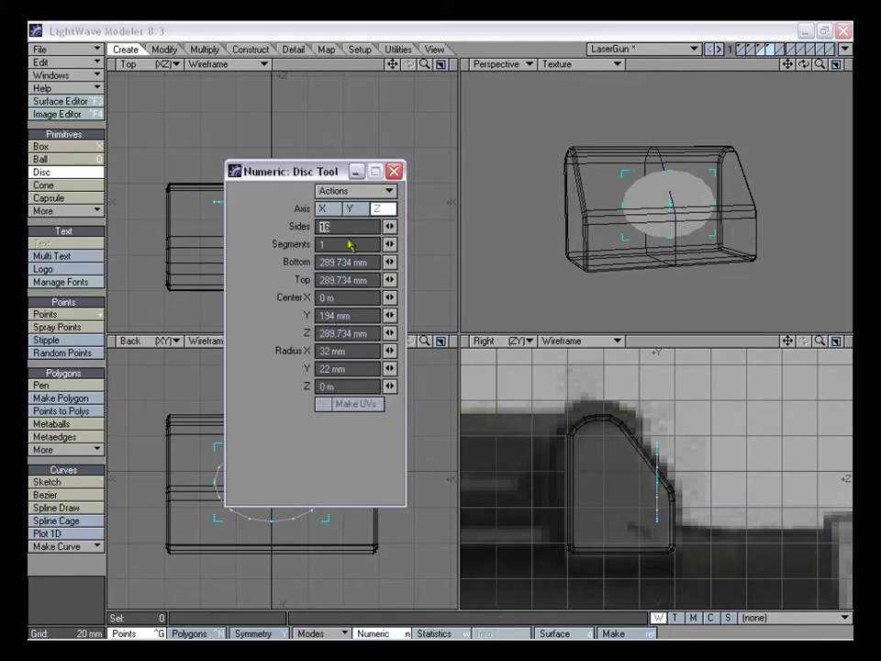
pyautogui.press('Tab')
pyautogui.press('Tab')
pyautogui.press('Tab')
pyautogui.press('Tab')
pyautogui.press('Tab')
pyautogui.press('Tab')
pyautogui.press('Tab')
pyautogui.press('Tab')
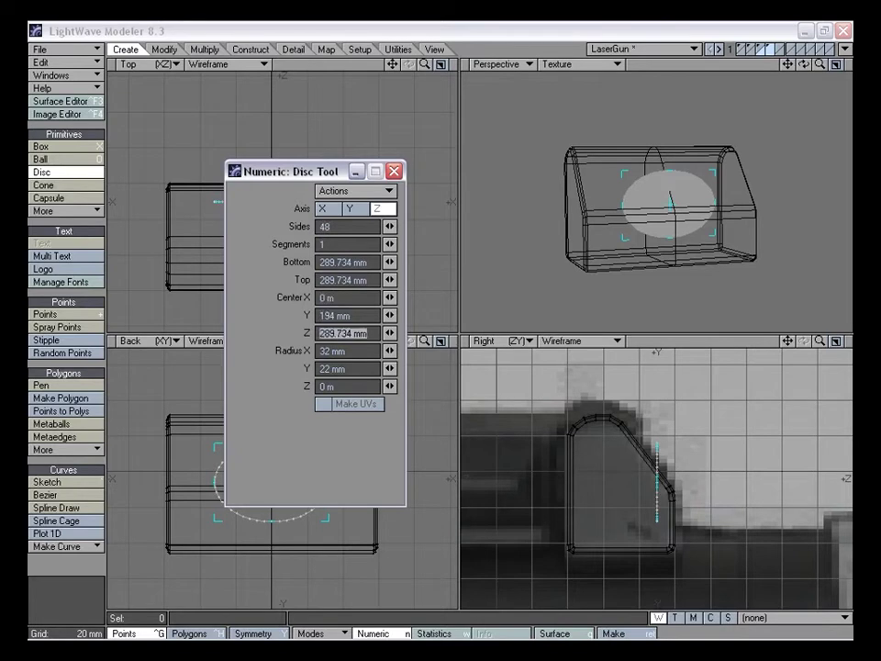
pyautogui.click(396, 173)
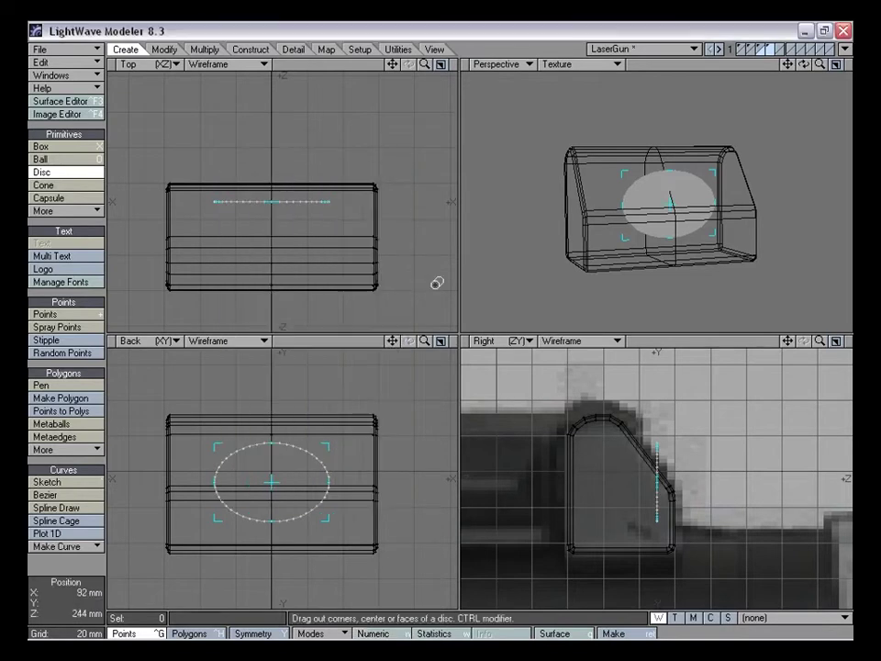
pyautogui.press('space')
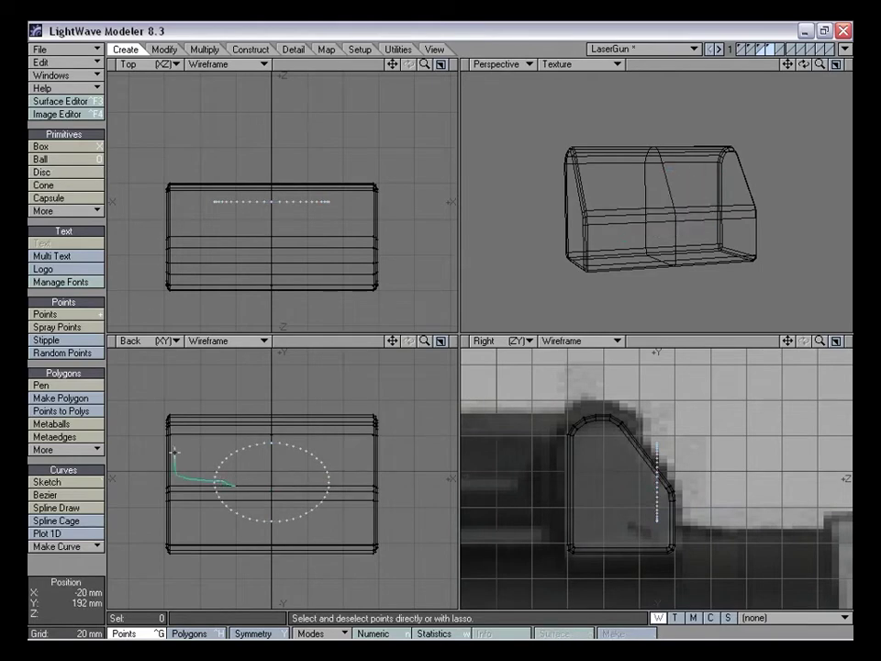
# Delete the ellipse's upper points and place copies of the remaining arc's two end points 40 mm higher
pyautogui.moveTo(306, 480); pyautogui.dragTo(278, 470, button='right')
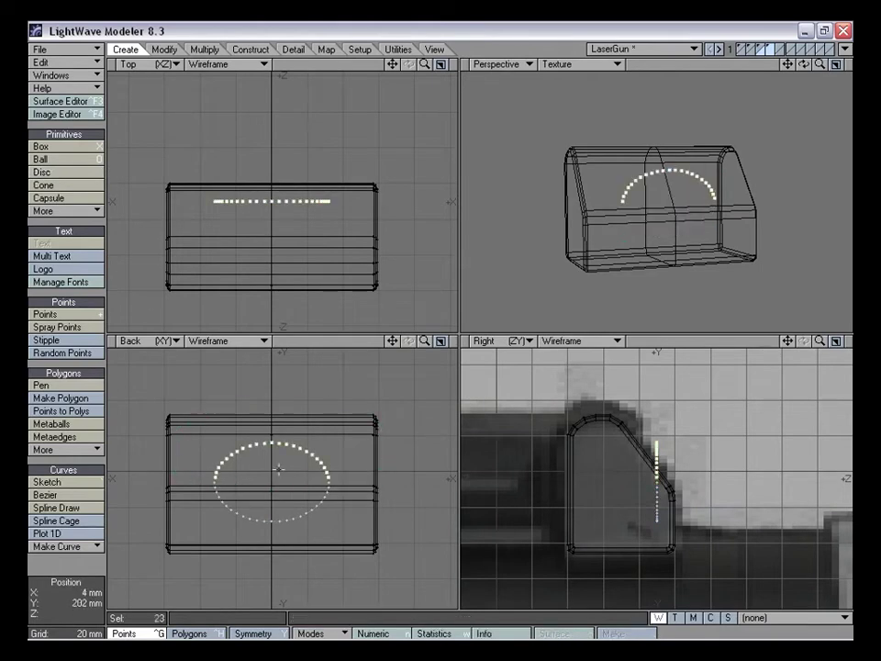
pyautogui.press('Delete')
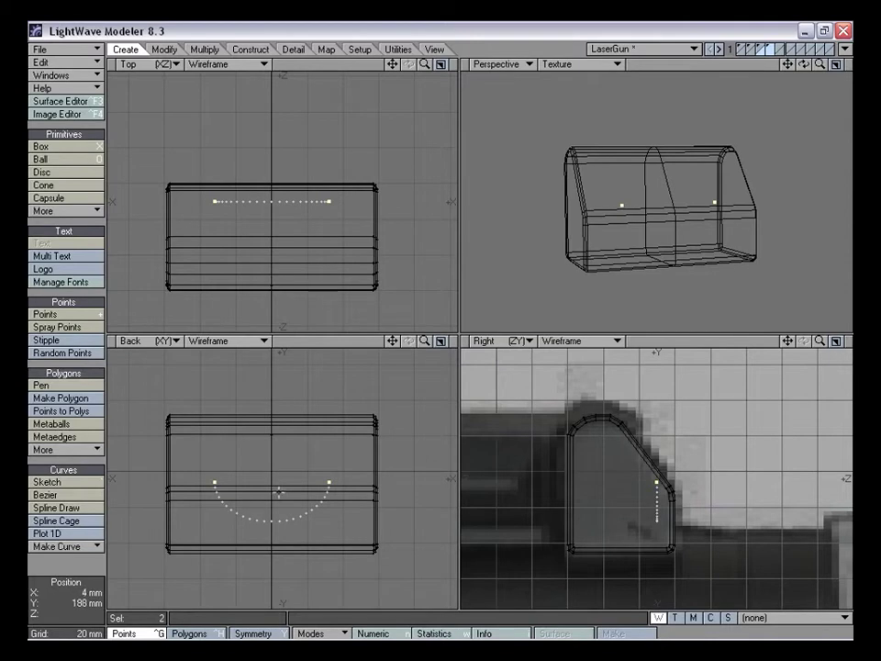
pyautogui.press('t')
pyautogui.moveTo(295, 539); pyautogui.dragTo(296, 482)
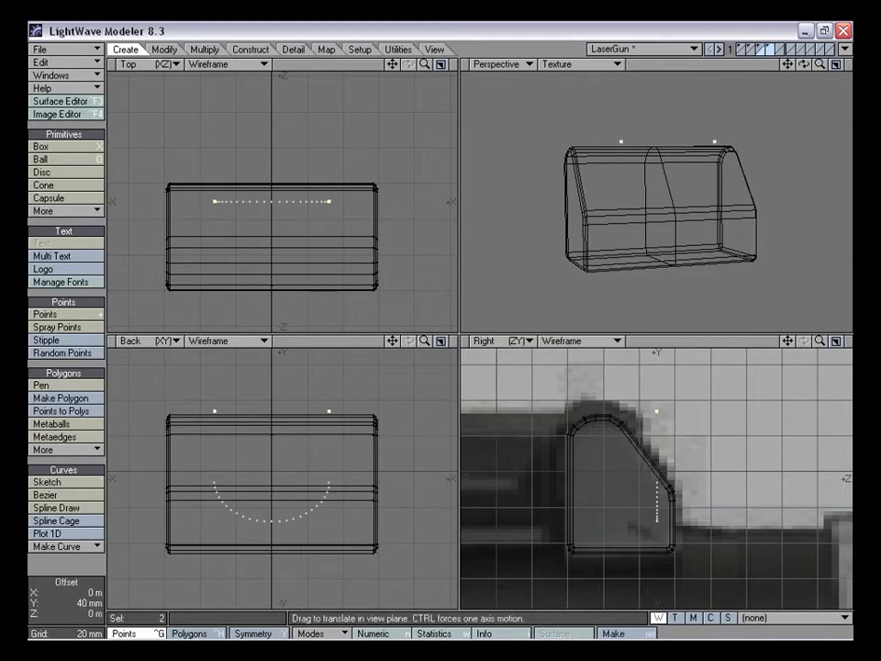
pyautogui.press('space')
# Select the arc and raised points in outline order and make a single U-shaped polygon from them
pyautogui.moveTo(311, 508)
pyautogui.mouseDown(button='right')
pyautogui.moveTo(363, 370)
pyautogui.moveTo(174, 463)
pyautogui.moveTo(286, 457)
pyautogui.mouseUp(button='right')
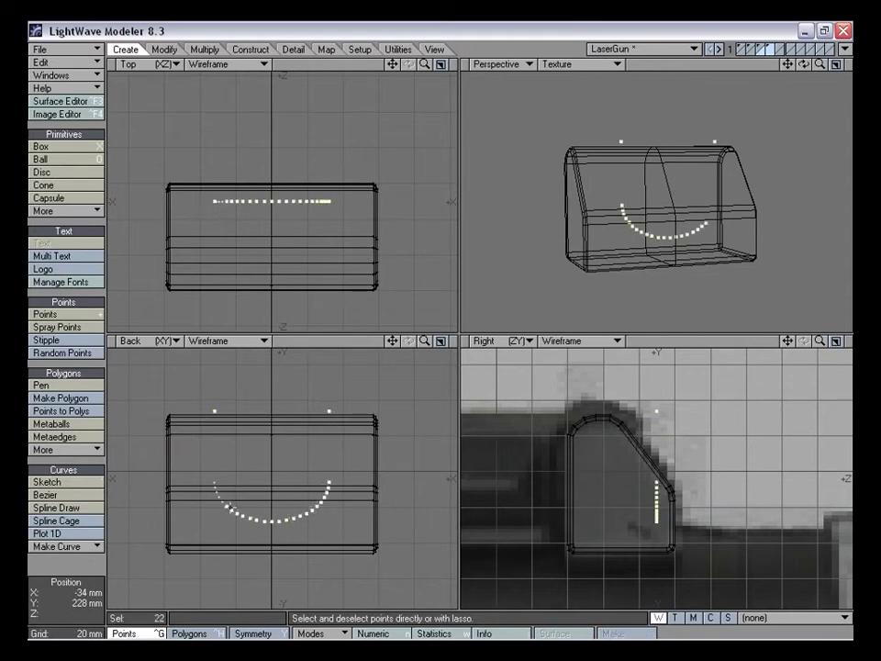
pyautogui.hotkey('ctrl', 'p')
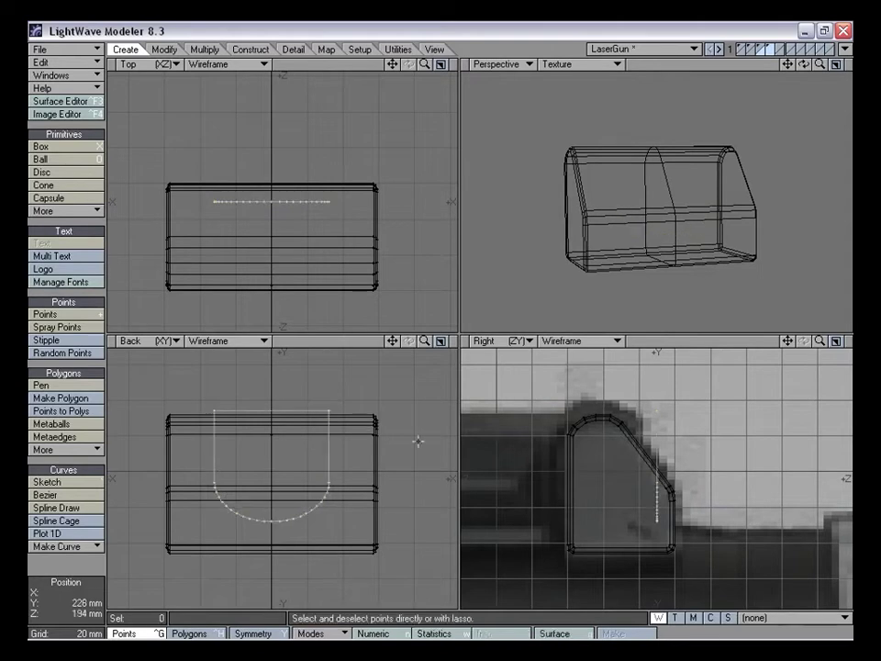
pyautogui.keyDown('alt'); pyautogui.moveTo(629, 214); pyautogui.dragTo(656, 225); pyautogui.keyUp('alt')
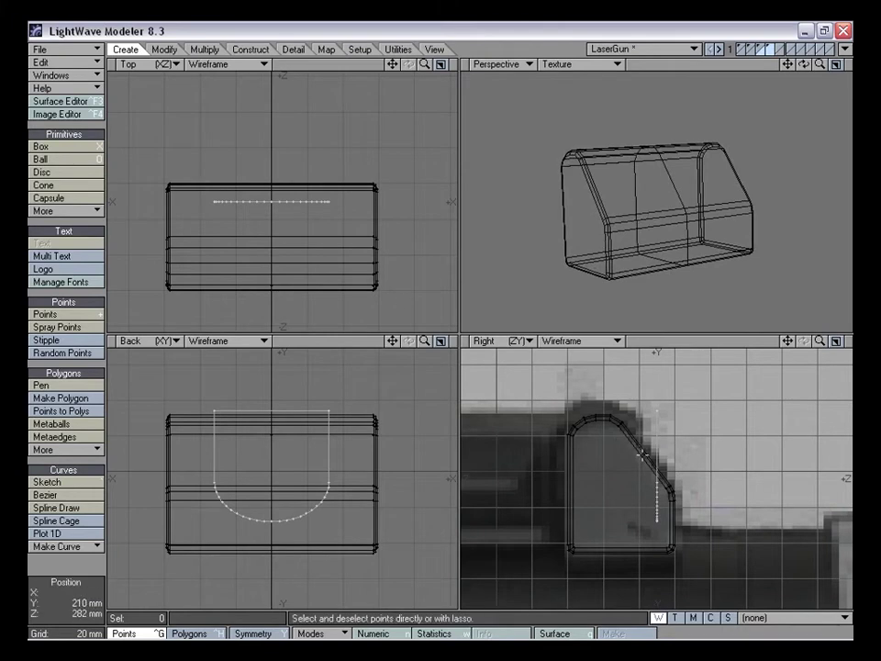
# Extrude the U-shaped polygon horizontally along Z into the raised block in the Right view
pyautogui.hotkey('shift', 'e')
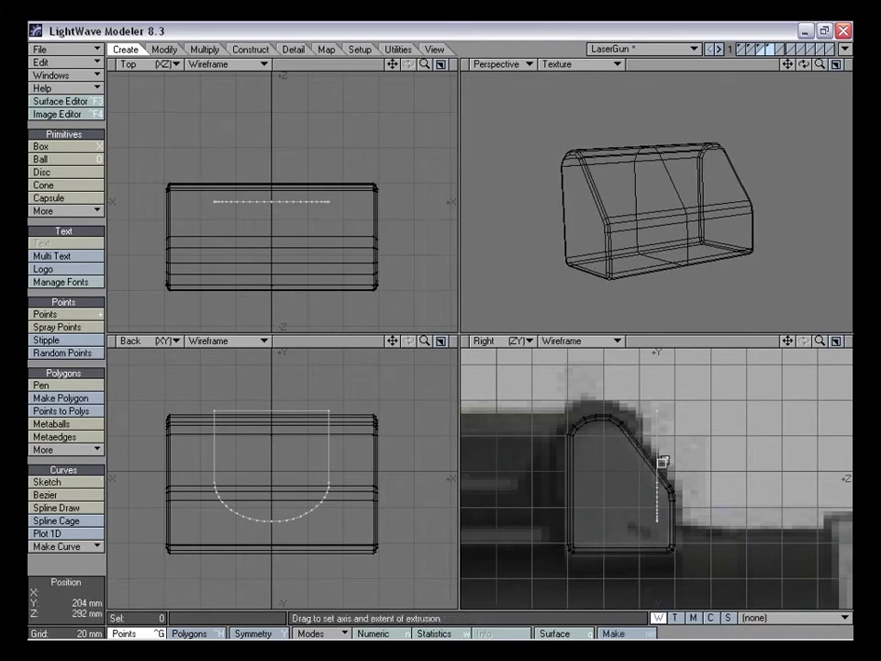
pyautogui.moveTo(654, 460); pyautogui.dragTo(591, 459)
pyautogui.press('space')
pyautogui.keyDown('alt'); pyautogui.moveTo(703, 208); pyautogui.dragTo(670, 227); pyautogui.keyUp('alt')
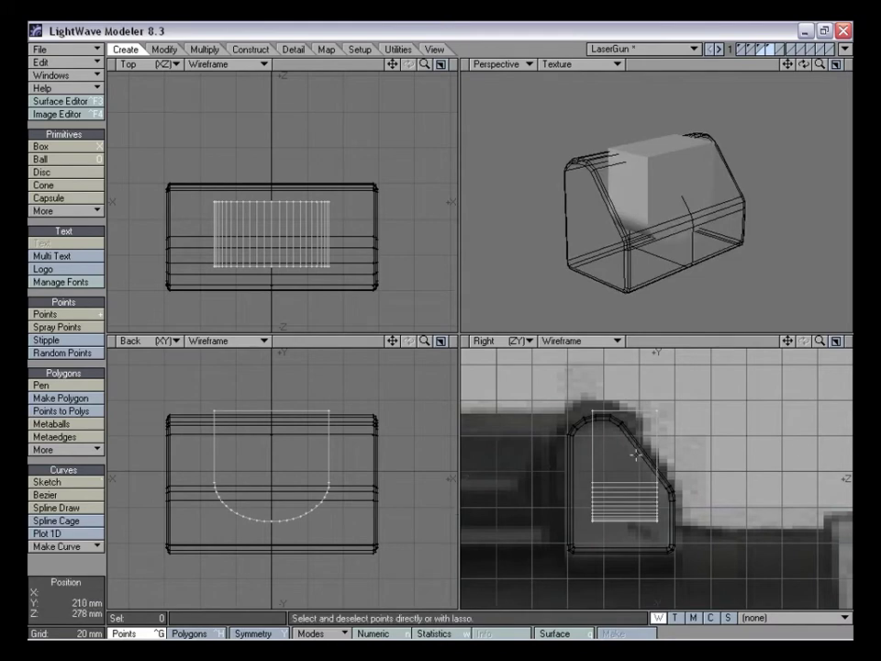
# Stretch the extruded notch shape along Z and move it 14 mm in +Z so it protrudes past the block's sloped face
pyautogui.moveTo(820, 341); pyautogui.dragTo(850, 341)
pyautogui.moveTo(791, 340); pyautogui.dragTo(810, 354)
pyautogui.keyDown('alt'); pyautogui.moveTo(689, 243); pyautogui.dragTo(671, 201); pyautogui.keyUp('alt')
pyautogui.press('h')
pyautogui.moveTo(642, 474); pyautogui.dragTo(693, 476)
pyautogui.press('t')
pyautogui.moveTo(600, 472); pyautogui.dragTo(635, 472)
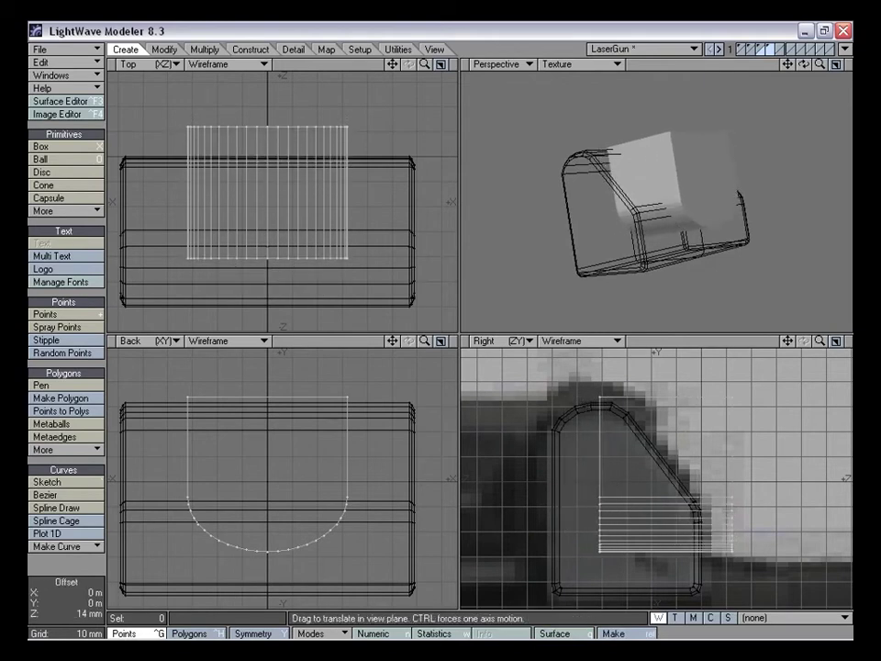
# Examine how the notch shape intersects the raised block from several angles
pyautogui.keyDown('alt'); pyautogui.moveTo(673, 182); pyautogui.dragTo(597, 155); pyautogui.keyUp('alt')
pyautogui.keyDown('alt'); pyautogui.moveTo(578, 213); pyautogui.dragTo(671, 184); pyautogui.keyUp('alt')
pyautogui.keyDown('alt'); pyautogui.moveTo(665, 227); pyautogui.dragTo(661, 240); pyautogui.keyUp('alt')
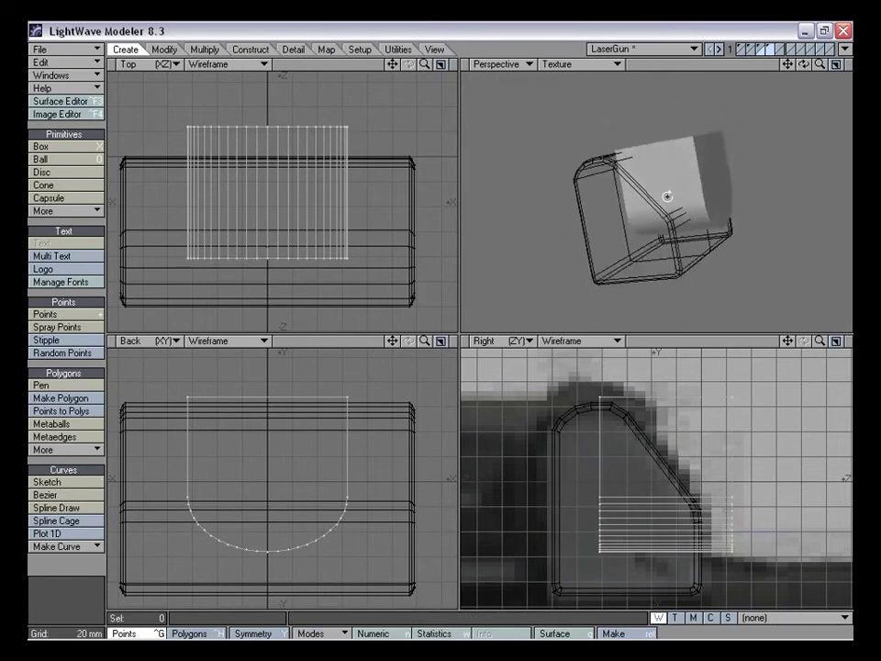
pyautogui.keyDown('alt'); pyautogui.moveTo(662, 189); pyautogui.dragTo(632, 195); pyautogui.keyUp('alt')
pyautogui.keyDown('alt'); pyautogui.moveTo(631, 150); pyautogui.dragTo(639, 232); pyautogui.keyUp('alt')
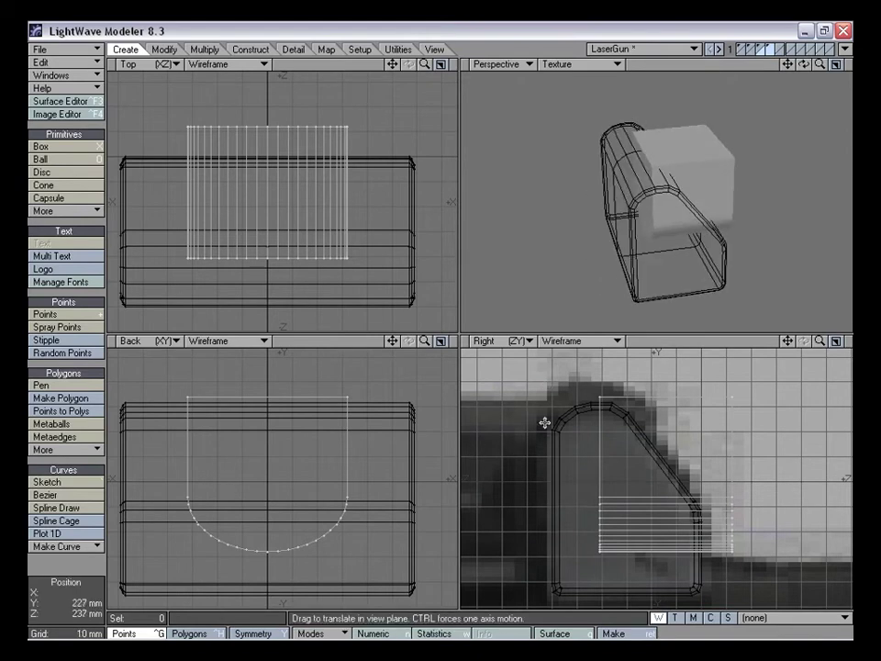
pyautogui.keyDown('alt'); pyautogui.moveTo(659, 301); pyautogui.dragTo(645, 279); pyautogui.keyUp('alt')
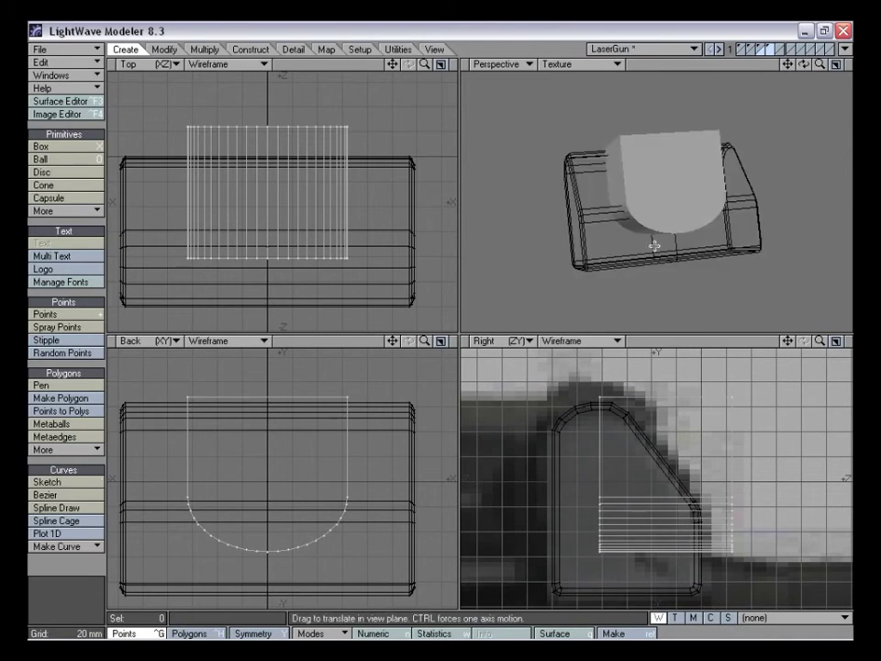
pyautogui.moveTo(819, 65); pyautogui.dragTo(812, 60)
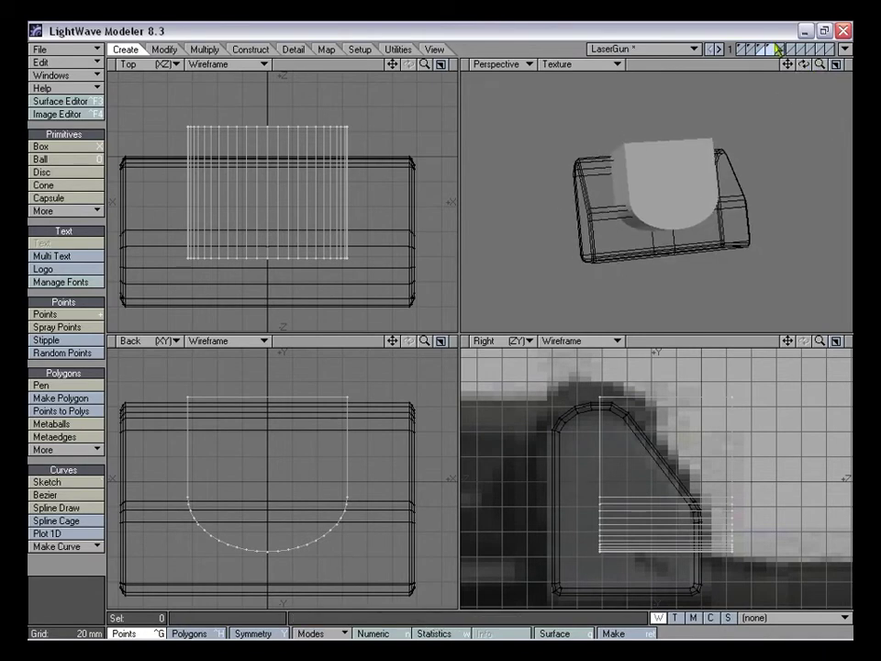
# Make the raised block's layer active with the main body in the background, and inspect where the two meet
pyautogui.click(763, 51)
pyautogui.keyDown('alt'); pyautogui.moveTo(630, 197); pyautogui.dragTo(673, 261); pyautogui.keyUp('alt')
pyautogui.moveTo(425, 341); pyautogui.dragTo(404, 341)
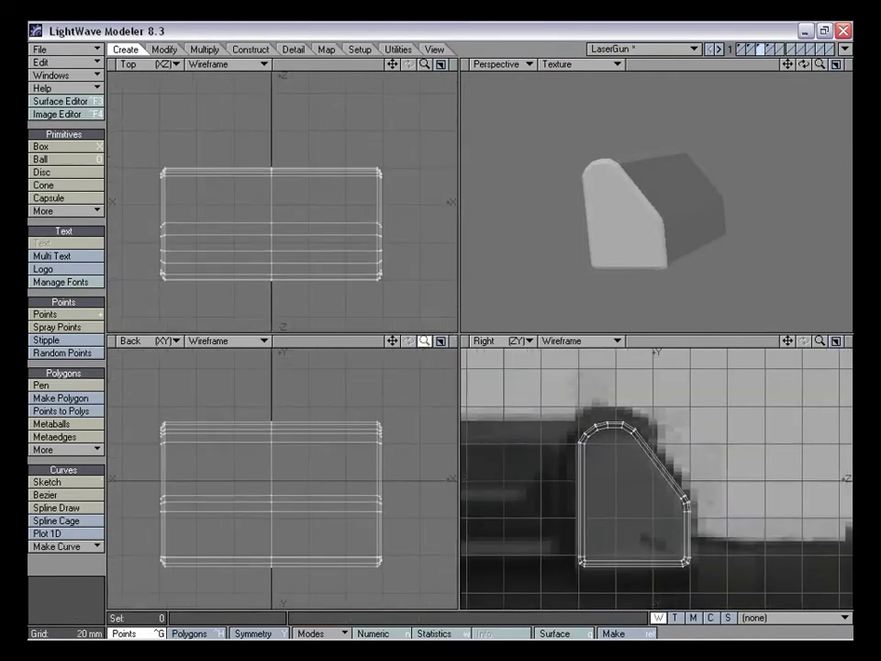
pyautogui.click(754, 55)
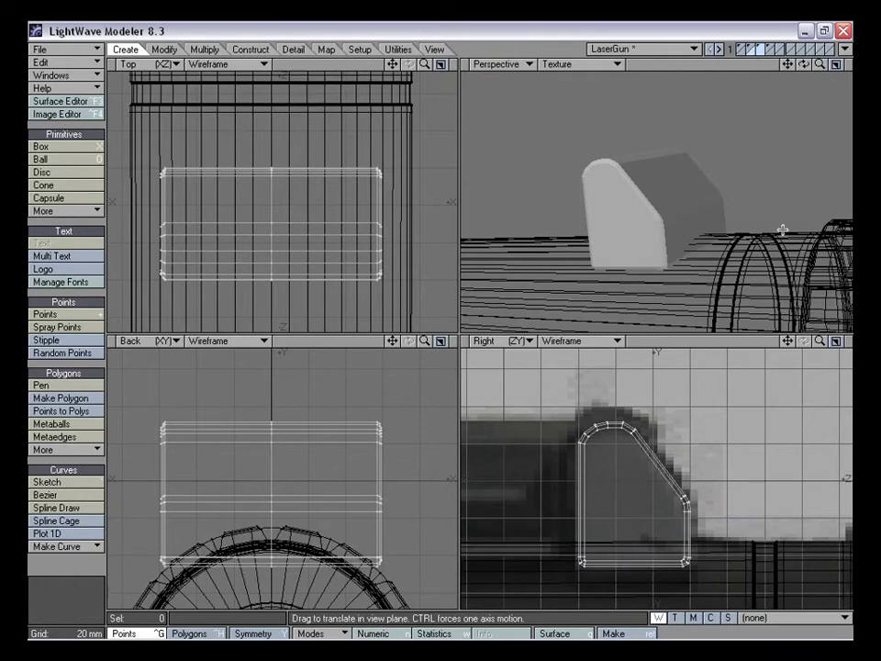
pyautogui.moveTo(788, 341); pyautogui.dragTo(822, 295)
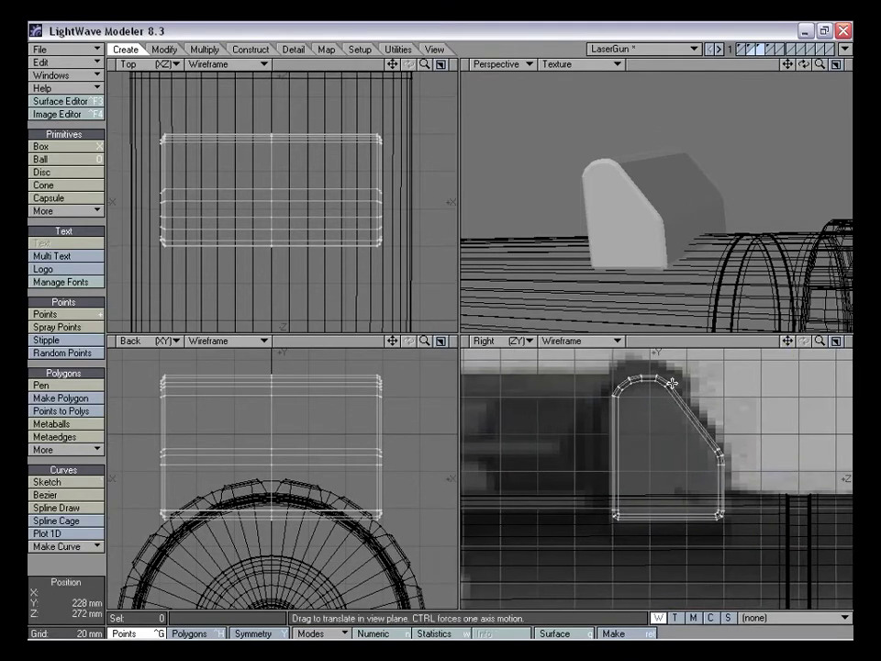
pyautogui.moveTo(584, 251)
pyautogui.keyDown('alt'); pyautogui.mouseDown()
pyautogui.moveTo(710, 236)
pyautogui.moveTo(637, 193)
pyautogui.moveTo(712, 229)
pyautogui.moveTo(588, 241)
pyautogui.mouseUp(); pyautogui.keyUp('alt')
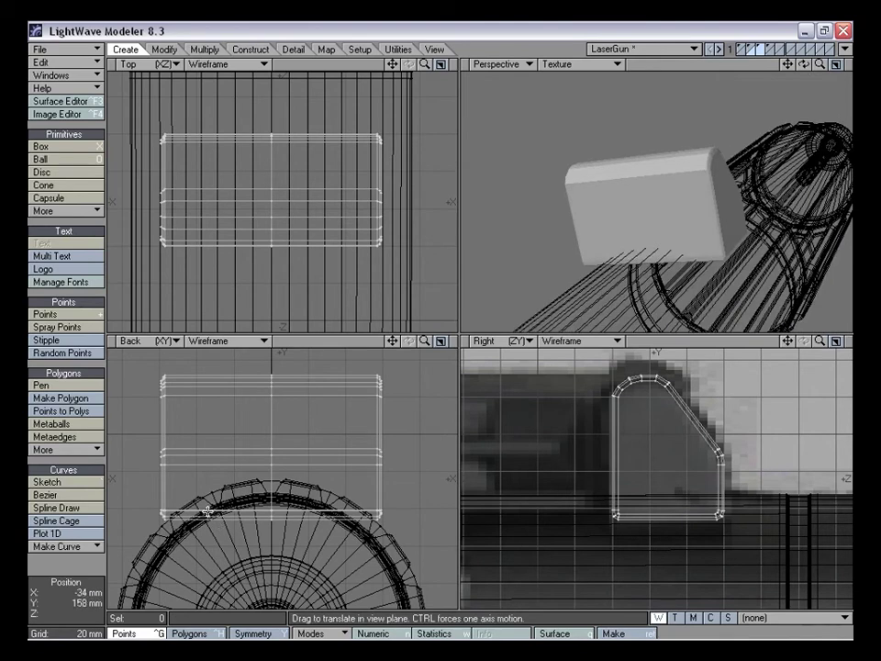
pyautogui.keyDown('alt'); pyautogui.moveTo(697, 266); pyautogui.dragTo(643, 230); pyautogui.keyUp('alt')
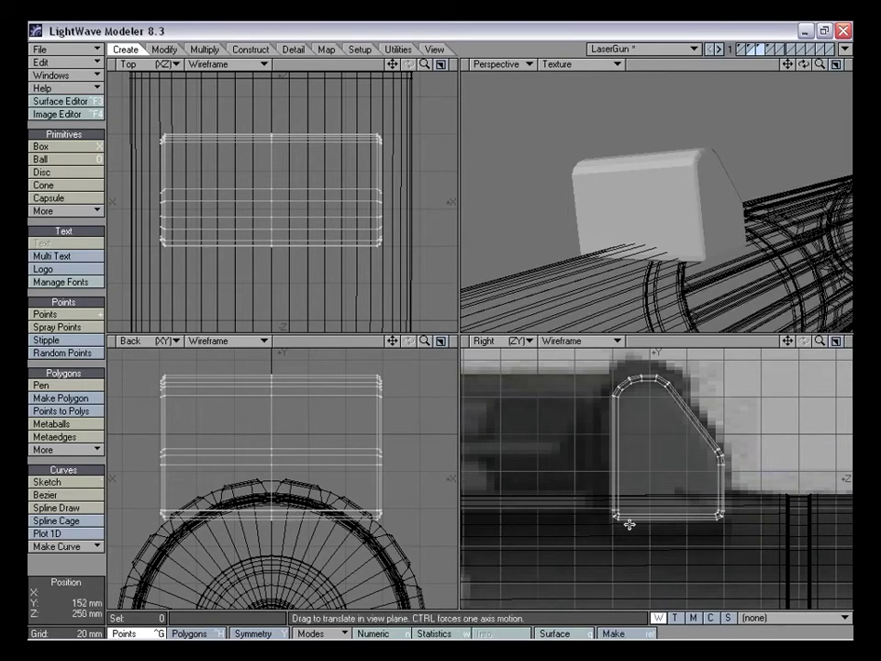
# Try raising the block vertically so its base sits level with the main body's upper edge
pyautogui.keyDown('ctrl'); pyautogui.moveTo(679, 461); pyautogui.dragTo(680, 438); pyautogui.keyUp('ctrl')
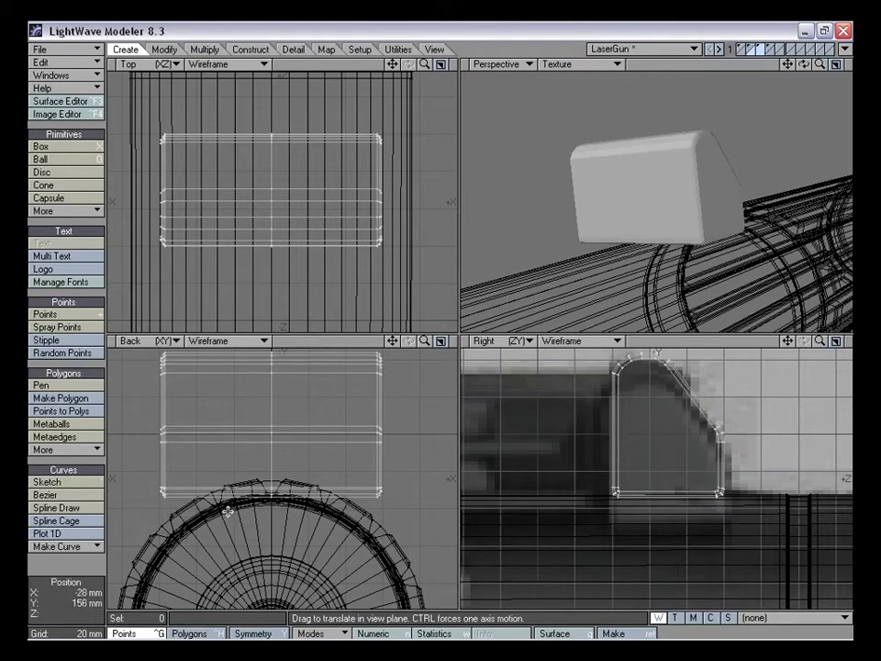
pyautogui.press('u')
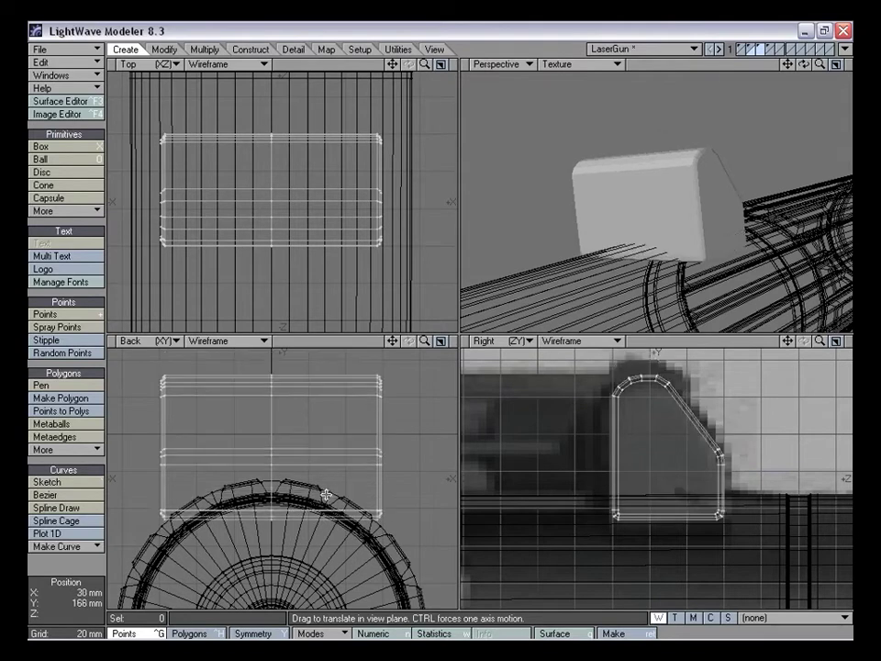
pyautogui.press('space')
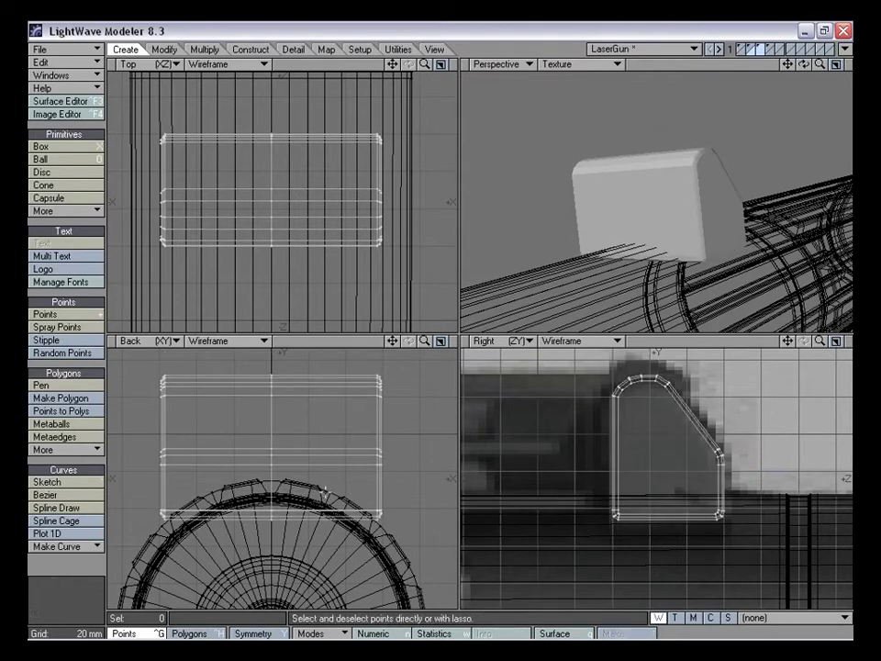
# Knife evenly spaced vertical slices through the raised block's +X half, about 4 mm apart, from X 4 mm to about 40 mm
pyautogui.hotkey('shift', 'k')
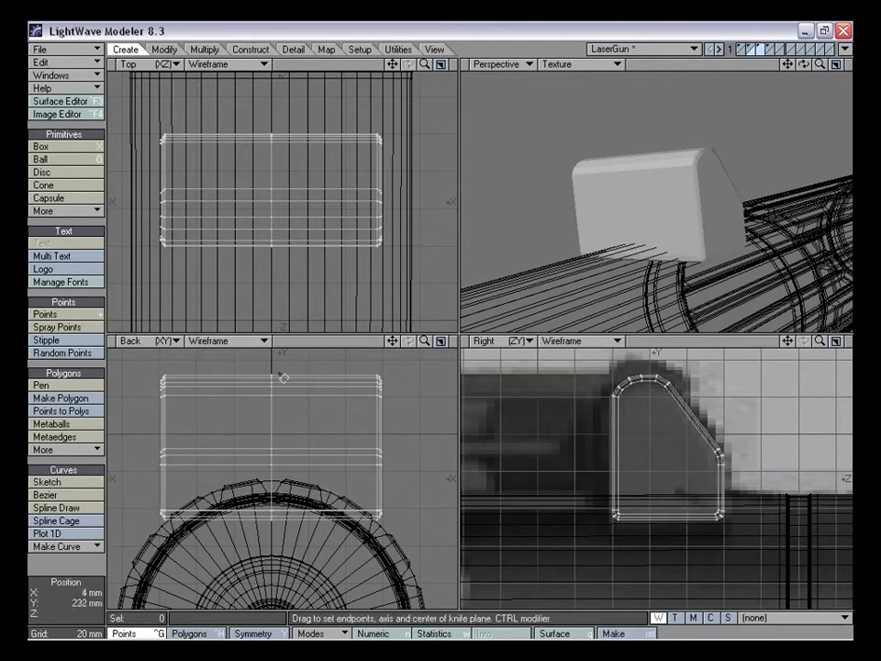
pyautogui.moveTo(283, 363); pyautogui.dragTo(287, 537)
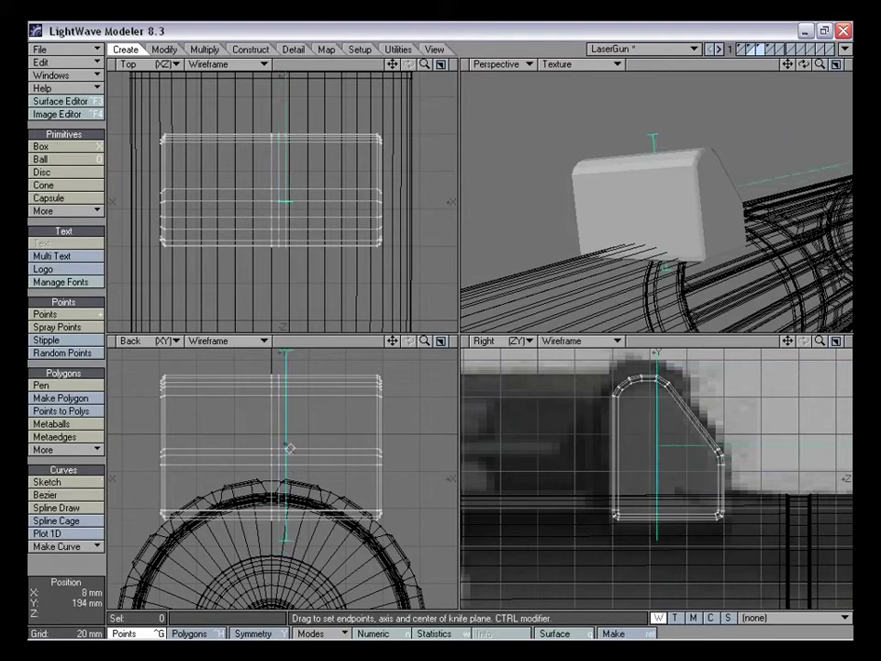
pyautogui.moveTo(287, 449); pyautogui.dragTo(283, 453)
pyautogui.press('Return')
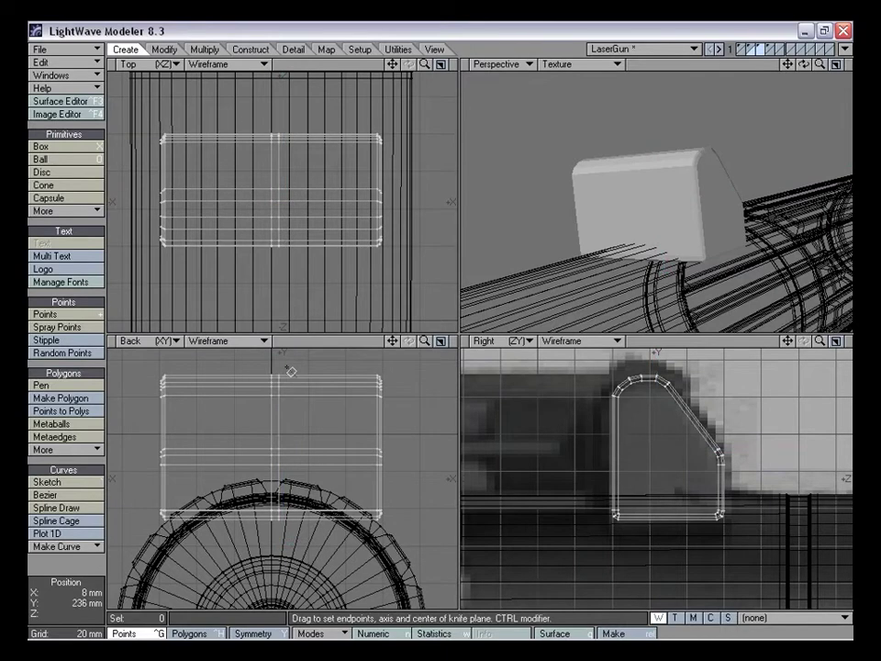
pyautogui.moveTo(288, 369); pyautogui.dragTo(286, 549)
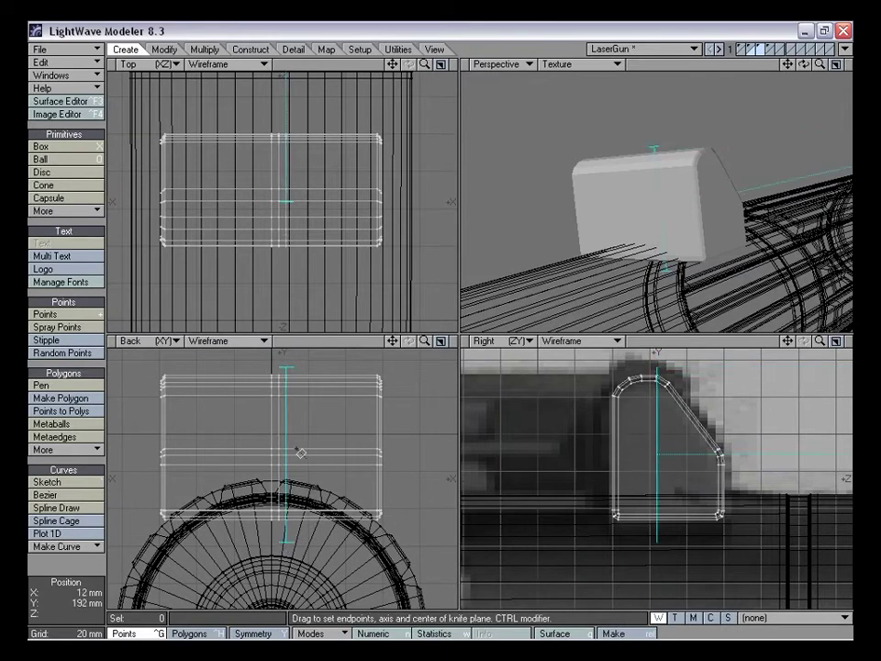
pyautogui.press('Return')
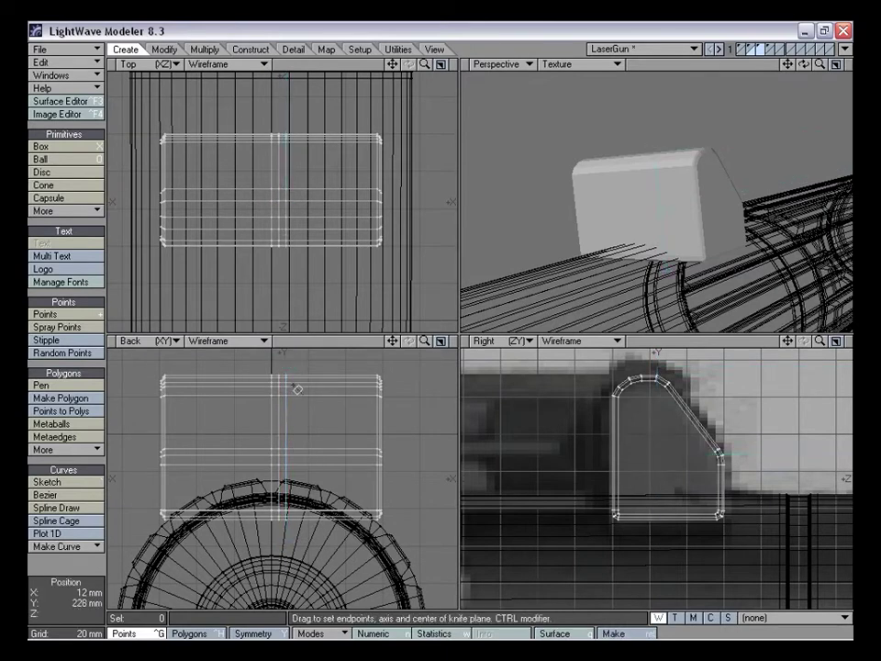
pyautogui.moveTo(296, 370); pyautogui.dragTo(295, 546)
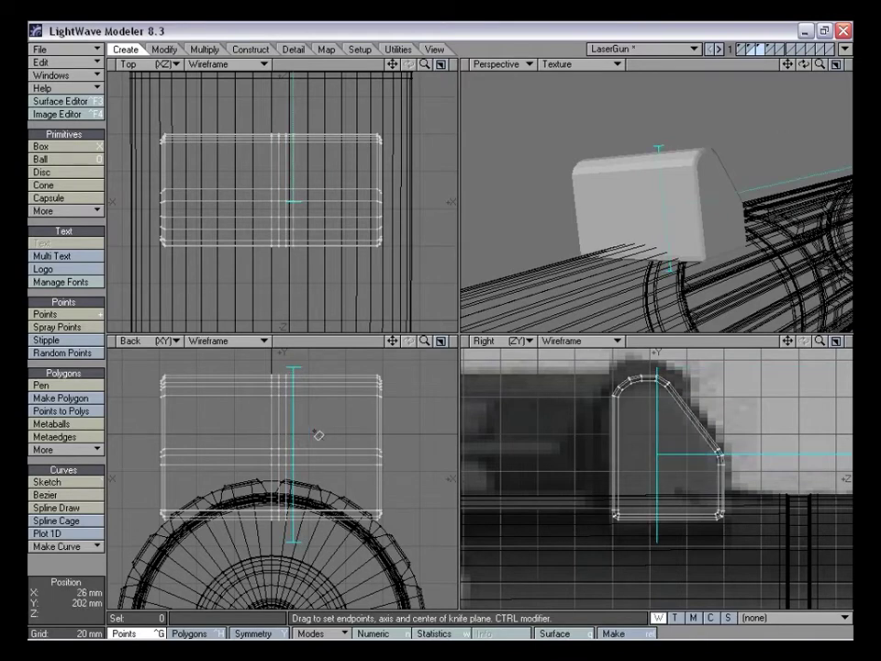
pyautogui.press('Return')
pyautogui.moveTo(303, 370); pyautogui.dragTo(301, 538)
pyautogui.moveTo(320, 448); pyautogui.dragTo(312, 451)
pyautogui.moveTo(340, 451)
pyautogui.mouseDown(button='right')
pyautogui.moveTo(319, 453)
pyautogui.moveTo(339, 454)
pyautogui.mouseUp(button='right')
pyautogui.moveTo(340, 455)
pyautogui.mouseDown()
pyautogui.moveTo(329, 453)
pyautogui.moveTo(362, 470)
pyautogui.moveTo(351, 456)
pyautogui.mouseUp()
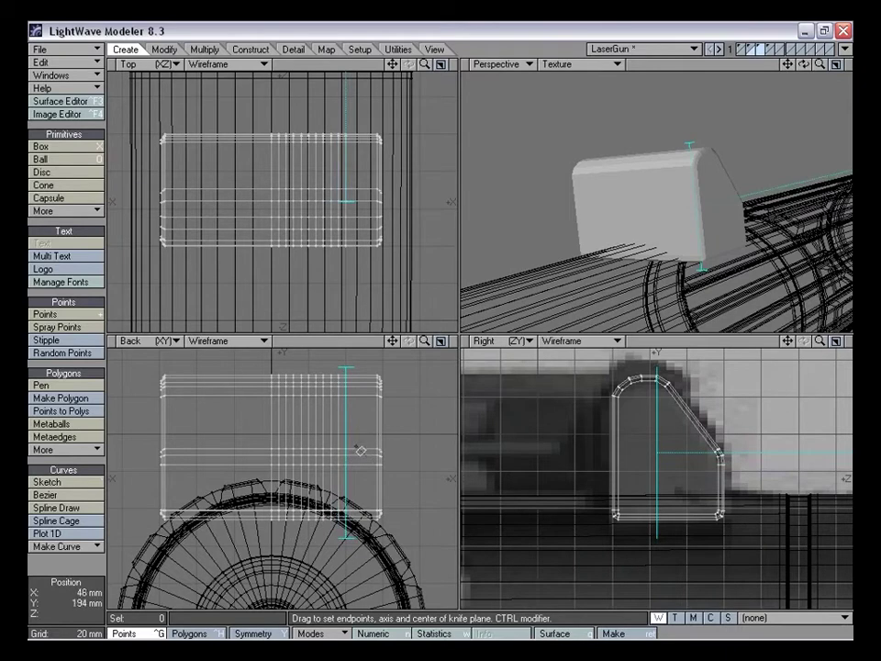
pyautogui.press('space')
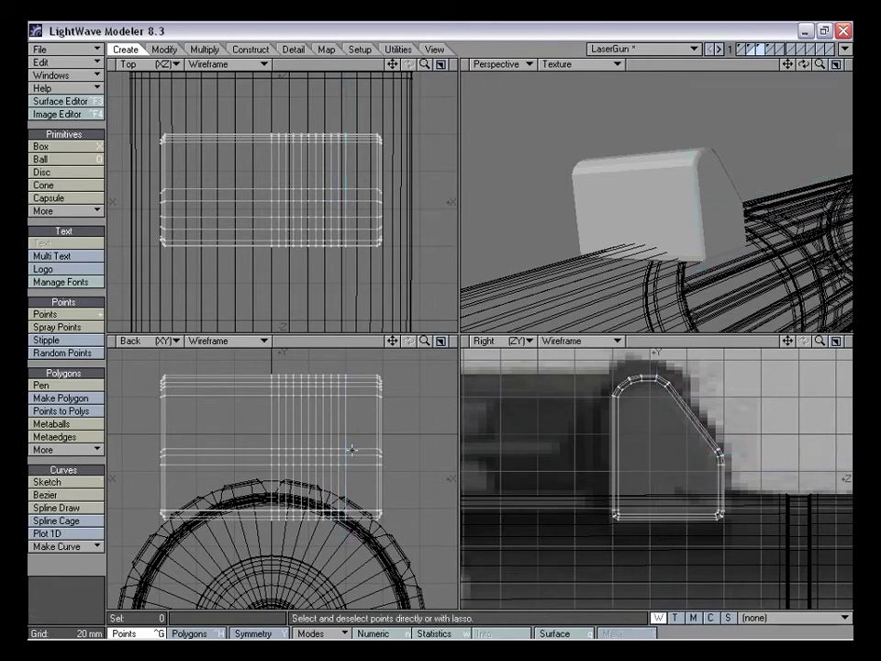
# Delete the raised block's unsliced -X half and mirror the sliced half across X = 0
pyautogui.hotkey('ctrl', 'h')
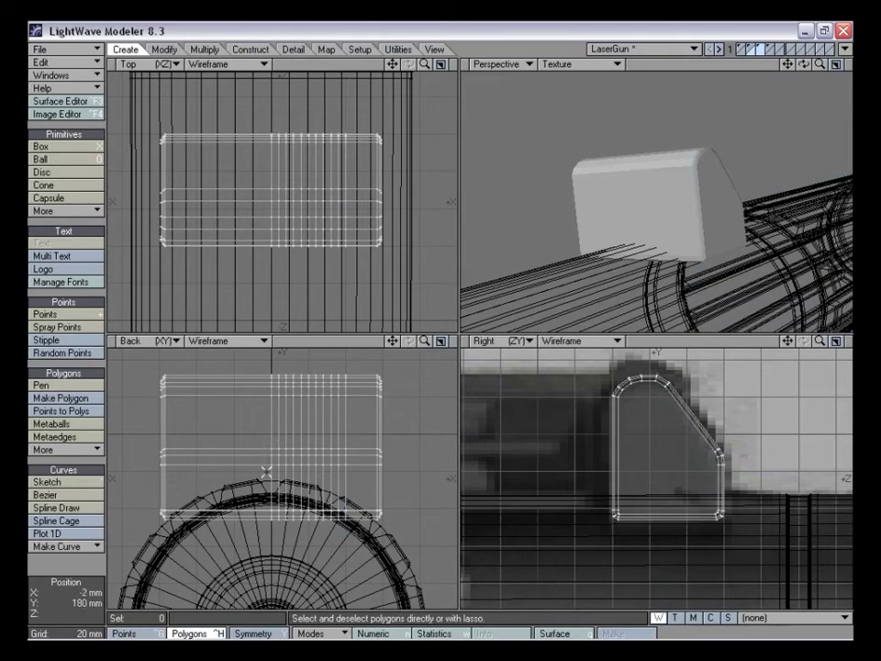
pyautogui.moveTo(111, 568); pyautogui.dragTo(262, 549, button='right')
pyautogui.moveTo(273, 354); pyautogui.dragTo(275, 478, button='right')
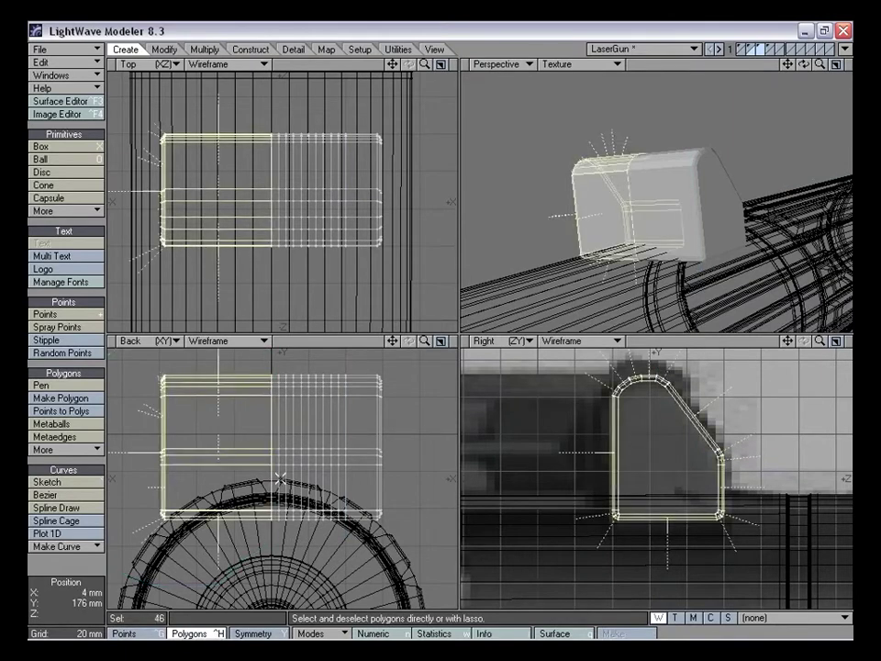
pyautogui.press('Delete')
pyautogui.hotkey('shift', 'v')
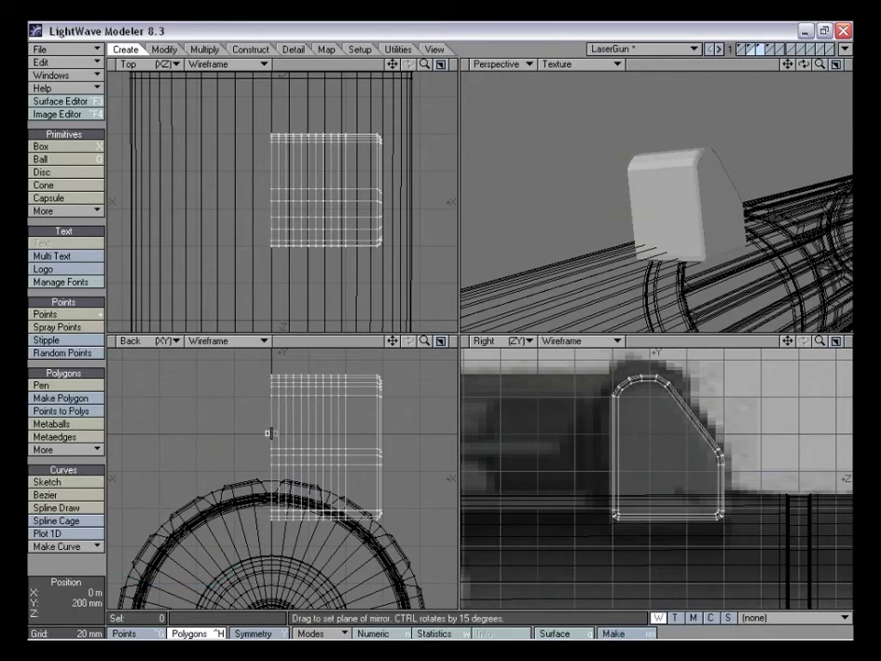
pyautogui.click(271, 433)
pyautogui.press('space')
# Define a radial Magnet area at the block's base centred on X 0, Y 155 mm, with radii of 78 mm in X and 54 mm in Y
pyautogui.keyDown('alt'); pyautogui.moveTo(587, 213); pyautogui.dragTo(621, 213); pyautogui.keyUp('alt')
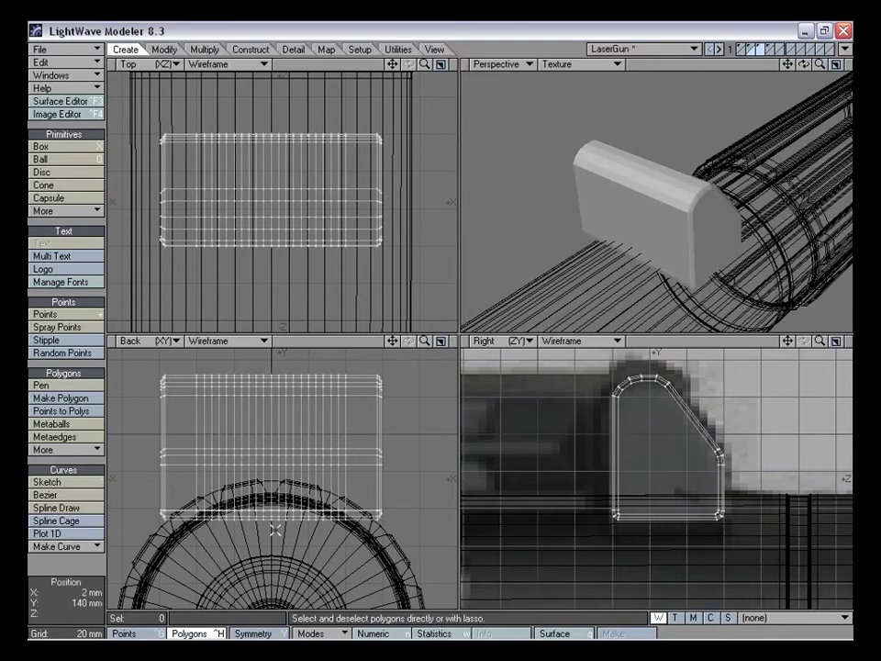
pyautogui.keyDown('alt'); pyautogui.moveTo(650, 157); pyautogui.dragTo(675, 238); pyautogui.keyUp('alt')
pyautogui.moveTo(392, 341)
pyautogui.mouseDown()
pyautogui.moveTo(392, 357)
pyautogui.moveTo(442, 341)
pyautogui.moveTo(393, 328)
pyautogui.mouseUp()
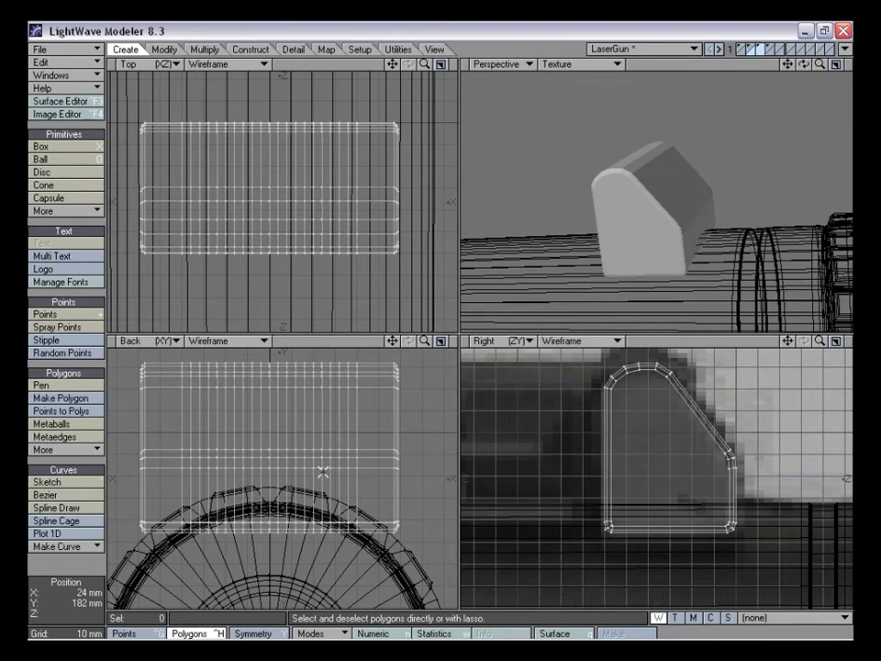
pyautogui.press('t')
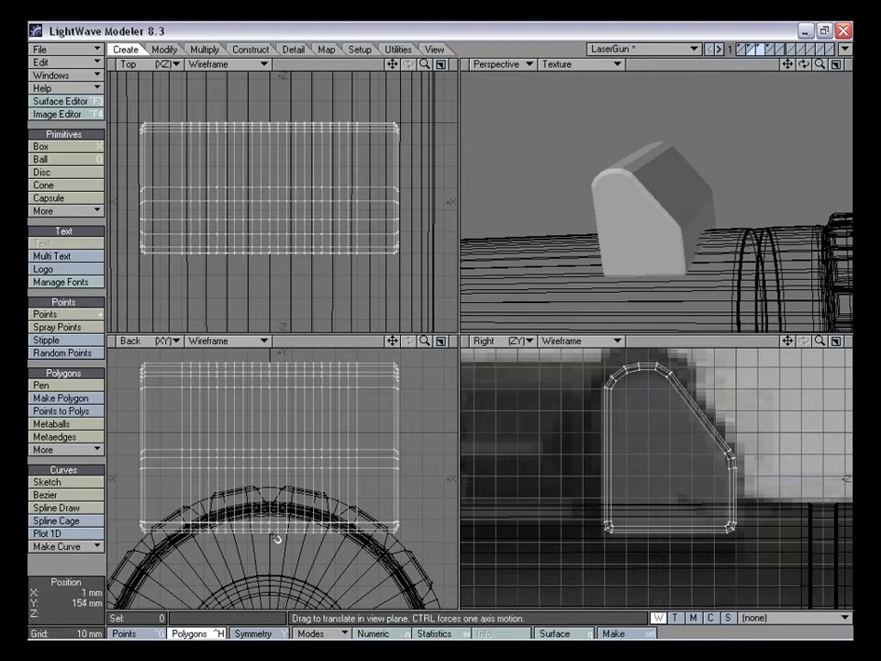
pyautogui.moveTo(278, 537); pyautogui.dragTo(381, 592)
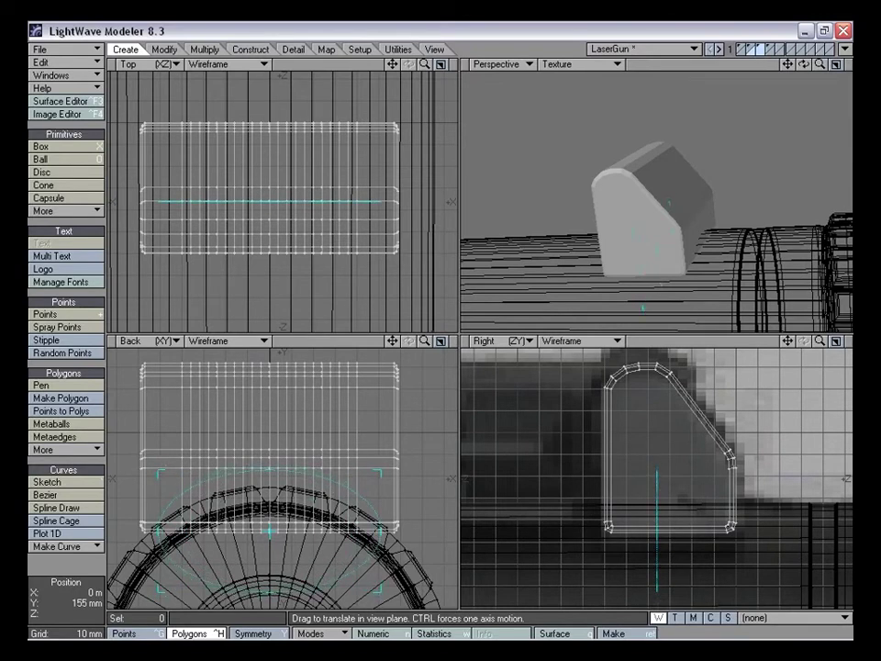
pyautogui.moveTo(381, 588); pyautogui.dragTo(355, 588)
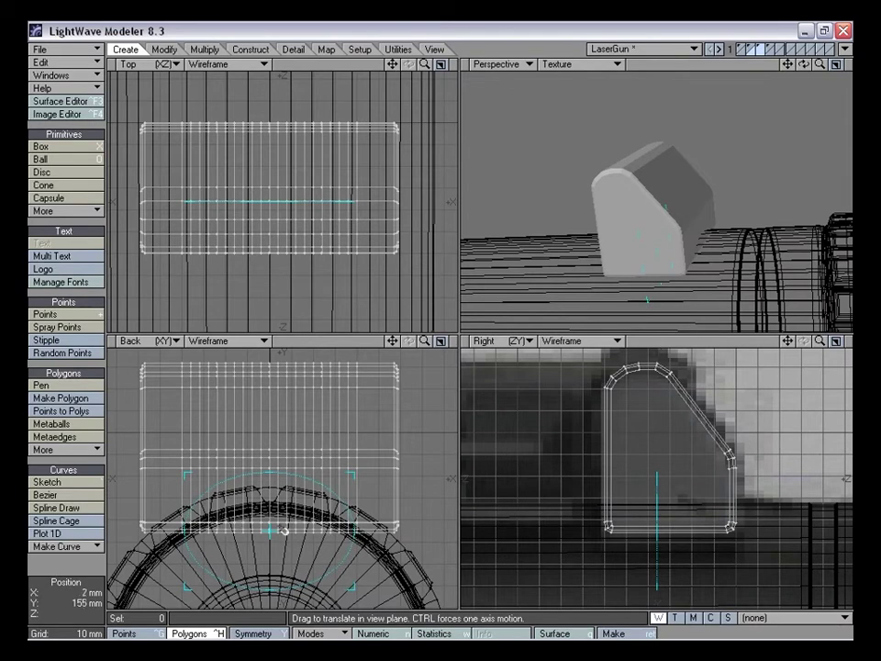
# Round out the Magnet's falloff curve and pull the middle of the block's base up 12 mm to arch over the main body
pyautogui.moveTo(272, 532); pyautogui.dragTo(272, 503)
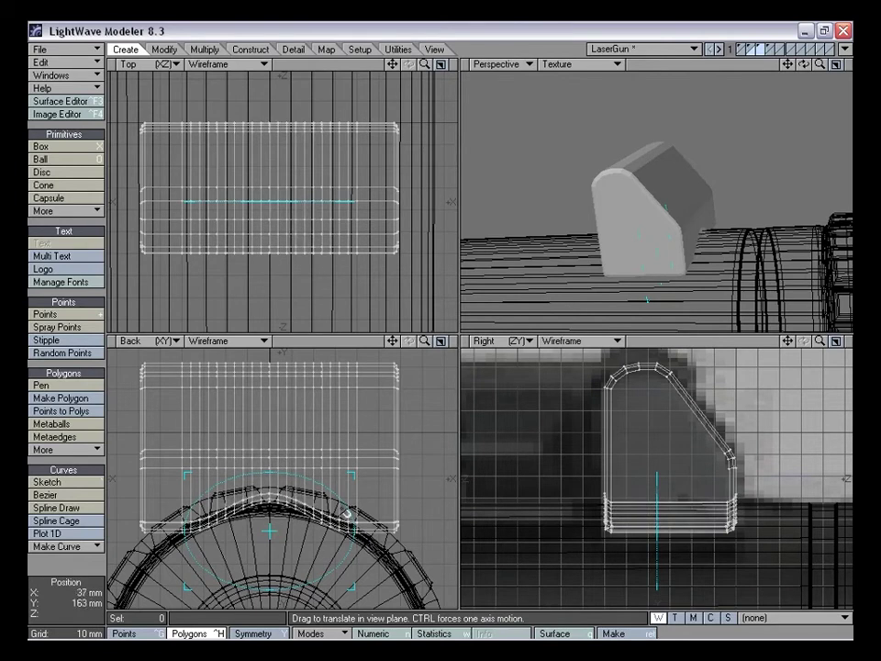
pyautogui.press('u')
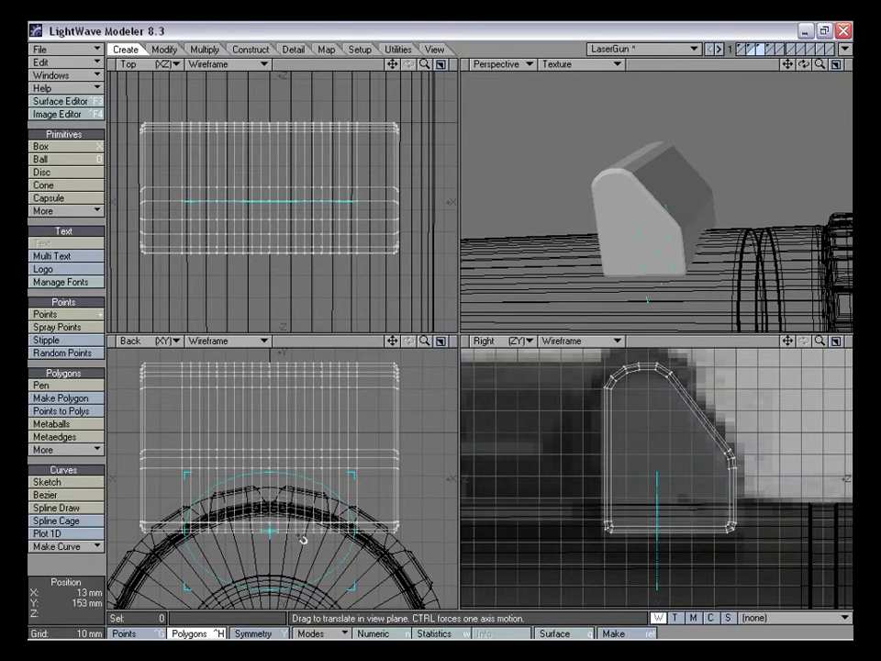
pyautogui.press('n')
pyautogui.moveTo(315, 183); pyautogui.dragTo(506, 209)
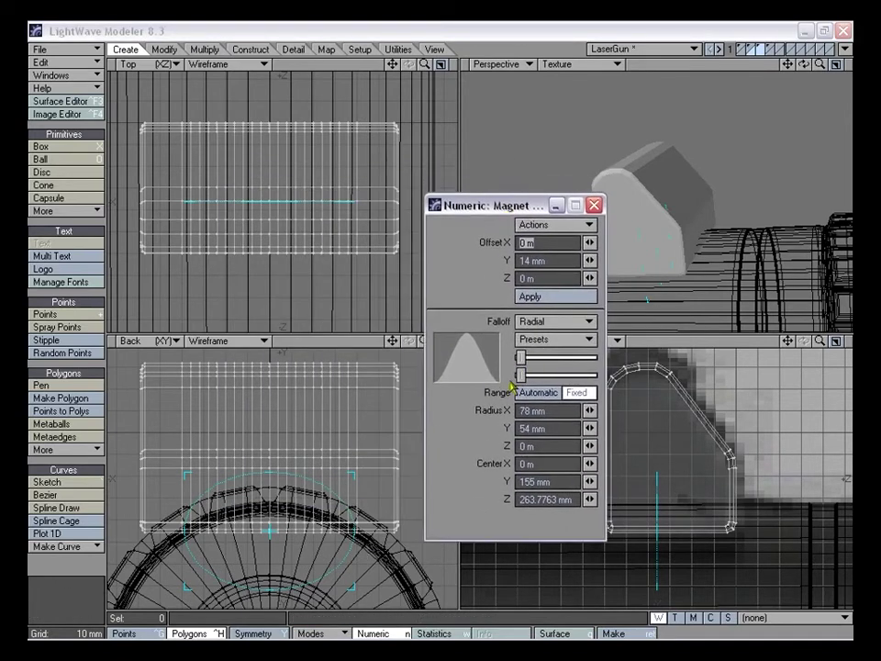
pyautogui.moveTo(272, 534); pyautogui.dragTo(271, 531)
pyautogui.moveTo(523, 359); pyautogui.dragTo(576, 370)
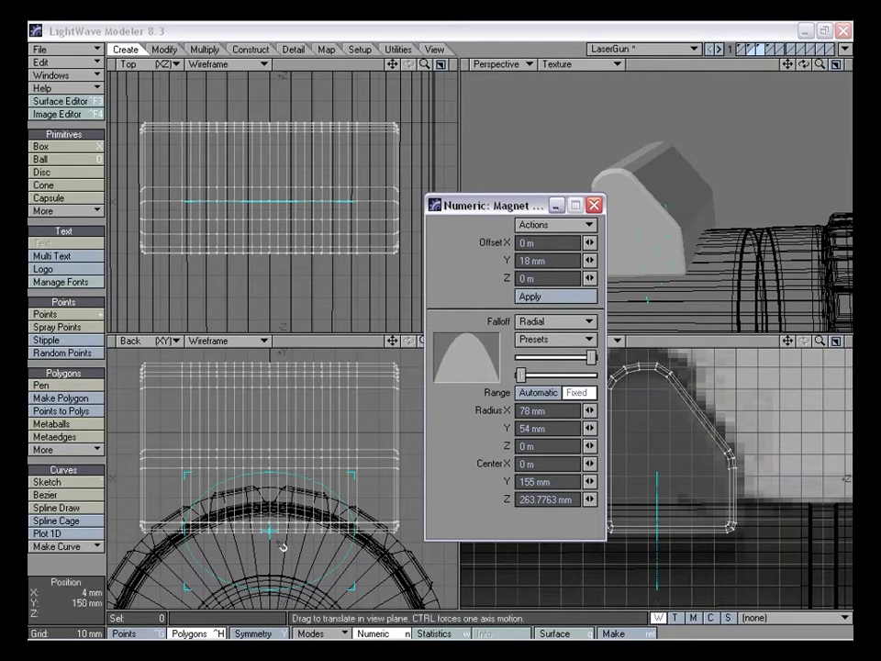
pyautogui.moveTo(274, 537); pyautogui.dragTo(274, 536)
pyautogui.moveTo(269, 522); pyautogui.dragTo(269, 517)
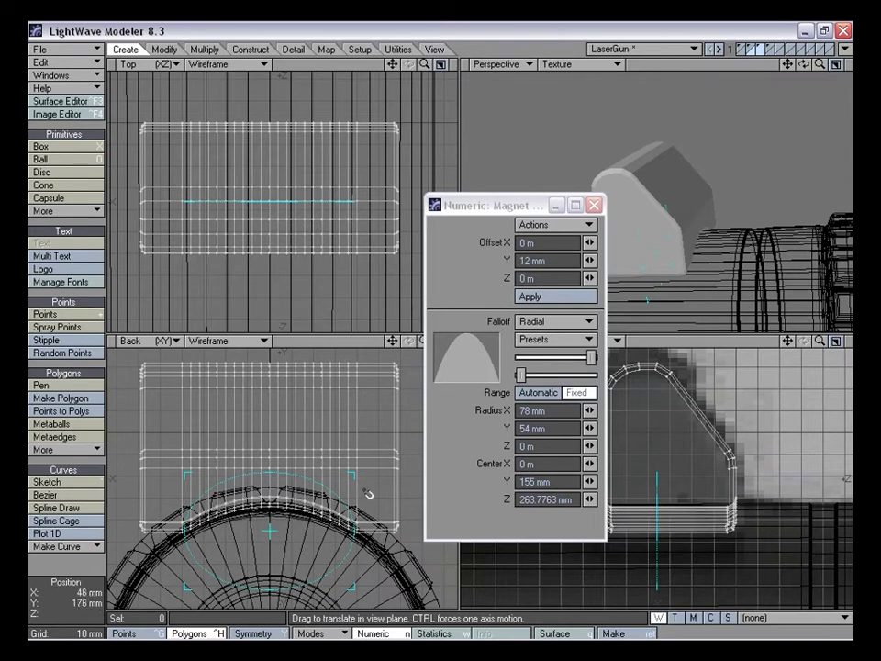
pyautogui.press('space')
pyautogui.click(593, 206)
# Examine how the block's arched base fits over the main body, close up and from several angles
pyautogui.keyDown('alt'); pyautogui.moveTo(720, 220); pyautogui.dragTo(718, 110); pyautogui.keyUp('alt')
pyautogui.keyDown('alt'); pyautogui.moveTo(754, 52); pyautogui.dragTo(643, 225); pyautogui.keyUp('alt')
pyautogui.moveTo(820, 65); pyautogui.dragTo(846, 65)
pyautogui.keyDown('alt'); pyautogui.moveTo(657, 205); pyautogui.dragTo(653, 258); pyautogui.keyUp('alt')
pyautogui.moveTo(820, 65); pyautogui.dragTo(778, 67)
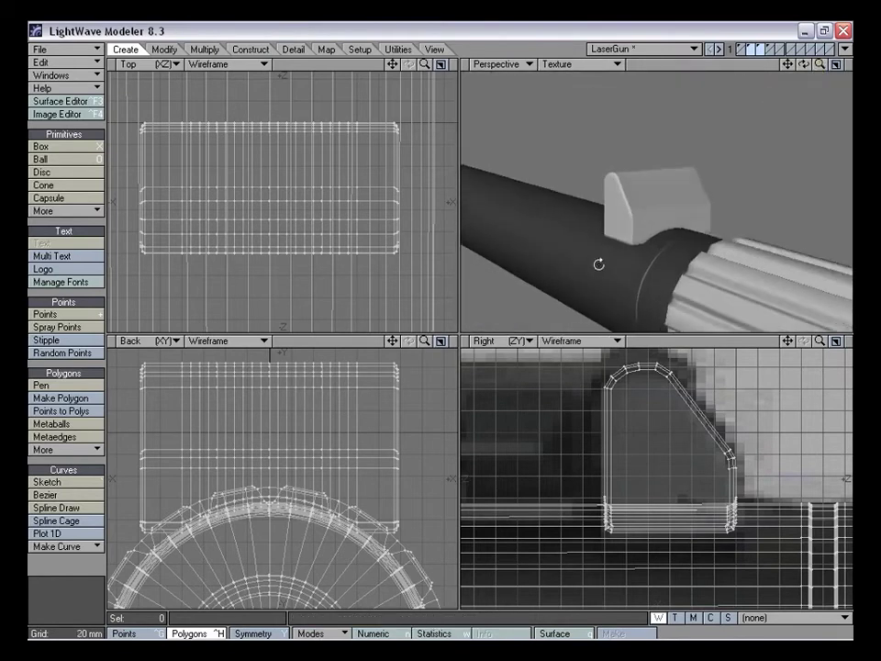
pyautogui.keyDown('alt'); pyautogui.moveTo(596, 250); pyautogui.dragTo(700, 228); pyautogui.keyUp('alt')
pyautogui.moveTo(820, 65); pyautogui.dragTo(851, 66)
pyautogui.keyDown('alt'); pyautogui.moveTo(696, 189); pyautogui.dragTo(666, 315); pyautogui.keyUp('alt')
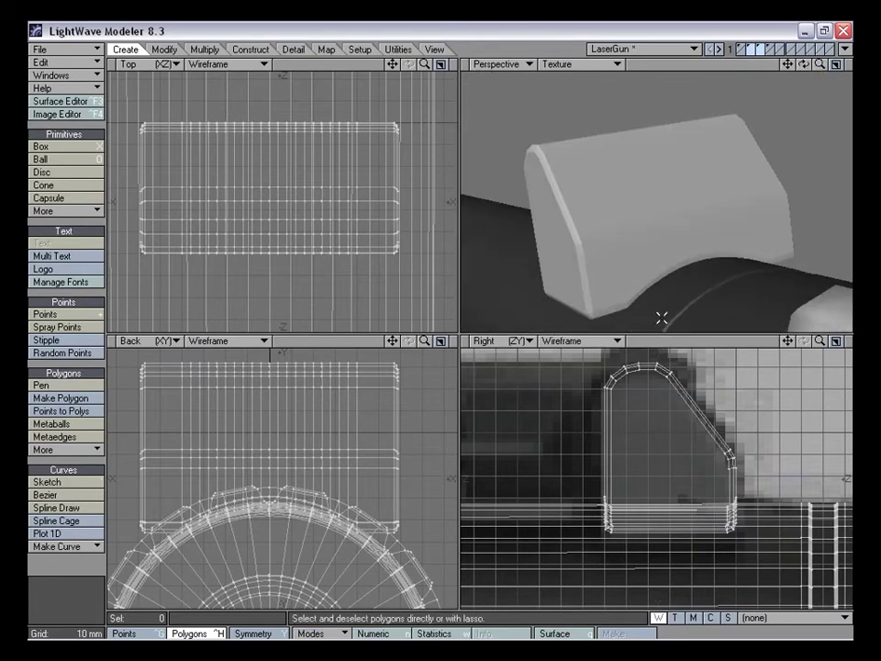
pyautogui.keyDown('alt'); pyautogui.moveTo(714, 237); pyautogui.dragTo(669, 224); pyautogui.keyUp('alt')
pyautogui.moveTo(821, 66); pyautogui.dragTo(796, 66)
pyautogui.moveTo(678, 215)
pyautogui.keyDown('alt'); pyautogui.mouseDown()
pyautogui.moveTo(673, 223)
pyautogui.moveTo(668, 196)
pyautogui.moveTo(666, 216)
pyautogui.mouseUp(); pyautogui.keyUp('alt')
# Make the U-shaped notch cutter's layer active with the block in the background, and raise the cutter along Y away from the arched base
pyautogui.click(770, 49)
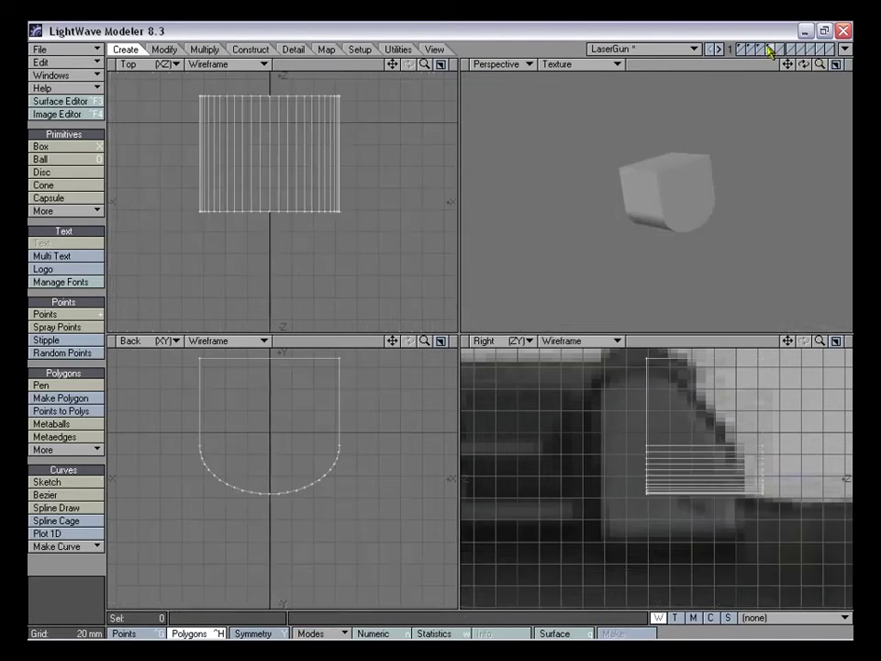
pyautogui.click(755, 53)
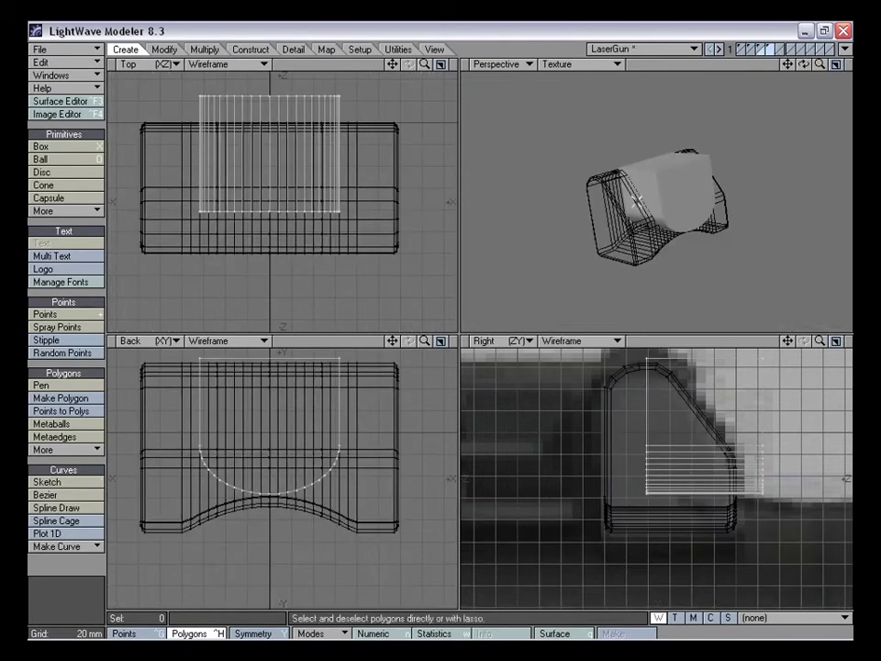
pyautogui.moveTo(424, 342); pyautogui.dragTo(393, 355)
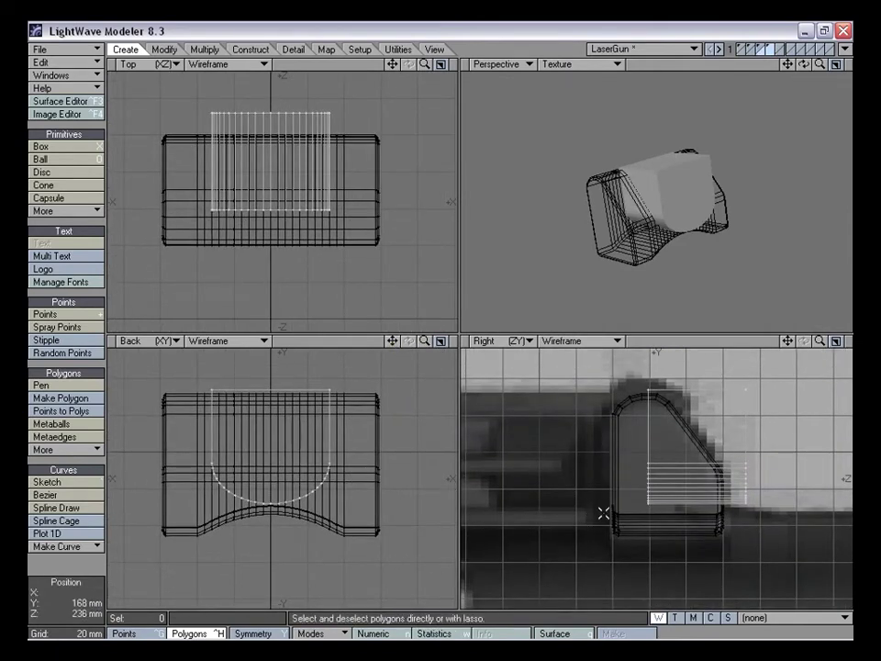
pyautogui.keyDown('alt'); pyautogui.moveTo(623, 221); pyautogui.dragTo(590, 297); pyautogui.keyUp('alt')
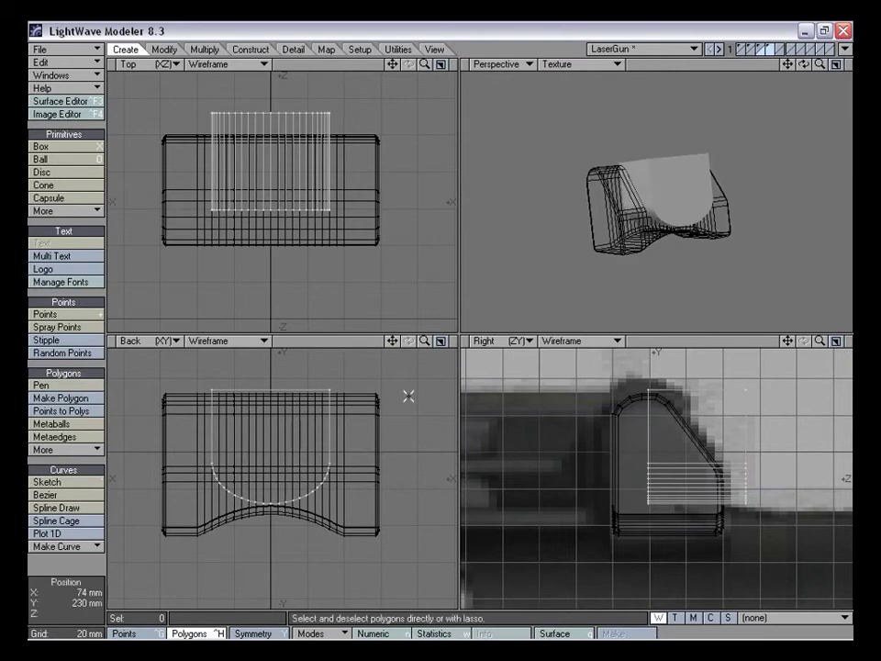
pyautogui.press('t')
pyautogui.moveTo(287, 512); pyautogui.dragTo(281, 488)
# Check the notch in the Front_per.jpg reference image and lower the notch cutter 2 mm
pyautogui.hotkey('ctrl', 'F4')
pyautogui.doubleClick(264, 232)
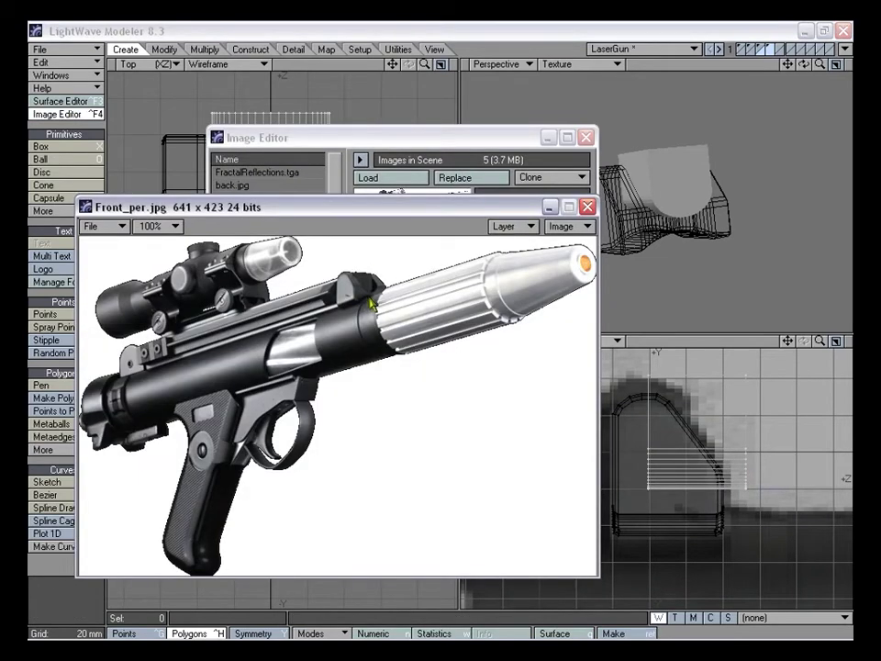
pyautogui.click(585, 208)
pyautogui.click(586, 138)
pyautogui.moveTo(685, 216)
pyautogui.keyDown('alt'); pyautogui.mouseDown()
pyautogui.moveTo(643, 221)
pyautogui.moveTo(672, 221)
pyautogui.mouseUp(); pyautogui.keyUp('alt')
pyautogui.moveTo(269, 488); pyautogui.dragTo(269, 491)
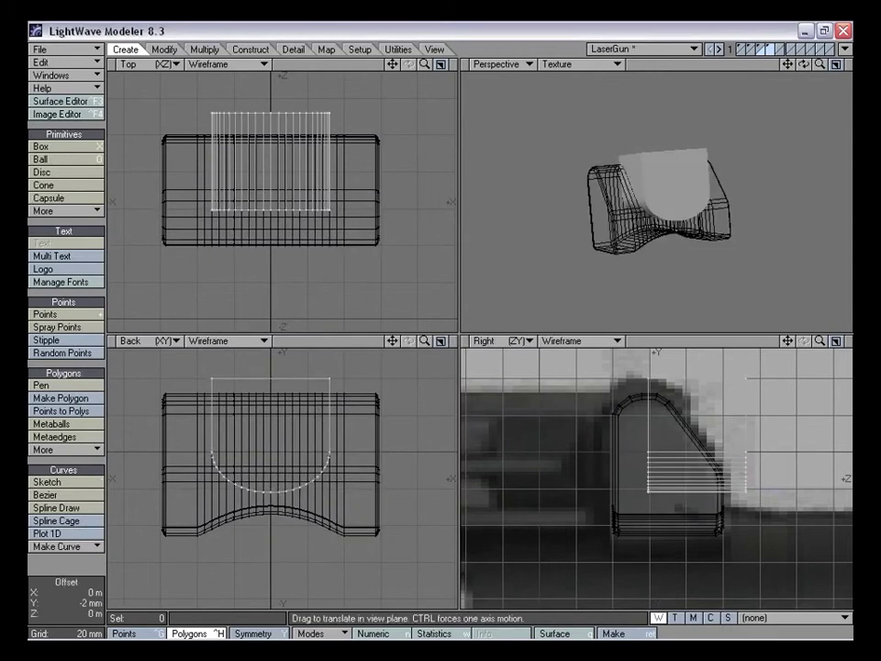
# Shift the notch cutter slightly in -Z so it reaches deeper into the raised block
pyautogui.keyDown('alt'); pyautogui.moveTo(646, 213); pyautogui.dragTo(658, 265); pyautogui.keyUp('alt')
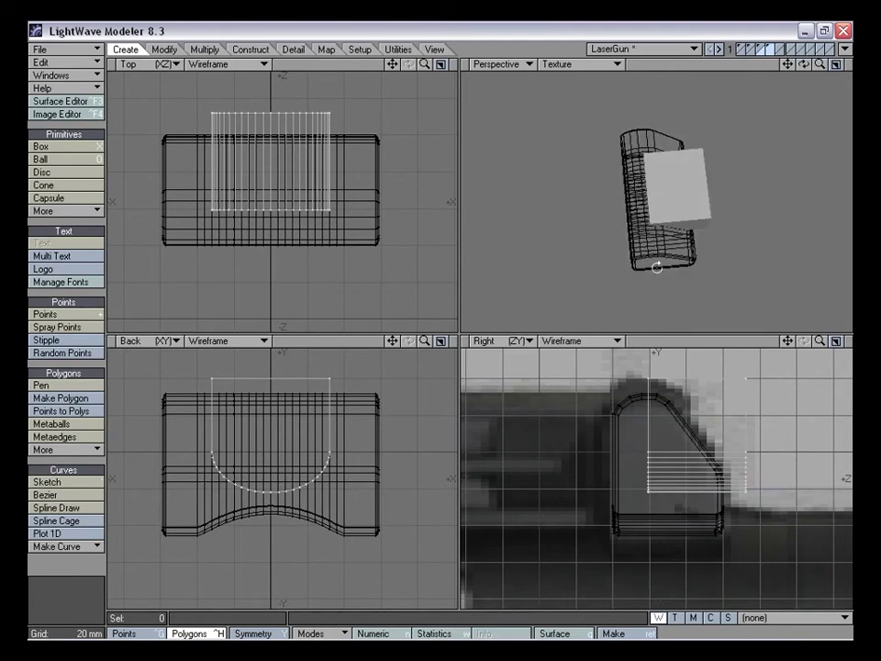
pyautogui.moveTo(271, 161); pyautogui.dragTo(270, 169)
pyautogui.keyDown('alt'); pyautogui.moveTo(756, 220); pyautogui.dragTo(678, 148); pyautogui.keyUp('alt')
pyautogui.keyDown('alt'); pyautogui.moveTo(704, 204); pyautogui.dragTo(665, 195); pyautogui.keyUp('alt')
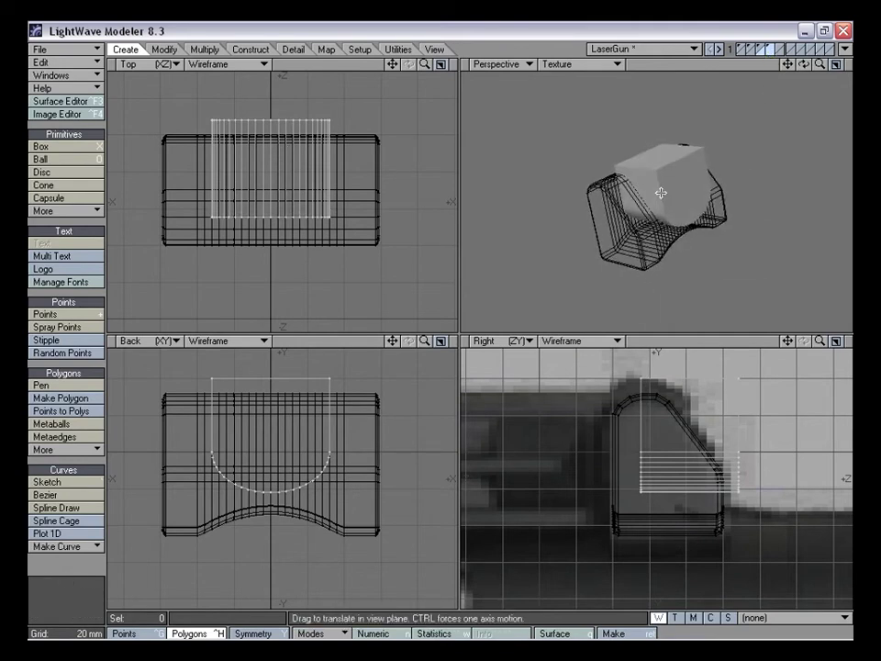
# Make the raised block's layer active with the notch cutter in the background
pyautogui.click(761, 49)
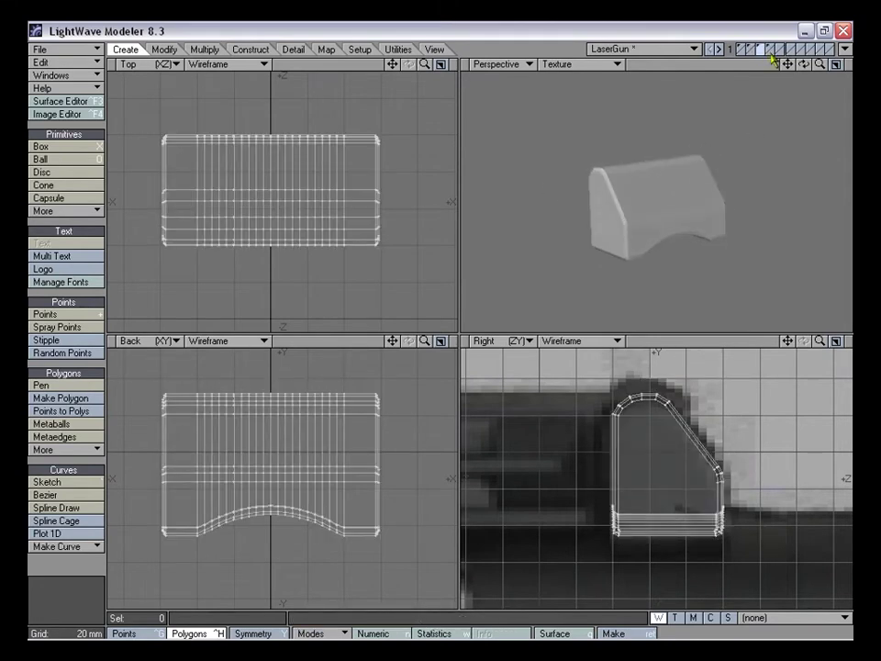
pyautogui.click(773, 55)
pyautogui.keyDown('alt'); pyautogui.moveTo(626, 249); pyautogui.dragTo(606, 189); pyautogui.keyUp('alt')
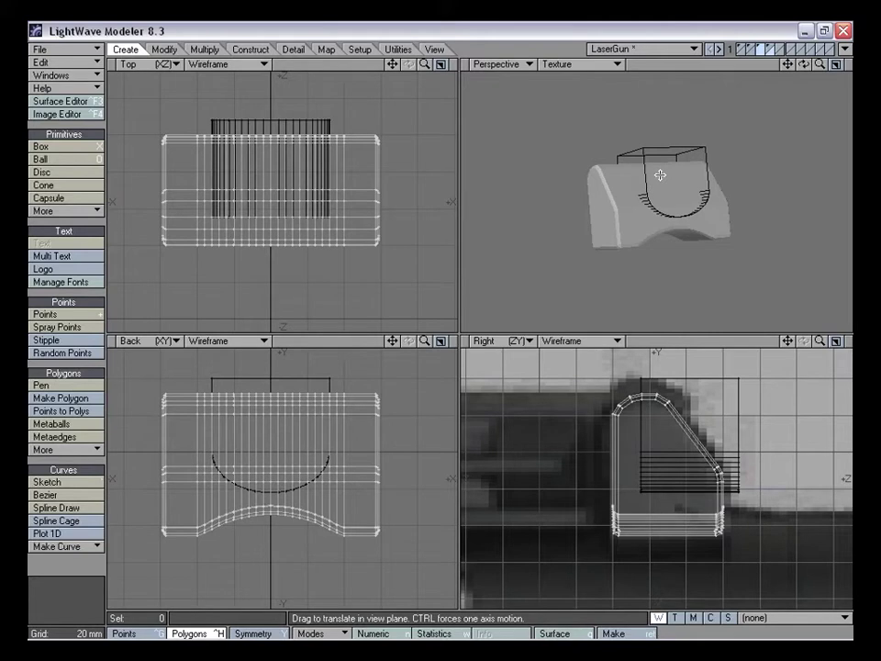
# Inspect the overlap of the block and notch cutter from several angles while swapping their foreground and background layers
pyautogui.press("'")
pyautogui.keyDown('alt'); pyautogui.moveTo(663, 175); pyautogui.dragTo(683, 233); pyautogui.keyUp('alt')
pyautogui.press("'")
pyautogui.press("'")
pyautogui.press("'")
pyautogui.press("'")
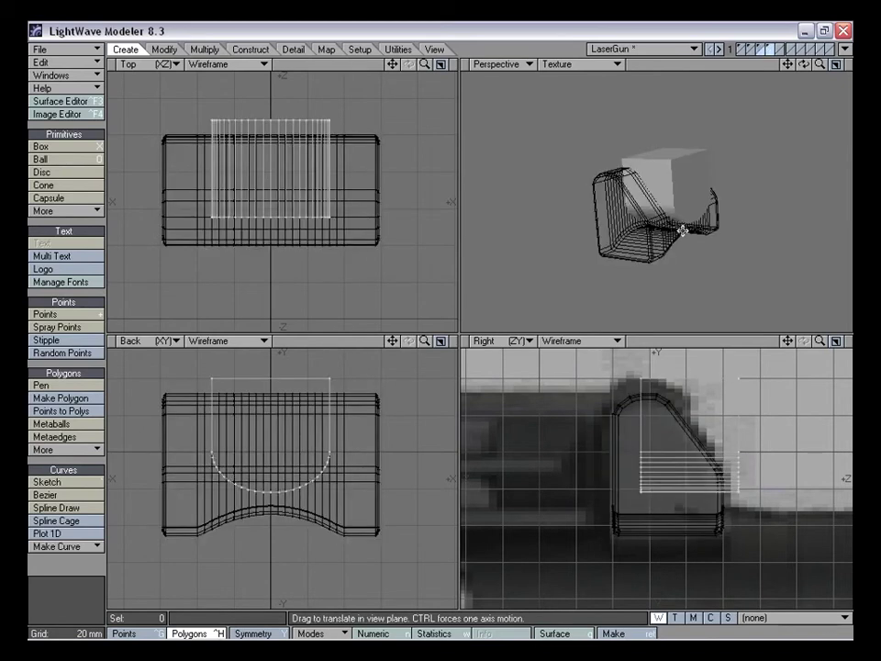
pyautogui.press("'")
pyautogui.keyDown('alt'); pyautogui.moveTo(683, 231); pyautogui.dragTo(652, 175); pyautogui.keyUp('alt')
pyautogui.moveTo(675, 215)
pyautogui.keyDown('alt'); pyautogui.mouseDown()
pyautogui.moveTo(647, 274)
pyautogui.moveTo(643, 229)
pyautogui.moveTo(724, 221)
pyautogui.moveTo(669, 203)
pyautogui.mouseUp(); pyautogui.keyUp('alt')
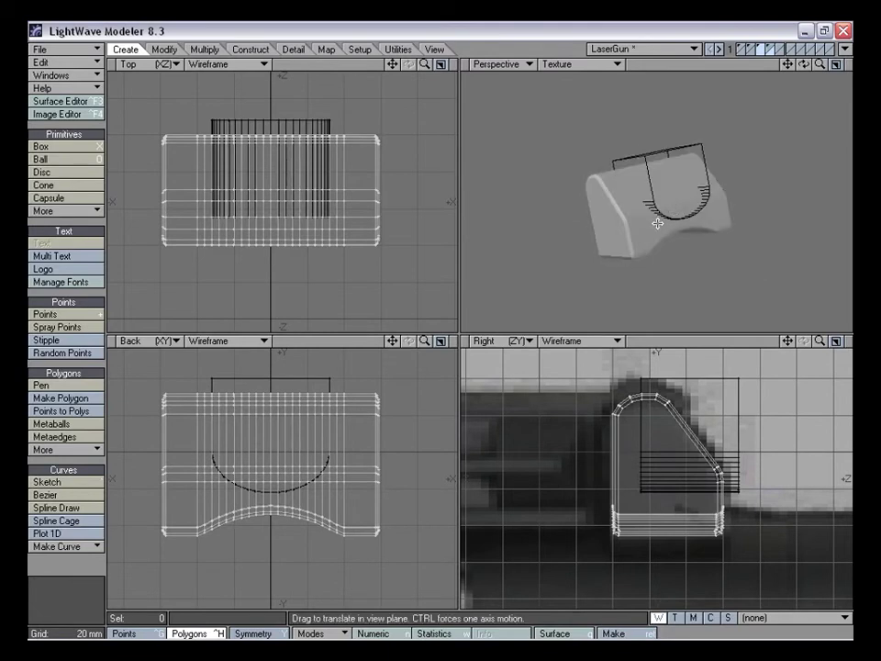
# Boolean-subtract the U-shaped notch cutter from the raised block and view the cut block alone
pyautogui.hotkey('shift', 'b')
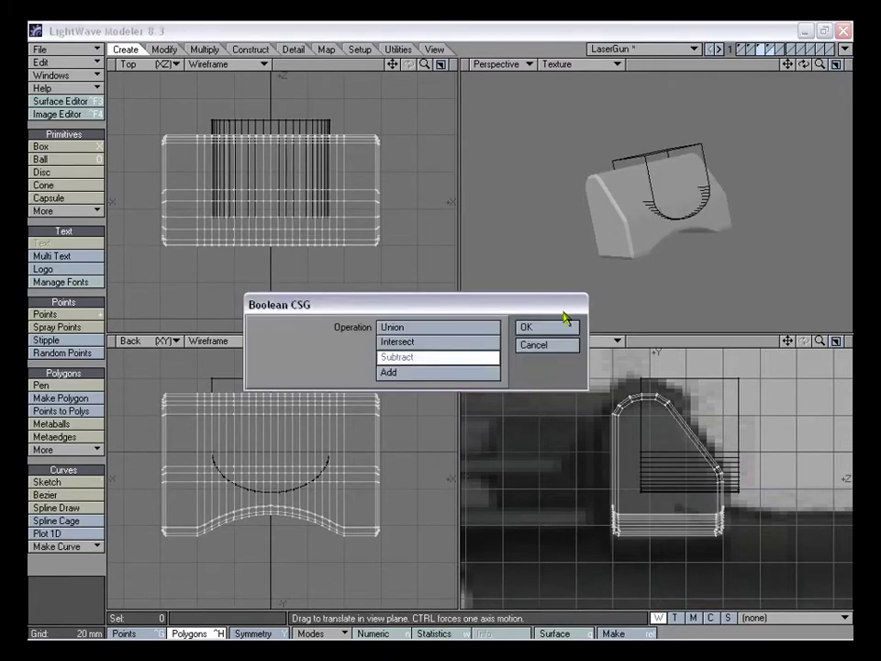
pyautogui.moveTo(340, 305); pyautogui.dragTo(295, 276)
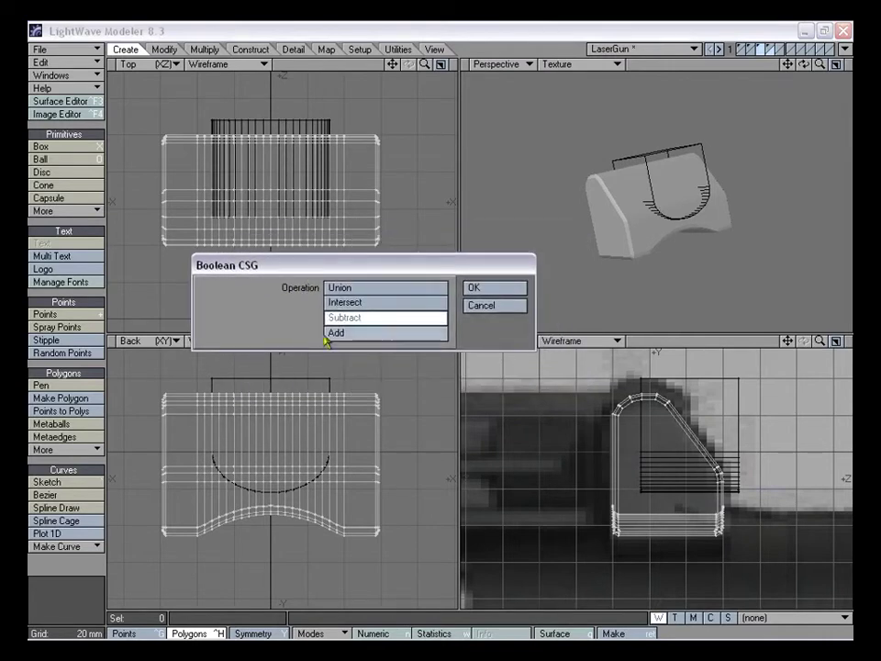
pyautogui.click(500, 293)
pyautogui.keyDown('alt'); pyautogui.moveTo(681, 257); pyautogui.dragTo(715, 219); pyautogui.keyUp('alt')
pyautogui.click(763, 47)
pyautogui.keyDown('alt'); pyautogui.moveTo(689, 155); pyautogui.dragTo(663, 239); pyautogui.keyUp('alt')
pyautogui.press('.')
# Assign the Main_Body_Nurnies surface to the notched block
pyautogui.press('q')
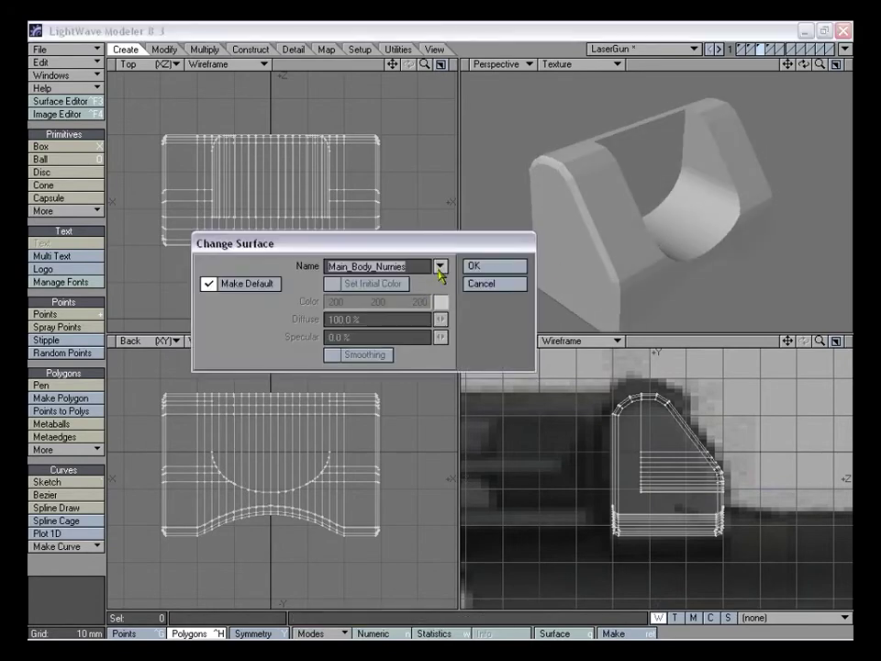
pyautogui.click(480, 265)
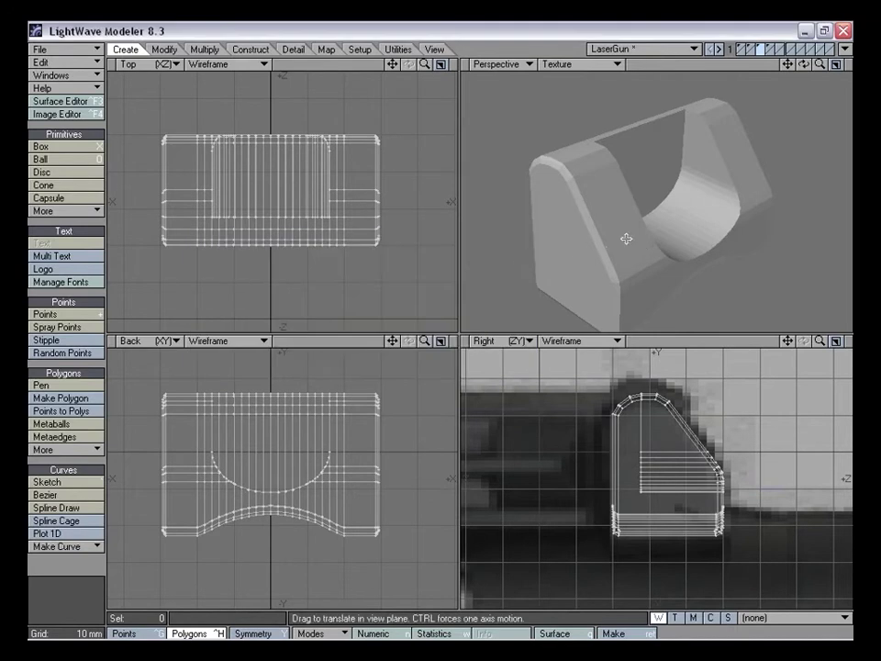
pyautogui.keyDown('alt'); pyautogui.moveTo(651, 228); pyautogui.dragTo(661, 194); pyautogui.keyUp('alt')
pyautogui.press('t')
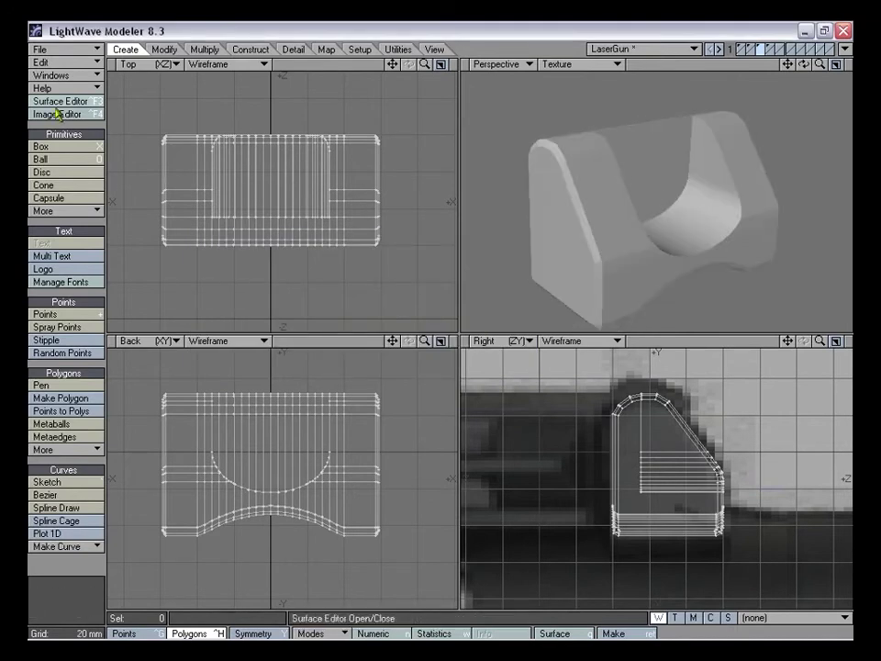
# Copy the Main_Body surface settings onto the Main_Body_Nurnies surface of LaserGun
pyautogui.click(61, 101)
pyautogui.moveTo(222, 97); pyautogui.dragTo(182, 107)
pyautogui.click(137, 250)
pyautogui.click(137, 265)
pyautogui.rightClick(143, 266)
pyautogui.click(145, 262)
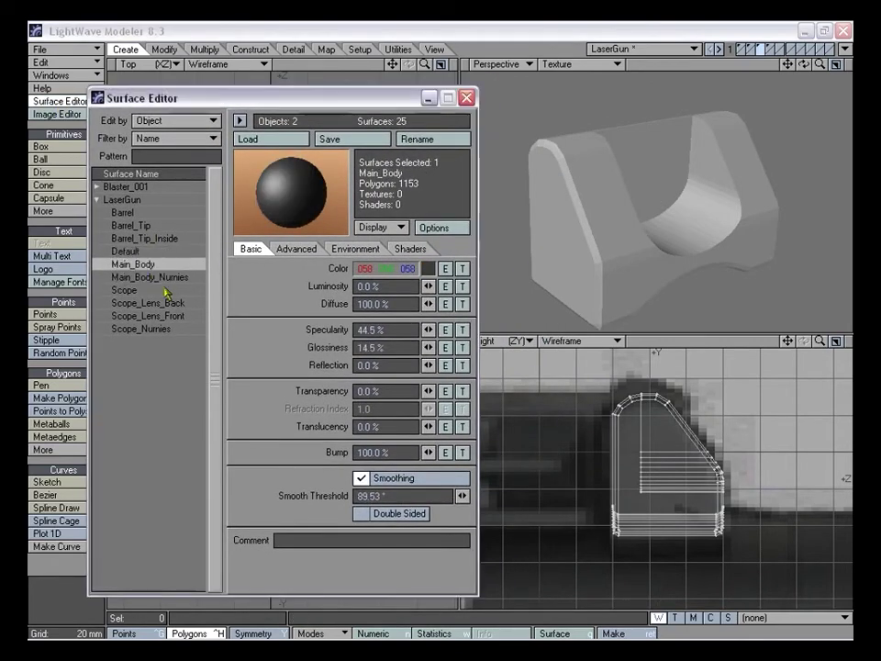
pyautogui.rightClick(142, 276)
pyautogui.click(147, 287)
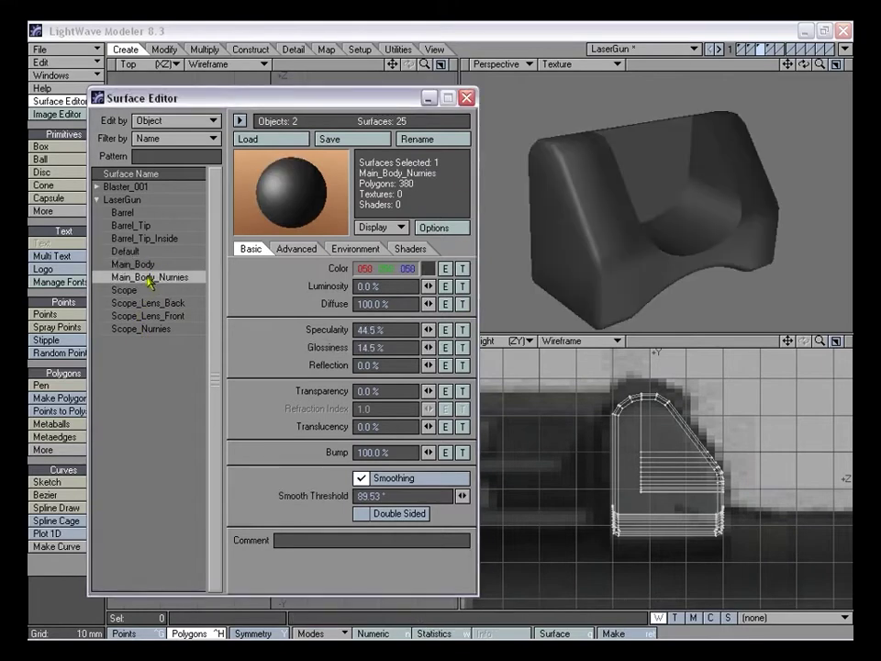
pyautogui.click(465, 98)
# Try to detach the block's two flat end faces so that they shade separately from the rounded edges
pyautogui.keyDown('alt'); pyautogui.moveTo(516, 122); pyautogui.dragTo(645, 279); pyautogui.keyUp('alt')
pyautogui.keyDown('alt'); pyautogui.moveTo(584, 204); pyautogui.dragTo(582, 112); pyautogui.keyUp('alt')
pyautogui.keyDown('alt'); pyautogui.moveTo(665, 151); pyautogui.dragTo(594, 163); pyautogui.keyUp('alt')
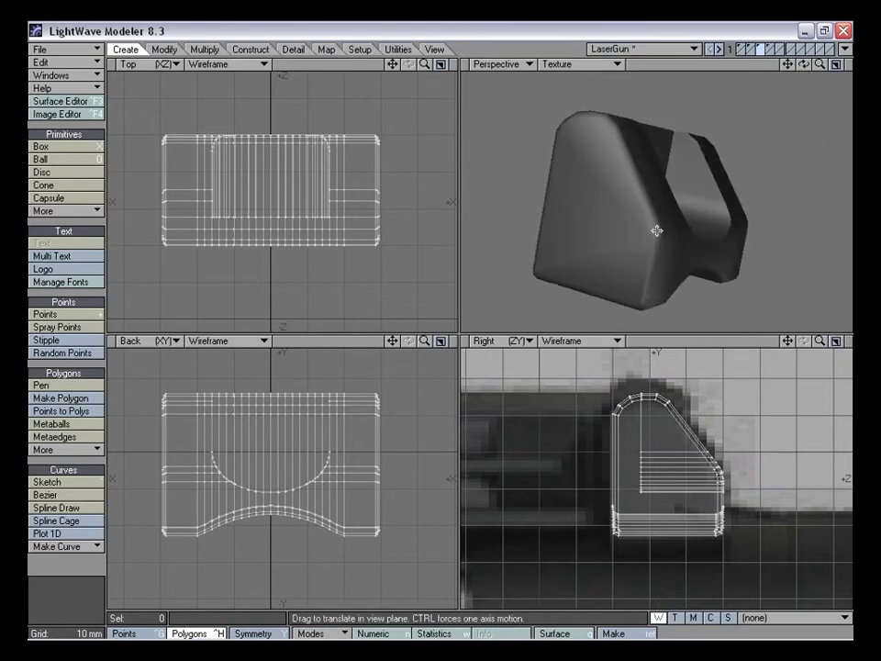
pyautogui.keyDown('alt'); pyautogui.moveTo(681, 196); pyautogui.dragTo(674, 155); pyautogui.keyUp('alt')
pyautogui.click(601, 208)
pyautogui.click(712, 250)
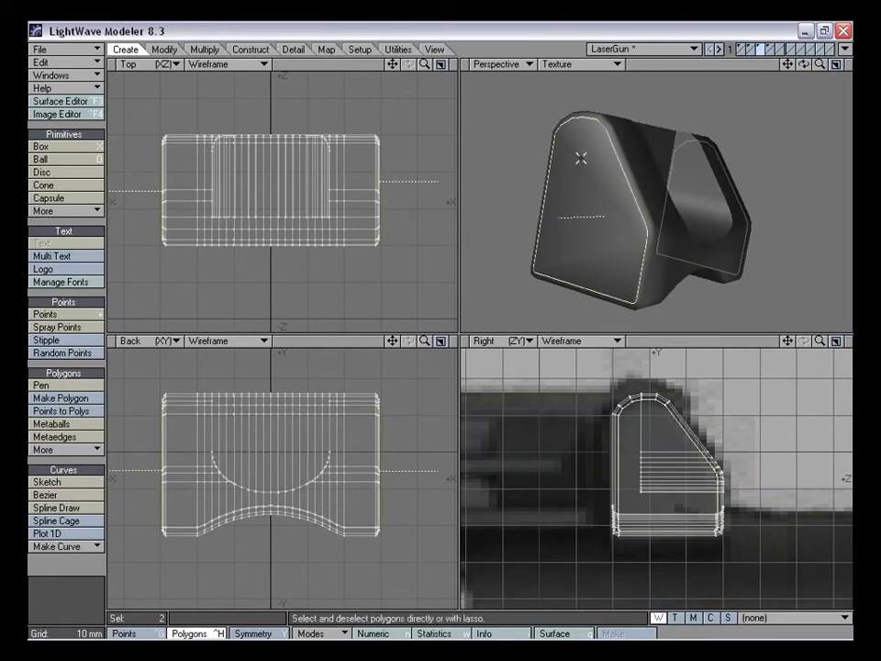
pyautogui.keyDown('alt'); pyautogui.moveTo(717, 201); pyautogui.dragTo(580, 179); pyautogui.keyUp('alt')
pyautogui.press('/')
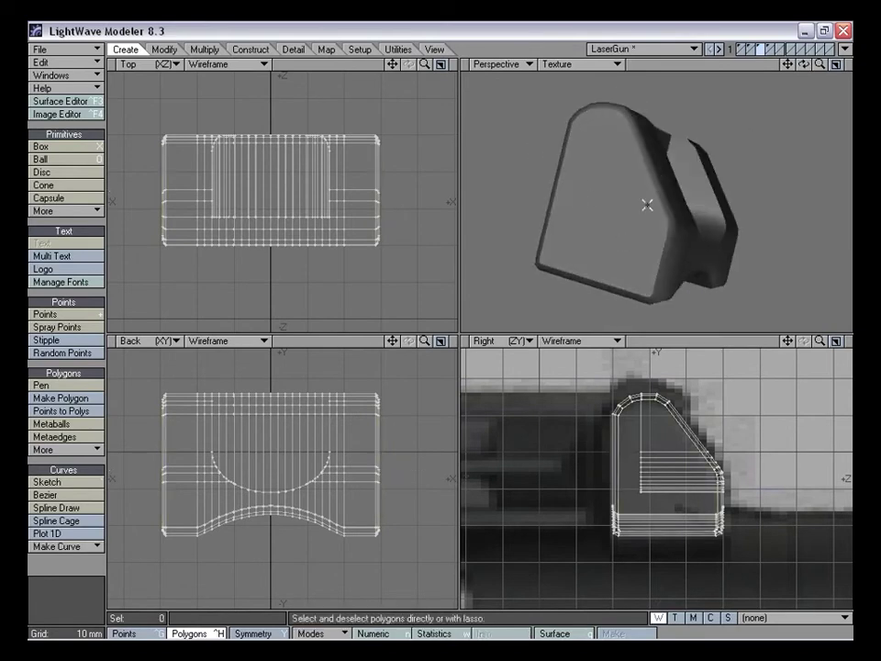
pyautogui.keyDown('alt'); pyautogui.moveTo(624, 242); pyautogui.dragTo(623, 203); pyautogui.keyUp('alt')
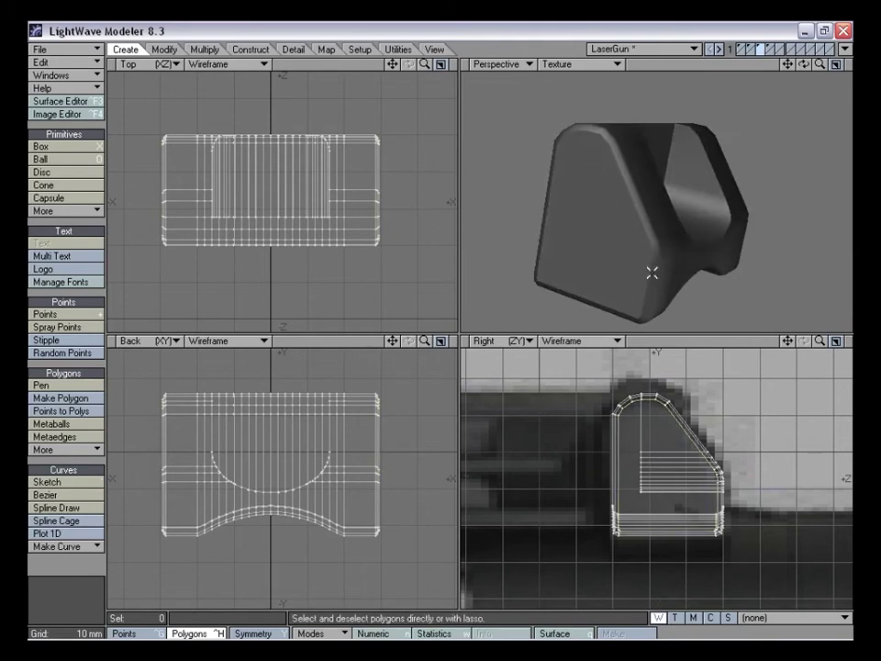
pyautogui.keyDown('alt'); pyautogui.moveTo(659, 132); pyautogui.dragTo(638, 186); pyautogui.keyUp('alt')
pyautogui.hotkey('ctrl', 'z')
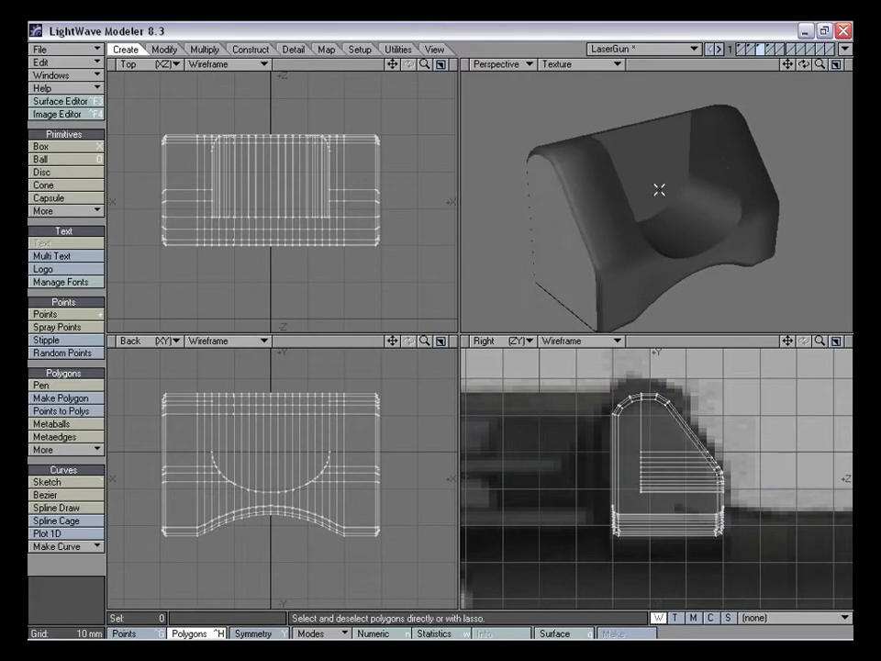
pyautogui.hotkey('ctrl', 'z')
# Select the block's two flat end faces and turn on symmetry
pyautogui.click(72, 586)
pyautogui.keyDown('alt'); pyautogui.moveTo(575, 323); pyautogui.dragTo(620, 179); pyautogui.keyUp('alt')
pyautogui.click(597, 179)
pyautogui.keyDown('alt'); pyautogui.moveTo(701, 188); pyautogui.dragTo(658, 220); pyautogui.keyUp('alt')
pyautogui.click(726, 230)
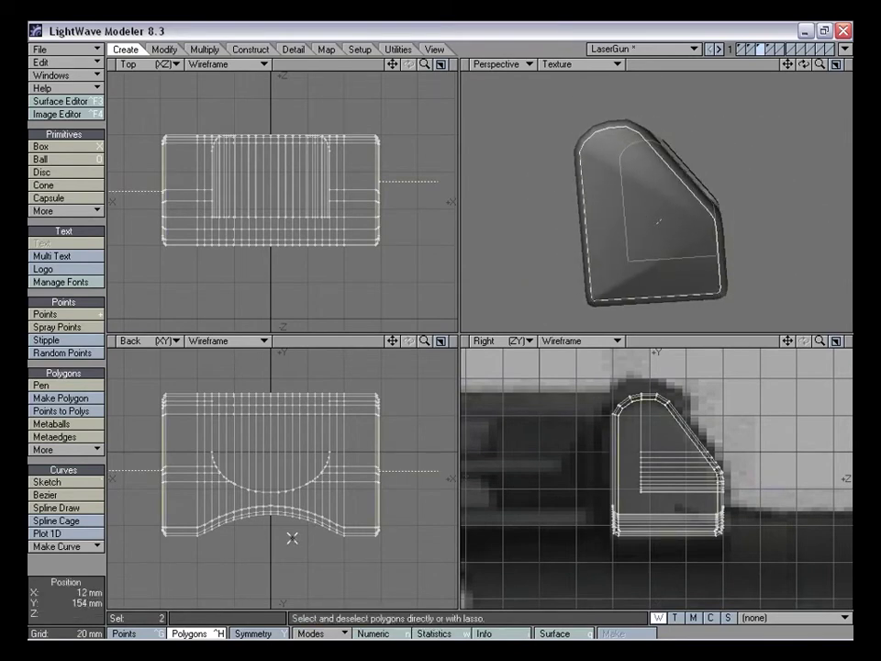
pyautogui.click(254, 634)
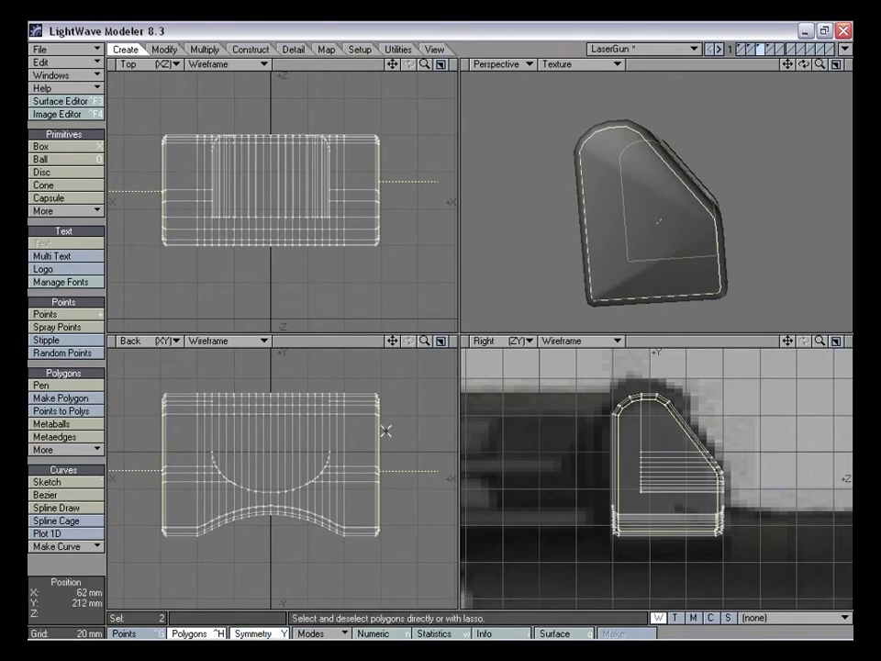
# Try to bevel the two end faces with an inset and inspect their lower corners
pyautogui.press('b')
pyautogui.moveTo(380, 470); pyautogui.dragTo(379, 470)
pyautogui.press('space')
pyautogui.moveTo(820, 340); pyautogui.dragTo(872, 340)
pyautogui.moveTo(787, 340); pyautogui.dragTo(717, 404)
pyautogui.moveTo(421, 417); pyautogui.dragTo(376, 418)
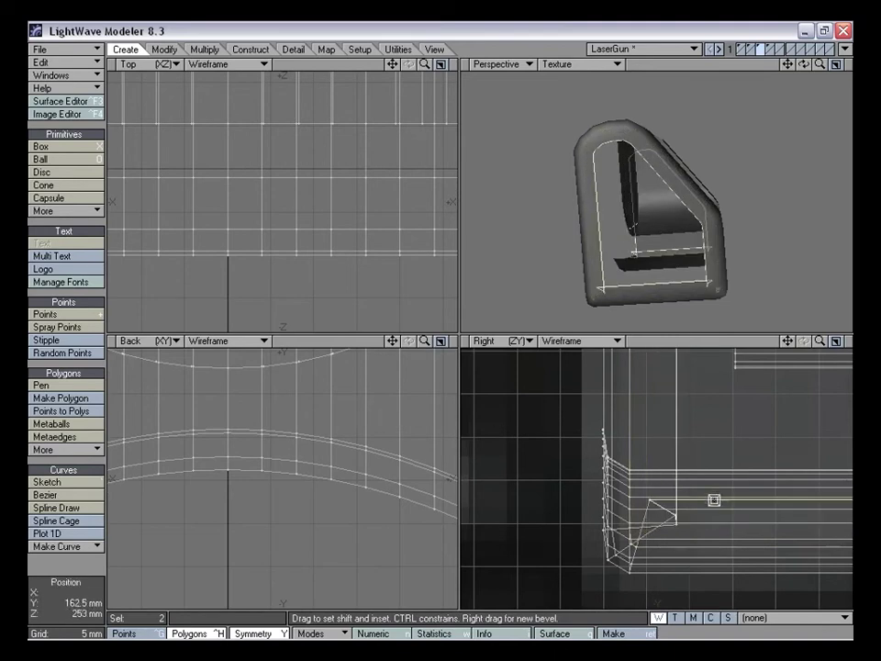
pyautogui.moveTo(820, 340); pyautogui.dragTo(795, 380)
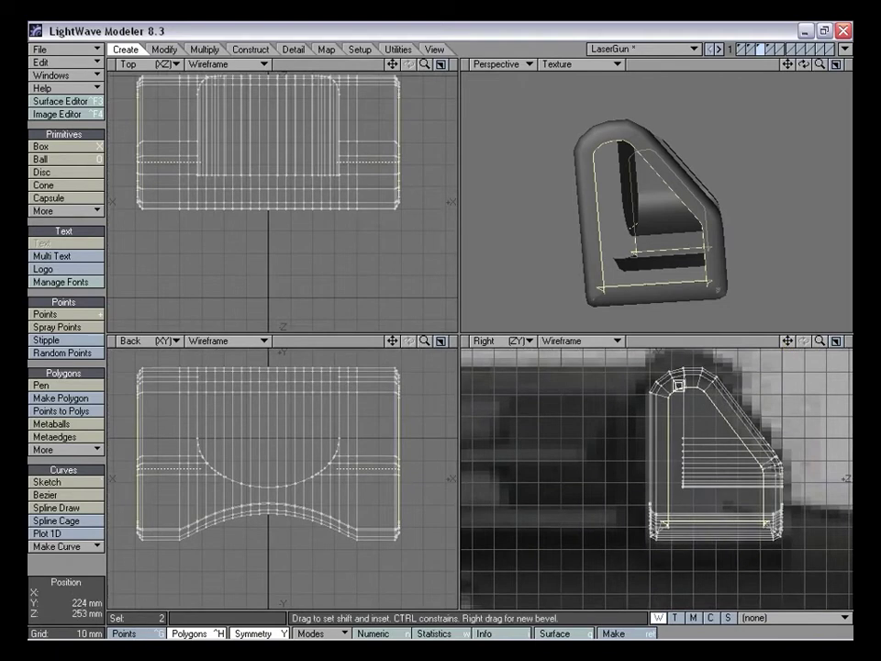
pyautogui.hotkey('ctrl', 'z')
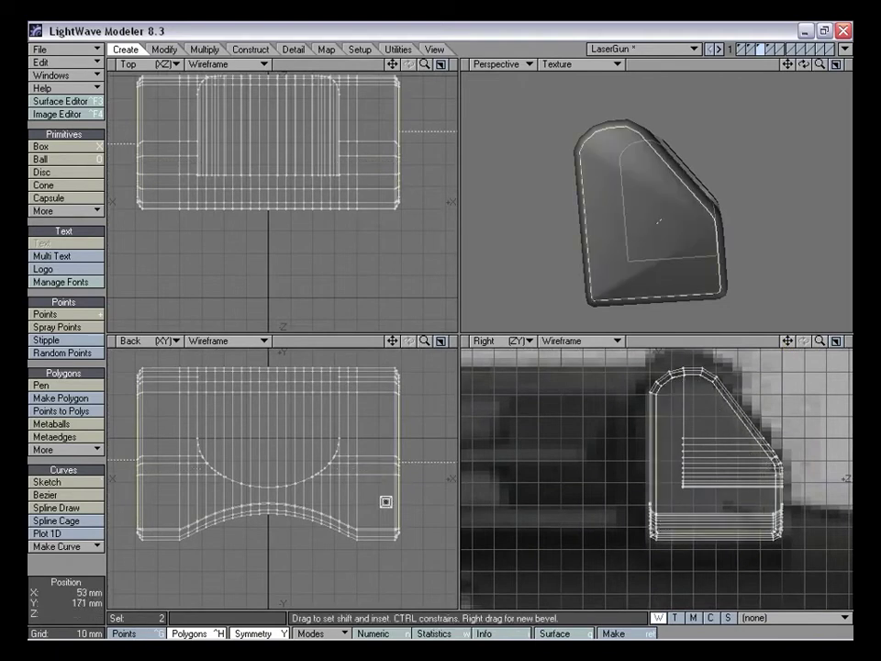
# Smooth Shift the two end faces in place and scale them inward to form an inset border
pyautogui.hotkey('shift', 'f')
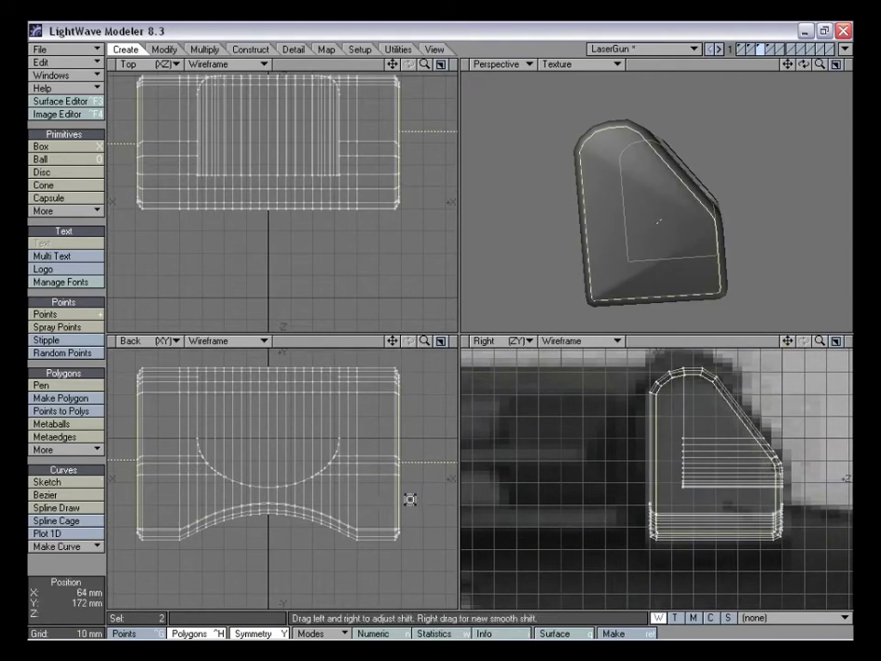
pyautogui.moveTo(726, 462); pyautogui.dragTo(717, 449)
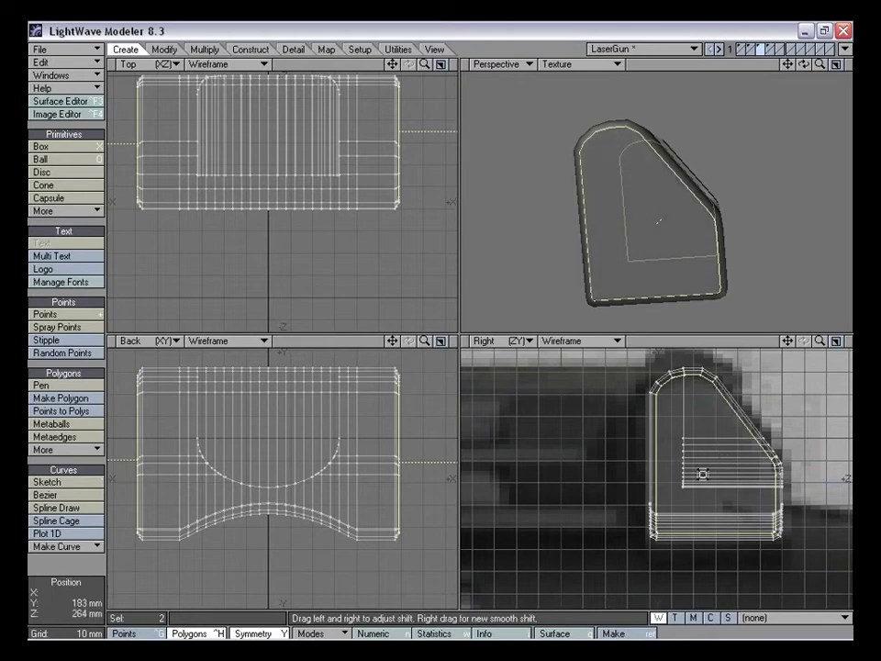
pyautogui.press('h')
pyautogui.moveTo(788, 341); pyautogui.dragTo(757, 340)
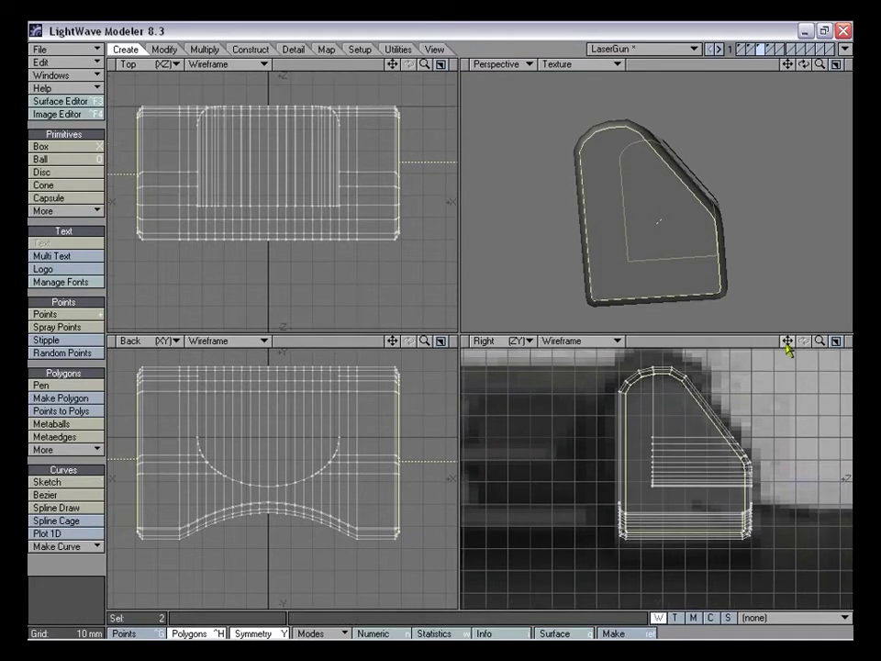
pyautogui.moveTo(673, 484)
pyautogui.mouseDown()
pyautogui.moveTo(673, 463)
pyautogui.moveTo(676, 485)
pyautogui.mouseUp()
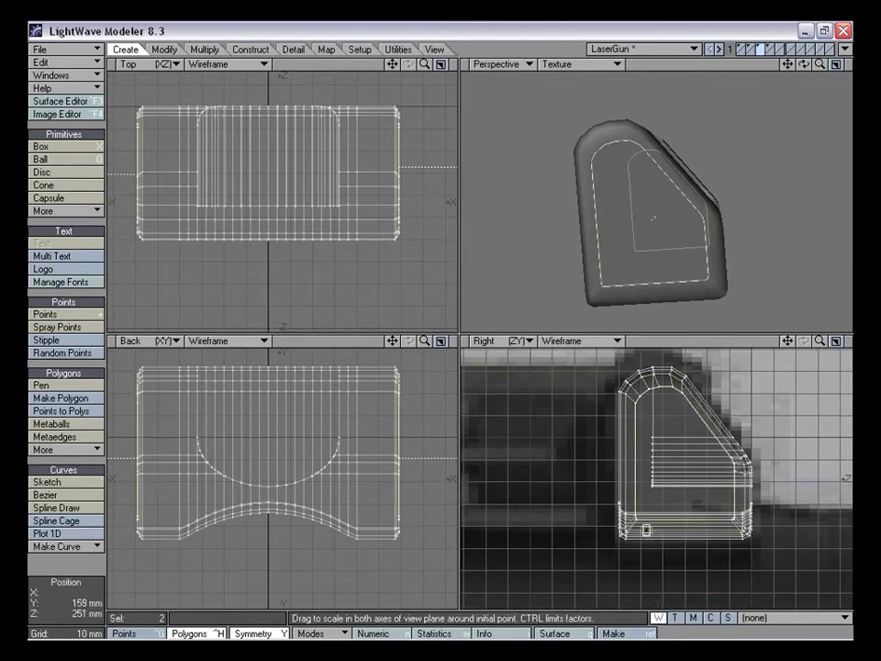
pyautogui.moveTo(788, 341); pyautogui.dragTo(804, 321)
pyautogui.moveTo(822, 342); pyautogui.dragTo(779, 396)
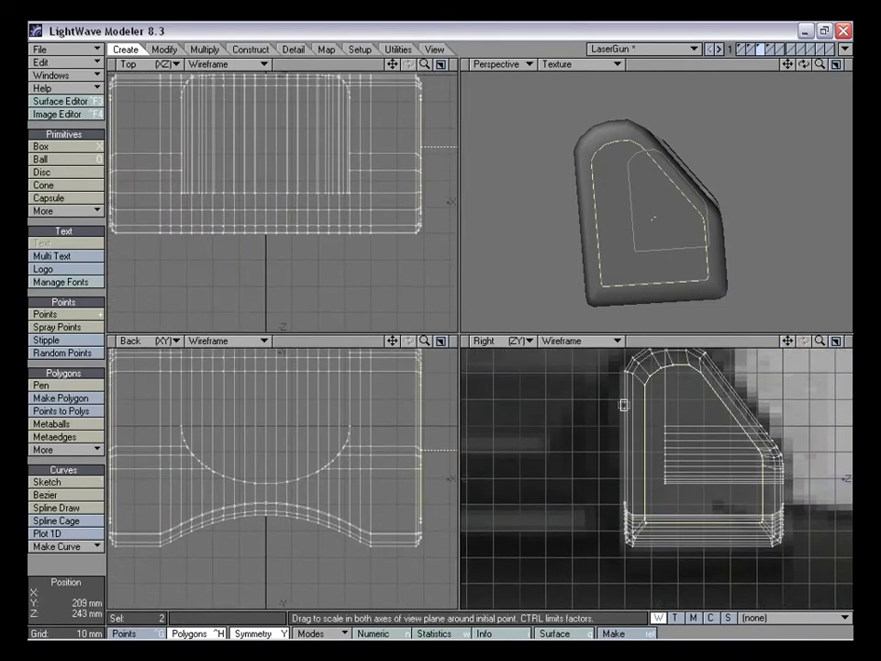
# Lower the inset end faces slightly, clear the selection and check the block's shading
pyautogui.press('t')
pyautogui.moveTo(711, 470); pyautogui.dragTo(711, 473)
pyautogui.keyDown('alt'); pyautogui.moveTo(666, 253); pyautogui.dragTo(632, 256); pyautogui.keyUp('alt')
pyautogui.press('space')
pyautogui.click(85, 589)
pyautogui.keyDown('alt'); pyautogui.moveTo(661, 200); pyautogui.dragTo(696, 243); pyautogui.keyUp('alt')
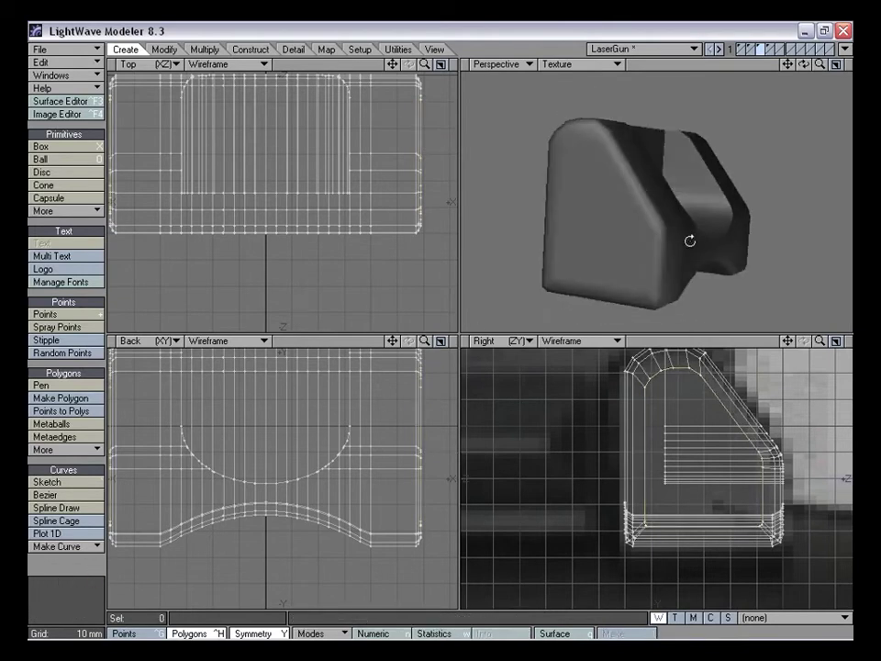
pyautogui.keyDown('alt'); pyautogui.moveTo(610, 214); pyautogui.dragTo(691, 234); pyautogui.keyUp('alt')
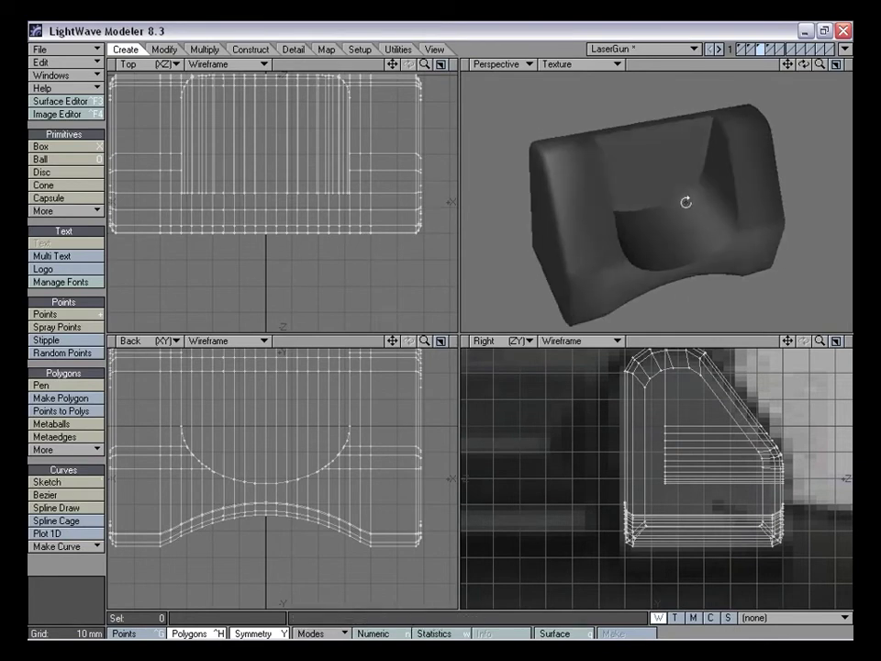
pyautogui.keyDown('alt'); pyautogui.moveTo(719, 181); pyautogui.dragTo(711, 177); pyautogui.keyUp('alt')
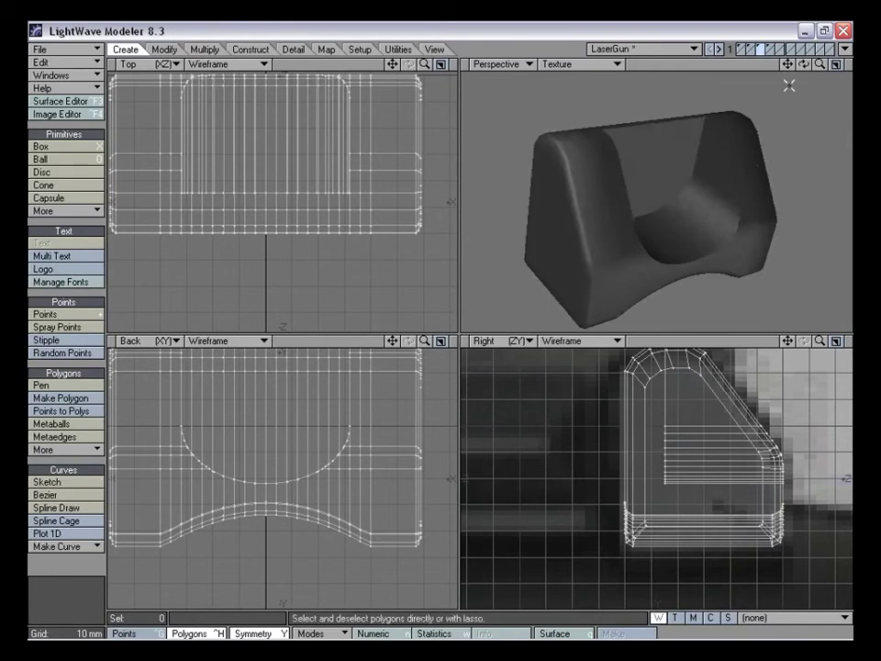
# Select the polygons of the notch's side walls and curved floor, leaving out its flat back face
pyautogui.moveTo(788, 67); pyautogui.dragTo(757, 54)
pyautogui.moveTo(820, 67); pyautogui.dragTo(845, 66)
pyautogui.keyDown('alt'); pyautogui.moveTo(731, 220); pyautogui.dragTo(667, 263); pyautogui.keyUp('alt')
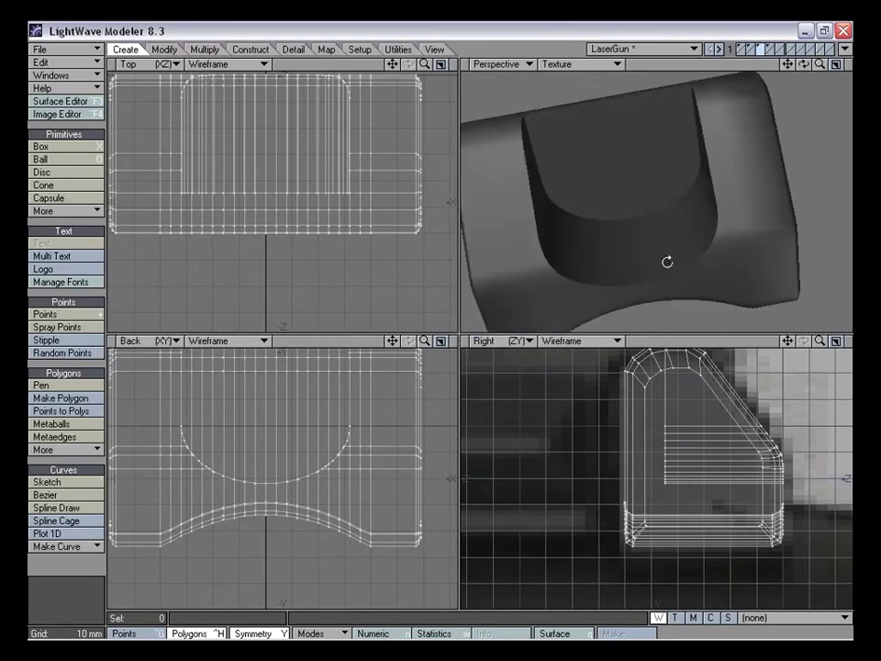
pyautogui.keyDown('alt'); pyautogui.moveTo(590, 191); pyautogui.dragTo(580, 161); pyautogui.keyUp('alt')
pyautogui.hotkey('ctrl', 'g')
pyautogui.hotkey('ctrl', 'h')
pyautogui.click(565, 173)
pyautogui.moveTo(561, 169)
pyautogui.mouseDown()
pyautogui.moveTo(630, 236)
pyautogui.moveTo(622, 249)
pyautogui.moveTo(665, 246)
pyautogui.moveTo(591, 220)
pyautogui.moveTo(612, 212)
pyautogui.moveTo(610, 240)
pyautogui.moveTo(605, 195)
pyautogui.moveTo(617, 202)
pyautogui.moveTo(596, 122)
pyautogui.moveTo(630, 220)
pyautogui.moveTo(630, 132)
pyautogui.mouseUp()
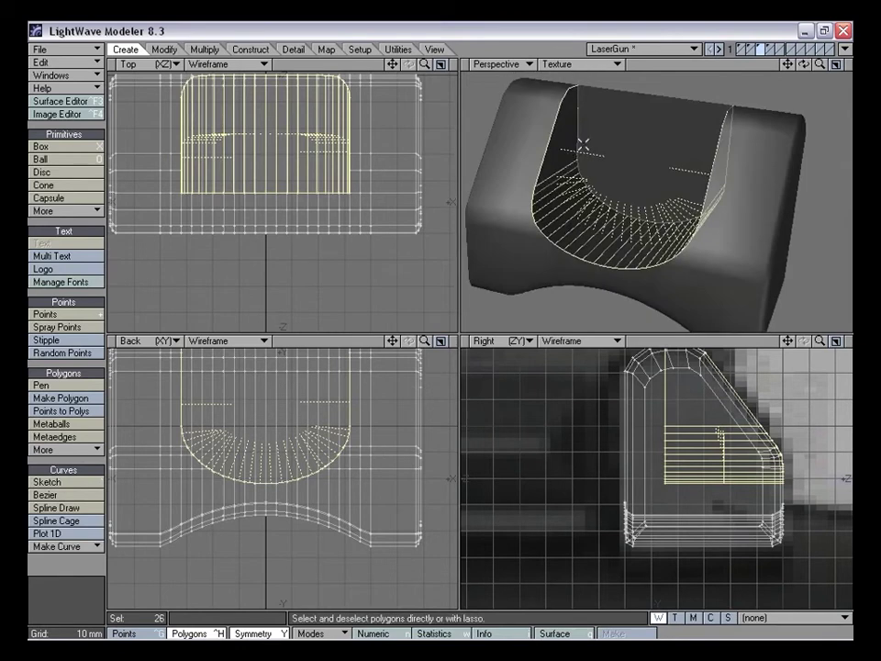
pyautogui.keyDown('alt'); pyautogui.moveTo(691, 118); pyautogui.dragTo(568, 132); pyautogui.keyUp('alt')
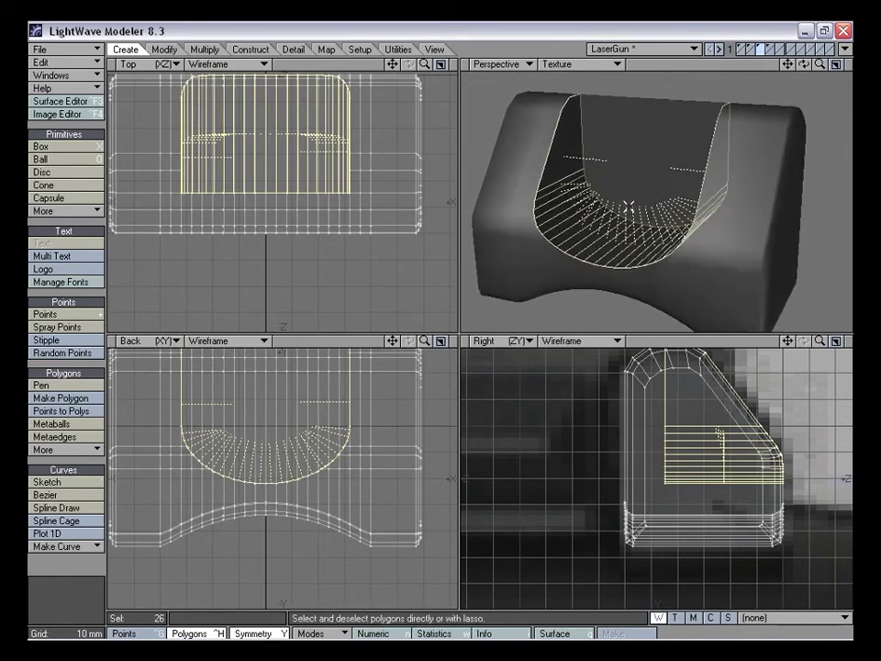
pyautogui.press('.')
pyautogui.keyDown('alt'); pyautogui.moveTo(604, 207); pyautogui.dragTo(682, 191); pyautogui.keyUp('alt')
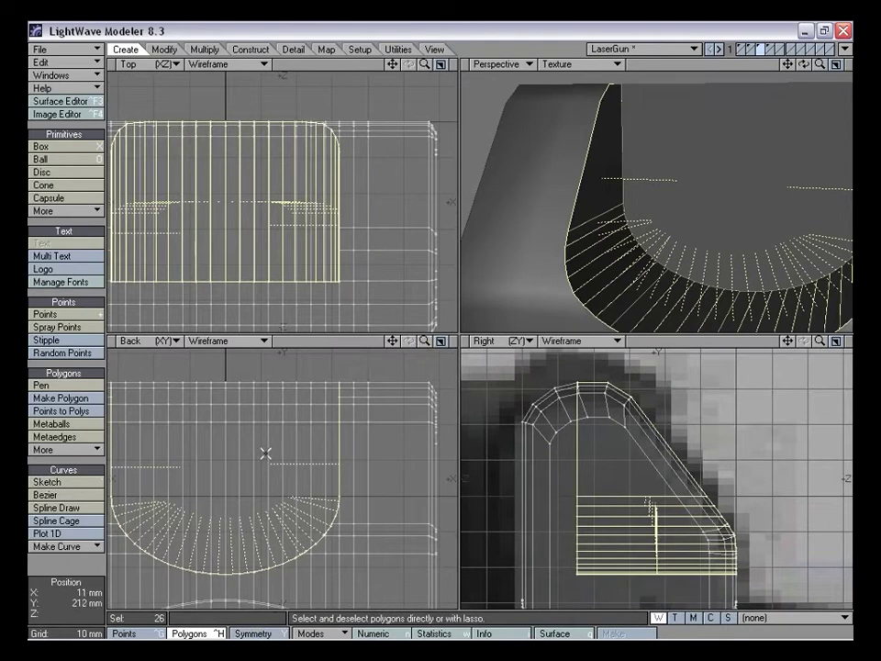
# Smooth Shift the notch's walls and floor in place and scale them slightly inward about the selection's center
pyautogui.press('f')
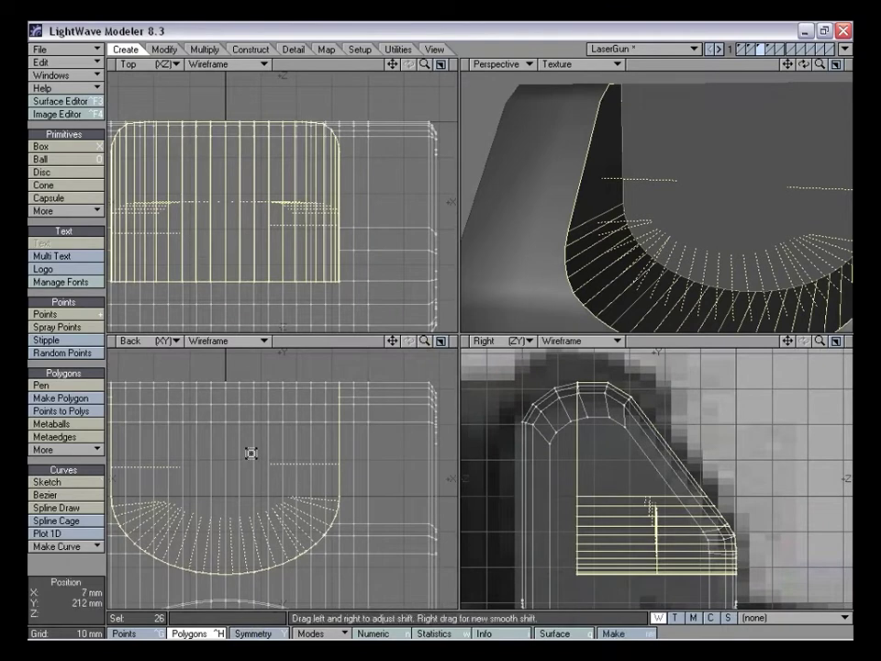
pyautogui.press('h')
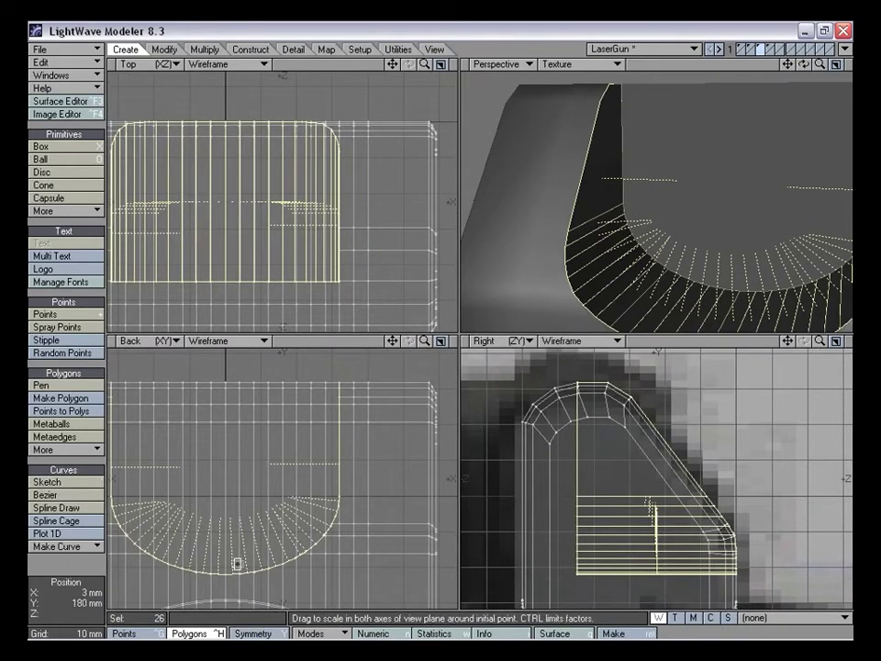
pyautogui.click(315, 634)
pyautogui.click(322, 622)
pyautogui.moveTo(284, 486); pyautogui.dragTo(259, 459)
pyautogui.keyDown('alt'); pyautogui.moveTo(669, 264); pyautogui.dragTo(626, 264); pyautogui.keyUp('alt')
pyautogui.press('space')
pyautogui.click(83, 572)
# Reselect the inset notch walls and floor and scale them slightly shorter along Z from the notch's back edge
pyautogui.keyDown('alt'); pyautogui.moveTo(604, 188); pyautogui.dragTo(821, 128); pyautogui.keyUp('alt')
pyautogui.moveTo(820, 65); pyautogui.dragTo(628, 194)
pyautogui.press('u')
pyautogui.keyDown('alt'); pyautogui.moveTo(625, 248); pyautogui.dragTo(691, 261); pyautogui.keyUp('alt')
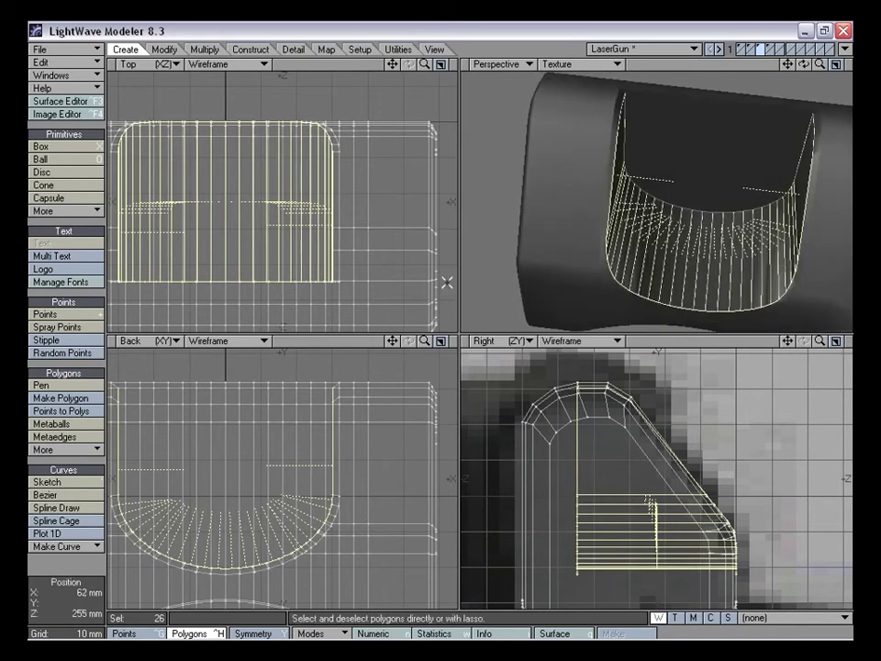
pyautogui.press('h')
pyautogui.keyDown('ctrl'); pyautogui.moveTo(226, 201); pyautogui.dragTo(226, 207); pyautogui.keyUp('ctrl')
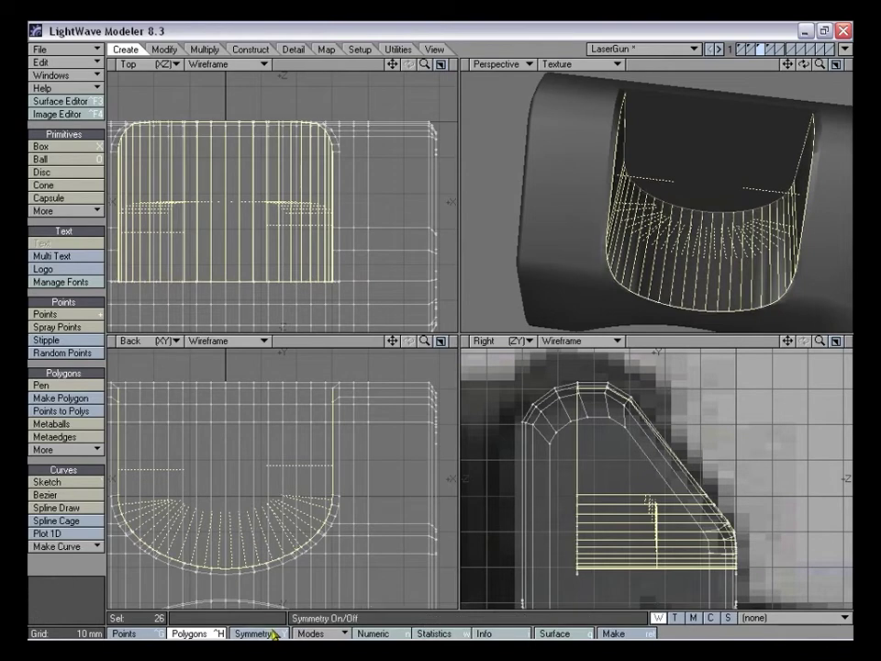
pyautogui.click(312, 634)
pyautogui.click(326, 582)
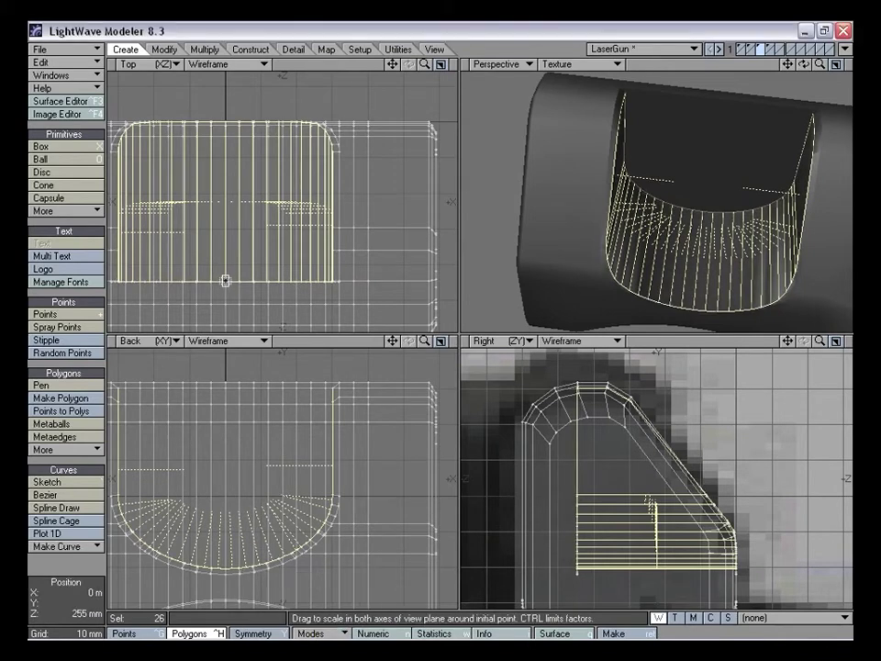
pyautogui.keyDown('ctrl'); pyautogui.moveTo(226, 282); pyautogui.dragTo(226, 287); pyautogui.keyUp('ctrl')
pyautogui.keyDown('alt'); pyautogui.moveTo(716, 239); pyautogui.dragTo(710, 187); pyautogui.keyUp('alt')
pyautogui.press('space')
pyautogui.click(72, 574)
# Select the polygons of the notch's side walls and curved floor, and clear the selection
pyautogui.moveTo(697, 140); pyautogui.dragTo(695, 243)
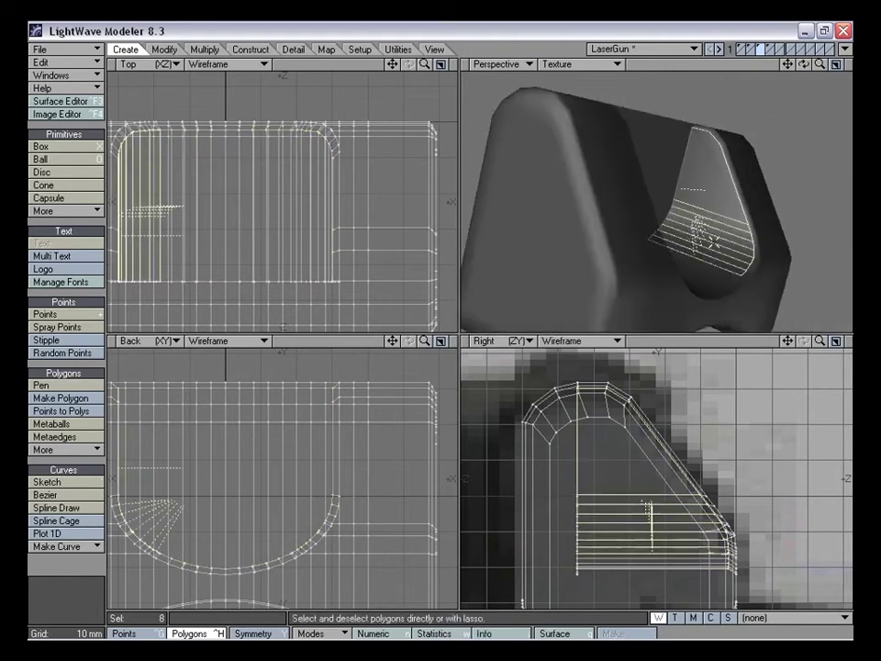
pyautogui.keyDown('alt'); pyautogui.moveTo(606, 229); pyautogui.dragTo(571, 239); pyautogui.keyUp('alt')
pyautogui.moveTo(722, 298)
pyautogui.mouseDown()
pyautogui.moveTo(659, 249)
pyautogui.moveTo(682, 291)
pyautogui.mouseUp()
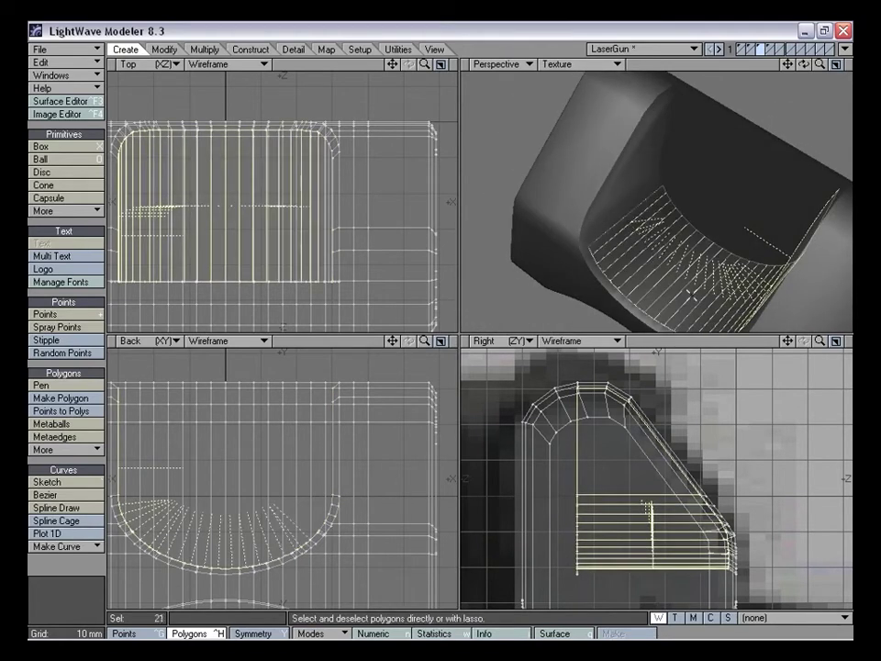
pyautogui.moveTo(641, 234)
pyautogui.mouseDown()
pyautogui.moveTo(634, 170)
pyautogui.moveTo(641, 157)
pyautogui.moveTo(656, 171)
pyautogui.moveTo(658, 162)
pyautogui.moveTo(671, 197)
pyautogui.moveTo(606, 151)
pyautogui.moveTo(637, 171)
pyautogui.moveTo(649, 242)
pyautogui.moveTo(710, 194)
pyautogui.moveTo(807, 191)
pyautogui.mouseUp()
pyautogui.press('/')
# Examine the notch's shading from several angles, including with the barrel's layer displayed alongside the block
pyautogui.moveTo(820, 64); pyautogui.dragTo(780, 70)
pyautogui.keyDown('alt'); pyautogui.moveTo(795, 165); pyautogui.dragTo(723, 184); pyautogui.keyUp('alt')
pyautogui.moveTo(820, 64); pyautogui.dragTo(849, 71)
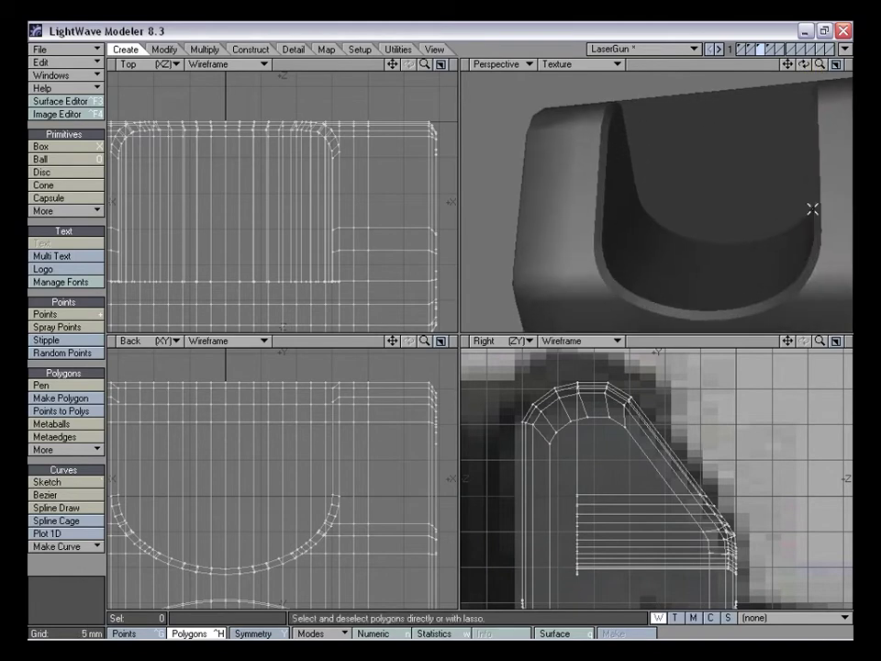
pyautogui.keyDown('alt'); pyautogui.moveTo(726, 252); pyautogui.dragTo(633, 162); pyautogui.keyUp('alt')
pyautogui.keyDown('alt'); pyautogui.moveTo(579, 239); pyautogui.dragTo(814, 92); pyautogui.keyUp('alt')
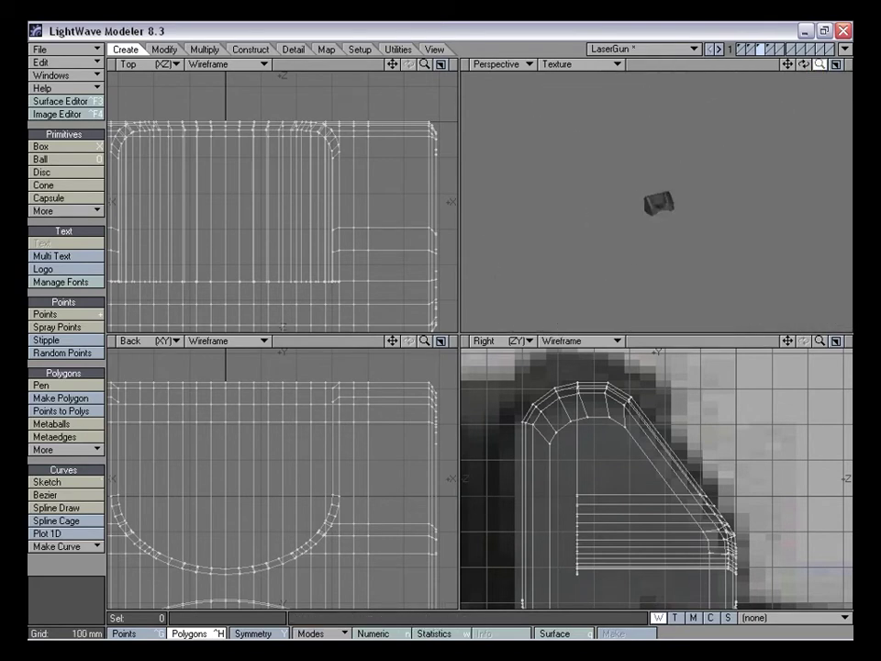
pyautogui.keyDown('alt'); pyautogui.moveTo(681, 203); pyautogui.dragTo(668, 250); pyautogui.keyUp('alt')
pyautogui.keyDown('shift'); pyautogui.click(752, 48); pyautogui.keyUp('shift')
pyautogui.moveTo(818, 63); pyautogui.dragTo(817, 66)
pyautogui.keyDown('alt'); pyautogui.moveTo(608, 238); pyautogui.dragTo(716, 184); pyautogui.keyUp('alt')
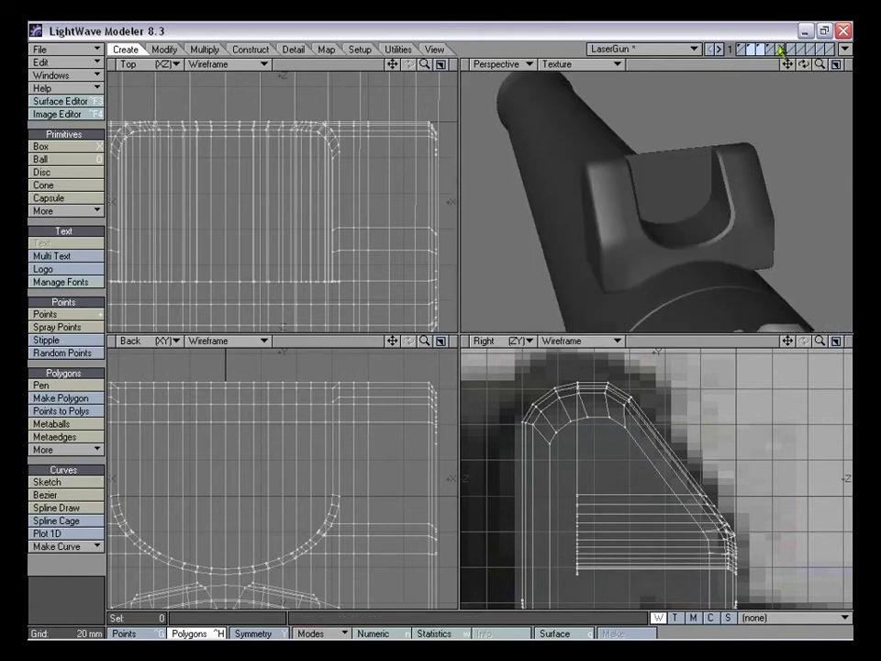
# Remove the U-shaped cutter from the fourth layer and show the notched block's layer in the background
pyautogui.click(772, 49)
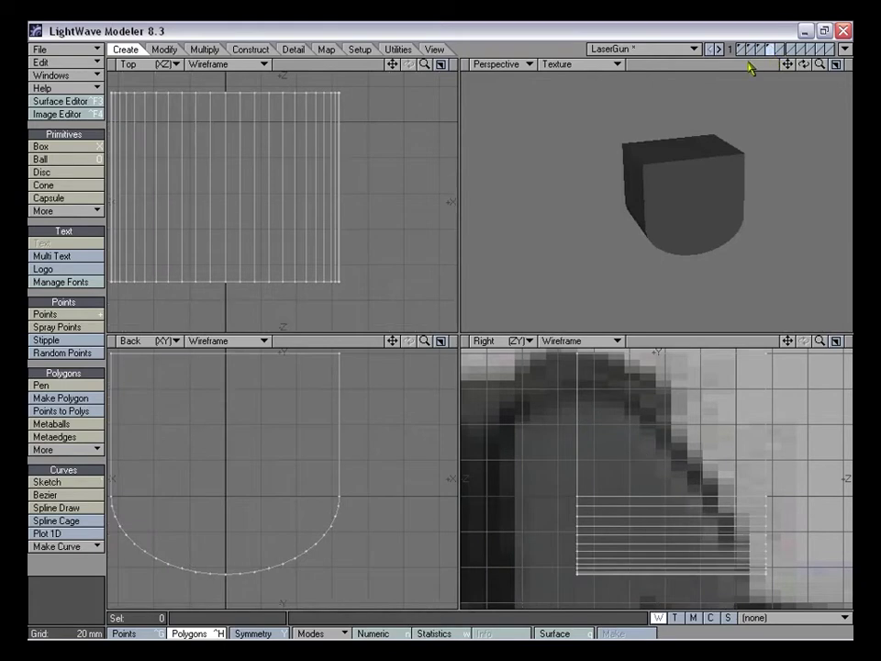
pyautogui.click(781, 49)
pyautogui.click(751, 50)
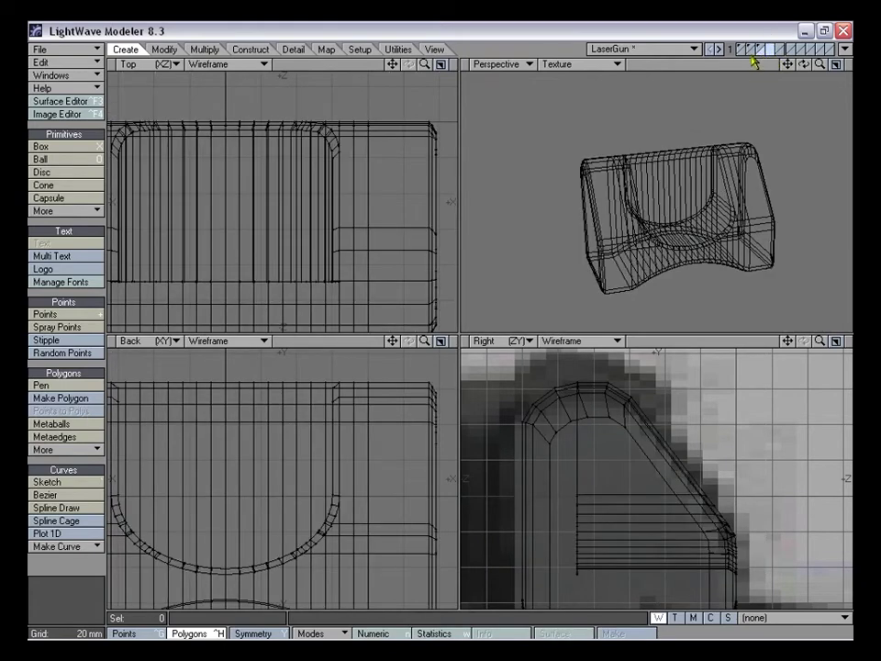
pyautogui.moveTo(820, 340); pyautogui.dragTo(839, 322)
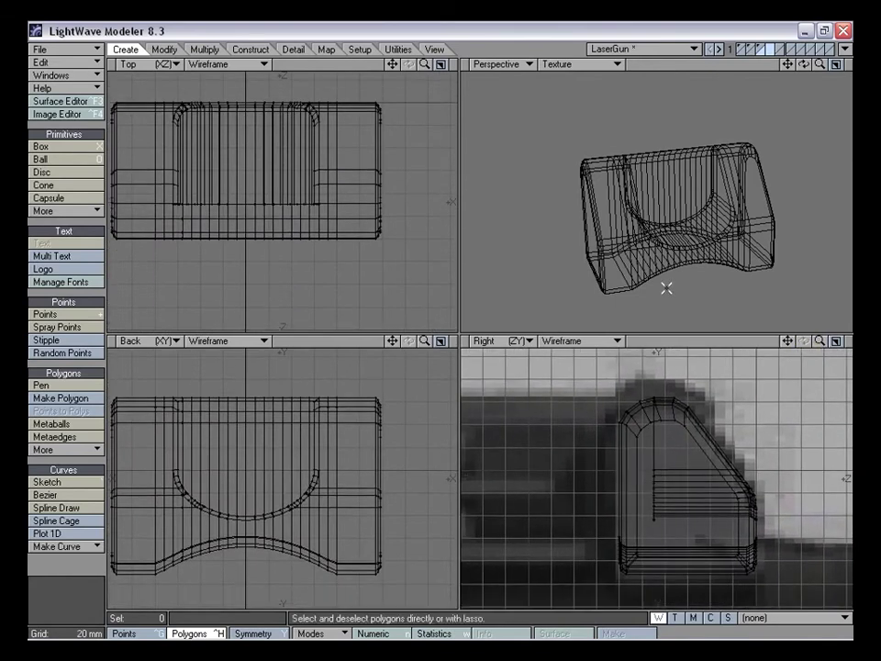
pyautogui.moveTo(393, 342); pyautogui.dragTo(418, 371)
pyautogui.keyDown('alt'); pyautogui.moveTo(670, 216); pyautogui.dragTo(693, 216); pyautogui.keyUp('alt')
pyautogui.keyDown('alt'); pyautogui.moveTo(563, 118); pyautogui.dragTo(666, 184); pyautogui.keyUp('alt')
pyautogui.click(647, 48)
pyautogui.click(649, 34)
pyautogui.click(643, 49)
pyautogui.click(643, 59)
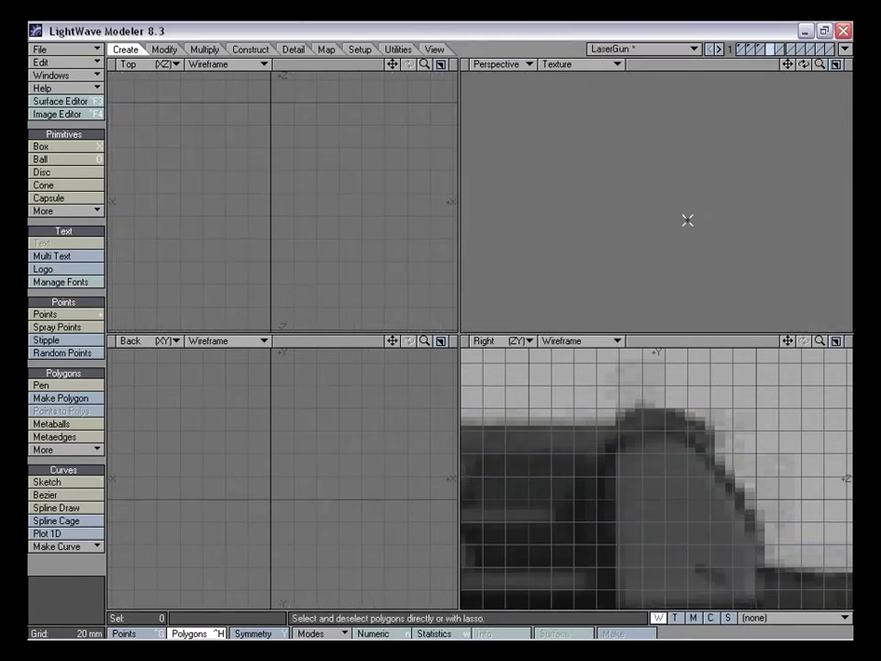
# With the notched block in the background, draw a flat box about 68 mm wide and 62 mm high across the notch
pyautogui.click(755, 49)
pyautogui.keyDown('alt'); pyautogui.moveTo(586, 211); pyautogui.dragTo(514, 184); pyautogui.keyUp('alt')
pyautogui.click(46, 147)
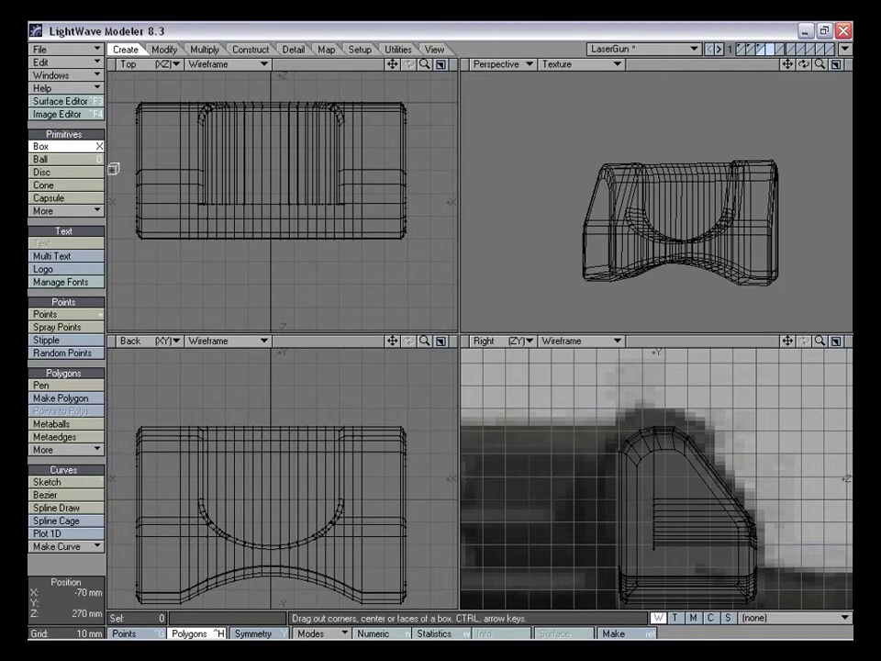
pyautogui.moveTo(195, 415); pyautogui.dragTo(348, 549)
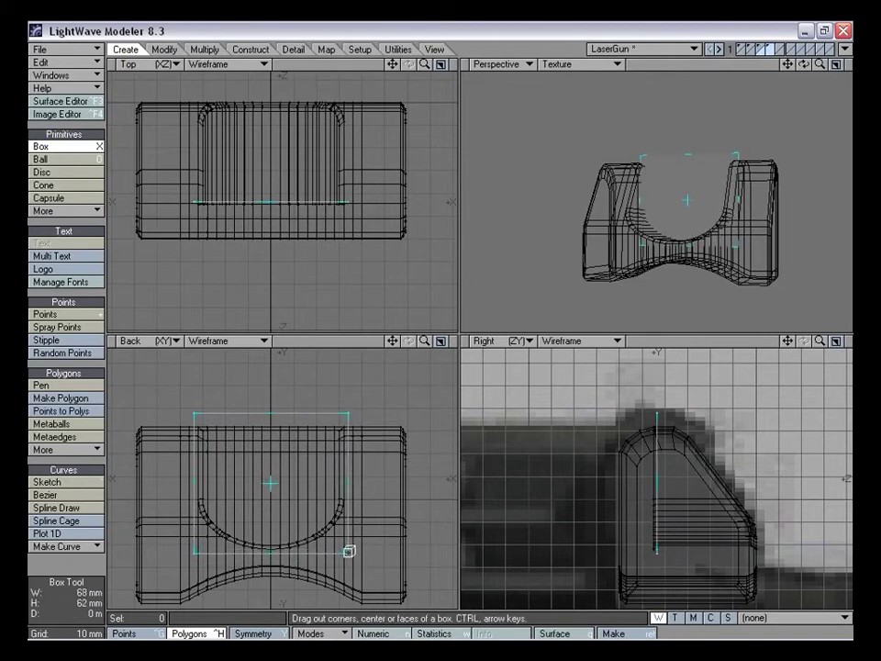
pyautogui.moveTo(271, 484)
pyautogui.mouseDown()
pyautogui.moveTo(273, 502)
pyautogui.moveTo(271, 482)
pyautogui.mouseUp()
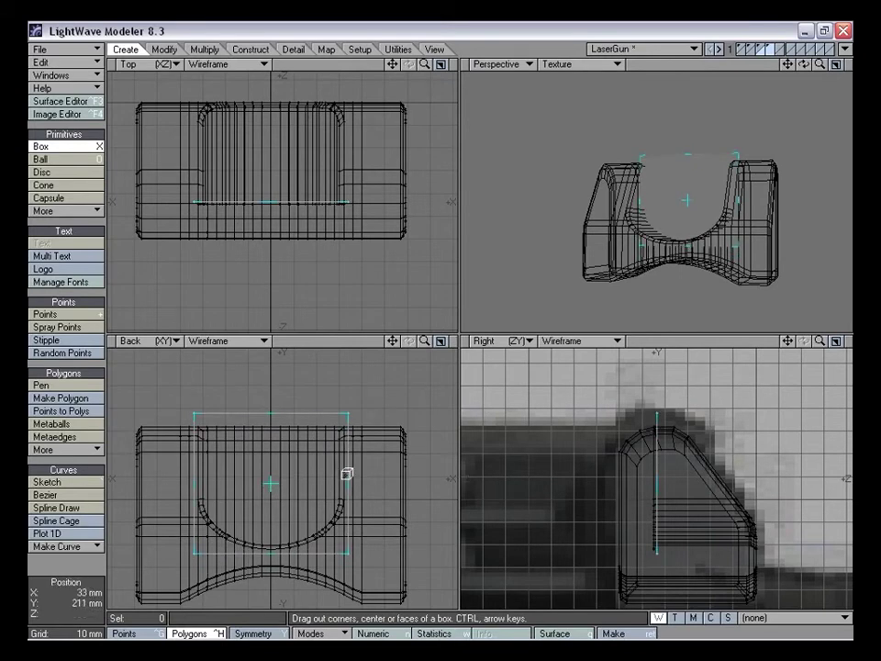
# Narrow the flat box from both sides so its width fits between the notch's side walls
pyautogui.moveTo(674, 247)
pyautogui.keyDown('alt'); pyautogui.mouseDown()
pyautogui.moveTo(703, 240)
pyautogui.moveTo(660, 254)
pyautogui.mouseUp(); pyautogui.keyUp('alt')
pyautogui.moveTo(425, 342)
pyautogui.mouseDown()
pyautogui.moveTo(435, 343)
pyautogui.moveTo(424, 339)
pyautogui.mouseUp()
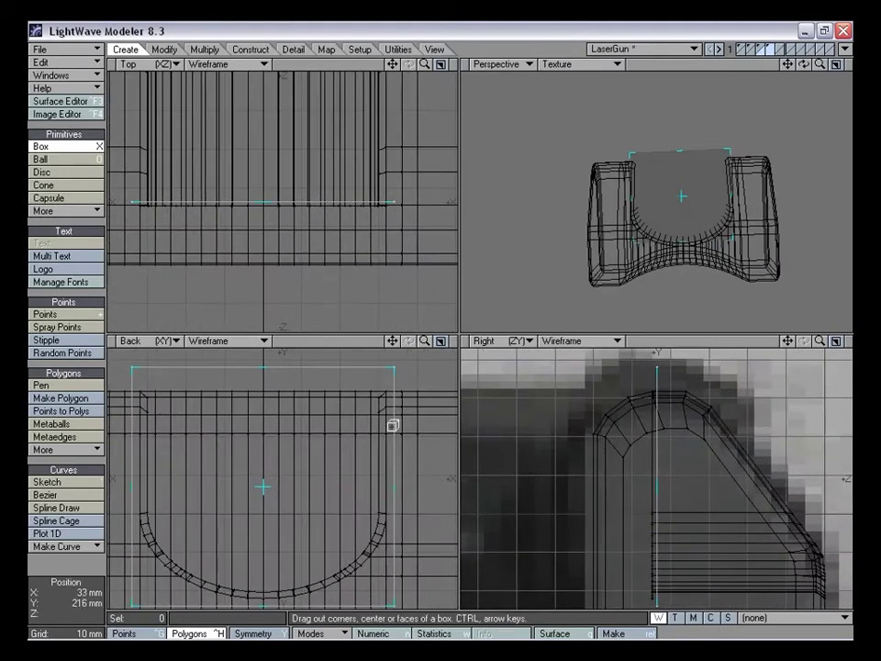
pyautogui.moveTo(395, 492); pyautogui.dragTo(381, 492)
pyautogui.moveTo(133, 493); pyautogui.dragTo(157, 492)
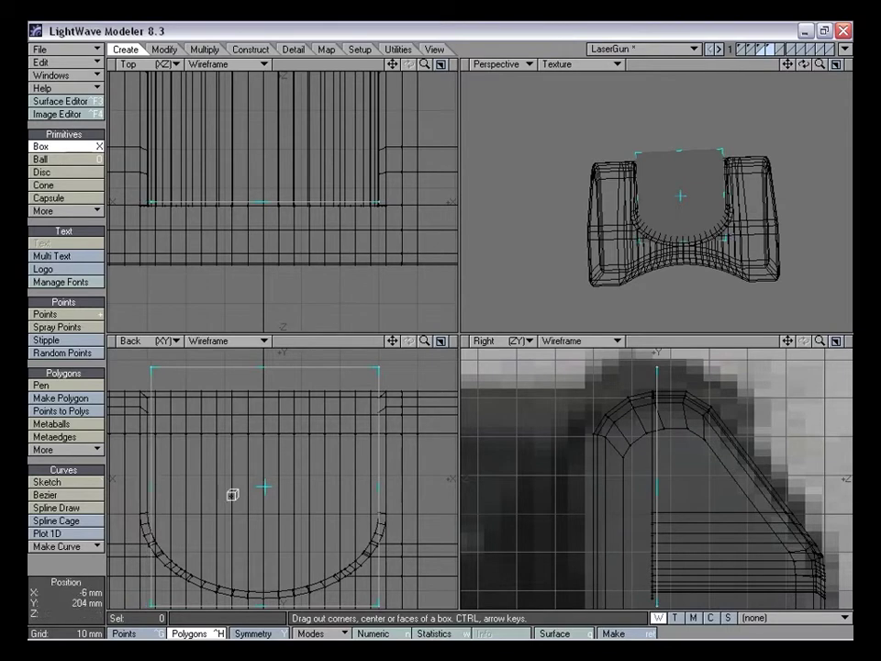
pyautogui.moveTo(378, 495); pyautogui.dragTo(376, 494)
# Give the box a thin depth along Z at the notch's back face and finish creating it
pyautogui.keyDown('alt'); pyautogui.moveTo(652, 218); pyautogui.dragTo(646, 258); pyautogui.keyUp('alt')
pyautogui.moveTo(788, 66); pyautogui.dragTo(802, 130)
pyautogui.moveTo(820, 66); pyautogui.dragTo(872, 66)
pyautogui.keyDown('alt'); pyautogui.moveTo(676, 229); pyautogui.dragTo(659, 285); pyautogui.keyUp('alt')
pyautogui.moveTo(260, 195); pyautogui.dragTo(264, 201)
pyautogui.press('space')
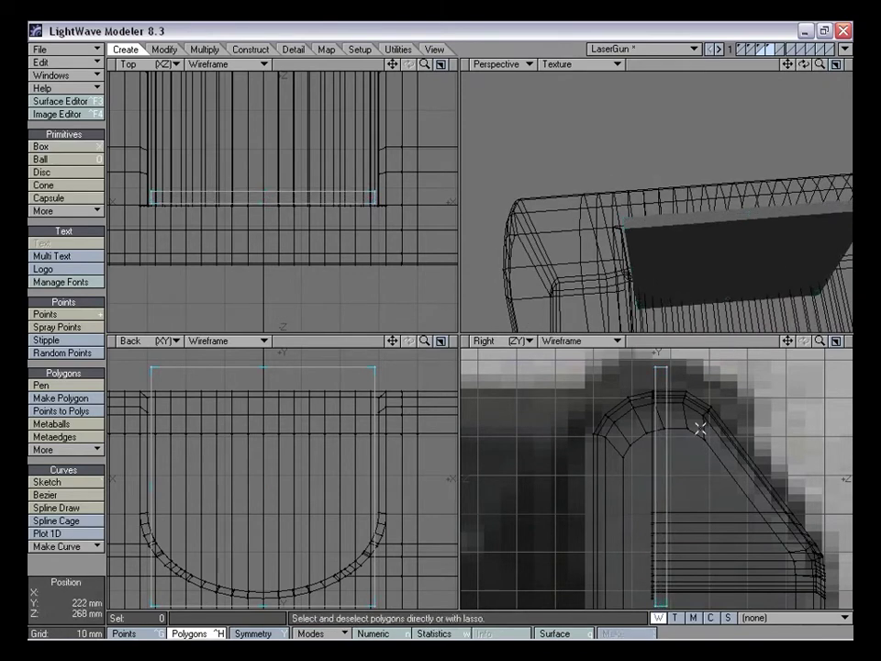
# Stretch the plate along Z from the notch's back face to make it thicker
pyautogui.moveTo(821, 340)
pyautogui.mouseDown()
pyautogui.moveTo(771, 341)
pyautogui.moveTo(815, 341)
pyautogui.moveTo(805, 341)
pyautogui.mouseUp()
pyautogui.press('h')
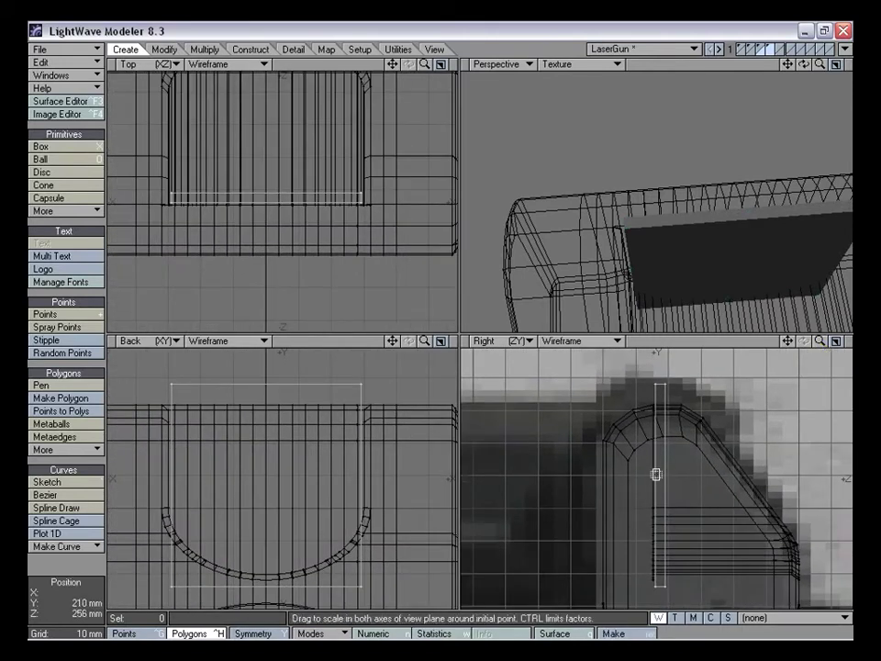
pyautogui.moveTo(654, 474); pyautogui.dragTo(717, 474)
pyautogui.keyDown('alt'); pyautogui.moveTo(648, 253); pyautogui.dragTo(690, 235); pyautogui.keyUp('alt')
pyautogui.moveTo(656, 438); pyautogui.dragTo(661, 438)
pyautogui.press('space')
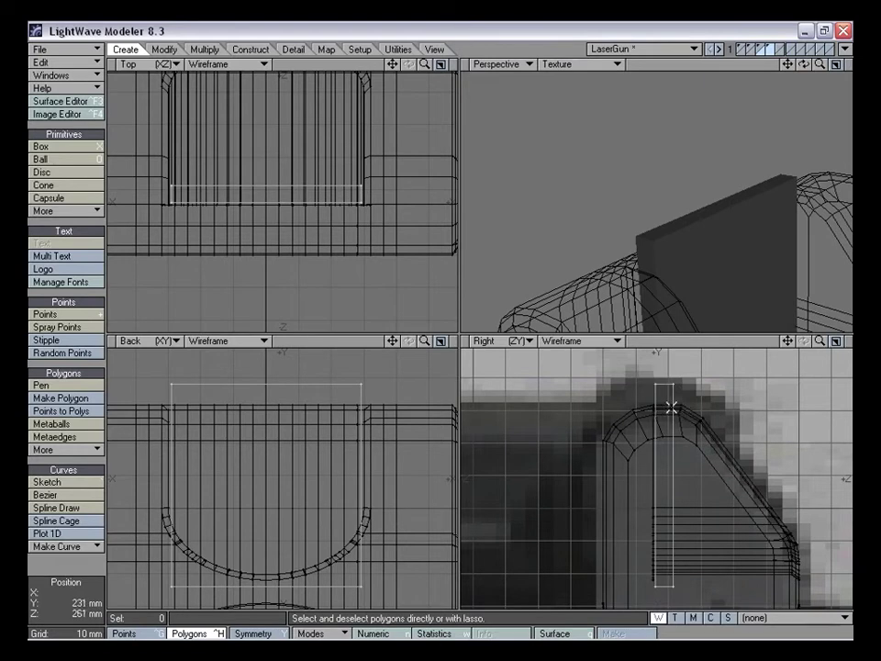
# Knife the plate horizontally just below the block's top and lower its forward top edge by 4 mm to slope the top
pyautogui.keyDown('alt'); pyautogui.moveTo(731, 253); pyautogui.dragTo(684, 264); pyautogui.keyUp('alt')
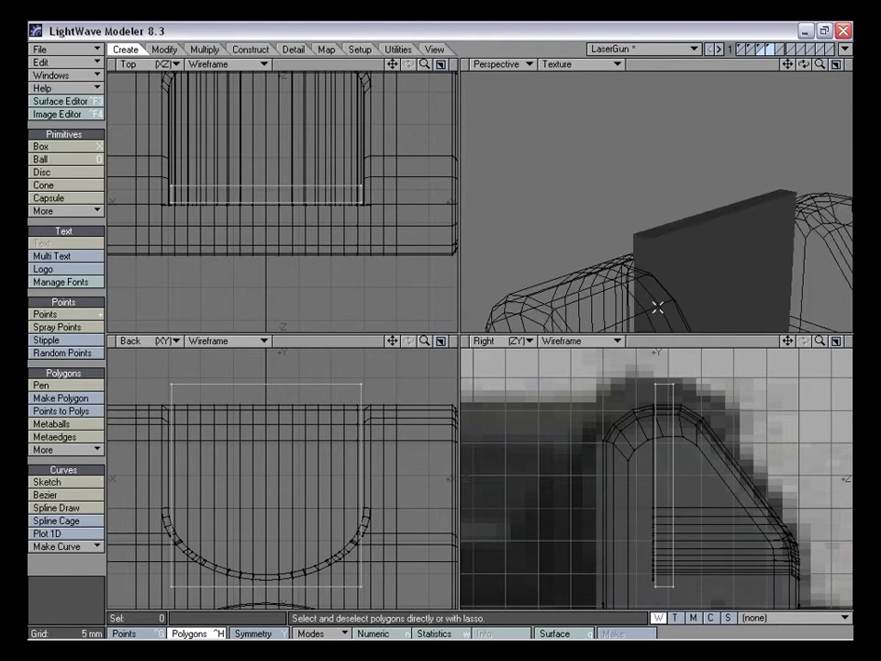
pyautogui.hotkey('shift', 'k')
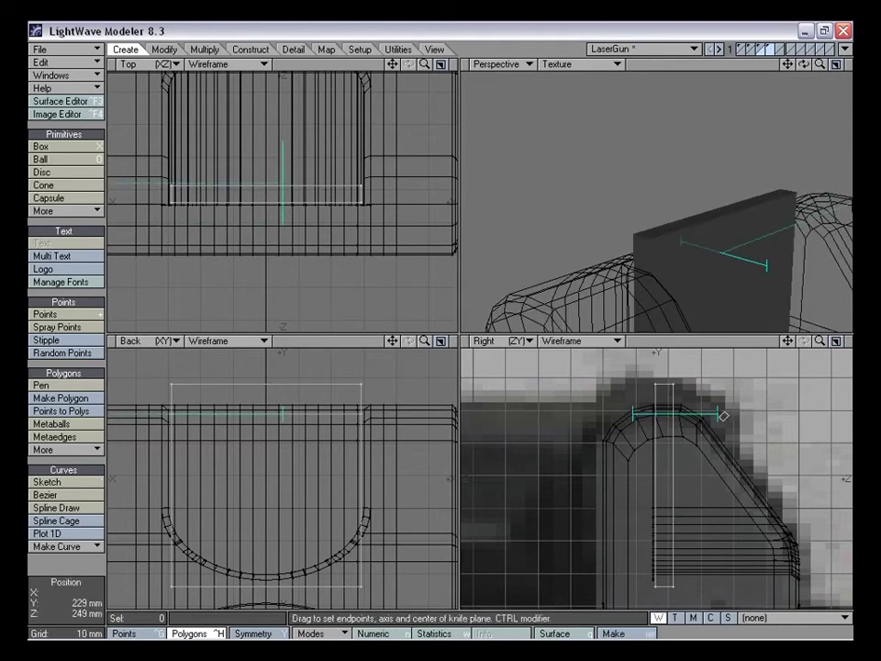
pyautogui.press('space')
pyautogui.press('t')
pyautogui.moveTo(673, 382); pyautogui.dragTo(673, 386)
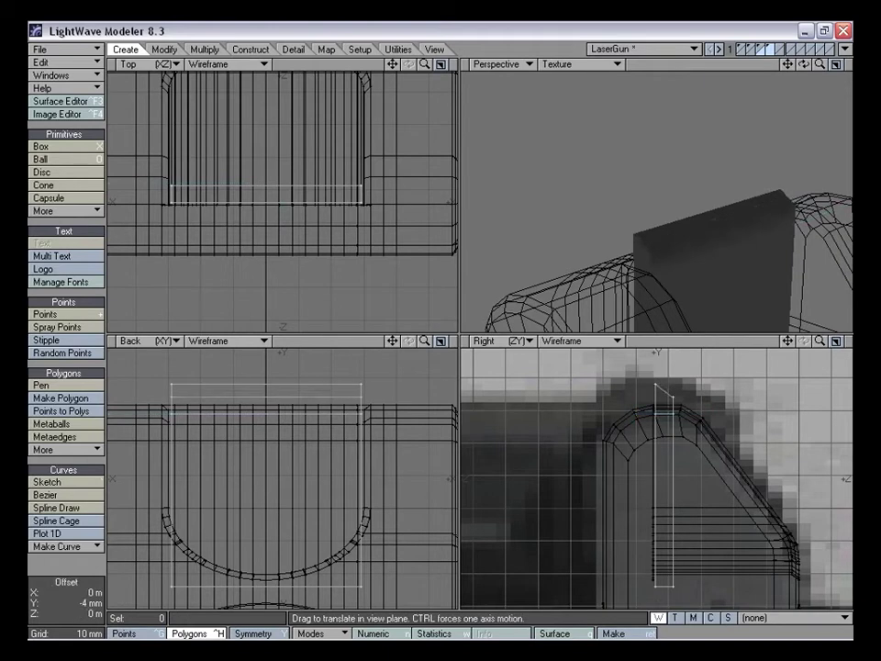
pyautogui.keyDown('alt'); pyautogui.moveTo(642, 275); pyautogui.dragTo(679, 253); pyautogui.keyUp('alt')
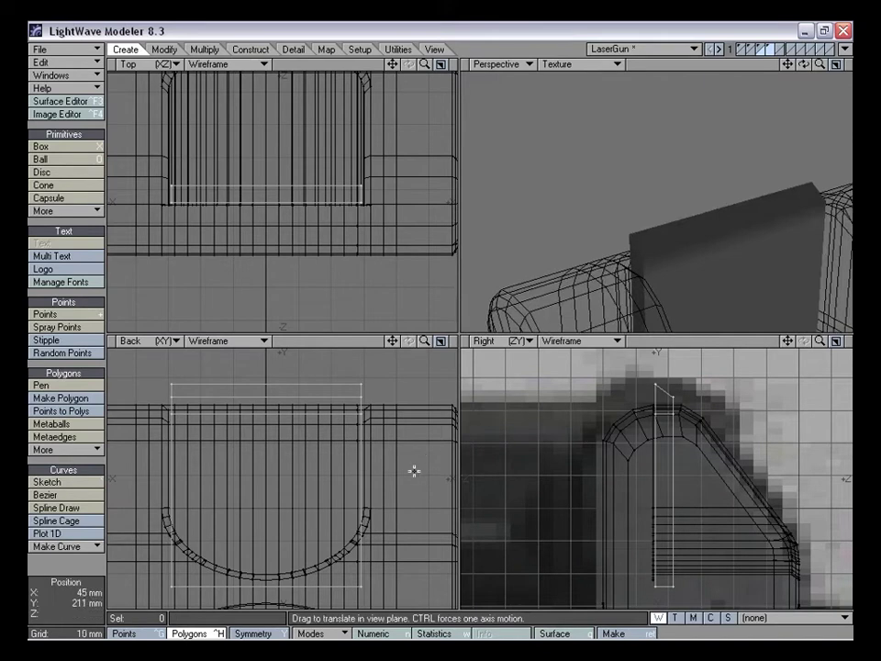
# Select the plate's sloped top face, bevel it very slightly and clear the selection
pyautogui.keyDown('alt'); pyautogui.moveTo(675, 261); pyautogui.dragTo(591, 200); pyautogui.keyUp('alt')
pyautogui.click(649, 256)
pyautogui.hotkey('shift', 'a')
pyautogui.moveTo(820, 342); pyautogui.dragTo(874, 341)
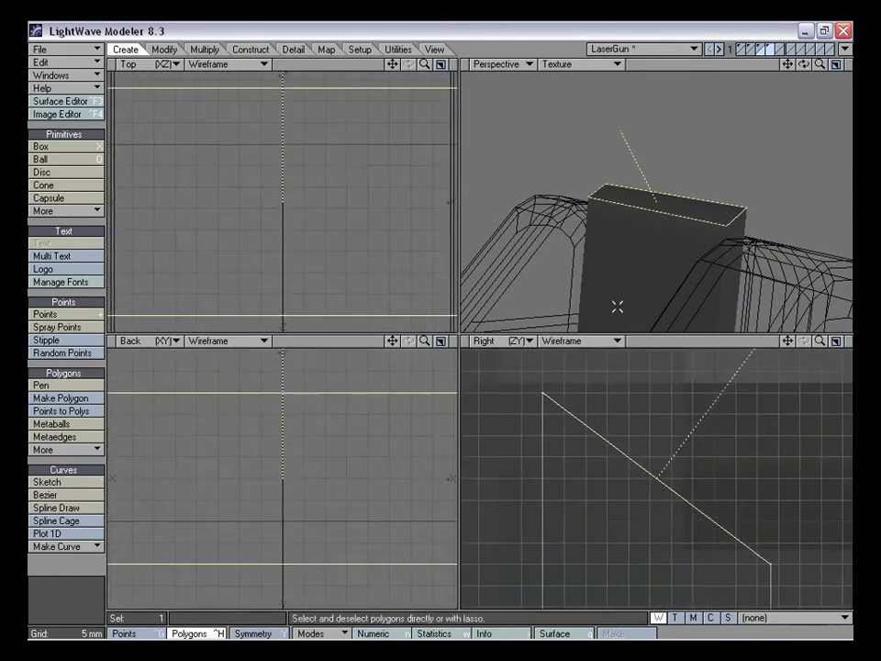
pyautogui.moveTo(788, 341); pyautogui.dragTo(827, 363)
pyautogui.moveTo(820, 341); pyautogui.dragTo(858, 340)
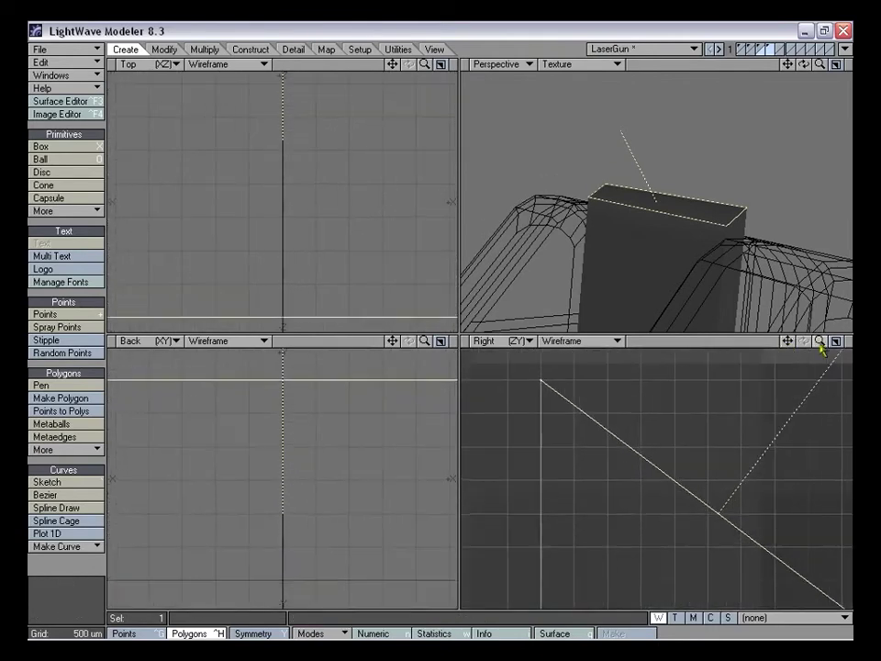
pyautogui.moveTo(788, 341); pyautogui.dragTo(824, 388)
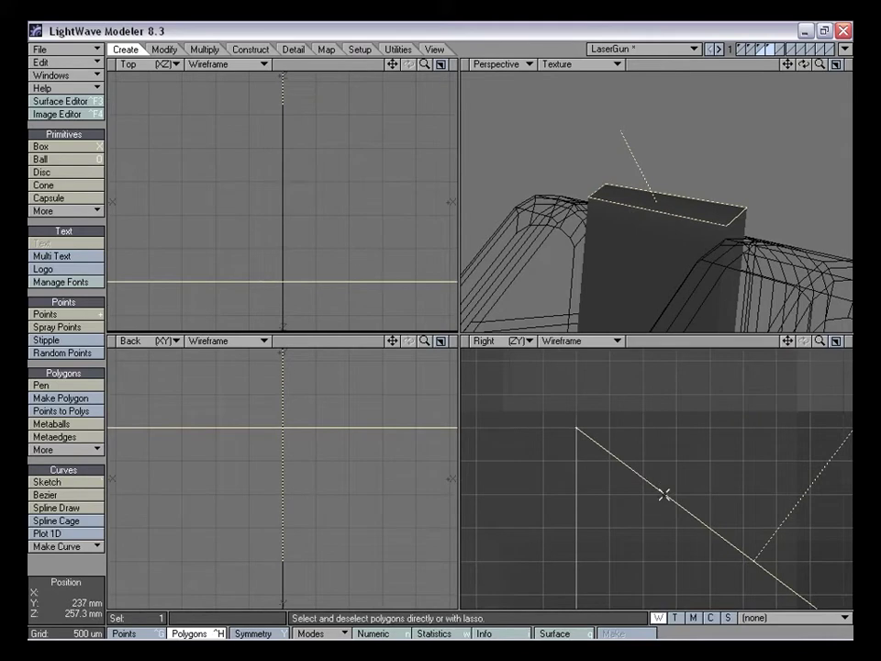
pyautogui.press('b')
pyautogui.moveTo(661, 516); pyautogui.dragTo(655, 508)
pyautogui.click(66, 559)
pyautogui.click(67, 559)
# Select the upper back face of the plate, bevel it very slightly and clear the selection
pyautogui.keyDown('alt'); pyautogui.moveTo(670, 232); pyautogui.dragTo(708, 230); pyautogui.keyUp('alt')
pyautogui.click(716, 236)
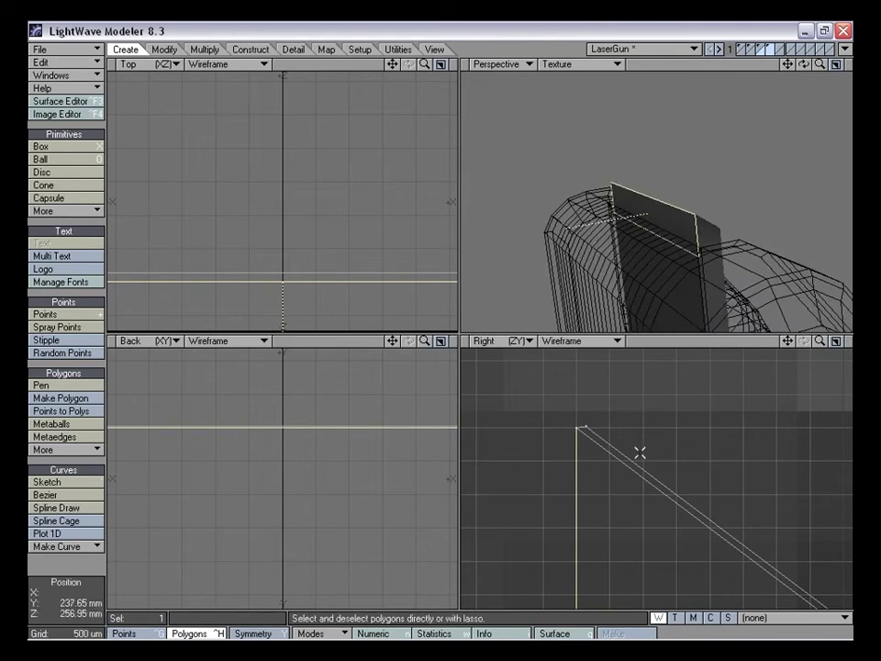
pyautogui.press('b')
pyautogui.moveTo(602, 492); pyautogui.dragTo(603, 490)
pyautogui.press('space')
pyautogui.click(92, 562)
# Display the block together with the plate and select the plate's upper and lower front faces
pyautogui.moveTo(681, 294)
pyautogui.keyDown('alt'); pyautogui.mouseDown()
pyautogui.moveTo(693, 281)
pyautogui.moveTo(663, 273)
pyautogui.moveTo(668, 297)
pyautogui.mouseUp(); pyautogui.keyUp('alt')
pyautogui.click(668, 297)
pyautogui.click(658, 218)
pyautogui.press('/')
pyautogui.keyDown('alt'); pyautogui.moveTo(654, 223); pyautogui.dragTo(673, 248); pyautogui.keyUp('alt')
pyautogui.moveTo(820, 64); pyautogui.dragTo(863, 64)
pyautogui.moveTo(673, 222); pyautogui.dragTo(626, 238)
pyautogui.moveTo(820, 64); pyautogui.dragTo(707, 69)
pyautogui.moveTo(657, 216)
pyautogui.keyDown('alt'); pyautogui.mouseDown()
pyautogui.moveTo(691, 193)
pyautogui.moveTo(671, 246)
pyautogui.moveTo(673, 224)
pyautogui.moveTo(627, 230)
pyautogui.moveTo(651, 243)
pyautogui.moveTo(750, 222)
pyautogui.moveTo(589, 238)
pyautogui.moveTo(573, 203)
pyautogui.moveTo(580, 222)
pyautogui.mouseUp(); pyautogui.keyUp('alt')
pyautogui.moveTo(820, 65)
pyautogui.mouseDown()
pyautogui.moveTo(665, 205)
pyautogui.moveTo(745, 206)
pyautogui.moveTo(684, 209)
pyautogui.moveTo(710, 191)
pyautogui.moveTo(661, 182)
pyautogui.moveTo(633, 189)
pyautogui.moveTo(745, 172)
pyautogui.moveTo(740, 181)
pyautogui.mouseUp()
pyautogui.moveTo(613, 235); pyautogui.dragTo(611, 264)
pyautogui.hotkey('shift', 'a')
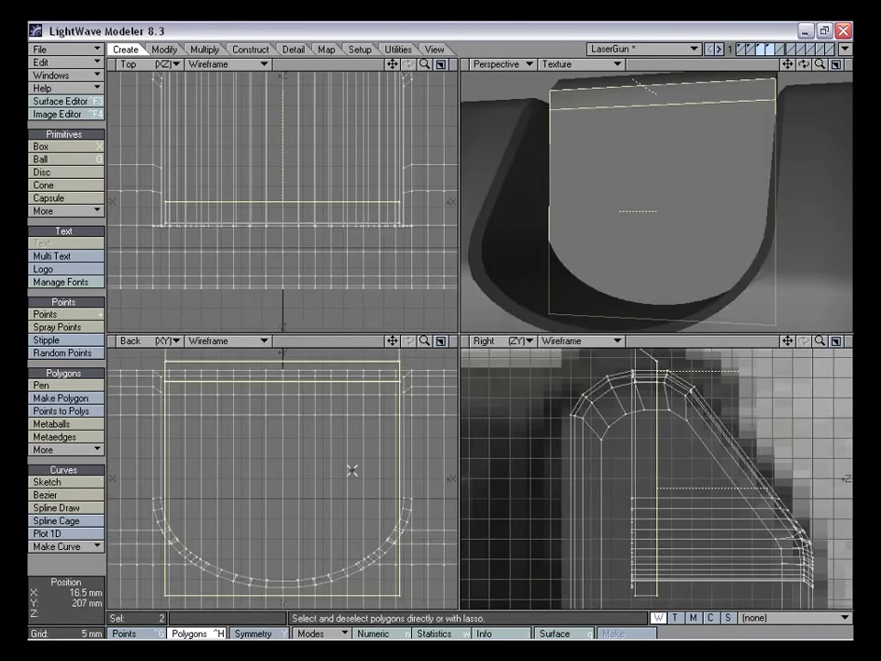
# Smooth Shift the plate's two front faces and move them 200 um along Z
pyautogui.press('f')
pyautogui.press('t')
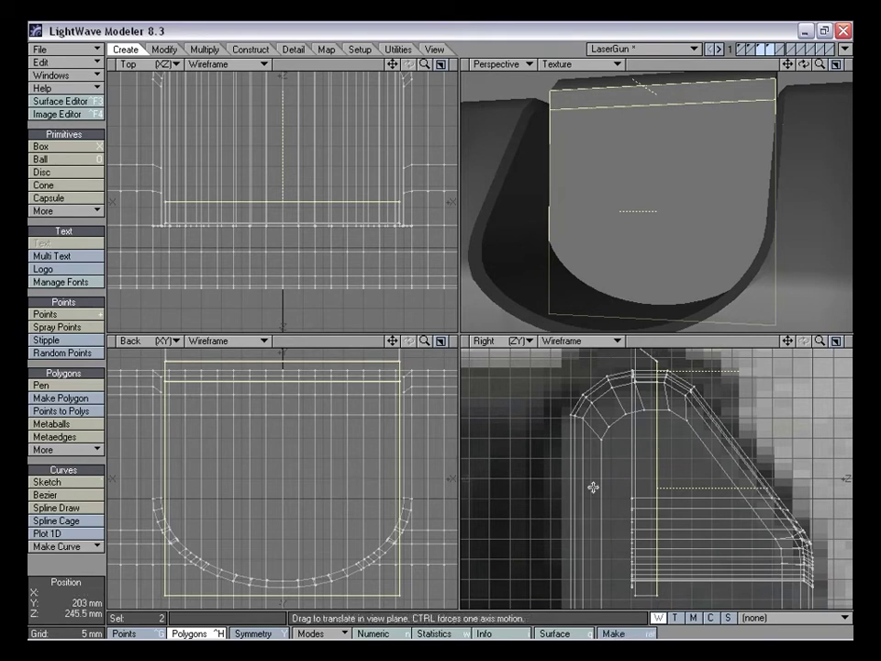
pyautogui.moveTo(788, 341); pyautogui.dragTo(793, 399)
pyautogui.moveTo(820, 341); pyautogui.dragTo(873, 342)
pyautogui.moveTo(789, 340); pyautogui.dragTo(805, 379)
pyautogui.moveTo(698, 432); pyautogui.dragTo(700, 432)
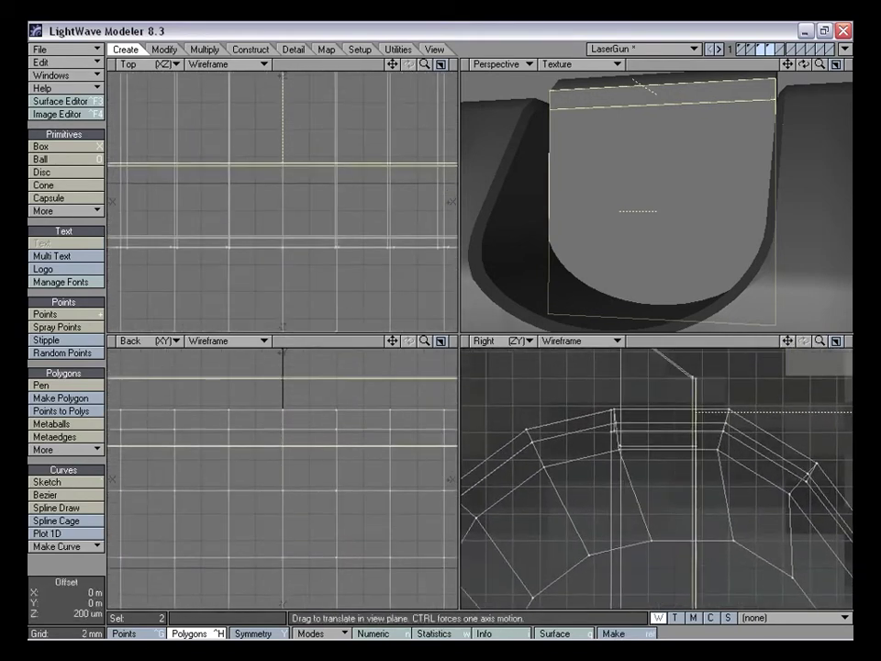
# Scale the shifted front faces inward to about 98% in width and 99% in height, and clear the selection
pyautogui.moveTo(820, 341); pyautogui.dragTo(762, 343)
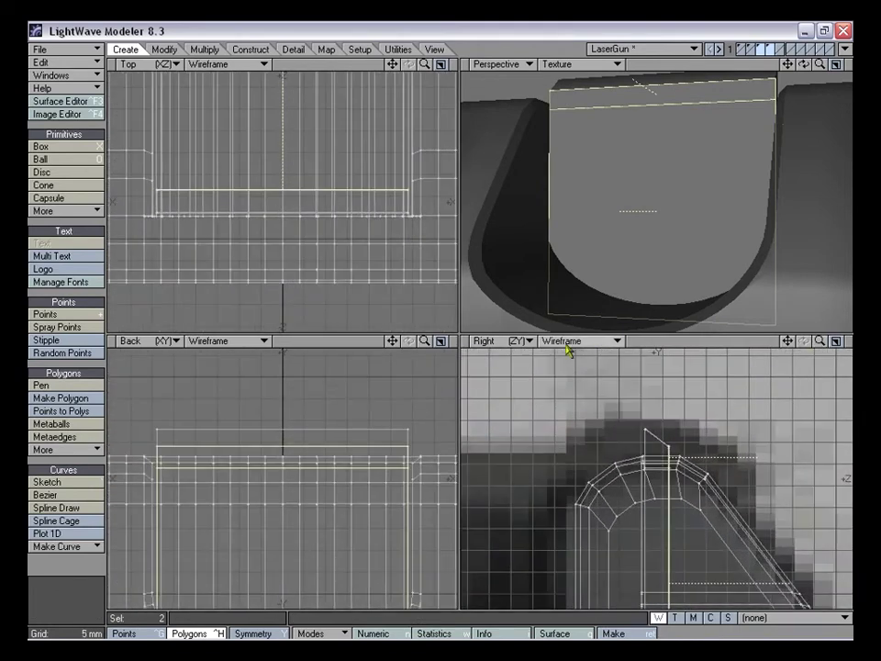
pyautogui.moveTo(392, 347)
pyautogui.mouseDown()
pyautogui.moveTo(383, 261)
pyautogui.moveTo(407, 354)
pyautogui.mouseUp()
pyautogui.press('h')
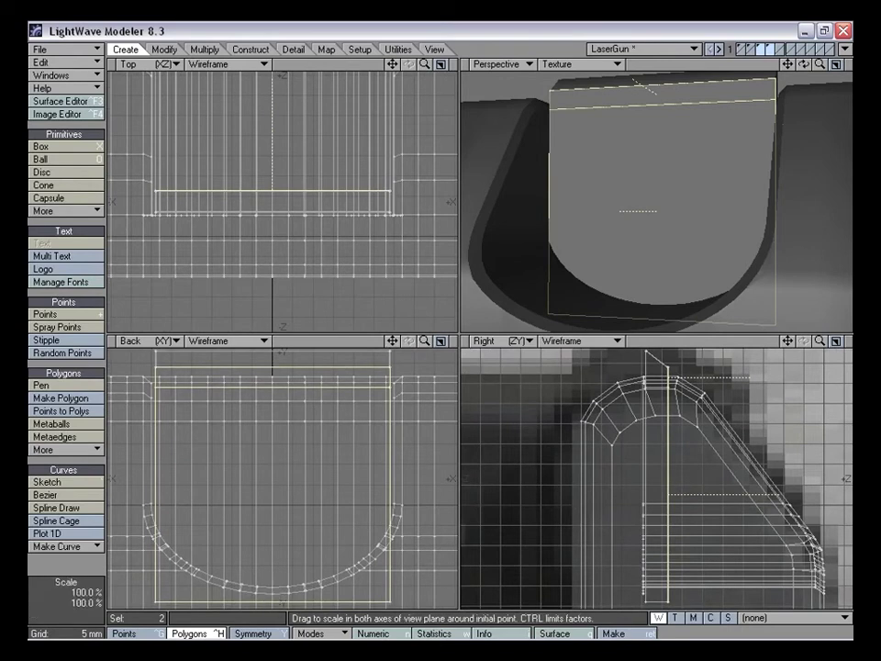
pyautogui.moveTo(273, 479); pyautogui.dragTo(269, 478)
pyautogui.moveTo(271, 602); pyautogui.dragTo(271, 604)
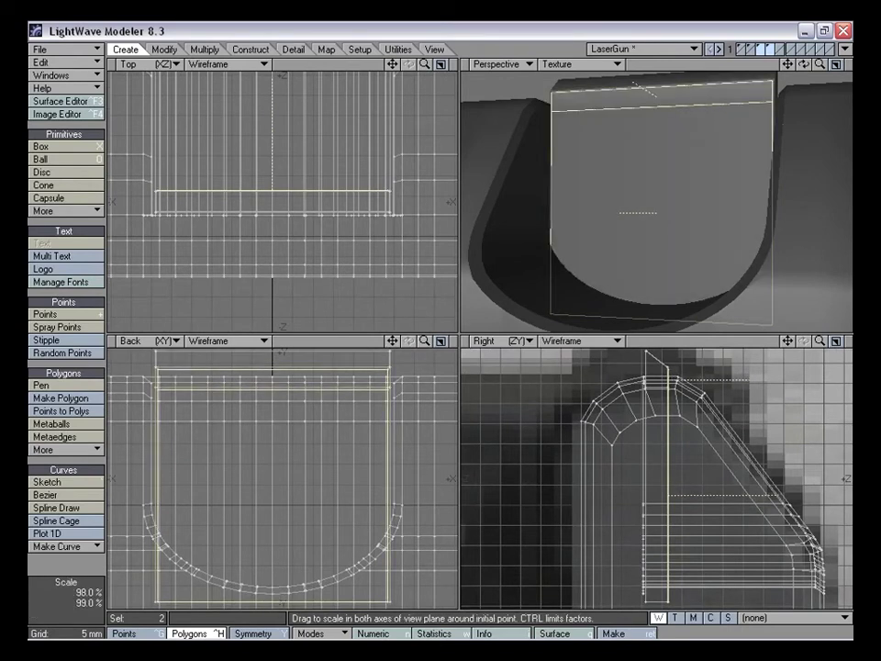
pyautogui.moveTo(270, 461); pyautogui.dragTo(267, 465)
pyautogui.click(64, 564)
# Inspect the finished plate in the notch and view it with all of the gun's layers displayed together
pyautogui.keyDown('alt'); pyautogui.moveTo(714, 201); pyautogui.dragTo(703, 194); pyautogui.keyUp('alt')
pyautogui.keyDown('alt'); pyautogui.moveTo(732, 118); pyautogui.dragTo(735, 174); pyautogui.keyUp('alt')
pyautogui.moveTo(821, 66); pyautogui.dragTo(685, 189)
pyautogui.keyDown('alt'); pyautogui.moveTo(753, 122); pyautogui.dragTo(709, 209); pyautogui.keyUp('alt')
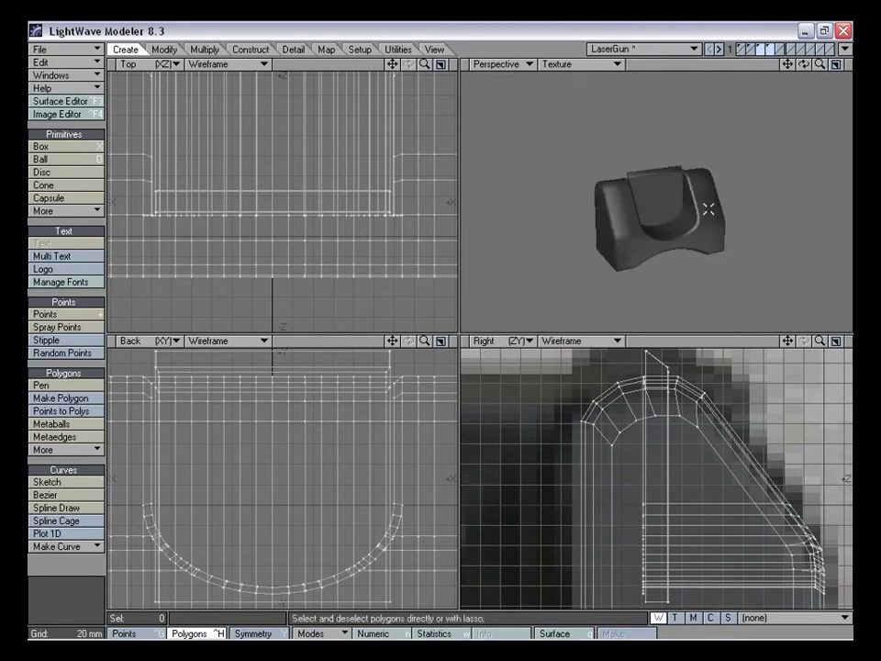
pyautogui.click(745, 53)
pyautogui.moveTo(821, 64); pyautogui.dragTo(788, 147)
pyautogui.press('a')
pyautogui.keyDown('alt'); pyautogui.moveTo(725, 197); pyautogui.dragTo(679, 185); pyautogui.keyUp('alt')
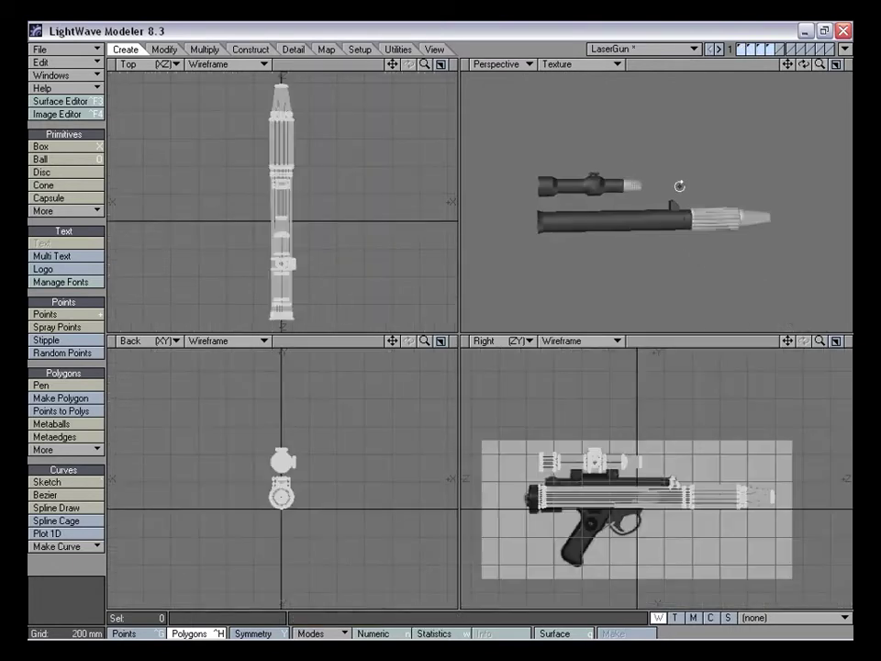
# Move the plate from the fourth layer onto the third layer with the notched block so both share one layer
pyautogui.click(779, 51)
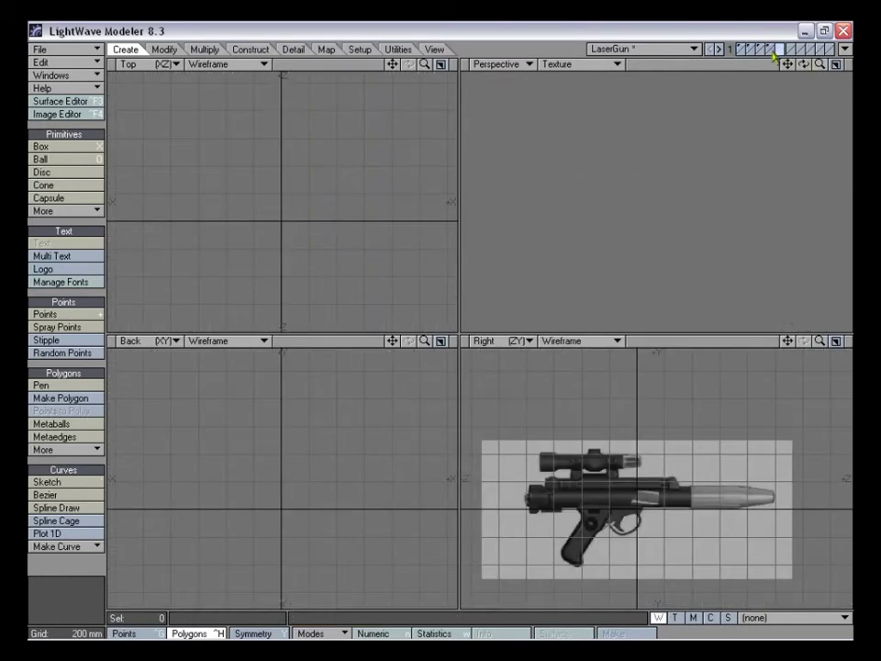
pyautogui.click(751, 51)
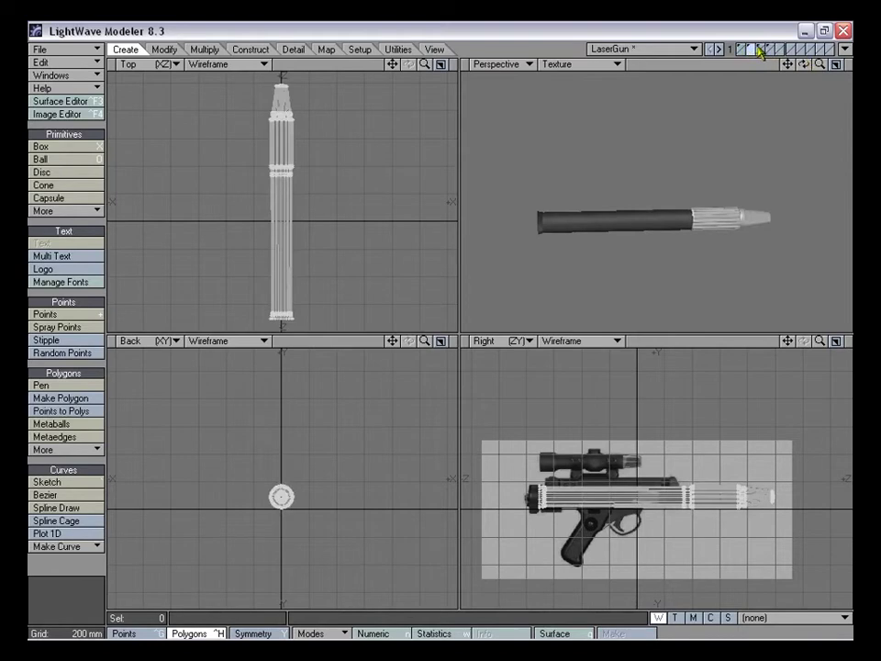
pyautogui.click(759, 51)
pyautogui.press('a')
pyautogui.keyDown('alt'); pyautogui.moveTo(806, 179); pyautogui.dragTo(713, 174); pyautogui.keyUp('alt')
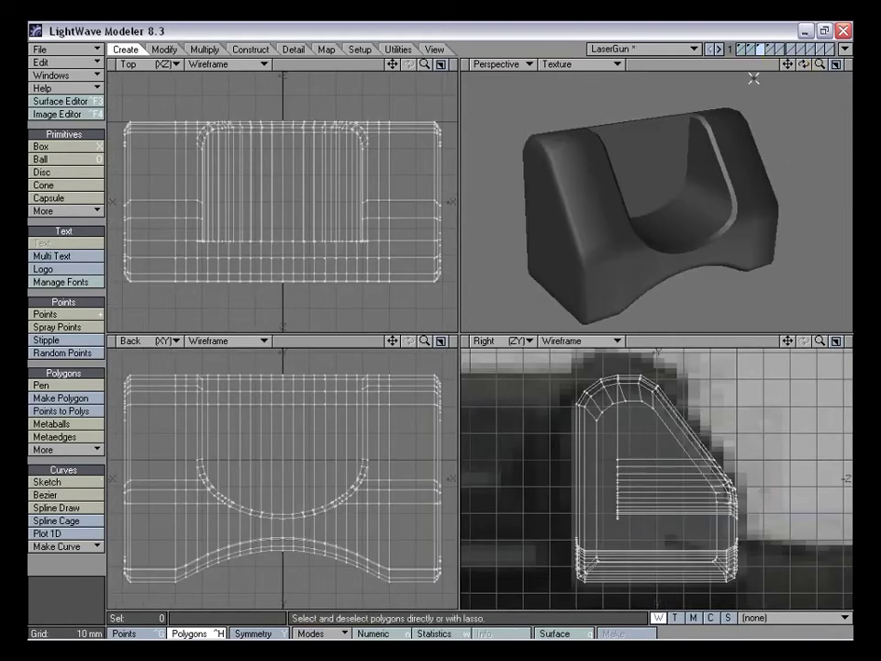
pyautogui.click(773, 50)
pyautogui.click(762, 50)
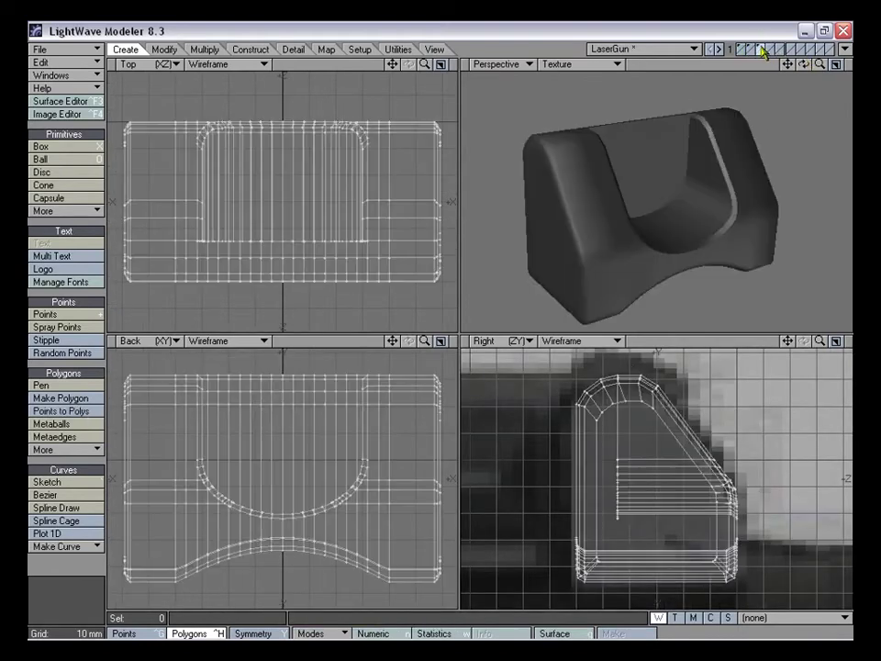
pyautogui.click(764, 53)
# Inspect the combined block and plate from several angles and compare the surrounding gun parts in the side reference image
pyautogui.keyDown('alt'); pyautogui.moveTo(756, 205); pyautogui.dragTo(620, 203); pyautogui.keyUp('alt')
pyautogui.keyDown('alt'); pyautogui.moveTo(678, 152); pyautogui.dragTo(815, 69); pyautogui.keyUp('alt')
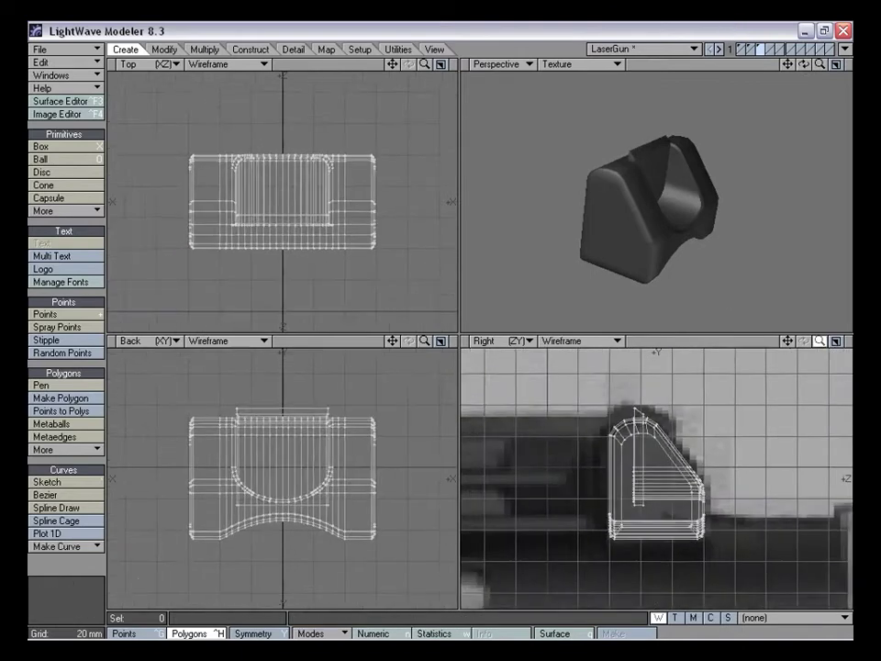
pyautogui.moveTo(788, 341); pyautogui.dragTo(790, 344)
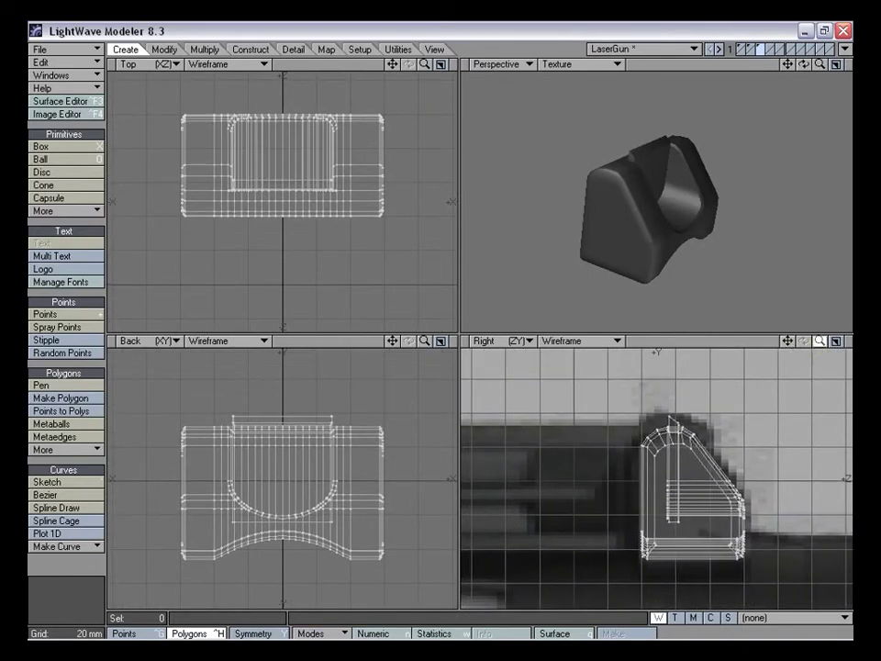
pyautogui.press('.')
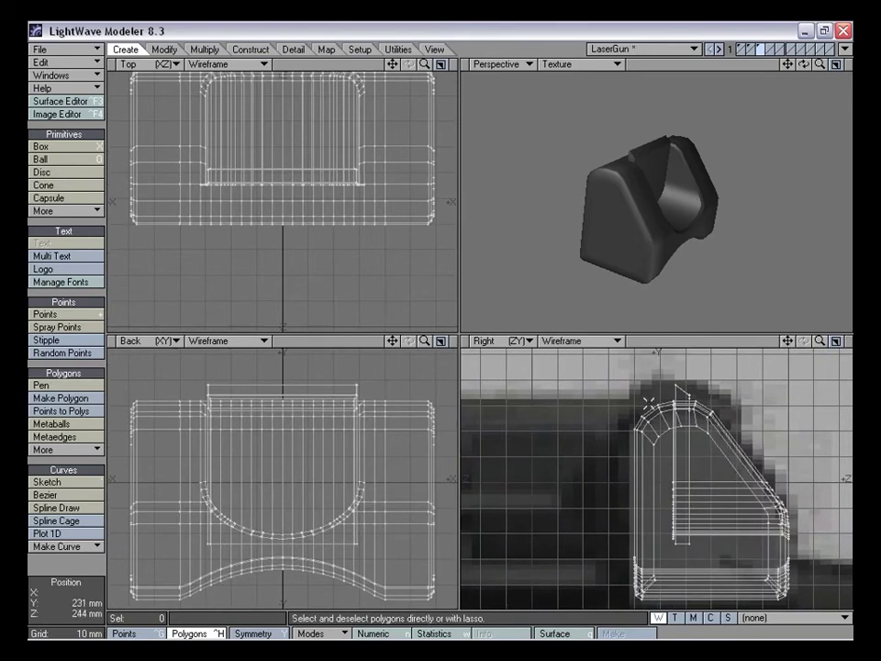
pyautogui.moveTo(821, 342); pyautogui.dragTo(740, 342)
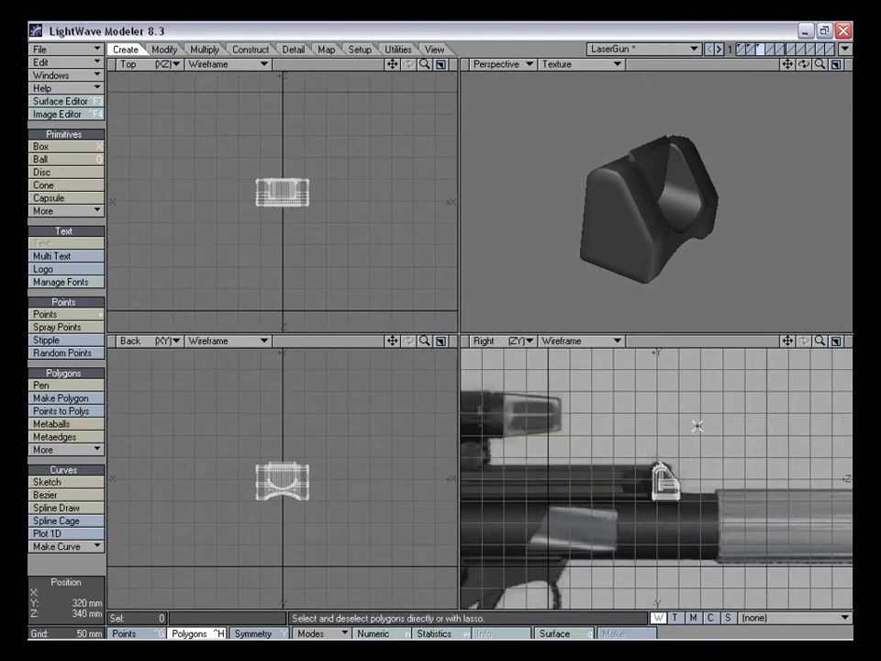
pyautogui.keyDown('alt'); pyautogui.moveTo(708, 236); pyautogui.dragTo(695, 202); pyautogui.keyUp('alt')
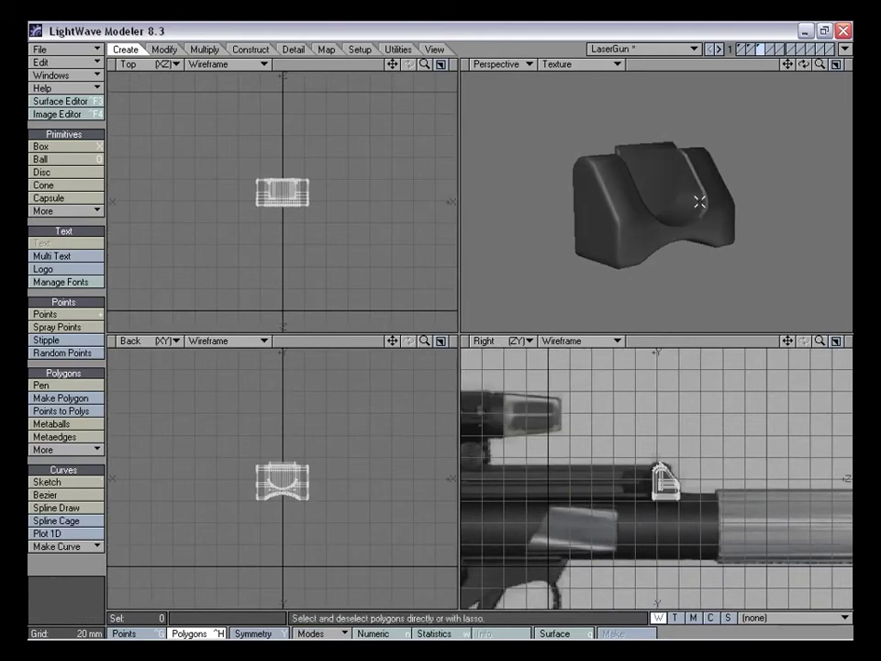
pyautogui.moveTo(815, 342); pyautogui.dragTo(242, 337)
pyautogui.moveTo(386, 331); pyautogui.dragTo(750, 483)
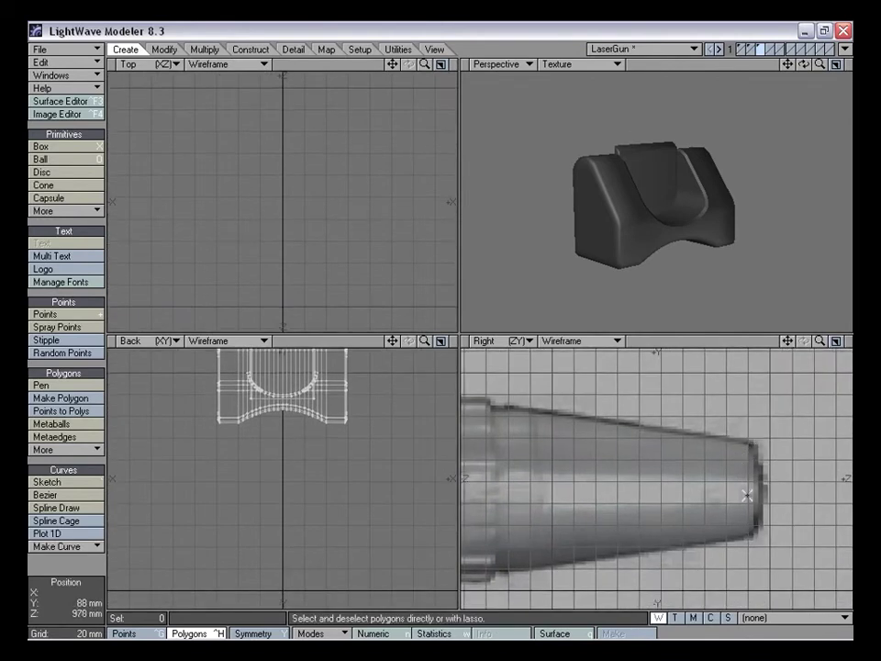
pyautogui.moveTo(820, 342); pyautogui.dragTo(880, 335)
pyautogui.moveTo(788, 341); pyautogui.dragTo(852, 343)
pyautogui.moveTo(788, 341); pyautogui.dragTo(740, 384)
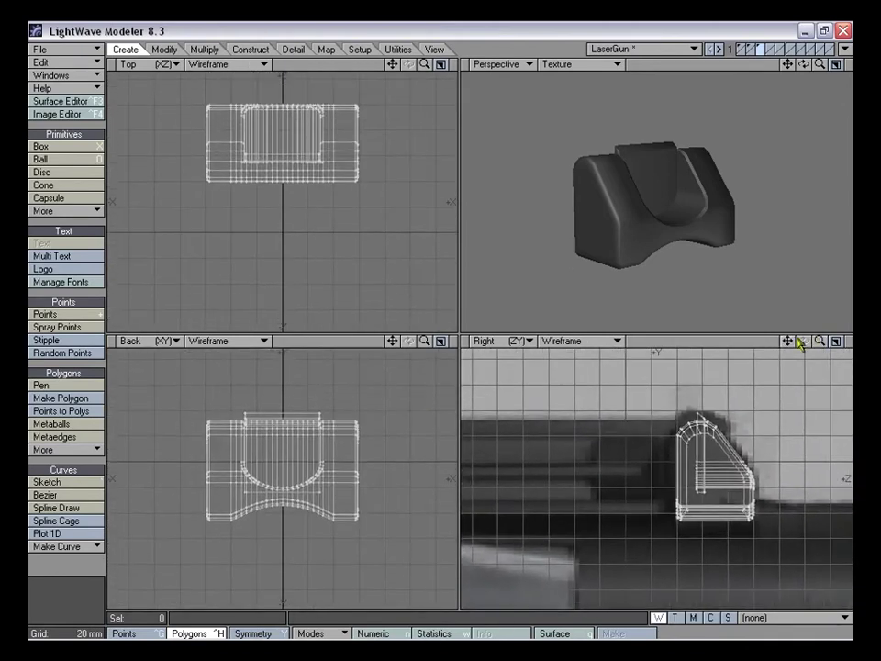
pyautogui.moveTo(820, 340)
pyautogui.mouseDown()
pyautogui.moveTo(843, 340)
pyautogui.moveTo(718, 340)
pyautogui.moveTo(829, 341)
pyautogui.moveTo(788, 343)
pyautogui.moveTo(862, 349)
pyautogui.moveTo(816, 339)
pyautogui.mouseUp()
pyautogui.keyDown('alt'); pyautogui.moveTo(617, 230); pyautogui.dragTo(663, 231); pyautogui.keyUp('alt')
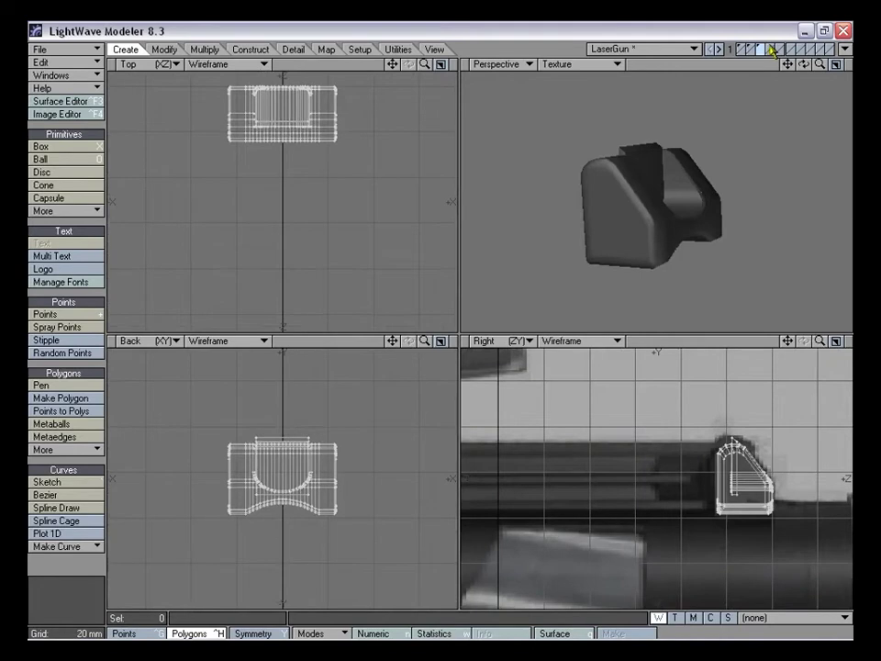
# Make the empty fourth layer active, with the barrel and notched block layers displayed in the background
pyautogui.click(770, 47)
pyautogui.click(763, 53)
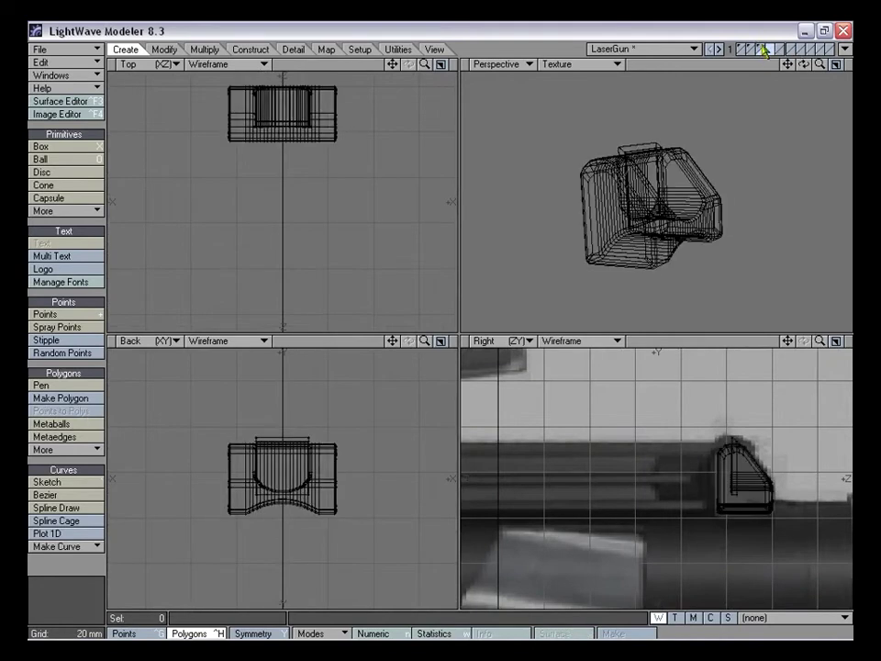
pyautogui.moveTo(818, 343); pyautogui.dragTo(742, 66)
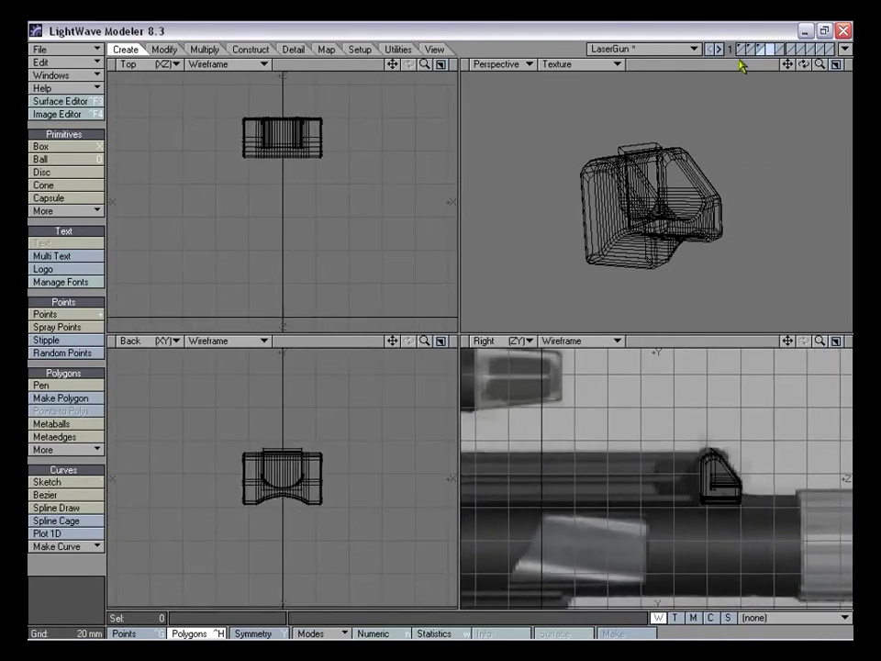
pyautogui.click(750, 54)
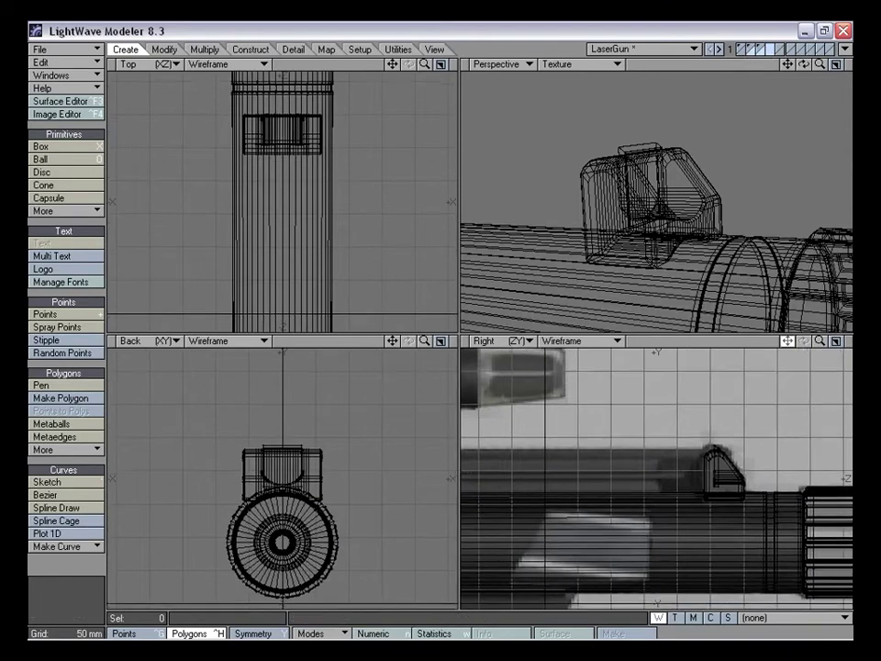
pyautogui.moveTo(788, 340)
pyautogui.mouseDown()
pyautogui.moveTo(780, 345)
pyautogui.moveTo(812, 341)
pyautogui.moveTo(776, 340)
pyautogui.moveTo(838, 340)
pyautogui.moveTo(793, 362)
pyautogui.mouseUp()
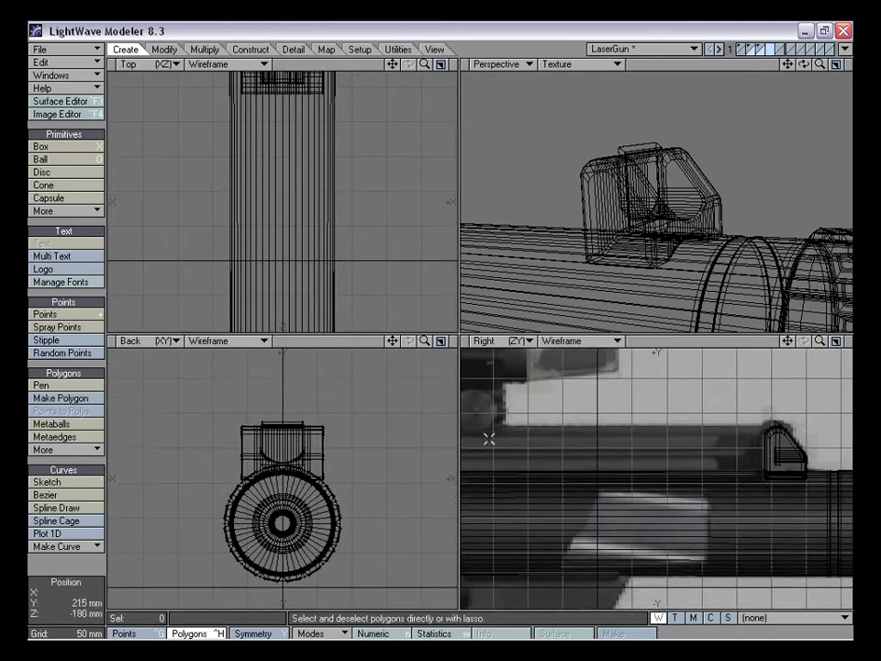
pyautogui.moveTo(787, 340); pyautogui.dragTo(872, 330)
pyautogui.moveTo(787, 341); pyautogui.dragTo(432, 341)
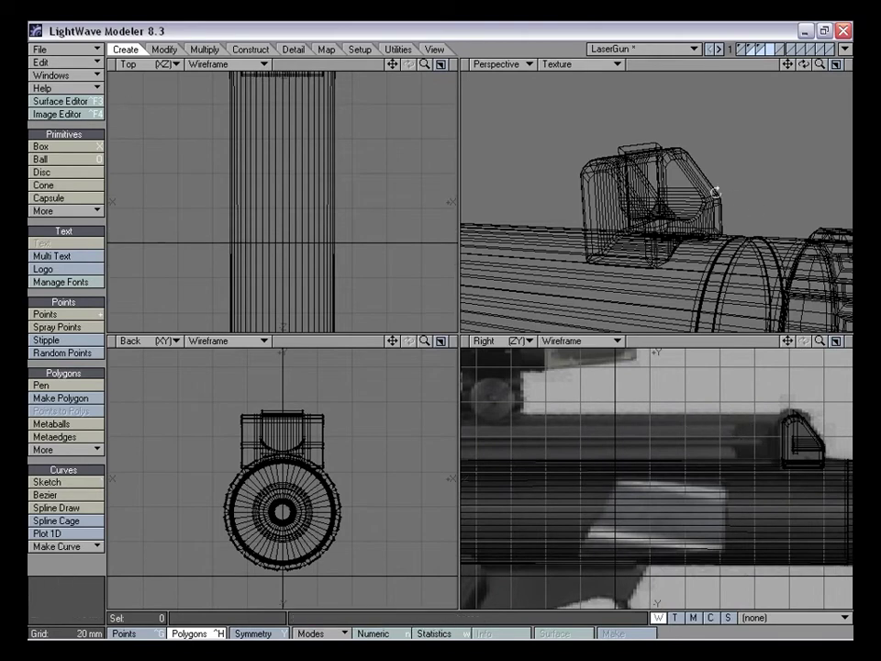
# Examine the rail behind the front block on the finished Blaster_001 model, and return to the LaserGun object
pyautogui.click(670, 50)
pyautogui.click(675, 36)
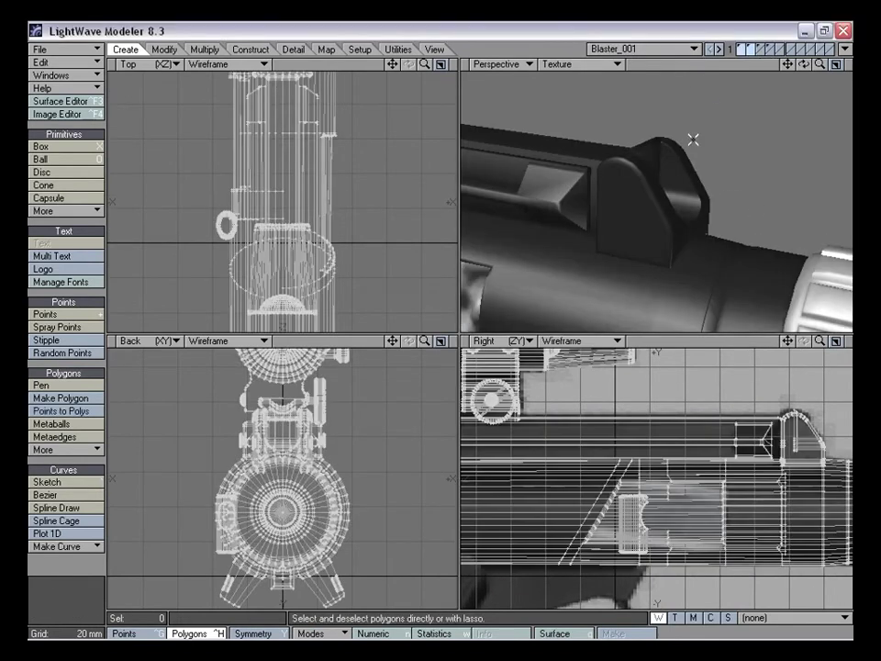
pyautogui.keyDown('alt'); pyautogui.moveTo(639, 179); pyautogui.dragTo(667, 163); pyautogui.keyUp('alt')
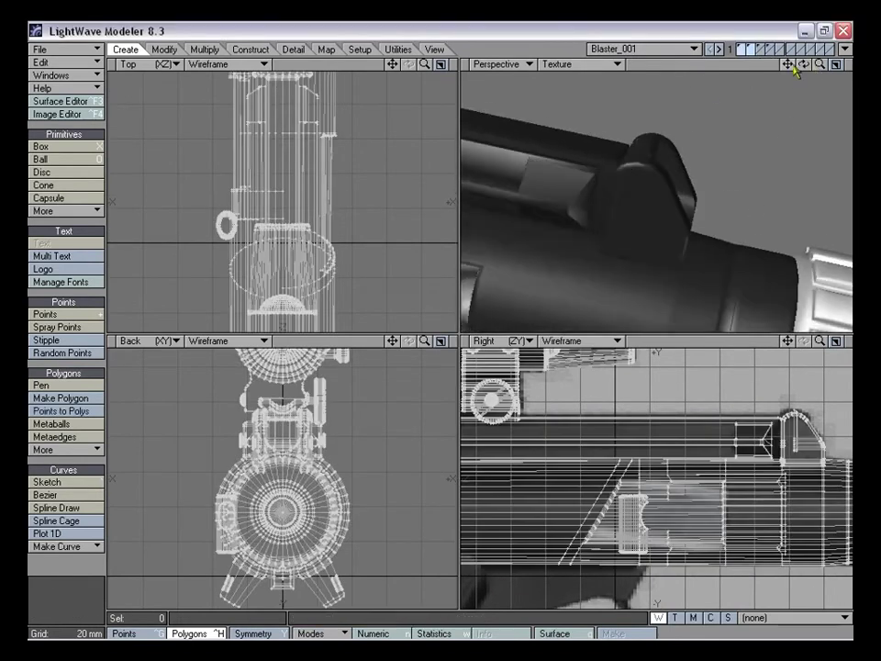
pyautogui.moveTo(789, 65); pyautogui.dragTo(850, 103)
pyautogui.keyDown('alt'); pyautogui.moveTo(660, 246); pyautogui.dragTo(717, 212); pyautogui.keyUp('alt')
pyautogui.click(652, 49)
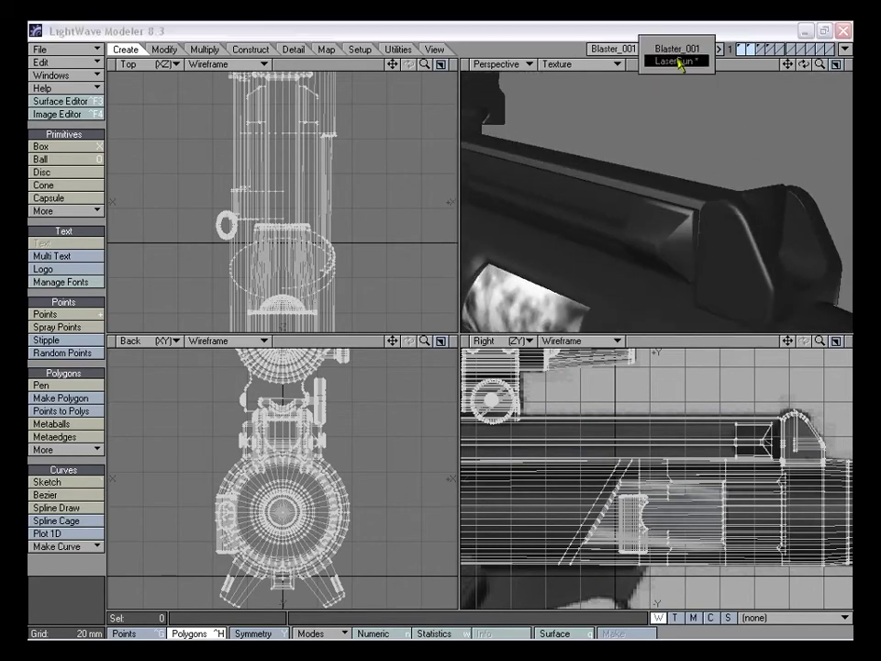
pyautogui.click(684, 57)
# Check the gun's background layers and view the barrel area behind the notched block
pyautogui.click(761, 58)
pyautogui.keyDown('alt'); pyautogui.moveTo(795, 122); pyautogui.dragTo(748, 80); pyautogui.keyUp('alt')
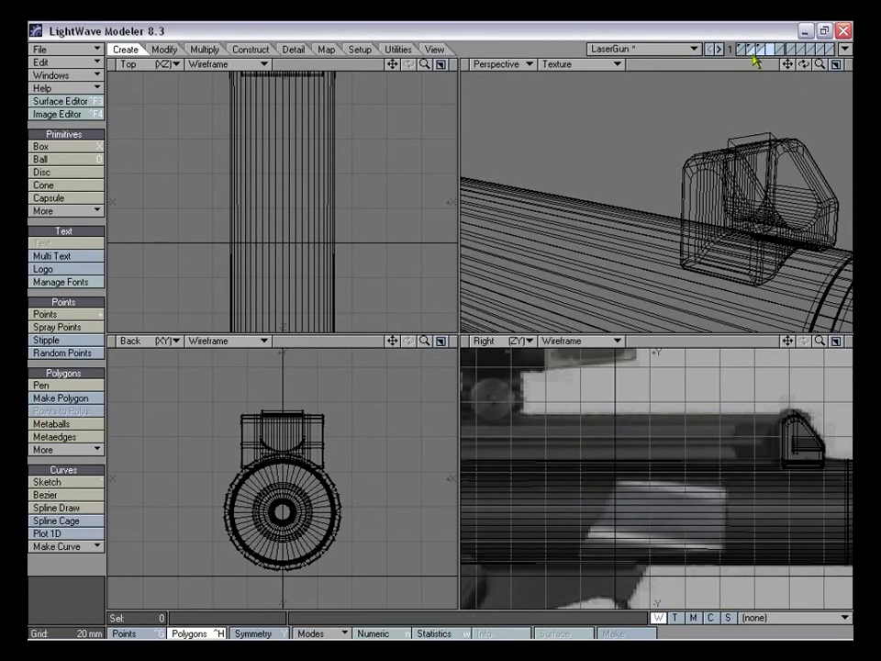
pyautogui.click(740, 53)
pyautogui.click(747, 55)
pyautogui.click(756, 54)
pyautogui.click(751, 54)
pyautogui.keyDown('alt'); pyautogui.moveTo(701, 169); pyautogui.dragTo(714, 150); pyautogui.keyUp('alt')
pyautogui.moveTo(788, 341); pyautogui.dragTo(790, 342)
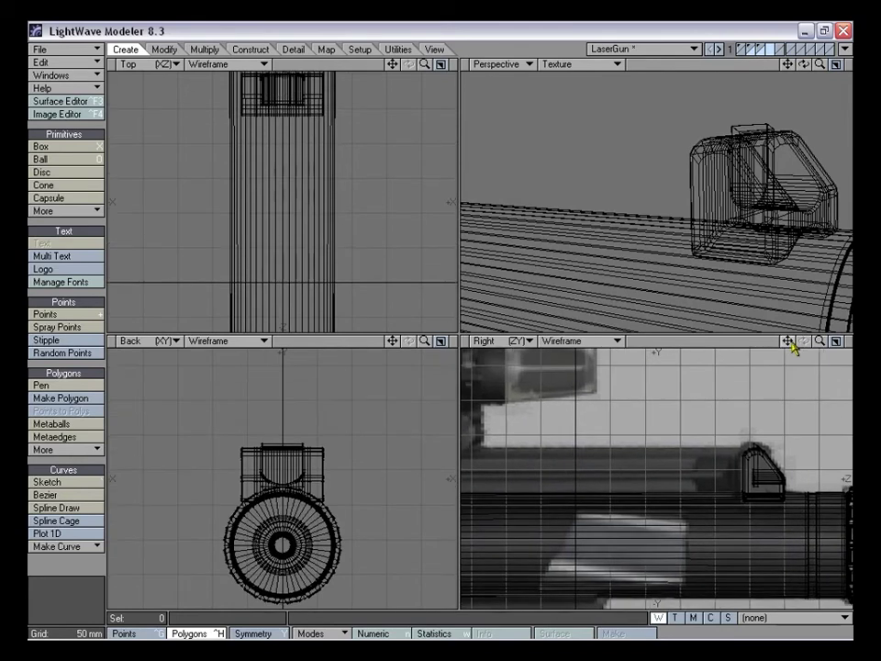
# Create a box about 70 mm wide, 70 mm high and 360 mm deep on the barrel, directly behind the notched block
pyautogui.click(69, 149)
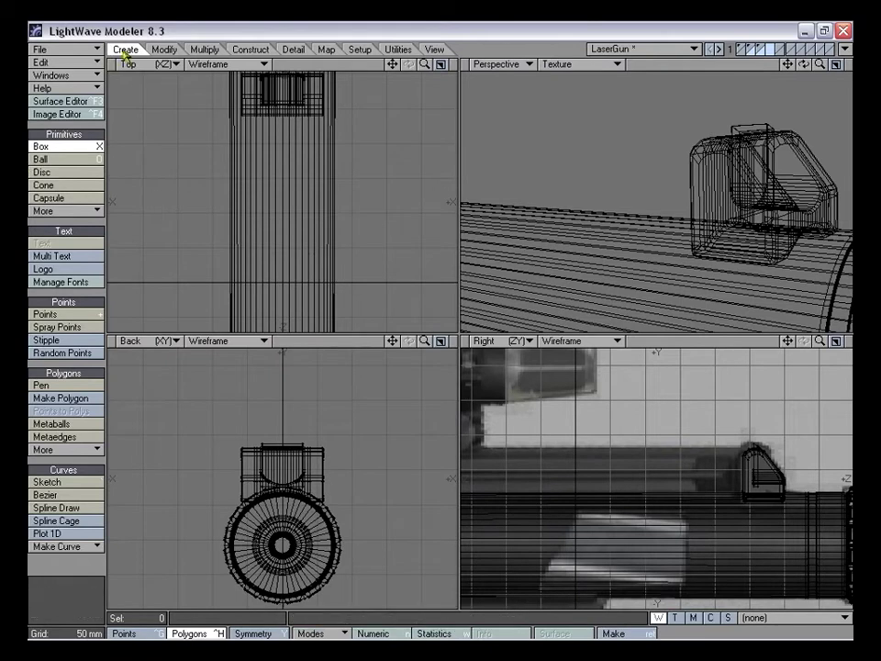
pyautogui.moveTo(737, 450); pyautogui.dragTo(447, 497)
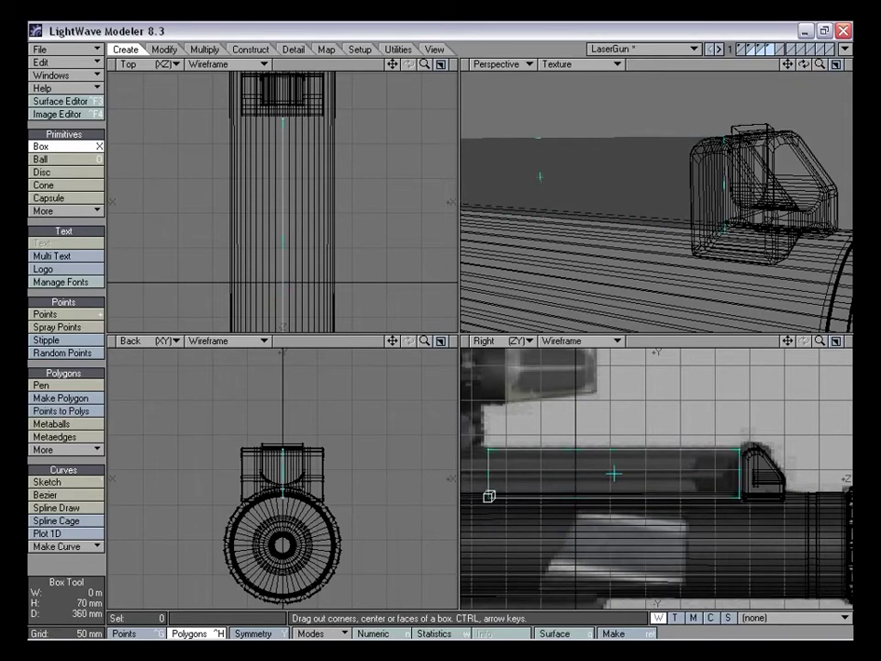
pyautogui.moveTo(284, 473); pyautogui.dragTo(260, 473)
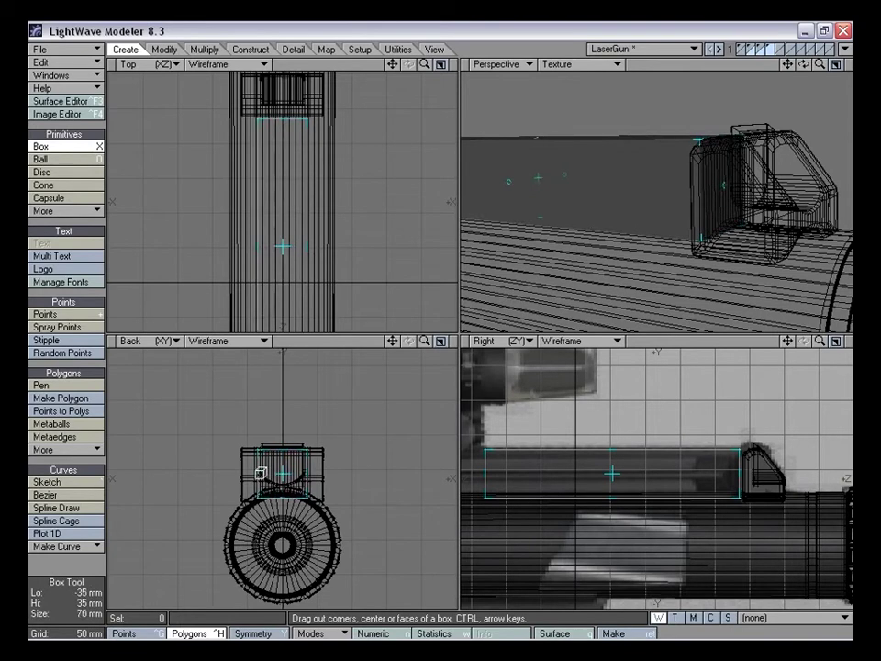
pyautogui.press('space')
# Stretch the box narrower in width so that it roughly matches the width of the plate in the notch
pyautogui.keyDown('alt'); pyautogui.moveTo(641, 175); pyautogui.dragTo(566, 217); pyautogui.keyUp('alt')
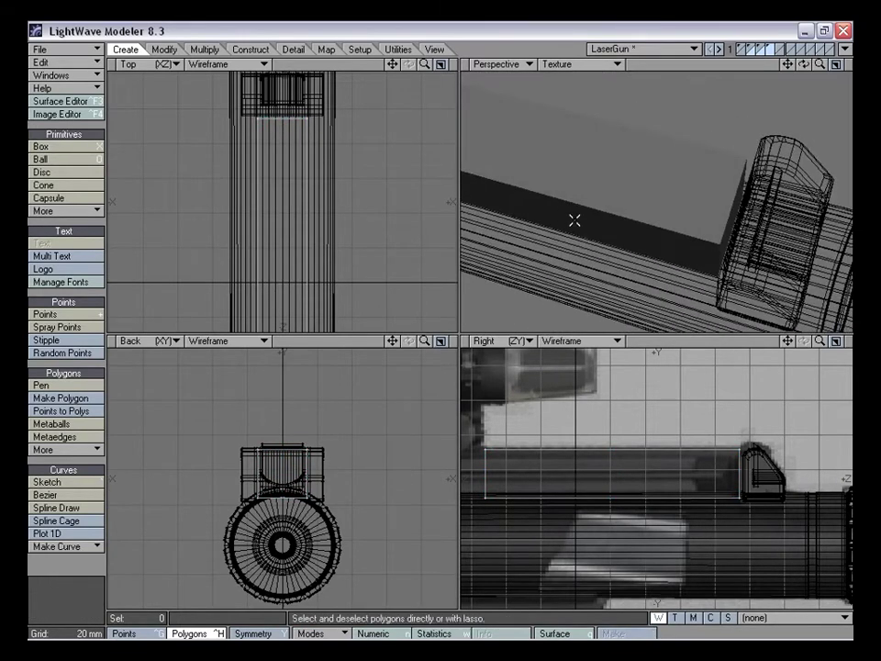
pyautogui.keyDown('alt'); pyautogui.moveTo(671, 229); pyautogui.dragTo(634, 241); pyautogui.keyUp('alt')
pyautogui.moveTo(788, 340); pyautogui.dragTo(791, 330)
pyautogui.keyDown('alt'); pyautogui.moveTo(753, 273); pyautogui.dragTo(705, 259); pyautogui.keyUp('alt')
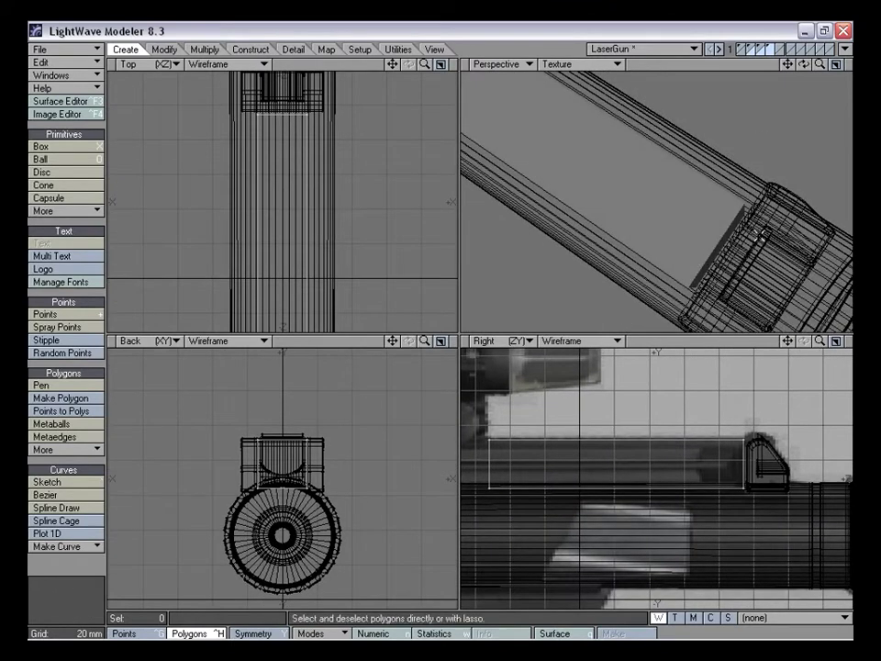
pyautogui.keyDown('alt'); pyautogui.moveTo(781, 231); pyautogui.dragTo(643, 208); pyautogui.keyUp('alt')
pyautogui.moveTo(392, 64); pyautogui.dragTo(443, 329)
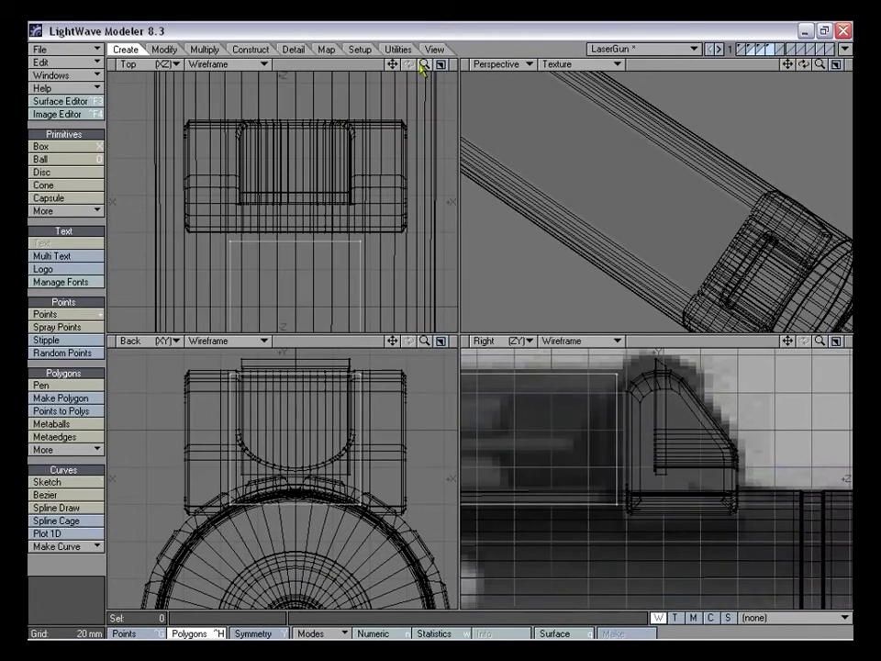
pyautogui.press('h')
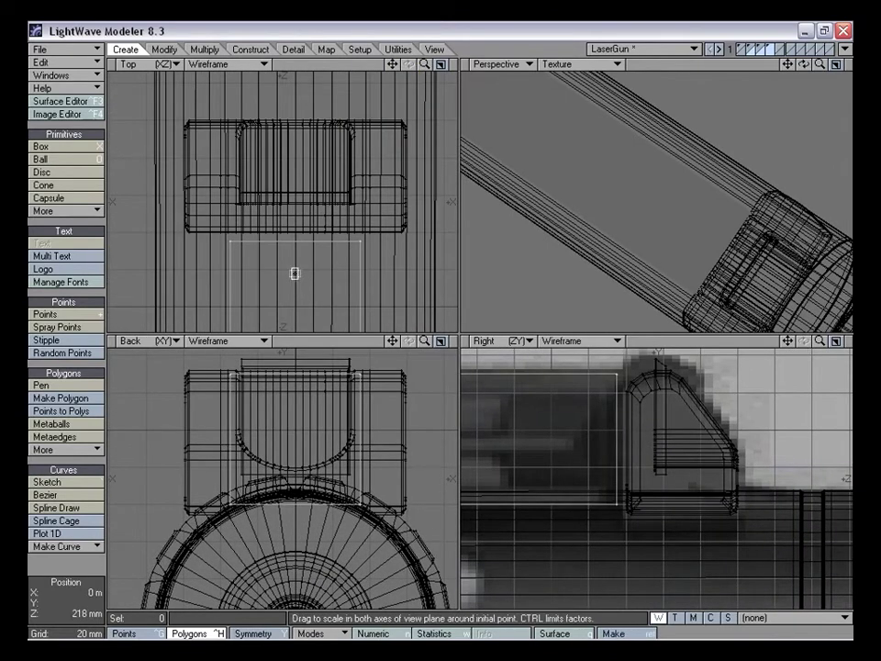
pyautogui.moveTo(296, 273); pyautogui.dragTo(270, 275)
pyautogui.keyDown('alt'); pyautogui.moveTo(595, 218); pyautogui.dragTo(669, 289); pyautogui.keyUp('alt')
# Stretch the box vertically from its top edge so that its underside extends down into the barrel
pyautogui.moveTo(787, 346); pyautogui.dragTo(877, 369)
pyautogui.moveTo(820, 346); pyautogui.dragTo(775, 348)
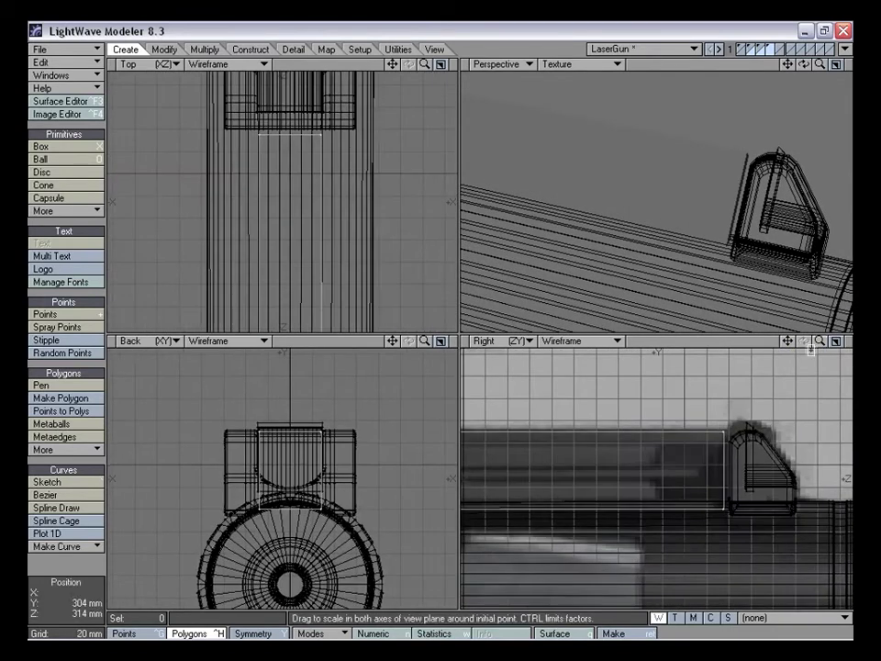
pyautogui.keyDown('ctrl'); pyautogui.moveTo(725, 431); pyautogui.dragTo(725, 422); pyautogui.keyUp('ctrl')
pyautogui.keyDown('alt'); pyautogui.moveTo(718, 265); pyautogui.dragTo(682, 236); pyautogui.keyUp('alt')
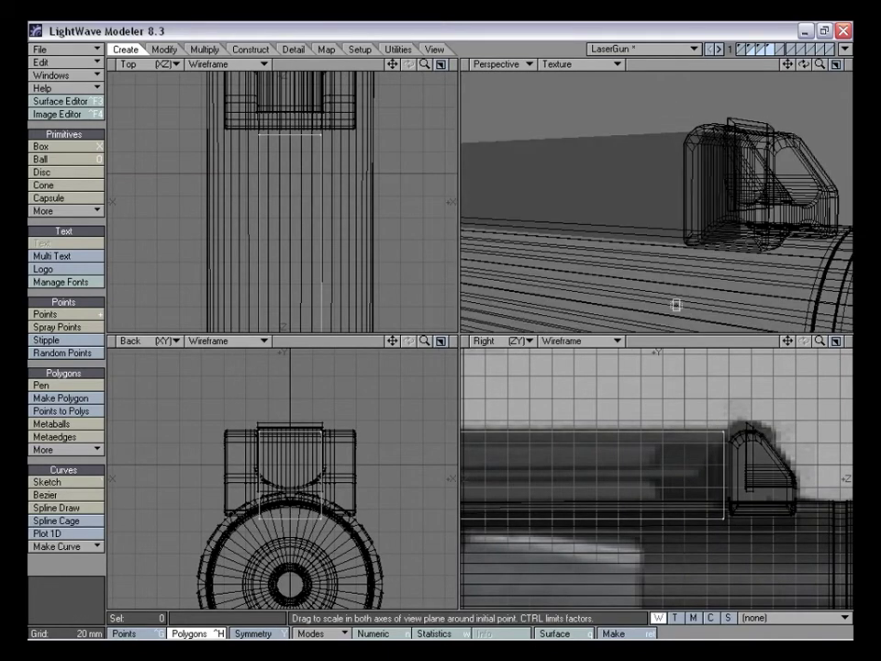
pyautogui.moveTo(788, 336); pyautogui.dragTo(820, 342)
pyautogui.press('space')
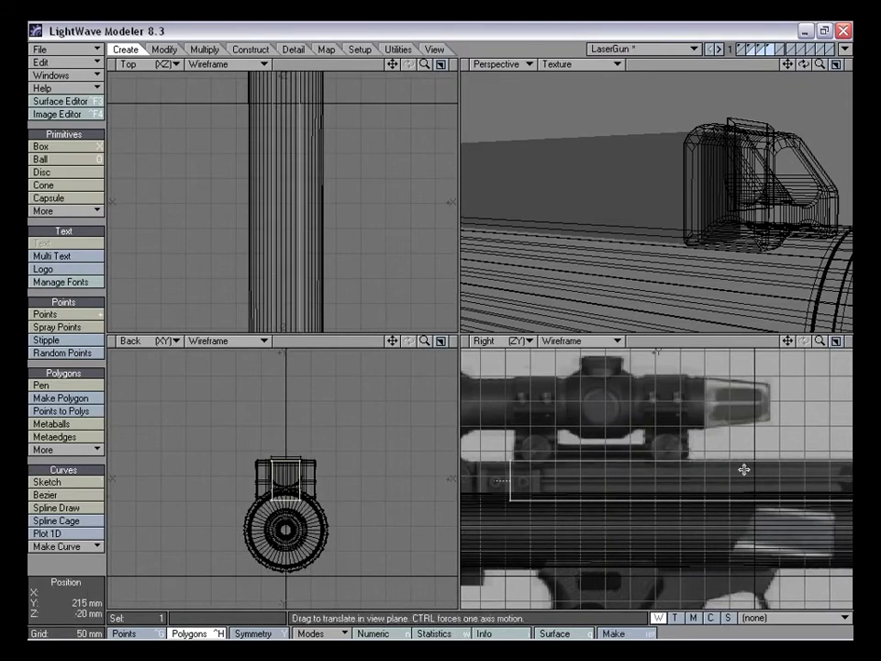
# Move the box's rear face back along Z to the rear end of the rail in the reference image and clear the selection
pyautogui.hotkey('shift', 'a')
pyautogui.moveTo(820, 341); pyautogui.dragTo(812, 342)
pyautogui.press('t')
pyautogui.keyDown('ctrl'); pyautogui.moveTo(754, 427); pyautogui.dragTo(574, 425); pyautogui.keyUp('ctrl')
pyautogui.moveTo(787, 341); pyautogui.dragTo(872, 340)
pyautogui.moveTo(676, 474); pyautogui.dragTo(615, 474)
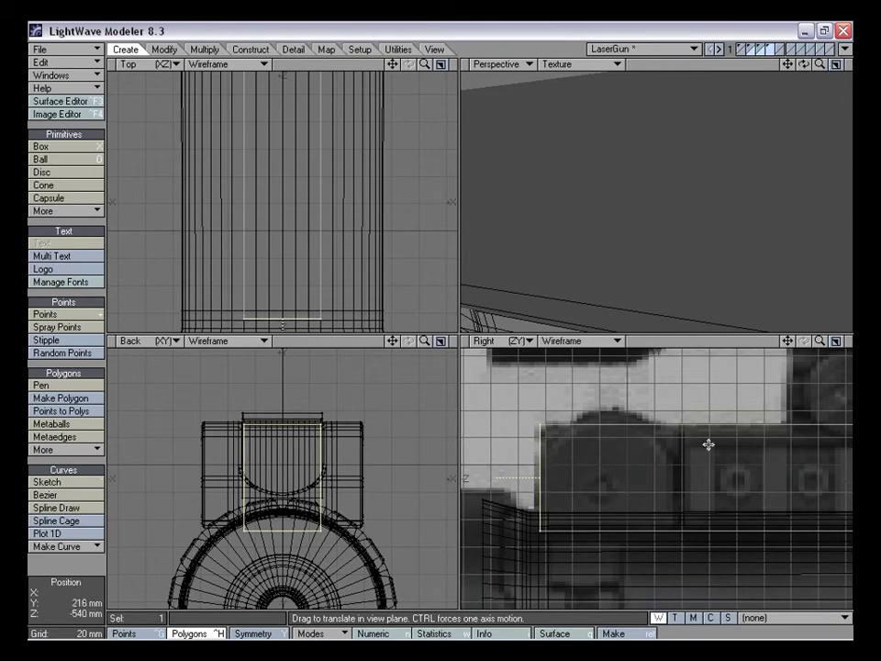
pyautogui.press('space')
pyautogui.click(96, 568)
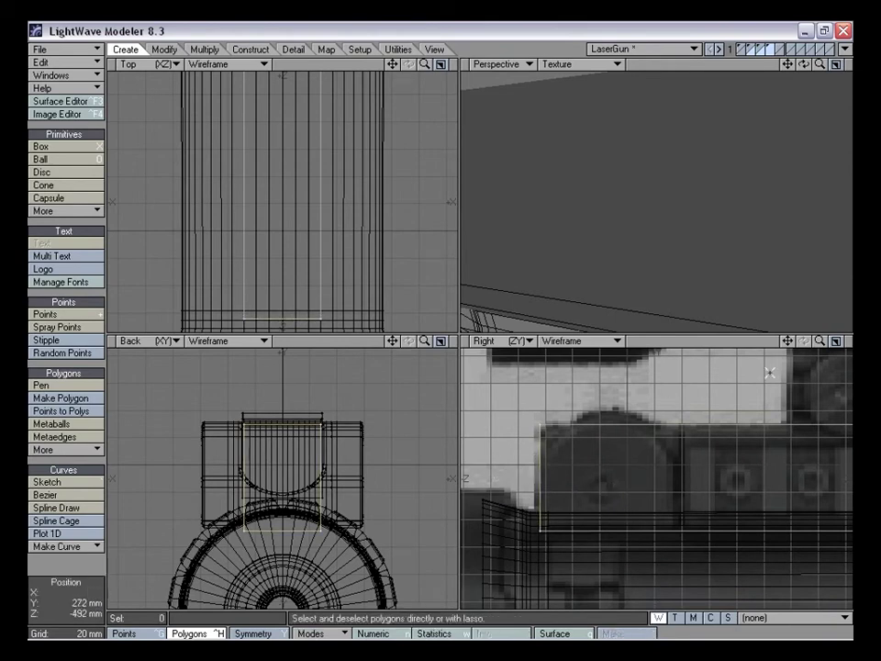
pyautogui.moveTo(820, 340); pyautogui.dragTo(841, 341)
pyautogui.moveTo(788, 341); pyautogui.dragTo(585, 458)
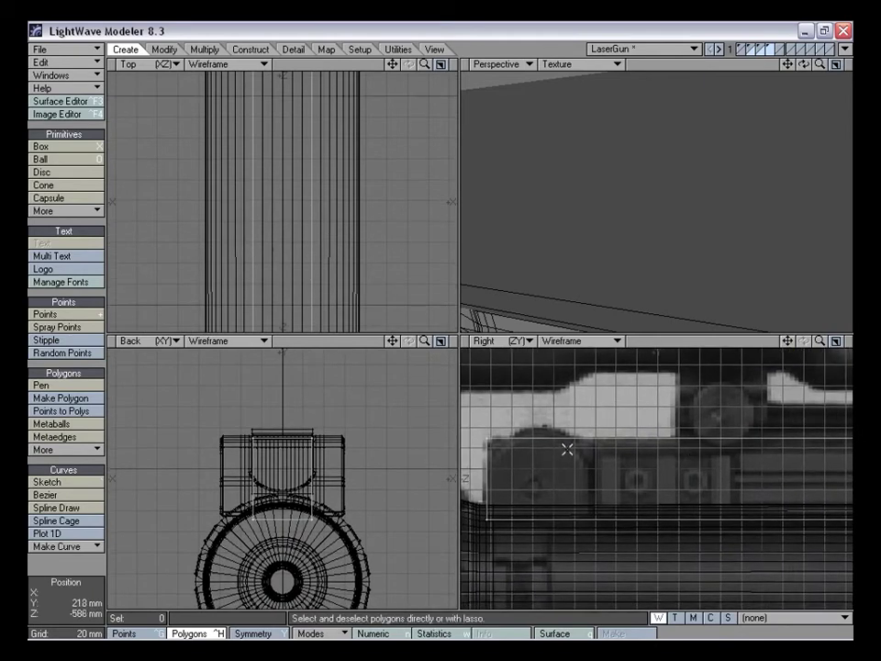
# Select the rail box's top face and adjust its height slightly so it lines up with the rail in the reference image
pyautogui.click(553, 494)
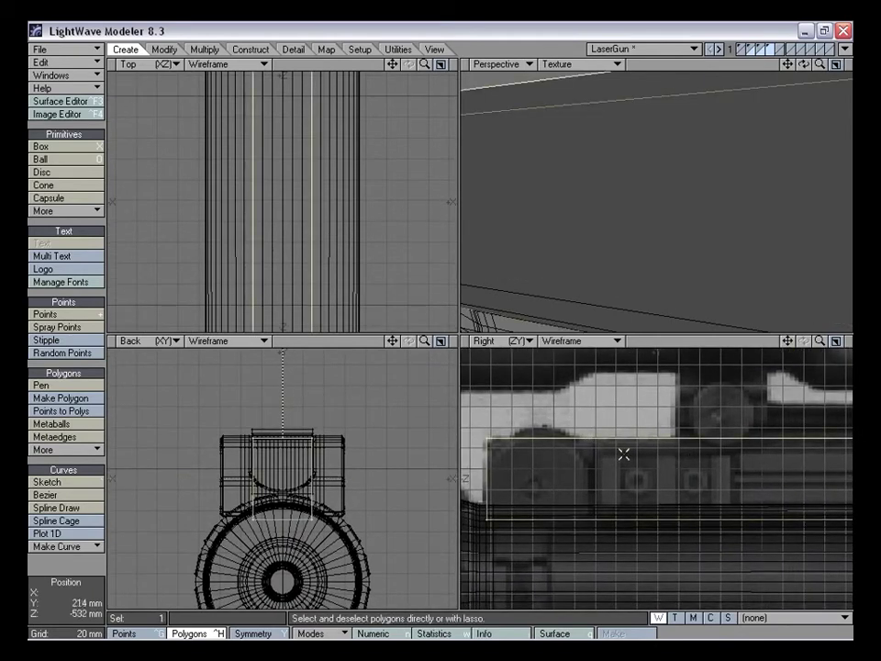
pyautogui.press('t')
pyautogui.moveTo(639, 425); pyautogui.dragTo(639, 433)
pyautogui.moveTo(788, 340); pyautogui.dragTo(768, 347)
pyautogui.moveTo(698, 444); pyautogui.dragTo(698, 439)
pyautogui.press('space')
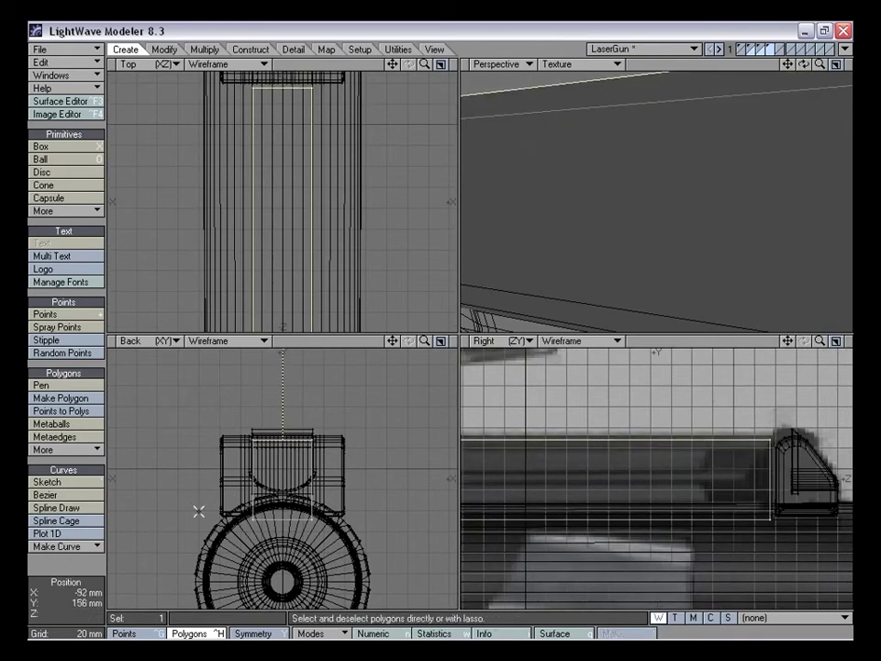
# Try a very small bevel on all faces of the rail box
pyautogui.press('/')
pyautogui.press('a')
pyautogui.keyDown('alt'); pyautogui.moveTo(670, 205); pyautogui.dragTo(744, 289); pyautogui.keyUp('alt')
pyautogui.moveTo(820, 343); pyautogui.dragTo(769, 417)
pyautogui.moveTo(392, 342)
pyautogui.mouseDown()
pyautogui.moveTo(355, 342)
pyautogui.moveTo(398, 341)
pyautogui.mouseUp()
pyautogui.press('b')
pyautogui.moveTo(651, 500); pyautogui.dragTo(699, 491)
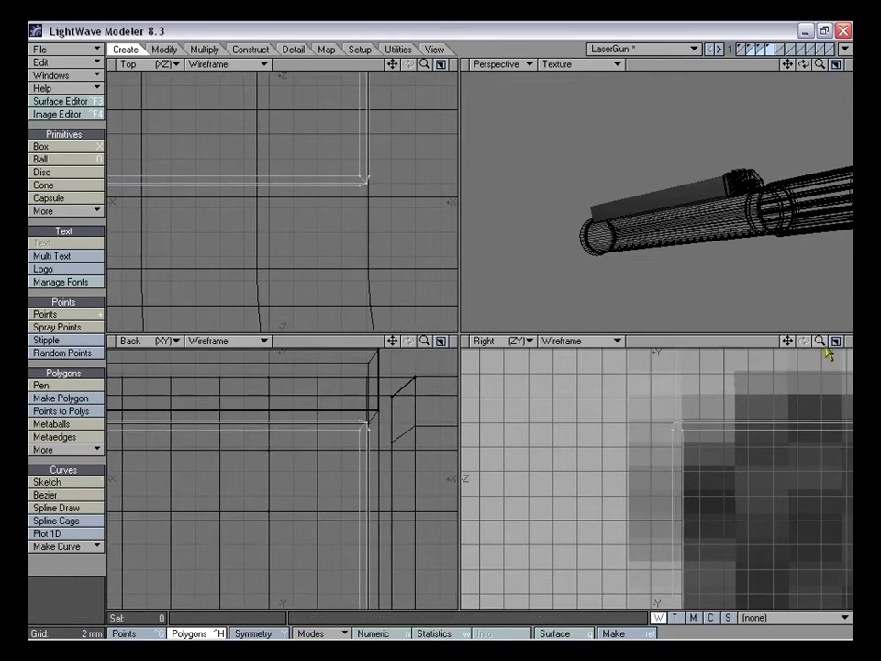
# Examine the bevelled edges of the rail box from several angles and distances, including a full-size perspective view
pyautogui.moveTo(820, 340); pyautogui.dragTo(823, 342)
pyautogui.press('a')
pyautogui.keyDown('alt'); pyautogui.moveTo(615, 492); pyautogui.dragTo(649, 477); pyautogui.keyUp('alt')
pyautogui.moveTo(820, 341); pyautogui.dragTo(876, 341)
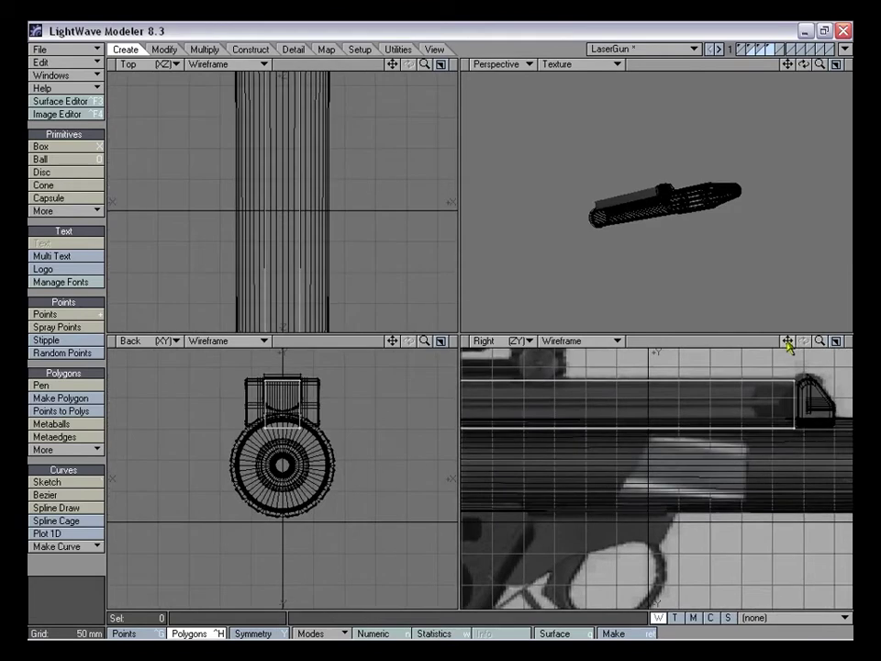
pyautogui.moveTo(788, 341); pyautogui.dragTo(828, 414)
pyautogui.press('a')
pyautogui.keyDown('alt'); pyautogui.moveTo(739, 148); pyautogui.dragTo(746, 212); pyautogui.keyUp('alt')
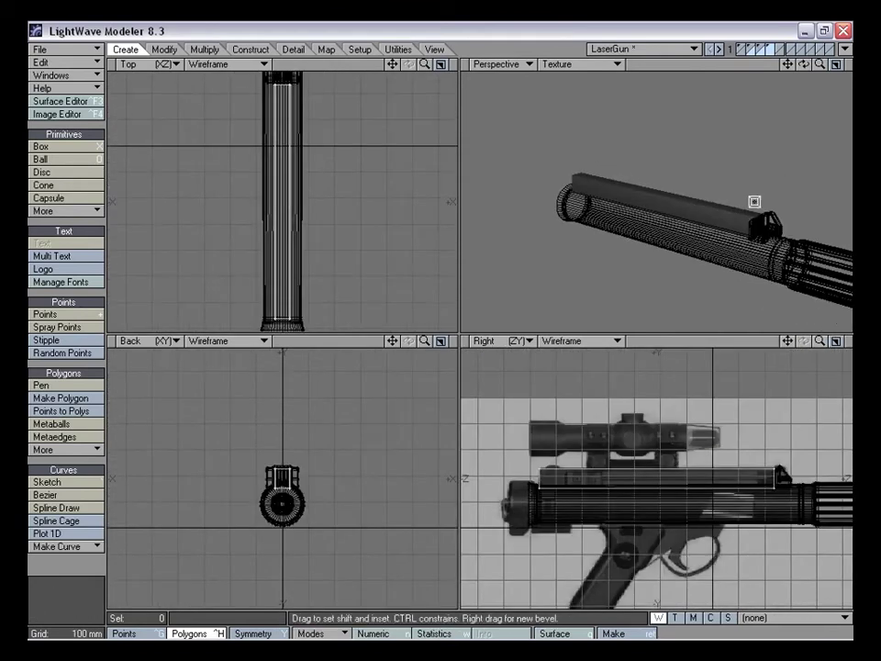
pyautogui.press('KP_0')
pyautogui.moveTo(820, 64); pyautogui.dragTo(872, 65)
pyautogui.keyDown('alt'); pyautogui.moveTo(688, 231); pyautogui.dragTo(427, 311); pyautogui.keyUp('alt')
pyautogui.press('b')
pyautogui.keyDown('alt'); pyautogui.moveTo(573, 325); pyautogui.dragTo(509, 362); pyautogui.keyUp('alt')
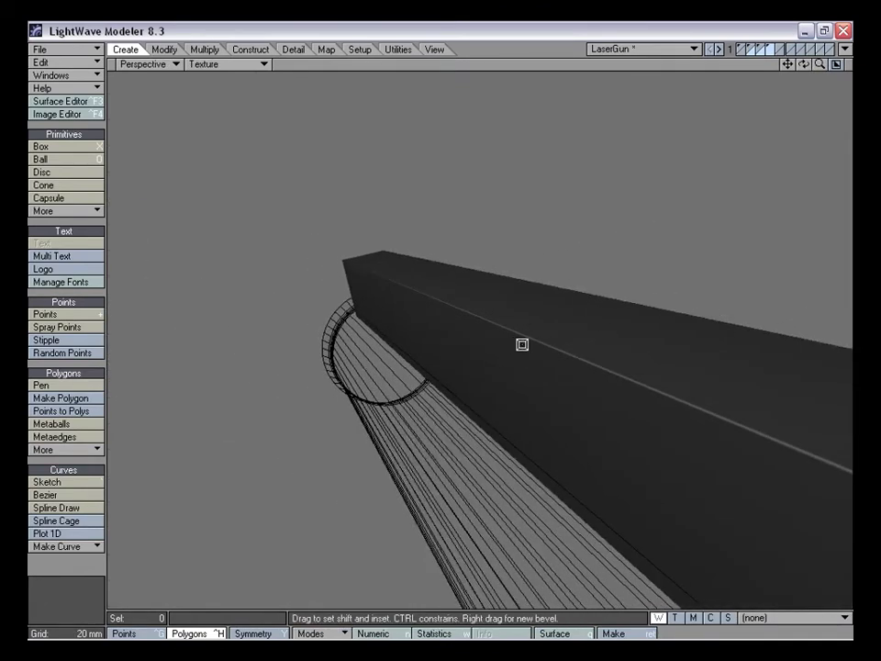
pyautogui.press('0')
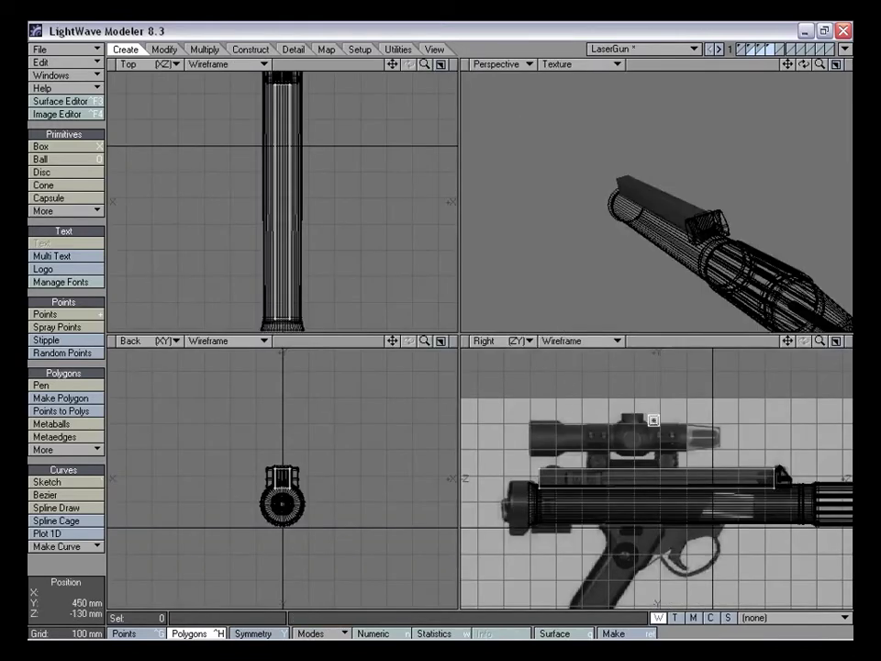
# Undo the small bevel on the rail box
pyautogui.moveTo(790, 343); pyautogui.dragTo(863, 341)
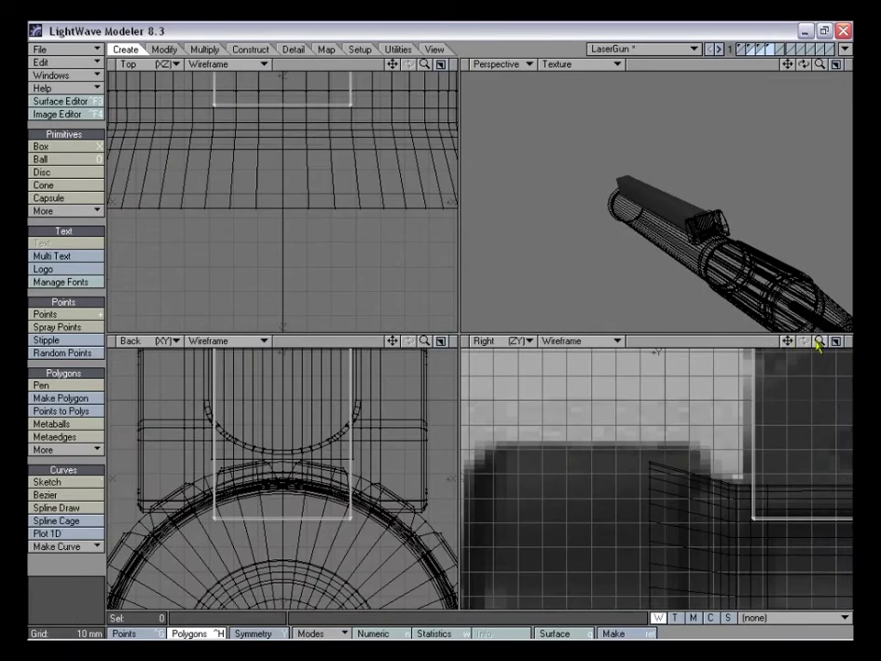
pyautogui.moveTo(776, 341); pyautogui.dragTo(790, 343)
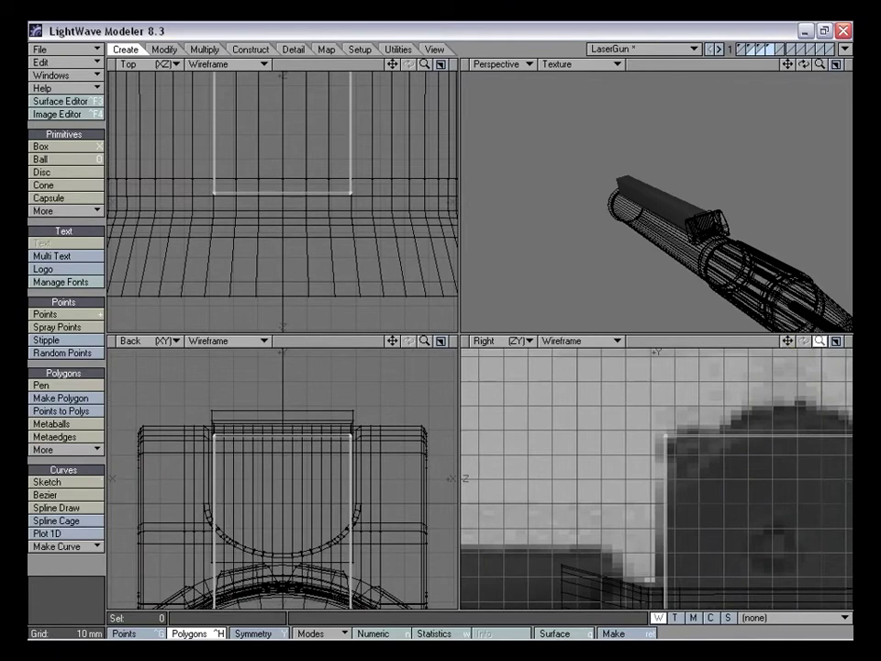
pyautogui.press('.')
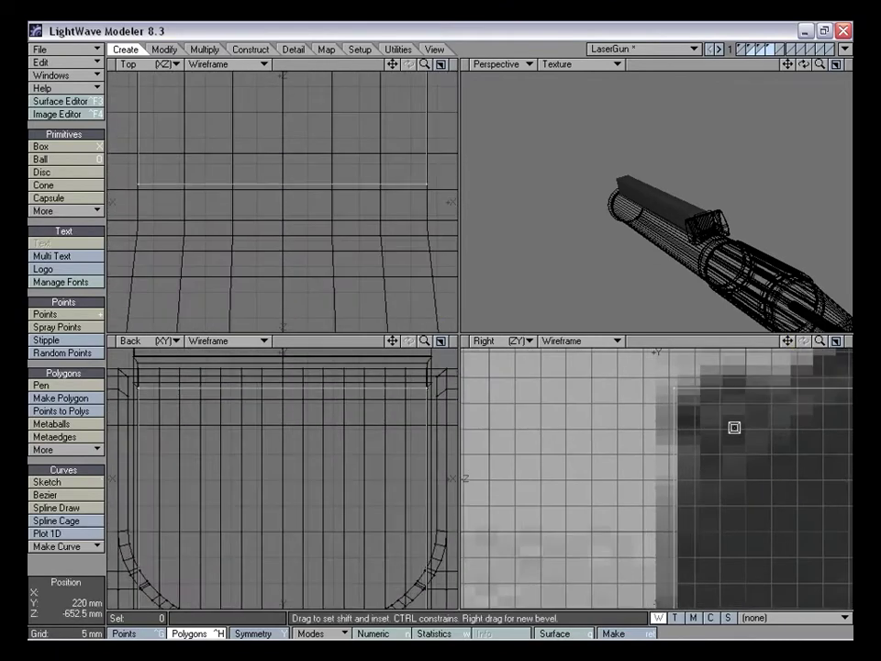
pyautogui.press('space')
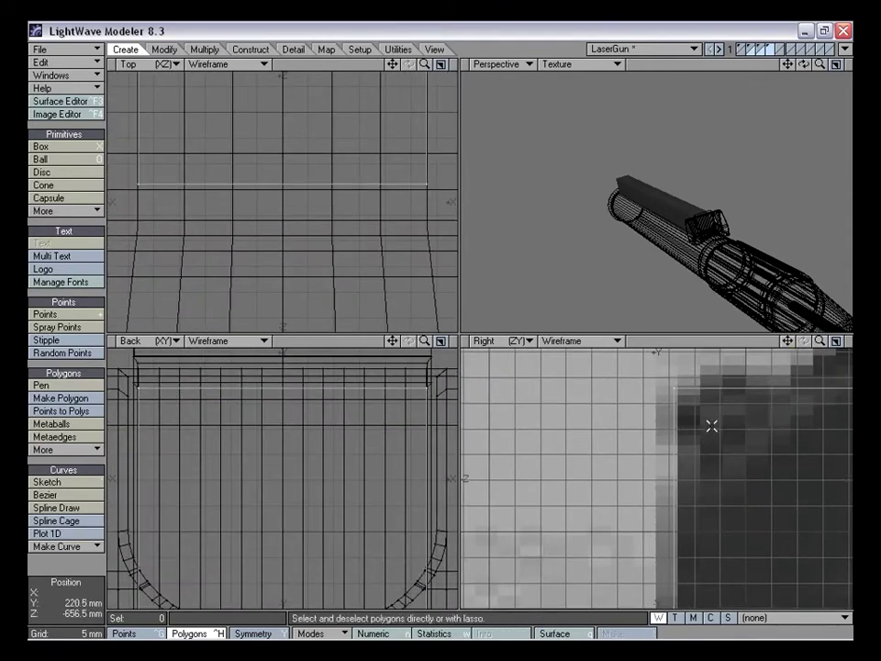
# Bevel all faces of the rail box with a wider inset and a slight outward shift, checking the edges in perspective
pyautogui.press('b')
pyautogui.moveTo(712, 426)
pyautogui.mouseDown()
pyautogui.moveTo(720, 429)
pyautogui.moveTo(705, 432)
pyautogui.mouseUp()
pyautogui.keyDown('alt'); pyautogui.moveTo(649, 242); pyautogui.dragTo(742, 239); pyautogui.keyUp('alt')
pyautogui.moveTo(820, 65); pyautogui.dragTo(854, 64)
pyautogui.keyDown('alt'); pyautogui.moveTo(717, 184); pyautogui.dragTo(617, 197); pyautogui.keyUp('alt')
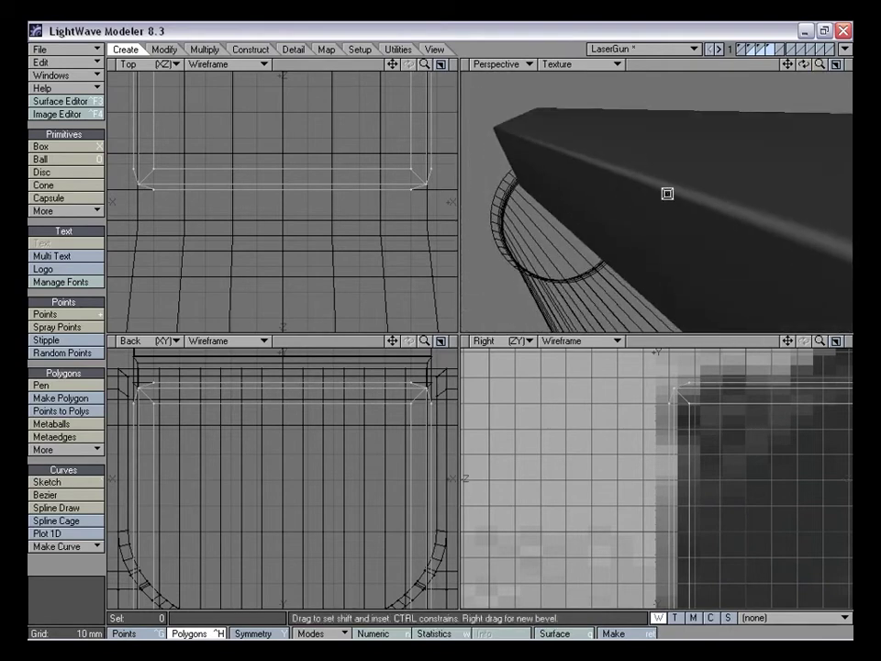
pyautogui.press('space')
# Select the polygons along the rail's underside and move them up 5 mm towards the barrel's surface
pyautogui.moveTo(821, 342); pyautogui.dragTo(790, 341)
pyautogui.press('a')
pyautogui.keyDown('alt'); pyautogui.moveTo(755, 297); pyautogui.dragTo(705, 210); pyautogui.keyUp('alt')
pyautogui.keyDown('alt'); pyautogui.moveTo(669, 174); pyautogui.dragTo(670, 193); pyautogui.keyUp('alt')
pyautogui.hotkey('shift', 'a')
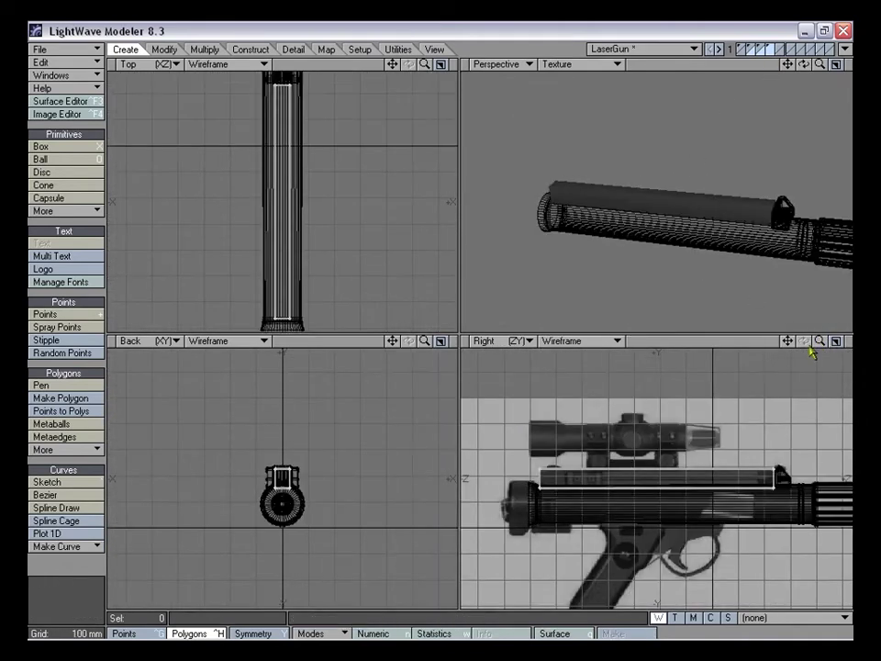
pyautogui.moveTo(820, 341); pyautogui.dragTo(777, 336)
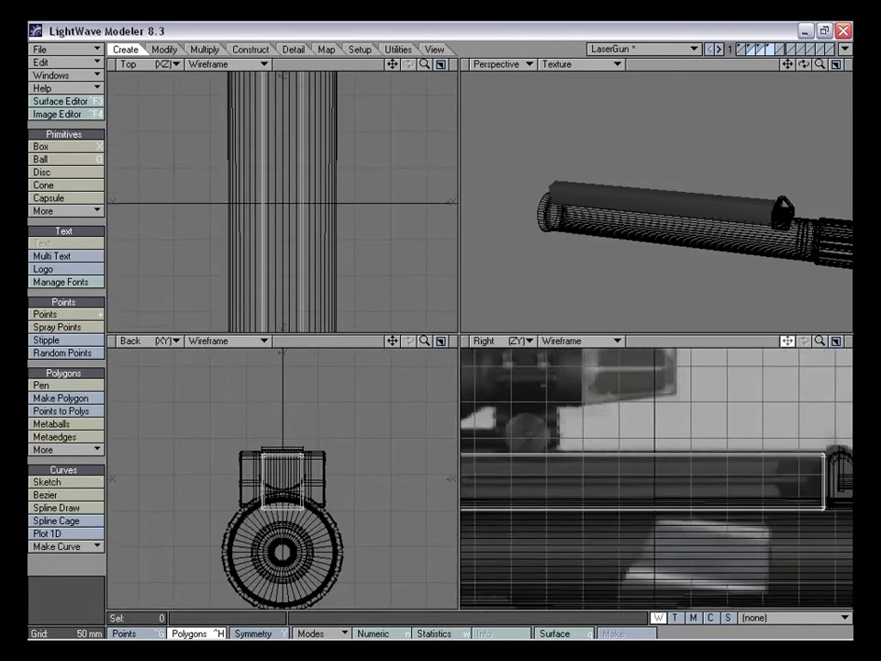
pyautogui.moveTo(820, 64); pyautogui.dragTo(840, 64)
pyautogui.keyDown('alt'); pyautogui.moveTo(715, 275); pyautogui.dragTo(680, 246); pyautogui.keyUp('alt')
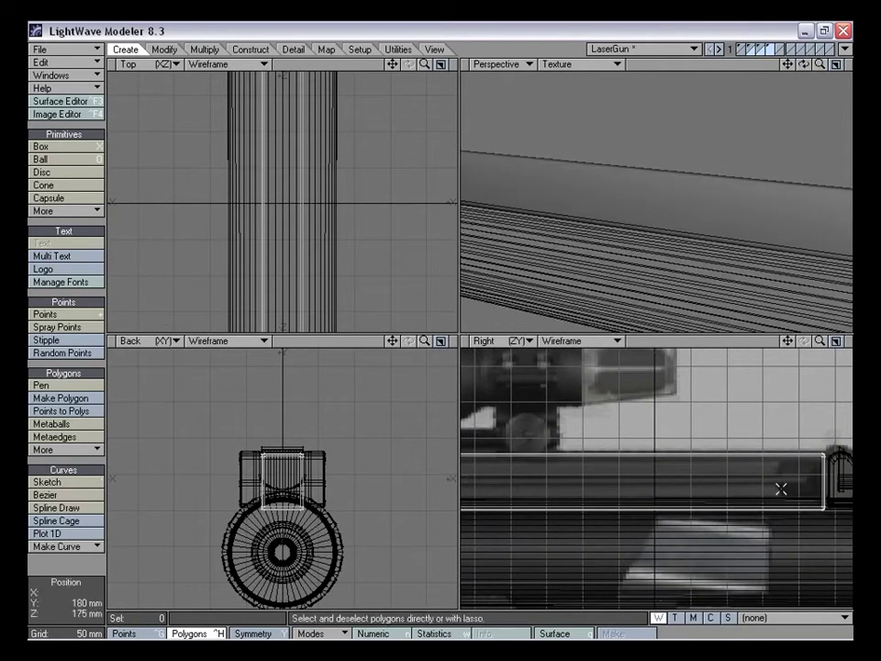
pyautogui.moveTo(264, 512); pyautogui.dragTo(413, 519, button='right')
pyautogui.moveTo(642, 223)
pyautogui.keyDown('alt'); pyautogui.mouseDown()
pyautogui.moveTo(666, 219)
pyautogui.moveTo(710, 240)
pyautogui.moveTo(693, 252)
pyautogui.mouseUp(); pyautogui.keyUp('alt')
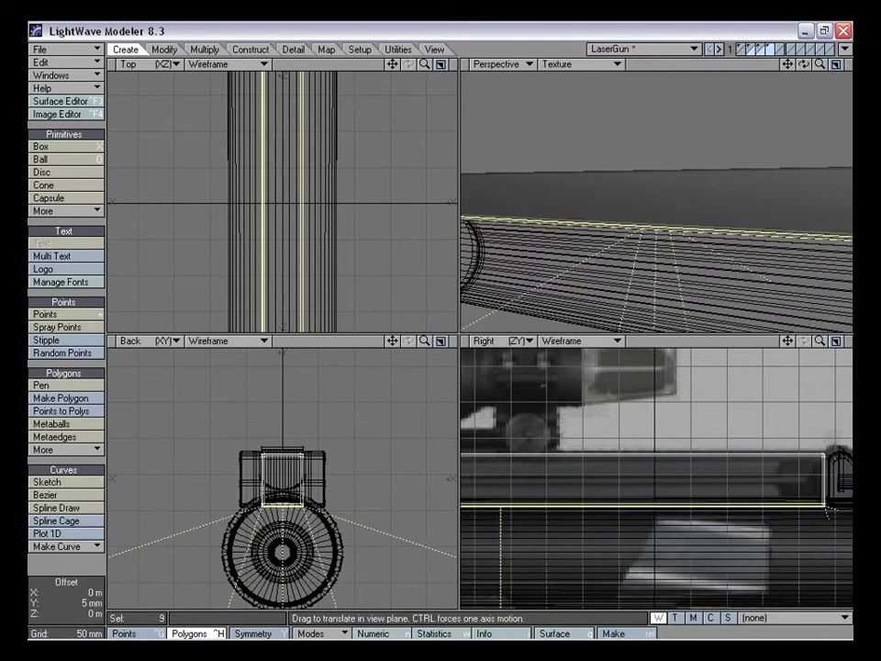
pyautogui.moveTo(820, 65); pyautogui.dragTo(823, 67)
pyautogui.keyDown('alt'); pyautogui.keyDown('shift'); pyautogui.moveTo(693, 252); pyautogui.dragTo(584, 234); pyautogui.keyUp('shift'); pyautogui.keyUp('alt')
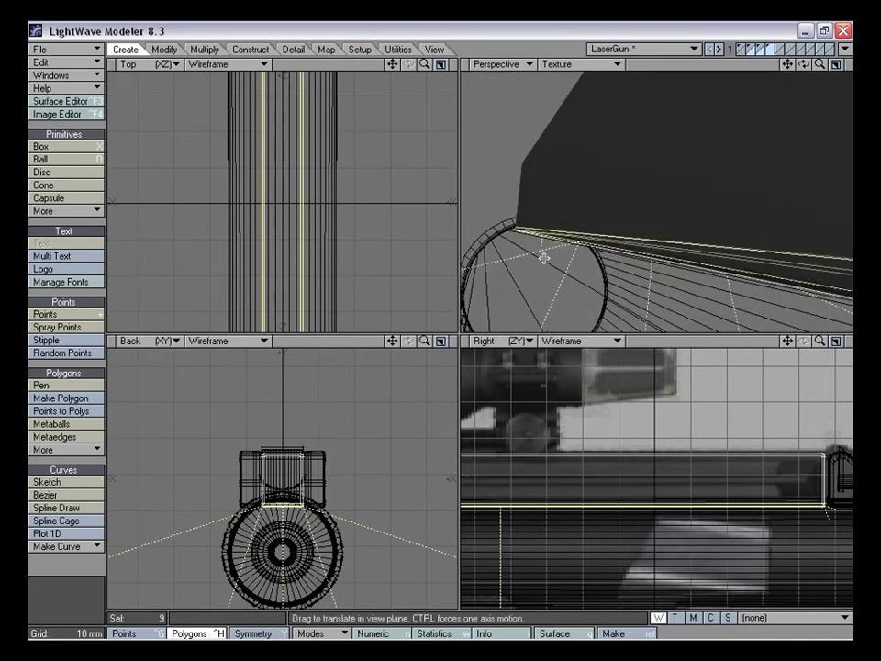
pyautogui.click(83, 588)
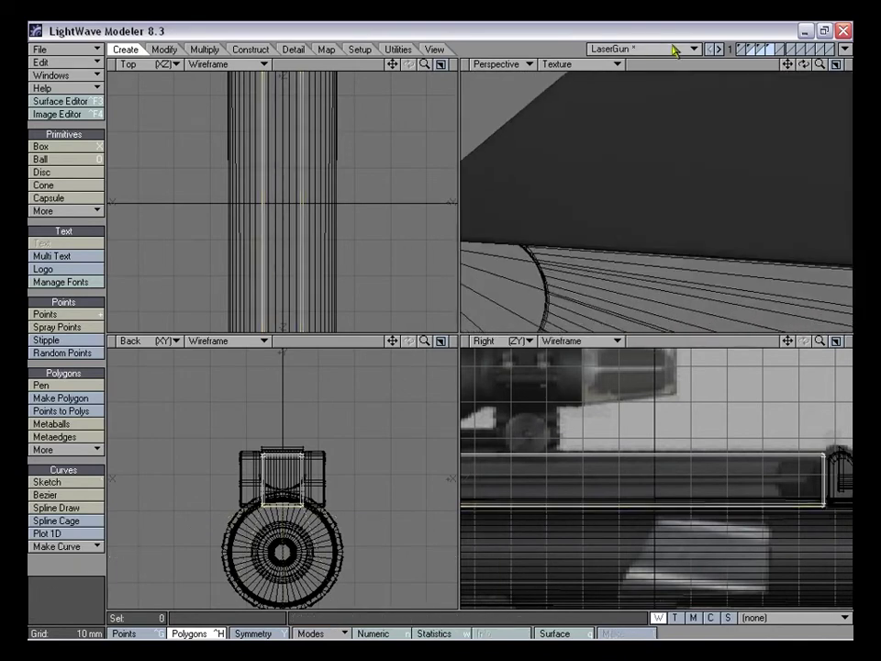
# Show only the barrel layer behind the rail and raise the rail's underside polygons slightly further
pyautogui.click(749, 50)
pyautogui.keyDown('alt'); pyautogui.moveTo(650, 189); pyautogui.dragTo(644, 175); pyautogui.keyUp('alt')
pyautogui.click(773, 50)
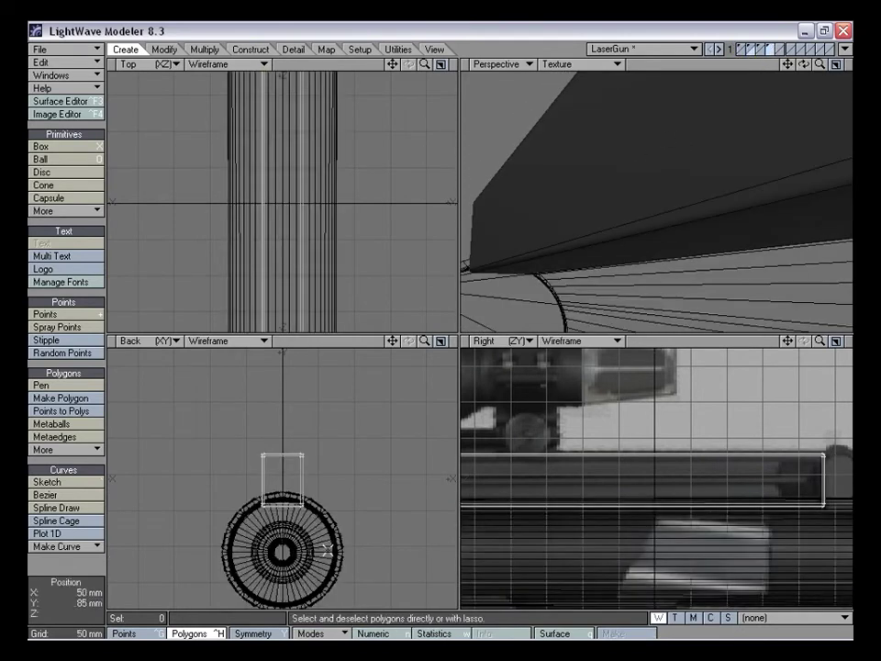
pyautogui.moveTo(317, 508); pyautogui.dragTo(334, 510, button='right')
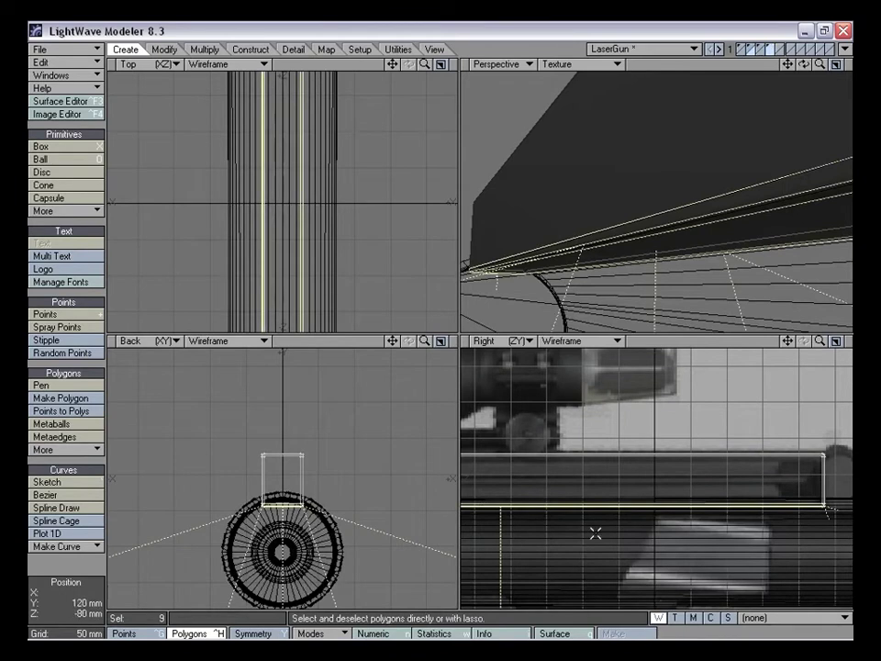
pyautogui.press('t')
pyautogui.click(44, 575)
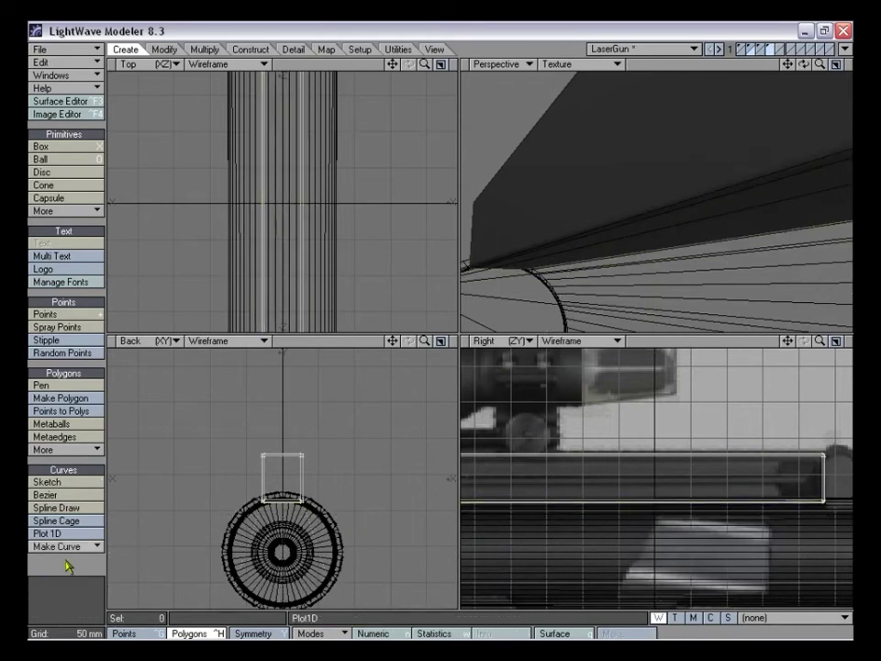
# Bring the barrel layer into the foreground with the rail and examine how the rail sits on the barrel
pyautogui.click(753, 51)
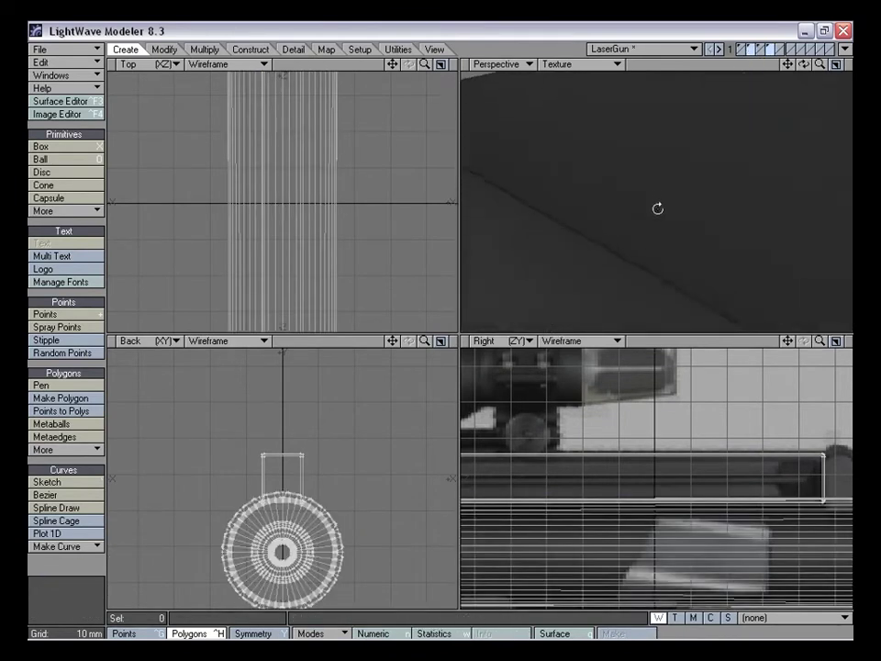
pyautogui.moveTo(820, 66); pyautogui.dragTo(748, 69)
pyautogui.keyDown('alt'); pyautogui.moveTo(703, 164); pyautogui.dragTo(686, 163); pyautogui.keyUp('alt')
pyautogui.keyDown('alt'); pyautogui.moveTo(570, 206); pyautogui.dragTo(584, 226); pyautogui.keyUp('alt')
pyautogui.moveTo(820, 64)
pyautogui.mouseDown()
pyautogui.moveTo(820, 87)
pyautogui.moveTo(820, 70)
pyautogui.mouseUp()
pyautogui.keyDown('alt'); pyautogui.moveTo(720, 146); pyautogui.dragTo(703, 174); pyautogui.keyUp('alt')
# Make the empty fifth layer active and show the rail, notched block and barrel layers in the background
pyautogui.moveTo(789, 340); pyautogui.dragTo(872, 343)
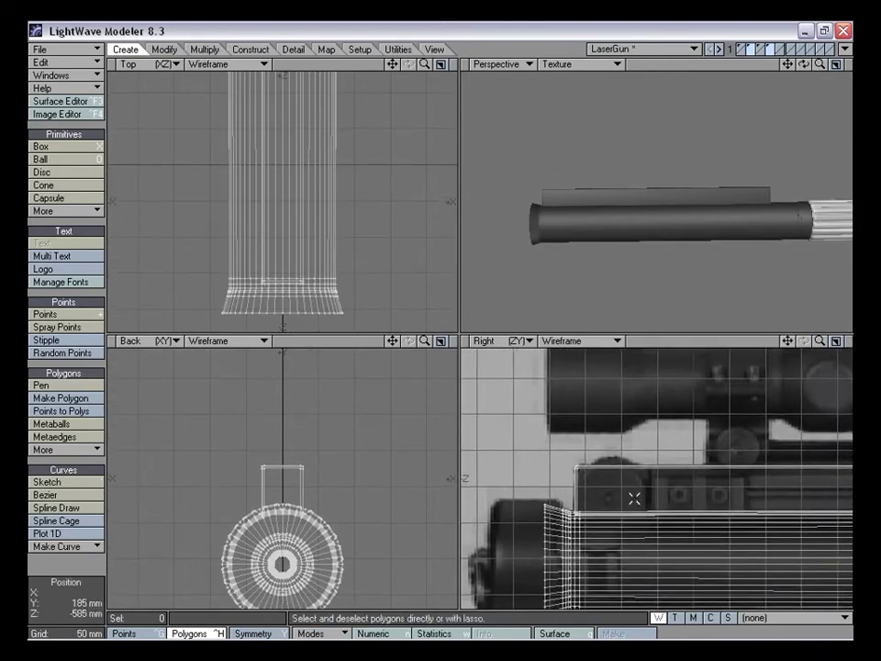
pyautogui.moveTo(790, 345); pyautogui.dragTo(873, 342)
pyautogui.moveTo(788, 342)
pyautogui.mouseDown()
pyautogui.moveTo(795, 320)
pyautogui.moveTo(804, 344)
pyautogui.moveTo(788, 332)
pyautogui.mouseUp()
pyautogui.click(779, 48)
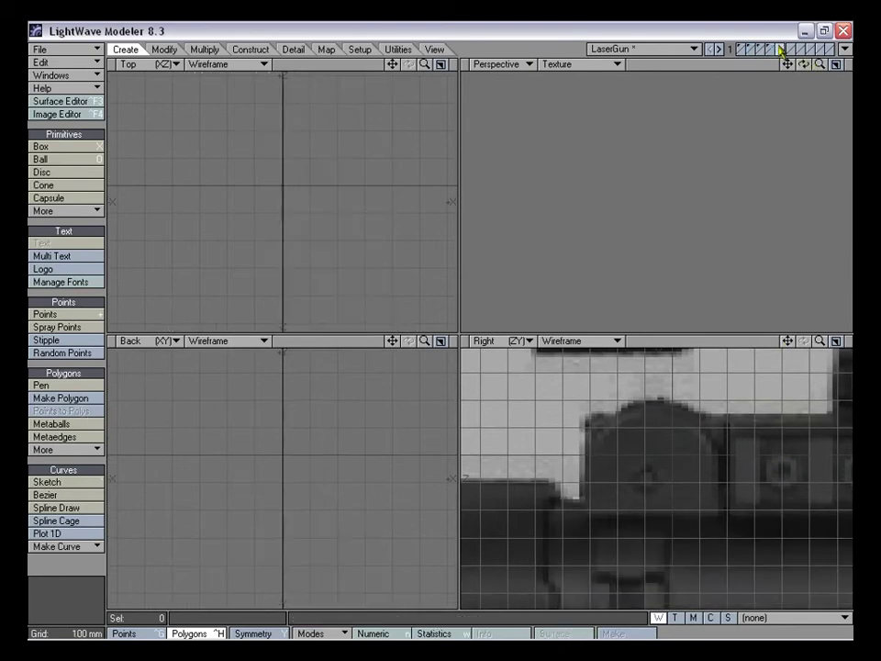
pyautogui.click(772, 54)
pyautogui.keyDown('shift'); pyautogui.click(761, 54); pyautogui.keyUp('shift')
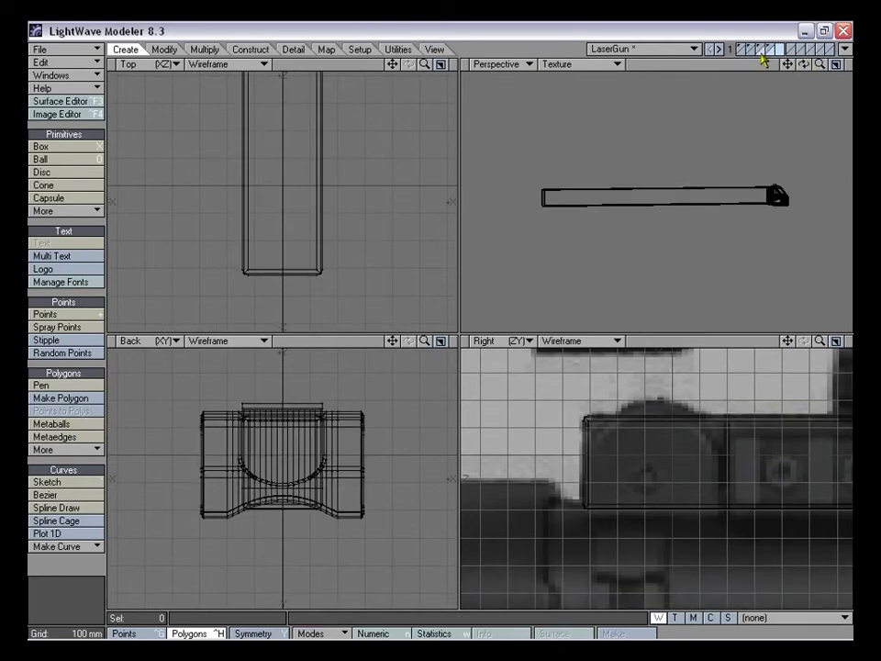
pyautogui.moveTo(819, 341); pyautogui.dragTo(785, 358)
pyautogui.keyDown('shift'); pyautogui.click(750, 53); pyautogui.keyUp('shift')
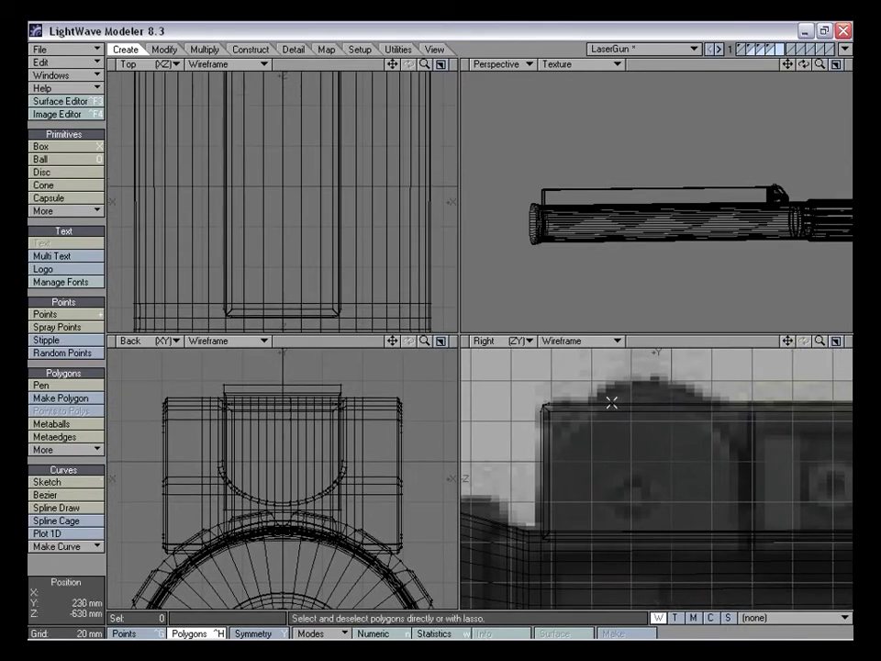
# Create a flat 48-sided disc of about 46 mm radius over the rounded part at the rail's rear, centred near Y 192 mm, Z -614 mm
pyautogui.click(63, 172)
pyautogui.click(62, 173)
pyautogui.click(55, 172)
pyautogui.moveTo(650, 476); pyautogui.dragTo(743, 386)
pyautogui.moveTo(640, 477); pyautogui.dragTo(644, 481)
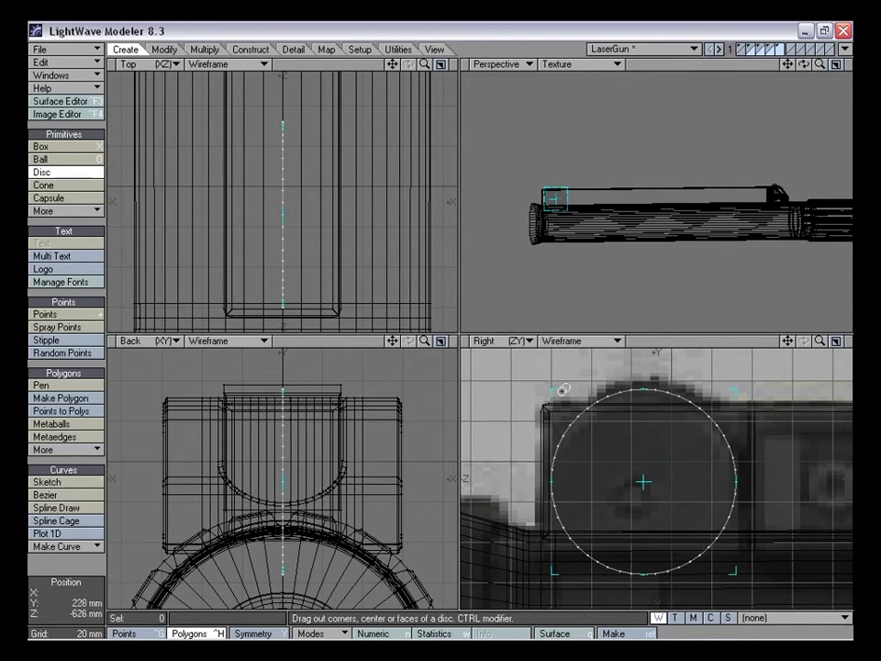
pyautogui.moveTo(646, 481); pyautogui.dragTo(646, 479)
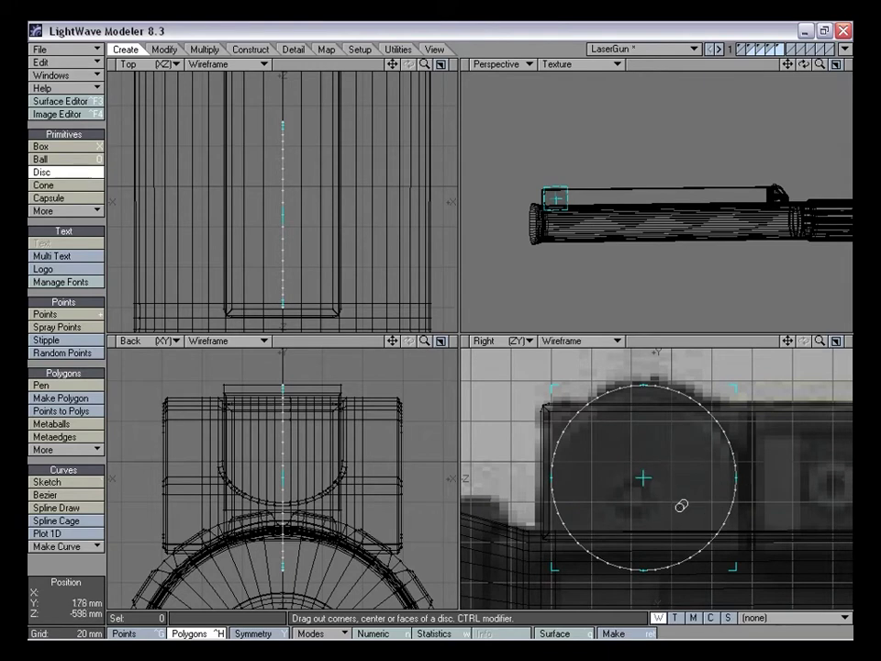
pyautogui.press('n')
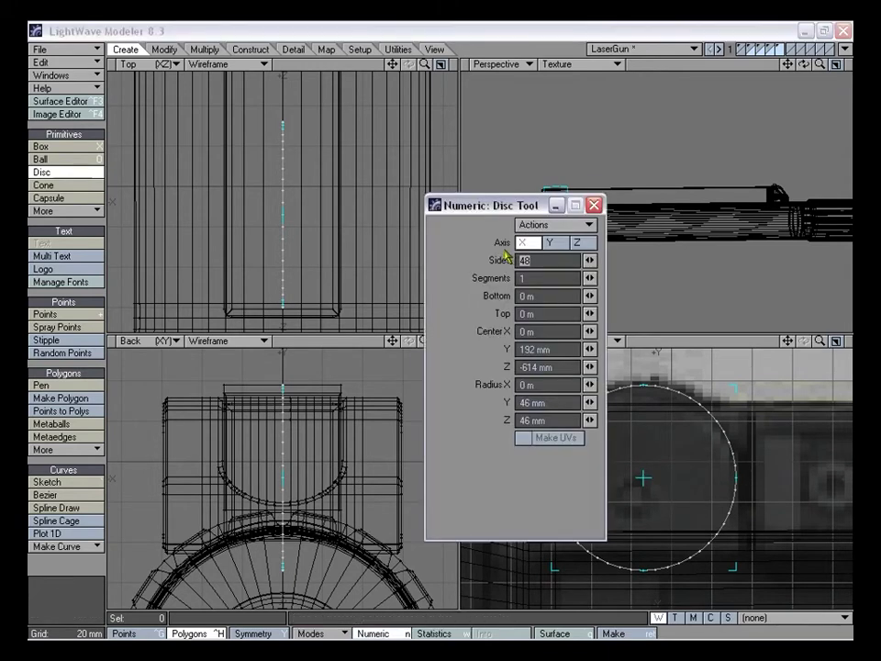
pyautogui.click(594, 204)
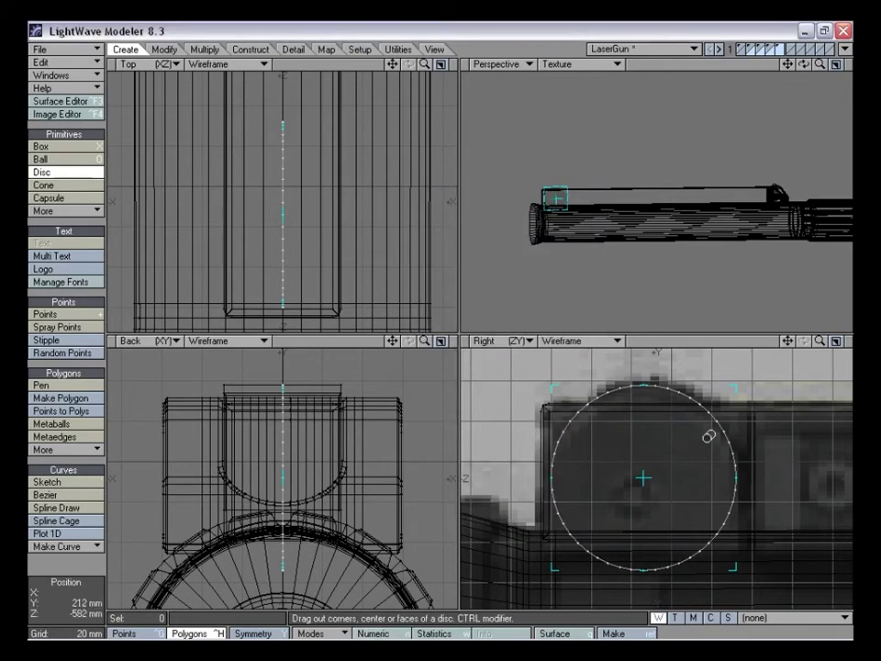
pyautogui.moveTo(821, 341); pyautogui.dragTo(834, 341)
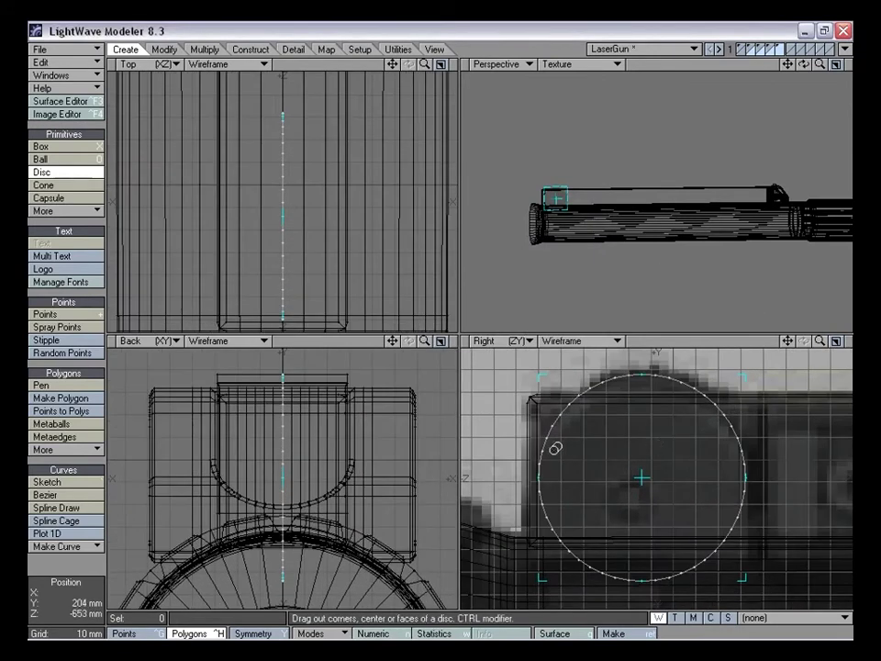
pyautogui.press('space')
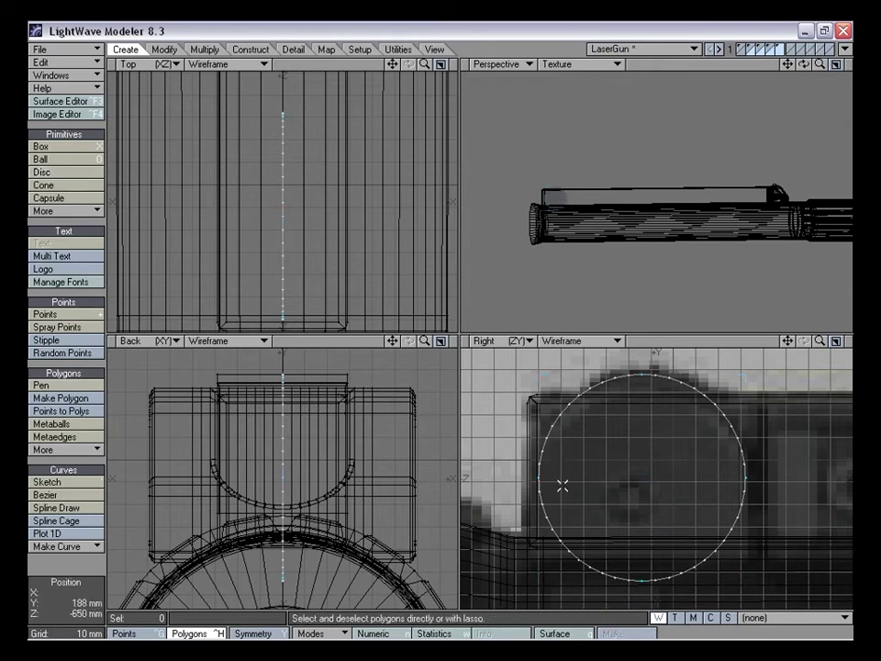
# Remove the disc's polygon while keeping its points, and delete all points of its lower half
pyautogui.press('k')
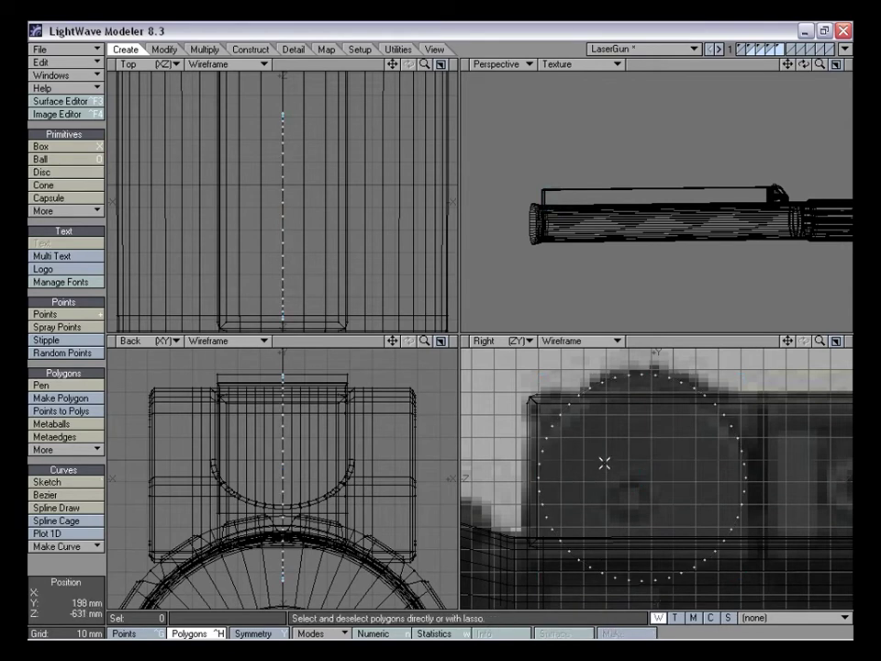
pyautogui.hotkey('ctrl', 'g')
pyautogui.moveTo(576, 488); pyautogui.dragTo(522, 606, button='right')
pyautogui.moveTo(759, 479); pyautogui.dragTo(703, 483, button='right')
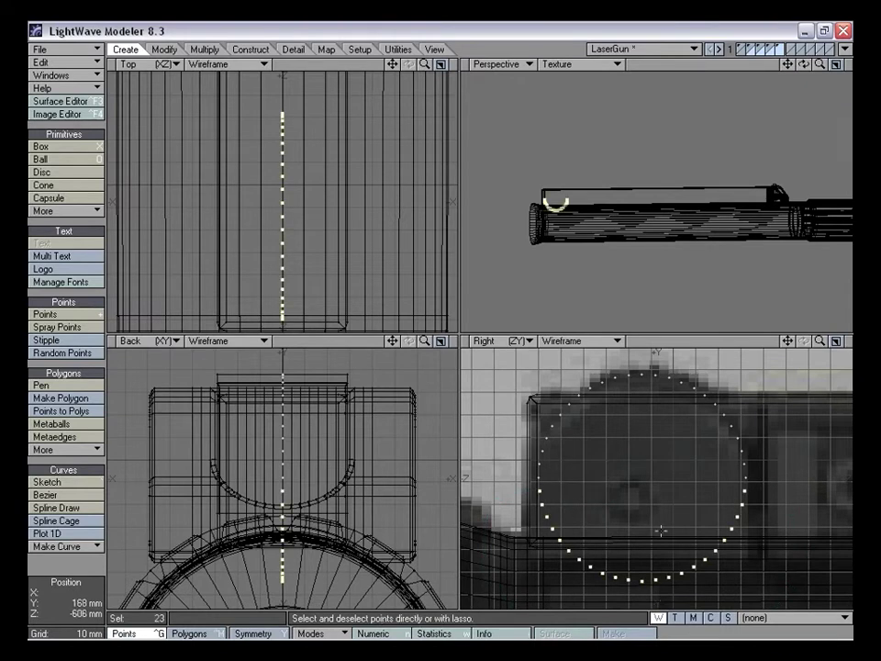
pyautogui.press('Delete')
# Move only the two end points of the half-circle straight down by about 35 mm, below the rail's lower edge
pyautogui.moveTo(553, 563)
pyautogui.mouseDown(button='right')
pyautogui.moveTo(755, 446)
pyautogui.moveTo(749, 495)
pyautogui.mouseUp(button='right')
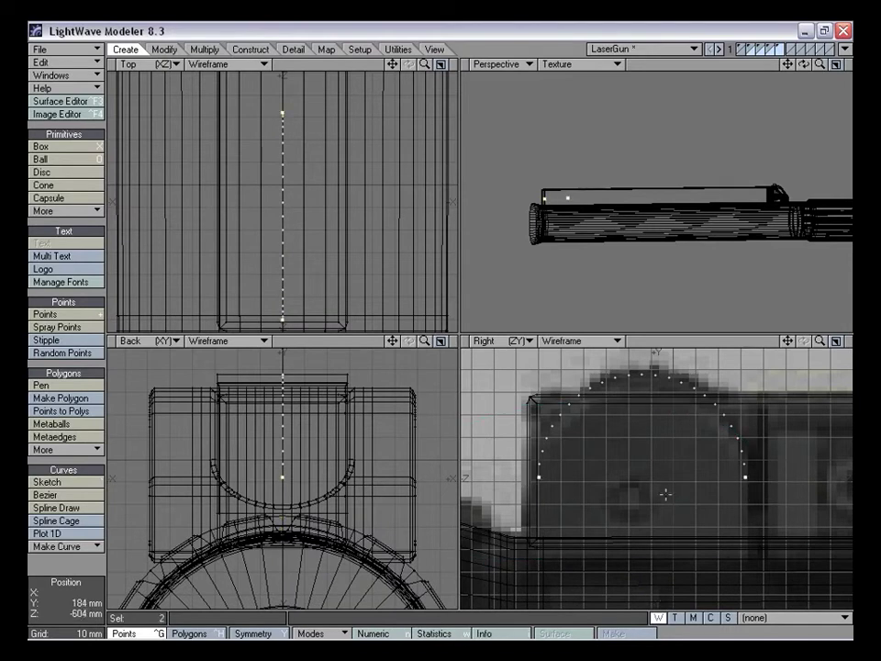
pyautogui.press('t')
pyautogui.moveTo(644, 484); pyautogui.dragTo(644, 497)
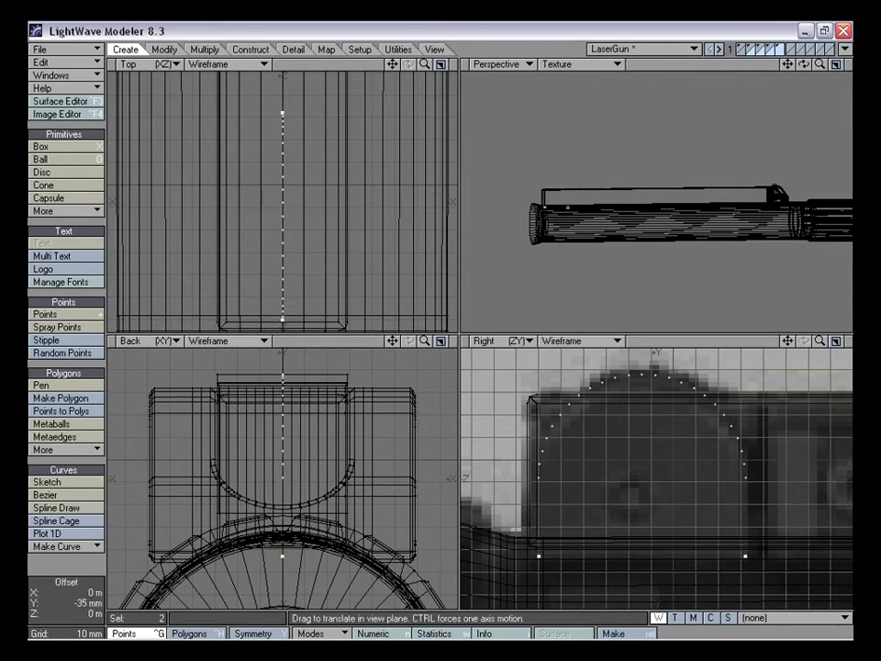
pyautogui.press('space')
pyautogui.press('/')
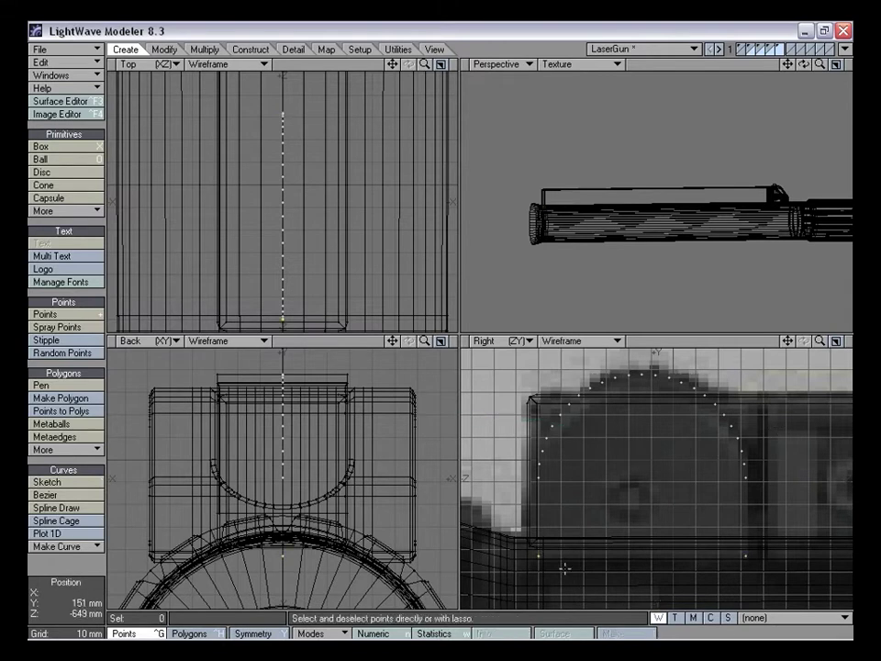
# Select all points of the arched outline in order around the curve and make a polygon from them
pyautogui.keyDown('alt'); pyautogui.moveTo(611, 194); pyautogui.dragTo(673, 210); pyautogui.keyUp('alt')
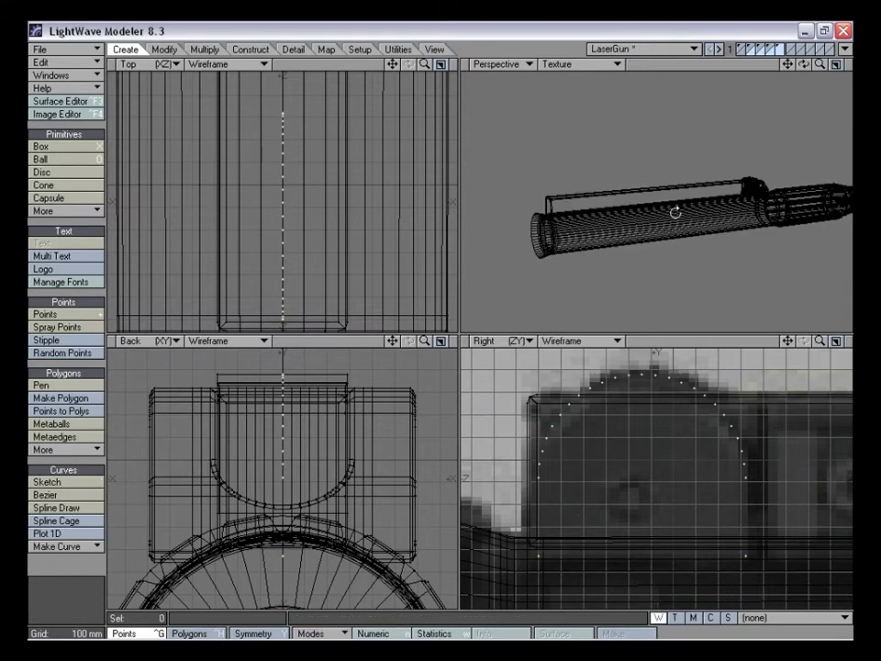
pyautogui.press('/')
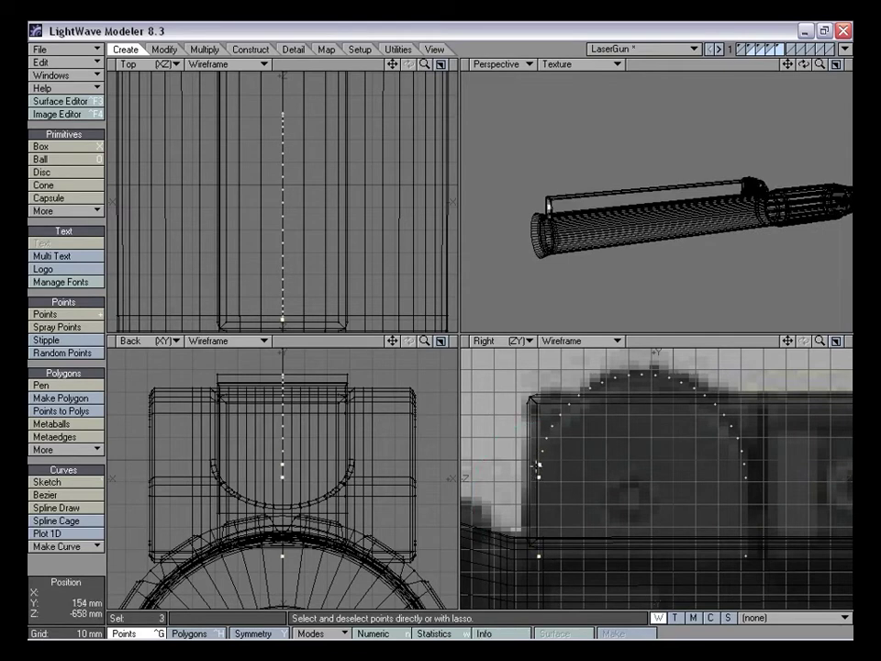
pyautogui.moveTo(569, 427); pyautogui.dragTo(560, 439, button='right')
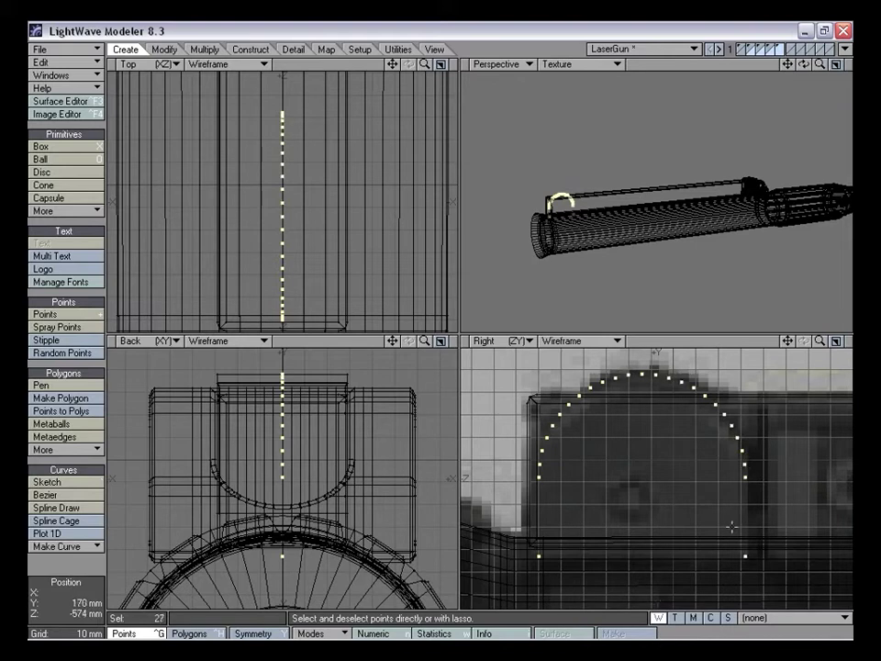
pyautogui.press('p')
# Extrude the arched polygon by about 10 mm in the negative X direction to form a thin plate
pyautogui.keyDown('alt'); pyautogui.moveTo(602, 230); pyautogui.dragTo(649, 212); pyautogui.keyUp('alt')
pyautogui.press('a')
pyautogui.press(',')
pyautogui.press('.')
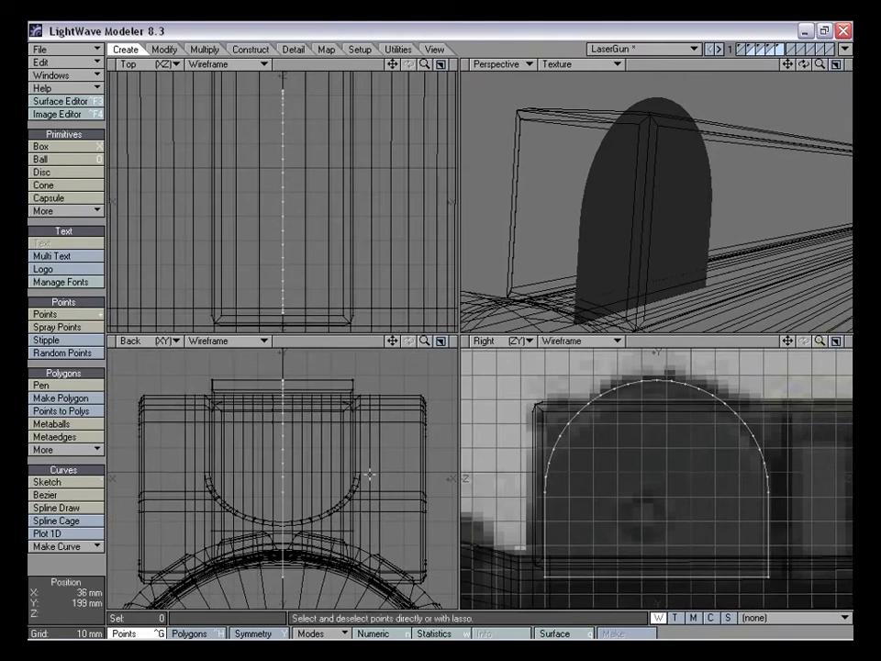
pyautogui.hotkey('shift', 'e')
pyautogui.moveTo(281, 478); pyautogui.dragTo(259, 481)
# Select both large arched side faces of the extruded plate
pyautogui.keyDown('alt'); pyautogui.moveTo(625, 229); pyautogui.dragTo(600, 203); pyautogui.keyUp('alt')
pyautogui.hotkey('ctrl', 'h')
pyautogui.click(694, 182)
pyautogui.keyDown('alt'); pyautogui.moveTo(695, 183); pyautogui.dragTo(659, 181); pyautogui.keyUp('alt')
pyautogui.keyDown('shift'); pyautogui.click(632, 187); pyautogui.keyUp('shift')
pyautogui.hotkey('shift', 'a')
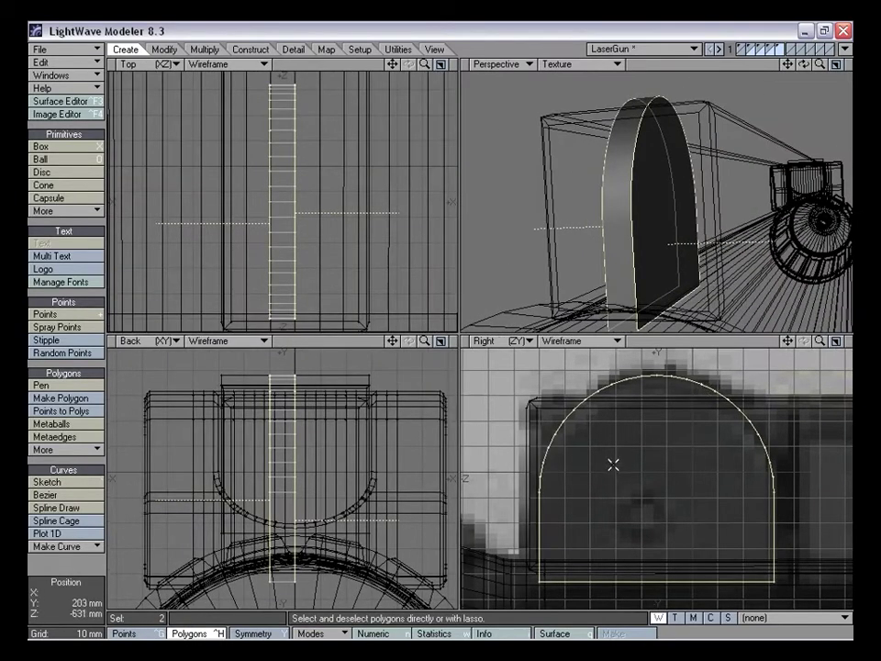
pyautogui.moveTo(392, 341); pyautogui.dragTo(385, 352)
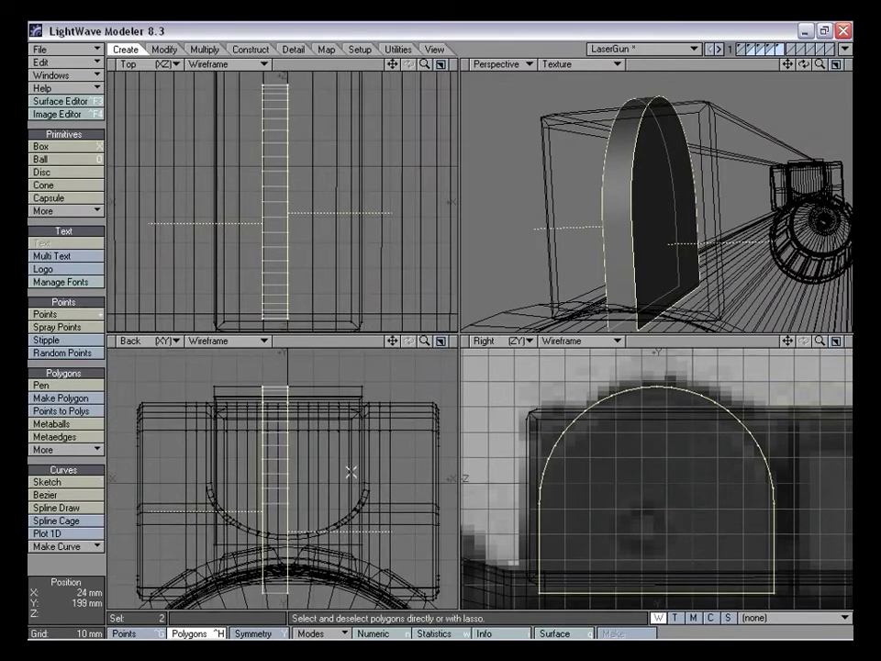
# Bevel both selected side faces of the arched plate outward and inward in small steps to round its edges, and deselect them
pyautogui.press('b')
pyautogui.moveTo(319, 525); pyautogui.dragTo(316, 522)
pyautogui.moveTo(321, 516); pyautogui.dragTo(319, 510, button='right')
pyautogui.moveTo(318, 511); pyautogui.dragTo(315, 512)
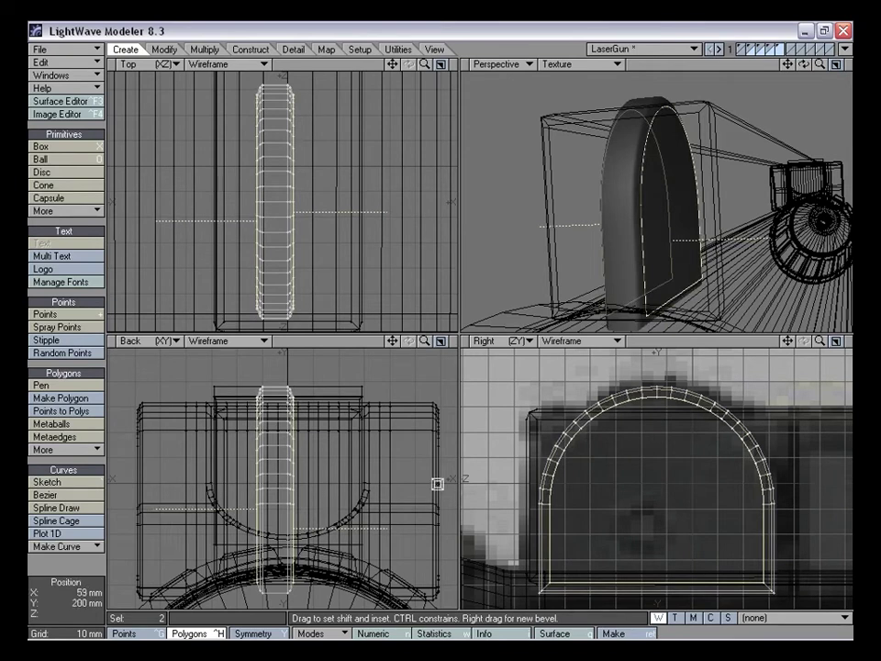
pyautogui.click(55, 559)
pyautogui.keyDown('alt'); pyautogui.moveTo(742, 223); pyautogui.dragTo(658, 236); pyautogui.keyUp('alt')
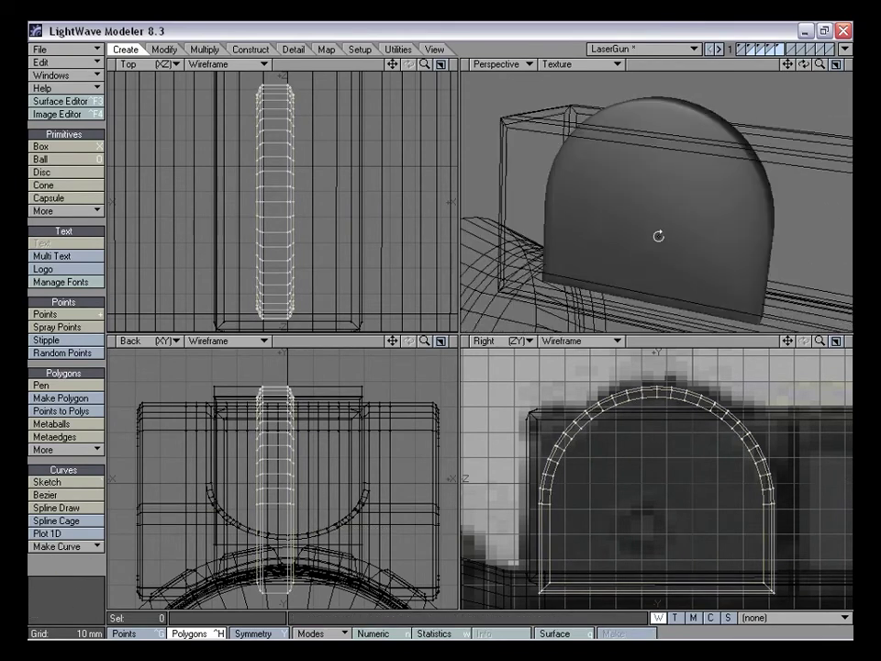
# Move the arched plate along X from the centre to the positive-X side of the long rail box
pyautogui.moveTo(819, 66); pyautogui.dragTo(776, 66)
pyautogui.keyDown('alt'); pyautogui.moveTo(712, 160); pyautogui.dragTo(465, 122); pyautogui.keyUp('alt')
pyautogui.moveTo(423, 64); pyautogui.dragTo(418, 135)
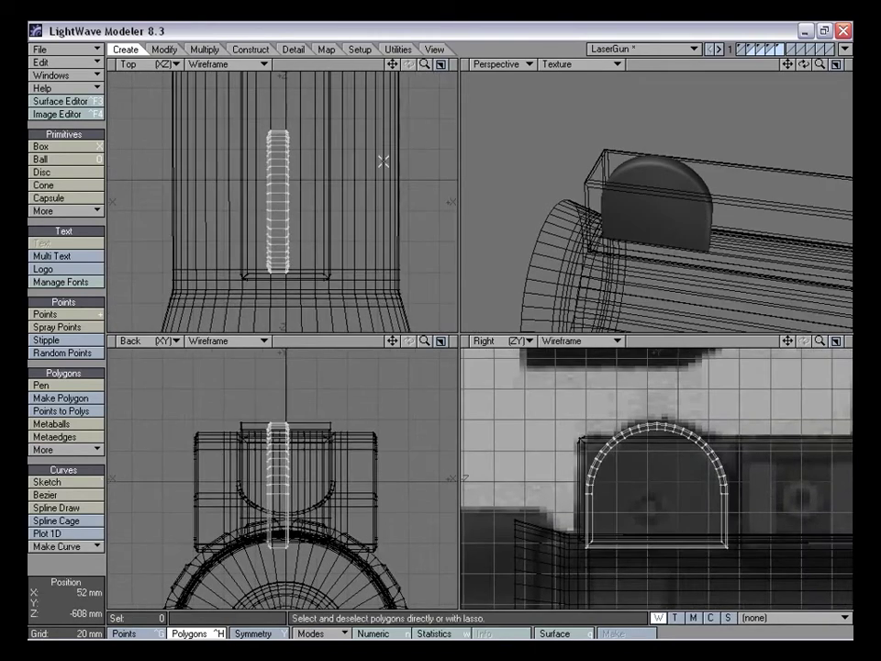
pyautogui.press('t')
pyautogui.moveTo(286, 220); pyautogui.dragTo(348, 221)
pyautogui.moveTo(289, 219); pyautogui.dragTo(292, 220)
pyautogui.keyDown('alt'); pyautogui.moveTo(725, 218); pyautogui.dragTo(634, 201); pyautogui.keyUp('alt')
pyautogui.moveTo(371, 220); pyautogui.dragTo(367, 220)
pyautogui.keyDown('alt'); pyautogui.moveTo(617, 230); pyautogui.dragTo(588, 226); pyautogui.keyUp('alt')
pyautogui.keyDown('alt'); pyautogui.moveTo(647, 237); pyautogui.dragTo(587, 253); pyautogui.keyUp('alt')
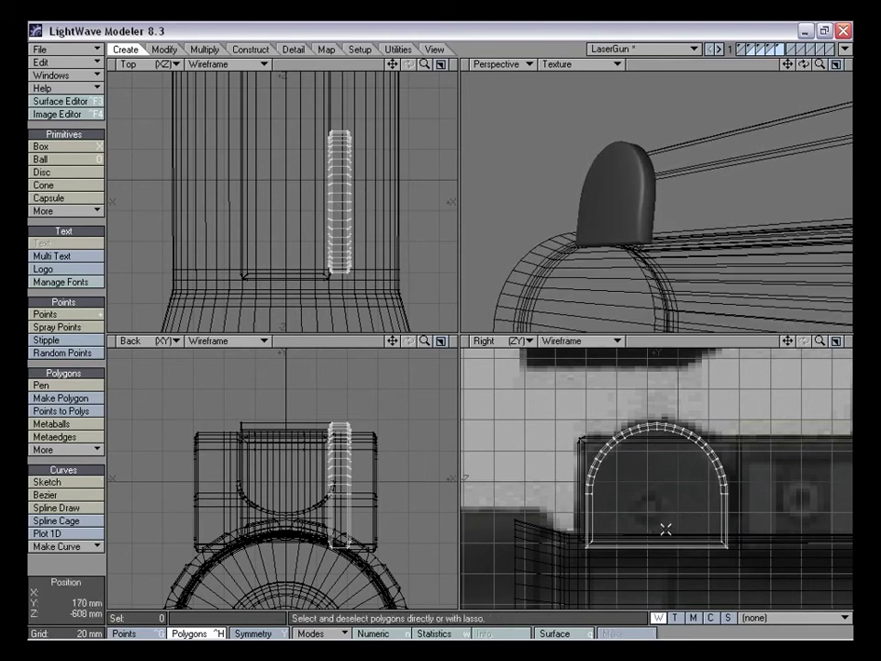
# Lower the arched plate's bottom polygons by 4 mm so its base reaches into the barrel, and clear the selection
pyautogui.moveTo(736, 584); pyautogui.dragTo(726, 517, button='right')
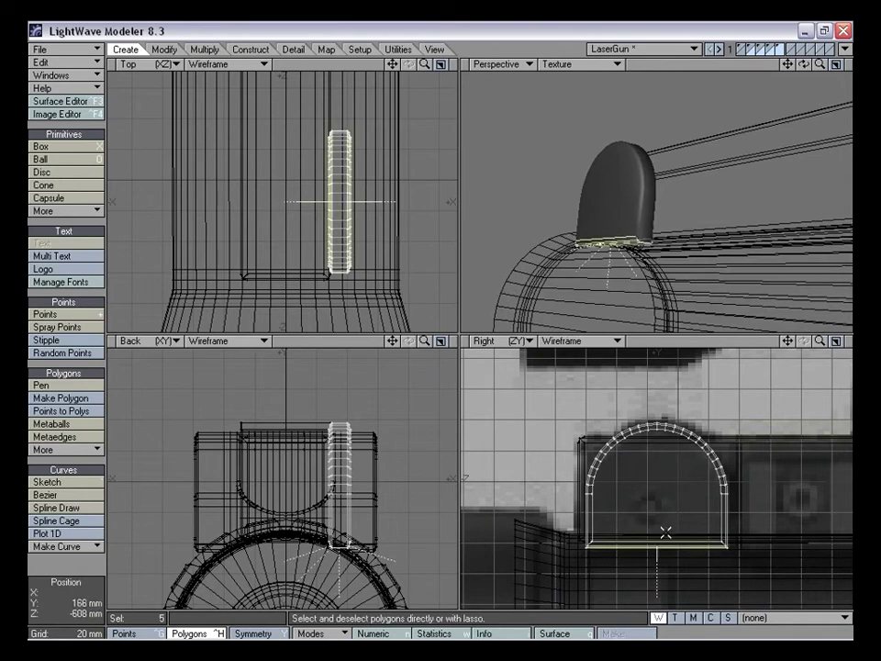
pyautogui.press('t')
pyautogui.moveTo(666, 533); pyautogui.dragTo(666, 536)
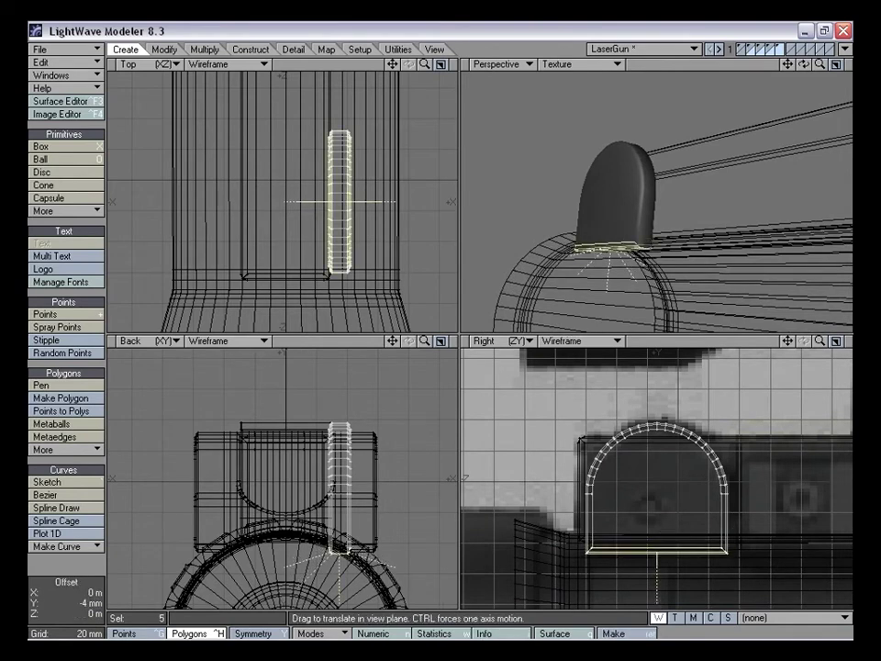
pyautogui.press('space')
pyautogui.click(323, 614)
pyautogui.keyDown('alt'); pyautogui.moveTo(593, 266); pyautogui.dragTo(653, 293); pyautogui.keyUp('alt')
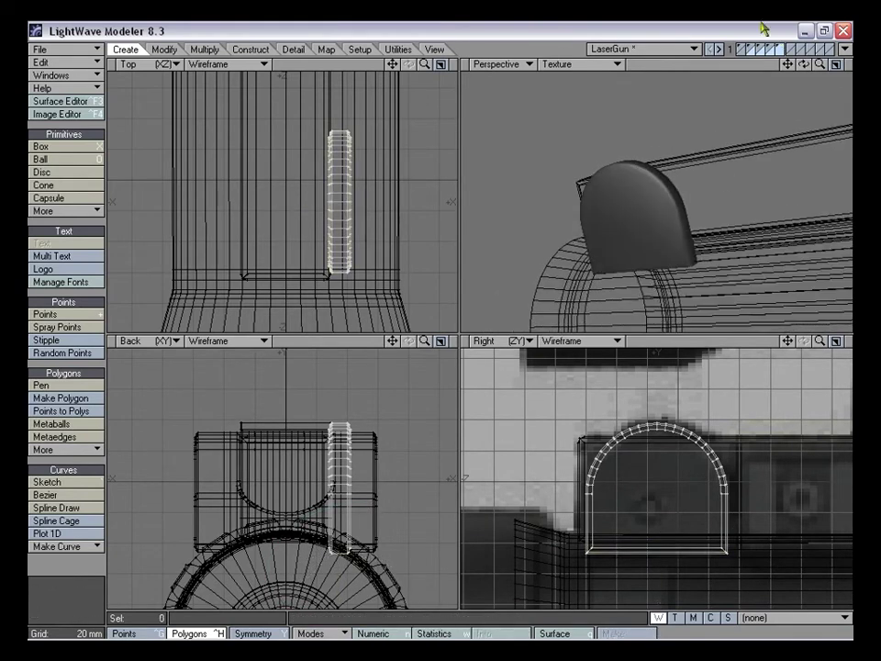
# Examine how the arched plate meets the barrel in layer 2, and inspect the plate alone against the reference image
pyautogui.keyDown('shift'); pyautogui.click(752, 50); pyautogui.keyUp('shift')
pyautogui.moveTo(650, 187)
pyautogui.keyDown('alt'); pyautogui.mouseDown()
pyautogui.moveTo(626, 191)
pyautogui.moveTo(628, 176)
pyautogui.moveTo(751, 204)
pyautogui.moveTo(675, 208)
pyautogui.moveTo(656, 193)
pyautogui.moveTo(594, 205)
pyautogui.moveTo(625, 259)
pyautogui.moveTo(659, 197)
pyautogui.moveTo(649, 182)
pyautogui.moveTo(715, 198)
pyautogui.moveTo(602, 204)
pyautogui.mouseUp(); pyautogui.keyUp('alt')
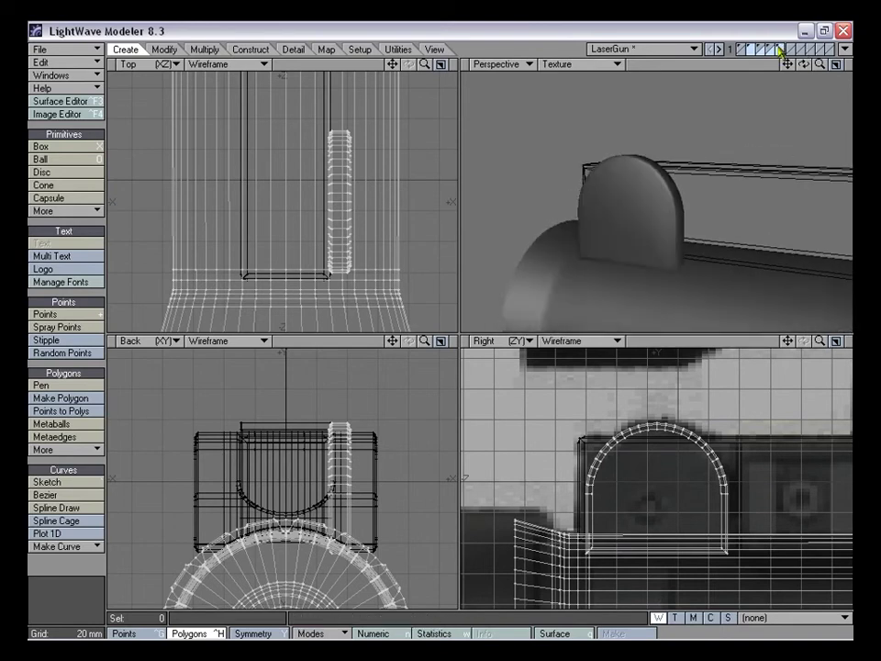
pyautogui.click(779, 49)
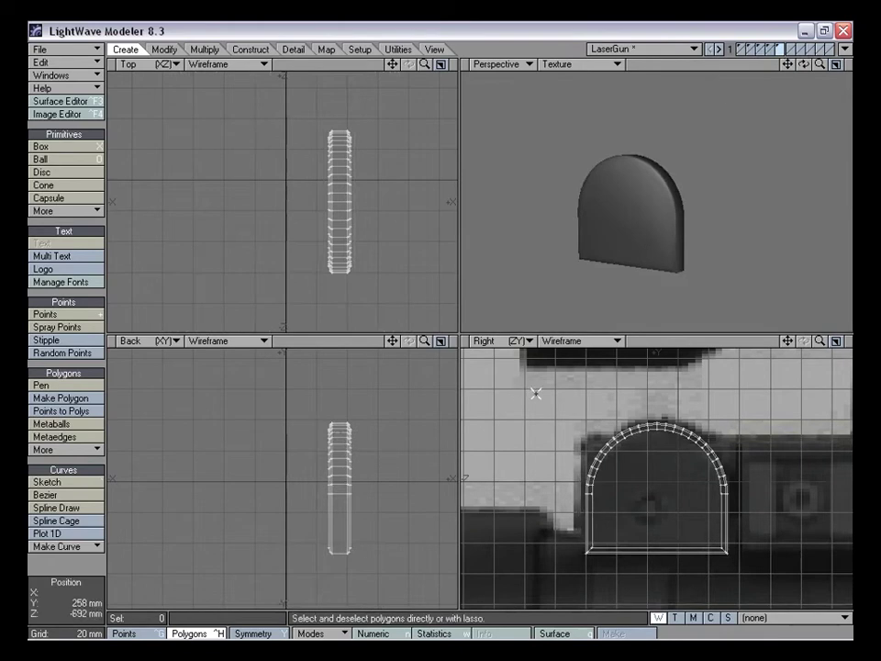
pyautogui.keyDown('alt'); pyautogui.moveTo(606, 220); pyautogui.dragTo(609, 260); pyautogui.keyUp('alt')
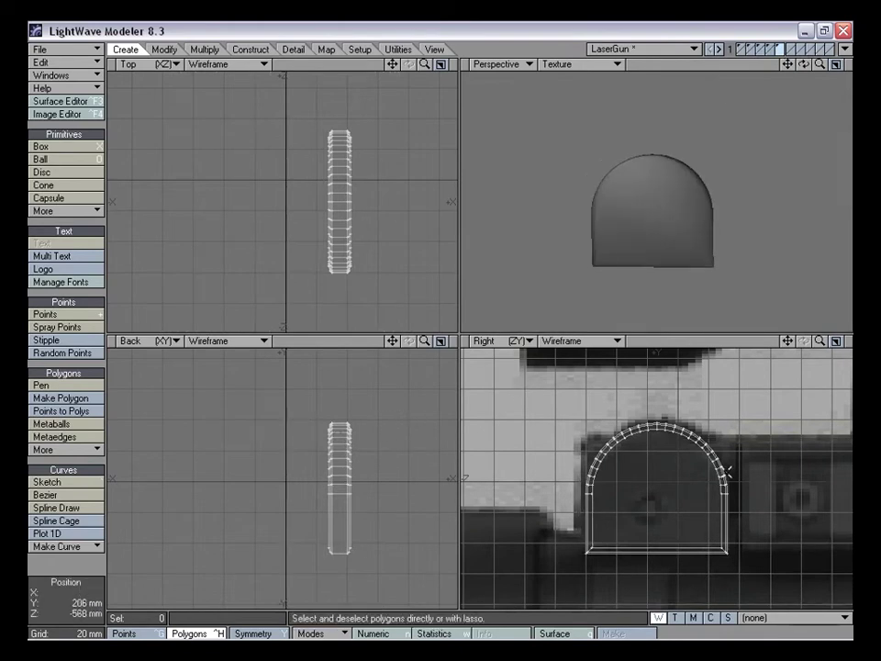
pyautogui.moveTo(821, 340); pyautogui.dragTo(795, 332)
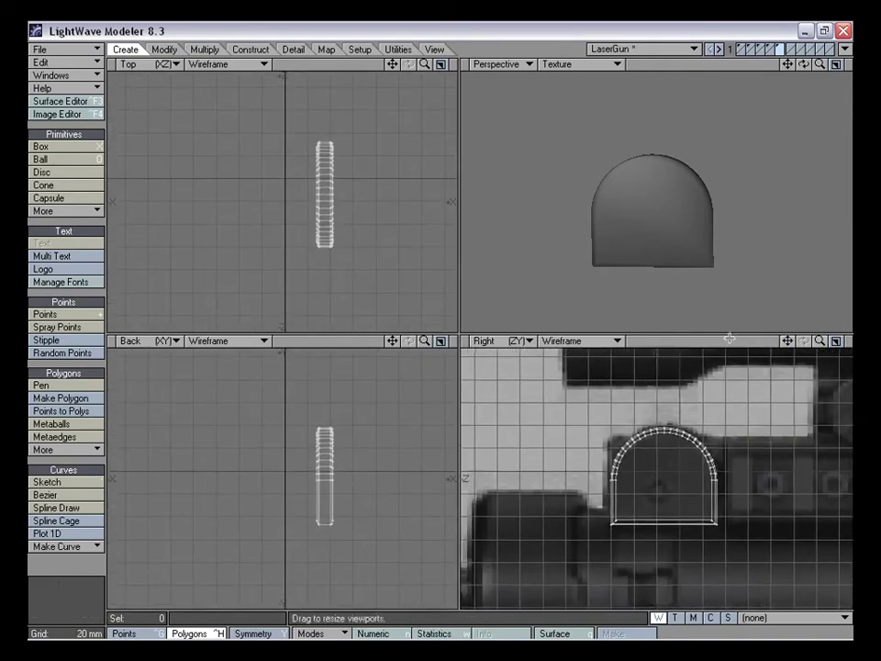
pyautogui.keyDown('alt'); pyautogui.moveTo(631, 215); pyautogui.dragTo(664, 224); pyautogui.keyUp('alt')
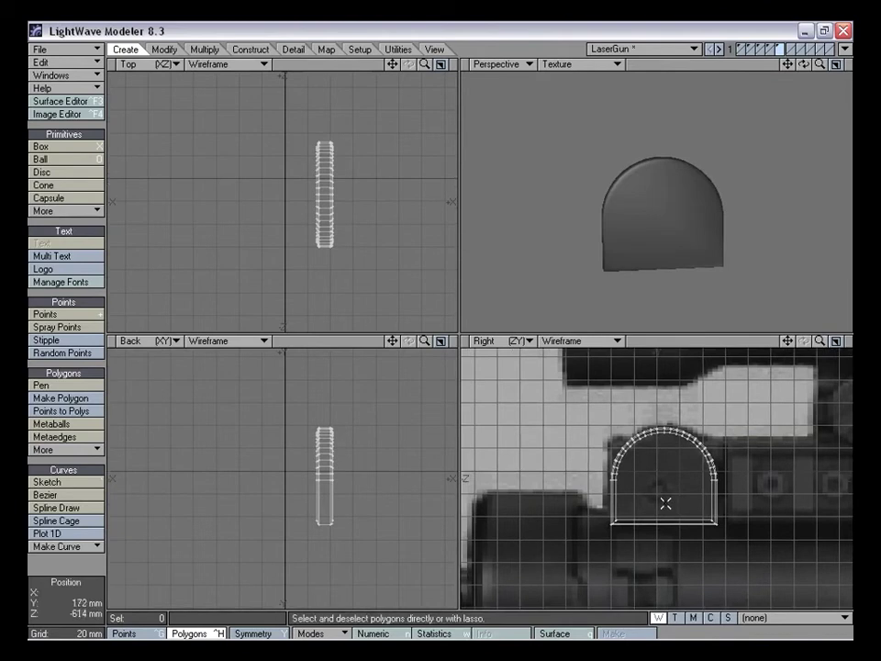
pyautogui.moveTo(821, 342); pyautogui.dragTo(850, 342)
pyautogui.moveTo(788, 342); pyautogui.dragTo(825, 318)
pyautogui.keyDown('alt'); pyautogui.moveTo(675, 213); pyautogui.dragTo(699, 207); pyautogui.keyUp('alt')
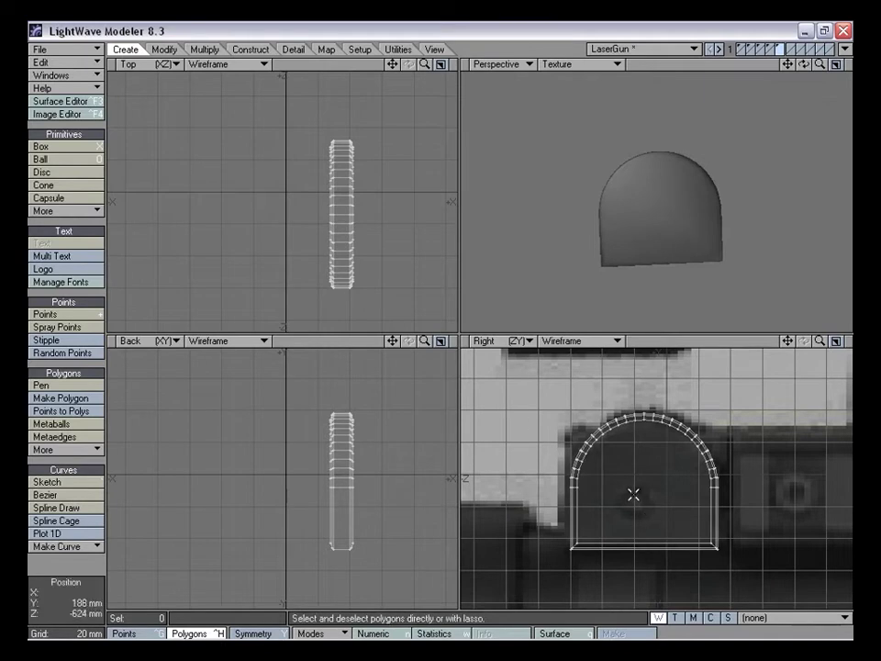
# Make empty layer 6 the foreground with the arched plate's layer 5 as background, and activate the Disc tool
pyautogui.click(795, 49)
pyautogui.click(783, 53)
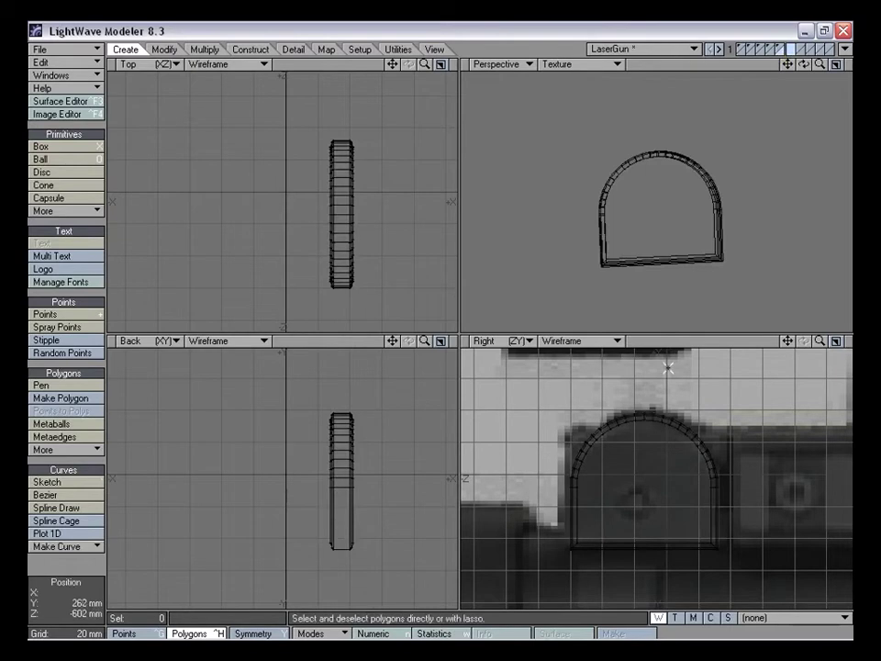
pyautogui.click(61, 173)
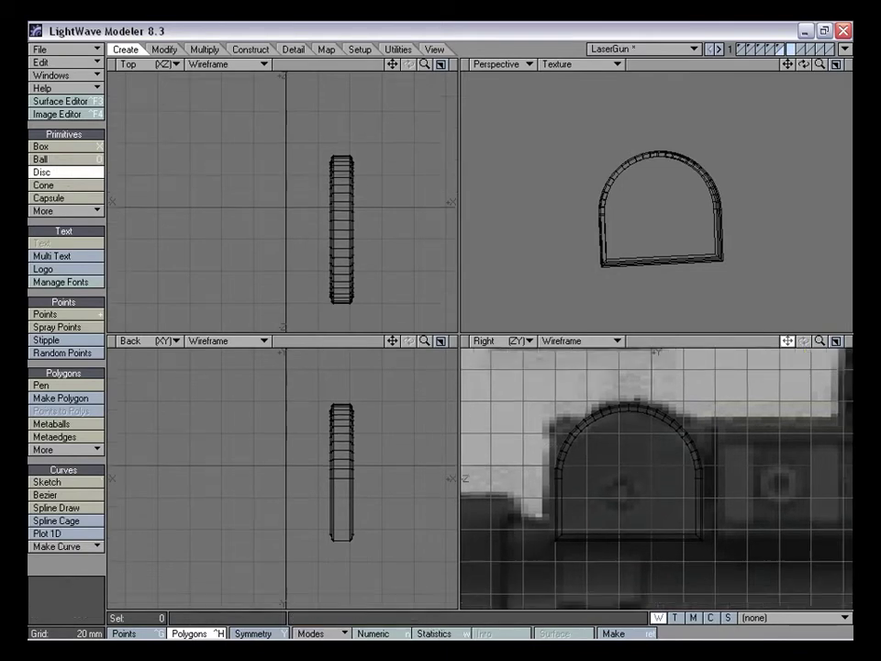
pyautogui.moveTo(820, 340)
pyautogui.mouseDown()
pyautogui.moveTo(831, 338)
pyautogui.moveTo(823, 341)
pyautogui.moveTo(826, 330)
pyautogui.mouseUp()
# Examine the round knob on the arched plate in the finished Blaster_001 object, and return to the LaserGun object
pyautogui.click(674, 52)
pyautogui.click(677, 40)
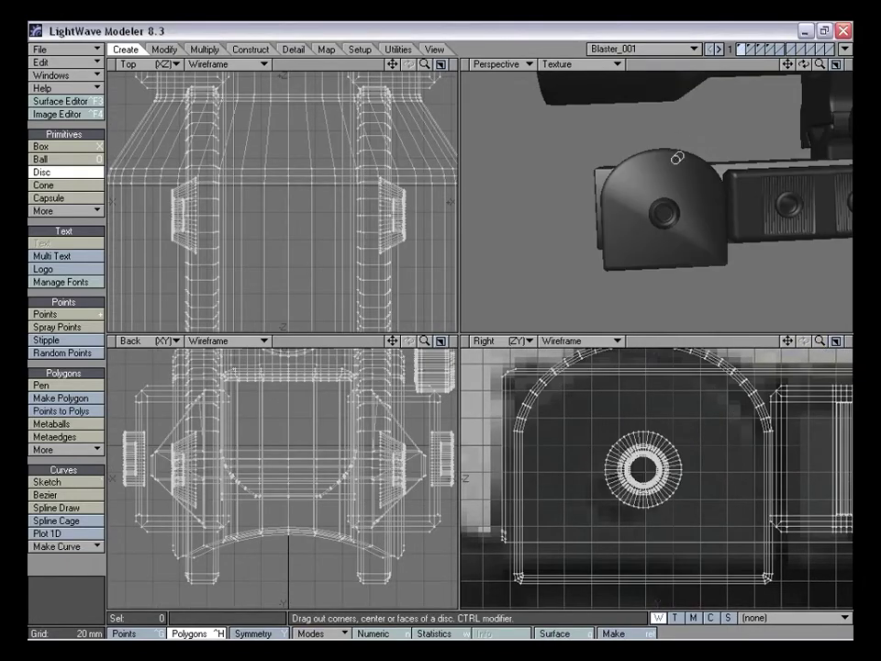
pyautogui.keyDown('alt'); pyautogui.moveTo(720, 193); pyautogui.dragTo(667, 221); pyautogui.keyUp('alt')
pyautogui.click(648, 49)
pyautogui.click(653, 66)
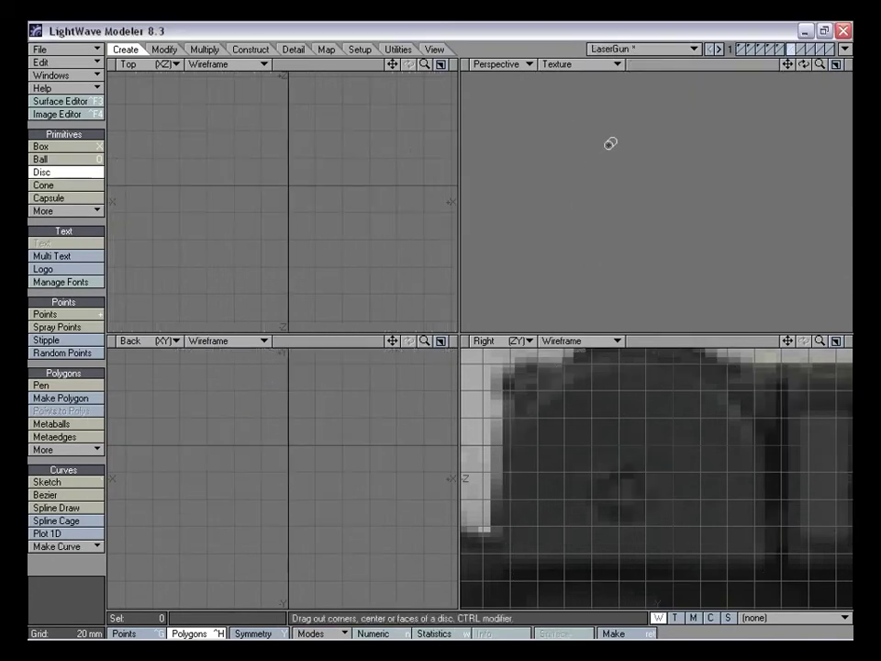
# Inspect the knob area of the gun in the Front_per.jpg reference image, and close the image windows
pyautogui.click(51, 114)
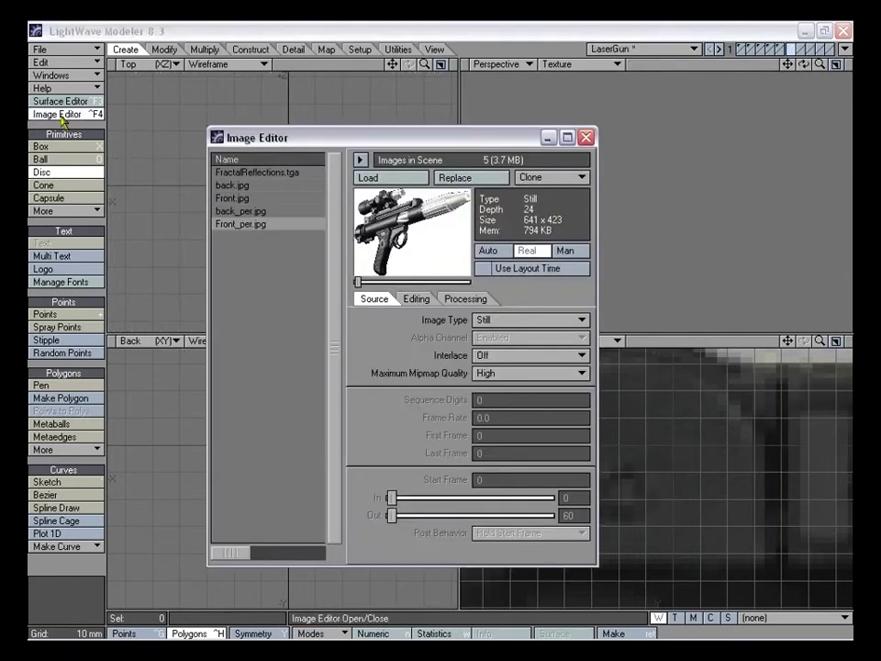
pyautogui.doubleClick(240, 224)
pyautogui.moveTo(245, 215); pyautogui.dragTo(344, 233)
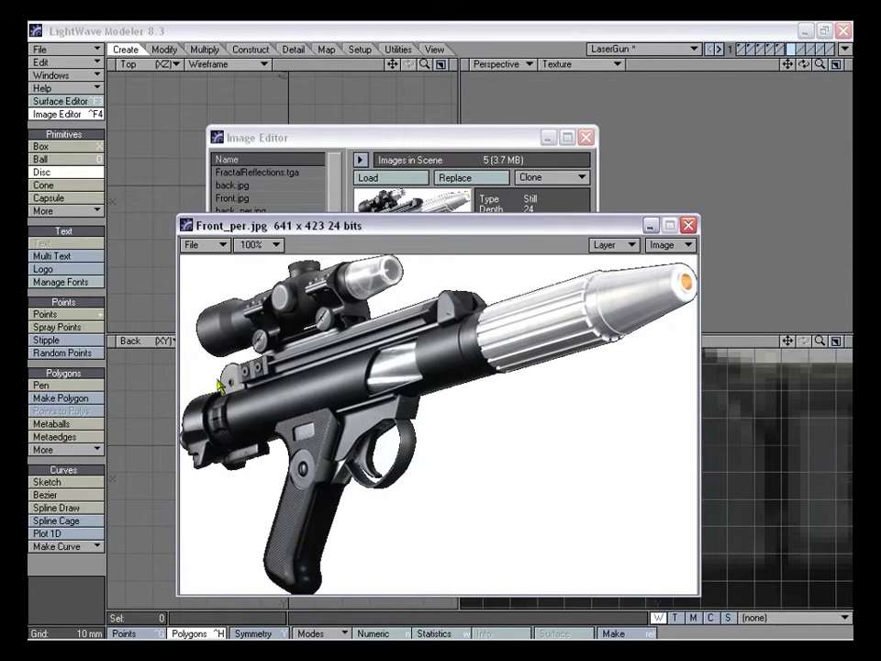
pyautogui.click(689, 226)
pyautogui.click(585, 137)
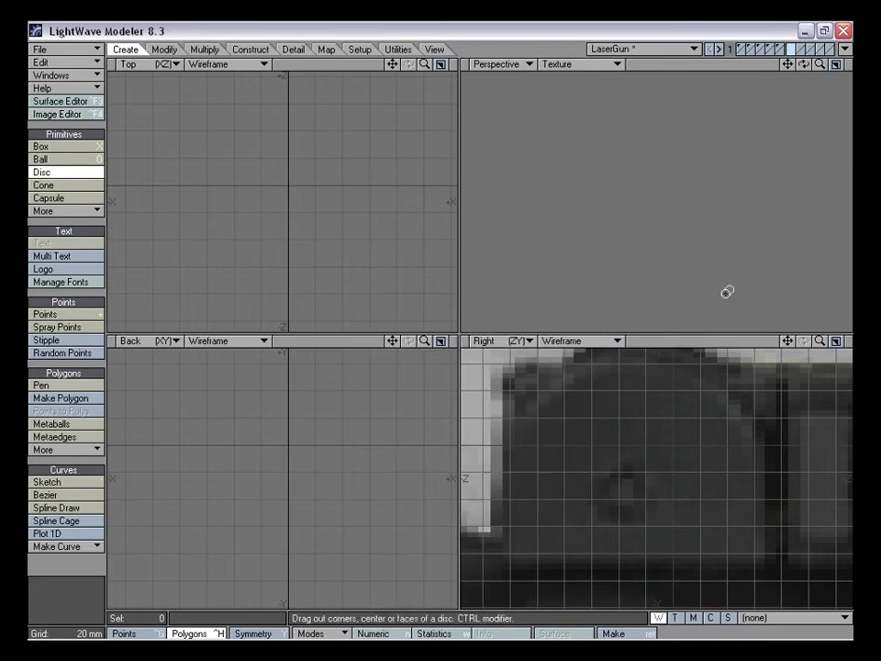
# Display layers 1 through 5 as background layers behind the empty foreground layer
pyautogui.click(779, 53)
pyautogui.keyDown('shift'); pyautogui.click(771, 54); pyautogui.keyUp('shift')
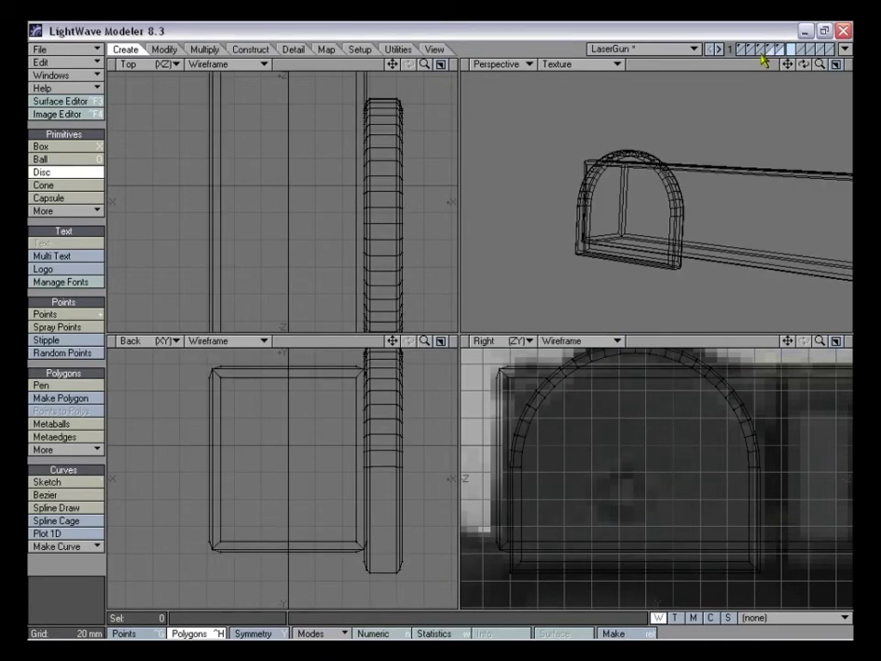
pyautogui.keyDown('shift'); pyautogui.click(763, 54); pyautogui.keyUp('shift')
pyautogui.keyDown('shift'); pyautogui.click(753, 55); pyautogui.keyUp('shift')
pyautogui.keyDown('shift'); pyautogui.click(743, 55); pyautogui.keyUp('shift')
# Draw a flat circular disc in the side view, centred on the arched plate's axis, and shrink it slightly
pyautogui.moveTo(820, 341)
pyautogui.mouseDown()
pyautogui.moveTo(788, 337)
pyautogui.moveTo(807, 341)
pyautogui.mouseUp()
pyautogui.moveTo(664, 482)
pyautogui.keyDown('ctrl'); pyautogui.mouseDown()
pyautogui.moveTo(731, 452)
pyautogui.moveTo(658, 477)
pyautogui.mouseUp(); pyautogui.keyUp('ctrl')
pyautogui.moveTo(820, 341); pyautogui.dragTo(809, 343)
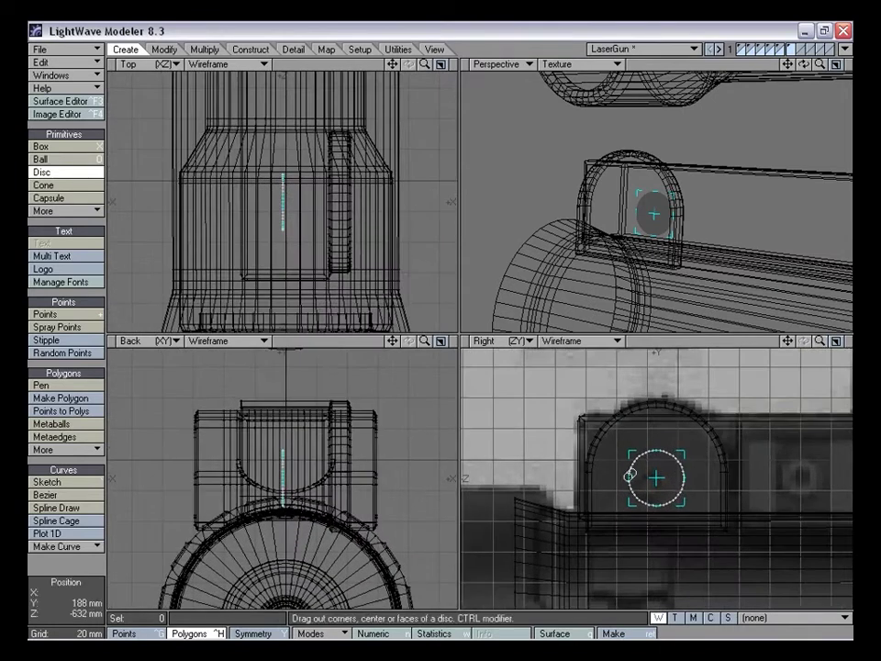
pyautogui.press('.')
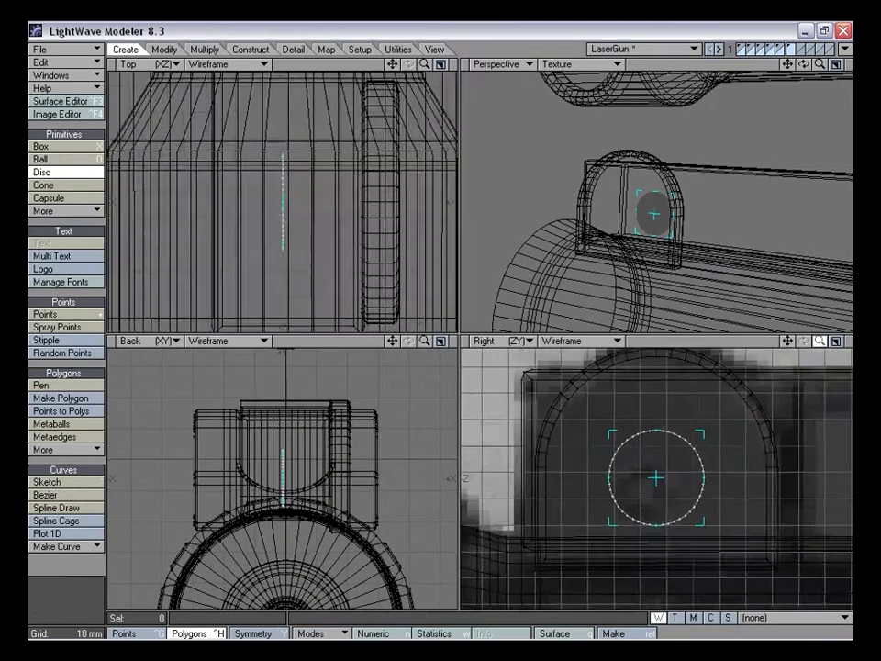
pyautogui.moveTo(822, 340)
pyautogui.mouseDown()
pyautogui.moveTo(814, 341)
pyautogui.moveTo(823, 341)
pyautogui.mouseUp()
pyautogui.moveTo(704, 432); pyautogui.dragTo(698, 437)
pyautogui.moveTo(820, 341); pyautogui.dragTo(820, 341)
pyautogui.keyDown('alt'); pyautogui.moveTo(675, 219); pyautogui.dragTo(702, 246); pyautogui.keyUp('alt')
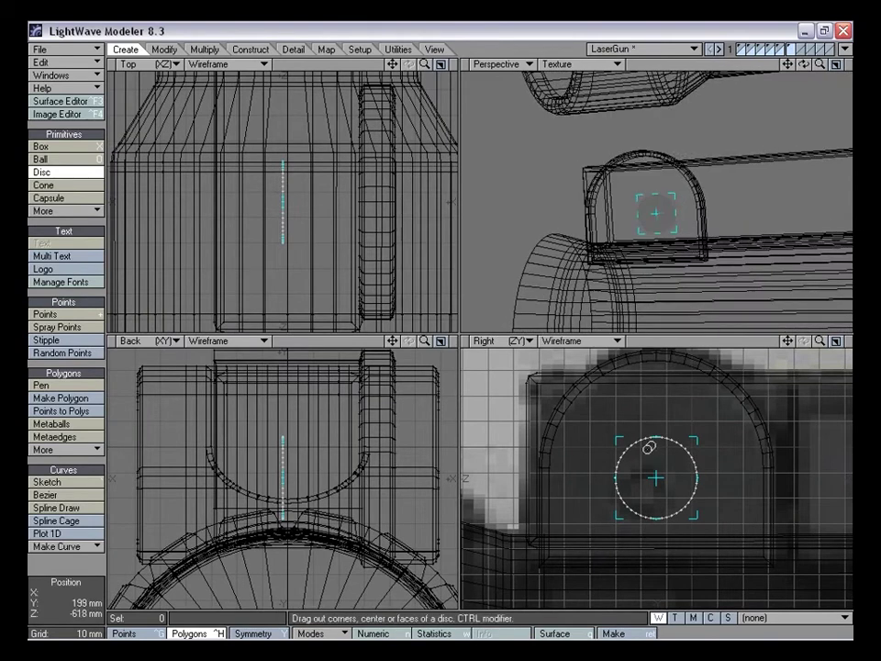
# Create the disc and move it along X to the outer face of the arched plate
pyautogui.press('space')
pyautogui.press('t')
pyautogui.moveTo(292, 467); pyautogui.dragTo(385, 467)
pyautogui.keyDown('alt'); pyautogui.moveTo(654, 207); pyautogui.dragTo(628, 235); pyautogui.keyUp('alt')
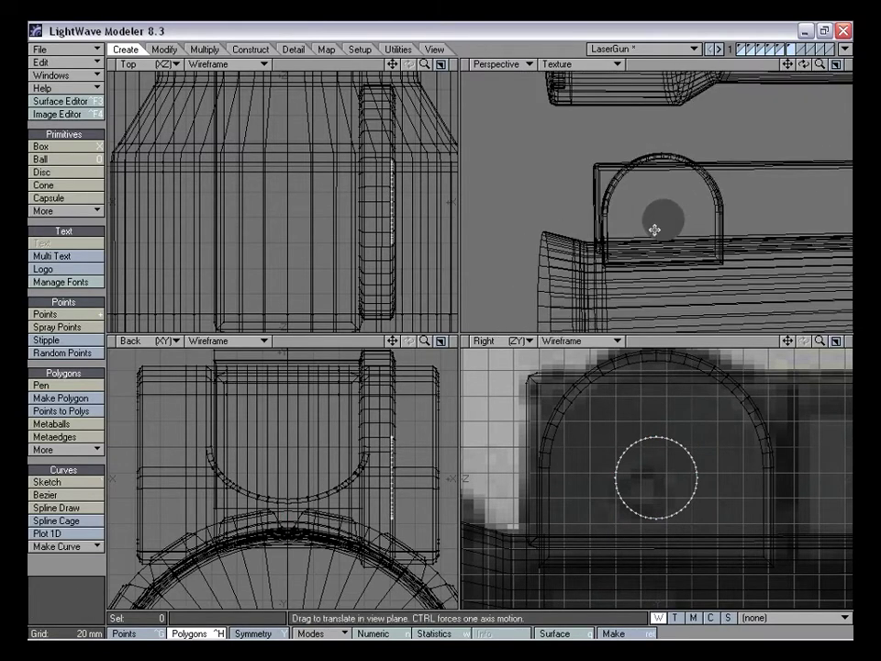
# Select the disc and bevel it outward in successive passes into a raised knob with a tapered edge
pyautogui.press('space')
pyautogui.hotkey('shift', 'a')
pyautogui.keyDown('alt'); pyautogui.moveTo(649, 220); pyautogui.dragTo(630, 229); pyautogui.keyUp('alt')
pyautogui.moveTo(820, 64); pyautogui.dragTo(726, 188)
pyautogui.keyDown('alt'); pyautogui.moveTo(725, 188); pyautogui.dragTo(719, 191); pyautogui.keyUp('alt')
pyautogui.moveTo(820, 65); pyautogui.dragTo(443, 327)
pyautogui.keyDown('alt'); pyautogui.moveTo(611, 211); pyautogui.dragTo(642, 212); pyautogui.keyUp('alt')
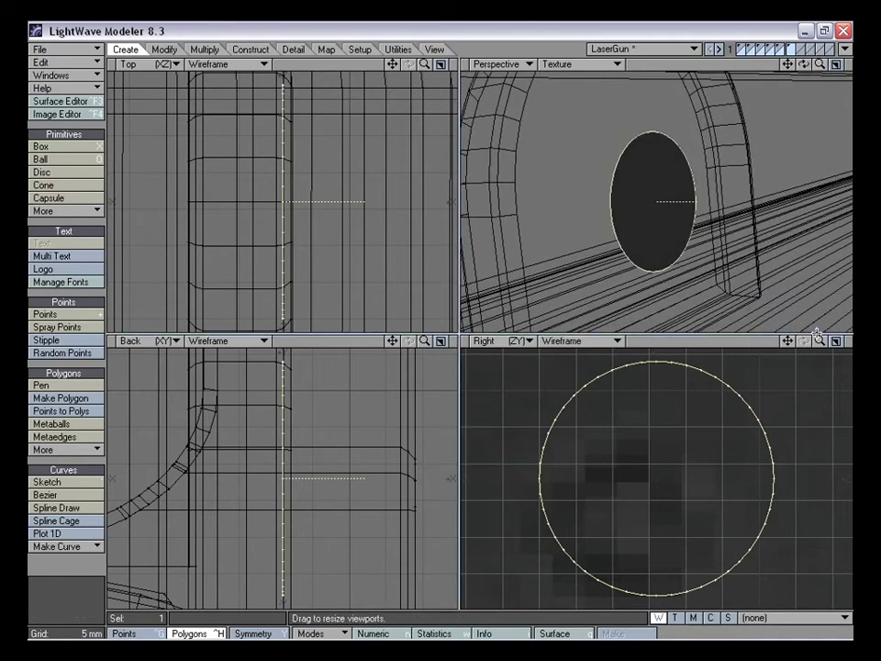
pyautogui.moveTo(819, 341); pyautogui.dragTo(725, 256)
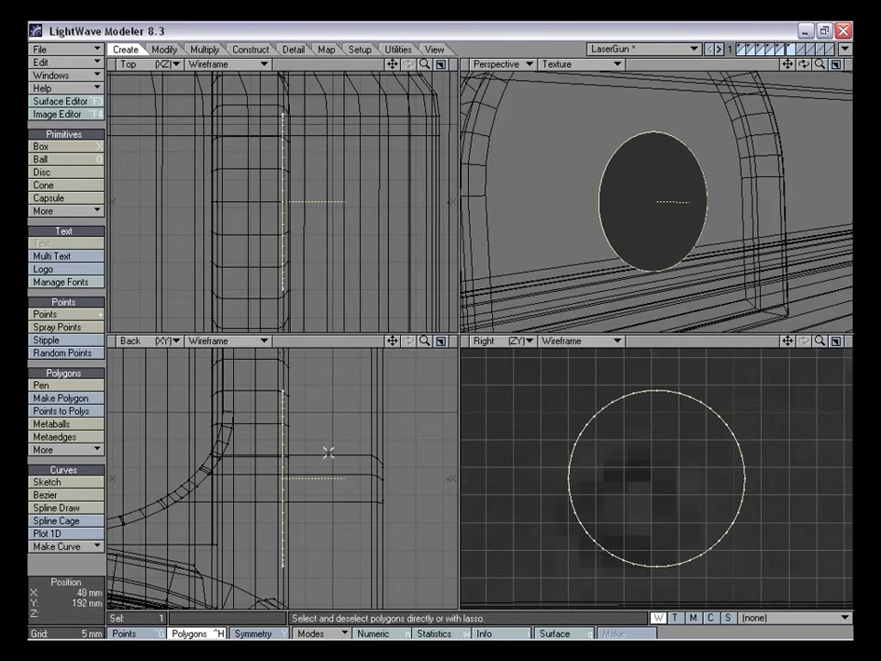
pyautogui.press('b')
pyautogui.moveTo(279, 484)
pyautogui.mouseDown()
pyautogui.moveTo(295, 484)
pyautogui.moveTo(270, 469)
pyautogui.moveTo(277, 477)
pyautogui.mouseUp()
pyautogui.moveTo(737, 217)
pyautogui.keyDown('alt'); pyautogui.mouseDown()
pyautogui.moveTo(687, 228)
pyautogui.moveTo(732, 221)
pyautogui.mouseUp(); pyautogui.keyUp('alt')
pyautogui.moveTo(328, 450)
pyautogui.mouseDown()
pyautogui.moveTo(341, 473)
pyautogui.moveTo(314, 467)
pyautogui.moveTo(325, 453)
pyautogui.moveTo(337, 467)
pyautogui.mouseUp()
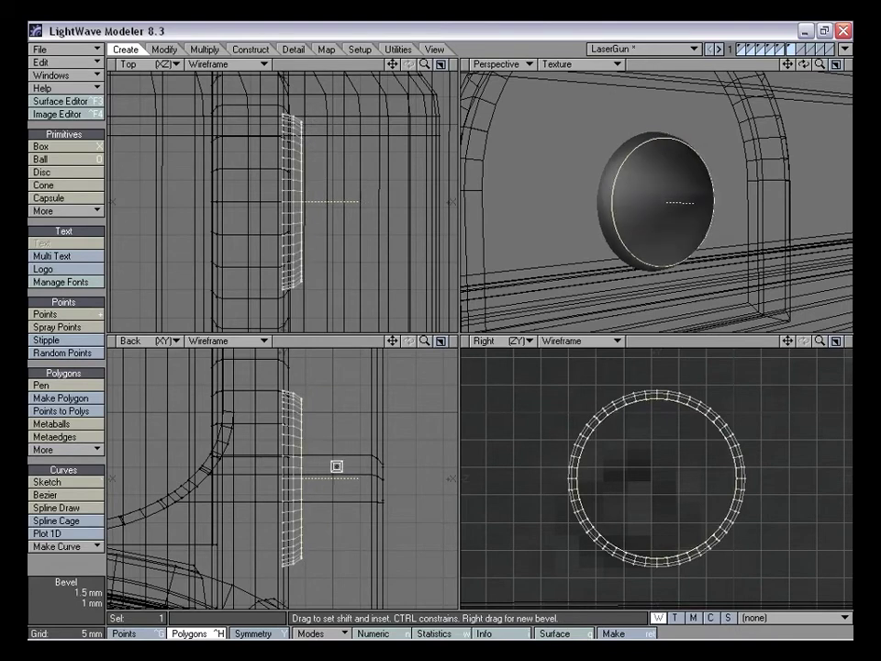
pyautogui.keyDown('alt'); pyautogui.moveTo(635, 230); pyautogui.dragTo(591, 214); pyautogui.keyUp('alt')
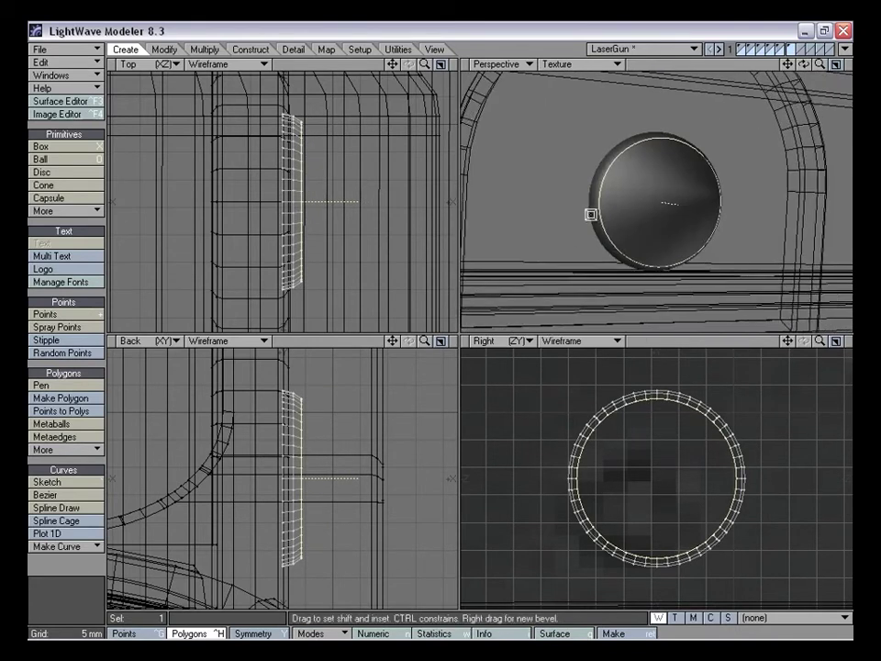
# Bevel the knob's front face with further small insets to round the rim and add a narrow inner ring
pyautogui.moveTo(358, 425); pyautogui.dragTo(349, 431)
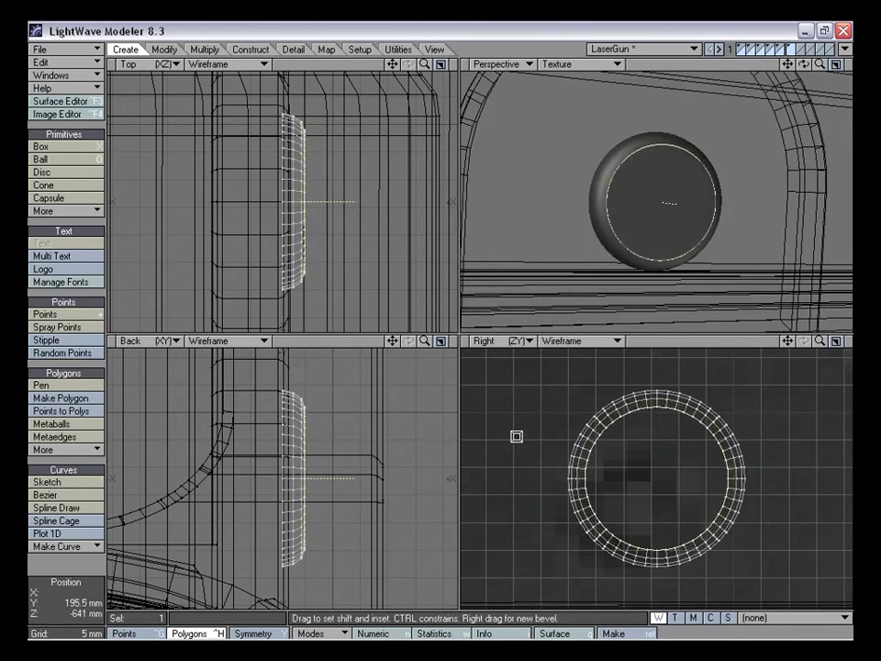
pyautogui.moveTo(395, 448)
pyautogui.mouseDown()
pyautogui.moveTo(383, 449)
pyautogui.moveTo(384, 440)
pyautogui.moveTo(388, 448)
pyautogui.mouseUp()
pyautogui.keyDown('alt'); pyautogui.moveTo(643, 207); pyautogui.dragTo(652, 230); pyautogui.keyUp('alt')
pyautogui.moveTo(394, 340)
pyautogui.mouseDown()
pyautogui.moveTo(381, 340)
pyautogui.moveTo(436, 341)
pyautogui.moveTo(390, 342)
pyautogui.mouseUp()
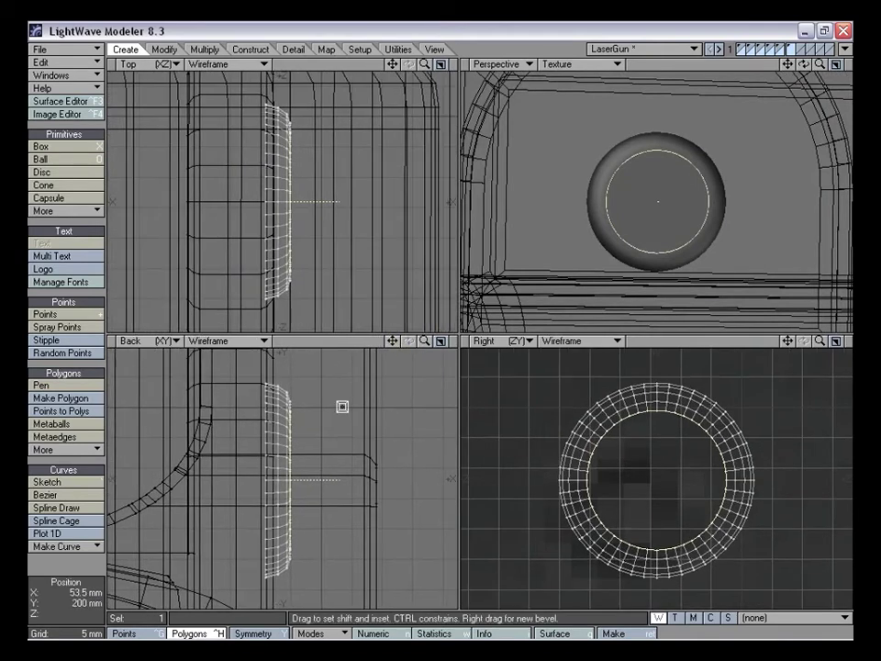
pyautogui.keyDown('alt'); pyautogui.moveTo(608, 210); pyautogui.dragTo(630, 202); pyautogui.keyUp('alt')
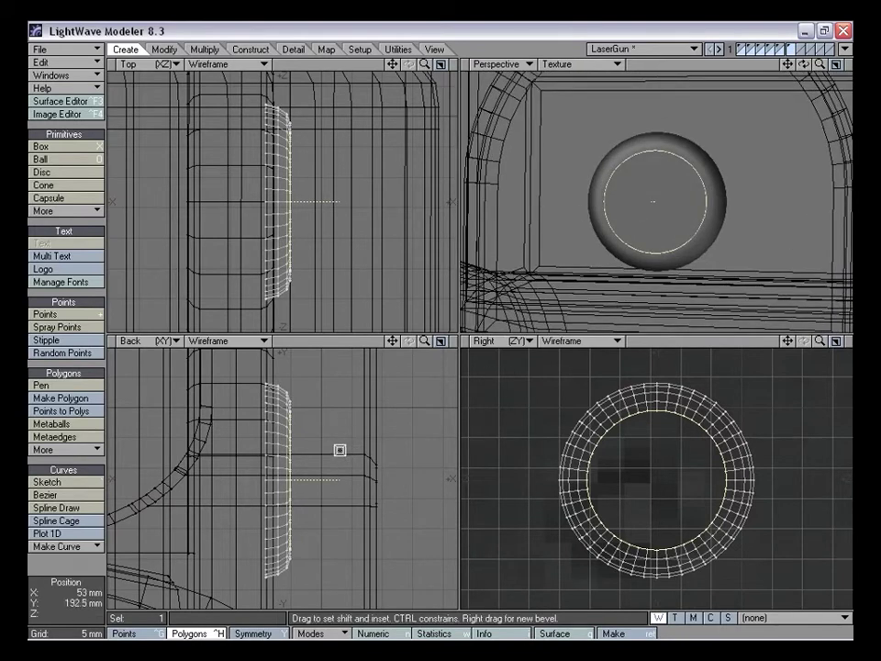
pyautogui.moveTo(350, 466); pyautogui.dragTo(346, 469)
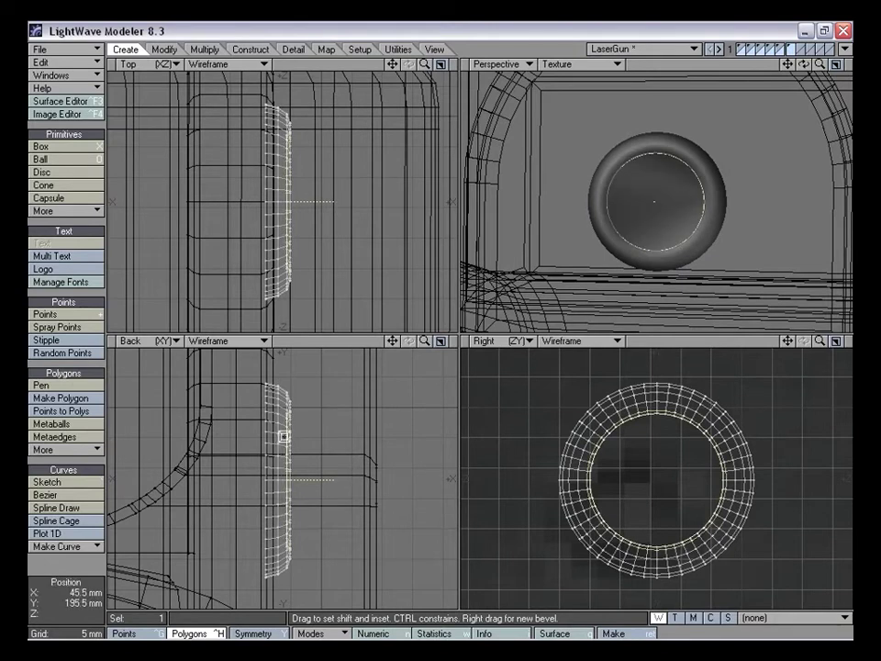
# Bevel the knob's front face inward with a slight inset to recess its centre below the rim
pyautogui.moveTo(424, 342); pyautogui.dragTo(399, 339)
pyautogui.moveTo(396, 343); pyautogui.dragTo(396, 240)
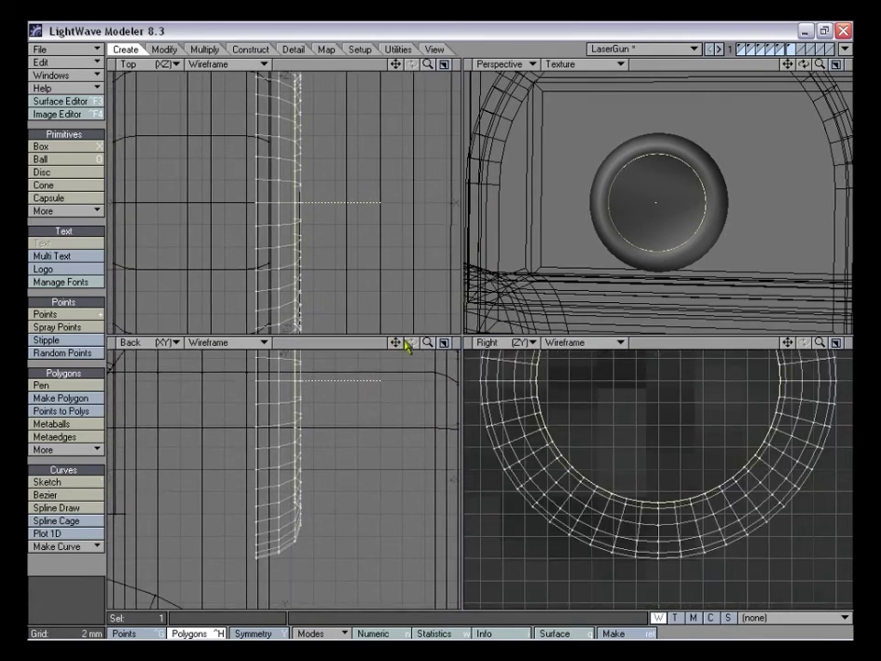
pyautogui.moveTo(426, 343); pyautogui.dragTo(393, 345)
pyautogui.moveTo(343, 498)
pyautogui.mouseDown()
pyautogui.moveTo(345, 517)
pyautogui.moveTo(336, 520)
pyautogui.moveTo(328, 512)
pyautogui.moveTo(354, 493)
pyautogui.mouseUp()
pyautogui.moveTo(362, 497); pyautogui.dragTo(353, 499)
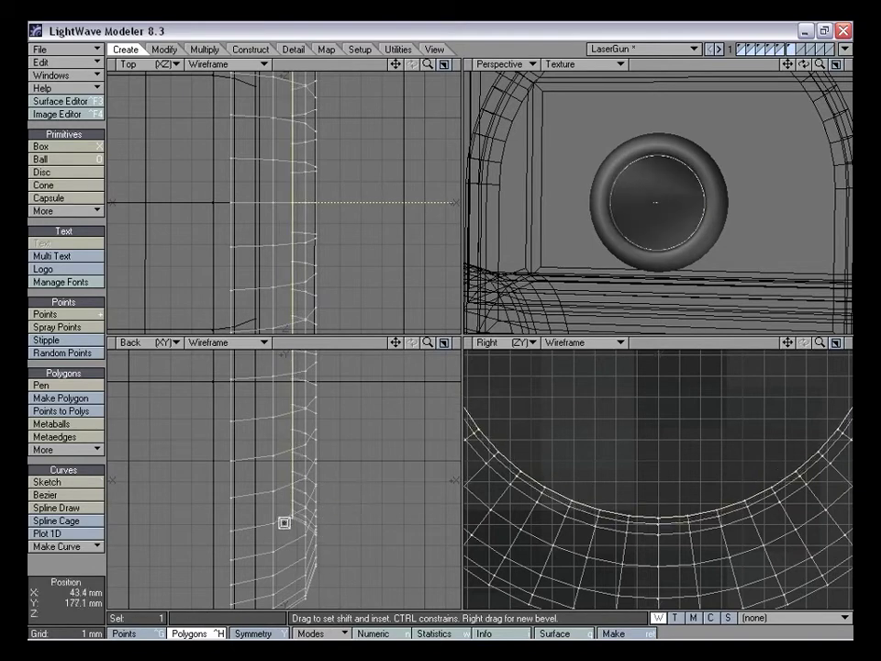
# Bevel the knob's front face deep inward with a slight inset to form a tapered central recess
pyautogui.keyDown('alt'); pyautogui.moveTo(634, 217); pyautogui.dragTo(652, 182); pyautogui.keyUp('alt')
pyautogui.keyDown('alt'); pyautogui.moveTo(604, 239); pyautogui.dragTo(633, 276); pyautogui.keyUp('alt')
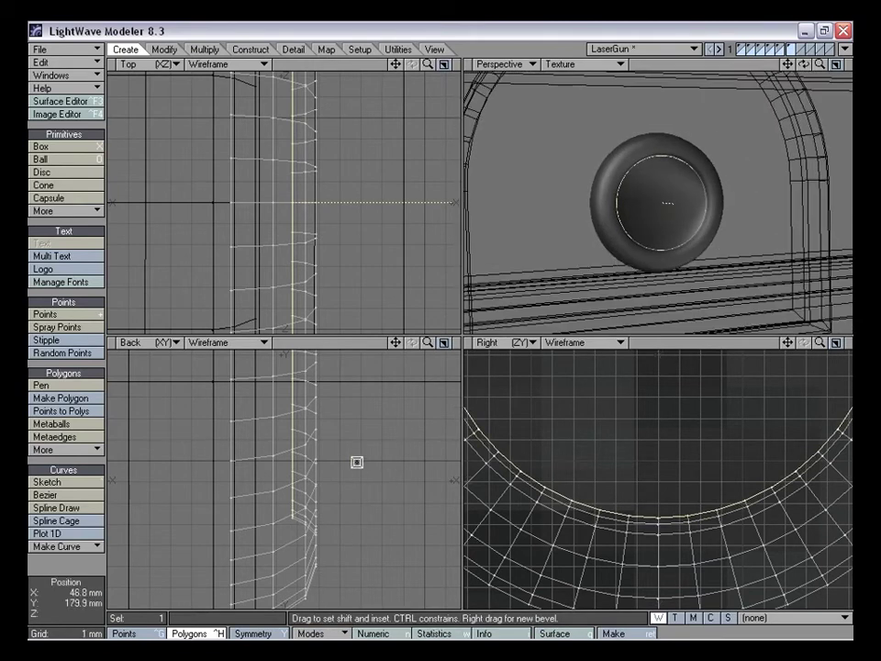
pyautogui.moveTo(350, 454); pyautogui.dragTo(339, 537)
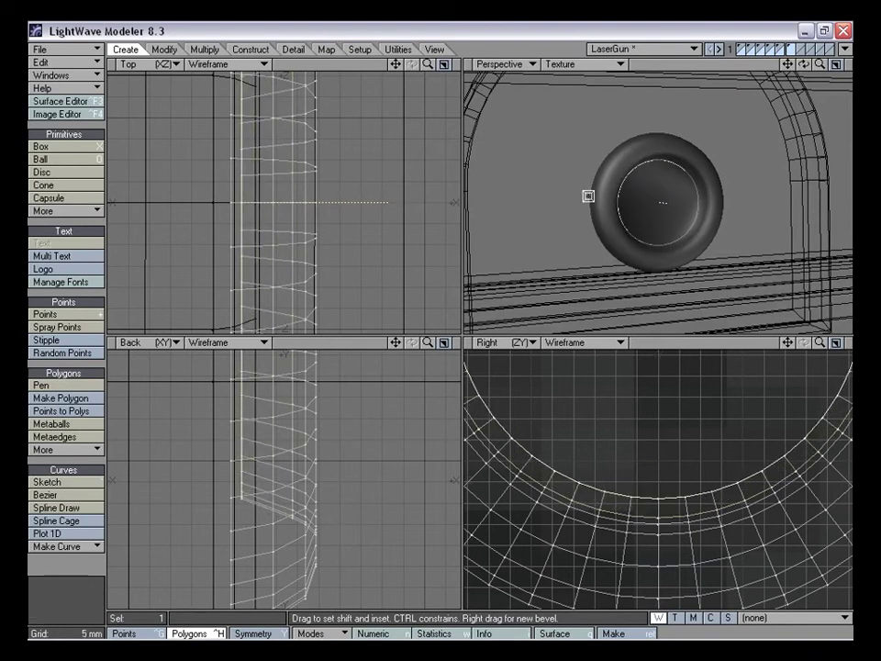
pyautogui.moveTo(654, 216)
pyautogui.keyDown('alt'); pyautogui.mouseDown()
pyautogui.moveTo(692, 199)
pyautogui.moveTo(671, 205)
pyautogui.moveTo(652, 195)
pyautogui.mouseUp(); pyautogui.keyUp('alt')
pyautogui.click(101, 568)
pyautogui.click(654, 189)
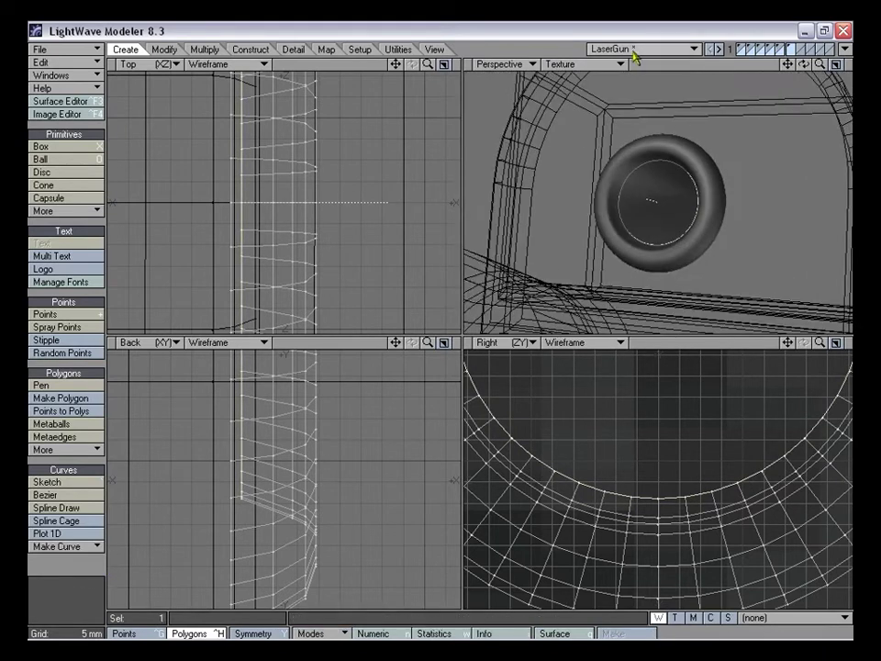
# Compare the knob with the matching round detail on the finished Blaster_001 object
pyautogui.click(610, 48)
pyautogui.click(618, 37)
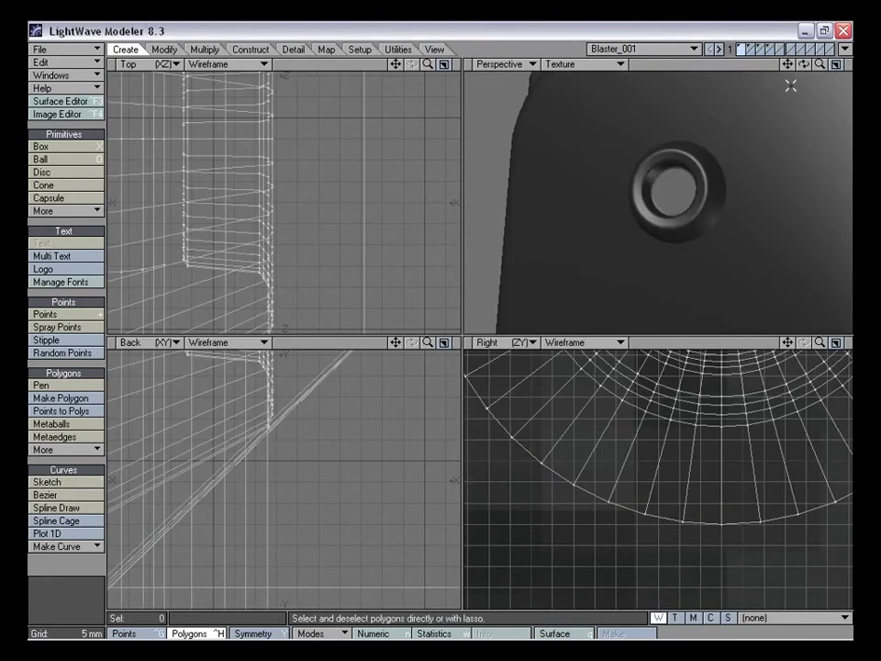
pyautogui.click(667, 50)
pyautogui.click(671, 64)
pyautogui.keyDown('alt'); pyautogui.moveTo(668, 191); pyautogui.dragTo(612, 222); pyautogui.keyUp('alt')
pyautogui.click(643, 49)
pyautogui.click(643, 36)
pyautogui.keyDown('alt'); pyautogui.moveTo(657, 74); pyautogui.dragTo(697, 138); pyautogui.keyUp('alt')
pyautogui.click(642, 49)
pyautogui.click(647, 63)
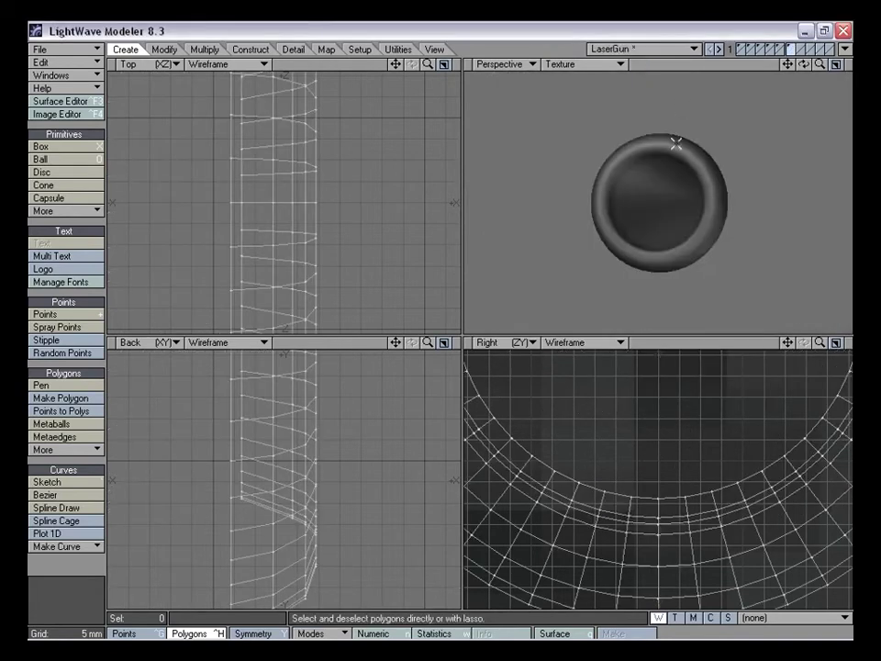
# Show the arched plate's layer together with the knob and select all of the knob's connected polygons
pyautogui.keyDown('alt'); pyautogui.moveTo(636, 173); pyautogui.dragTo(705, 187); pyautogui.keyUp('alt')
pyautogui.press('a')
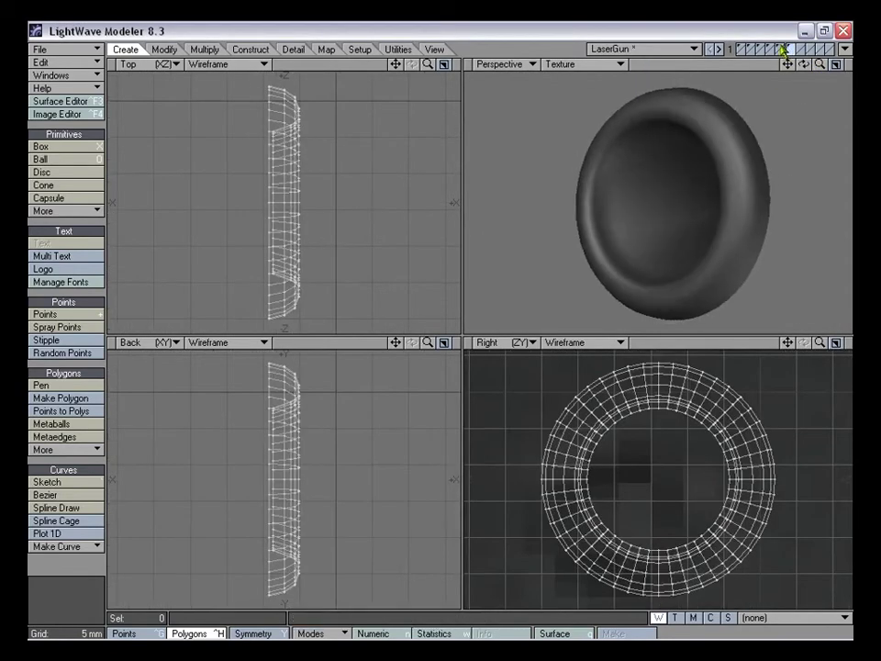
pyautogui.keyDown('shift'); pyautogui.click(783, 48); pyautogui.keyUp('shift')
pyautogui.press('a')
pyautogui.keyDown('alt'); pyautogui.moveTo(645, 231); pyautogui.dragTo(706, 316); pyautogui.keyUp('alt')
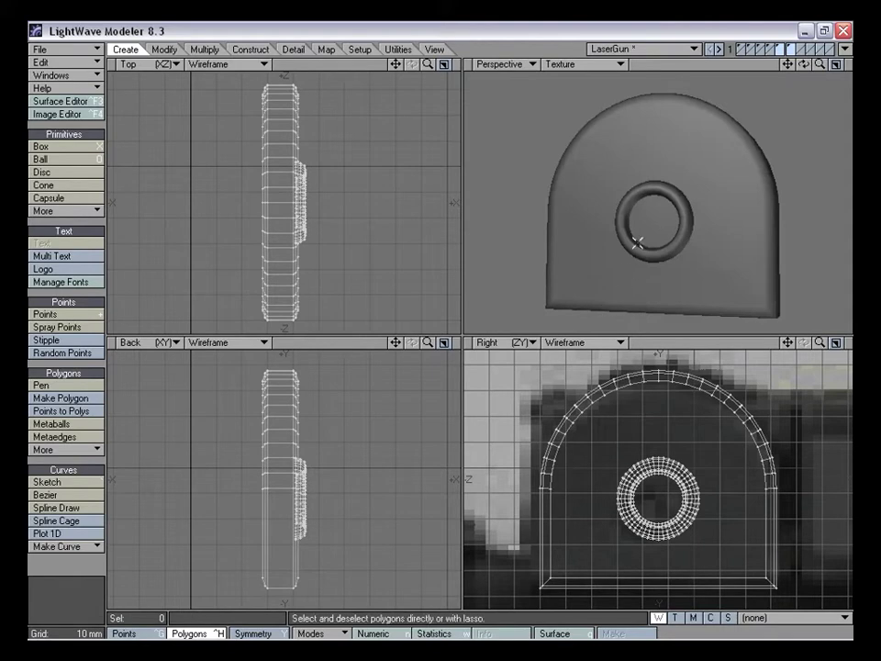
pyautogui.press(']')
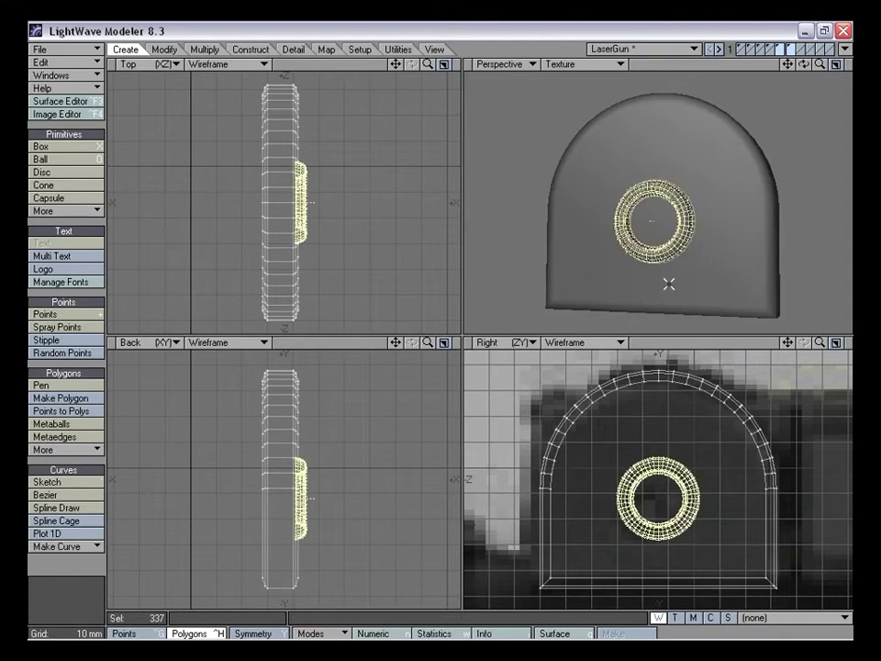
pyautogui.hotkey('shift', 'a')
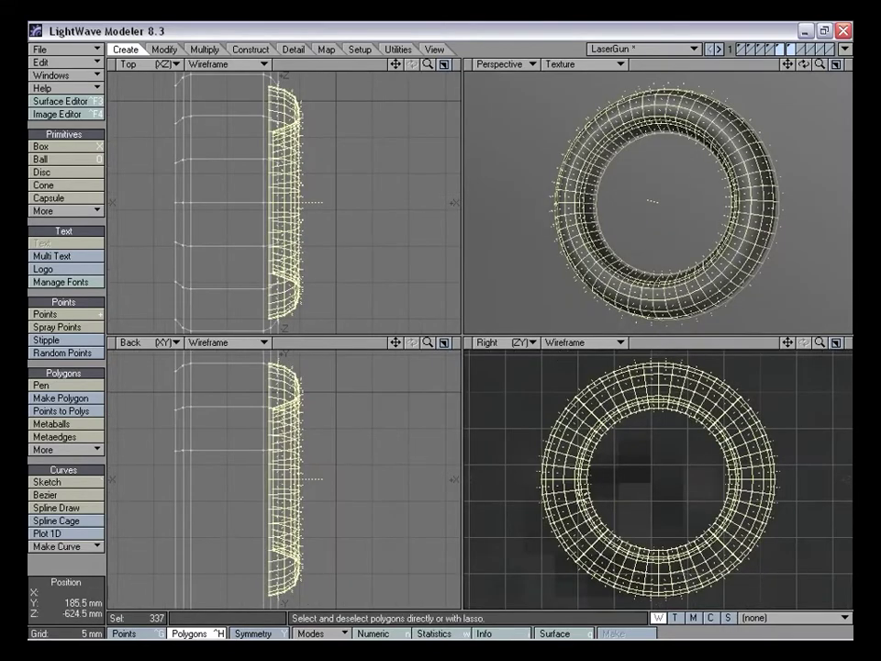
# Set the action center to Selection and scale the knob's diameter down evenly in the Right view
pyautogui.press('h')
pyautogui.click(311, 634)
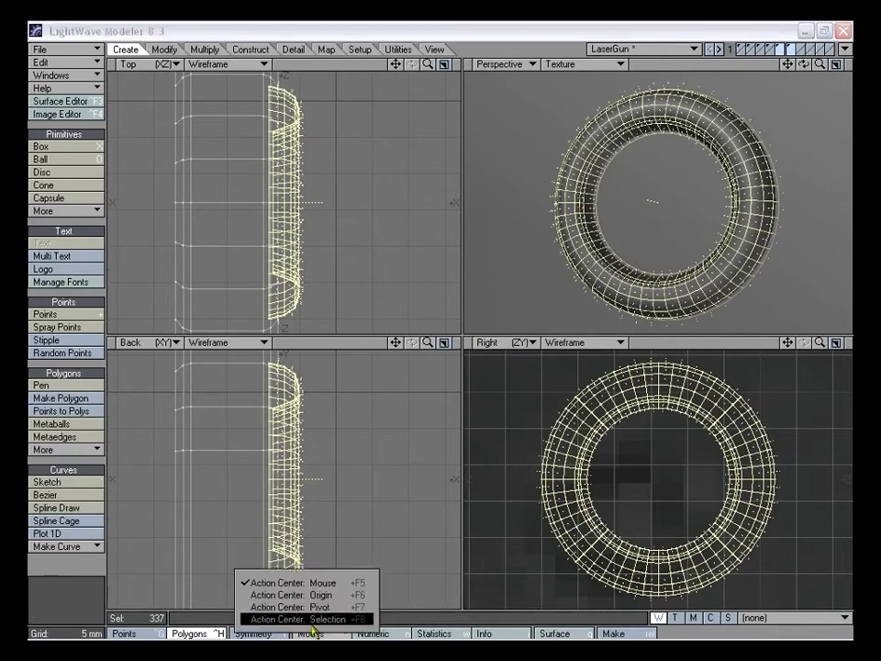
pyautogui.click(315, 620)
pyautogui.keyDown('ctrl'); pyautogui.moveTo(690, 440); pyautogui.dragTo(620, 443); pyautogui.keyUp('ctrl')
pyautogui.moveTo(819, 64); pyautogui.dragTo(823, 67)
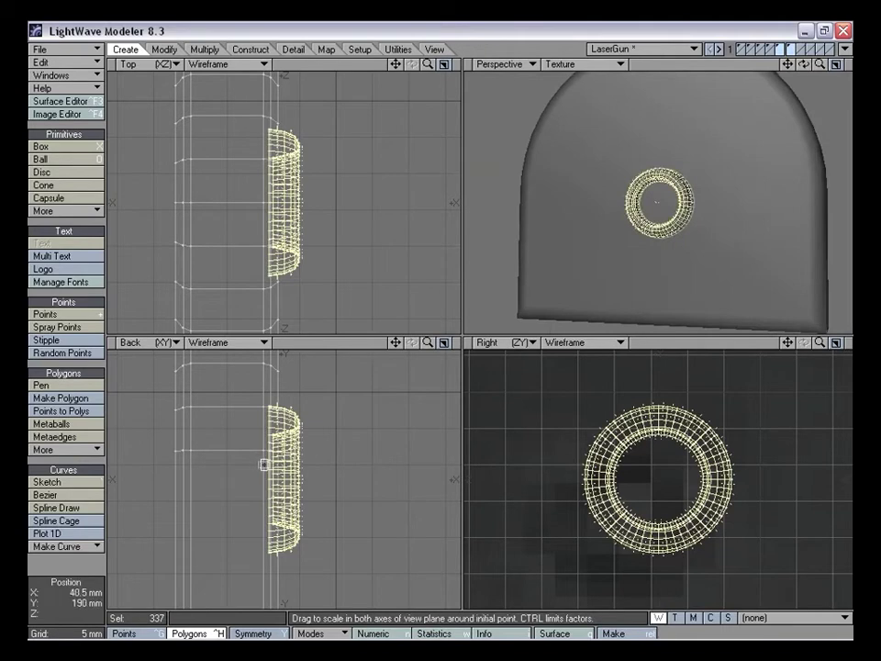
# Stretch the knob along X so it stands out further from the plate, and deselect it
pyautogui.moveTo(268, 465)
pyautogui.keyDown('ctrl'); pyautogui.mouseDown()
pyautogui.moveTo(321, 465)
pyautogui.moveTo(272, 466)
pyautogui.mouseUp(); pyautogui.keyUp('ctrl')
pyautogui.press('t')
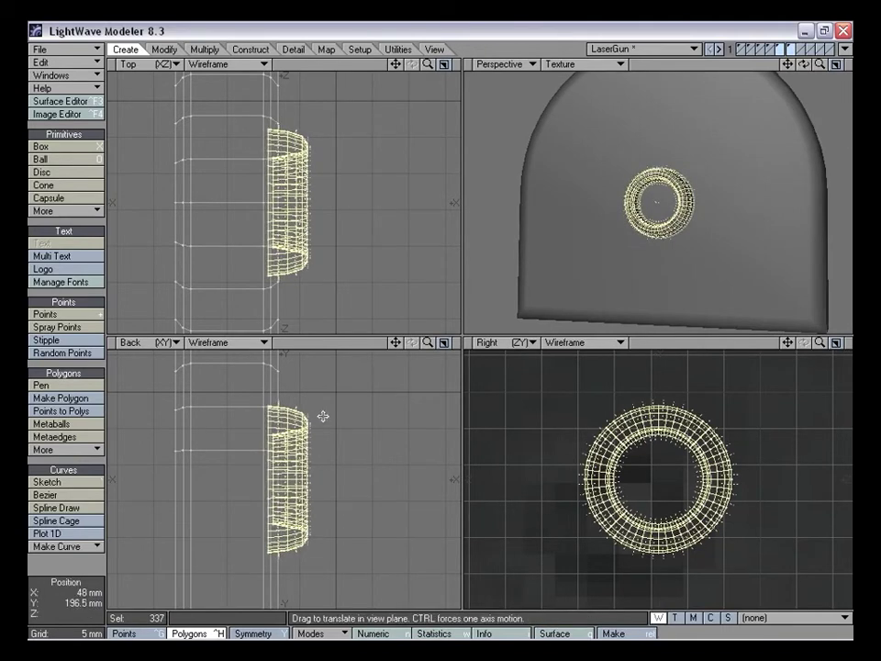
pyautogui.press('space')
pyautogui.click(432, 379)
# Lasso the knob in the Right view, move it slightly upward on the arched plate, and deselect it
pyautogui.keyDown('alt'); pyautogui.moveTo(630, 227); pyautogui.dragTo(686, 189); pyautogui.keyUp('alt')
pyautogui.moveTo(822, 65); pyautogui.dragTo(734, 73)
pyautogui.keyDown('alt'); pyautogui.moveTo(686, 179); pyautogui.dragTo(666, 212); pyautogui.keyUp('alt')
pyautogui.press('a')
pyautogui.keyDown('alt'); pyautogui.moveTo(784, 188); pyautogui.dragTo(677, 188); pyautogui.keyUp('alt')
pyautogui.moveTo(820, 70); pyautogui.dragTo(808, 82)
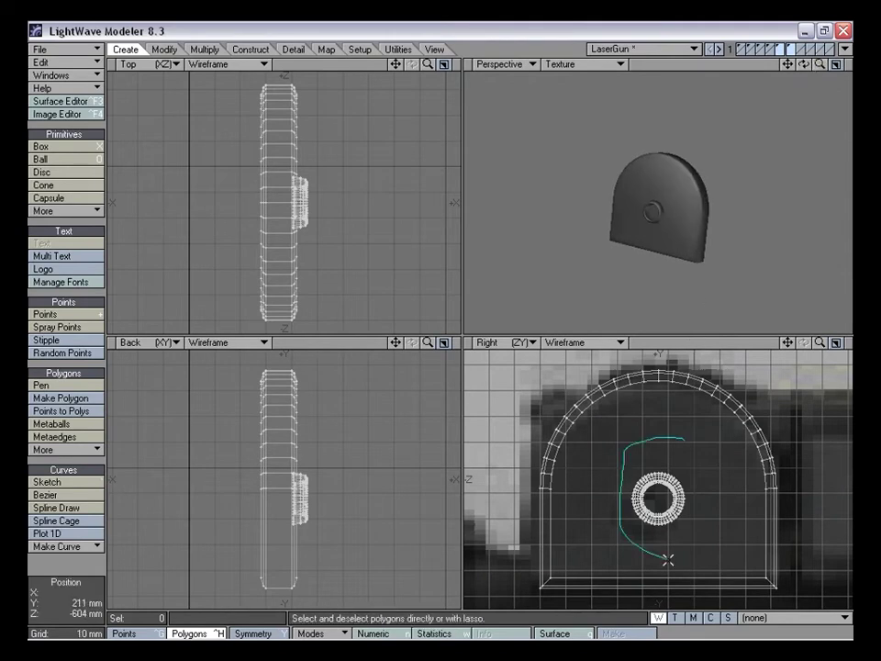
pyautogui.moveTo(620, 528); pyautogui.dragTo(684, 441, button='right')
pyautogui.moveTo(660, 500); pyautogui.dragTo(696, 487)
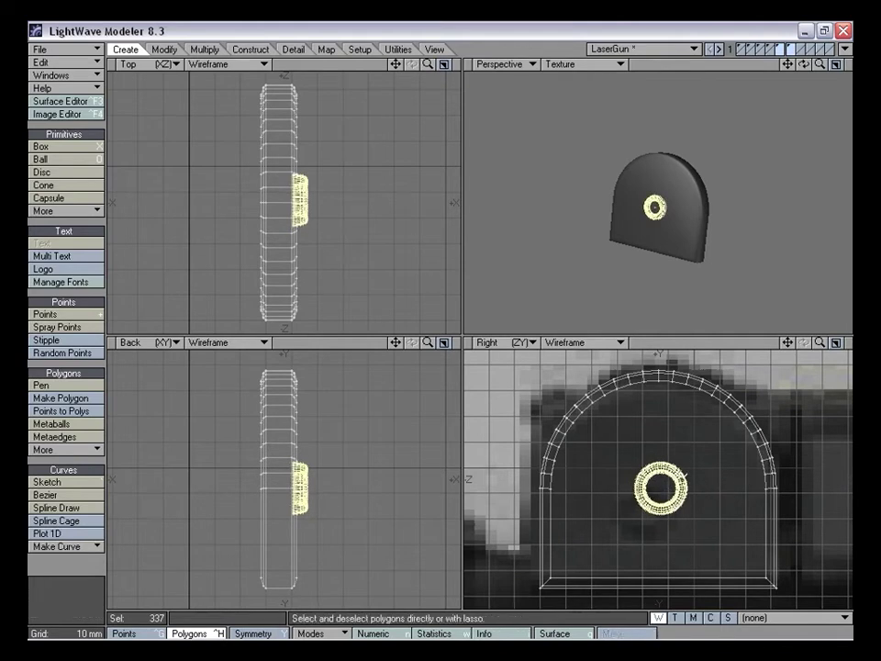
pyautogui.keyDown('alt'); pyautogui.moveTo(666, 174); pyautogui.dragTo(654, 227); pyautogui.keyUp('alt')
pyautogui.click(109, 540)
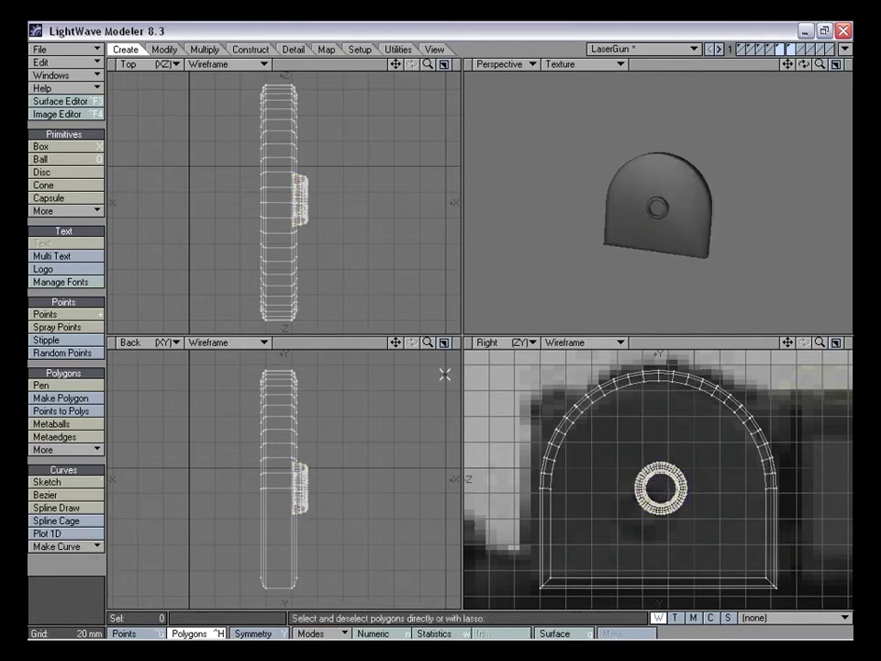
pyautogui.keyDown('alt'); pyautogui.moveTo(749, 180); pyautogui.dragTo(744, 153); pyautogui.keyUp('alt')
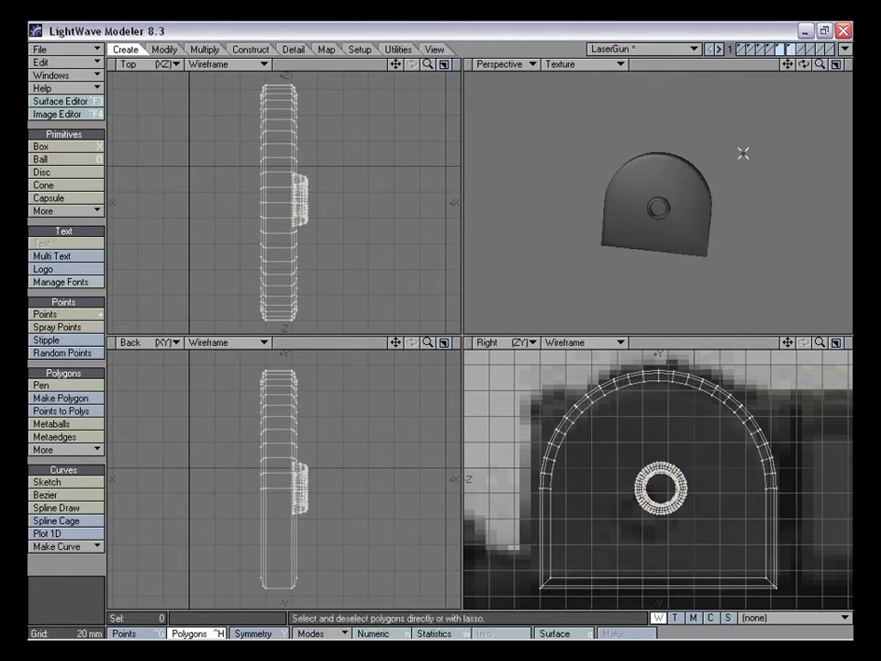
# Cut the knob from the sixth layer and paste it into the arched plate's layer
pyautogui.click(787, 50)
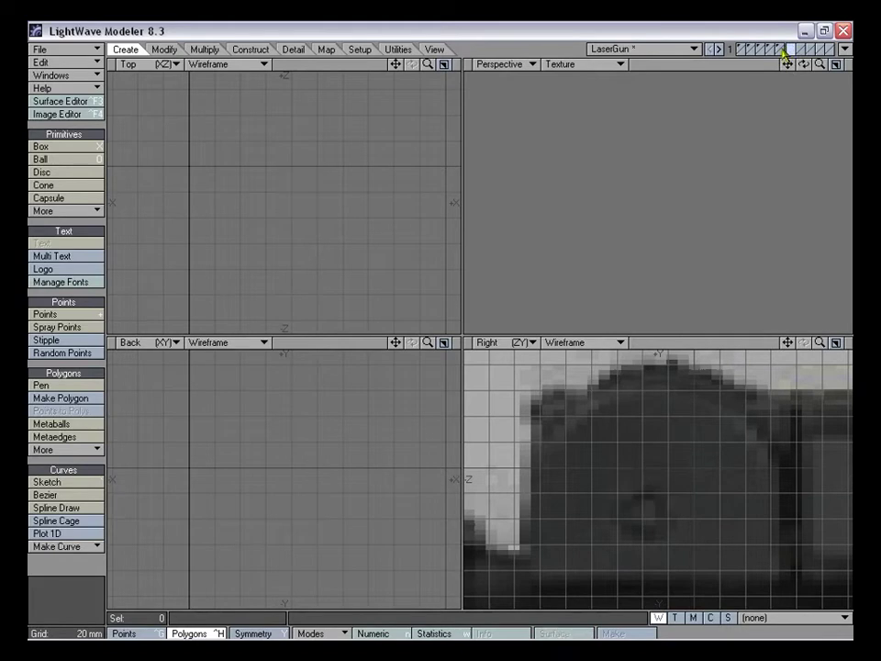
pyautogui.click(780, 50)
pyautogui.hotkey('ctrl', 'v')
# Mirror the arched plate and its knob across the vertical plane at X = 0
pyautogui.keyDown('alt'); pyautogui.moveTo(633, 191); pyautogui.dragTo(652, 176); pyautogui.keyUp('alt')
pyautogui.moveTo(820, 64)
pyautogui.mouseDown()
pyautogui.moveTo(820, 114)
pyautogui.moveTo(815, 64)
pyautogui.mouseUp()
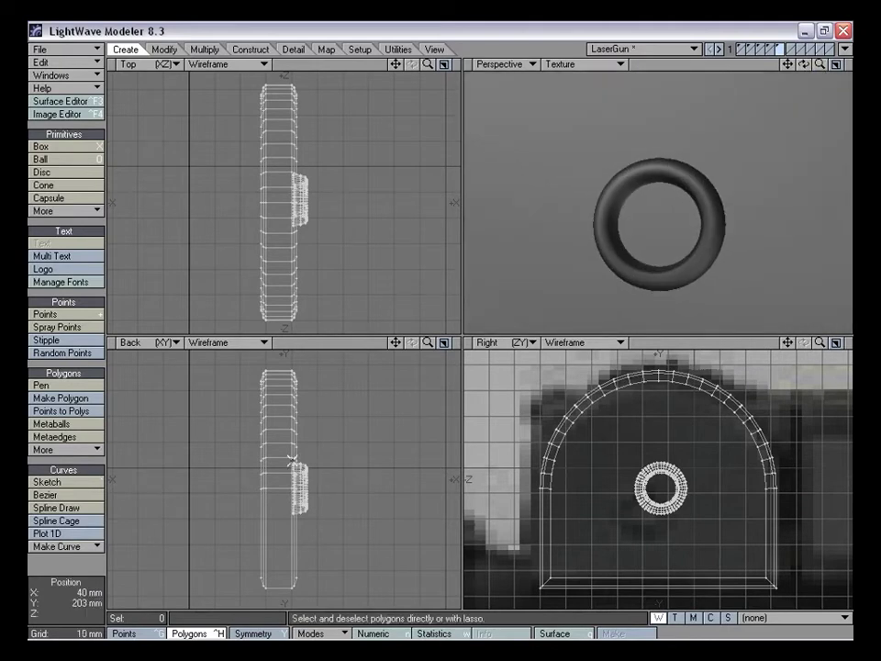
pyautogui.hotkey('shift', 'v')
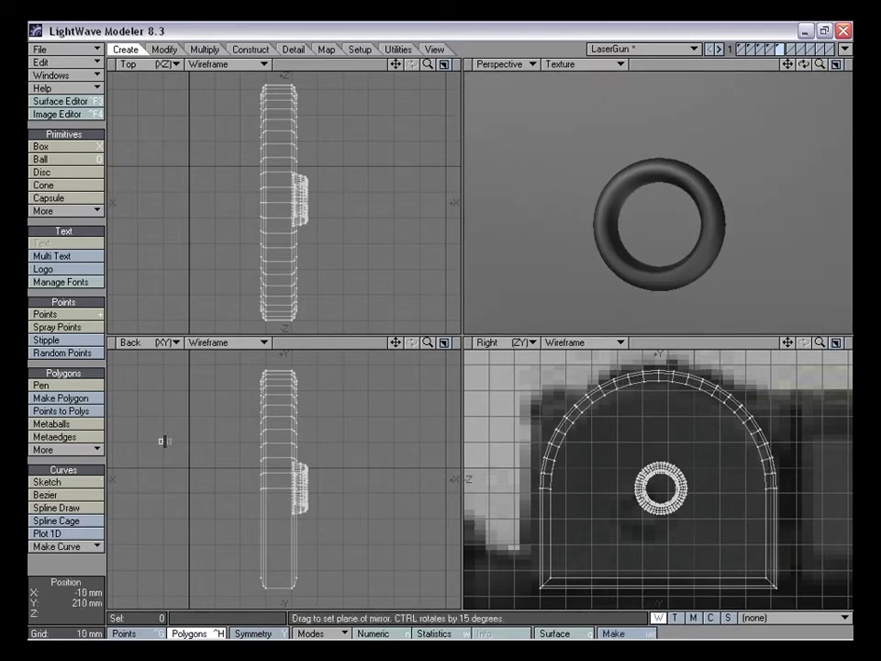
pyautogui.moveTo(188, 428); pyautogui.dragTo(187, 432)
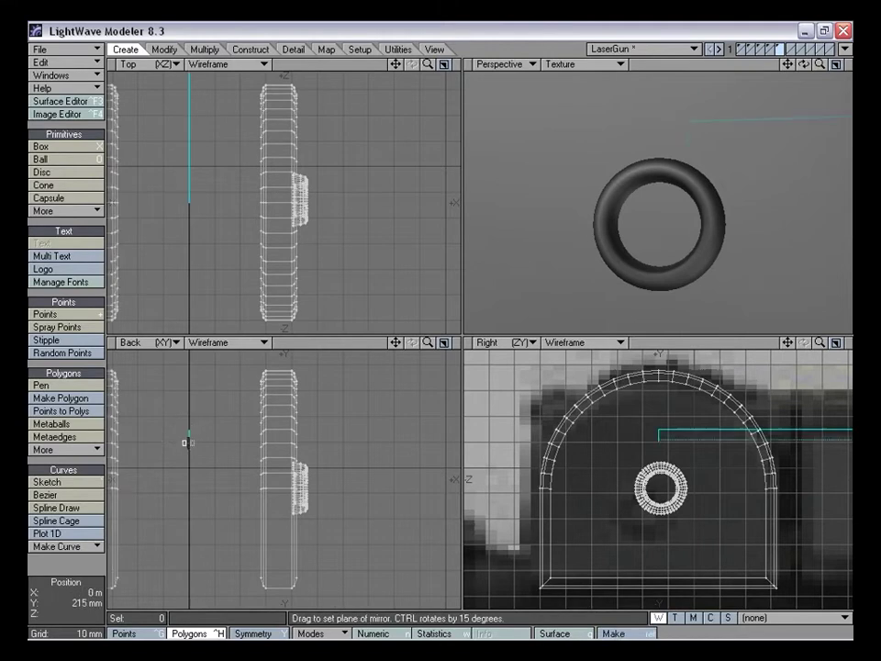
pyautogui.press('space')
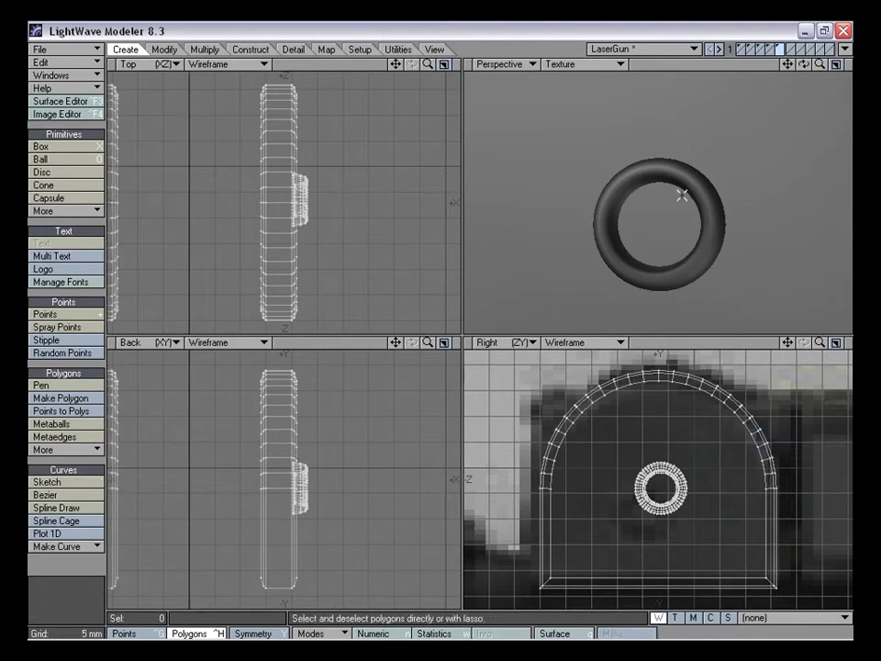
pyautogui.press('a')
pyautogui.keyDown('alt'); pyautogui.moveTo(779, 123); pyautogui.dragTo(703, 220); pyautogui.keyUp('alt')
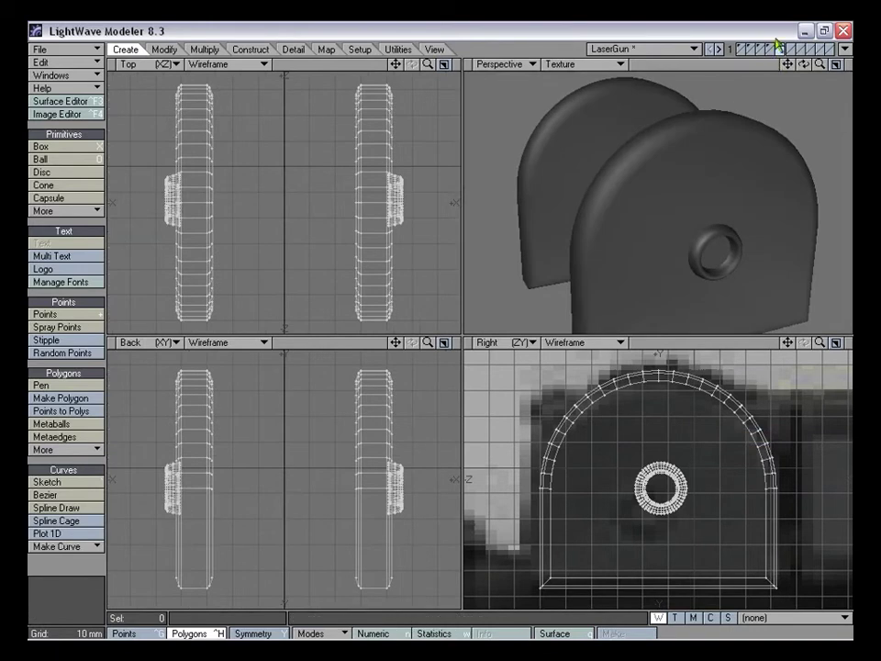
# Show layers 2 to 4 together with the arched plates and examine how the gun parts fit together
pyautogui.keyDown('shift'); pyautogui.click(769, 49); pyautogui.keyUp('shift')
pyautogui.keyDown('alt'); pyautogui.moveTo(831, 77); pyautogui.dragTo(737, 125); pyautogui.keyUp('alt')
pyautogui.moveTo(820, 65); pyautogui.dragTo(722, 62)
pyautogui.keyDown('alt'); pyautogui.moveTo(668, 175); pyautogui.dragTo(614, 196); pyautogui.keyUp('alt')
pyautogui.press('a')
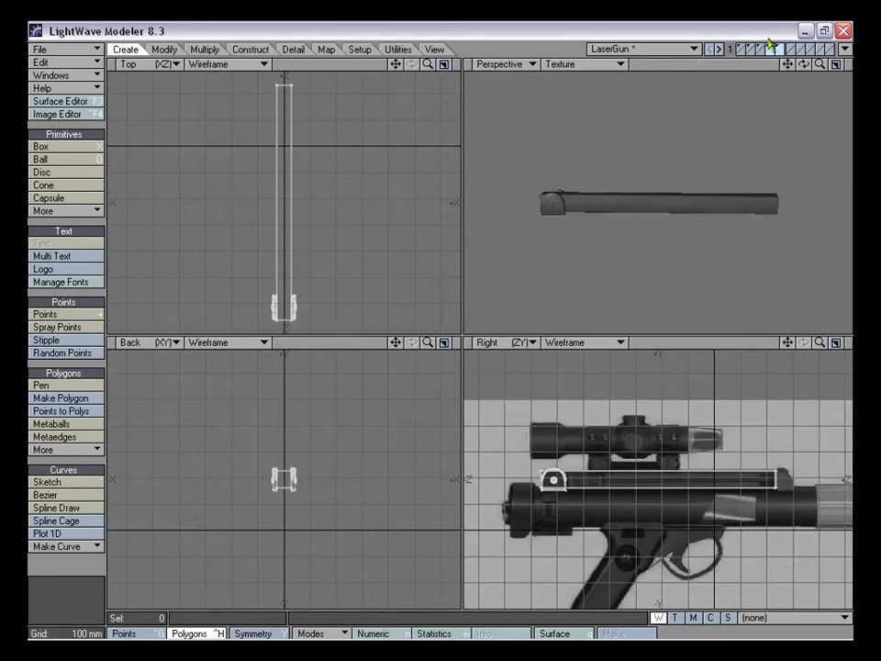
pyautogui.keyDown('shift'); pyautogui.click(763, 50); pyautogui.keyUp('shift')
pyautogui.keyDown('alt'); pyautogui.moveTo(697, 174); pyautogui.dragTo(743, 258); pyautogui.keyUp('alt')
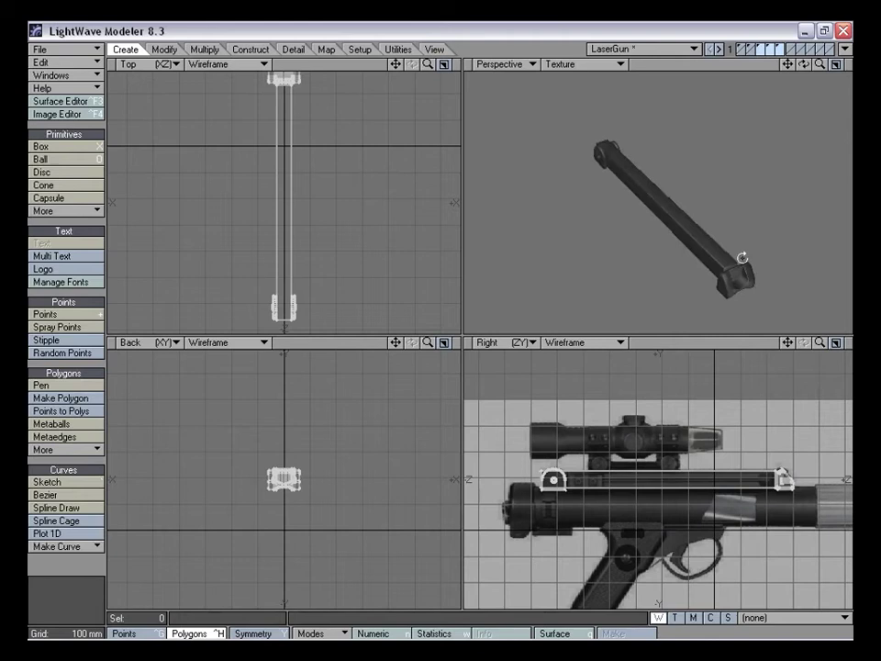
pyautogui.keyDown('shift'); pyautogui.click(752, 50); pyautogui.keyUp('shift')
pyautogui.keyDown('alt'); pyautogui.moveTo(683, 200); pyautogui.dragTo(692, 168); pyautogui.keyUp('alt')
# Make the empty sixth layer active with layers 1 to 5 in the background for building the block beside the plate
pyautogui.moveTo(790, 346); pyautogui.dragTo(852, 347)
pyautogui.moveTo(788, 343); pyautogui.dragTo(676, 460)
pyautogui.moveTo(788, 342); pyautogui.dragTo(747, 357)
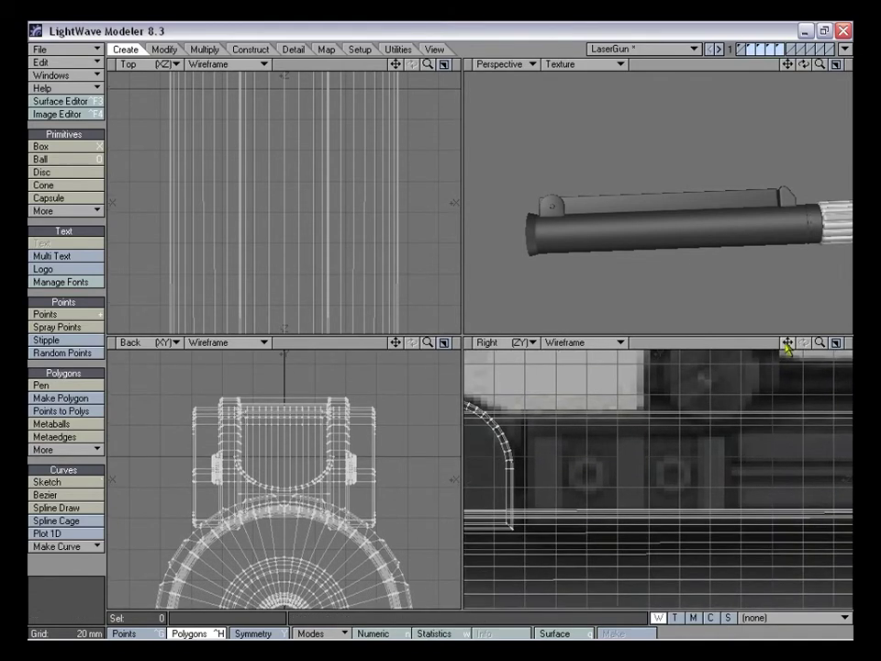
pyautogui.moveTo(818, 342); pyautogui.dragTo(797, 345)
pyautogui.click(791, 45)
pyautogui.click(782, 53)
pyautogui.keyDown('shift'); pyautogui.click(772, 53); pyautogui.keyUp('shift')
pyautogui.keyDown('shift'); pyautogui.click(762, 53); pyautogui.keyUp('shift')
pyautogui.keyDown('shift'); pyautogui.click(746, 50); pyautogui.keyUp('shift')
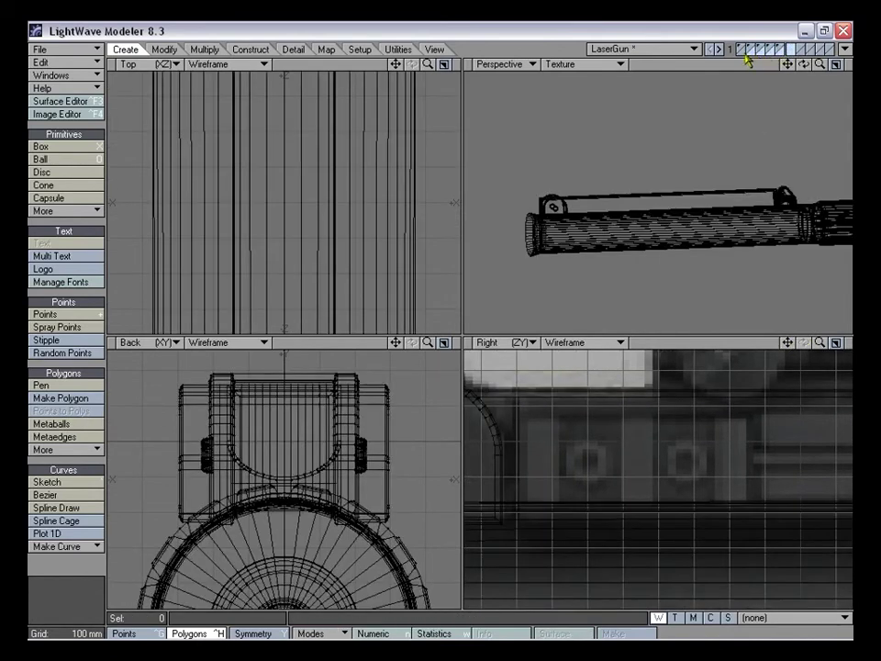
pyautogui.keyDown('shift'); pyautogui.click(741, 51); pyautogui.keyUp('shift')
pyautogui.moveTo(797, 69); pyautogui.dragTo(710, 216)
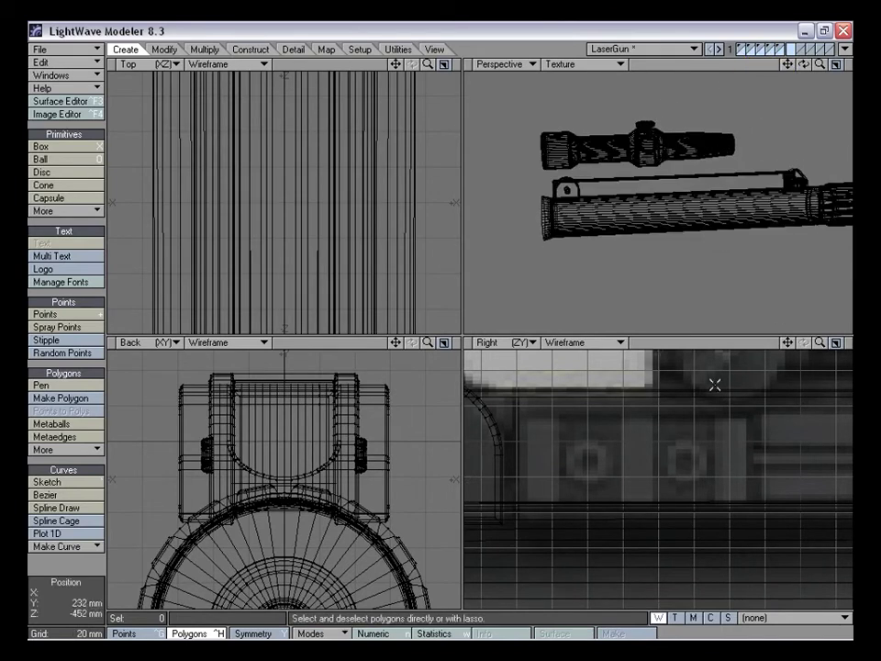
# Draw a box 48 mm high and 128 mm deep over the reference's block detail, and extend it outward along X
pyautogui.click(66, 146)
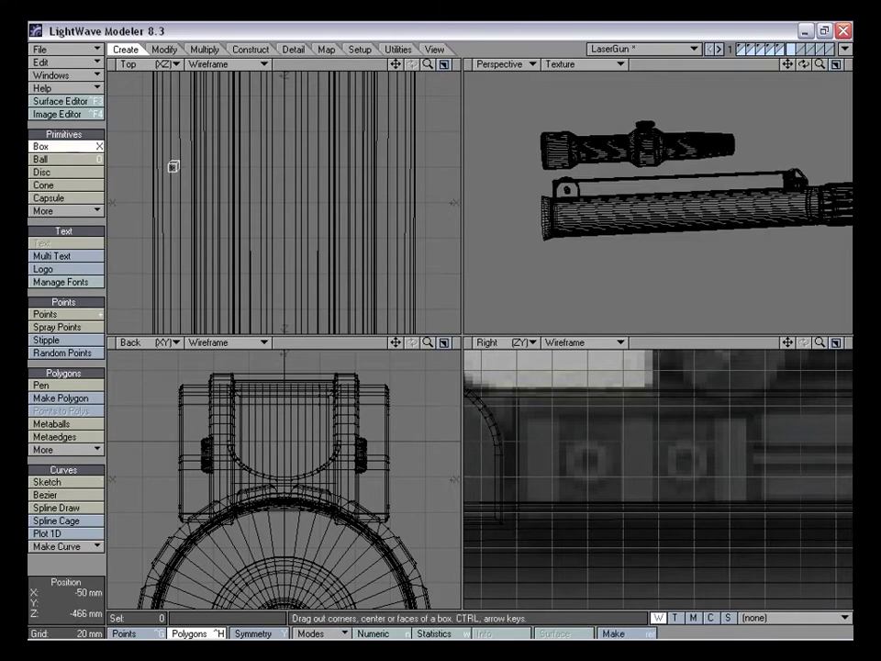
pyautogui.moveTo(521, 410); pyautogui.dragTo(728, 496)
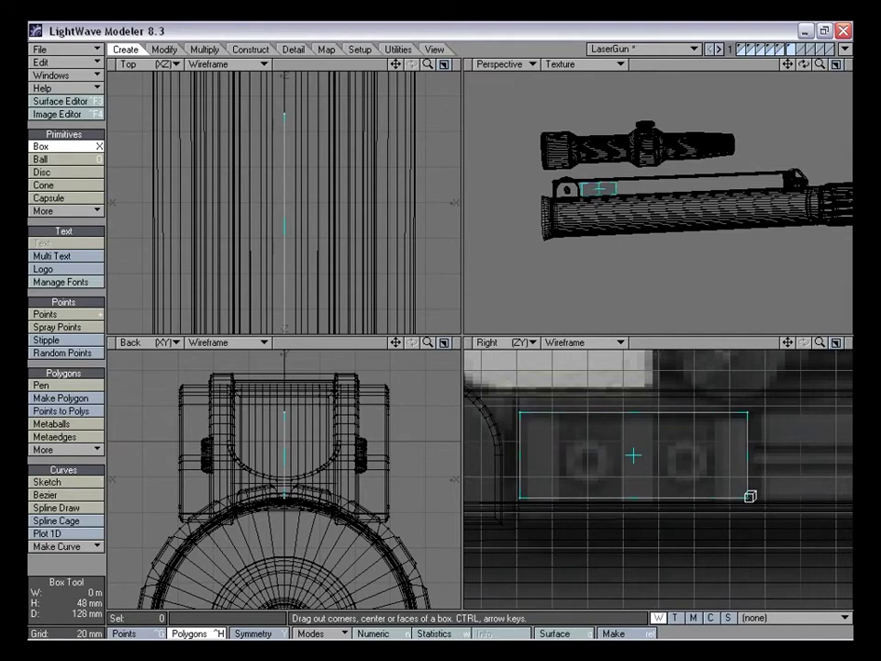
pyautogui.moveTo(426, 341)
pyautogui.mouseDown()
pyautogui.moveTo(441, 365)
pyautogui.moveTo(429, 347)
pyautogui.mouseUp()
pyautogui.moveTo(287, 466); pyautogui.dragTo(356, 461)
pyautogui.moveTo(396, 343); pyautogui.dragTo(381, 438)
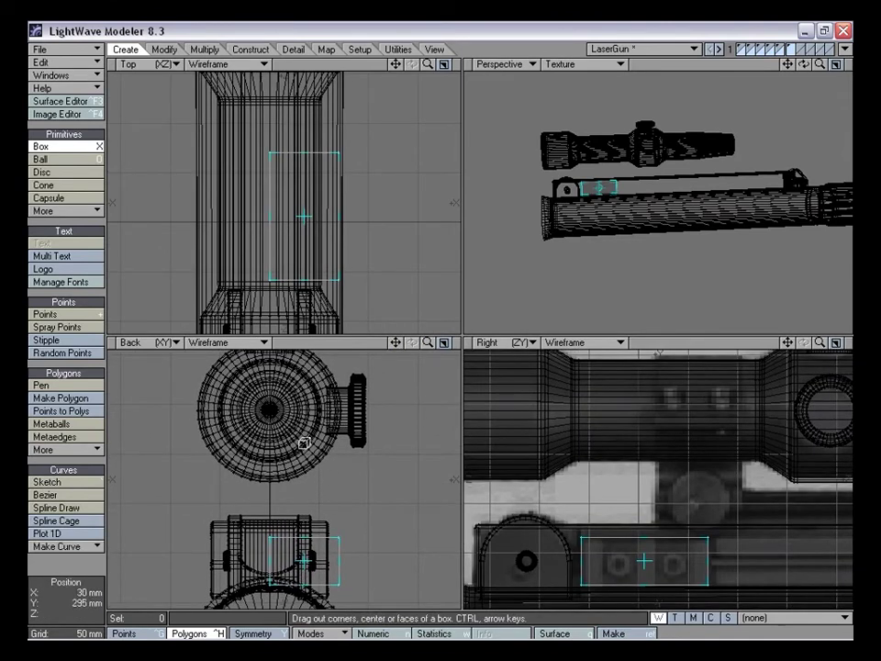
# Adjust the box's inner face along X to make it 44 mm wide, spanning 26 to 70 mm
pyautogui.moveTo(427, 342); pyautogui.dragTo(510, 345)
pyautogui.moveTo(396, 342); pyautogui.dragTo(337, 201)
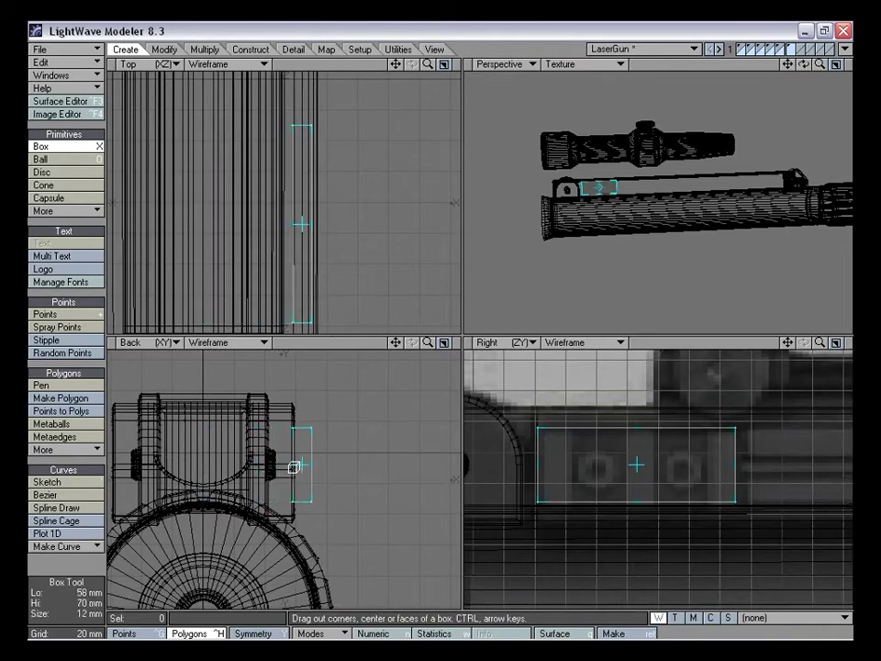
pyautogui.moveTo(290, 466); pyautogui.dragTo(260, 464)
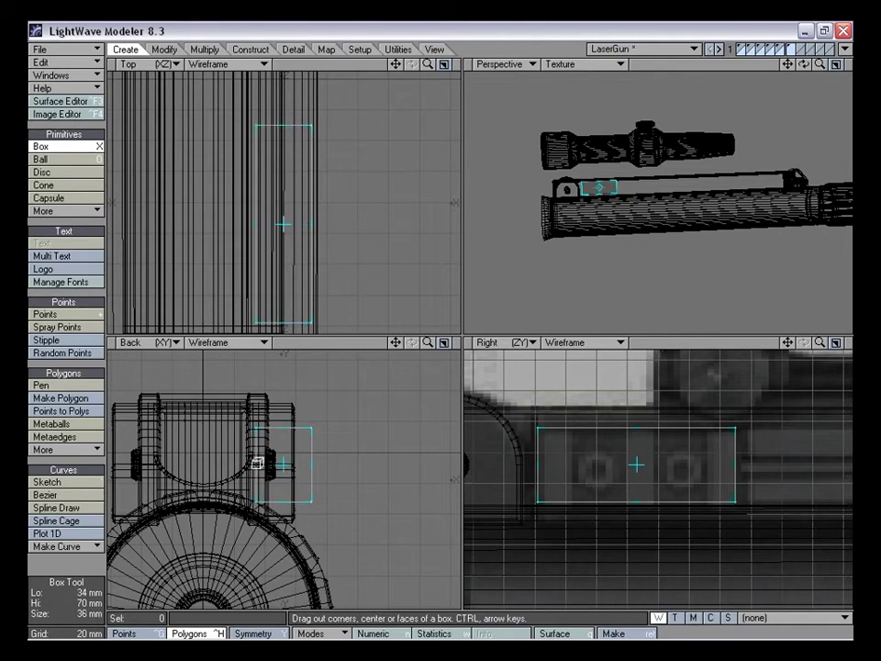
pyautogui.keyDown('alt'); pyautogui.moveTo(564, 227); pyautogui.dragTo(684, 245); pyautogui.keyUp('alt')
pyautogui.moveTo(789, 65); pyautogui.dragTo(823, 67)
pyautogui.keyDown('alt'); pyautogui.moveTo(659, 167); pyautogui.dragTo(647, 213); pyautogui.keyUp('alt')
pyautogui.press('a')
pyautogui.moveTo(244, 489); pyautogui.dragTo(235, 484)
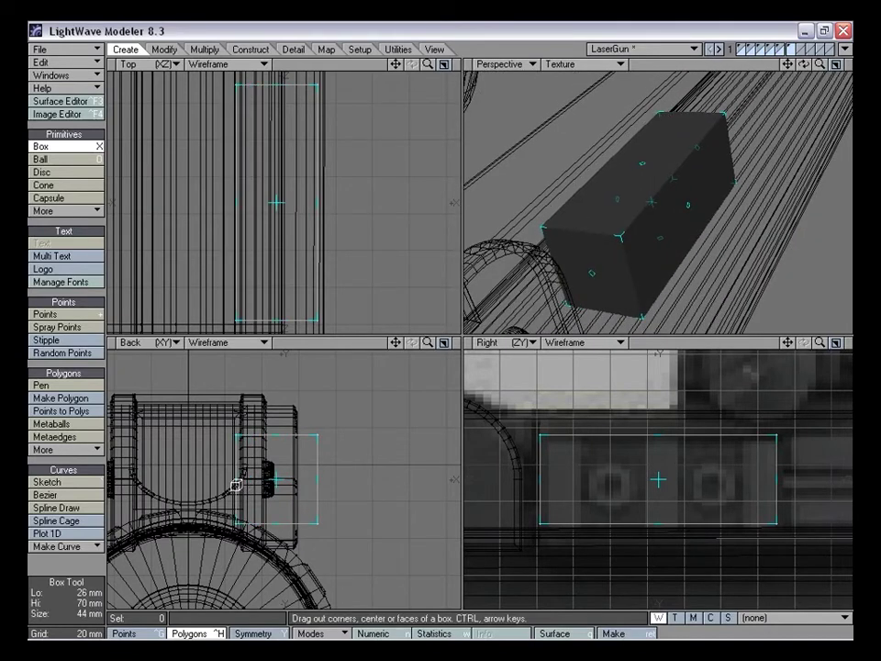
# Shift the box's inner face slightly further toward the gun's centre and create the box
pyautogui.keyDown('alt'); pyautogui.moveTo(672, 316); pyautogui.dragTo(690, 226); pyautogui.keyUp('alt')
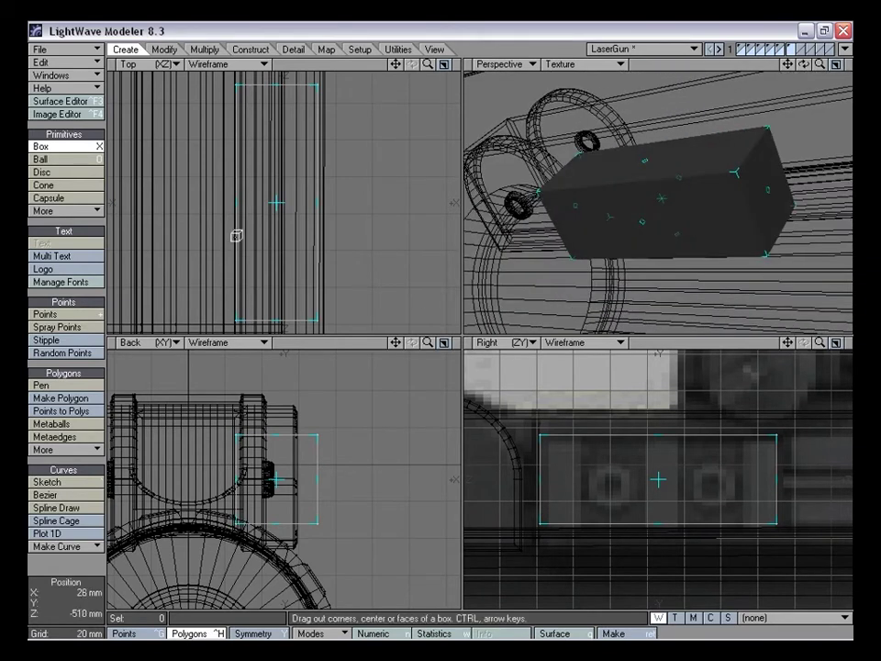
pyautogui.moveTo(239, 197); pyautogui.dragTo(235, 198)
pyautogui.press('Return')
pyautogui.keyDown('alt'); pyautogui.moveTo(580, 198); pyautogui.dragTo(643, 217); pyautogui.keyUp('alt')
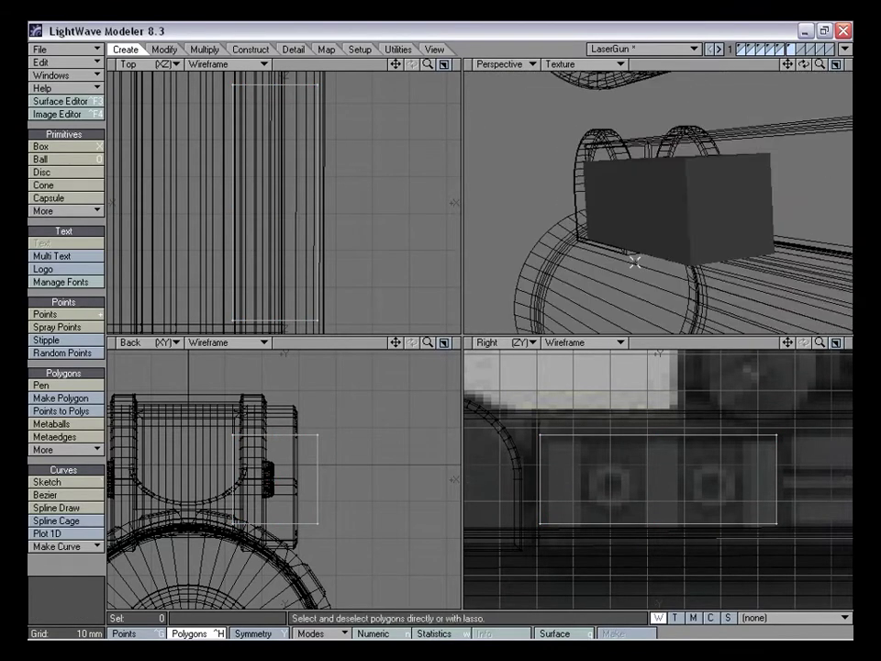
# Examine the block detail beside the arched plate in the Front_per.jpg perspective reference image and compare it with the new box
pyautogui.keyDown('alt'); pyautogui.moveTo(635, 312); pyautogui.dragTo(628, 254); pyautogui.keyUp('alt')
pyautogui.click(56, 114)
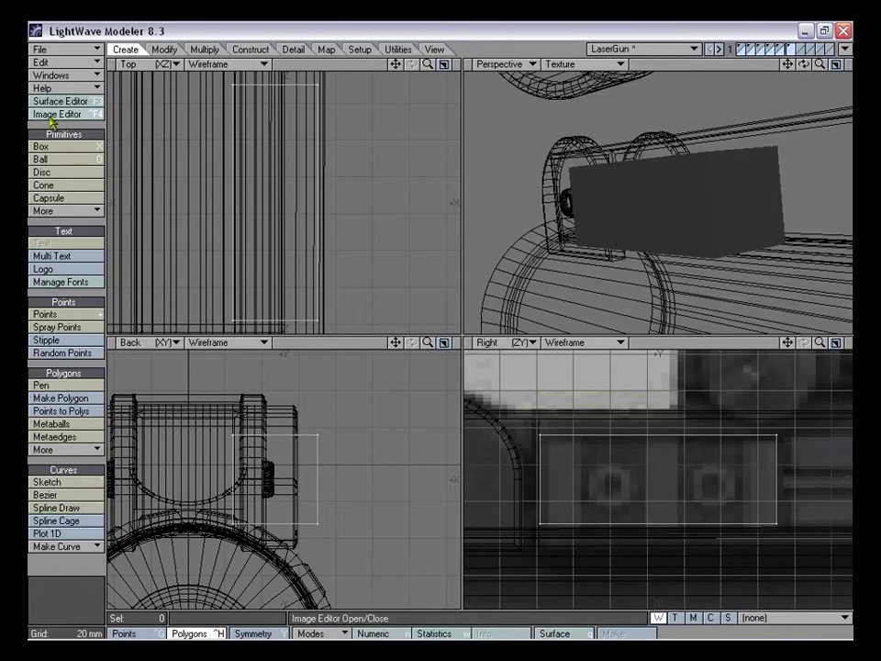
pyautogui.doubleClick(241, 224)
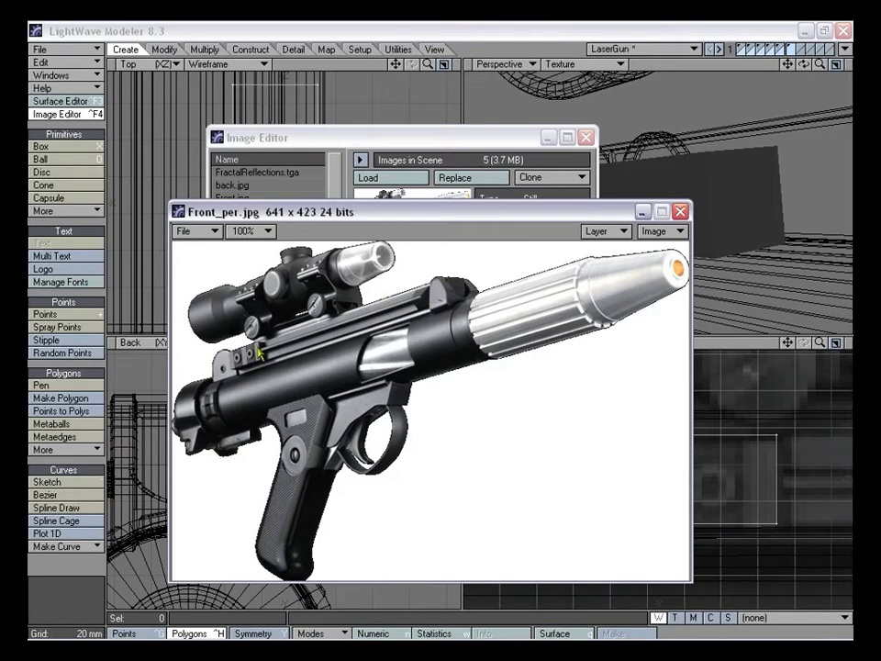
pyautogui.click(680, 212)
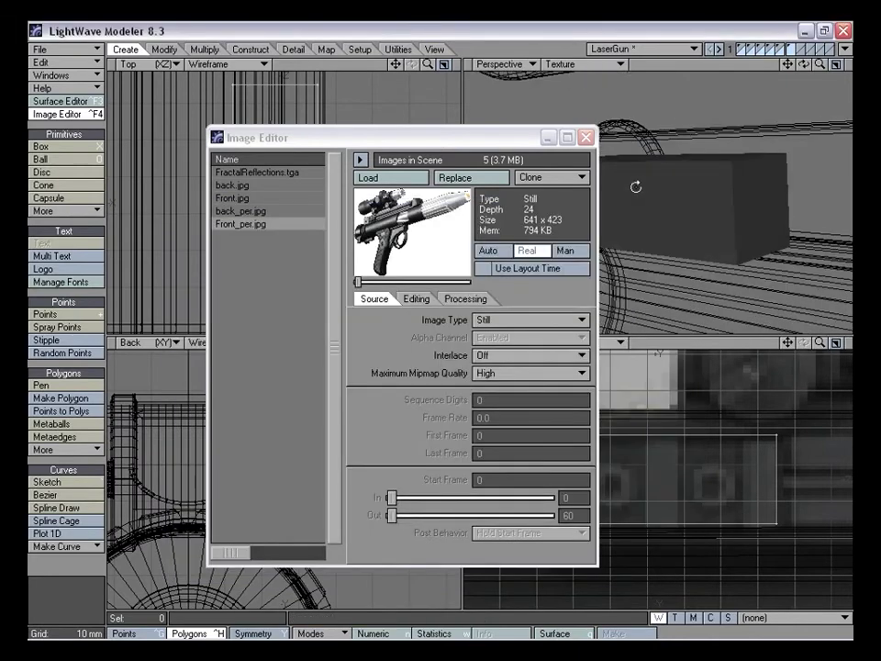
pyautogui.hotkey('ctrl', 'F4')
pyautogui.keyDown('alt'); pyautogui.moveTo(648, 212); pyautogui.dragTo(611, 240); pyautogui.keyUp('alt')
pyautogui.moveTo(820, 64); pyautogui.dragTo(777, 64)
pyautogui.keyDown('alt'); pyautogui.moveTo(763, 140); pyautogui.dragTo(660, 187); pyautogui.keyUp('alt')
pyautogui.press('.')
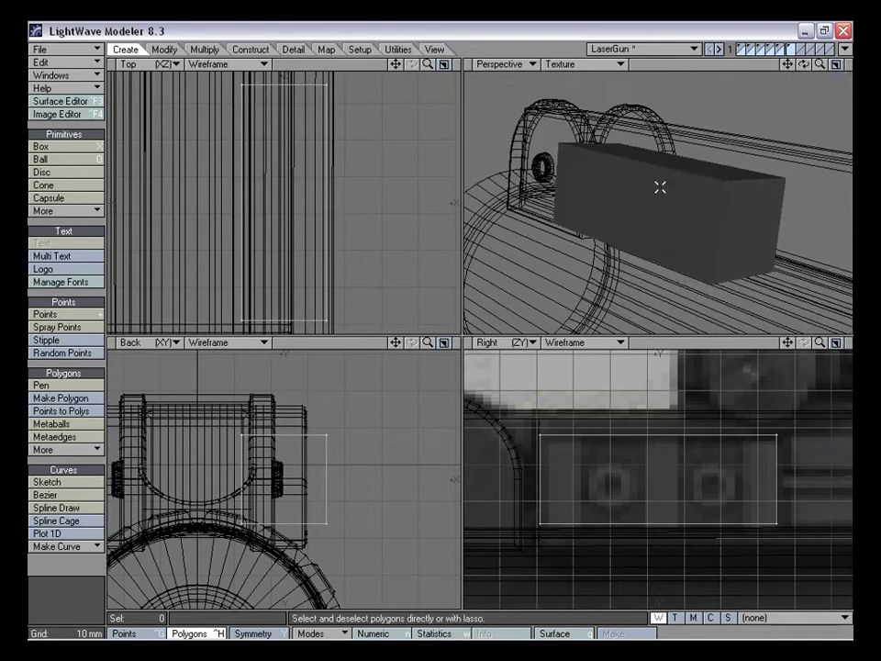
# Try to bevel all faces of the box with a 500 um shift and 1 mm inset, and undo it
pyautogui.moveTo(820, 345); pyautogui.dragTo(854, 345)
pyautogui.moveTo(790, 345); pyautogui.dragTo(808, 353)
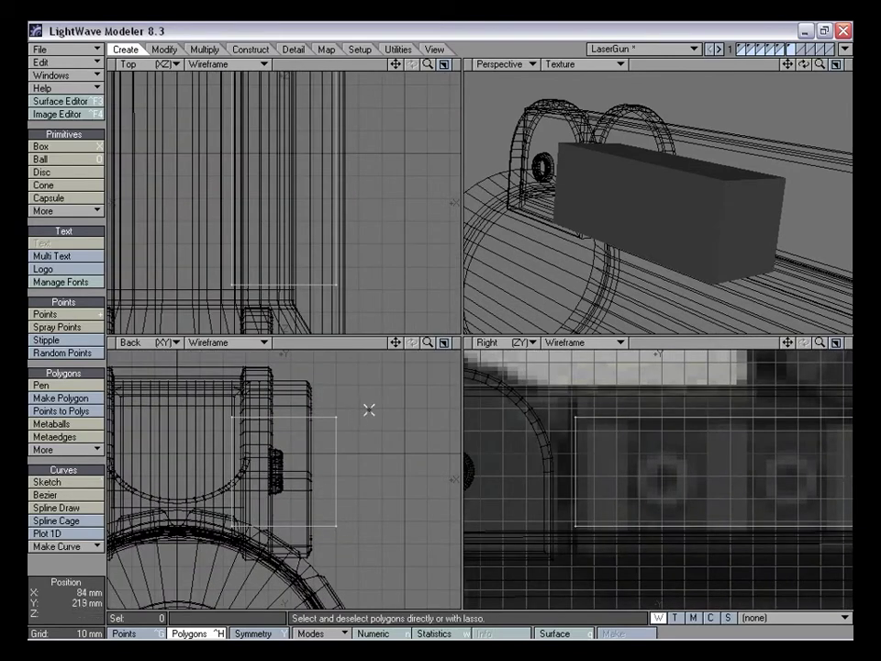
pyautogui.press('b')
pyautogui.moveTo(395, 343); pyautogui.dragTo(362, 366)
pyautogui.moveTo(428, 342); pyautogui.dragTo(456, 343)
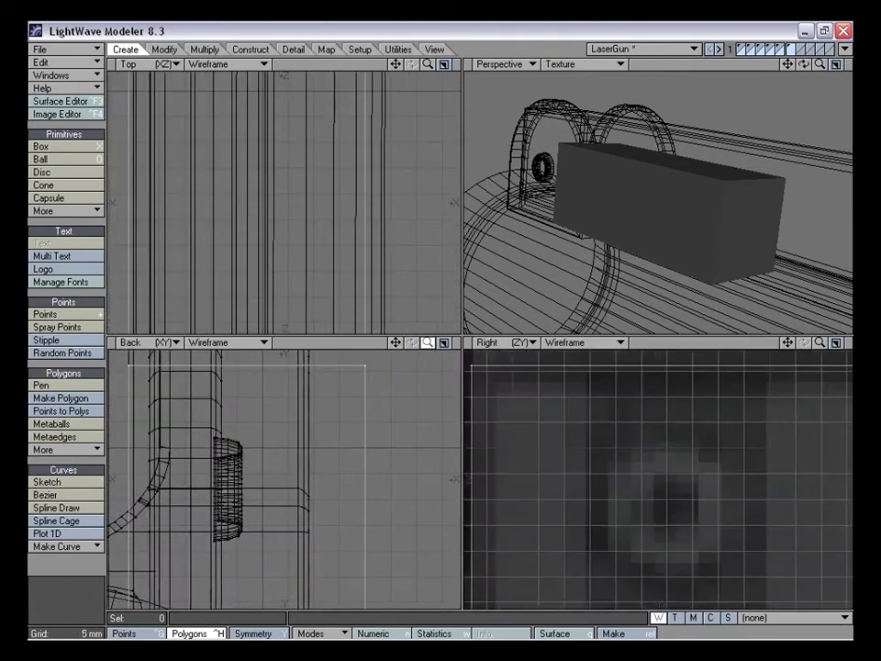
pyautogui.moveTo(309, 445); pyautogui.dragTo(306, 440)
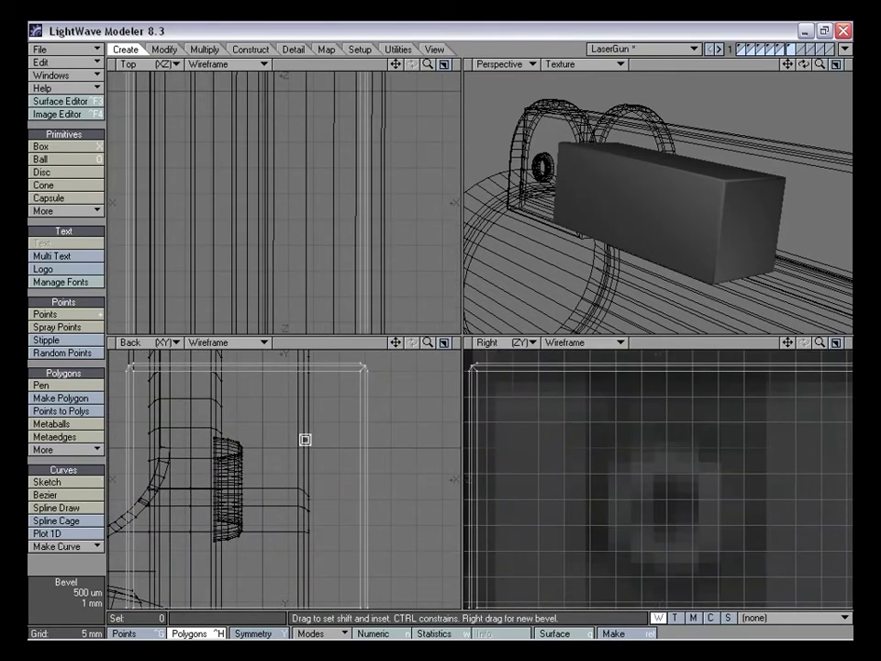
pyautogui.press('space')
pyautogui.keyDown('alt'); pyautogui.moveTo(663, 210); pyautogui.dragTo(626, 208); pyautogui.keyUp('alt')
pyautogui.hotkey('ctrl', 'z')
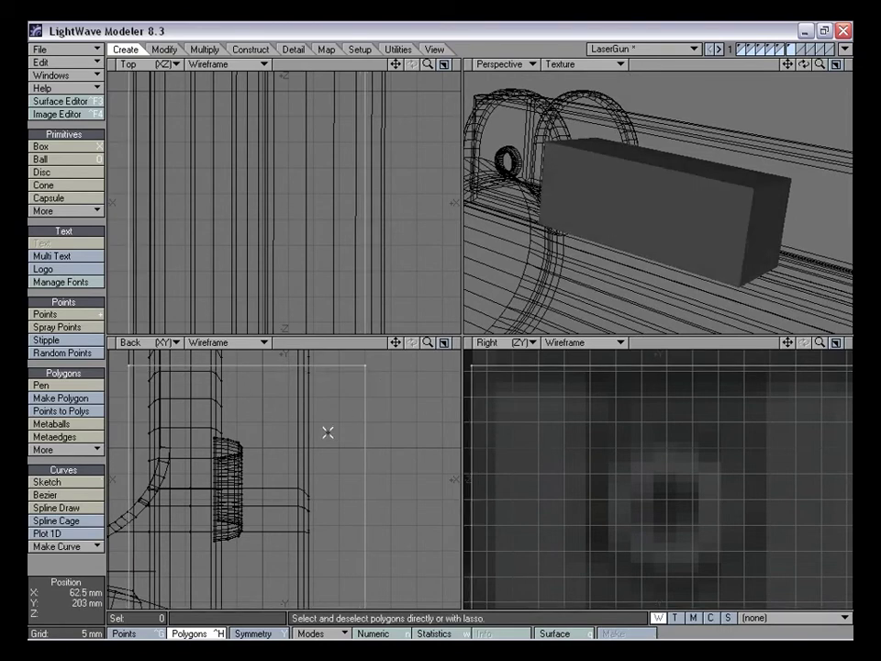
# Bevel all faces of the box with a 500 um shift and 1 mm inset
pyautogui.press('b')
pyautogui.moveTo(317, 458); pyautogui.dragTo(314, 458)
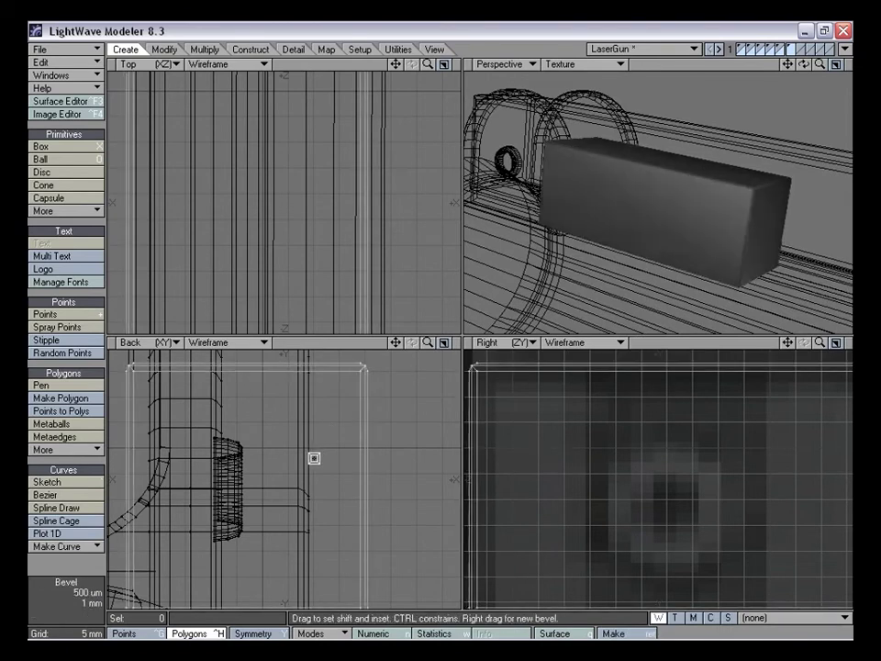
pyautogui.moveTo(427, 341); pyautogui.dragTo(405, 341)
pyautogui.press('space')
pyautogui.moveTo(820, 64); pyautogui.dragTo(797, 64)
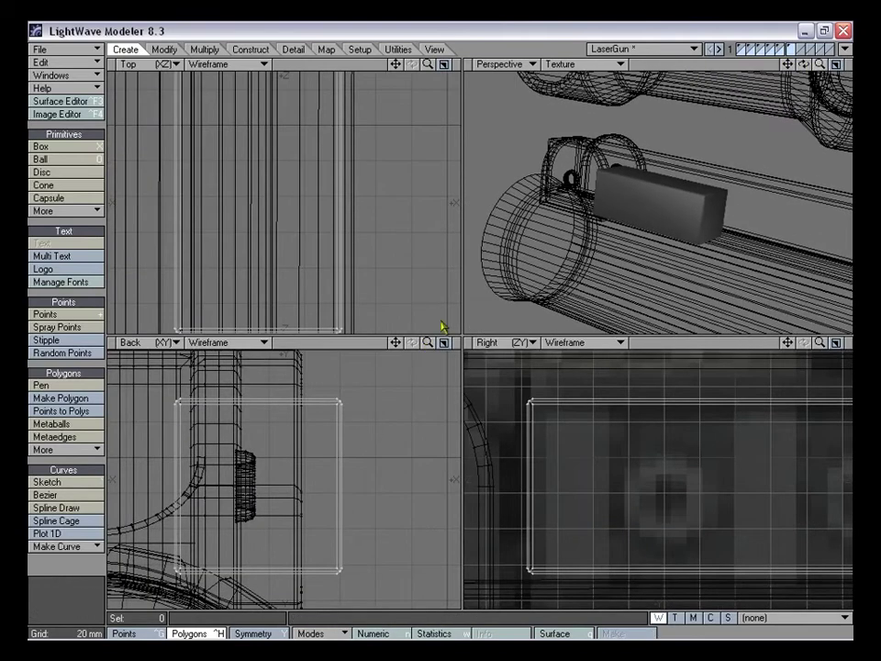
# Inspect the bevelled block from several angles and compare it with the Front_per.jpg perspective reference image
pyautogui.moveTo(820, 343); pyautogui.dragTo(799, 342)
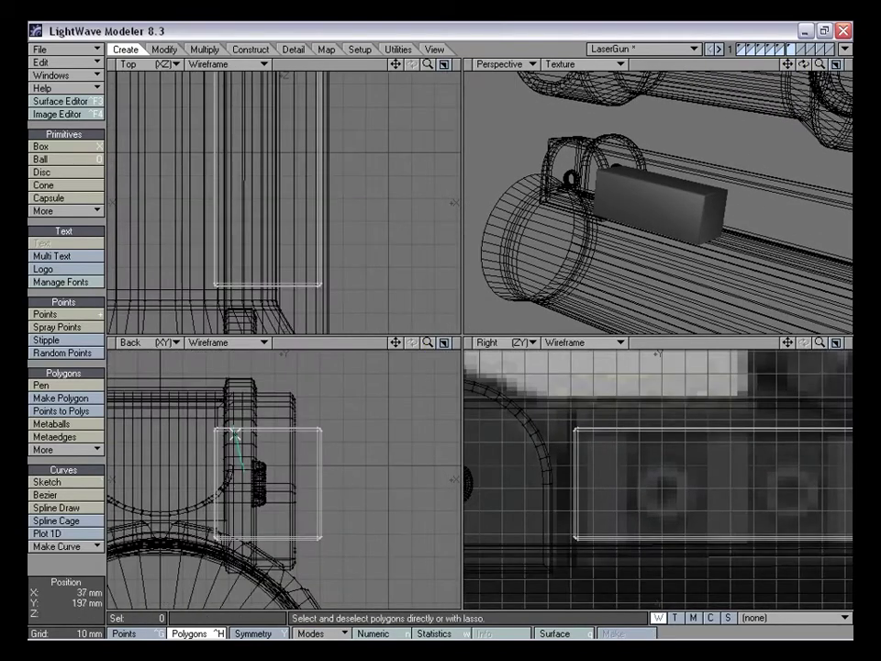
pyautogui.moveTo(259, 534); pyautogui.dragTo(269, 545, button='right')
pyautogui.press('/')
pyautogui.moveTo(683, 218)
pyautogui.keyDown('alt'); pyautogui.mouseDown()
pyautogui.moveTo(682, 207)
pyautogui.moveTo(632, 251)
pyautogui.moveTo(679, 187)
pyautogui.moveTo(598, 194)
pyautogui.moveTo(718, 202)
pyautogui.moveTo(678, 222)
pyautogui.moveTo(807, 65)
pyautogui.moveTo(823, 67)
pyautogui.mouseUp(); pyautogui.keyUp('alt')
pyautogui.press('a')
pyautogui.keyDown('alt'); pyautogui.moveTo(708, 186); pyautogui.dragTo(691, 241); pyautogui.keyUp('alt')
pyautogui.hotkey('shift', 'a')
pyautogui.moveTo(820, 64); pyautogui.dragTo(725, 64)
pyautogui.moveTo(788, 65); pyautogui.dragTo(868, 64)
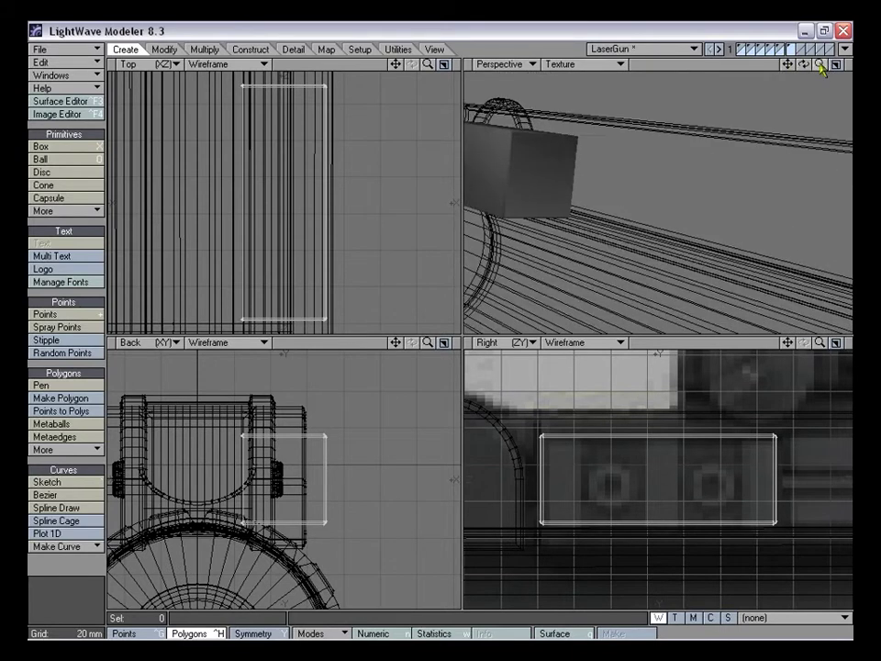
pyautogui.moveTo(788, 65); pyautogui.dragTo(858, 100)
pyautogui.moveTo(819, 64); pyautogui.dragTo(856, 76)
pyautogui.keyDown('alt'); pyautogui.moveTo(721, 151); pyautogui.dragTo(794, 265); pyautogui.keyUp('alt')
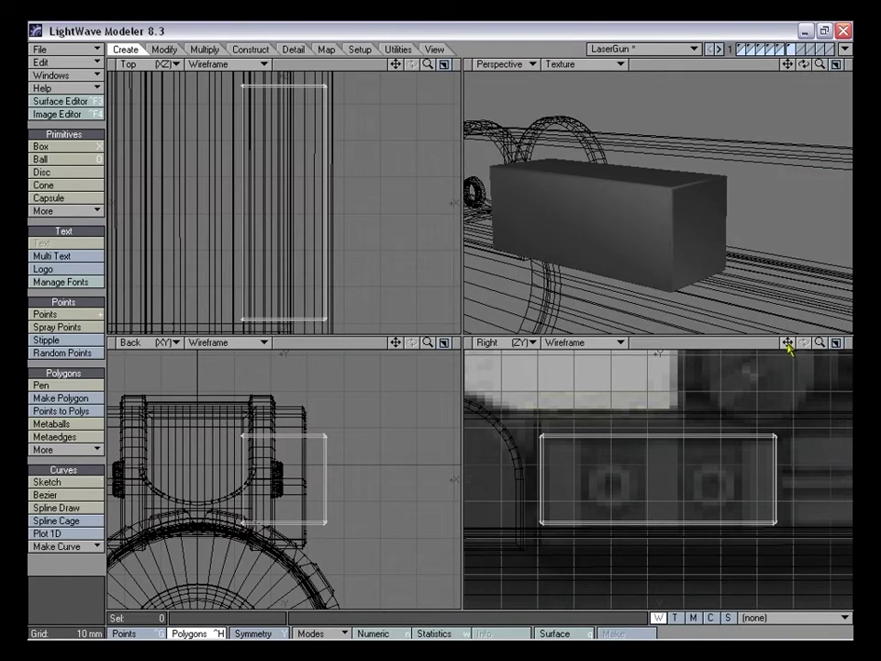
pyautogui.moveTo(788, 343); pyautogui.dragTo(676, 415)
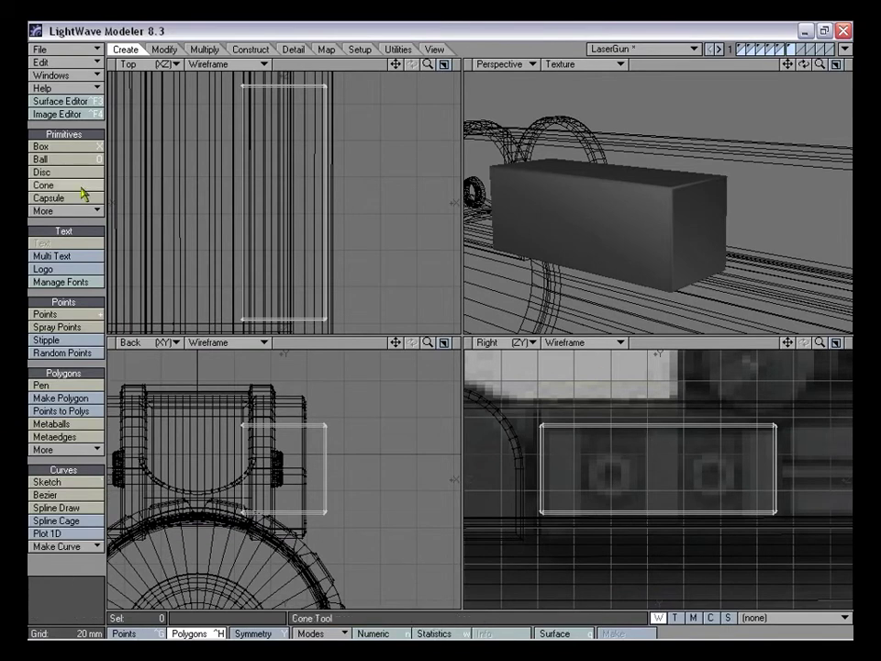
pyautogui.click(65, 114)
pyautogui.doubleClick(268, 226)
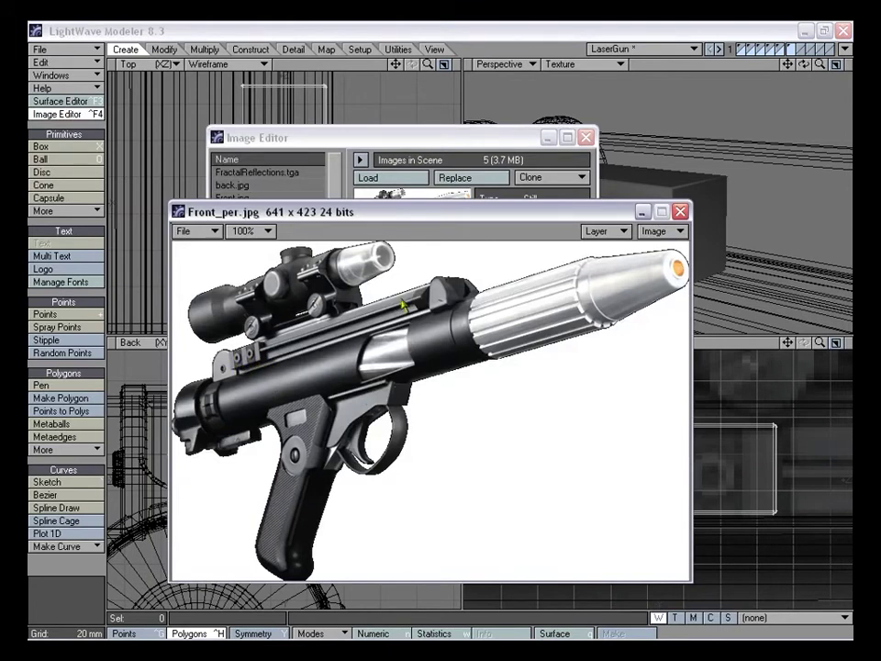
pyautogui.click(680, 213)
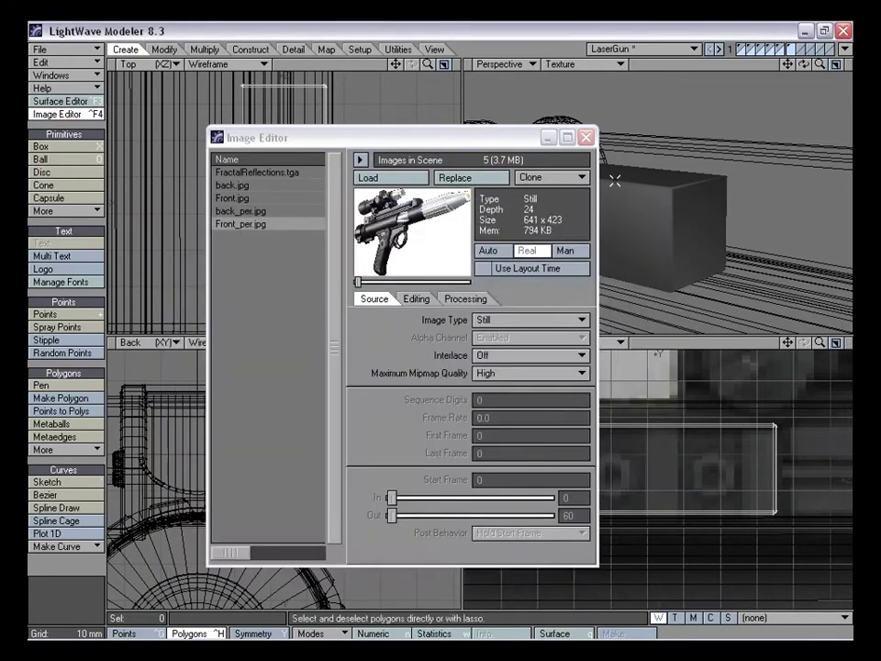
pyautogui.click(586, 138)
# Slice the block with four vertical knife cuts along the borders of the two knob panels in the side reference
pyautogui.moveTo(787, 342)
pyautogui.mouseDown()
pyautogui.moveTo(849, 342)
pyautogui.moveTo(791, 346)
pyautogui.mouseUp()
pyautogui.hotkey('shift', 'k')
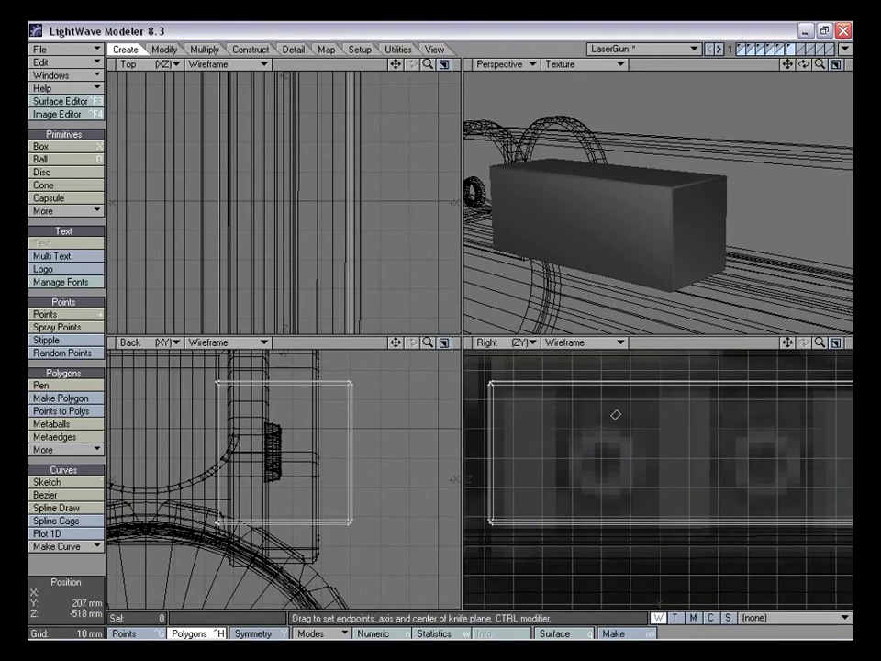
pyautogui.moveTo(562, 372); pyautogui.dragTo(562, 569)
pyautogui.moveTo(663, 456); pyautogui.dragTo(663, 463, button='right')
pyautogui.moveTo(663, 463); pyautogui.dragTo(716, 460)
pyautogui.moveTo(788, 342); pyautogui.dragTo(744, 342)
pyautogui.moveTo(776, 439); pyautogui.dragTo(776, 455, button='right')
pyautogui.press(',')
pyautogui.press('space')
# Shift the points of the cut farthest from the arched plate slightly toward the plate to match the reference panel's edge
pyautogui.hotkey('ctrl', 'g')
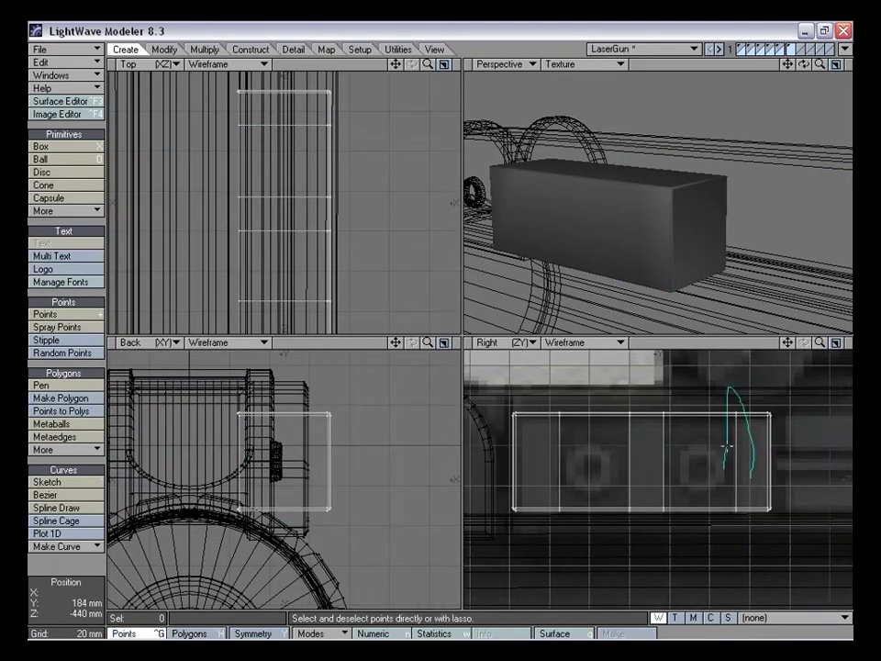
pyautogui.moveTo(729, 411); pyautogui.dragTo(737, 477, button='right')
pyautogui.press('t')
pyautogui.moveTo(742, 477); pyautogui.dragTo(738, 476)
pyautogui.press('space')
pyautogui.moveTo(755, 441)
pyautogui.mouseDown(button='right')
pyautogui.moveTo(781, 522)
pyautogui.moveTo(767, 493)
pyautogui.mouseUp(button='right')
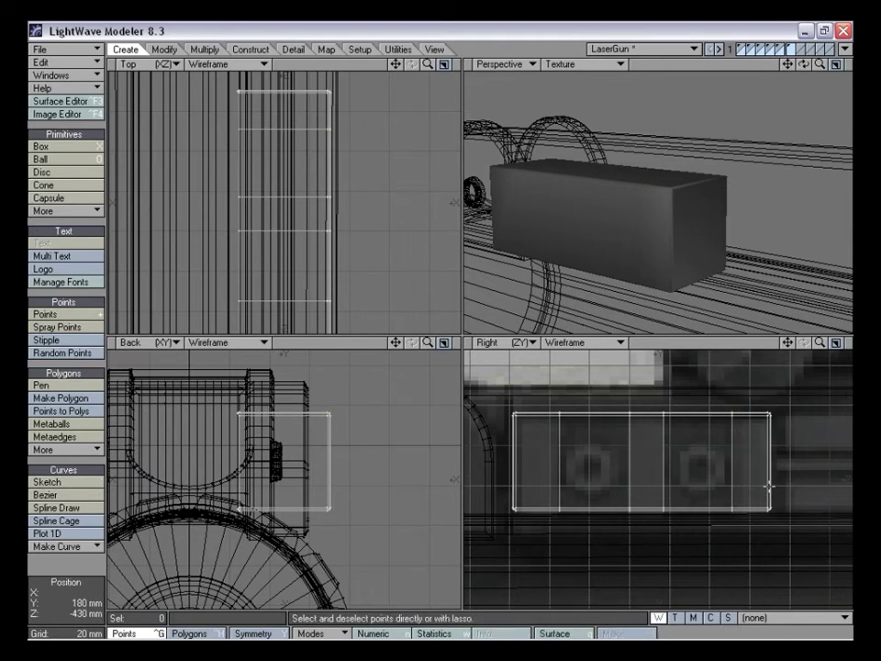
# Slice the panel nearest the arched plate into many narrow, evenly spaced vertical strips with the Knife tool
pyautogui.keyDown('alt'); pyautogui.moveTo(600, 250); pyautogui.dragTo(642, 236); pyautogui.keyUp('alt')
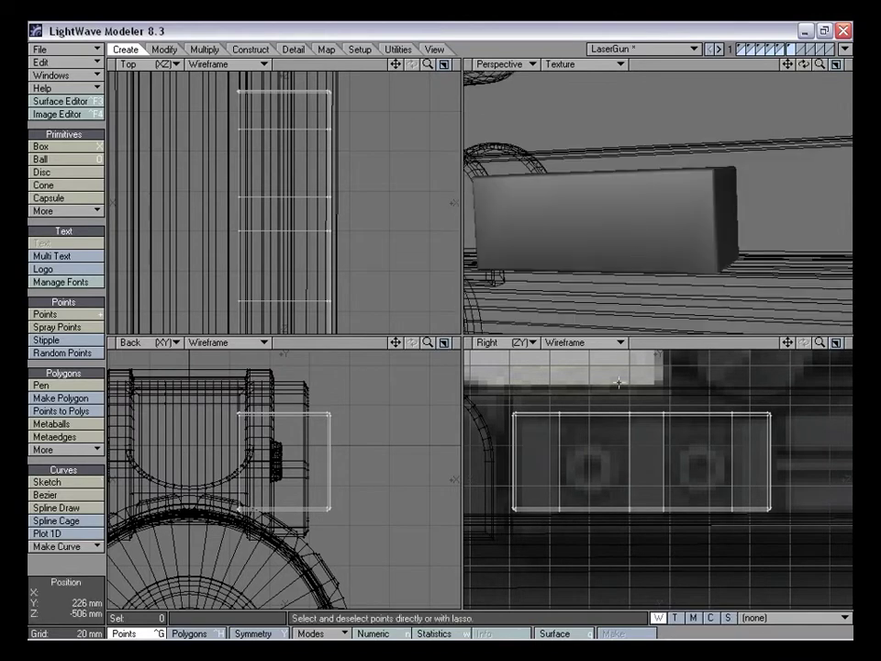
pyautogui.moveTo(788, 344); pyautogui.dragTo(746, 370)
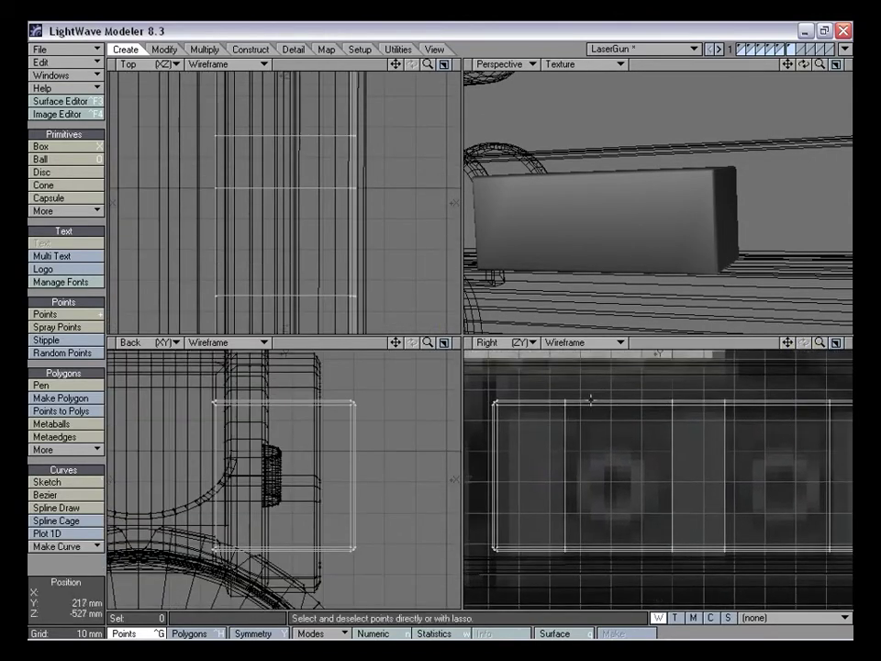
pyautogui.hotkey('shift', 'k')
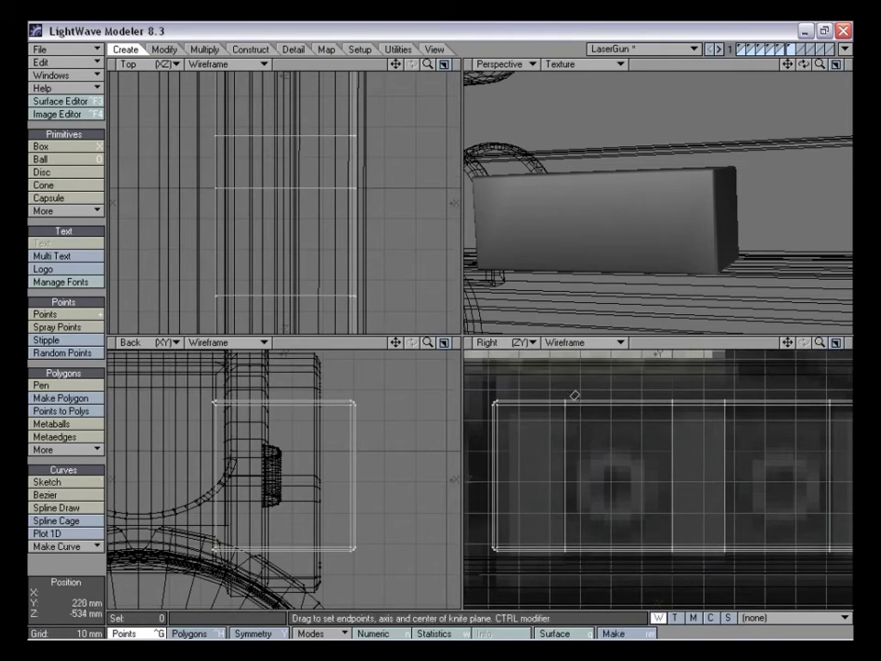
pyautogui.moveTo(574, 404); pyautogui.dragTo(572, 582)
pyautogui.rightClick(582, 463)
pyautogui.moveTo(584, 476); pyautogui.dragTo(589, 472)
pyautogui.moveTo(616, 472); pyautogui.dragTo(601, 474, button='right')
pyautogui.moveTo(622, 473); pyautogui.dragTo(669, 477)
pyautogui.press('space')
pyautogui.moveTo(786, 343)
pyautogui.mouseDown()
pyautogui.moveTo(734, 354)
pyautogui.moveTo(789, 345)
pyautogui.mouseUp()
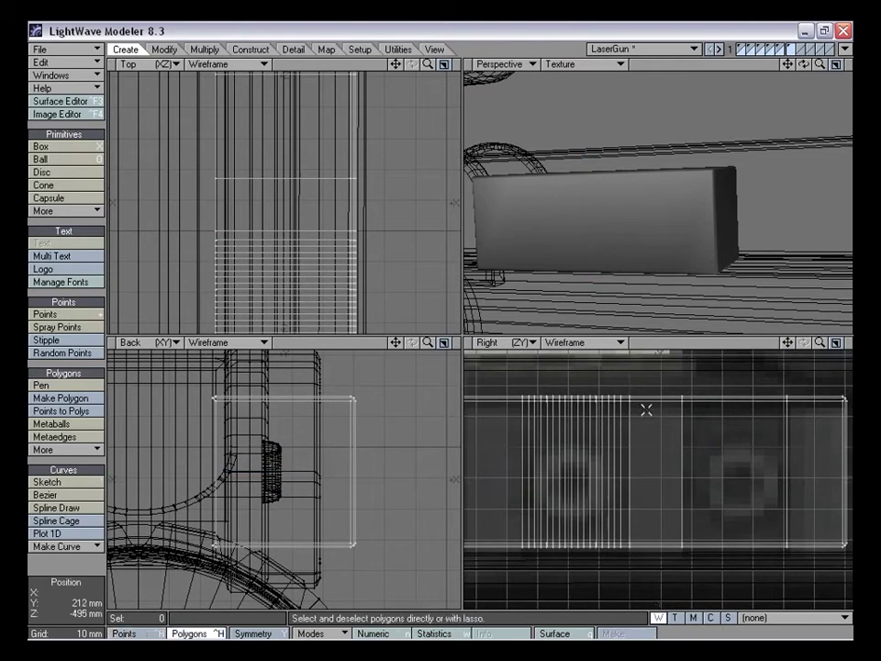
# Move the points of the striped panel's end cut slightly toward the strips to even out the spacing
pyautogui.moveTo(634, 391); pyautogui.dragTo(628, 461)
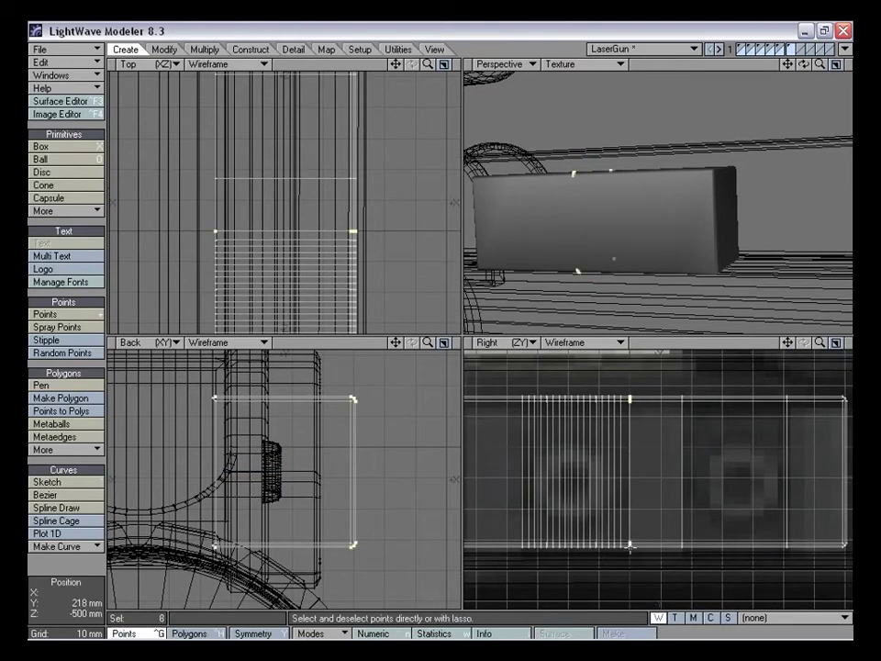
pyautogui.press('t')
pyautogui.moveTo(636, 506); pyautogui.dragTo(634, 504)
pyautogui.press('space')
pyautogui.press('/')
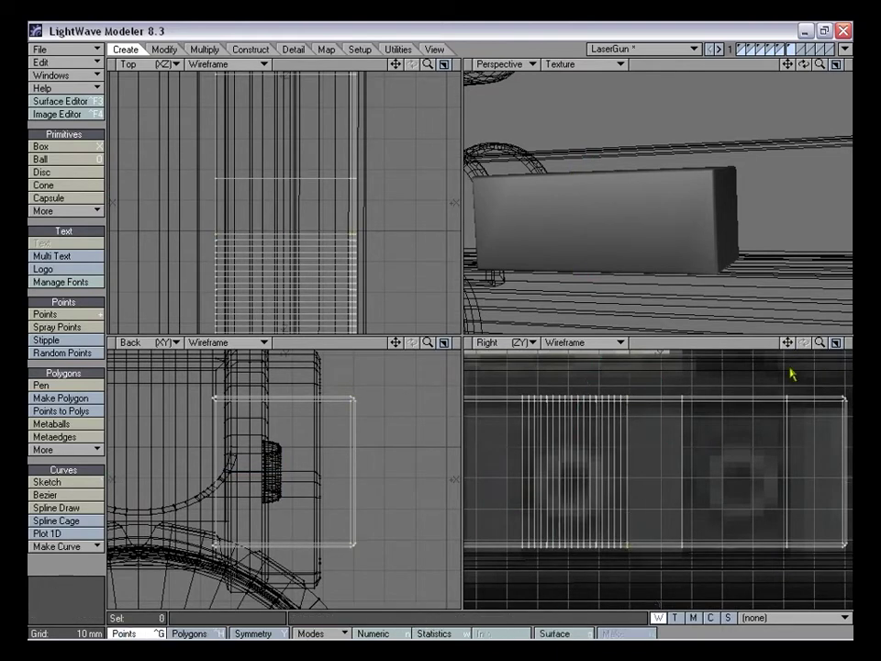
# Delete the block's unstriped half beyond its centre line and mirror the striped half across that line
pyautogui.moveTo(788, 344)
pyautogui.mouseDown()
pyautogui.moveTo(773, 351)
pyautogui.moveTo(815, 344)
pyautogui.moveTo(784, 348)
pyautogui.mouseUp()
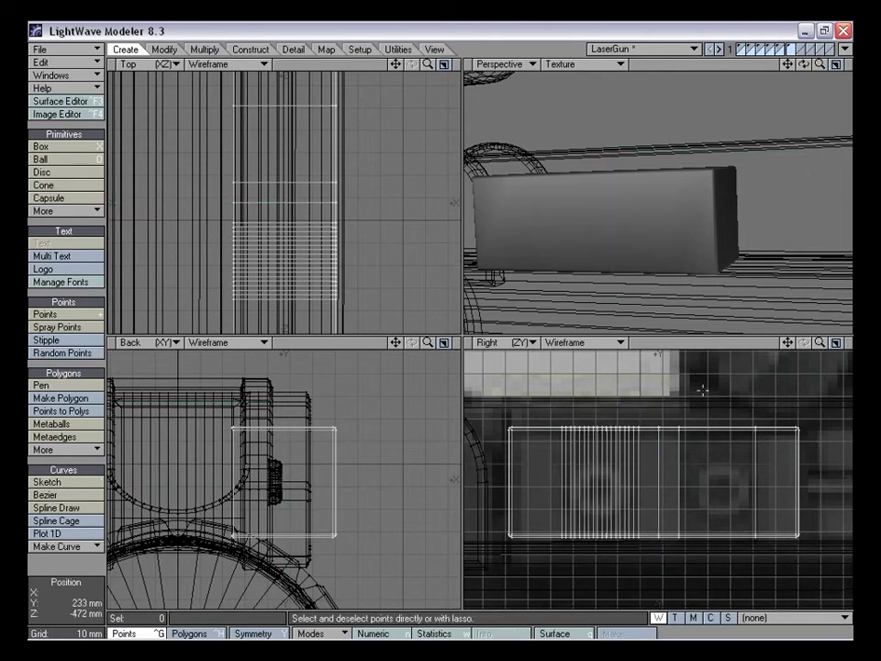
pyautogui.hotkey('ctrl', 'h')
pyautogui.moveTo(717, 382); pyautogui.dragTo(717, 382, button='right')
pyautogui.press('Delete')
pyautogui.hotkey('shift', 'v')
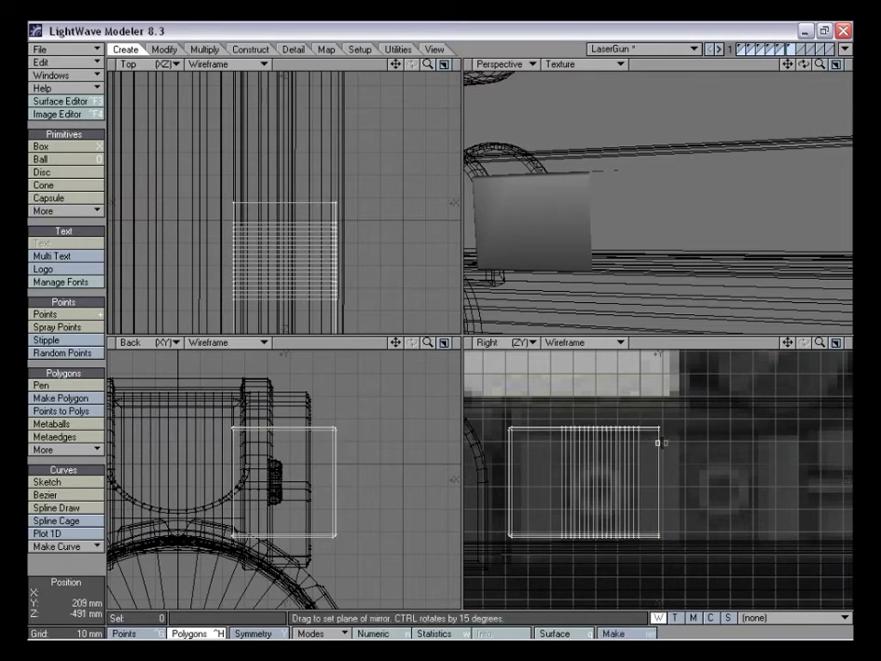
pyautogui.moveTo(658, 443); pyautogui.dragTo(659, 453)
pyautogui.press('space')
# Compare the mirrored block and its two striped panels with the block detail in the side reference
pyautogui.keyDown('alt'); pyautogui.moveTo(673, 247); pyautogui.dragTo(648, 210); pyautogui.keyUp('alt')
pyautogui.moveTo(822, 345); pyautogui.dragTo(842, 342)
pyautogui.keyDown('alt'); pyautogui.moveTo(586, 133); pyautogui.dragTo(713, 211); pyautogui.keyUp('alt')
pyautogui.moveTo(821, 344); pyautogui.dragTo(856, 344)
pyautogui.moveTo(789, 344); pyautogui.dragTo(808, 343)
pyautogui.moveTo(823, 343); pyautogui.dragTo(831, 367)
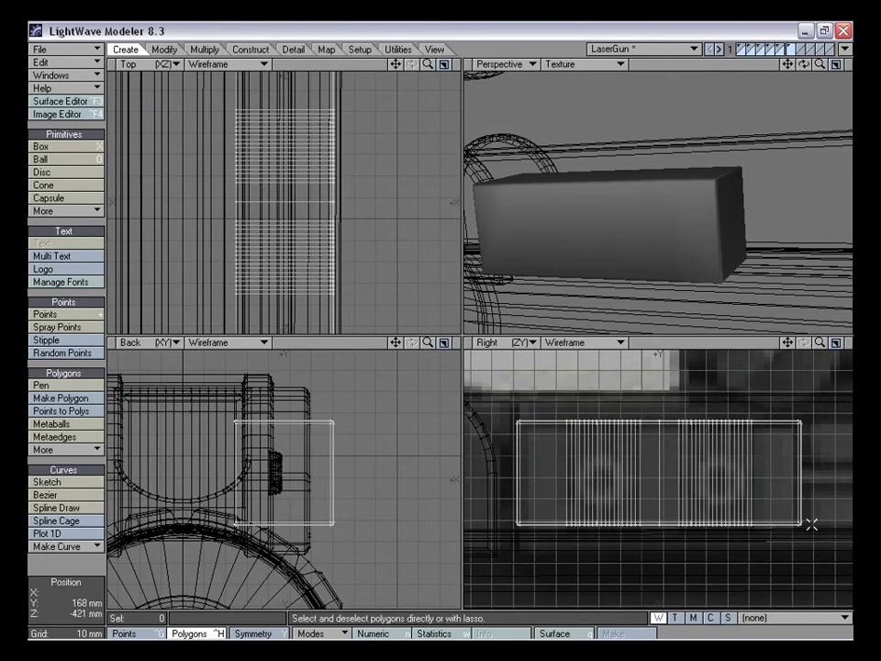
pyautogui.moveTo(820, 343)
pyautogui.mouseDown()
pyautogui.moveTo(799, 342)
pyautogui.moveTo(826, 342)
pyautogui.mouseUp()
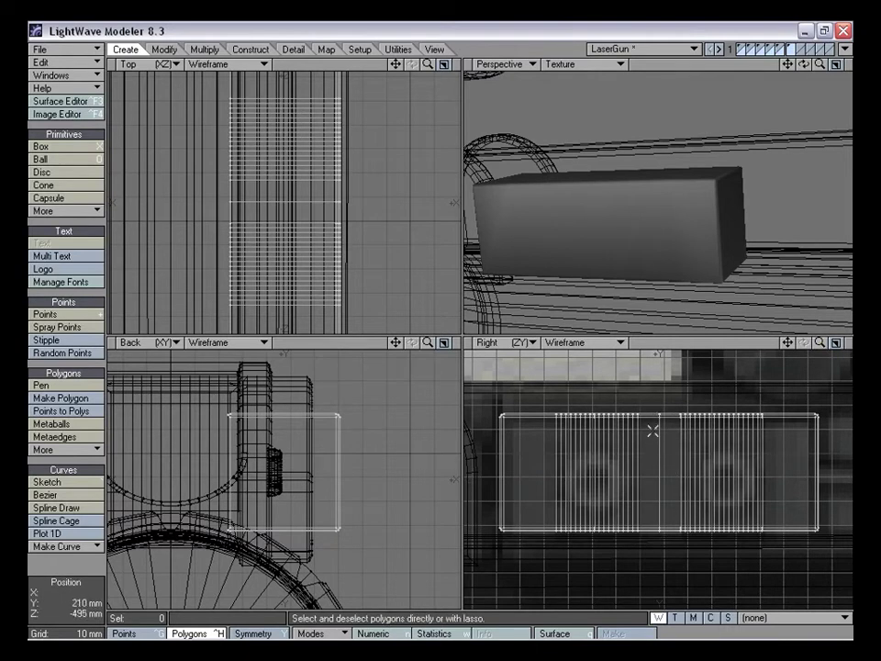
pyautogui.moveTo(820, 343); pyautogui.dragTo(686, 343)
pyautogui.moveTo(824, 372); pyautogui.dragTo(707, 366)
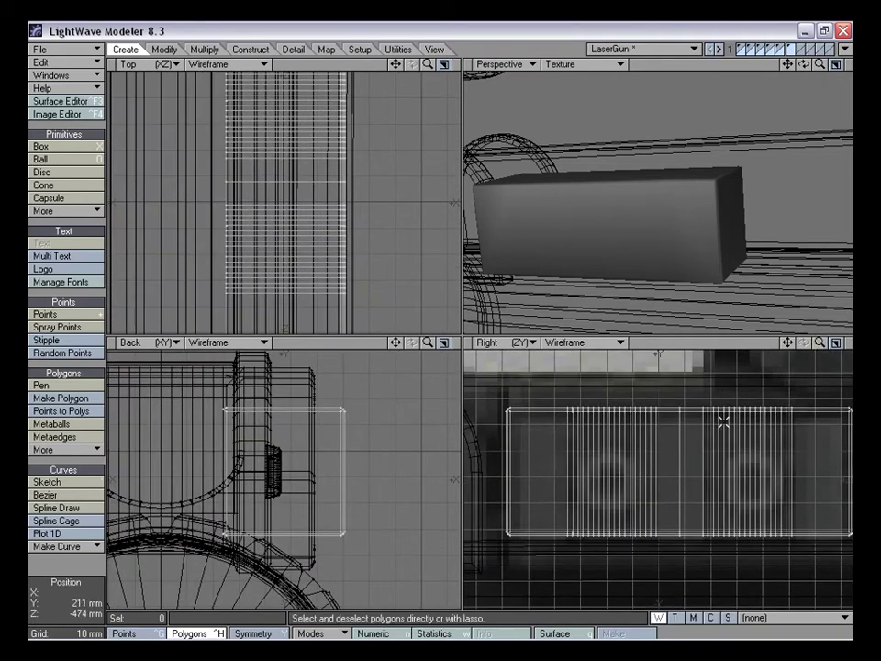
pyautogui.moveTo(820, 342); pyautogui.dragTo(848, 342)
pyautogui.moveTo(787, 343); pyautogui.dragTo(751, 341)
pyautogui.moveTo(816, 346); pyautogui.dragTo(763, 368)
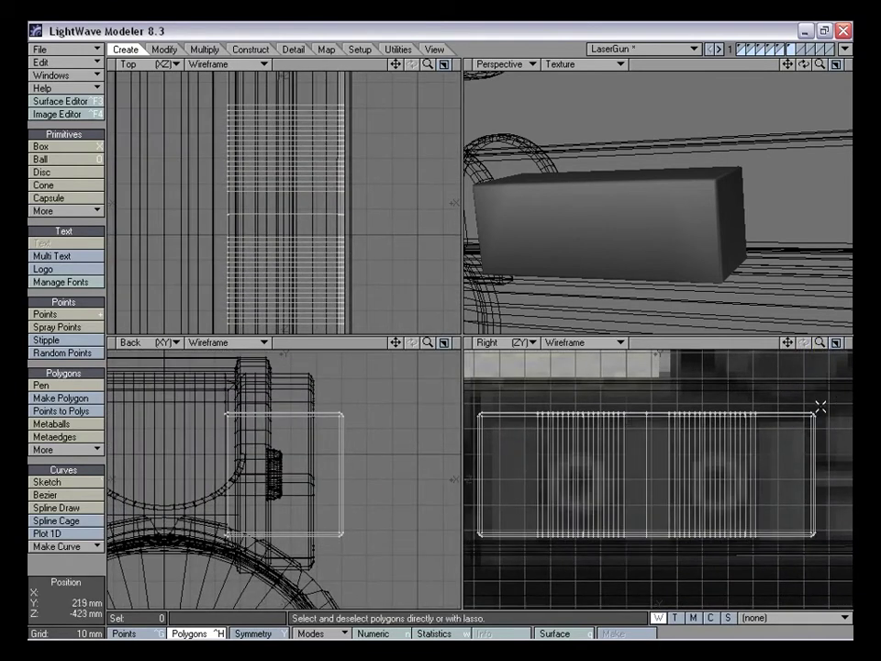
# Select the narrow strip polygons of both panels on the block's outer face
pyautogui.keyDown('alt'); pyautogui.moveTo(685, 331); pyautogui.dragTo(661, 242); pyautogui.keyUp('alt')
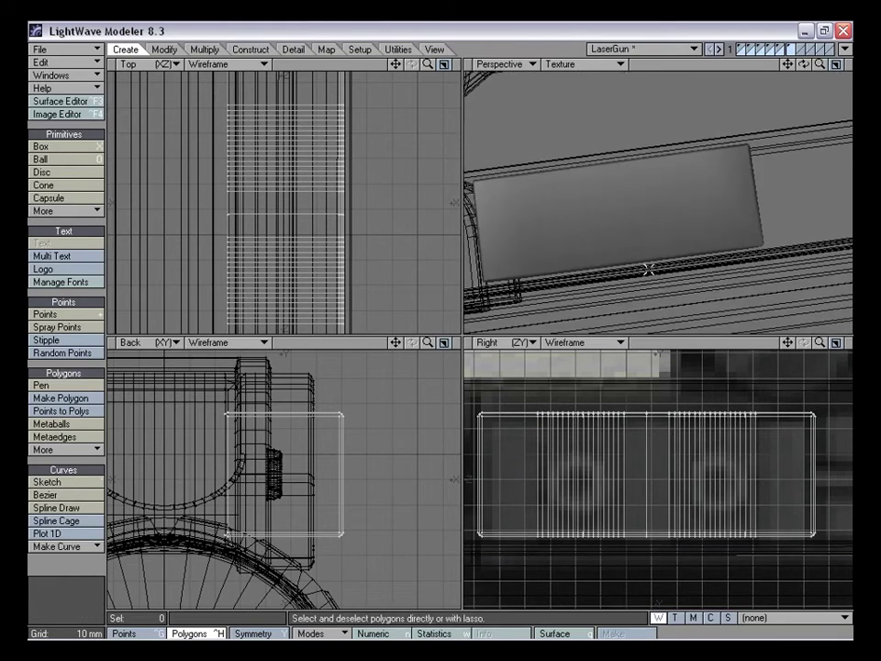
pyautogui.press('space')
pyautogui.press('space')
pyautogui.moveTo(530, 220)
pyautogui.mouseDown()
pyautogui.moveTo(547, 219)
pyautogui.moveTo(518, 221)
pyautogui.moveTo(591, 229)
pyautogui.moveTo(673, 202)
pyautogui.moveTo(638, 202)
pyautogui.moveTo(711, 198)
pyautogui.moveTo(582, 211)
pyautogui.moveTo(680, 212)
pyautogui.moveTo(598, 211)
pyautogui.mouseUp()
pyautogui.click(722, 168)
pyautogui.click(620, 176)
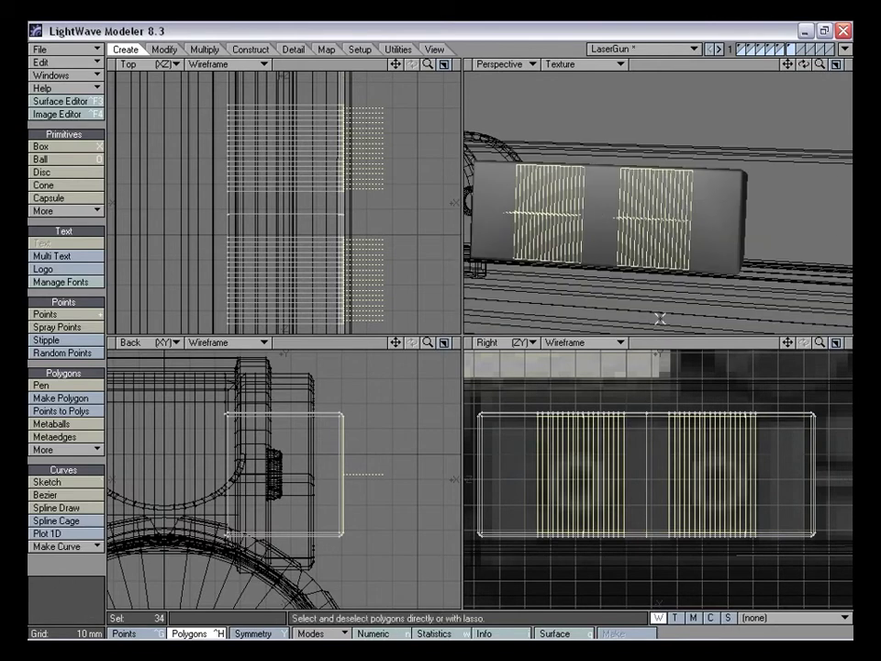
pyautogui.keyDown('alt'); pyautogui.moveTo(671, 317); pyautogui.dragTo(609, 192); pyautogui.keyUp('alt')
pyautogui.moveTo(787, 343); pyautogui.dragTo(857, 344)
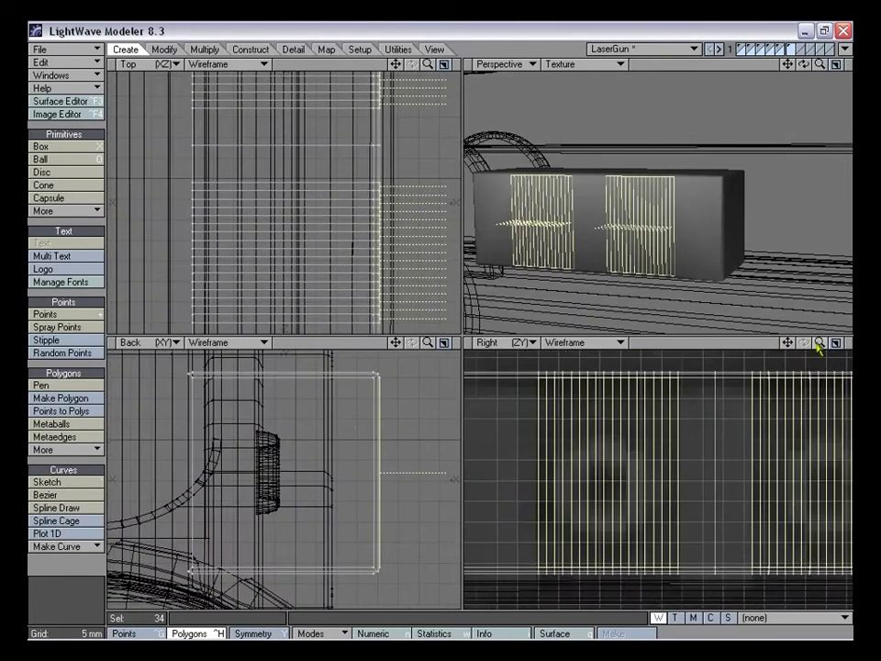
pyautogui.moveTo(644, 250)
pyautogui.keyDown('alt'); pyautogui.mouseDown()
pyautogui.moveTo(662, 246)
pyautogui.moveTo(654, 250)
pyautogui.mouseUp(); pyautogui.keyUp('alt')
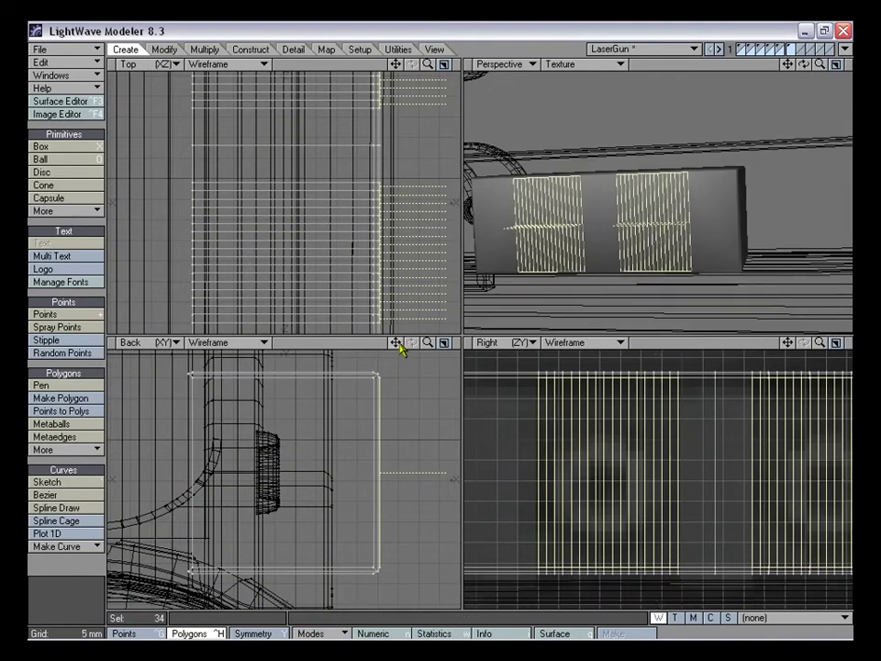
# Bevel the selected strip polygons of both panels slightly outward with a 100 um shift and 100 um inset
pyautogui.moveTo(428, 342); pyautogui.dragTo(395, 341)
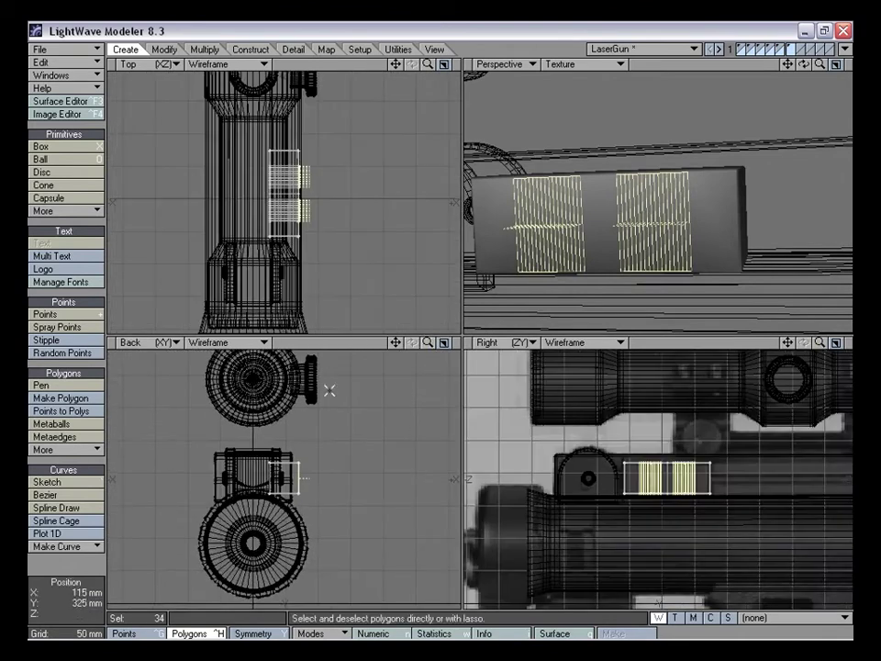
pyautogui.moveTo(820, 342); pyautogui.dragTo(817, 344)
pyautogui.hotkey('shift', 'a')
pyautogui.keyDown('alt'); pyautogui.moveTo(655, 248); pyautogui.dragTo(710, 224); pyautogui.keyUp('alt')
pyautogui.moveTo(813, 63); pyautogui.dragTo(788, 68)
pyautogui.moveTo(643, 221)
pyautogui.keyDown('alt'); pyautogui.mouseDown()
pyautogui.moveTo(680, 167)
pyautogui.moveTo(660, 217)
pyautogui.mouseUp(); pyautogui.keyUp('alt')
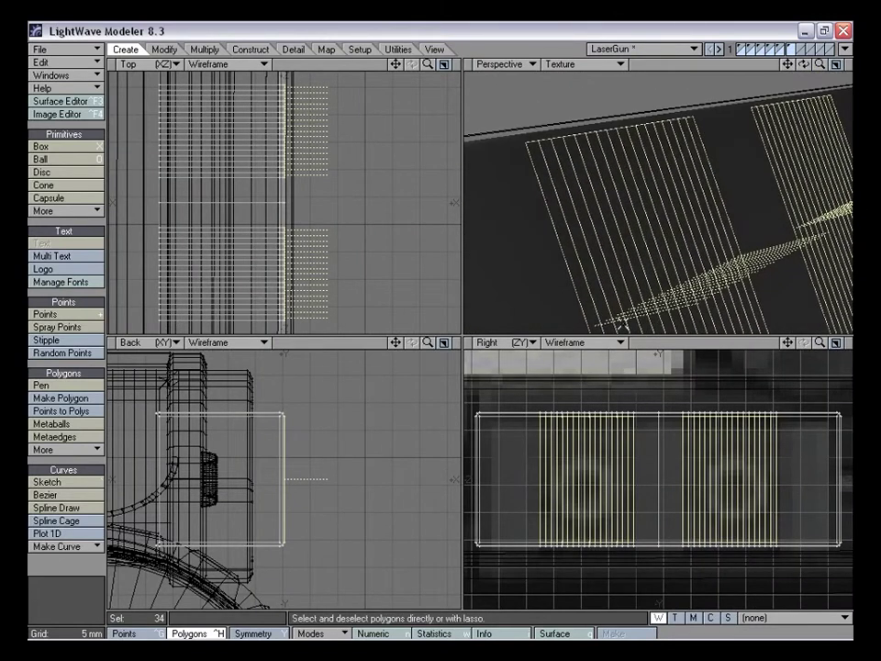
pyautogui.moveTo(428, 342); pyautogui.dragTo(463, 343)
pyautogui.moveTo(396, 342); pyautogui.dragTo(419, 489)
pyautogui.moveTo(428, 342); pyautogui.dragTo(354, 368)
pyautogui.keyDown('alt'); pyautogui.moveTo(624, 140); pyautogui.dragTo(632, 169); pyautogui.keyUp('alt')
pyautogui.press('b')
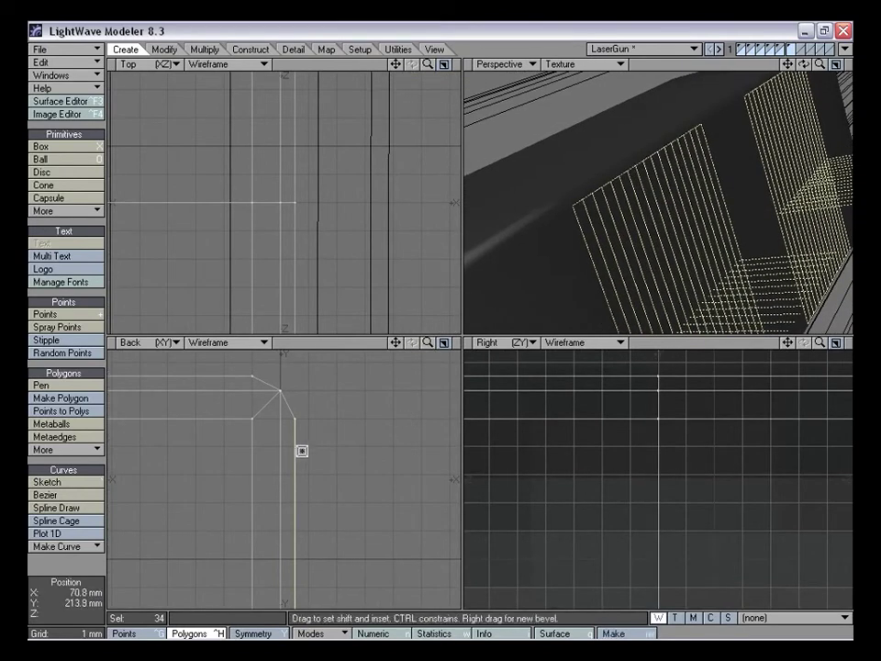
pyautogui.moveTo(303, 463); pyautogui.dragTo(301, 459)
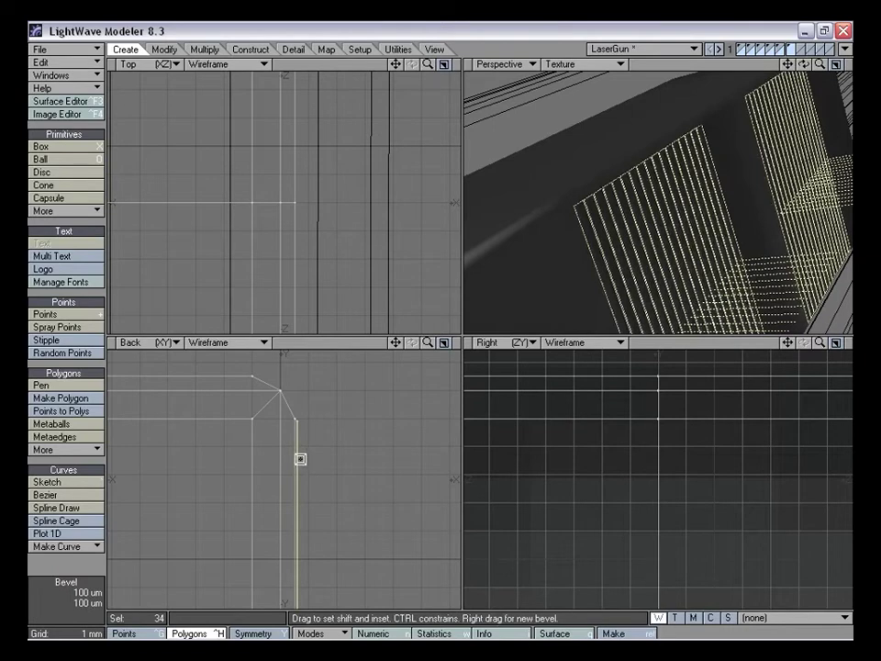
# Sink the strips inward with further bevels, ending with a -100 um shift and 200 um inset, and deselect them
pyautogui.moveTo(301, 459)
pyautogui.mouseDown()
pyautogui.moveTo(318, 458)
pyautogui.moveTo(311, 473)
pyautogui.mouseUp()
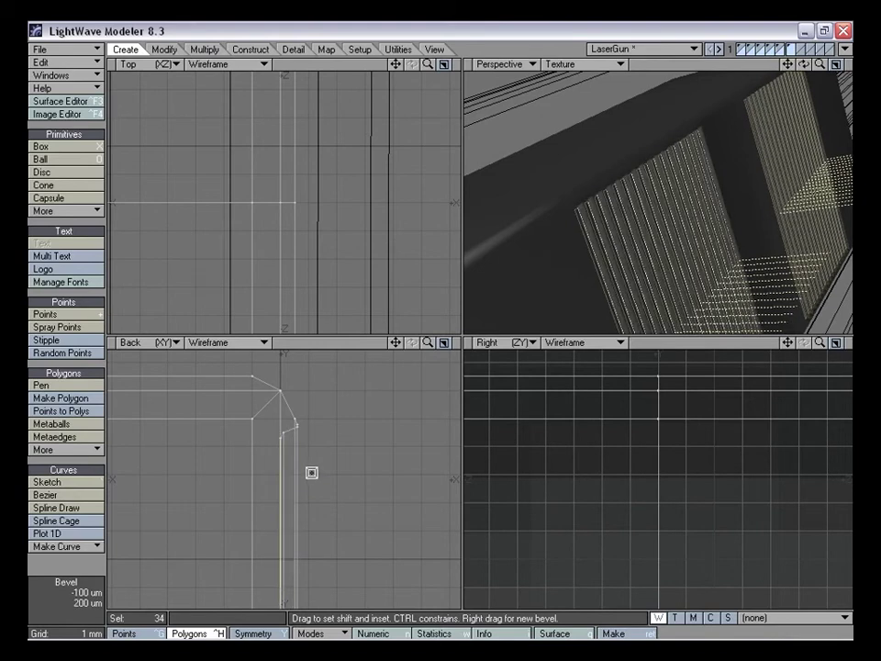
pyautogui.press('space')
pyautogui.click(72, 563)
pyautogui.keyDown('alt'); pyautogui.moveTo(722, 246); pyautogui.dragTo(630, 263); pyautogui.keyUp('alt')
pyautogui.moveTo(820, 65); pyautogui.dragTo(757, 68)
pyautogui.keyDown('alt'); pyautogui.moveTo(710, 203); pyautogui.dragTo(699, 232); pyautogui.keyUp('alt')
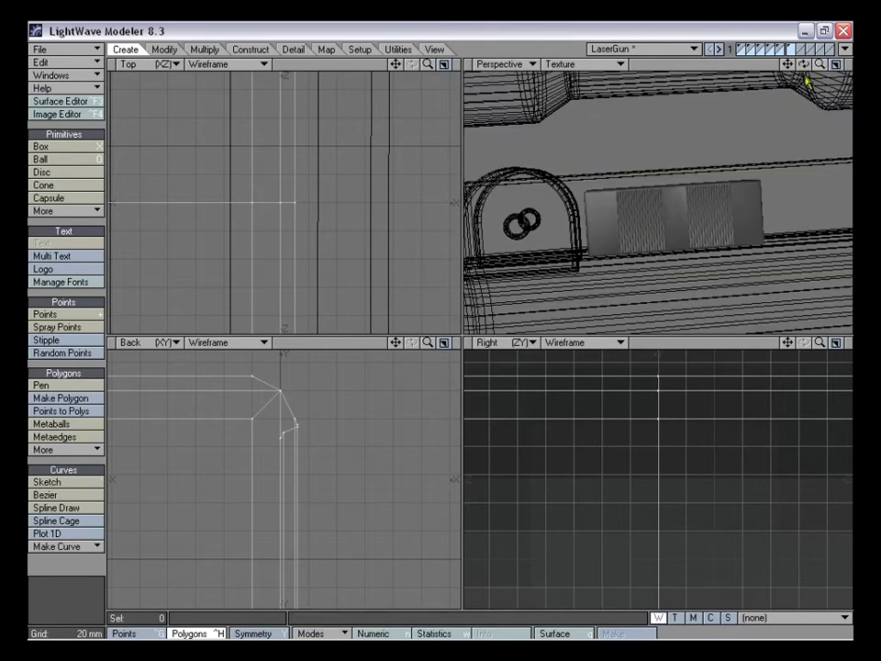
# Knife two vertical cuts through the block, one just beside the inner edge of each grooved panel
pyautogui.moveTo(819, 64); pyautogui.dragTo(702, 186)
pyautogui.moveTo(820, 64); pyautogui.dragTo(788, 278)
pyautogui.hotkey('shift', 'k')
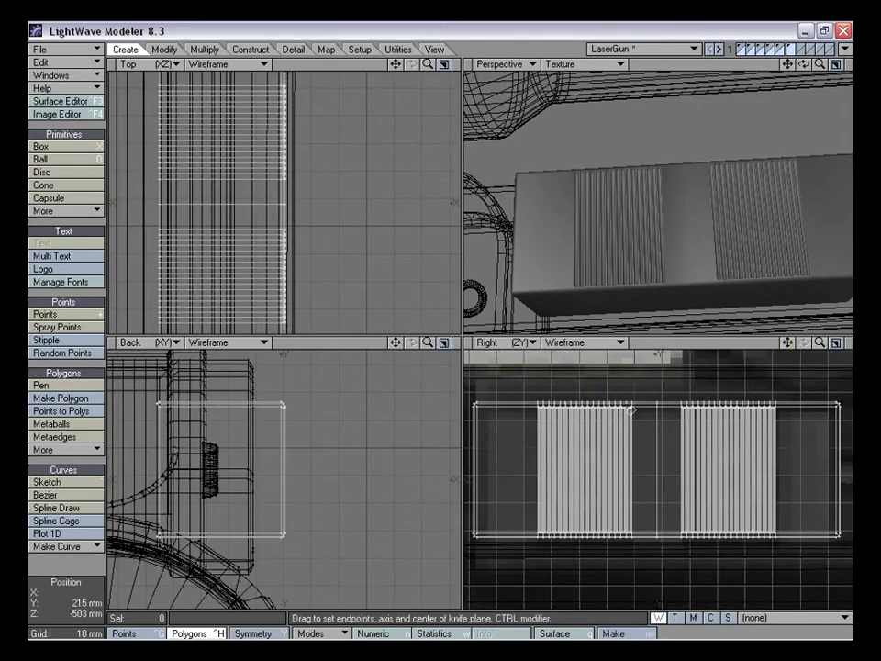
pyautogui.moveTo(637, 542); pyautogui.dragTo(635, 568)
pyautogui.press('space')
pyautogui.hotkey('shift', 'k')
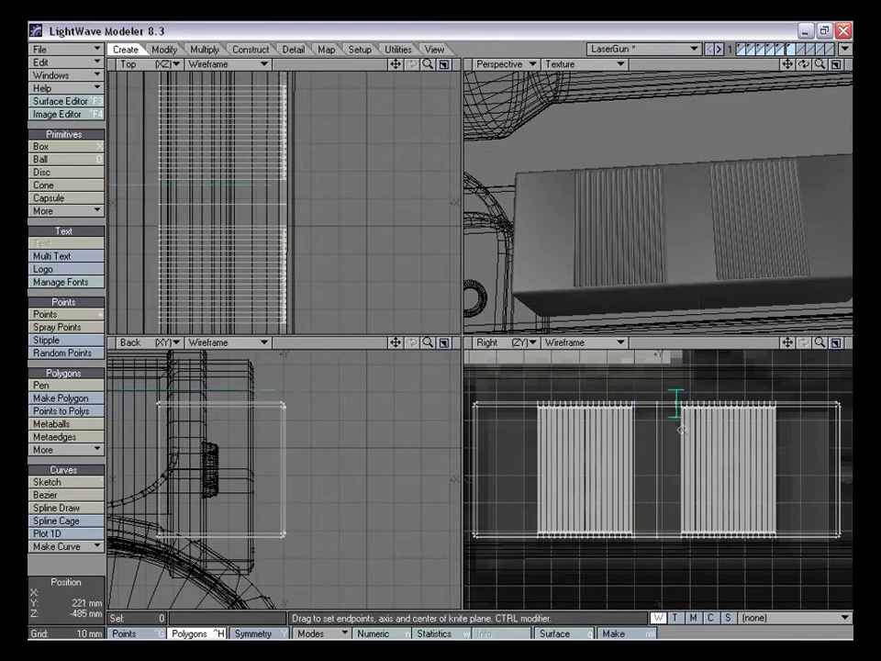
pyautogui.press('space')
# Knife two more vertical cuts through the block, just beside the outer edges of both grooved panels
pyautogui.keyDown('alt'); pyautogui.moveTo(684, 214); pyautogui.dragTo(665, 230); pyautogui.keyUp('alt')
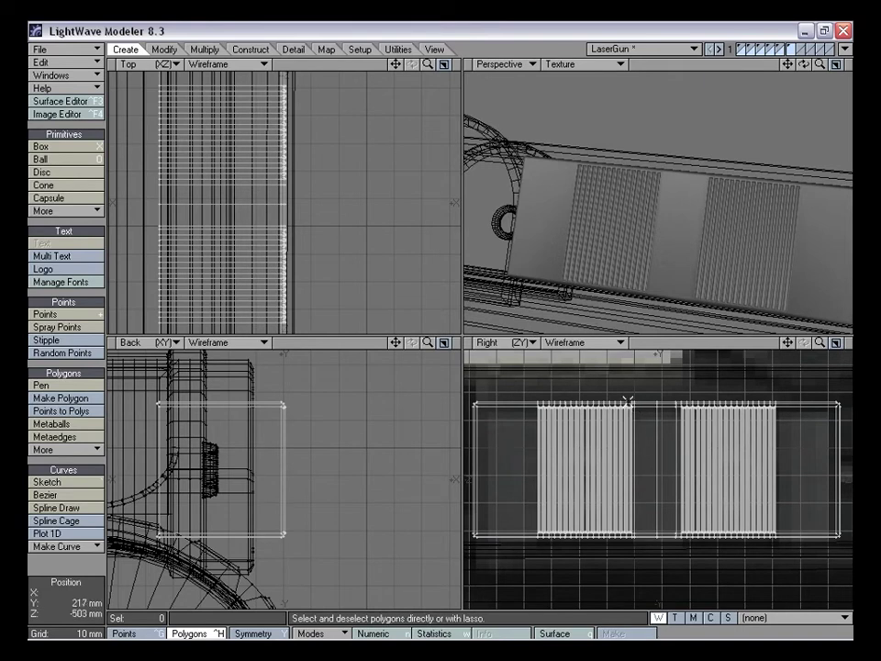
pyautogui.moveTo(670, 275)
pyautogui.keyDown('alt'); pyautogui.mouseDown()
pyautogui.moveTo(677, 265)
pyautogui.moveTo(680, 277)
pyautogui.mouseUp(); pyautogui.keyUp('alt')
pyautogui.moveTo(788, 342); pyautogui.dragTo(750, 344)
pyautogui.hotkey('shift', 'k')
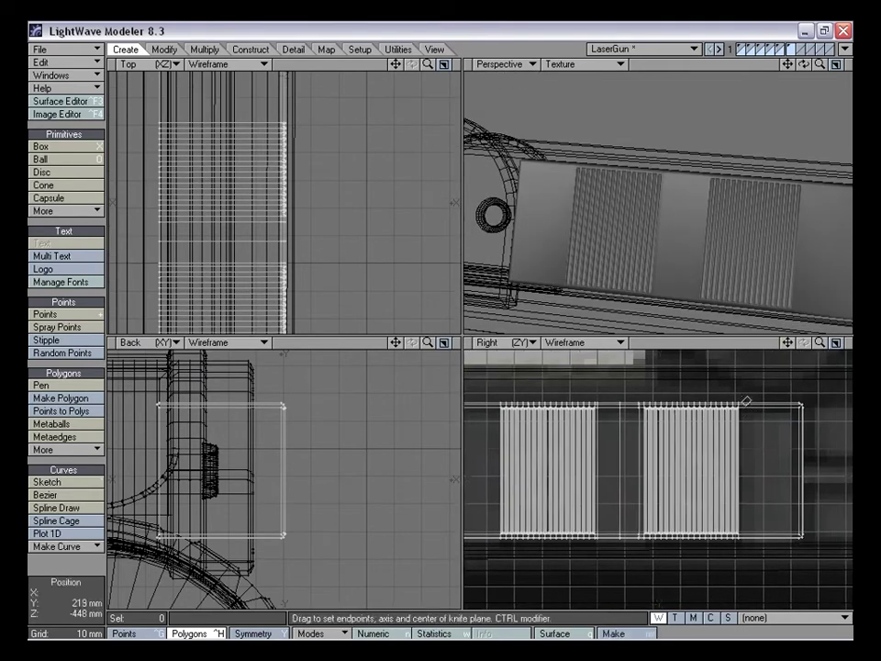
pyautogui.keyDown('ctrl'); pyautogui.moveTo(742, 449); pyautogui.dragTo(745, 577); pyautogui.keyUp('ctrl')
pyautogui.hotkey('shift', 'k')
pyautogui.hotkey('shift', 'k')
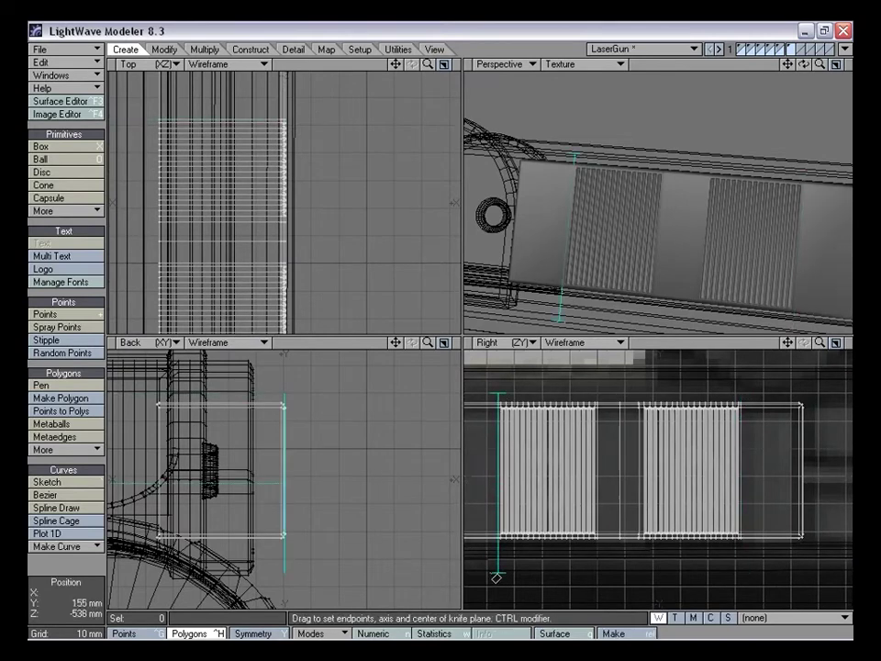
pyautogui.press('space')
pyautogui.keyDown('alt'); pyautogui.moveTo(693, 301); pyautogui.dragTo(644, 216); pyautogui.keyUp('alt')
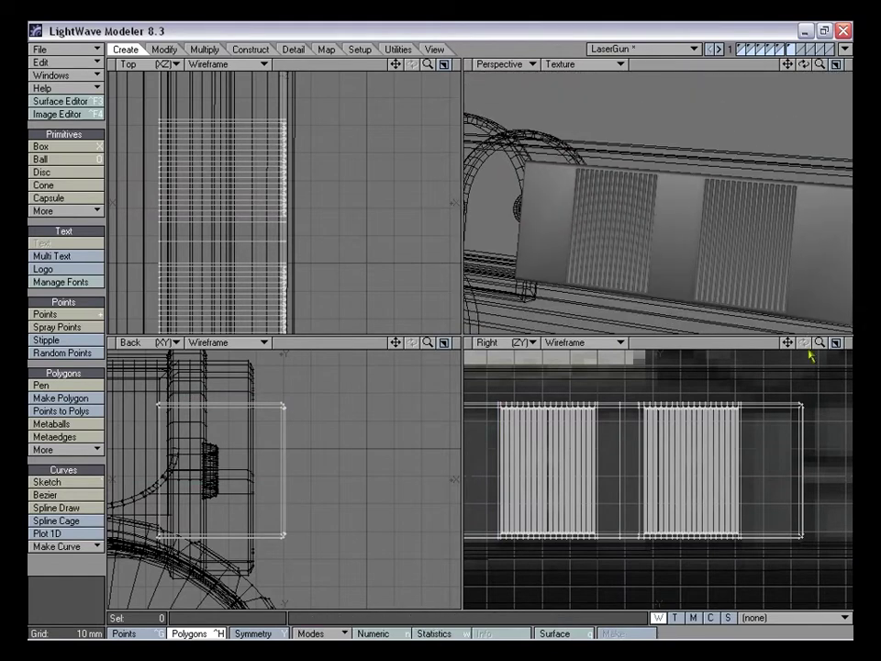
# Knife a vertical cut through the block close to each of its two end faces
pyautogui.hotkey('shift', 'k')
pyautogui.keyDown('ctrl'); pyautogui.moveTo(801, 563); pyautogui.dragTo(801, 595); pyautogui.keyUp('ctrl')
pyautogui.press('space')
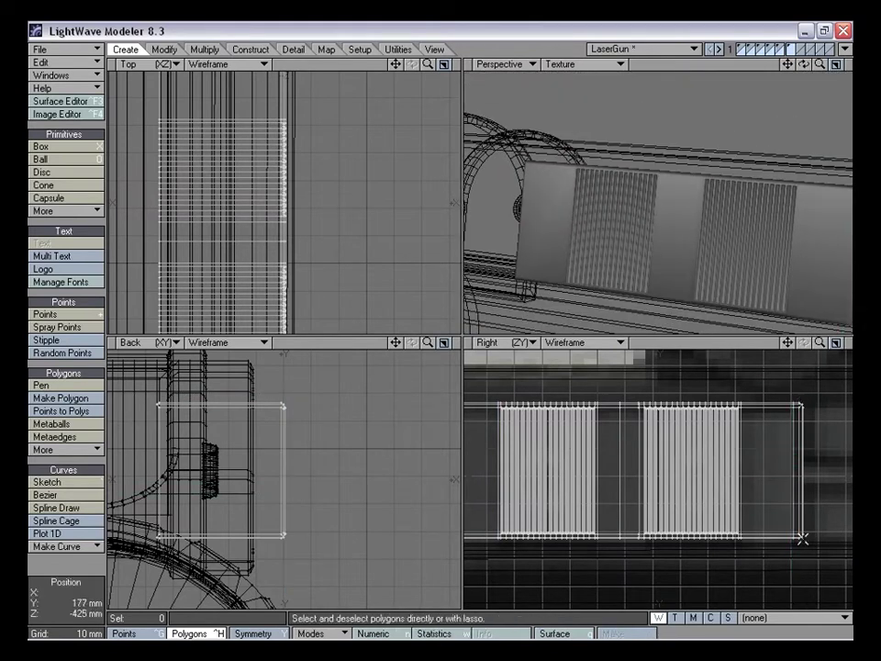
pyautogui.moveTo(788, 342); pyautogui.dragTo(880, 342)
pyautogui.hotkey('shift', 'k')
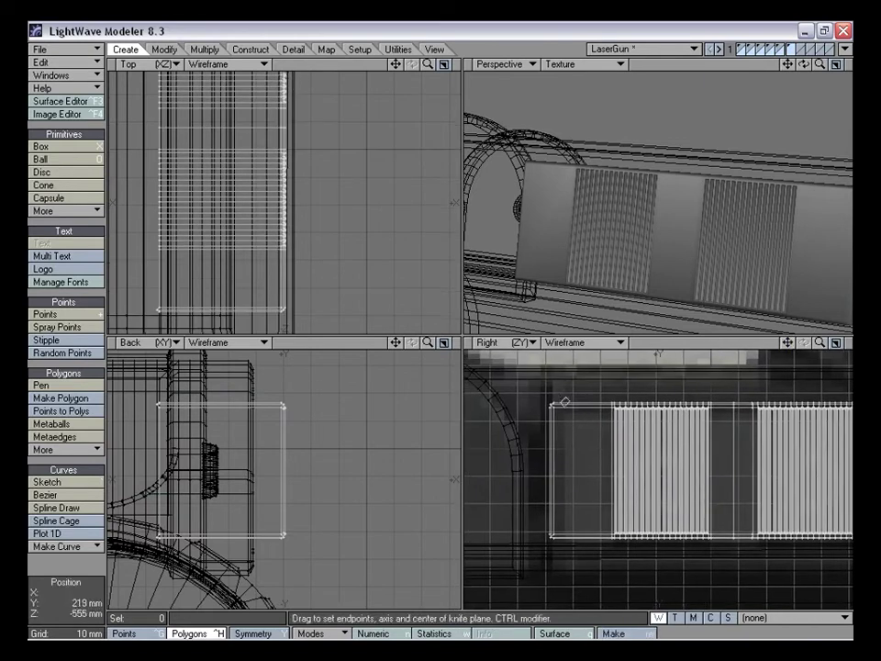
pyautogui.press('space')
# Knife horizontal cuts across the block's full width, close to its upper and lower edges
pyautogui.keyDown('alt'); pyautogui.moveTo(618, 203); pyautogui.dragTo(699, 204); pyautogui.keyUp('alt')
pyautogui.hotkey('shift', 'k')
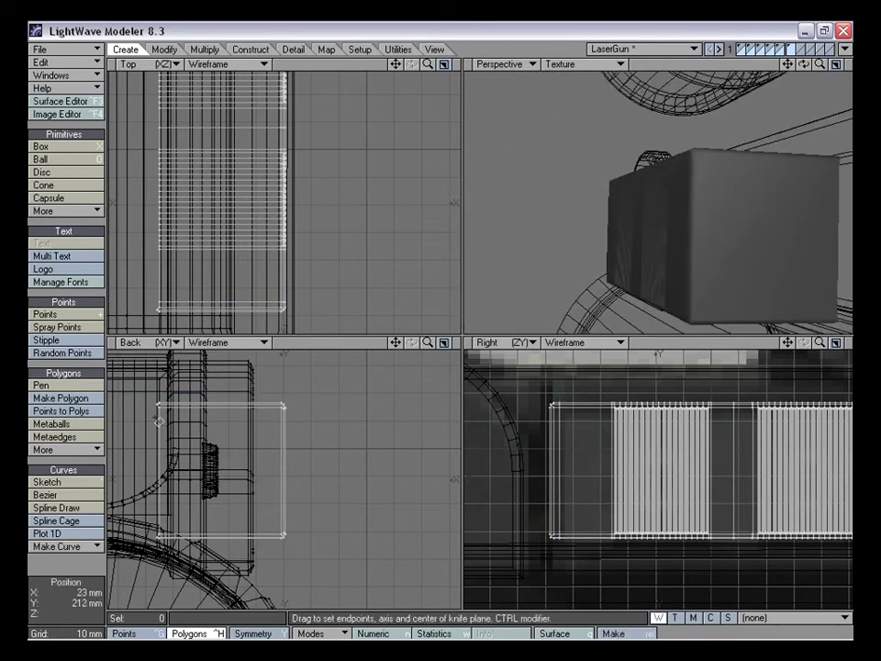
pyautogui.press('space')
pyautogui.hotkey('shift', 'k')
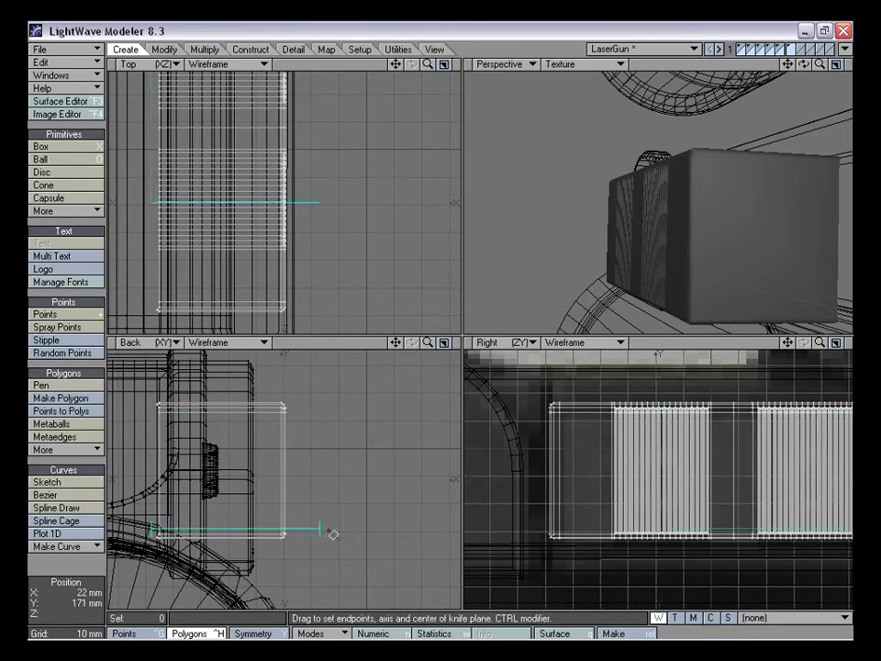
pyautogui.keyDown('alt'); pyautogui.moveTo(633, 239); pyautogui.dragTo(729, 210); pyautogui.keyUp('alt')
pyautogui.press('space')
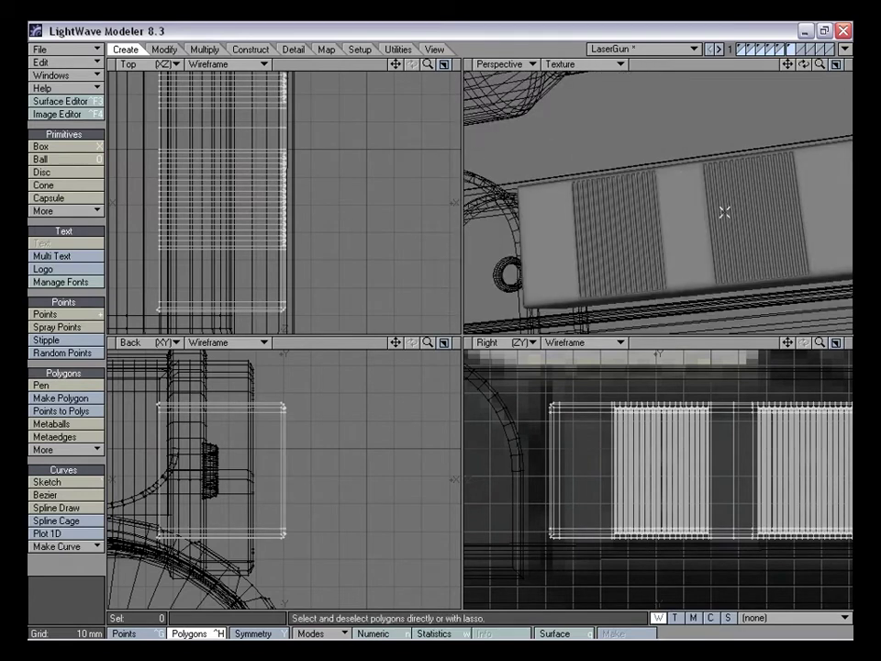
# Bring all the gun layers to the foreground and examine how the grooved block sits beside the arched plate
pyautogui.keyDown('alt'); pyautogui.moveTo(645, 223); pyautogui.dragTo(618, 210); pyautogui.keyUp('alt')
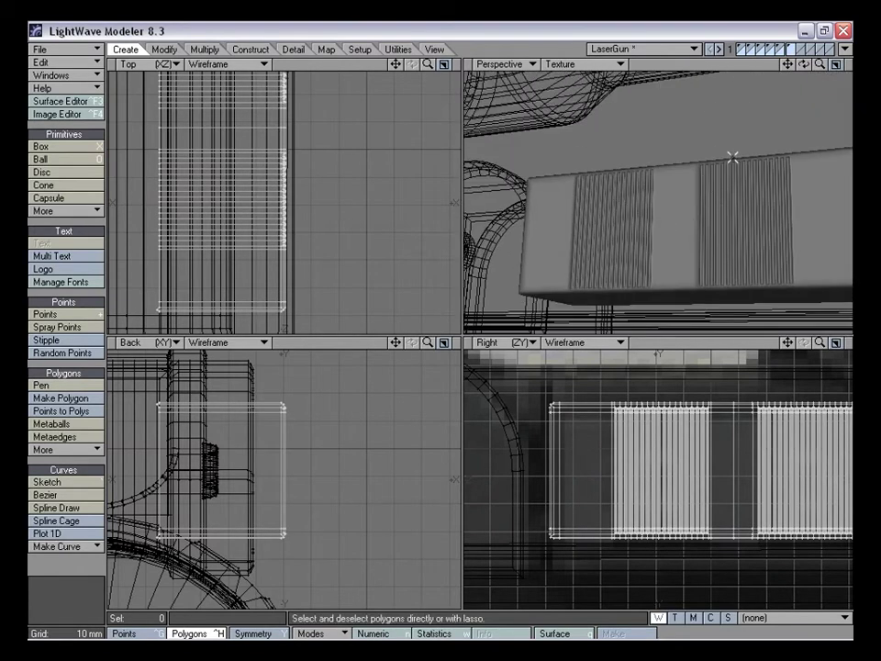
pyautogui.moveTo(820, 65); pyautogui.dragTo(776, 66)
pyautogui.keyDown('alt'); pyautogui.moveTo(700, 178); pyautogui.dragTo(671, 229); pyautogui.keyUp('alt')
pyautogui.keyDown('shift'); pyautogui.click(780, 47); pyautogui.keyUp('shift')
pyautogui.keyDown('shift'); pyautogui.click(769, 47); pyautogui.keyUp('shift')
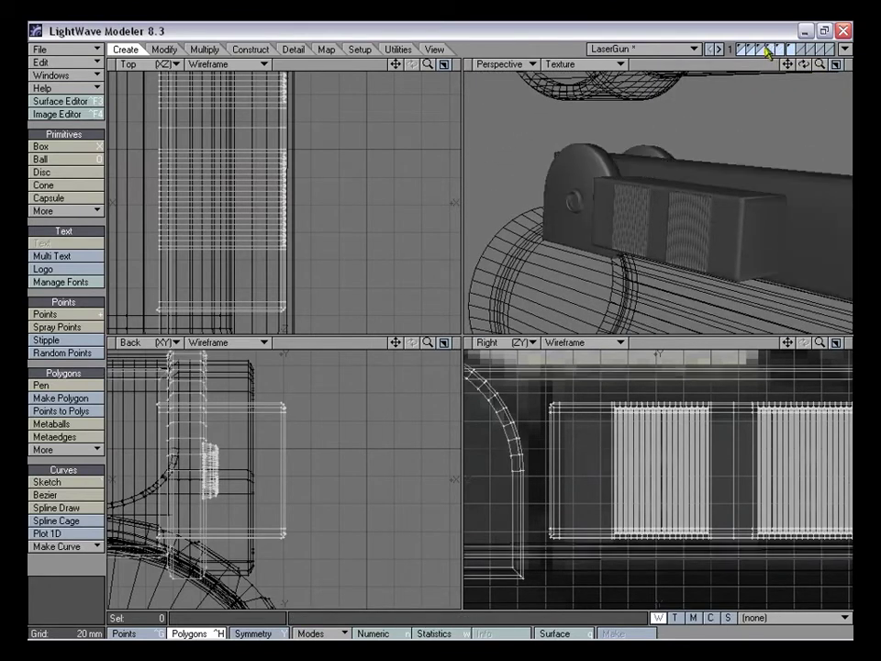
pyautogui.keyDown('shift'); pyautogui.click(760, 48); pyautogui.keyUp('shift')
pyautogui.keyDown('shift'); pyautogui.click(751, 47); pyautogui.keyUp('shift')
pyautogui.keyDown('shift'); pyautogui.click(741, 47); pyautogui.keyUp('shift')
pyautogui.keyDown('alt'); pyautogui.moveTo(724, 99); pyautogui.dragTo(744, 151); pyautogui.keyUp('alt')
pyautogui.moveTo(820, 64); pyautogui.dragTo(725, 79)
pyautogui.keyDown('alt'); pyautogui.moveTo(713, 197); pyautogui.dragTo(713, 163); pyautogui.keyUp('alt')
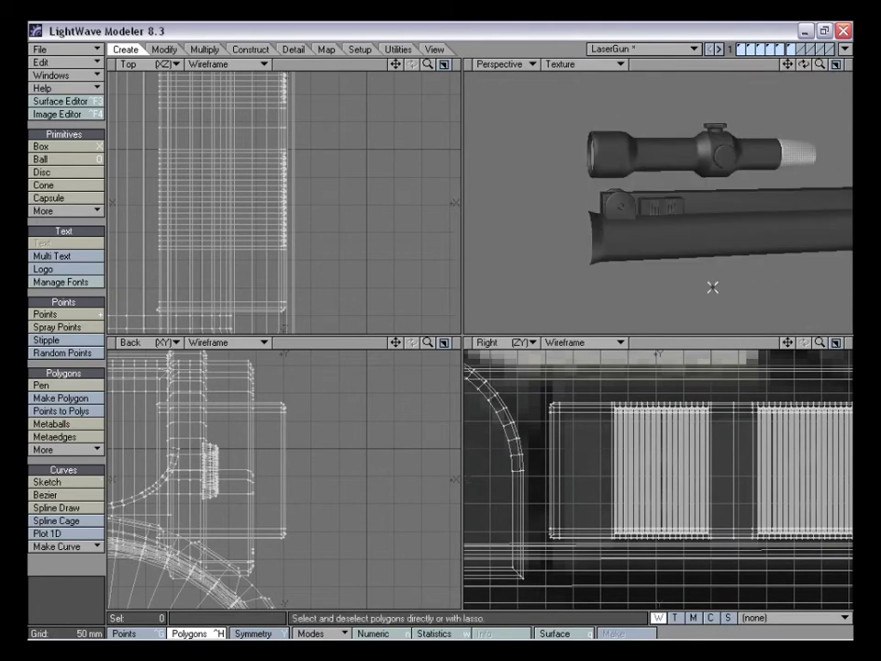
pyautogui.moveTo(821, 65); pyautogui.dragTo(817, 81)
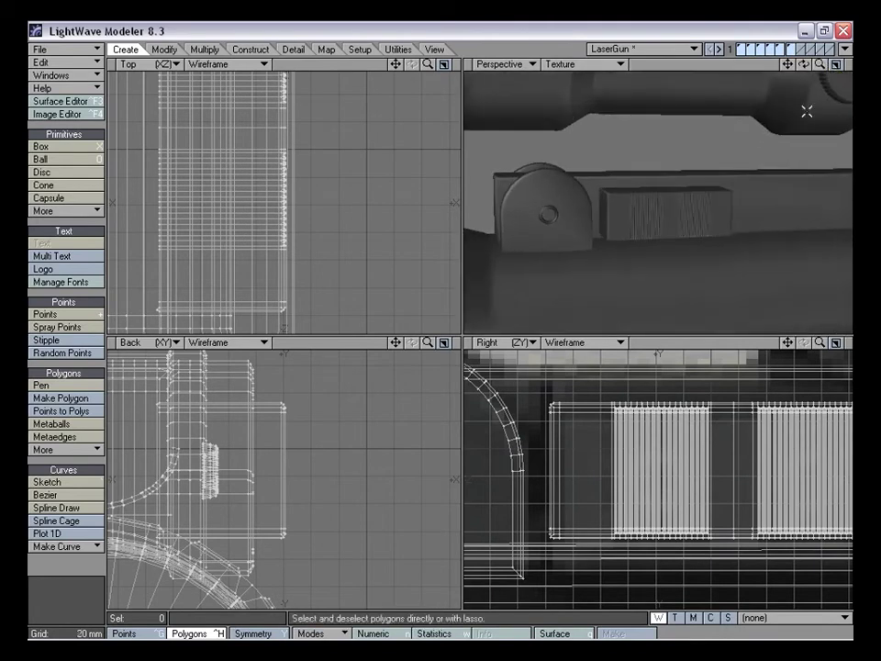
pyautogui.moveTo(811, 331)
pyautogui.mouseDown()
pyautogui.moveTo(790, 331)
pyautogui.moveTo(804, 331)
pyautogui.mouseUp()
# Examine the block and its knobs in the finished Blaster_001 object and return to the LaserGun object
pyautogui.click(642, 49)
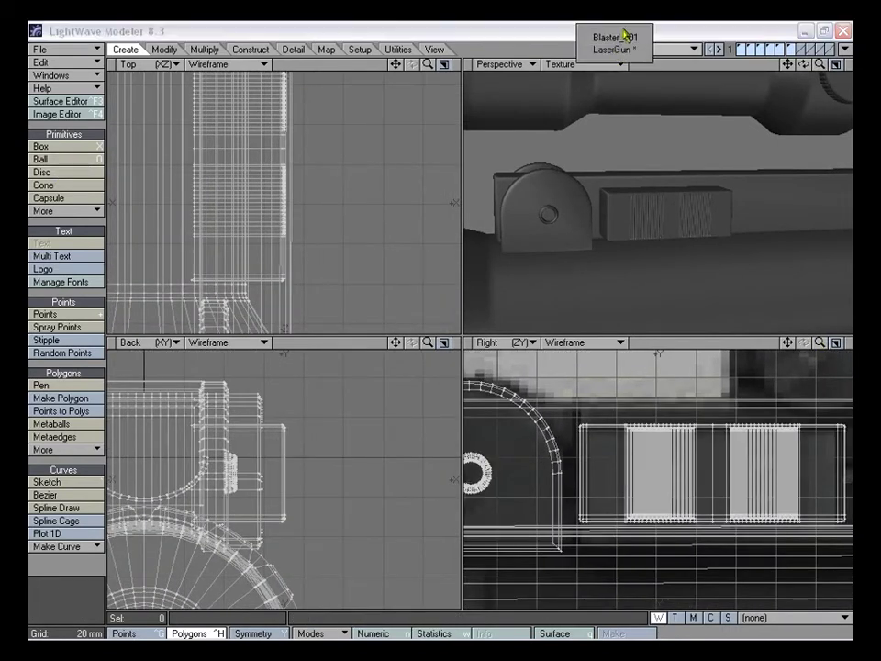
pyautogui.click(614, 34)
pyautogui.keyDown('alt'); pyautogui.moveTo(717, 216); pyautogui.dragTo(680, 207); pyautogui.keyUp('alt')
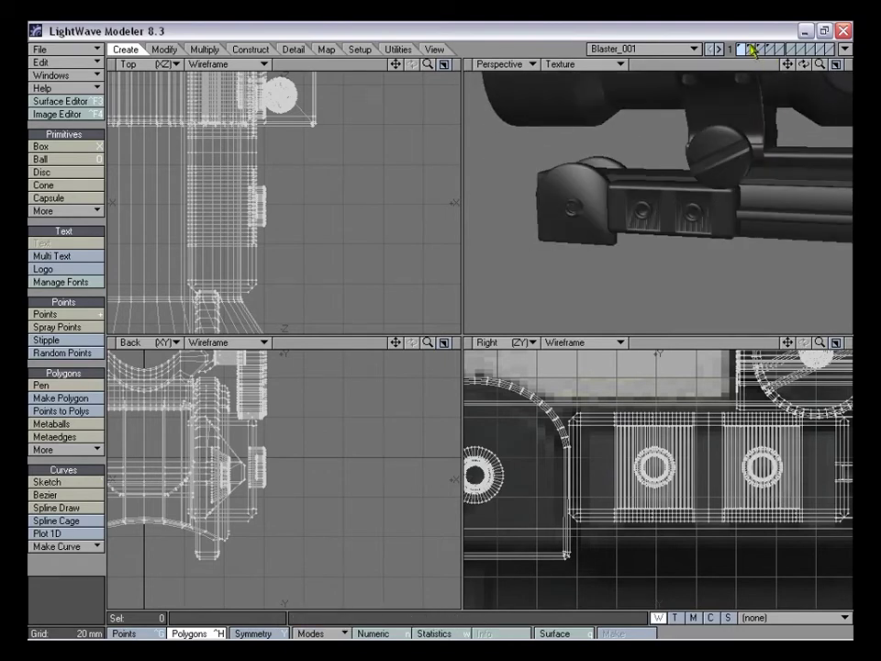
pyautogui.click(762, 50)
pyautogui.click(742, 50)
pyautogui.click(677, 50)
pyautogui.click(678, 62)
# Select the connected ring on the arched plate and copy it to the empty seventh layer, with the block's layer as background
pyautogui.keyDown('alt'); pyautogui.moveTo(644, 223); pyautogui.dragTo(675, 236); pyautogui.keyUp('alt')
pyautogui.moveTo(820, 64); pyautogui.dragTo(776, 65)
pyautogui.keyDown('alt'); pyautogui.moveTo(688, 220); pyautogui.dragTo(740, 212); pyautogui.keyUp('alt')
pyautogui.moveTo(820, 64); pyautogui.dragTo(850, 64)
pyautogui.keyDown('alt'); pyautogui.moveTo(663, 240); pyautogui.dragTo(647, 216); pyautogui.keyUp('alt')
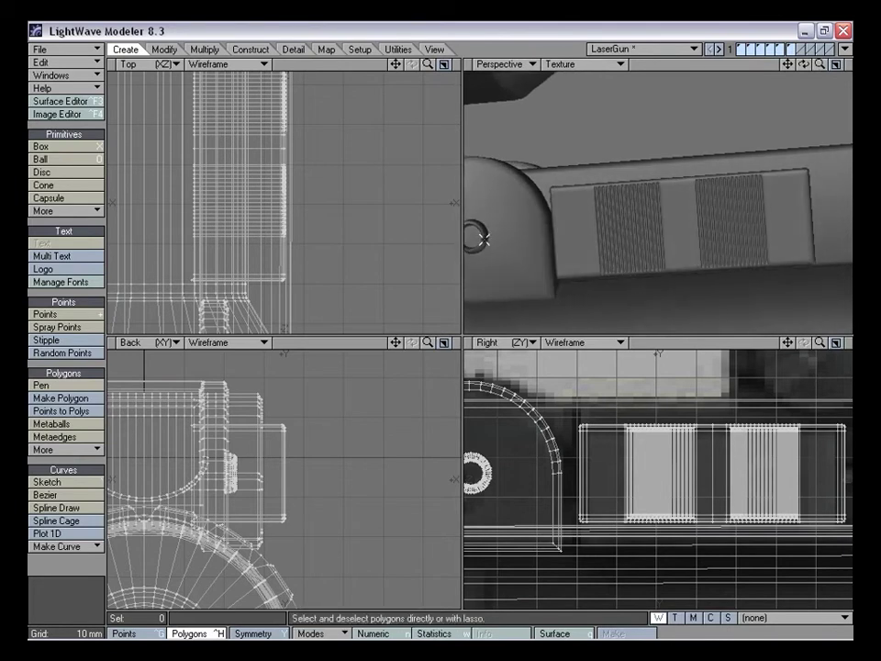
pyautogui.hotkey('ctrl', 'g')
pyautogui.hotkey('ctrl', 'h')
pyautogui.press(']')
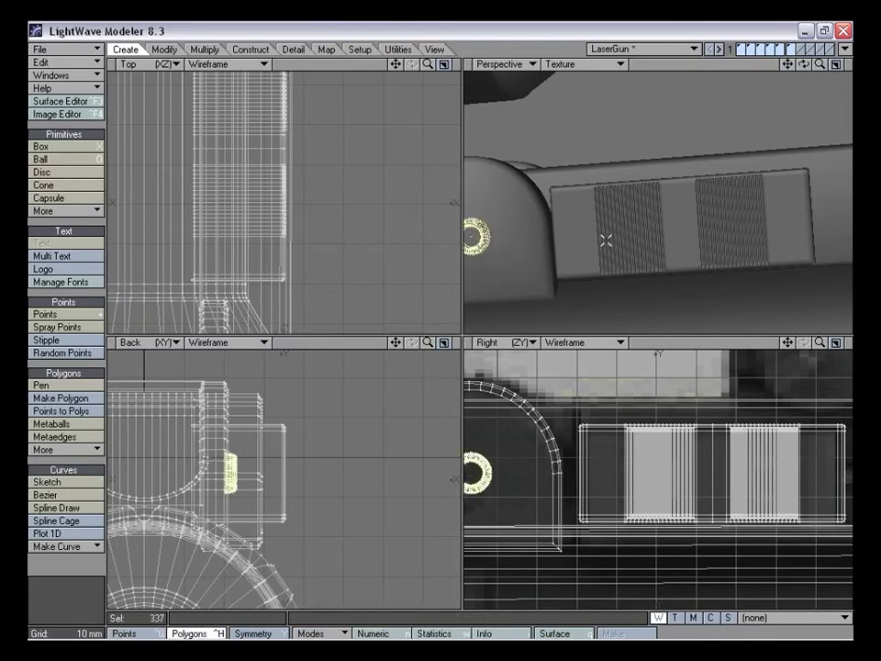
pyautogui.hotkey('shift', 'a')
pyautogui.moveTo(820, 64); pyautogui.dragTo(715, 66)
pyautogui.moveTo(787, 64); pyautogui.dragTo(693, 75)
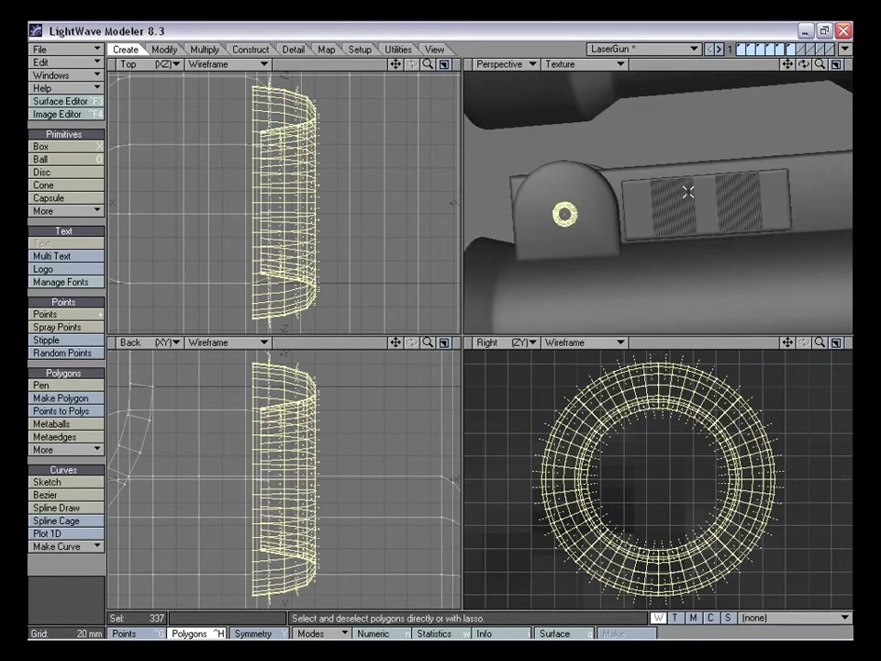
pyautogui.click(800, 49)
pyautogui.click(793, 49)
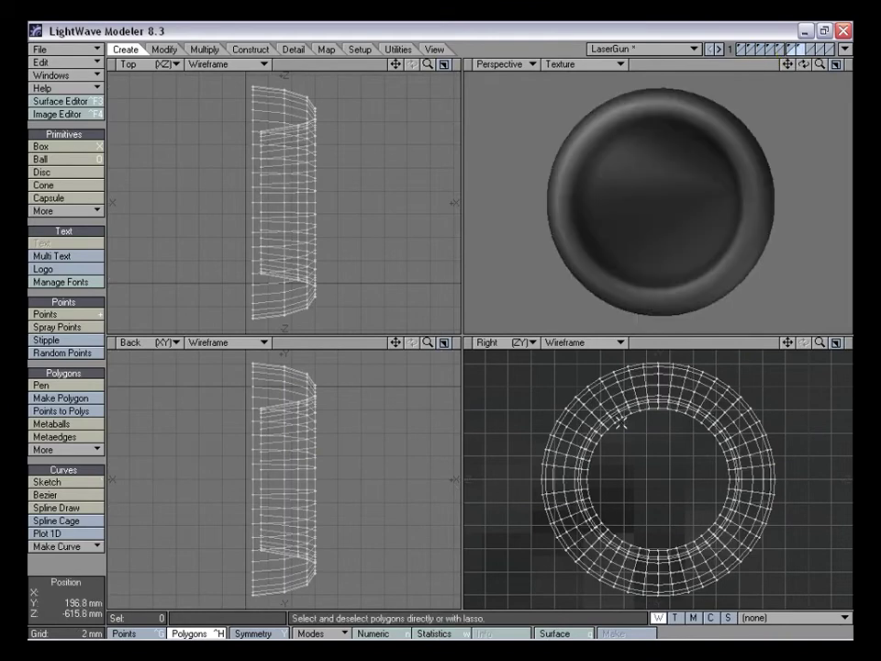
# Move the copied ring along the gun onto the first grooved panel and outward to the block's outer face
pyautogui.moveTo(818, 344); pyautogui.dragTo(723, 344)
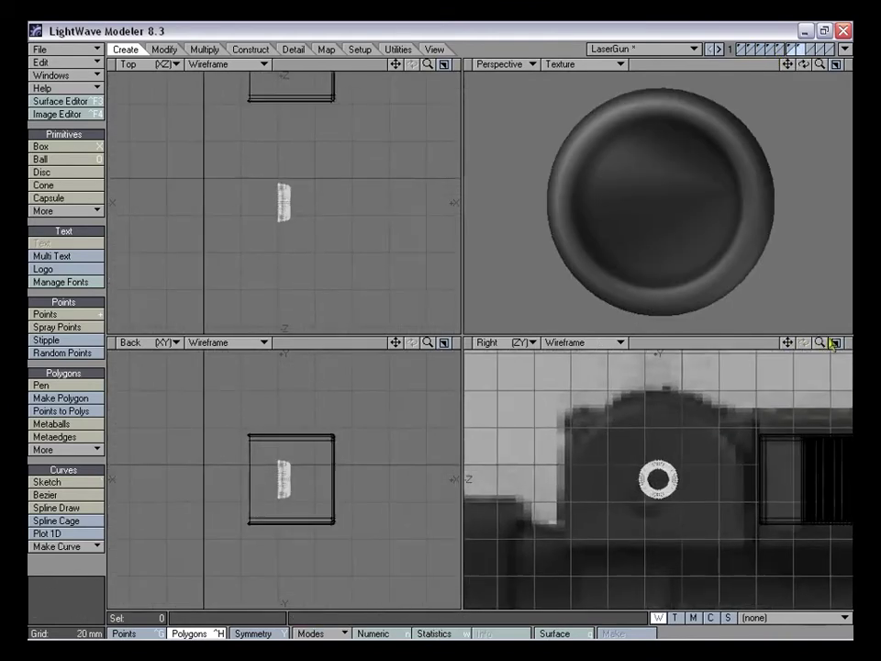
pyautogui.press('t')
pyautogui.keyDown('ctrl'); pyautogui.moveTo(697, 462); pyautogui.dragTo(782, 463); pyautogui.keyUp('ctrl')
pyautogui.press('a')
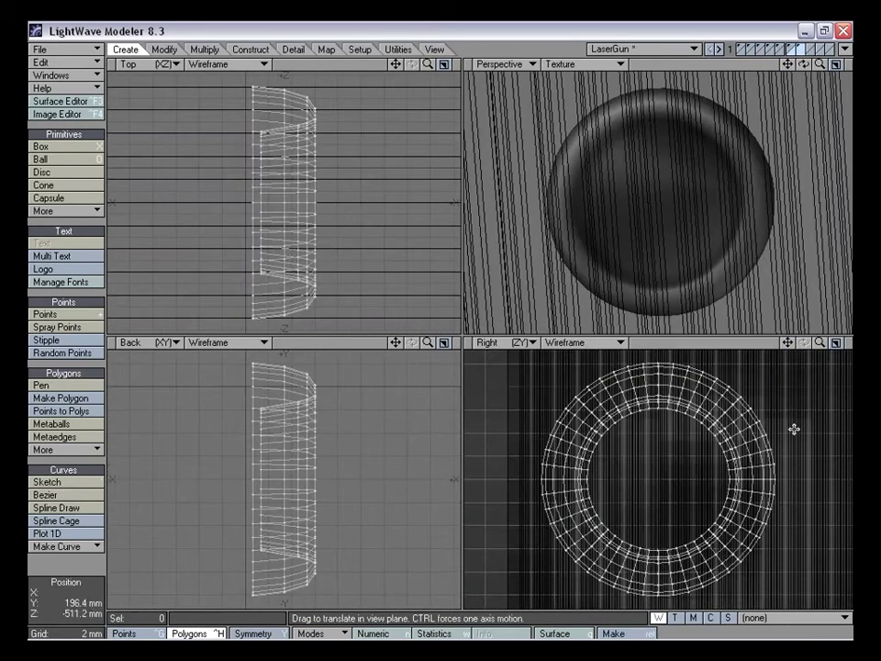
pyautogui.moveTo(820, 349); pyautogui.dragTo(692, 340)
pyautogui.press('t')
pyautogui.keyDown('ctrl'); pyautogui.moveTo(382, 492); pyautogui.dragTo(475, 492); pyautogui.keyUp('ctrl')
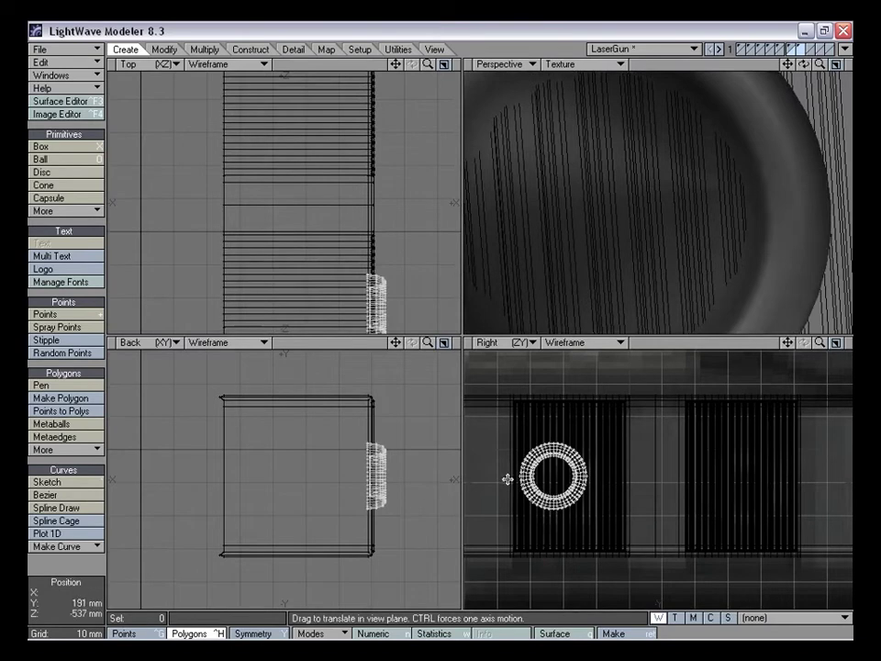
# Stretch the ring to a smaller diameter in the side view and reduce its depth in the back view
pyautogui.hotkey('shift', 'h')
pyautogui.moveTo(554, 475)
pyautogui.mouseDown()
pyautogui.moveTo(520, 473)
pyautogui.moveTo(585, 472)
pyautogui.moveTo(538, 474)
pyautogui.mouseUp()
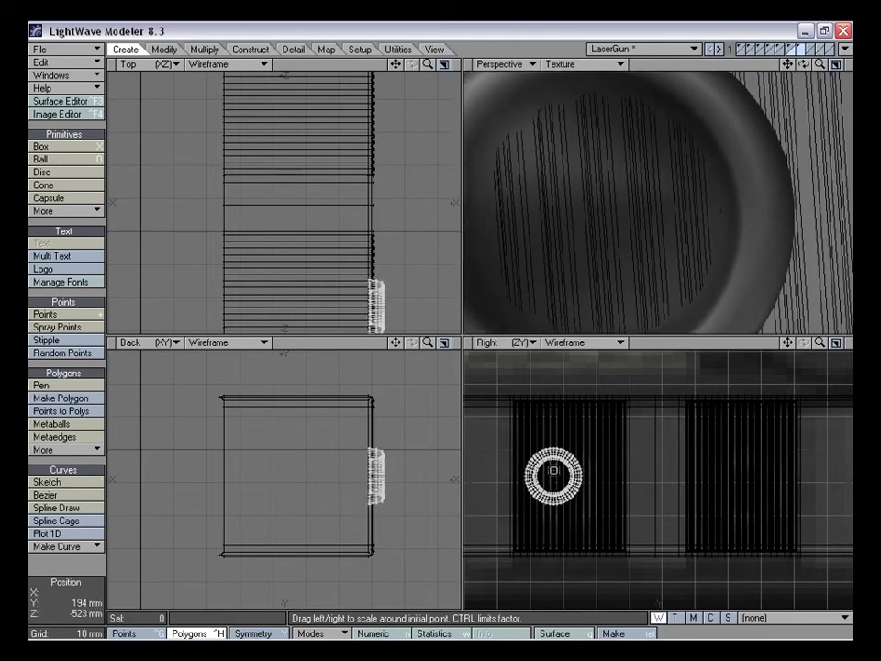
pyautogui.press('h')
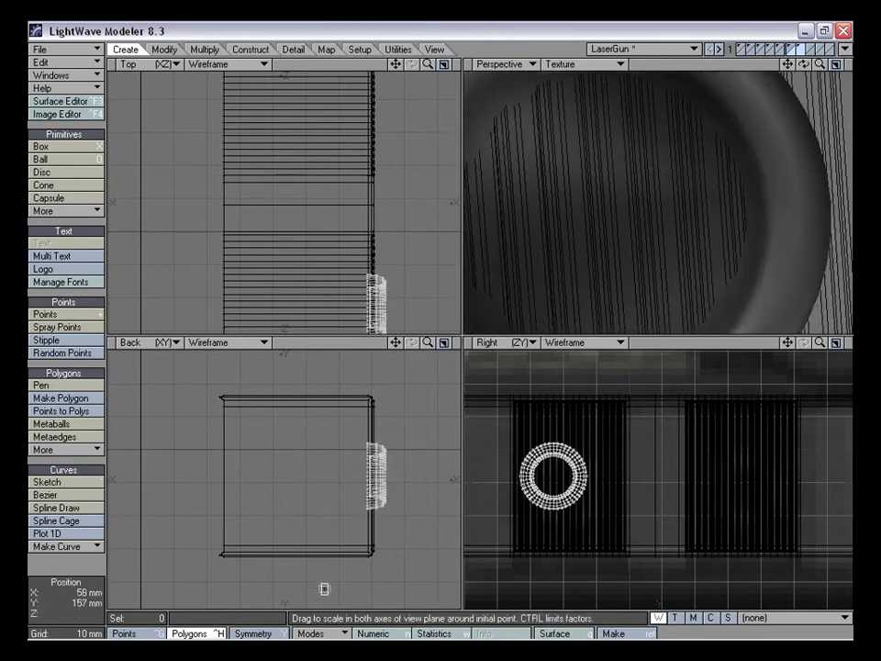
pyautogui.click(328, 635)
pyautogui.click(335, 621)
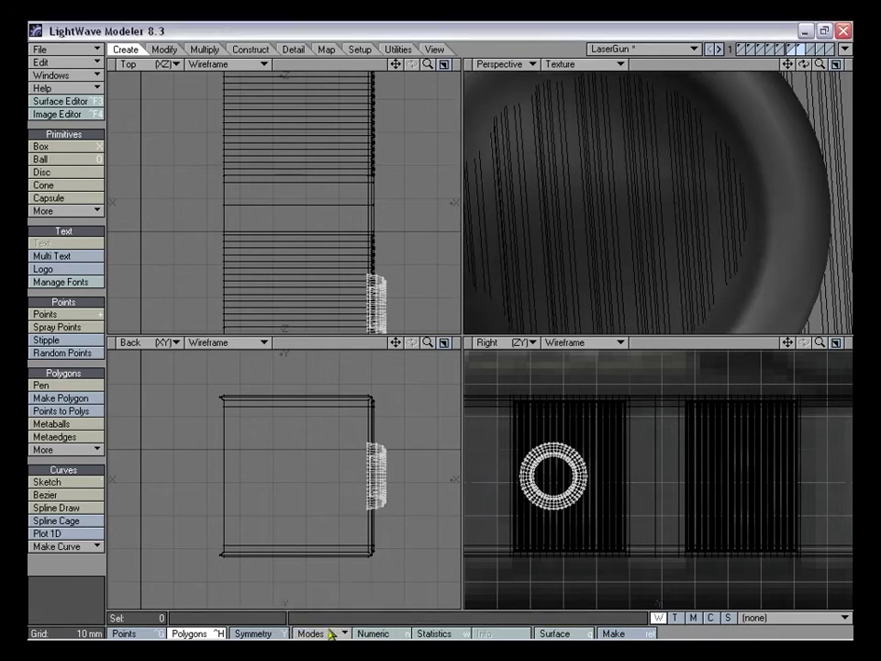
pyautogui.moveTo(554, 477)
pyautogui.keyDown('ctrl'); pyautogui.mouseDown()
pyautogui.moveTo(521, 476)
pyautogui.moveTo(537, 476)
pyautogui.mouseUp(); pyautogui.keyUp('ctrl')
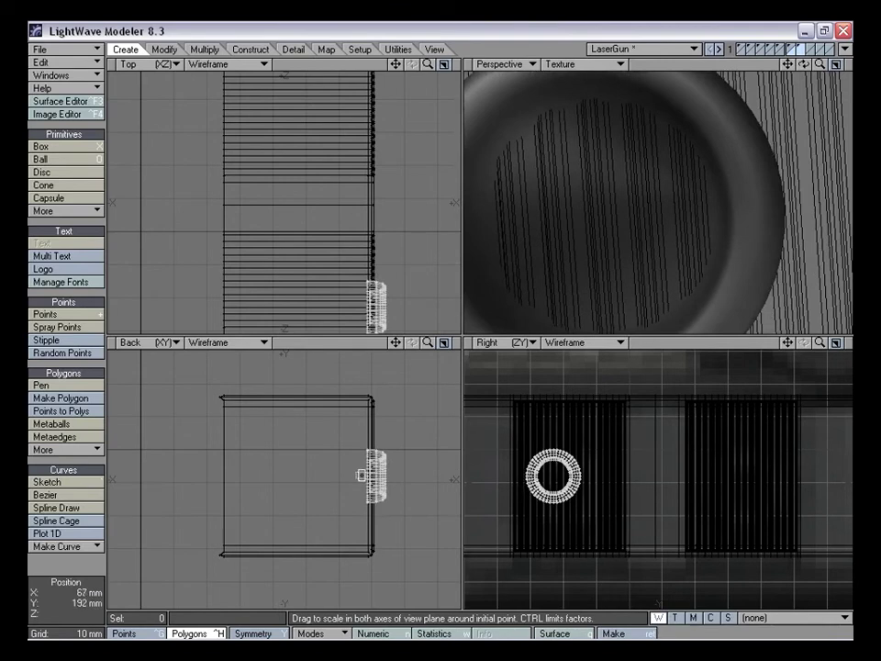
pyautogui.keyDown('ctrl'); pyautogui.moveTo(374, 477); pyautogui.dragTo(353, 477); pyautogui.keyUp('ctrl')
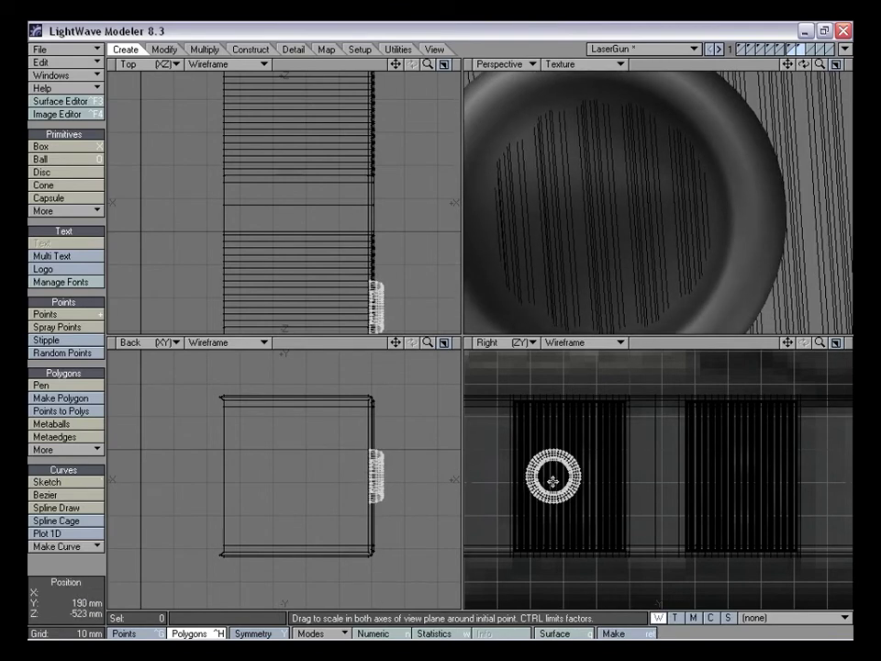
# Move the ring along the first grooved panel to its middle and check it together with the block's layer
pyautogui.press('t')
pyautogui.moveTo(553, 482); pyautogui.dragTo(572, 488)
pyautogui.moveTo(820, 65); pyautogui.dragTo(788, 68)
pyautogui.keyDown('alt'); pyautogui.moveTo(740, 198); pyautogui.dragTo(726, 104); pyautogui.keyUp('alt')
pyautogui.keyDown('shift'); pyautogui.click(792, 49); pyautogui.keyUp('shift')
pyautogui.keyDown('alt'); pyautogui.moveTo(703, 223); pyautogui.dragTo(675, 222); pyautogui.keyUp('alt')
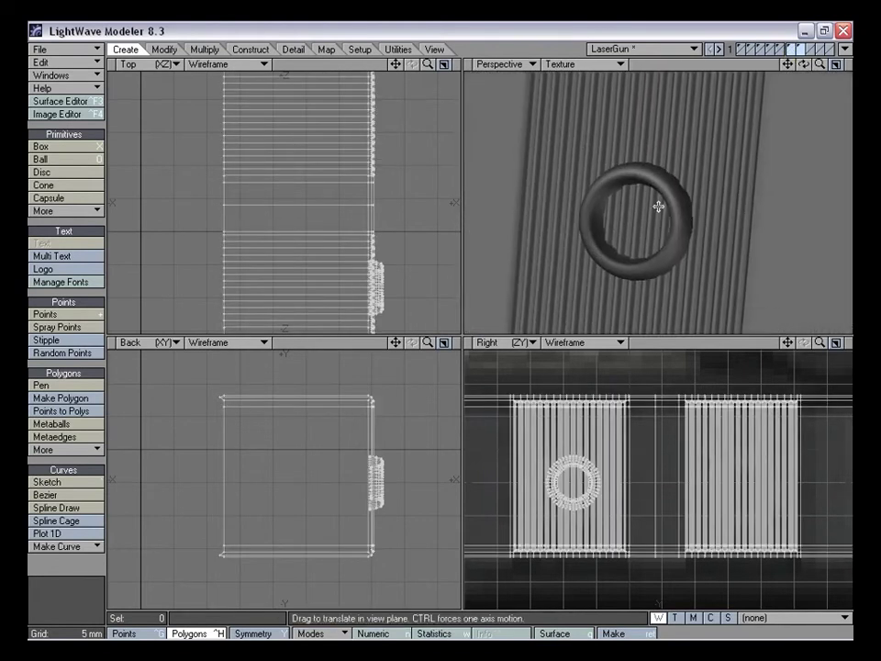
pyautogui.moveTo(820, 65)
pyautogui.mouseDown()
pyautogui.moveTo(771, 65)
pyautogui.moveTo(829, 66)
pyautogui.mouseUp()
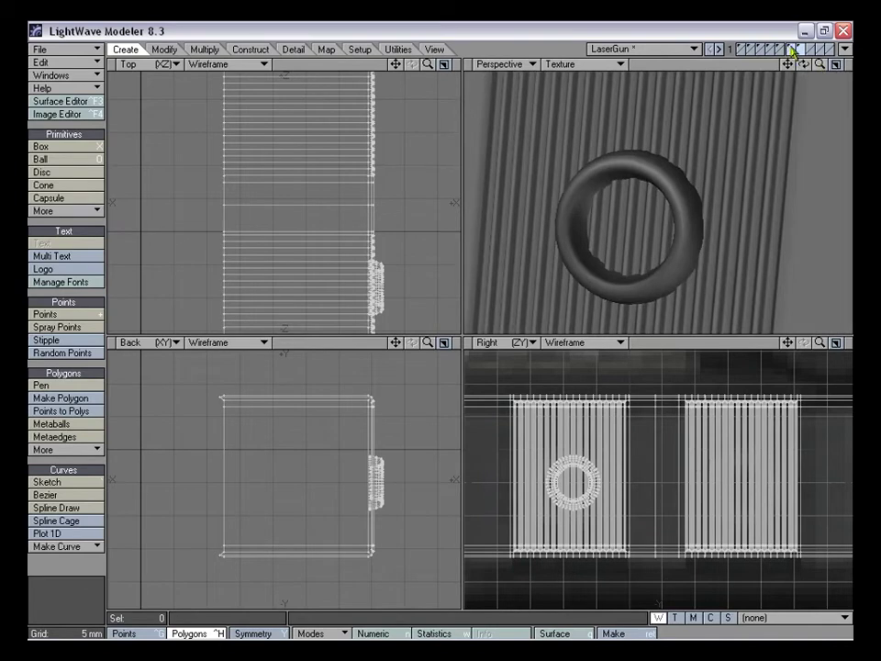
# Select the ring's inner disc, move it outward in front of the block's grooved face, and bevel its edge slightly inward
pyautogui.click(787, 53)
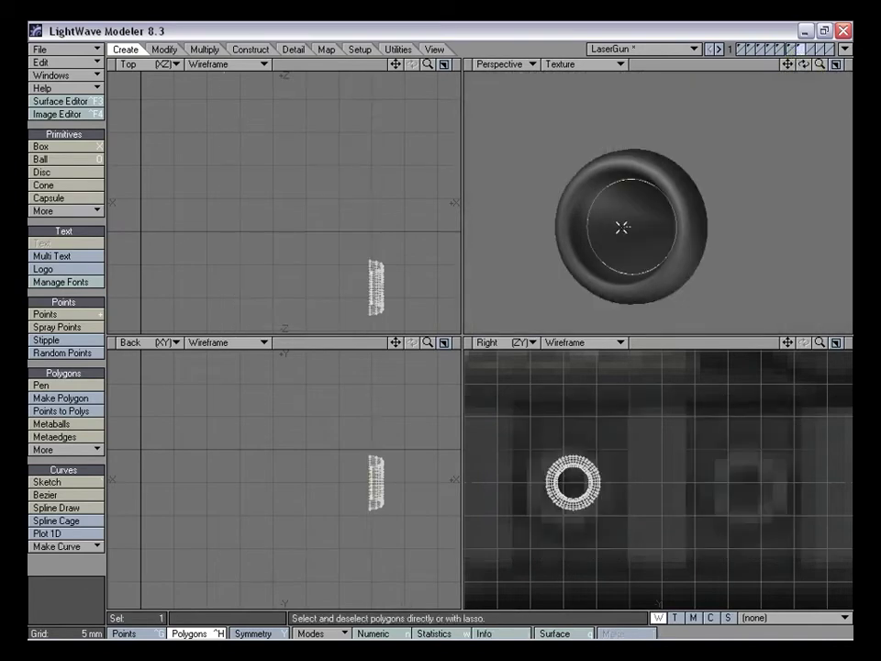
pyautogui.press('a')
pyautogui.moveTo(429, 343); pyautogui.dragTo(404, 343)
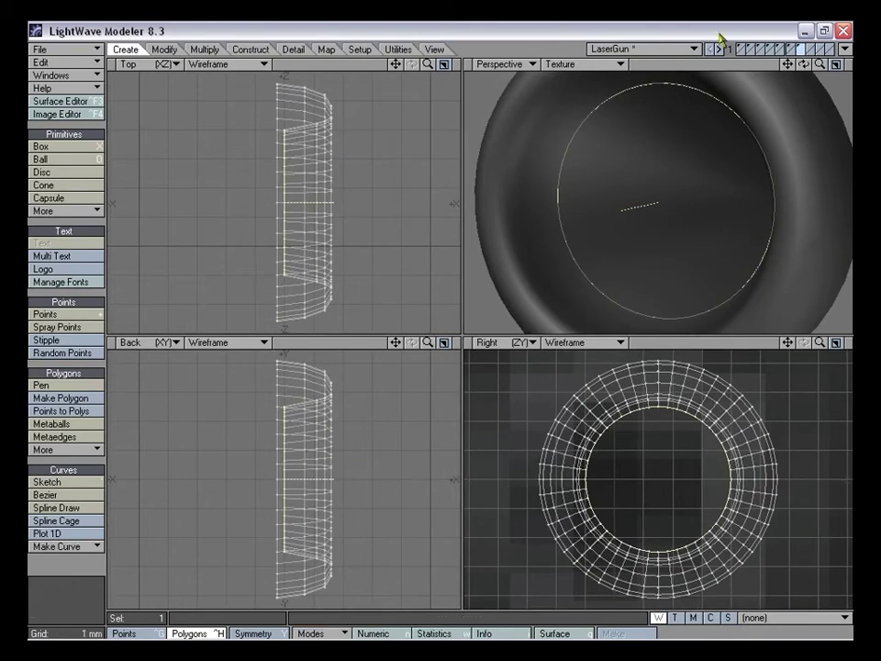
pyautogui.click(787, 53)
pyautogui.press('t')
pyautogui.moveTo(304, 481)
pyautogui.mouseDown()
pyautogui.moveTo(321, 481)
pyautogui.moveTo(315, 460)
pyautogui.mouseUp()
pyautogui.press('b')
pyautogui.press('space')
pyautogui.moveTo(181, 487)
pyautogui.mouseDown(button='right')
pyautogui.moveTo(342, 383)
pyautogui.moveTo(381, 400)
pyautogui.mouseUp(button='right')
pyautogui.keyDown('alt'); pyautogui.moveTo(730, 206); pyautogui.dragTo(605, 206); pyautogui.keyUp('alt')
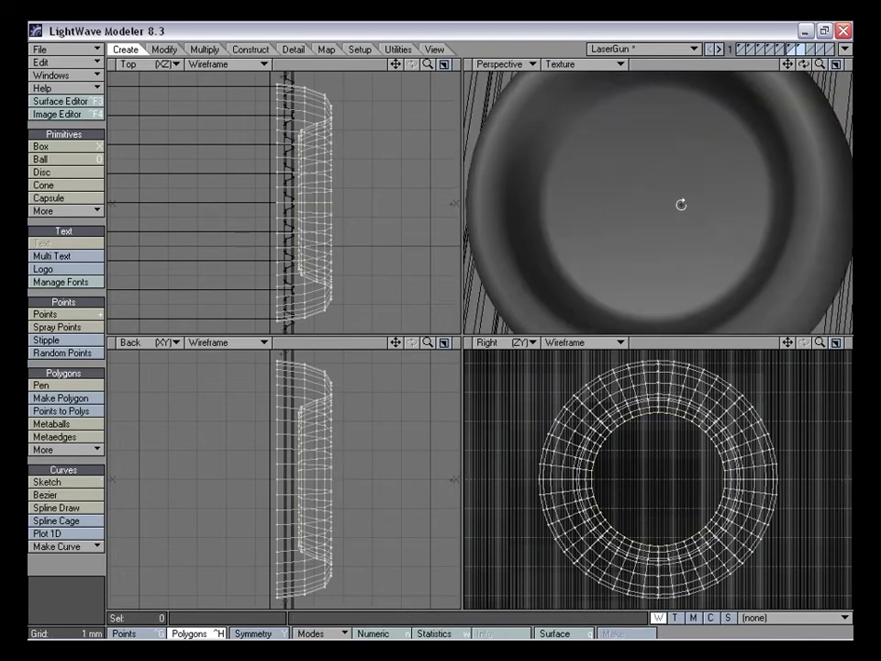
# Try to mirror the ring knob onto the second grooved panel, compare it with the block, and undo the mirror
pyautogui.press('a')
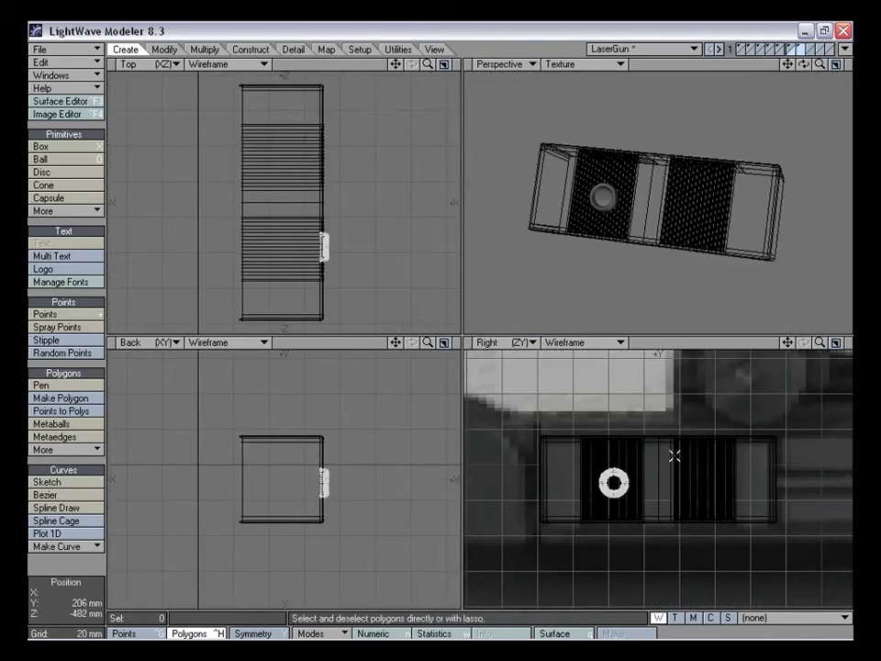
pyautogui.hotkey('shift', 'v')
pyautogui.moveTo(659, 459); pyautogui.dragTo(658, 473)
pyautogui.press('space')
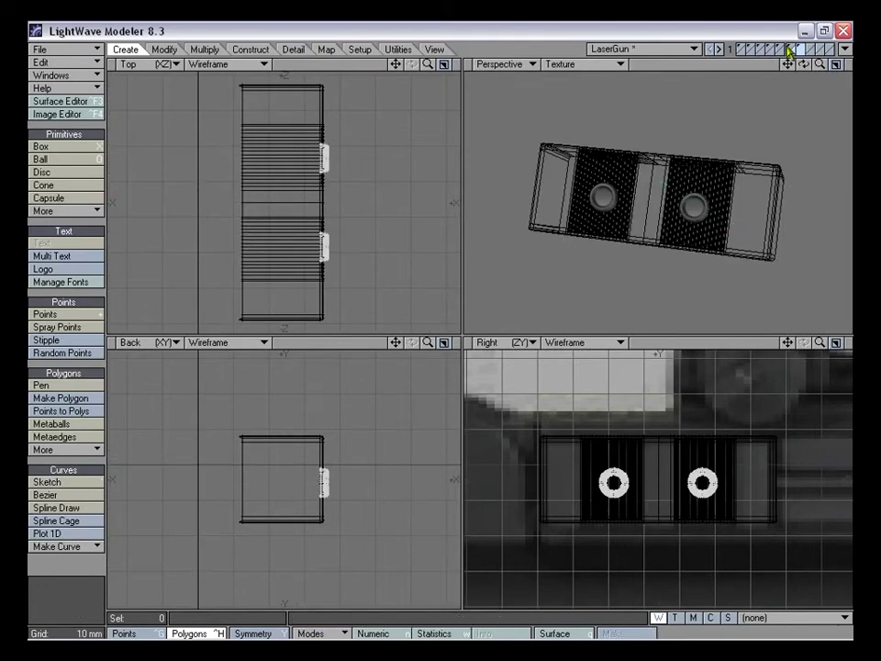
pyautogui.keyDown('shift'); pyautogui.click(789, 49); pyautogui.keyUp('shift')
pyautogui.moveTo(800, 152)
pyautogui.keyDown('alt'); pyautogui.mouseDown()
pyautogui.moveTo(761, 163)
pyautogui.moveTo(721, 193)
pyautogui.moveTo(704, 179)
pyautogui.mouseUp(); pyautogui.keyUp('alt')
pyautogui.click(800, 50)
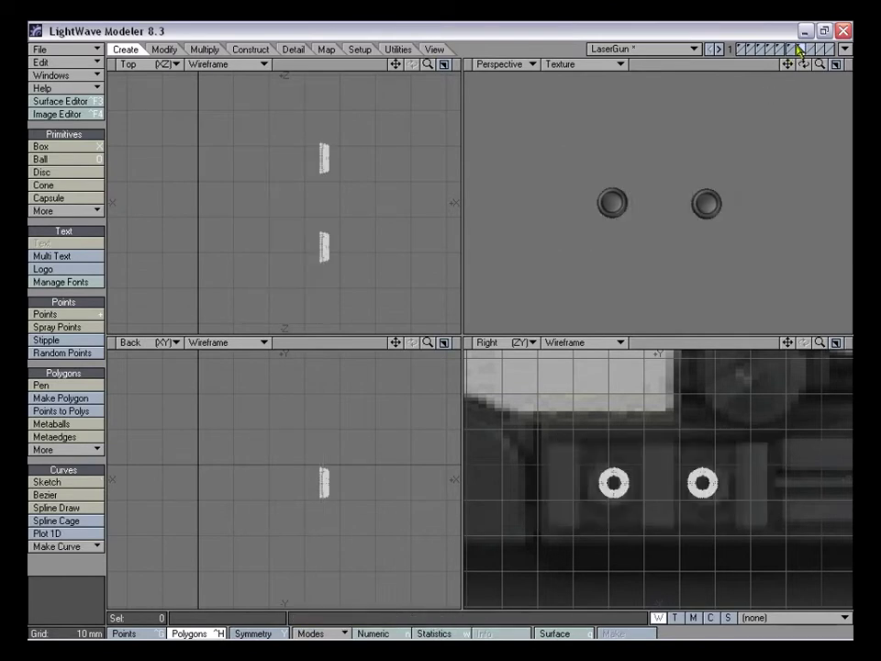
pyautogui.hotkey('ctrl', 'z')
pyautogui.click(790, 54)
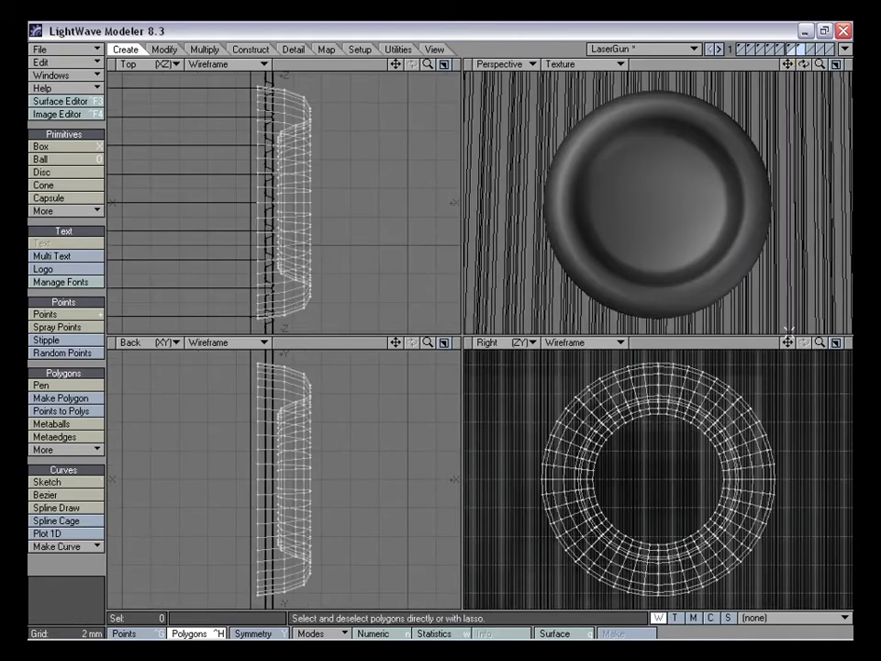
# Select the whole ring knob and move it 2 mm up and -1 mm along Z to centre it on its panel
pyautogui.moveTo(820, 343); pyautogui.dragTo(742, 372)
pyautogui.moveTo(599, 484); pyautogui.dragTo(704, 474, button='right')
pyautogui.press('t')
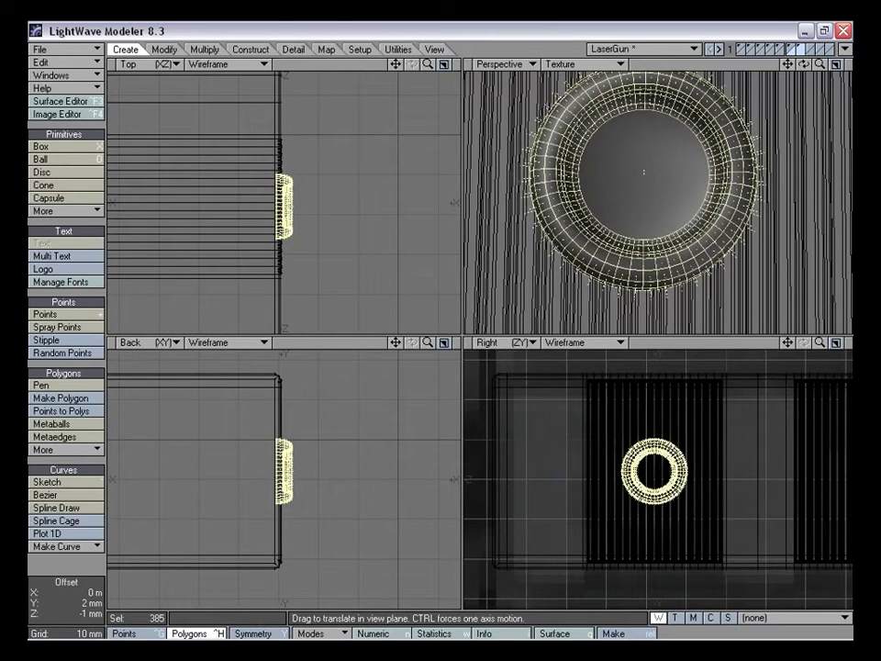
# Mirror the ring knob across the block's middle onto the second grooved panel and check both knobs with the block's layer
pyautogui.hotkey('shift', 'v')
pyautogui.moveTo(757, 442); pyautogui.dragTo(757, 456)
pyautogui.press('space')
pyautogui.press('a')
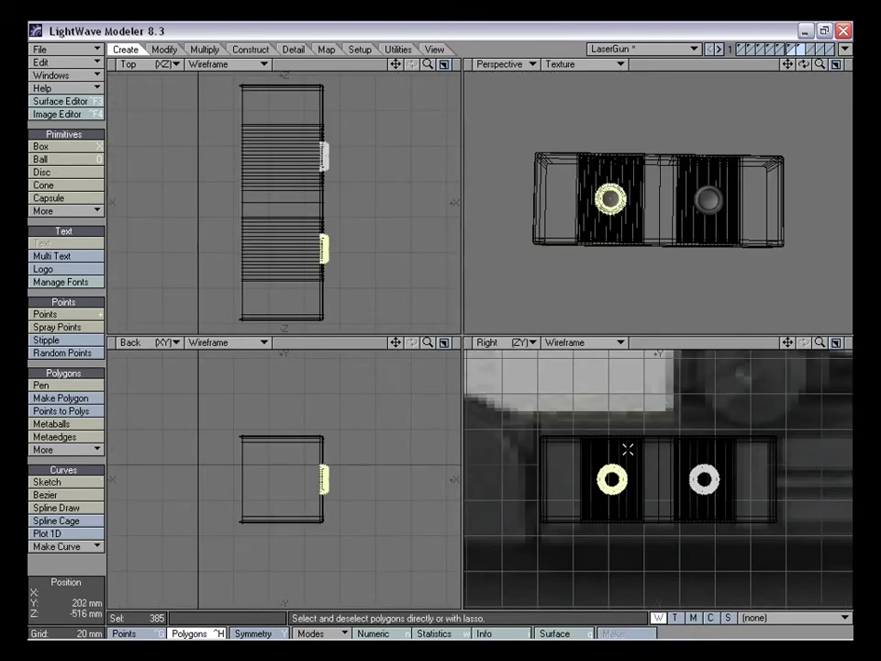
pyautogui.press('/')
pyautogui.keyDown('alt'); pyautogui.moveTo(755, 247); pyautogui.dragTo(731, 217); pyautogui.keyUp('alt')
pyautogui.keyDown('shift'); pyautogui.click(792, 47); pyautogui.keyUp('shift')
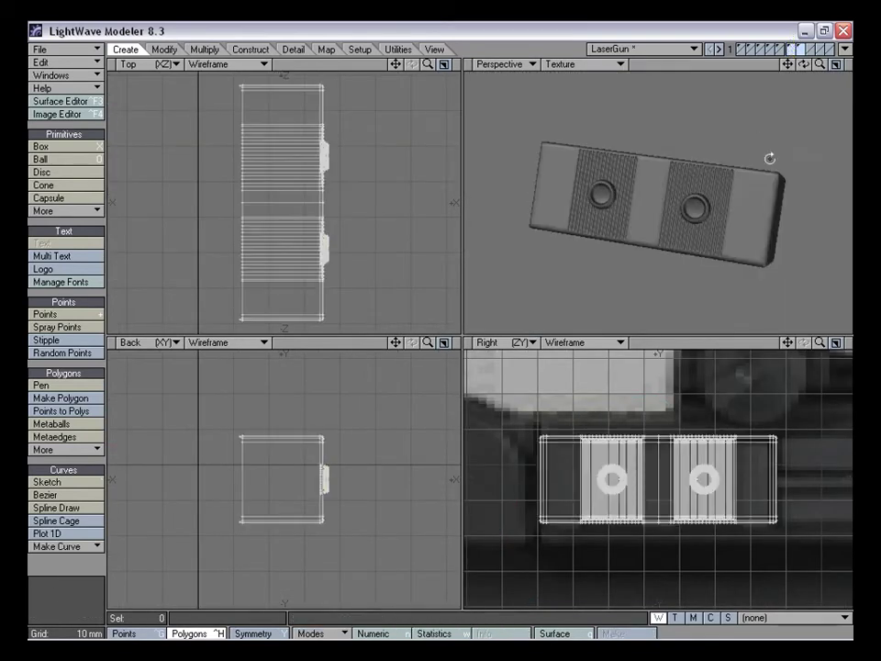
pyautogui.keyDown('alt'); pyautogui.moveTo(771, 166); pyautogui.dragTo(682, 185); pyautogui.keyUp('alt')
# Cut the two ring knobs from their layer and paste them into the block's layer
pyautogui.click(800, 48)
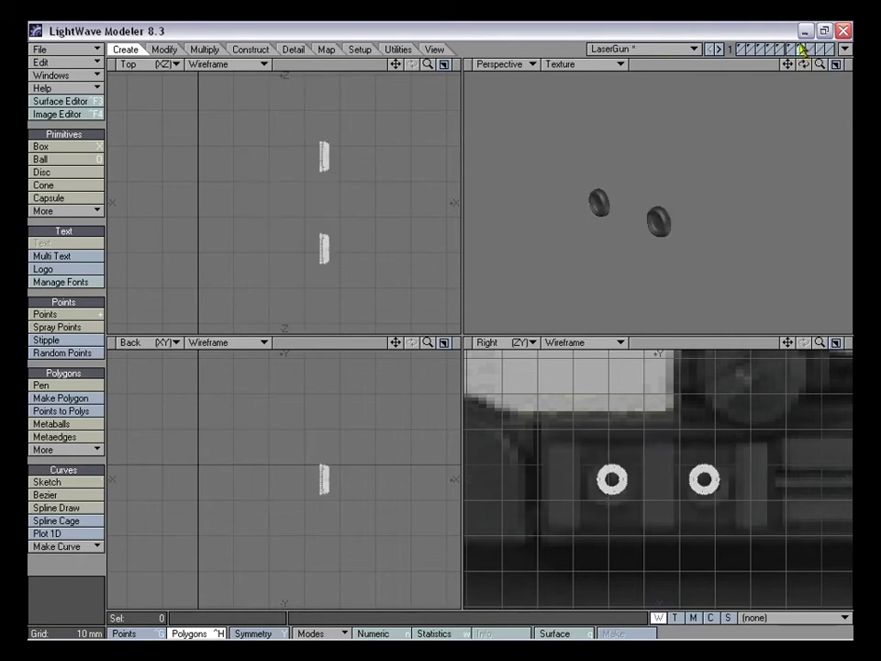
pyautogui.click(791, 49)
pyautogui.hotkey('ctrl', 'v')
pyautogui.keyDown('alt'); pyautogui.moveTo(692, 174); pyautogui.dragTo(695, 207); pyautogui.keyUp('alt')
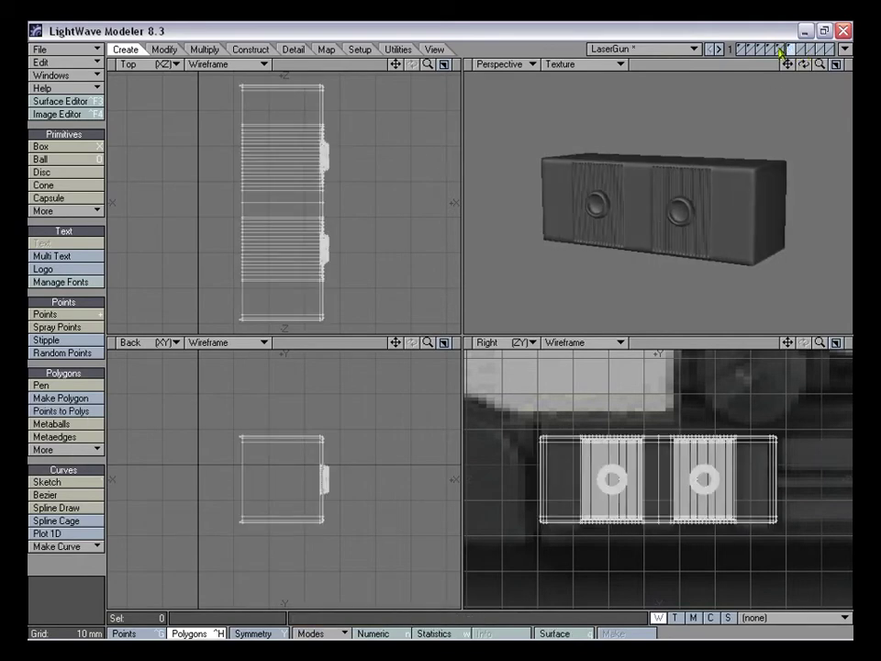
# Transfer the block and knobs into the arched plates' layer, and move all of these parts onto the long bar's layer
pyautogui.click(781, 50)
pyautogui.hotkey('ctrl', 'v')
pyautogui.moveTo(732, 158)
pyautogui.keyDown('alt'); pyautogui.mouseDown()
pyautogui.moveTo(716, 191)
pyautogui.moveTo(738, 156)
pyautogui.mouseUp(); pyautogui.keyUp('alt')
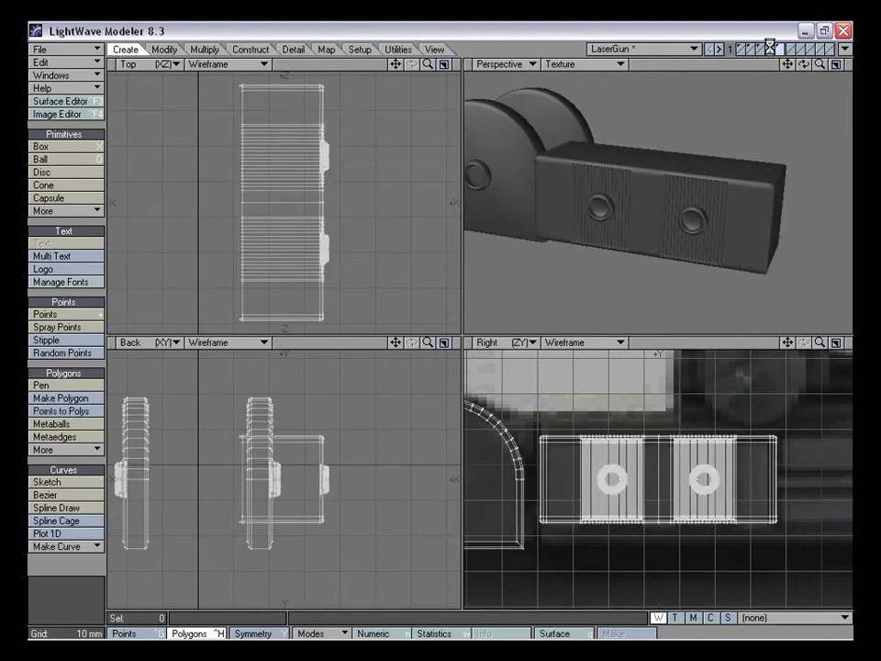
pyautogui.hotkey('ctrl', 'x')
pyautogui.click(771, 50)
pyautogui.hotkey('ctrl', 'v')
pyautogui.press('a')
pyautogui.keyDown('alt'); pyautogui.moveTo(682, 215); pyautogui.dragTo(644, 191); pyautogui.keyUp('alt')
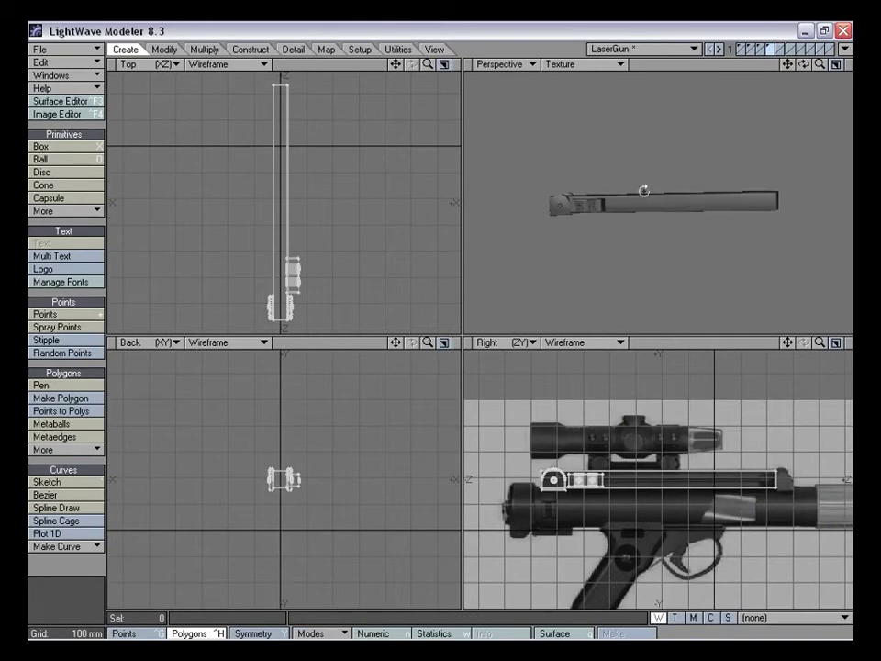
pyautogui.moveTo(789, 65); pyautogui.dragTo(868, 64)
pyautogui.moveTo(790, 65); pyautogui.dragTo(858, 73)
pyautogui.keyDown('alt'); pyautogui.moveTo(690, 189); pyautogui.dragTo(643, 191); pyautogui.keyUp('alt')
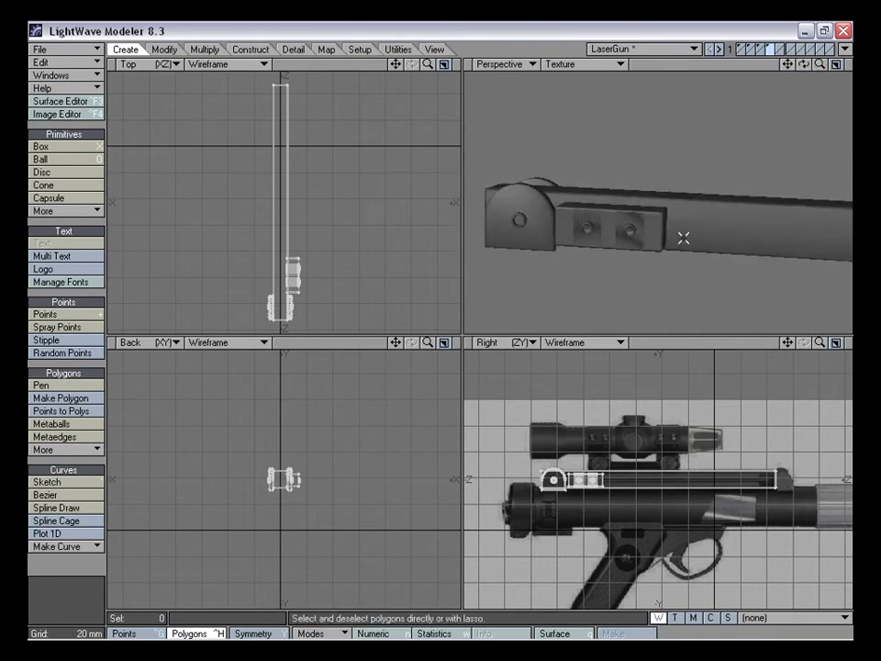
pyautogui.keyDown('alt'); pyautogui.moveTo(683, 238); pyautogui.dragTo(616, 36); pyautogui.keyUp('alt')
pyautogui.keyDown('alt'); pyautogui.moveTo(634, 181); pyautogui.dragTo(634, 215); pyautogui.keyUp('alt')
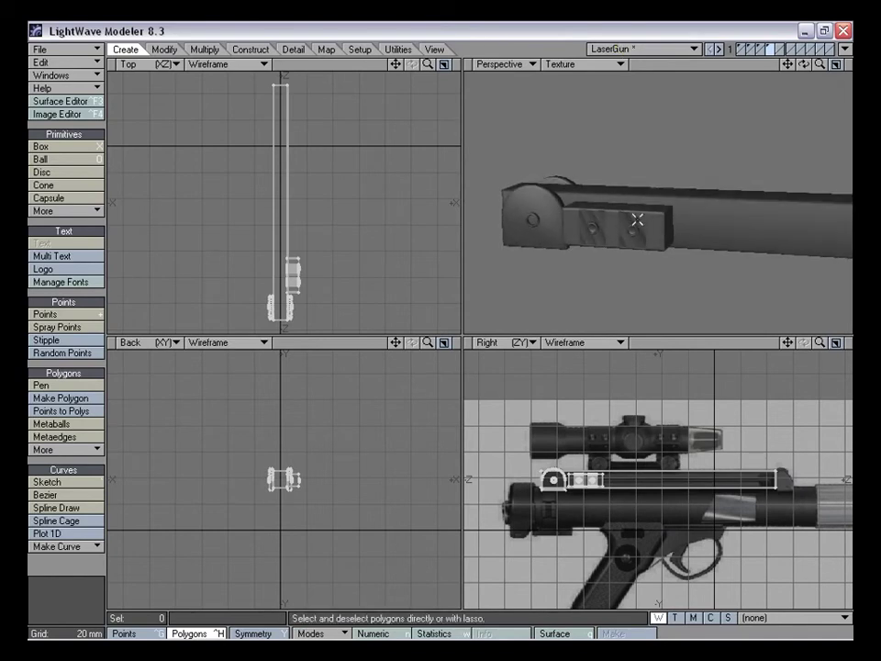
# In the empty fifth layer, with the bar's layer as background, draw a flat box over the recess at the bar's front end
pyautogui.moveTo(674, 230); pyautogui.dragTo(679, 286)
pyautogui.moveTo(787, 346); pyautogui.dragTo(738, 331)
pyautogui.moveTo(821, 345); pyautogui.dragTo(880, 345)
pyautogui.moveTo(790, 343); pyautogui.dragTo(825, 345)
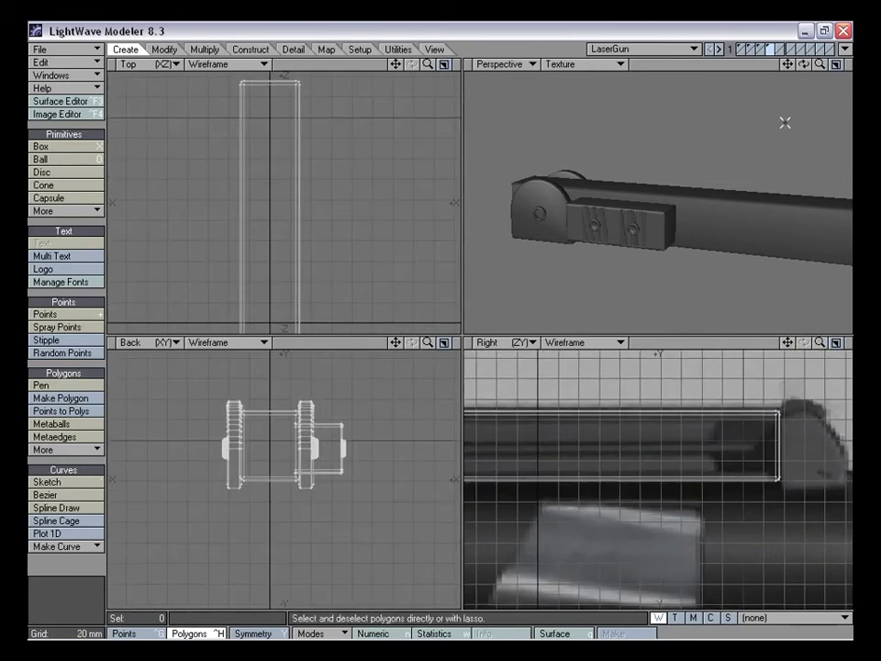
pyautogui.click(779, 50)
pyautogui.click(767, 53)
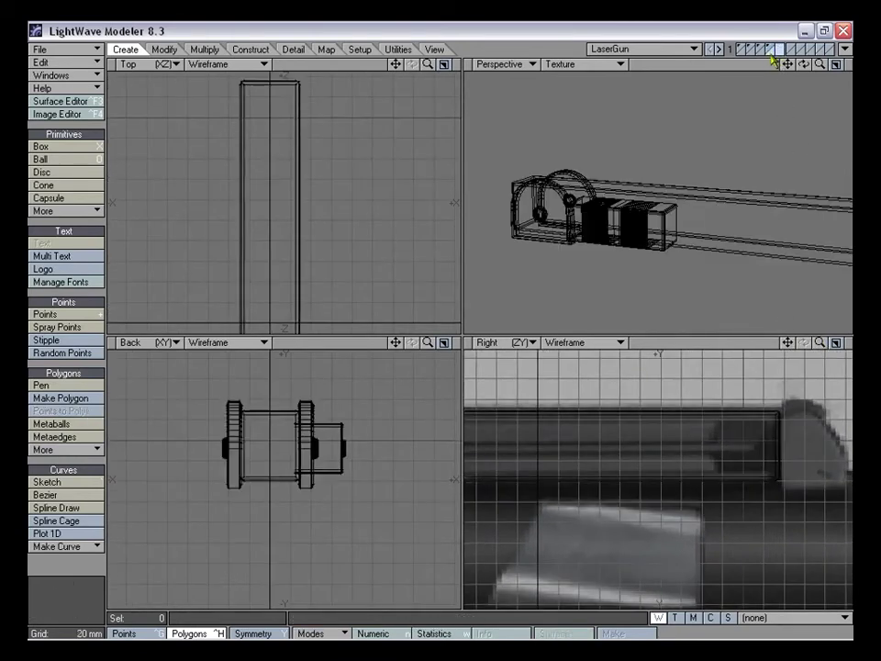
pyautogui.moveTo(820, 343); pyautogui.dragTo(776, 344)
pyautogui.moveTo(788, 342); pyautogui.dragTo(724, 316)
pyautogui.moveTo(814, 353); pyautogui.dragTo(875, 343)
pyautogui.moveTo(790, 343); pyautogui.dragTo(461, 467)
pyautogui.click(46, 147)
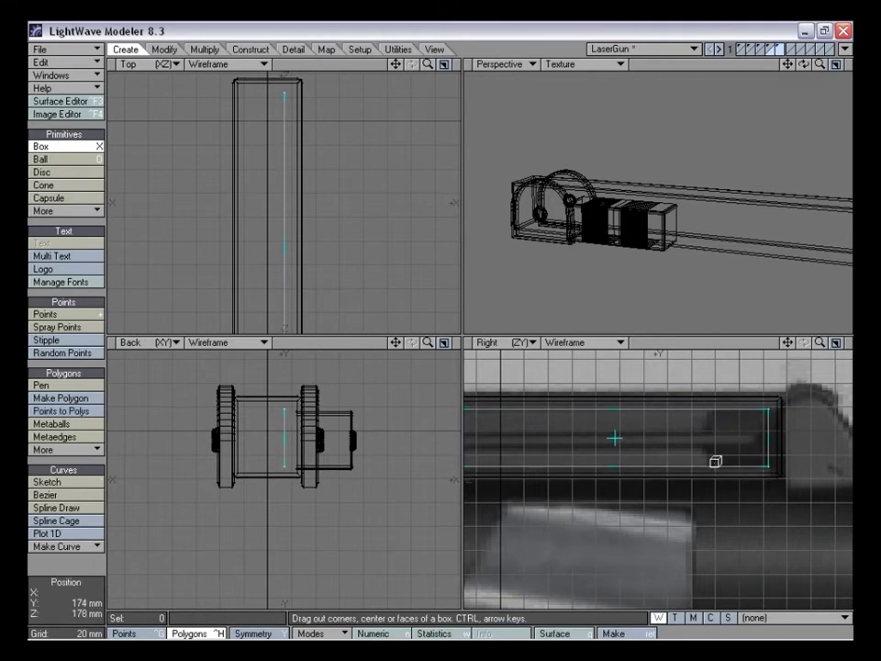
pyautogui.press('space')
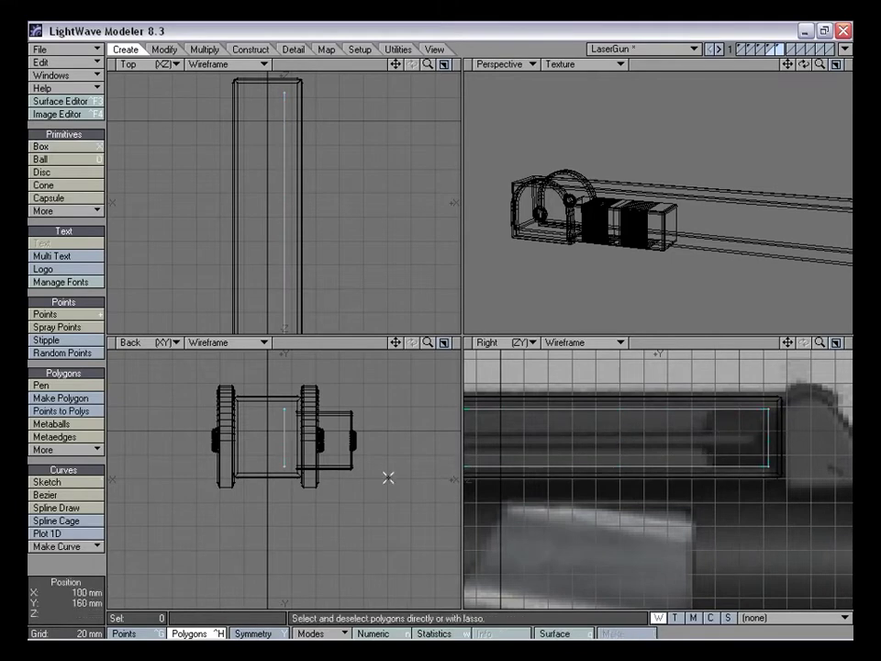
# Move the flat rectangle outward in the back view onto the bar's side face
pyautogui.press('t')
pyautogui.moveTo(307, 436); pyautogui.dragTo(325, 435)
pyautogui.keyDown('alt'); pyautogui.moveTo(696, 195); pyautogui.dragTo(647, 215); pyautogui.keyUp('alt')
pyautogui.press('a')
# Knife the rectangle with two lengthwise cuts along the upper and lower edges of the reference's central groove
pyautogui.moveTo(819, 344); pyautogui.dragTo(569, 329)
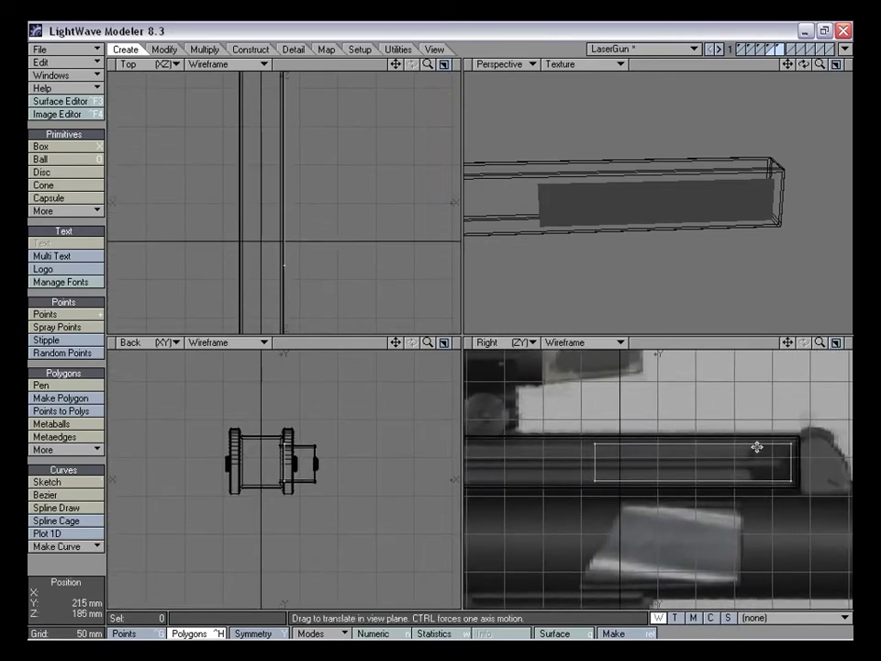
pyautogui.moveTo(820, 346); pyautogui.dragTo(880, 312)
pyautogui.moveTo(788, 342); pyautogui.dragTo(880, 364)
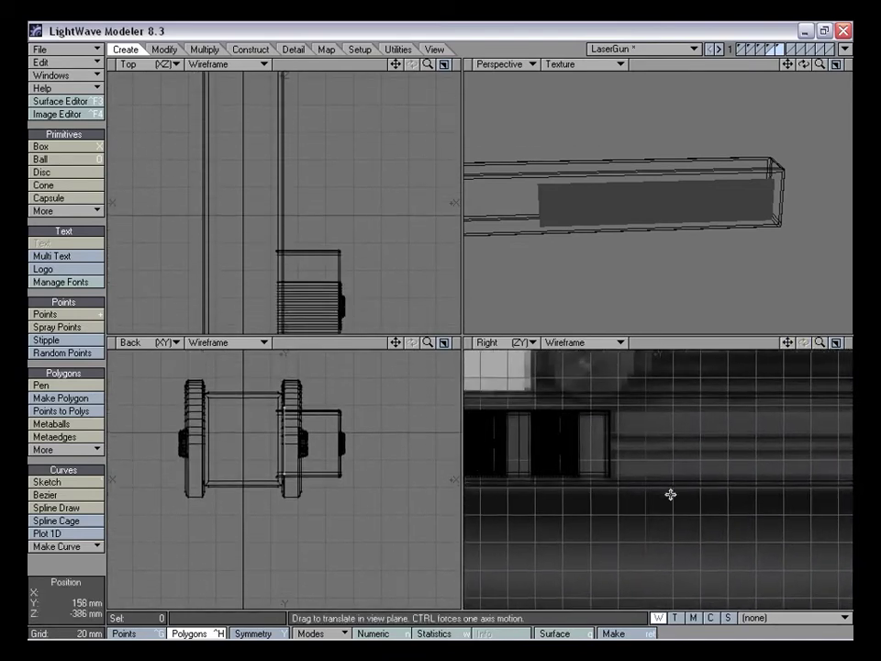
pyautogui.moveTo(789, 343); pyautogui.dragTo(310, 332)
pyautogui.moveTo(730, 362); pyautogui.dragTo(760, 379)
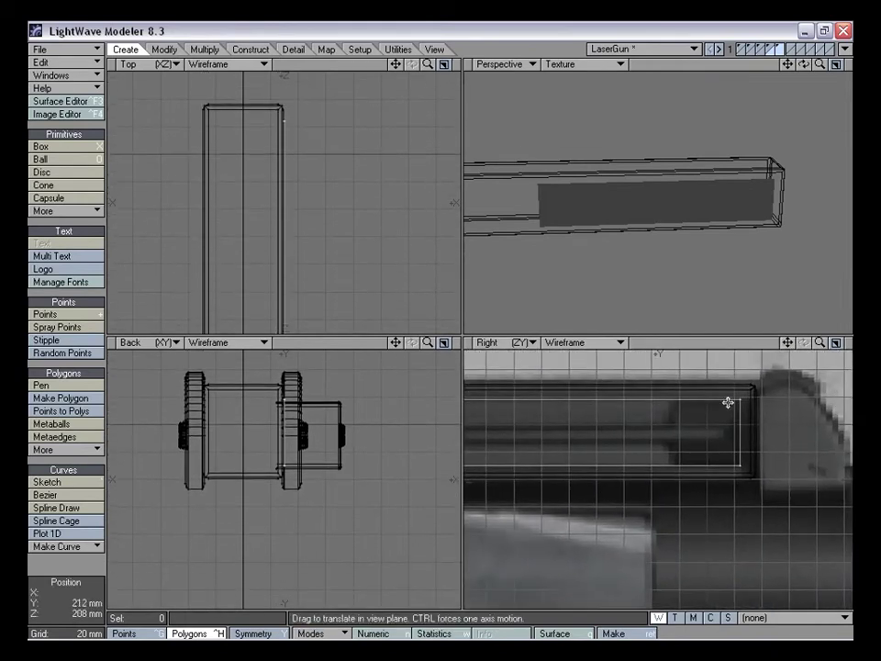
pyautogui.moveTo(788, 343); pyautogui.dragTo(726, 379)
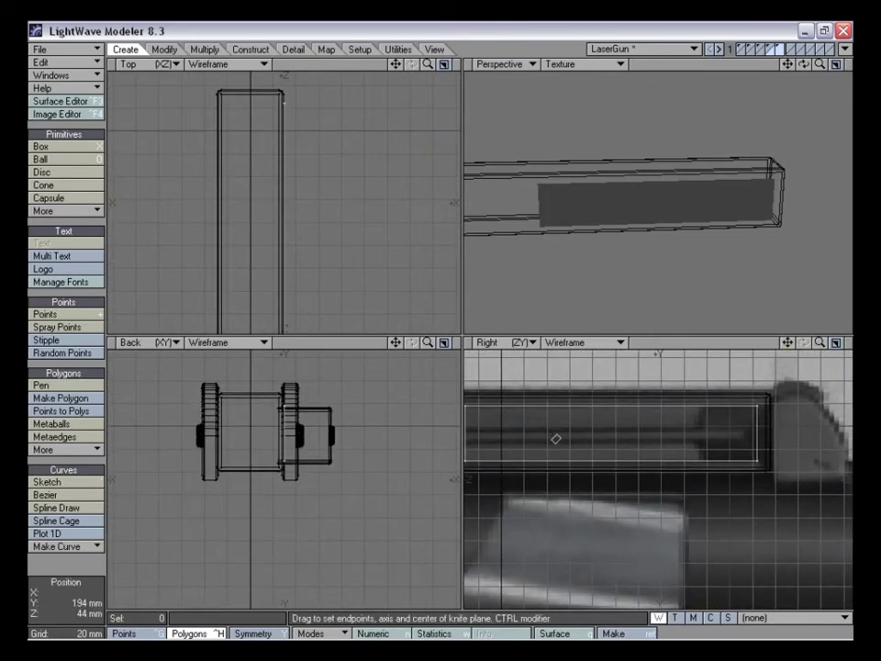
pyautogui.moveTo(788, 342); pyautogui.dragTo(797, 337)
pyautogui.hotkey('shift', 'k')
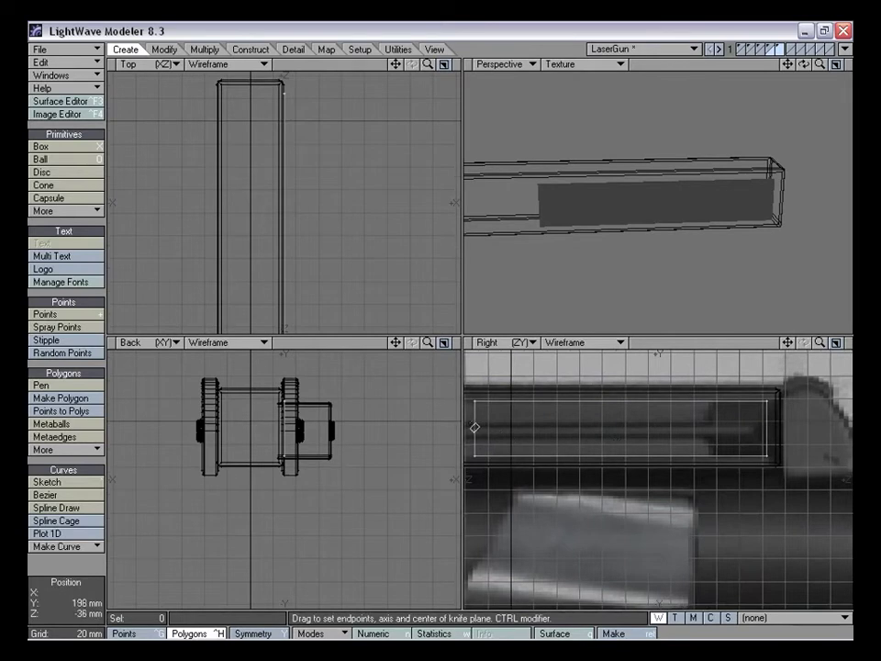
pyautogui.keyDown('ctrl'); pyautogui.moveTo(700, 433); pyautogui.dragTo(810, 425); pyautogui.keyUp('ctrl')
pyautogui.rightClick(811, 425)
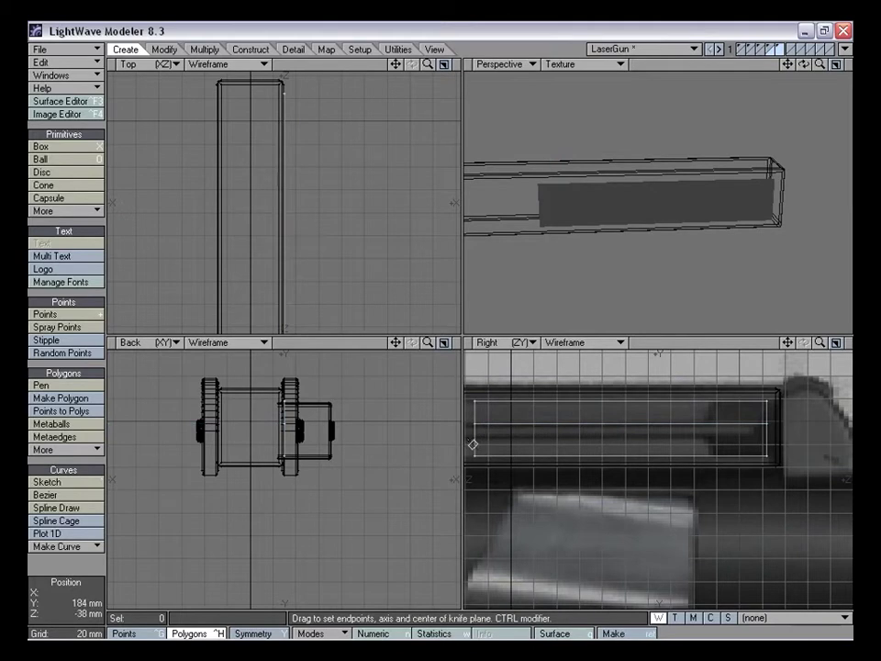
pyautogui.moveTo(491, 444); pyautogui.dragTo(787, 445)
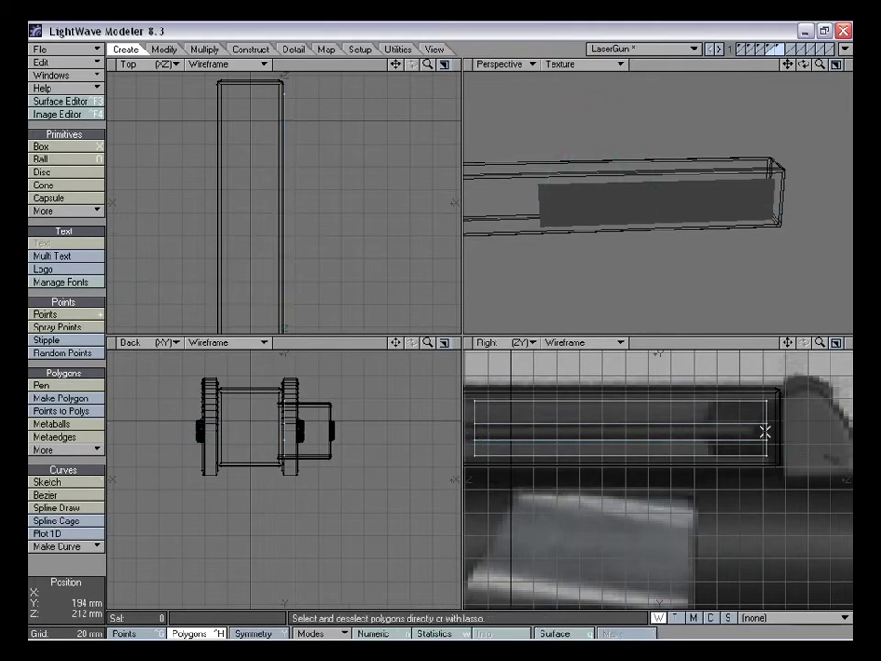
# Knife the rectangle vertically near its front end, where the dark recess in the reference image begins
pyautogui.moveTo(712, 397); pyautogui.dragTo(712, 499)
pyautogui.press('space')
pyautogui.keyDown('alt'); pyautogui.moveTo(718, 280); pyautogui.dragTo(702, 218); pyautogui.keyUp('alt')
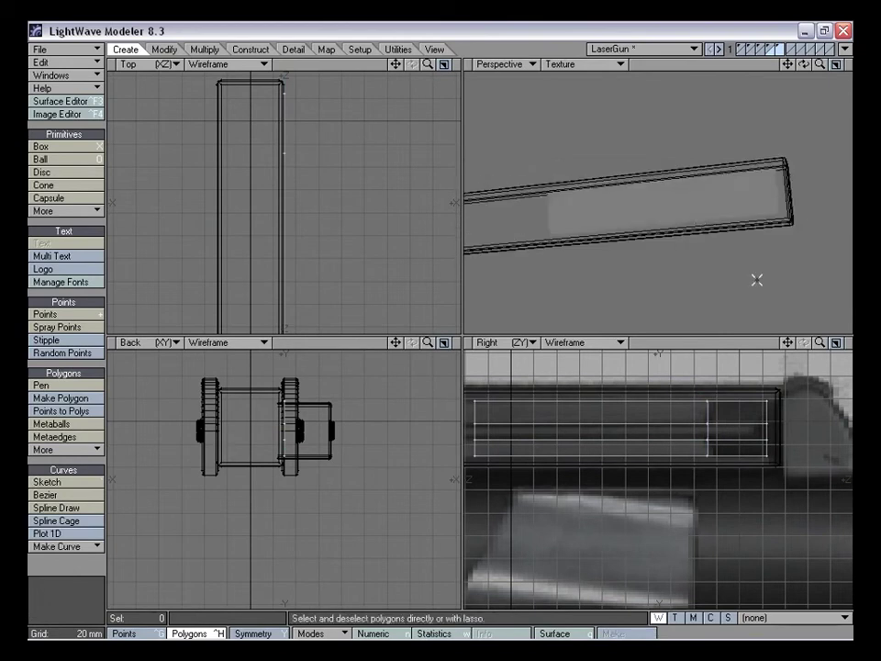
pyautogui.moveTo(788, 342); pyautogui.dragTo(788, 353)
pyautogui.press('.')
pyautogui.press('.')
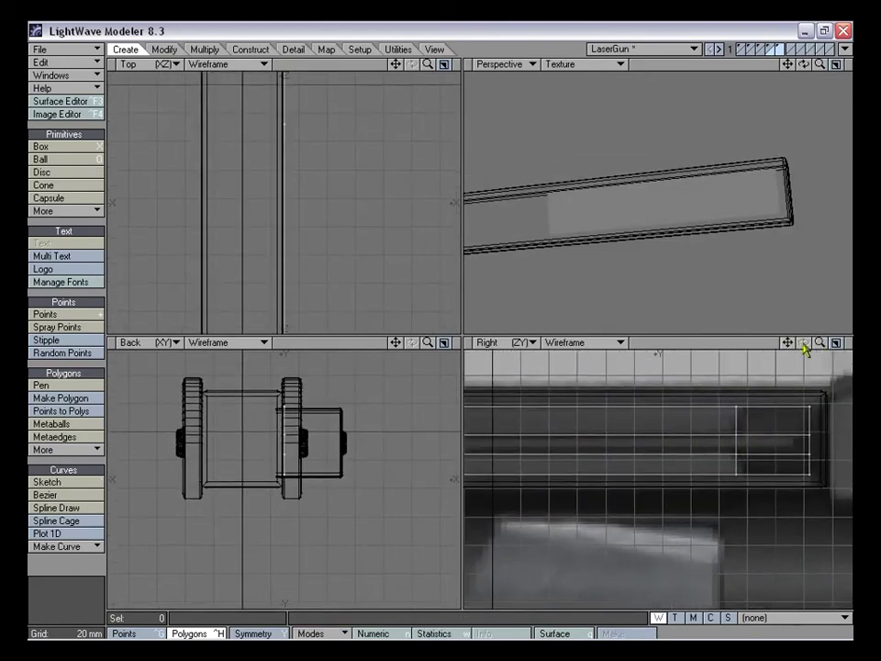
pyautogui.moveTo(820, 342)
pyautogui.mouseDown()
pyautogui.moveTo(802, 342)
pyautogui.moveTo(813, 342)
pyautogui.mouseUp()
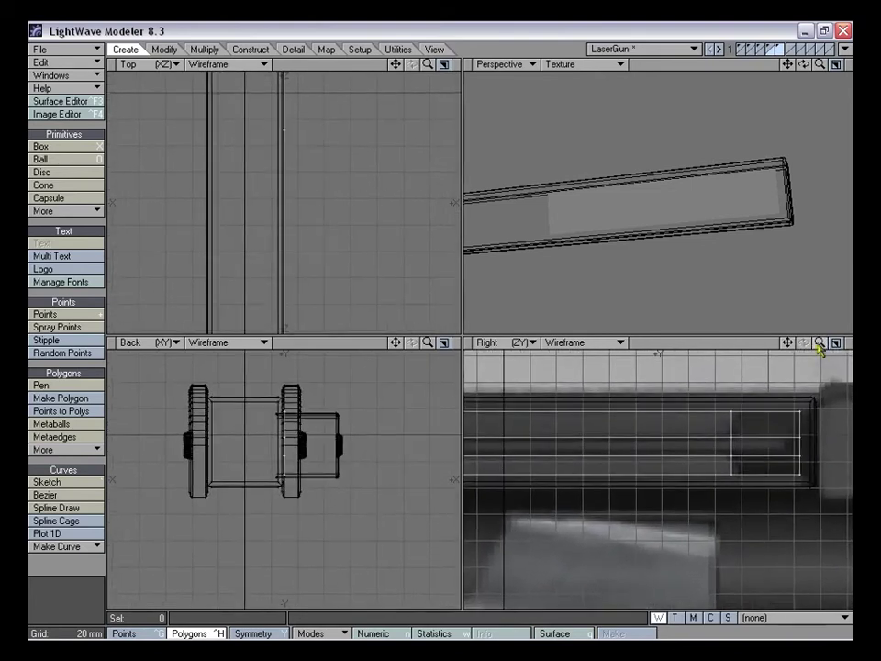
# Shift the rectangle's two lengthwise division lines slightly upward to align them with the groove in the reference image
pyautogui.moveTo(751, 448); pyautogui.dragTo(741, 442)
pyautogui.keyDown('alt'); pyautogui.moveTo(686, 281); pyautogui.dragTo(704, 281); pyautogui.keyUp('alt')
pyautogui.click(83, 567)
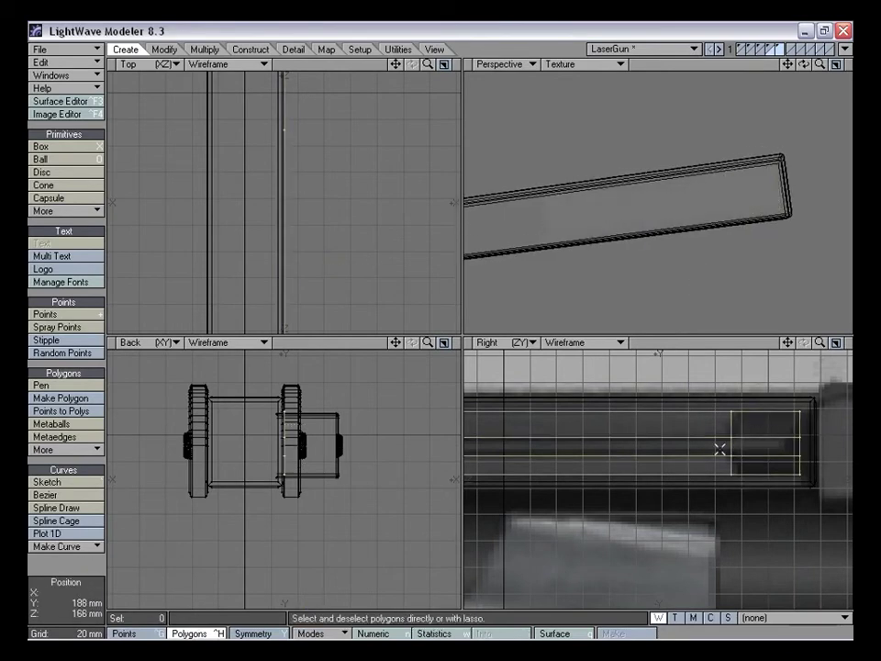
pyautogui.moveTo(751, 447); pyautogui.dragTo(711, 455)
pyautogui.press('t')
pyautogui.press('space')
# Delete the long strips above and below the central one, and select the four remaining polygons of the T-shaped detail
pyautogui.click(74, 572)
pyautogui.keyDown('alt'); pyautogui.moveTo(748, 232); pyautogui.dragTo(725, 248); pyautogui.keyUp('alt')
pyautogui.moveTo(734, 444); pyautogui.dragTo(726, 444)
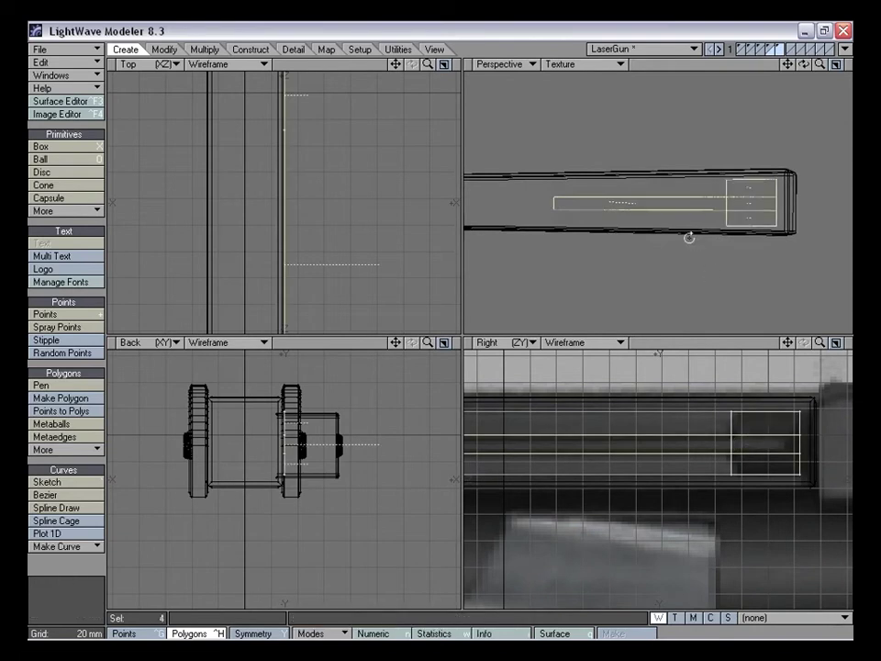
pyautogui.keyDown('alt'); pyautogui.moveTo(688, 238); pyautogui.dragTo(716, 238); pyautogui.keyUp('alt')
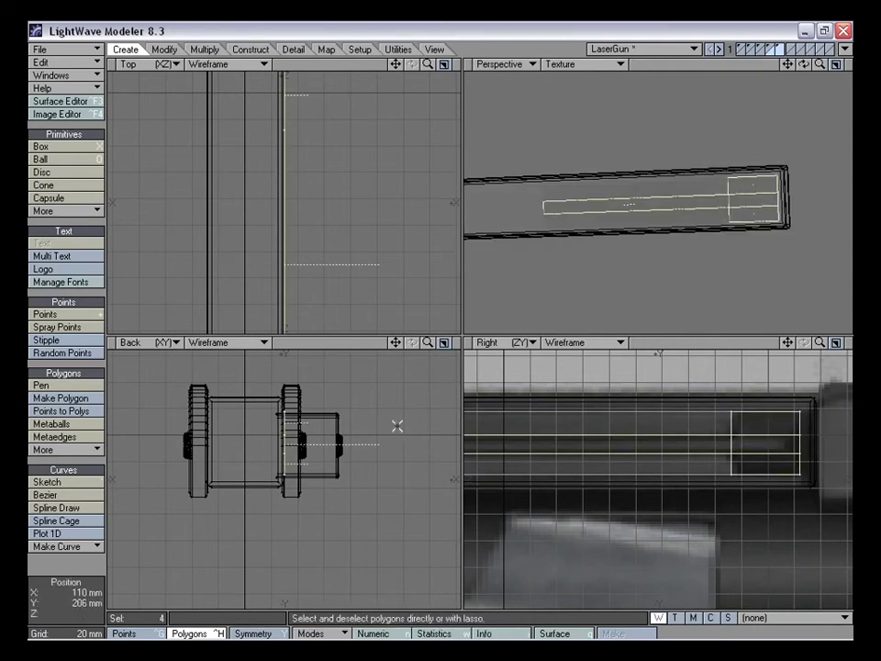
# Smooth Shift the selected T-shaped polygons and move the new faces outward along X to give the detail depth
pyautogui.press('f')
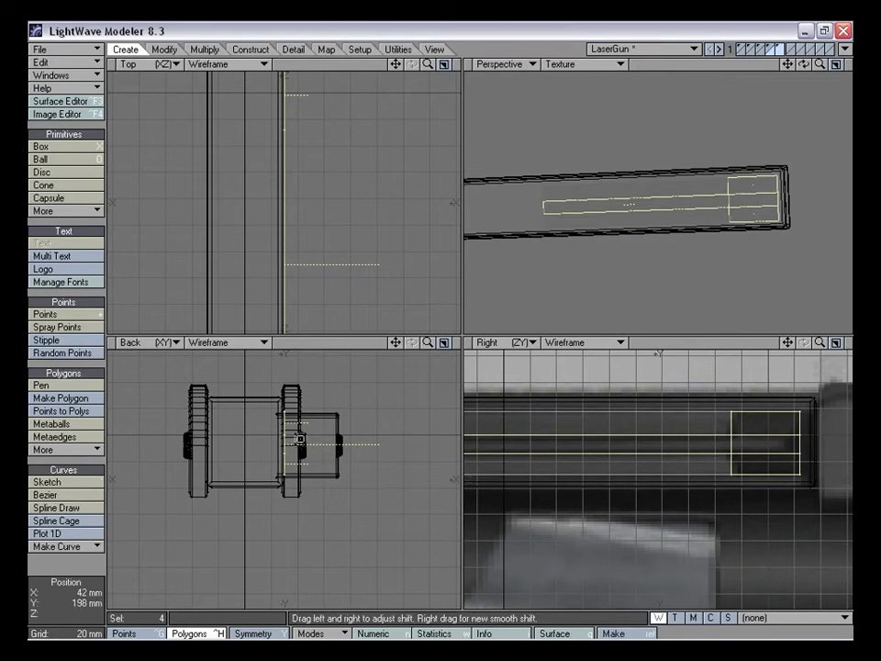
pyautogui.press('t')
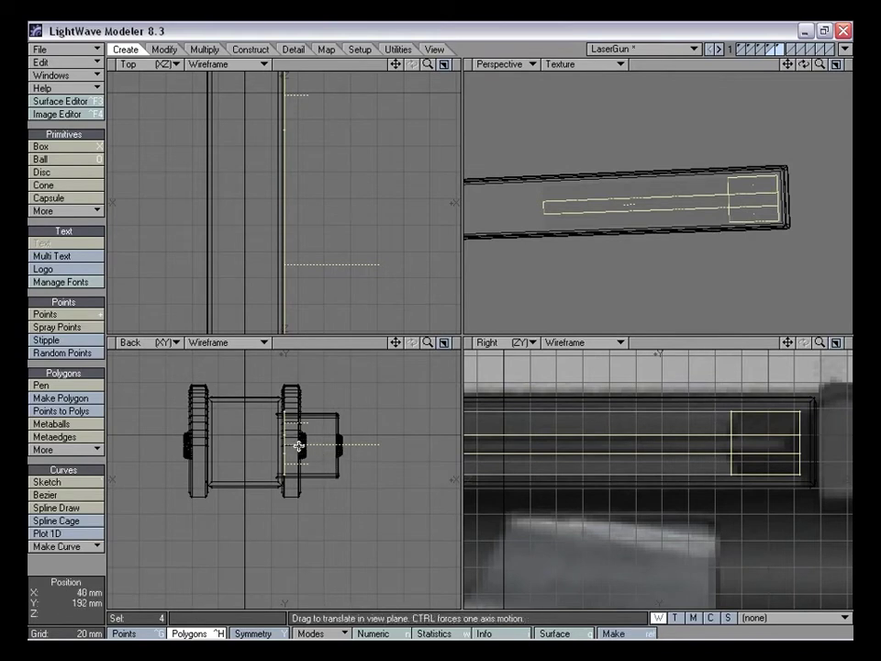
pyautogui.moveTo(330, 523); pyautogui.dragTo(348, 523)
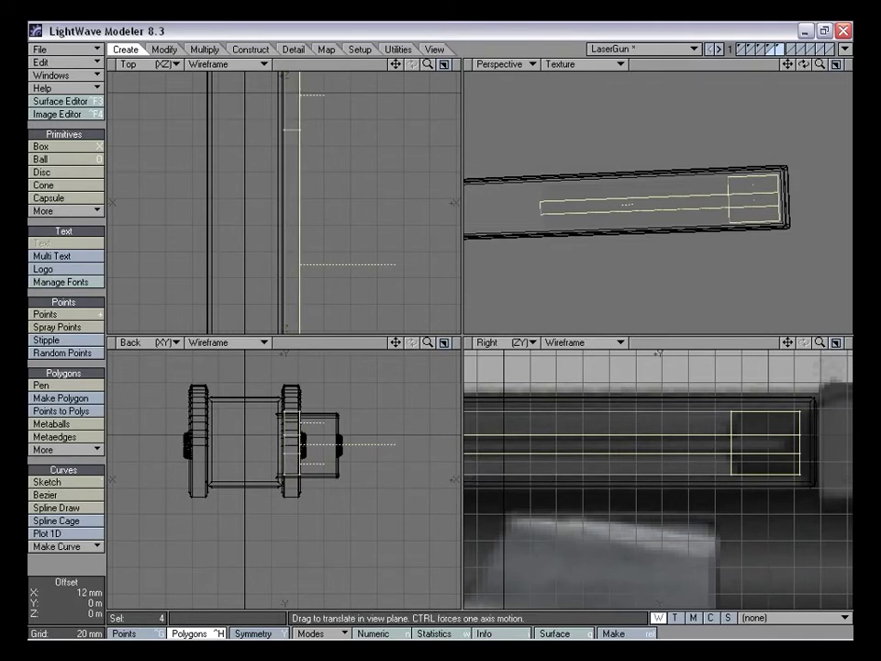
pyautogui.moveTo(382, 445); pyautogui.dragTo(412, 445)
pyautogui.press('space')
pyautogui.moveTo(353, 409)
pyautogui.mouseDown(button='right')
pyautogui.moveTo(411, 480)
pyautogui.moveTo(400, 421)
pyautogui.mouseUp(button='right')
pyautogui.moveTo(640, 239)
pyautogui.keyDown('alt'); pyautogui.mouseDown()
pyautogui.moveTo(661, 169)
pyautogui.moveTo(671, 211)
pyautogui.mouseUp(); pyautogui.keyUp('alt')
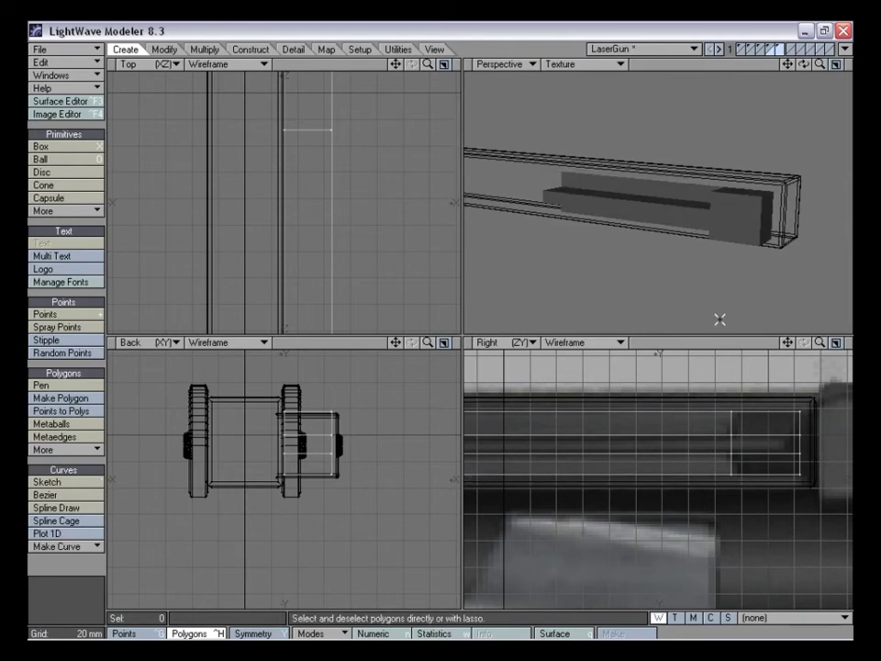
# Move the two middle points of the head's outer front edge backward so the front face slopes
pyautogui.press('a')
pyautogui.moveTo(820, 344); pyautogui.dragTo(873, 343)
pyautogui.moveTo(788, 344)
pyautogui.mouseDown()
pyautogui.moveTo(579, 348)
pyautogui.moveTo(784, 351)
pyautogui.mouseUp()
pyautogui.hotkey('ctrl', 'g')
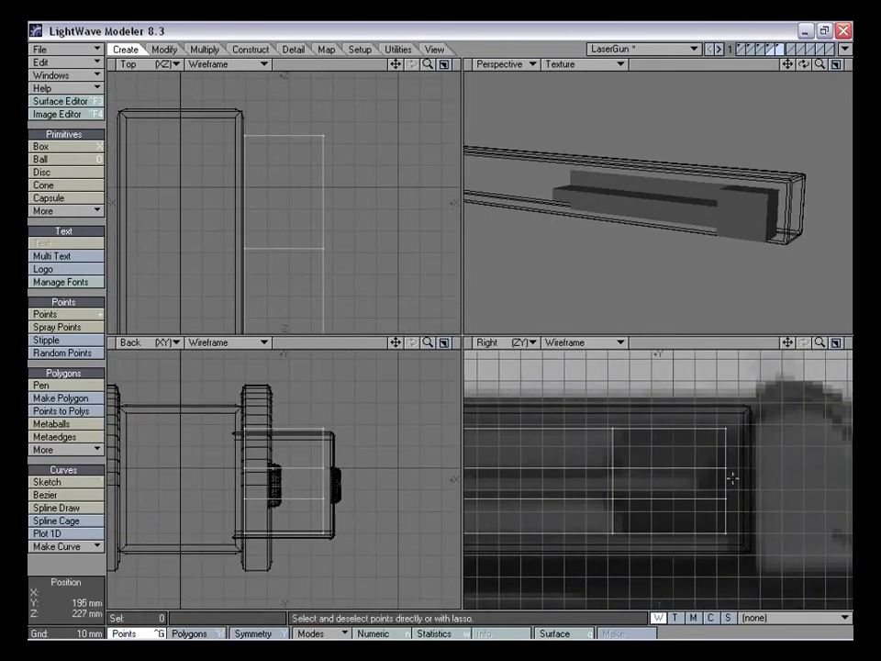
pyautogui.moveTo(710, 174)
pyautogui.keyDown('alt'); pyautogui.mouseDown()
pyautogui.moveTo(713, 189)
pyautogui.moveTo(724, 167)
pyautogui.mouseUp(); pyautogui.keyUp('alt')
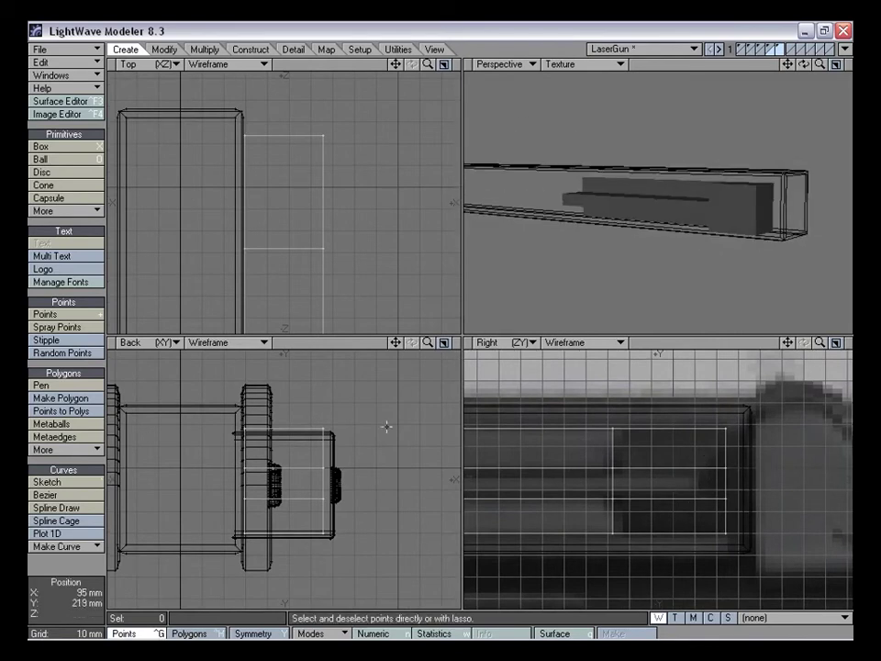
pyautogui.moveTo(376, 158); pyautogui.dragTo(381, 154, button='right')
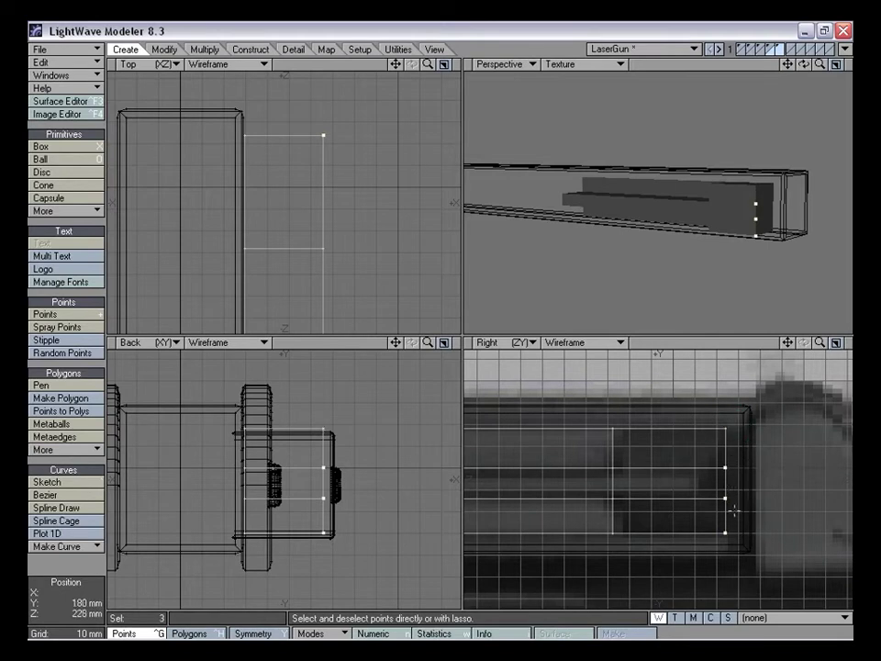
pyautogui.press('t')
pyautogui.moveTo(743, 488); pyautogui.dragTo(716, 488)
pyautogui.press('space')
# Move the two outer front corner points of the head 15 mm inward and 8 mm backward onto the slope
pyautogui.keyDown('alt'); pyautogui.moveTo(716, 240); pyautogui.dragTo(719, 202); pyautogui.keyUp('alt')
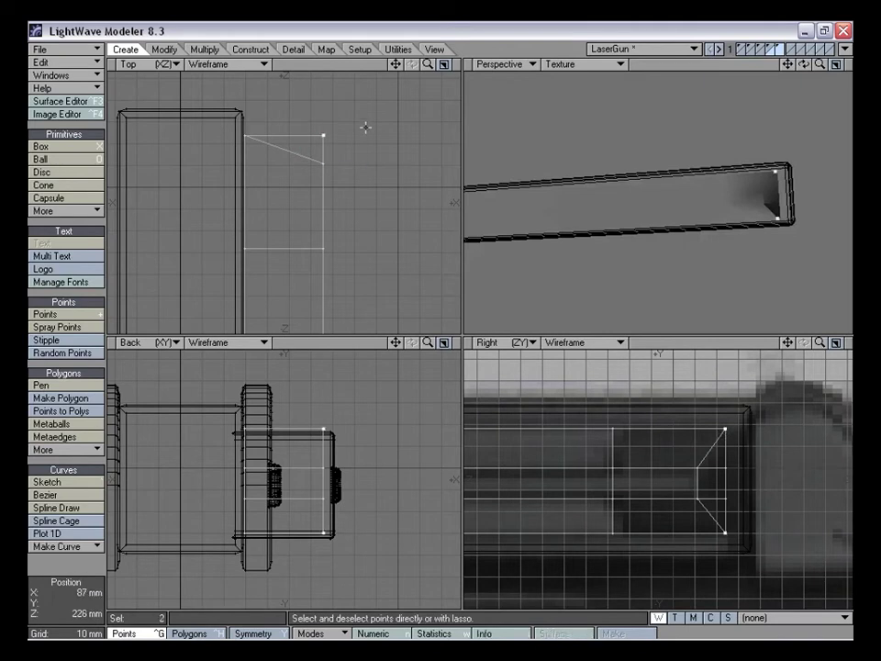
pyautogui.keyDown('alt'); pyautogui.moveTo(636, 205); pyautogui.dragTo(712, 226); pyautogui.keyUp('alt')
pyautogui.press('t')
pyautogui.moveTo(320, 154); pyautogui.dragTo(287, 170)
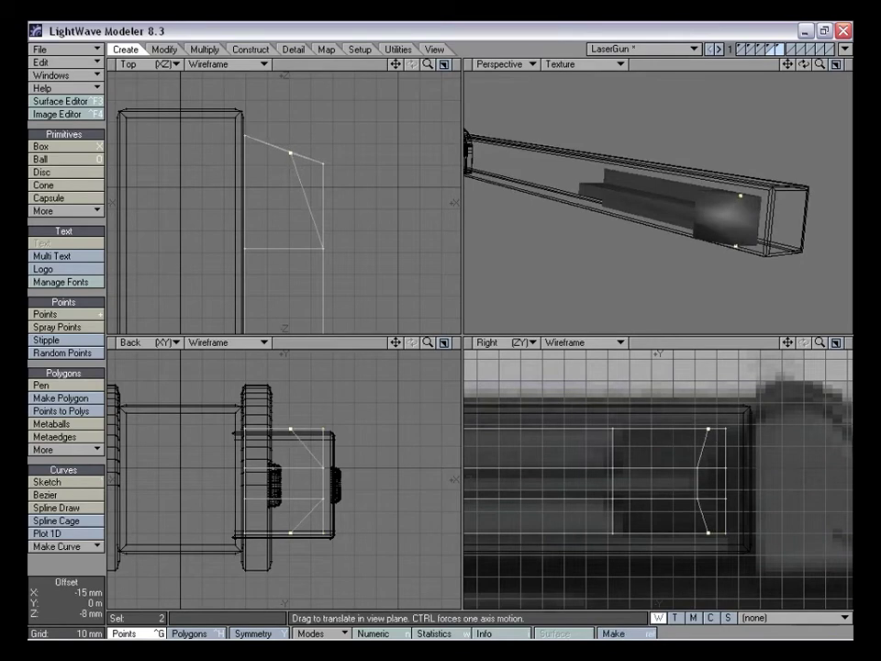
pyautogui.keyDown('alt'); pyautogui.moveTo(754, 212); pyautogui.dragTo(724, 239); pyautogui.keyUp('alt')
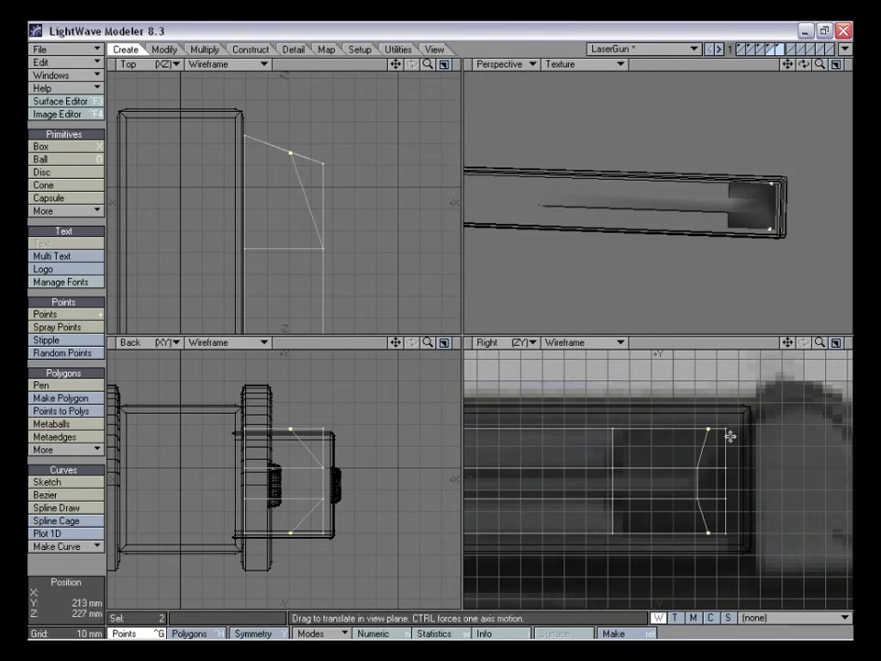
pyautogui.keyDown('alt'); pyautogui.moveTo(660, 258); pyautogui.dragTo(731, 225); pyautogui.keyUp('alt')
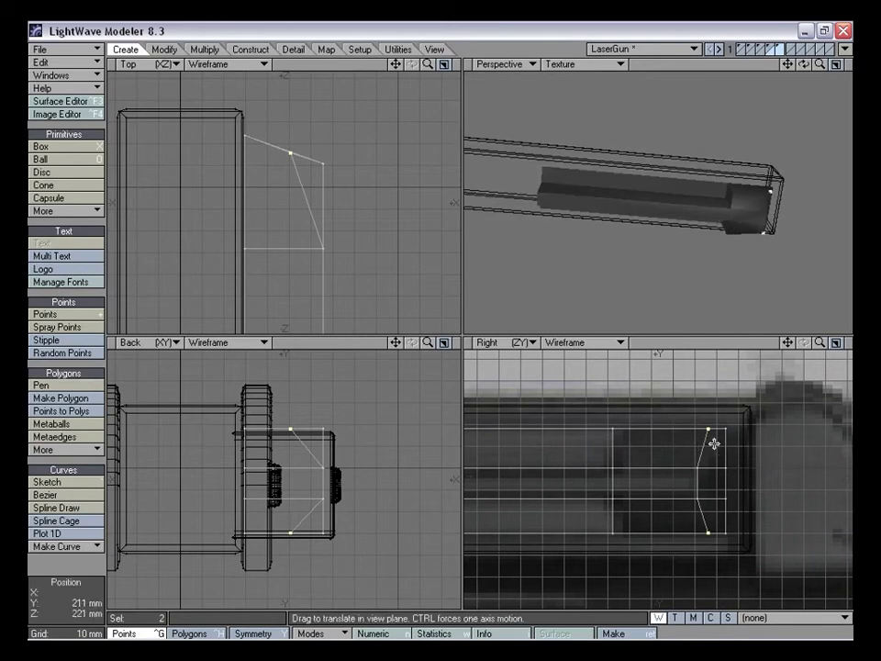
pyautogui.press('t')
pyautogui.moveTo(299, 444); pyautogui.dragTo(298, 451)
pyautogui.hotkey('ctrl', 'z')
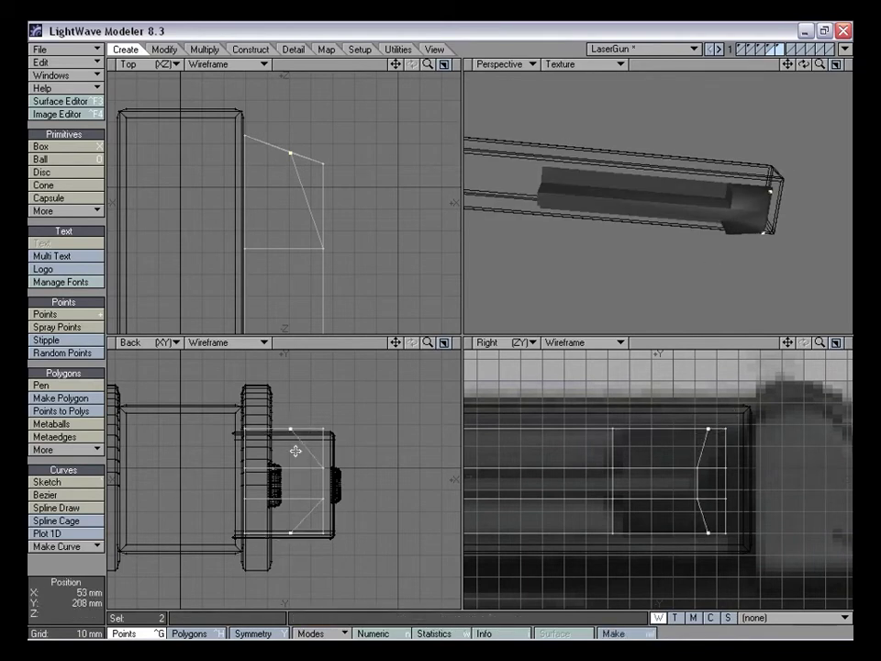
# Stretch the two front corner points vertically toward each other to 62%, and nudge the upper one slightly down
pyautogui.press('h')
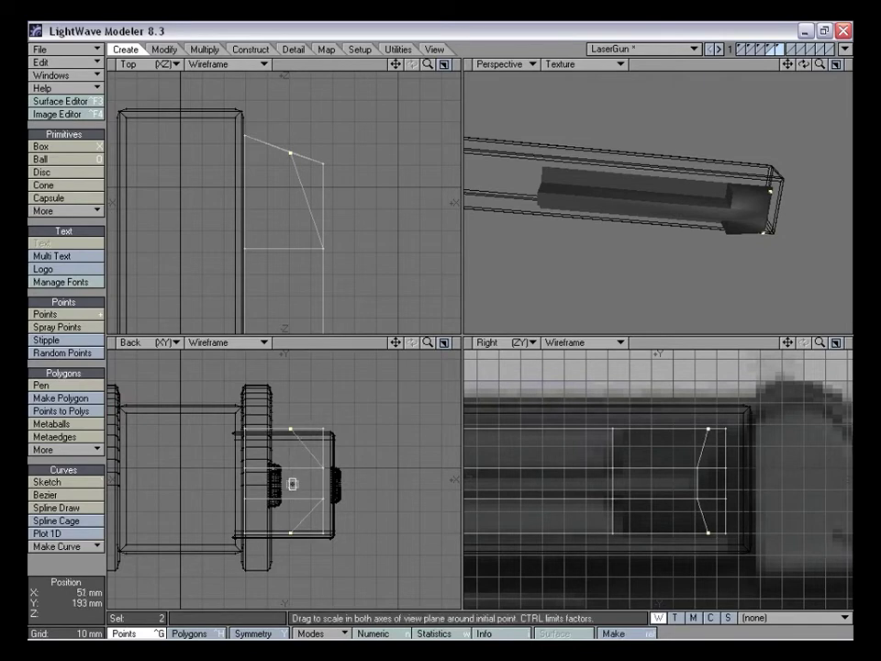
pyautogui.keyDown('ctrl'); pyautogui.moveTo(292, 480); pyautogui.dragTo(292, 517); pyautogui.keyUp('ctrl')
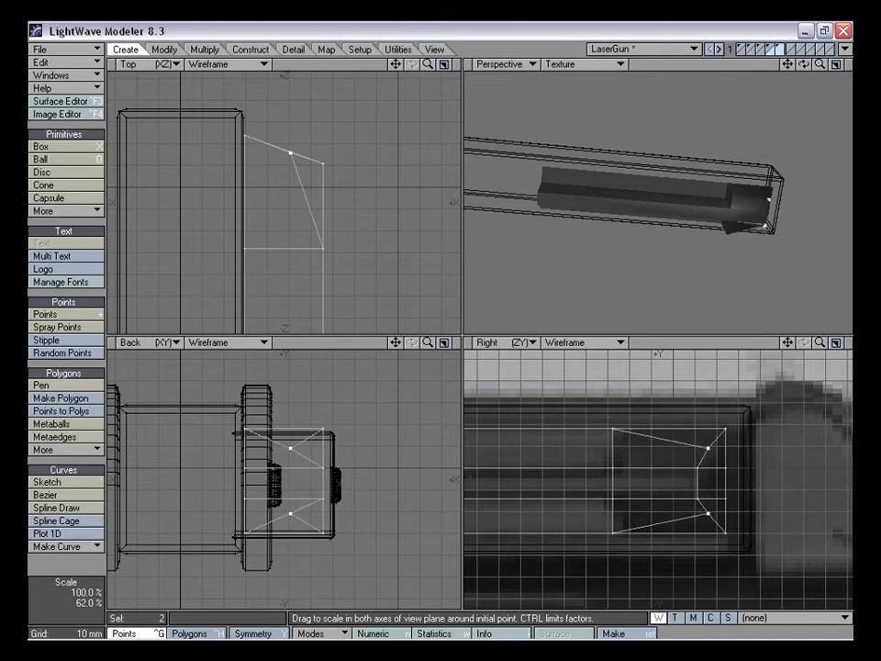
pyautogui.press('space')
pyautogui.moveTo(315, 418)
pyautogui.mouseDown(button='right')
pyautogui.moveTo(253, 559)
pyautogui.moveTo(317, 527)
pyautogui.mouseUp(button='right')
pyautogui.moveTo(733, 223)
pyautogui.keyDown('alt'); pyautogui.mouseDown()
pyautogui.moveTo(694, 205)
pyautogui.moveTo(626, 200)
pyautogui.moveTo(655, 258)
pyautogui.moveTo(678, 196)
pyautogui.moveTo(730, 158)
pyautogui.moveTo(646, 248)
pyautogui.moveTo(692, 235)
pyautogui.moveTo(687, 299)
pyautogui.mouseUp(); pyautogui.keyUp('alt')
pyautogui.press('t')
pyautogui.moveTo(710, 449); pyautogui.dragTo(710, 450)
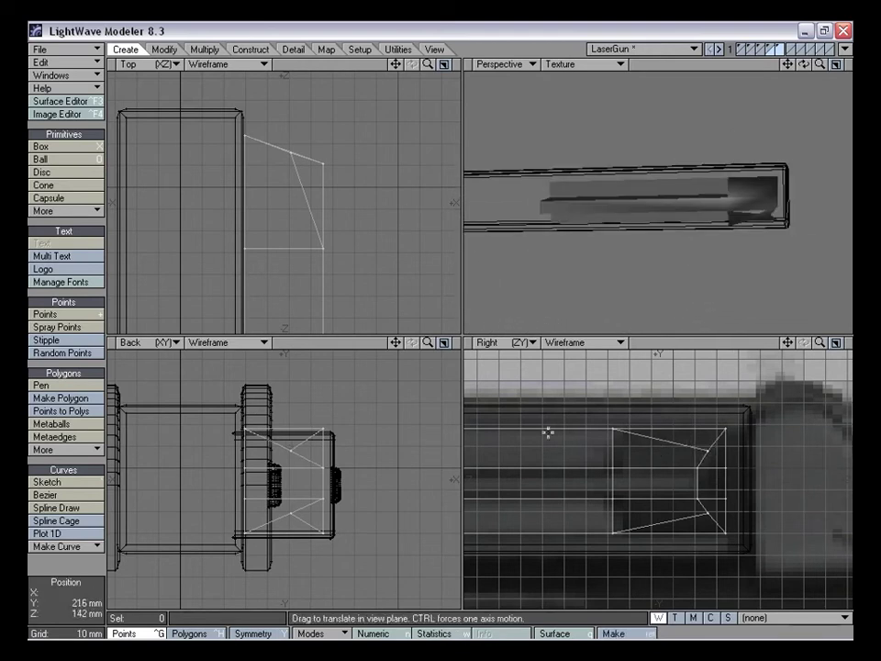
pyautogui.press('space')
# Stretch the head's two outer rear corner points vertically closer together and move them inward, in line with the front pair
pyautogui.keyDown('alt'); pyautogui.moveTo(690, 193); pyautogui.dragTo(692, 209); pyautogui.keyUp('alt')
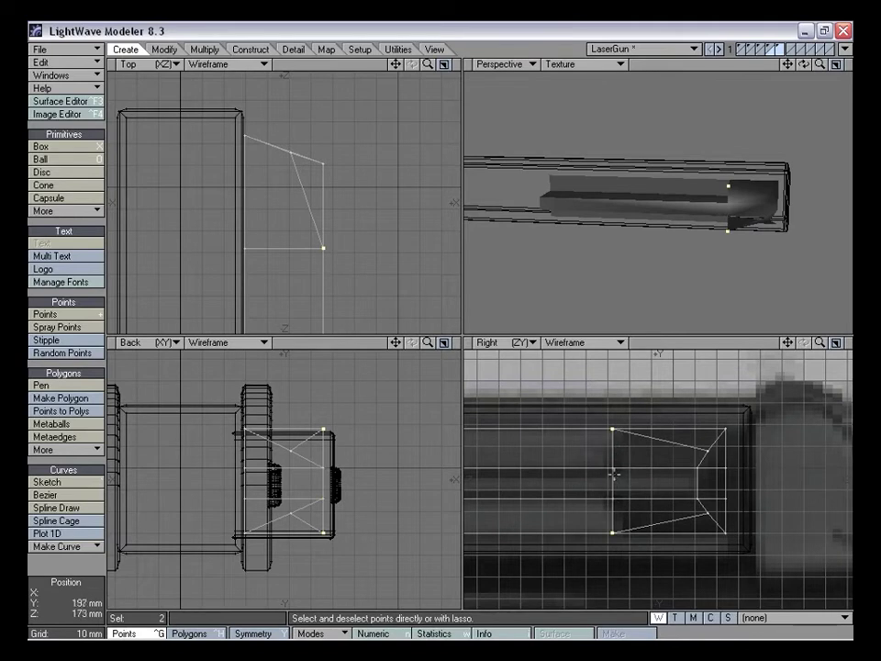
pyautogui.press('h')
pyautogui.keyDown('ctrl'); pyautogui.moveTo(612, 481); pyautogui.dragTo(612, 515); pyautogui.keyUp('ctrl')
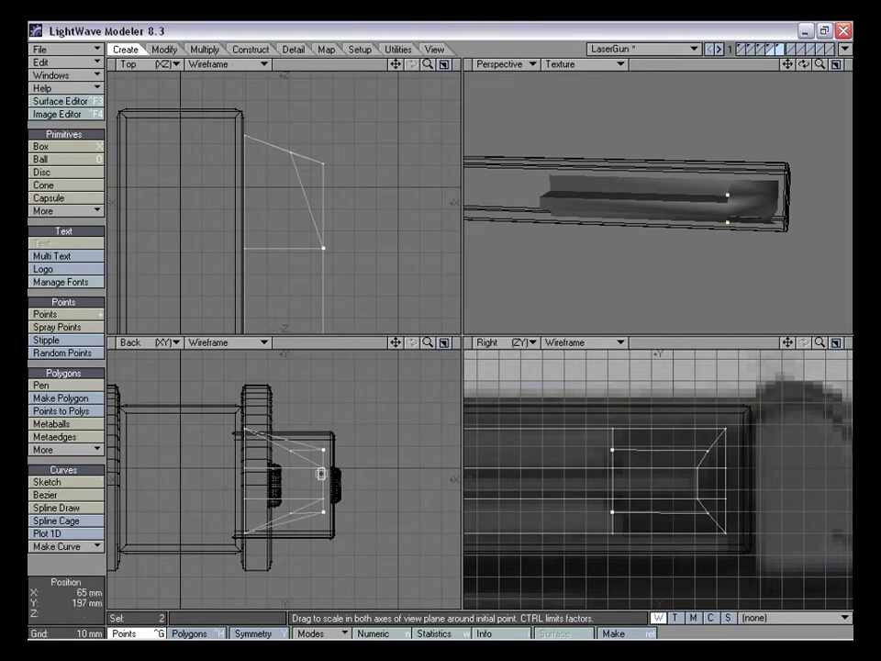
pyautogui.press('t')
pyautogui.moveTo(347, 482); pyautogui.dragTo(310, 482)
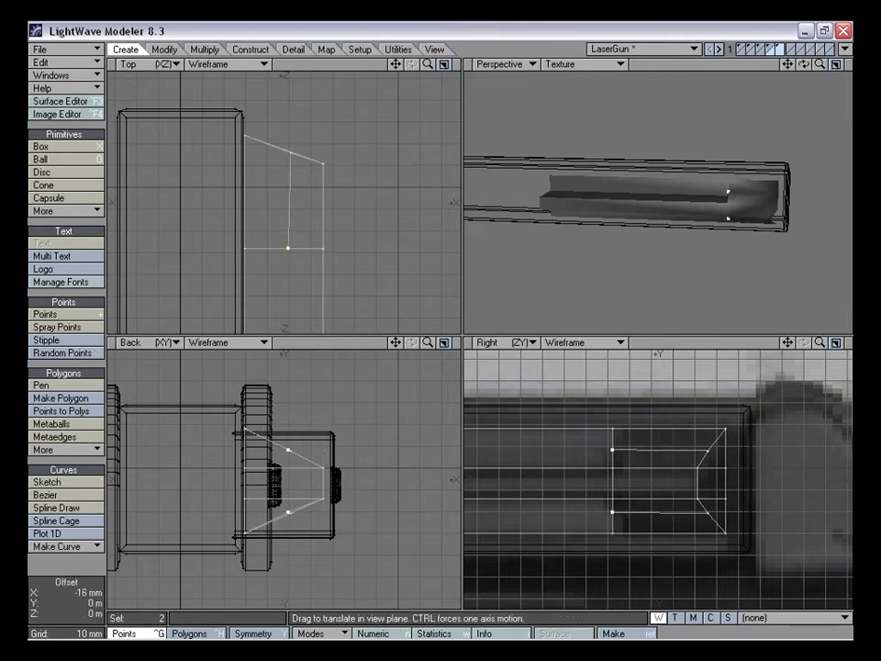
pyautogui.press('space')
# Knife the detail vertically just ahead of the head's rear edge
pyautogui.press('/')
pyautogui.keyDown('alt'); pyautogui.moveTo(650, 307); pyautogui.dragTo(633, 240); pyautogui.keyUp('alt')
pyautogui.hotkey('ctrl', 'h')
pyautogui.click(714, 195)
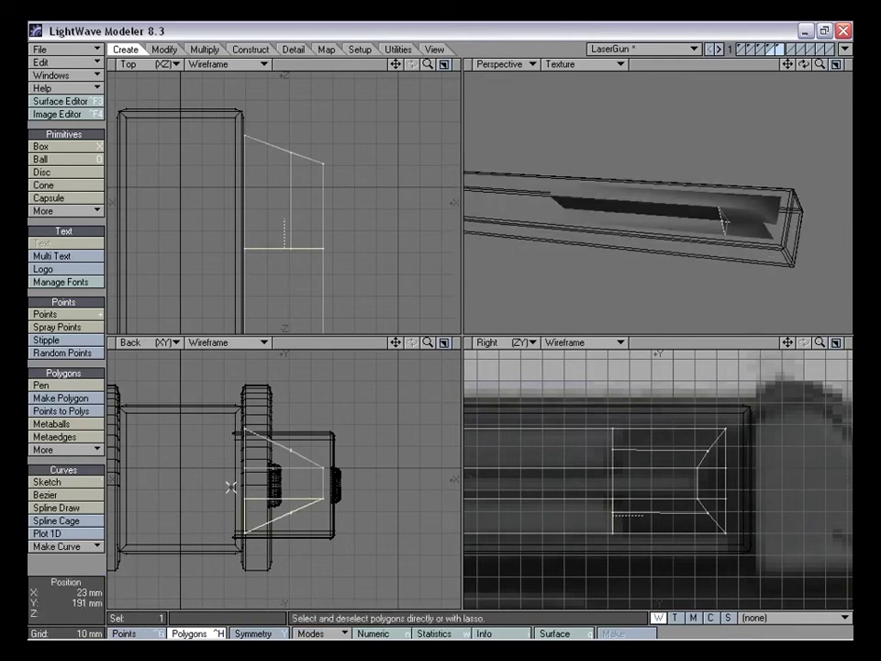
pyautogui.click(96, 577)
pyautogui.moveTo(788, 342)
pyautogui.mouseDown()
pyautogui.moveTo(777, 355)
pyautogui.moveTo(787, 345)
pyautogui.mouseUp()
pyautogui.hotkey('shift', 'k')
pyautogui.moveTo(625, 429); pyautogui.dragTo(625, 582)
pyautogui.press('space')
pyautogui.moveTo(715, 294)
pyautogui.keyDown('alt'); pyautogui.mouseDown()
pyautogui.moveTo(748, 183)
pyautogui.moveTo(692, 242)
pyautogui.moveTo(702, 266)
pyautogui.mouseUp(); pyautogui.keyUp('alt')
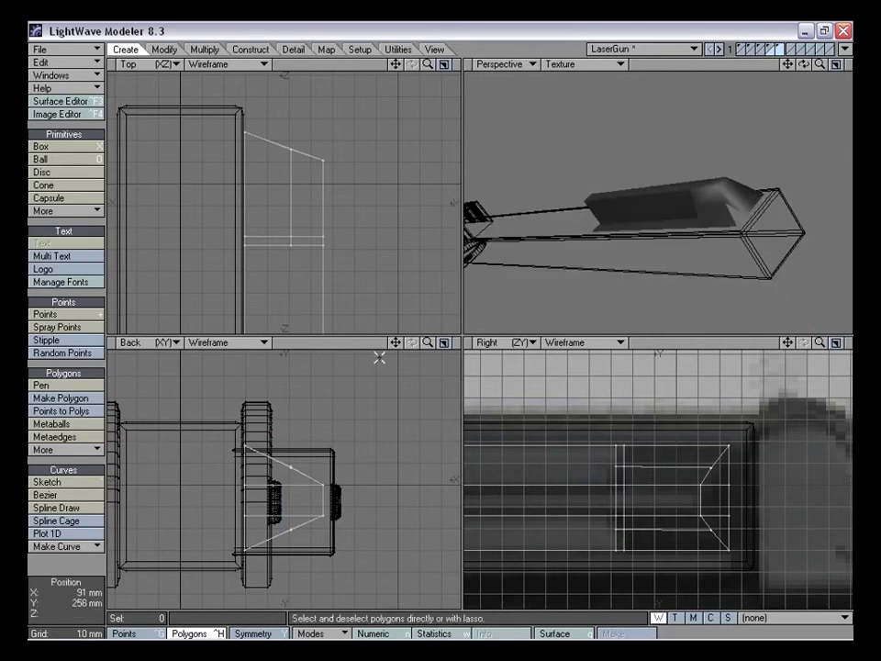
# Knife the head diagonally just behind its sloped front face, parallel to the slope
pyautogui.hotkey('shift', 'k')
pyautogui.moveTo(235, 139); pyautogui.dragTo(350, 179)
pyautogui.press('space')
pyautogui.keyDown('alt'); pyautogui.moveTo(698, 193); pyautogui.dragTo(683, 280); pyautogui.keyUp('alt')
# Select the three front-end polygons of the head, Smooth Shift them and move the new faces slightly forward
pyautogui.press('a')
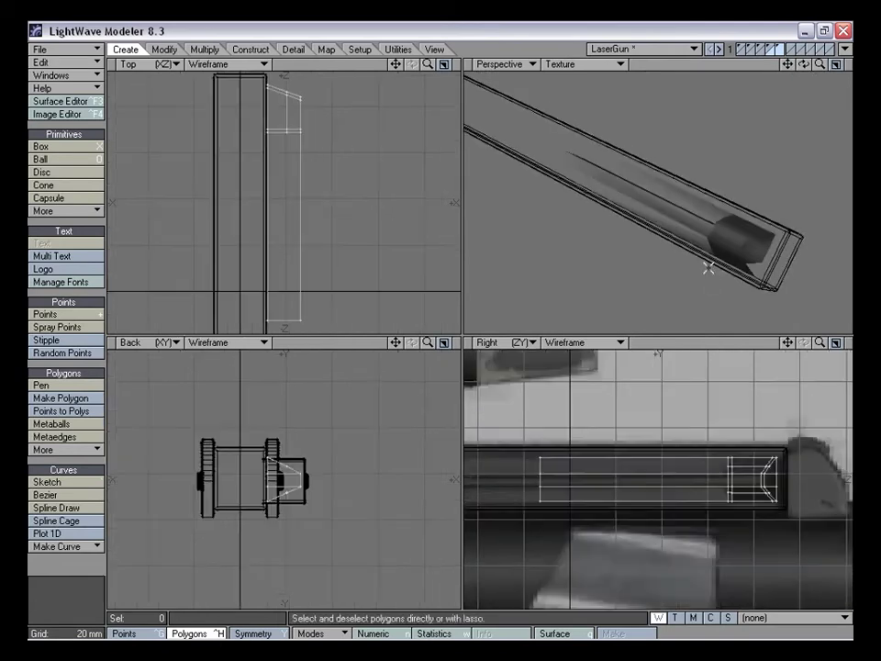
pyautogui.keyDown('alt'); pyautogui.moveTo(724, 250); pyautogui.dragTo(710, 156); pyautogui.keyUp('alt')
pyautogui.moveTo(821, 66); pyautogui.dragTo(850, 66)
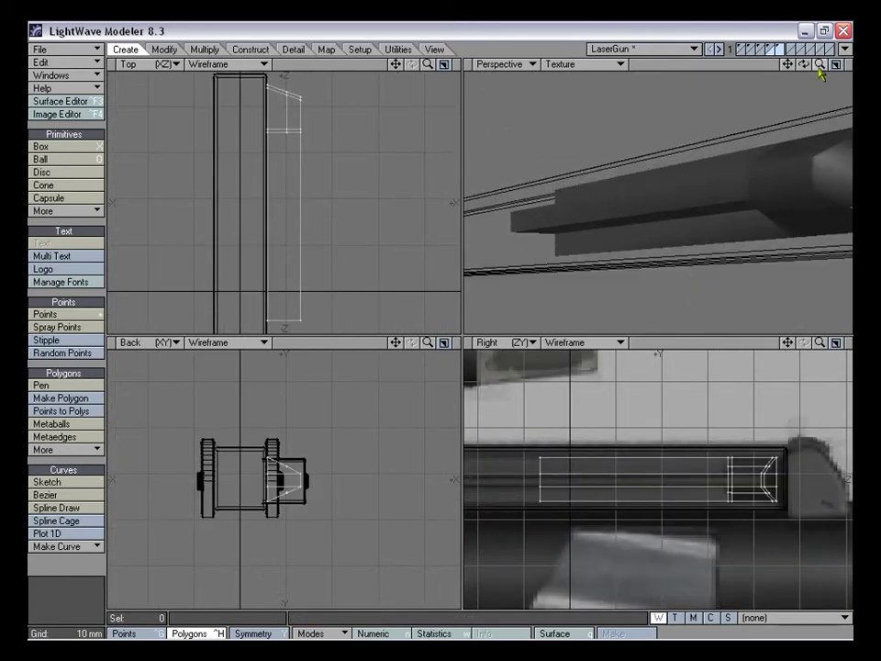
pyautogui.moveTo(788, 65); pyautogui.dragTo(688, 65)
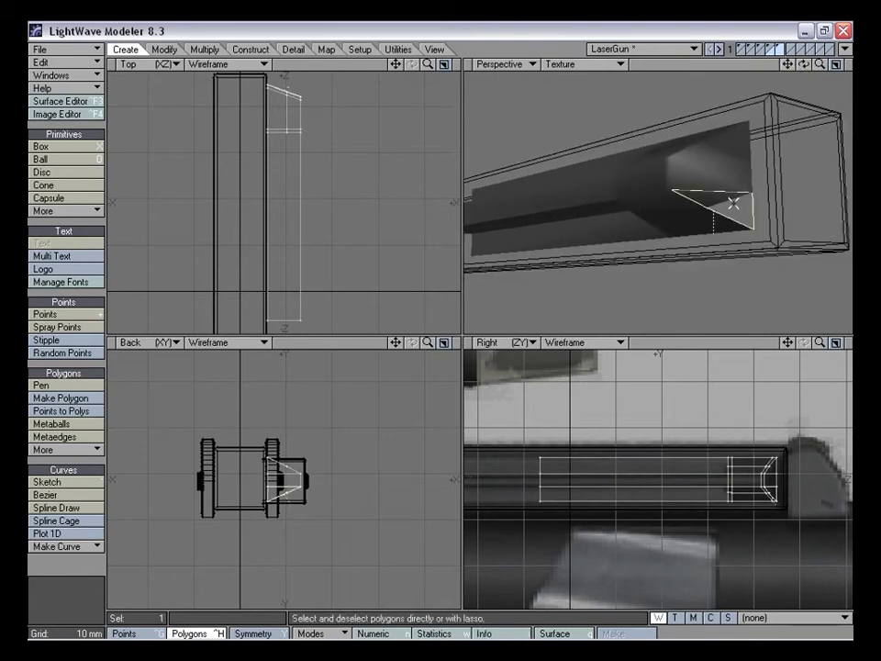
pyautogui.keyDown('alt'); pyautogui.moveTo(731, 157); pyautogui.dragTo(670, 213); pyautogui.keyUp('alt')
pyautogui.hotkey('shift', 'a')
pyautogui.keyDown('alt'); pyautogui.moveTo(566, 188); pyautogui.dragTo(674, 236); pyautogui.keyUp('alt')
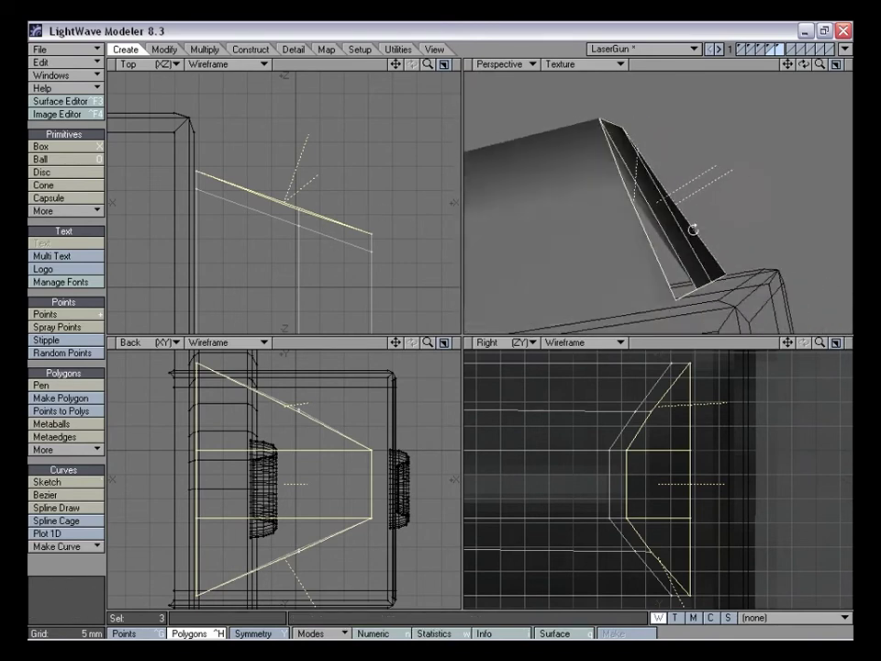
pyautogui.keyDown('alt'); pyautogui.moveTo(620, 215); pyautogui.dragTo(621, 114); pyautogui.keyUp('alt')
pyautogui.keyDown('alt'); pyautogui.moveTo(655, 186); pyautogui.dragTo(614, 212); pyautogui.keyUp('alt')
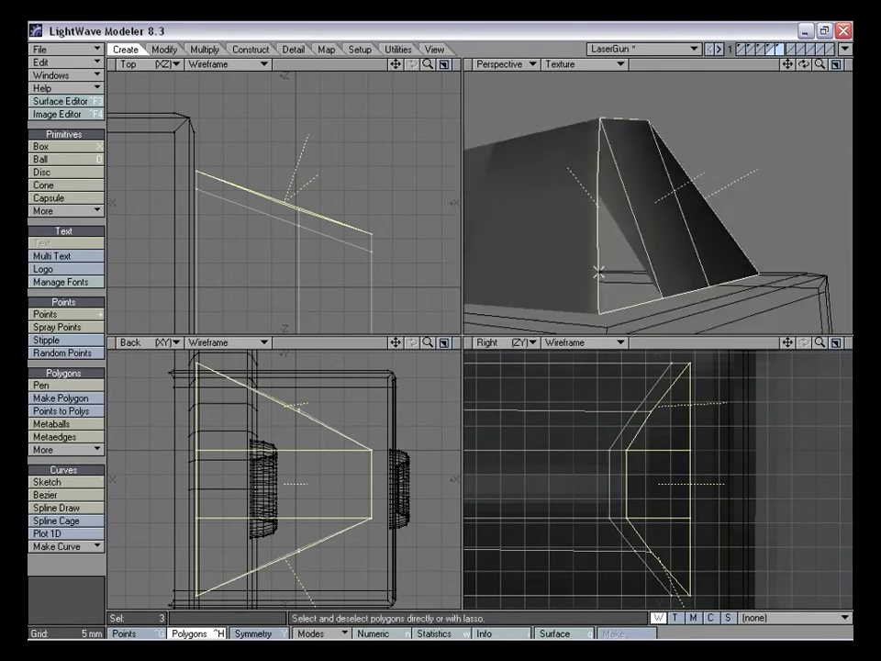
pyautogui.press('f')
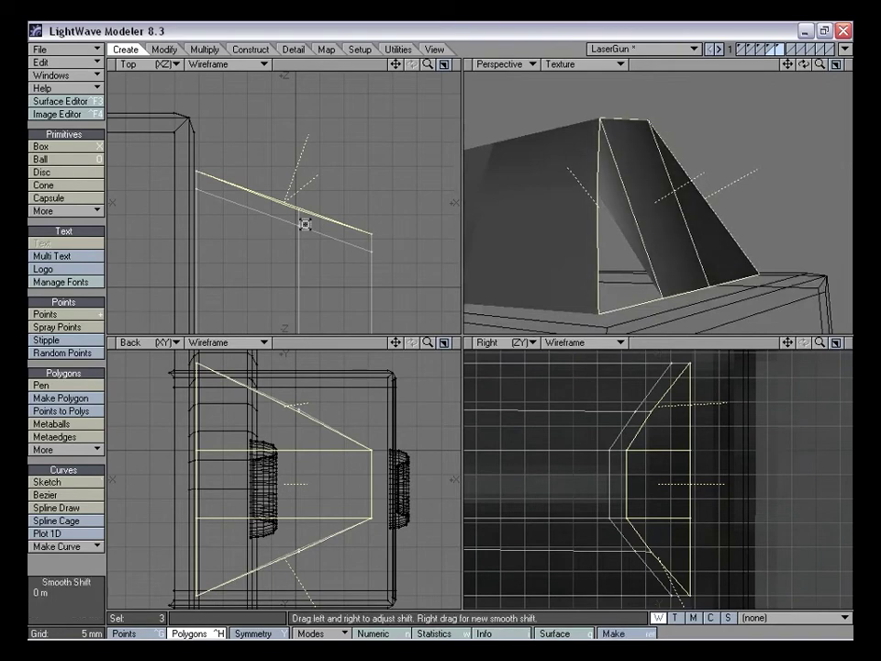
pyautogui.press('t')
pyautogui.moveTo(305, 225); pyautogui.dragTo(305, 215)
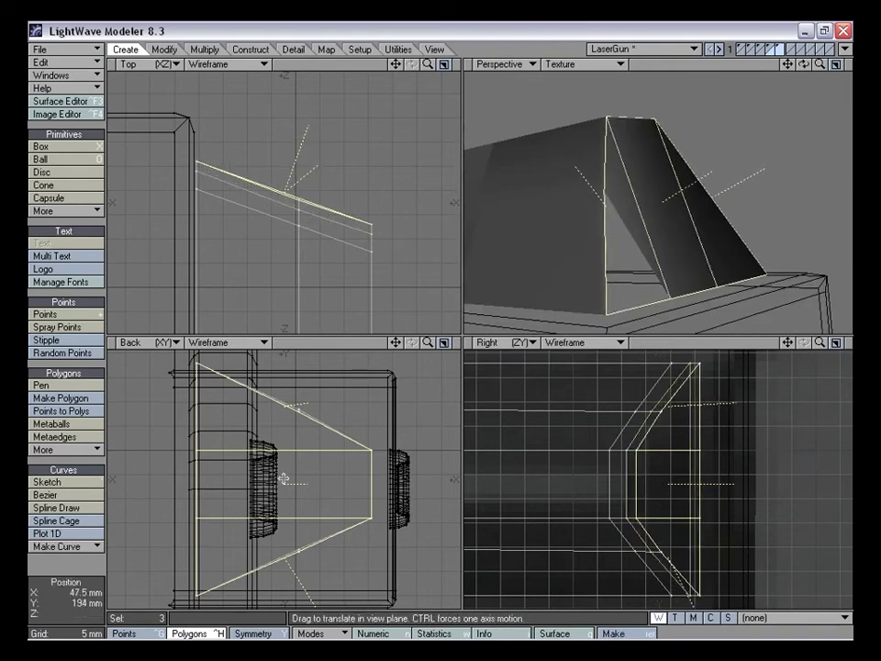
# Stretch the shifted front faces inward to about 92% horizontally and 86% vertically to form a bevel
pyautogui.hotkey('shift', 'h')
pyautogui.moveTo(195, 485); pyautogui.dragTo(148, 364)
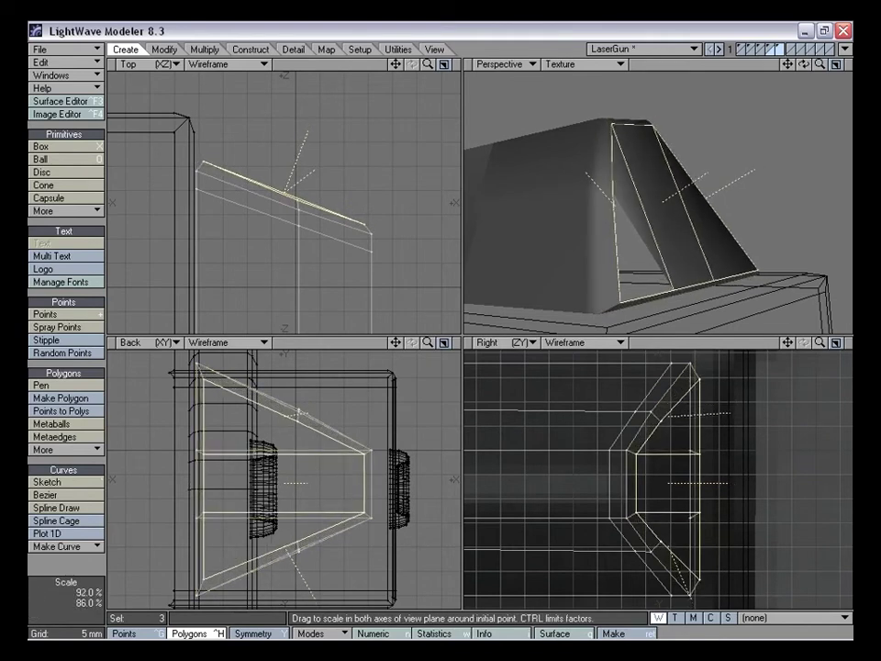
pyautogui.keyDown('alt'); pyautogui.moveTo(651, 263); pyautogui.dragTo(551, 240); pyautogui.keyUp('alt')
pyautogui.moveTo(366, 482); pyautogui.dragTo(363, 482)
# Drag the middle corner points of the bevelled front face forward to straighten its sloped edge
pyautogui.moveTo(428, 64); pyautogui.dragTo(486, 64)
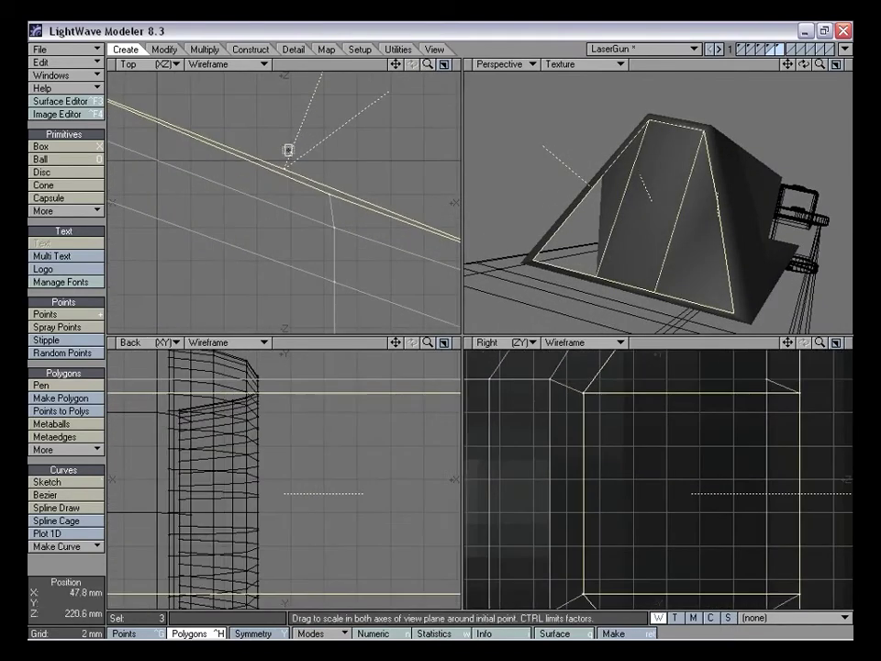
pyautogui.press('t')
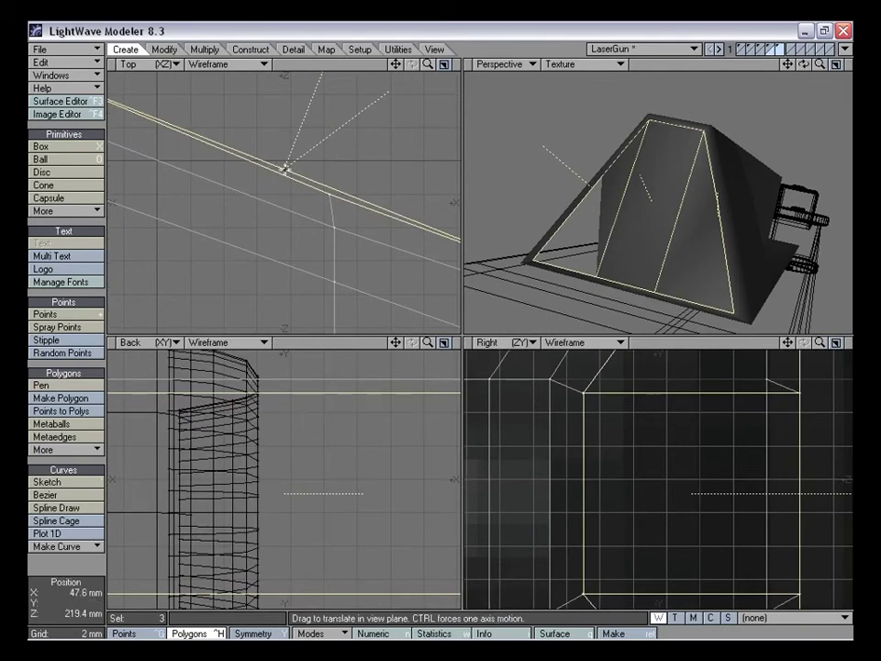
pyautogui.moveTo(428, 64); pyautogui.dragTo(371, 68)
pyautogui.click(77, 592)
pyautogui.click(82, 567)
pyautogui.press('t')
pyautogui.moveTo(804, 65); pyautogui.dragTo(644, 232)
pyautogui.click(600, 221)
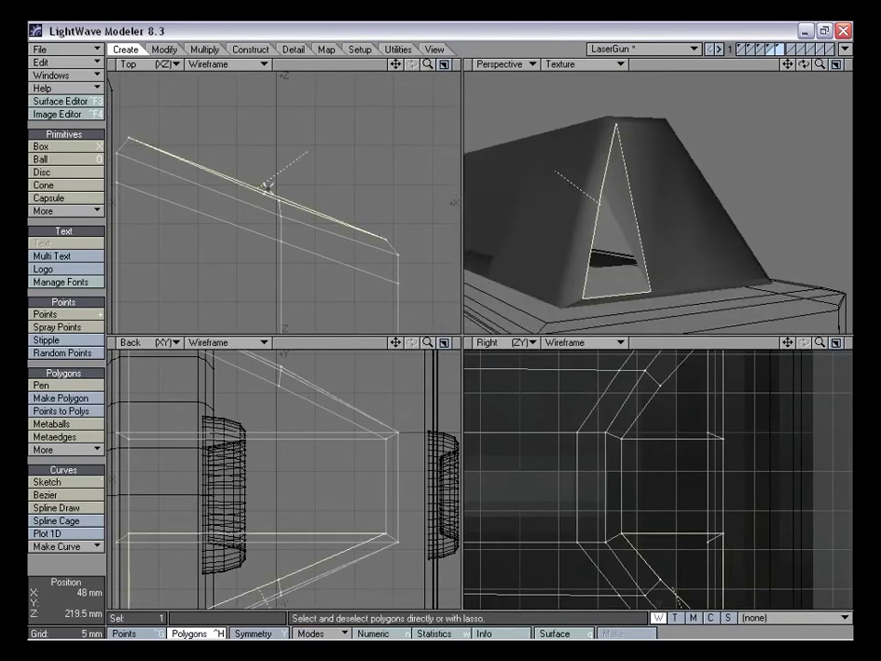
pyautogui.moveTo(432, 65)
pyautogui.mouseDown()
pyautogui.moveTo(473, 66)
pyautogui.moveTo(436, 66)
pyautogui.mouseUp()
pyautogui.click(96, 570)
pyautogui.keyDown('alt'); pyautogui.moveTo(549, 198); pyautogui.dragTo(586, 200); pyautogui.keyUp('alt')
pyautogui.hotkey('ctrl', 't')
pyautogui.moveTo(278, 200); pyautogui.dragTo(278, 195)
pyautogui.keyDown('alt'); pyautogui.moveTo(587, 193); pyautogui.dragTo(607, 225); pyautogui.keyUp('alt')
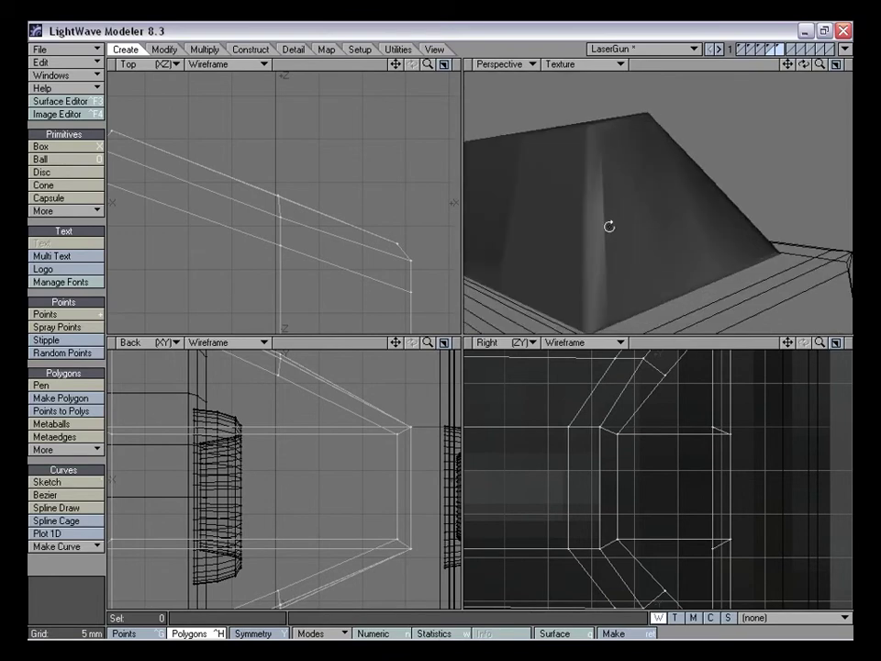
# Drag the base points of the bevelled front face, next to the bar, slightly backward
pyautogui.moveTo(820, 66); pyautogui.dragTo(735, 73)
pyautogui.keyDown('alt'); pyautogui.moveTo(675, 139); pyautogui.dragTo(670, 218); pyautogui.keyUp('alt')
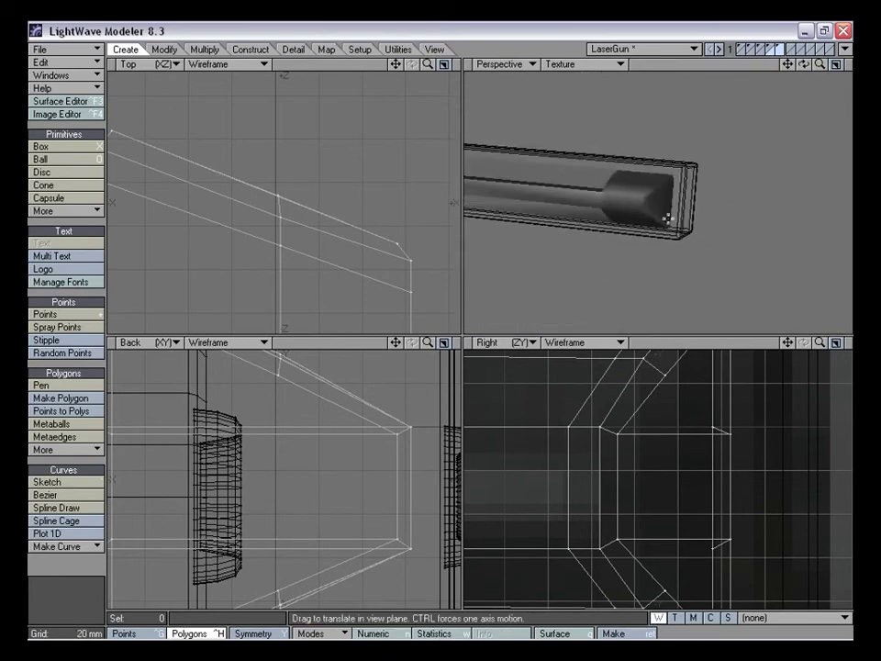
pyautogui.moveTo(395, 65); pyautogui.dragTo(418, 71)
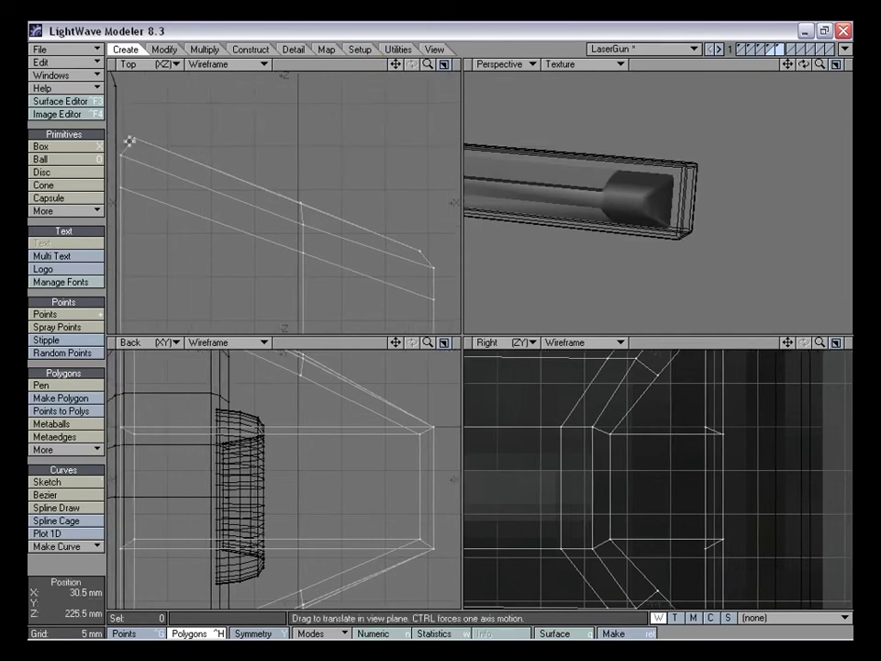
pyautogui.moveTo(138, 135); pyautogui.dragTo(138, 144)
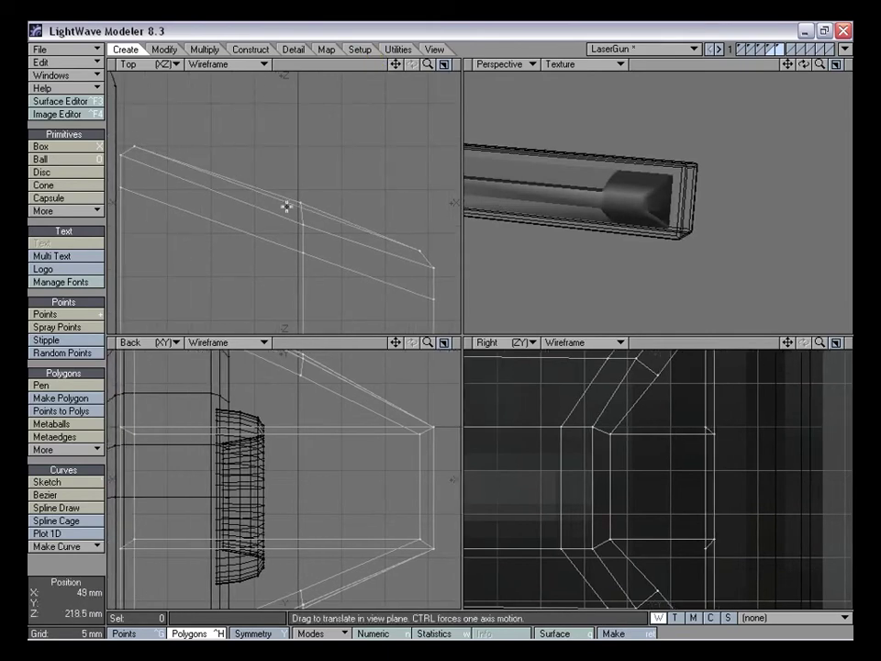
# Nudge the bevelled front face's middle points slightly backward, then knife a cut along the length of the head's sloped bevel
pyautogui.moveTo(302, 201); pyautogui.dragTo(302, 207)
pyautogui.keyDown('alt'); pyautogui.moveTo(600, 211); pyautogui.dragTo(639, 207); pyautogui.keyUp('alt')
pyautogui.hotkey('shift', 'k')
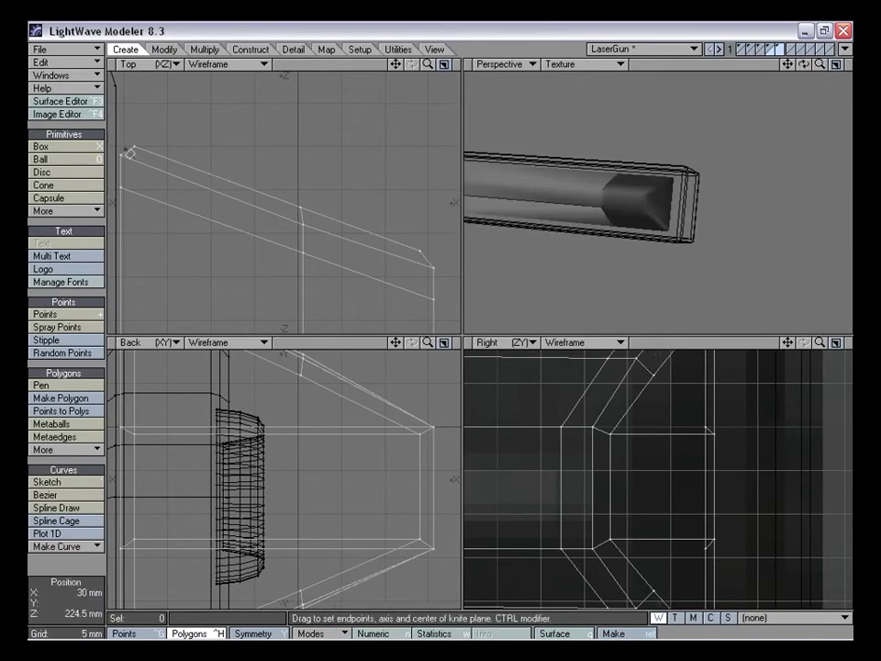
pyautogui.moveTo(125, 153); pyautogui.dragTo(464, 278)
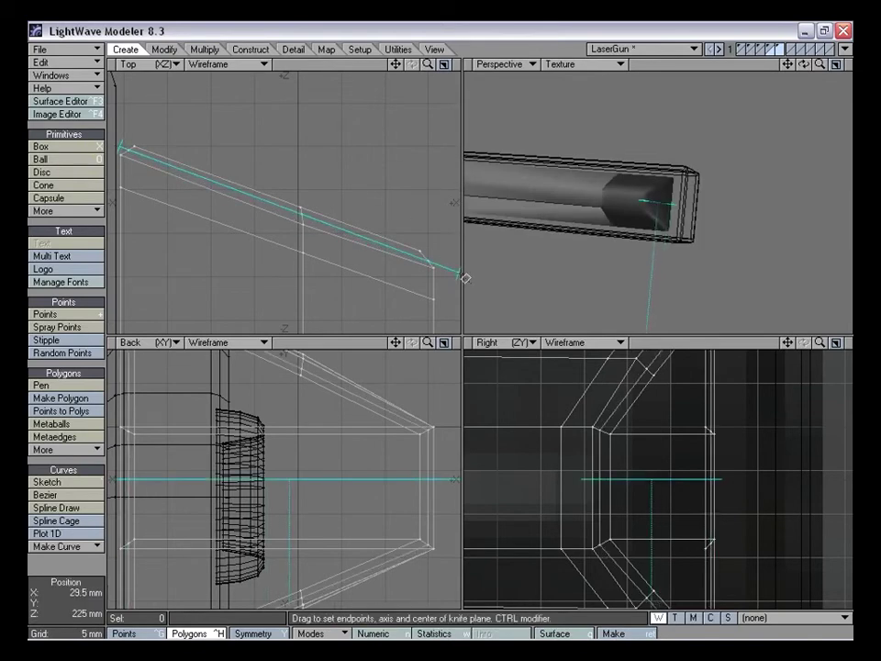
pyautogui.press('space')
pyautogui.moveTo(634, 199)
pyautogui.keyDown('alt'); pyautogui.mouseDown()
pyautogui.moveTo(595, 187)
pyautogui.moveTo(640, 189)
pyautogui.mouseUp(); pyautogui.keyUp('alt')
pyautogui.moveTo(820, 65); pyautogui.dragTo(850, 65)
pyautogui.keyDown('alt'); pyautogui.moveTo(669, 220); pyautogui.dragTo(708, 229); pyautogui.keyUp('alt')
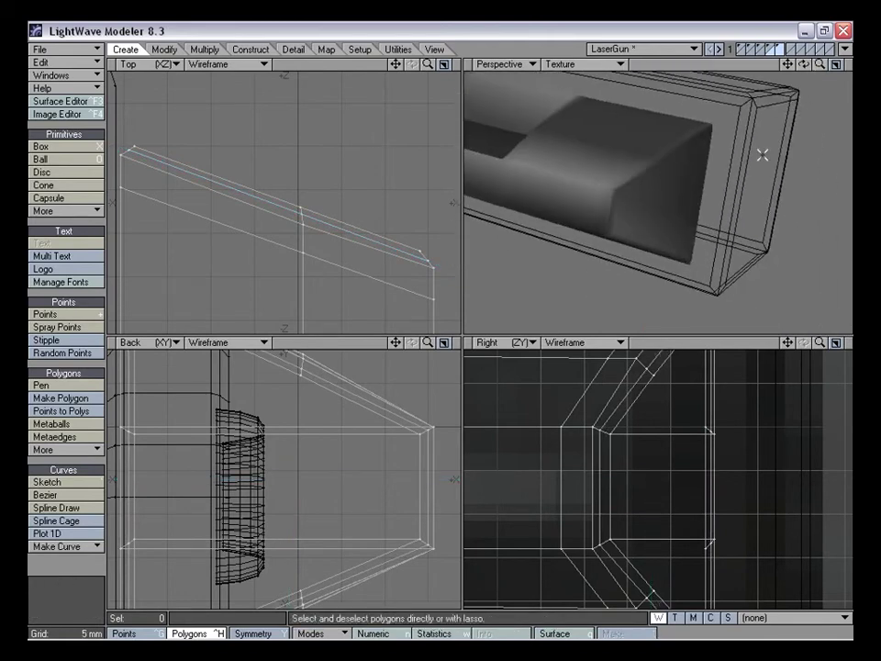
pyautogui.moveTo(820, 65); pyautogui.dragTo(803, 65)
pyautogui.keyDown('alt'); pyautogui.moveTo(646, 176); pyautogui.dragTo(569, 180); pyautogui.keyUp('alt')
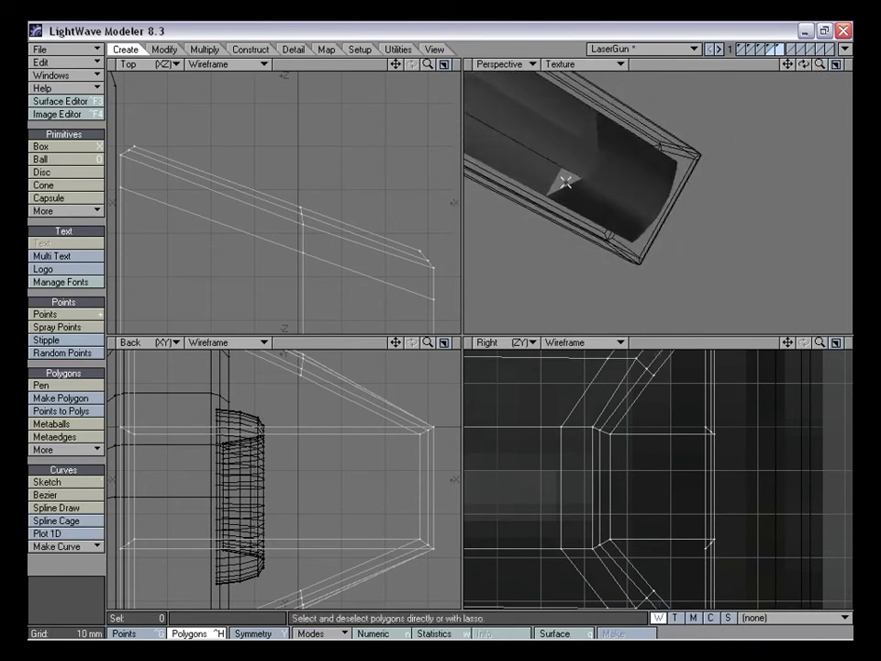
# Try to move the two triangular polygons at the rear of the head, then undo the move
pyautogui.click(590, 134)
pyautogui.keyDown('alt'); pyautogui.moveTo(588, 129); pyautogui.dragTo(579, 194); pyautogui.keyUp('alt')
pyautogui.hotkey('shift', 'a')
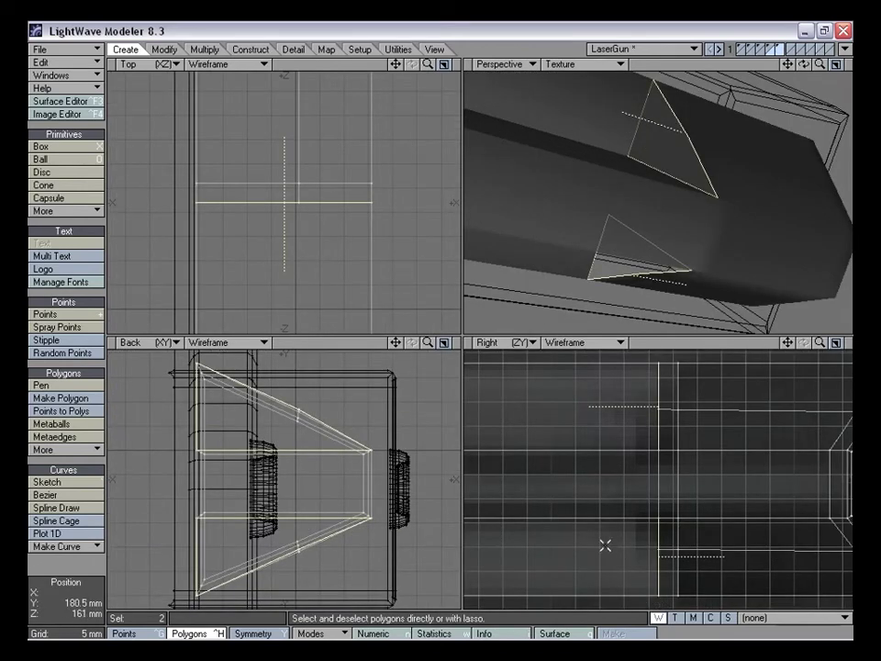
pyautogui.moveTo(821, 67); pyautogui.dragTo(794, 67)
pyautogui.keyDown('alt'); pyautogui.moveTo(648, 222); pyautogui.dragTo(683, 256); pyautogui.keyUp('alt')
pyautogui.press('t')
pyautogui.moveTo(707, 538); pyautogui.dragTo(659, 404)
pyautogui.hotkey('ctrl', 'z')
pyautogui.press('space')
pyautogui.keyDown('alt'); pyautogui.moveTo(667, 269); pyautogui.dragTo(710, 217); pyautogui.keyUp('alt')
# Try Smooth Shift on the triangular rear polygon of the head, then undo the attempt
pyautogui.click(666, 255)
pyautogui.press('f')
pyautogui.click(85, 595)
pyautogui.hotkey('ctrl', 'z')
pyautogui.click(66, 562)
pyautogui.hotkey('ctrl', 't')
pyautogui.hotkey('ctrl', 'z')
# Try to Smooth Shift and stretch the lower recess's triangular end face together with its two adjoining long bar faces
pyautogui.press('space')
pyautogui.click(672, 258)
pyautogui.moveTo(658, 249); pyautogui.dragTo(642, 273)
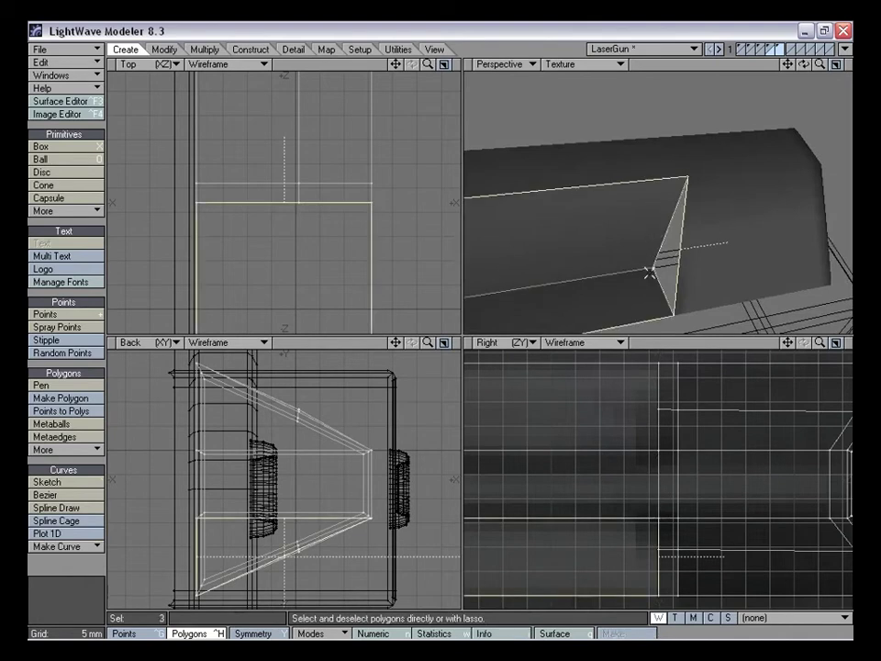
pyautogui.press('f')
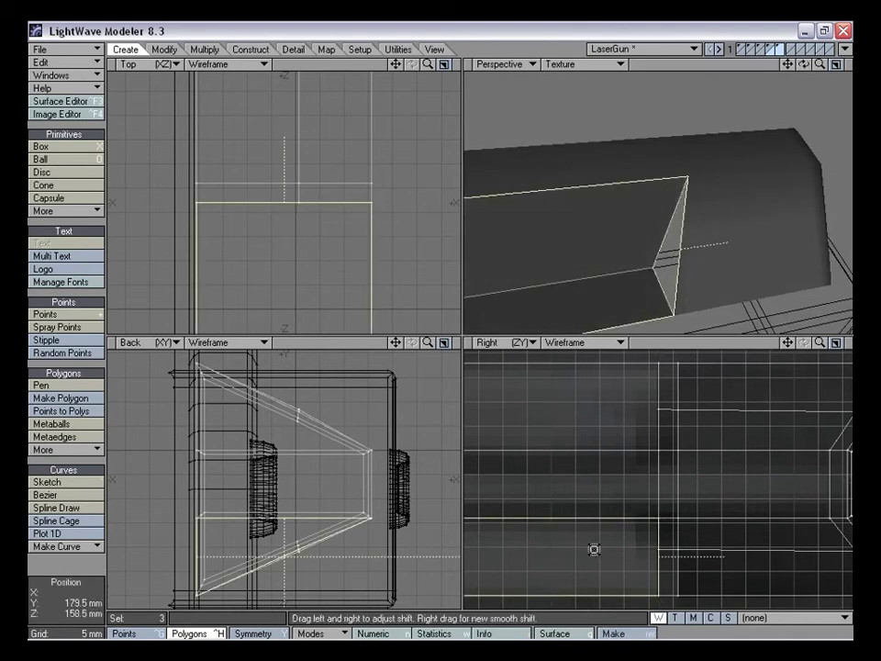
pyautogui.press('h')
pyautogui.moveTo(593, 550); pyautogui.dragTo(592, 555)
pyautogui.keyDown('alt'); pyautogui.moveTo(596, 313); pyautogui.dragTo(669, 266); pyautogui.keyUp('alt')
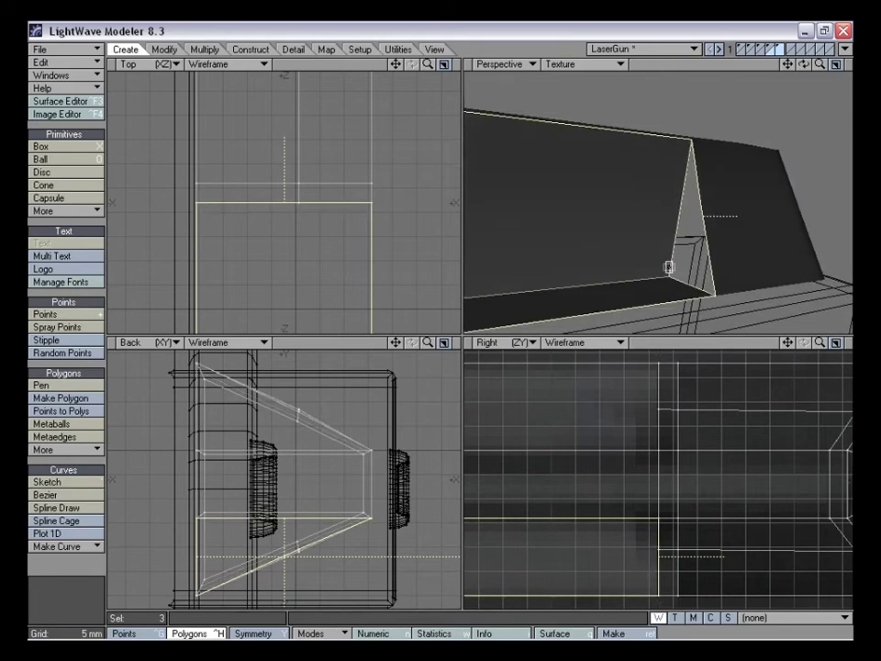
pyautogui.press('space')
pyautogui.press('/')
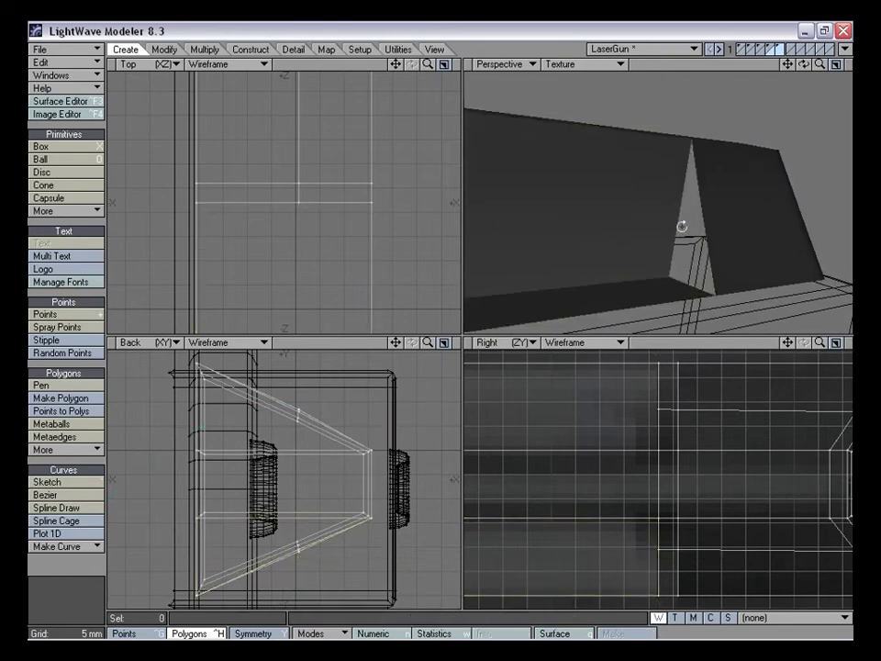
# Try moving the middle point on the lower triangular face's sloped edge forward, then undo it and clear the point selection
pyautogui.keyDown('alt'); pyautogui.moveTo(661, 231); pyautogui.dragTo(609, 235); pyautogui.keyUp('alt')
pyautogui.moveTo(699, 214)
pyautogui.keyDown('alt'); pyautogui.mouseDown()
pyautogui.moveTo(742, 202)
pyautogui.moveTo(706, 210)
pyautogui.mouseUp(); pyautogui.keyUp('alt')
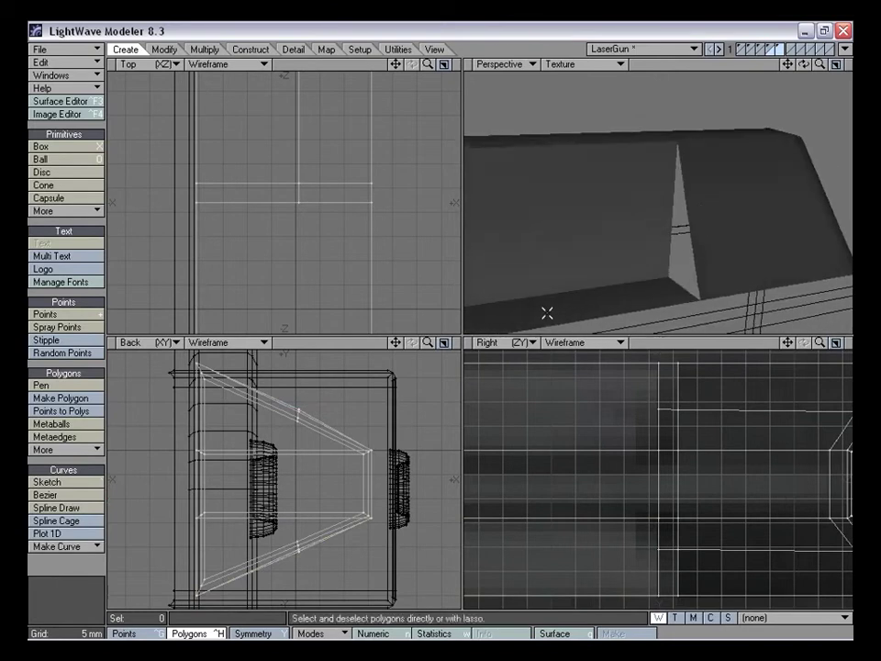
pyautogui.hotkey('ctrl', 'g')
pyautogui.moveTo(731, 325); pyautogui.dragTo(744, 273, button='right')
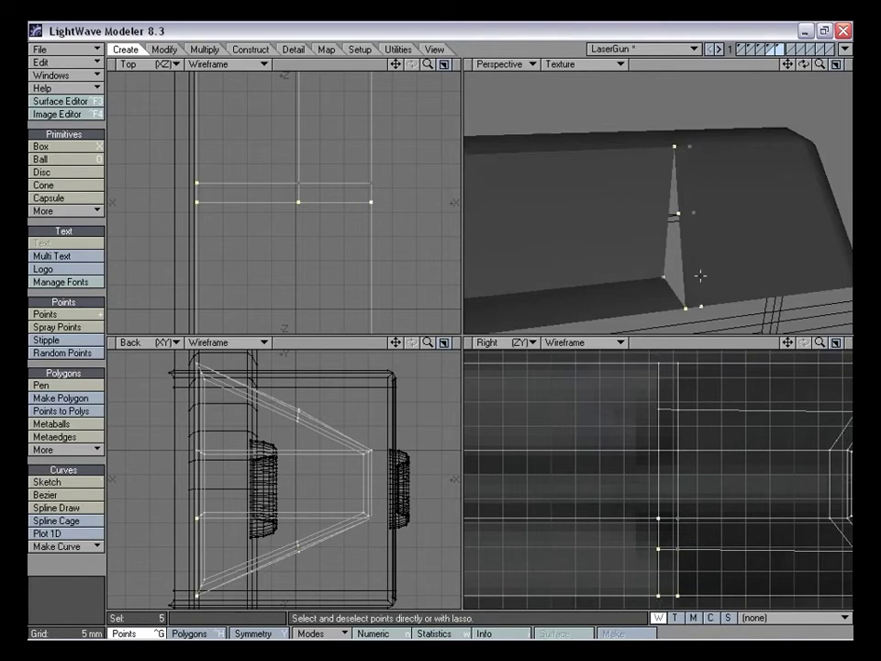
pyautogui.hotkey('shift', 'a')
pyautogui.moveTo(696, 250)
pyautogui.keyDown('alt'); pyautogui.mouseDown()
pyautogui.moveTo(730, 218)
pyautogui.moveTo(670, 222)
pyautogui.moveTo(691, 239)
pyautogui.moveTo(693, 250)
pyautogui.moveTo(685, 248)
pyautogui.mouseUp(); pyautogui.keyUp('alt')
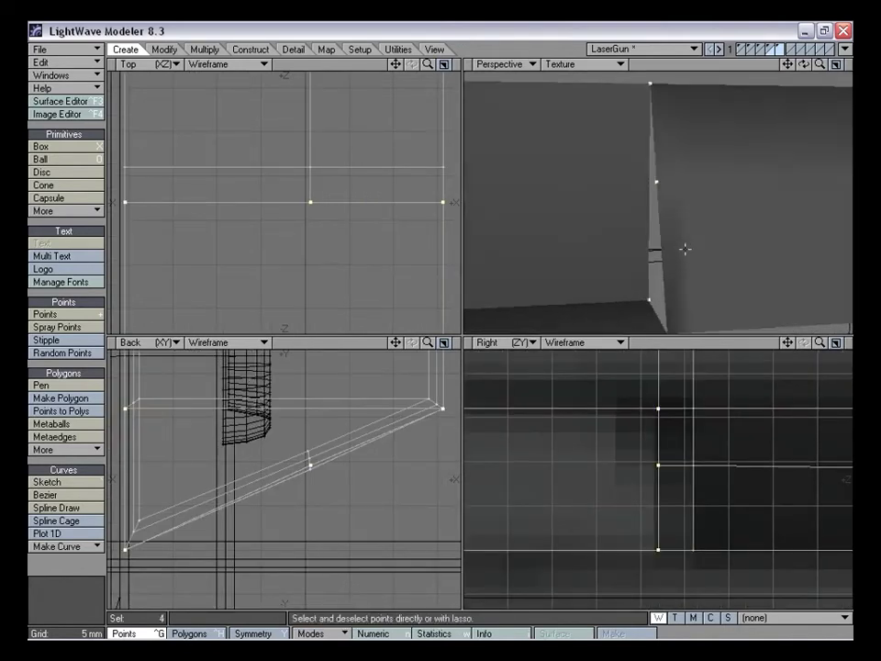
pyautogui.moveTo(820, 343); pyautogui.dragTo(846, 344)
pyautogui.press('t')
pyautogui.keyDown('ctrl'); pyautogui.moveTo(658, 460); pyautogui.dragTo(715, 455); pyautogui.keyUp('ctrl')
pyautogui.keyDown('alt'); pyautogui.moveTo(644, 328); pyautogui.dragTo(651, 189); pyautogui.keyUp('alt')
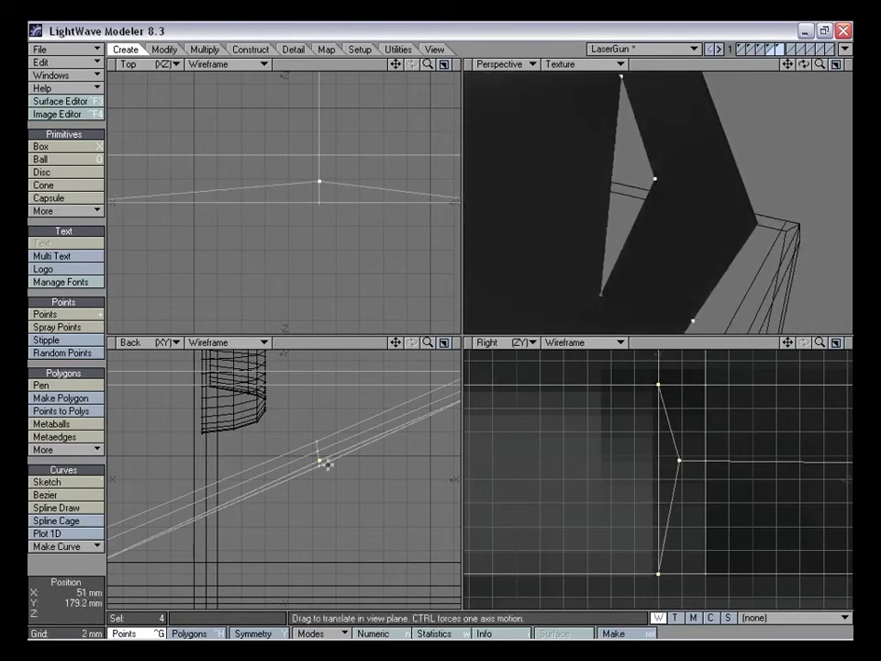
pyautogui.moveTo(319, 460)
pyautogui.mouseDown()
pyautogui.moveTo(321, 450)
pyautogui.moveTo(288, 436)
pyautogui.moveTo(279, 418)
pyautogui.moveTo(319, 459)
pyautogui.mouseUp()
pyautogui.hotkey('ctrl', 'z')
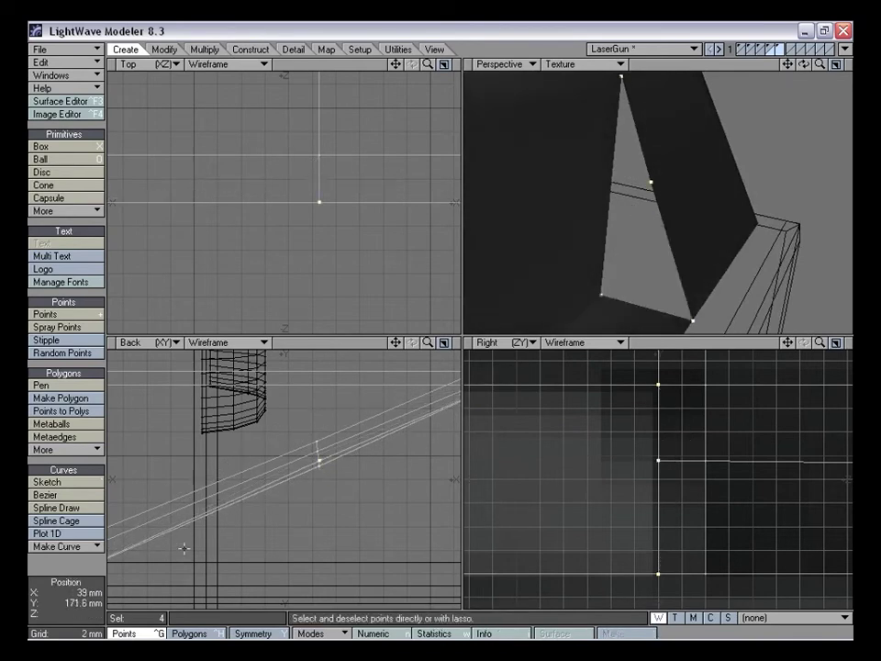
pyautogui.click(91, 572)
pyautogui.keyDown('alt'); pyautogui.moveTo(681, 235); pyautogui.dragTo(690, 188); pyautogui.keyUp('alt')
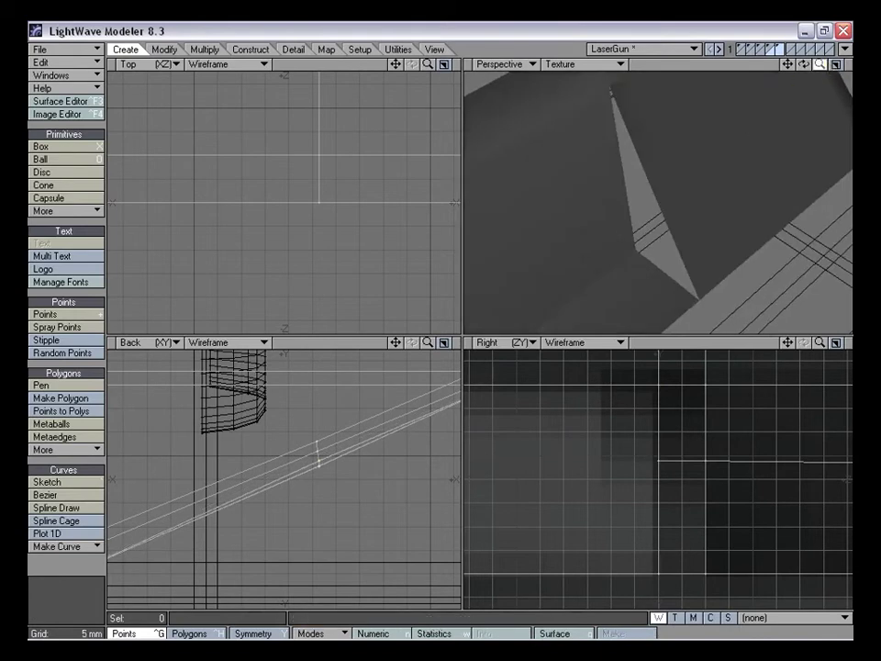
pyautogui.moveTo(824, 64); pyautogui.dragTo(789, 66)
pyautogui.keyDown('alt'); pyautogui.moveTo(680, 166); pyautogui.dragTo(708, 265); pyautogui.keyUp('alt')
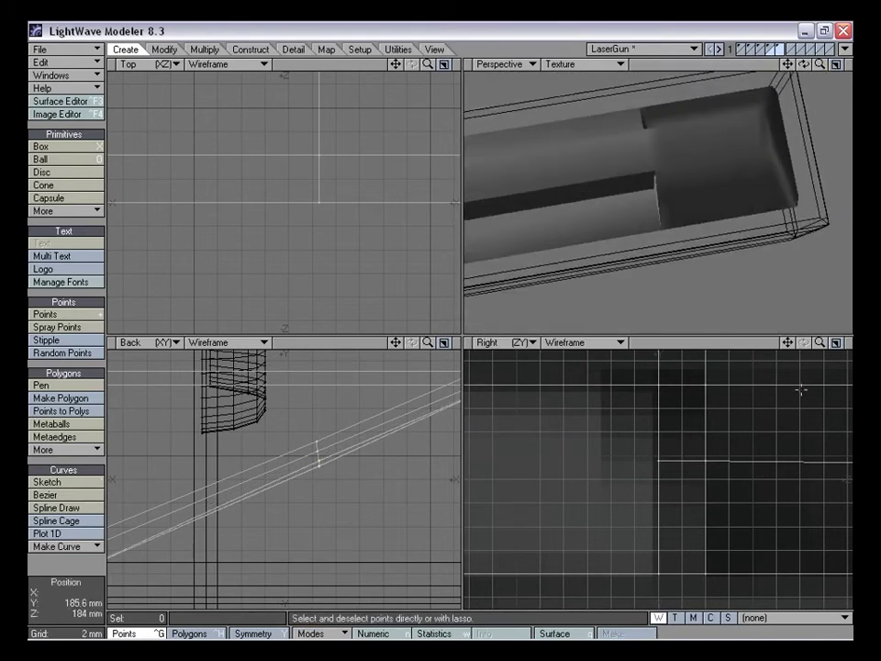
pyautogui.moveTo(821, 342); pyautogui.dragTo(753, 342)
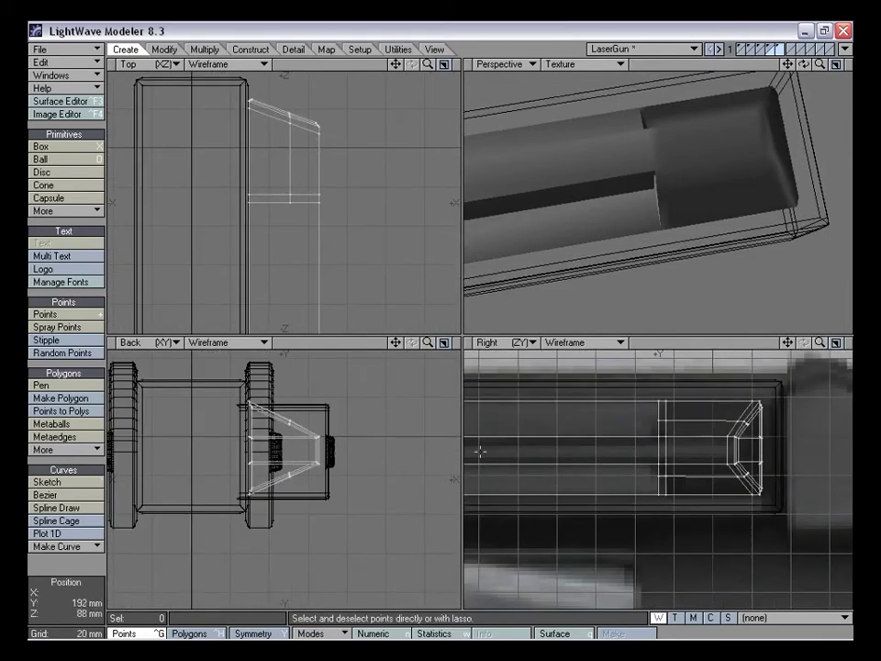
pyautogui.moveTo(821, 64); pyautogui.dragTo(849, 64)
pyautogui.moveTo(789, 64); pyautogui.dragTo(661, 214)
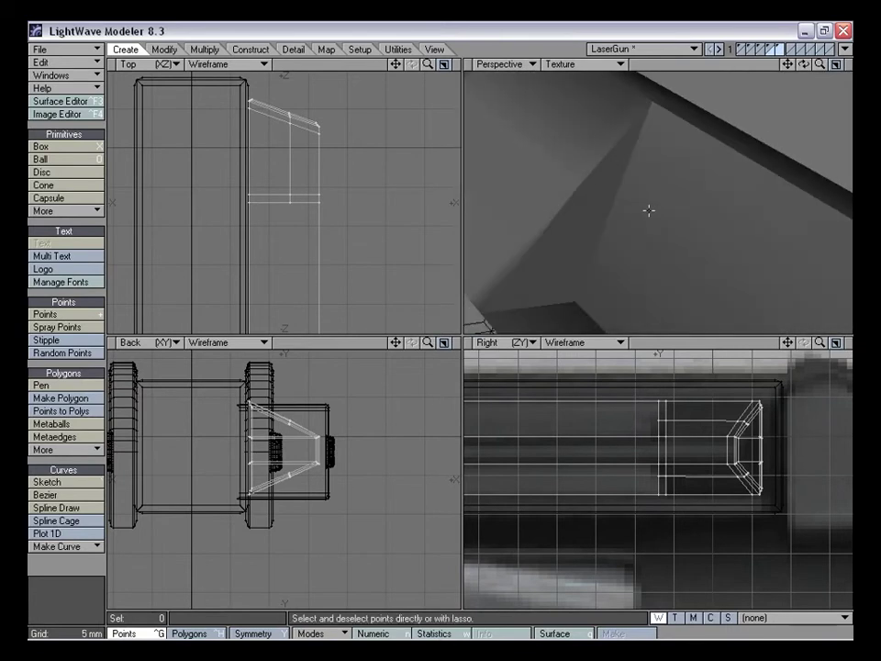
pyautogui.press('space')
pyautogui.moveTo(605, 230); pyautogui.dragTo(628, 238)
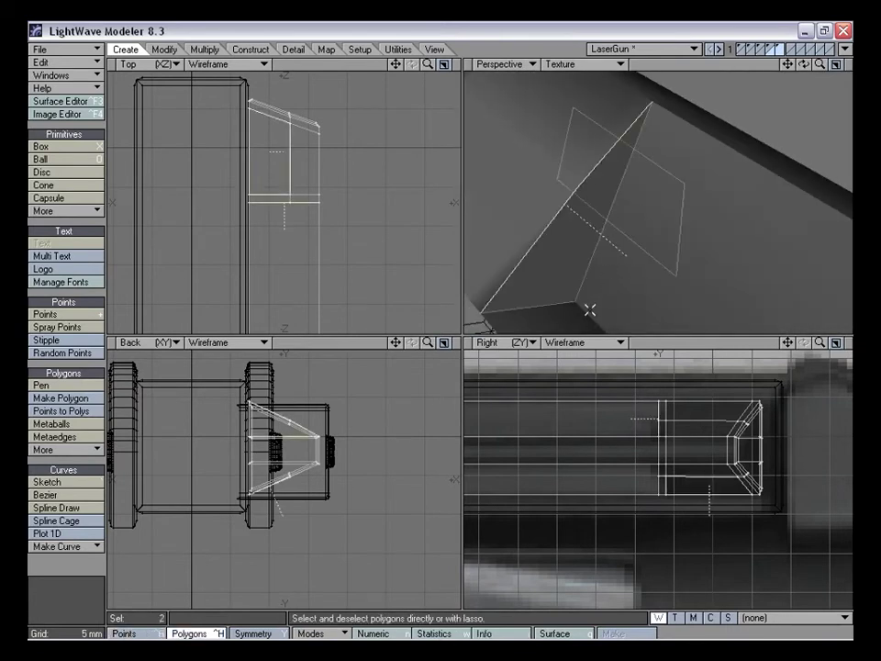
pyautogui.click(69, 570)
# Smooth Shift the upper recess's triangular end face and two adjoining long faces, then shrink them slightly in height and length
pyautogui.moveTo(820, 65); pyautogui.dragTo(773, 66)
pyautogui.keyDown('alt'); pyautogui.moveTo(709, 179); pyautogui.dragTo(626, 240); pyautogui.keyUp('alt')
pyautogui.moveTo(603, 271); pyautogui.dragTo(664, 220)
pyautogui.hotkey('shift', 'a')
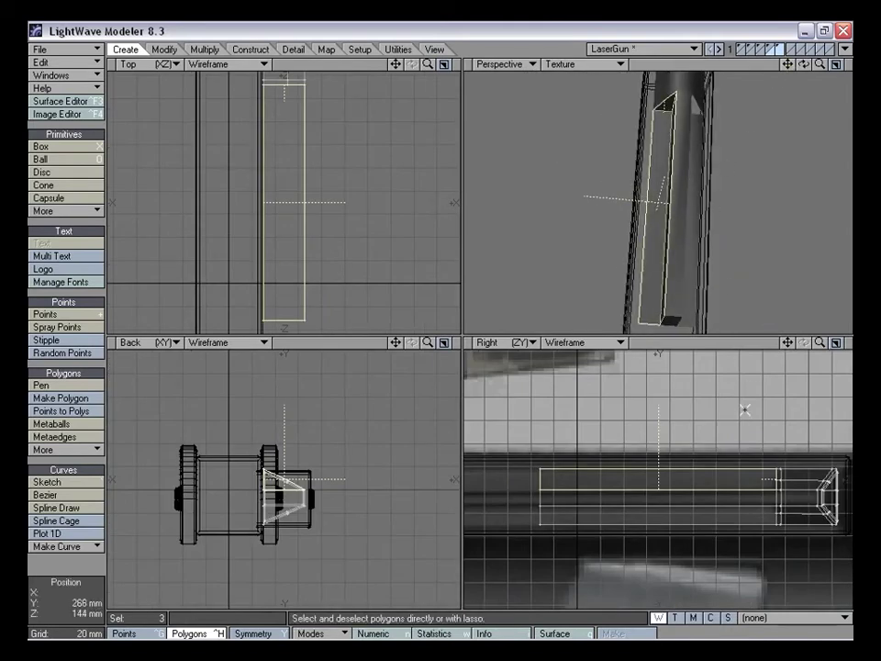
pyautogui.press('f')
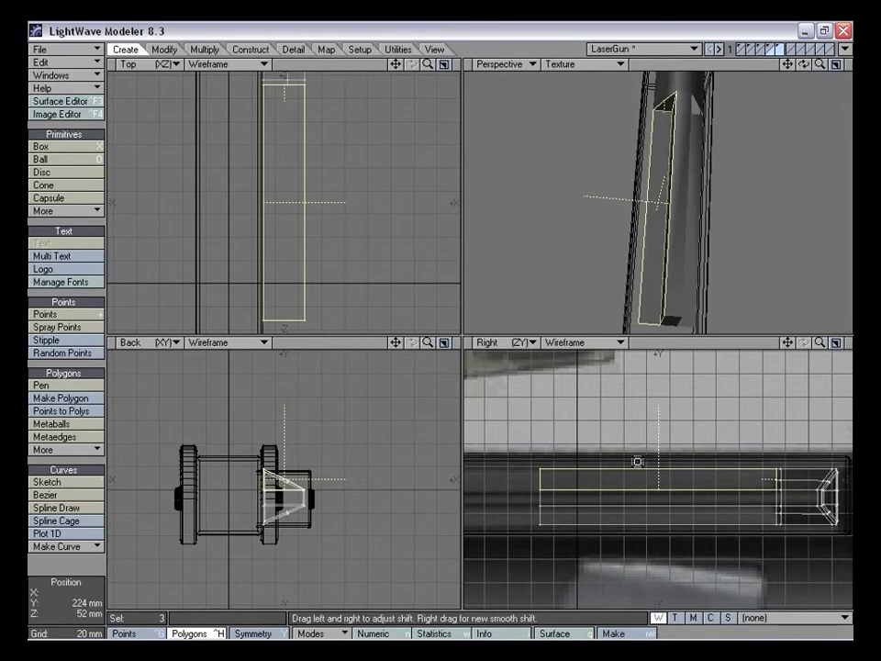
pyautogui.press('h')
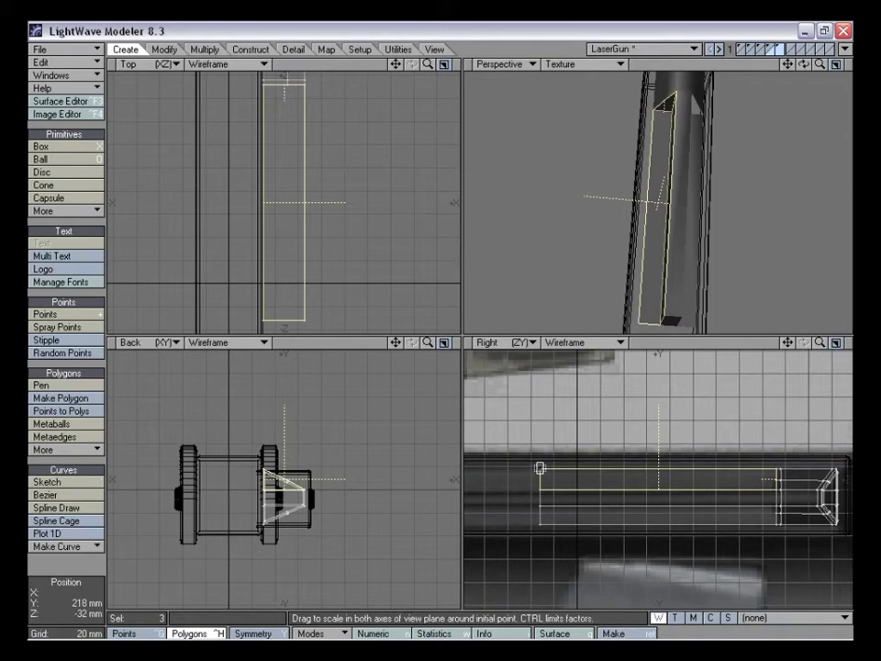
pyautogui.click(316, 633)
pyautogui.click(329, 577)
pyautogui.moveTo(540, 470); pyautogui.dragTo(539, 474)
pyautogui.moveTo(650, 495); pyautogui.dragTo(644, 496)
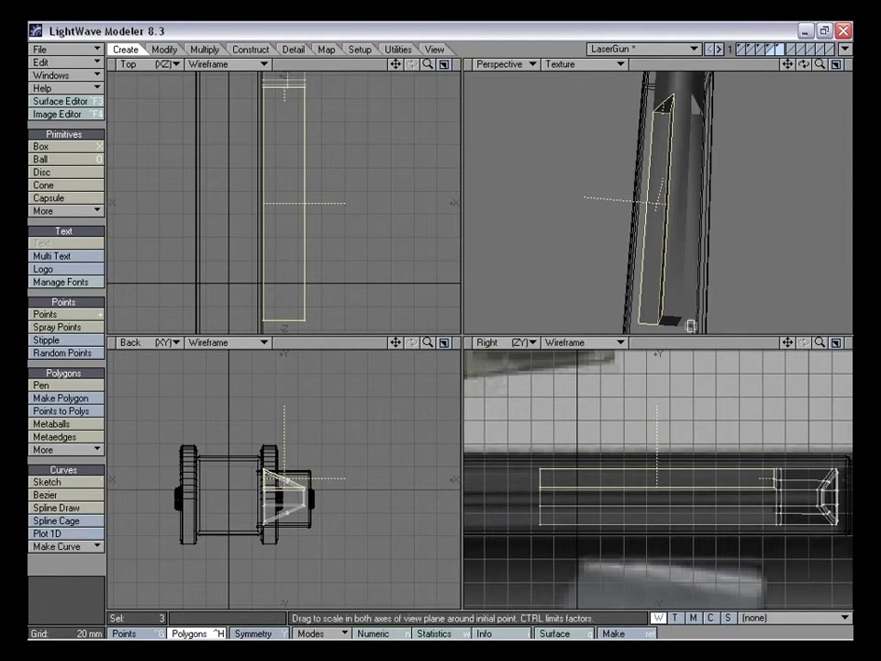
# Stretch the shifted upper recess faces to 96% horizontally in the back view, then clear the selection
pyautogui.moveTo(804, 64); pyautogui.dragTo(785, 69)
pyautogui.keyDown('alt'); pyautogui.moveTo(675, 198); pyautogui.dragTo(648, 118); pyautogui.keyUp('alt')
pyautogui.press('h')
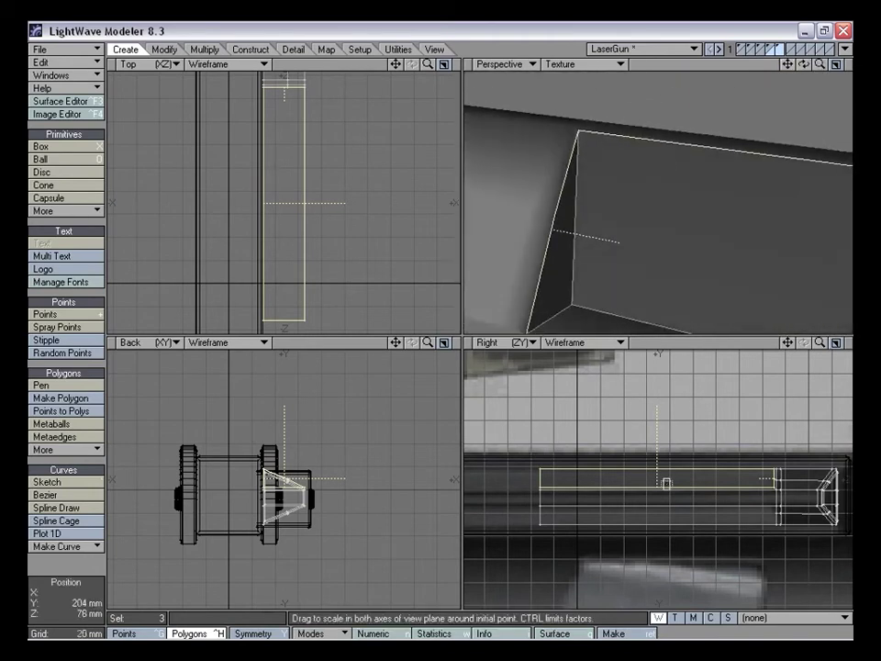
pyautogui.moveTo(820, 342); pyautogui.dragTo(867, 343)
pyautogui.moveTo(186, 485); pyautogui.dragTo(179, 484)
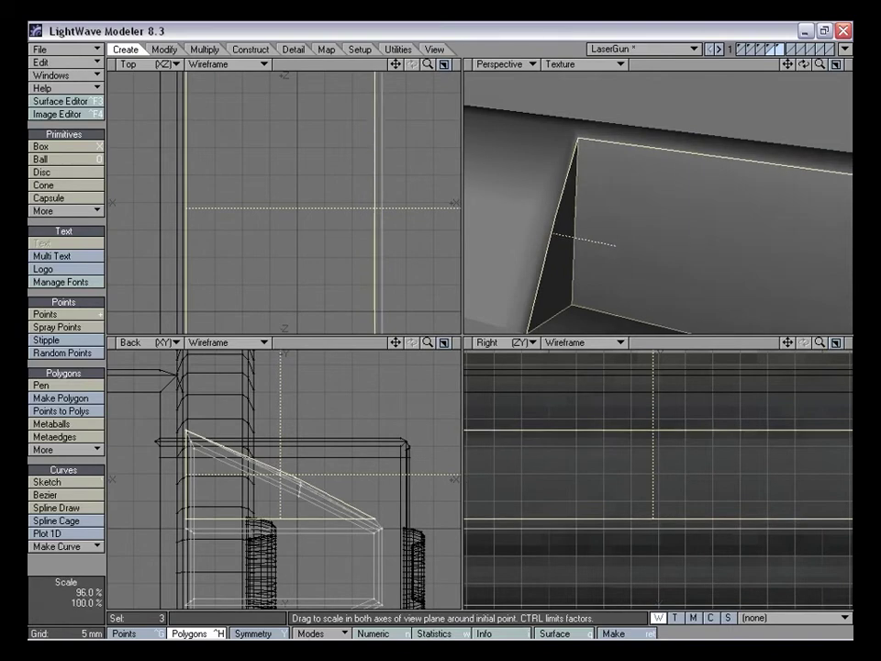
pyautogui.keyDown('alt'); pyautogui.moveTo(492, 275); pyautogui.dragTo(677, 197); pyautogui.keyUp('alt')
pyautogui.keyDown('alt'); pyautogui.moveTo(603, 143); pyautogui.dragTo(550, 227); pyautogui.keyUp('alt')
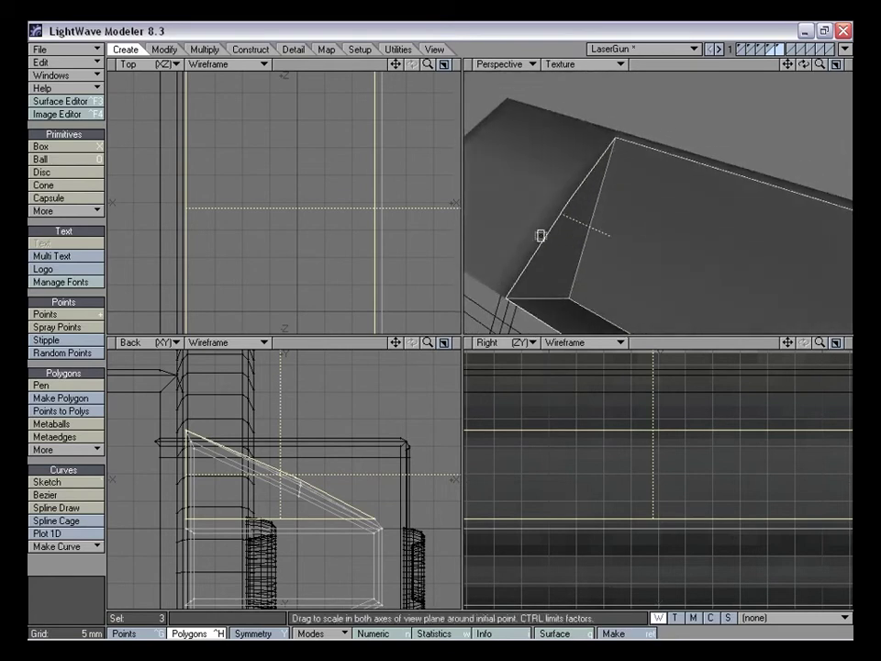
pyautogui.press('space')
pyautogui.click(81, 561)
pyautogui.keyDown('alt'); pyautogui.moveTo(680, 196); pyautogui.dragTo(622, 140); pyautogui.keyUp('alt')
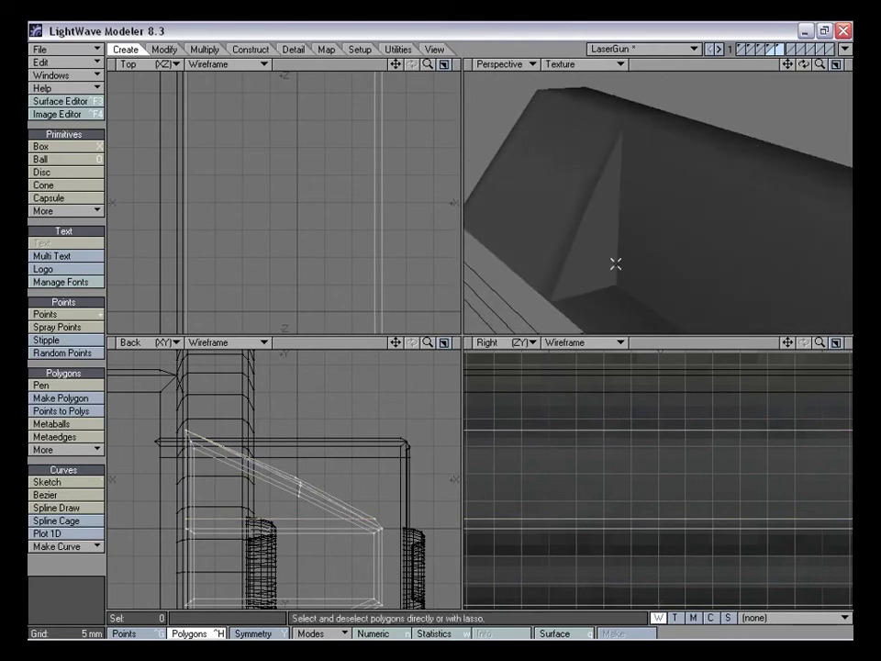
# Select the upper recess's two long faces and bevel them with a 150 um shift and 400 um inset
pyautogui.moveTo(820, 65); pyautogui.dragTo(803, 65)
pyautogui.keyDown('alt'); pyautogui.moveTo(633, 208); pyautogui.dragTo(648, 193); pyautogui.keyUp('alt')
pyautogui.click(636, 238)
pyautogui.keyDown('shift'); pyautogui.click(606, 276); pyautogui.keyUp('shift')
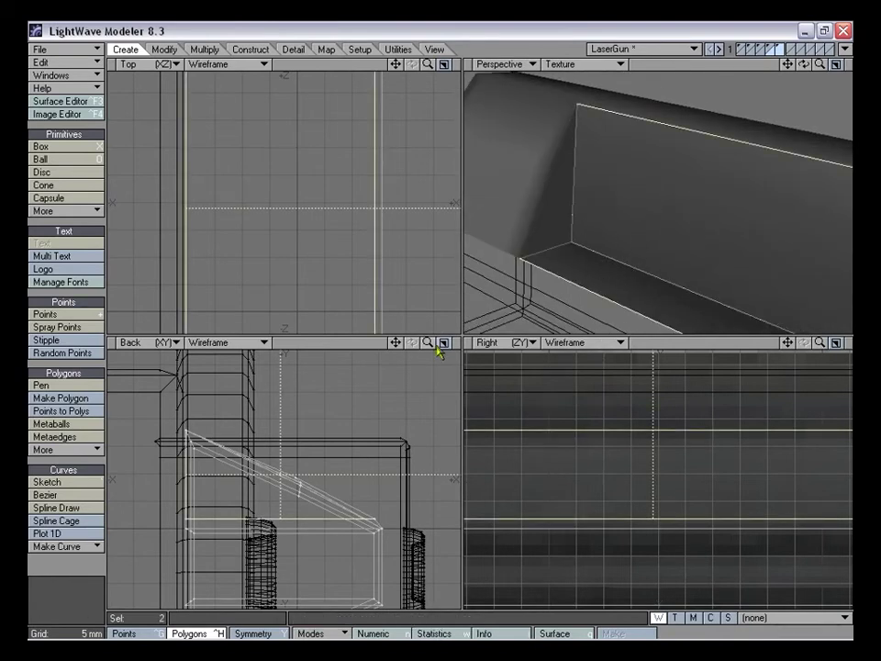
pyautogui.moveTo(396, 342); pyautogui.dragTo(487, 290)
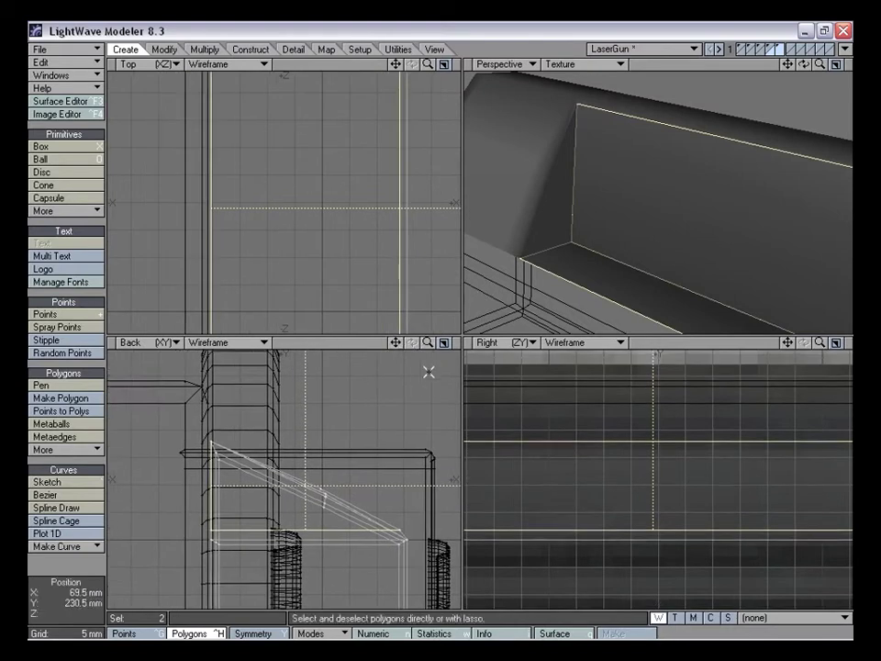
pyautogui.moveTo(428, 343); pyautogui.dragTo(487, 342)
pyautogui.press('b')
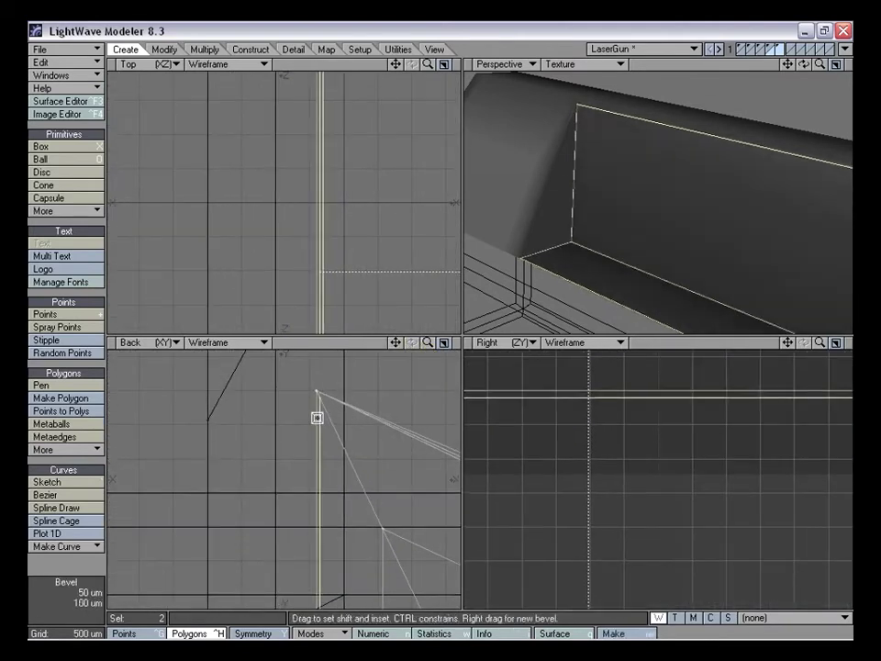
pyautogui.moveTo(316, 419); pyautogui.dragTo(296, 414)
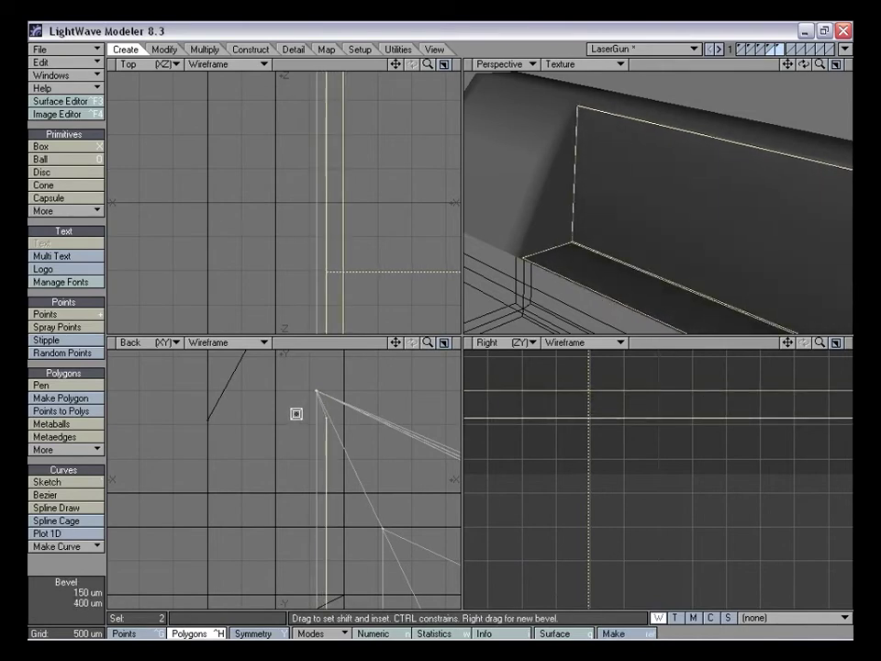
pyautogui.click(92, 564)
# Knife the T-shaped detail lengthwise along its horizontal centre line in the right view
pyautogui.keyDown('alt'); pyautogui.moveTo(693, 233); pyautogui.dragTo(649, 183); pyautogui.keyUp('alt')
pyautogui.moveTo(820, 65); pyautogui.dragTo(785, 68)
pyautogui.press('a')
pyautogui.keyDown('alt'); pyautogui.moveTo(762, 191); pyautogui.dragTo(604, 203); pyautogui.keyUp('alt')
pyautogui.hotkey('shift', 'a')
pyautogui.keyDown('alt'); pyautogui.moveTo(705, 211); pyautogui.dragTo(683, 250); pyautogui.keyUp('alt')
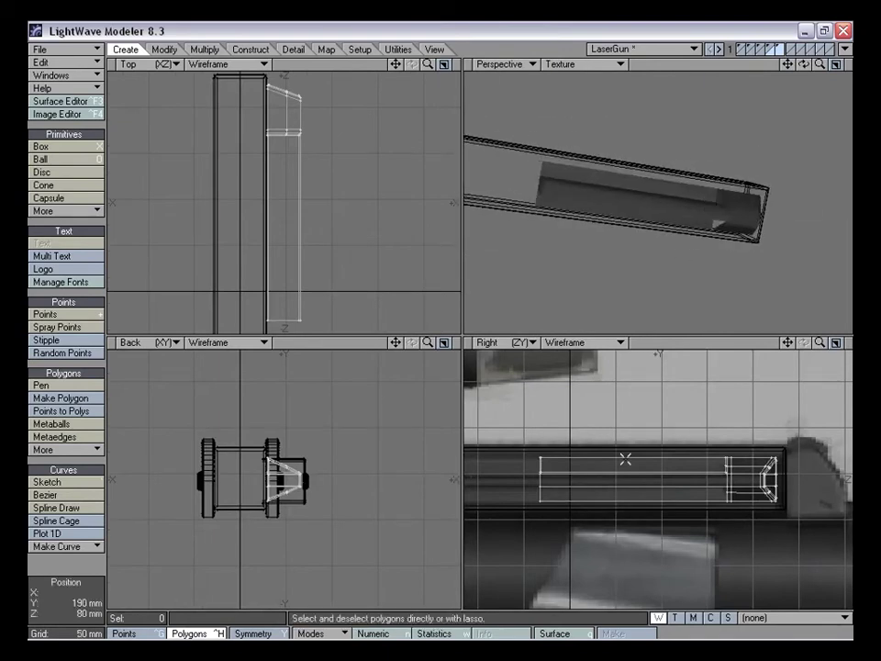
pyautogui.press('KP_0')
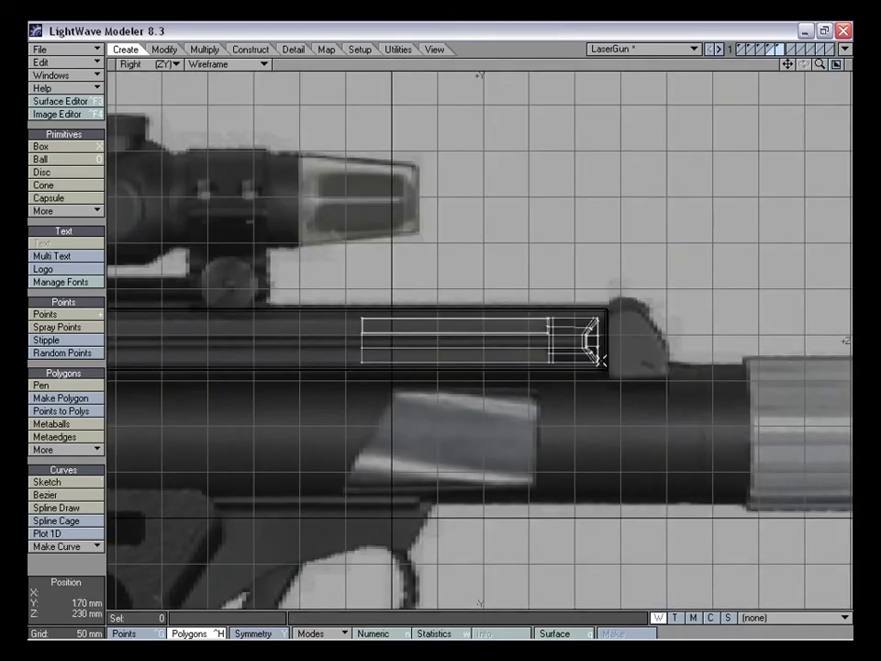
pyautogui.press('.')
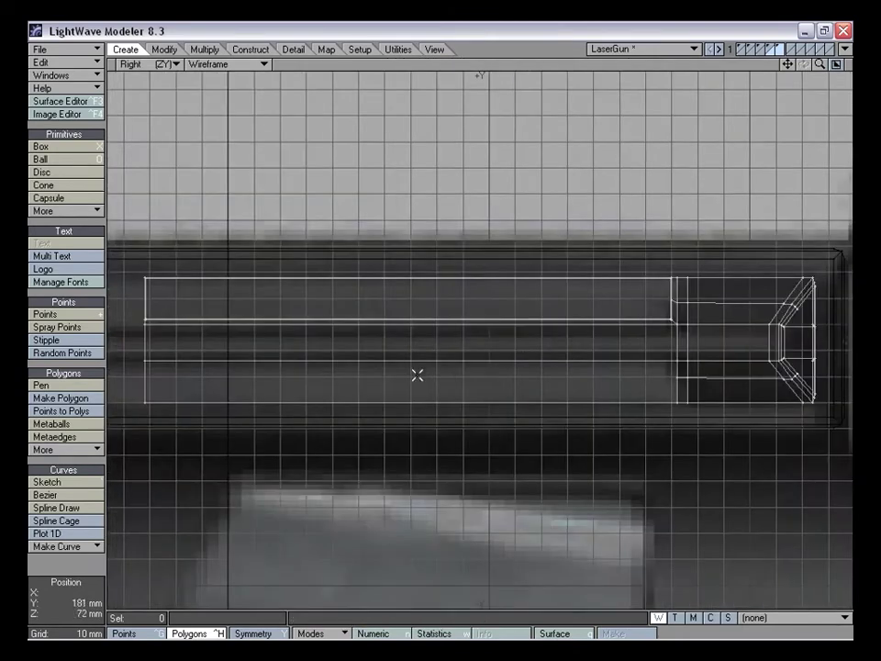
pyautogui.hotkey('shift', 'k')
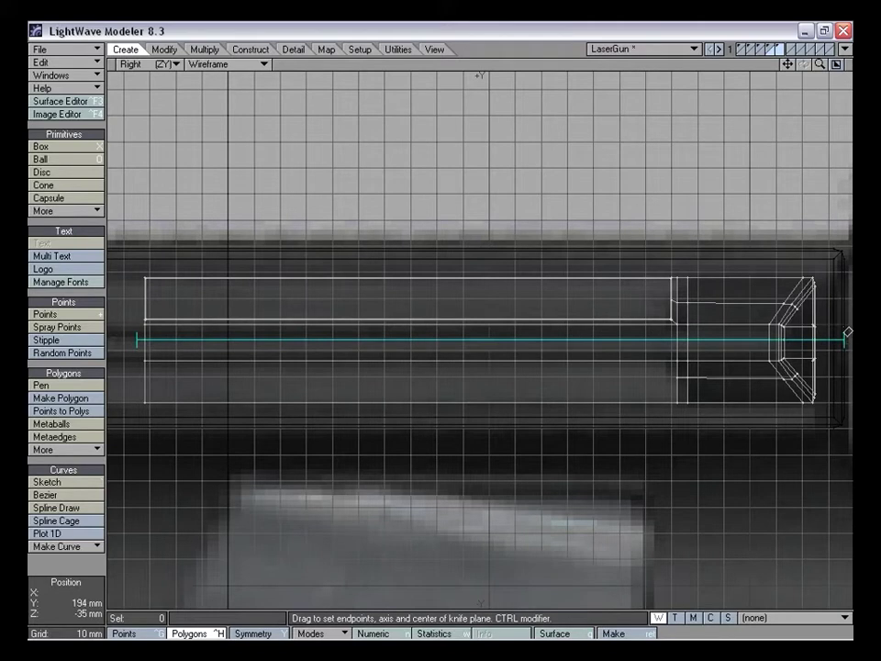
pyautogui.moveTo(554, 345); pyautogui.dragTo(491, 348)
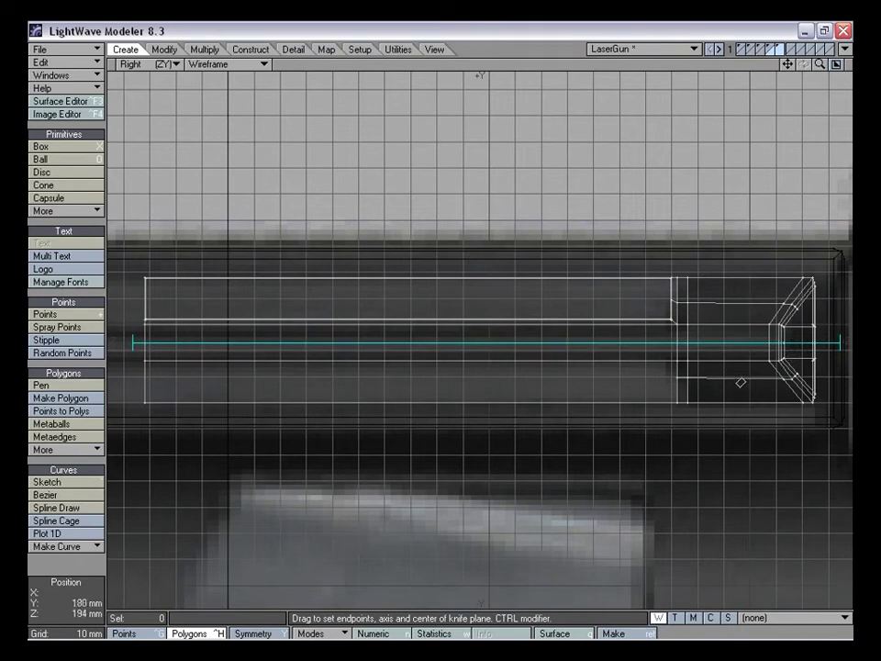
pyautogui.press('space')
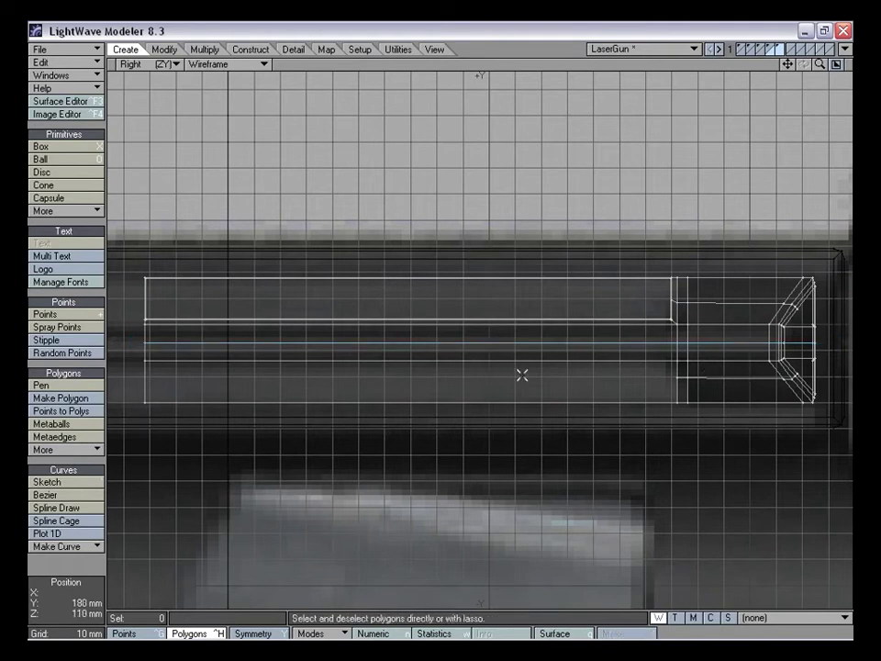
# Select all polygons below the new centre cut and delete the detail's lower half
pyautogui.moveTo(233, 334); pyautogui.dragTo(837, 434, button='right')
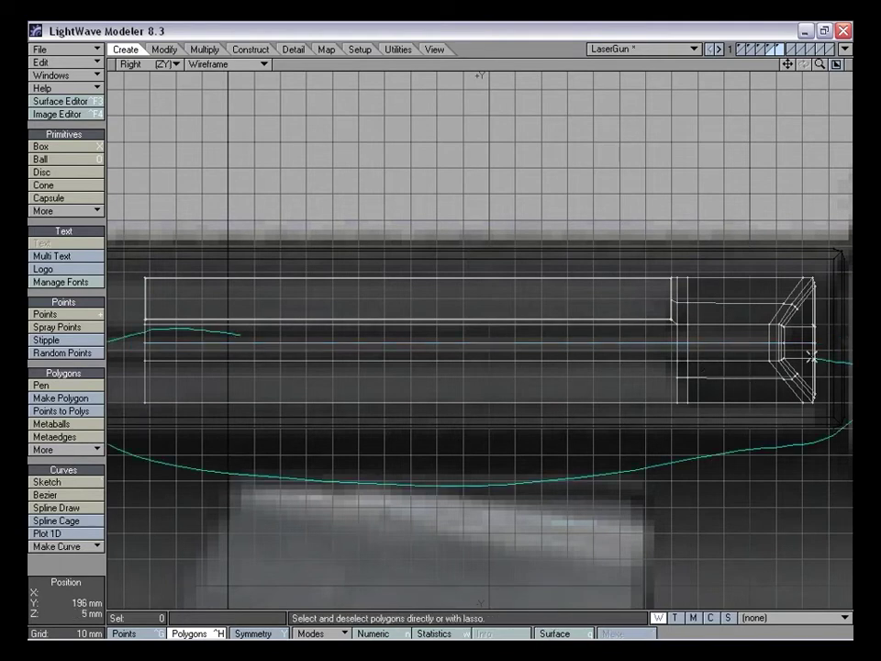
pyautogui.moveTo(797, 335); pyautogui.dragTo(798, 336, button='right')
pyautogui.press('Delete')
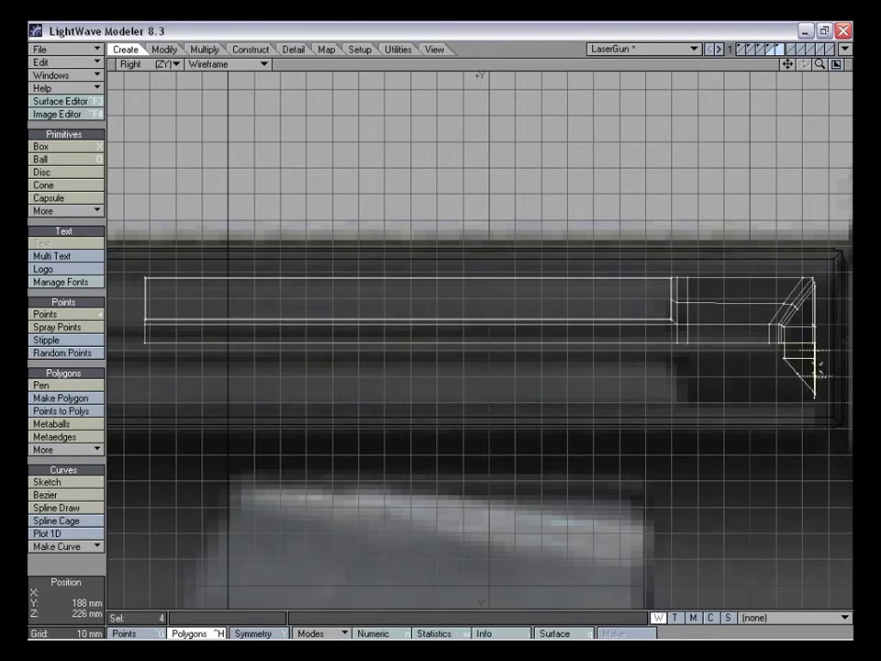
# Mirror the remaining upper half downward across the horizontal centre cut
pyautogui.hotkey('shift', 'v')
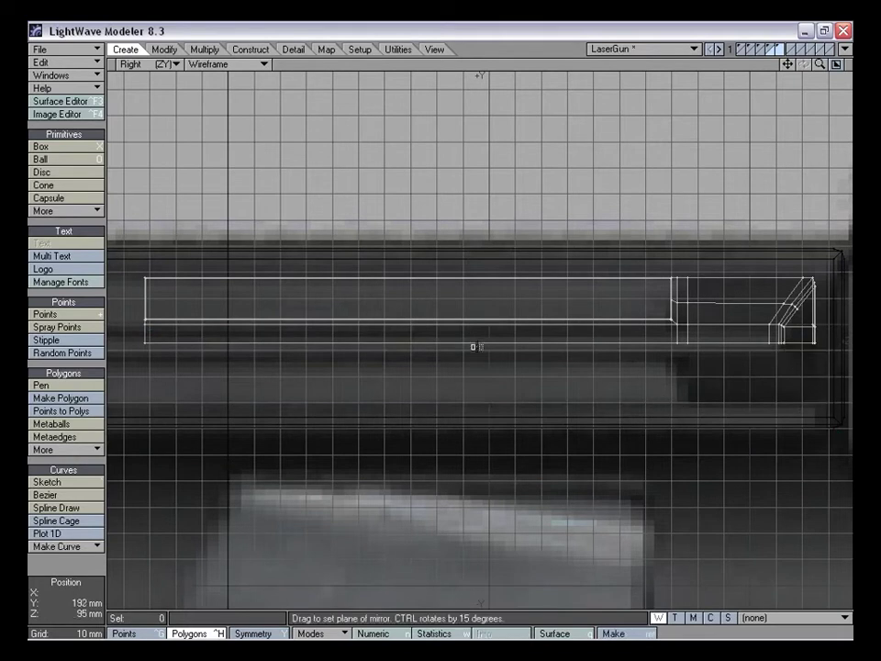
pyautogui.moveTo(474, 342); pyautogui.dragTo(477, 343)
pyautogui.press('space')
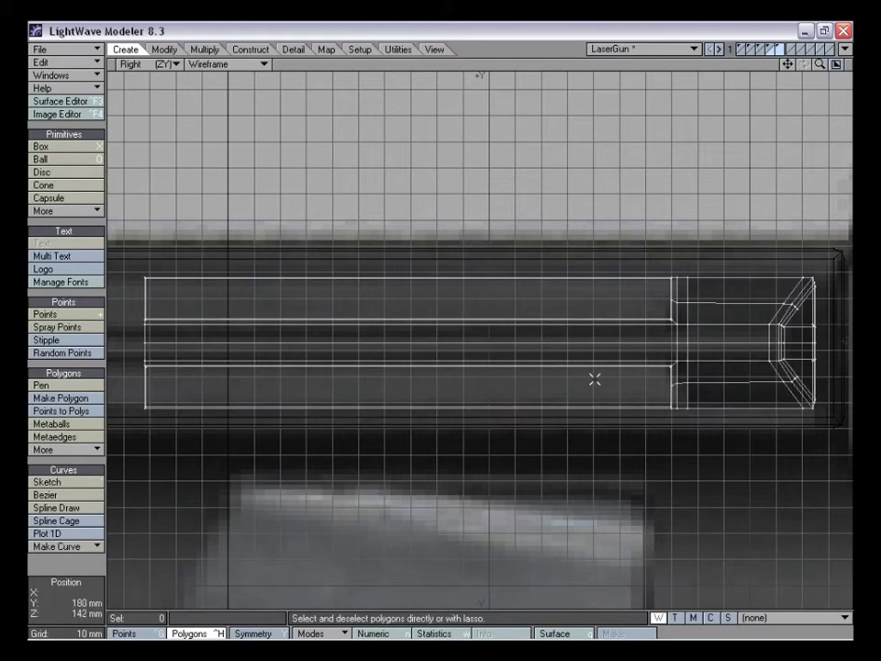
pyautogui.press('0')
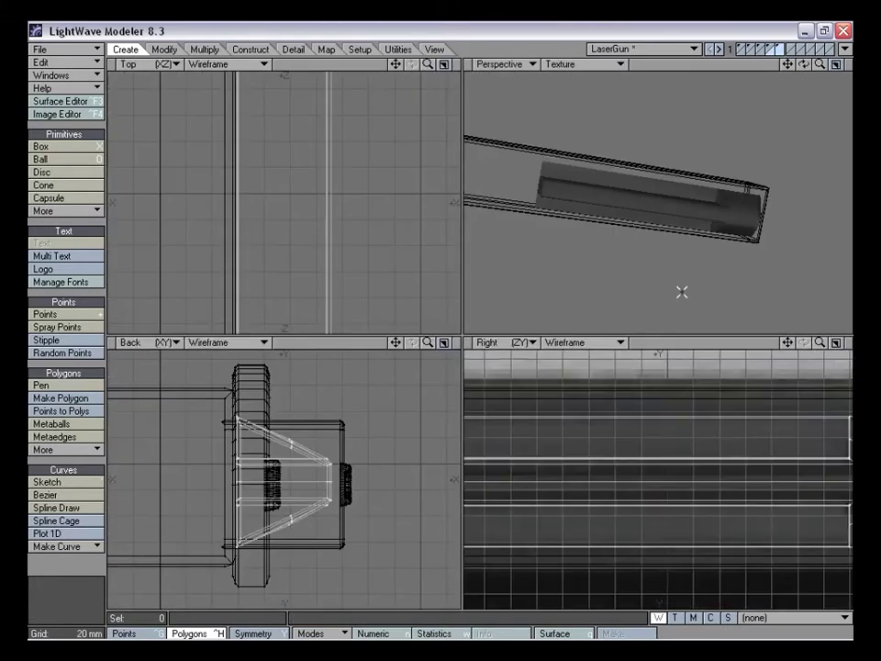
# Hide the background layers so that only the mirrored side detail is displayed
pyautogui.press('a')
pyautogui.keyDown('alt'); pyautogui.moveTo(693, 271); pyautogui.dragTo(744, 216); pyautogui.keyUp('alt')
pyautogui.moveTo(819, 65); pyautogui.dragTo(824, 67)
pyautogui.keyDown('alt'); pyautogui.moveTo(747, 158); pyautogui.dragTo(692, 258); pyautogui.keyUp('alt')
pyautogui.moveTo(821, 344); pyautogui.dragTo(804, 345)
pyautogui.keyDown('alt'); pyautogui.moveTo(700, 180); pyautogui.dragTo(660, 220); pyautogui.keyUp('alt')
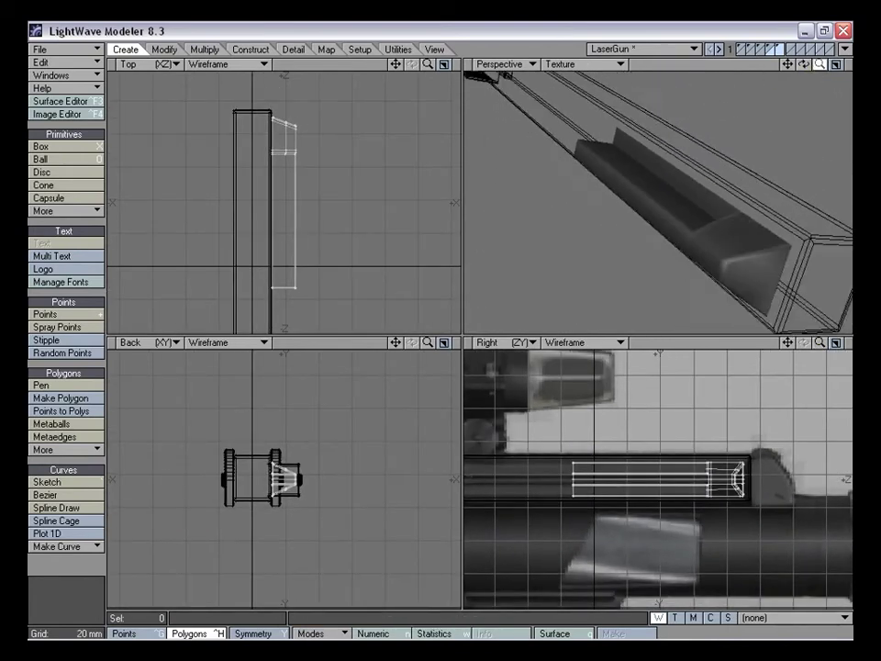
pyautogui.keyDown('alt'); pyautogui.moveTo(770, 146); pyautogui.dragTo(704, 187); pyautogui.keyUp('alt')
pyautogui.click(771, 50)
pyautogui.click(780, 51)
pyautogui.keyDown('alt'); pyautogui.moveTo(774, 167); pyautogui.dragTo(704, 190); pyautogui.keyUp('alt')
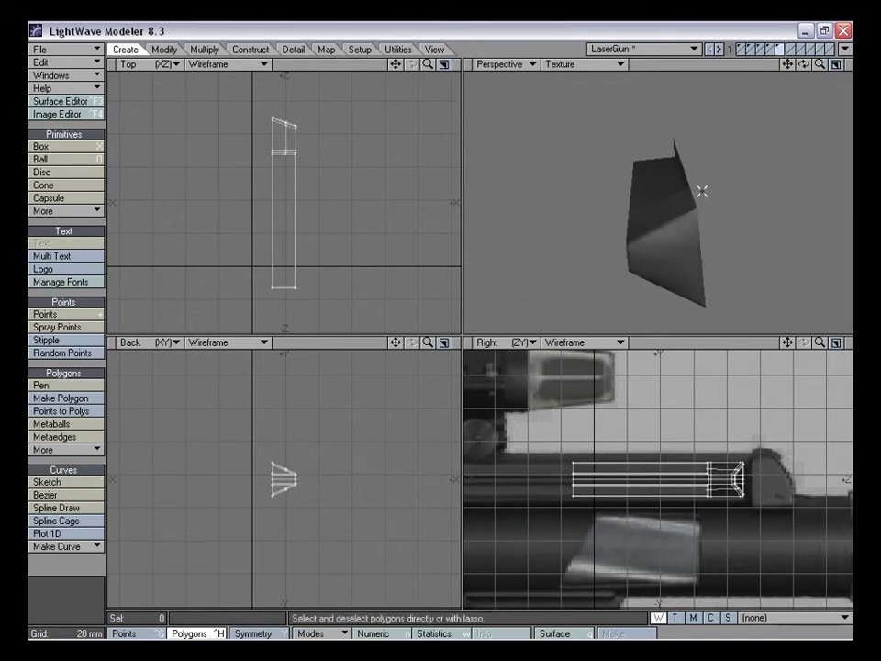
# Set the enlarged perspective view to wireframe shading and switch to point selection
pyautogui.click(580, 64)
pyautogui.click(582, 38)
pyautogui.keyDown('alt'); pyautogui.moveTo(639, 95); pyautogui.dragTo(713, 186); pyautogui.keyUp('alt')
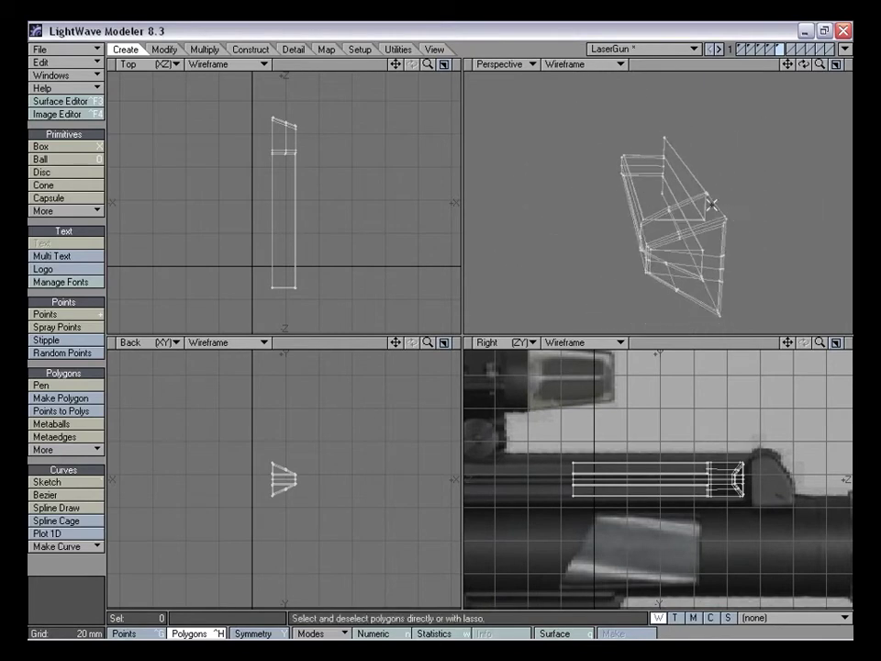
pyautogui.keyDown('alt'); pyautogui.moveTo(690, 132); pyautogui.dragTo(425, 181); pyautogui.keyUp('alt')
pyautogui.press('KP_0')
pyautogui.moveTo(821, 66); pyautogui.dragTo(846, 66)
pyautogui.keyDown('alt'); pyautogui.moveTo(484, 217); pyautogui.dragTo(336, 198); pyautogui.keyUp('alt')
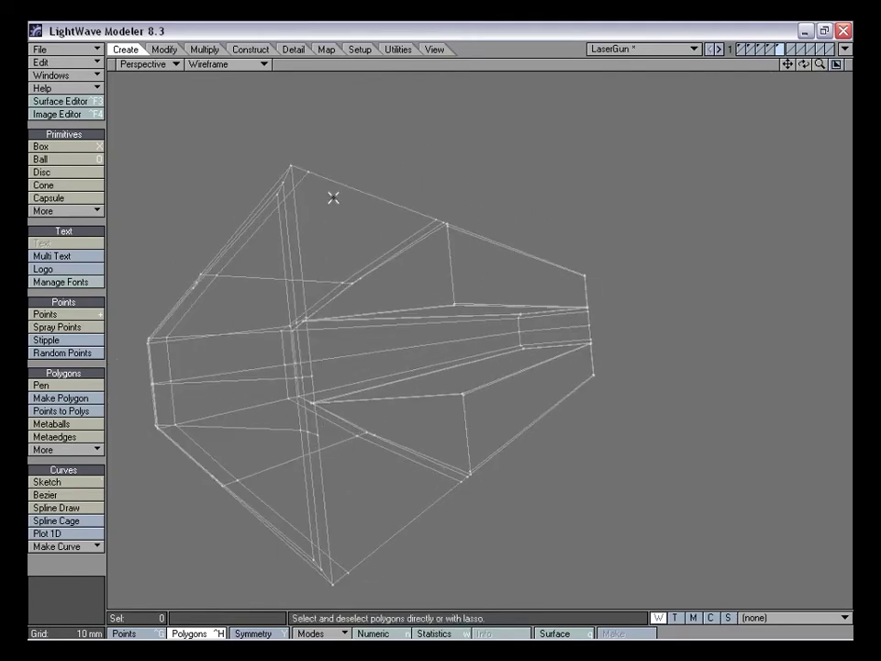
pyautogui.hotkey('ctrl', 'g')
pyautogui.keyDown('alt'); pyautogui.moveTo(477, 220); pyautogui.dragTo(442, 281); pyautogui.keyUp('alt')
pyautogui.moveTo(787, 66); pyautogui.dragTo(442, 323)
pyautogui.moveTo(820, 65)
pyautogui.mouseDown()
pyautogui.moveTo(800, 67)
pyautogui.moveTo(823, 66)
pyautogui.mouseUp()
pyautogui.keyDown('alt'); pyautogui.moveTo(515, 245); pyautogui.dragTo(588, 267); pyautogui.keyUp('alt')
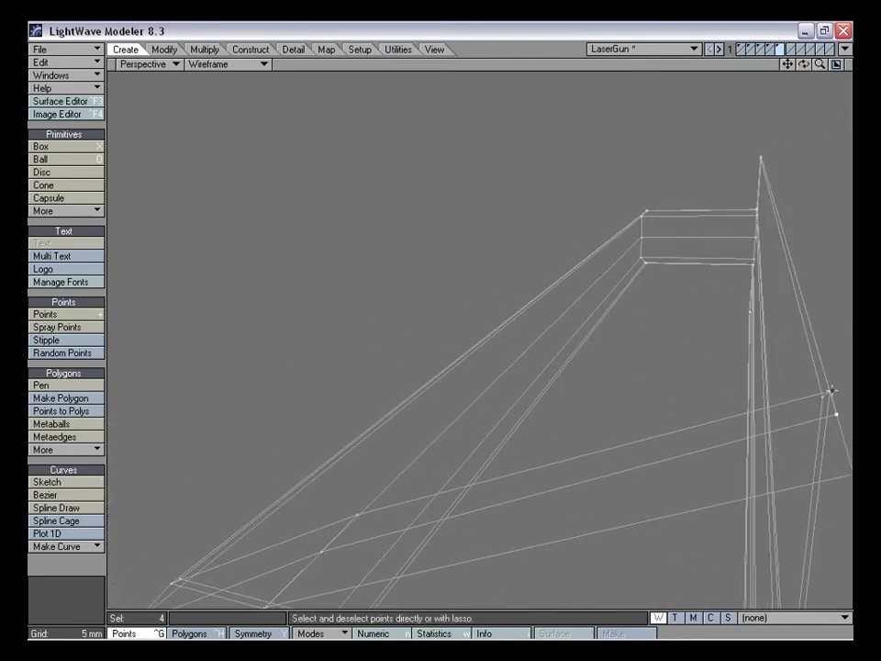
pyautogui.moveTo(820, 65); pyautogui.dragTo(515, 394)
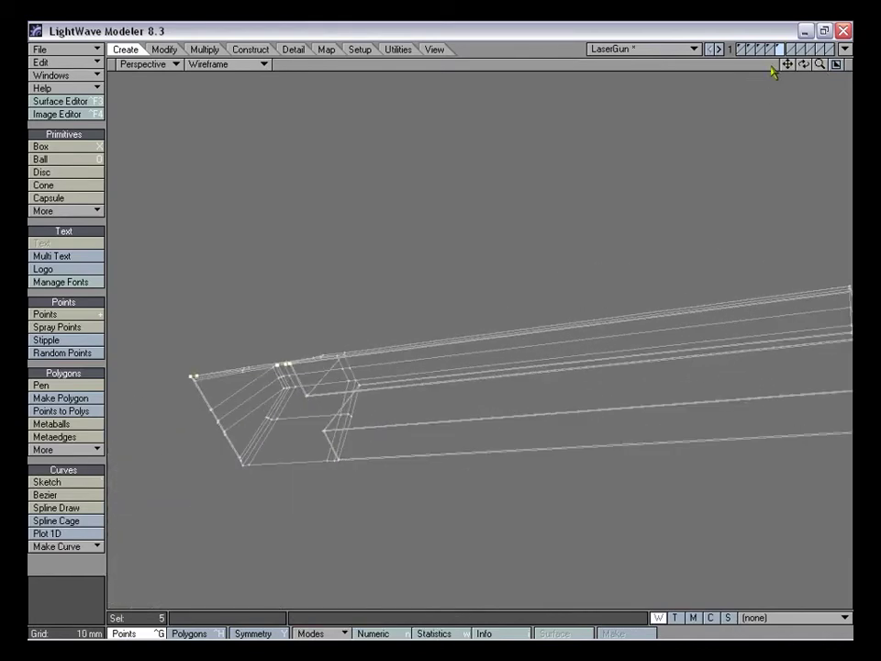
pyautogui.keyDown('alt'); pyautogui.moveTo(632, 143); pyautogui.dragTo(355, 363); pyautogui.keyUp('alt')
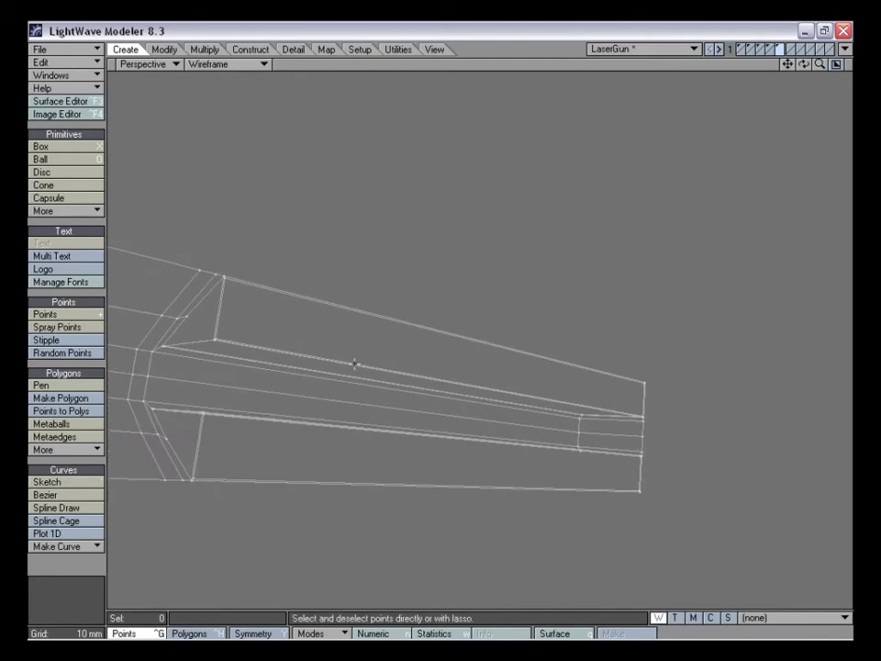
pyautogui.press('KP_0')
pyautogui.press('a')
pyautogui.moveTo(820, 342); pyautogui.dragTo(875, 342)
pyautogui.moveTo(788, 343); pyautogui.dragTo(811, 458)
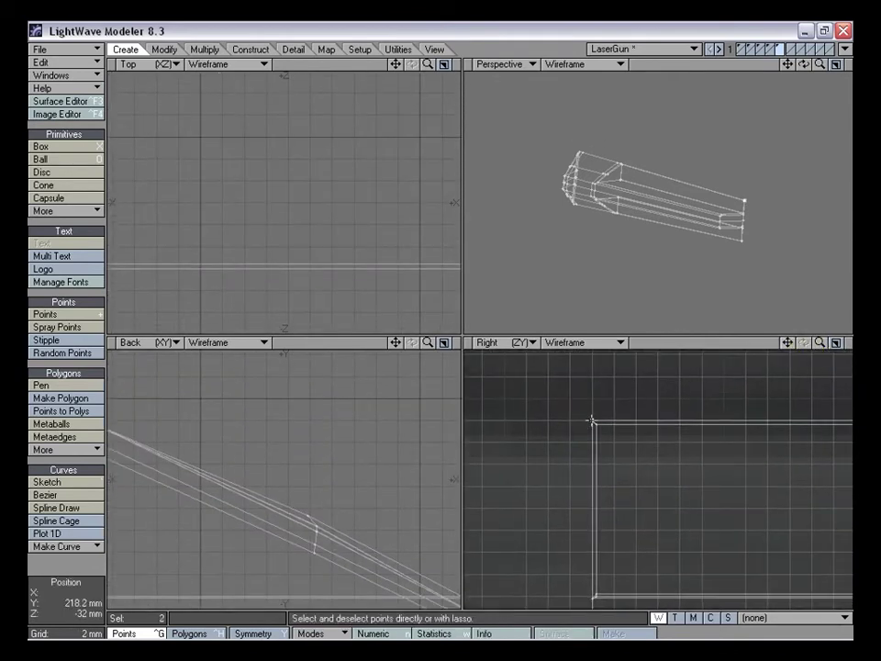
pyautogui.moveTo(816, 346); pyautogui.dragTo(752, 355)
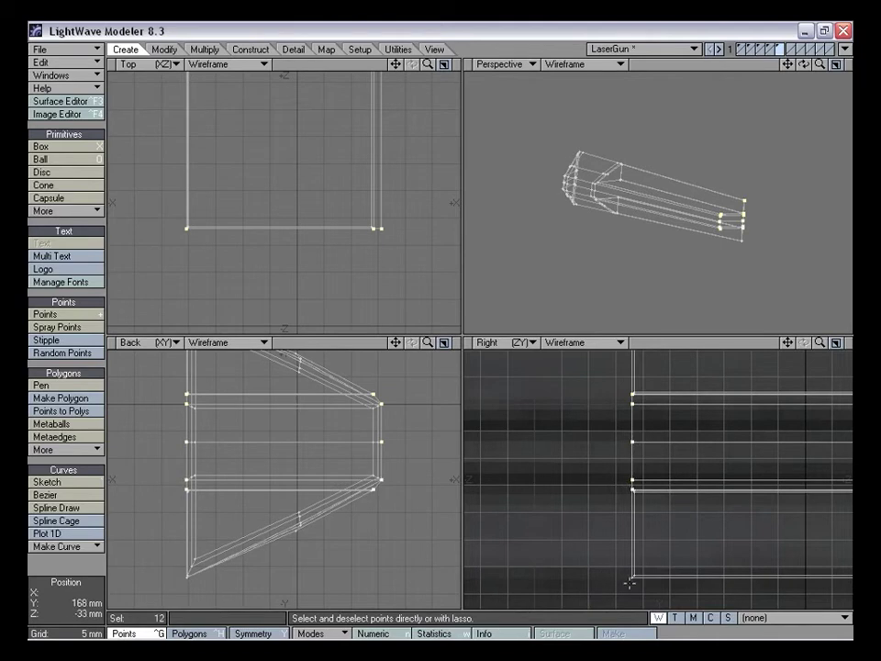
pyautogui.moveTo(788, 343); pyautogui.dragTo(0, 270)
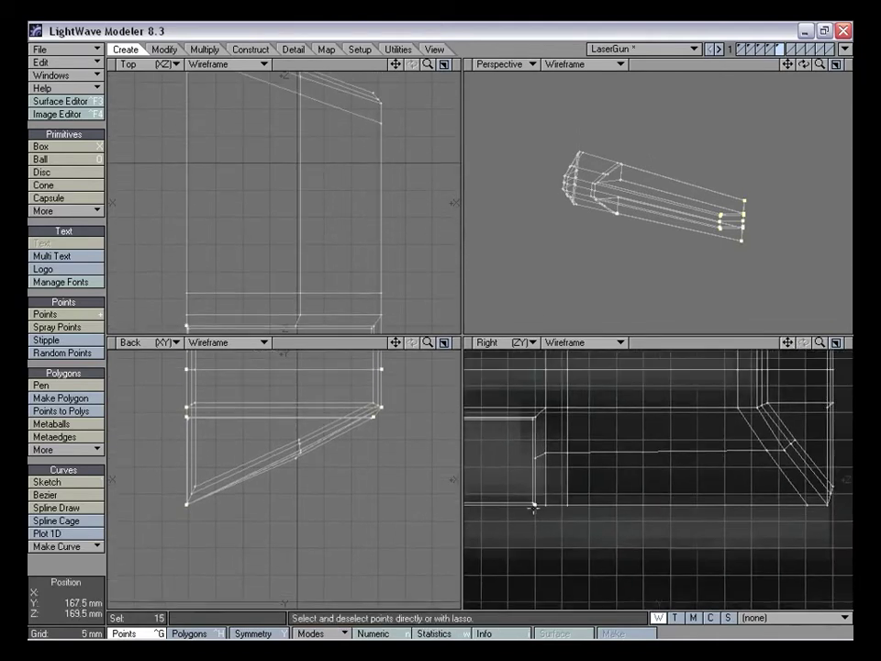
pyautogui.moveTo(850, 419); pyautogui.dragTo(774, 361)
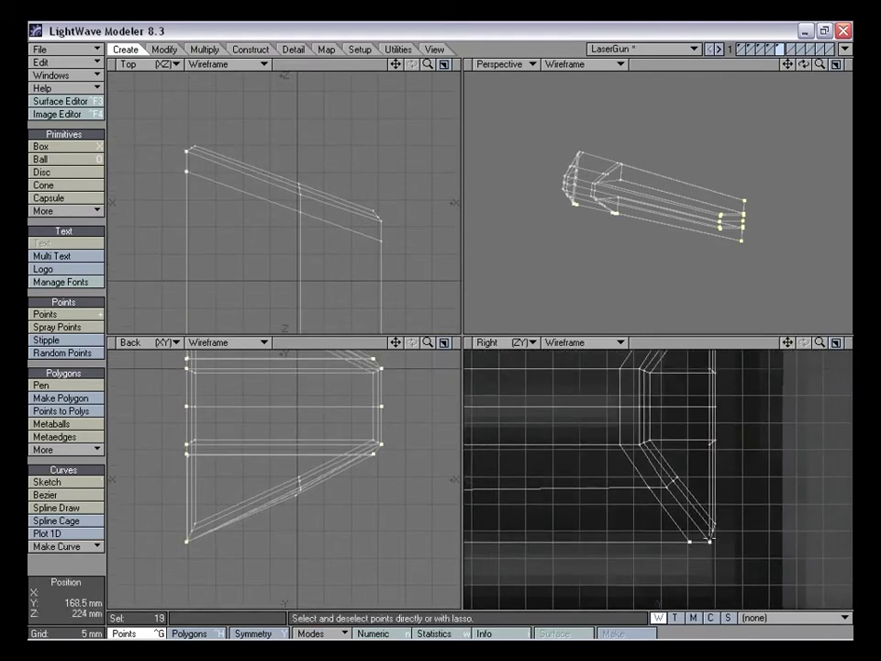
pyautogui.moveTo(786, 363); pyautogui.dragTo(698, 505)
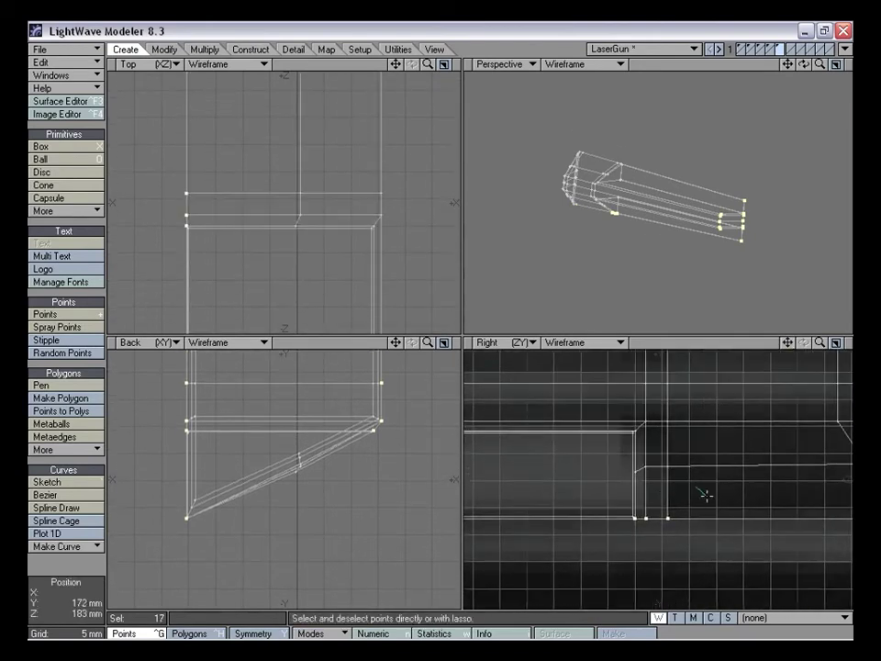
pyautogui.moveTo(788, 344); pyautogui.dragTo(872, 402)
pyautogui.press('a')
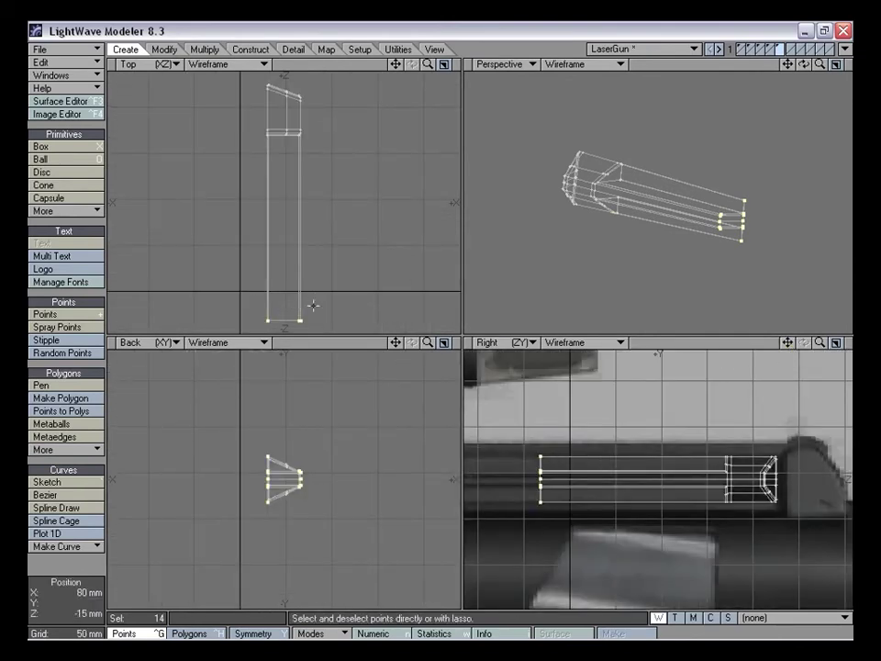
pyautogui.moveTo(234, 286); pyautogui.dragTo(397, 365, button='right')
pyautogui.keyDown('alt'); pyautogui.moveTo(704, 258); pyautogui.dragTo(737, 222); pyautogui.keyUp('alt')
# Select the outline points around the detail's open flat back in order and make a polygon closing it, then clear the selection
pyautogui.press('KP_0')
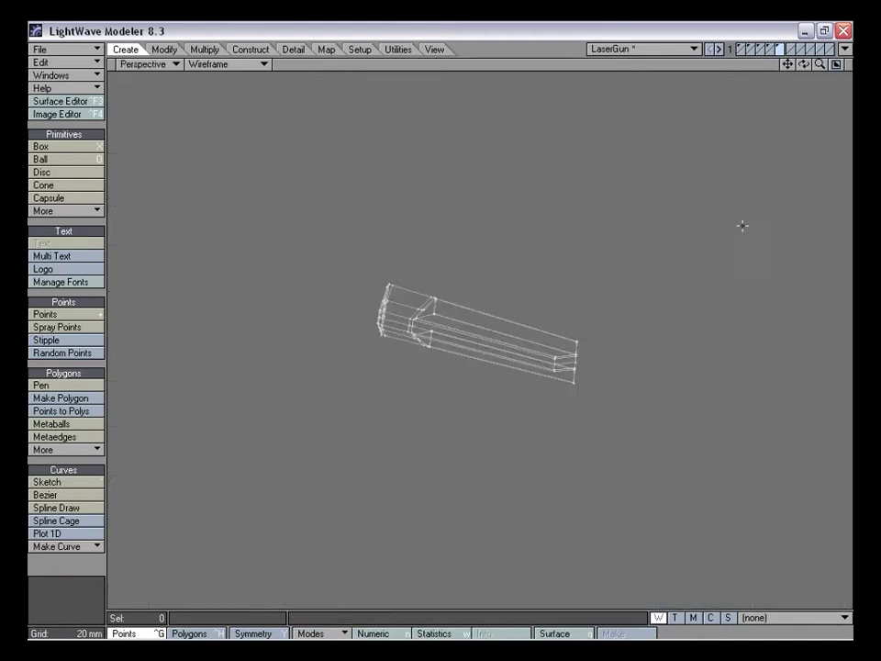
pyautogui.moveTo(820, 65); pyautogui.dragTo(870, 70)
pyautogui.keyDown('alt'); pyautogui.moveTo(560, 220); pyautogui.dragTo(541, 290); pyautogui.keyUp('alt')
pyautogui.moveTo(788, 66); pyautogui.dragTo(868, 81)
pyautogui.keyDown('alt'); pyautogui.moveTo(792, 118); pyautogui.dragTo(575, 344); pyautogui.keyUp('alt')
pyautogui.keyDown('alt'); pyautogui.moveTo(443, 290); pyautogui.dragTo(602, 294); pyautogui.keyUp('alt')
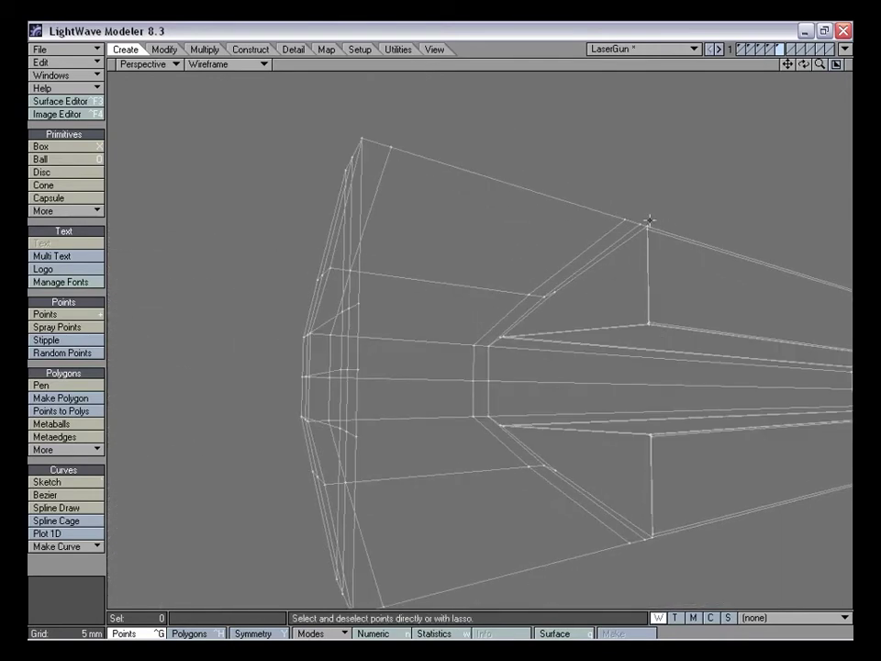
pyautogui.moveTo(637, 222)
pyautogui.keyDown('alt'); pyautogui.mouseDown()
pyautogui.moveTo(581, 250)
pyautogui.moveTo(543, 238)
pyautogui.moveTo(524, 221)
pyautogui.moveTo(532, 211)
pyautogui.mouseUp(); pyautogui.keyUp('alt')
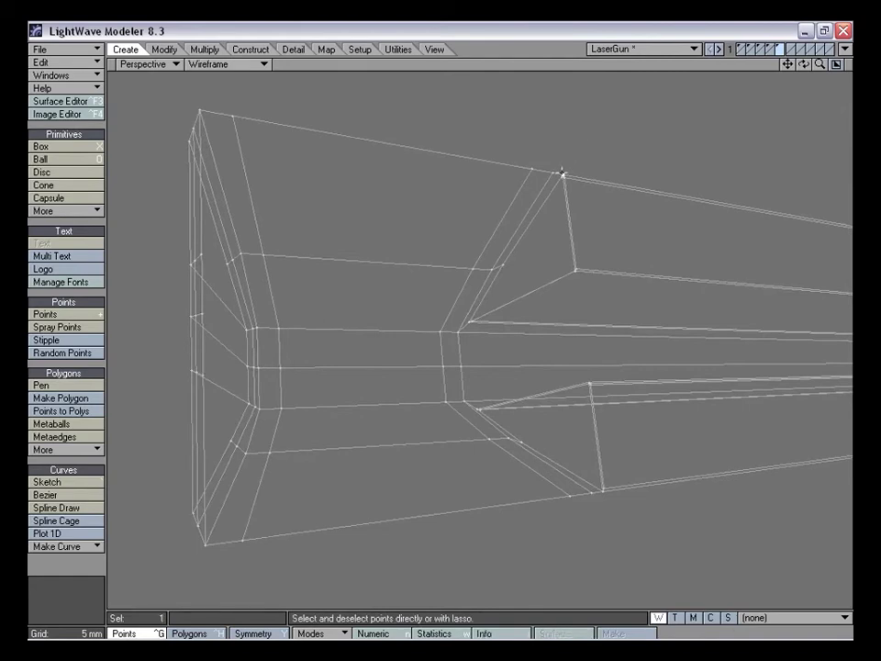
pyautogui.moveTo(266, 120)
pyautogui.keyDown('alt'); pyautogui.mouseDown()
pyautogui.moveTo(390, 189)
pyautogui.moveTo(411, 147)
pyautogui.moveTo(458, 204)
pyautogui.mouseUp(); pyautogui.keyUp('alt')
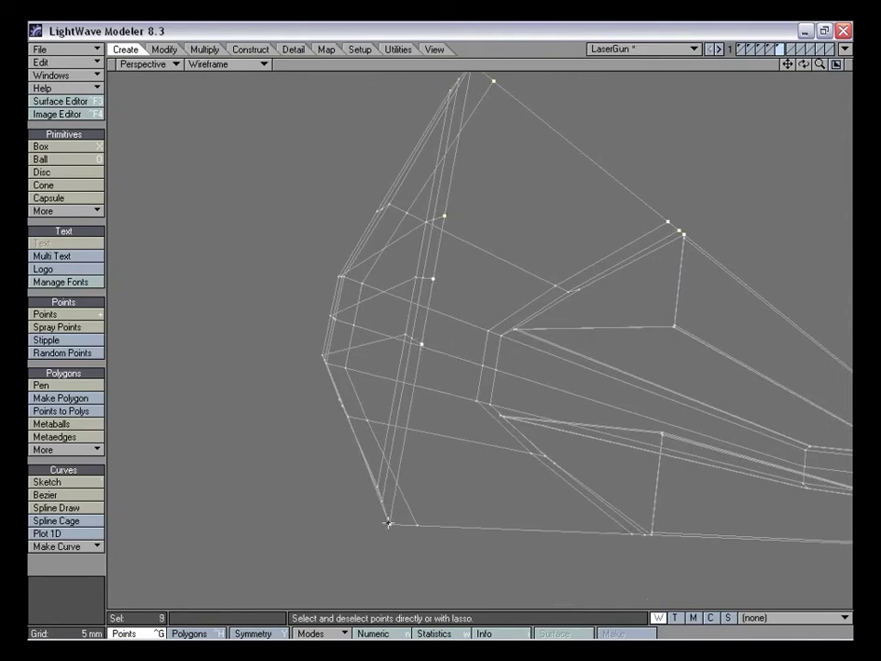
pyautogui.keyDown('alt'); pyautogui.moveTo(486, 506); pyautogui.dragTo(477, 331); pyautogui.keyUp('alt')
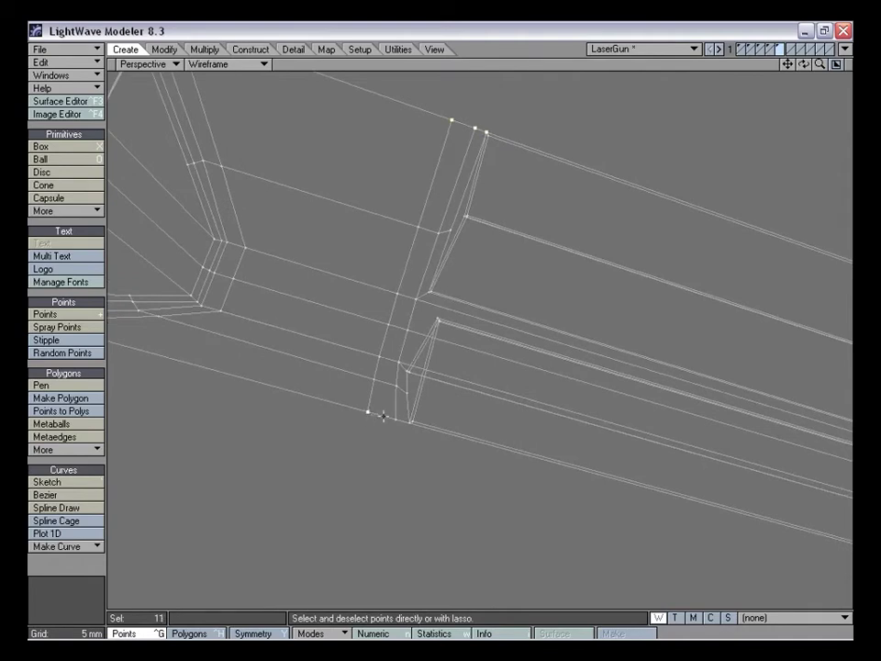
pyautogui.keyDown('alt'); pyautogui.moveTo(444, 456); pyautogui.dragTo(693, 210); pyautogui.keyUp('alt')
pyautogui.moveTo(787, 66); pyautogui.dragTo(349, 28)
pyautogui.keyDown('alt'); pyautogui.moveTo(514, 368); pyautogui.dragTo(417, 312); pyautogui.keyUp('alt')
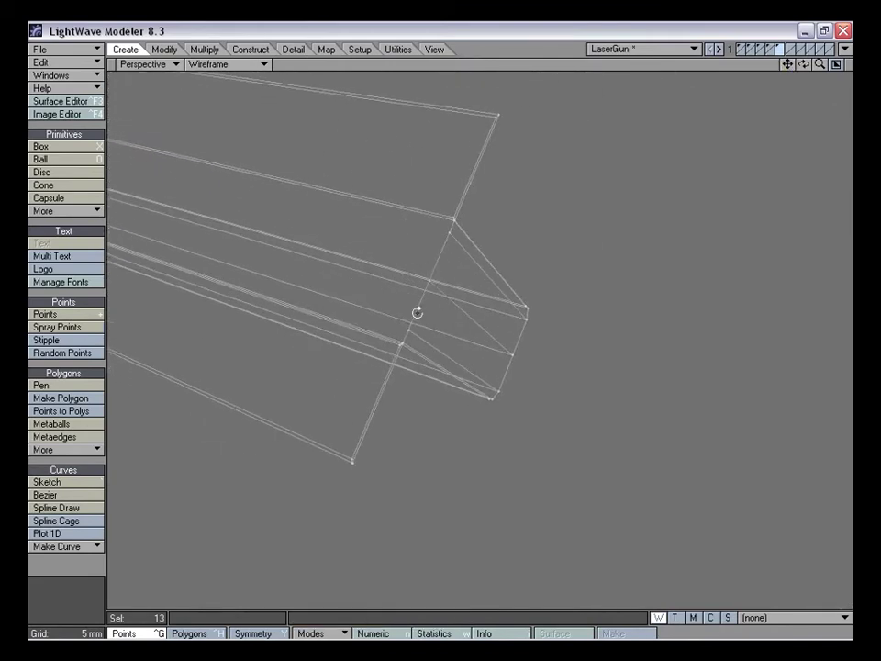
pyautogui.keyDown('alt'); pyautogui.moveTo(391, 425); pyautogui.dragTo(512, 433); pyautogui.keyUp('alt')
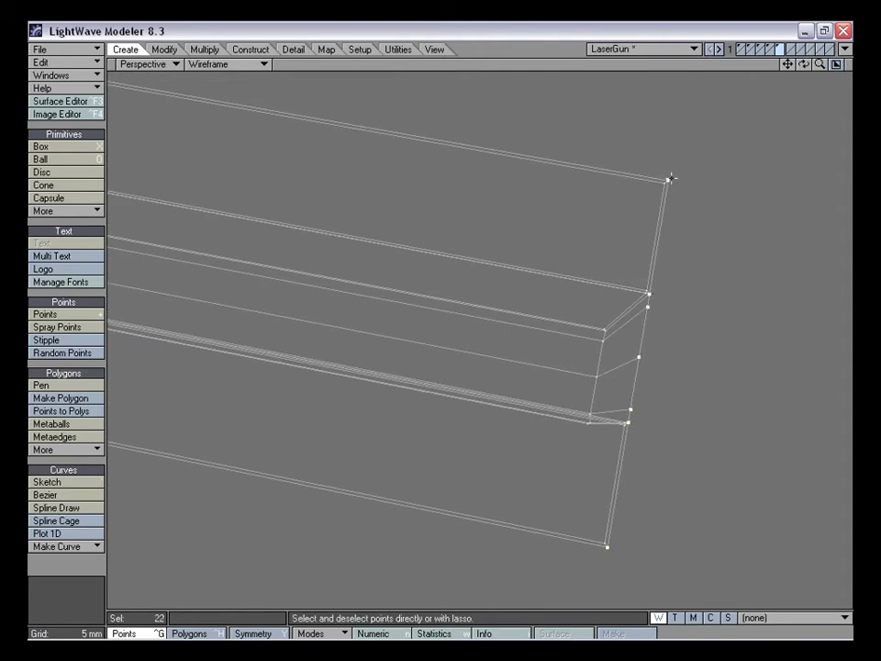
pyautogui.press('KP_0')
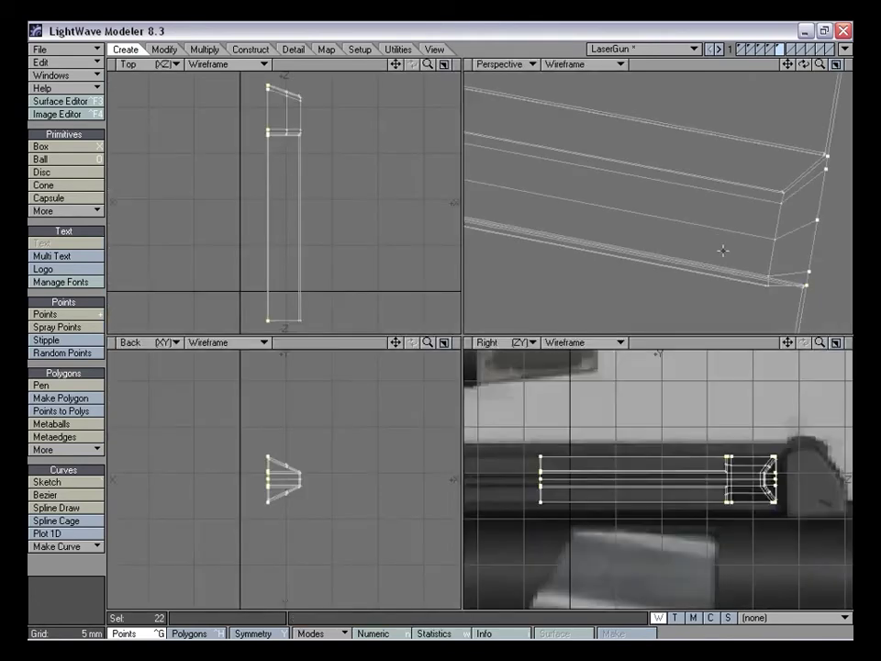
pyautogui.press('a')
pyautogui.keyDown('alt'); pyautogui.moveTo(728, 232); pyautogui.dragTo(638, 213); pyautogui.keyUp('alt')
pyautogui.press('/')
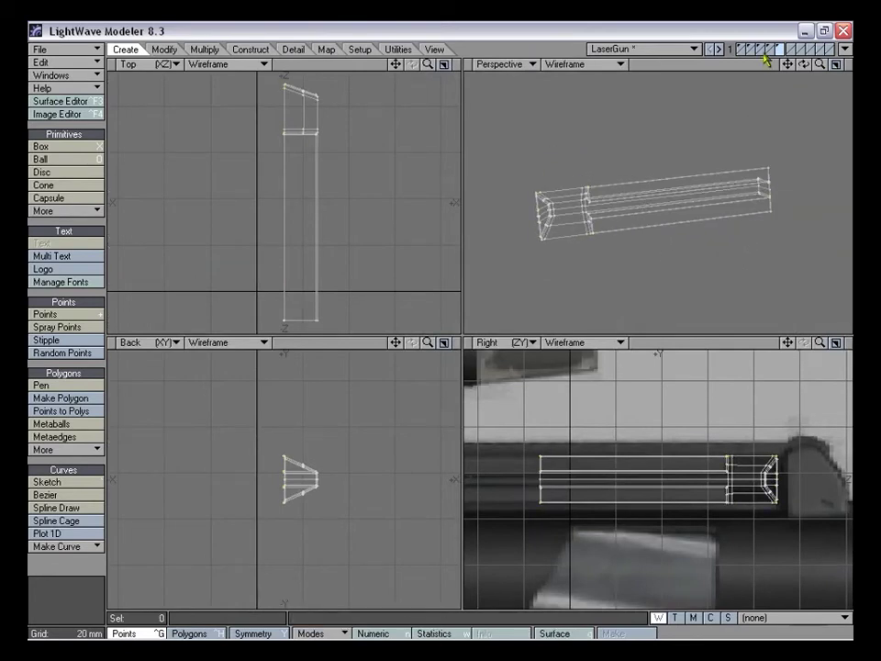
# Set the perspective view to texture shading and select the new polygon on the detail's flat back
pyautogui.click(616, 65)
pyautogui.click(612, 159)
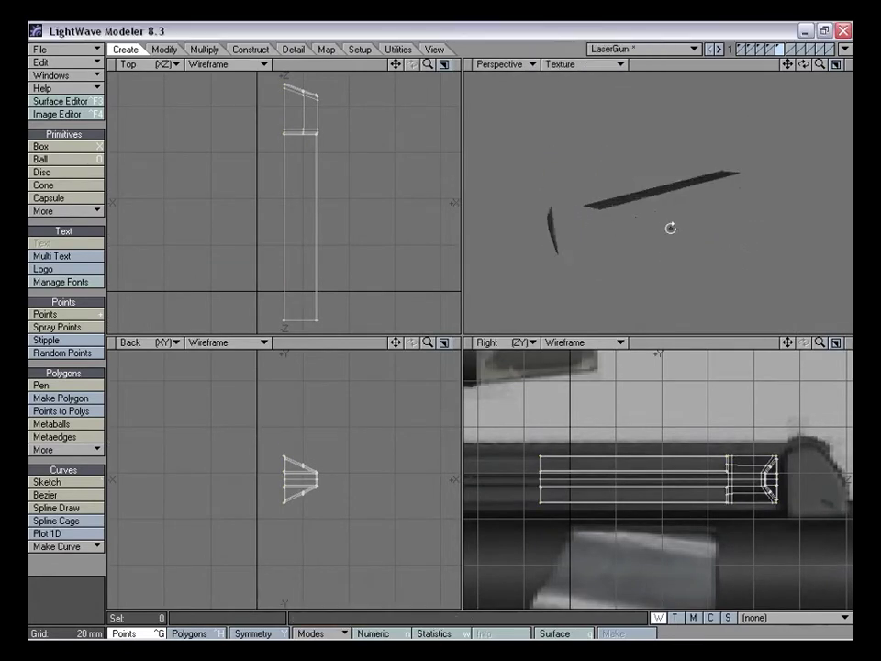
pyautogui.hotkey('ctrl', 'h')
pyautogui.click(623, 238)
pyautogui.moveTo(624, 238)
pyautogui.keyDown('alt'); pyautogui.mouseDown()
pyautogui.moveTo(665, 242)
pyautogui.moveTo(655, 199)
pyautogui.moveTo(621, 218)
pyautogui.moveTo(636, 226)
pyautogui.moveTo(718, 212)
pyautogui.mouseUp(); pyautogui.keyUp('alt')
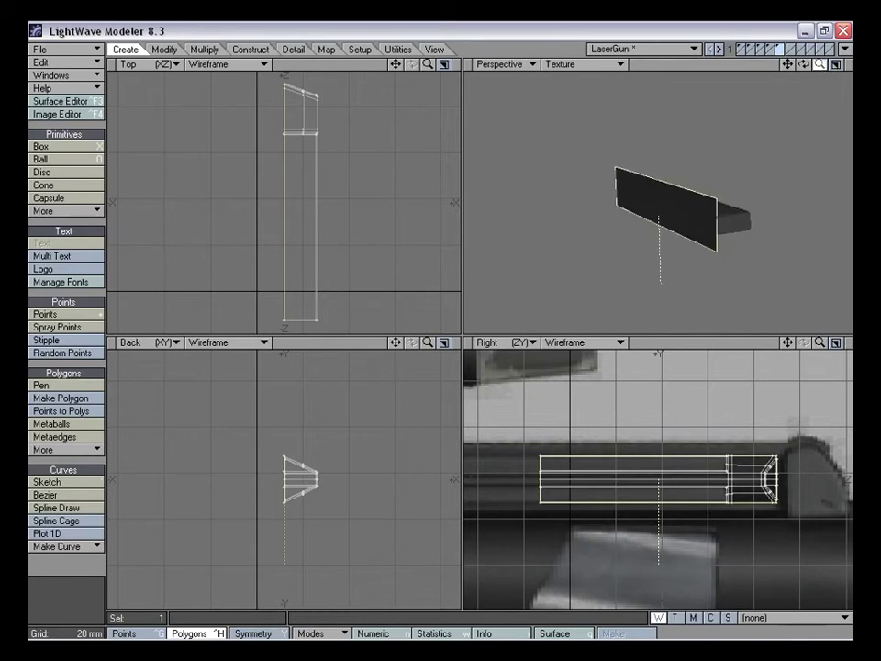
# Smooth shift the T-shaped detail's flat back polygon and move it about 5 mm inward along X to thicken the back, then clear the selection
pyautogui.moveTo(823, 71); pyautogui.dragTo(824, 101)
pyautogui.keyDown('alt'); pyautogui.moveTo(752, 211); pyautogui.dragTo(716, 197); pyautogui.keyUp('alt')
pyautogui.moveTo(670, 171)
pyautogui.keyDown('alt'); pyautogui.mouseDown()
pyautogui.moveTo(663, 238)
pyautogui.moveTo(634, 219)
pyautogui.moveTo(711, 191)
pyautogui.moveTo(619, 213)
pyautogui.moveTo(704, 201)
pyautogui.moveTo(612, 182)
pyautogui.moveTo(656, 222)
pyautogui.moveTo(630, 212)
pyautogui.mouseUp(); pyautogui.keyUp('alt')
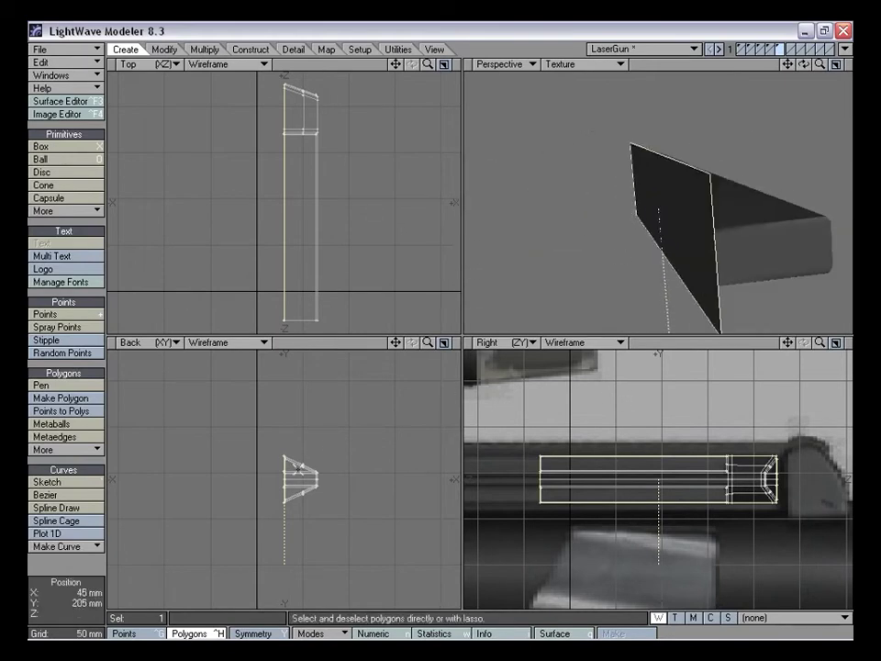
pyautogui.press('f')
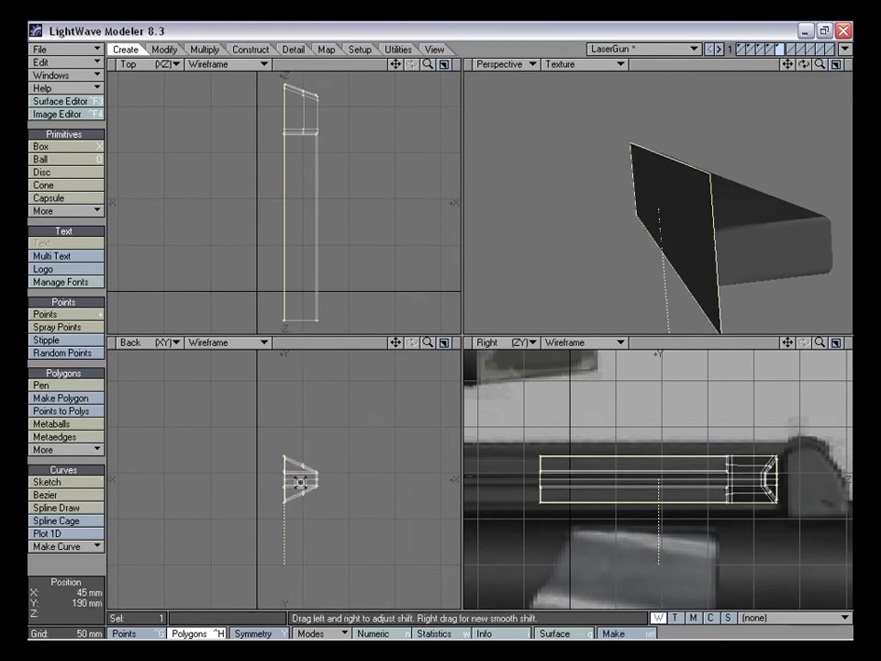
pyautogui.press('t')
pyautogui.moveTo(304, 482); pyautogui.dragTo(299, 482)
pyautogui.keyDown('alt'); pyautogui.moveTo(734, 216); pyautogui.dragTo(579, 246); pyautogui.keyUp('alt')
pyautogui.hotkey('shift', 'z')
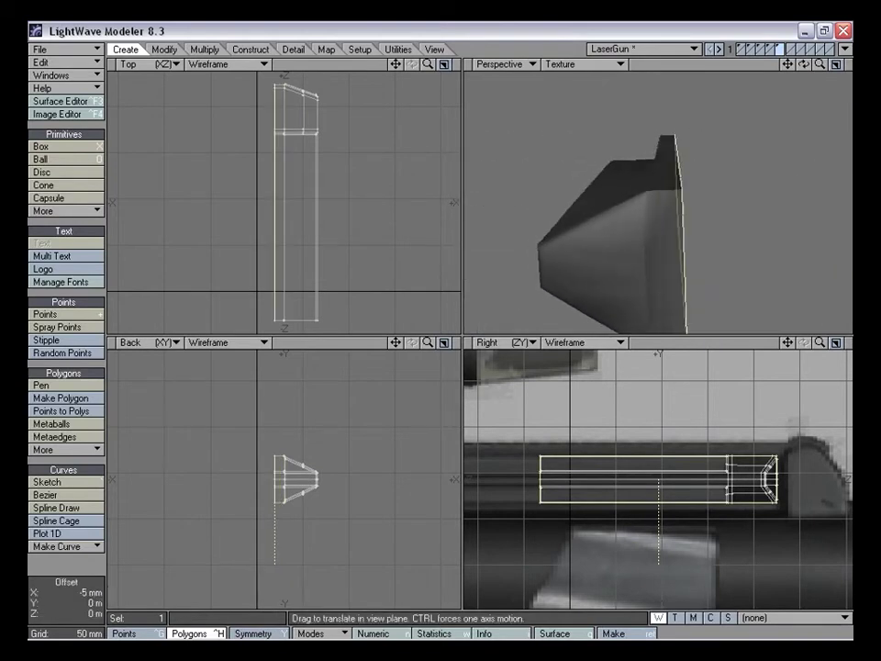
pyautogui.hotkey('ctrl', 'z')
pyautogui.press('space')
pyautogui.press('/')
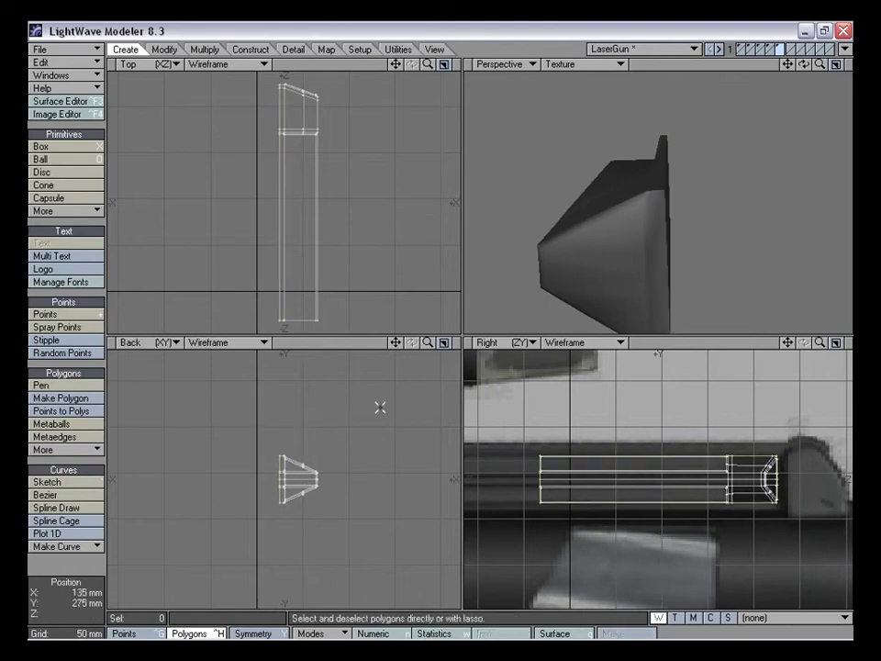
pyautogui.keyDown('alt'); pyautogui.moveTo(644, 250); pyautogui.dragTo(724, 233); pyautogui.keyUp('alt')
pyautogui.click(655, 227)
pyautogui.press('/')
# Display the gun's rail layer together with the detail, select the whole connected T-shaped detail and move it slightly outward along X
pyautogui.click(774, 50)
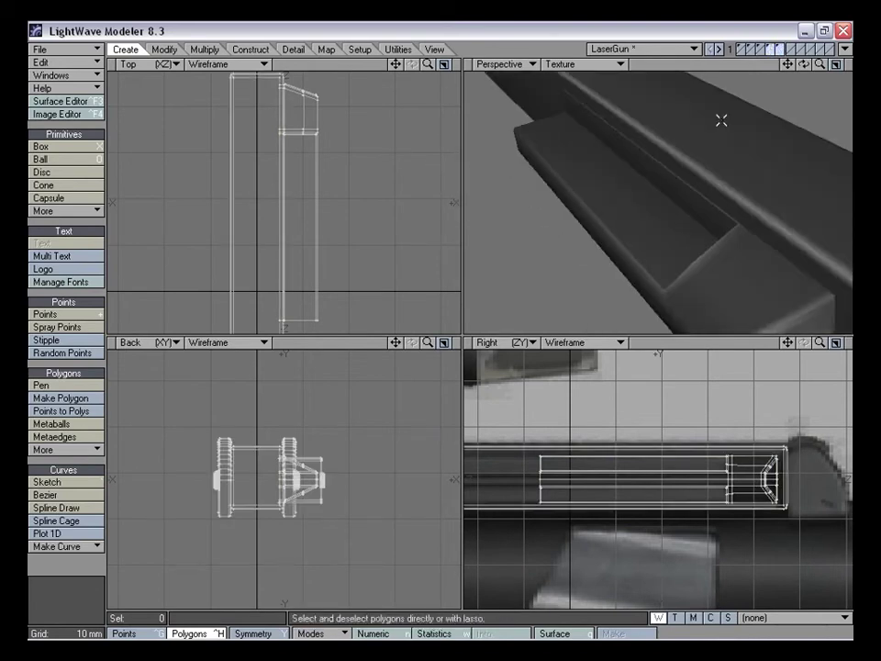
pyautogui.keyDown('alt'); pyautogui.moveTo(702, 179); pyautogui.dragTo(682, 236); pyautogui.keyUp('alt')
pyautogui.click(682, 236)
pyautogui.press(']')
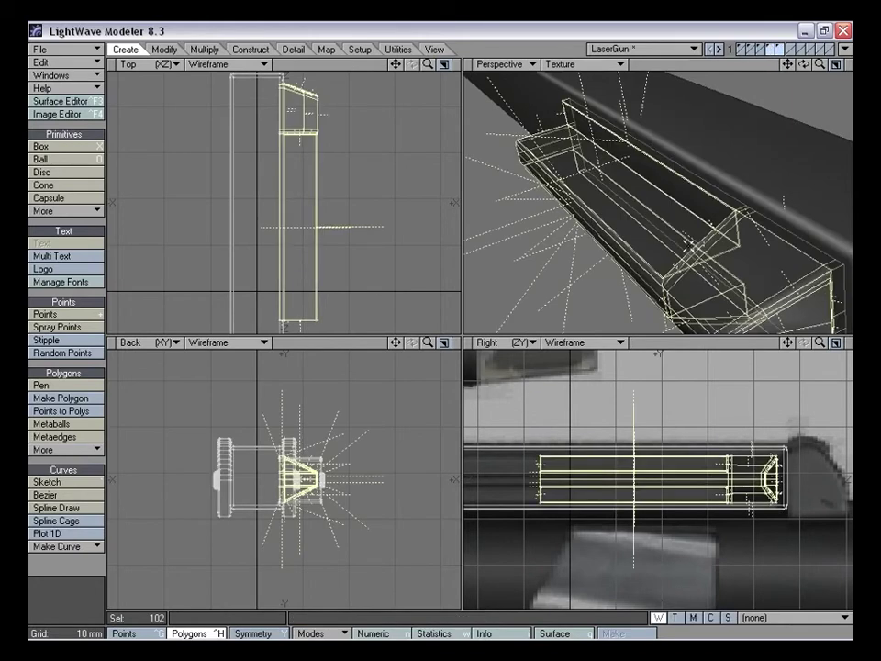
pyautogui.press('t')
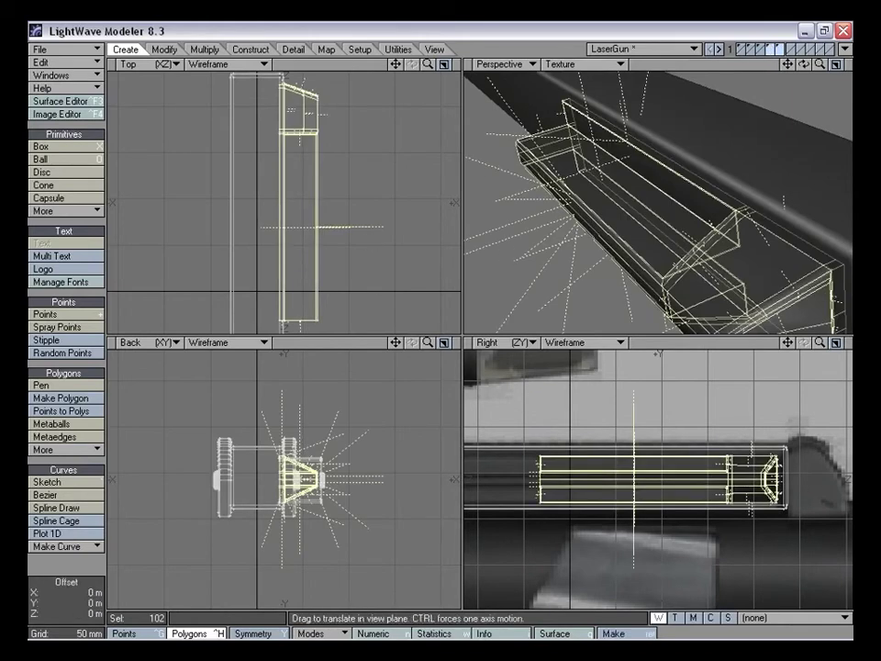
pyautogui.moveTo(323, 209); pyautogui.dragTo(328, 209)
pyautogui.moveTo(428, 64); pyautogui.dragTo(317, 213)
pyautogui.moveTo(691, 210)
pyautogui.keyDown('alt'); pyautogui.mouseDown()
pyautogui.moveTo(699, 226)
pyautogui.moveTo(682, 218)
pyautogui.moveTo(694, 212)
pyautogui.mouseUp(); pyautogui.keyUp('alt')
pyautogui.click(72, 564)
pyautogui.keyDown('alt'); pyautogui.moveTo(643, 282); pyautogui.dragTo(790, 156); pyautogui.keyUp('alt')
pyautogui.moveTo(820, 64); pyautogui.dragTo(785, 64)
pyautogui.keyDown('alt'); pyautogui.moveTo(788, 110); pyautogui.dragTo(668, 208); pyautogui.keyUp('alt')
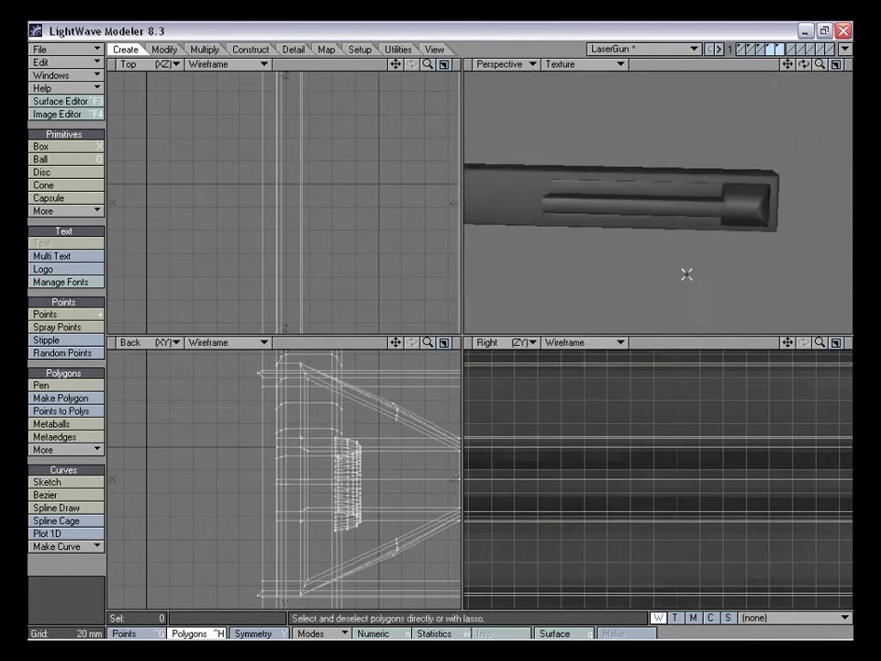
# Select the end points of the detail's long stem and move them backward along Z to extend the stem into the ribbed side block
pyautogui.press('a')
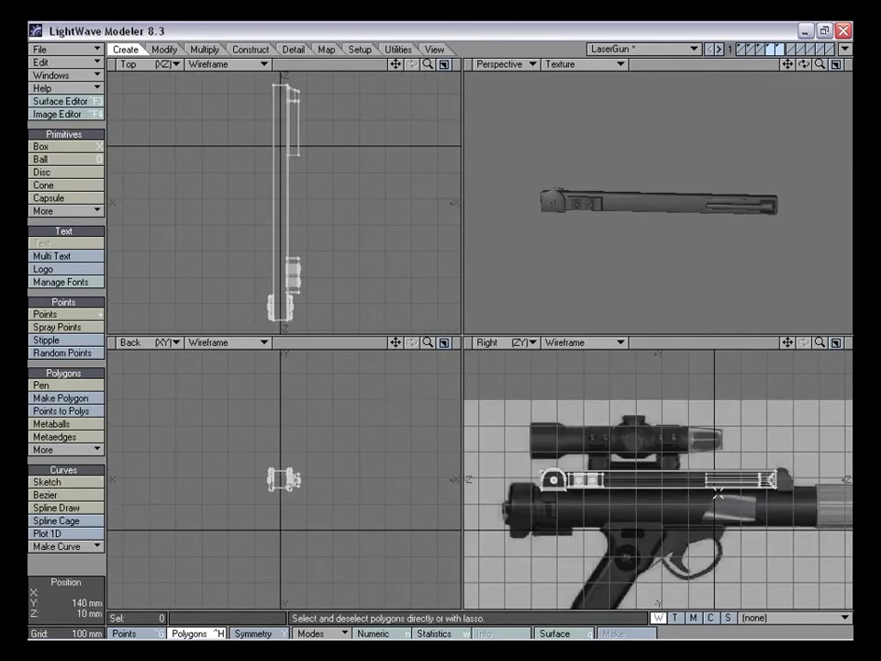
pyautogui.moveTo(710, 519); pyautogui.dragTo(726, 515, button='right')
pyautogui.hotkey('shift', 'a')
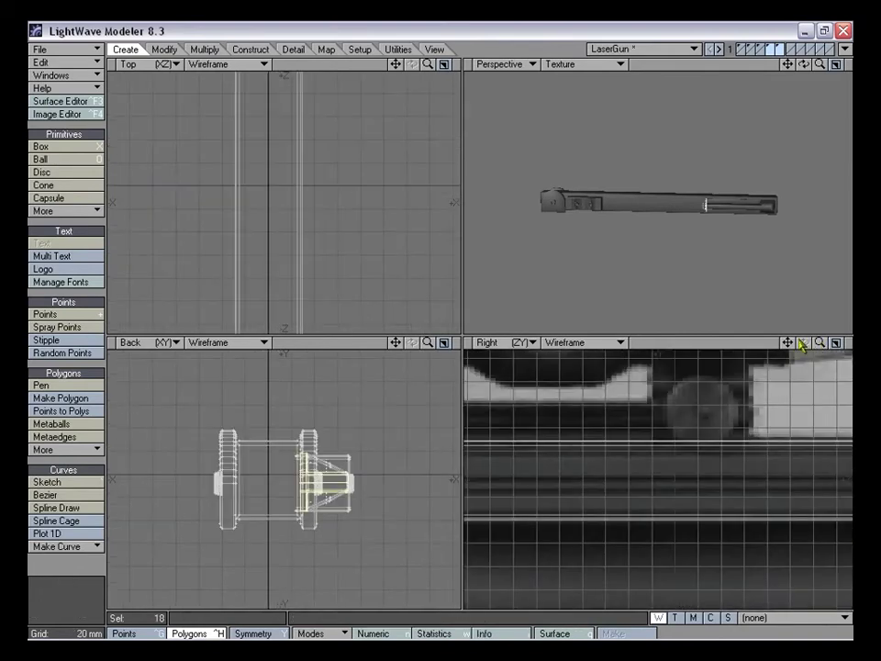
pyautogui.keyDown('alt'); pyautogui.moveTo(751, 429); pyautogui.dragTo(735, 431); pyautogui.keyUp('alt')
pyautogui.press('/')
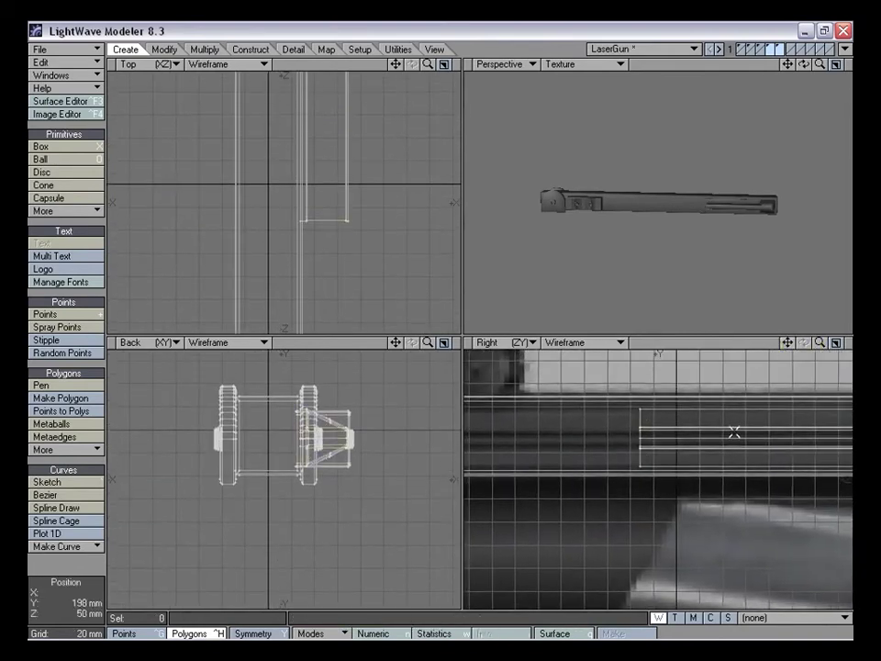
pyautogui.hotkey('ctrl', 'g')
pyautogui.press('t')
pyautogui.keyDown('ctrl'); pyautogui.moveTo(695, 435); pyautogui.dragTo(487, 434); pyautogui.keyUp('ctrl')
pyautogui.hotkey('shift', 'a')
pyautogui.moveTo(821, 345); pyautogui.dragTo(799, 345)
pyautogui.press('t')
pyautogui.keyDown('ctrl'); pyautogui.moveTo(751, 456); pyautogui.dragTo(629, 456); pyautogui.keyUp('ctrl')
pyautogui.press('space')
pyautogui.moveTo(789, 343); pyautogui.dragTo(872, 347)
pyautogui.press('t')
pyautogui.keyDown('ctrl'); pyautogui.moveTo(746, 470); pyautogui.dragTo(735, 470); pyautogui.keyUp('ctrl')
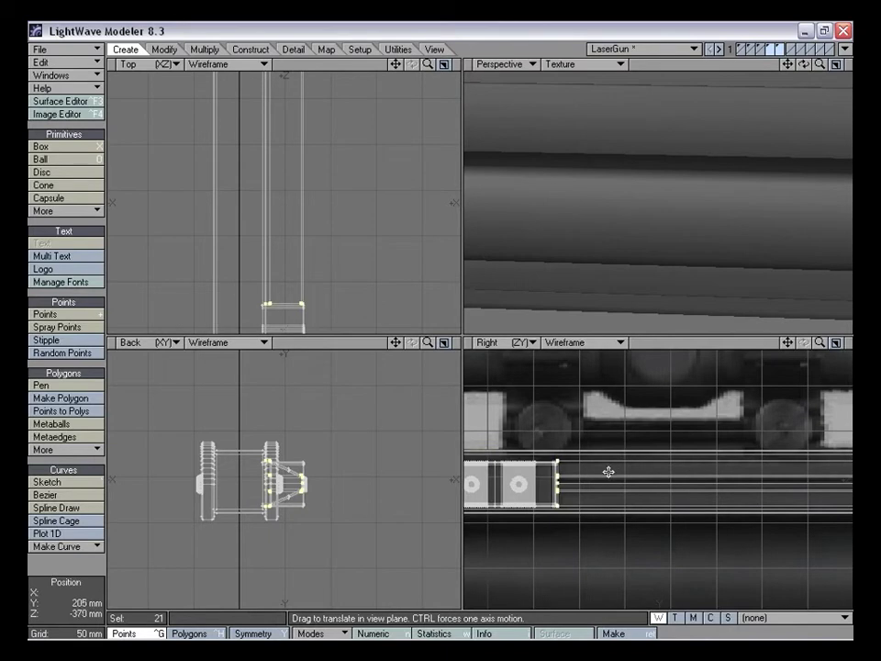
pyautogui.press('space')
pyautogui.moveTo(584, 444); pyautogui.dragTo(501, 424, button='right')
# Put the detail's layer in the foreground over the rail layer, scale the detail down slightly, then scale its height alone to 93%
pyautogui.moveTo(788, 342); pyautogui.dragTo(873, 309)
pyautogui.moveTo(820, 343); pyautogui.dragTo(816, 81)
pyautogui.click(772, 47)
pyautogui.click(778, 47)
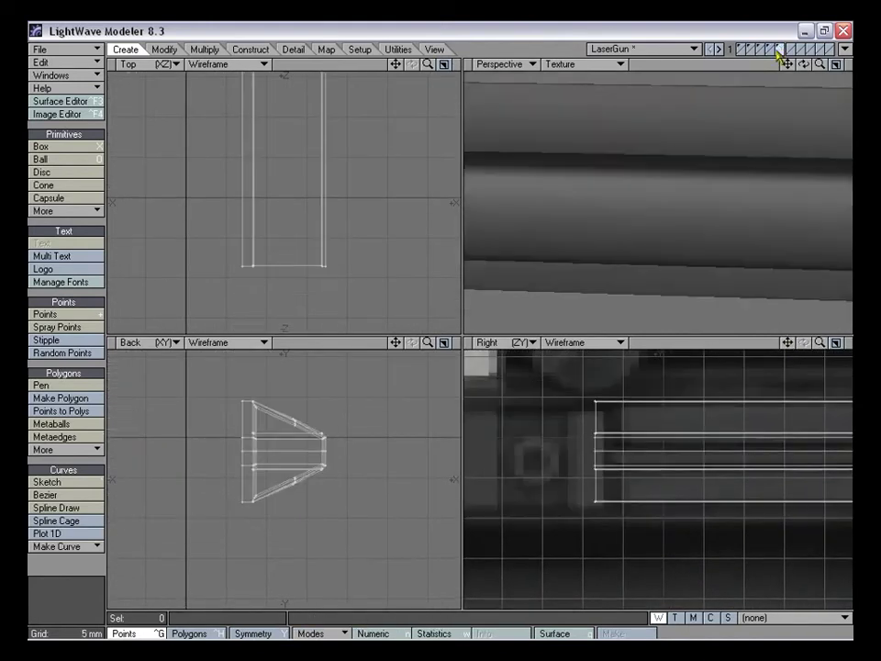
pyautogui.click(772, 53)
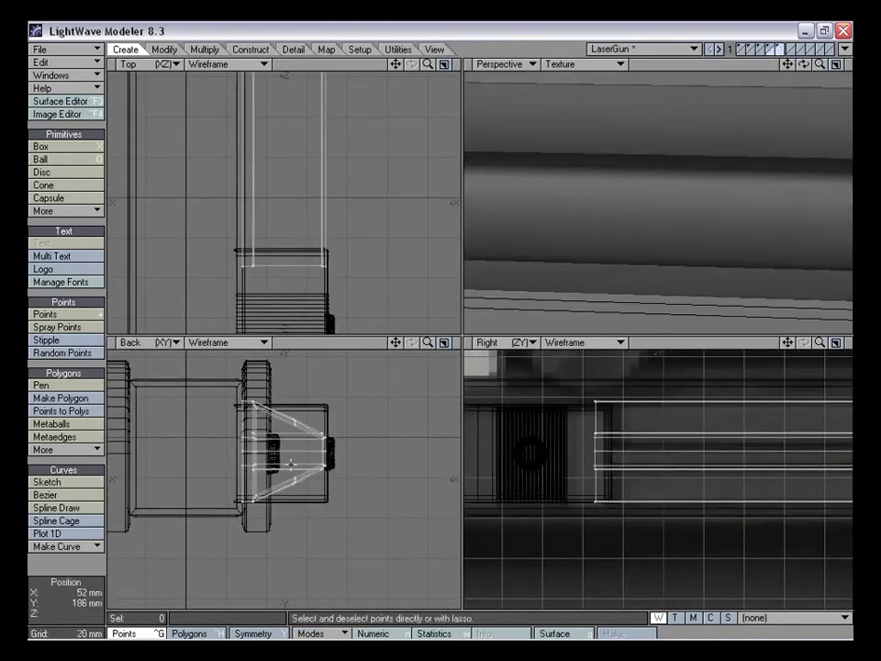
pyautogui.hotkey('shift', 'h')
pyautogui.moveTo(287, 451)
pyautogui.mouseDown()
pyautogui.moveTo(286, 461)
pyautogui.moveTo(273, 451)
pyautogui.mouseUp()
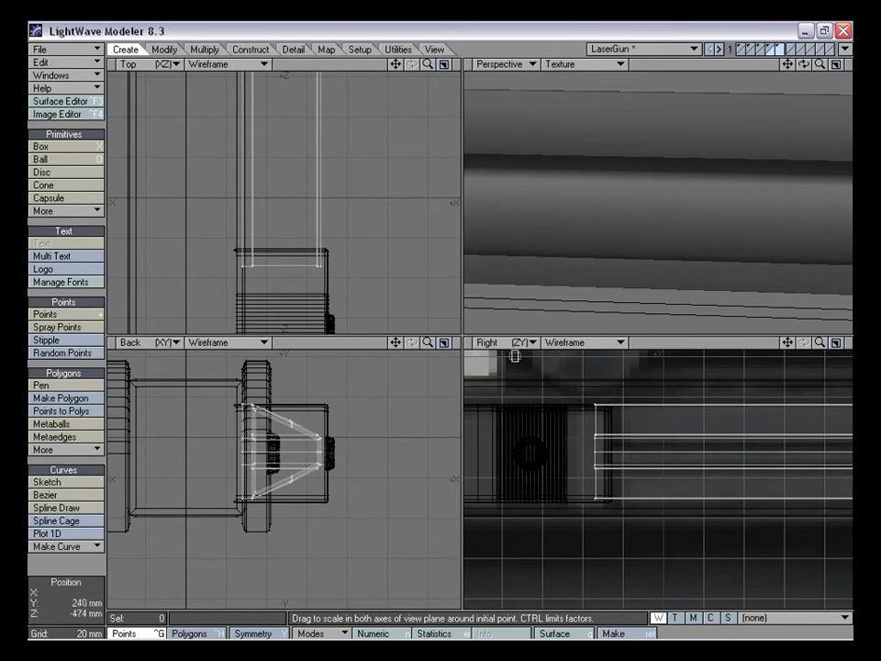
pyautogui.moveTo(276, 452)
pyautogui.keyDown('ctrl'); pyautogui.mouseDown()
pyautogui.moveTo(276, 465)
pyautogui.moveTo(276, 458)
pyautogui.mouseUp(); pyautogui.keyUp('ctrl')
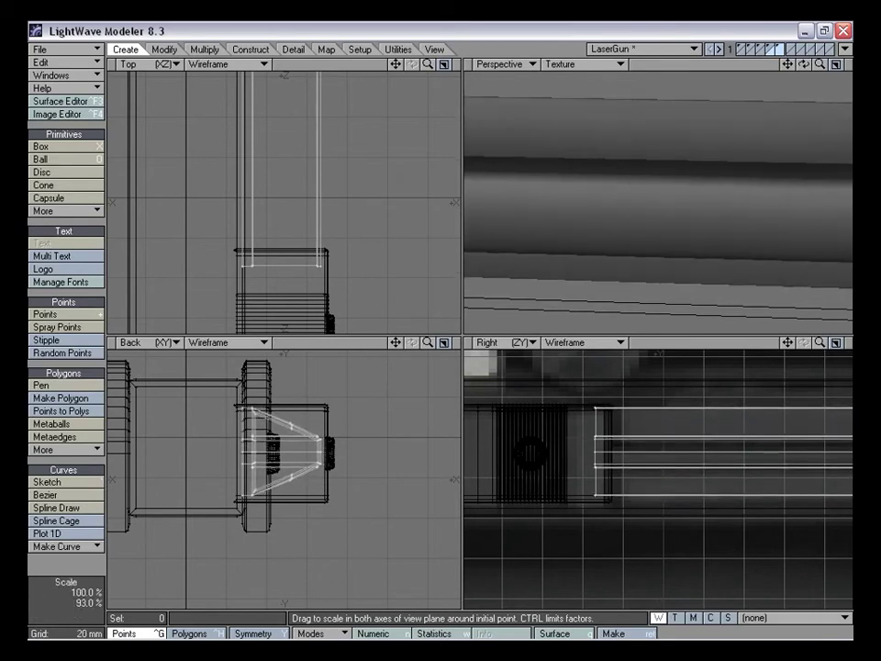
# Display the detail together with the rail and examine how it fits in the perspective view, then show the detail alone
pyautogui.press('a')
pyautogui.moveTo(722, 291)
pyautogui.keyDown('alt'); pyautogui.mouseDown()
pyautogui.moveTo(675, 223)
pyautogui.moveTo(680, 164)
pyautogui.mouseUp(); pyautogui.keyUp('alt')
pyautogui.keyDown('shift'); pyautogui.click(773, 49); pyautogui.keyUp('shift')
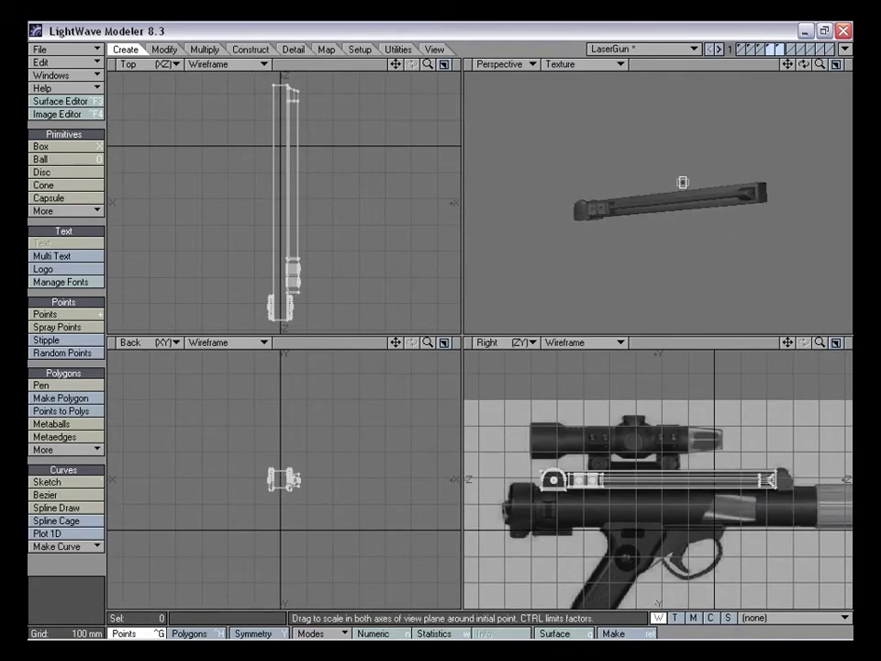
pyautogui.press('KP_0')
pyautogui.moveTo(820, 66); pyautogui.dragTo(849, 66)
pyautogui.keyDown('alt'); pyautogui.moveTo(565, 264); pyautogui.dragTo(485, 307); pyautogui.keyUp('alt')
pyautogui.keyDown('shift'); pyautogui.click(761, 49); pyautogui.keyUp('shift')
pyautogui.keyDown('alt'); pyautogui.moveTo(578, 333); pyautogui.dragTo(450, 325); pyautogui.keyUp('alt')
pyautogui.click(777, 49)
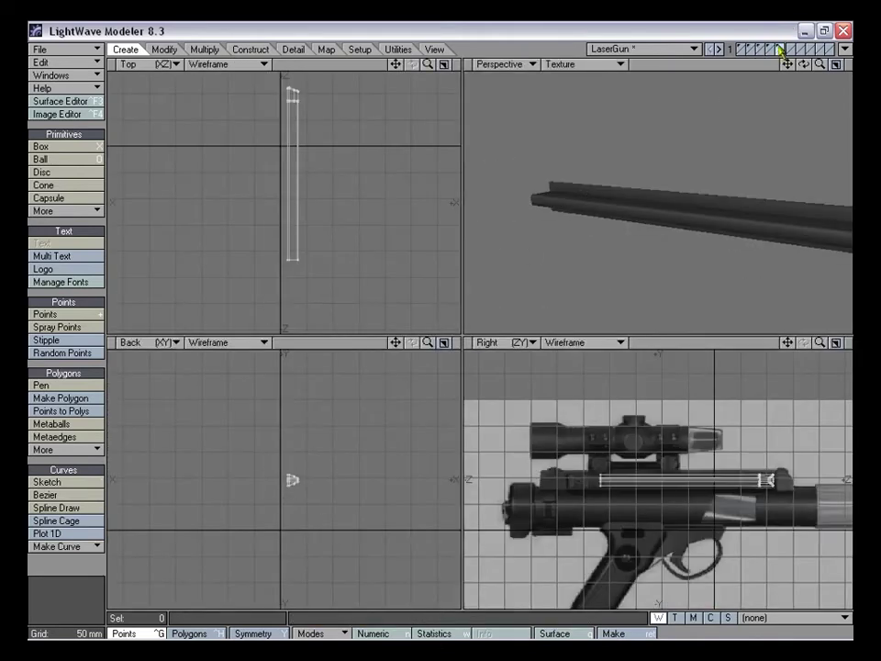
# On the rail layer, select the whole ribbed side block with its two round knobs and mirror it across X = 0, then clear the selection
pyautogui.click(765, 50)
pyautogui.click(771, 50)
pyautogui.keyDown('alt'); pyautogui.moveTo(617, 151); pyautogui.dragTo(573, 195); pyautogui.keyUp('alt')
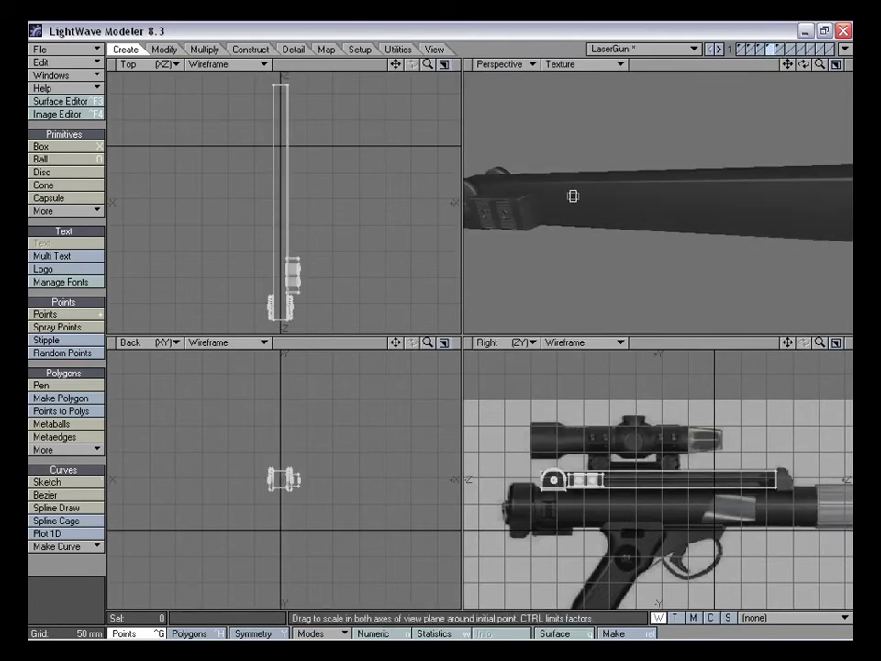
pyautogui.press('space')
pyautogui.click(507, 210)
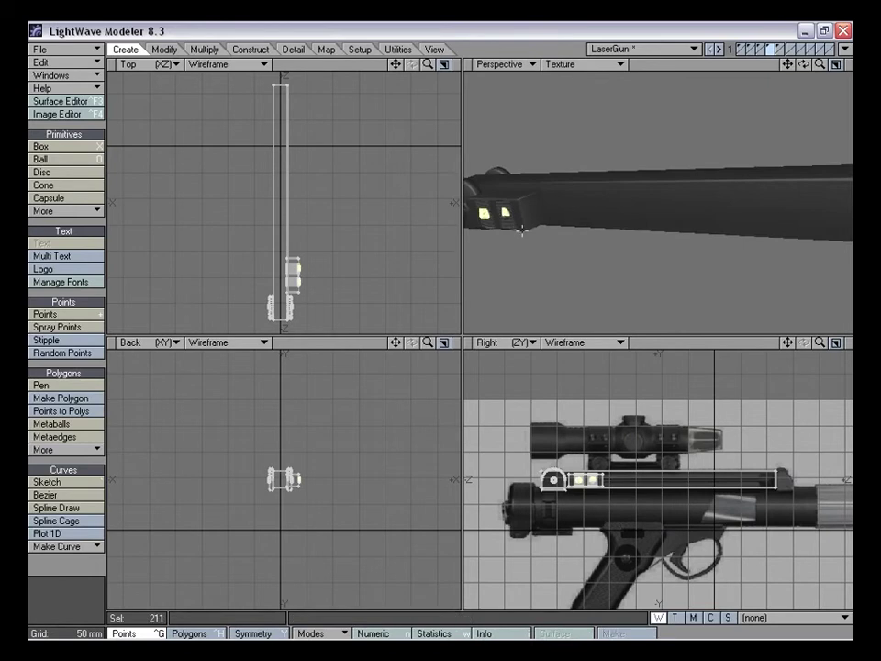
pyautogui.hotkey('shift', 'a')
pyautogui.hotkey('ctrl', 'h')
pyautogui.moveTo(522, 195)
pyautogui.mouseDown()
pyautogui.moveTo(653, 197)
pyautogui.moveTo(793, 129)
pyautogui.mouseUp()
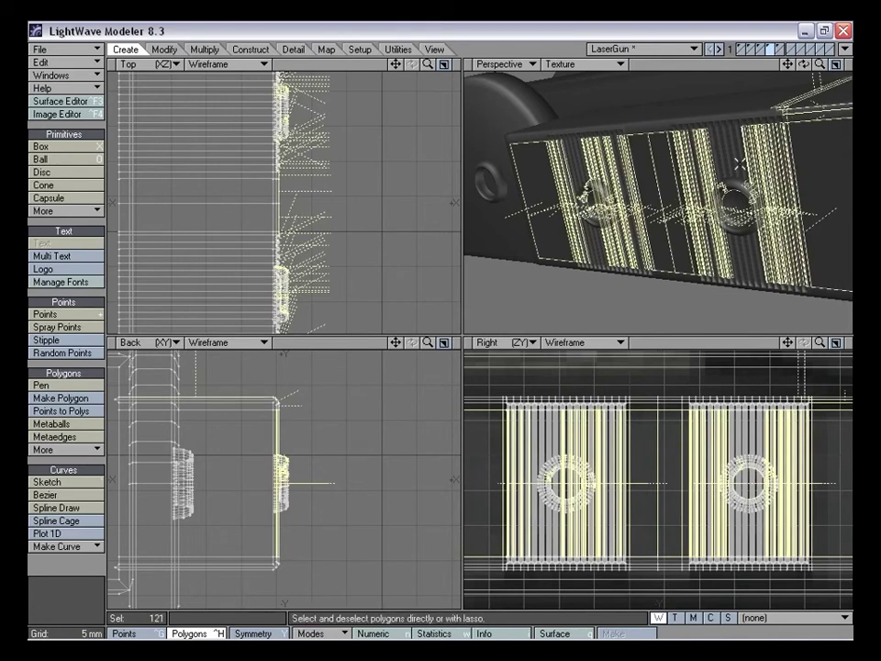
pyautogui.press(']')
pyautogui.keyDown('alt'); pyautogui.moveTo(608, 164); pyautogui.dragTo(665, 178); pyautogui.keyUp('alt')
pyautogui.moveTo(427, 343); pyautogui.dragTo(541, 352)
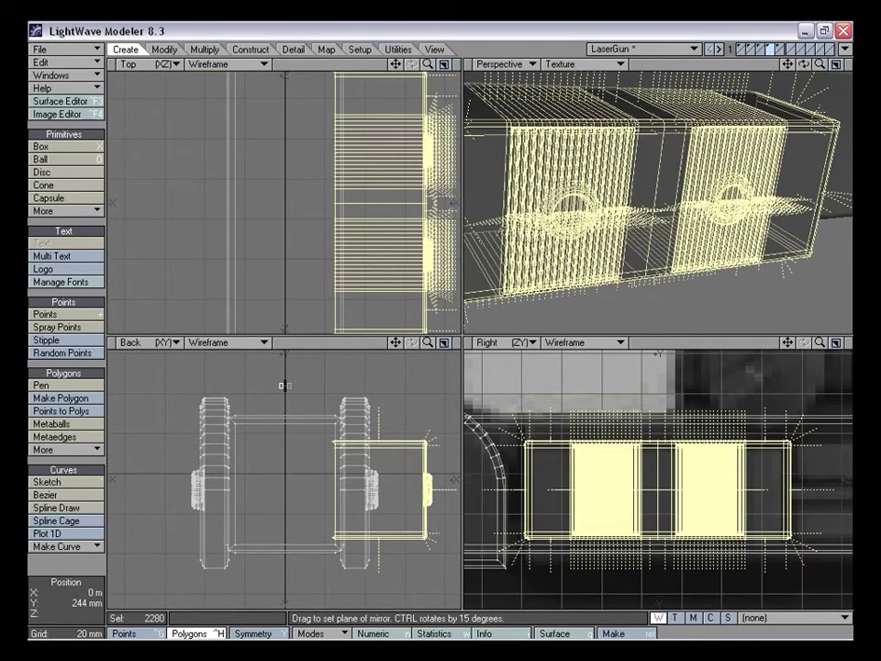
pyautogui.click(285, 385)
pyautogui.press('space')
pyautogui.moveTo(300, 381)
pyautogui.mouseDown(button='right')
pyautogui.moveTo(537, 409)
pyautogui.moveTo(540, 390)
pyautogui.mouseUp(button='right')
pyautogui.press('a')
pyautogui.keyDown('alt'); pyautogui.moveTo(671, 224); pyautogui.dragTo(681, 251); pyautogui.keyUp('alt')
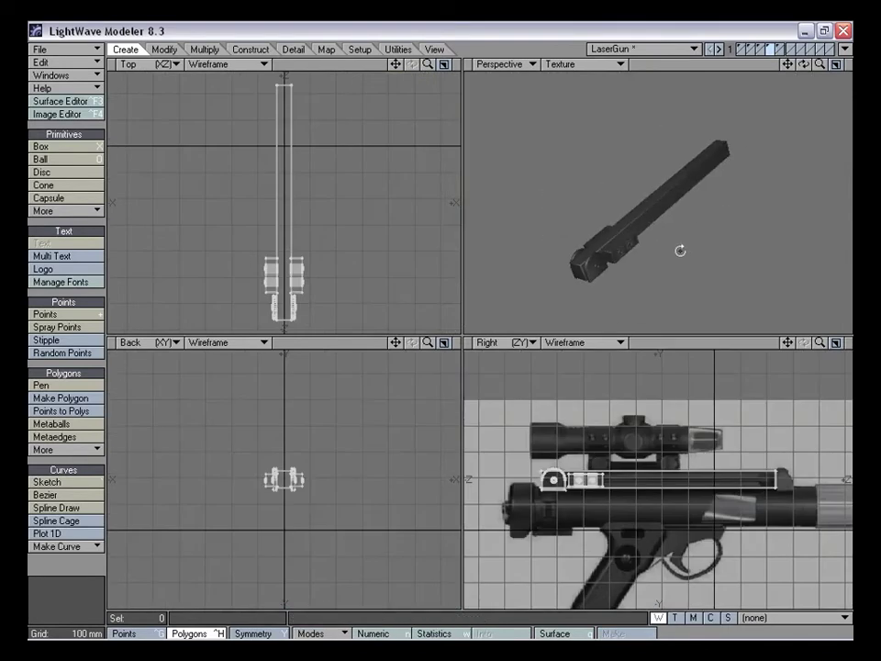
# Mirror the T-shaped detail across the gun's centre line, then cut both copies and paste them into the rail layer
pyautogui.click(782, 50)
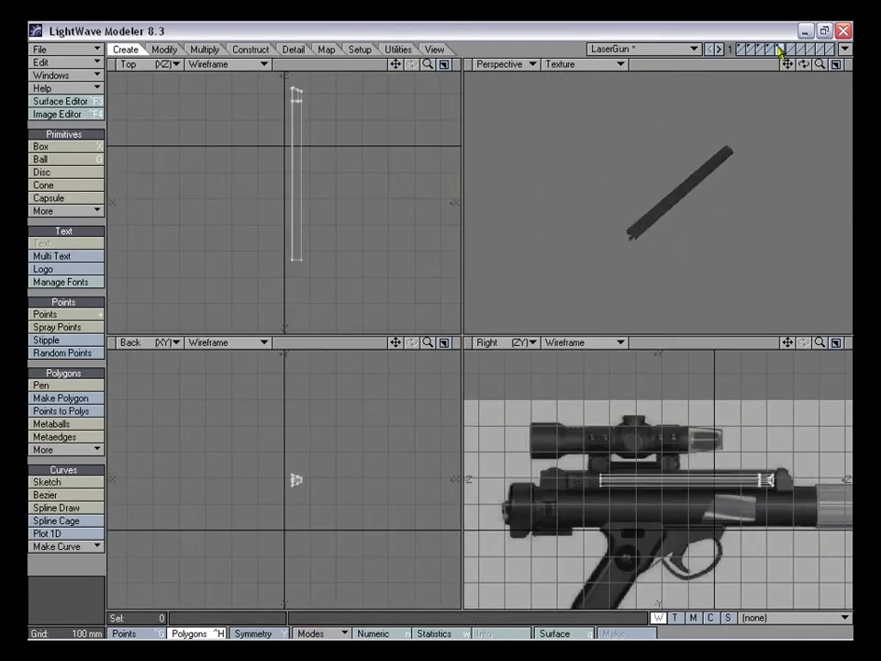
pyautogui.click(284, 184)
pyautogui.press('space')
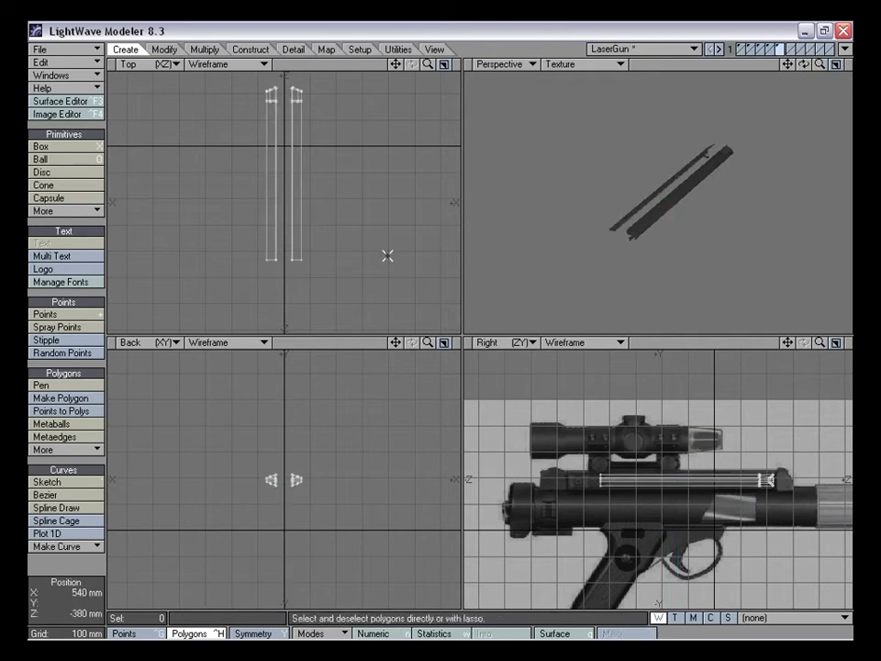
pyautogui.keyDown('alt'); pyautogui.moveTo(702, 216); pyautogui.dragTo(646, 219); pyautogui.keyUp('alt')
pyautogui.hotkey('ctrl', 'x')
pyautogui.click(769, 50)
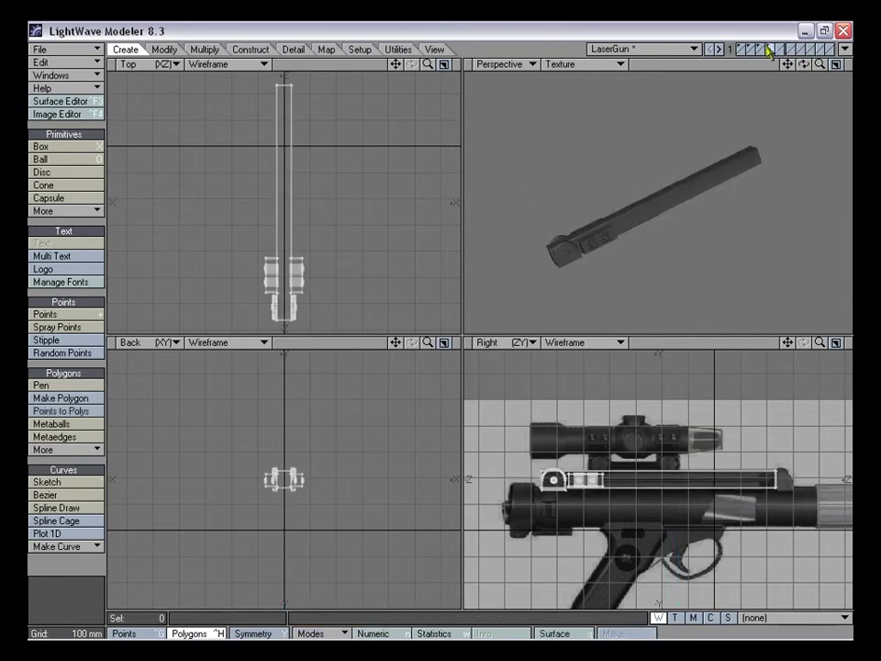
pyautogui.keyDown('alt'); pyautogui.moveTo(597, 197); pyautogui.dragTo(692, 222); pyautogui.keyUp('alt')
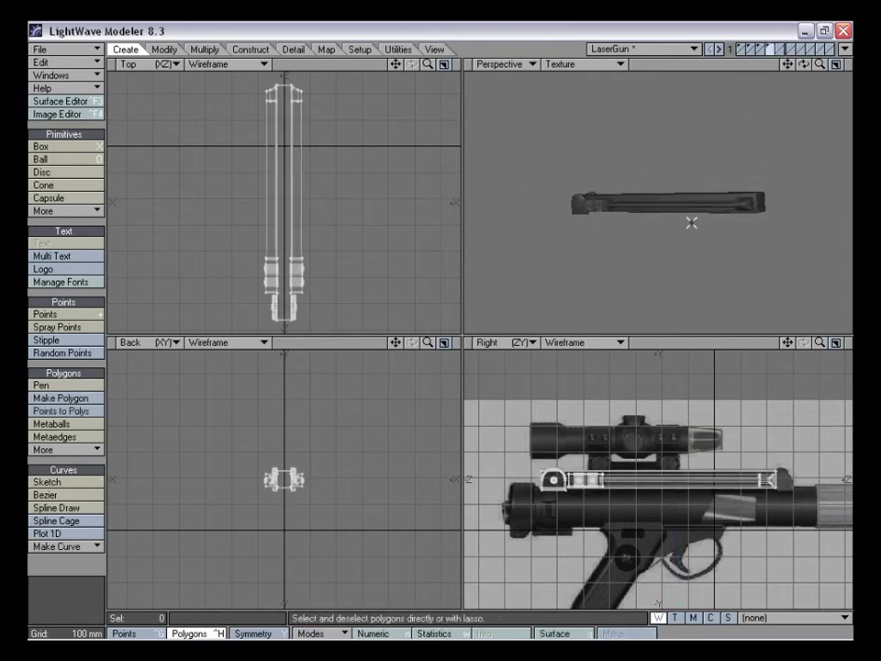
# Combine the rail and its side details with the front piece on the third layer
pyautogui.click(780, 50)
pyautogui.click(760, 50)
pyautogui.keyDown('alt'); pyautogui.moveTo(732, 140); pyautogui.dragTo(742, 162); pyautogui.keyUp('alt')
pyautogui.keyDown('alt'); pyautogui.moveTo(736, 242); pyautogui.dragTo(624, 216); pyautogui.keyUp('alt')
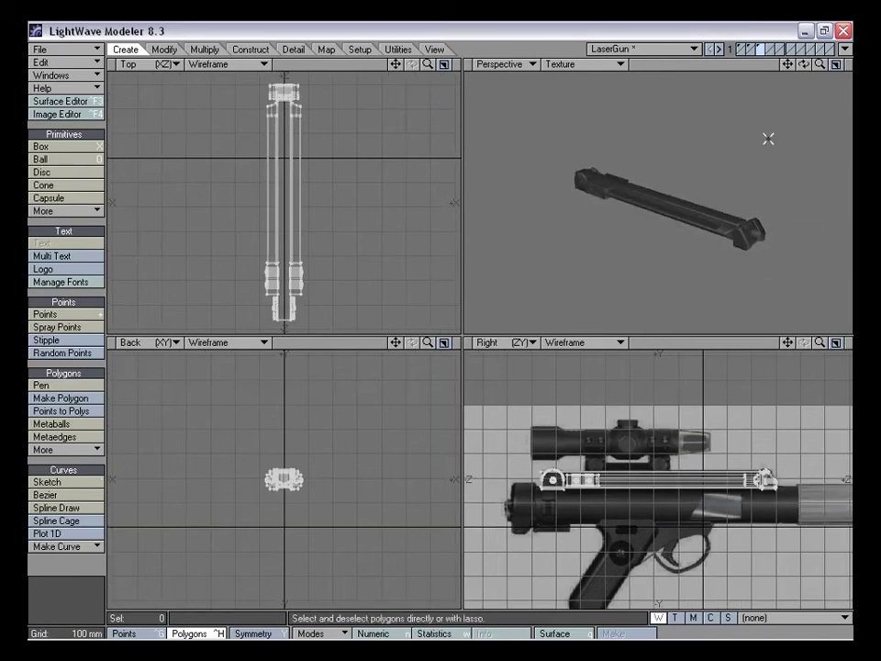
# Examine the assembled rail from several angles, then together with the scope and barrel by displaying the first three layers
pyautogui.moveTo(820, 64); pyautogui.dragTo(849, 65)
pyautogui.keyDown('alt'); pyautogui.moveTo(633, 213); pyautogui.dragTo(666, 213); pyautogui.keyUp('alt')
pyautogui.keyDown('alt'); pyautogui.moveTo(614, 195); pyautogui.dragTo(715, 201); pyautogui.keyUp('alt')
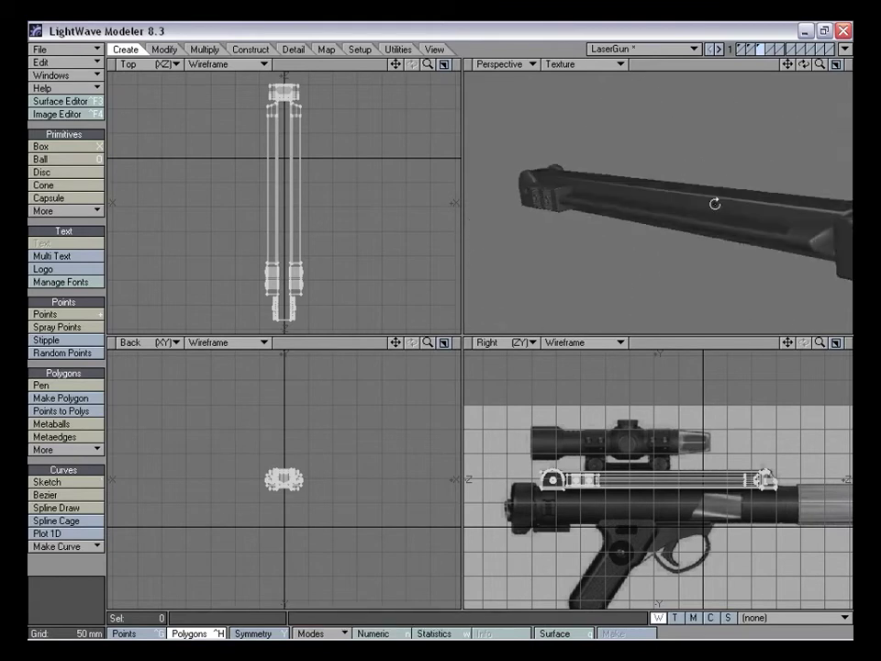
pyautogui.moveTo(821, 66); pyautogui.dragTo(808, 67)
pyautogui.keyDown('alt'); pyautogui.moveTo(737, 194); pyautogui.dragTo(662, 225); pyautogui.keyUp('alt')
pyautogui.keyDown('alt'); pyautogui.moveTo(655, 171); pyautogui.dragTo(726, 242); pyautogui.keyUp('alt')
pyautogui.click(751, 51)
pyautogui.keyDown('alt'); pyautogui.moveTo(771, 154); pyautogui.dragTo(672, 172); pyautogui.keyUp('alt')
pyautogui.keyDown('shift'); pyautogui.click(742, 49); pyautogui.keyUp('shift')
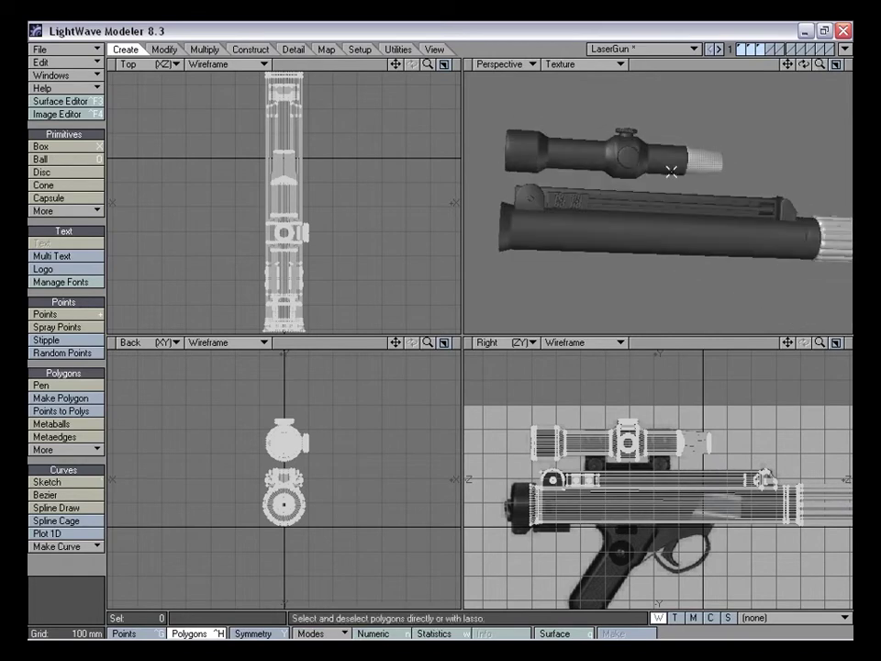
pyautogui.keyDown('alt'); pyautogui.moveTo(650, 205); pyautogui.dragTo(632, 204); pyautogui.keyUp('alt')
pyautogui.keyDown('alt'); pyautogui.moveTo(716, 211); pyautogui.dragTo(607, 246); pyautogui.keyUp('alt')
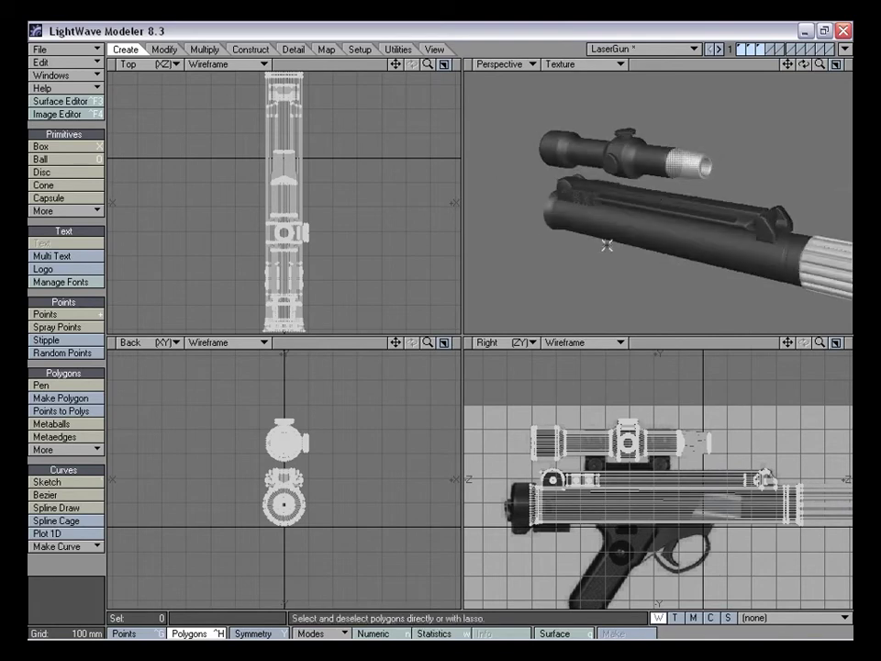
pyautogui.keyDown('alt'); pyautogui.moveTo(600, 138); pyautogui.dragTo(626, 194); pyautogui.keyUp('alt')
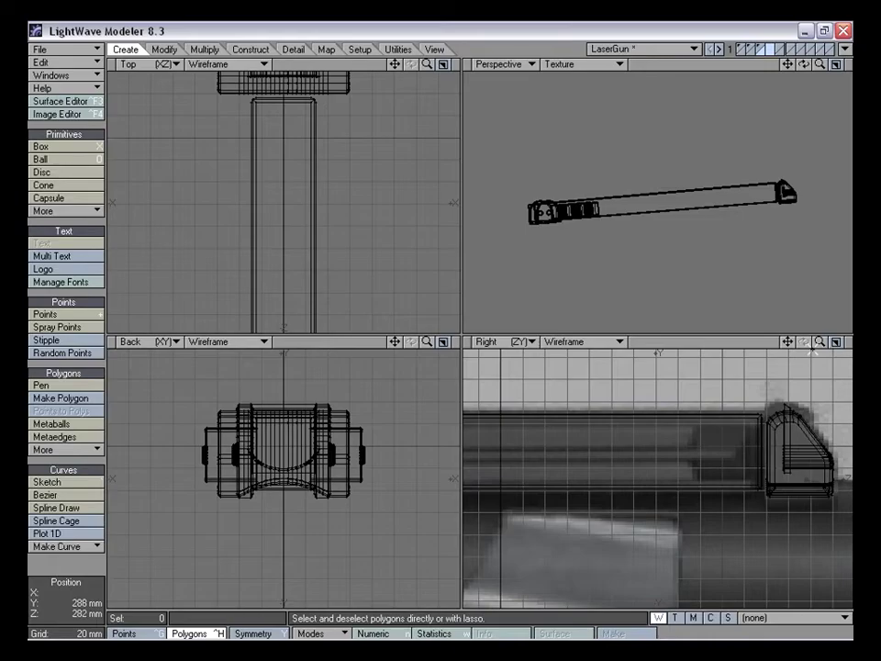
# Build a thin upright box over the dark recessed panel in the side reference, placed just outside the rail's side
pyautogui.moveTo(821, 344); pyautogui.dragTo(854, 343)
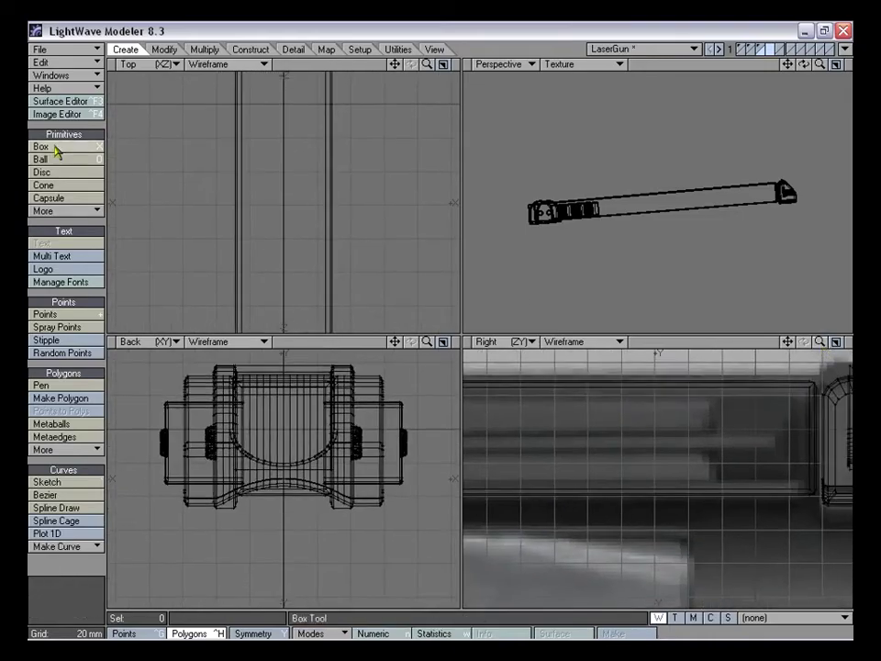
pyautogui.click(55, 151)
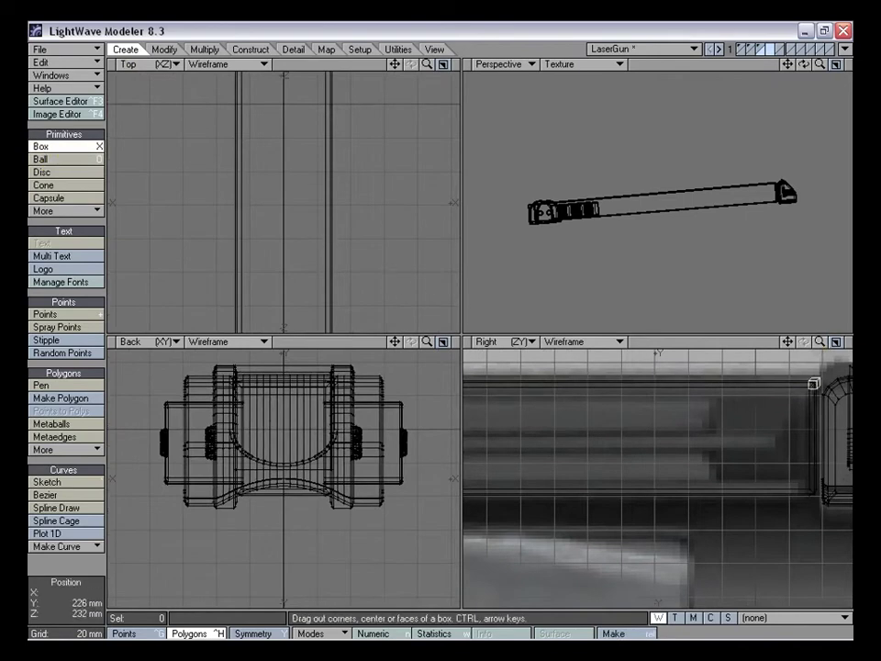
pyautogui.moveTo(792, 394); pyautogui.dragTo(501, 478)
pyautogui.moveTo(791, 438); pyautogui.dragTo(798, 439)
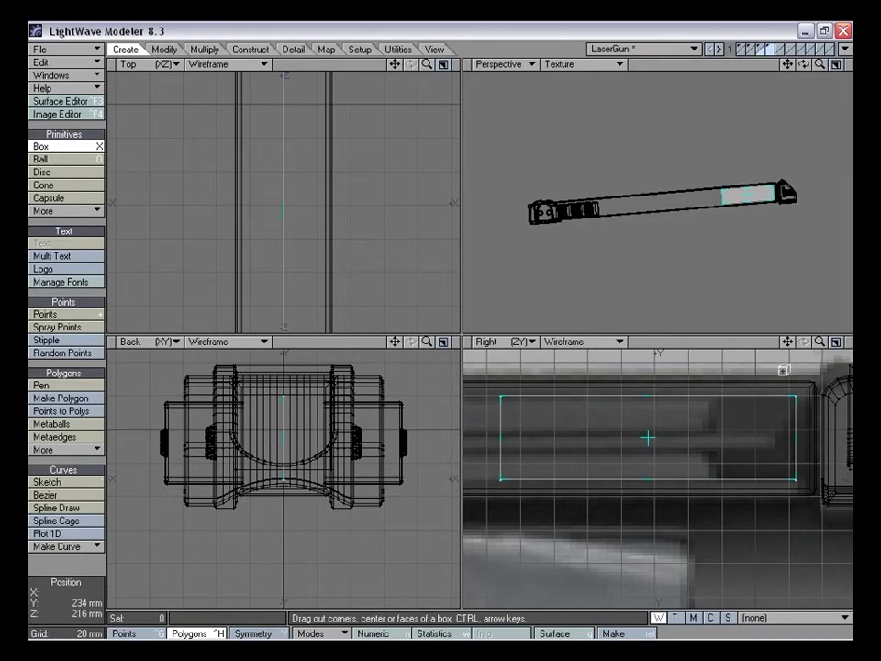
pyautogui.moveTo(820, 342); pyautogui.dragTo(873, 346)
pyautogui.moveTo(790, 343)
pyautogui.mouseDown()
pyautogui.moveTo(711, 335)
pyautogui.moveTo(845, 342)
pyautogui.moveTo(877, 353)
pyautogui.moveTo(782, 347)
pyautogui.moveTo(787, 343)
pyautogui.mouseUp()
pyautogui.moveTo(658, 467); pyautogui.dragTo(659, 469)
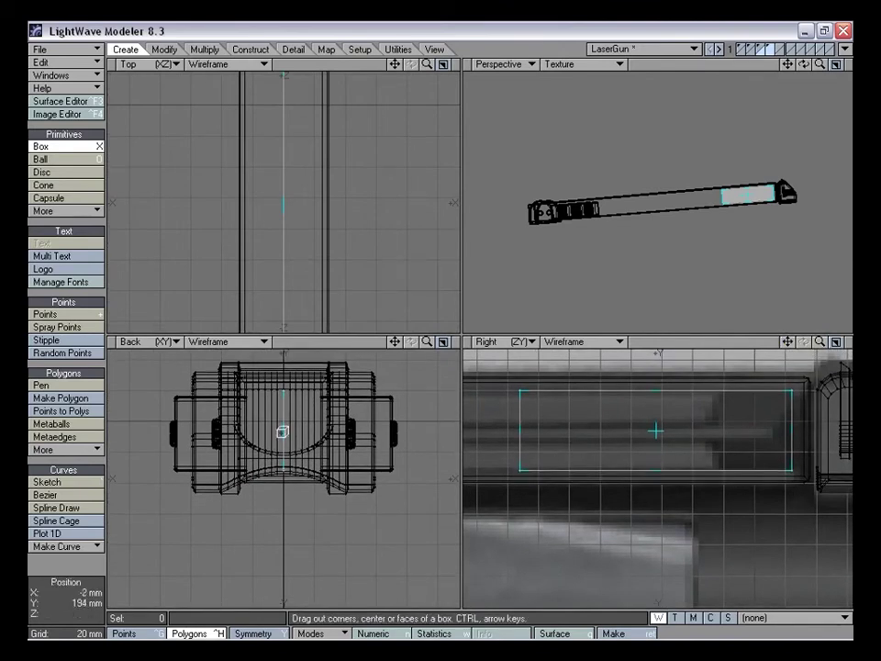
pyautogui.moveTo(337, 432); pyautogui.dragTo(353, 432)
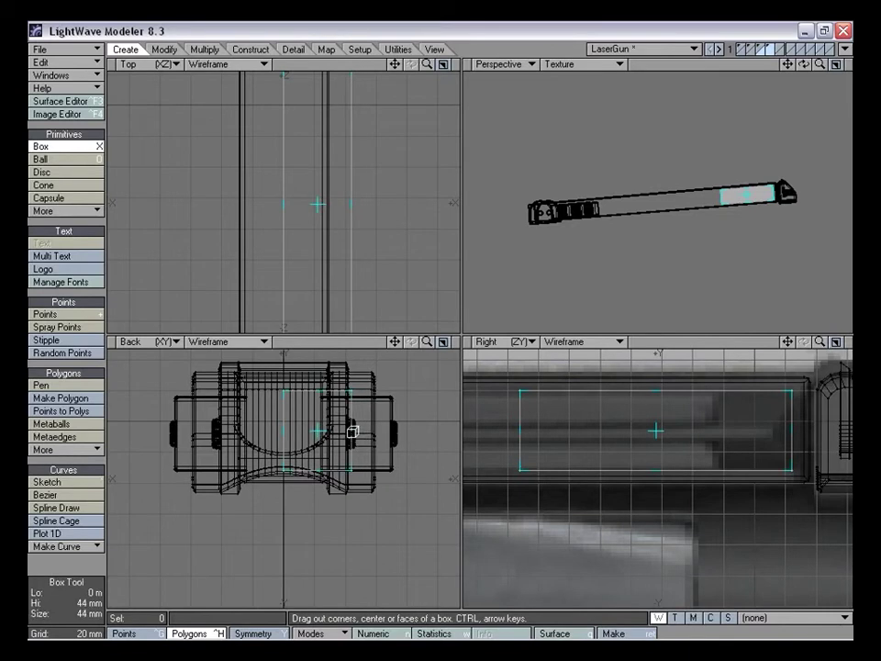
pyautogui.moveTo(283, 431); pyautogui.dragTo(348, 430)
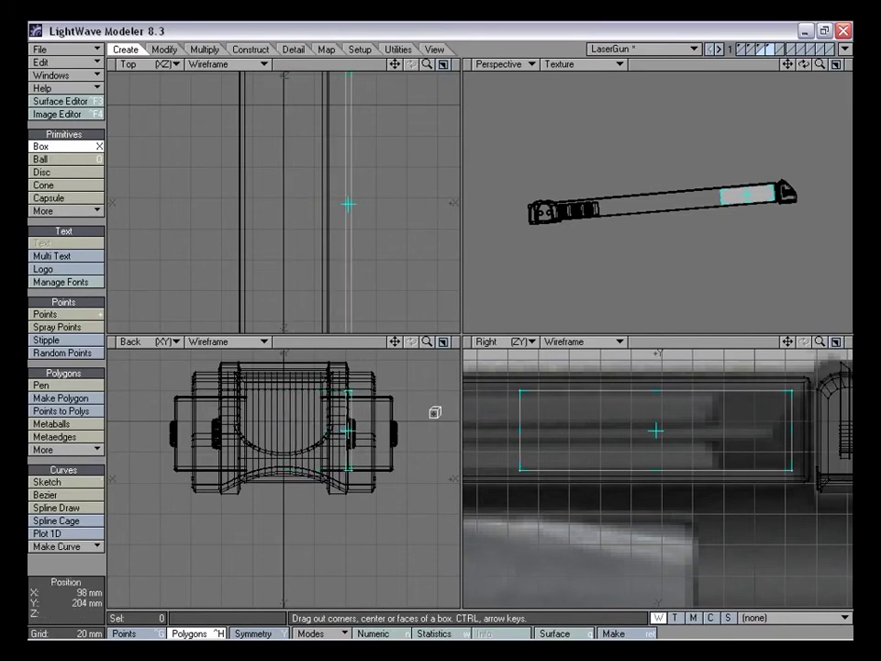
pyautogui.press('space')
# Move the thin slab sideways until its inner face sits against the rail's side wall
pyautogui.press('a')
pyautogui.keyDown('alt'); pyautogui.moveTo(635, 270); pyautogui.dragTo(644, 239); pyautogui.keyUp('alt')
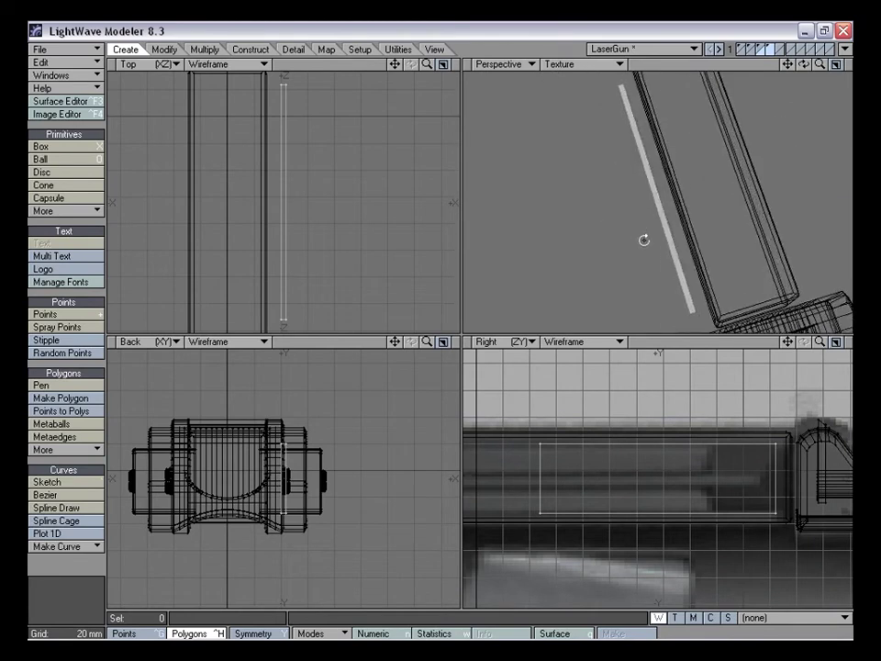
pyautogui.press('t')
pyautogui.moveTo(315, 201); pyautogui.dragTo(301, 201)
pyautogui.press('space')
pyautogui.moveTo(394, 64); pyautogui.dragTo(455, 109)
pyautogui.moveTo(427, 66); pyautogui.dragTo(496, 65)
pyautogui.moveTo(397, 65); pyautogui.dragTo(309, 225)
pyautogui.press('t')
pyautogui.moveTo(317, 297); pyautogui.dragTo(314, 298)
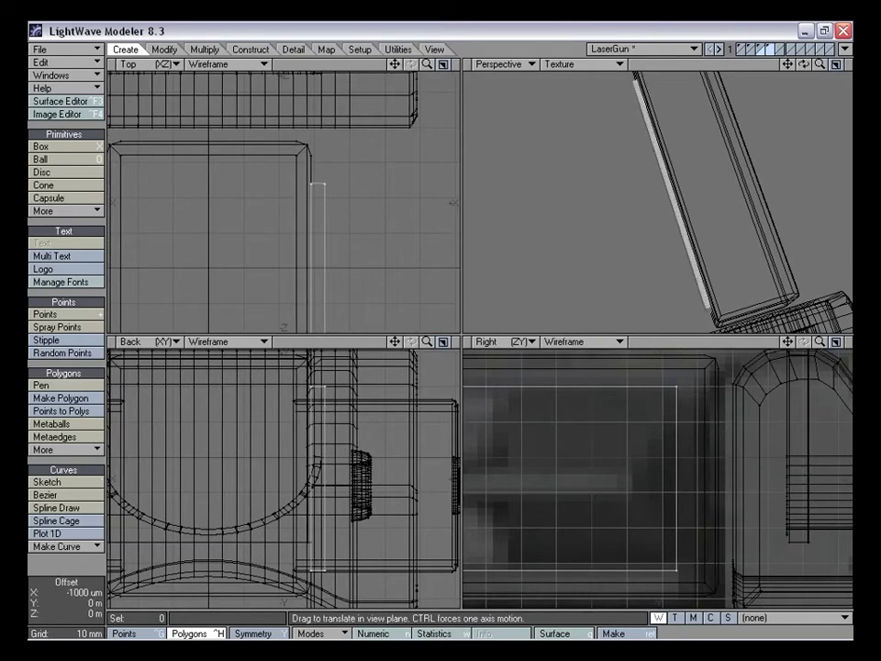
pyautogui.moveTo(385, 248); pyautogui.dragTo(381, 248)
pyautogui.moveTo(427, 64); pyautogui.dragTo(473, 65)
pyautogui.moveTo(350, 217); pyautogui.dragTo(353, 217)
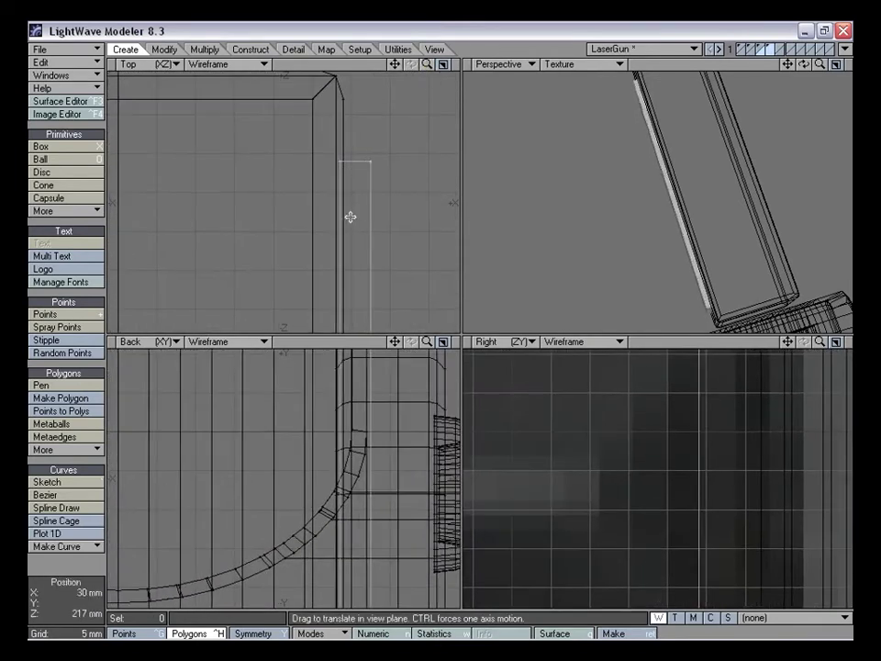
# Make two lengthwise Knife cuts through the slab, dividing it into three strips around the central bar of the reference
pyautogui.moveTo(820, 342)
pyautogui.mouseDown()
pyautogui.moveTo(799, 341)
pyautogui.moveTo(868, 340)
pyautogui.moveTo(806, 341)
pyautogui.mouseUp()
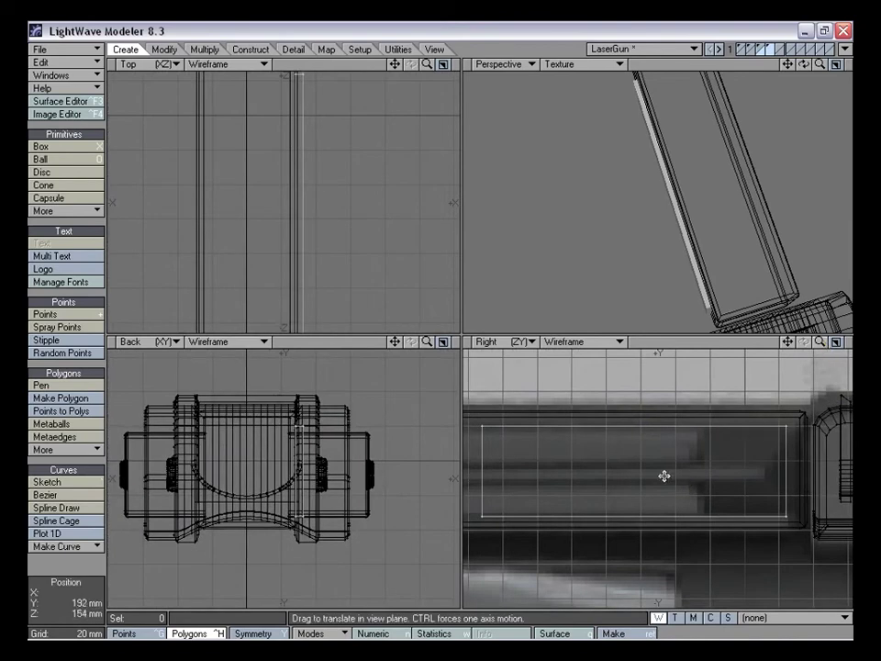
pyautogui.hotkey('shift', 'k')
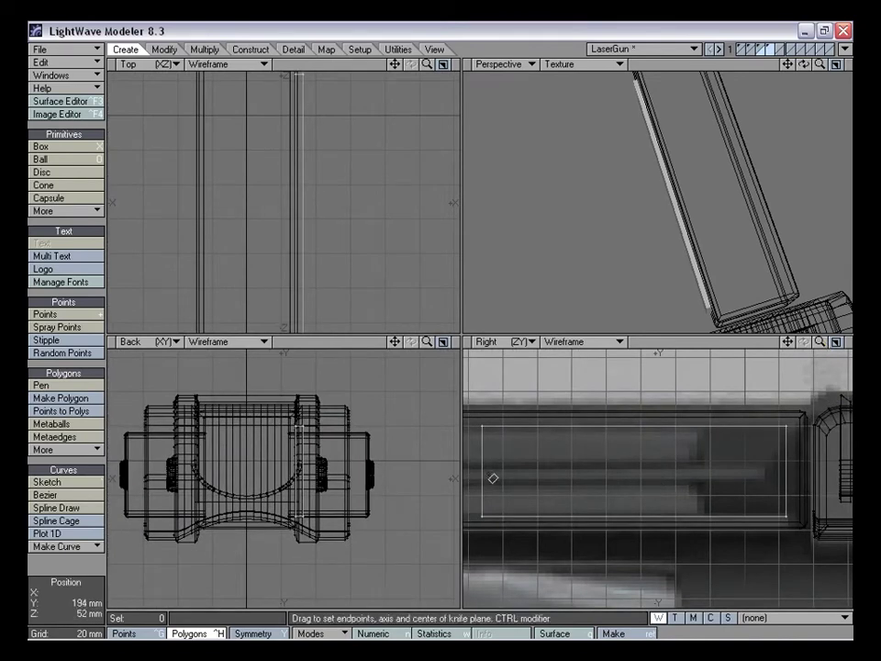
pyautogui.moveTo(478, 465); pyautogui.dragTo(825, 466)
pyautogui.moveTo(651, 466); pyautogui.dragTo(652, 490)
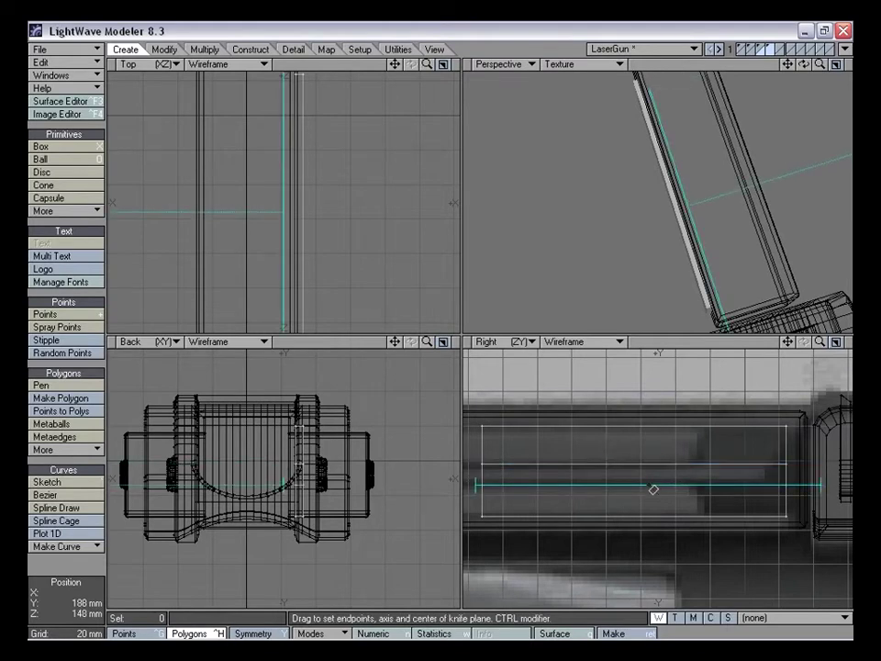
pyautogui.press('space')
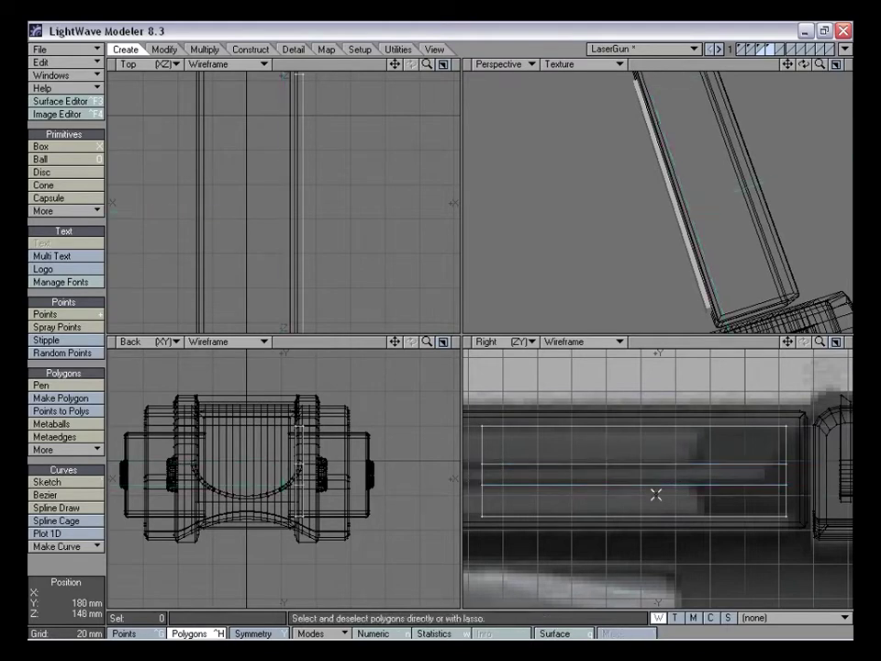
# Select the points of both lengthwise cuts, shift them slightly upward to match the reference bar, and clear the selection
pyautogui.hotkey('ctrl', 'g')
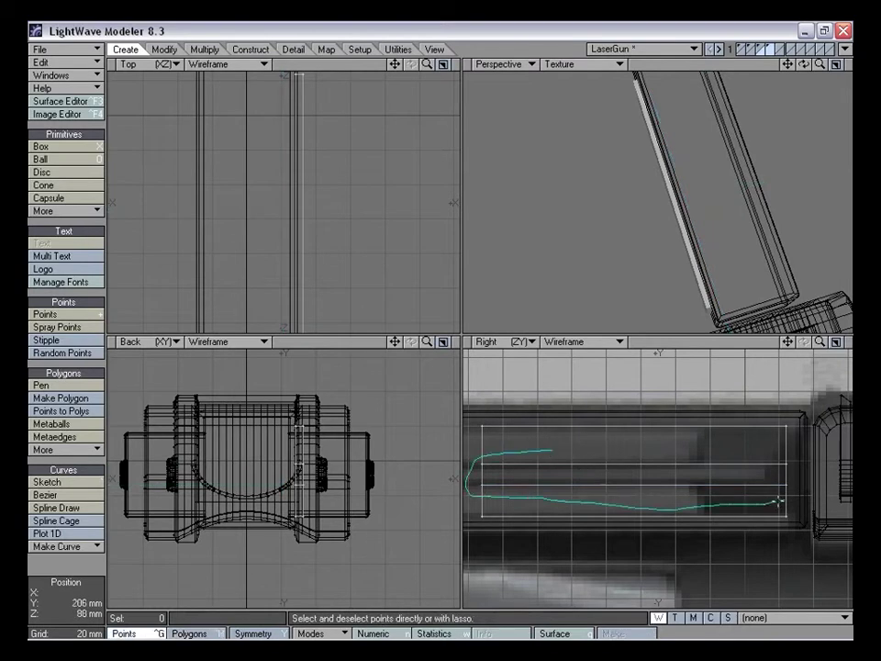
pyautogui.moveTo(745, 449); pyautogui.dragTo(735, 449, button='right')
pyautogui.press('t')
pyautogui.moveTo(691, 496); pyautogui.dragTo(690, 492)
pyautogui.press('space')
pyautogui.moveTo(834, 551)
pyautogui.mouseDown(button='right')
pyautogui.moveTo(650, 401)
pyautogui.moveTo(823, 419)
pyautogui.mouseUp(button='right')
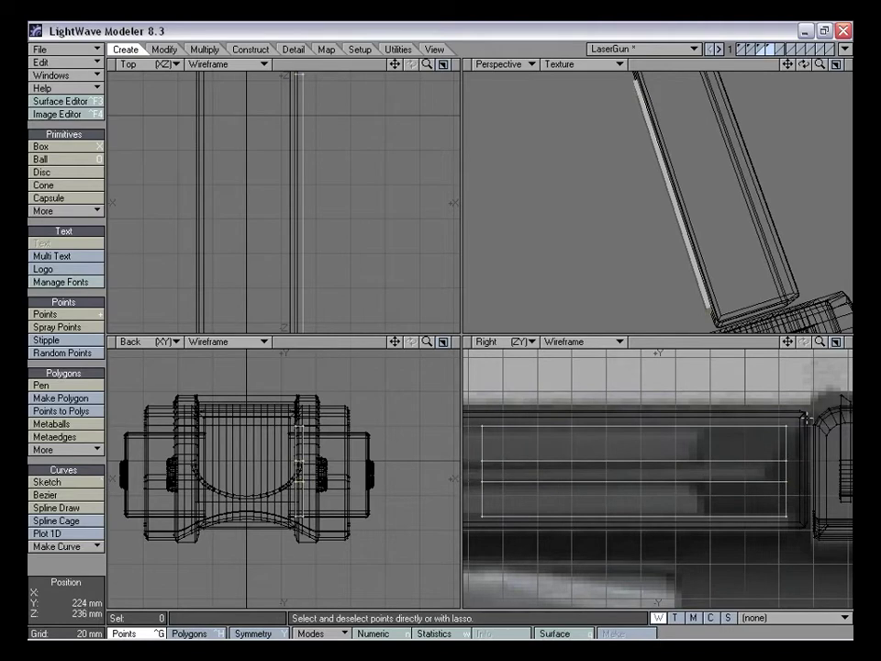
# Knife the slab vertically where the dark front area of the reference begins, and return to polygon selection
pyautogui.moveTo(788, 343); pyautogui.dragTo(756, 346)
pyautogui.moveTo(820, 342); pyautogui.dragTo(745, 377)
pyautogui.hotkey('shift', 'k')
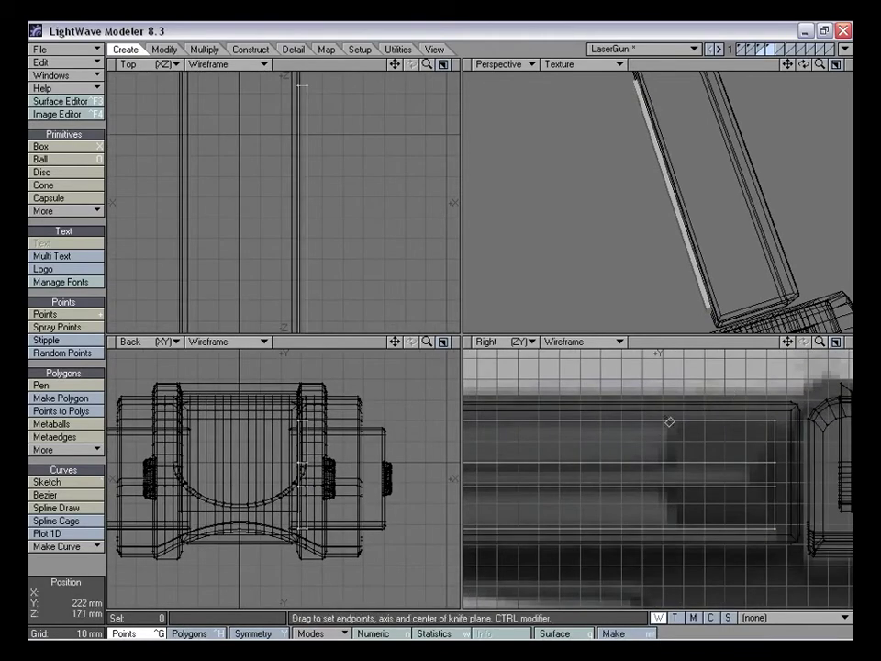
pyautogui.moveTo(677, 409); pyautogui.dragTo(675, 559)
pyautogui.press('space')
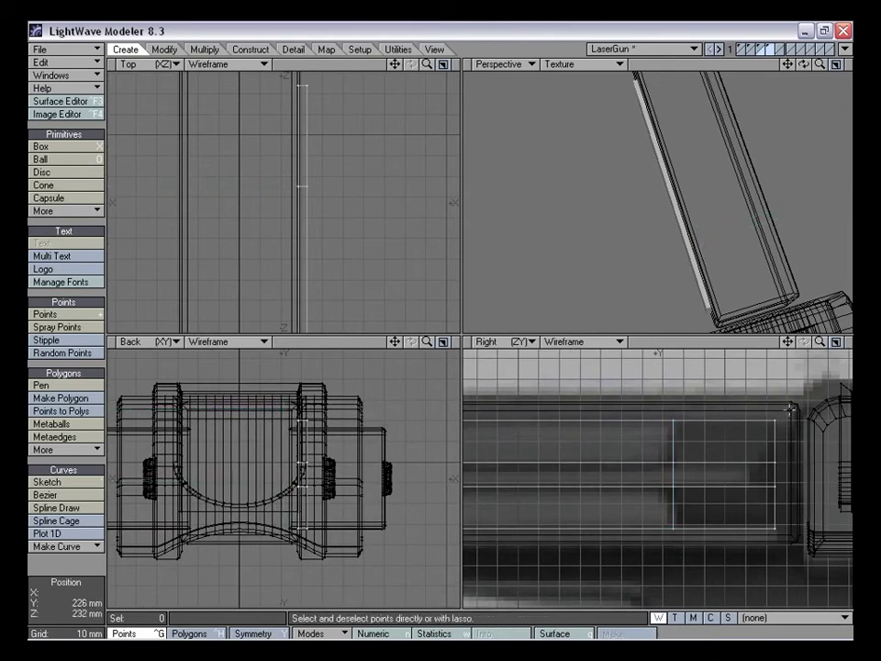
pyautogui.moveTo(823, 340); pyautogui.dragTo(443, 326)
pyautogui.moveTo(791, 343); pyautogui.dragTo(723, 454)
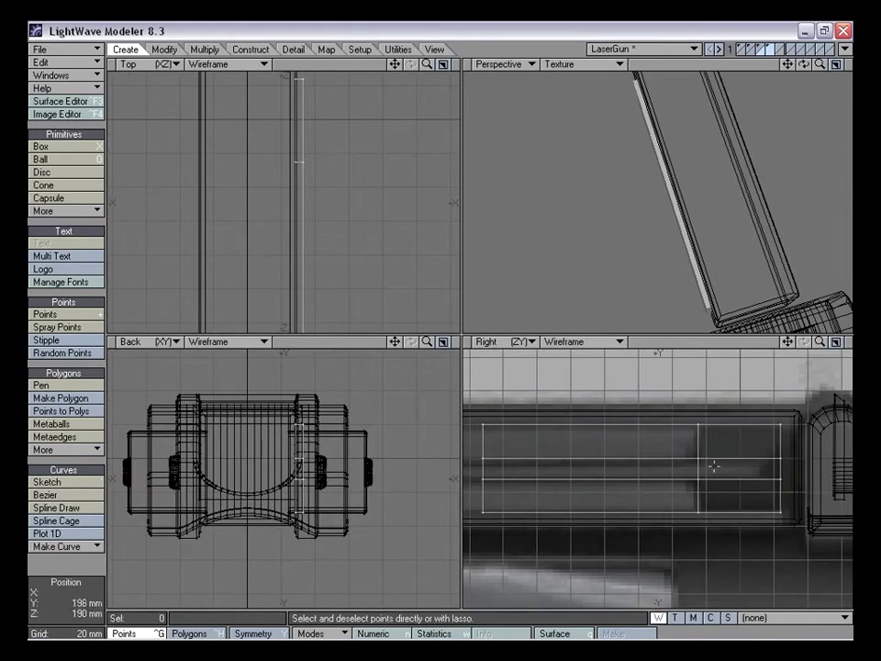
pyautogui.keyDown('alt'); pyautogui.moveTo(733, 254); pyautogui.dragTo(760, 234); pyautogui.keyUp('alt')
pyautogui.hotkey('ctrl', 'h')
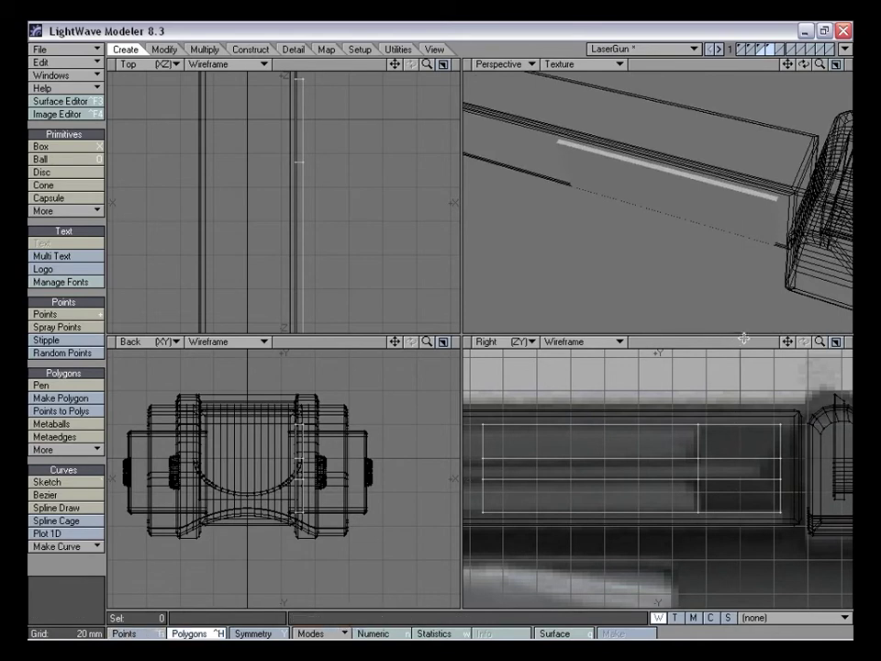
pyautogui.moveTo(688, 472); pyautogui.dragTo(699, 469)
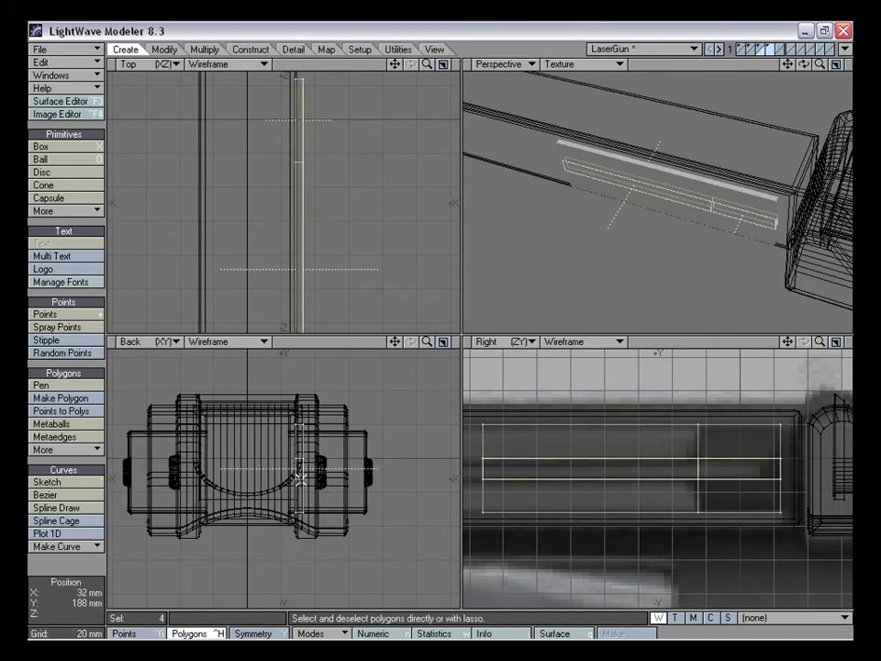
pyautogui.moveTo(286, 497); pyautogui.dragTo(308, 485, button='right')
pyautogui.click(79, 584)
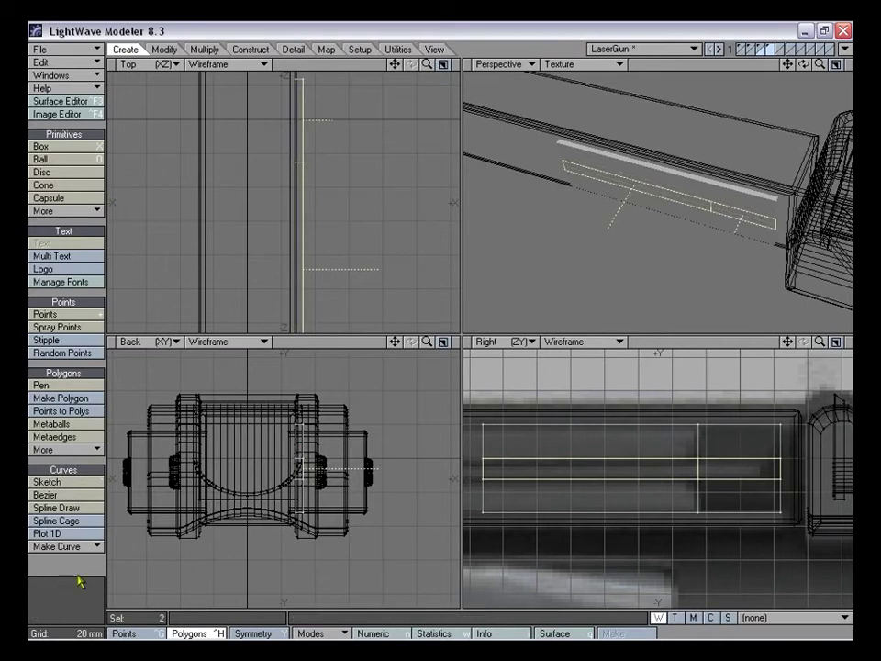
# Select the six polygons on the slab's inner face, merge them into one polygon, and clear the selection
pyautogui.moveTo(612, 254)
pyautogui.keyDown('alt'); pyautogui.mouseDown()
pyautogui.moveTo(623, 201)
pyautogui.moveTo(719, 239)
pyautogui.moveTo(622, 261)
pyautogui.mouseUp(); pyautogui.keyUp('alt')
pyautogui.moveTo(580, 206)
pyautogui.mouseDown()
pyautogui.moveTo(578, 189)
pyautogui.moveTo(573, 238)
pyautogui.moveTo(634, 184)
pyautogui.mouseUp()
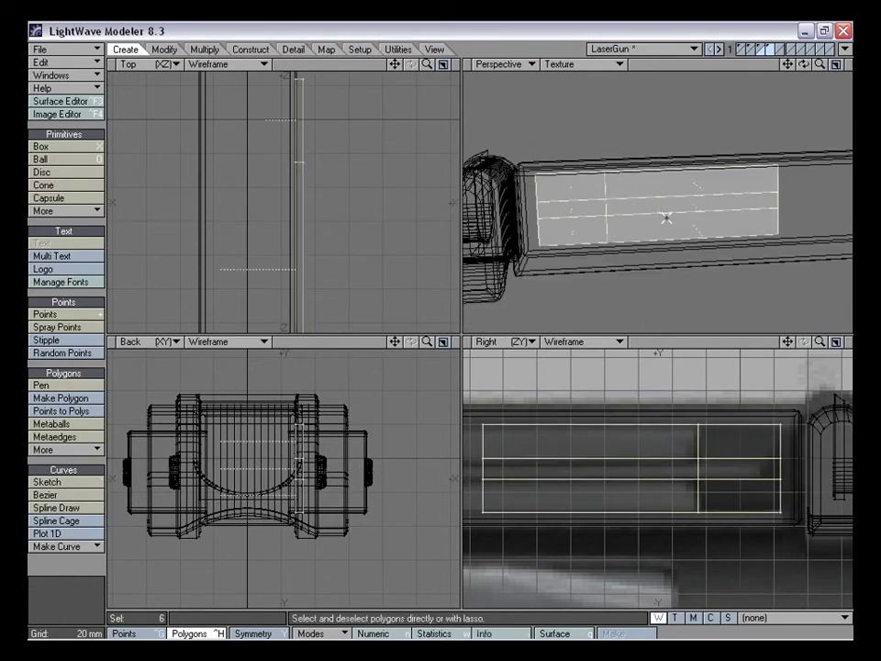
pyautogui.keyDown('alt'); pyautogui.moveTo(666, 215); pyautogui.dragTo(610, 187); pyautogui.keyUp('alt')
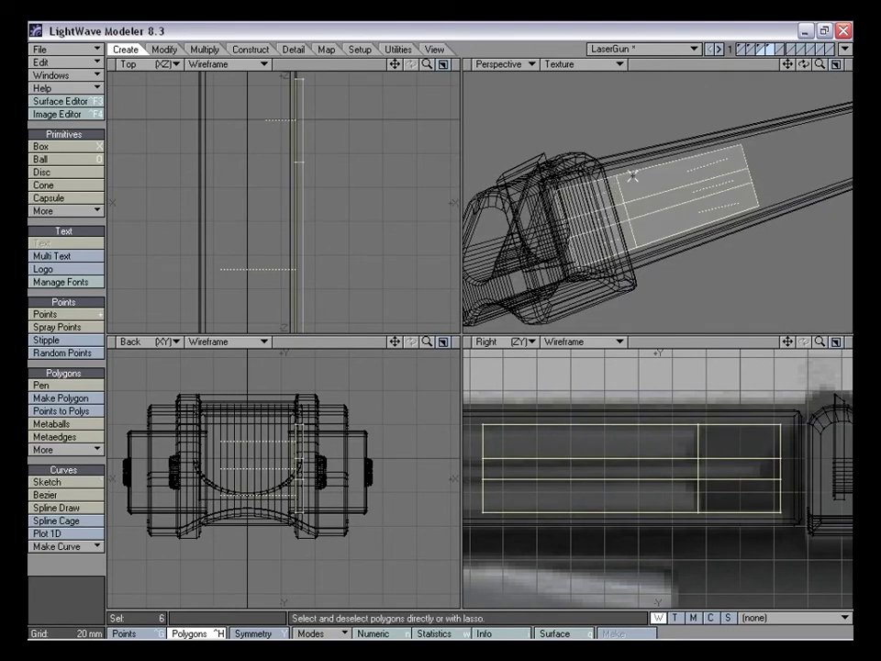
pyautogui.press('z')
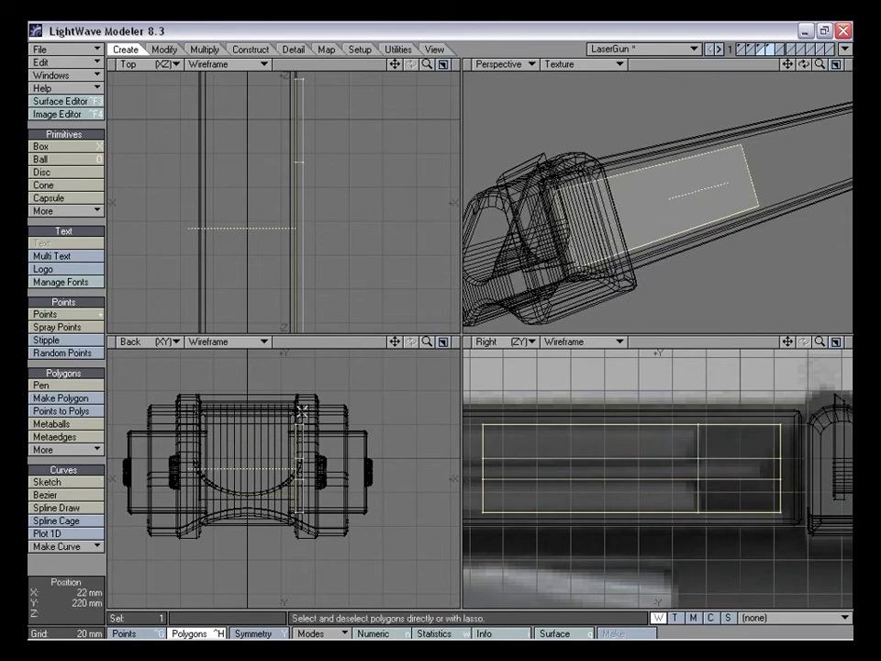
pyautogui.click(96, 574)
# Smooth Shift the two middle-strip polygons on the slab's outer face, move them outward into a raised bar, and deselect them
pyautogui.keyDown('alt'); pyautogui.moveTo(663, 252); pyautogui.dragTo(671, 165); pyautogui.keyUp('alt')
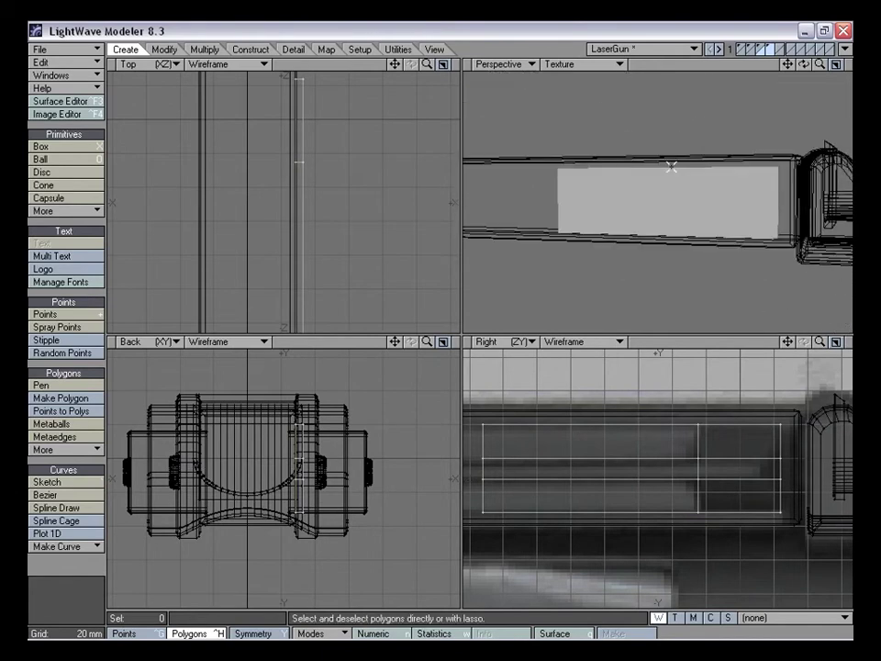
pyautogui.click(691, 195)
pyautogui.click(736, 460)
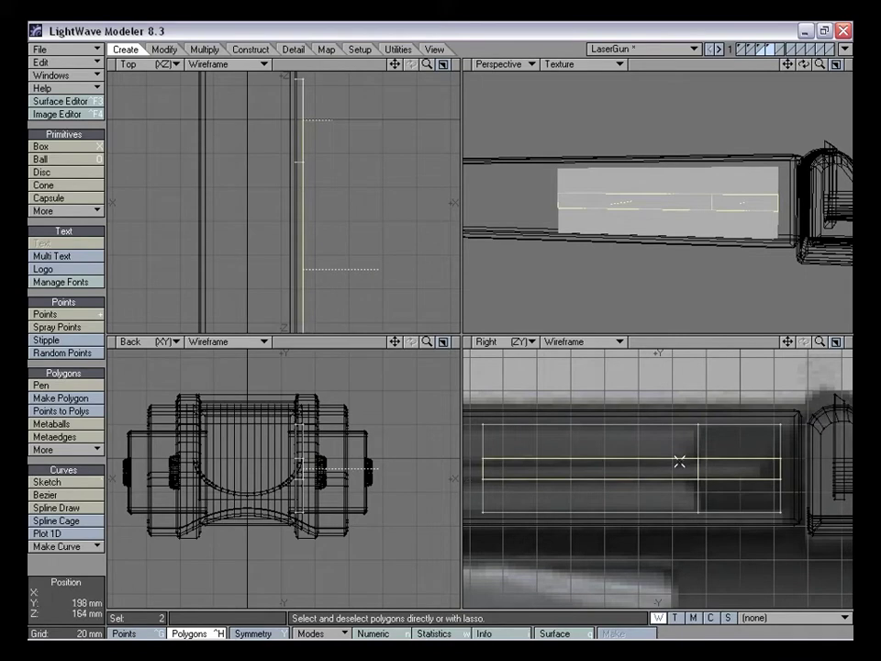
pyautogui.press('f')
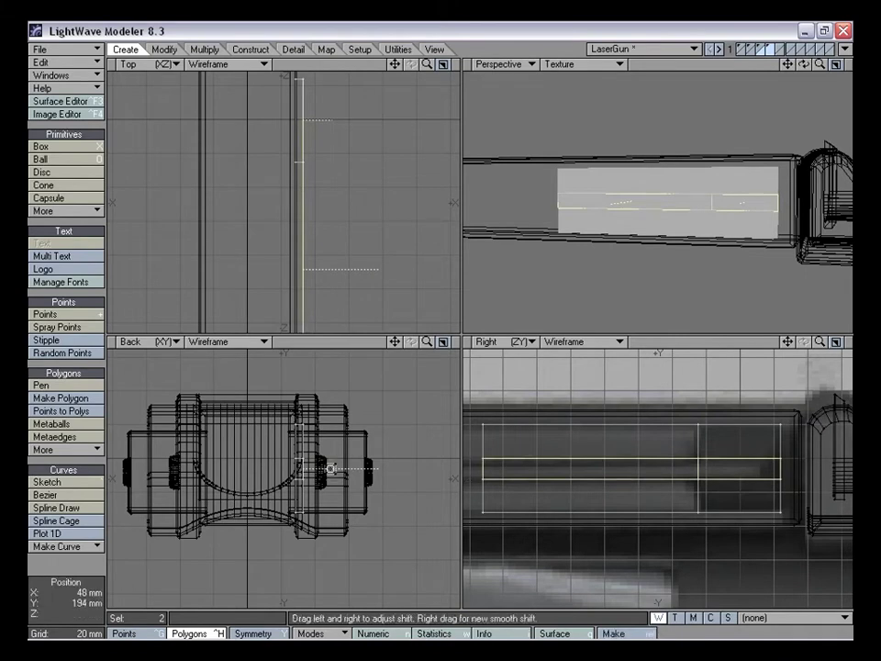
pyautogui.press('t')
pyautogui.moveTo(313, 476); pyautogui.dragTo(362, 475)
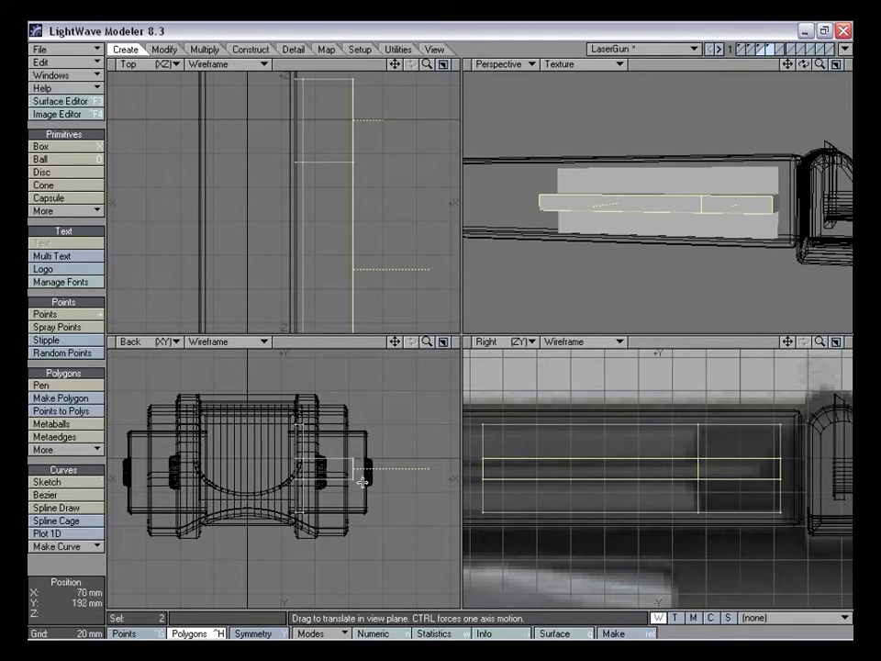
pyautogui.moveTo(360, 475); pyautogui.dragTo(360, 475)
pyautogui.press('space')
pyautogui.press('/')
# Knife the raised bar lengthwise along its middle, across the full length of the slab
pyautogui.keyDown('alt'); pyautogui.moveTo(620, 226); pyautogui.dragTo(665, 196); pyautogui.keyUp('alt')
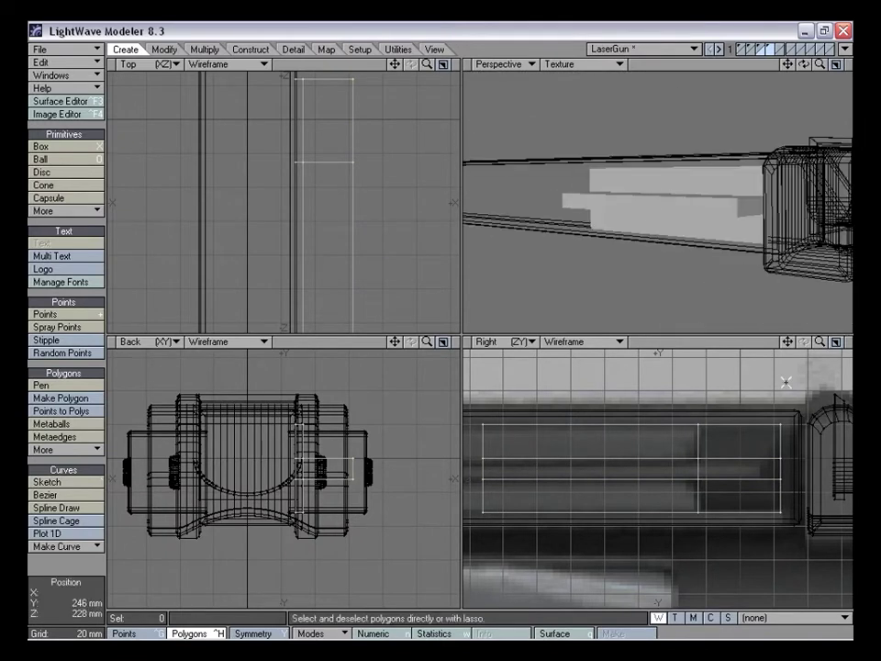
pyautogui.moveTo(788, 342); pyautogui.dragTo(843, 342)
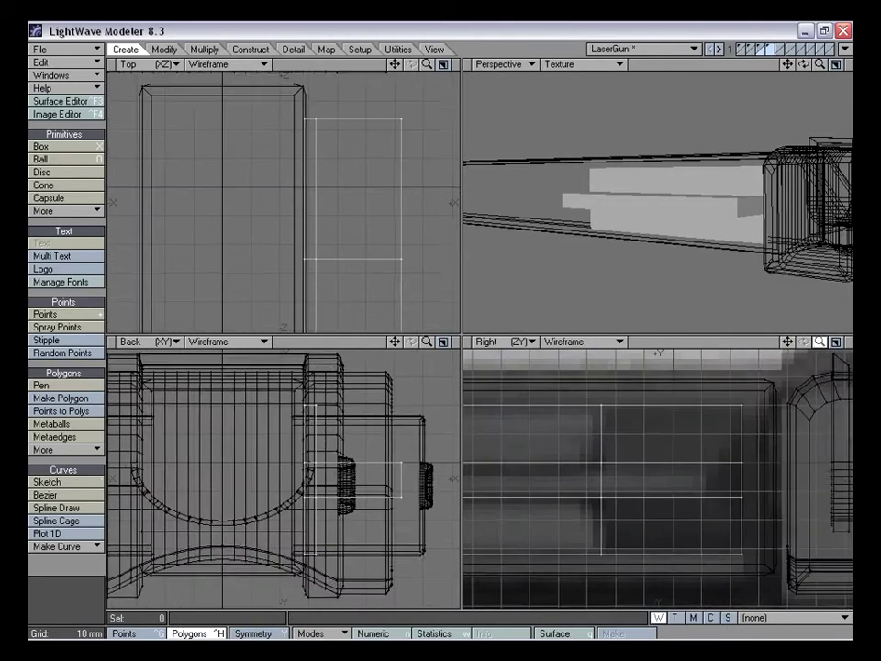
pyautogui.keyDown('alt'); pyautogui.moveTo(725, 205); pyautogui.dragTo(687, 171); pyautogui.keyUp('alt')
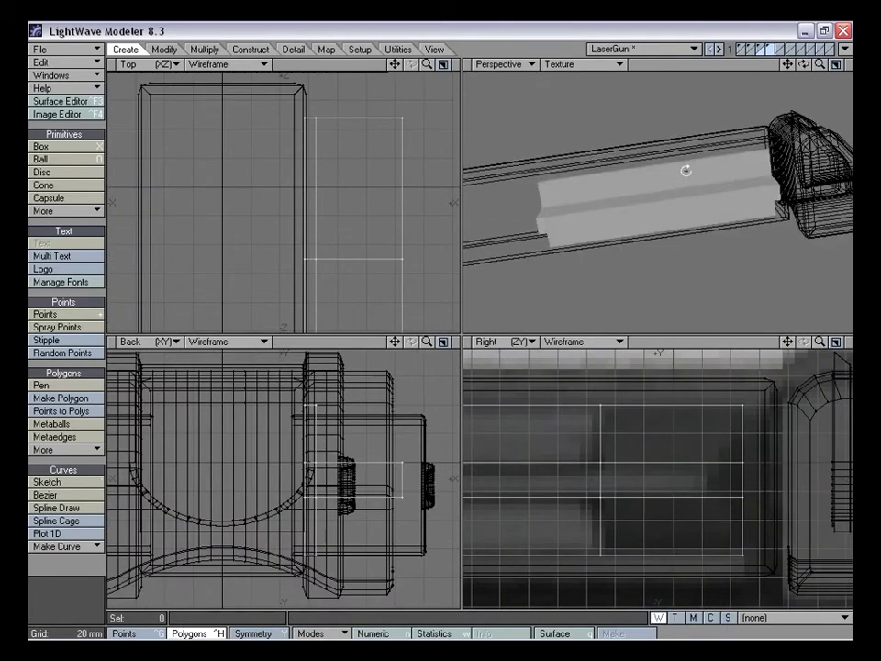
pyautogui.moveTo(818, 342); pyautogui.dragTo(841, 339)
pyautogui.hotkey('shift', 'k')
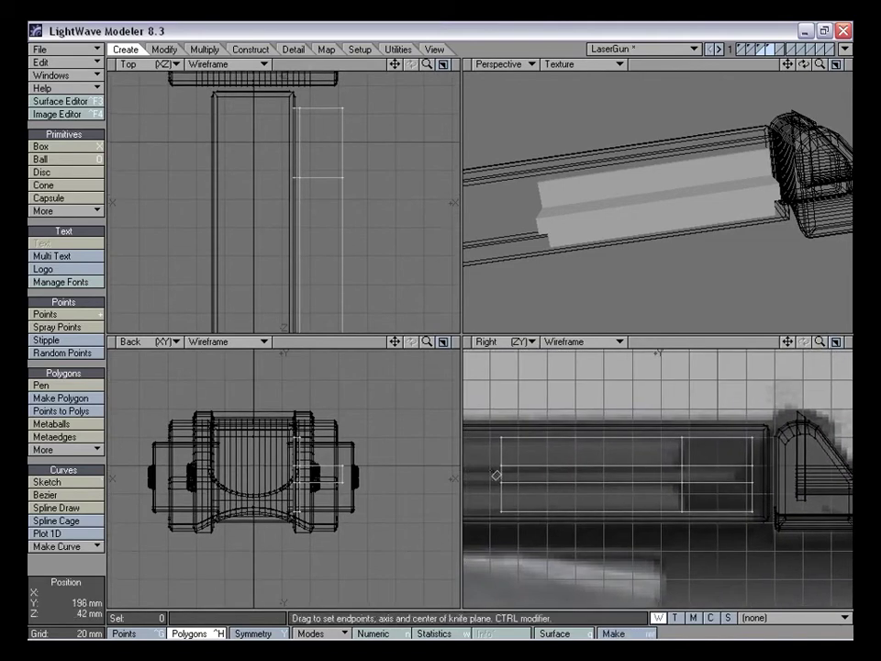
pyautogui.moveTo(544, 477); pyautogui.dragTo(803, 477)
pyautogui.press('space')
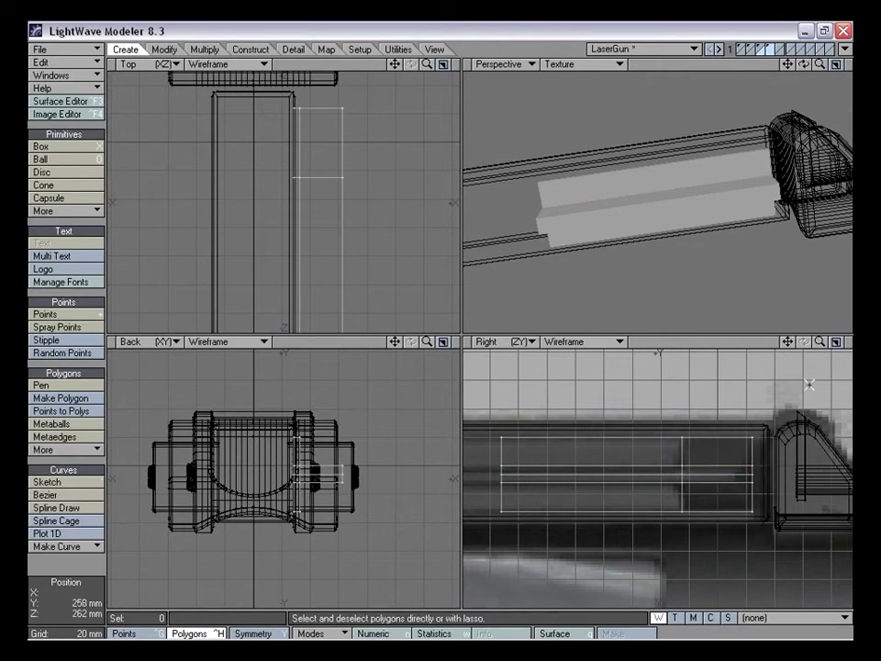
pyautogui.moveTo(789, 343); pyautogui.dragTo(759, 357)
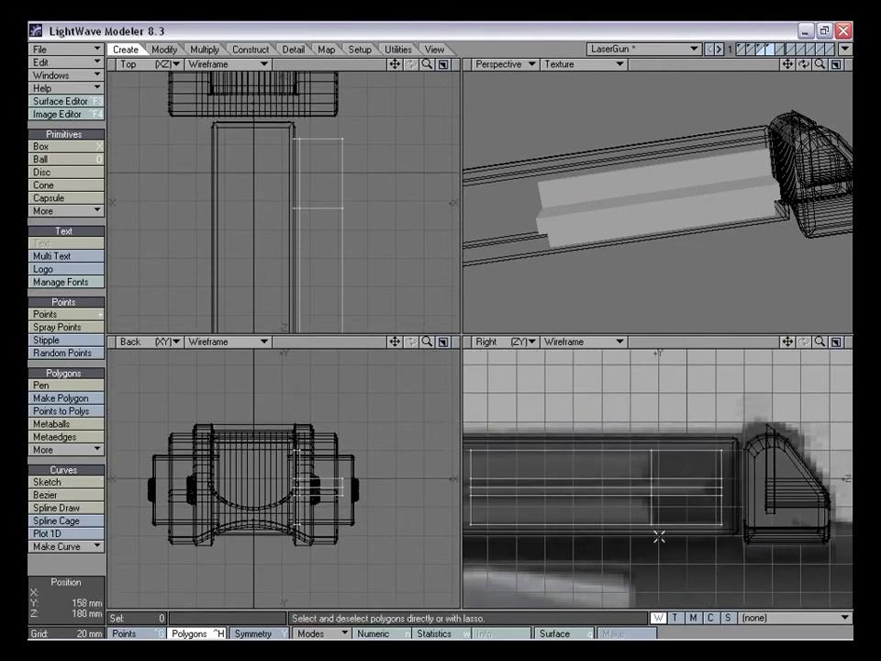
pyautogui.moveTo(818, 344); pyautogui.dragTo(871, 344)
pyautogui.moveTo(787, 343); pyautogui.dragTo(712, 357)
pyautogui.keyDown('alt'); pyautogui.moveTo(733, 206); pyautogui.dragTo(702, 184); pyautogui.keyUp('alt')
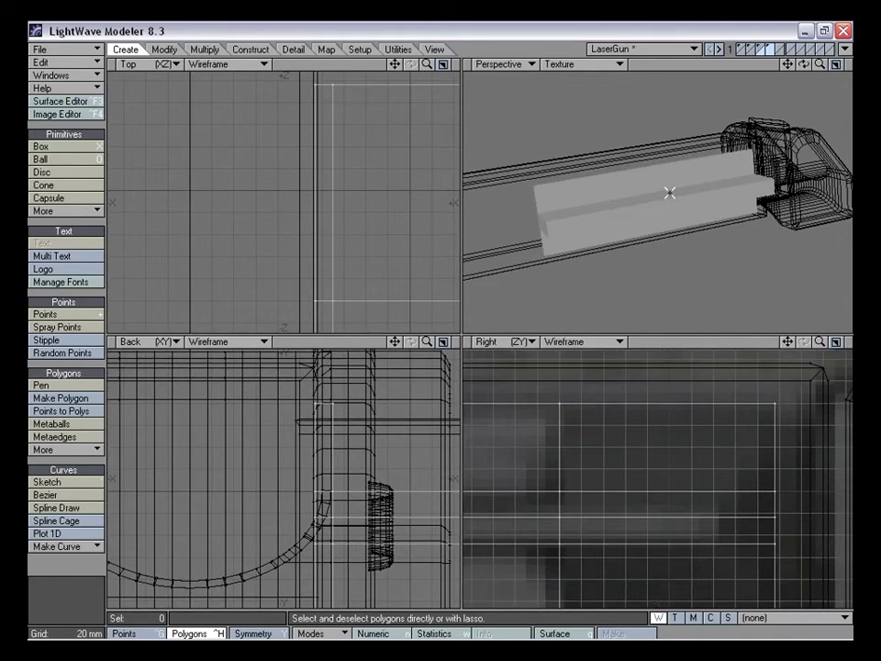
# Enlarge the perspective view to full size and set its shading to Wireframe Shade
pyautogui.press('0')
pyautogui.moveTo(822, 70); pyautogui.dragTo(768, 74)
pyautogui.moveTo(671, 299)
pyautogui.keyDown('alt'); pyautogui.mouseDown()
pyautogui.moveTo(492, 362)
pyautogui.moveTo(650, 347)
pyautogui.moveTo(506, 370)
pyautogui.mouseUp(); pyautogui.keyUp('alt')
pyautogui.click(223, 66)
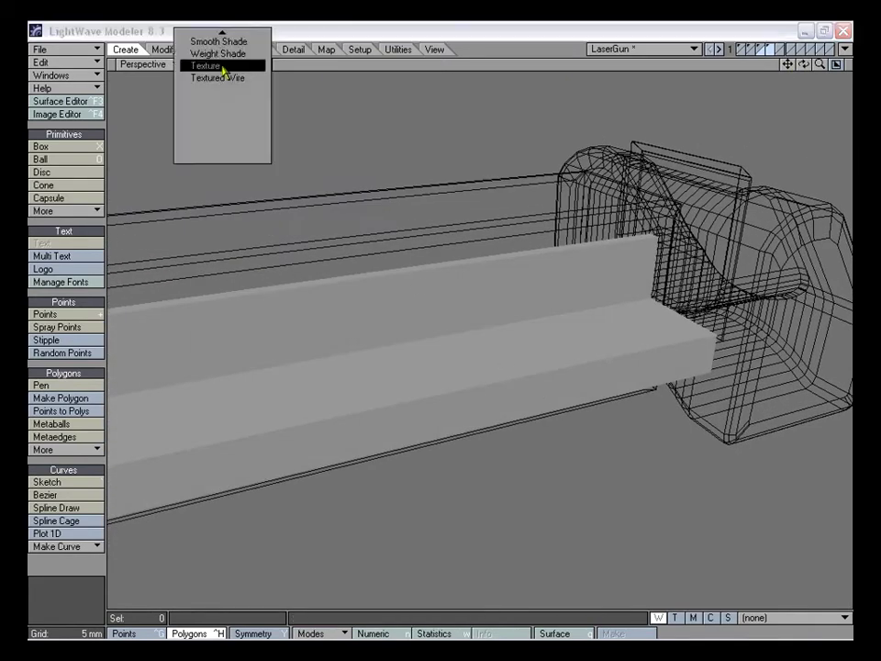
pyautogui.click(241, 89)
# Make a triangular polygon closing the front end between the slab's upper corner and the raised bar
pyautogui.keyDown('alt'); pyautogui.moveTo(241, 93); pyautogui.dragTo(545, 396); pyautogui.keyUp('alt')
pyautogui.hotkey('ctrl', 'g')
pyautogui.hotkey('ctrl', 'h')
pyautogui.keyDown('alt'); pyautogui.moveTo(595, 340); pyautogui.dragTo(472, 329); pyautogui.keyUp('alt')
pyautogui.hotkey('ctrl', 'g')
pyautogui.keyDown('alt'); pyautogui.moveTo(602, 315); pyautogui.dragTo(648, 339); pyautogui.keyUp('alt')
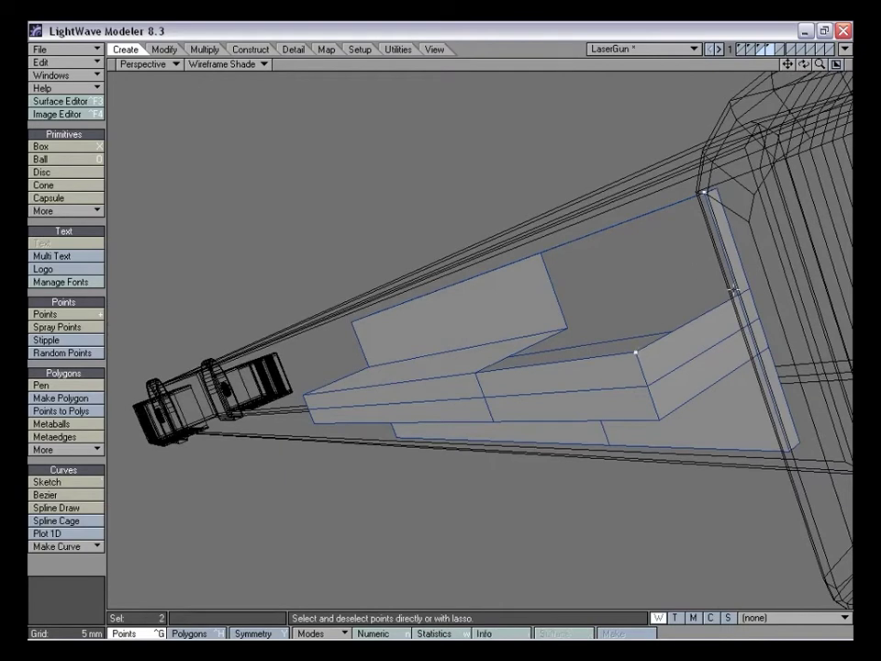
pyautogui.keyDown('alt'); pyautogui.moveTo(739, 296); pyautogui.dragTo(632, 446); pyautogui.keyUp('alt')
pyautogui.keyDown('alt'); pyautogui.moveTo(617, 305); pyautogui.dragTo(511, 303); pyautogui.keyUp('alt')
# Make a matching triangular polygon at the vertical knife cut, and bridge both triangles with a sloped polygon above the bar
pyautogui.click(640, 322)
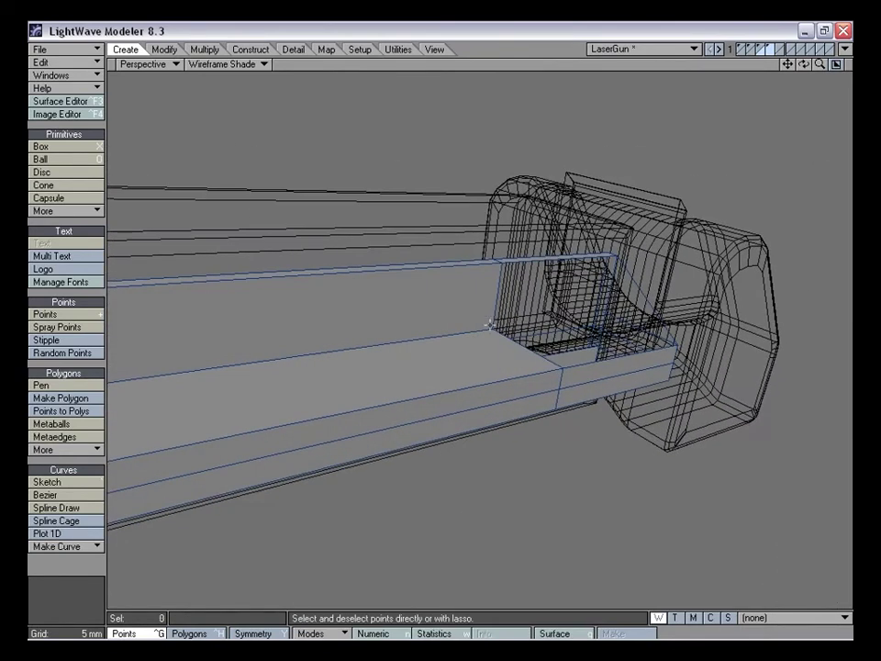
pyautogui.click(563, 372)
pyautogui.keyDown('alt'); pyautogui.moveTo(608, 367); pyautogui.dragTo(474, 328); pyautogui.keyUp('alt')
pyautogui.press('p')
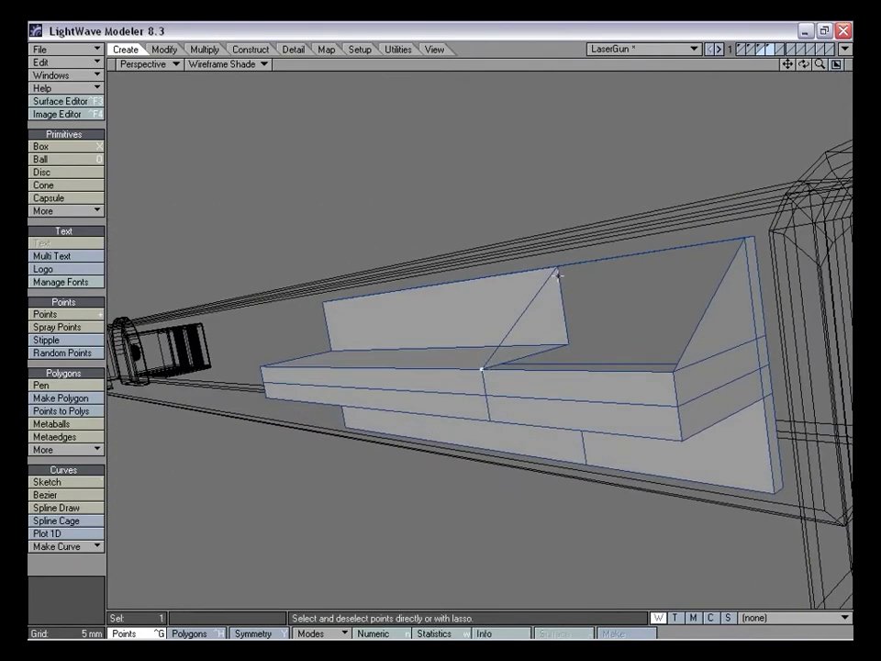
pyautogui.keyDown('alt'); pyautogui.moveTo(674, 371); pyautogui.dragTo(493, 374); pyautogui.keyUp('alt')
pyautogui.click(527, 330)
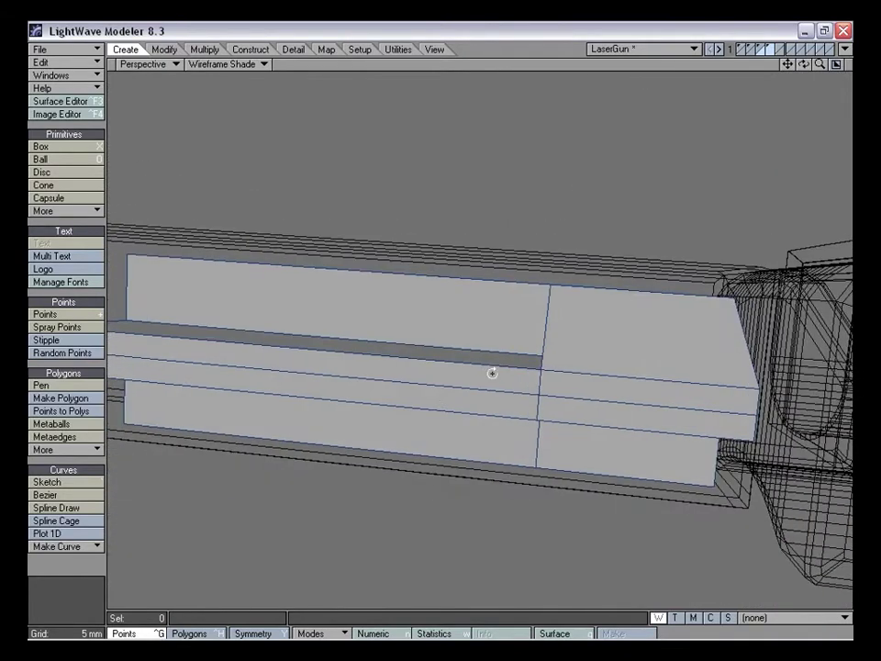
# Delete the panel's polygons below the bar's lengthwise middle cut, along with the leftover points
pyautogui.press('KP_0')
pyautogui.moveTo(820, 342); pyautogui.dragTo(732, 342)
pyautogui.moveTo(787, 342); pyautogui.dragTo(870, 328)
pyautogui.press('space')
pyautogui.moveTo(765, 408); pyautogui.dragTo(725, 380, button='right')
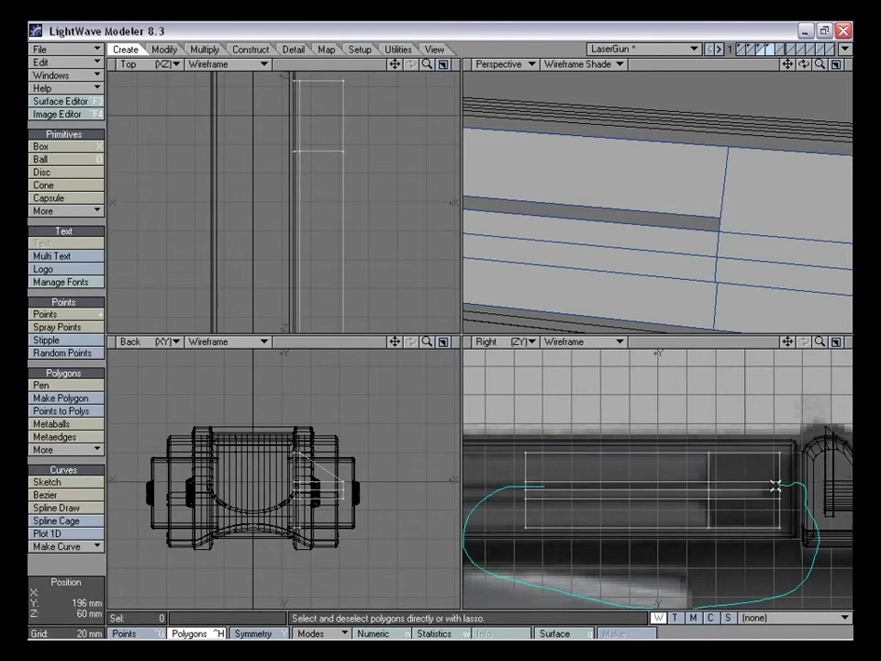
pyautogui.moveTo(776, 487); pyautogui.dragTo(776, 487, button='right')
pyautogui.press('/')
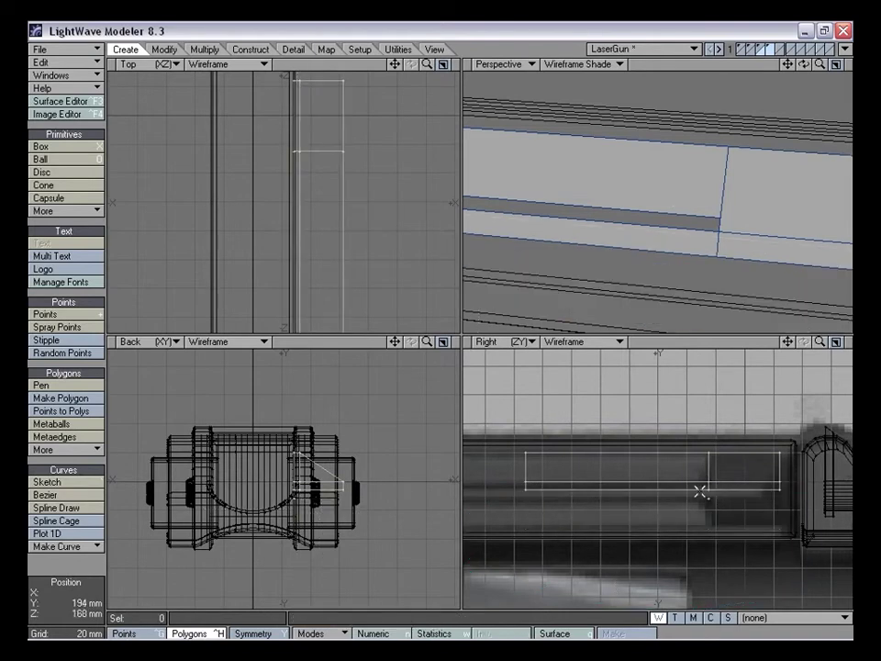
pyautogui.hotkey('ctrl', 'g')
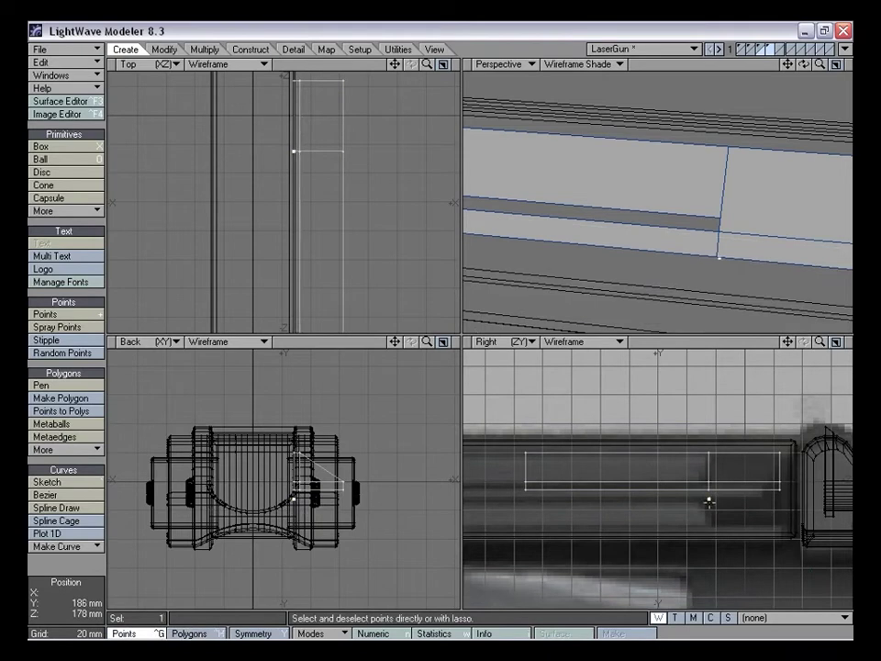
pyautogui.press('Delete')
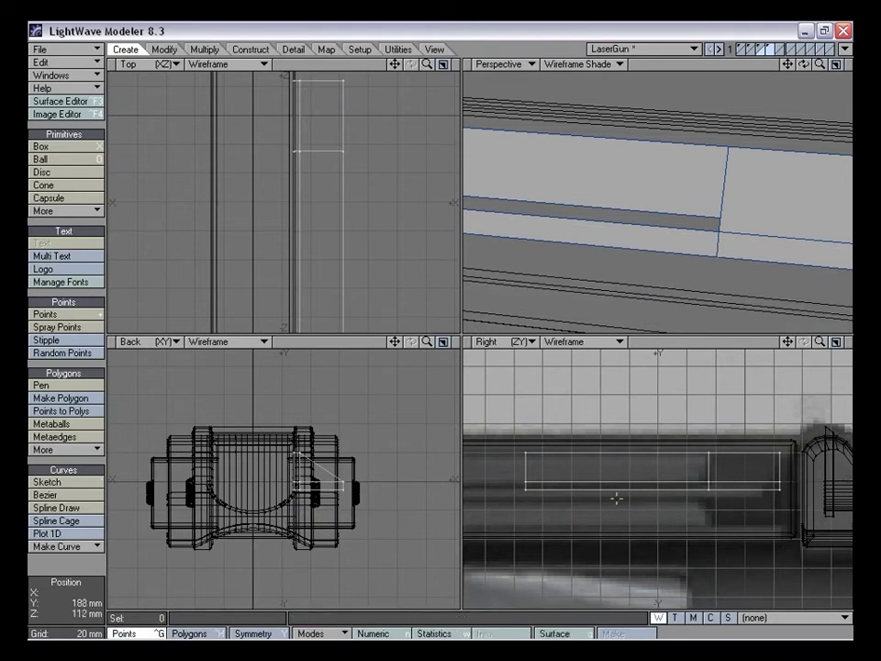
# Mirror the panel's upper half downward about the bar's lengthwise middle
pyautogui.hotkey('shift', 'v')
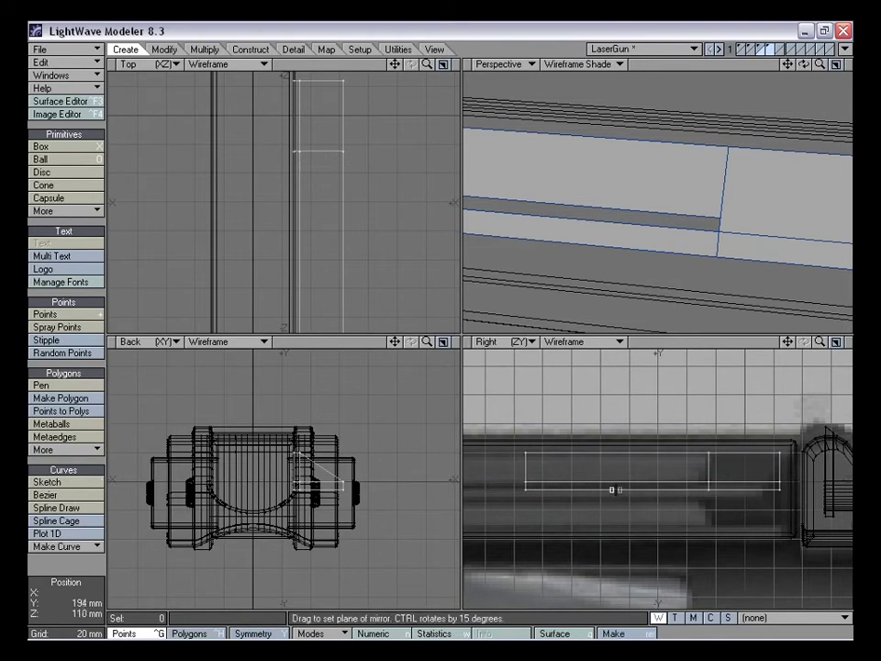
pyautogui.moveTo(613, 489); pyautogui.dragTo(617, 490)
pyautogui.press('space')
pyautogui.keyDown('alt'); pyautogui.moveTo(711, 264); pyautogui.dragTo(692, 242); pyautogui.keyUp('alt')
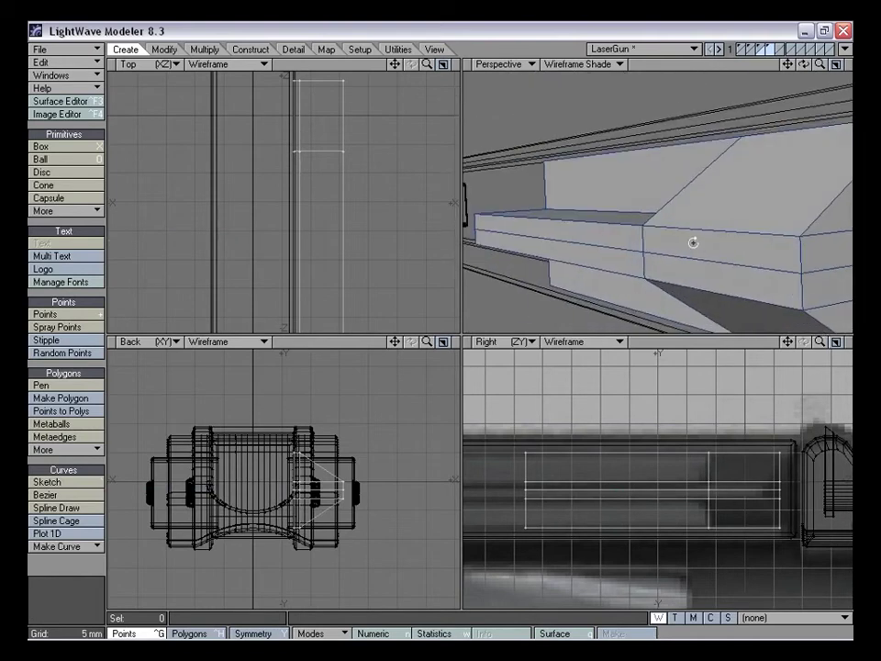
# Try SubPatch smoothing on the mirrored panel and switch it back
pyautogui.press('Tab')
pyautogui.click(501, 310)
pyautogui.keyDown('alt'); pyautogui.moveTo(678, 286); pyautogui.dragTo(689, 249); pyautogui.keyUp('alt')
pyautogui.press('Tab')
pyautogui.moveTo(697, 210)
pyautogui.keyDown('alt'); pyautogui.mouseDown()
pyautogui.moveTo(687, 230)
pyautogui.moveTo(658, 243)
pyautogui.moveTo(687, 241)
pyautogui.moveTo(744, 191)
pyautogui.moveTo(624, 204)
pyautogui.moveTo(702, 202)
pyautogui.mouseUp(); pyautogui.keyUp('alt')
# Select the four polygons on the bar's outer face, merge them into one polygon, and clear the selection
pyautogui.moveTo(823, 64); pyautogui.dragTo(729, 64)
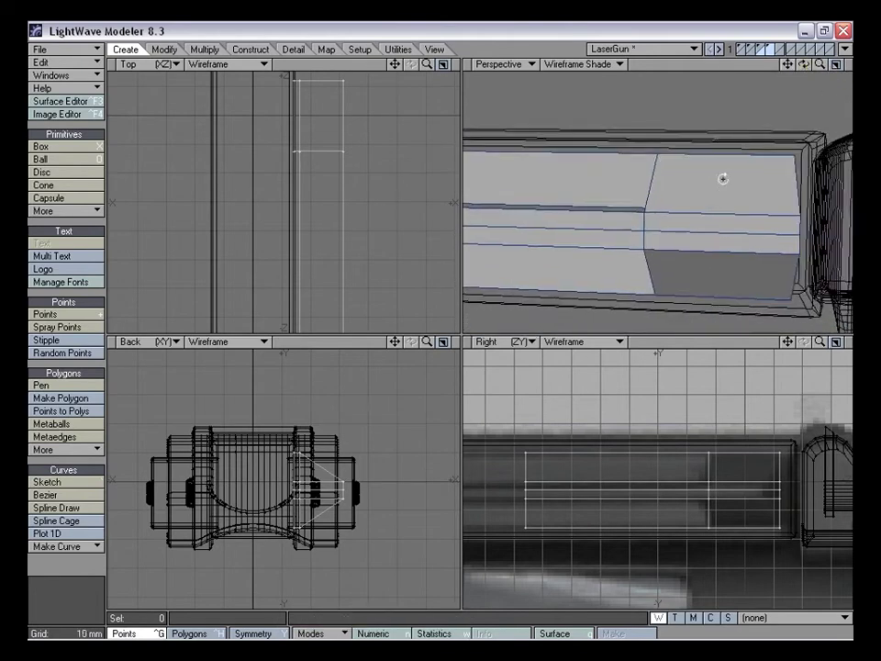
pyautogui.keyDown('alt'); pyautogui.moveTo(724, 179); pyautogui.dragTo(676, 208); pyautogui.keyUp('alt')
pyautogui.hotkey('ctrl', 'h')
pyautogui.moveTo(579, 218); pyautogui.dragTo(669, 234)
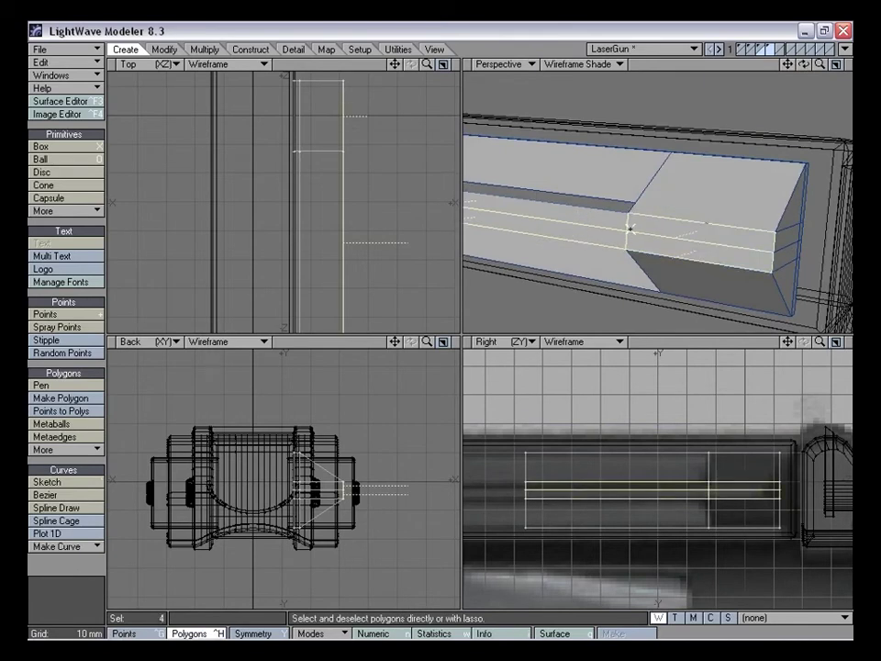
pyautogui.click(112, 562)
# Merge the polygons of the front end face into one trapezoidal polygon and clear the selection
pyautogui.keyDown('alt'); pyautogui.moveTo(686, 246); pyautogui.dragTo(630, 212); pyautogui.keyUp('alt')
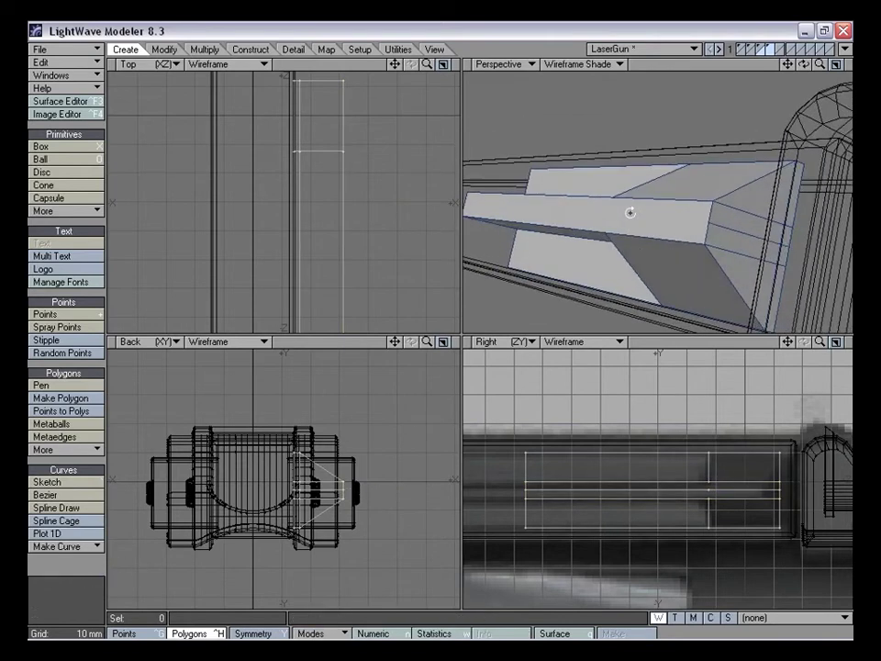
pyautogui.moveTo(759, 198)
pyautogui.mouseDown()
pyautogui.moveTo(753, 246)
pyautogui.moveTo(758, 217)
pyautogui.moveTo(761, 226)
pyautogui.moveTo(780, 221)
pyautogui.mouseUp()
pyautogui.hotkey('shift', 'z')
pyautogui.click(67, 573)
pyautogui.keyDown('alt'); pyautogui.moveTo(704, 245); pyautogui.dragTo(656, 220); pyautogui.keyUp('alt')
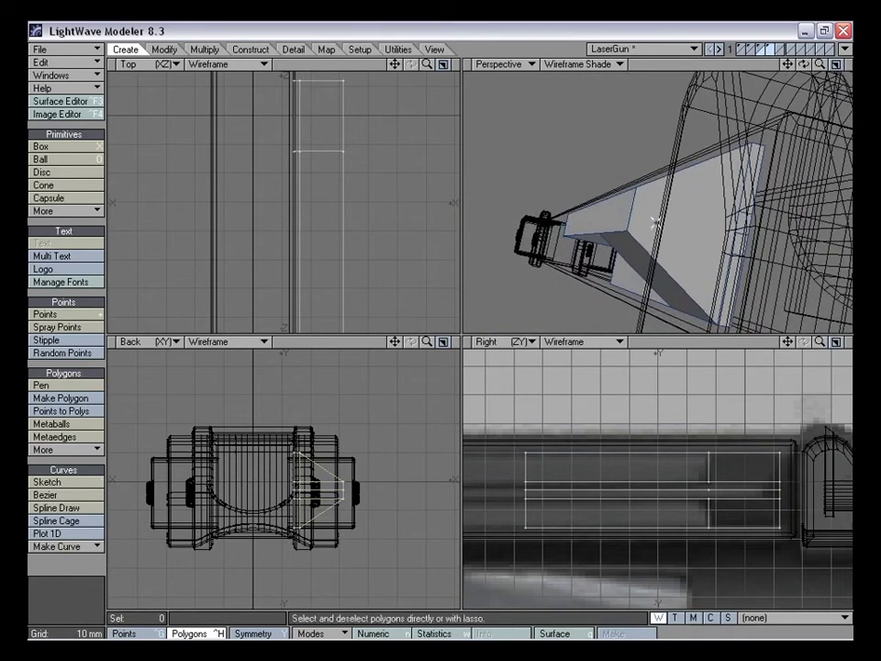
# Show only the panel's layer and merge the narrow polygons along the slab's front edge into one
pyautogui.click(772, 48)
pyautogui.keyDown('alt'); pyautogui.moveTo(786, 180); pyautogui.dragTo(717, 169); pyautogui.keyUp('alt')
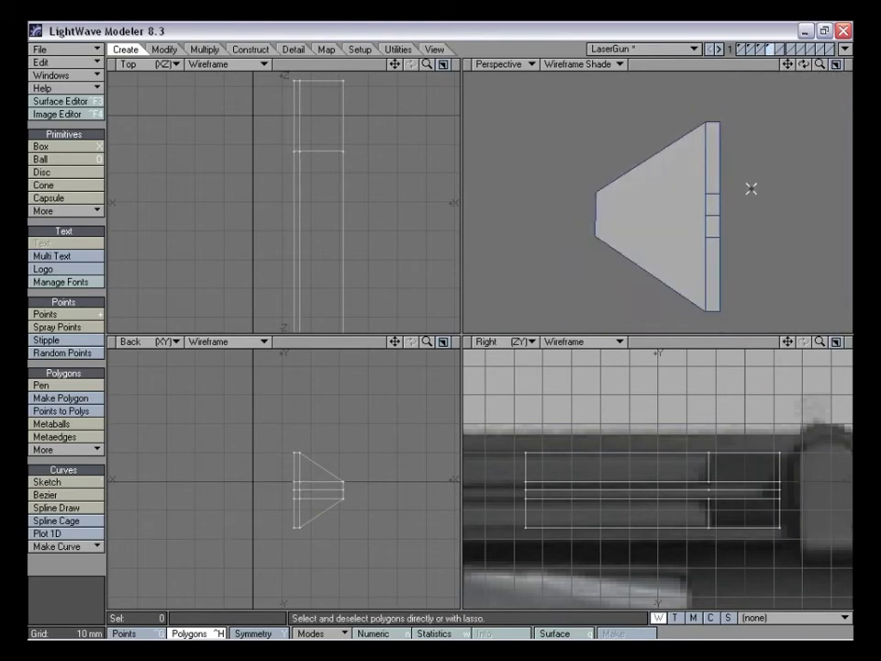
pyautogui.press('KP_0')
pyautogui.moveTo(820, 64); pyautogui.dragTo(849, 66)
pyautogui.keyDown('alt'); pyautogui.moveTo(418, 333); pyautogui.dragTo(612, 468); pyautogui.keyUp('alt')
pyautogui.click(81, 577)
pyautogui.keyDown('alt'); pyautogui.moveTo(590, 355); pyautogui.dragTo(605, 421); pyautogui.keyUp('alt')
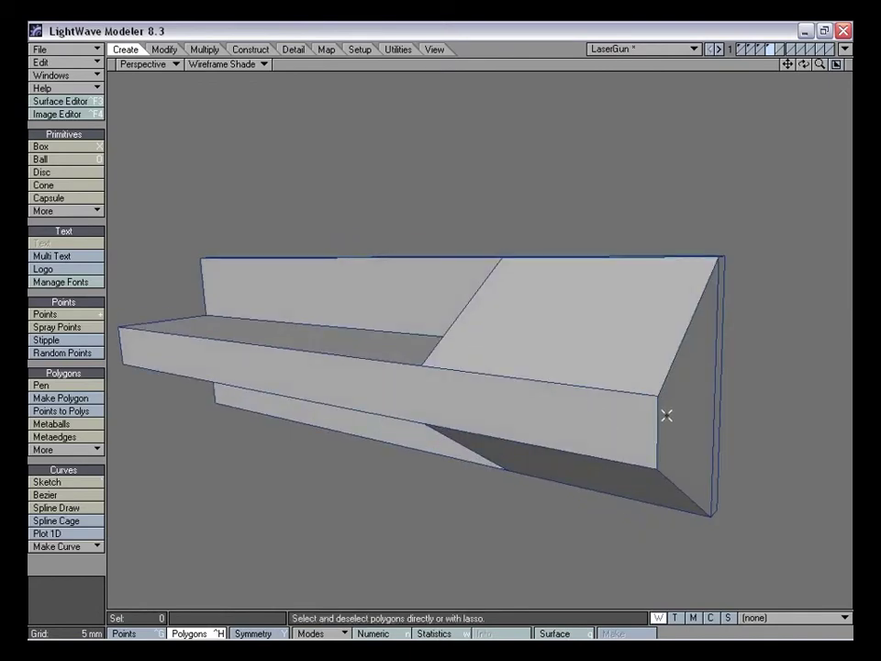
# Merge the polygons on the slab's back face into one and clear the selection
pyautogui.keyDown('alt'); pyautogui.moveTo(646, 365); pyautogui.dragTo(701, 248); pyautogui.keyUp('alt')
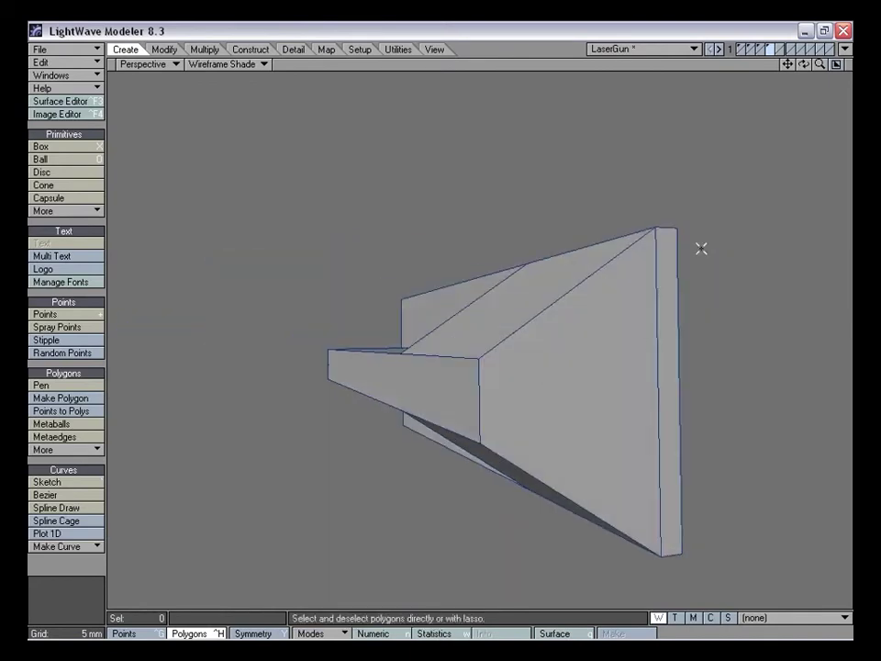
pyautogui.keyDown('alt'); pyautogui.moveTo(694, 386); pyautogui.dragTo(562, 402); pyautogui.keyUp('alt')
pyautogui.keyDown('alt'); pyautogui.moveTo(635, 247); pyautogui.dragTo(507, 287); pyautogui.keyUp('alt')
pyautogui.moveTo(589, 378)
pyautogui.mouseDown()
pyautogui.moveTo(528, 325)
pyautogui.moveTo(584, 334)
pyautogui.moveTo(625, 328)
pyautogui.moveTo(615, 289)
pyautogui.mouseUp()
pyautogui.click(534, 325)
pyautogui.click(73, 574)
# Merge the two narrow polygons along the slab's upper edge and deselect the result
pyautogui.keyDown('alt'); pyautogui.moveTo(441, 451); pyautogui.dragTo(507, 280); pyautogui.keyUp('alt')
pyautogui.moveTo(489, 237); pyautogui.dragTo(466, 232)
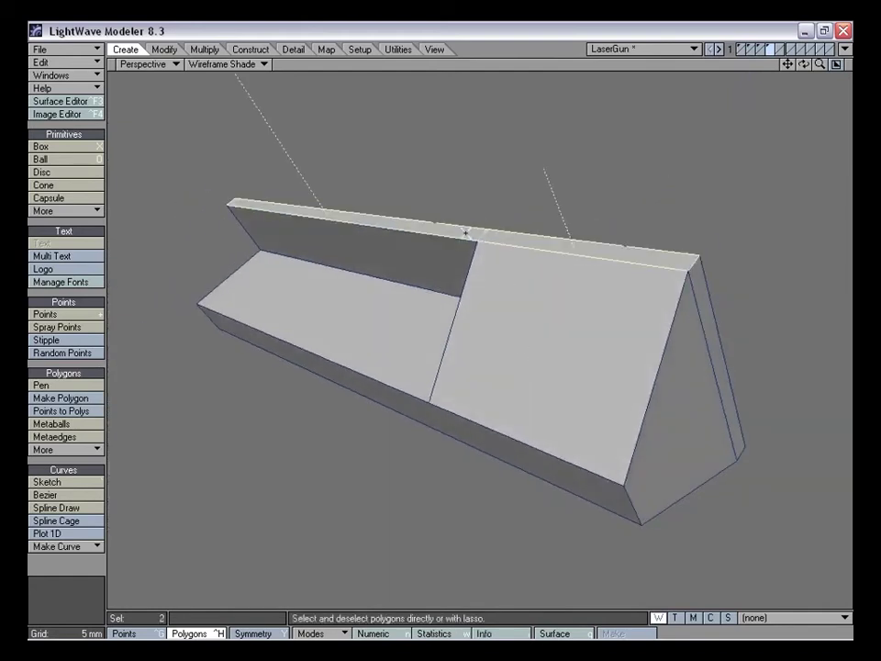
pyautogui.hotkey('shift', 'z')
pyautogui.click(105, 575)
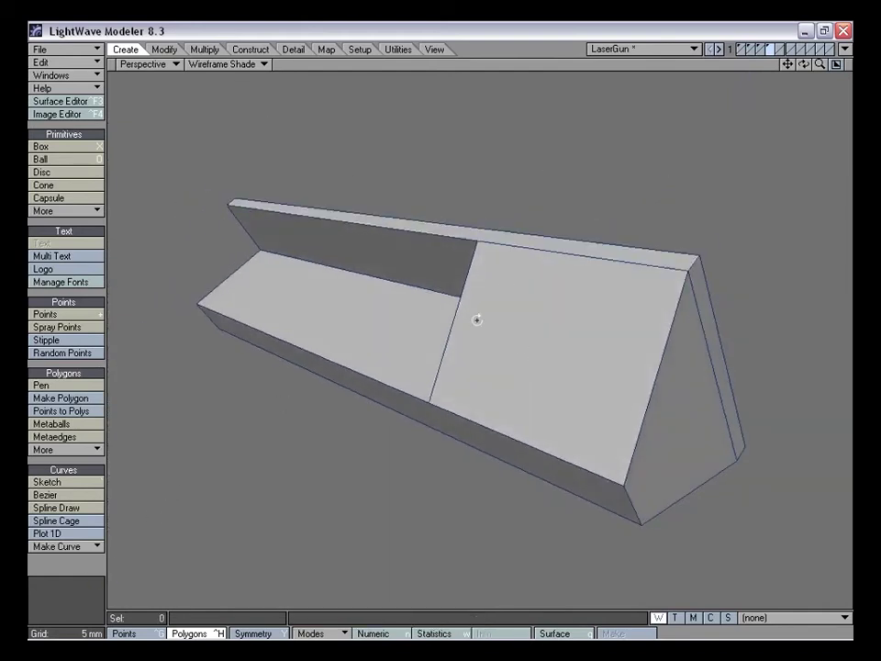
# Merge the two narrow polygons along the slab's lower edge and deselect the result
pyautogui.keyDown('alt'); pyautogui.moveTo(476, 319); pyautogui.dragTo(533, 173); pyautogui.keyUp('alt')
pyautogui.keyDown('alt'); pyautogui.moveTo(484, 358); pyautogui.dragTo(492, 217); pyautogui.keyUp('alt')
pyautogui.keyDown('alt'); pyautogui.moveTo(574, 382); pyautogui.dragTo(511, 418); pyautogui.keyUp('alt')
pyautogui.click(535, 450)
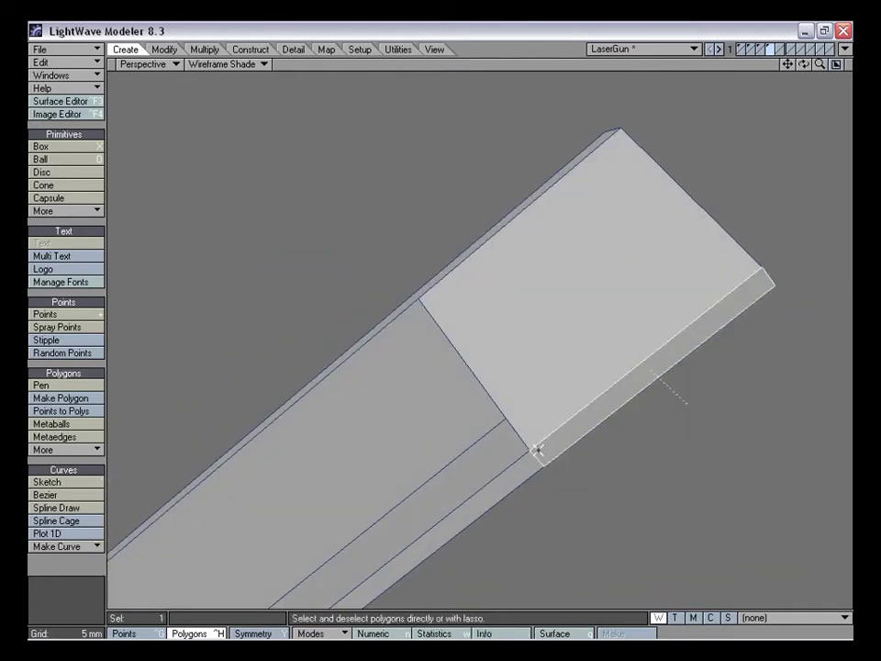
pyautogui.click(78, 578)
# Fit the panel in all views and remove the leftover point on the bar's midline at the knife cut
pyautogui.keyDown('alt'); pyautogui.moveTo(404, 321); pyautogui.dragTo(612, 368); pyautogui.keyUp('alt')
pyautogui.press('KP_0')
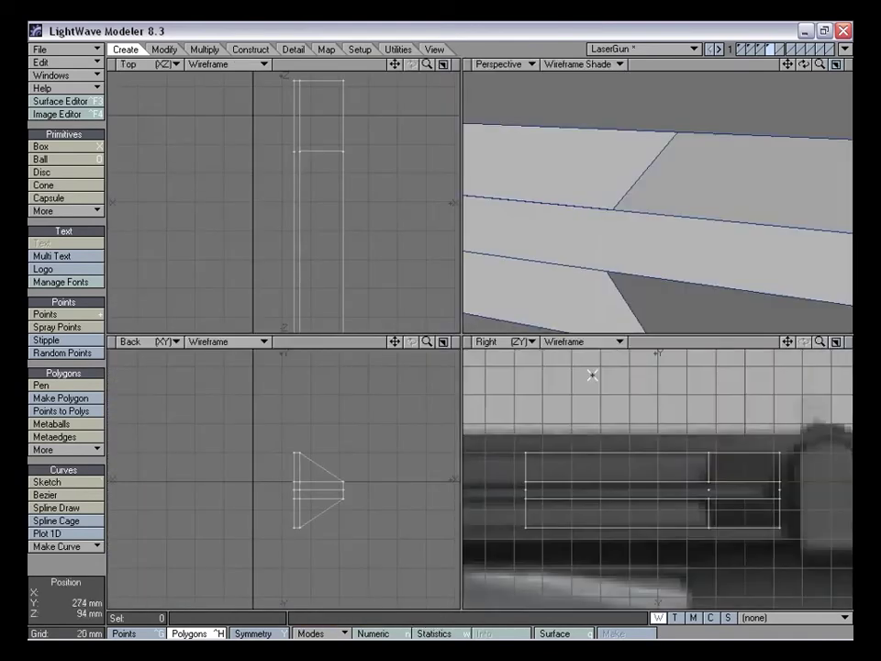
pyautogui.press('a')
pyautogui.keyDown('alt'); pyautogui.moveTo(659, 240); pyautogui.dragTo(720, 228); pyautogui.keyUp('alt')
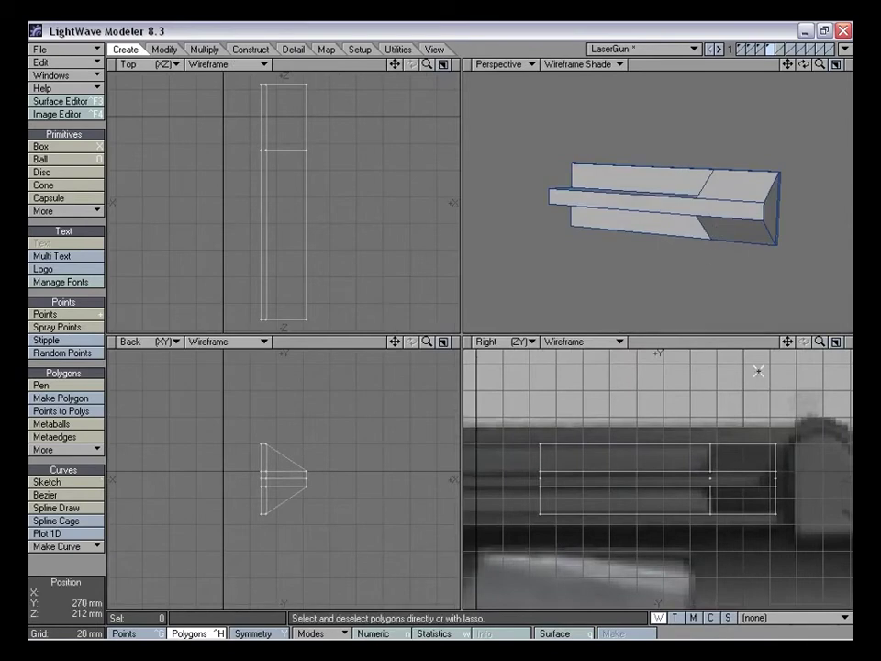
pyautogui.hotkey('ctrl', 'g')
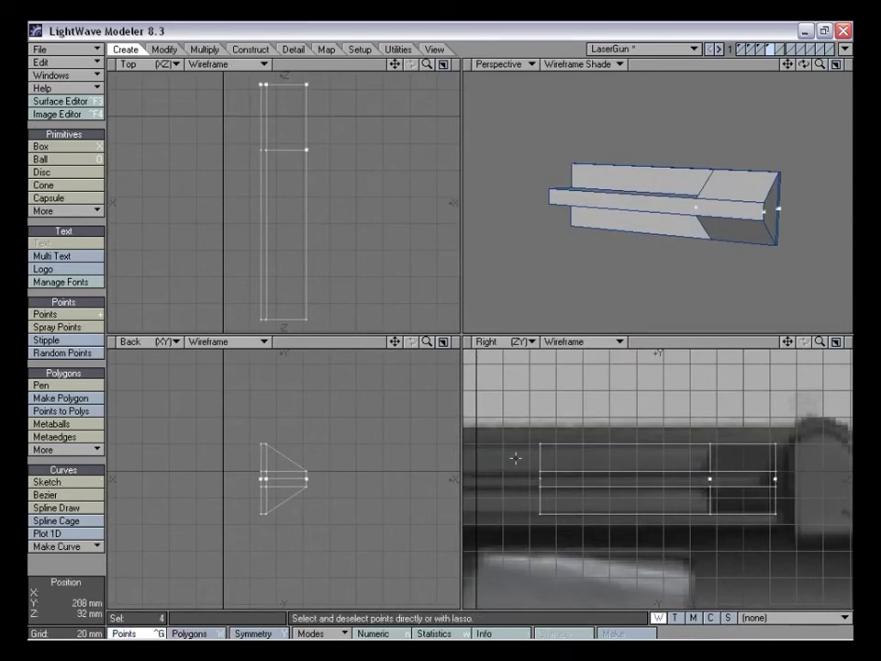
pyautogui.keyDown('alt'); pyautogui.moveTo(663, 237); pyautogui.dragTo(733, 205); pyautogui.keyUp('alt')
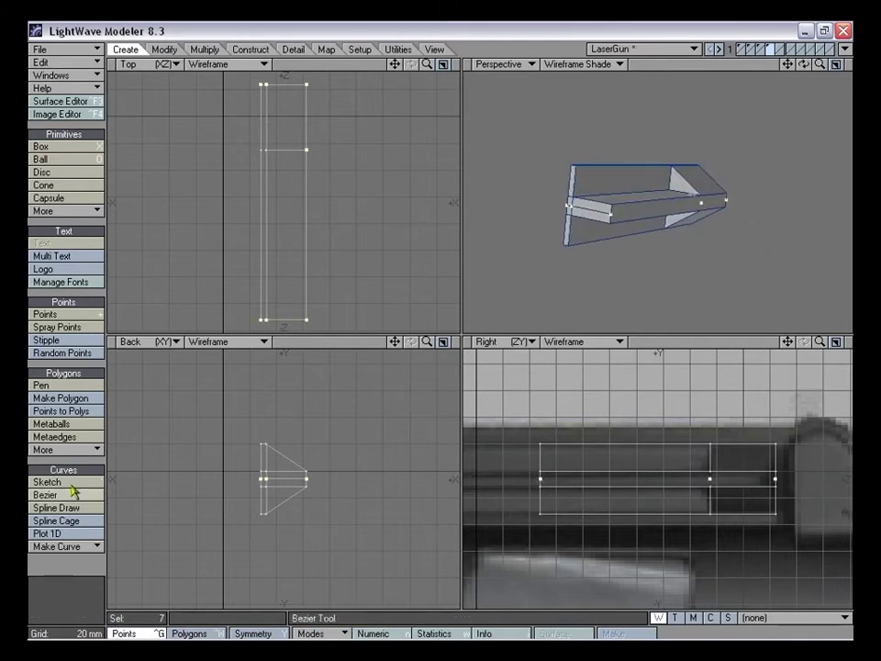
pyautogui.keyDown('alt'); pyautogui.moveTo(657, 266); pyautogui.dragTo(571, 260); pyautogui.keyUp('alt')
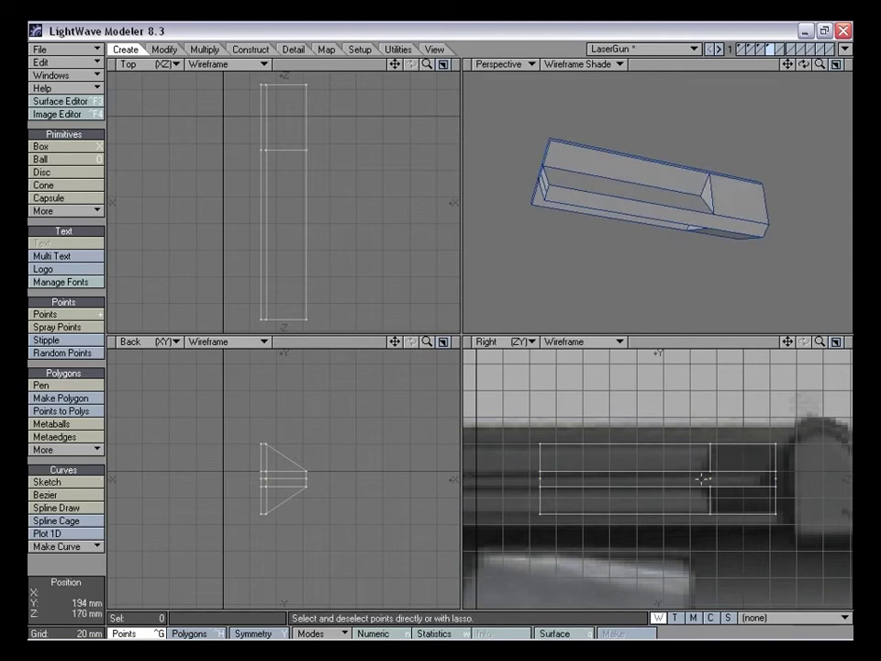
pyautogui.keyDown('alt'); pyautogui.moveTo(722, 274); pyautogui.dragTo(699, 236); pyautogui.keyUp('alt')
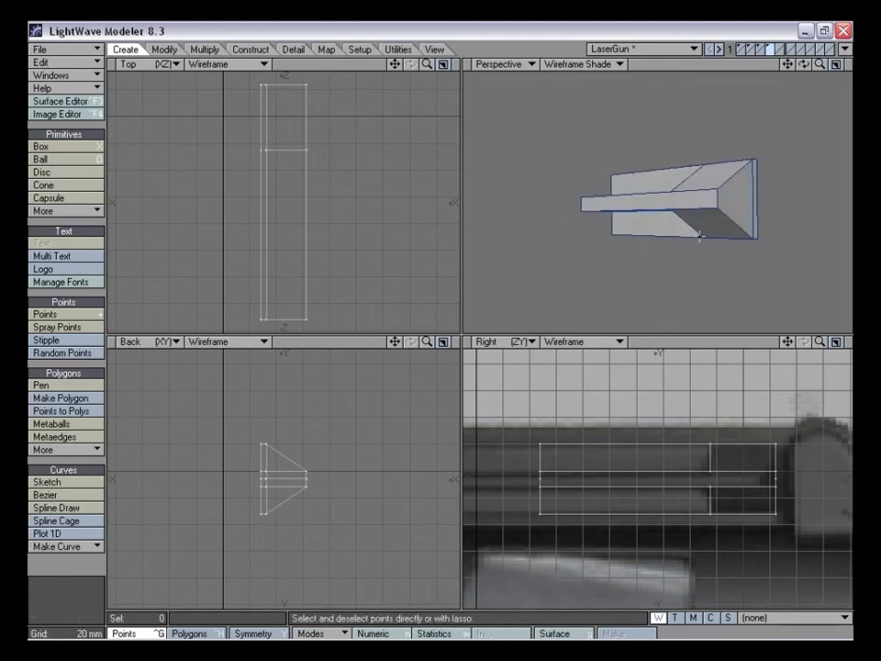
# Remove the three leftover midline points at the panel's front end, and select and deselect those at the rear end
pyautogui.keyDown('alt'); pyautogui.moveTo(735, 275); pyautogui.dragTo(702, 278); pyautogui.keyUp('alt')
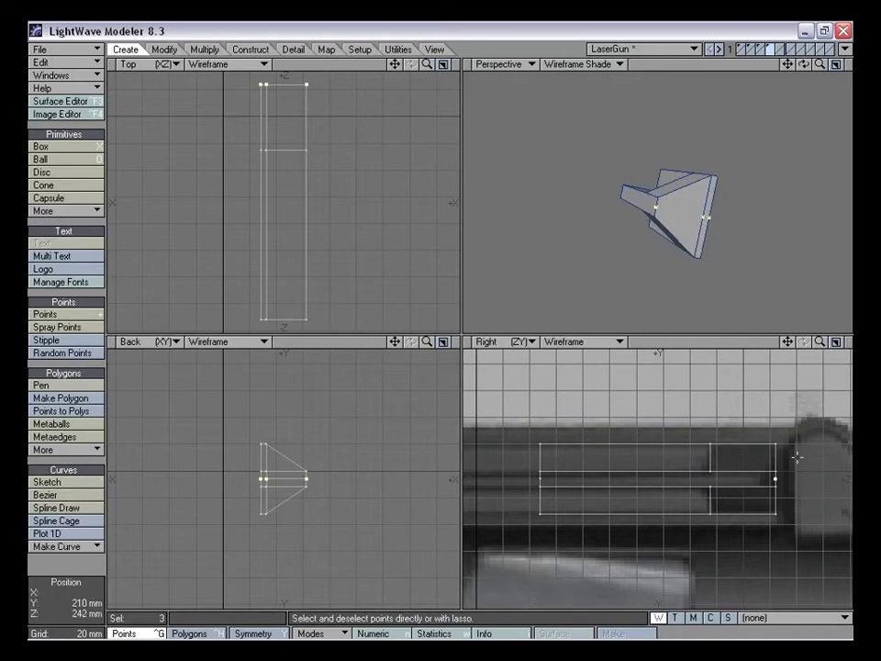
pyautogui.press('/')
pyautogui.keyDown('alt'); pyautogui.moveTo(702, 232); pyautogui.dragTo(617, 209); pyautogui.keyUp('alt')
pyautogui.keyDown('alt'); pyautogui.moveTo(707, 285); pyautogui.dragTo(675, 190); pyautogui.keyUp('alt')
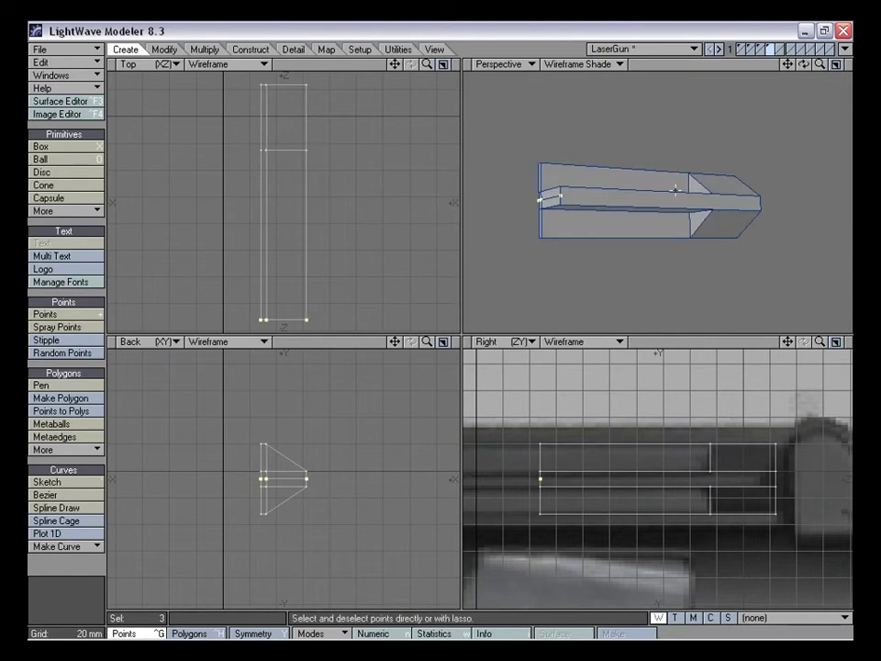
pyautogui.click(97, 568)
# Merge all polygons on the panel's rear end face into one polygon and clear the selection
pyautogui.keyDown('alt'); pyautogui.moveTo(616, 205); pyautogui.dragTo(646, 217); pyautogui.keyUp('alt')
pyautogui.hotkey('ctrl', 'h')
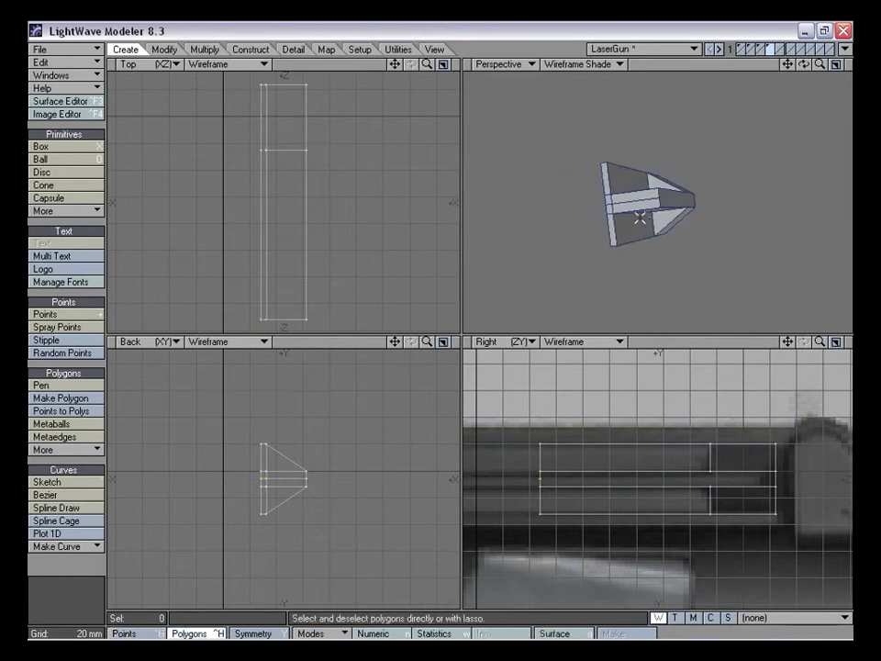
pyautogui.moveTo(608, 187); pyautogui.dragTo(609, 208)
pyautogui.click(634, 184)
pyautogui.keyDown('alt'); pyautogui.moveTo(664, 184); pyautogui.dragTo(613, 200); pyautogui.keyUp('alt')
pyautogui.click(640, 225)
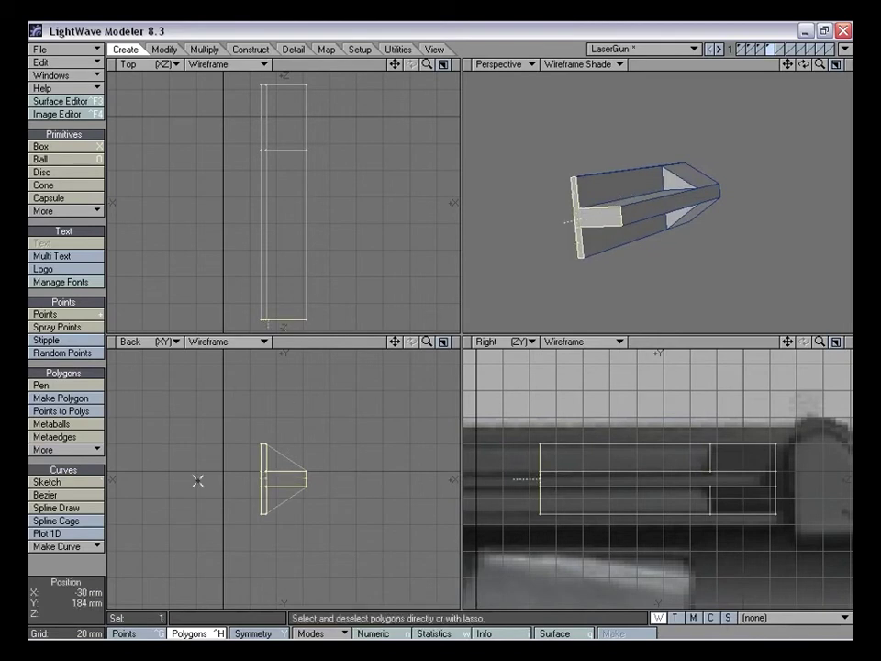
pyautogui.click(93, 583)
# Move the two front corner points of the bar's outer face -16 mm in Z to slope the front end, and deselect them
pyautogui.keyDown('alt'); pyautogui.moveTo(690, 218); pyautogui.dragTo(729, 215); pyautogui.keyUp('alt')
pyautogui.keyDown('alt'); pyautogui.moveTo(781, 204); pyautogui.dragTo(731, 194); pyautogui.keyUp('alt')
pyautogui.hotkey('ctrl', 'g')
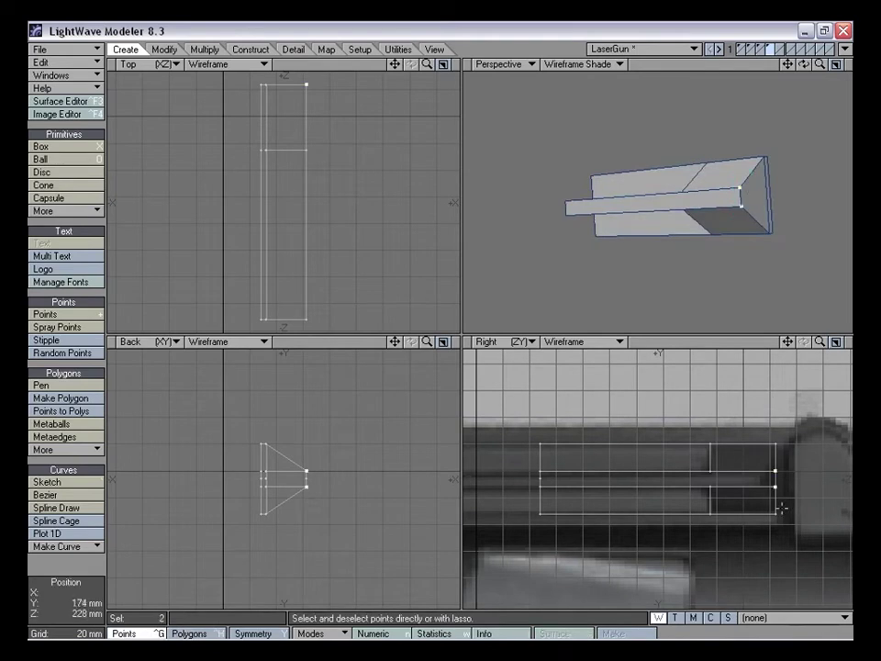
pyautogui.press('t')
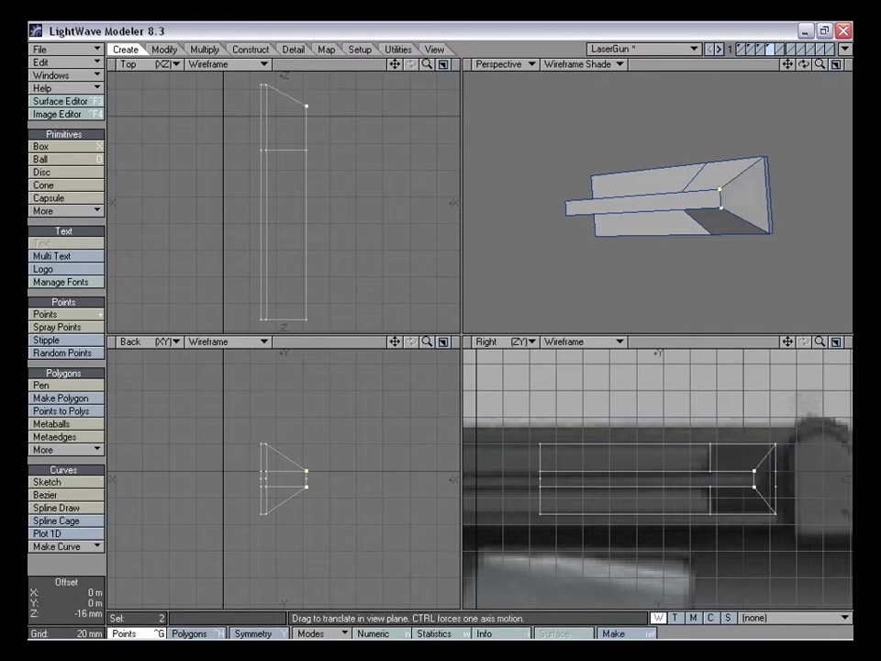
pyautogui.press('space')
pyautogui.moveTo(740, 456)
pyautogui.mouseDown(button='right')
pyautogui.moveTo(783, 555)
pyautogui.moveTo(810, 532)
pyautogui.mouseUp(button='right')
pyautogui.moveTo(709, 209)
pyautogui.keyDown('alt'); pyautogui.mouseDown()
pyautogui.moveTo(696, 238)
pyautogui.moveTo(734, 271)
pyautogui.moveTo(702, 215)
pyautogui.moveTo(639, 284)
pyautogui.moveTo(659, 284)
pyautogui.moveTo(687, 232)
pyautogui.moveTo(719, 220)
pyautogui.moveTo(732, 197)
pyautogui.moveTo(687, 183)
pyautogui.moveTo(714, 206)
pyautogui.moveTo(601, 204)
pyautogui.moveTo(651, 241)
pyautogui.moveTo(674, 169)
pyautogui.moveTo(663, 161)
pyautogui.mouseUp(); pyautogui.keyUp('alt')
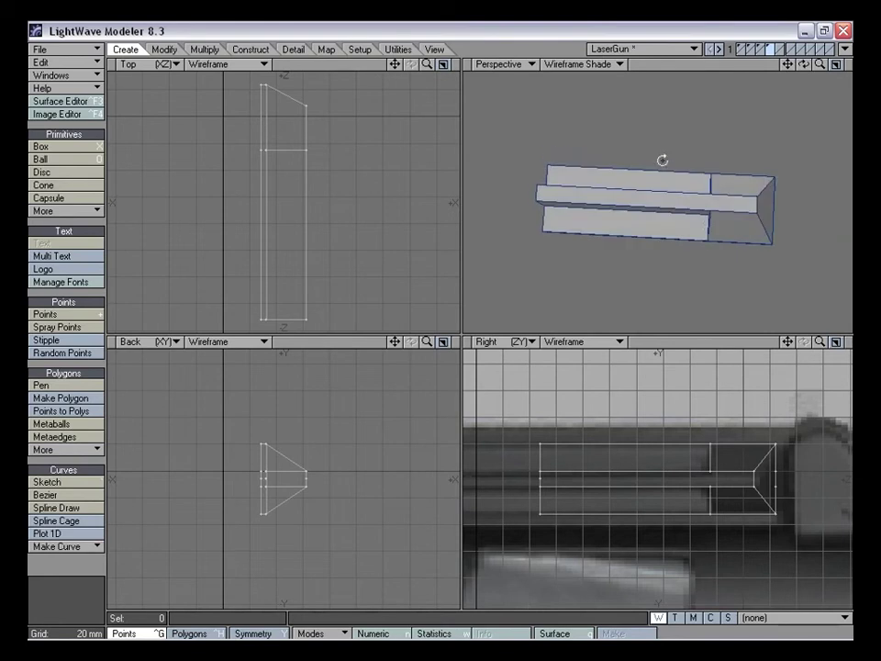
pyautogui.press('KP_0')
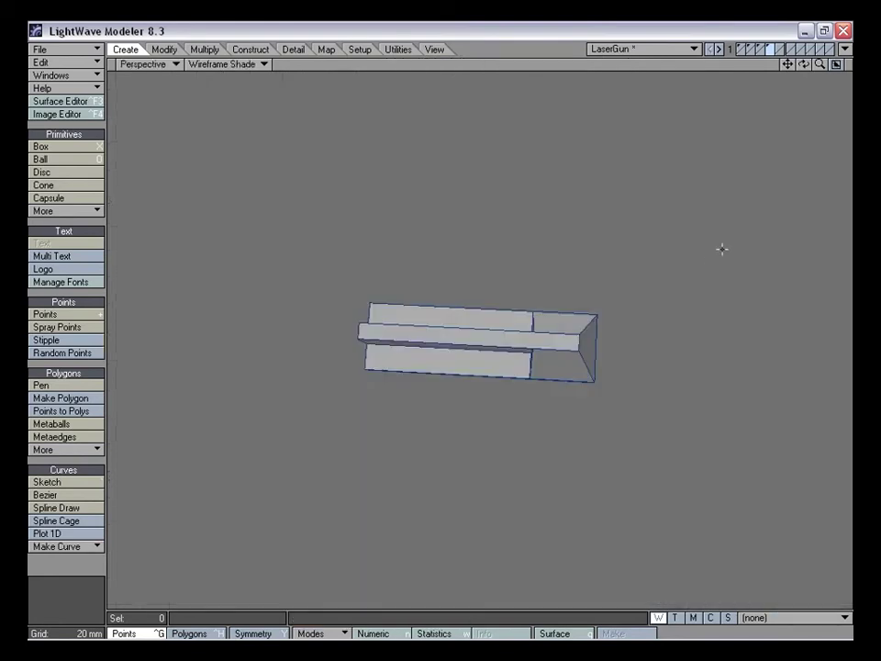
# Set the perspective viewport's shading of the strip to Texture
pyautogui.moveTo(820, 65); pyautogui.dragTo(849, 65)
pyautogui.keyDown('alt'); pyautogui.moveTo(588, 348); pyautogui.dragTo(626, 375); pyautogui.keyUp('alt')
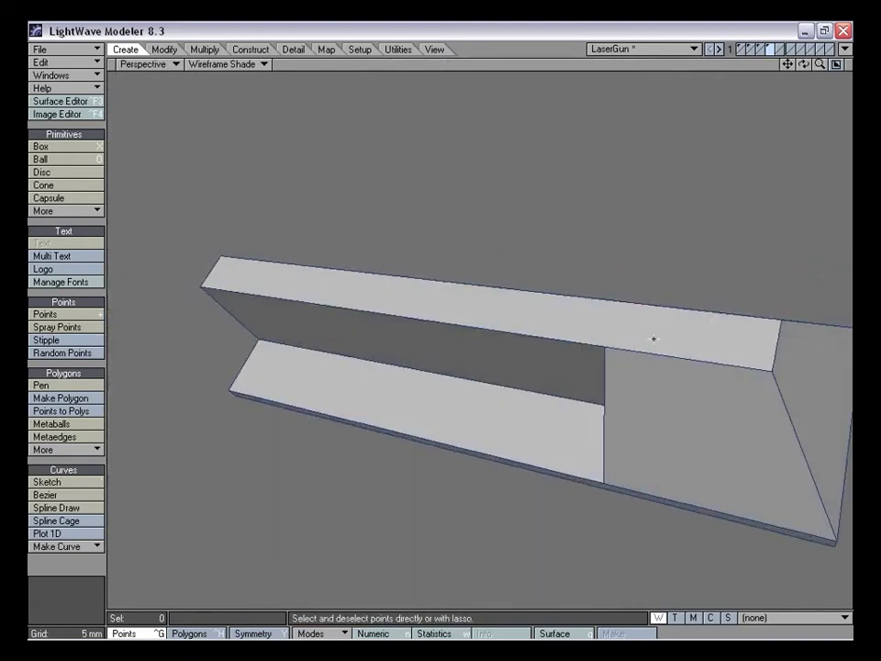
pyautogui.keyDown('alt'); pyautogui.moveTo(734, 353); pyautogui.dragTo(494, 395); pyautogui.keyUp('alt')
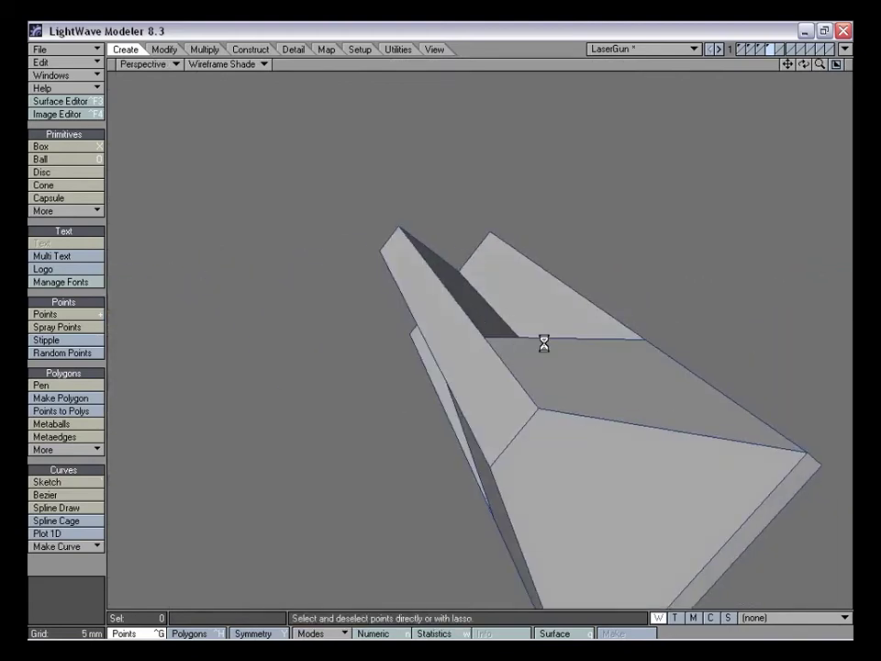
pyautogui.press('KP_0')
pyautogui.keyDown('alt'); pyautogui.moveTo(586, 272); pyautogui.dragTo(786, 67); pyautogui.keyUp('alt')
pyautogui.keyDown('alt'); pyautogui.moveTo(679, 204); pyautogui.dragTo(662, 212); pyautogui.keyUp('alt')
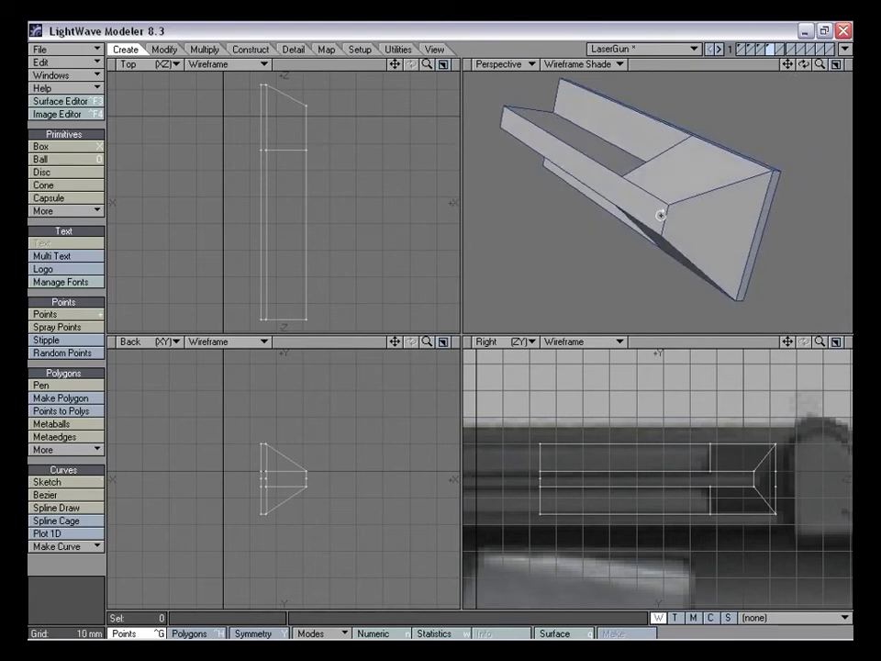
pyautogui.click(566, 66)
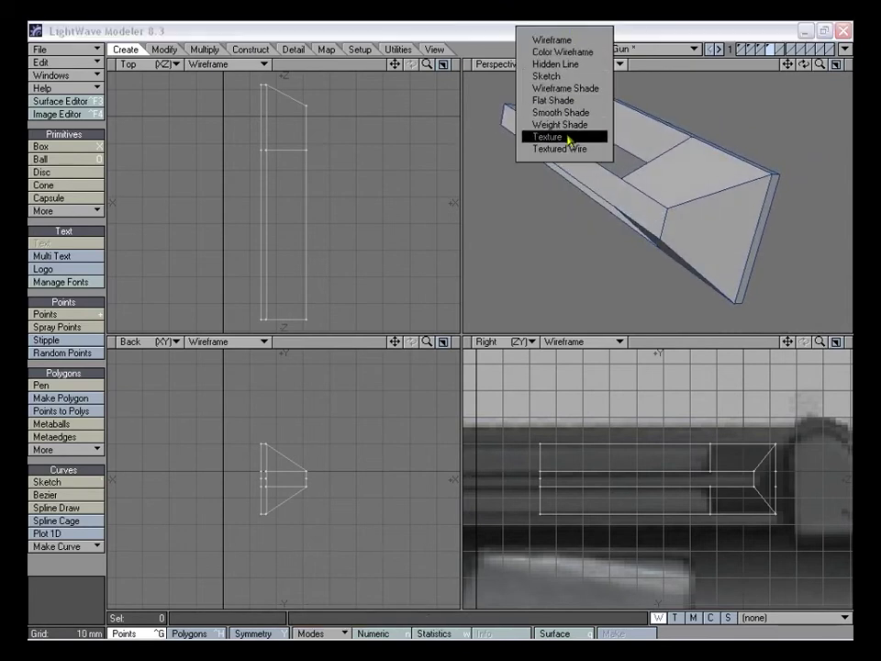
pyautogui.click(565, 136)
# Bevel the strip's polygons with a 400 um shift and an 800 um inset
pyautogui.keyDown('alt'); pyautogui.moveTo(645, 249); pyautogui.dragTo(752, 222); pyautogui.keyUp('alt')
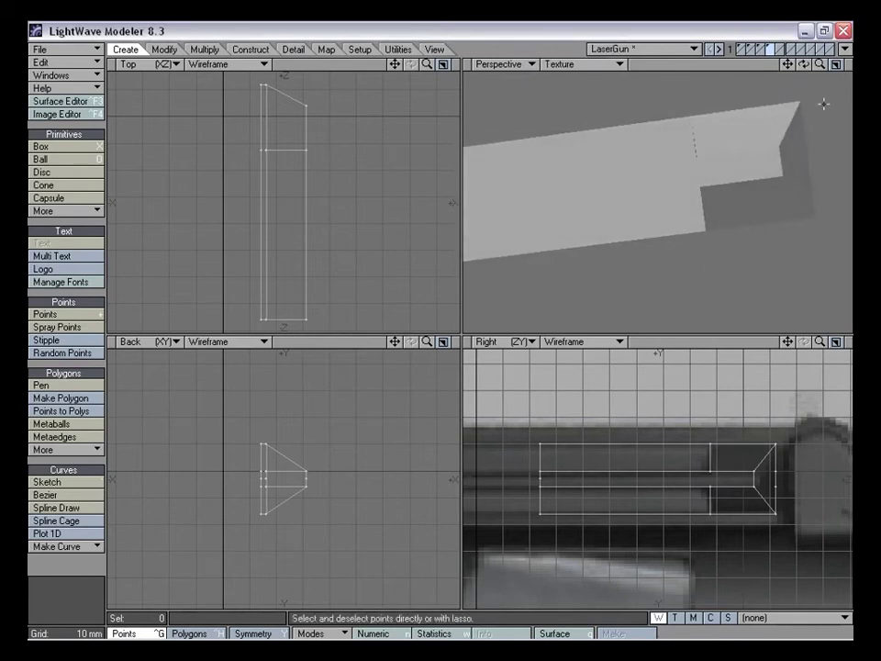
pyautogui.moveTo(788, 67); pyautogui.dragTo(773, 77)
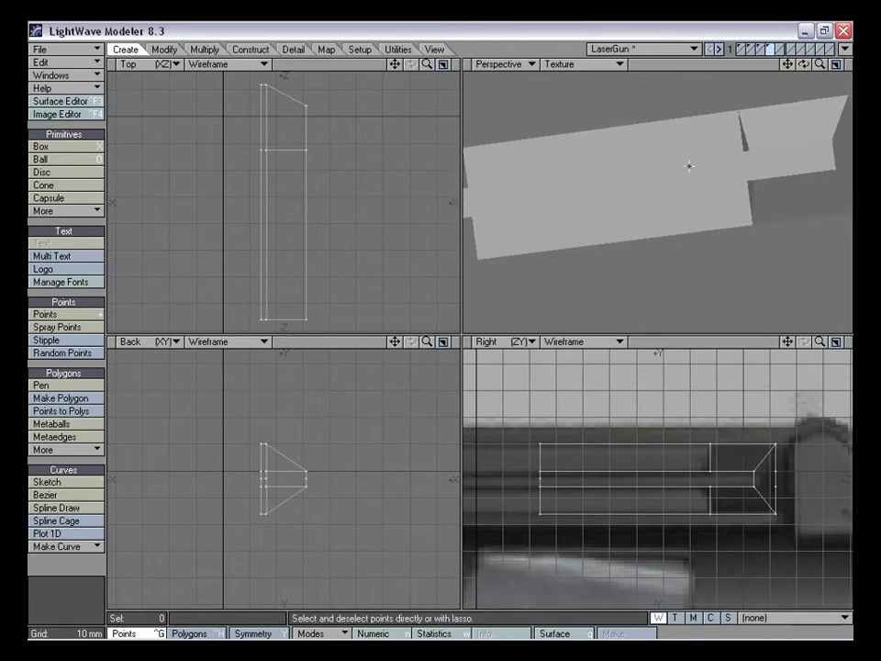
pyautogui.keyDown('alt'); pyautogui.moveTo(570, 205); pyautogui.dragTo(648, 221); pyautogui.keyUp('alt')
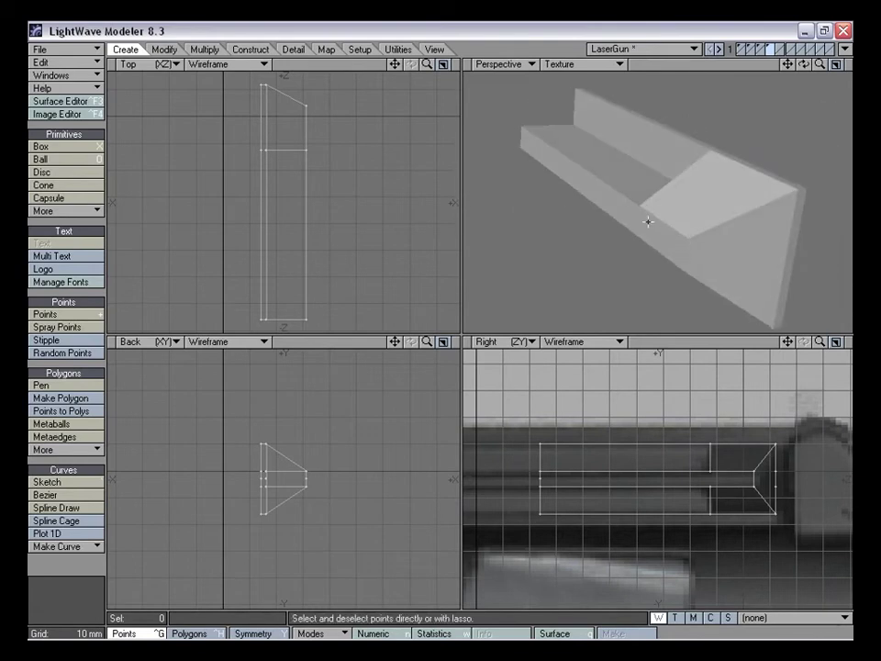
pyautogui.keyDown('alt'); pyautogui.moveTo(585, 221); pyautogui.dragTo(660, 209); pyautogui.keyUp('alt')
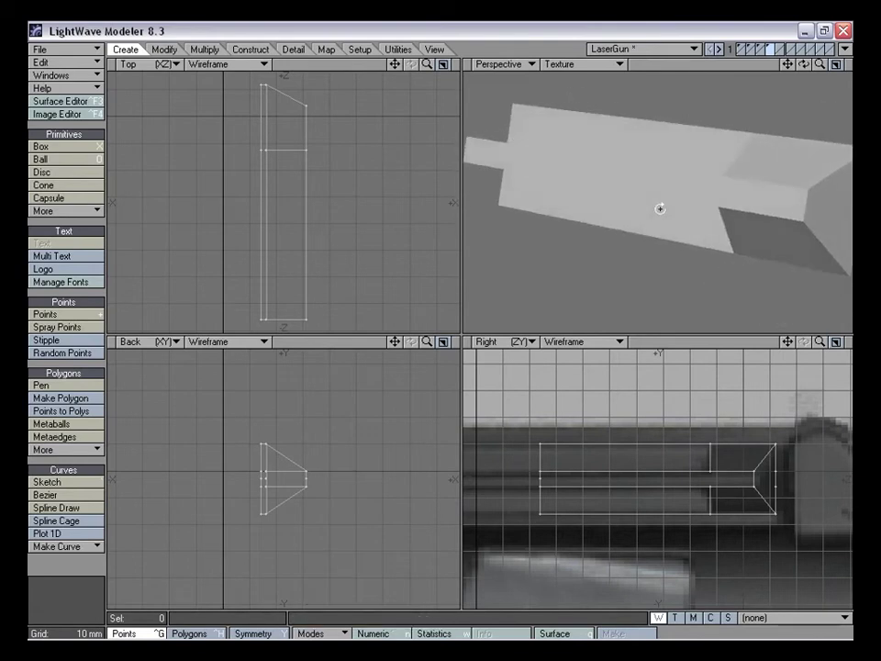
pyautogui.keyDown('alt'); pyautogui.moveTo(594, 186); pyautogui.dragTo(628, 207); pyautogui.keyUp('alt')
pyautogui.keyDown('alt'); pyautogui.moveTo(690, 198); pyautogui.dragTo(711, 195); pyautogui.keyUp('alt')
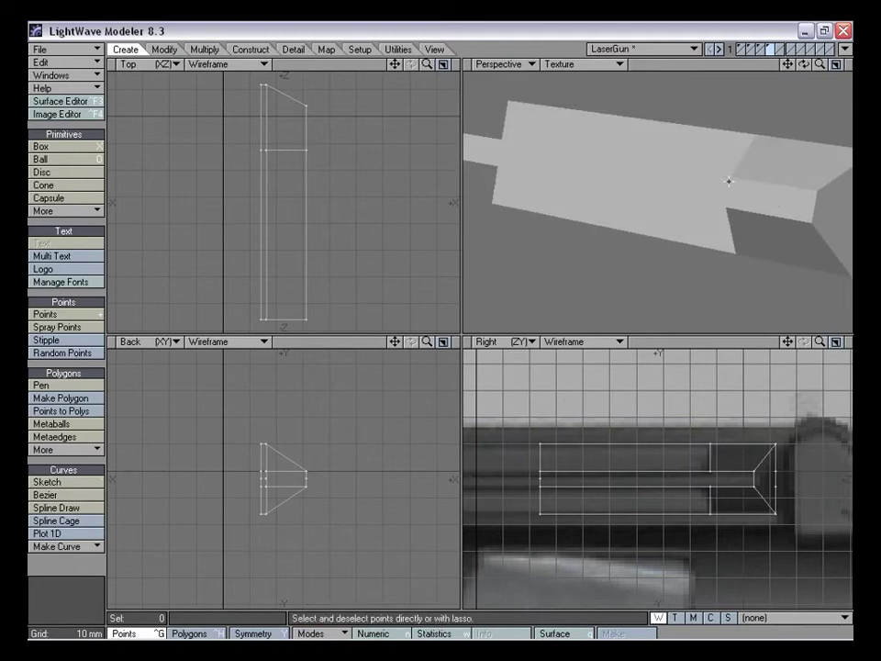
pyautogui.keyDown('alt'); pyautogui.moveTo(692, 155); pyautogui.dragTo(695, 156); pyautogui.keyUp('alt')
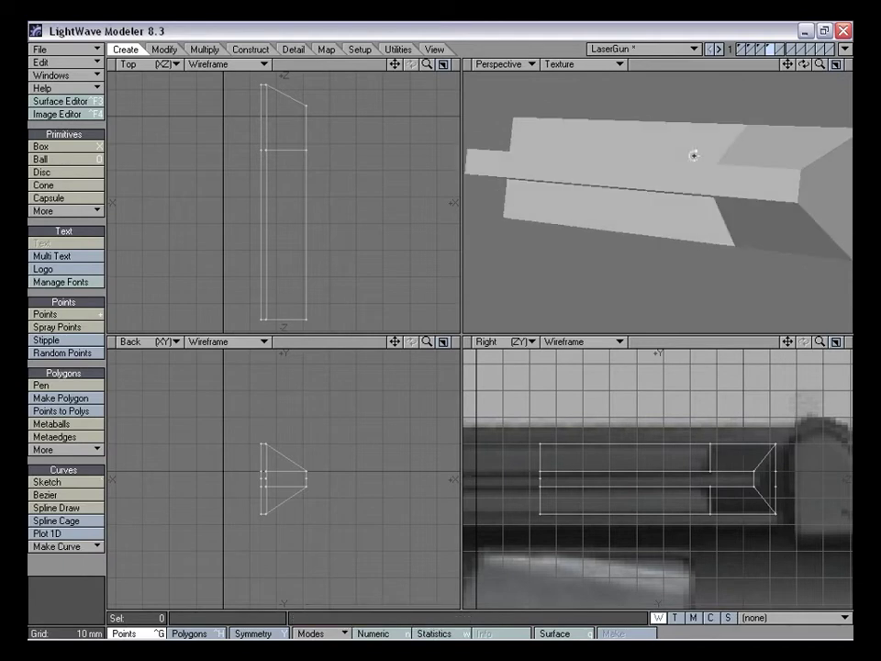
pyautogui.moveTo(787, 342); pyautogui.dragTo(790, 380)
pyautogui.moveTo(395, 343); pyautogui.dragTo(409, 343)
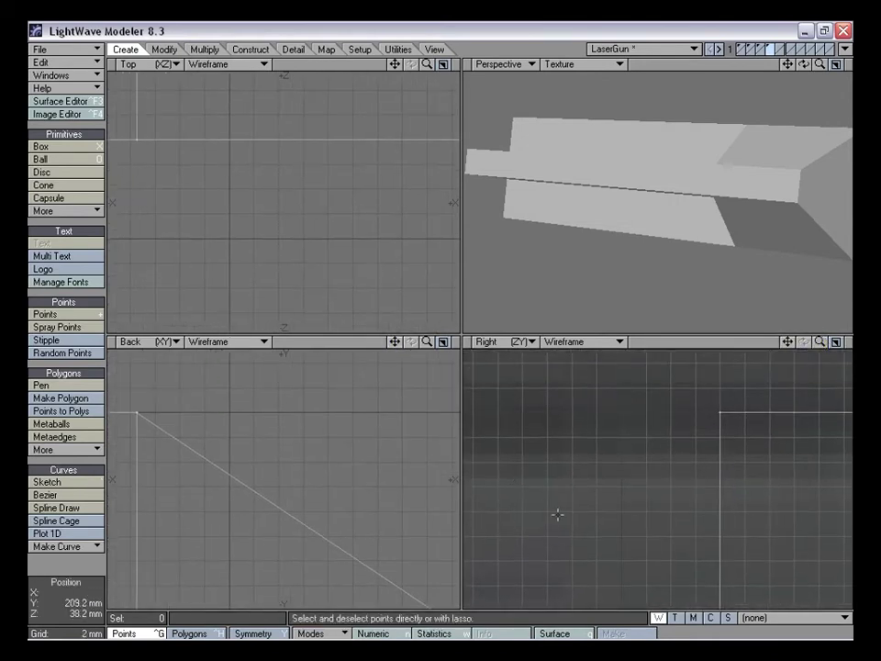
pyautogui.press('b')
pyautogui.moveTo(731, 450); pyautogui.dragTo(722, 445)
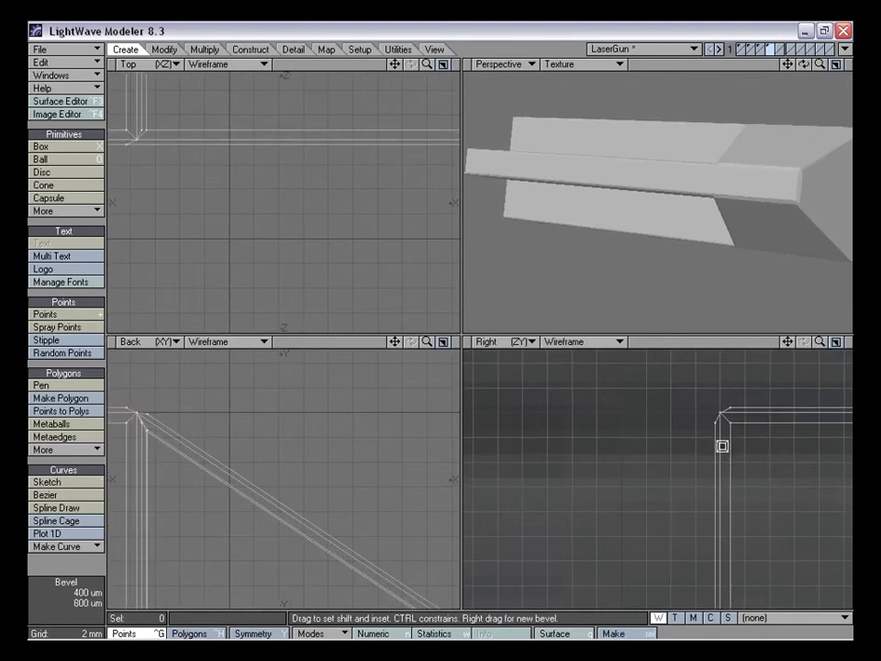
pyautogui.keyDown('alt'); pyautogui.moveTo(609, 240); pyautogui.dragTo(740, 168); pyautogui.keyUp('alt')
pyautogui.press('b')
pyautogui.keyDown('alt'); pyautogui.moveTo(826, 178); pyautogui.dragTo(581, 158); pyautogui.keyUp('alt')
pyautogui.keyDown('alt'); pyautogui.moveTo(669, 224); pyautogui.dragTo(716, 229); pyautogui.keyUp('alt')
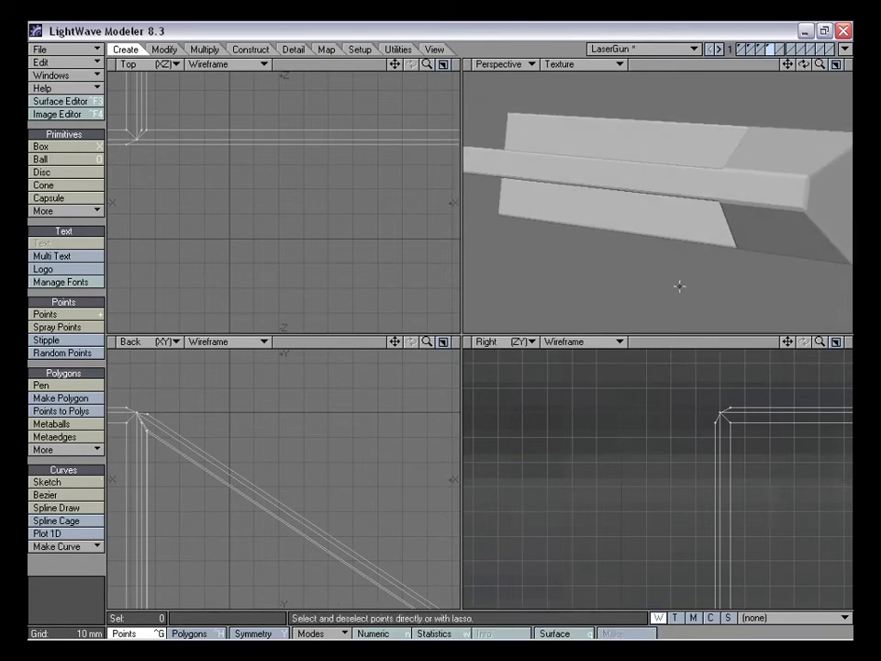
# Lasso the polygons at the strip's rear end and move them backward along Z up to the reference image's rear block
pyautogui.press('a')
pyautogui.keyDown('alt'); pyautogui.moveTo(681, 236); pyautogui.dragTo(710, 238); pyautogui.keyUp('alt')
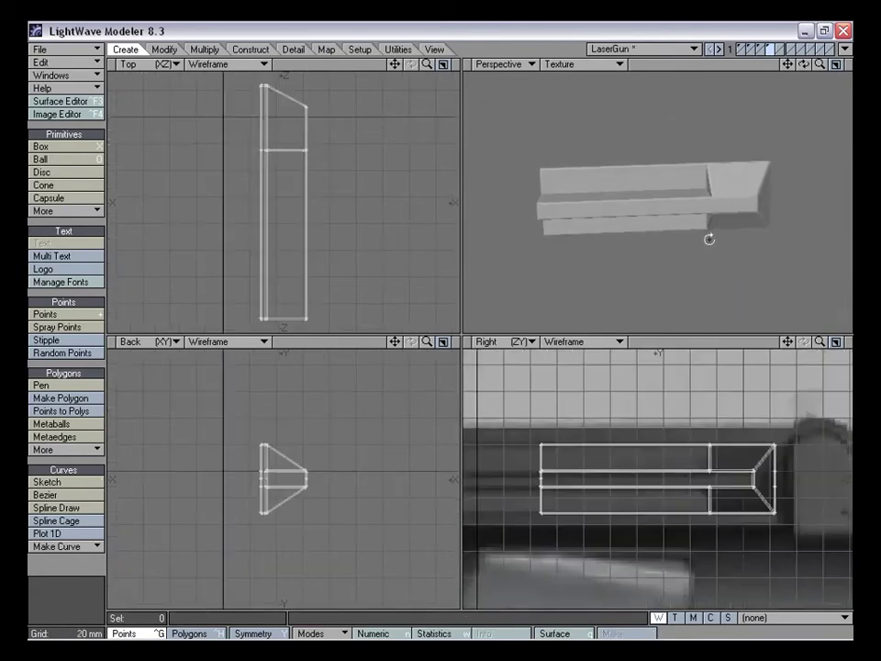
pyautogui.hotkey('ctrl', 'h')
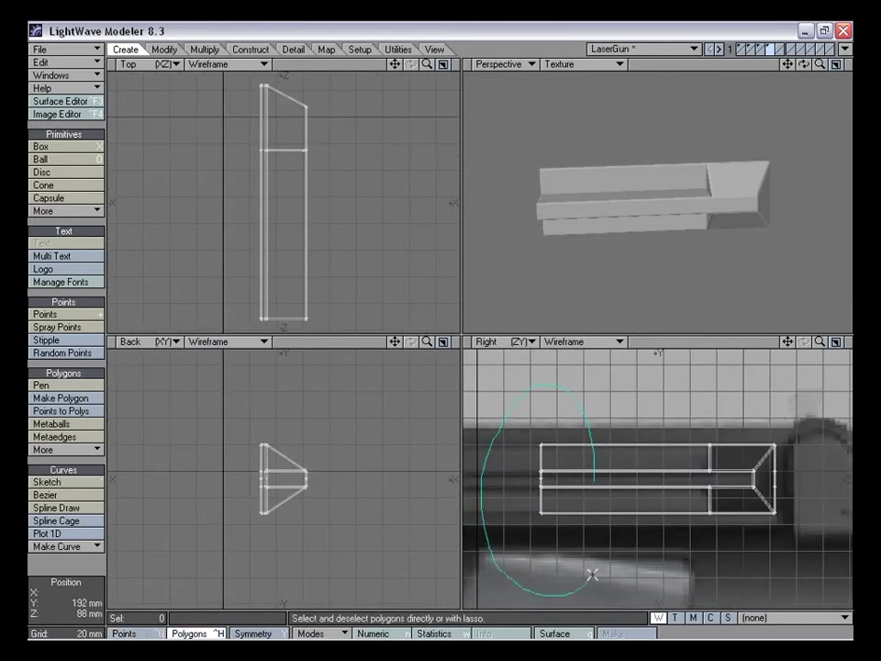
pyautogui.moveTo(592, 575); pyautogui.dragTo(531, 455, button='right')
pyautogui.moveTo(820, 342); pyautogui.dragTo(820, 377)
pyautogui.moveTo(787, 342); pyautogui.dragTo(581, 463)
pyautogui.press('t')
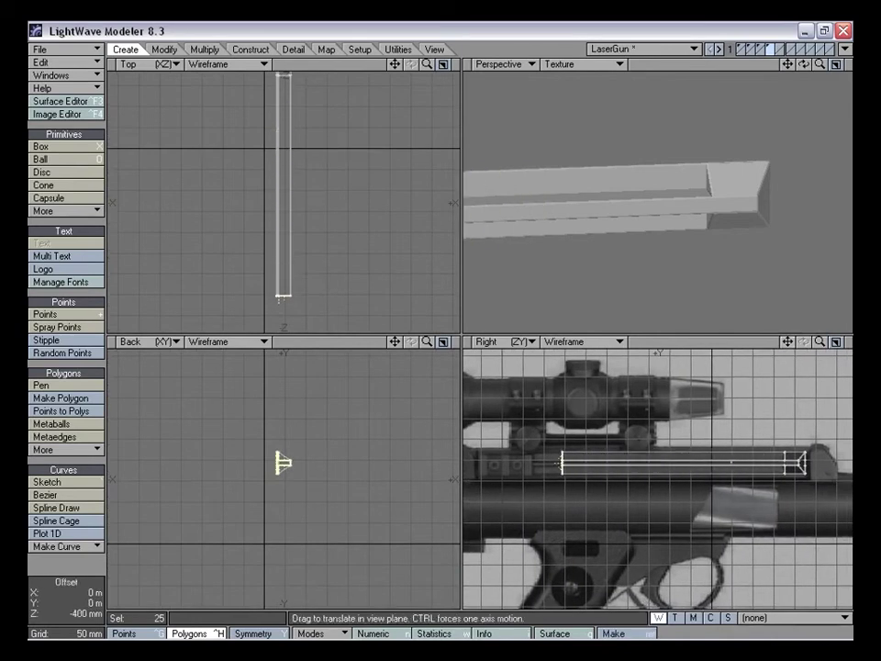
pyautogui.press('space')
pyautogui.press('/')
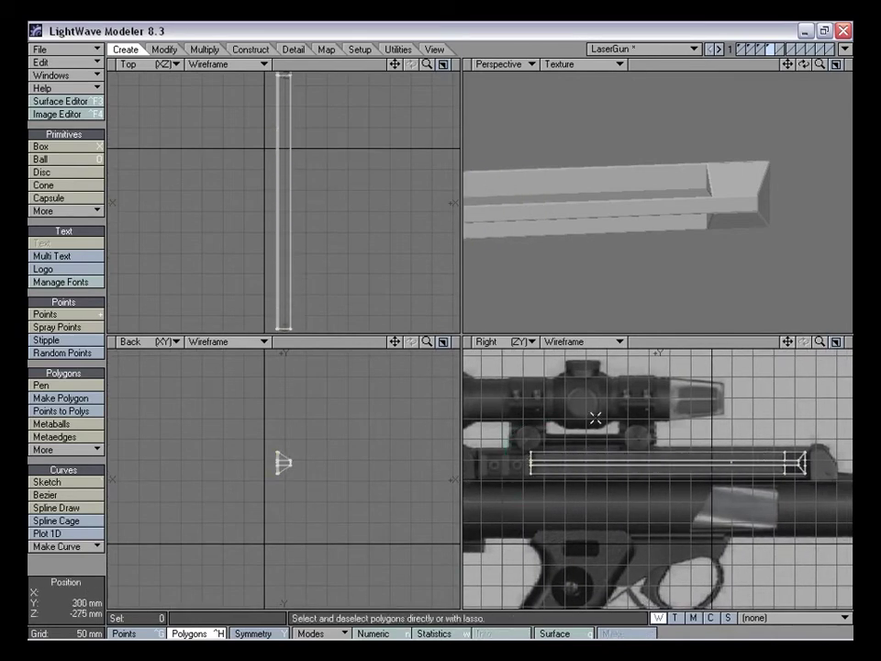
# Select the six points midway up the strip's rear edge in point mode
pyautogui.press('a')
pyautogui.moveTo(768, 335)
pyautogui.mouseDown()
pyautogui.moveTo(660, 329)
pyautogui.moveTo(782, 334)
pyautogui.mouseUp()
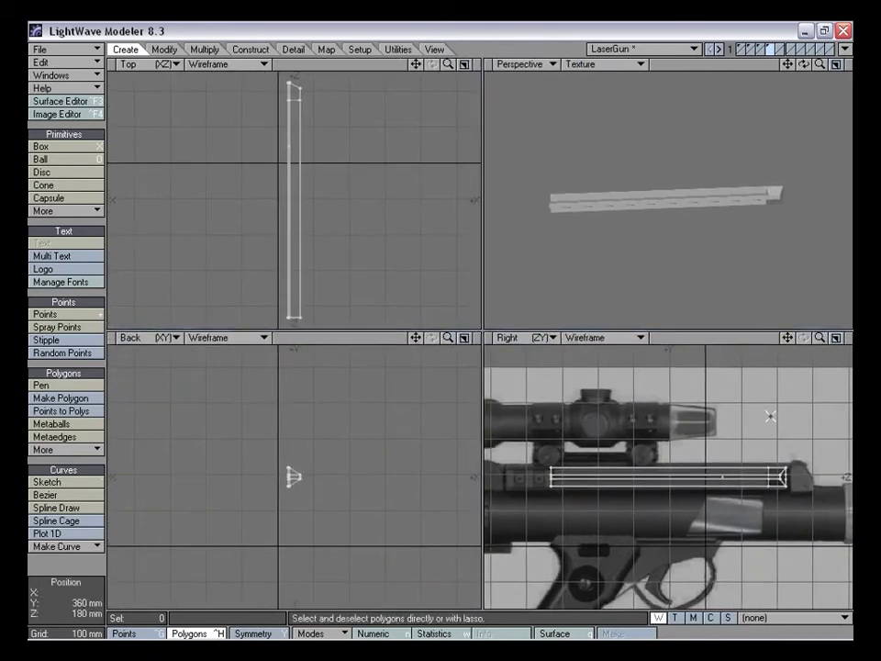
pyautogui.press('KP_0')
pyautogui.moveTo(789, 64); pyautogui.dragTo(850, 65)
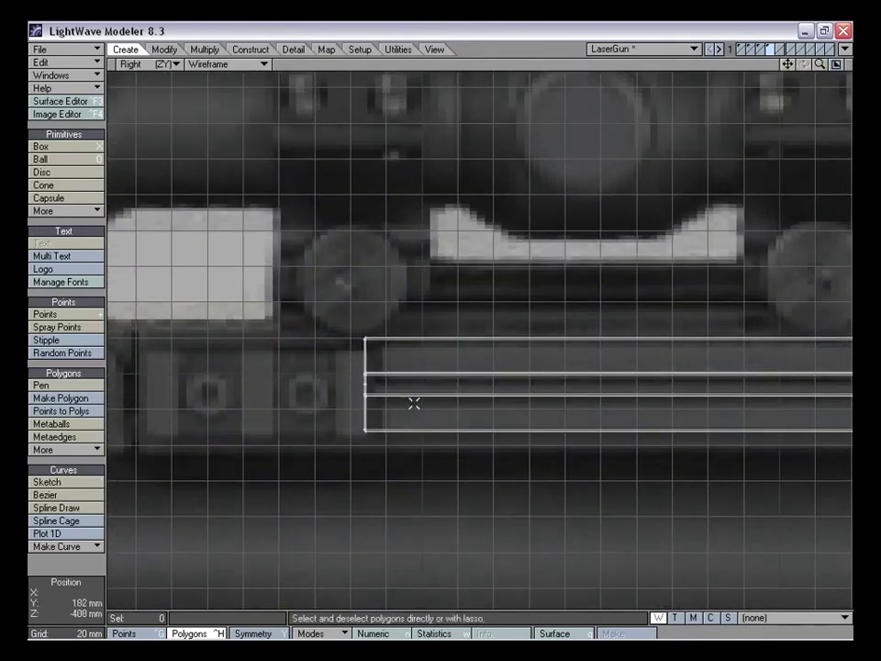
pyautogui.hotkey('ctrl', 'g')
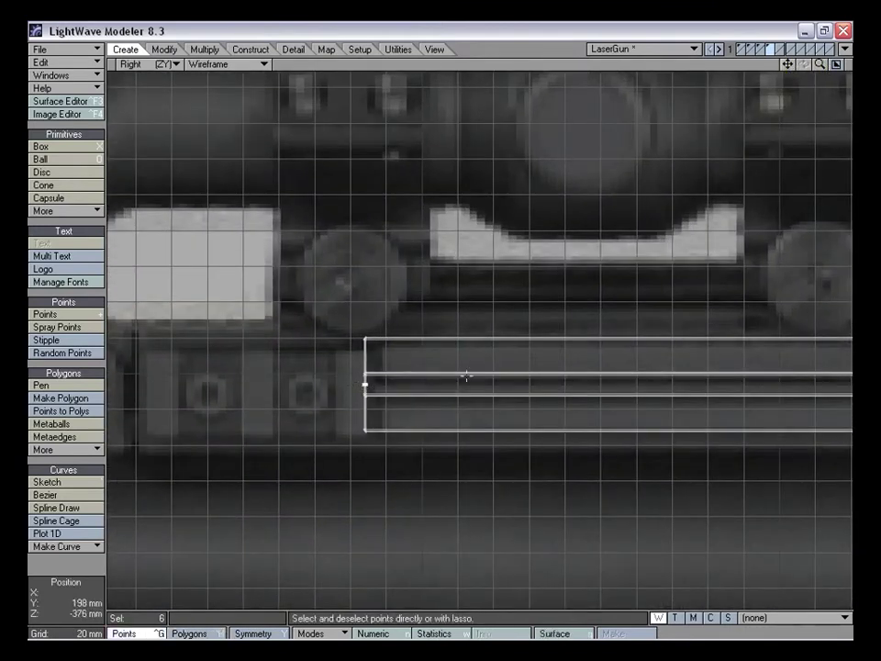
# Keep the strip's layer 4 in the foreground and show layer 3 as the background layer
pyautogui.moveTo(788, 65); pyautogui.dragTo(806, 64)
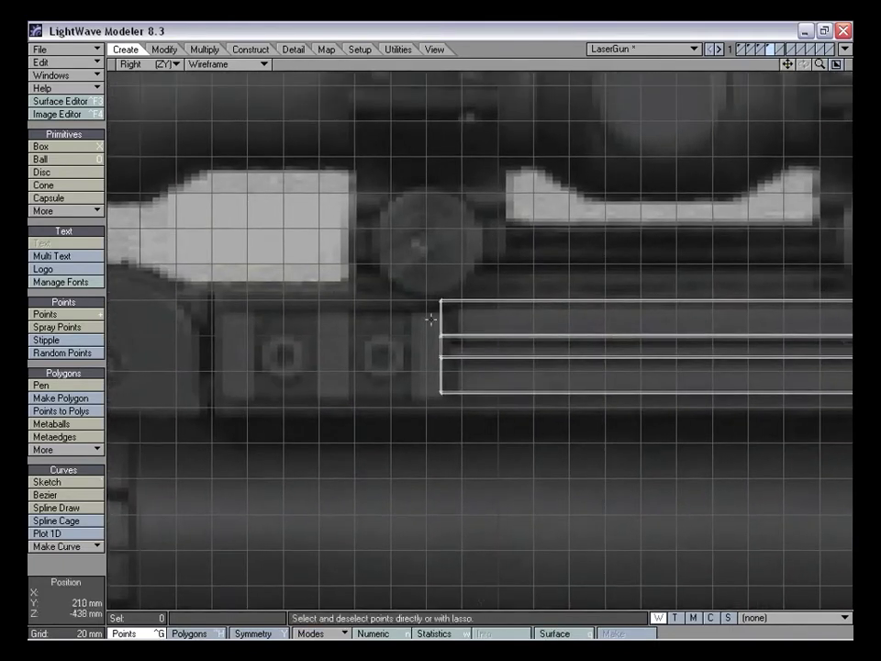
pyautogui.click(760, 51)
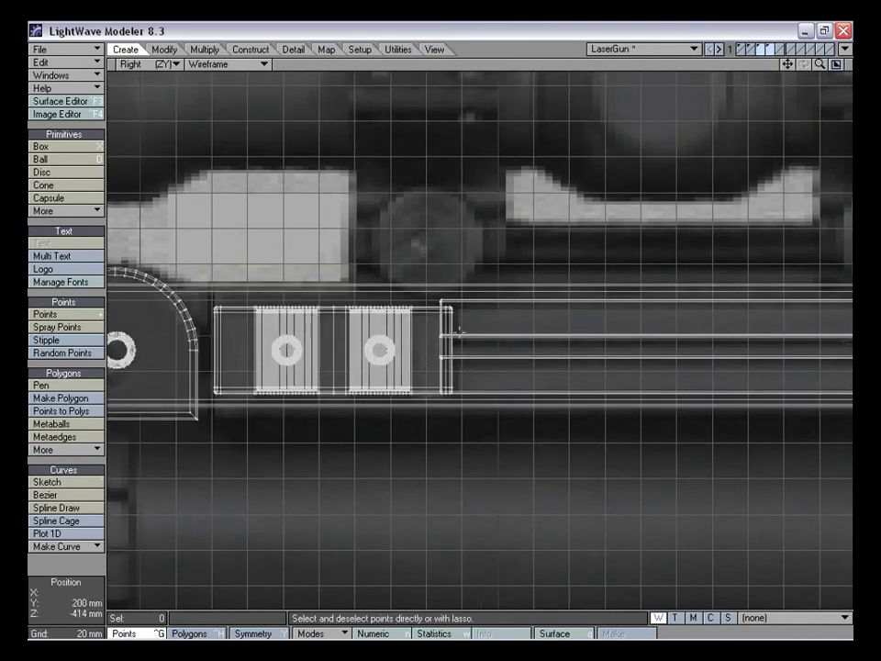
pyautogui.click(767, 50)
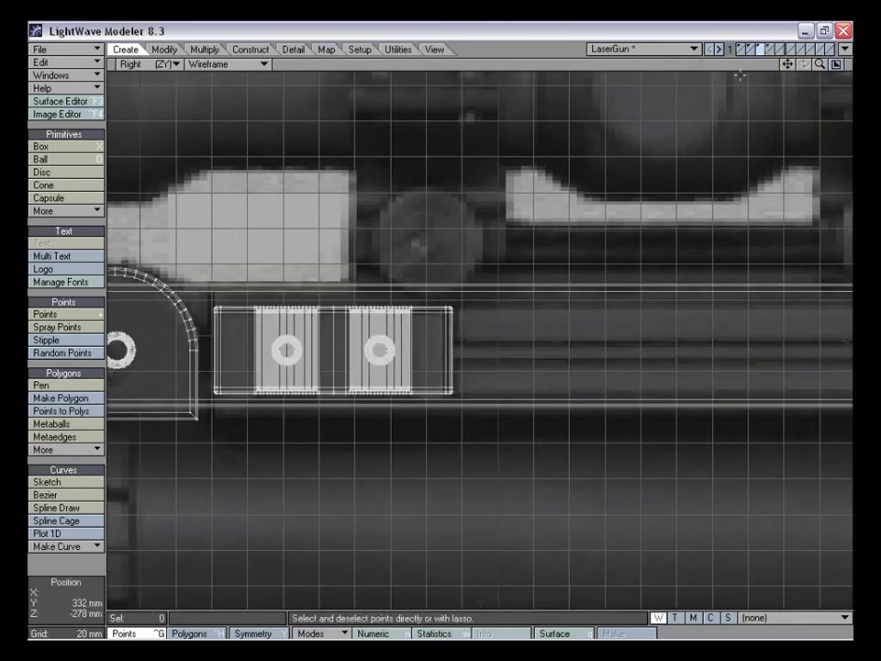
pyautogui.click(765, 52)
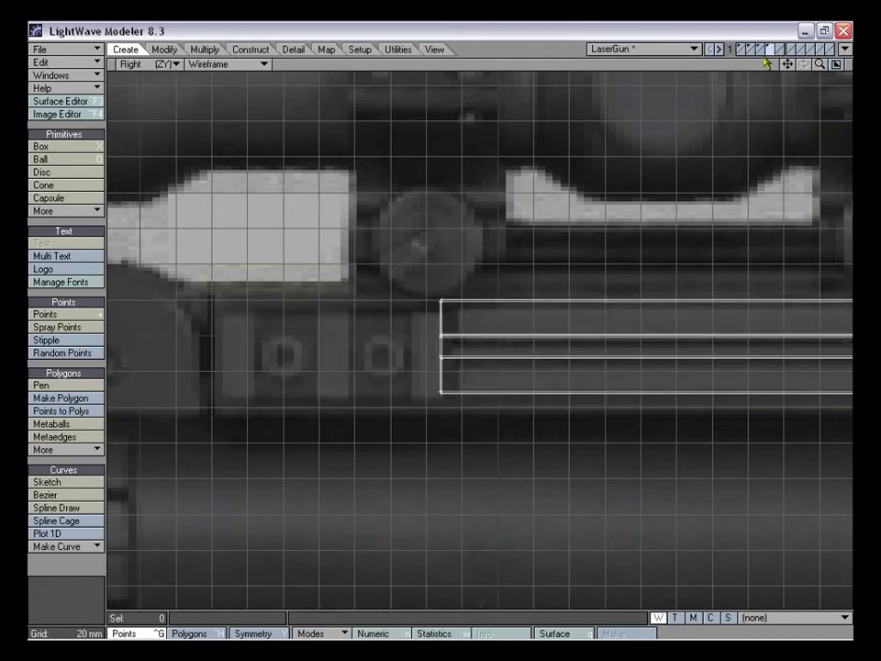
pyautogui.click(762, 55)
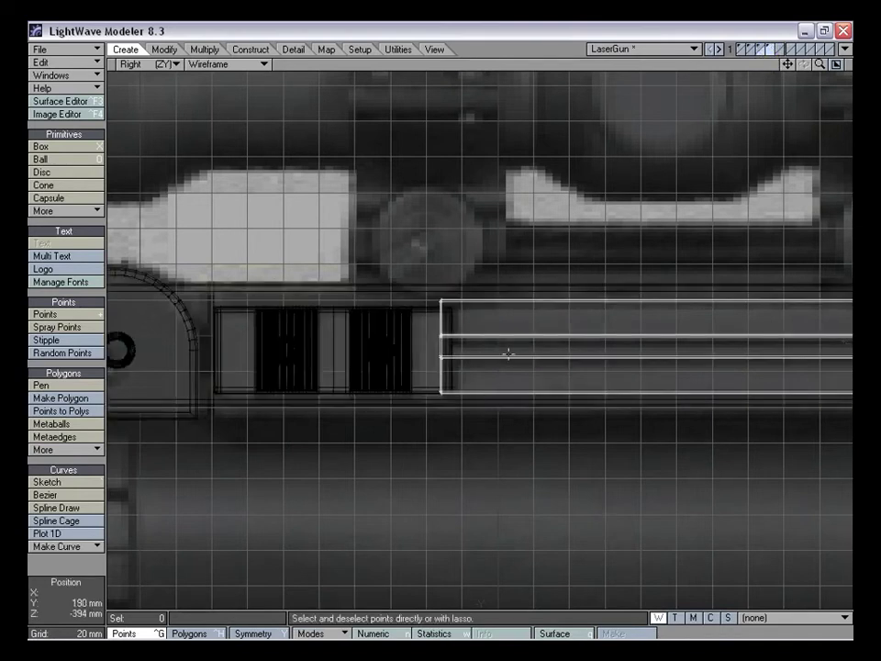
# Stretch the strip vertically about the mouse position so its height fits inside the background rear block
pyautogui.press('h')
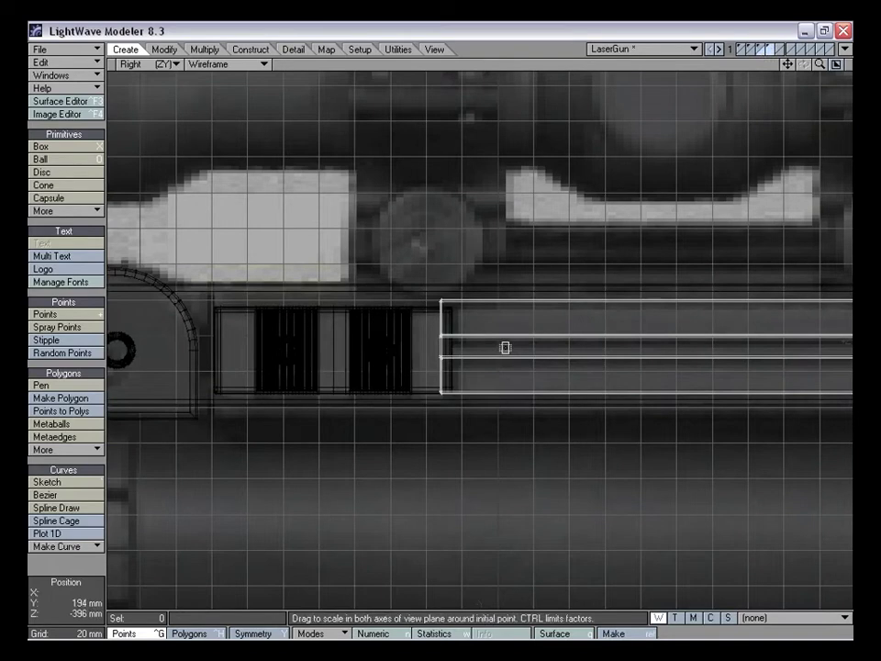
pyautogui.click(307, 633)
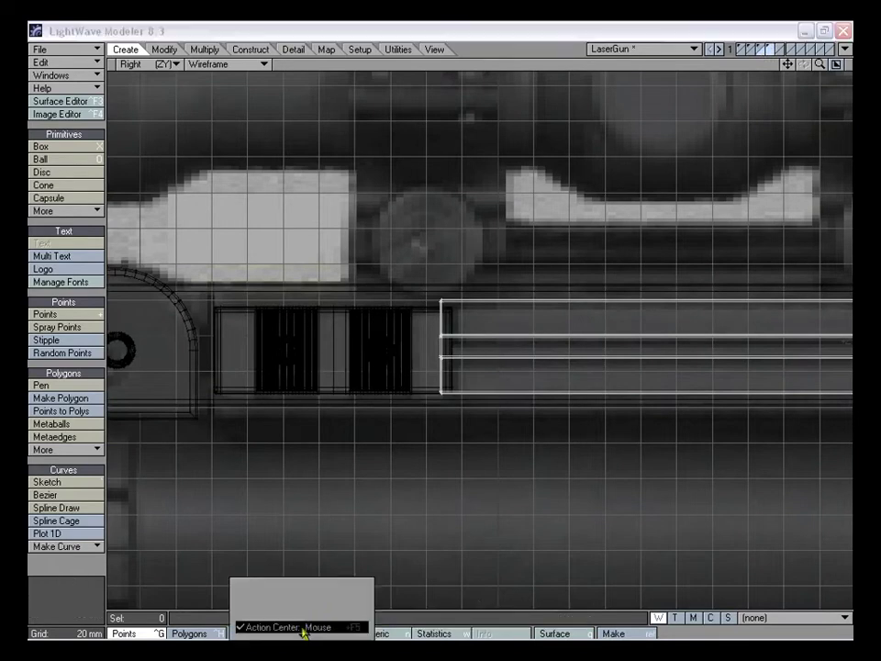
pyautogui.click(309, 627)
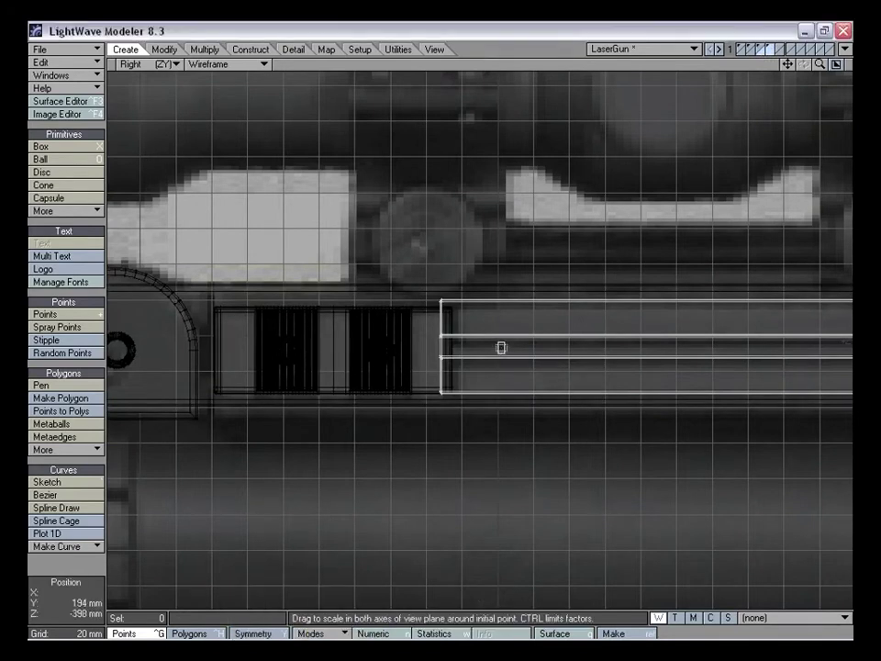
pyautogui.moveTo(441, 422); pyautogui.dragTo(441, 438)
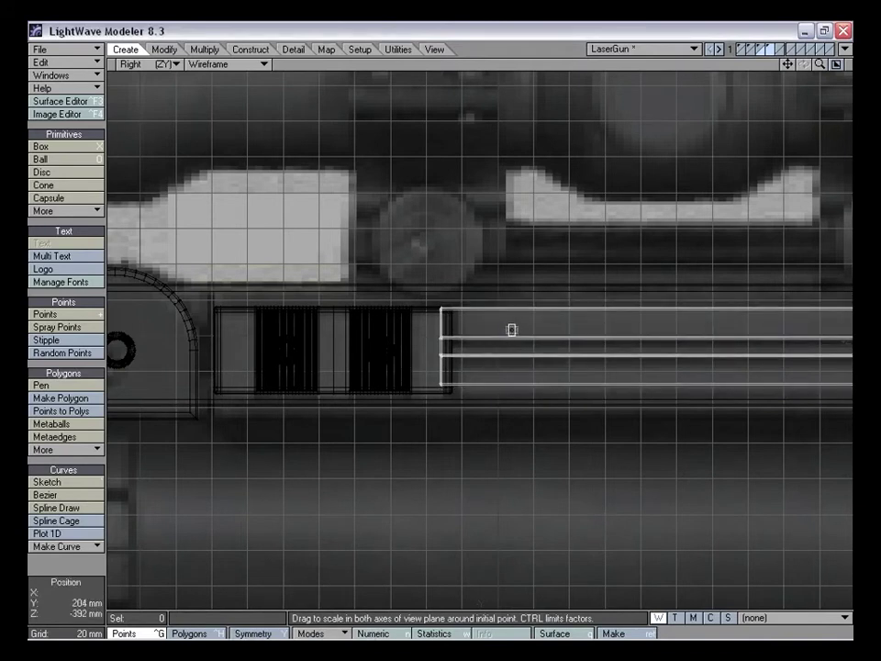
# Move the strip in the side view to align it with the rear block and rail in the background
pyautogui.press('t')
pyautogui.moveTo(517, 318); pyautogui.dragTo(479, 305)
pyautogui.moveTo(823, 66); pyautogui.dragTo(454, 62)
pyautogui.keyDown('alt'); pyautogui.moveTo(554, 282); pyautogui.dragTo(574, 293); pyautogui.keyUp('alt')
pyautogui.press('KP_0')
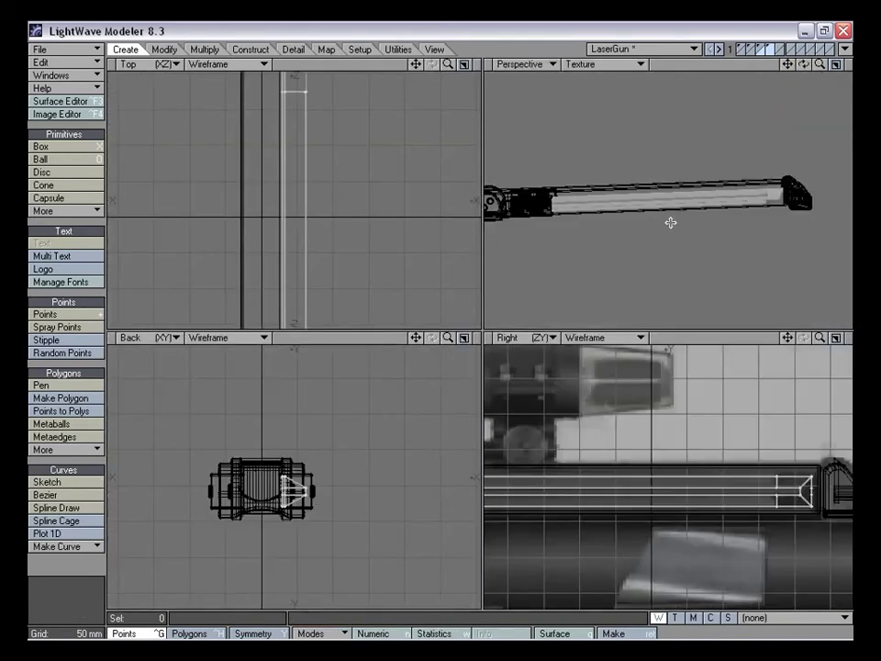
pyautogui.press('a')
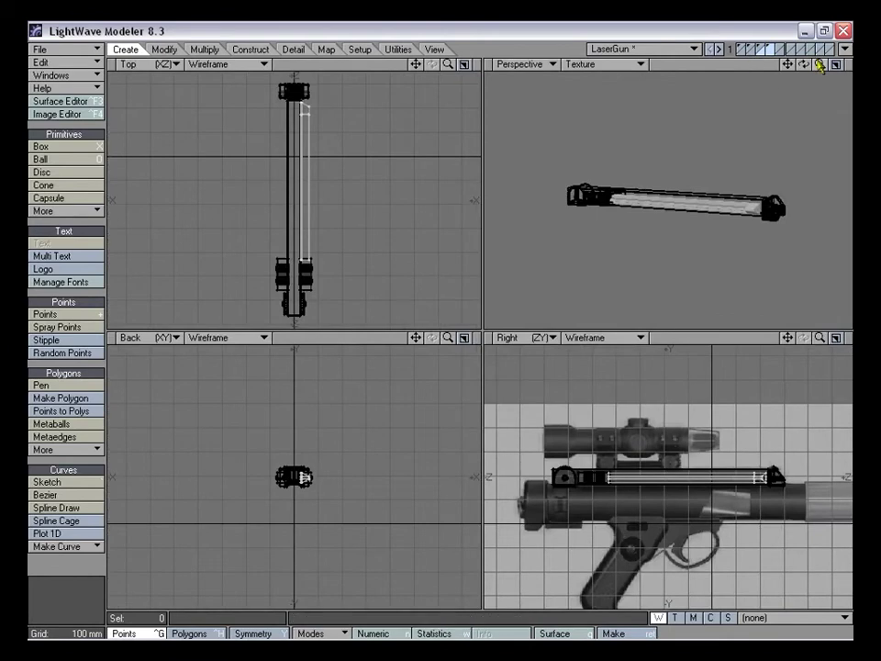
# Assign the existing Main_Body_Nurnies surface to the strip
pyautogui.moveTo(820, 65); pyautogui.dragTo(850, 66)
pyautogui.keyDown('alt'); pyautogui.moveTo(715, 195); pyautogui.dragTo(625, 206); pyautogui.keyUp('alt')
pyautogui.press('q')
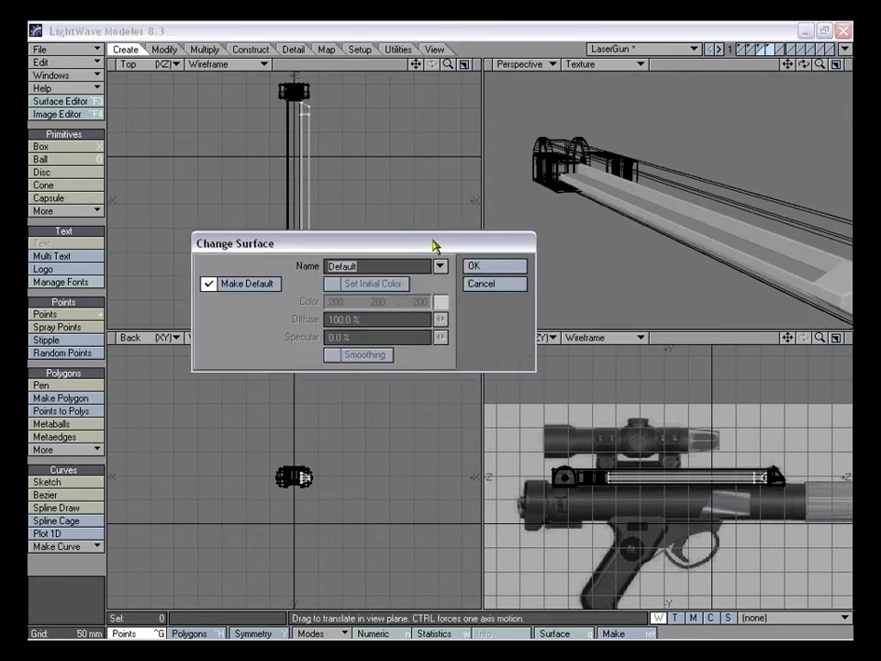
pyautogui.click(441, 266)
pyautogui.click(445, 336)
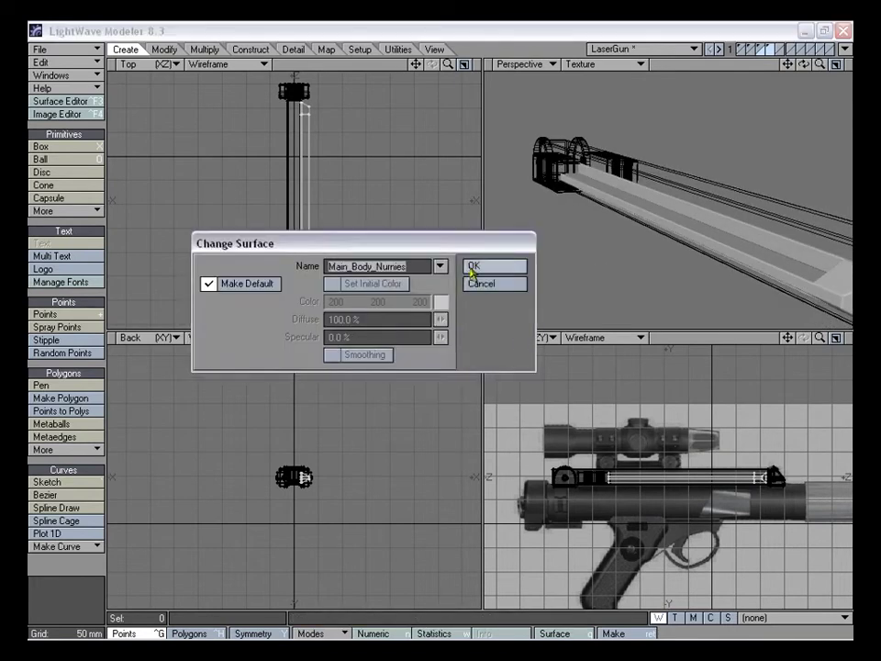
pyautogui.press('Return')
# Show layers 3 and 4 together in the foreground and examine the assembled rail from several angles in an enlarged perspective view
pyautogui.keyDown('alt'); pyautogui.moveTo(661, 255); pyautogui.dragTo(734, 221); pyautogui.keyUp('alt')
pyautogui.click(762, 50)
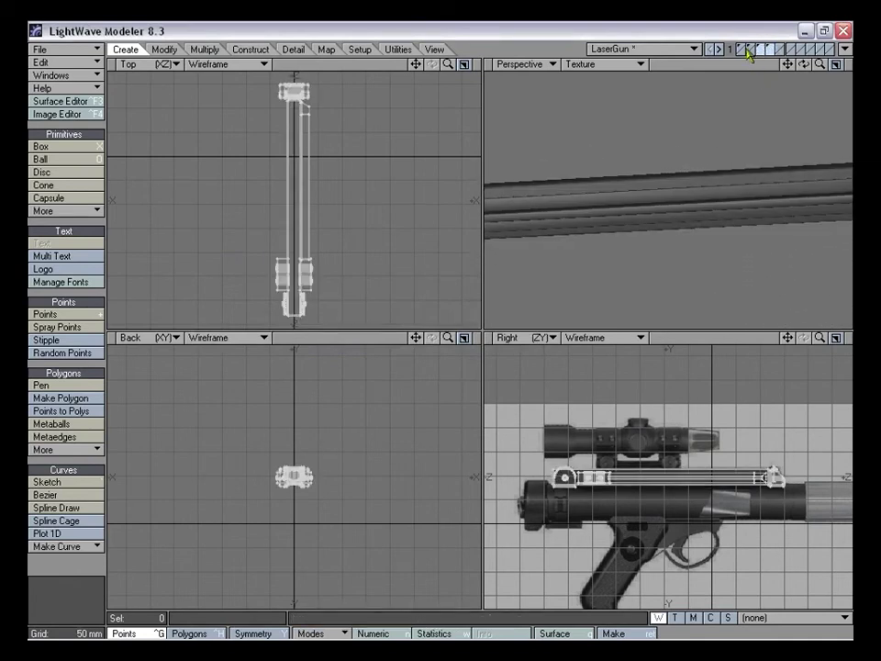
pyautogui.press('0')
pyautogui.press(',')
pyautogui.keyDown('alt'); pyautogui.moveTo(665, 295); pyautogui.dragTo(592, 296); pyautogui.keyUp('alt')
pyautogui.moveTo(805, 65); pyautogui.dragTo(817, 64)
pyautogui.keyDown('alt'); pyautogui.moveTo(587, 294); pyautogui.dragTo(450, 292); pyautogui.keyUp('alt')
pyautogui.moveTo(820, 65); pyautogui.dragTo(853, 66)
pyautogui.keyDown('alt'); pyautogui.moveTo(561, 350); pyautogui.dragTo(490, 367); pyautogui.keyUp('alt')
pyautogui.keyDown('alt'); pyautogui.moveTo(505, 380); pyautogui.dragTo(737, 173); pyautogui.keyUp('alt')
pyautogui.moveTo(820, 64); pyautogui.dragTo(674, 61)
pyautogui.keyDown('alt'); pyautogui.moveTo(561, 348); pyautogui.dragTo(618, 382); pyautogui.keyUp('alt')
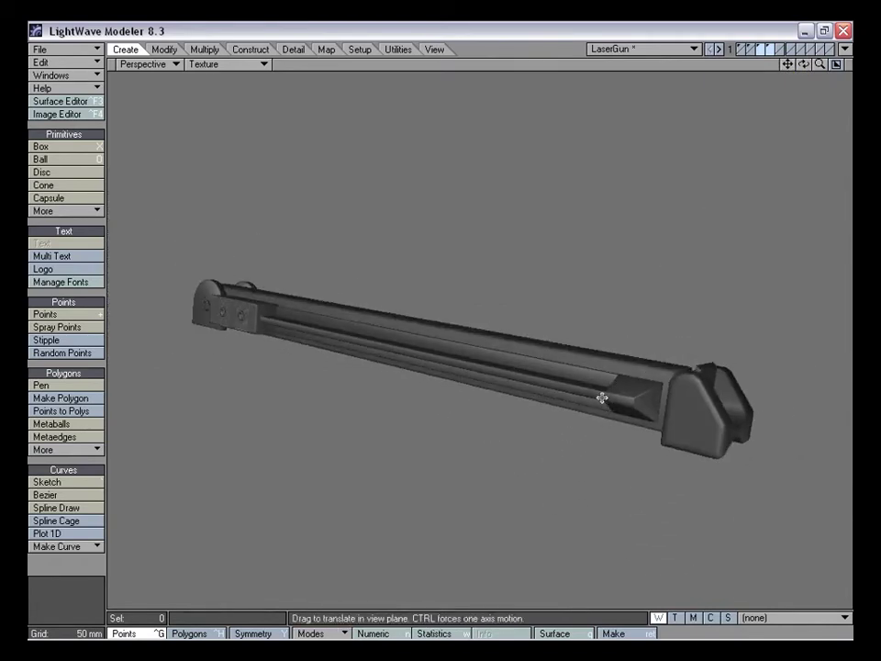
# Knife the layer 4 side strip vertically across its muzzle end, just inside the step where the raised block begins
pyautogui.click(773, 49)
pyautogui.press('a')
pyautogui.moveTo(820, 338); pyautogui.dragTo(876, 338)
pyautogui.moveTo(788, 338)
pyautogui.mouseDown()
pyautogui.moveTo(579, 318)
pyautogui.moveTo(788, 341)
pyautogui.mouseUp()
pyautogui.moveTo(820, 64); pyautogui.dragTo(868, 64)
pyautogui.moveTo(788, 64); pyautogui.dragTo(709, 108)
pyautogui.keyDown('alt'); pyautogui.moveTo(711, 170); pyautogui.dragTo(700, 201); pyautogui.keyUp('alt')
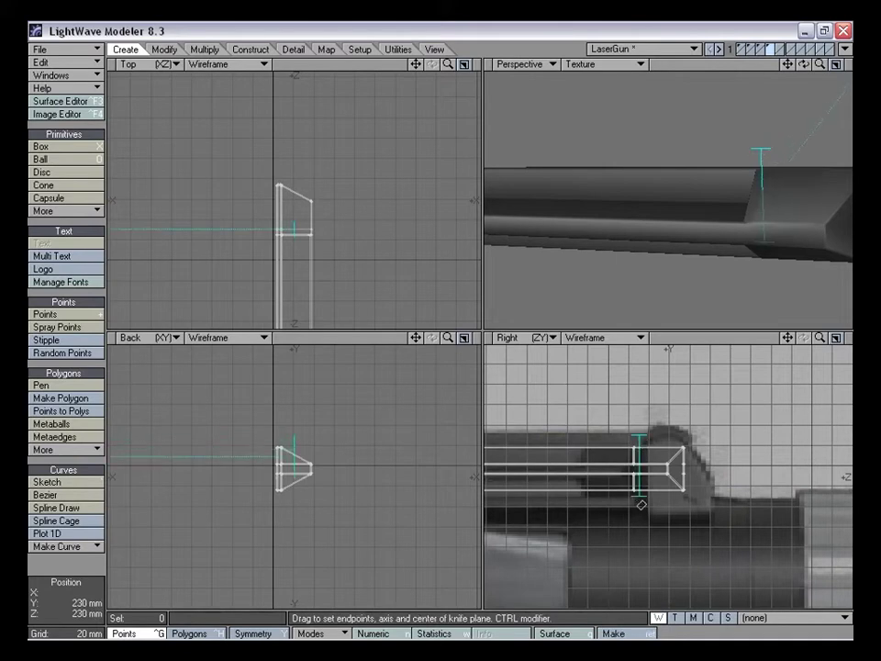
pyautogui.press('space')
# Knife two more cuts into the strip's end block, one parallel to its slanted end face and one just inside its outer face
pyautogui.moveTo(797, 339); pyautogui.dragTo(769, 339)
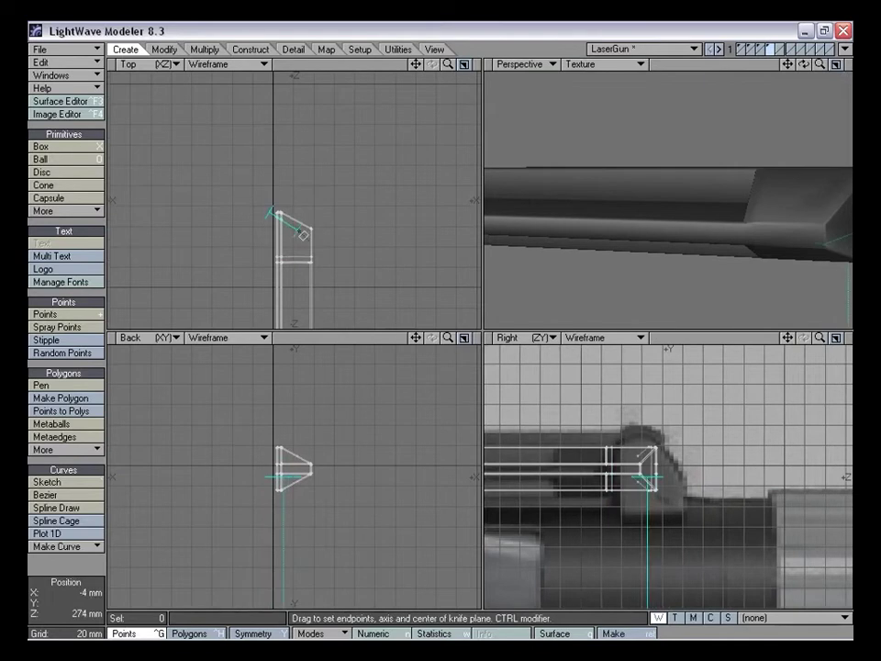
pyautogui.keyDown('alt'); pyautogui.moveTo(776, 246); pyautogui.dragTo(762, 272); pyautogui.keyUp('alt')
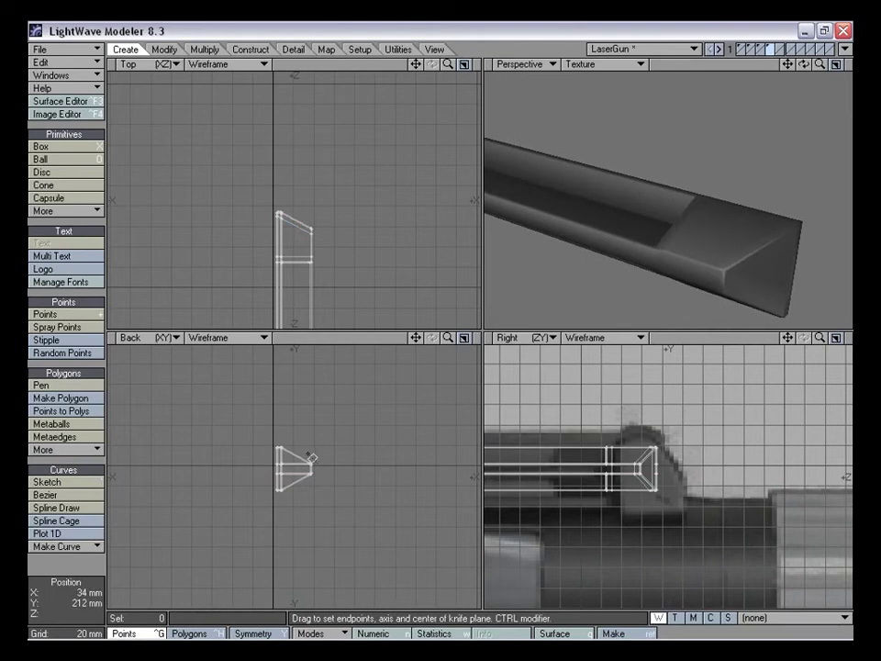
pyautogui.moveTo(313, 459); pyautogui.dragTo(311, 470)
pyautogui.press('space')
pyautogui.keyDown('alt'); pyautogui.moveTo(744, 269); pyautogui.dragTo(708, 266); pyautogui.keyUp('alt')
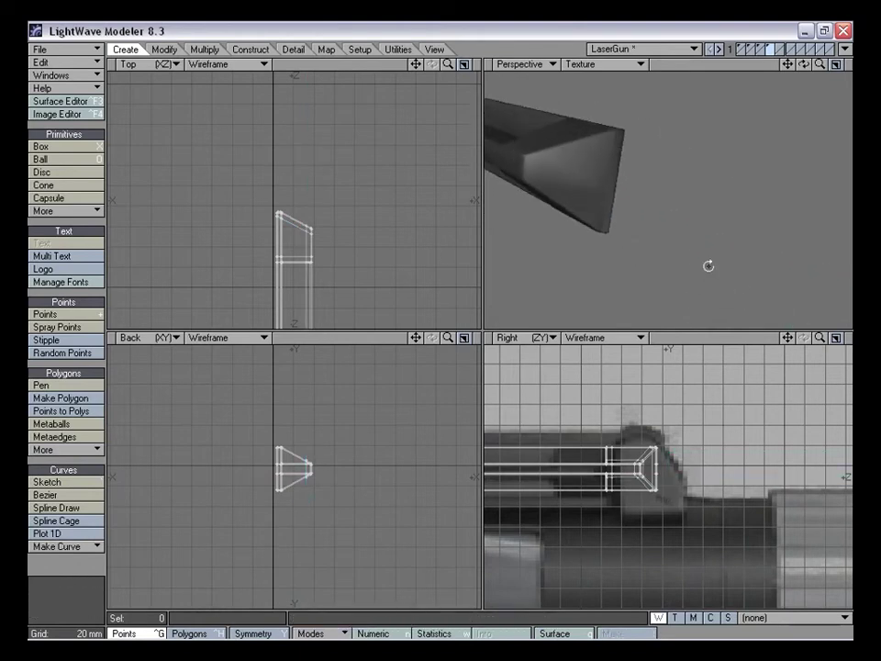
pyautogui.keyDown('alt'); pyautogui.moveTo(792, 73); pyautogui.dragTo(665, 210); pyautogui.keyUp('alt')
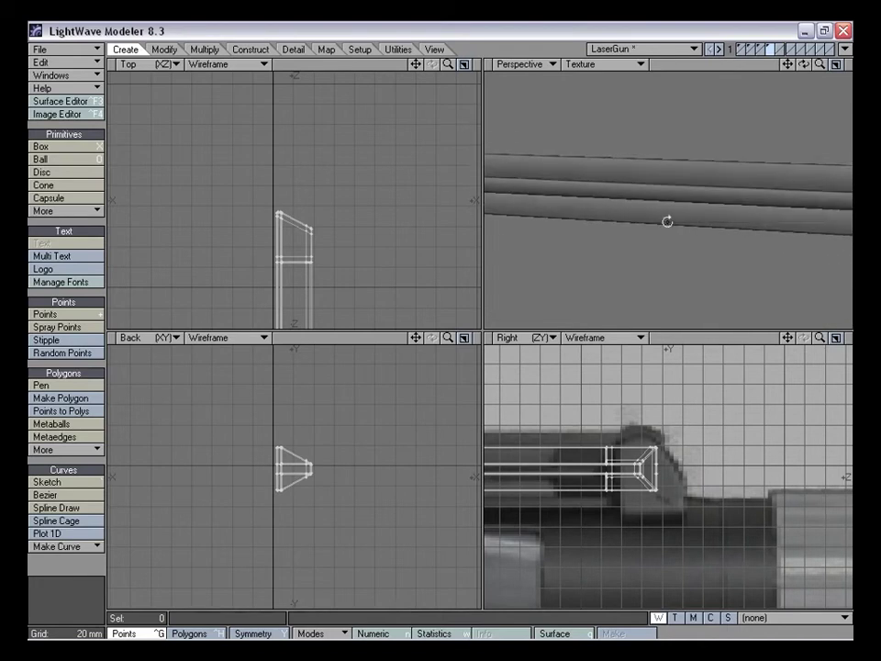
pyautogui.keyDown('alt'); pyautogui.moveTo(624, 149); pyautogui.dragTo(652, 189); pyautogui.keyUp('alt')
pyautogui.moveTo(787, 68); pyautogui.dragTo(740, 68)
pyautogui.keyDown('alt'); pyautogui.moveTo(733, 174); pyautogui.dragTo(711, 217); pyautogui.keyUp('alt')
# Examine the gap between the layer 3 rail and its muzzle-side end piece, and compare them with the barrel and scope layers
pyautogui.press('a')
pyautogui.click(761, 52)
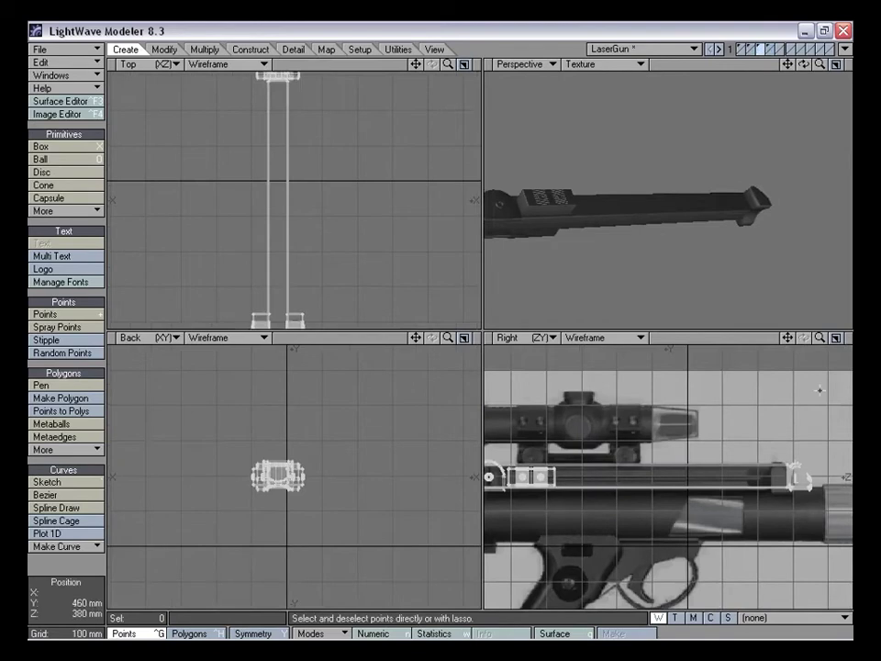
pyautogui.moveTo(820, 339); pyautogui.dragTo(863, 340)
pyautogui.moveTo(789, 339); pyautogui.dragTo(466, 322)
pyautogui.moveTo(822, 341); pyautogui.dragTo(822, 344)
pyautogui.keyDown('alt'); pyautogui.moveTo(740, 184); pyautogui.dragTo(789, 241); pyautogui.keyUp('alt')
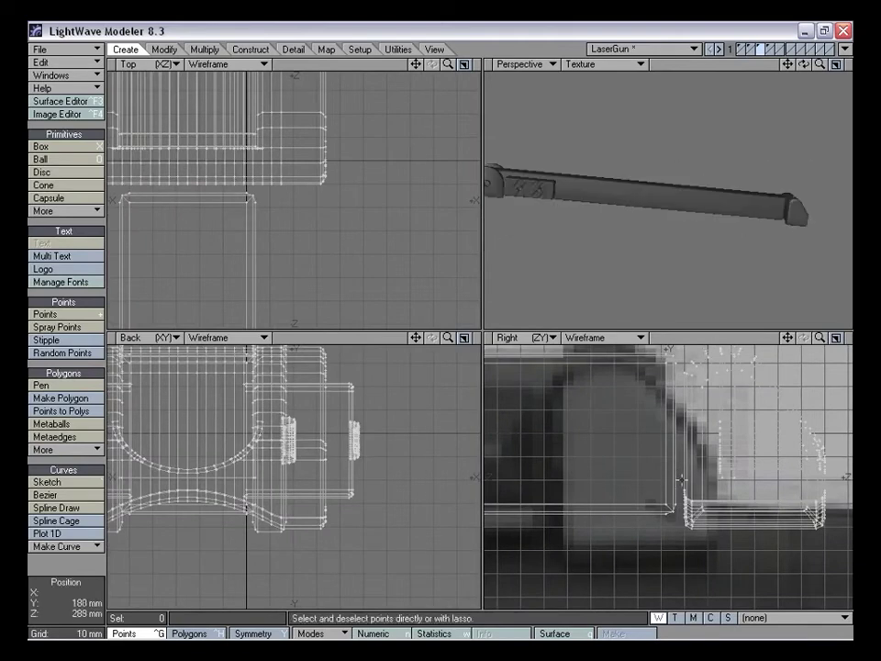
pyautogui.moveTo(820, 341); pyautogui.dragTo(877, 338)
pyautogui.moveTo(788, 332); pyautogui.dragTo(795, 298)
pyautogui.keyDown('shift'); pyautogui.click(749, 49); pyautogui.keyUp('shift')
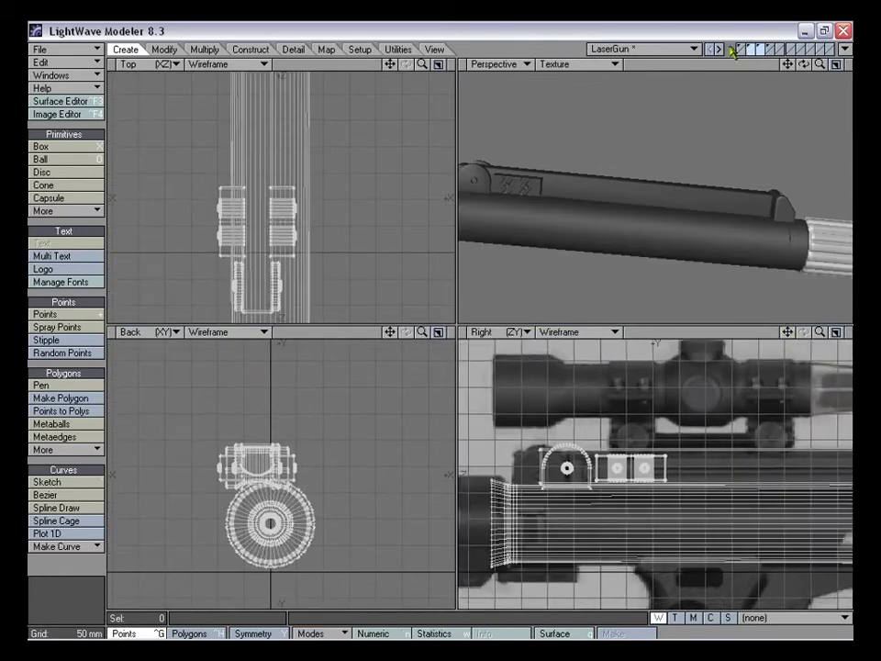
pyautogui.keyDown('shift'); pyautogui.click(738, 46); pyautogui.keyUp('shift')
pyautogui.moveTo(821, 334)
pyautogui.mouseDown()
pyautogui.moveTo(796, 346)
pyautogui.moveTo(797, 337)
pyautogui.moveTo(361, 323)
pyautogui.moveTo(756, 325)
pyautogui.moveTo(812, 330)
pyautogui.moveTo(807, 339)
pyautogui.mouseUp()
# Move layers 3 and 4 together backward along Z to line up with the background rail, finishing with a -4 mm offset
pyautogui.click(763, 50)
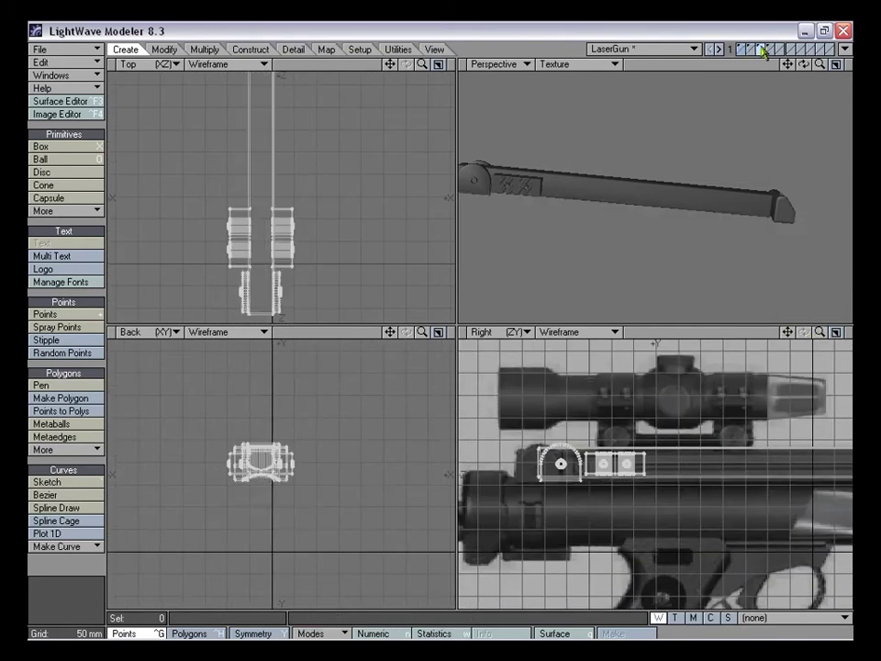
pyautogui.keyDown('shift'); pyautogui.click(771, 50); pyautogui.keyUp('shift')
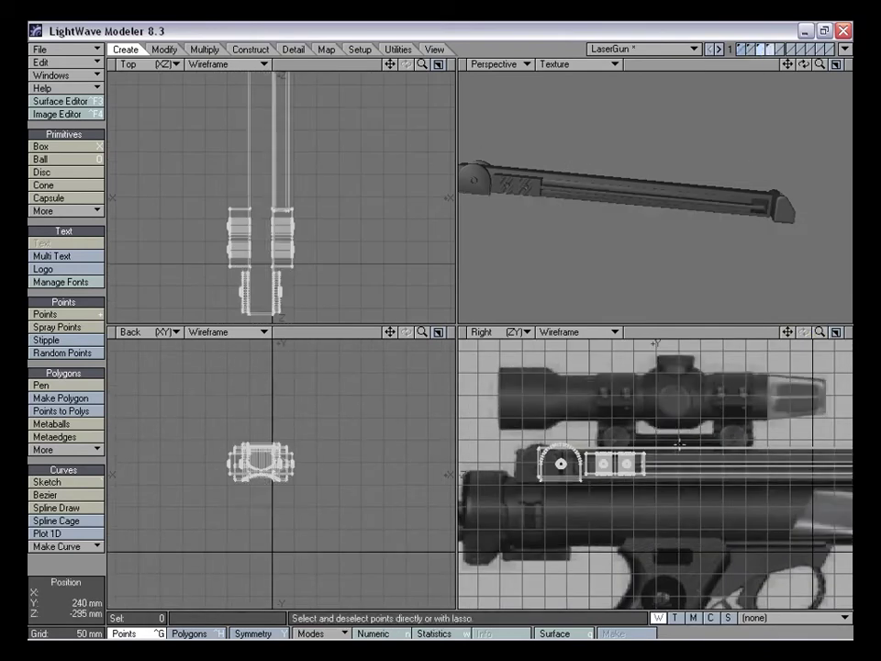
pyautogui.moveTo(788, 332); pyautogui.dragTo(615, 322)
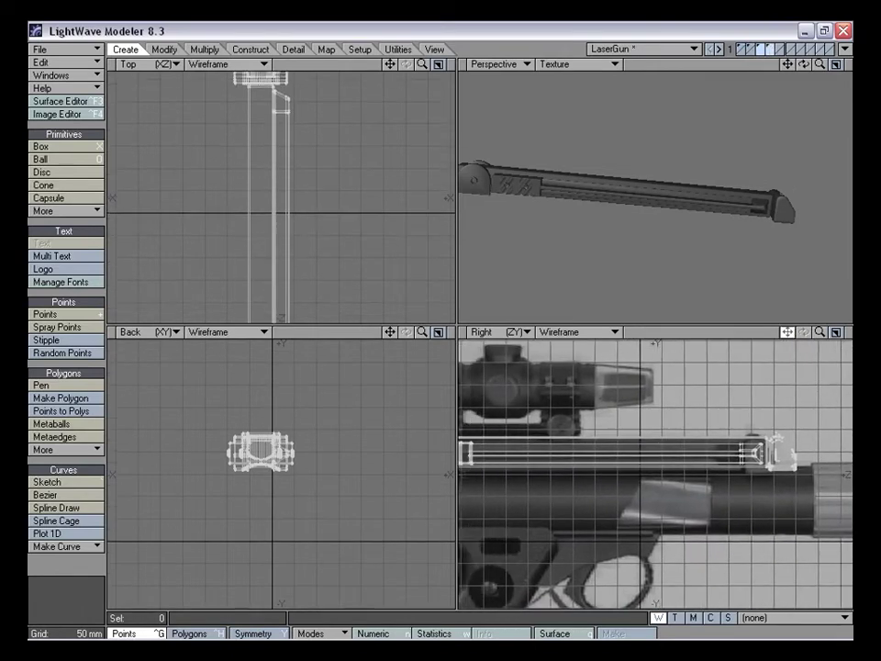
pyautogui.press('Left')
pyautogui.press('Left')
pyautogui.press('Left')
pyautogui.keyDown('ctrl'); pyautogui.moveTo(733, 475); pyautogui.dragTo(713, 473); pyautogui.keyUp('ctrl')
pyautogui.moveTo(786, 333)
pyautogui.mouseDown()
pyautogui.moveTo(822, 338)
pyautogui.moveTo(789, 338)
pyautogui.mouseUp()
pyautogui.press('t')
pyautogui.keyDown('ctrl'); pyautogui.moveTo(630, 402); pyautogui.dragTo(621, 402); pyautogui.keyUp('ctrl')
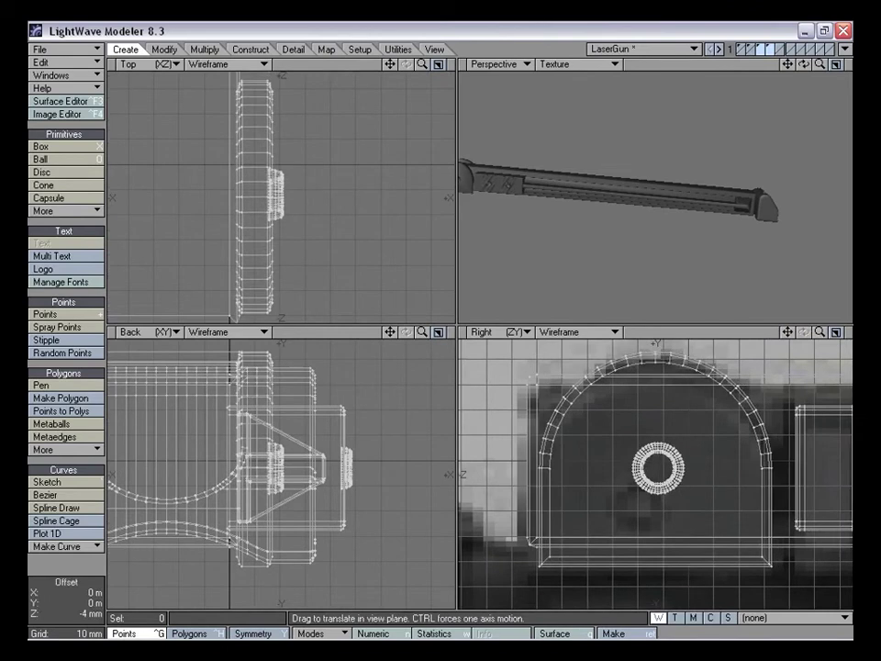
pyautogui.moveTo(820, 333); pyautogui.dragTo(788, 335)
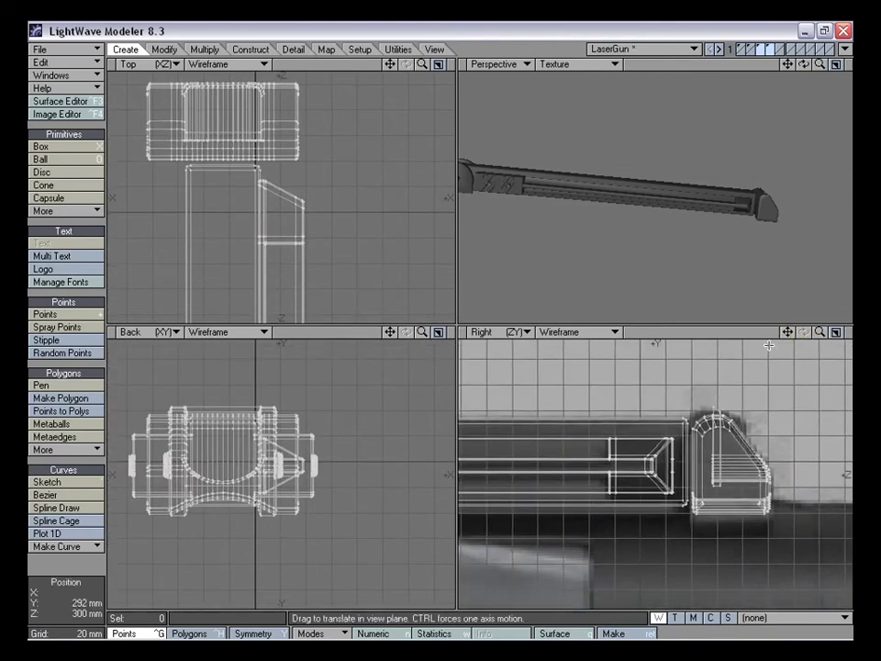
# Put the barrel and scope layers in the background and move layers 3 and 4 together 26 mm along X over the barrel
pyautogui.keyDown('alt'); pyautogui.moveTo(737, 309); pyautogui.dragTo(669, 231); pyautogui.keyUp('alt')
pyautogui.click(748, 51)
pyautogui.keyDown('shift'); pyautogui.click(742, 47); pyautogui.keyUp('shift')
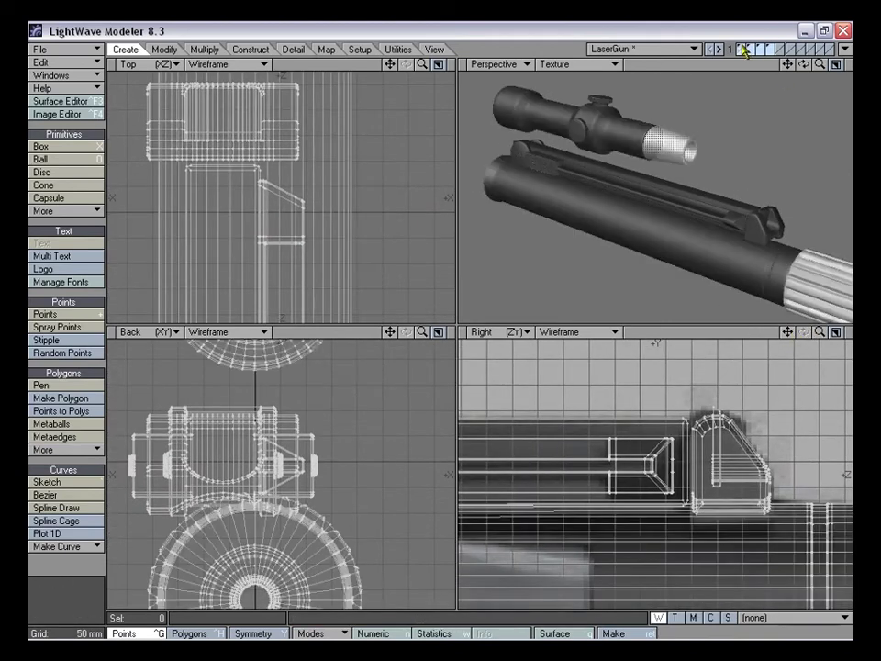
pyautogui.keyDown('alt'); pyautogui.moveTo(664, 184); pyautogui.dragTo(768, 78); pyautogui.keyUp('alt')
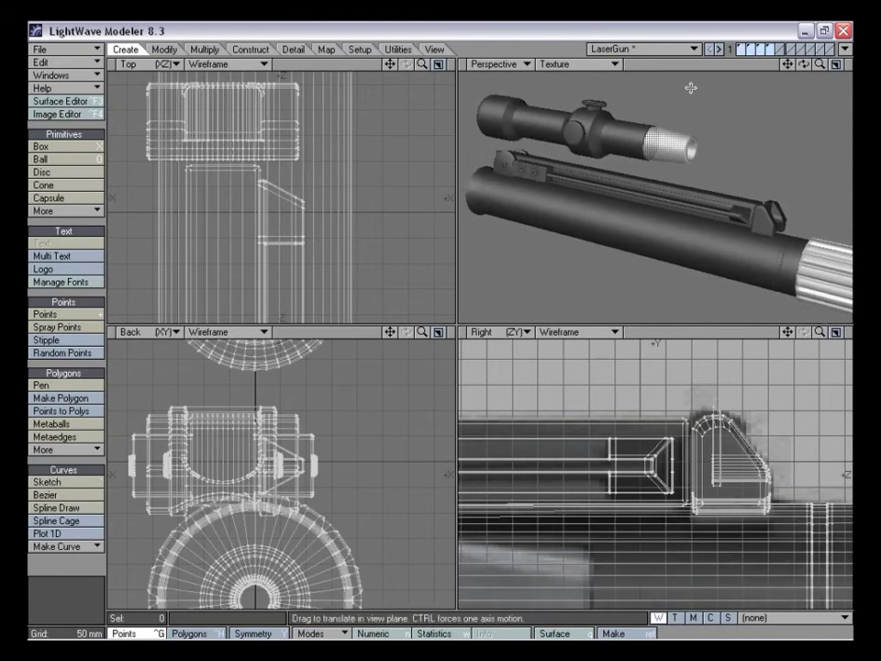
pyautogui.click(768, 51)
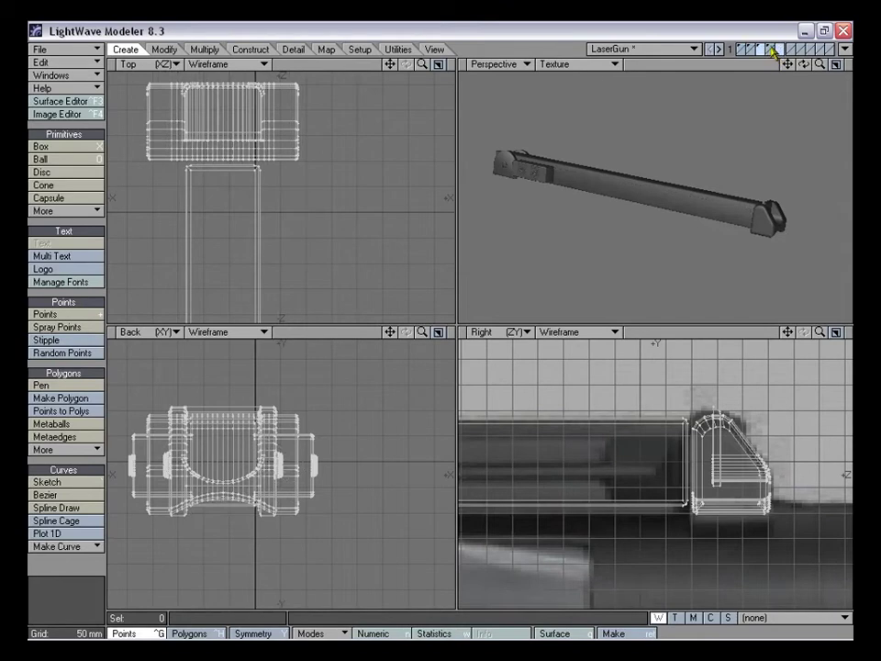
pyautogui.keyDown('shift'); pyautogui.click(773, 52); pyautogui.keyUp('shift')
pyautogui.click(752, 57)
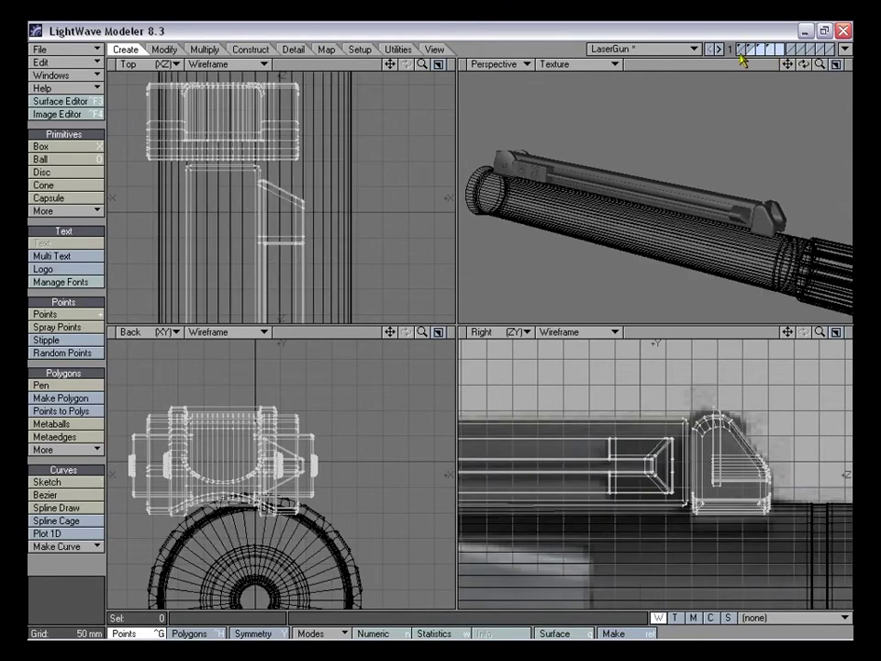
pyautogui.moveTo(216, 363); pyautogui.dragTo(251, 363)
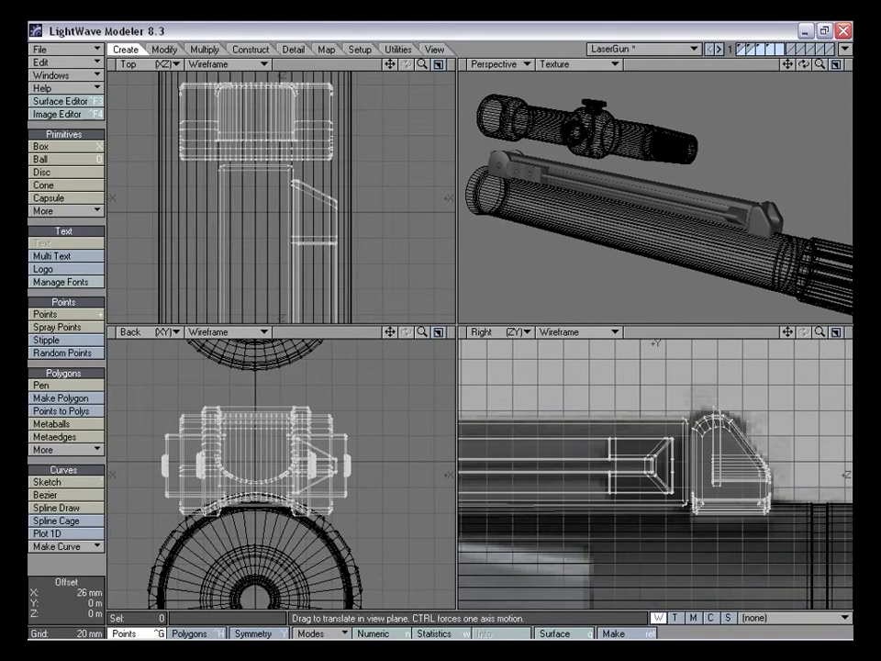
# Nudge the rail assembly 1 mm along X to centre it on the barrel, and bring the barrel and scope layers to the foreground
pyautogui.moveTo(424, 333); pyautogui.dragTo(503, 333)
pyautogui.moveTo(394, 332); pyautogui.dragTo(536, 257)
pyautogui.moveTo(323, 458); pyautogui.dragTo(328, 458)
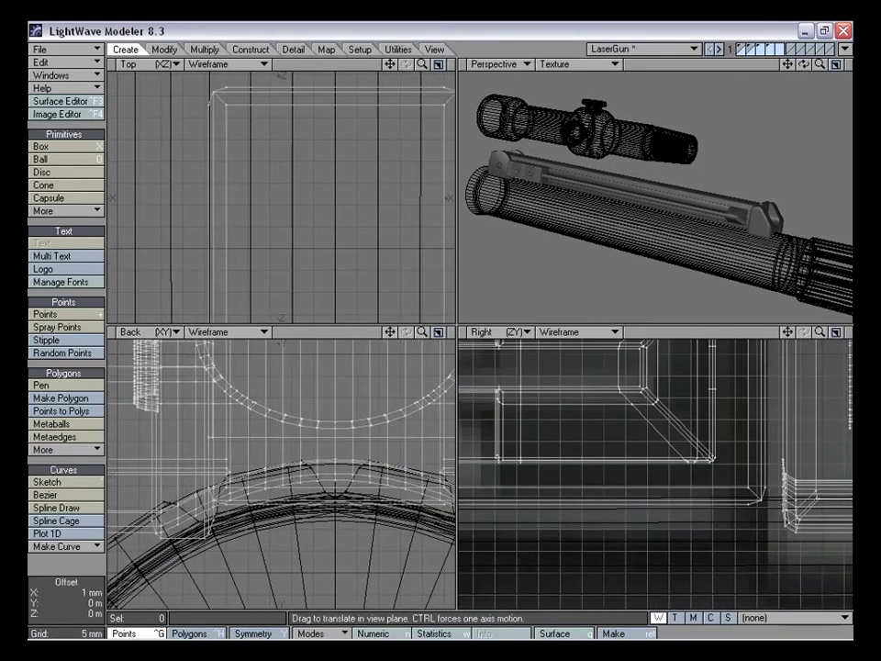
pyautogui.press('a')
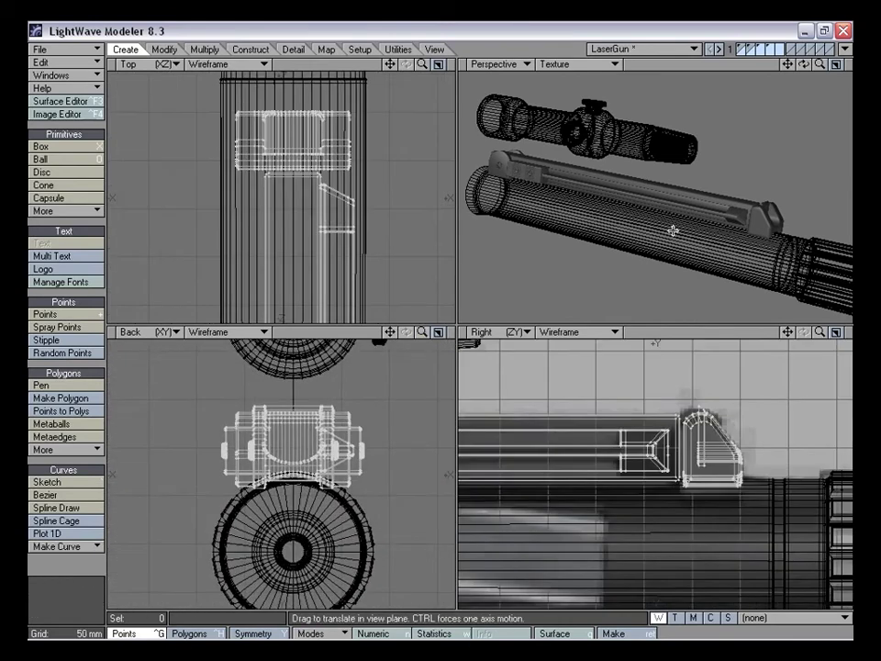
pyautogui.keyDown('shift'); pyautogui.click(752, 47); pyautogui.keyUp('shift')
pyautogui.keyDown('shift'); pyautogui.click(740, 49); pyautogui.keyUp('shift')
pyautogui.keyDown('alt'); pyautogui.moveTo(730, 110); pyautogui.dragTo(742, 213); pyautogui.keyUp('alt')
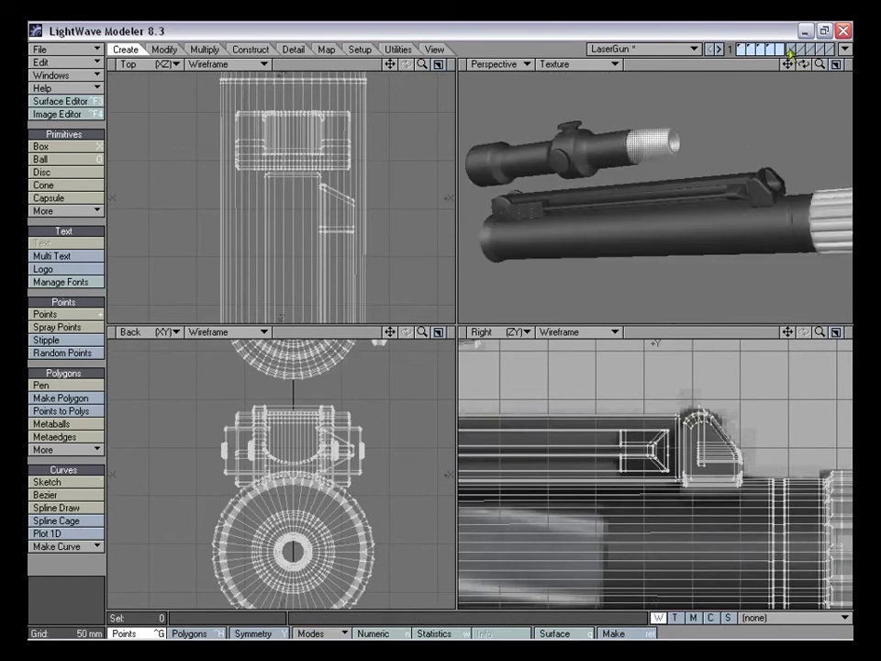
# In layer 3, move the polygons at the rail's muzzle end forward along Z so they meet the end piece
pyautogui.click(789, 52)
pyautogui.click(762, 50)
pyautogui.moveTo(790, 334); pyautogui.dragTo(734, 353)
pyautogui.moveTo(821, 333); pyautogui.dragTo(860, 333)
pyautogui.moveTo(792, 337); pyautogui.dragTo(835, 348)
pyautogui.press('space')
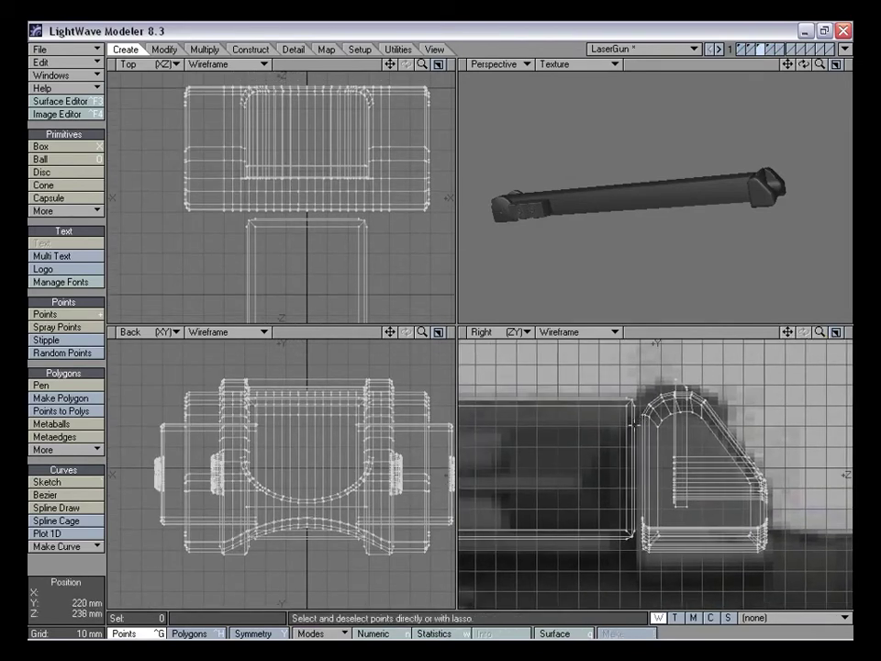
pyautogui.hotkey('ctrl', 'h')
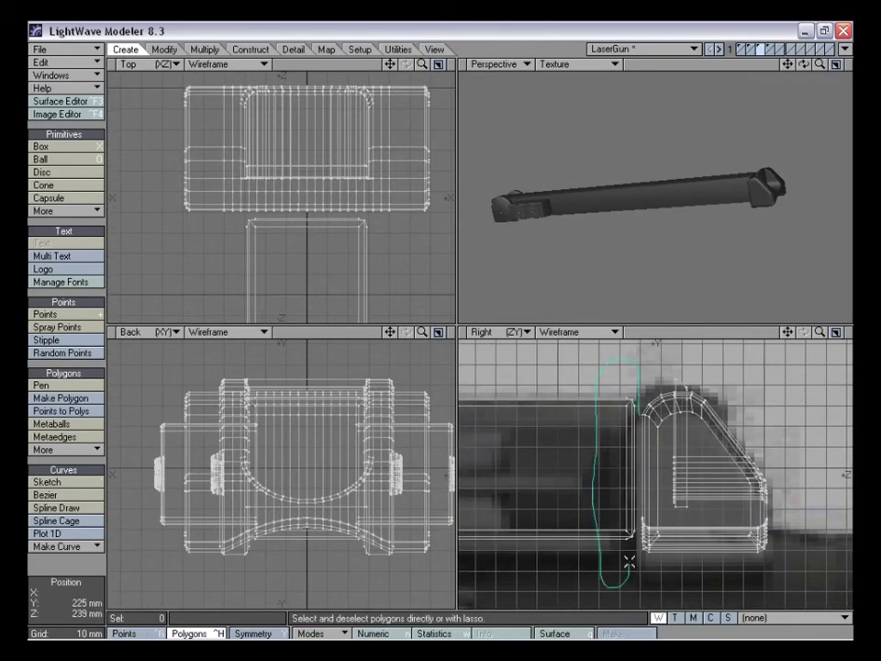
pyautogui.moveTo(633, 533); pyautogui.dragTo(632, 526, button='right')
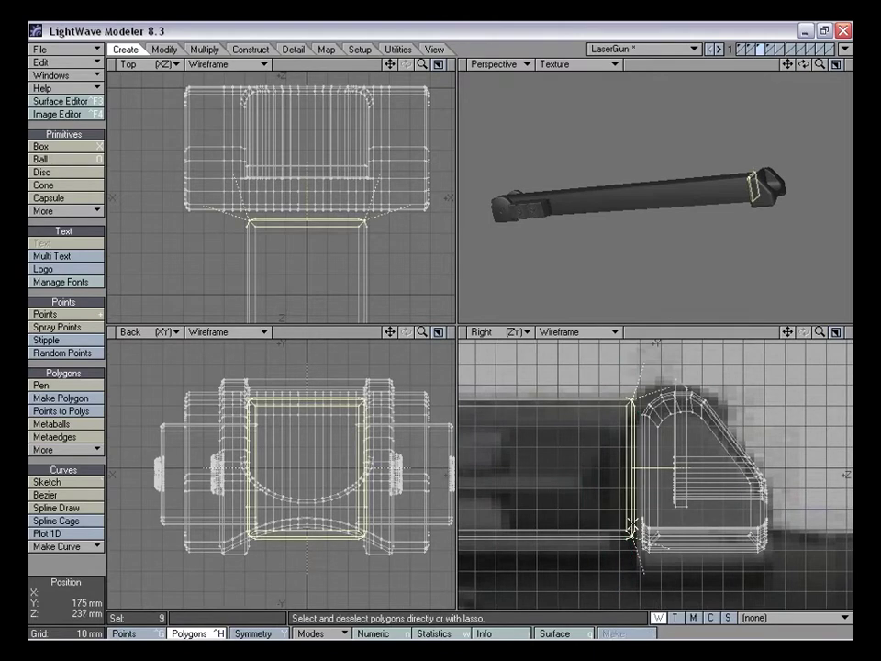
pyautogui.moveTo(631, 497); pyautogui.dragTo(636, 497)
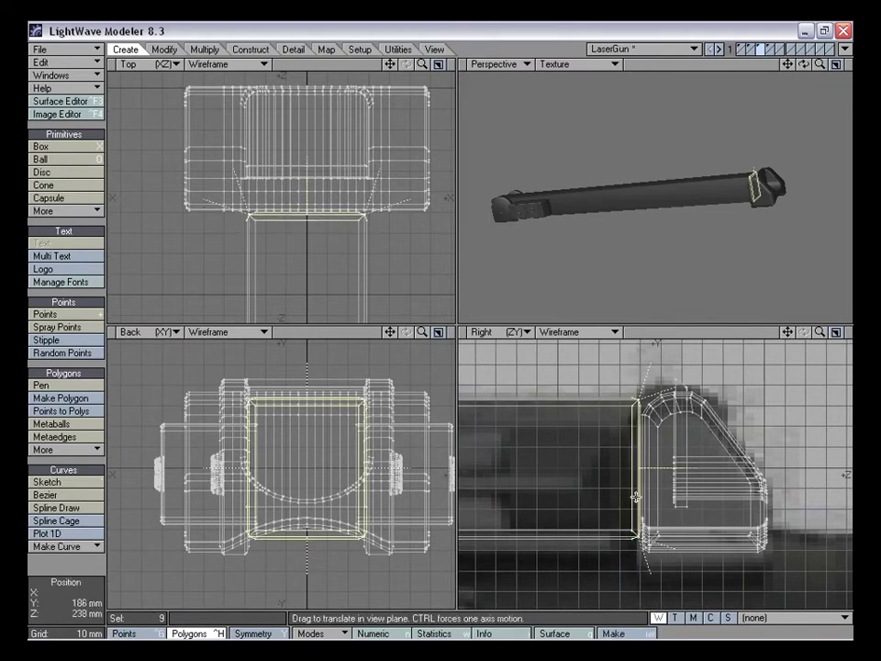
pyautogui.press('space')
pyautogui.press('/')
pyautogui.keyDown('alt'); pyautogui.moveTo(755, 207); pyautogui.dragTo(737, 214); pyautogui.keyUp('alt')
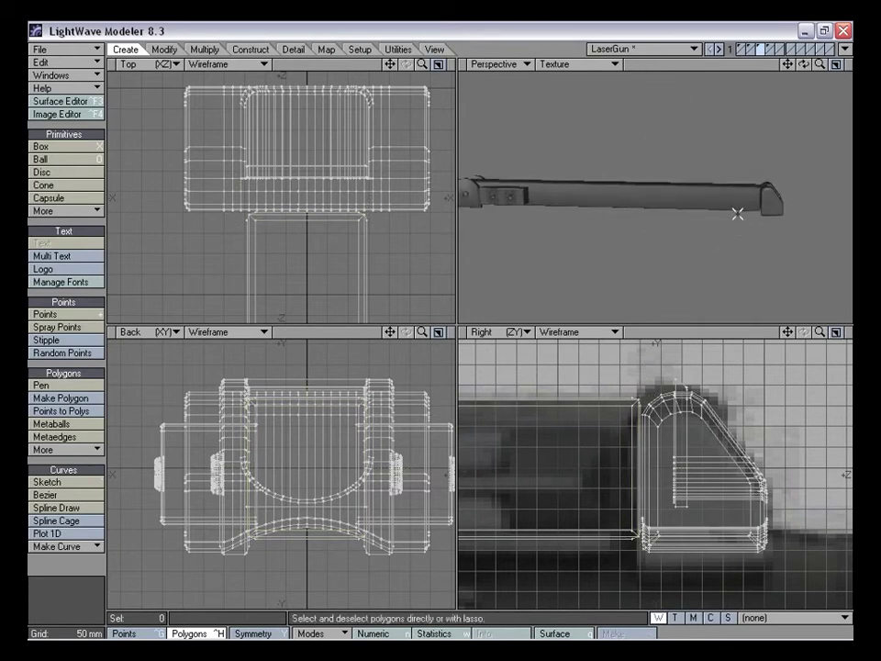
# Mirror the side strip in layer 4 across the X = 0 plane to create the matching strip on the opposite side
pyautogui.click(752, 52)
pyautogui.keyDown('shift'); pyautogui.click(750, 49); pyautogui.keyUp('shift')
pyautogui.keyDown('alt'); pyautogui.moveTo(702, 172); pyautogui.dragTo(680, 165); pyautogui.keyUp('alt')
pyautogui.click(764, 50)
pyautogui.click(774, 49)
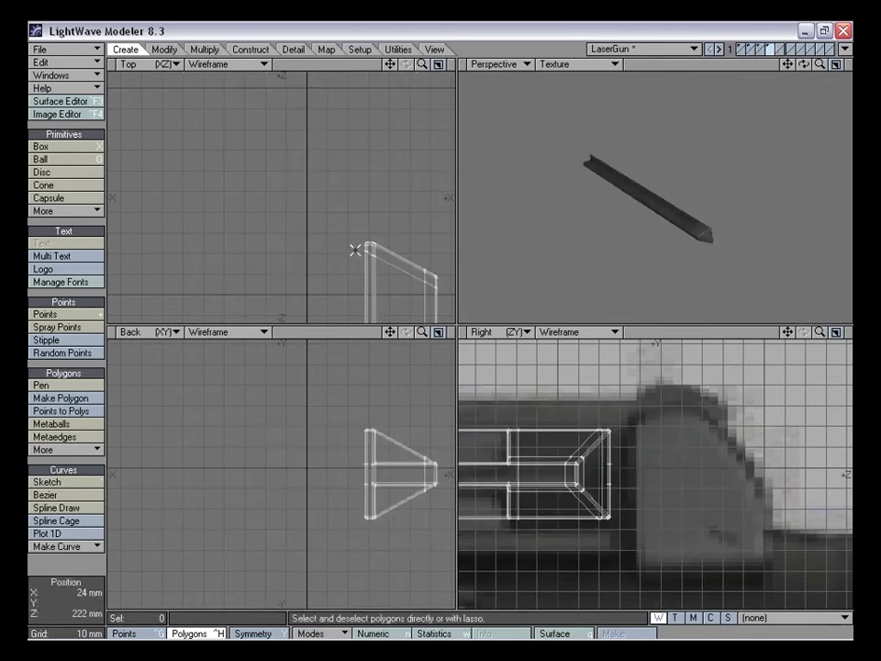
pyautogui.moveTo(306, 193); pyautogui.dragTo(307, 203)
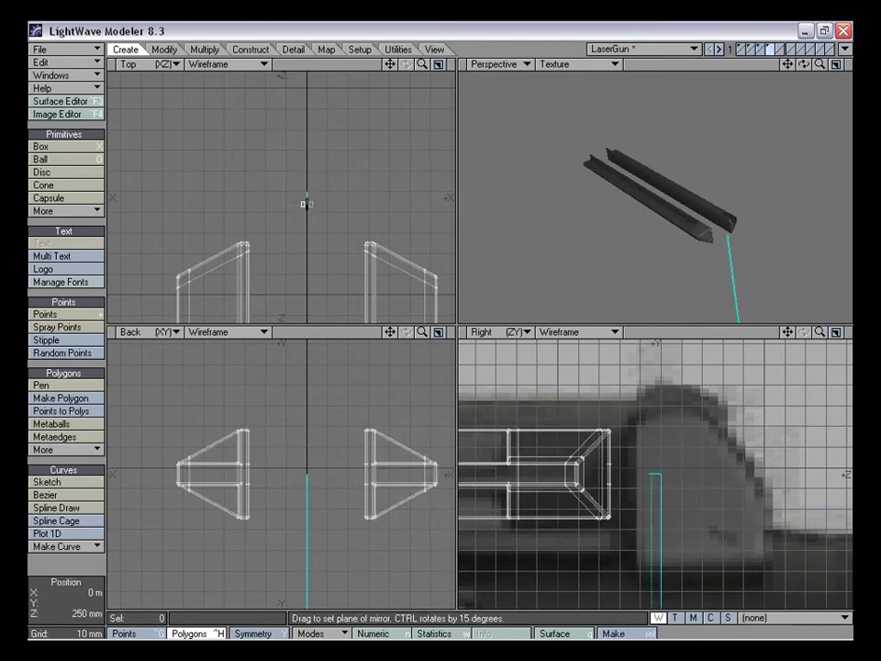
pyautogui.press('space')
pyautogui.keyDown('alt'); pyautogui.moveTo(726, 195); pyautogui.dragTo(685, 199); pyautogui.keyUp('alt')
# Cut both side strips from layer 4 and paste them into layer 3 with the rail
pyautogui.hotkey('ctrl', 'x')
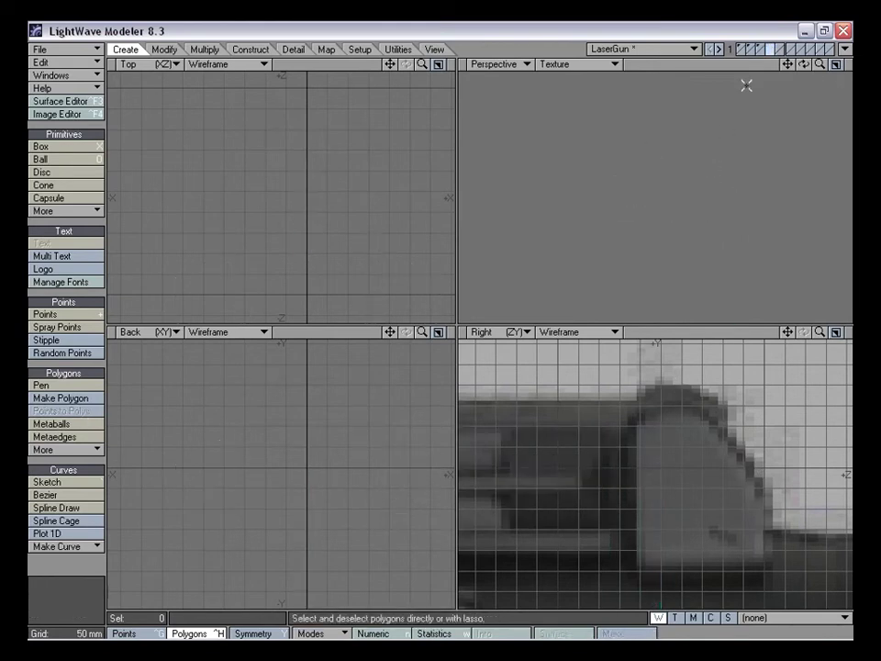
pyautogui.click(761, 49)
pyautogui.hotkey('ctrl', 'v')
pyautogui.keyDown('alt'); pyautogui.moveTo(748, 94); pyautogui.dragTo(685, 238); pyautogui.keyUp('alt')
pyautogui.press('a')
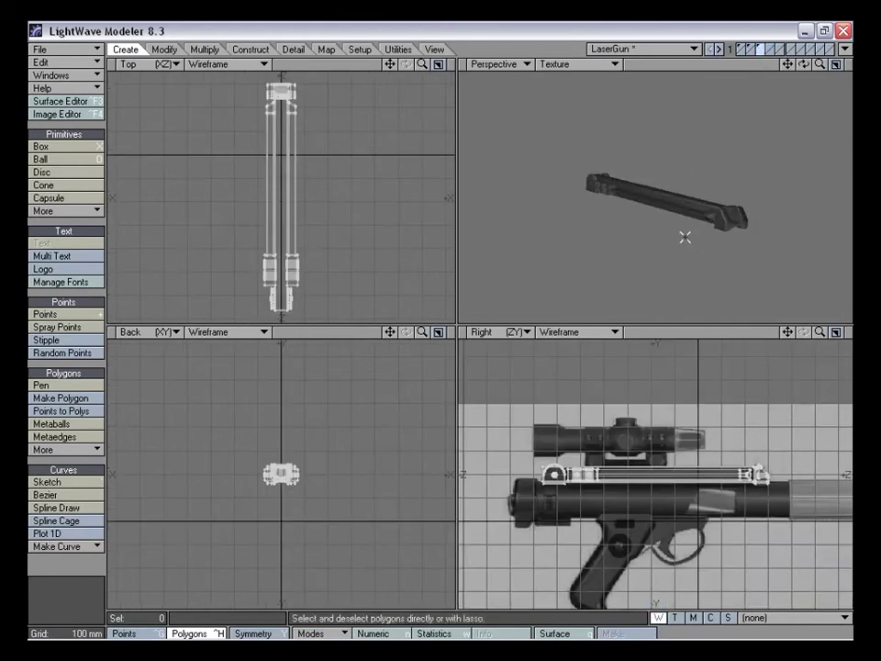
# Show layers 1, 2 and 3 together and examine the rail, barrel and scope around the background scope mount
pyautogui.moveTo(820, 65); pyautogui.dragTo(863, 64)
pyautogui.keyDown('alt'); pyautogui.moveTo(754, 140); pyautogui.dragTo(699, 184); pyautogui.keyUp('alt')
pyautogui.keyDown('shift'); pyautogui.click(751, 51); pyautogui.keyUp('shift')
pyautogui.keyDown('shift'); pyautogui.click(742, 52); pyautogui.keyUp('shift')
pyautogui.moveTo(822, 334); pyautogui.dragTo(874, 337)
pyautogui.moveTo(787, 333)
pyautogui.mouseDown()
pyautogui.moveTo(857, 386)
pyautogui.moveTo(788, 336)
pyautogui.mouseUp()
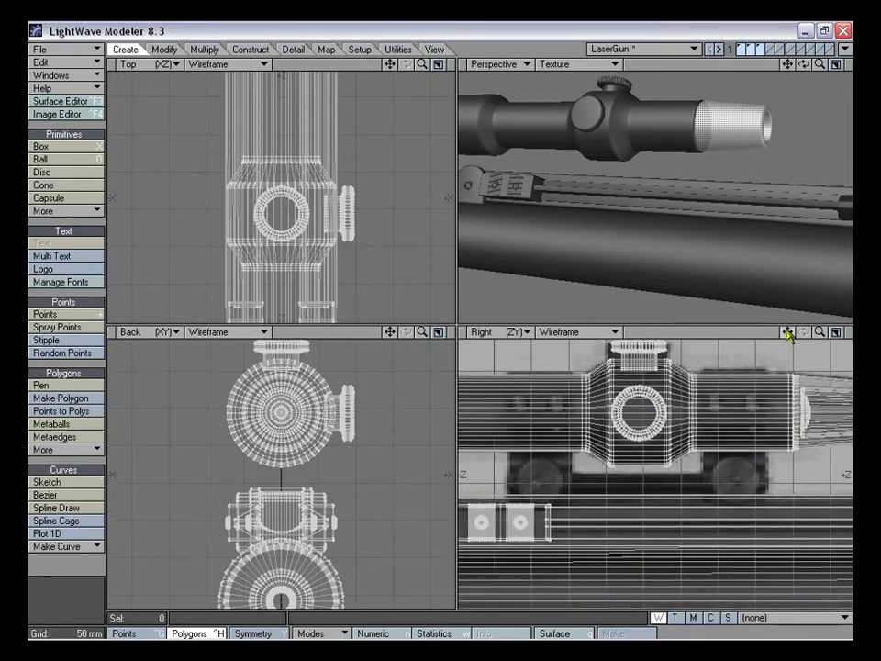
pyautogui.moveTo(634, 239)
pyautogui.keyDown('alt'); pyautogui.mouseDown()
pyautogui.moveTo(602, 217)
pyautogui.moveTo(635, 242)
pyautogui.moveTo(614, 205)
pyautogui.moveTo(618, 215)
pyautogui.moveTo(669, 223)
pyautogui.moveTo(640, 222)
pyautogui.mouseUp(); pyautogui.keyUp('alt')
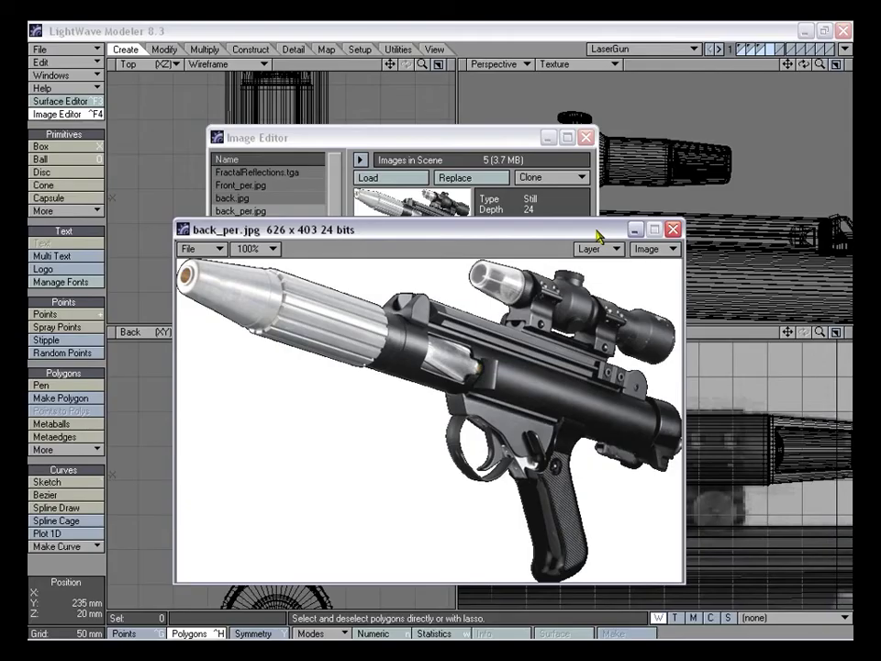
# Study the scope mount in the back_per.jpg reference, and open Front_per.jpg at full size for comparison
pyautogui.moveTo(588, 237); pyautogui.dragTo(575, 231)
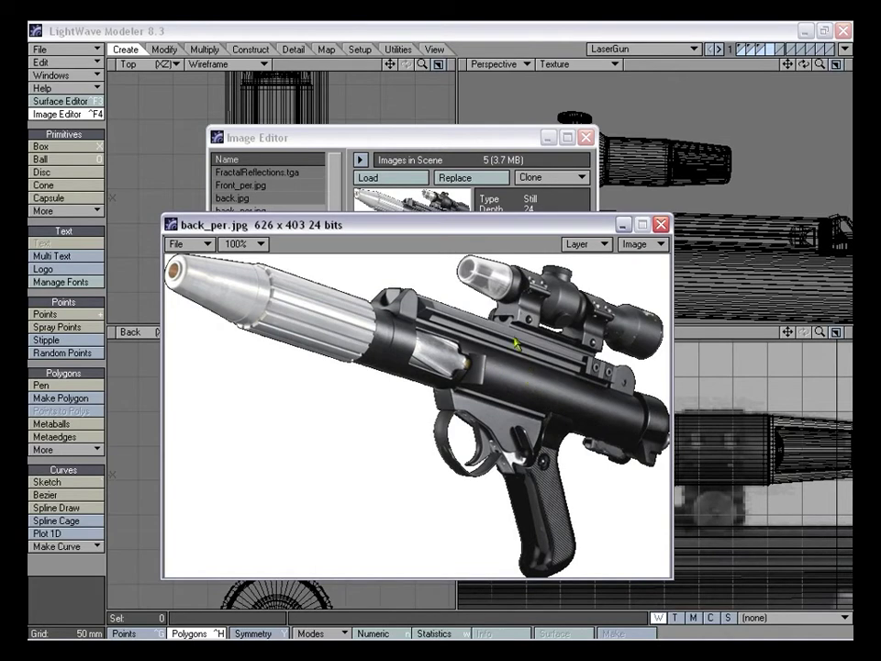
pyautogui.moveTo(336, 227); pyautogui.dragTo(296, 246)
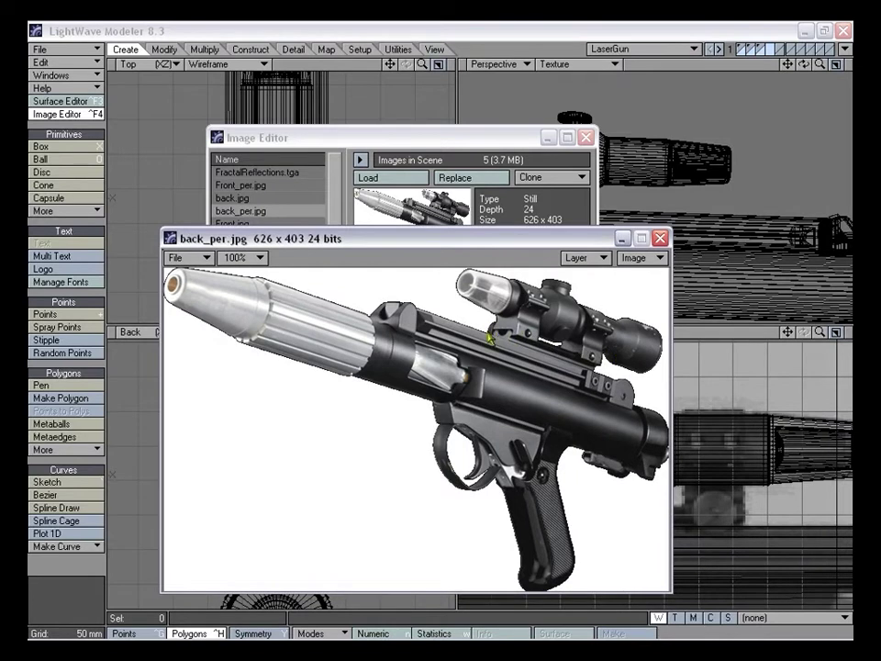
pyautogui.click(660, 238)
pyautogui.click(255, 186)
pyautogui.doubleClick(256, 187)
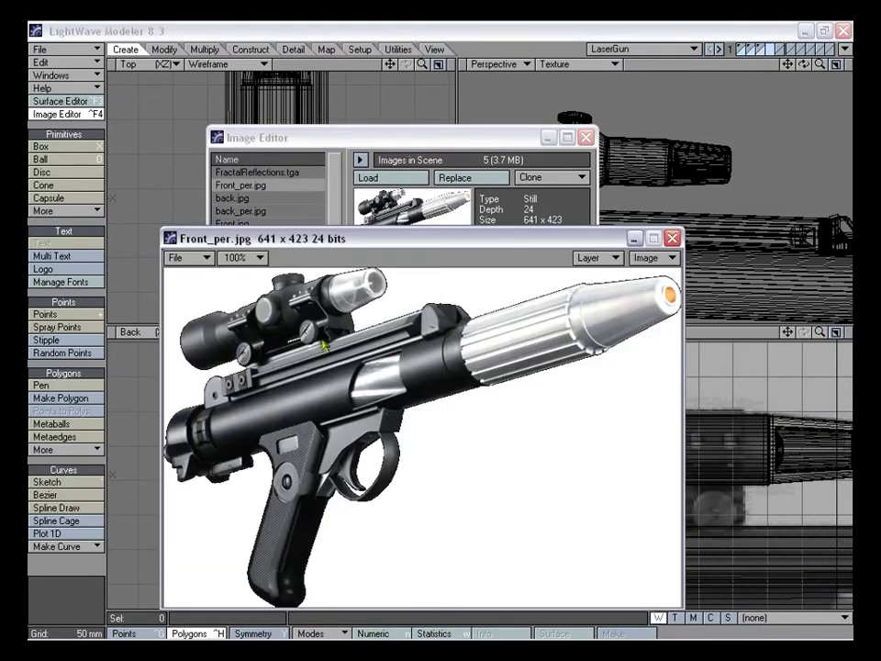
# Compare the scope mount in back_per.jpg once more, close the image windows, and examine the gap between scope and rail
pyautogui.click(673, 237)
pyautogui.doubleClick(246, 213)
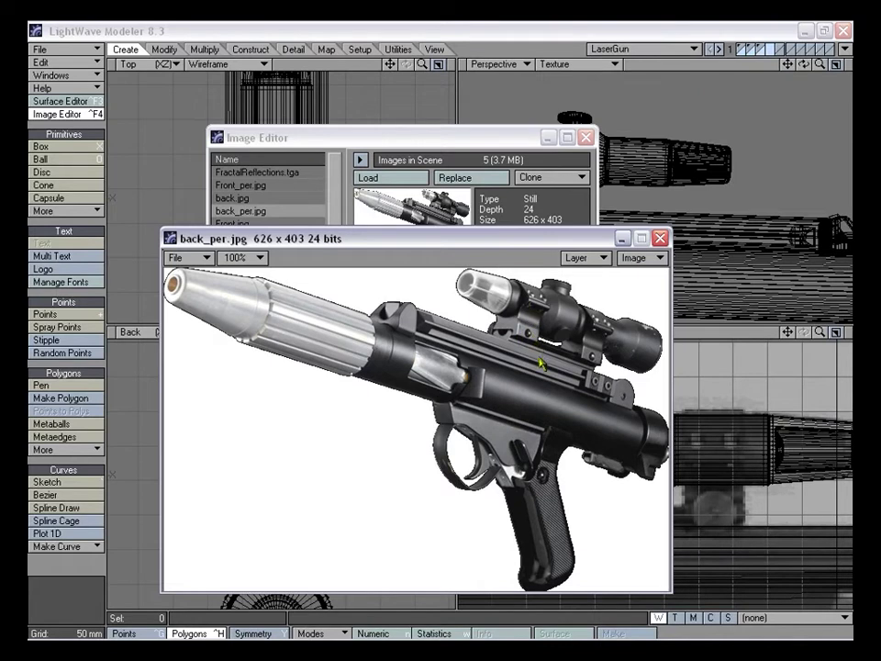
pyautogui.click(662, 239)
pyautogui.click(587, 138)
pyautogui.keyDown('alt'); pyautogui.moveTo(609, 178); pyautogui.dragTo(625, 240); pyautogui.keyUp('alt')
pyautogui.moveTo(788, 332); pyautogui.dragTo(794, 292)
pyautogui.moveTo(819, 332); pyautogui.dragTo(868, 332)
pyautogui.moveTo(788, 332); pyautogui.dragTo(823, 335)
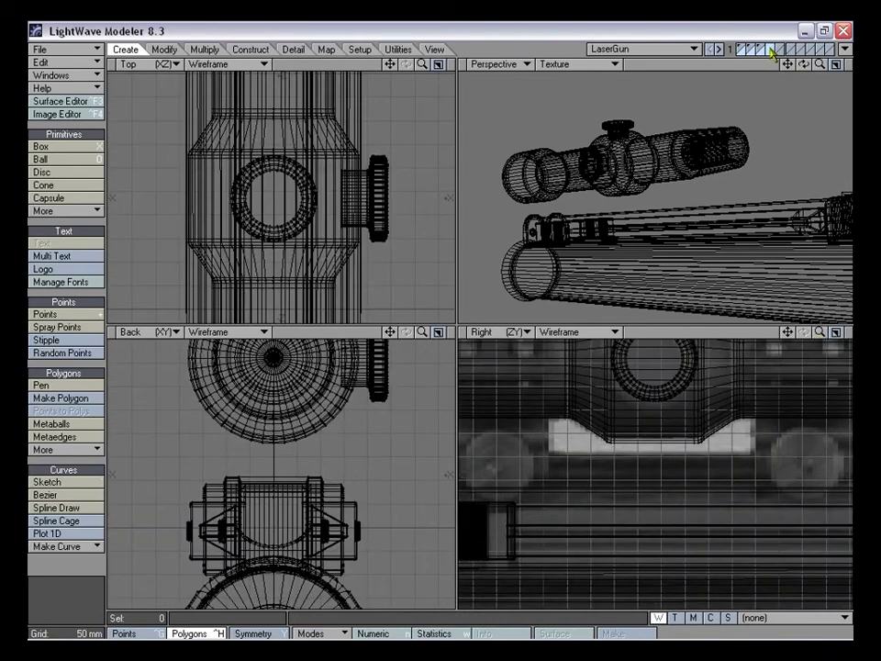
pyautogui.moveTo(422, 332); pyautogui.dragTo(397, 316)
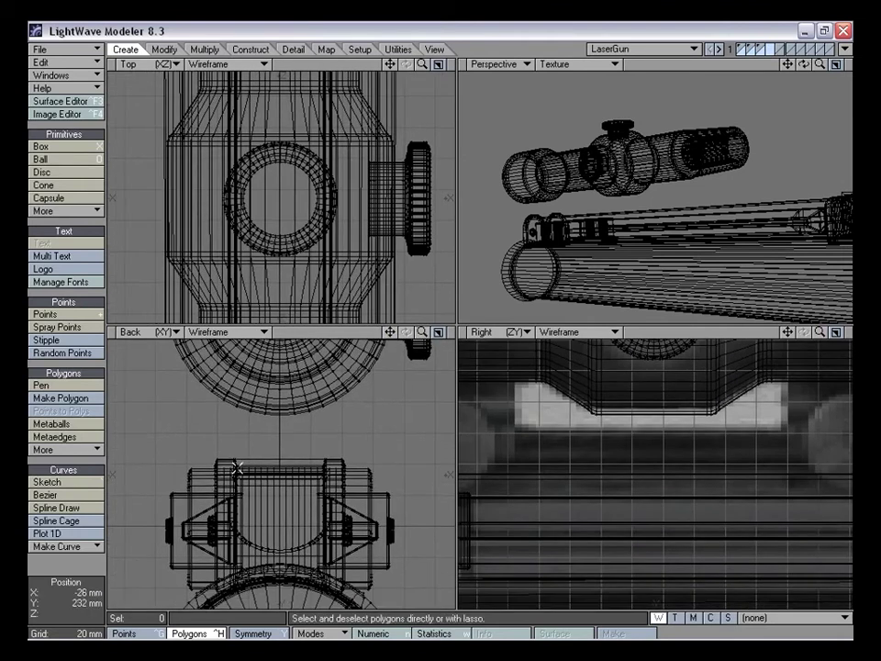
# Show only the rail in layer 3 and select its long top face to check its position in the Back view
pyautogui.click(759, 48)
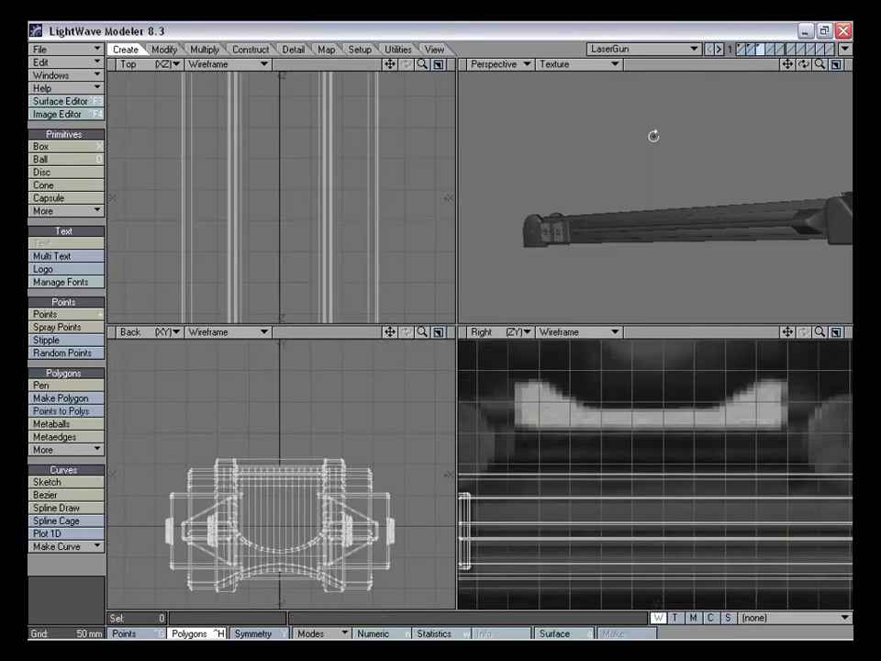
pyautogui.keyDown('alt'); pyautogui.moveTo(653, 135); pyautogui.dragTo(680, 205); pyautogui.keyUp('alt')
pyautogui.hotkey('ctrl', 'g')
pyautogui.hotkey('ctrl', 'h')
pyautogui.click(701, 206)
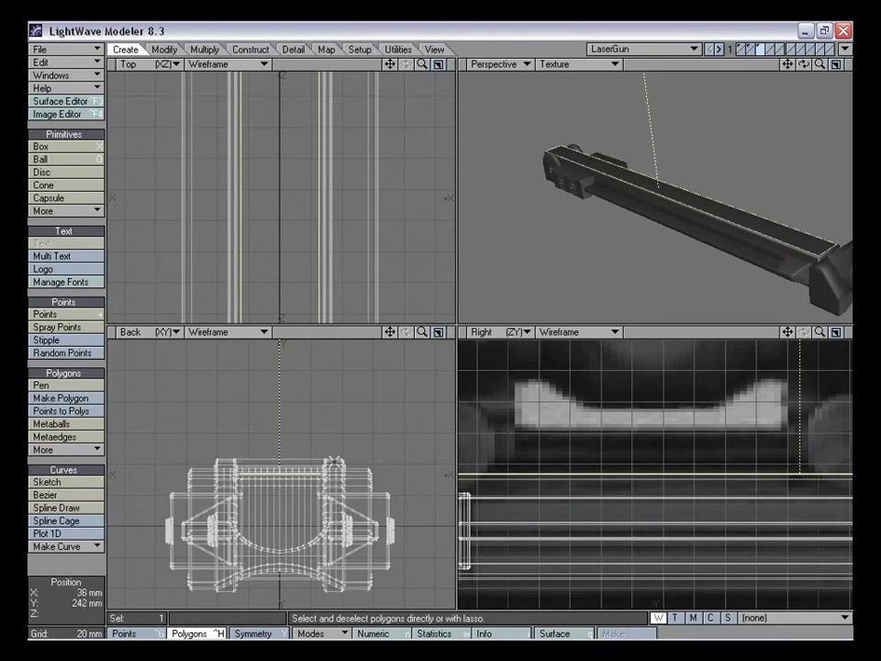
pyautogui.click(424, 334)
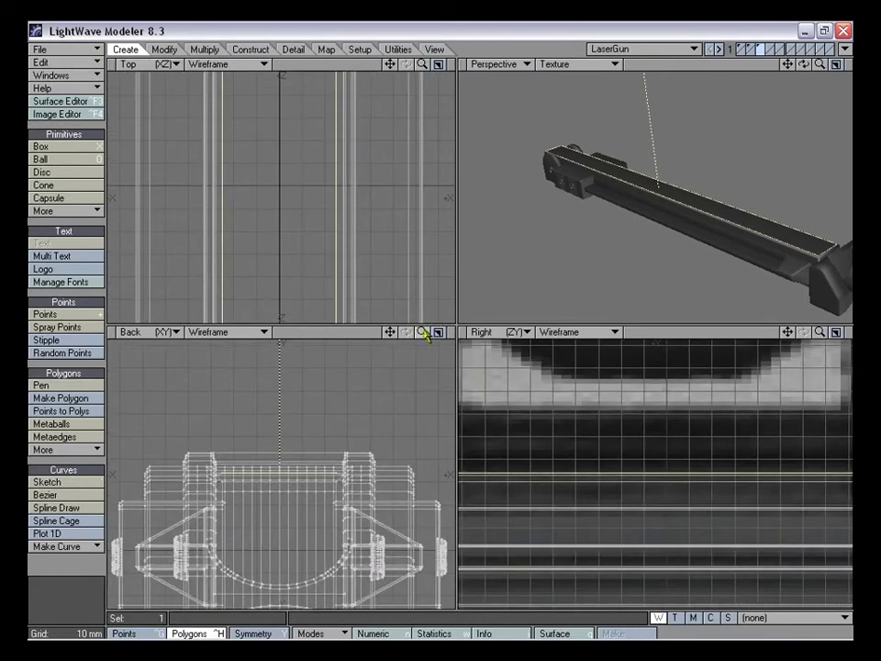
# In layer 4, with the rail in the background, draw a small disc over the rail's upper corner in the Back view
pyautogui.click(774, 50)
pyautogui.click(764, 52)
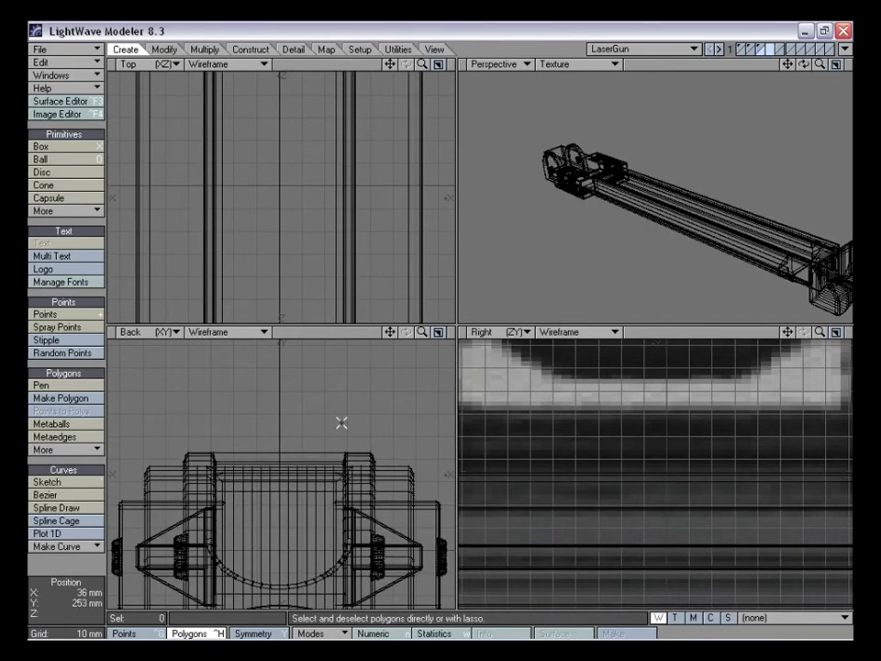
pyautogui.click(64, 173)
pyautogui.moveTo(421, 333); pyautogui.dragTo(469, 333)
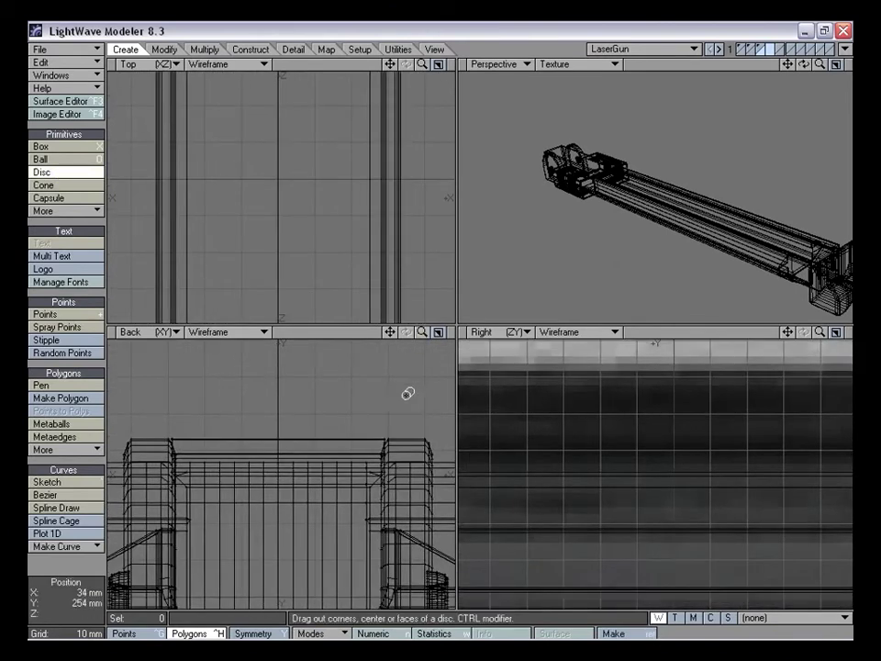
pyautogui.moveTo(377, 445); pyautogui.dragTo(416, 414)
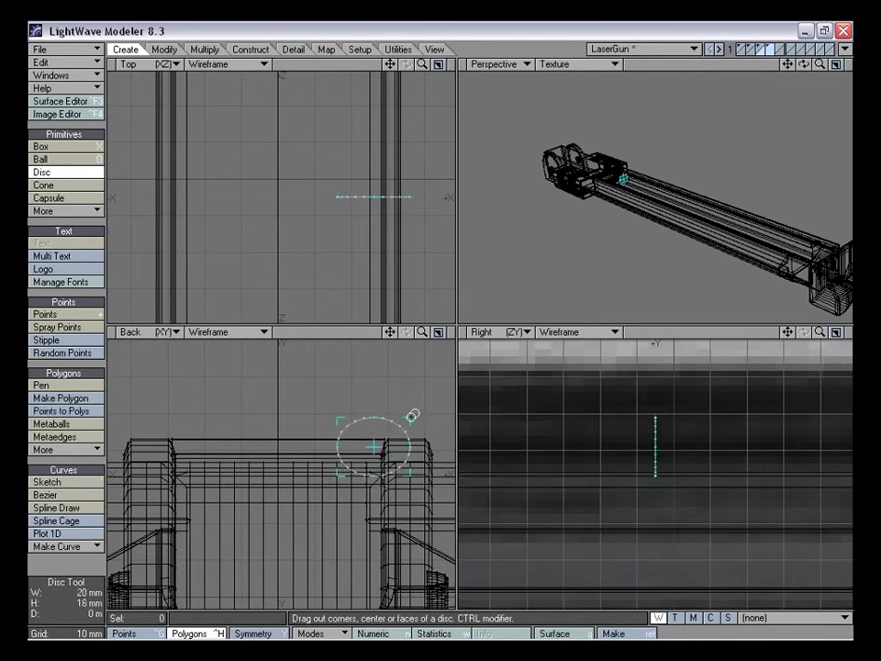
pyautogui.moveTo(376, 445); pyautogui.dragTo(401, 450)
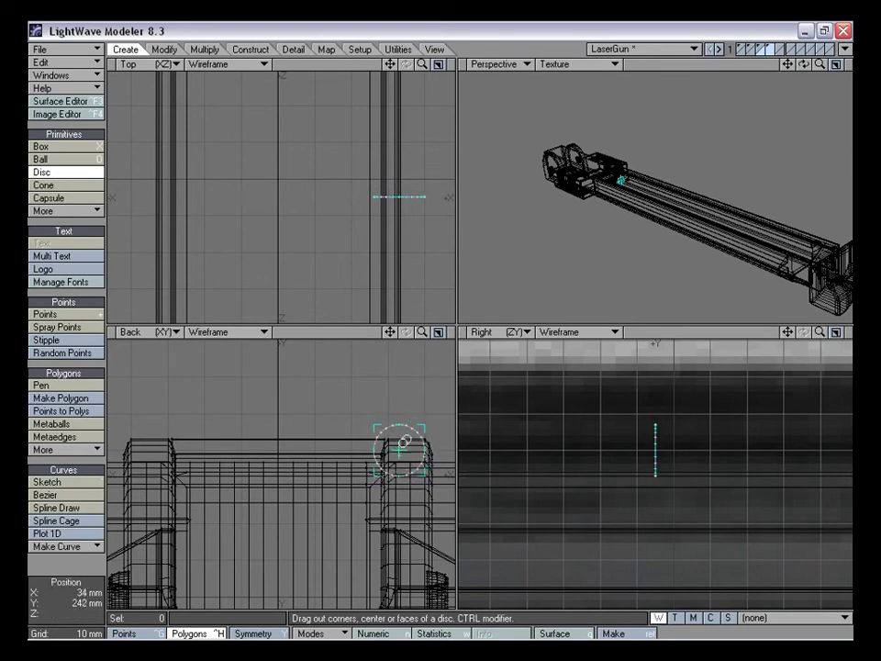
pyautogui.moveTo(422, 332)
pyautogui.mouseDown()
pyautogui.moveTo(404, 333)
pyautogui.moveTo(414, 332)
pyautogui.mouseUp()
pyautogui.press('space')
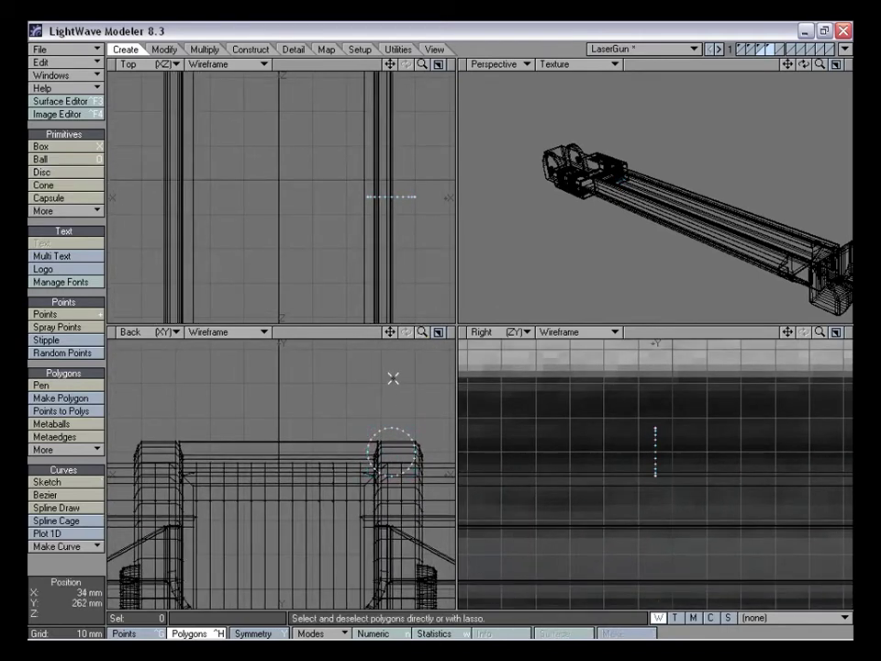
# Delete 18 of the small disc's points, keeping its inner upper arc, and move that arc against the rail's corner
pyautogui.hotkey('ctrl', 'g')
pyautogui.moveTo(370, 459)
pyautogui.mouseDown()
pyautogui.moveTo(379, 473)
pyautogui.moveTo(408, 470)
pyautogui.moveTo(412, 432)
pyautogui.mouseUp()
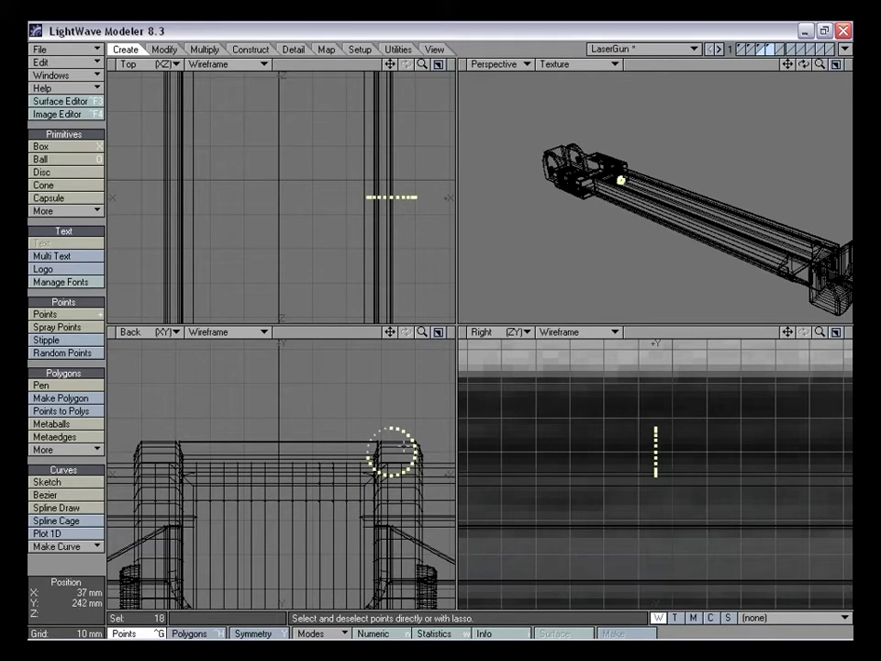
pyautogui.press('/')
pyautogui.press('t')
pyautogui.moveTo(392, 449); pyautogui.dragTo(392, 456)
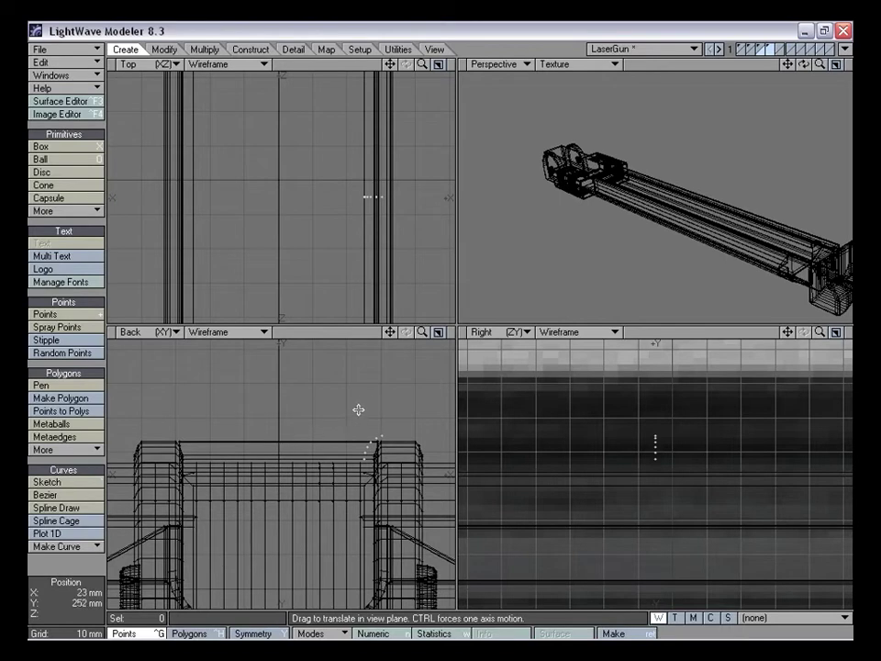
# Draw a disc about 50 mm wide and 34 mm high in the Back view, centred on X = 0 above the rail
pyautogui.click(71, 173)
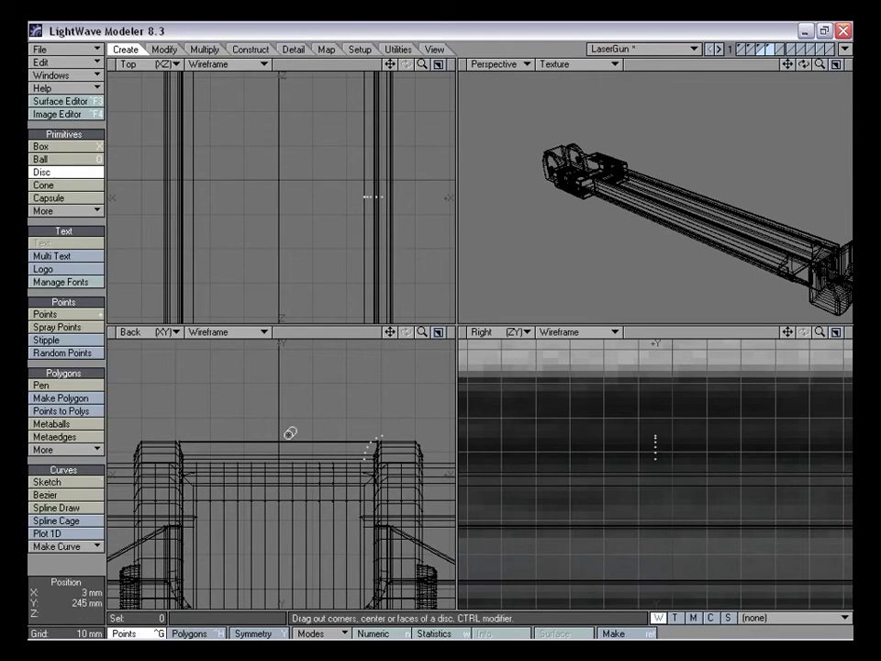
pyautogui.moveTo(280, 421); pyautogui.dragTo(349, 373)
pyautogui.moveTo(281, 425); pyautogui.dragTo(281, 392)
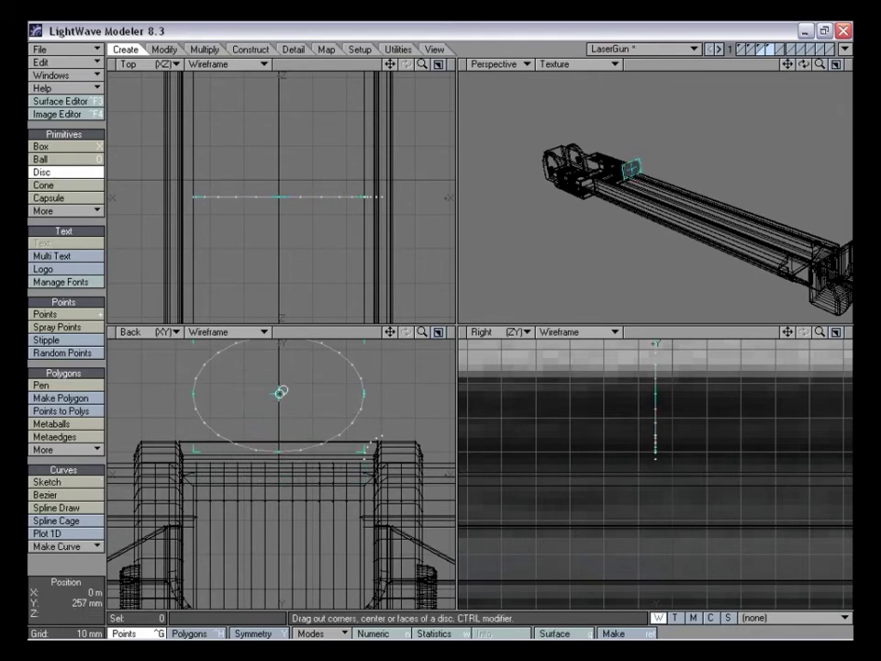
pyautogui.press('n')
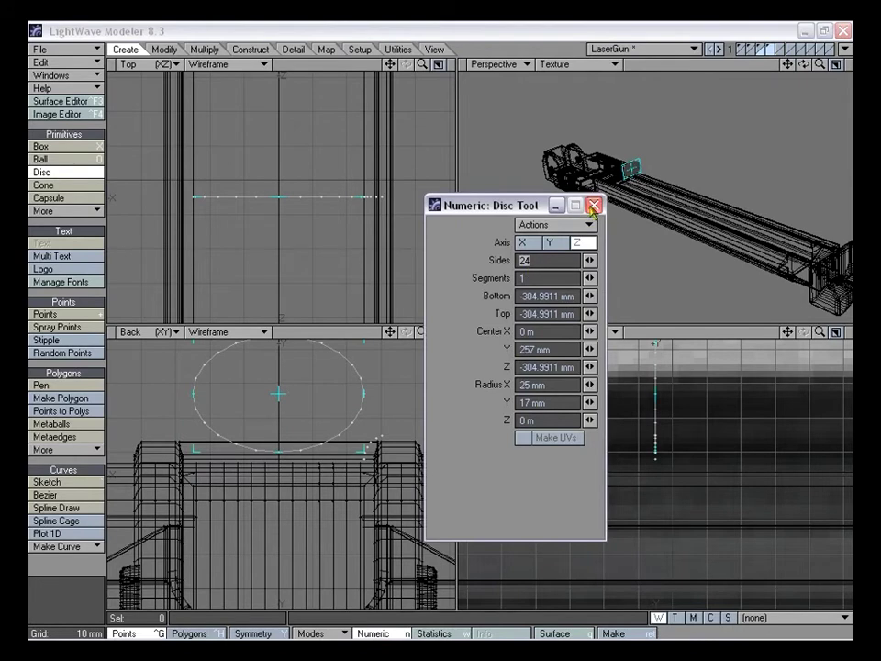
pyautogui.click(595, 206)
pyautogui.moveTo(390, 332); pyautogui.dragTo(355, 373)
pyautogui.moveTo(279, 420); pyautogui.dragTo(281, 403)
pyautogui.moveTo(349, 361)
pyautogui.mouseDown()
pyautogui.moveTo(353, 348)
pyautogui.moveTo(364, 350)
pyautogui.mouseUp()
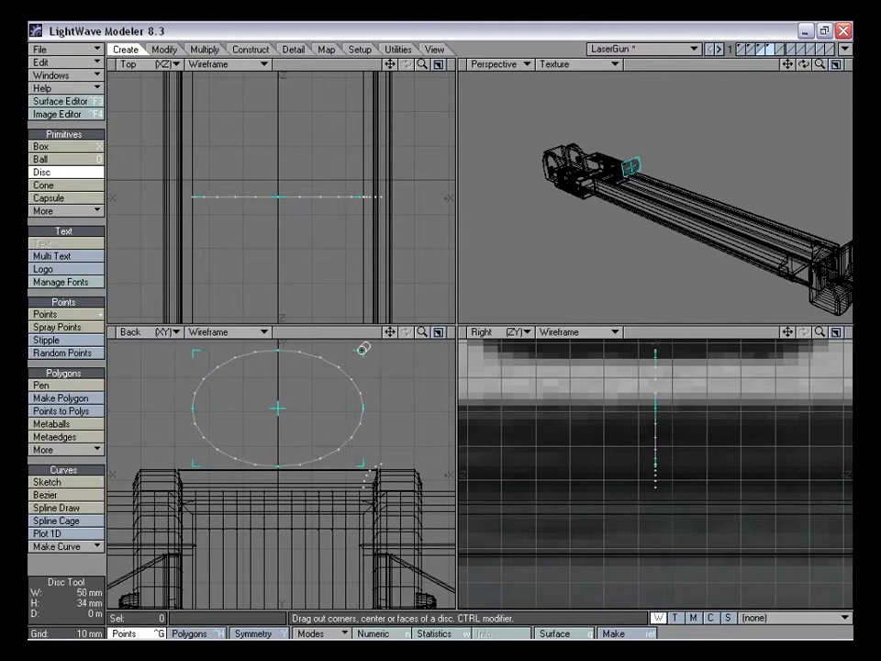
pyautogui.moveTo(277, 407); pyautogui.dragTo(277, 391)
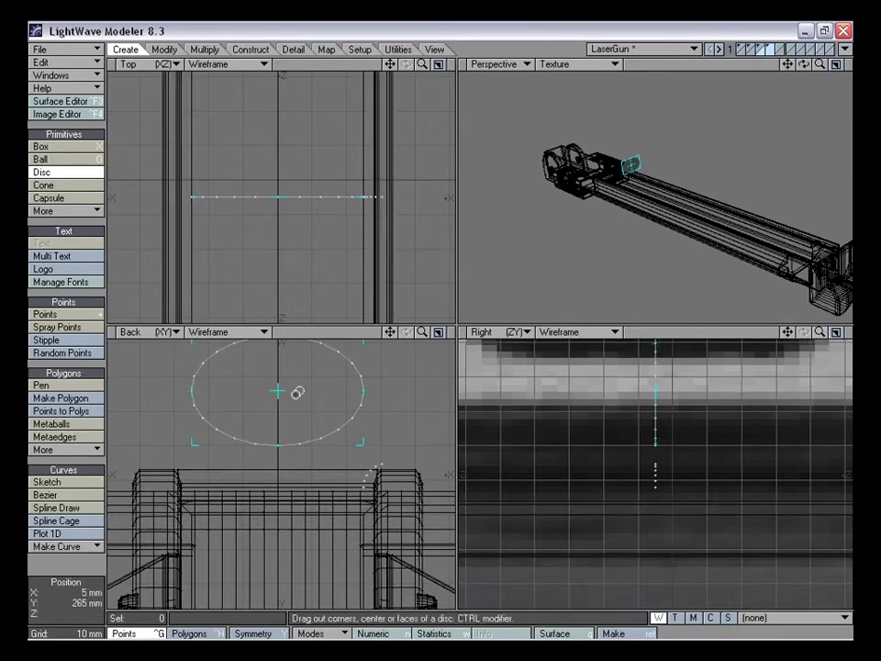
pyautogui.moveTo(277, 389); pyautogui.dragTo(279, 392)
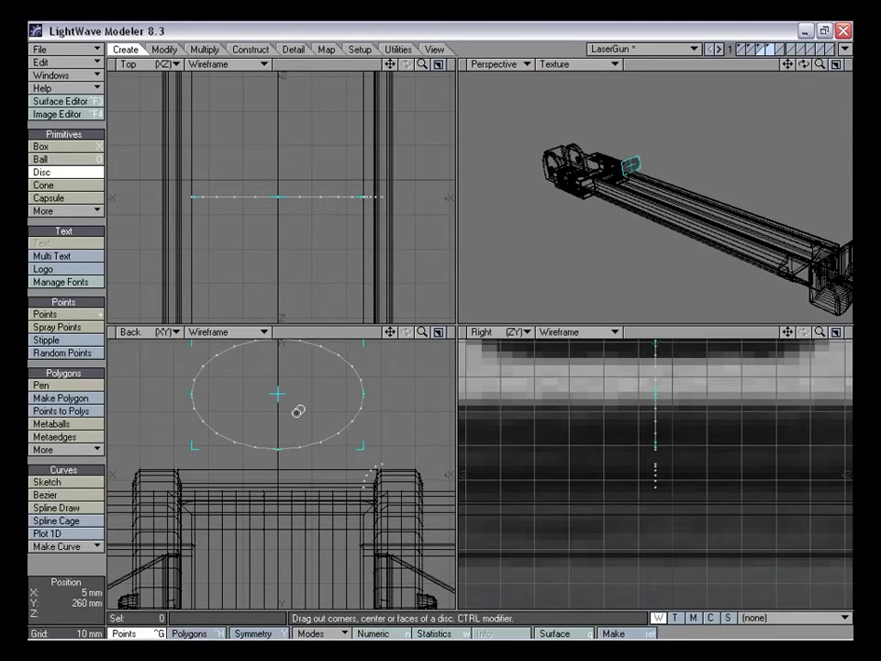
pyautogui.press('space')
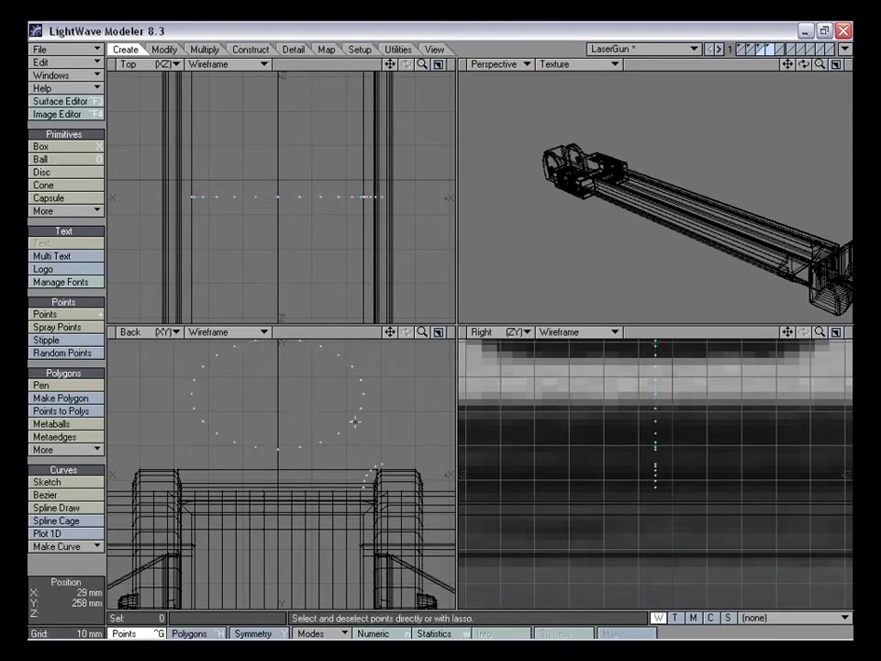
# Delete the upper half of the large disc's points, keeping only its lower arc as the scope cradle
pyautogui.moveTo(401, 402)
pyautogui.mouseDown(button='right')
pyautogui.moveTo(286, 401)
pyautogui.moveTo(164, 381)
pyautogui.mouseUp(button='right')
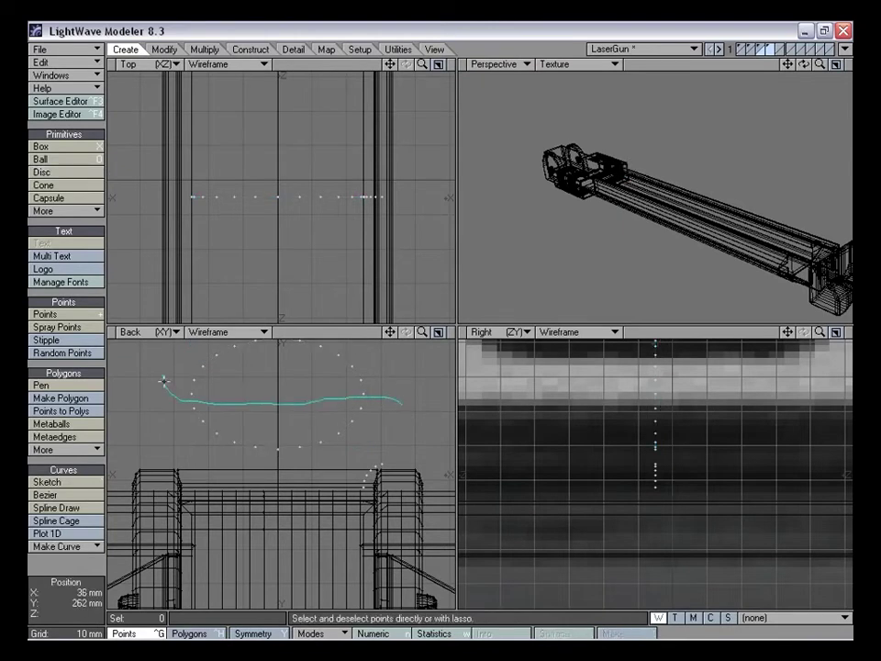
pyautogui.moveTo(390, 314); pyautogui.dragTo(397, 408, button='right')
pyautogui.press('Delete')
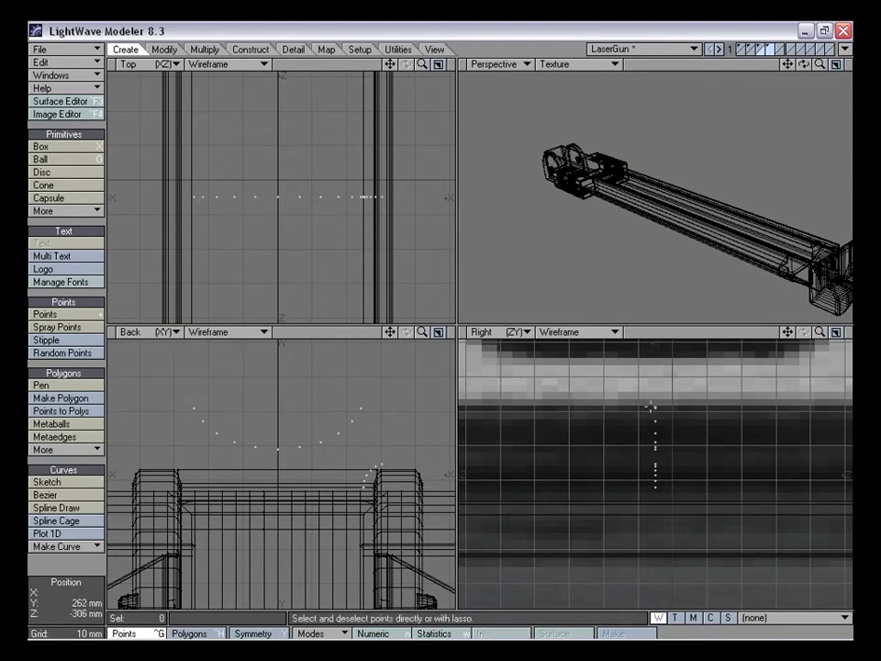
pyautogui.moveTo(820, 332)
pyautogui.mouseDown()
pyautogui.moveTo(739, 332)
pyautogui.moveTo(805, 333)
pyautogui.mouseUp()
pyautogui.moveTo(349, 404)
pyautogui.mouseDown(button='right')
pyautogui.moveTo(289, 384)
pyautogui.moveTo(303, 467)
pyautogui.moveTo(364, 429)
pyautogui.mouseUp(button='right')
pyautogui.press('/')
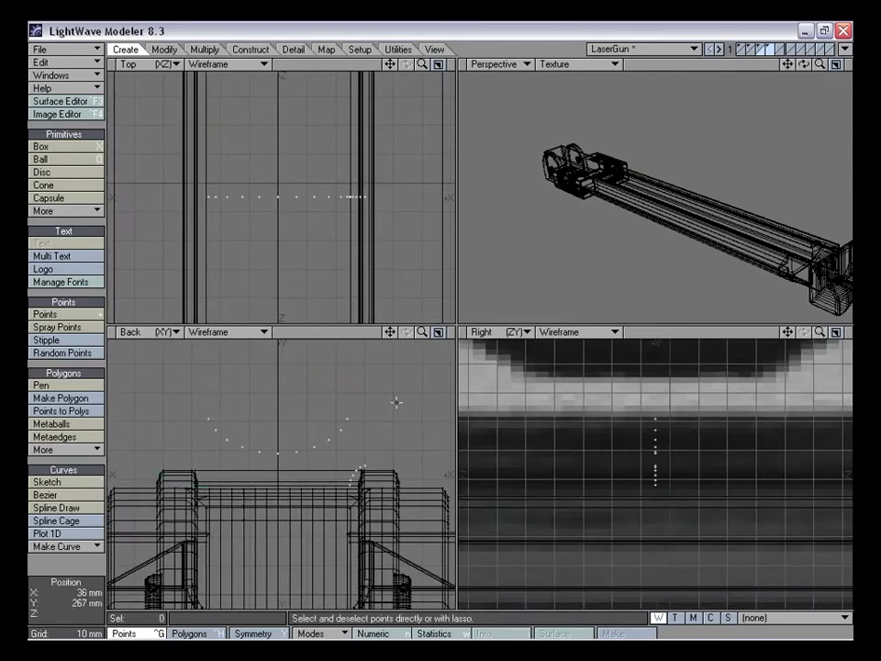
# Scale the small arc's points to about 173% and nudge them slightly upward beside the rail's corner
pyautogui.moveTo(392, 334); pyautogui.dragTo(364, 341)
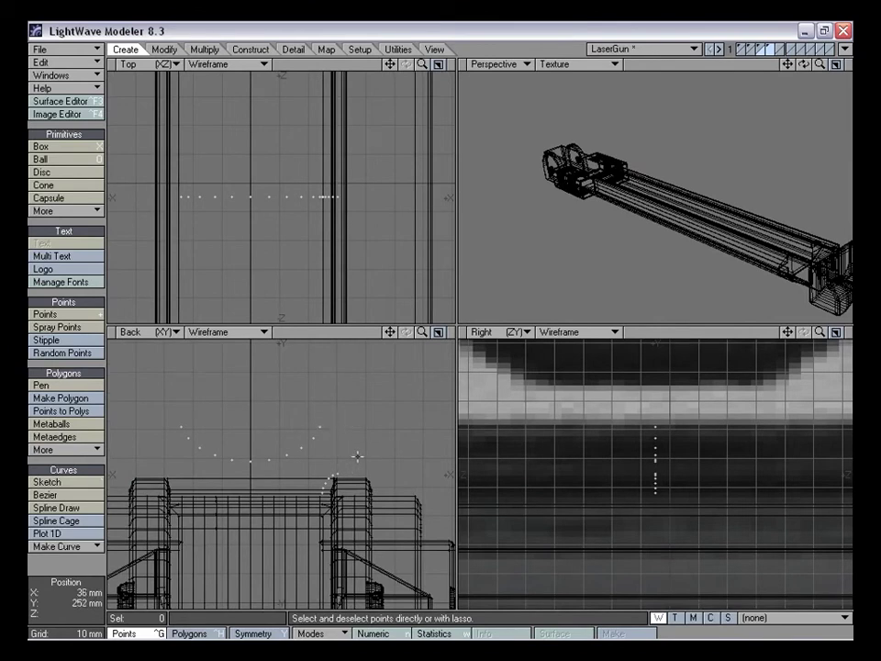
pyautogui.moveTo(327, 455); pyautogui.dragTo(349, 464, button='right')
pyautogui.press('h')
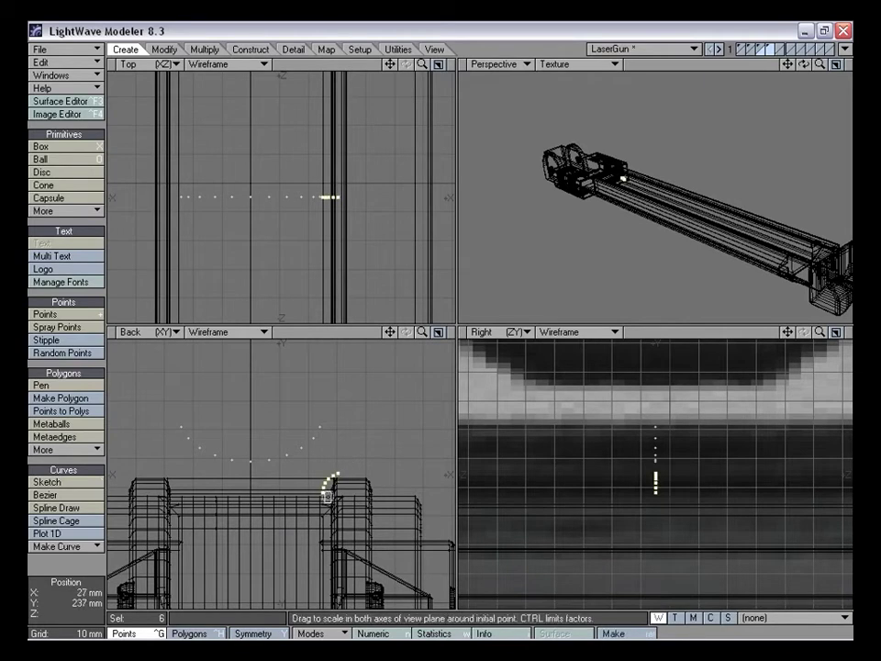
pyautogui.moveTo(241, 365); pyautogui.dragTo(258, 351)
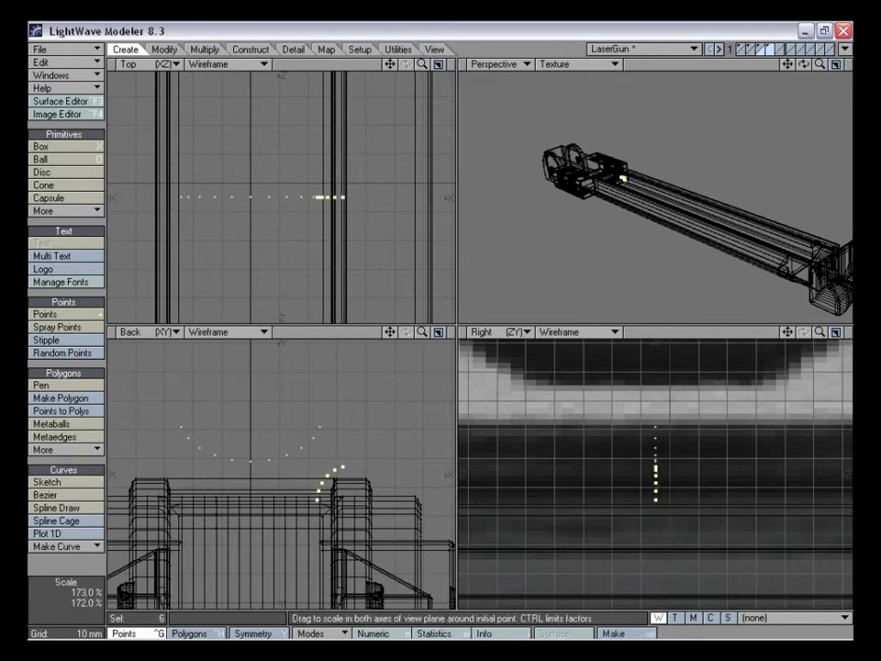
pyautogui.press('t')
pyautogui.moveTo(326, 504); pyautogui.dragTo(330, 497)
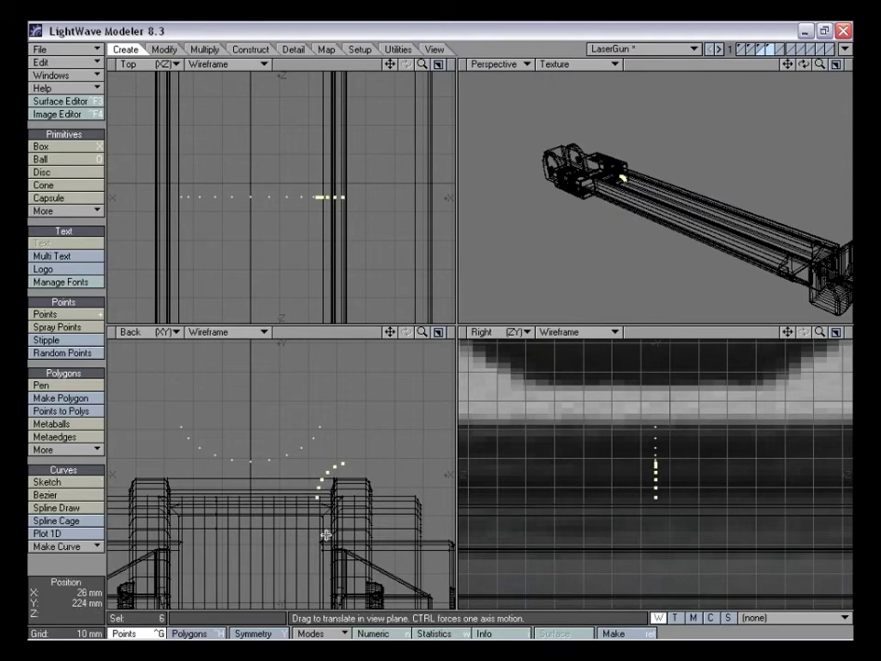
pyautogui.press('/')
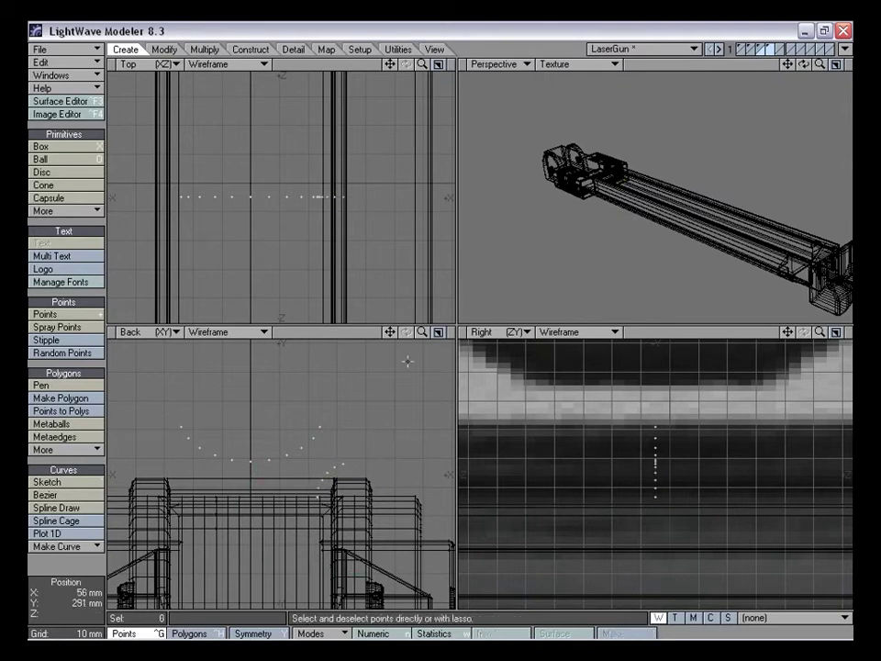
# Add seven points in the Back view, forming a rounded lobe that links the cradle arc's end to the small arc
pyautogui.moveTo(421, 332); pyautogui.dragTo(442, 328)
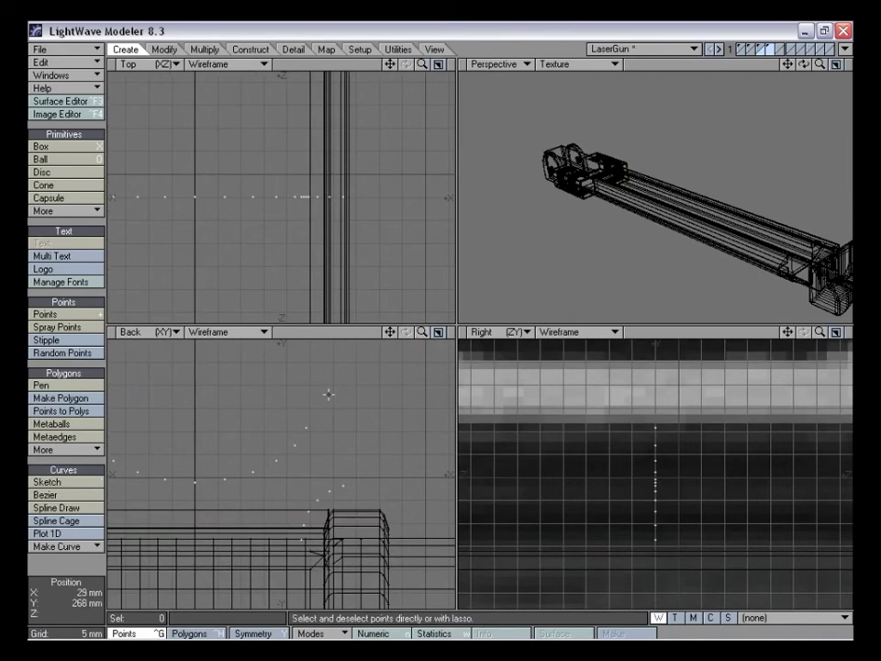
pyautogui.press('+')
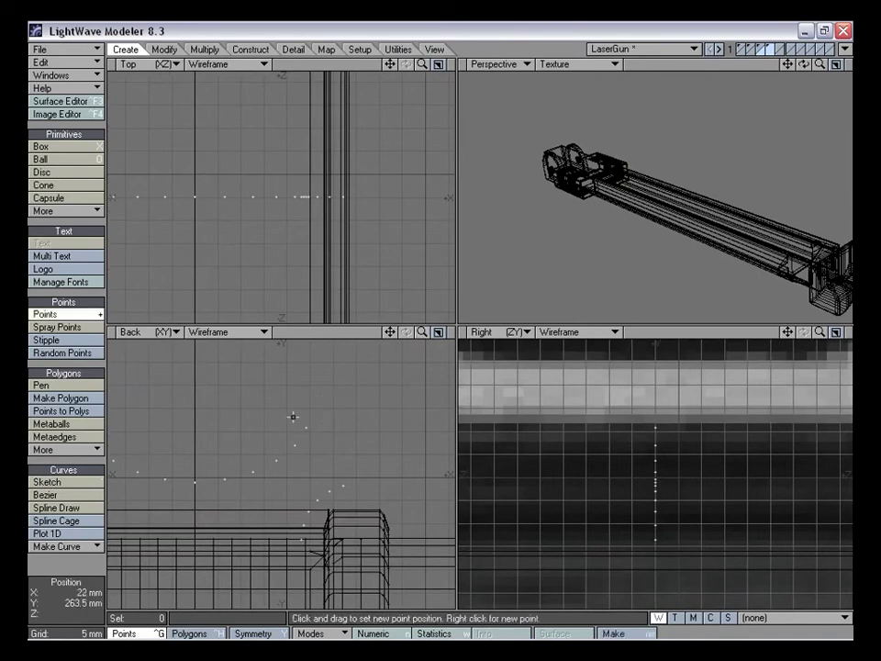
pyautogui.click(313, 422)
pyautogui.rightClick(323, 420)
pyautogui.rightClick(343, 424)
pyautogui.rightClick(355, 442)
pyautogui.rightClick(359, 459)
pyautogui.rightClick(358, 476)
pyautogui.rightClick(354, 481)
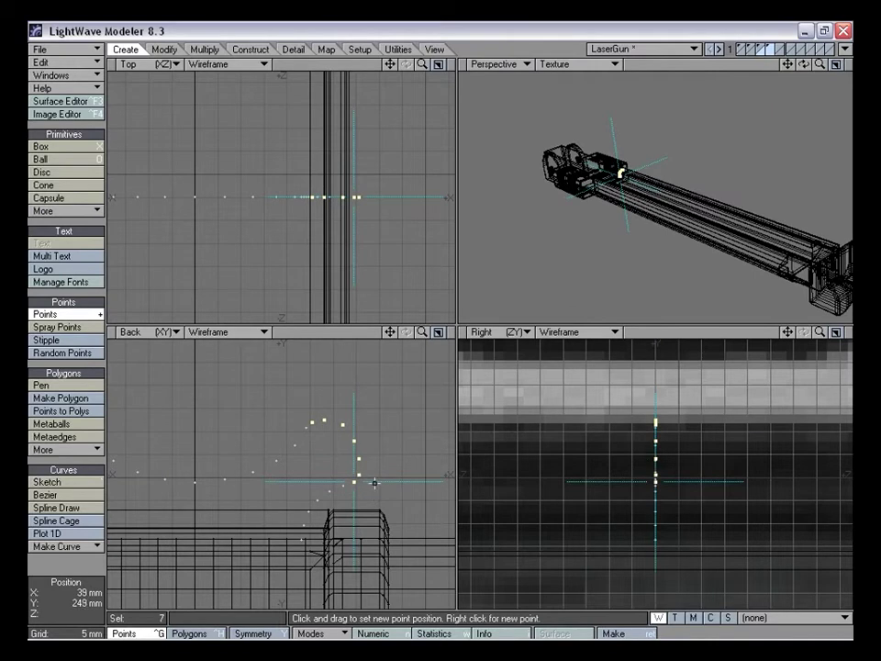
pyautogui.press('space')
pyautogui.moveTo(378, 443)
pyautogui.mouseDown(button='right')
pyautogui.moveTo(389, 547)
pyautogui.moveTo(381, 445)
pyautogui.mouseUp(button='right')
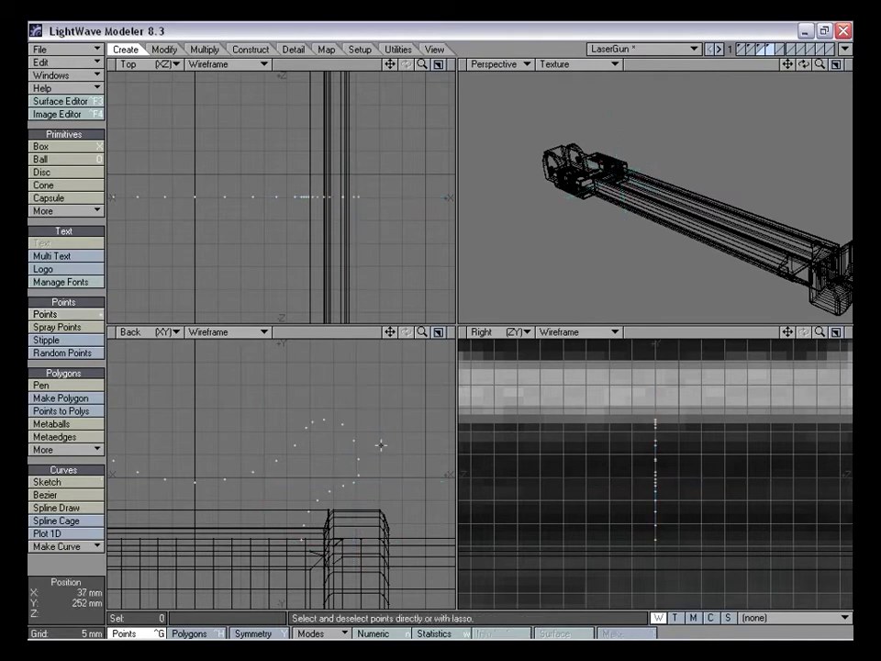
# Reposition individual points of the rounded lobe to even out the curve between the cradle arc and the small arc
pyautogui.press('t')
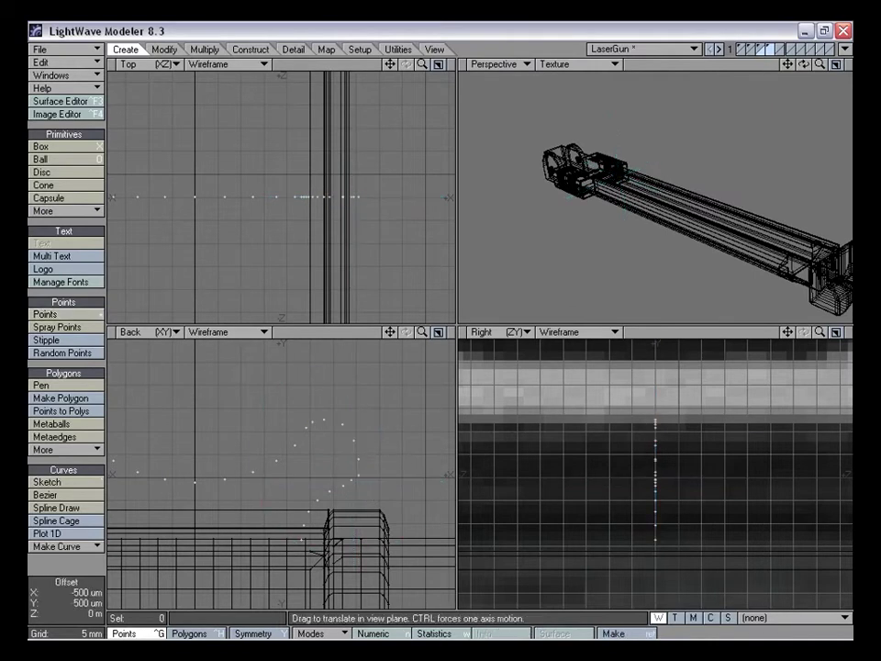
pyautogui.moveTo(360, 477)
pyautogui.mouseDown()
pyautogui.moveTo(359, 468)
pyautogui.moveTo(349, 483)
pyautogui.mouseUp()
pyautogui.click(356, 472)
pyautogui.moveTo(356, 472); pyautogui.dragTo(359, 472)
pyautogui.moveTo(346, 428); pyautogui.dragTo(328, 420)
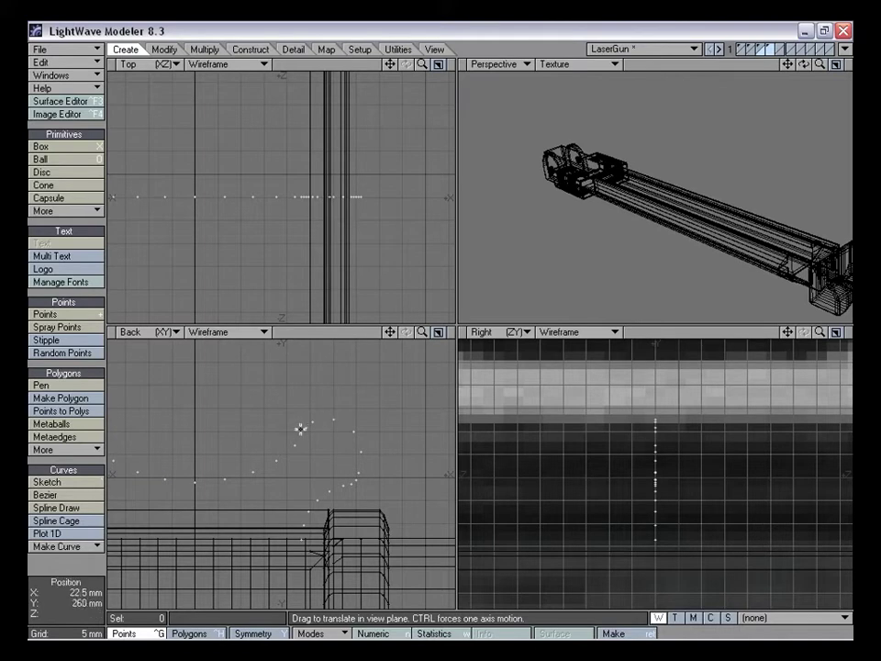
pyautogui.moveTo(315, 423); pyautogui.dragTo(314, 422)
pyautogui.moveTo(313, 422); pyautogui.dragTo(307, 429)
pyautogui.moveTo(421, 332); pyautogui.dragTo(441, 328)
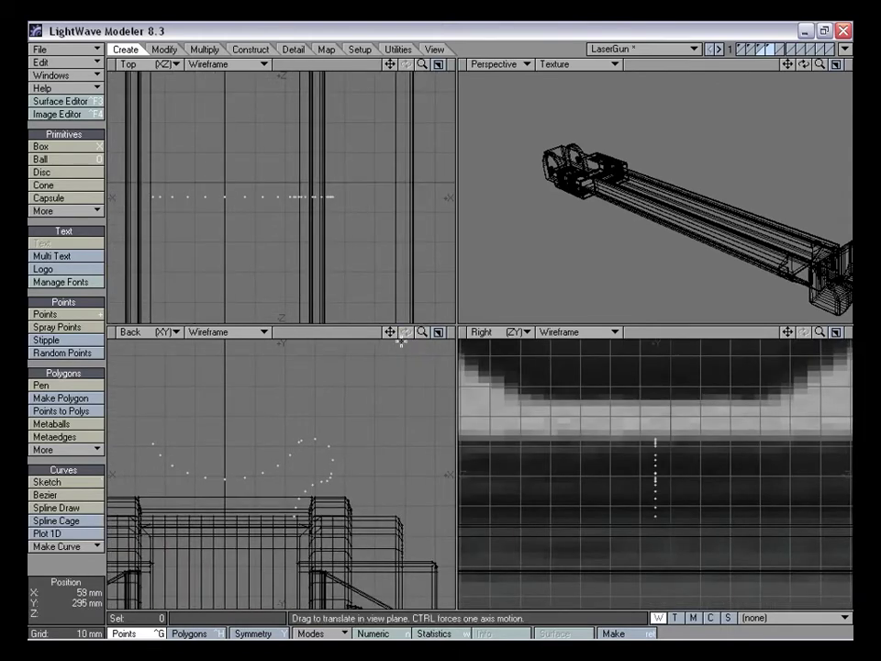
# View the back_per.jpg reference image at full size to study the shape of the scope mount
pyautogui.click(73, 113)
pyautogui.doubleClick(252, 213)
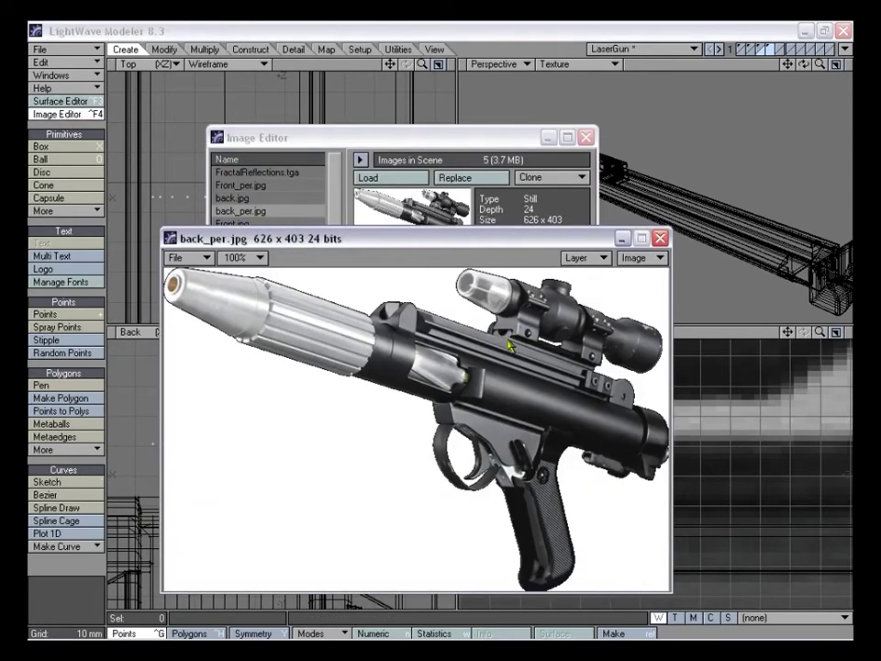
pyautogui.click(660, 238)
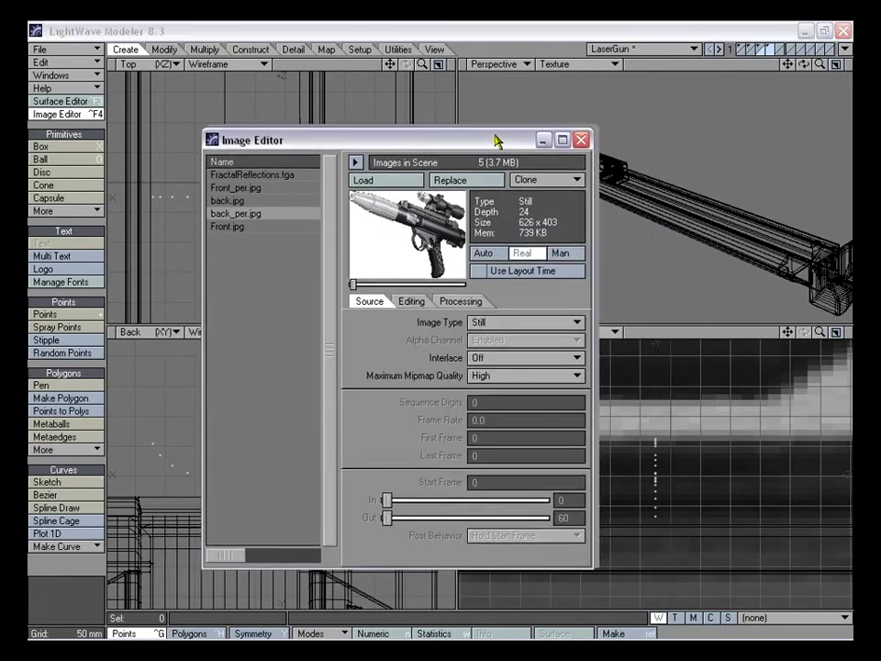
pyautogui.moveTo(498, 138); pyautogui.dragTo(470, 149)
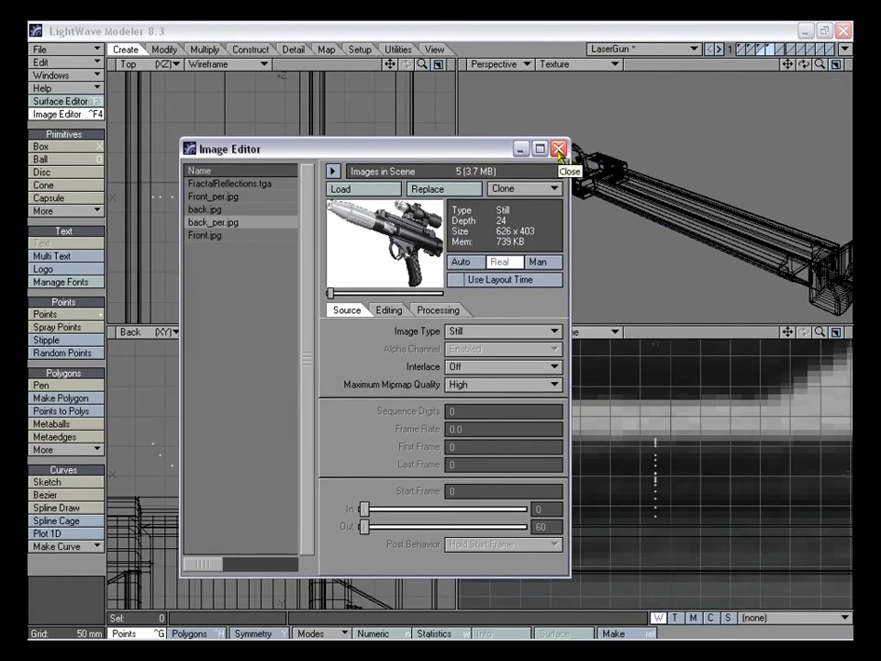
pyautogui.click(559, 149)
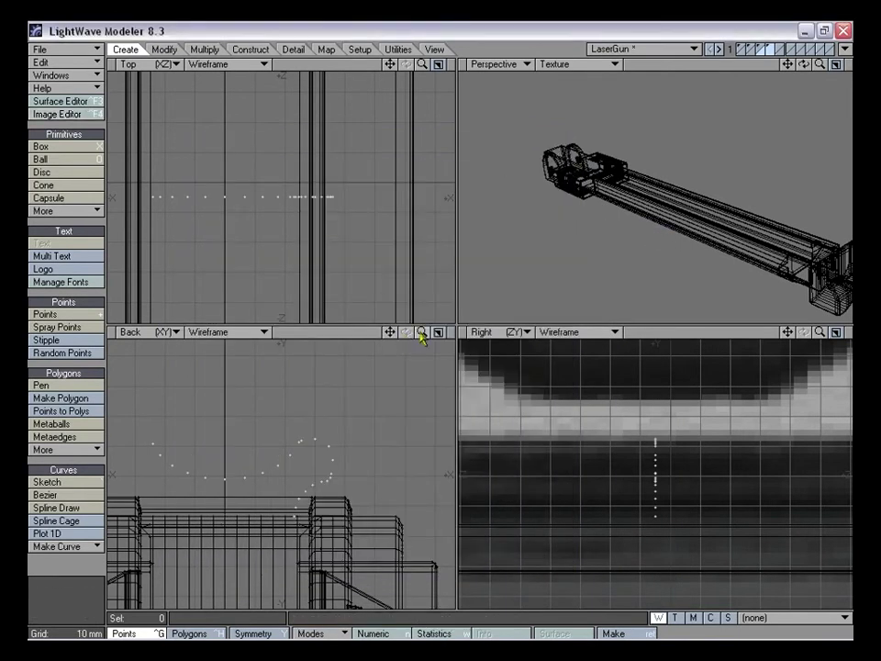
# Delete the cradle arc's points on the negative X side, keeping the centre point and the half with the lobe
pyautogui.moveTo(420, 334); pyautogui.dragTo(454, 334)
pyautogui.moveTo(391, 334); pyautogui.dragTo(420, 336)
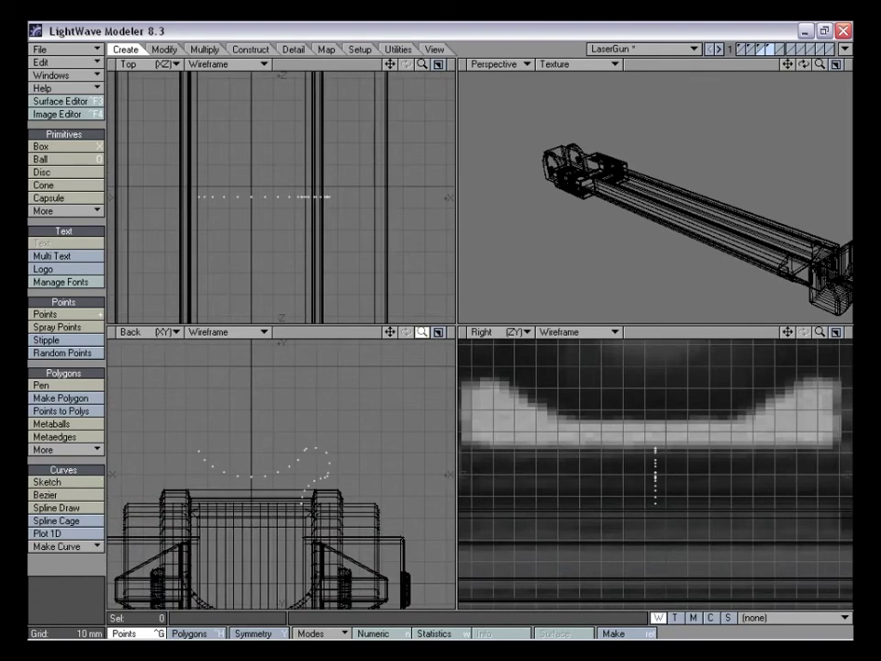
pyautogui.moveTo(247, 501)
pyautogui.mouseDown(button='right')
pyautogui.moveTo(257, 530)
pyautogui.moveTo(250, 510)
pyautogui.mouseUp(button='right')
pyautogui.press('Delete')
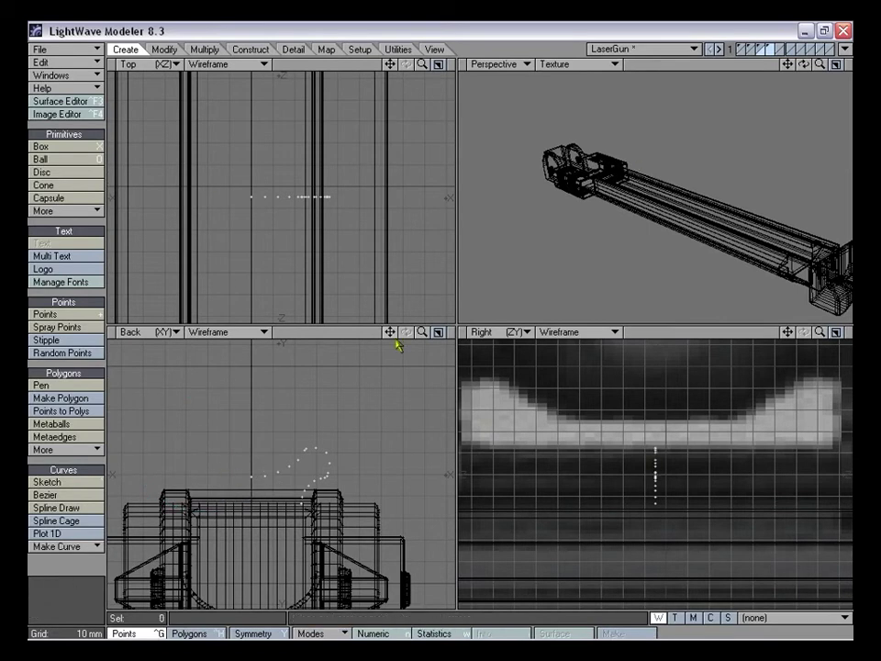
# Try to mirror the half profile's points, without the centre point, across the vertical centre line in the Back view
pyautogui.press('.')
pyautogui.moveTo(368, 394)
pyautogui.mouseDown(button='right')
pyautogui.moveTo(241, 465)
pyautogui.moveTo(382, 368)
pyautogui.mouseUp(button='right')
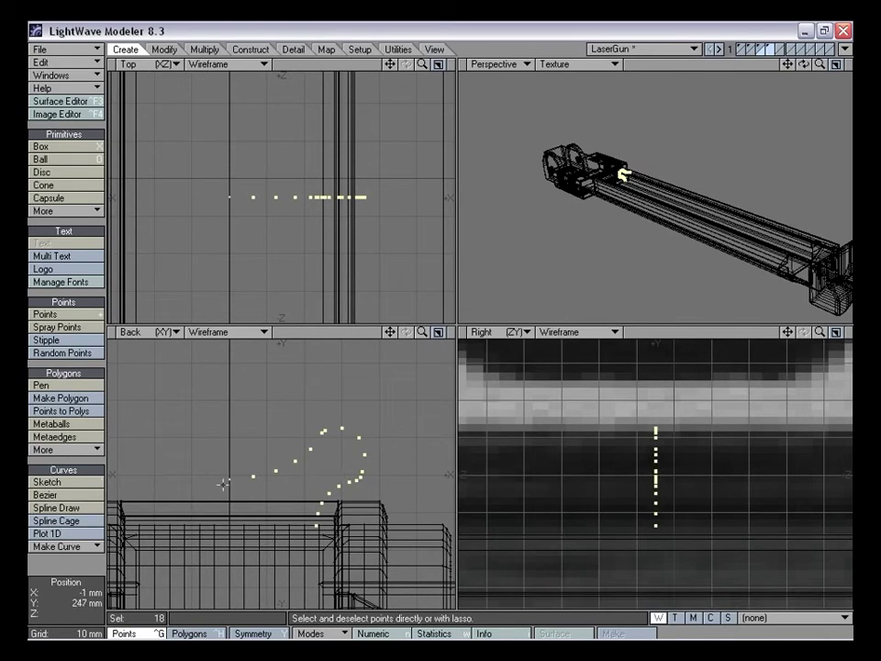
pyautogui.hotkey('shift', 'v')
pyautogui.moveTo(223, 449); pyautogui.dragTo(228, 454)
pyautogui.press('space')
pyautogui.press('/')
pyautogui.moveTo(421, 332); pyautogui.dragTo(399, 333)
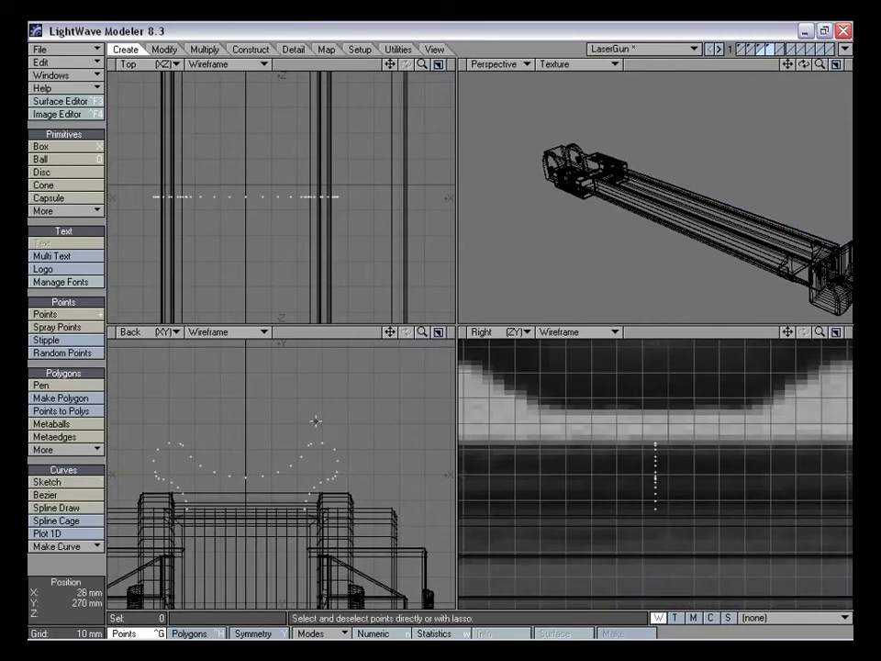
pyautogui.moveTo(422, 334); pyautogui.dragTo(423, 338)
pyautogui.hotkey('ctrl', 'z')
# Scale all the half profile's points horizontally to 96% about the vertical centre line, with the action center set to Mouse
pyautogui.click(371, 407)
pyautogui.moveTo(401, 437); pyautogui.dragTo(325, 400, button='right')
pyautogui.moveTo(326, 503); pyautogui.dragTo(401, 439, button='right')
pyautogui.click(394, 484)
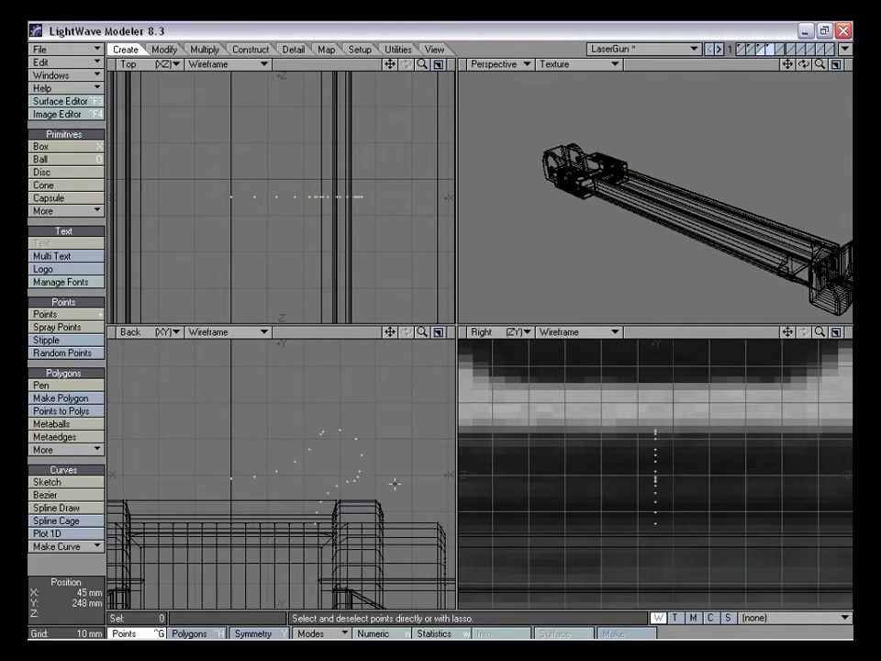
pyautogui.moveTo(374, 474); pyautogui.dragTo(267, 415, button='right')
pyautogui.moveTo(293, 476)
pyautogui.mouseDown(button='right')
pyautogui.moveTo(211, 459)
pyautogui.moveTo(367, 555)
pyautogui.mouseUp(button='right')
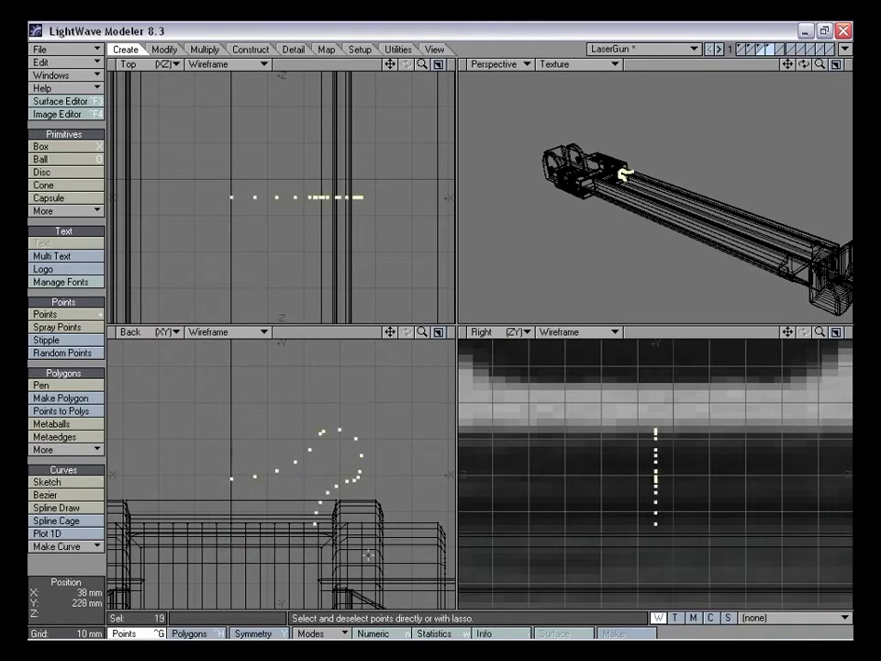
pyautogui.press('h')
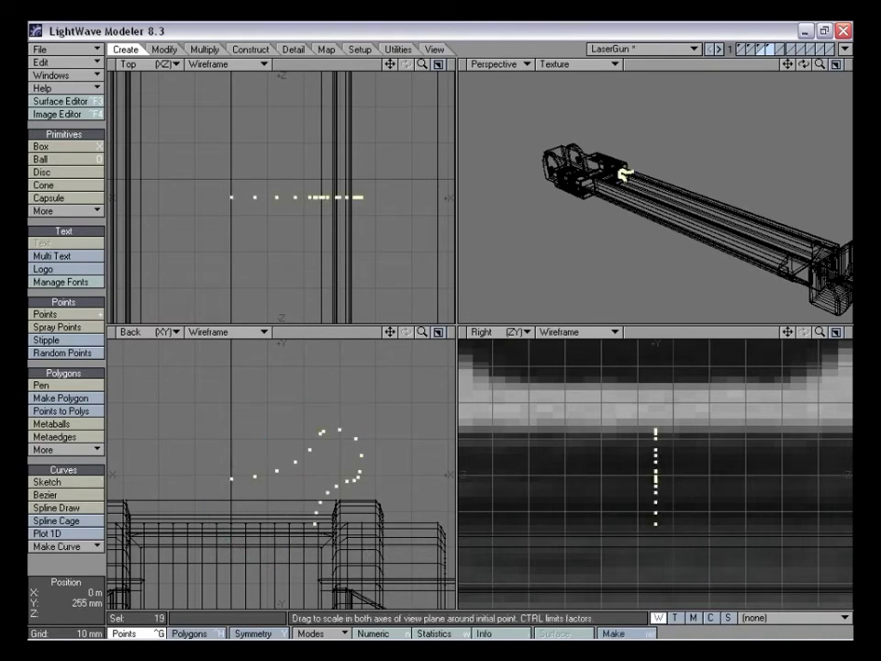
pyautogui.moveTo(297, 475); pyautogui.dragTo(285, 476)
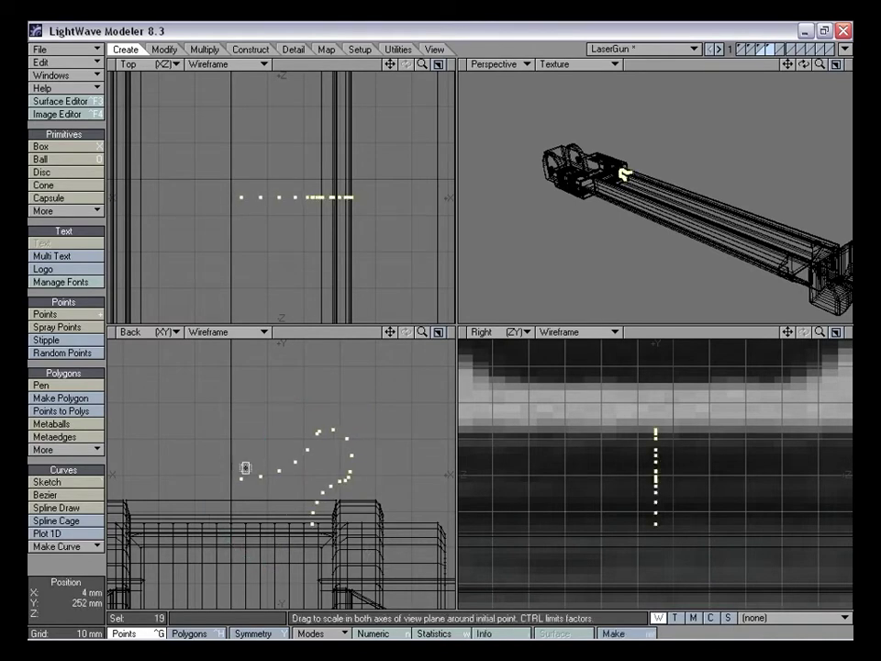
pyautogui.hotkey('ctrl', 'z')
pyautogui.click(318, 634)
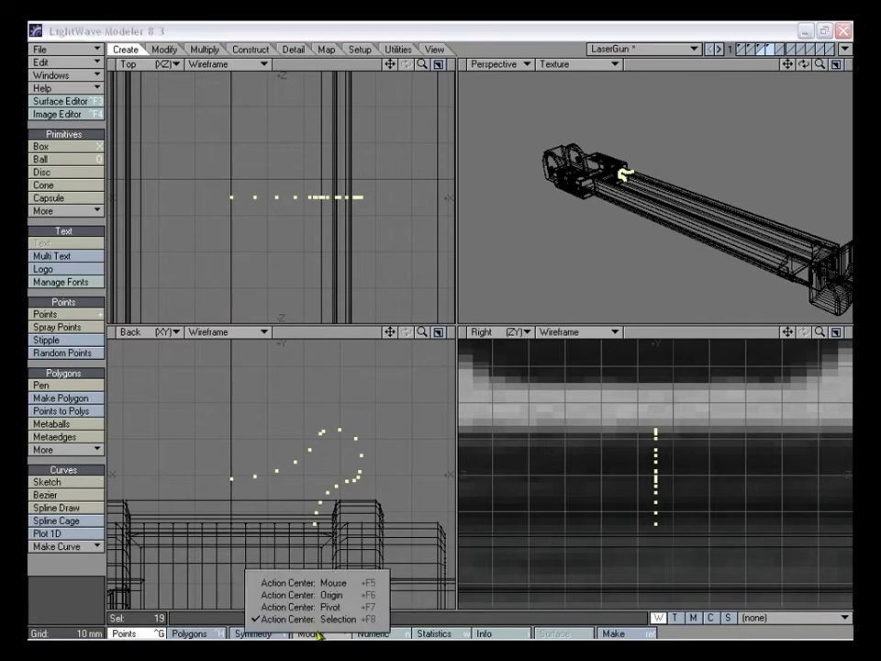
pyautogui.click(325, 583)
pyautogui.moveTo(231, 469)
pyautogui.mouseDown()
pyautogui.moveTo(218, 469)
pyautogui.moveTo(226, 469)
pyautogui.mouseUp()
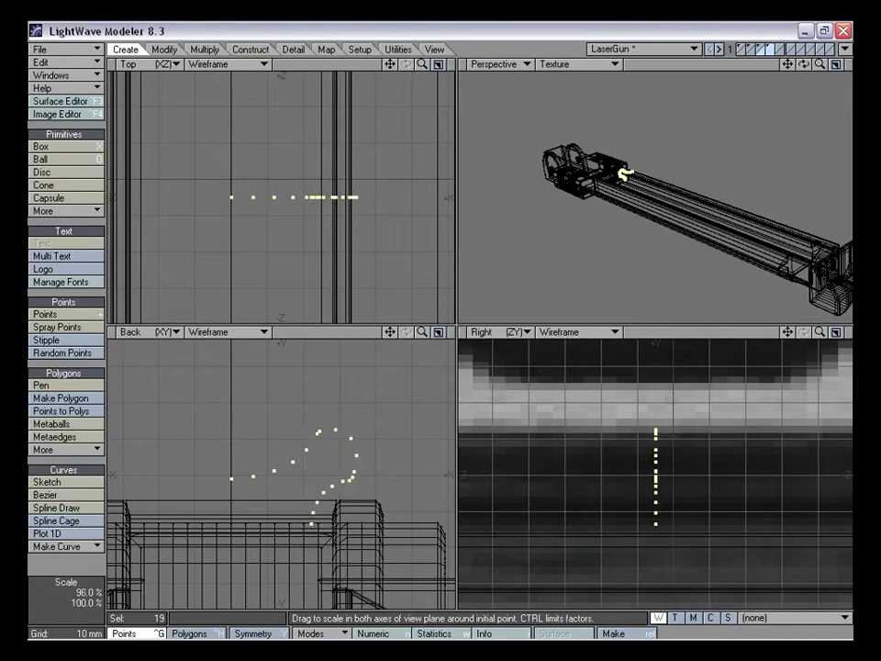
pyautogui.press('space')
pyautogui.moveTo(350, 402)
pyautogui.mouseDown(button='right')
pyautogui.moveTo(315, 387)
pyautogui.moveTo(374, 494)
pyautogui.mouseUp(button='right')
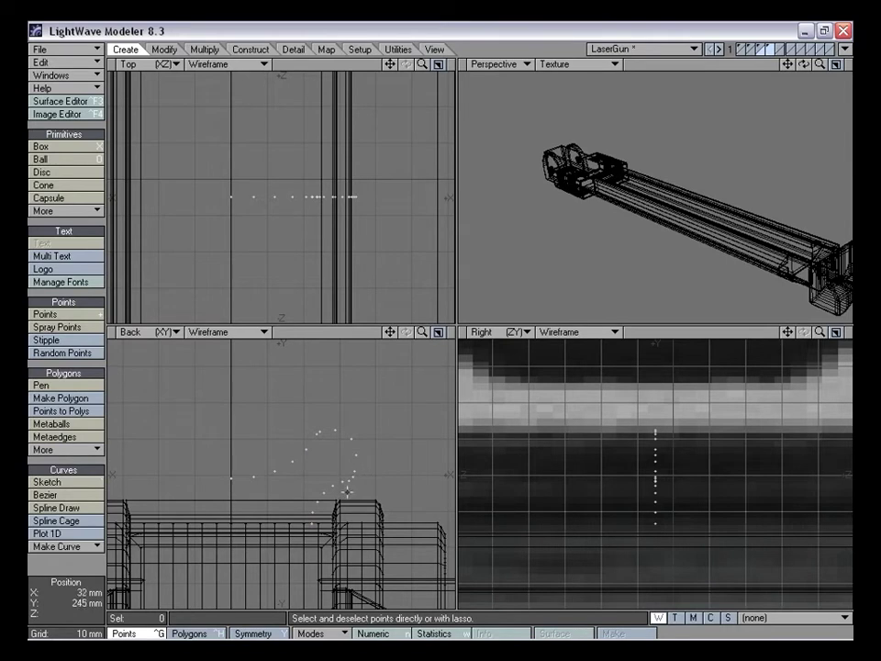
# Narrow the small arc's lower points horizontally toward the rail's corner and move the whole half profile slightly down
pyautogui.moveTo(345, 478)
pyautogui.mouseDown(button='right')
pyautogui.moveTo(296, 537)
pyautogui.moveTo(342, 479)
pyautogui.mouseUp(button='right')
pyautogui.press('h')
pyautogui.moveTo(338, 477); pyautogui.dragTo(353, 477)
pyautogui.press('space')
pyautogui.moveTo(378, 454); pyautogui.dragTo(417, 489, button='right')
pyautogui.press('t')
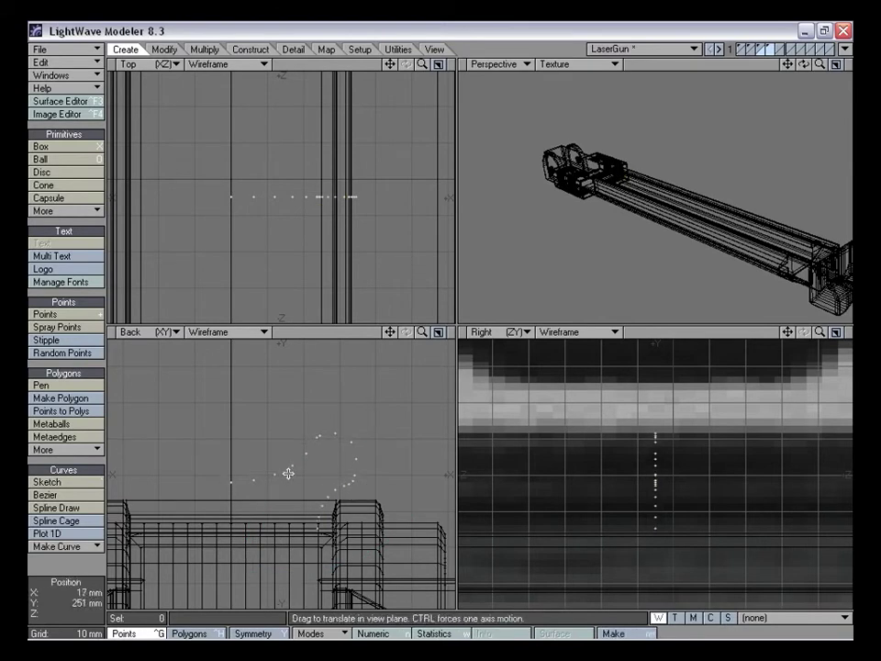
# Mirror the adjusted half profile's points, except the centre point, across the vertical centre line at X 0
pyautogui.moveTo(422, 331)
pyautogui.mouseDown()
pyautogui.moveTo(390, 332)
pyautogui.moveTo(424, 334)
pyautogui.mouseUp()
pyautogui.moveTo(308, 402)
pyautogui.mouseDown(button='right')
pyautogui.moveTo(262, 424)
pyautogui.moveTo(408, 350)
pyautogui.mouseUp(button='right')
pyautogui.hotkey('shift', 'v')
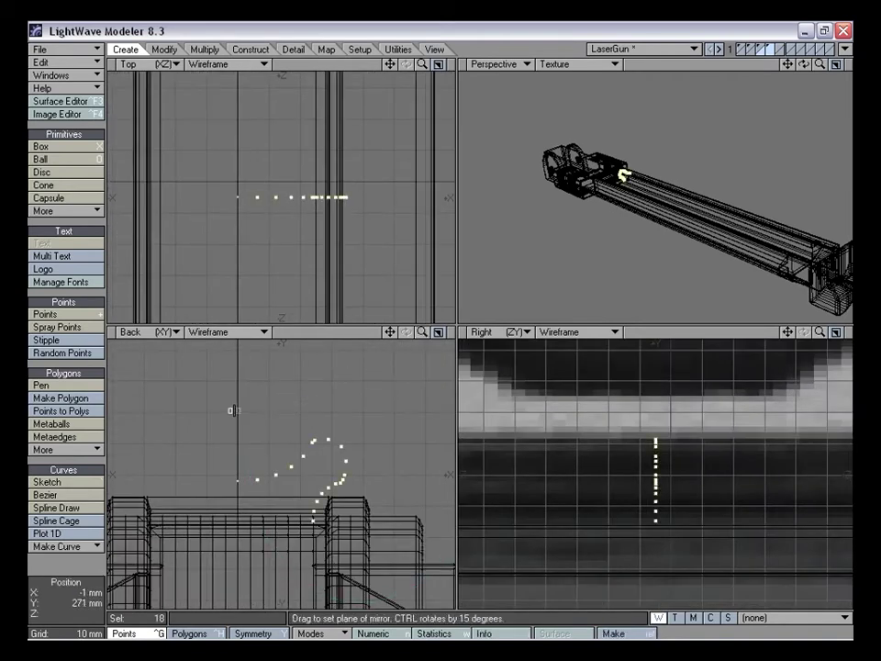
pyautogui.click(237, 417)
pyautogui.press('space')
pyautogui.moveTo(324, 399)
pyautogui.mouseDown(button='right')
pyautogui.moveTo(264, 437)
pyautogui.moveTo(384, 397)
pyautogui.mouseUp(button='right')
# Select all the profile's points in order around the outline and make a single polygon from them
pyautogui.moveTo(421, 332)
pyautogui.mouseDown()
pyautogui.moveTo(402, 333)
pyautogui.moveTo(413, 332)
pyautogui.mouseUp()
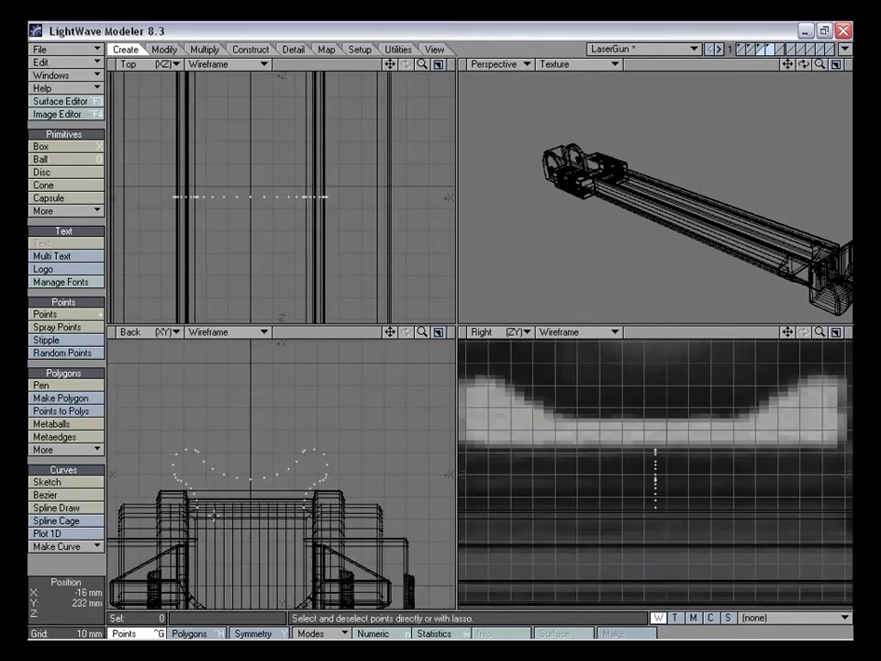
pyautogui.moveTo(423, 333); pyautogui.dragTo(432, 332)
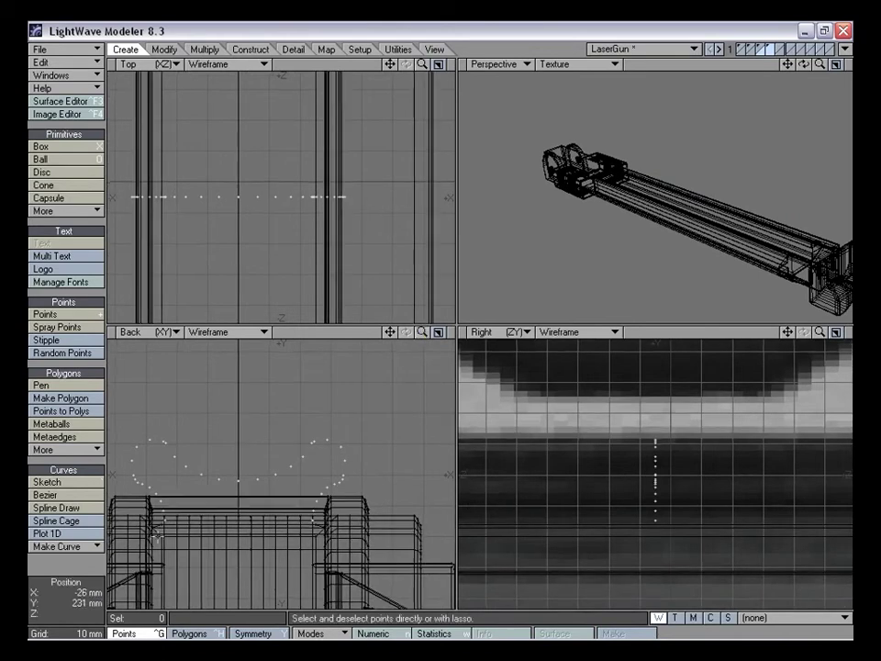
pyautogui.moveTo(166, 524)
pyautogui.mouseDown()
pyautogui.moveTo(130, 459)
pyautogui.moveTo(211, 478)
pyautogui.mouseUp()
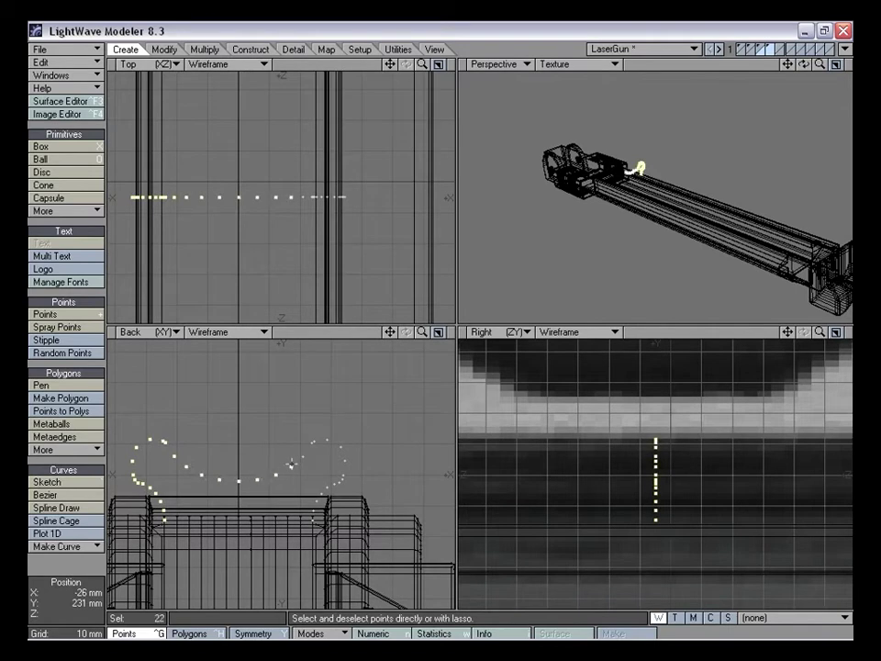
pyautogui.moveTo(326, 441)
pyautogui.mouseDown()
pyautogui.moveTo(347, 469)
pyautogui.moveTo(311, 523)
pyautogui.mouseUp()
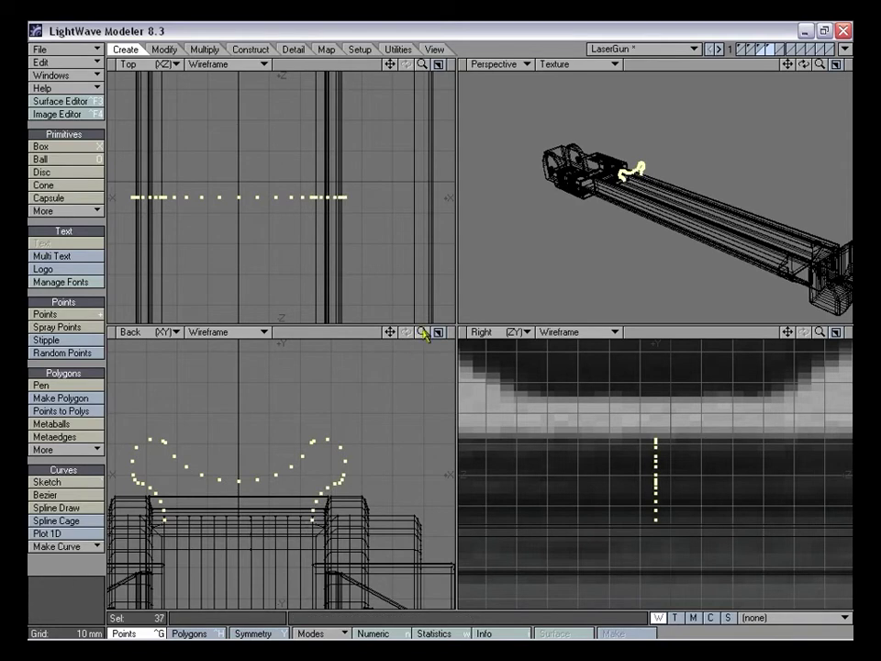
pyautogui.moveTo(421, 332); pyautogui.dragTo(426, 335)
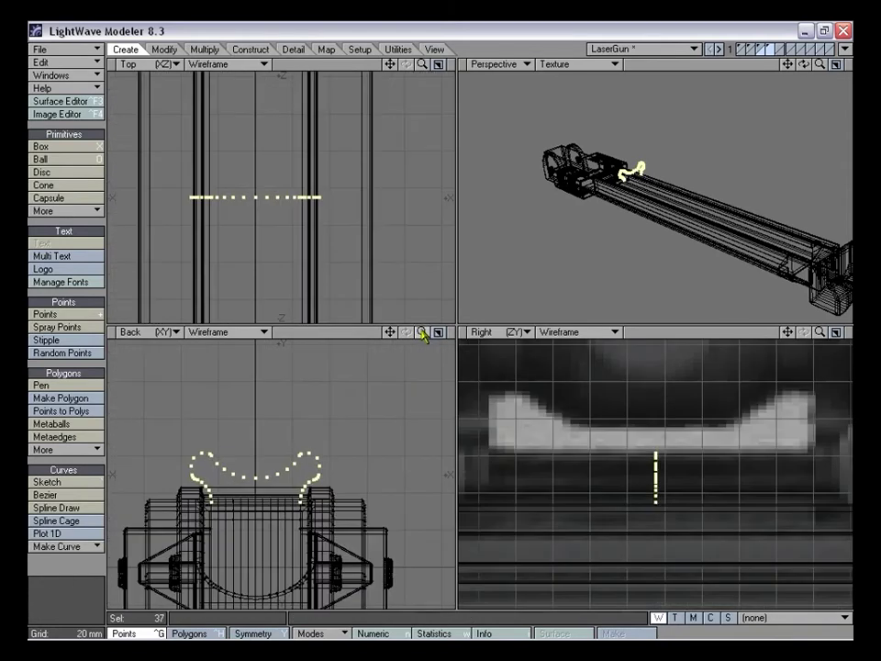
pyautogui.press('p')
pyautogui.press('/')
pyautogui.keyDown('alt'); pyautogui.moveTo(654, 248); pyautogui.dragTo(721, 250); pyautogui.keyUp('alt')
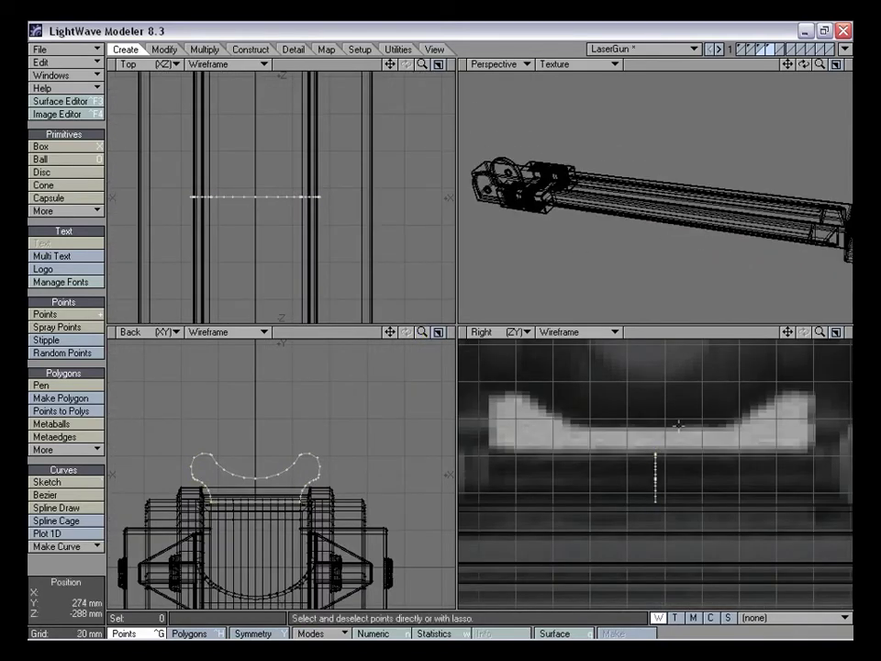
# Extrude the mount profile -175 mm along Z in the Right view, reaching the rear edge of the scope's mount
pyautogui.moveTo(820, 332); pyautogui.dragTo(826, 337)
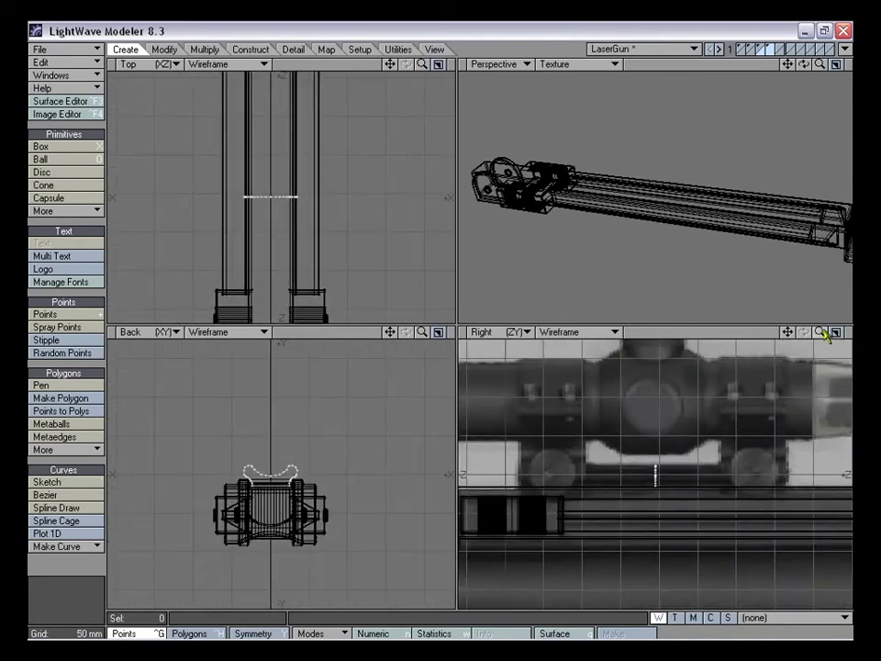
pyautogui.hotkey('shift', 'e')
pyautogui.moveTo(656, 472); pyautogui.dragTo(517, 475)
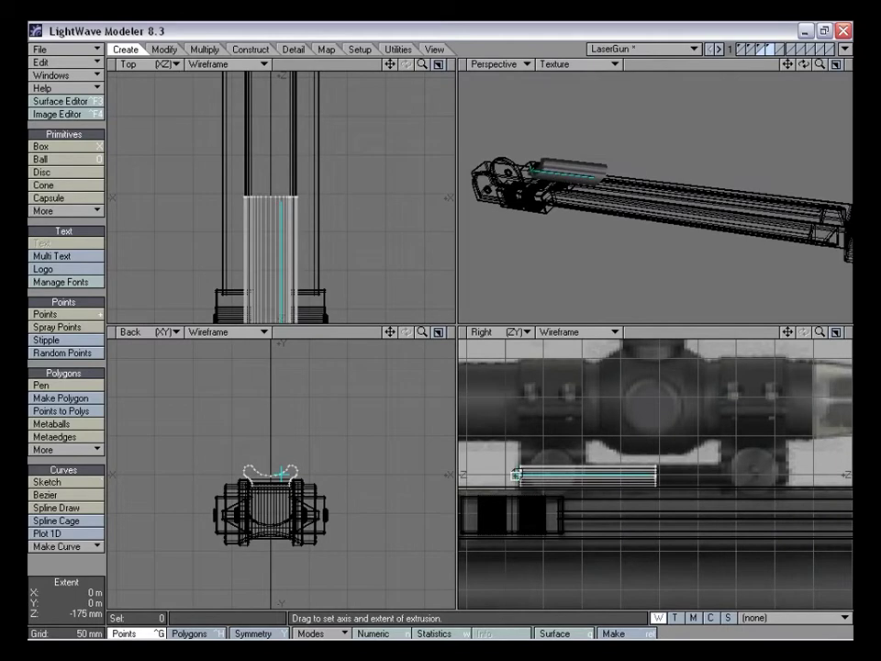
pyautogui.press('space')
# Move the extrusion's front end polygon 170 mm along Z to match the mount's front edge in the reference image
pyautogui.hotkey('ctrl', 'h')
pyautogui.click(688, 470)
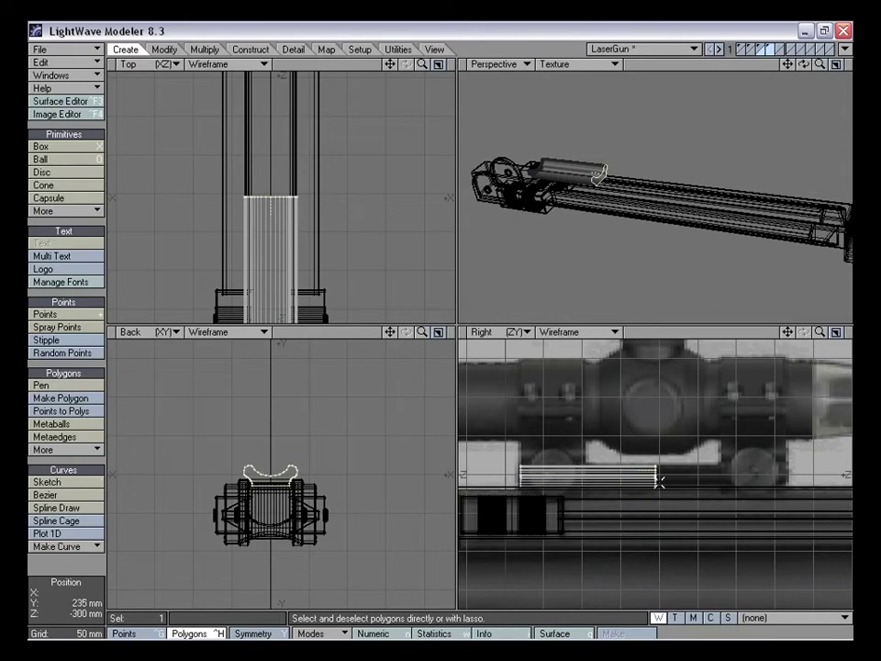
pyautogui.press('t')
pyautogui.moveTo(659, 481); pyautogui.dragTo(790, 481)
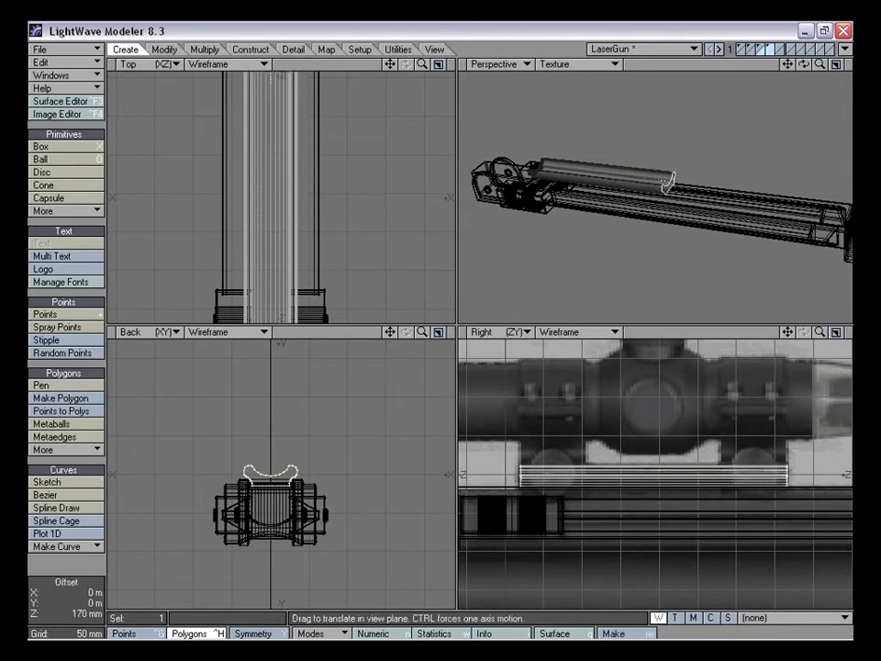
pyautogui.press('space')
pyautogui.moveTo(769, 421); pyautogui.dragTo(800, 401, button='right')
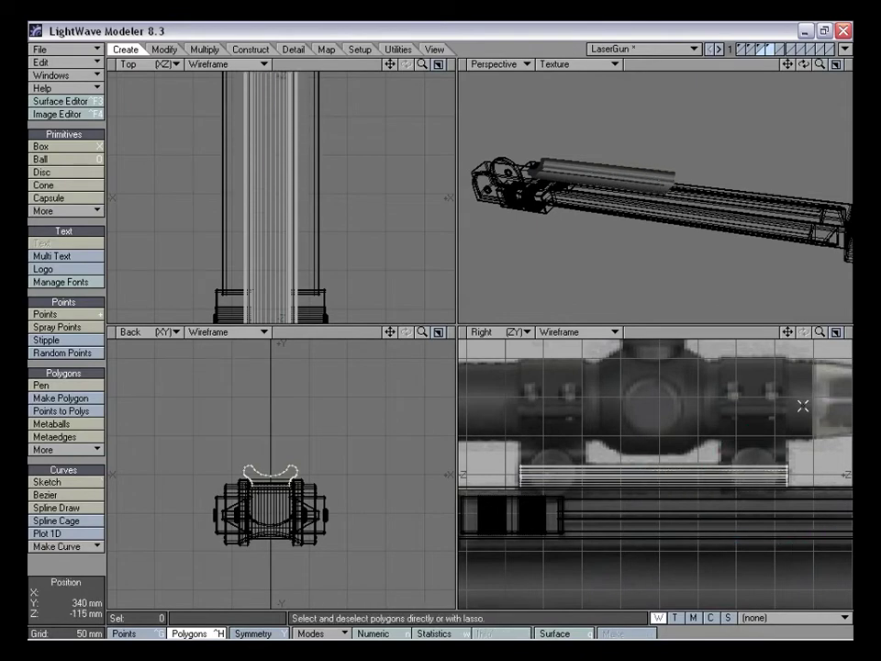
# Show layer 3 together with layer 4 and examine how the extruded mount sits on the top rail
pyautogui.press('a')
pyautogui.keyDown('alt'); pyautogui.moveTo(685, 217); pyautogui.dragTo(606, 192); pyautogui.keyUp('alt')
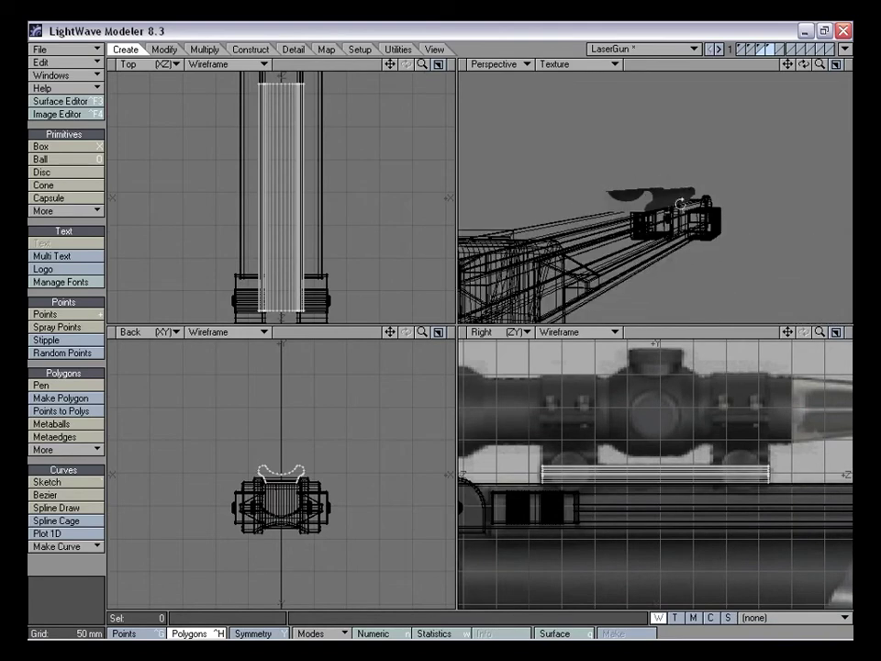
pyautogui.moveTo(687, 219)
pyautogui.keyDown('alt'); pyautogui.mouseDown()
pyautogui.moveTo(651, 222)
pyautogui.moveTo(617, 199)
pyautogui.moveTo(602, 210)
pyautogui.moveTo(701, 226)
pyautogui.moveTo(700, 196)
pyautogui.moveTo(686, 205)
pyautogui.moveTo(668, 178)
pyautogui.moveTo(728, 176)
pyautogui.moveTo(734, 217)
pyautogui.moveTo(673, 194)
pyautogui.moveTo(691, 229)
pyautogui.moveTo(720, 212)
pyautogui.moveTo(635, 229)
pyautogui.moveTo(699, 189)
pyautogui.moveTo(667, 246)
pyautogui.moveTo(655, 203)
pyautogui.moveTo(675, 218)
pyautogui.mouseUp(); pyautogui.keyUp('alt')
pyautogui.keyDown('shift'); pyautogui.click(761, 47); pyautogui.keyUp('shift')
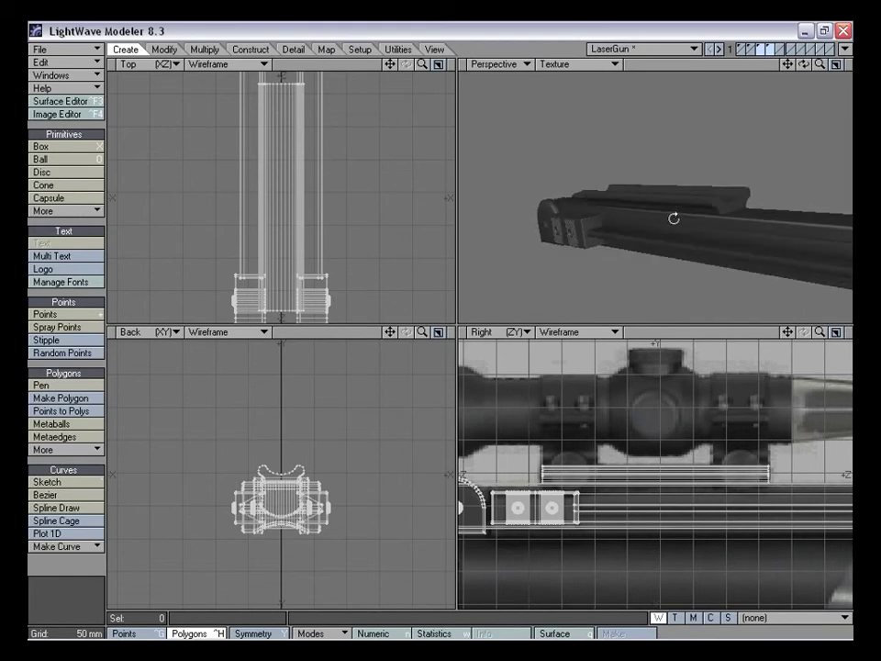
pyautogui.keyDown('alt'); pyautogui.moveTo(733, 189); pyautogui.dragTo(680, 231); pyautogui.keyUp('alt')
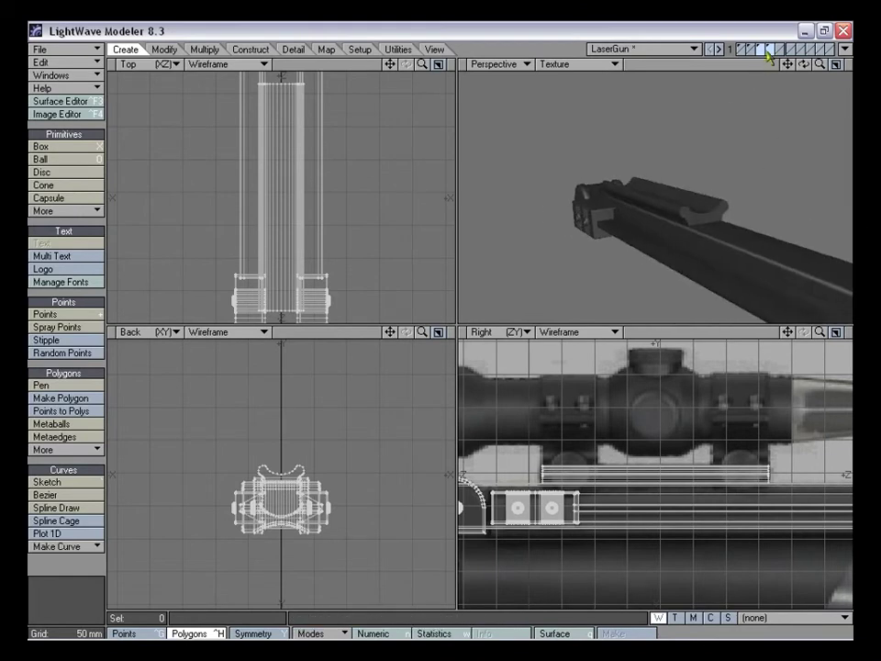
# Isolate layer 4 and bevel the mount's flat bottom polygon with a very small shift and inset
pyautogui.click(770, 50)
pyautogui.keyDown('alt'); pyautogui.moveTo(736, 191); pyautogui.dragTo(669, 139); pyautogui.keyUp('alt')
pyautogui.hotkey('ctrl', 'g')
pyautogui.hotkey('ctrl', 'h')
pyautogui.click(675, 156)
pyautogui.hotkey('shift', 'a')
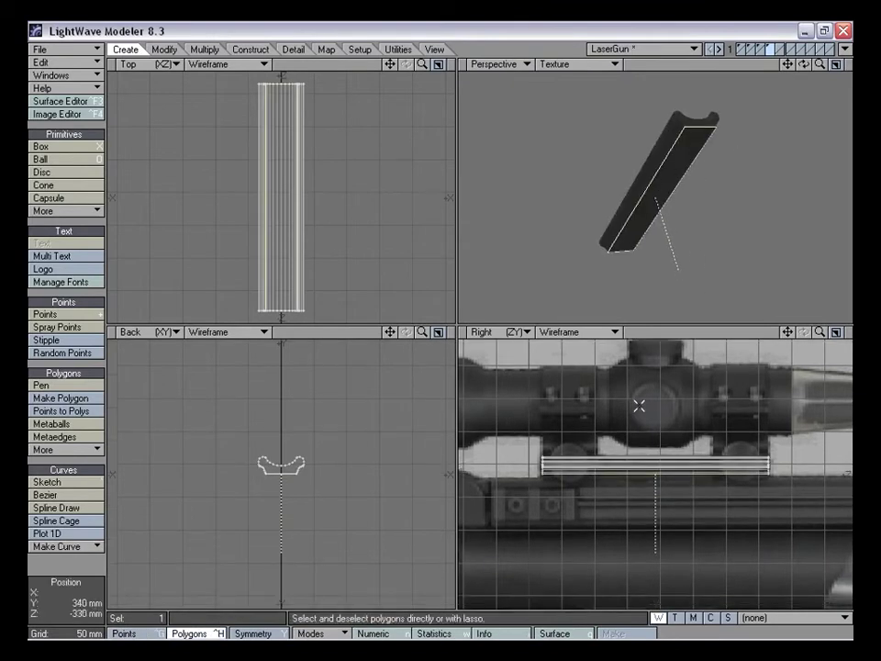
pyautogui.moveTo(420, 332); pyautogui.dragTo(418, 353)
pyautogui.press('b')
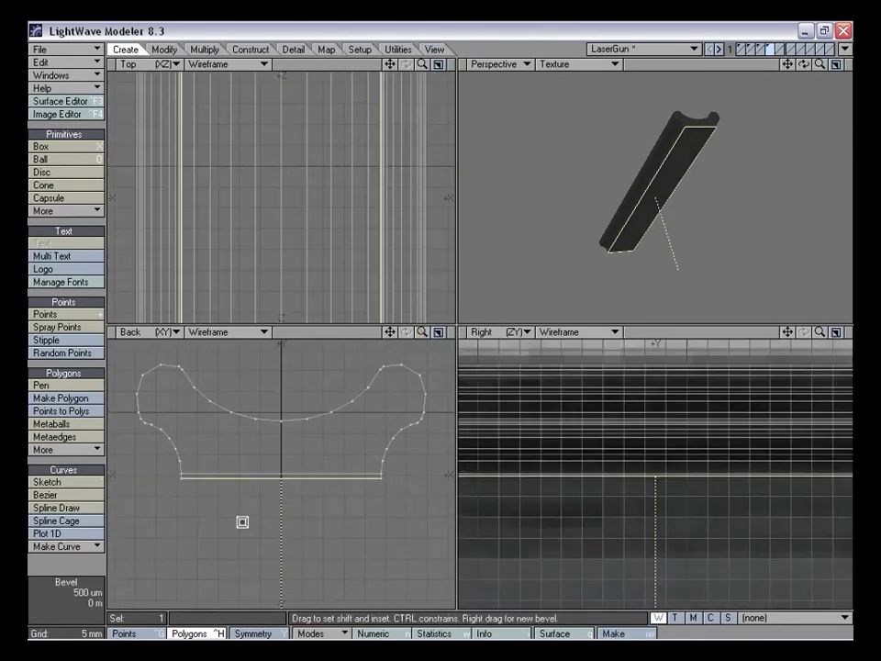
pyautogui.click(70, 570)
# Inspect the beveled mount against the rail with layer 3 shown alongside, returning to layer 4 with layer 3 in the background
pyautogui.keyDown('alt'); pyautogui.moveTo(673, 193); pyautogui.dragTo(644, 192); pyautogui.keyUp('alt')
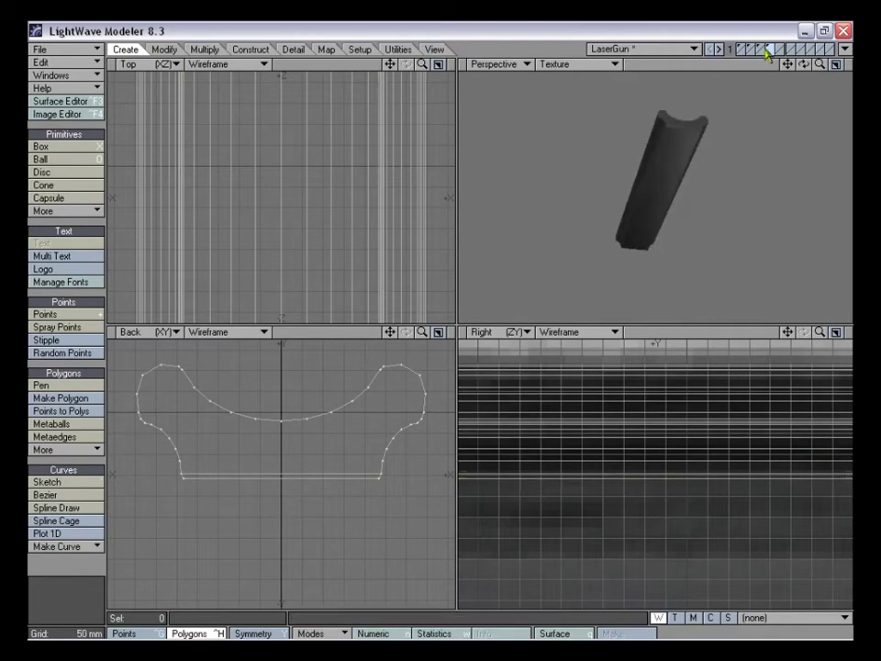
pyautogui.keyDown('shift'); pyautogui.click(760, 47); pyautogui.keyUp('shift')
pyautogui.keyDown('alt'); pyautogui.moveTo(700, 147); pyautogui.dragTo(647, 227); pyautogui.keyUp('alt')
pyautogui.moveTo(819, 66); pyautogui.dragTo(852, 65)
pyautogui.keyDown('alt'); pyautogui.moveTo(752, 220); pyautogui.dragTo(606, 198); pyautogui.keyUp('alt')
pyautogui.click(764, 47)
pyautogui.click(770, 49)
pyautogui.click(762, 53)
pyautogui.keyDown('alt'); pyautogui.moveTo(654, 267); pyautogui.dragTo(684, 263); pyautogui.keyUp('alt')
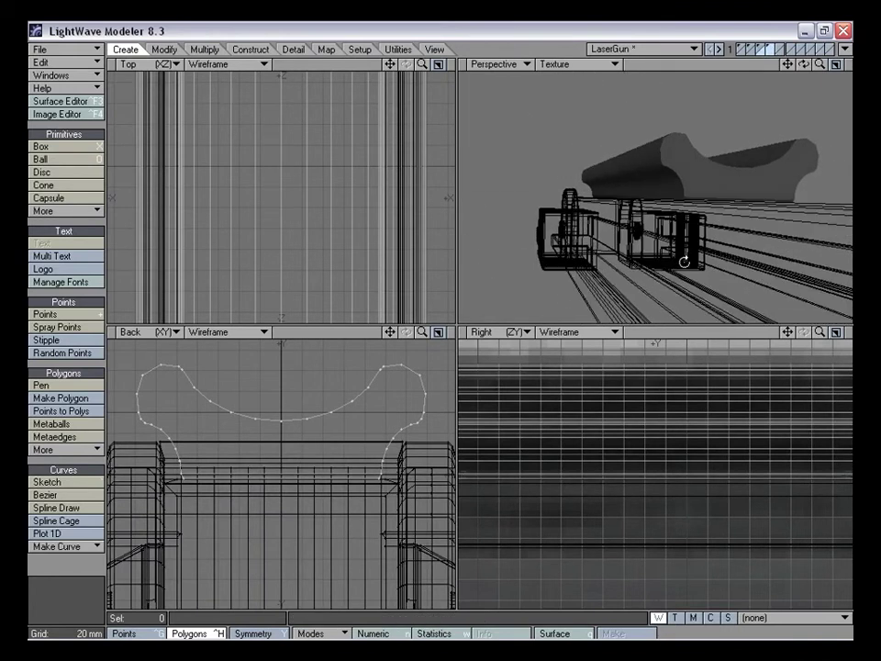
# Move the whole mount down 200 um along Y so its base fits the top rail
pyautogui.moveTo(423, 334); pyautogui.dragTo(514, 334)
pyautogui.moveTo(391, 333)
pyautogui.mouseDown()
pyautogui.moveTo(619, 346)
pyautogui.moveTo(392, 329)
pyautogui.mouseUp()
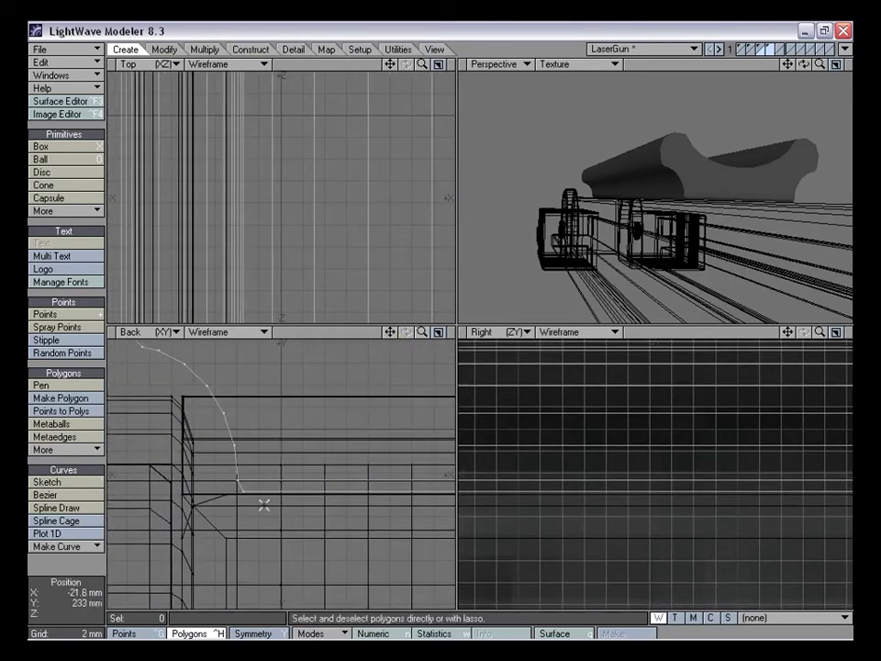
pyautogui.press('t')
pyautogui.moveTo(266, 483); pyautogui.dragTo(266, 486)
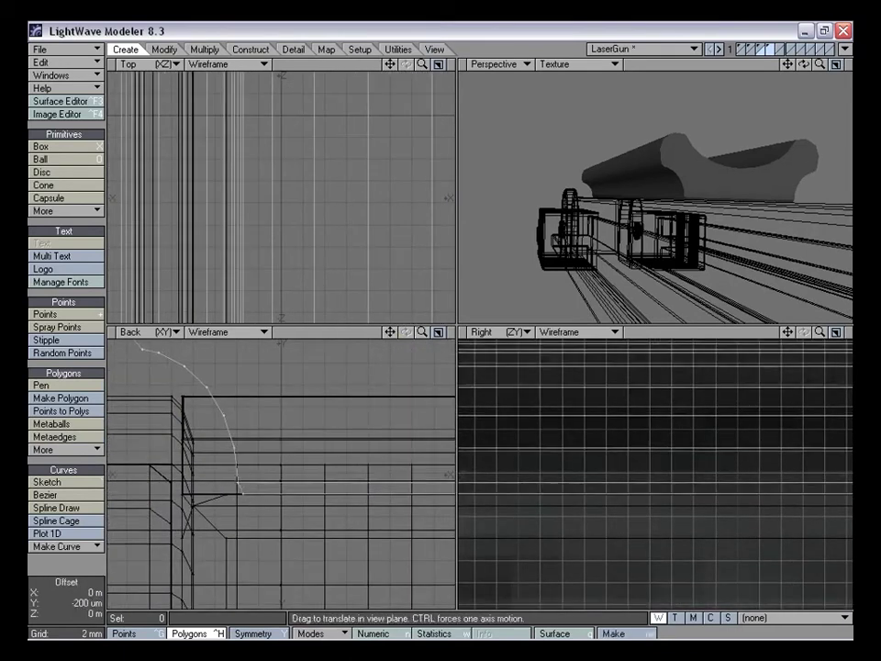
pyautogui.press('space')
# Scale the mount's beveled bottom polygon very slightly along its length and across its width
pyautogui.moveTo(680, 170)
pyautogui.keyDown('alt'); pyautogui.mouseDown()
pyautogui.moveTo(728, 151)
pyautogui.moveTo(686, 158)
pyautogui.moveTo(680, 175)
pyautogui.mouseUp(); pyautogui.keyUp('alt')
pyautogui.click(669, 169)
pyautogui.moveTo(820, 333); pyautogui.dragTo(820, 289)
pyautogui.moveTo(690, 434); pyautogui.dragTo(690, 435)
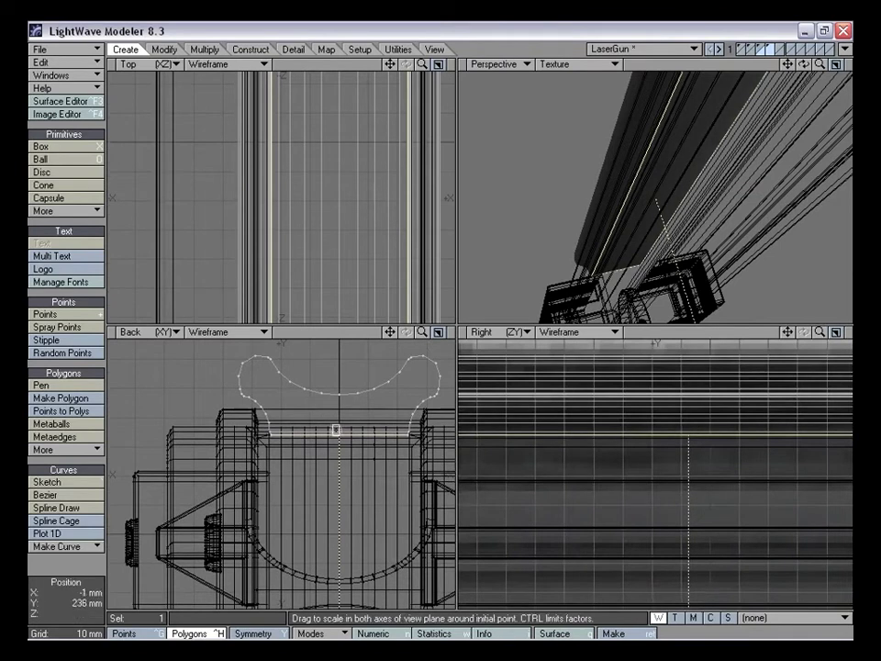
pyautogui.moveTo(339, 435); pyautogui.dragTo(330, 434)
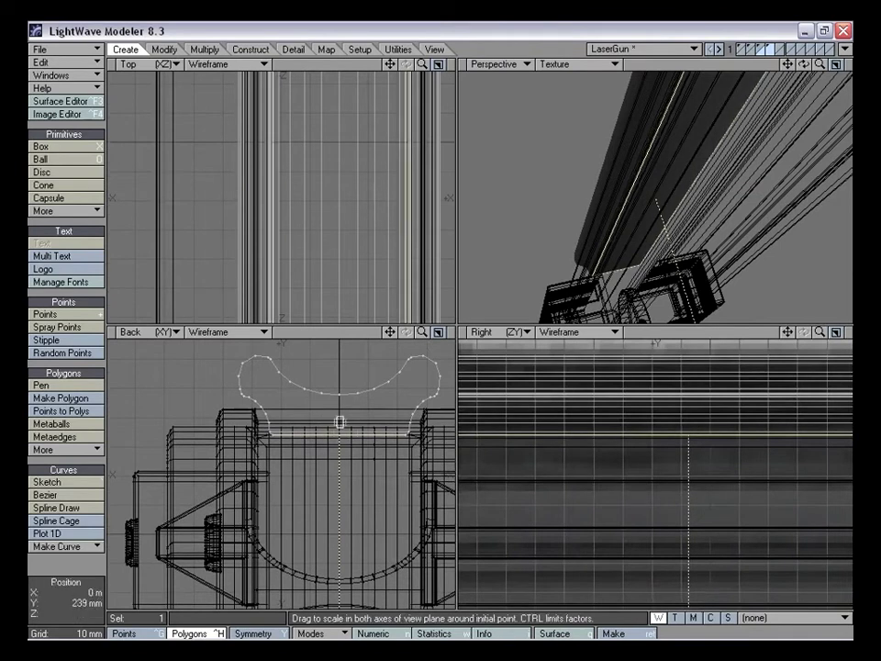
pyautogui.hotkey('ctrl', 'g')
pyautogui.moveTo(336, 489); pyautogui.dragTo(357, 468, button='right')
pyautogui.press('space')
pyautogui.moveTo(377, 391)
pyautogui.mouseDown(button='right')
pyautogui.moveTo(521, 472)
pyautogui.moveTo(495, 409)
pyautogui.mouseUp(button='right')
pyautogui.press('space')
# Bevel the mount's two end polygons in layer 4 in successive small steps, finishing with zero shift and a 1 mm inset
pyautogui.moveTo(820, 65); pyautogui.dragTo(690, 210)
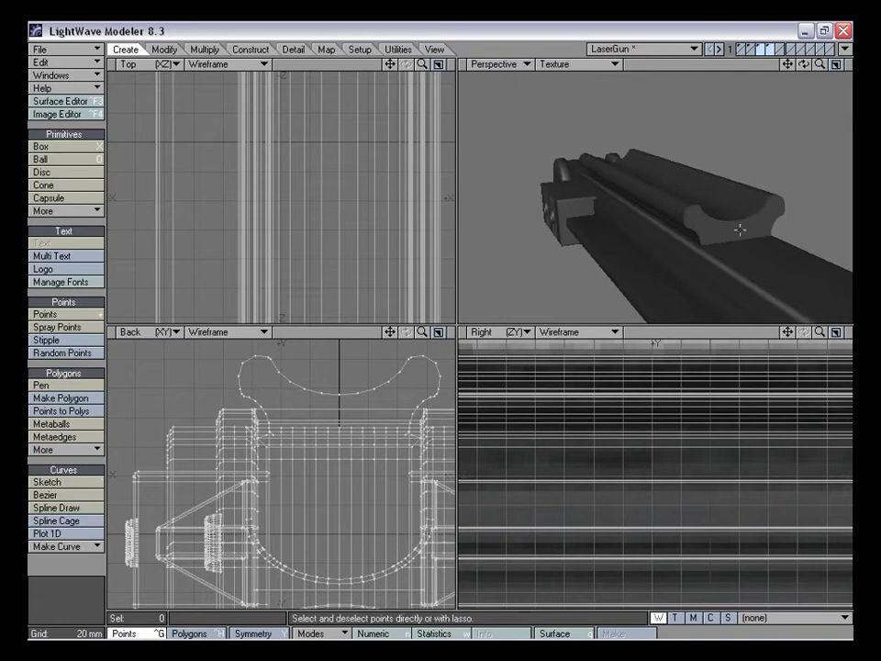
pyautogui.hotkey('ctrl', 'h')
pyautogui.click(724, 224)
pyautogui.keyDown('alt'); pyautogui.moveTo(724, 223); pyautogui.dragTo(675, 191); pyautogui.keyUp('alt')
pyautogui.keyDown('alt'); pyautogui.moveTo(749, 92); pyautogui.dragTo(675, 208); pyautogui.keyUp('alt')
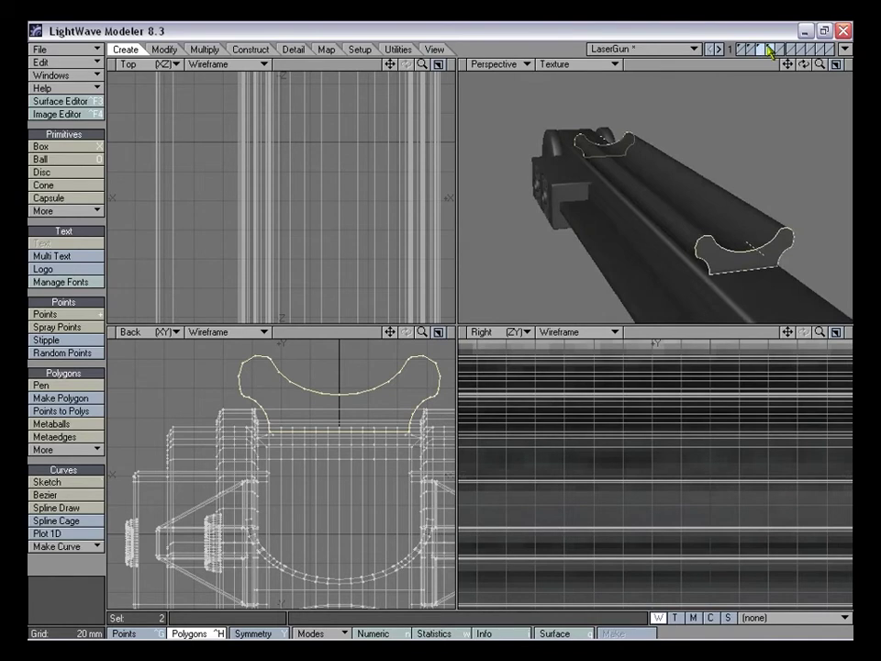
pyautogui.click(769, 52)
pyautogui.moveTo(653, 210)
pyautogui.keyDown('alt'); pyautogui.mouseDown()
pyautogui.moveTo(749, 175)
pyautogui.moveTo(564, 174)
pyautogui.moveTo(679, 196)
pyautogui.moveTo(646, 189)
pyautogui.mouseUp(); pyautogui.keyUp('alt')
pyautogui.moveTo(788, 333); pyautogui.dragTo(872, 412)
pyautogui.press('.')
pyautogui.press('.')
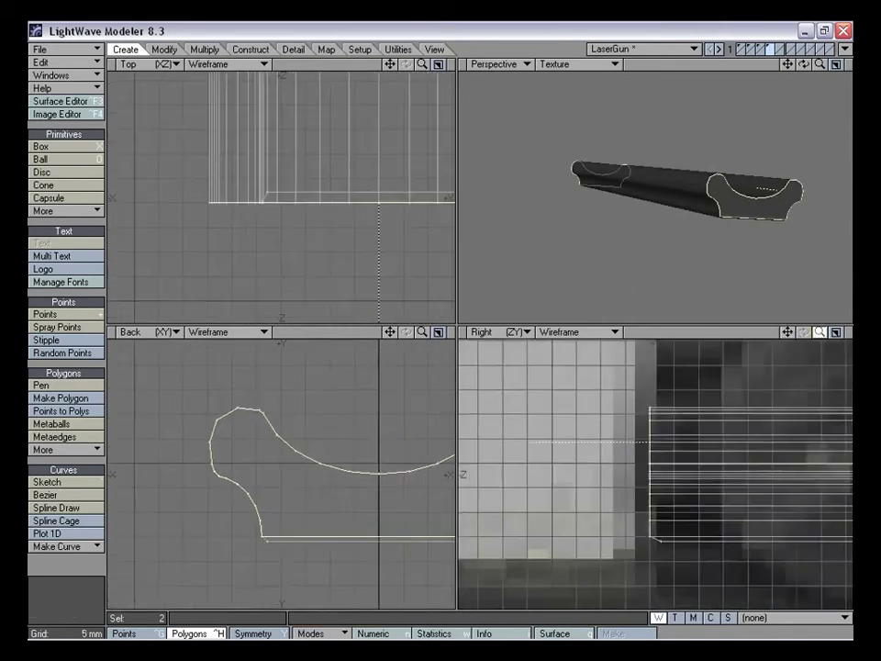
pyautogui.press('b')
pyautogui.moveTo(691, 431)
pyautogui.mouseDown()
pyautogui.moveTo(682, 429)
pyautogui.moveTo(690, 423)
pyautogui.mouseUp()
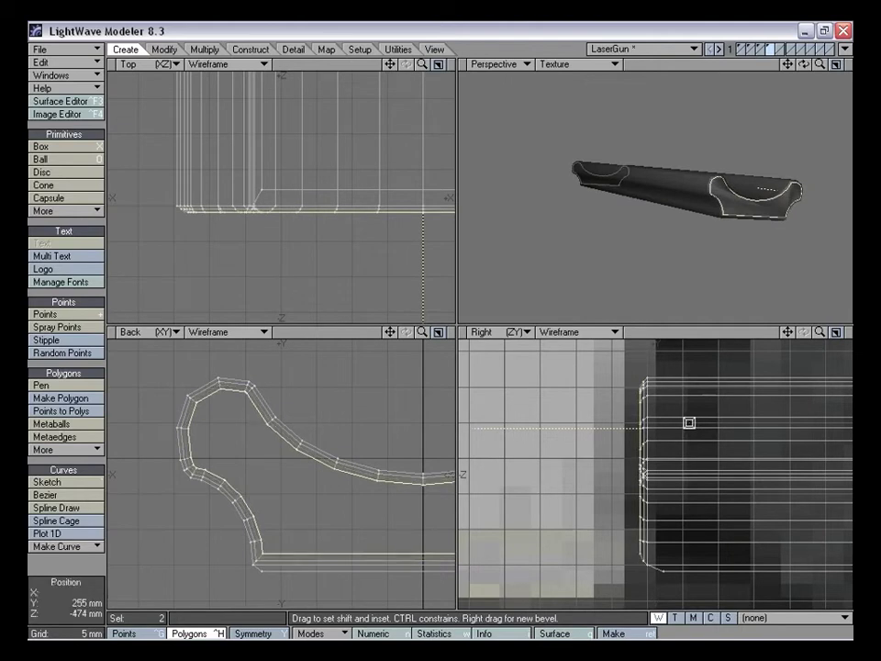
pyautogui.moveTo(692, 421); pyautogui.dragTo(690, 416)
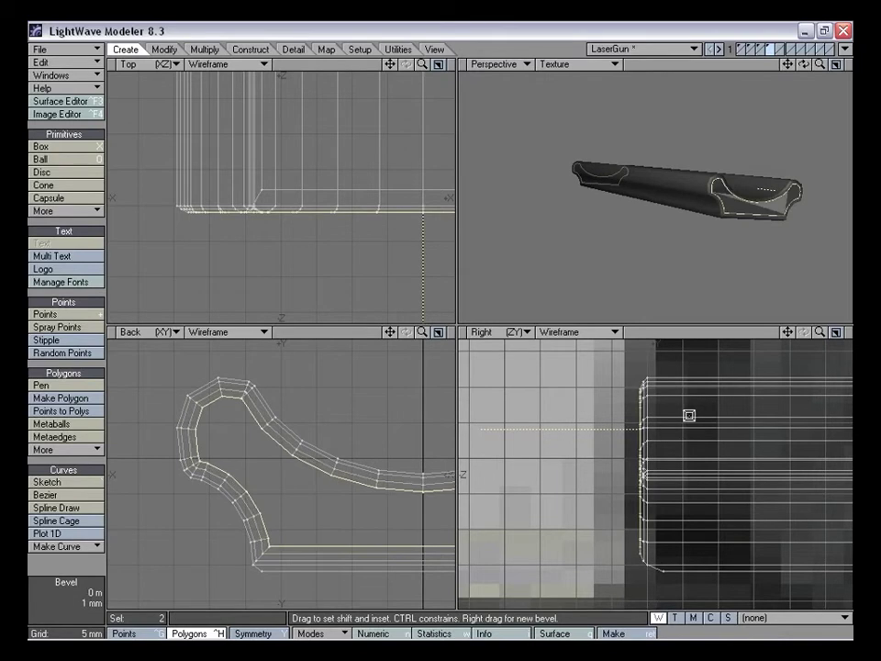
# With symmetry on, pull apart the crowded points at the upper inner corner of the innermost end outline
pyautogui.moveTo(391, 332); pyautogui.dragTo(213, 332)
pyautogui.moveTo(422, 333); pyautogui.dragTo(336, 259)
pyautogui.moveTo(423, 335)
pyautogui.mouseDown()
pyautogui.moveTo(436, 335)
pyautogui.moveTo(423, 337)
pyautogui.mouseUp()
pyautogui.press('b')
pyautogui.press('KP_0')
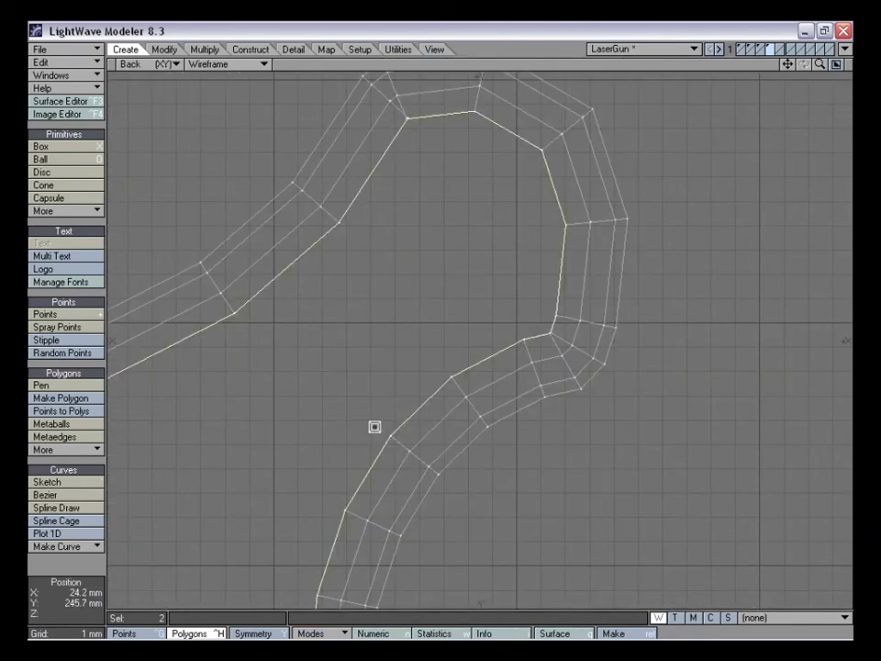
pyautogui.moveTo(787, 64); pyautogui.dragTo(782, 158)
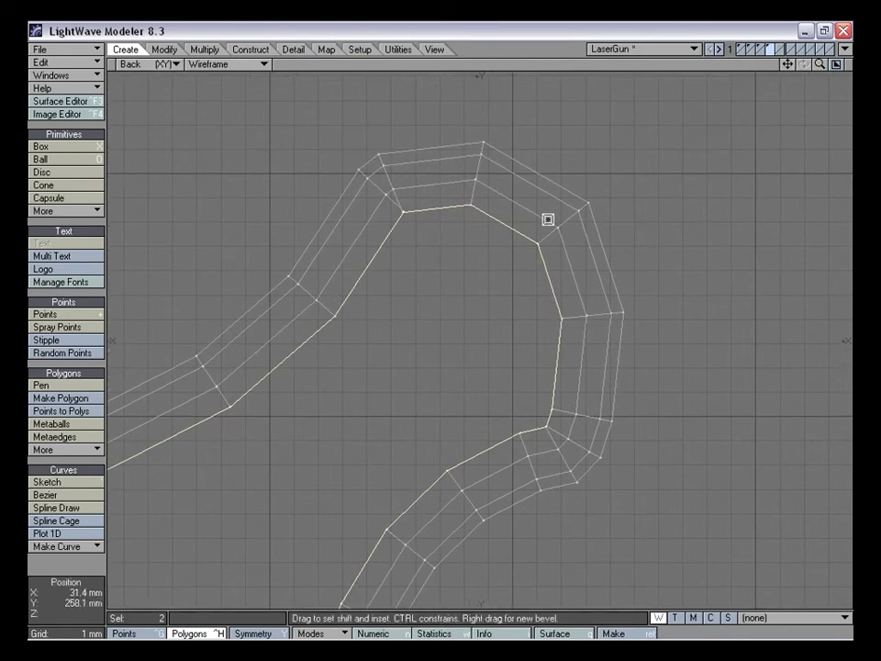
pyautogui.press('t')
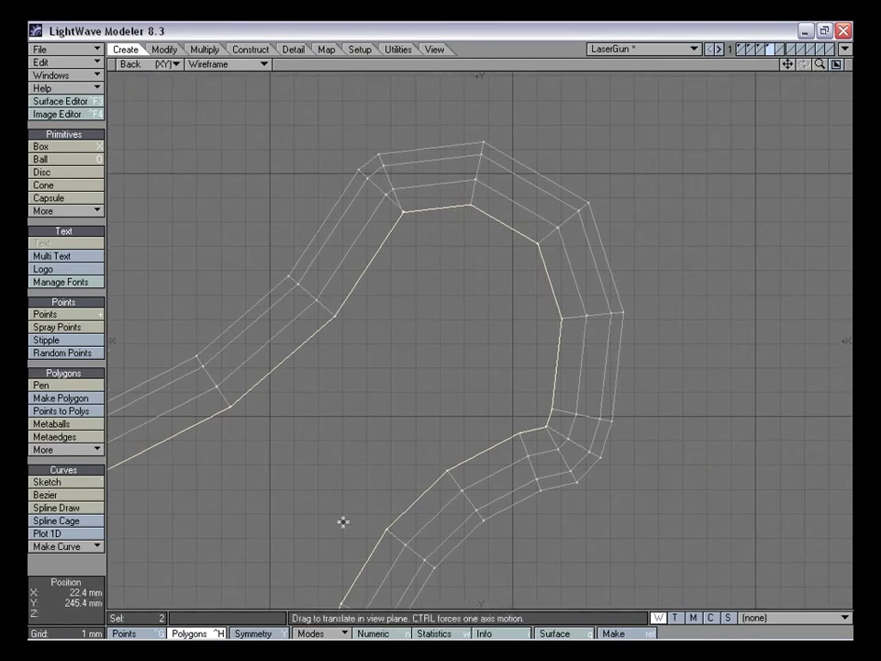
pyautogui.moveTo(822, 65); pyautogui.dragTo(618, 196)
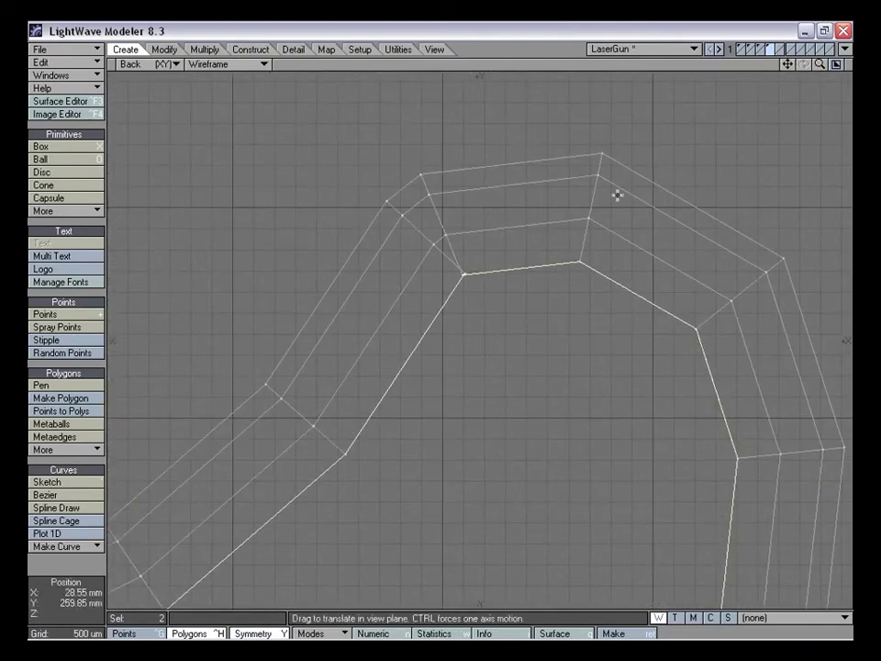
pyautogui.moveTo(463, 274); pyautogui.dragTo(462, 273)
pyautogui.moveTo(788, 64); pyautogui.dragTo(862, 64)
pyautogui.moveTo(484, 227); pyautogui.dragTo(526, 208)
pyautogui.moveTo(819, 64); pyautogui.dragTo(817, 69)
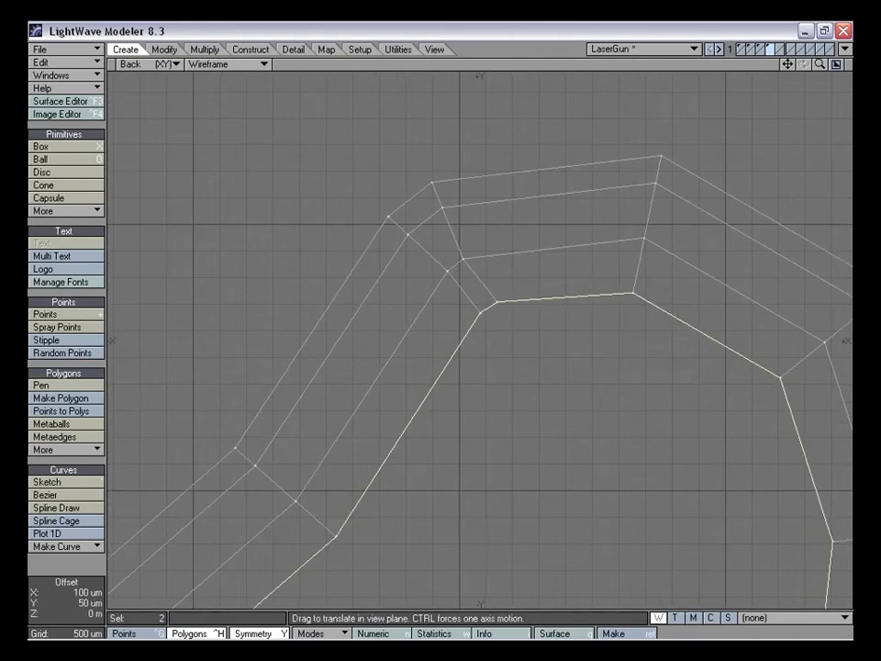
# Separate the bunched points at the lower outer corner of the innermost end outline by about 50 to 100 um
pyautogui.moveTo(788, 64); pyautogui.dragTo(774, 62)
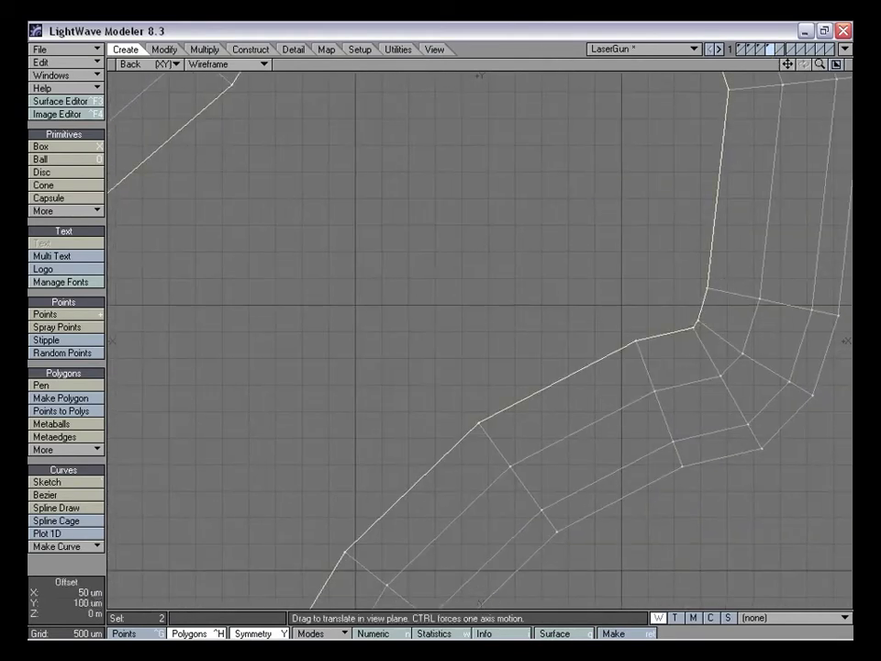
pyautogui.moveTo(819, 65); pyautogui.dragTo(863, 63)
pyautogui.moveTo(787, 64); pyautogui.dragTo(821, 80)
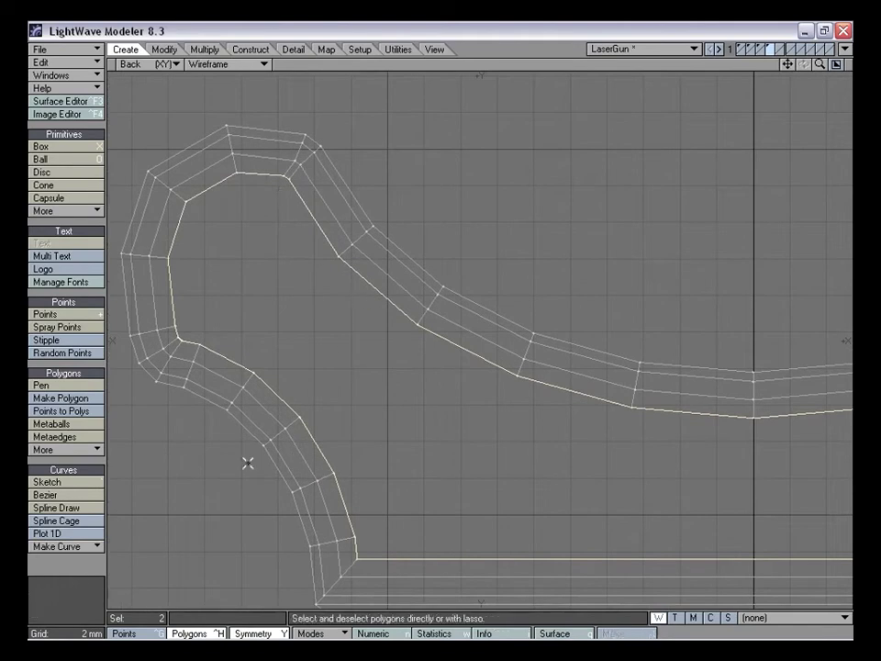
pyautogui.press('0')
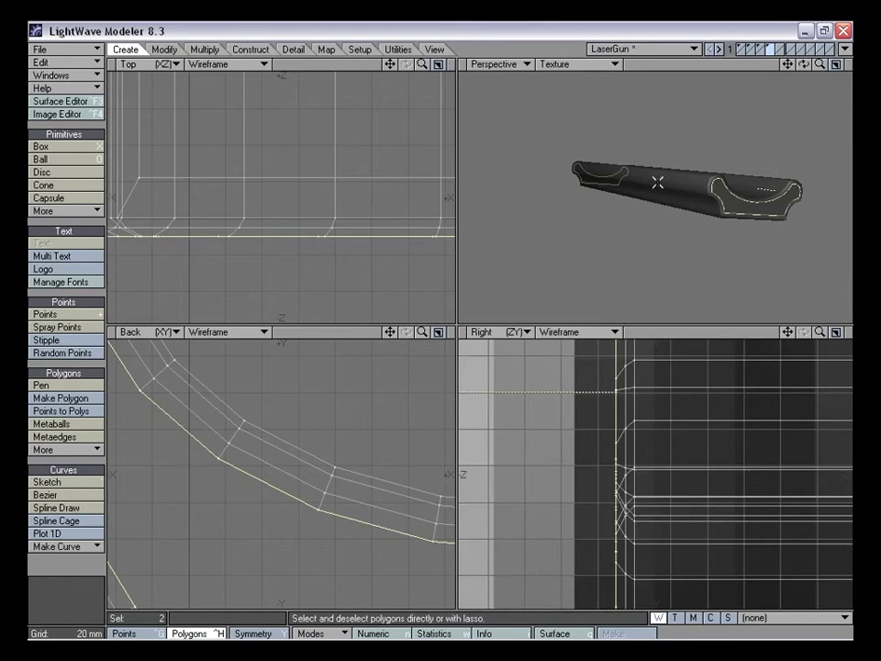
# Examine the rounded edges at both ends of the mount in the perspective and side views
pyautogui.keyDown('alt'); pyautogui.moveTo(663, 243); pyautogui.dragTo(588, 184); pyautogui.keyUp('alt')
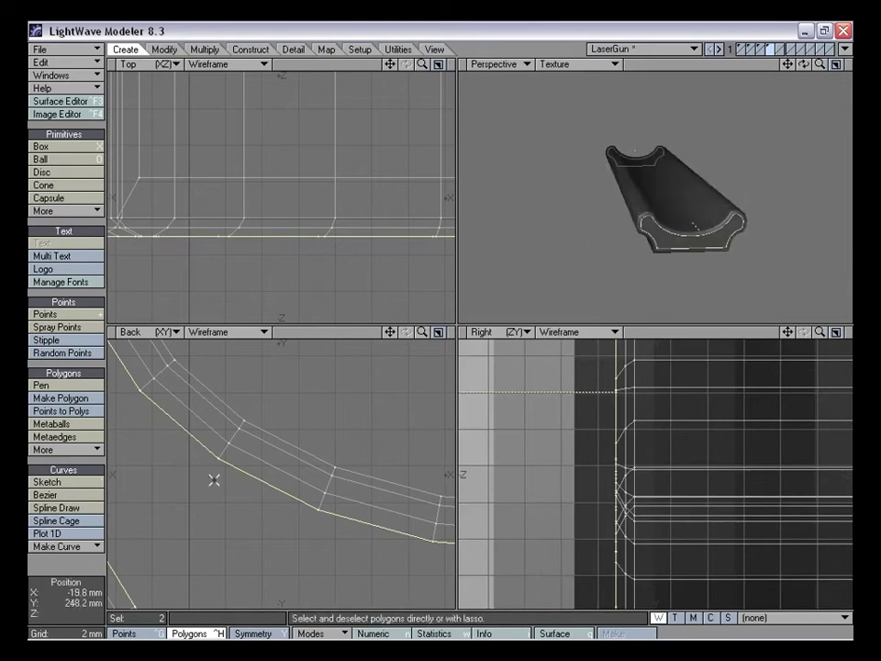
pyautogui.click(81, 569)
pyautogui.keyDown('alt'); pyautogui.moveTo(740, 236); pyautogui.dragTo(779, 241); pyautogui.keyUp('alt')
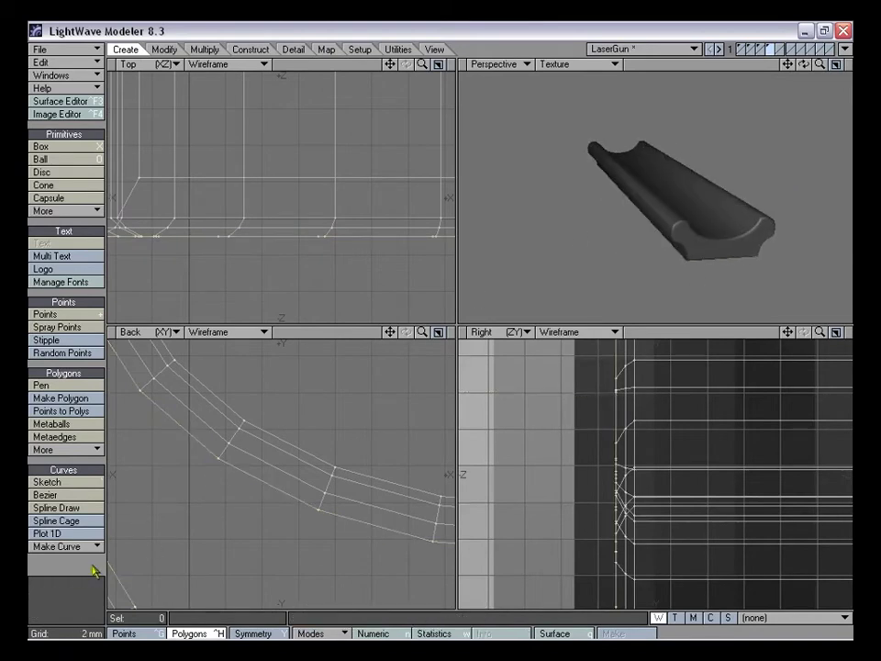
pyautogui.keyDown('alt'); pyautogui.moveTo(630, 275); pyautogui.dragTo(696, 226); pyautogui.keyUp('alt')
pyautogui.moveTo(820, 332); pyautogui.dragTo(784, 332)
pyautogui.keyDown('alt'); pyautogui.moveTo(707, 239); pyautogui.dragTo(634, 236); pyautogui.keyUp('alt')
pyautogui.press('space')
pyautogui.press('space')
pyautogui.click(585, 201)
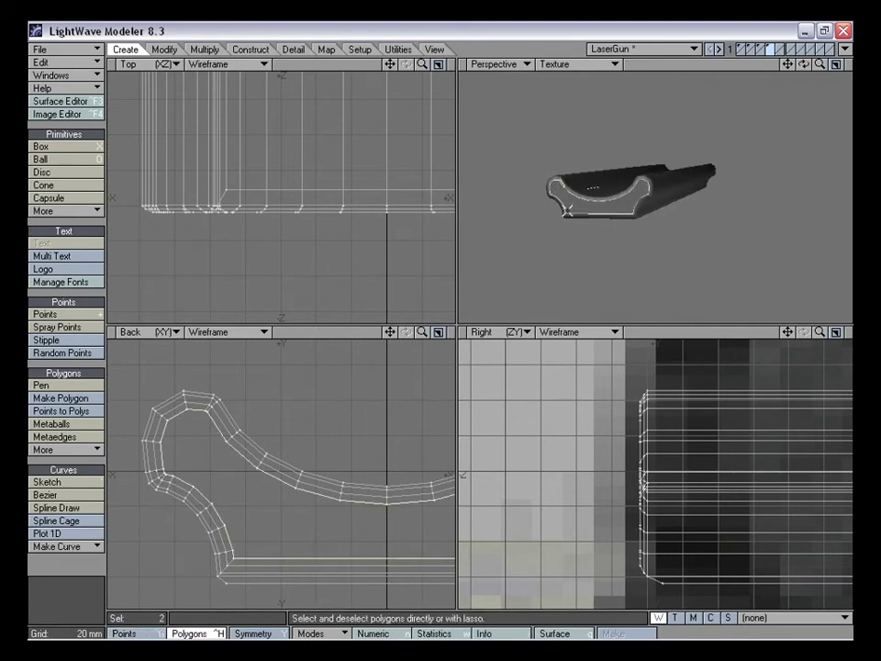
pyautogui.moveTo(391, 334); pyautogui.dragTo(131, 346)
pyautogui.moveTo(421, 334); pyautogui.dragTo(472, 334)
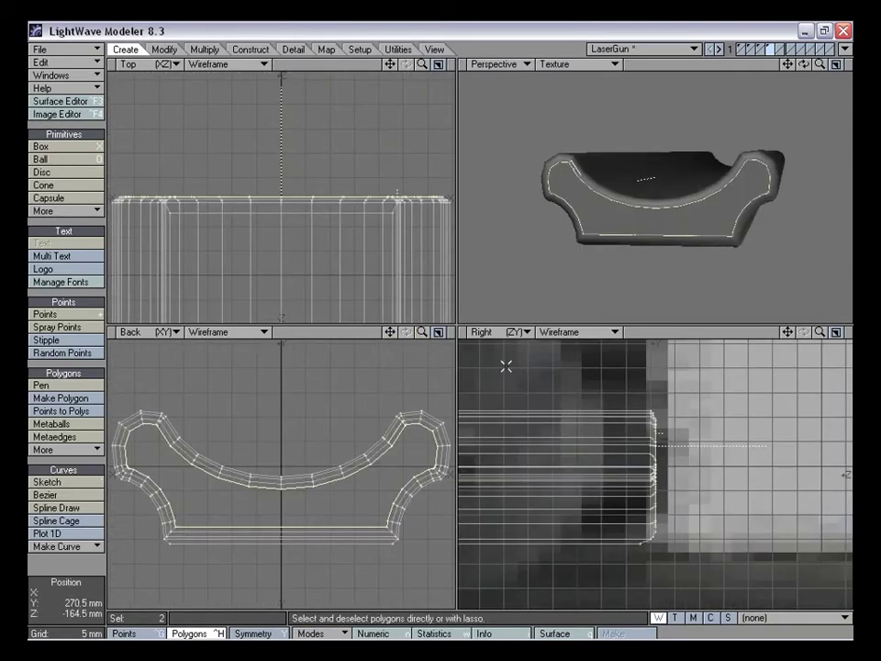
pyautogui.moveTo(821, 333); pyautogui.dragTo(860, 333)
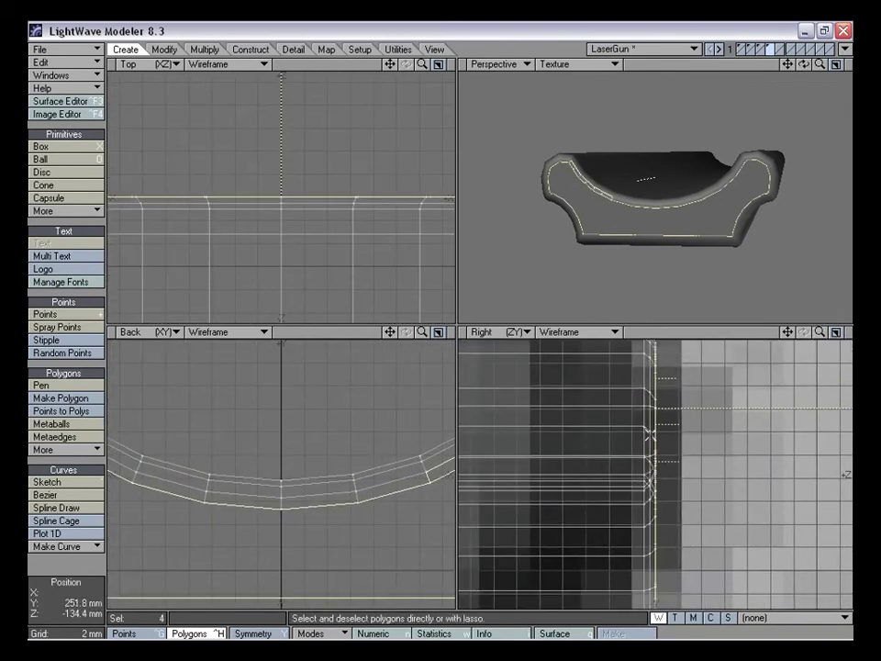
# Try to move the mount's front end polygon slightly forward along Z
pyautogui.keyDown('alt'); pyautogui.moveTo(684, 229); pyautogui.dragTo(617, 187); pyautogui.keyUp('alt')
pyautogui.click(98, 564)
pyautogui.click(584, 201)
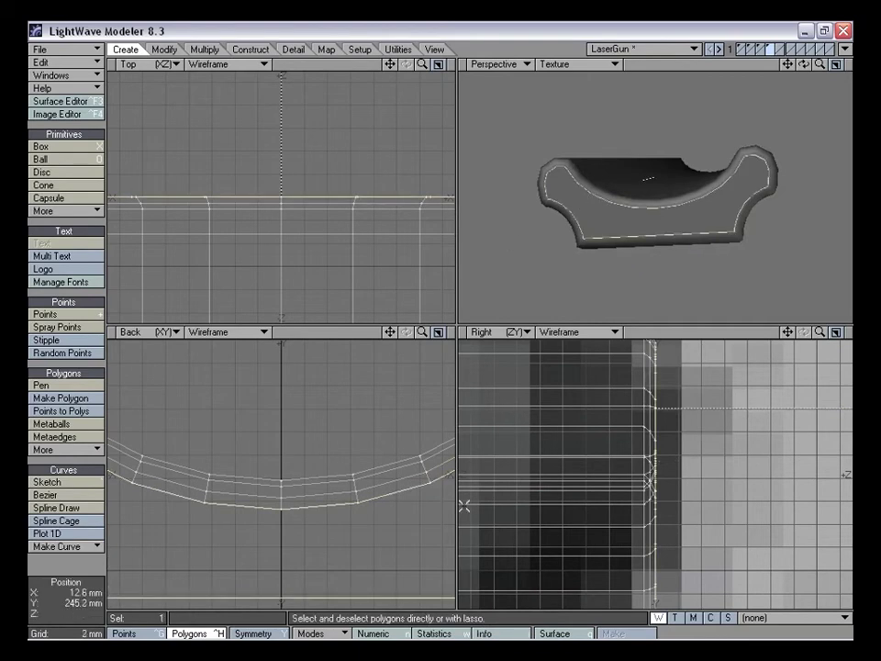
pyautogui.press('t')
pyautogui.moveTo(671, 473); pyautogui.dragTo(675, 473)
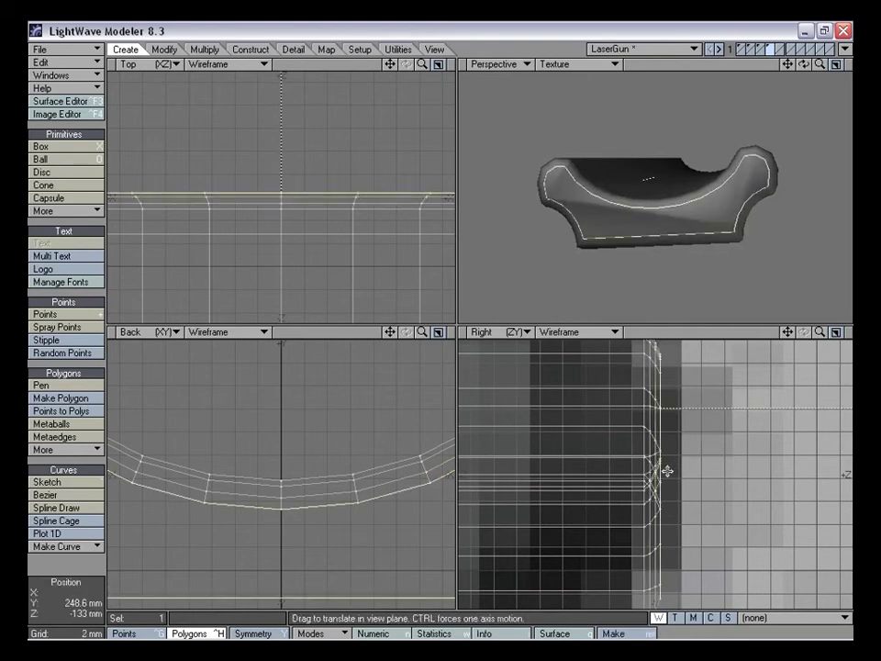
pyautogui.keyDown('alt'); pyautogui.moveTo(711, 198); pyautogui.dragTo(517, 154); pyautogui.keyUp('alt')
pyautogui.keyDown('alt'); pyautogui.moveTo(600, 191); pyautogui.dragTo(531, 178); pyautogui.keyUp('alt')
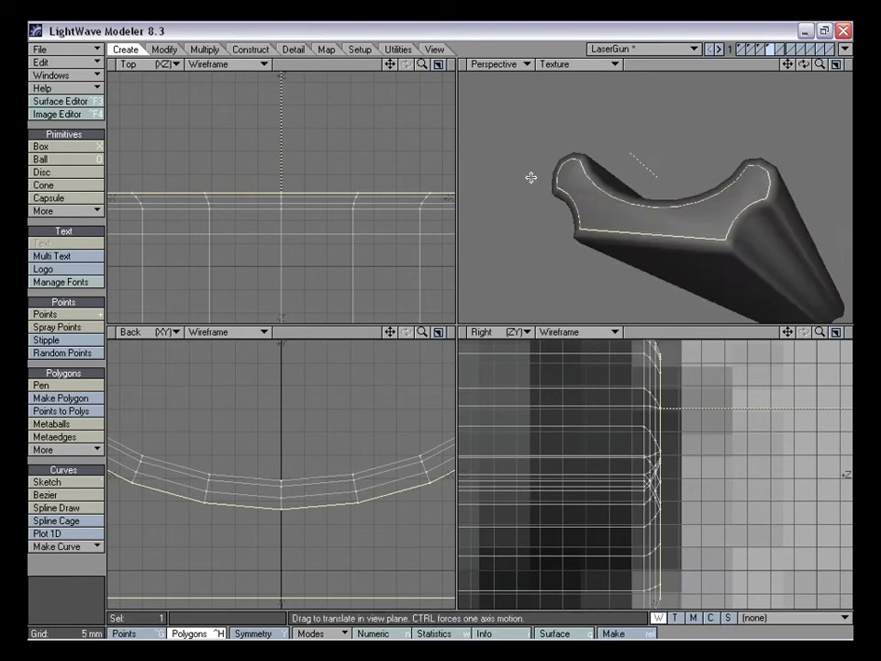
pyautogui.keyDown('alt'); pyautogui.moveTo(607, 198); pyautogui.dragTo(645, 224); pyautogui.keyUp('alt')
pyautogui.hotkey('ctrl', 'g')
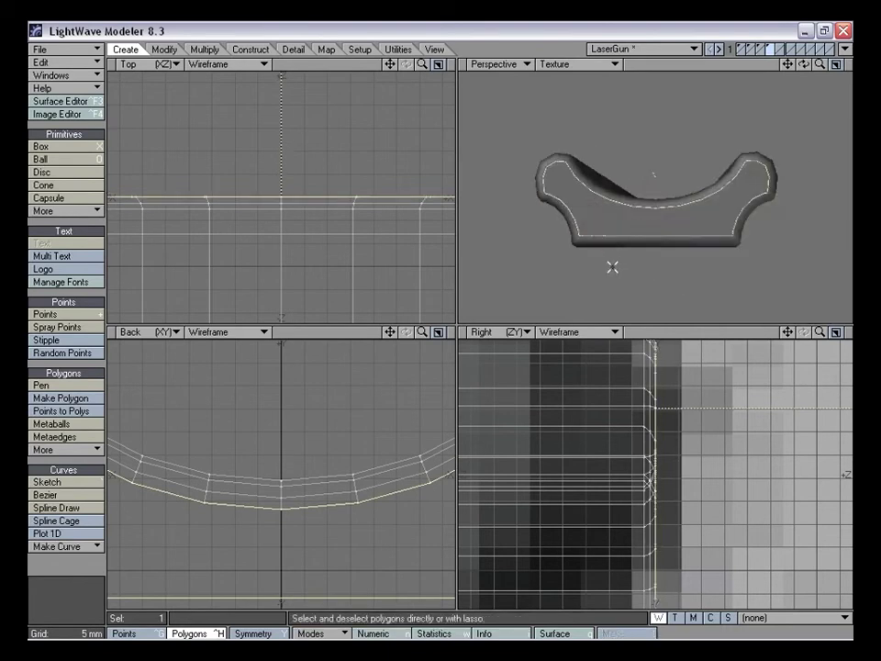
pyautogui.hotkey('ctrl', 'h')
# Show layer 3 alongside the mount and compare the front mount area with the scope in the reference image
pyautogui.keyDown('alt'); pyautogui.moveTo(606, 229); pyautogui.dragTo(643, 203); pyautogui.keyUp('alt')
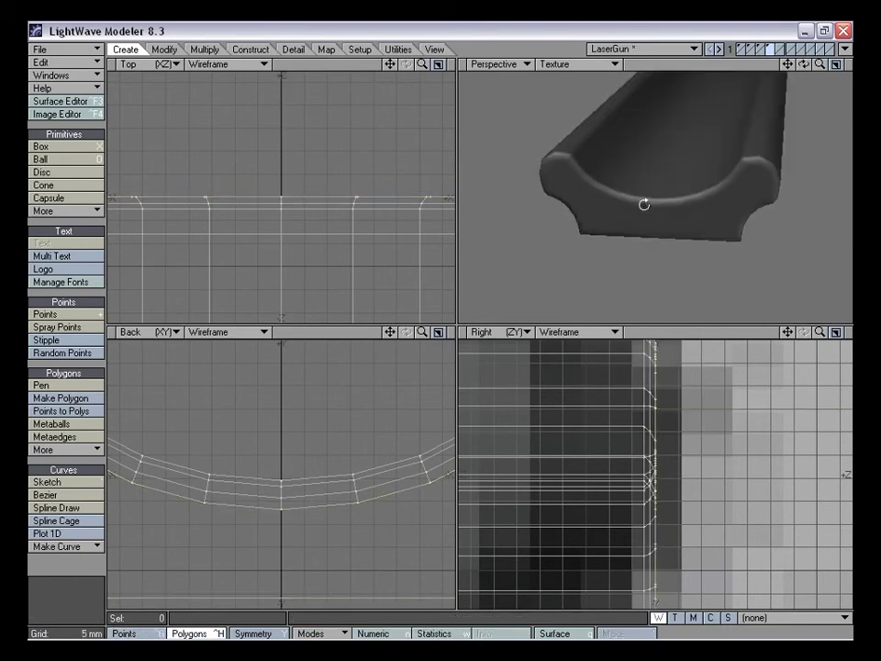
pyautogui.press('a')
pyautogui.keyDown('alt'); pyautogui.moveTo(710, 216); pyautogui.dragTo(672, 223); pyautogui.keyUp('alt')
pyautogui.keyDown('shift'); pyautogui.click(761, 48); pyautogui.keyUp('shift')
pyautogui.keyDown('alt'); pyautogui.moveTo(633, 166); pyautogui.dragTo(620, 189); pyautogui.keyUp('alt')
pyautogui.press(',')
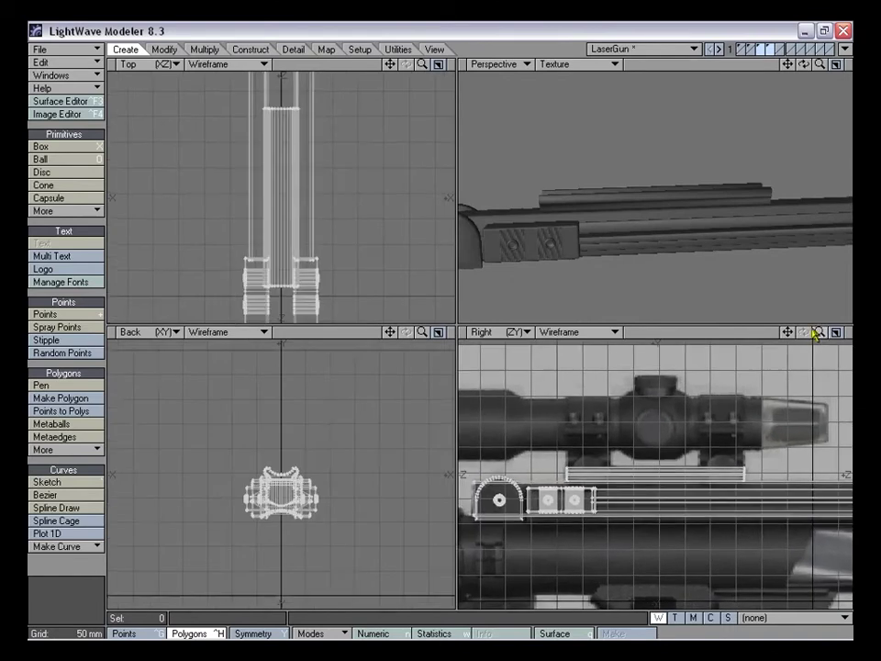
pyautogui.press('.')
pyautogui.press('.')
pyautogui.press('.')
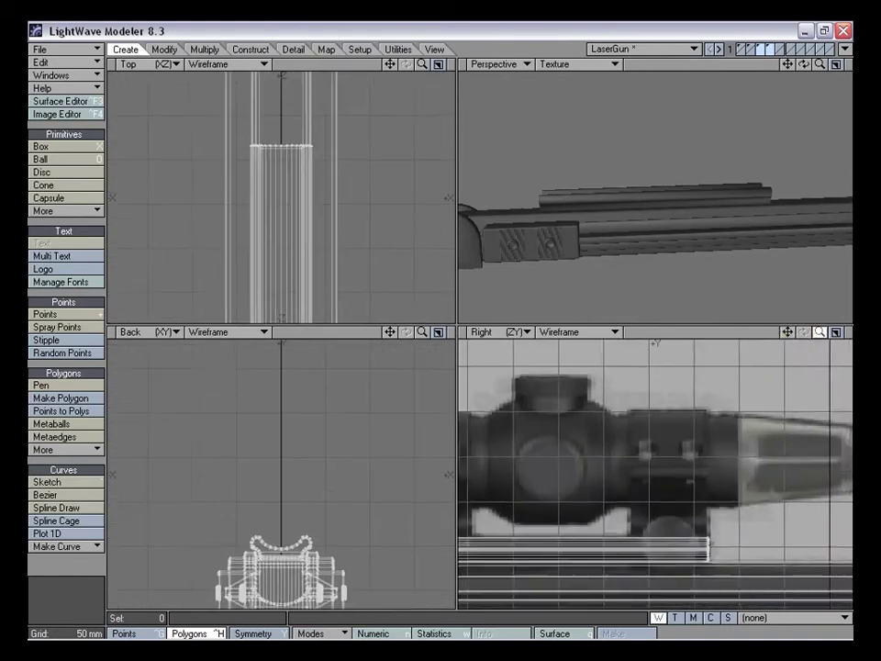
pyautogui.moveTo(788, 333); pyautogui.dragTo(647, 266)
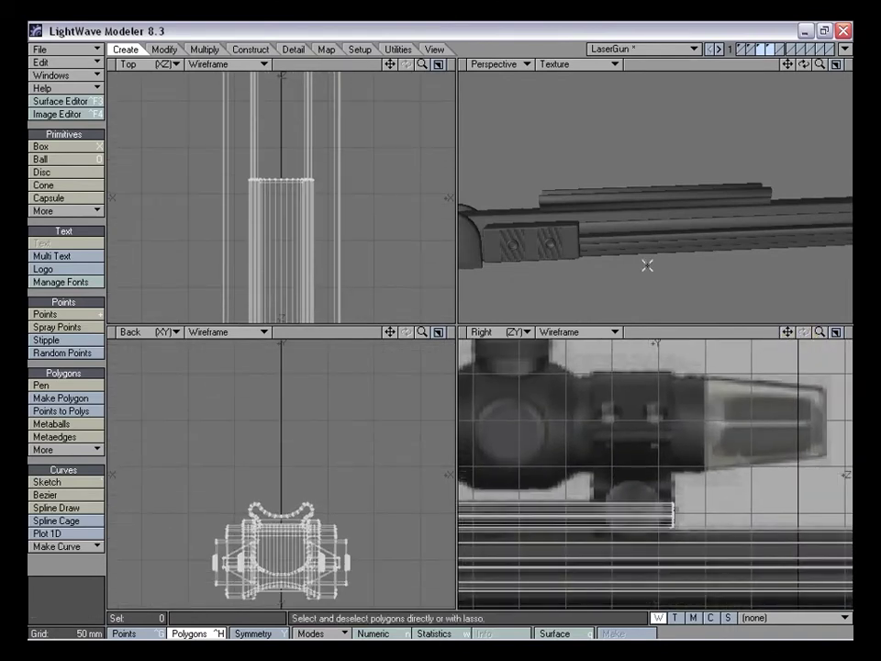
# View back_per.jpg at full size to study how the scope brackets attach to the mount, and close it again
pyautogui.click(57, 114)
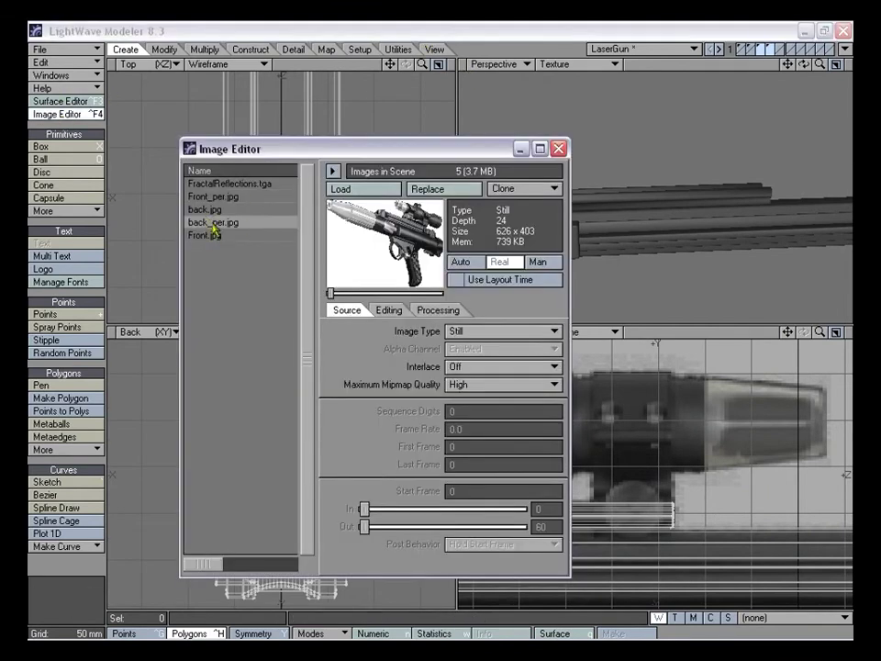
pyautogui.doubleClick(213, 224)
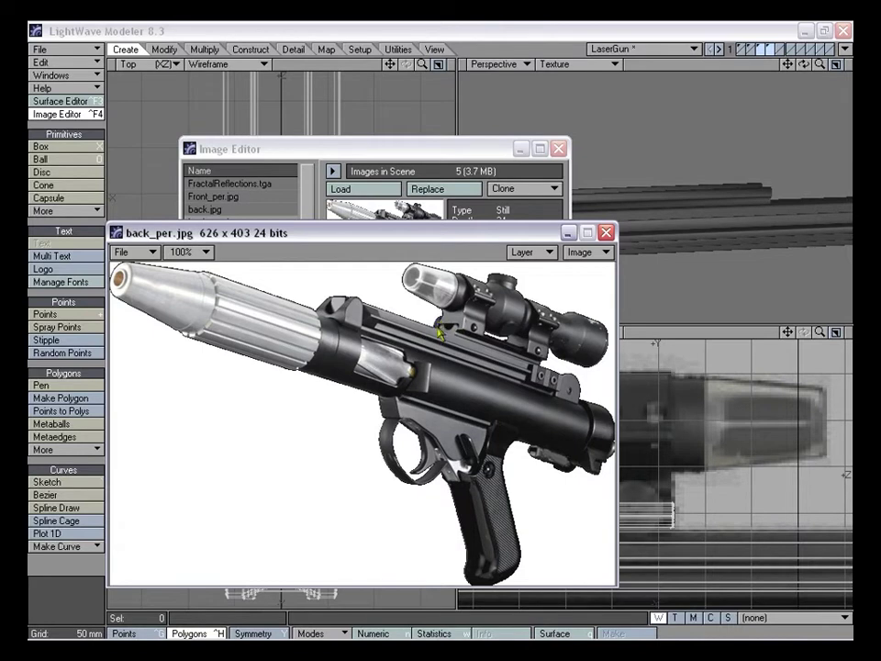
pyautogui.moveTo(455, 241)
pyautogui.mouseDown()
pyautogui.moveTo(374, 232)
pyautogui.moveTo(458, 253)
pyautogui.moveTo(443, 252)
pyautogui.mouseUp()
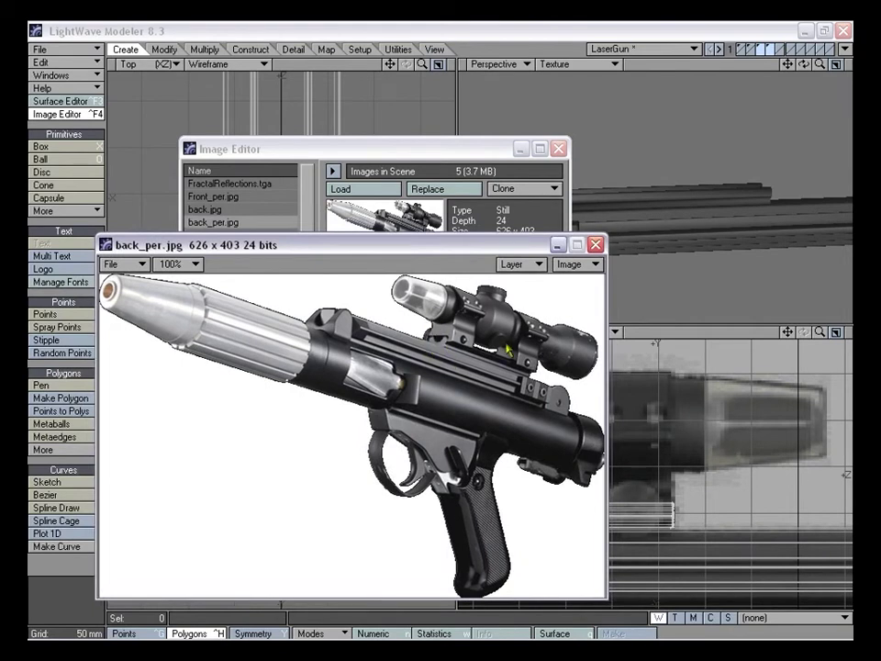
pyautogui.click(595, 245)
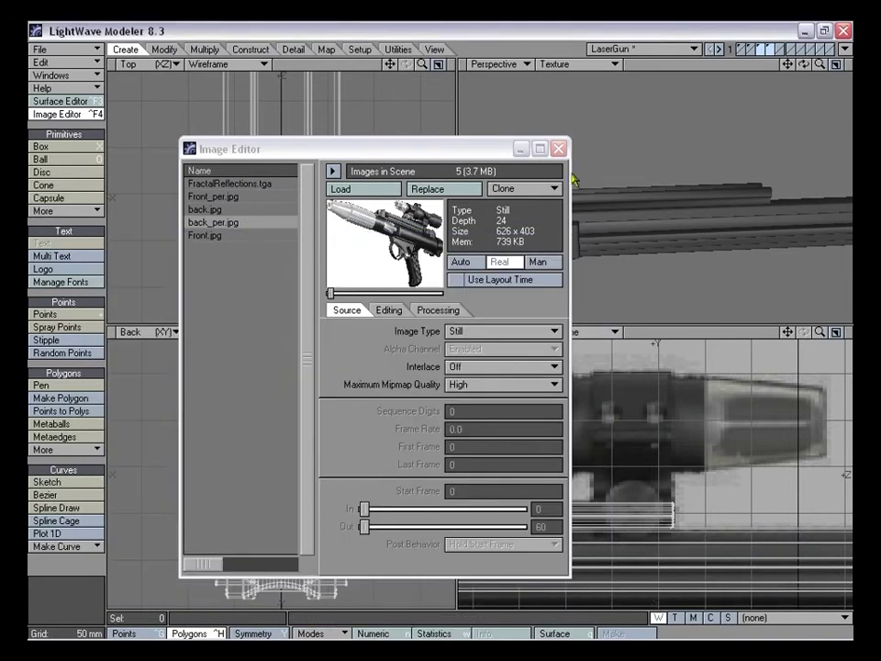
pyautogui.click(553, 148)
# Switch to the Blaster_001 object and examine its finished scope bracket and mount
pyautogui.click(637, 48)
pyautogui.click(630, 43)
pyautogui.keyDown('alt'); pyautogui.moveTo(679, 137); pyautogui.dragTo(669, 184); pyautogui.keyUp('alt')
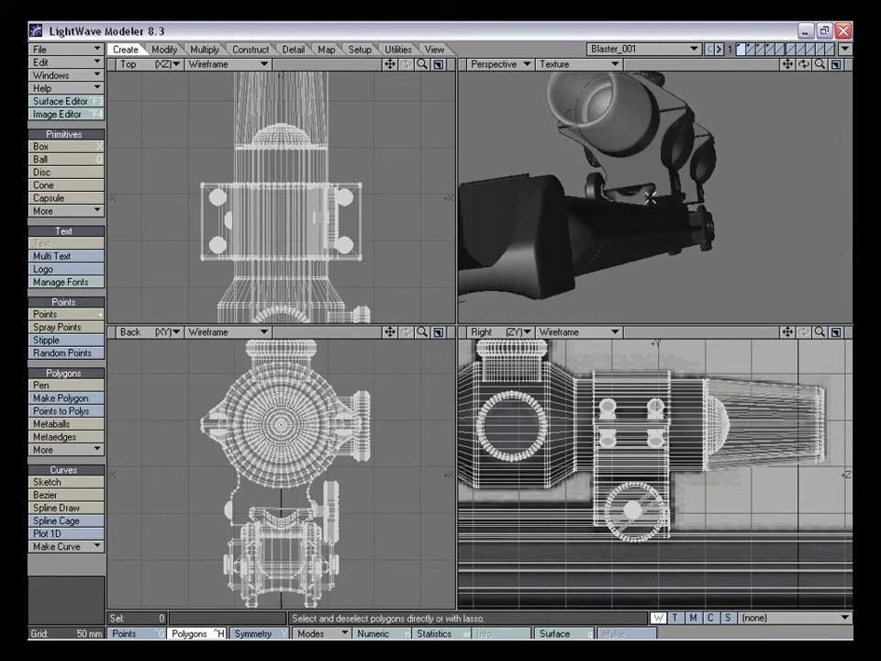
# Switch back to the LaserGun object and frame the front scope bracket area of the reference image
pyautogui.keyDown('alt'); pyautogui.moveTo(615, 200); pyautogui.dragTo(634, 205); pyautogui.keyUp('alt')
pyautogui.click(616, 49)
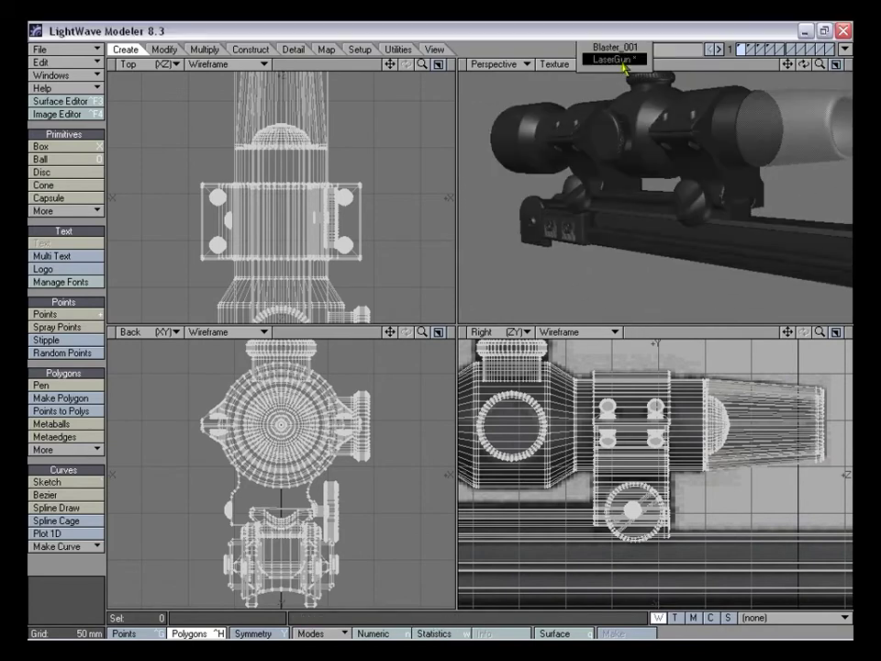
pyautogui.click(611, 59)
pyautogui.keyDown('alt'); pyautogui.moveTo(689, 207); pyautogui.dragTo(661, 186); pyautogui.keyUp('alt')
pyautogui.keyDown('alt'); pyautogui.moveTo(612, 381); pyautogui.dragTo(634, 401); pyautogui.keyUp('alt')
pyautogui.moveTo(820, 334); pyautogui.dragTo(849, 333)
pyautogui.moveTo(789, 334); pyautogui.dragTo(804, 355)
pyautogui.keyDown('alt'); pyautogui.moveTo(763, 403); pyautogui.dragTo(761, 407); pyautogui.keyUp('alt')
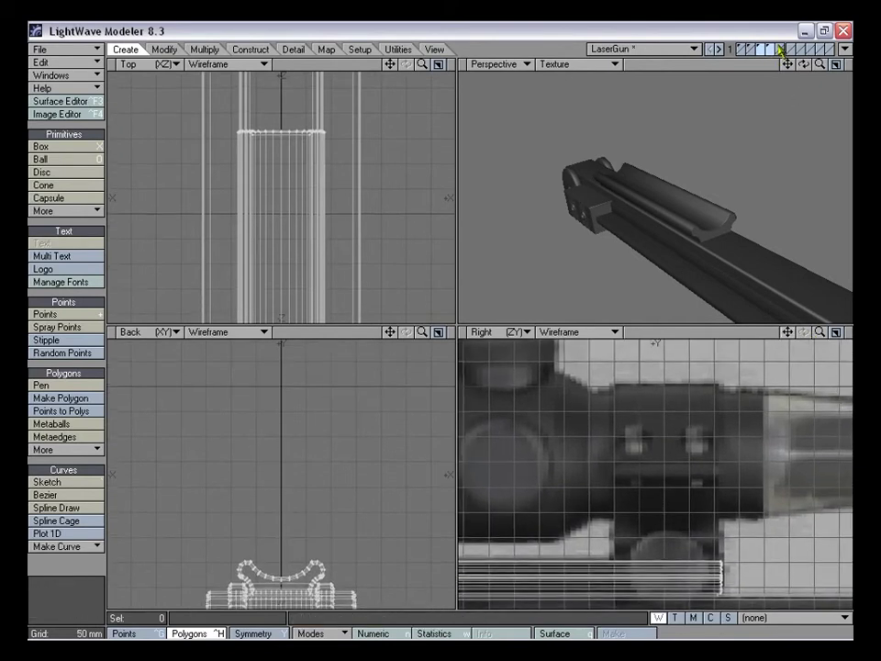
# Make empty layer 5 the foreground and show layers 1 to 4, including the scope and its mount, as background
pyautogui.click(771, 48)
pyautogui.click(771, 51)
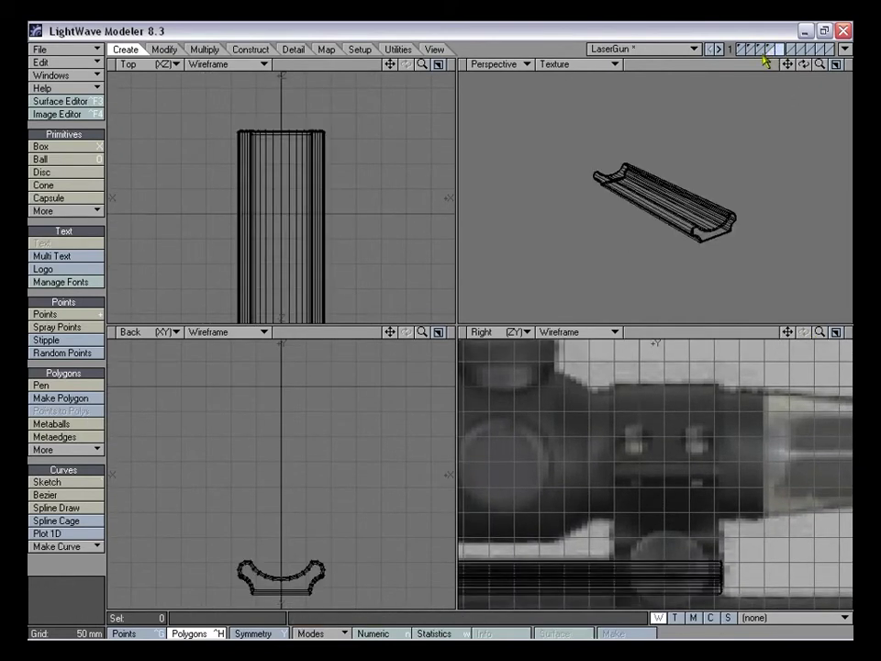
pyautogui.keyDown('shift'); pyautogui.click(763, 54); pyautogui.keyUp('shift')
pyautogui.keyDown('alt'); pyautogui.moveTo(693, 184); pyautogui.dragTo(686, 239); pyautogui.keyUp('alt')
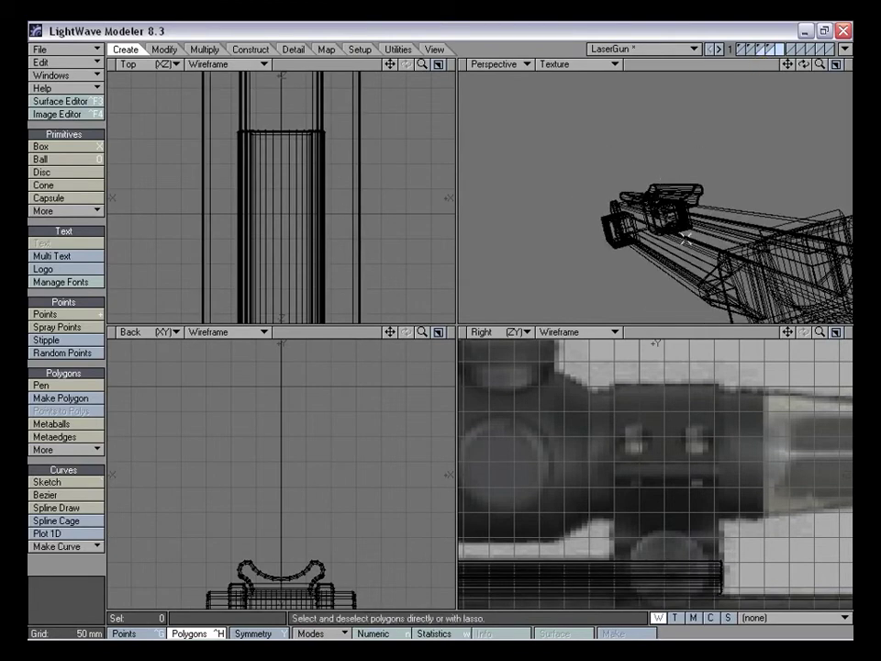
pyautogui.moveTo(790, 333); pyautogui.dragTo(804, 327)
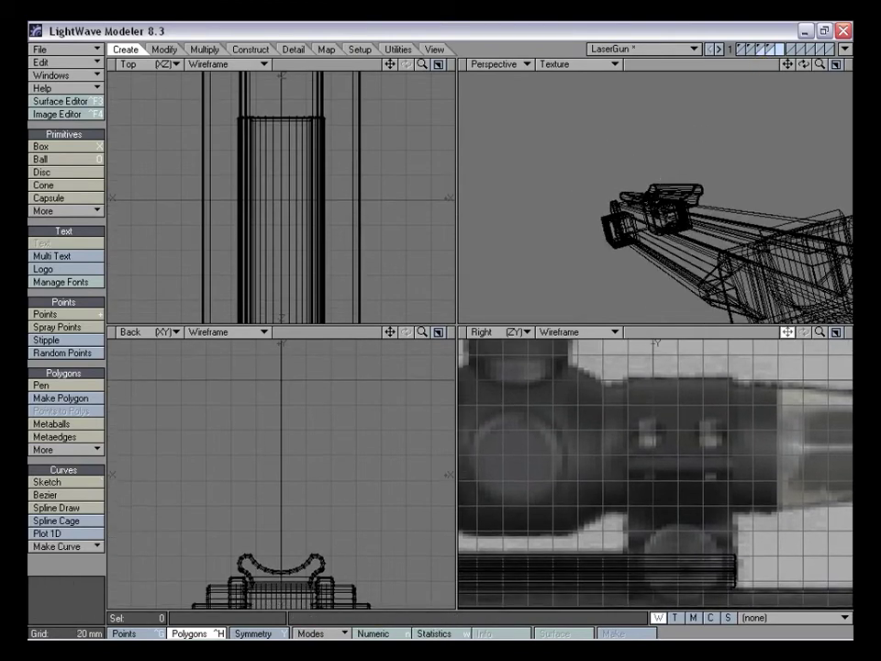
pyautogui.keyDown('shift'); pyautogui.click(752, 55); pyautogui.keyUp('shift')
pyautogui.keyDown('shift'); pyautogui.click(742, 54); pyautogui.keyUp('shift')
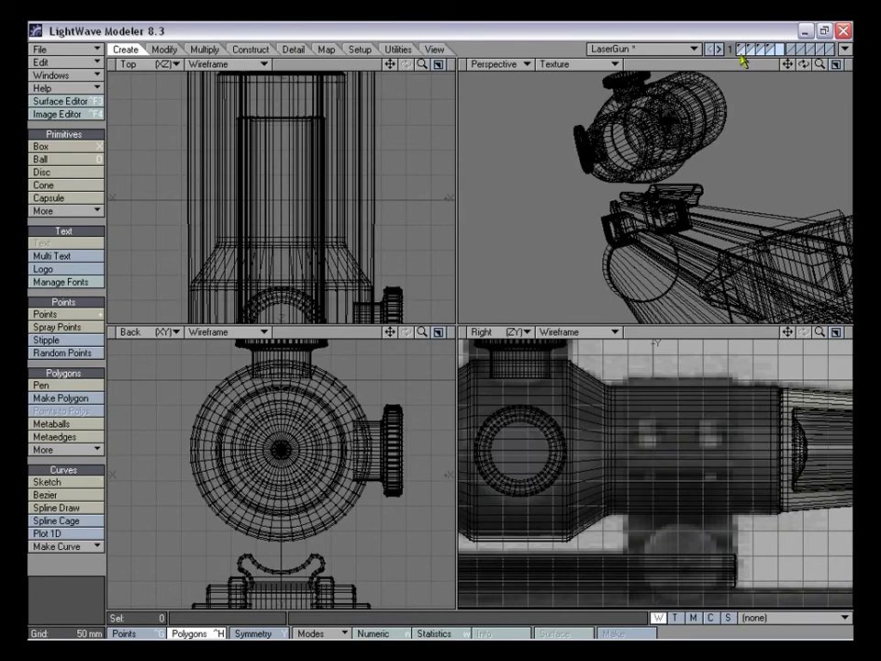
pyautogui.moveTo(789, 333); pyautogui.dragTo(807, 331)
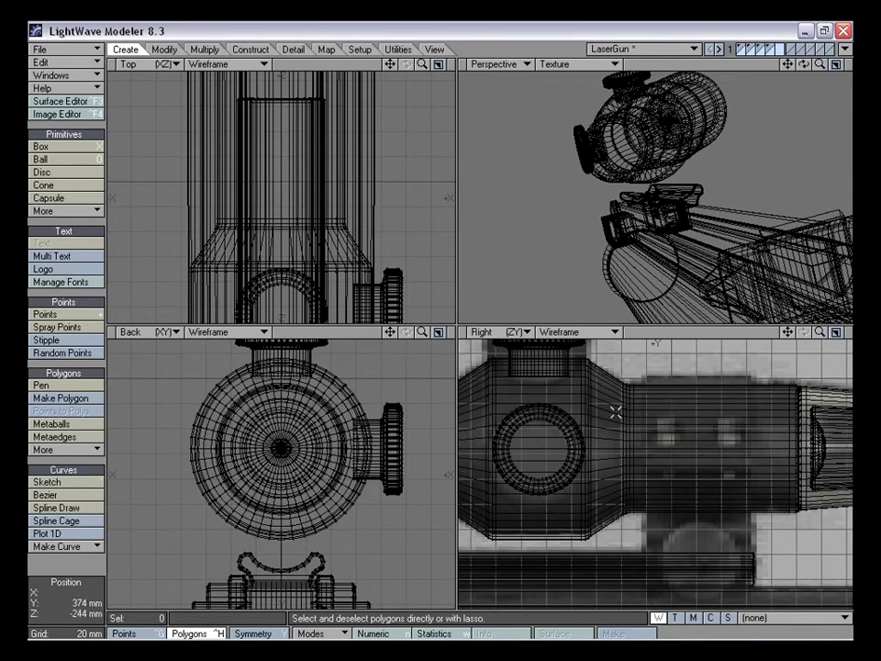
pyautogui.keyDown('alt'); pyautogui.moveTo(505, 151); pyautogui.dragTo(692, 174); pyautogui.keyUp('alt')
# Draw a flat disc with a radius of about 58 mm along Z, centred on the scope at X 0 and Y 345 mm
pyautogui.click(66, 173)
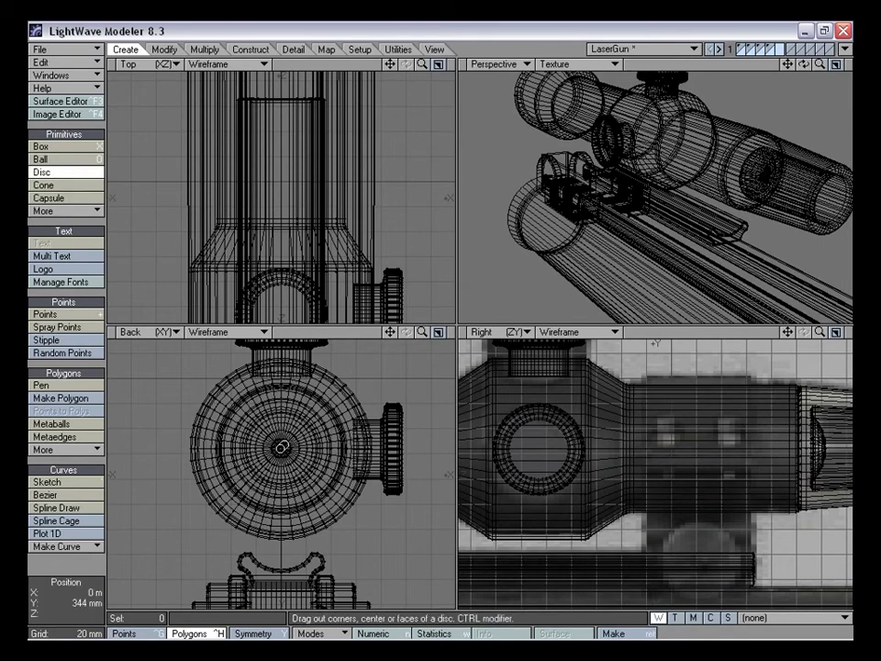
pyautogui.moveTo(281, 447); pyautogui.dragTo(360, 373)
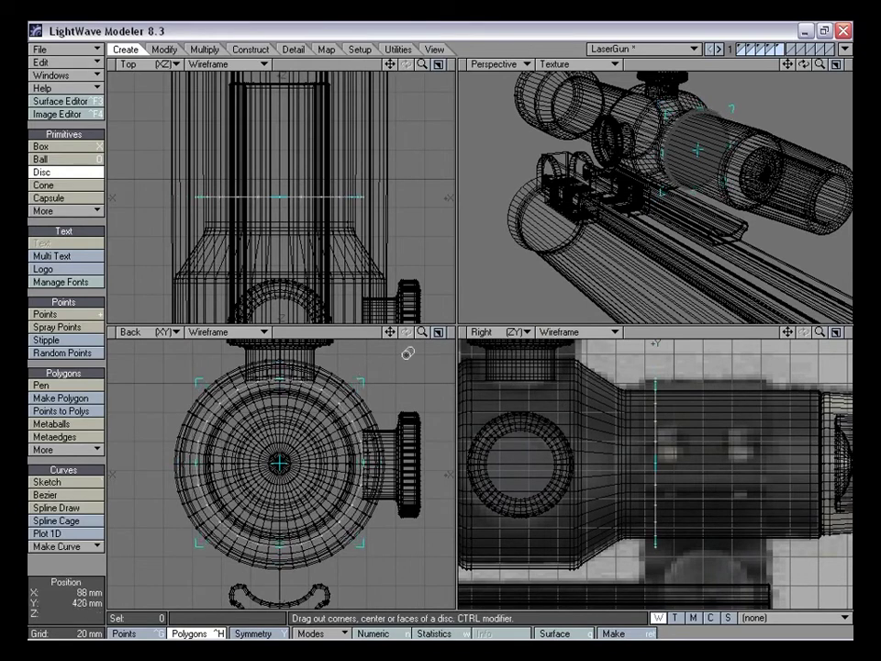
pyautogui.keyDown('alt'); pyautogui.moveTo(626, 198); pyautogui.dragTo(634, 239); pyautogui.keyUp('alt')
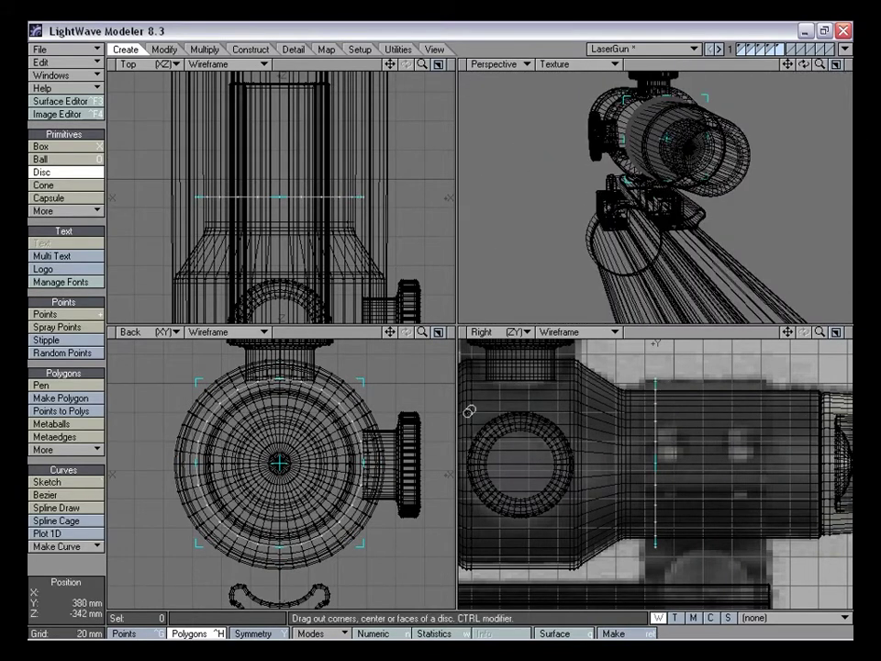
pyautogui.moveTo(377, 373); pyautogui.dragTo(368, 376)
pyautogui.keyDown('alt'); pyautogui.moveTo(522, 305); pyautogui.dragTo(636, 370); pyautogui.keyUp('alt')
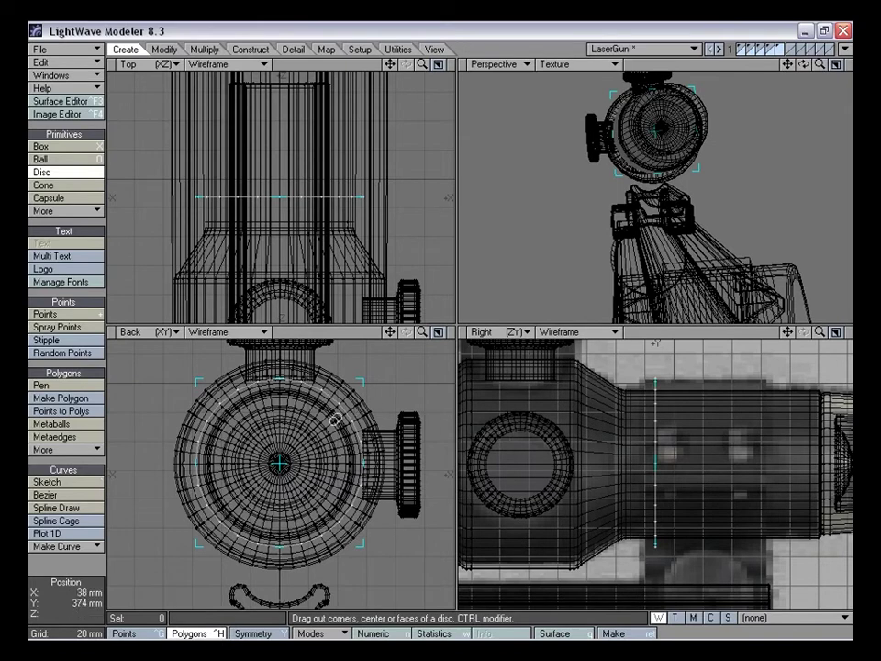
# Increase the disc's number of sides in its numeric settings and place the disc around the scope
pyautogui.press('n')
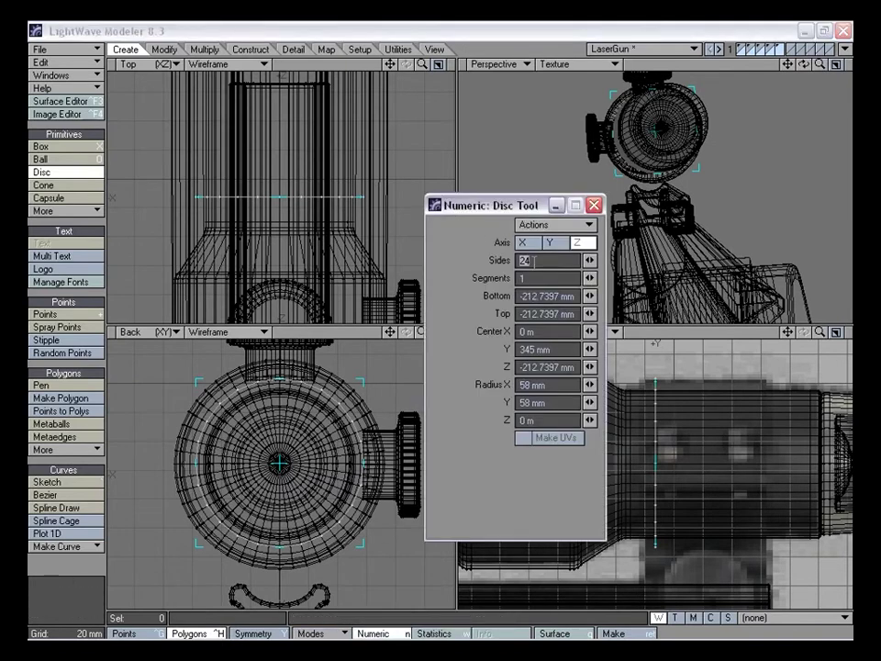
pyautogui.press('Tab')
pyautogui.press('Tab')
pyautogui.press('Tab')
pyautogui.press('Tab')
pyautogui.press('Tab')
pyautogui.press('Tab')
pyautogui.press('Tab')
pyautogui.press('Tab')
pyautogui.press('Tab')
pyautogui.click(594, 204)
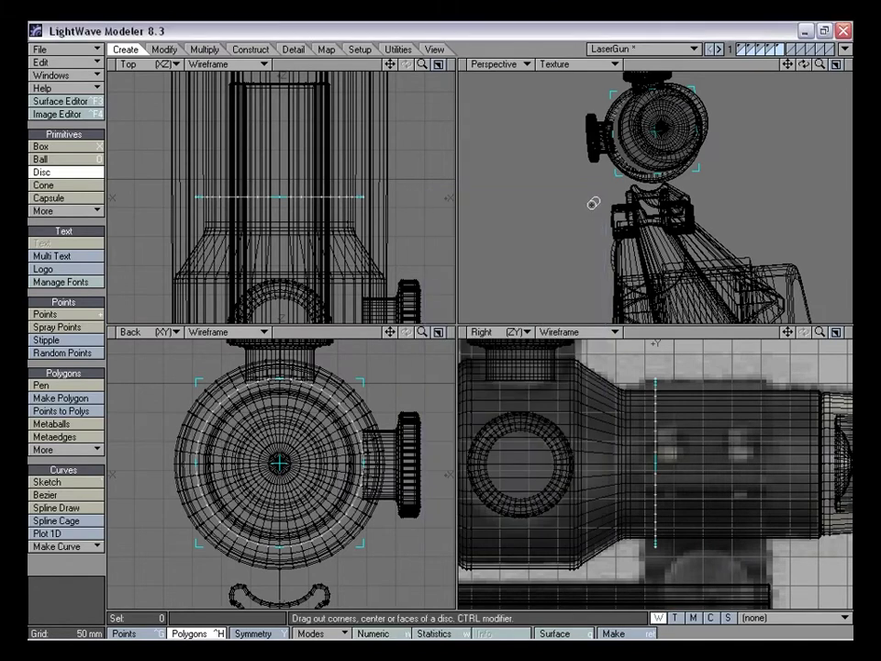
pyautogui.keyDown('alt'); pyautogui.moveTo(599, 198); pyautogui.dragTo(659, 168); pyautogui.keyUp('alt')
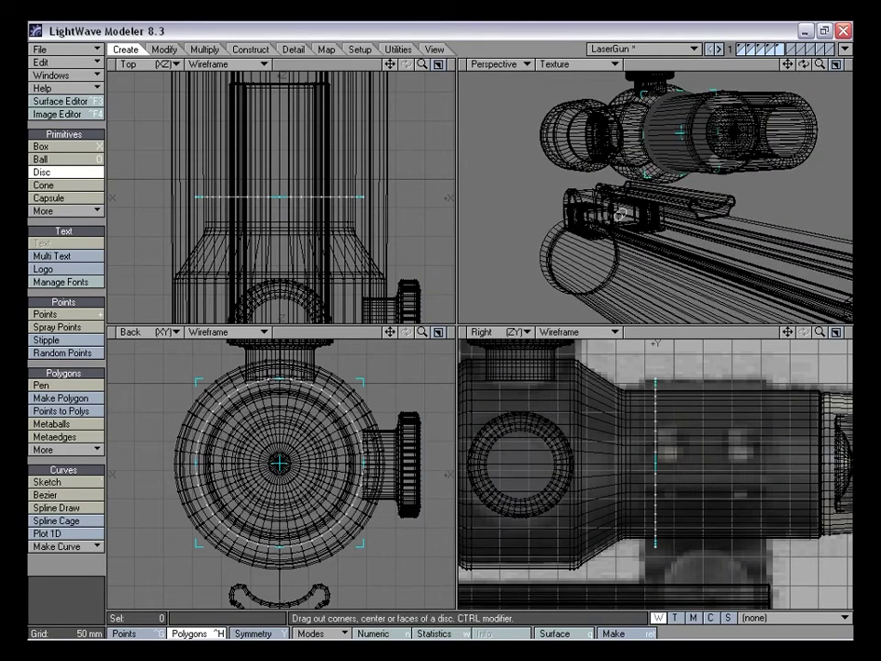
pyautogui.press('space')
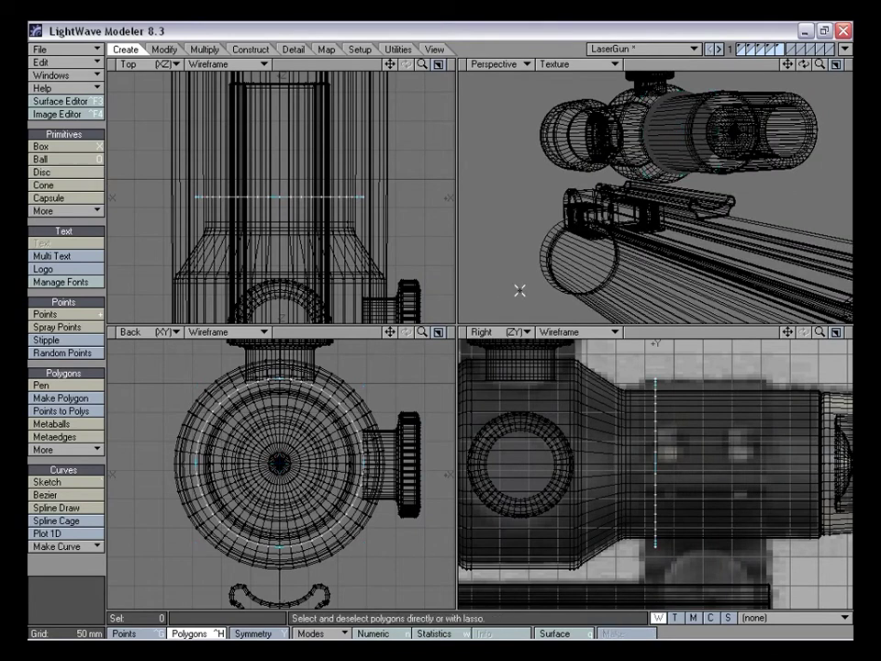
# Remove the disc's polygon while keeping its points, and delete the points at and below the scope's centre line
pyautogui.press('k')
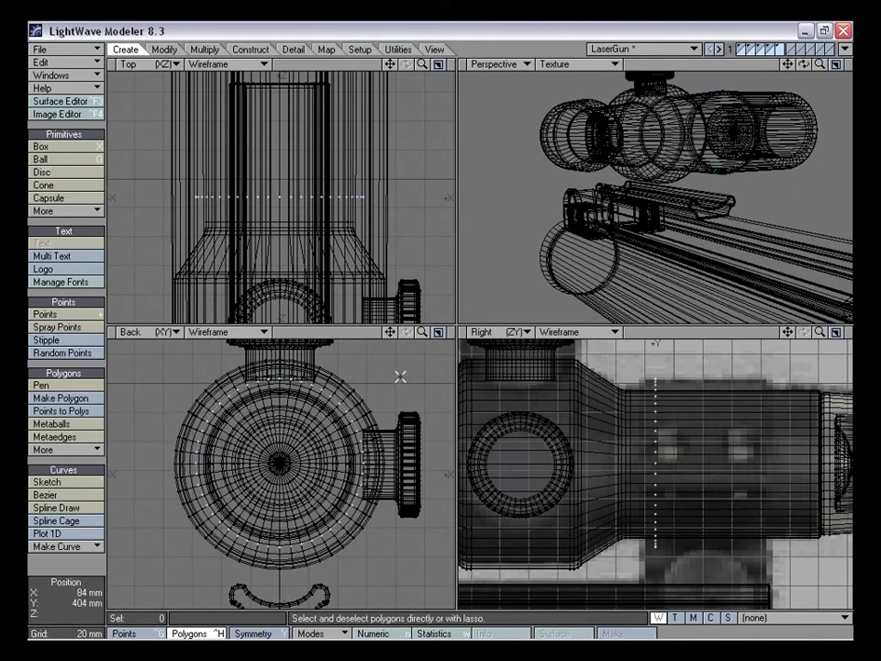
pyautogui.hotkey('ctrl', 'g')
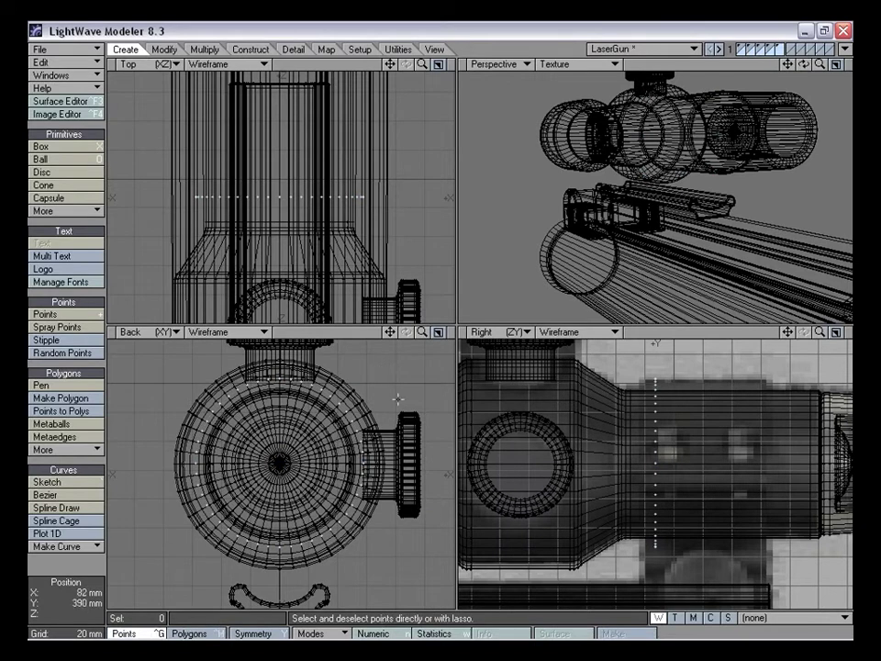
pyautogui.moveTo(390, 461)
pyautogui.mouseDown(button='right')
pyautogui.moveTo(170, 453)
pyautogui.moveTo(467, 484)
pyautogui.mouseUp(button='right')
pyautogui.press('Delete')
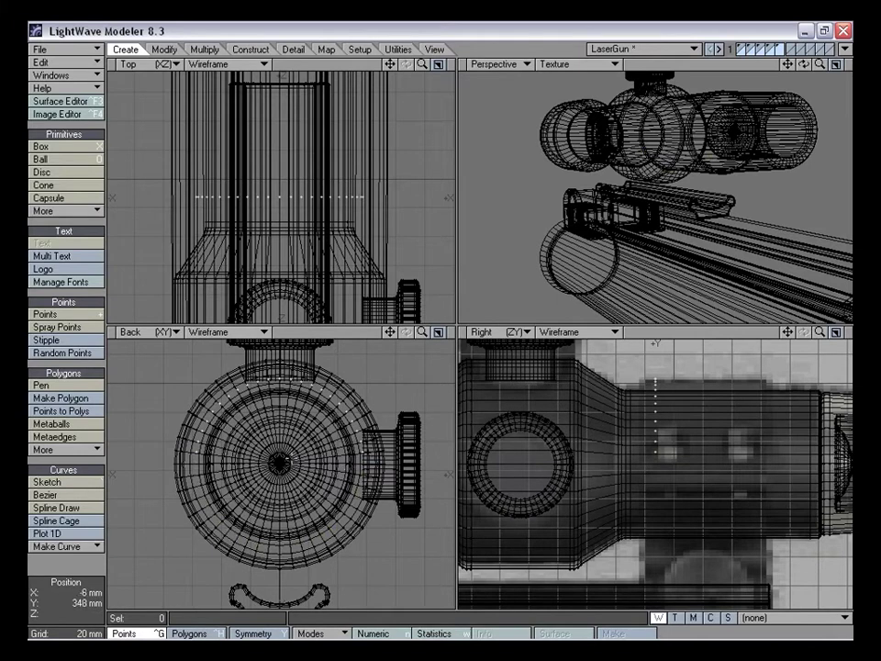
# Display the perspective view as wireframe and examine the remaining arc of points around the scope
pyautogui.moveTo(390, 331); pyautogui.dragTo(380, 347)
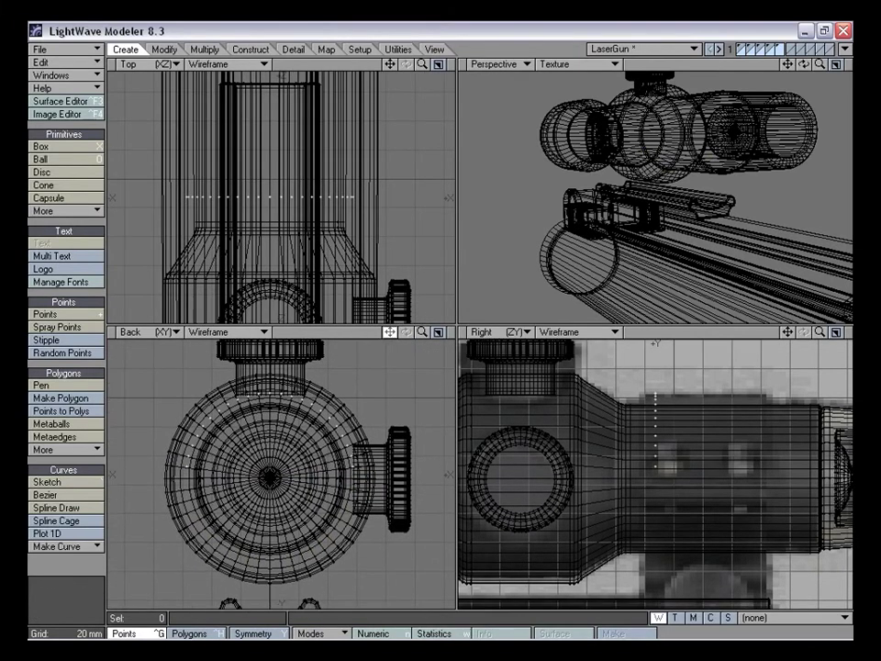
pyautogui.keyDown('alt'); pyautogui.moveTo(680, 144); pyautogui.dragTo(650, 164); pyautogui.keyUp('alt')
pyautogui.click(576, 64)
pyautogui.click(576, 42)
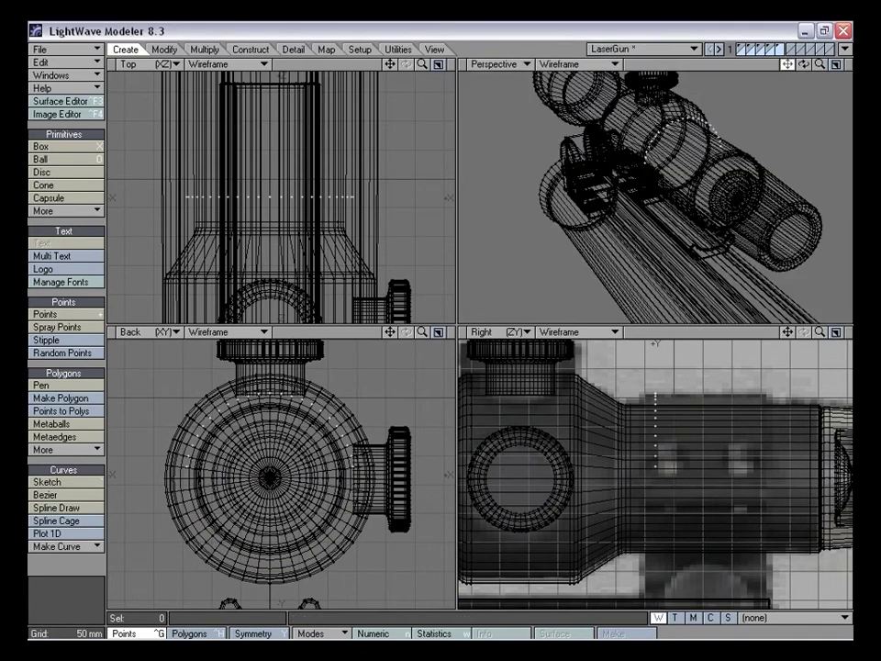
pyautogui.moveTo(786, 63); pyautogui.dragTo(766, 116)
pyautogui.moveTo(818, 66); pyautogui.dragTo(442, 325)
pyautogui.keyDown('alt'); pyautogui.moveTo(650, 169); pyautogui.dragTo(673, 180); pyautogui.keyUp('alt')
pyautogui.moveTo(751, 111); pyautogui.dragTo(556, 275)
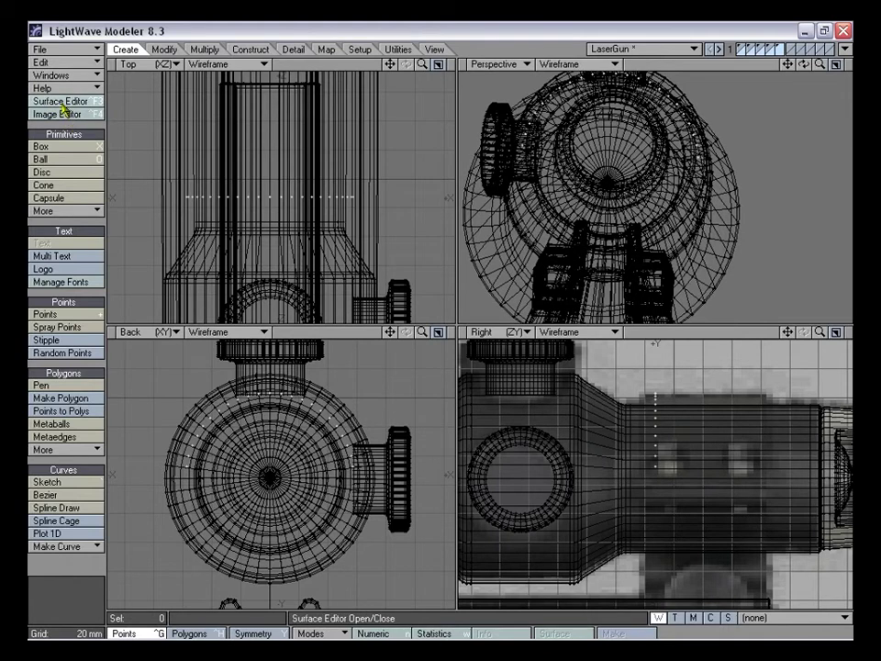
# View back_per.jpg and Front_per.jpg at full size to study the shape of the scope brackets, and close the images
pyautogui.click(66, 115)
pyautogui.doubleClick(230, 223)
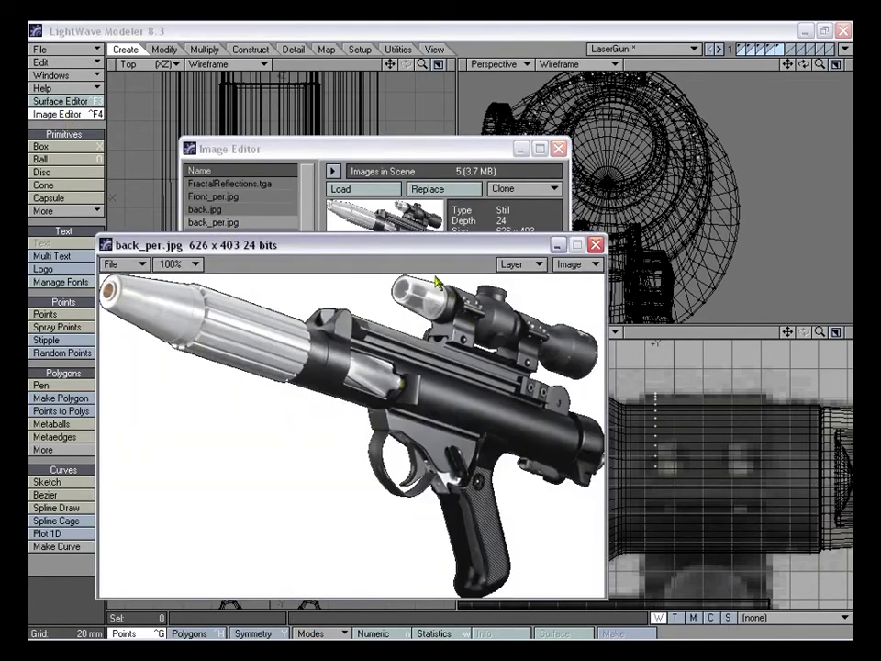
pyautogui.click(595, 245)
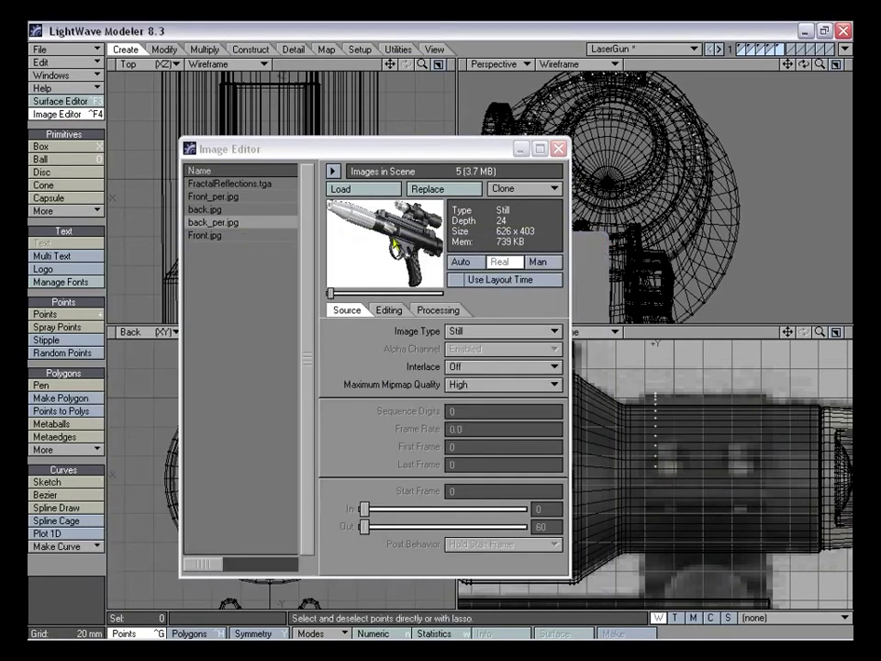
pyautogui.doubleClick(217, 197)
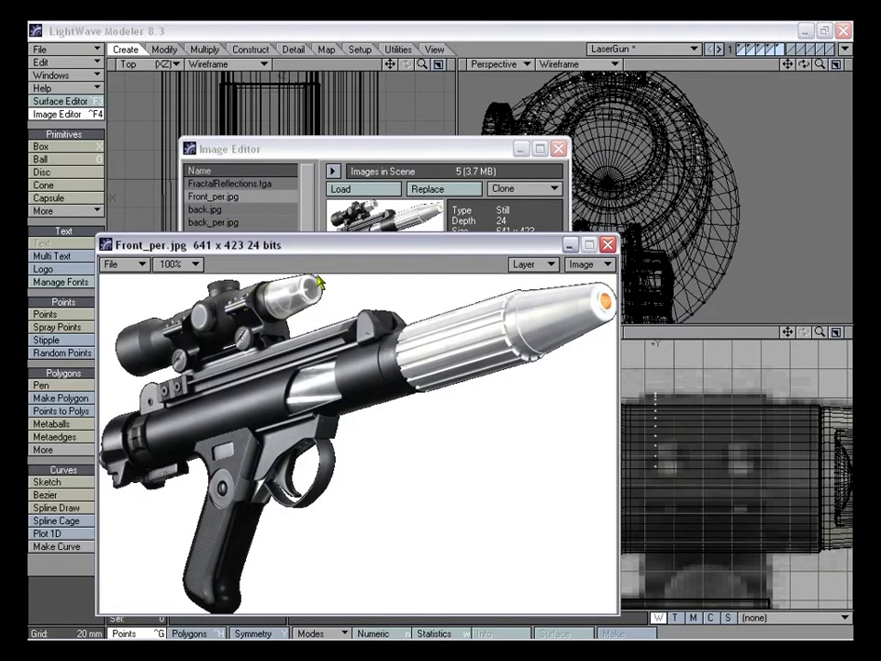
pyautogui.click(608, 244)
pyautogui.click(558, 149)
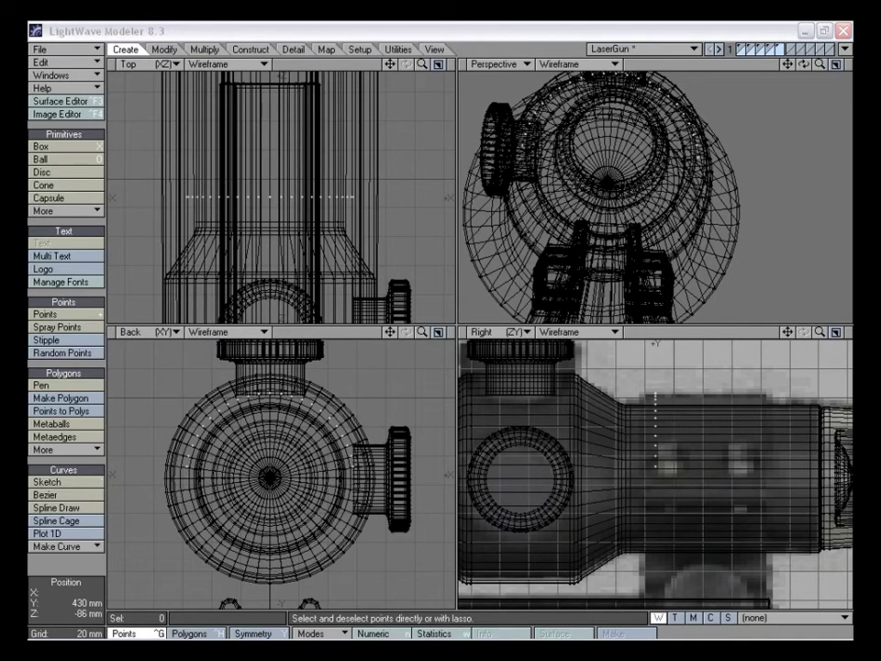
pyautogui.click(598, 27)
# Stretch the arc of points horizontally about the scope's centre line, making it slightly wider than the original disc
pyautogui.keyDown('alt'); pyautogui.moveTo(635, 208); pyautogui.dragTo(629, 246); pyautogui.keyUp('alt')
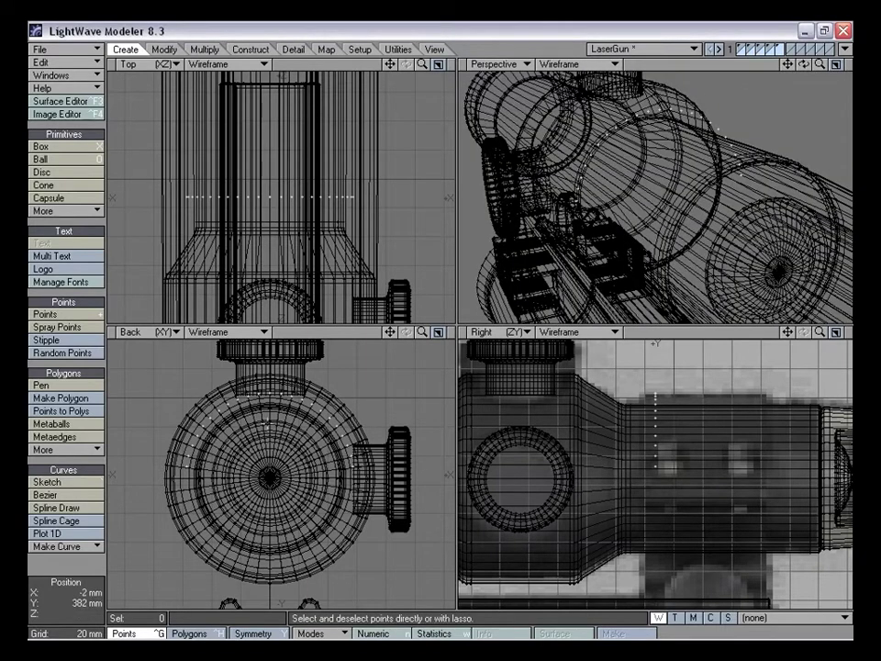
pyautogui.press('h')
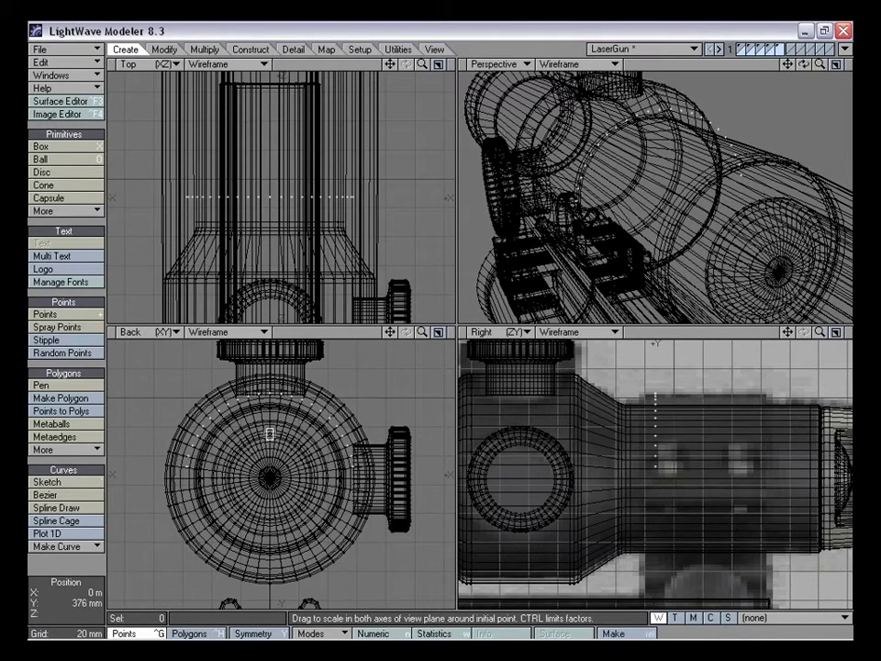
pyautogui.moveTo(270, 434); pyautogui.dragTo(331, 434)
pyautogui.press('space')
pyautogui.keyDown('alt'); pyautogui.moveTo(577, 187); pyautogui.dragTo(629, 191); pyautogui.keyUp('alt')
pyautogui.press('h')
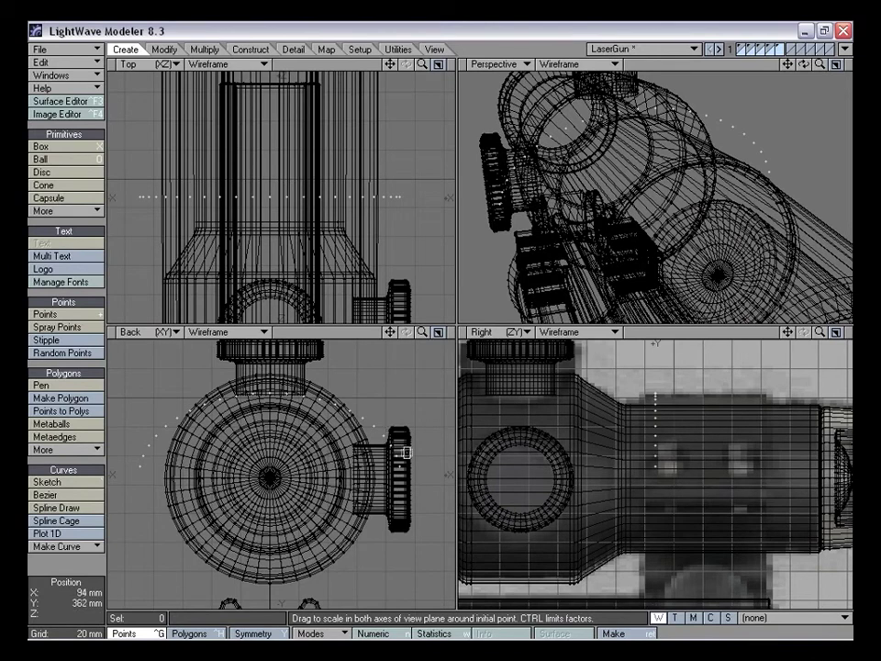
pyautogui.moveTo(268, 460); pyautogui.dragTo(278, 425)
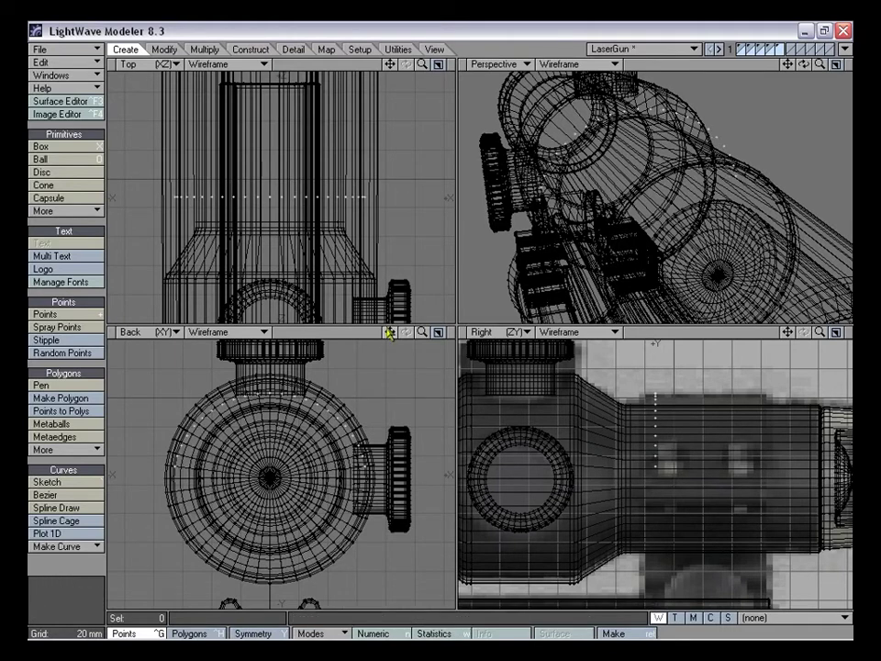
# Delete the five lowest points at the +X end of the arc
pyautogui.moveTo(391, 333); pyautogui.dragTo(384, 358)
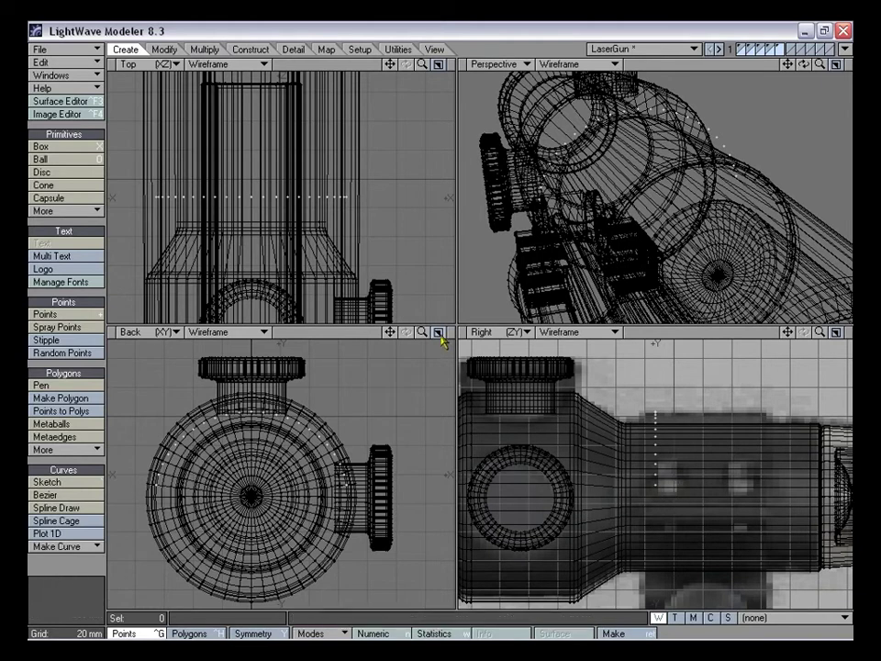
pyautogui.moveTo(422, 335); pyautogui.dragTo(329, 294)
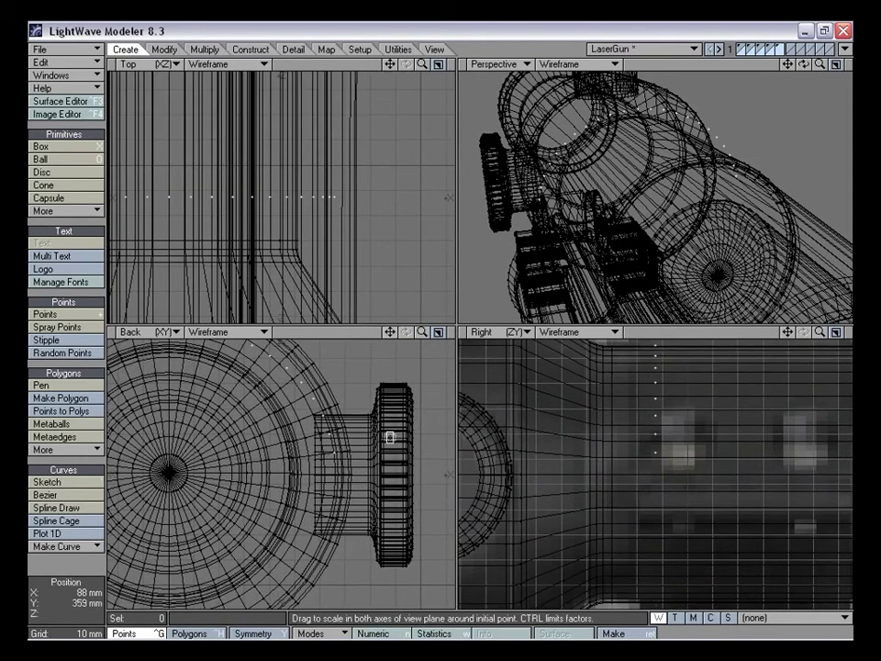
pyautogui.moveTo(365, 431)
pyautogui.mouseDown(button='right')
pyautogui.moveTo(300, 380)
pyautogui.moveTo(220, 286)
pyautogui.mouseUp(button='right')
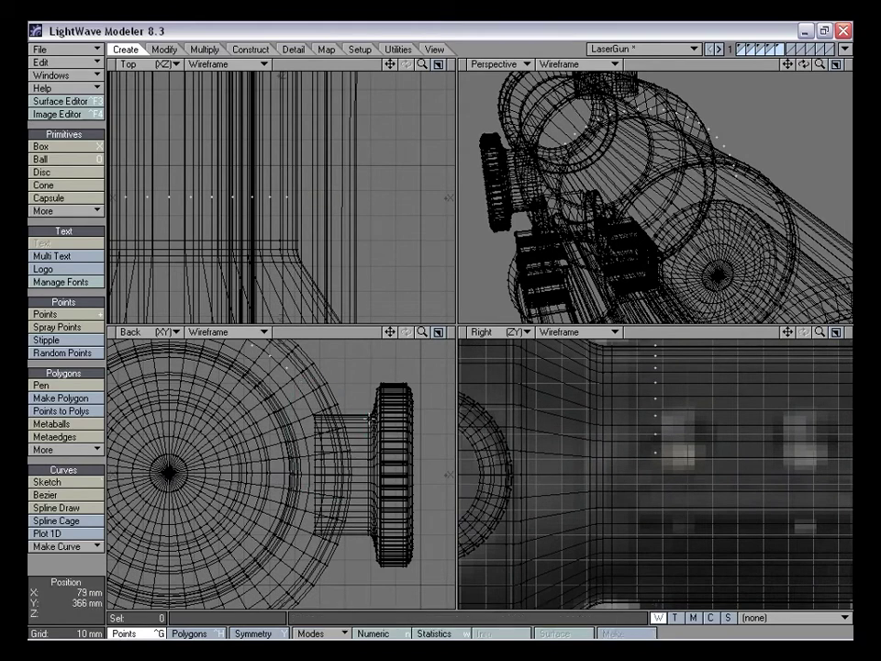
pyautogui.moveTo(391, 332)
pyautogui.mouseDown()
pyautogui.moveTo(405, 347)
pyautogui.moveTo(394, 341)
pyautogui.mouseUp()
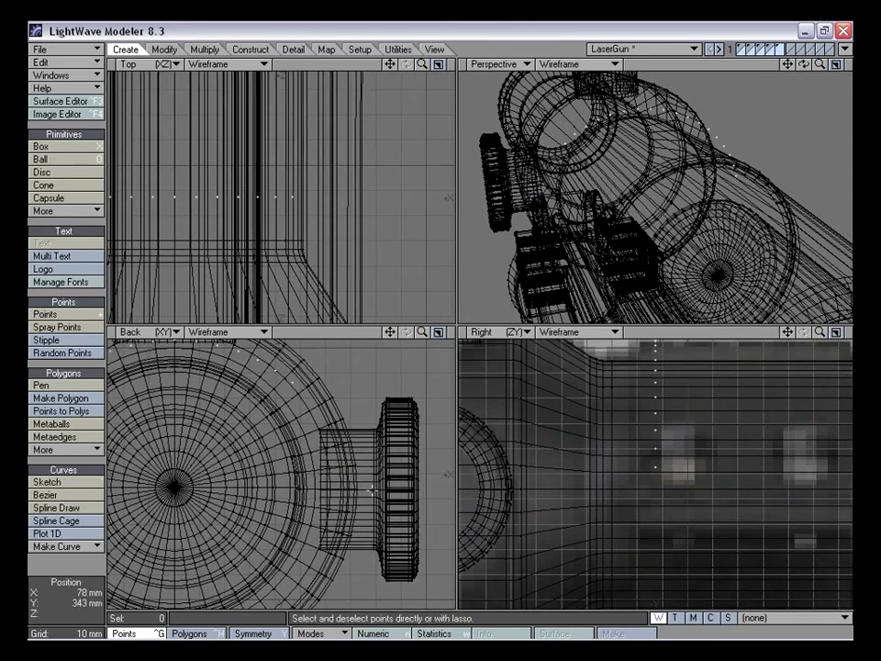
# Create one point on the +X side of the scope in the back view and move it just outside the side knob's outer face
pyautogui.press('+')
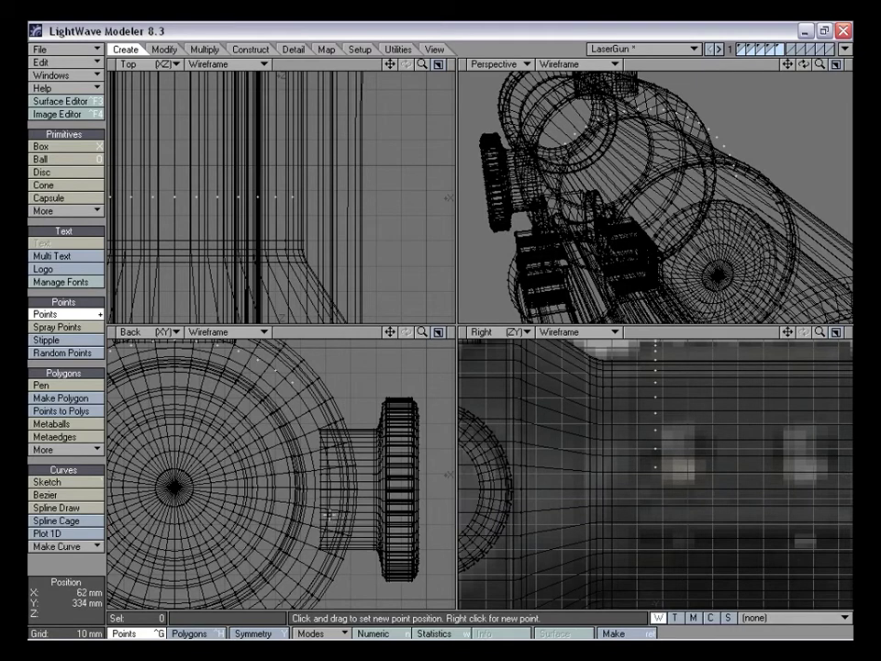
pyautogui.moveTo(820, 333); pyautogui.dragTo(823, 332)
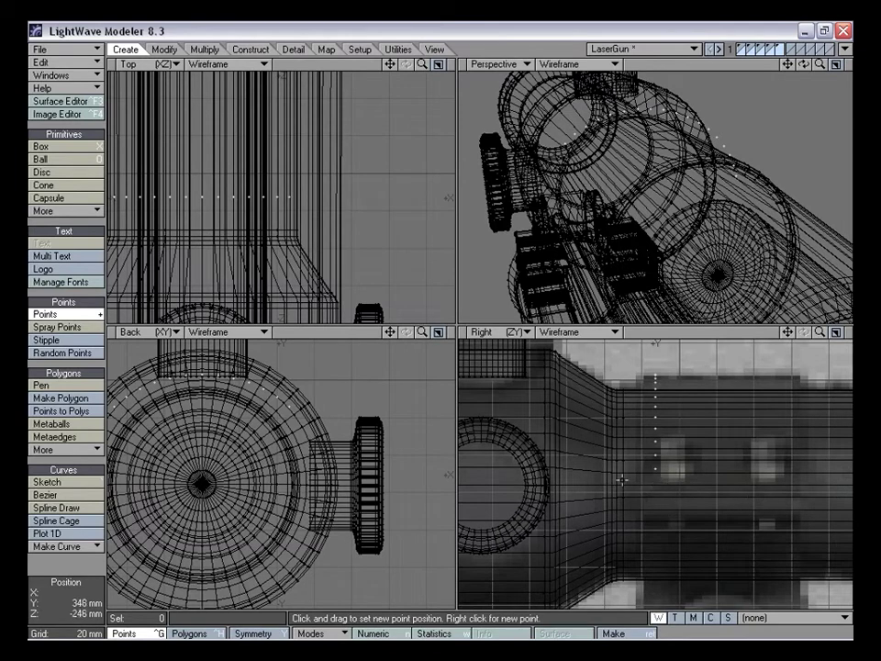
pyautogui.moveTo(820, 333); pyautogui.dragTo(832, 332)
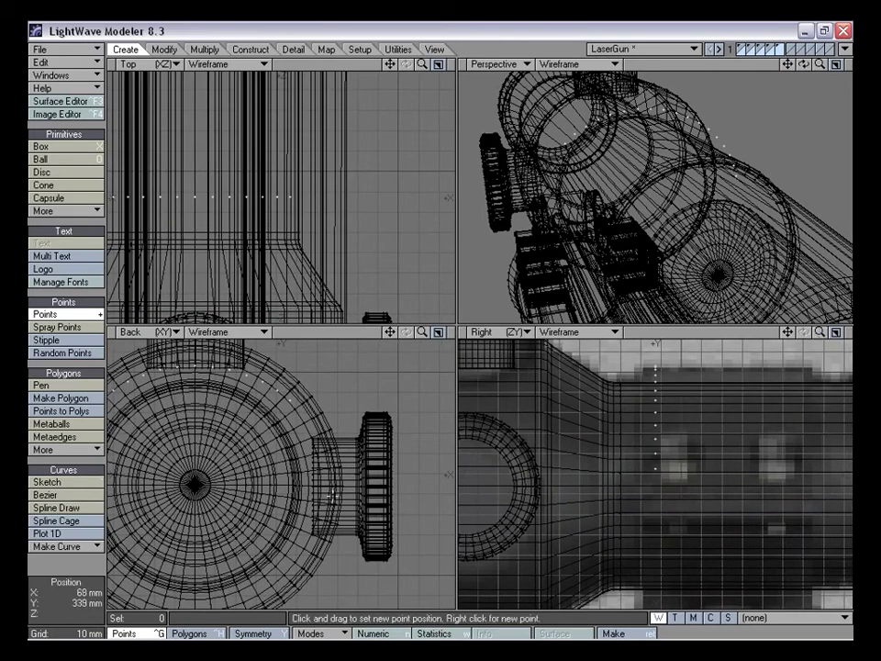
pyautogui.click(334, 497)
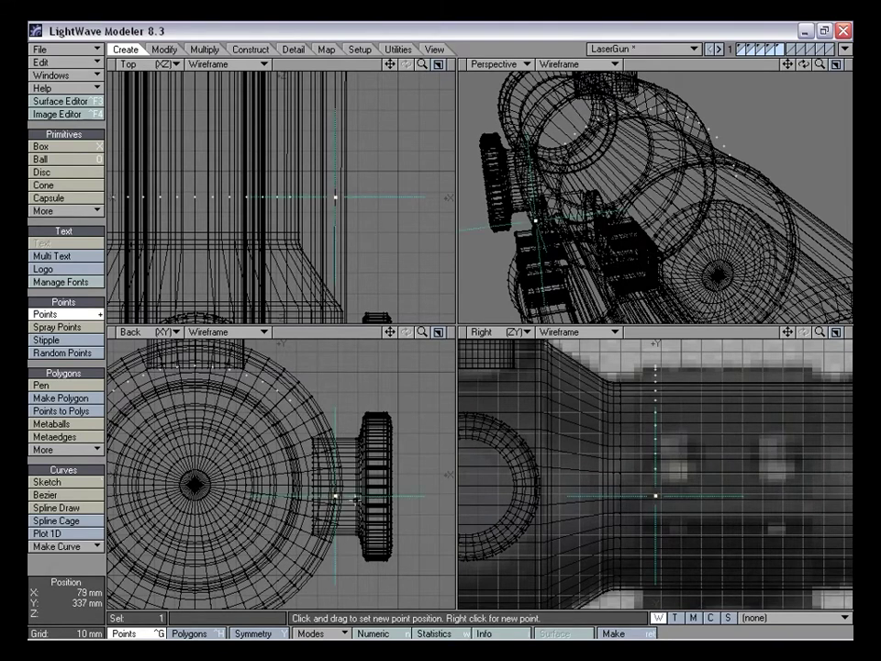
pyautogui.press('space')
pyautogui.press('t')
pyautogui.moveTo(338, 498); pyautogui.dragTo(343, 500)
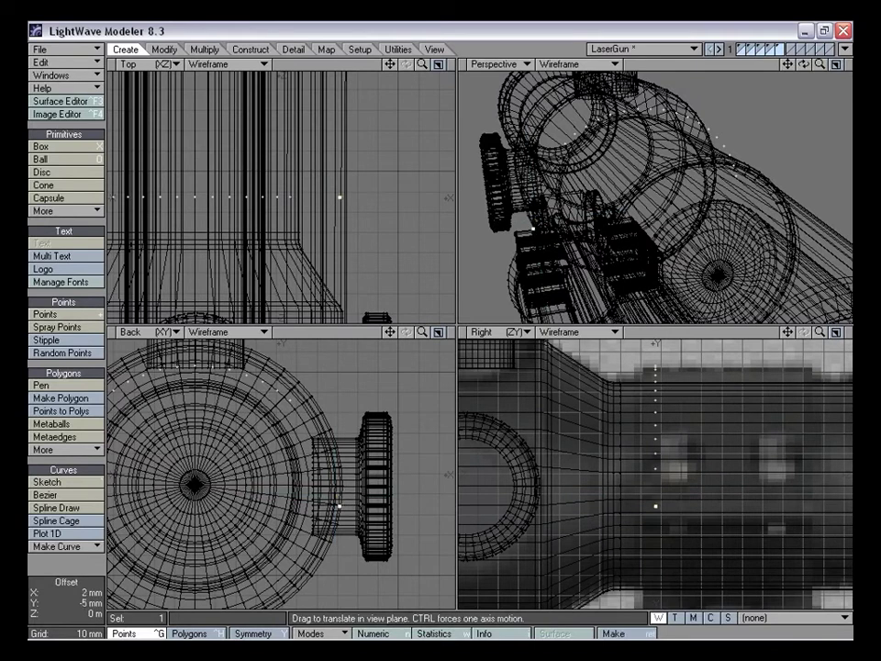
pyautogui.click(363, 538)
pyautogui.moveTo(363, 539); pyautogui.dragTo(392, 504)
pyautogui.press('space')
pyautogui.moveTo(402, 462)
pyautogui.mouseDown(button='right')
pyautogui.moveTo(371, 528)
pyautogui.moveTo(428, 445)
pyautogui.mouseUp(button='right')
pyautogui.moveTo(424, 334); pyautogui.dragTo(397, 334)
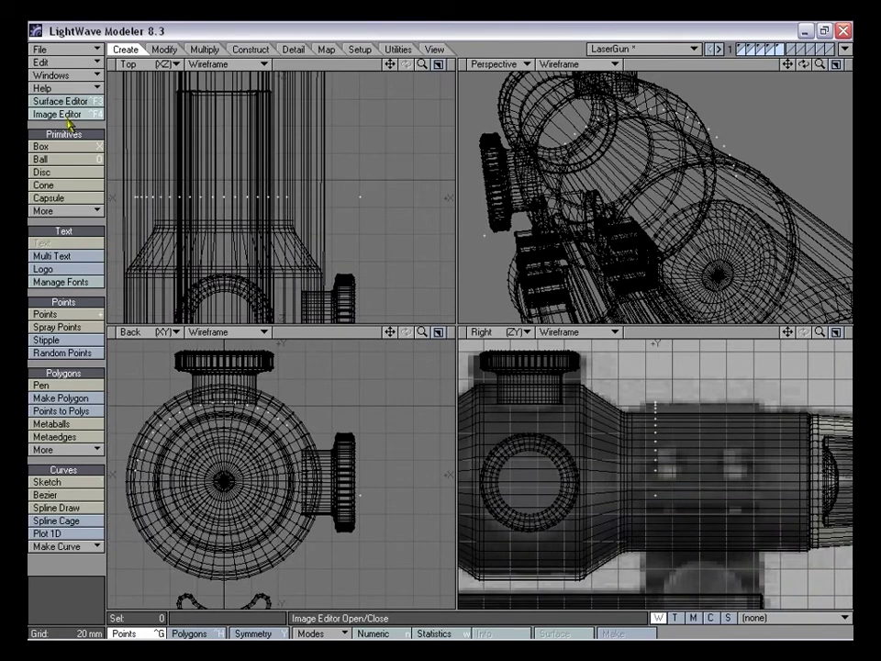
# View Front_per.jpg at full size to study the scope bracket's shape, and close the image
pyautogui.click(67, 117)
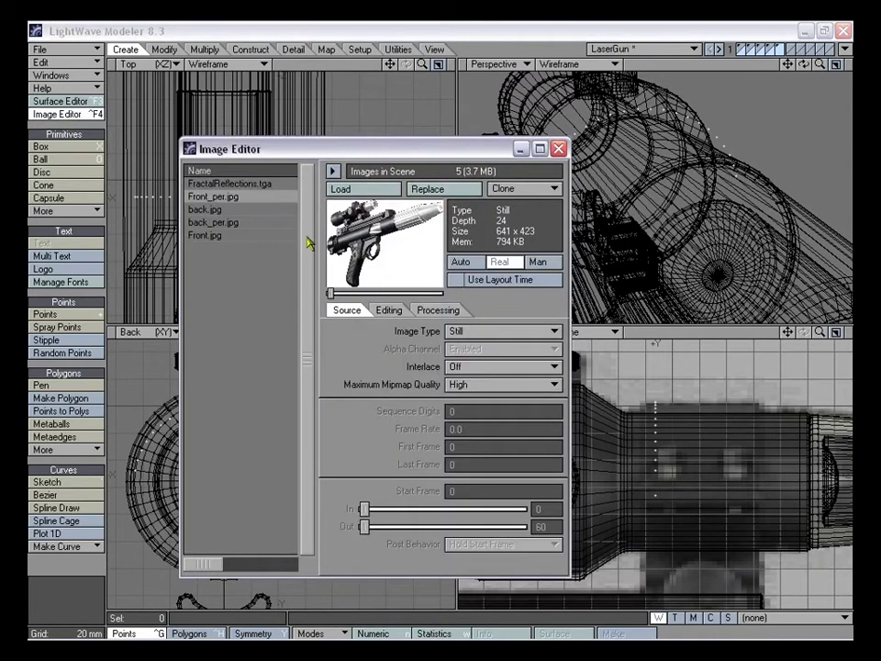
pyautogui.doubleClick(213, 198)
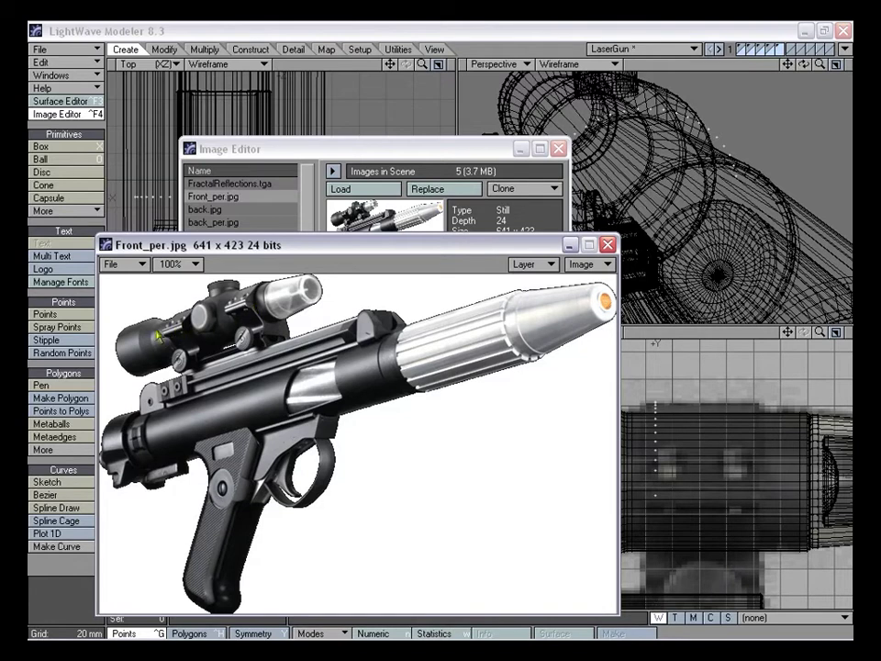
pyautogui.click(607, 245)
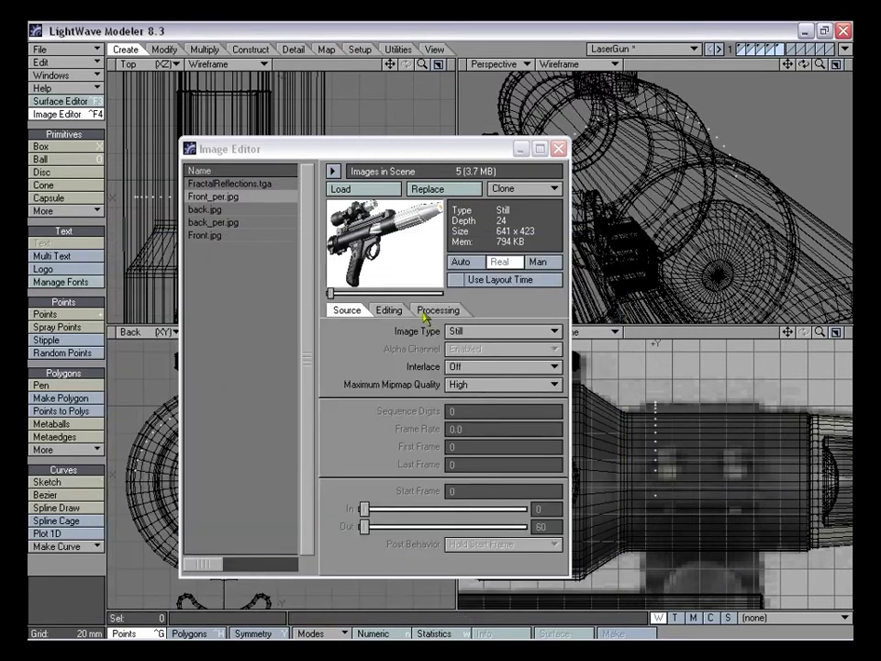
pyautogui.click(559, 148)
# Move the lone side point about 3 mm along X towards the scope
pyautogui.moveTo(422, 333); pyautogui.dragTo(469, 333)
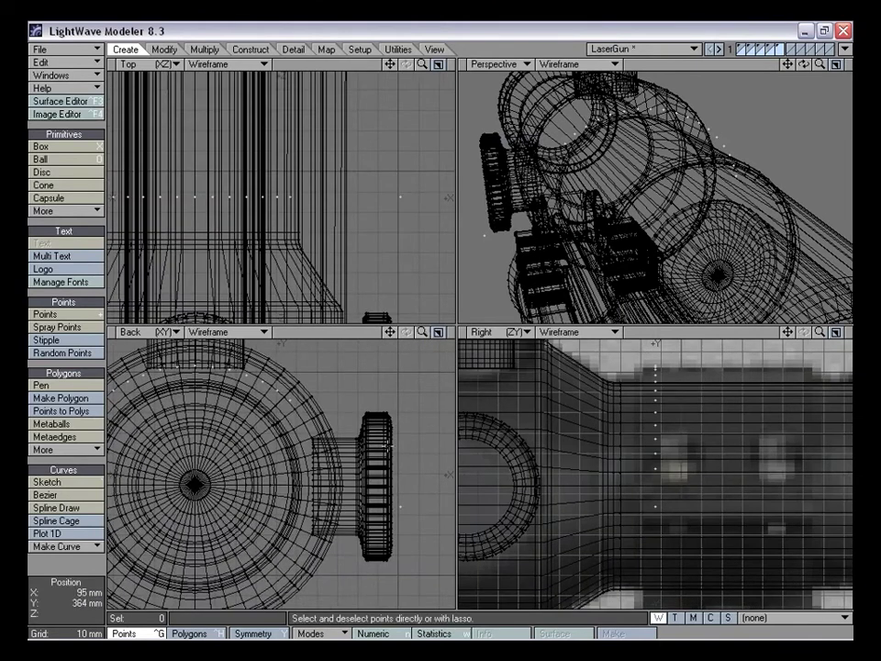
pyautogui.press('t')
pyautogui.moveTo(400, 507); pyautogui.dragTo(394, 507)
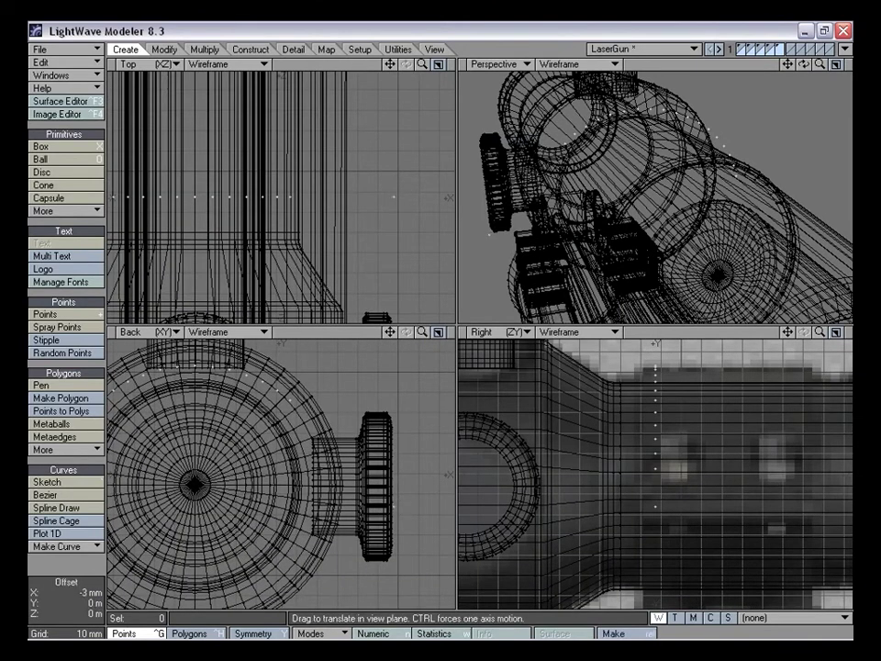
# Delete the arc points on the -X side of the scope's centre line, keeping the centre point and the +X half
pyautogui.moveTo(422, 333)
pyautogui.mouseDown()
pyautogui.moveTo(424, 294)
pyautogui.moveTo(429, 339)
pyautogui.mouseUp()
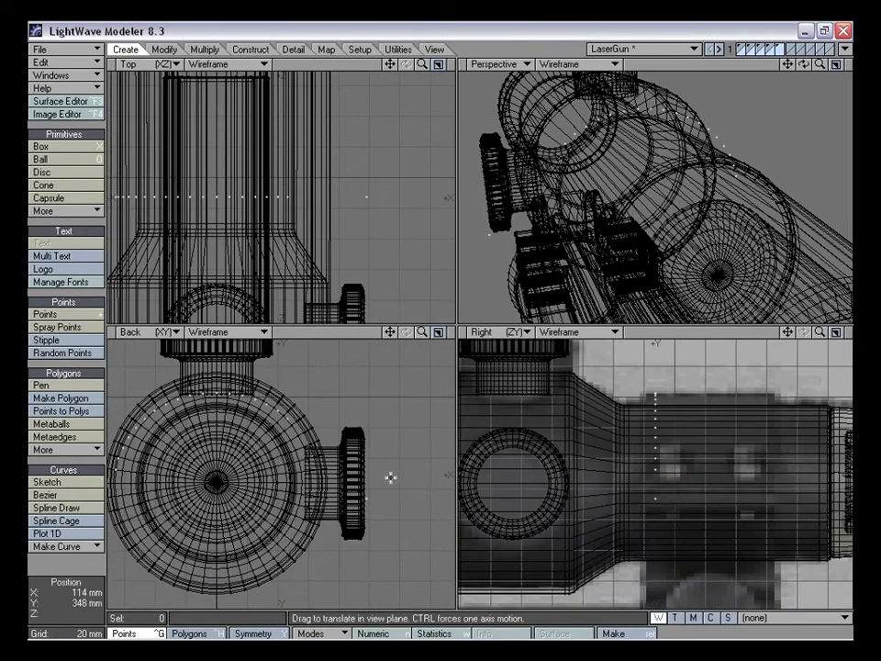
pyautogui.moveTo(211, 410)
pyautogui.mouseDown(button='right')
pyautogui.moveTo(212, 370)
pyautogui.moveTo(247, 571)
pyautogui.moveTo(230, 472)
pyautogui.mouseUp(button='right')
pyautogui.press('Delete')
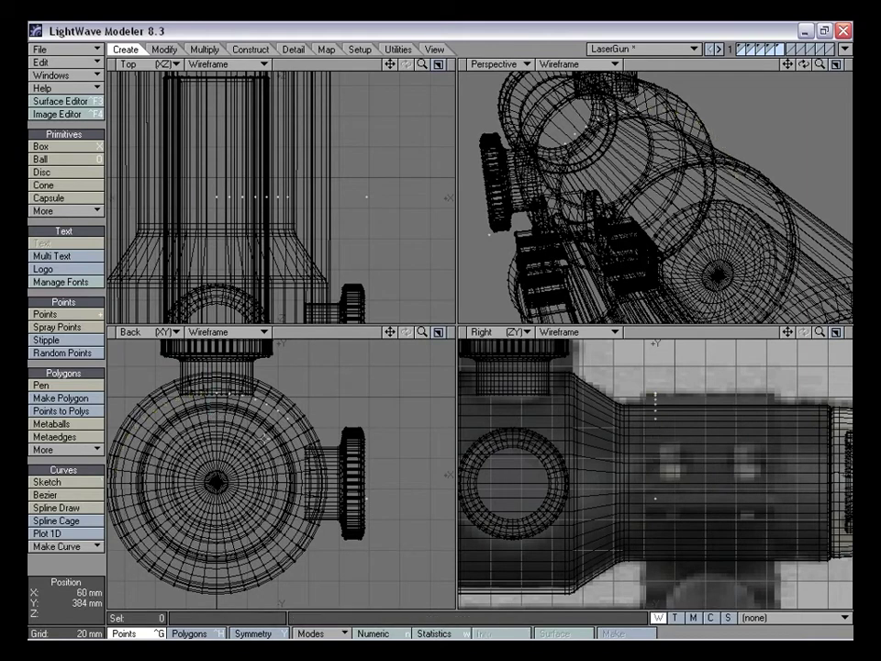
pyautogui.moveTo(390, 335); pyautogui.dragTo(416, 336)
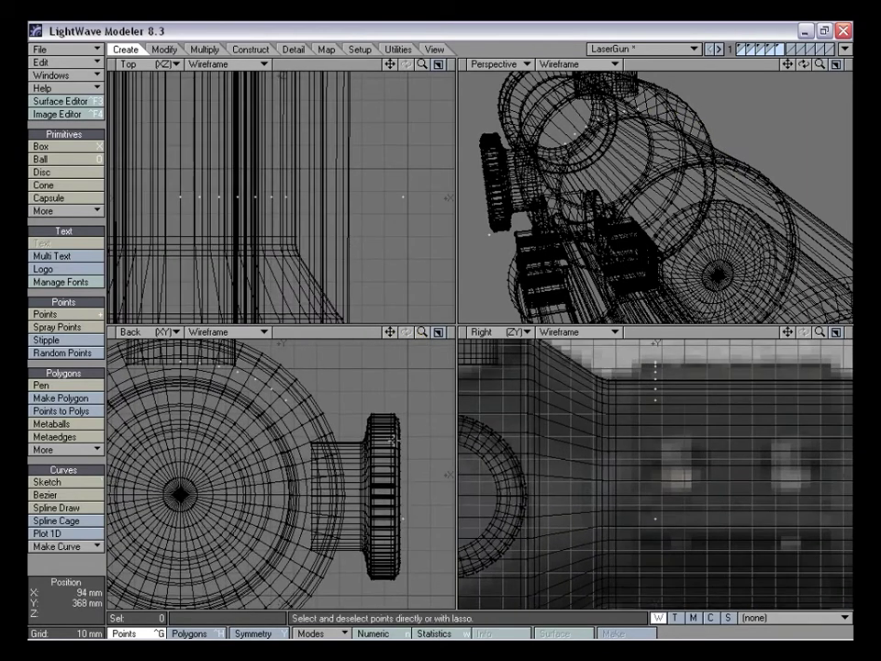
# Move the lone side point further inward, just inside the side knob's outer face, and deselect it
pyautogui.press('+')
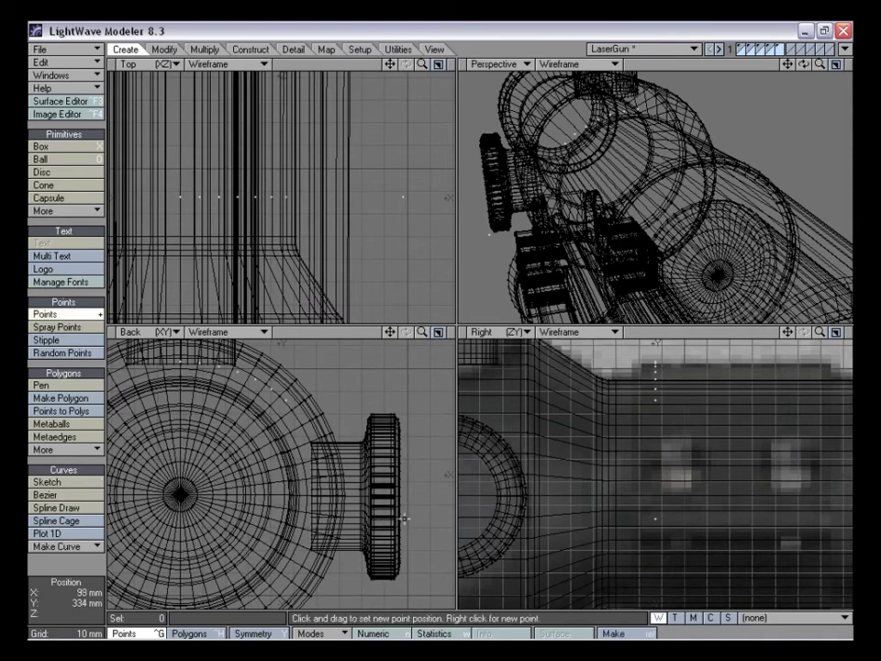
pyautogui.press('space')
pyautogui.press('space')
pyautogui.moveTo(411, 510)
pyautogui.mouseDown(button='right')
pyautogui.moveTo(384, 522)
pyautogui.moveTo(413, 523)
pyautogui.mouseUp(button='right')
pyautogui.press('t')
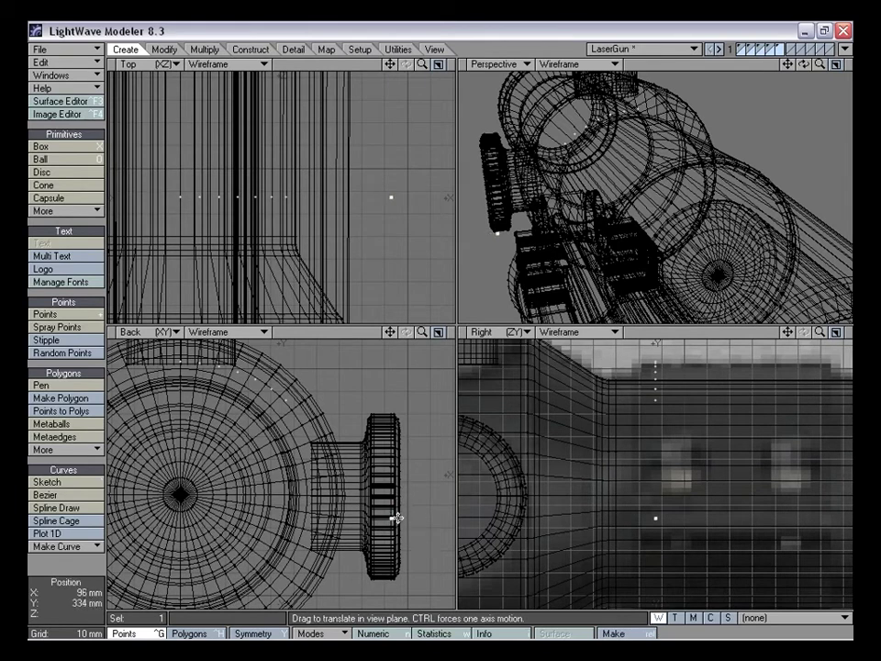
pyautogui.press('space')
pyautogui.moveTo(404, 513); pyautogui.dragTo(419, 542, button='right')
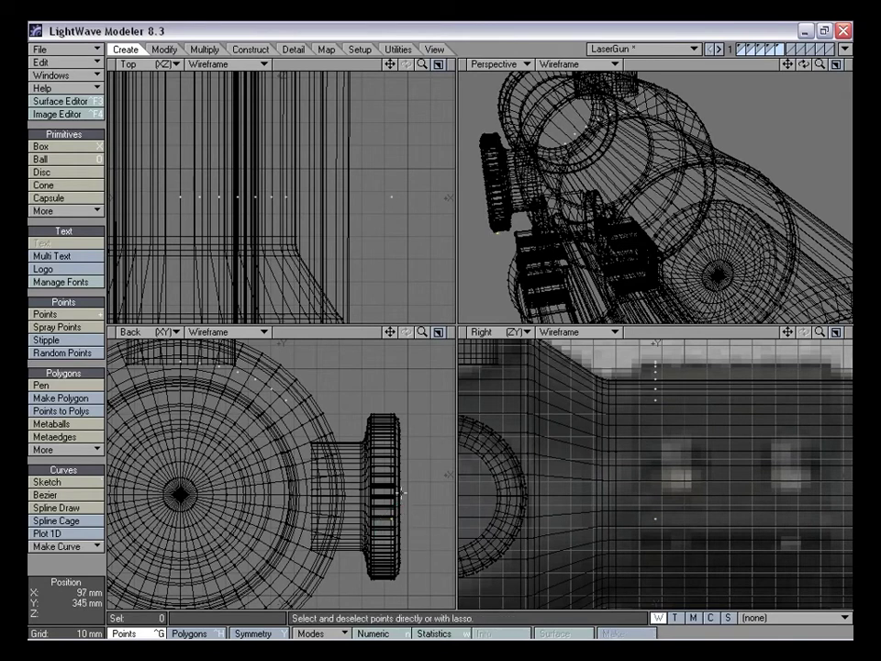
# Add three points above the lone side point to outline the bracket's rounded outer corner, and nudge them into a smoother bend
pyautogui.press('+')
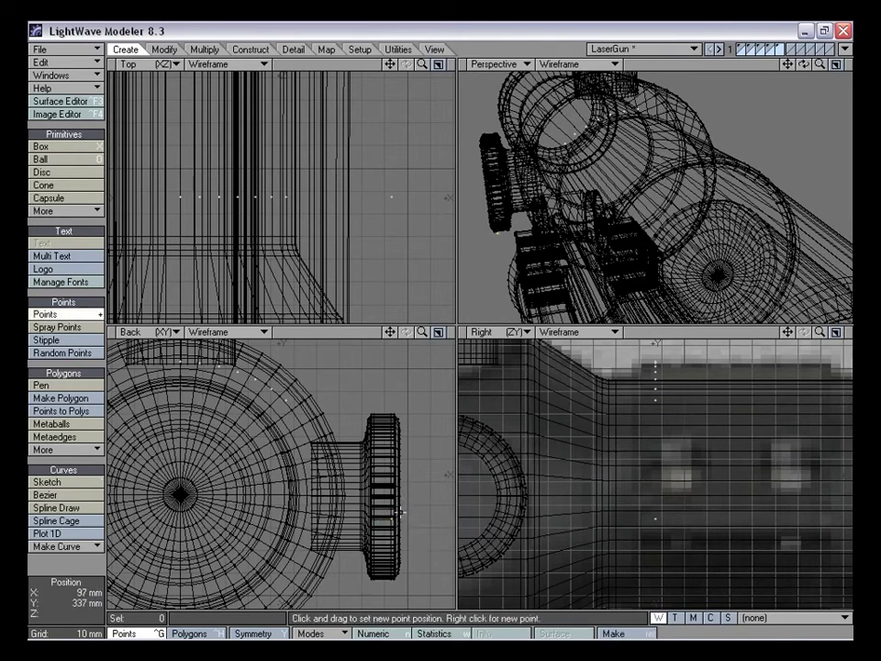
pyautogui.click(398, 506)
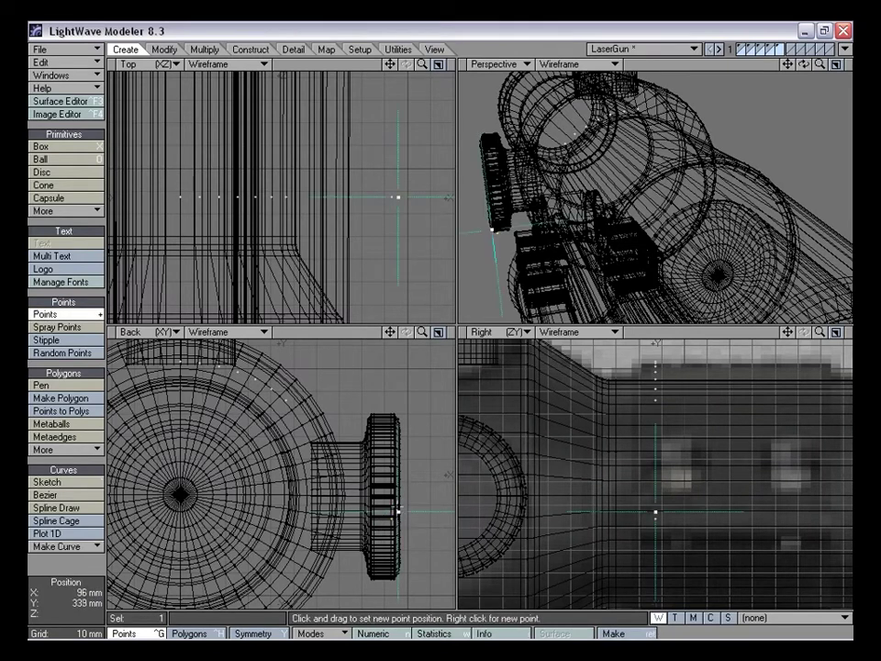
pyautogui.rightClick(393, 496)
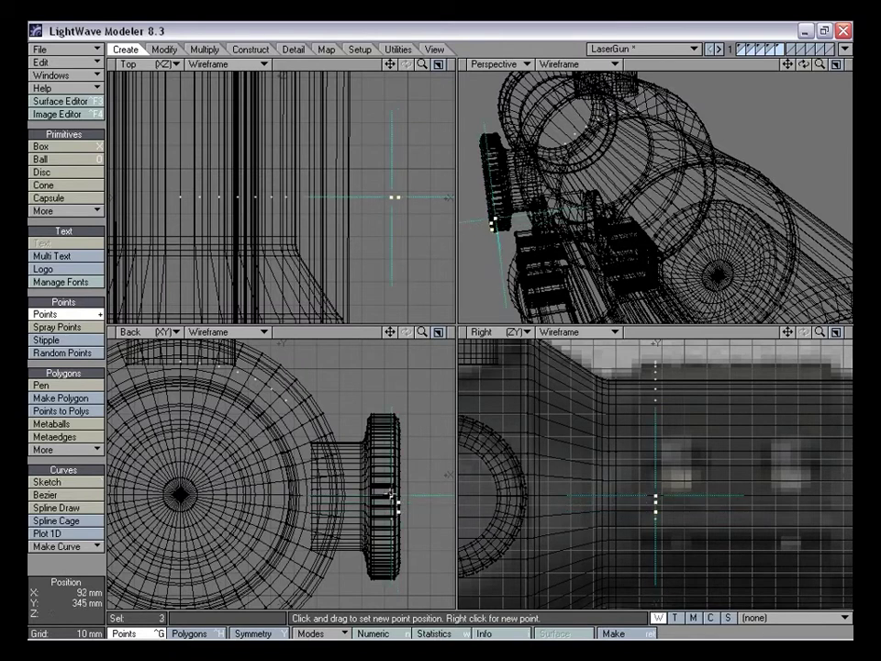
pyautogui.press('space')
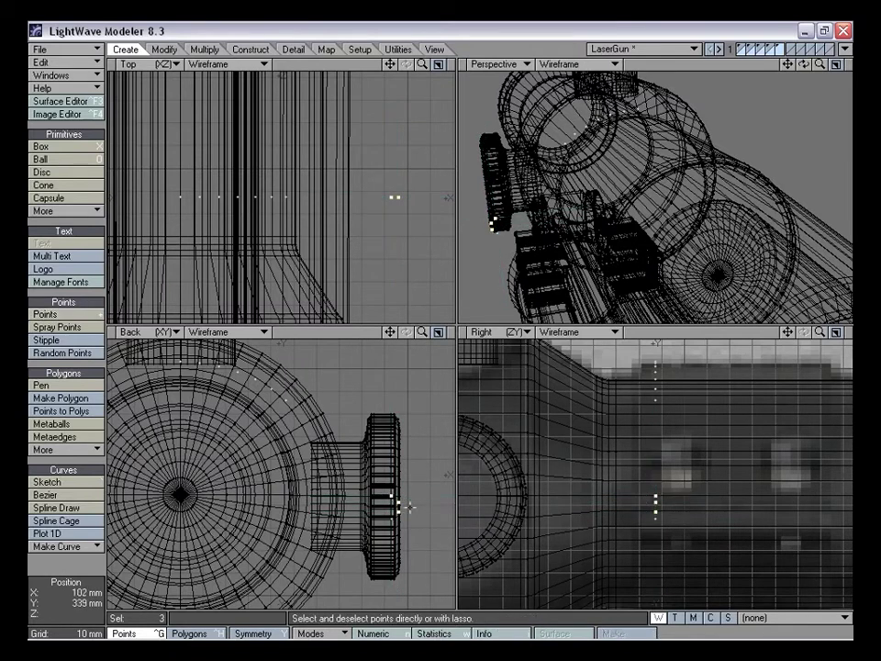
pyautogui.press('/')
pyautogui.press('t')
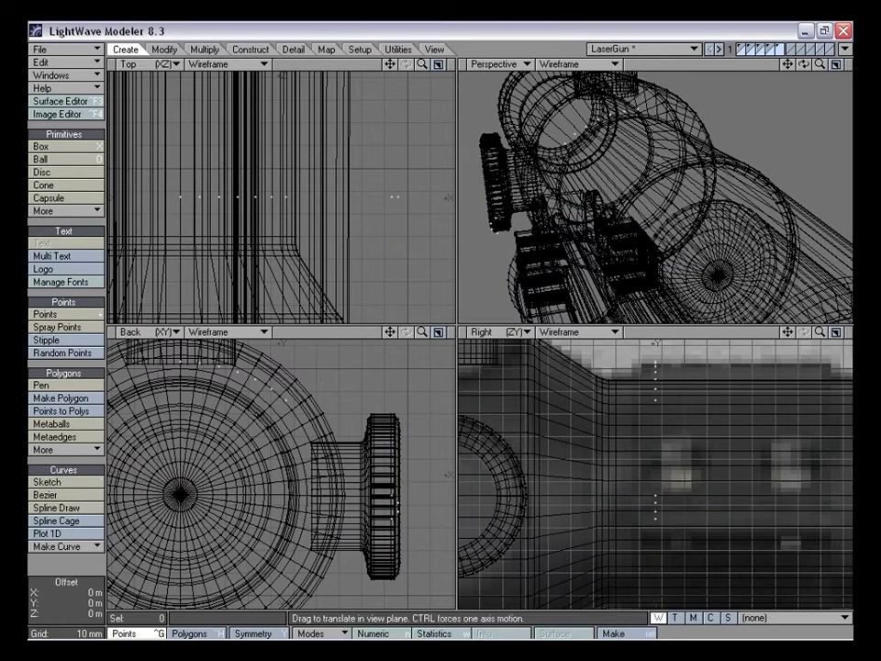
pyautogui.moveTo(394, 497); pyautogui.dragTo(394, 497)
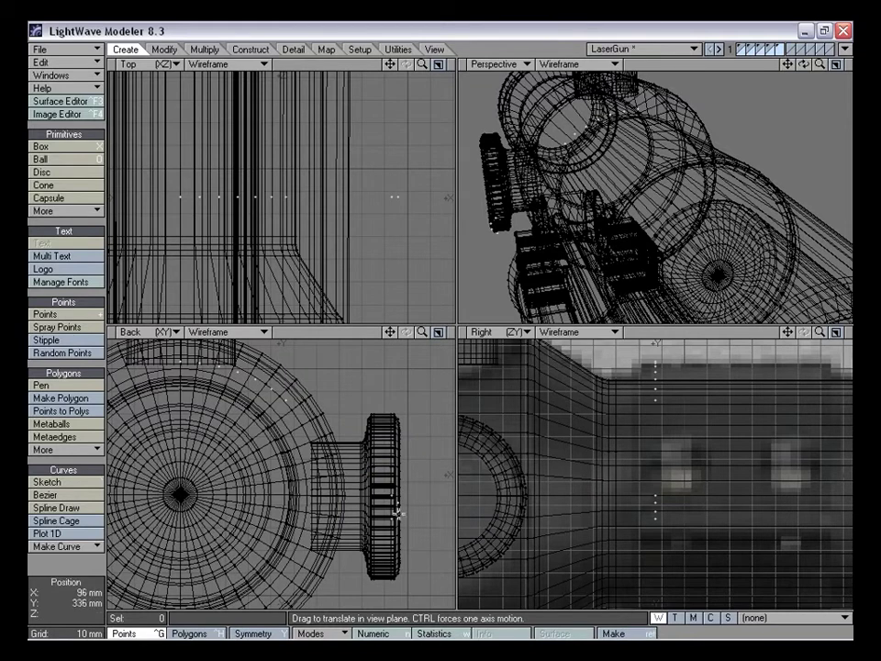
pyautogui.moveTo(399, 512)
pyautogui.mouseDown()
pyautogui.moveTo(395, 496)
pyautogui.moveTo(400, 510)
pyautogui.mouseUp()
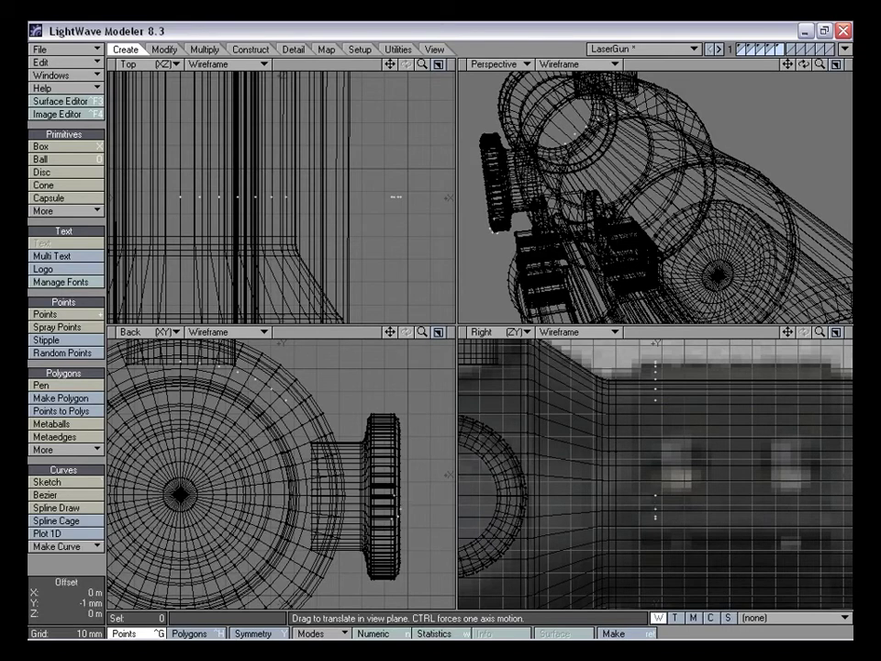
# Add two more points above the corner points, leading back towards the scope
pyautogui.press('+')
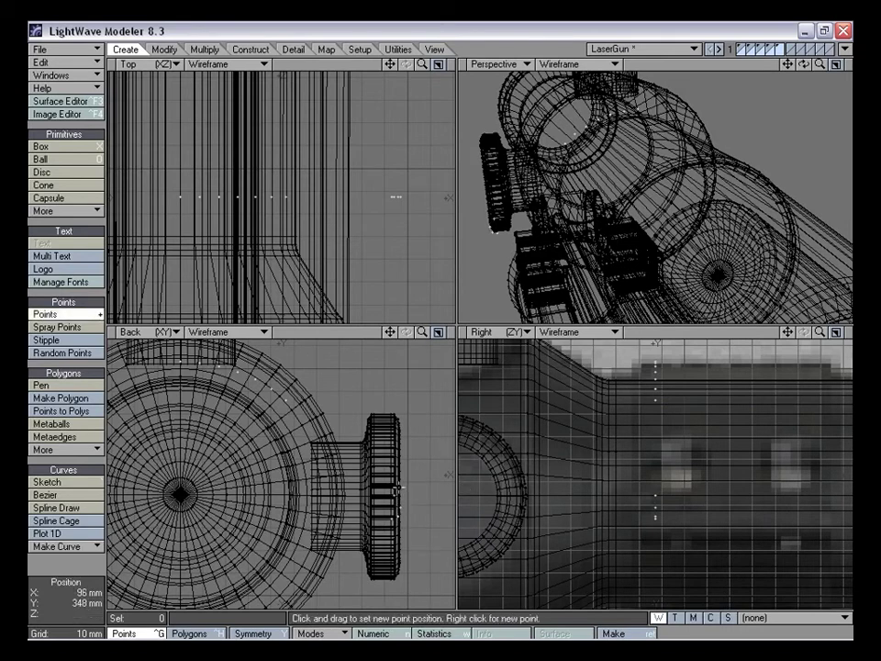
pyautogui.click(386, 487)
pyautogui.press('space')
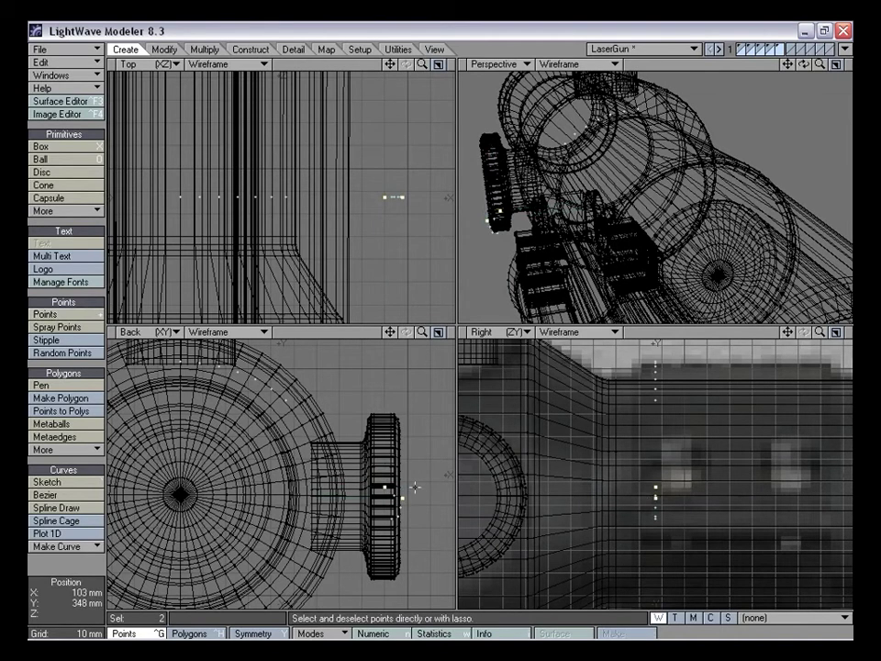
# Enlarge the back view to full screen and nudge the upper corner points into an even curve leading towards the arc
pyautogui.press('KP_0')
pyautogui.moveTo(819, 64); pyautogui.dragTo(781, 77)
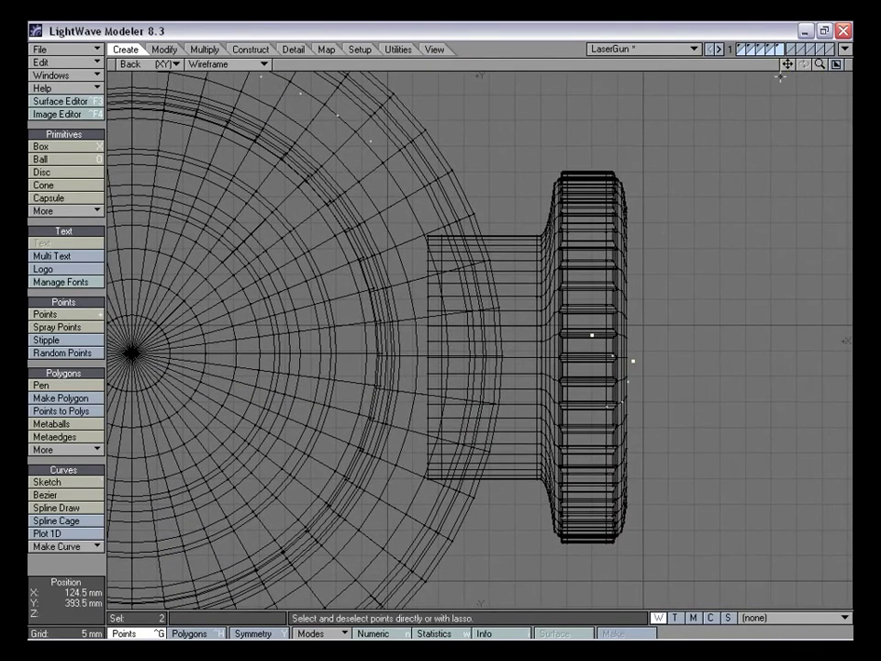
pyautogui.press('t')
pyautogui.moveTo(590, 336); pyautogui.dragTo(587, 337)
pyautogui.press('space')
pyautogui.moveTo(583, 290)
pyautogui.mouseDown(button='right')
pyautogui.moveTo(709, 377)
pyautogui.moveTo(703, 364)
pyautogui.mouseUp(button='right')
pyautogui.press('t')
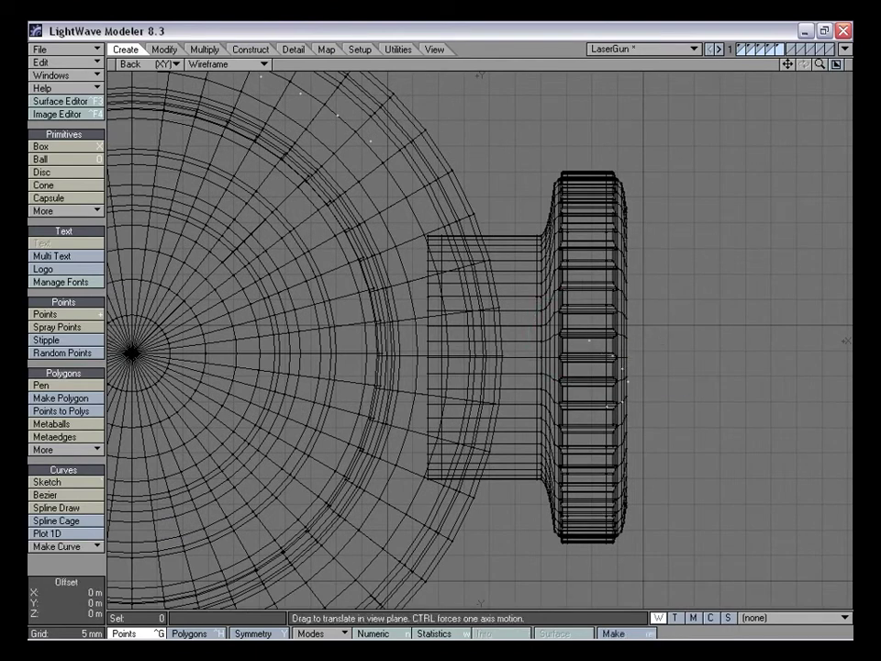
pyautogui.moveTo(823, 66); pyautogui.dragTo(772, 66)
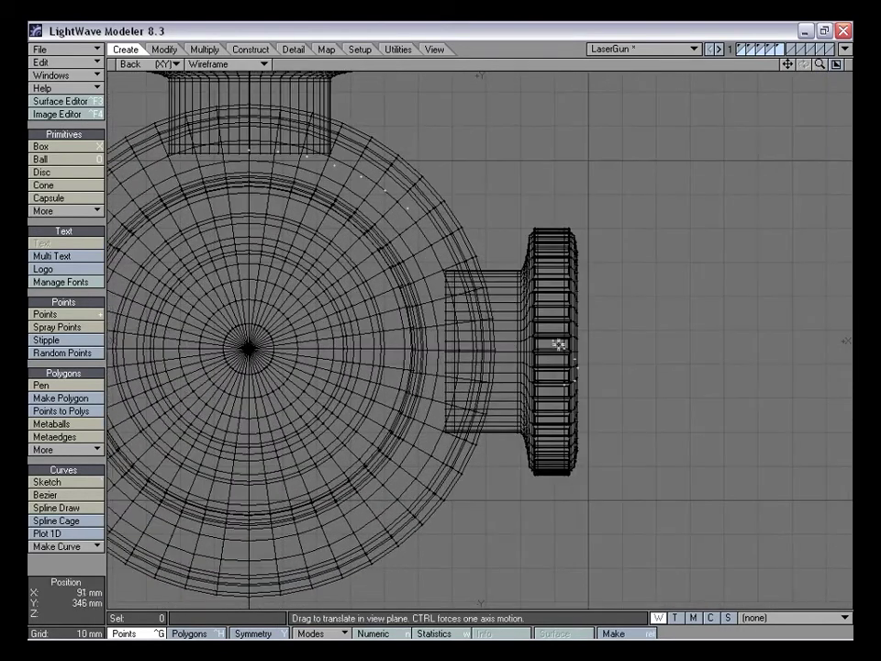
pyautogui.moveTo(557, 344); pyautogui.dragTo(559, 345)
# Select the points in order from the arc's top centre to the bracket's outer corner and join them with an open curve
pyautogui.press('space')
pyautogui.click(272, 151)
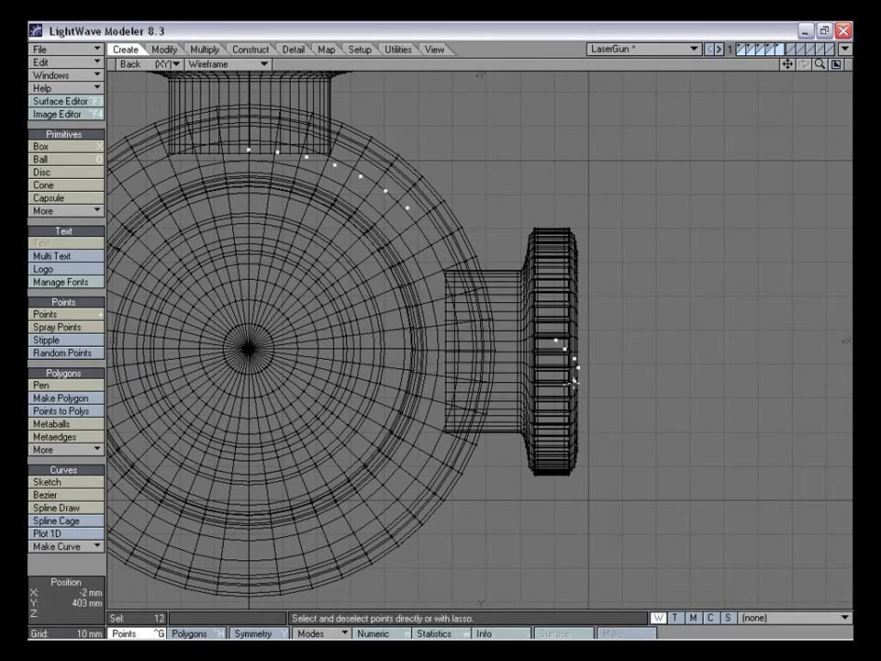
pyautogui.hotkey('ctrl', 'p')
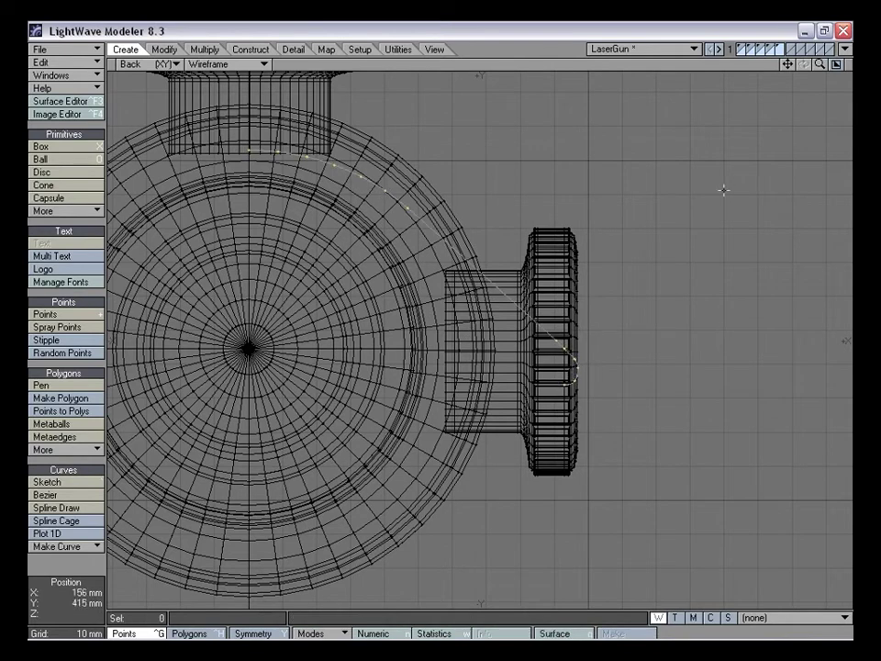
# Nudge the upper points of the curve's outer corner slightly outward to smooth the bend
pyautogui.moveTo(787, 65); pyautogui.dragTo(769, 106)
pyautogui.moveTo(820, 64); pyautogui.dragTo(865, 65)
pyautogui.moveTo(787, 64); pyautogui.dragTo(732, 2)
pyautogui.moveTo(820, 65); pyautogui.dragTo(854, 64)
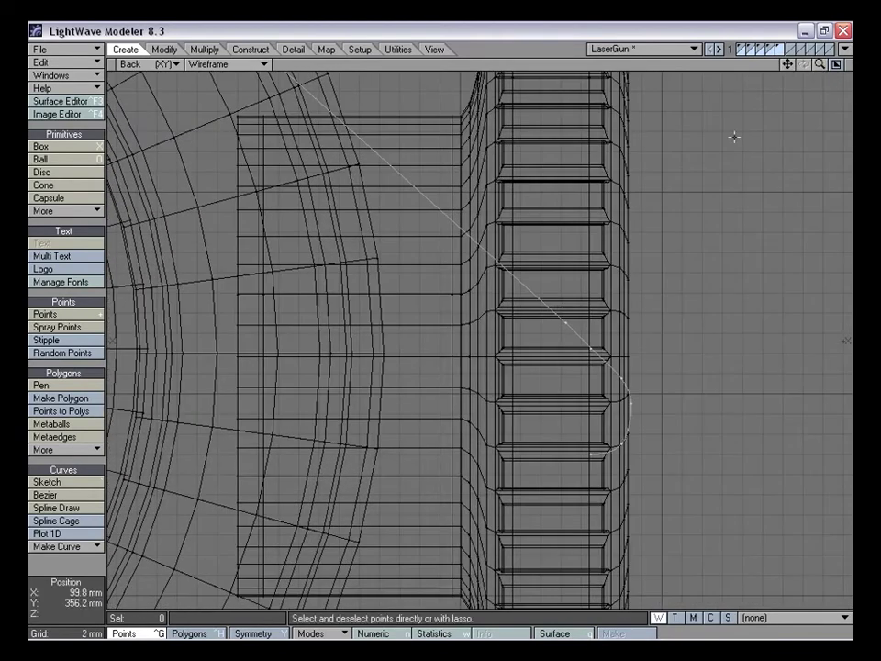
pyautogui.press('t')
pyautogui.moveTo(586, 349)
pyautogui.mouseDown()
pyautogui.moveTo(568, 322)
pyautogui.moveTo(595, 346)
pyautogui.mouseUp()
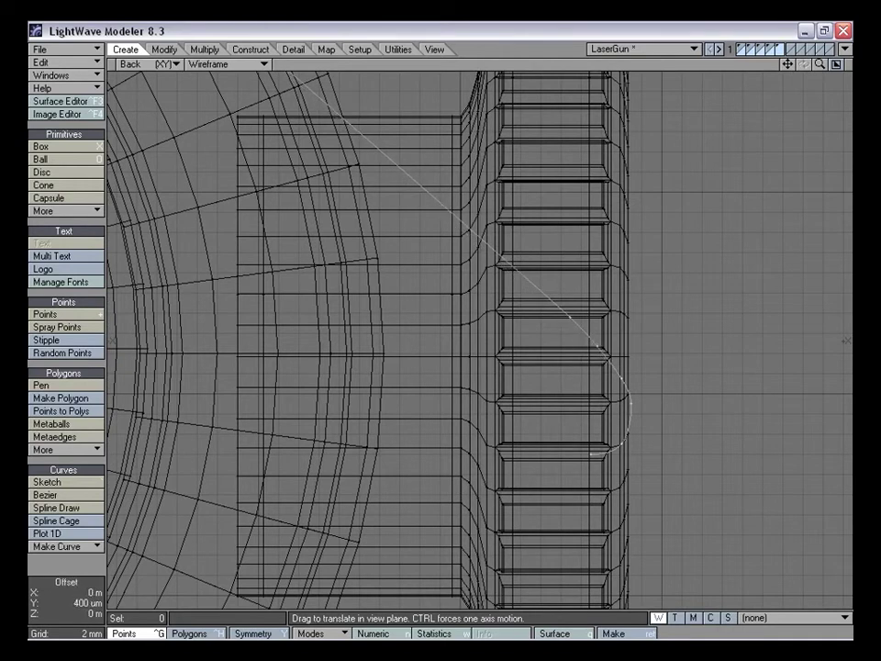
# Adjust the last arc point on the +X side to smooth the curve's transition into the straight span
pyautogui.moveTo(820, 65); pyautogui.dragTo(865, 129)
pyautogui.moveTo(401, 231); pyautogui.dragTo(405, 233)
pyautogui.press('space')
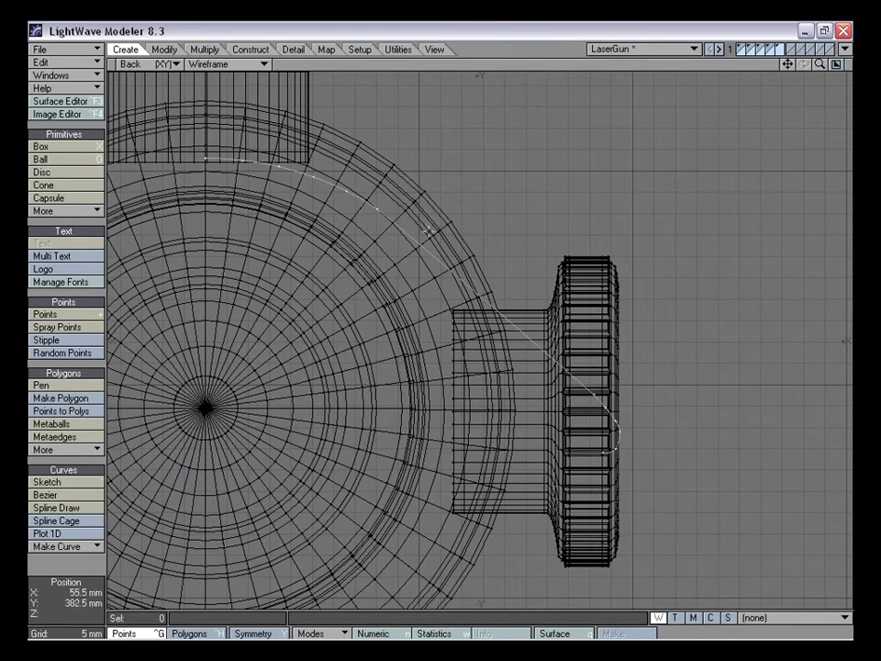
# Shift the curve point where the straight span meets the outer corner slightly down and outward with the Drag tool
pyautogui.moveTo(821, 66); pyautogui.dragTo(866, 66)
pyautogui.moveTo(788, 66); pyautogui.dragTo(642, 1)
pyautogui.hotkey('ctrl', 't')
pyautogui.moveTo(591, 325); pyautogui.dragTo(596, 330)
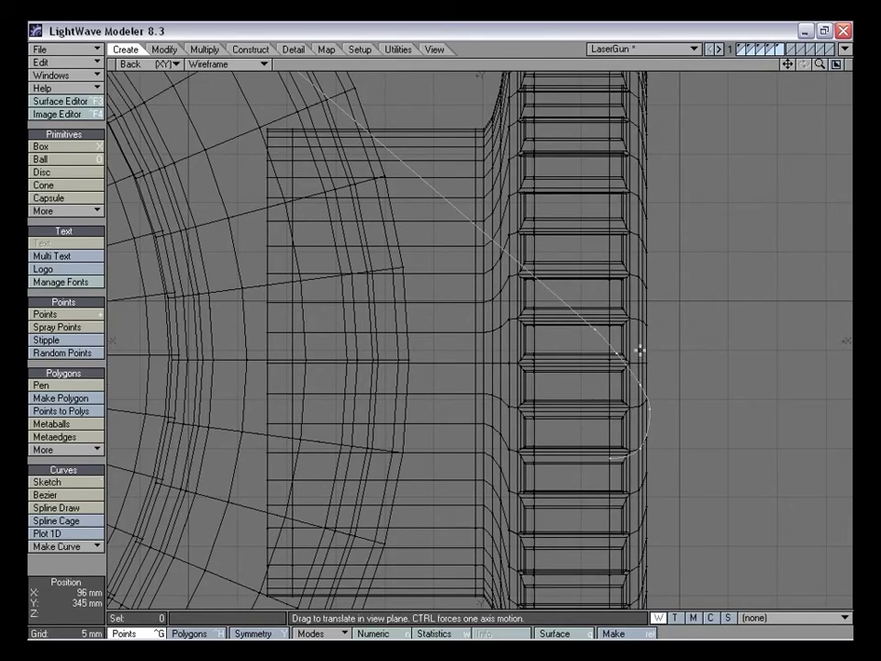
# Remove the curve but keep its points, and offset a copy of the lower end point 20 mm in -X towards the scope
pyautogui.press('k')
pyautogui.moveTo(821, 65); pyautogui.dragTo(849, 96)
pyautogui.press('t')
pyautogui.press('space')
pyautogui.click(598, 425)
pyautogui.press('t')
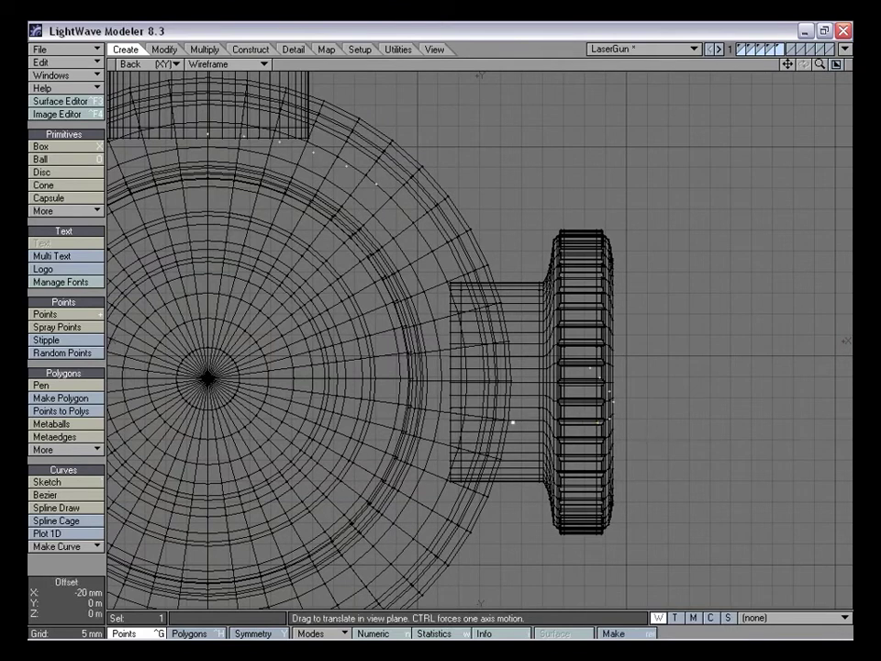
# Nudge the copied end point slightly in +X so it sits just outside the scope's outer edge
pyautogui.moveTo(822, 67); pyautogui.dragTo(850, 67)
pyautogui.moveTo(788, 66); pyautogui.dragTo(598, 398)
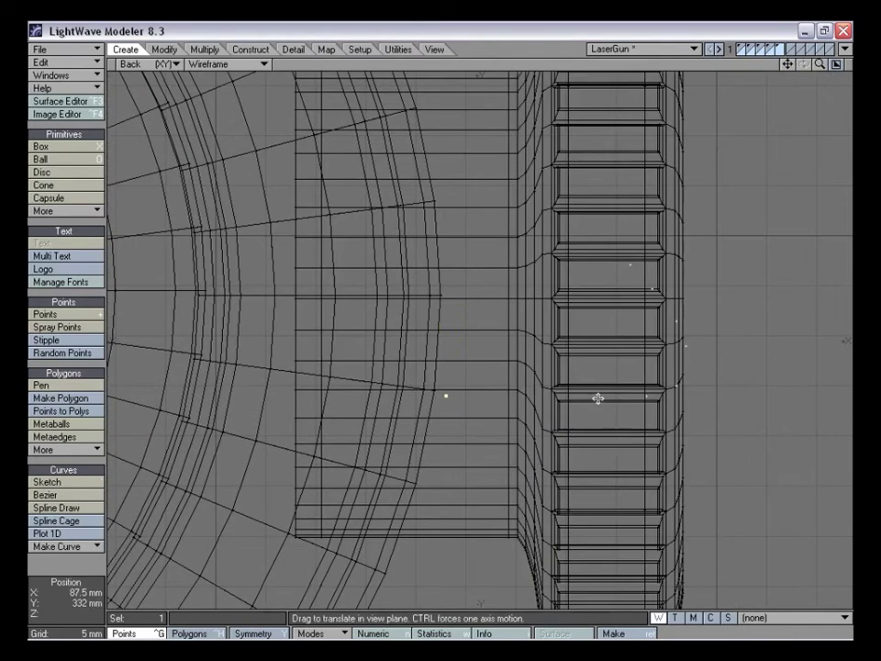
pyautogui.moveTo(822, 66); pyautogui.dragTo(772, 68)
pyautogui.press('t')
pyautogui.moveTo(469, 385); pyautogui.dragTo(472, 385)
pyautogui.press('space')
pyautogui.click(471, 350)
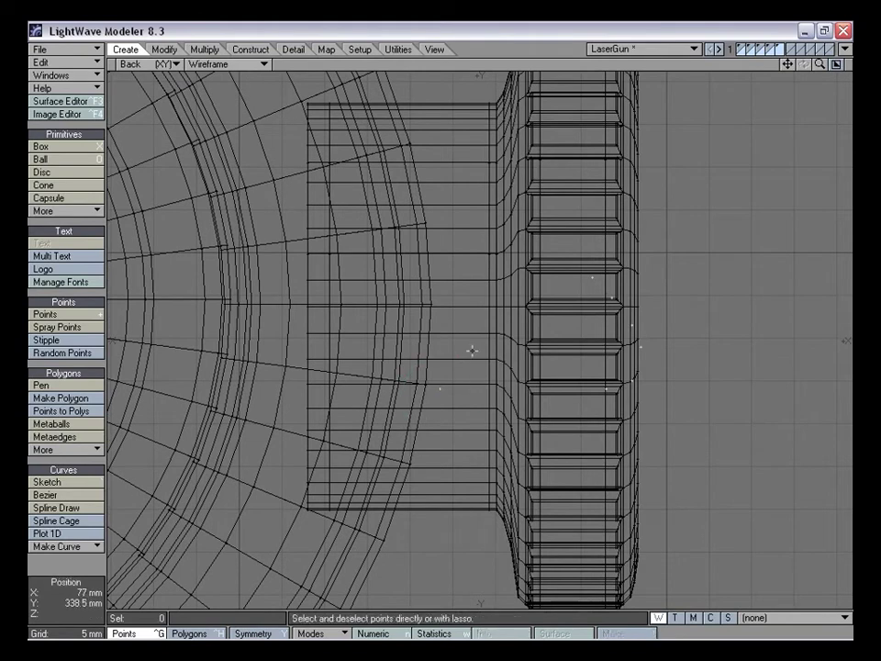
# Add two points beside the copied one near X 72 mm, Y 335 mm and arrange all three as a small rounded corner
pyautogui.press('+')
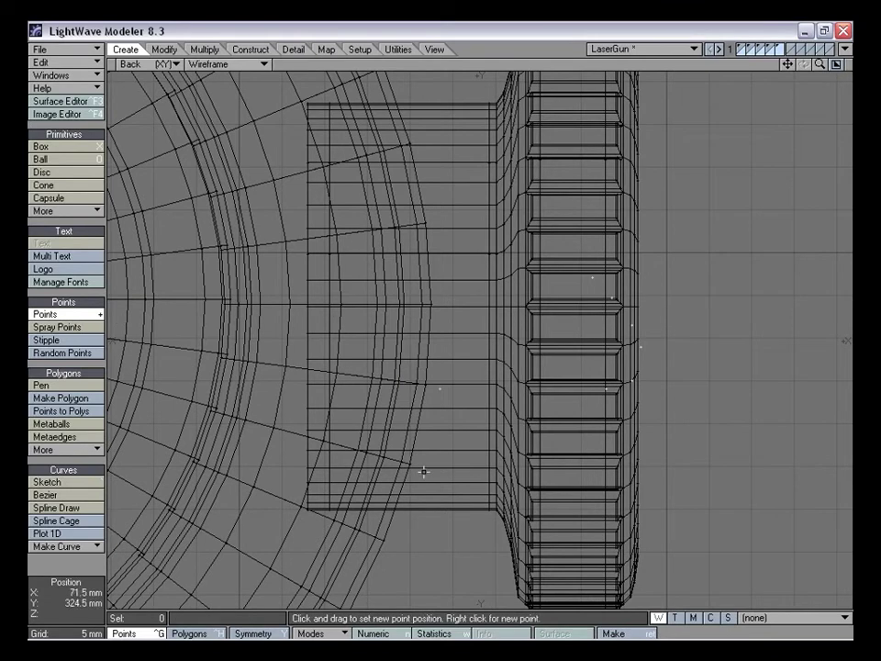
pyautogui.click(431, 385)
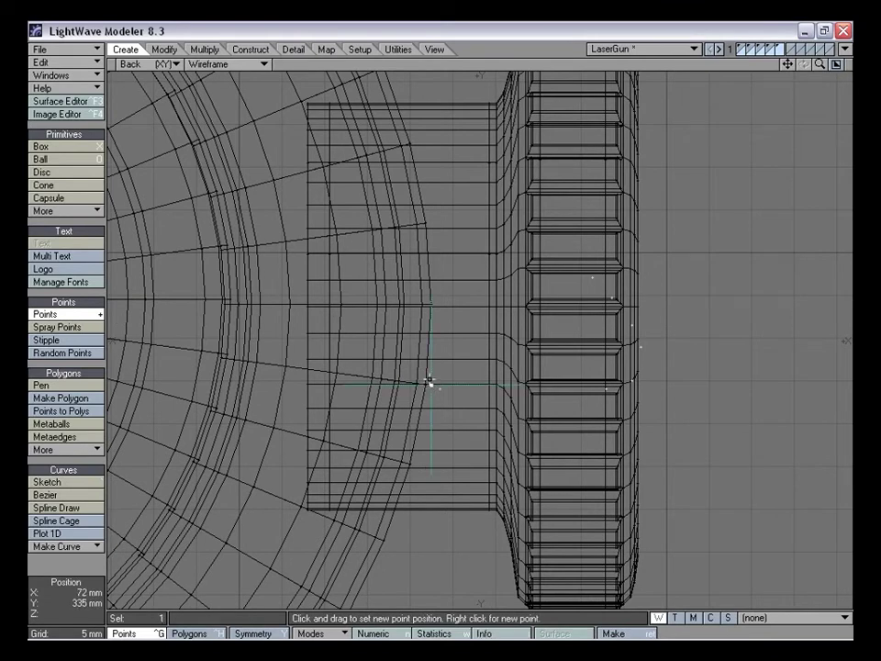
pyautogui.press('space')
pyautogui.press('t')
pyautogui.moveTo(436, 389); pyautogui.dragTo(431, 388)
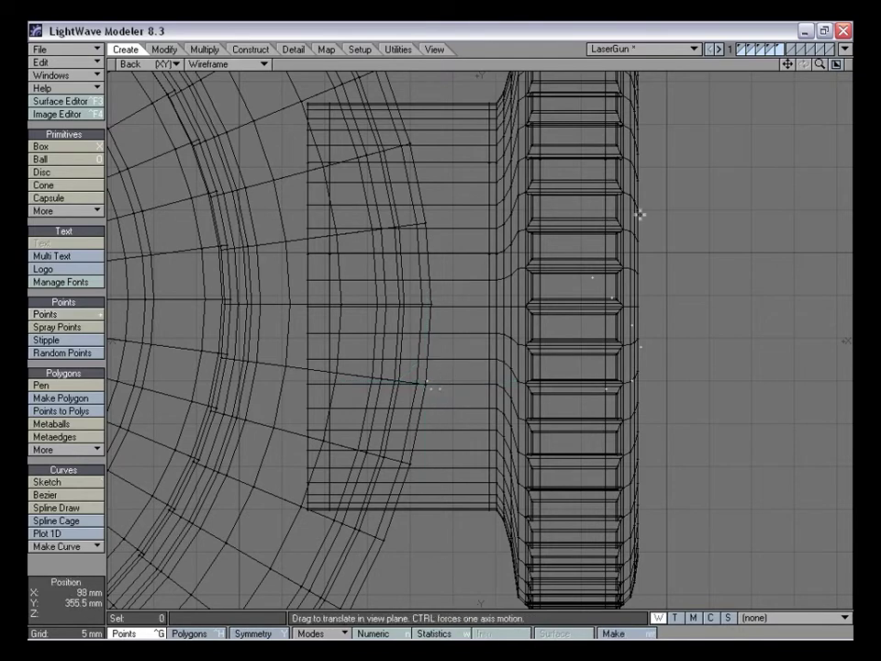
pyautogui.moveTo(820, 65); pyautogui.dragTo(849, 65)
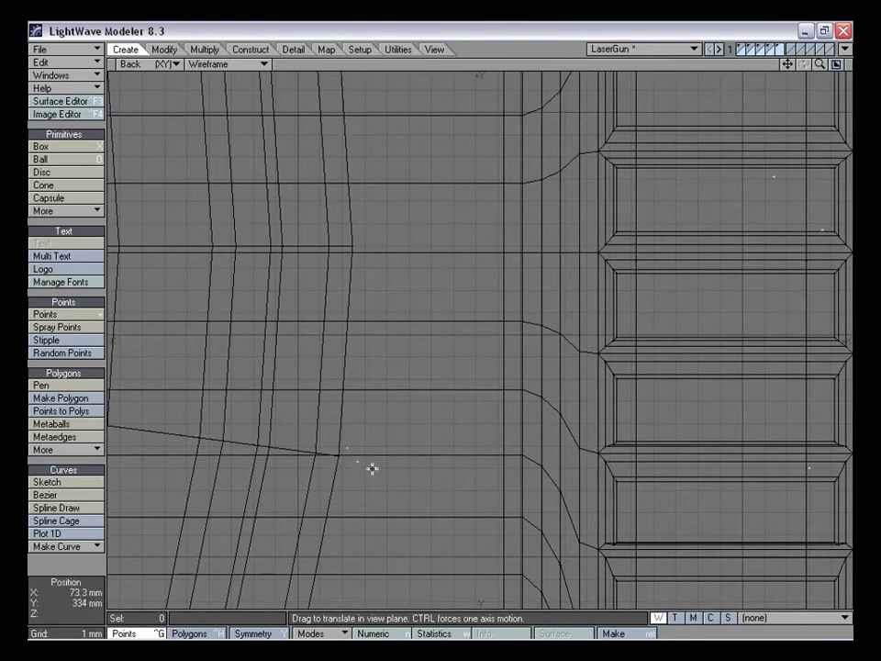
# Draw a flat disc in the back view centred on the scope axis and sized to the scope tube's outer edge
pyautogui.moveTo(820, 64); pyautogui.dragTo(442, 328)
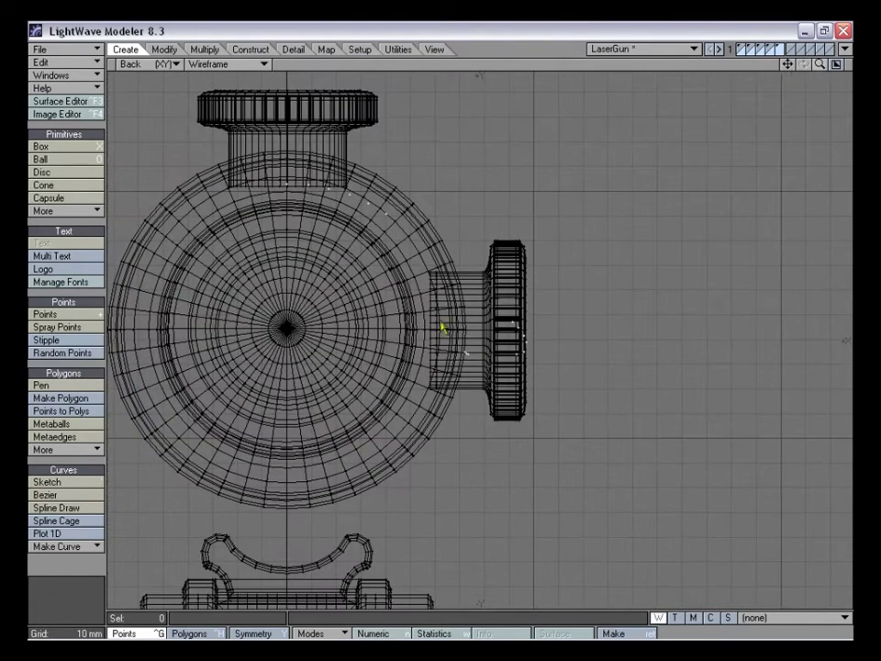
pyautogui.moveTo(787, 64); pyautogui.dragTo(875, 106)
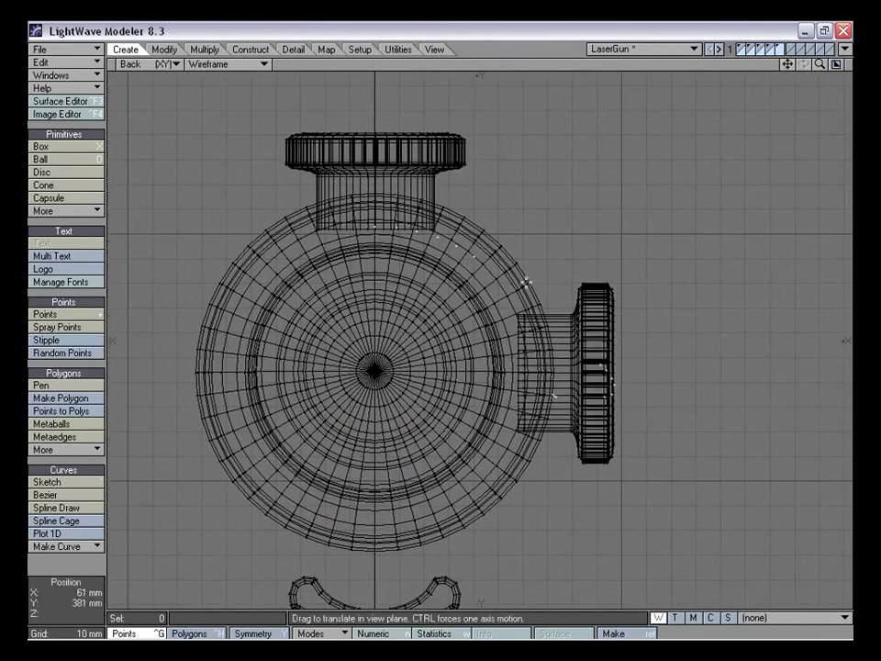
pyautogui.press('KP_0')
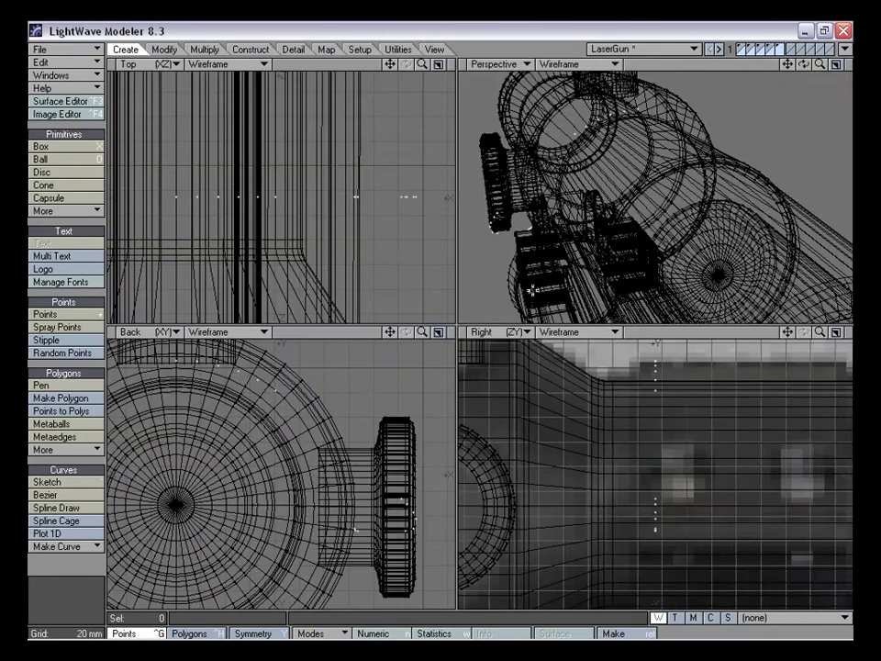
pyautogui.moveTo(391, 333); pyautogui.dragTo(417, 327)
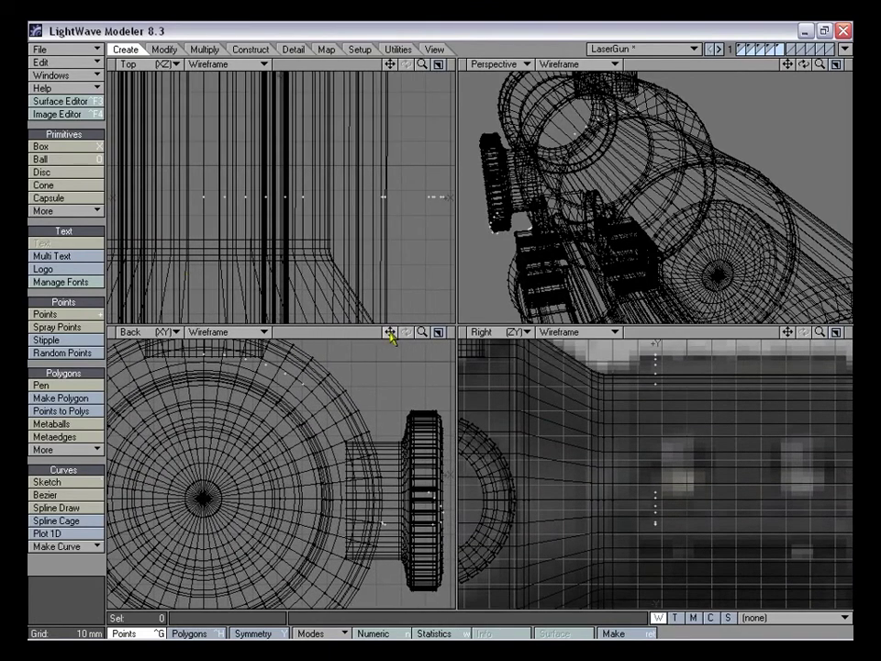
pyautogui.click(59, 172)
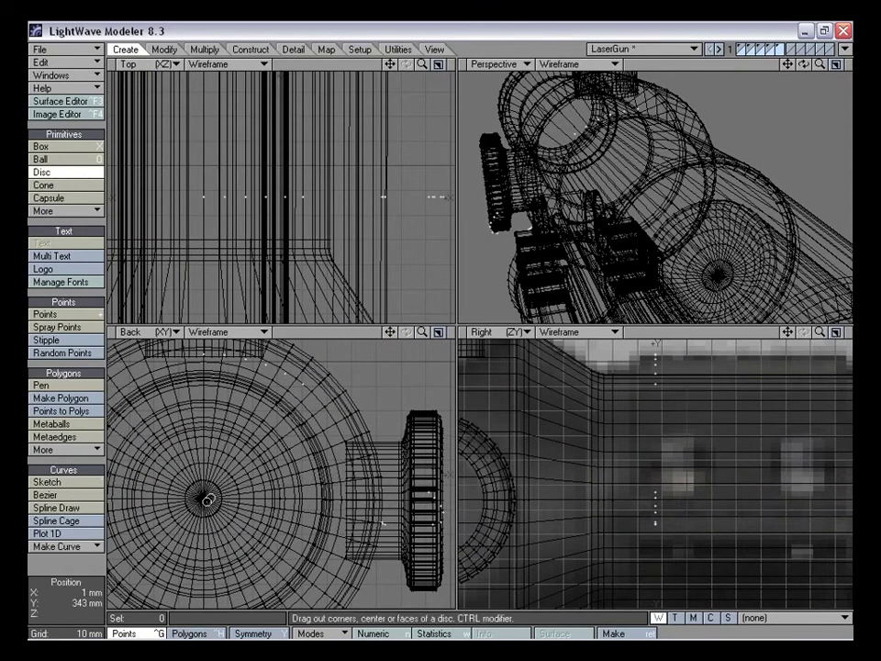
pyautogui.moveTo(203, 499); pyautogui.dragTo(356, 396)
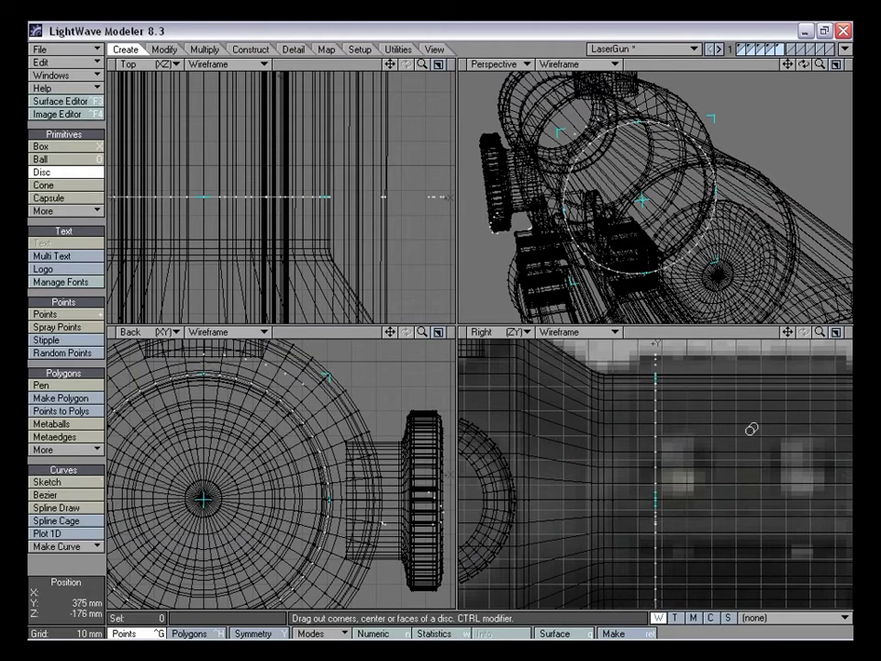
pyautogui.moveTo(788, 332); pyautogui.dragTo(794, 391)
pyautogui.moveTo(820, 332); pyautogui.dragTo(863, 335)
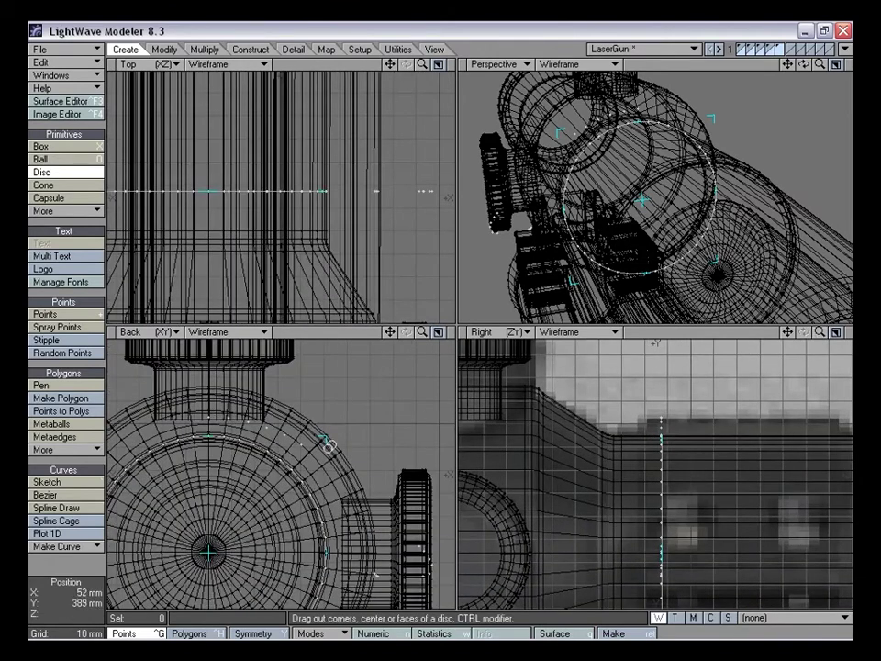
pyautogui.keyDown('ctrl'); pyautogui.moveTo(328, 435); pyautogui.dragTo(331, 435); pyautogui.keyUp('ctrl')
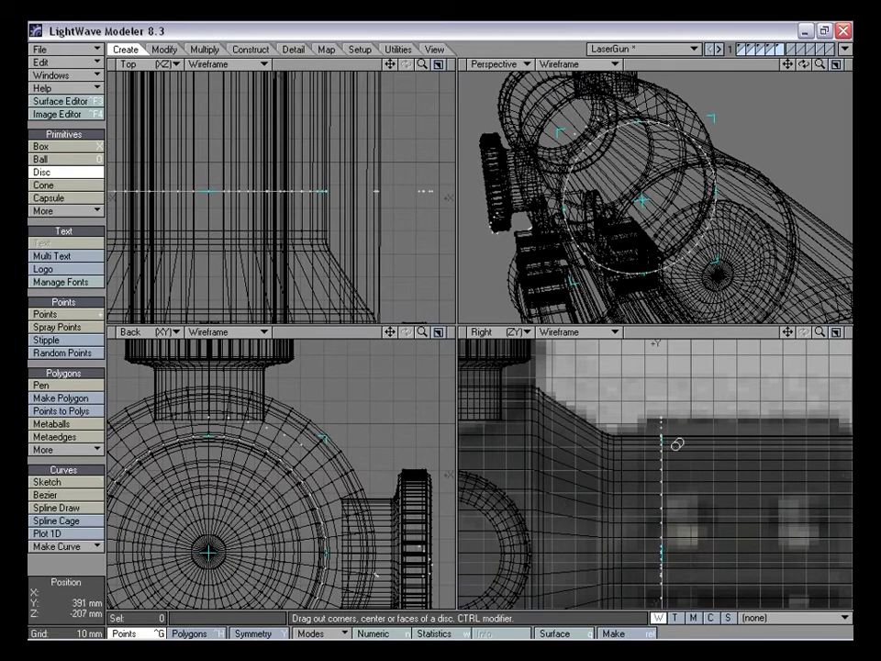
pyautogui.press('space')
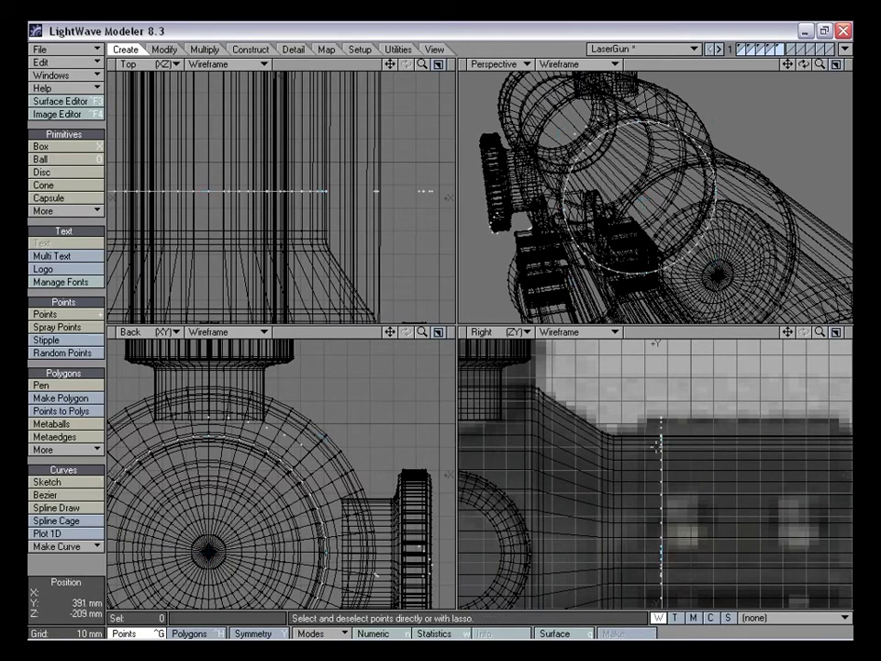
# Reduce the disc to loose points by deleting all of them except the upper quarter arc on the +X side
pyautogui.moveTo(787, 333); pyautogui.dragTo(800, 262)
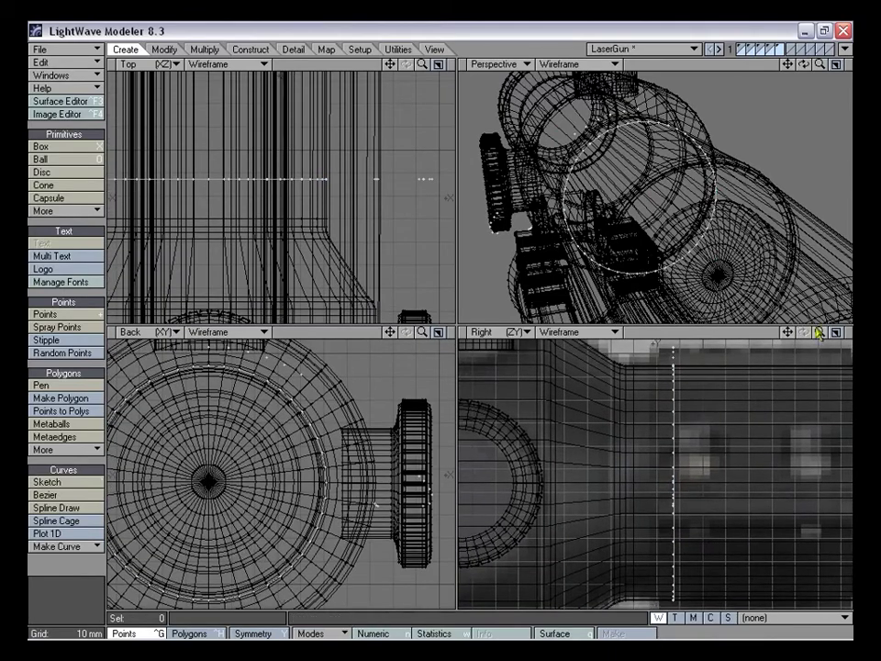
pyautogui.moveTo(820, 333); pyautogui.dragTo(827, 334)
pyautogui.keyDown('alt'); pyautogui.moveTo(615, 237); pyautogui.dragTo(677, 228); pyautogui.keyUp('alt')
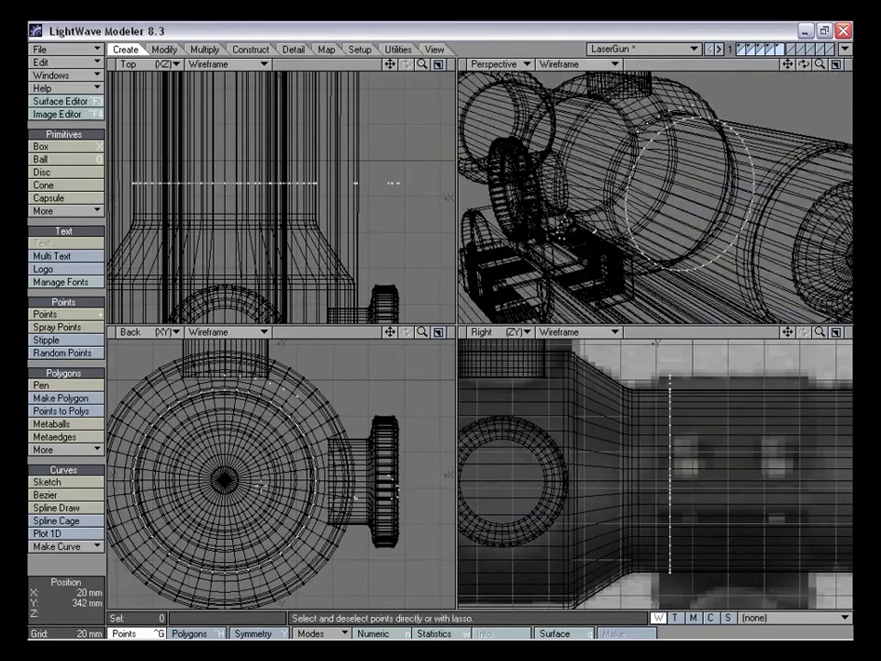
pyautogui.moveTo(390, 331); pyautogui.dragTo(424, 341)
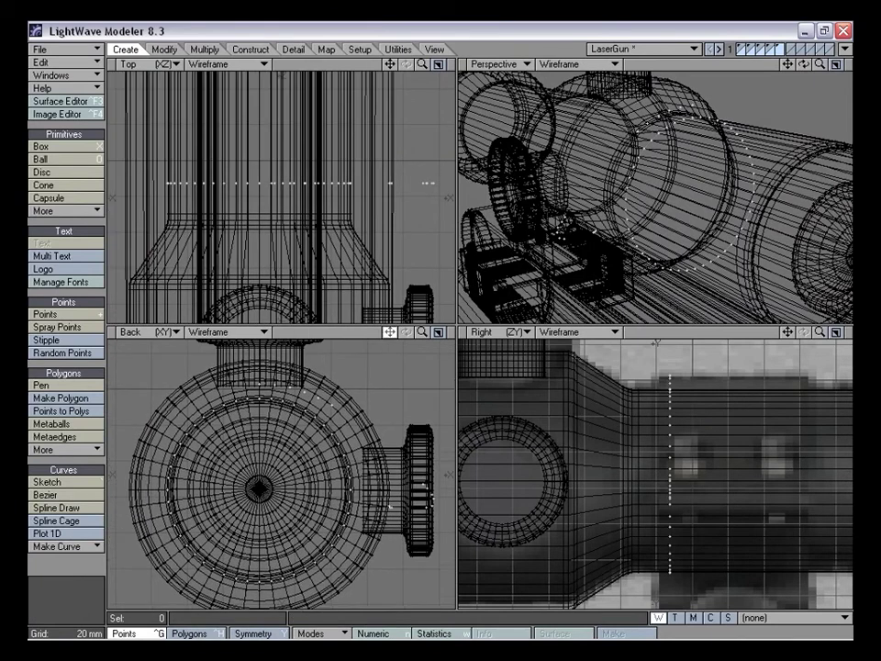
pyautogui.moveTo(246, 384)
pyautogui.mouseDown(button='right')
pyautogui.moveTo(112, 441)
pyautogui.moveTo(353, 562)
pyautogui.mouseUp(button='right')
pyautogui.moveTo(357, 513); pyautogui.dragTo(349, 505, button='right')
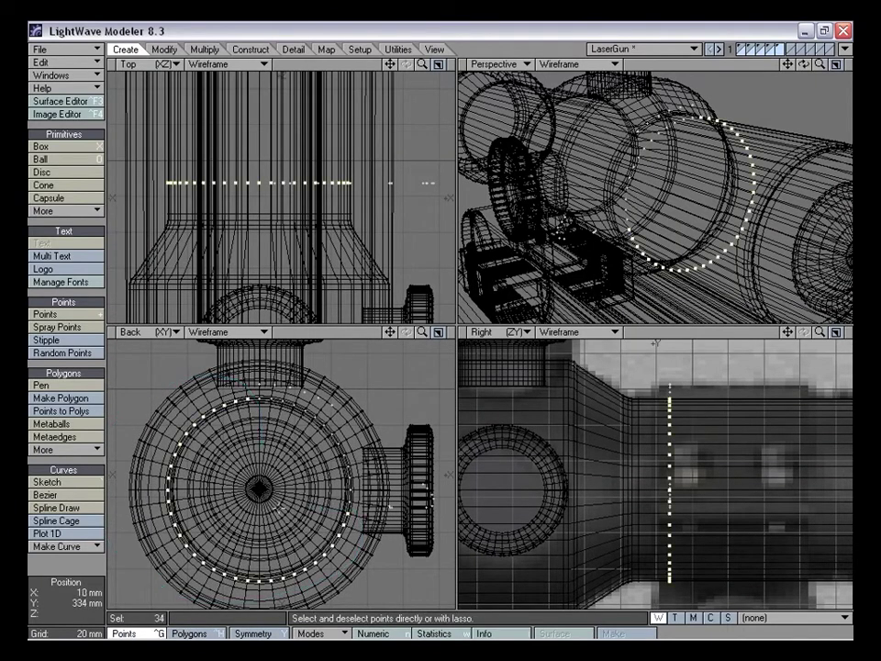
pyautogui.press('Delete')
pyautogui.moveTo(391, 337); pyautogui.dragTo(341, 342)
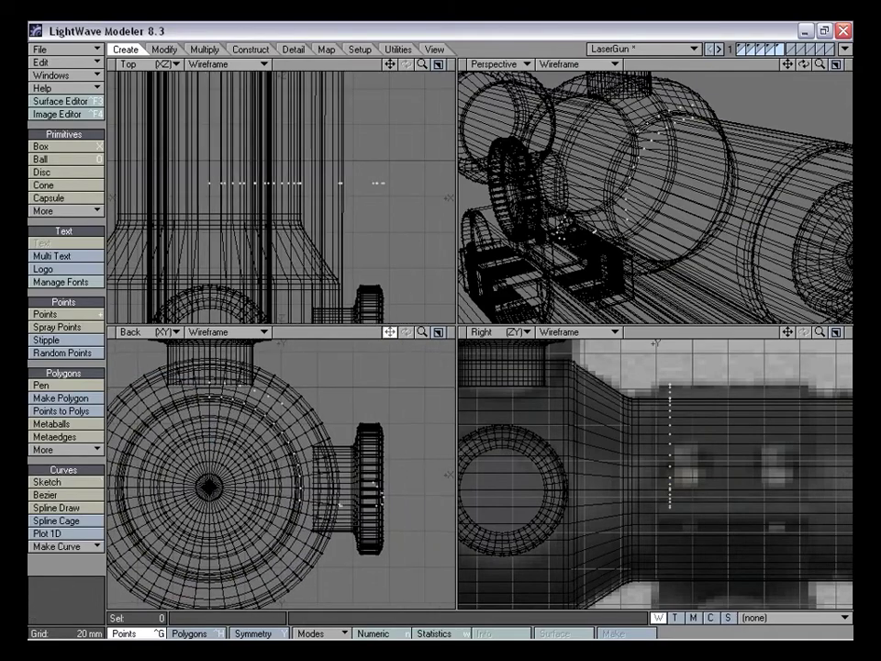
# Move the three small inner corner points in -X to continue the lower end of the quarter arc
pyautogui.press('KP_0')
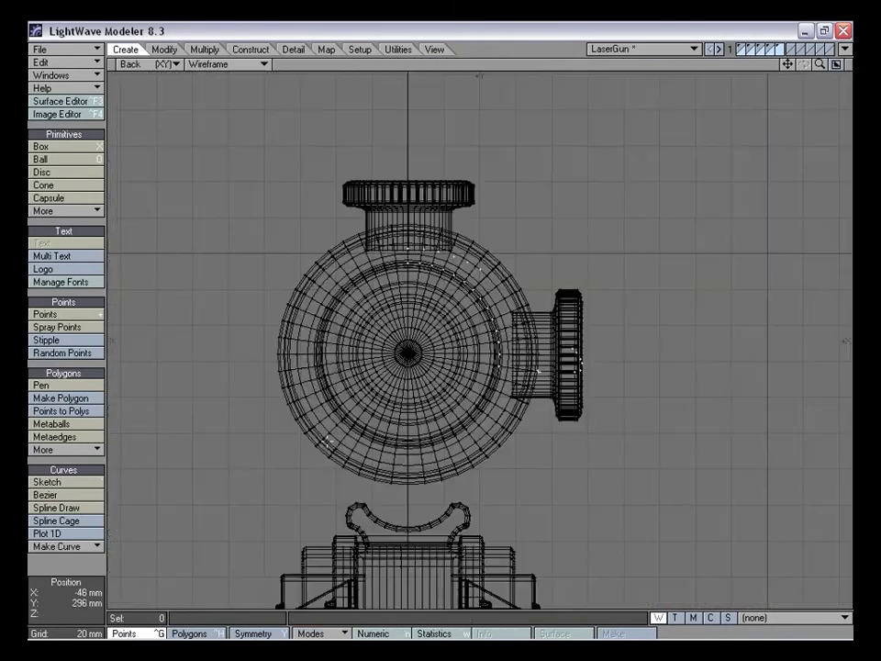
pyautogui.press('.')
pyautogui.press('.')
pyautogui.press('.')
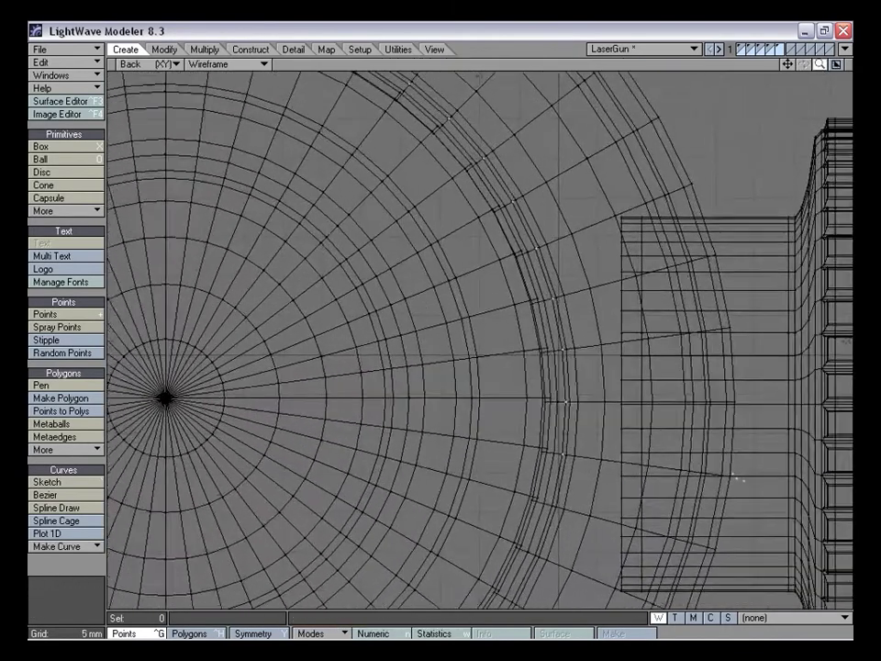
pyautogui.moveTo(788, 65); pyautogui.dragTo(588, 52)
pyautogui.moveTo(538, 485); pyautogui.dragTo(597, 452)
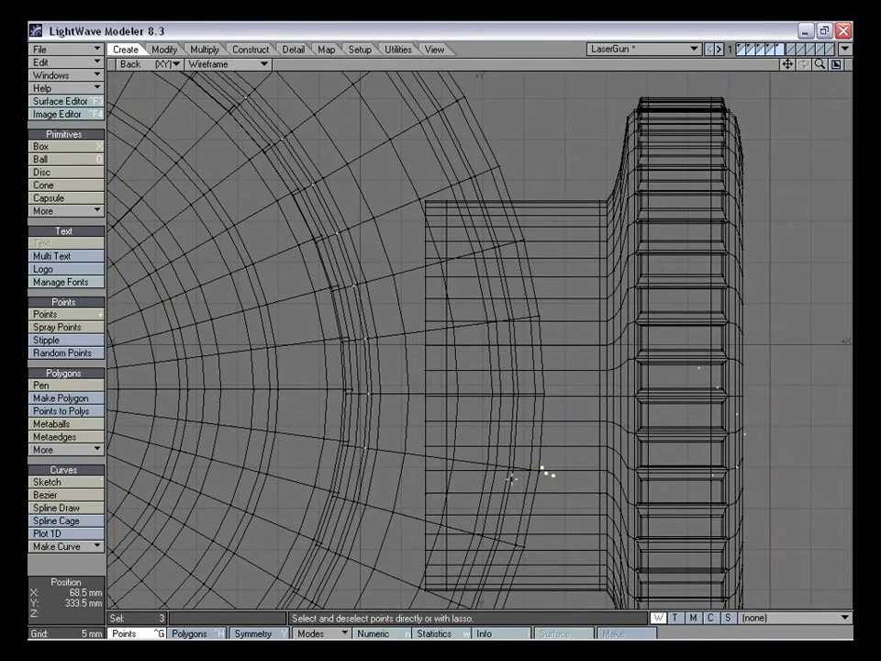
pyautogui.press('t')
pyautogui.moveTo(549, 473); pyautogui.dragTo(581, 468)
pyautogui.moveTo(512, 480); pyautogui.dragTo(512, 480)
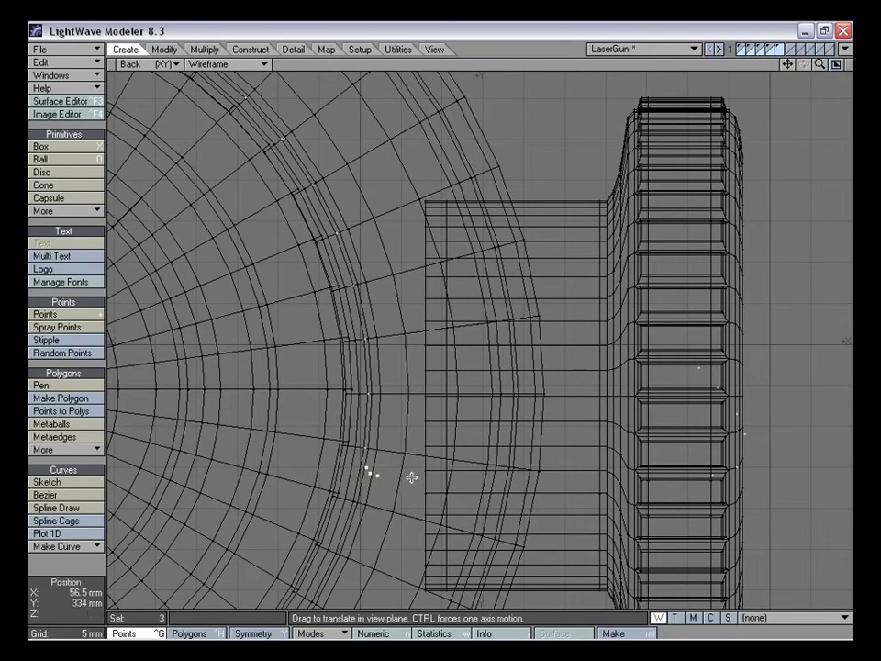
pyautogui.moveTo(404, 477); pyautogui.dragTo(400, 476)
pyautogui.press('space')
pyautogui.press('/')
# Select the six points of the bracket's outer corner and move them 4 mm in -X
pyautogui.moveTo(821, 66); pyautogui.dragTo(714, 66)
pyautogui.moveTo(787, 65); pyautogui.dragTo(788, 64)
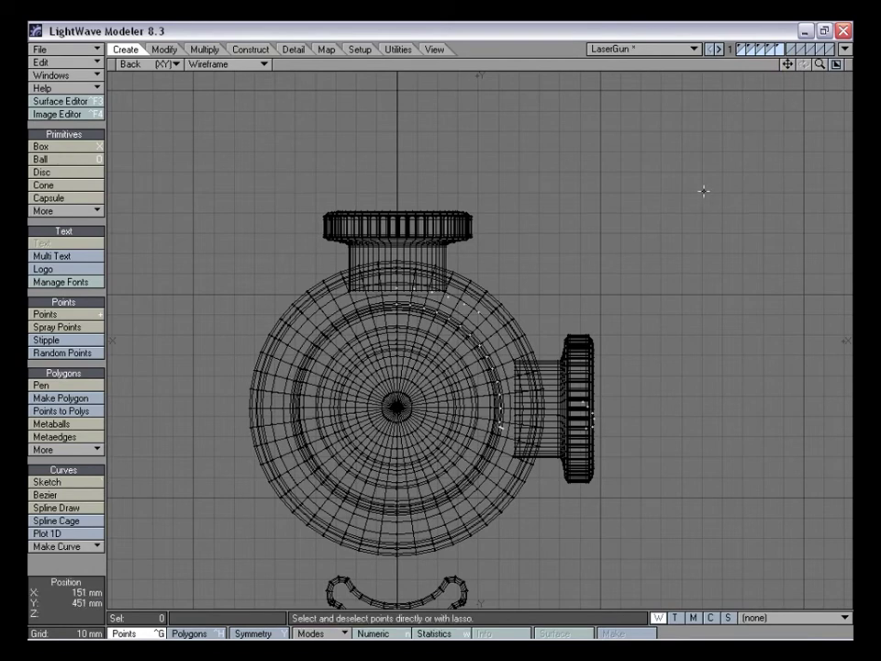
pyautogui.press('KP_0')
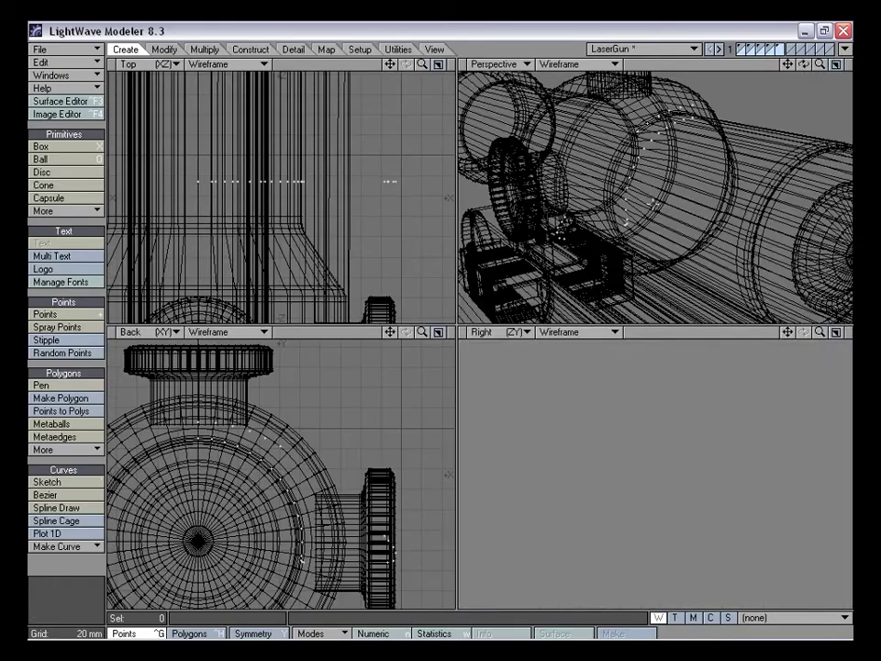
pyautogui.press('a')
pyautogui.keyDown('alt'); pyautogui.moveTo(667, 204); pyautogui.dragTo(642, 168); pyautogui.keyUp('alt')
pyautogui.moveTo(817, 66); pyautogui.dragTo(772, 66)
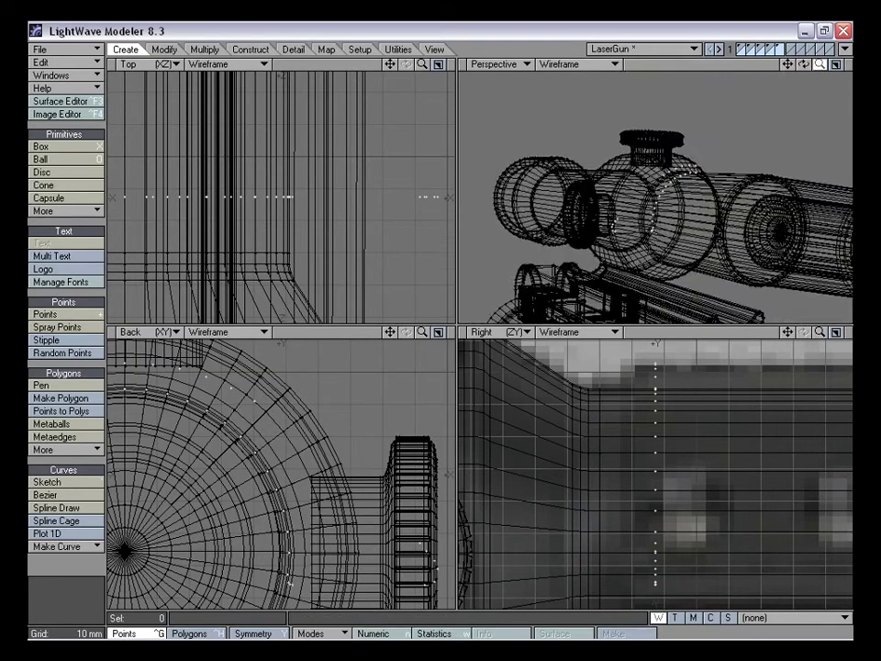
pyautogui.keyDown('alt'); pyautogui.moveTo(661, 206); pyautogui.dragTo(681, 174); pyautogui.keyUp('alt')
pyautogui.moveTo(391, 332); pyautogui.dragTo(364, 282)
pyautogui.moveTo(374, 491); pyautogui.dragTo(462, 474, button='right')
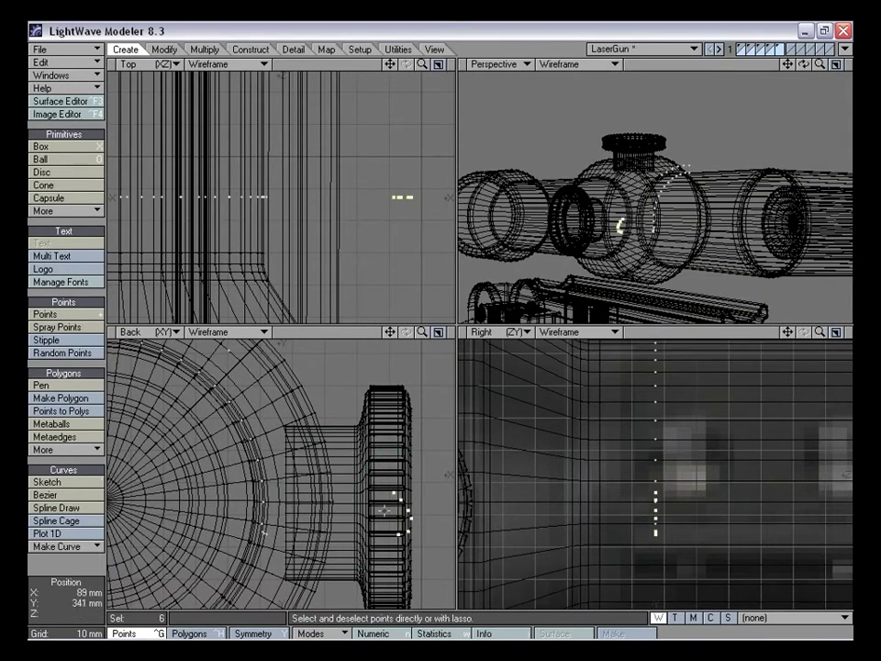
pyautogui.press('t')
pyautogui.moveTo(390, 524); pyautogui.dragTo(379, 523)
pyautogui.moveTo(294, 400); pyautogui.dragTo(290, 399)
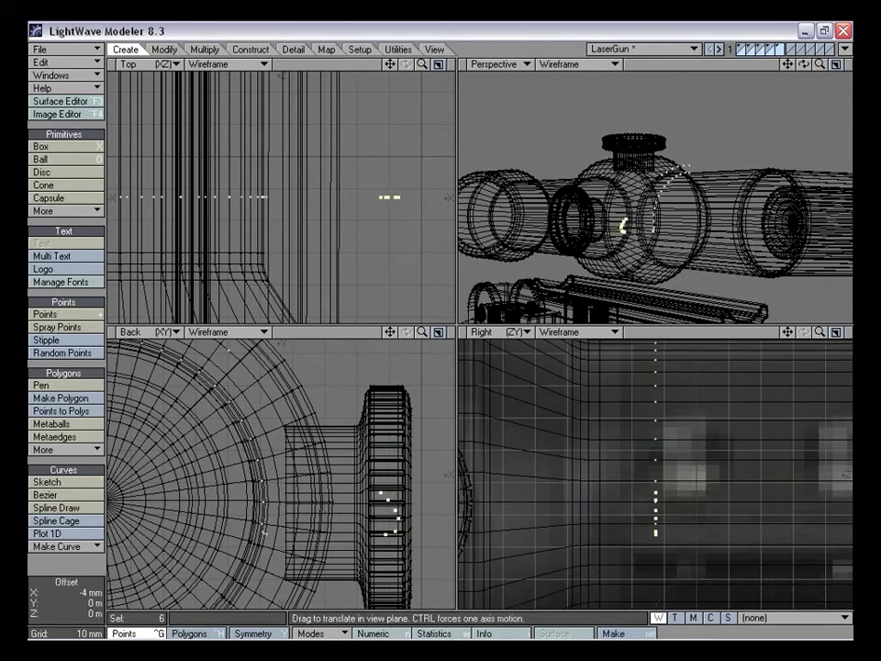
pyautogui.press('space')
pyautogui.press('/')
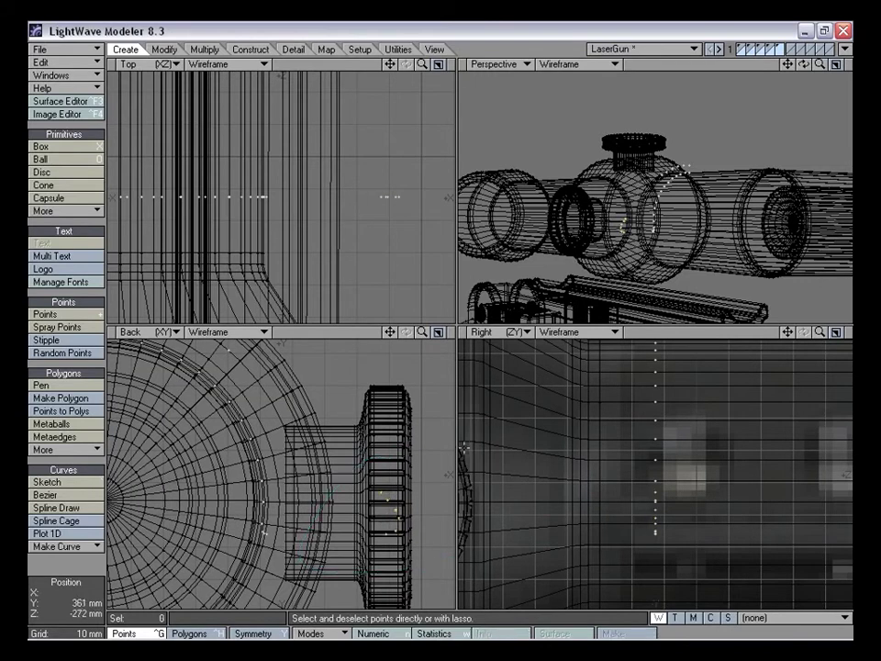
# Nudge the same six outer corner points slightly further inward towards the scope
pyautogui.keyDown('alt'); pyautogui.moveTo(645, 223); pyautogui.dragTo(594, 203); pyautogui.keyUp('alt')
pyautogui.moveTo(389, 473); pyautogui.dragTo(422, 515, button='right')
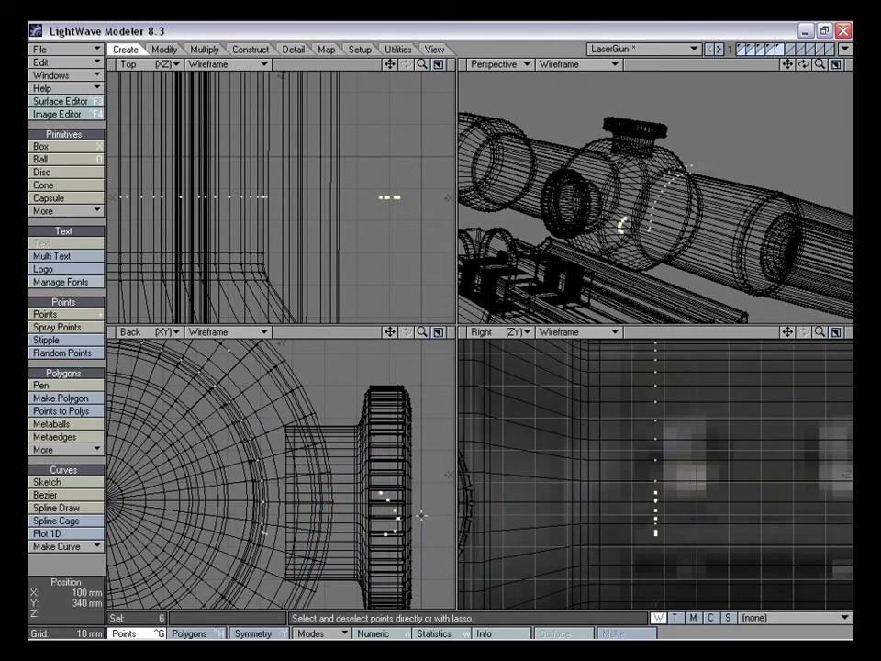
pyautogui.press('t')
pyautogui.moveTo(410, 517); pyautogui.dragTo(407, 521)
pyautogui.press('/')
# Connect all the half-profile points in order around the bracket outline into one polygon and set the perspective view to Texture shading
pyautogui.moveTo(391, 333); pyautogui.dragTo(407, 374)
pyautogui.moveTo(423, 332); pyautogui.dragTo(402, 332)
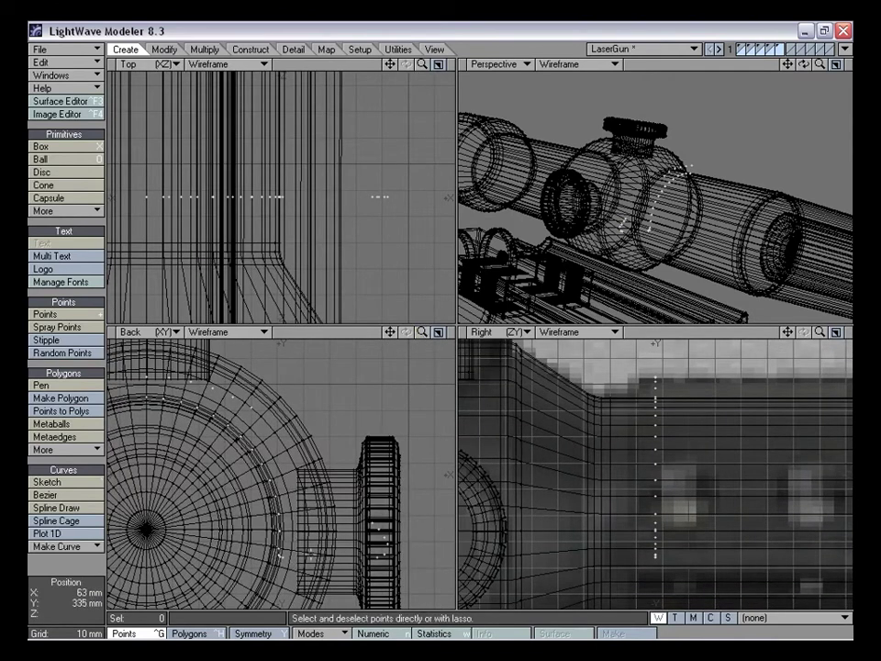
pyautogui.click(282, 556)
pyautogui.moveTo(276, 521)
pyautogui.mouseDown()
pyautogui.moveTo(266, 468)
pyautogui.moveTo(221, 416)
pyautogui.mouseUp()
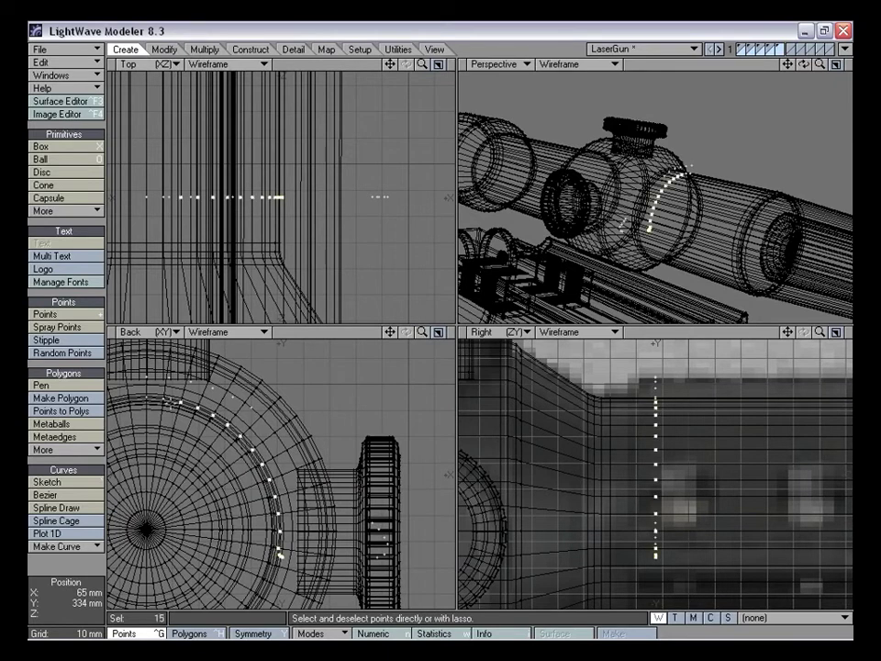
pyautogui.moveTo(187, 377); pyautogui.dragTo(237, 397)
pyautogui.moveTo(249, 378); pyautogui.dragTo(192, 374, button='right')
pyautogui.moveTo(274, 379); pyautogui.dragTo(277, 384, button='right')
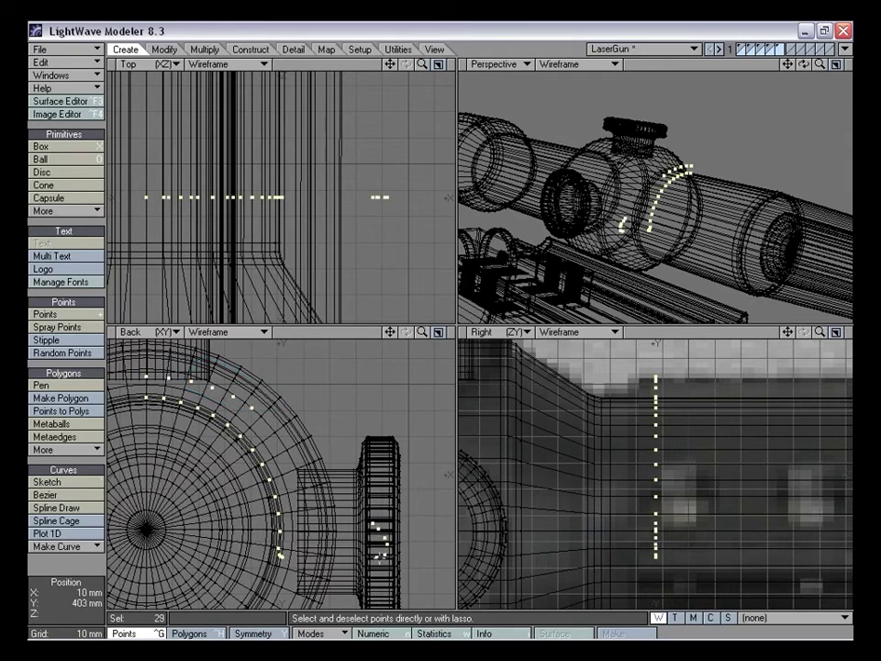
pyautogui.press('p')
pyautogui.moveTo(633, 254)
pyautogui.keyDown('alt'); pyautogui.mouseDown()
pyautogui.moveTo(666, 258)
pyautogui.moveTo(642, 240)
pyautogui.mouseUp(); pyautogui.keyUp('alt')
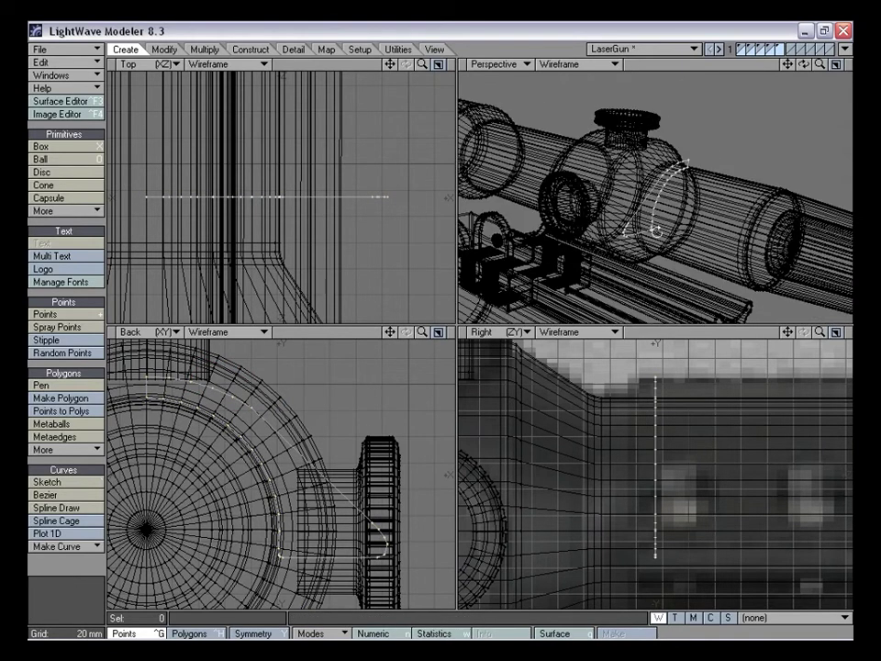
pyautogui.click(573, 64)
pyautogui.click(556, 160)
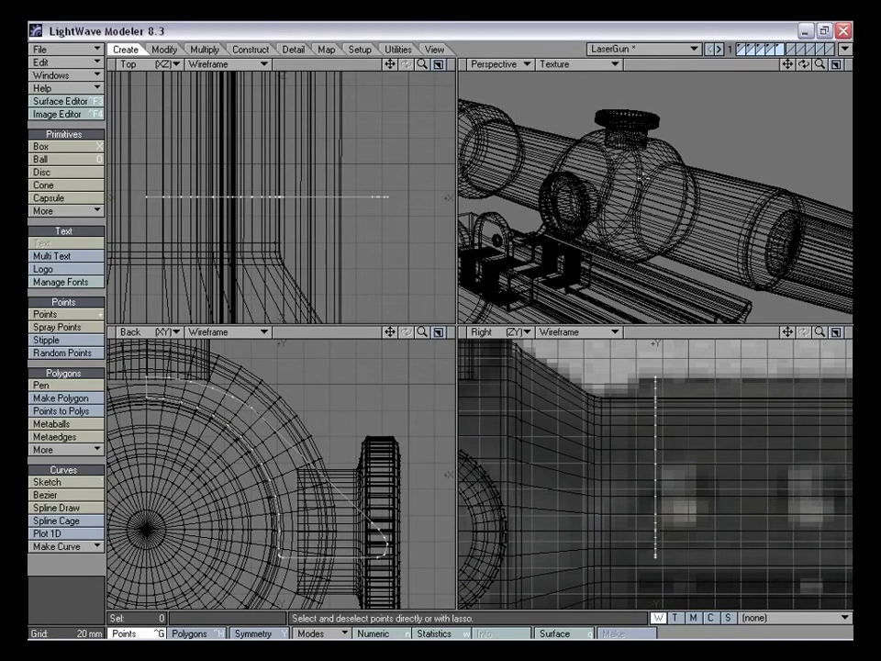
pyautogui.moveTo(422, 332); pyautogui.dragTo(387, 335)
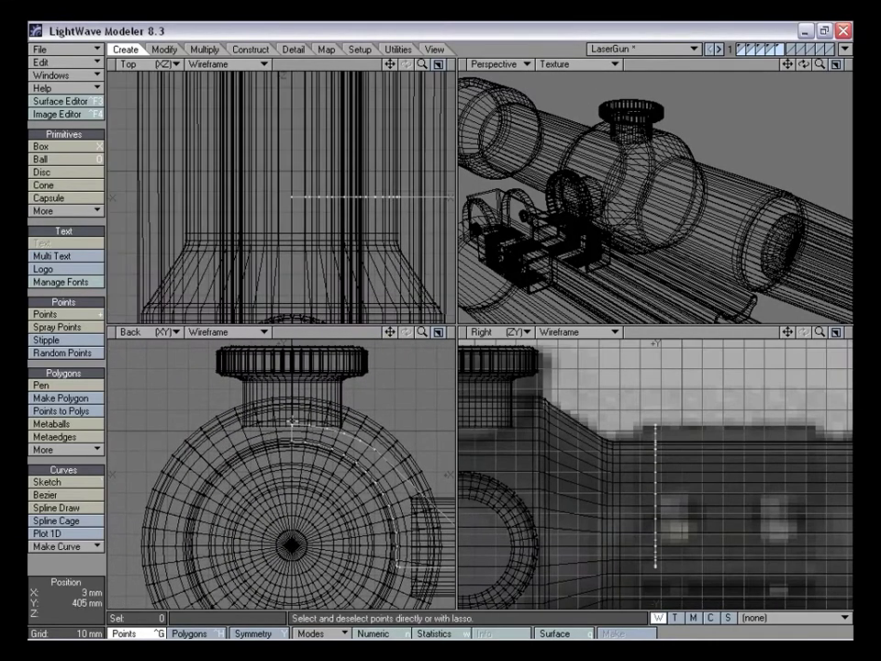
pyautogui.hotkey('shift', 'v')
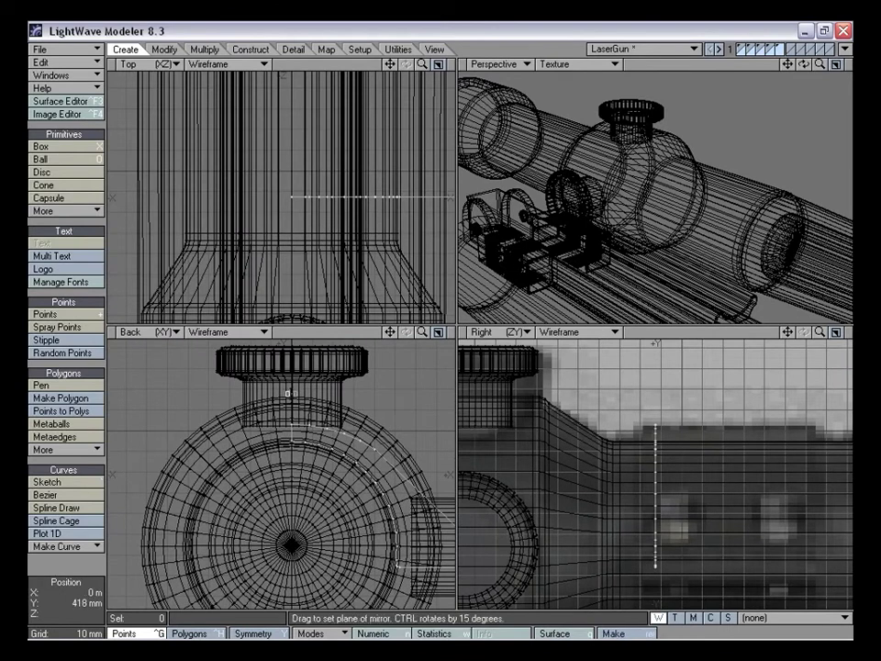
pyautogui.moveTo(420, 334)
pyautogui.mouseDown()
pyautogui.moveTo(450, 334)
pyautogui.moveTo(420, 336)
pyautogui.mouseUp()
pyautogui.press('space')
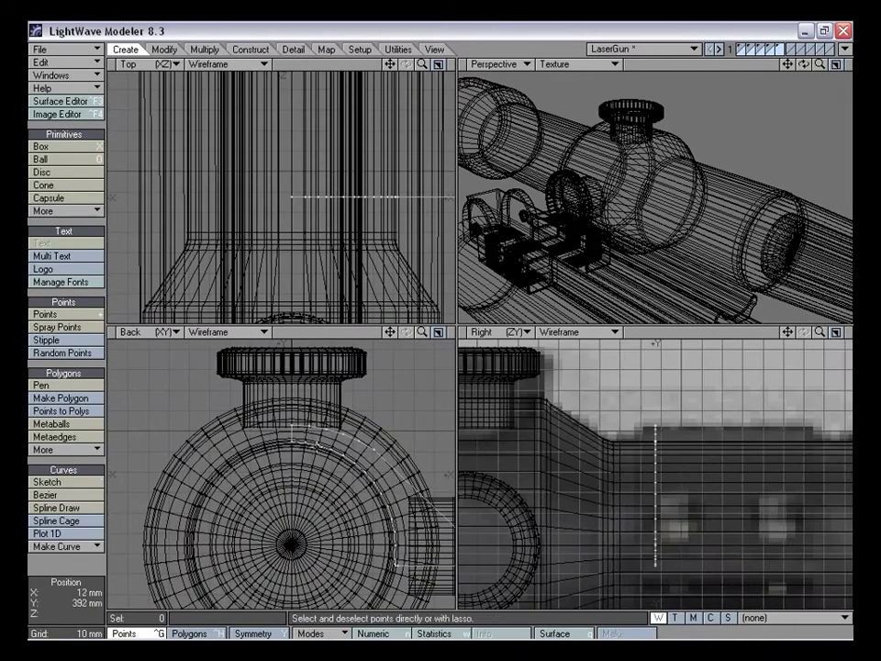
# Set the X value of the half-profile's two centreline points to 0 m
pyautogui.moveTo(300, 450); pyautogui.dragTo(300, 447, button='right')
pyautogui.press('v')
pyautogui.moveTo(400, 275); pyautogui.dragTo(477, 227)
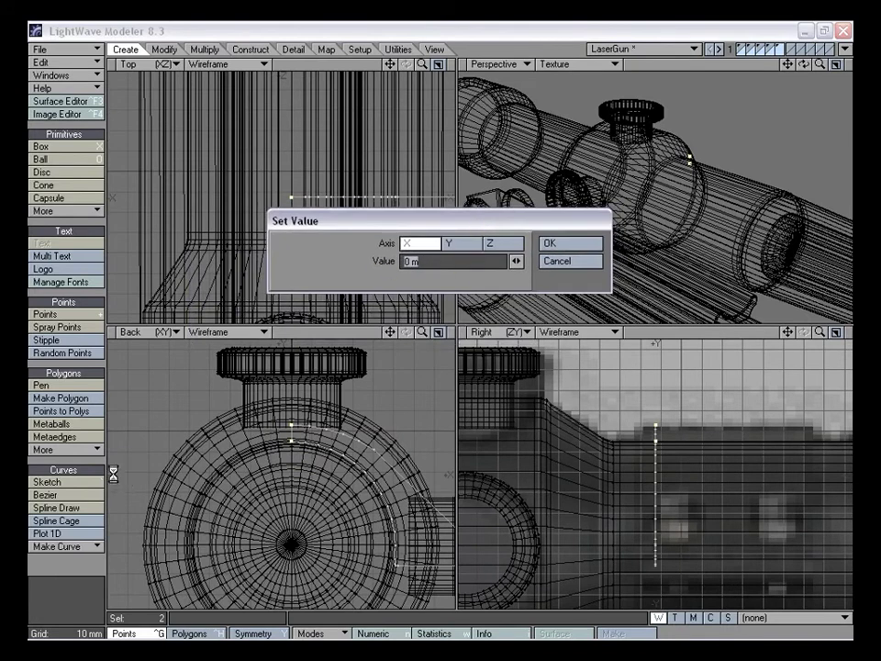
pyautogui.click(555, 245)
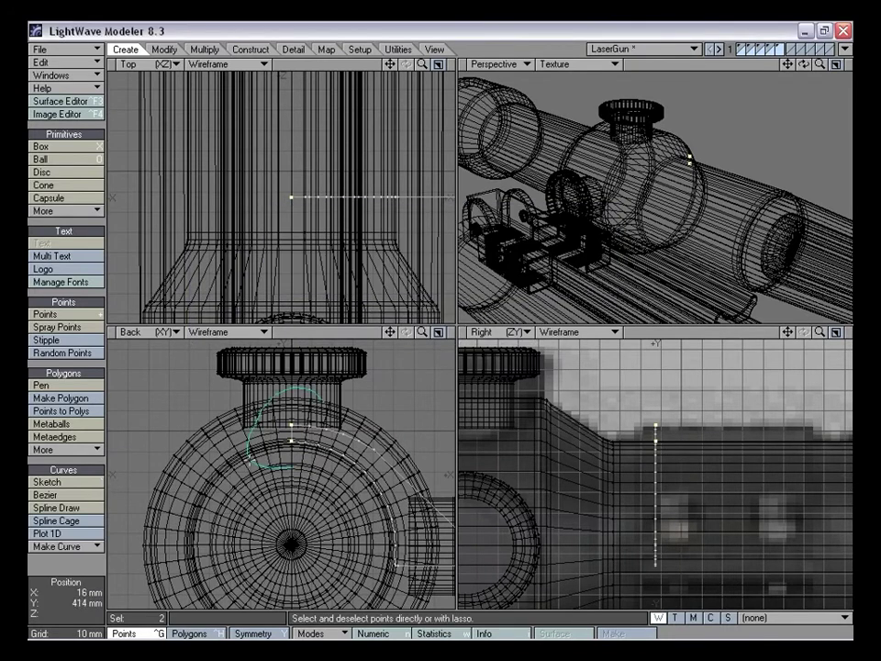
pyautogui.moveTo(322, 399); pyautogui.dragTo(325, 419, button='right')
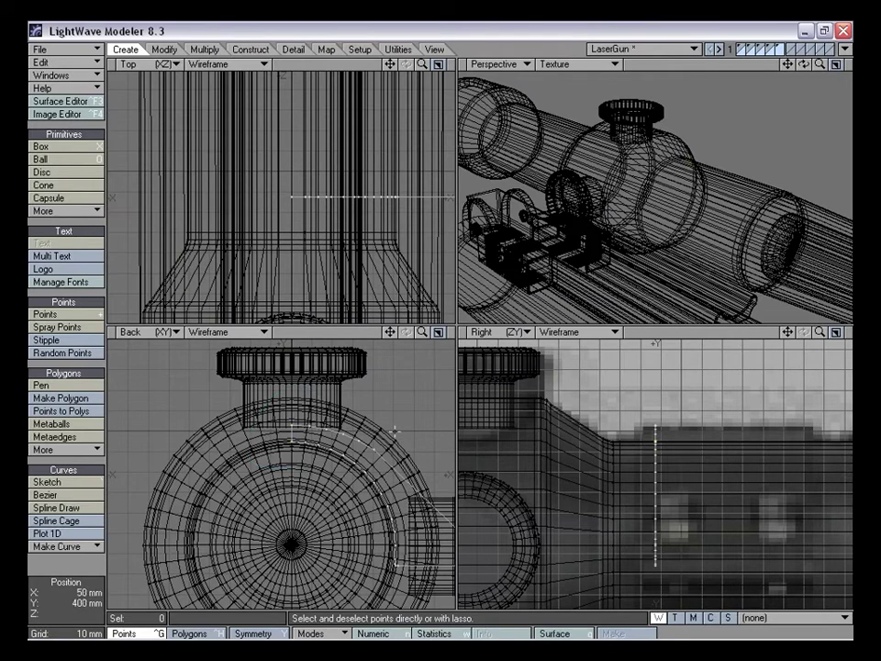
# Mirror the half-profile across the vertical plane at X 0 m to complete the bracket outline
pyautogui.hotkey('shift', 'v')
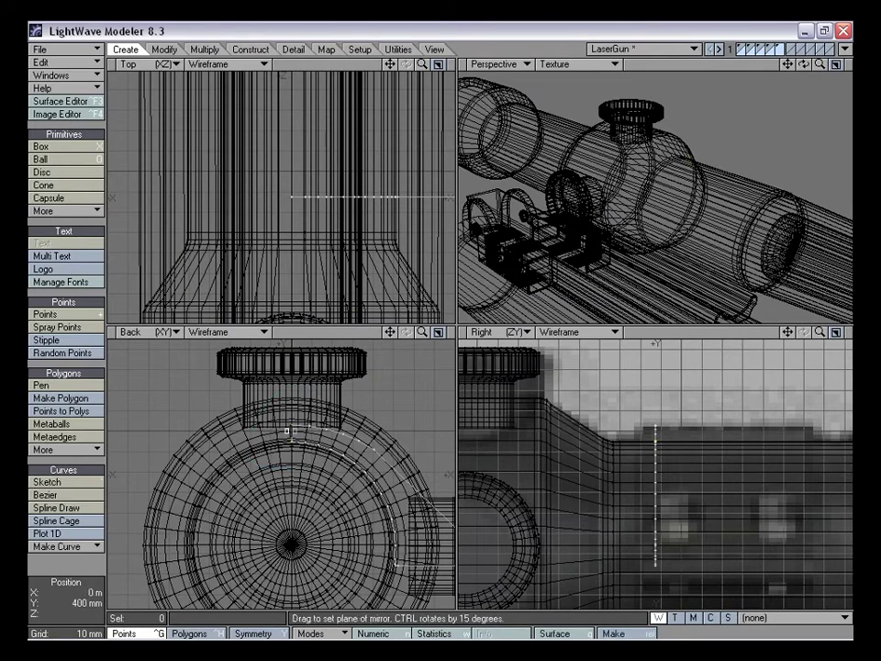
pyautogui.click(288, 430)
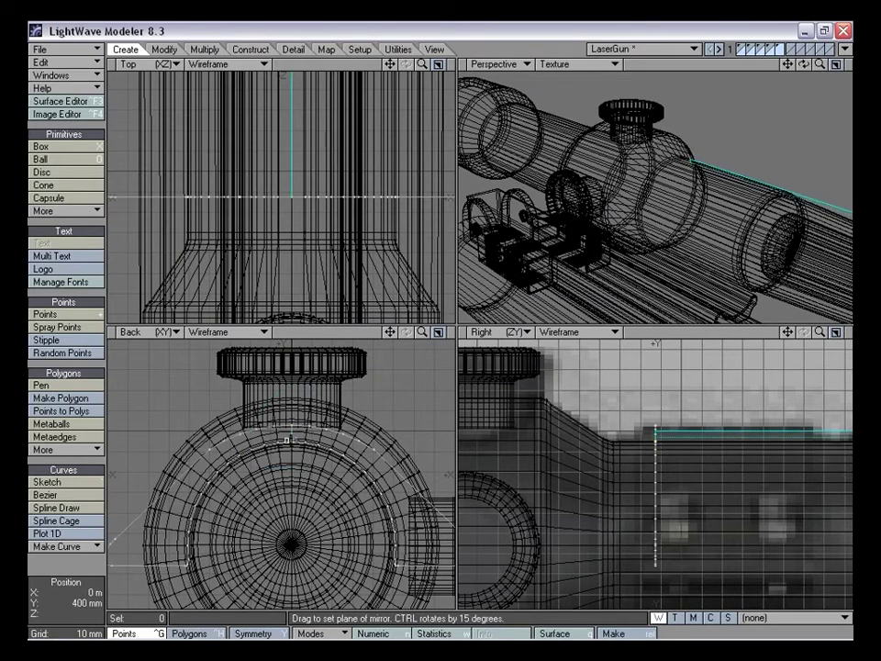
pyautogui.press('space')
pyautogui.keyDown('alt'); pyautogui.moveTo(597, 221); pyautogui.dragTo(514, 230); pyautogui.keyUp('alt')
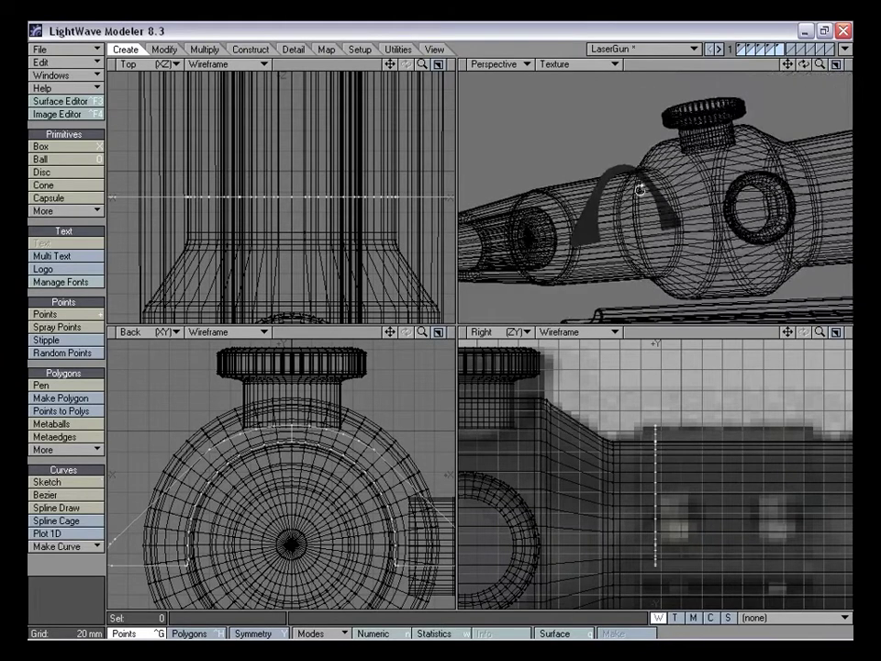
# Select the two mirrored halves of the bracket profile and merge them into a single polygon
pyautogui.hotkey('ctrl', 'h')
pyautogui.click(284, 453)
pyautogui.click(340, 449)
pyautogui.keyDown('alt'); pyautogui.moveTo(643, 183); pyautogui.dragTo(596, 172); pyautogui.keyUp('alt')
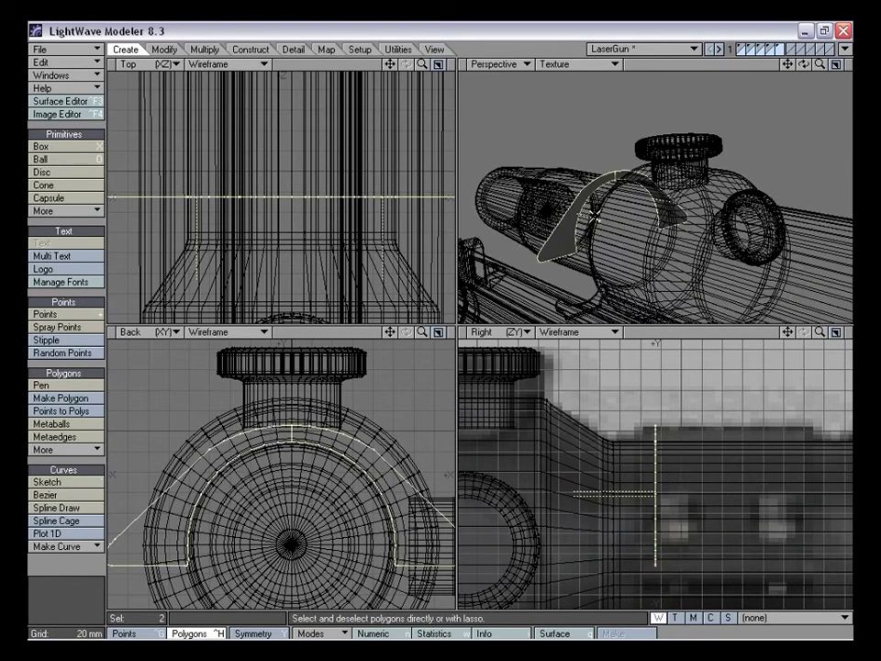
pyautogui.click(86, 567)
# Extrude the bracket profile 82 mm along the Z axis, lengthwise over the scope tube
pyautogui.moveTo(423, 332)
pyautogui.mouseDown()
pyautogui.moveTo(403, 332)
pyautogui.moveTo(422, 332)
pyautogui.mouseUp()
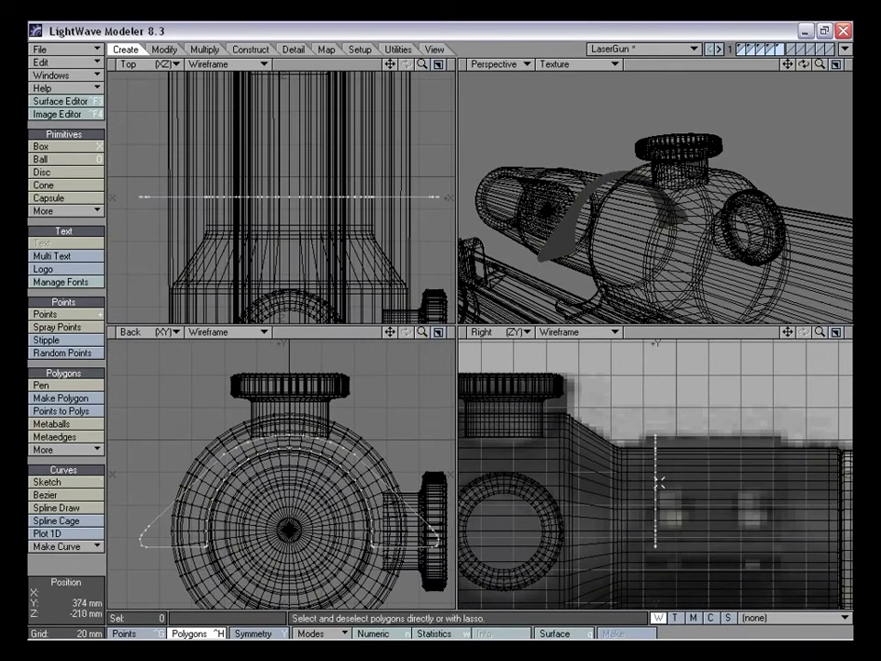
pyautogui.hotkey('shift', 'e')
pyautogui.moveTo(658, 484); pyautogui.dragTo(792, 497)
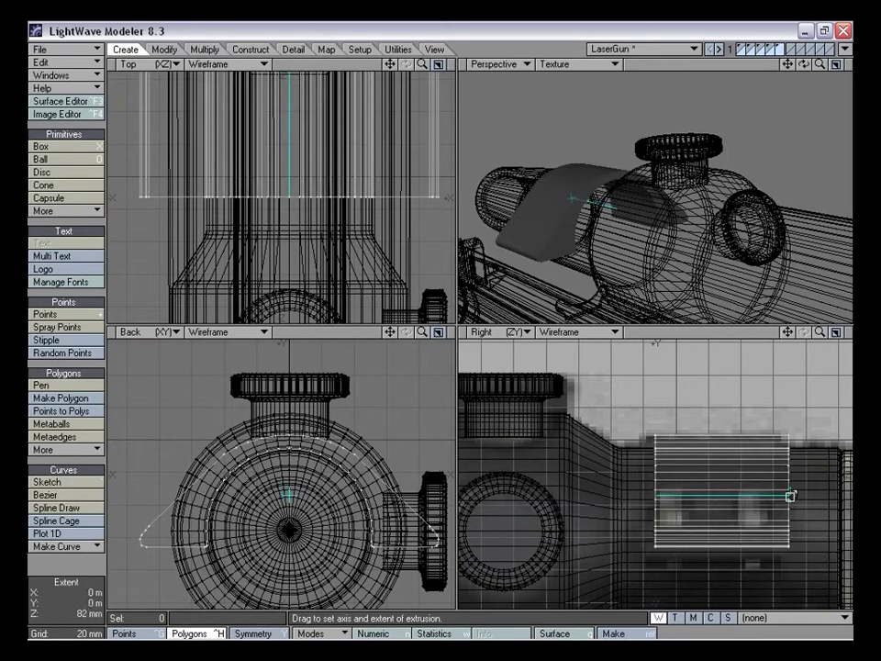
pyautogui.press('space')
# Move the extruded bracket slightly in -Z to line it up with the bracket in the background image
pyautogui.press('t')
pyautogui.moveTo(740, 481); pyautogui.dragTo(734, 480)
pyautogui.keyDown('alt'); pyautogui.moveTo(663, 213); pyautogui.dragTo(643, 220); pyautogui.keyUp('alt')
pyautogui.moveTo(820, 332); pyautogui.dragTo(705, 309)
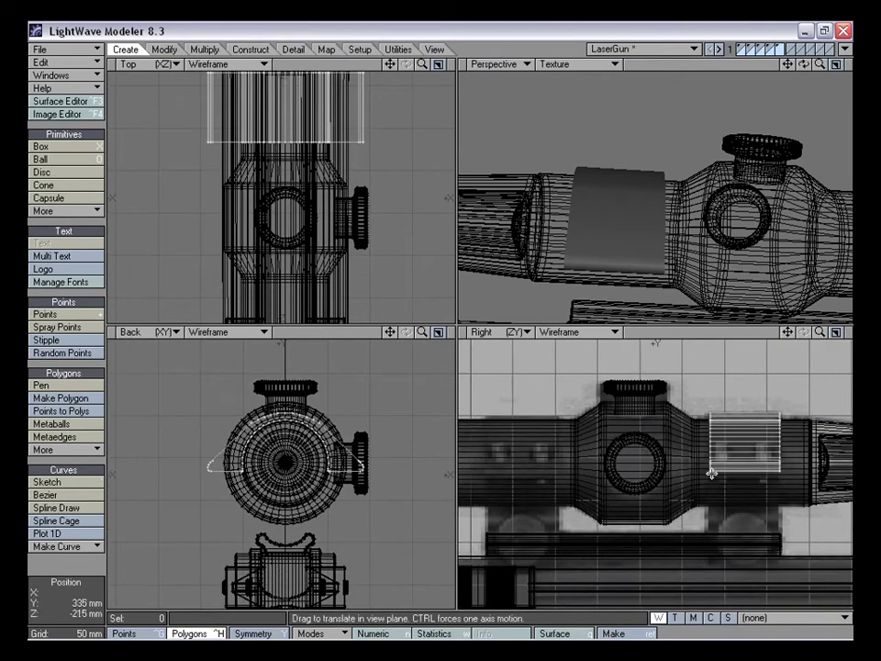
pyautogui.moveTo(787, 332)
pyautogui.mouseDown()
pyautogui.moveTo(829, 342)
pyautogui.moveTo(771, 332)
pyautogui.mouseUp()
pyautogui.keyDown('alt'); pyautogui.moveTo(699, 236); pyautogui.dragTo(725, 251); pyautogui.keyUp('alt')
# Select the bracket's two end-face polygons and inspect them from both sides
pyautogui.press('space')
pyautogui.press('space')
pyautogui.press('space')
pyautogui.click(693, 248)
pyautogui.keyDown('alt'); pyautogui.moveTo(699, 243); pyautogui.dragTo(615, 215); pyautogui.keyUp('alt')
pyautogui.keyDown('shift'); pyautogui.click(574, 217); pyautogui.keyUp('shift')
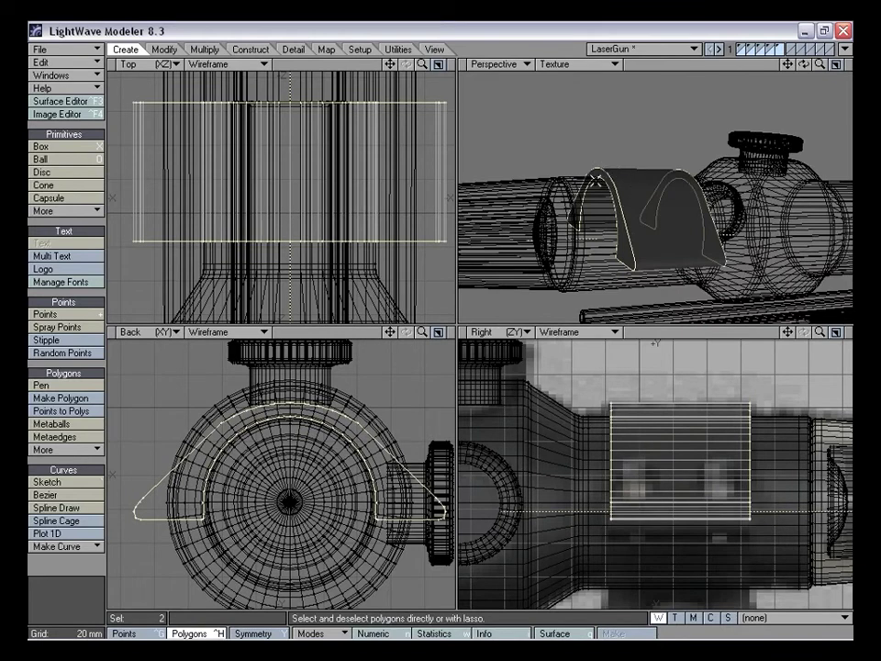
pyautogui.keyDown('alt'); pyautogui.moveTo(675, 207); pyautogui.dragTo(617, 203); pyautogui.keyUp('alt')
pyautogui.keyDown('alt'); pyautogui.moveTo(514, 194); pyautogui.dragTo(584, 206); pyautogui.keyUp('alt')
pyautogui.click(84, 563)
# Smooth Shift all the bracket's side polygons between the end faces without offset, and scale them up slightly in XY around the scope's centre
pyautogui.keyDown('alt'); pyautogui.moveTo(699, 195); pyautogui.dragTo(637, 173); pyautogui.keyUp('alt')
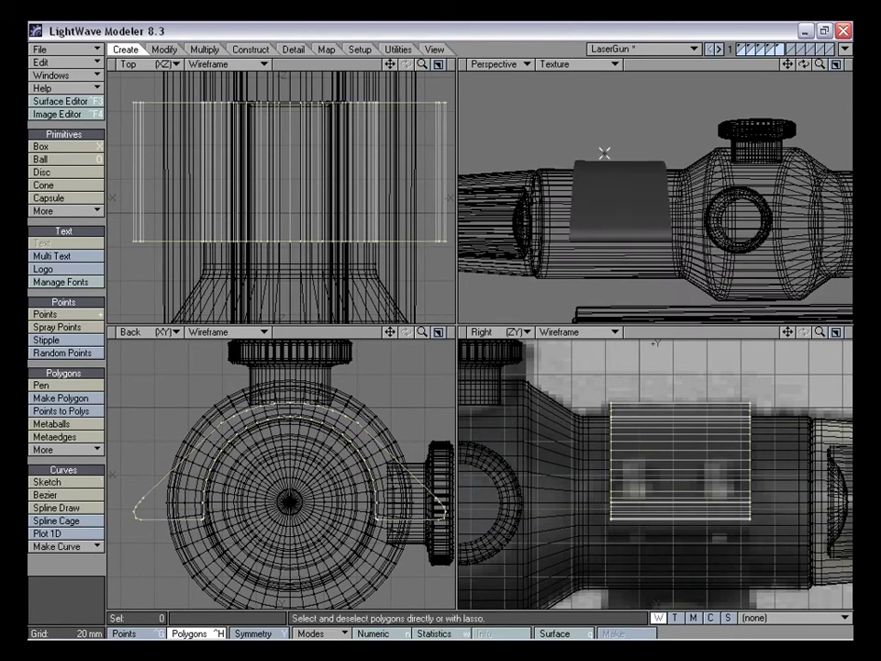
pyautogui.moveTo(665, 429)
pyautogui.mouseDown()
pyautogui.moveTo(665, 414)
pyautogui.moveTo(671, 534)
pyautogui.mouseUp()
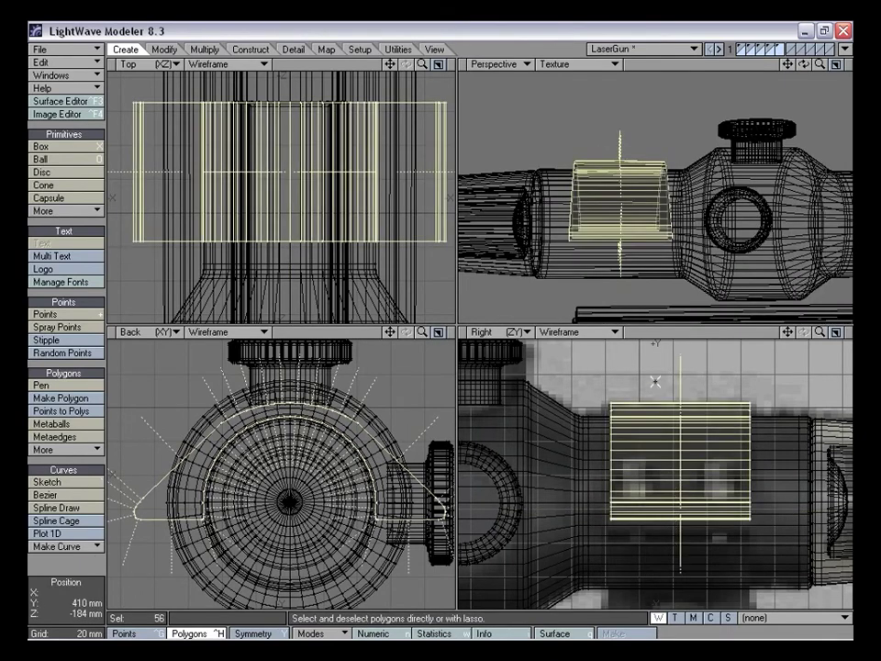
pyautogui.keyDown('alt'); pyautogui.moveTo(618, 186); pyautogui.dragTo(680, 194); pyautogui.keyUp('alt')
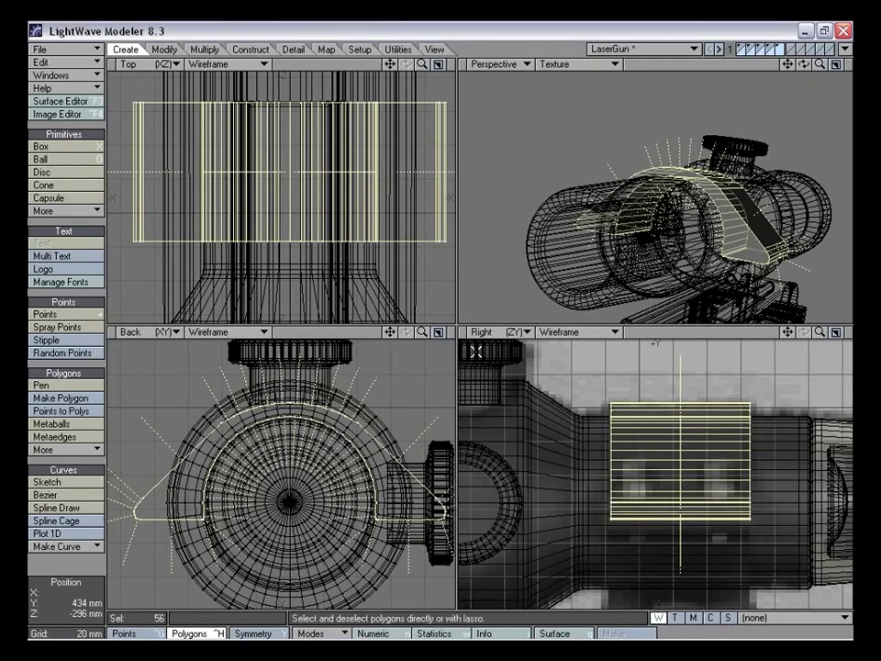
pyautogui.keyDown('alt'); pyautogui.moveTo(625, 211); pyautogui.dragTo(624, 183); pyautogui.keyUp('alt')
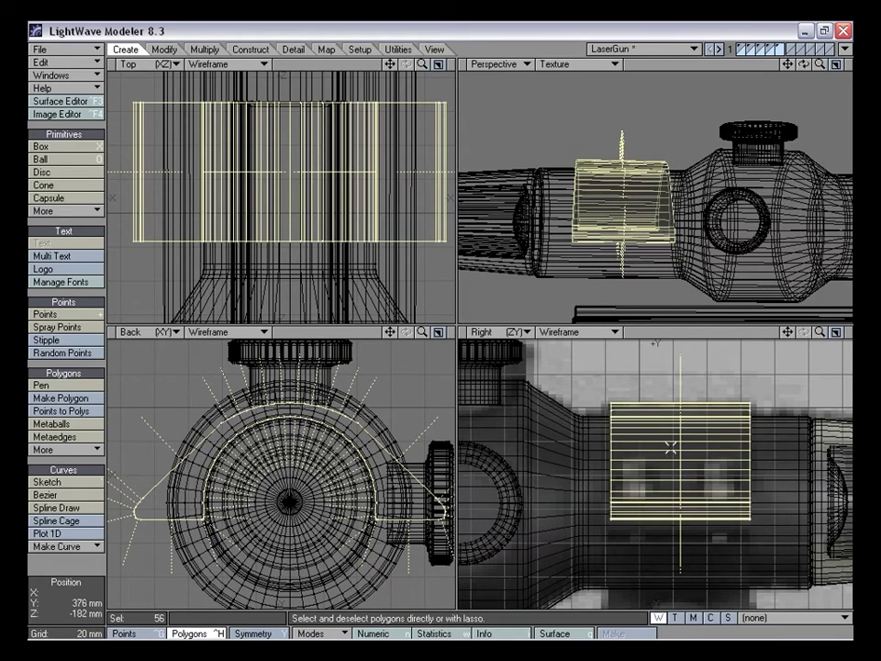
pyautogui.press('f')
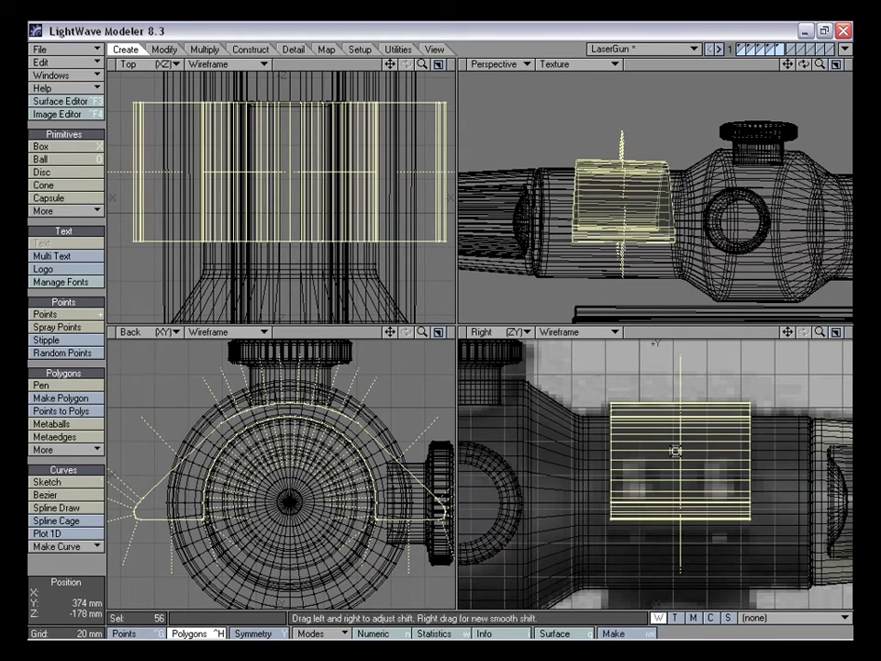
pyautogui.hotkey('shift', 'h')
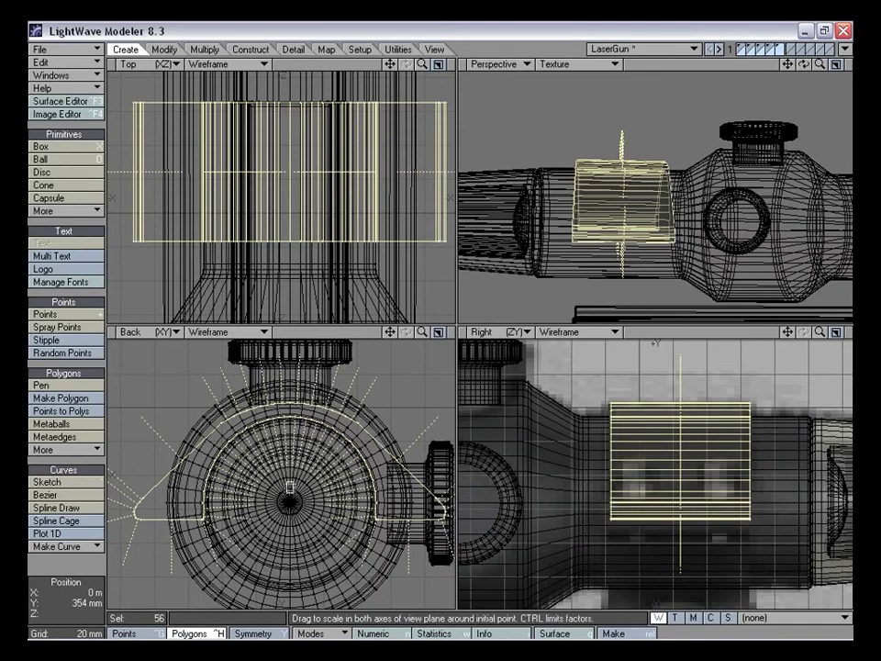
pyautogui.moveTo(290, 486); pyautogui.dragTo(290, 458)
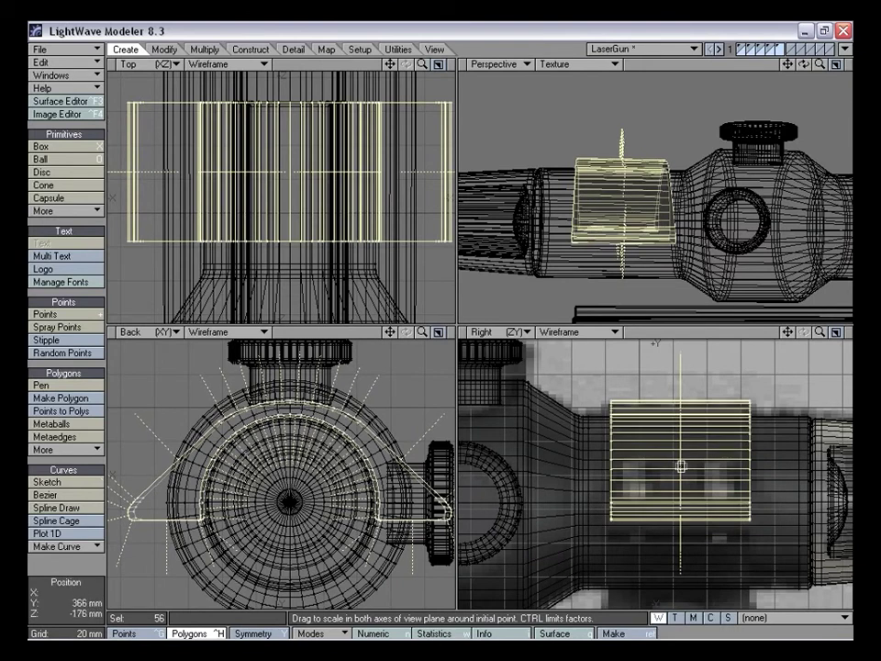
# Scale the shifted side polygons down slightly along Z to bevel the end edges, and reduce their XY size a little
pyautogui.moveTo(680, 467); pyautogui.dragTo(675, 467)
pyautogui.keyDown('alt'); pyautogui.moveTo(610, 258); pyautogui.dragTo(631, 249); pyautogui.keyUp('alt')
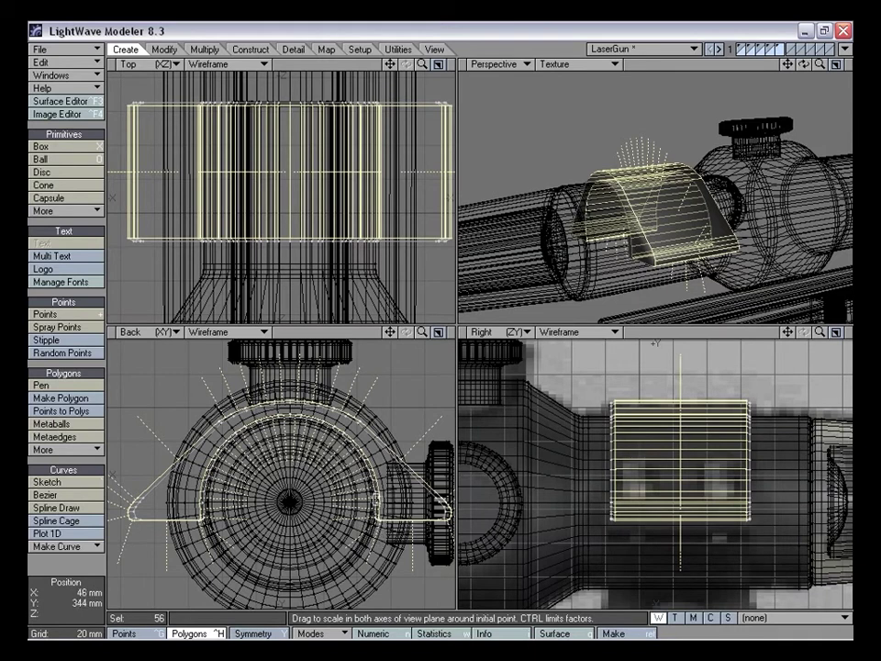
pyautogui.moveTo(290, 494); pyautogui.dragTo(285, 494)
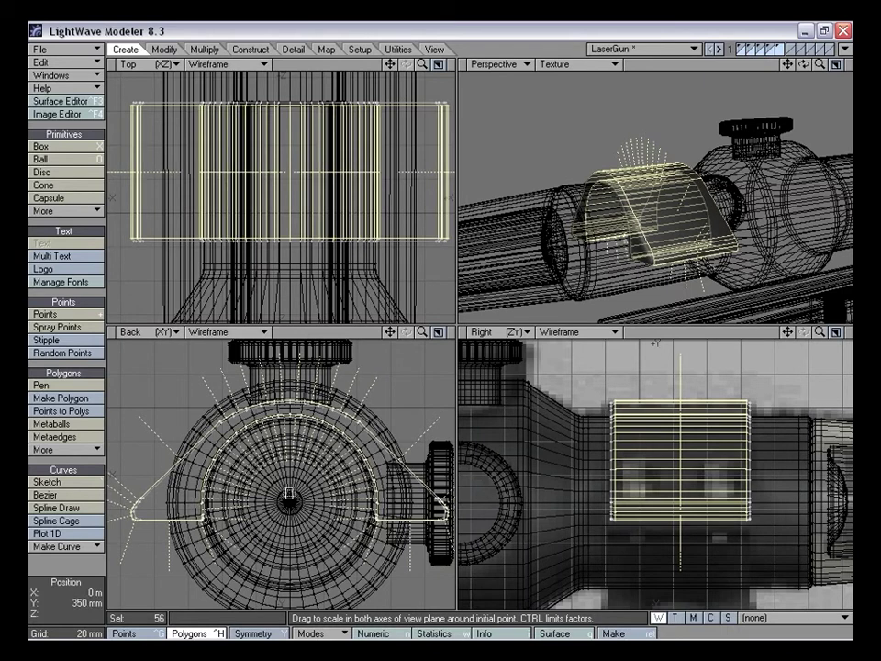
pyautogui.press('space')
pyautogui.click(92, 566)
# Examine the bracket's bevelled edges and its fit on the scope tube from several angles
pyautogui.keyDown('alt'); pyautogui.moveTo(732, 256); pyautogui.dragTo(714, 213); pyautogui.keyUp('alt')
pyautogui.moveTo(820, 64); pyautogui.dragTo(823, 64)
pyautogui.keyDown('alt'); pyautogui.moveTo(746, 217); pyautogui.dragTo(642, 197); pyautogui.keyUp('alt')
pyautogui.keyDown('alt'); pyautogui.moveTo(575, 203); pyautogui.dragTo(678, 174); pyautogui.keyUp('alt')
pyautogui.keyDown('alt'); pyautogui.moveTo(736, 148); pyautogui.dragTo(713, 177); pyautogui.keyUp('alt')
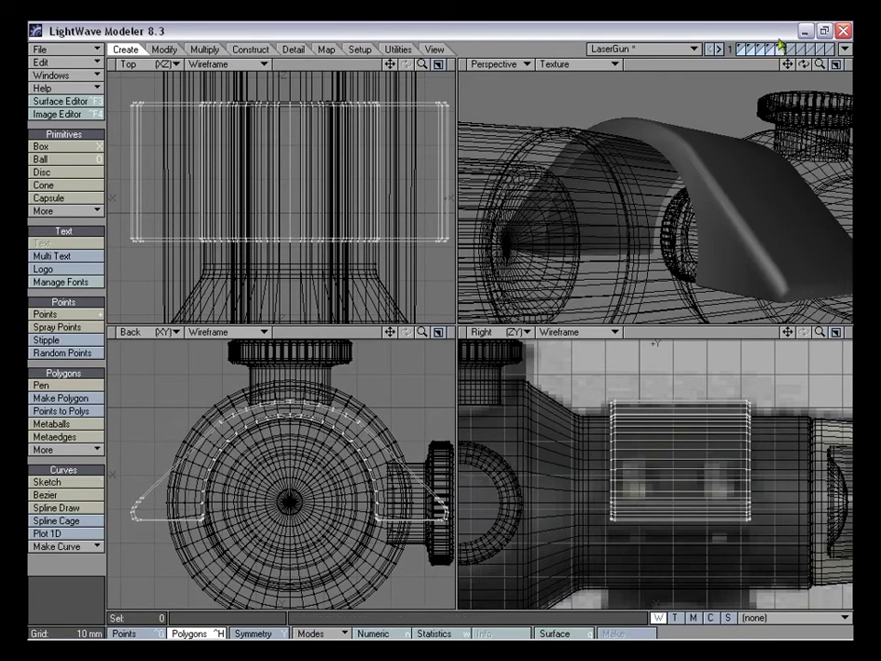
pyautogui.moveTo(389, 333); pyautogui.dragTo(380, 299)
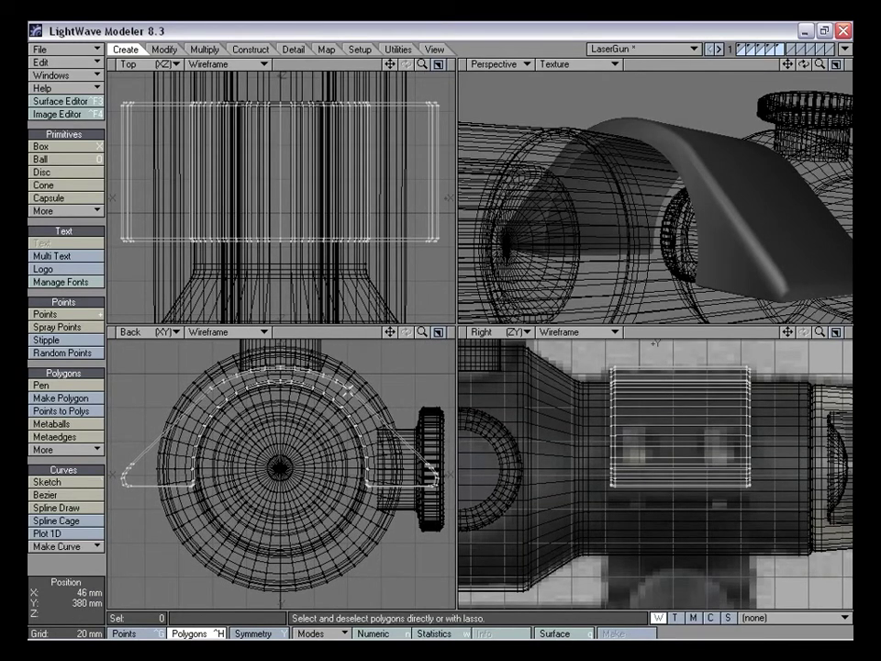
pyautogui.keyDown('alt'); pyautogui.moveTo(740, 127); pyautogui.dragTo(630, 199); pyautogui.keyUp('alt')
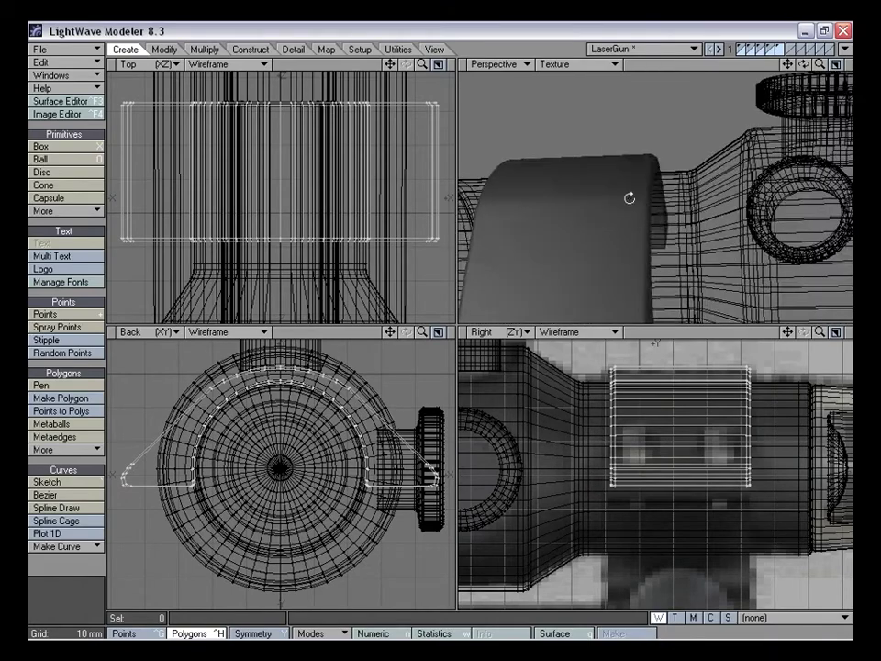
# Enlarge the Back view around the bracket's lower inner corner and turn on Symmetry
pyautogui.press('KP_0')
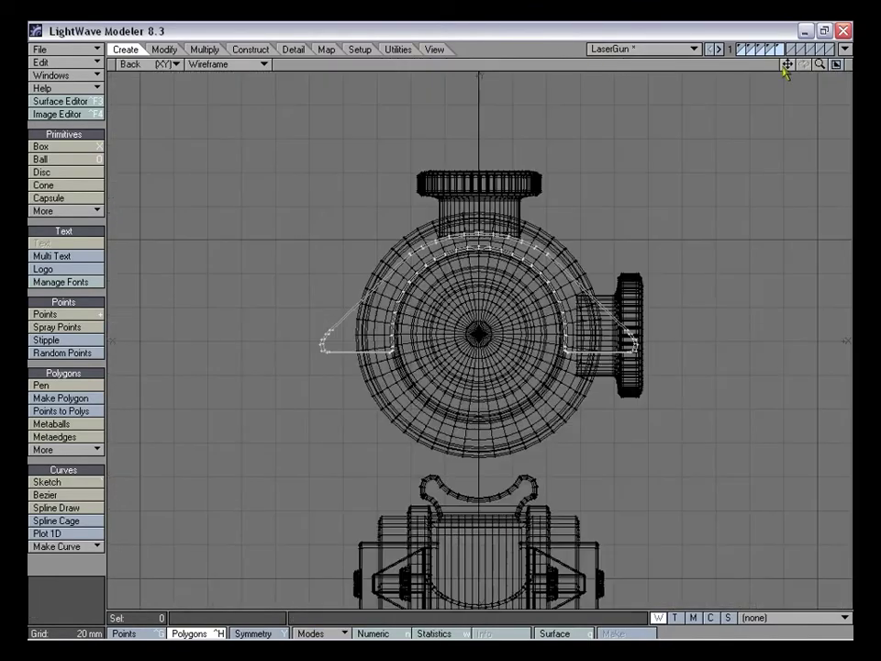
pyautogui.moveTo(819, 64); pyautogui.dragTo(868, 64)
pyautogui.moveTo(788, 65)
pyautogui.mouseDown()
pyautogui.moveTo(800, 177)
pyautogui.moveTo(789, 72)
pyautogui.mouseUp()
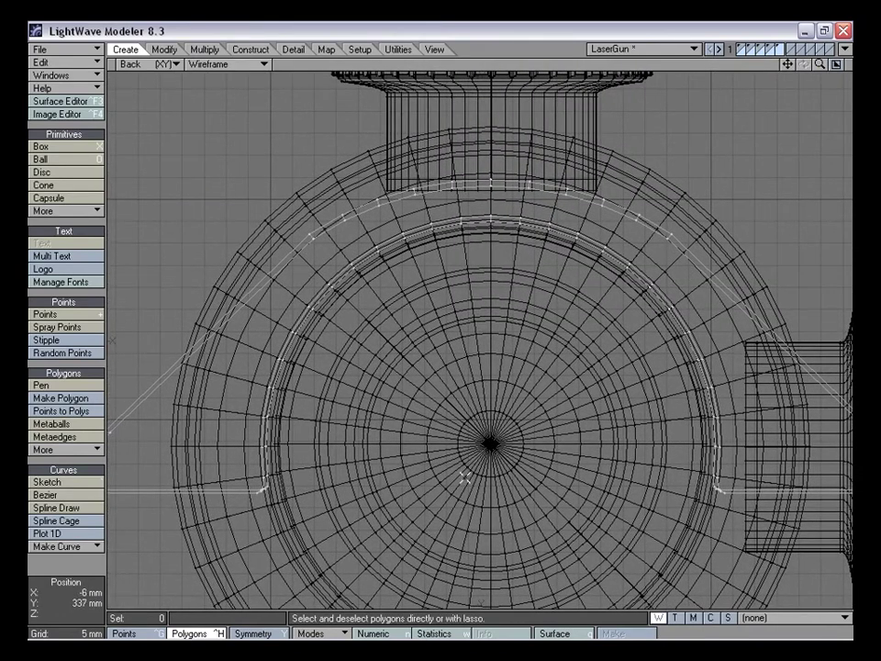
pyautogui.moveTo(781, 83); pyautogui.dragTo(114, 2)
pyautogui.click(246, 635)
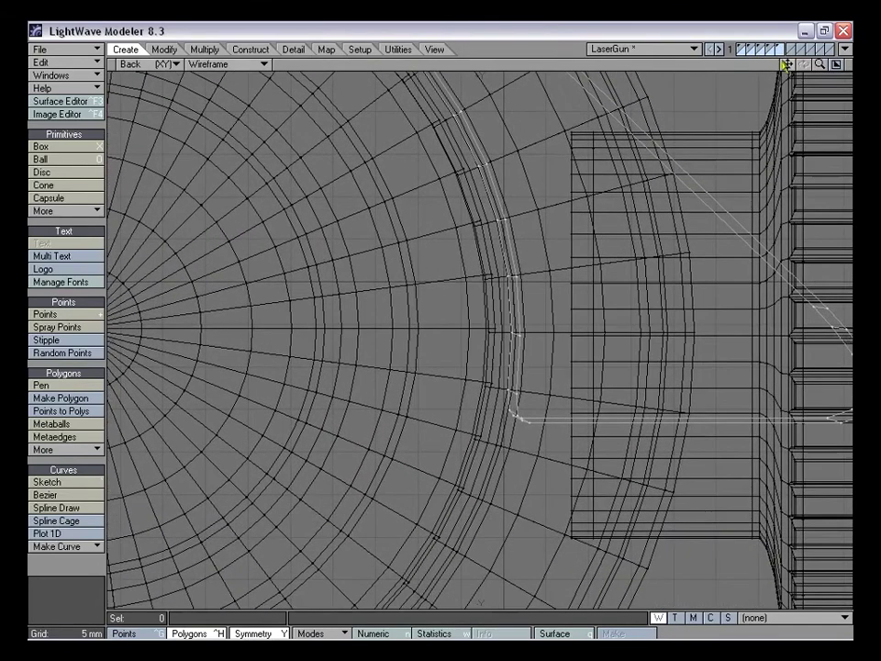
pyautogui.moveTo(820, 68); pyautogui.dragTo(804, 72)
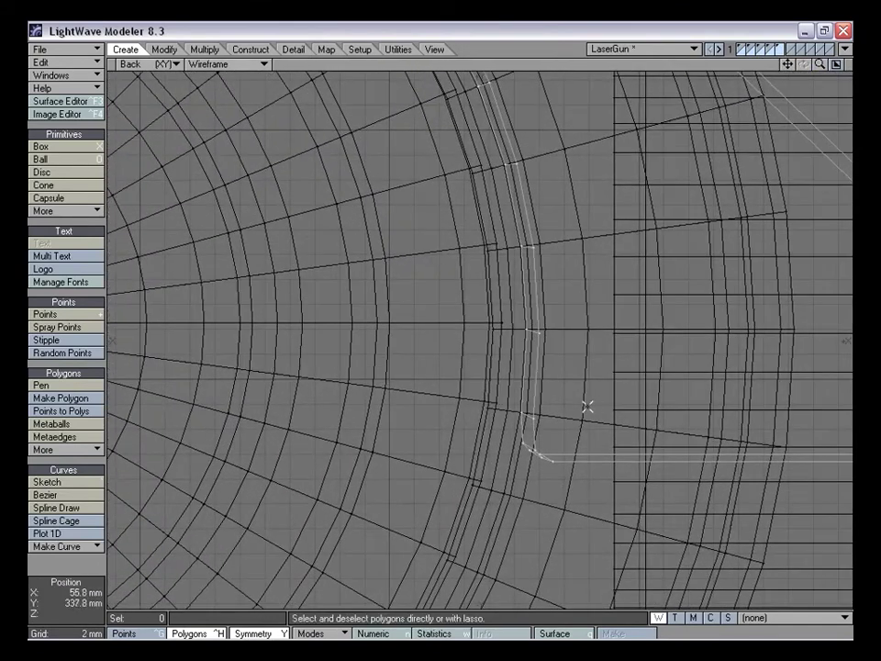
# Try to shift the points of the bracket's lower inner corner toward the scope's centre
pyautogui.hotkey('ctrl', 'g')
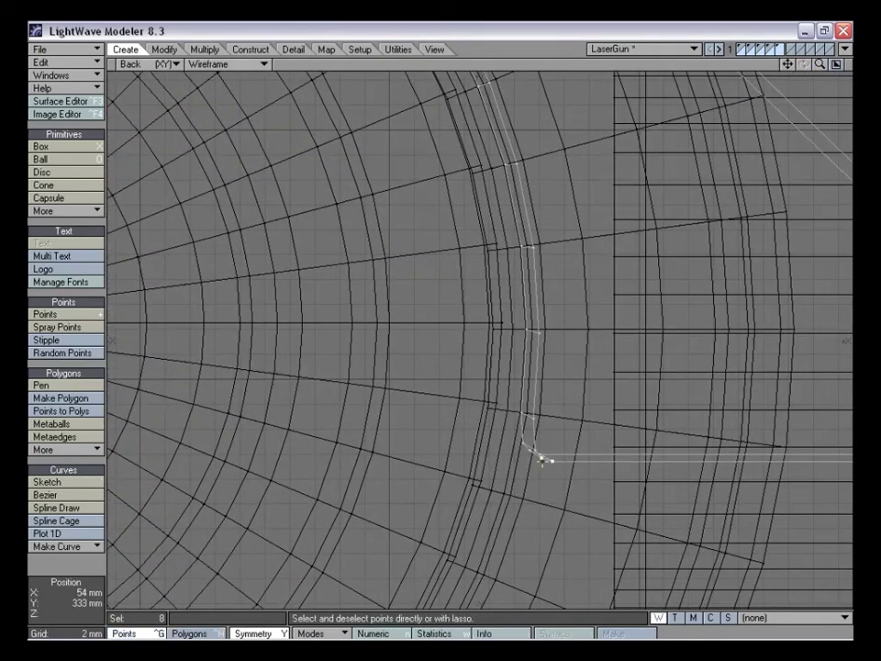
pyautogui.press('t')
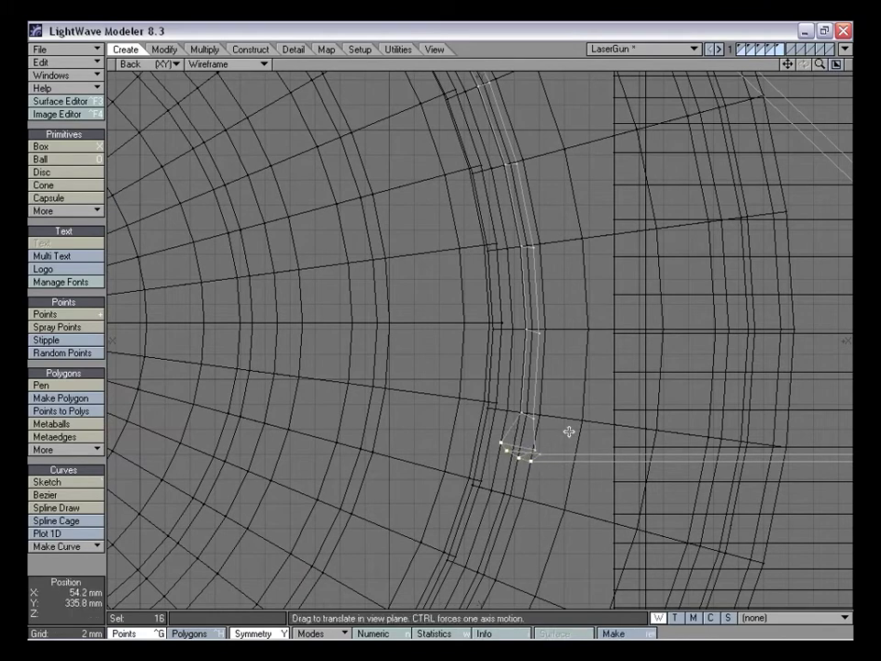
pyautogui.keyDown('ctrl'); pyautogui.moveTo(549, 462); pyautogui.dragTo(570, 443); pyautogui.keyUp('ctrl')
pyautogui.press('space')
pyautogui.press('/')
pyautogui.click(552, 462)
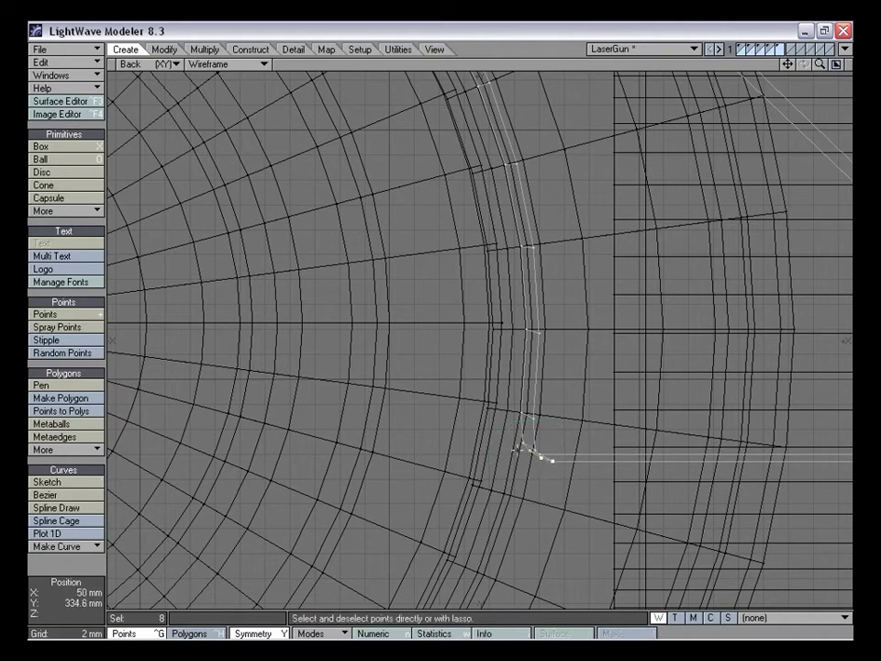
pyautogui.press('t')
pyautogui.moveTo(584, 446); pyautogui.dragTo(564, 447)
pyautogui.hotkey('ctrl', 'z')
pyautogui.press('/')
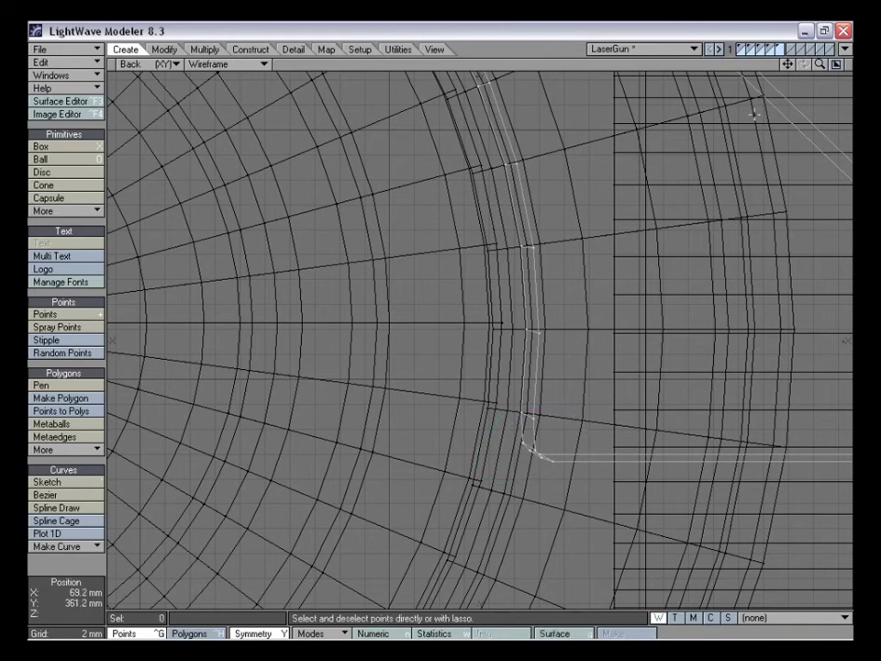
# Select the polygons meeting at the bracket's lower inner corner, inspect them in perspective, and drop the selection
pyautogui.moveTo(820, 65); pyautogui.dragTo(811, 65)
pyautogui.press('space')
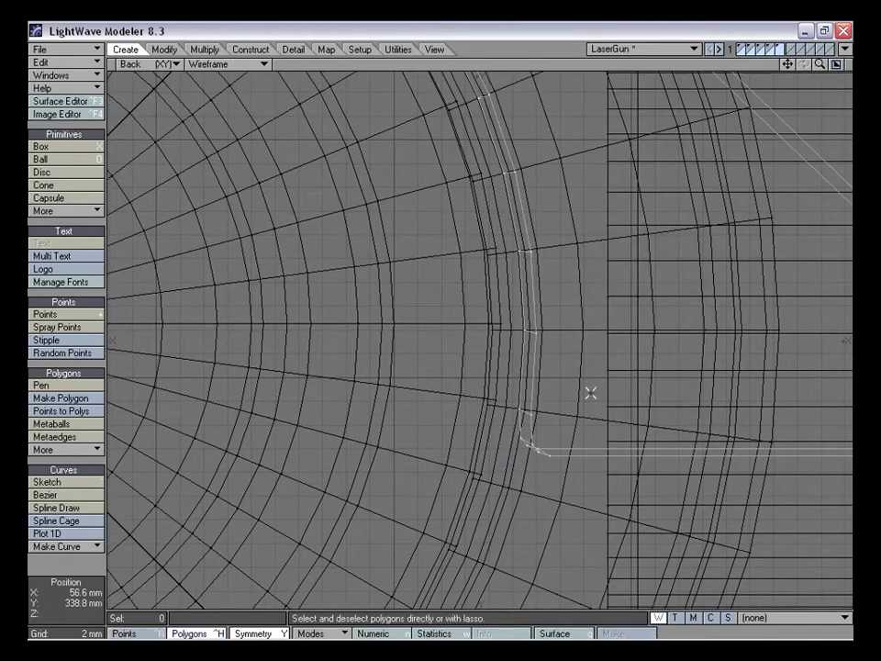
pyautogui.click(523, 439)
pyautogui.click(547, 453)
pyautogui.press('KP_0')
pyautogui.hotkey('shift', 'a')
pyautogui.keyDown('alt'); pyautogui.moveTo(711, 256); pyautogui.dragTo(675, 198); pyautogui.keyUp('alt')
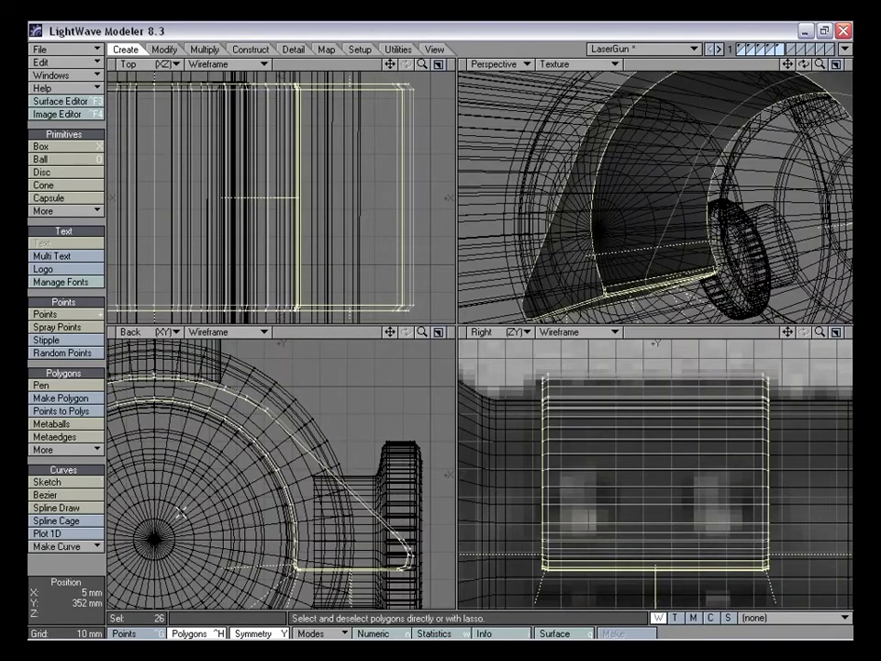
pyautogui.click(87, 571)
# Select only the small polygons at the bracket's lower inner corner and examine the corner's bevel up close
pyautogui.keyDown('alt'); pyautogui.moveTo(551, 278); pyautogui.dragTo(691, 204); pyautogui.keyUp('alt')
pyautogui.moveTo(391, 332); pyautogui.dragTo(393, 262)
pyautogui.moveTo(421, 333); pyautogui.dragTo(351, 274)
pyautogui.click(317, 523)
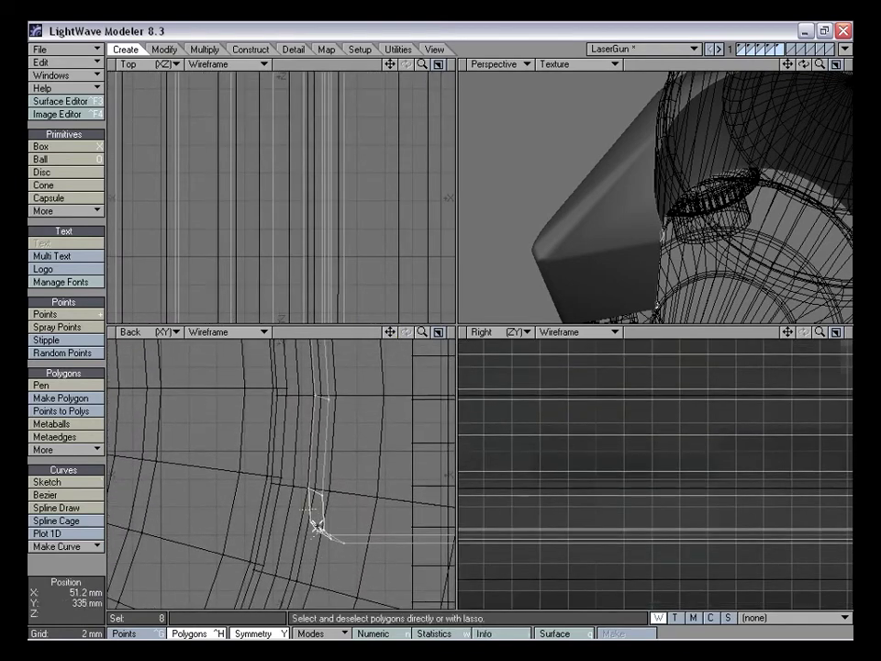
pyautogui.keyDown('alt'); pyautogui.moveTo(646, 219); pyautogui.dragTo(600, 215); pyautogui.keyUp('alt')
pyautogui.hotkey('shift', 'a')
pyautogui.keyDown('alt'); pyautogui.moveTo(624, 158); pyautogui.dragTo(657, 206); pyautogui.keyUp('alt')
pyautogui.moveTo(820, 65); pyautogui.dragTo(880, 65)
pyautogui.moveTo(788, 64); pyautogui.dragTo(667, 75)
pyautogui.keyDown('alt'); pyautogui.moveTo(761, 167); pyautogui.dragTo(740, 203); pyautogui.keyUp('alt')
pyautogui.moveTo(652, 217)
pyautogui.mouseDown()
pyautogui.moveTo(663, 173)
pyautogui.moveTo(652, 175)
pyautogui.mouseUp()
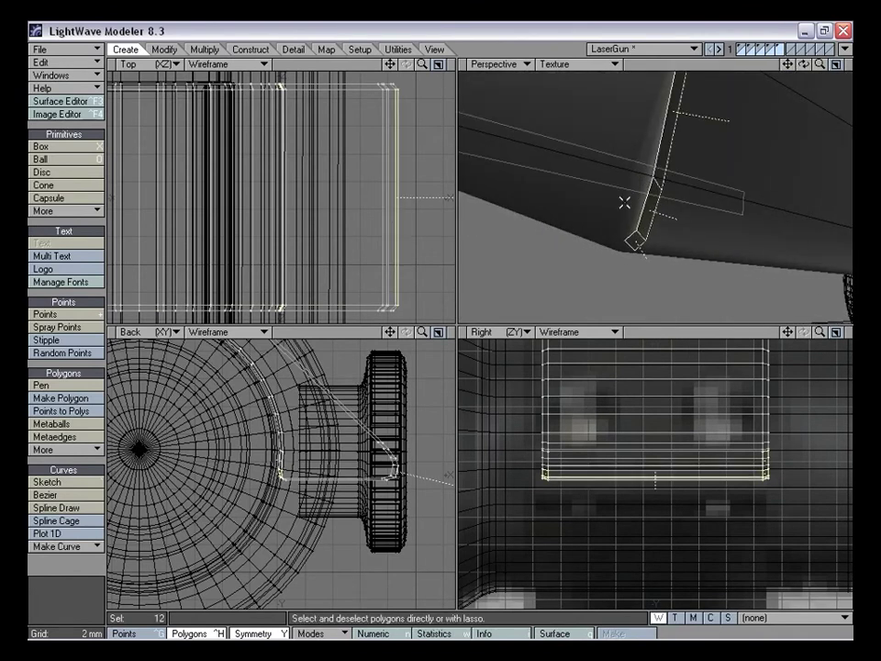
pyautogui.click(89, 577)
# Pick the narrow bevel polygons running from the bracket's lower inner corner along its inner and bottom edges
pyautogui.keyDown('alt'); pyautogui.moveTo(633, 218); pyautogui.dragTo(687, 210); pyautogui.keyUp('alt')
pyautogui.click(545, 201)
pyautogui.moveTo(546, 200)
pyautogui.mouseDown()
pyautogui.moveTo(521, 233)
pyautogui.moveTo(527, 249)
pyautogui.moveTo(553, 205)
pyautogui.moveTo(683, 188)
pyautogui.mouseUp()
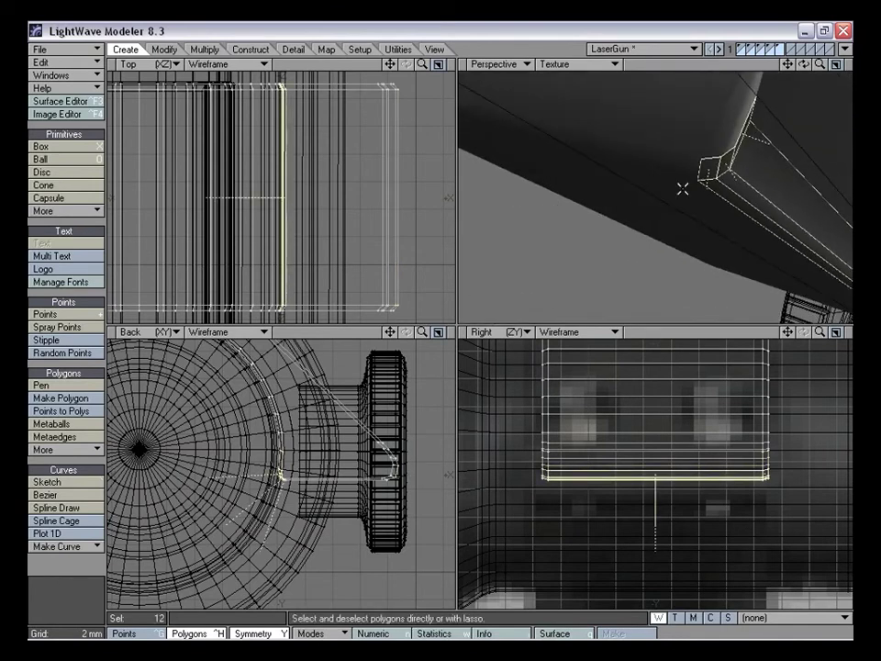
pyautogui.keyDown('alt'); pyautogui.moveTo(765, 137); pyautogui.dragTo(756, 132); pyautogui.keyUp('alt')
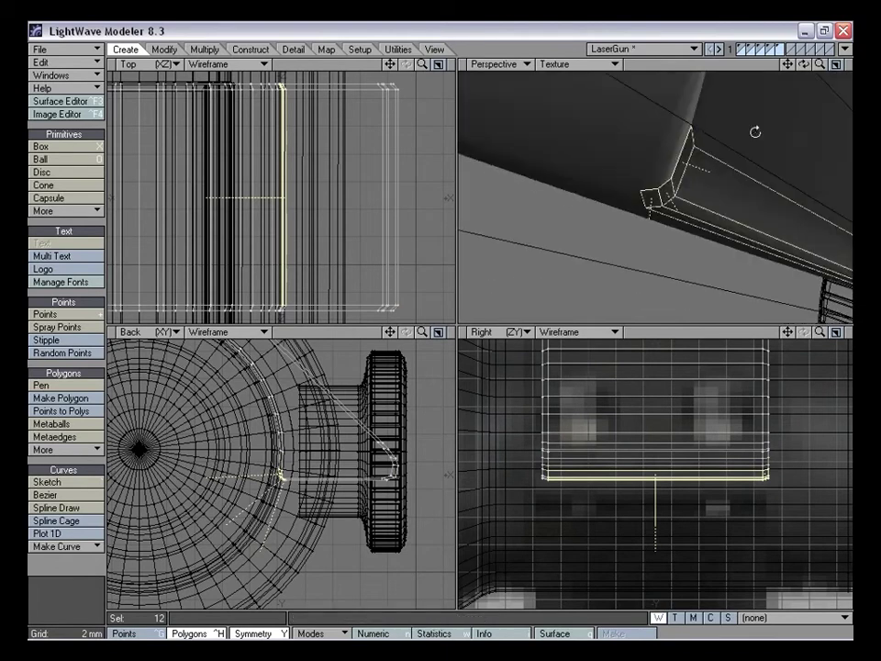
# Set the perspective view to Wireframe Shade and select the lower corner points of the bracket's inner arch edge at its +Z end
pyautogui.hotkey('ctrl', 'g')
pyautogui.click(696, 151)
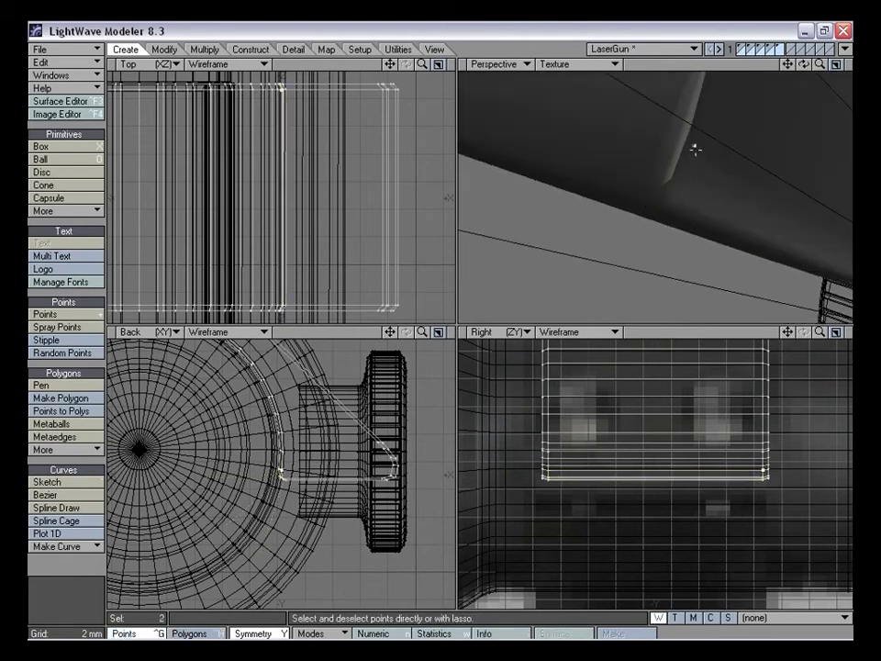
pyautogui.click(582, 64)
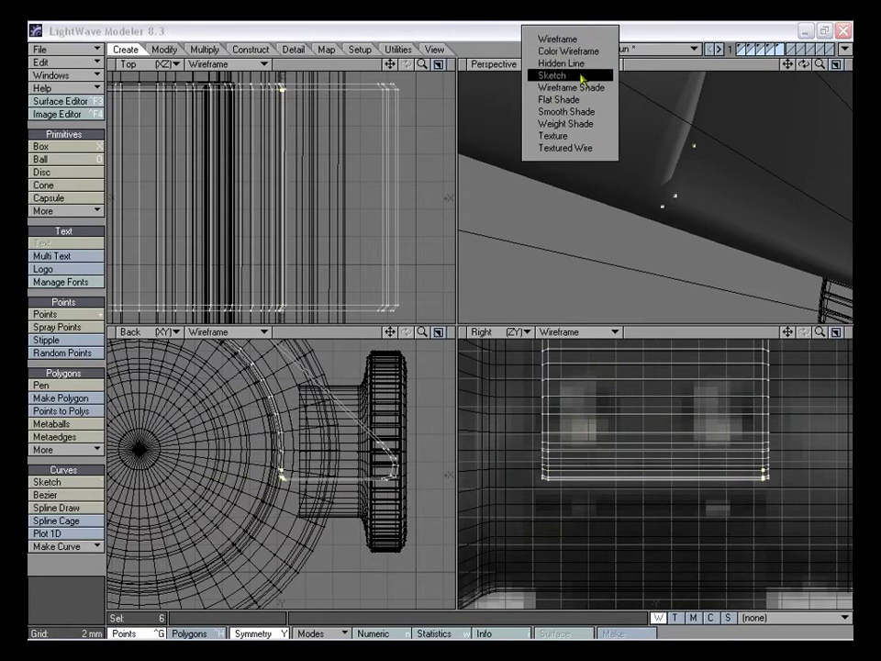
pyautogui.click(586, 91)
pyautogui.moveTo(688, 147)
pyautogui.keyDown('alt'); pyautogui.mouseDown()
pyautogui.moveTo(703, 159)
pyautogui.moveTo(672, 154)
pyautogui.mouseUp(); pyautogui.keyUp('alt')
pyautogui.click(651, 157)
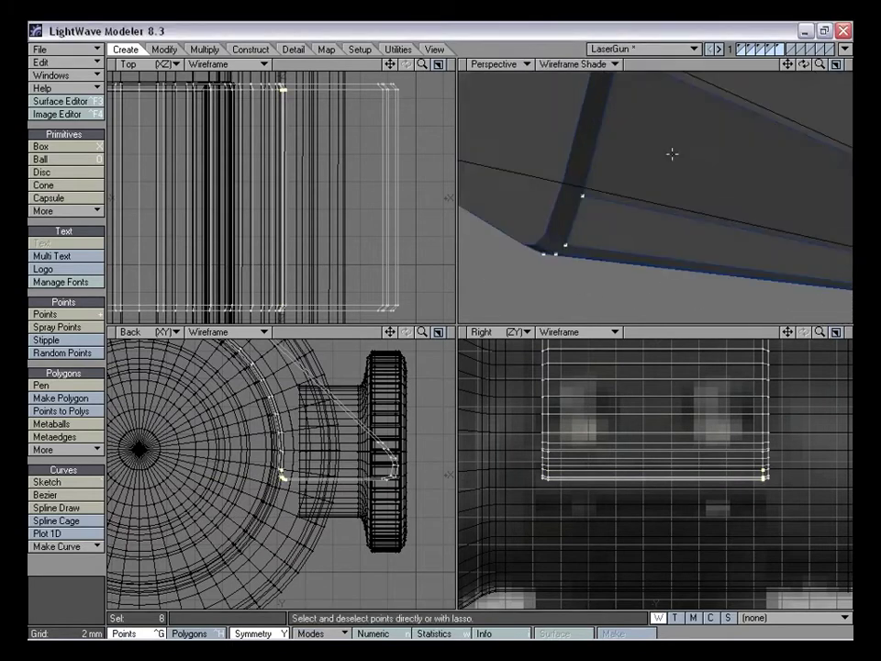
pyautogui.keyDown('alt'); pyautogui.moveTo(618, 104); pyautogui.dragTo(620, 120); pyautogui.keyUp('alt')
pyautogui.keyDown('shift'); pyautogui.click(601, 154); pyautogui.keyUp('shift')
# Extend the point selection along the +Z inner arch edge up to the middle of the bracket
pyautogui.moveTo(821, 65); pyautogui.dragTo(771, 108)
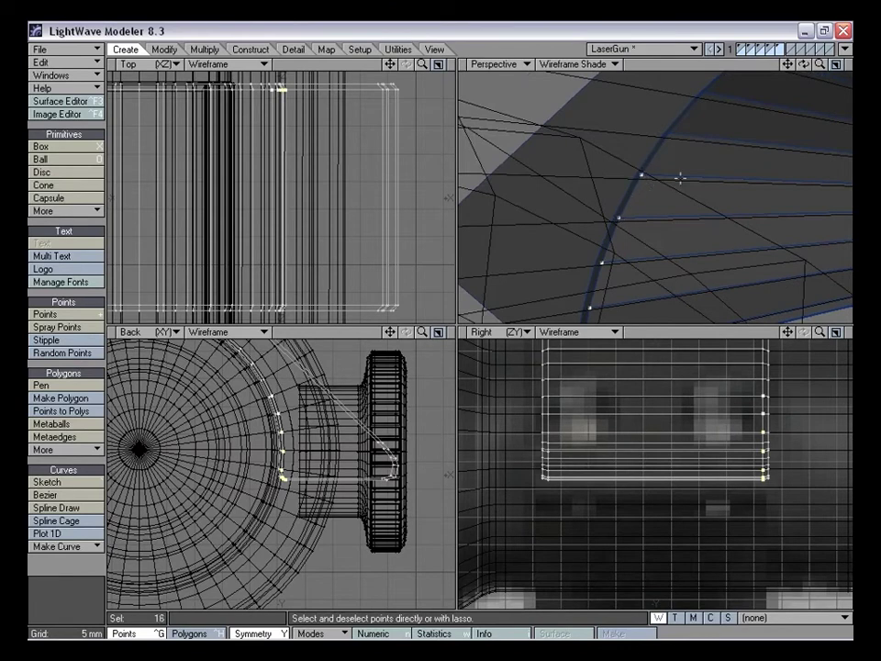
pyautogui.moveTo(788, 65); pyautogui.dragTo(771, 103)
pyautogui.keyDown('alt'); pyautogui.moveTo(632, 180); pyautogui.dragTo(604, 196); pyautogui.keyUp('alt')
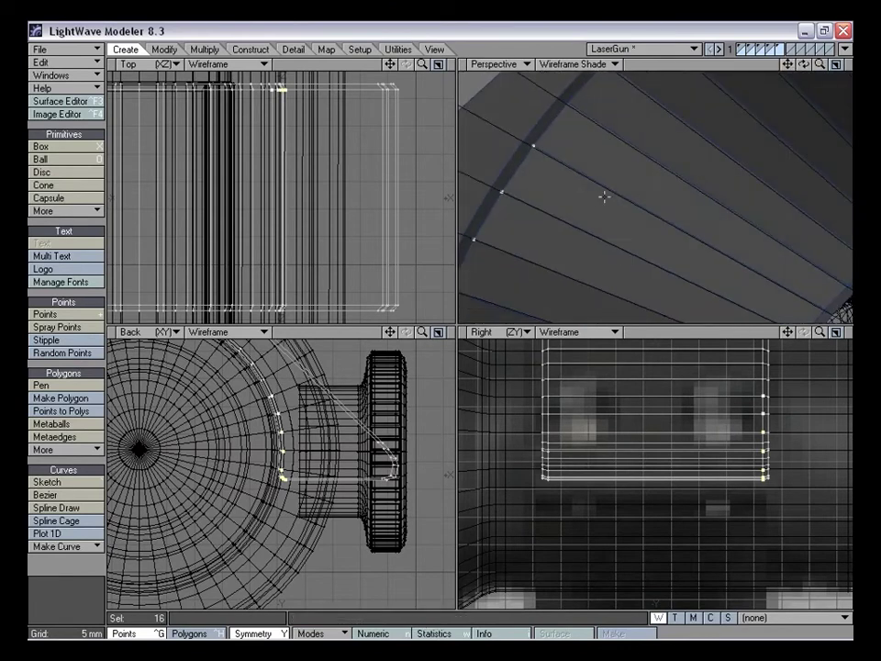
pyautogui.moveTo(789, 65); pyautogui.dragTo(760, 198)
pyautogui.click(585, 203)
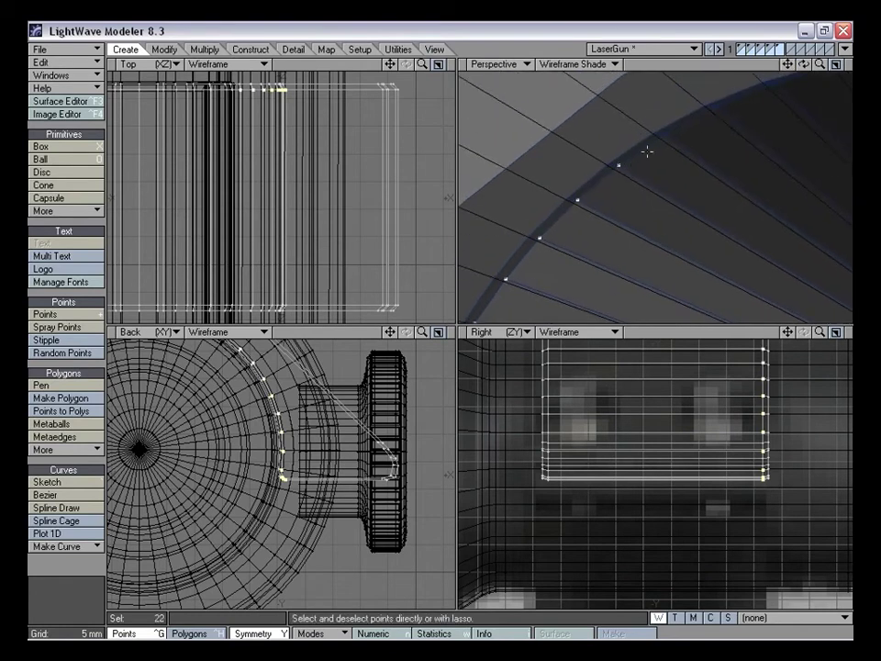
pyautogui.moveTo(790, 65); pyautogui.dragTo(607, 184)
pyautogui.keyDown('alt'); pyautogui.moveTo(603, 101); pyautogui.dragTo(606, 126); pyautogui.keyUp('alt')
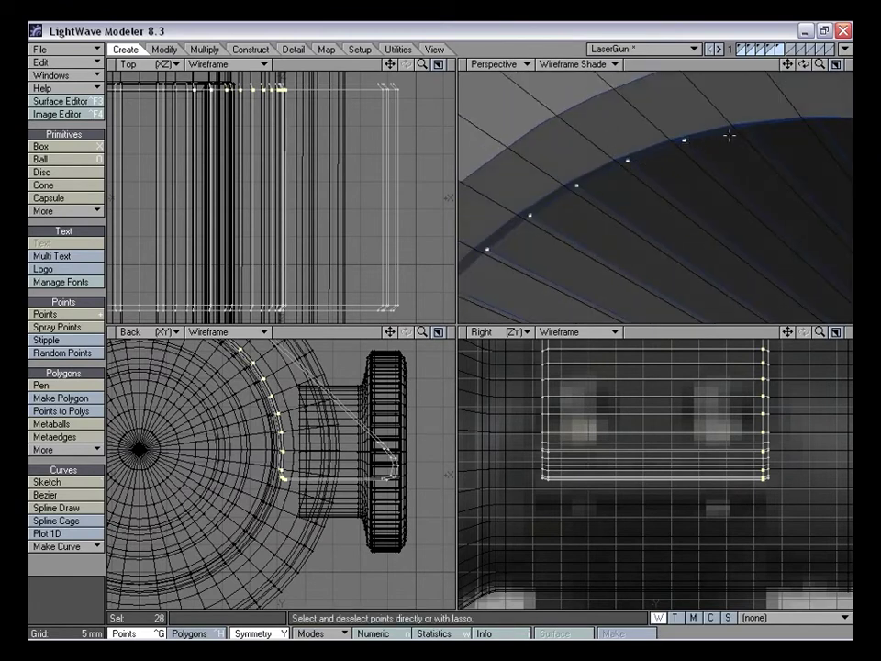
pyautogui.keyDown('alt'); pyautogui.moveTo(826, 74); pyautogui.dragTo(722, 154); pyautogui.keyUp('alt')
pyautogui.moveTo(790, 66); pyautogui.dragTo(749, 151)
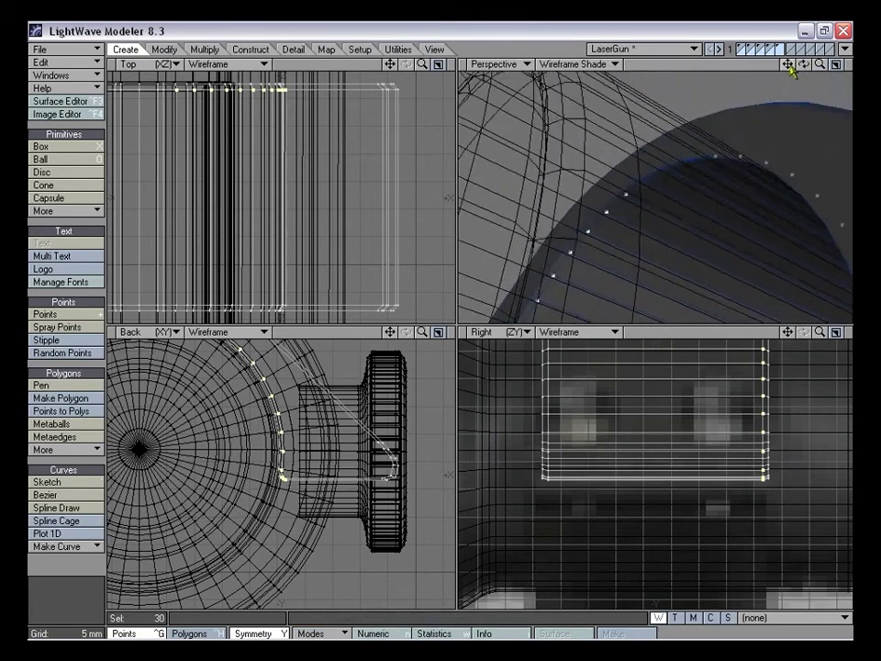
pyautogui.keyDown('alt'); pyautogui.moveTo(693, 230); pyautogui.dragTo(690, 216); pyautogui.keyUp('alt')
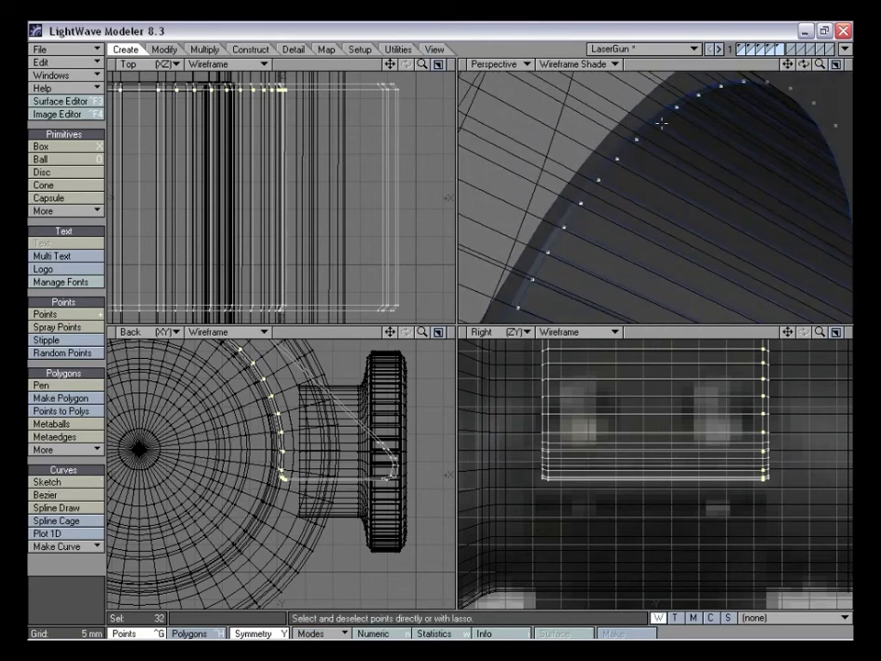
pyautogui.keyDown('alt'); pyautogui.moveTo(689, 127); pyautogui.dragTo(690, 182); pyautogui.keyUp('alt')
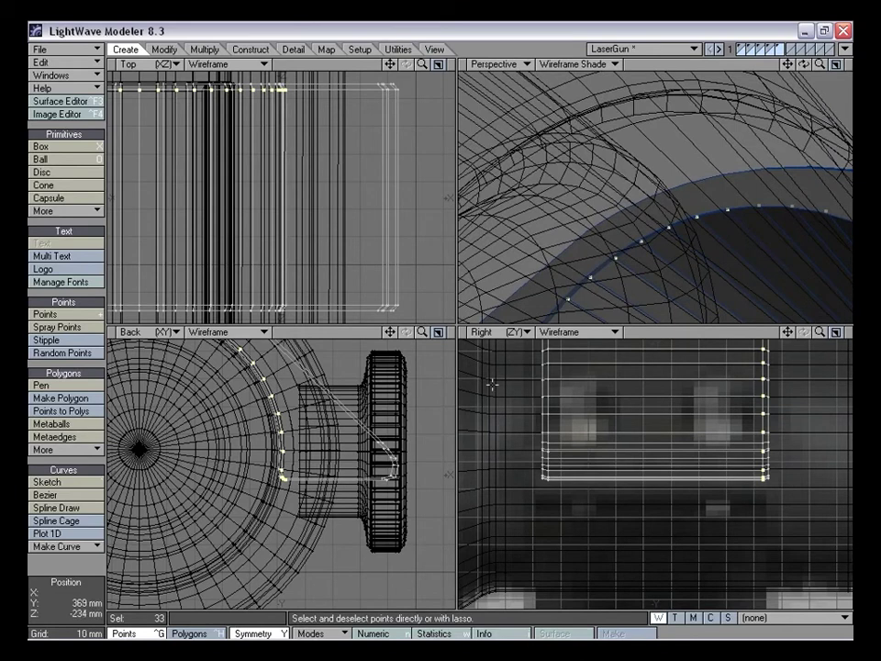
# Set the action center to Selection and try to scale the selected arch-edge points down in XY
pyautogui.hotkey('shift', 'a')
pyautogui.moveTo(419, 334); pyautogui.dragTo(453, 319)
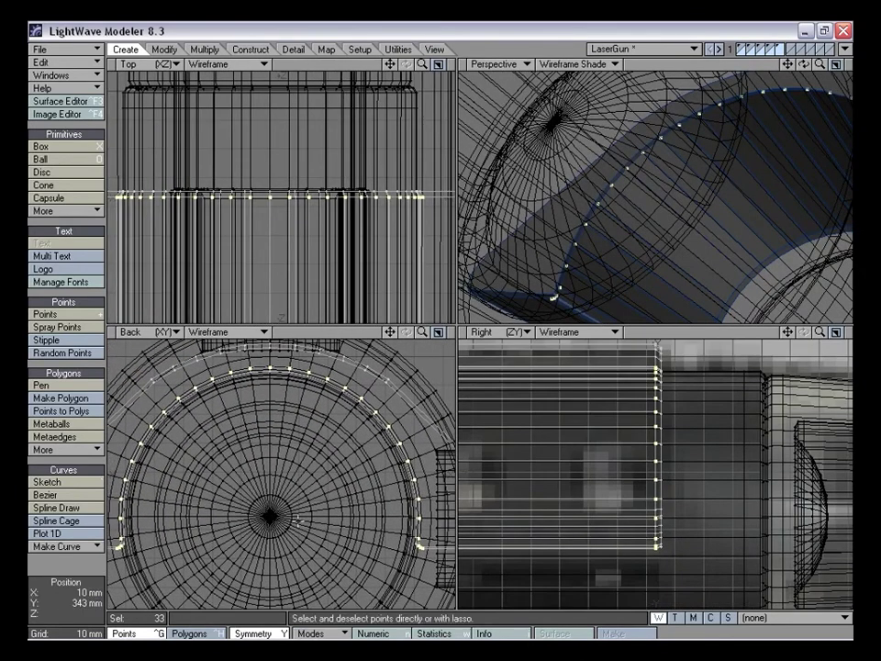
pyautogui.hotkey('shift', 'h')
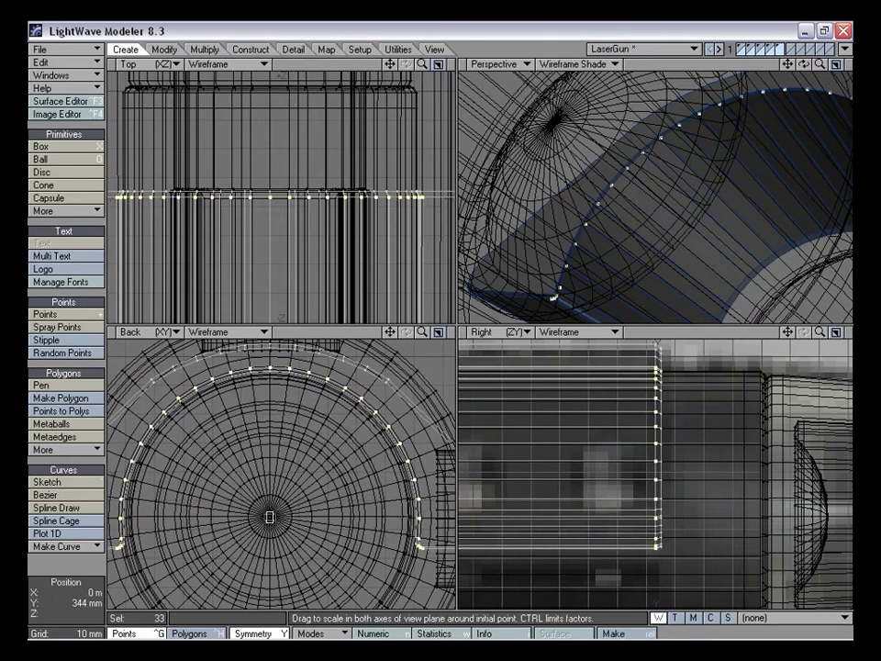
pyautogui.click(322, 633)
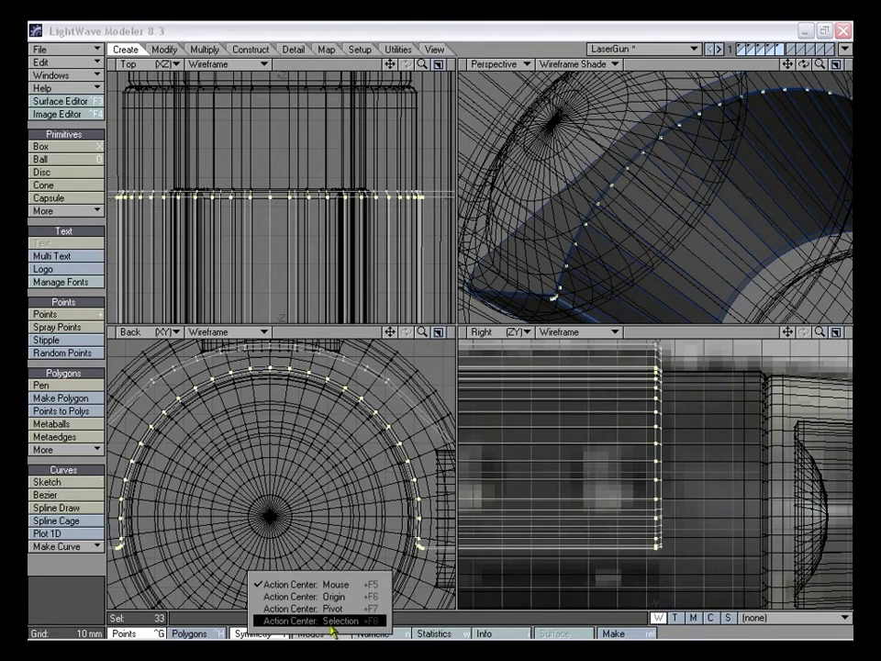
pyautogui.click(339, 621)
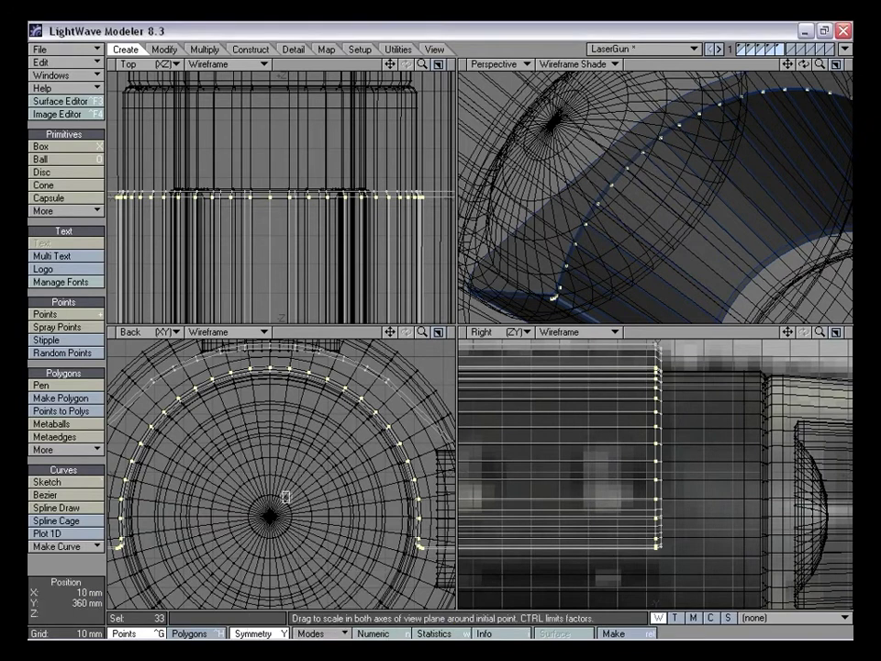
pyautogui.moveTo(331, 420); pyautogui.dragTo(258, 421)
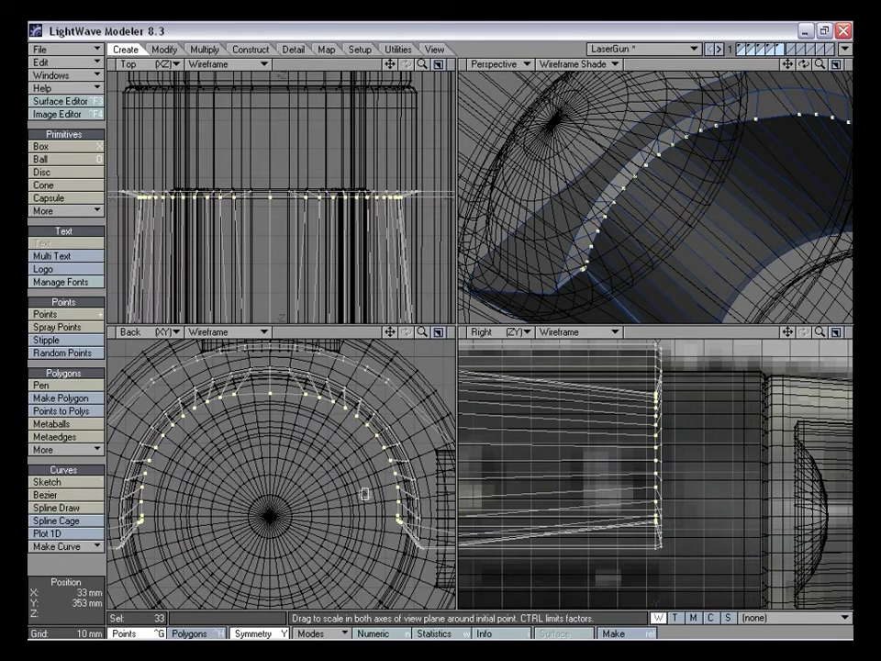
pyautogui.moveTo(360, 442); pyautogui.dragTo(339, 495)
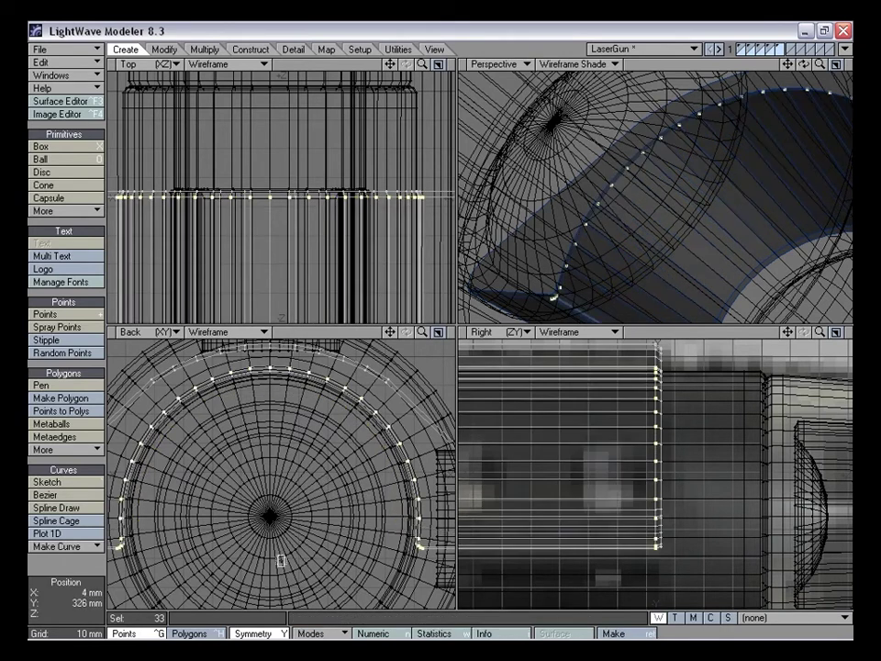
# Turn Symmetry off and scale the selected arch-edge points slightly inward in XY, changing the action center to adjust the fit
pyautogui.moveTo(328, 456); pyautogui.dragTo(317, 455)
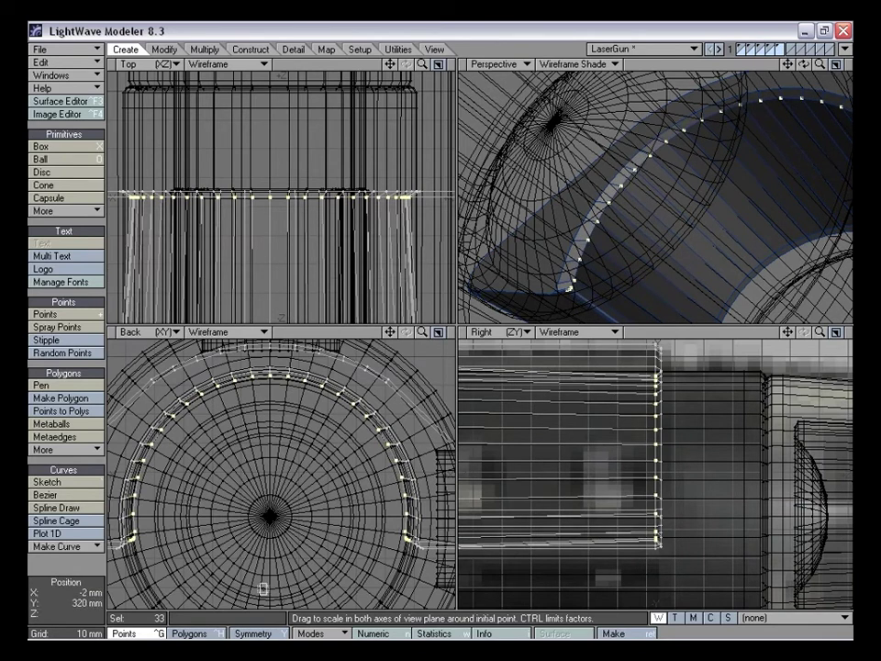
pyautogui.click(312, 634)
pyautogui.click(318, 595)
pyautogui.moveTo(269, 373); pyautogui.dragTo(272, 369)
pyautogui.keyDown('alt'); pyautogui.moveTo(553, 296); pyautogui.dragTo(593, 236); pyautogui.keyUp('alt')
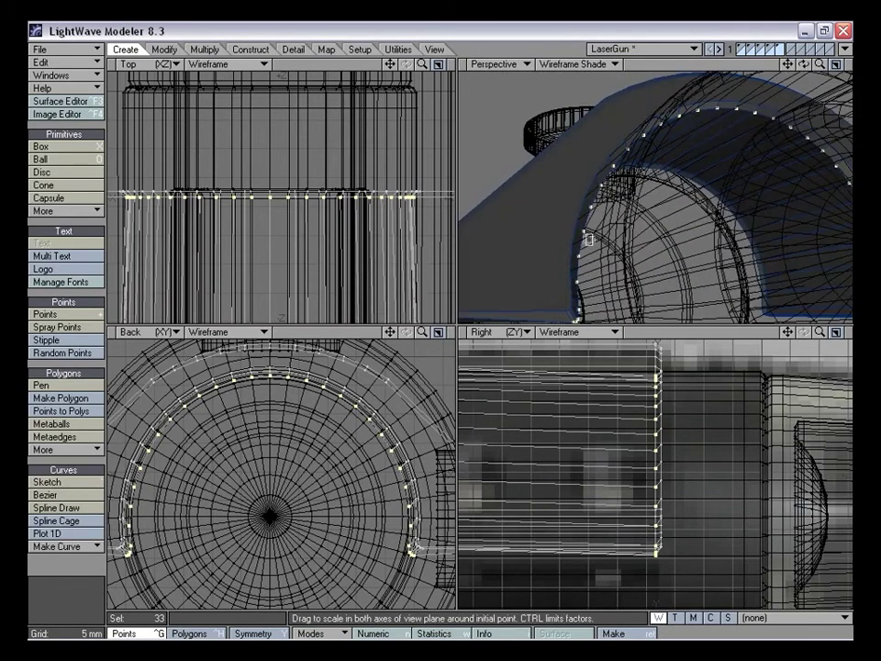
pyautogui.keyDown('ctrl'); pyautogui.moveTo(272, 377); pyautogui.dragTo(282, 375); pyautogui.keyUp('ctrl')
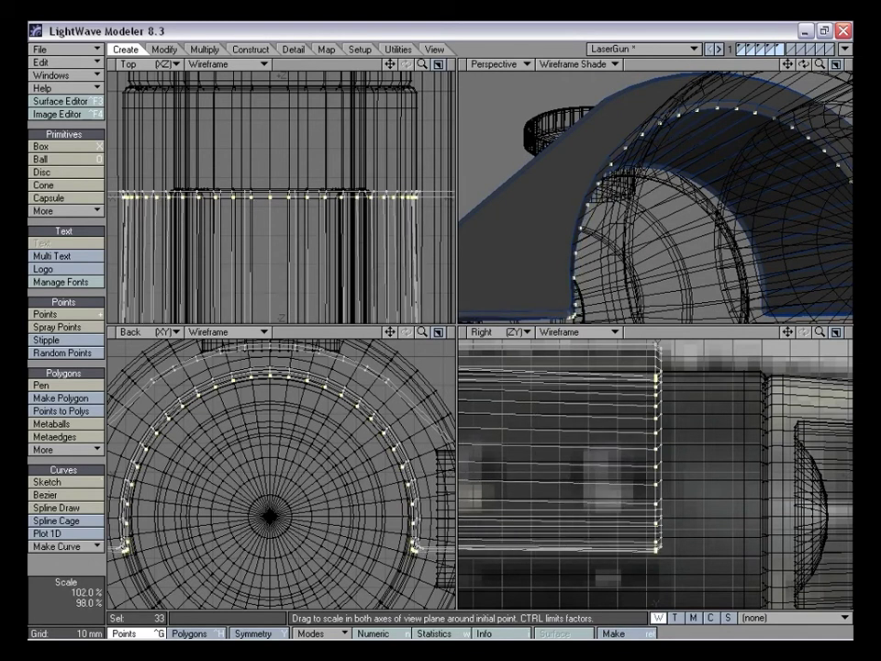
# Deselect the points and examine the bracket's inner bevel from several angles with the perspective view back in Texture mode
pyautogui.keyDown('alt'); pyautogui.moveTo(585, 192); pyautogui.dragTo(798, 193); pyautogui.keyUp('alt')
pyautogui.click(54, 563)
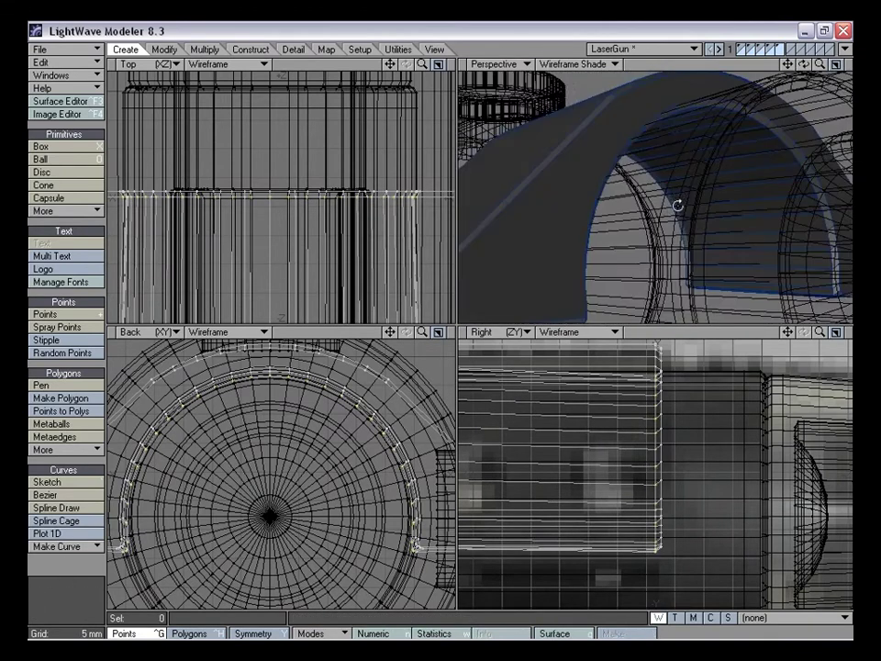
pyautogui.click(576, 65)
pyautogui.click(569, 113)
pyautogui.keyDown('alt'); pyautogui.moveTo(634, 165); pyautogui.dragTo(668, 174); pyautogui.keyUp('alt')
pyautogui.moveTo(820, 65); pyautogui.dragTo(753, 64)
pyautogui.keyDown('alt'); pyautogui.moveTo(771, 174); pyautogui.dragTo(675, 200); pyautogui.keyUp('alt')
pyautogui.moveTo(820, 332)
pyautogui.mouseDown()
pyautogui.moveTo(778, 333)
pyautogui.moveTo(816, 342)
pyautogui.mouseUp()
pyautogui.moveTo(688, 224)
pyautogui.keyDown('alt'); pyautogui.mouseDown()
pyautogui.moveTo(704, 222)
pyautogui.moveTo(666, 212)
pyautogui.moveTo(701, 229)
pyautogui.moveTo(675, 237)
pyautogui.mouseUp(); pyautogui.keyUp('alt')
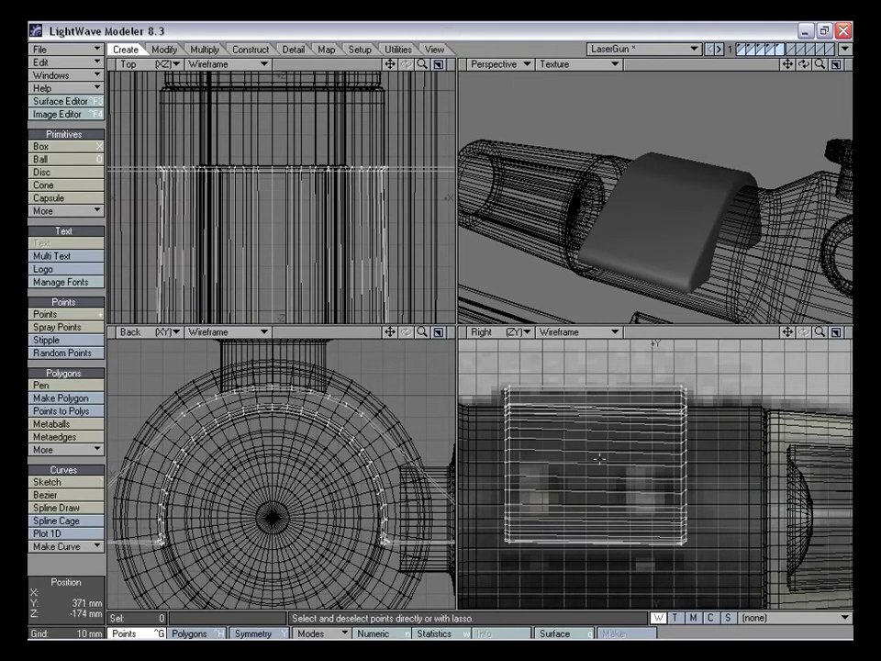
# Undo the deselection and the inward scaling of the bracket's +Z inner arch-edge points
pyautogui.hotkey('ctrl', 'z')
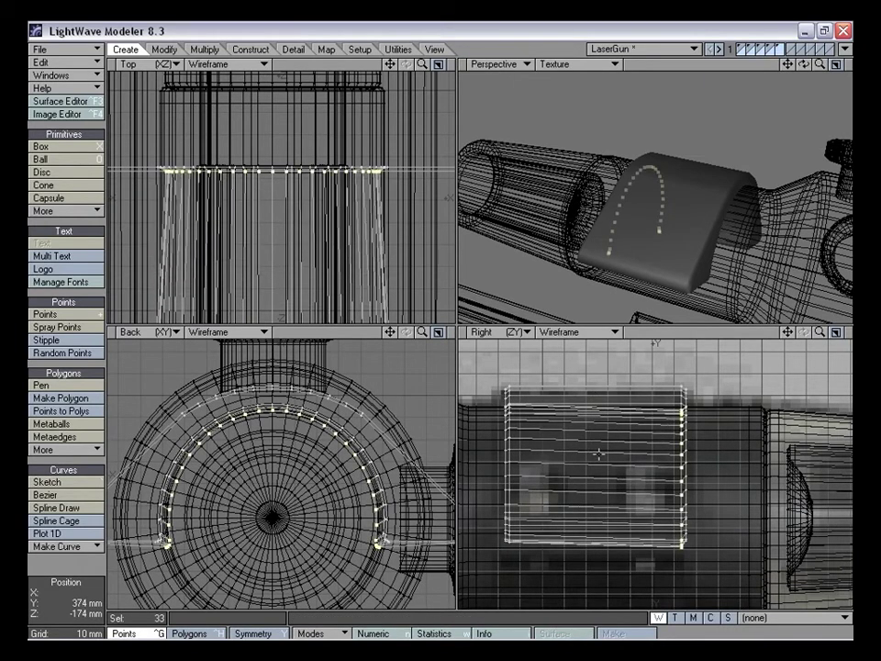
pyautogui.hotkey('ctrl', 'z')
pyautogui.hotkey('ctrl', 'z')
pyautogui.hotkey('ctrl', 'z')
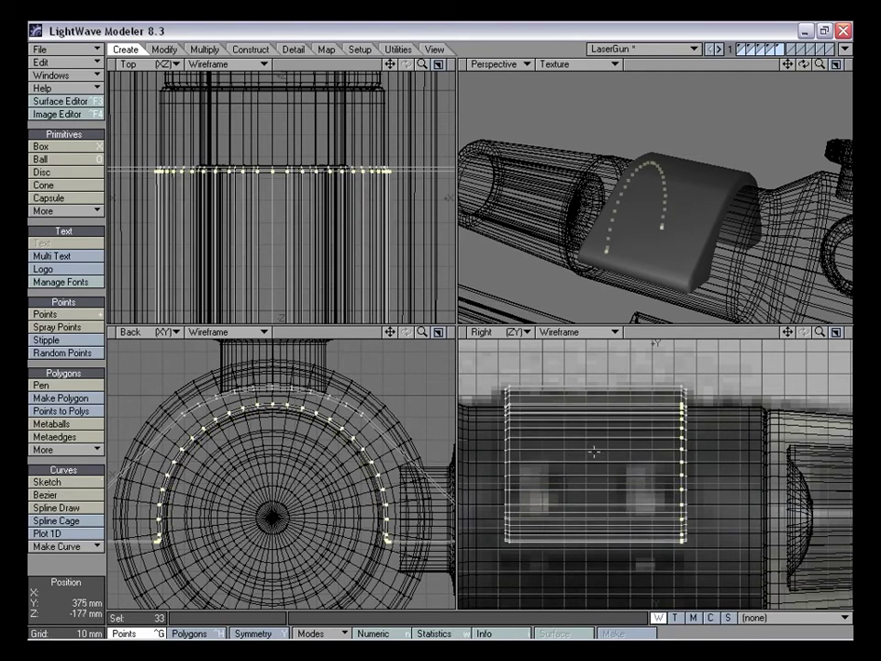
pyautogui.keyDown('alt'); pyautogui.moveTo(632, 244); pyautogui.dragTo(648, 154); pyautogui.keyUp('alt')
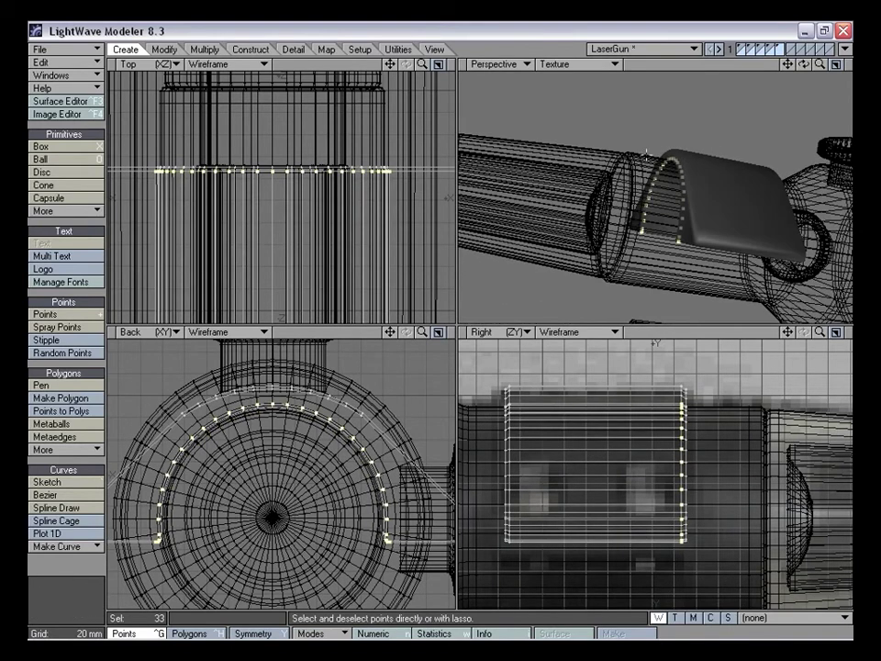
# Add the -Z inner arch-edge points to the selection, from the lower -X corner up that side of the arch
pyautogui.moveTo(390, 332); pyautogui.dragTo(493, 282)
pyautogui.moveTo(419, 332); pyautogui.dragTo(556, 332)
pyautogui.moveTo(390, 333); pyautogui.dragTo(547, 224)
pyautogui.moveTo(421, 333); pyautogui.dragTo(491, 334)
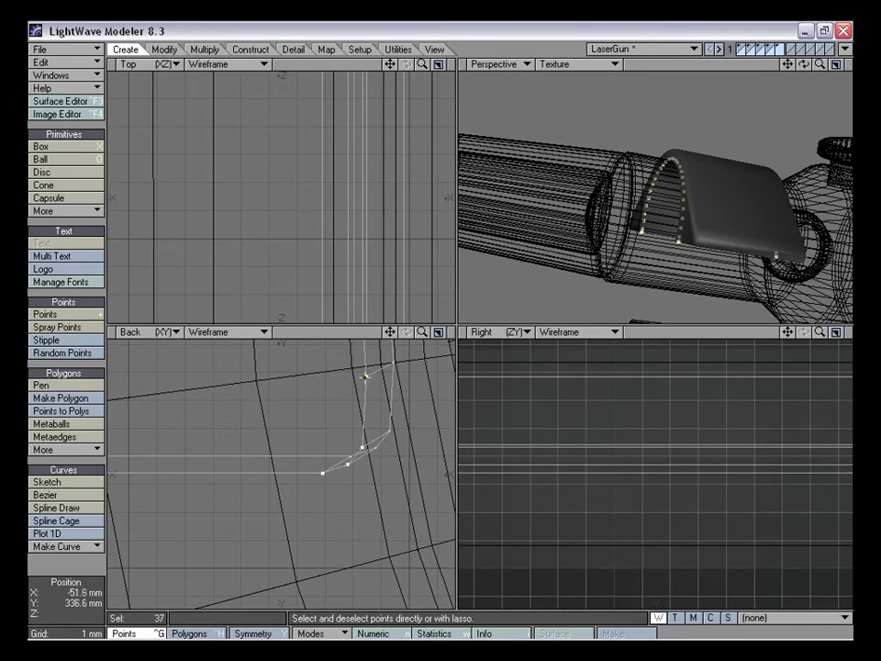
pyautogui.moveTo(390, 333); pyautogui.dragTo(341, 389)
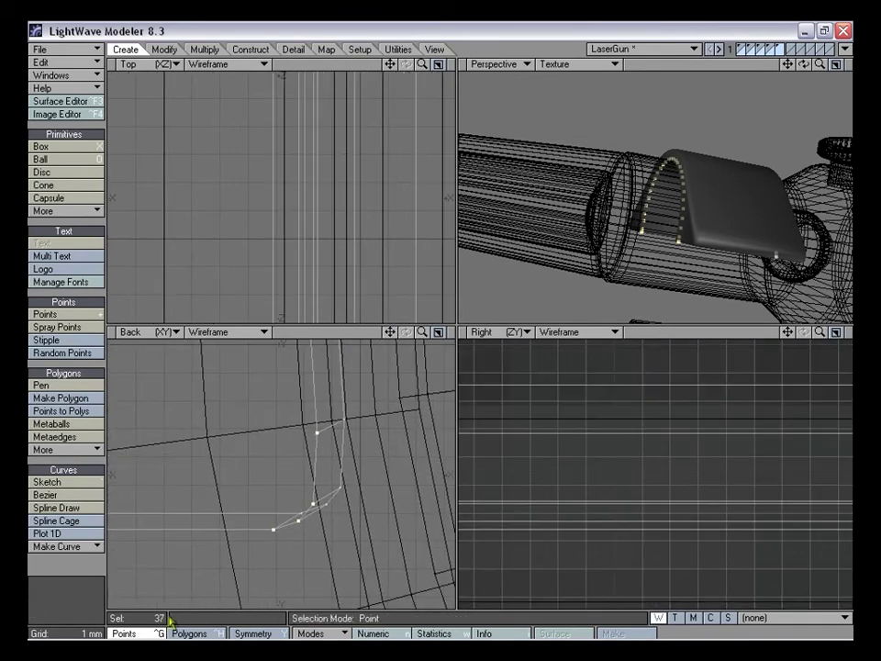
pyautogui.moveTo(421, 333); pyautogui.dragTo(421, 404)
pyautogui.moveTo(391, 333)
pyautogui.mouseDown()
pyautogui.moveTo(389, 342)
pyautogui.moveTo(421, 334)
pyautogui.moveTo(417, 344)
pyautogui.moveTo(382, 342)
pyautogui.mouseUp()
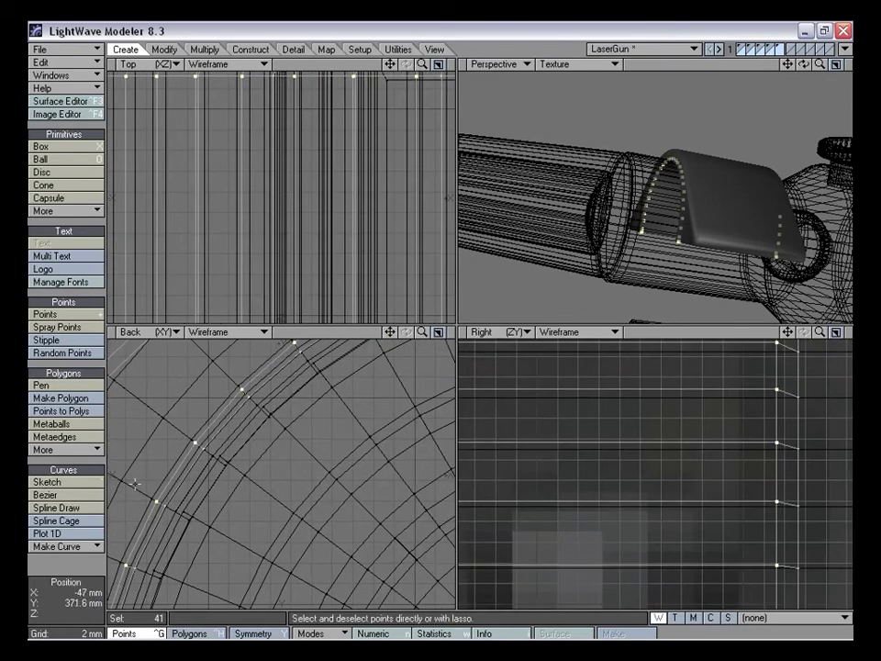
# Extend the -Z inner arch-edge point selection over the crown and onto the +X side
pyautogui.click(294, 344)
pyautogui.moveTo(390, 332); pyautogui.dragTo(217, 490)
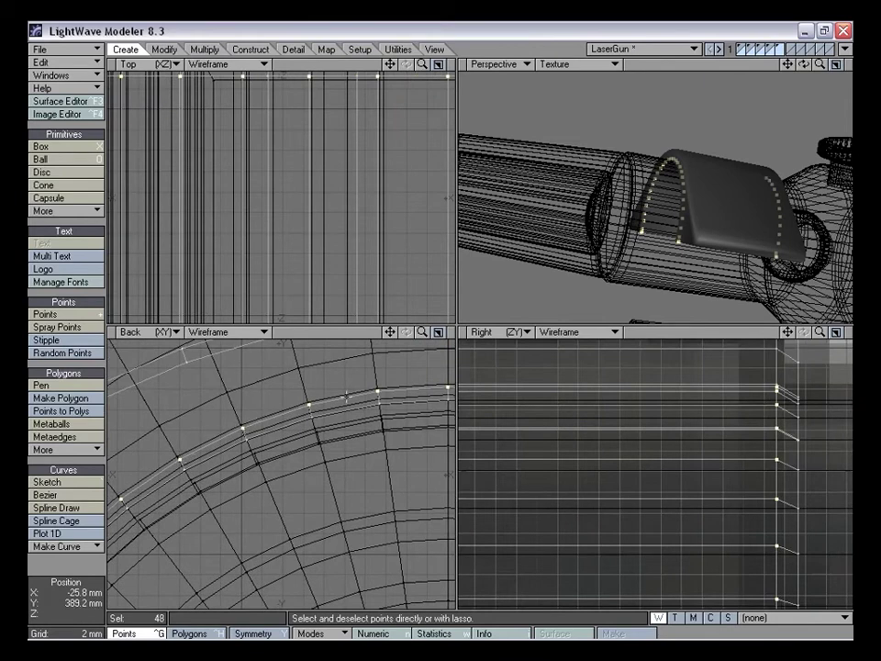
pyautogui.click(441, 392)
pyautogui.moveTo(391, 332); pyautogui.dragTo(264, 382)
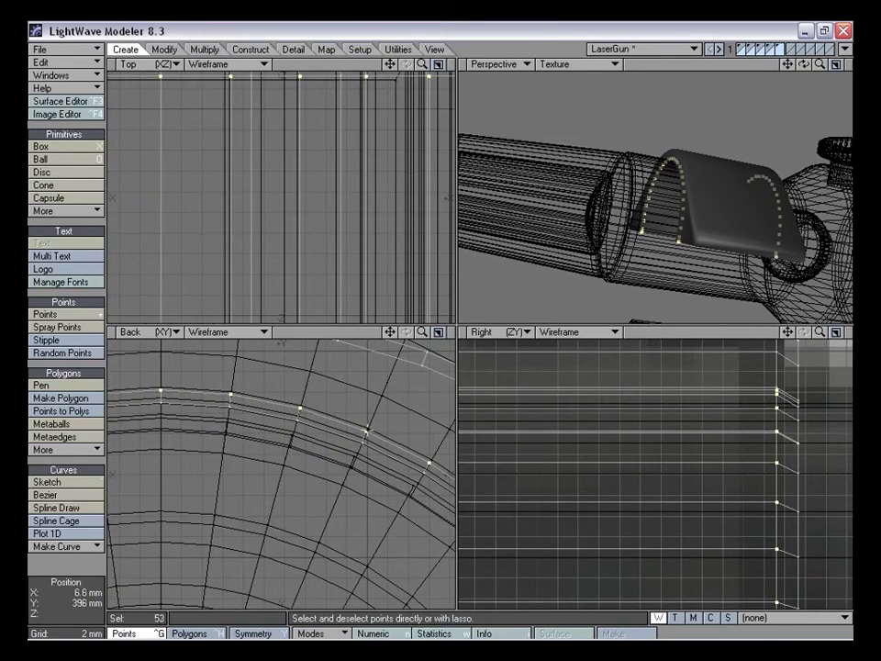
pyautogui.moveTo(391, 333); pyautogui.dragTo(334, 369)
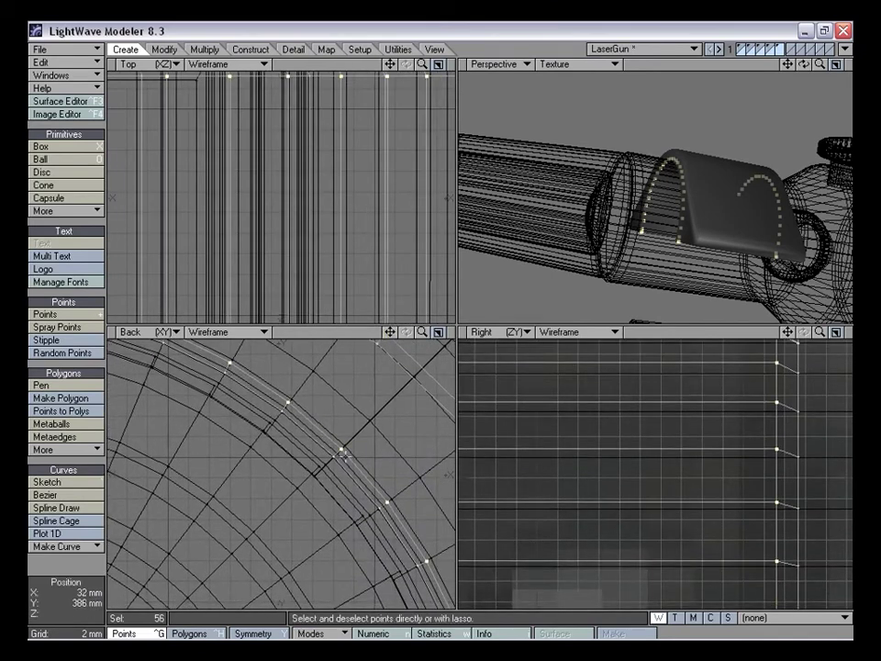
# Complete the -Z arch-edge selection down to the lower +X corner and remove the stray outer point from it
pyautogui.moveTo(422, 332); pyautogui.dragTo(432, 482)
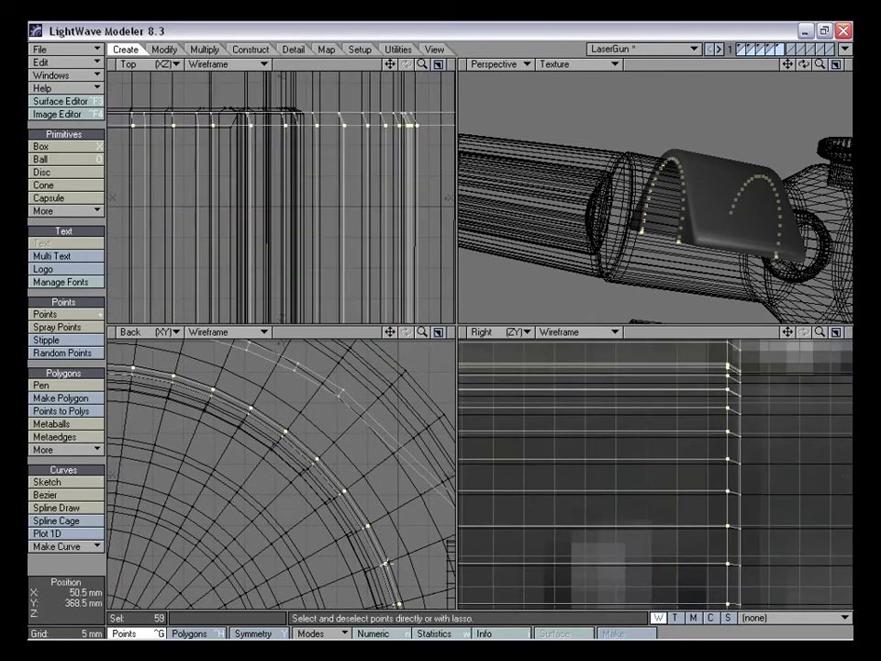
pyautogui.moveTo(391, 332); pyautogui.dragTo(389, 338)
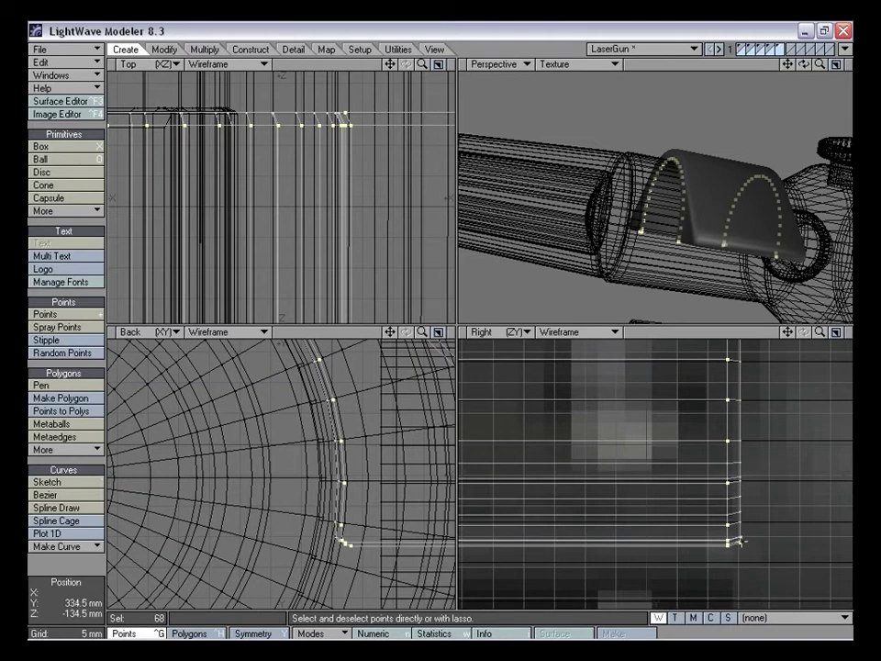
pyautogui.moveTo(820, 333); pyautogui.dragTo(777, 333)
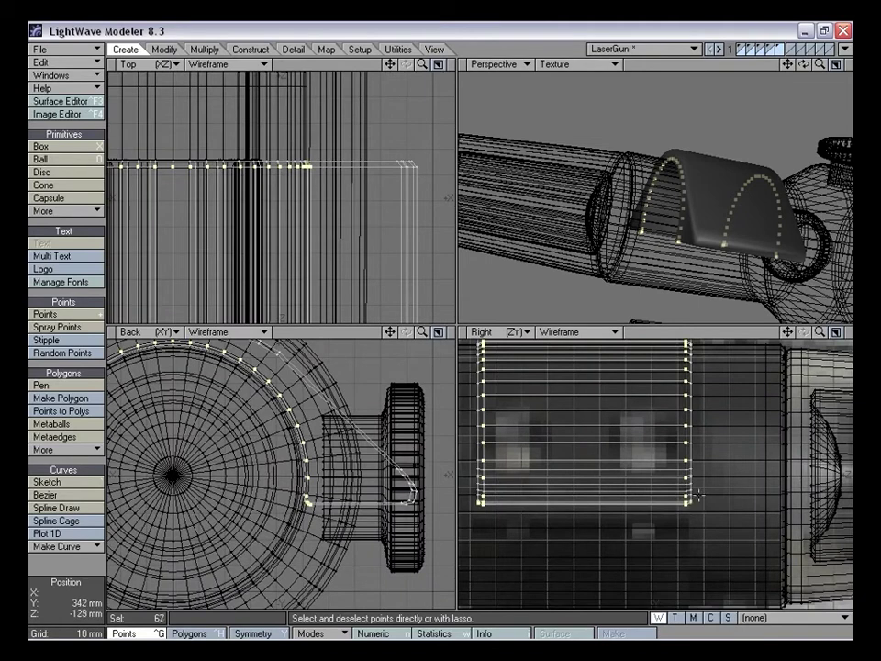
pyautogui.moveTo(789, 333); pyautogui.dragTo(815, 345)
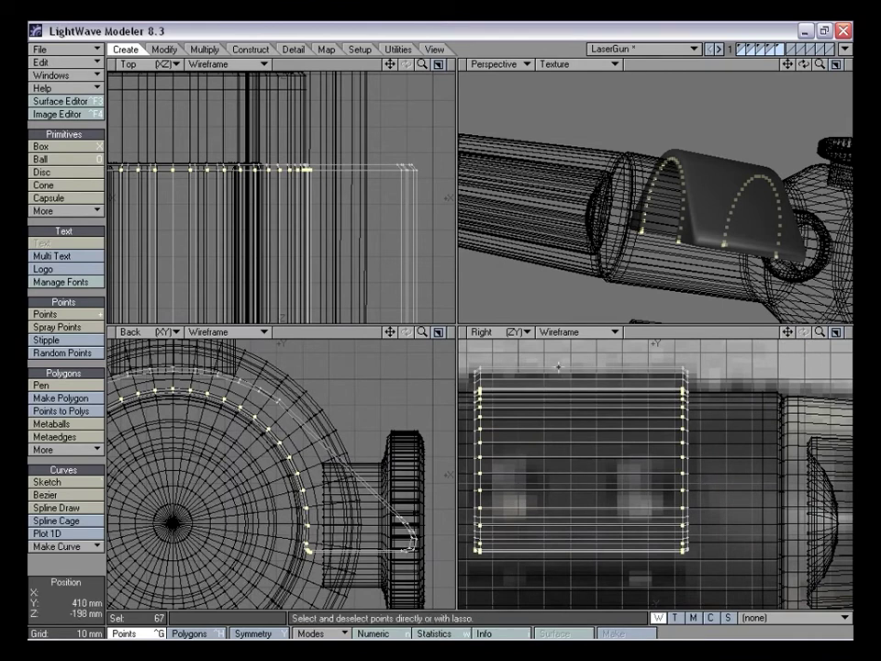
# Scale the selected inner arch-edge points of both bracket ends slightly inward in XY around the scope tube's center
pyautogui.moveTo(390, 332); pyautogui.dragTo(470, 331)
pyautogui.hotkey('shift', 'h')
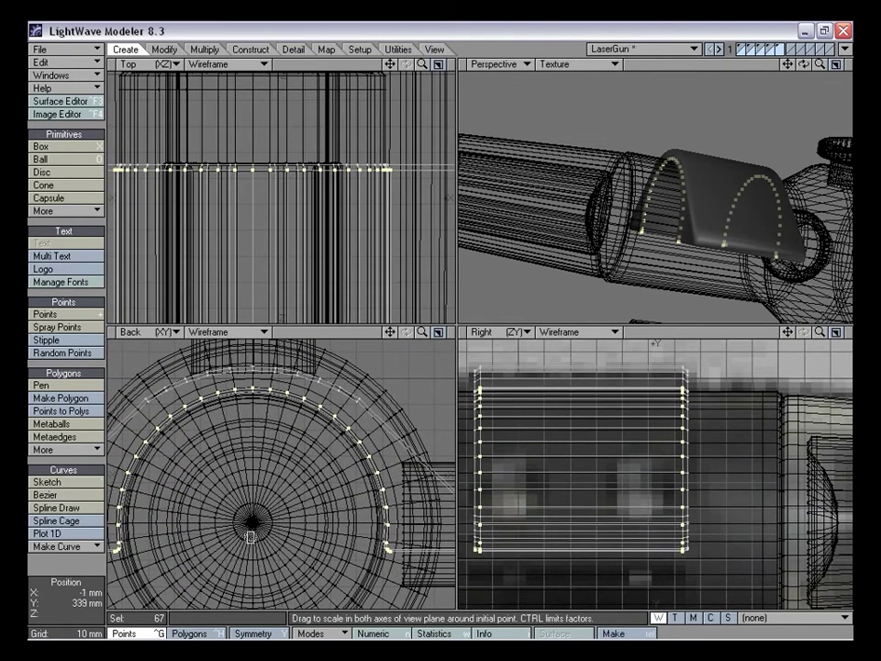
pyautogui.moveTo(252, 523); pyautogui.dragTo(243, 527)
pyautogui.moveTo(250, 394); pyautogui.dragTo(249, 391)
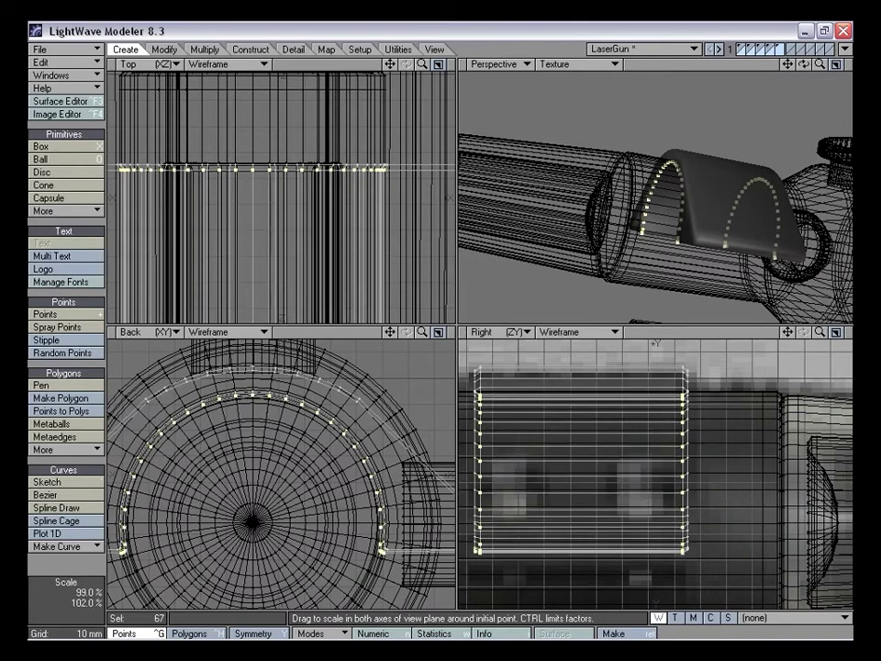
# Deselect the points, show only the bracket's layer and examine its inner bevels from several angles in an enlarged perspective view
pyautogui.keyDown('alt'); pyautogui.moveTo(726, 204); pyautogui.dragTo(801, 233); pyautogui.keyUp('alt')
pyautogui.click(80, 599)
pyautogui.click(81, 582)
pyautogui.keyDown('alt'); pyautogui.moveTo(723, 195); pyautogui.dragTo(364, 262); pyautogui.keyUp('alt')
pyautogui.click(774, 50)
pyautogui.press('0')
pyautogui.press('a')
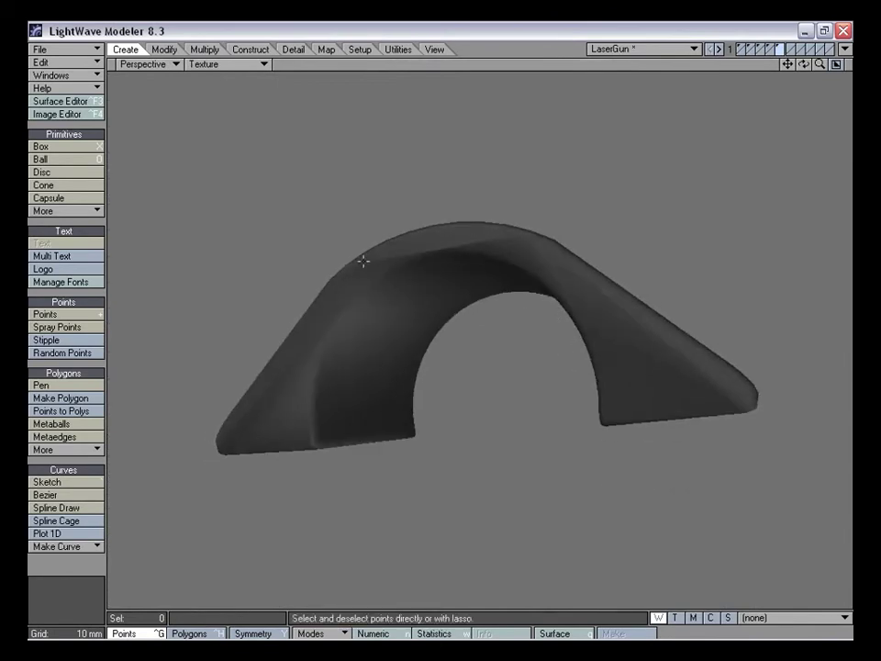
pyautogui.keyDown('alt'); pyautogui.moveTo(517, 244); pyautogui.dragTo(594, 294); pyautogui.keyUp('alt')
pyautogui.keyDown('alt'); pyautogui.moveTo(620, 395); pyautogui.dragTo(463, 253); pyautogui.keyUp('alt')
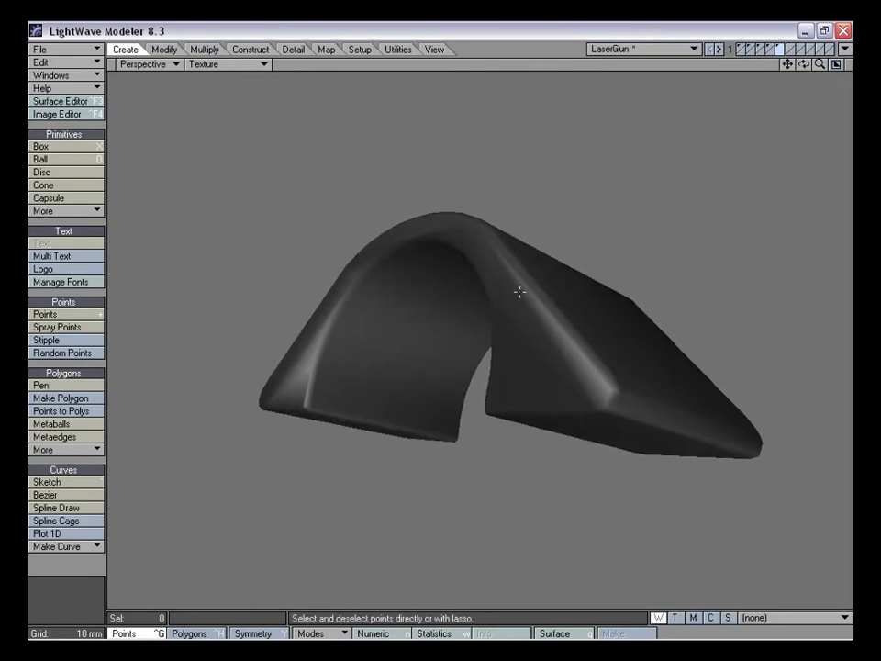
pyautogui.keyDown('alt'); pyautogui.moveTo(585, 358); pyautogui.dragTo(309, 380); pyautogui.keyUp('alt')
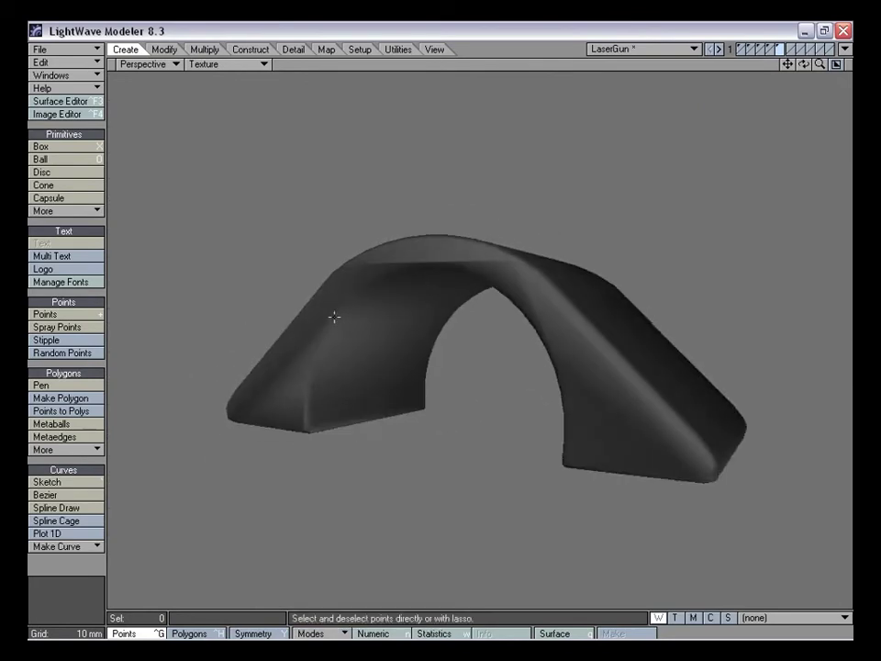
pyautogui.press('KP_0')
pyautogui.press('a')
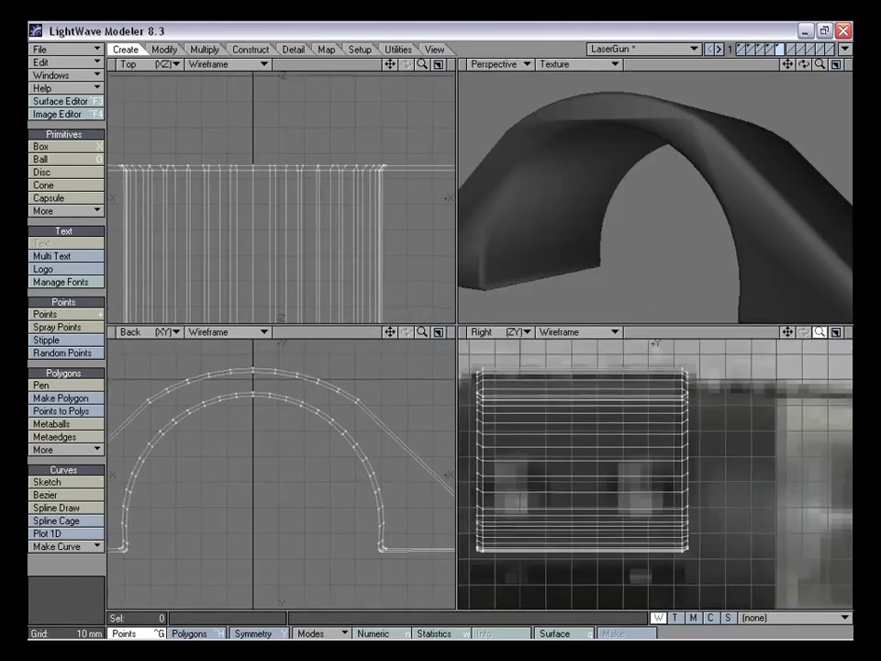
# Cut the bracket with two vertical Knife slices, one just inside each Z end
pyautogui.moveTo(788, 332); pyautogui.dragTo(875, 337)
pyautogui.keyDown('alt'); pyautogui.moveTo(746, 196); pyautogui.dragTo(706, 207); pyautogui.keyUp('alt')
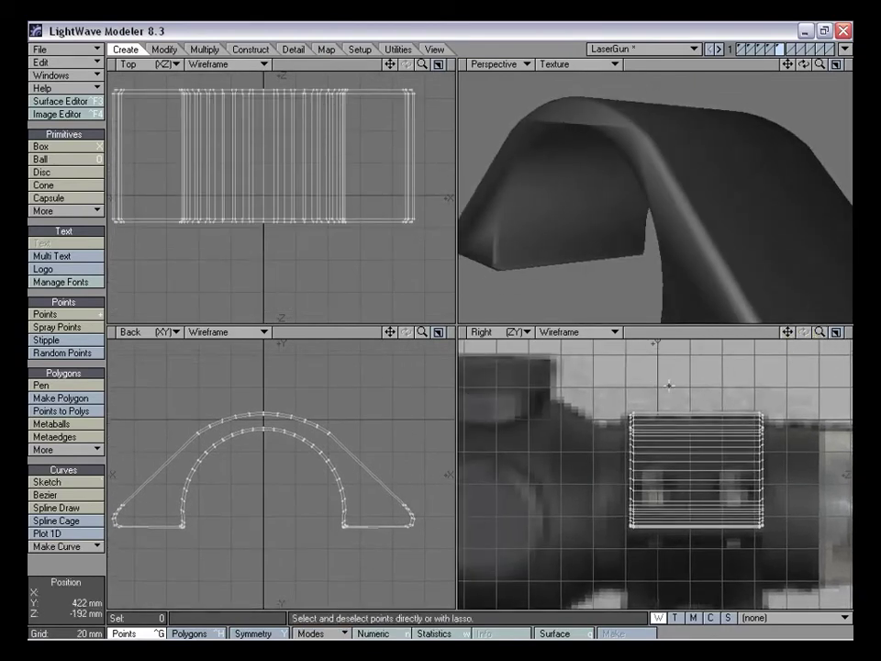
pyautogui.hotkey('shift', 'k')
pyautogui.keyDown('ctrl'); pyautogui.moveTo(638, 401); pyautogui.dragTo(645, 576); pyautogui.keyUp('ctrl')
pyautogui.moveTo(749, 475); pyautogui.dragTo(758, 472, button='right')
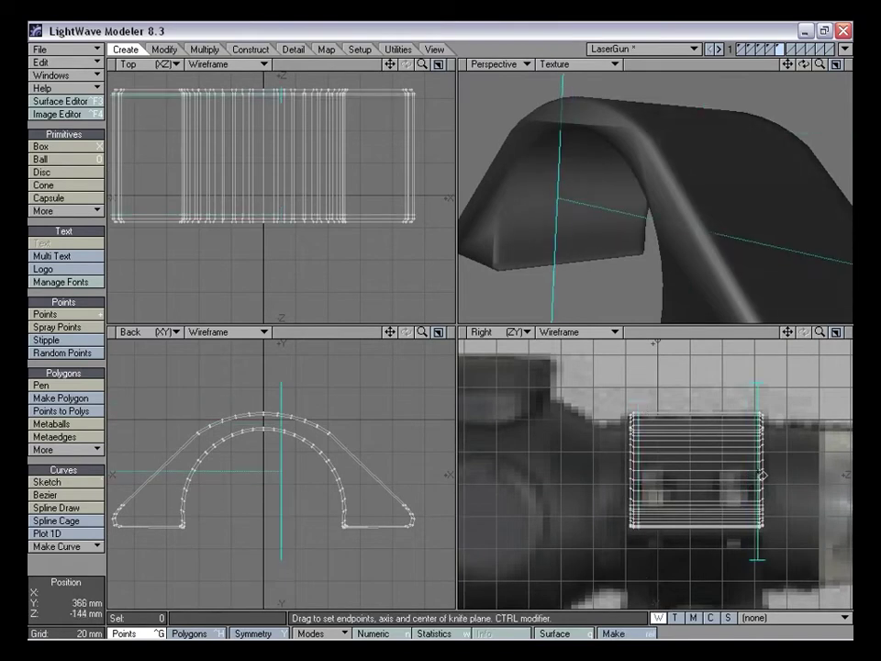
pyautogui.press('space')
# Select the two arched end-face polygons of the bracket, cut them and paste them back as separate faces
pyautogui.keyDown('alt'); pyautogui.moveTo(694, 215); pyautogui.dragTo(644, 226); pyautogui.keyUp('alt')
pyautogui.keyDown('alt'); pyautogui.moveTo(509, 267); pyautogui.dragTo(596, 129); pyautogui.keyUp('alt')
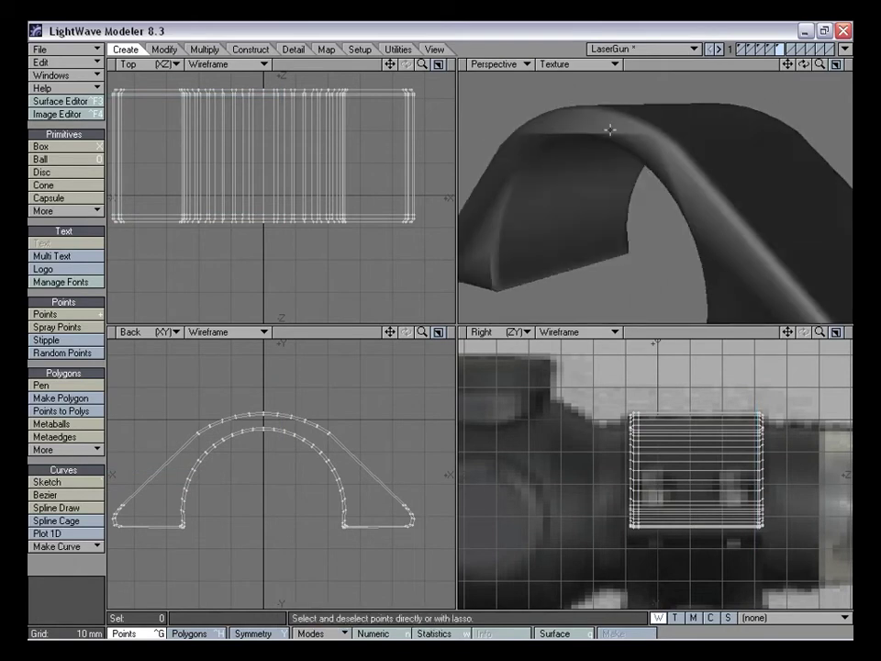
pyautogui.hotkey('ctrl', 'h')
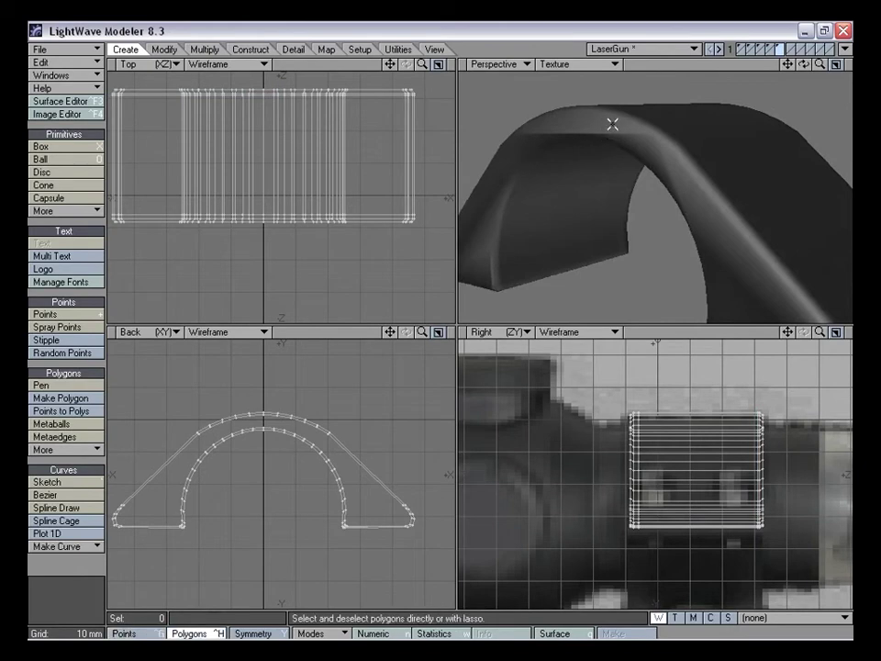
pyautogui.click(612, 124)
pyautogui.keyDown('alt'); pyautogui.moveTo(717, 141); pyautogui.dragTo(613, 184); pyautogui.keyUp('alt')
pyautogui.keyDown('shift'); pyautogui.click(601, 144); pyautogui.keyUp('shift')
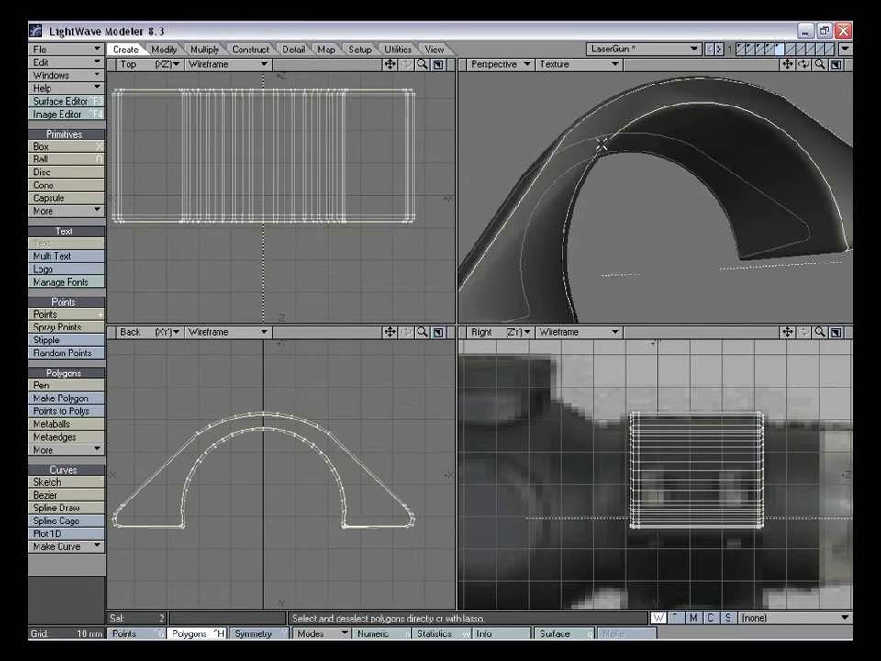
pyautogui.press('Delete')
pyautogui.keyDown('alt'); pyautogui.moveTo(601, 144); pyautogui.dragTo(677, 183); pyautogui.keyUp('alt')
pyautogui.keyDown('alt'); pyautogui.moveTo(718, 261); pyautogui.dragTo(686, 244); pyautogui.keyUp('alt')
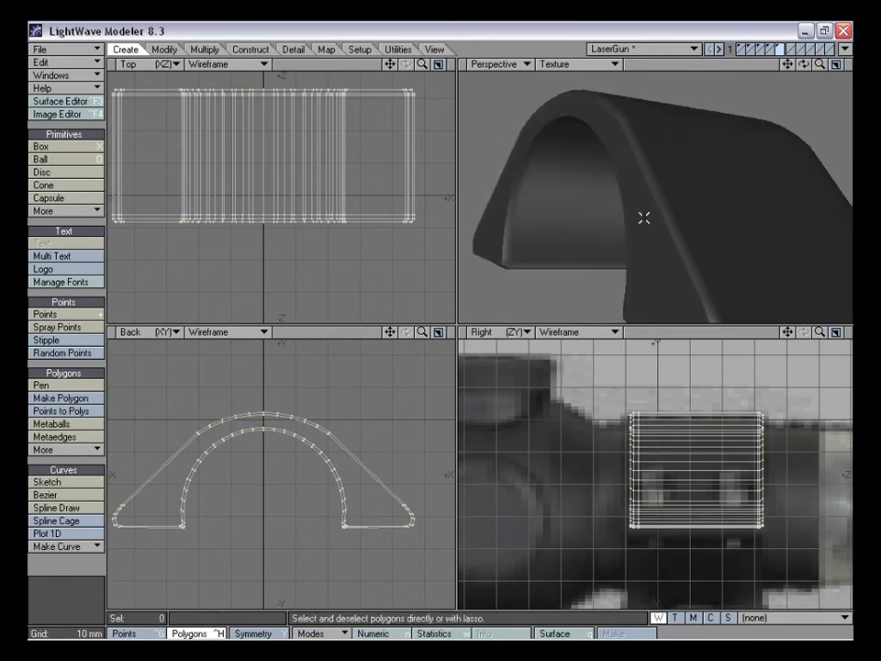
pyautogui.keyDown('alt'); pyautogui.moveTo(650, 148); pyautogui.dragTo(673, 156); pyautogui.keyUp('alt')
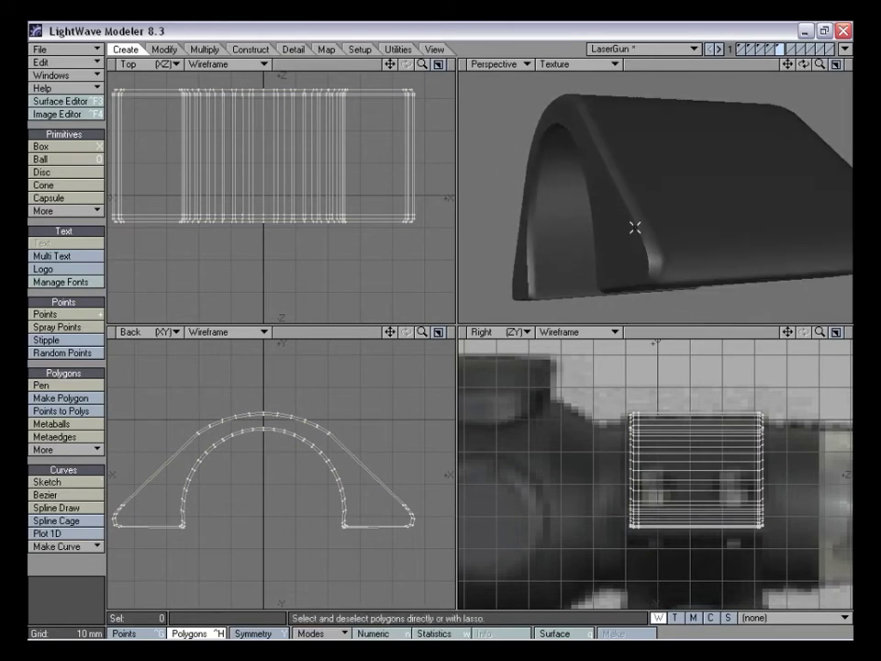
# Examine the finished scope bracket's edges in the Blaster_001 object and return to LaserGun for comparison
pyautogui.moveTo(819, 64); pyautogui.dragTo(727, 75)
pyautogui.keyDown('alt'); pyautogui.moveTo(702, 156); pyautogui.dragTo(659, 237); pyautogui.keyUp('alt')
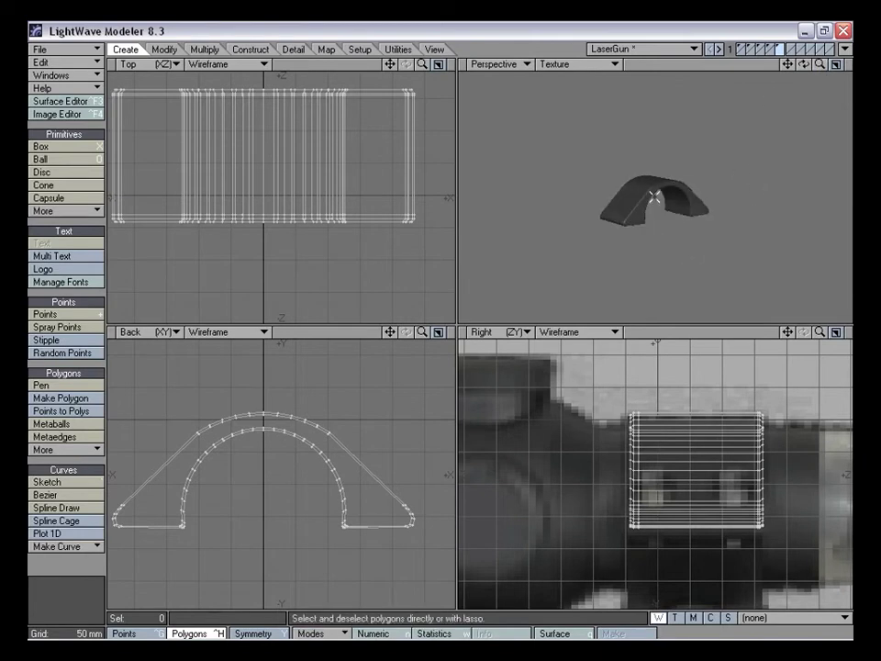
pyautogui.click(643, 49)
pyautogui.click(650, 38)
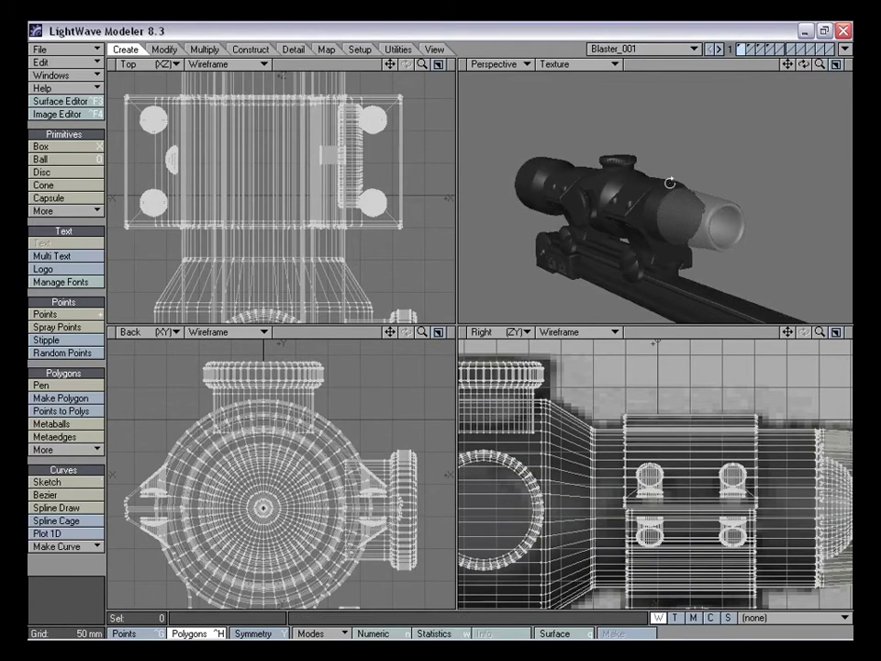
pyautogui.moveTo(820, 64); pyautogui.dragTo(846, 66)
pyautogui.keyDown('alt'); pyautogui.moveTo(602, 217); pyautogui.dragTo(515, 235); pyautogui.keyUp('alt')
pyautogui.keyDown('alt'); pyautogui.moveTo(567, 206); pyautogui.dragTo(614, 233); pyautogui.keyUp('alt')
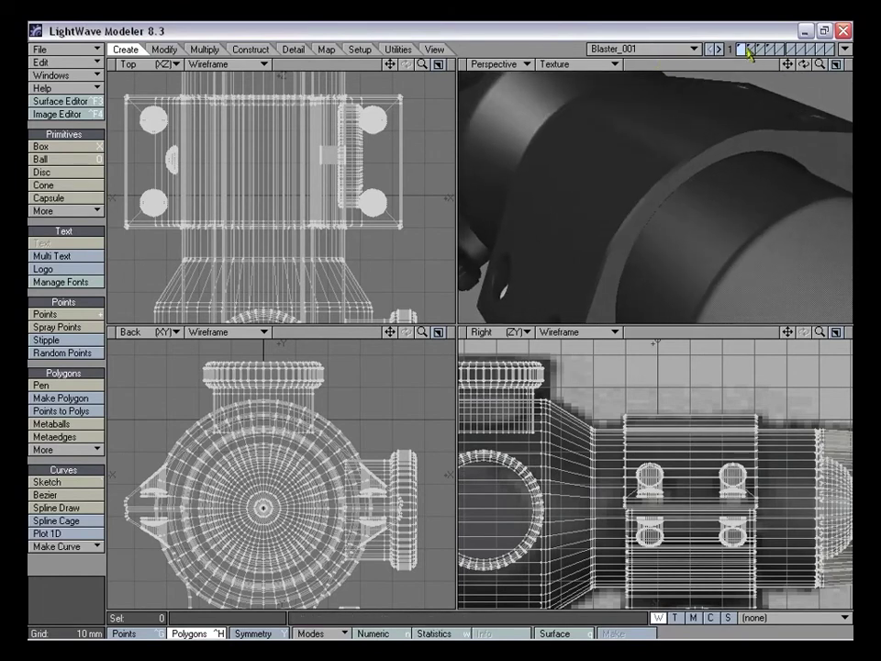
pyautogui.moveTo(673, 50); pyautogui.dragTo(679, 63)
pyautogui.keyDown('alt'); pyautogui.moveTo(636, 171); pyautogui.dragTo(666, 209); pyautogui.keyUp('alt')
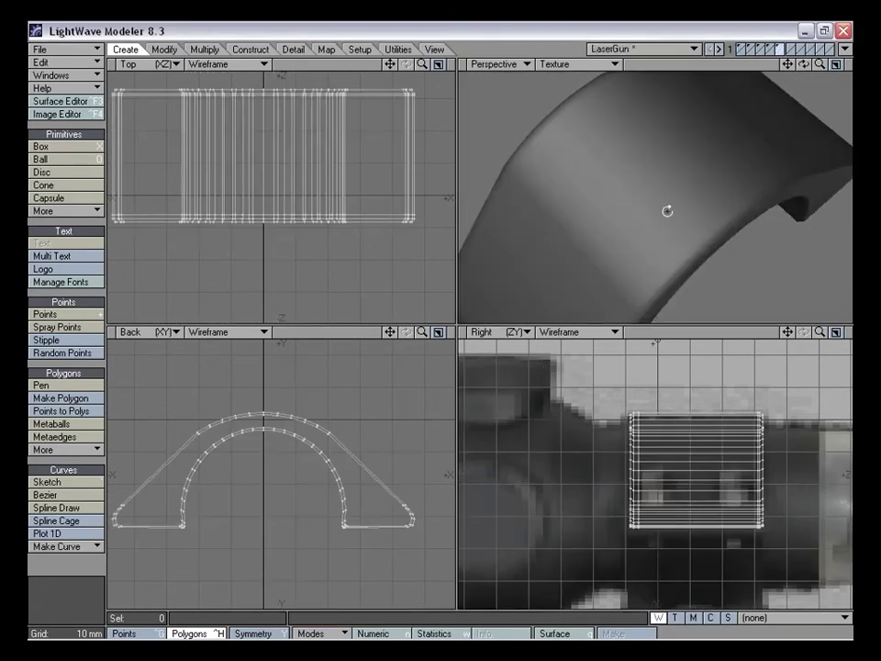
pyautogui.moveTo(823, 66); pyautogui.dragTo(788, 70)
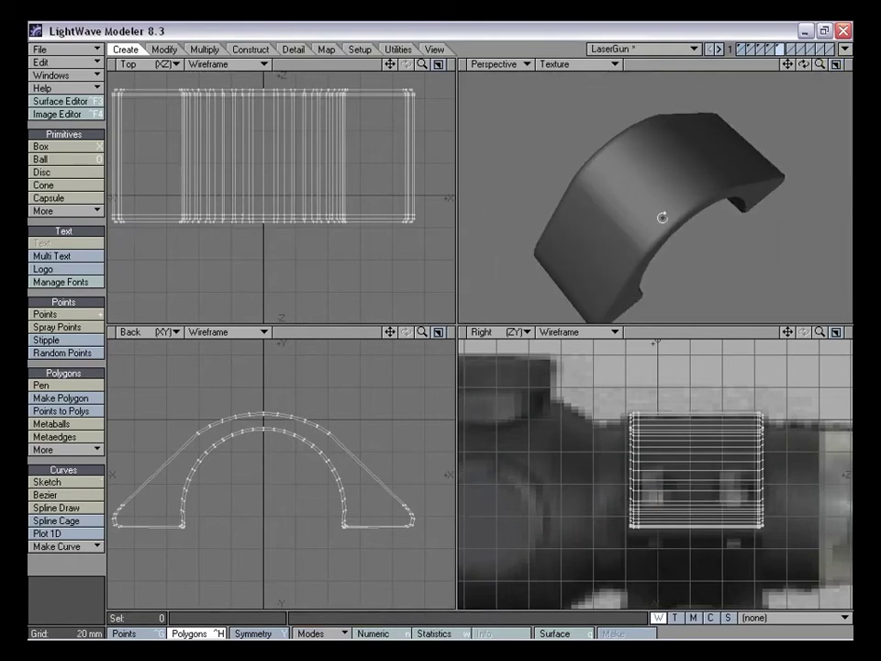
pyautogui.keyDown('alt'); pyautogui.moveTo(662, 216); pyautogui.dragTo(681, 179); pyautogui.keyUp('alt')
# Try cutting all polygons of the narrow bands at both bracket ends and pasting them back detached from the body
pyautogui.press('space')
pyautogui.press('space')
pyautogui.moveTo(270, 175)
pyautogui.mouseDown(button='right')
pyautogui.moveTo(507, 222)
pyautogui.moveTo(334, 163)
pyautogui.mouseUp(button='right')
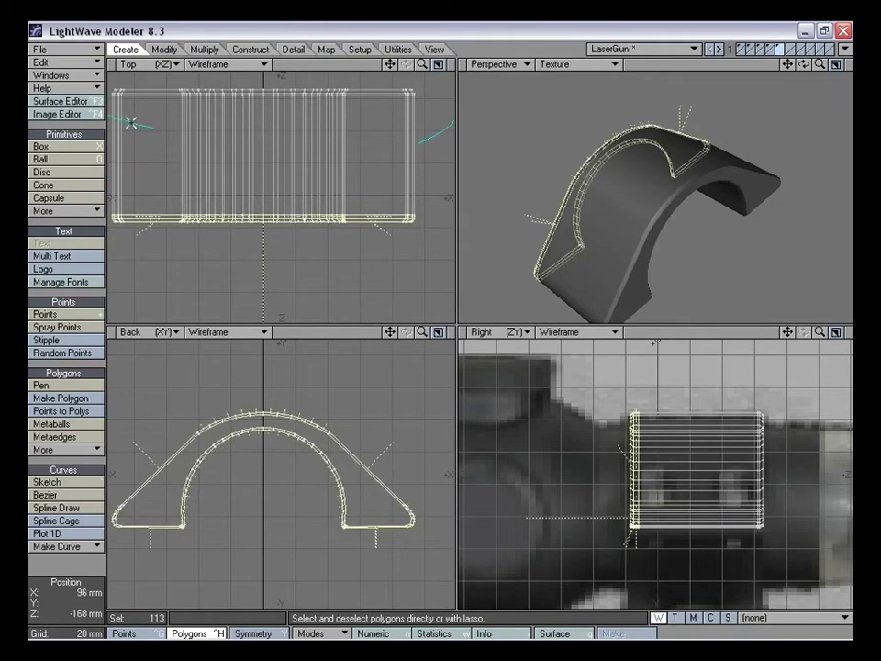
pyautogui.moveTo(131, 122); pyautogui.dragTo(118, 118, button='right')
pyautogui.press('Delete')
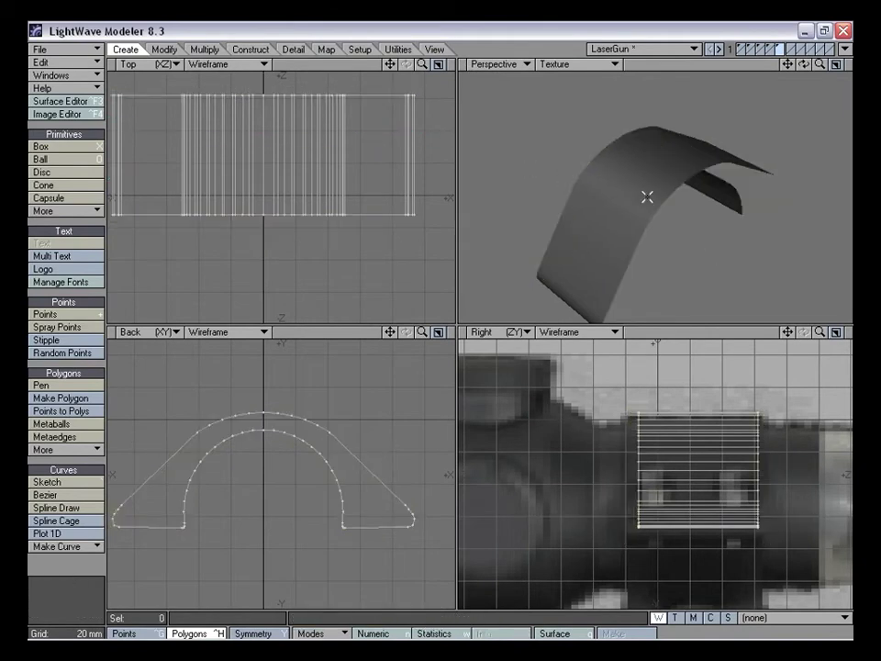
pyautogui.hotkey('ctrl', 'z')
pyautogui.keyDown('alt'); pyautogui.moveTo(655, 227); pyautogui.dragTo(648, 197); pyautogui.keyUp('alt')
pyautogui.moveTo(820, 64); pyautogui.dragTo(854, 64)
pyautogui.keyDown('alt'); pyautogui.moveTo(661, 211); pyautogui.dragTo(617, 222); pyautogui.keyUp('alt')
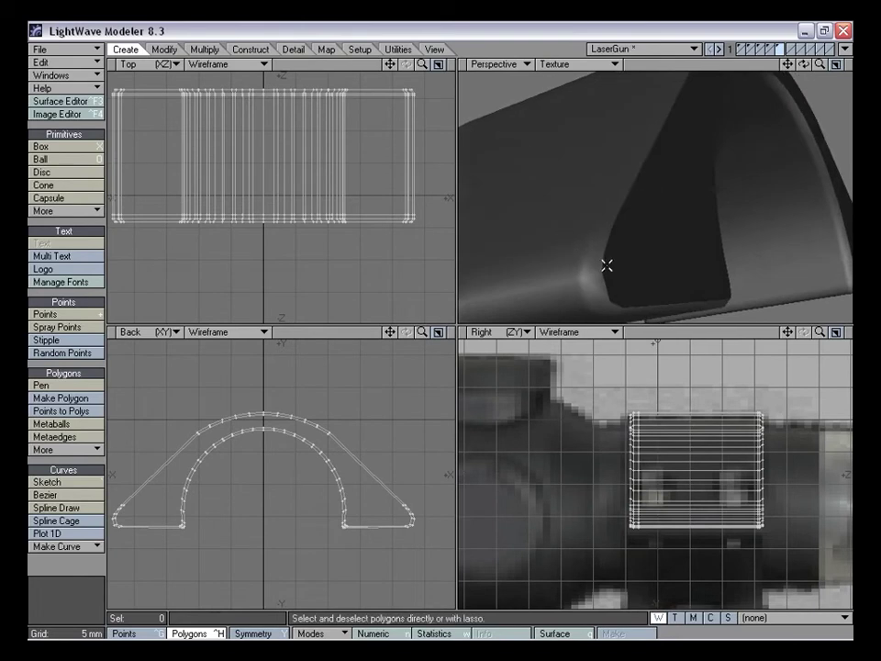
# Undo the pasting and cutting of the bracket's end-band polygons
pyautogui.hotkey('shift', 'u')
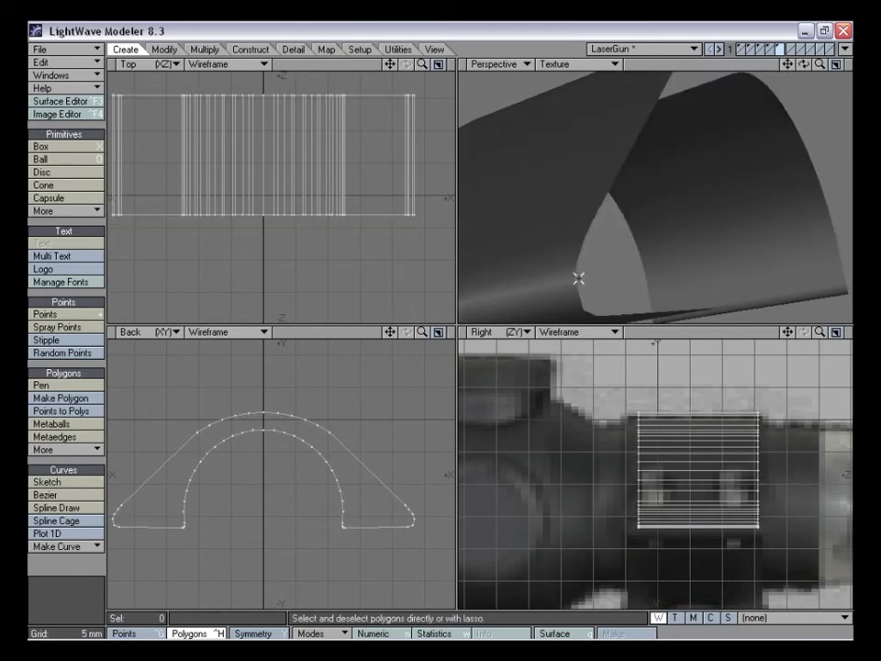
pyautogui.hotkey('shift', 'u')
pyautogui.moveTo(627, 246)
pyautogui.keyDown('alt'); pyautogui.mouseDown()
pyautogui.moveTo(635, 220)
pyautogui.moveTo(627, 224)
pyautogui.mouseUp(); pyautogui.keyUp('alt')
pyautogui.press('u')
pyautogui.press('u')
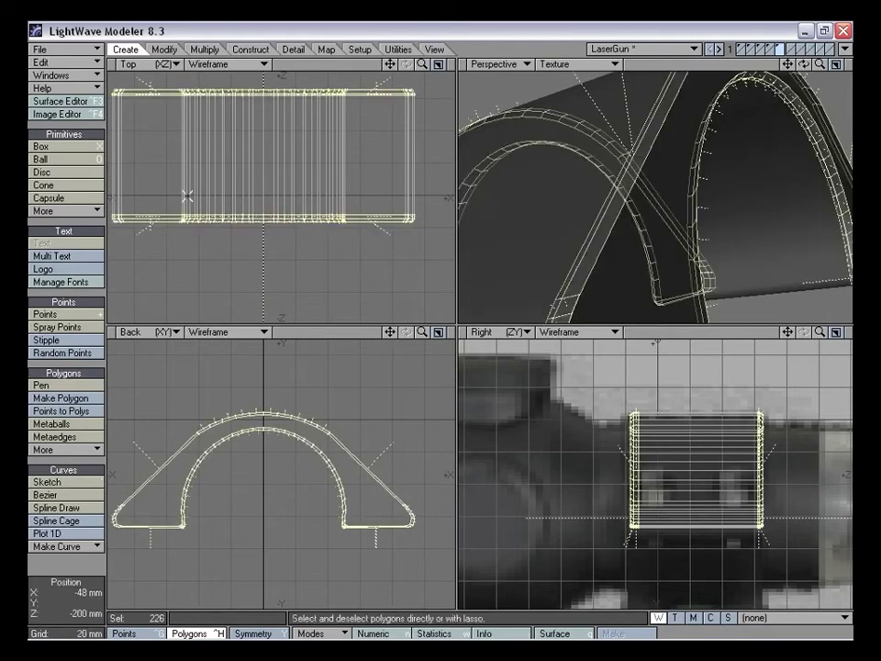
# Clear the end-band selection and separate the edge-strip polygons along the bracket's slanted side from the adjoining surface
pyautogui.moveTo(241, 192)
pyautogui.keyDown('ctrl'); pyautogui.mouseDown(button='right')
pyautogui.moveTo(396, 299)
pyautogui.moveTo(366, 135)
pyautogui.mouseUp(button='right'); pyautogui.keyUp('ctrl')
pyautogui.press('/')
pyautogui.keyDown('alt'); pyautogui.moveTo(562, 203); pyautogui.dragTo(596, 205); pyautogui.keyUp('alt')
pyautogui.moveTo(698, 198); pyautogui.dragTo(616, 240)
pyautogui.press('/')
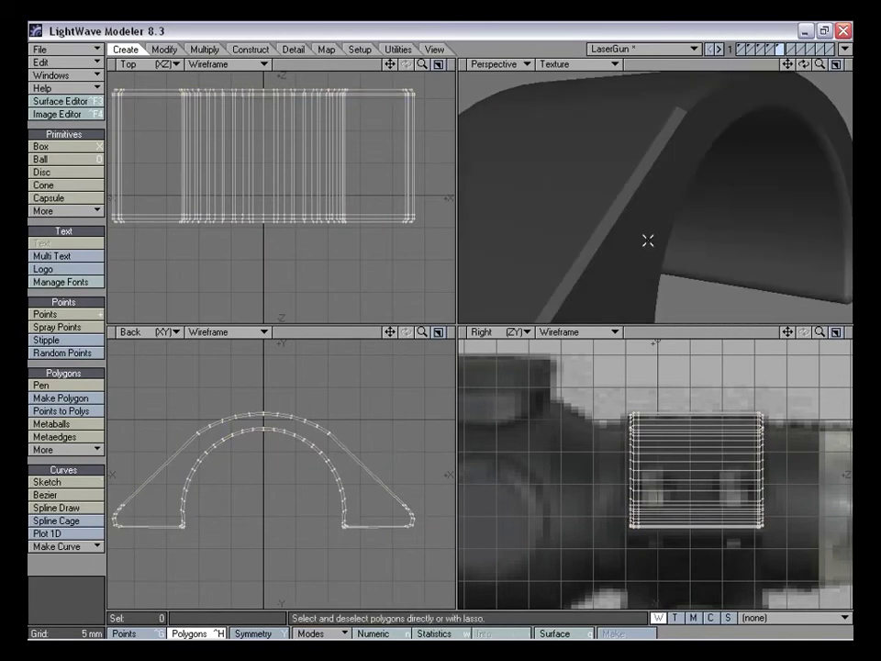
# Examine the arch-shaped mount from several angles, with the other gun layers shown behind it in the background
pyautogui.moveTo(819, 65); pyautogui.dragTo(735, 70)
pyautogui.keyDown('alt'); pyautogui.moveTo(642, 192); pyautogui.dragTo(717, 187); pyautogui.keyUp('alt')
pyautogui.click(83, 559)
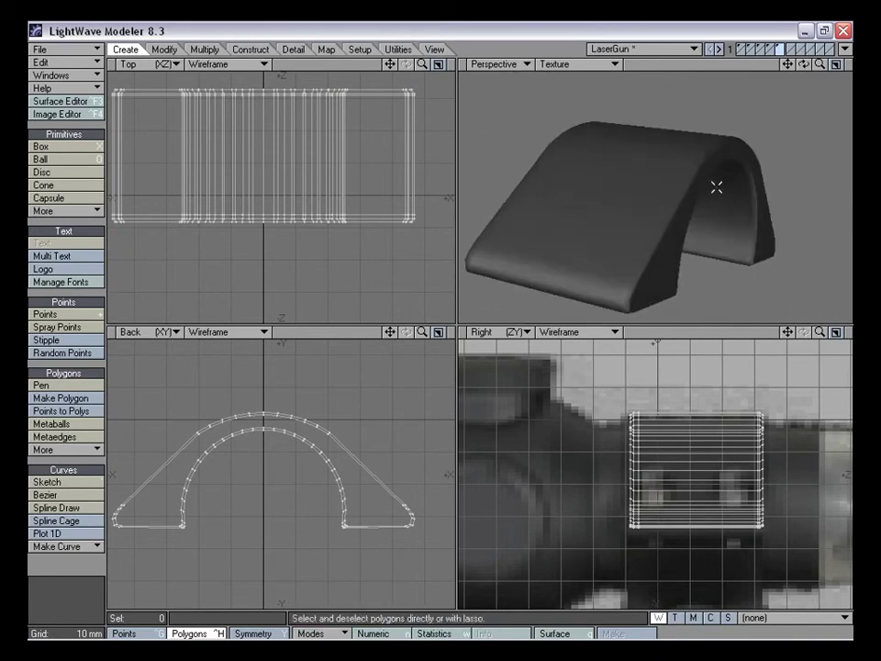
pyautogui.moveTo(820, 332); pyautogui.dragTo(787, 317)
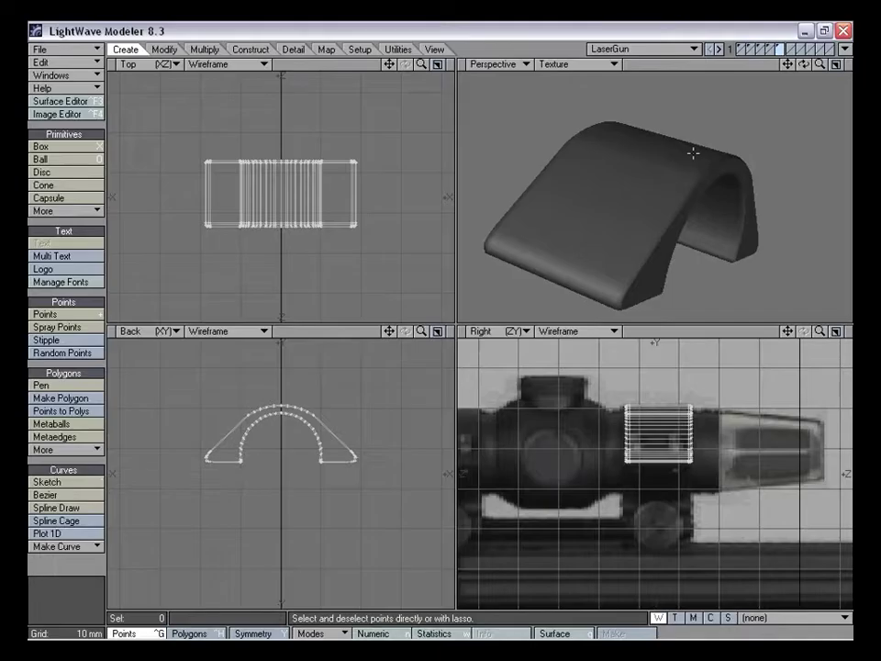
pyautogui.keyDown('alt'); pyautogui.moveTo(683, 186); pyautogui.dragTo(669, 169); pyautogui.keyUp('alt')
pyautogui.click(772, 54)
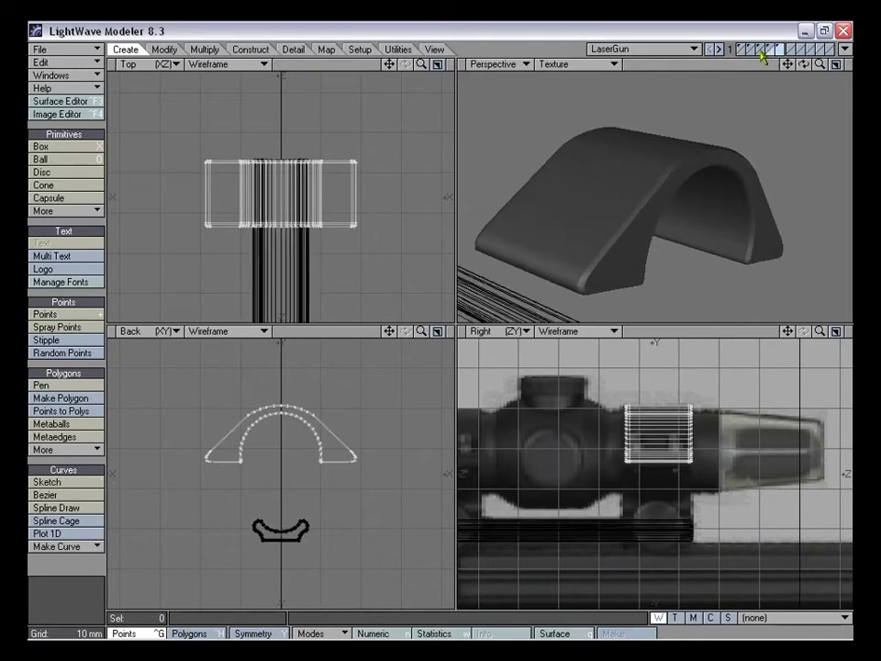
pyautogui.keyDown('alt'); pyautogui.moveTo(674, 137); pyautogui.dragTo(698, 156); pyautogui.keyUp('alt')
pyautogui.moveTo(788, 331); pyautogui.dragTo(818, 382)
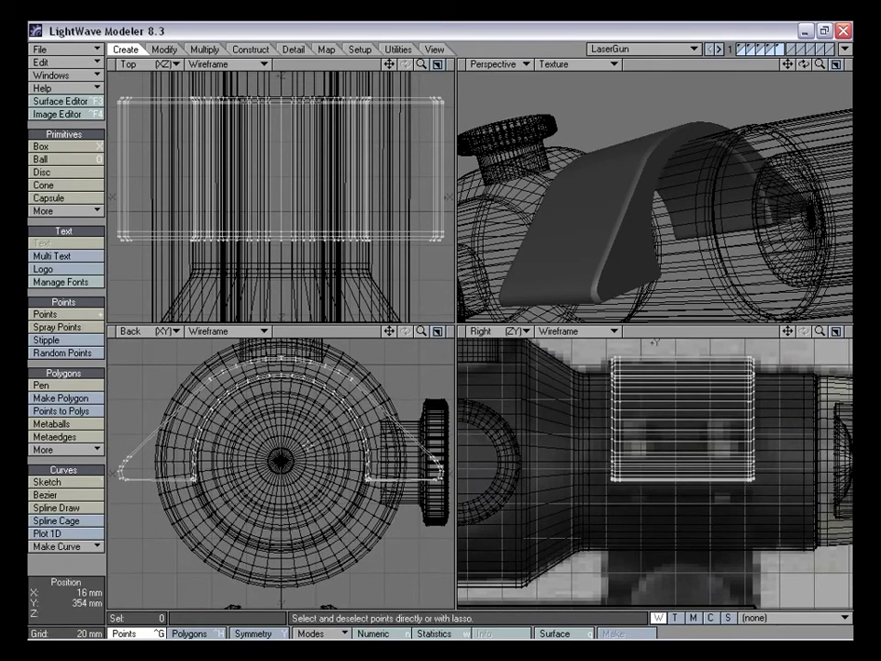
pyautogui.moveTo(420, 330); pyautogui.dragTo(392, 336)
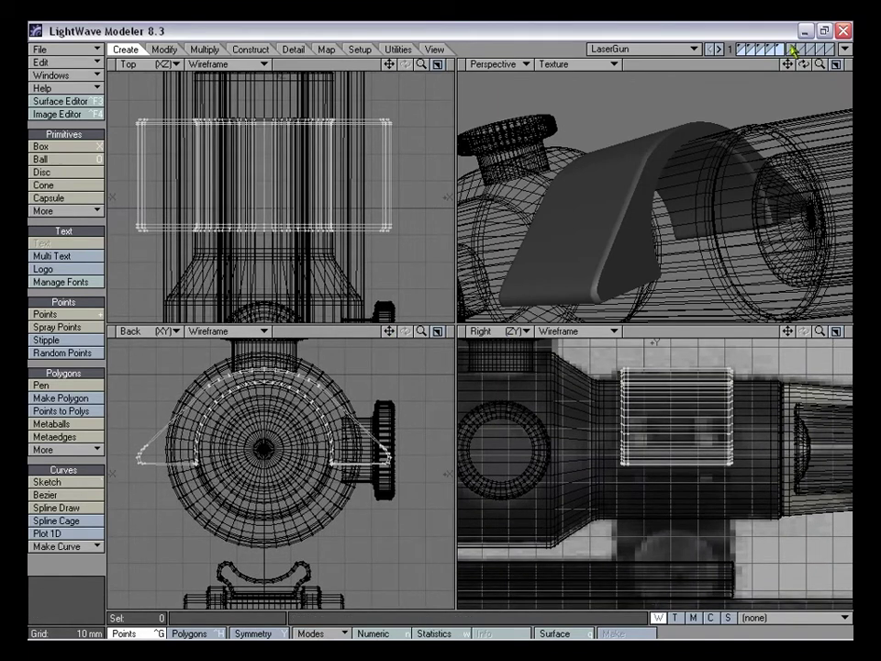
# Make empty layer 6 the active layer and show layers 1 to 5 in the background
pyautogui.click(791, 46)
pyautogui.click(780, 52)
pyautogui.keyDown('shift'); pyautogui.click(769, 52); pyautogui.keyUp('shift')
pyautogui.keyDown('shift'); pyautogui.click(760, 53); pyautogui.keyUp('shift')
pyautogui.keyDown('shift'); pyautogui.click(750, 52); pyautogui.keyUp('shift')
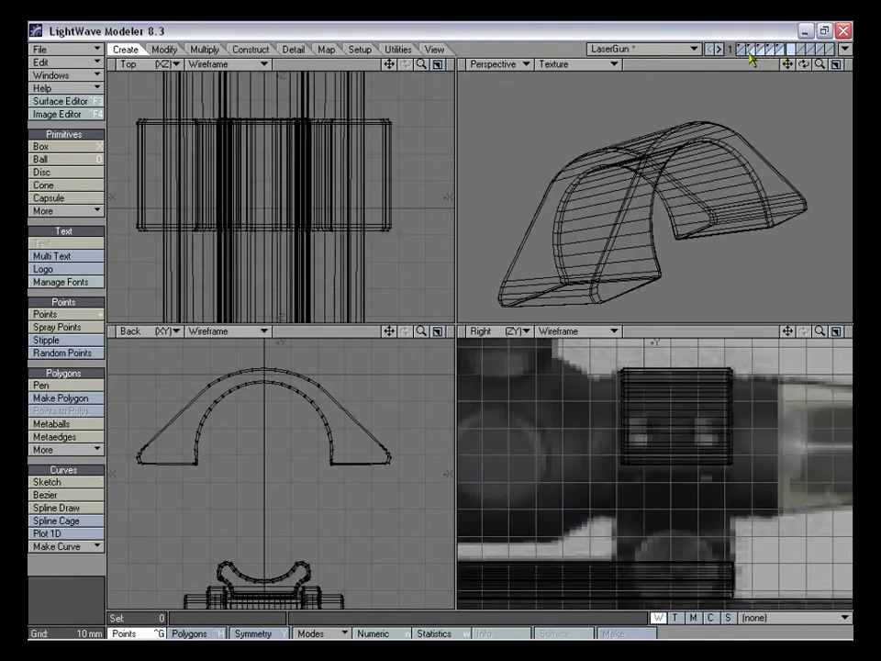
pyautogui.keyDown('shift'); pyautogui.click(741, 53); pyautogui.keyUp('shift')
pyautogui.moveTo(788, 332); pyautogui.dragTo(817, 331)
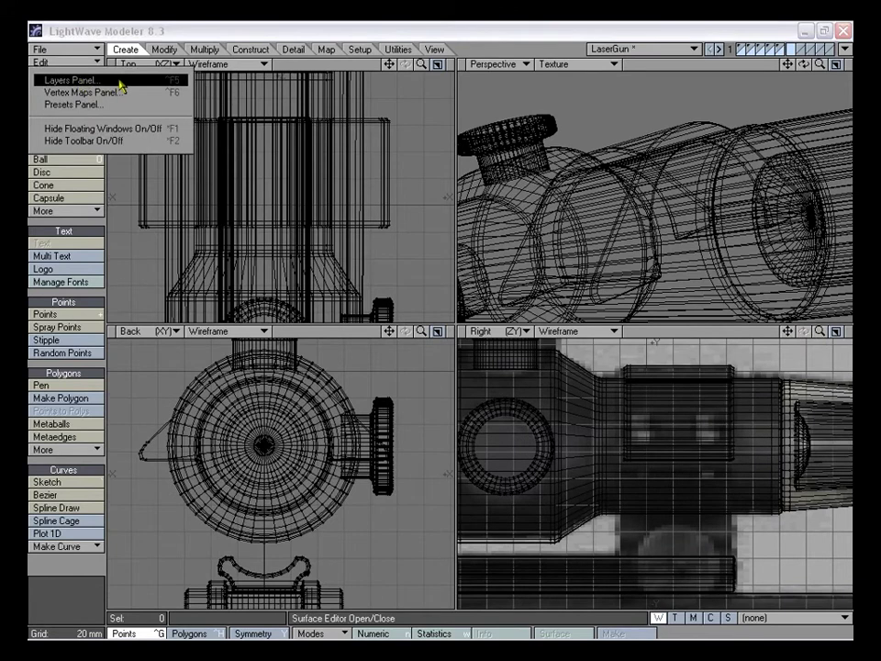
# Open the Layers panel, expand the LaserGun object and set only layer 6 as foreground
pyautogui.click(119, 82)
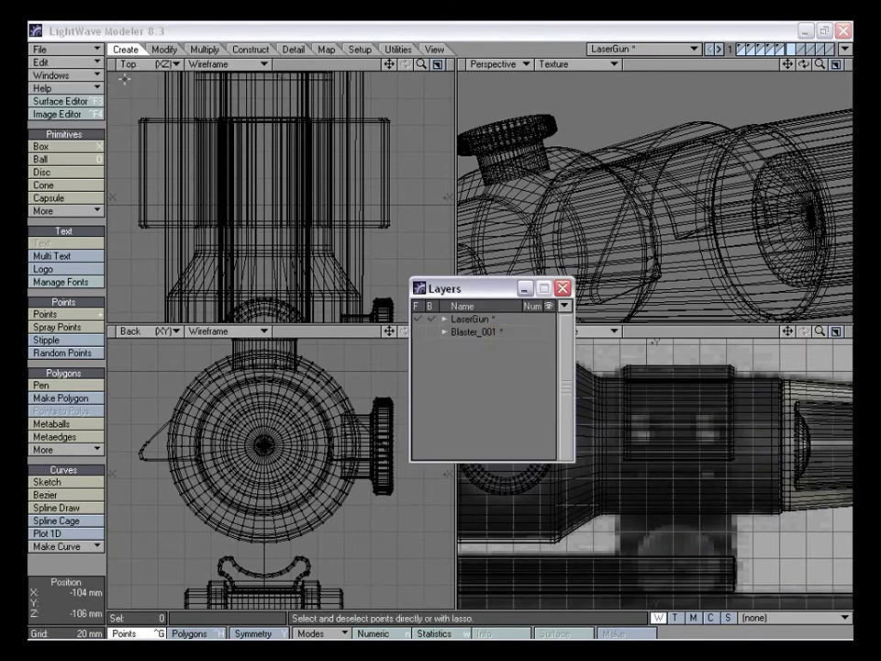
pyautogui.click(444, 321)
pyautogui.moveTo(453, 289); pyautogui.dragTo(474, 272)
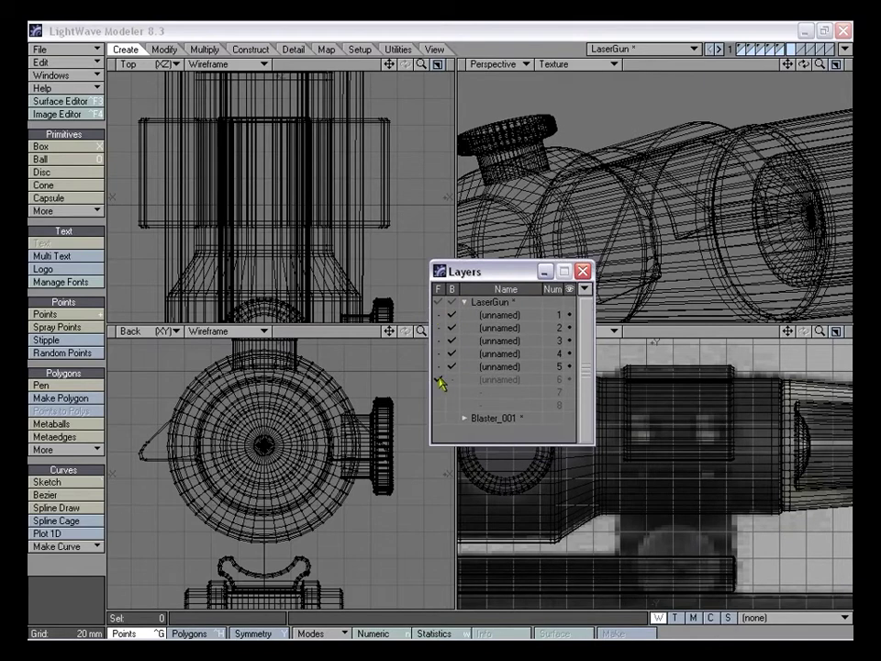
pyautogui.click(441, 384)
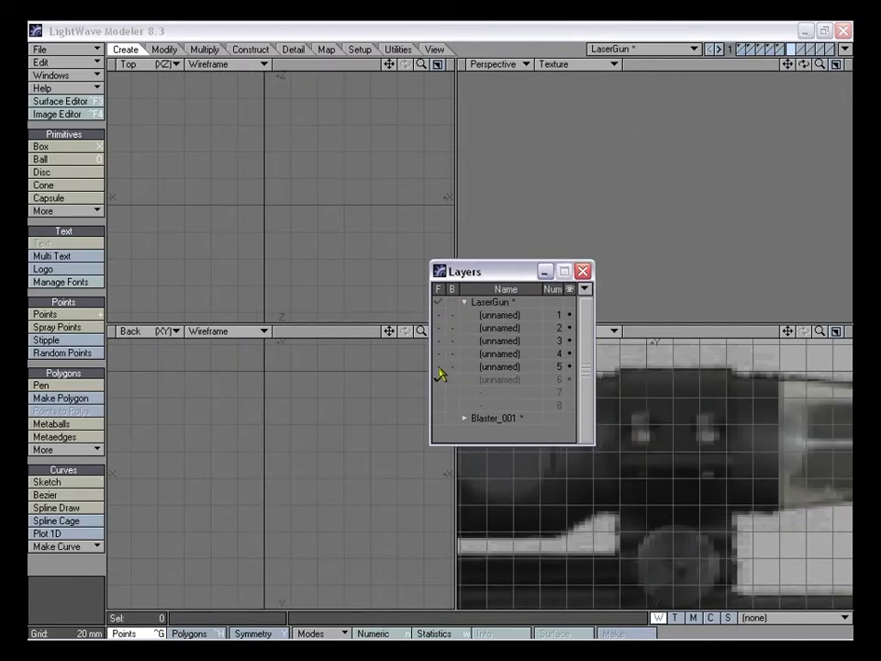
# Bring layers 5 to 1 to the foreground one at a time, and return to layer 6 with all other layers in the background
pyautogui.click(438, 367)
pyautogui.click(438, 354)
pyautogui.click(438, 340)
pyautogui.click(438, 328)
pyautogui.click(438, 315)
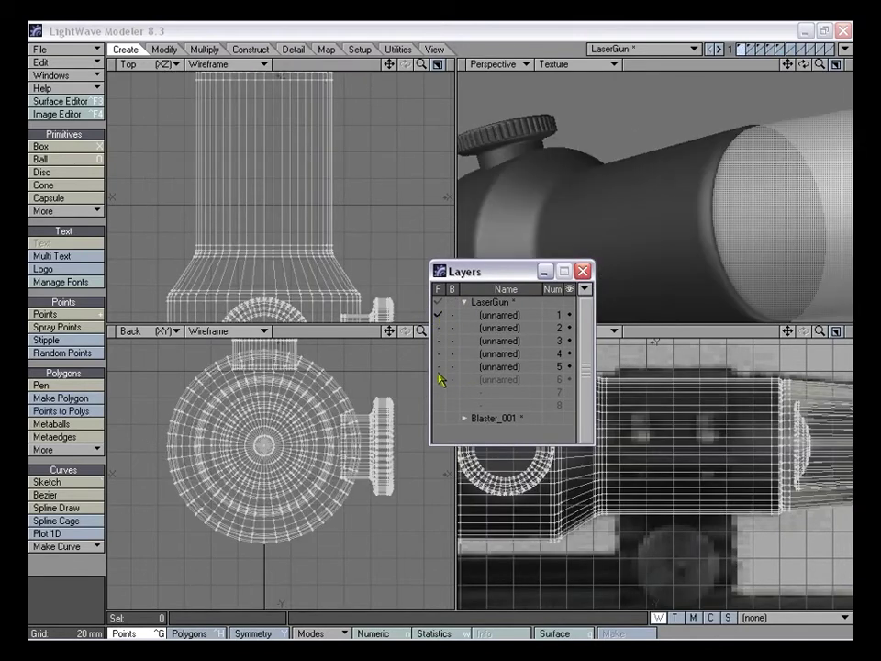
pyautogui.click(442, 367)
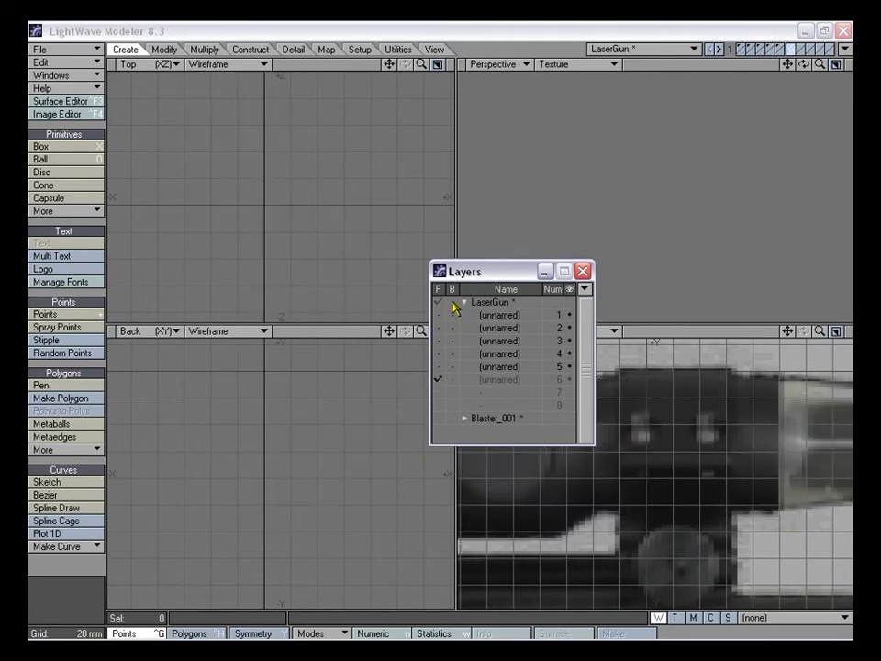
pyautogui.click(454, 304)
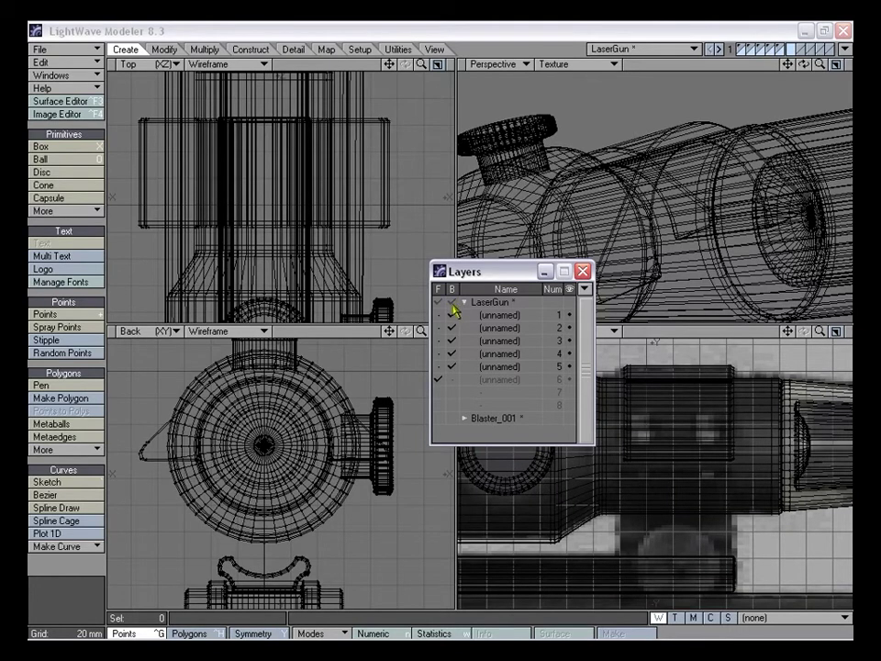
# Open the settings of layer 1 to view its name and parent options, and cancel them
pyautogui.moveTo(485, 273); pyautogui.dragTo(505, 264)
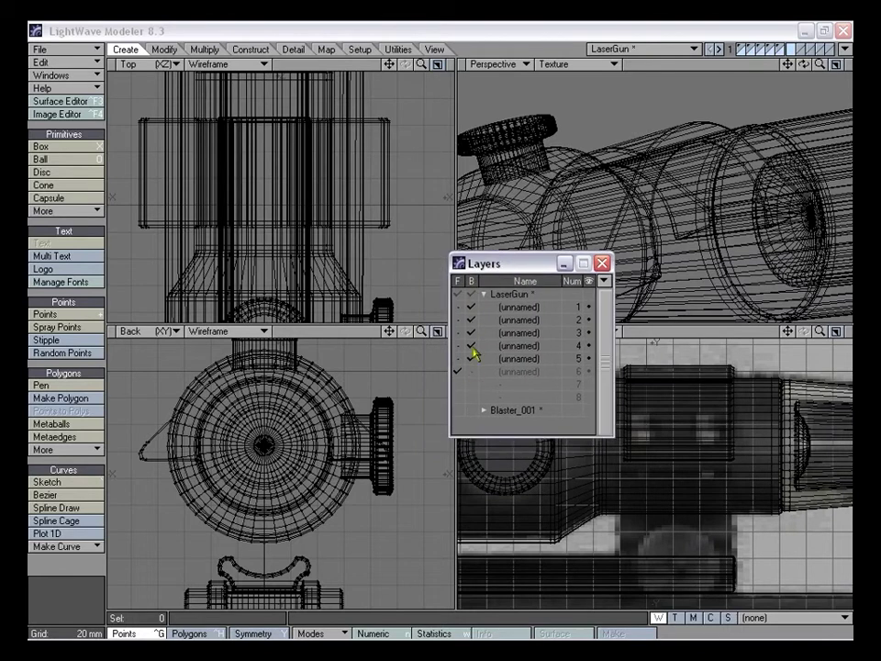
pyautogui.click(524, 310)
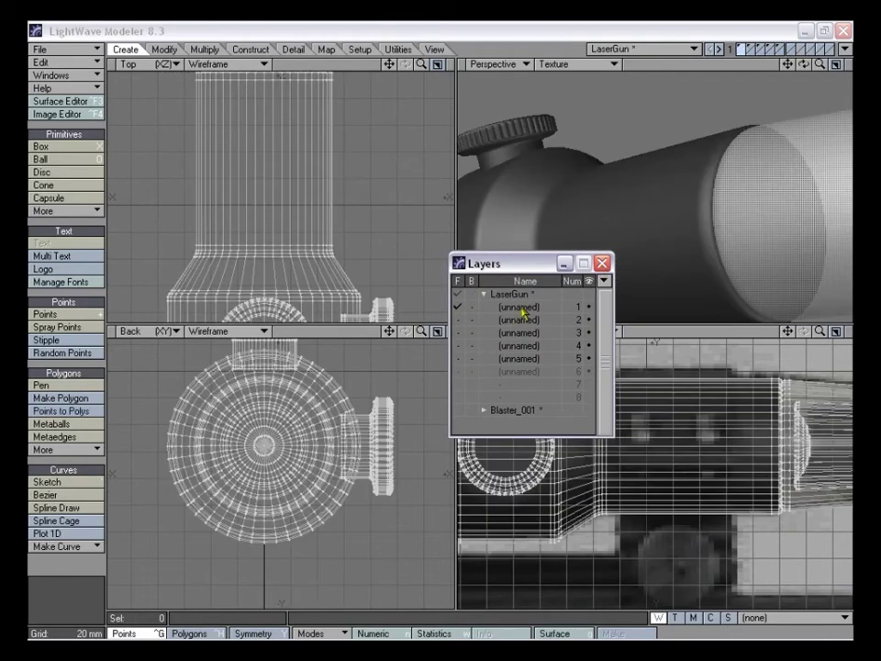
pyautogui.doubleClick(517, 313)
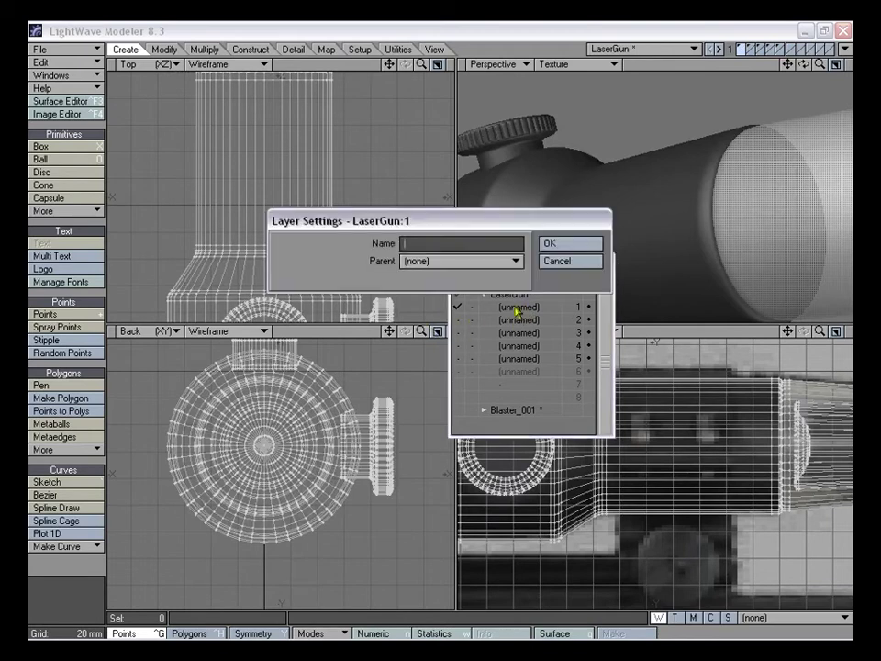
pyautogui.click(558, 260)
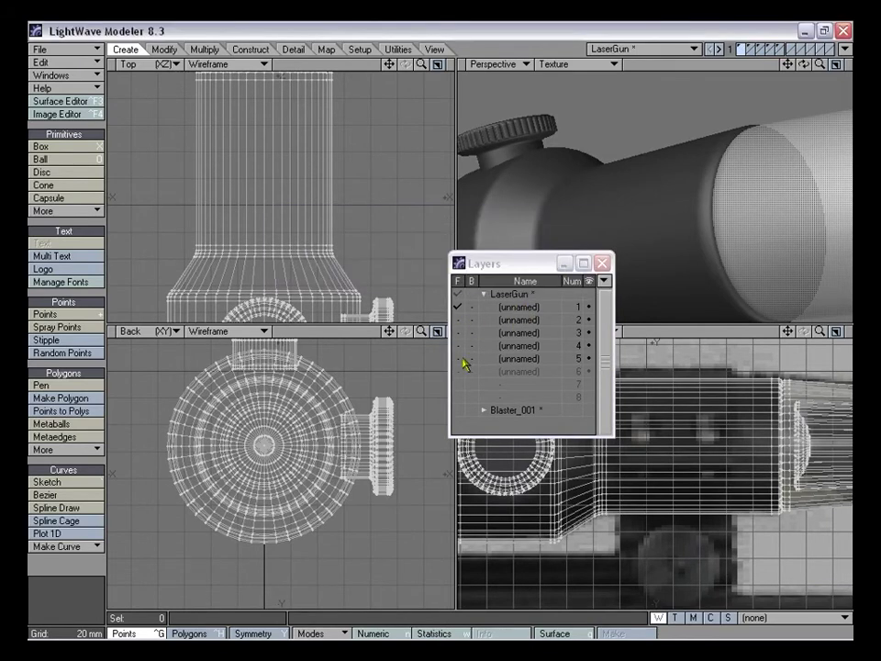
# Set layer 6 as foreground with all other LaserGun layers in the background, and close the Layers panel
pyautogui.click(521, 361)
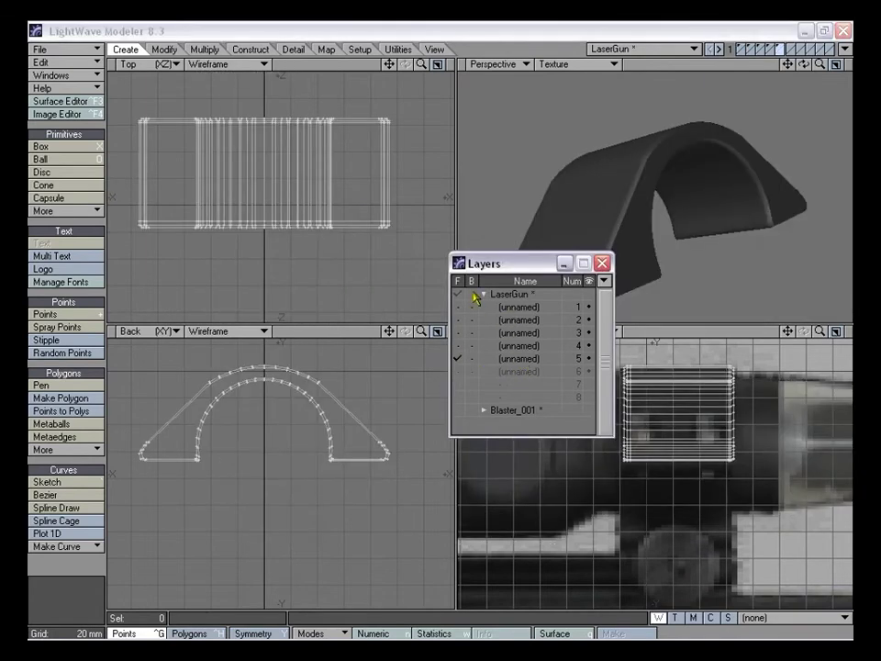
pyautogui.click(460, 372)
pyautogui.click(472, 295)
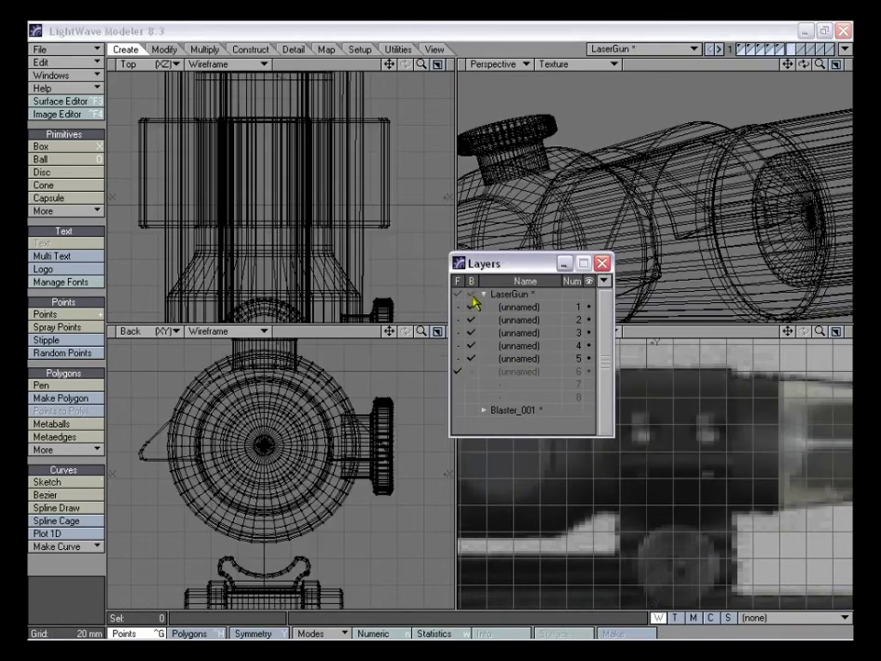
pyautogui.click(603, 266)
# Draw a flat disc of about 50 mm radius in the Back view, centred on the scope tube and matching the mount's inner arch
pyautogui.keyDown('alt'); pyautogui.moveTo(608, 261); pyautogui.dragTo(671, 204); pyautogui.keyUp('alt')
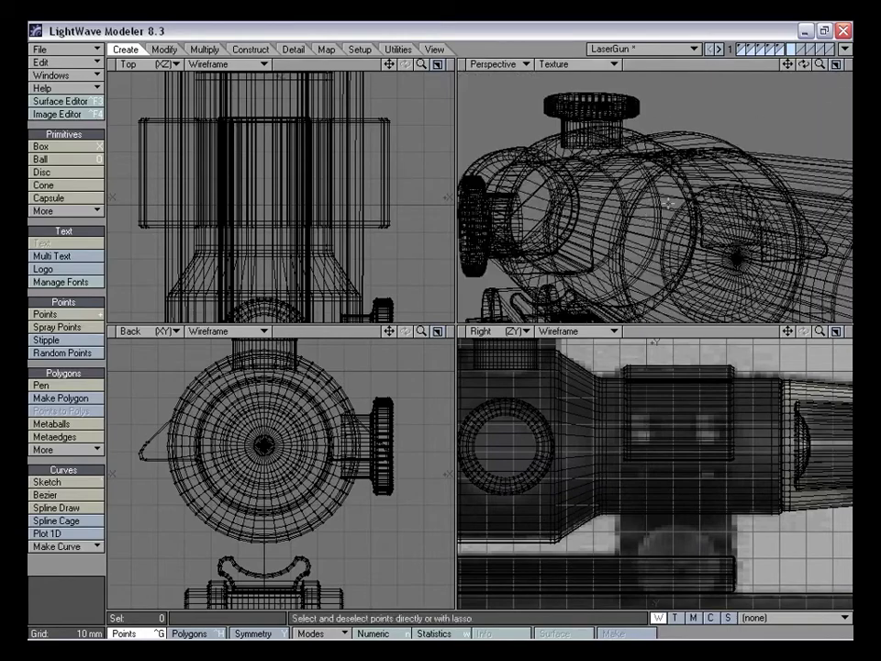
pyautogui.moveTo(421, 332); pyautogui.dragTo(418, 332)
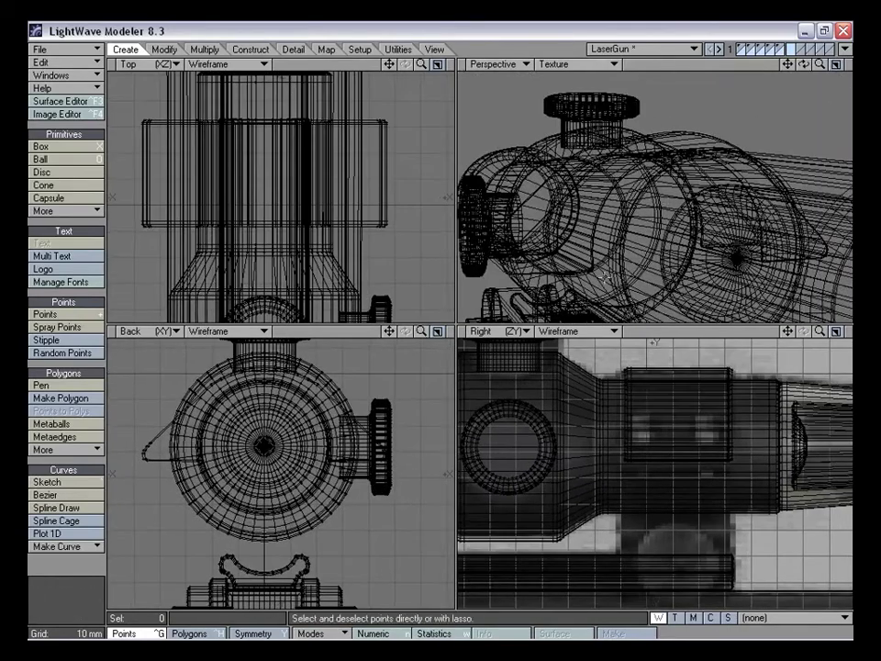
pyautogui.moveTo(801, 72); pyautogui.dragTo(652, 188)
pyautogui.moveTo(422, 332)
pyautogui.mouseDown()
pyautogui.moveTo(438, 332)
pyautogui.moveTo(389, 336)
pyautogui.moveTo(423, 334)
pyautogui.mouseUp()
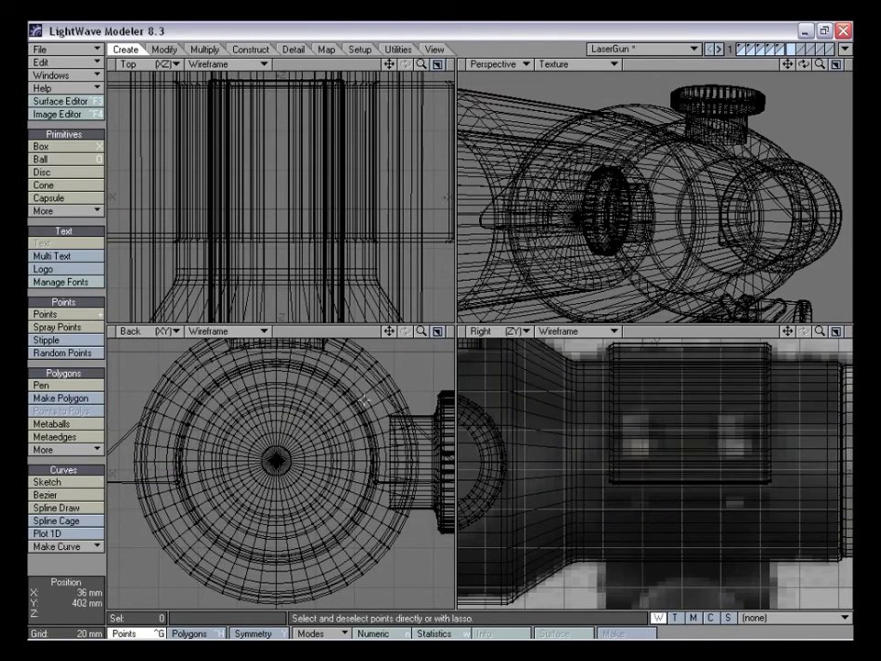
pyautogui.click(63, 174)
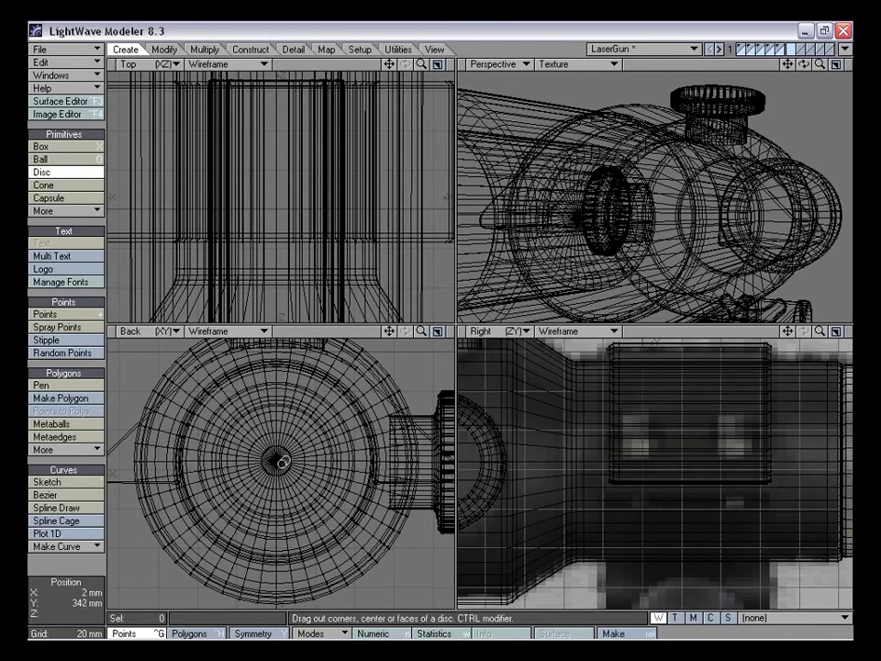
pyautogui.moveTo(276, 459); pyautogui.dragTo(389, 372)
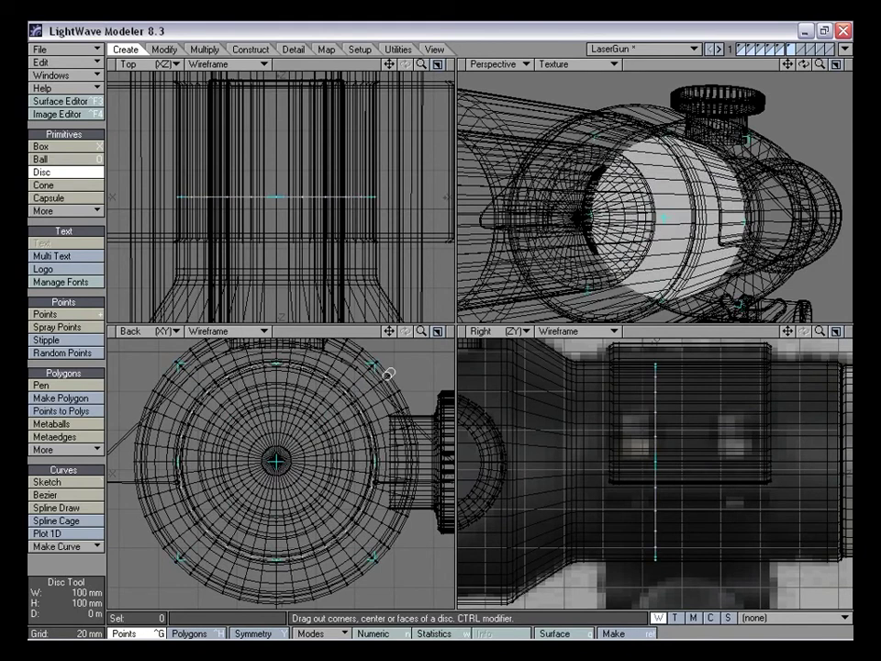
pyautogui.keyDown('alt'); pyautogui.moveTo(654, 180); pyautogui.dragTo(696, 197); pyautogui.keyUp('alt')
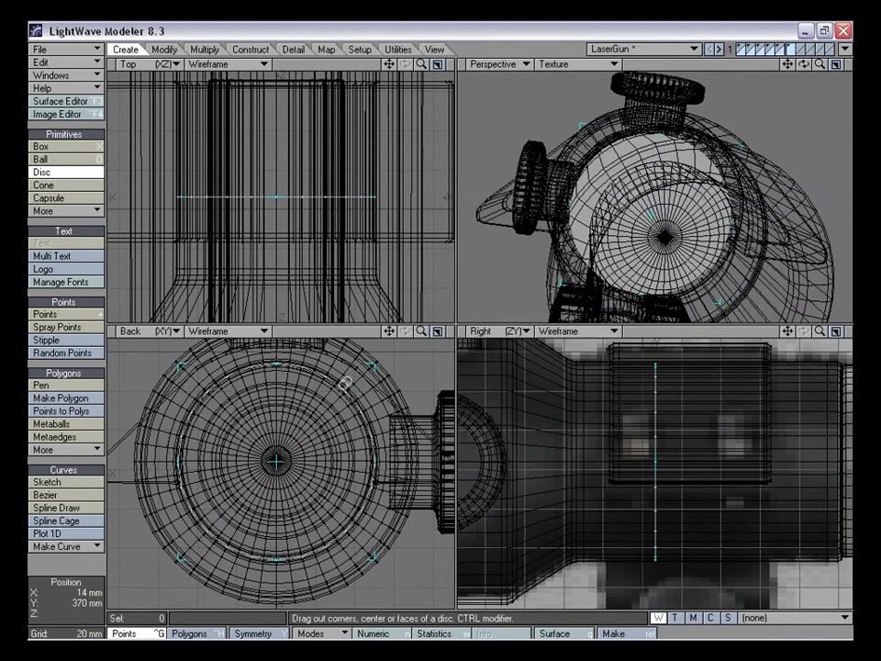
pyautogui.moveTo(372, 364)
pyautogui.mouseDown()
pyautogui.moveTo(305, 424)
pyautogui.moveTo(387, 353)
pyautogui.moveTo(364, 378)
pyautogui.moveTo(382, 364)
pyautogui.mouseUp()
pyautogui.moveTo(379, 364)
pyautogui.mouseDown()
pyautogui.moveTo(387, 357)
pyautogui.moveTo(380, 363)
pyautogui.mouseUp()
pyautogui.moveTo(421, 332); pyautogui.dragTo(387, 342)
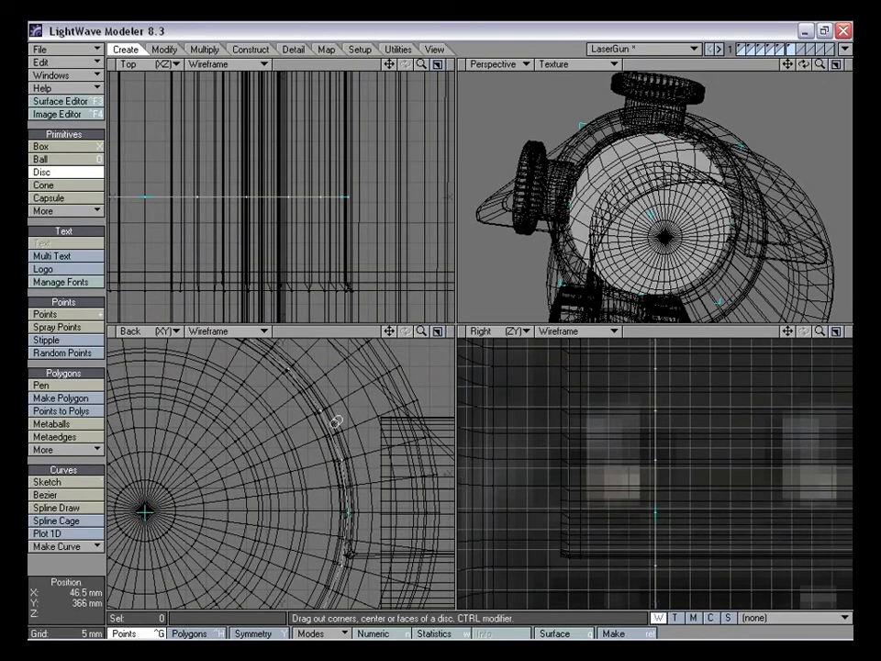
# Set the disc's number of sides to 48 in its numeric settings
pyautogui.press('n')
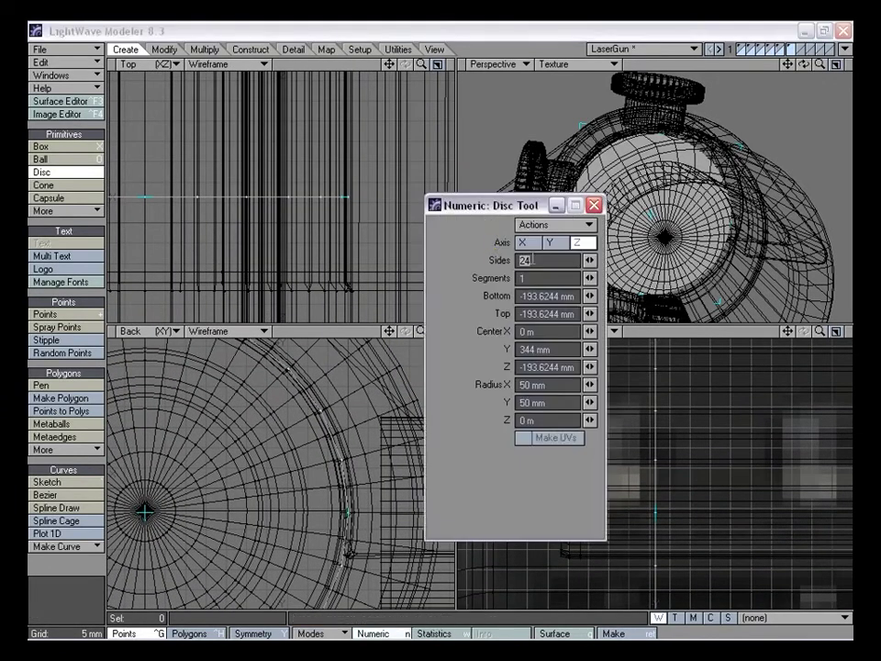
pyautogui.click(534, 278)
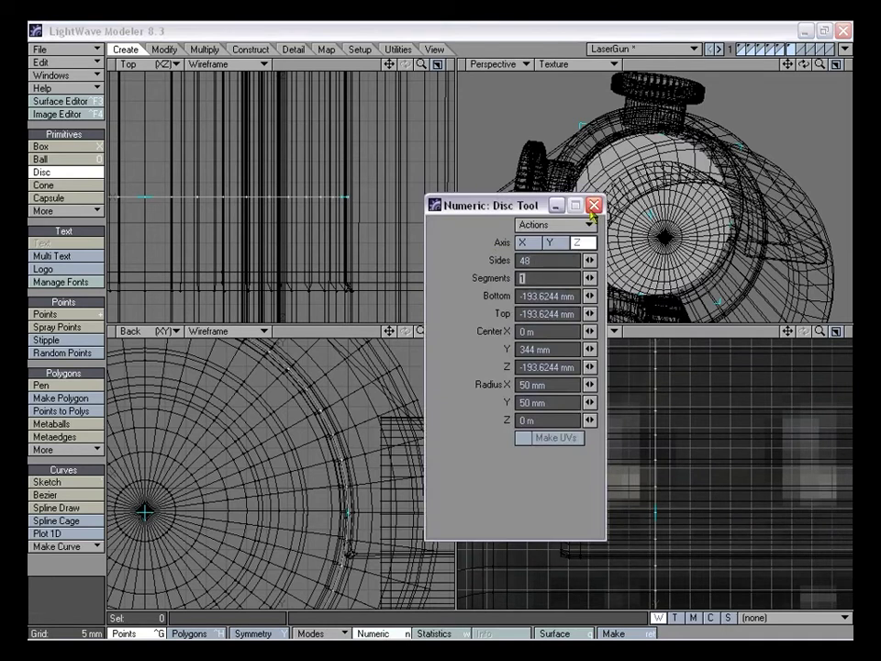
pyautogui.click(594, 205)
# Keep layer 6 active and show only the mount on layer 5 in the background
pyautogui.moveTo(421, 331); pyautogui.dragTo(449, 302)
pyautogui.moveTo(389, 332); pyautogui.dragTo(370, 352)
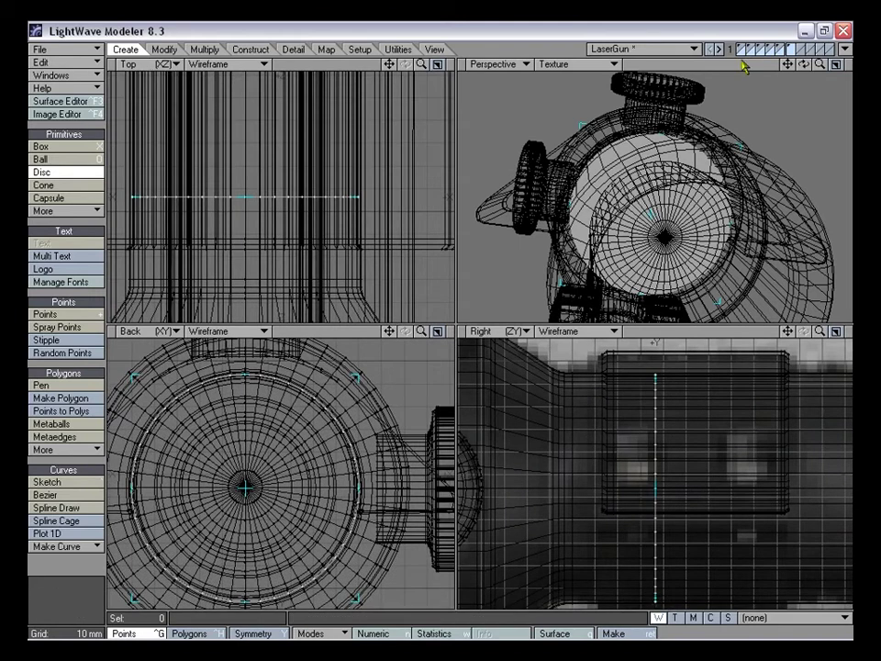
pyautogui.click(796, 50)
pyautogui.click(783, 53)
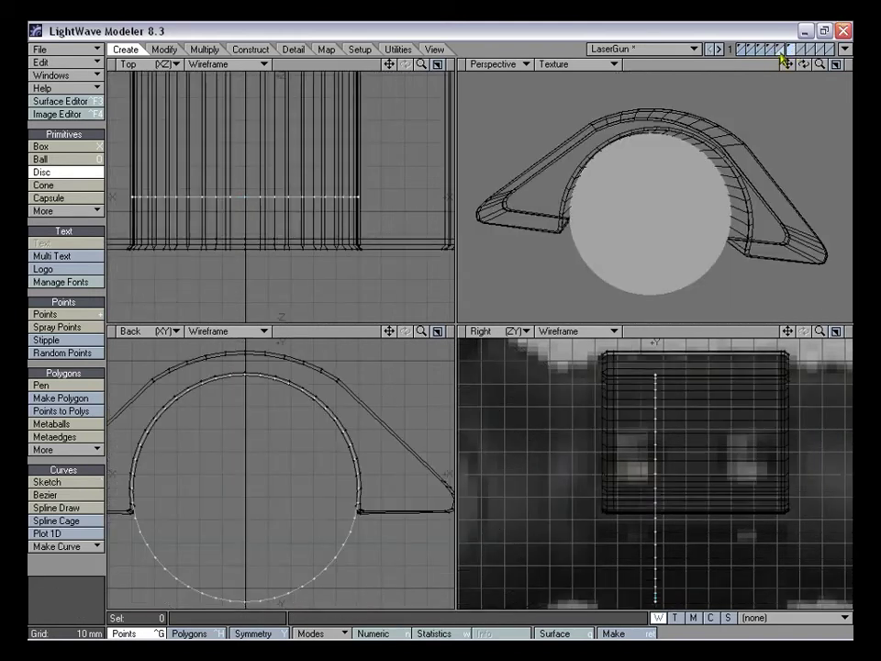
# Move the disc vertically in the Back view so its top edge lines up with the mount's inner arch
pyautogui.moveTo(421, 332); pyautogui.dragTo(359, 374)
pyautogui.press('t')
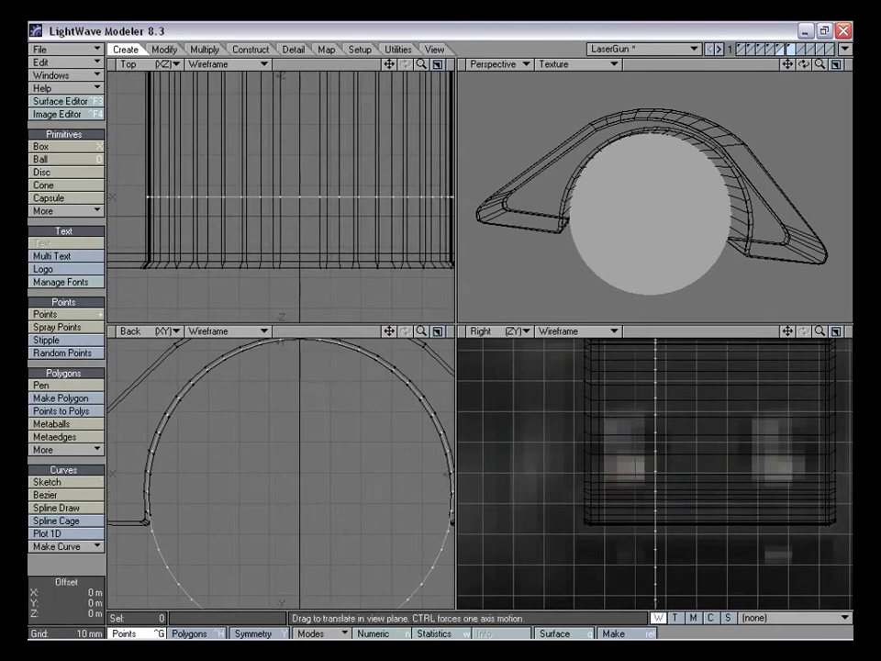
pyautogui.moveTo(390, 332); pyautogui.dragTo(390, 422)
pyautogui.moveTo(422, 332); pyautogui.dragTo(482, 332)
pyautogui.moveTo(389, 333); pyautogui.dragTo(350, 356)
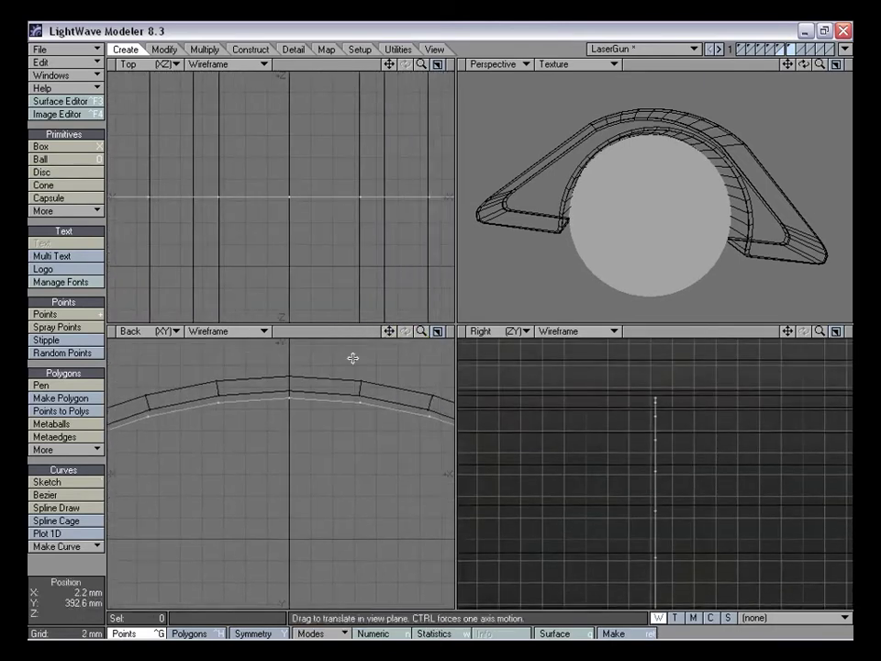
pyautogui.moveTo(420, 331); pyautogui.dragTo(421, 331)
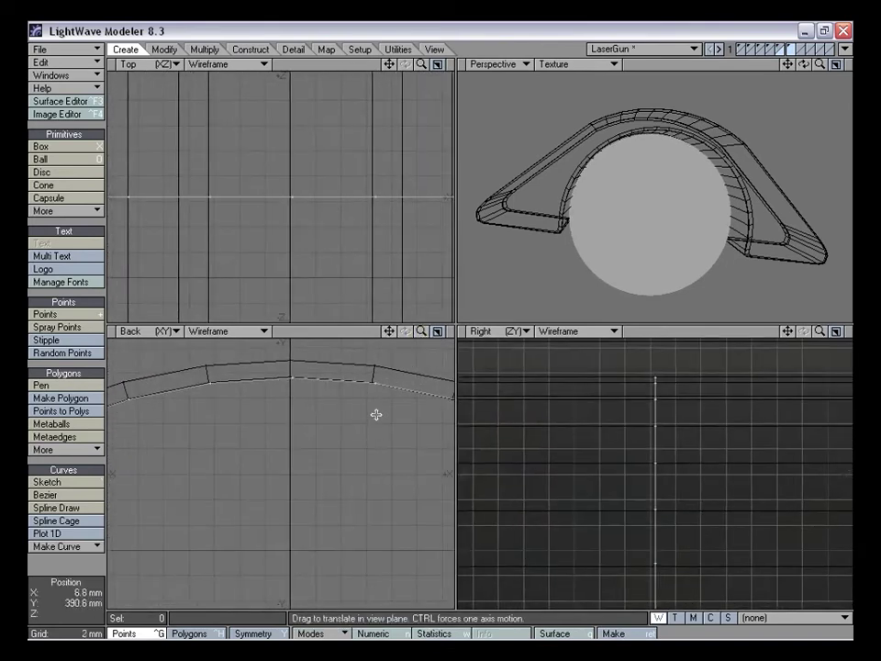
pyautogui.moveTo(309, 418); pyautogui.dragTo(309, 420)
pyautogui.moveTo(421, 332)
pyautogui.mouseDown()
pyautogui.moveTo(402, 331)
pyautogui.moveTo(384, 262)
pyautogui.moveTo(419, 333)
pyautogui.moveTo(412, 338)
pyautogui.mouseUp()
# Remove the disc's polygon but keep its points, and delete the upper points alongside the mount's inner arch
pyautogui.press('k')
pyautogui.press('t')
pyautogui.press('space')
pyautogui.moveTo(140, 401); pyautogui.dragTo(417, 448, button='right')
pyautogui.moveTo(398, 494); pyautogui.dragTo(397, 494, button='right')
pyautogui.click(279, 489)
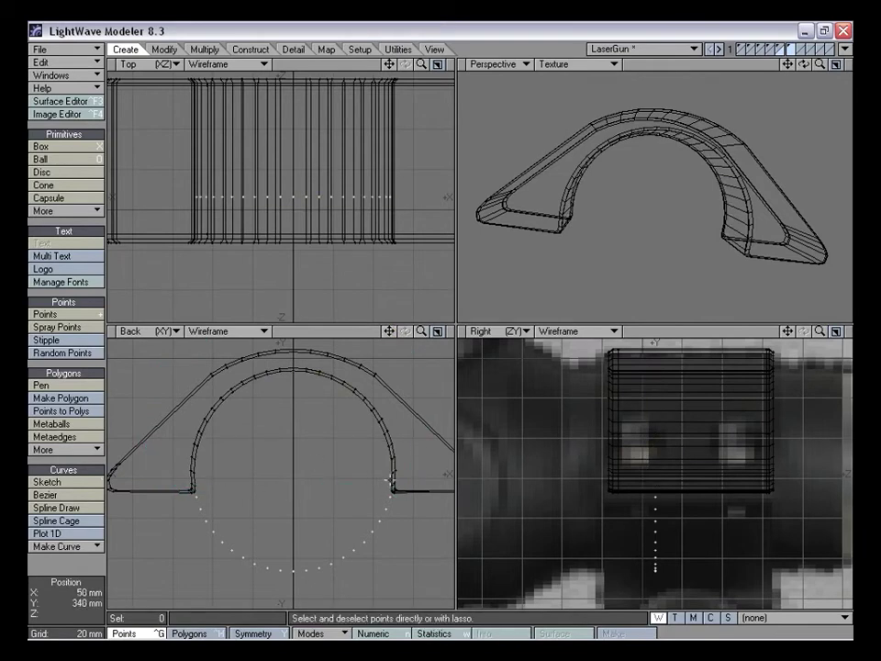
pyautogui.moveTo(389, 332); pyautogui.dragTo(326, 301)
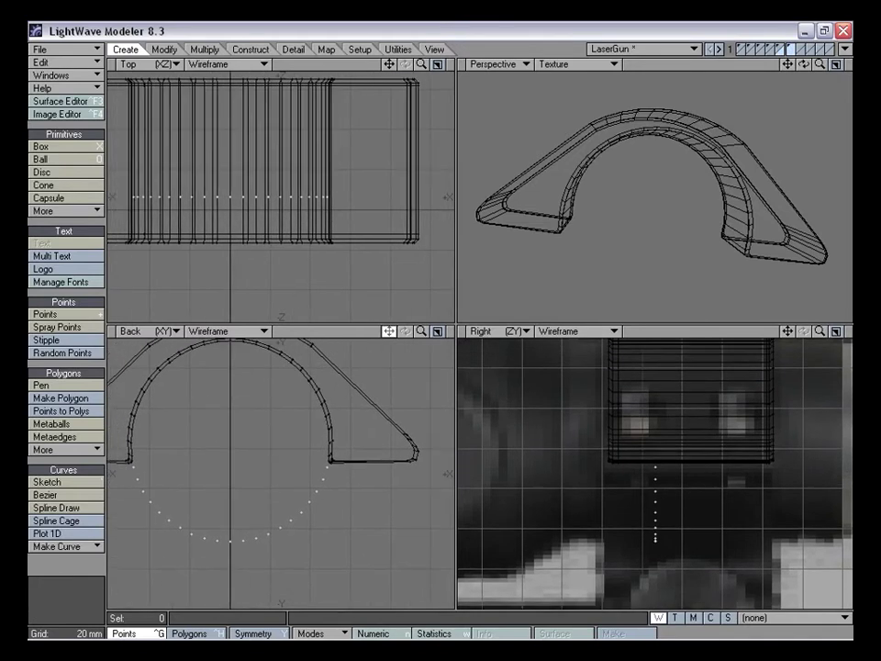
# Add two points between the disc arc's end and the mount's inner bottom corner in the Back view
pyautogui.moveTo(422, 333); pyautogui.dragTo(443, 332)
pyautogui.moveTo(390, 331); pyautogui.dragTo(350, 308)
pyautogui.moveTo(420, 331); pyautogui.dragTo(461, 331)
pyautogui.moveTo(389, 332); pyautogui.dragTo(300, 371)
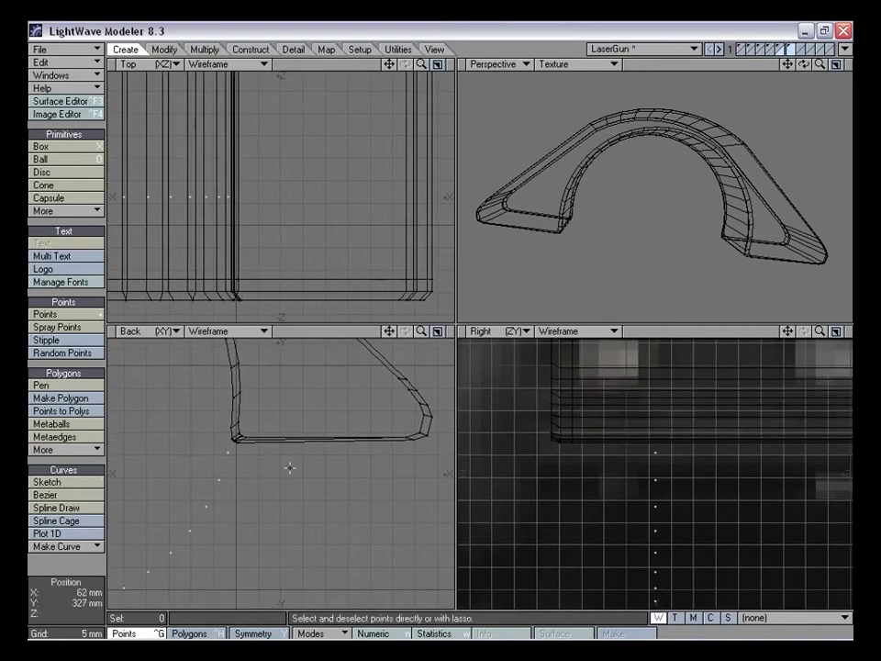
pyautogui.press('+')
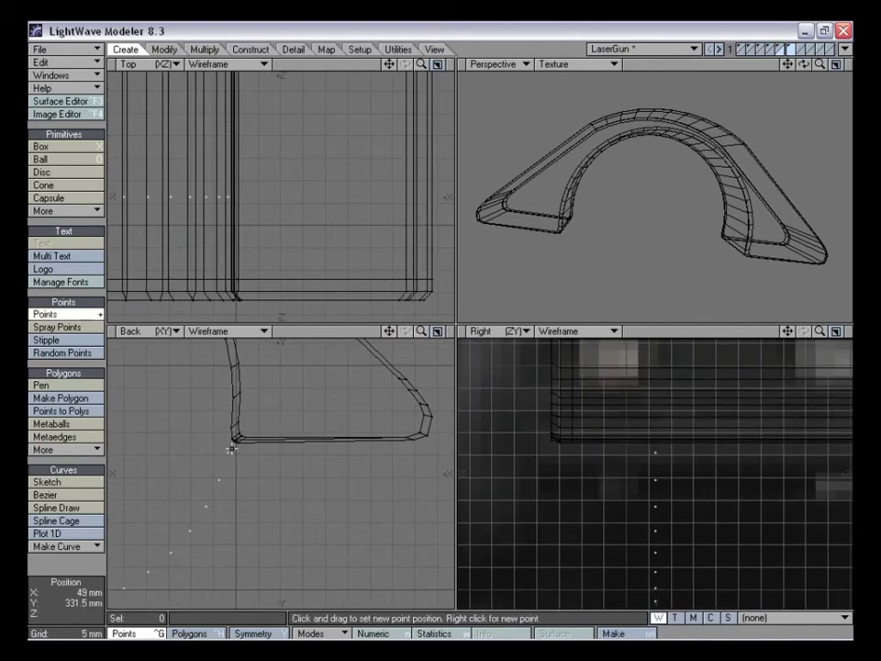
pyautogui.click(233, 449)
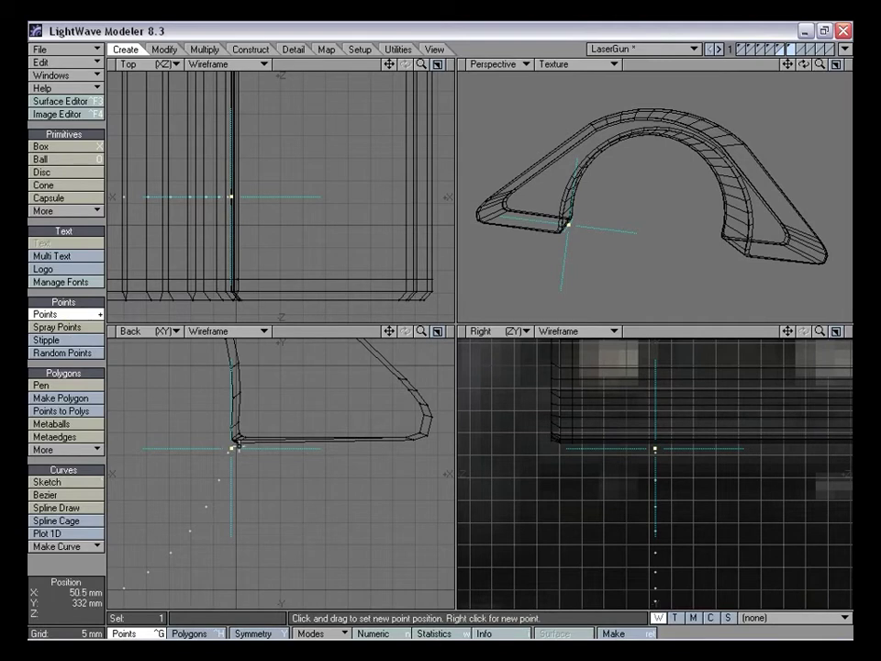
pyautogui.press('space')
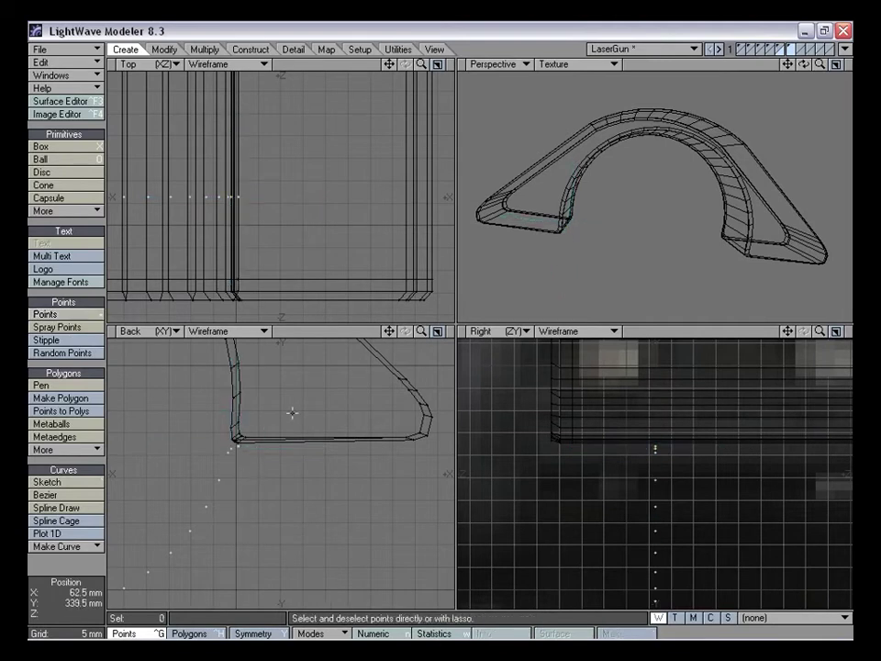
# Examine the scope mount in the back_per.jpg reference image, then close the image and the Image Editor
pyautogui.moveTo(419, 333); pyautogui.dragTo(352, 334)
pyautogui.moveTo(391, 332); pyautogui.dragTo(471, 329)
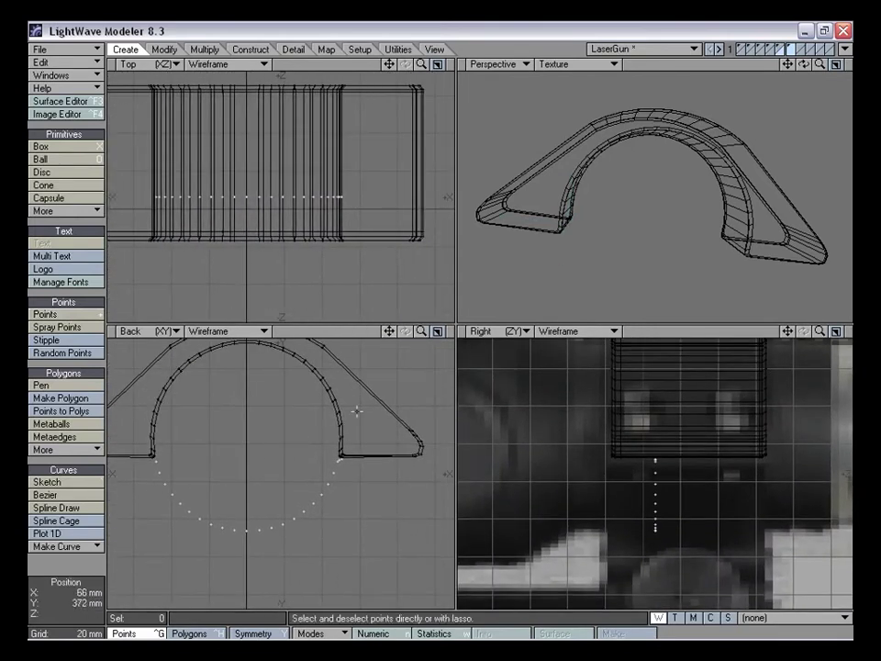
pyautogui.moveTo(392, 333)
pyautogui.mouseDown()
pyautogui.moveTo(460, 323)
pyautogui.moveTo(434, 341)
pyautogui.moveTo(420, 332)
pyautogui.moveTo(404, 333)
pyautogui.moveTo(427, 336)
pyautogui.moveTo(372, 335)
pyautogui.moveTo(390, 334)
pyautogui.mouseUp()
pyautogui.click(57, 114)
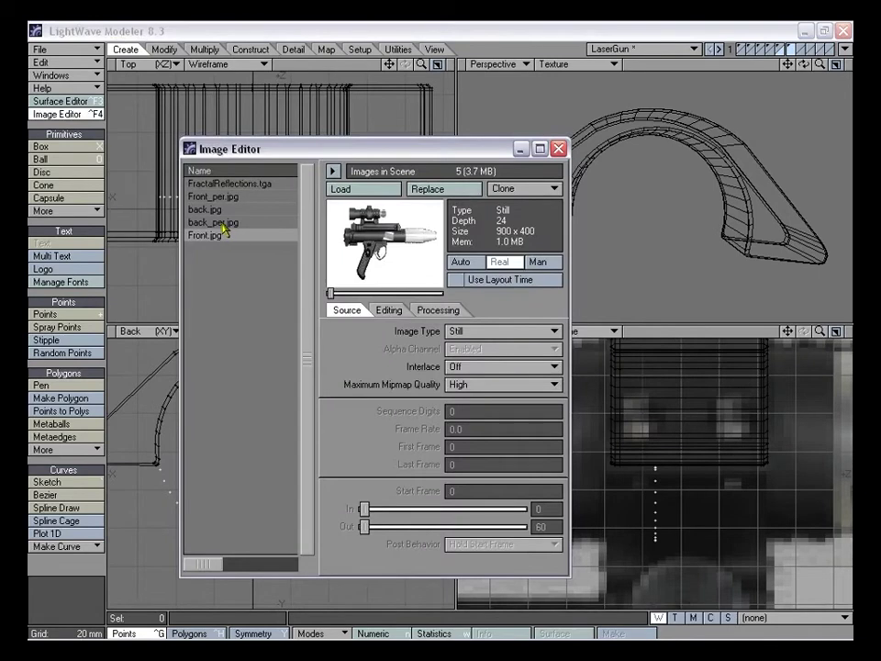
pyautogui.doubleClick(224, 225)
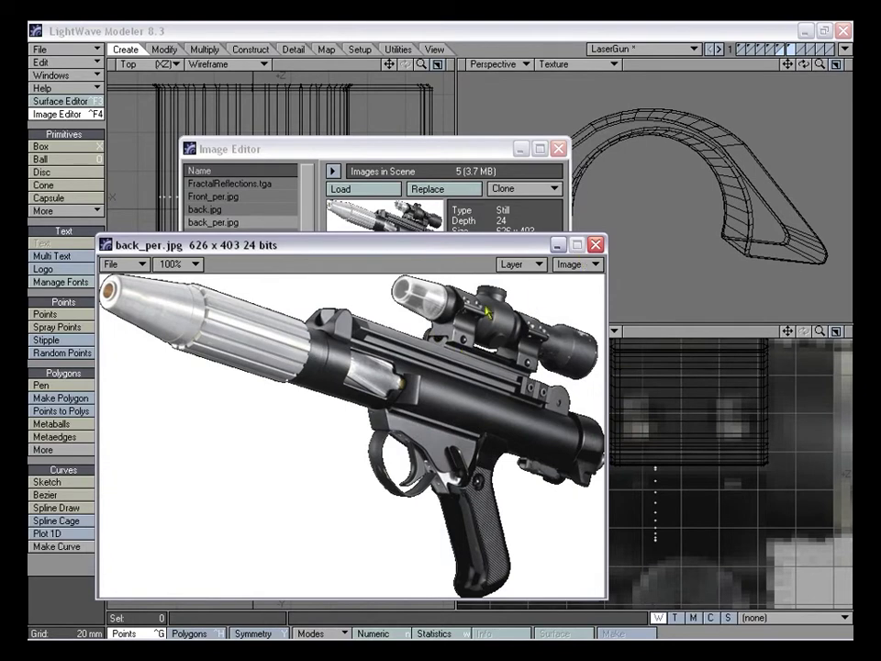
pyautogui.click(596, 245)
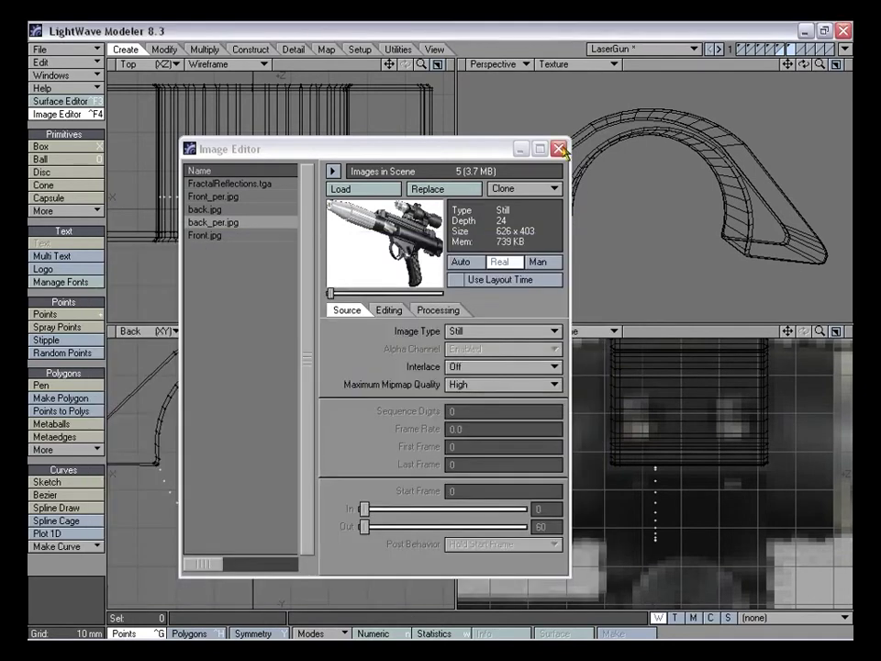
pyautogui.click(558, 149)
# Select the three points beneath the mount's inner corner in the Back view and nudge them into alignment with it
pyautogui.keyDown('alt'); pyautogui.moveTo(720, 207); pyautogui.dragTo(671, 196); pyautogui.keyUp('alt')
pyautogui.moveTo(389, 332); pyautogui.dragTo(414, 384)
pyautogui.moveTo(389, 332); pyautogui.dragTo(459, 337)
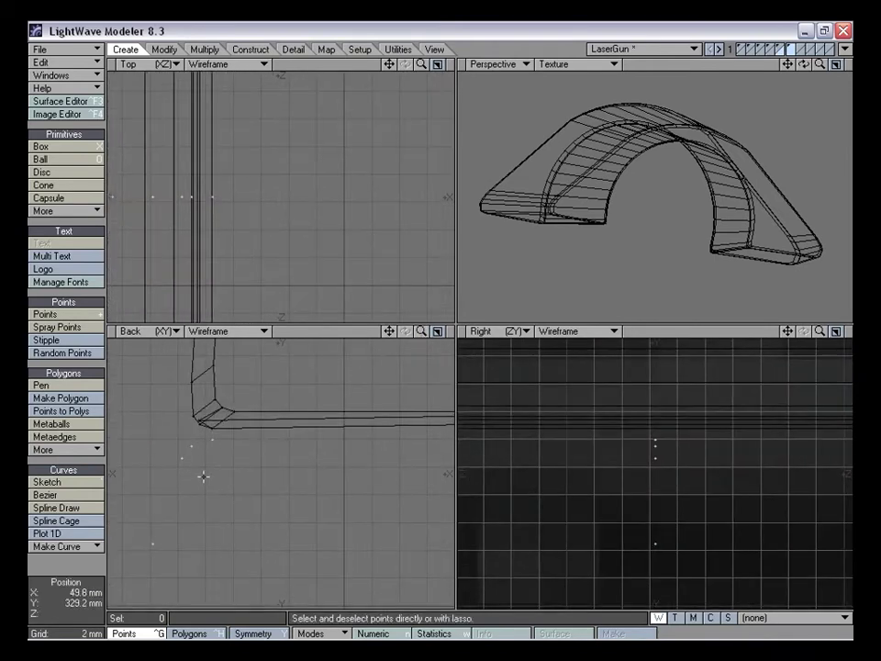
pyautogui.press('t')
pyautogui.moveTo(203, 473); pyautogui.dragTo(202, 470)
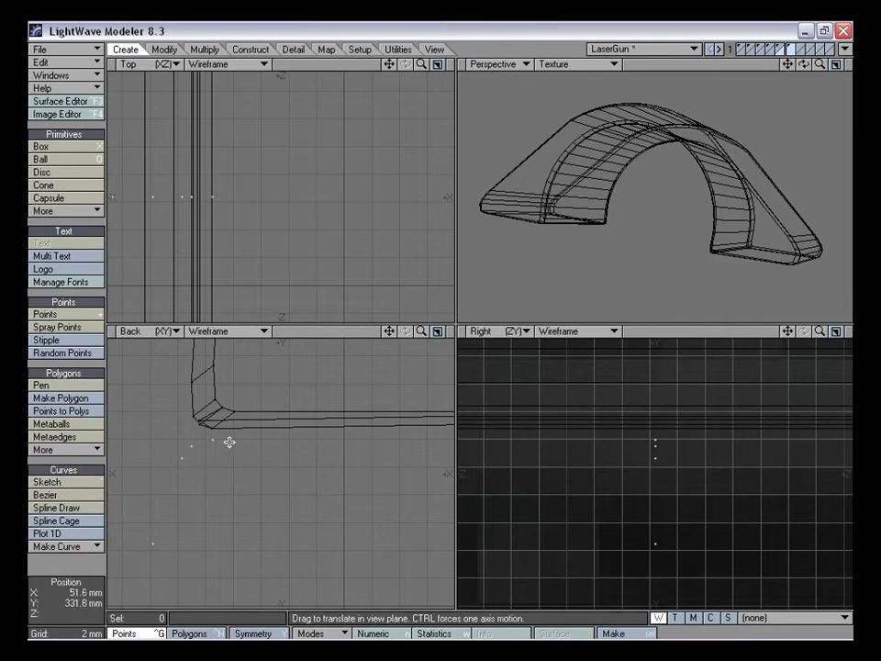
pyautogui.press('space')
pyautogui.moveTo(240, 439); pyautogui.dragTo(248, 439, button='right')
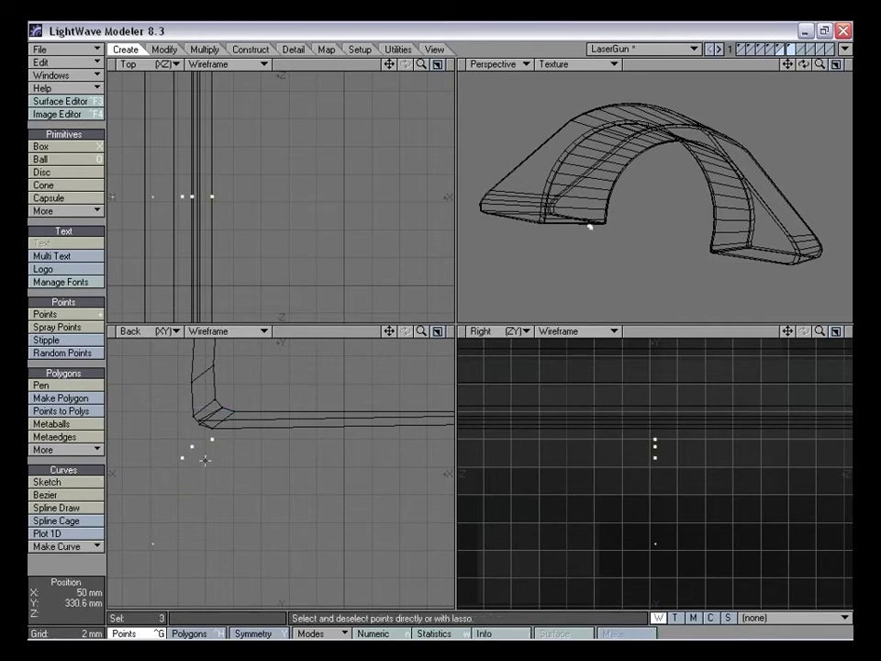
pyautogui.press('t')
pyautogui.moveTo(242, 441); pyautogui.dragTo(242, 441)
pyautogui.press('space')
pyautogui.press('/')
# Fine-tune the height of the arc-end points beneath the mount's inner corner in the Back view
pyautogui.moveTo(421, 331); pyautogui.dragTo(487, 331)
pyautogui.moveTo(392, 332); pyautogui.dragTo(510, 362)
pyautogui.moveTo(280, 420); pyautogui.dragTo(250, 475, button='right')
pyautogui.press('t')
pyautogui.moveTo(249, 476); pyautogui.dragTo(250, 473)
pyautogui.press('space')
pyautogui.press('/')
# Place a copy of the arc's uppermost end point horizontally across, beneath the mount's outer bottom corner
pyautogui.moveTo(422, 332); pyautogui.dragTo(281, 331)
pyautogui.moveTo(389, 331); pyautogui.dragTo(344, 301)
pyautogui.moveTo(423, 332); pyautogui.dragTo(456, 332)
pyautogui.press('+')
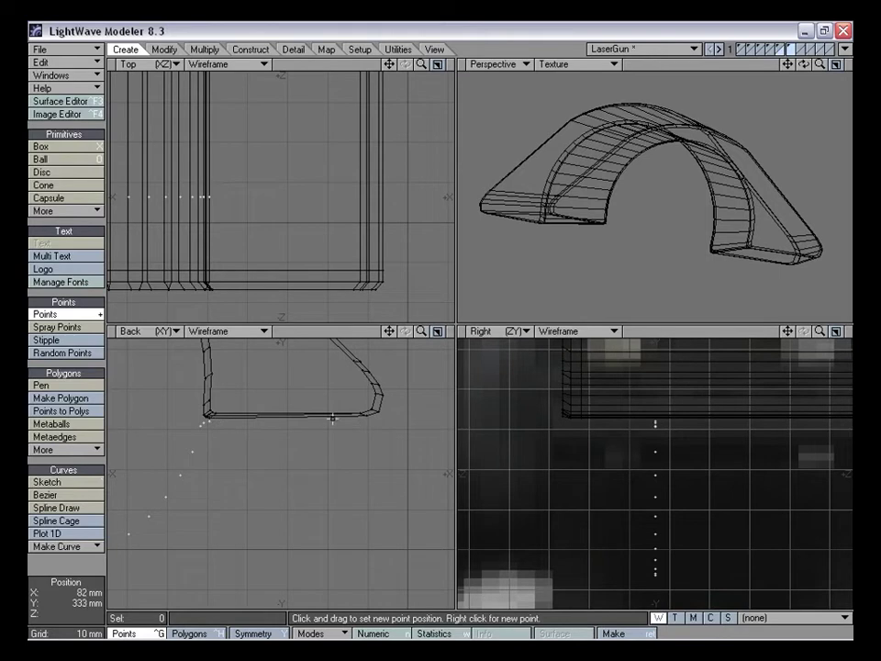
pyautogui.press('space')
pyautogui.click(210, 419)
pyautogui.press('t')
pyautogui.moveTo(206, 429); pyautogui.dragTo(298, 429)
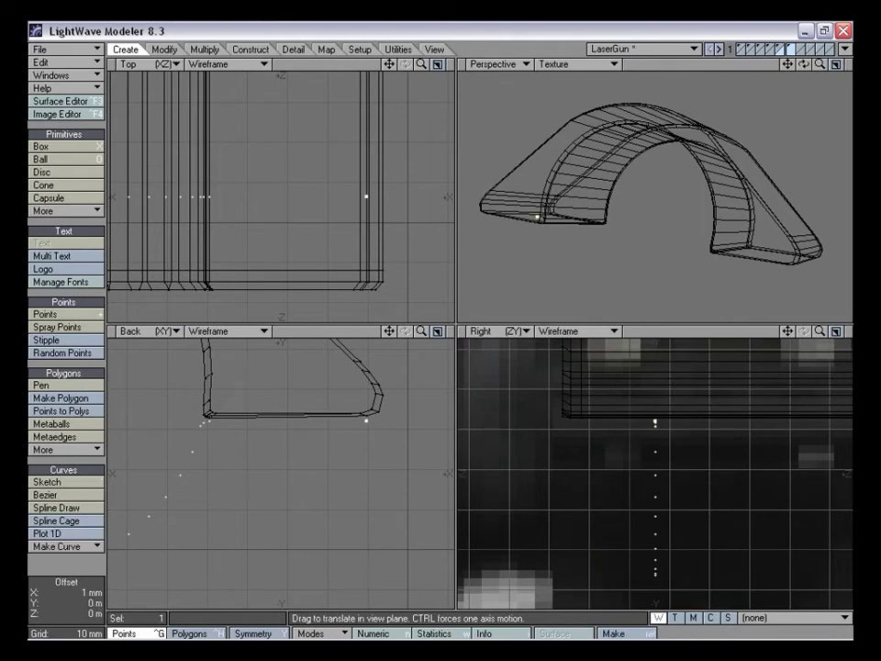
# Shift the new point slightly outward so it sits beneath the mount's outer bottom corner
pyautogui.moveTo(422, 331); pyautogui.dragTo(481, 332)
pyautogui.moveTo(390, 332)
pyautogui.mouseDown()
pyautogui.moveTo(391, 355)
pyautogui.moveTo(403, 334)
pyautogui.mouseUp()
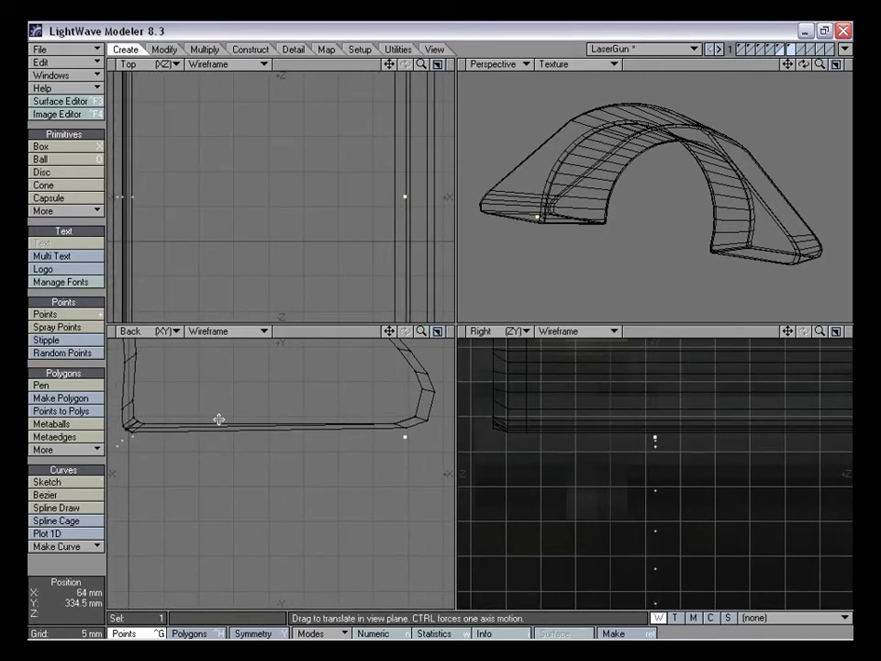
pyautogui.moveTo(421, 331); pyautogui.dragTo(445, 332)
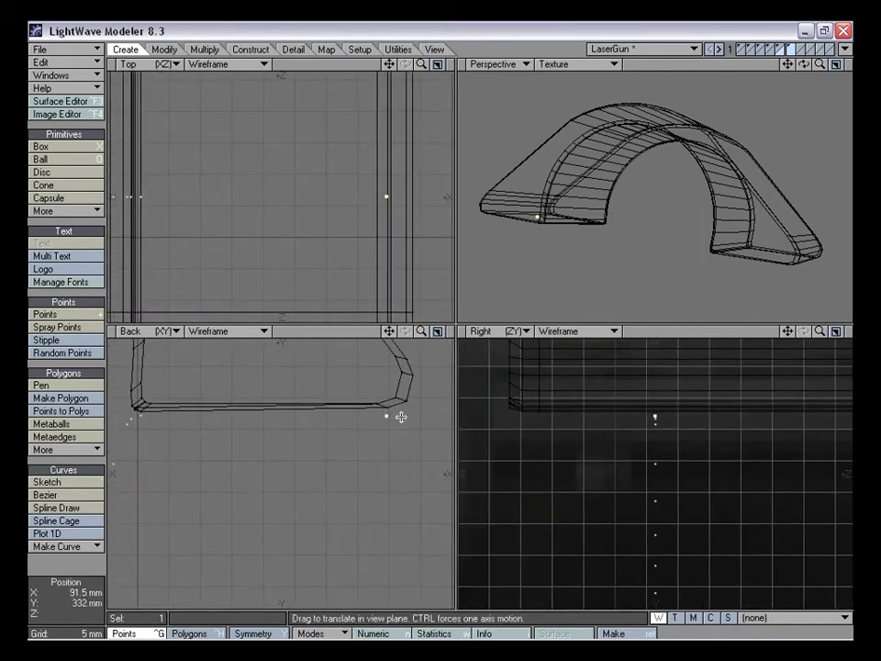
pyautogui.moveTo(389, 429); pyautogui.dragTo(389, 428)
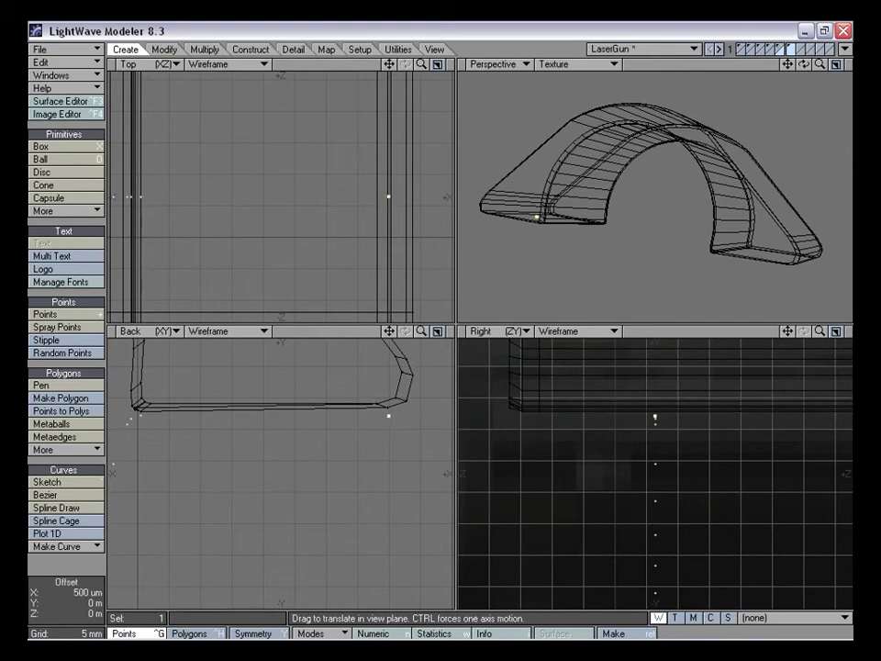
pyautogui.moveTo(389, 429); pyautogui.dragTo(411, 422)
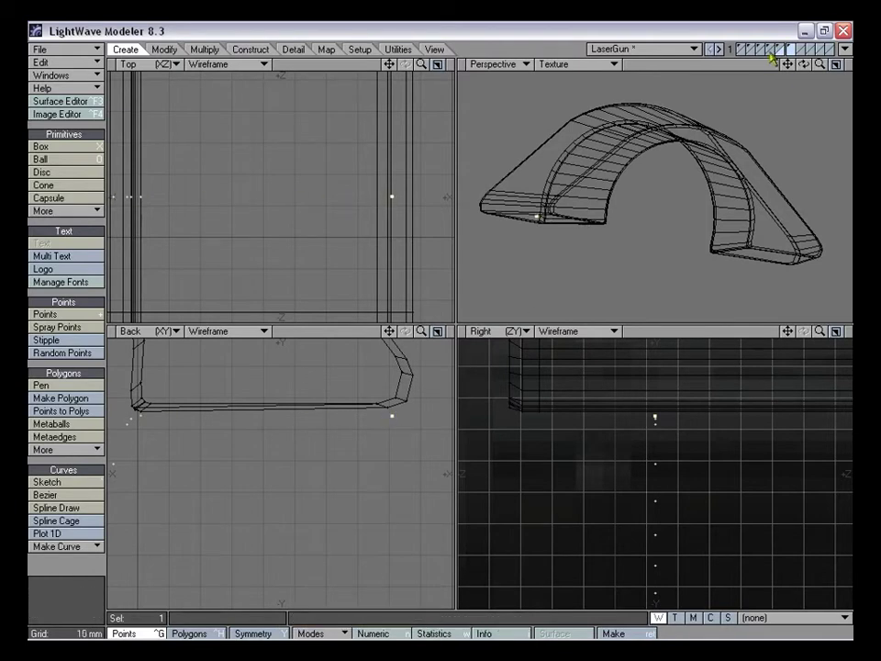
# On layer 5, turn on Symmetry and lower the mount's outer bottom corner points to level its bottom edge
pyautogui.click(779, 46)
pyautogui.click(257, 634)
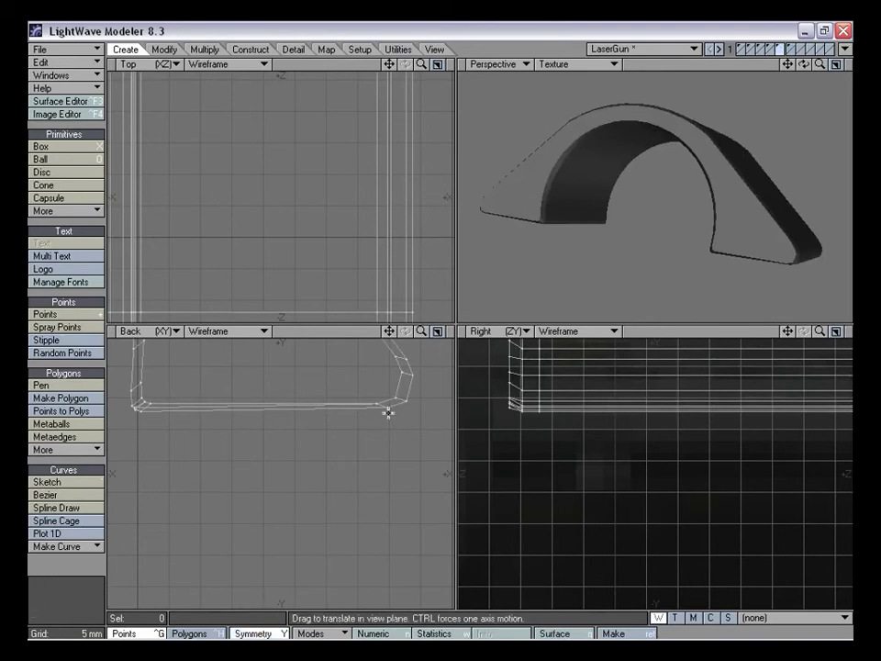
pyautogui.moveTo(387, 410); pyautogui.dragTo(387, 412)
pyautogui.moveTo(687, 246)
pyautogui.keyDown('alt'); pyautogui.mouseDown()
pyautogui.moveTo(666, 215)
pyautogui.moveTo(718, 225)
pyautogui.moveTo(675, 246)
pyautogui.moveTo(677, 253)
pyautogui.moveTo(675, 173)
pyautogui.moveTo(703, 183)
pyautogui.moveTo(698, 208)
pyautogui.moveTo(658, 242)
pyautogui.moveTo(679, 238)
pyautogui.mouseUp(); pyautogui.keyUp('alt')
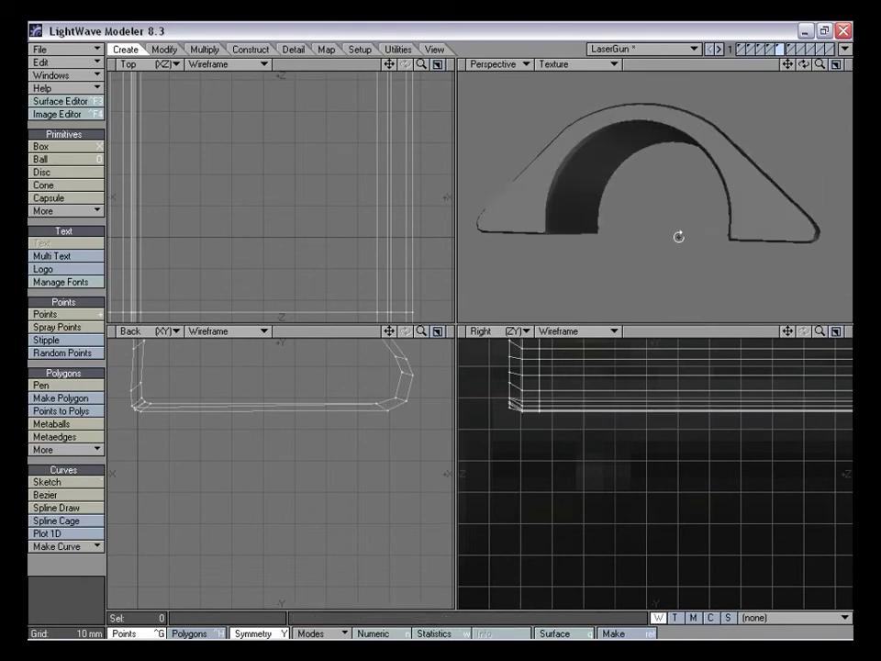
# On layer 6, with layer 5 in the background, move the point beneath the mount's outer bottom corner slightly inward
pyautogui.click(791, 47)
pyautogui.click(782, 53)
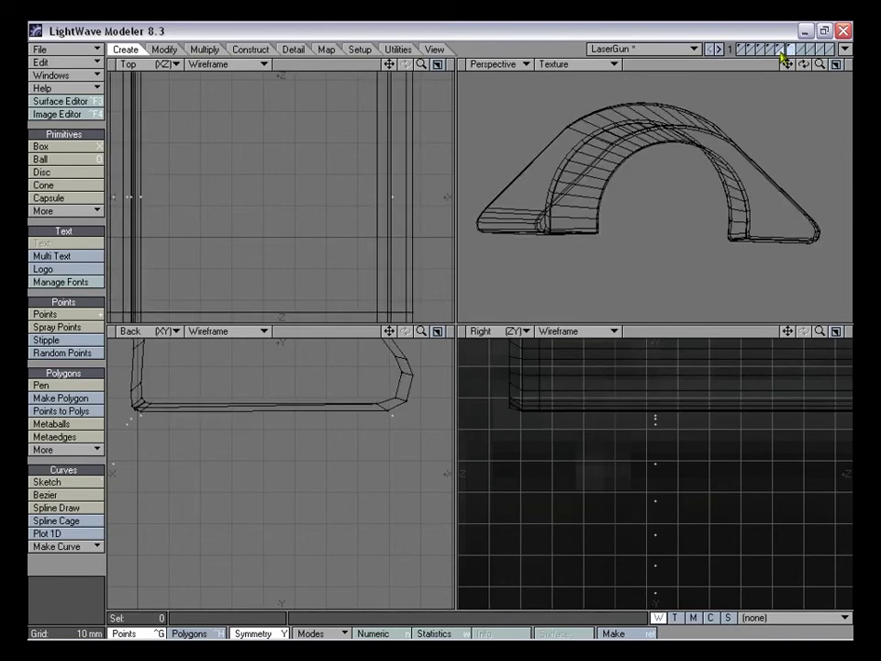
pyautogui.moveTo(389, 332); pyautogui.dragTo(358, 340)
pyautogui.moveTo(423, 333); pyautogui.dragTo(394, 330)
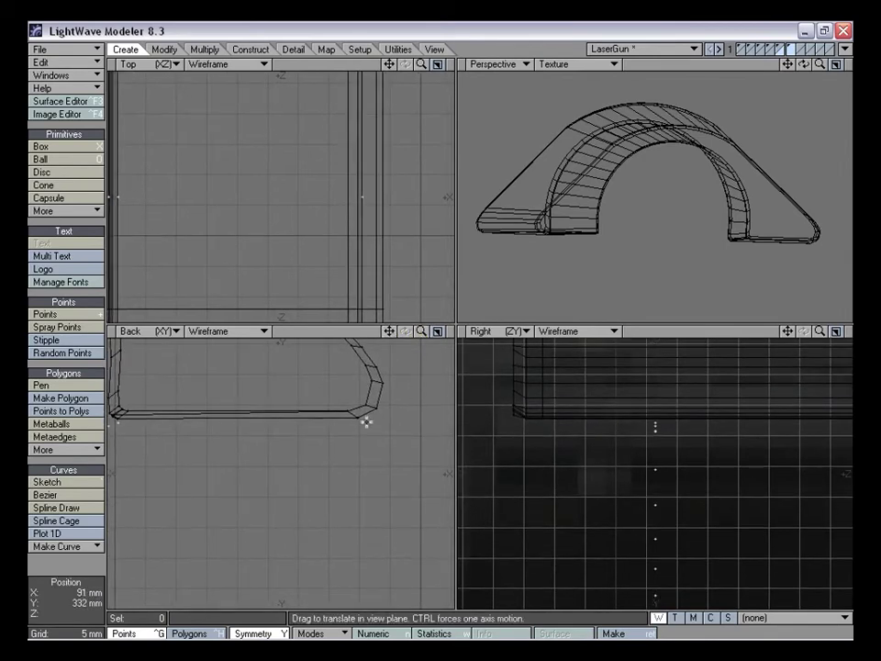
pyautogui.press('+')
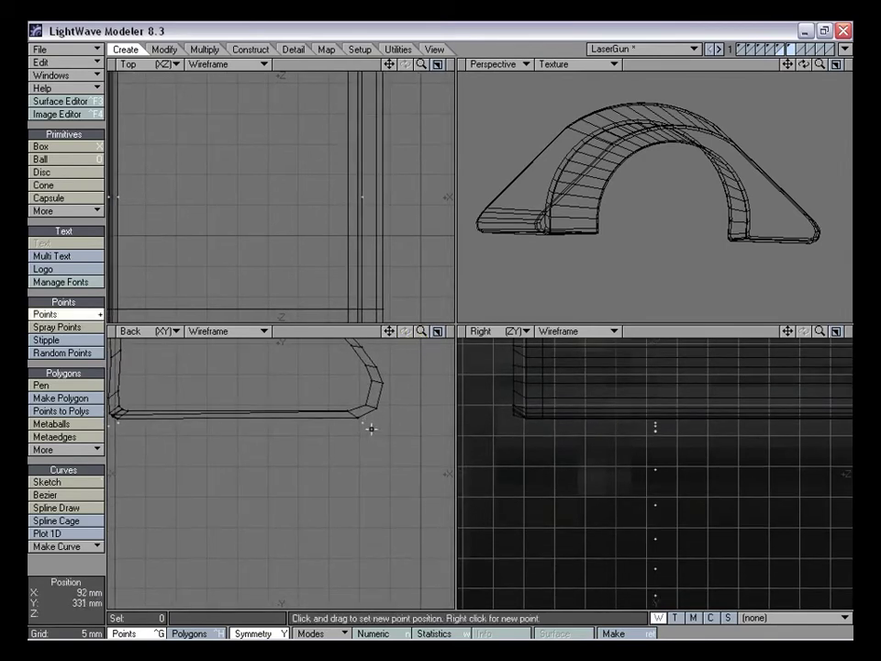
pyautogui.moveTo(422, 332); pyautogui.dragTo(396, 349)
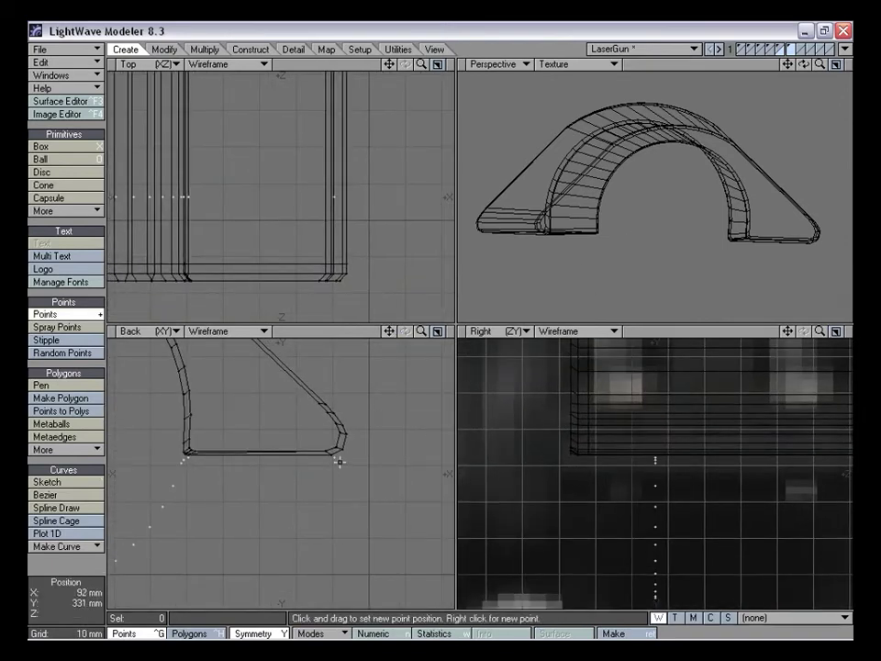
pyautogui.press('space')
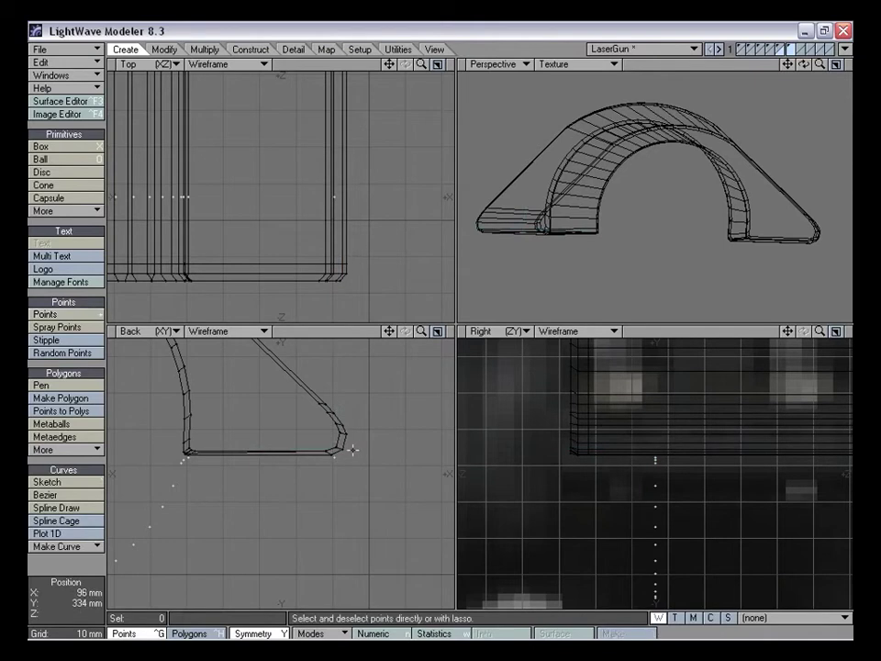
pyautogui.click(353, 445)
pyautogui.press('t')
pyautogui.press('space')
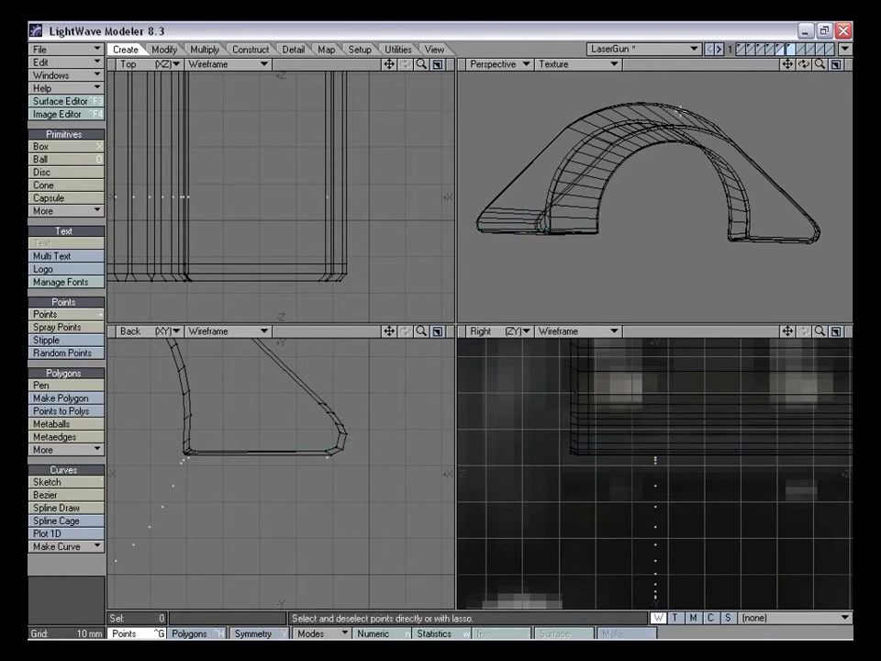
# Copy the rounded outer-corner points on one face of the mount from layer 5 into layer 6, keeping layer 5 in the background
pyautogui.click(777, 47)
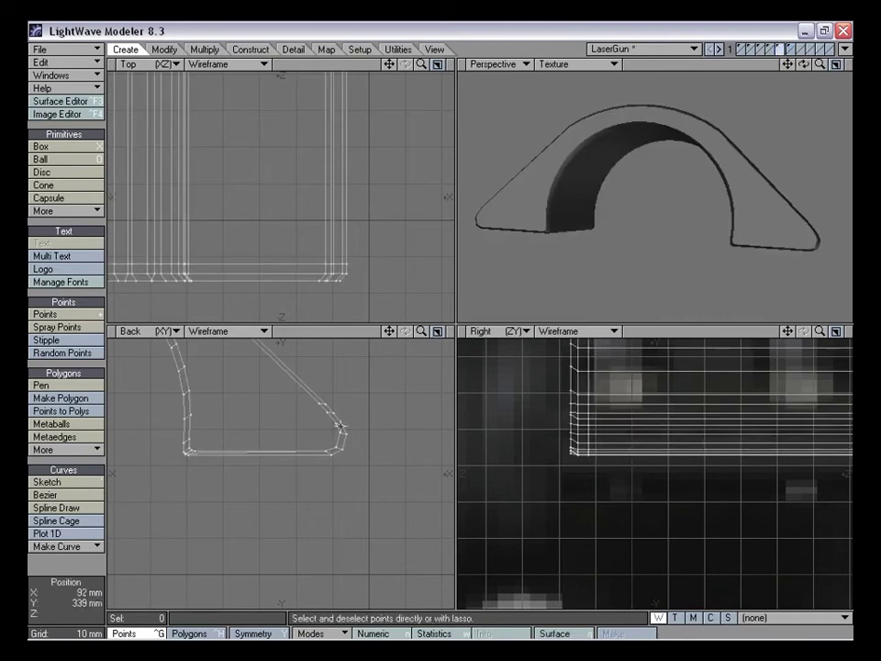
pyautogui.moveTo(321, 410)
pyautogui.mouseDown()
pyautogui.moveTo(336, 428)
pyautogui.moveTo(333, 452)
pyautogui.moveTo(404, 469)
pyautogui.mouseUp()
pyautogui.hotkey('shift', 'a')
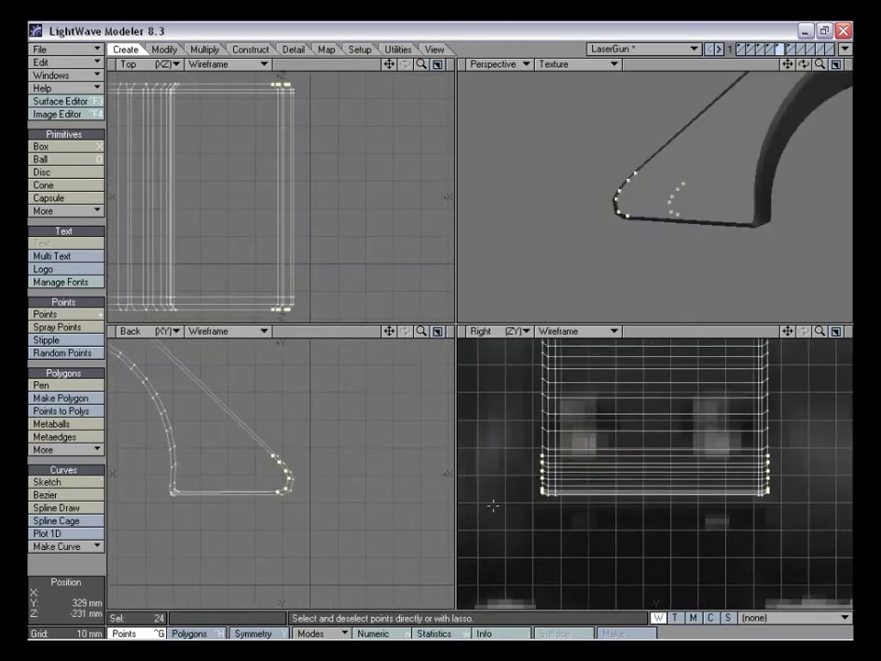
pyautogui.keyDown('alt'); pyautogui.moveTo(742, 205); pyautogui.dragTo(717, 214); pyautogui.keyUp('alt')
pyautogui.moveTo(326, 88)
pyautogui.mouseDown(button='right')
pyautogui.moveTo(240, 101)
pyautogui.moveTo(338, 112)
pyautogui.mouseUp(button='right')
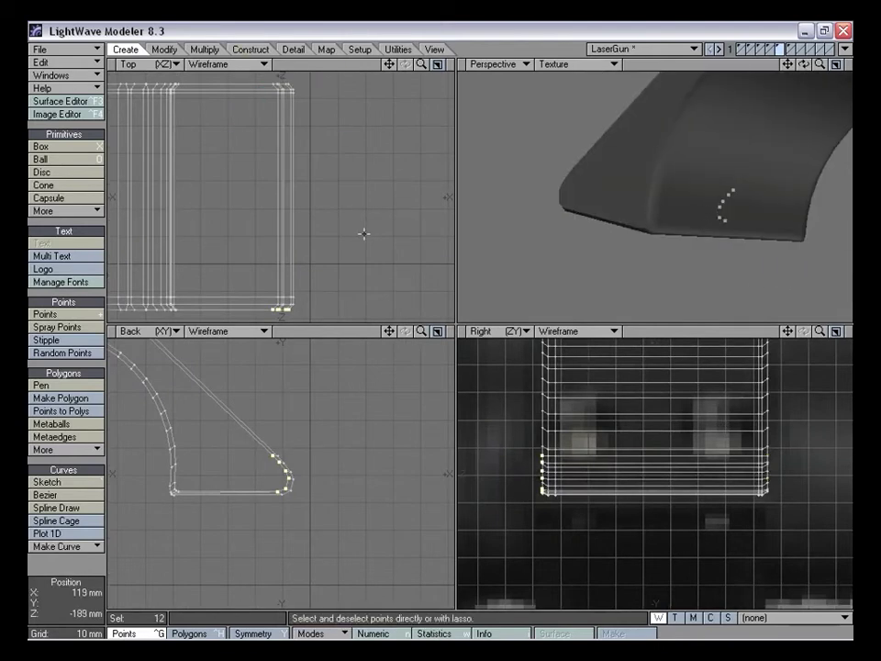
pyautogui.click(791, 49)
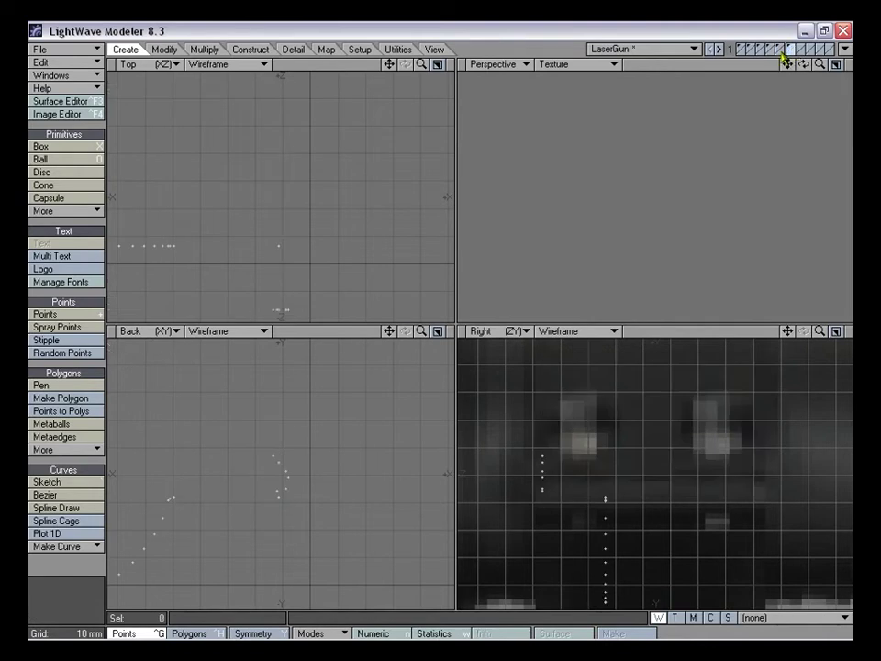
pyautogui.click(782, 53)
# Delete the lone point beneath the mount's outer bottom corner on layer 6
pyautogui.moveTo(390, 331); pyautogui.dragTo(460, 333)
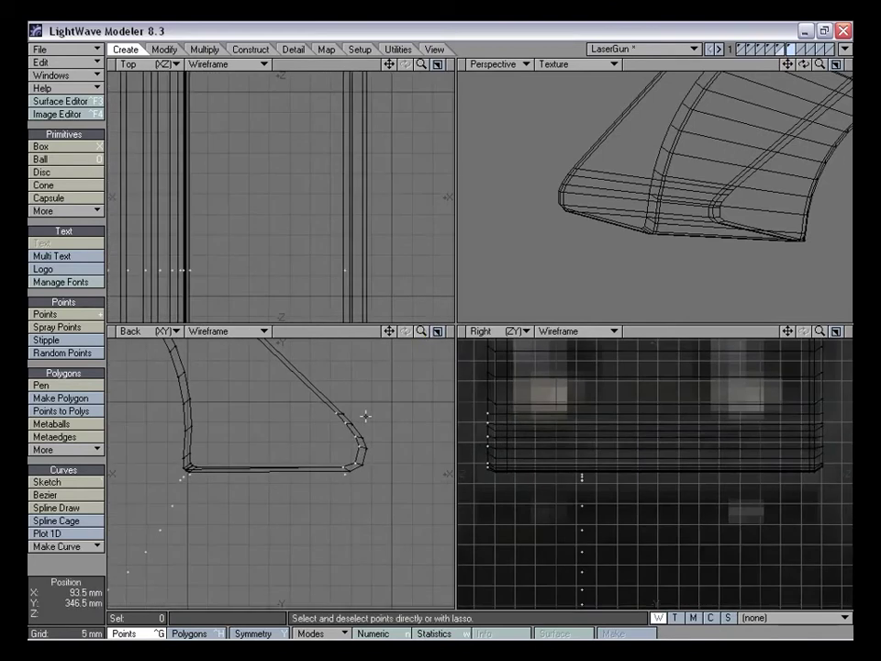
pyautogui.click(346, 473)
pyautogui.press('Delete')
# Mirror the pasted outer-corner points vertically about the mount's bottom edge and delete the original upper points
pyautogui.moveTo(368, 472); pyautogui.dragTo(402, 473, button='right')
pyautogui.hotkey('shift', 'v')
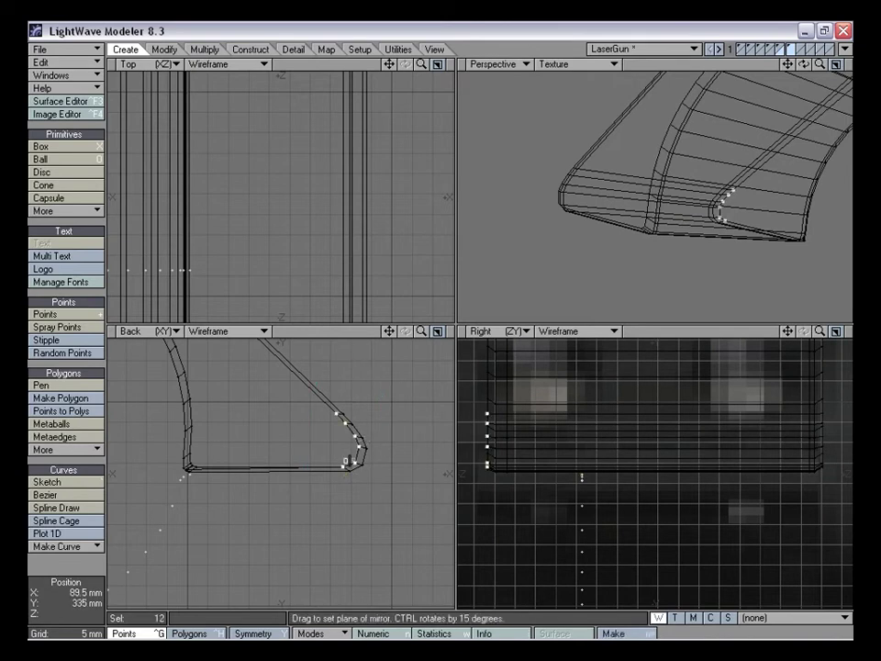
pyautogui.moveTo(341, 473); pyautogui.dragTo(349, 473)
pyautogui.press('space')
pyautogui.click(389, 464)
pyautogui.moveTo(393, 450)
pyautogui.mouseDown(button='right')
pyautogui.moveTo(384, 395)
pyautogui.moveTo(311, 468)
pyautogui.mouseUp(button='right')
pyautogui.moveTo(383, 464); pyautogui.dragTo(389, 457, button='right')
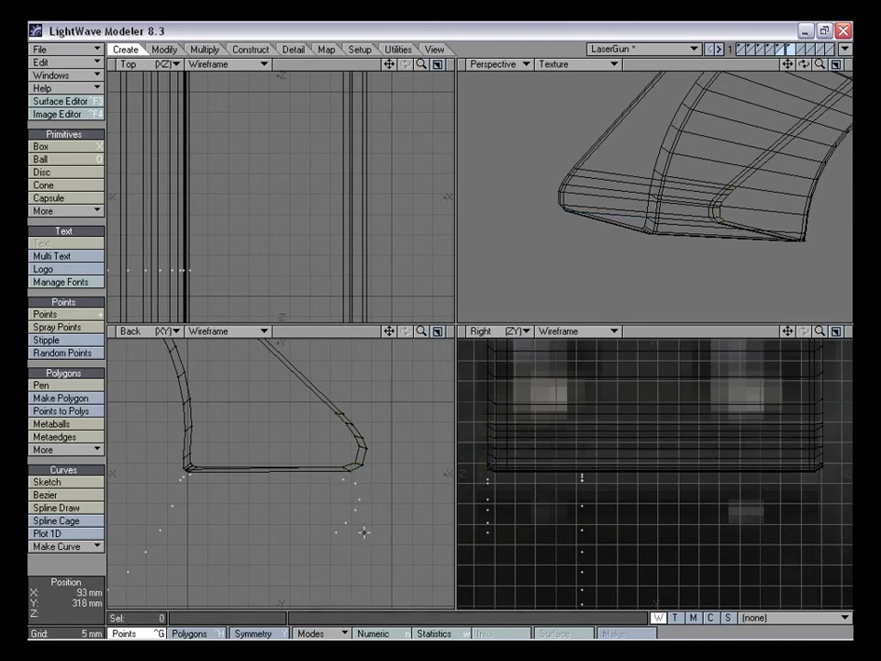
# Move the mirrored corner points up in the Back view so they sit just below the mount's bottom edge
pyautogui.press('t')
pyautogui.moveTo(356, 539); pyautogui.dragTo(357, 536)
pyautogui.moveTo(356, 539)
pyautogui.mouseDown(button='right')
pyautogui.moveTo(372, 459)
pyautogui.moveTo(341, 528)
pyautogui.mouseUp(button='right')
pyautogui.moveTo(349, 521); pyautogui.dragTo(349, 516)
pyautogui.press('space')
pyautogui.press('/')
# Try placing a copy of the uppermost mirrored point beside the mount's inner bottom corner in the Back view
pyautogui.click(342, 472)
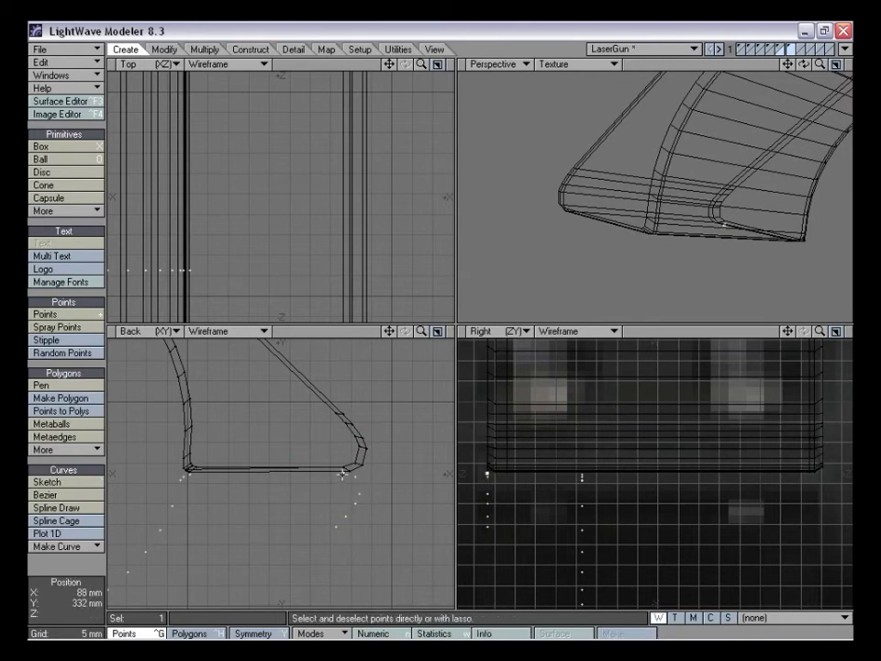
pyautogui.press('t')
pyautogui.moveTo(349, 487); pyautogui.dragTo(201, 487)
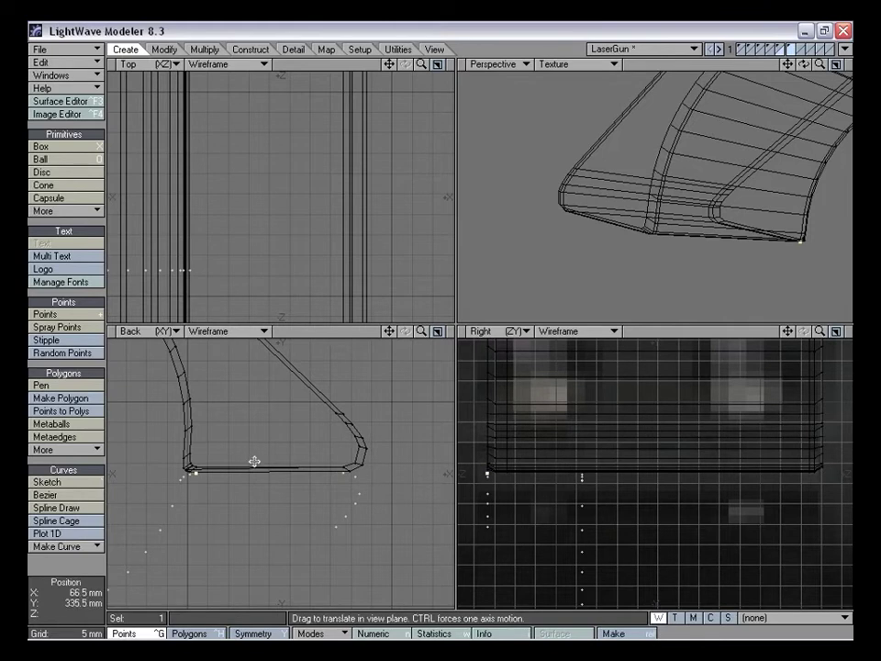
pyautogui.press('Delete')
pyautogui.moveTo(390, 331); pyautogui.dragTo(407, 289)
pyautogui.moveTo(422, 331); pyautogui.dragTo(381, 343)
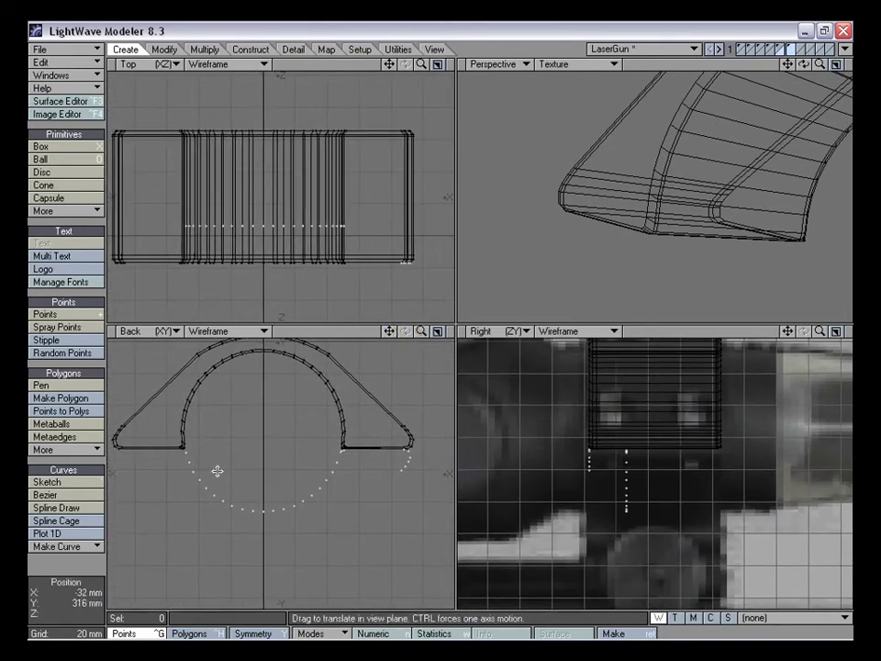
# Delete the left half of the arc points, then mirror the remaining arc and corner points across the X = 0 centreline in the Back view
pyautogui.moveTo(260, 524)
pyautogui.mouseDown(button='right')
pyautogui.moveTo(182, 587)
pyautogui.moveTo(258, 544)
pyautogui.moveTo(260, 532)
pyautogui.mouseUp(button='right')
pyautogui.press('Delete')
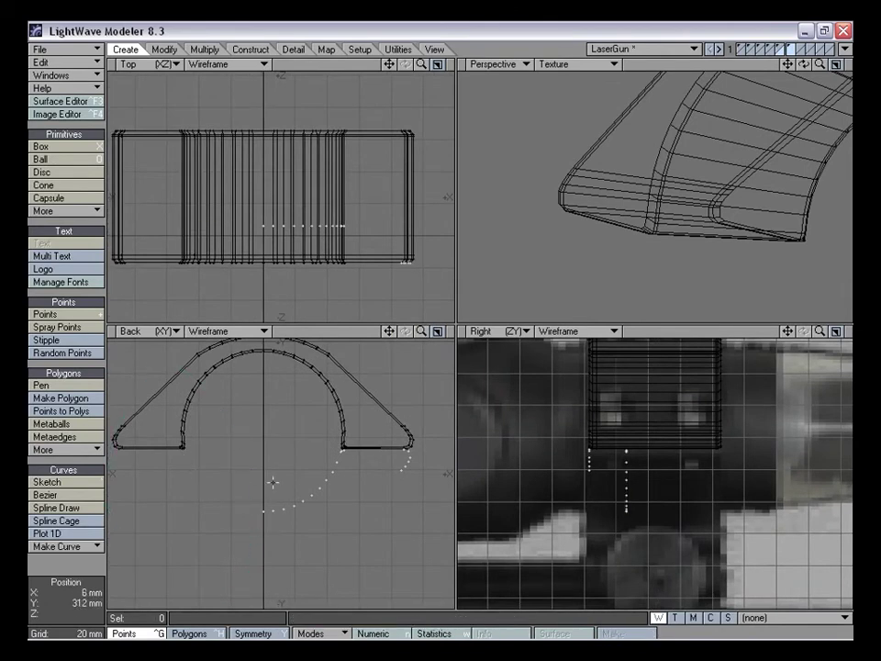
pyautogui.moveTo(368, 404)
pyautogui.mouseDown(button='right')
pyautogui.moveTo(421, 496)
pyautogui.moveTo(397, 393)
pyautogui.moveTo(332, 402)
pyautogui.mouseUp(button='right')
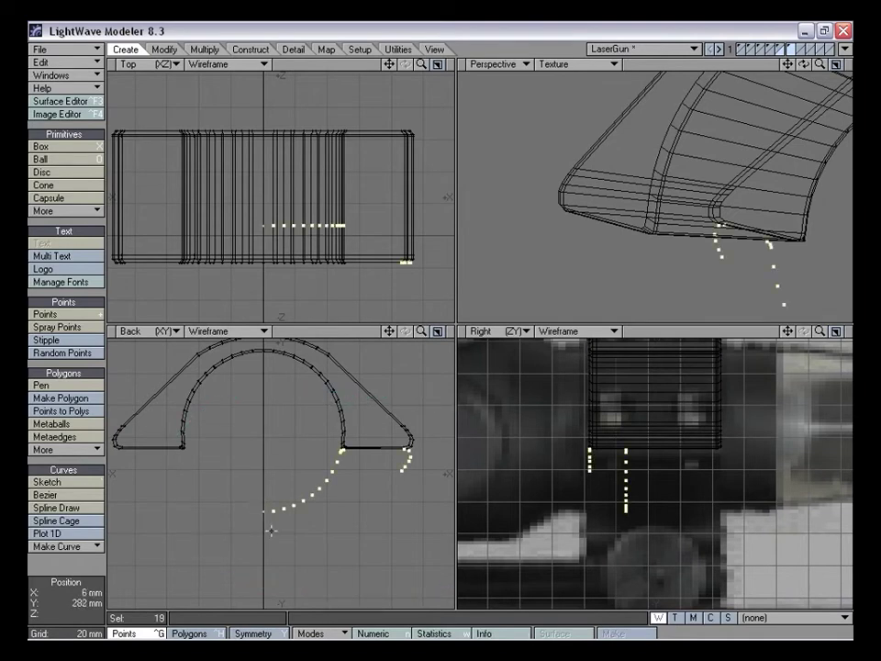
pyautogui.hotkey('shift', 'v')
pyautogui.moveTo(264, 444); pyautogui.dragTo(263, 455)
pyautogui.press('space')
# Flatten all the lower mount points onto a single plane along Z with Stretch in the Top view
pyautogui.moveTo(277, 393)
pyautogui.mouseDown(button='right')
pyautogui.moveTo(209, 437)
pyautogui.moveTo(430, 443)
pyautogui.mouseUp(button='right')
pyautogui.moveTo(422, 333); pyautogui.dragTo(391, 353)
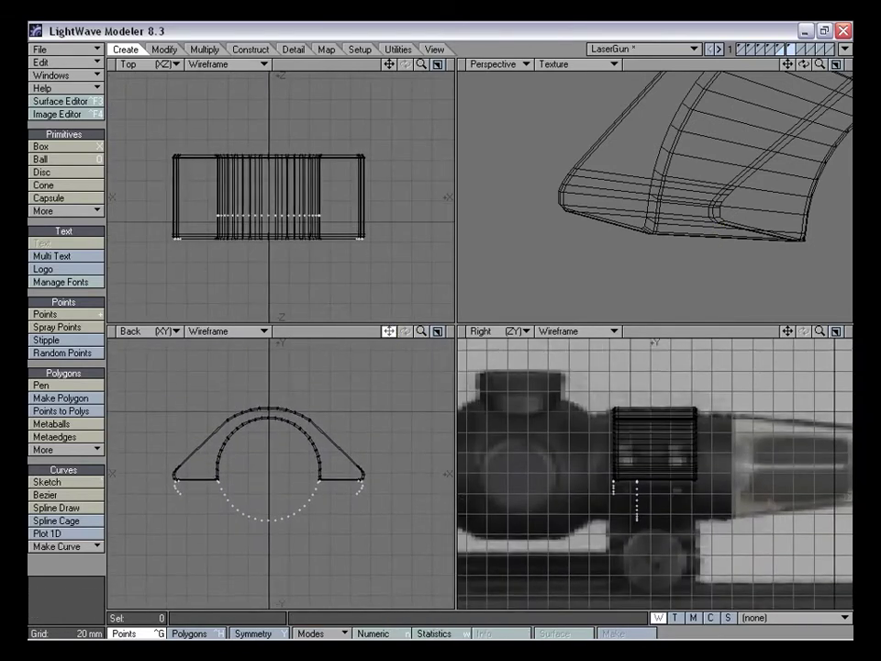
pyautogui.moveTo(423, 63); pyautogui.dragTo(446, 63)
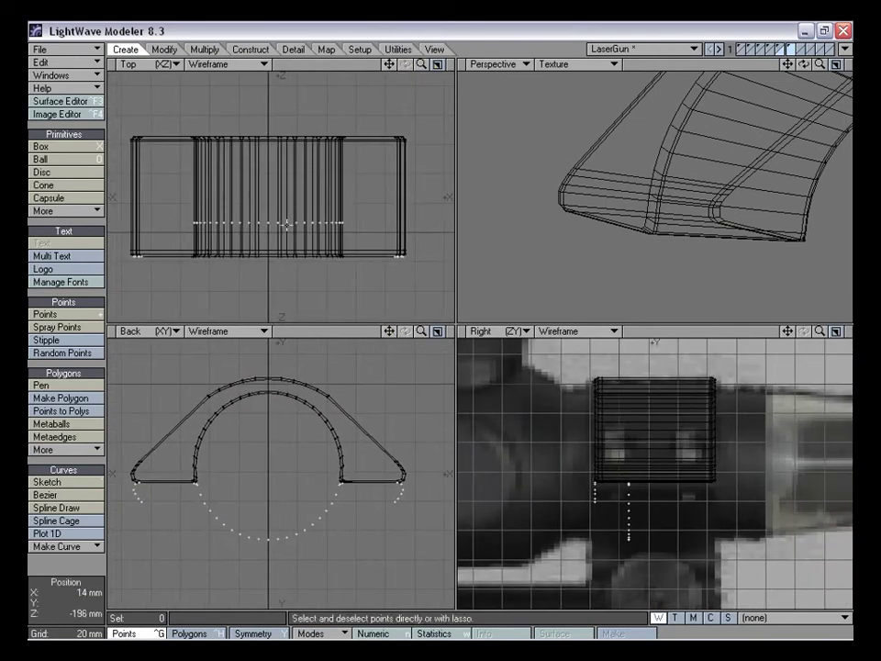
pyautogui.moveTo(413, 250)
pyautogui.mouseDown(button='right')
pyautogui.moveTo(148, 170)
pyautogui.moveTo(396, 167)
pyautogui.mouseUp(button='right')
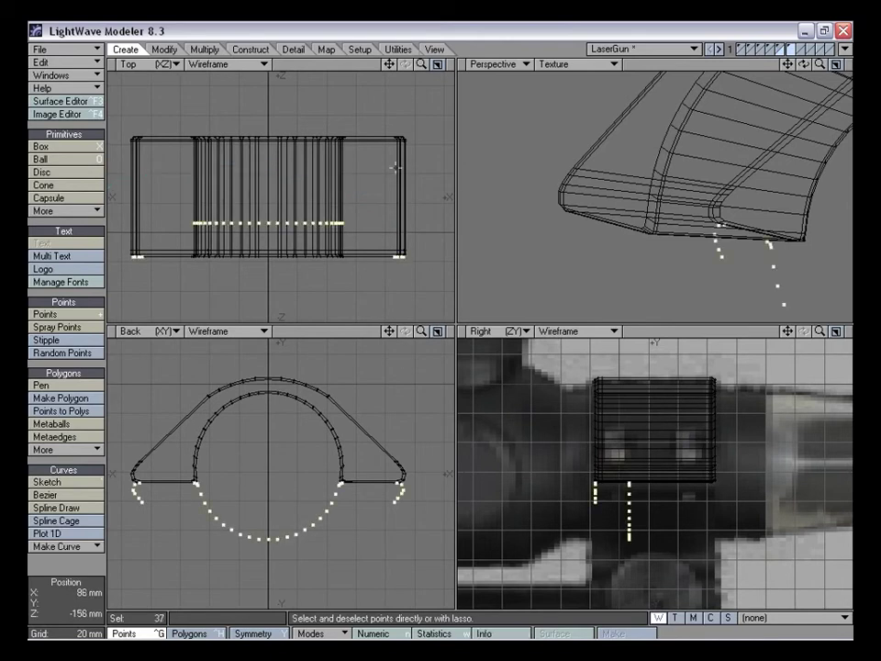
pyautogui.moveTo(523, 226)
pyautogui.keyDown('alt'); pyautogui.mouseDown()
pyautogui.moveTo(630, 239)
pyautogui.moveTo(525, 221)
pyautogui.mouseUp(); pyautogui.keyUp('alt')
pyautogui.press('/')
pyautogui.moveTo(390, 64); pyautogui.dragTo(403, 62)
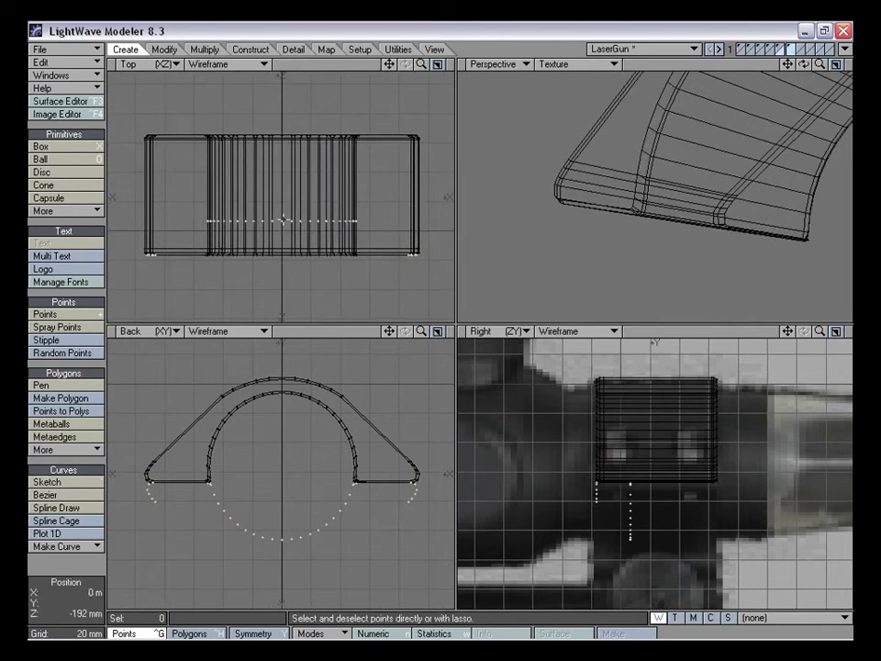
pyautogui.press('h')
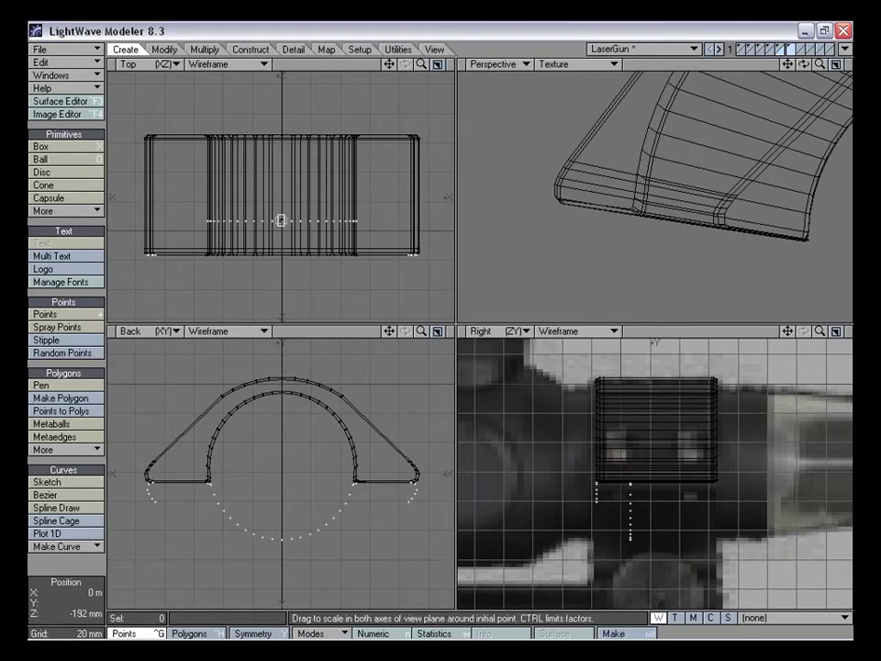
pyautogui.keyDown('ctrl'); pyautogui.moveTo(281, 220); pyautogui.dragTo(281, 301); pyautogui.keyUp('ctrl')
pyautogui.moveTo(421, 332)
pyautogui.mouseDown()
pyautogui.moveTo(372, 332)
pyautogui.moveTo(419, 332)
pyautogui.mouseUp()
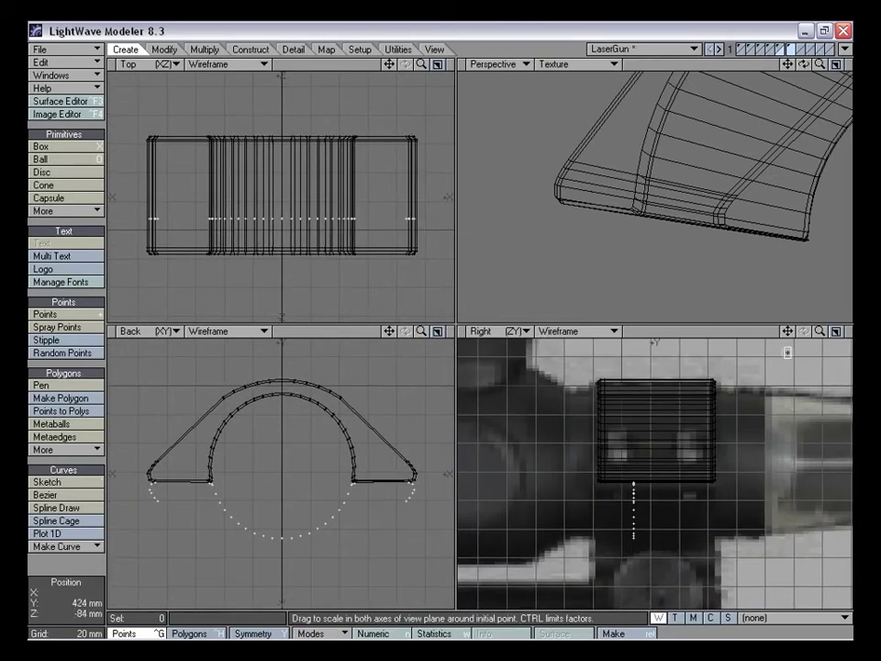
# Draw a flat disc about 96 mm wide and 100 mm high in the Back view, below and outside the mount's right corner
pyautogui.moveTo(820, 331); pyautogui.dragTo(775, 332)
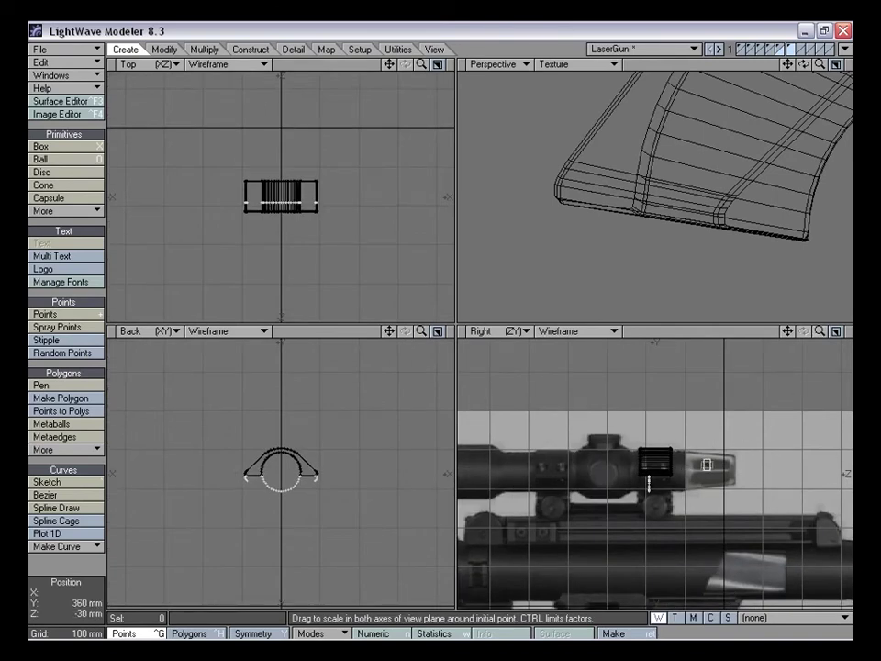
pyautogui.moveTo(820, 331); pyautogui.dragTo(860, 332)
pyautogui.moveTo(788, 332); pyautogui.dragTo(849, 316)
pyautogui.moveTo(389, 332)
pyautogui.mouseDown()
pyautogui.moveTo(300, 294)
pyautogui.moveTo(432, 341)
pyautogui.moveTo(389, 330)
pyautogui.mouseUp()
pyautogui.hotkey('shift', 'h')
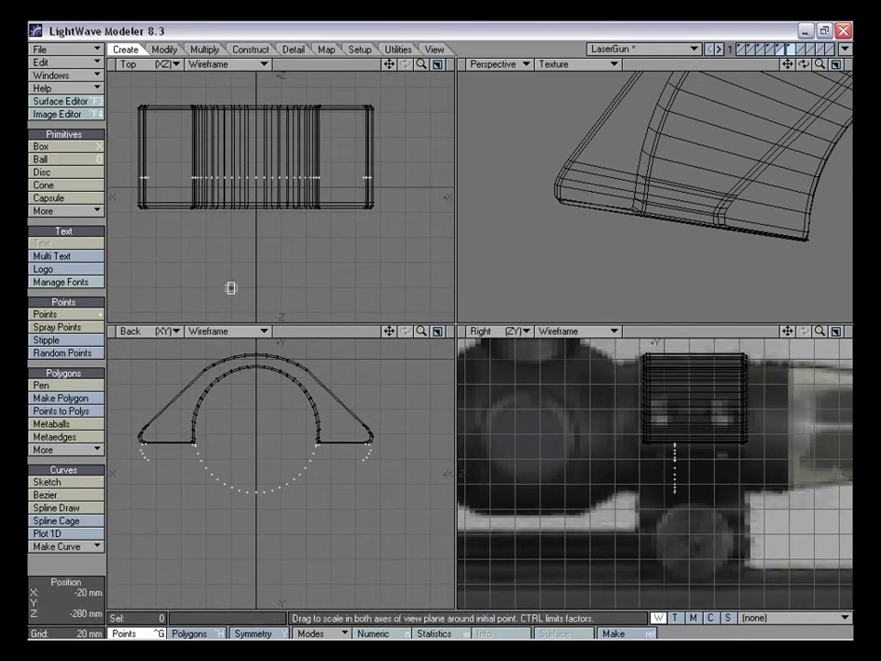
pyautogui.click(61, 177)
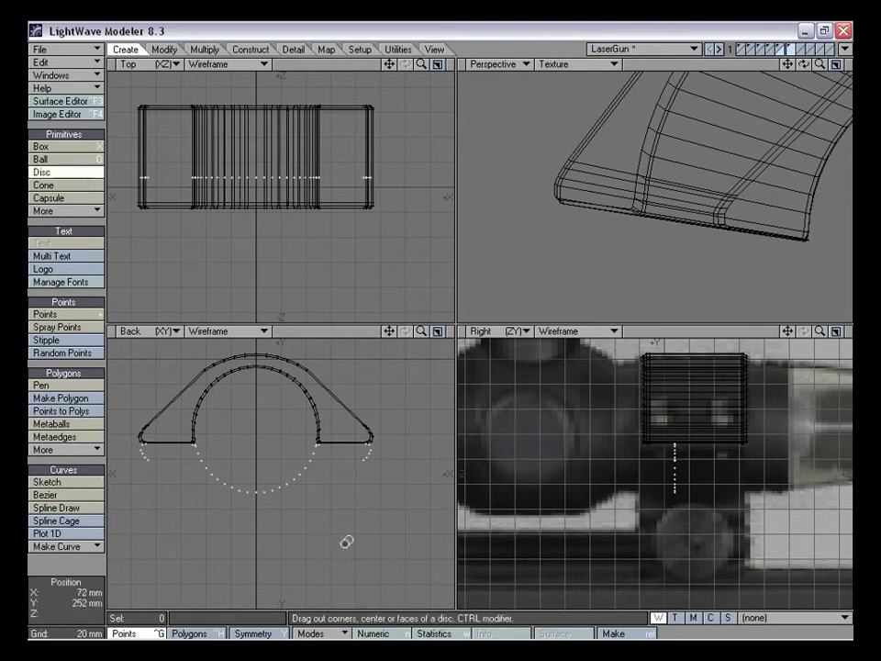
pyautogui.moveTo(389, 331); pyautogui.dragTo(369, 310)
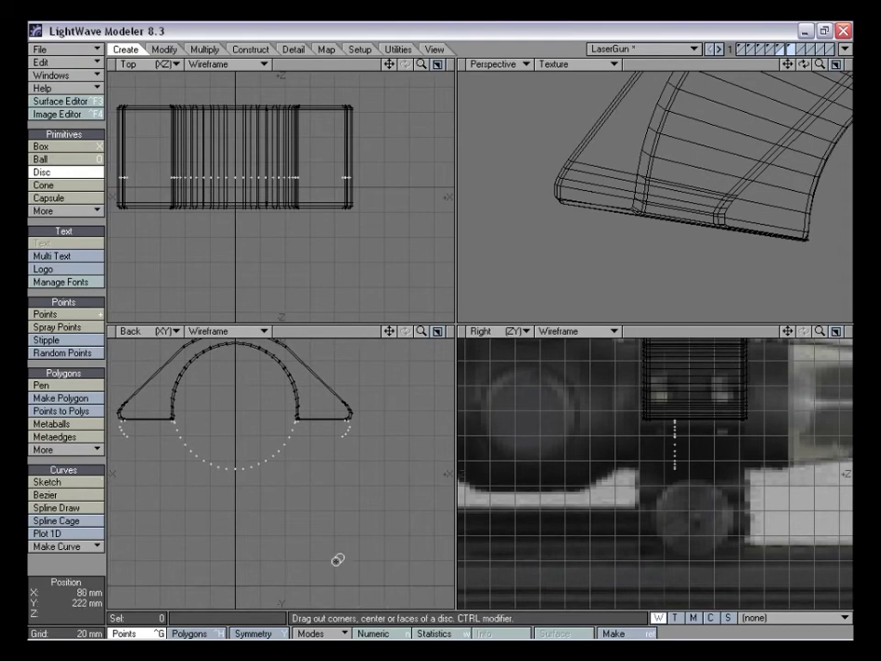
pyautogui.moveTo(338, 556); pyautogui.dragTo(413, 478)
pyautogui.moveTo(340, 548); pyautogui.dragTo(367, 523)
pyautogui.moveTo(431, 595); pyautogui.dragTo(424, 582)
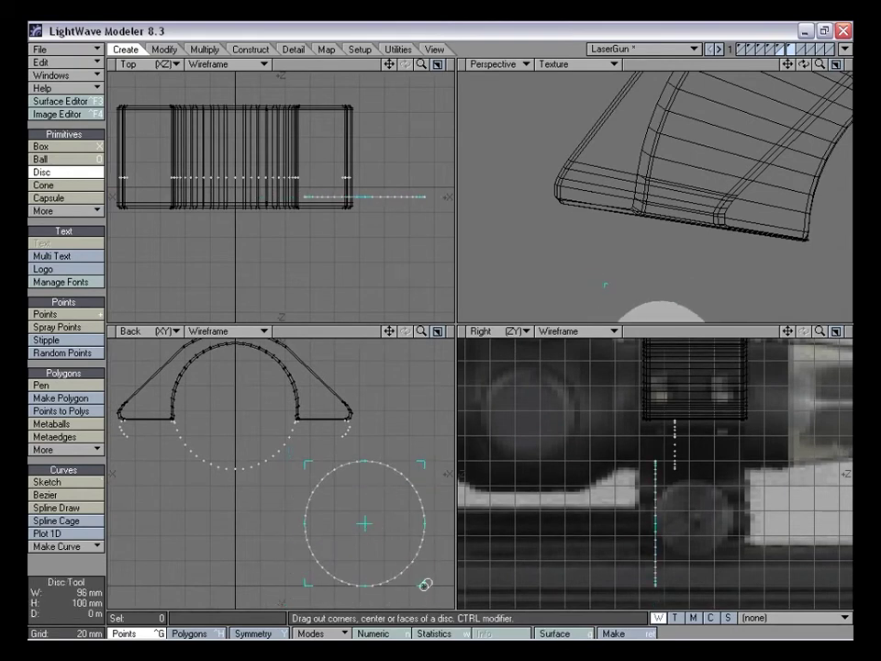
pyautogui.press('space')
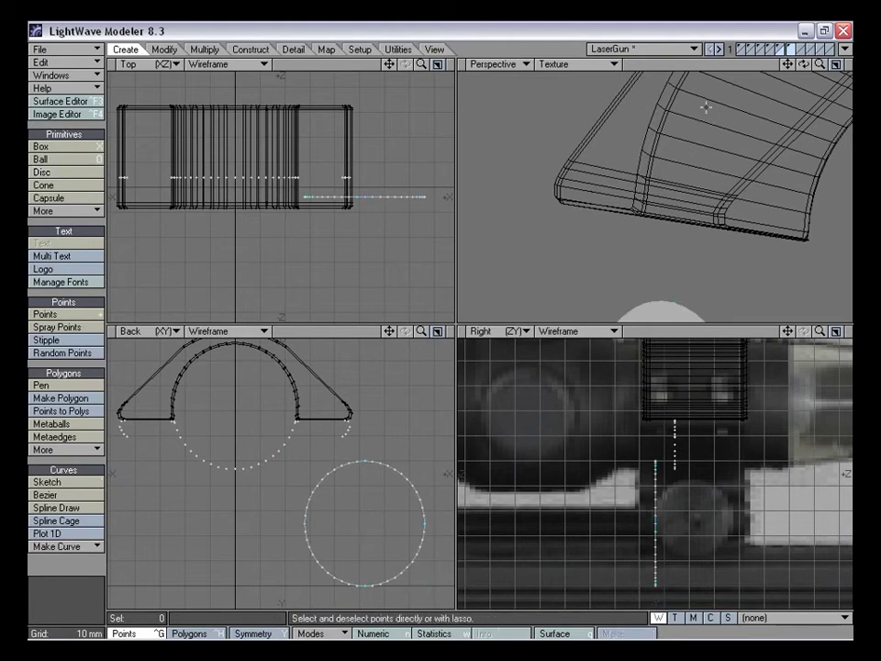
# Show the rail and gun-body layers in the background, move the disc under the right outer-corner points and scale it to about 89% by 86%
pyautogui.click(772, 51)
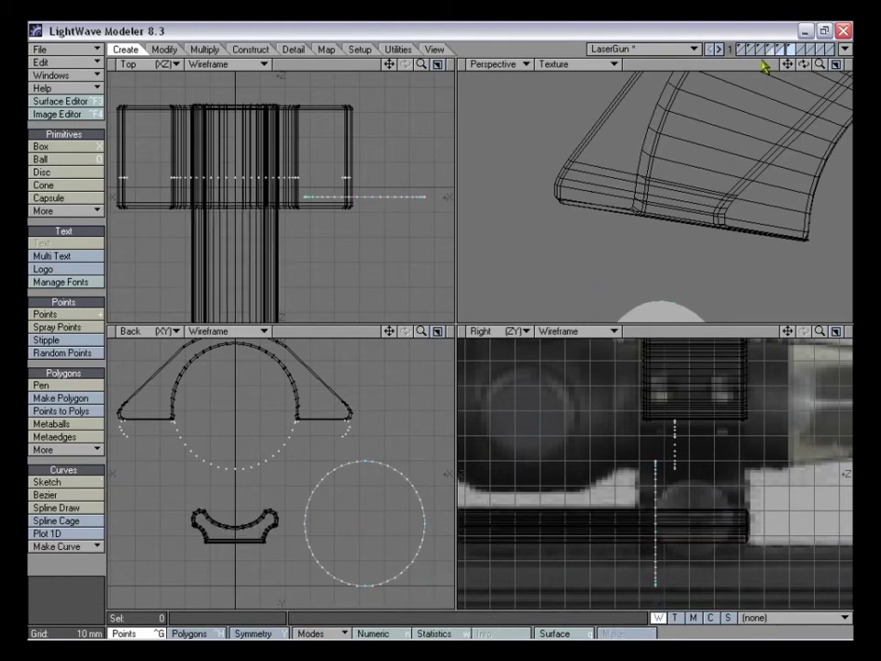
pyautogui.click(759, 52)
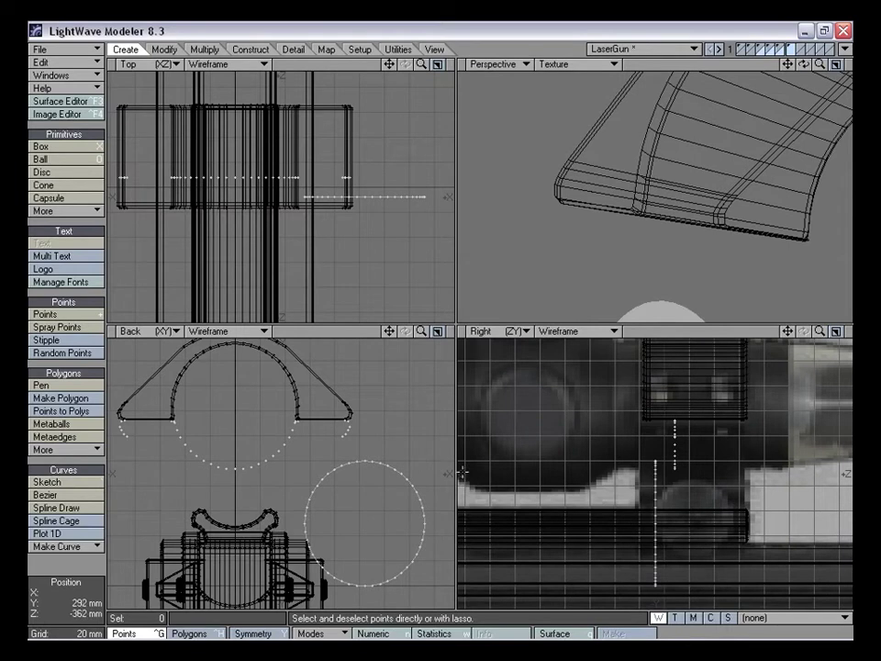
pyautogui.press('space')
pyautogui.click(377, 463)
pyautogui.press('t')
pyautogui.moveTo(388, 519)
pyautogui.mouseDown()
pyautogui.moveTo(358, 515)
pyautogui.moveTo(364, 495)
pyautogui.moveTo(386, 526)
pyautogui.mouseUp()
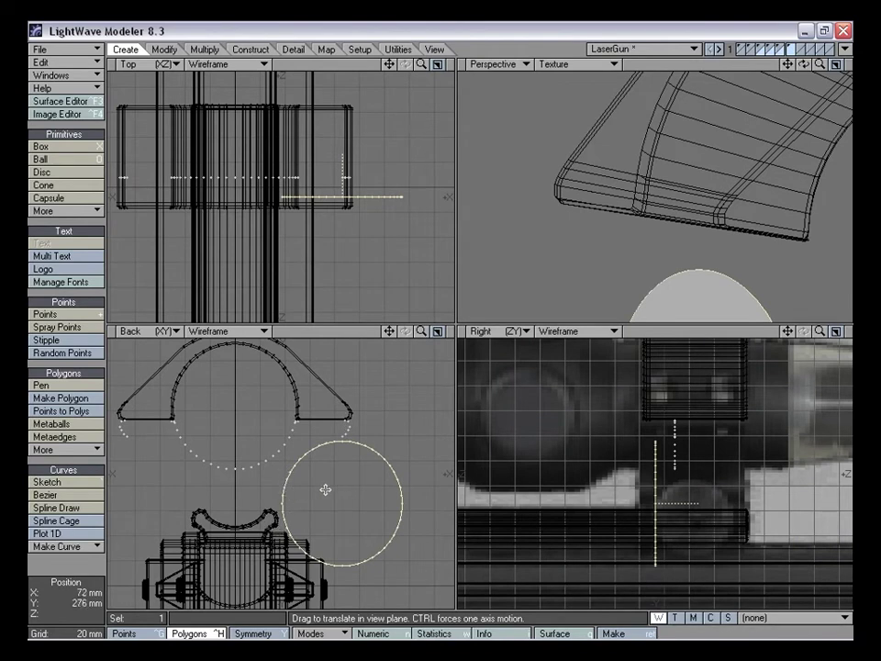
pyautogui.press('h')
pyautogui.moveTo(344, 438); pyautogui.dragTo(329, 446)
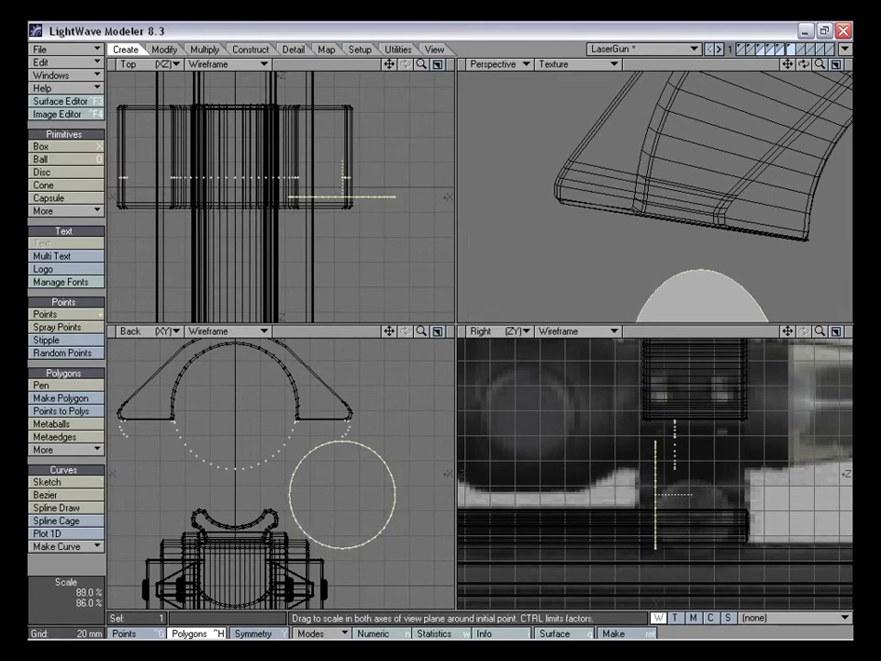
pyautogui.press('space')
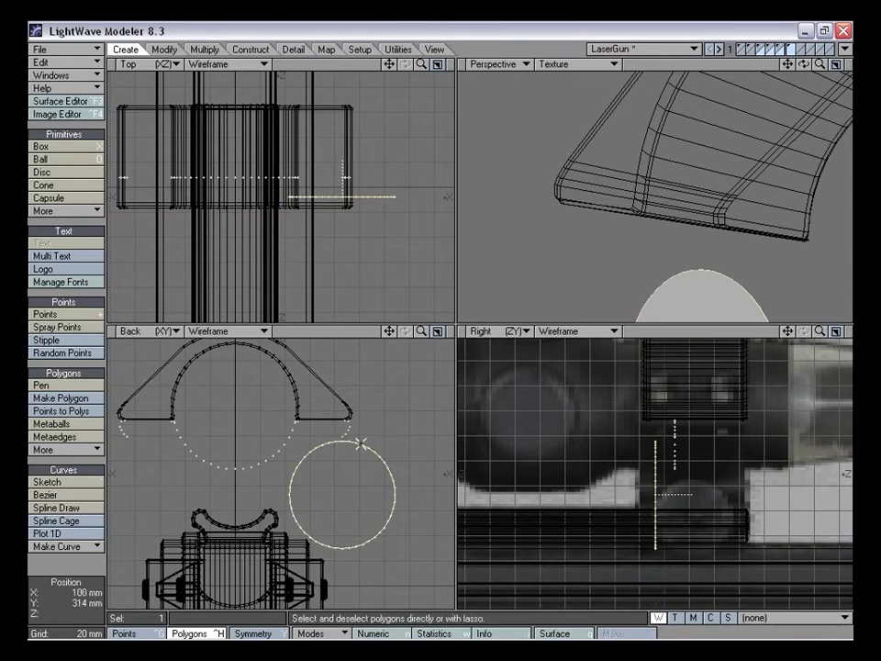
# Reduce the disc to loose points and delete all except the upper-left arc leading inward from the mount's outer corner
pyautogui.click(360, 444)
pyautogui.hotkey('ctrl', 'g')
pyautogui.moveTo(341, 442)
pyautogui.mouseDown()
pyautogui.moveTo(384, 460)
pyautogui.moveTo(387, 514)
pyautogui.moveTo(337, 546)
pyautogui.moveTo(301, 523)
pyautogui.moveTo(292, 506)
pyautogui.mouseUp()
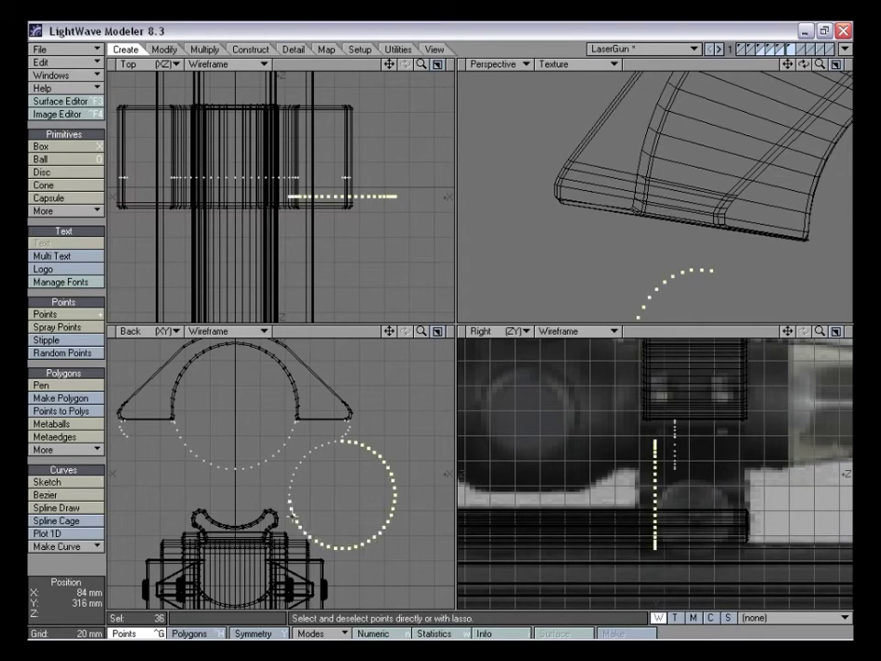
pyautogui.moveTo(389, 332); pyautogui.dragTo(440, 331)
pyautogui.moveTo(390, 332); pyautogui.dragTo(373, 320)
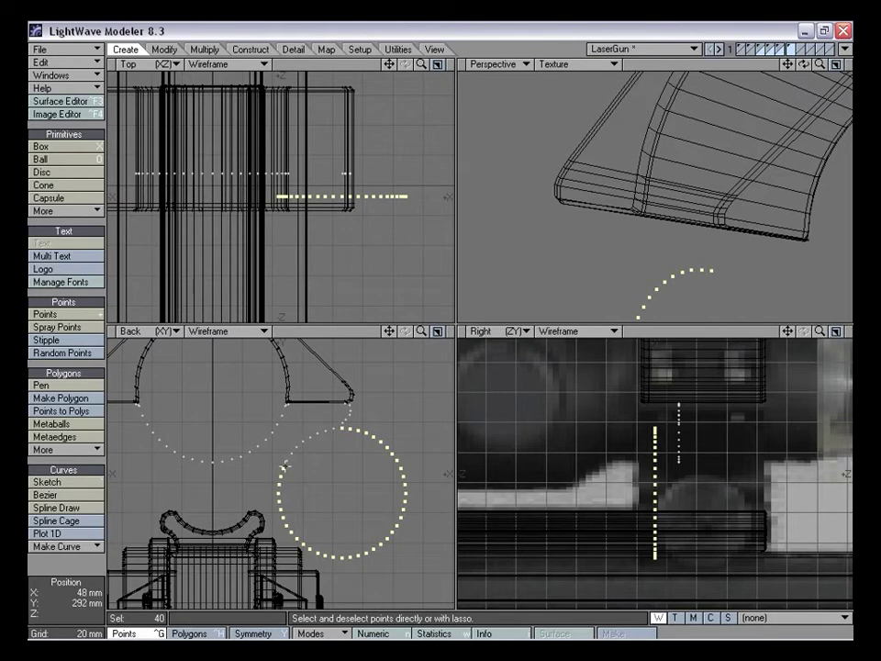
pyautogui.press('Delete')
pyautogui.moveTo(389, 331); pyautogui.dragTo(408, 333)
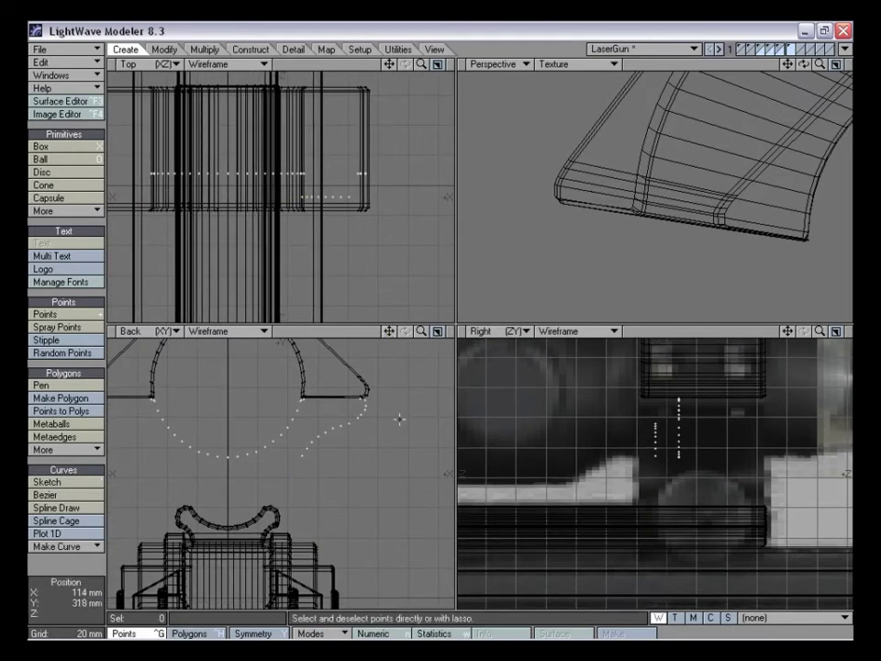
# Add six points in the Back view from the arc's lower end down beside the rail to about X 48 mm, Y 248 mm
pyautogui.press('+')
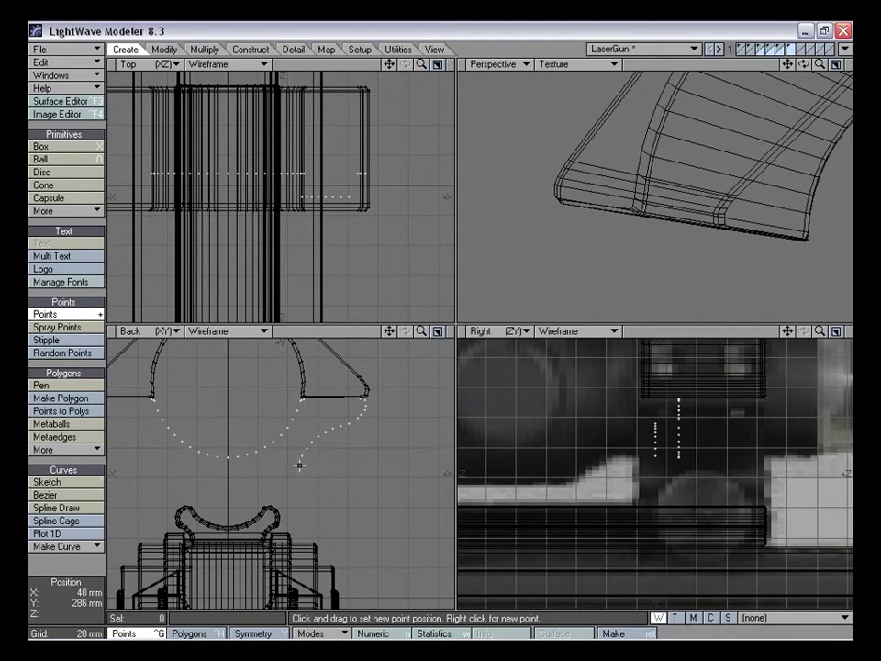
pyautogui.click(297, 466)
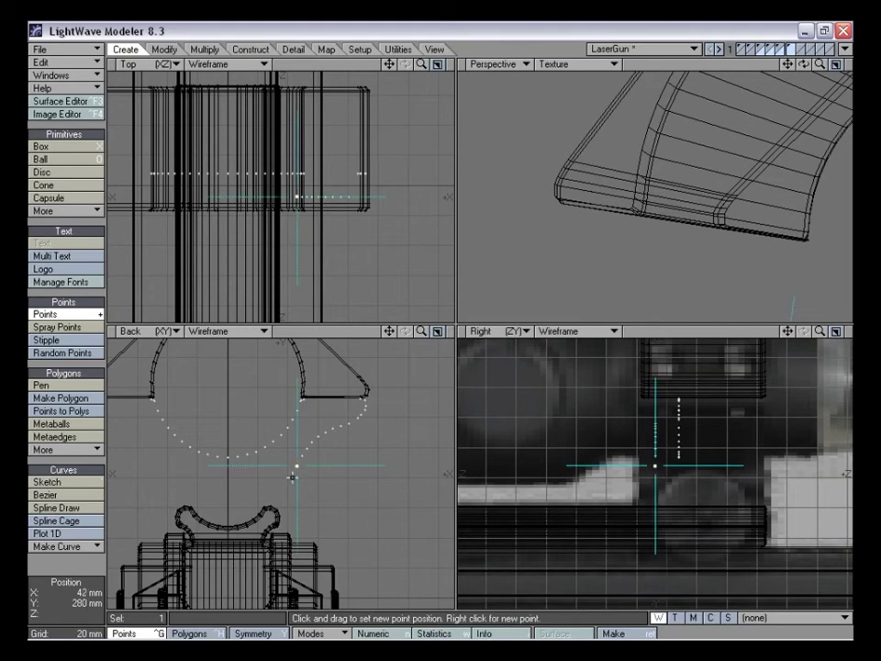
pyautogui.rightClick(294, 478)
pyautogui.rightClick(294, 488)
pyautogui.rightClick(298, 499)
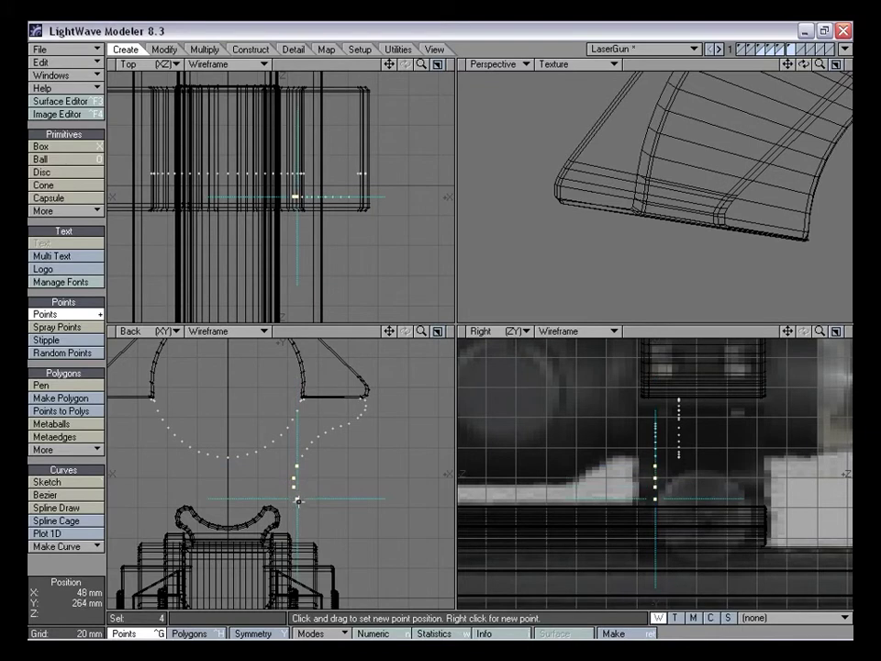
pyautogui.rightClick(300, 513)
pyautogui.rightClick(301, 525)
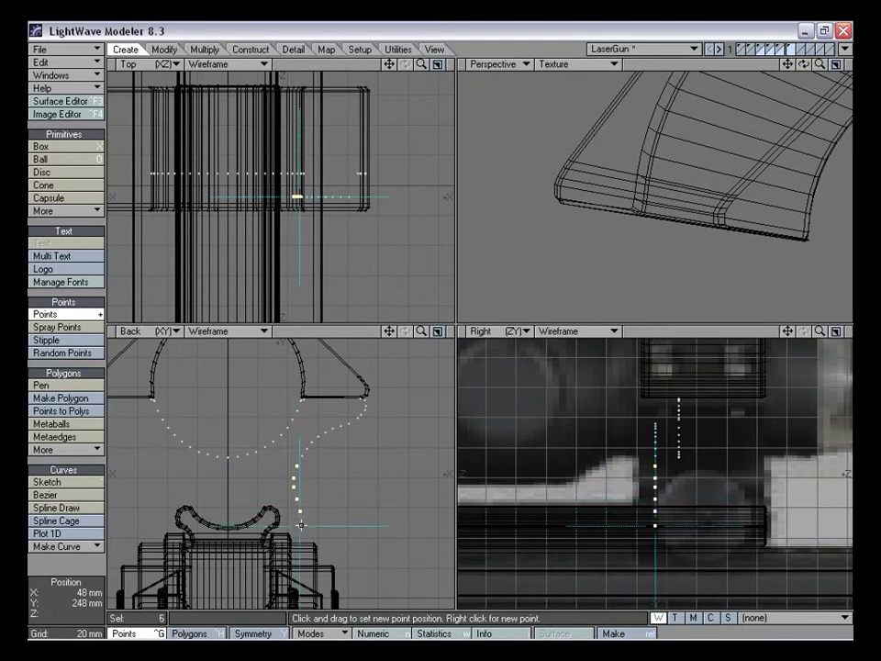
# Continue the point outline inward toward the rail's right side and up around the outside of its upper tip
pyautogui.rightClick(294, 529)
pyautogui.rightClick(284, 529)
pyautogui.rightClick(279, 529)
pyautogui.rightClick(281, 520)
pyautogui.rightClick(280, 514)
pyautogui.rightClick(276, 505)
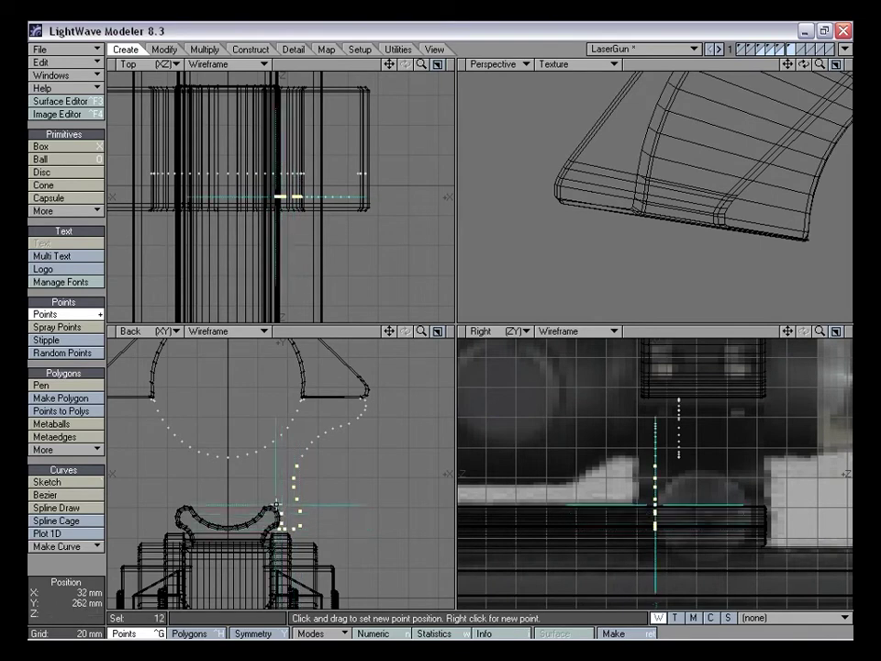
pyautogui.rightClick(270, 502)
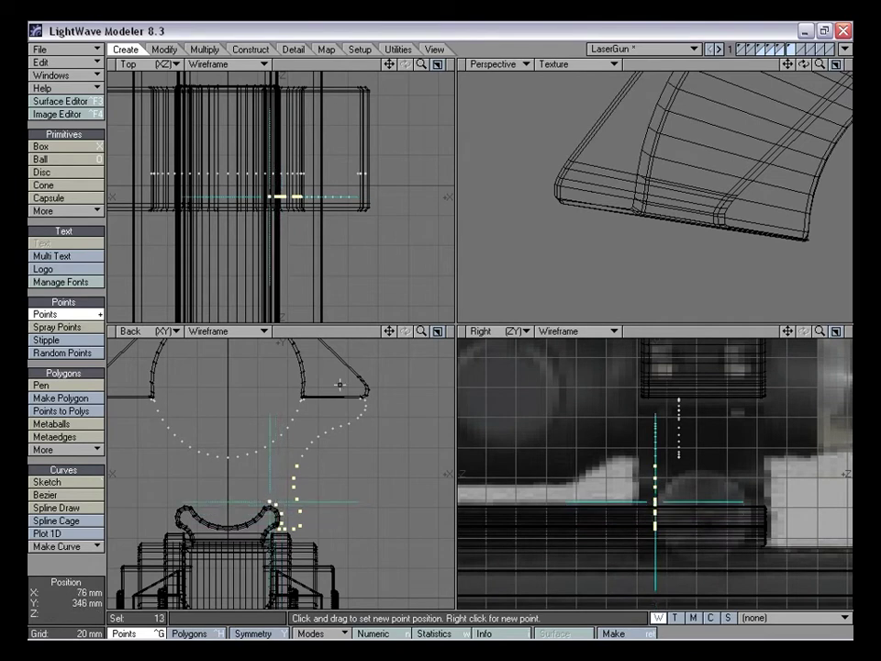
# Add six points on the opposite side of the rail, rising from about X -36 mm, Y 262 mm beside its left tip
pyautogui.moveTo(389, 333); pyautogui.dragTo(434, 333)
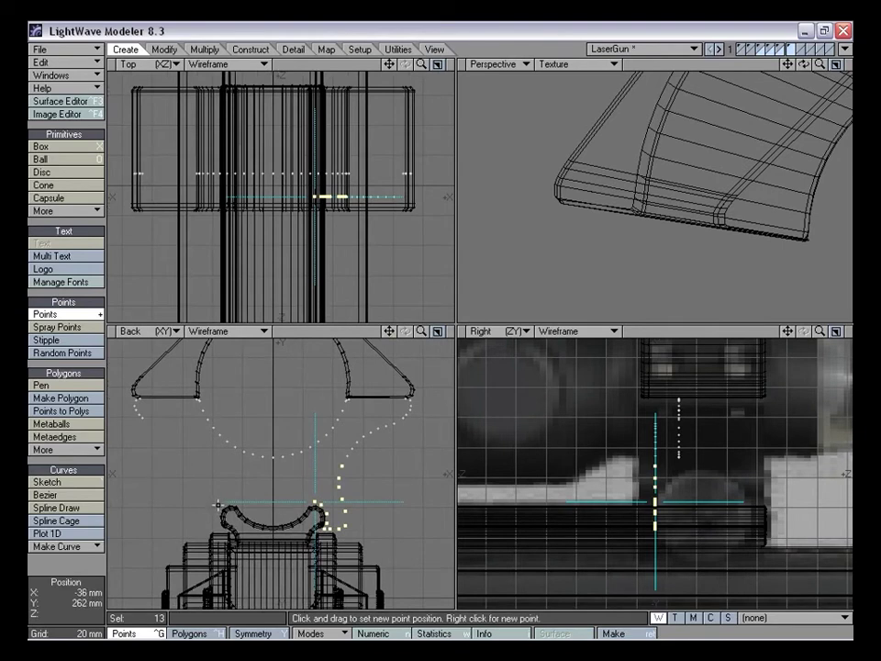
pyautogui.click(218, 504)
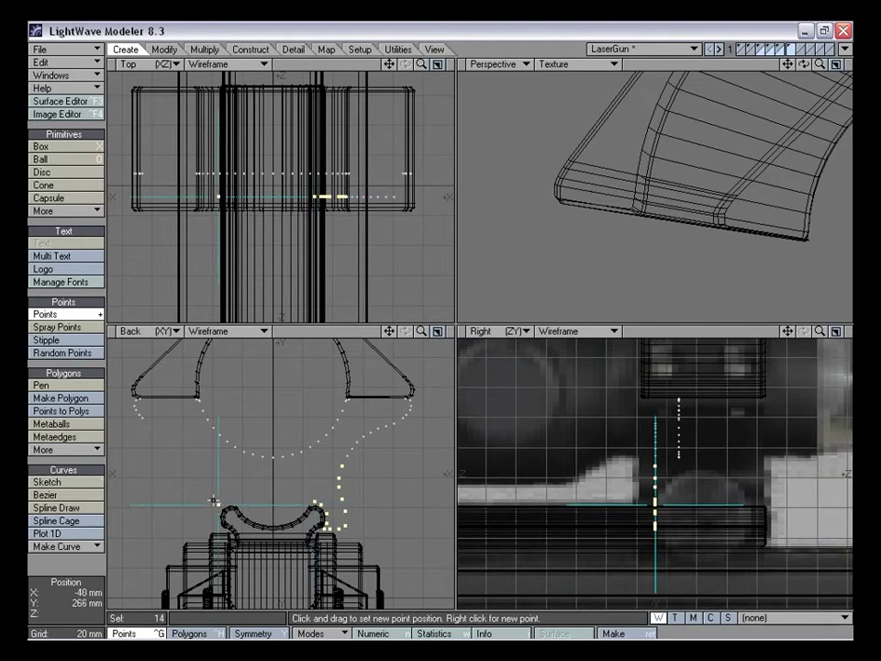
pyautogui.rightClick(214, 501)
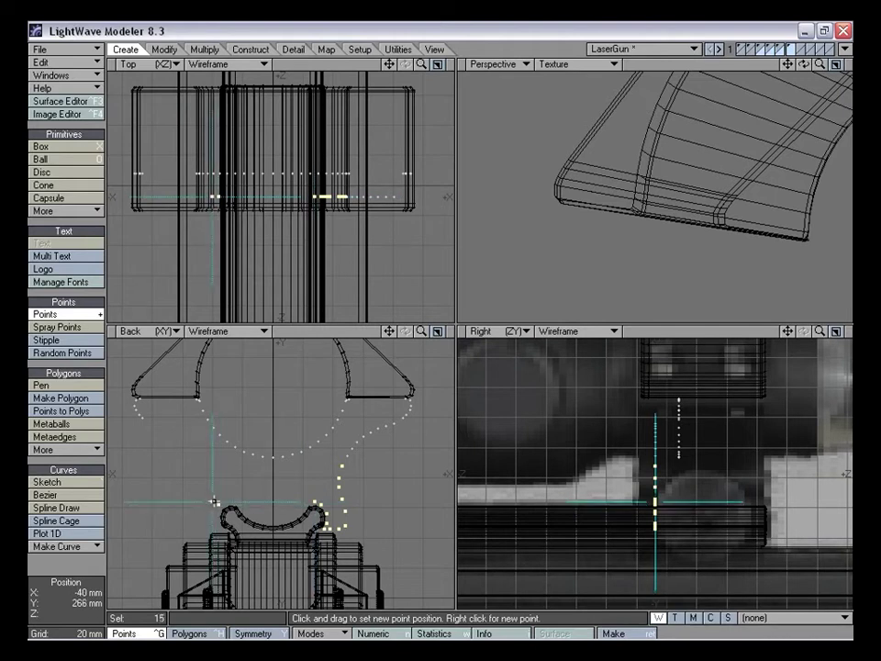
pyautogui.rightClick(216, 497)
pyautogui.click(219, 489)
pyautogui.click(221, 478)
pyautogui.click(219, 478)
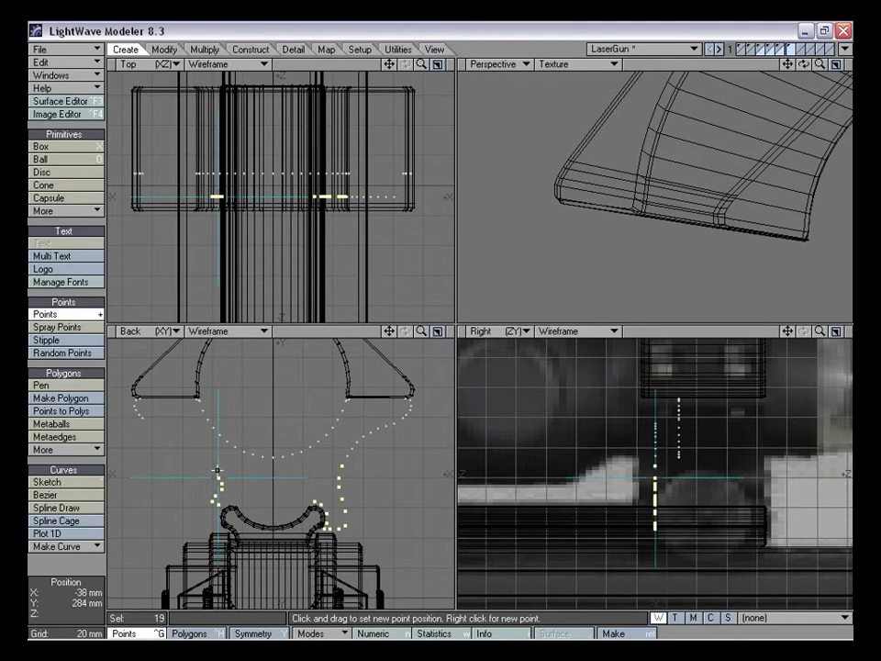
# Mirror the right-hand arc points below the mount's outer corner across the X = 0 centreline in the Back view
pyautogui.press('space')
pyautogui.moveTo(311, 436)
pyautogui.mouseDown(button='right')
pyautogui.moveTo(220, 427)
pyautogui.moveTo(394, 441)
pyautogui.mouseUp(button='right')
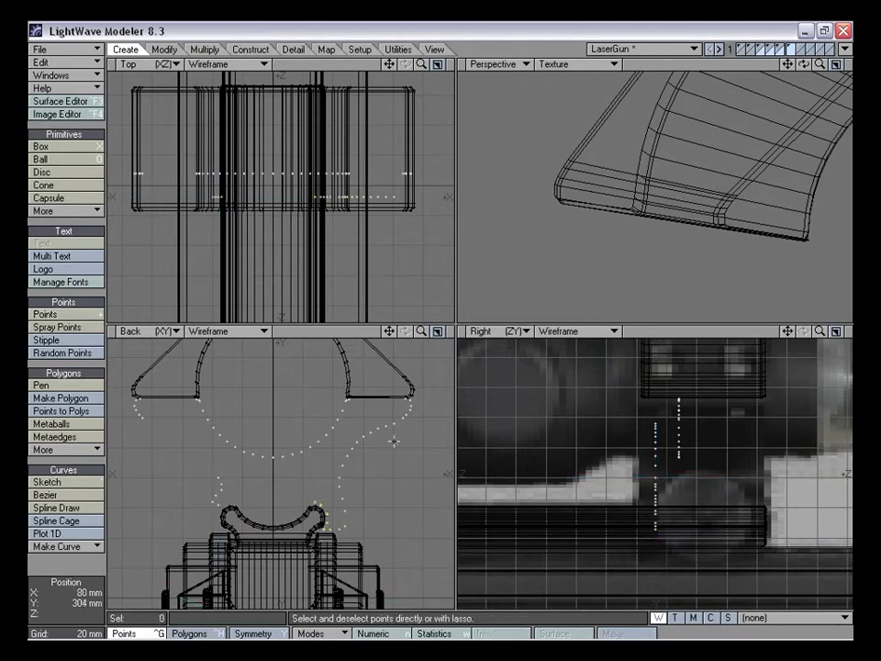
pyautogui.moveTo(397, 421); pyautogui.dragTo(344, 470)
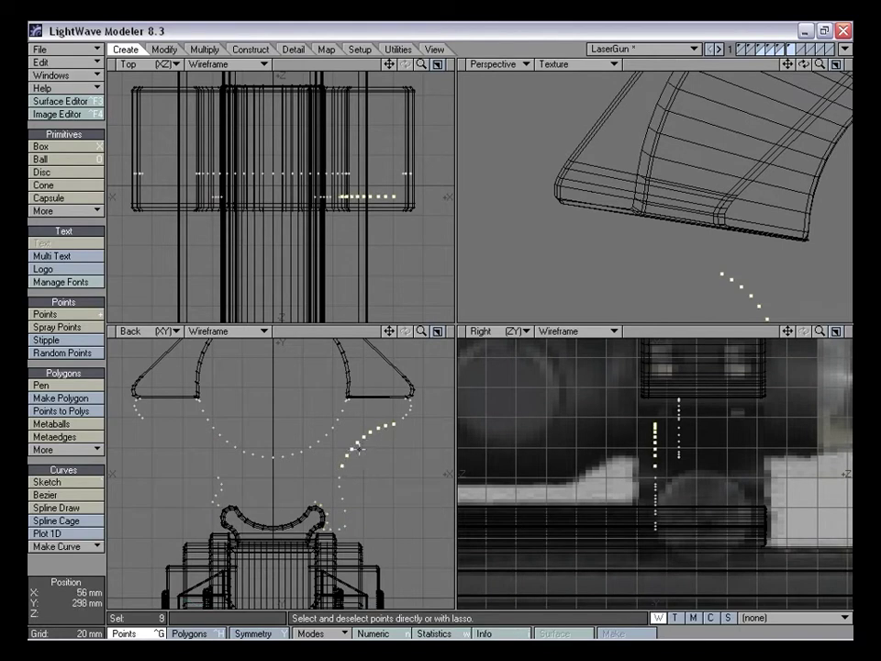
pyautogui.hotkey('shift', 'v')
pyautogui.moveTo(272, 385); pyautogui.dragTo(271, 396)
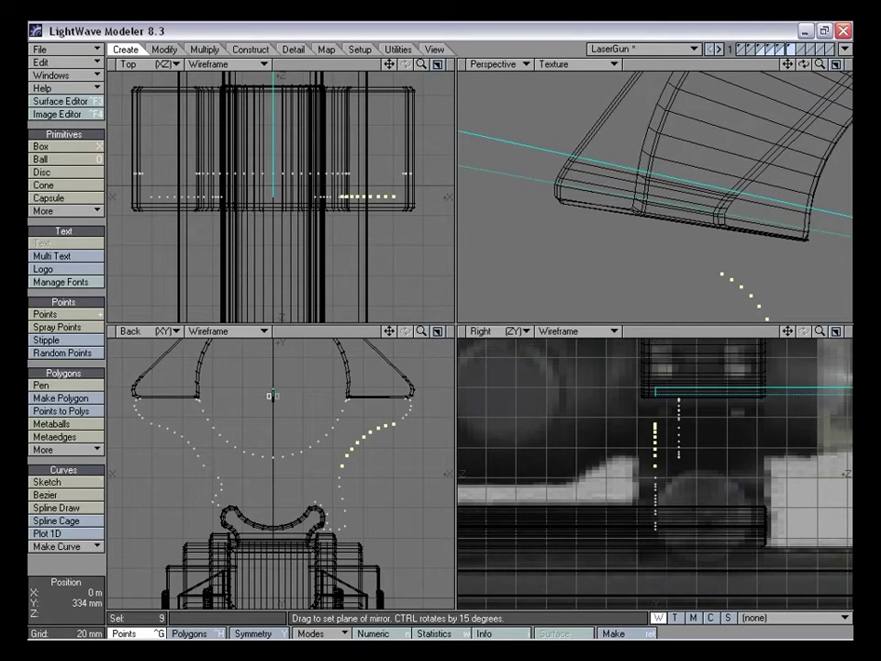
# Undo the mirrored arc points and deselect the original points
pyautogui.press('space')
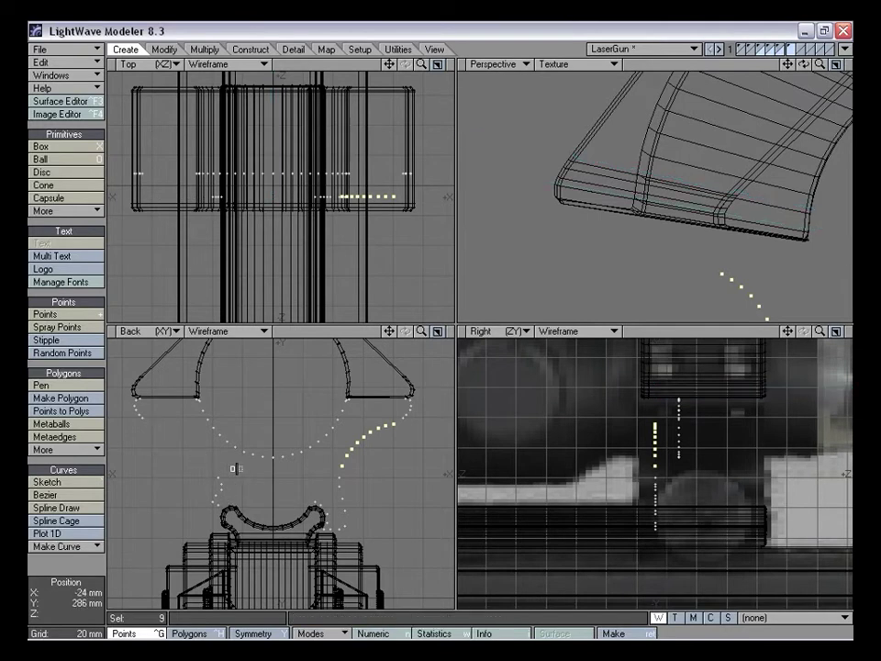
pyautogui.moveTo(366, 387)
pyautogui.mouseDown(button='right')
pyautogui.moveTo(460, 413)
pyautogui.moveTo(425, 397)
pyautogui.mouseUp(button='right')
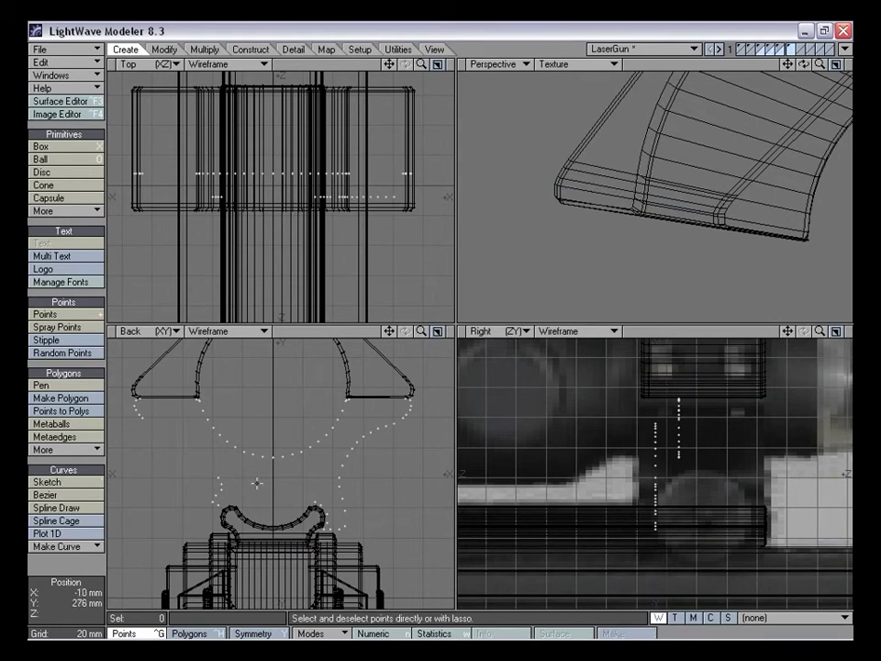
# Move the outline points beside the rail outward in the Back view to form a bulge reaching about X 52 mm
pyautogui.moveTo(392, 333); pyautogui.dragTo(333, 347)
pyautogui.moveTo(423, 334); pyautogui.dragTo(459, 335)
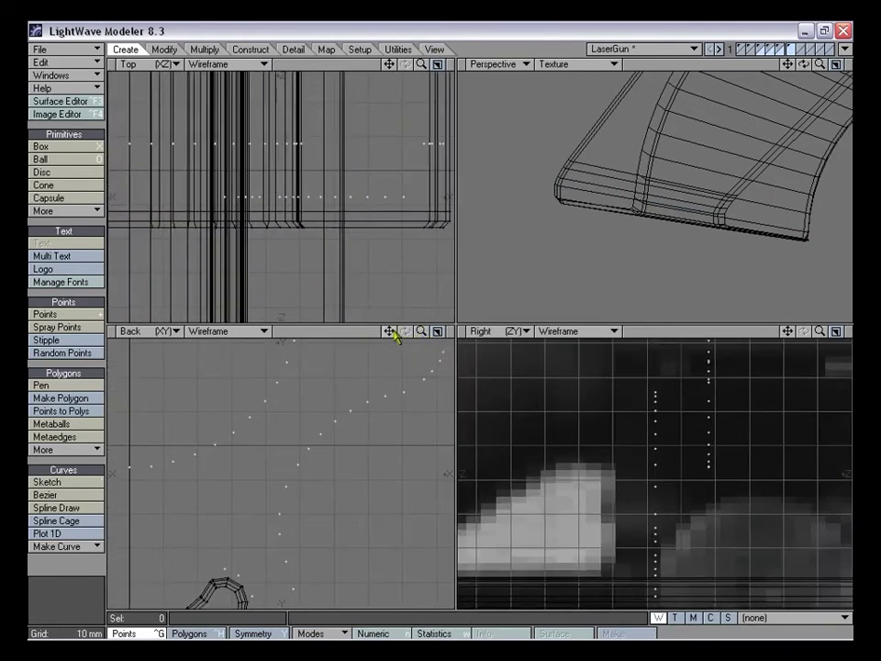
pyautogui.moveTo(391, 334); pyautogui.dragTo(335, 380)
pyautogui.press('t')
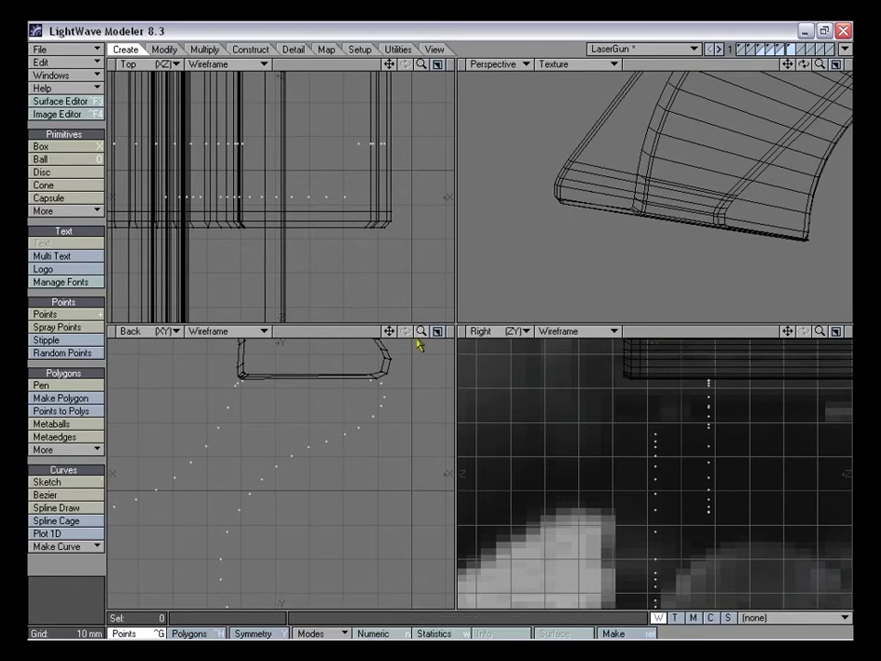
pyautogui.moveTo(424, 334); pyautogui.dragTo(469, 221)
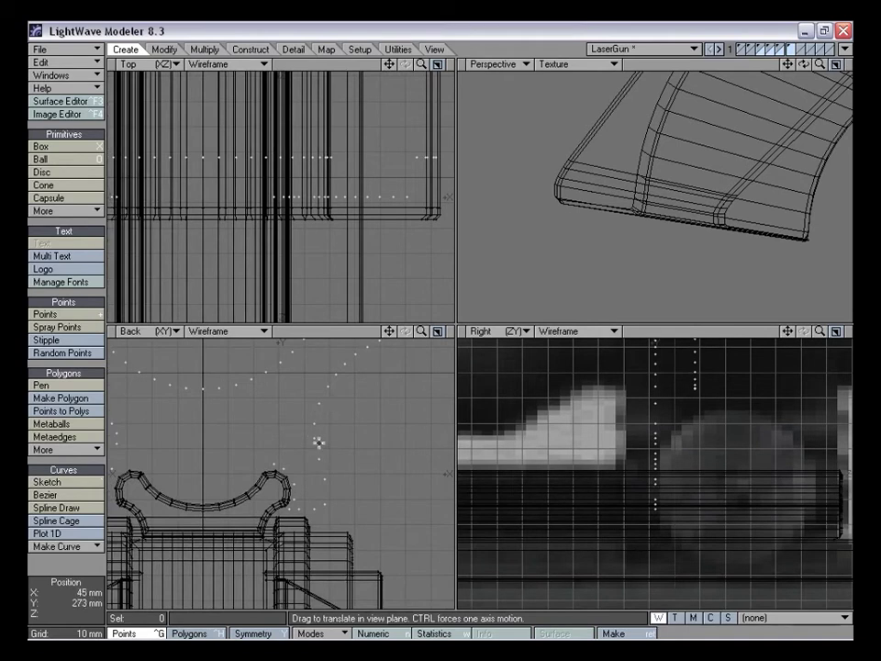
pyautogui.moveTo(318, 458); pyautogui.dragTo(335, 453)
pyautogui.moveTo(325, 509)
pyautogui.mouseDown()
pyautogui.moveTo(332, 499)
pyautogui.moveTo(325, 507)
pyautogui.mouseUp()
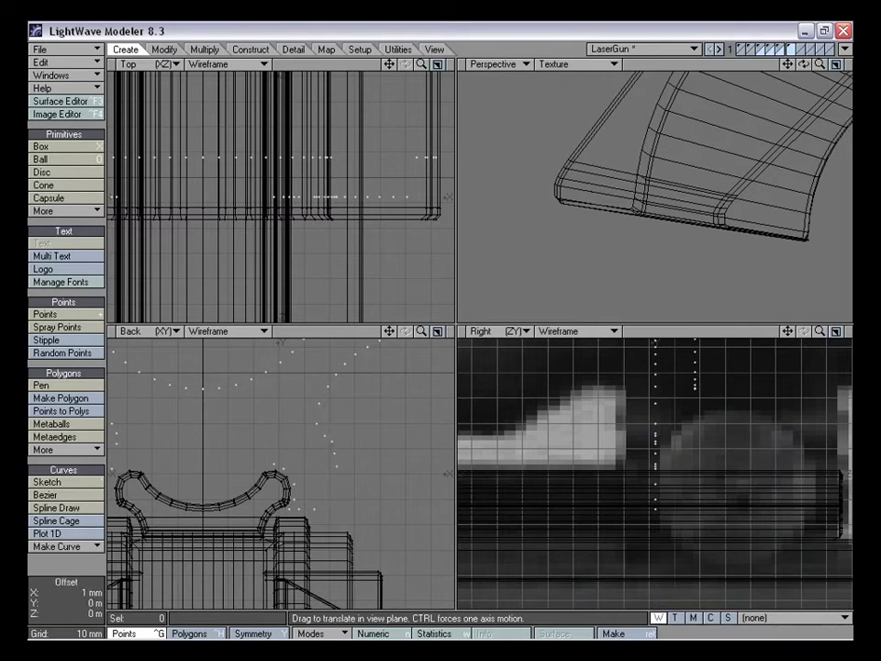
pyautogui.moveTo(331, 445); pyautogui.dragTo(334, 445)
pyautogui.moveTo(336, 464); pyautogui.dragTo(339, 445)
# Add two points at the outline's lower outer corner, directly below the side bulge in the Back view
pyautogui.moveTo(423, 332); pyautogui.dragTo(390, 332)
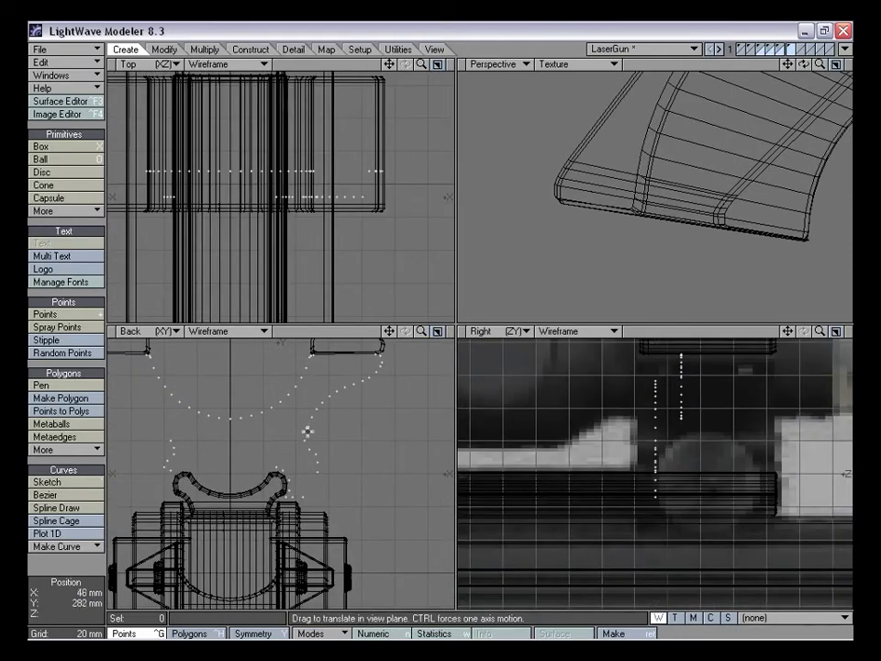
pyautogui.press('+')
pyautogui.click(315, 494)
pyautogui.press('space')
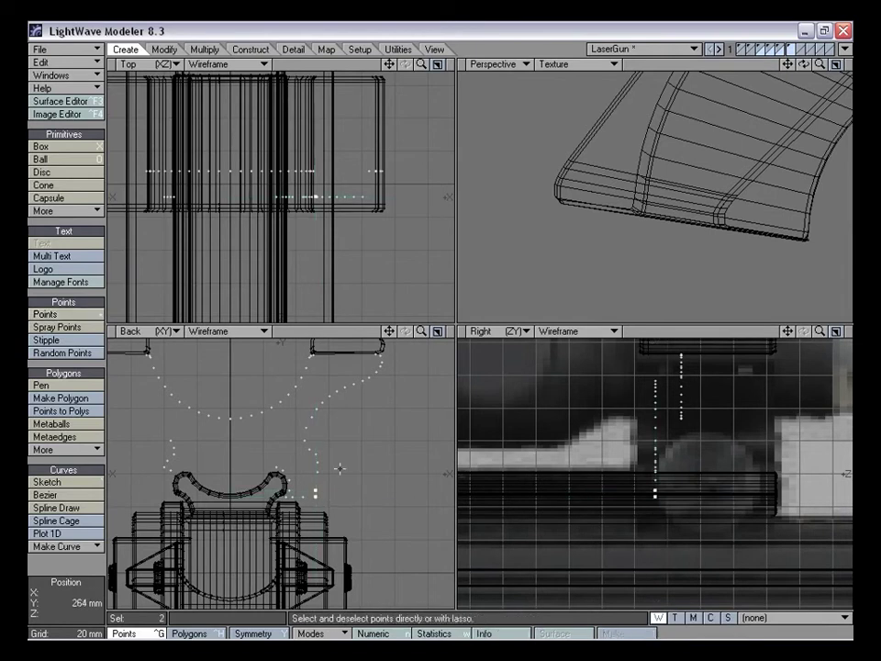
pyautogui.moveTo(421, 332)
pyautogui.mouseDown()
pyautogui.moveTo(444, 332)
pyautogui.moveTo(433, 333)
pyautogui.mouseUp()
pyautogui.press('/')
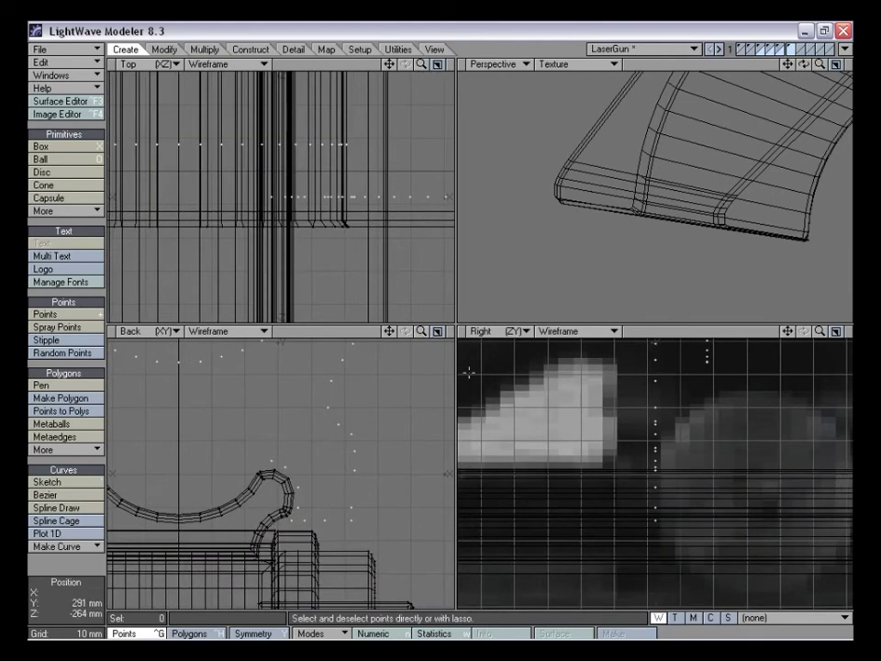
# Move the new lower corner points into a rounded corner and smooth the side bulge's points outward to about X 54 mm
pyautogui.moveTo(389, 333); pyautogui.dragTo(390, 333)
pyautogui.press('t')
pyautogui.moveTo(330, 498); pyautogui.dragTo(331, 496)
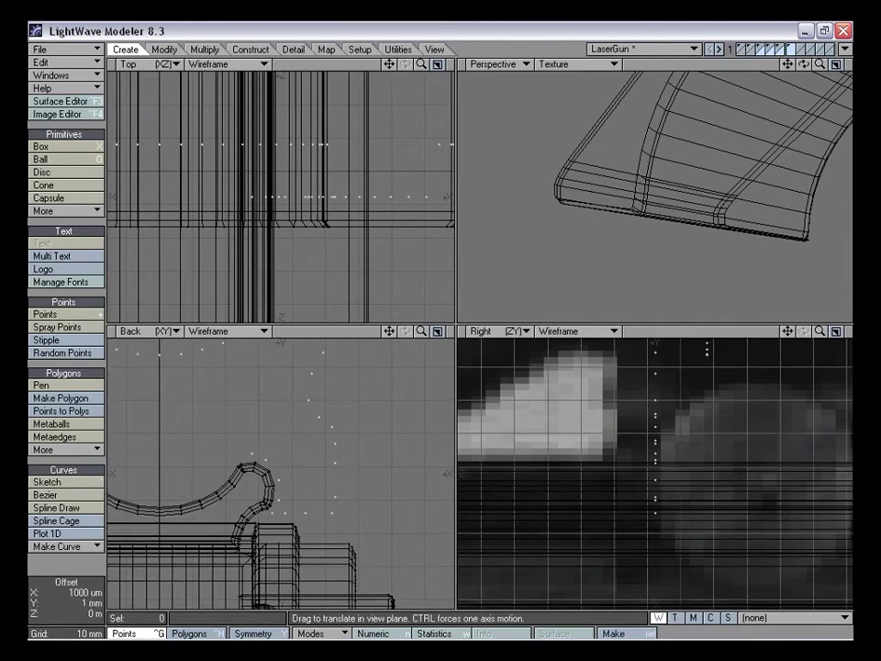
pyautogui.moveTo(342, 493); pyautogui.dragTo(335, 507)
pyautogui.click(338, 515)
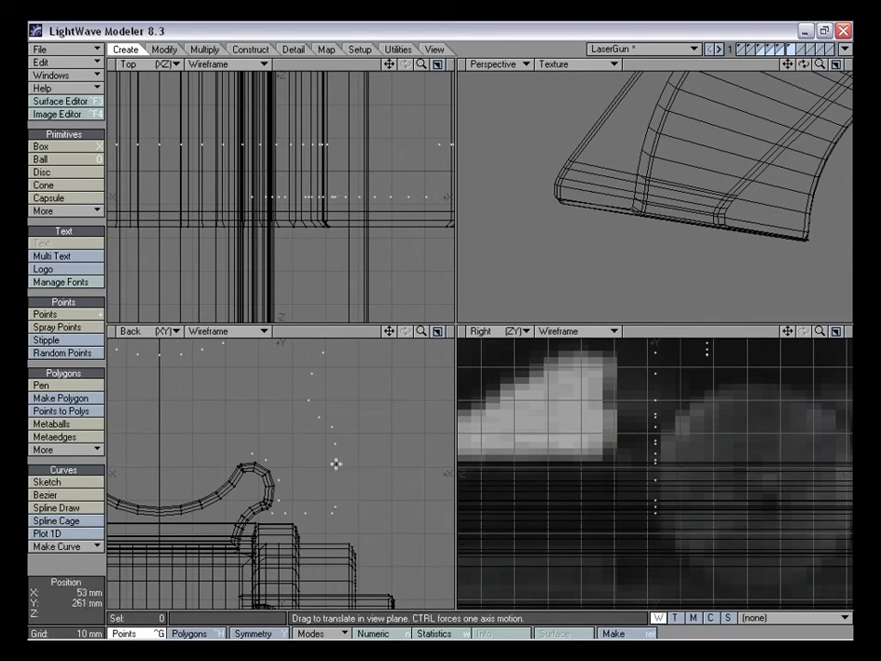
pyautogui.click(322, 421)
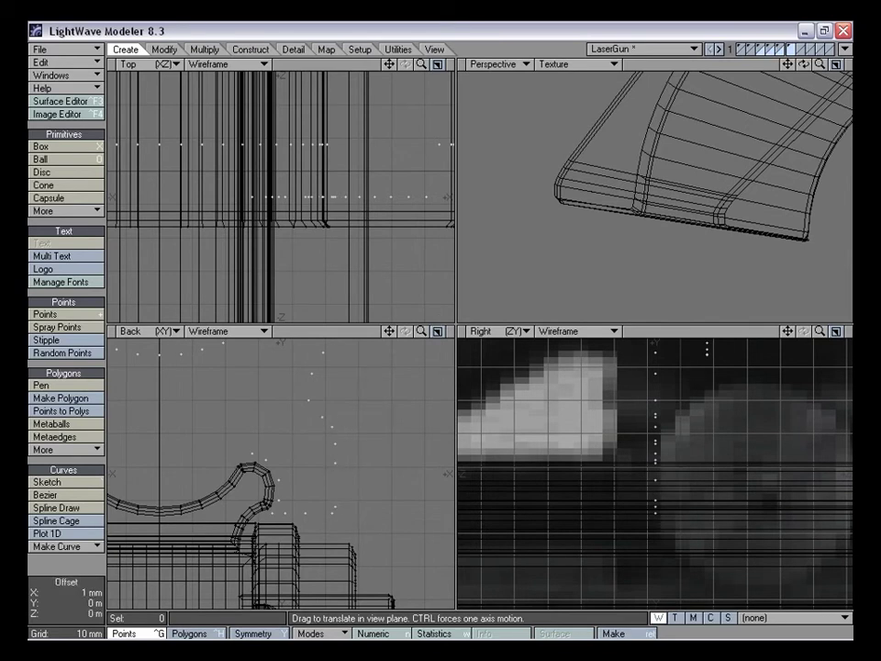
pyautogui.moveTo(335, 443)
pyautogui.mouseDown()
pyautogui.moveTo(339, 434)
pyautogui.moveTo(344, 452)
pyautogui.moveTo(343, 432)
pyautogui.moveTo(341, 443)
pyautogui.mouseUp()
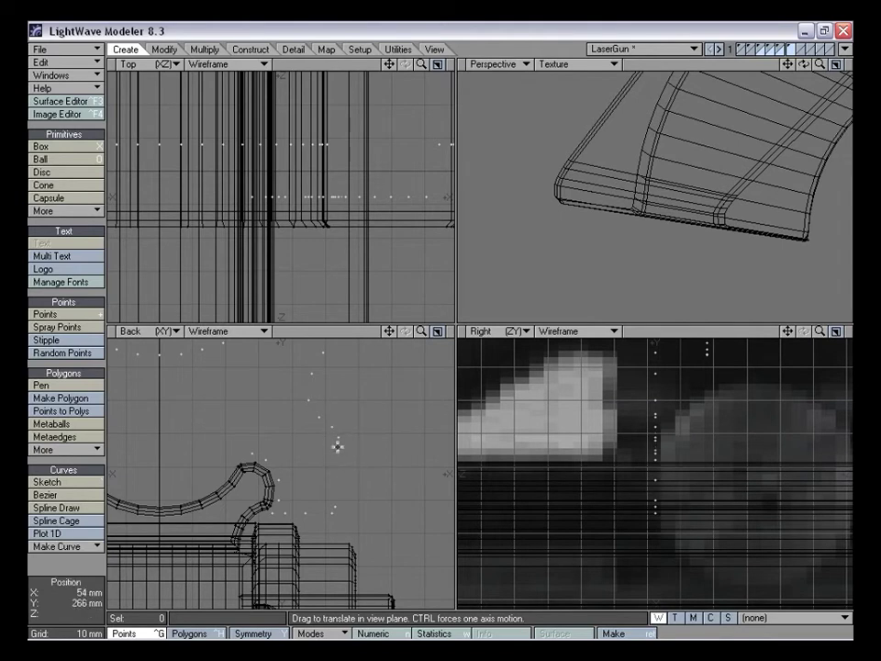
# Copy the lowest point of the side bulge straight down to the outline's lower outer corner
pyautogui.press('space')
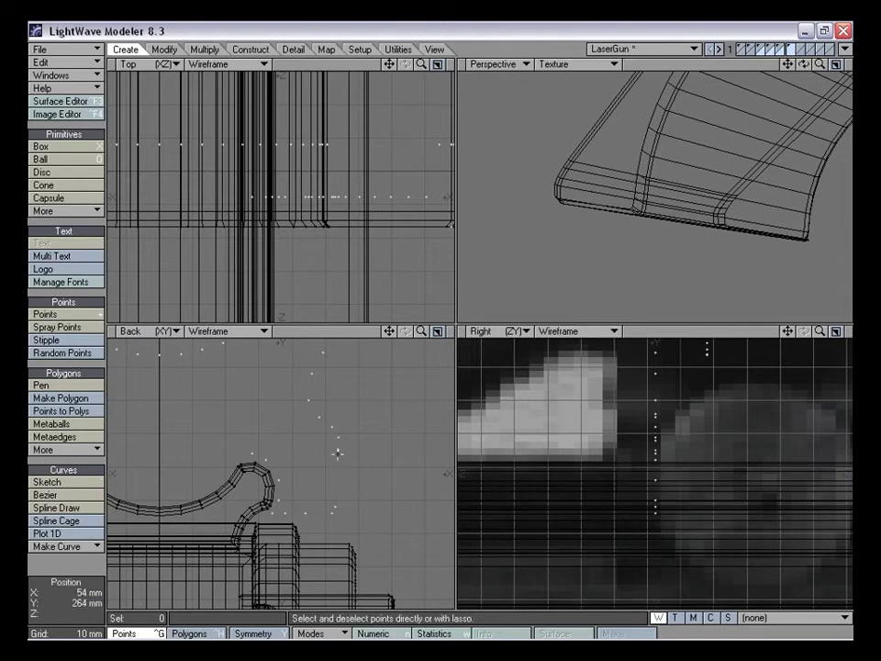
pyautogui.click(338, 449)
pyautogui.press('t')
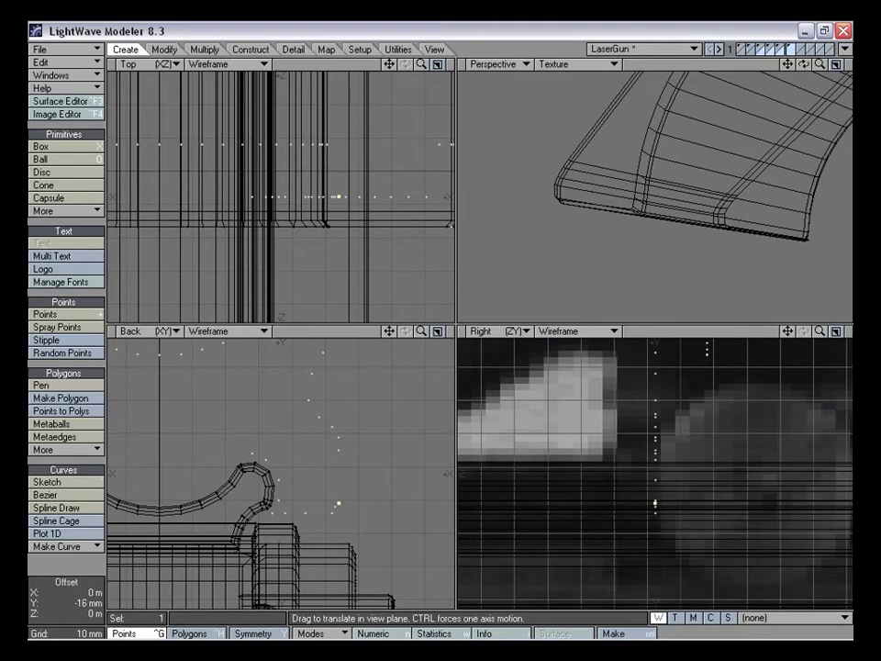
pyautogui.press('space')
pyautogui.press('/')
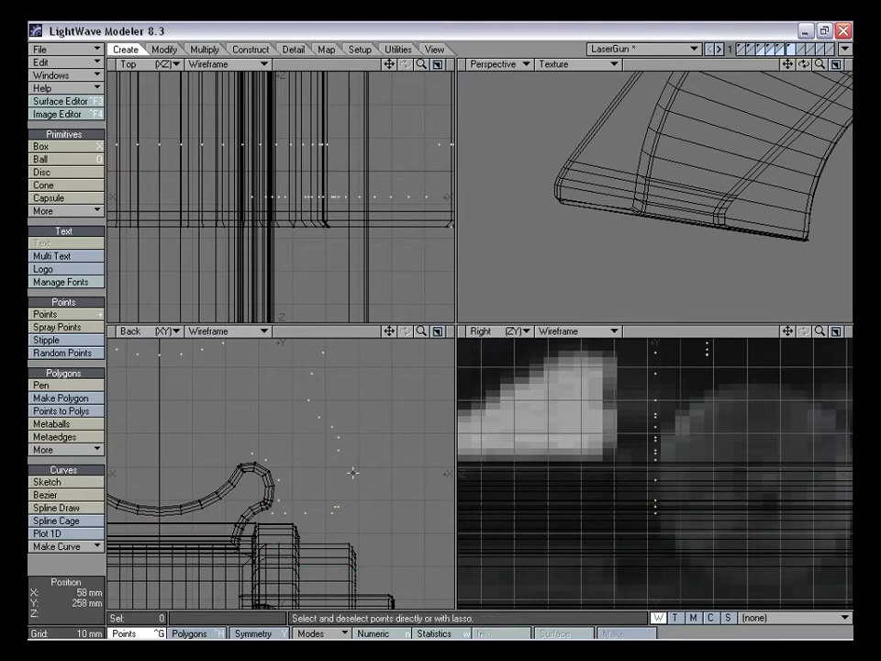
# Round off the lower outer corner and gather the bottom points closely around the underside of the rail's right tip
pyautogui.press('t')
pyautogui.moveTo(334, 507)
pyautogui.mouseDown()
pyautogui.moveTo(322, 513)
pyautogui.moveTo(334, 512)
pyautogui.mouseUp()
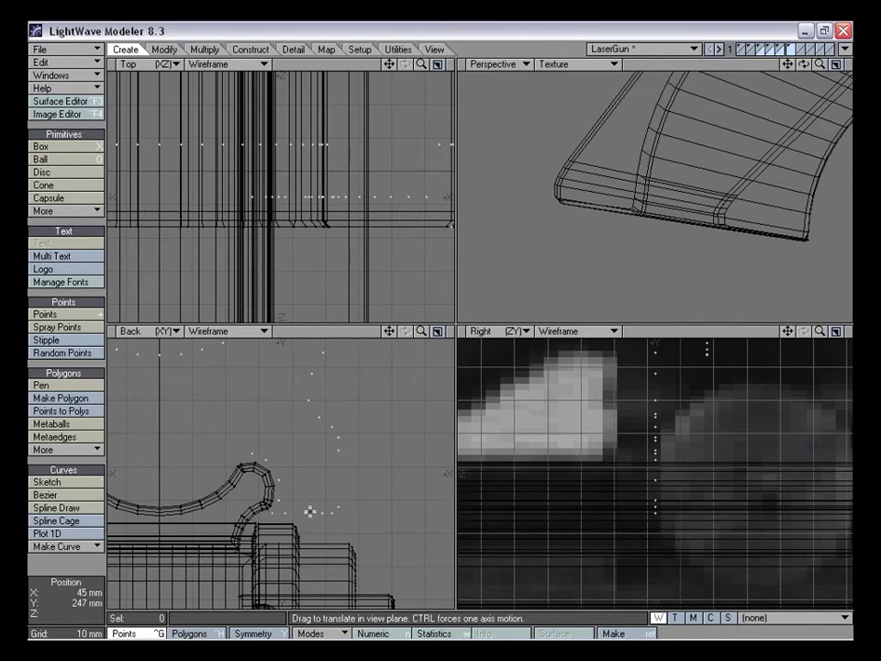
pyautogui.moveTo(340, 508); pyautogui.dragTo(280, 492)
# Add three points around the outer and upper edge of the rail's right tip in the Back view, then deselect them
pyautogui.press('+')
pyautogui.press('+')
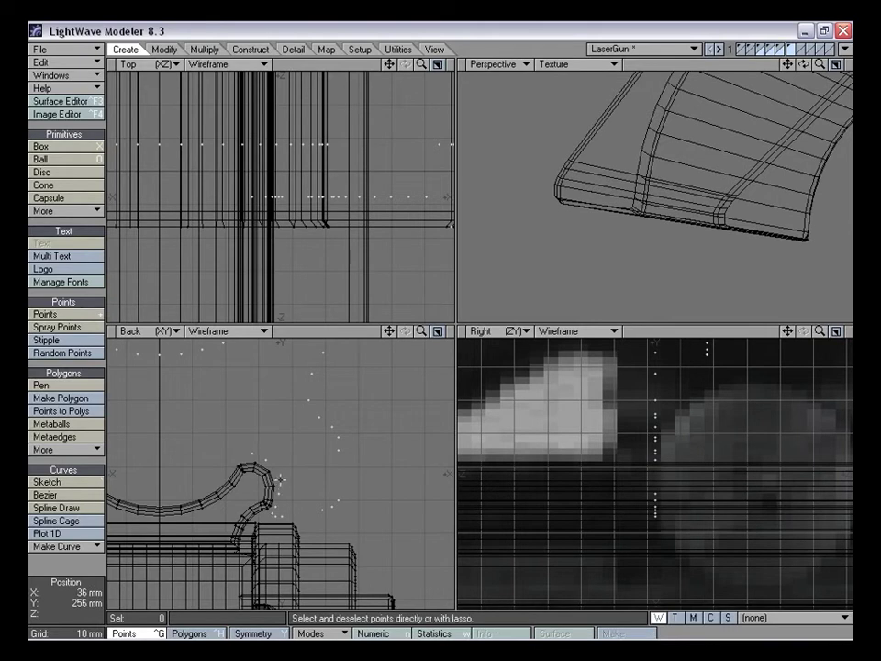
pyautogui.press('+')
pyautogui.click(278, 480)
pyautogui.rightClick(272, 470)
pyautogui.rightClick(242, 454)
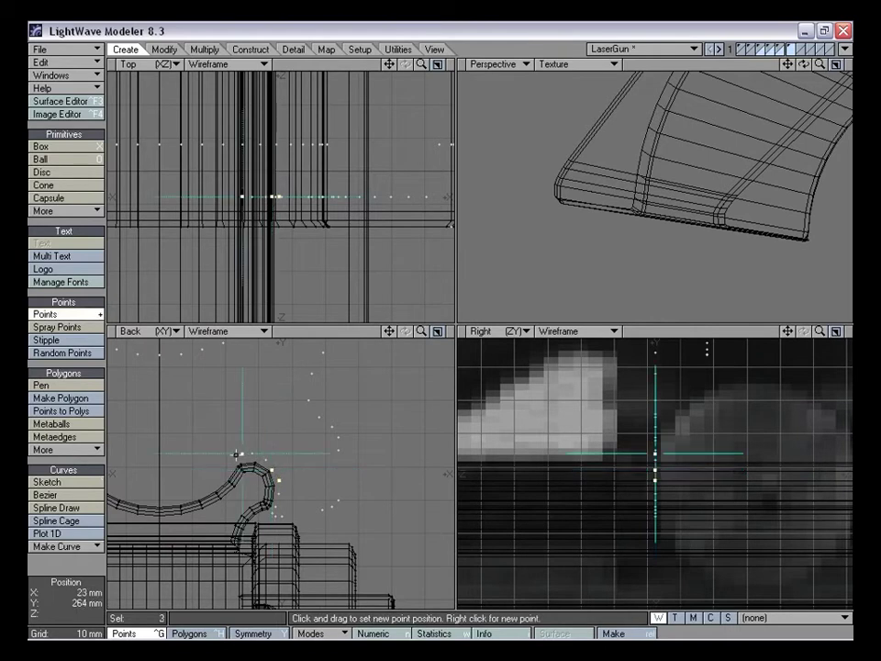
pyautogui.press('space')
pyautogui.moveTo(297, 448)
pyautogui.mouseDown(button='right')
pyautogui.moveTo(214, 502)
pyautogui.moveTo(314, 450)
pyautogui.mouseUp(button='right')
# Adjust the points around the rail's right tip so they follow its curve at an even distance
pyautogui.press('t')
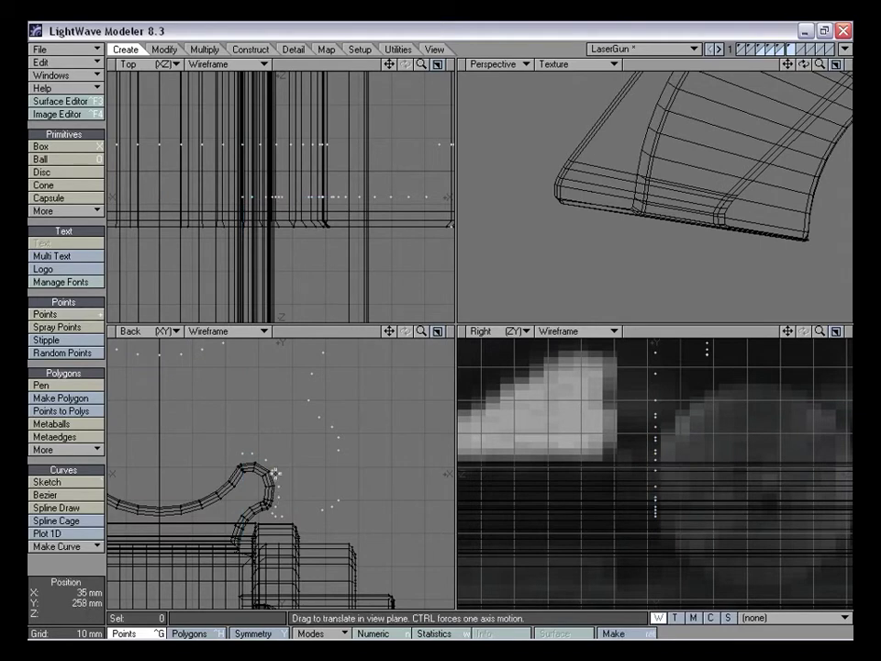
pyautogui.moveTo(267, 460); pyautogui.dragTo(248, 455)
pyautogui.moveTo(389, 331); pyautogui.dragTo(463, 330)
pyautogui.moveTo(259, 383); pyautogui.dragTo(309, 410)
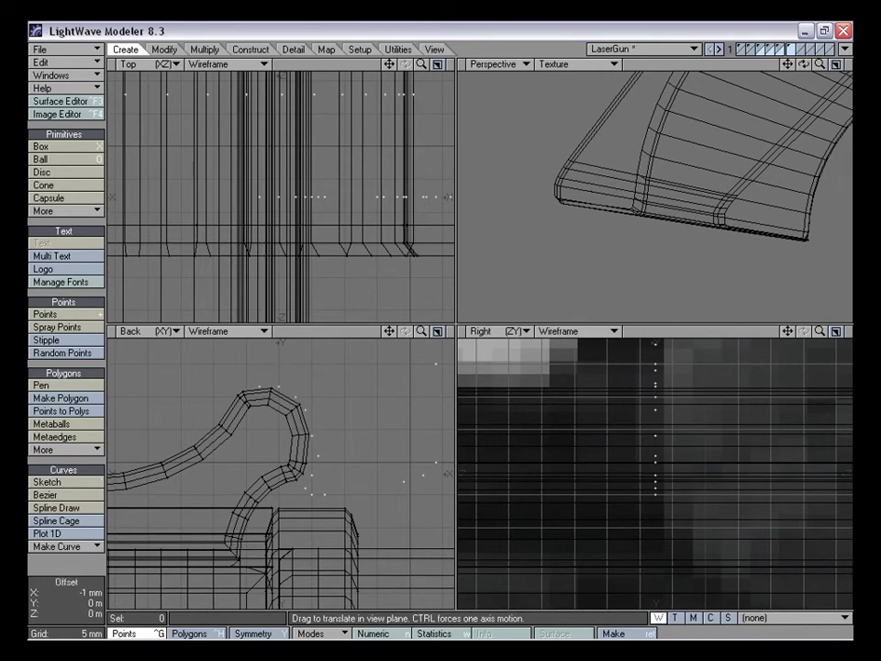
pyautogui.moveTo(319, 456); pyautogui.dragTo(326, 487)
# Fine-tune the outline points just below the inner and outer corners of the upper mount's right foot
pyautogui.moveTo(421, 330); pyautogui.dragTo(444, 330)
pyautogui.moveTo(389, 331); pyautogui.dragTo(380, 479)
pyautogui.moveTo(425, 332); pyautogui.dragTo(437, 356)
pyautogui.moveTo(392, 331); pyautogui.dragTo(241, 450)
pyautogui.moveTo(421, 332); pyautogui.dragTo(442, 333)
pyautogui.press('t')
pyautogui.moveTo(206, 466); pyautogui.dragTo(206, 467)
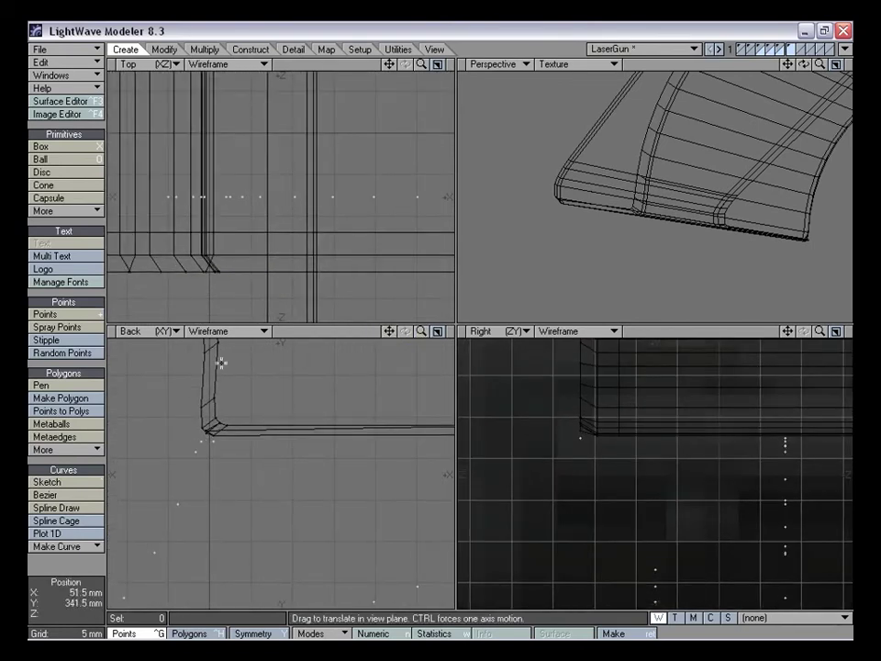
pyautogui.moveTo(390, 331); pyautogui.dragTo(153, 345)
pyautogui.moveTo(288, 451); pyautogui.dragTo(287, 451)
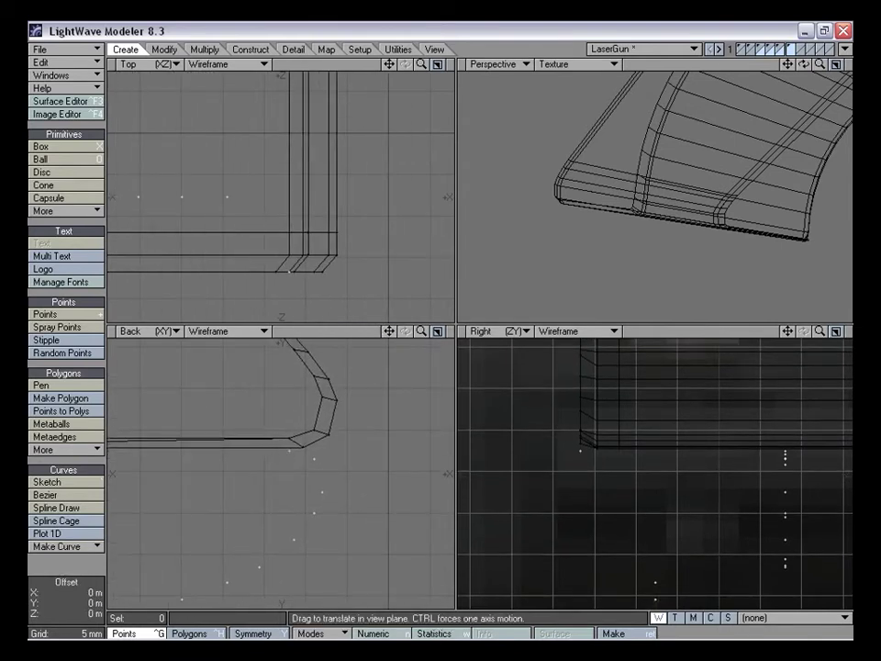
# Reposition the points of the outline's lower outer corner beside the rail for a smoother curve
pyautogui.moveTo(421, 331); pyautogui.dragTo(312, 334)
pyautogui.moveTo(389, 333); pyautogui.dragTo(536, 132)
pyautogui.moveTo(422, 333); pyautogui.dragTo(521, 333)
pyautogui.moveTo(389, 332); pyautogui.dragTo(355, 334)
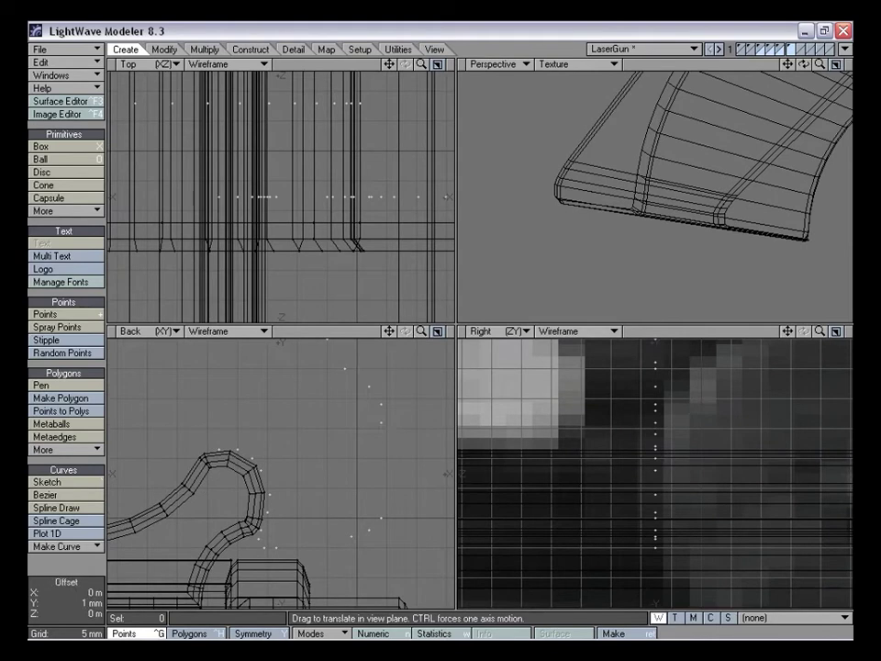
pyautogui.moveTo(370, 531)
pyautogui.mouseDown()
pyautogui.moveTo(362, 536)
pyautogui.moveTo(371, 530)
pyautogui.mouseUp()
pyautogui.click(373, 534)
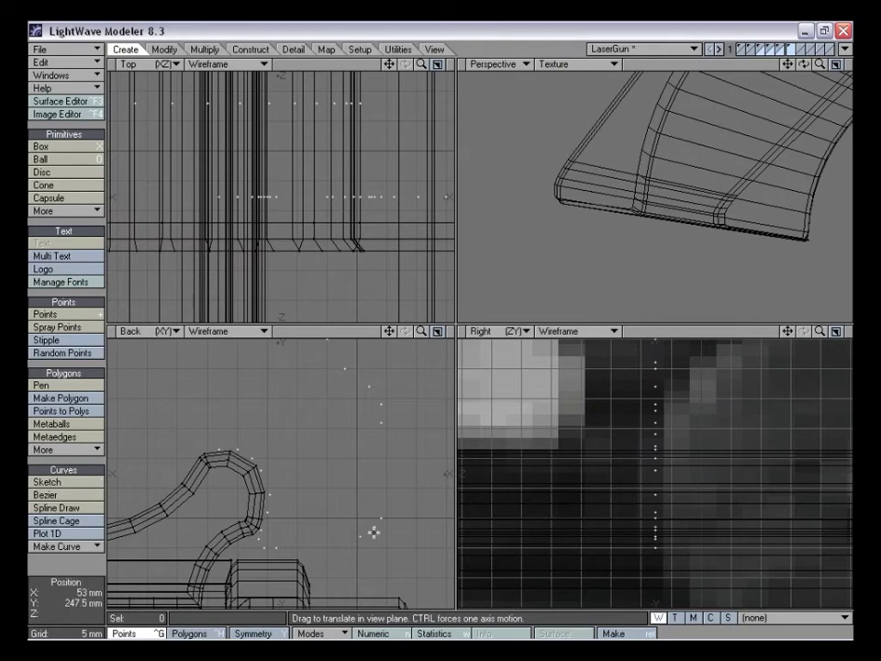
# Select the six points from the arc's lower end through the side bulge and stretch them vertically to shorten that section
pyautogui.moveTo(421, 336); pyautogui.dragTo(257, 397)
pyautogui.moveTo(319, 417); pyautogui.dragTo(316, 417)
pyautogui.moveTo(421, 335); pyautogui.dragTo(415, 370)
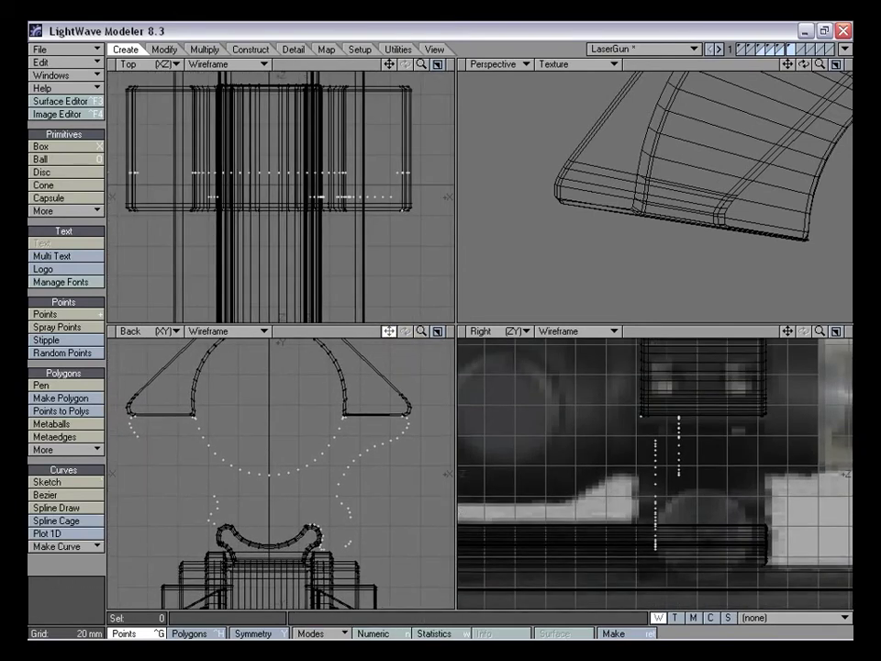
pyautogui.moveTo(389, 332); pyautogui.dragTo(390, 334)
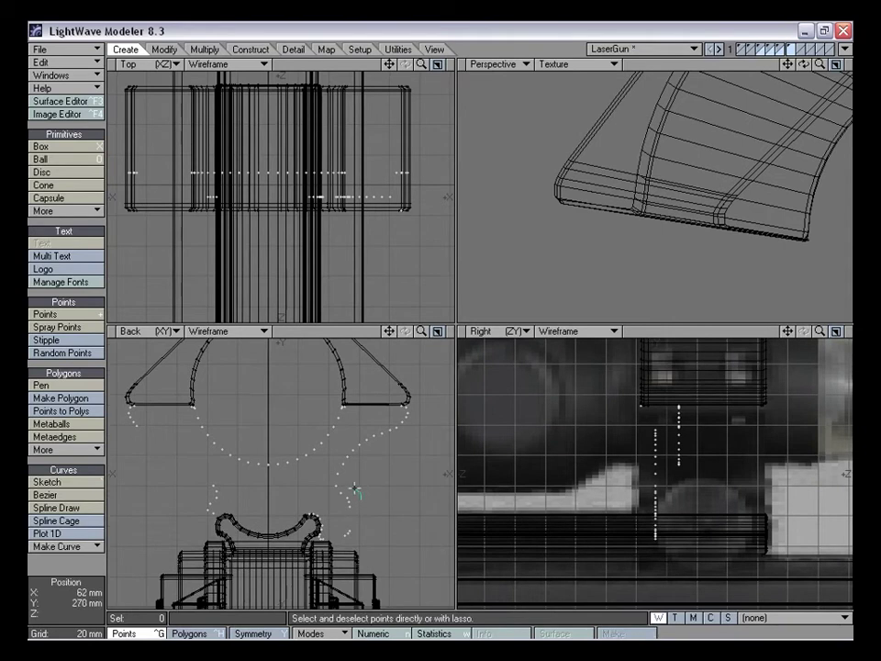
pyautogui.moveTo(342, 466); pyautogui.dragTo(388, 492, button='right')
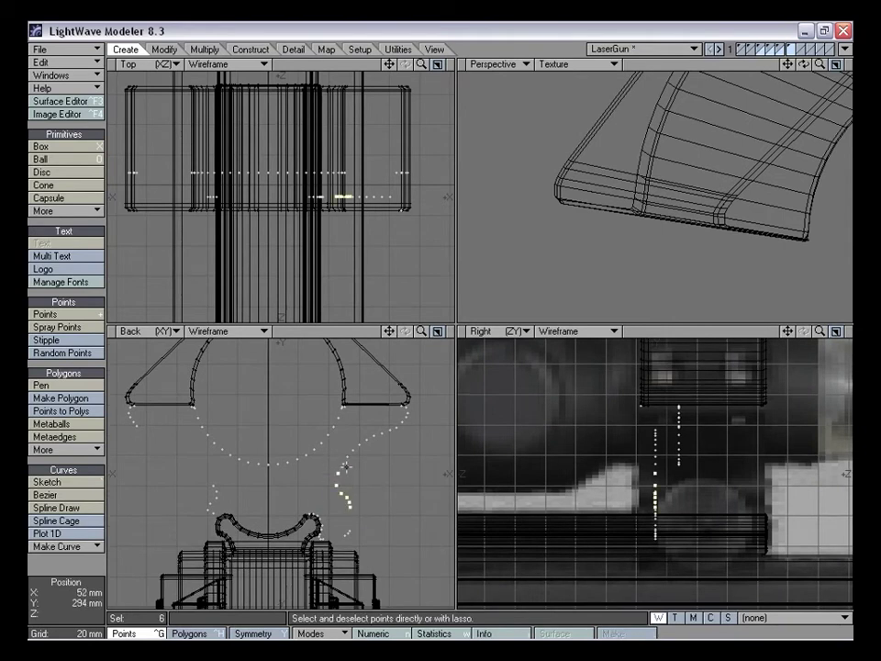
pyautogui.hotkey('shift', 'h')
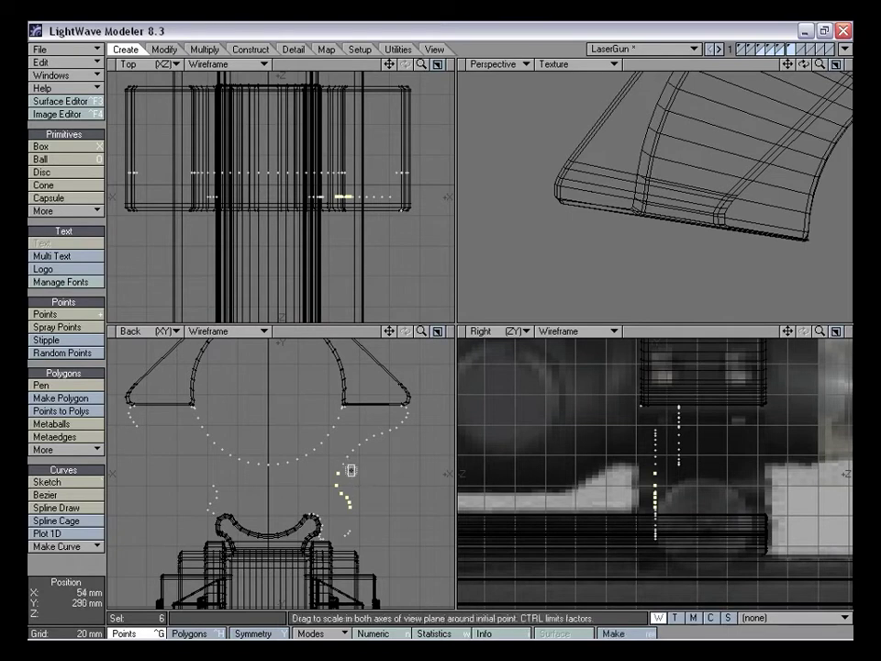
pyautogui.moveTo(345, 464); pyautogui.dragTo(345, 496)
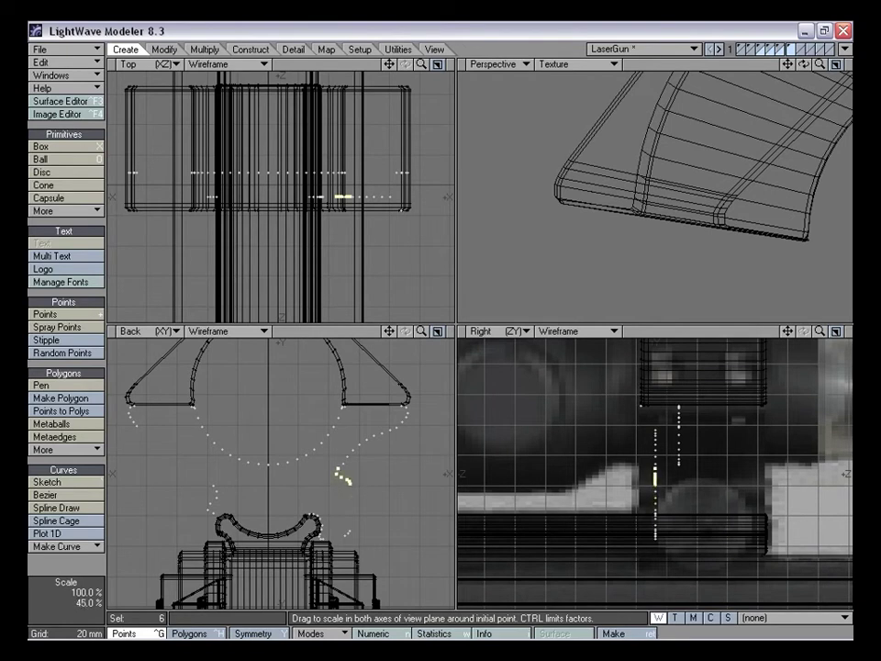
pyautogui.moveTo(259, 361); pyautogui.dragTo(259, 366)
pyautogui.press('space')
# Deselect the points and adjust them individually where the arc runs into the side bulge
pyautogui.moveTo(381, 453)
pyautogui.mouseDown(button='right')
pyautogui.moveTo(325, 418)
pyautogui.moveTo(417, 474)
pyautogui.mouseUp(button='right')
pyautogui.moveTo(388, 332); pyautogui.dragTo(319, 341)
pyautogui.moveTo(418, 339); pyautogui.dragTo(419, 334)
pyautogui.press('t')
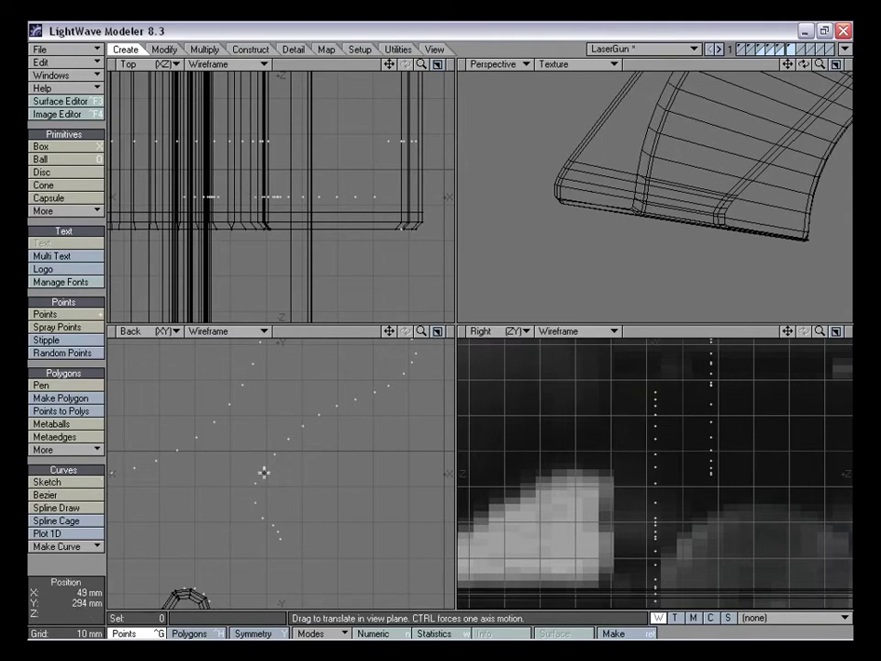
pyautogui.moveTo(422, 332)
pyautogui.mouseDown()
pyautogui.moveTo(404, 332)
pyautogui.moveTo(430, 332)
pyautogui.moveTo(390, 339)
pyautogui.moveTo(418, 334)
pyautogui.moveTo(390, 298)
pyautogui.moveTo(424, 330)
pyautogui.moveTo(431, 324)
pyautogui.moveTo(407, 335)
pyautogui.mouseUp()
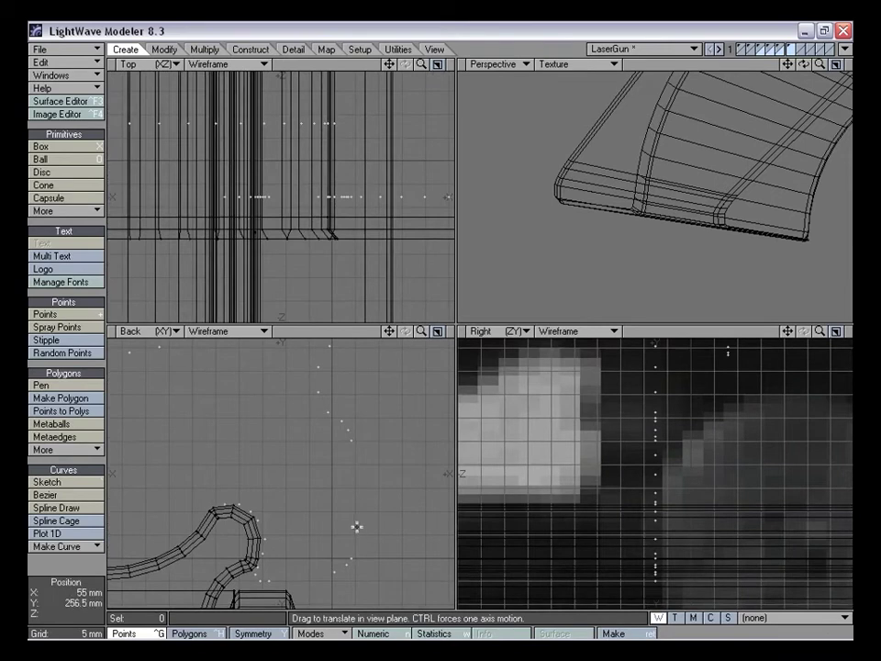
pyautogui.moveTo(420, 335); pyautogui.dragTo(395, 336)
pyautogui.click(351, 420)
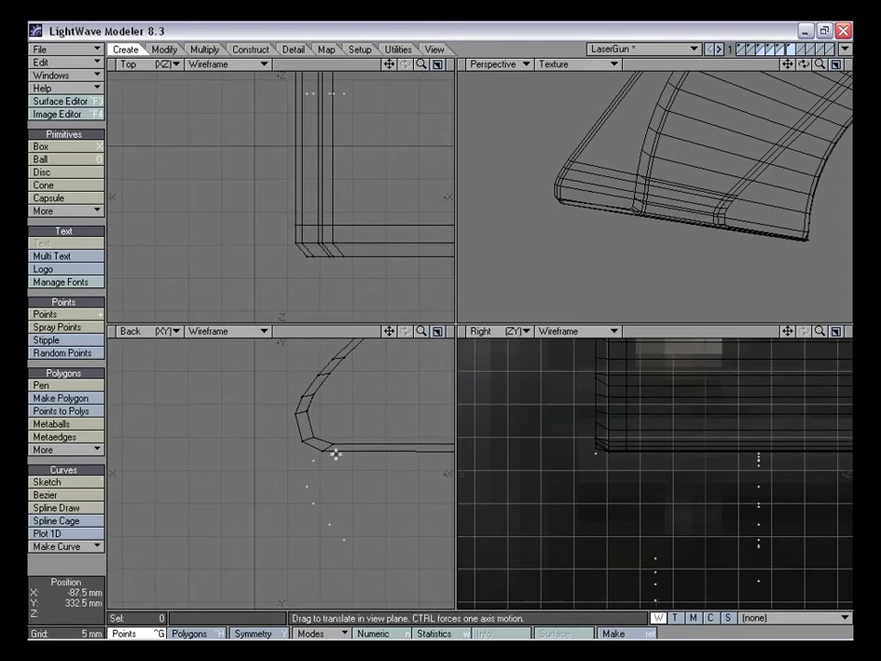
# Select the 14 points of the right outline's side curve and lower bulge and stretch them horizontally toward the centre
pyautogui.moveTo(422, 332)
pyautogui.mouseDown()
pyautogui.moveTo(360, 326)
pyautogui.moveTo(131, 259)
pyautogui.moveTo(407, 331)
pyautogui.moveTo(396, 317)
pyautogui.moveTo(395, 334)
pyautogui.moveTo(410, 336)
pyautogui.moveTo(392, 338)
pyautogui.moveTo(420, 332)
pyautogui.mouseUp()
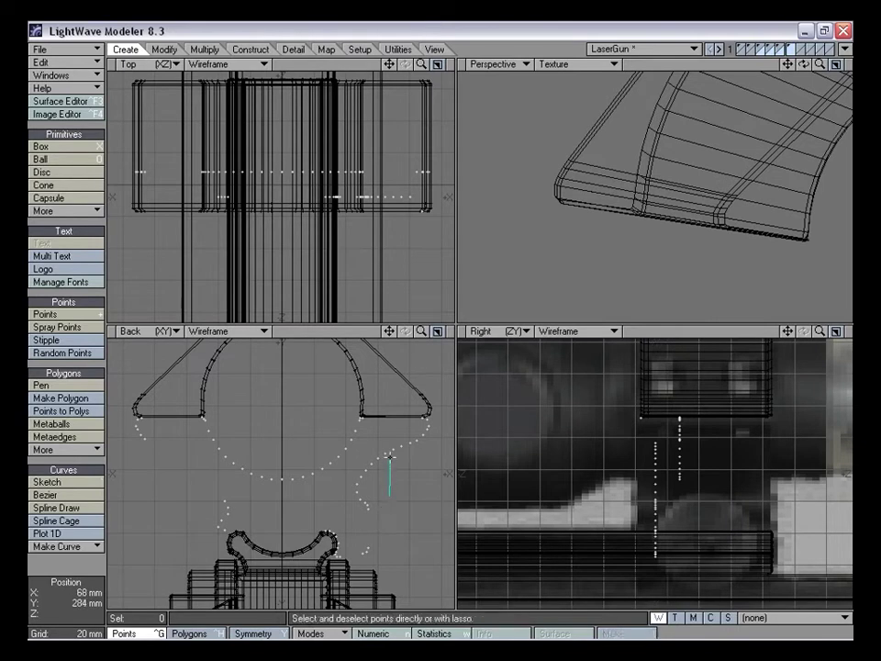
pyautogui.moveTo(352, 525); pyautogui.dragTo(365, 548, button='right')
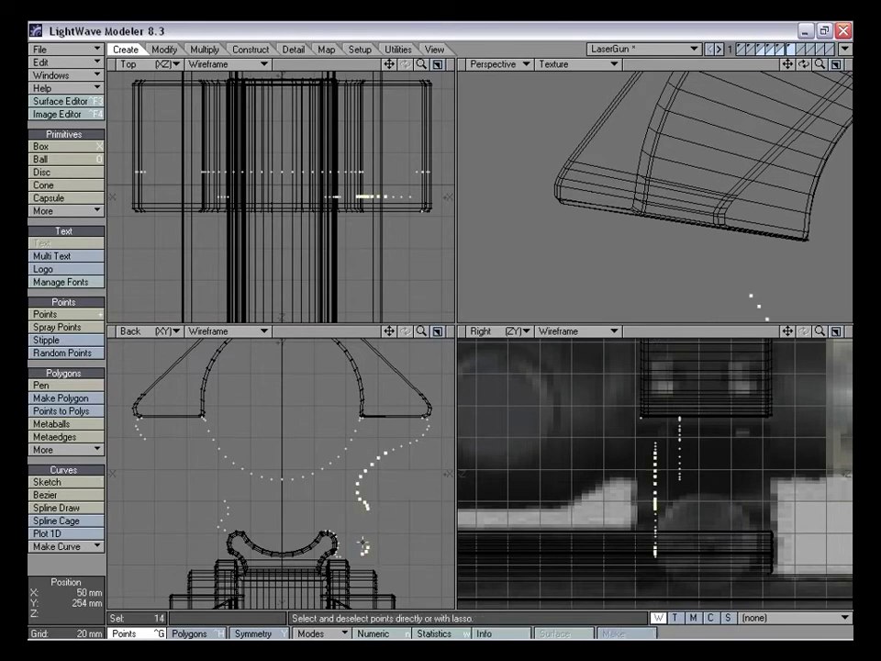
pyautogui.press('h')
pyautogui.moveTo(336, 492)
pyautogui.keyDown('ctrl'); pyautogui.mouseDown()
pyautogui.moveTo(298, 492)
pyautogui.moveTo(336, 487)
pyautogui.mouseUp(); pyautogui.keyUp('ctrl')
pyautogui.press('space')
pyautogui.moveTo(391, 466); pyautogui.dragTo(392, 505, button='right')
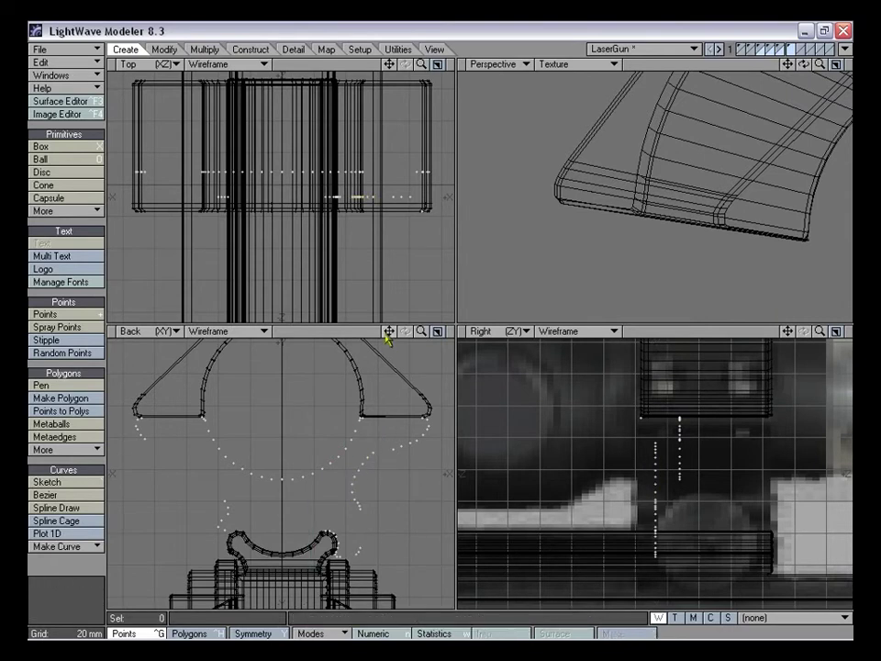
# Reposition the individual points where the right foot's underside turns down into the inward side curve
pyautogui.moveTo(386, 334); pyautogui.dragTo(325, 306)
pyautogui.moveTo(421, 333); pyautogui.dragTo(468, 334)
pyautogui.moveTo(380, 329); pyautogui.dragTo(364, 343)
pyautogui.press('t')
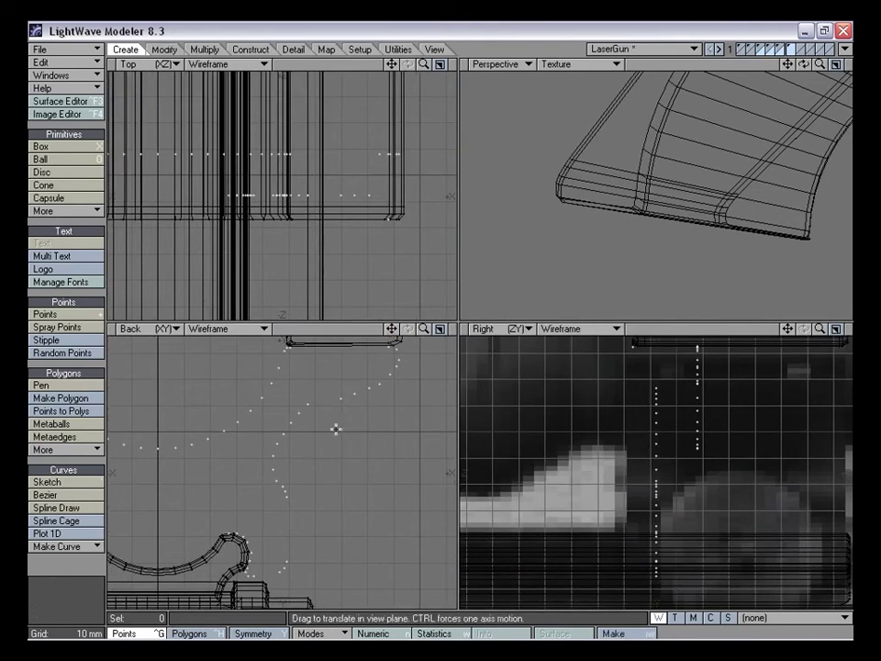
pyautogui.moveTo(309, 402); pyautogui.dragTo(283, 434)
pyautogui.press('space')
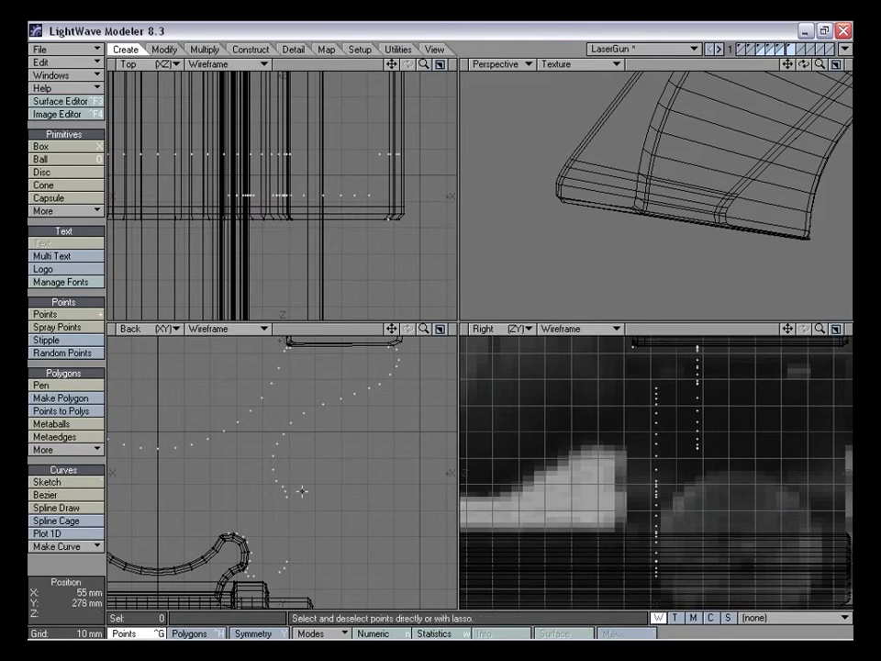
# Select the four points above and three points below the gap in the right side bulge and scale them slightly
pyautogui.moveTo(280, 478); pyautogui.dragTo(305, 503, button='right')
pyautogui.hotkey('shift', 'h')
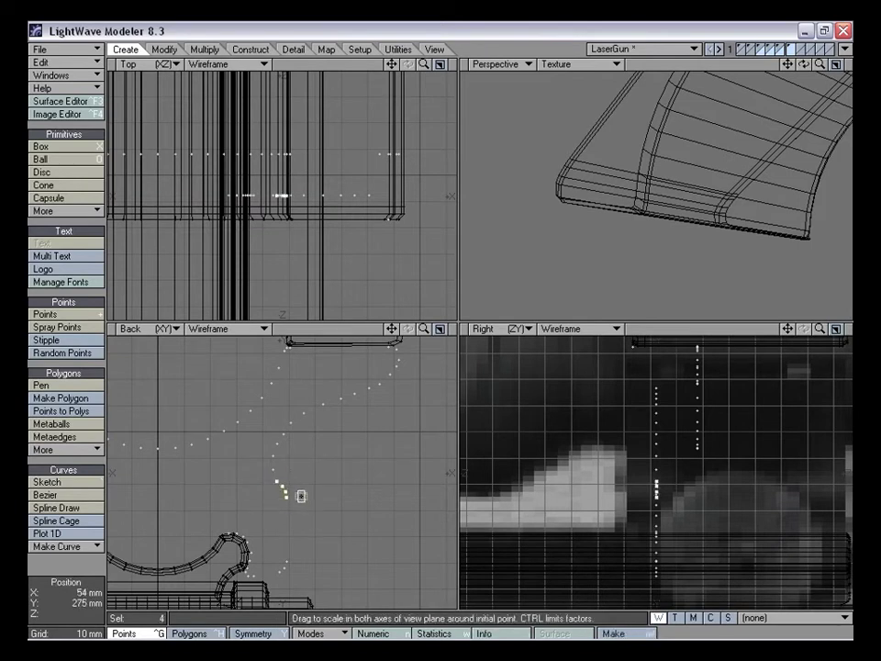
pyautogui.press('space')
pyautogui.keyDown('shift'); pyautogui.moveTo(293, 557); pyautogui.dragTo(279, 576); pyautogui.keyUp('shift')
pyautogui.hotkey('shift', 'h')
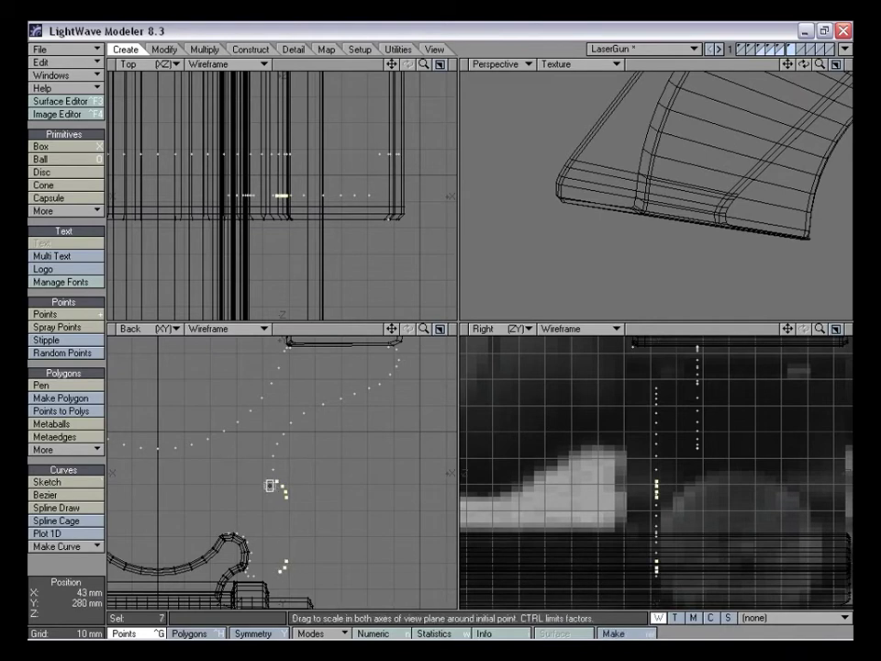
pyautogui.press('space')
pyautogui.click(306, 464)
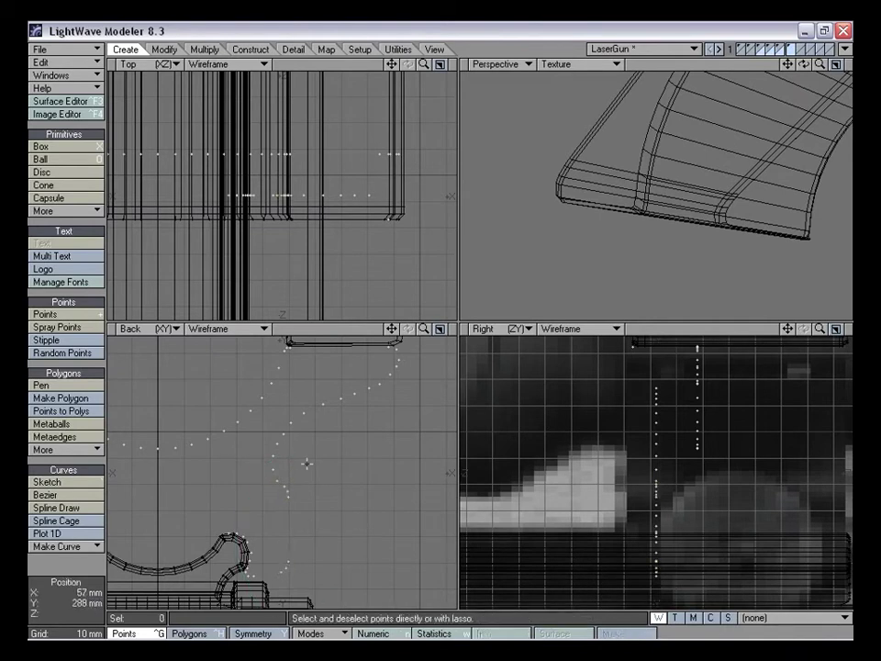
# Select the five points of the right outline's inward bend and scale and shift them closer to the centre line
pyautogui.moveTo(296, 442); pyautogui.dragTo(291, 451, button='right')
pyautogui.hotkey('shift', 'h')
pyautogui.moveTo(290, 454); pyautogui.dragTo(285, 455)
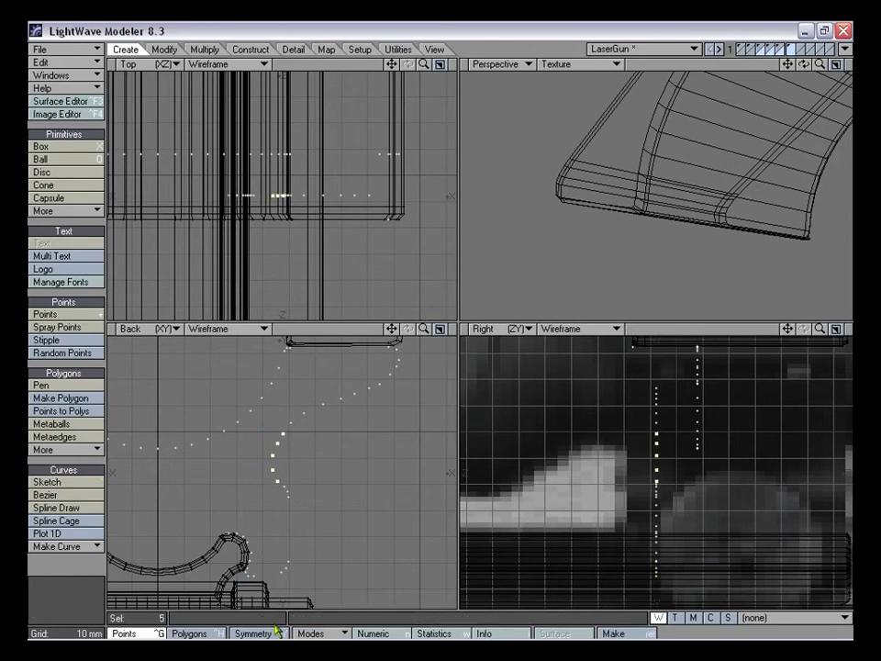
pyautogui.click(312, 633)
pyautogui.click(272, 596)
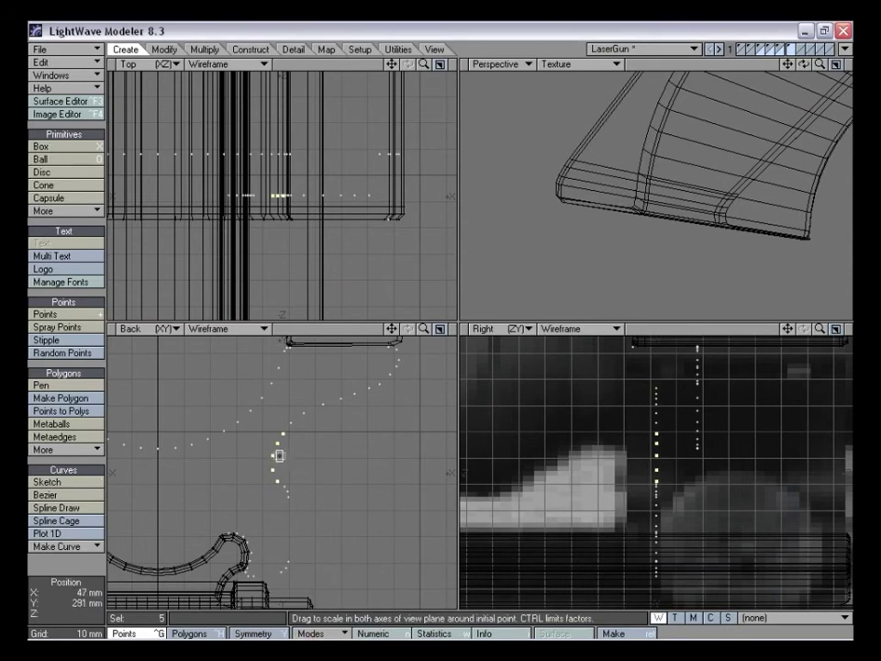
pyautogui.keyDown('ctrl'); pyautogui.moveTo(253, 456); pyautogui.dragTo(245, 456); pyautogui.keyUp('ctrl')
pyautogui.hotkey('ctrl', 't')
pyautogui.moveTo(272, 481); pyautogui.dragTo(275, 481)
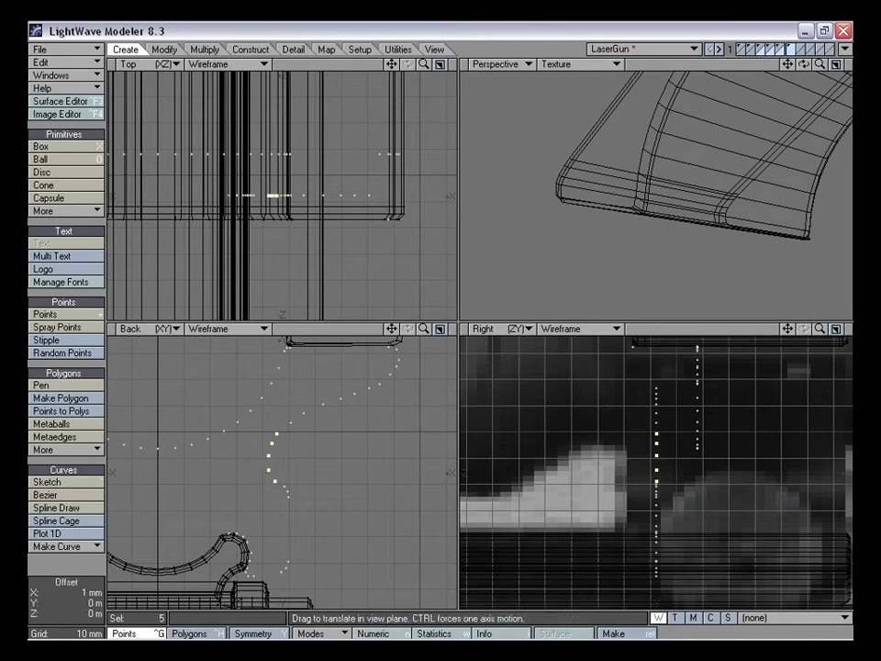
pyautogui.moveTo(321, 390)
pyautogui.mouseDown(button='right')
pyautogui.moveTo(182, 488)
pyautogui.moveTo(312, 381)
pyautogui.mouseUp(button='right')
# Create a disc in the Back view beside the left outline, touching the foot's lower points and the waist
pyautogui.moveTo(423, 329)
pyautogui.mouseDown()
pyautogui.moveTo(349, 329)
pyautogui.moveTo(418, 329)
pyautogui.moveTo(462, 364)
pyautogui.moveTo(467, 343)
pyautogui.mouseUp()
pyautogui.moveTo(391, 329); pyautogui.dragTo(414, 329)
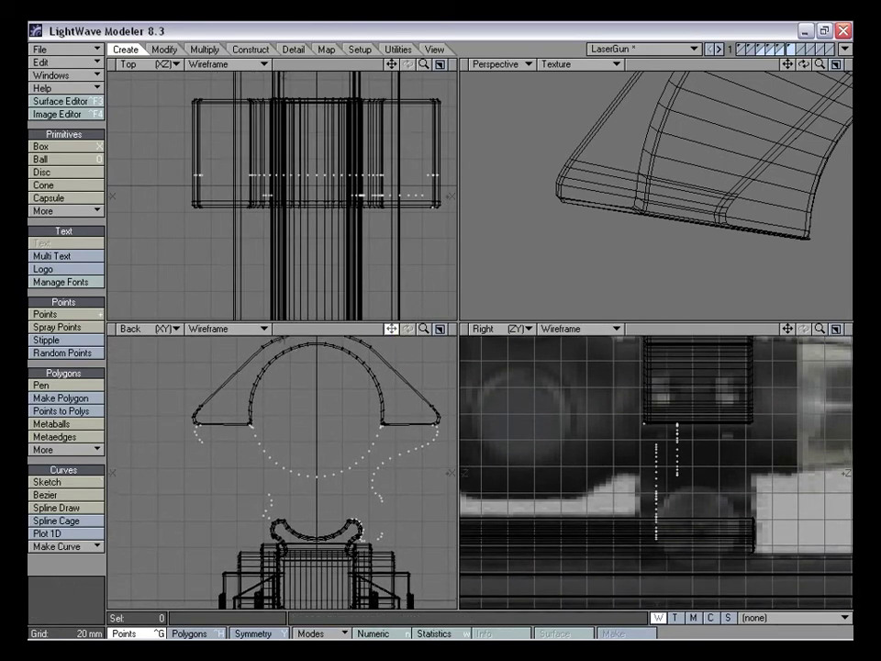
pyautogui.moveTo(421, 330); pyautogui.dragTo(358, 399)
pyautogui.moveTo(419, 338); pyautogui.dragTo(260, 436)
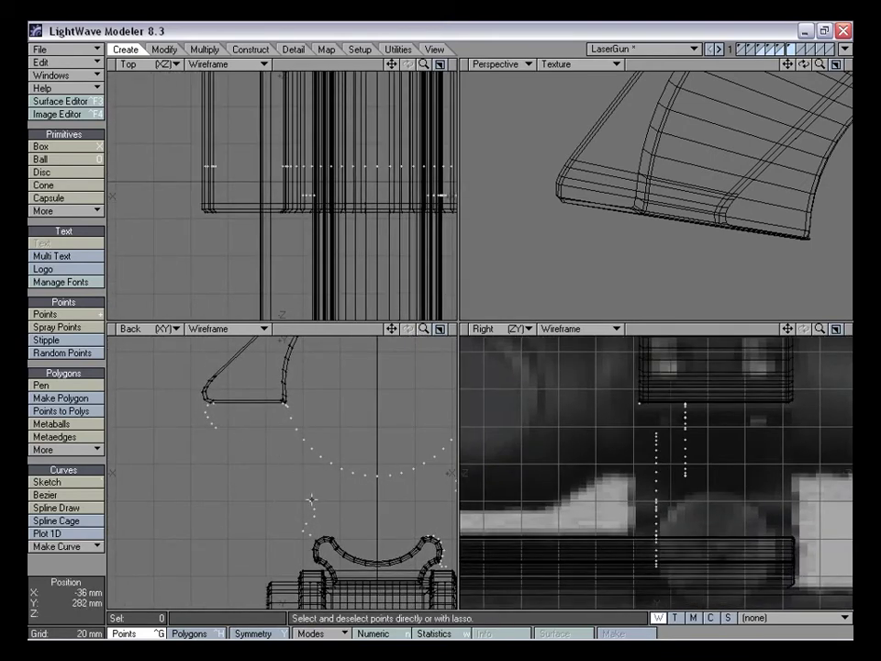
pyautogui.click(64, 173)
pyautogui.moveTo(194, 527); pyautogui.dragTo(283, 438)
pyautogui.moveTo(196, 527); pyautogui.dragTo(213, 520)
pyautogui.moveTo(302, 431); pyautogui.dragTo(292, 445)
pyautogui.moveTo(213, 525); pyautogui.dragTo(229, 514)
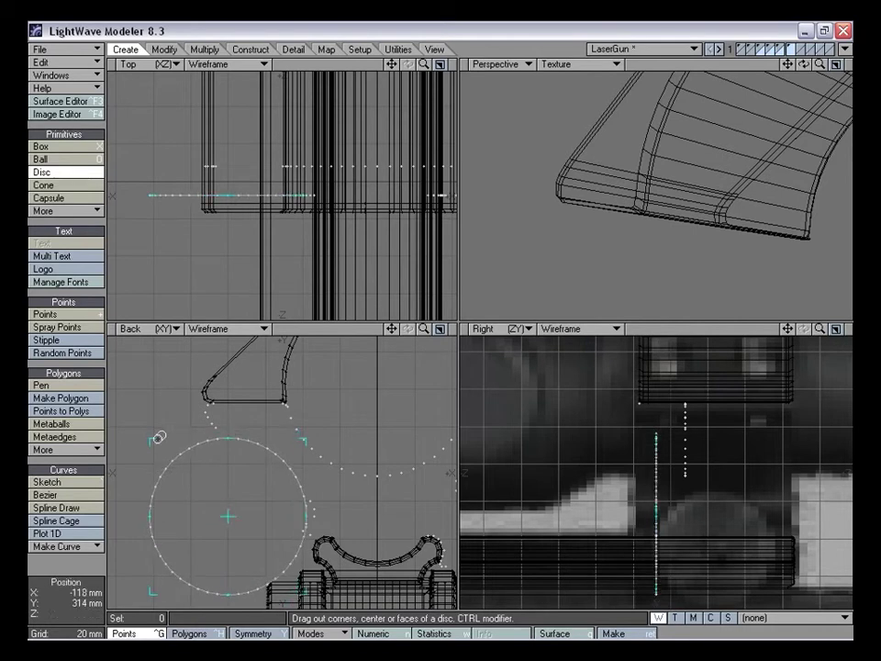
pyautogui.moveTo(150, 437); pyautogui.dragTo(148, 433)
pyautogui.moveTo(228, 516); pyautogui.dragTo(222, 517)
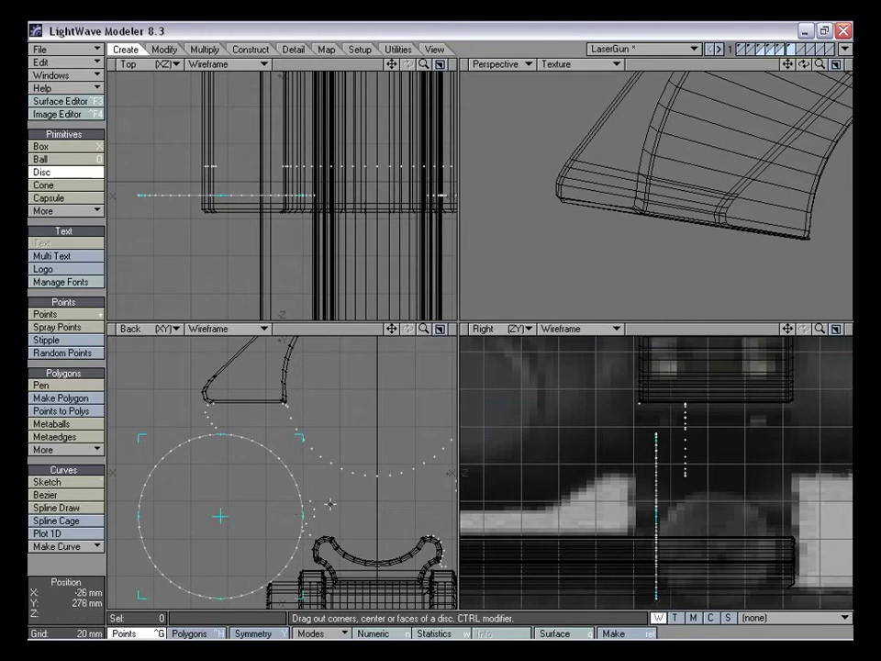
pyautogui.press('space')
# Remove the disc's polygon while keeping its points, and return to point selection
pyautogui.hotkey('ctrl', 'h')
pyautogui.click(297, 496)
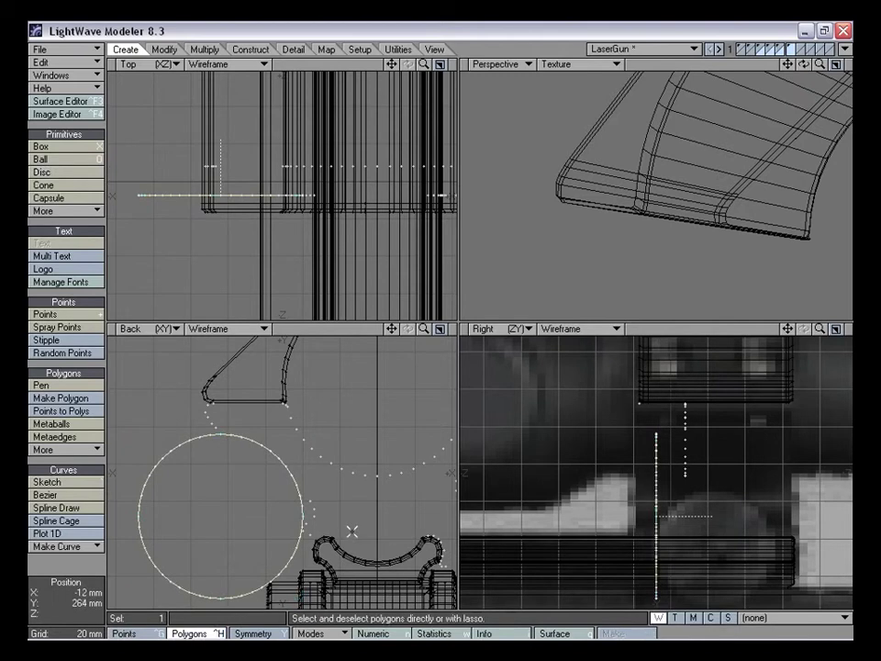
pyautogui.click(328, 526)
pyautogui.hotkey('ctrl', 'g')
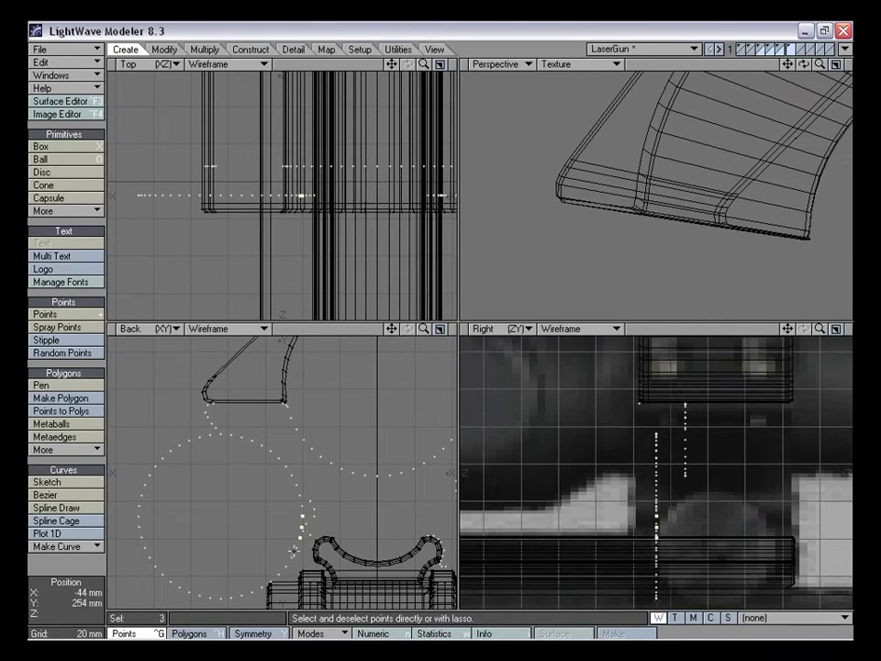
# Delete the disc's surplus points, keeping only the arc that runs from the left foot toward the waist
pyautogui.click(297, 570)
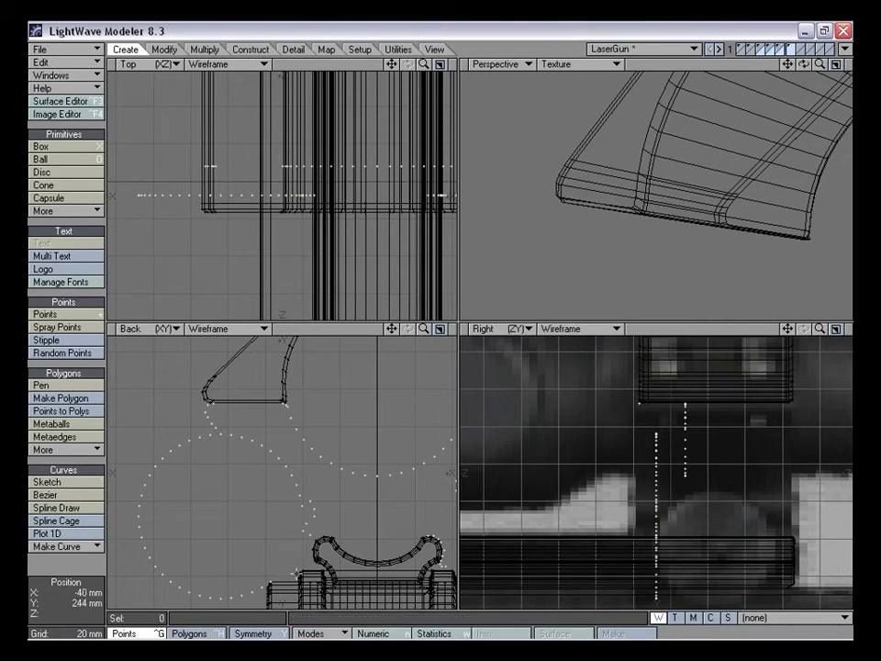
pyautogui.click(300, 501)
pyautogui.click(273, 552)
pyautogui.click(229, 462)
pyautogui.moveTo(204, 436); pyautogui.dragTo(147, 481)
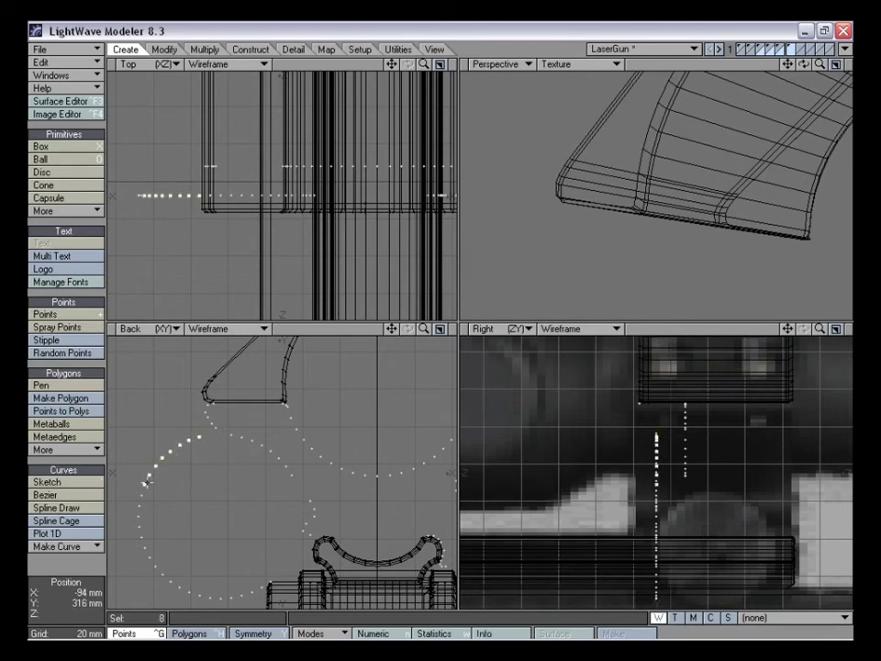
pyautogui.moveTo(141, 541)
pyautogui.mouseDown()
pyautogui.moveTo(164, 576)
pyautogui.moveTo(197, 595)
pyautogui.mouseUp()
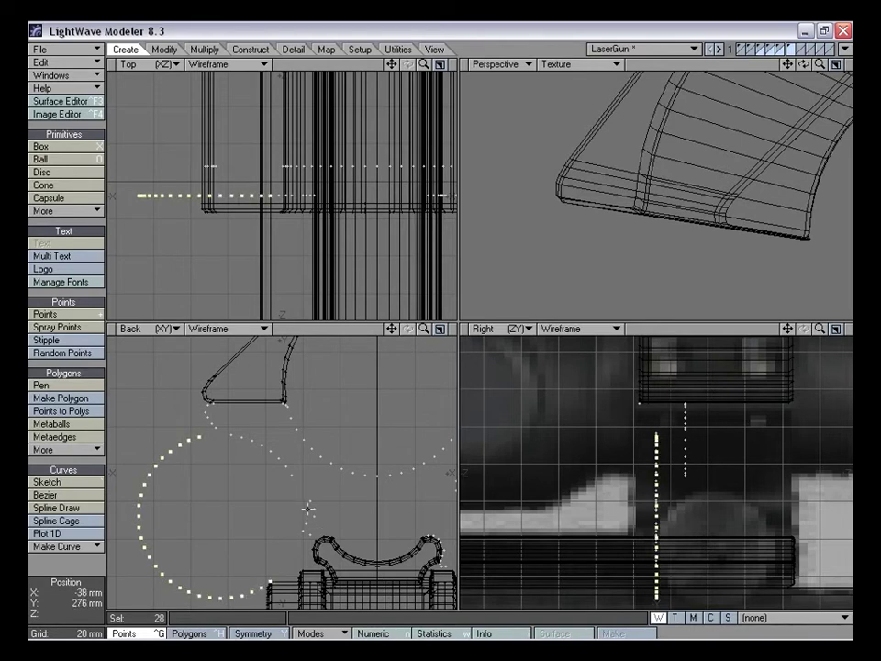
pyautogui.press('Delete')
# Move the points joining the new left arc to the lower outline for a smooth transition above the rail's left horn
pyautogui.moveTo(388, 332); pyautogui.dragTo(458, 334)
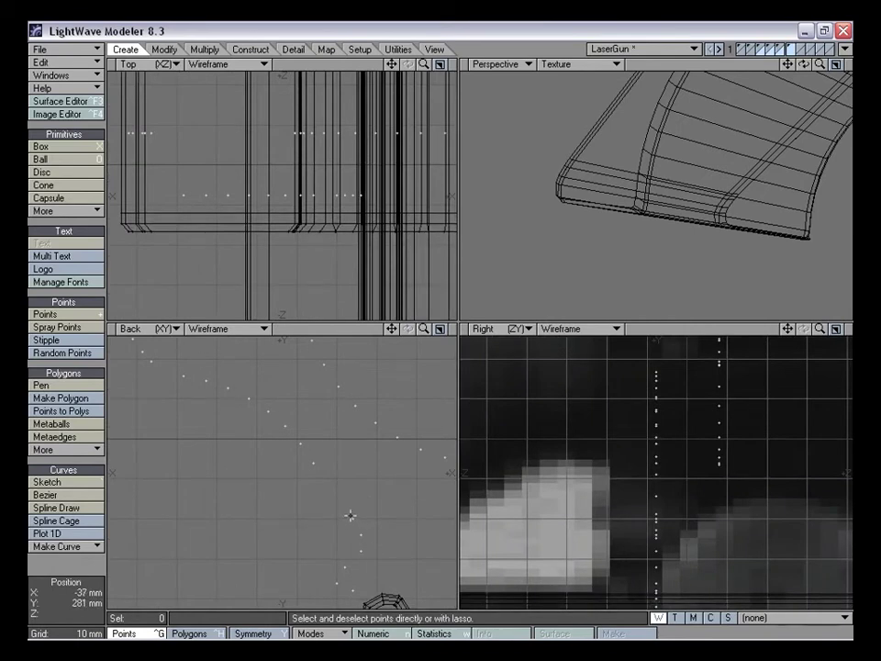
pyautogui.press('t')
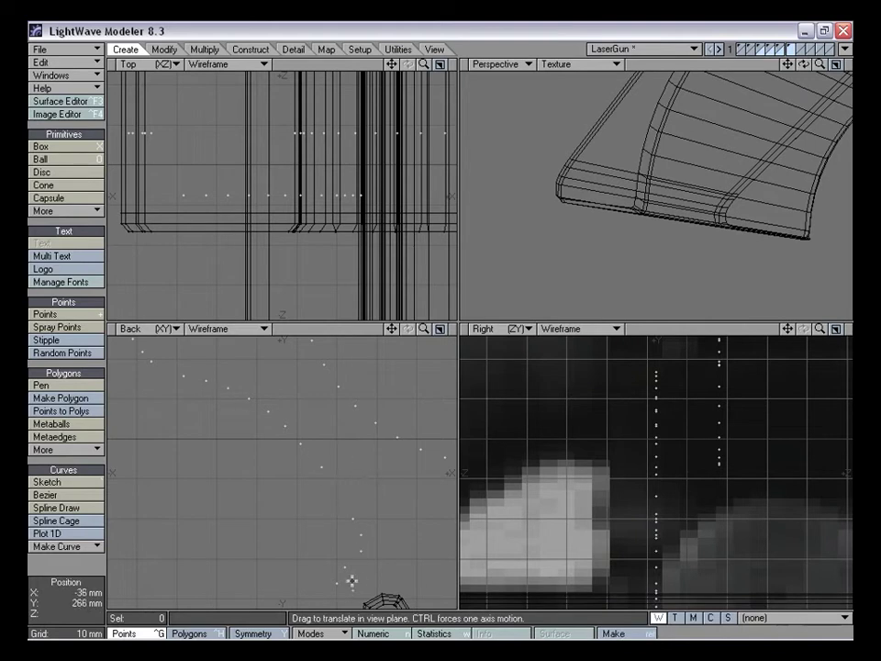
pyautogui.moveTo(423, 329); pyautogui.dragTo(320, 279)
pyautogui.moveTo(423, 329); pyautogui.dragTo(463, 329)
pyautogui.moveTo(185, 471)
pyautogui.mouseDown()
pyautogui.moveTo(170, 463)
pyautogui.moveTo(181, 447)
pyautogui.moveTo(174, 456)
pyautogui.mouseUp()
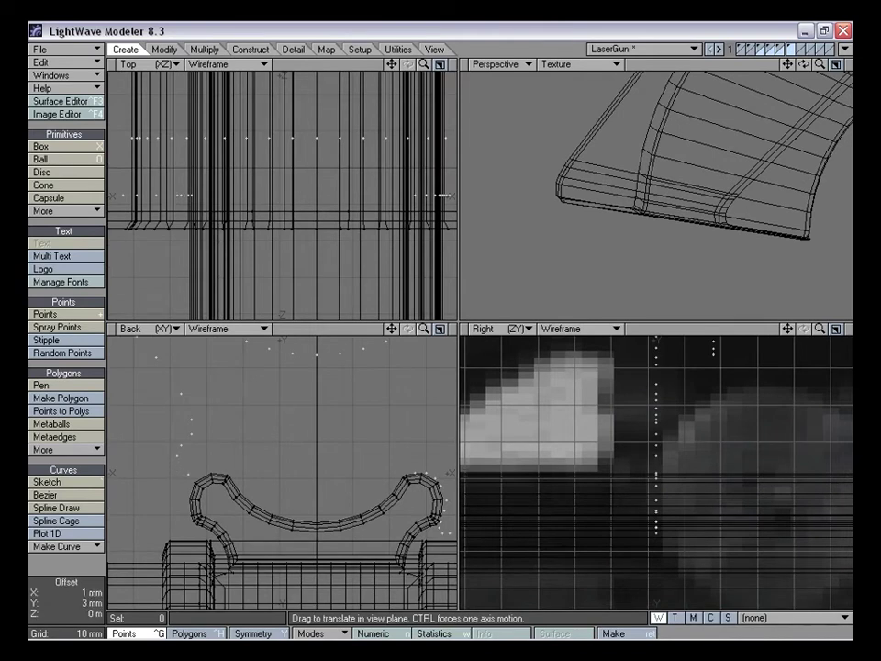
# Add new points from the left outline's lower end around the corner to the top of the rail's left horn
pyautogui.press('+')
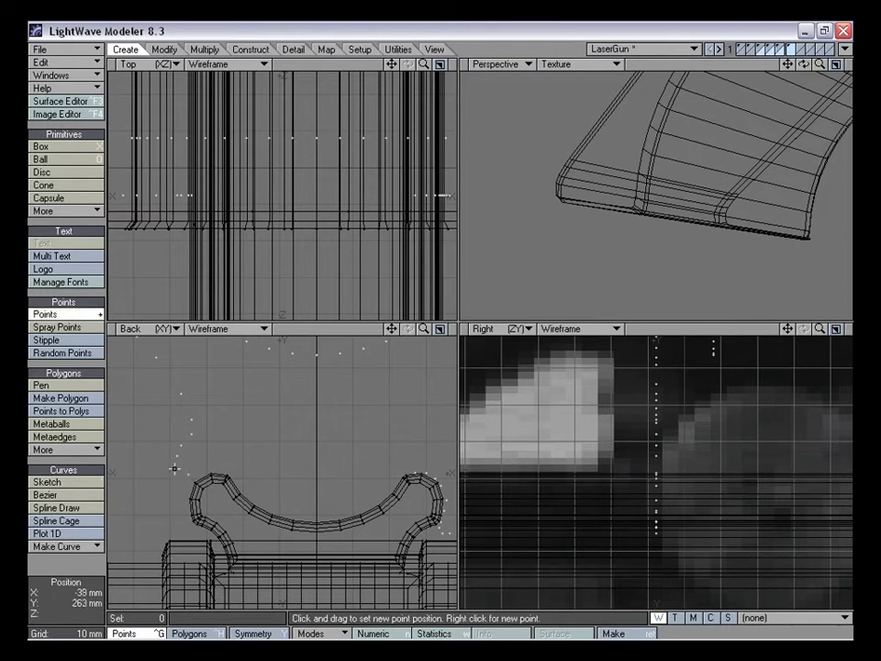
pyautogui.rightClick(175, 469)
pyautogui.rightClick(178, 475)
pyautogui.rightClick(203, 472)
pyautogui.rightClick(217, 471)
pyautogui.press('space')
pyautogui.moveTo(238, 462)
pyautogui.mouseDown(button='right')
pyautogui.moveTo(137, 412)
pyautogui.moveTo(195, 503)
pyautogui.mouseUp(button='right')
# Fine-tune the new corner points so they curve evenly into the top of the rail's left horn
pyautogui.moveTo(392, 329)
pyautogui.mouseDown()
pyautogui.moveTo(421, 329)
pyautogui.moveTo(441, 314)
pyautogui.moveTo(443, 328)
pyautogui.moveTo(473, 329)
pyautogui.mouseUp()
pyautogui.press('t')
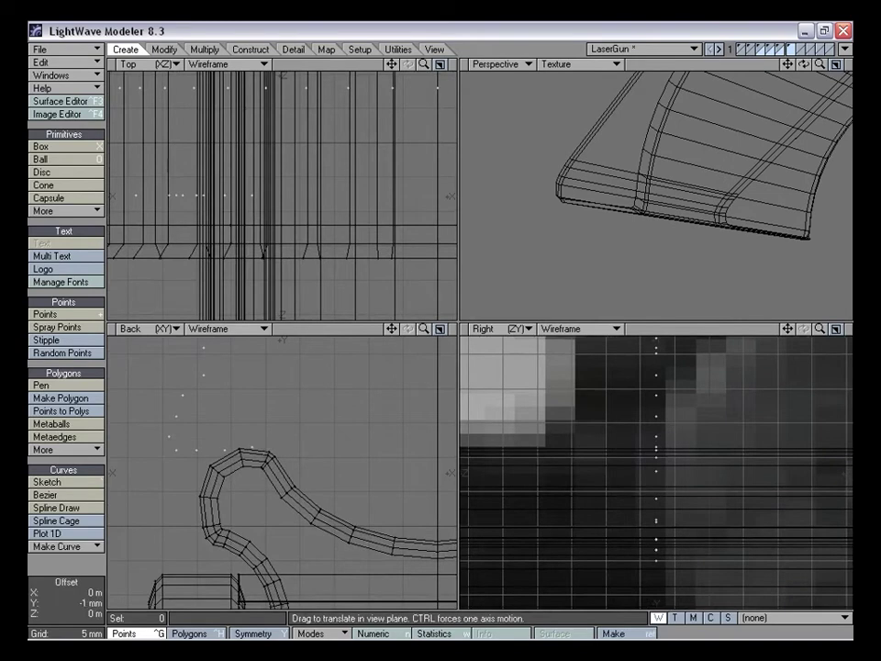
pyautogui.moveTo(252, 448); pyautogui.dragTo(253, 445)
pyautogui.moveTo(196, 450); pyautogui.dragTo(180, 414)
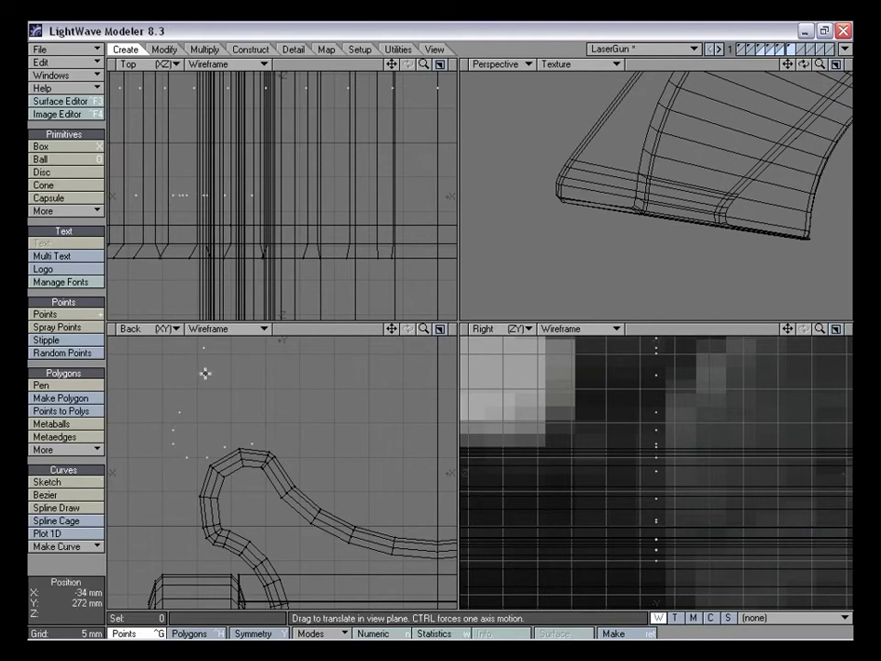
# Select the outline point above the rail's right horn and move it horizontally across to above the left horn
pyautogui.moveTo(423, 329); pyautogui.dragTo(344, 317)
pyautogui.click(381, 469)
pyautogui.press('t')
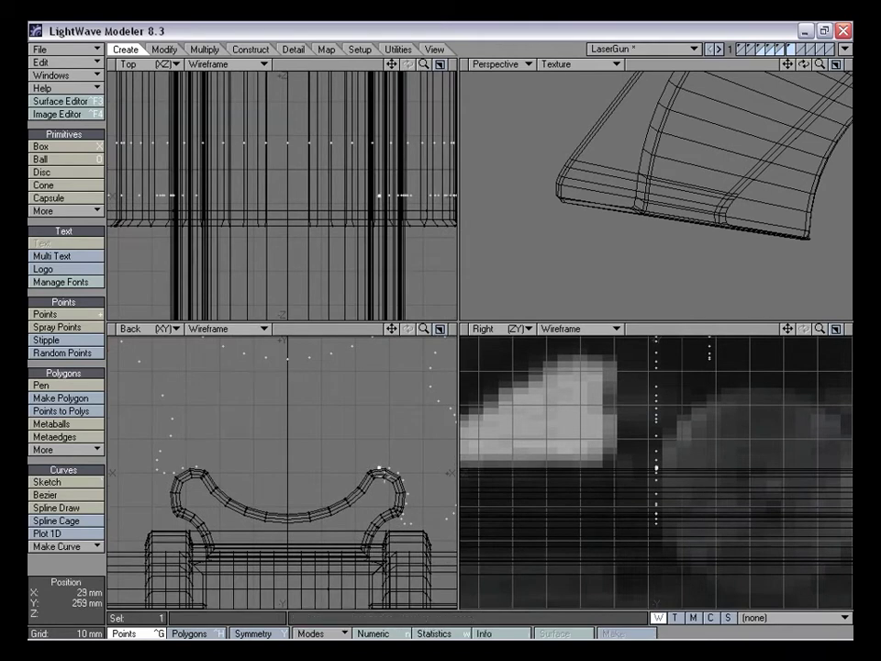
pyautogui.keyDown('ctrl'); pyautogui.moveTo(379, 468); pyautogui.dragTo(317, 469); pyautogui.keyUp('ctrl')
pyautogui.keyDown('ctrl'); pyautogui.moveTo(206, 469); pyautogui.dragTo(199, 468); pyautogui.keyUp('ctrl')
pyautogui.hotkey('shift', 'a')
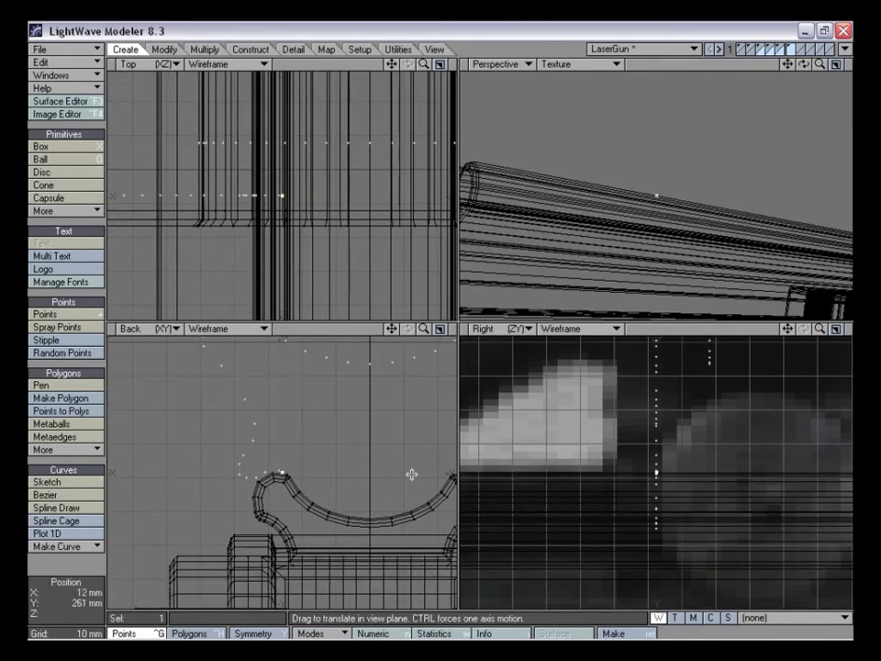
pyautogui.moveTo(457, 322); pyautogui.dragTo(556, 342)
pyautogui.moveTo(297, 471); pyautogui.dragTo(283, 471)
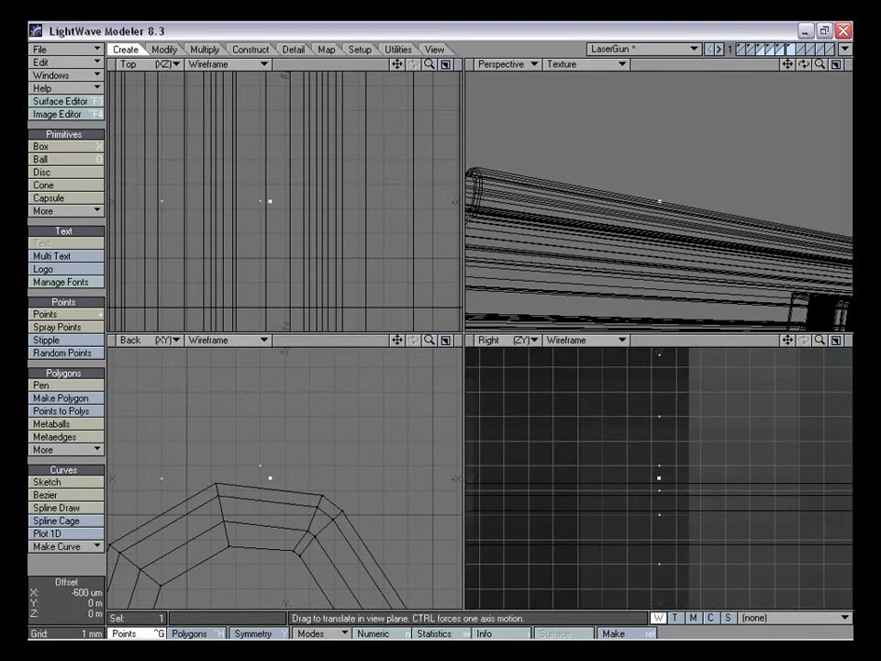
# Deselect the relocated point and delete the neighbouring old point just above the rail's left horn
pyautogui.press('space')
pyautogui.press('/')
pyautogui.click(261, 465)
pyautogui.press('Delete')
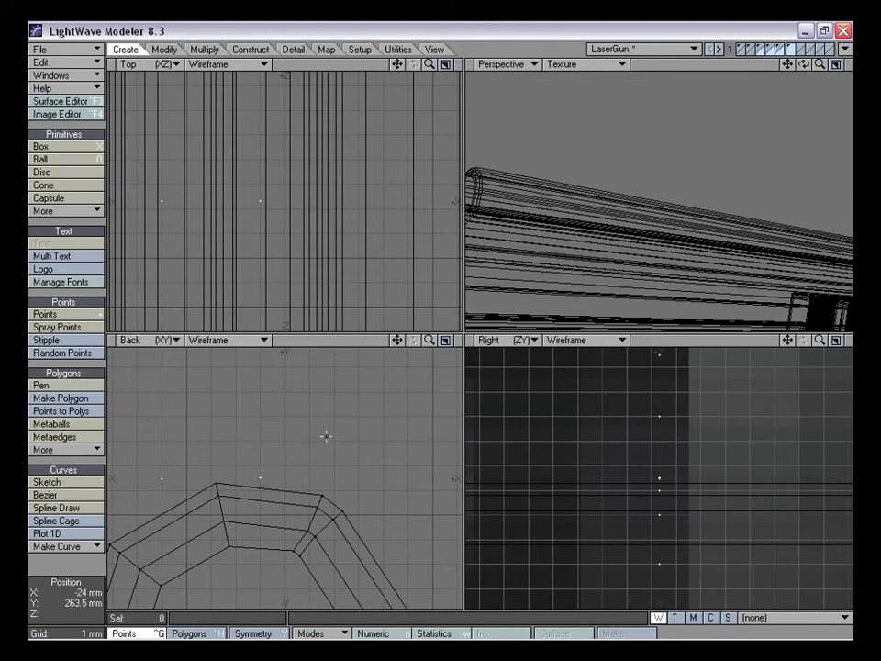
# Maximize the Back view and select the outline points in order, starting above the rail's left horn and following the left side upward
pyautogui.moveTo(432, 342)
pyautogui.mouseDown()
pyautogui.moveTo(439, 346)
pyautogui.moveTo(354, 411)
pyautogui.moveTo(426, 340)
pyautogui.moveTo(417, 337)
pyautogui.mouseUp()
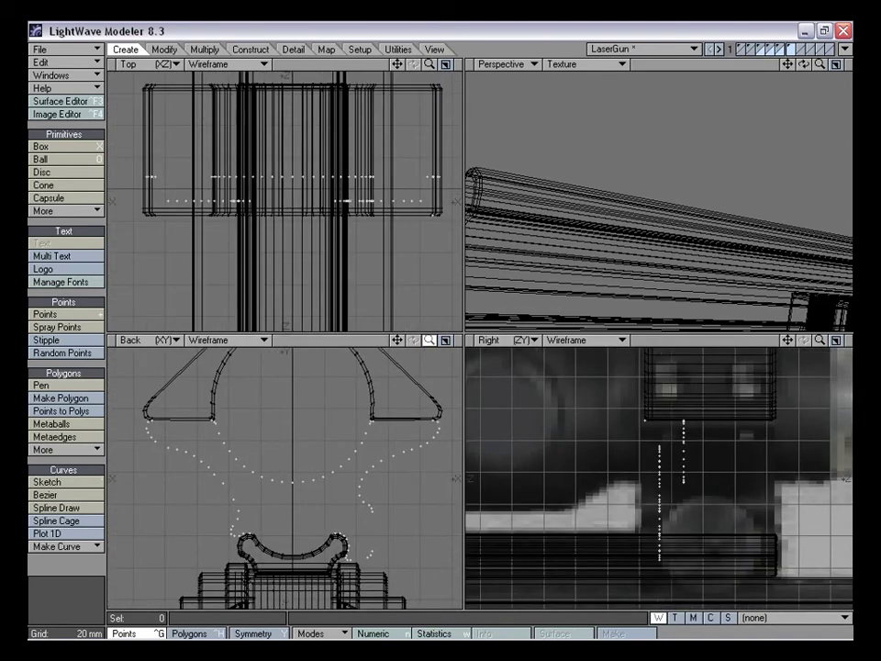
pyautogui.moveTo(430, 340); pyautogui.dragTo(394, 340)
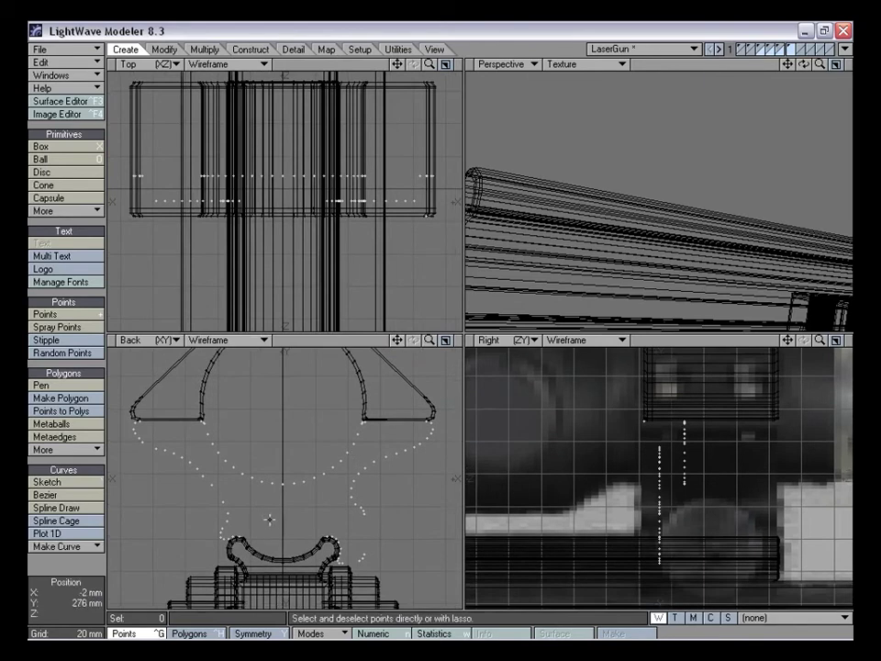
pyautogui.moveTo(398, 340); pyautogui.dragTo(390, 350)
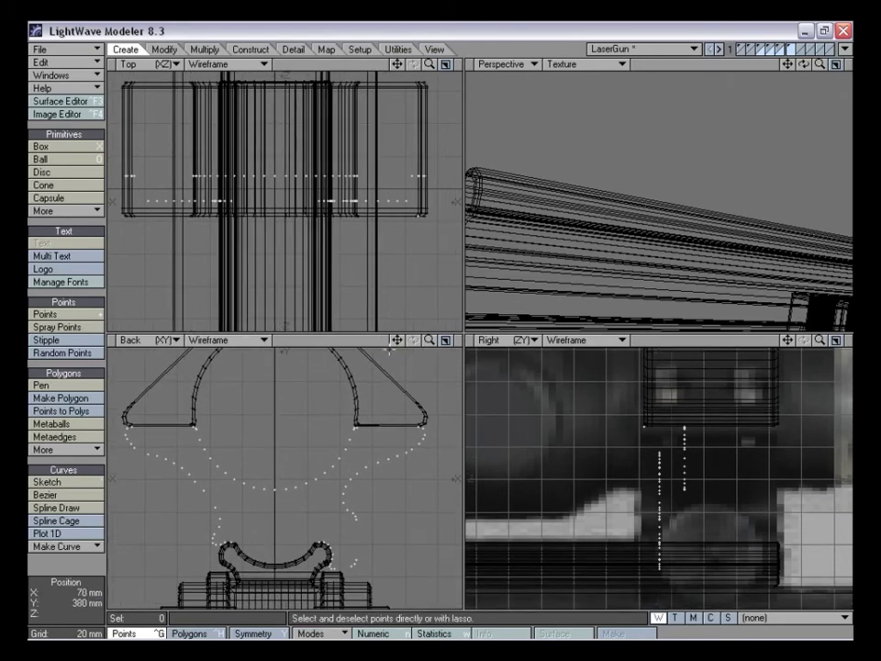
pyautogui.press('KP_0')
pyautogui.moveTo(820, 65); pyautogui.dragTo(859, 64)
pyautogui.scroll(1, 475, 354)
pyautogui.moveTo(370, 482); pyautogui.dragTo(343, 487)
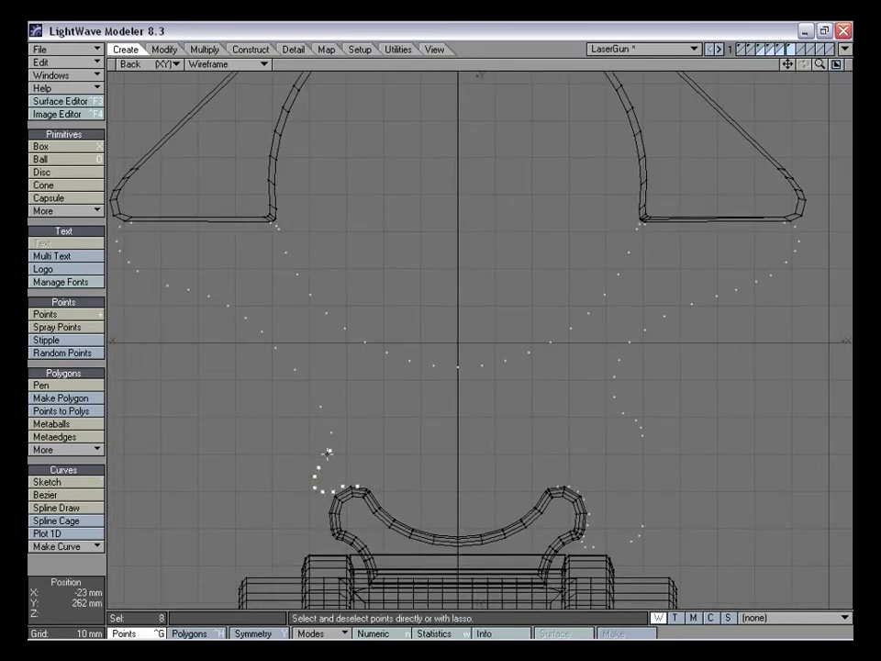
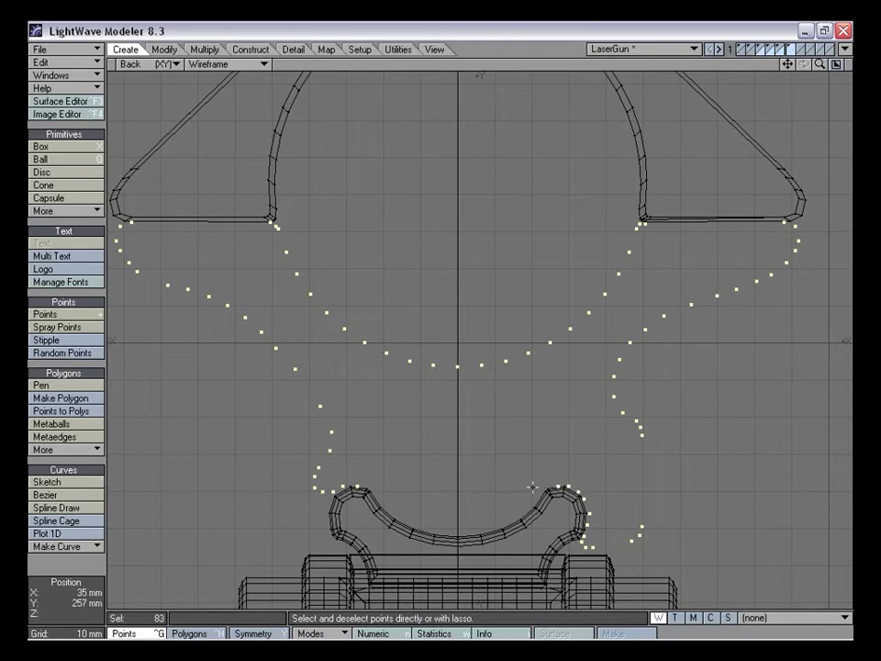
# Make a polygon from the ordered outline points of the scope mount's lower part
pyautogui.press('p')
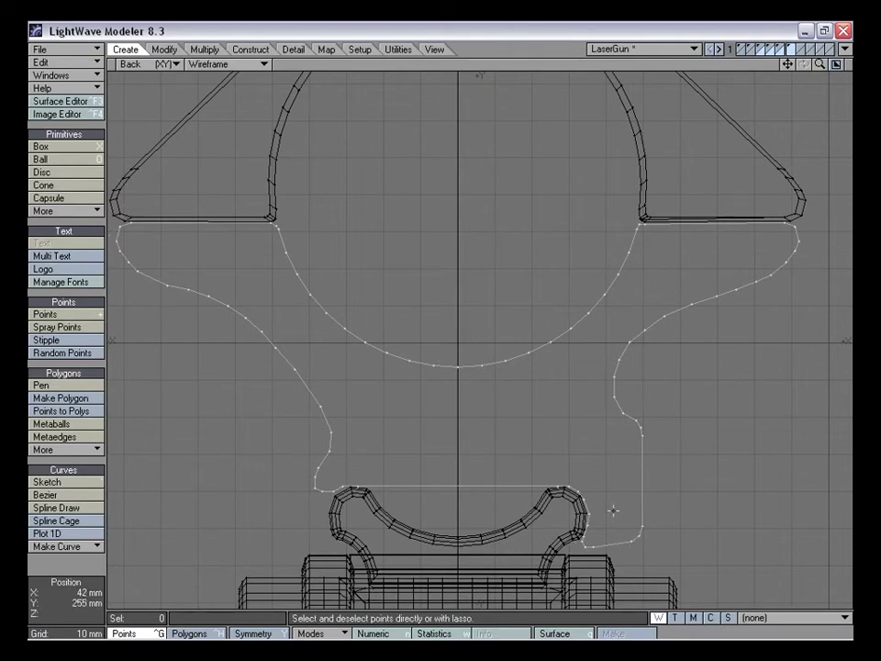
pyautogui.moveTo(788, 64); pyautogui.dragTo(441, 325)
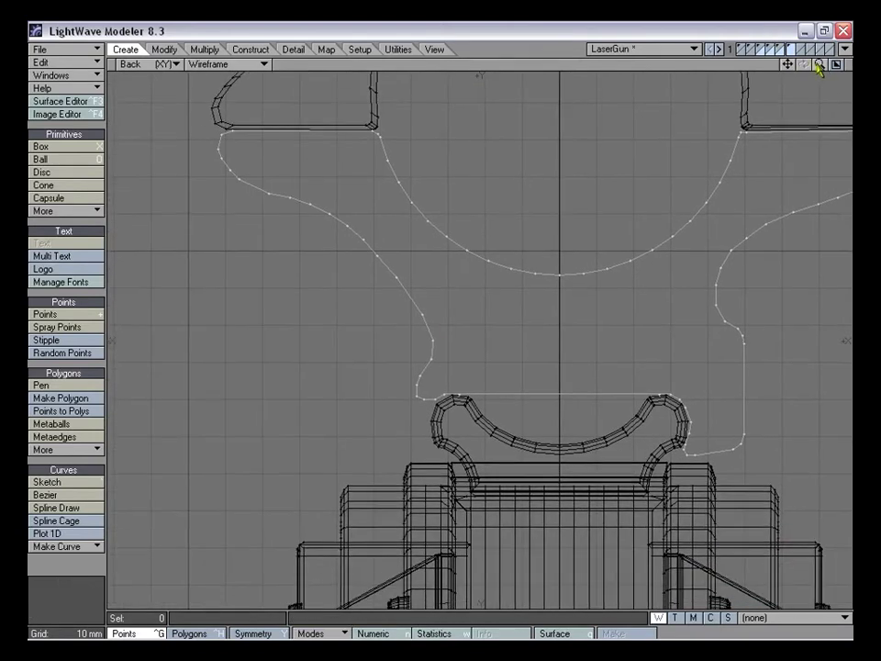
pyautogui.moveTo(819, 65); pyautogui.dragTo(541, 341)
pyautogui.press('t')
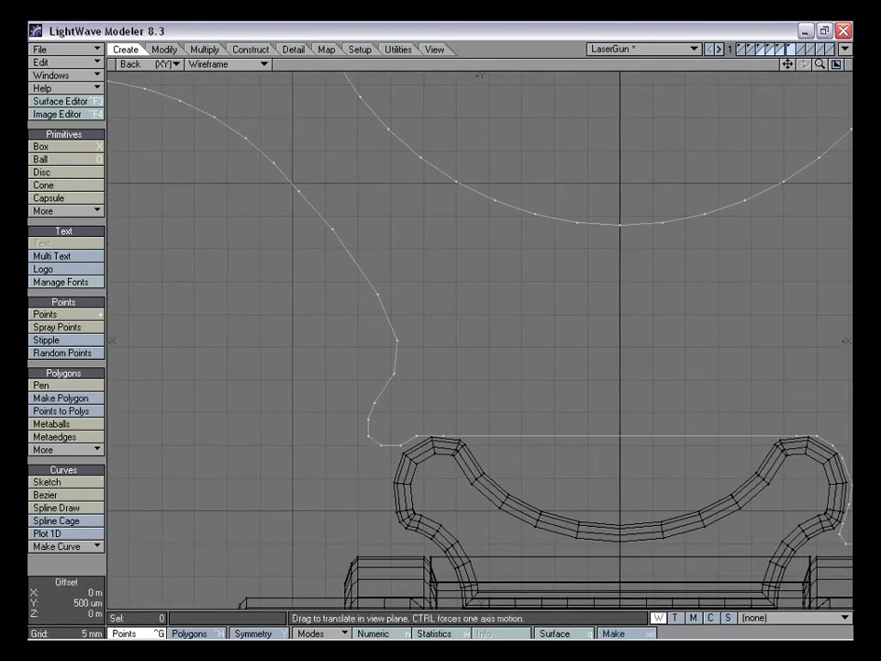
pyautogui.moveTo(368, 420); pyautogui.dragTo(397, 360)
pyautogui.moveTo(819, 66)
pyautogui.mouseDown()
pyautogui.moveTo(735, 66)
pyautogui.moveTo(802, 74)
pyautogui.moveTo(816, 65)
pyautogui.moveTo(776, 65)
pyautogui.moveTo(812, 65)
pyautogui.mouseUp()
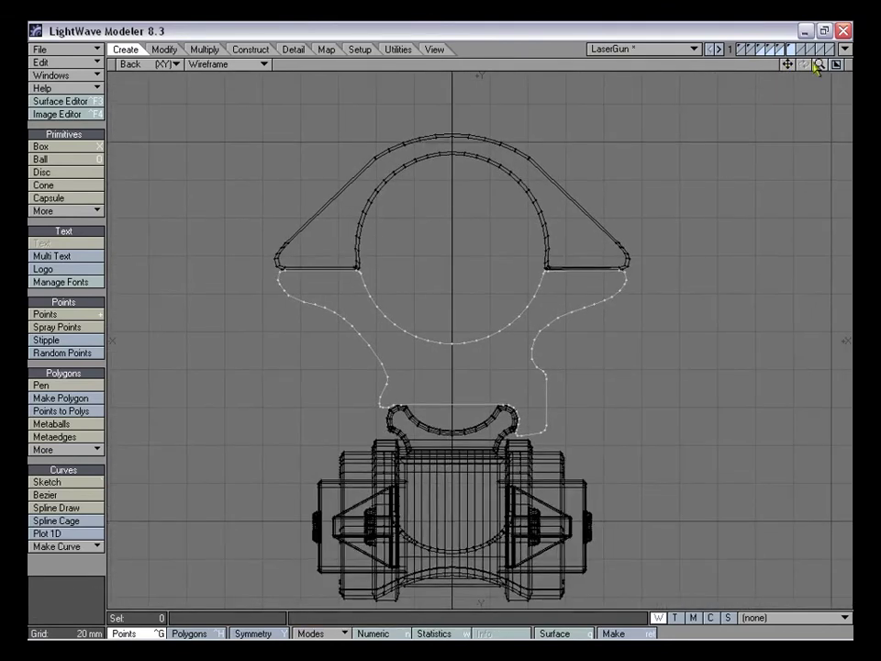
pyautogui.press('t')
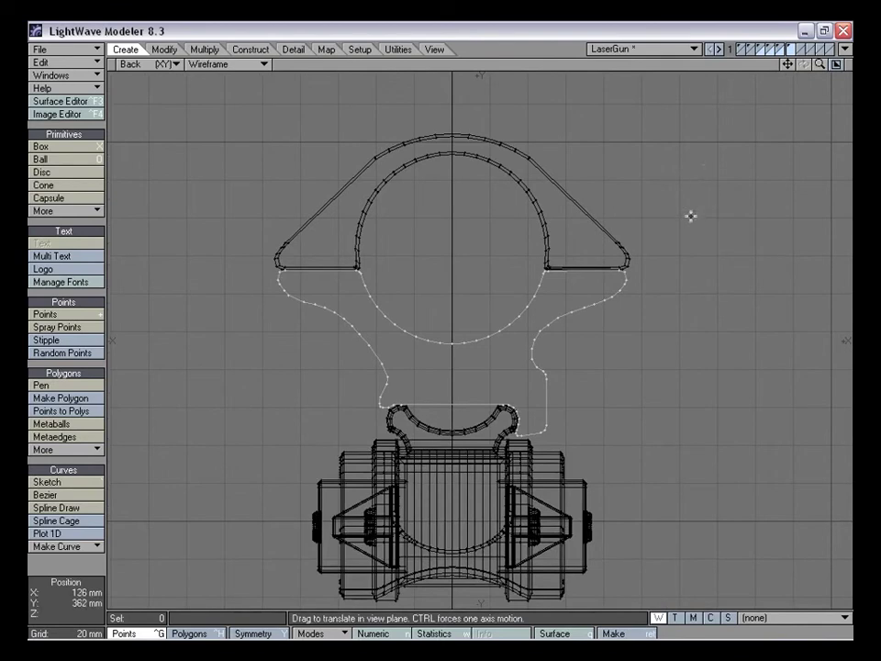
pyautogui.press('KP_0')
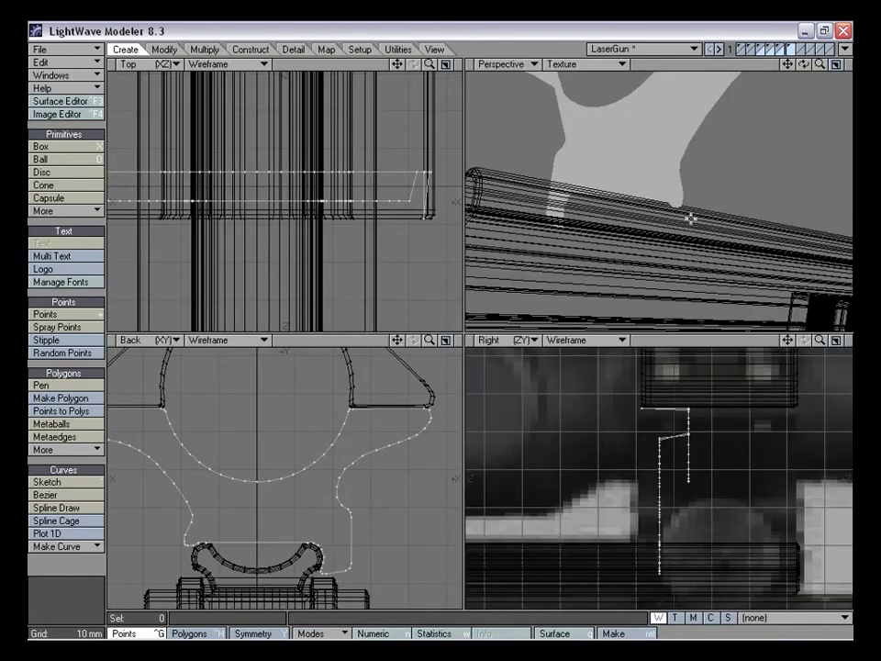
# Flatten the profile polygon by setting the Z value of all its points to 0 m
pyautogui.press('a')
pyautogui.keyDown('alt'); pyautogui.moveTo(691, 190); pyautogui.dragTo(707, 215); pyautogui.keyUp('alt')
pyautogui.hotkey('shift', 'a')
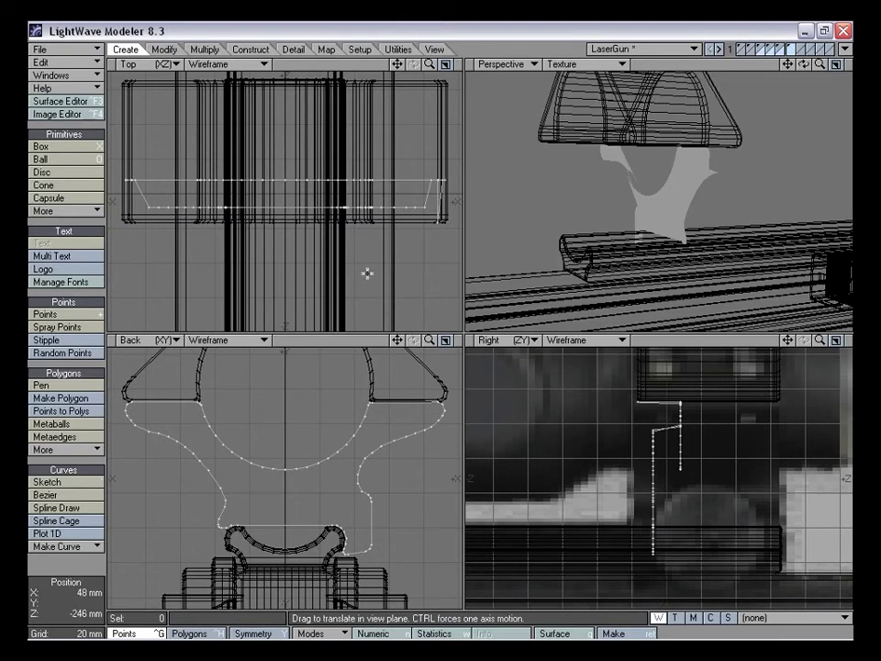
pyautogui.moveTo(788, 340)
pyautogui.mouseDown()
pyautogui.moveTo(808, 342)
pyautogui.moveTo(797, 350)
pyautogui.mouseUp()
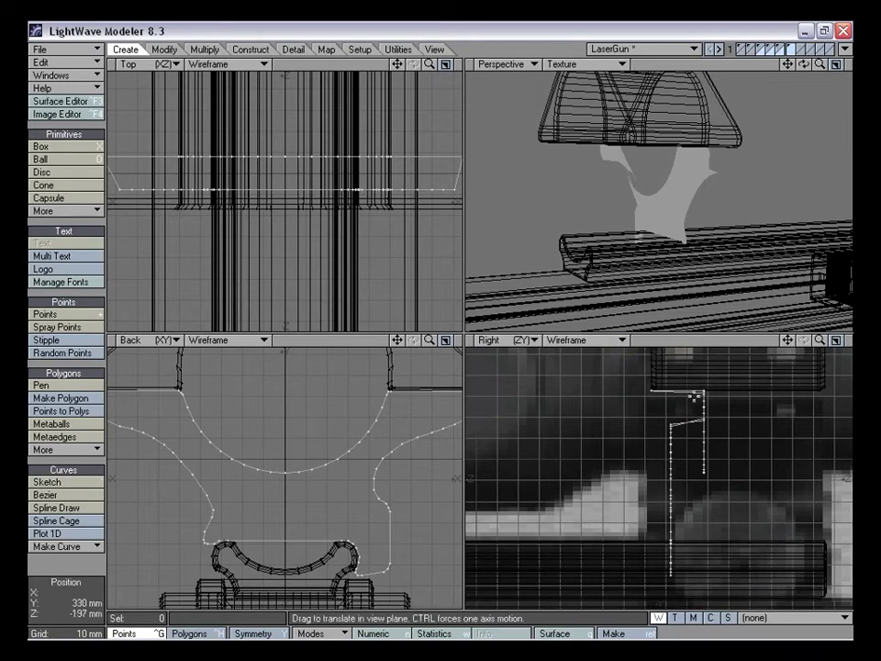
pyautogui.moveTo(820, 340); pyautogui.dragTo(712, 340)
pyautogui.moveTo(788, 340)
pyautogui.mouseDown()
pyautogui.moveTo(762, 349)
pyautogui.moveTo(788, 333)
pyautogui.moveTo(786, 341)
pyautogui.mouseUp()
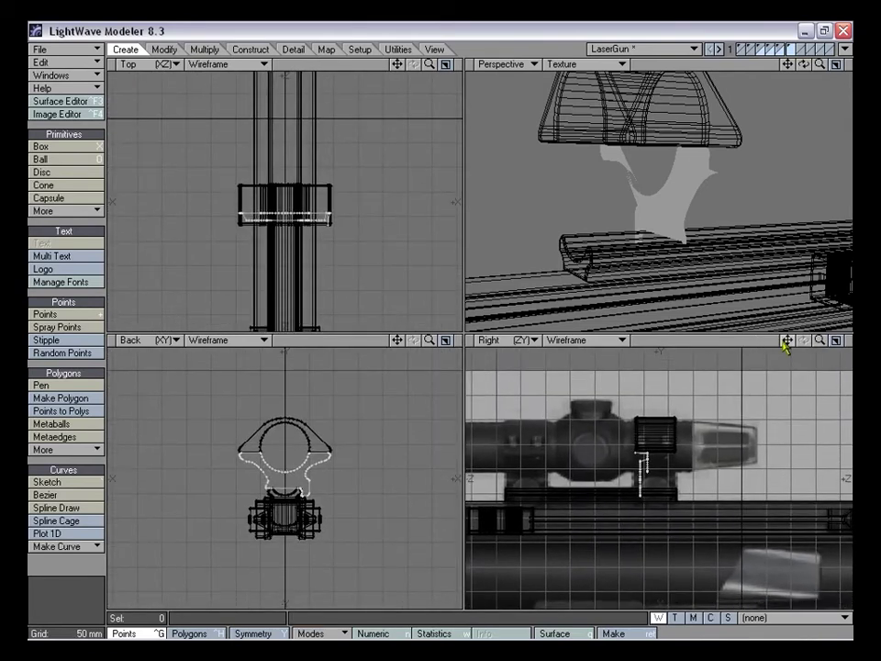
pyautogui.press('v')
pyautogui.moveTo(508, 220); pyautogui.dragTo(526, 204)
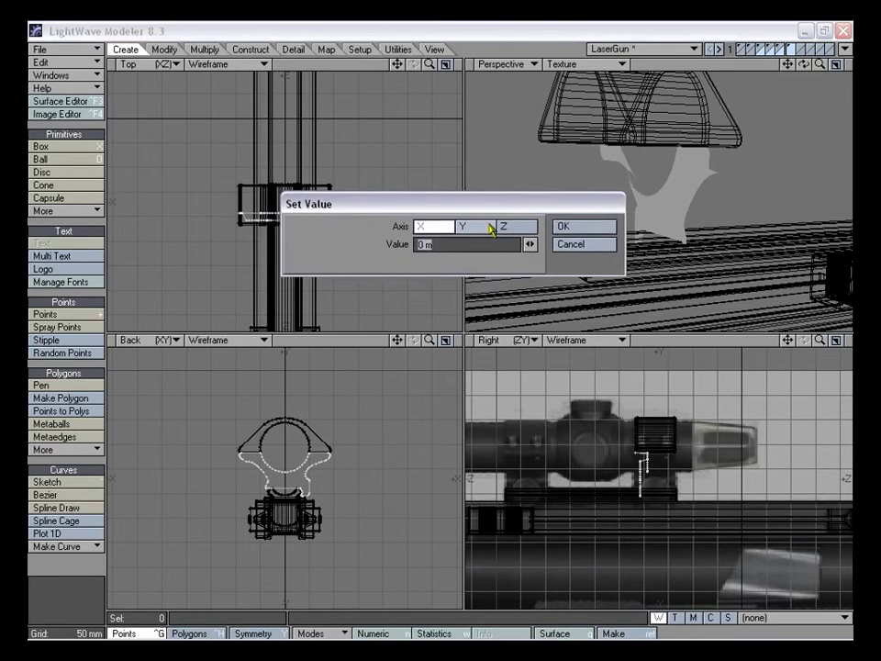
pyautogui.moveTo(472, 203); pyautogui.dragTo(479, 225)
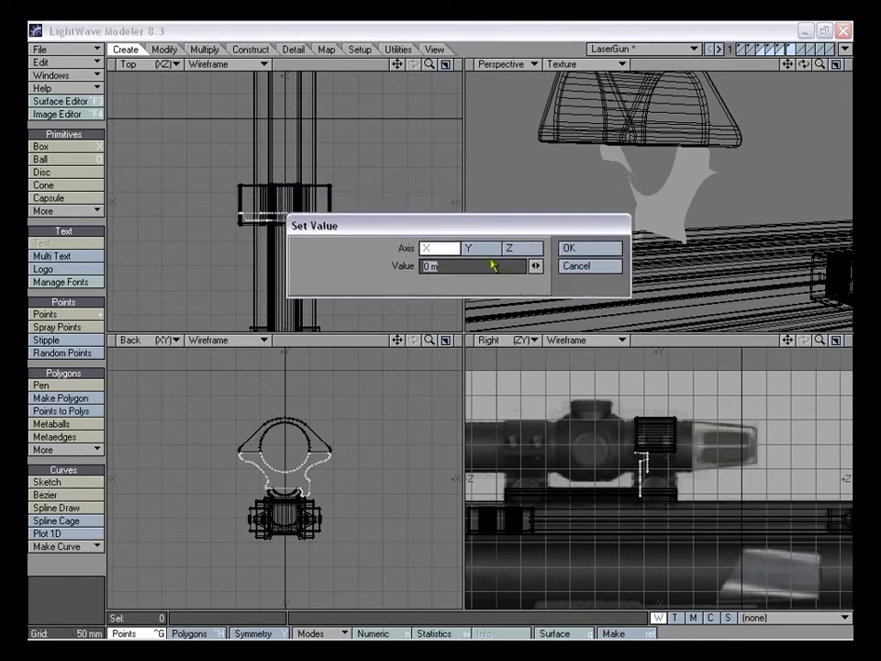
pyautogui.click(529, 249)
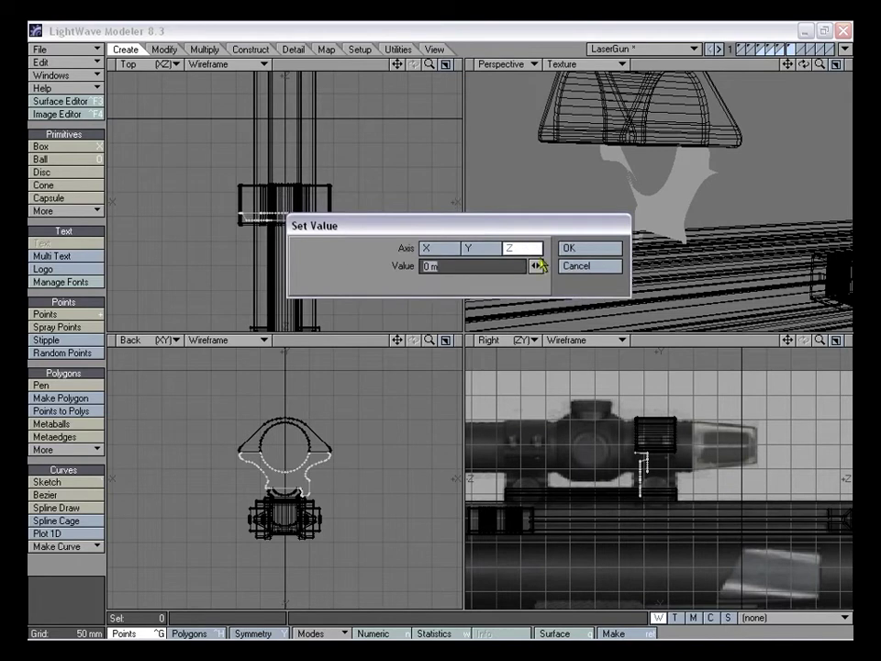
pyautogui.click(602, 248)
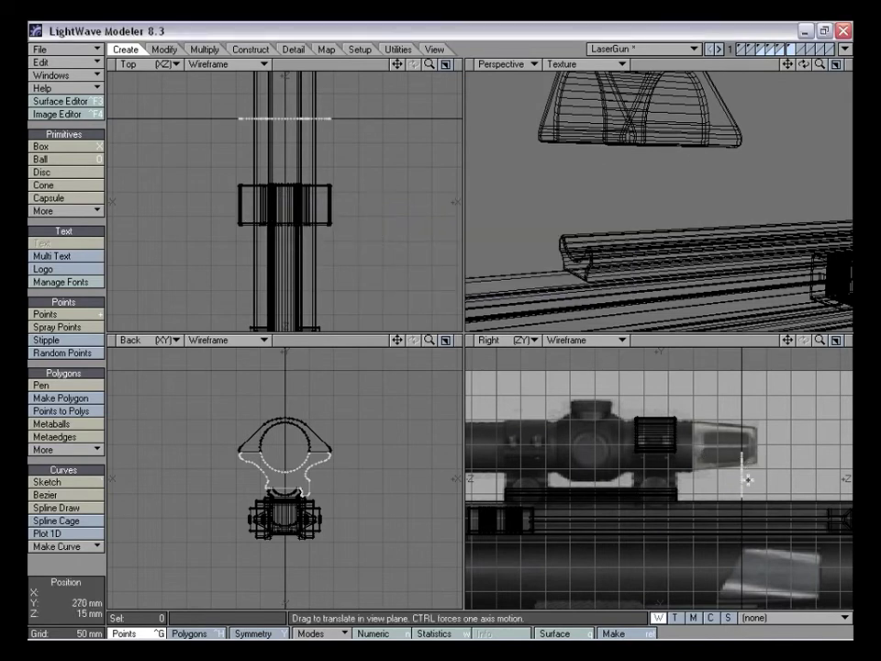
# Move the flattened profile about -210 mm along Z and nudge it just inside the upper mount part's -Z end
pyautogui.moveTo(787, 475); pyautogui.dragTo(686, 474)
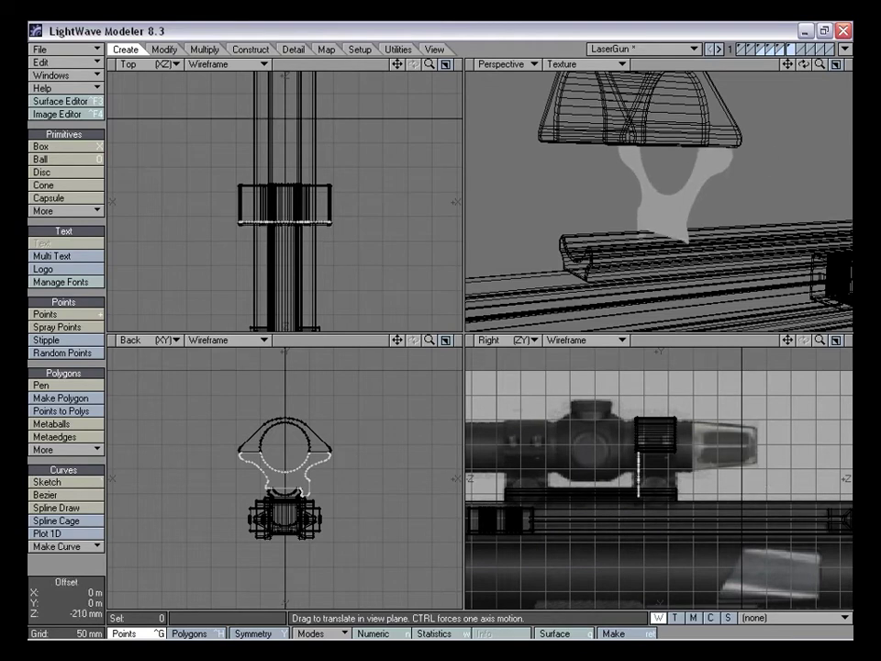
pyautogui.hotkey('shift', 'a')
pyautogui.moveTo(741, 456); pyautogui.dragTo(731, 457)
pyautogui.moveTo(788, 340); pyautogui.dragTo(785, 359)
pyautogui.moveTo(680, 459); pyautogui.dragTo(683, 459)
pyautogui.moveTo(820, 340); pyautogui.dragTo(856, 340)
pyautogui.moveTo(788, 340); pyautogui.dragTo(813, 450)
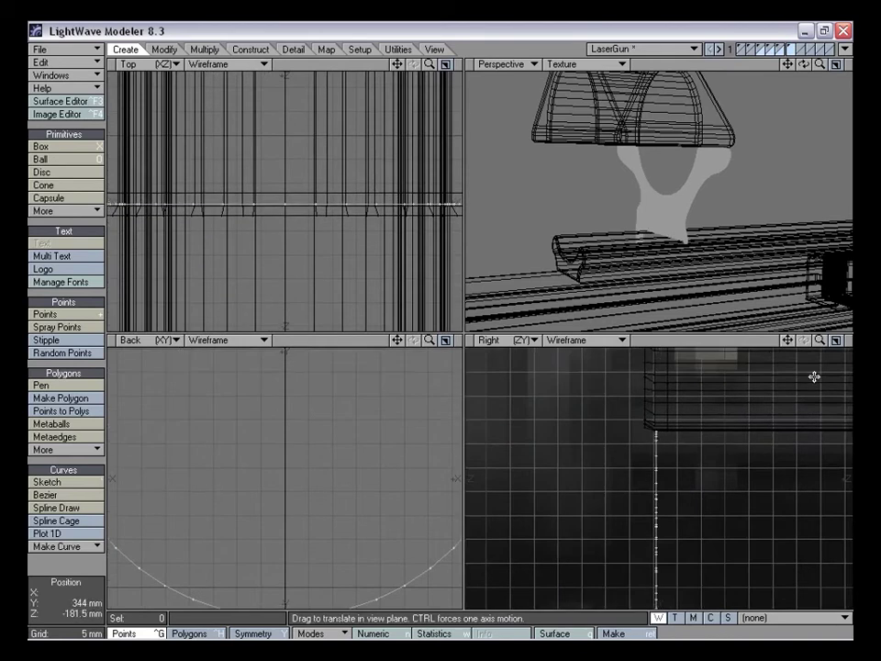
pyautogui.press(',')
pyautogui.press(',')
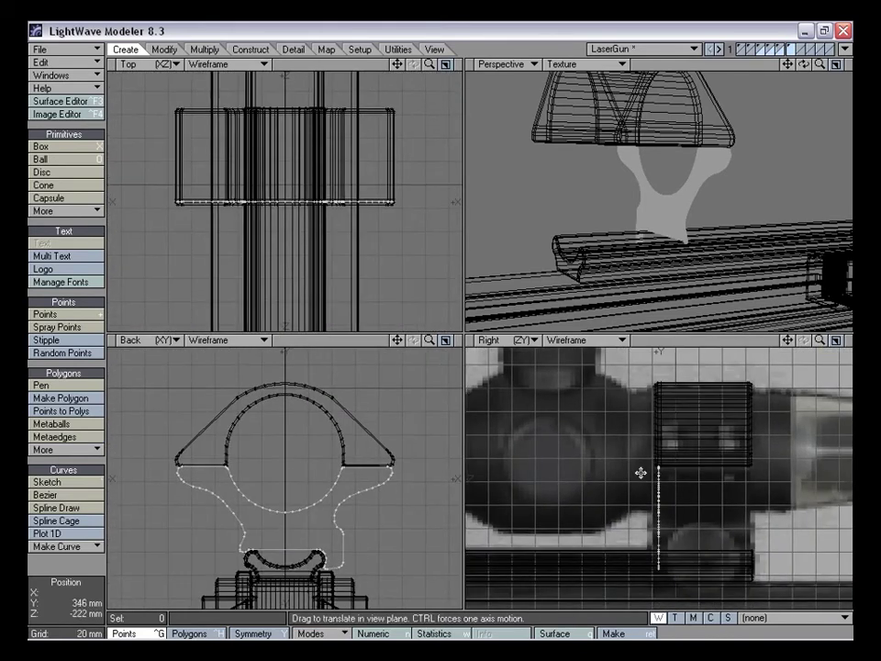
# Try to extrude the profile along Z across the upper mount part's depth, and undo the extrusion
pyautogui.moveTo(788, 341); pyautogui.dragTo(731, 325)
pyautogui.moveTo(820, 341); pyautogui.dragTo(847, 341)
pyautogui.hotkey('shift', 'e')
pyautogui.moveTo(587, 508); pyautogui.dragTo(705, 507)
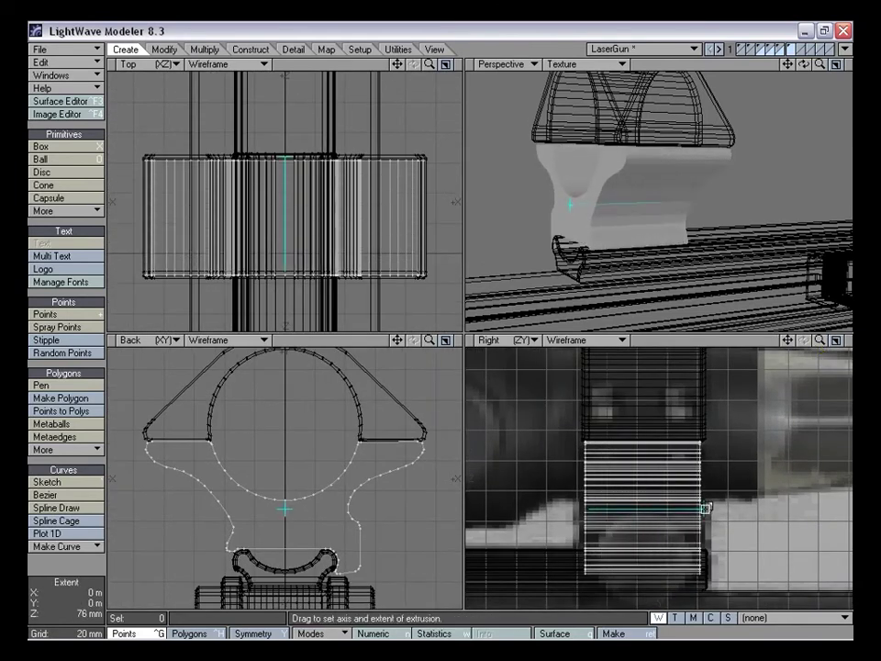
pyautogui.moveTo(789, 340); pyautogui.dragTo(820, 338)
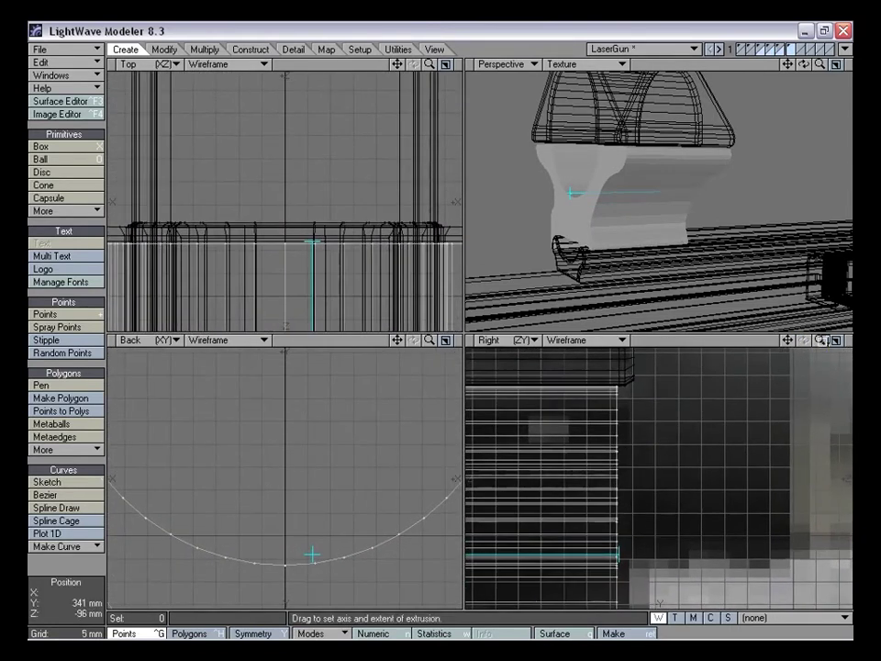
pyautogui.moveTo(621, 553); pyautogui.dragTo(627, 552)
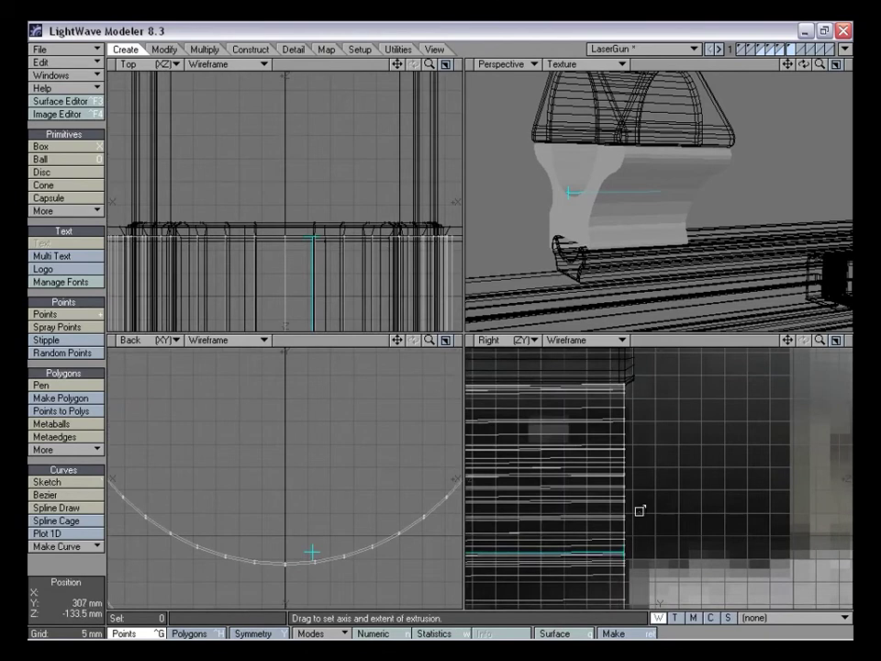
pyautogui.press('space')
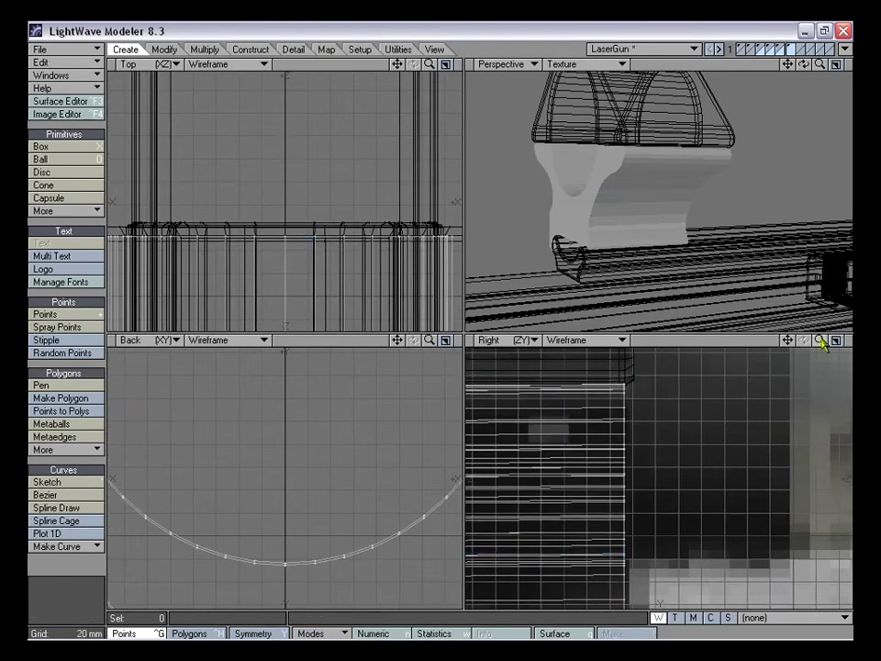
pyautogui.press('u')
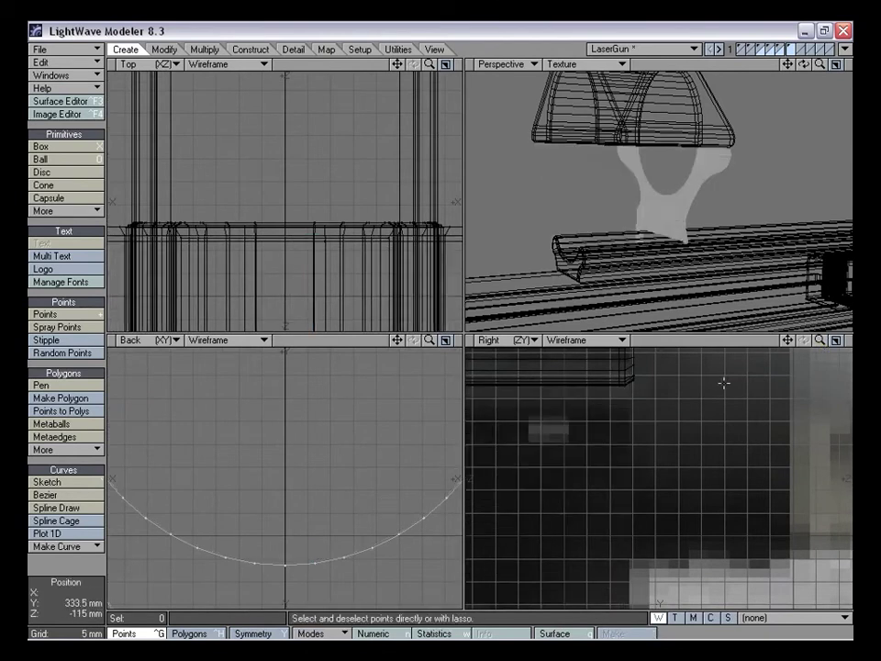
pyautogui.hotkey('shift', 'u')
pyautogui.moveTo(817, 341); pyautogui.dragTo(574, 408)
pyautogui.press('u')
# Extrude the profile about 77 mm along Z, adjusting its end to sit just inside the upper mount part's +Z end
pyautogui.hotkey('shift', 'e')
pyautogui.moveTo(548, 489); pyautogui.dragTo(727, 484)
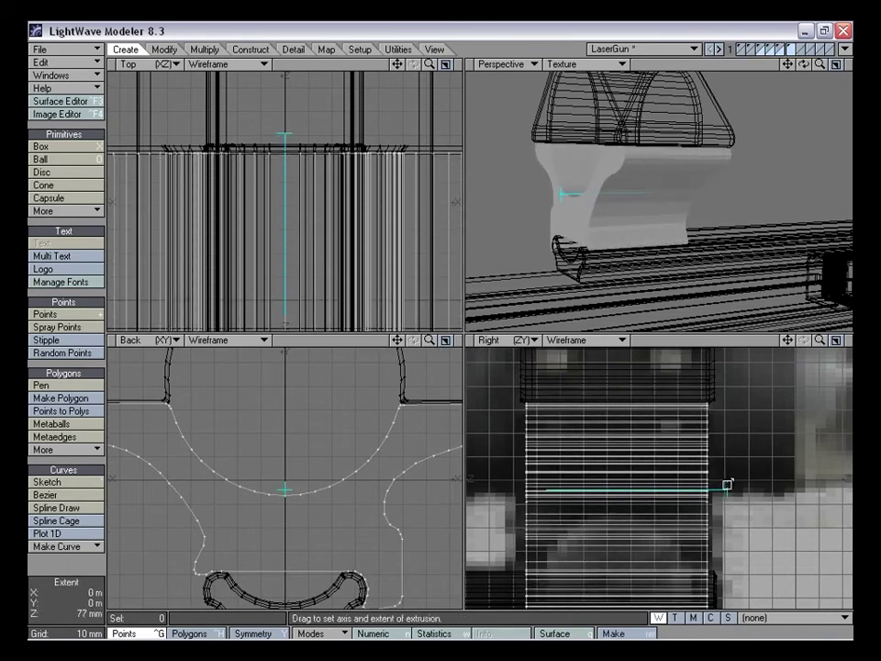
pyautogui.moveTo(789, 342); pyautogui.dragTo(731, 361)
pyautogui.moveTo(820, 342); pyautogui.dragTo(856, 342)
pyautogui.moveTo(644, 533); pyautogui.dragTo(646, 533)
pyautogui.moveTo(819, 340); pyautogui.dragTo(788, 345)
pyautogui.press('space')
# Select both end faces of the extruded lower mount, try to bevel them, and clear the selection
pyautogui.moveTo(653, 197)
pyautogui.keyDown('alt'); pyautogui.mouseDown()
pyautogui.moveTo(685, 179)
pyautogui.moveTo(710, 191)
pyautogui.moveTo(622, 180)
pyautogui.moveTo(641, 229)
pyautogui.moveTo(662, 202)
pyautogui.mouseUp(); pyautogui.keyUp('alt')
pyautogui.keyDown('alt'); pyautogui.moveTo(689, 236); pyautogui.dragTo(673, 209); pyautogui.keyUp('alt')
pyautogui.hotkey('ctrl', 'h')
pyautogui.click(670, 210)
pyautogui.keyDown('shift'); pyautogui.click(694, 184); pyautogui.keyUp('shift')
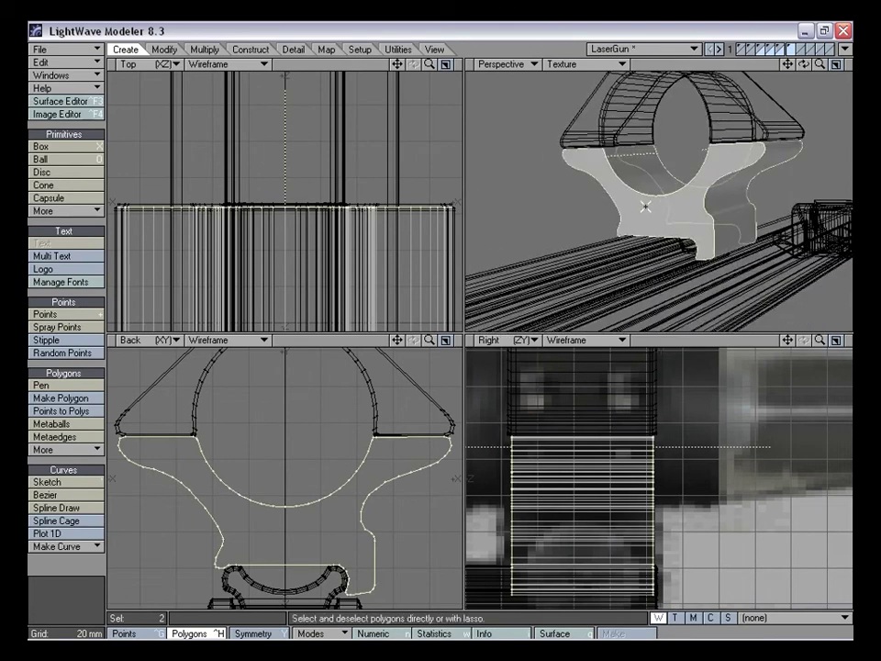
pyautogui.moveTo(788, 340); pyautogui.dragTo(876, 328)
pyautogui.moveTo(824, 344); pyautogui.dragTo(788, 331)
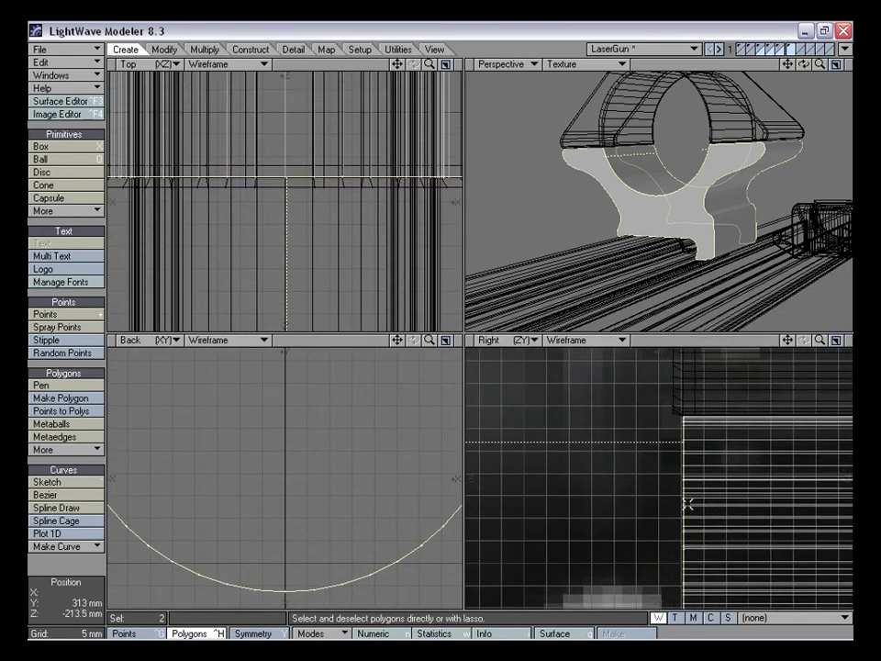
pyautogui.press('b')
pyautogui.moveTo(705, 474); pyautogui.dragTo(734, 470)
pyautogui.press('a')
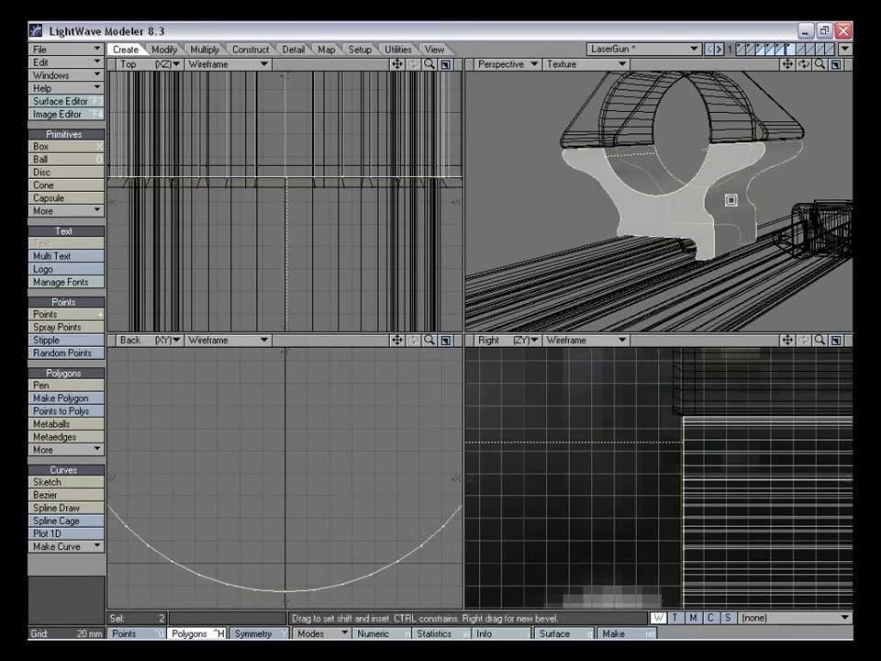
pyautogui.moveTo(822, 340); pyautogui.dragTo(771, 402)
pyautogui.press('space')
pyautogui.press('/')
# Smooth Shift the lower mount's -Z end face and move the new face slightly outward, level with the upper mount part's end
pyautogui.keyDown('alt'); pyautogui.moveTo(742, 230); pyautogui.dragTo(694, 236); pyautogui.keyUp('alt')
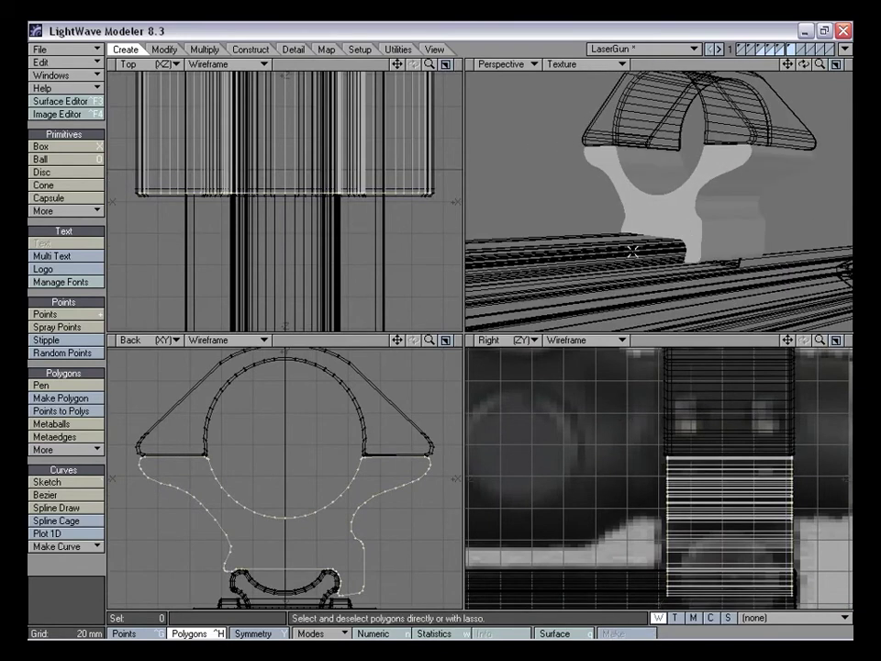
pyautogui.click(684, 219)
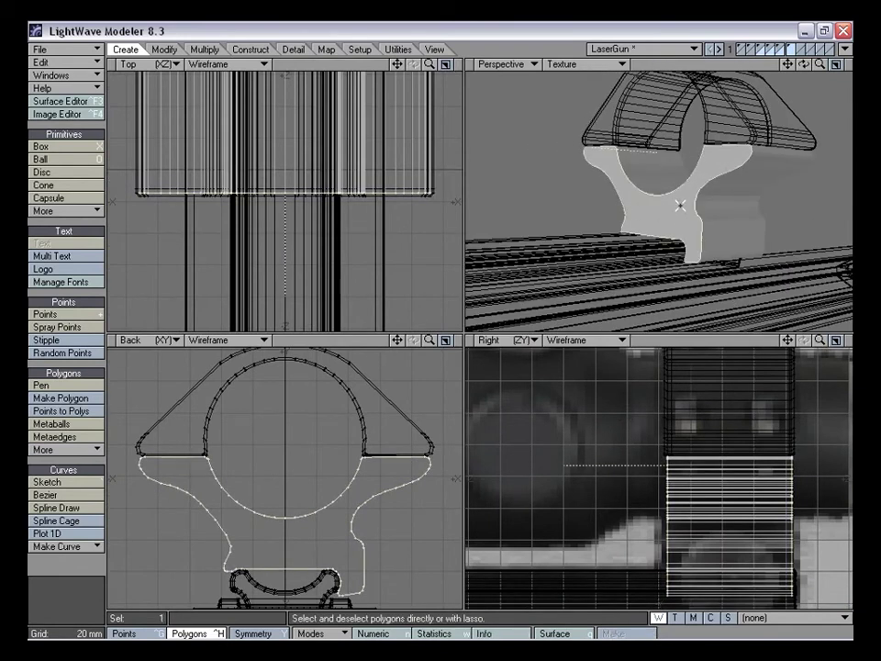
pyautogui.hotkey('shift', 'a')
pyautogui.moveTo(431, 342); pyautogui.dragTo(390, 353)
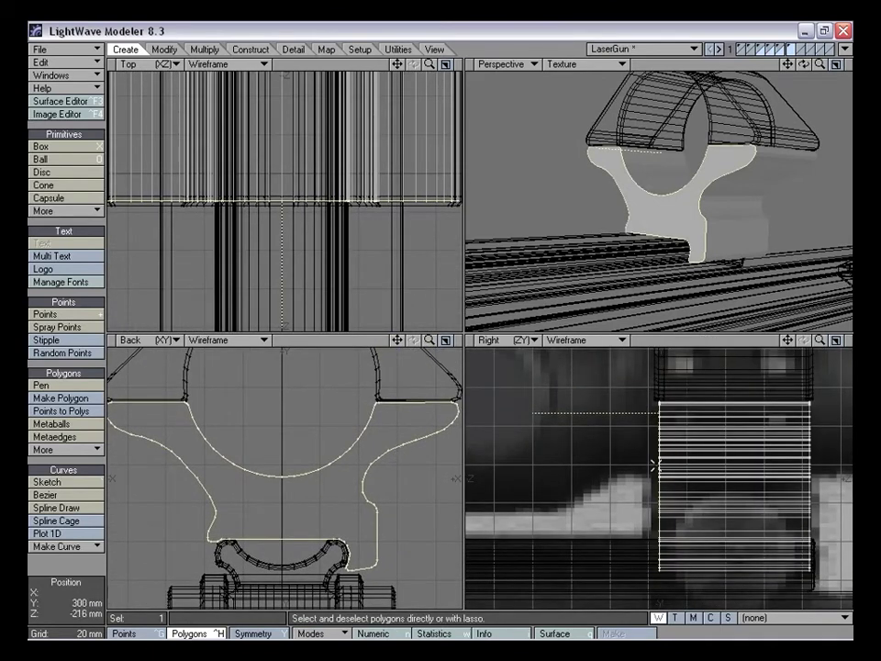
pyautogui.press('f')
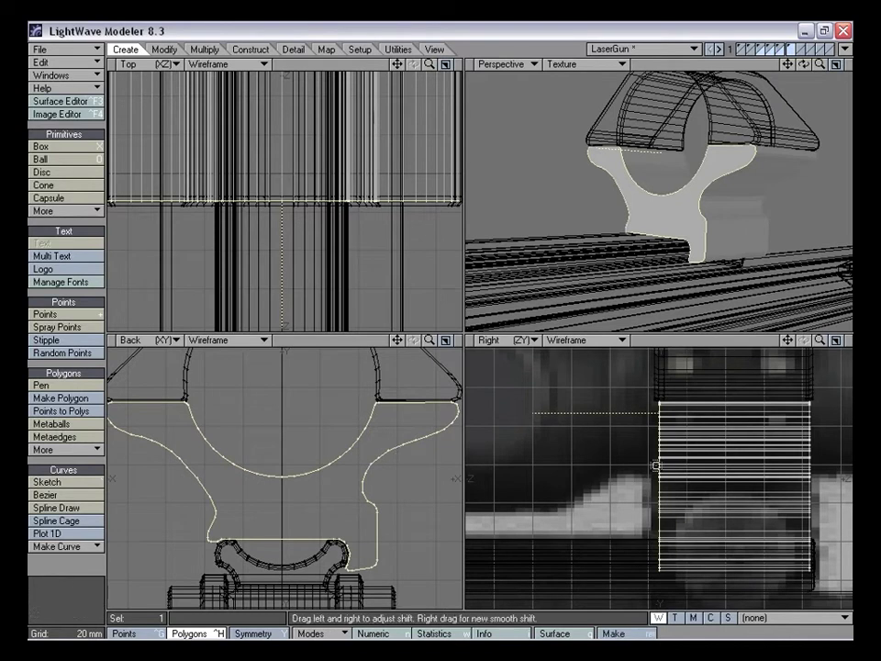
pyautogui.press('t')
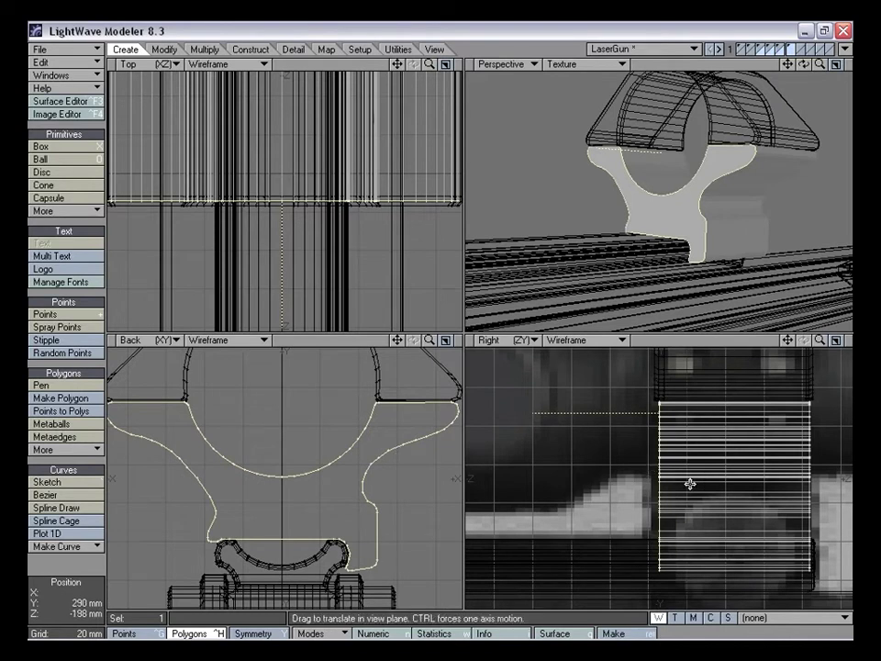
pyautogui.moveTo(698, 479); pyautogui.dragTo(696, 453)
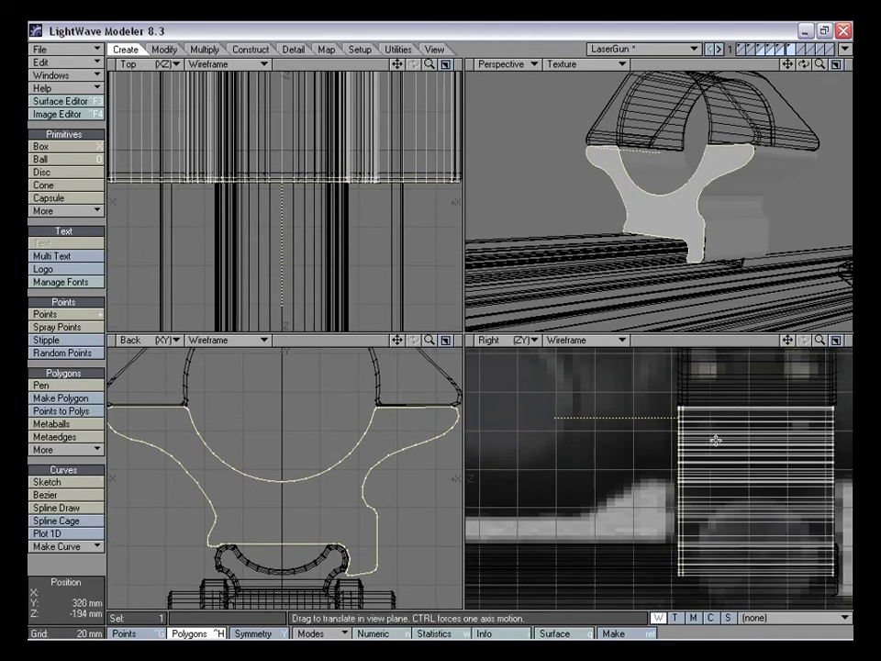
pyautogui.moveTo(819, 341); pyautogui.dragTo(859, 343)
pyautogui.moveTo(790, 341); pyautogui.dragTo(778, 457)
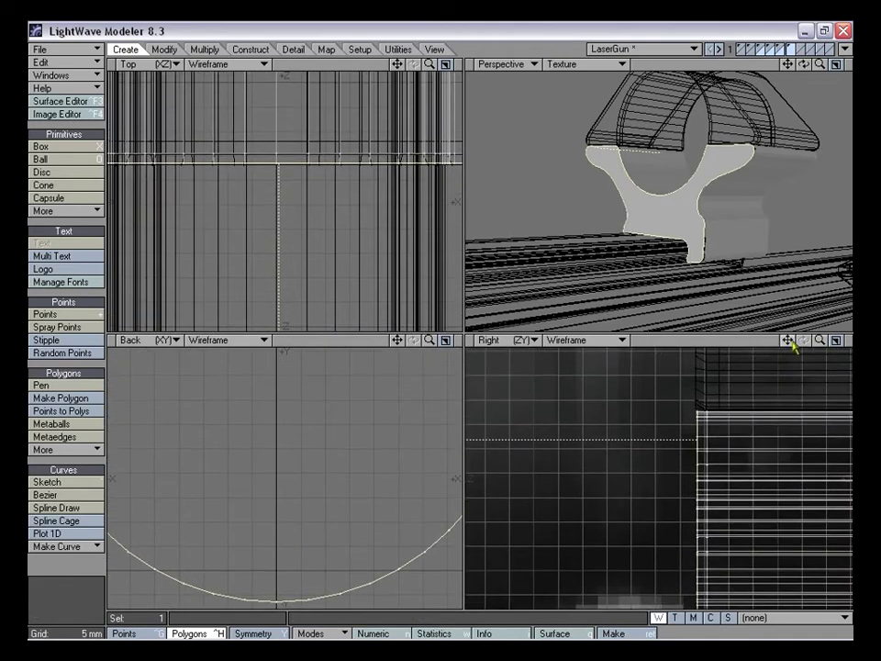
pyautogui.moveTo(820, 341); pyautogui.dragTo(820, 341)
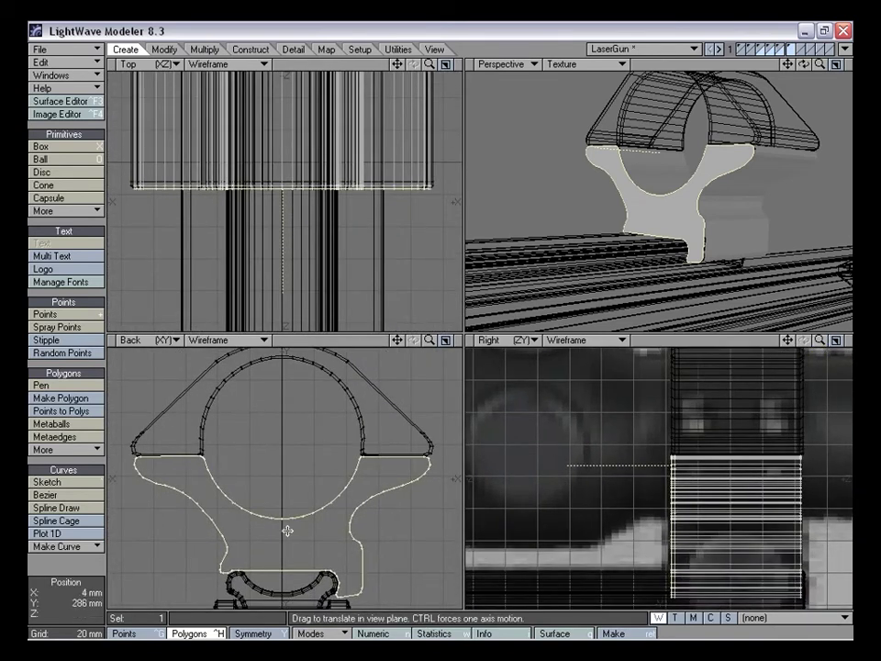
# Scale the shifted -Z end face to about 93 % in the Back view to start its beveled edge
pyautogui.hotkey('shift', 'h')
pyautogui.moveTo(287, 523); pyautogui.dragTo(280, 523)
pyautogui.moveTo(282, 471); pyautogui.dragTo(282, 471)
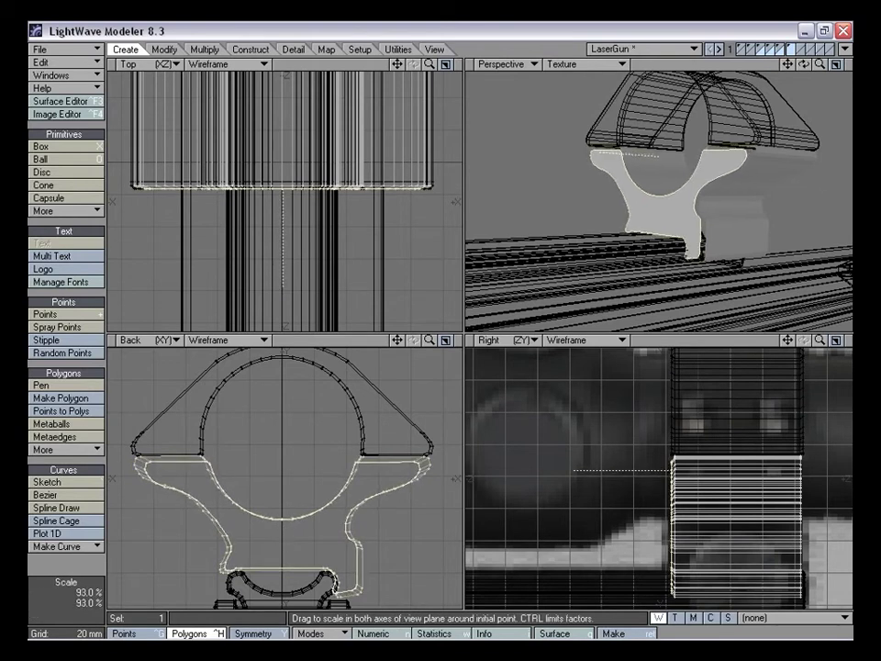
pyautogui.moveTo(429, 340)
pyautogui.mouseDown()
pyautogui.moveTo(430, 349)
pyautogui.moveTo(399, 343)
pyautogui.moveTo(429, 346)
pyautogui.moveTo(428, 338)
pyautogui.mouseUp()
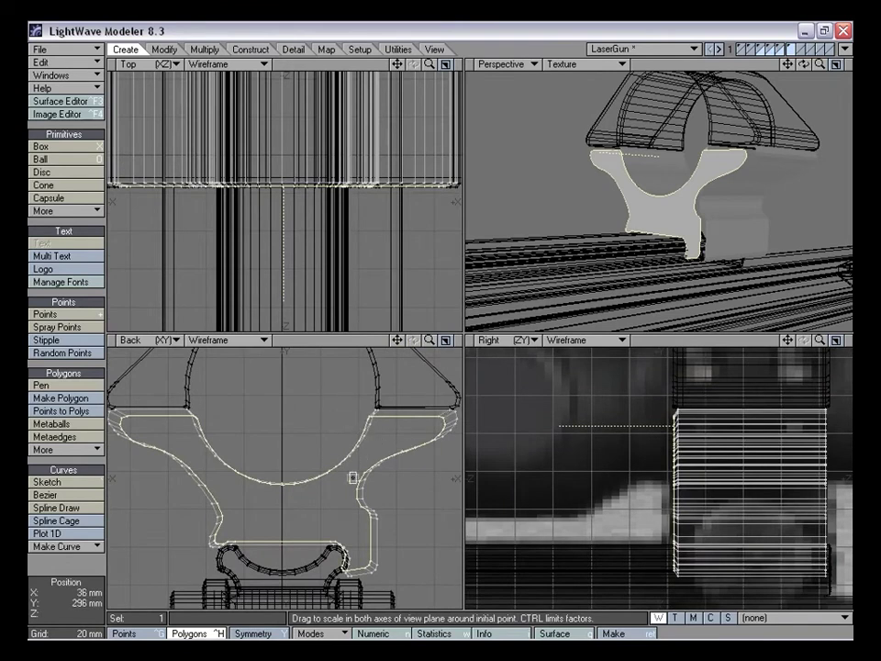
# Stretch the lower mount's -Z end face slightly in the Back view to even out its inset from the outer edge
pyautogui.moveTo(429, 340); pyautogui.dragTo(385, 337)
pyautogui.press('h')
pyautogui.moveTo(281, 535)
pyautogui.mouseDown()
pyautogui.moveTo(283, 544)
pyautogui.moveTo(279, 535)
pyautogui.mouseUp()
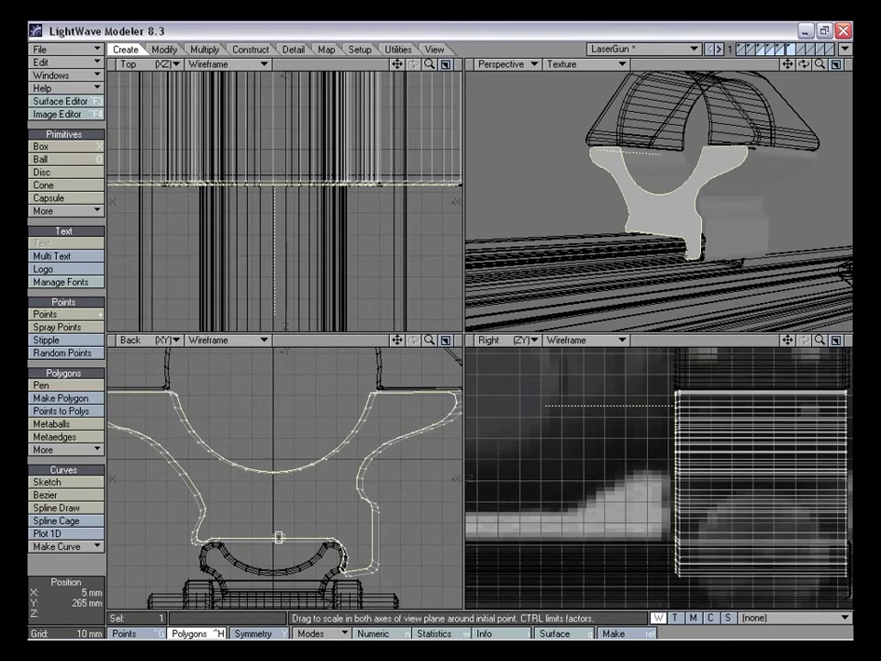
pyautogui.click(209, 405)
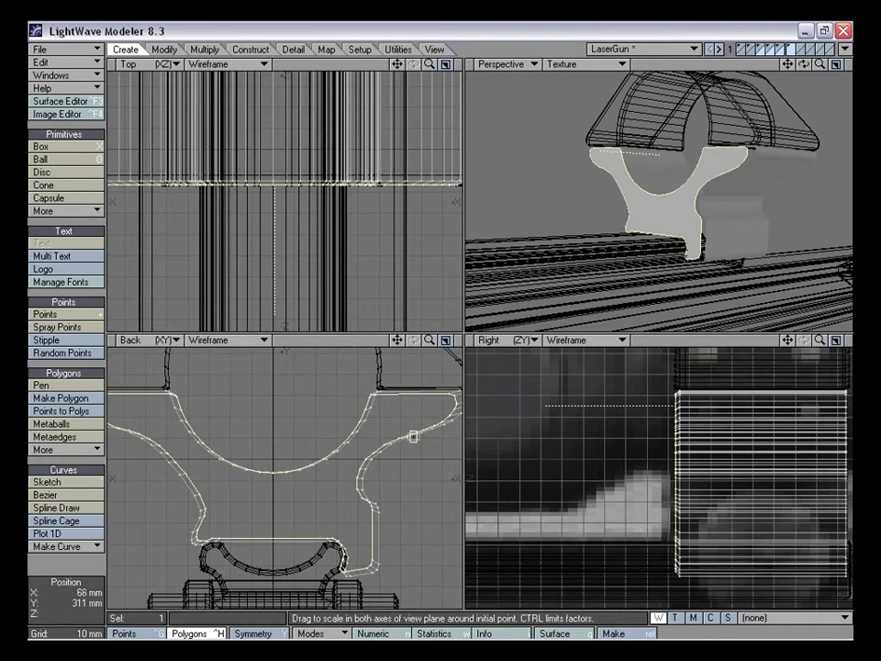
# Drag the end face's points around the lower -X corner inward, in an enlarged Back view, to even the bevel width there
pyautogui.press('KP_0')
pyautogui.hotkey('shift', 'a')
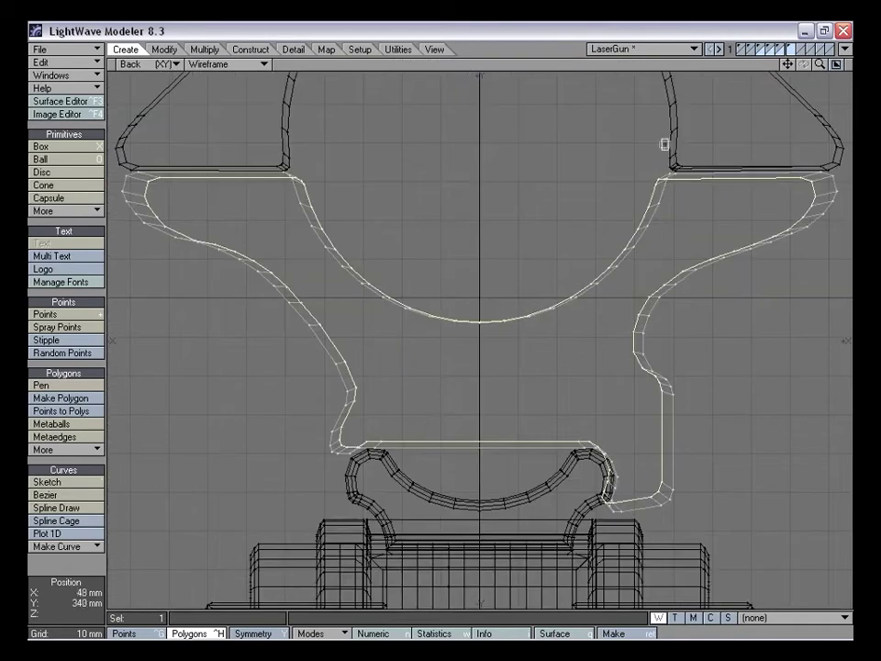
pyautogui.moveTo(788, 65); pyautogui.dragTo(838, 13)
pyautogui.moveTo(820, 65); pyautogui.dragTo(863, 65)
pyautogui.hotkey('ctrl', 't')
pyautogui.moveTo(295, 478); pyautogui.dragTo(344, 462)
pyautogui.click(353, 464)
pyautogui.click(353, 463)
pyautogui.moveTo(317, 472); pyautogui.dragTo(291, 447)
# Drag the end face's points around the +X hook and the bend above it inside the outer outline for an even bevel
pyautogui.moveTo(788, 70); pyautogui.dragTo(788, 65)
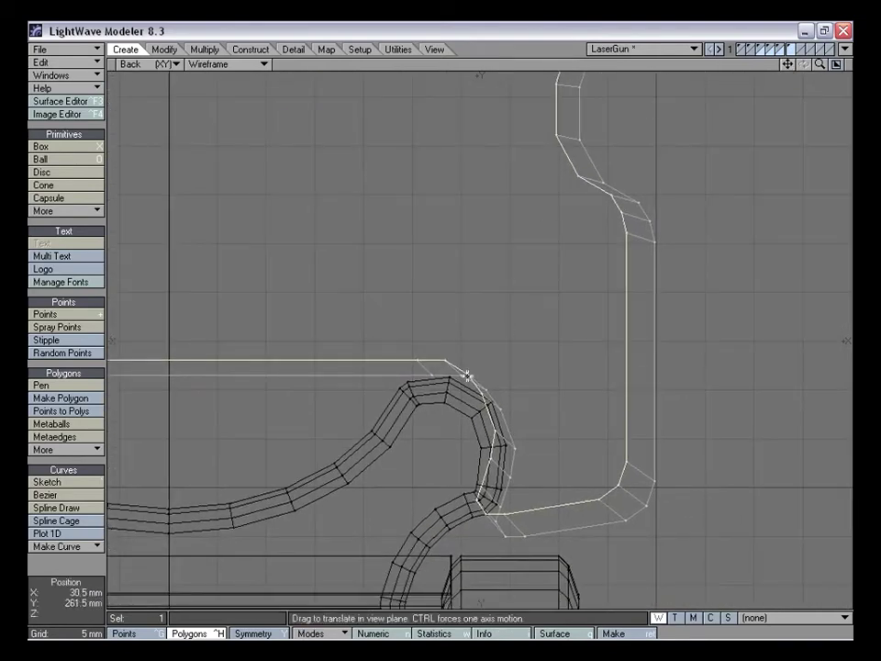
pyautogui.moveTo(485, 393); pyautogui.dragTo(524, 434)
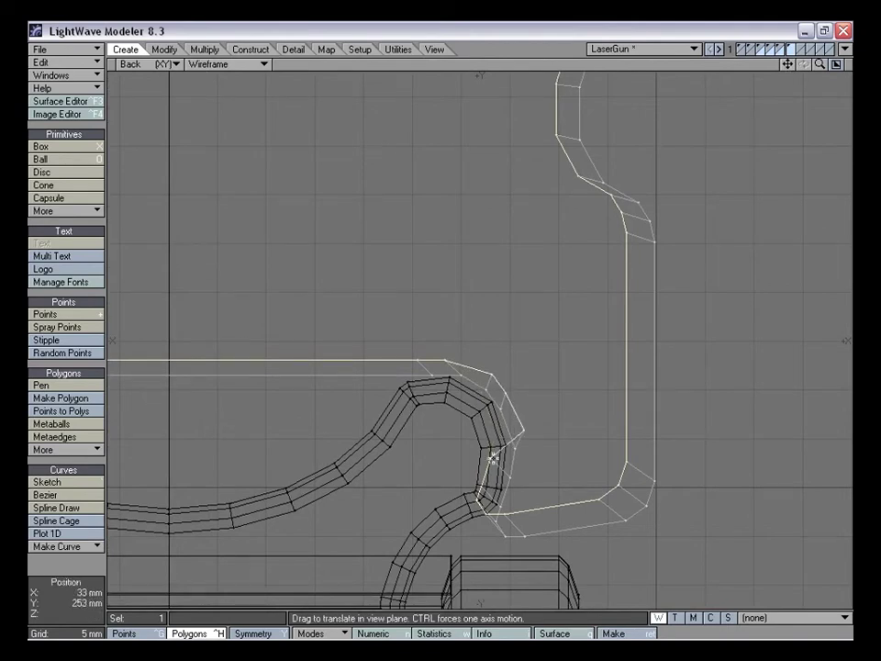
pyautogui.moveTo(483, 486); pyautogui.dragTo(538, 509)
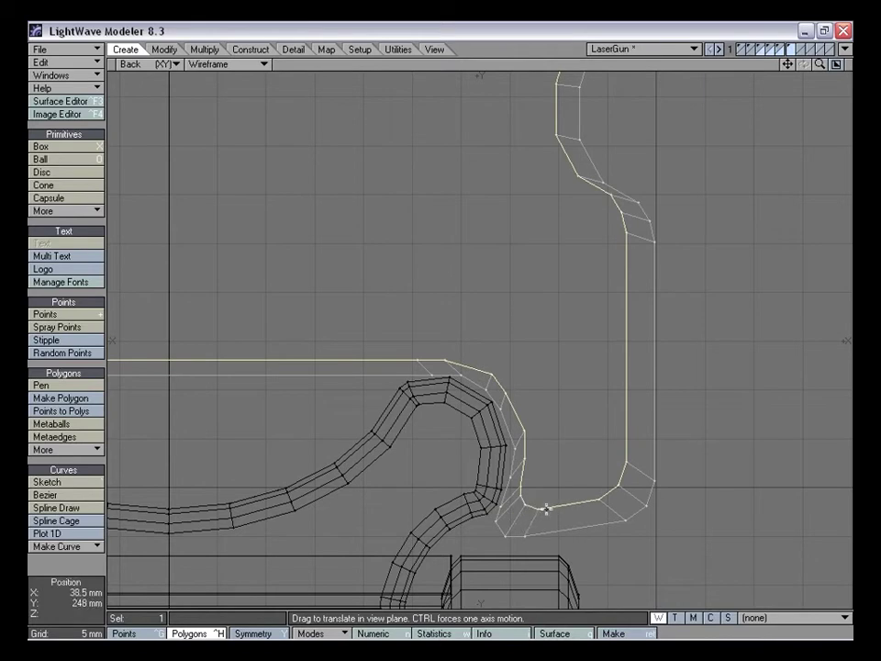
pyautogui.moveTo(787, 64); pyautogui.dragTo(779, 166)
pyautogui.moveTo(613, 313); pyautogui.dragTo(608, 305)
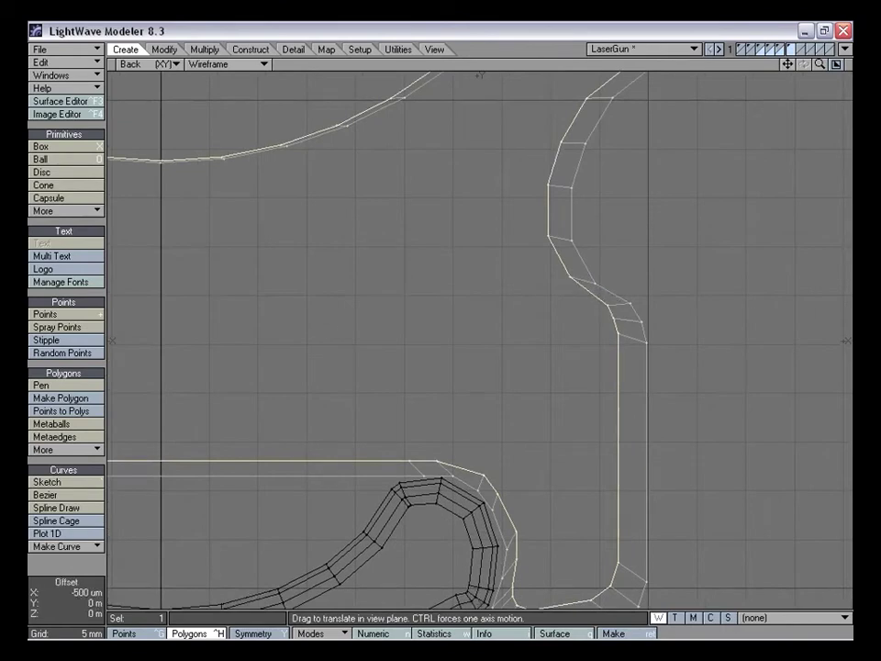
# Drag the end face's points along the underside of the +X arm inward to even out the bevel
pyautogui.moveTo(788, 65); pyautogui.dragTo(551, 427)
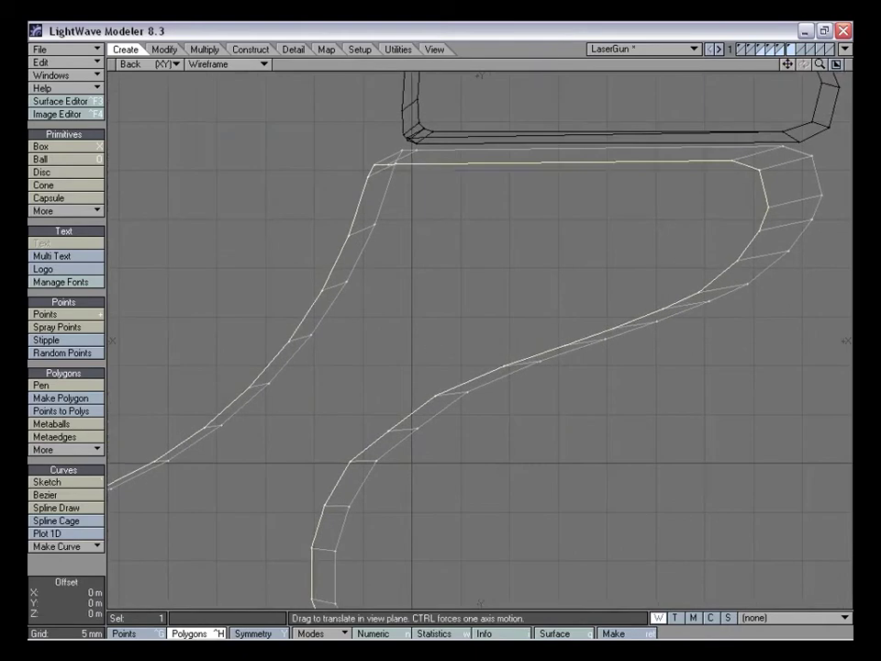
pyautogui.moveTo(504, 366); pyautogui.dragTo(488, 366)
pyautogui.moveTo(567, 345); pyautogui.dragTo(542, 345)
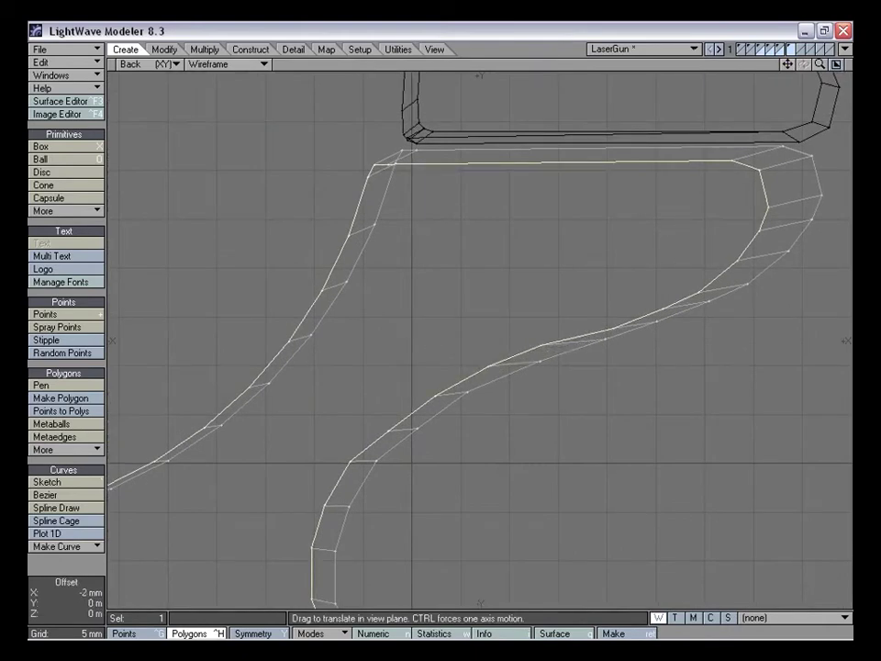
pyautogui.moveTo(610, 328); pyautogui.dragTo(634, 302)
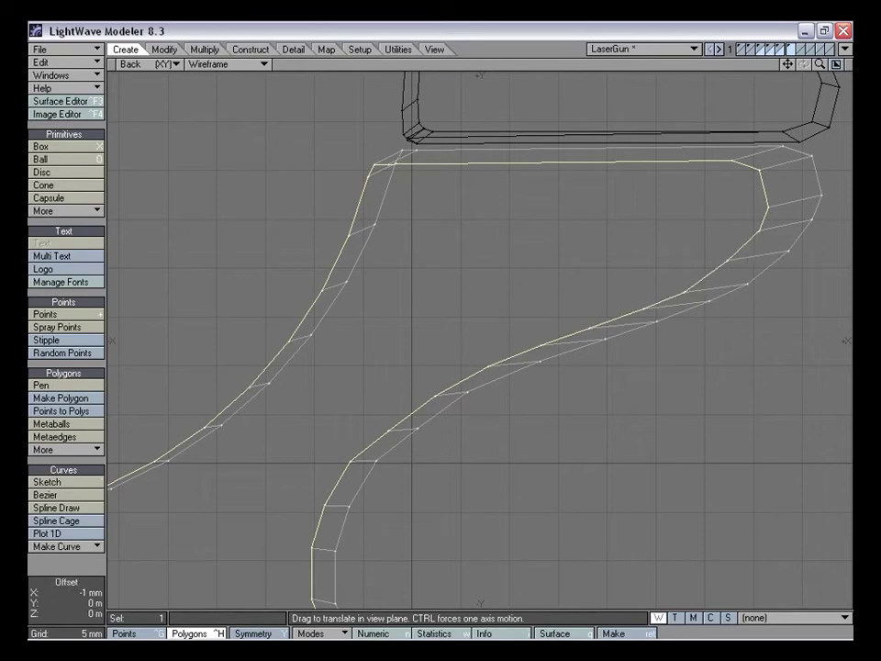
# Drag the end face's points at the +X arm's inner corner and down the upper +X side of the cradle arc into the body
pyautogui.moveTo(374, 167); pyautogui.dragTo(377, 166)
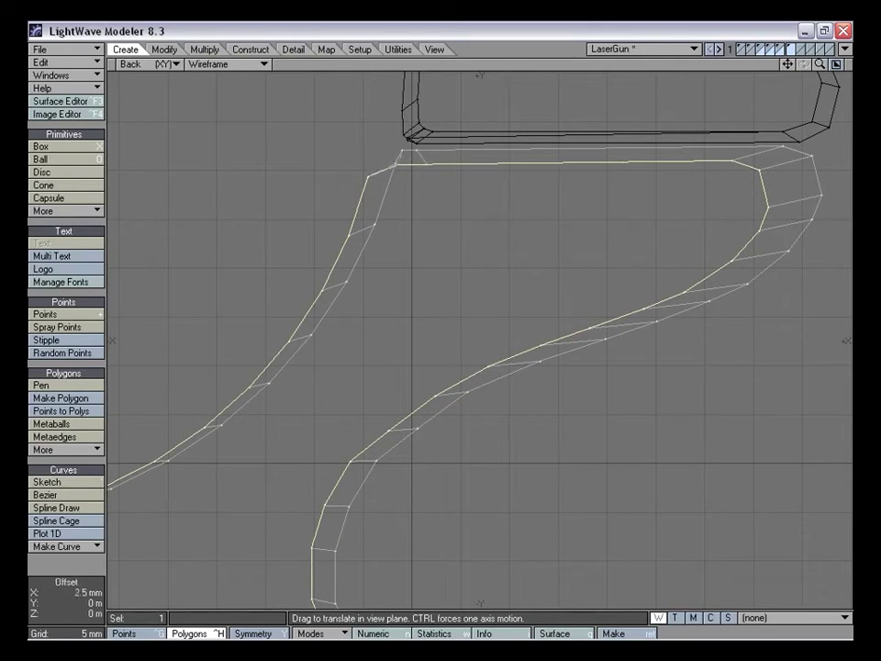
pyautogui.moveTo(380, 174); pyautogui.dragTo(410, 174)
pyautogui.click(407, 163)
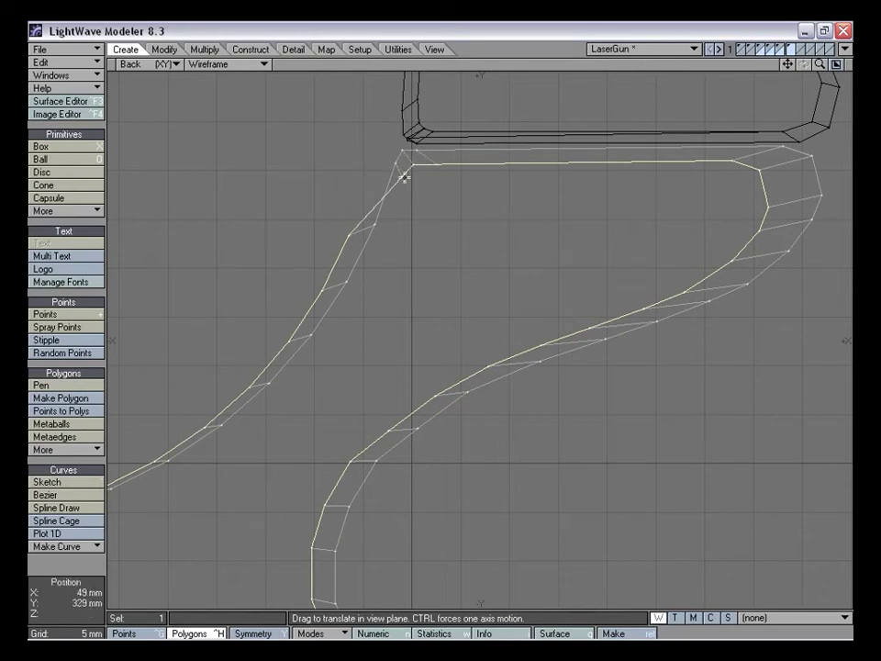
pyautogui.moveTo(350, 233); pyautogui.dragTo(388, 235)
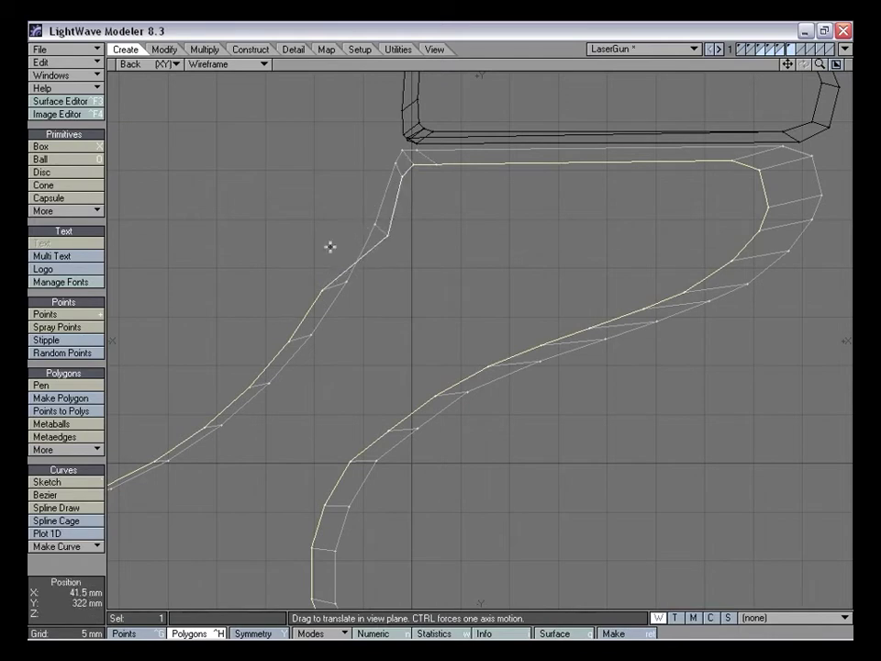
pyautogui.moveTo(322, 289); pyautogui.dragTo(361, 290)
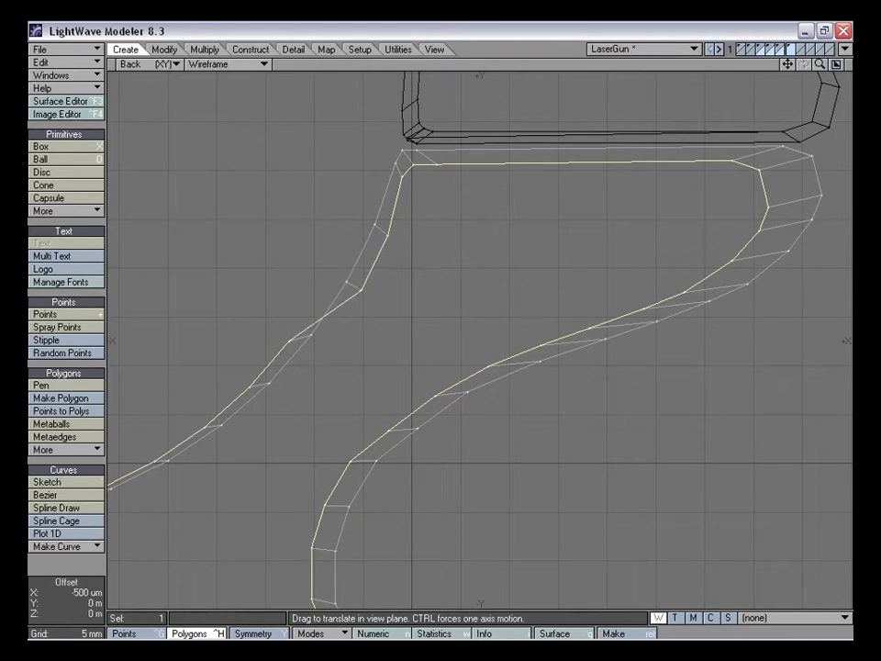
pyautogui.moveTo(290, 340); pyautogui.dragTo(328, 340)
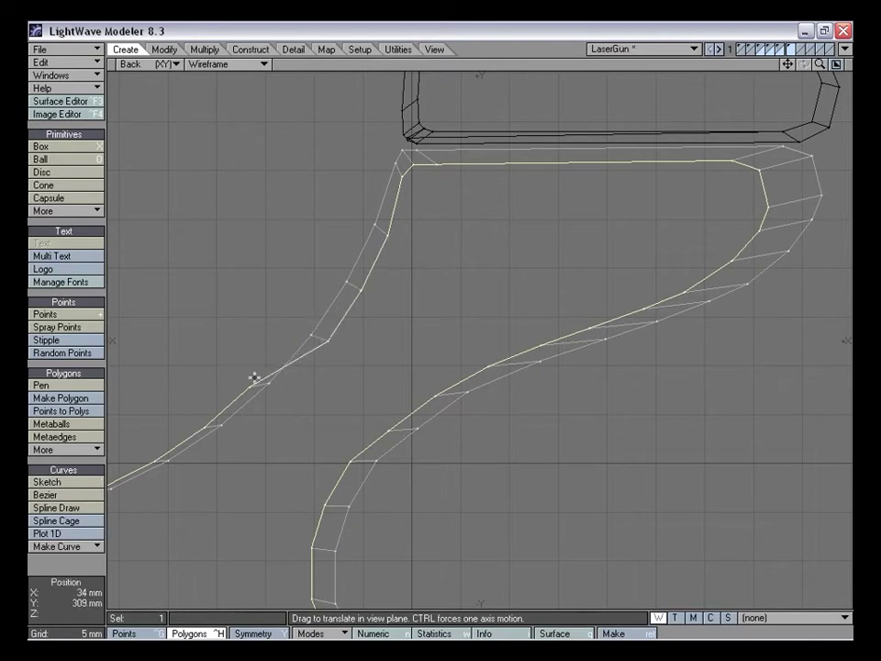
pyautogui.moveTo(250, 387); pyautogui.dragTo(287, 387)
pyautogui.moveTo(402, 177); pyautogui.dragTo(419, 170)
# Drag the end face's remaining points on the +X half of the cradle arc, through its lowest point, evenly below the outer curve
pyautogui.moveTo(787, 65); pyautogui.dragTo(880, 2)
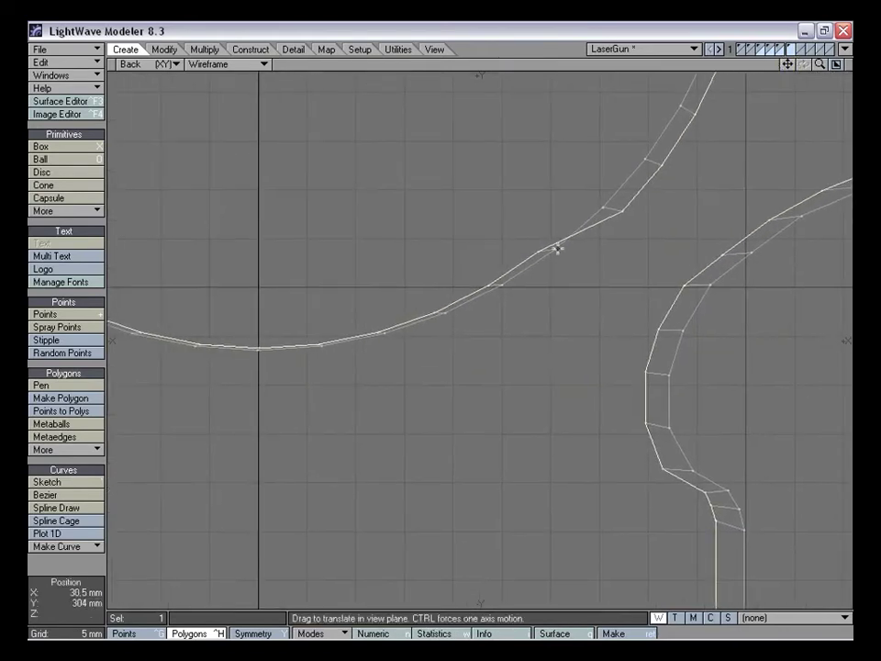
pyautogui.moveTo(532, 249); pyautogui.dragTo(562, 256)
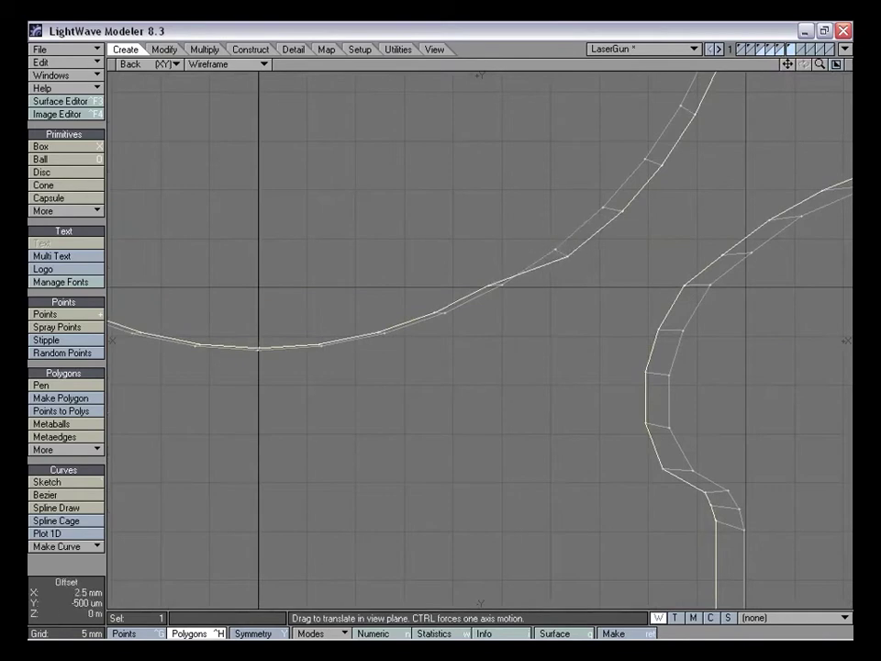
pyautogui.moveTo(493, 286); pyautogui.dragTo(489, 273)
pyautogui.moveTo(443, 314); pyautogui.dragTo(444, 327)
pyautogui.moveTo(384, 333); pyautogui.dragTo(378, 351)
pyautogui.moveTo(258, 349); pyautogui.dragTo(258, 366)
# Drag the end face's points on the lower -X half of the cradle arc outward from its center to continue the even bevel
pyautogui.moveTo(788, 64); pyautogui.dragTo(880, 116)
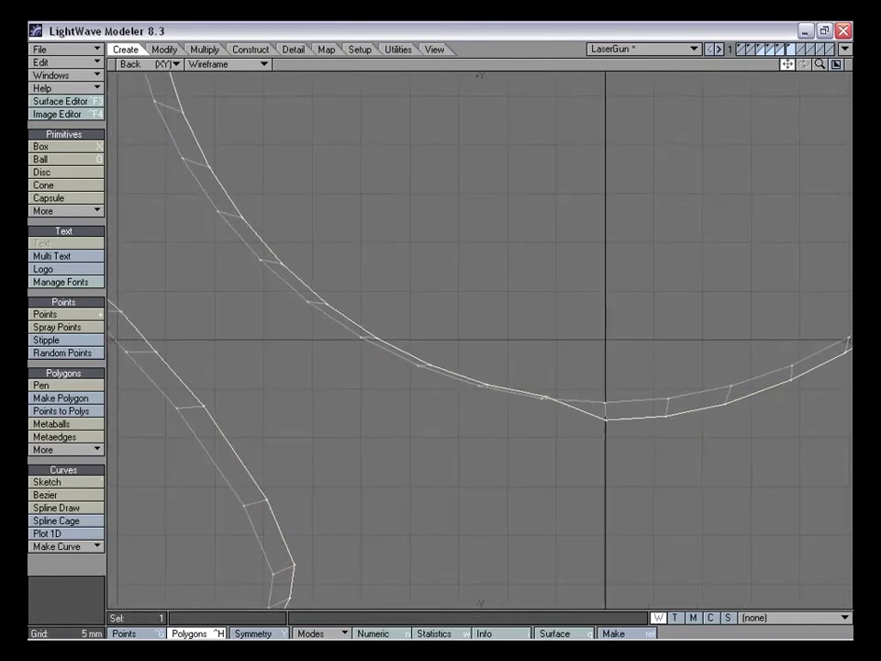
pyautogui.moveTo(547, 398); pyautogui.dragTo(546, 415)
pyautogui.moveTo(490, 386); pyautogui.dragTo(487, 402)
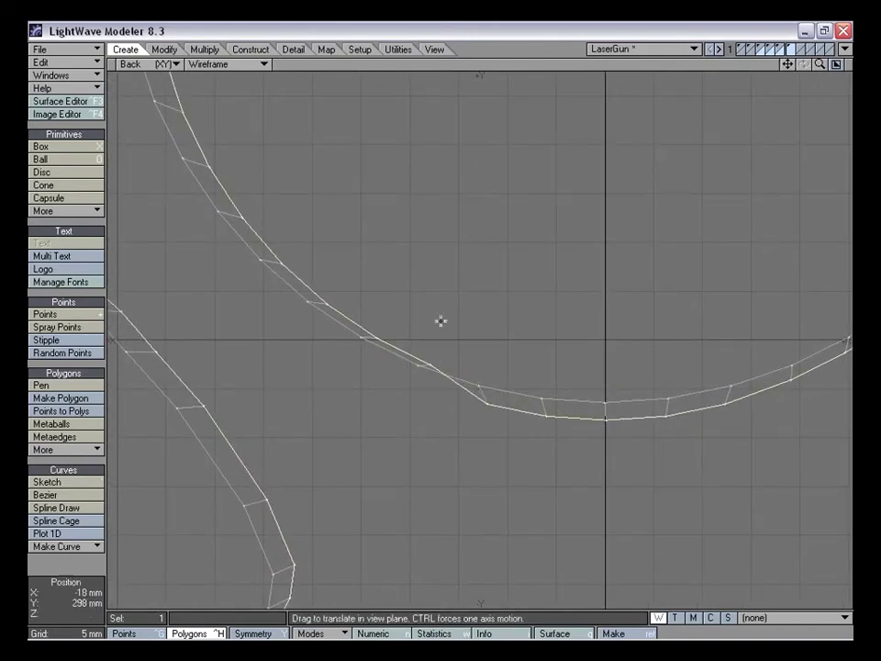
pyautogui.moveTo(407, 338); pyautogui.dragTo(364, 352)
pyautogui.moveTo(330, 305); pyautogui.dragTo(311, 319)
pyautogui.moveTo(279, 263); pyautogui.dragTo(248, 273)
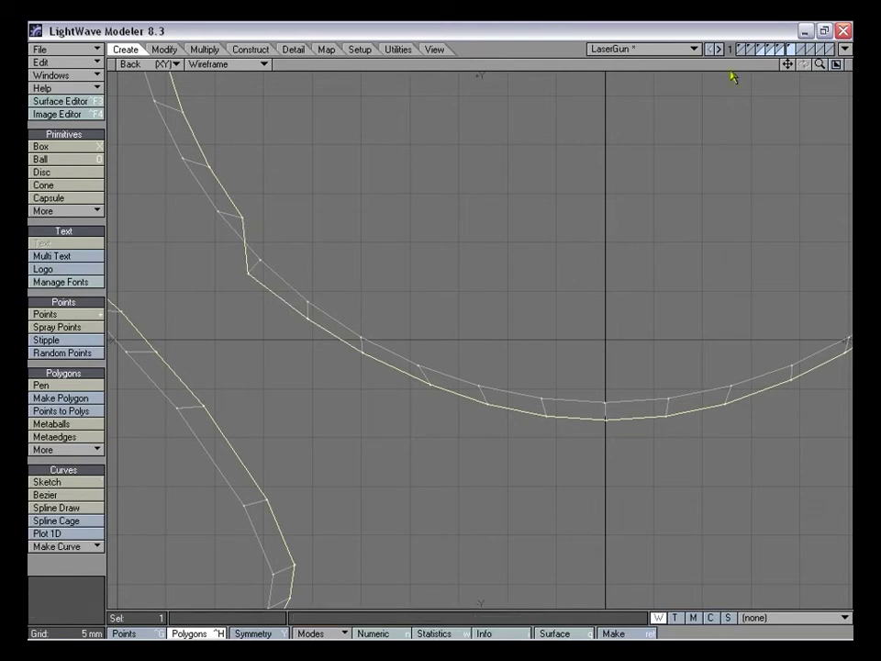
# Drag the end face's points on the upper -X side of the cradle arc and the -X arm's inner corner into the body
pyautogui.moveTo(787, 64); pyautogui.dragTo(880, 211)
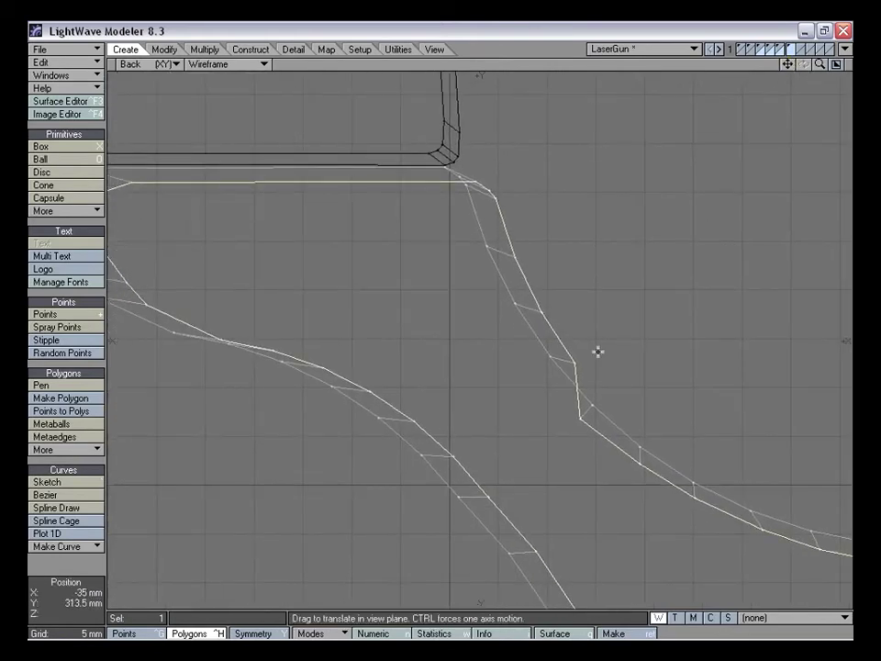
pyautogui.moveTo(579, 363); pyautogui.dragTo(542, 372)
pyautogui.moveTo(557, 321); pyautogui.dragTo(544, 313)
pyautogui.moveTo(514, 256); pyautogui.dragTo(462, 227)
pyautogui.moveTo(495, 183); pyautogui.dragTo(462, 221)
# Drag the end face's points around the -X arm's tip and underside inward, and return to the four-view layout
pyautogui.moveTo(788, 64); pyautogui.dragTo(758, 67)
pyautogui.moveTo(393, 175); pyautogui.dragTo(326, 249)
pyautogui.moveTo(368, 275); pyautogui.dragTo(348, 274)
pyautogui.moveTo(463, 336); pyautogui.dragTo(518, 339)
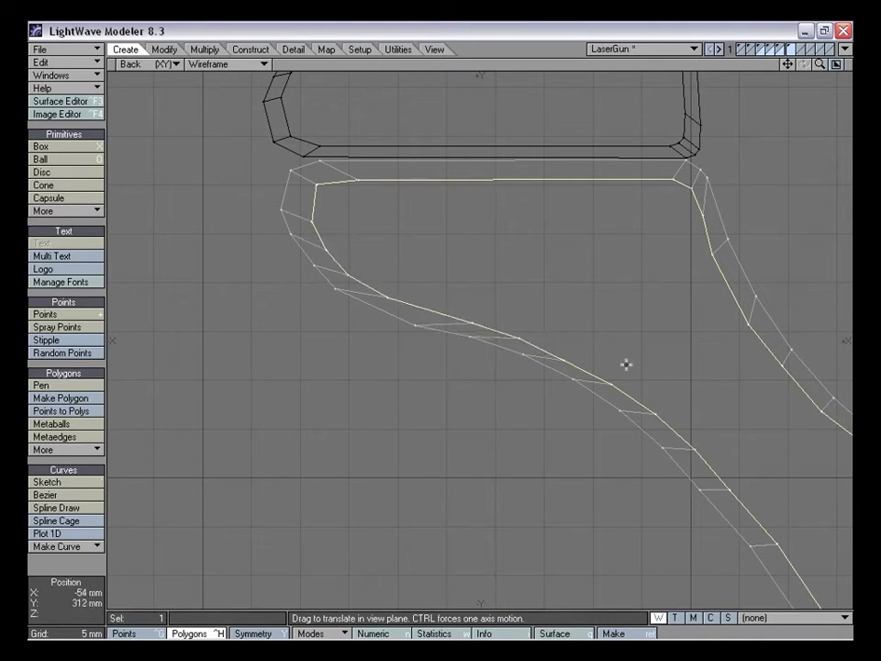
pyautogui.moveTo(820, 65); pyautogui.dragTo(717, 65)
pyautogui.moveTo(788, 65); pyautogui.dragTo(738, 58)
pyautogui.press('KP_0')
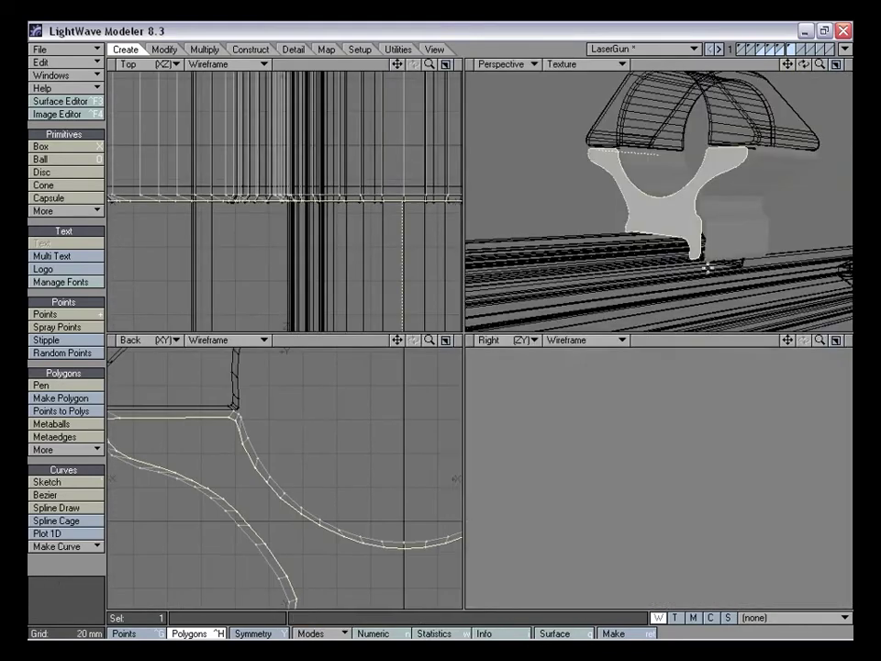
pyautogui.press('space')
# Deselect the end face and examine the reshaped beveled end in the Perspective view
pyautogui.click(86, 546)
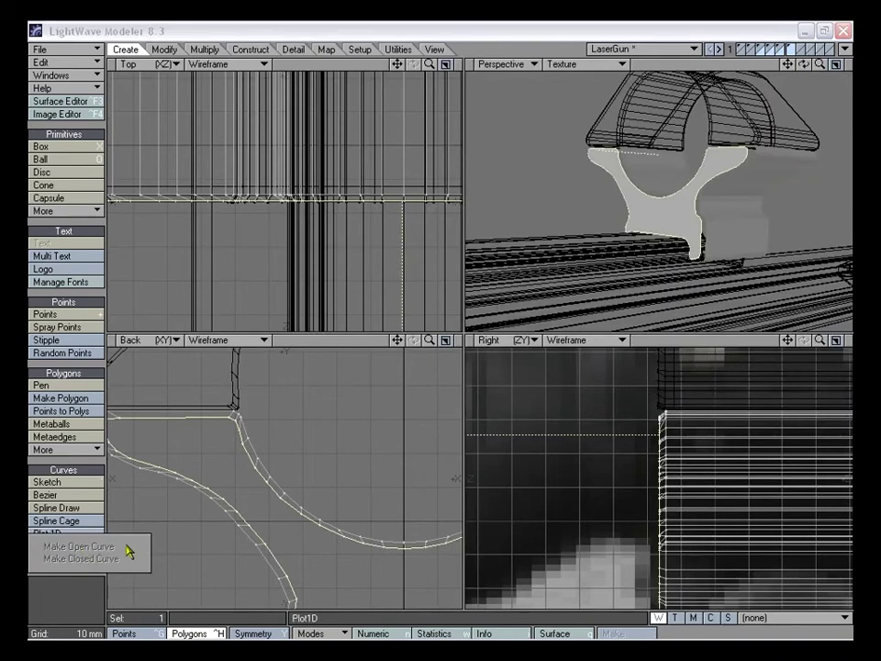
pyautogui.click(80, 576)
pyautogui.keyDown('alt'); pyautogui.moveTo(684, 177); pyautogui.dragTo(688, 206); pyautogui.keyUp('alt')
pyautogui.keyDown('alt'); pyautogui.moveTo(718, 176); pyautogui.dragTo(687, 210); pyautogui.keyUp('alt')
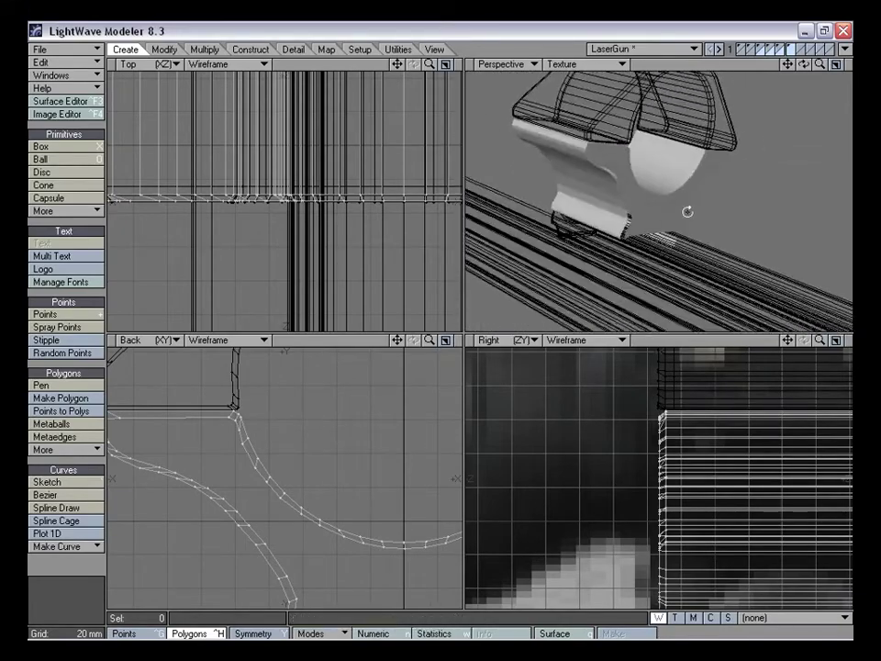
# Knife the lower mount crosswise through the middle of its length in the Top view and delete the +Z half
pyautogui.press('a')
pyautogui.hotkey('ctrl', 'g')
pyautogui.hotkey('ctrl', 'h')
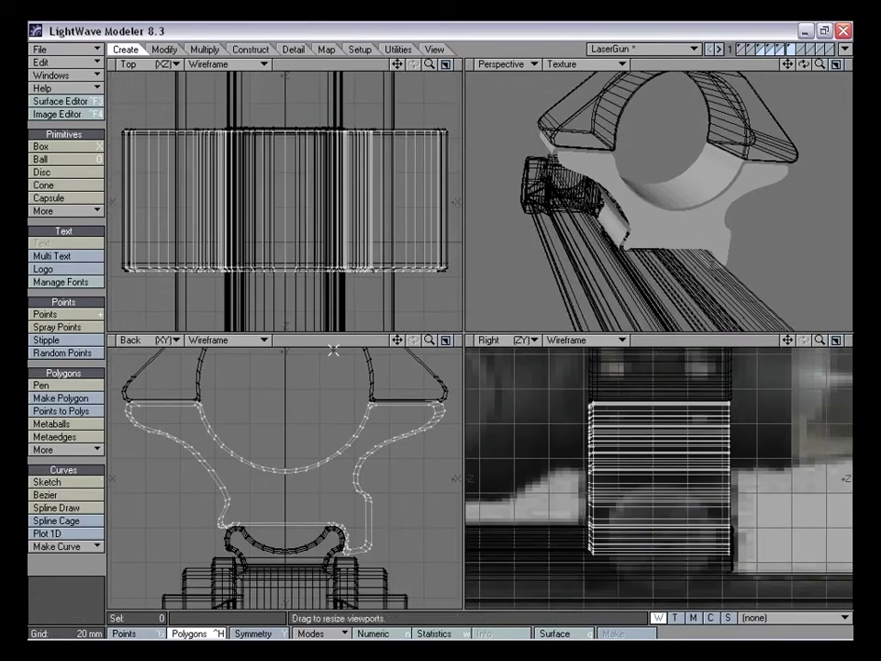
pyautogui.hotkey('shift', 'k')
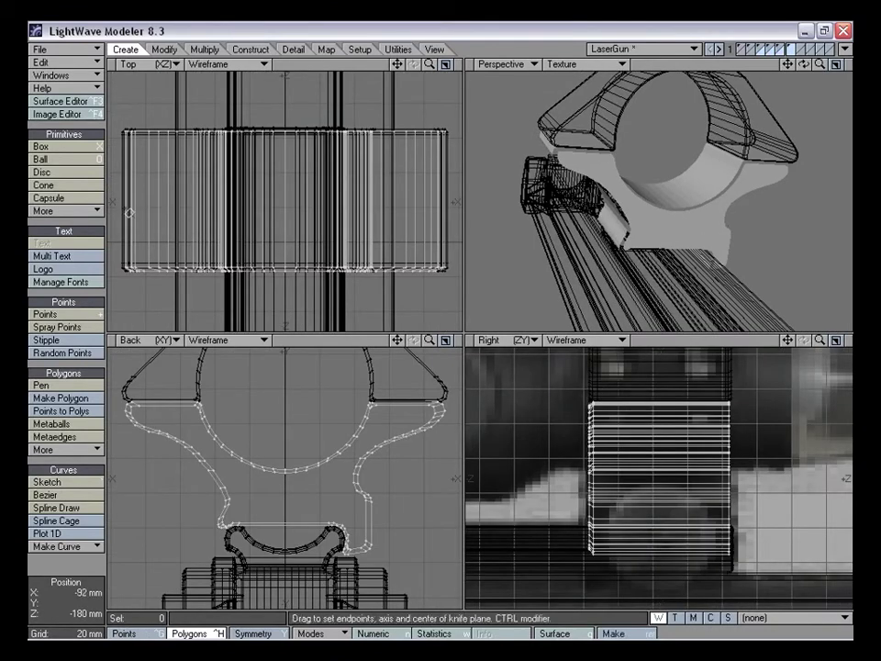
pyautogui.press('space')
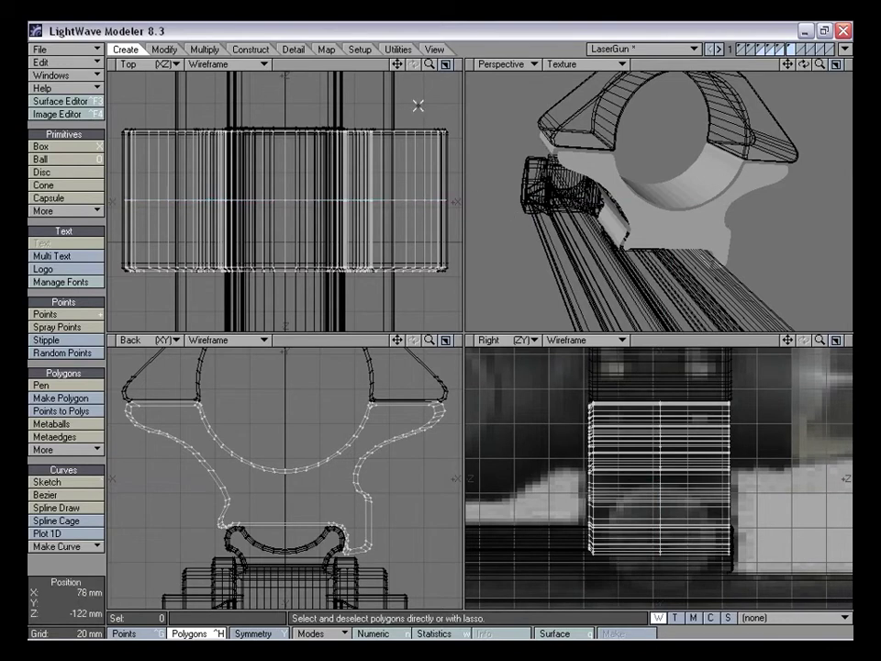
# Try selecting the beveled rim polygons and the -Z end face, clearing each selection again
pyautogui.keyDown('alt'); pyautogui.moveTo(551, 147); pyautogui.dragTo(652, 201); pyautogui.keyUp('alt')
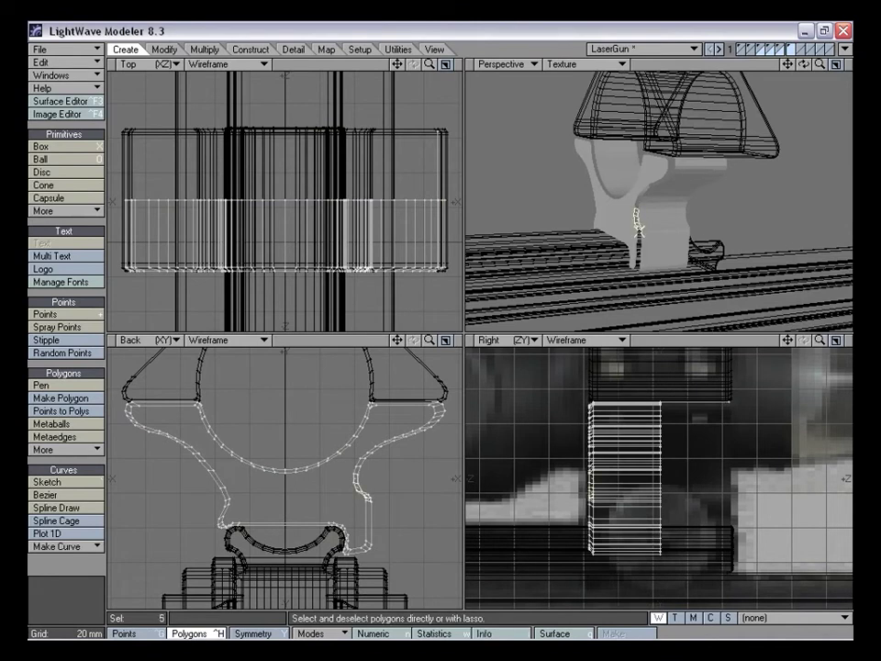
pyautogui.moveTo(359, 313); pyautogui.dragTo(384, 248, button='right')
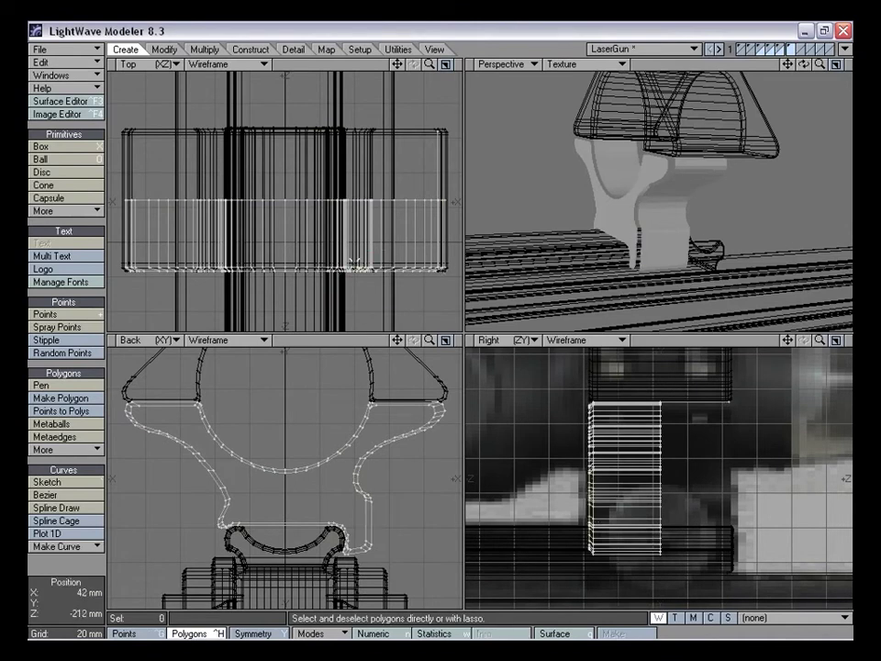
pyautogui.moveTo(719, 169)
pyautogui.keyDown('alt'); pyautogui.mouseDown()
pyautogui.moveTo(663, 175)
pyautogui.moveTo(663, 219)
pyautogui.mouseUp(); pyautogui.keyUp('alt')
pyautogui.click(68, 566)
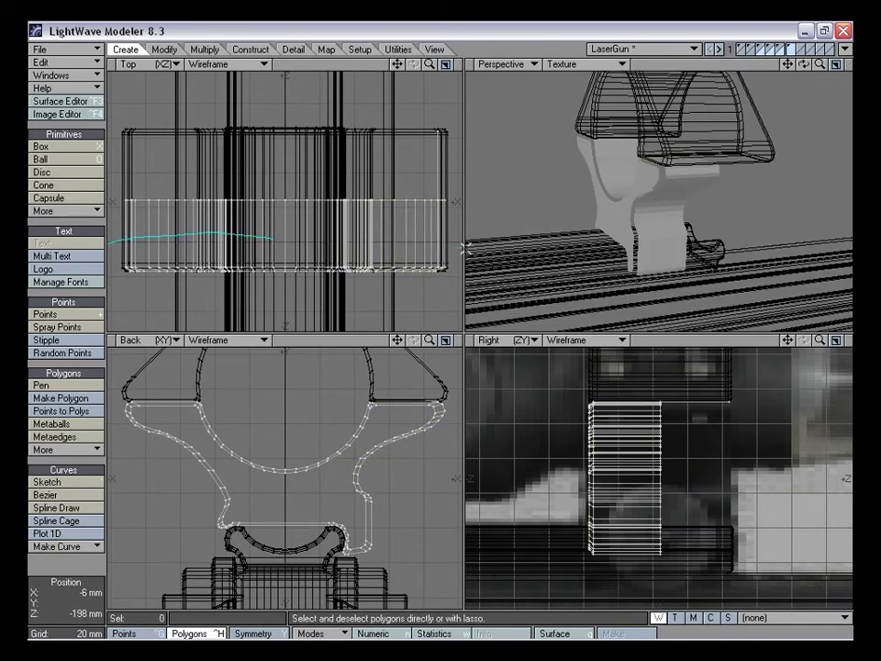
pyautogui.moveTo(272, 240); pyautogui.dragTo(235, 233, button='right')
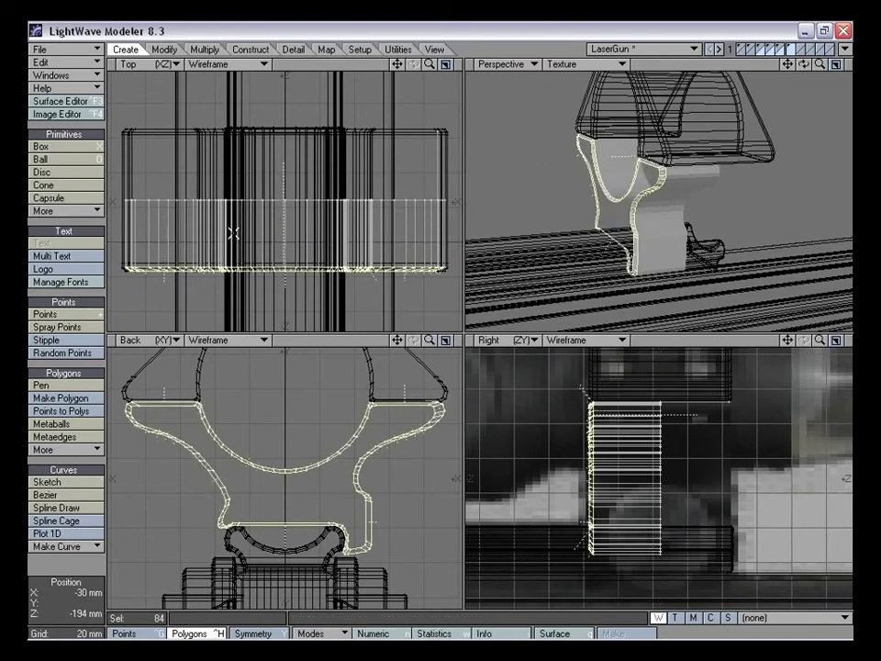
pyautogui.click(99, 577)
pyautogui.keyDown('alt'); pyautogui.moveTo(623, 219); pyautogui.dragTo(655, 220); pyautogui.keyUp('alt')
pyautogui.click(656, 220)
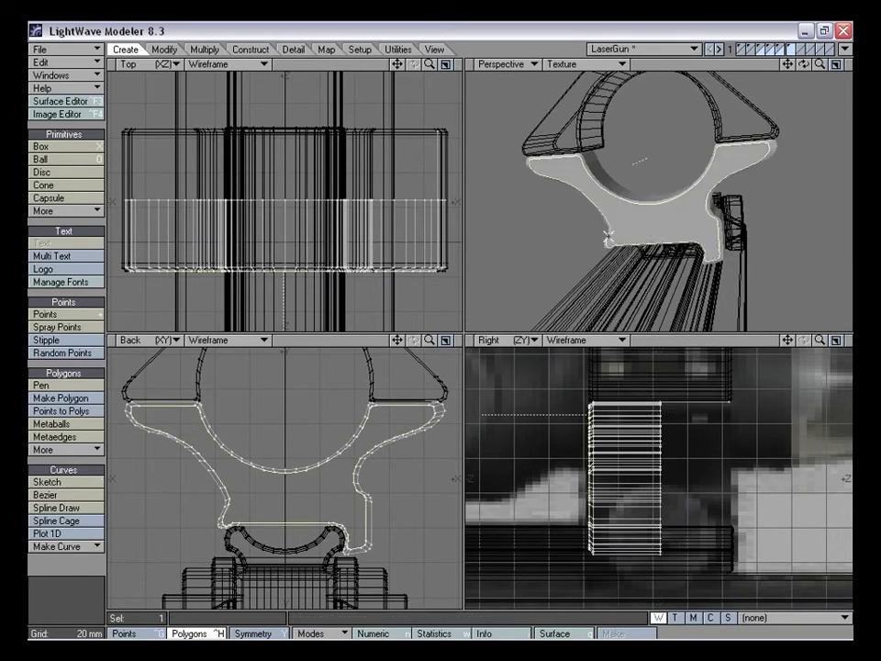
pyautogui.click(87, 575)
# Mirror the finished -Z half of the lower mount across its cut middle edge in the Top view
pyautogui.moveTo(641, 196)
pyautogui.keyDown('alt'); pyautogui.mouseDown()
pyautogui.moveTo(677, 218)
pyautogui.moveTo(668, 198)
pyautogui.moveTo(740, 195)
pyautogui.moveTo(650, 221)
pyautogui.moveTo(557, 225)
pyautogui.moveTo(680, 220)
pyautogui.moveTo(634, 209)
pyautogui.mouseUp(); pyautogui.keyUp('alt')
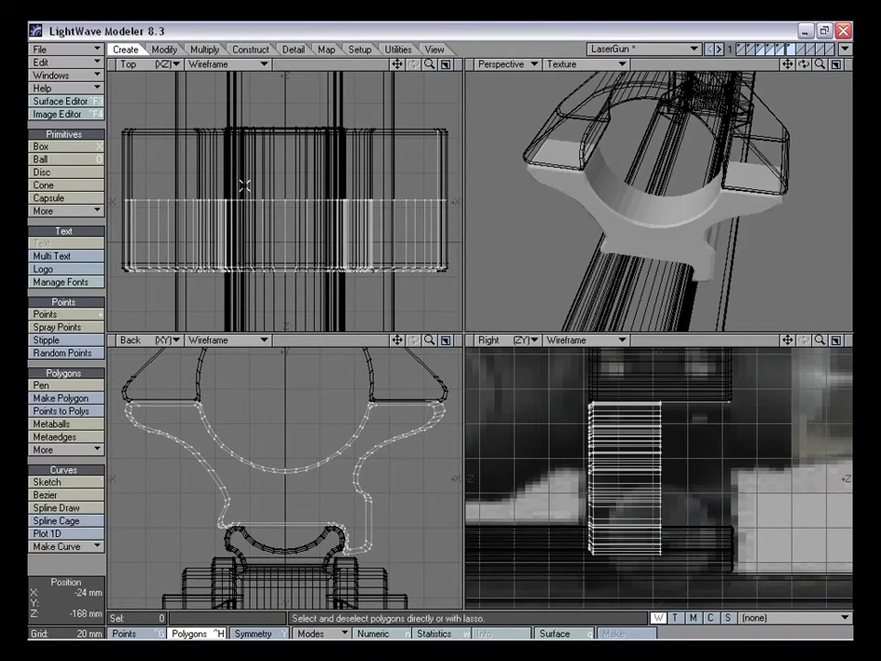
pyautogui.hotkey('shift', 'v')
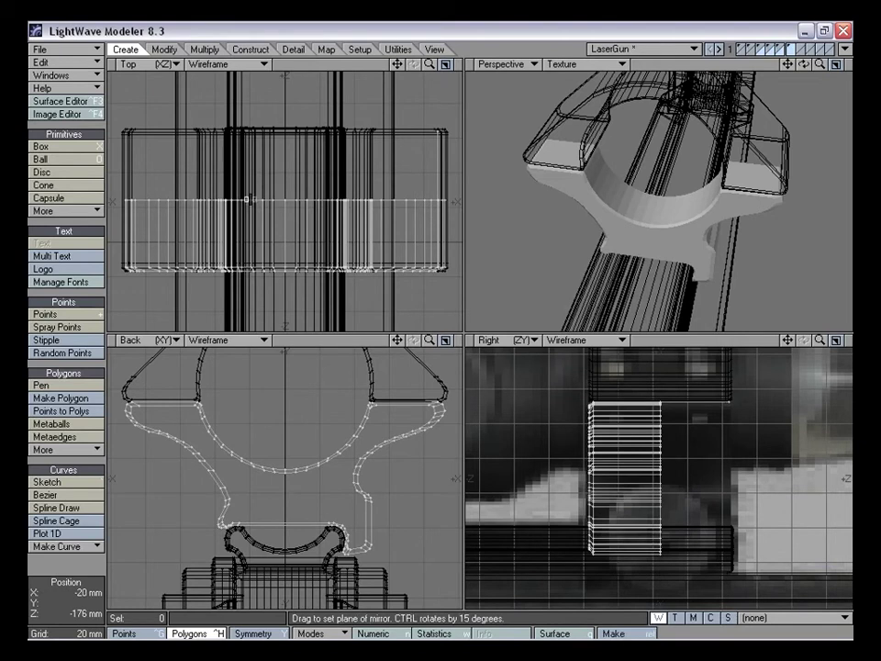
pyautogui.moveTo(246, 199); pyautogui.dragTo(259, 198)
pyautogui.press('space')
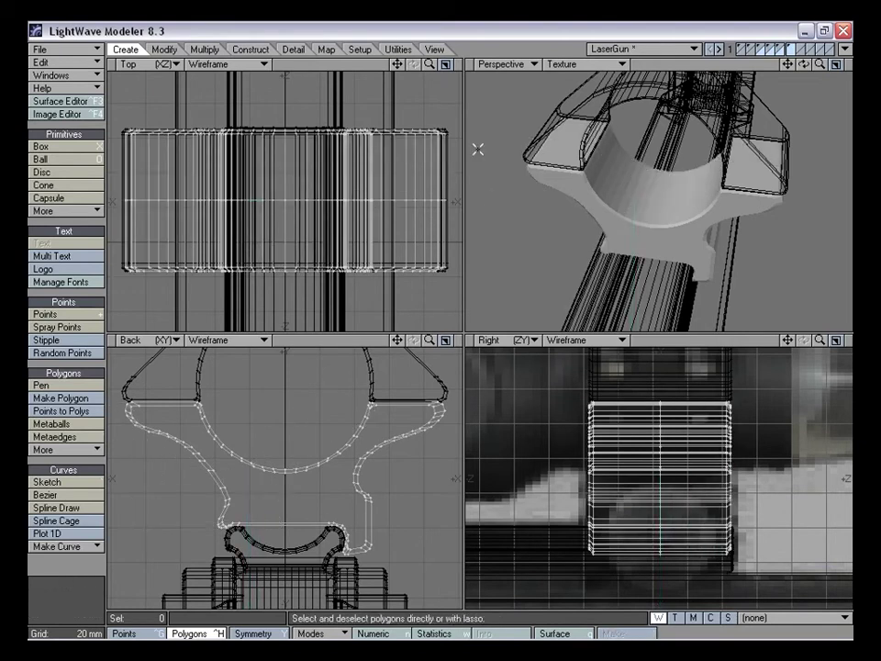
pyautogui.moveTo(432, 67); pyautogui.dragTo(459, 67)
pyautogui.keyDown('alt'); pyautogui.moveTo(744, 184); pyautogui.dragTo(628, 145); pyautogui.keyUp('alt')
pyautogui.click(634, 188)
pyautogui.keyDown('alt'); pyautogui.moveTo(646, 183); pyautogui.dragTo(648, 234); pyautogui.keyUp('alt')
pyautogui.click(60, 614)
pyautogui.keyDown('alt'); pyautogui.moveTo(511, 265); pyautogui.dragTo(632, 218); pyautogui.keyUp('alt')
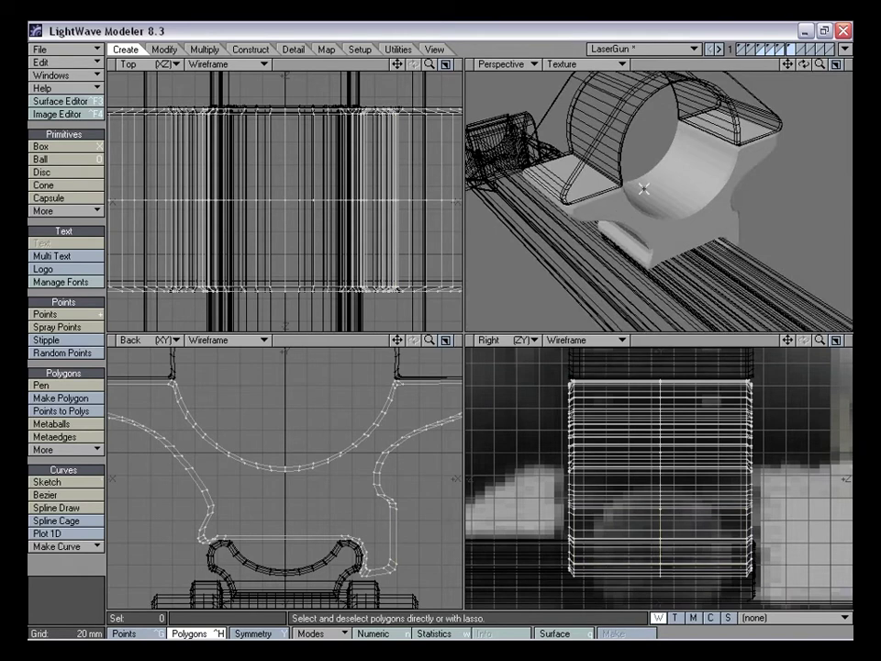
# Assign the Scope_Nurnies surface to the lower mount and inspect its shading in the Perspective view
pyautogui.press('q')
pyautogui.click(536, 221)
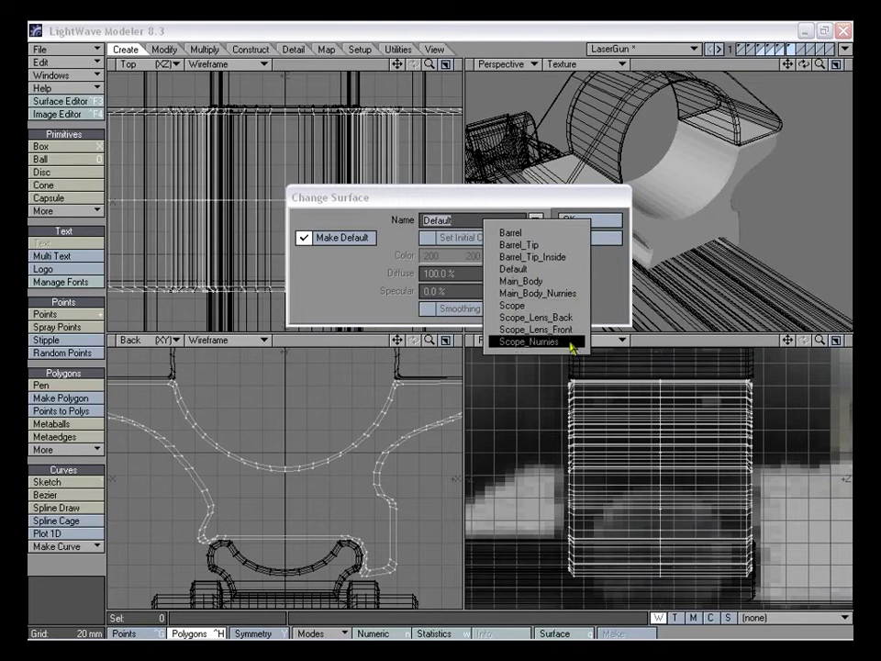
pyautogui.click(571, 342)
pyautogui.click(569, 220)
pyautogui.moveTo(644, 197)
pyautogui.keyDown('alt'); pyautogui.mouseDown()
pyautogui.moveTo(763, 212)
pyautogui.moveTo(657, 194)
pyautogui.moveTo(688, 231)
pyautogui.moveTo(618, 201)
pyautogui.moveTo(543, 218)
pyautogui.moveTo(689, 212)
pyautogui.moveTo(618, 192)
pyautogui.moveTo(657, 211)
pyautogui.mouseUp(); pyautogui.keyUp('alt')
pyautogui.click(656, 210)
pyautogui.keyDown('alt'); pyautogui.moveTo(671, 250); pyautogui.dragTo(629, 165); pyautogui.keyUp('alt')
pyautogui.click(631, 197)
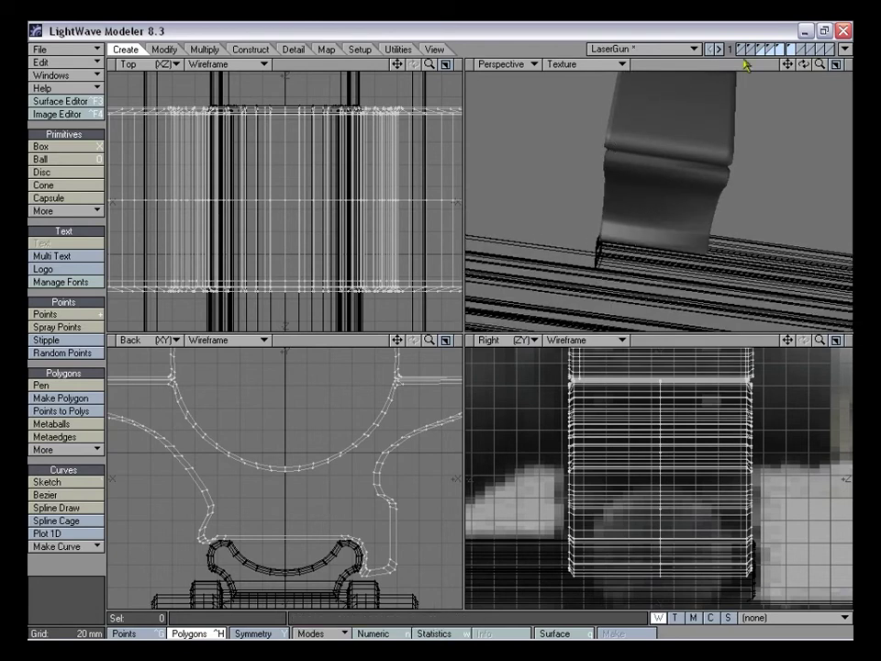
# Isolate the lower mount and knife it crosswise just inside each beveled end in the Right view
pyautogui.click(783, 48)
pyautogui.press('a')
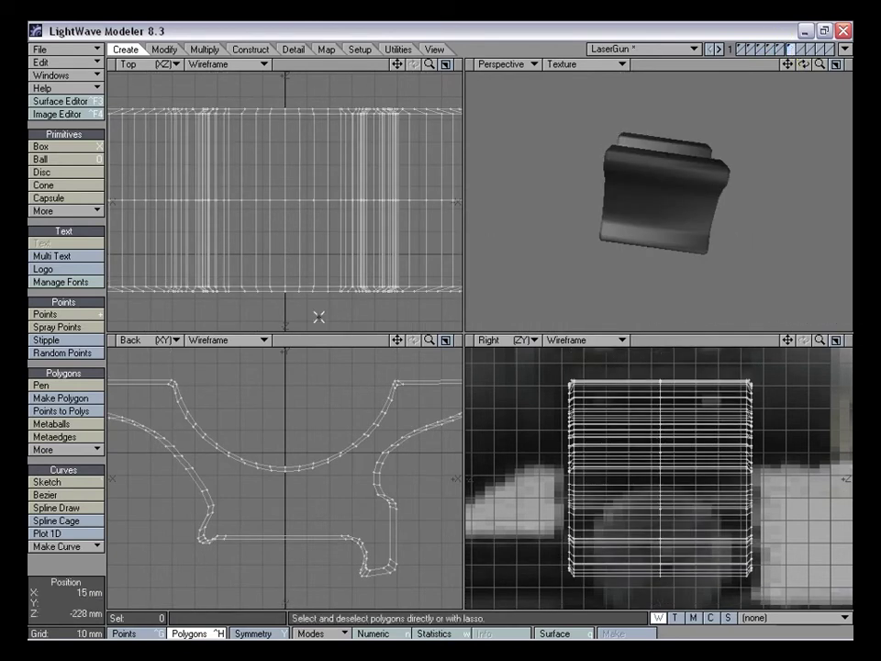
pyautogui.hotkey('shift', 'k')
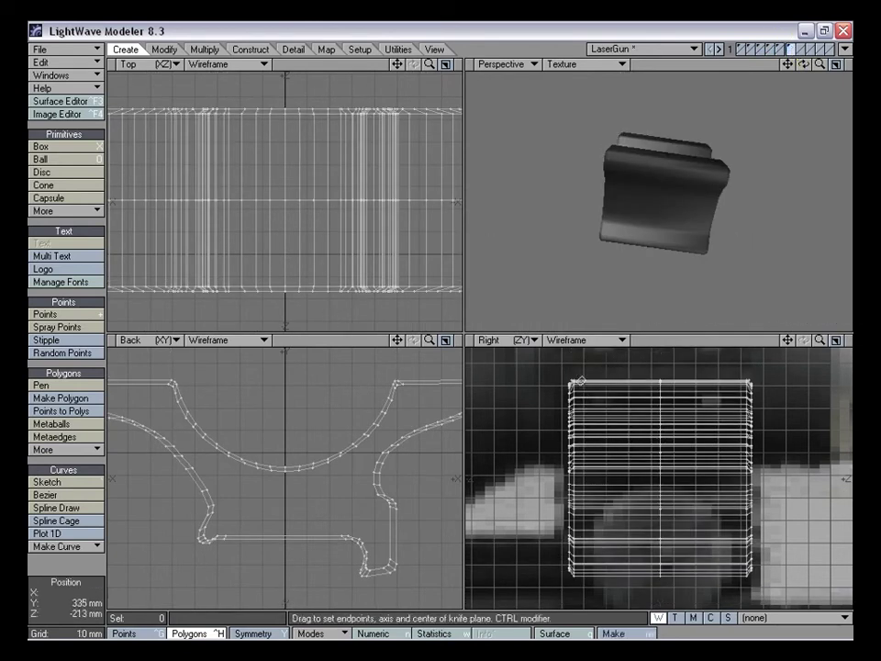
pyautogui.moveTo(589, 549); pyautogui.dragTo(590, 594)
pyautogui.press('space')
pyautogui.hotkey('shift', 'k')
pyautogui.moveTo(745, 373); pyautogui.dragTo(737, 579)
pyautogui.press('space')
pyautogui.keyDown('alt'); pyautogui.moveTo(657, 258); pyautogui.dragTo(706, 202); pyautogui.keyUp('alt')
pyautogui.keyDown('alt'); pyautogui.moveTo(760, 83); pyautogui.dragTo(718, 210); pyautogui.keyUp('alt')
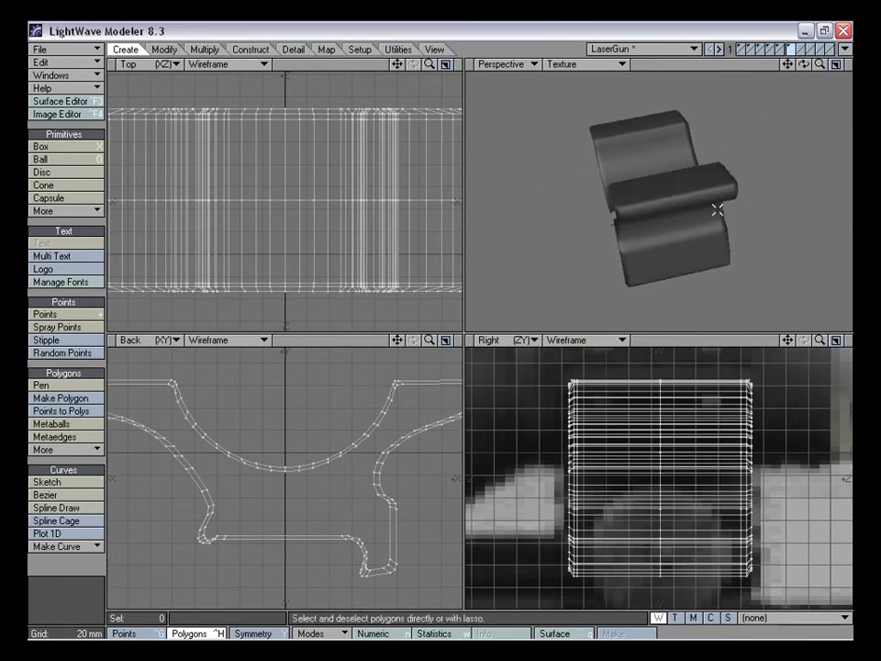
# Delete the two leftover end-face polygons of the lower mount from the upper mount's layer
pyautogui.click(781, 50)
pyautogui.keyDown('alt'); pyautogui.moveTo(714, 151); pyautogui.dragTo(746, 162); pyautogui.keyUp('alt')
pyautogui.keyDown('shift'); pyautogui.click(791, 50); pyautogui.keyUp('shift')
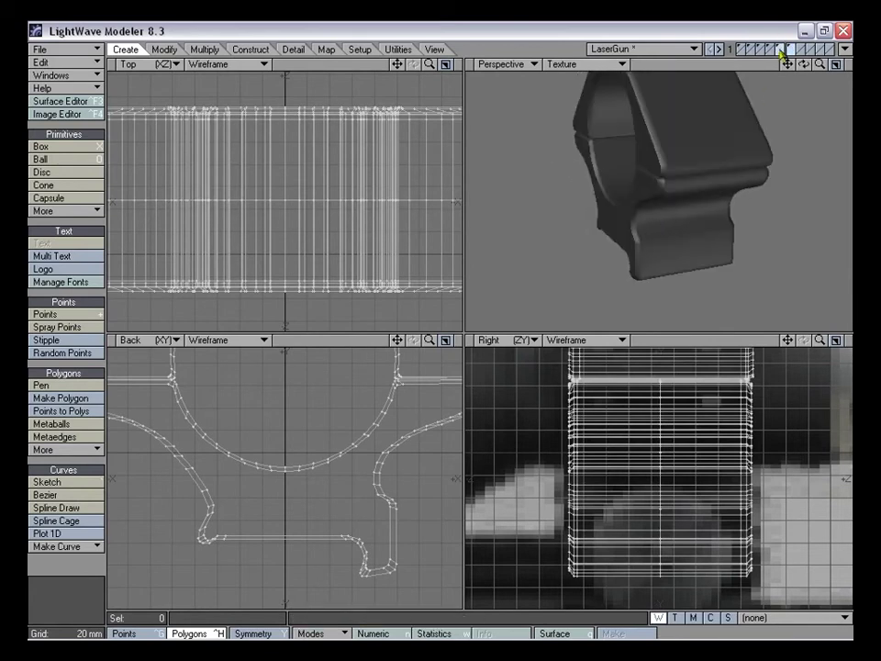
pyautogui.click(782, 50)
pyautogui.keyDown('alt'); pyautogui.moveTo(659, 193); pyautogui.dragTo(569, 176); pyautogui.keyUp('alt')
pyautogui.click(692, 209)
pyautogui.click(620, 193)
pyautogui.press('Delete')
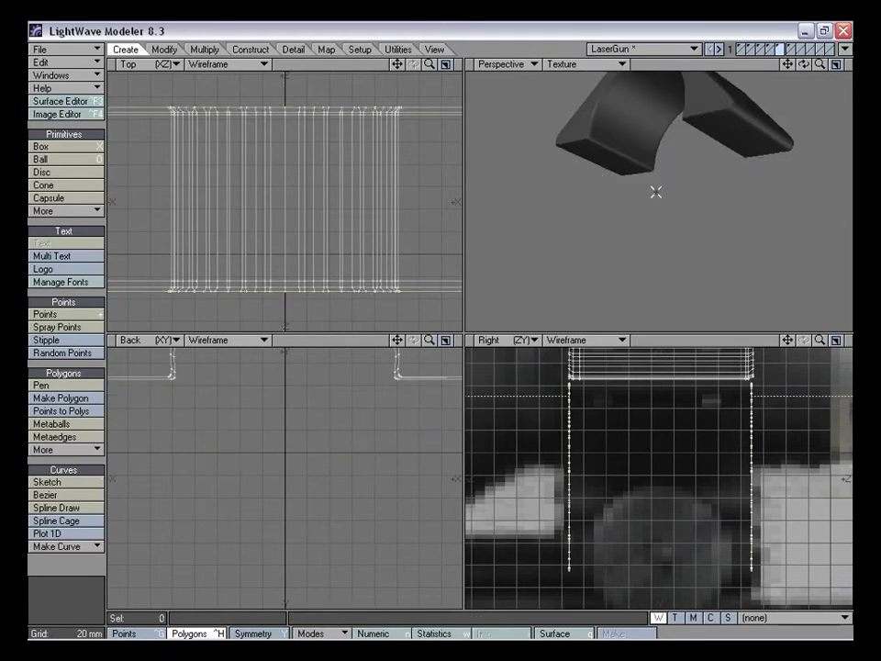
# Display the lower and upper mount layers together and examine how the two parts meet
pyautogui.click(794, 48)
pyautogui.keyDown('alt'); pyautogui.moveTo(698, 193); pyautogui.dragTo(686, 212); pyautogui.keyUp('alt')
pyautogui.keyDown('alt'); pyautogui.moveTo(669, 173); pyautogui.dragTo(744, 172); pyautogui.keyUp('alt')
pyautogui.click(777, 53)
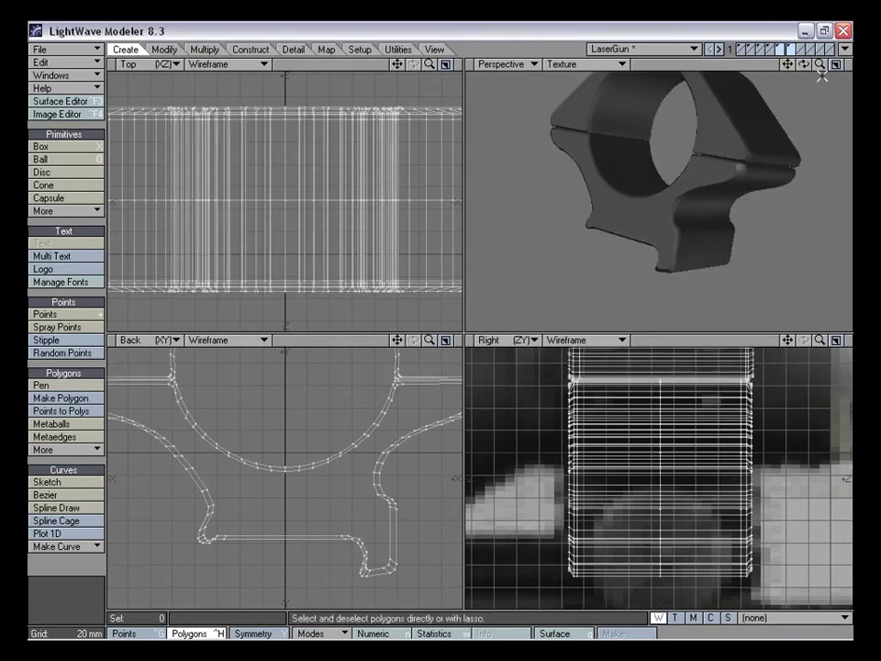
pyautogui.moveTo(821, 65); pyautogui.dragTo(762, 66)
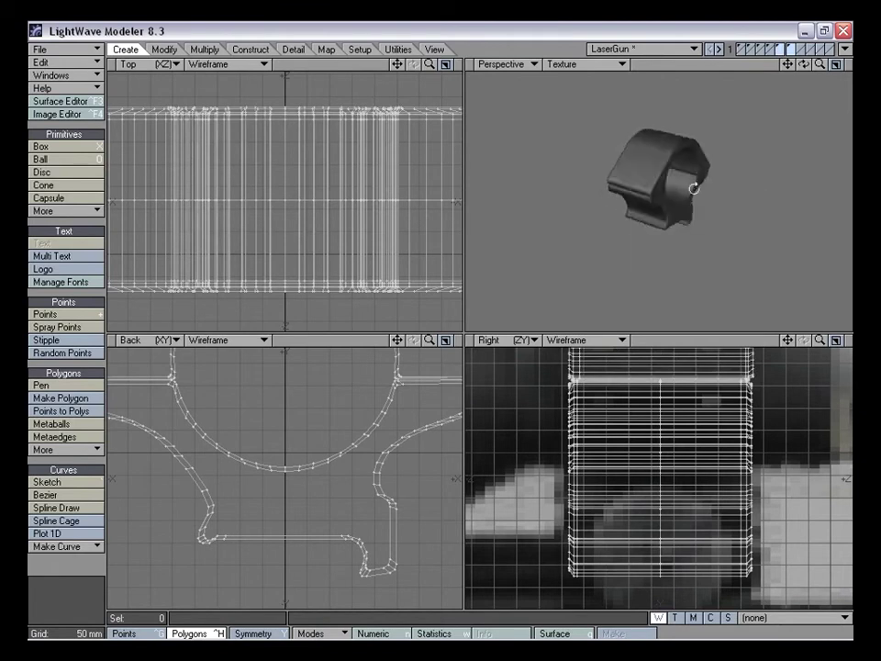
# Show the first two layers with the mount and examine the fit around the scope up close
pyautogui.keyDown('shift'); pyautogui.click(750, 50); pyautogui.keyUp('shift')
pyautogui.keyDown('alt'); pyautogui.moveTo(754, 119); pyautogui.dragTo(679, 193); pyautogui.keyUp('alt')
pyautogui.keyDown('shift'); pyautogui.click(741, 50); pyautogui.keyUp('shift')
pyautogui.moveTo(820, 65); pyautogui.dragTo(867, 67)
pyautogui.keyDown('alt'); pyautogui.moveTo(676, 215); pyautogui.dragTo(617, 180); pyautogui.keyUp('alt')
pyautogui.moveTo(820, 65); pyautogui.dragTo(854, 67)
pyautogui.keyDown('alt'); pyautogui.keyDown('shift'); pyautogui.moveTo(772, 111); pyautogui.dragTo(702, 142); pyautogui.keyUp('shift'); pyautogui.keyUp('alt')
pyautogui.keyDown('alt'); pyautogui.moveTo(702, 142); pyautogui.dragTo(669, 167); pyautogui.keyUp('alt')
pyautogui.keyDown('alt'); pyautogui.moveTo(573, 188); pyautogui.dragTo(658, 212); pyautogui.keyUp('alt')
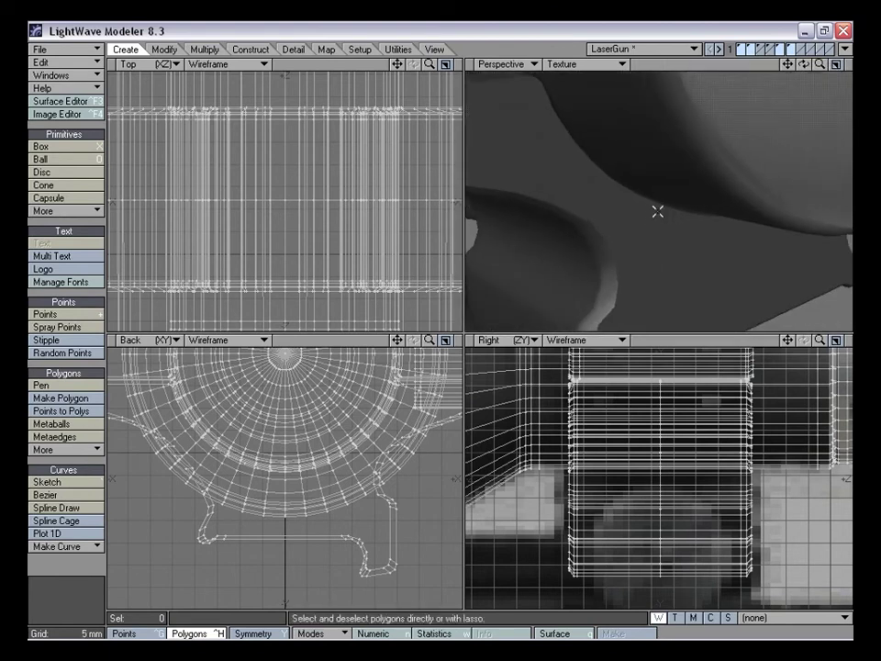
pyautogui.keyDown('alt'); pyautogui.moveTo(577, 136); pyautogui.dragTo(582, 162); pyautogui.keyUp('alt')
pyautogui.keyDown('alt'); pyautogui.moveTo(667, 226); pyautogui.dragTo(597, 201); pyautogui.keyUp('alt')
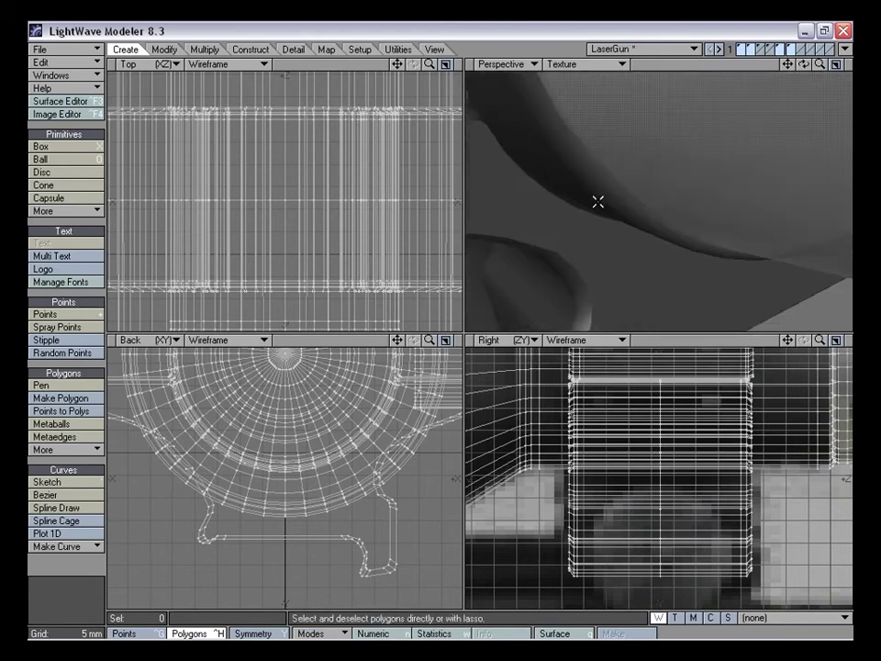
# Add the remaining gun layers to the display and examine the mounted scope on the rail from several angles
pyautogui.moveTo(820, 65); pyautogui.dragTo(789, 68)
pyautogui.keyDown('alt'); pyautogui.moveTo(777, 125); pyautogui.dragTo(649, 209); pyautogui.keyUp('alt')
pyautogui.keyDown('shift'); pyautogui.click(763, 48); pyautogui.keyUp('shift')
pyautogui.keyDown('shift'); pyautogui.click(771, 50); pyautogui.keyUp('shift')
pyautogui.moveTo(820, 64); pyautogui.dragTo(764, 64)
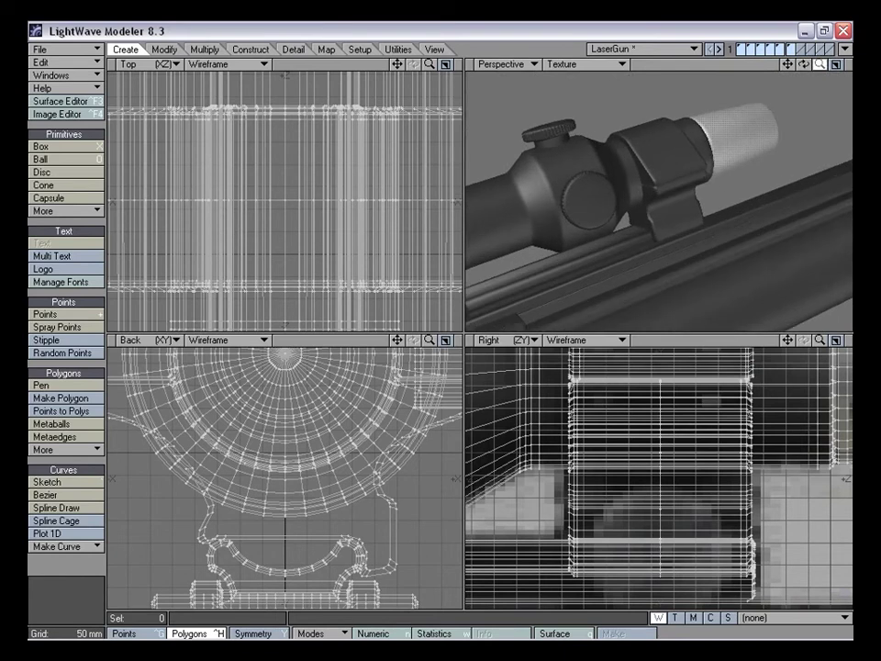
pyautogui.keyDown('alt'); pyautogui.moveTo(753, 183); pyautogui.dragTo(649, 216); pyautogui.keyUp('alt')
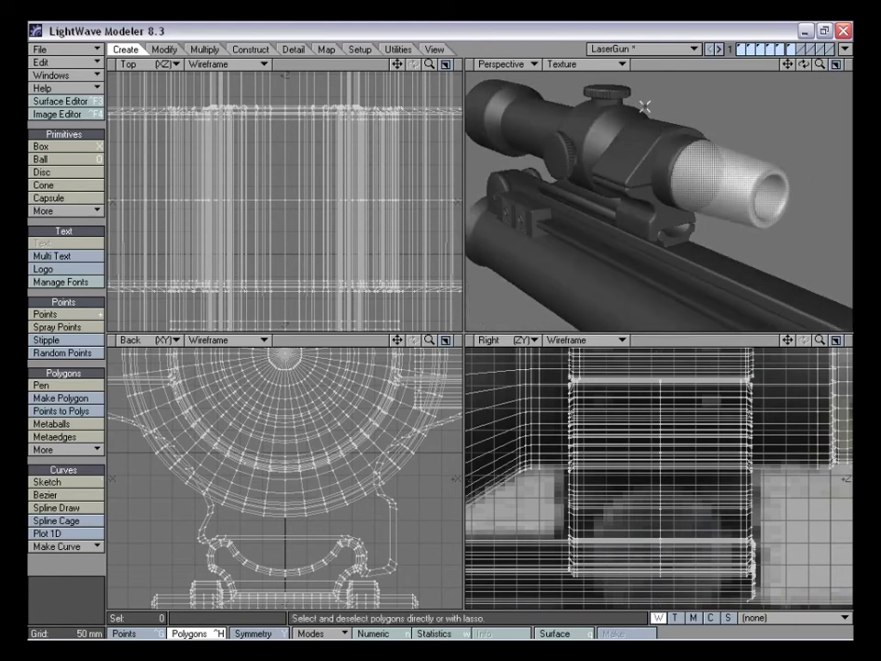
pyautogui.keyDown('alt'); pyautogui.moveTo(655, 144); pyautogui.dragTo(698, 188); pyautogui.keyUp('alt')
pyautogui.keyDown('alt'); pyautogui.moveTo(577, 177); pyautogui.dragTo(746, 141); pyautogui.keyUp('alt')
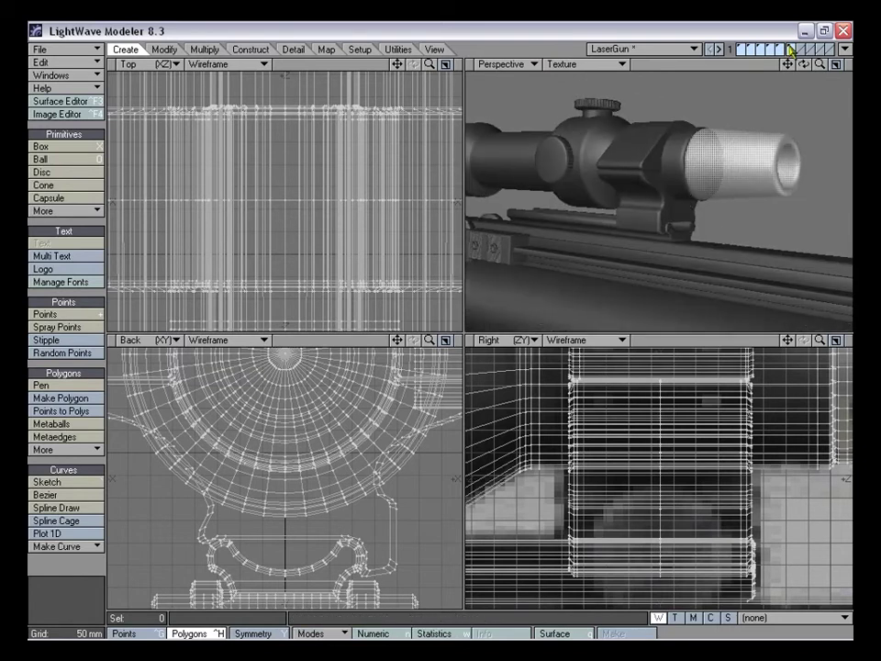
# Copy the lower mount into the next empty layer and make room beside its -X arm in the Back view
pyautogui.click(789, 50)
pyautogui.moveTo(429, 343); pyautogui.dragTo(395, 342)
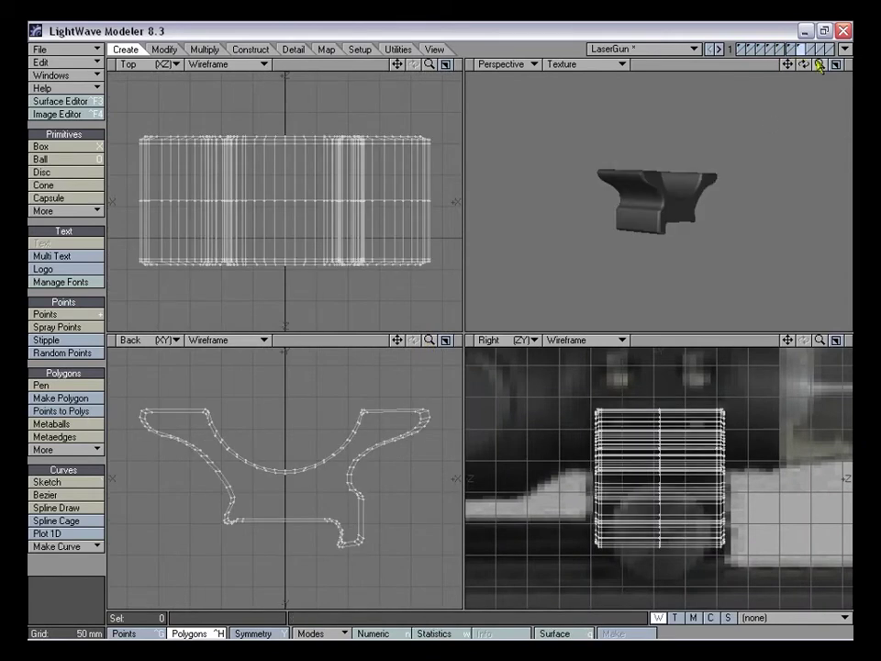
pyautogui.moveTo(805, 64); pyautogui.dragTo(424, 331)
pyautogui.moveTo(428, 64)
pyautogui.mouseDown()
pyautogui.moveTo(375, 64)
pyautogui.moveTo(416, 64)
pyautogui.mouseUp()
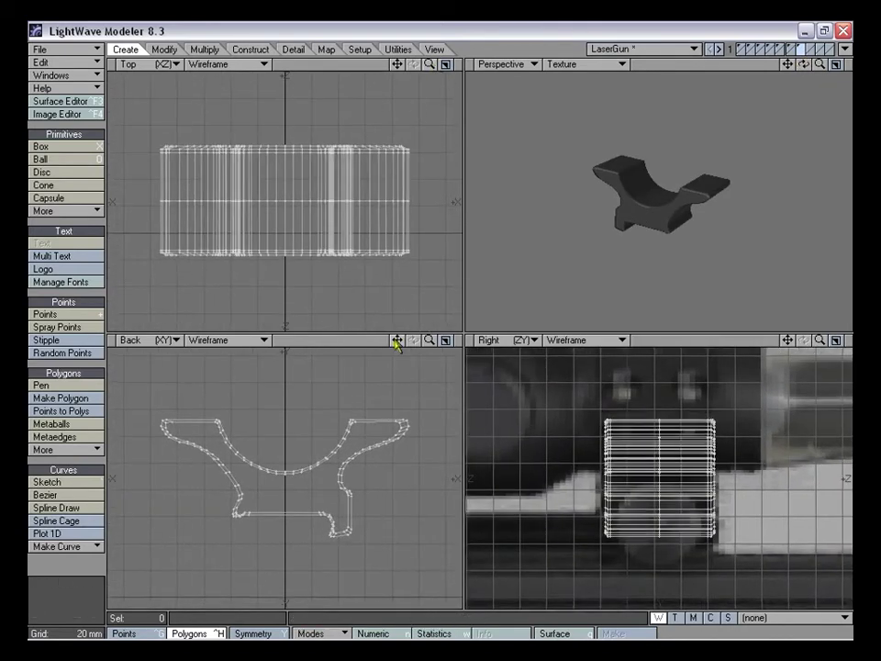
pyautogui.moveTo(398, 339); pyautogui.dragTo(470, 340)
# Try mirroring the copied mount across a plane beyond its -X arm, and undo the mirror
pyautogui.hotkey('shift', 'v')
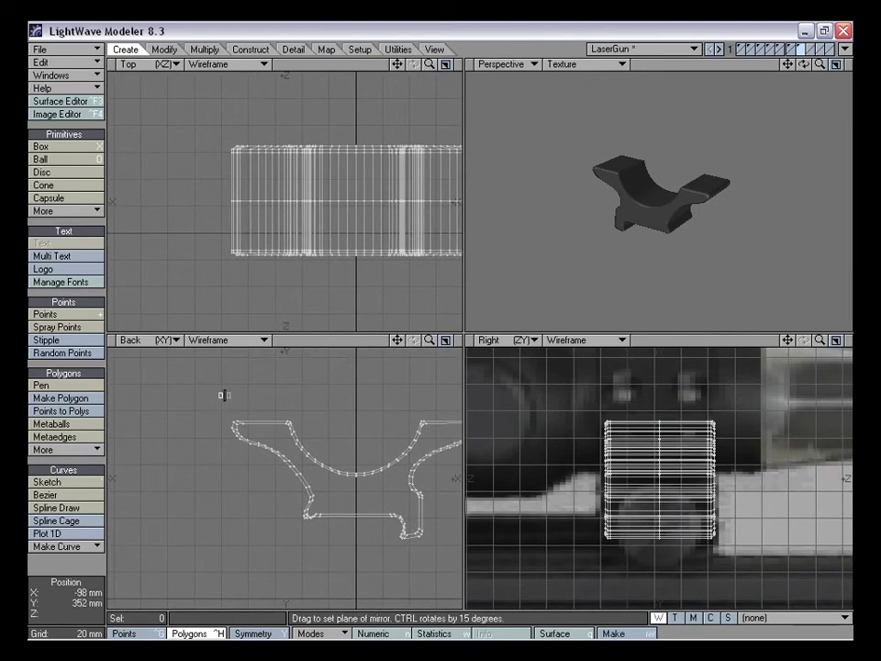
pyautogui.moveTo(223, 394); pyautogui.dragTo(218, 437)
pyautogui.press('space')
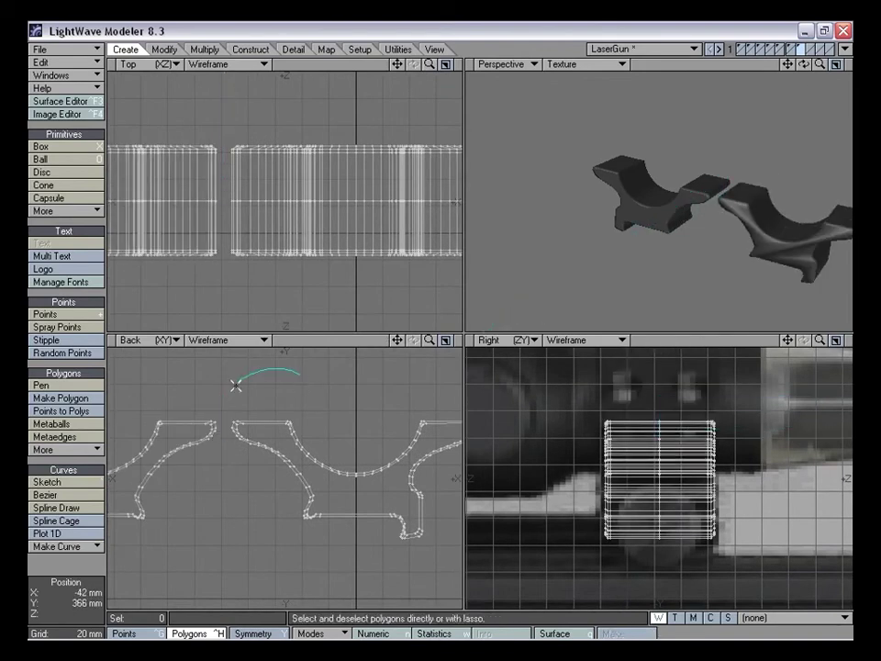
pyautogui.keyDown('alt'); pyautogui.moveTo(775, 212); pyautogui.dragTo(680, 211); pyautogui.keyUp('alt')
pyautogui.press('n')
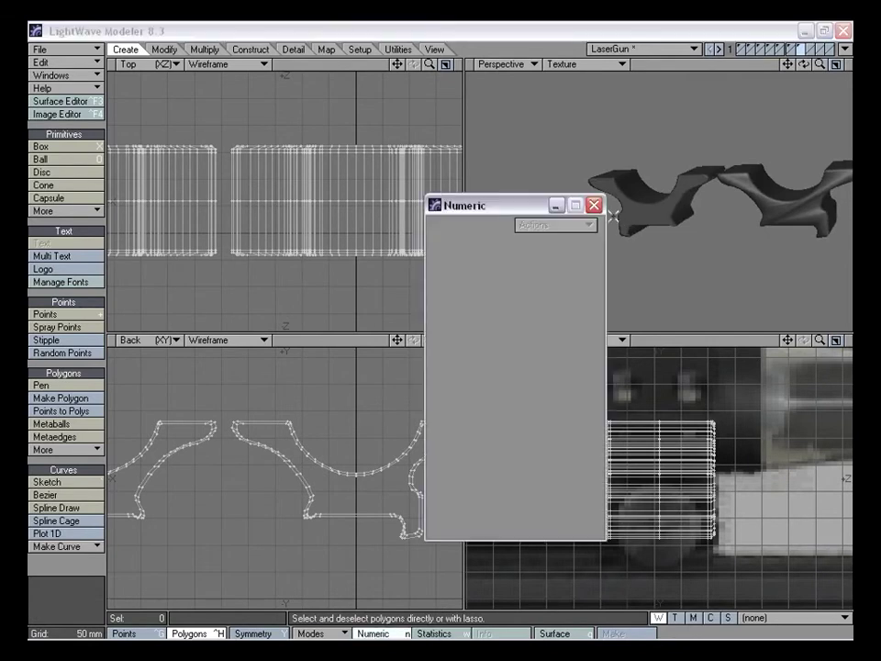
pyautogui.click(594, 206)
pyautogui.press('u')
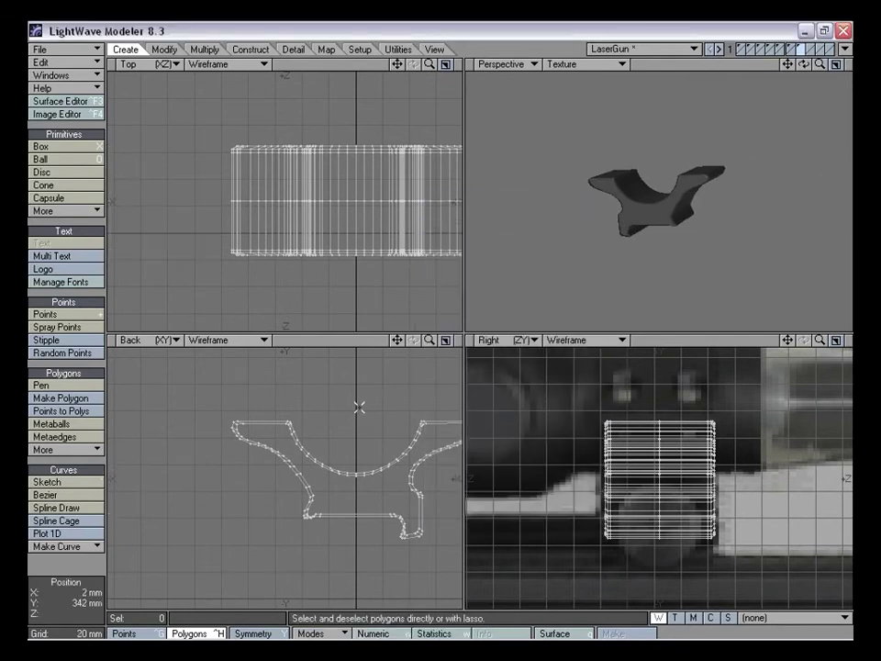
# Mirror the copied mount on the X axis with Center X at -100 mm and Merge Points enabled
pyautogui.hotkey('shift', 'v')
pyautogui.click(220, 446)
pyautogui.press('n')
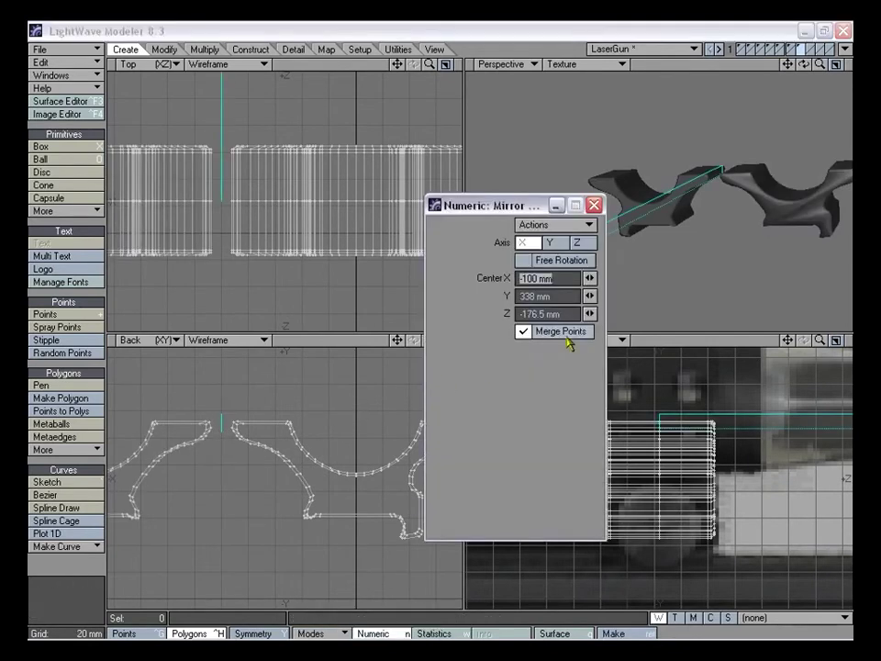
pyautogui.moveTo(436, 208); pyautogui.dragTo(353, 151)
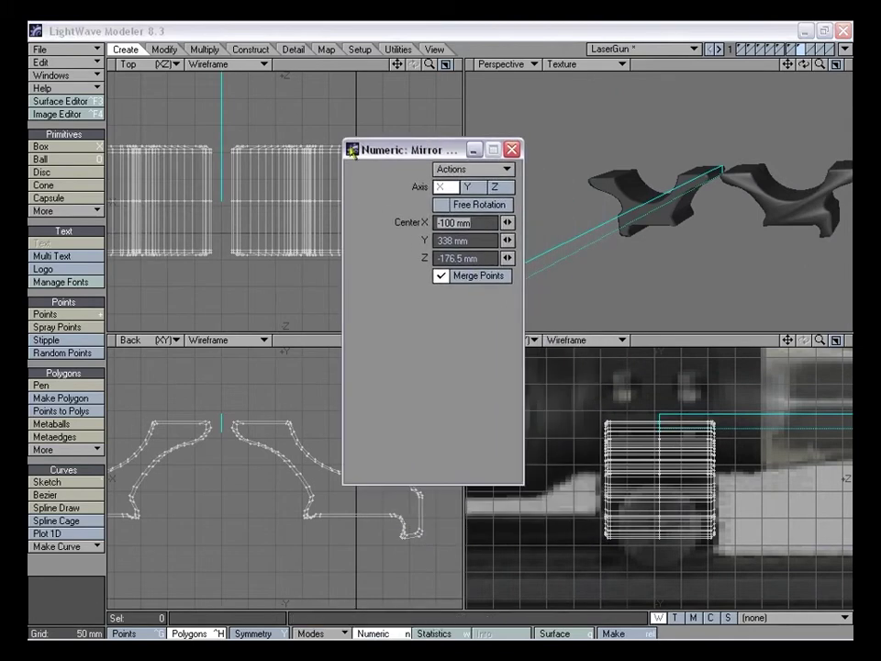
pyautogui.click(511, 149)
pyautogui.keyDown('alt'); pyautogui.moveTo(631, 239); pyautogui.dragTo(717, 245); pyautogui.keyUp('alt')
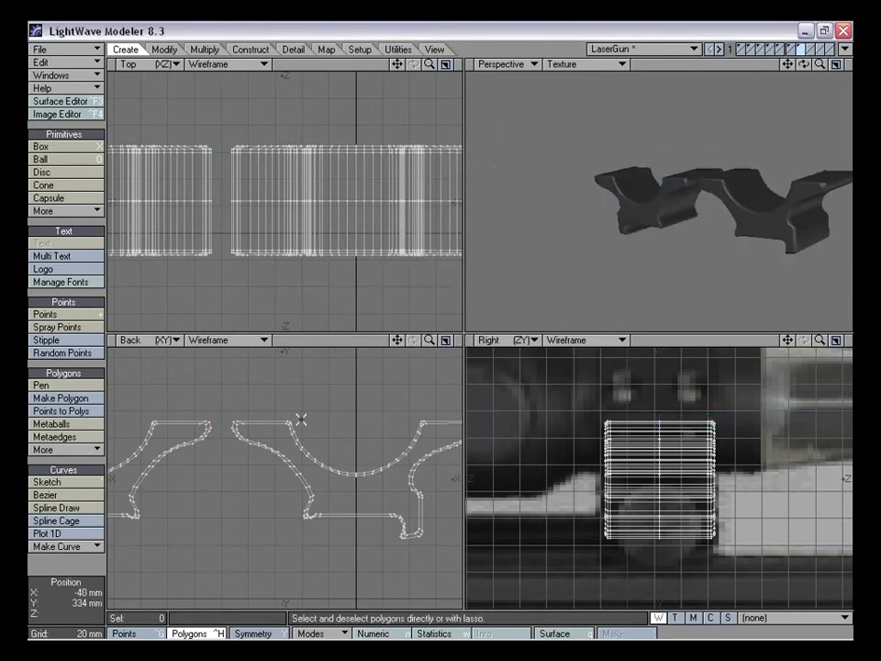
# Lasso the unmirrored mount in the Back view and delete it, keeping only the mirrored version in this layer
pyautogui.moveTo(265, 380)
pyautogui.mouseDown(button='right')
pyautogui.moveTo(232, 504)
pyautogui.moveTo(561, 418)
pyautogui.mouseUp(button='right')
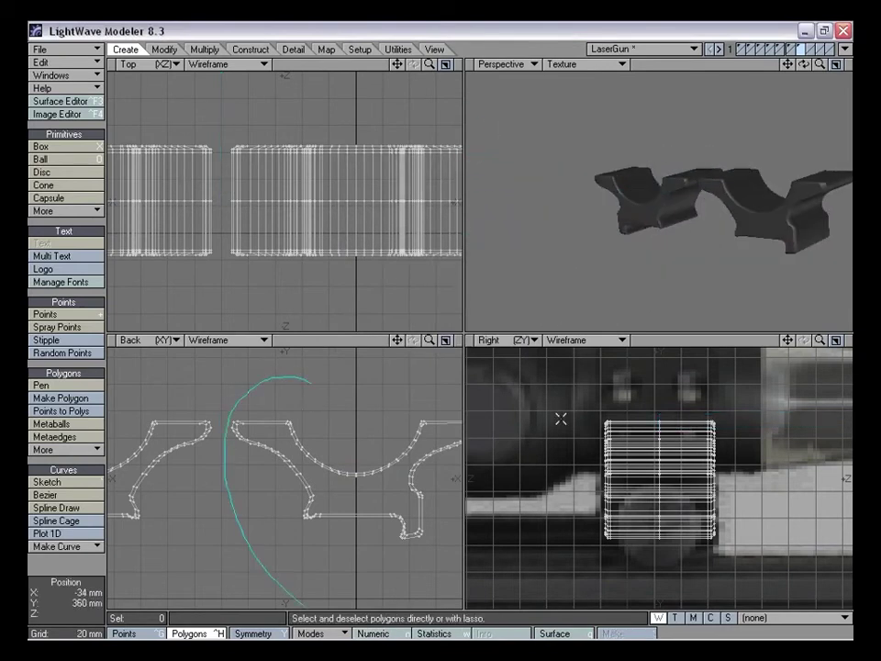
pyautogui.moveTo(309, 384); pyautogui.dragTo(305, 406, button='right')
pyautogui.press('Delete')
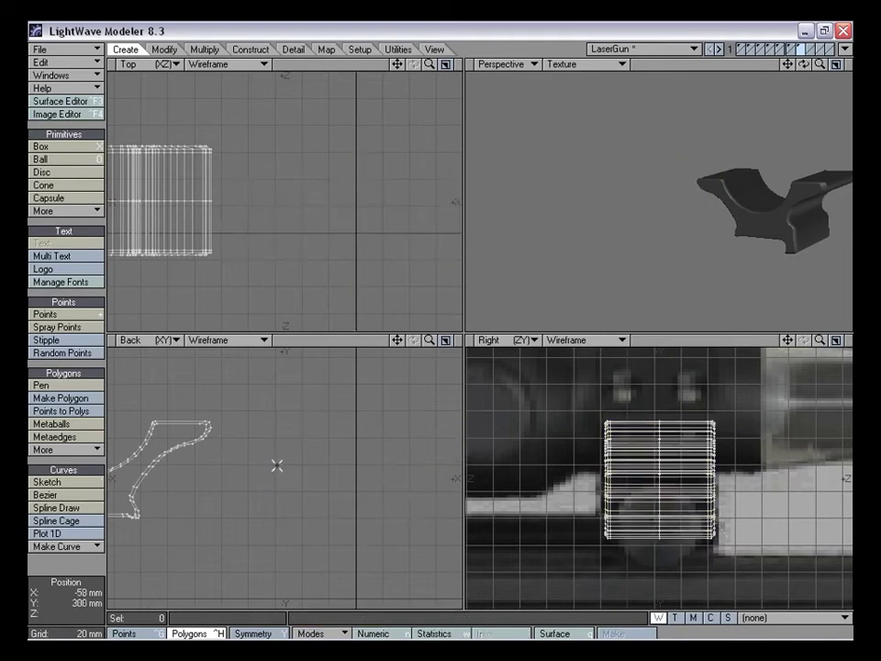
# Show the original lower mount in the background and move the mirrored mount along X onto it in the Back view
pyautogui.click(793, 53)
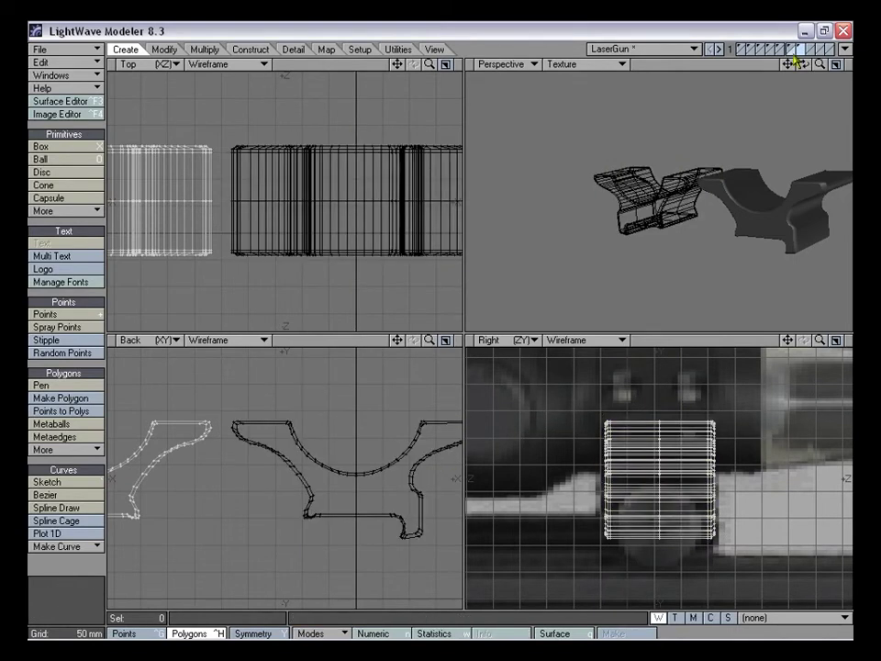
pyautogui.press('t')
pyautogui.moveTo(237, 466); pyautogui.dragTo(236, 463)
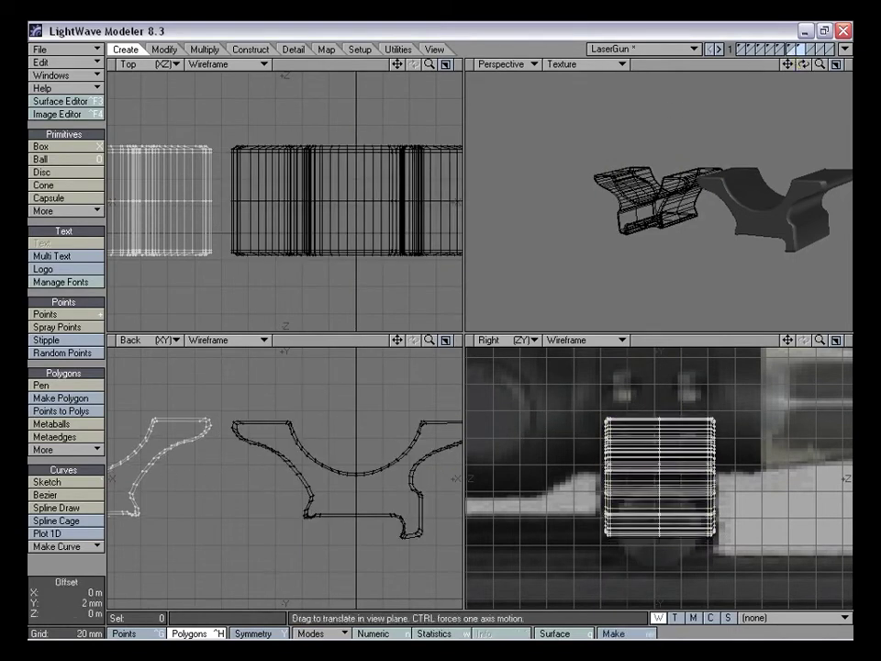
pyautogui.moveTo(167, 476); pyautogui.dragTo(436, 477)
pyautogui.press('space')
pyautogui.moveTo(401, 340); pyautogui.dragTo(326, 373)
pyautogui.moveTo(428, 341); pyautogui.dragTo(569, 342)
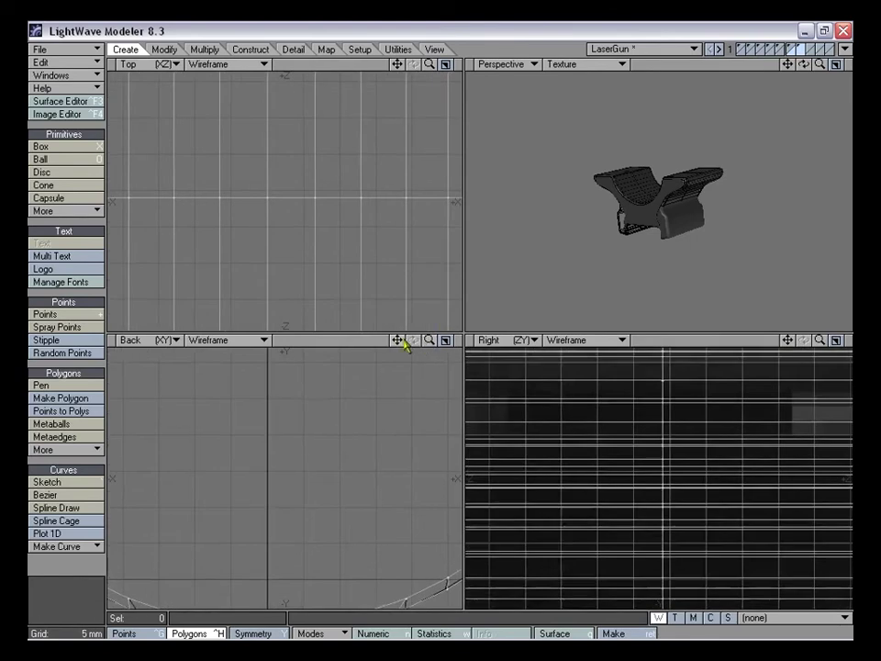
pyautogui.moveTo(401, 341); pyautogui.dragTo(419, 180)
pyautogui.moveTo(428, 341); pyautogui.dragTo(361, 340)
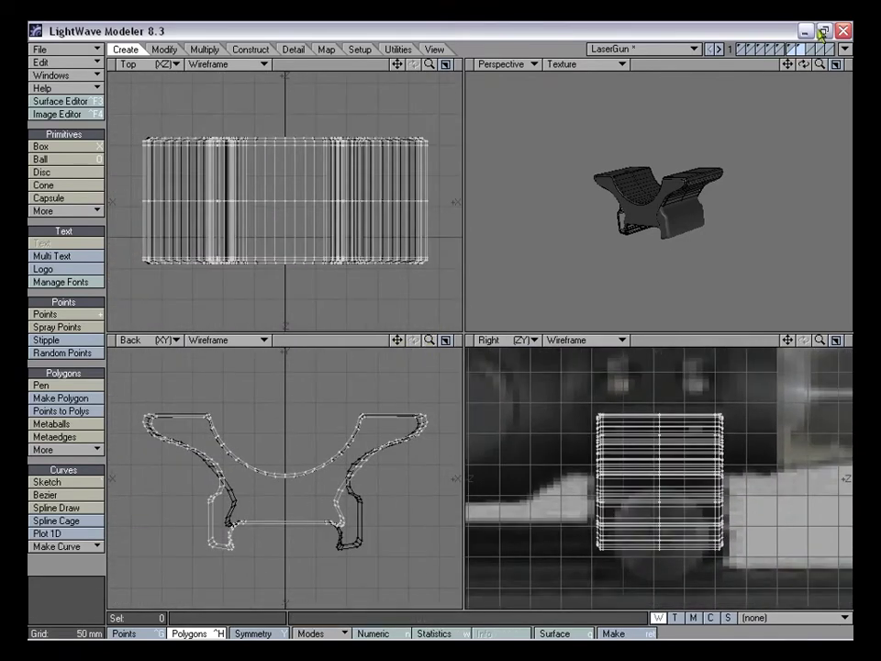
# Delete the original, unmirrored lower mount from the sixth layer
pyautogui.click(795, 49)
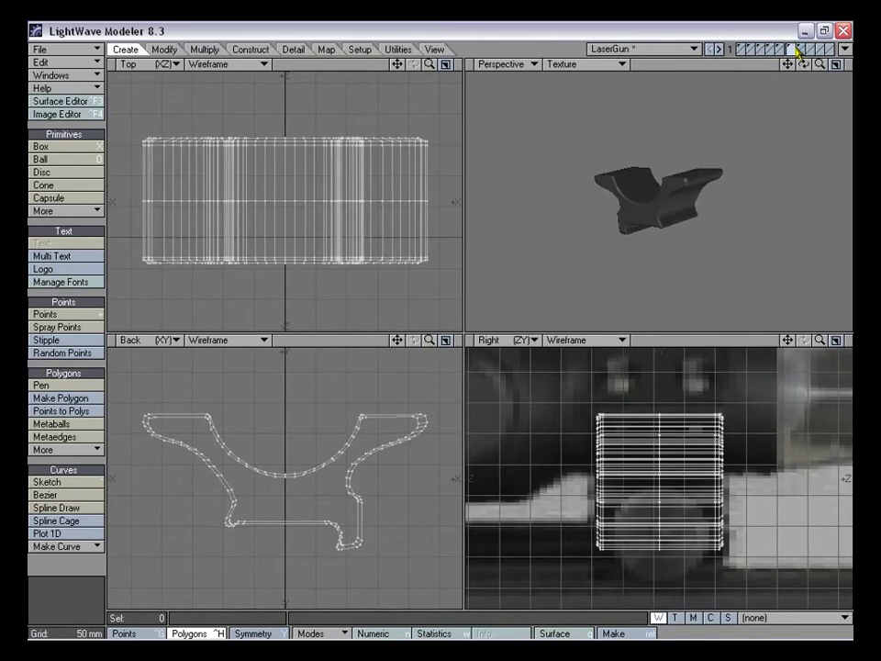
pyautogui.click(800, 51)
pyautogui.click(794, 52)
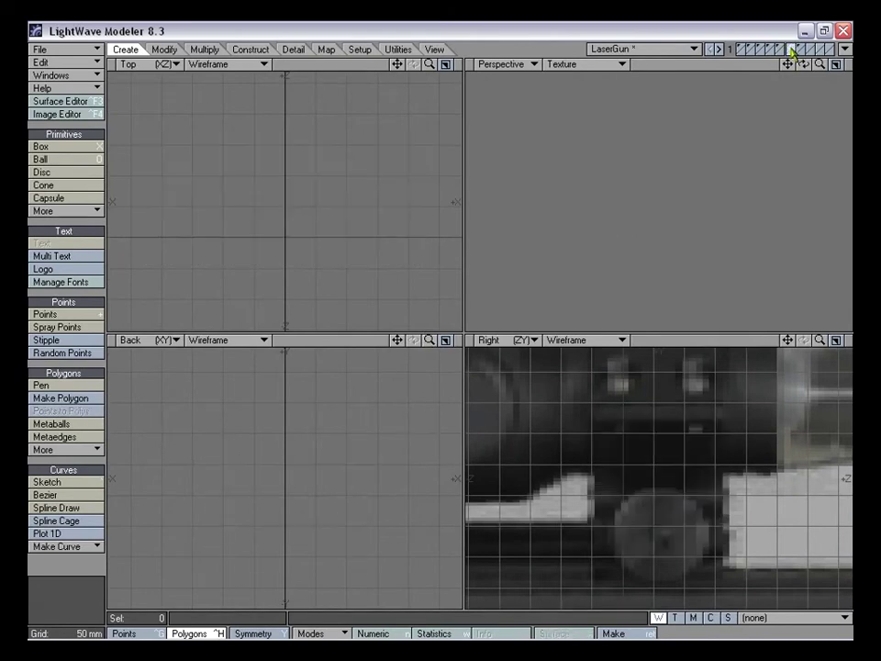
# Show the mirrored mount together with all the other gun layers and examine its fit on the rail from the side
pyautogui.click(778, 50)
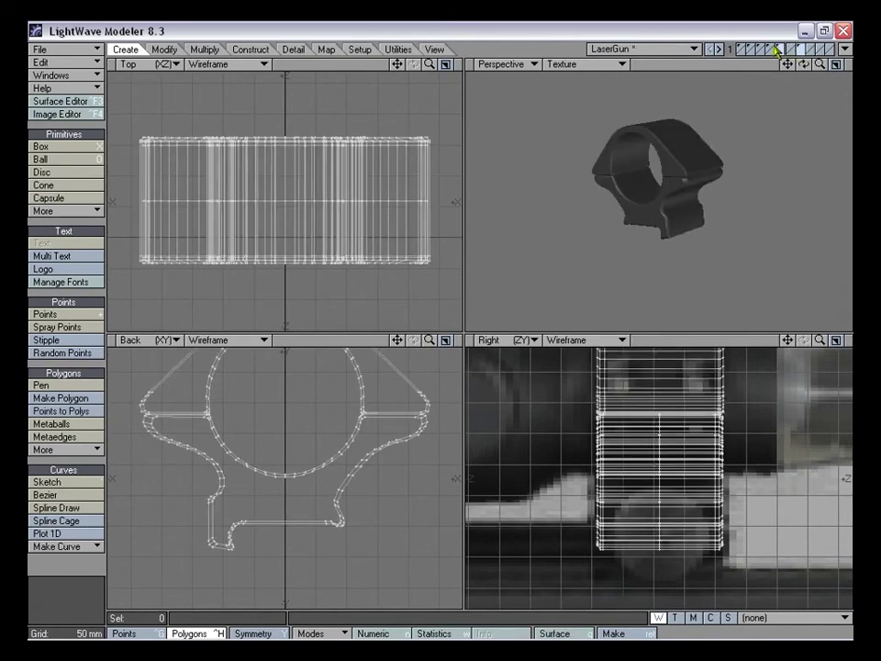
pyautogui.keyDown('shift'); pyautogui.click(769, 49); pyautogui.keyUp('shift')
pyautogui.keyDown('shift'); pyautogui.click(760, 50); pyautogui.keyUp('shift')
pyautogui.keyDown('shift'); pyautogui.click(751, 49); pyautogui.keyUp('shift')
pyautogui.keyDown('shift'); pyautogui.click(742, 50); pyautogui.keyUp('shift')
pyautogui.keyDown('alt'); pyautogui.moveTo(744, 175); pyautogui.dragTo(608, 214); pyautogui.keyUp('alt')
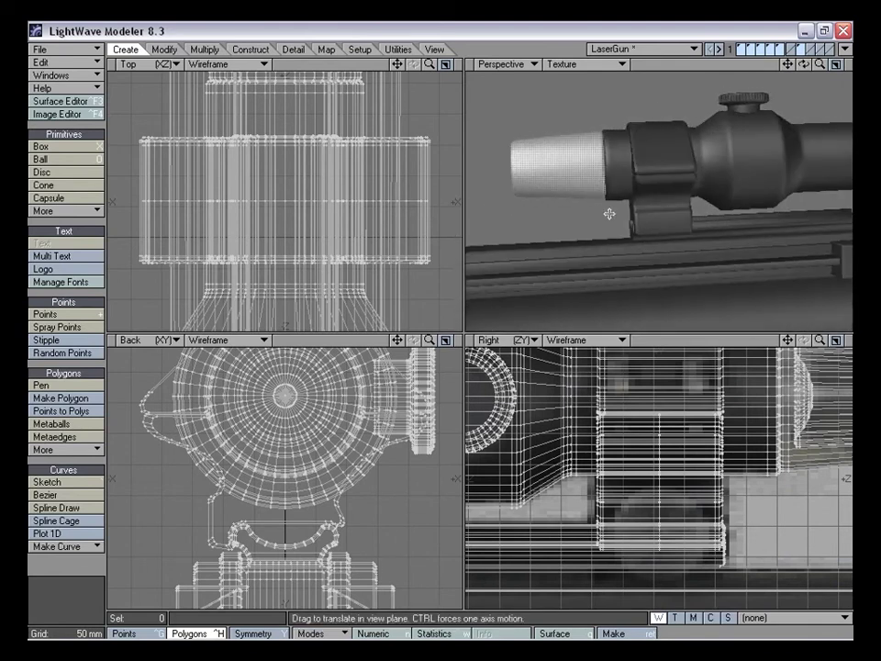
pyautogui.moveTo(804, 65); pyautogui.dragTo(672, 209)
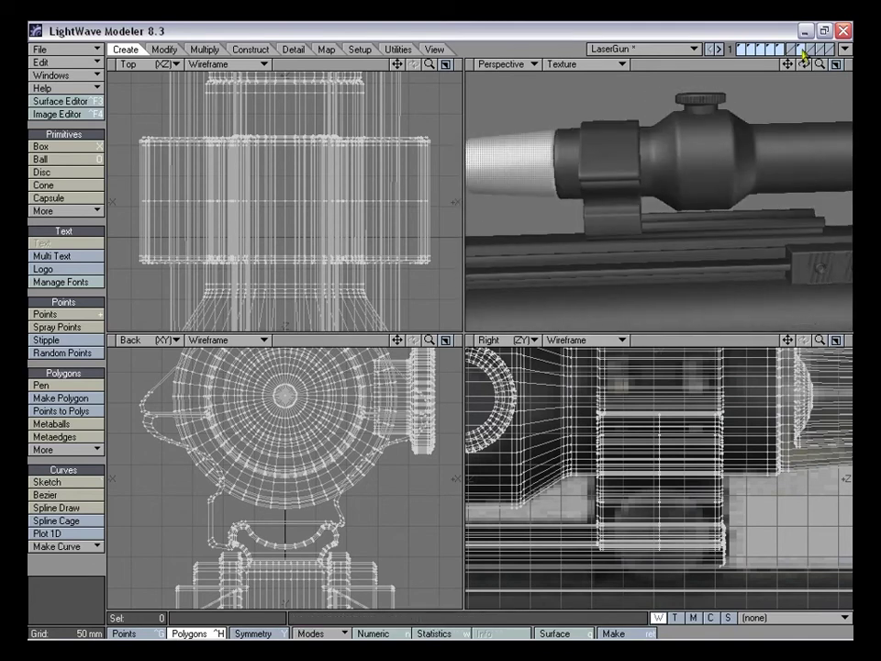
# Cut the mirrored mount from the seventh layer and paste it into the emptied sixth layer
pyautogui.click(799, 50)
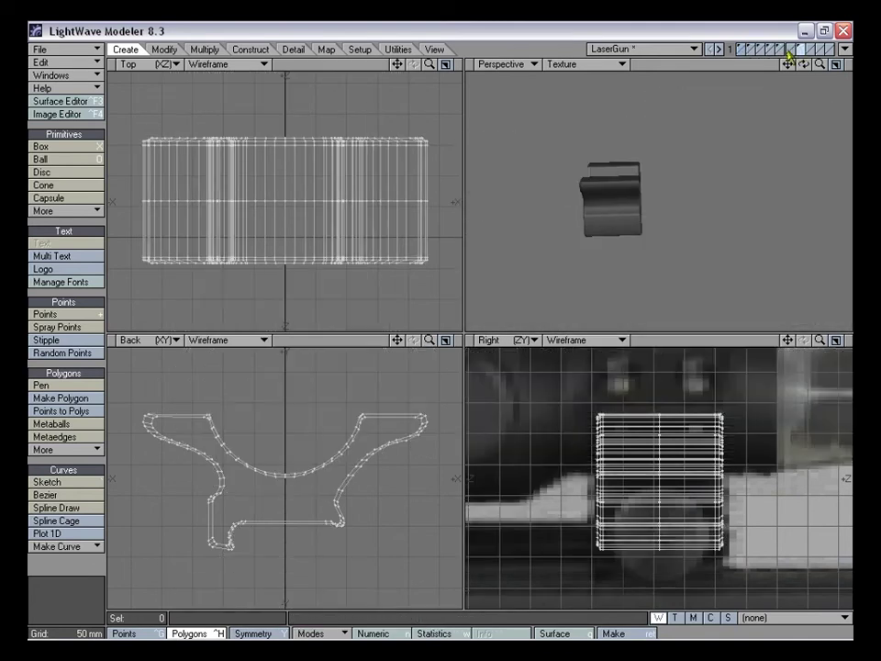
pyautogui.click(790, 50)
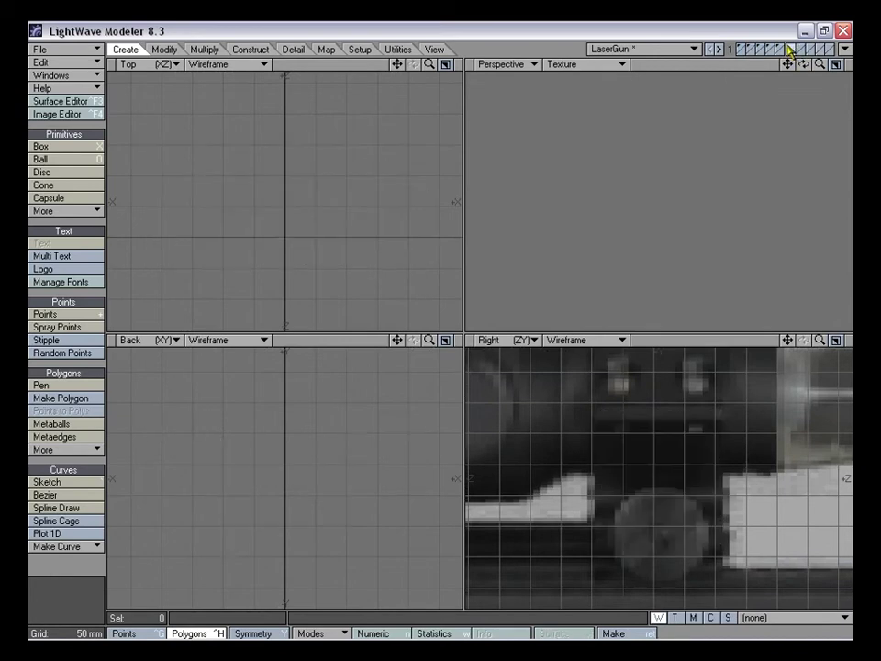
pyautogui.click(798, 49)
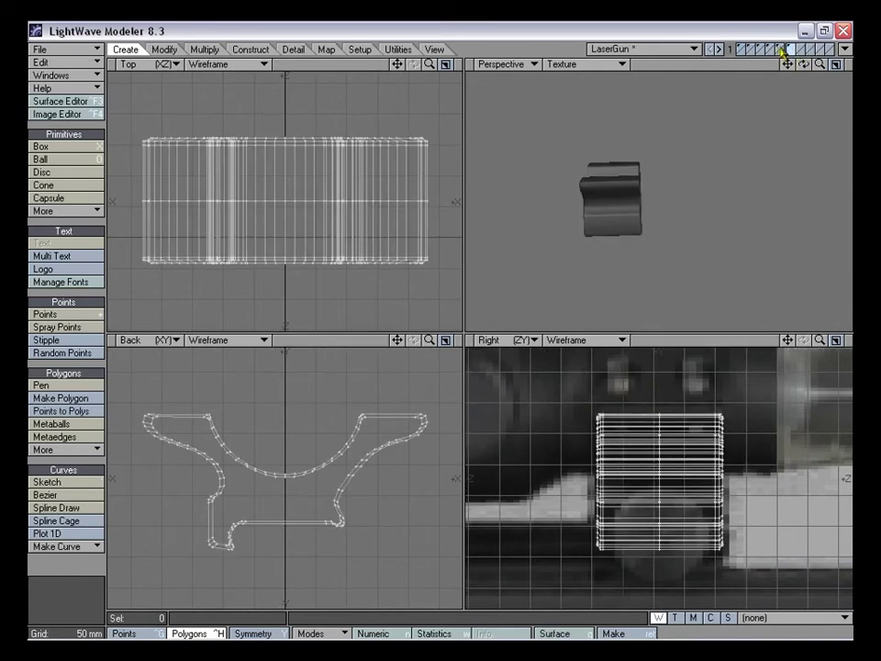
# Cut the scope rail from the fourth layer and paste it into the third layer with the gun's other rail parts
pyautogui.click(782, 50)
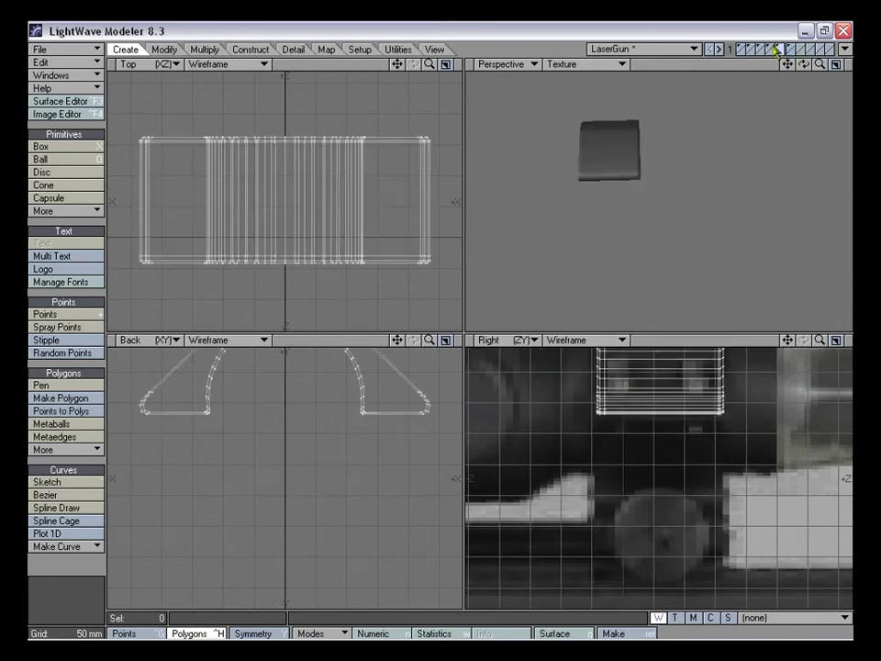
pyautogui.click(774, 50)
pyautogui.click(754, 53)
pyautogui.click(754, 49)
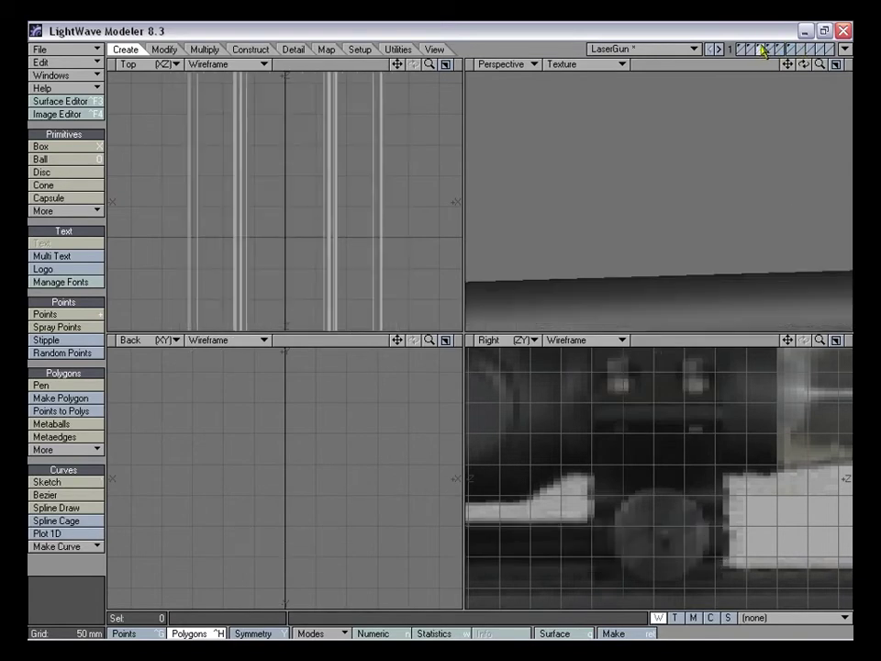
pyautogui.click(760, 49)
pyautogui.click(773, 52)
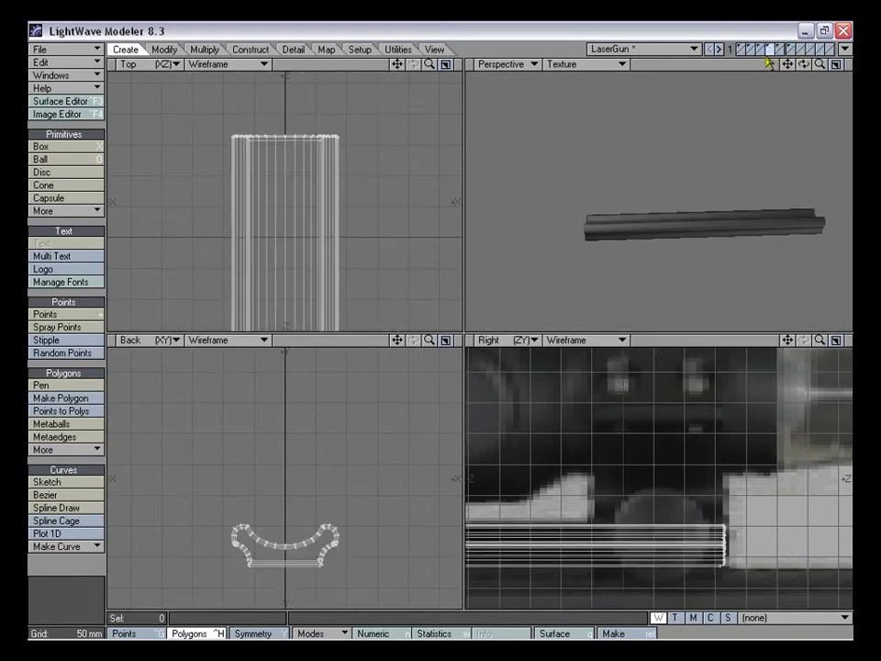
pyautogui.press('x')
pyautogui.click(761, 51)
pyautogui.press('v')
pyautogui.keyDown('alt'); pyautogui.moveTo(743, 92); pyautogui.dragTo(674, 162); pyautogui.keyUp('alt')
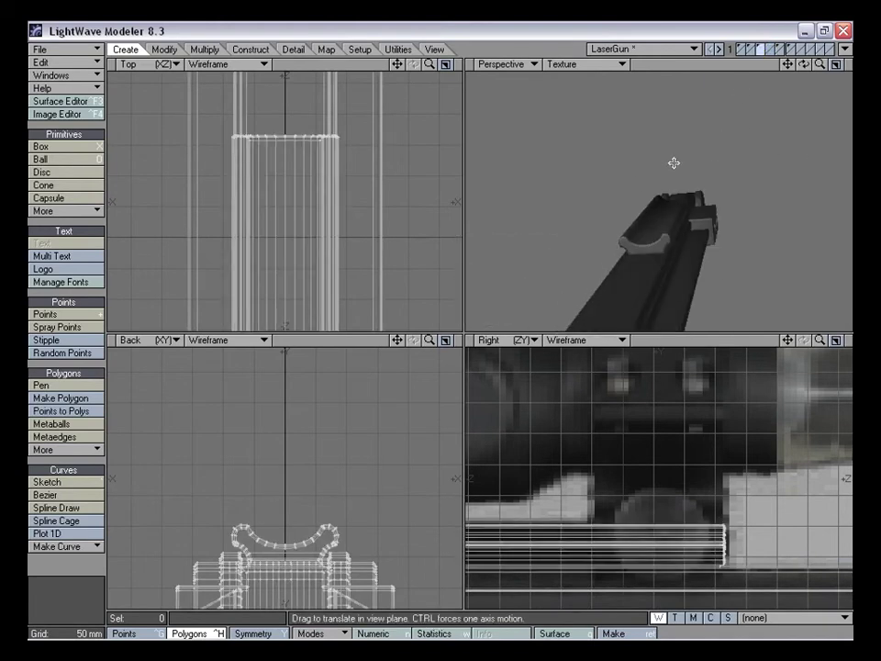
# Show the upper scope ring and the lower mount together and examine them from several angles
pyautogui.click(781, 50)
pyautogui.keyDown('shift'); pyautogui.click(793, 50); pyautogui.keyUp('shift')
pyautogui.keyDown('alt'); pyautogui.moveTo(751, 137); pyautogui.dragTo(722, 198); pyautogui.keyUp('alt')
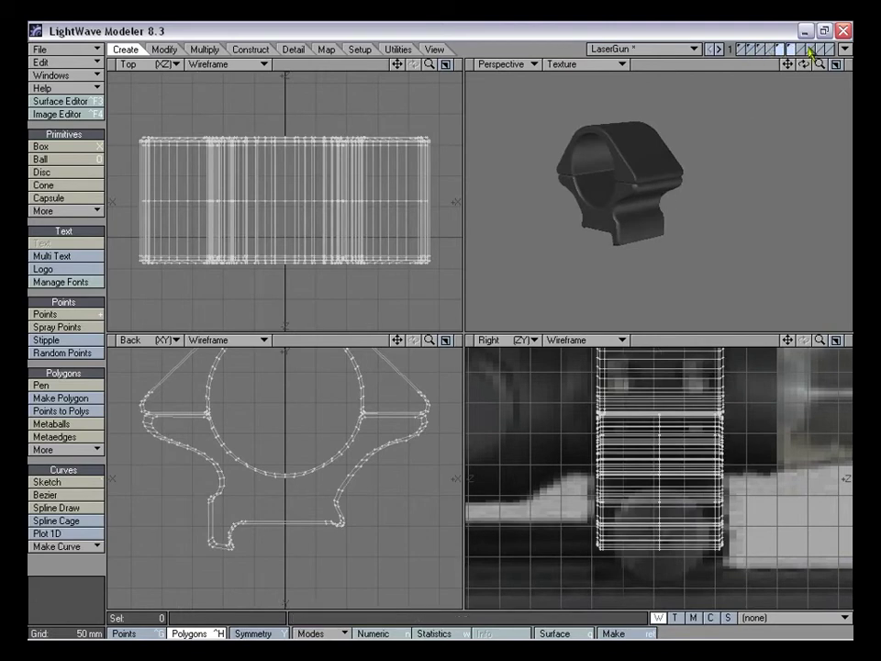
pyautogui.press('t')
pyautogui.moveTo(709, 123); pyautogui.dragTo(600, 222)
pyautogui.press('space')
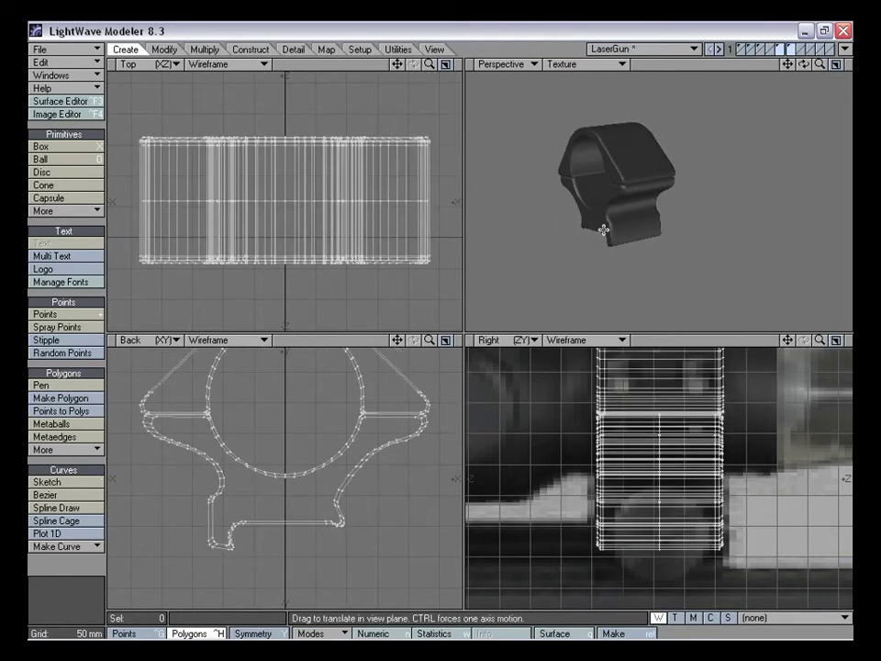
pyautogui.keyDown('alt'); pyautogui.moveTo(696, 138); pyautogui.dragTo(672, 168); pyautogui.keyUp('alt')
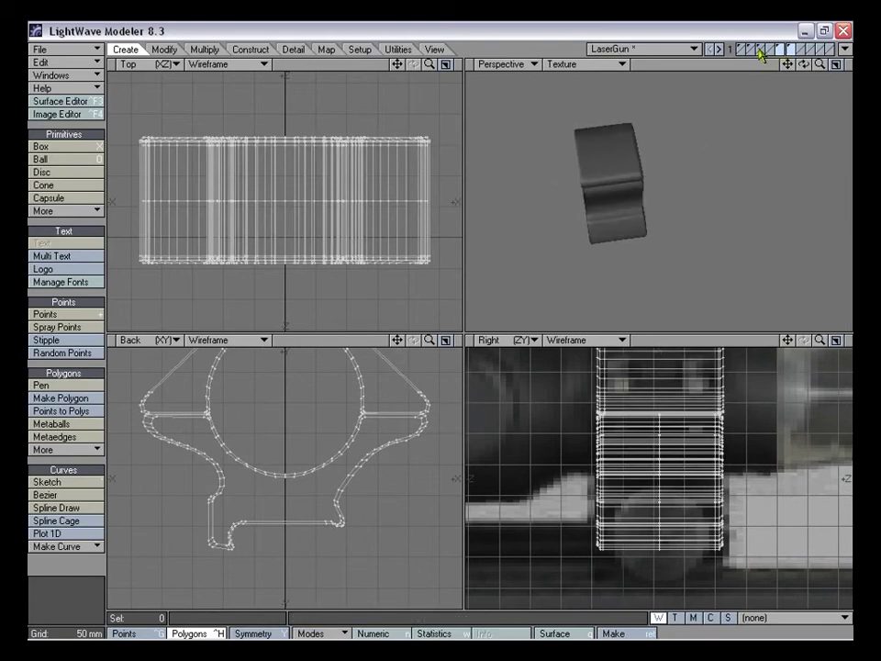
# Add the scope, barrel and rail layers to the display and inspect the mount's seating on the rail up close
pyautogui.keyDown('shift'); pyautogui.click(761, 51); pyautogui.keyUp('shift')
pyautogui.keyDown('shift'); pyautogui.click(751, 49); pyautogui.keyUp('shift')
pyautogui.keyDown('shift'); pyautogui.click(741, 50); pyautogui.keyUp('shift')
pyautogui.keyDown('alt'); pyautogui.moveTo(701, 132); pyautogui.dragTo(635, 228); pyautogui.keyUp('alt')
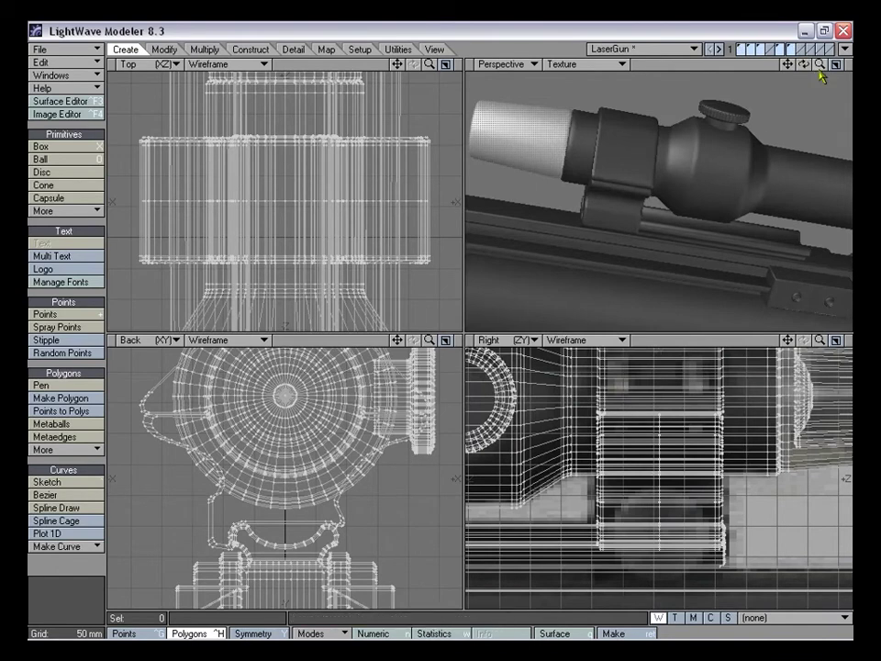
pyautogui.press('a')
pyautogui.keyDown('alt'); pyautogui.moveTo(730, 139); pyautogui.dragTo(532, 201); pyautogui.keyUp('alt')
pyautogui.moveTo(820, 64); pyautogui.dragTo(870, 64)
pyautogui.moveTo(788, 64); pyautogui.dragTo(728, 87)
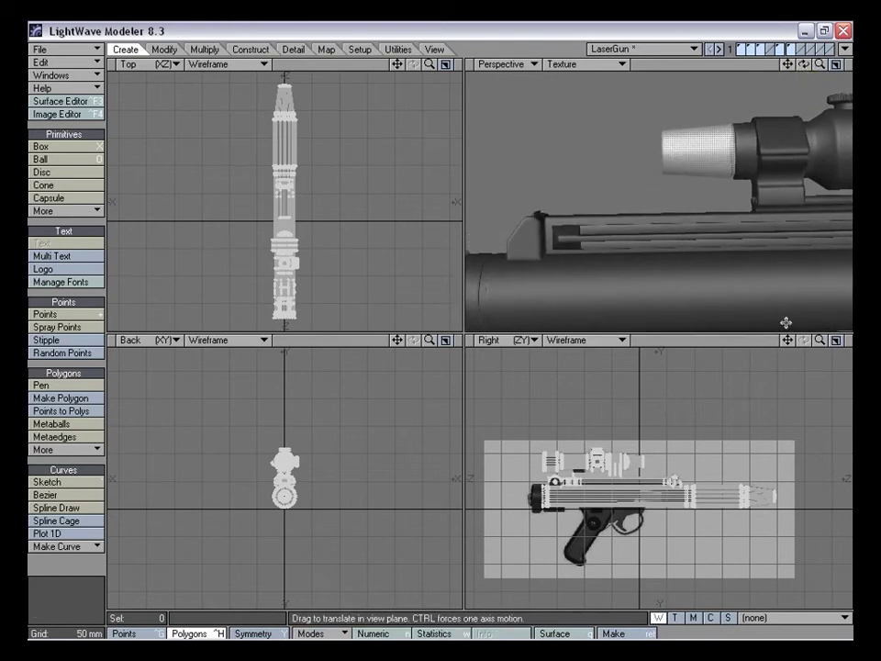
pyautogui.moveTo(790, 66); pyautogui.dragTo(706, 91)
pyautogui.moveTo(792, 71); pyautogui.dragTo(792, 128)
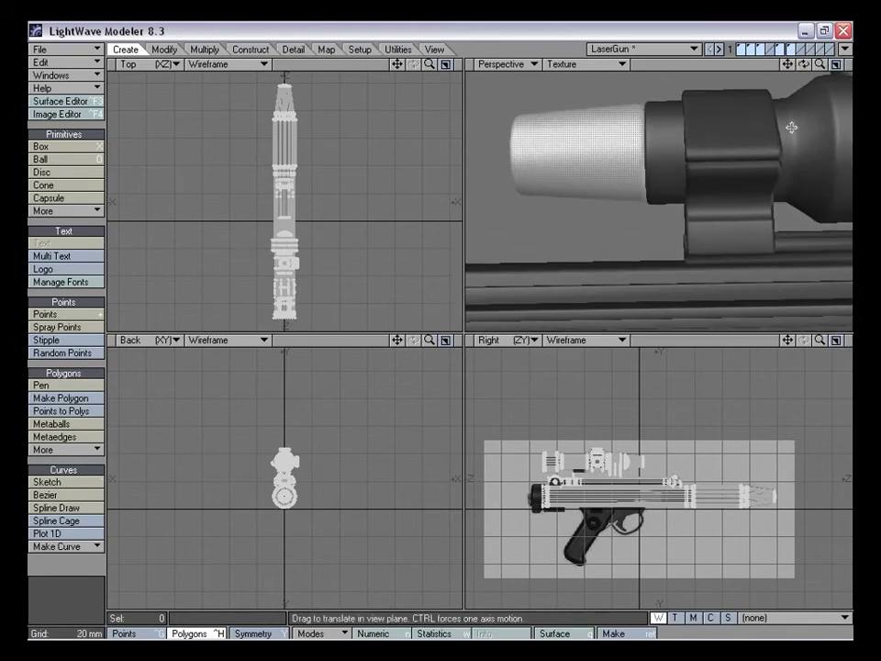
pyautogui.moveTo(742, 229)
pyautogui.keyDown('alt'); pyautogui.mouseDown()
pyautogui.moveTo(694, 243)
pyautogui.moveTo(728, 241)
pyautogui.mouseUp(); pyautogui.keyUp('alt')
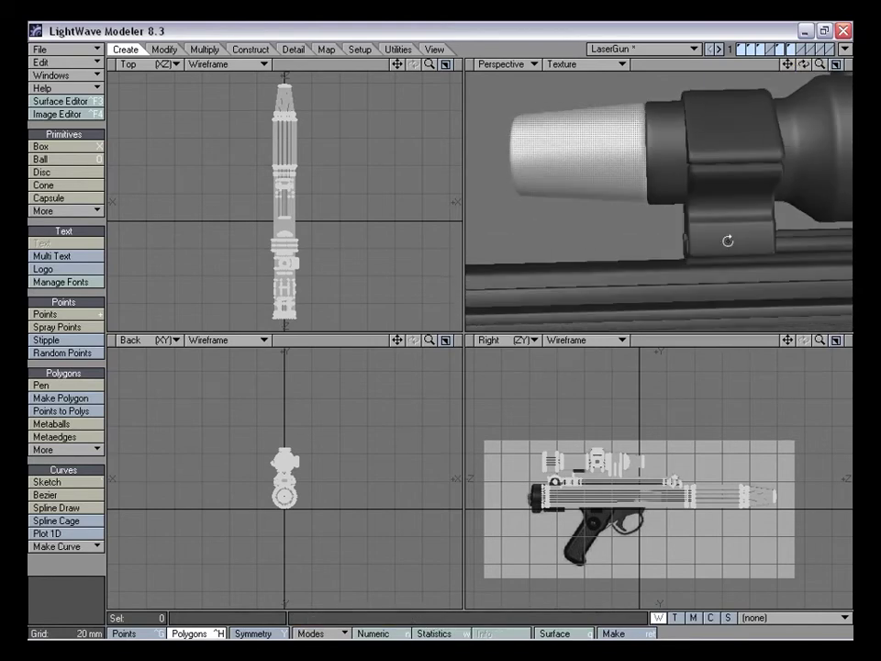
# Make the empty seventh layer active, with the scope ring and lower mount as background layers framed closely
pyautogui.click(799, 50)
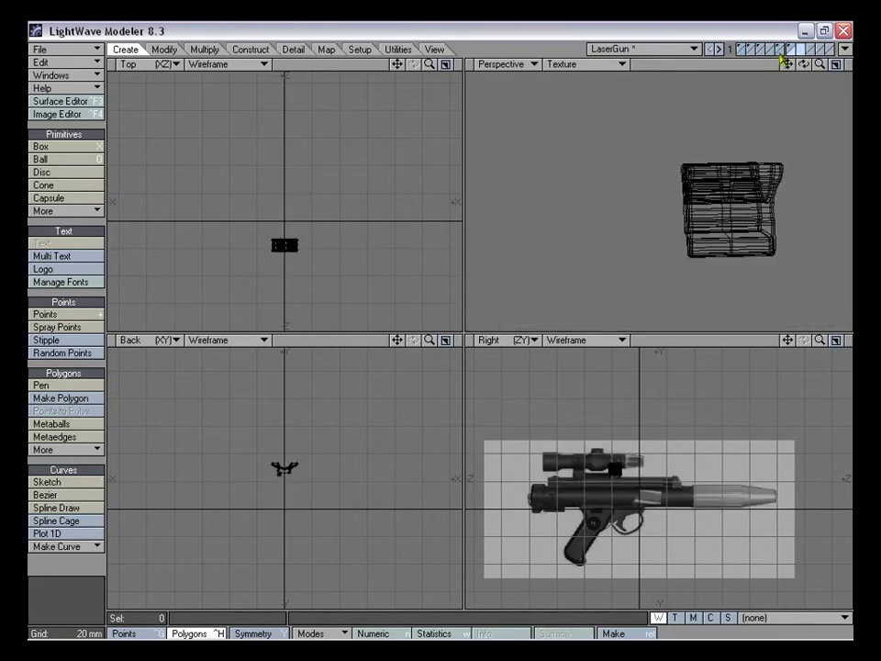
pyautogui.press('a')
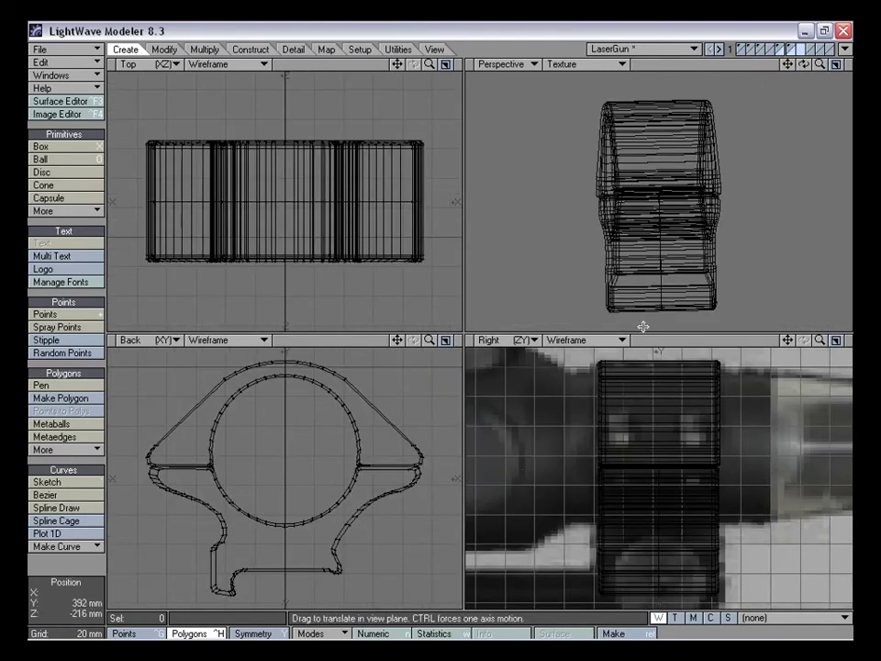
pyautogui.moveTo(430, 340); pyautogui.dragTo(478, 342)
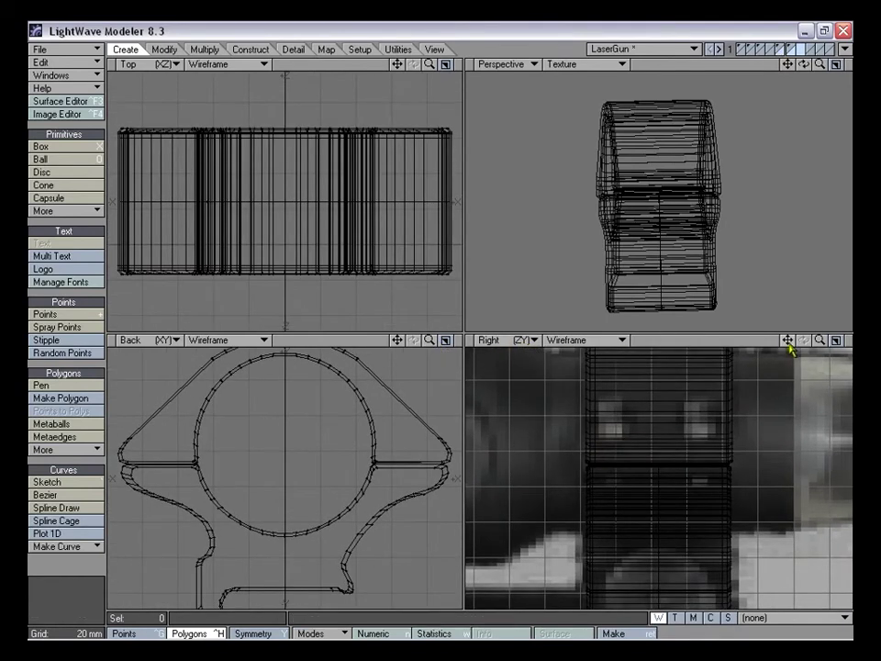
pyautogui.moveTo(789, 342); pyautogui.dragTo(749, 370)
pyautogui.moveTo(399, 340); pyautogui.dragTo(442, 328)
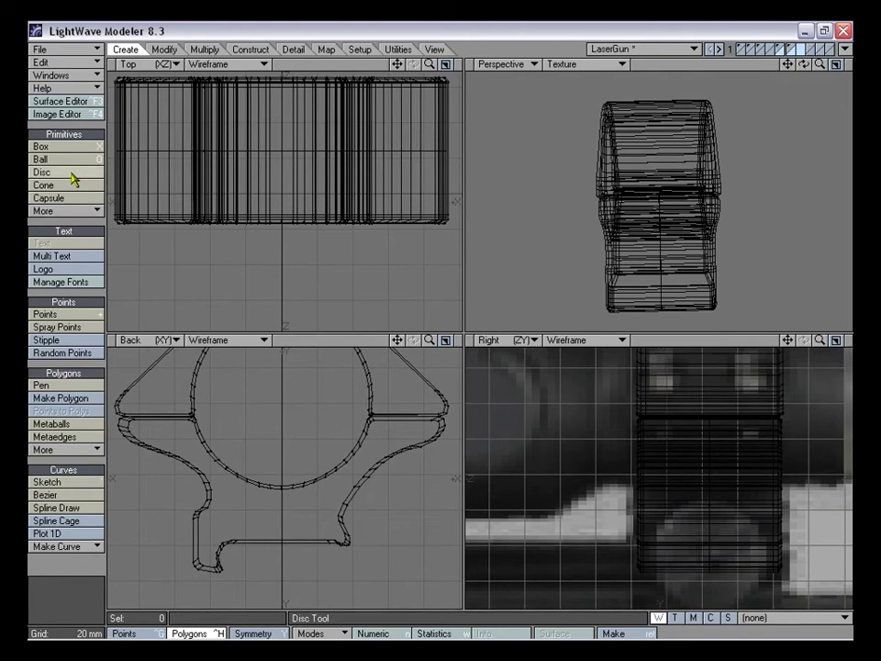
# Examine the mount details in the reference images back.jpg and back_per.jpg at full size
pyautogui.click(70, 113)
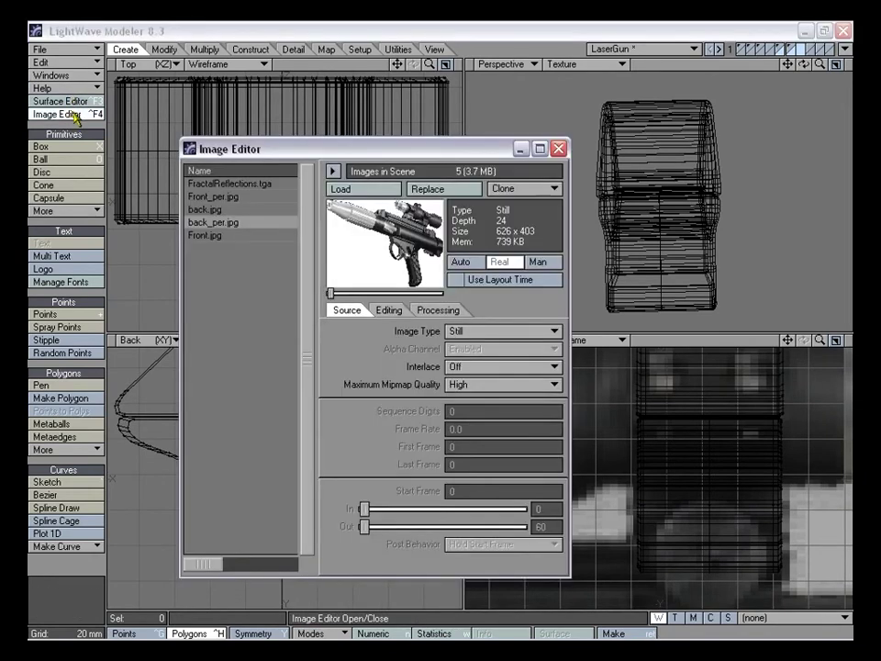
pyautogui.click(207, 211)
pyautogui.doubleClick(220, 212)
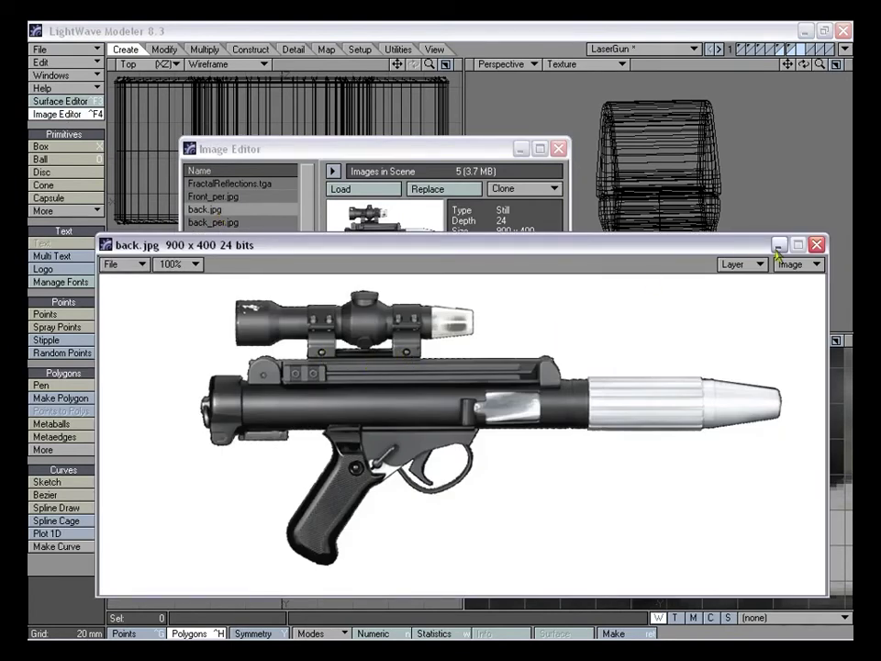
pyautogui.click(816, 245)
pyautogui.click(221, 226)
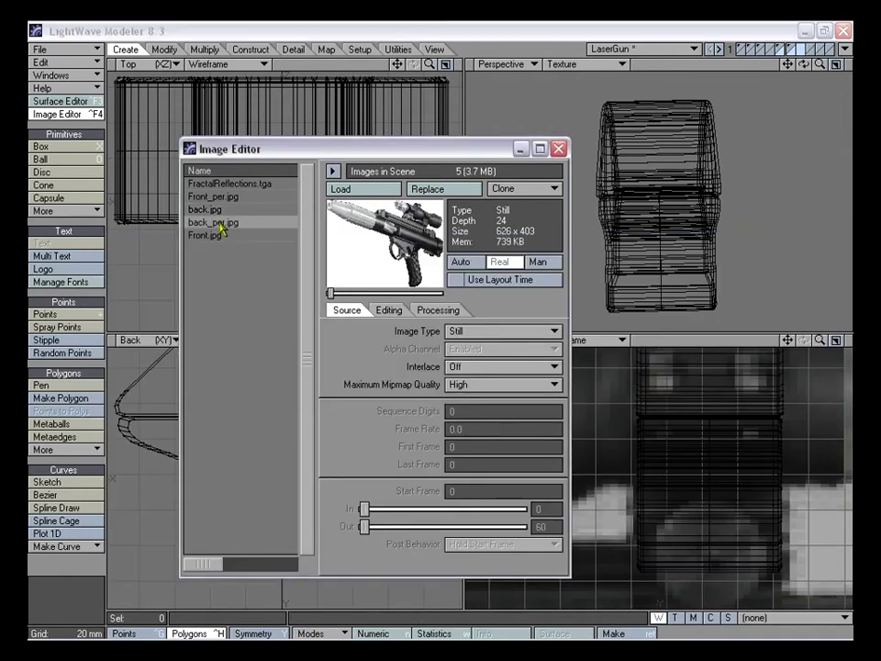
pyautogui.doubleClick(223, 224)
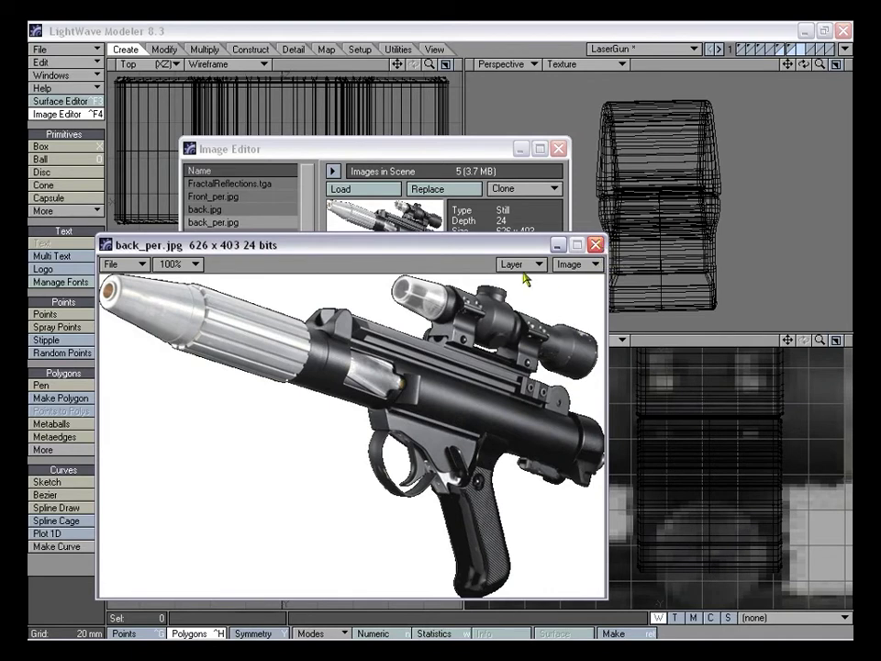
pyautogui.click(596, 245)
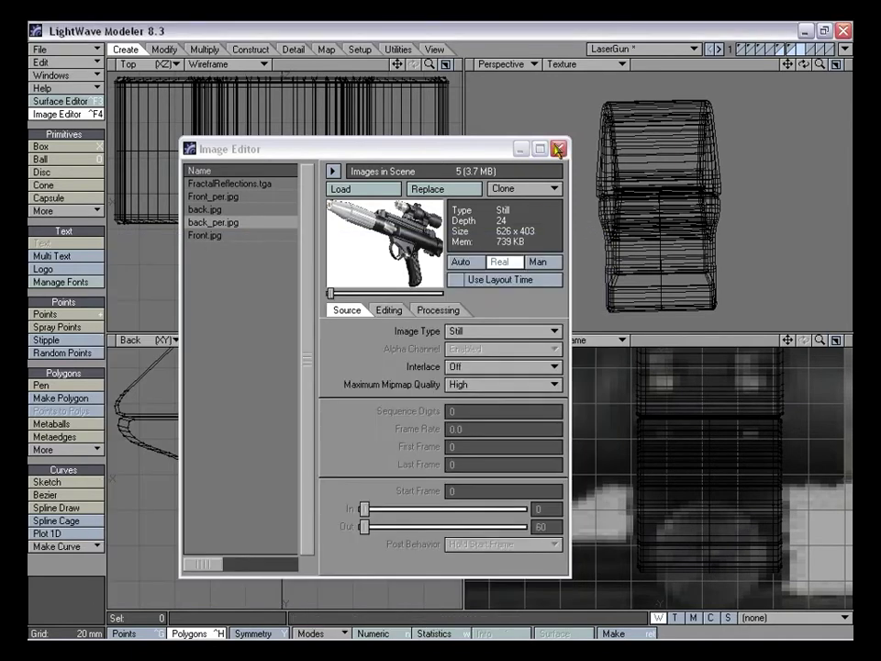
pyautogui.click(558, 148)
# Set the Right viewport's backdrop image to back.jpg
pyautogui.moveTo(788, 342); pyautogui.dragTo(795, 394)
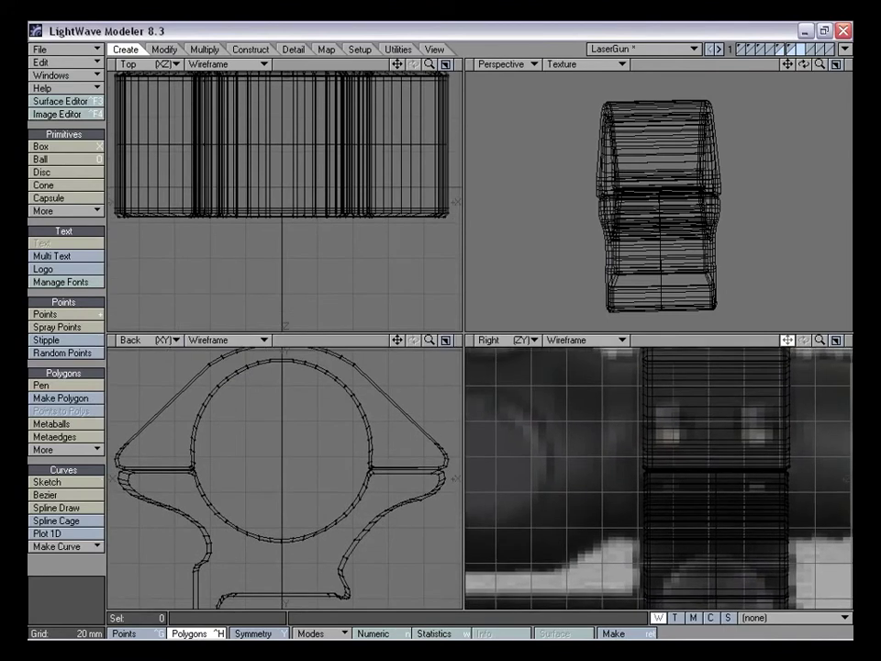
pyautogui.moveTo(820, 343); pyautogui.dragTo(708, 470)
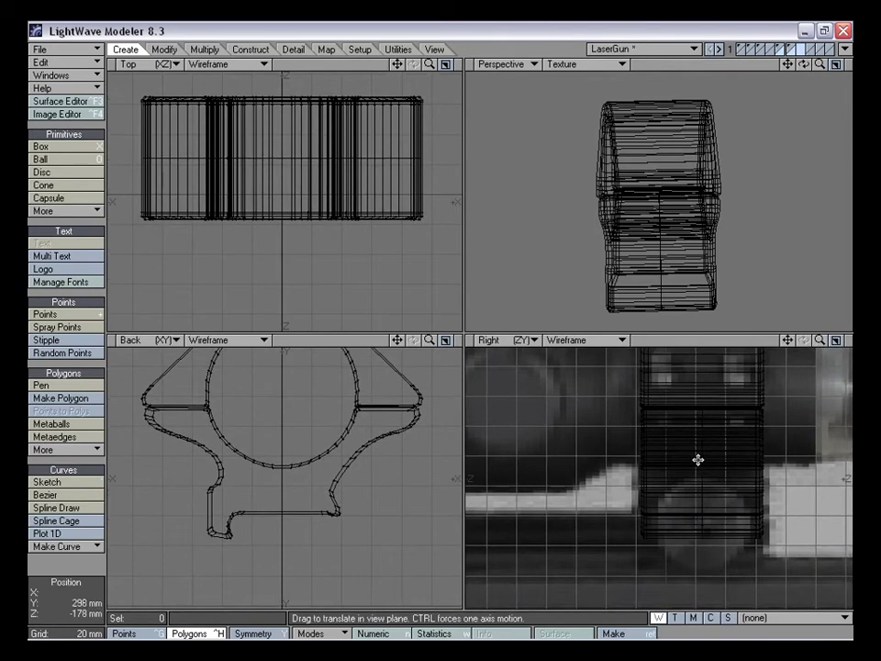
pyautogui.press('d')
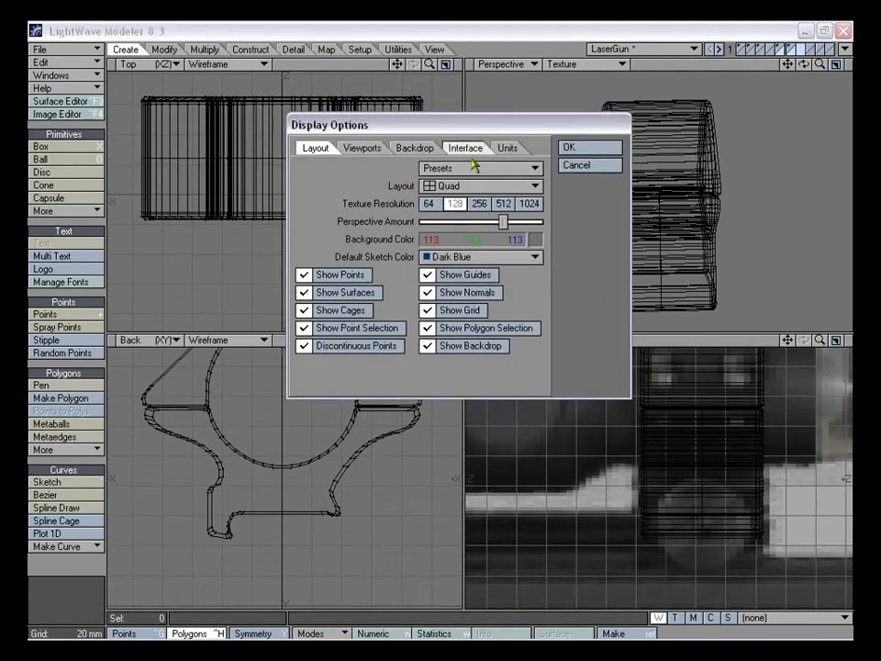
pyautogui.click(422, 148)
pyautogui.click(523, 168)
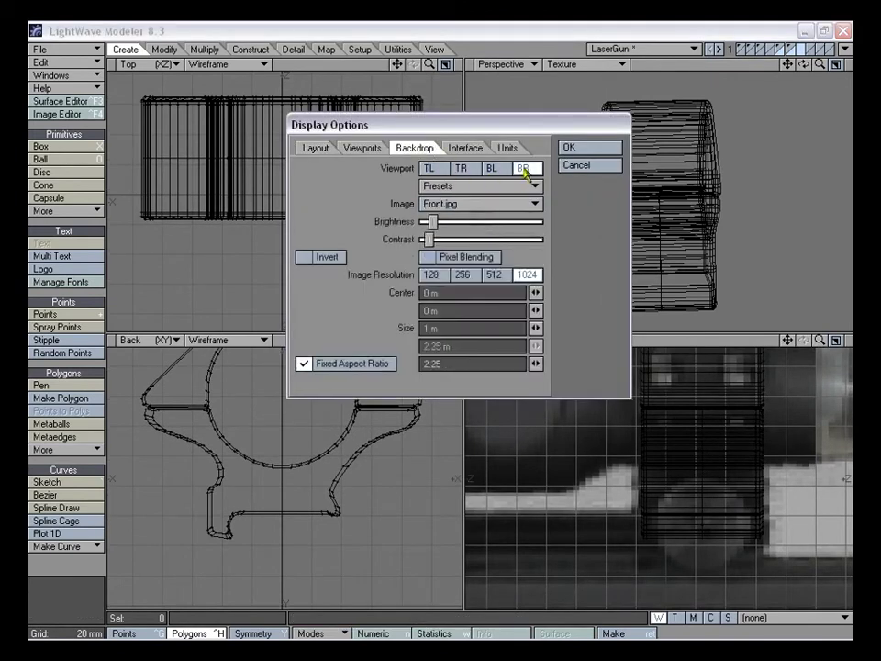
pyautogui.click(475, 205)
pyautogui.click(473, 180)
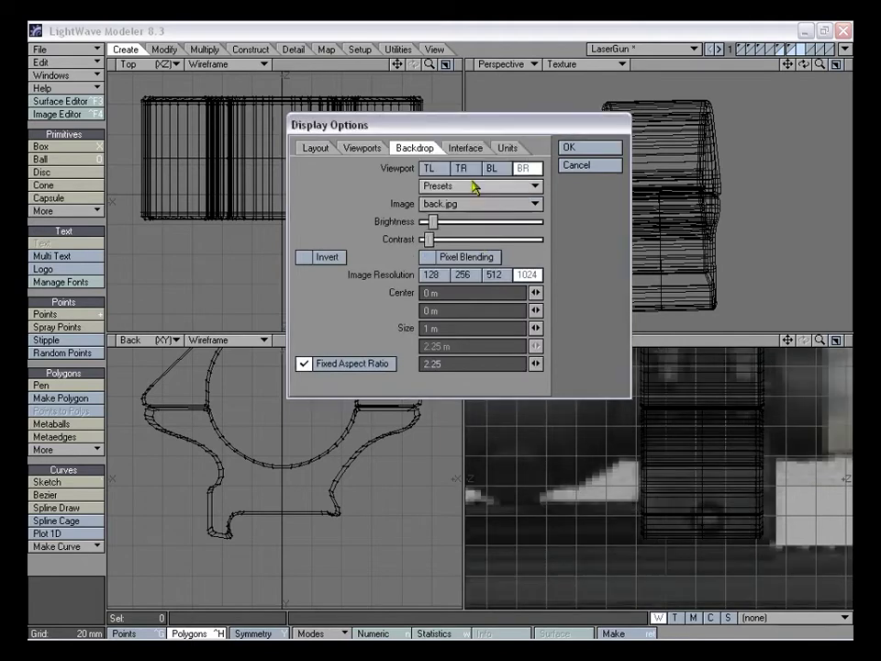
pyautogui.click(589, 150)
# Draw a flat ball outline about 24 mm in height and depth over the lower screw in the Right view's backdrop
pyautogui.moveTo(821, 340); pyautogui.dragTo(794, 339)
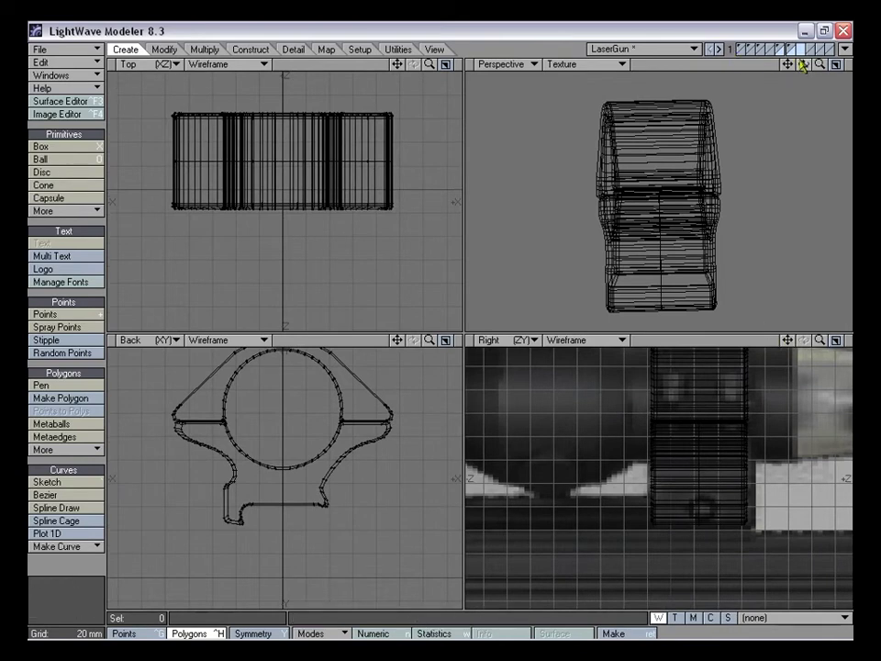
pyautogui.click(67, 162)
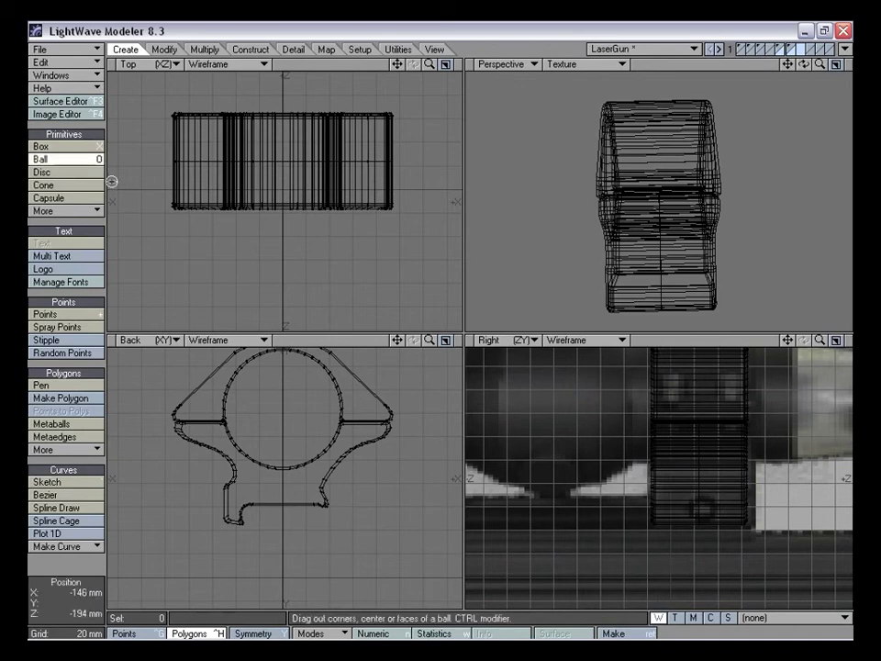
pyautogui.moveTo(819, 340); pyautogui.dragTo(745, 296)
pyautogui.moveTo(693, 479); pyautogui.dragTo(710, 465)
pyautogui.keyDown('ctrl'); pyautogui.moveTo(307, 461); pyautogui.dragTo(315, 457); pyautogui.keyUp('ctrl')
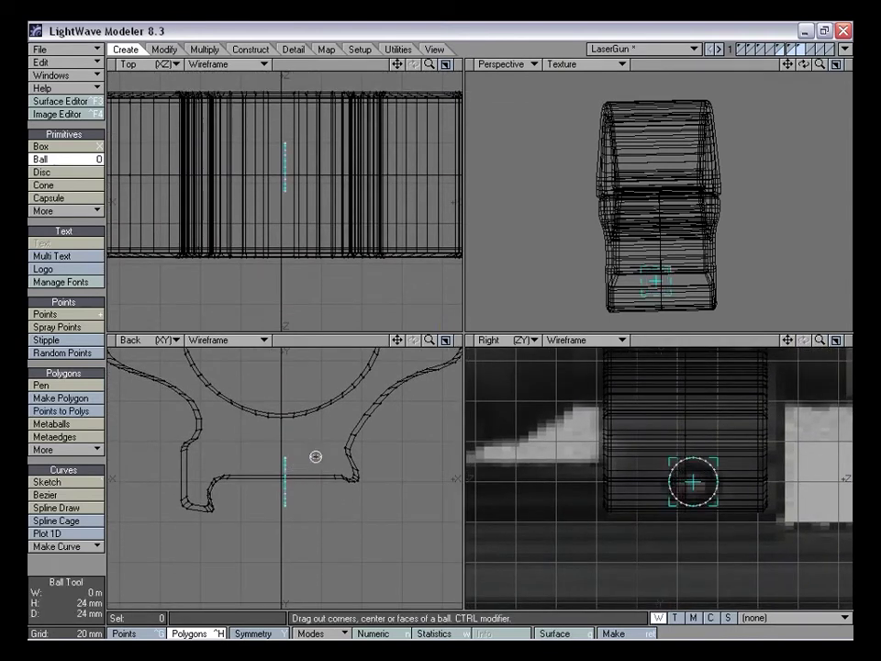
pyautogui.moveTo(693, 467); pyautogui.dragTo(719, 460)
pyautogui.moveTo(823, 341); pyautogui.dragTo(830, 342)
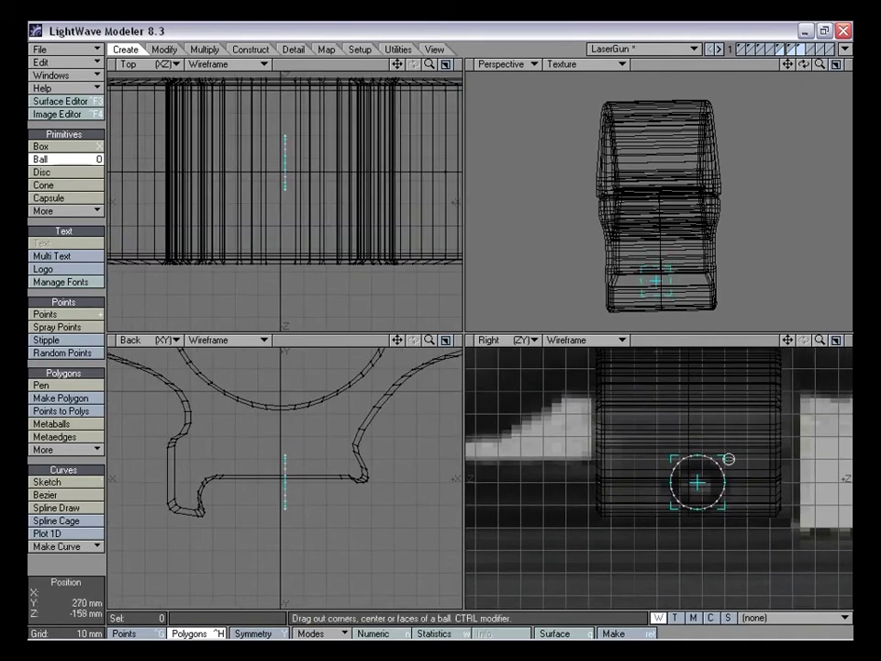
# Give the ball full width and fit it to the screw at the mount's left foot, centred at about X -53, Y 260, Z -172 mm
pyautogui.keyDown('ctrl'); pyautogui.moveTo(314, 478); pyautogui.dragTo(316, 454); pyautogui.keyUp('ctrl')
pyautogui.moveTo(697, 483)
pyautogui.mouseDown()
pyautogui.moveTo(699, 460)
pyautogui.moveTo(700, 470)
pyautogui.mouseUp()
pyautogui.moveTo(290, 472); pyautogui.dragTo(185, 473)
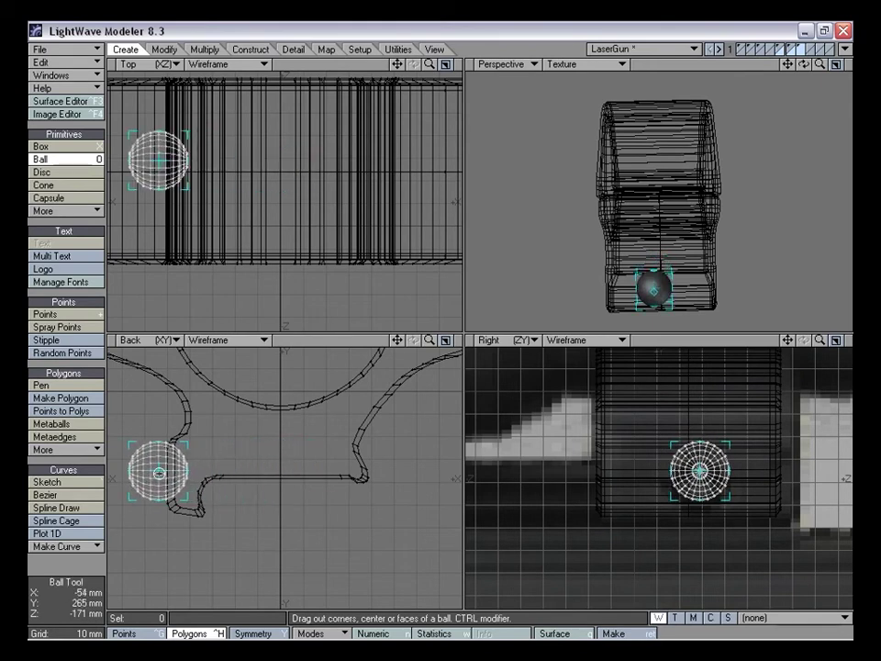
pyautogui.moveTo(731, 443); pyautogui.dragTo(698, 482)
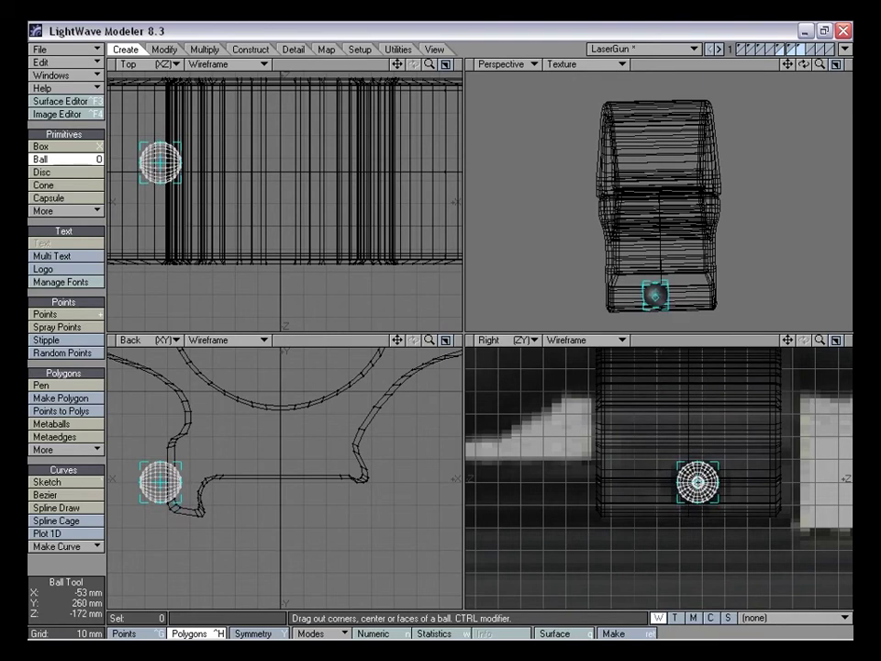
pyautogui.moveTo(397, 340); pyautogui.dragTo(499, 357)
pyautogui.moveTo(428, 341); pyautogui.dragTo(487, 340)
pyautogui.press('space')
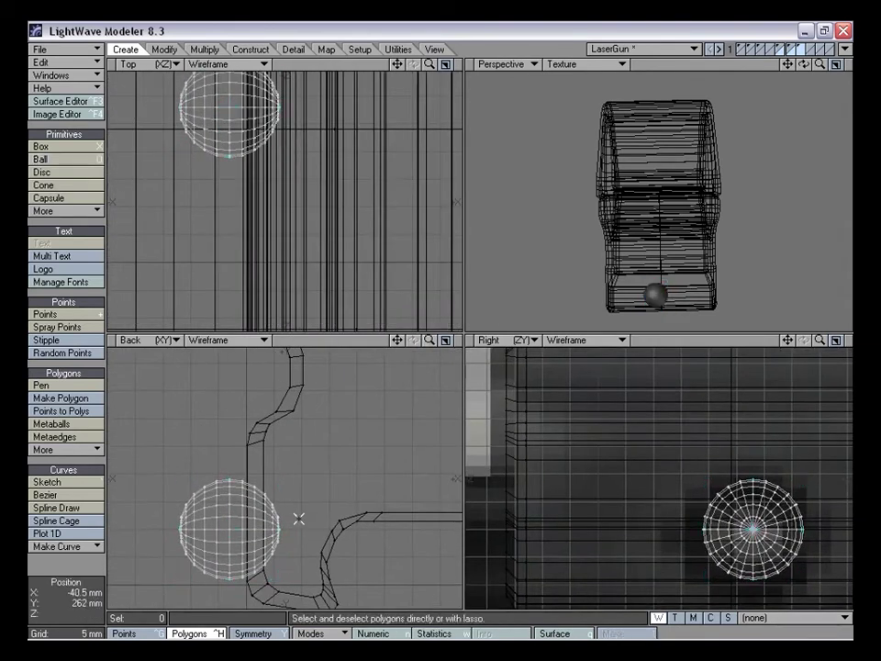
# Flatten the half of the ball facing the mount by scaling it along X to about 27%
pyautogui.moveTo(213, 584); pyautogui.dragTo(347, 477, button='right')
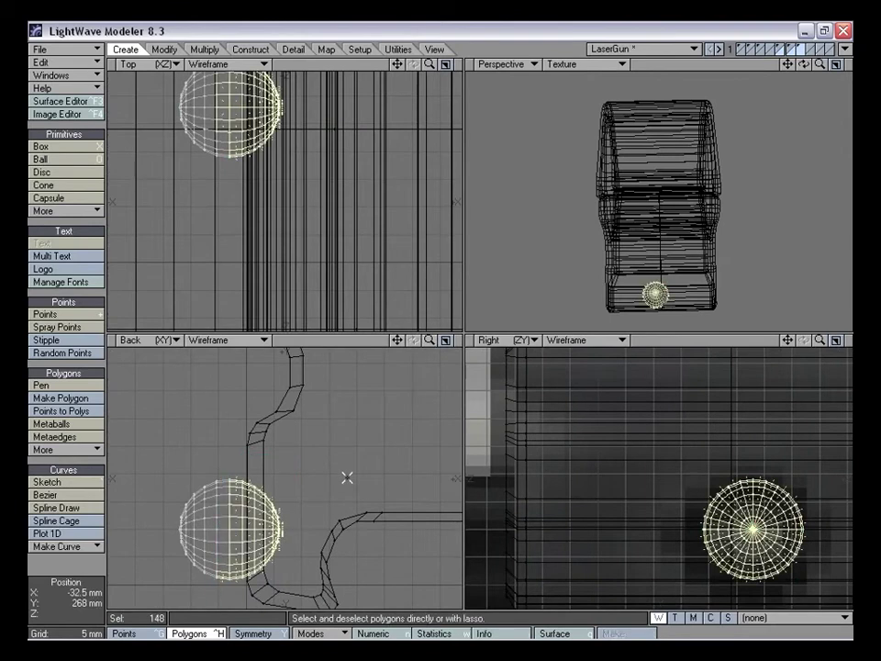
pyautogui.hotkey('shift', 'h')
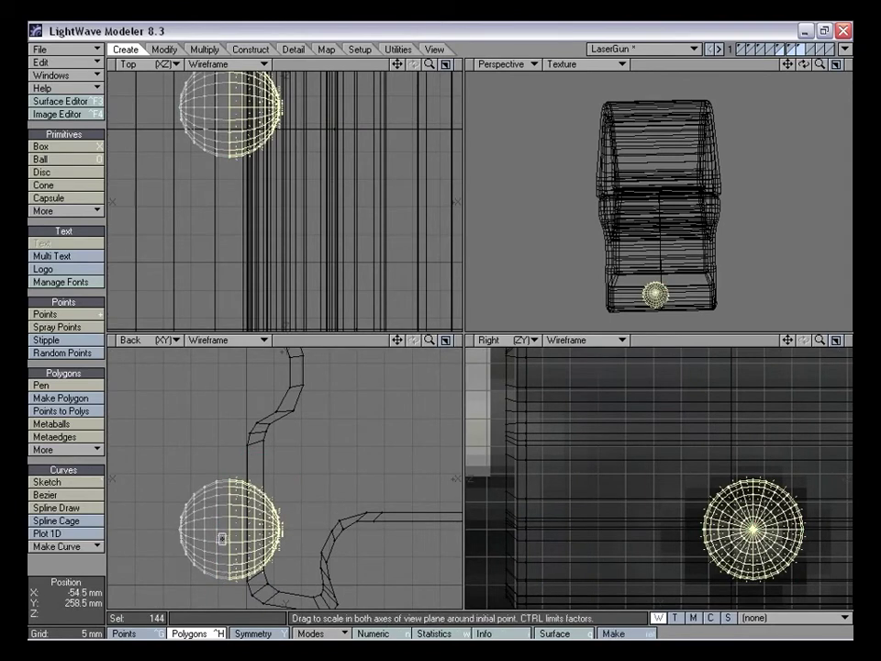
pyautogui.keyDown('ctrl'); pyautogui.moveTo(229, 531); pyautogui.dragTo(163, 531); pyautogui.keyUp('ctrl')
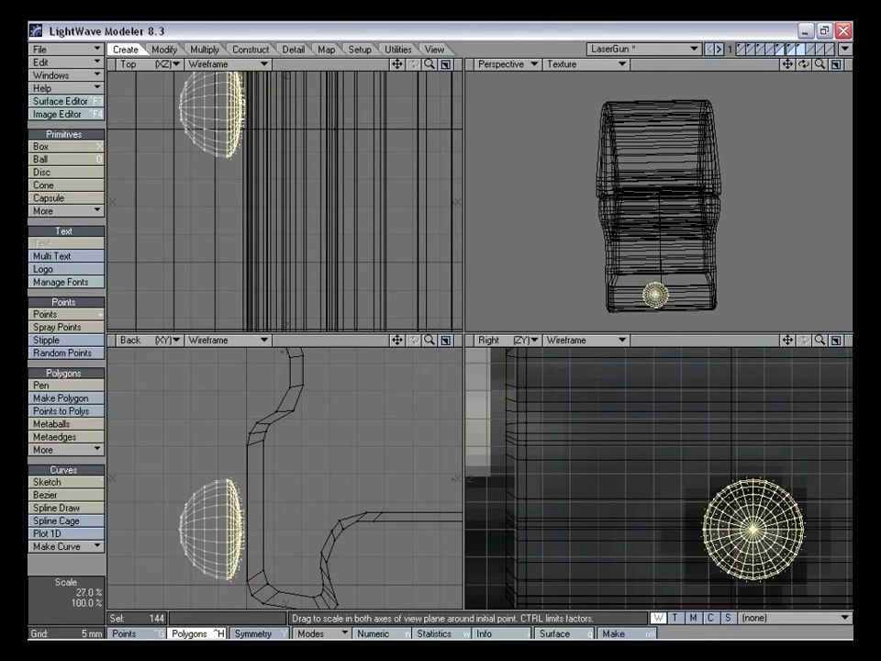
pyautogui.press('/')
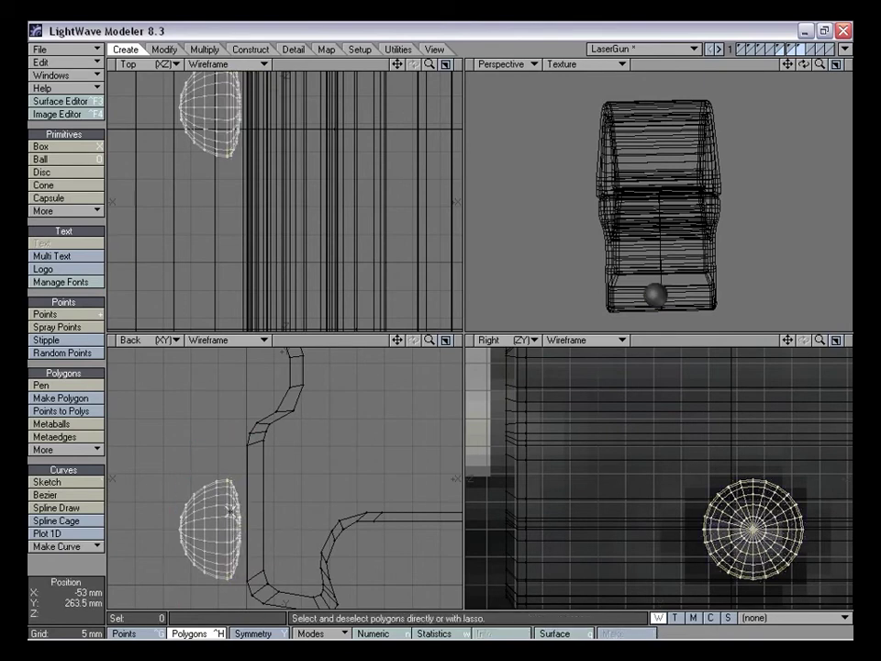
# Flatten the ball's outer half along X to form a shallow domed screw head
pyautogui.moveTo(228, 465); pyautogui.dragTo(161, 605, button='right')
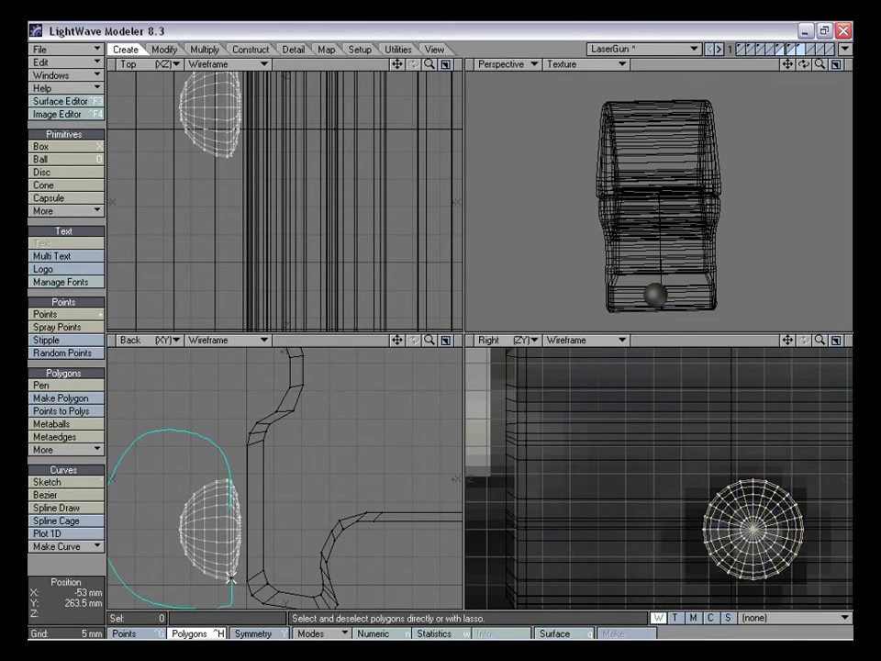
pyautogui.moveTo(231, 577); pyautogui.dragTo(230, 580, button='right')
pyautogui.hotkey('shift', 'h')
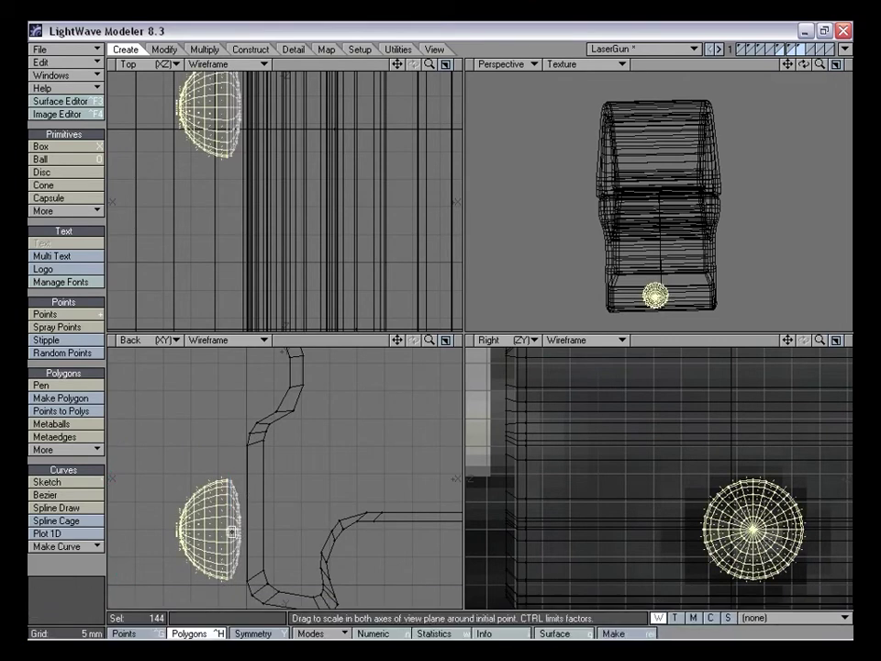
pyautogui.moveTo(227, 529); pyautogui.dragTo(192, 530)
pyautogui.press('space')
# Move the flattened ball toward the mount along X until its inner side overlaps the foot's outer wall
pyautogui.moveTo(256, 431)
pyautogui.mouseDown(button='right')
pyautogui.moveTo(222, 425)
pyautogui.moveTo(274, 511)
pyautogui.mouseUp(button='right')
pyautogui.press('t')
pyautogui.moveTo(250, 554); pyautogui.dragTo(260, 554)
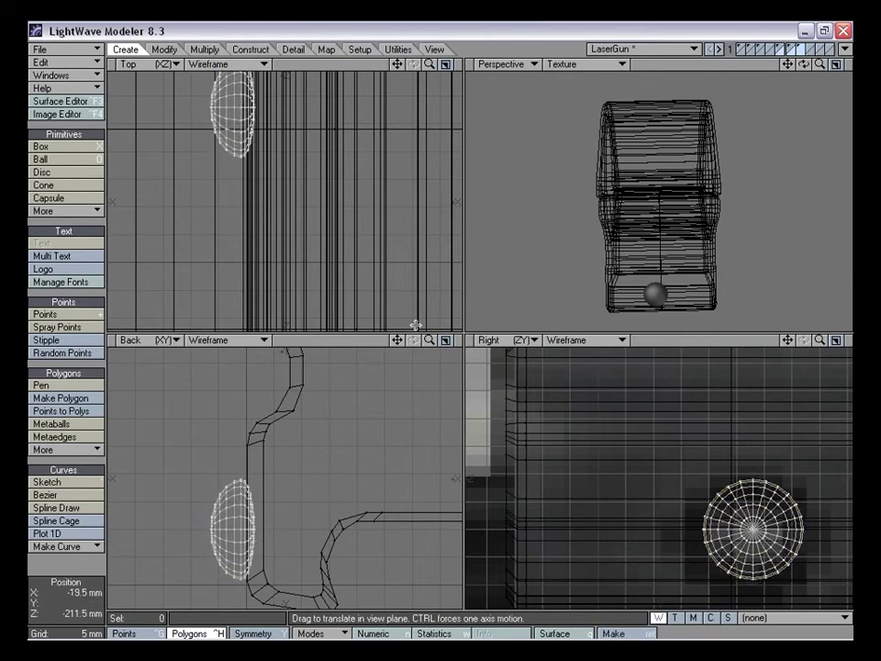
pyautogui.press('space')
# Delete the screw head's inner polygons that face the mount, leaving an open-backed dome
pyautogui.moveTo(397, 340); pyautogui.dragTo(373, 304)
pyautogui.moveTo(431, 341); pyautogui.dragTo(488, 340)
pyautogui.moveTo(398, 340); pyautogui.dragTo(496, 307)
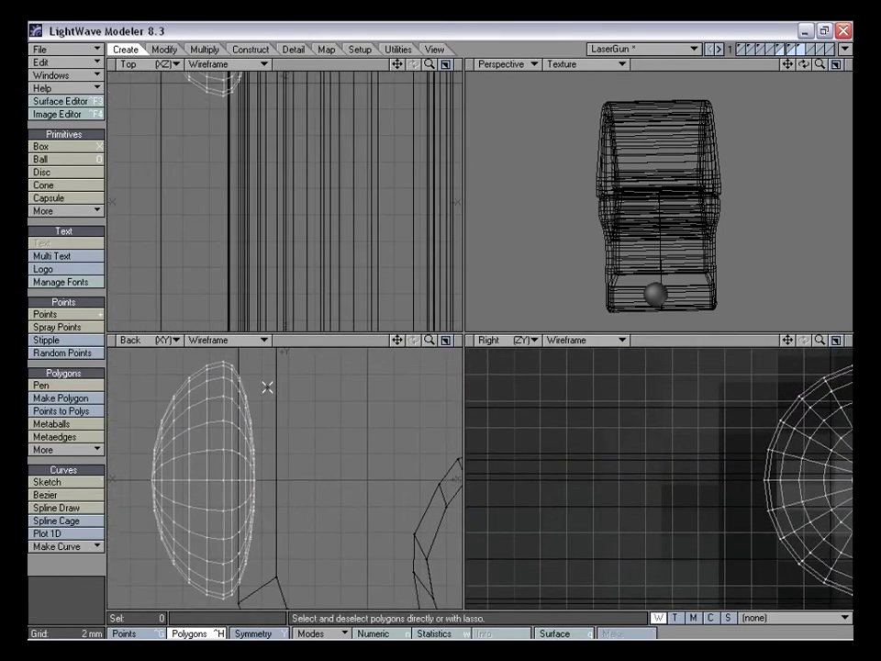
pyautogui.moveTo(250, 385)
pyautogui.mouseDown()
pyautogui.moveTo(250, 565)
pyautogui.moveTo(255, 504)
pyautogui.mouseUp()
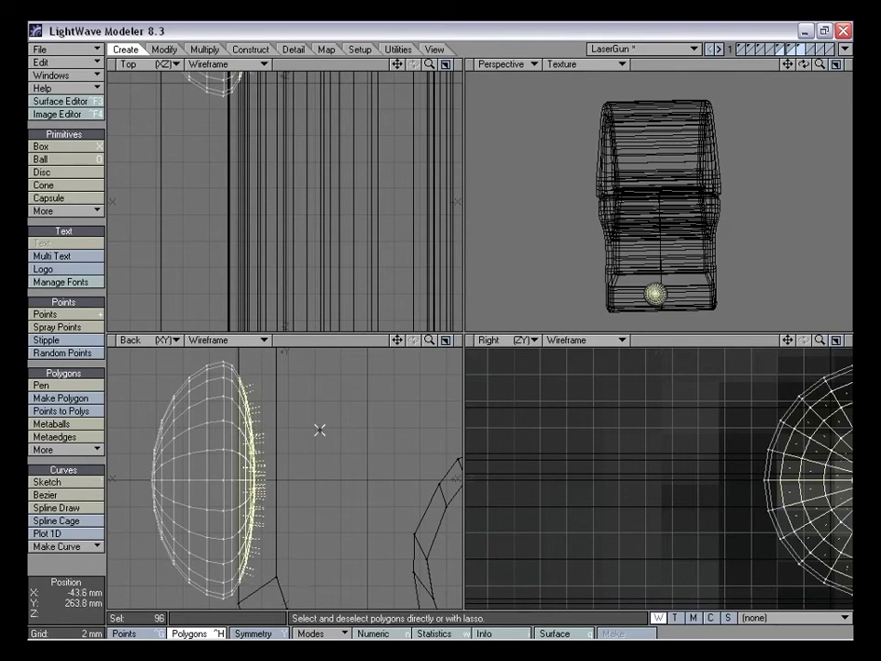
pyautogui.press('Delete')
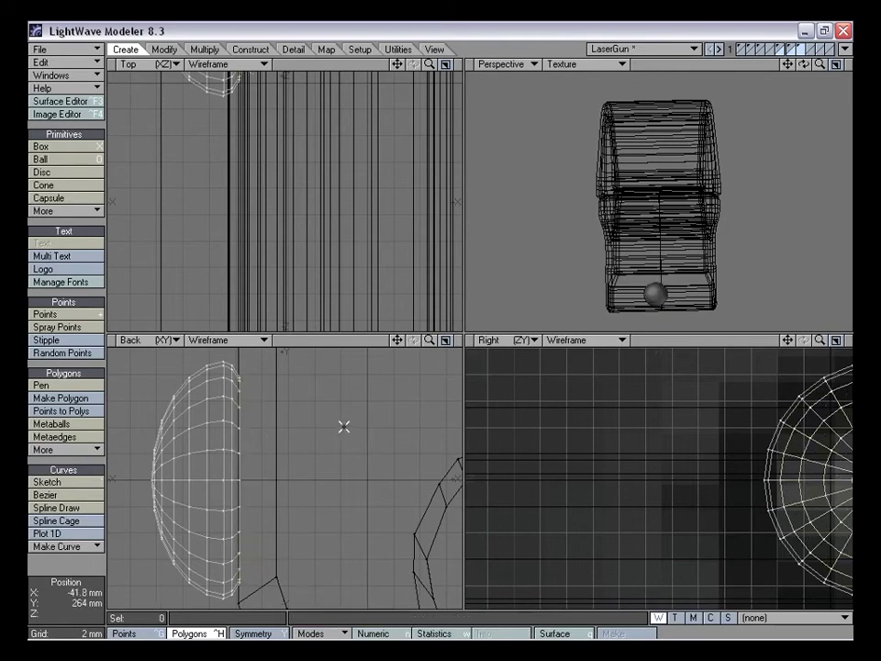
# Display the scope ring and lower mount layers together with the screw head and inspect its fit in perspective
pyautogui.moveTo(429, 341); pyautogui.dragTo(399, 341)
pyautogui.press('a')
pyautogui.keyDown('alt'); pyautogui.moveTo(703, 225); pyautogui.dragTo(720, 161); pyautogui.keyUp('alt')
pyautogui.keyDown('shift'); pyautogui.click(792, 47); pyautogui.keyUp('shift')
pyautogui.keyDown('shift'); pyautogui.click(781, 47); pyautogui.keyUp('shift')
pyautogui.moveTo(820, 64); pyautogui.dragTo(773, 64)
pyautogui.keyDown('alt'); pyautogui.moveTo(702, 184); pyautogui.dragTo(678, 212); pyautogui.keyUp('alt')
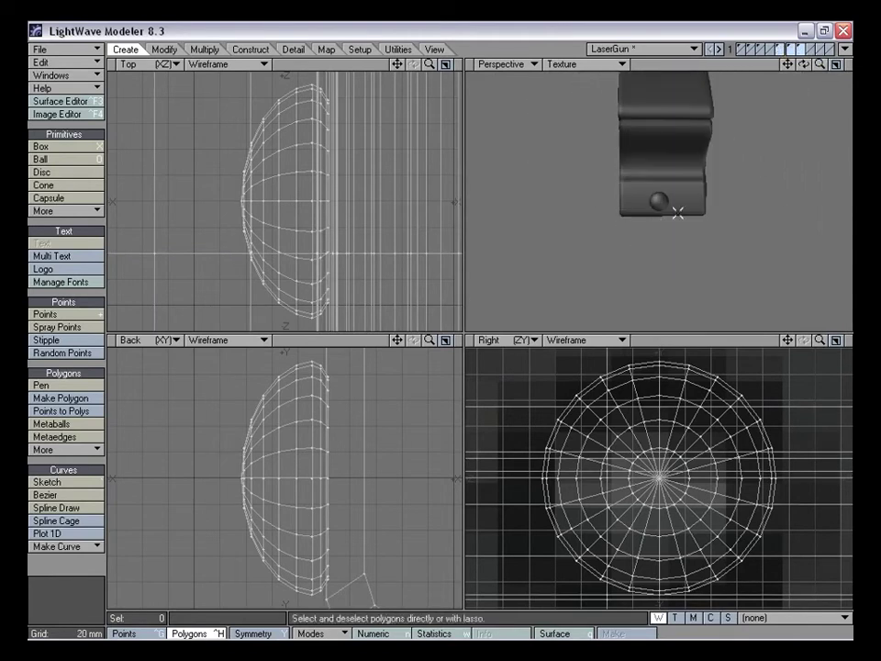
# Select the whole screw head and move it along Z to the middle of the mount's depth
pyautogui.moveTo(781, 342); pyautogui.dragTo(753, 327)
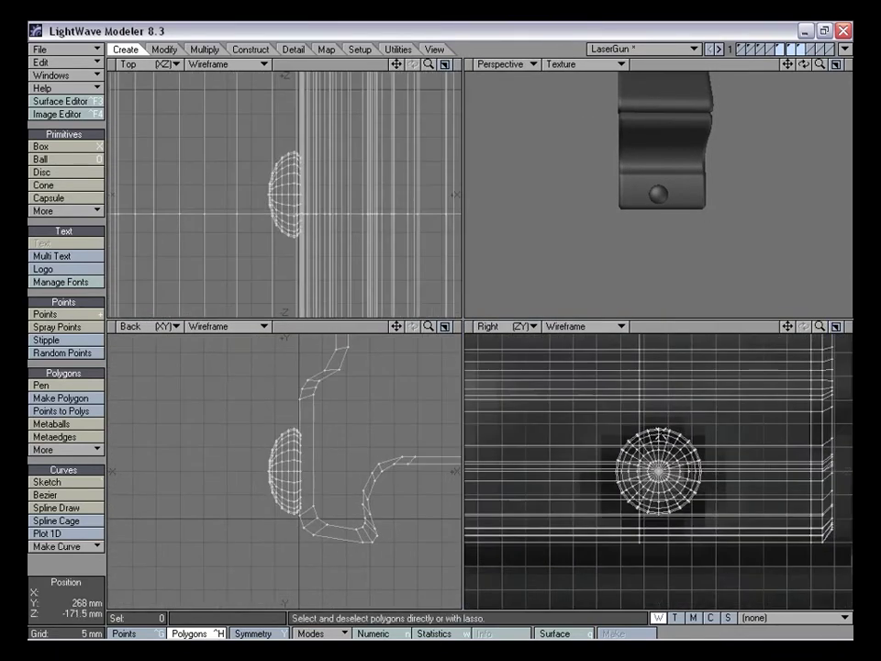
pyautogui.click(662, 431)
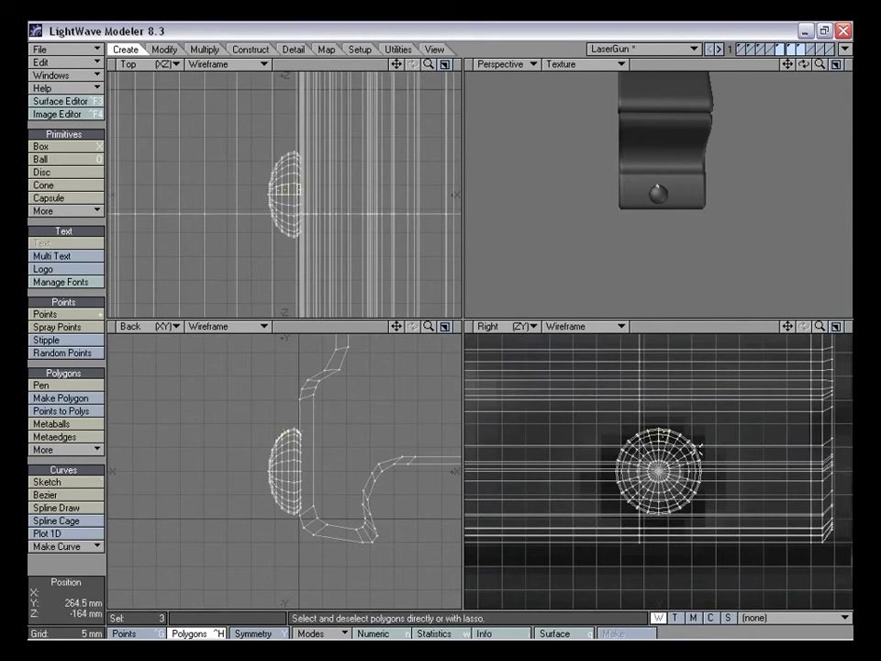
pyautogui.press(']')
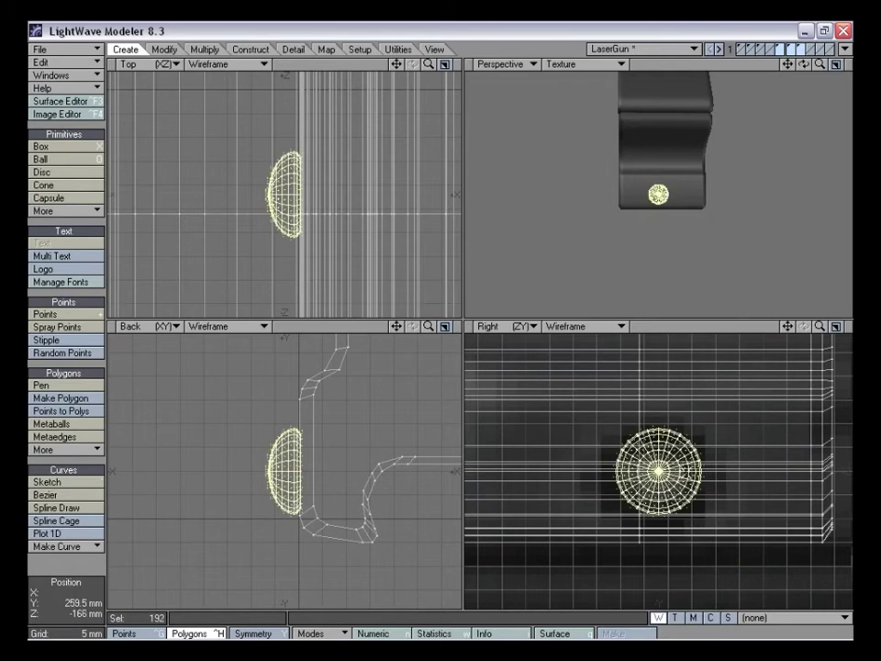
pyautogui.press('t')
pyautogui.moveTo(686, 471); pyautogui.dragTo(666, 472)
pyautogui.press('space')
pyautogui.moveTo(822, 327); pyautogui.dragTo(721, 327)
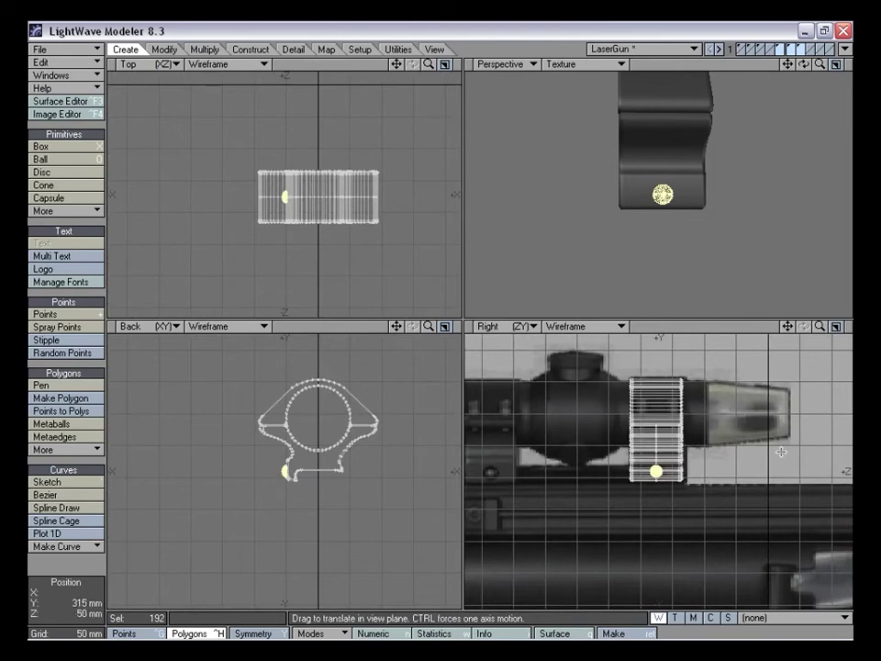
pyautogui.moveTo(678, 388)
pyautogui.mouseDown()
pyautogui.moveTo(798, 390)
pyautogui.moveTo(662, 397)
pyautogui.mouseUp()
pyautogui.moveTo(820, 327); pyautogui.dragTo(863, 327)
pyautogui.press('space')
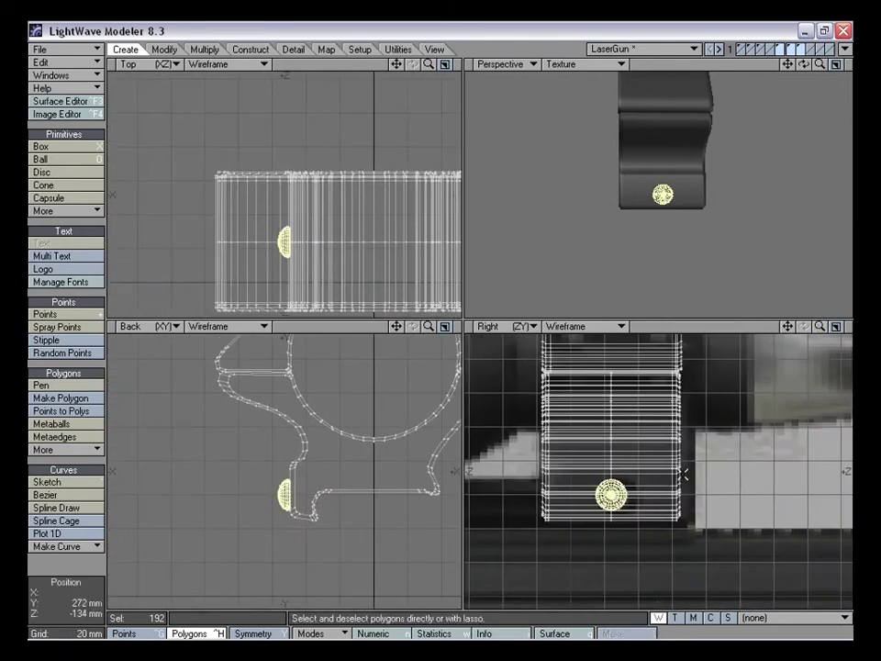
pyautogui.press('/')
# Inspect the mount with its screw head in perspective, and display the barrel, rail and scope layers as well
pyautogui.keyDown('alt'); pyautogui.moveTo(710, 206); pyautogui.dragTo(702, 183); pyautogui.keyUp('alt')
pyautogui.moveTo(820, 327); pyautogui.dragTo(875, 327)
pyautogui.press('a')
pyautogui.moveTo(707, 239)
pyautogui.keyDown('alt'); pyautogui.mouseDown()
pyautogui.moveTo(625, 234)
pyautogui.moveTo(684, 196)
pyautogui.moveTo(719, 230)
pyautogui.mouseUp(); pyautogui.keyUp('alt')
pyautogui.keyDown('alt'); pyautogui.moveTo(748, 196); pyautogui.dragTo(801, 132); pyautogui.keyUp('alt')
pyautogui.click(742, 52)
pyautogui.keyDown('shift'); pyautogui.click(752, 51); pyautogui.keyUp('shift')
pyautogui.keyDown('alt'); pyautogui.moveTo(714, 196); pyautogui.dragTo(754, 204); pyautogui.keyUp('alt')
pyautogui.press('a')
pyautogui.keyDown('alt'); pyautogui.moveTo(696, 231); pyautogui.dragTo(741, 213); pyautogui.keyUp('alt')
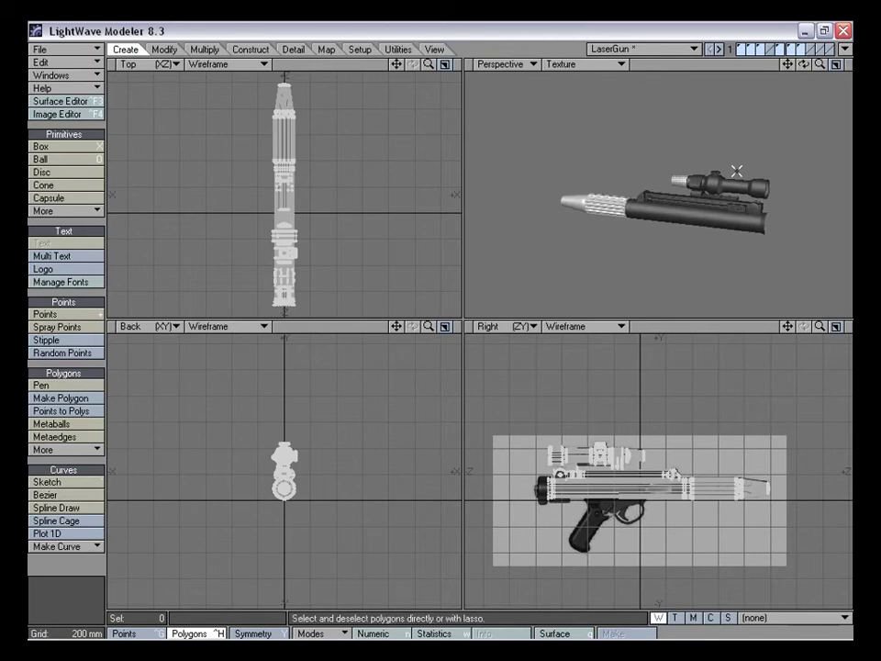
# Examine the assembled gun and its scope mount in an enlarged perspective view from several angles
pyautogui.press('KP_0')
pyautogui.moveTo(820, 66); pyautogui.dragTo(866, 69)
pyautogui.keyDown('alt'); pyautogui.moveTo(668, 292); pyautogui.dragTo(467, 375); pyautogui.keyUp('alt')
pyautogui.press('a')
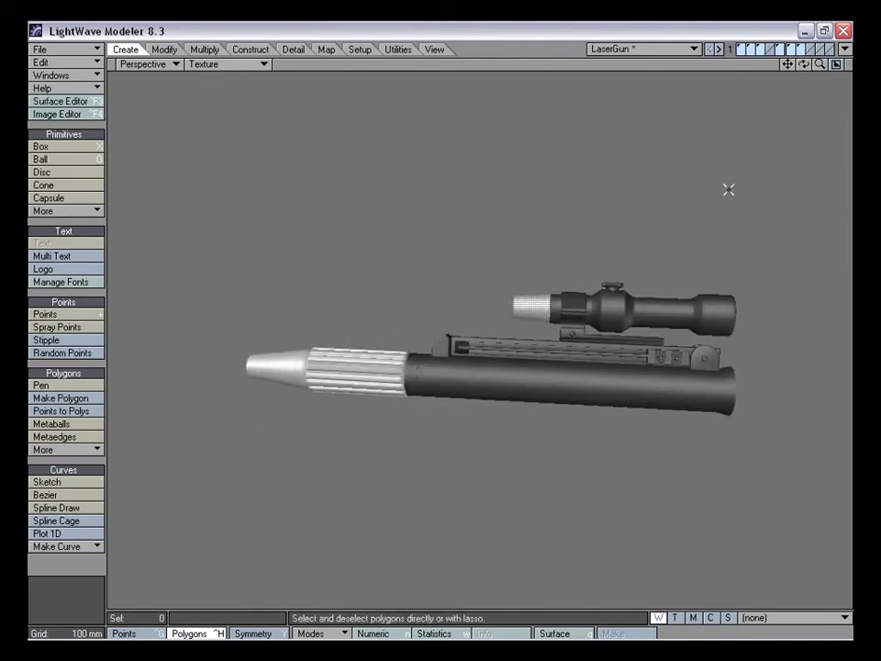
pyautogui.moveTo(820, 65); pyautogui.dragTo(868, 66)
pyautogui.moveTo(789, 66); pyautogui.dragTo(602, 61)
pyautogui.keyDown('alt'); pyautogui.moveTo(601, 329); pyautogui.dragTo(557, 300); pyautogui.keyUp('alt')
pyautogui.press('0')
pyautogui.press('a')
pyautogui.keyDown('alt'); pyautogui.moveTo(712, 222); pyautogui.dragTo(653, 223); pyautogui.keyUp('alt')
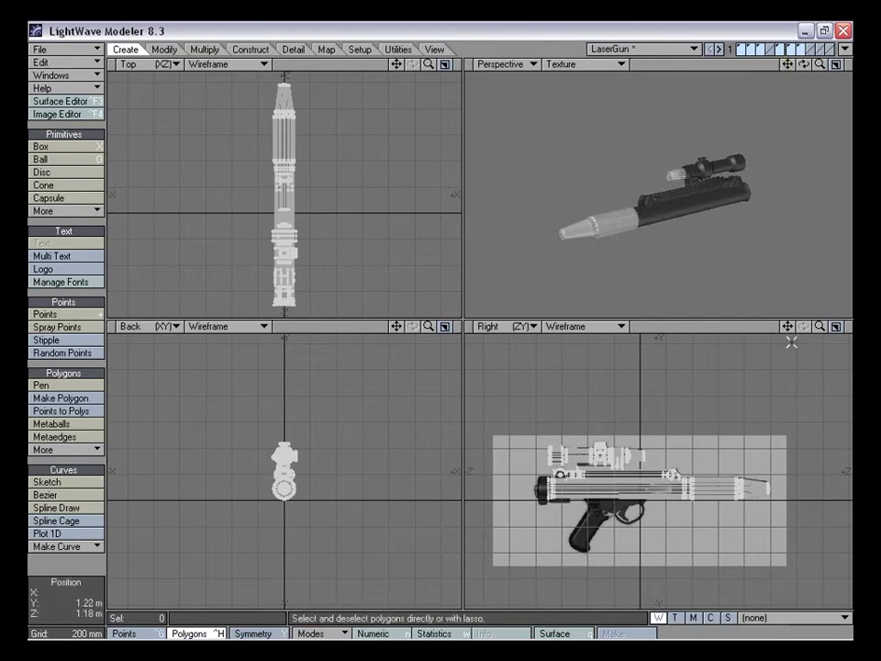
# Make the empty eighth layer active, with the scope ring, lower mount and screw head as background layers
pyautogui.click(811, 50)
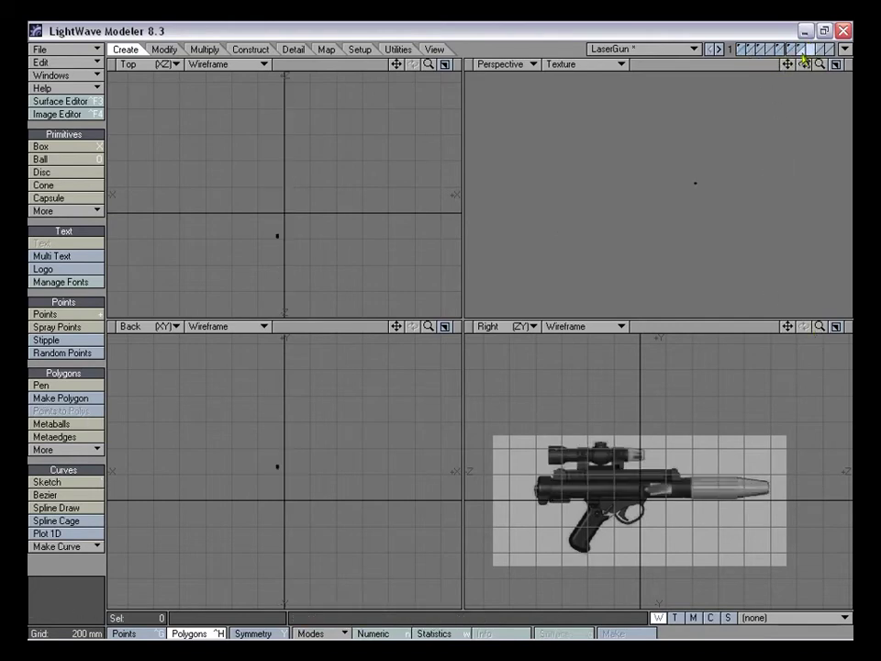
pyautogui.click(795, 50)
pyautogui.press('a')
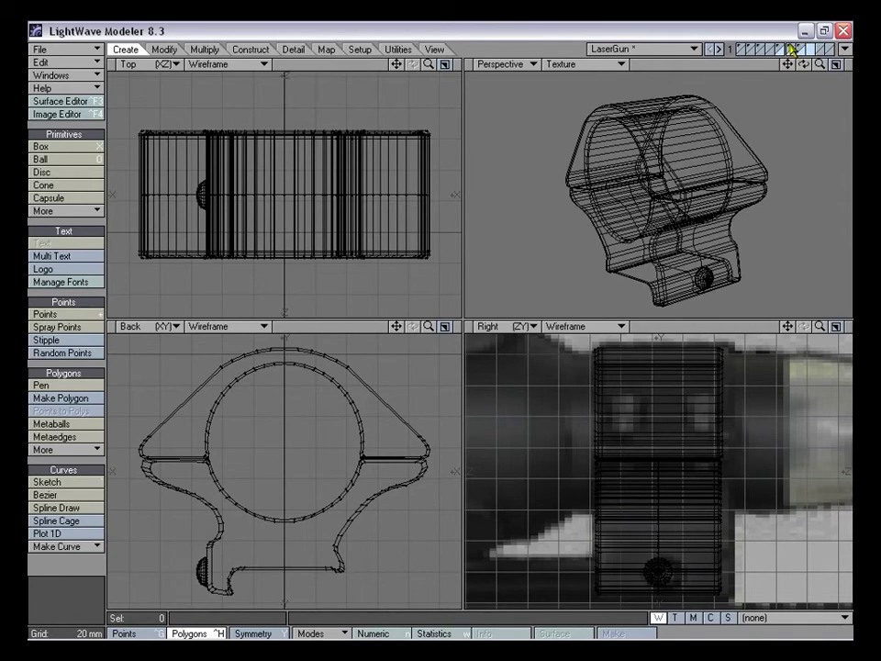
pyautogui.click(698, 37)
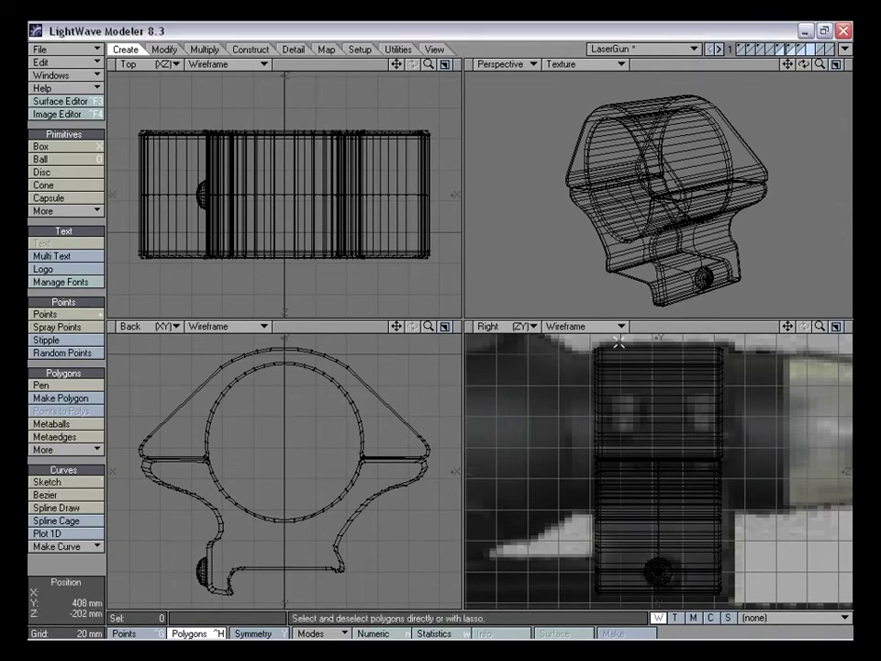
pyautogui.moveTo(791, 329); pyautogui.dragTo(845, 288)
pyautogui.moveTo(397, 327); pyautogui.dragTo(373, 303)
# Add the rail layer to the background and draw a narrow, upright flat box just outside the mount's right foot in the Back view
pyautogui.click(64, 147)
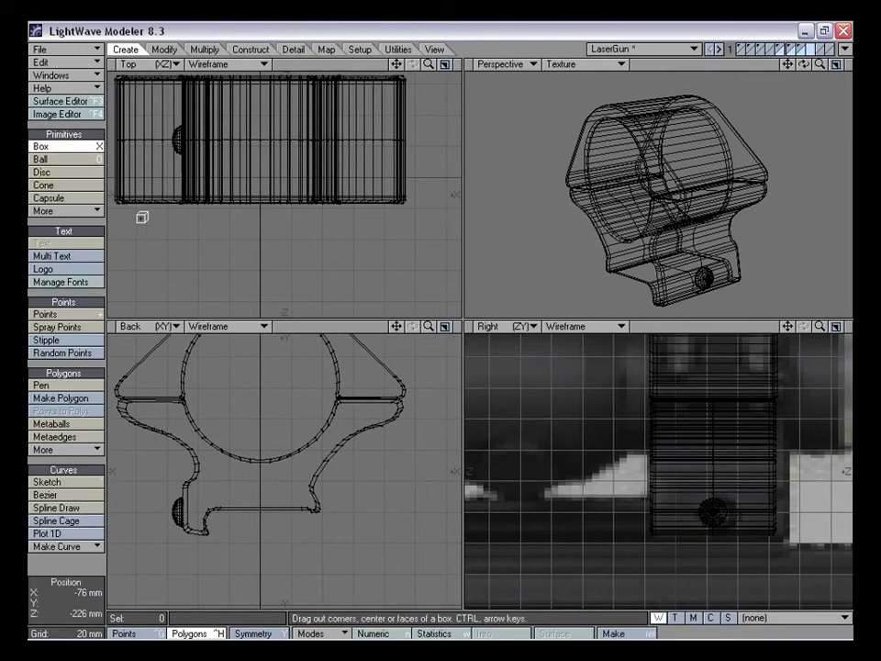
pyautogui.moveTo(429, 326); pyautogui.dragTo(454, 322)
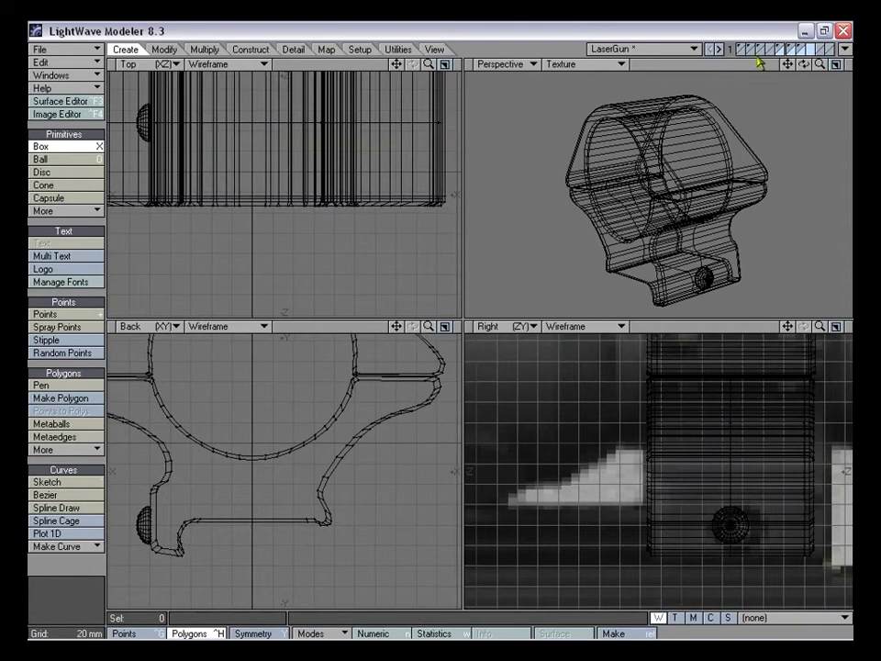
pyautogui.click(753, 56)
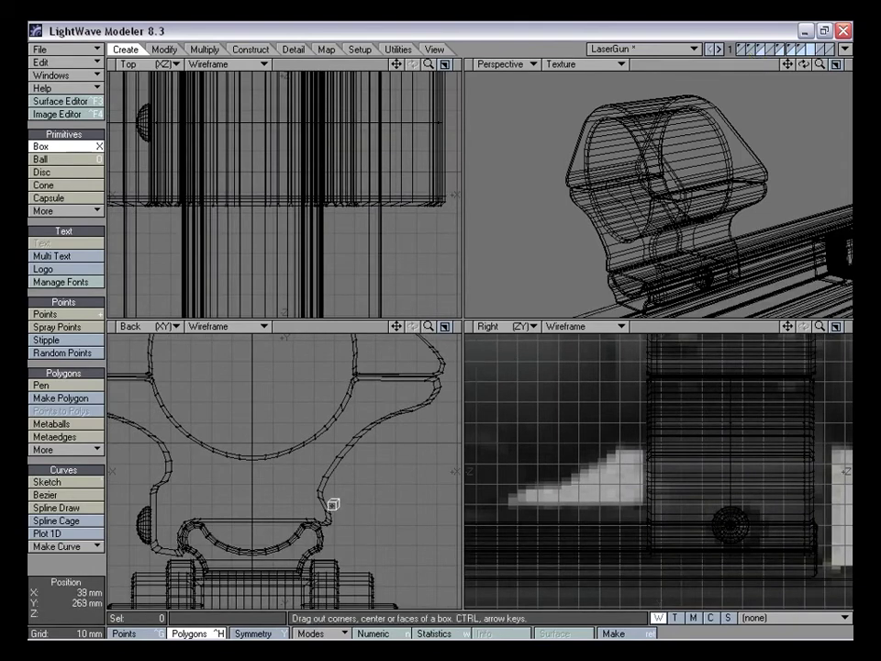
pyautogui.moveTo(334, 506)
pyautogui.mouseDown()
pyautogui.moveTo(347, 556)
pyautogui.moveTo(337, 501)
pyautogui.mouseUp()
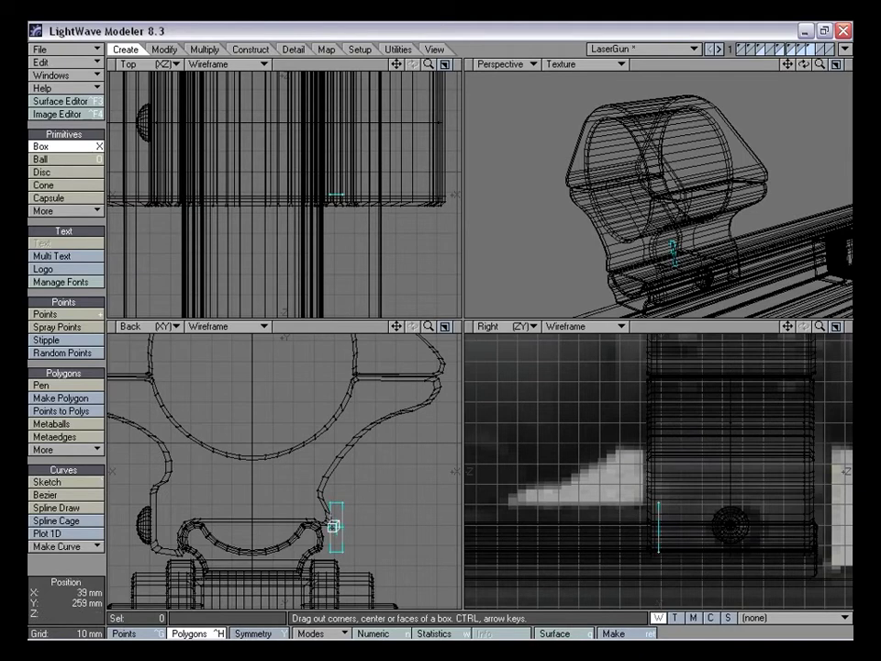
pyautogui.moveTo(333, 526); pyautogui.dragTo(347, 526)
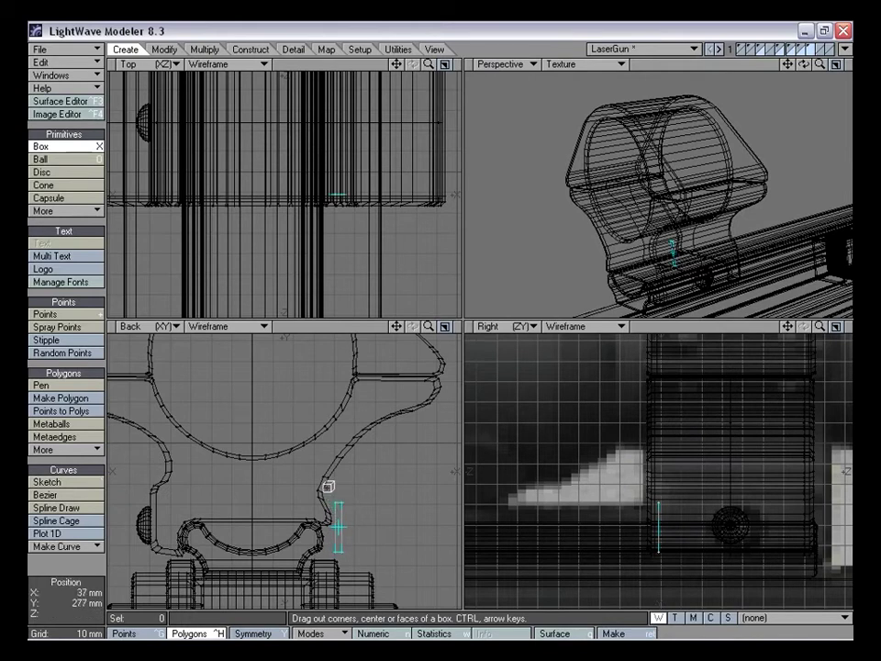
pyautogui.press('space')
pyautogui.moveTo(395, 328); pyautogui.dragTo(387, 288)
pyautogui.moveTo(428, 328); pyautogui.dragTo(474, 329)
pyautogui.moveTo(395, 329); pyautogui.dragTo(357, 318)
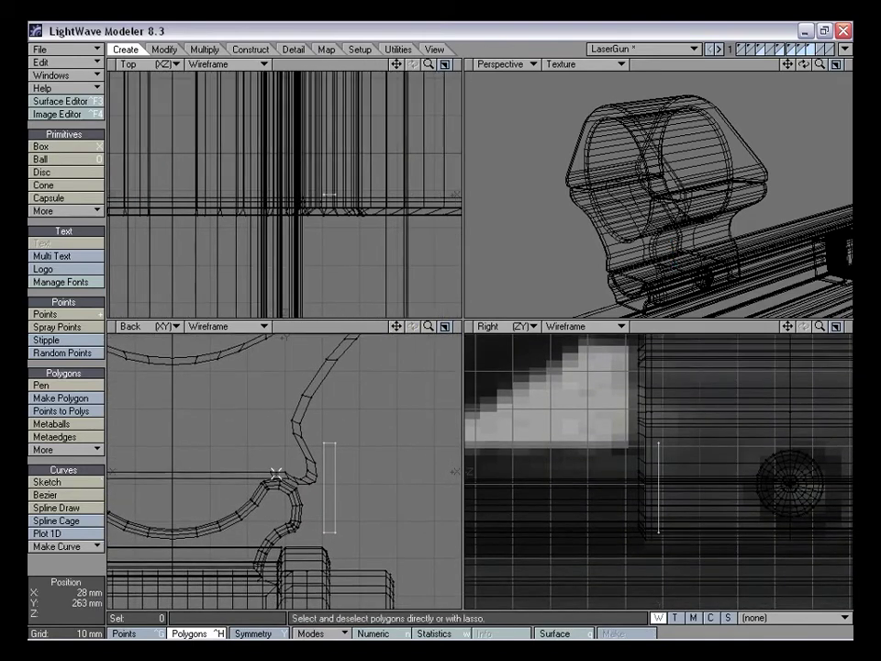
# Replace the flat box outside the mount's foot with one 3 mm wide, 24 mm high and about 30 mm deep
pyautogui.hotkey('ctrl', 'g')
pyautogui.hotkey('ctrl', 'h')
pyautogui.press('Delete')
pyautogui.hotkey('shift', 'x')
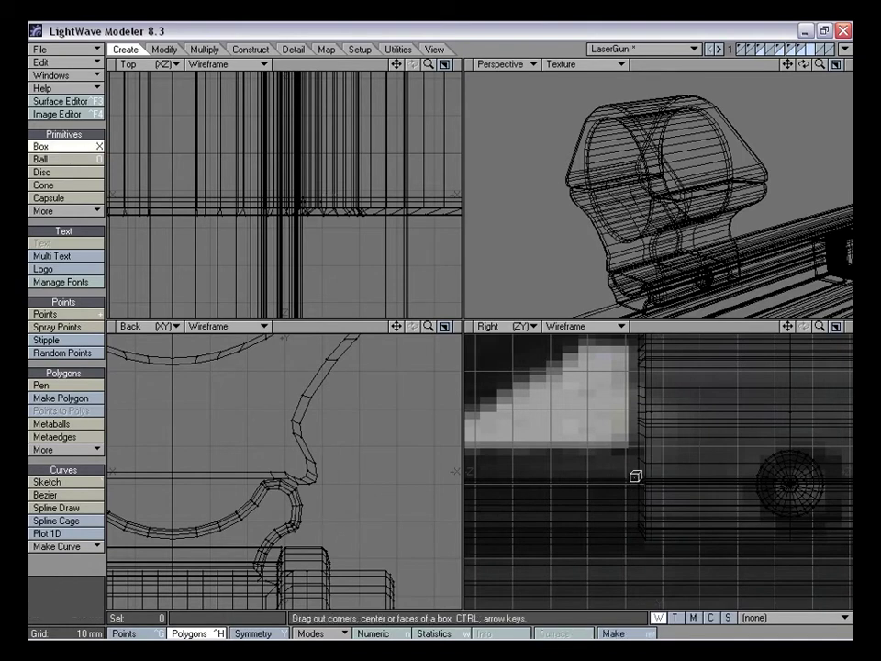
pyautogui.press('n')
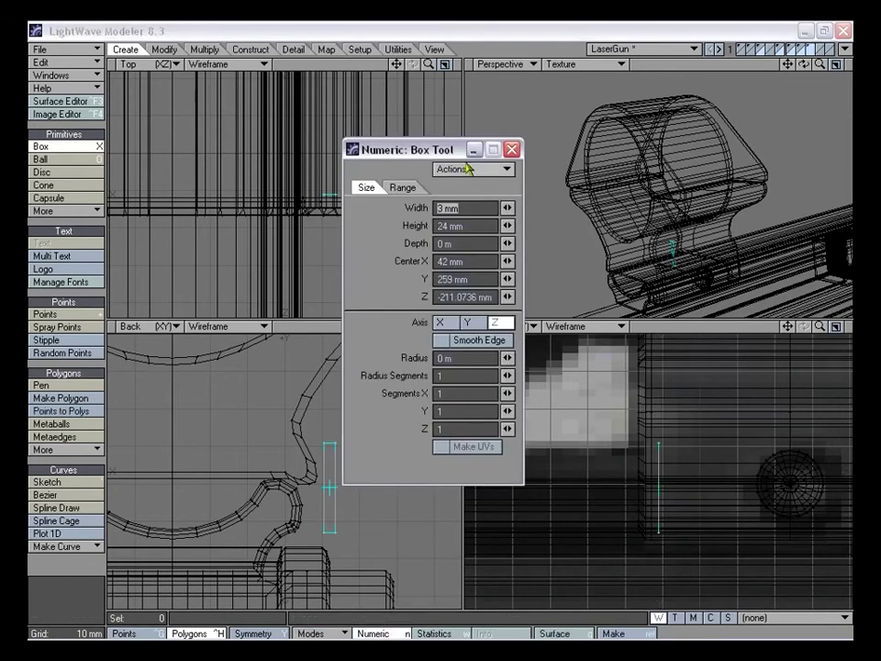
pyautogui.click(468, 169)
pyautogui.moveTo(407, 150); pyautogui.dragTo(407, 132)
pyautogui.moveTo(663, 479); pyautogui.dragTo(776, 486)
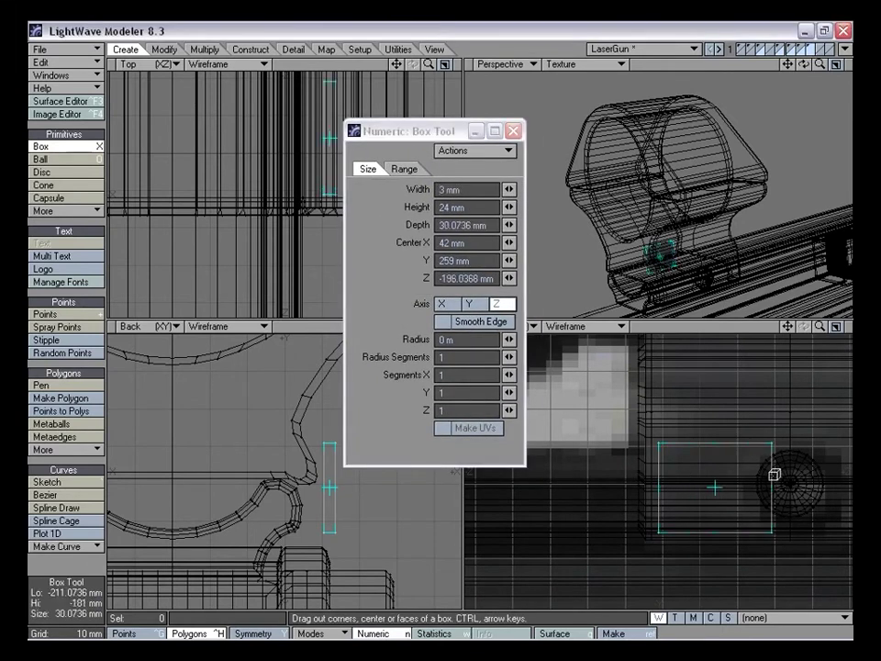
# Extend the box's depth slightly to overlap the edge of the screw head and finish creating it
pyautogui.click(513, 130)
pyautogui.press(',')
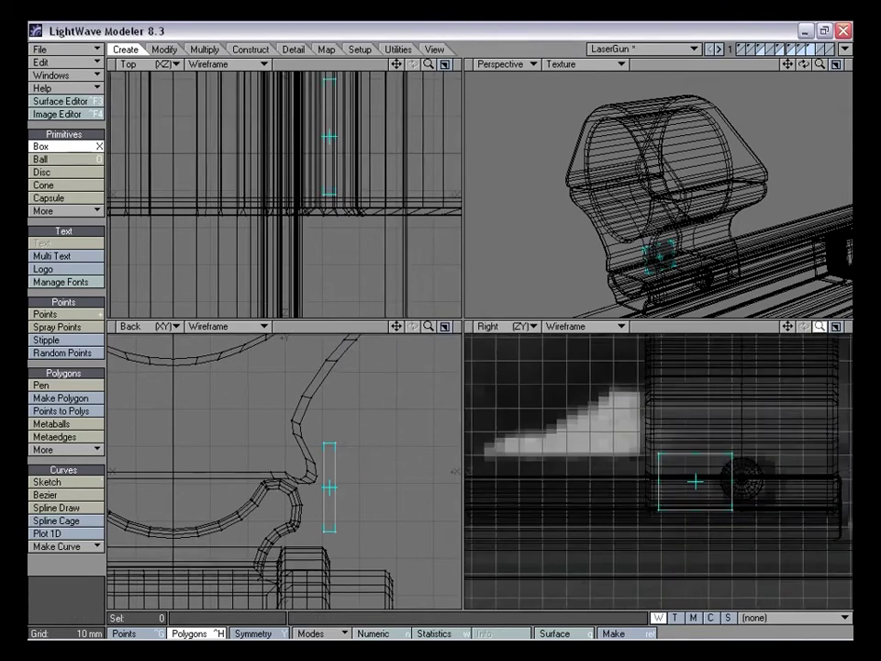
pyautogui.moveTo(741, 479)
pyautogui.mouseDown()
pyautogui.moveTo(785, 474)
pyautogui.moveTo(741, 479)
pyautogui.mouseUp()
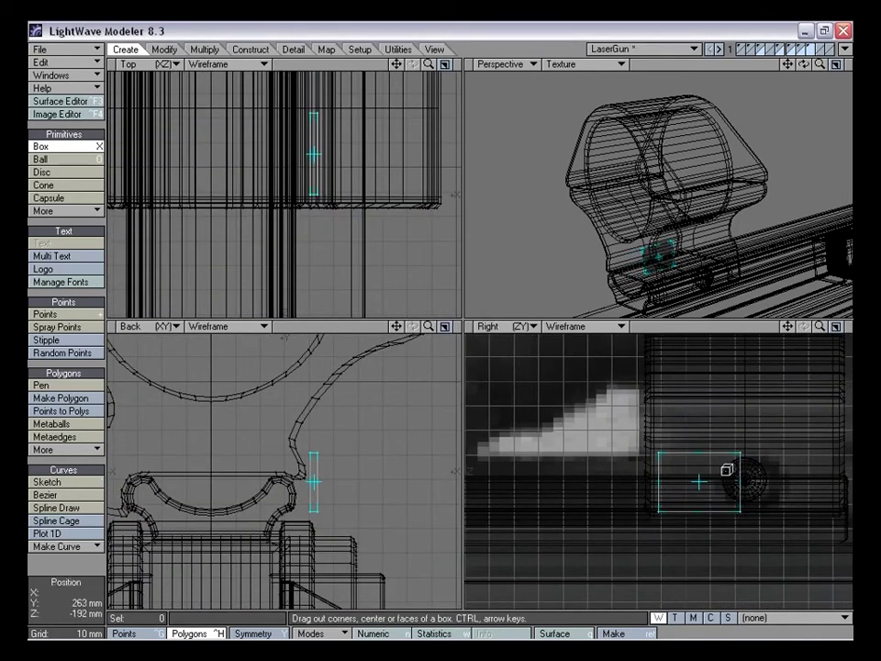
pyautogui.press('space')
# Move the whole box slightly closer to the mount and a little lower in the Back view
pyautogui.press('a')
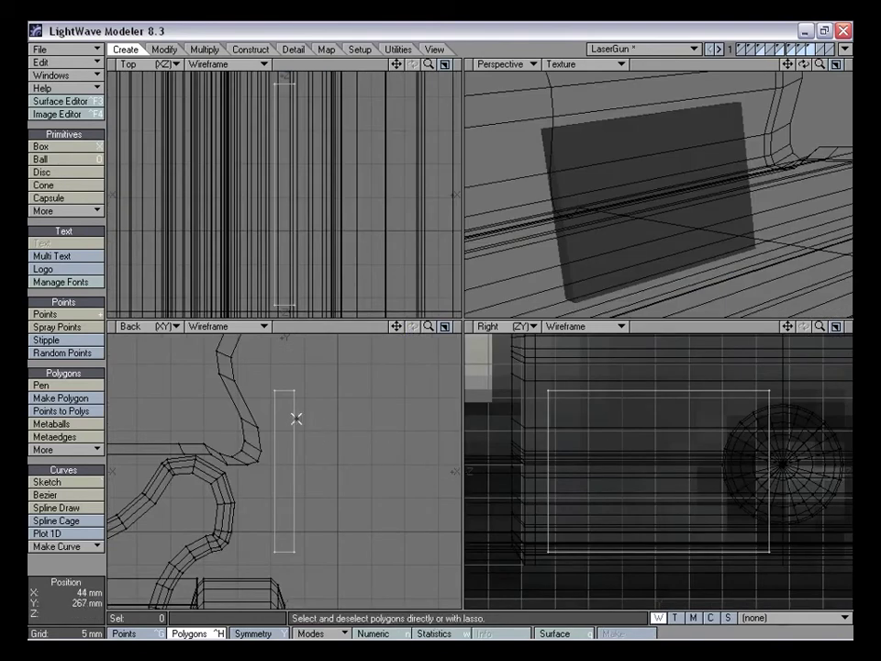
pyautogui.hotkey('shift', 'k')
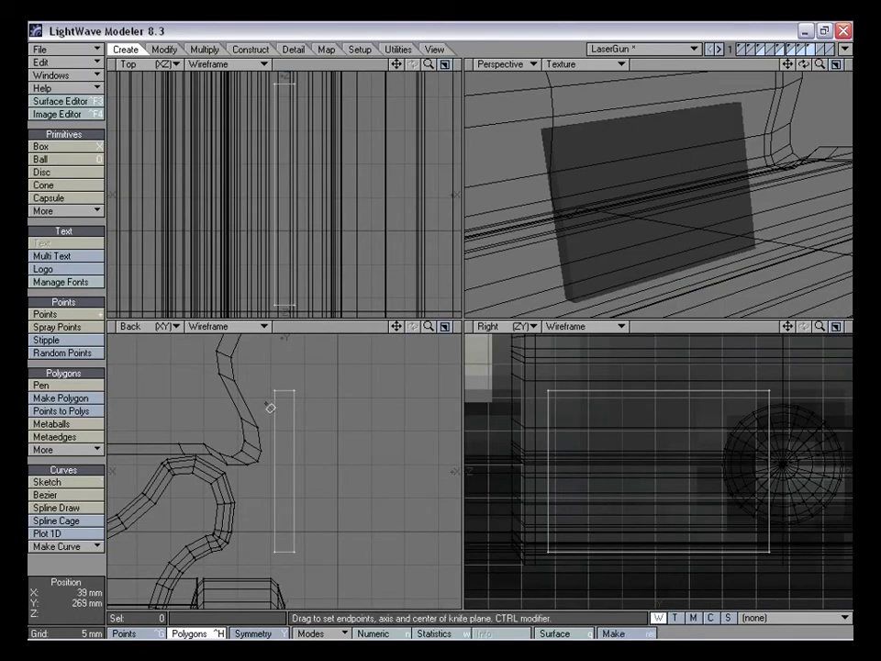
pyautogui.press('space')
pyautogui.moveTo(314, 379)
pyautogui.mouseDown(button='right')
pyautogui.moveTo(263, 405)
pyautogui.moveTo(318, 386)
pyautogui.mouseUp(button='right')
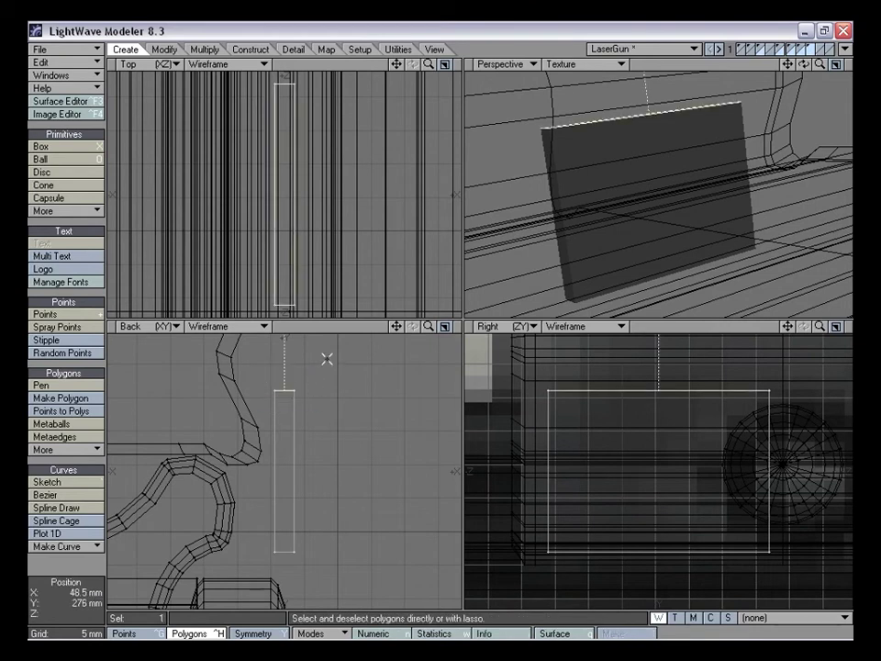
pyautogui.moveTo(395, 329); pyautogui.dragTo(366, 398)
pyautogui.click(335, 430)
pyautogui.press('t')
pyautogui.moveTo(336, 474); pyautogui.dragTo(325, 485)
pyautogui.press('space')
# Lower the box's top face slightly and smooth shift a short section up from it, tilted toward the mount
pyautogui.moveTo(334, 437)
pyautogui.mouseDown(button='right')
pyautogui.moveTo(325, 457)
pyautogui.moveTo(292, 422)
pyautogui.mouseUp(button='right')
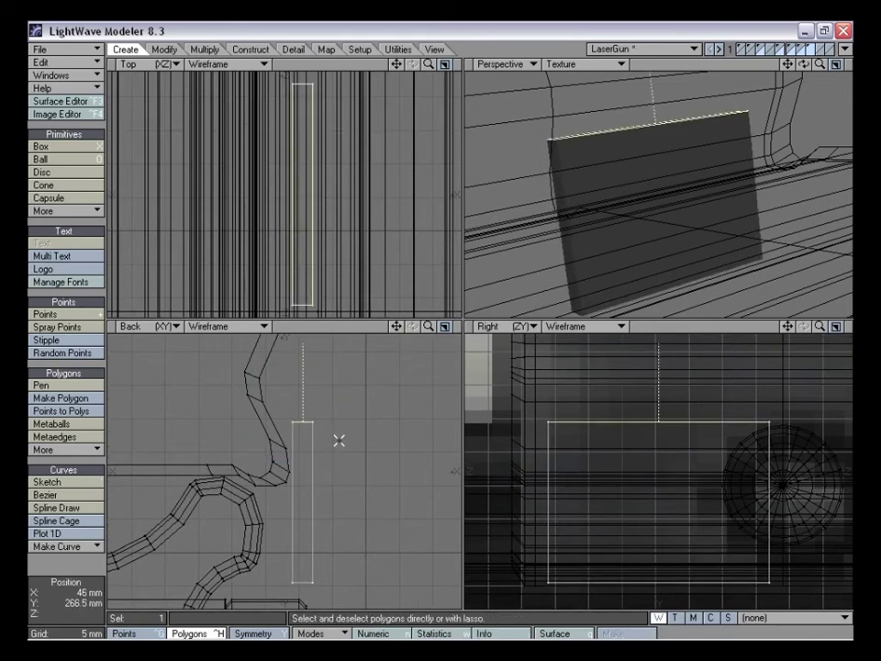
pyautogui.press('t')
pyautogui.moveTo(320, 413); pyautogui.dragTo(320, 413)
pyautogui.press('f')
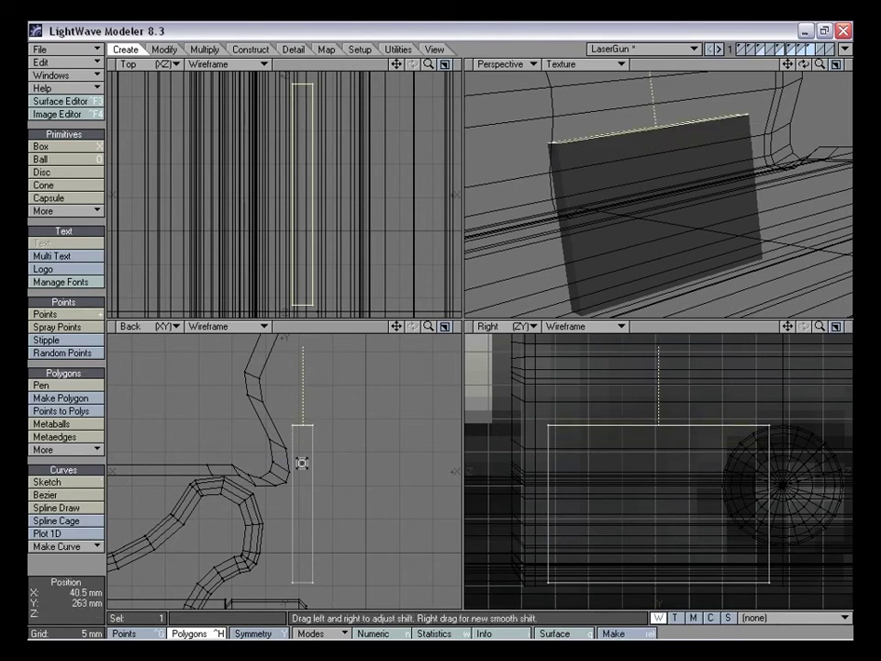
pyautogui.press('t')
pyautogui.moveTo(305, 463); pyautogui.dragTo(312, 418)
pyautogui.press('y')
pyautogui.press('t')
pyautogui.click(299, 421)
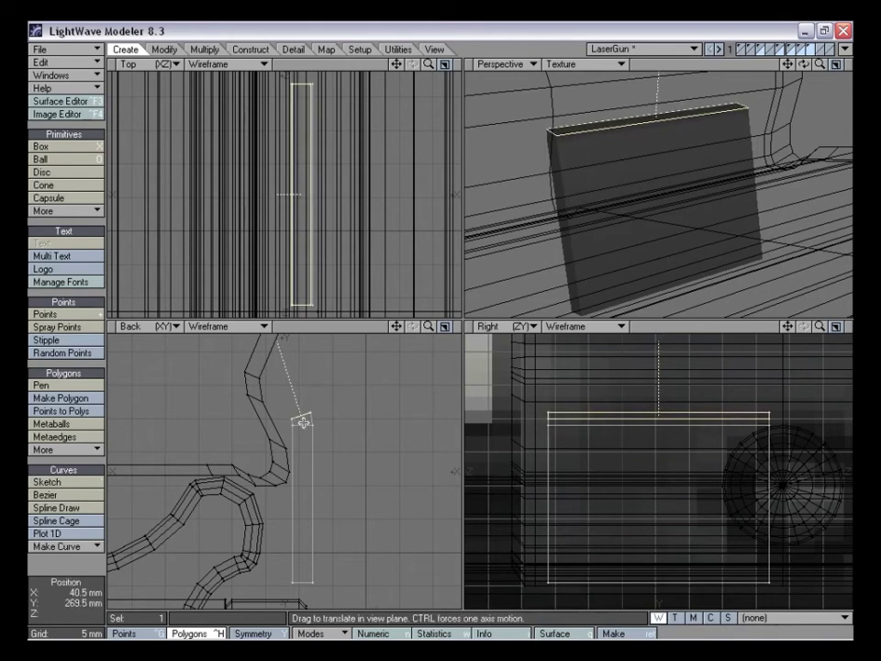
# Smooth shift a second section from the top face and rotate its end further inward toward the mount
pyautogui.press('f')
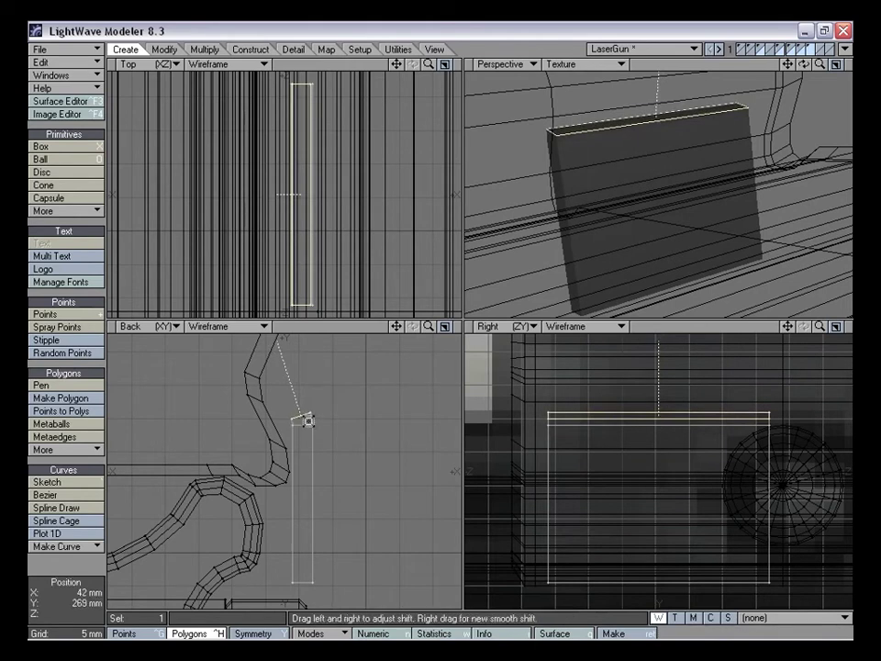
pyautogui.press('t')
pyautogui.moveTo(313, 425); pyautogui.dragTo(227, 368)
pyautogui.press('y')
pyautogui.press('t')
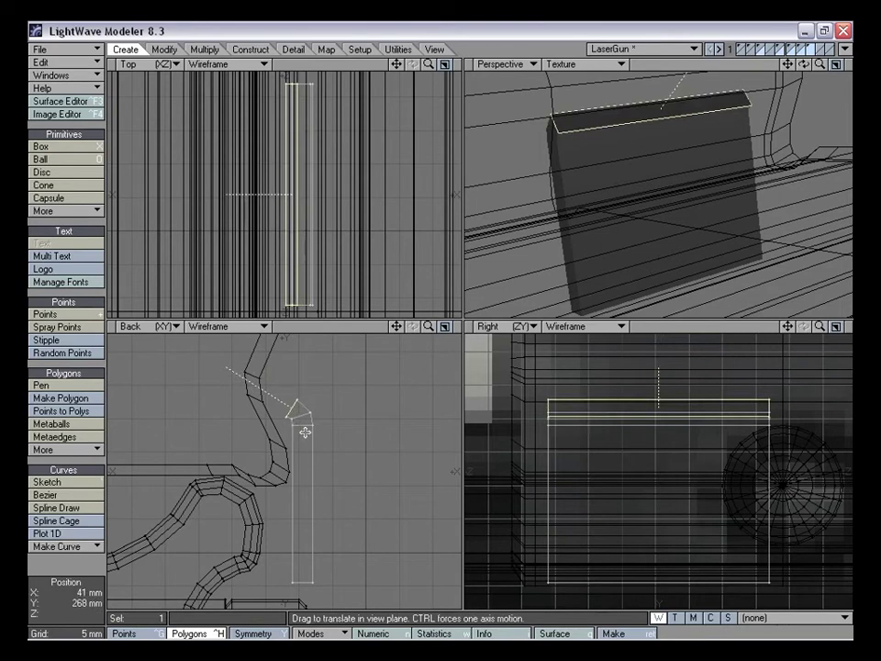
# Add a third section to the upper hook, straighten its end face to vertical and adjust its height
pyautogui.press('f')
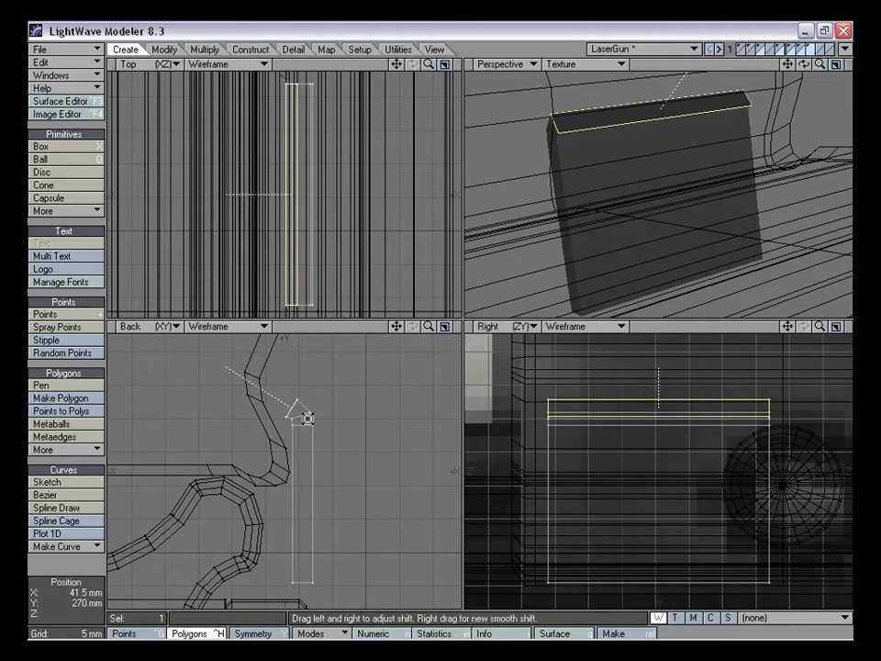
pyautogui.press('t')
pyautogui.moveTo(312, 417); pyautogui.dragTo(330, 423)
pyautogui.press('y')
pyautogui.press('h')
pyautogui.moveTo(275, 408)
pyautogui.mouseDown()
pyautogui.moveTo(275, 431)
pyautogui.moveTo(276, 404)
pyautogui.mouseUp()
pyautogui.press('t')
pyautogui.hotkey('ctrl', 'z')
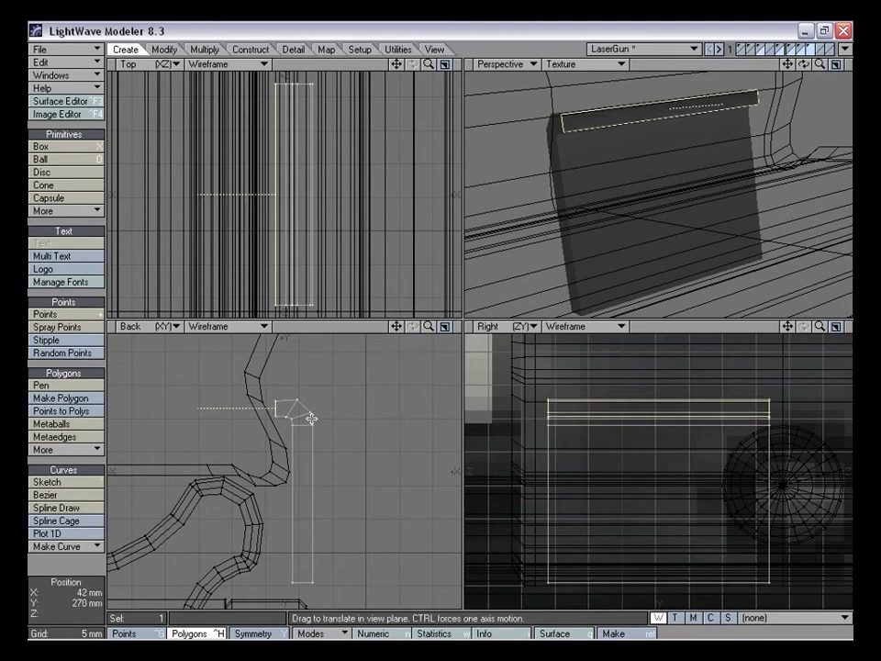
pyautogui.press('space')
pyautogui.moveTo(310, 410)
pyautogui.mouseDown(button='right')
pyautogui.moveTo(229, 458)
pyautogui.moveTo(326, 474)
pyautogui.mouseUp(button='right')
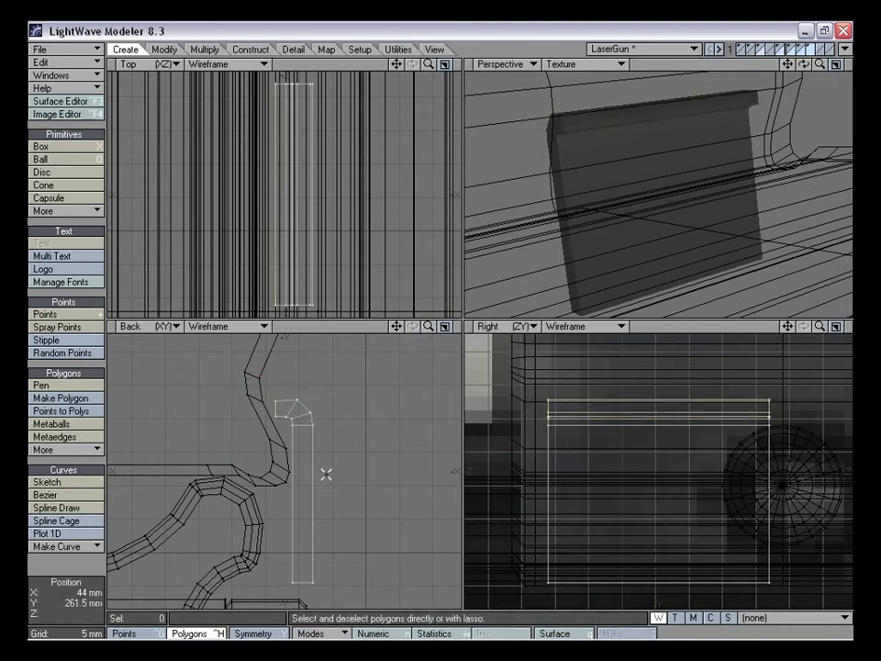
# Raise the box's bottom face and smooth shift a short section down from it, angled inward toward the rail
pyautogui.moveTo(253, 571); pyautogui.dragTo(263, 563, button='right')
pyautogui.press('t')
pyautogui.moveTo(299, 580); pyautogui.dragTo(298, 556)
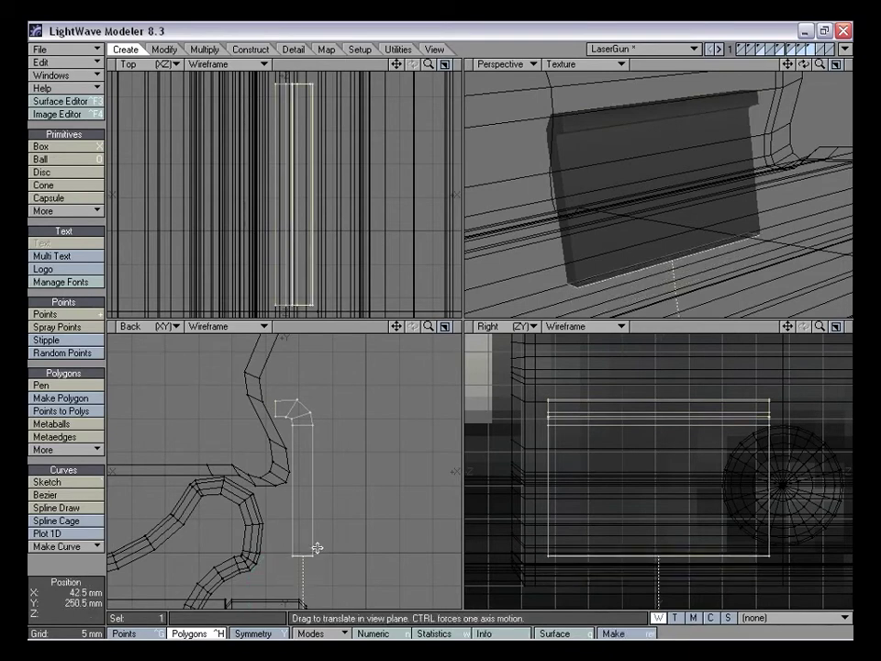
pyautogui.press('f')
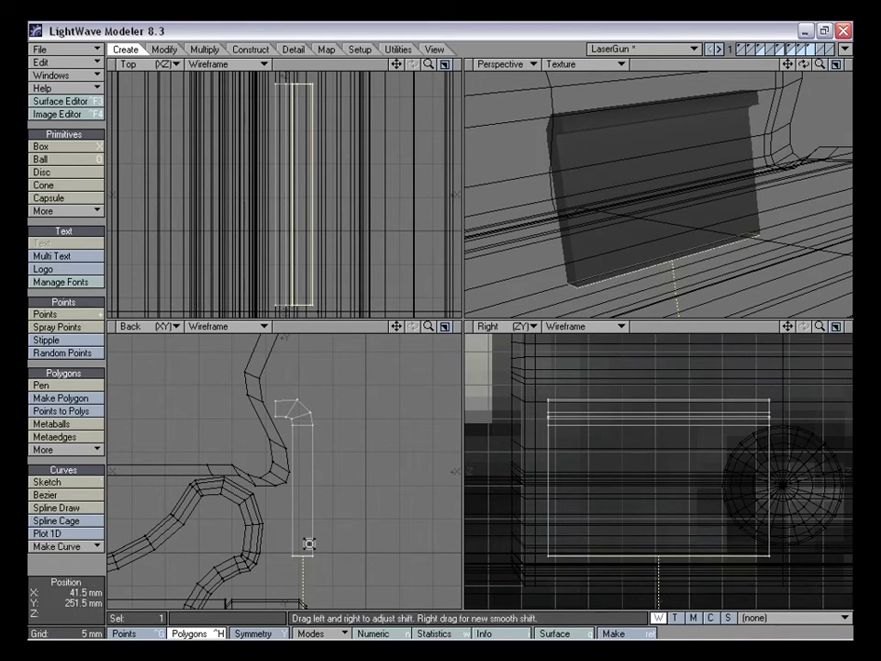
pyautogui.press('t')
pyautogui.moveTo(305, 532); pyautogui.dragTo(298, 572)
pyautogui.press('y')
pyautogui.press('t')
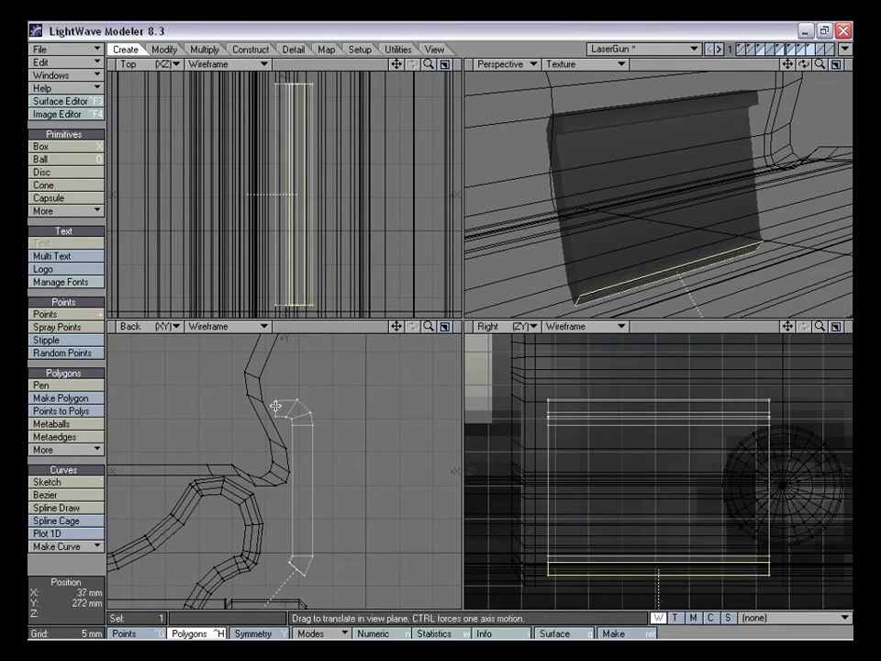
# Smooth shift the next section of the lower hook inward and rotate its end to follow the bend
pyautogui.press('f')
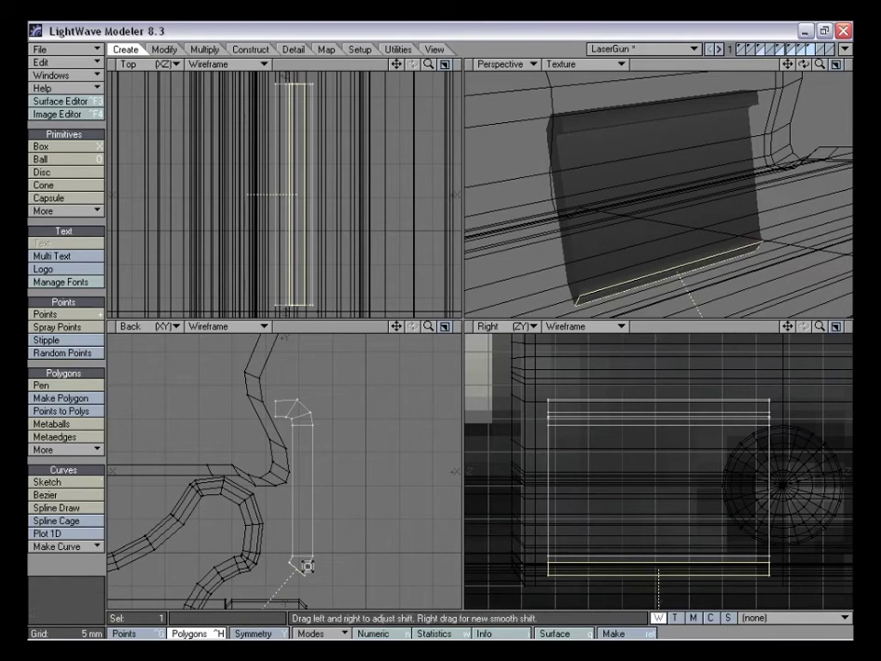
pyautogui.click(308, 567)
pyautogui.press('t')
pyautogui.moveTo(310, 568); pyautogui.dragTo(276, 576)
pyautogui.press('y')
pyautogui.press('t')
pyautogui.press('h')
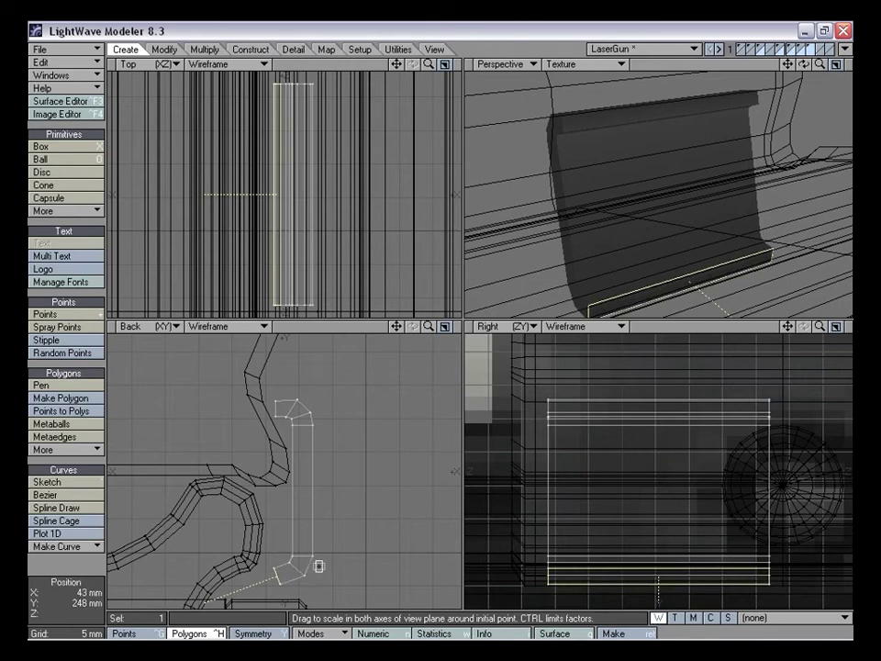
# Lengthen the lower hook with another smooth-shifted section running inward toward the rail's lower edge
pyautogui.hotkey('shift', 'f')
pyautogui.click(305, 557)
pyautogui.press('t')
pyautogui.moveTo(307, 563)
pyautogui.mouseDown()
pyautogui.moveTo(291, 567)
pyautogui.moveTo(304, 561)
pyautogui.mouseUp()
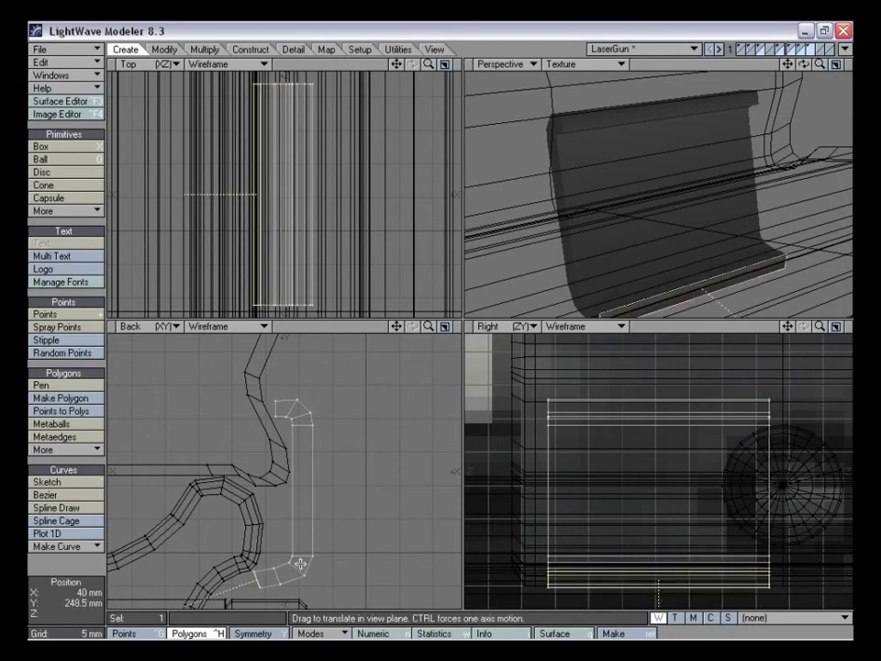
# Finish the lower hook with a short, rotated end section beneath the rail clamp's curve and clear the selection
pyautogui.moveTo(397, 327); pyautogui.dragTo(447, 254)
pyautogui.moveTo(312, 506); pyautogui.dragTo(295, 510)
pyautogui.hotkey('shift', 'f')
pyautogui.click(328, 496)
pyautogui.press('t')
pyautogui.press('y')
pyautogui.press('t')
pyautogui.press('space')
pyautogui.press('/')
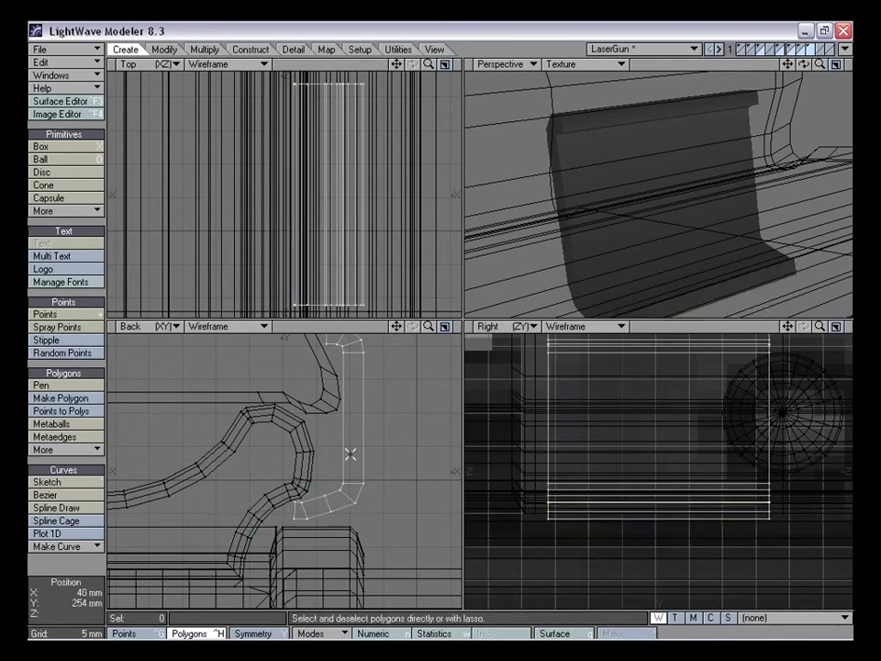
# Select all eight polygons of the clamp's end profile on the side away from the screw head
pyautogui.moveTo(429, 327); pyautogui.dragTo(370, 374)
pyautogui.keyDown('alt'); pyautogui.moveTo(518, 308); pyautogui.dragTo(613, 212); pyautogui.keyUp('alt')
pyautogui.moveTo(551, 122); pyautogui.dragTo(567, 138)
pyautogui.moveTo(565, 264)
pyautogui.mouseDown()
pyautogui.moveTo(551, 301)
pyautogui.moveTo(581, 282)
pyautogui.mouseUp()
pyautogui.keyDown('alt'); pyautogui.moveTo(527, 273); pyautogui.dragTo(693, 226); pyautogui.keyUp('alt')
pyautogui.keyDown('shift'); pyautogui.click(679, 218); pyautogui.keyUp('shift')
pyautogui.click(673, 287)
pyautogui.click(682, 271)
pyautogui.keyDown('alt'); pyautogui.moveTo(683, 271); pyautogui.dragTo(574, 148); pyautogui.keyUp('alt')
pyautogui.click(593, 281)
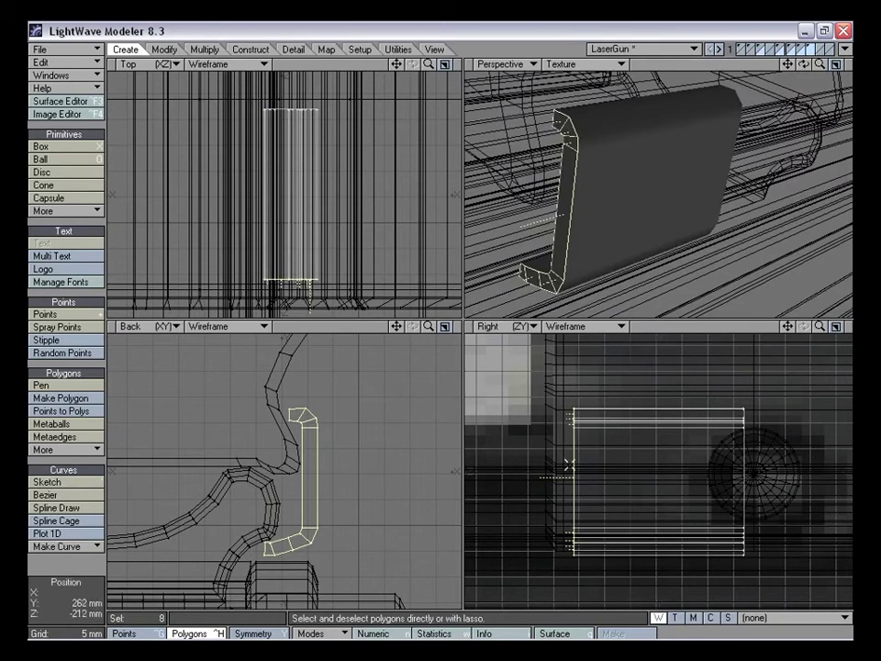
# Try to bevel the selected end-profile polygons
pyautogui.moveTo(428, 327)
pyautogui.mouseDown()
pyautogui.moveTo(455, 319)
pyautogui.moveTo(424, 328)
pyautogui.mouseUp()
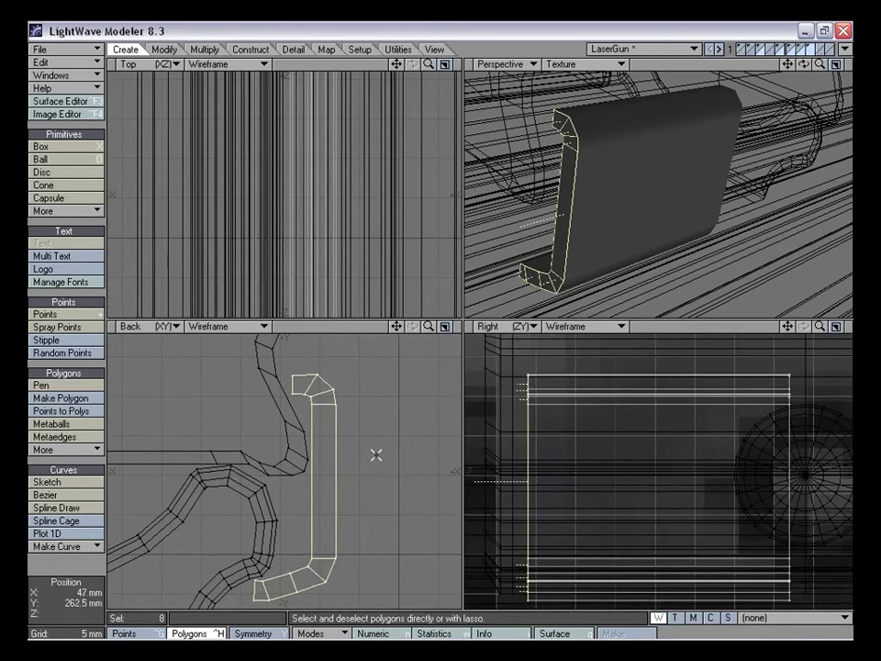
pyautogui.keyDown('alt'); pyautogui.moveTo(565, 246); pyautogui.dragTo(608, 221); pyautogui.keyUp('alt')
pyautogui.press('b')
pyautogui.moveTo(376, 496); pyautogui.dragTo(382, 469)
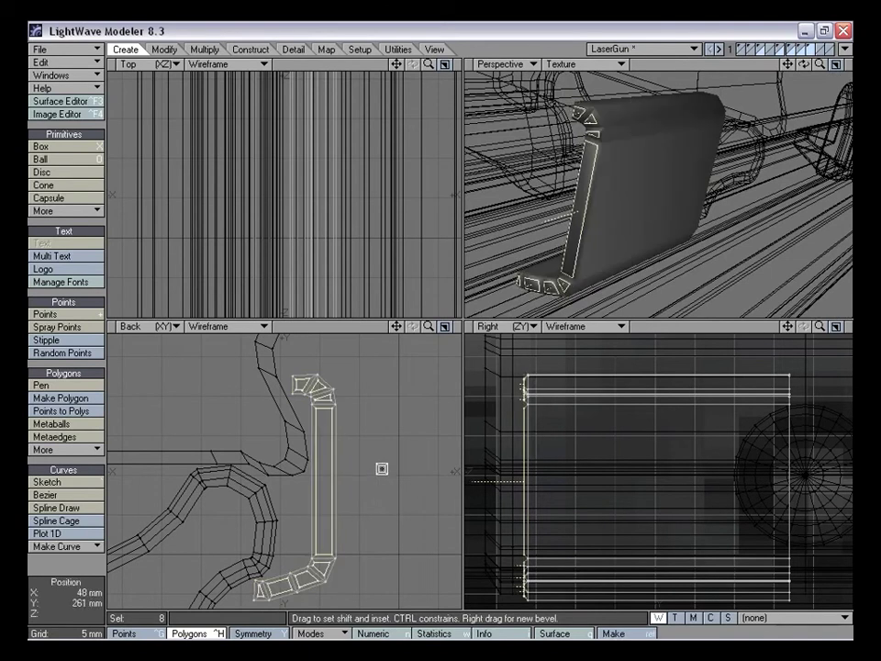
pyautogui.keyDown('alt'); pyautogui.moveTo(628, 221); pyautogui.dragTo(620, 206); pyautogui.keyUp('alt')
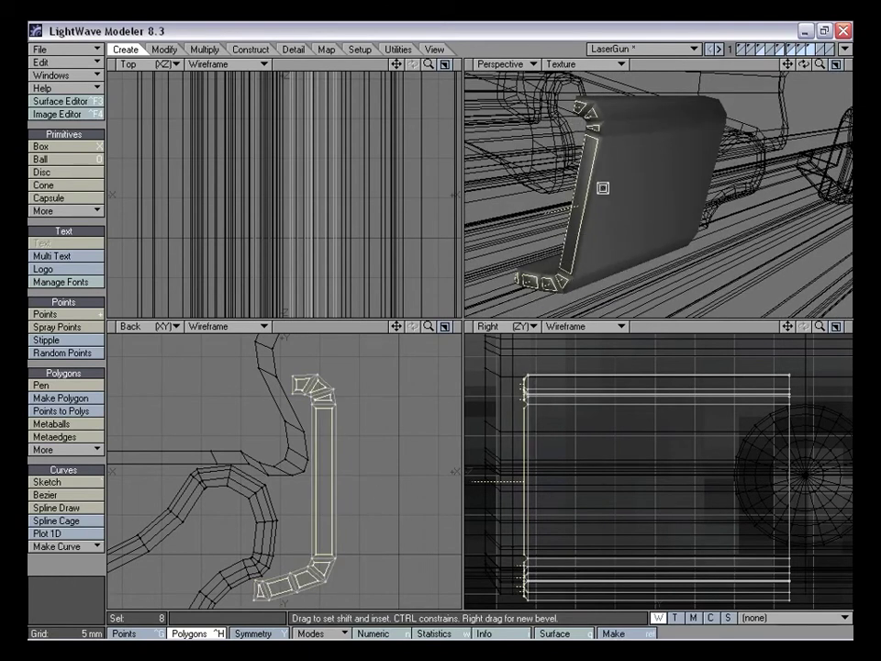
pyautogui.hotkey('ctrl', 'z')
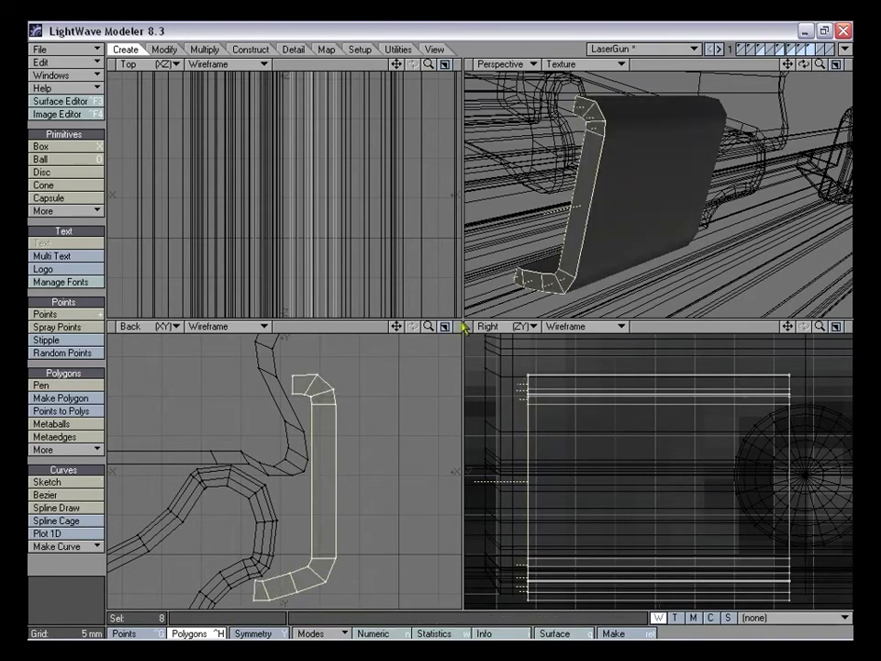
# Smooth shift the selected end profile and move it slightly outward along the clamp's length
pyautogui.press('f')
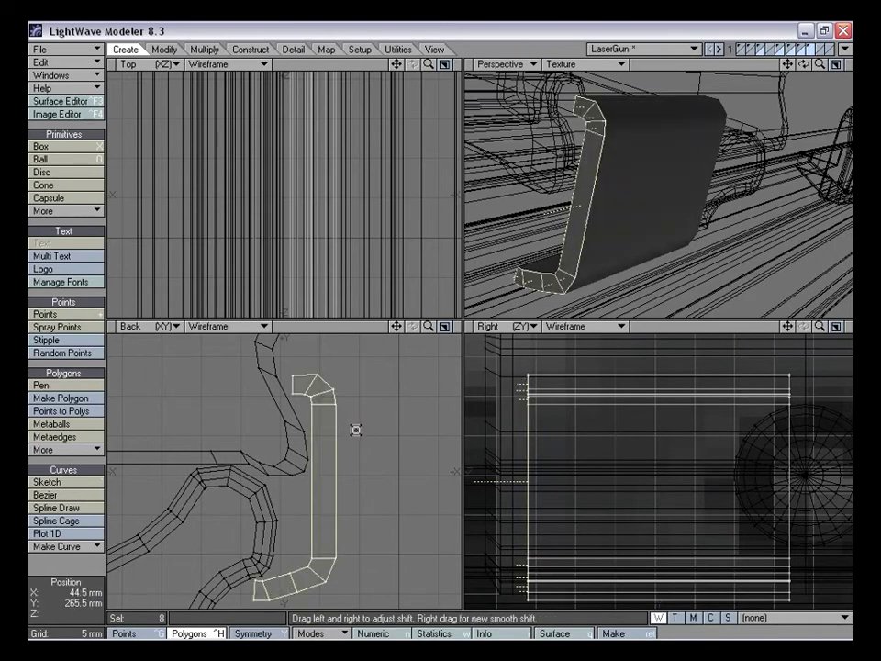
pyautogui.press('t')
pyautogui.moveTo(582, 476); pyautogui.dragTo(578, 476)
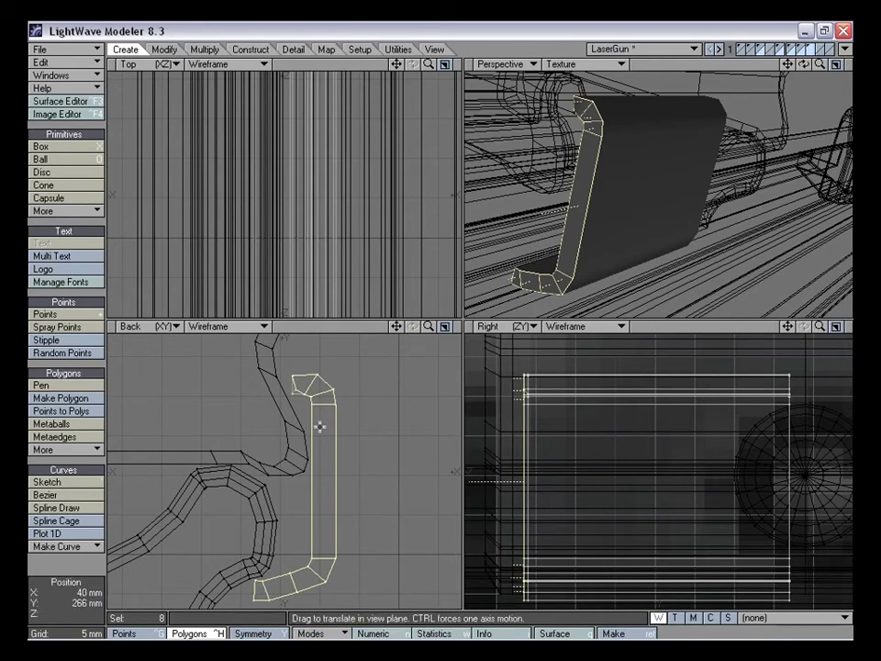
# Move the end profile's upper-hook points slightly inward in an enlarged Back view to form a narrow beveled edge
pyautogui.press('KP_0')
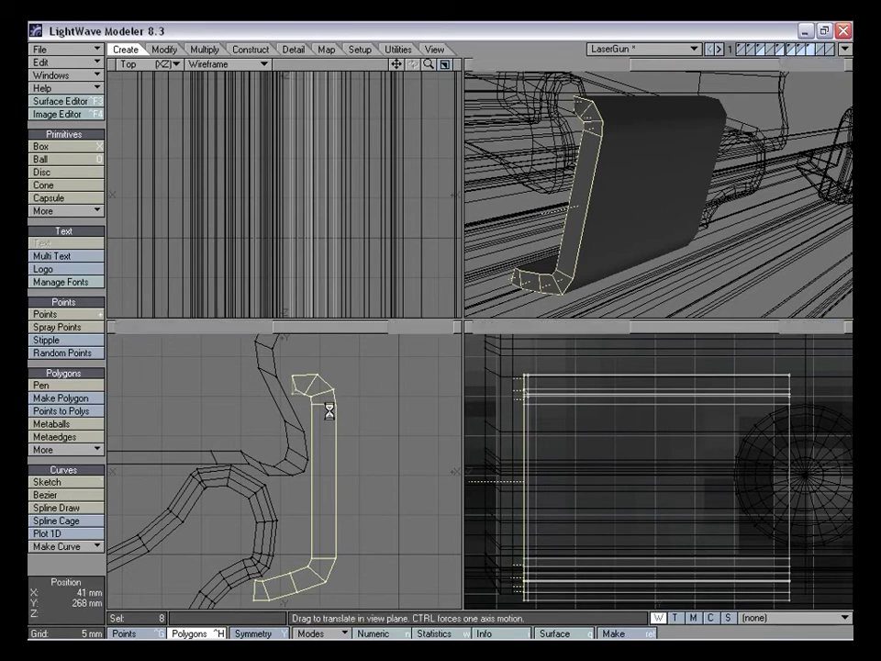
pyautogui.moveTo(820, 65); pyautogui.dragTo(863, 66)
pyautogui.moveTo(788, 65); pyautogui.dragTo(673, 301)
pyautogui.moveTo(397, 360); pyautogui.dragTo(395, 364)
pyautogui.moveTo(388, 324); pyautogui.dragTo(391, 327)
pyautogui.moveTo(453, 320); pyautogui.dragTo(451, 324)
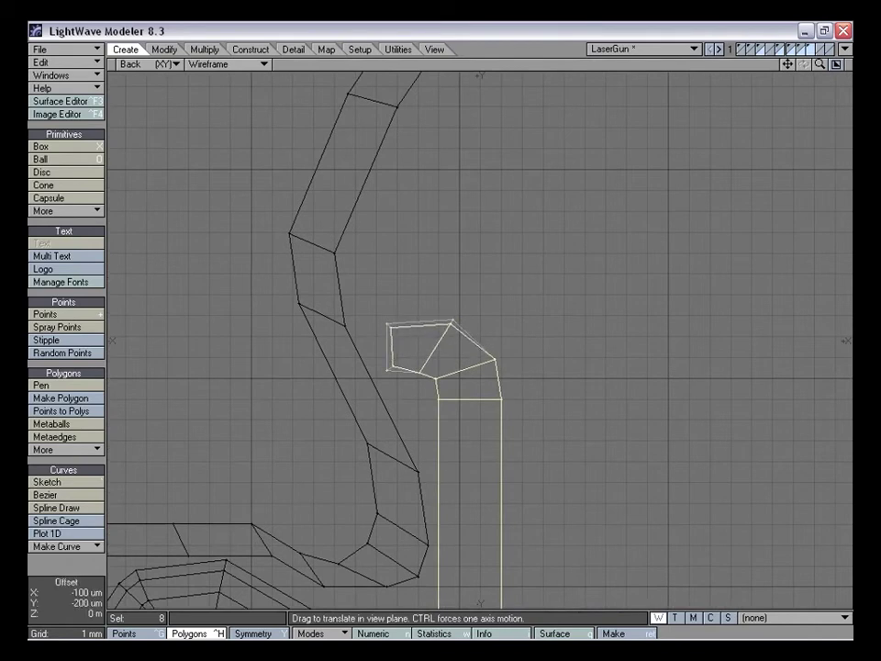
pyautogui.moveTo(495, 359); pyautogui.dragTo(495, 398)
pyautogui.moveTo(439, 398); pyautogui.dragTo(424, 370)
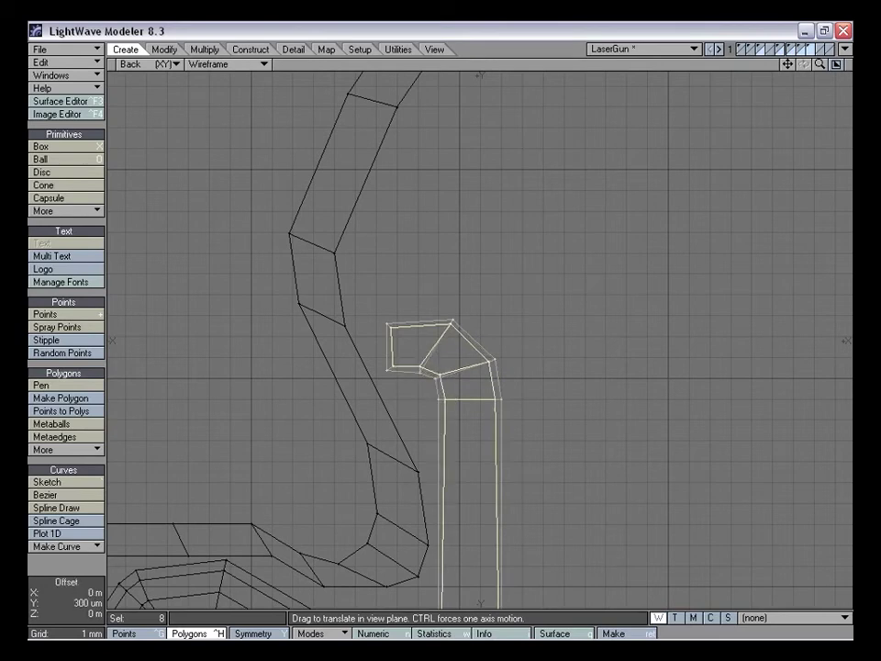
# Move the end profile's points around the lower bend slightly inward to continue the narrow beveled edge
pyautogui.moveTo(788, 65); pyautogui.dragTo(799, 5)
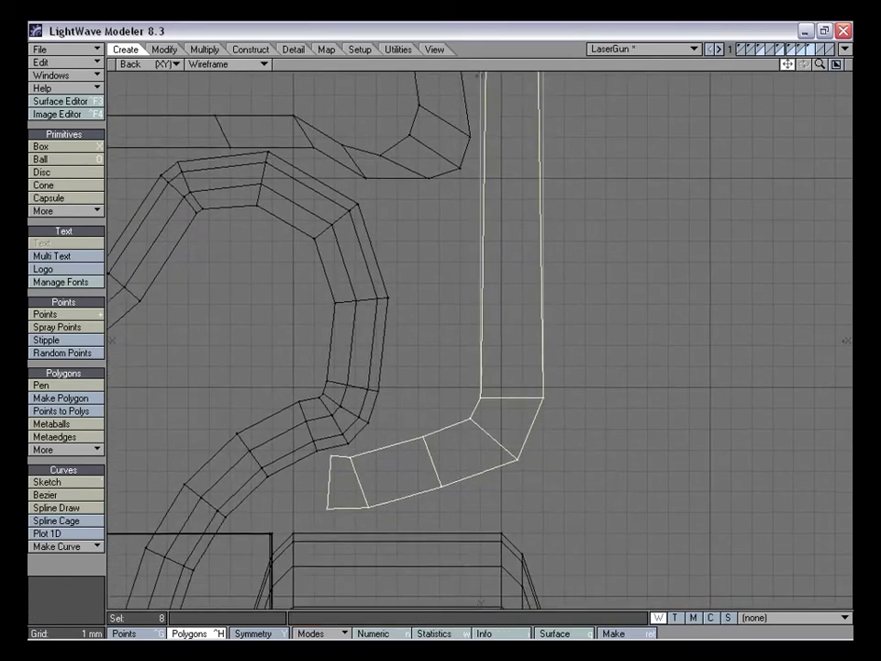
pyautogui.moveTo(543, 400); pyautogui.dragTo(540, 400)
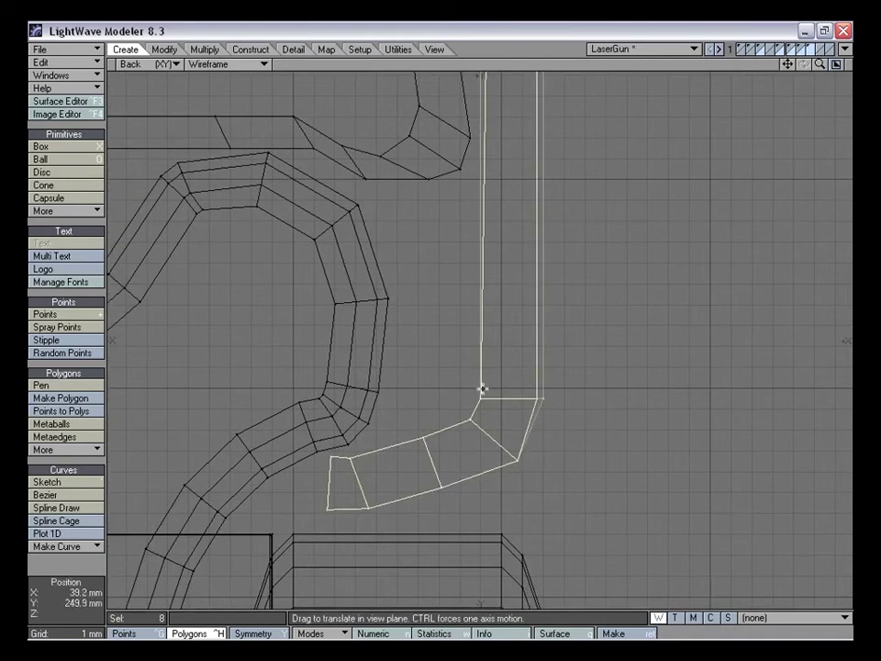
pyautogui.moveTo(482, 390); pyautogui.dragTo(486, 389)
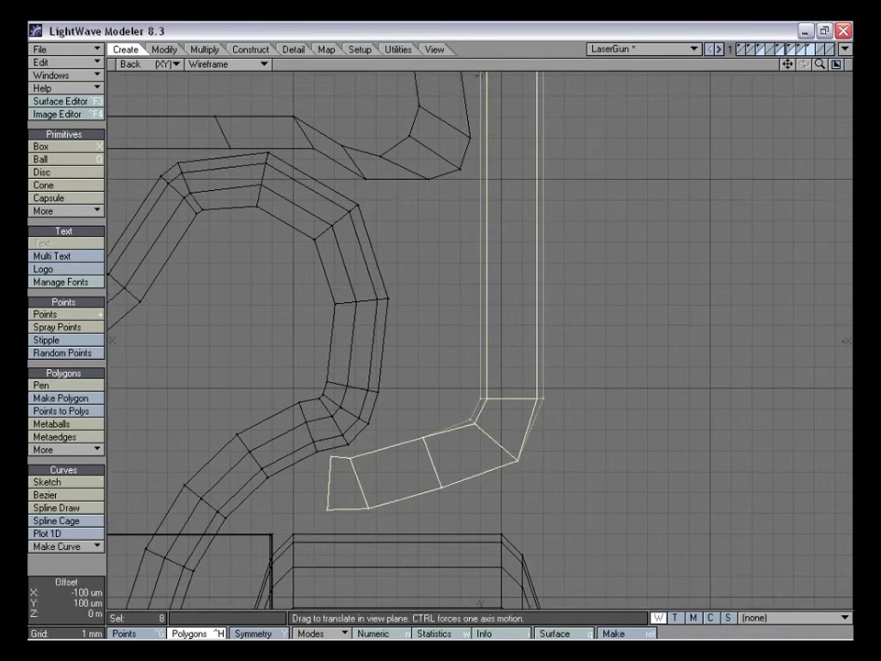
# Inset the vertices along the lower hook of the clamp plate's end face to form an even bevel around the profile
pyautogui.moveTo(429, 452); pyautogui.dragTo(441, 483)
pyautogui.moveTo(369, 508); pyautogui.dragTo(369, 503)
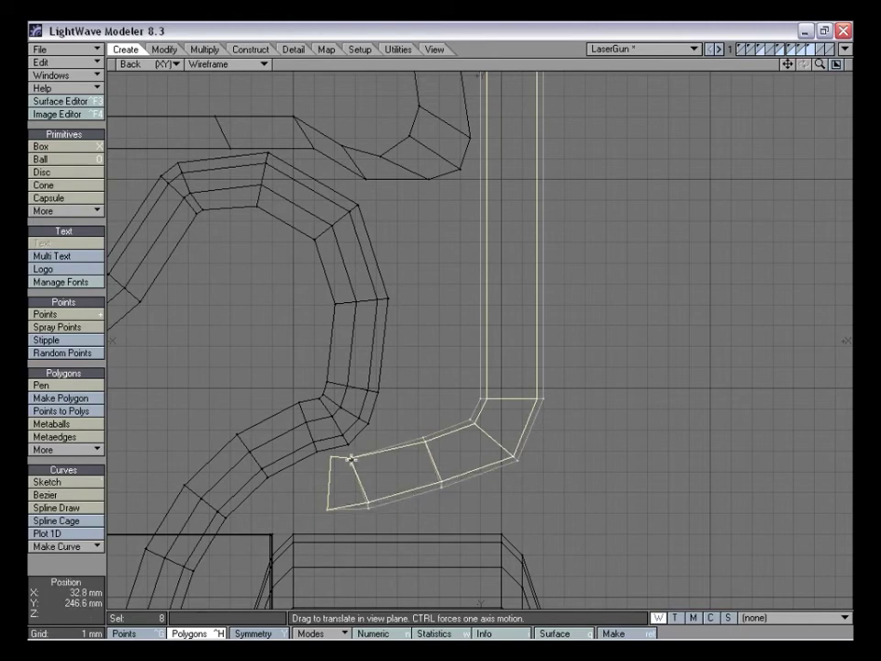
pyautogui.moveTo(350, 459); pyautogui.dragTo(351, 461)
pyautogui.moveTo(328, 509); pyautogui.dragTo(331, 505)
pyautogui.press('space')
pyautogui.click(92, 575)
# Knife a vertical cut through the clamp plate just inside its bevelled end, spanning its full height
pyautogui.moveTo(818, 66); pyautogui.dragTo(773, 102)
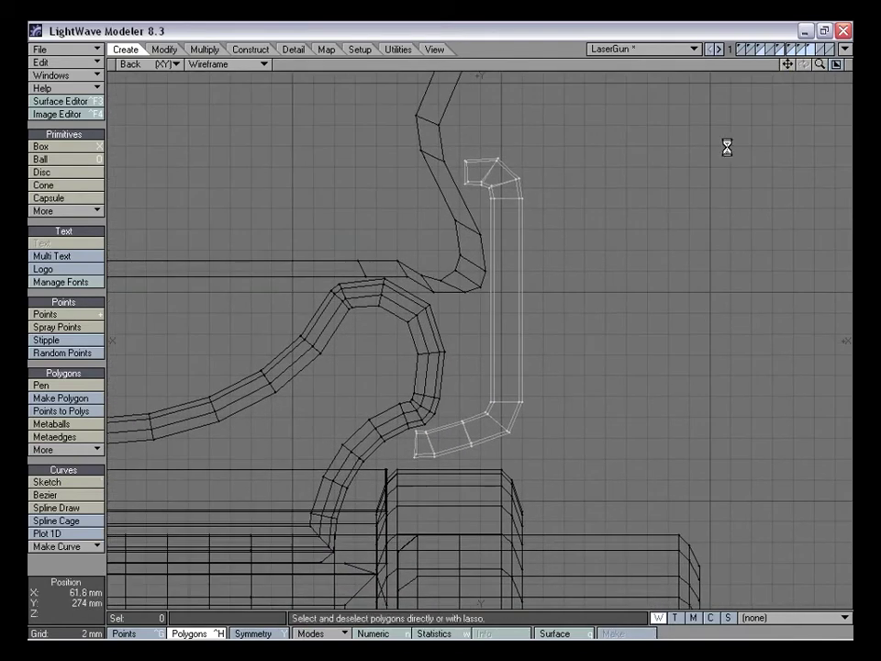
pyautogui.press('KP_0')
pyautogui.moveTo(429, 327); pyautogui.dragTo(410, 347)
pyautogui.moveTo(680, 243)
pyautogui.keyDown('alt'); pyautogui.mouseDown()
pyautogui.moveTo(629, 224)
pyautogui.moveTo(630, 256)
pyautogui.moveTo(662, 211)
pyautogui.moveTo(683, 198)
pyautogui.moveTo(633, 217)
pyautogui.moveTo(594, 207)
pyautogui.moveTo(673, 169)
pyautogui.moveTo(684, 225)
pyautogui.mouseUp(); pyautogui.keyUp('alt')
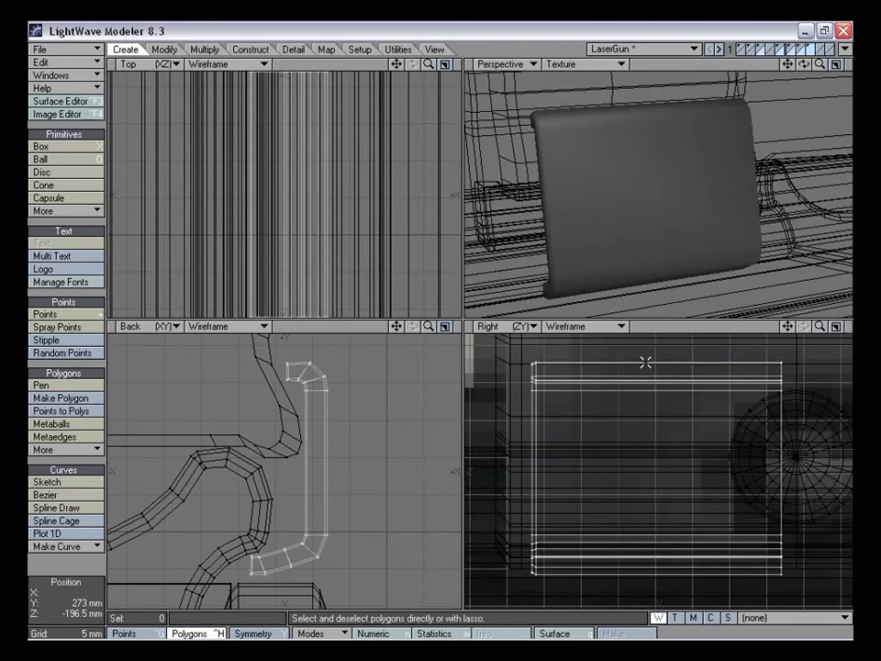
pyautogui.hotkey('shift', 'k')
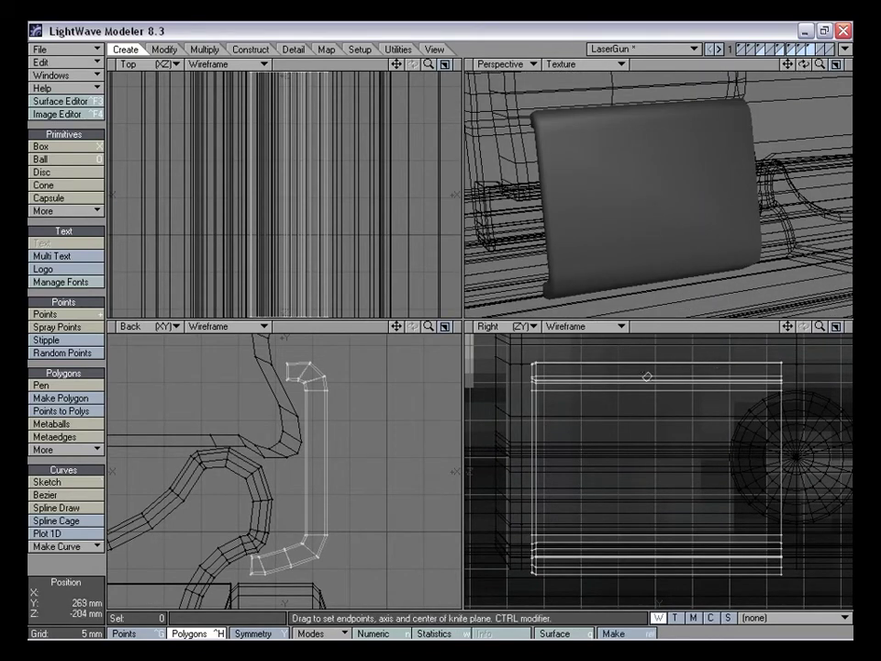
pyautogui.moveTo(542, 350); pyautogui.dragTo(542, 604)
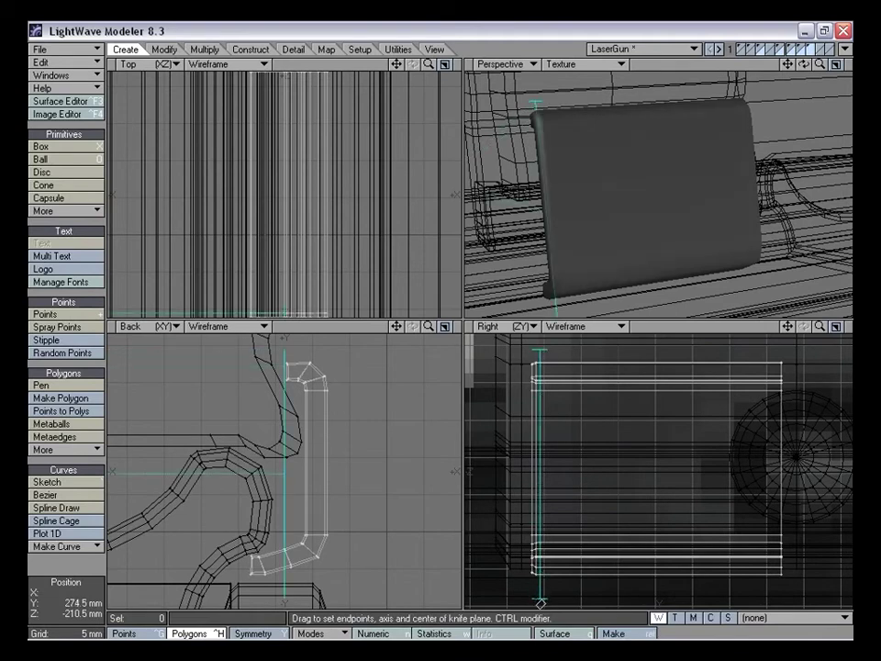
pyautogui.press('space')
# Knife a second full-height cut through the clamp plate, slightly farther inward from the same bevelled end
pyautogui.keyDown('alt'); pyautogui.moveTo(593, 124); pyautogui.dragTo(570, 155); pyautogui.keyUp('alt')
pyautogui.keyDown('alt'); pyautogui.moveTo(564, 185); pyautogui.dragTo(657, 192); pyautogui.keyUp('alt')
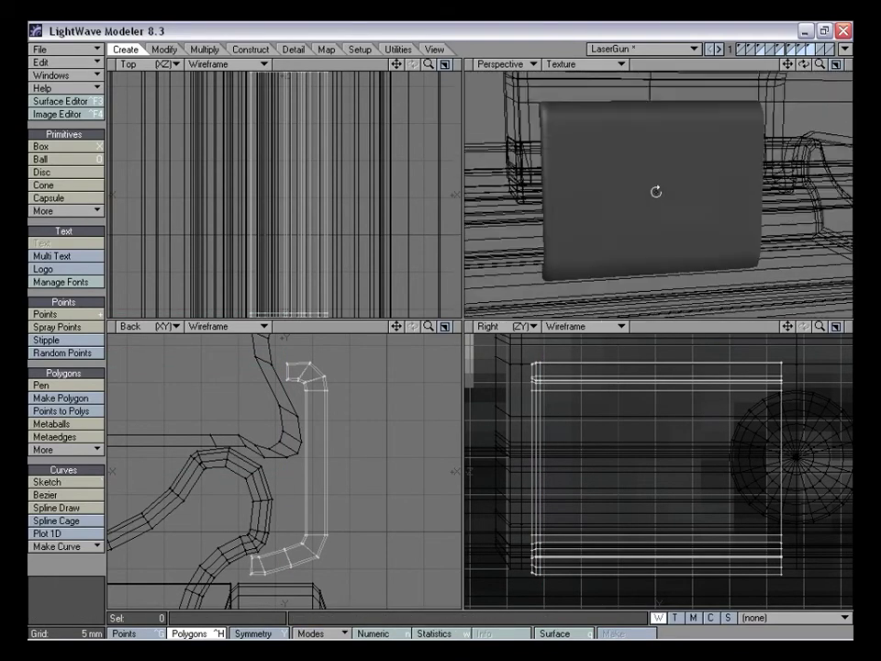
pyautogui.hotkey('shift', 'k')
pyautogui.moveTo(548, 356); pyautogui.dragTo(534, 577)
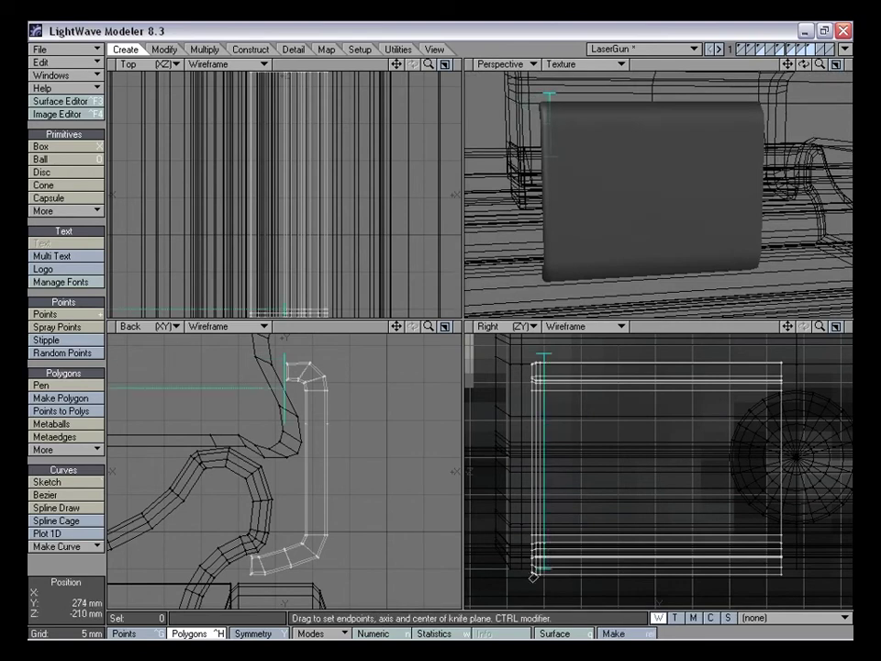
pyautogui.press('space')
# Try to mirror the clamp plate across a vertical plane at its open end, at about Z -177.5 mm
pyautogui.keyDown('alt'); pyautogui.moveTo(582, 261); pyautogui.dragTo(649, 281); pyautogui.keyUp('alt')
pyautogui.moveTo(818, 328); pyautogui.dragTo(733, 352)
pyautogui.hotkey('shift', 'v')
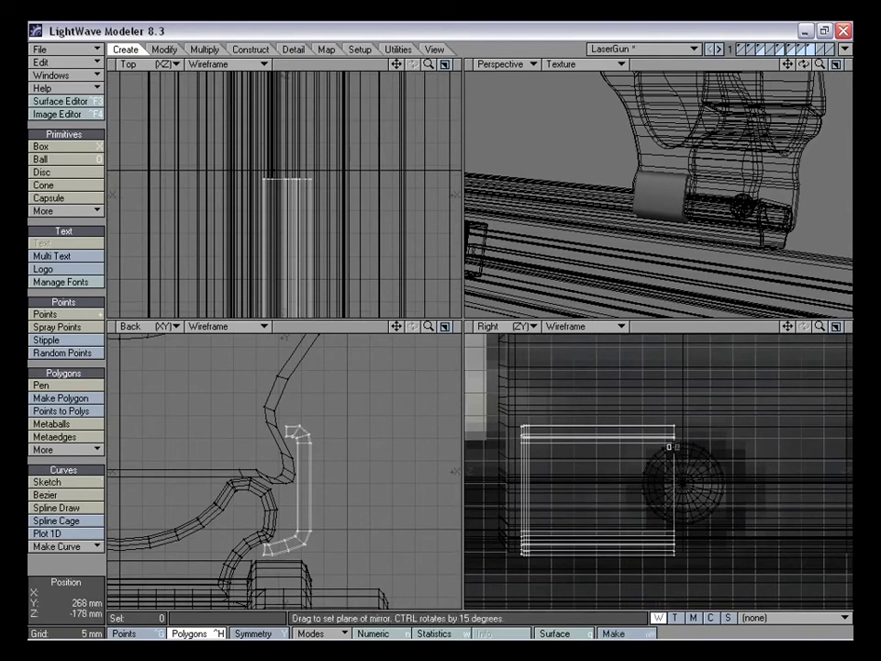
pyautogui.moveTo(673, 447); pyautogui.dragTo(673, 470)
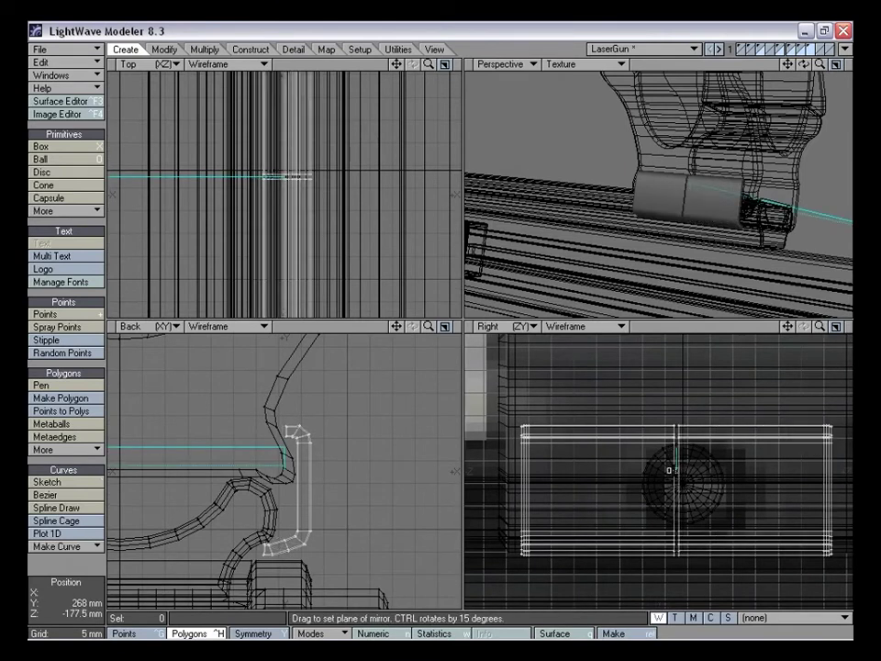
pyautogui.hotkey('ctrl', 'z')
pyautogui.press('space')
# Mirror the clamp plate across its open edge at Z -178 mm, so the two halves meet at the seam
pyautogui.moveTo(819, 328); pyautogui.dragTo(850, 328)
pyautogui.moveTo(788, 328); pyautogui.dragTo(752, 399)
pyautogui.hotkey('shift', 'v')
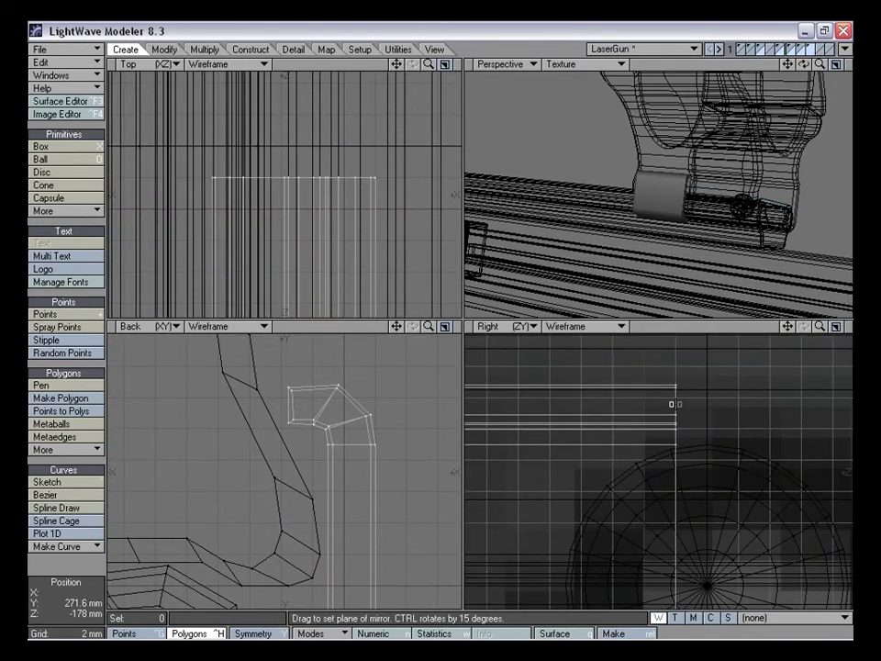
pyautogui.moveTo(673, 404); pyautogui.dragTo(674, 420)
pyautogui.press('space')
pyautogui.moveTo(675, 227)
pyautogui.keyDown('alt'); pyautogui.mouseDown()
pyautogui.moveTo(714, 223)
pyautogui.moveTo(679, 203)
pyautogui.moveTo(669, 208)
pyautogui.mouseUp(); pyautogui.keyUp('alt')
pyautogui.moveTo(821, 328); pyautogui.dragTo(765, 309)
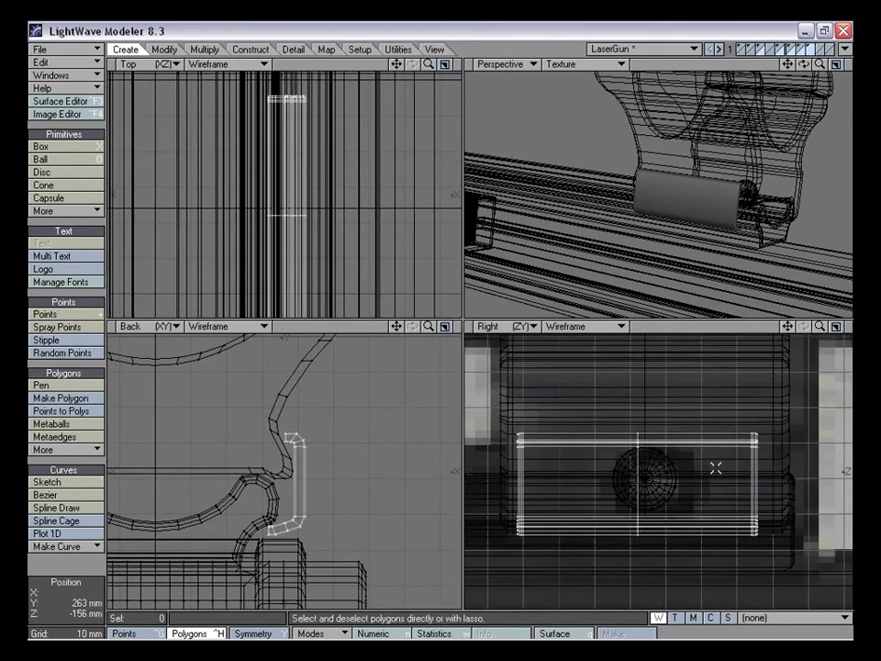
# Move the polygons at each end of the clamp plate outward along Z to match the width of the ring body
pyautogui.hotkey('ctrl', 'g')
pyautogui.hotkey('ctrl', 'h')
pyautogui.moveTo(520, 395); pyautogui.dragTo(549, 504, button='right')
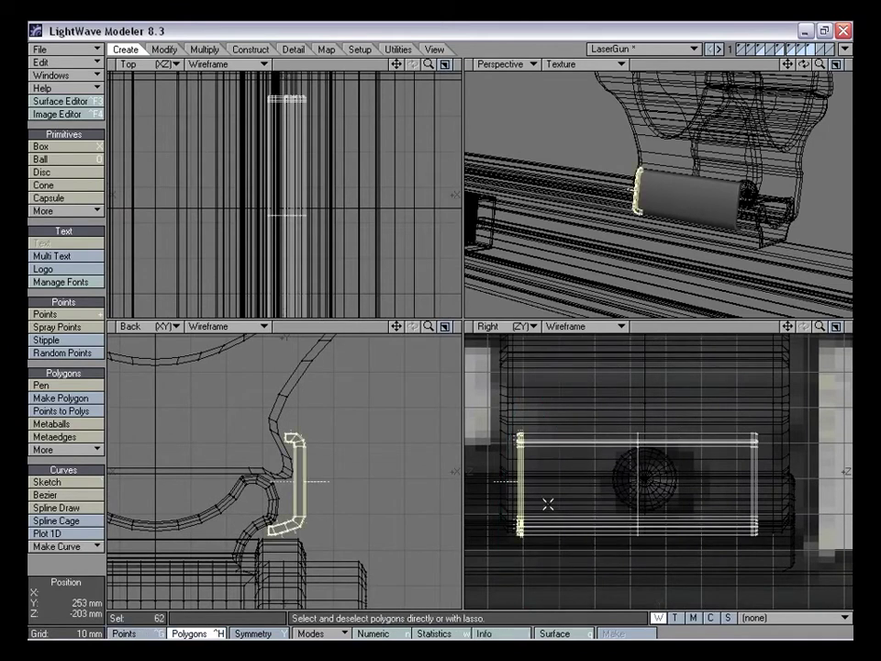
pyautogui.press('t')
pyautogui.moveTo(553, 491); pyautogui.dragTo(533, 490)
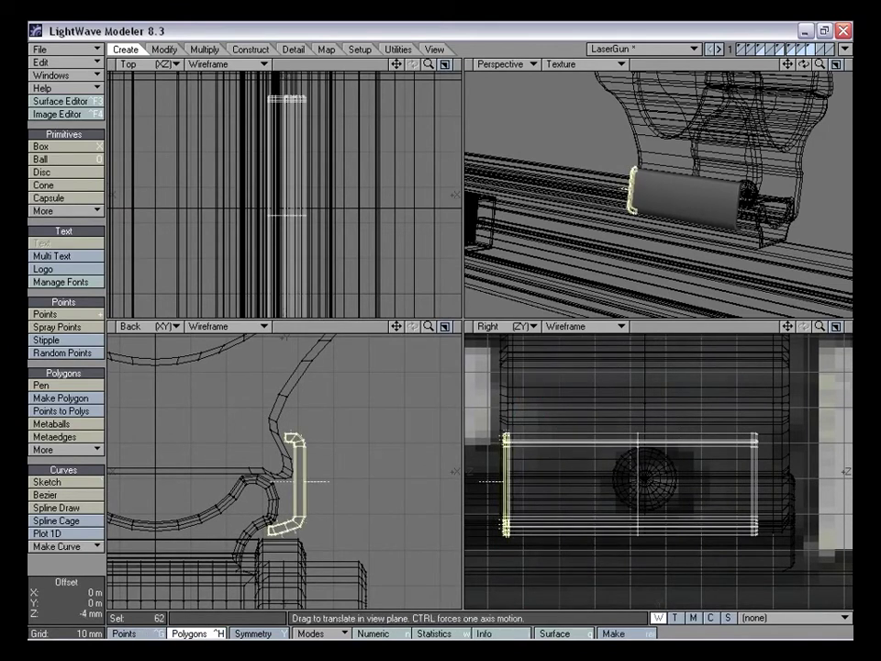
pyautogui.moveTo(512, 386); pyautogui.dragTo(741, 410)
pyautogui.moveTo(713, 478); pyautogui.dragTo(745, 478)
pyautogui.press('space')
pyautogui.press('/')
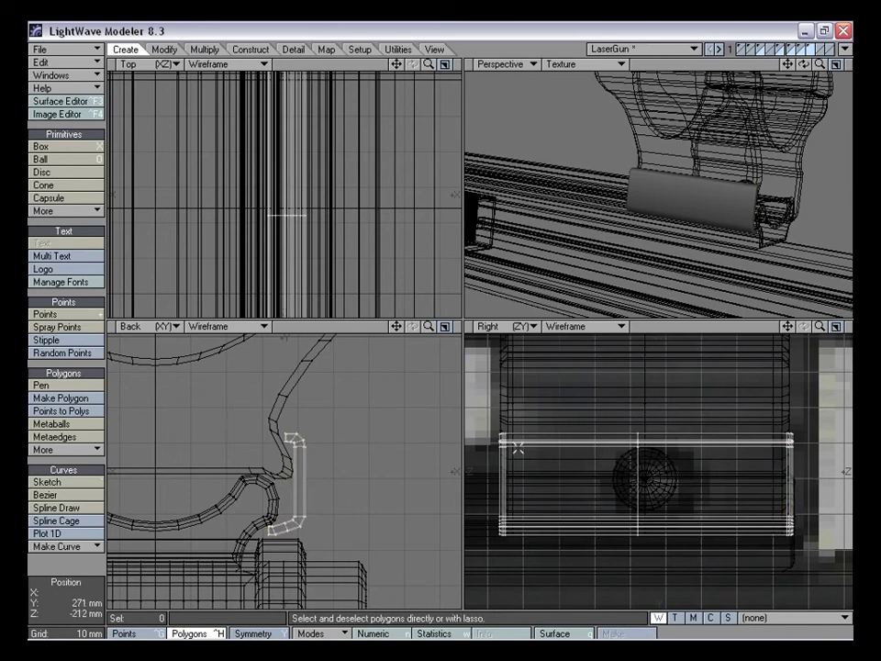
# Nudge the polygons at the clamp plate's +Z end along Z to line up with the edge of the ring body
pyautogui.moveTo(820, 327); pyautogui.dragTo(858, 327)
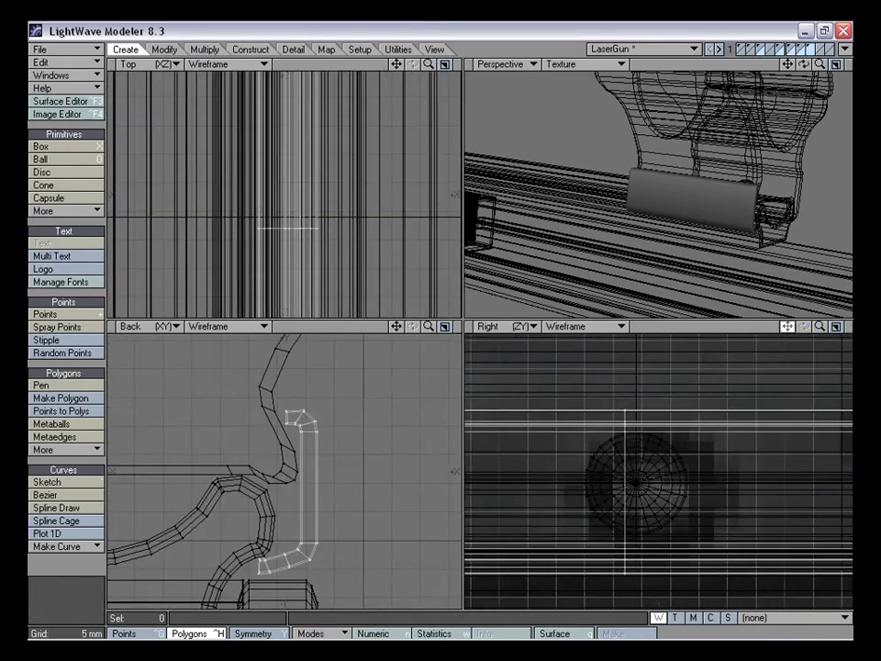
pyautogui.moveTo(788, 327); pyautogui.dragTo(624, 314)
pyautogui.moveTo(741, 396); pyautogui.dragTo(725, 436, button='right')
pyautogui.press('t')
pyautogui.moveTo(724, 435); pyautogui.dragTo(721, 436)
pyautogui.press('space')
pyautogui.moveTo(730, 377)
pyautogui.mouseDown(button='right')
pyautogui.moveTo(610, 610)
pyautogui.moveTo(740, 368)
pyautogui.mouseUp(button='right')
pyautogui.moveTo(803, 65); pyautogui.dragTo(746, 237)
pyautogui.moveTo(820, 327)
pyautogui.mouseDown()
pyautogui.moveTo(781, 328)
pyautogui.moveTo(816, 333)
pyautogui.mouseUp()
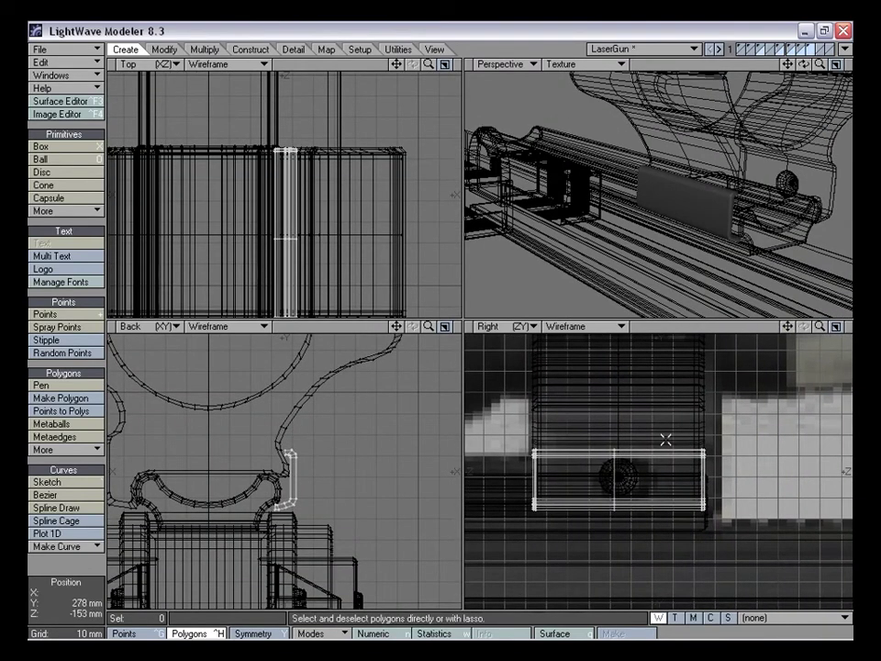
# Change the backdrop image of the Right (BR) viewport to Front.jpg
pyautogui.press('d')
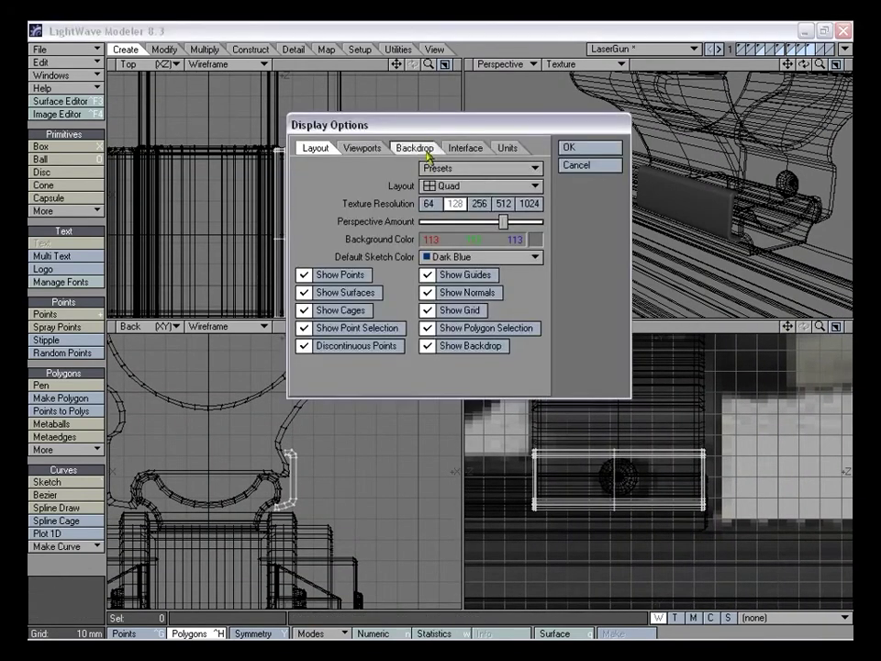
pyautogui.click(415, 149)
pyautogui.click(524, 169)
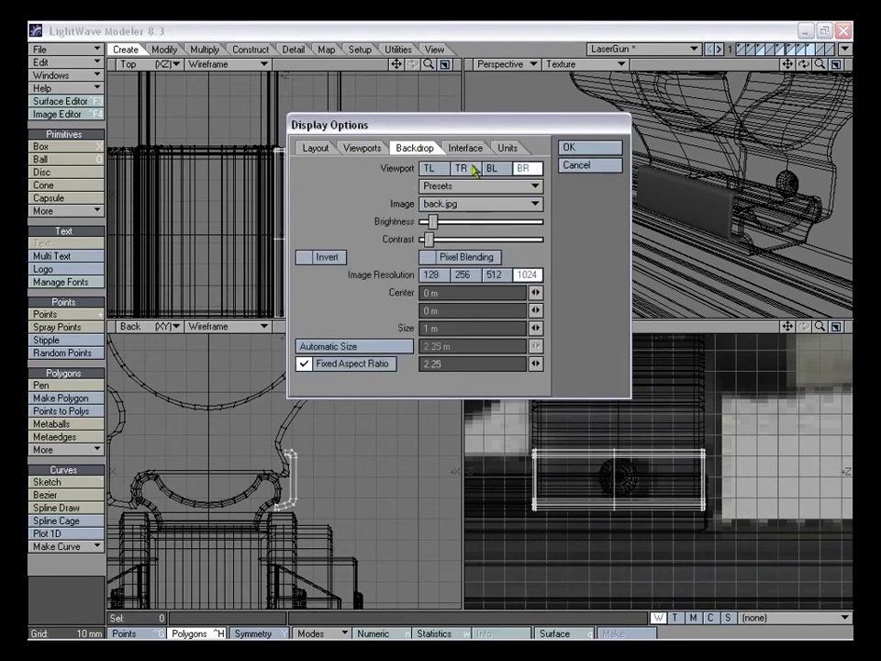
pyautogui.click(478, 204)
pyautogui.click(479, 230)
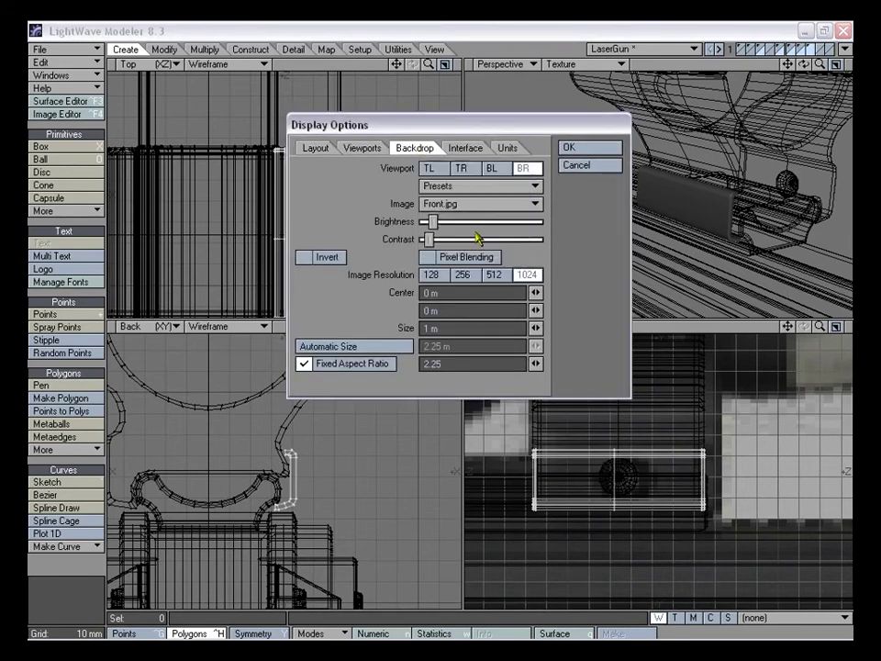
pyautogui.click(571, 148)
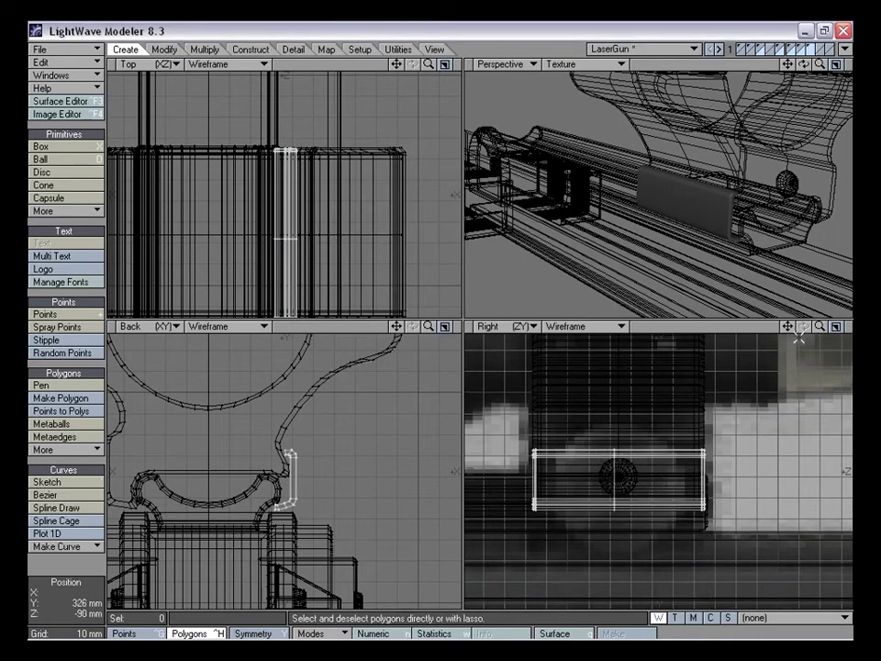
# Bring the layers holding the scope ring's parts into the foreground together and inspect the assembled mount
pyautogui.moveTo(820, 327); pyautogui.dragTo(445, 328)
pyautogui.keyDown('alt'); pyautogui.moveTo(761, 307); pyautogui.dragTo(781, 198); pyautogui.keyUp('alt')
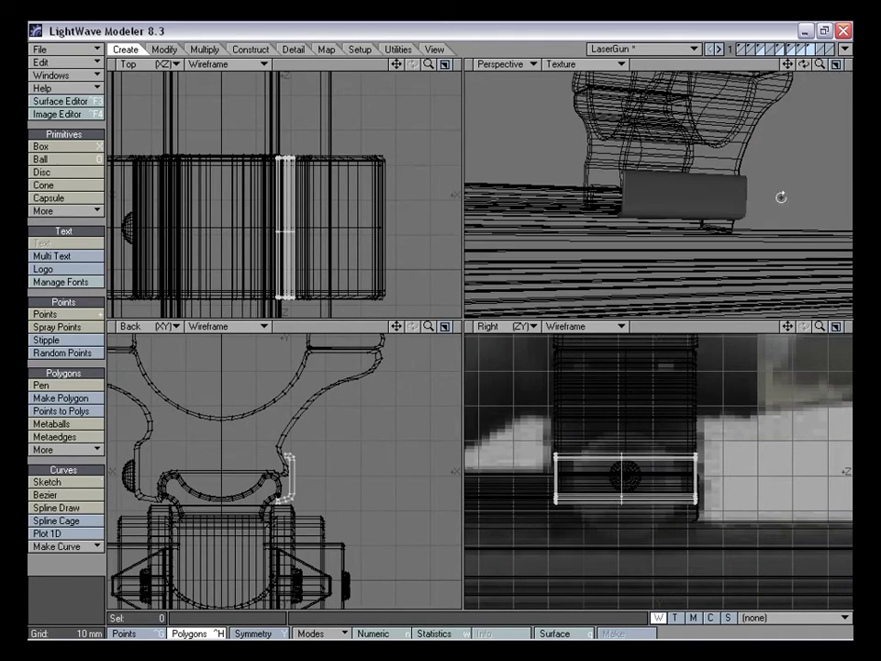
pyautogui.keyDown('shift'); pyautogui.click(802, 52); pyautogui.keyUp('shift')
pyautogui.keyDown('shift'); pyautogui.click(792, 51); pyautogui.keyUp('shift')
pyautogui.keyDown('shift'); pyautogui.click(782, 51); pyautogui.keyUp('shift')
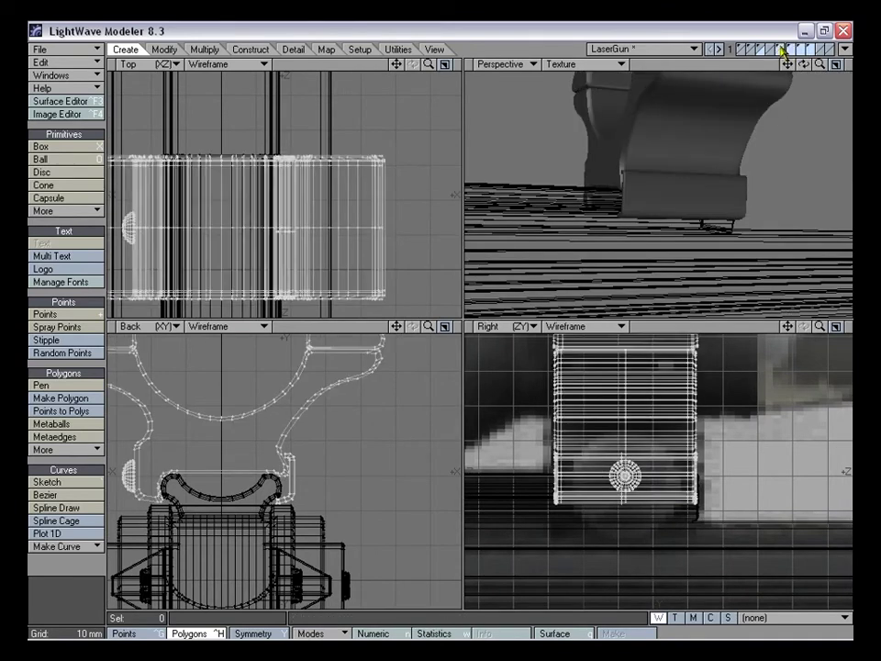
pyautogui.moveTo(820, 65); pyautogui.dragTo(735, 69)
pyautogui.keyDown('alt'); pyautogui.moveTo(643, 183); pyautogui.dragTo(678, 216); pyautogui.keyUp('alt')
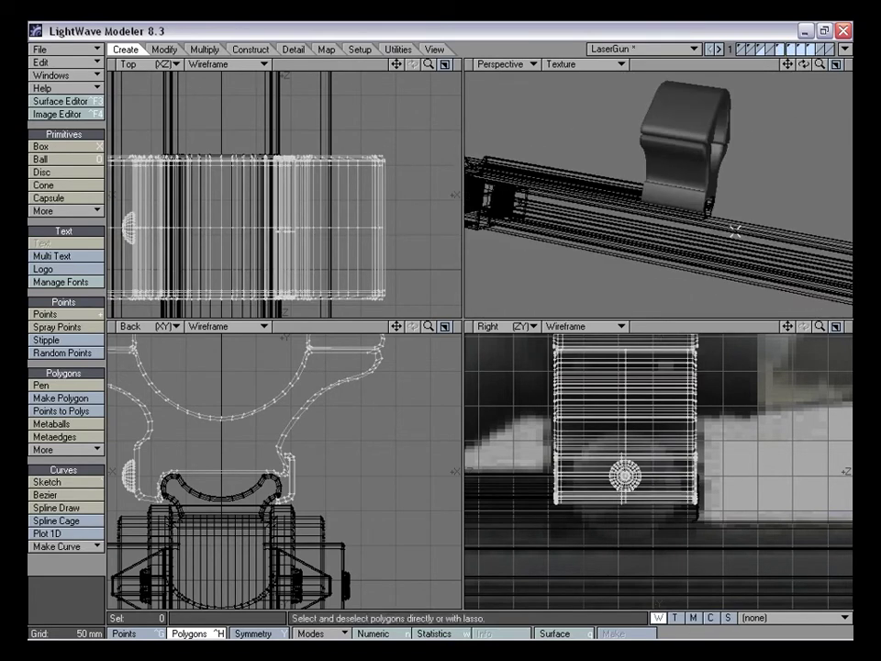
# Consolidate the scope ring's parts onto the fifth layer and check the neighbouring layers
pyautogui.click(771, 50)
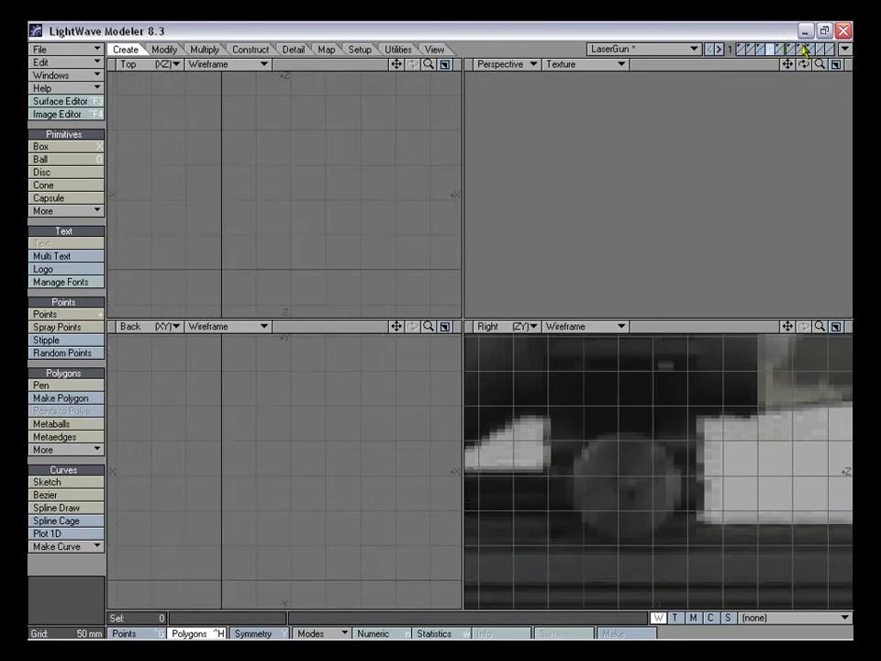
pyautogui.click(807, 51)
pyautogui.click(800, 51)
pyautogui.click(807, 50)
pyautogui.click(787, 50)
pyautogui.click(795, 51)
pyautogui.click(794, 51)
pyautogui.keyDown('alt'); pyautogui.moveTo(776, 105); pyautogui.dragTo(724, 204); pyautogui.keyUp('alt')
pyautogui.click(787, 52)
pyautogui.click(782, 49)
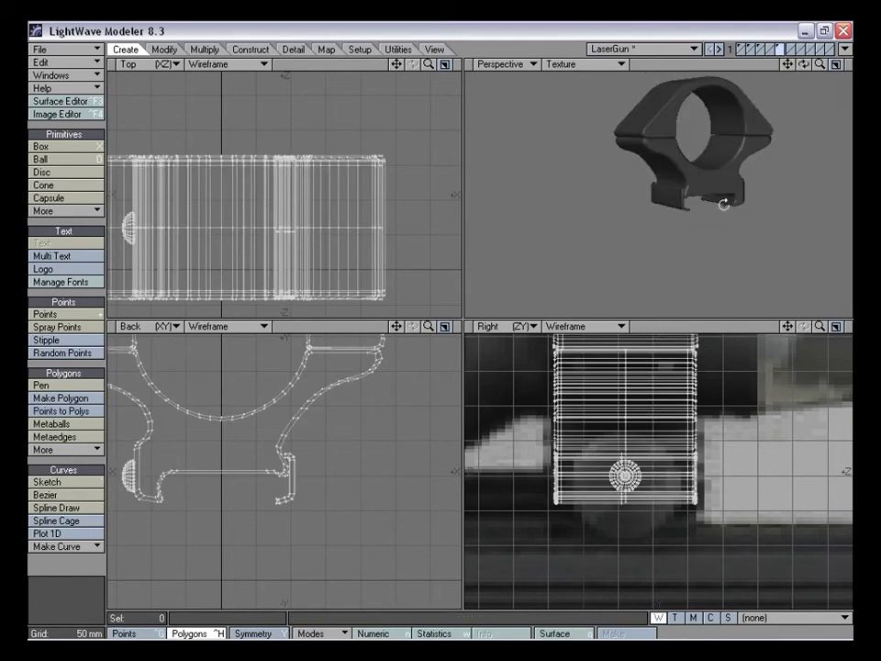
# Make the empty sixth layer the foreground and show the scope ring's layer in the background as reference
pyautogui.keyDown('alt'); pyautogui.moveTo(740, 115); pyautogui.dragTo(706, 172); pyautogui.keyUp('alt')
pyautogui.moveTo(784, 99)
pyautogui.keyDown('alt'); pyautogui.mouseDown()
pyautogui.moveTo(744, 161)
pyautogui.moveTo(777, 108)
pyautogui.mouseUp(); pyautogui.keyUp('alt')
pyautogui.click(792, 50)
pyautogui.click(782, 53)
pyautogui.moveTo(788, 327); pyautogui.dragTo(804, 316)
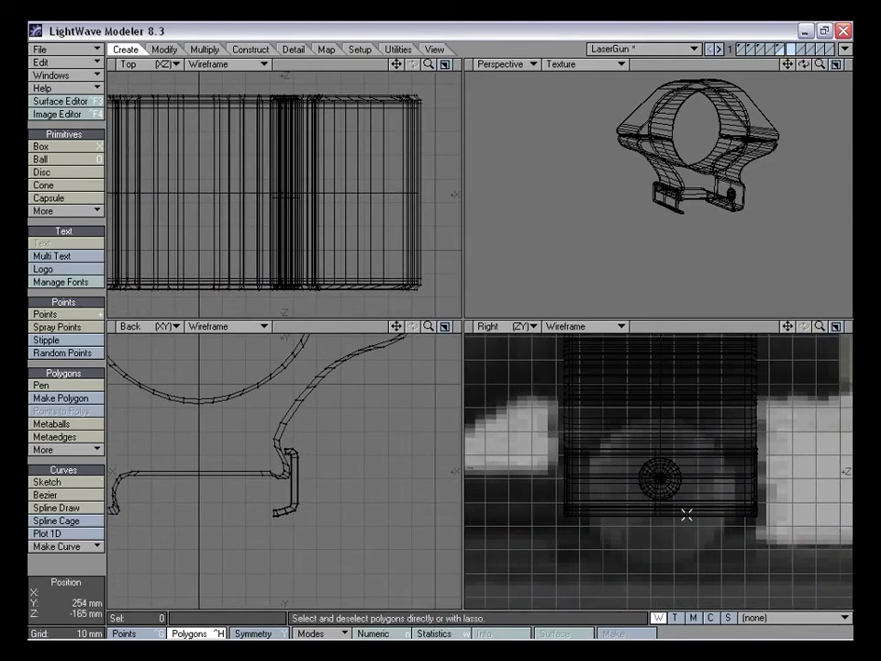
# Create a thin disc facing along X beside the clamp plate, sized to the round knob in the backdrop image
pyautogui.click(48, 172)
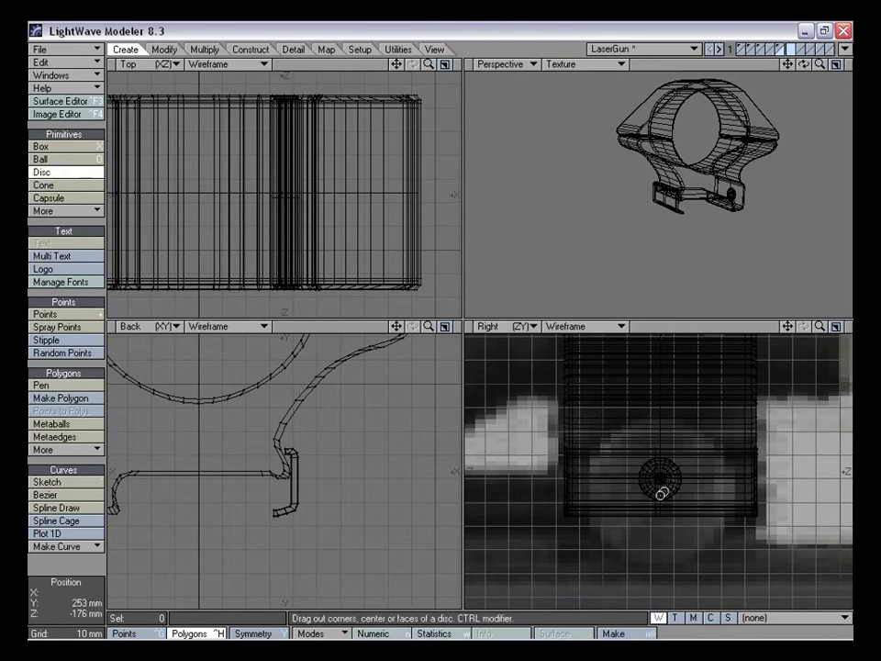
pyautogui.moveTo(661, 494); pyautogui.dragTo(749, 437)
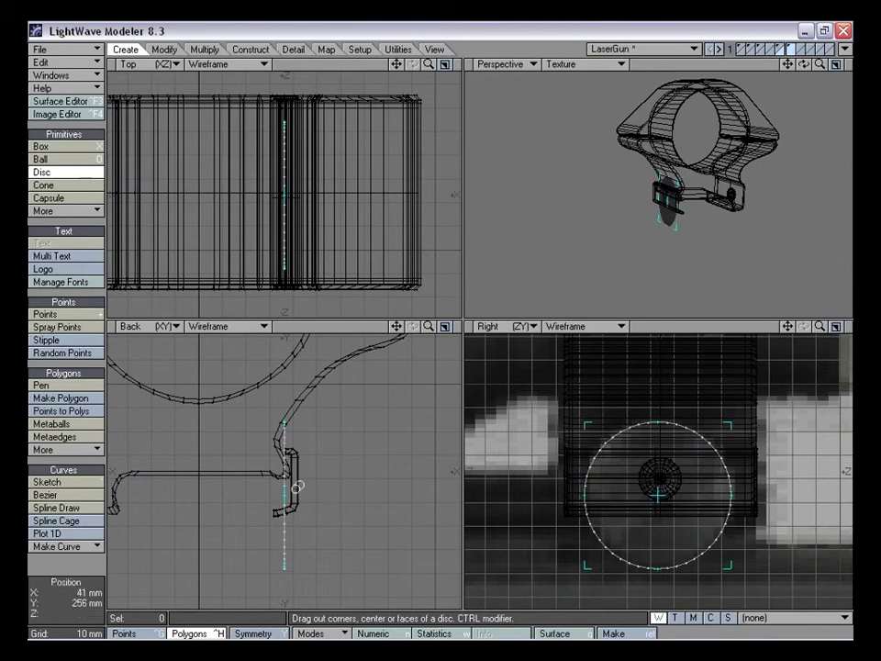
pyautogui.moveTo(293, 483); pyautogui.dragTo(315, 494)
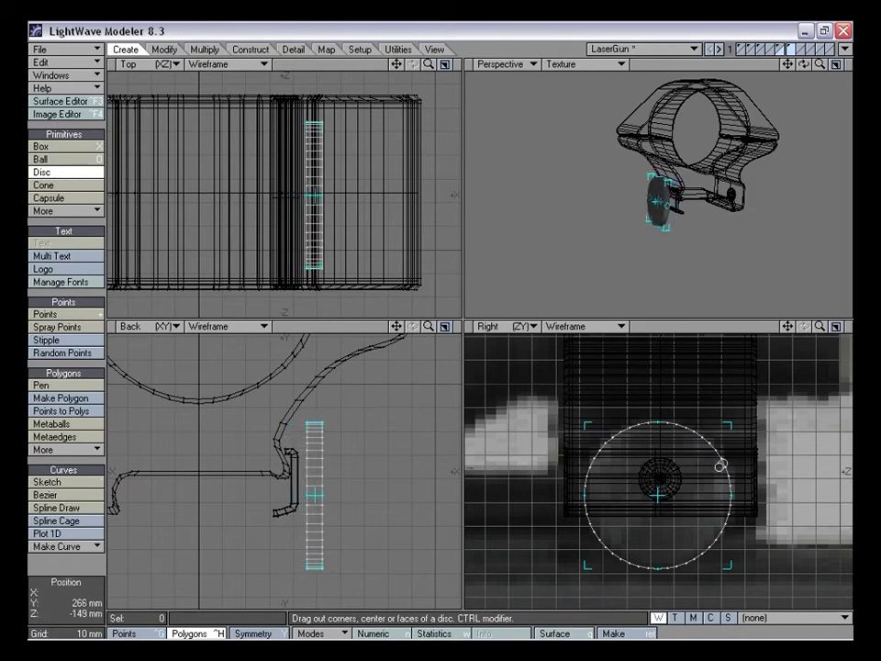
pyautogui.keyDown('ctrl'); pyautogui.moveTo(734, 424); pyautogui.dragTo(721, 429); pyautogui.keyUp('ctrl')
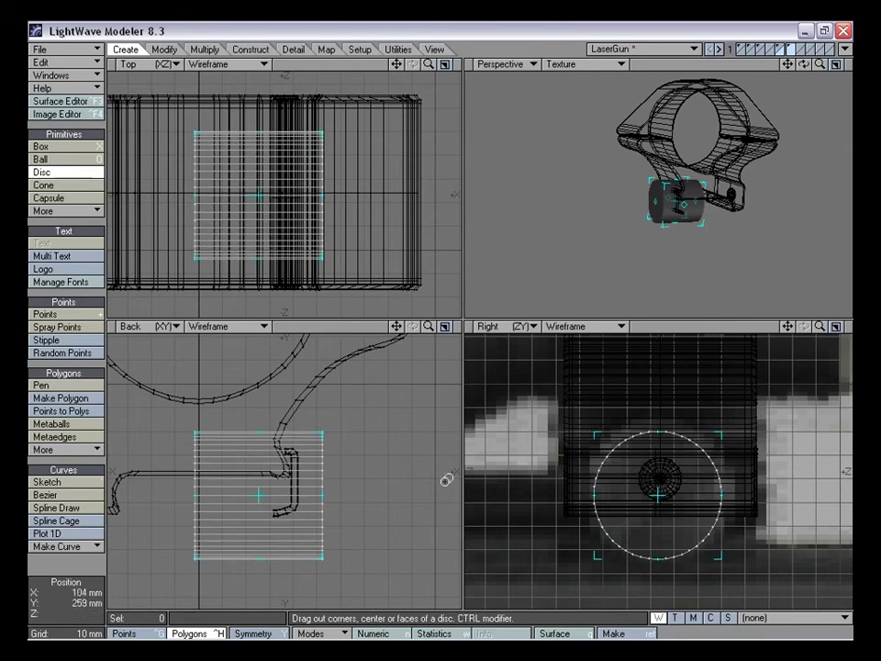
pyautogui.moveTo(209, 505); pyautogui.dragTo(312, 494)
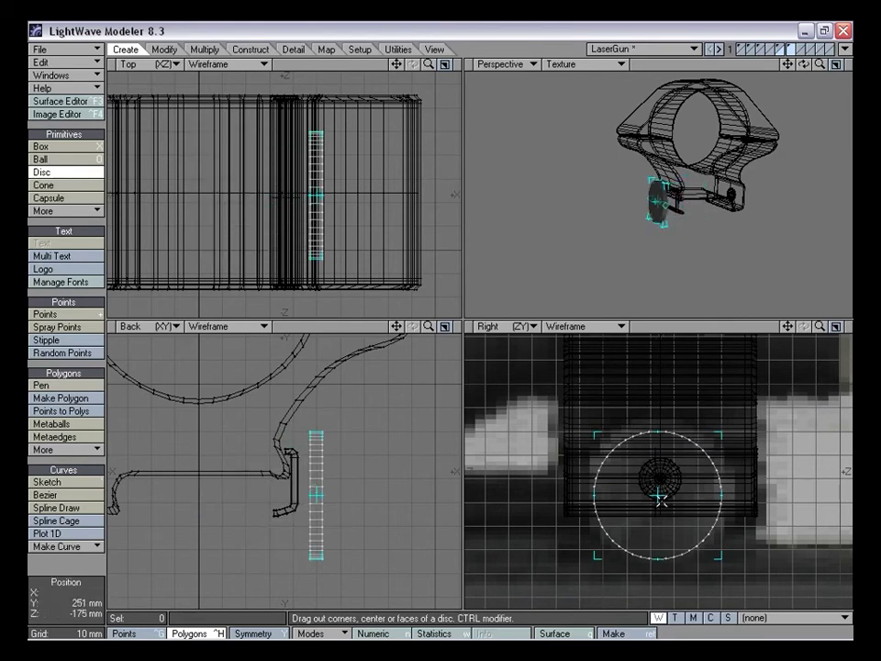
# Move the disc slightly upward to match the backdrop knob and outward along X, leaving a gap to the clamp plate
pyautogui.press('t')
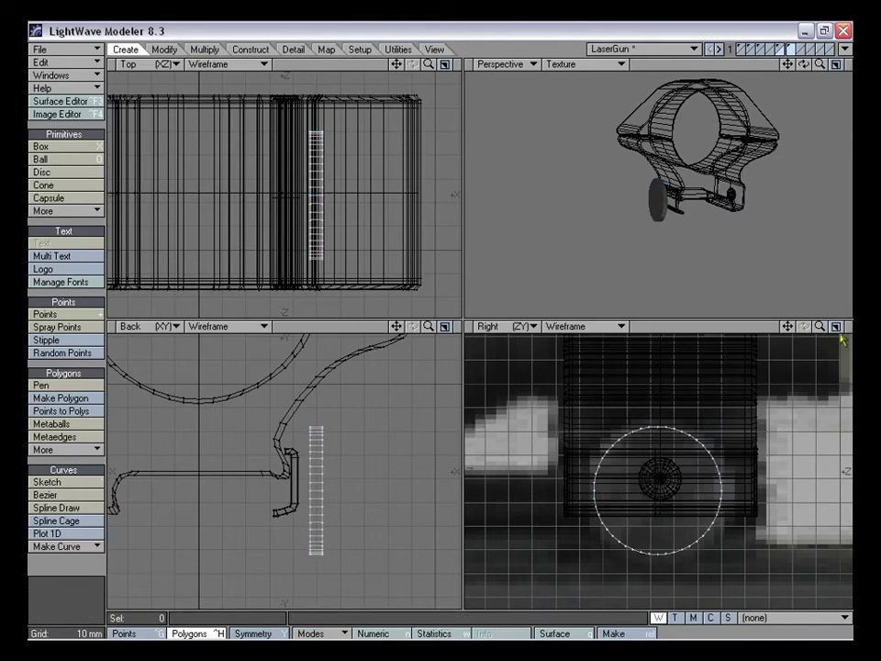
pyautogui.moveTo(820, 327)
pyautogui.mouseDown()
pyautogui.moveTo(755, 327)
pyautogui.moveTo(820, 329)
pyautogui.mouseUp()
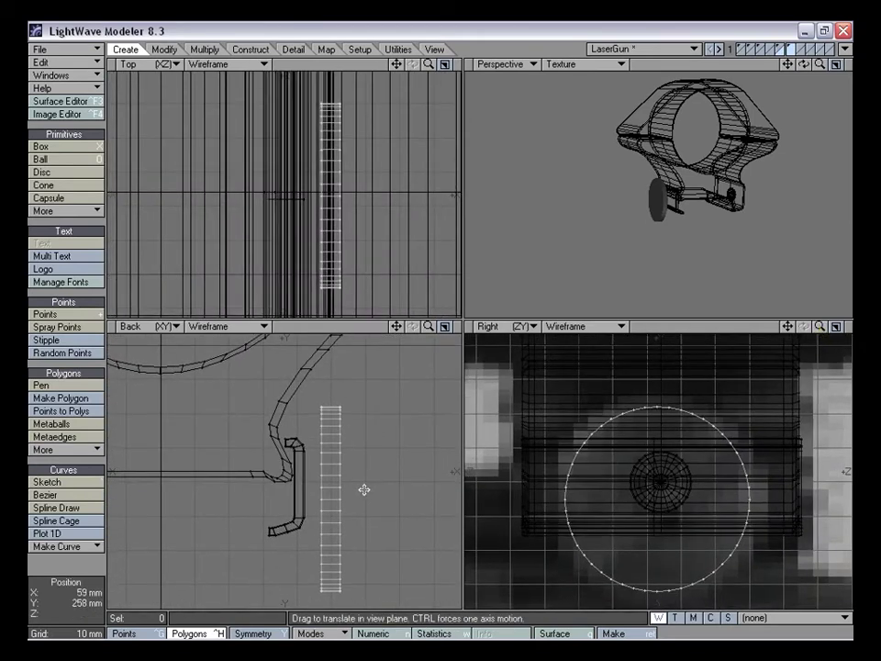
pyautogui.moveTo(331, 496)
pyautogui.mouseDown()
pyautogui.moveTo(345, 497)
pyautogui.moveTo(334, 495)
pyautogui.mouseUp()
pyautogui.keyDown('alt'); pyautogui.moveTo(625, 270); pyautogui.dragTo(694, 193); pyautogui.keyUp('alt')
pyautogui.moveTo(346, 503); pyautogui.dragTo(359, 503)
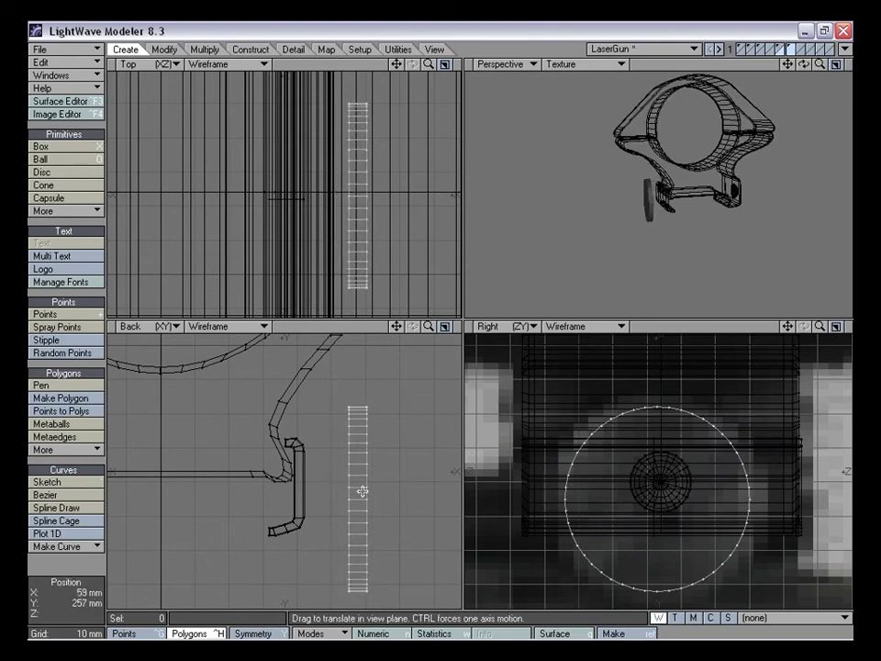
pyautogui.keyDown('alt'); pyautogui.moveTo(609, 195); pyautogui.dragTo(585, 188); pyautogui.keyUp('alt')
pyautogui.keyDown('alt'); pyautogui.moveTo(625, 261); pyautogui.dragTo(676, 201); pyautogui.keyUp('alt')
pyautogui.moveTo(804, 64); pyautogui.dragTo(686, 198)
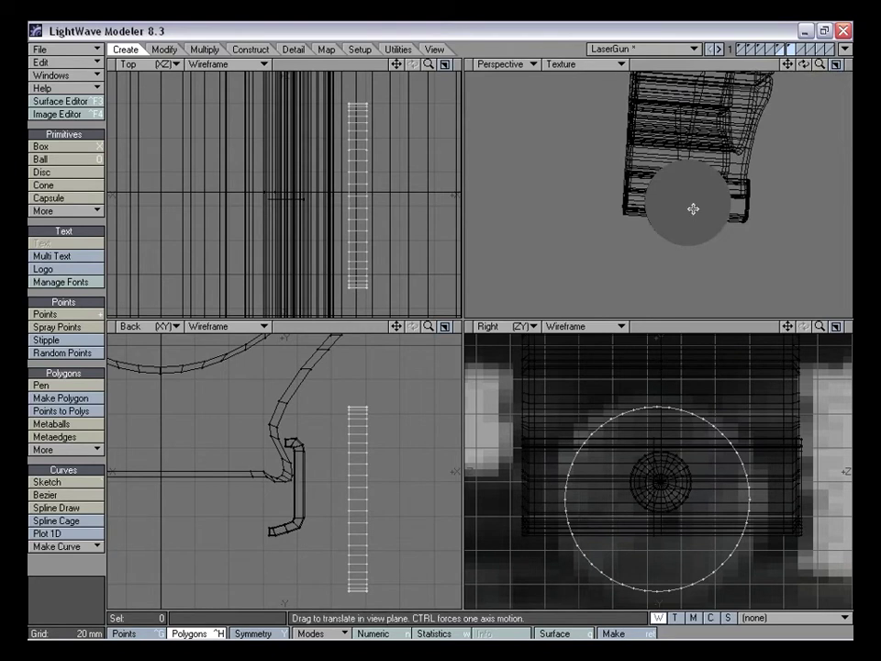
# Split the knob disc's outer face straight across between opposite rim points just above its centre
pyautogui.press('space')
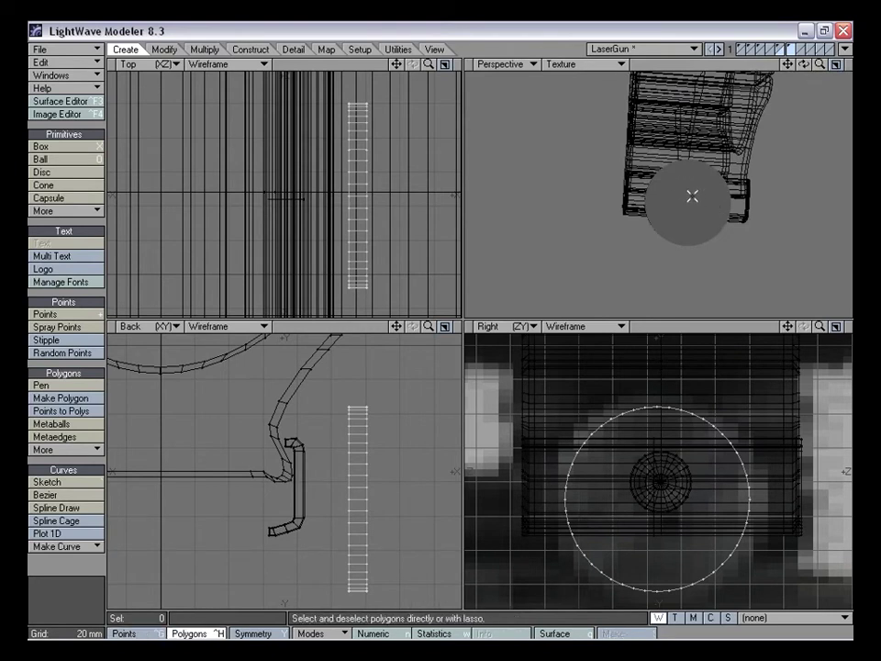
pyautogui.click(694, 193)
pyautogui.keyDown('alt'); pyautogui.moveTo(693, 192); pyautogui.dragTo(672, 182); pyautogui.keyUp('alt')
pyautogui.hotkey('ctrl', 'g')
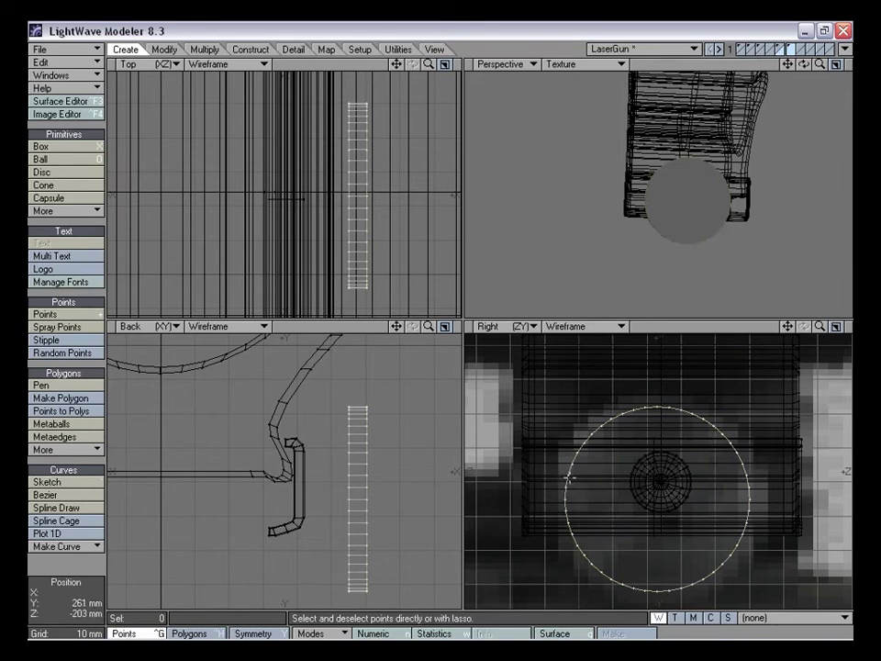
pyautogui.click(569, 475)
pyautogui.click(759, 419)
pyautogui.click(569, 490)
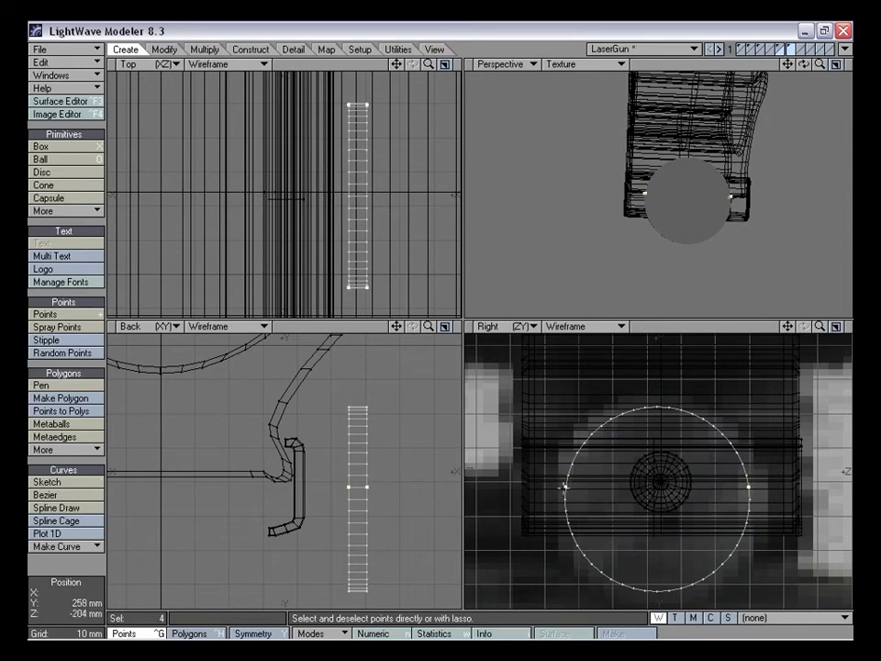
pyautogui.moveTo(707, 437)
pyautogui.mouseDown(button='right')
pyautogui.moveTo(522, 438)
pyautogui.moveTo(774, 471)
pyautogui.moveTo(501, 429)
pyautogui.mouseUp(button='right')
pyautogui.press('l')
# Split the remaining outer face between opposite rim points just below centre, leaving a narrow horizontal band across the disc
pyautogui.keyDown('alt'); pyautogui.moveTo(709, 171); pyautogui.dragTo(699, 234); pyautogui.keyUp('alt')
pyautogui.hotkey('ctrl', 'g')
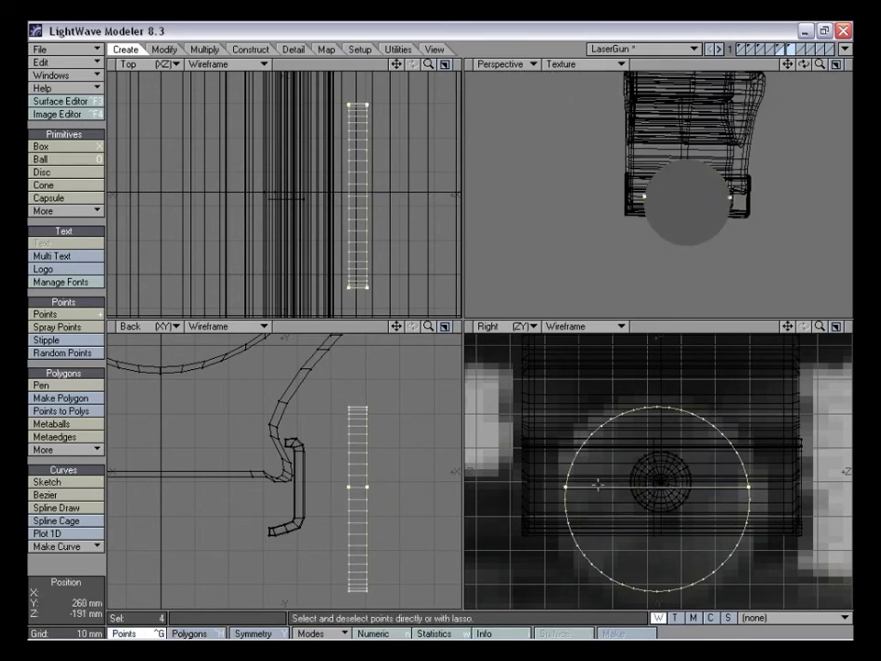
pyautogui.moveTo(588, 380)
pyautogui.mouseDown(button='right')
pyautogui.moveTo(517, 427)
pyautogui.moveTo(817, 472)
pyautogui.moveTo(726, 473)
pyautogui.mouseUp(button='right')
pyautogui.click(567, 515)
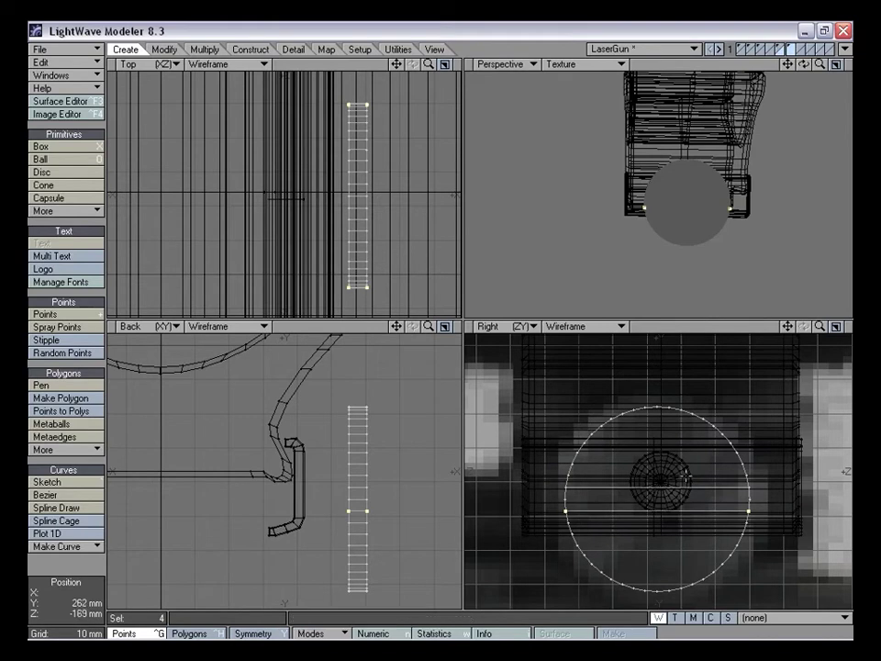
pyautogui.moveTo(503, 570); pyautogui.dragTo(721, 412, button='right')
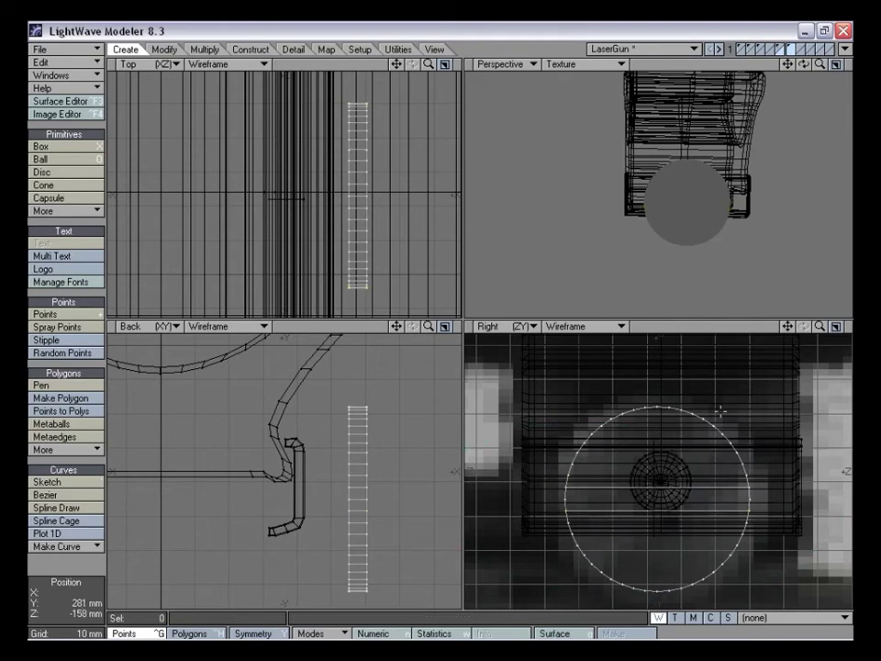
pyautogui.keyDown('alt'); pyautogui.moveTo(683, 259); pyautogui.dragTo(684, 234); pyautogui.keyUp('alt')
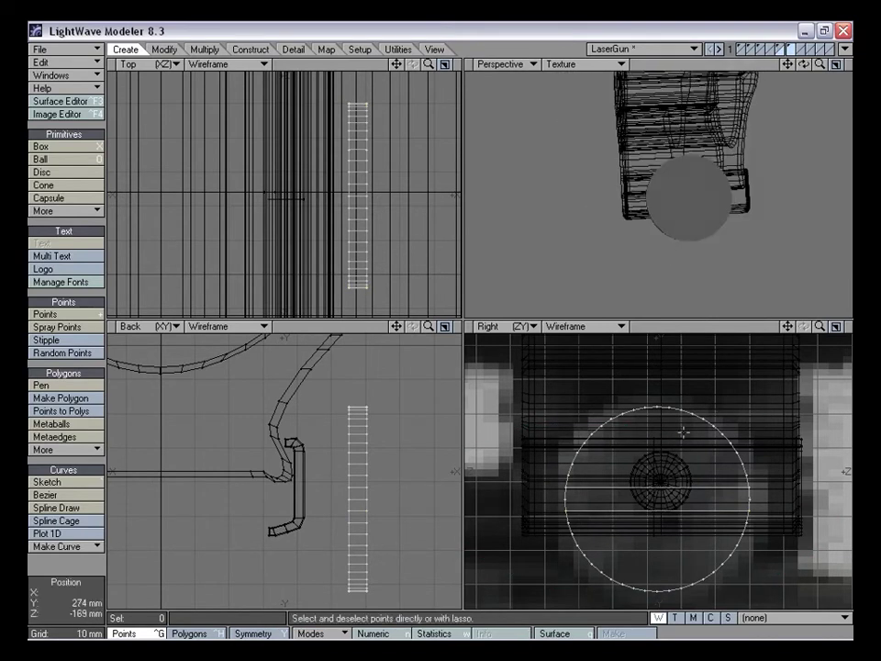
# Bevel the face segments above and below the central band outward in small stages, ending with a 500 um shift and inset
pyautogui.hotkey('ctrl', 'h')
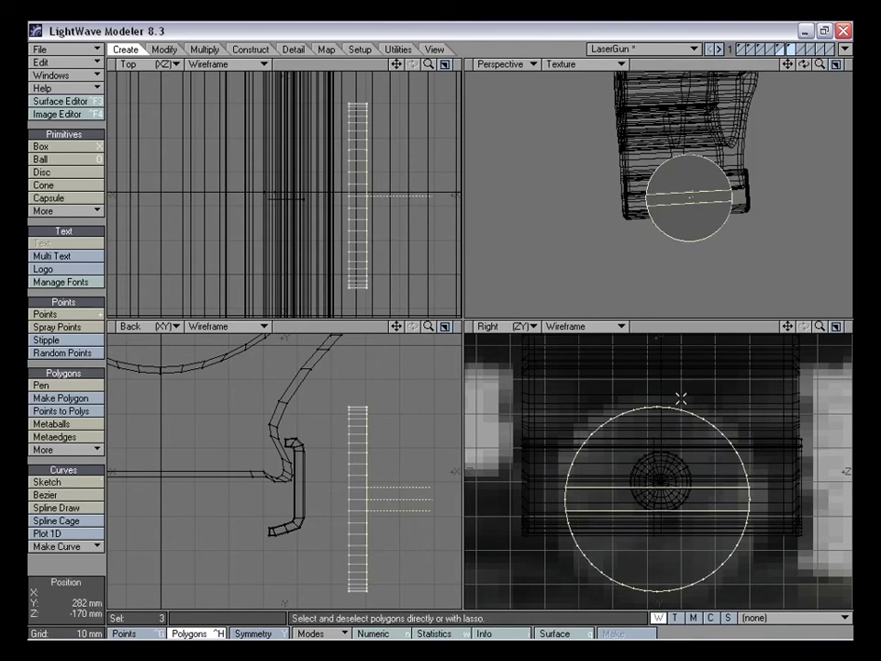
pyautogui.click(586, 502)
pyautogui.keyDown('alt'); pyautogui.moveTo(619, 241); pyautogui.dragTo(689, 215); pyautogui.keyUp('alt')
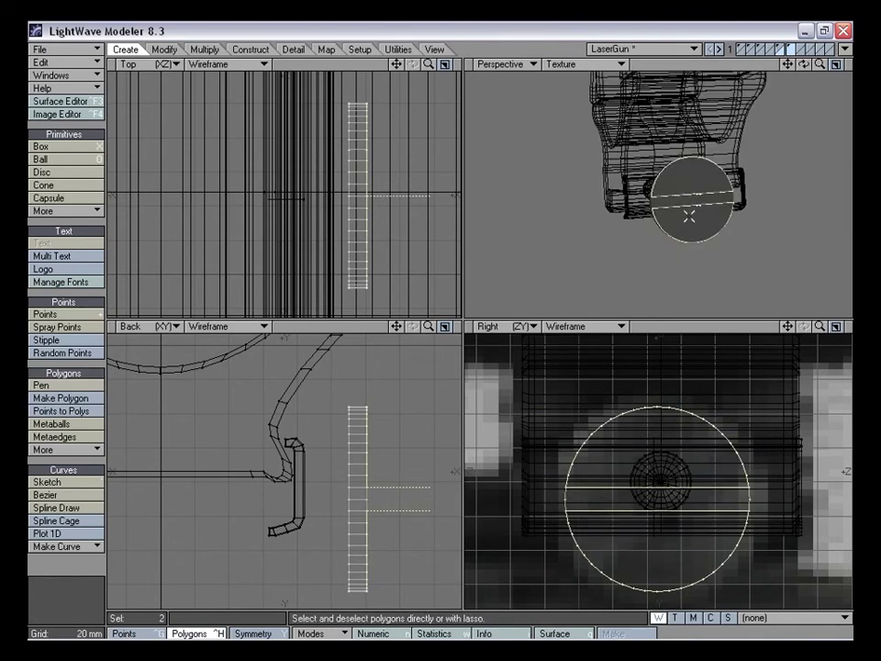
pyautogui.keyDown('alt'); pyautogui.moveTo(615, 211); pyautogui.dragTo(715, 220); pyautogui.keyUp('alt')
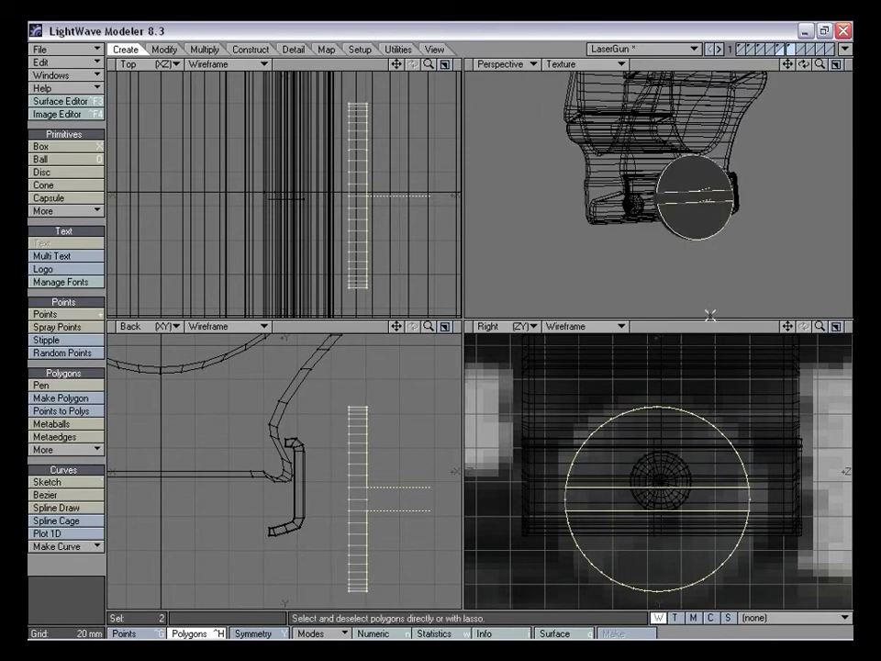
pyautogui.hotkey('shift', 'a')
pyautogui.moveTo(820, 327)
pyautogui.mouseDown()
pyautogui.moveTo(844, 327)
pyautogui.moveTo(836, 327)
pyautogui.mouseUp()
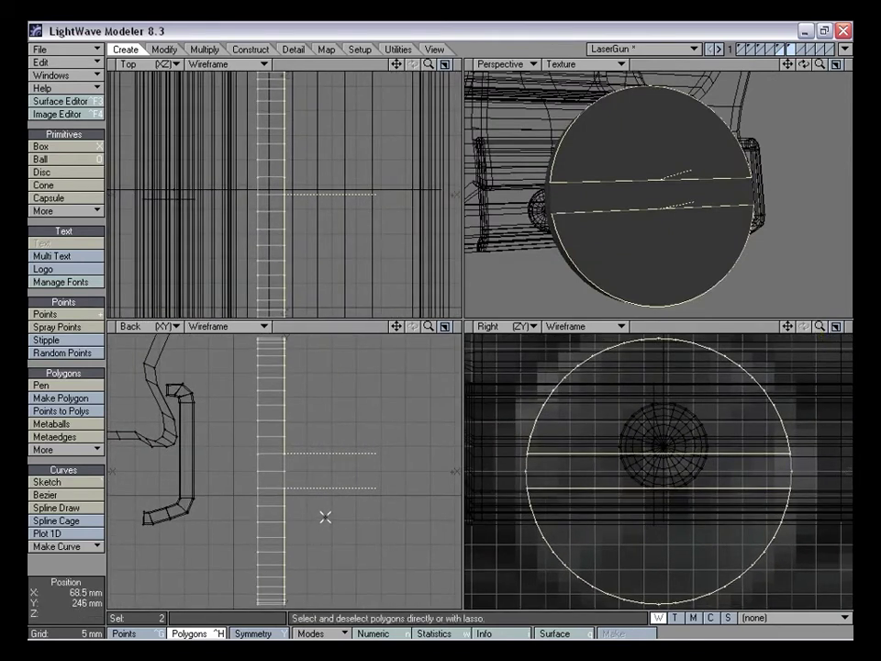
pyautogui.press('b')
pyautogui.moveTo(301, 494); pyautogui.dragTo(325, 478)
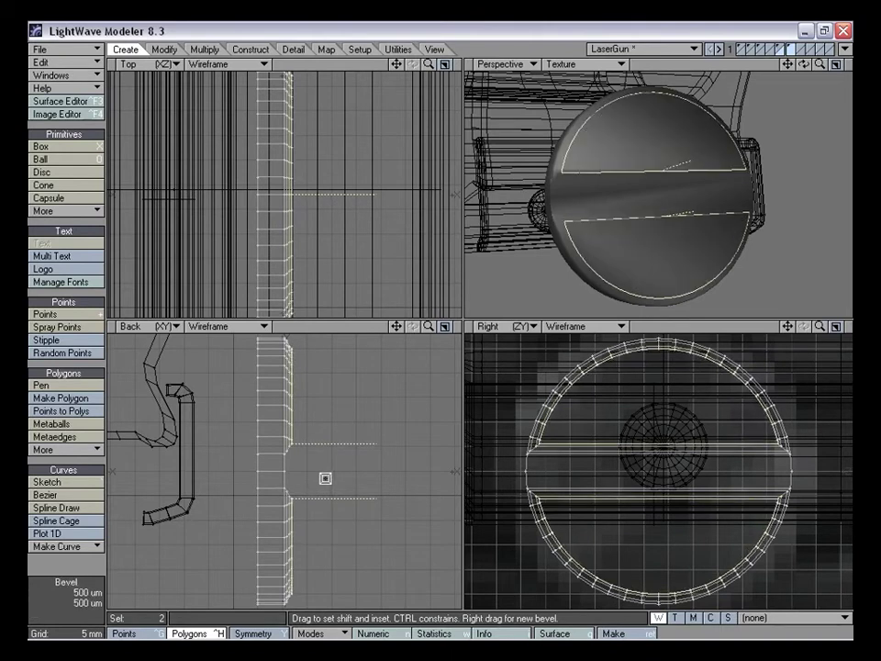
pyautogui.click(86, 568)
# Make two horizontal Knife cuts through the knob inside the slot, close to its upper and lower edges
pyautogui.keyDown('alt'); pyautogui.moveTo(683, 242); pyautogui.dragTo(581, 182); pyautogui.keyUp('alt')
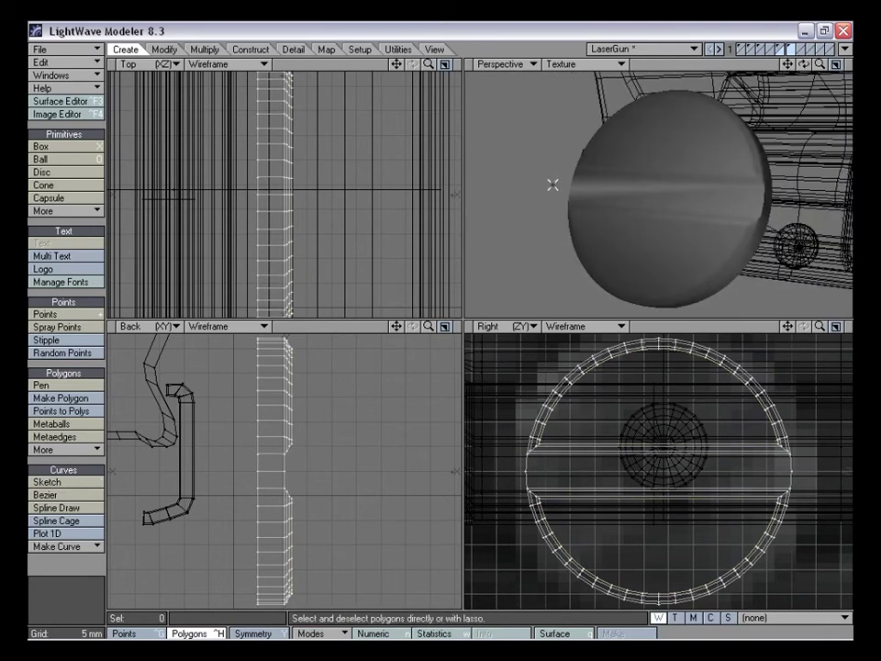
pyautogui.hotkey('shift', 'k')
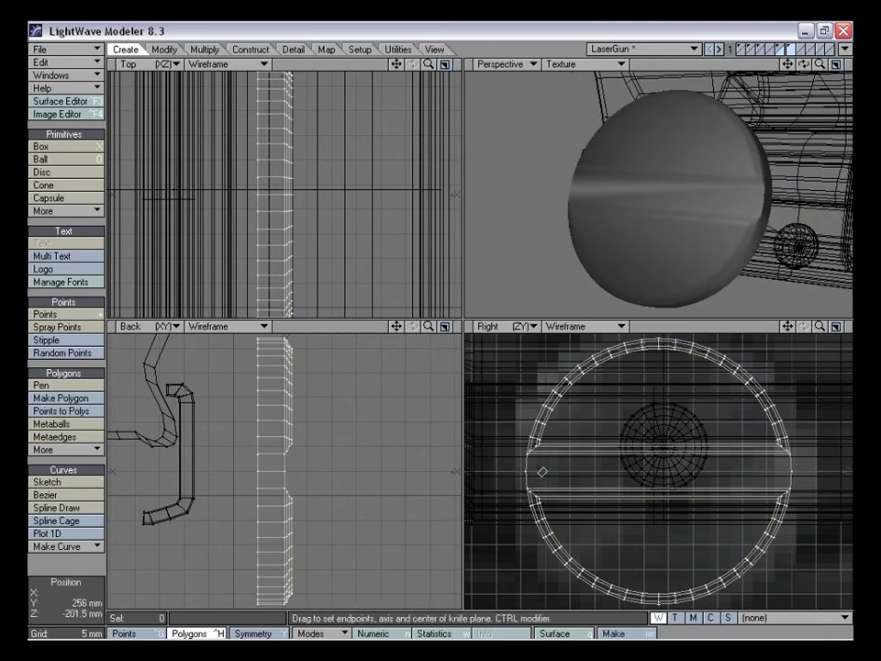
pyautogui.moveTo(606, 462); pyautogui.dragTo(833, 462)
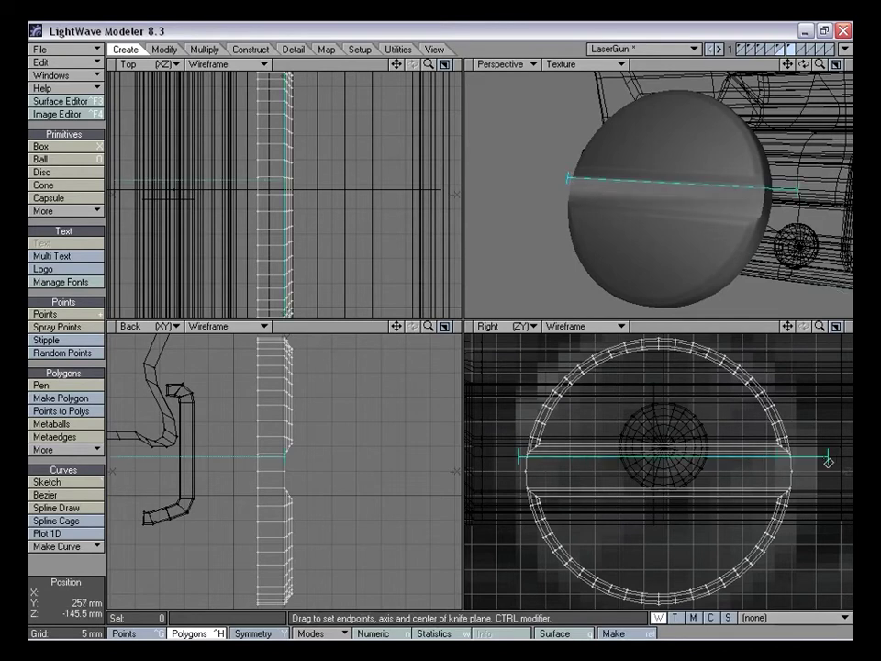
pyautogui.moveTo(656, 488); pyautogui.dragTo(665, 489)
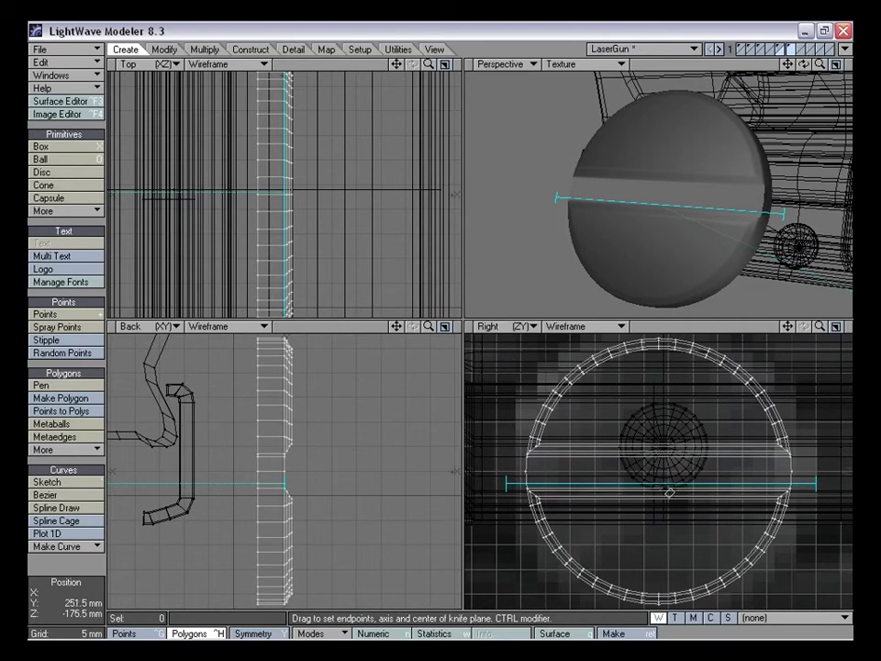
pyautogui.press('space')
pyautogui.moveTo(683, 209)
pyautogui.keyDown('alt'); pyautogui.mouseDown()
pyautogui.moveTo(630, 209)
pyautogui.moveTo(725, 207)
pyautogui.moveTo(685, 198)
pyautogui.mouseUp(); pyautogui.keyUp('alt')
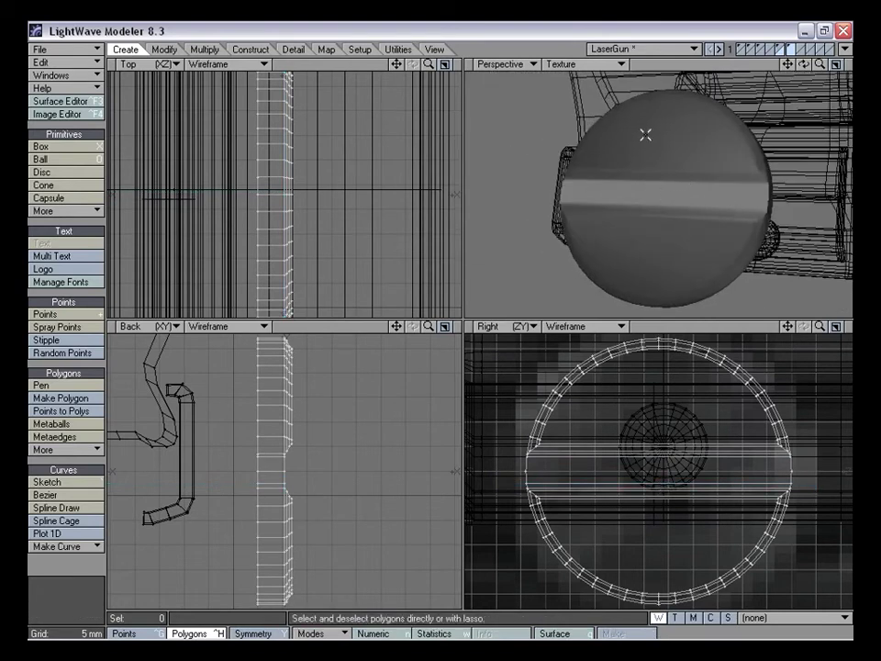
# Make a horizontal Knife cut through the knob just above the slot to tighten the upper edge's shading
pyautogui.hotkey('shift', 'k')
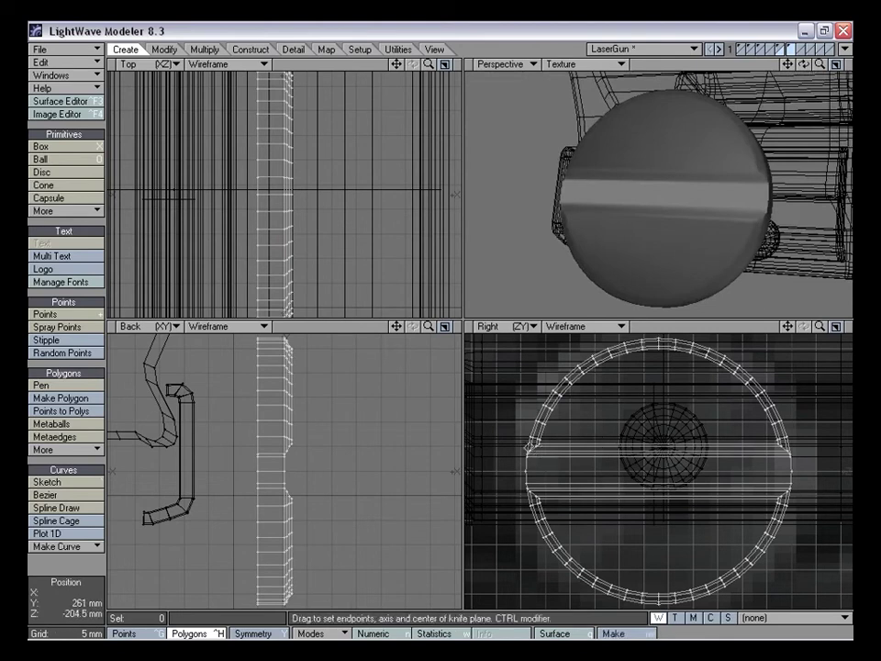
pyautogui.moveTo(592, 445); pyautogui.dragTo(832, 442)
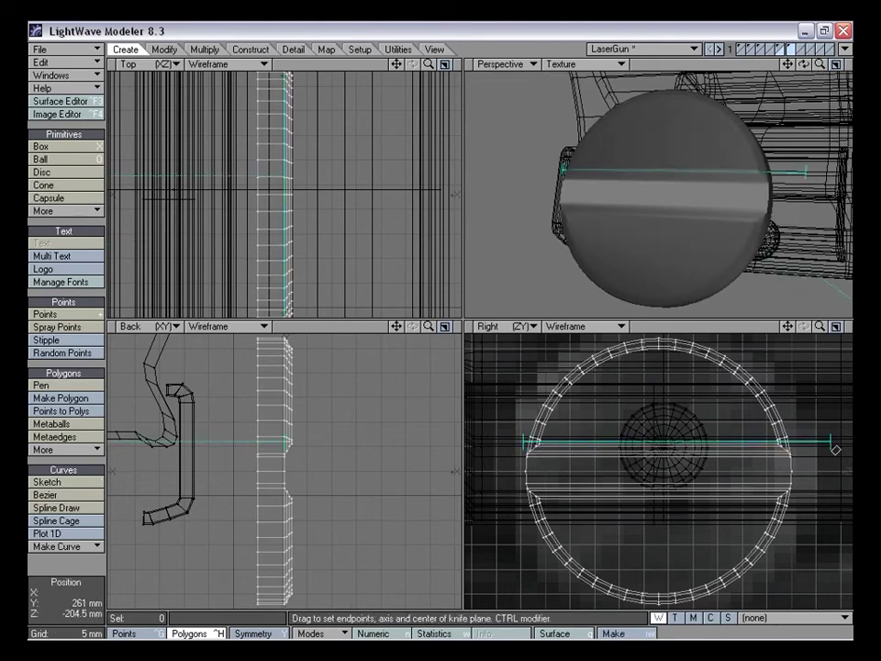
pyautogui.press('space')
pyautogui.keyDown('alt'); pyautogui.moveTo(646, 222); pyautogui.dragTo(613, 185); pyautogui.keyUp('alt')
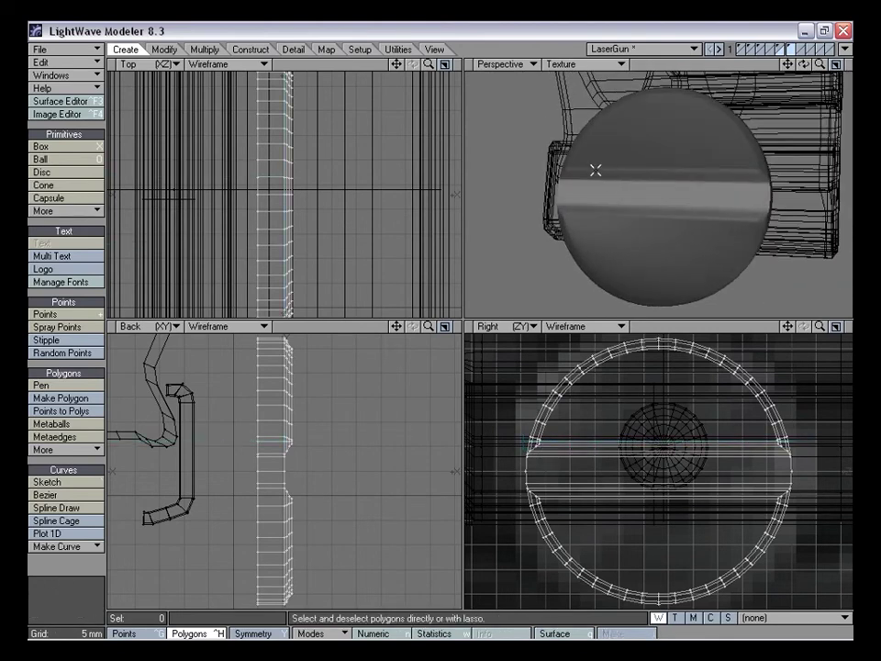
pyautogui.keyDown('alt'); pyautogui.moveTo(722, 173); pyautogui.dragTo(618, 160); pyautogui.keyUp('alt')
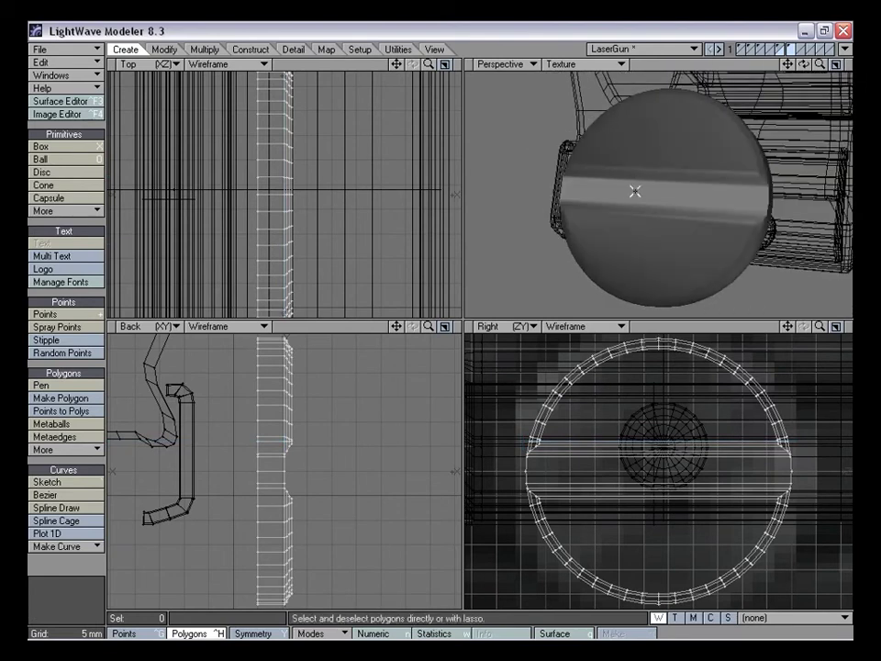
pyautogui.keyDown('alt'); pyautogui.moveTo(713, 236); pyautogui.dragTo(675, 217); pyautogui.keyUp('alt')
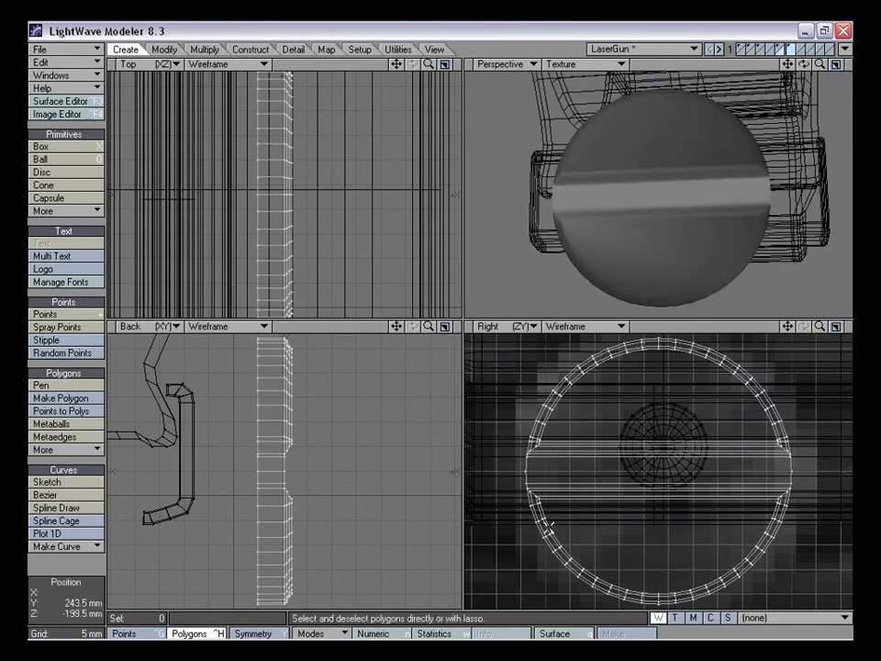
# Make a matching horizontal Knife cut through the knob just below the slot's lower edge
pyautogui.hotkey('shift', 'k')
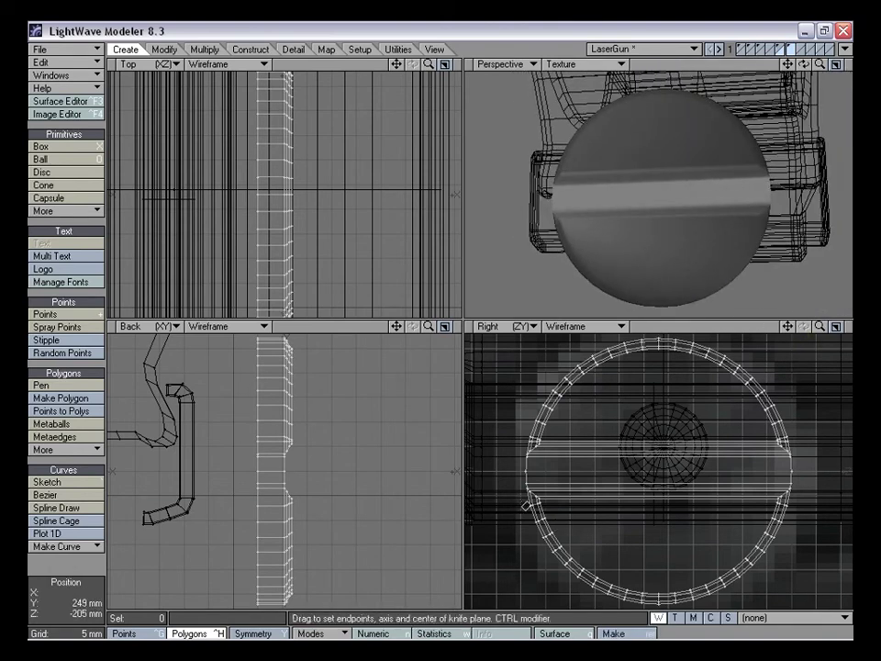
pyautogui.moveTo(526, 503); pyautogui.dragTo(555, 505)
pyautogui.moveTo(747, 504); pyautogui.dragTo(846, 501)
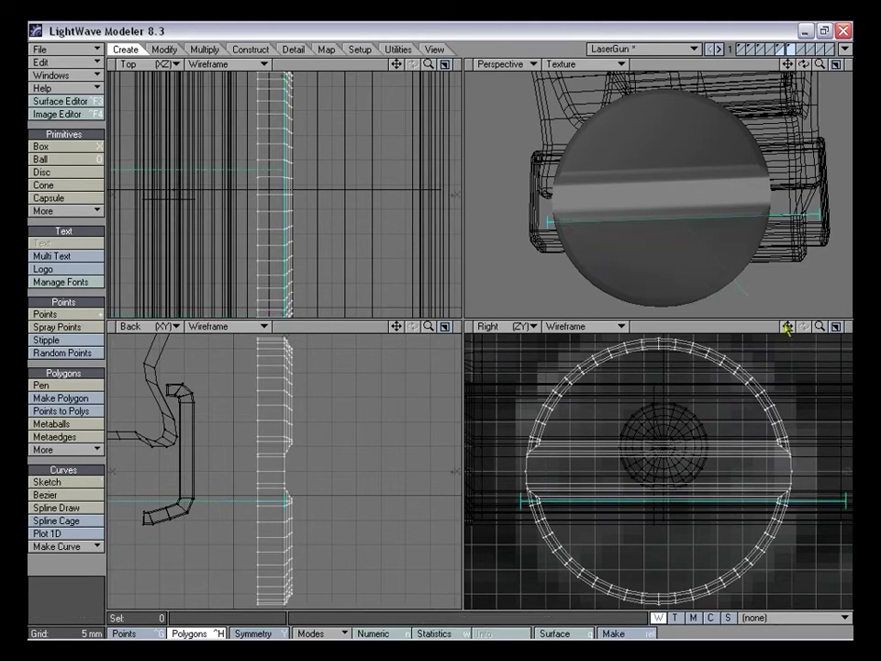
pyautogui.moveTo(788, 327); pyautogui.dragTo(880, 298)
pyautogui.moveTo(820, 327); pyautogui.dragTo(880, 327)
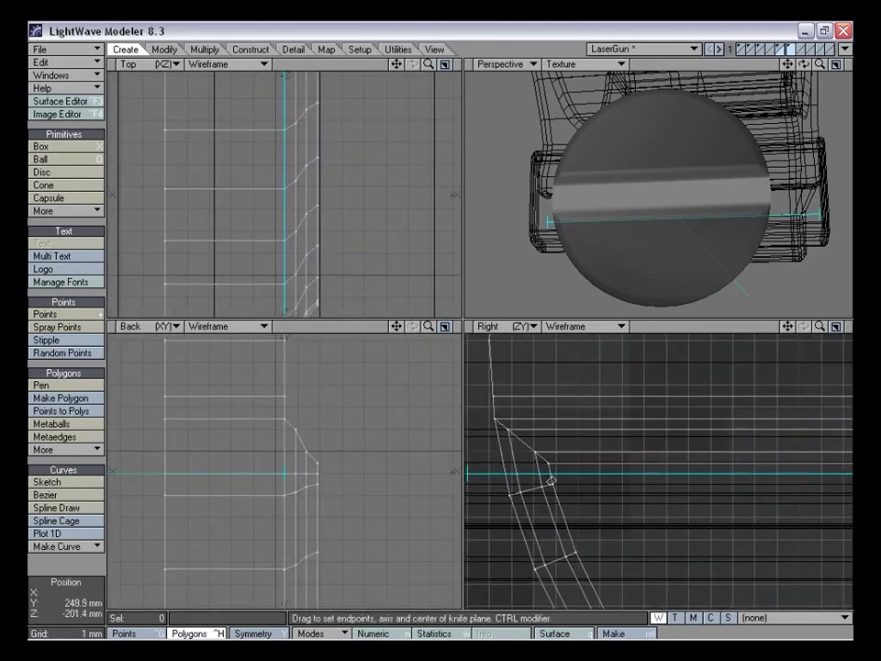
pyautogui.press('space')
pyautogui.moveTo(663, 261)
pyautogui.keyDown('alt'); pyautogui.mouseDown()
pyautogui.moveTo(675, 252)
pyautogui.moveTo(673, 231)
pyautogui.moveTo(670, 242)
pyautogui.mouseUp(); pyautogui.keyUp('alt')
pyautogui.moveTo(820, 327); pyautogui.dragTo(687, 345)
pyautogui.moveTo(821, 328); pyautogui.dragTo(764, 334)
# Add two more horizontal Knife cuts across the slot floor, slightly further in from the existing edge cuts
pyautogui.hotkey('shift', 'k')
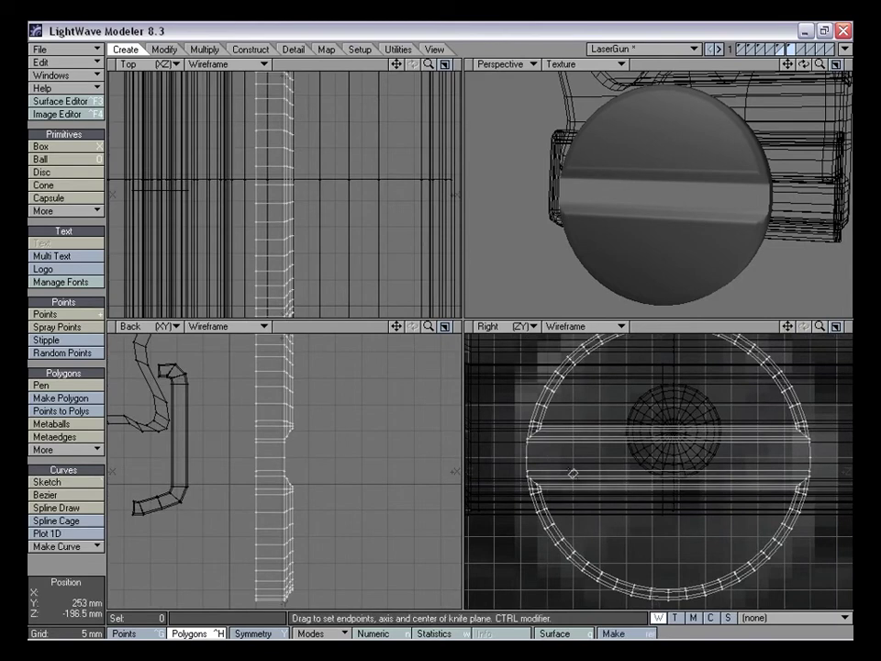
pyautogui.moveTo(683, 447); pyautogui.dragTo(851, 446)
pyautogui.press('space')
pyautogui.hotkey('shift', 'k')
pyautogui.moveTo(516, 466); pyautogui.dragTo(848, 470)
pyautogui.press('space')
pyautogui.keyDown('alt'); pyautogui.moveTo(726, 166); pyautogui.dragTo(675, 205); pyautogui.keyUp('alt')
# Select all the cut strips on the knob's flat back face and merge them into one polygon
pyautogui.moveTo(820, 326); pyautogui.dragTo(797, 328)
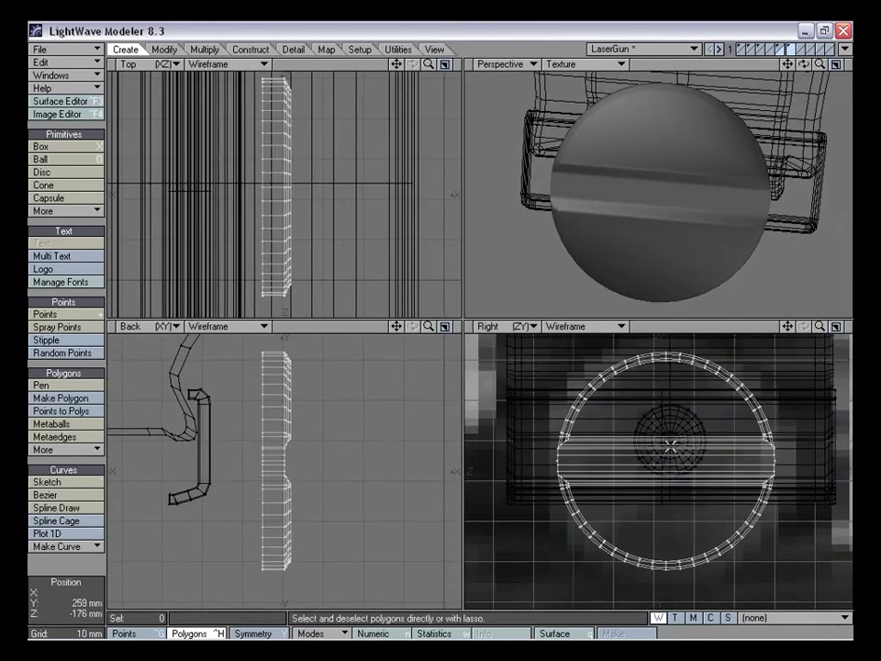
pyautogui.keyDown('alt'); pyautogui.moveTo(703, 165); pyautogui.dragTo(737, 170); pyautogui.keyUp('alt')
pyautogui.click(671, 172)
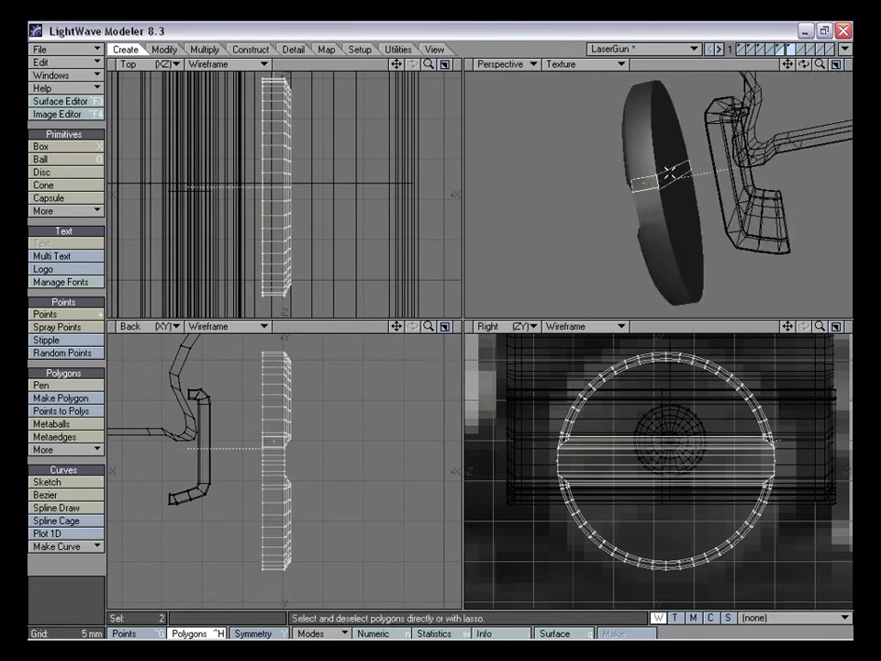
pyautogui.keyDown('alt'); pyautogui.moveTo(702, 205); pyautogui.dragTo(671, 201); pyautogui.keyUp('alt')
pyautogui.moveTo(650, 160)
pyautogui.keyDown('shift'); pyautogui.mouseDown()
pyautogui.moveTo(668, 233)
pyautogui.moveTo(716, 182)
pyautogui.moveTo(679, 188)
pyautogui.moveTo(718, 172)
pyautogui.moveTo(714, 177)
pyautogui.mouseUp(); pyautogui.keyUp('shift')
pyautogui.hotkey('shift', 'z')
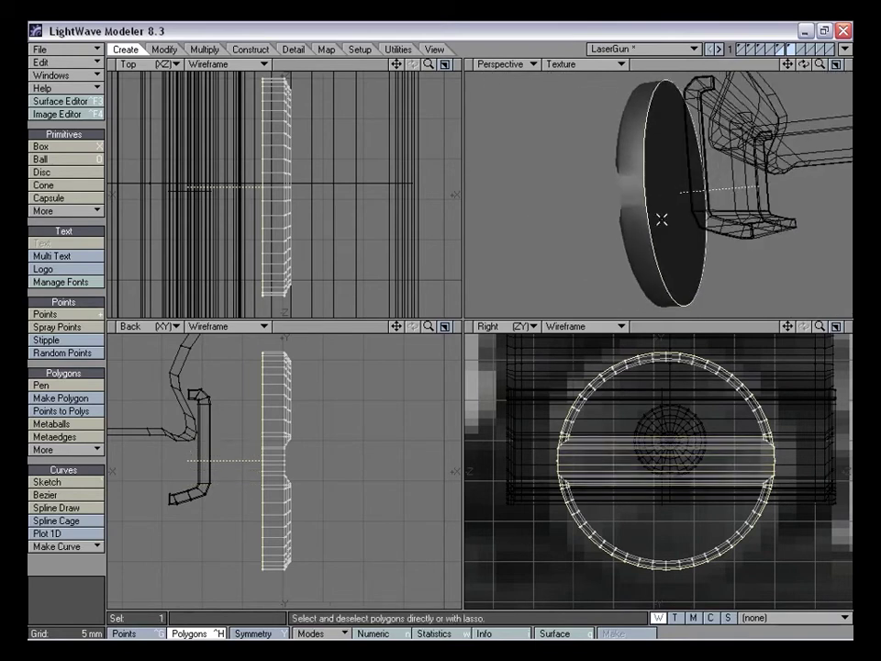
# Bevel the knob's back face in two stages to round its rim, ending with a 1 mm shift and 2 mm inset
pyautogui.press('b')
pyautogui.moveTo(296, 485); pyautogui.dragTo(292, 484)
pyautogui.rightClick(299, 488)
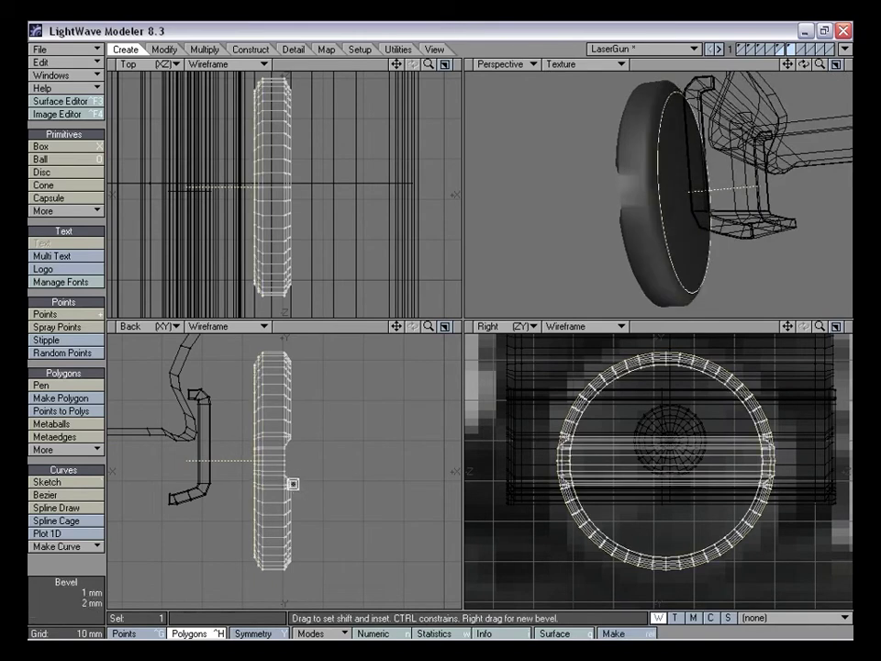
pyautogui.click(55, 567)
pyautogui.keyDown('alt'); pyautogui.moveTo(630, 257); pyautogui.dragTo(694, 205); pyautogui.keyUp('alt')
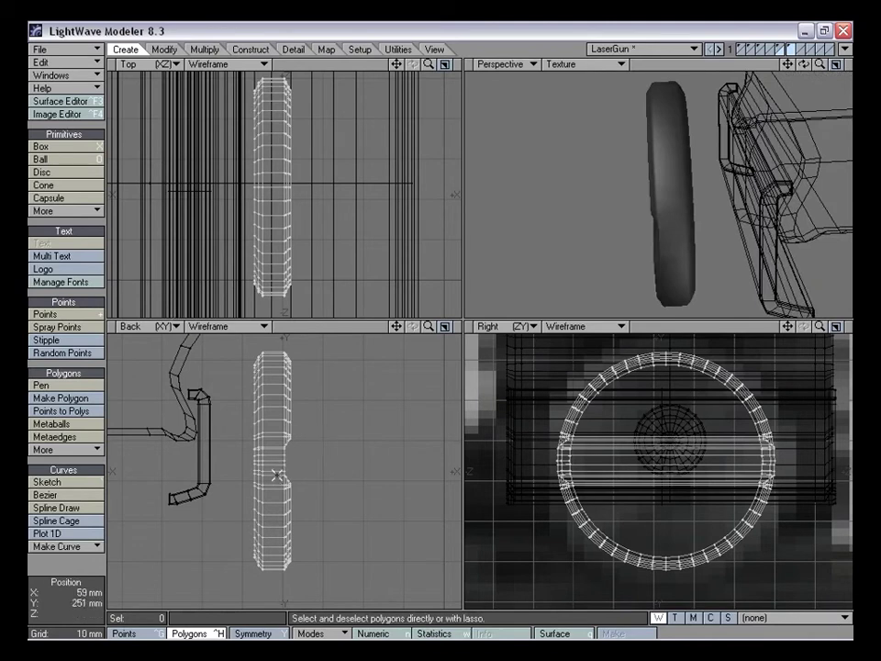
# Move the knob upward until its slot is centred on the round screw part behind it
pyautogui.press('t')
pyautogui.moveTo(275, 473); pyautogui.dragTo(280, 451)
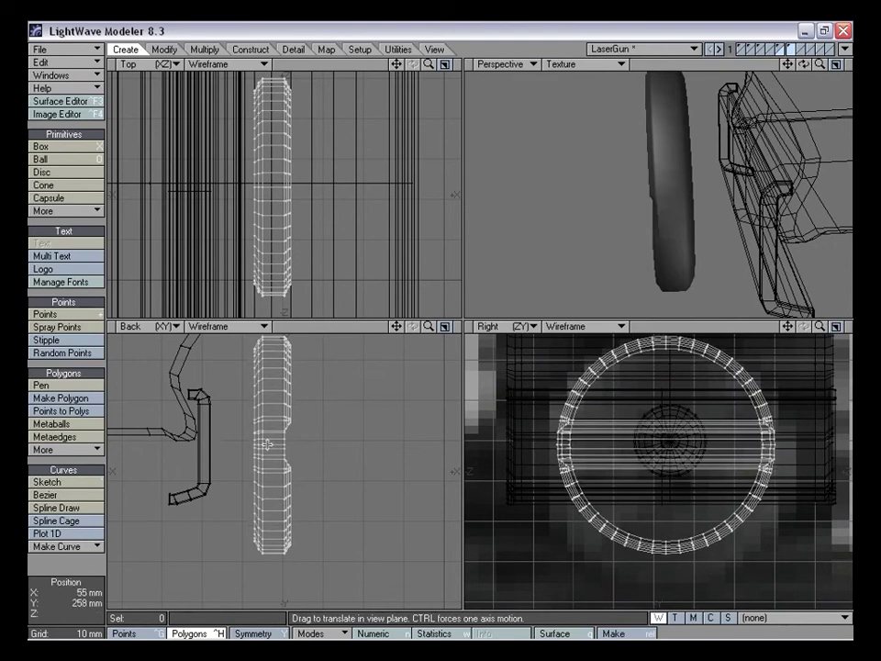
pyautogui.moveTo(429, 326); pyautogui.dragTo(486, 327)
pyautogui.moveTo(276, 436); pyautogui.dragTo(276, 431)
pyautogui.moveTo(429, 328); pyautogui.dragTo(404, 328)
pyautogui.moveTo(270, 431); pyautogui.dragTo(270, 428)
# Add a round disc shaft centred on the knob's axis, running from the side clamp plate into the knob's back
pyautogui.moveTo(429, 328); pyautogui.dragTo(410, 327)
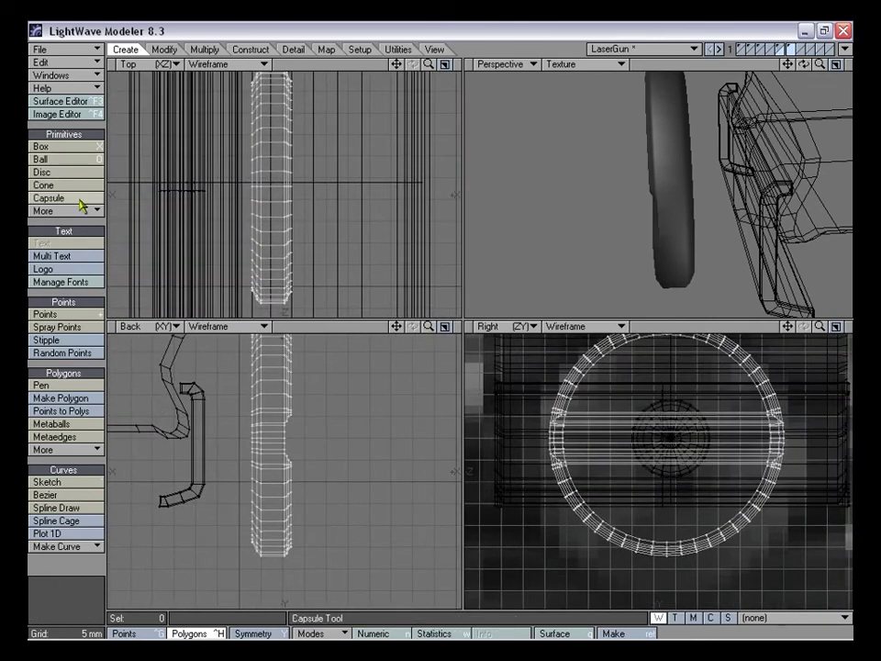
pyautogui.click(56, 175)
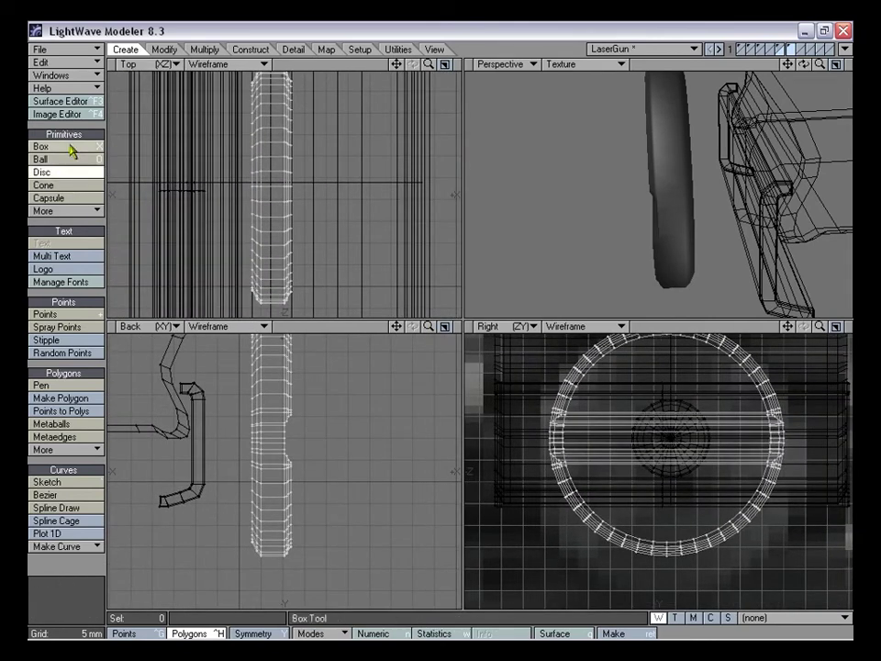
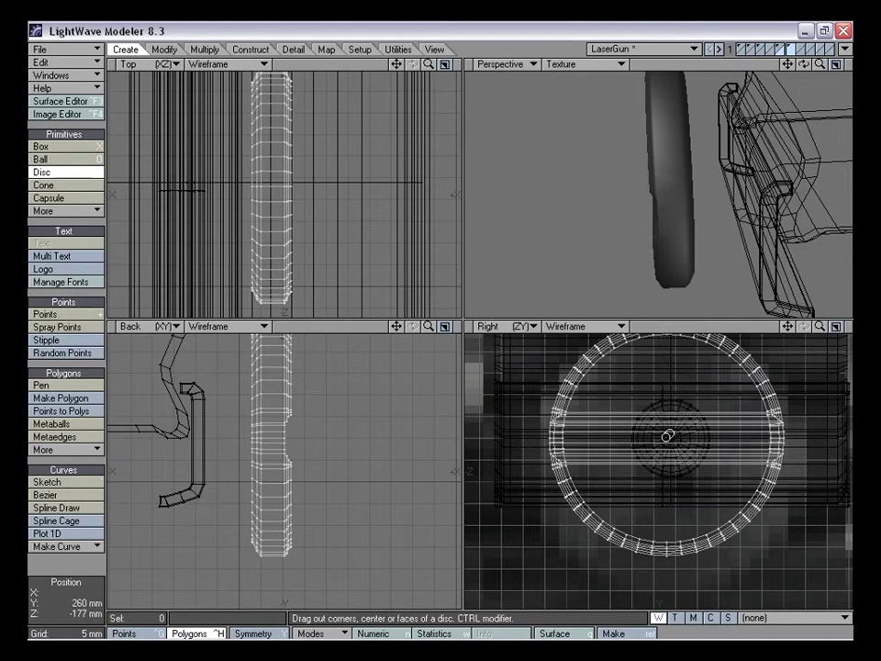
pyautogui.moveTo(669, 435); pyautogui.dragTo(704, 411)
pyautogui.moveTo(283, 438); pyautogui.dragTo(263, 442)
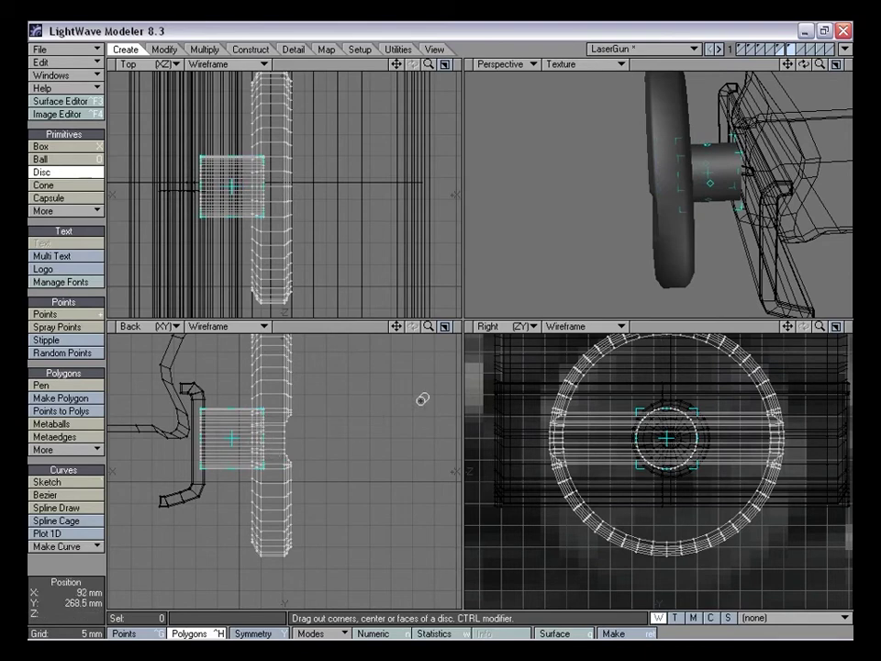
pyautogui.press('space')
pyautogui.keyDown('alt'); pyautogui.moveTo(518, 305); pyautogui.dragTo(720, 165); pyautogui.keyUp('alt')
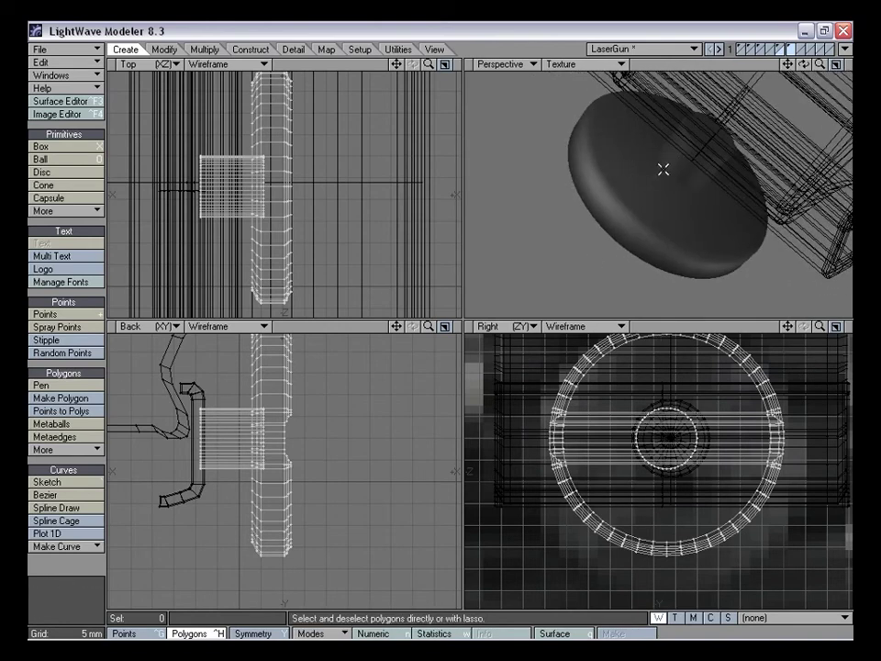
pyautogui.keyDown('alt'); pyautogui.moveTo(642, 170); pyautogui.dragTo(707, 168); pyautogui.keyUp('alt')
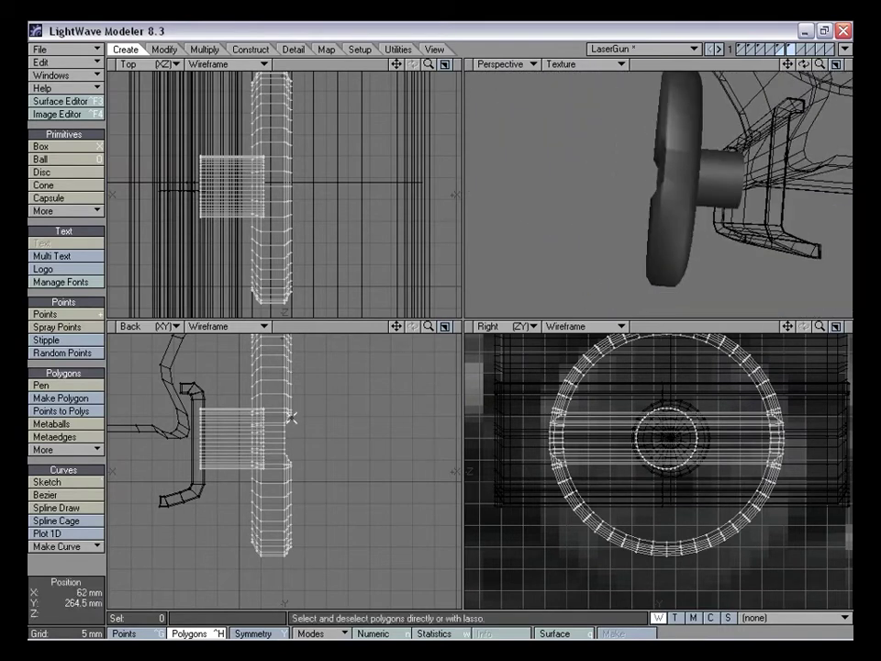
pyautogui.moveTo(237, 435); pyautogui.dragTo(238, 436, button='right')
pyautogui.click(256, 434)
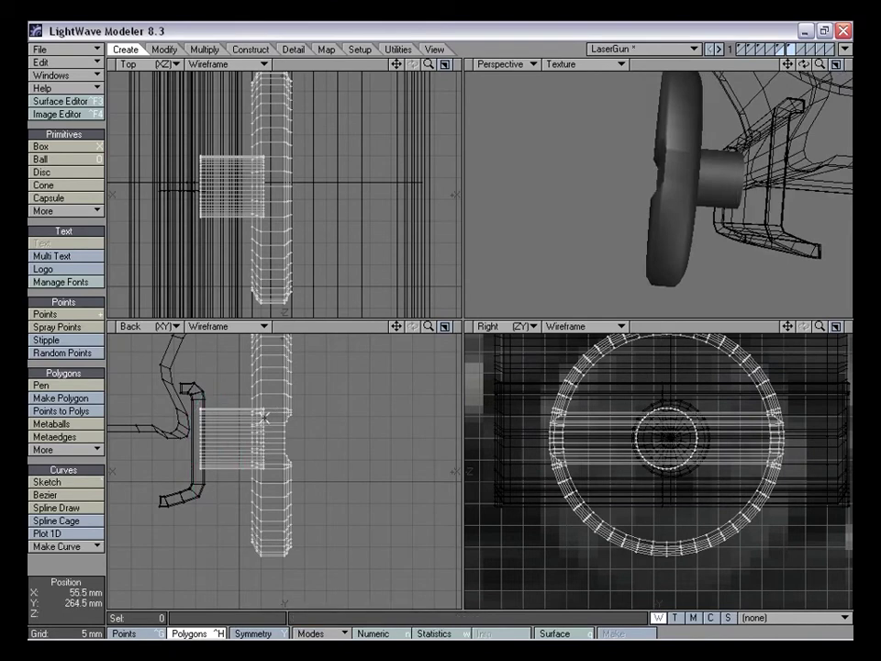
pyautogui.click(264, 418)
pyautogui.press('/')
pyautogui.keyDown('alt'); pyautogui.moveTo(641, 195); pyautogui.dragTo(666, 200); pyautogui.keyUp('alt')
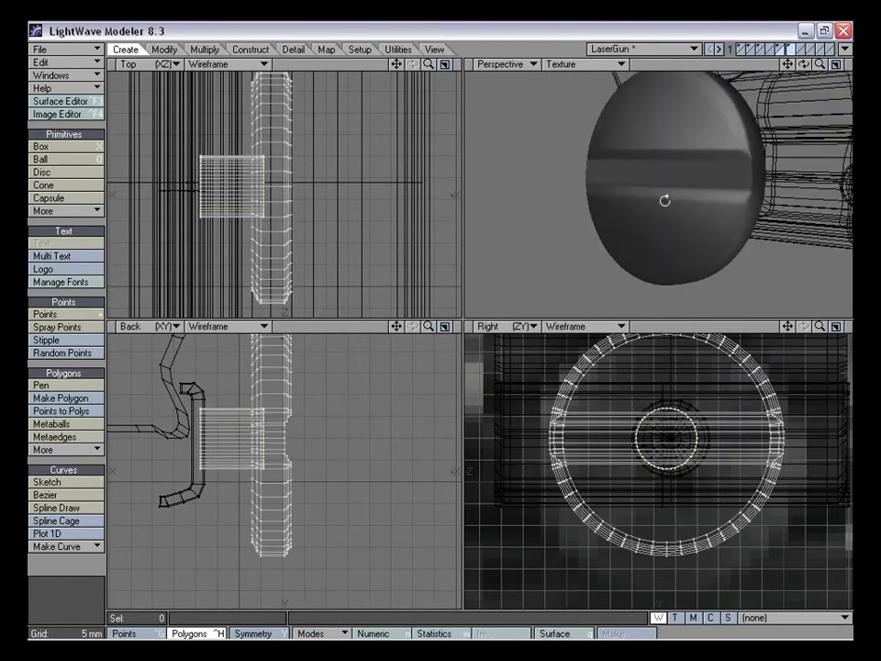
# Examine the knob and its shaft together with the ring mount layer
pyautogui.moveTo(819, 64); pyautogui.dragTo(782, 66)
pyautogui.press('a')
pyautogui.moveTo(820, 327); pyautogui.dragTo(782, 327)
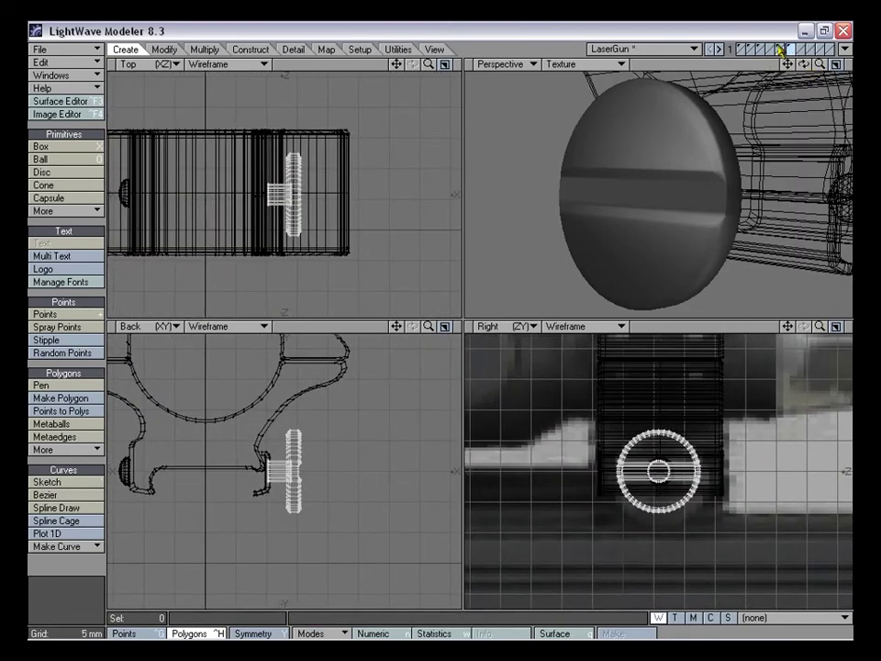
pyautogui.keyDown('shift'); pyautogui.click(778, 47); pyautogui.keyUp('shift')
pyautogui.moveTo(822, 64); pyautogui.dragTo(783, 66)
pyautogui.keyDown('alt'); pyautogui.moveTo(712, 190); pyautogui.dragTo(605, 152); pyautogui.keyUp('alt')
pyautogui.moveTo(707, 207)
pyautogui.keyDown('alt'); pyautogui.mouseDown()
pyautogui.moveTo(669, 201)
pyautogui.moveTo(699, 215)
pyautogui.moveTo(683, 203)
pyautogui.moveTo(692, 194)
pyautogui.mouseUp(); pyautogui.keyUp('alt')
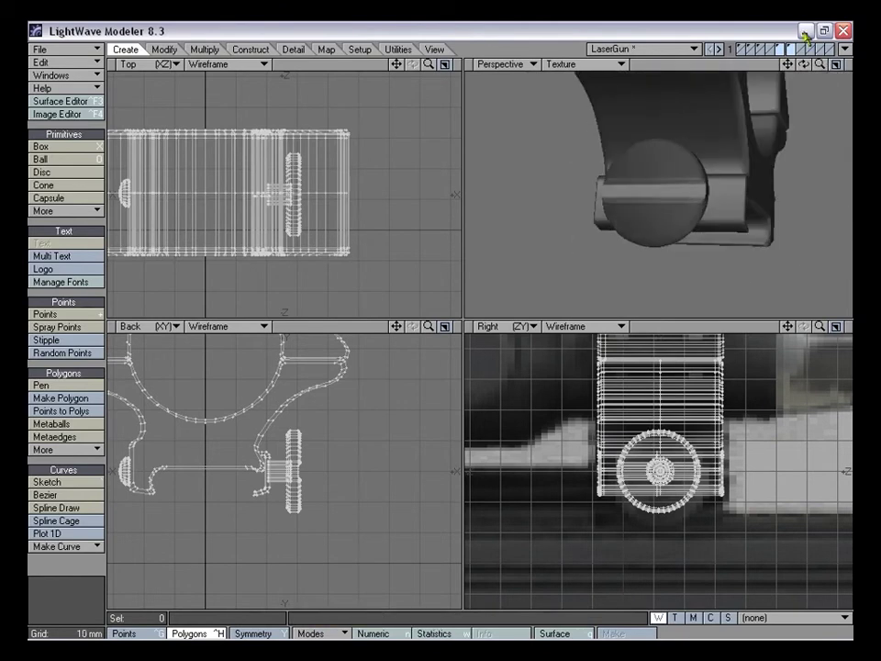
# Set the action center to Selection and rotate the knob and shaft in the side view until the slot runs diagonally
pyautogui.click(790, 47)
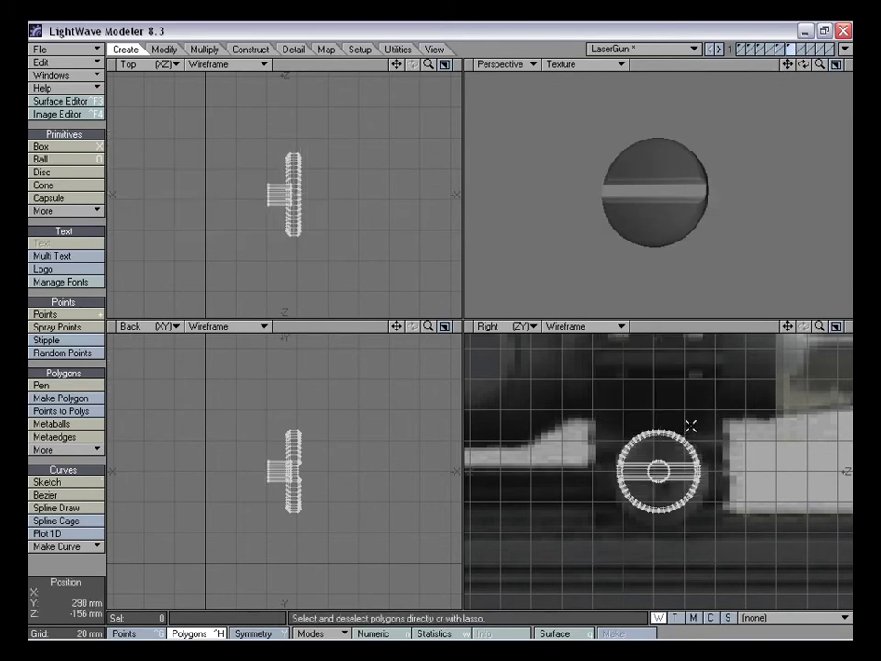
pyautogui.press('y')
pyautogui.moveTo(819, 328); pyautogui.dragTo(850, 328)
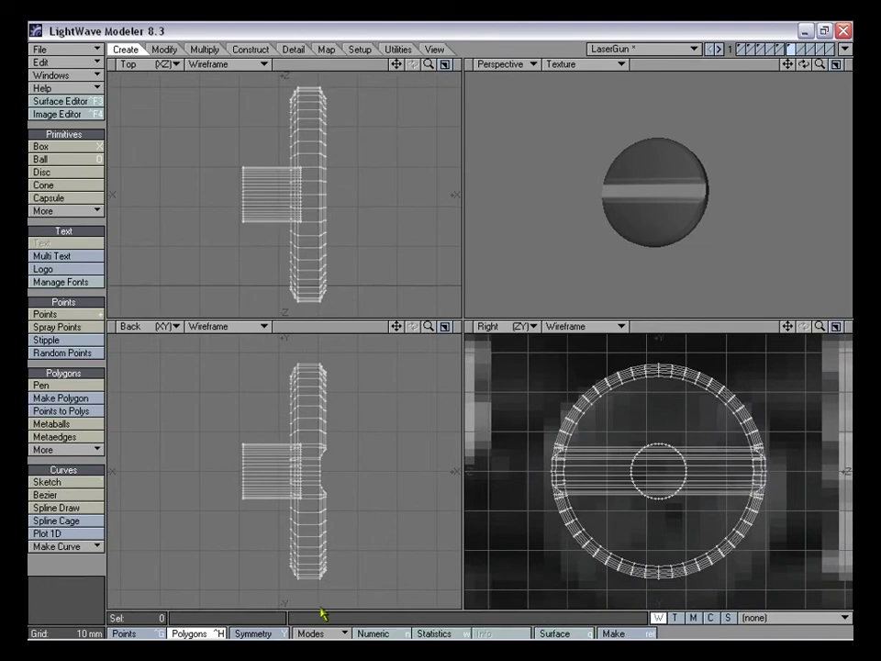
pyautogui.click(339, 634)
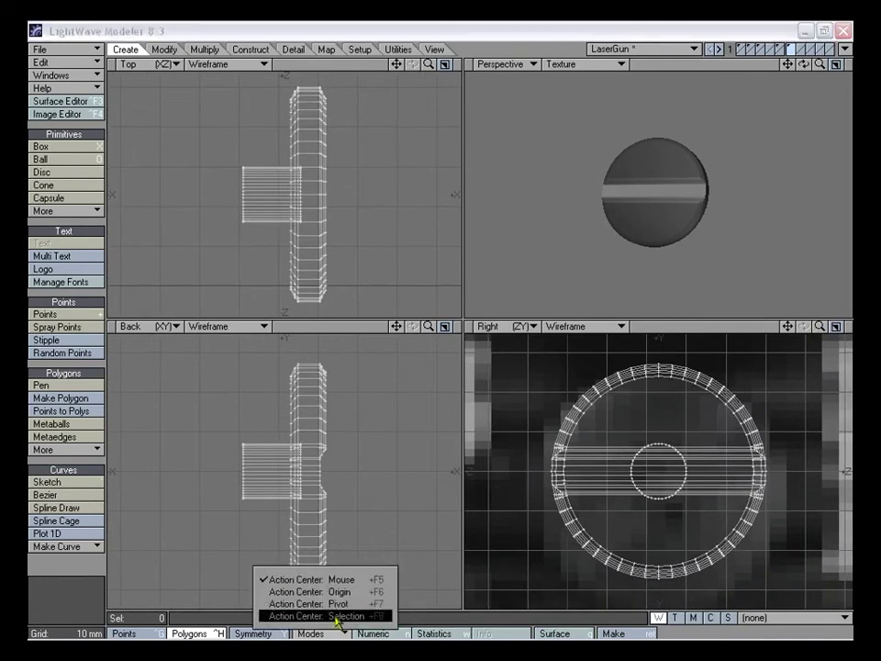
pyautogui.click(341, 616)
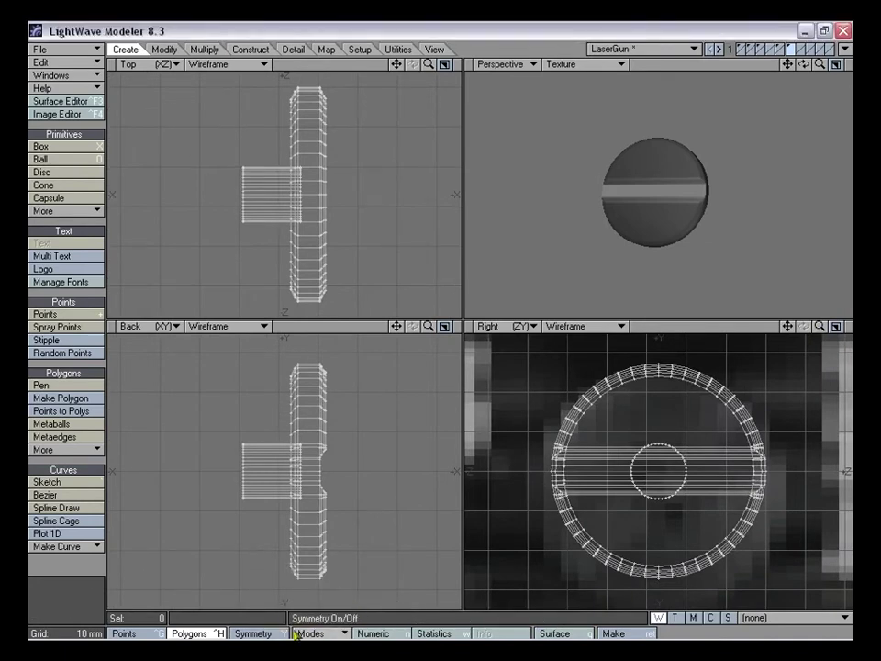
pyautogui.moveTo(658, 464); pyautogui.dragTo(692, 463)
pyautogui.moveTo(820, 327); pyautogui.dragTo(784, 338)
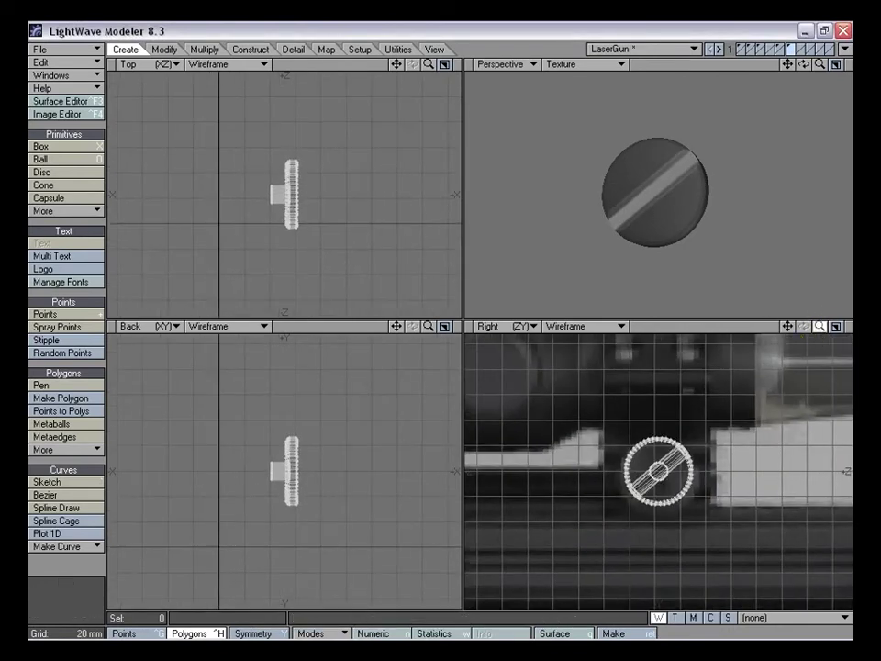
pyautogui.press(',')
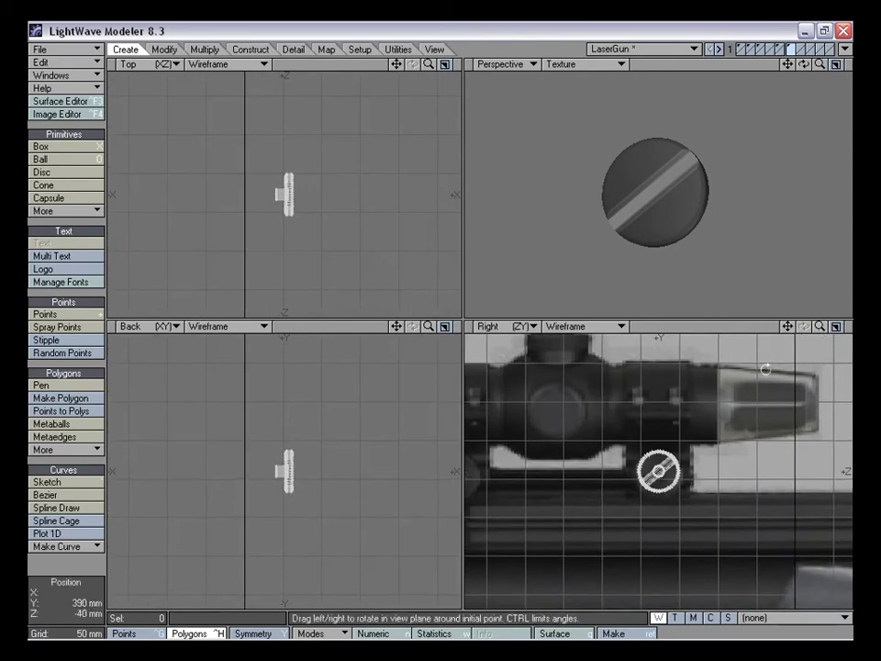
# Move the knob and shaft into the ring mount's layer and inspect the combined mount
pyautogui.click(779, 48)
pyautogui.press('v')
pyautogui.keyDown('alt'); pyautogui.moveTo(730, 141); pyautogui.dragTo(691, 156); pyautogui.keyUp('alt')
pyautogui.moveTo(820, 65); pyautogui.dragTo(778, 70)
pyautogui.keyDown('alt'); pyautogui.moveTo(762, 166); pyautogui.dragTo(680, 191); pyautogui.keyUp('alt')
pyautogui.moveTo(787, 64); pyautogui.dragTo(790, 92)
pyautogui.keyDown('alt'); pyautogui.moveTo(721, 188); pyautogui.dragTo(697, 236); pyautogui.keyUp('alt')
pyautogui.moveTo(751, 204); pyautogui.dragTo(641, 112)
pyautogui.keyDown('alt'); pyautogui.moveTo(604, 181); pyautogui.dragTo(692, 196); pyautogui.keyUp('alt')
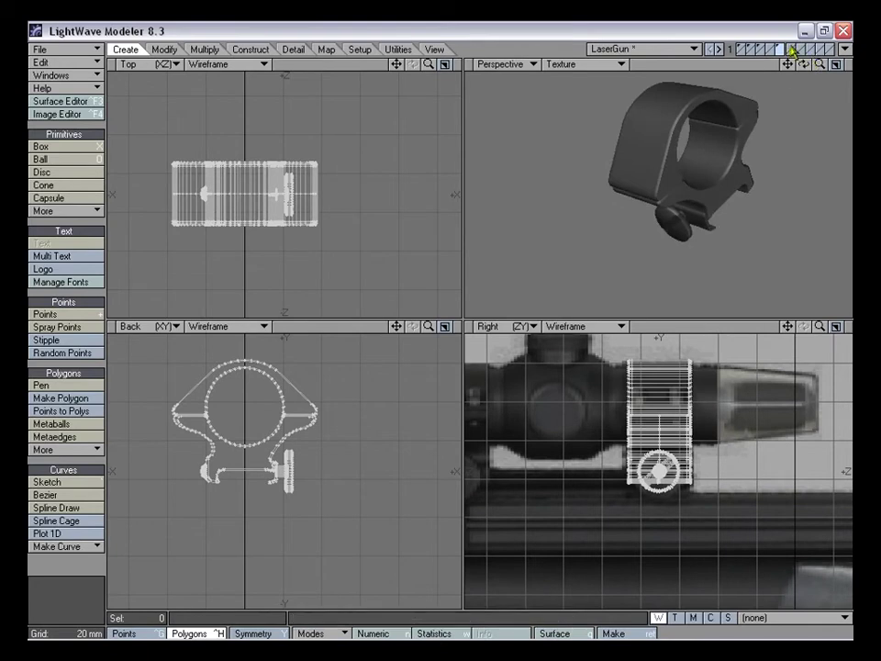
# With the mount as background in the empty layer, draw a disc about 20 mm wide, high and deep over the ring's outer shoulder
pyautogui.click(793, 49)
pyautogui.click(779, 52)
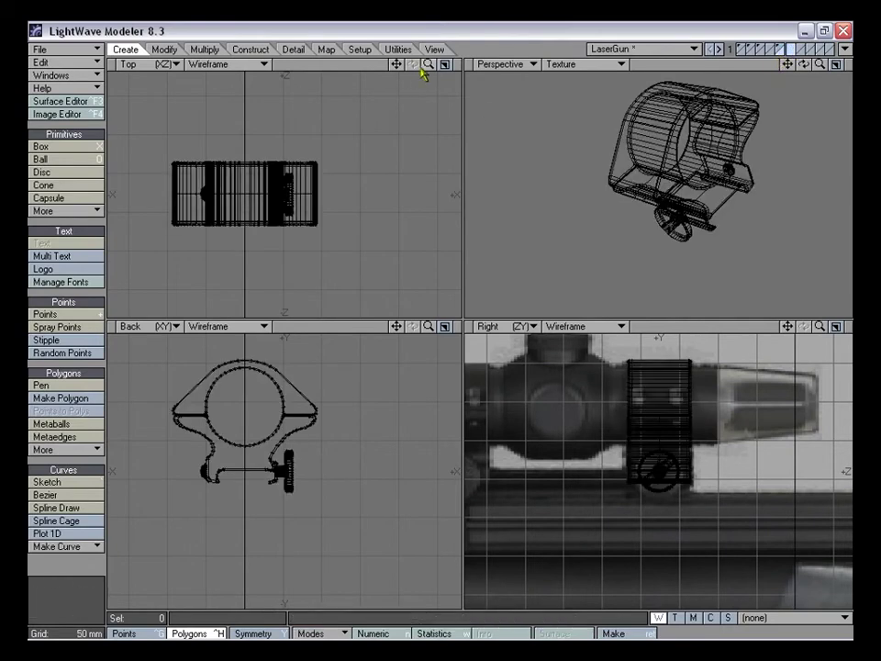
pyautogui.moveTo(428, 65); pyautogui.dragTo(518, 65)
pyautogui.moveTo(396, 328); pyautogui.dragTo(419, 544)
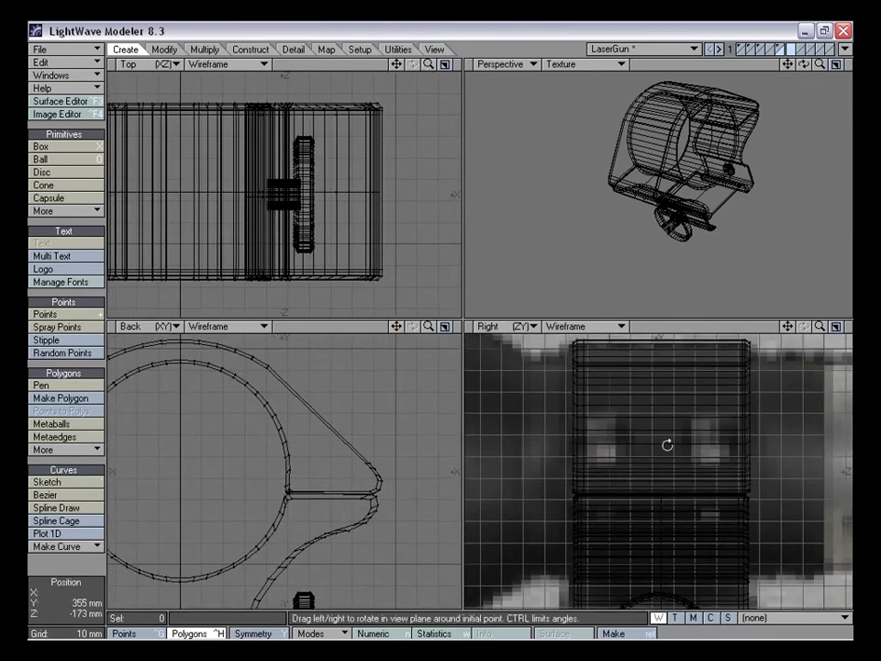
pyautogui.click(57, 172)
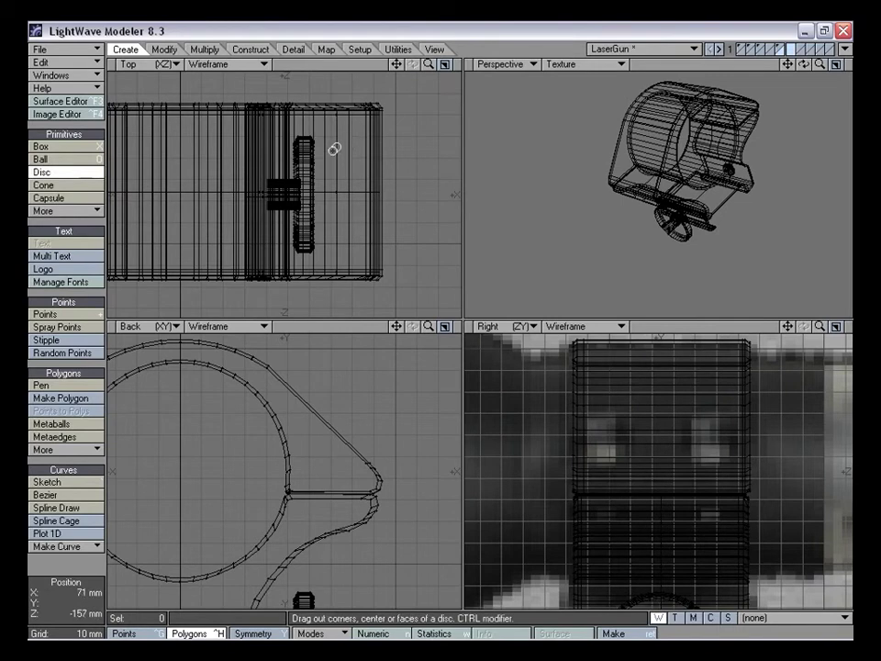
pyautogui.moveTo(340, 149); pyautogui.dragTo(363, 135)
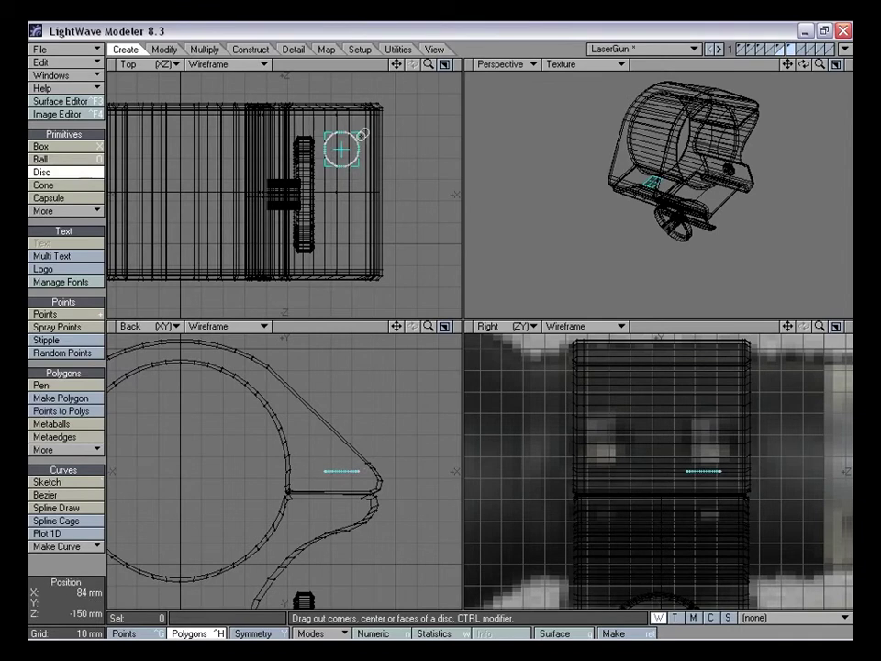
pyautogui.moveTo(344, 138); pyautogui.dragTo(361, 133)
pyautogui.moveTo(696, 418); pyautogui.dragTo(712, 430)
pyautogui.keyDown('ctrl'); pyautogui.moveTo(365, 121); pyautogui.dragTo(367, 119); pyautogui.keyUp('ctrl')
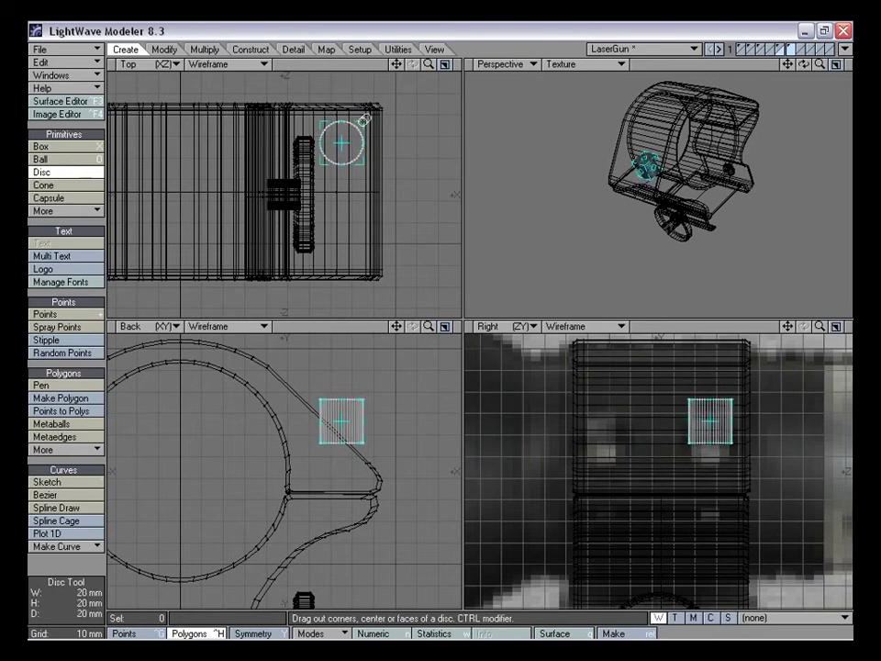
# Shrink the disc slightly and lower it over the forward screw mark in the side reference image
pyautogui.moveTo(711, 444); pyautogui.dragTo(712, 441)
pyautogui.keyDown('ctrl'); pyautogui.moveTo(364, 119); pyautogui.dragTo(364, 120); pyautogui.keyUp('ctrl')
pyautogui.moveTo(428, 66); pyautogui.dragTo(299, 139)
pyautogui.keyDown('ctrl'); pyautogui.moveTo(348, 122); pyautogui.dragTo(344, 125); pyautogui.keyUp('ctrl')
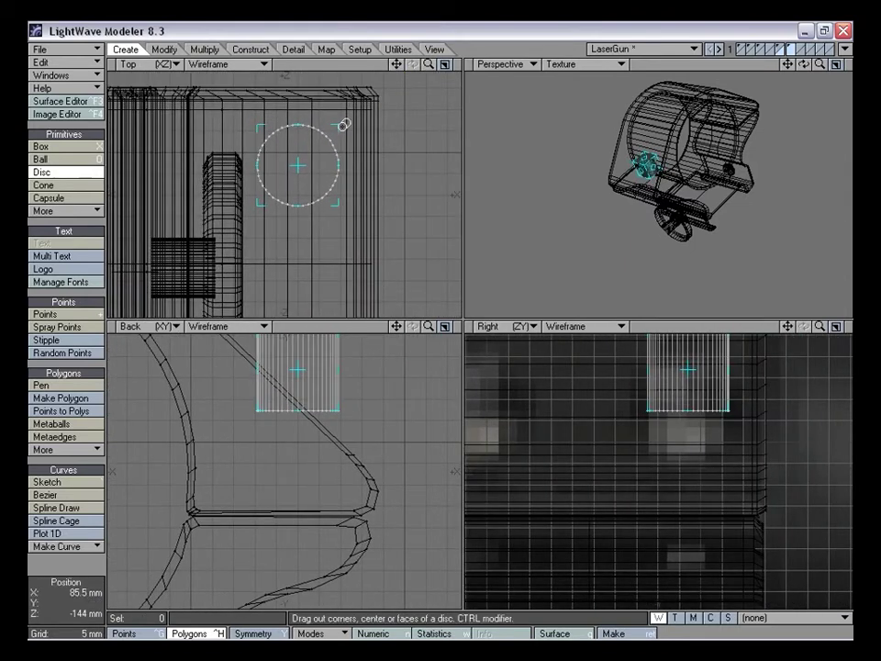
pyautogui.press('space')
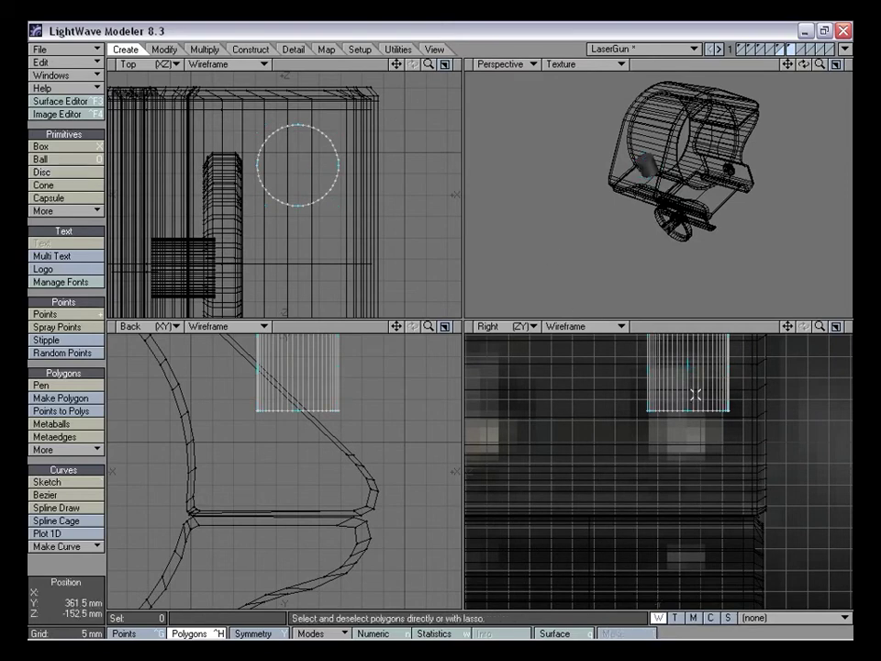
pyautogui.moveTo(820, 327)
pyautogui.mouseDown()
pyautogui.moveTo(808, 328)
pyautogui.moveTo(817, 330)
pyautogui.mouseUp()
pyautogui.press('t')
pyautogui.moveTo(686, 415); pyautogui.dragTo(675, 453)
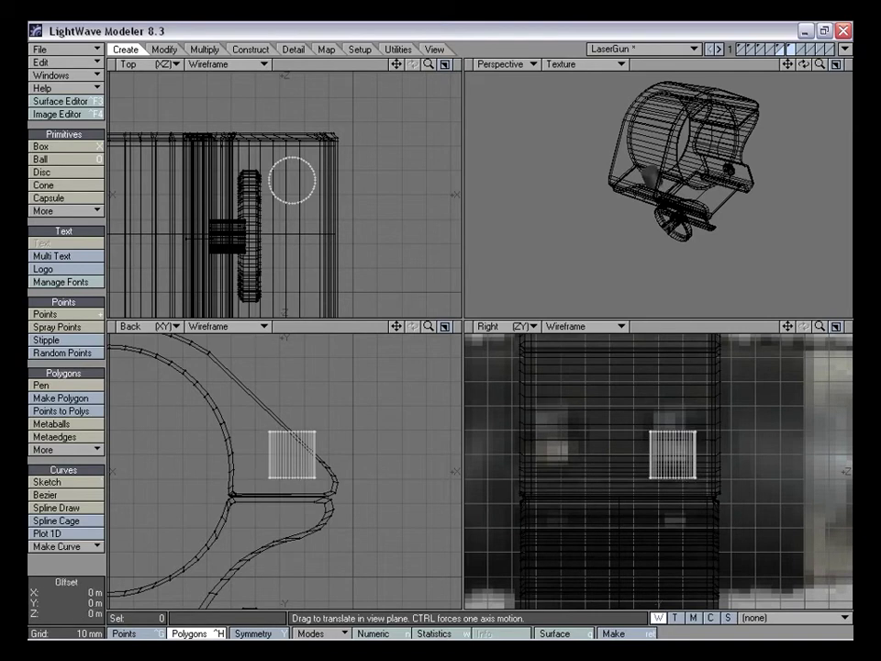
# Select the upper end of the disc and raise it vertically to make the cylinder roughly twice as tall
pyautogui.press('space')
pyautogui.moveTo(243, 449); pyautogui.dragTo(358, 433, button='right')
pyautogui.press('t')
pyautogui.keyDown('ctrl'); pyautogui.moveTo(294, 534); pyautogui.dragTo(294, 491); pyautogui.keyUp('ctrl')
pyautogui.press('space')
pyautogui.press('/')
pyautogui.moveTo(549, 189)
pyautogui.keyDown('alt'); pyautogui.mouseDown()
pyautogui.moveTo(599, 173)
pyautogui.moveTo(690, 192)
pyautogui.moveTo(685, 266)
pyautogui.moveTo(685, 114)
pyautogui.moveTo(673, 203)
pyautogui.moveTo(652, 239)
pyautogui.mouseUp(); pyautogui.keyUp('alt')
pyautogui.moveTo(788, 327); pyautogui.dragTo(801, 350)
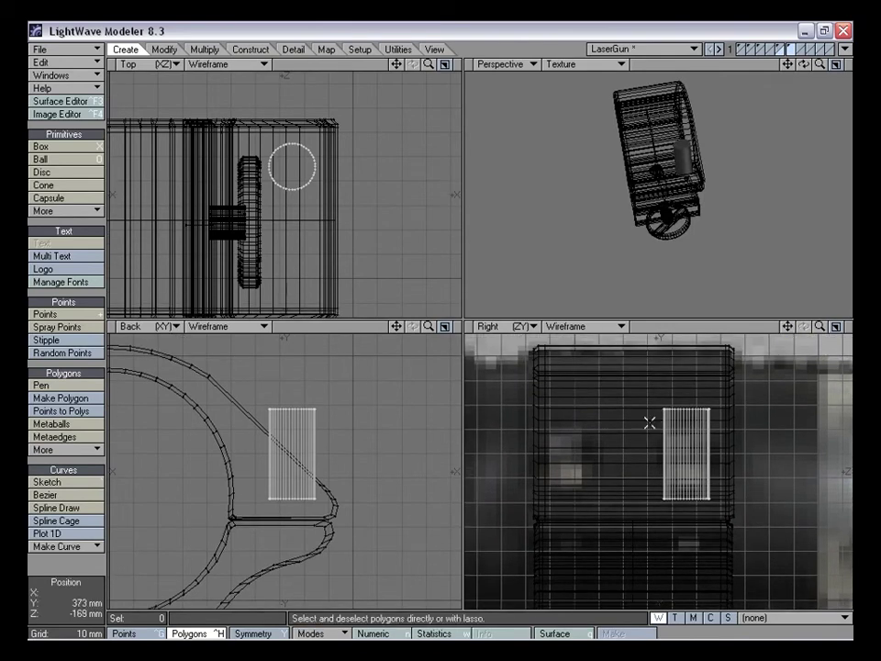
# Mirror the cylinder across the mount's centre line in the side view to make a matching one above the other screw mark
pyautogui.hotkey('shift', 'v')
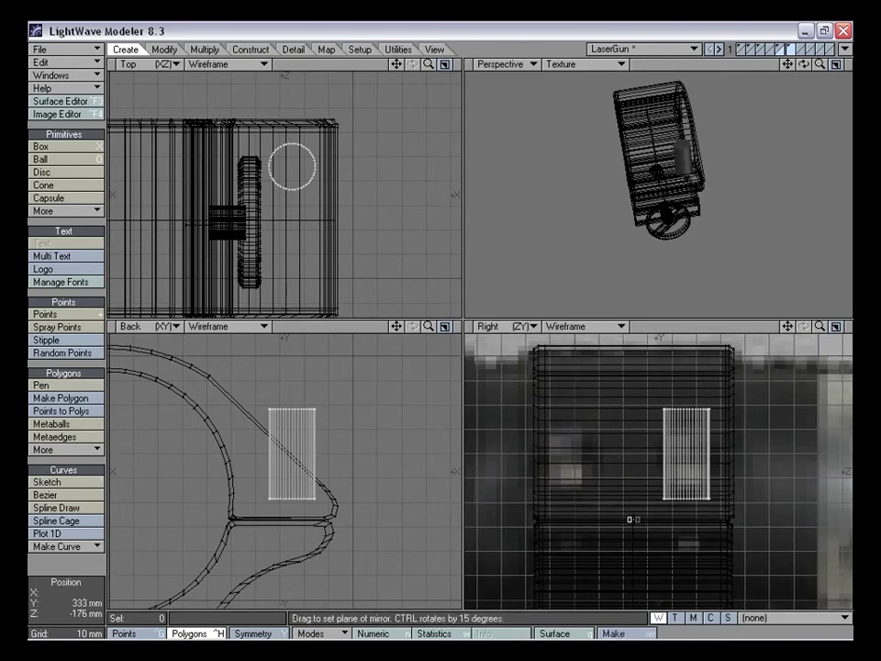
pyautogui.moveTo(787, 328); pyautogui.dragTo(791, 222)
pyautogui.moveTo(820, 328); pyautogui.dragTo(844, 328)
pyautogui.moveTo(788, 328); pyautogui.dragTo(817, 386)
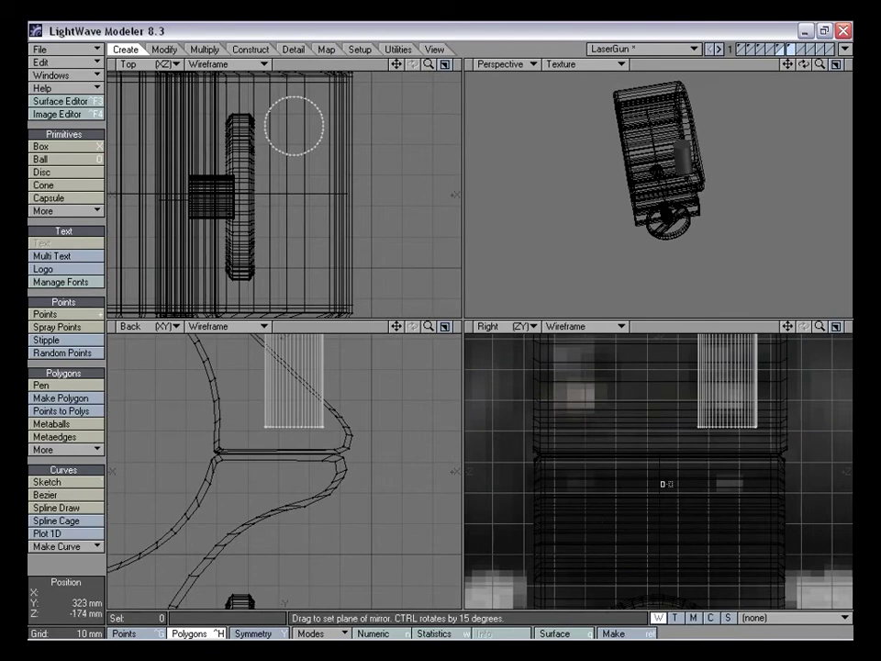
pyautogui.moveTo(660, 467); pyautogui.dragTo(660, 476)
pyautogui.press('space')
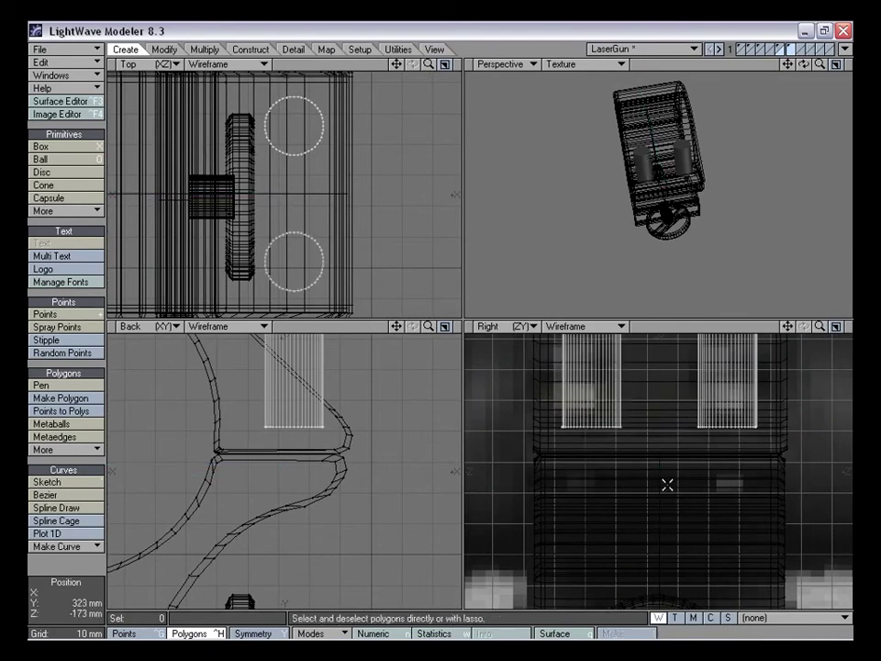
# Examine how the two cylinders cut into the ring's sloped shoulder, viewing both layers together and with foreground and background swapped
pyautogui.moveTo(820, 328); pyautogui.dragTo(796, 328)
pyautogui.keyDown('alt'); pyautogui.moveTo(649, 152); pyautogui.dragTo(720, 195); pyautogui.keyUp('alt')
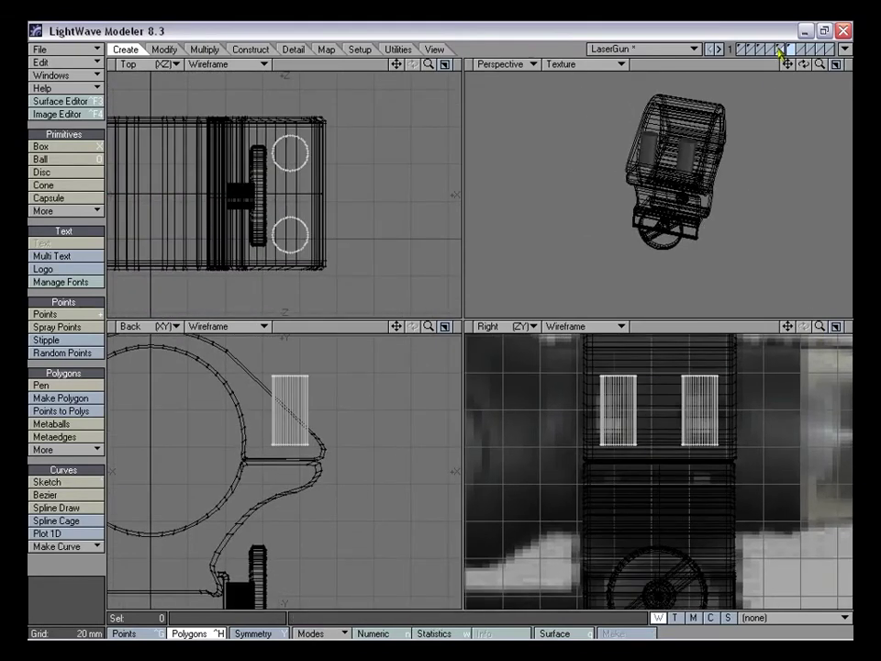
pyautogui.keyDown('shift'); pyautogui.click(780, 47); pyautogui.keyUp('shift')
pyautogui.keyDown('alt'); pyautogui.moveTo(777, 171); pyautogui.dragTo(663, 161); pyautogui.keyUp('alt')
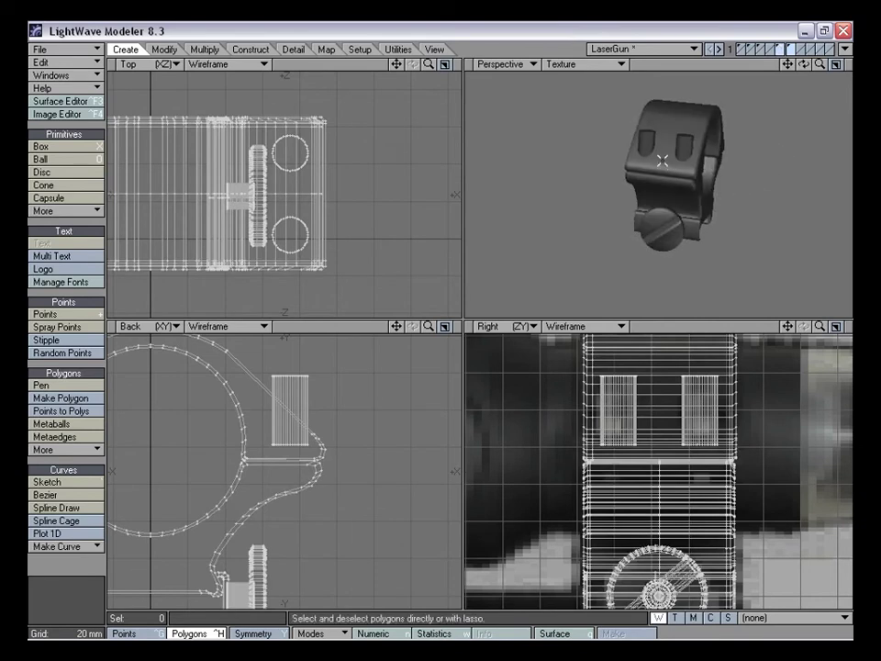
pyautogui.keyDown('alt'); pyautogui.moveTo(762, 219); pyautogui.dragTo(812, 124); pyautogui.keyUp('alt')
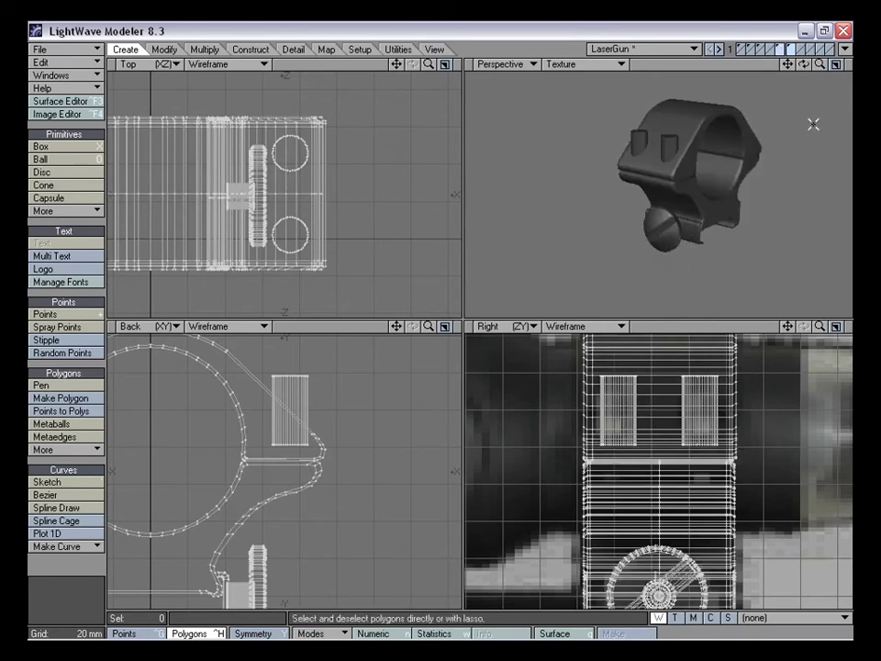
pyautogui.click(778, 46)
pyautogui.click(792, 52)
pyautogui.keyDown('alt'); pyautogui.moveTo(686, 141); pyautogui.dragTo(754, 165); pyautogui.keyUp('alt')
pyautogui.keyDown('alt'); pyautogui.moveTo(639, 161); pyautogui.dragTo(672, 174); pyautogui.keyUp('alt')
pyautogui.keyDown('alt'); pyautogui.moveTo(725, 168); pyautogui.dragTo(806, 64); pyautogui.keyUp('alt')
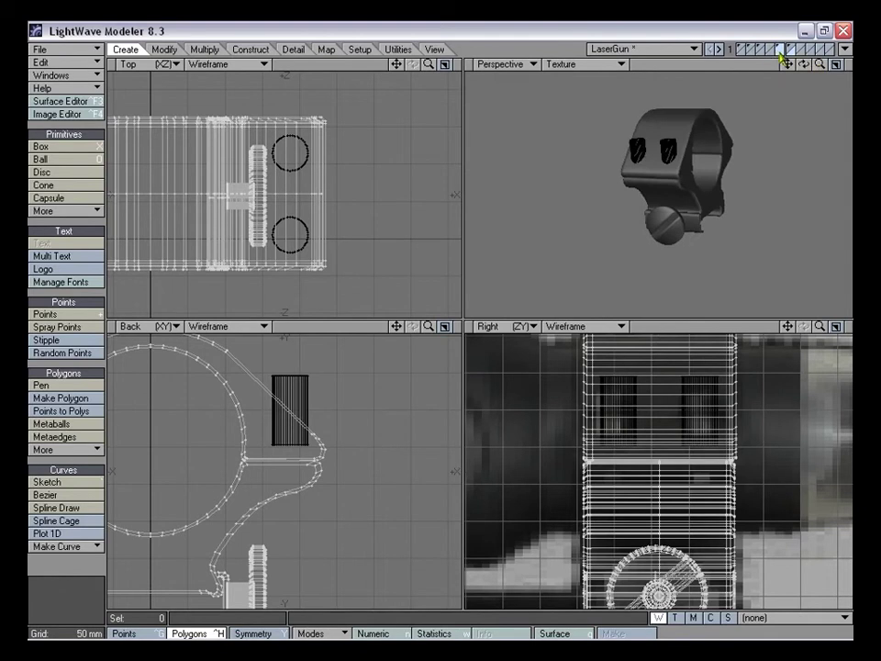
# With the cylinders' layer active over the mount, mirror both cylinders across the ring's vertical centre plane to the opposite shoulder
pyautogui.click(789, 48)
pyautogui.click(782, 53)
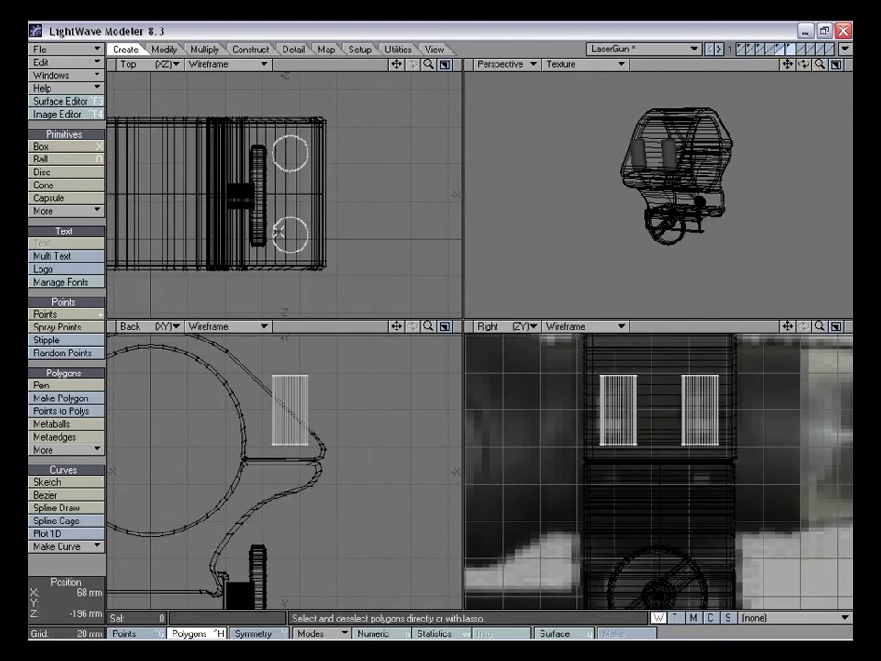
pyautogui.hotkey('shift', 'v')
pyautogui.moveTo(151, 363); pyautogui.dragTo(150, 398)
pyautogui.press('space')
pyautogui.moveTo(397, 327); pyautogui.dragTo(397, 327)
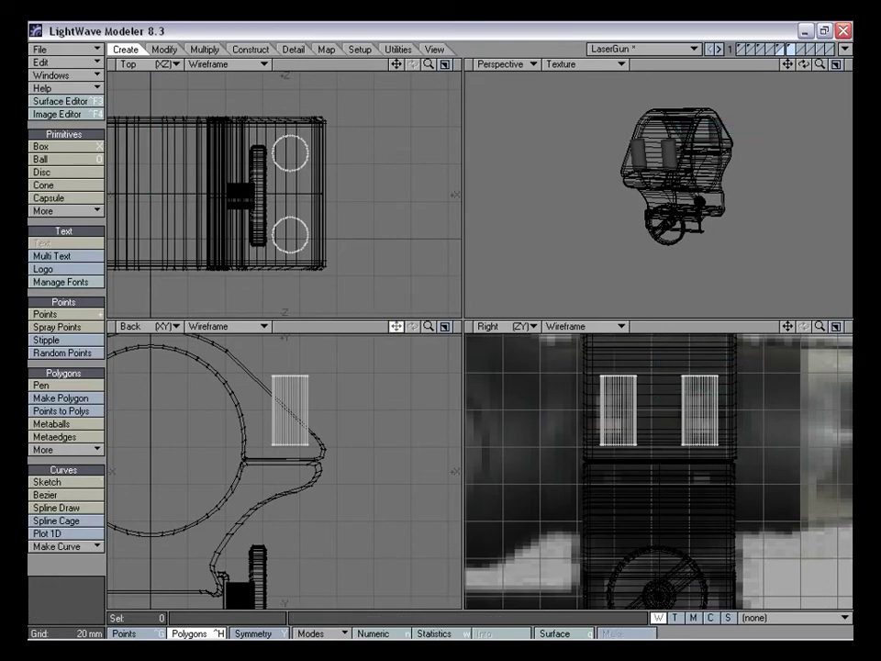
# Mirror the four cylinders vertically across the ring's horizontal split line to make matching ones under the shoulders
pyautogui.press('a')
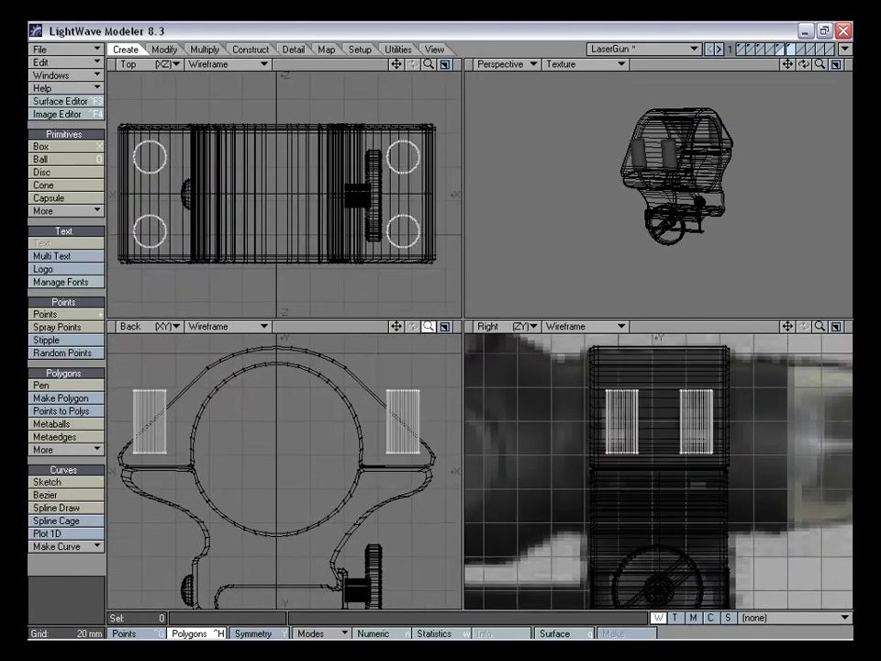
pyautogui.hotkey('shift', 'v')
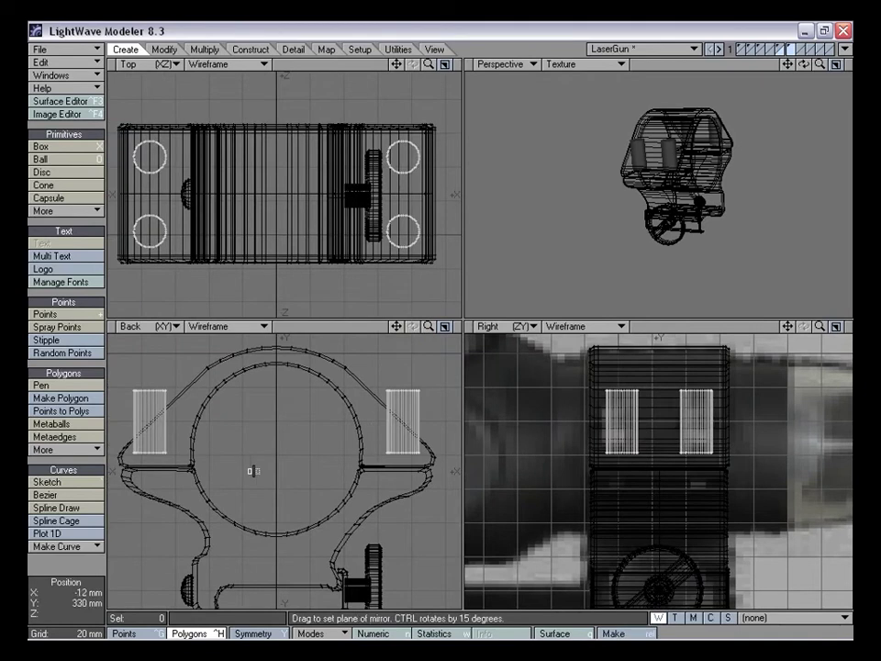
pyautogui.moveTo(269, 469); pyautogui.dragTo(283, 469)
pyautogui.press('space')
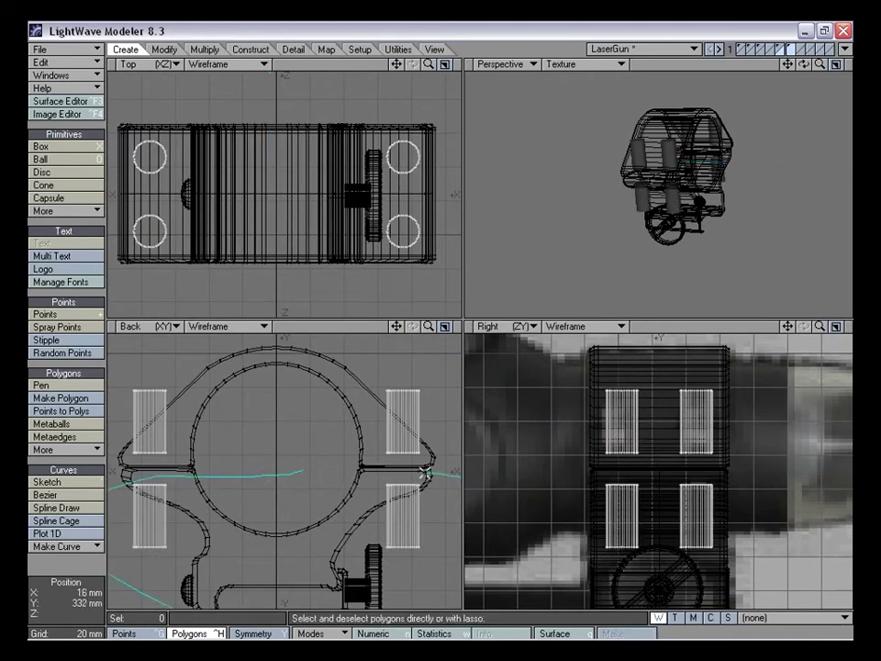
# Select the four lower cylinders and raise them slightly so they cut deeper into the lower shoulders, then clear the selection
pyautogui.press('t')
pyautogui.moveTo(276, 516); pyautogui.dragTo(275, 509)
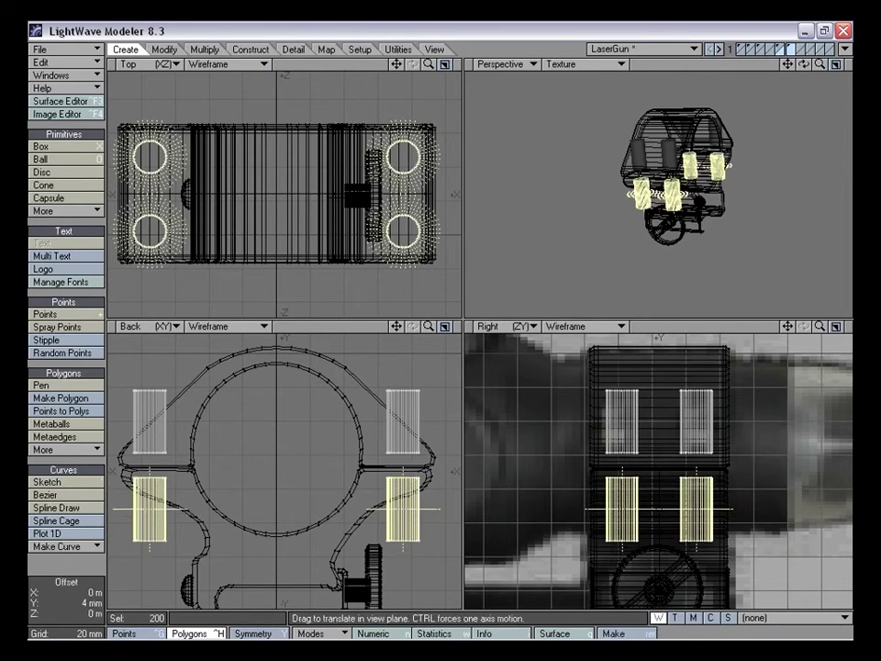
pyautogui.moveTo(505, 379); pyautogui.dragTo(505, 384)
pyautogui.press('space')
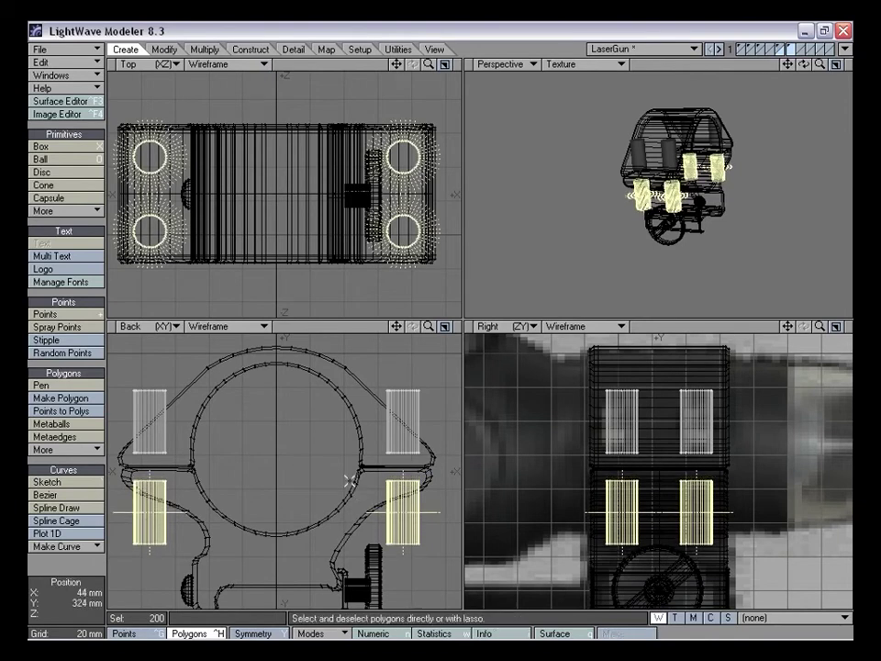
pyautogui.moveTo(261, 382); pyautogui.dragTo(268, 385, button='right')
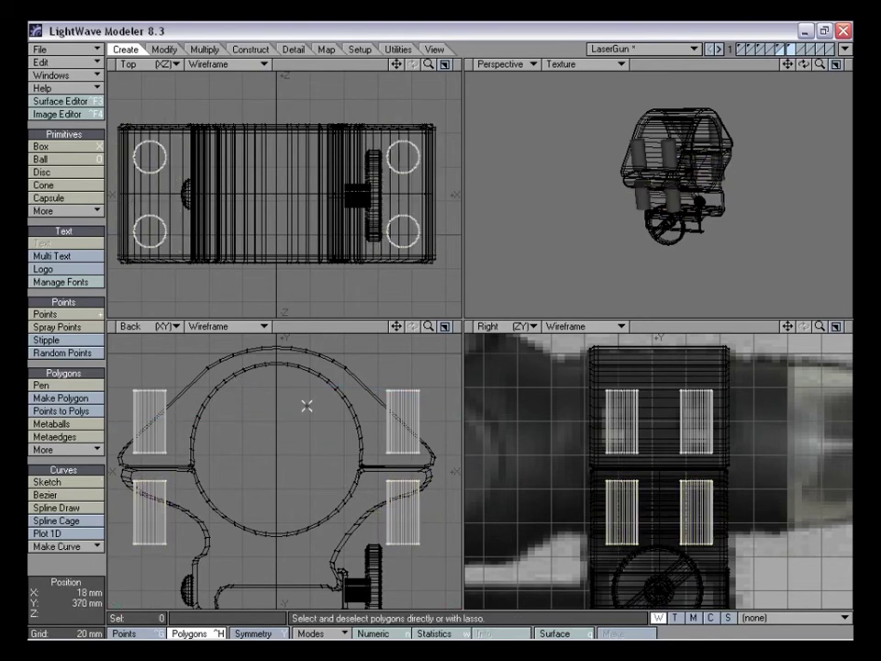
# With the mount's layer active and the cylinders in the background, subtract the cylinders from the mount using Boolean
pyautogui.moveTo(681, 191)
pyautogui.keyDown('alt'); pyautogui.mouseDown()
pyautogui.moveTo(601, 162)
pyautogui.moveTo(681, 196)
pyautogui.moveTo(698, 182)
pyautogui.moveTo(548, 134)
pyautogui.moveTo(575, 210)
pyautogui.moveTo(682, 114)
pyautogui.moveTo(687, 207)
pyautogui.moveTo(658, 189)
pyautogui.mouseUp(); pyautogui.keyUp('alt')
pyautogui.click(780, 47)
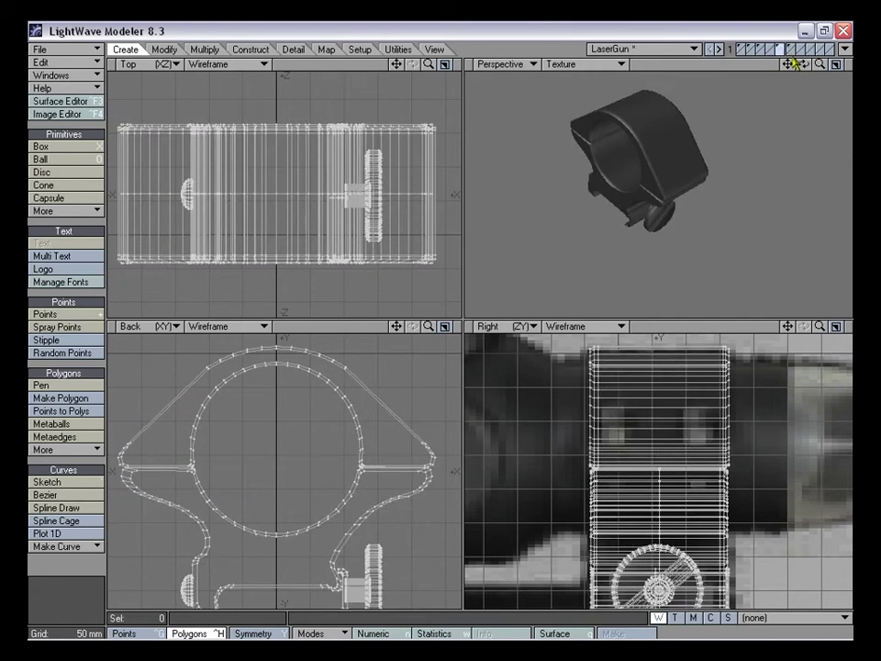
pyautogui.click(793, 53)
pyautogui.moveTo(805, 65); pyautogui.dragTo(696, 161)
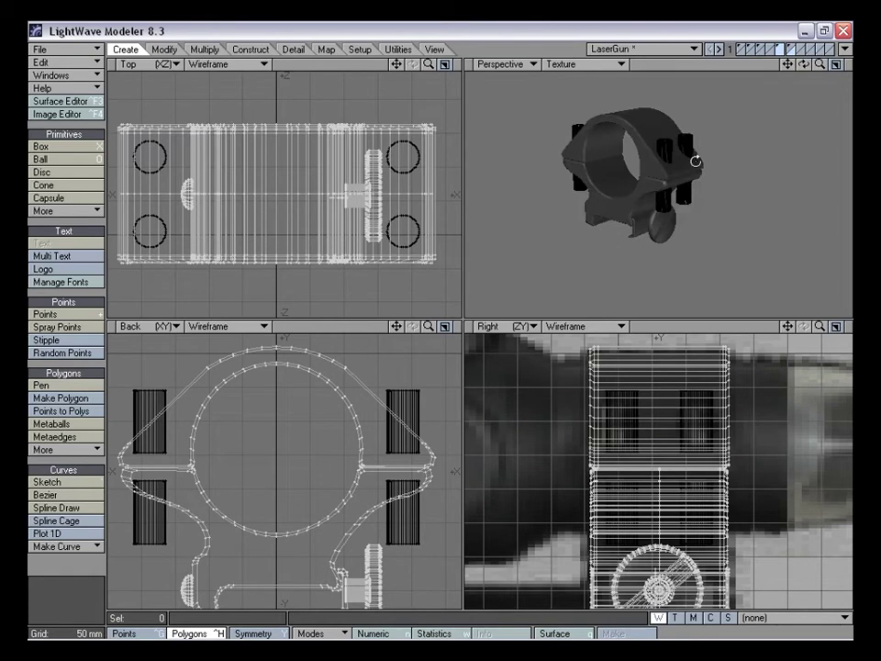
pyautogui.hotkey('shift', 'b')
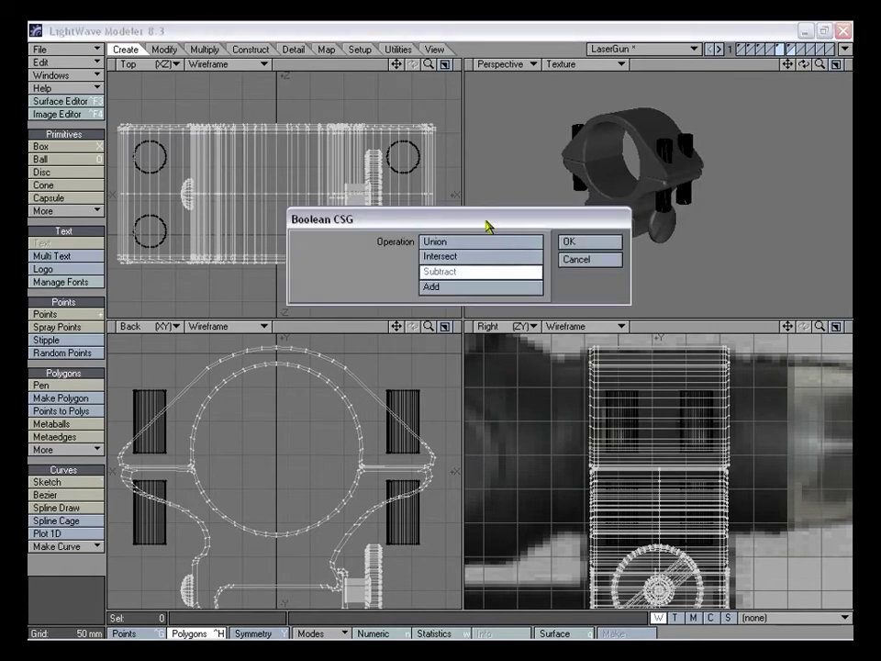
pyautogui.moveTo(444, 212); pyautogui.dragTo(452, 219)
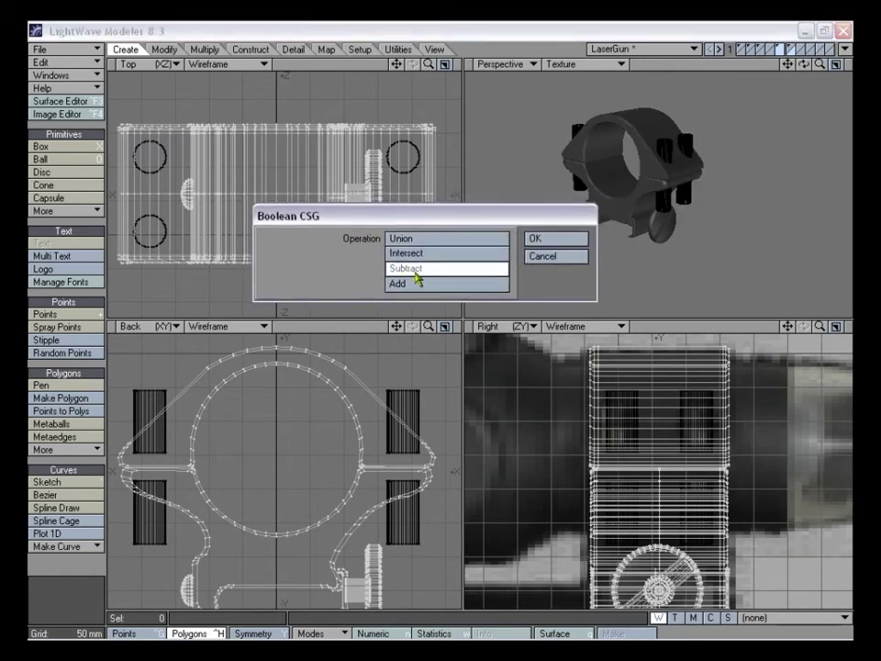
pyautogui.click(551, 239)
# Examine the newly cut screw holes in the ring's shoulders up close from several angles
pyautogui.keyDown('alt'); pyautogui.moveTo(643, 198); pyautogui.dragTo(703, 225); pyautogui.keyUp('alt')
pyautogui.moveTo(820, 65); pyautogui.dragTo(858, 65)
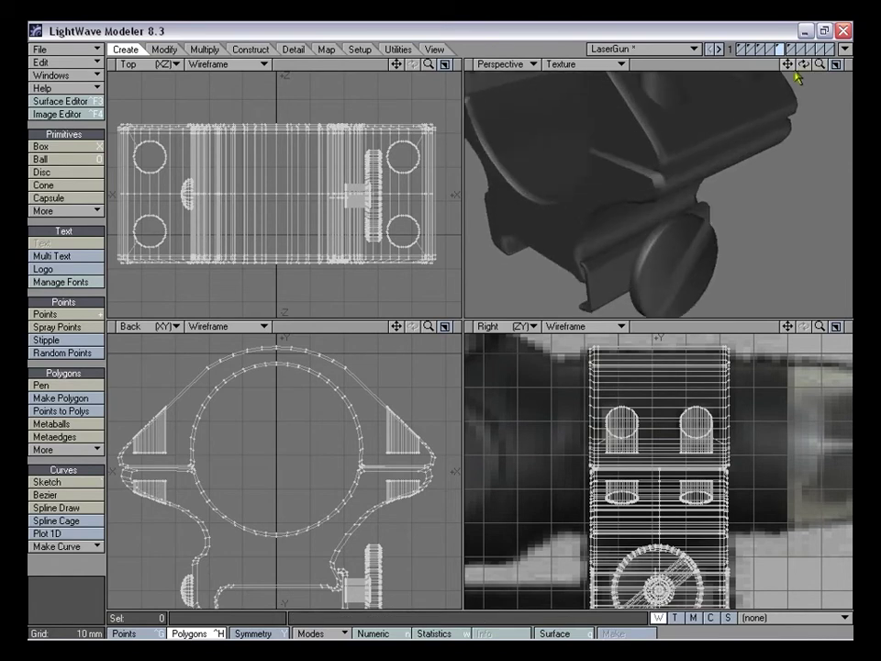
pyautogui.moveTo(787, 66); pyautogui.dragTo(787, 158)
pyautogui.keyDown('alt'); pyautogui.moveTo(657, 193); pyautogui.dragTo(599, 230); pyautogui.keyUp('alt')
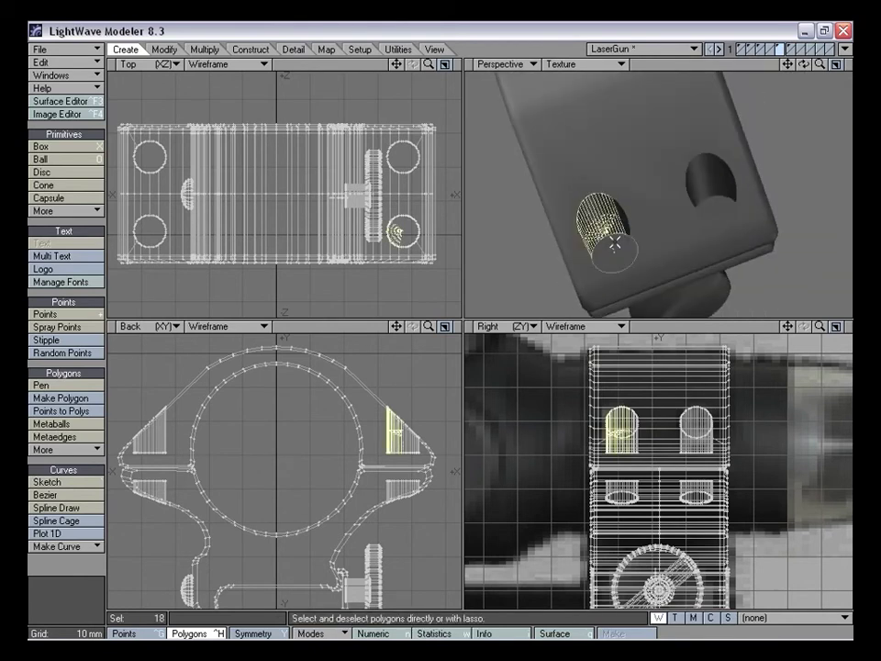
pyautogui.keyDown('alt'); pyautogui.moveTo(552, 245); pyautogui.dragTo(603, 180); pyautogui.keyUp('alt')
pyautogui.keyDown('alt'); pyautogui.moveTo(592, 236); pyautogui.dragTo(624, 187); pyautogui.keyUp('alt')
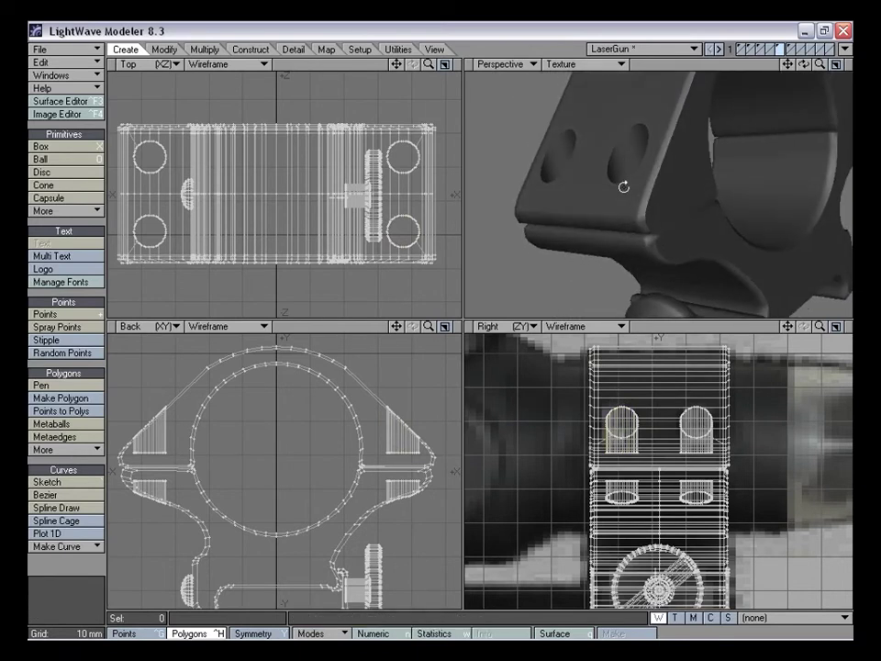
pyautogui.moveTo(822, 67); pyautogui.dragTo(794, 68)
pyautogui.moveTo(691, 220)
pyautogui.keyDown('alt'); pyautogui.mouseDown()
pyautogui.moveTo(663, 233)
pyautogui.moveTo(731, 210)
pyautogui.moveTo(687, 229)
pyautogui.mouseUp(); pyautogui.keyUp('alt')
pyautogui.moveTo(820, 65); pyautogui.dragTo(856, 64)
pyautogui.moveTo(787, 65); pyautogui.dragTo(786, 109)
pyautogui.moveTo(821, 66); pyautogui.dragTo(847, 66)
pyautogui.moveTo(707, 140)
pyautogui.keyDown('alt'); pyautogui.mouseDown()
pyautogui.moveTo(680, 216)
pyautogui.moveTo(707, 124)
pyautogui.mouseUp(); pyautogui.keyUp('alt')
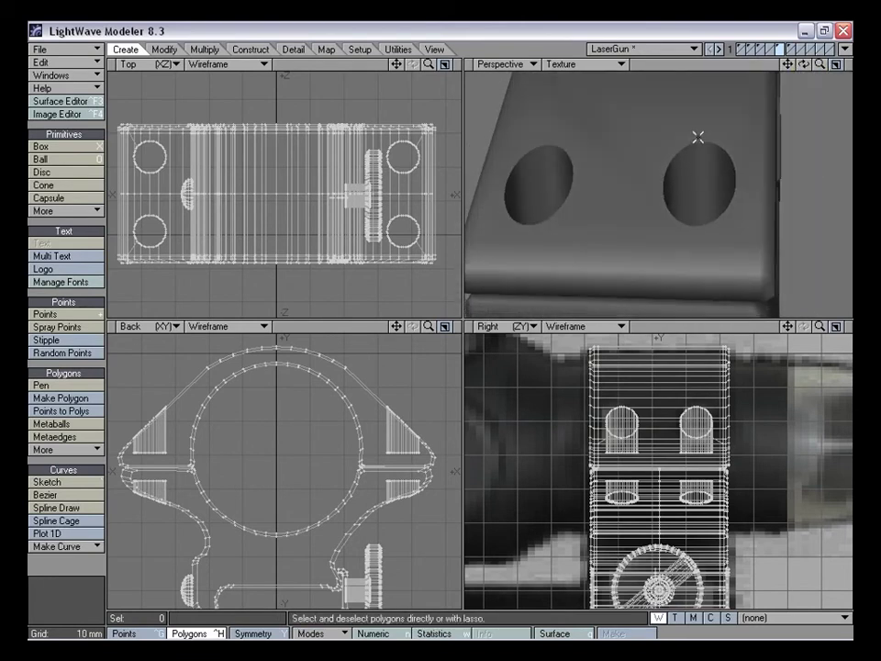
pyautogui.keyDown('alt'); pyautogui.moveTo(702, 169); pyautogui.dragTo(677, 200); pyautogui.keyUp('alt')
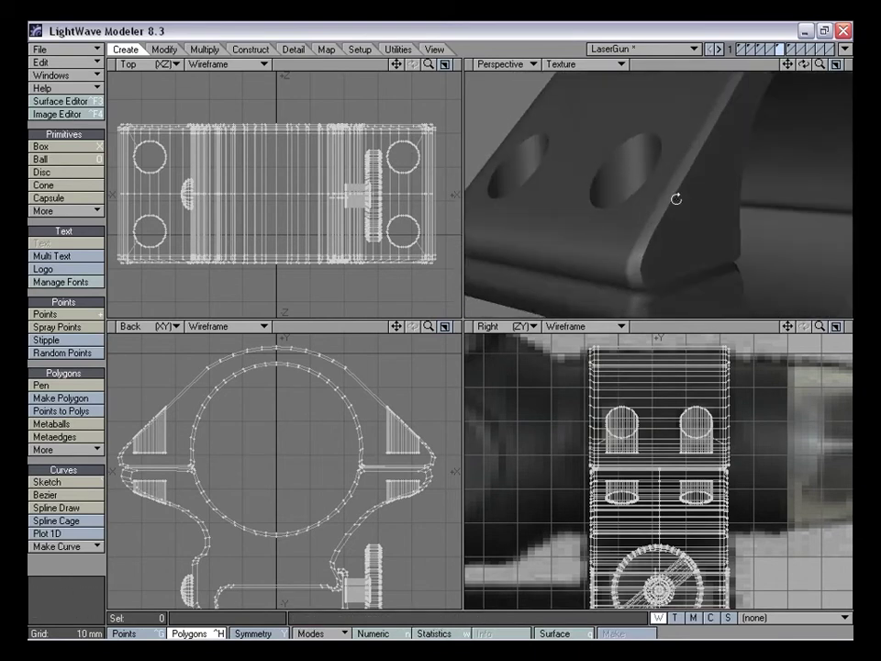
pyautogui.keyDown('alt'); pyautogui.moveTo(620, 187); pyautogui.dragTo(712, 232); pyautogui.keyUp('alt')
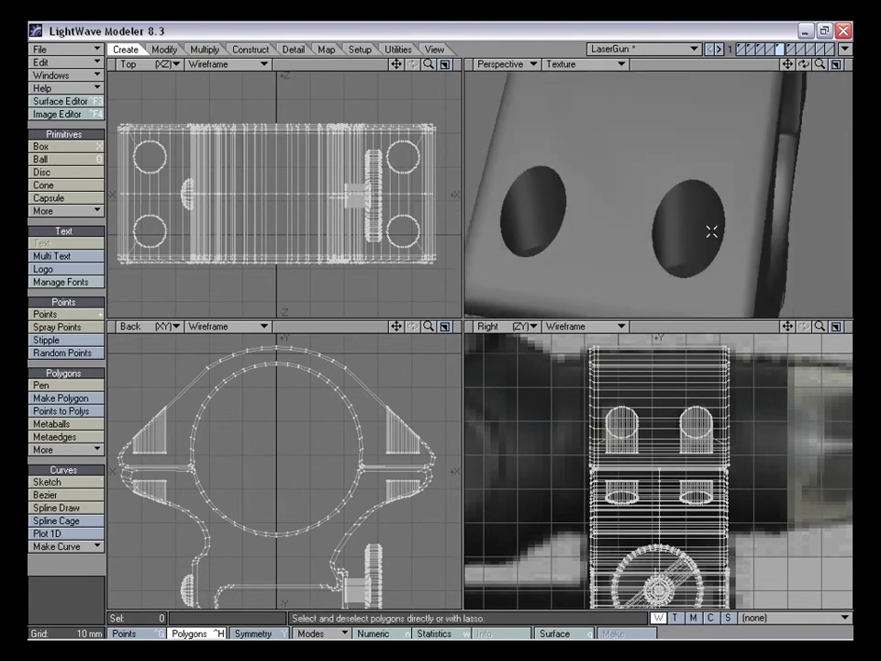
# In an empty layer with the mount in the background, create a ball about as wide as a screw hole, centred on the hole's floor
pyautogui.click(802, 50)
pyautogui.click(781, 50)
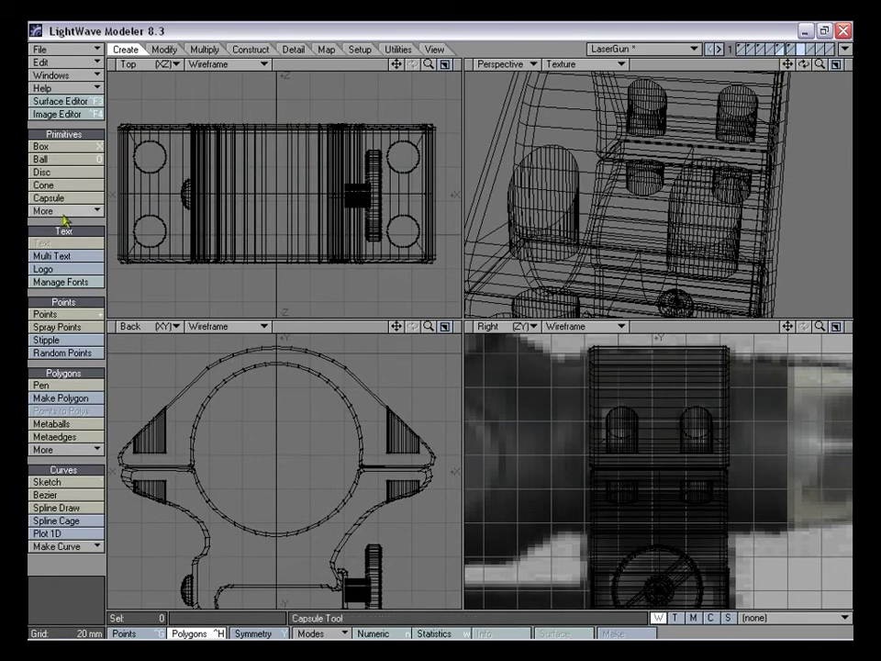
pyautogui.click(64, 162)
pyautogui.moveTo(395, 326); pyautogui.dragTo(522, 327)
pyautogui.moveTo(396, 327); pyautogui.dragTo(211, 481)
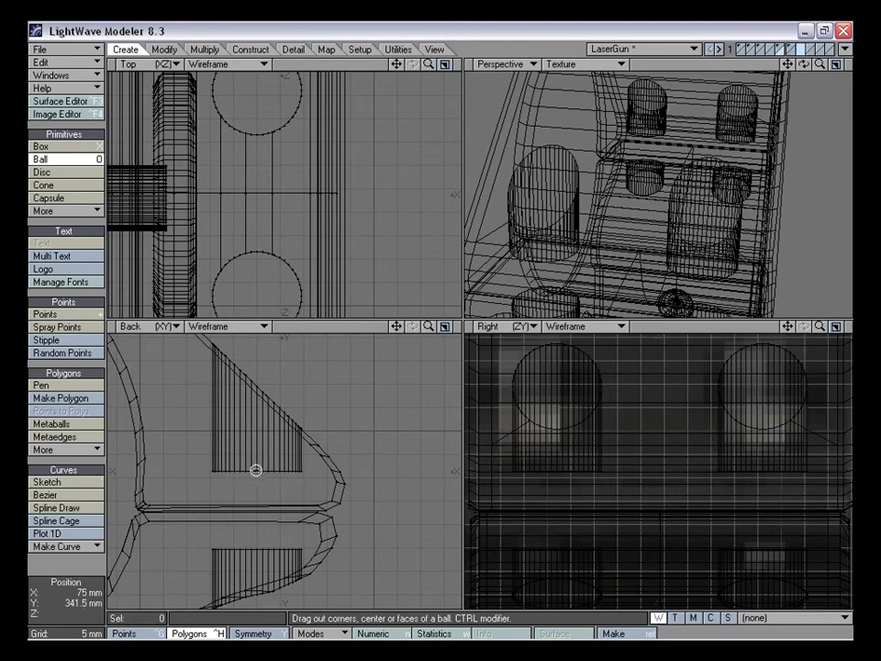
pyautogui.moveTo(255, 471); pyautogui.dragTo(301, 446)
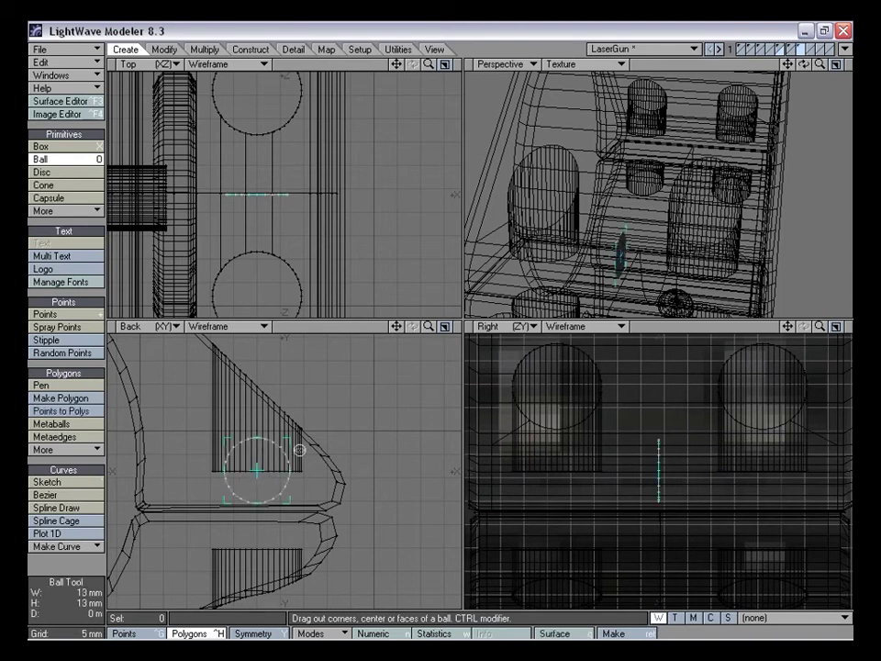
pyautogui.moveTo(678, 463); pyautogui.dragTo(703, 451)
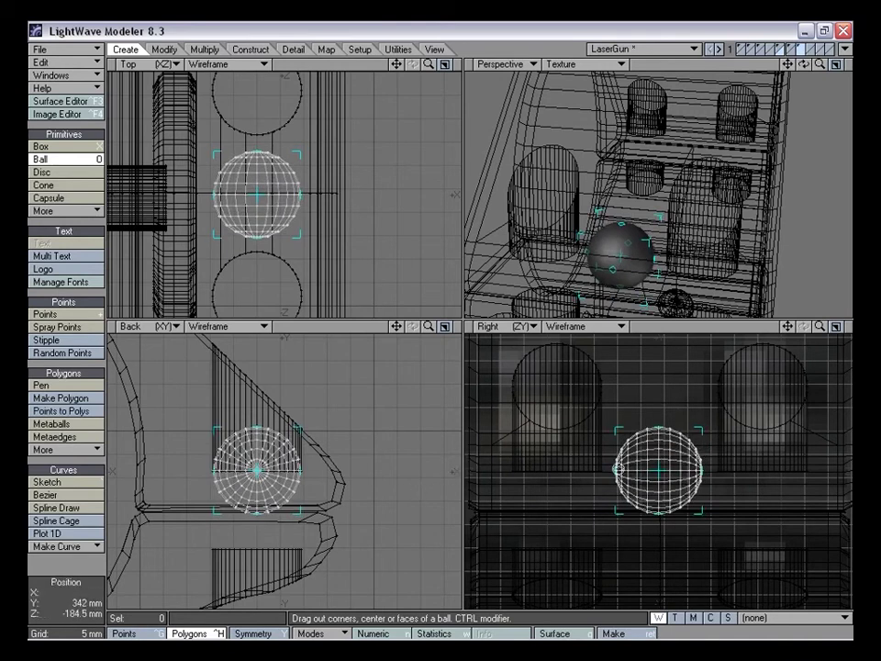
# Rotate the ball 90 degrees in the side view so that its poles point up and down
pyautogui.press('space')
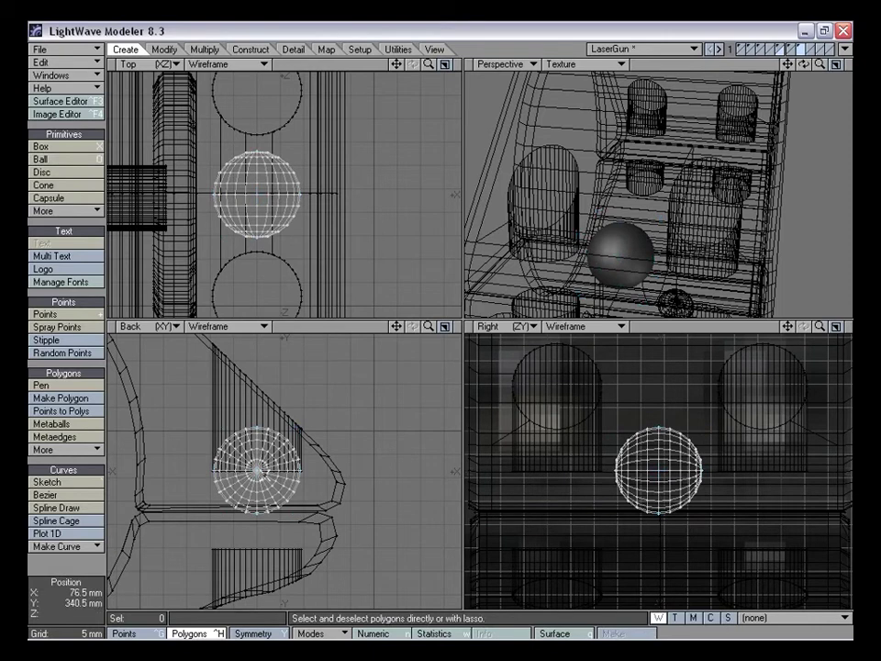
pyautogui.moveTo(257, 469); pyautogui.dragTo(255, 467)
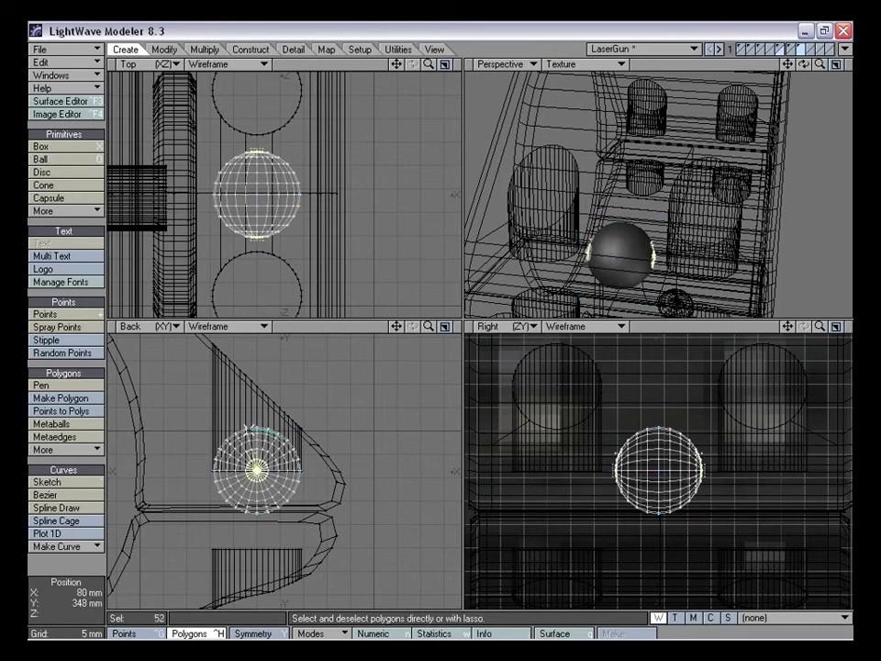
pyautogui.click(347, 429)
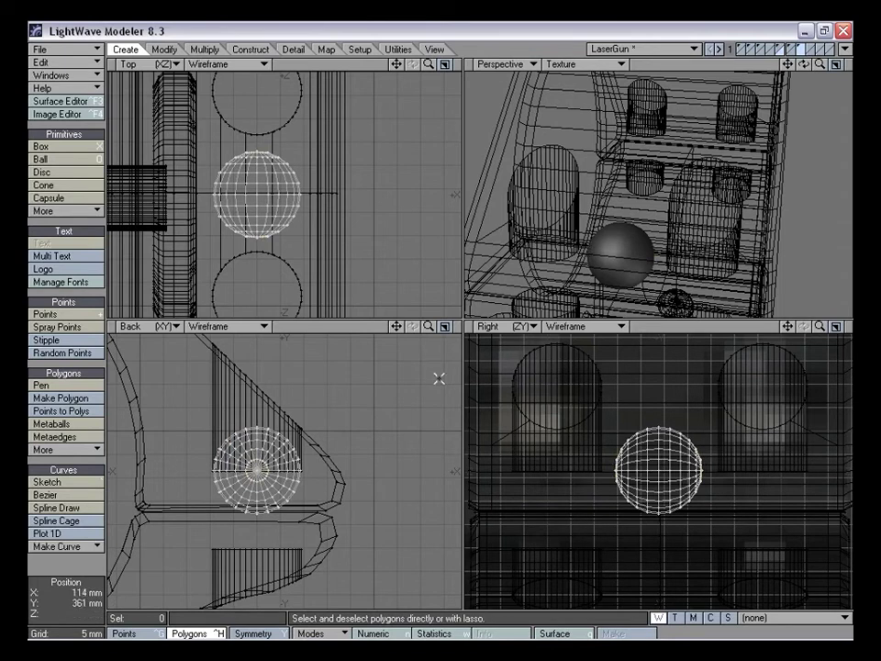
pyautogui.press('y')
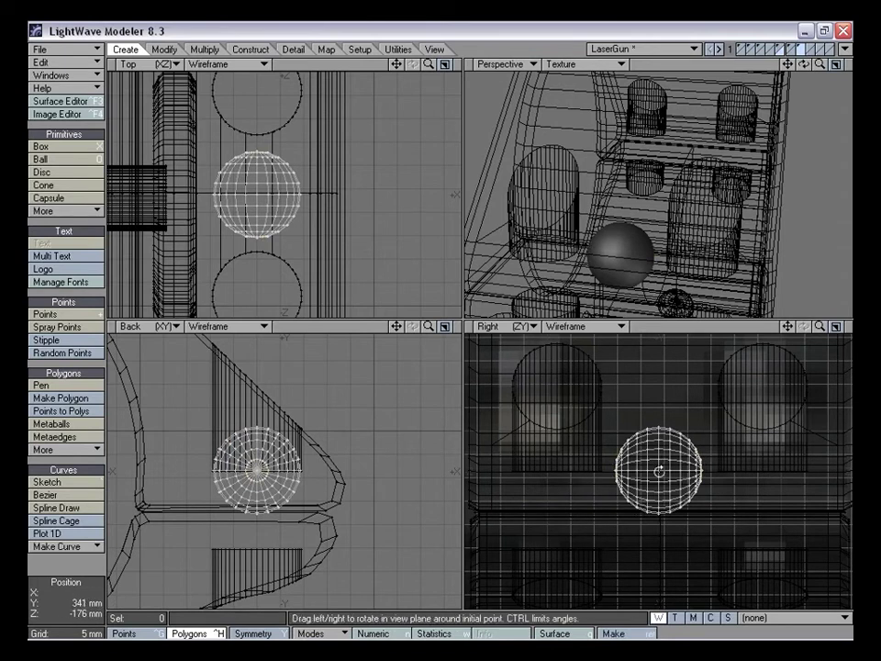
pyautogui.moveTo(659, 471); pyautogui.dragTo(609, 472)
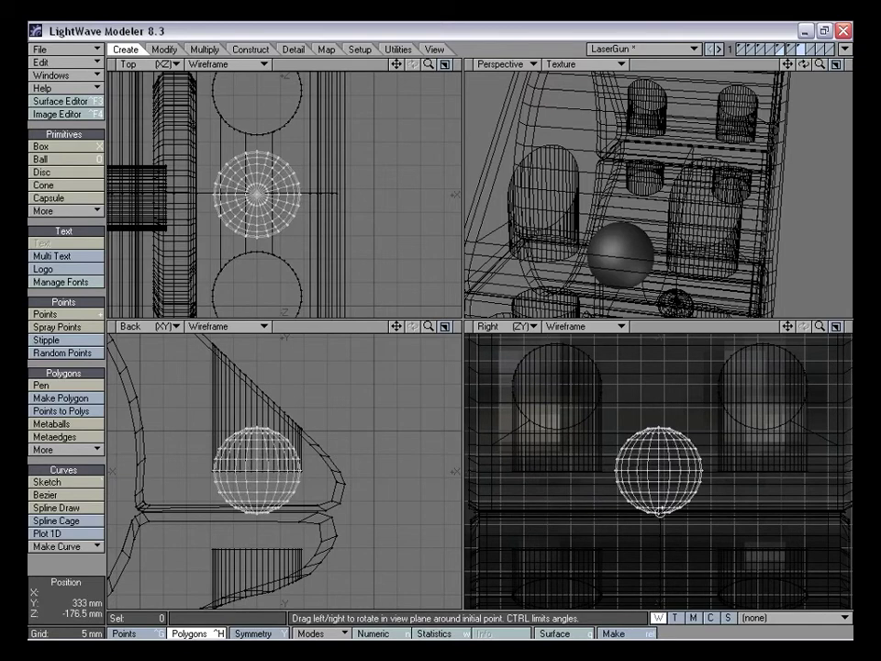
pyautogui.press('space')
# Flatten the ball vertically to about 51% of its height and nudge it slightly upward from the hole's floor
pyautogui.moveTo(429, 326); pyautogui.dragTo(473, 326)
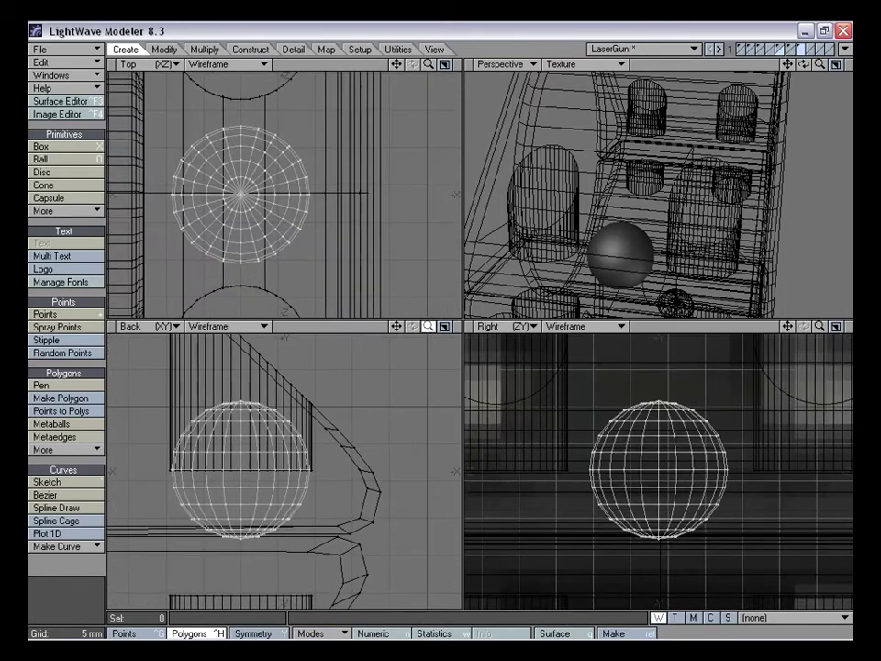
pyautogui.moveTo(397, 327); pyautogui.dragTo(423, 350)
pyautogui.press('h')
pyautogui.moveTo(266, 490); pyautogui.dragTo(267, 536)
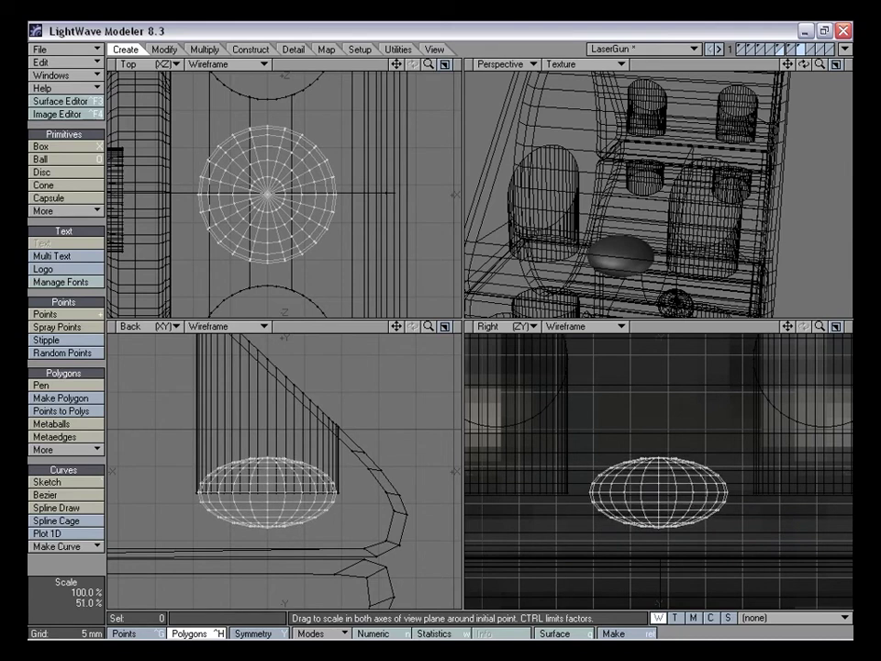
pyautogui.press('t')
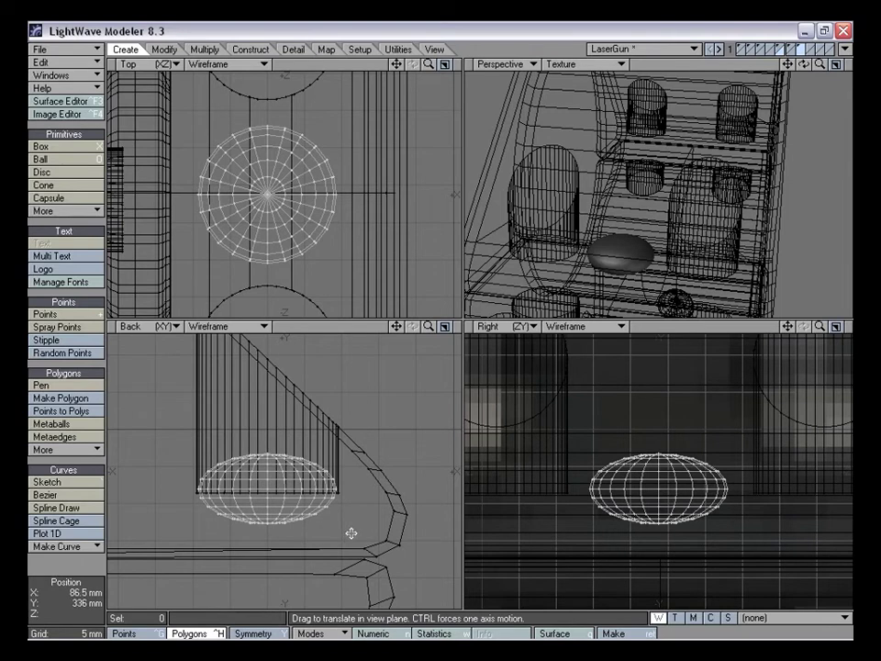
# Scale the flattened ball up slightly and uniformly until its edge just exceeds the screw hole's width
pyautogui.hotkey('shift', 'h')
pyautogui.moveTo(290, 504); pyautogui.dragTo(298, 504)
pyautogui.moveTo(235, 378); pyautogui.dragTo(240, 378)
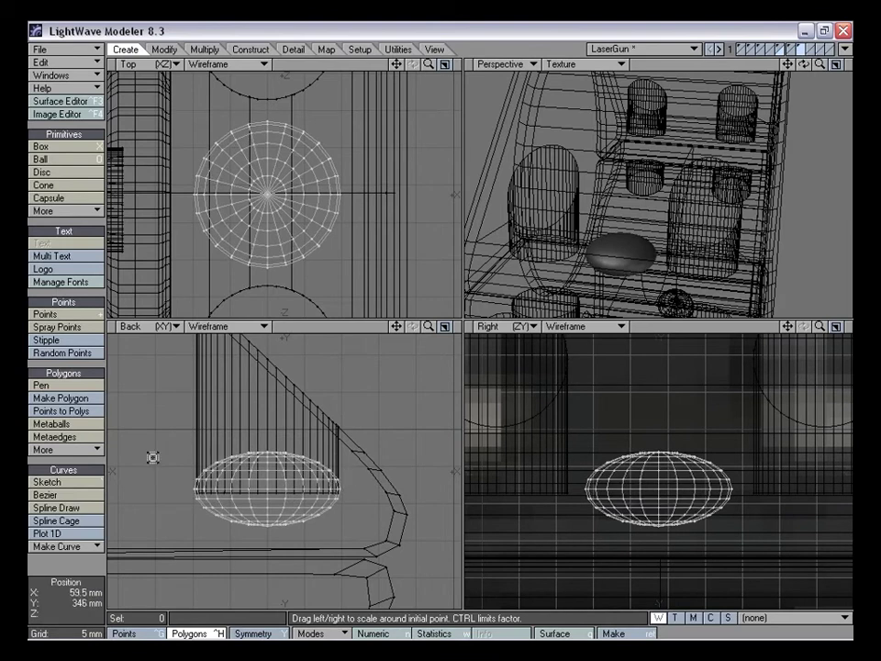
# Move the flattened ball along Z in the top view and centre it precisely within the nearest upper screw hole
pyautogui.moveTo(397, 64); pyautogui.dragTo(397, 18)
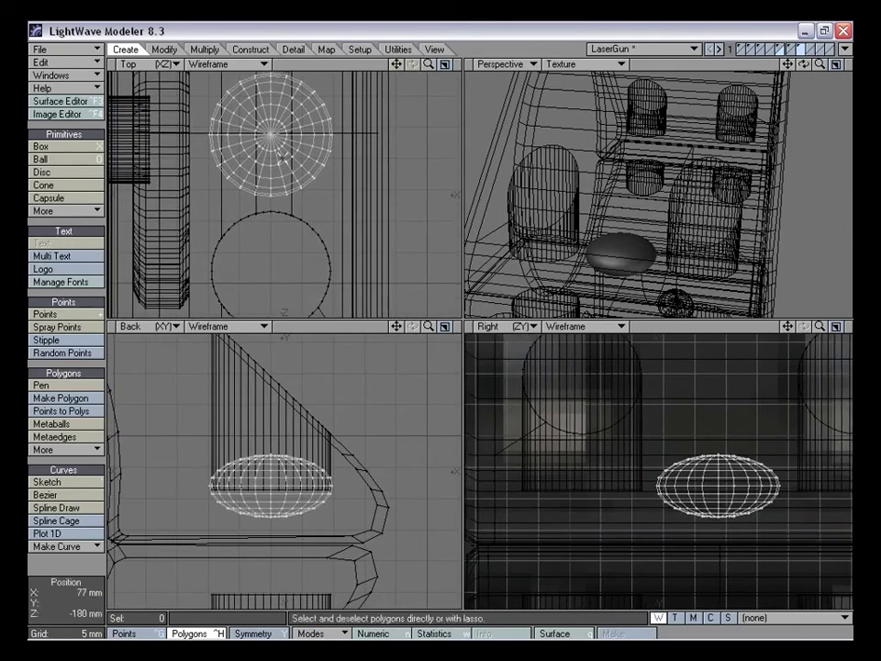
pyautogui.press('t')
pyautogui.moveTo(295, 155); pyautogui.dragTo(295, 288)
pyautogui.moveTo(396, 64); pyautogui.dragTo(397, 28)
pyautogui.moveTo(429, 64); pyautogui.dragTo(480, 65)
pyautogui.moveTo(397, 65); pyautogui.dragTo(396, 0)
pyautogui.moveTo(302, 127); pyautogui.dragTo(302, 130)
pyautogui.press('space')
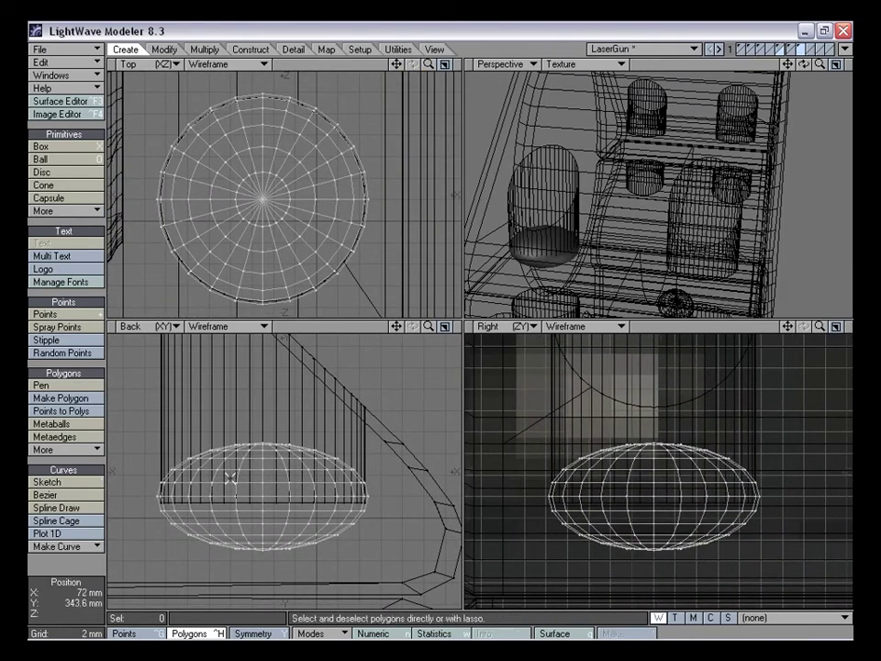
# Select the lower half of the flattened ball in the back view and delete it, keeping the dome as the screw head
pyautogui.moveTo(207, 491)
pyautogui.mouseDown(button='right')
pyautogui.moveTo(217, 589)
pyautogui.moveTo(379, 485)
pyautogui.mouseUp(button='right')
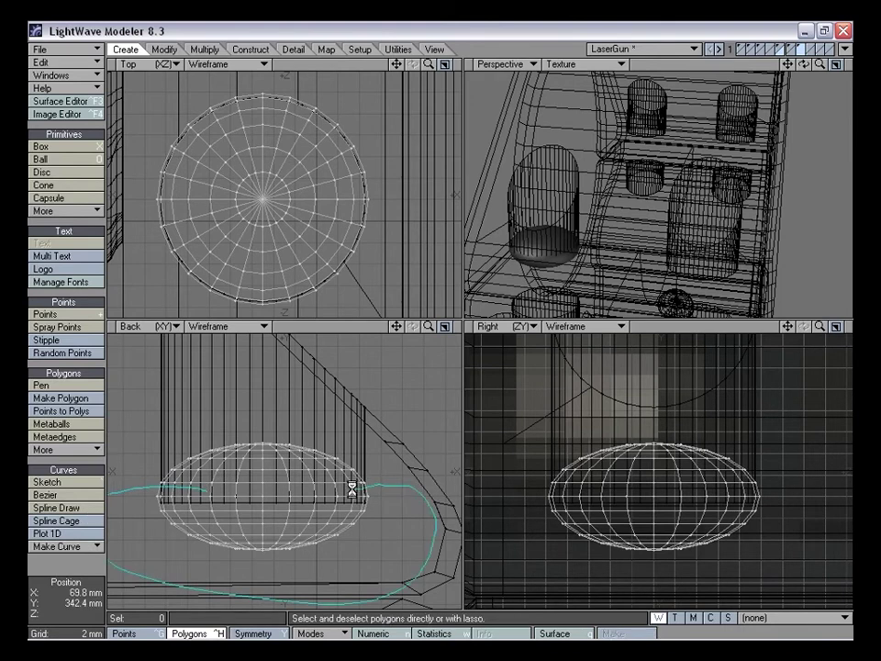
pyautogui.press('Delete')
pyautogui.moveTo(549, 209)
pyautogui.keyDown('alt'); pyautogui.mouseDown()
pyautogui.moveTo(658, 217)
pyautogui.moveTo(591, 237)
pyautogui.moveTo(551, 215)
pyautogui.mouseUp(); pyautogui.keyUp('alt')
# Assign a new surface named Scope_Top_Screws to the screw-head dome
pyautogui.press('q')
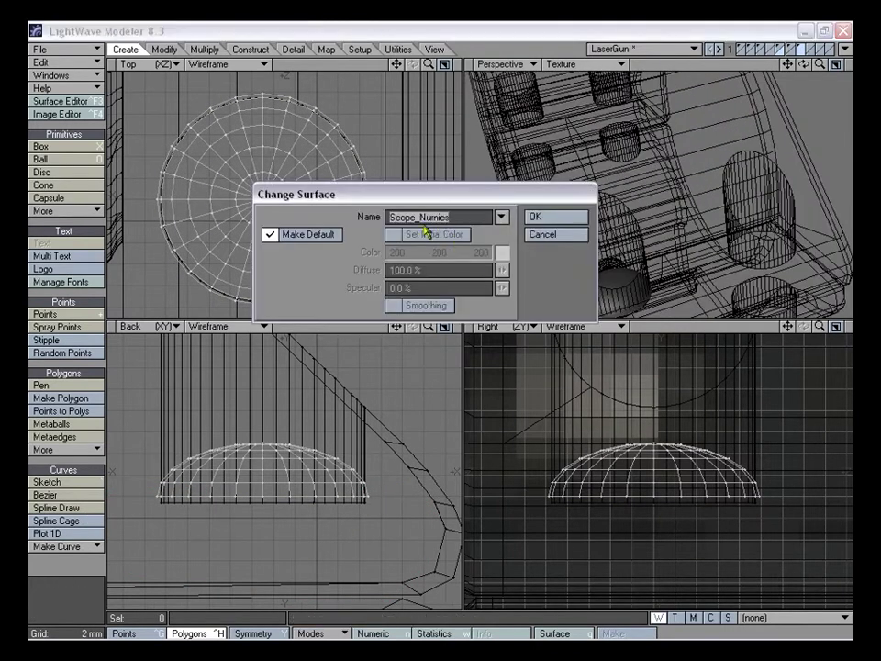
pyautogui.click(422, 216)
pyautogui.write('Top_Screw')
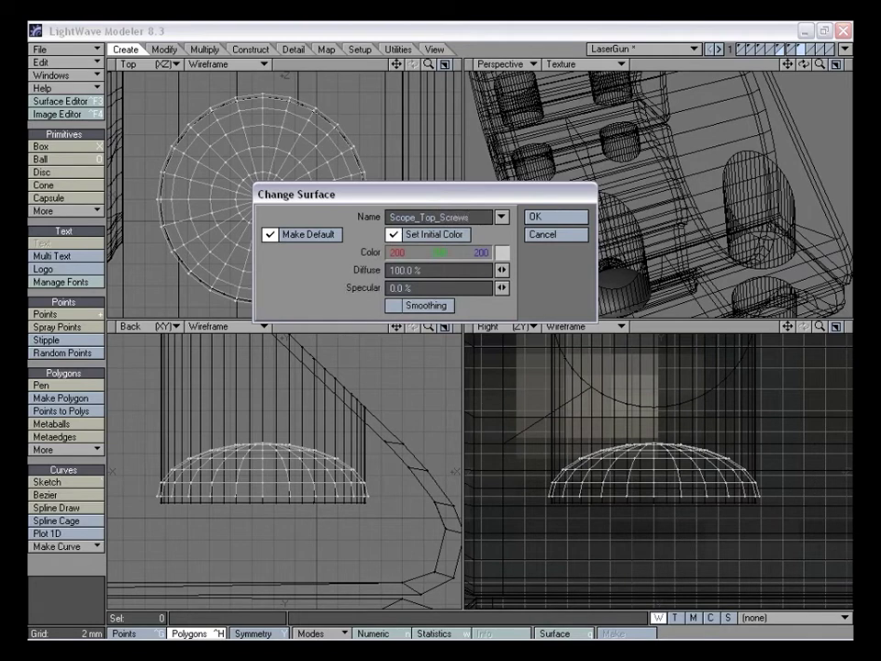
pyautogui.press('Return')
pyautogui.keyDown('alt'); pyautogui.moveTo(480, 218); pyautogui.dragTo(645, 211); pyautogui.keyUp('alt')
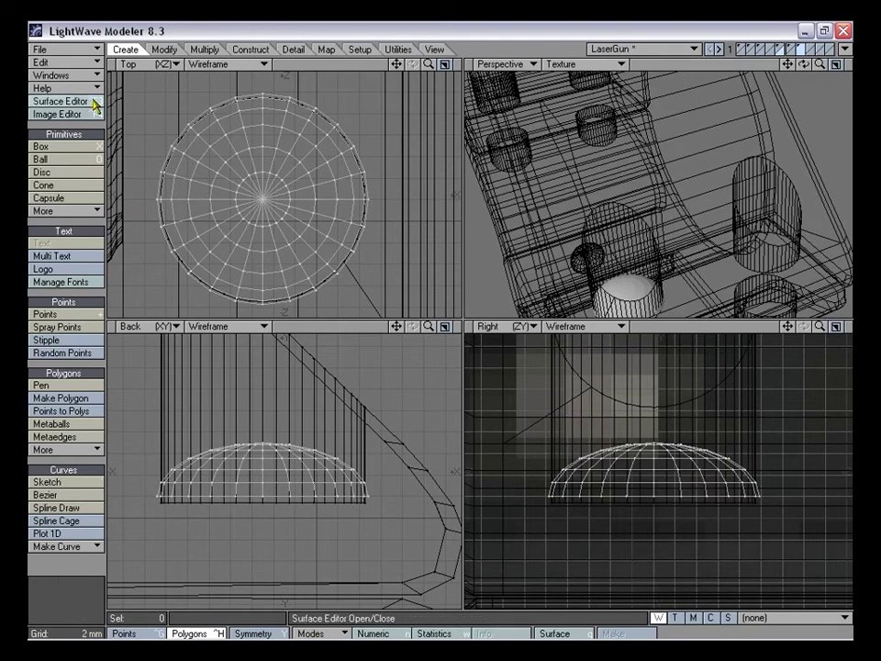
# Check in the Surface Editor that Scope_Top_Screws is listed among the LaserGun surfaces and read its polygon info
pyautogui.click(61, 101)
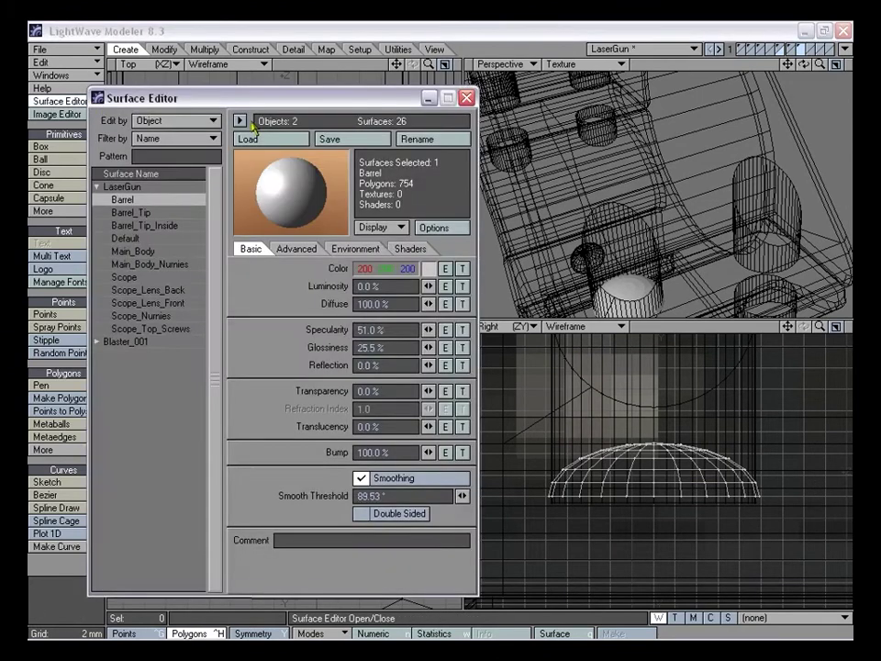
pyautogui.moveTo(221, 99); pyautogui.dragTo(224, 98)
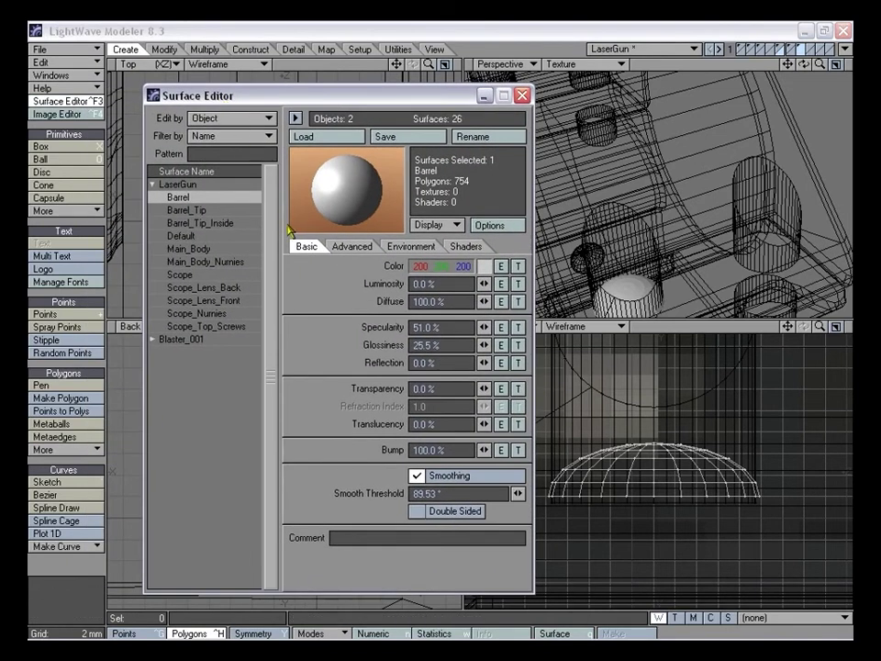
pyautogui.click(196, 211)
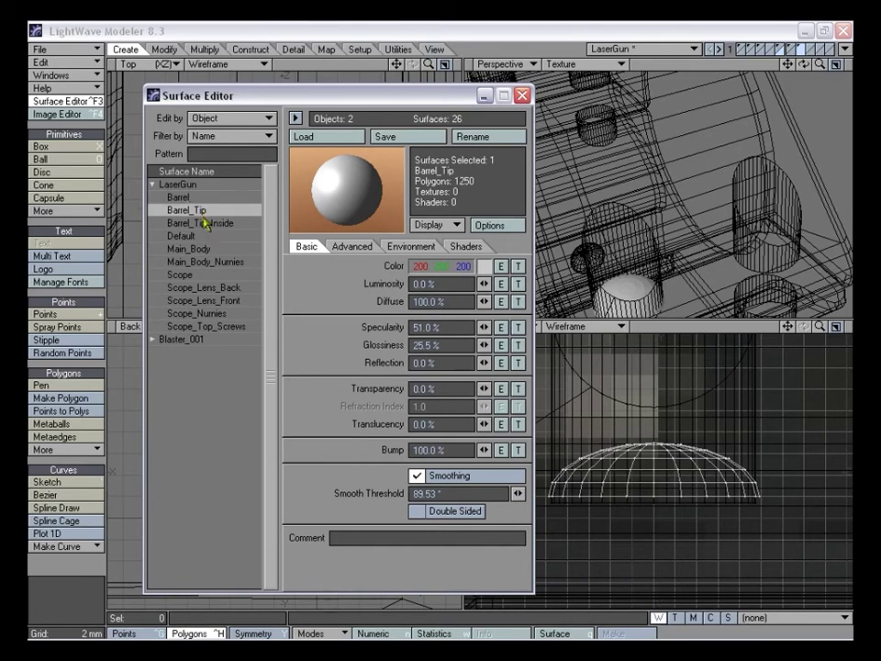
pyautogui.click(197, 197)
pyautogui.rightClick(199, 197)
pyautogui.click(199, 196)
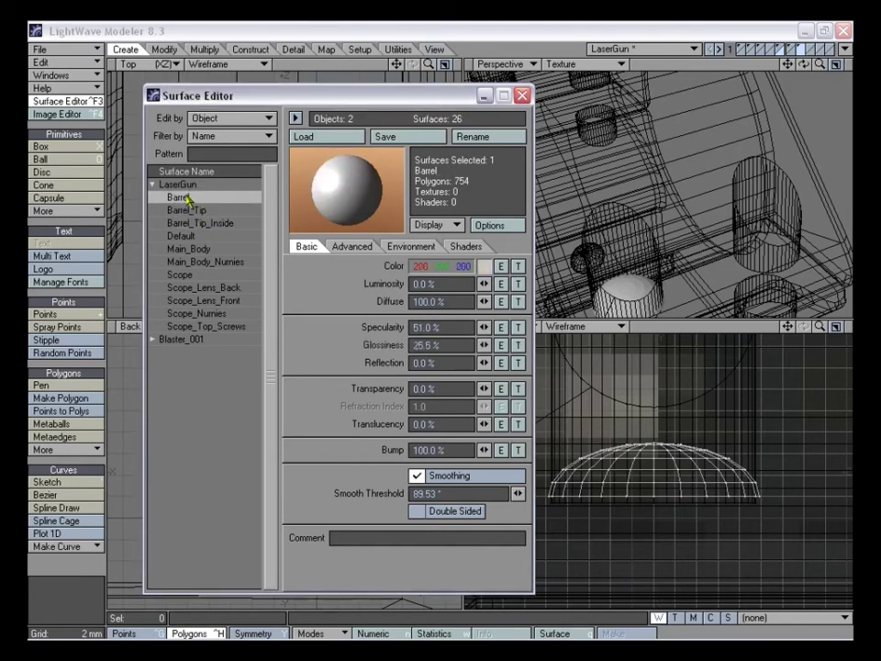
pyautogui.click(210, 327)
pyautogui.rightClick(217, 326)
pyautogui.click(219, 338)
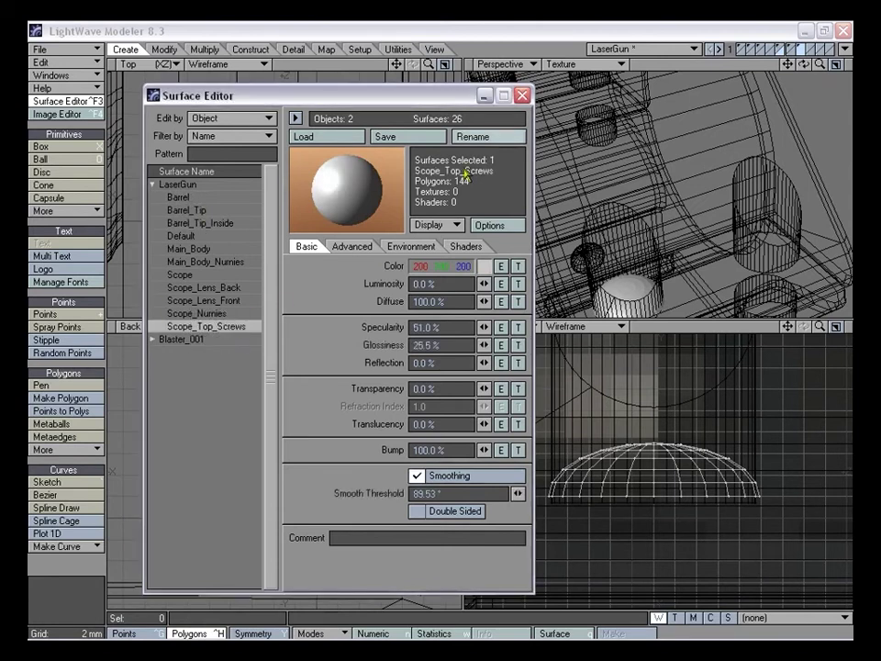
pyautogui.click(522, 95)
# Mirror the screw-head dome along Z so the second upper screw hole on the same shoulder gets a copy
pyautogui.moveTo(595, 209)
pyautogui.keyDown('alt'); pyautogui.mouseDown()
pyautogui.moveTo(600, 238)
pyautogui.moveTo(617, 241)
pyautogui.moveTo(622, 205)
pyautogui.moveTo(593, 213)
pyautogui.mouseUp(); pyautogui.keyUp('alt')
pyautogui.moveTo(429, 328); pyautogui.dragTo(410, 327)
pyautogui.moveTo(395, 66); pyautogui.dragTo(398, 136)
pyautogui.moveTo(429, 65)
pyautogui.mouseDown()
pyautogui.moveTo(402, 65)
pyautogui.moveTo(414, 65)
pyautogui.moveTo(413, 74)
pyautogui.mouseUp()
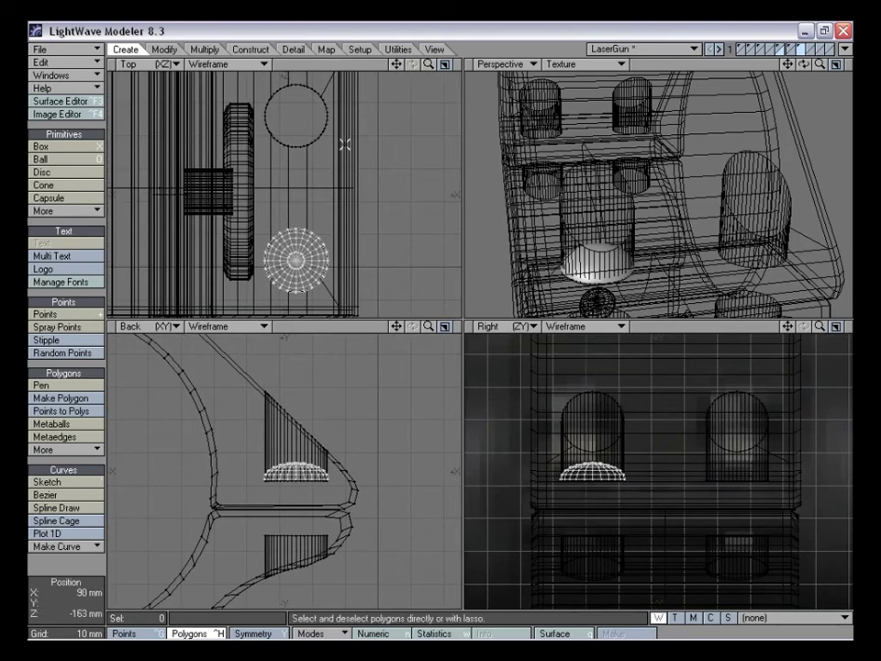
pyautogui.hotkey('shift', 'v')
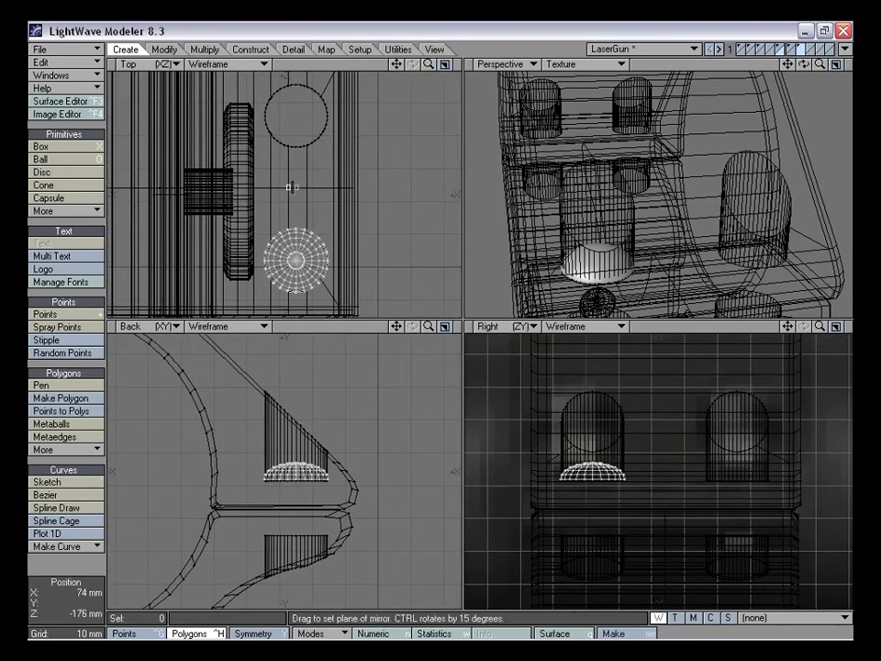
pyautogui.moveTo(290, 188); pyautogui.dragTo(300, 188)
pyautogui.press('space')
# Mirror the two screw heads across X = 0 onto the ring's opposite shoulder
pyautogui.moveTo(397, 64); pyautogui.dragTo(585, 82)
pyautogui.hotkey('shift', 'v')
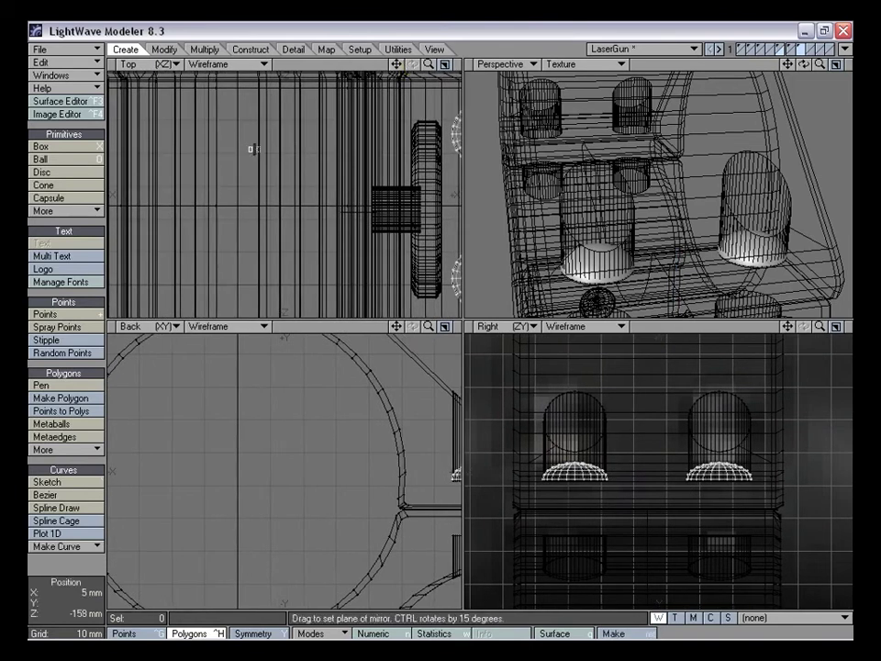
pyautogui.moveTo(237, 136); pyautogui.dragTo(238, 144)
pyautogui.press('space')
# Mirror the four upper screw heads vertically in the back view to create flipped copies for the lower holes
pyautogui.moveTo(429, 64); pyautogui.dragTo(470, 98)
pyautogui.keyDown('alt'); pyautogui.moveTo(579, 152); pyautogui.dragTo(660, 201); pyautogui.keyUp('alt')
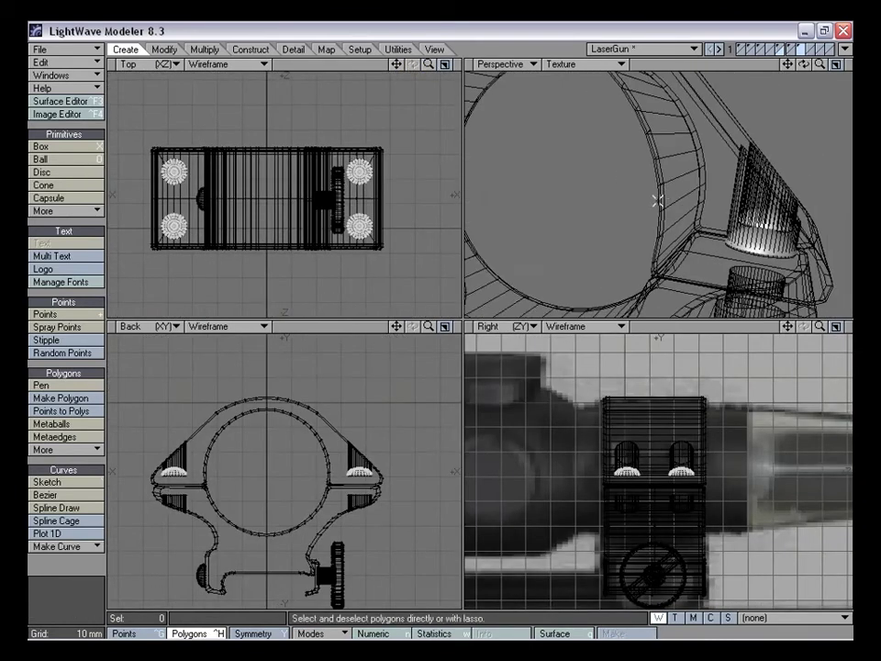
pyautogui.hotkey('shift', 'v')
pyautogui.moveTo(249, 482); pyautogui.dragTo(256, 482)
pyautogui.press('space')
# Select the four lower screw heads, move them down about 5 mm, and nudge them back up about 0.5 mm to seat them
pyautogui.moveTo(430, 327); pyautogui.dragTo(542, 328)
pyautogui.moveTo(397, 327); pyautogui.dragTo(130, 266)
pyautogui.moveTo(509, 461)
pyautogui.mouseDown(button='right')
pyautogui.moveTo(635, 529)
pyautogui.moveTo(799, 450)
pyautogui.moveTo(514, 454)
pyautogui.mouseUp(button='right')
pyautogui.press('t')
pyautogui.moveTo(276, 477); pyautogui.dragTo(273, 518)
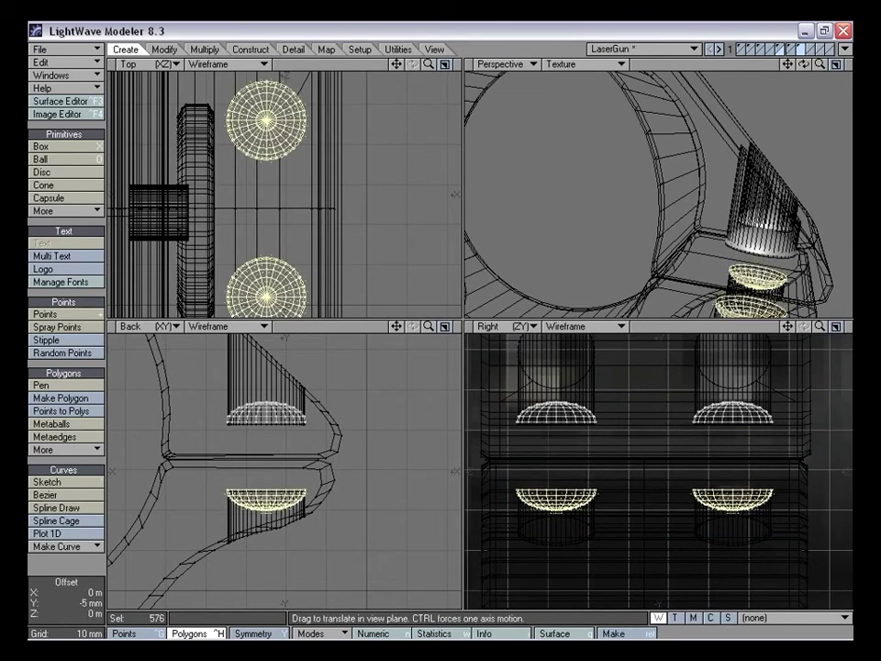
pyautogui.moveTo(396, 327); pyautogui.dragTo(408, 253)
pyautogui.moveTo(428, 325); pyautogui.dragTo(482, 325)
pyautogui.moveTo(293, 392); pyautogui.dragTo(293, 387)
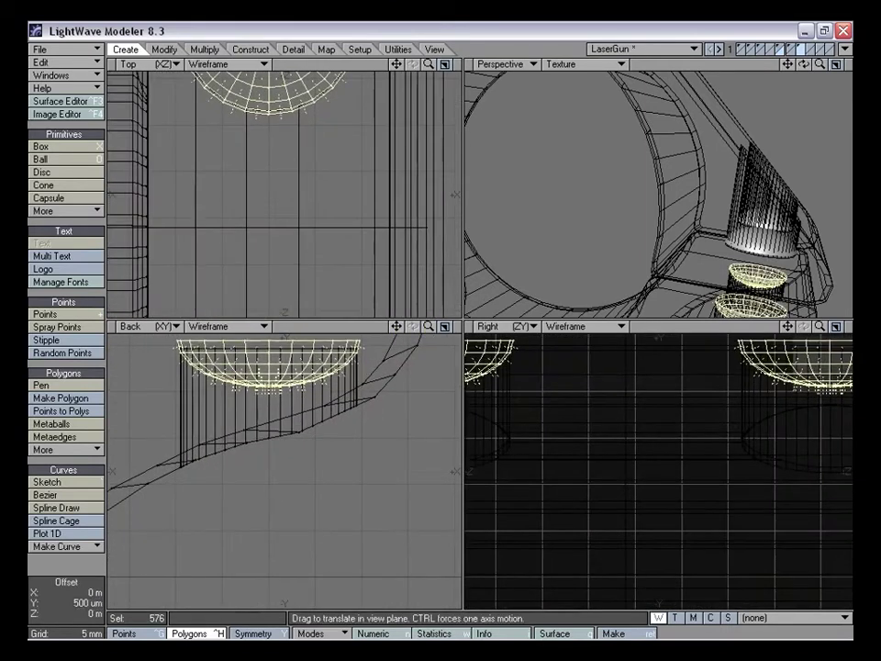
pyautogui.click(76, 563)
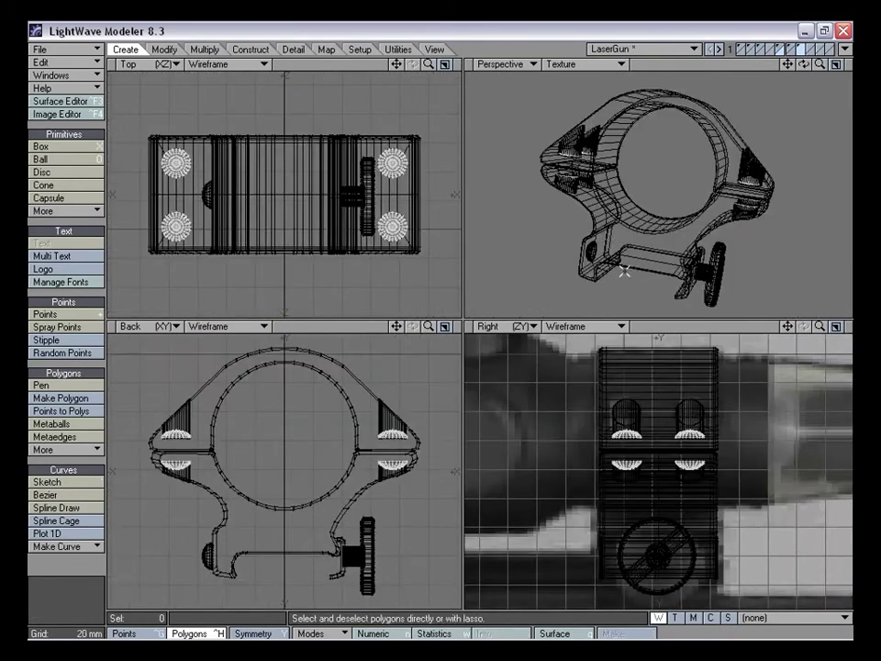
# Show the ring mount together with the screw heads and inspect the screws seated in the shoulder holes
pyautogui.keyDown('shift'); pyautogui.click(781, 49); pyautogui.keyUp('shift')
pyautogui.moveTo(763, 136)
pyautogui.keyDown('alt'); pyautogui.mouseDown()
pyautogui.moveTo(700, 226)
pyautogui.moveTo(667, 246)
pyautogui.moveTo(671, 98)
pyautogui.moveTo(616, 204)
pyautogui.moveTo(696, 209)
pyautogui.moveTo(609, 211)
pyautogui.moveTo(582, 244)
pyautogui.moveTo(649, 243)
pyautogui.moveTo(624, 252)
pyautogui.moveTo(715, 197)
pyautogui.moveTo(663, 196)
pyautogui.moveTo(599, 219)
pyautogui.moveTo(574, 209)
pyautogui.moveTo(716, 192)
pyautogui.moveTo(594, 185)
pyautogui.moveTo(673, 173)
pyautogui.moveTo(625, 188)
pyautogui.moveTo(649, 205)
pyautogui.moveTo(654, 94)
pyautogui.mouseUp(); pyautogui.keyUp('alt')
pyautogui.moveTo(647, 204)
pyautogui.keyDown('alt'); pyautogui.mouseDown()
pyautogui.moveTo(642, 198)
pyautogui.moveTo(670, 199)
pyautogui.moveTo(643, 174)
pyautogui.moveTo(628, 183)
pyautogui.moveTo(604, 105)
pyautogui.moveTo(692, 162)
pyautogui.mouseUp(); pyautogui.keyUp('alt')
pyautogui.moveTo(659, 262)
pyautogui.keyDown('alt'); pyautogui.mouseDown()
pyautogui.moveTo(716, 230)
pyautogui.moveTo(673, 207)
pyautogui.moveTo(730, 223)
pyautogui.mouseUp(); pyautogui.keyUp('alt')
pyautogui.moveTo(789, 65)
pyautogui.mouseDown()
pyautogui.moveTo(811, 71)
pyautogui.moveTo(727, 173)
pyautogui.mouseUp()
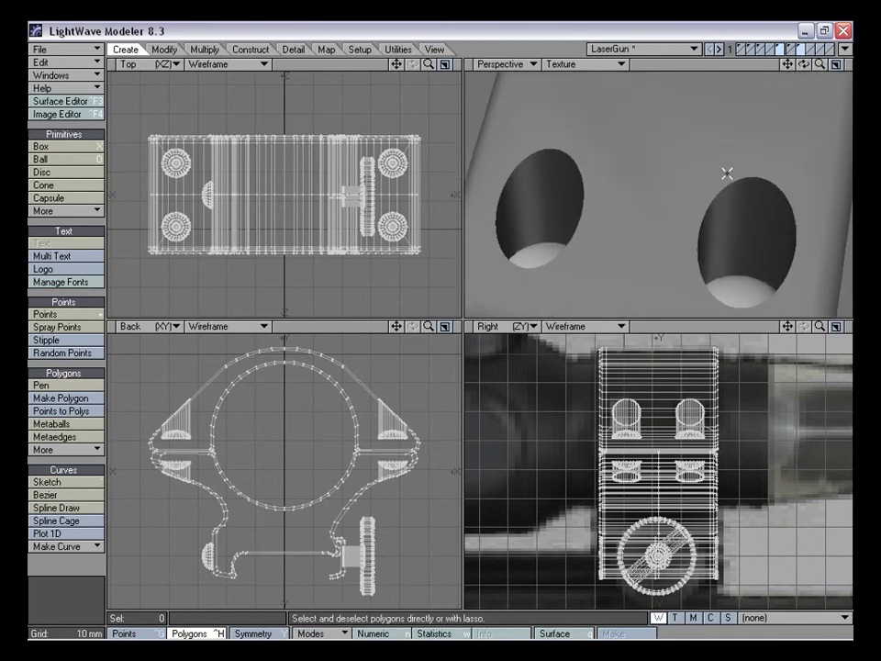
# Display the perspective view as Wireframe Shade and examine the edges and points around an upper screw hole's rim
pyautogui.click(573, 65)
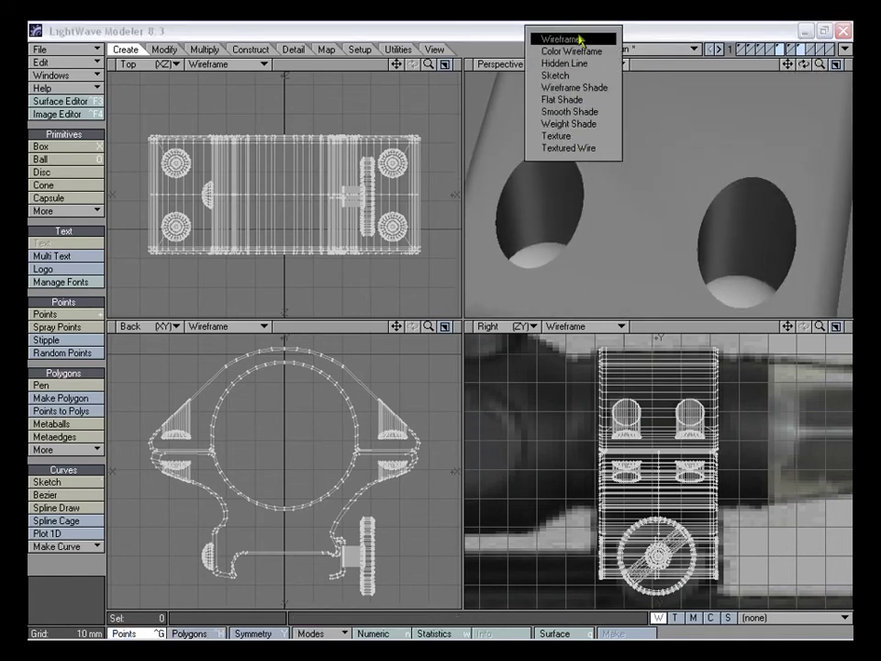
pyautogui.click(574, 88)
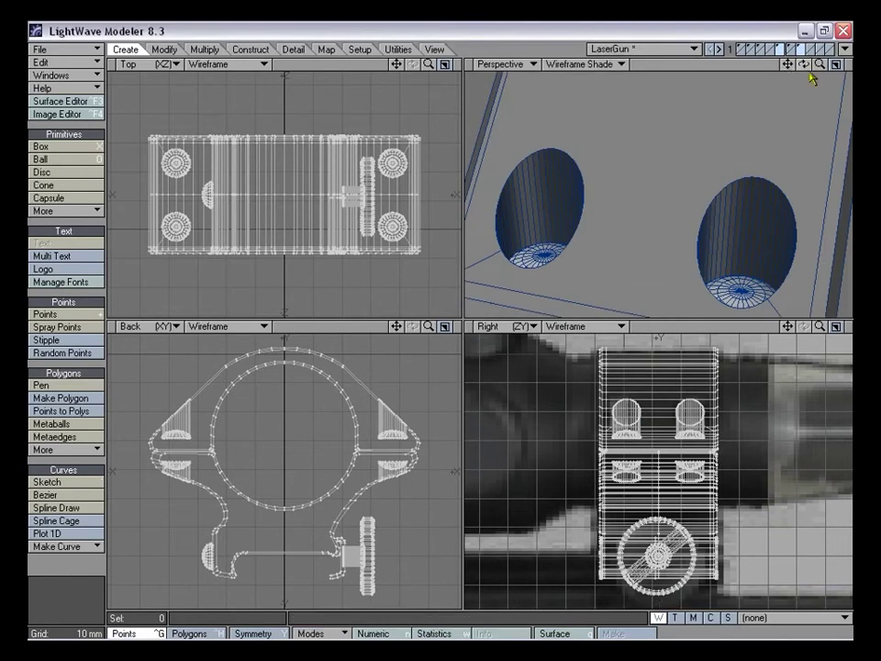
pyautogui.moveTo(813, 79); pyautogui.dragTo(818, 71)
pyautogui.moveTo(788, 64); pyautogui.dragTo(826, 2)
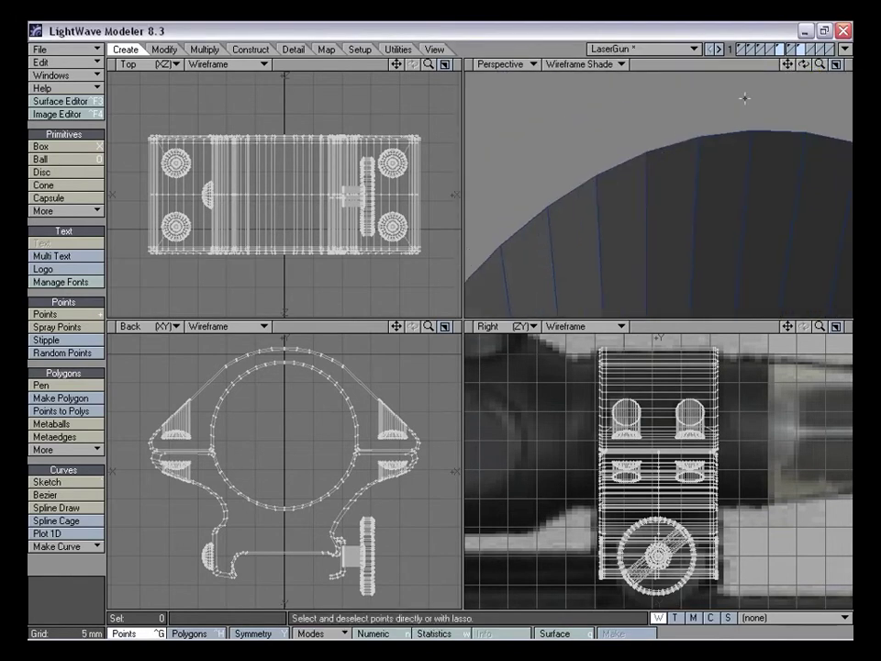
pyautogui.click(644, 150)
pyautogui.click(63, 584)
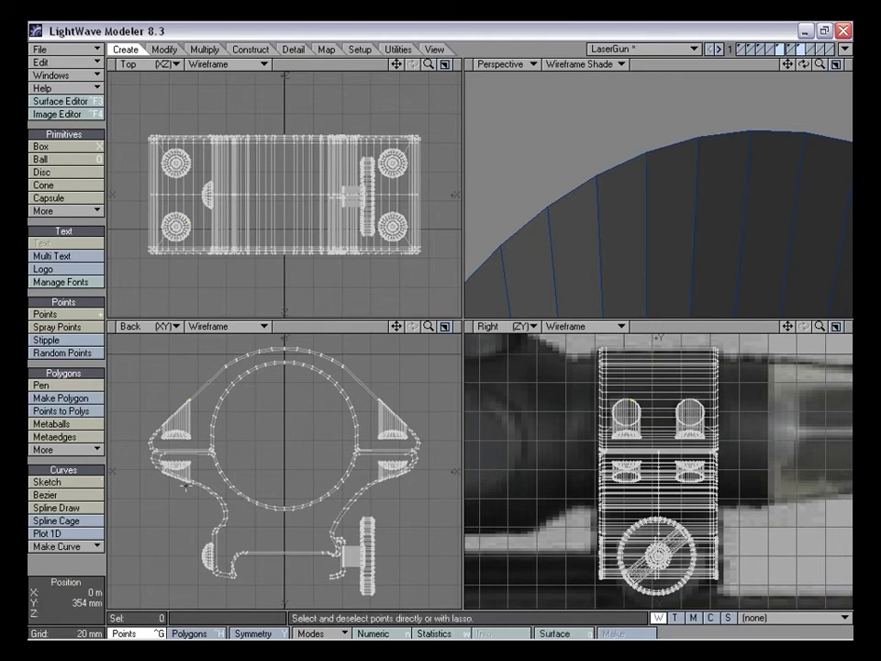
pyautogui.moveTo(820, 64); pyautogui.dragTo(716, 64)
pyautogui.keyDown('alt'); pyautogui.moveTo(805, 138); pyautogui.dragTo(702, 198); pyautogui.keyUp('alt')
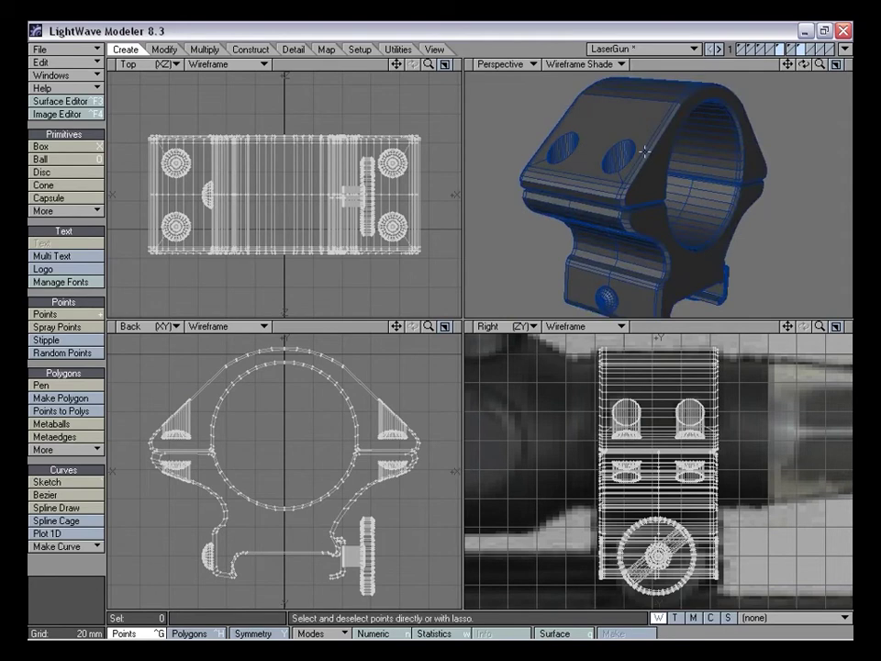
# Return the perspective view to Texture shading and inspect the whole ring mount from several sides
pyautogui.click(640, 49)
pyautogui.click(566, 46)
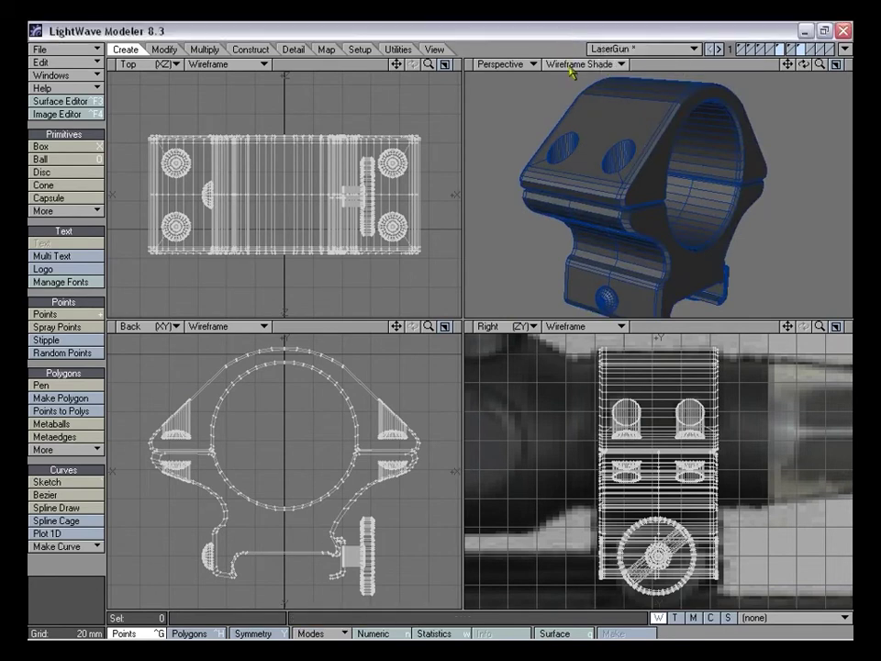
pyautogui.click(579, 65)
pyautogui.click(591, 109)
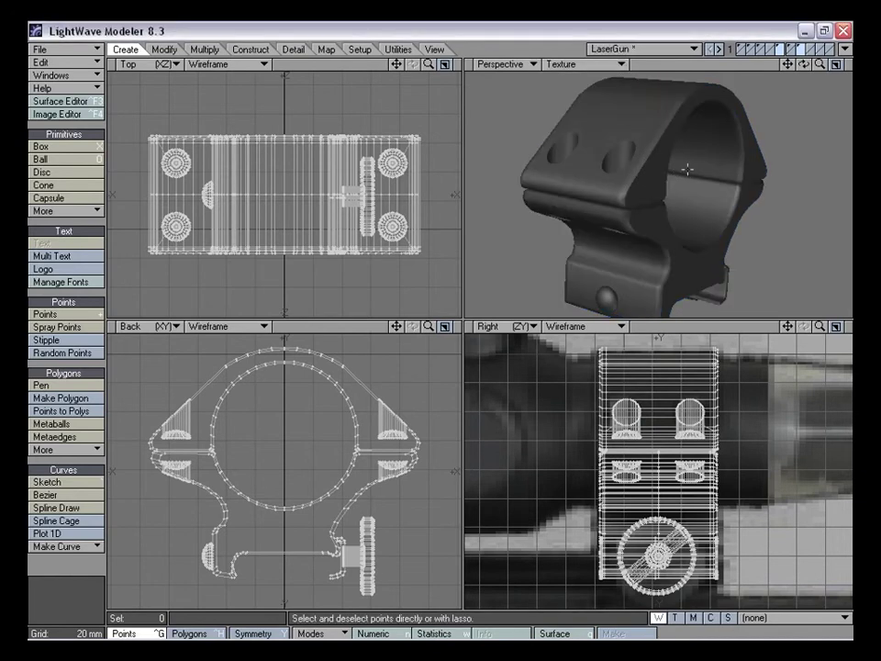
pyautogui.keyDown('alt'); pyautogui.moveTo(696, 164); pyautogui.dragTo(720, 157); pyautogui.keyUp('alt')
pyautogui.keyDown('alt'); pyautogui.moveTo(720, 112); pyautogui.dragTo(710, 202); pyautogui.keyUp('alt')
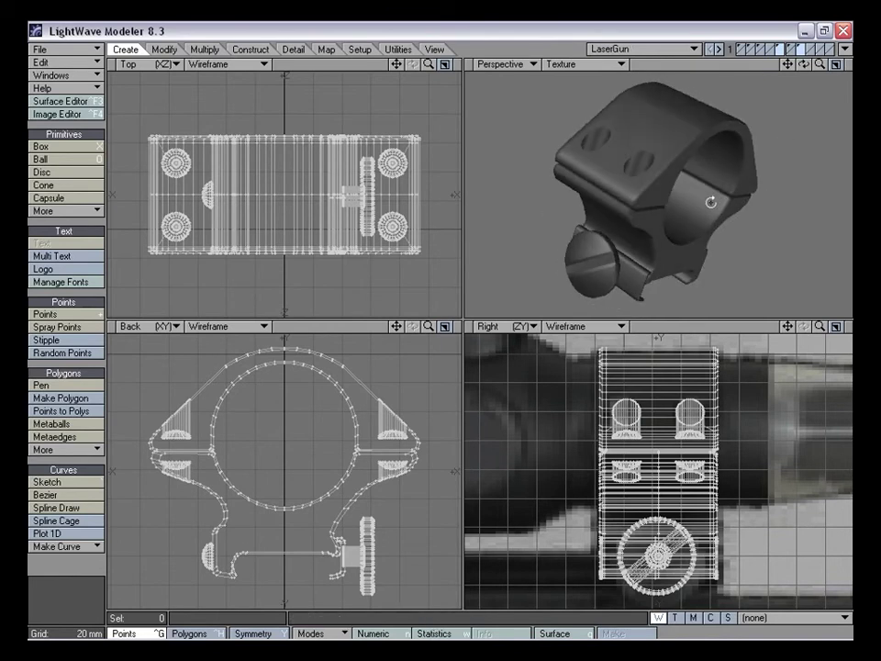
pyautogui.keyDown('alt'); pyautogui.moveTo(788, 60); pyautogui.dragTo(714, 202); pyautogui.keyUp('alt')
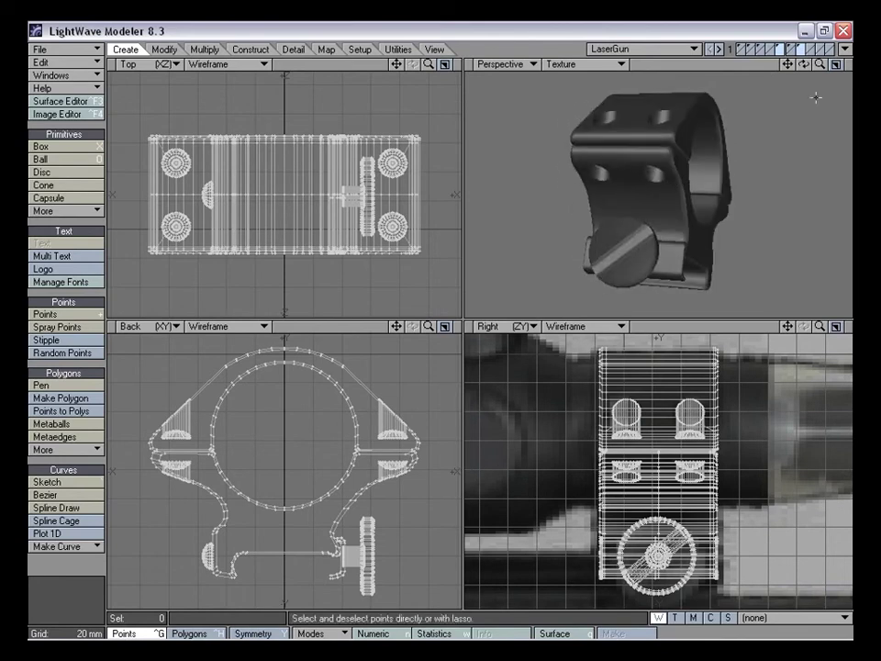
# Cut the screw heads from their own layer and paste them into the ring mount's layer
pyautogui.click(804, 50)
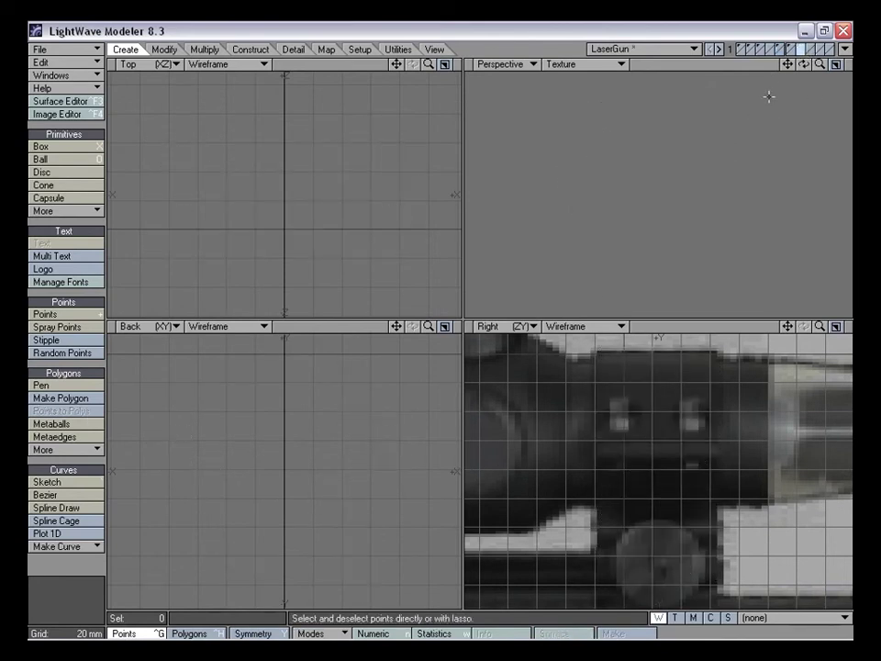
pyautogui.click(780, 49)
pyautogui.keyDown('alt'); pyautogui.moveTo(635, 171); pyautogui.dragTo(685, 204); pyautogui.keyUp('alt')
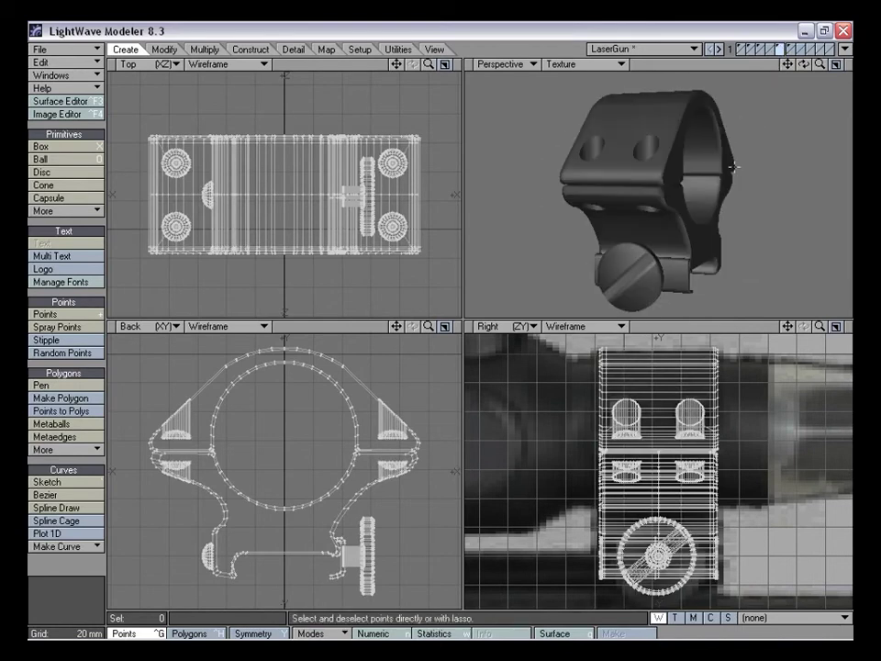
# Delete the eight hole-cutting cylinders from their layer and return to the ring mount's layer
pyautogui.click(787, 49)
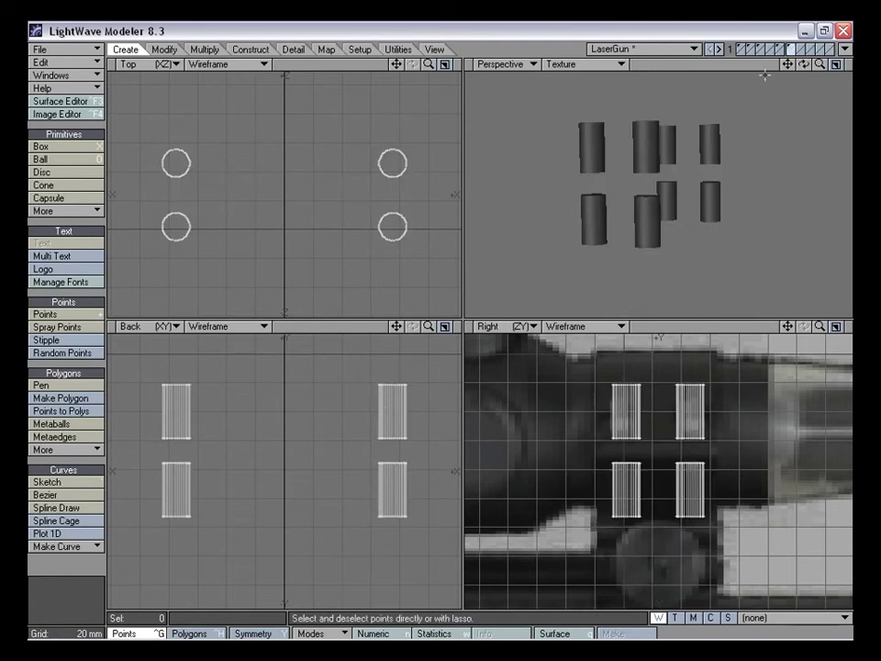
pyautogui.press('Delete')
pyautogui.click(780, 49)
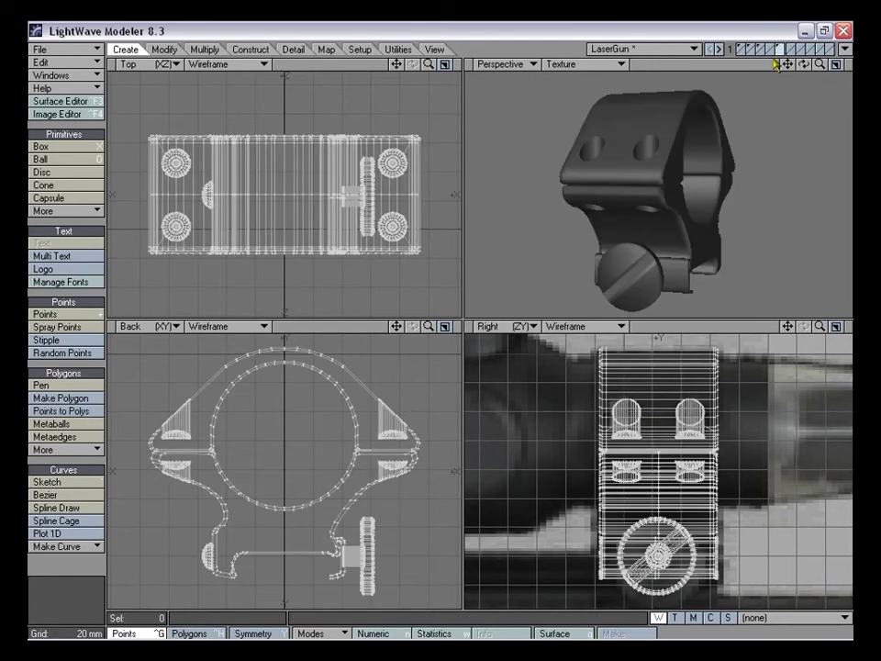
pyautogui.keyDown('alt'); pyautogui.moveTo(684, 171); pyautogui.dragTo(728, 191); pyautogui.keyUp('alt')
# Fit the model in the views and show the gun and scope layers in the background behind the ring mount
pyautogui.click(760, 48)
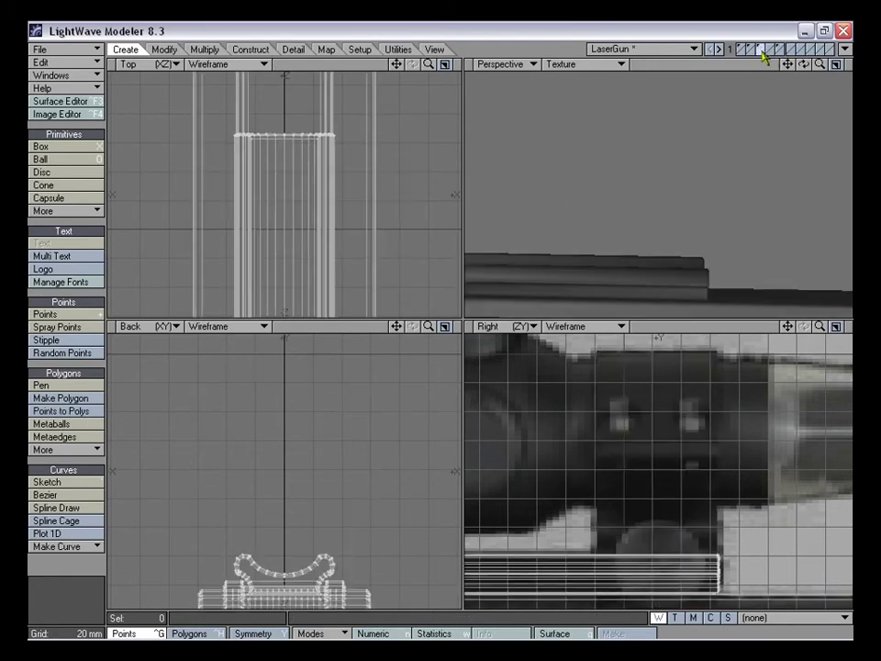
pyautogui.press('a')
pyautogui.click(778, 49)
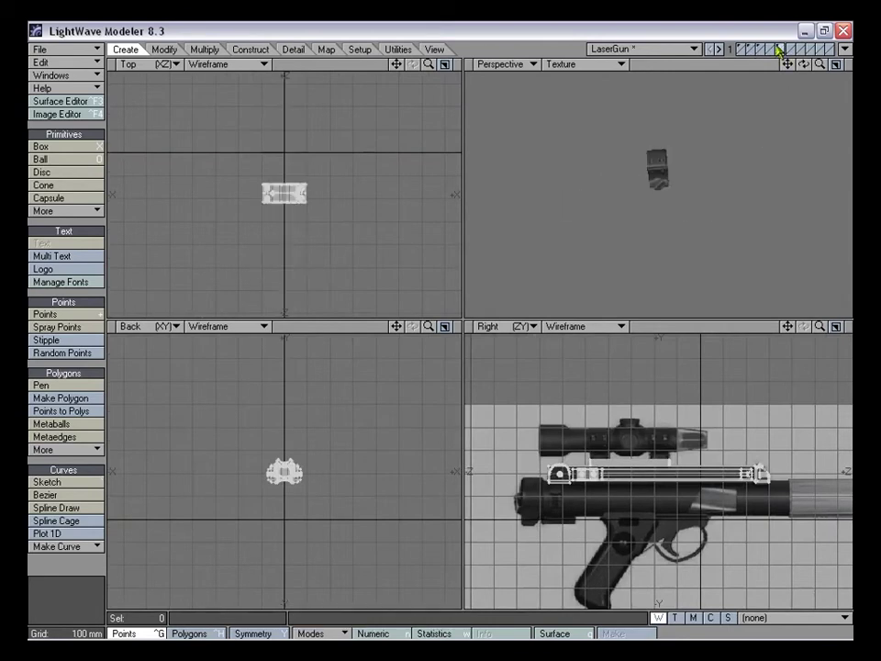
pyautogui.click(763, 53)
pyautogui.keyDown('shift'); pyautogui.click(750, 53); pyautogui.keyUp('shift')
pyautogui.keyDown('shift'); pyautogui.click(741, 53); pyautogui.keyUp('shift')
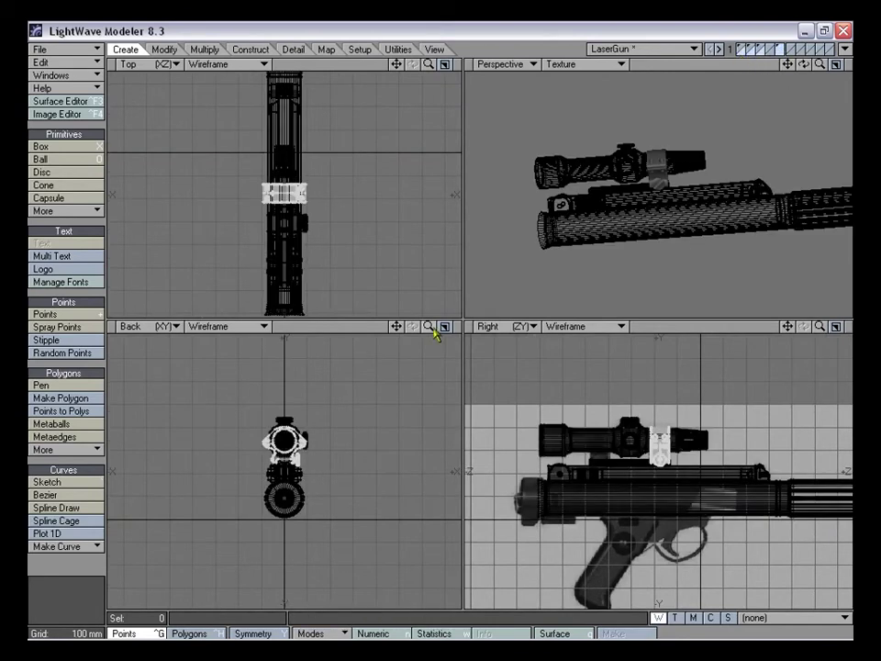
# Select all polygons of the ring mount in the right view, with the scope framed up close
pyautogui.moveTo(429, 326); pyautogui.dragTo(523, 326)
pyautogui.moveTo(788, 326); pyautogui.dragTo(880, 373)
pyautogui.moveTo(820, 327); pyautogui.dragTo(815, 327)
pyautogui.hotkey('ctrl', 'h')
pyautogui.moveTo(735, 344)
pyautogui.mouseDown(button='right')
pyautogui.moveTo(843, 605)
pyautogui.moveTo(689, 364)
pyautogui.moveTo(712, 441)
pyautogui.mouseUp(button='right')
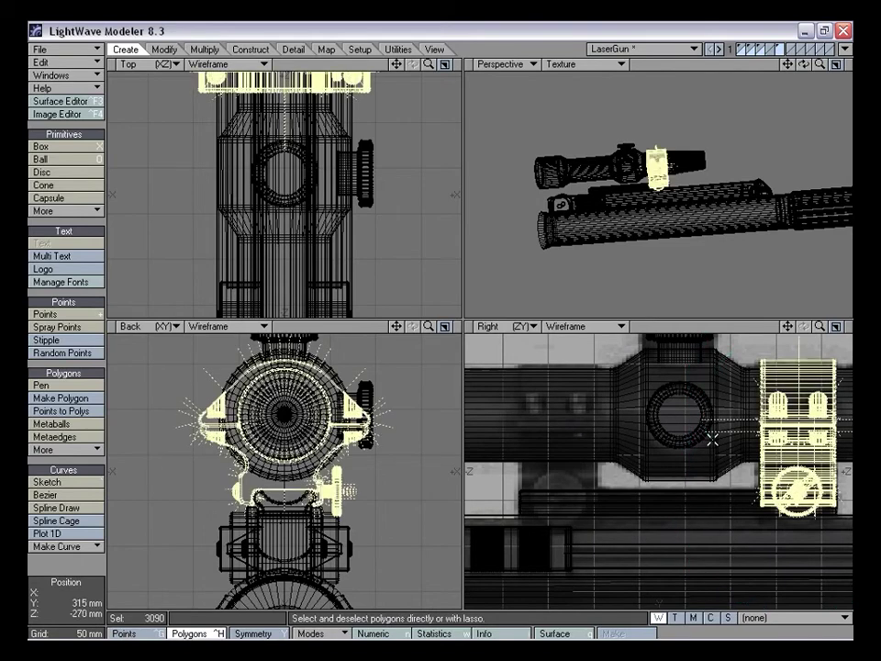
pyautogui.moveTo(787, 327); pyautogui.dragTo(788, 329)
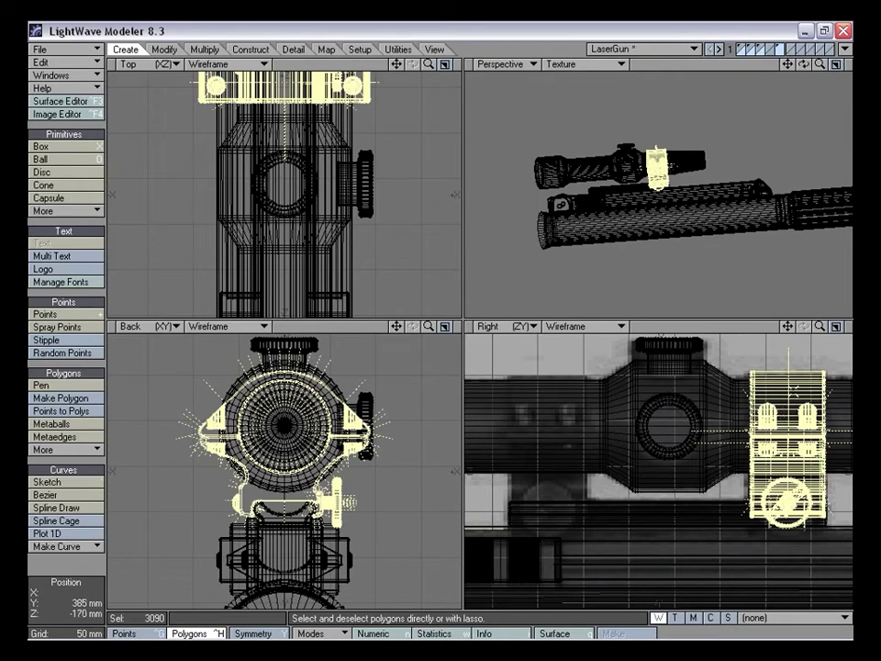
pyautogui.moveTo(820, 327)
pyautogui.mouseDown()
pyautogui.moveTo(810, 326)
pyautogui.moveTo(818, 328)
pyautogui.mouseUp()
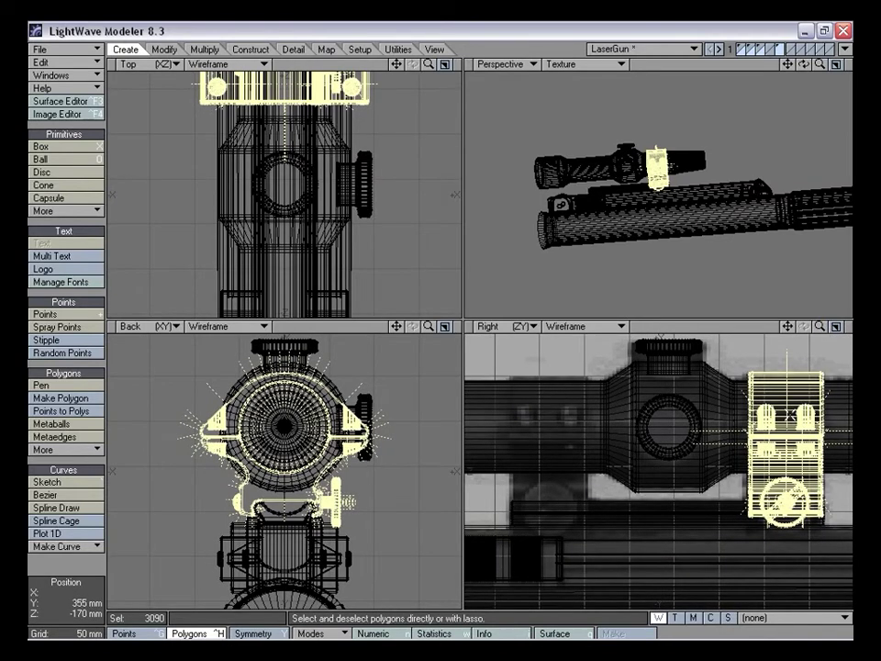
pyautogui.press('t')
pyautogui.moveTo(810, 420); pyautogui.dragTo(793, 419)
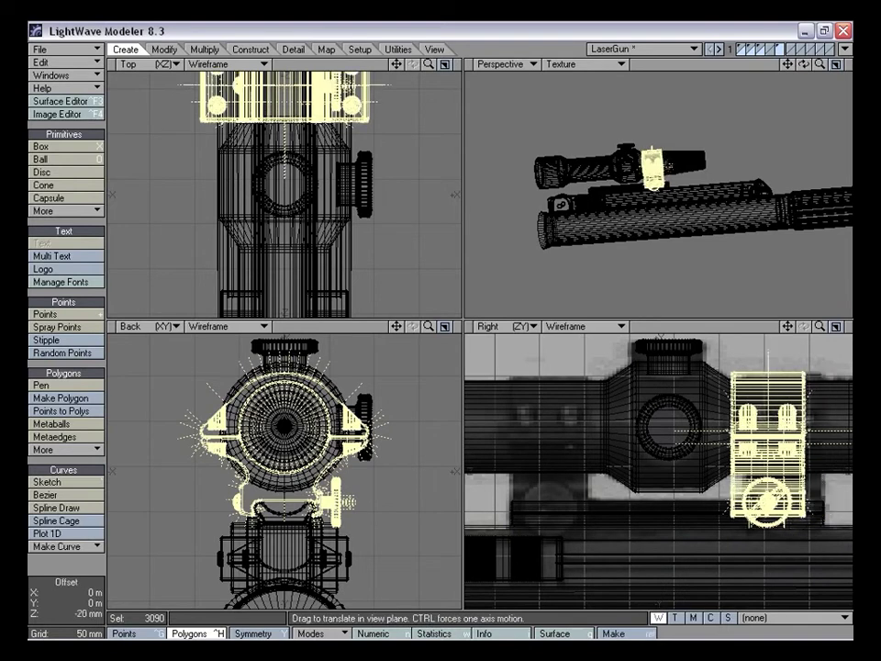
pyautogui.hotkey('ctrl', 'z')
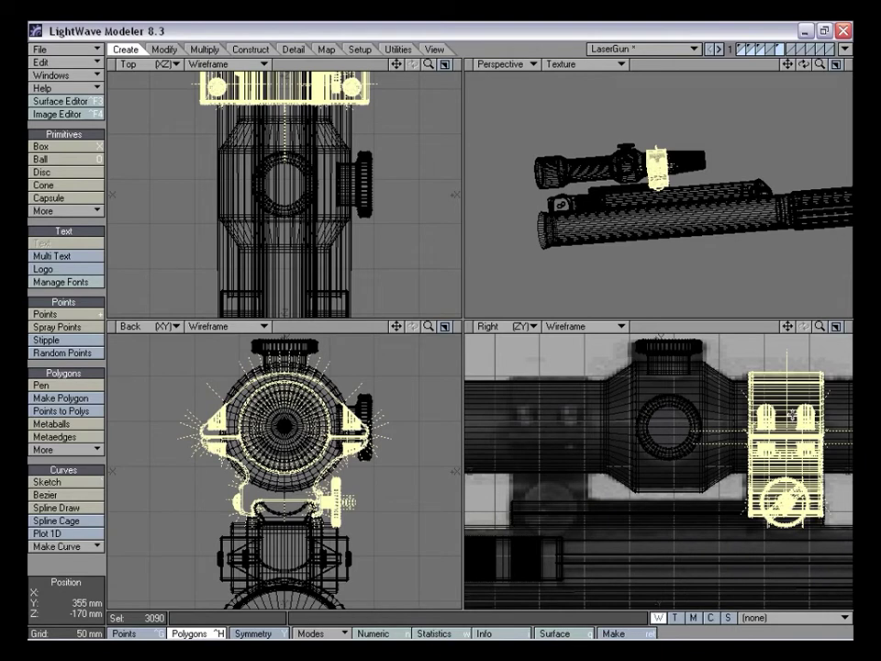
# Duplicate the ring mount and move the copy along Z to the rear mount position on the scope's reference image
pyautogui.moveTo(820, 326); pyautogui.dragTo(568, 346)
pyautogui.press('t')
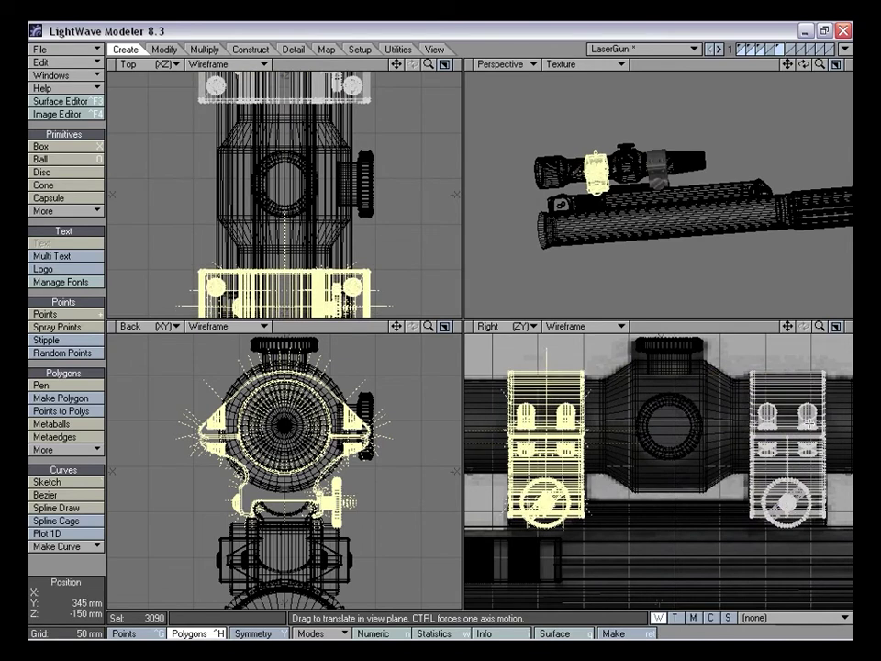
# Fine-tune the position of the duplicated ring mount against the gun's rail up close and deselect it
pyautogui.moveTo(787, 326); pyautogui.dragTo(799, 94)
pyautogui.moveTo(820, 326); pyautogui.dragTo(875, 326)
pyautogui.moveTo(788, 326); pyautogui.dragTo(879, 375)
pyautogui.press('t')
pyautogui.moveTo(710, 410)
pyautogui.mouseDown()
pyautogui.moveTo(696, 409)
pyautogui.moveTo(709, 406)
pyautogui.mouseUp()
pyautogui.press('space')
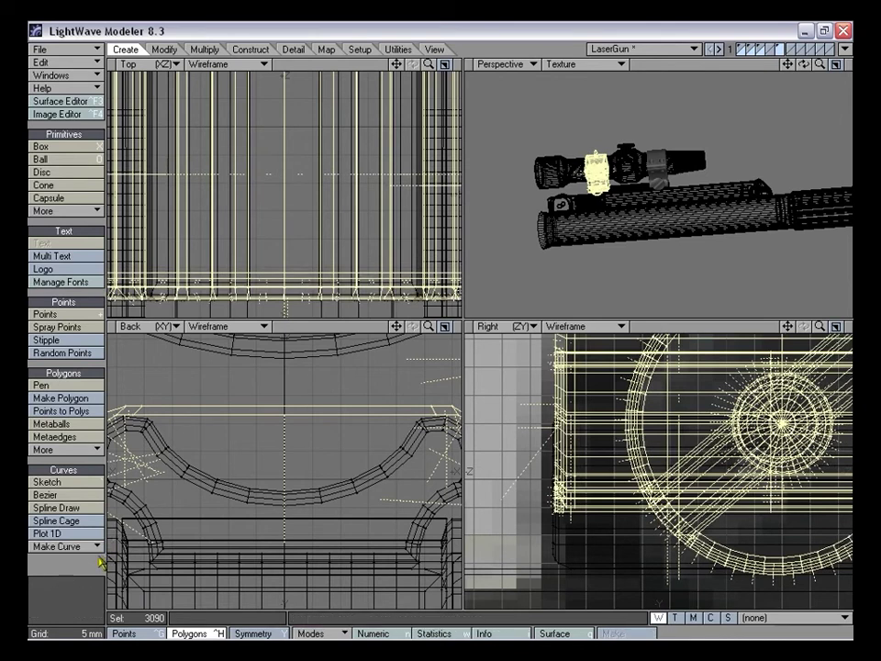
pyautogui.click(101, 564)
# Bring the gun and scope layers to the foreground with the ring mounts and examine the assembled model in an enlarged perspective view
pyautogui.keyDown('alt'); pyautogui.moveTo(640, 189); pyautogui.dragTo(640, 260); pyautogui.keyUp('alt')
pyautogui.keyDown('shift'); pyautogui.click(761, 47); pyautogui.keyUp('shift')
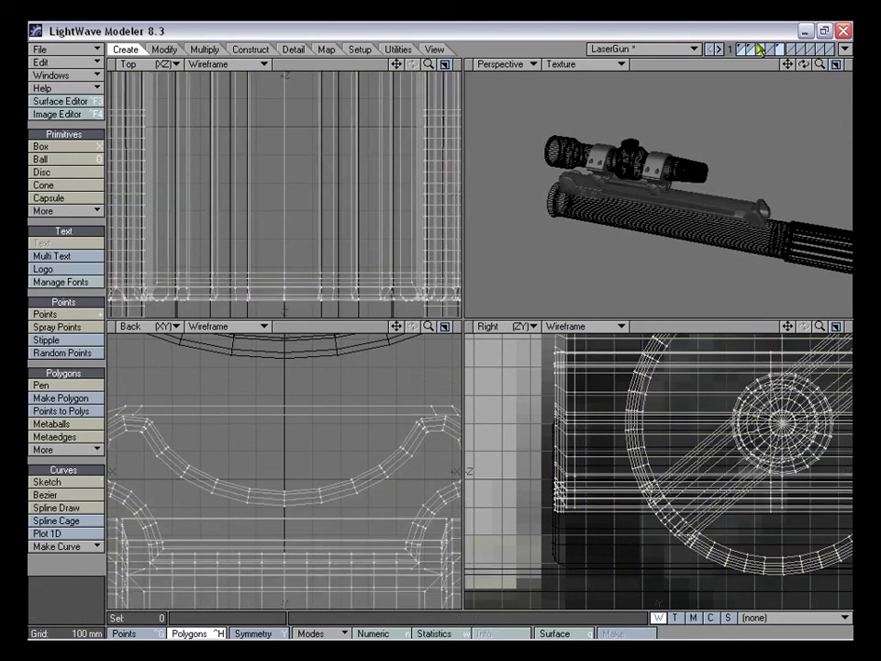
pyautogui.keyDown('shift'); pyautogui.click(752, 47); pyautogui.keyUp('shift')
pyautogui.keyDown('shift'); pyautogui.click(740, 47); pyautogui.keyUp('shift')
pyautogui.keyDown('alt'); pyautogui.moveTo(691, 184); pyautogui.dragTo(673, 167); pyautogui.keyUp('alt')
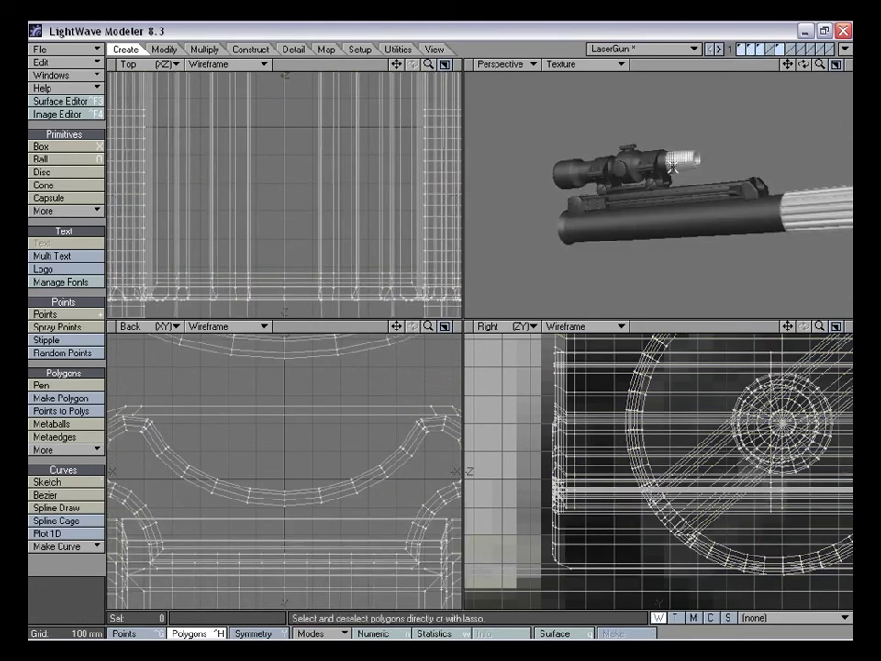
pyautogui.press('KP_0')
pyautogui.moveTo(820, 64); pyautogui.dragTo(867, 64)
pyautogui.keyDown('alt'); pyautogui.moveTo(366, 329); pyautogui.dragTo(513, 323); pyautogui.keyUp('alt')
pyautogui.keyDown('alt'); pyautogui.moveTo(373, 273); pyautogui.dragTo(593, 325); pyautogui.keyUp('alt')
pyautogui.moveTo(825, 69); pyautogui.dragTo(774, 111)
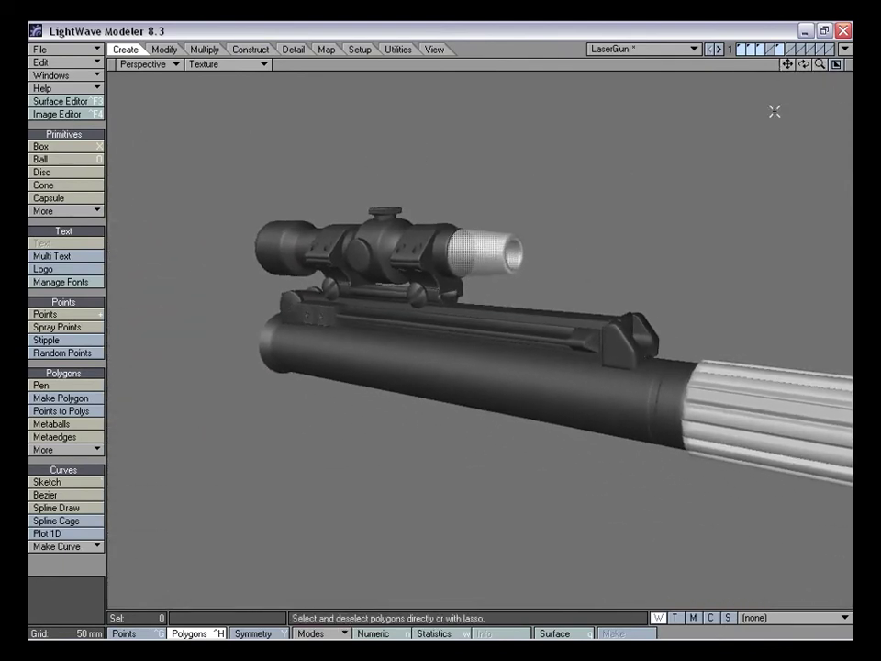
pyautogui.keyDown('alt'); pyautogui.moveTo(555, 318); pyautogui.dragTo(502, 347); pyautogui.keyUp('alt')
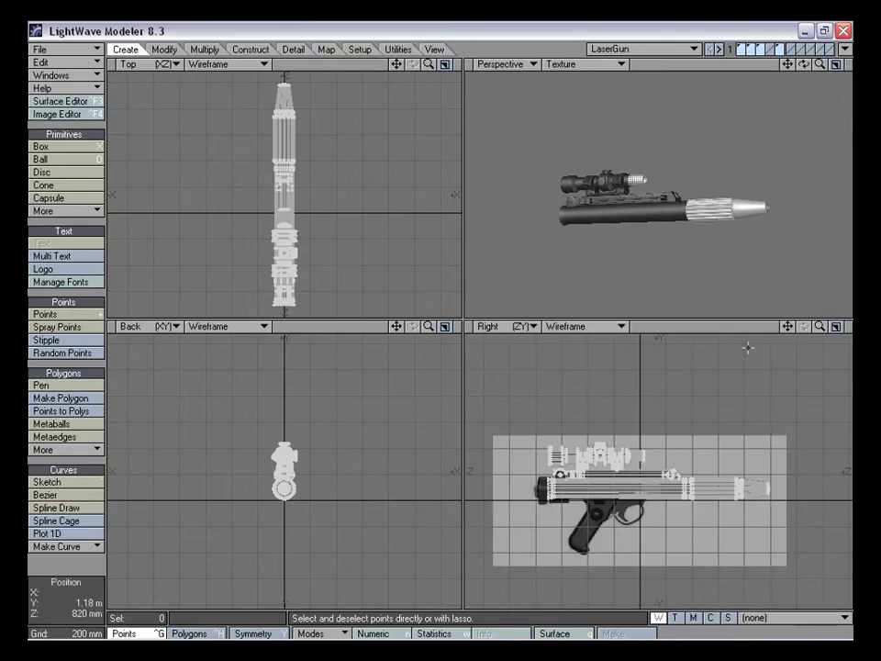
# Switch to the empty sixth layer with the gun, scope and mount layers in the background, framing the trigger guard's front in the right view
pyautogui.moveTo(820, 327); pyautogui.dragTo(865, 327)
pyautogui.moveTo(788, 327); pyautogui.dragTo(872, 134)
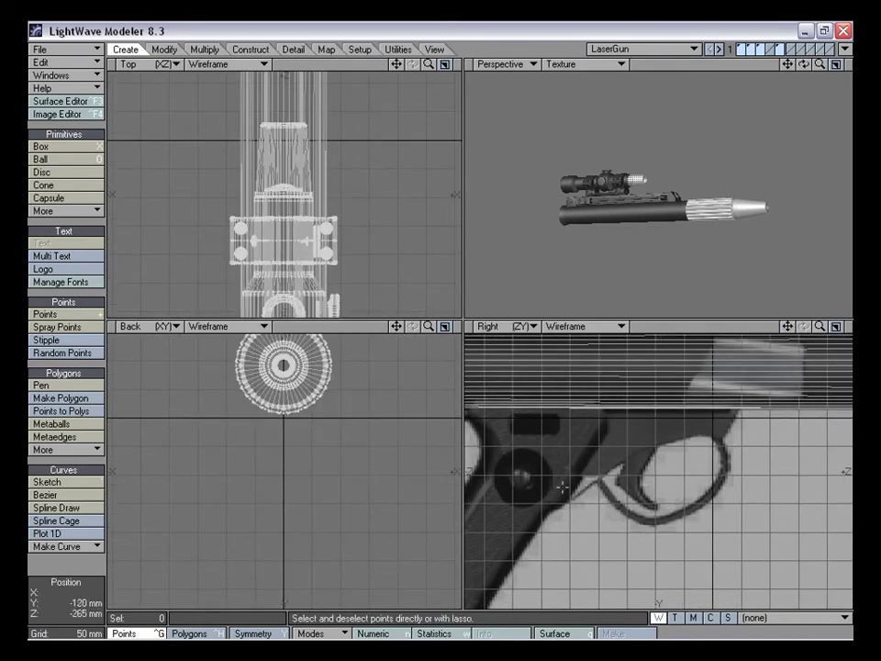
pyautogui.moveTo(790, 326); pyautogui.dragTo(765, 356)
pyautogui.moveTo(820, 326); pyautogui.dragTo(867, 327)
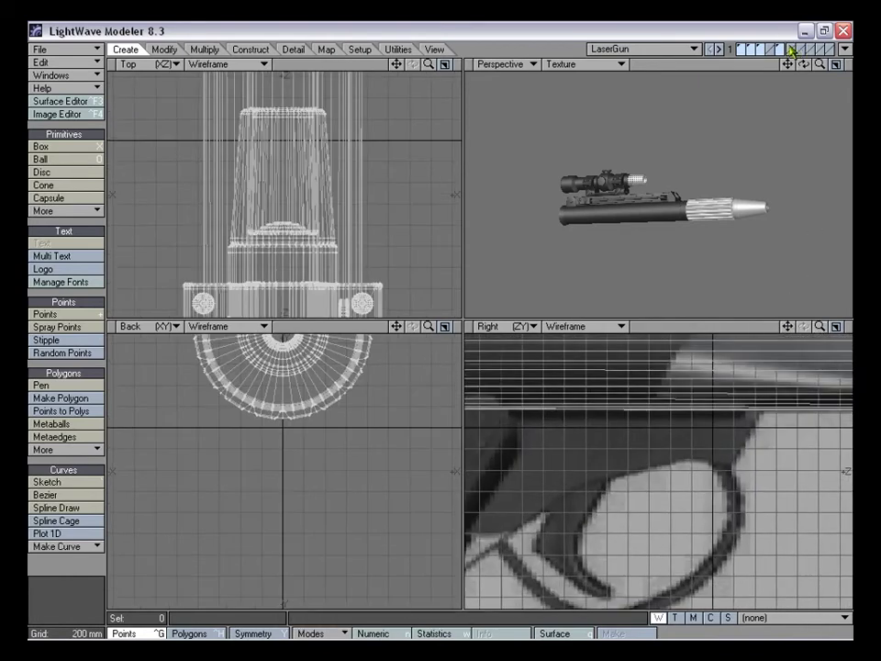
pyautogui.click(790, 47)
pyautogui.click(781, 54)
pyautogui.keyDown('shift'); pyautogui.click(762, 54); pyautogui.keyUp('shift')
pyautogui.keyDown('shift'); pyautogui.click(752, 54); pyautogui.keyUp('shift')
pyautogui.keyDown('shift'); pyautogui.click(743, 55); pyautogui.keyUp('shift')
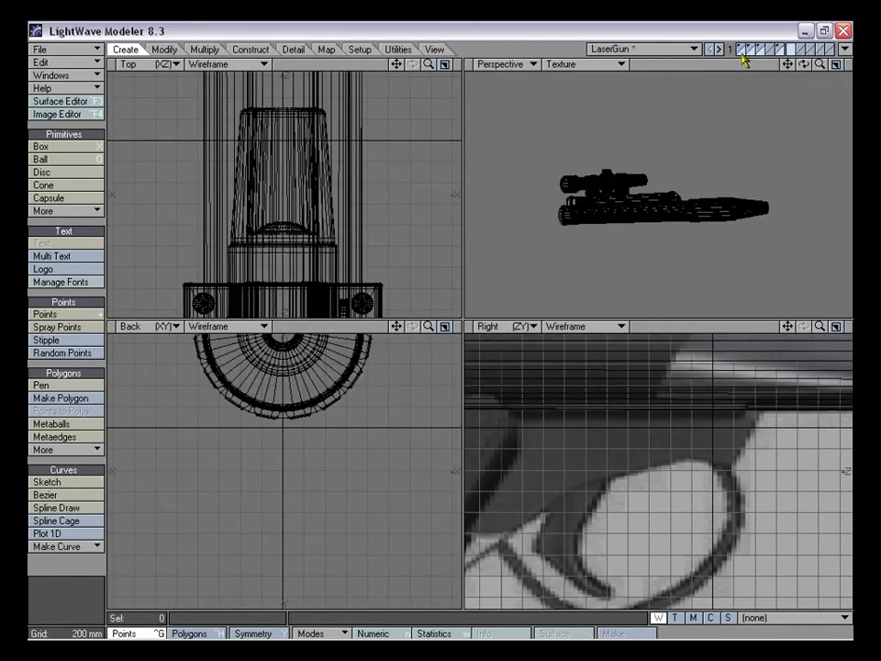
pyautogui.moveTo(787, 326); pyautogui.dragTo(758, 338)
pyautogui.moveTo(821, 330); pyautogui.dragTo(747, 392)
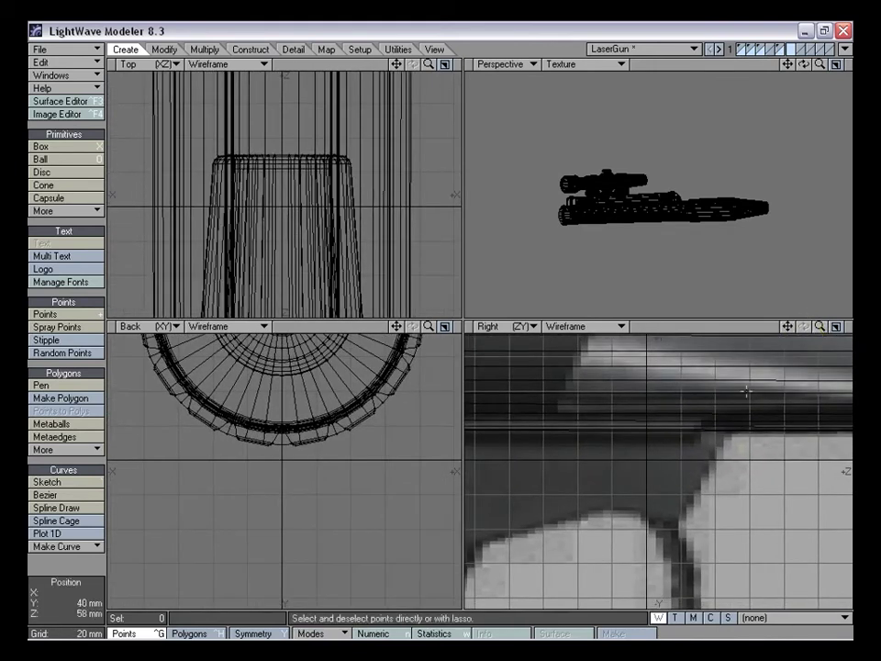
# Place seven points along the lower frame's edge, from its front corner beneath the barrel past the guard joint to above the trigger opening
pyautogui.press('+')
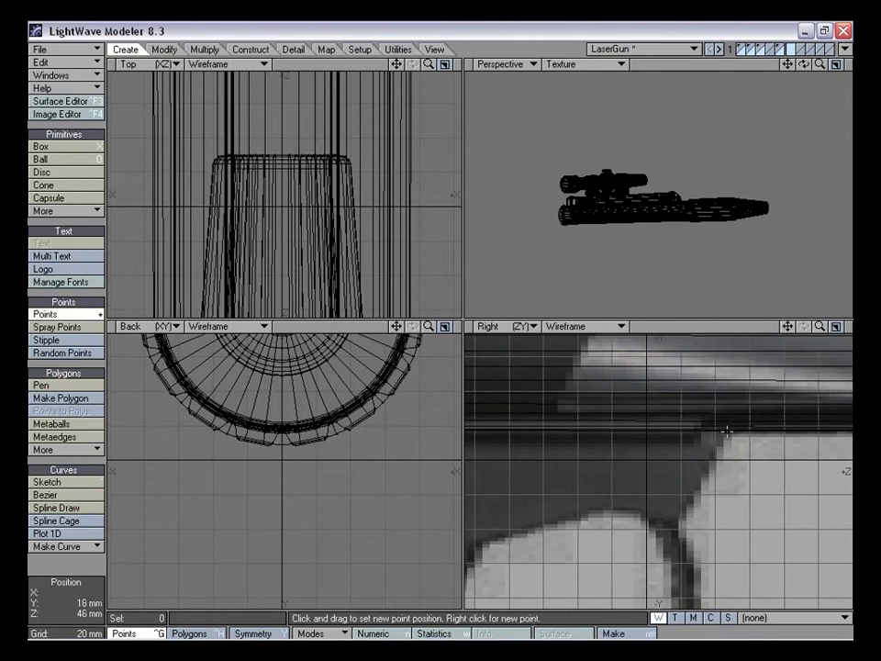
pyautogui.click(728, 426)
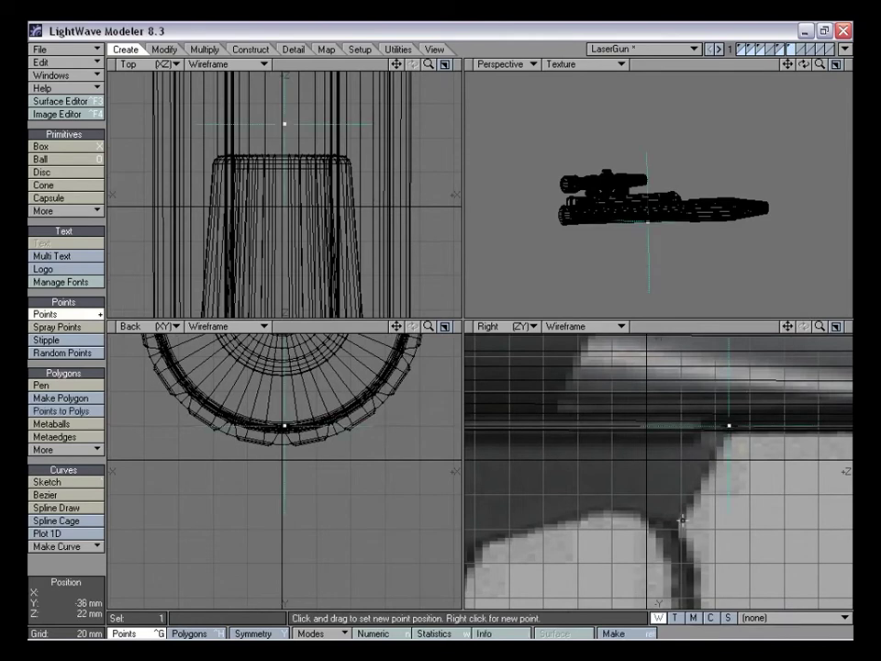
pyautogui.click(683, 512)
pyautogui.click(669, 522)
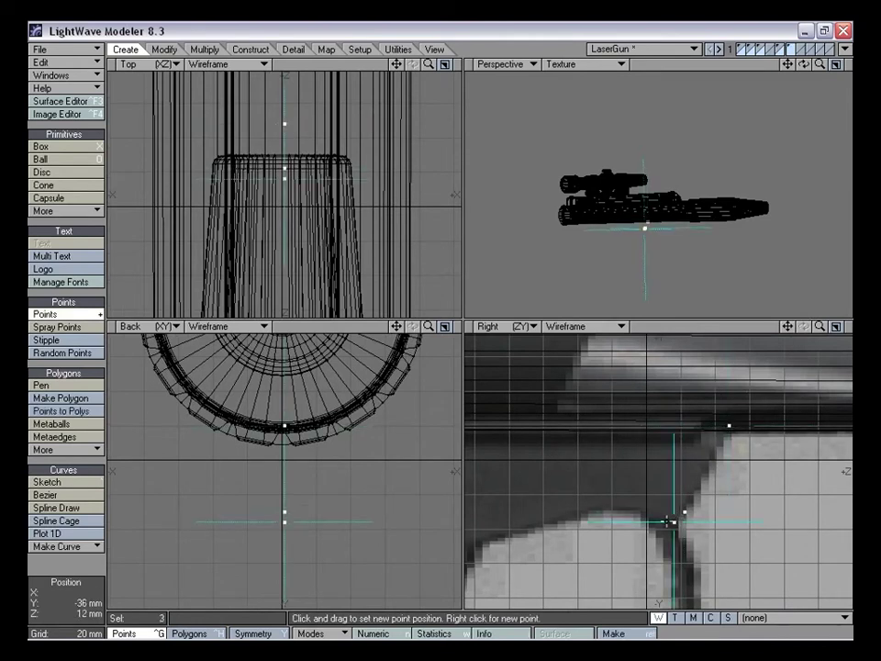
pyautogui.click(659, 521)
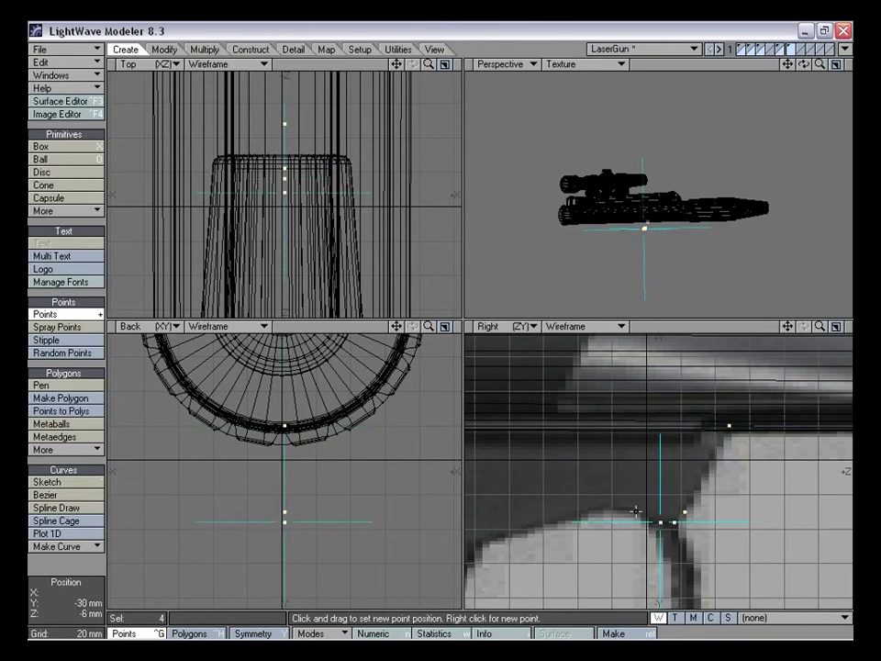
pyautogui.click(640, 511)
pyautogui.click(619, 507)
pyautogui.rightClick(598, 513)
# Continue the outline with five points along the upper edge of the trigger guard opening up to the trigger
pyautogui.moveTo(788, 327); pyautogui.dragTo(880, 235)
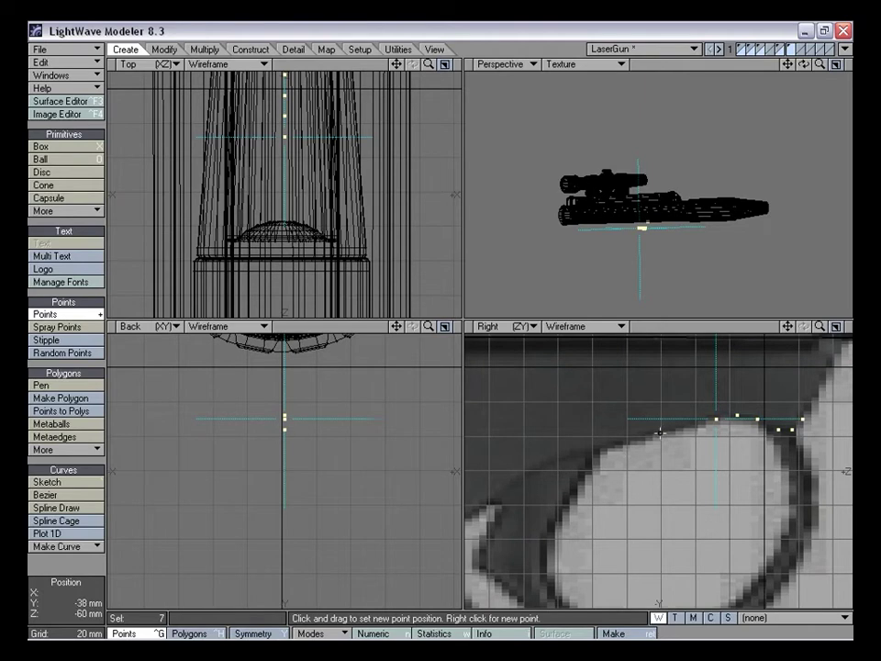
pyautogui.click(677, 428)
pyautogui.click(640, 442)
pyautogui.click(603, 447)
pyautogui.click(577, 450)
pyautogui.click(562, 452)
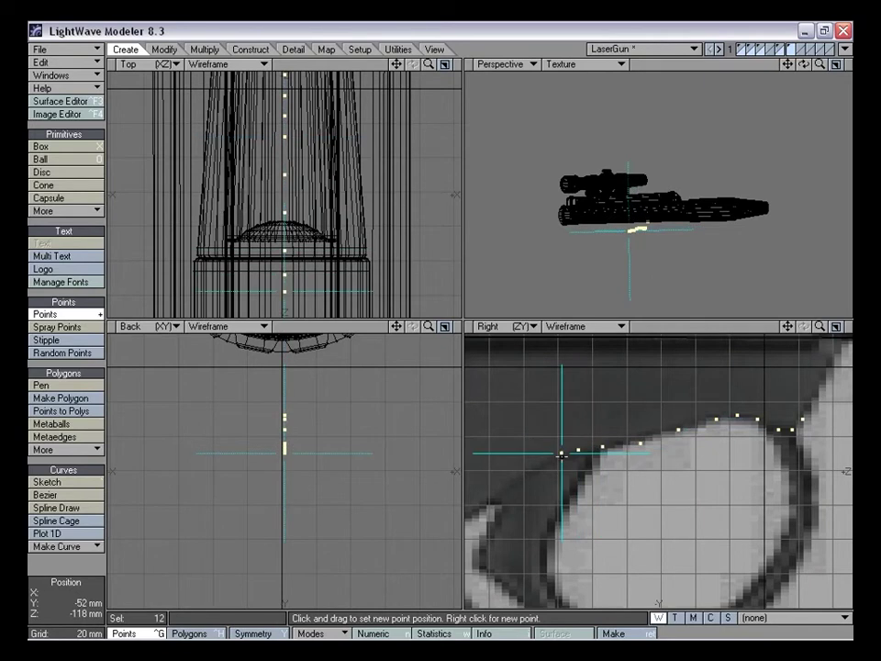
# Continue the outline with points running down behind the trigger and along the frame's lower edge to the grip
pyautogui.moveTo(788, 328); pyautogui.dragTo(789, 330)
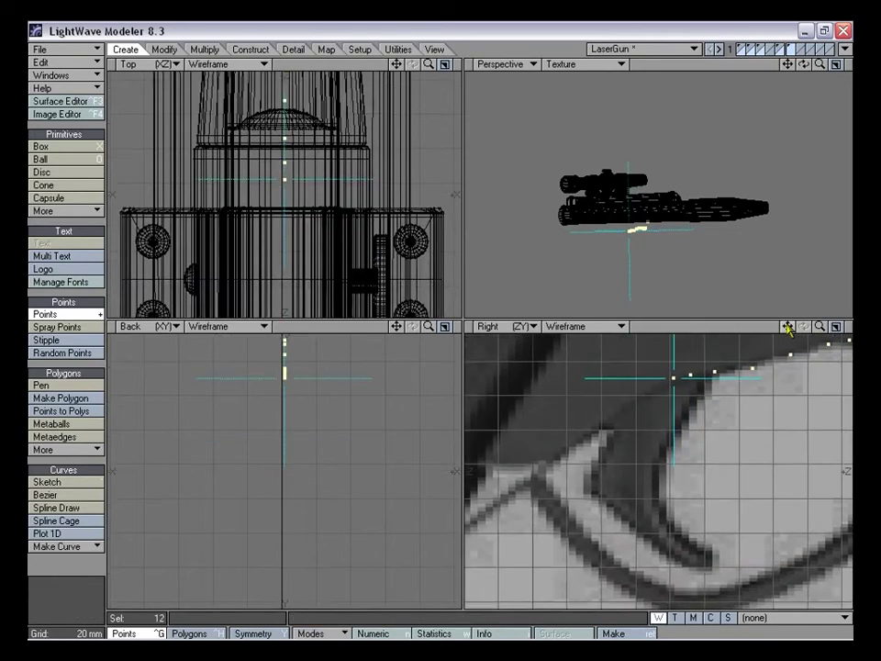
pyautogui.click(642, 396)
pyautogui.click(619, 413)
pyautogui.click(588, 436)
pyautogui.click(564, 454)
pyautogui.click(542, 464)
pyautogui.click(516, 464)
pyautogui.click(486, 459)
# Hide the background layers and move the points above the trigger guard opening onto the frame edge in the reference image
pyautogui.moveTo(821, 327); pyautogui.dragTo(762, 352)
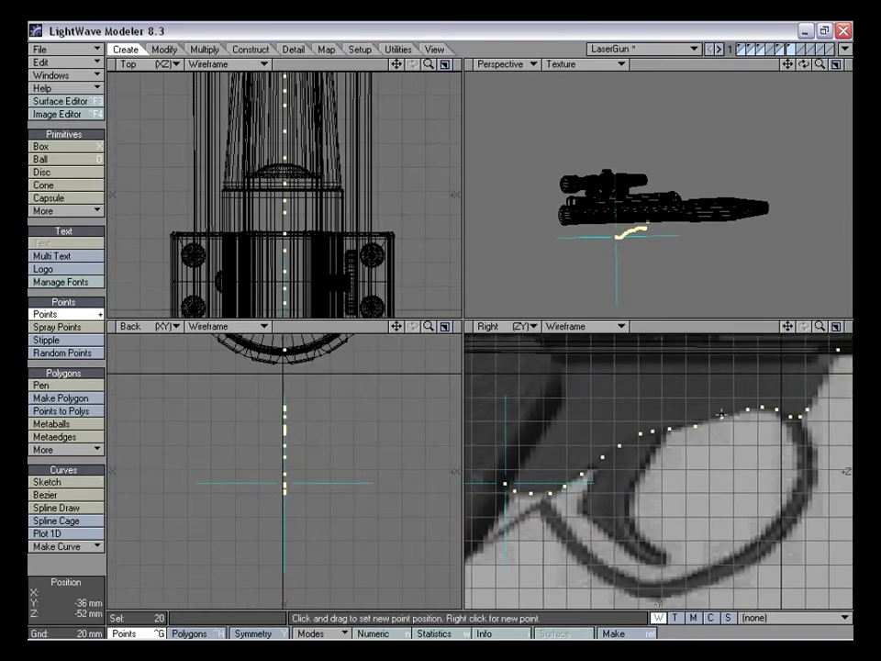
pyautogui.click(802, 50)
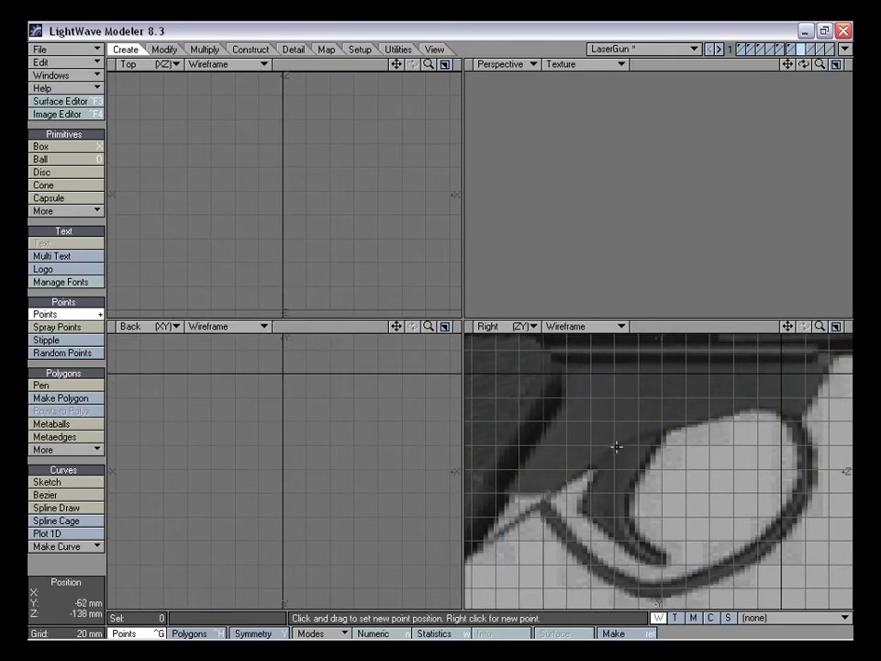
pyautogui.moveTo(820, 327); pyautogui.dragTo(705, 379)
pyautogui.click(792, 48)
pyautogui.moveTo(820, 328); pyautogui.dragTo(860, 328)
pyautogui.moveTo(789, 328); pyautogui.dragTo(843, 323)
pyautogui.press('t')
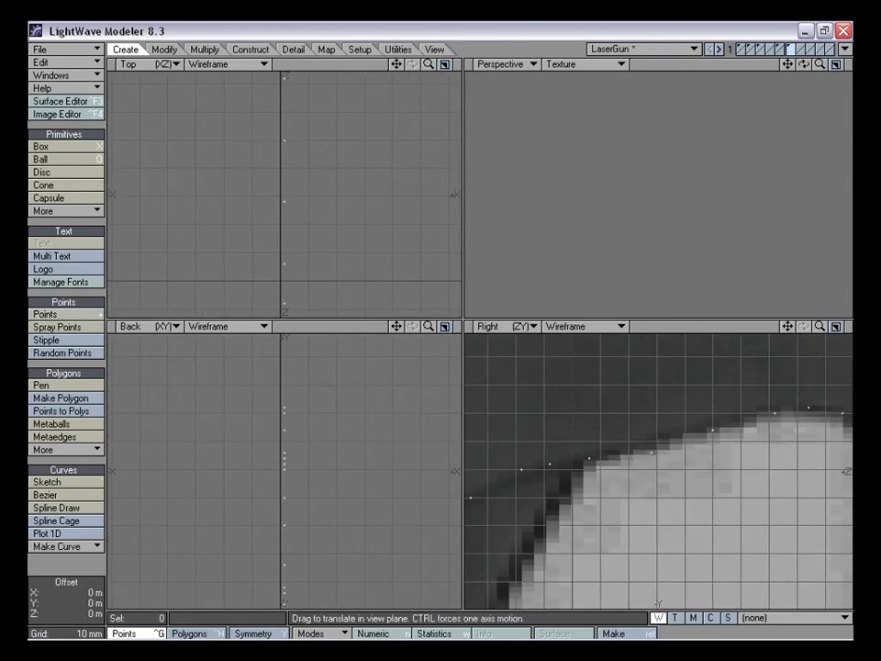
pyautogui.moveTo(706, 434); pyautogui.dragTo(713, 428)
pyautogui.moveTo(658, 448); pyautogui.dragTo(659, 448)
pyautogui.moveTo(822, 328); pyautogui.dragTo(780, 339)
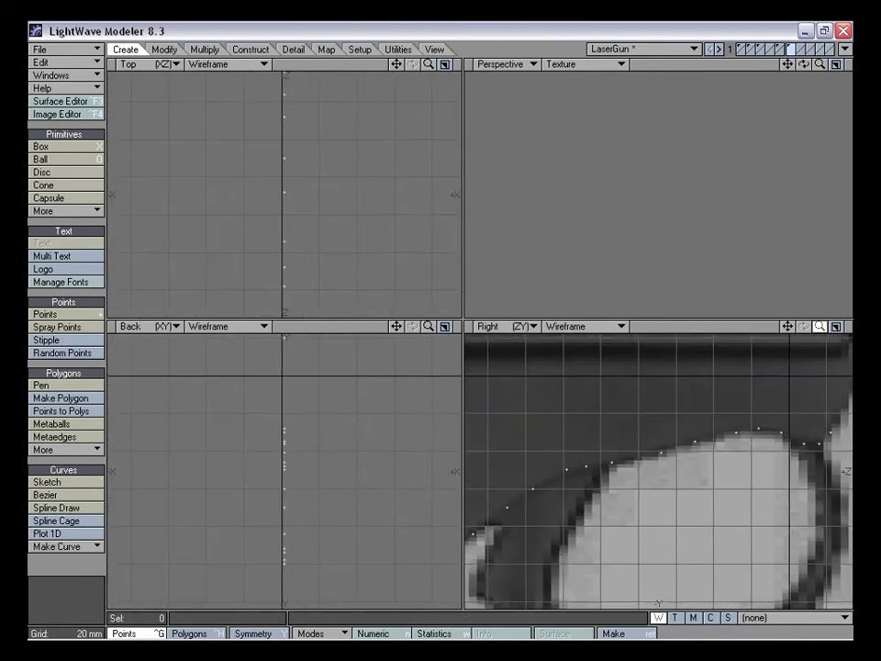
# Adjust the points at the trigger guard's front joint and behind the trigger to follow the reference outline
pyautogui.moveTo(819, 444); pyautogui.dragTo(819, 441)
pyautogui.moveTo(789, 327); pyautogui.dragTo(853, 288)
pyautogui.moveTo(685, 403); pyautogui.dragTo(685, 403)
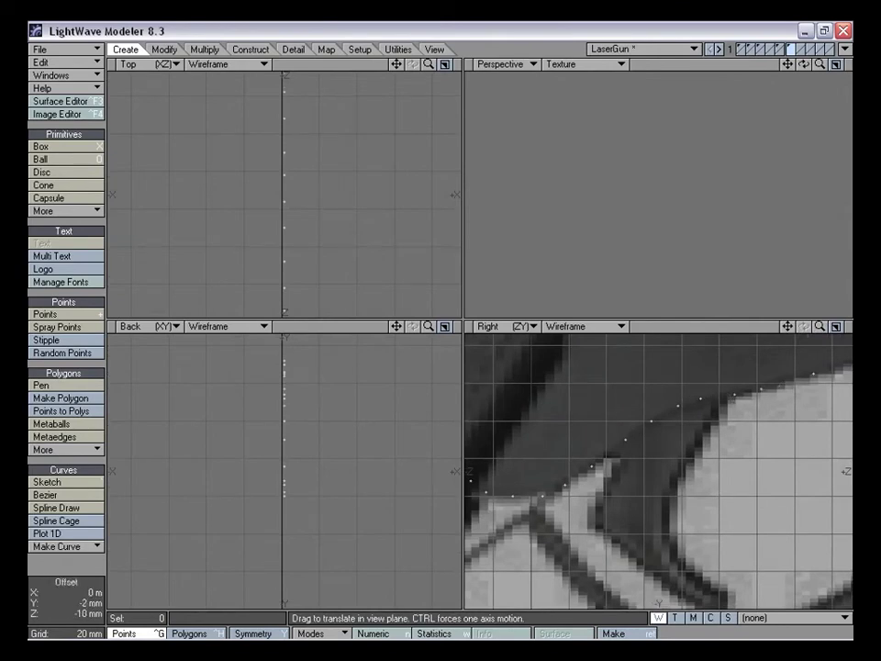
pyautogui.moveTo(788, 326); pyautogui.dragTo(857, 278)
pyautogui.moveTo(581, 442); pyautogui.dragTo(538, 434)
pyautogui.moveTo(613, 449); pyautogui.dragTo(671, 413)
pyautogui.moveTo(818, 328); pyautogui.dragTo(787, 336)
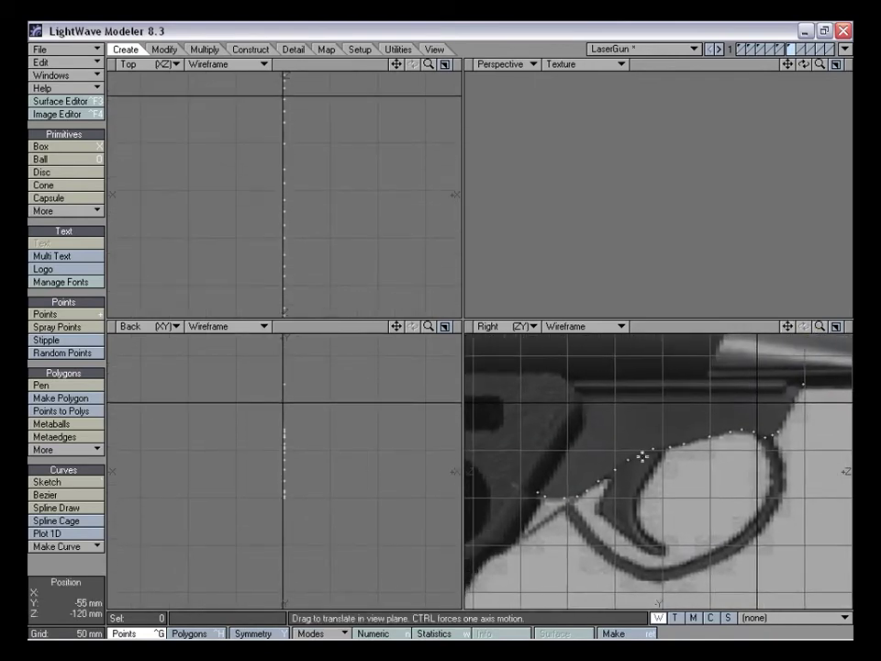
# Add a point at the frame's upper rear corner, at about Y 20 mm and Z -225 mm
pyautogui.press('+')
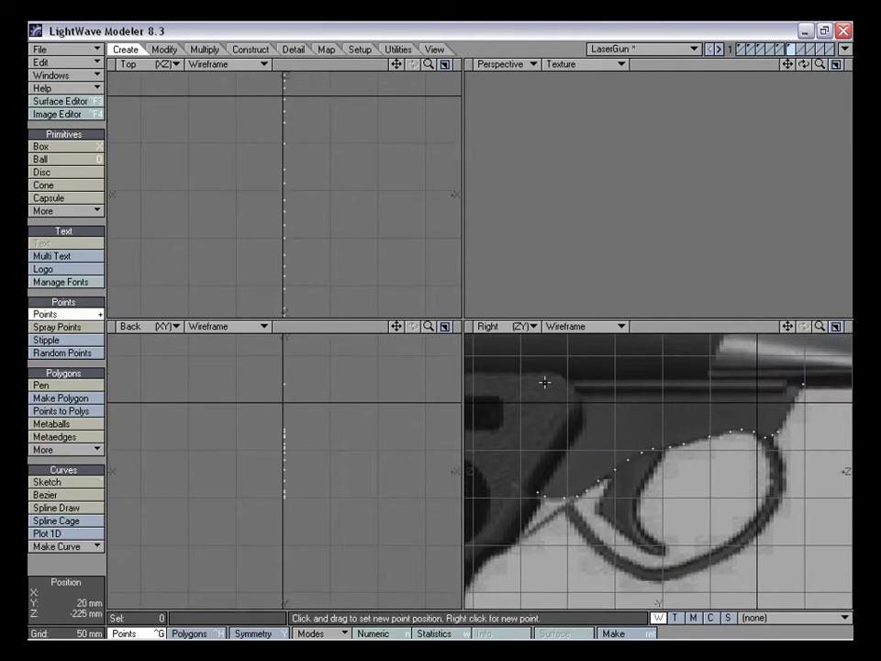
pyautogui.click(544, 382)
pyautogui.press('space')
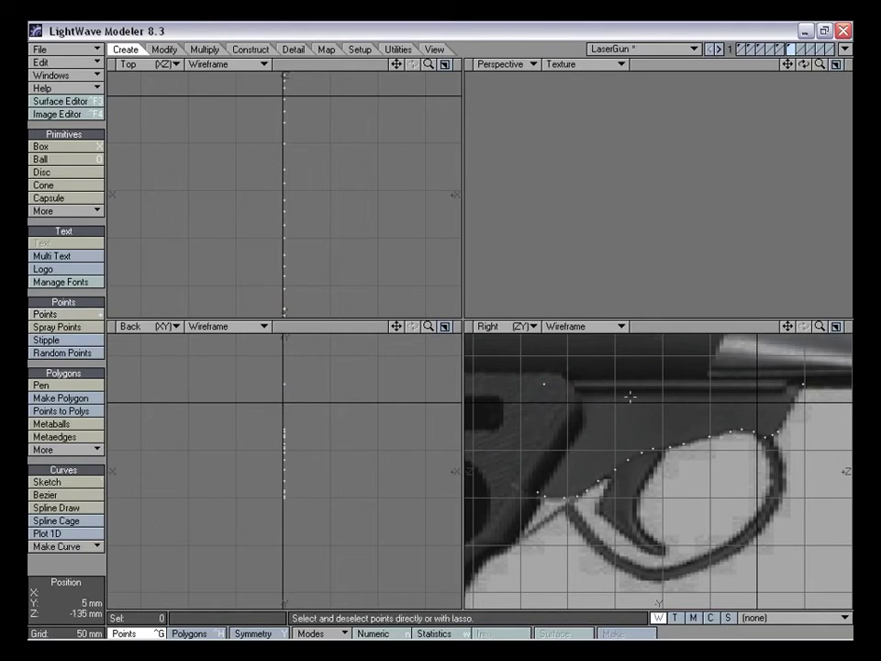
# Move the front and rear upper corner points of the frame outline up about 20 mm into the barrel
pyautogui.moveTo(566, 392)
pyautogui.mouseDown(button='right')
pyautogui.moveTo(836, 390)
pyautogui.moveTo(842, 401)
pyautogui.mouseUp(button='right')
pyautogui.press('t')
pyautogui.moveTo(671, 404); pyautogui.dragTo(672, 400)
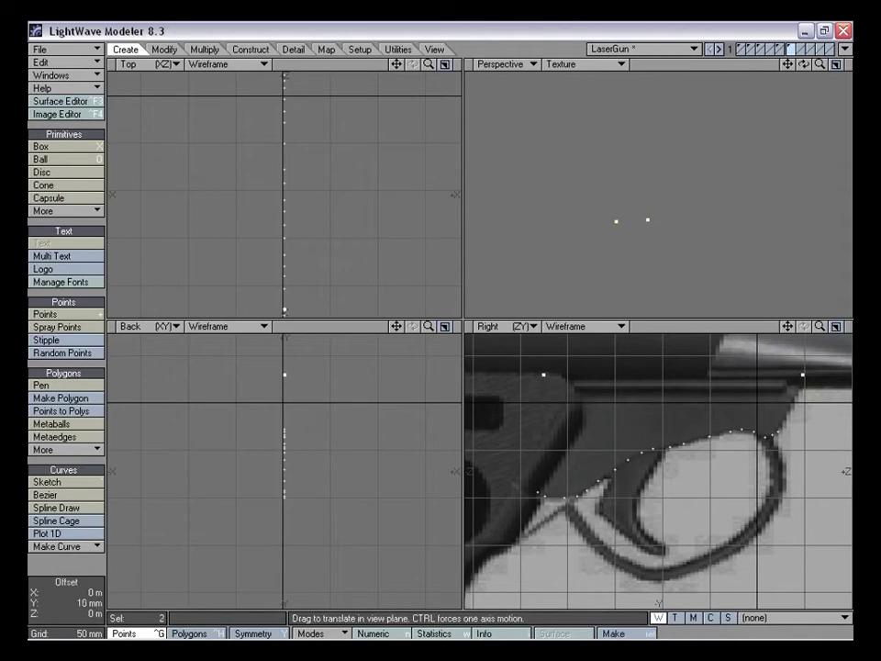
pyautogui.press('space')
pyautogui.click(643, 391)
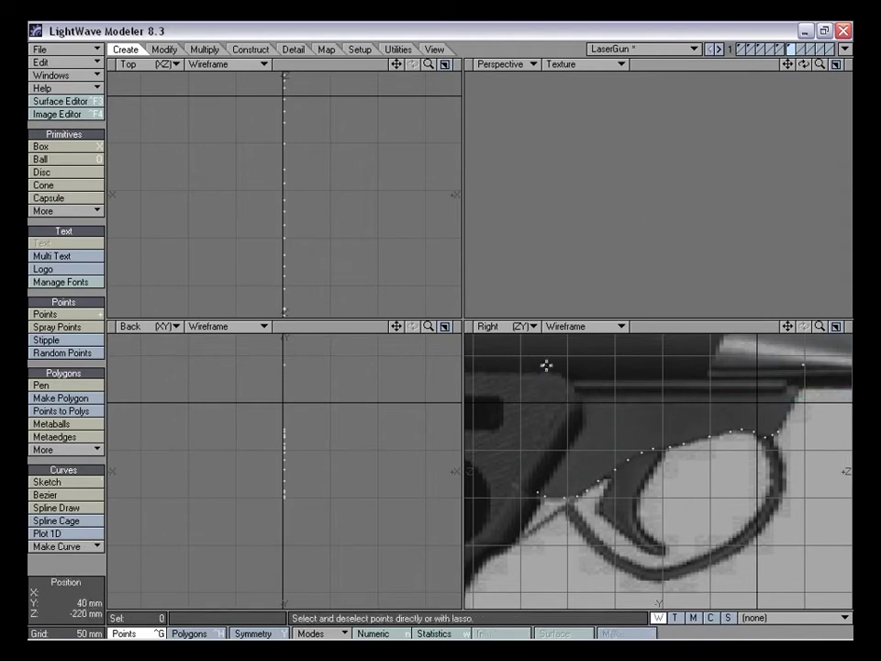
pyautogui.press('+')
pyautogui.click(545, 366)
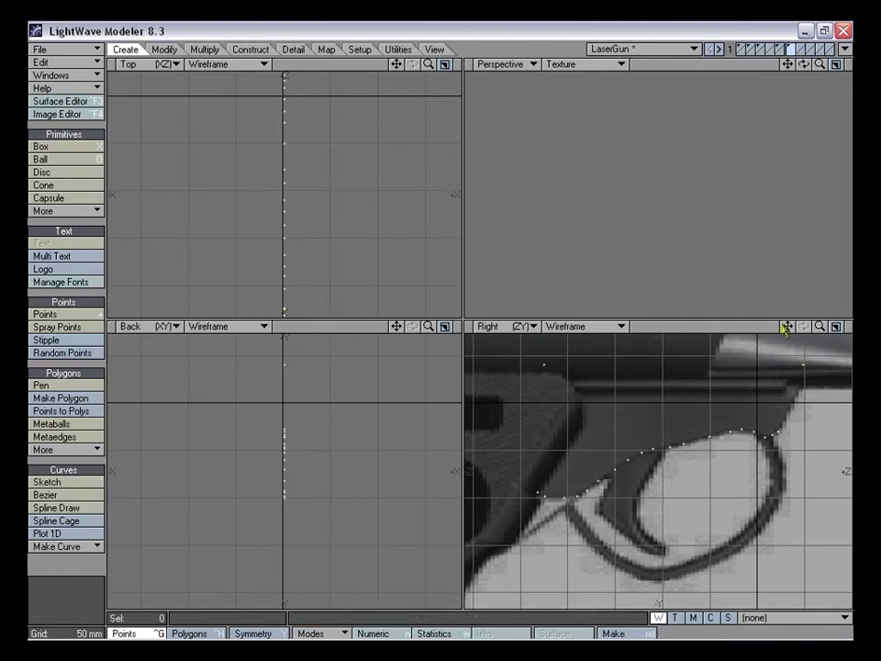
pyautogui.moveTo(819, 327); pyautogui.dragTo(807, 334)
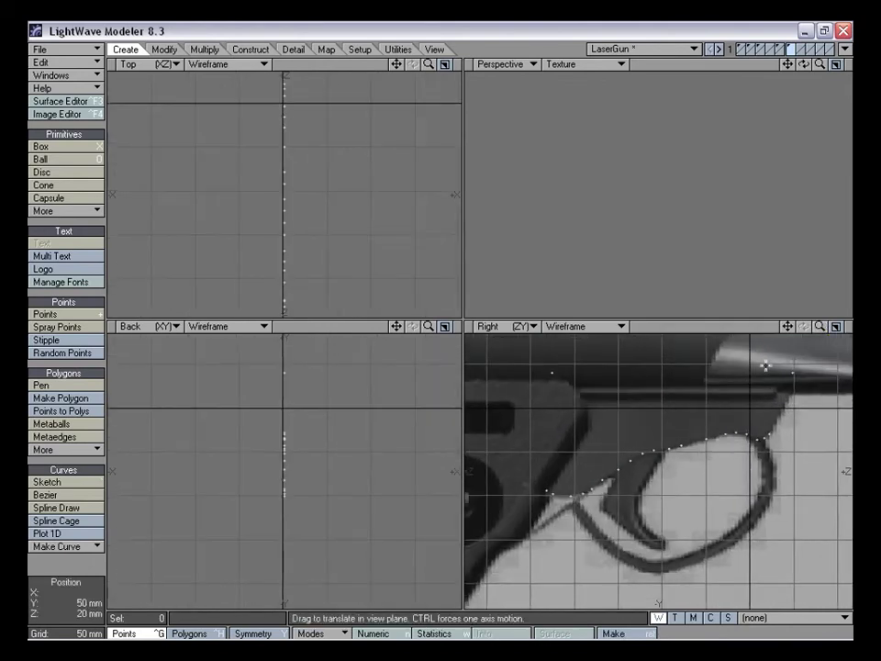
pyautogui.click(829, 51)
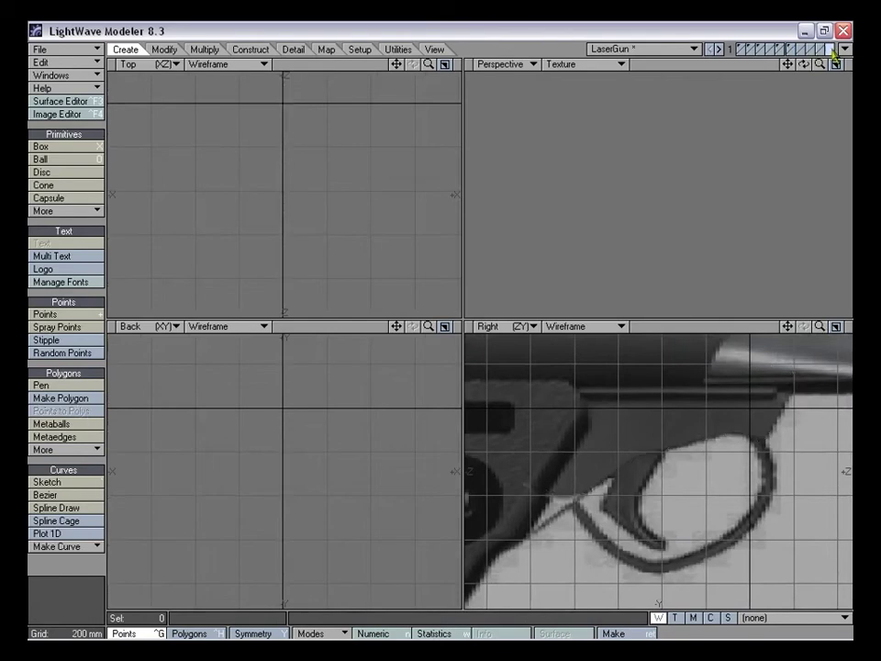
pyautogui.click(829, 50)
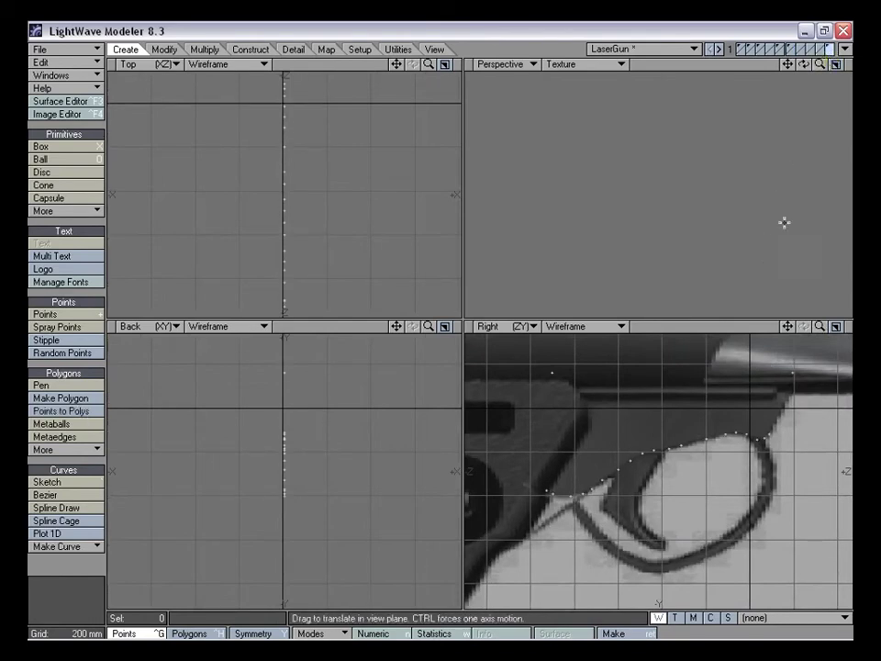
pyautogui.click(794, 53)
# Change the right view's backdrop image to back.jpg and frame the area behind the trigger
pyautogui.keyDown('alt'); pyautogui.moveTo(714, 433); pyautogui.dragTo(689, 459); pyautogui.keyUp('alt')
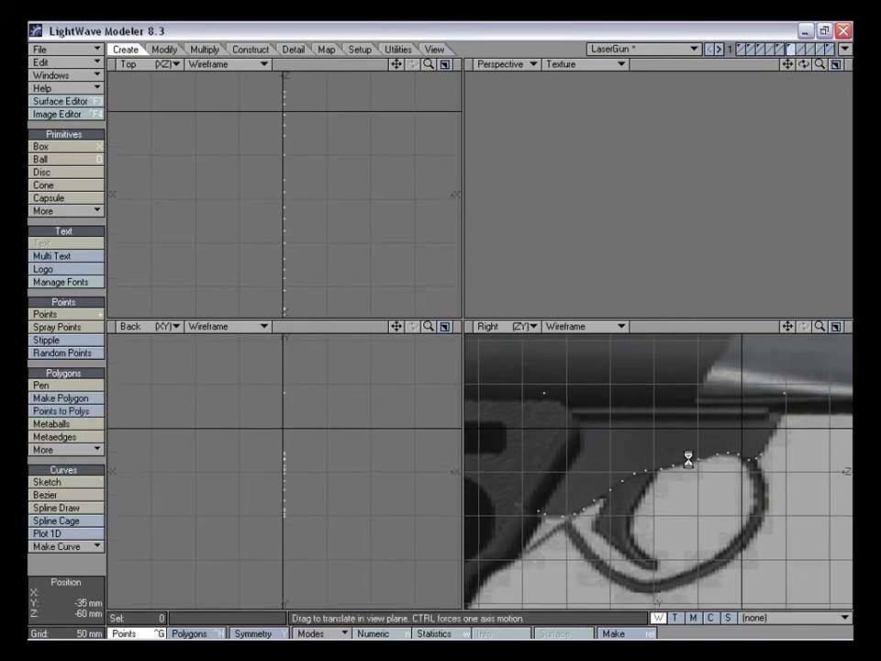
pyautogui.press('d')
pyautogui.moveTo(387, 129); pyautogui.dragTo(277, 118)
pyautogui.click(253, 131)
pyautogui.click(364, 152)
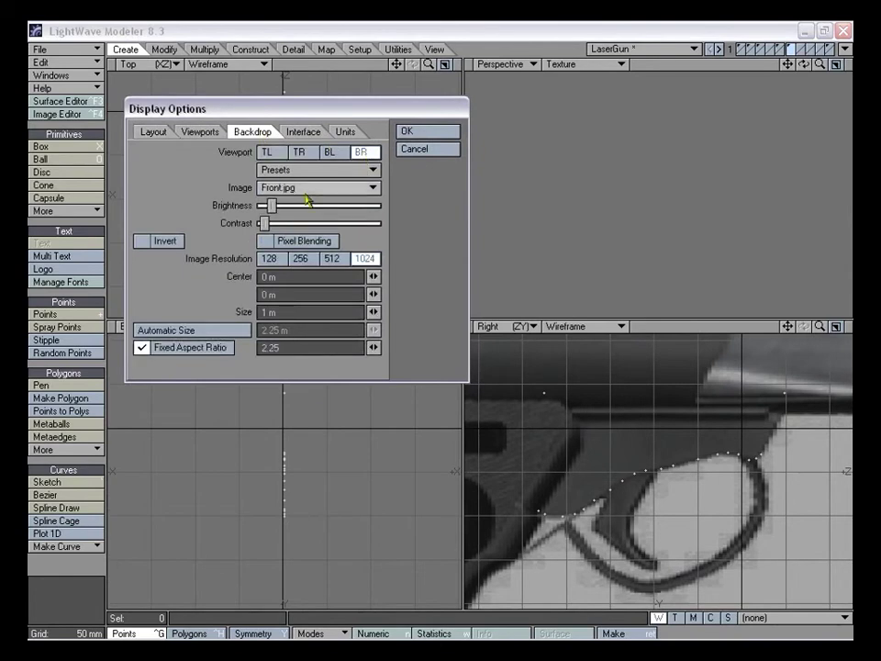
pyautogui.click(307, 189)
pyautogui.click(305, 163)
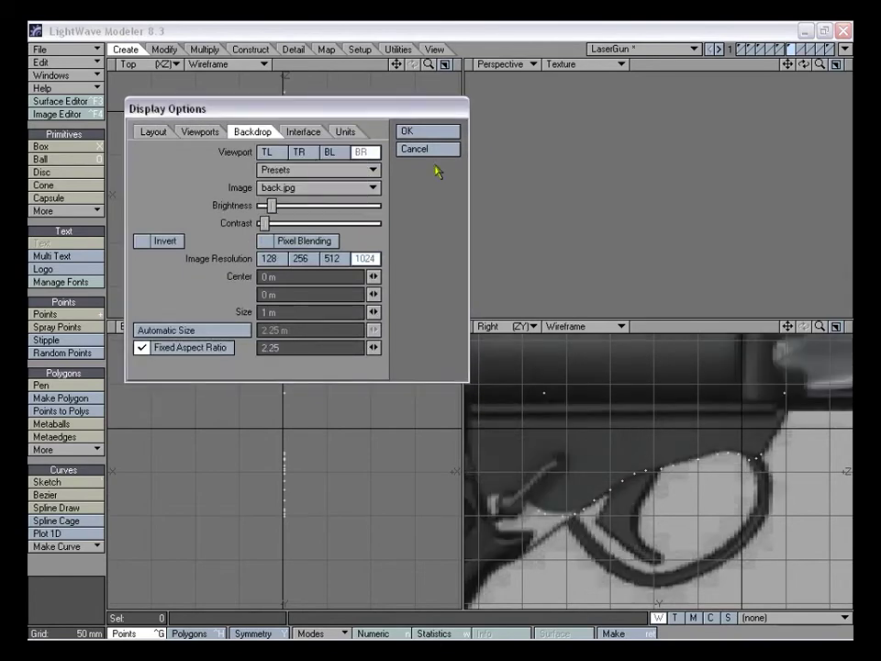
pyautogui.click(429, 135)
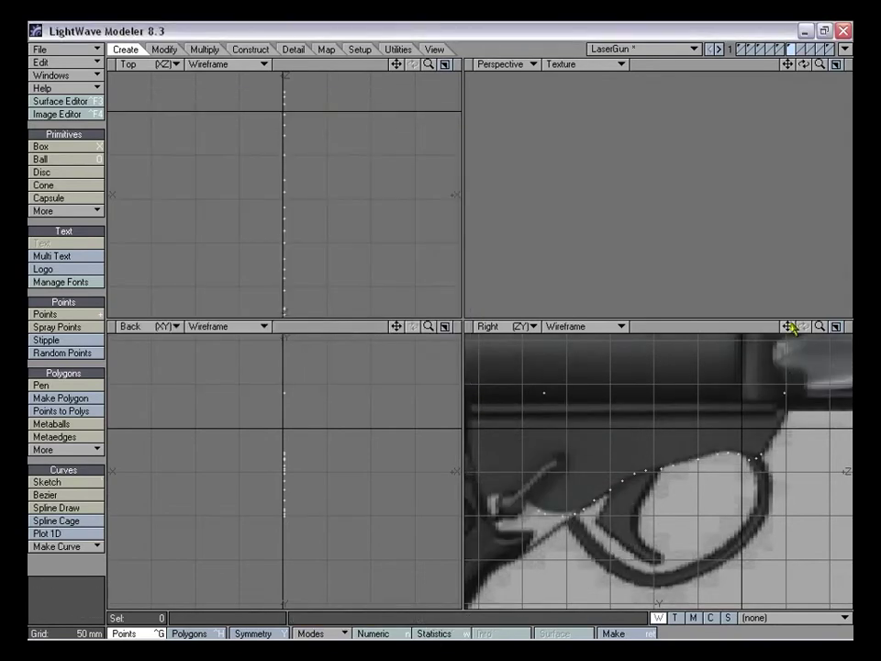
pyautogui.moveTo(788, 327); pyautogui.dragTo(598, 507)
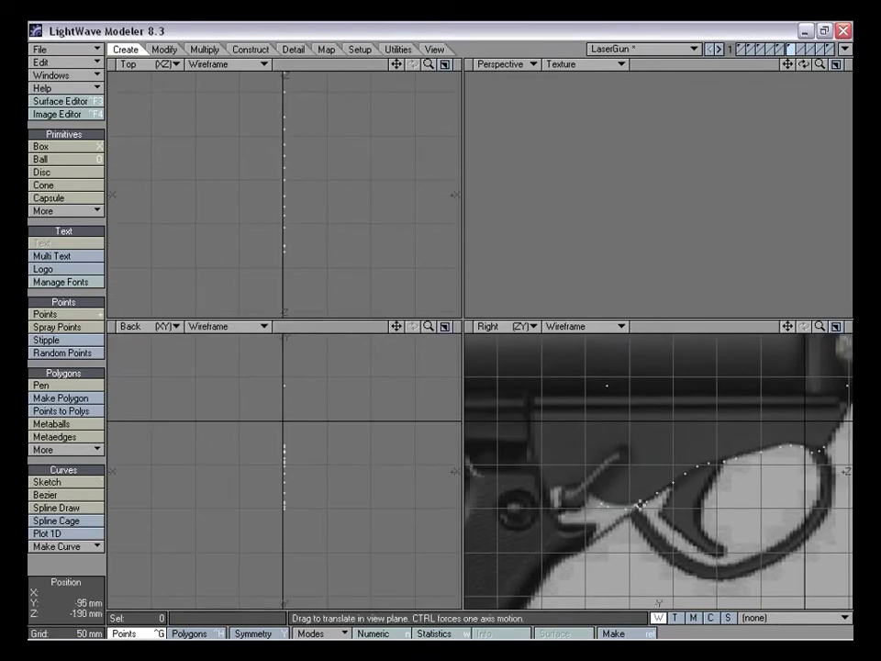
# Change the right view's backdrop image to Front.jpg
pyautogui.moveTo(820, 327); pyautogui.dragTo(723, 403)
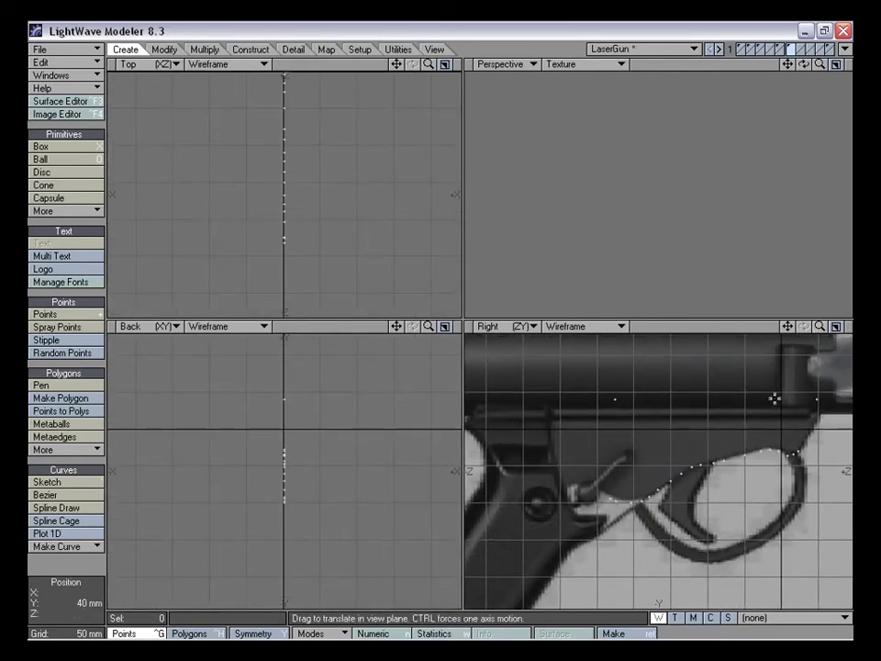
pyautogui.scroll(2, 570, 500)
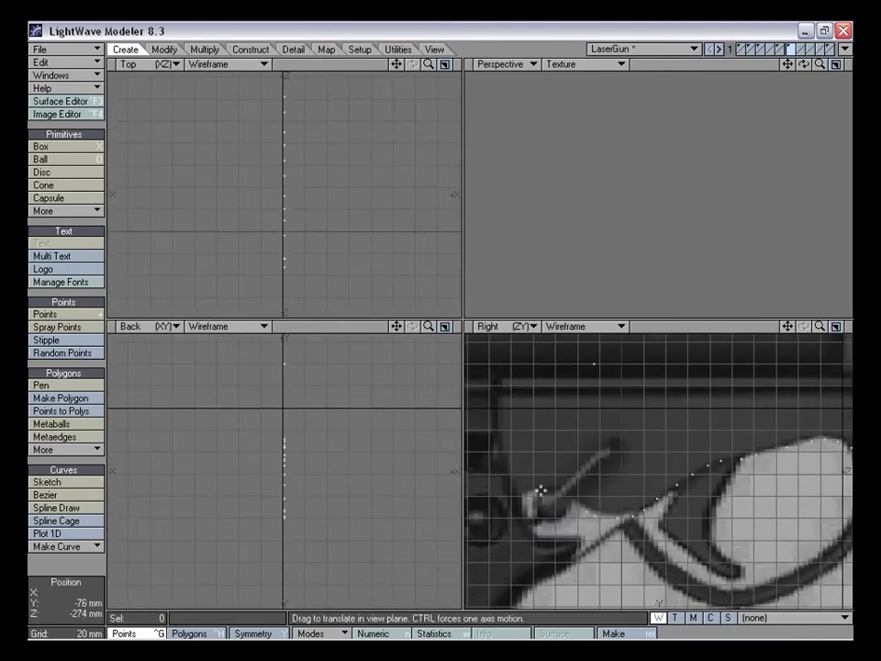
pyautogui.moveTo(820, 327); pyautogui.dragTo(783, 345)
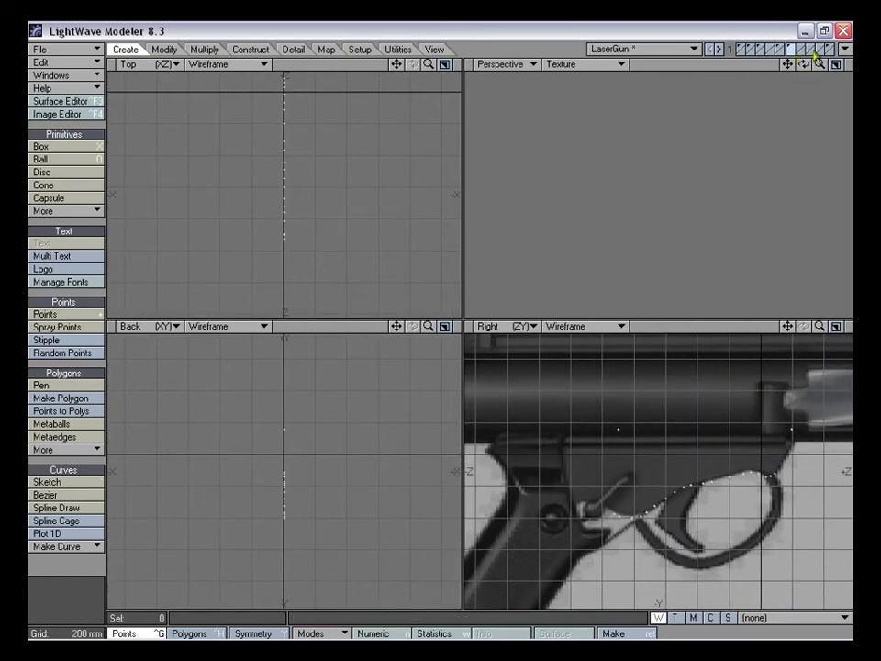
pyautogui.press('d')
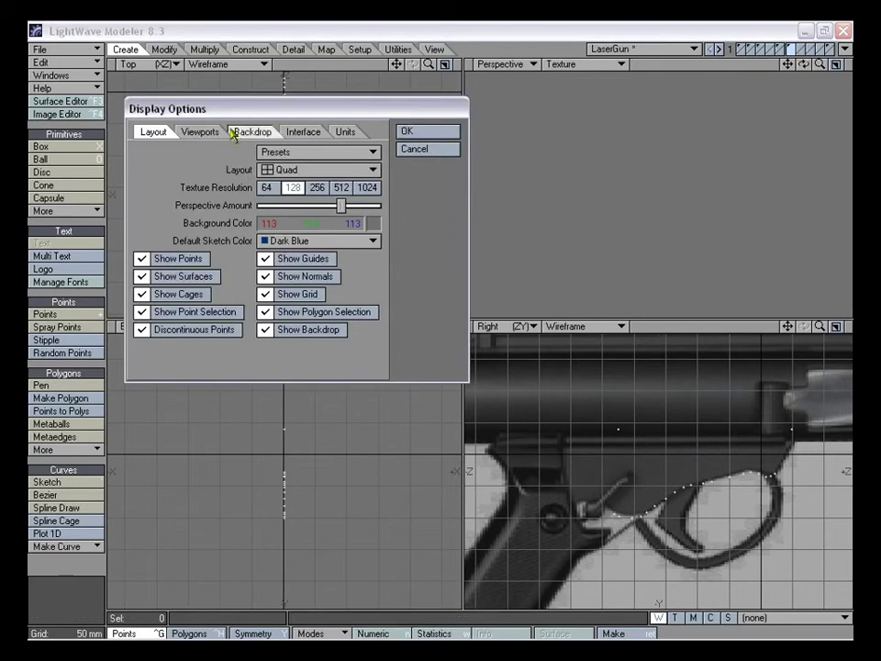
pyautogui.moveTo(262, 109); pyautogui.dragTo(329, 181)
pyautogui.click(317, 201)
pyautogui.click(425, 221)
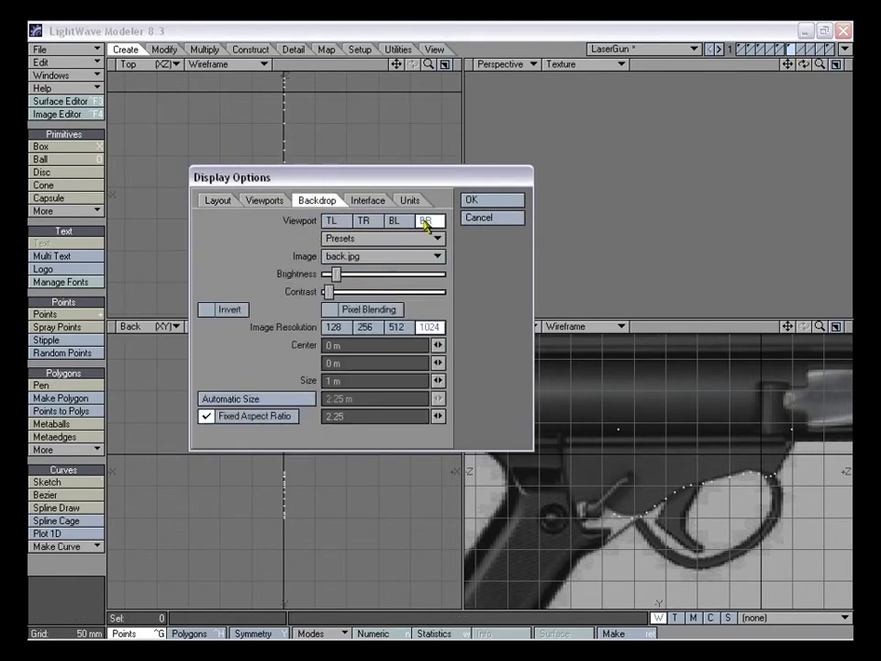
pyautogui.click(367, 256)
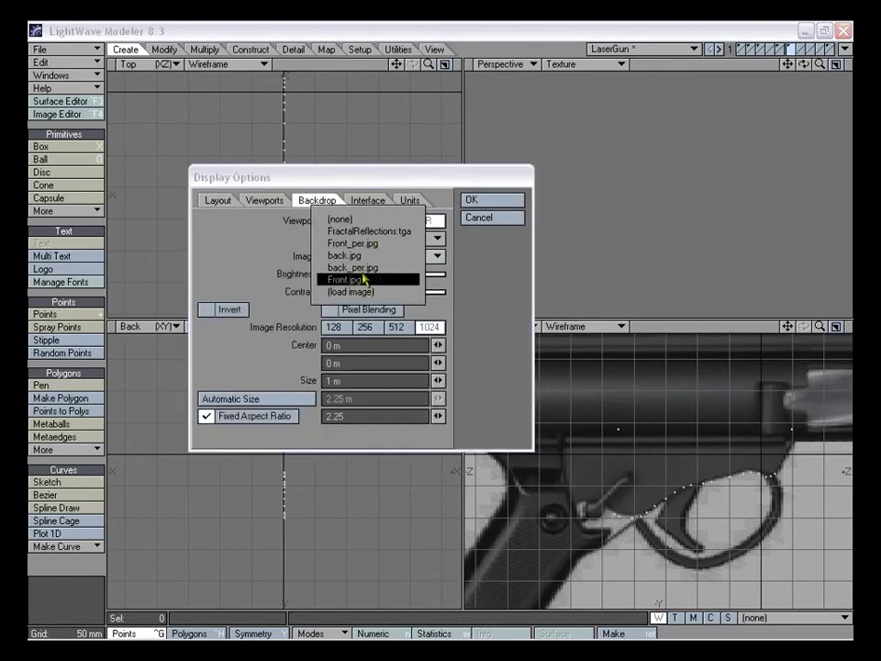
pyautogui.click(362, 336)
pyautogui.click(473, 201)
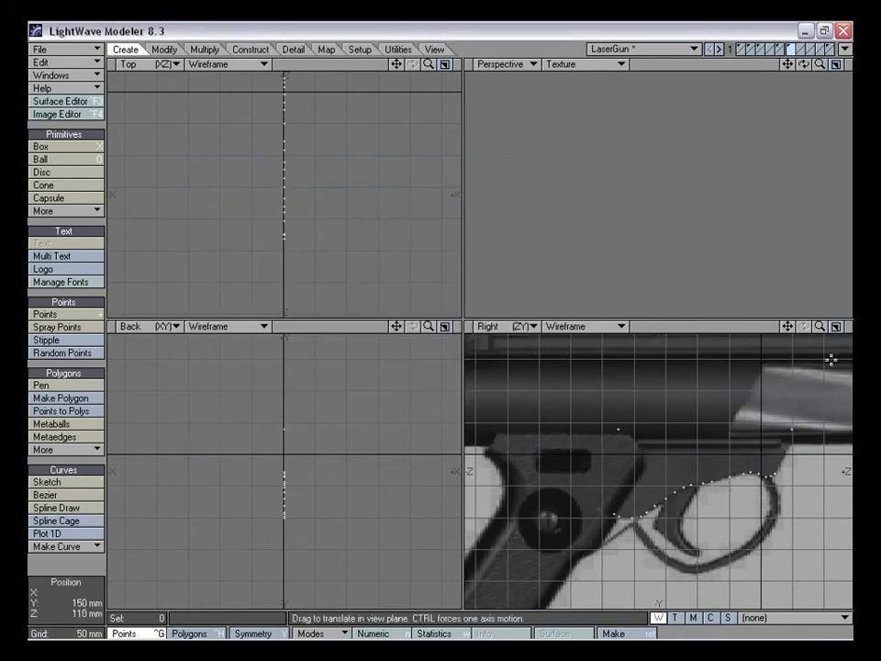
# Select the frame outline's points in order around the shape, make a polygon from them and clear the selection
pyautogui.moveTo(820, 327)
pyautogui.mouseDown()
pyautogui.moveTo(820, 349)
pyautogui.moveTo(823, 328)
pyautogui.moveTo(771, 340)
pyautogui.moveTo(783, 323)
pyautogui.moveTo(841, 327)
pyautogui.moveTo(786, 326)
pyautogui.moveTo(808, 332)
pyautogui.mouseUp()
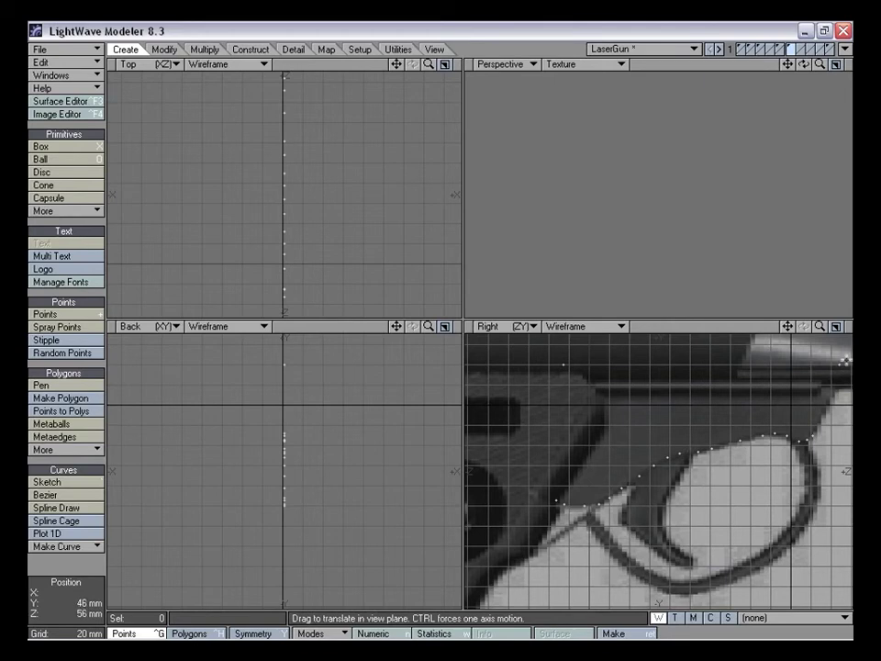
pyautogui.moveTo(821, 328); pyautogui.dragTo(788, 341)
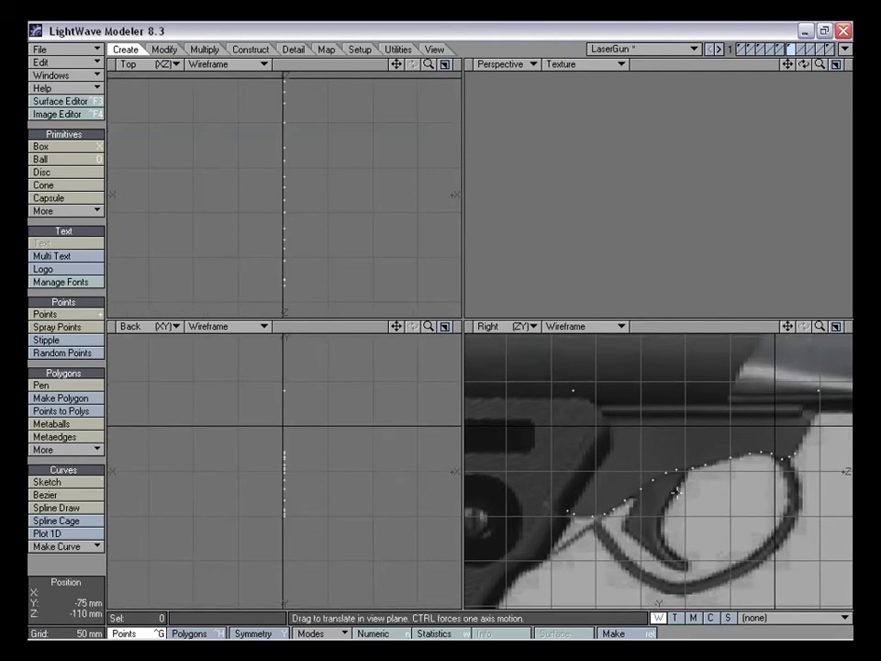
pyautogui.hotkey('ctrl', 'h')
pyautogui.hotkey('ctrl', 'g')
pyautogui.click(564, 513)
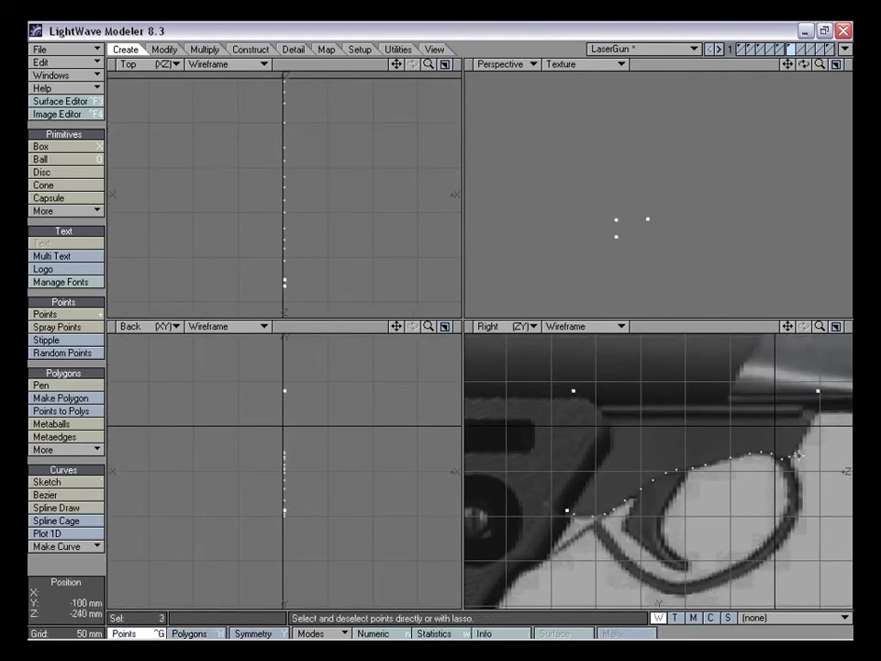
pyautogui.moveTo(703, 467); pyautogui.dragTo(666, 471)
pyautogui.moveTo(620, 508); pyautogui.dragTo(592, 515)
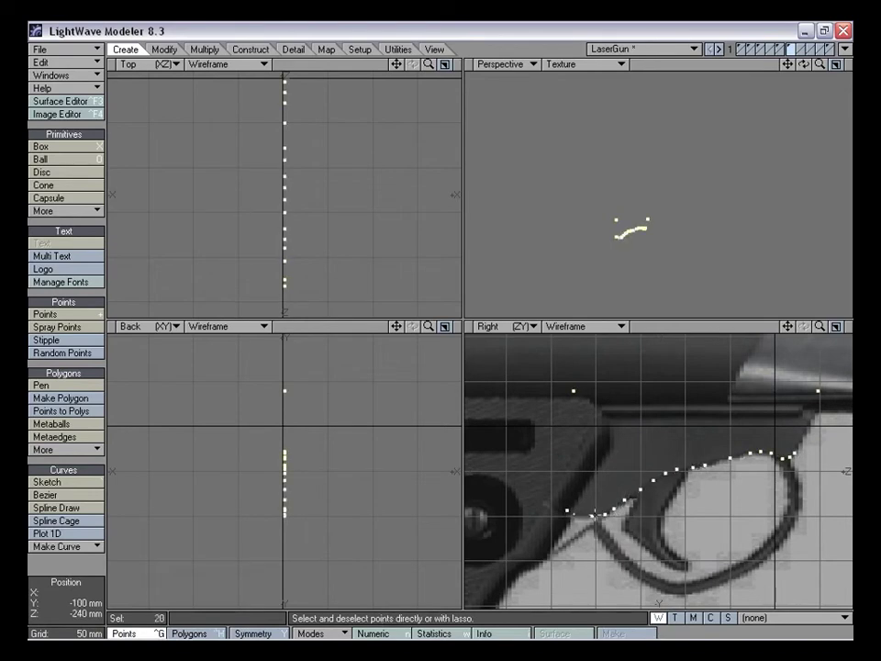
pyautogui.press('p')
pyautogui.press('/')
# Adjust the polygon's lower-edge points above the trigger and at the trigger guard's front joint to follow the reference
pyautogui.moveTo(821, 327); pyautogui.dragTo(863, 328)
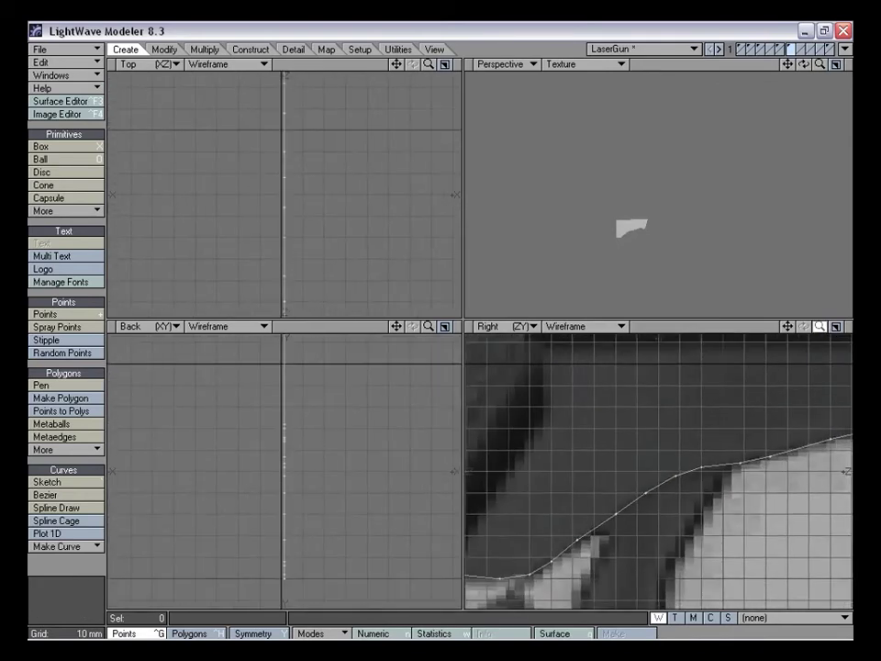
pyautogui.moveTo(787, 328); pyautogui.dragTo(726, 355)
pyautogui.hotkey('ctrl', 't')
pyautogui.moveTo(651, 465); pyautogui.dragTo(688, 453)
pyautogui.moveTo(820, 328); pyautogui.dragTo(797, 328)
pyautogui.moveTo(796, 451); pyautogui.dragTo(813, 442)
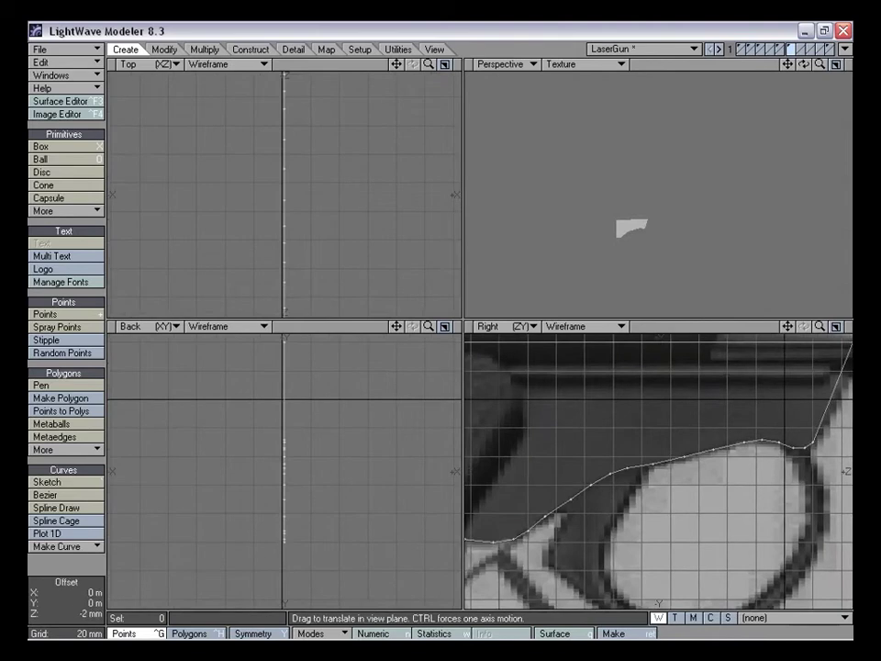
pyautogui.moveTo(820, 328); pyautogui.dragTo(800, 351)
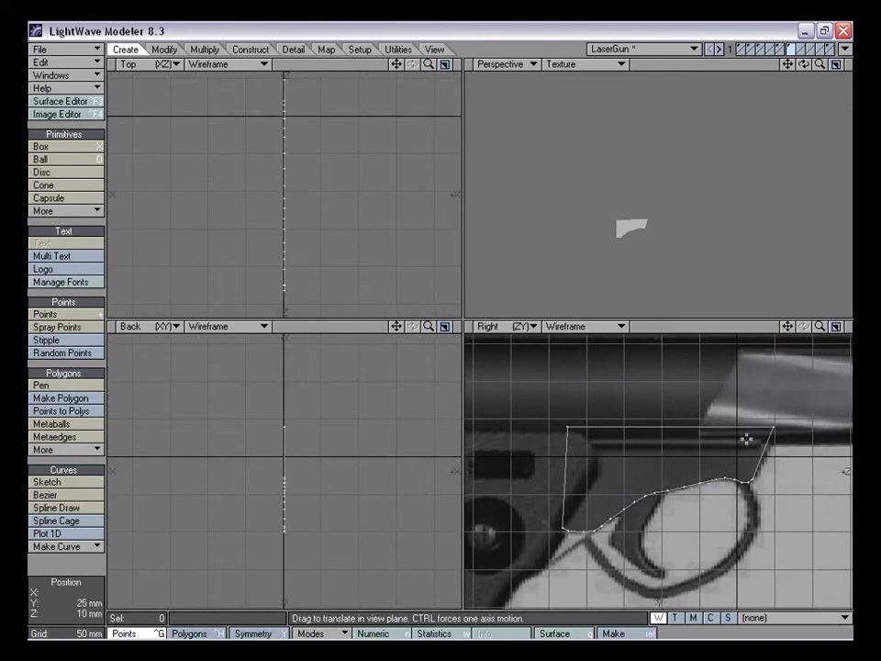
# Open Front_per.jpg from the Image Editor to examine the frame and grip in perspective, then close it
pyautogui.click(58, 115)
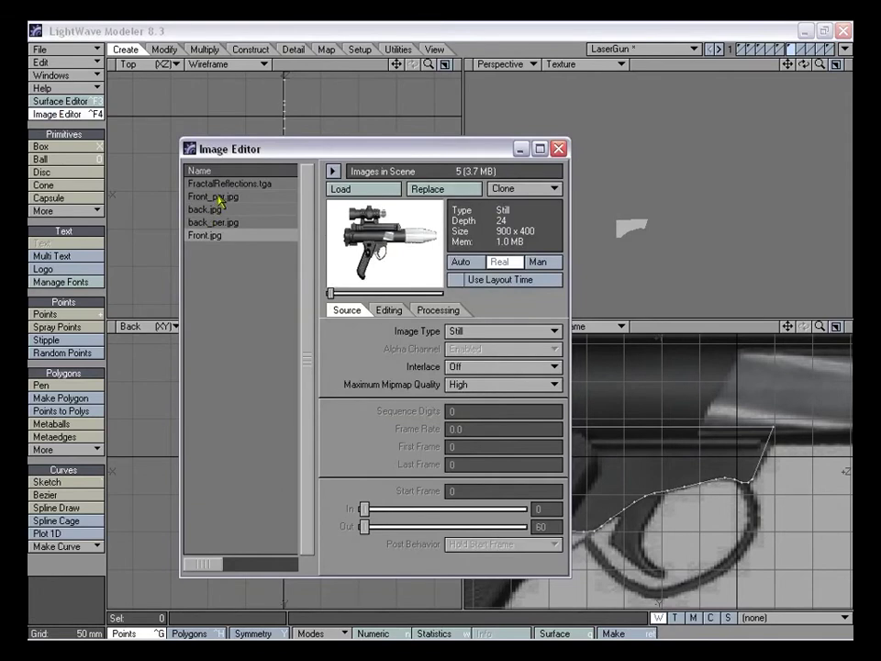
pyautogui.doubleClick(220, 199)
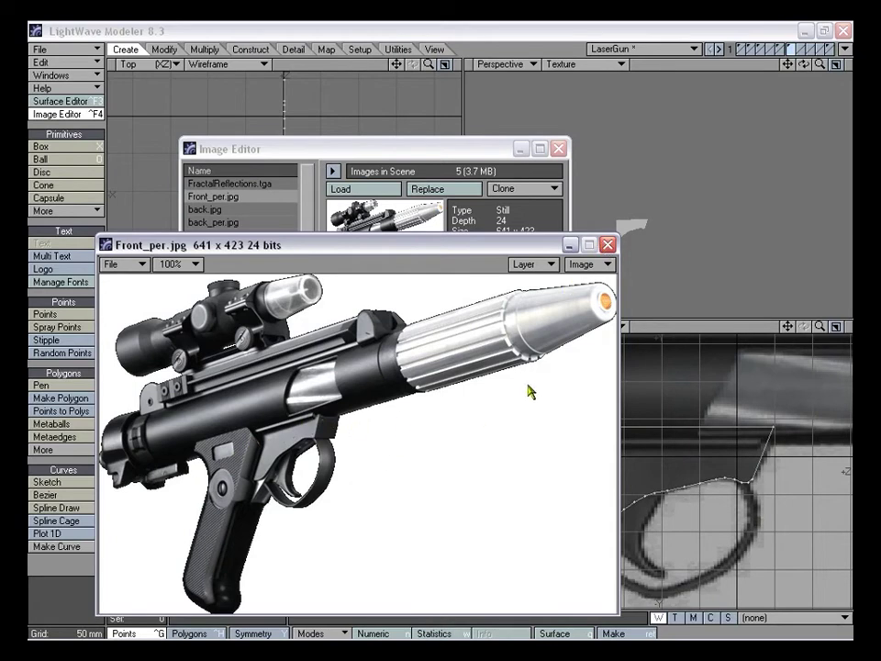
pyautogui.click(609, 245)
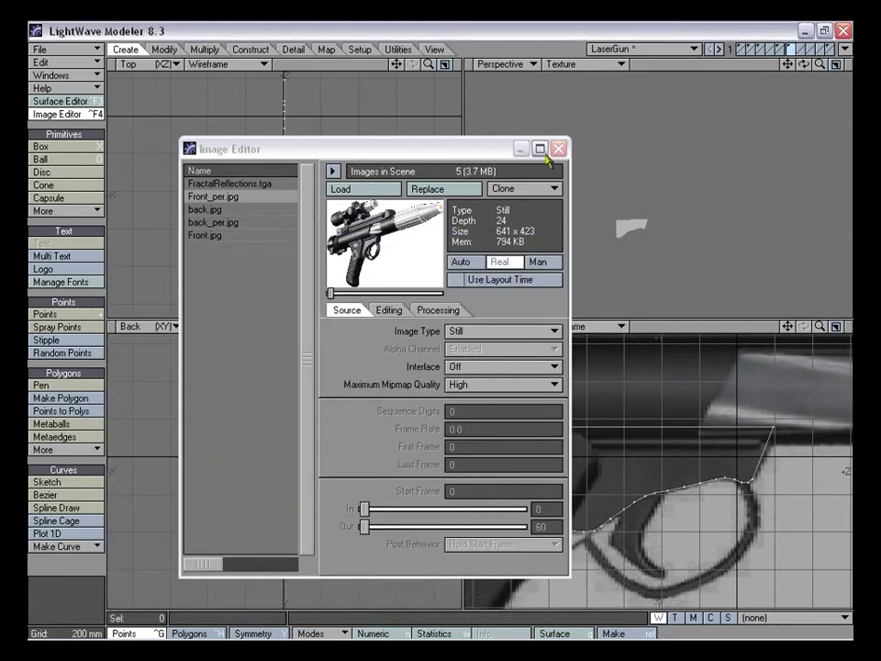
pyautogui.click(557, 148)
# Copy the backup outline points from layer 10 into the empty layer 7
pyautogui.moveTo(819, 327); pyautogui.dragTo(788, 282)
pyautogui.moveTo(822, 328); pyautogui.dragTo(864, 329)
pyautogui.moveTo(787, 327); pyautogui.dragTo(792, 332)
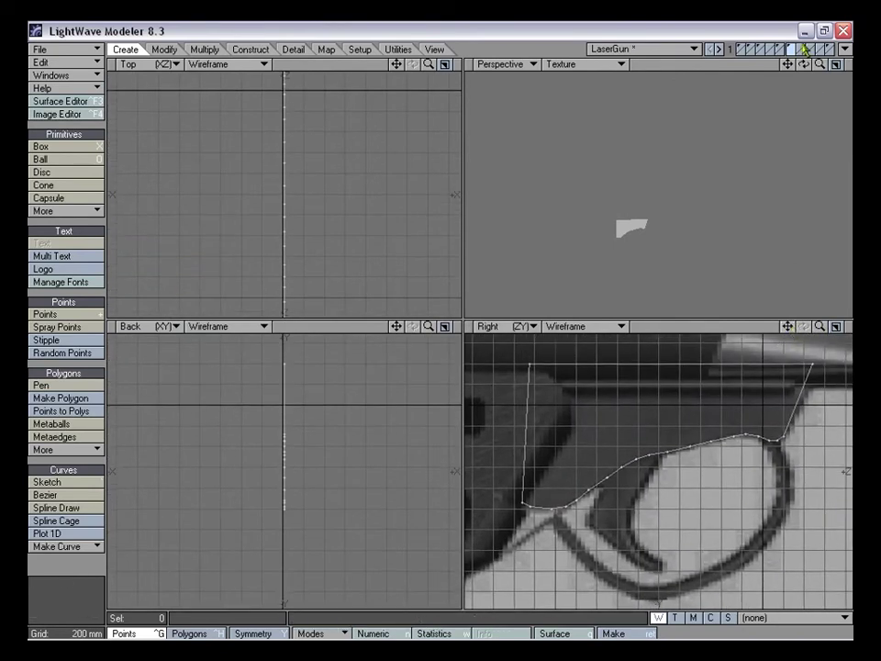
pyautogui.click(832, 50)
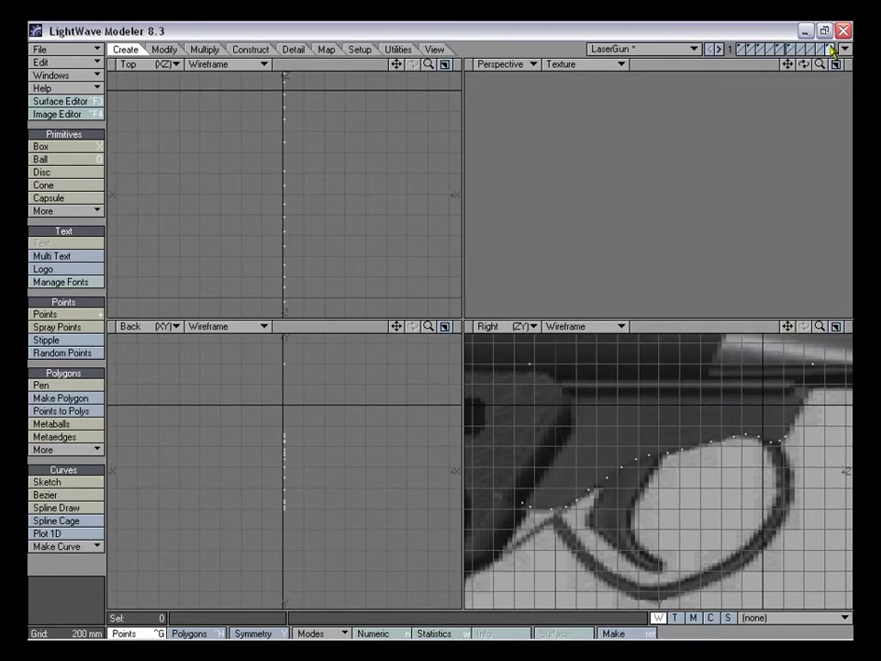
pyautogui.moveTo(820, 327); pyautogui.dragTo(788, 339)
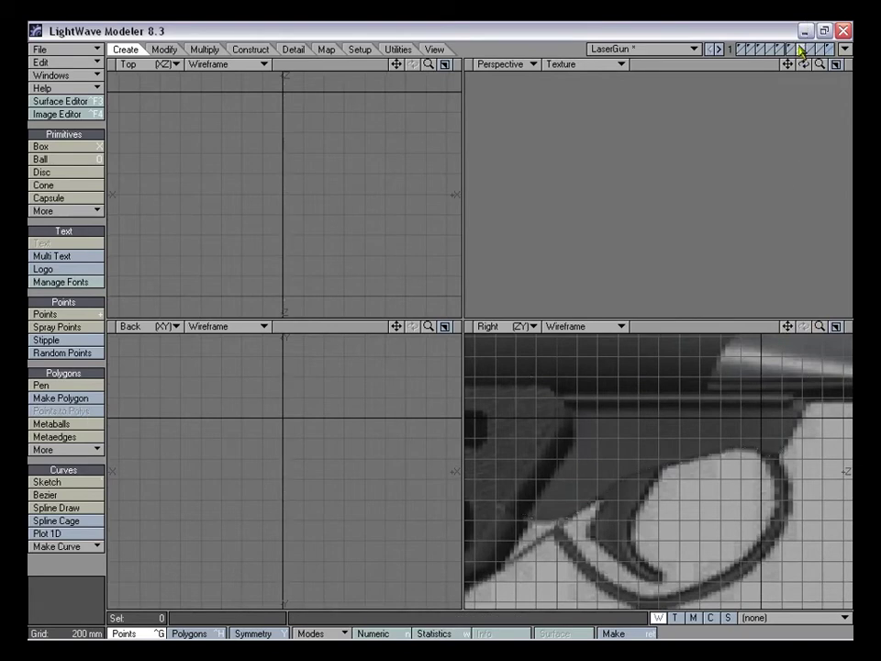
pyautogui.keyDown('alt'); pyautogui.moveTo(673, 398); pyautogui.dragTo(685, 403); pyautogui.keyUp('alt')
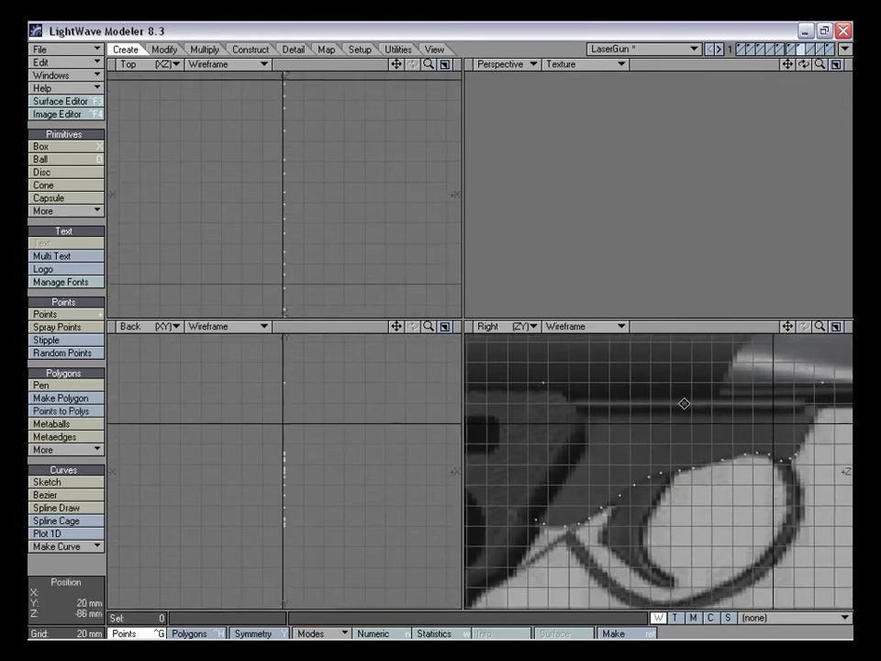
pyautogui.moveTo(820, 327); pyautogui.dragTo(787, 341)
pyautogui.press('t')
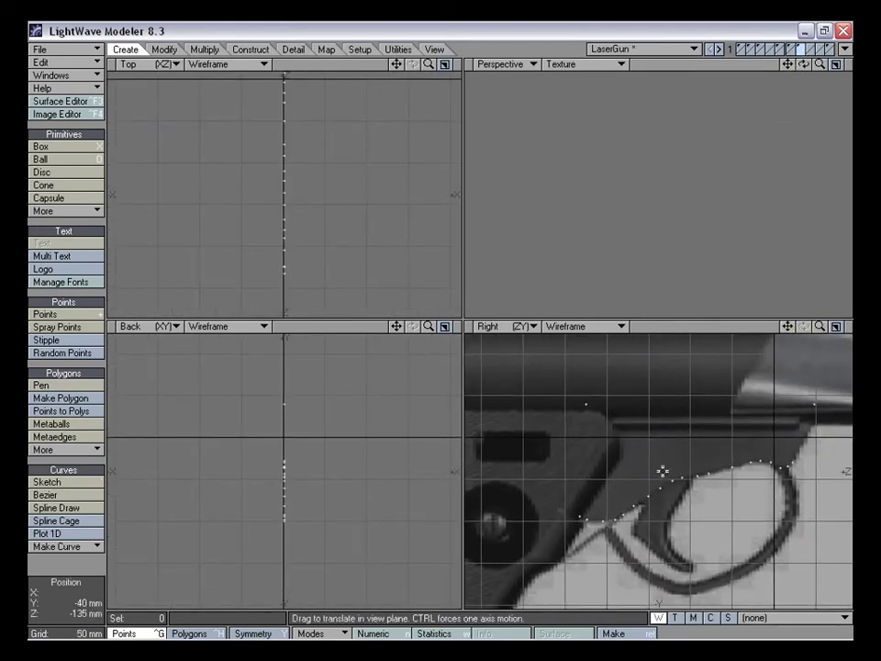
# Change the right view's backdrop image to back.jpg
pyautogui.press('d')
pyautogui.click(317, 200)
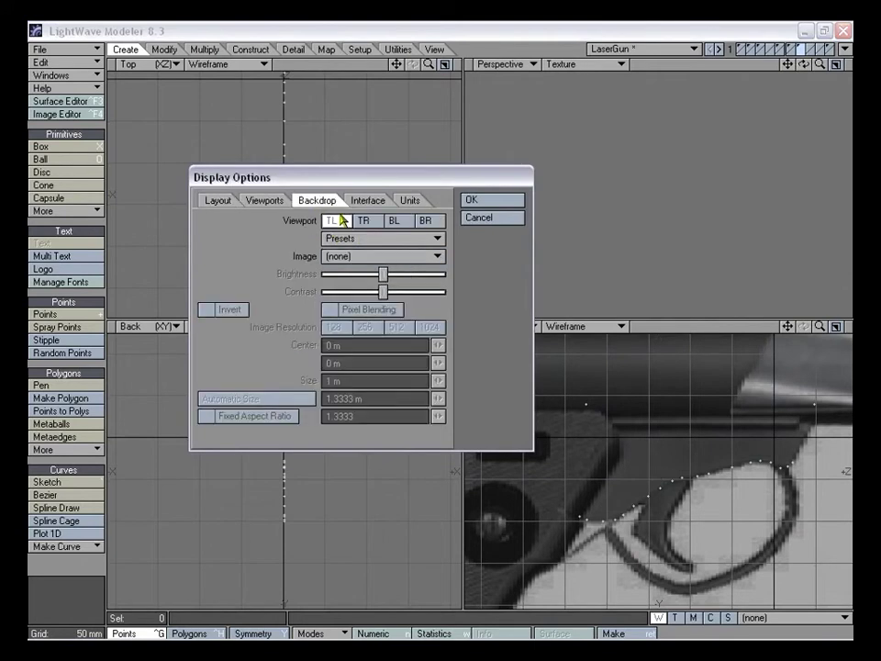
pyautogui.click(425, 222)
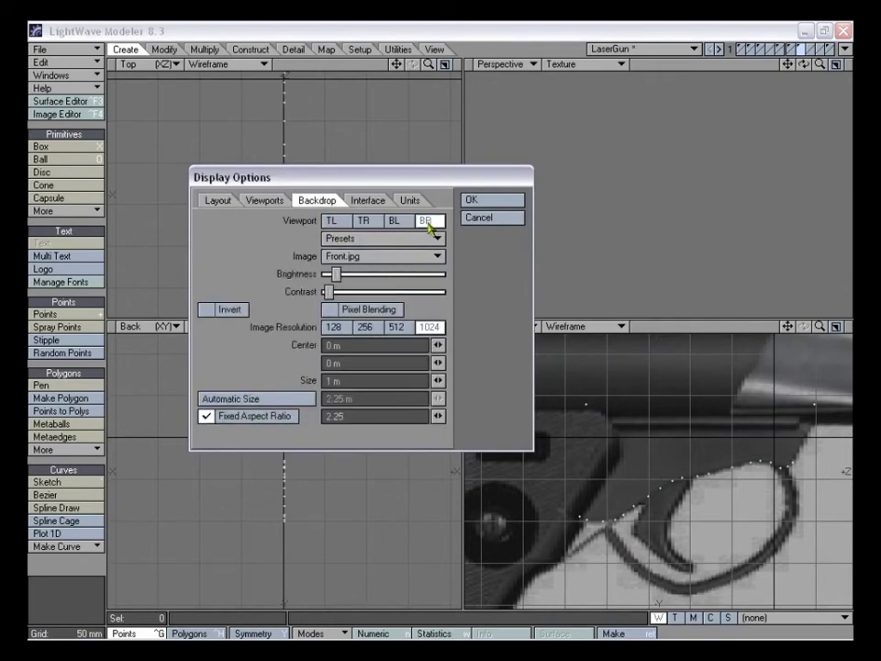
pyautogui.click(366, 256)
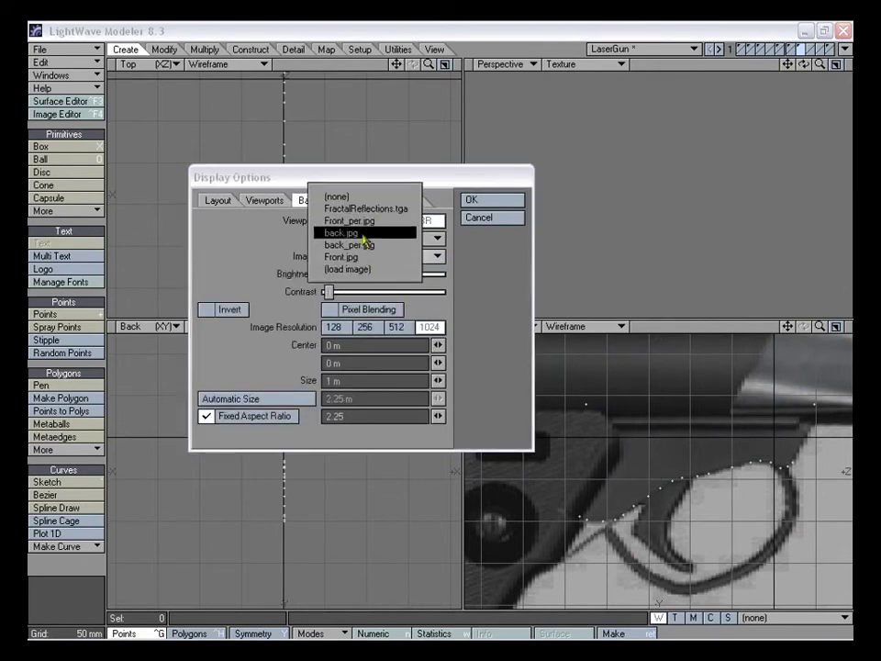
pyautogui.click(367, 232)
pyautogui.click(471, 199)
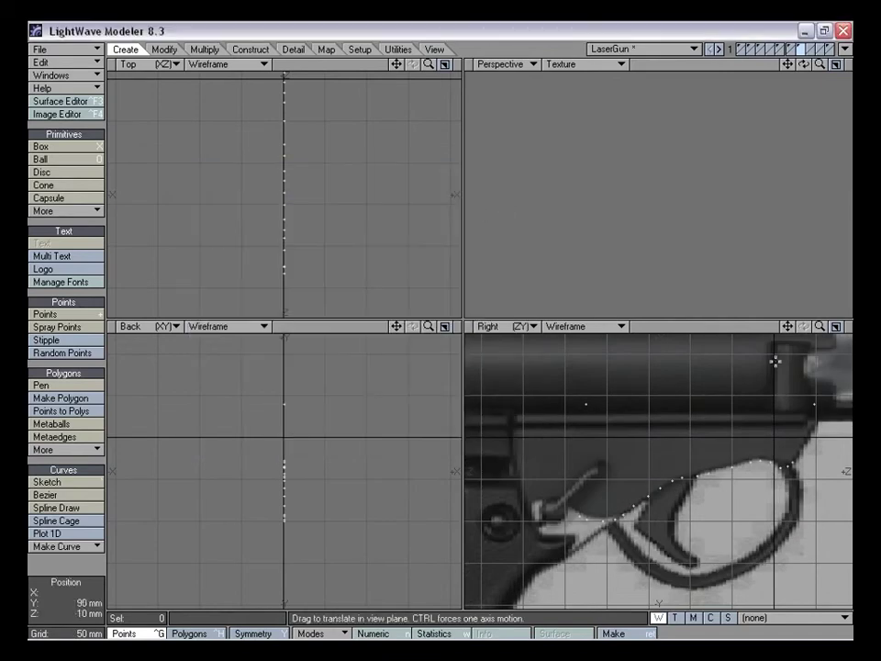
# Set the right view's backdrop centre to -3 mm and -4 mm to align it with the outline points
pyautogui.moveTo(820, 328); pyautogui.dragTo(857, 327)
pyautogui.moveTo(788, 328); pyautogui.dragTo(723, 310)
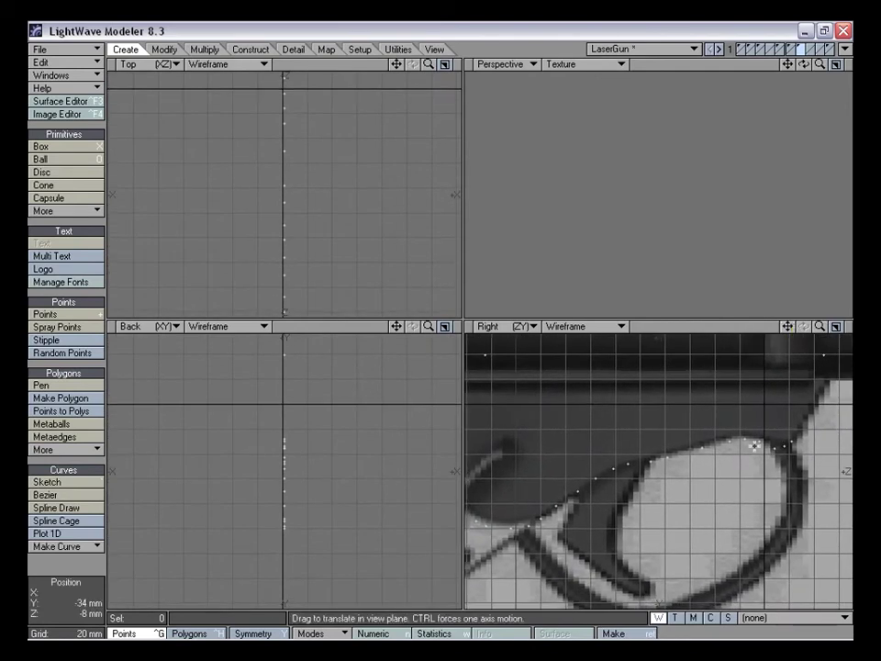
pyautogui.press('d')
pyautogui.moveTo(340, 188); pyautogui.dragTo(221, 151)
pyautogui.click(217, 160)
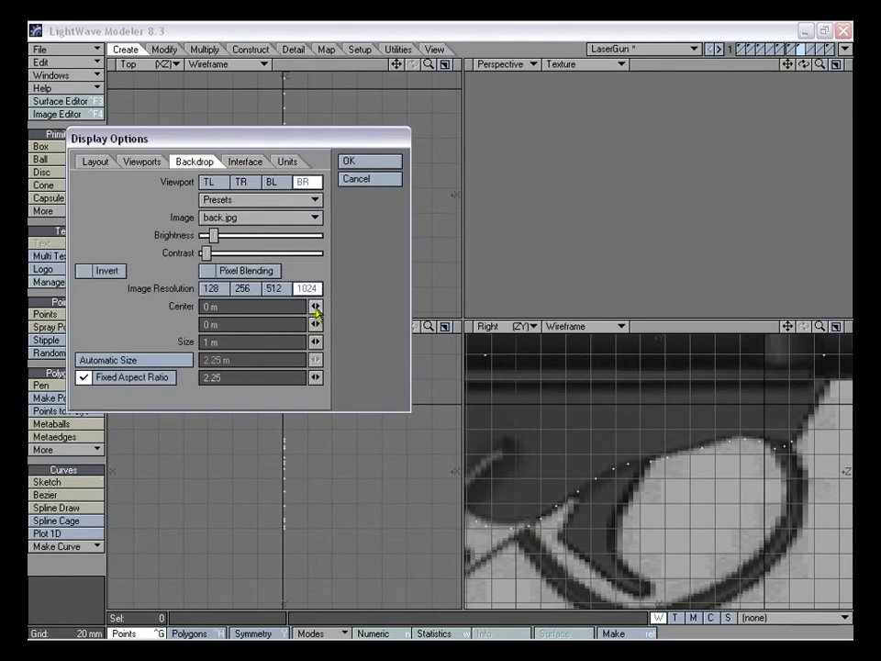
pyautogui.moveTo(316, 307)
pyautogui.mouseDown()
pyautogui.moveTo(309, 306)
pyautogui.moveTo(311, 324)
pyautogui.mouseUp()
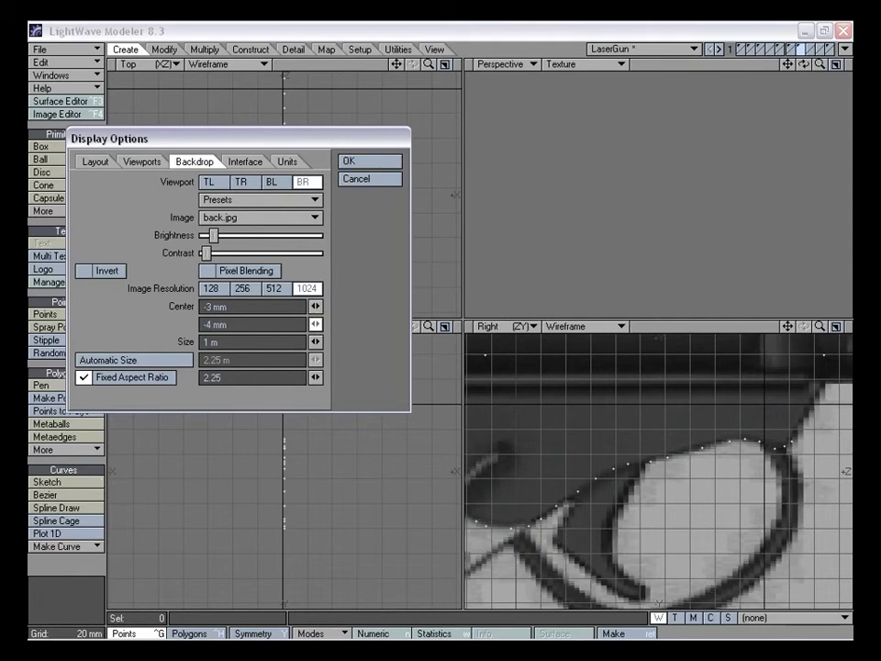
pyautogui.click(370, 162)
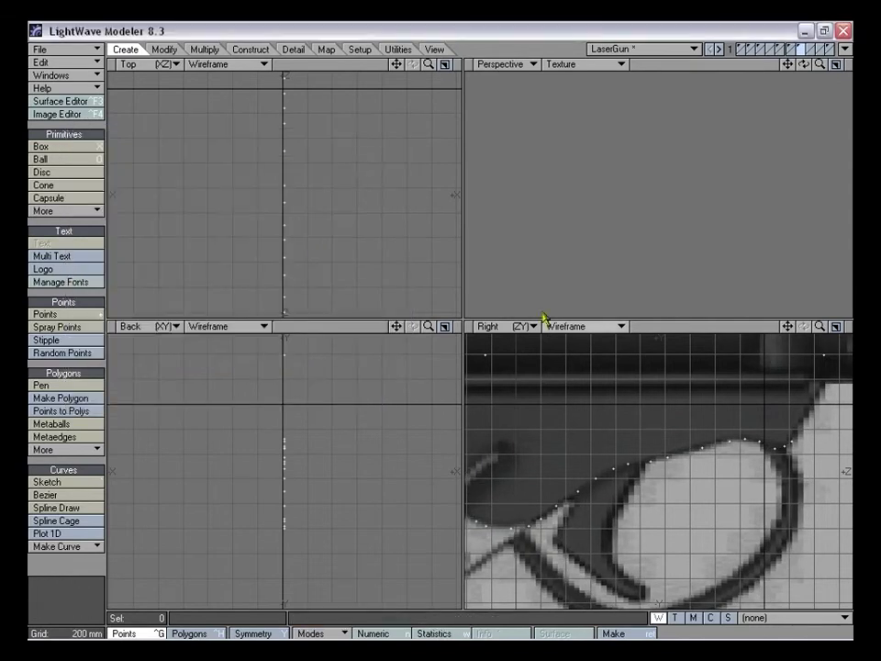
# Add seven points behind the trigger, curving over the small lever and down to the grip's round screw
pyautogui.moveTo(822, 326); pyautogui.dragTo(849, 327)
pyautogui.moveTo(821, 376); pyautogui.dragTo(874, 287)
pyautogui.moveTo(820, 327); pyautogui.dragTo(858, 329)
pyautogui.moveTo(788, 327); pyautogui.dragTo(825, 394)
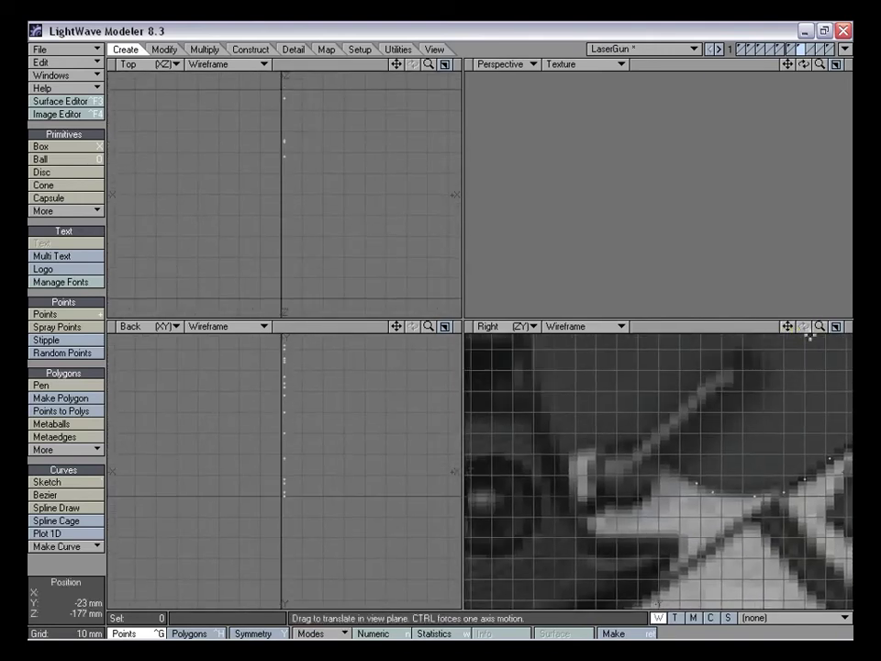
pyautogui.moveTo(822, 328); pyautogui.dragTo(810, 329)
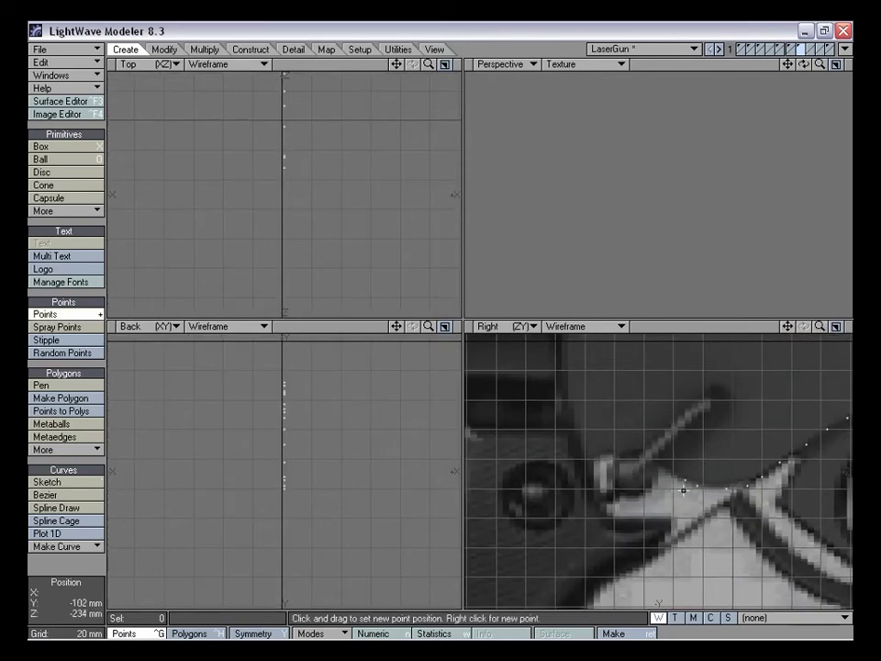
pyautogui.click(671, 473)
pyautogui.rightClick(634, 457)
pyautogui.rightClick(637, 453)
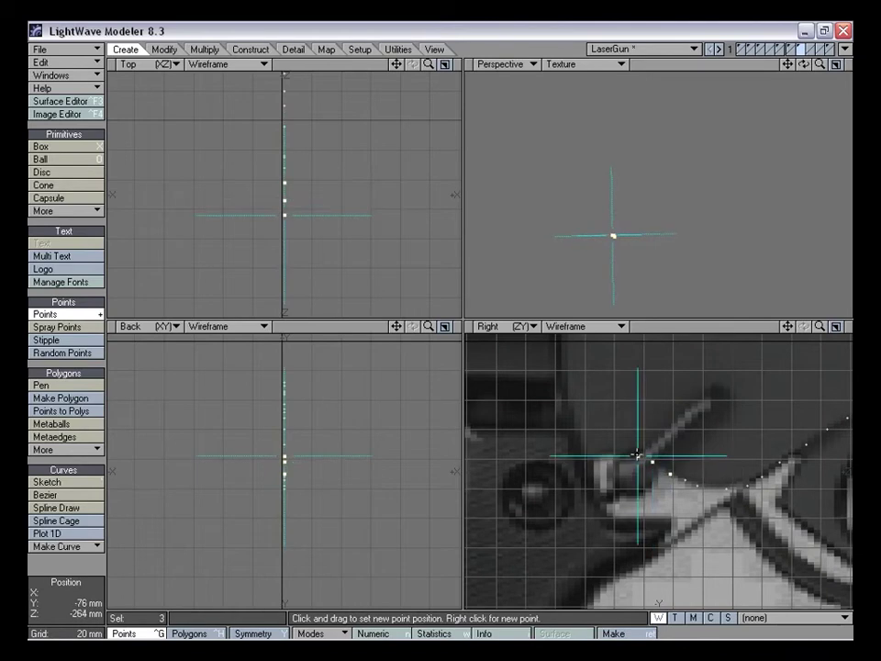
pyautogui.rightClick(622, 453)
pyautogui.rightClick(597, 457)
pyautogui.rightClick(576, 467)
pyautogui.rightClick(558, 474)
# Add two points across the top of the grip's round screw and an upper corner point at Y 40 mm, Z -345 mm
pyautogui.press(',')
pyautogui.moveTo(820, 327); pyautogui.dragTo(788, 340)
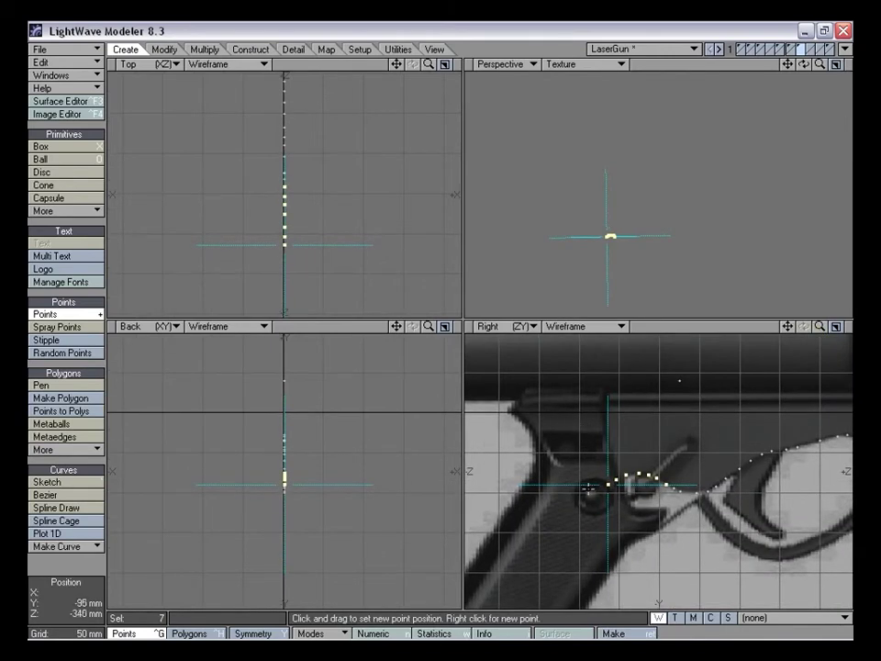
pyautogui.rightClick(598, 476)
pyautogui.rightClick(584, 472)
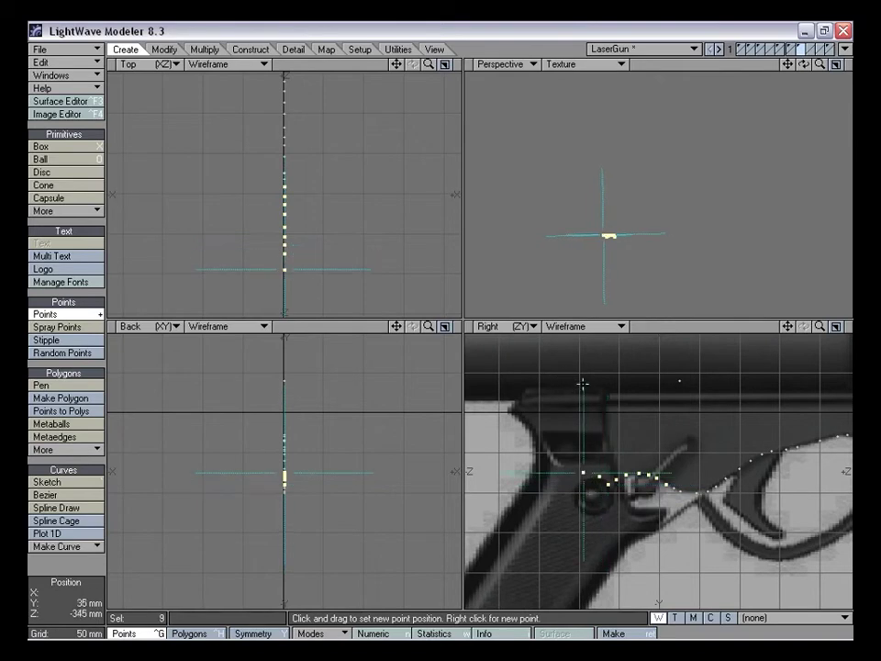
pyautogui.rightClick(584, 381)
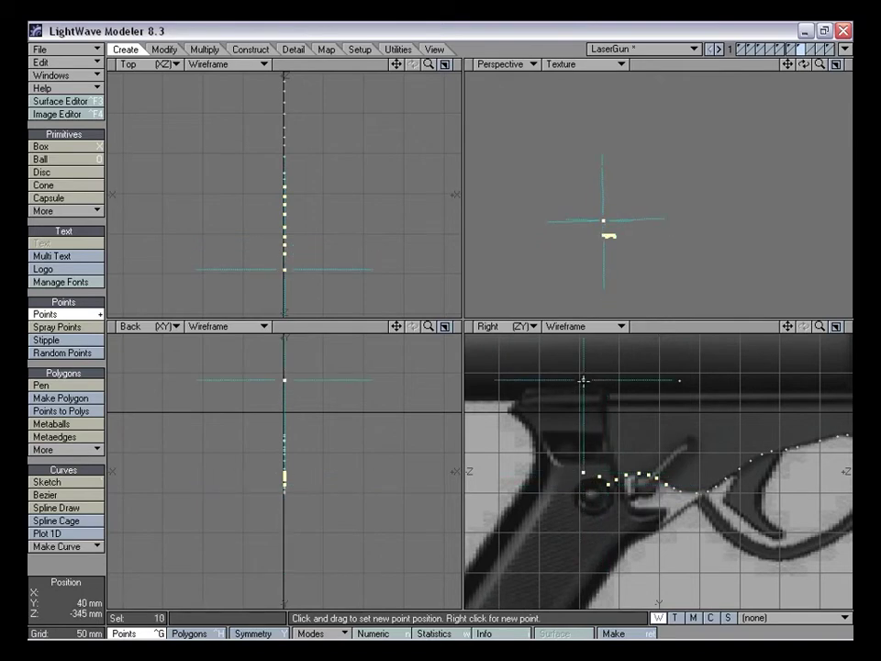
# Delete the old upper rear corner point above the small lever
pyautogui.press('space')
pyautogui.press('/')
pyautogui.click(680, 380)
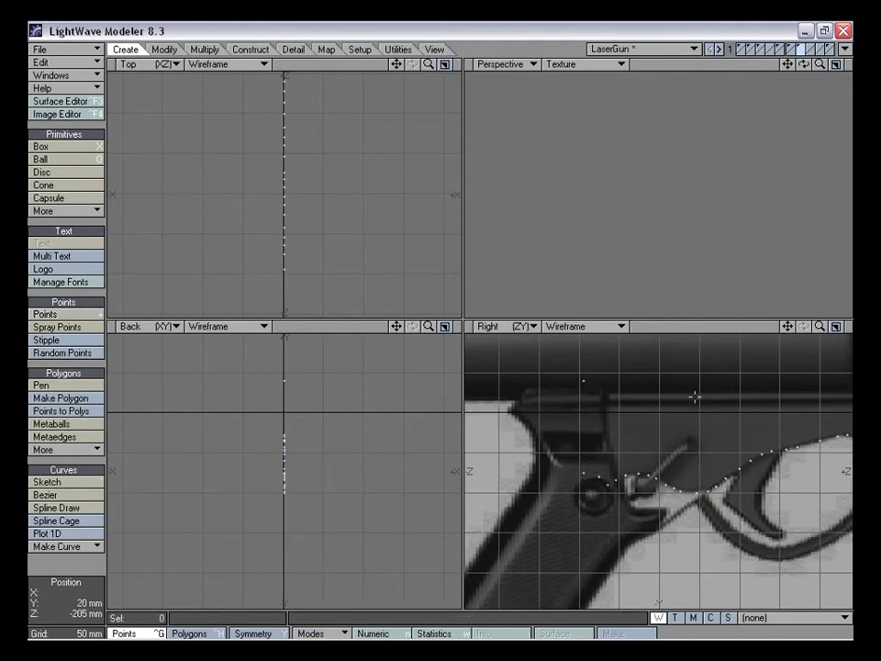
pyautogui.click(680, 380)
# Move the low point beside the grip's round screw slightly up, level with its neighbour
pyautogui.moveTo(788, 326); pyautogui.dragTo(722, 339)
pyautogui.moveTo(819, 325); pyautogui.dragTo(805, 308)
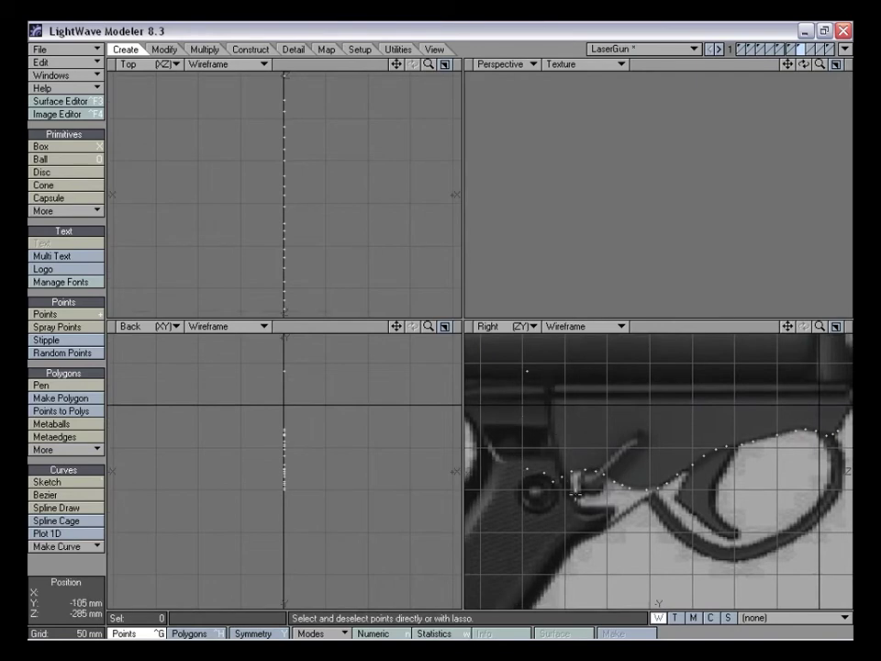
pyautogui.moveTo(788, 327); pyautogui.dragTo(833, 328)
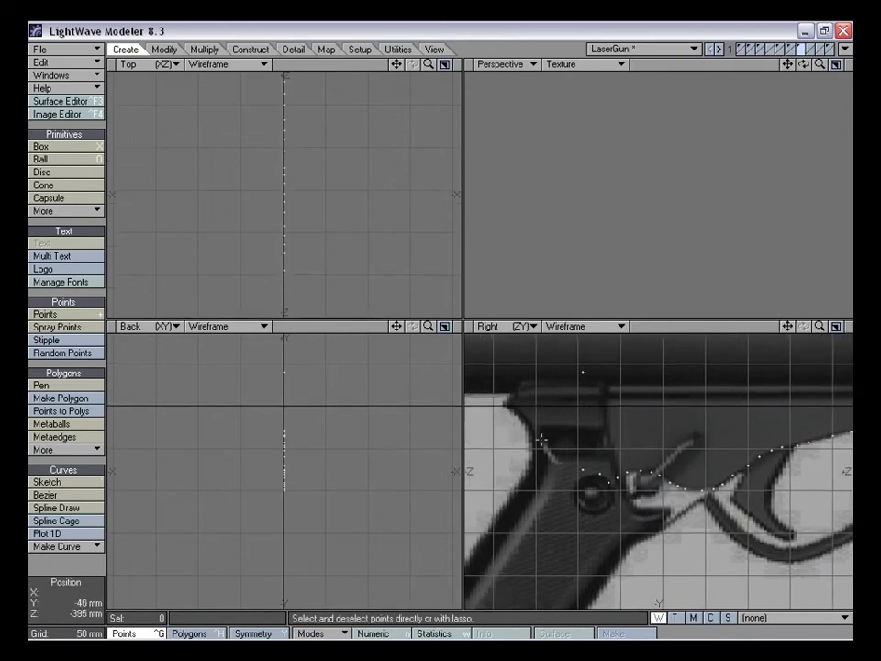
pyautogui.moveTo(820, 326)
pyautogui.mouseDown()
pyautogui.moveTo(868, 327)
pyautogui.moveTo(810, 327)
pyautogui.mouseUp()
pyautogui.press('t')
pyautogui.moveTo(568, 494)
pyautogui.mouseDown()
pyautogui.moveTo(553, 474)
pyautogui.moveTo(569, 484)
pyautogui.mouseUp()
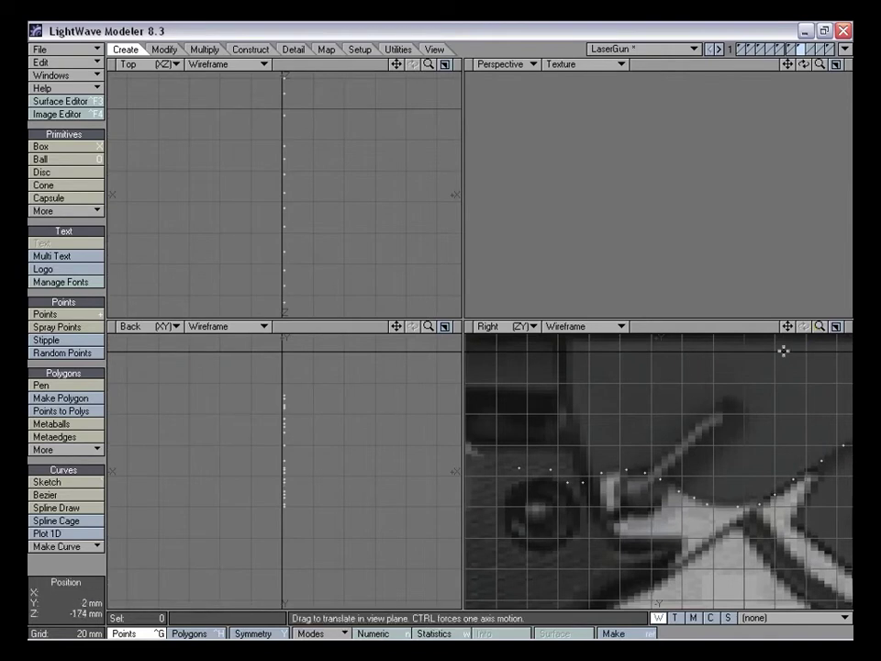
# Select all back-side outline points in order around the contour and make a polygon from them
pyautogui.click(834, 327)
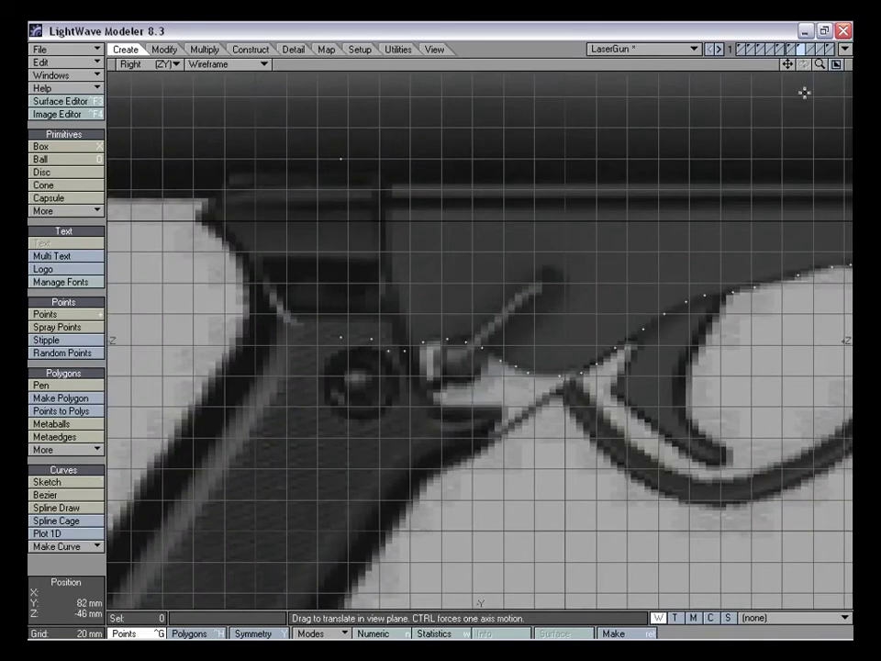
pyautogui.moveTo(822, 67)
pyautogui.mouseDown()
pyautogui.moveTo(797, 67)
pyautogui.moveTo(811, 70)
pyautogui.moveTo(743, 147)
pyautogui.moveTo(719, 143)
pyautogui.moveTo(824, 66)
pyautogui.moveTo(863, 66)
pyautogui.moveTo(820, 66)
pyautogui.mouseUp()
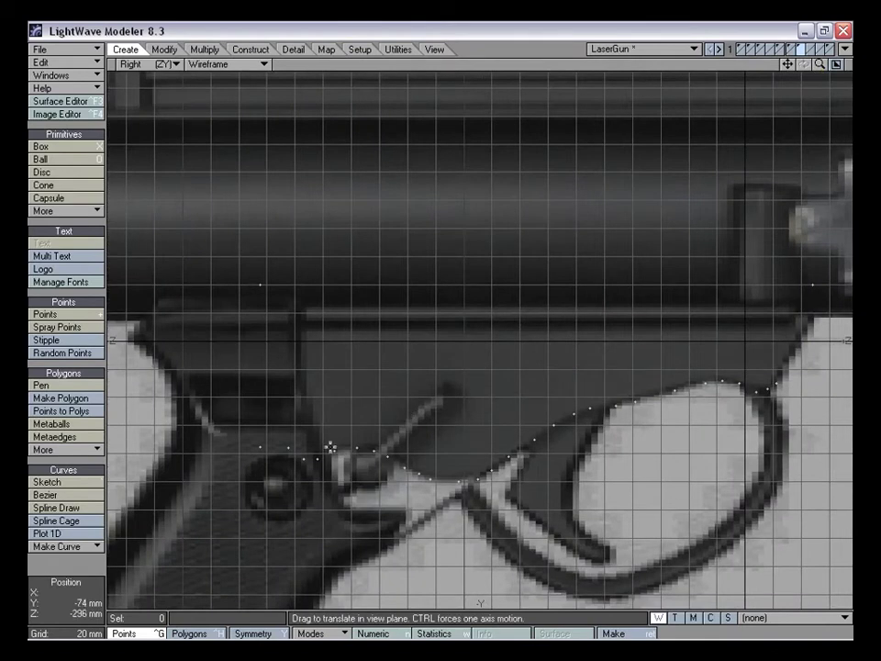
pyautogui.click(259, 449)
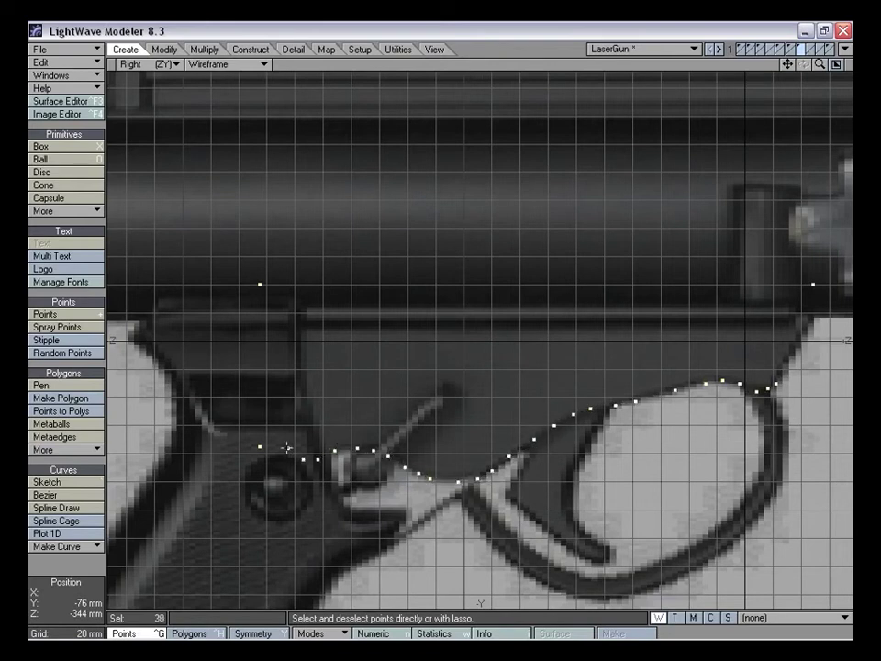
pyautogui.hotkey('ctrl', 'p')
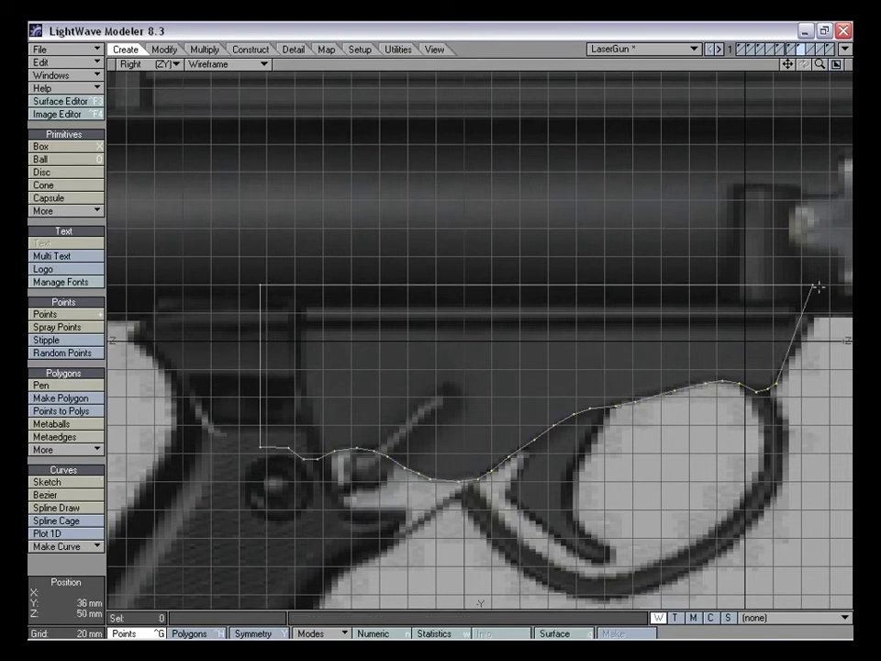
# With layers 6 and 7 both active, align the two outlines' lower front points and move their upper front corner 13 mm along Z
pyautogui.click(793, 53)
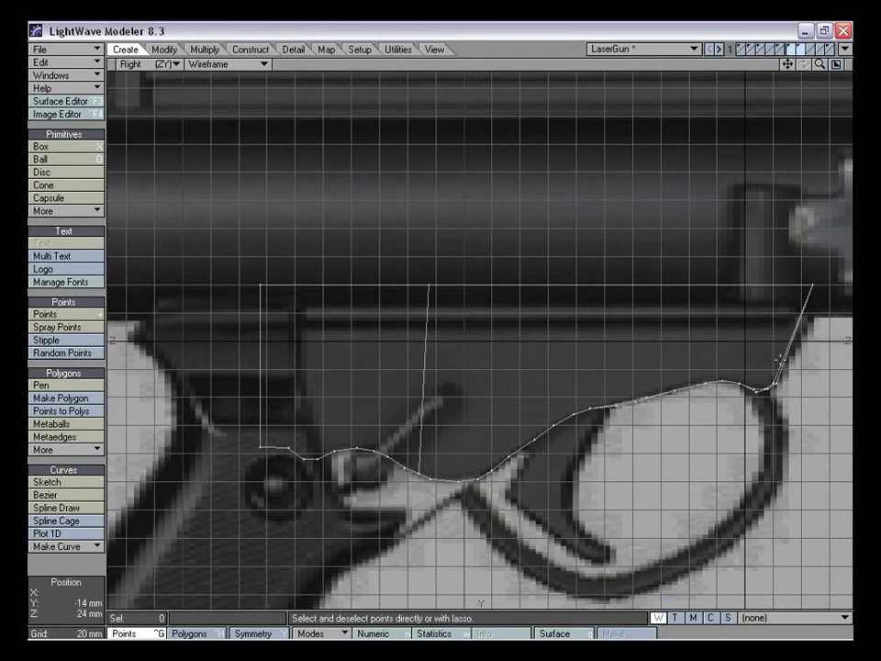
pyautogui.moveTo(788, 65); pyautogui.dragTo(636, 13)
pyautogui.moveTo(820, 65); pyautogui.dragTo(880, 65)
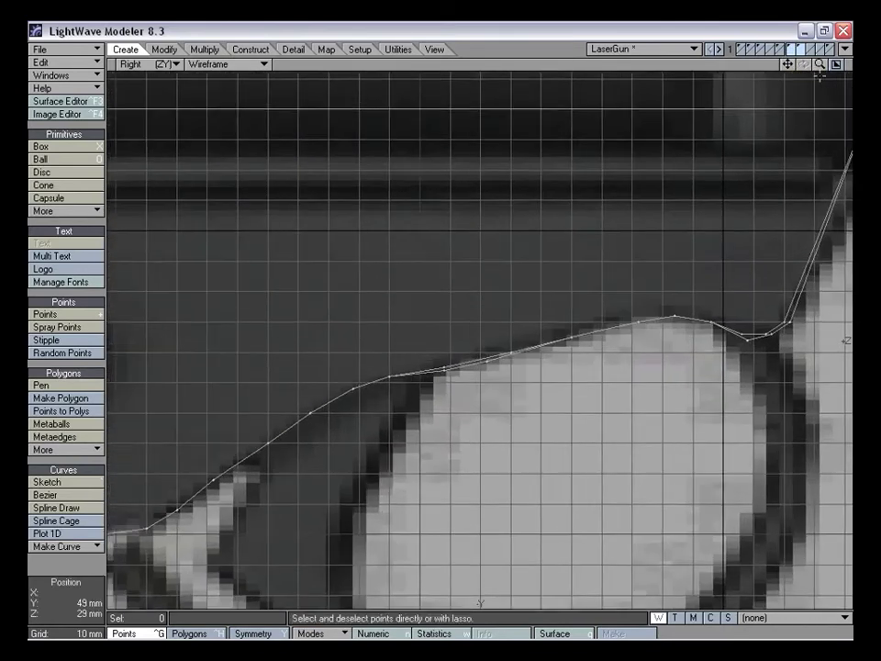
pyautogui.moveTo(789, 65); pyautogui.dragTo(659, 77)
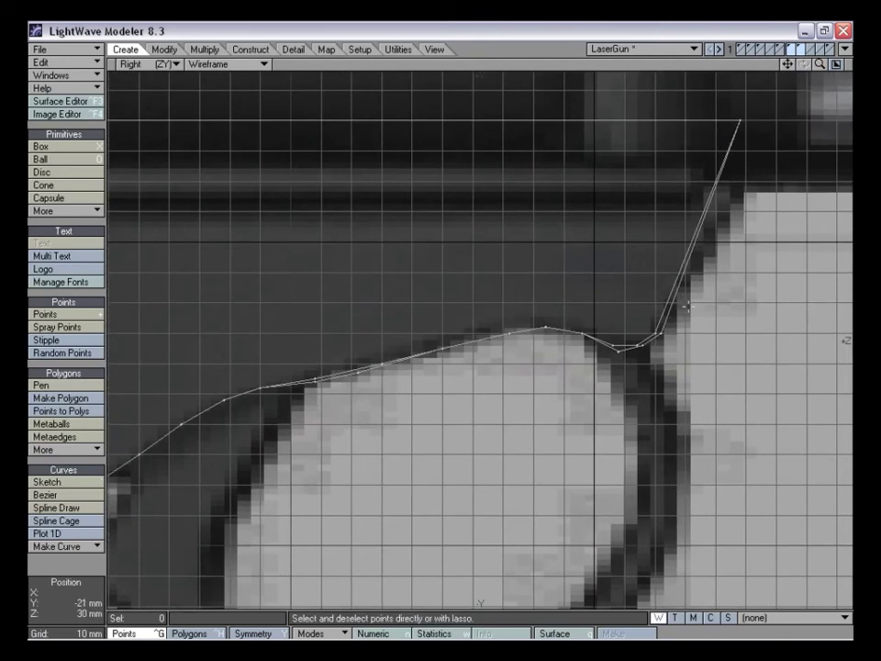
pyautogui.hotkey('ctrl', 't')
pyautogui.moveTo(662, 333); pyautogui.dragTo(615, 348)
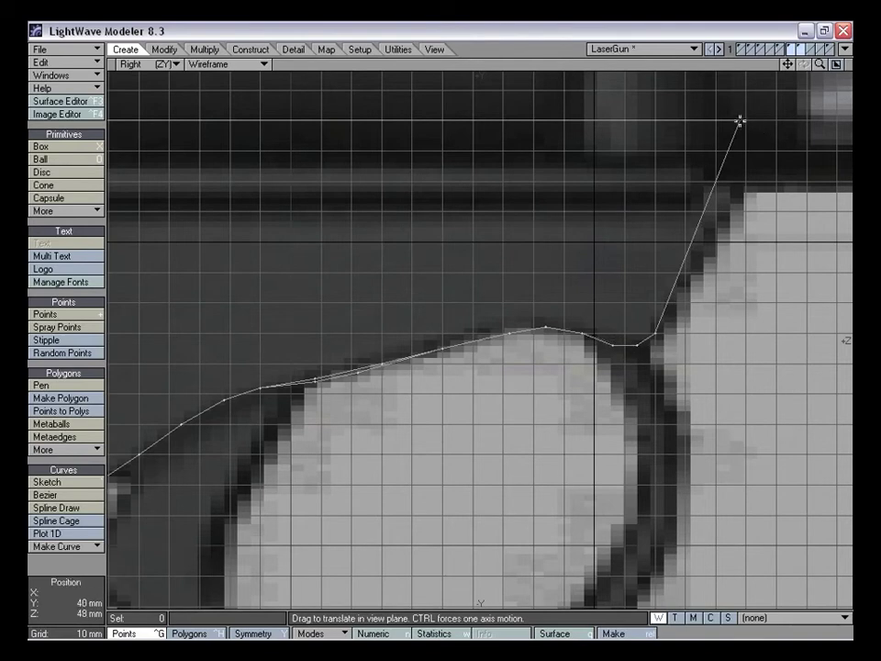
pyautogui.moveTo(740, 120); pyautogui.dragTo(780, 120)
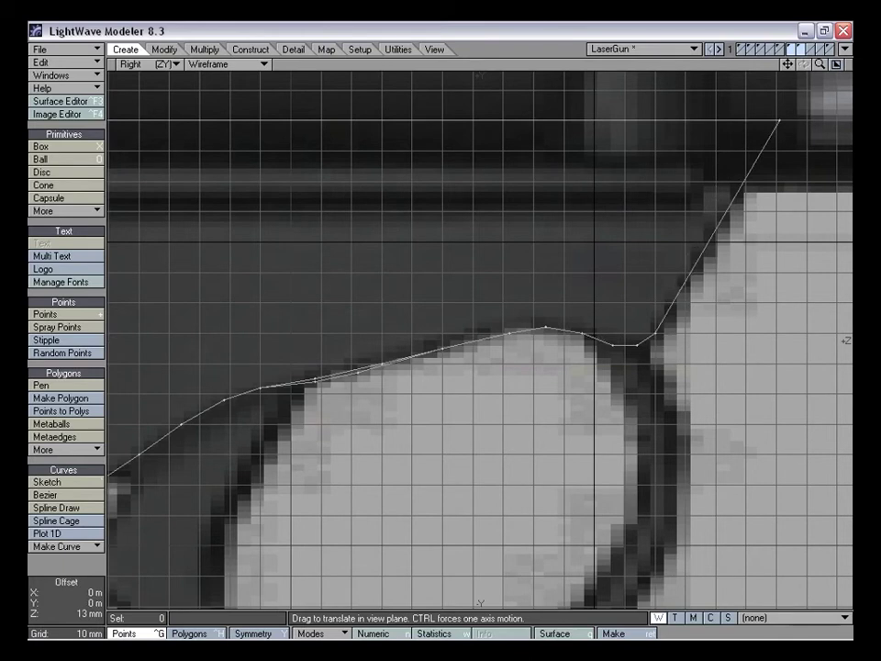
pyautogui.moveTo(823, 71); pyautogui.dragTo(789, 64)
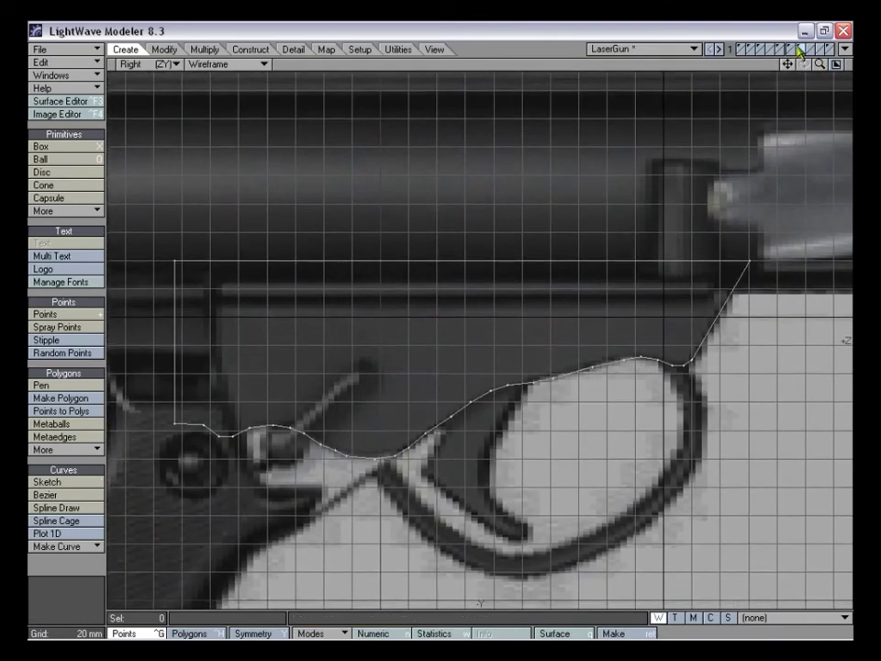
# Return to the four-view layout and make layer 6 active with layers 1 to 5 shown in the background
pyautogui.press('0')
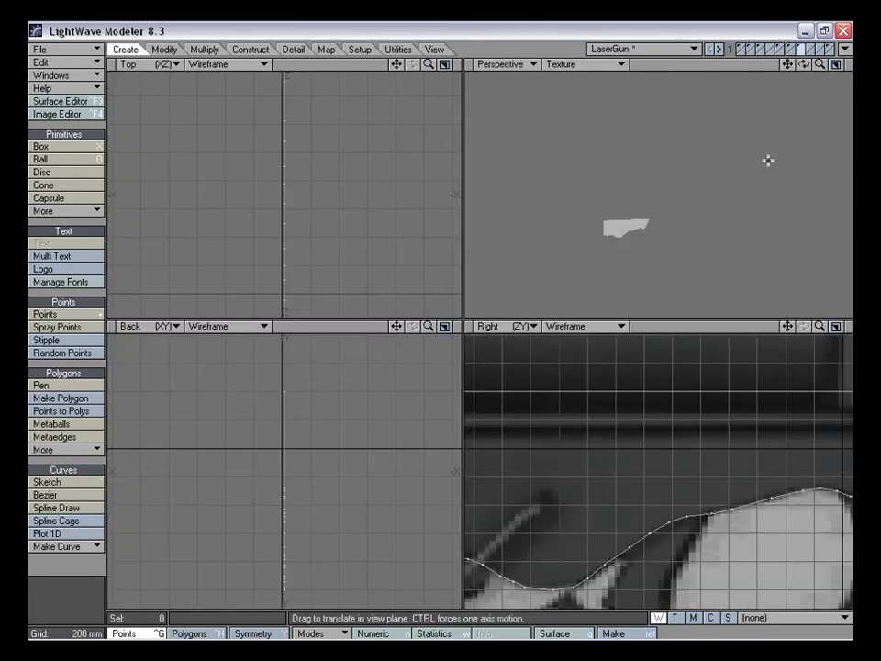
pyautogui.press('a')
pyautogui.keyDown('alt'); pyautogui.moveTo(747, 162); pyautogui.dragTo(696, 211); pyautogui.keyUp('alt')
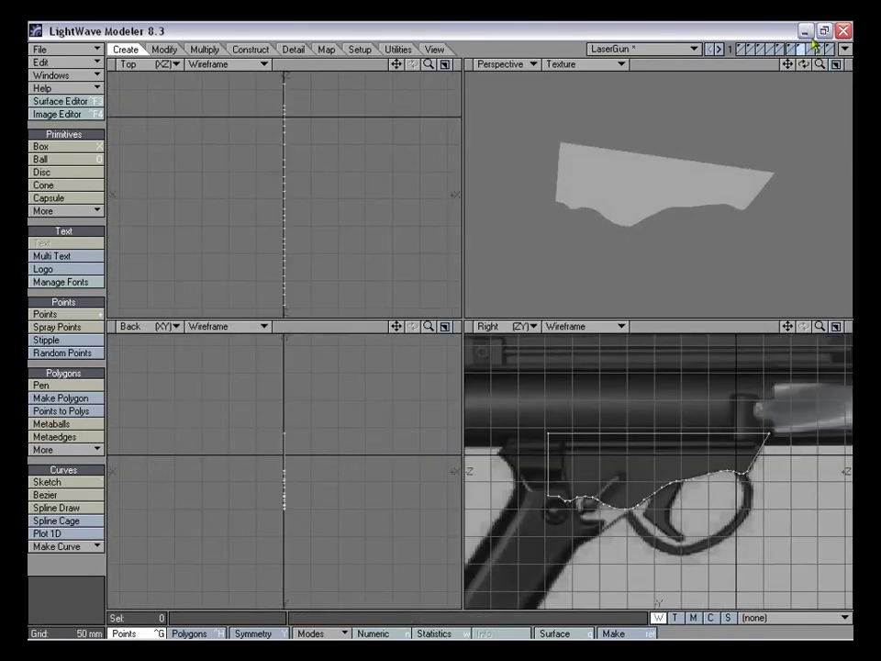
pyautogui.keyDown('alt'); pyautogui.moveTo(769, 112); pyautogui.dragTo(712, 188); pyautogui.keyUp('alt')
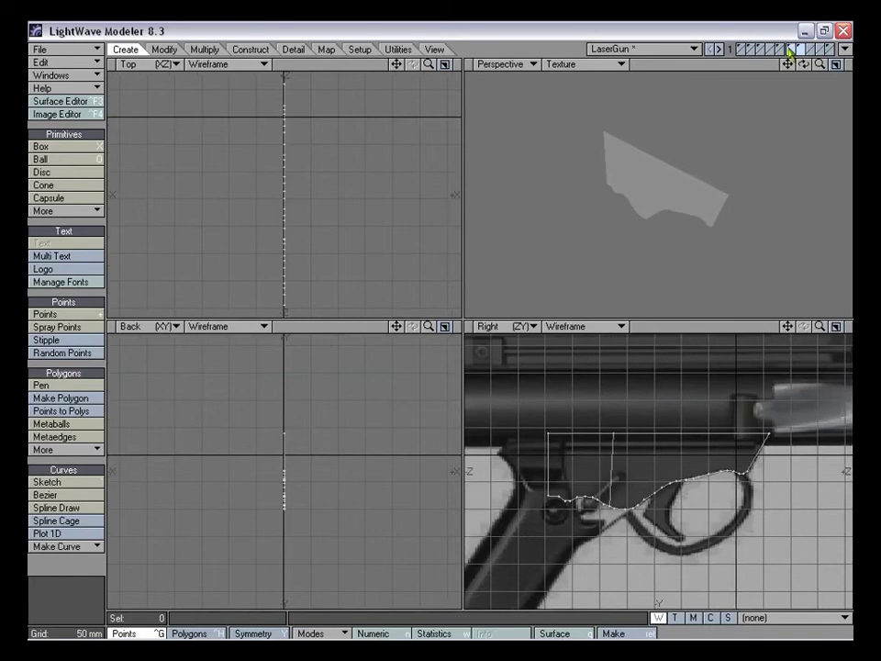
pyautogui.click(790, 49)
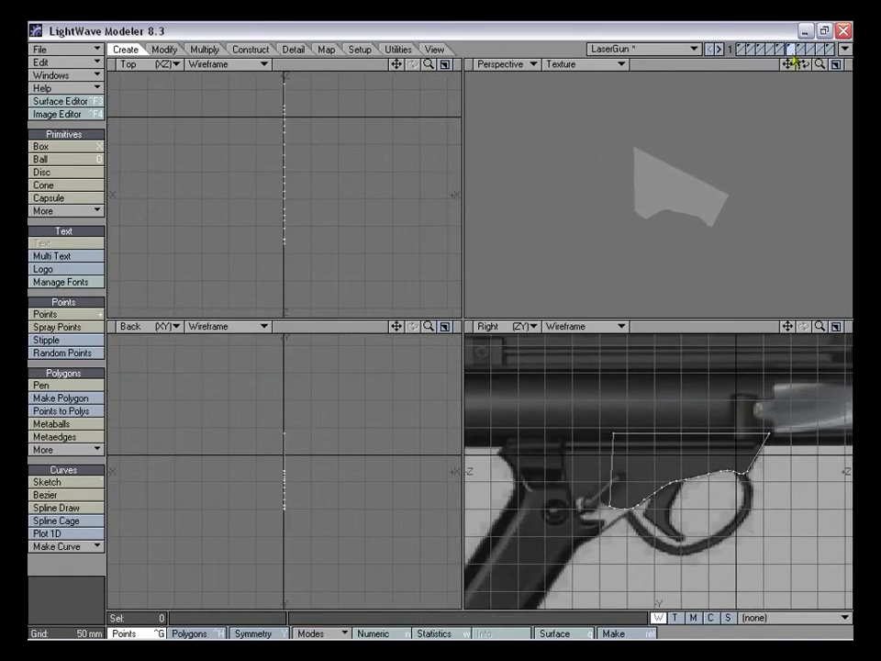
pyautogui.click(746, 54)
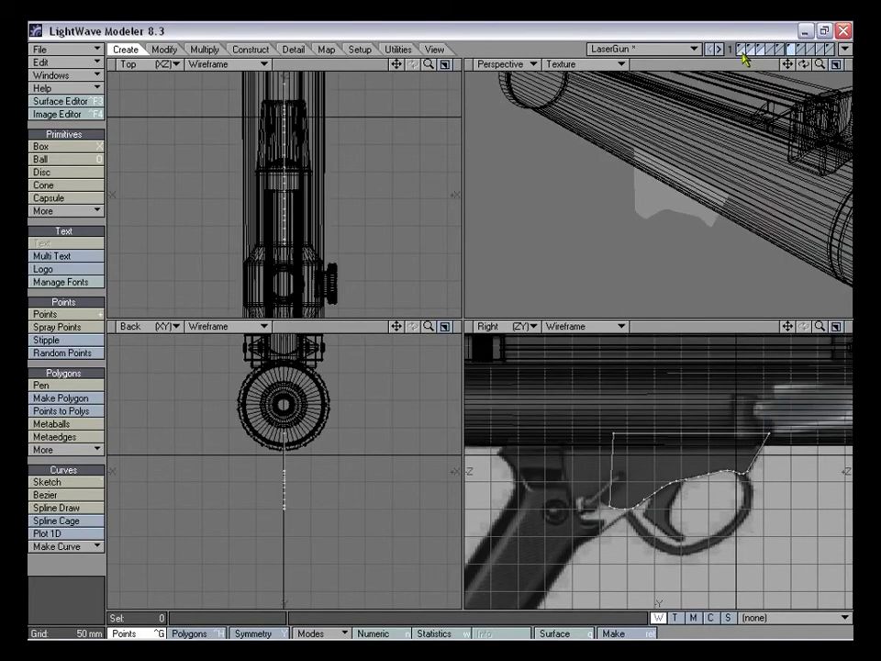
pyautogui.moveTo(817, 328); pyautogui.dragTo(846, 327)
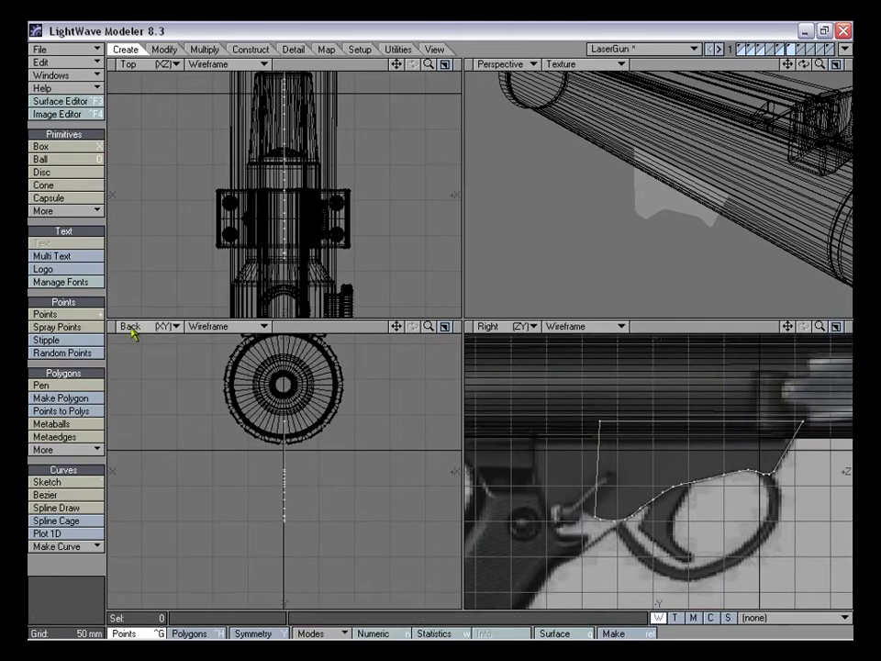
pyautogui.moveTo(428, 327); pyautogui.dragTo(405, 381)
pyautogui.moveTo(429, 327); pyautogui.dragTo(427, 353)
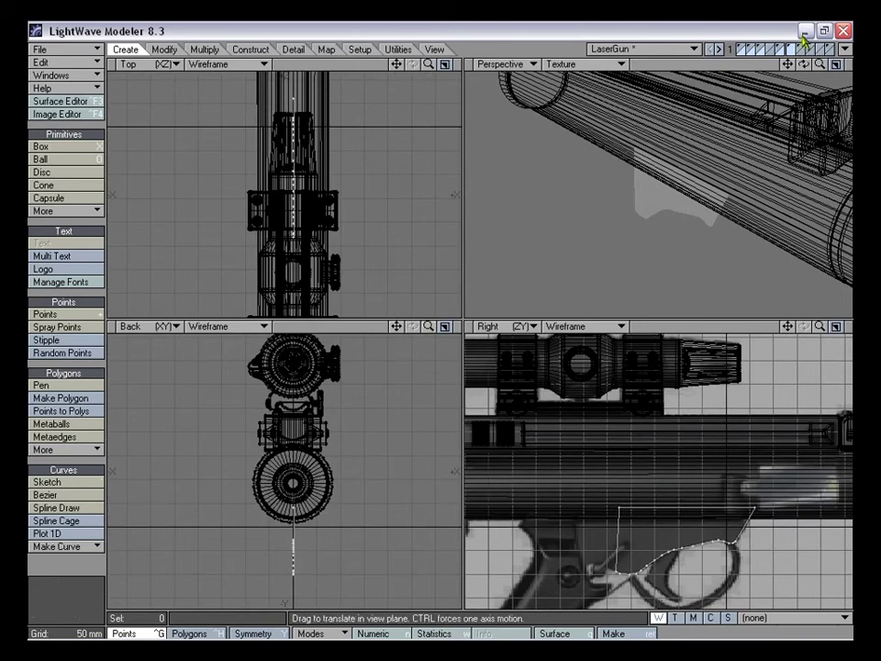
# Change the right view's backdrop image to Front.jpg and reset its centre to 0
pyautogui.press('d')
pyautogui.moveTo(230, 147); pyautogui.dragTo(360, 135)
pyautogui.click(326, 150)
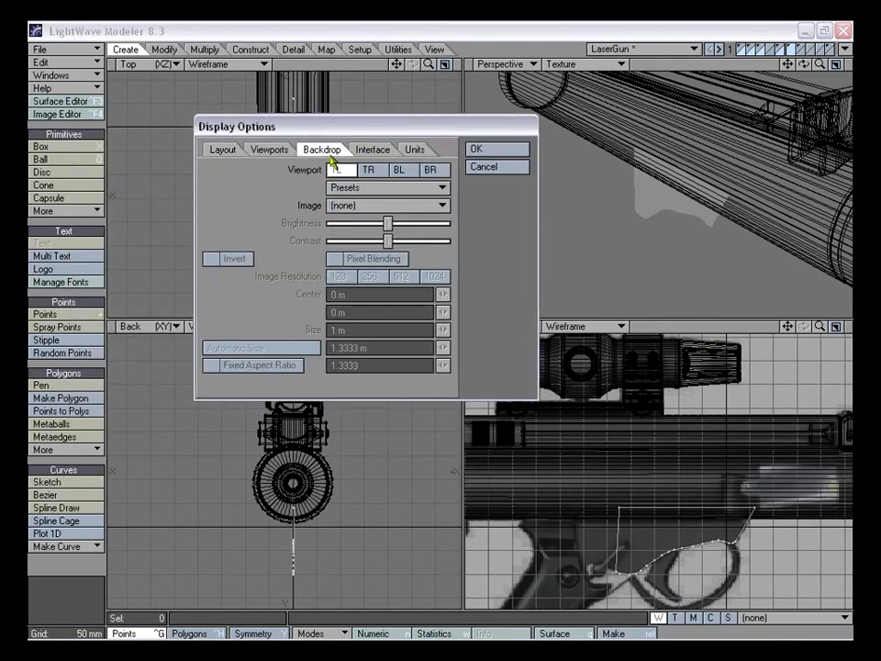
pyautogui.click(430, 171)
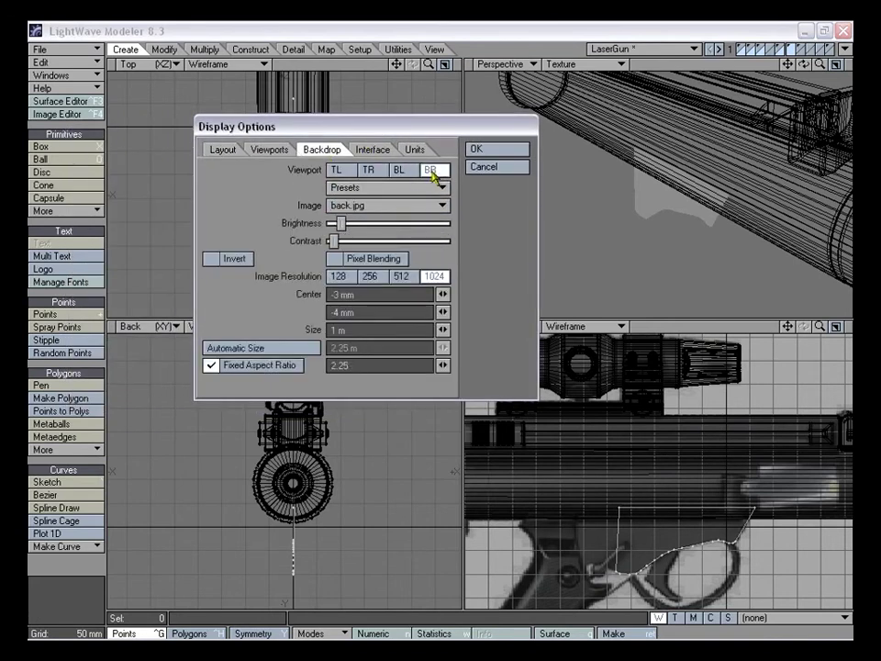
pyautogui.click(367, 207)
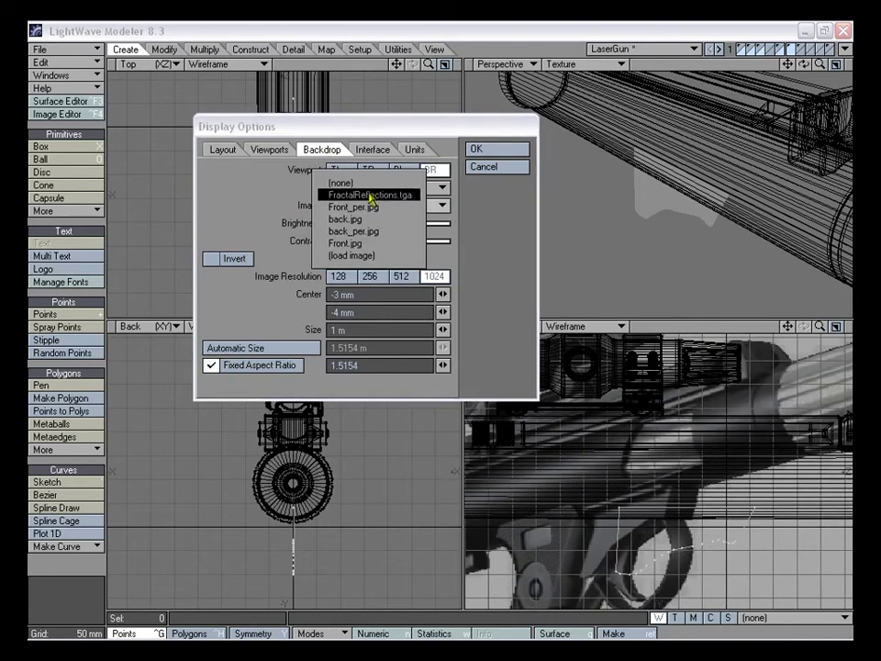
pyautogui.click(362, 245)
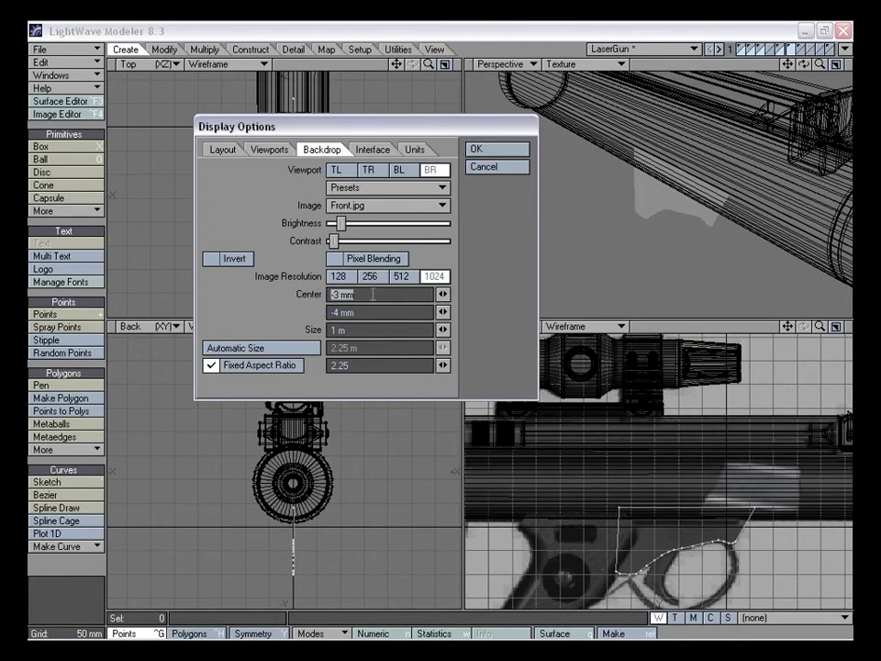
pyautogui.press('Tab')
pyautogui.write('0')
pyautogui.press('Return')
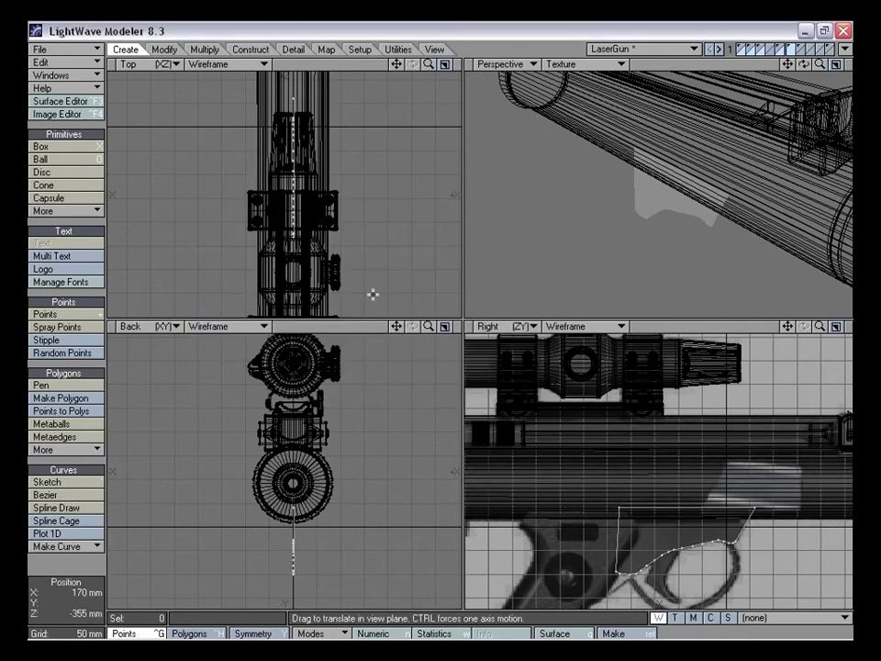
# Switch through layers 4 and 7 and return to layer 6 with layers 1 to 5 as background
pyautogui.moveTo(819, 327); pyautogui.dragTo(868, 326)
pyautogui.moveTo(791, 327); pyautogui.dragTo(754, 190)
pyautogui.moveTo(818, 328); pyautogui.dragTo(880, 480)
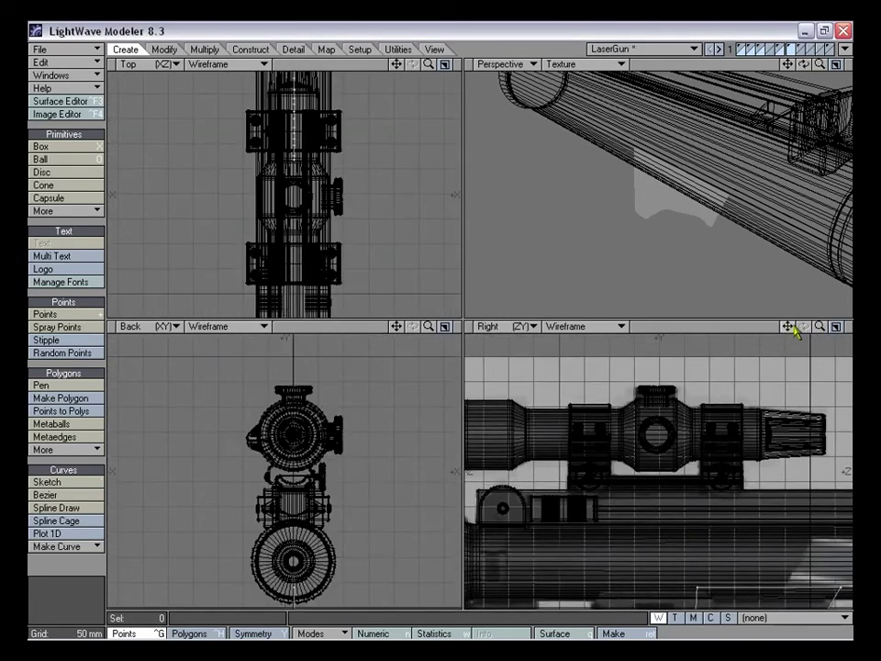
pyautogui.click(776, 53)
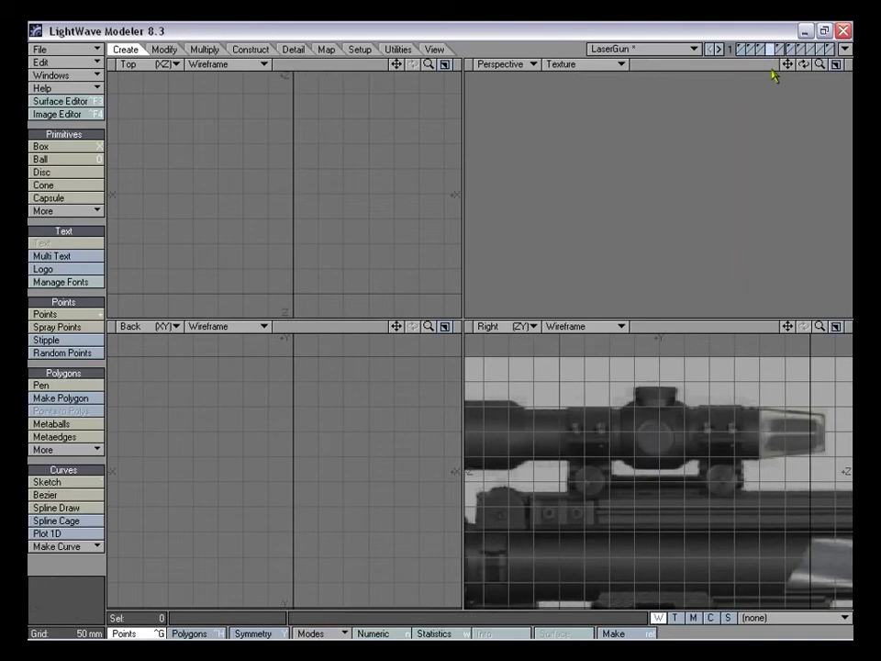
pyautogui.click(801, 51)
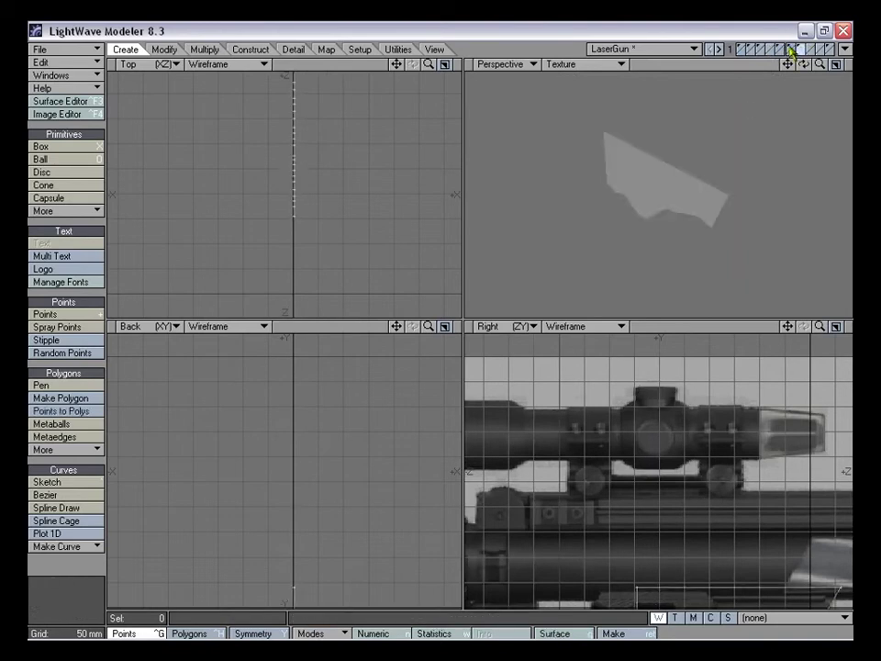
pyautogui.click(792, 52)
pyautogui.click(780, 54)
pyautogui.keyDown('shift'); pyautogui.click(772, 53); pyautogui.keyUp('shift')
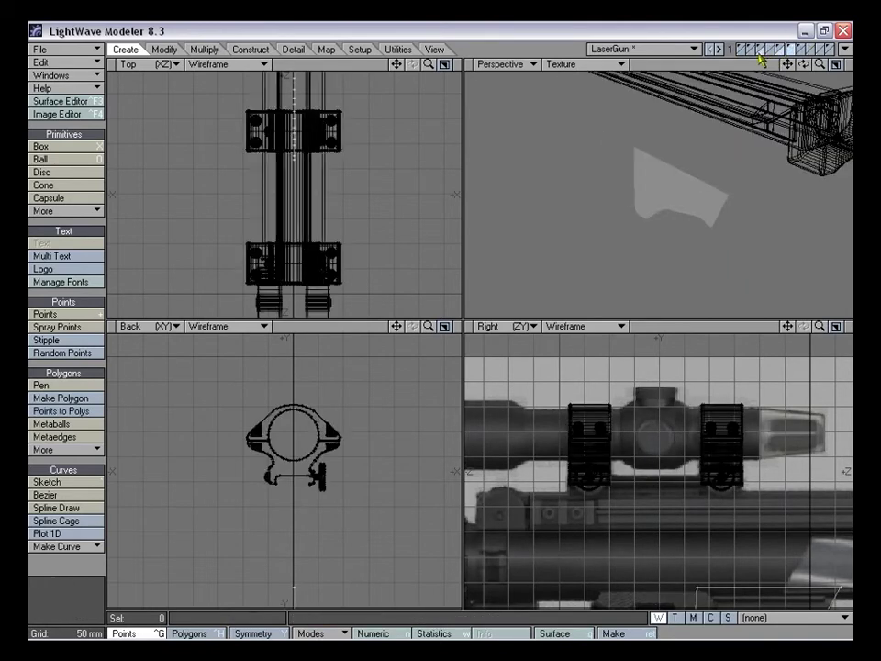
pyautogui.keyDown('shift'); pyautogui.click(761, 53); pyautogui.keyUp('shift')
pyautogui.keyDown('shift'); pyautogui.click(751, 53); pyautogui.keyUp('shift')
pyautogui.keyDown('shift'); pyautogui.click(741, 53); pyautogui.keyUp('shift')
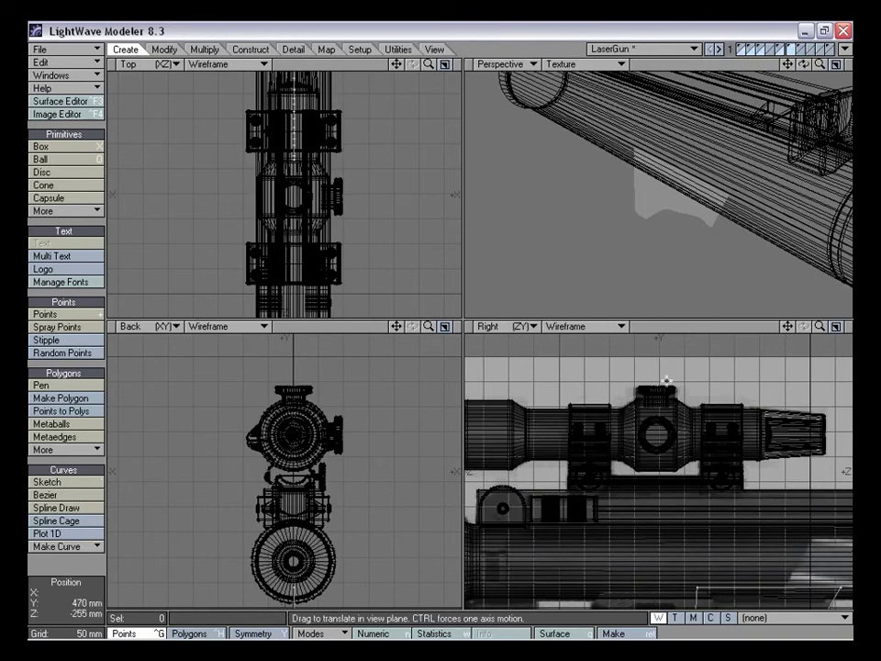
# Extrude the layer 6 frame polygon 10 mm along X
pyautogui.moveTo(820, 328); pyautogui.dragTo(695, 336)
pyautogui.moveTo(398, 328); pyautogui.dragTo(395, 289)
pyautogui.moveTo(429, 328); pyautogui.dragTo(505, 328)
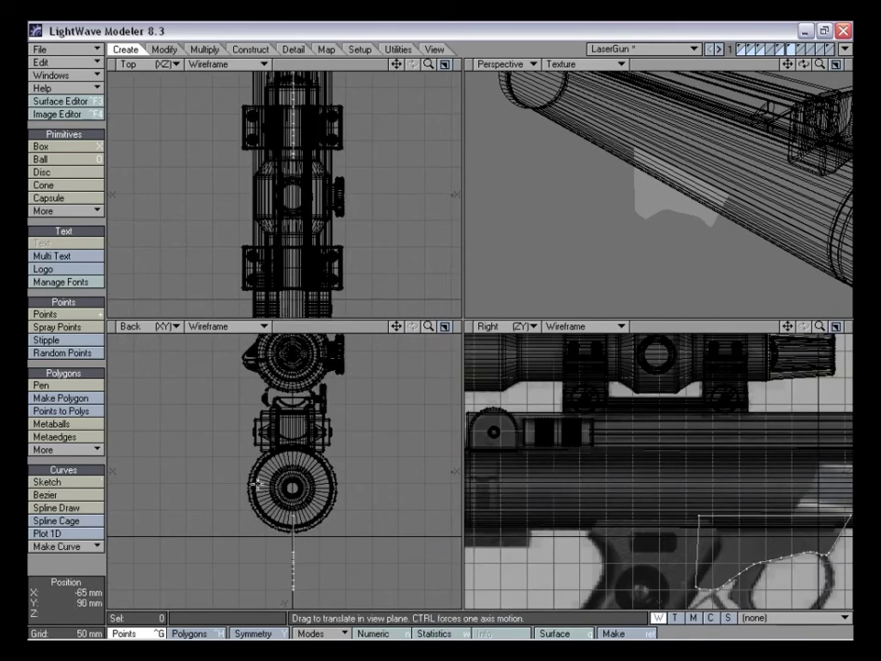
pyautogui.hotkey('shift', 'e')
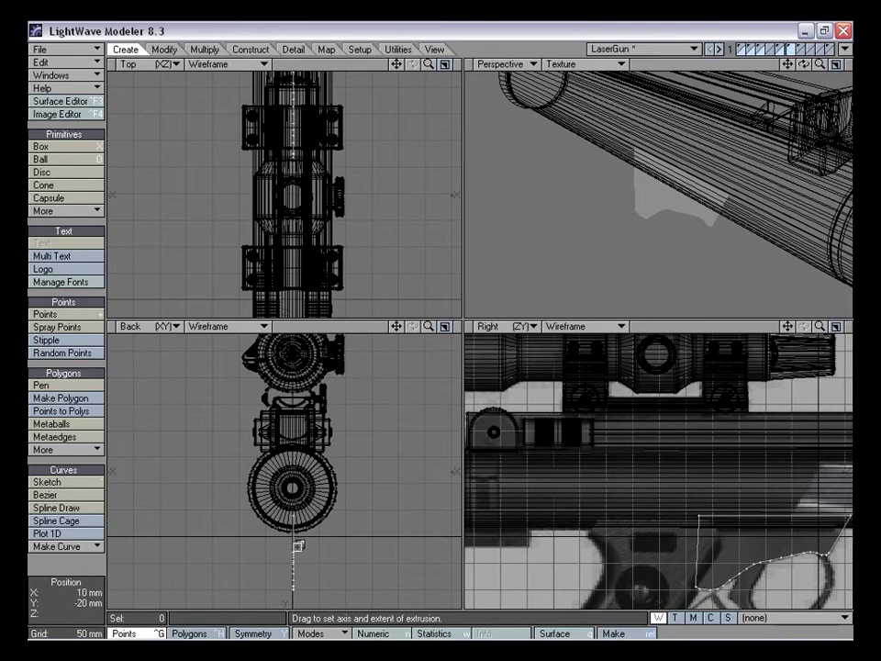
pyautogui.moveTo(294, 544); pyautogui.dragTo(304, 545)
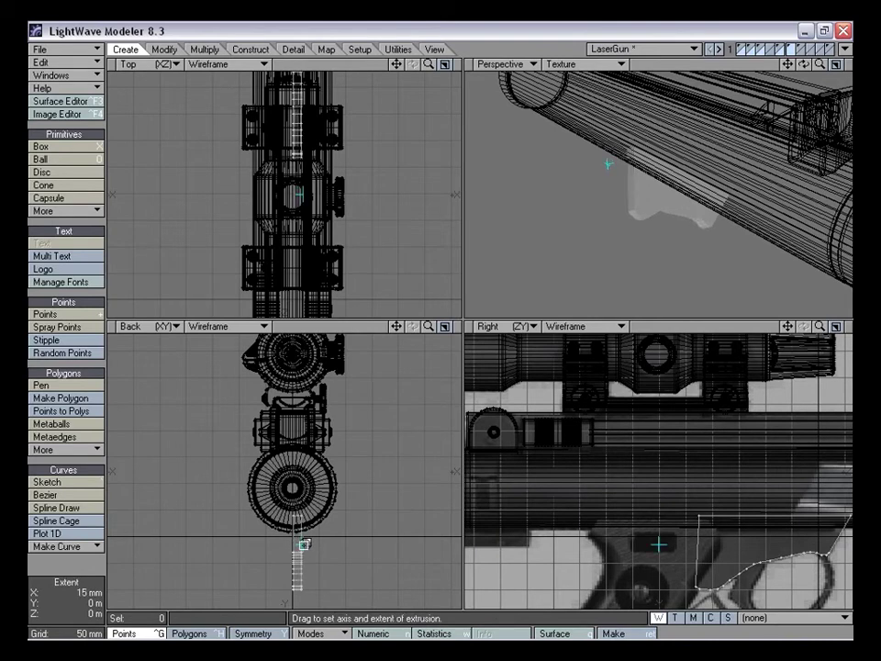
pyautogui.moveTo(303, 544); pyautogui.dragTo(300, 544)
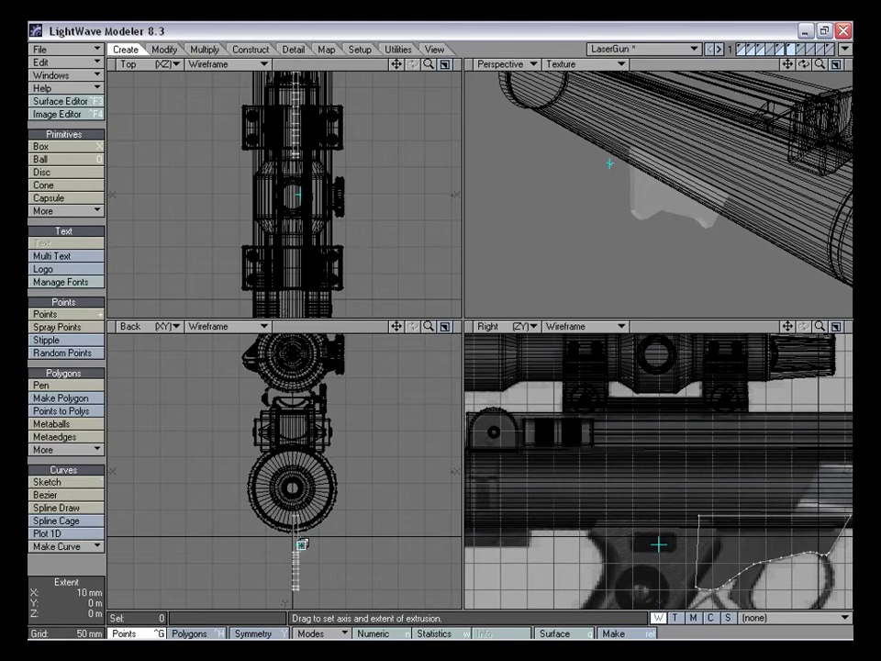
# Move the extruded layer 6 plate off-centre toward positive X beneath the barrel
pyautogui.press('space')
pyautogui.press('t')
pyautogui.moveTo(300, 545)
pyautogui.mouseDown()
pyautogui.moveTo(317, 547)
pyautogui.moveTo(294, 543)
pyautogui.mouseUp()
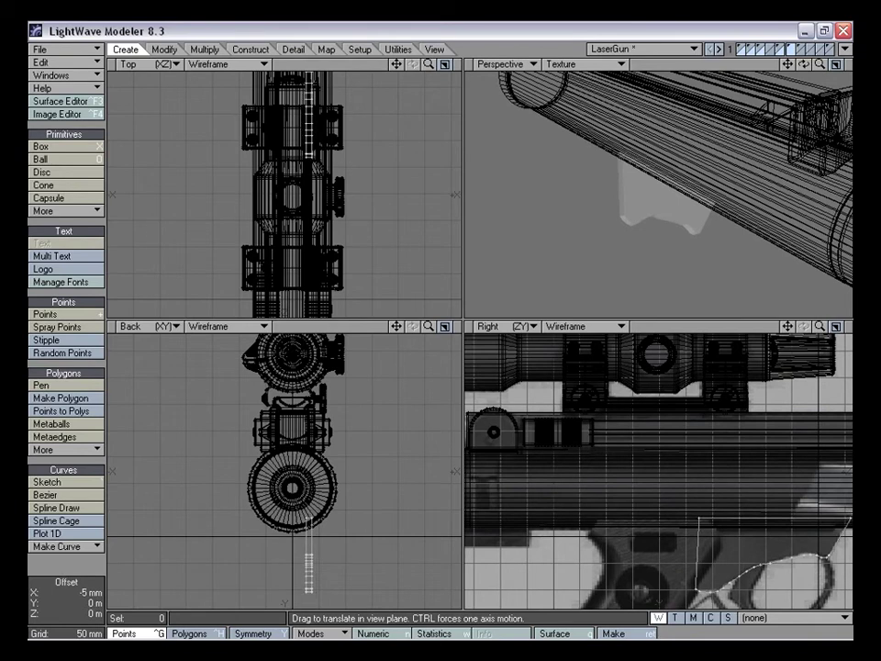
pyautogui.moveTo(398, 327); pyautogui.dragTo(404, 256)
pyautogui.moveTo(428, 329); pyautogui.dragTo(425, 346)
pyautogui.keyDown('alt'); pyautogui.moveTo(676, 220); pyautogui.dragTo(662, 178); pyautogui.keyUp('alt')
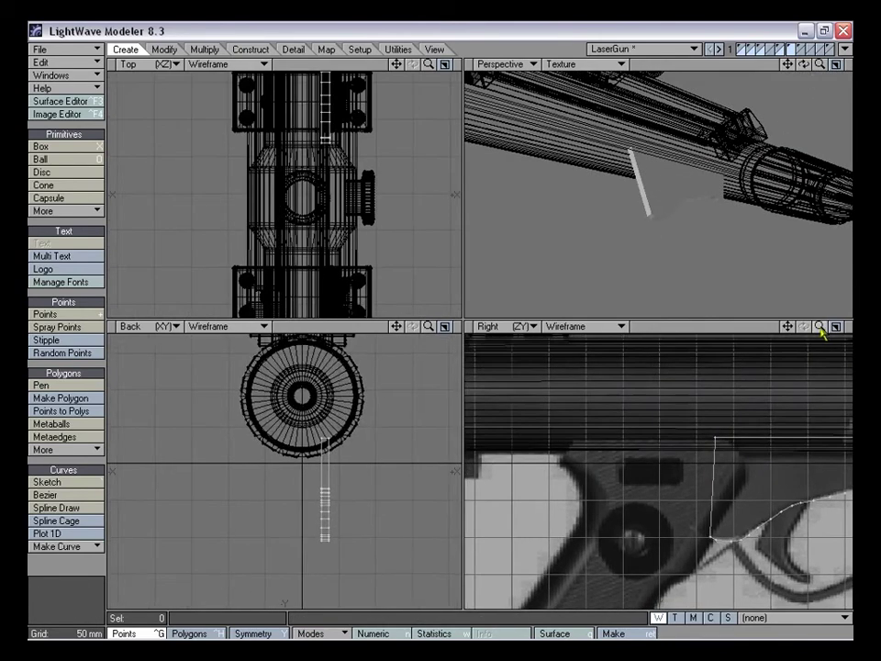
# Make layer 7 active and extrude its frame polygon 10 mm along X
pyautogui.moveTo(792, 328); pyautogui.dragTo(842, 329)
pyautogui.press('a')
pyautogui.moveTo(788, 328); pyautogui.dragTo(822, 331)
pyautogui.keyDown('alt'); pyautogui.moveTo(559, 230); pyautogui.dragTo(774, 96); pyautogui.keyUp('alt')
pyautogui.click(802, 53)
pyautogui.keyDown('alt'); pyautogui.moveTo(699, 229); pyautogui.dragTo(670, 208); pyautogui.keyUp('alt')
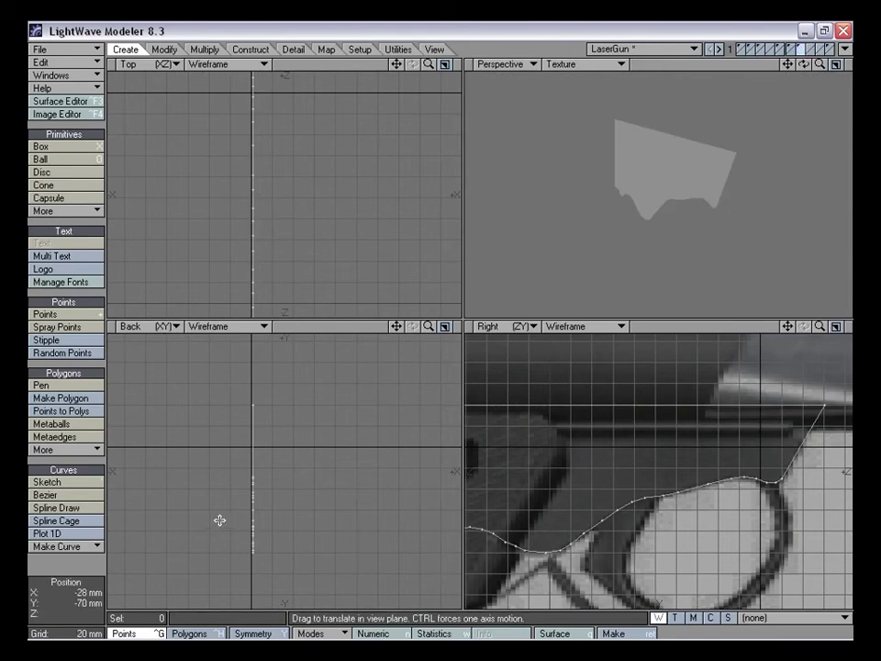
pyautogui.hotkey('shift', 'e')
pyautogui.press('n')
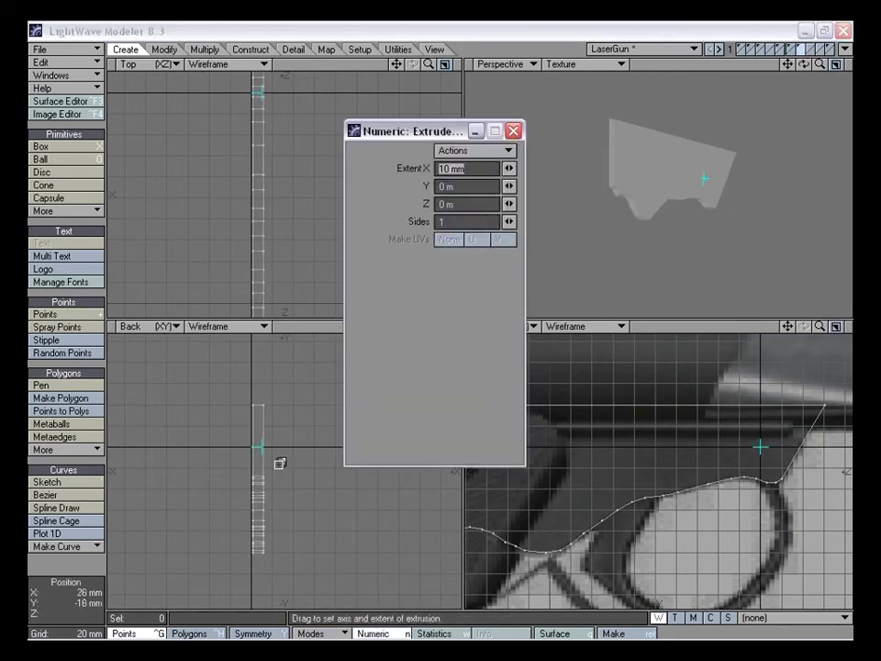
pyautogui.click(514, 132)
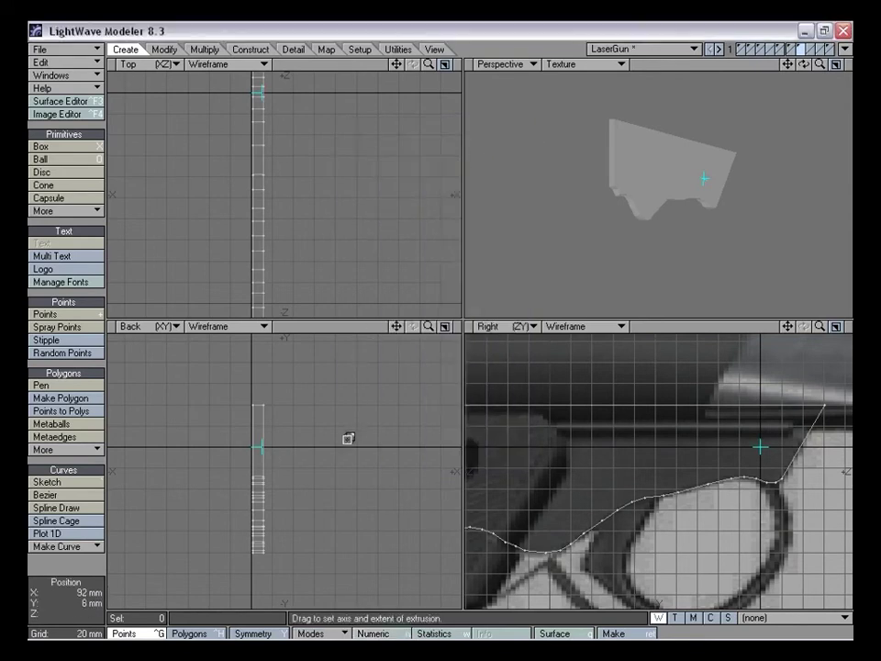
pyautogui.press('space')
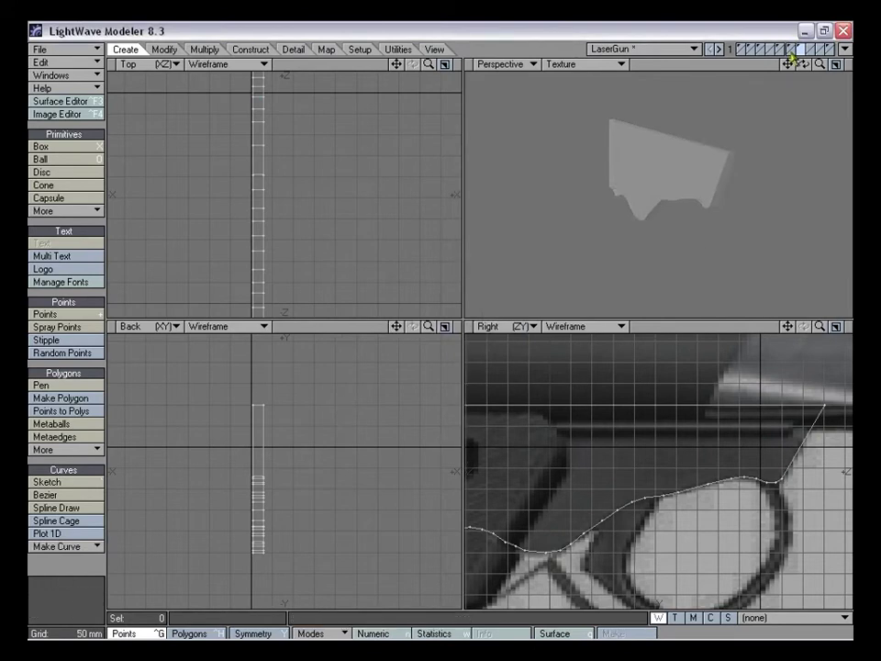
# Compare layers 6 and 7, then raise the layer 6 plate along Y to line up with the layer 7 plate's outline
pyautogui.click(790, 53)
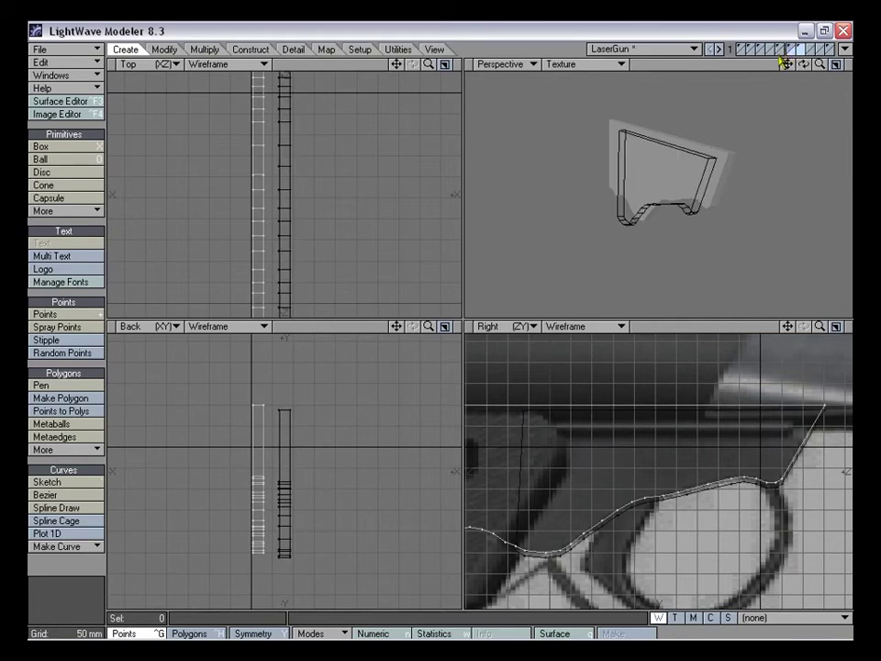
pyautogui.click(780, 57)
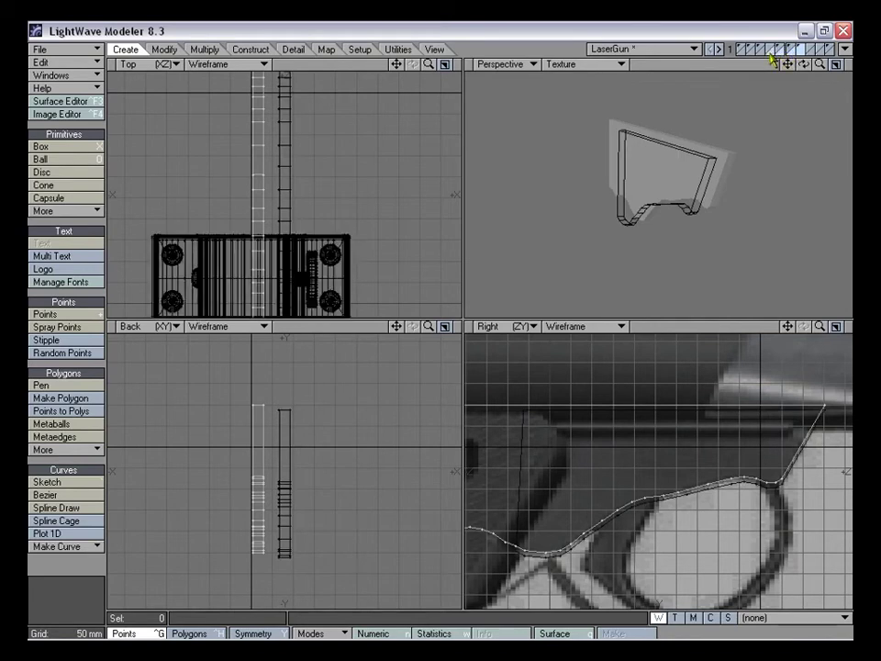
pyautogui.moveTo(788, 326); pyautogui.dragTo(713, 337)
pyautogui.moveTo(820, 326); pyautogui.dragTo(872, 326)
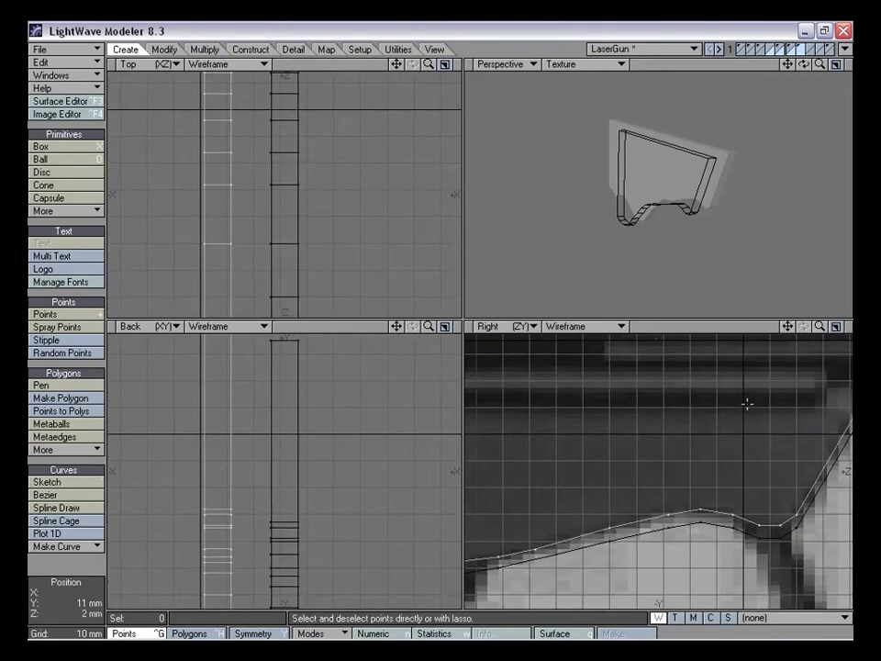
pyautogui.click(789, 48)
pyautogui.click(801, 55)
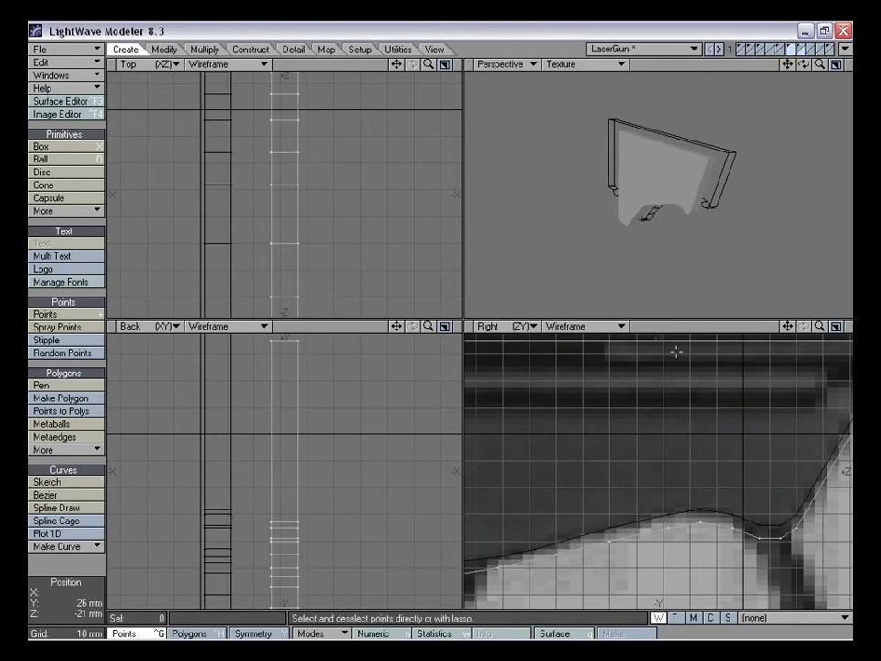
pyautogui.moveTo(820, 327); pyautogui.dragTo(730, 341)
pyautogui.press('t')
pyautogui.moveTo(684, 570); pyautogui.dragTo(684, 561)
# Move the layer 7 plate -35 mm along X and show layers 1 to 5 in the background as well
pyautogui.moveTo(822, 327)
pyautogui.mouseDown()
pyautogui.moveTo(794, 328)
pyautogui.moveTo(832, 323)
pyautogui.mouseUp()
pyautogui.click(799, 49)
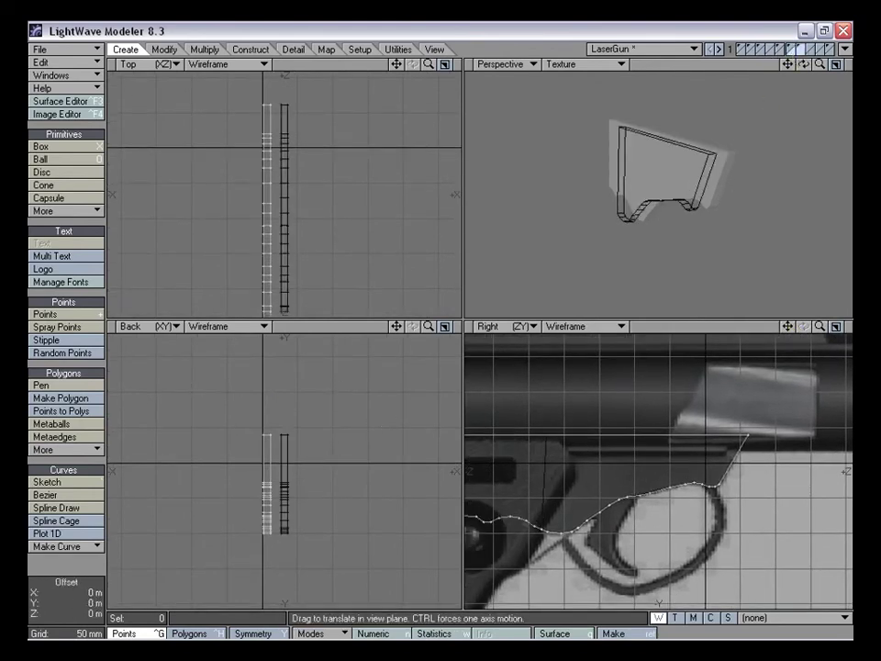
pyautogui.moveTo(316, 465); pyautogui.dragTo(283, 463)
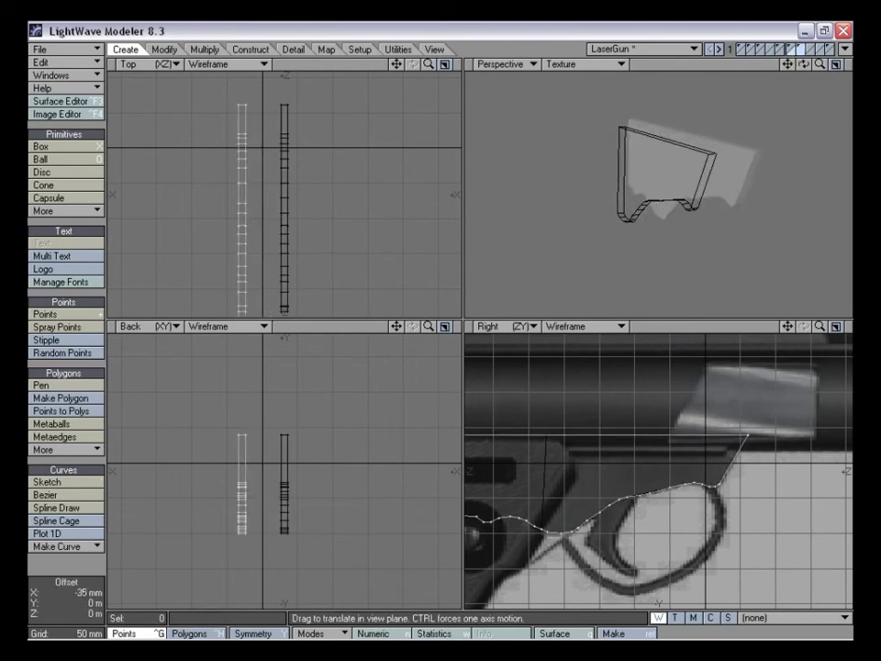
pyautogui.press('space')
pyautogui.keyDown('shift'); pyautogui.click(779, 54); pyautogui.keyUp('shift')
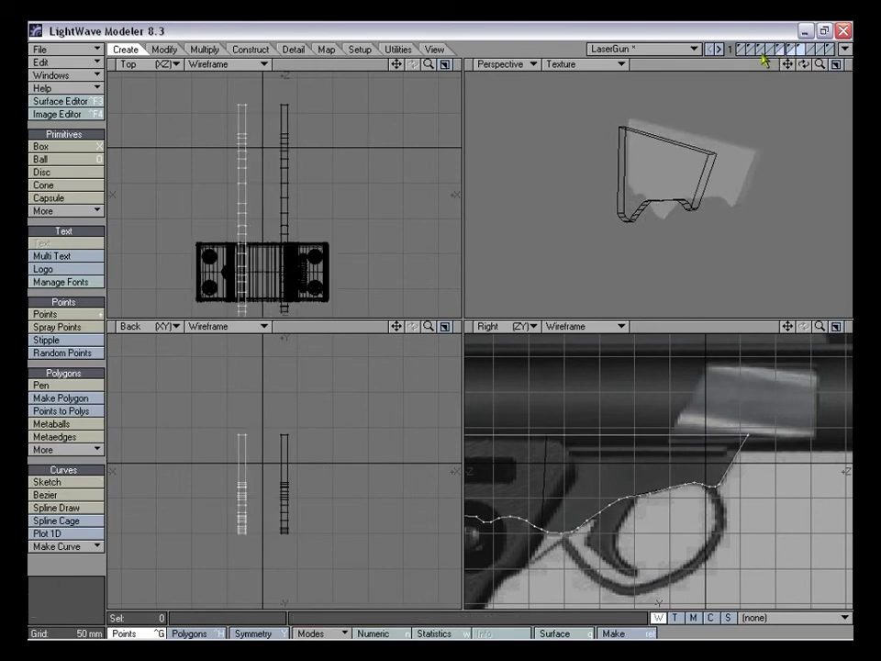
pyautogui.keyDown('shift'); pyautogui.click(769, 53); pyautogui.keyUp('shift')
pyautogui.keyDown('shift'); pyautogui.click(762, 54); pyautogui.keyUp('shift')
pyautogui.keyDown('shift'); pyautogui.click(752, 54); pyautogui.keyUp('shift')
pyautogui.keyDown('shift'); pyautogui.click(743, 53); pyautogui.keyUp('shift')
# Move the layer 7 plate 10 mm along X back toward the barrel's centre line
pyautogui.press('t')
pyautogui.moveTo(429, 327)
pyautogui.mouseDown()
pyautogui.moveTo(406, 327)
pyautogui.moveTo(442, 327)
pyautogui.mouseUp()
pyautogui.press('space')
pyautogui.moveTo(284, 429); pyautogui.dragTo(439, 428, button='right')
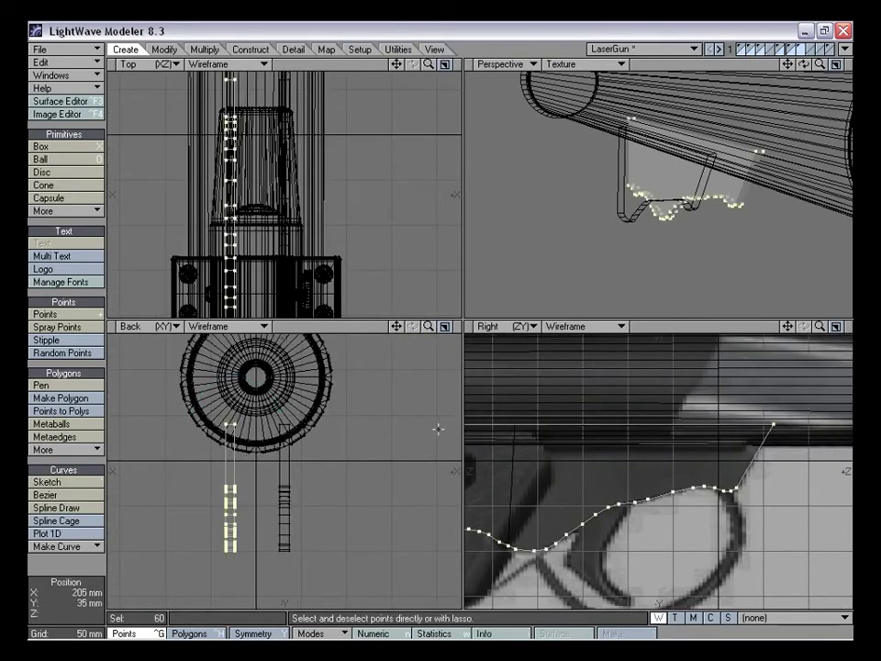
pyautogui.moveTo(284, 429); pyautogui.dragTo(439, 431, button='right')
pyautogui.keyDown('alt'); pyautogui.moveTo(721, 175); pyautogui.dragTo(717, 204); pyautogui.keyUp('alt')
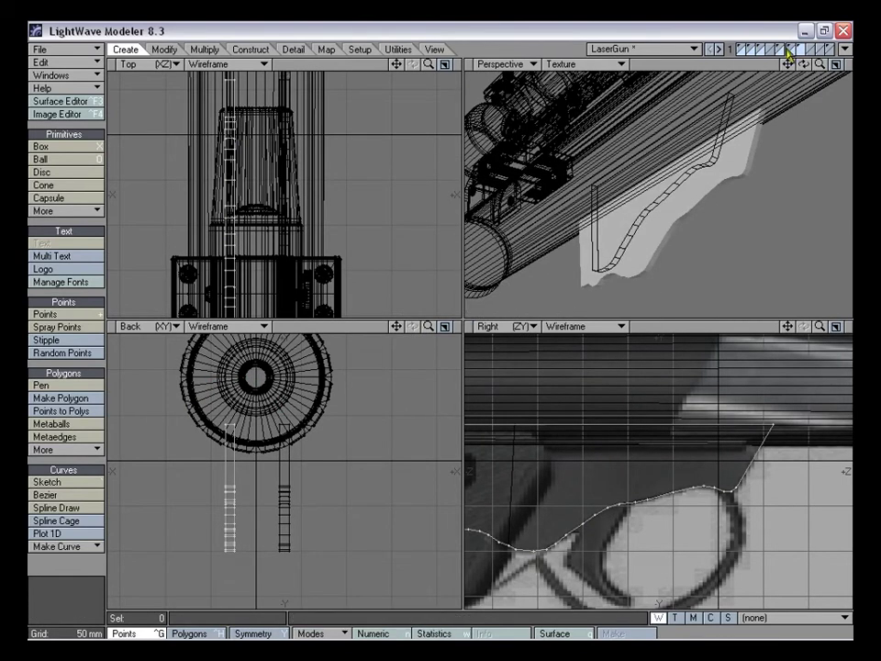
pyautogui.press('t')
pyautogui.moveTo(246, 480); pyautogui.dragTo(251, 480)
pyautogui.hotkey('ctrl', 'z')
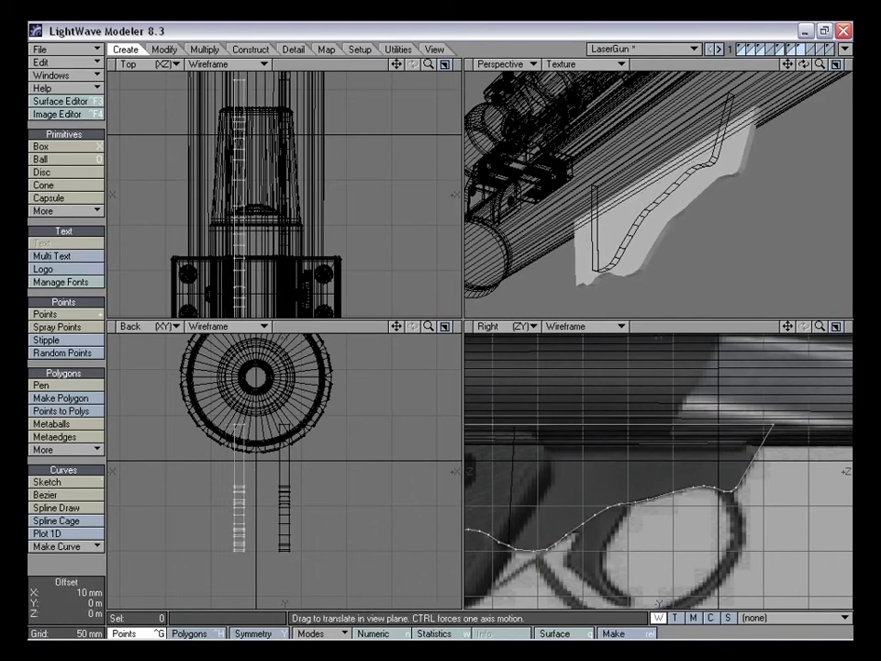
pyautogui.moveTo(428, 328); pyautogui.dragTo(459, 328)
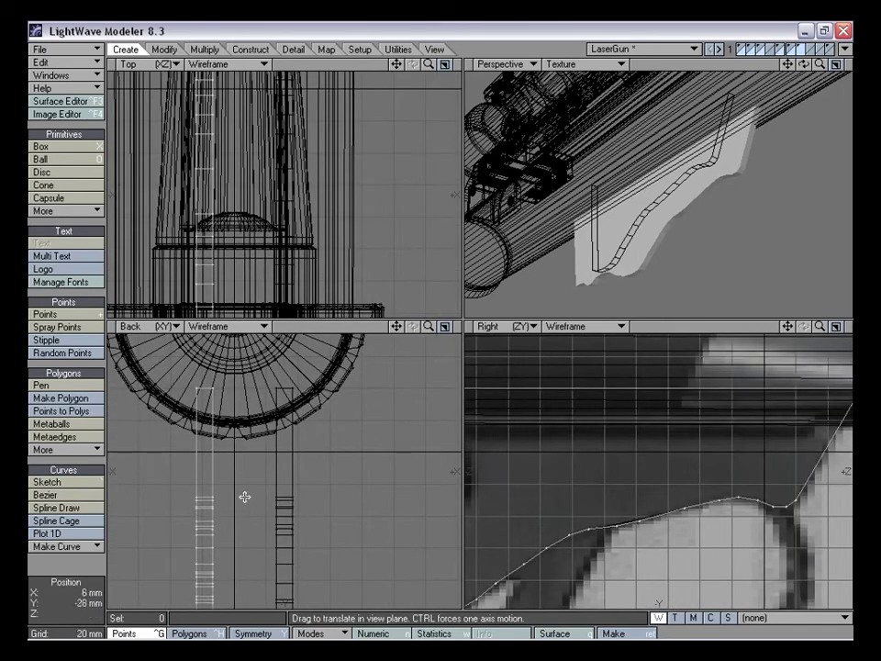
# Make layer 6 active with layer 7 in the background and move its plate about -14 mm along X toward the centre
pyautogui.click(789, 50)
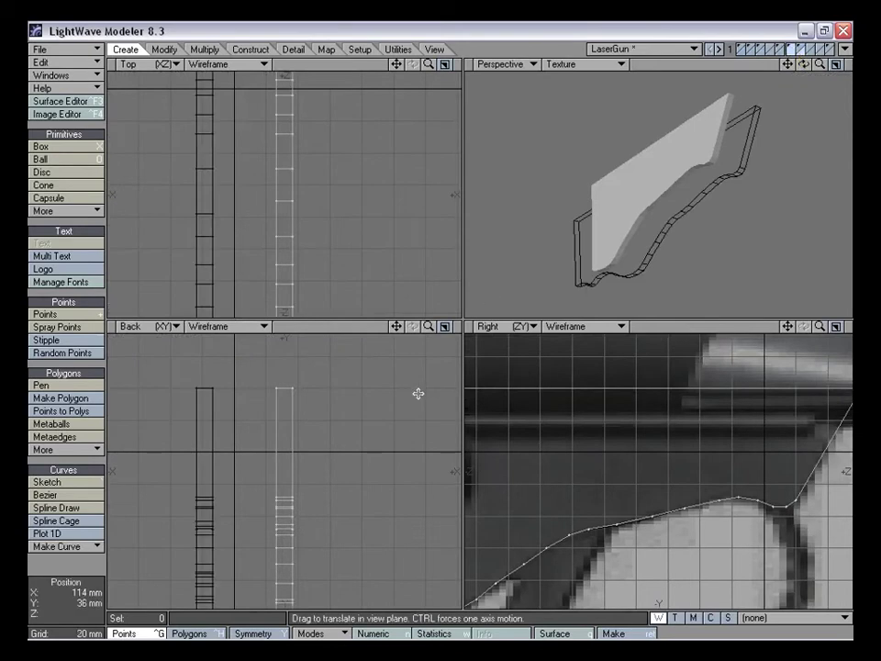
pyautogui.moveTo(285, 450); pyautogui.dragTo(259, 449)
pyautogui.moveTo(259, 184); pyautogui.dragTo(262, 184)
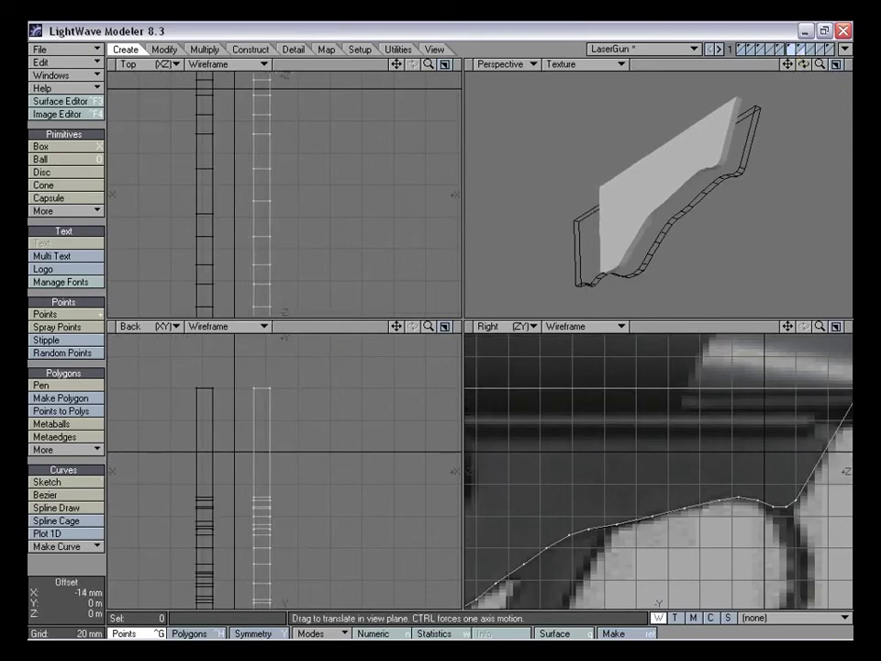
pyautogui.moveTo(320, 470); pyautogui.dragTo(300, 449)
pyautogui.moveTo(428, 328); pyautogui.dragTo(468, 328)
pyautogui.moveTo(334, 371); pyautogui.dragTo(338, 371)
# Nudge the layer 6 plate -1 mm along X so both plates sit equally far from the centre line
pyautogui.moveTo(397, 327); pyautogui.dragTo(470, 414)
pyautogui.moveTo(429, 328); pyautogui.dragTo(408, 343)
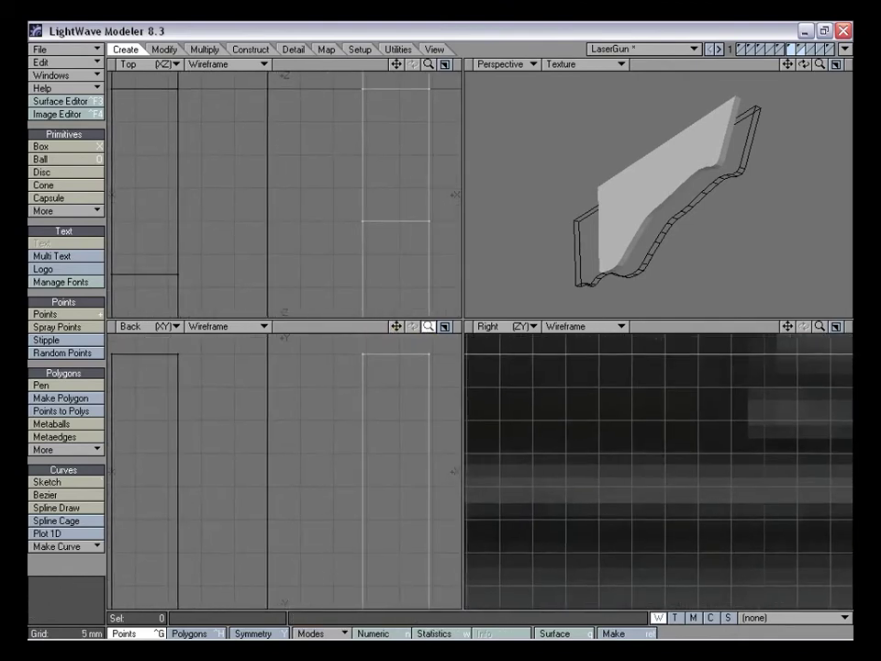
pyautogui.moveTo(396, 434); pyautogui.dragTo(390, 434)
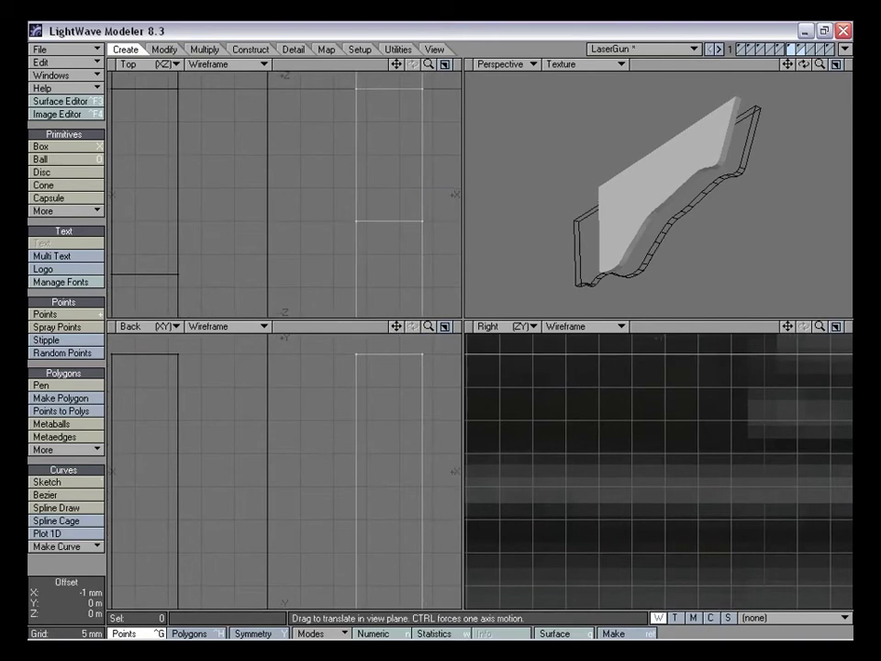
pyautogui.moveTo(398, 327); pyautogui.dragTo(393, 377)
pyautogui.moveTo(429, 327); pyautogui.dragTo(448, 329)
pyautogui.moveTo(375, 414); pyautogui.dragTo(375, 413)
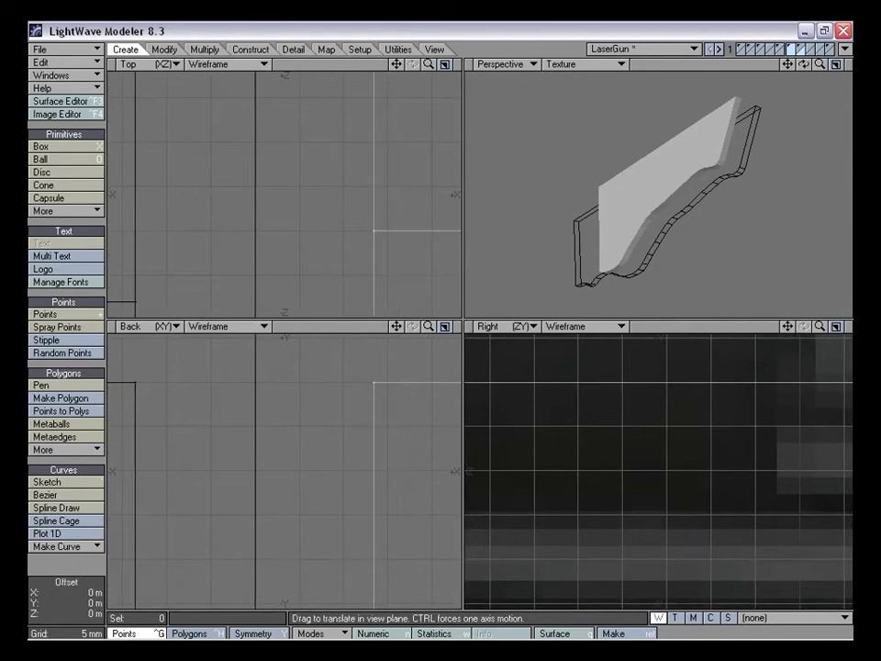
pyautogui.moveTo(434, 328); pyautogui.dragTo(408, 329)
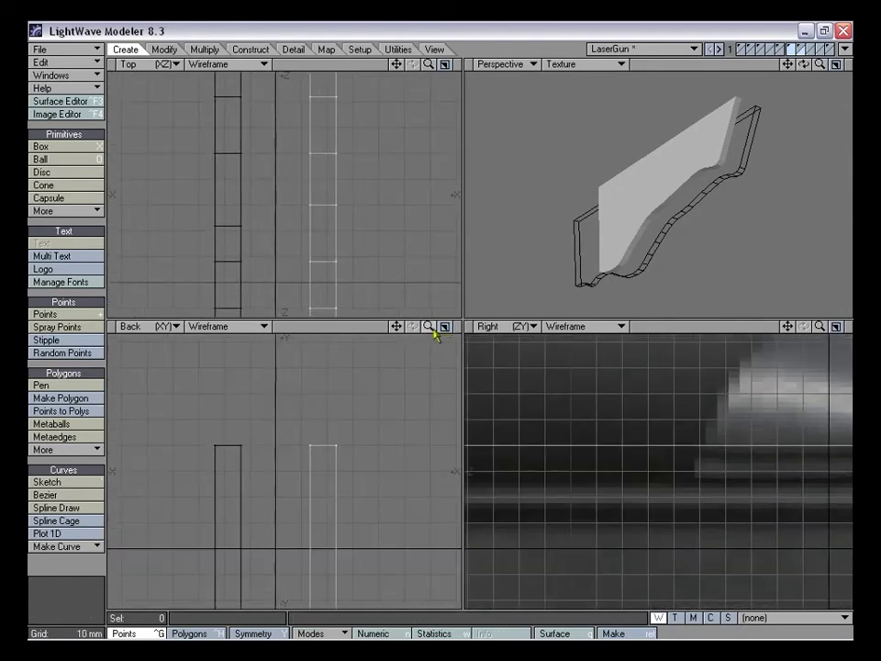
# Activate both plate layers together with the other gun layers and examine how the plates fit beneath the barrel
pyautogui.press('a')
pyautogui.keyDown('alt'); pyautogui.moveTo(721, 155); pyautogui.dragTo(606, 184); pyautogui.keyUp('alt')
pyautogui.keyDown('shift'); pyautogui.click(802, 50); pyautogui.keyUp('shift')
pyautogui.keyDown('alt'); pyautogui.moveTo(748, 209); pyautogui.dragTo(696, 190); pyautogui.keyUp('alt')
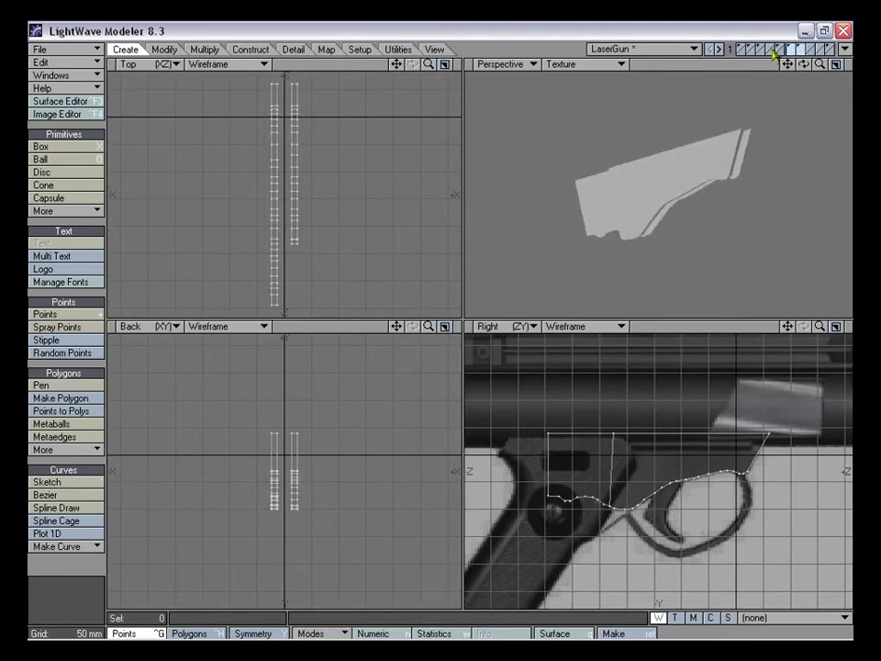
pyautogui.keyDown('shift'); pyautogui.click(782, 52); pyautogui.keyUp('shift')
pyautogui.keyDown('shift'); pyautogui.click(762, 51); pyautogui.keyUp('shift')
pyautogui.keyDown('shift'); pyautogui.click(752, 50); pyautogui.keyUp('shift')
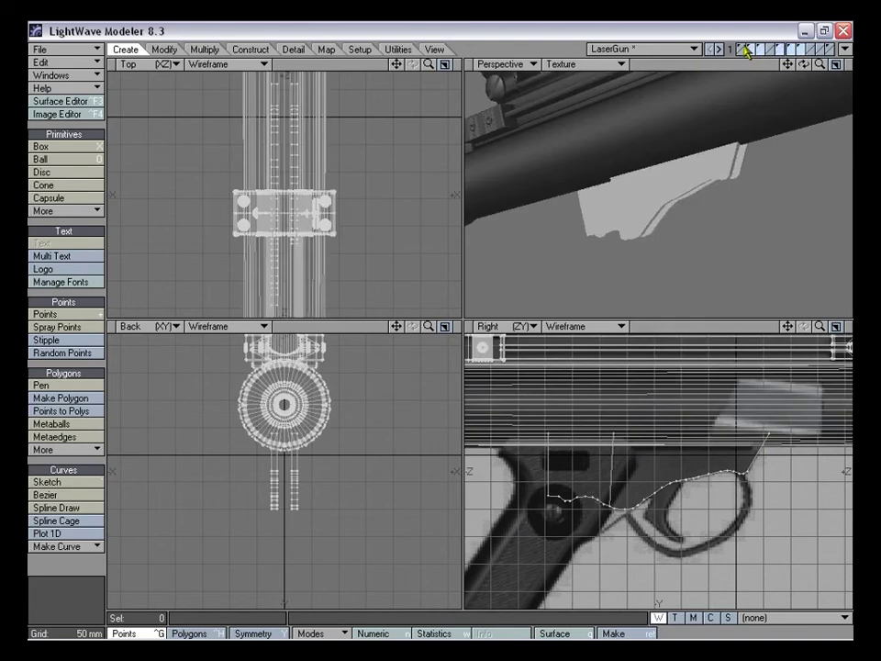
pyautogui.keyDown('shift'); pyautogui.click(744, 52); pyautogui.keyUp('shift')
pyautogui.keyDown('alt'); pyautogui.moveTo(730, 114); pyautogui.dragTo(709, 201); pyautogui.keyUp('alt')
pyautogui.moveTo(820, 64); pyautogui.dragTo(795, 78)
pyautogui.keyDown('alt'); pyautogui.moveTo(690, 229); pyautogui.dragTo(652, 220); pyautogui.keyUp('alt')
pyautogui.keyDown('alt'); pyautogui.moveTo(710, 199); pyautogui.dragTo(675, 216); pyautogui.keyUp('alt')
# Isolate the plate layers separately and together to compare the front-side and back-side plates against the backdrop
pyautogui.click(799, 50)
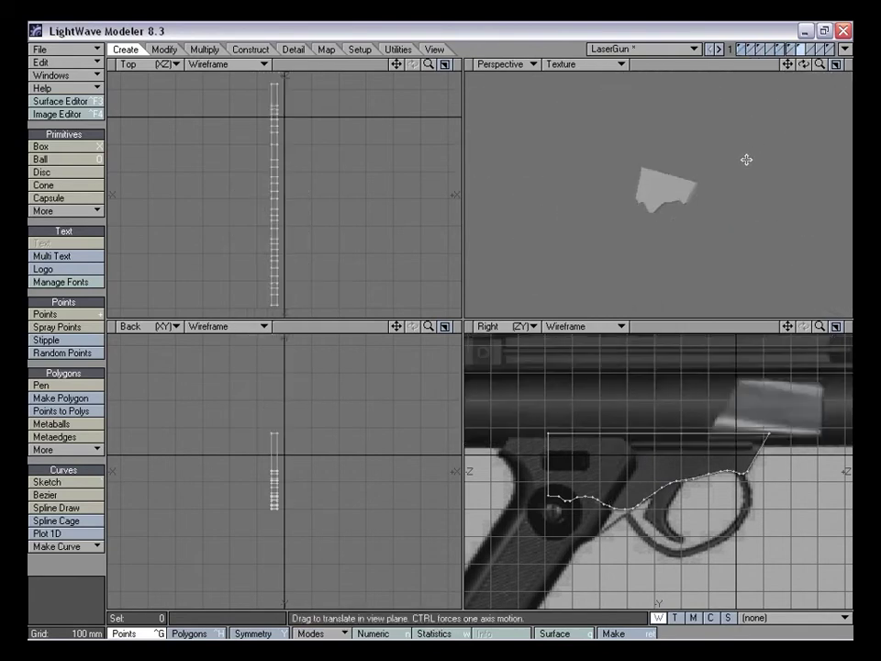
pyautogui.press('a')
pyautogui.keyDown('shift'); pyautogui.click(793, 49); pyautogui.keyUp('shift')
pyautogui.press('a')
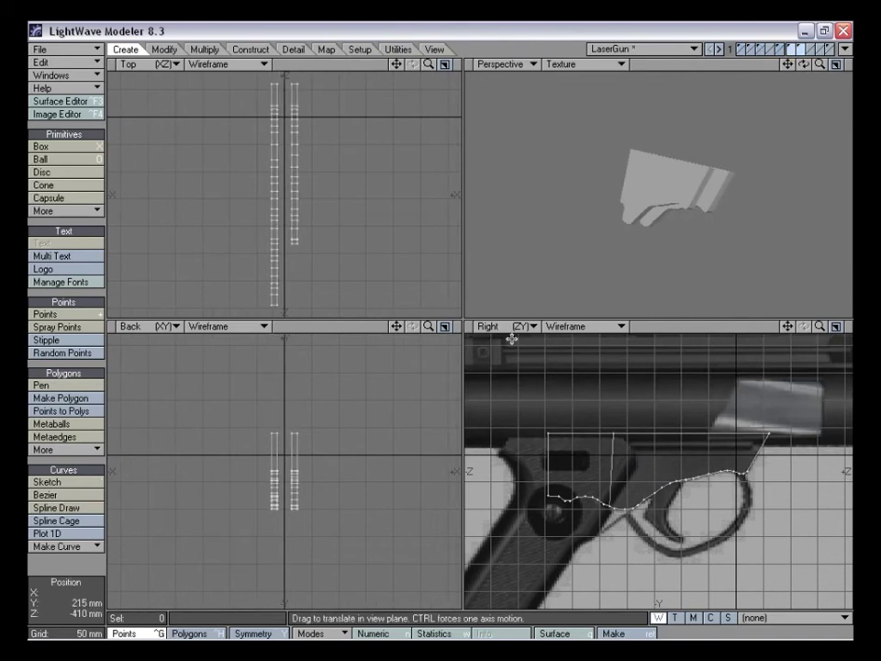
pyautogui.moveTo(820, 327); pyautogui.dragTo(854, 327)
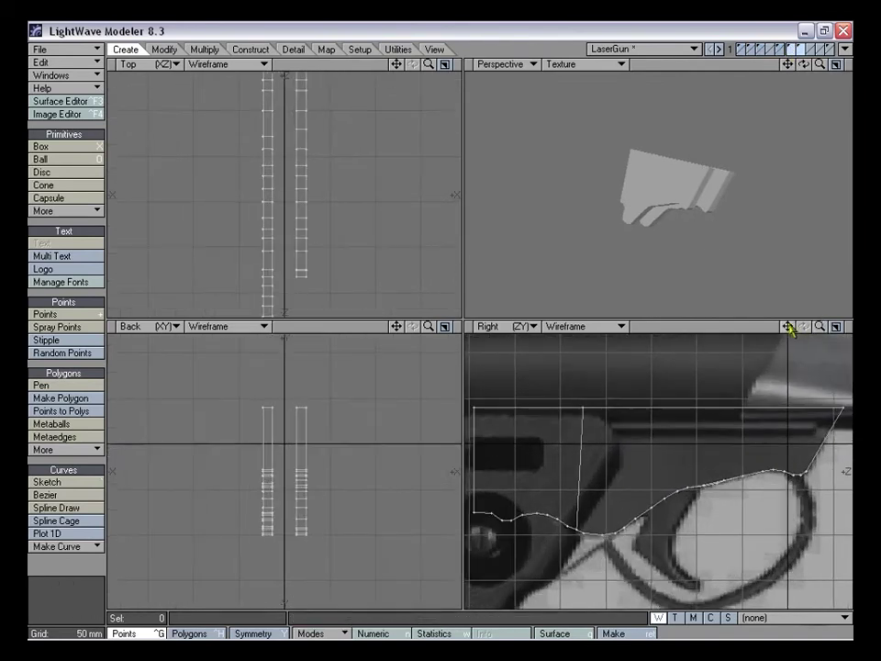
pyautogui.moveTo(789, 328); pyautogui.dragTo(800, 338)
pyautogui.keyDown('alt'); pyautogui.moveTo(758, 161); pyautogui.dragTo(664, 188); pyautogui.keyUp('alt')
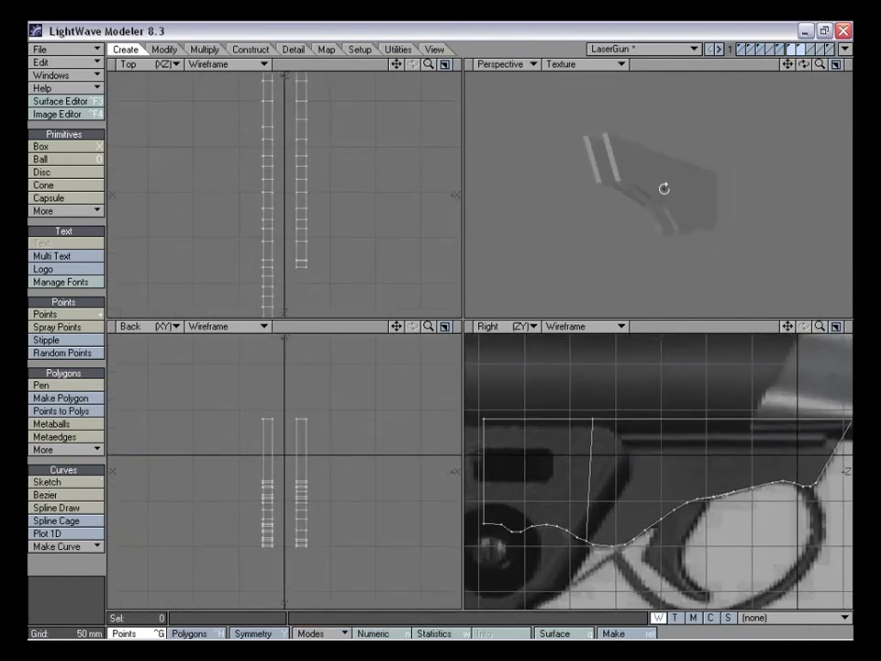
pyautogui.click(803, 50)
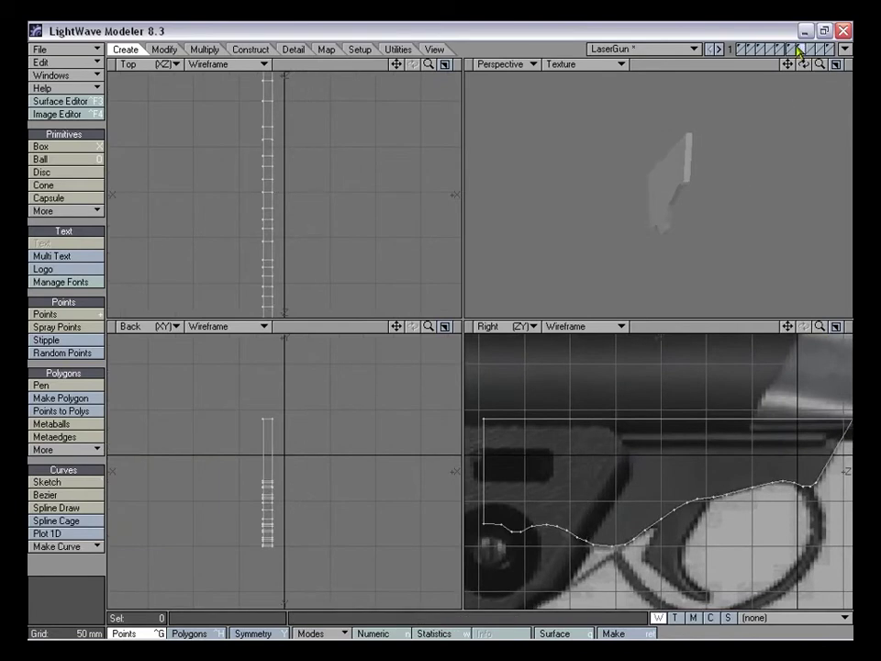
pyautogui.click(795, 55)
pyautogui.keyDown('alt'); pyautogui.moveTo(651, 196); pyautogui.dragTo(730, 202); pyautogui.keyUp('alt')
pyautogui.press('a')
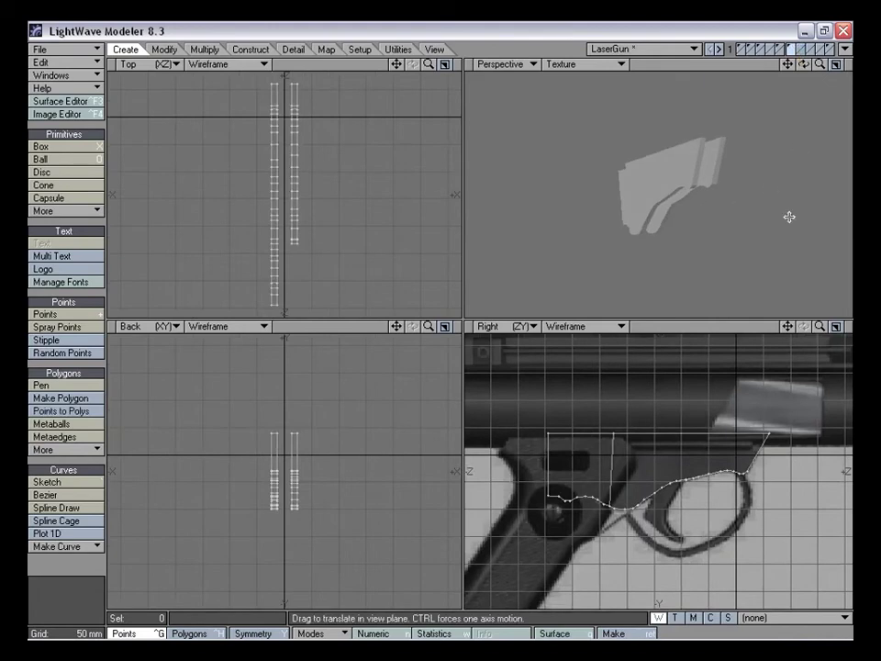
# Knife through both plates near their front end with a slanted cut roughly parallel to the front edge
pyautogui.moveTo(820, 328); pyautogui.dragTo(865, 328)
pyautogui.moveTo(788, 328); pyautogui.dragTo(636, 366)
pyautogui.moveTo(820, 64); pyautogui.dragTo(863, 64)
pyautogui.keyDown('alt'); pyautogui.moveTo(799, 182); pyautogui.dragTo(718, 206); pyautogui.keyUp('alt')
pyautogui.keyDown('alt'); pyautogui.moveTo(627, 149); pyautogui.dragTo(569, 194); pyautogui.keyUp('alt')
pyautogui.keyDown('alt'); pyautogui.moveTo(619, 273); pyautogui.dragTo(670, 189); pyautogui.keyUp('alt')
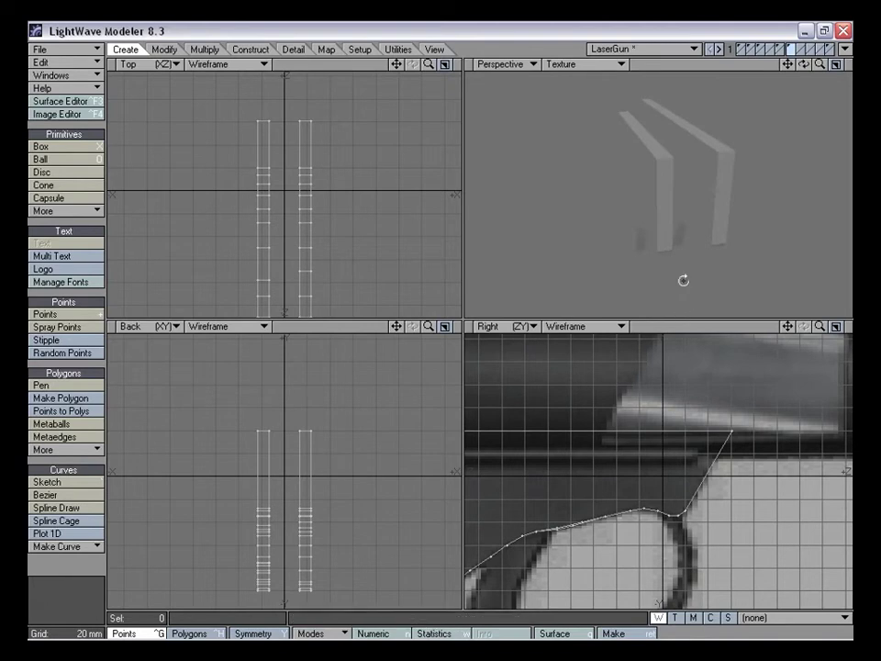
pyautogui.keyDown('alt'); pyautogui.moveTo(685, 279); pyautogui.dragTo(688, 141); pyautogui.keyUp('alt')
pyautogui.keyDown('alt'); pyautogui.moveTo(767, 165); pyautogui.dragTo(635, 238); pyautogui.keyUp('alt')
pyautogui.moveTo(787, 329); pyautogui.dragTo(823, 331)
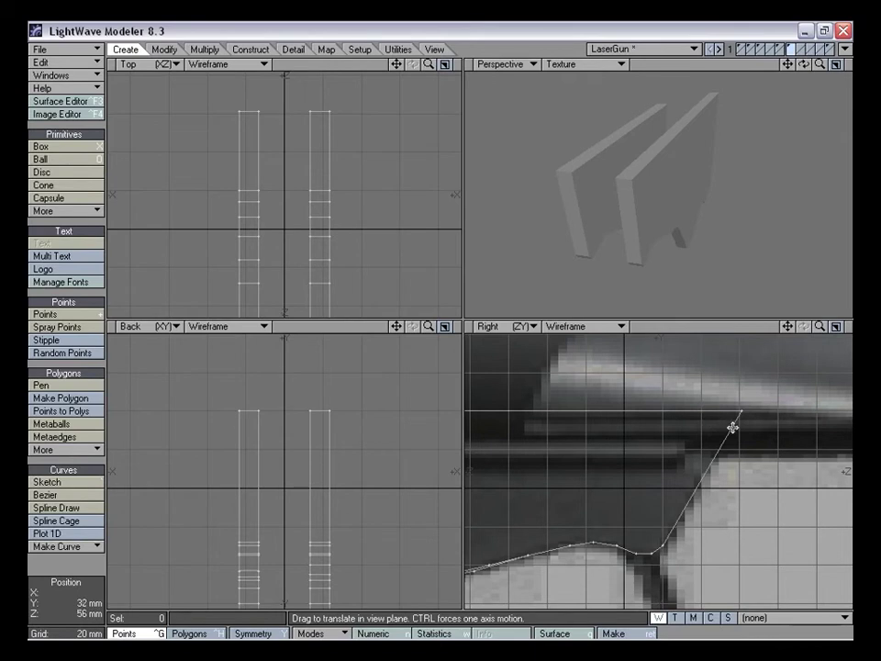
pyautogui.moveTo(788, 326); pyautogui.dragTo(802, 312)
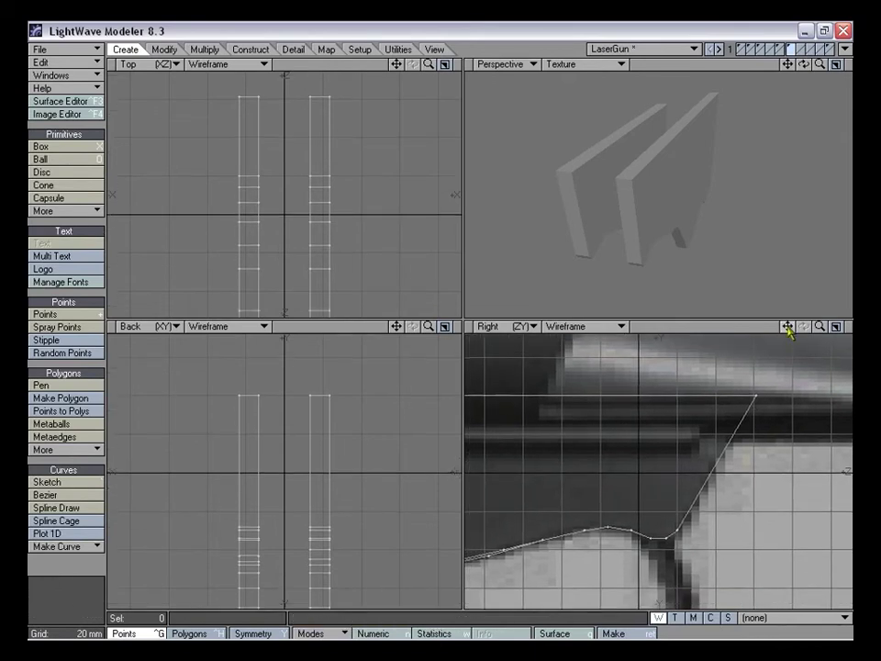
pyautogui.hotkey('shift', 'k')
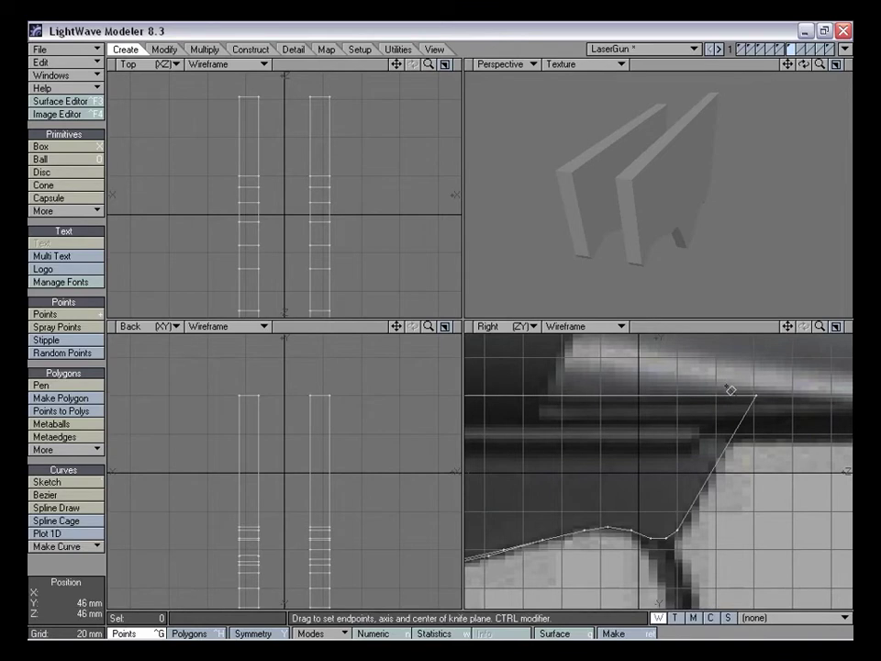
pyautogui.moveTo(733, 388); pyautogui.dragTo(631, 566)
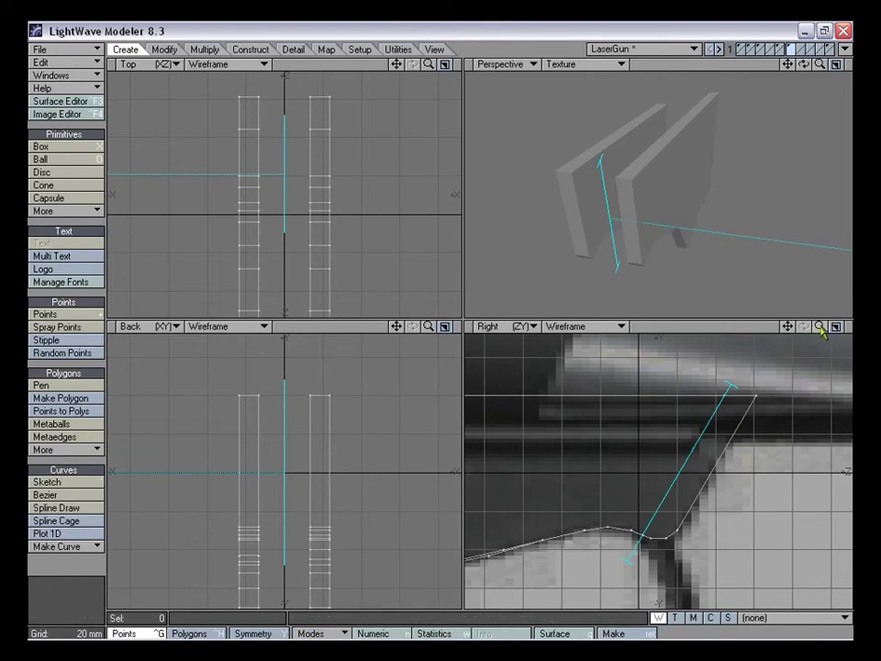
pyautogui.moveTo(821, 328)
pyautogui.mouseDown()
pyautogui.moveTo(731, 328)
pyautogui.moveTo(823, 329)
pyautogui.mouseUp()
pyautogui.press('space')
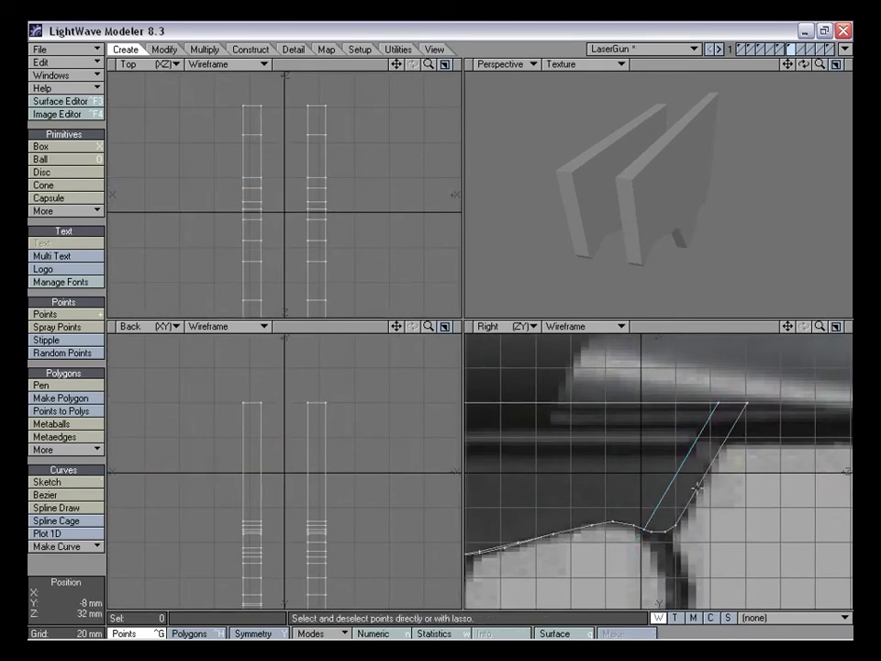
# Drag the lower front corner points of both plates so the bottom outline curves smoothly along the backdrop
pyautogui.keyDown('alt'); pyautogui.moveTo(665, 222); pyautogui.dragTo(714, 223); pyautogui.keyUp('alt')
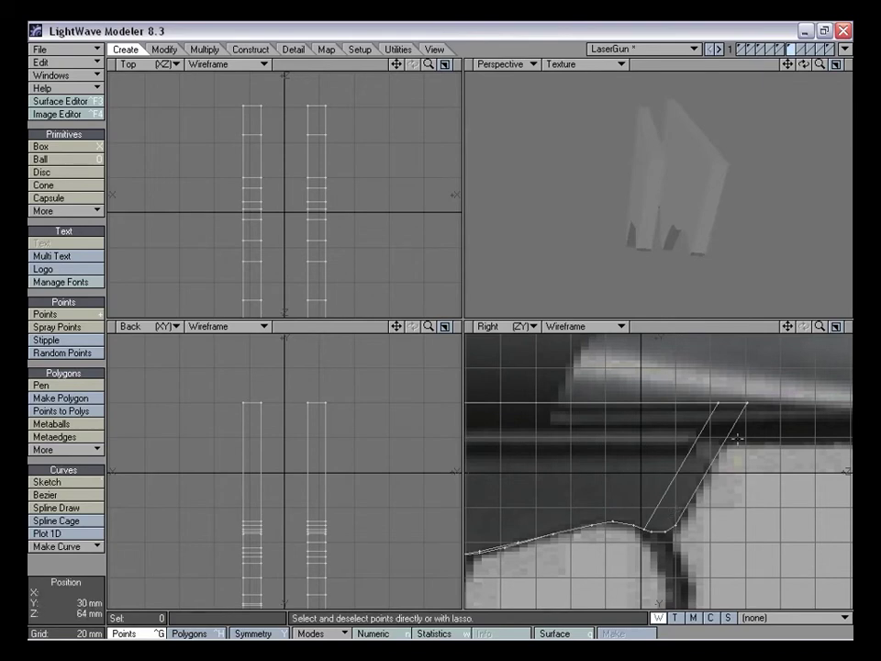
pyautogui.moveTo(788, 329); pyautogui.dragTo(816, 342)
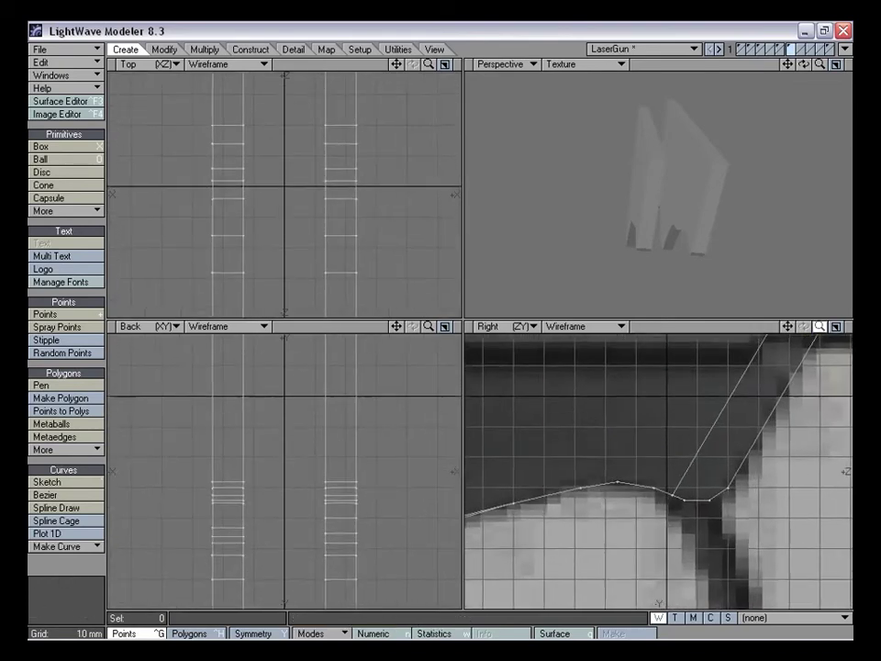
pyautogui.hotkey('ctrl', 't')
pyautogui.moveTo(712, 500); pyautogui.dragTo(676, 503)
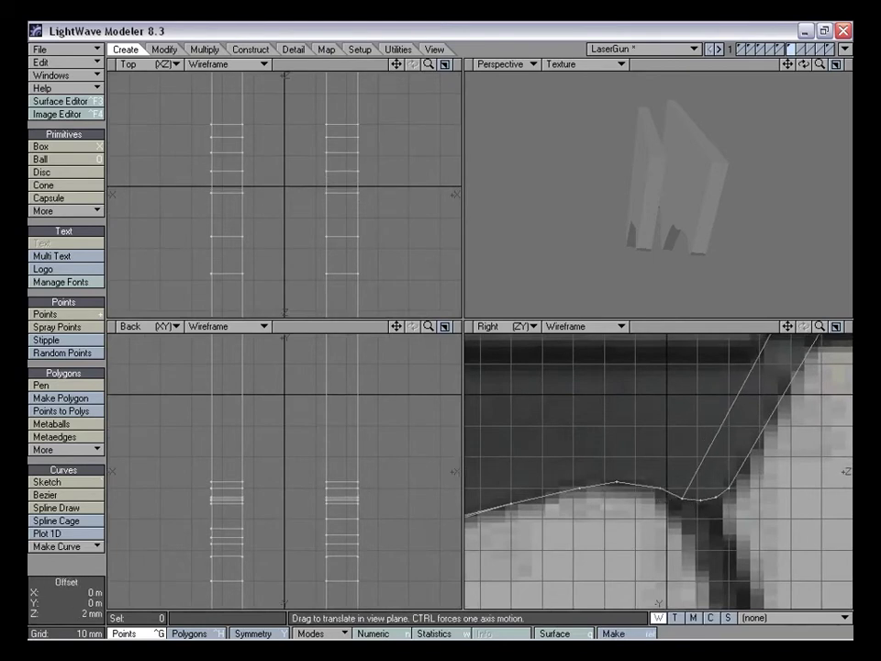
pyautogui.moveTo(610, 478); pyautogui.dragTo(625, 485)
# Adjust the lower point of the slanted cut and move its upper point about 4 mm forward along Z
pyautogui.moveTo(819, 327); pyautogui.dragTo(793, 327)
pyautogui.moveTo(788, 326); pyautogui.dragTo(772, 356)
pyautogui.moveTo(655, 513); pyautogui.dragTo(654, 513)
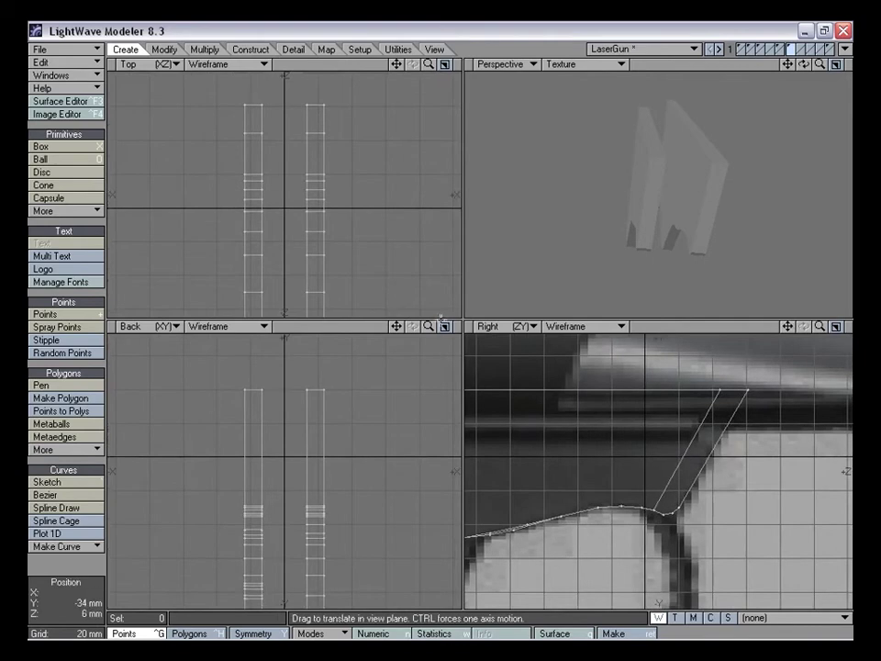
pyautogui.moveTo(718, 390); pyautogui.dragTo(728, 390)
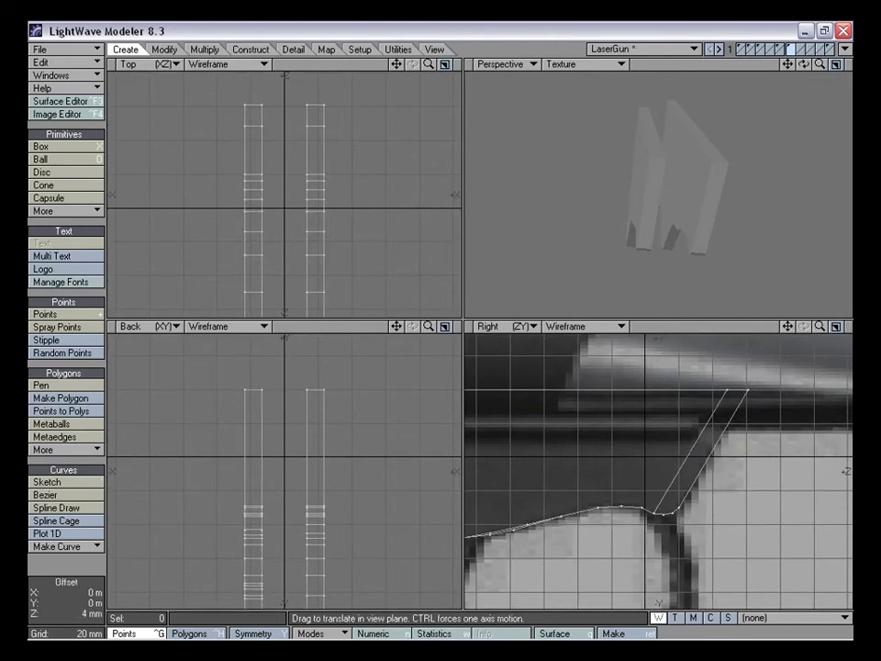
pyautogui.moveTo(821, 326)
pyautogui.mouseDown()
pyautogui.moveTo(783, 336)
pyautogui.moveTo(765, 333)
pyautogui.moveTo(792, 326)
pyautogui.moveTo(758, 327)
pyautogui.moveTo(815, 327)
pyautogui.mouseUp()
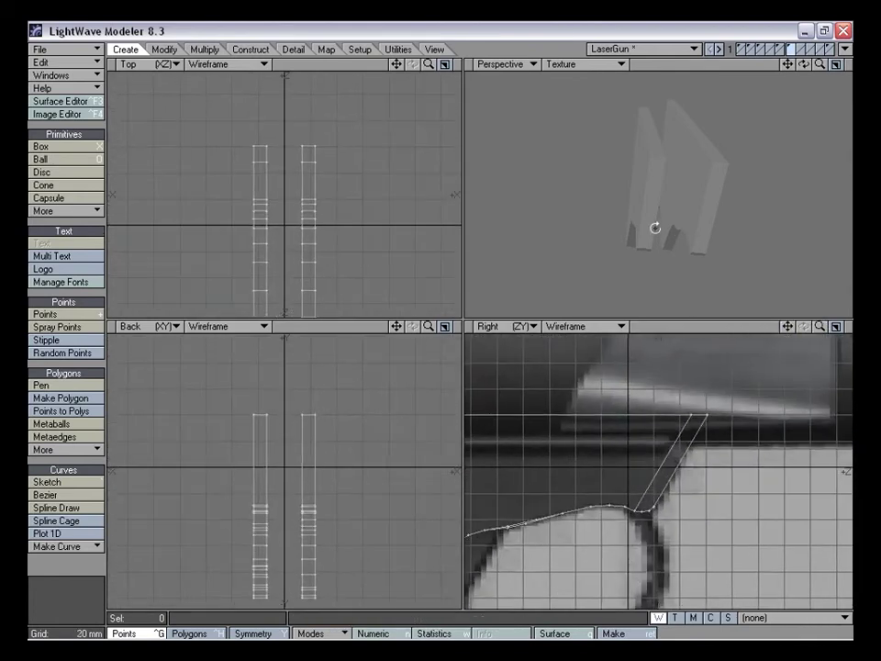
# Select the inner side polygons of the narrow front strips on both plates
pyautogui.keyDown('alt'); pyautogui.moveTo(655, 226); pyautogui.dragTo(671, 243); pyautogui.keyUp('alt')
pyautogui.hotkey('ctrl', 'h')
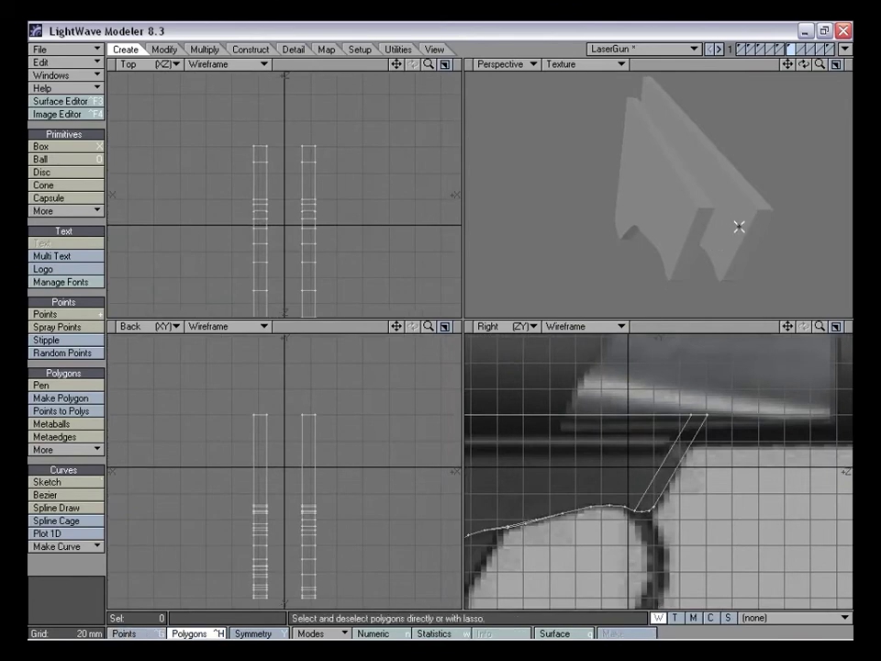
pyautogui.click(739, 227)
pyautogui.keyDown('alt'); pyautogui.moveTo(739, 227); pyautogui.dragTo(648, 233); pyautogui.keyUp('alt')
pyautogui.keyDown('alt'); pyautogui.moveTo(549, 172); pyautogui.dragTo(563, 217); pyautogui.keyUp('alt')
pyautogui.keyDown('shift'); pyautogui.click(511, 170); pyautogui.keyUp('shift')
pyautogui.keyDown('alt'); pyautogui.moveTo(720, 236); pyautogui.dragTo(613, 219); pyautogui.keyUp('alt')
pyautogui.hotkey('ctrl', 'g')
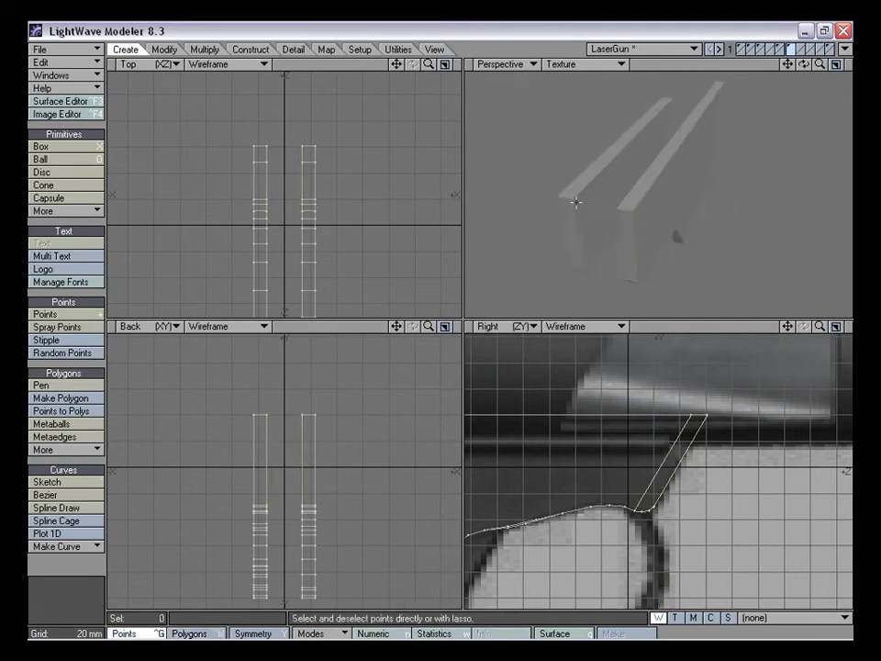
# Try to bridge the two plates with a polygon made from the four inner top points at the front
pyautogui.click(573, 199)
pyautogui.keyDown('alt'); pyautogui.moveTo(611, 200); pyautogui.dragTo(569, 213); pyautogui.keyUp('alt')
pyautogui.click(641, 207)
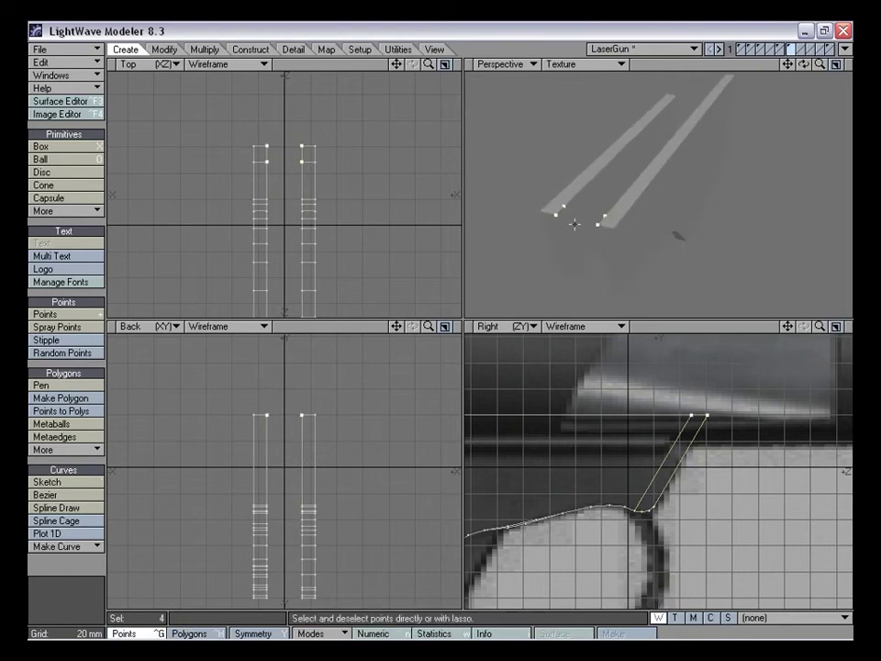
pyautogui.press('p')
pyautogui.keyDown('alt'); pyautogui.moveTo(636, 270); pyautogui.dragTo(633, 247); pyautogui.keyUp('alt')
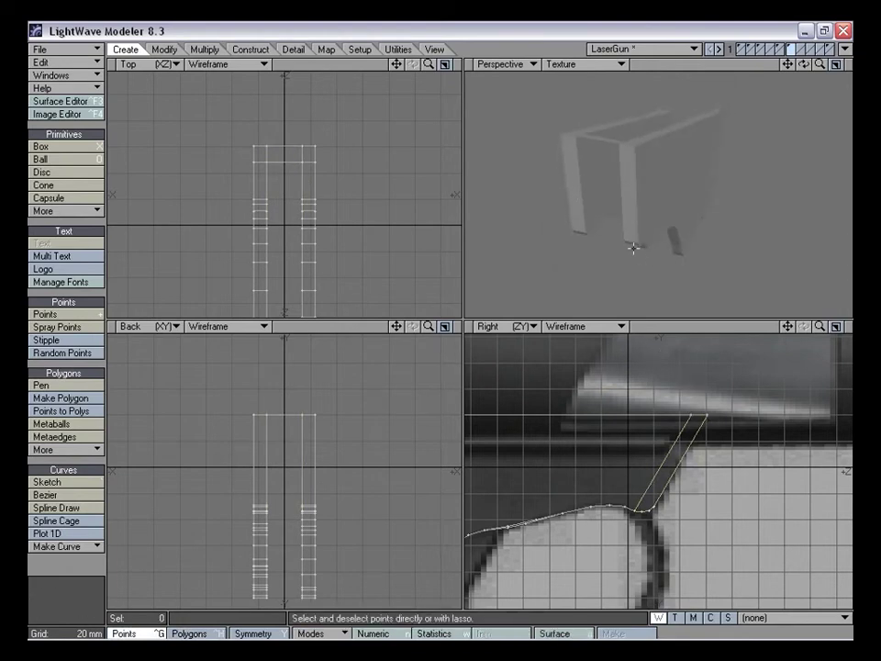
pyautogui.keyDown('alt'); pyautogui.moveTo(584, 198); pyautogui.dragTo(619, 200); pyautogui.keyUp('alt')
# Smooth Shift the two inner faces and, with the Action Center set to Mouse, stretch them along X until they meet at the centre line
pyautogui.hotkey('ctrl', 'h')
pyautogui.keyDown('alt'); pyautogui.moveTo(724, 92); pyautogui.dragTo(550, 231); pyautogui.keyUp('alt')
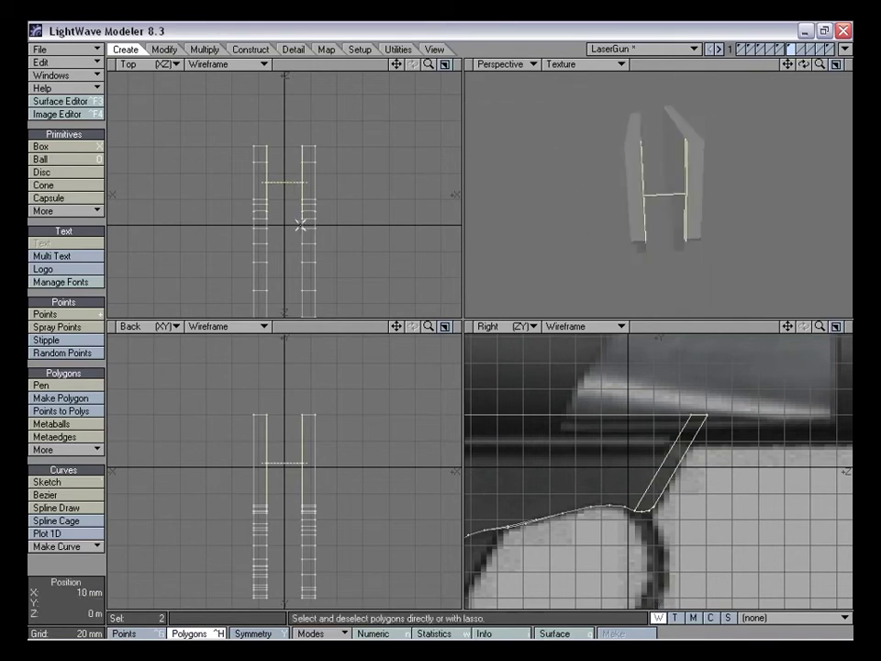
pyautogui.press('f')
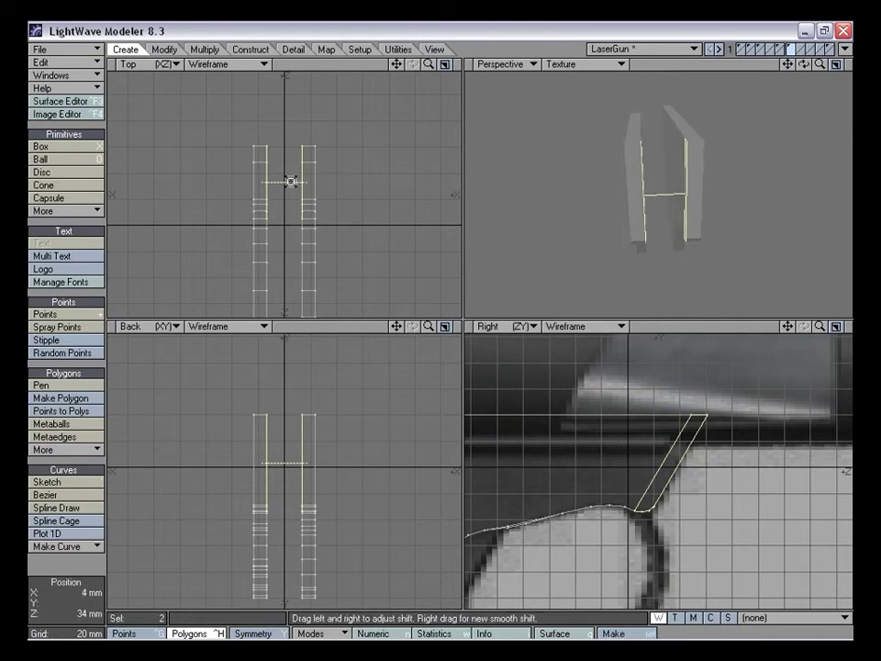
pyautogui.hotkey('shift', 'h')
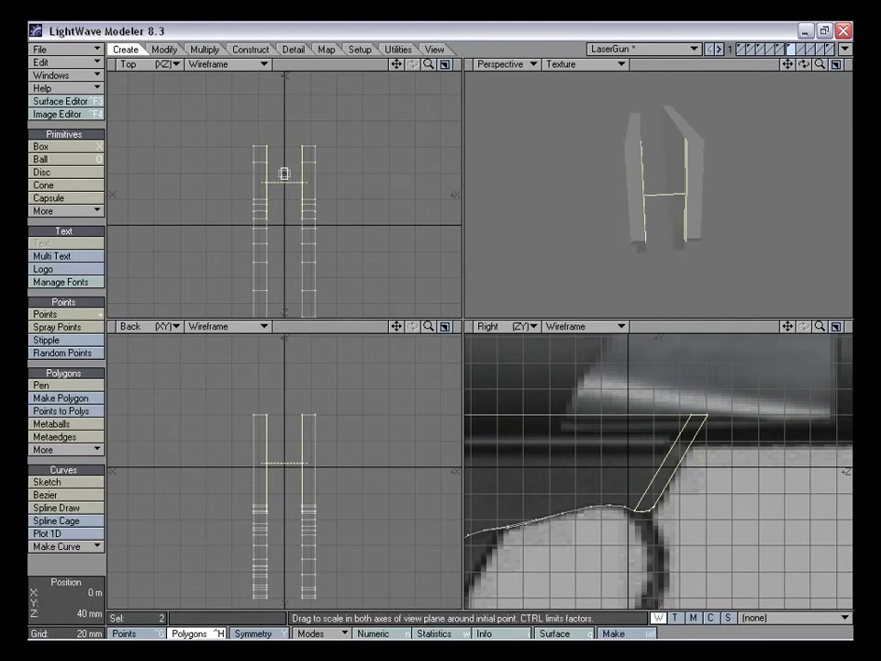
pyautogui.click(331, 633)
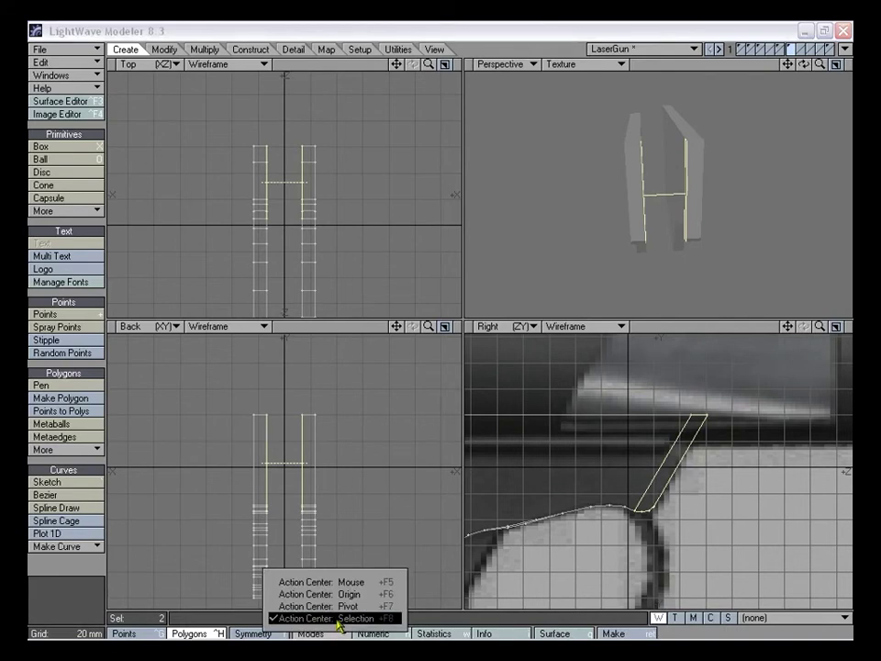
pyautogui.click(337, 619)
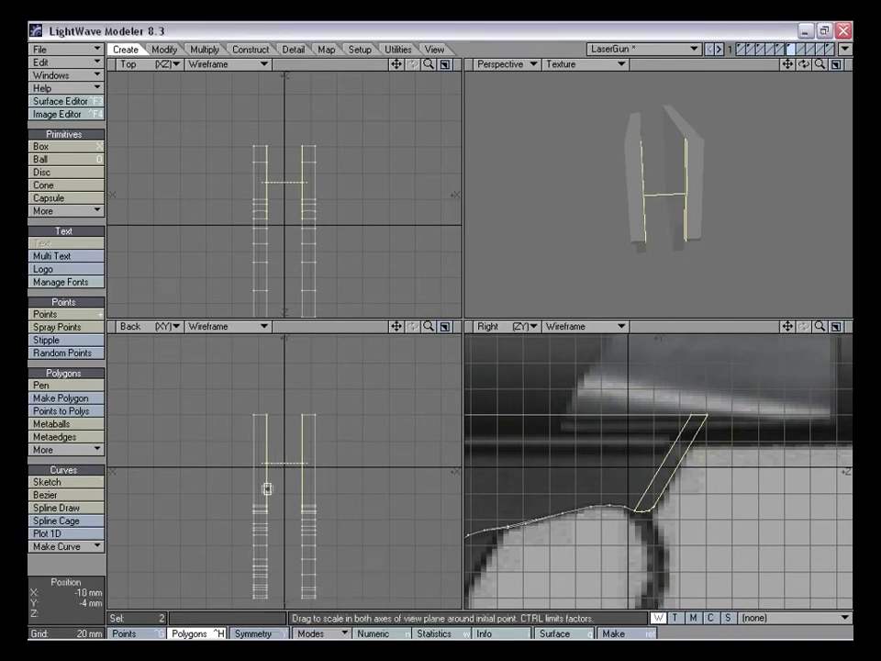
pyautogui.click(330, 633)
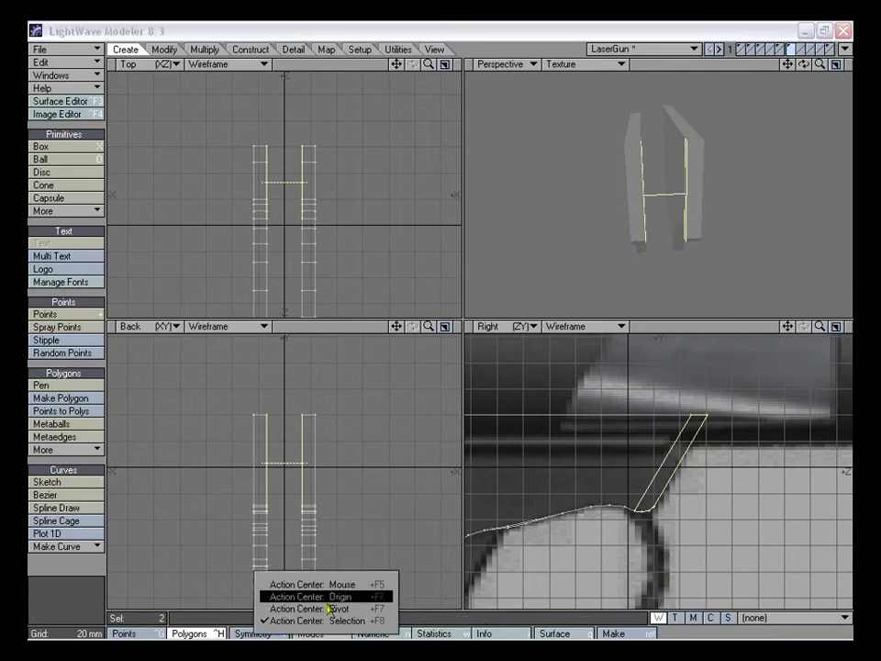
pyautogui.click(335, 584)
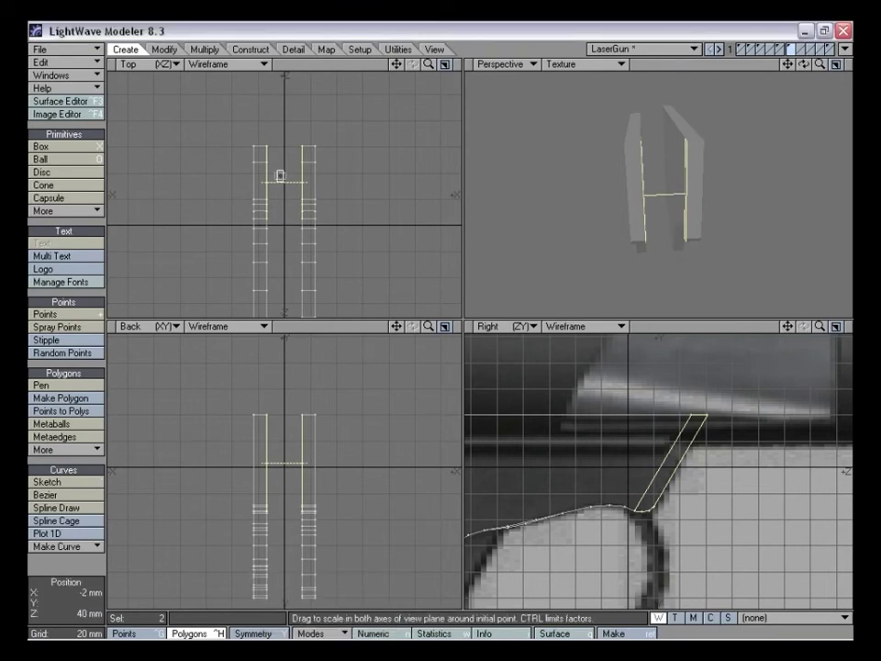
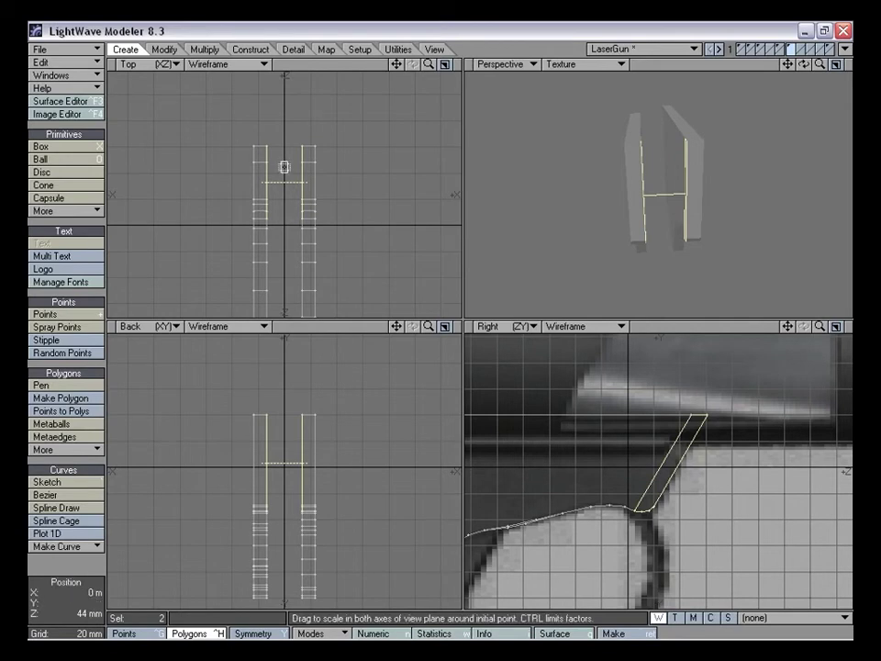
pyautogui.click(284, 166)
pyautogui.keyDown('ctrl'); pyautogui.moveTo(284, 166); pyautogui.dragTo(190, 167); pyautogui.keyUp('ctrl')
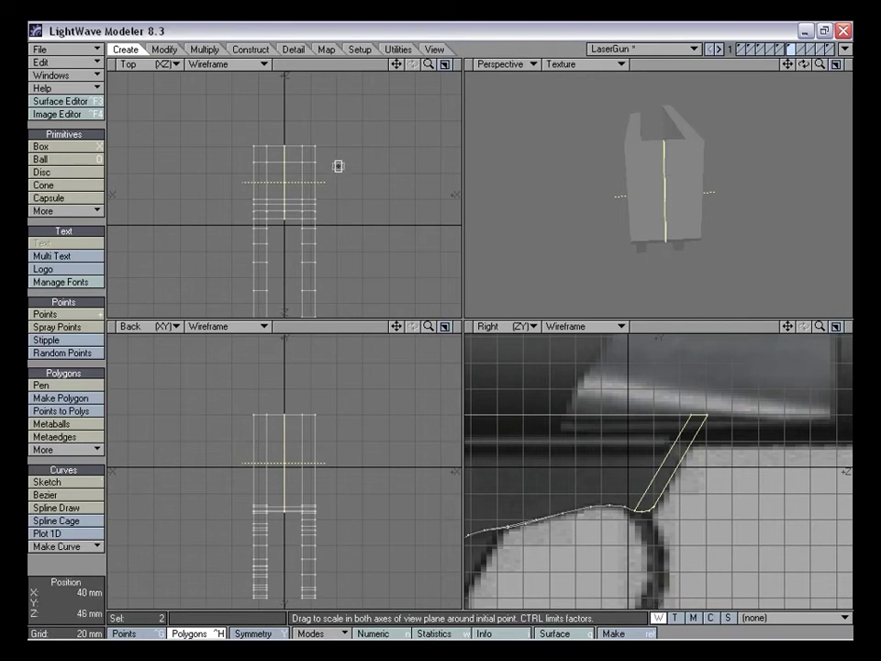
# Delete the coinciding faces at the centre line and merge the overlapping points with the Automatic range
pyautogui.press('space')
pyautogui.press('Delete')
pyautogui.keyDown('alt'); pyautogui.moveTo(640, 164); pyautogui.dragTo(638, 189); pyautogui.keyUp('alt')
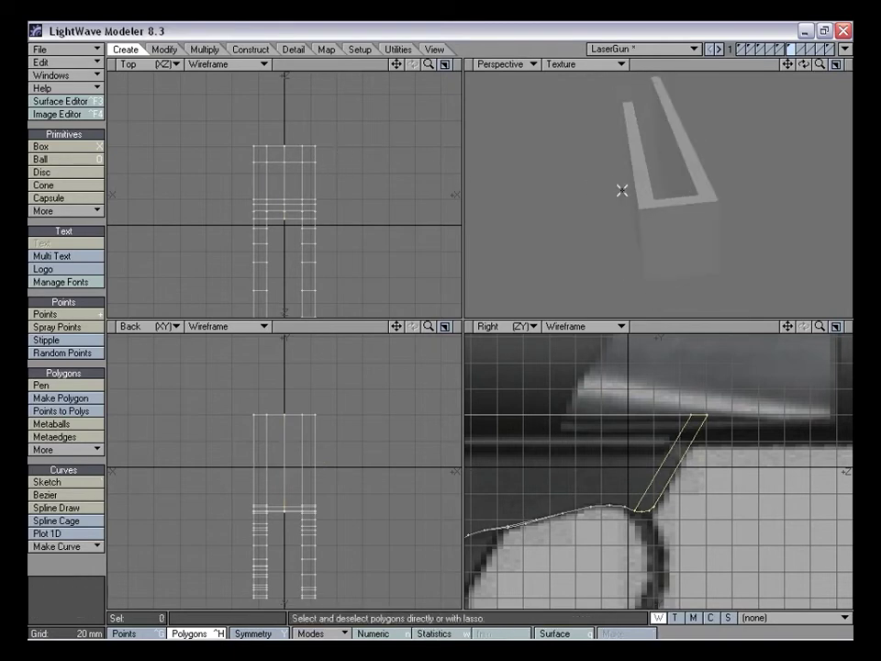
pyautogui.press('m')
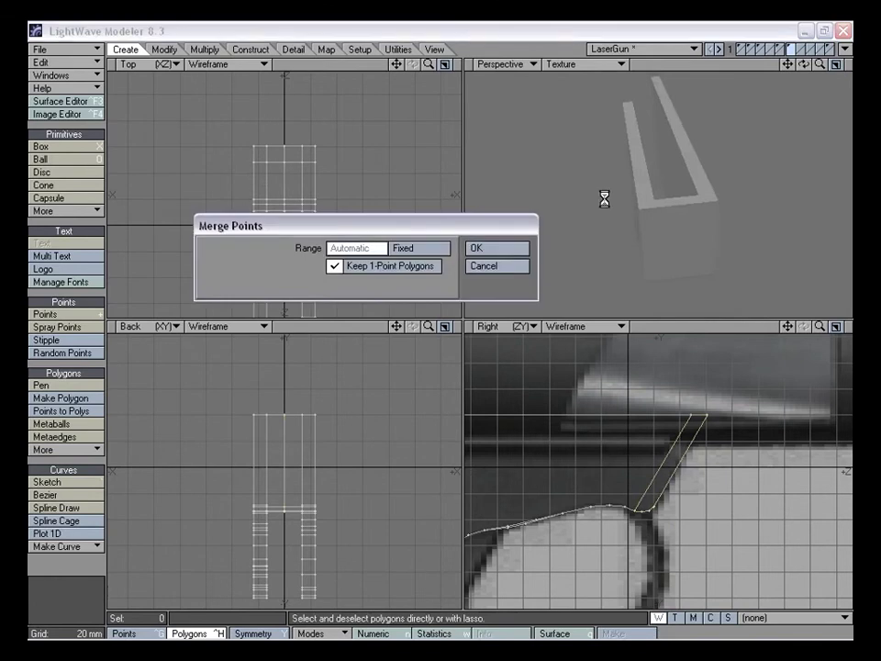
pyautogui.press('Return')
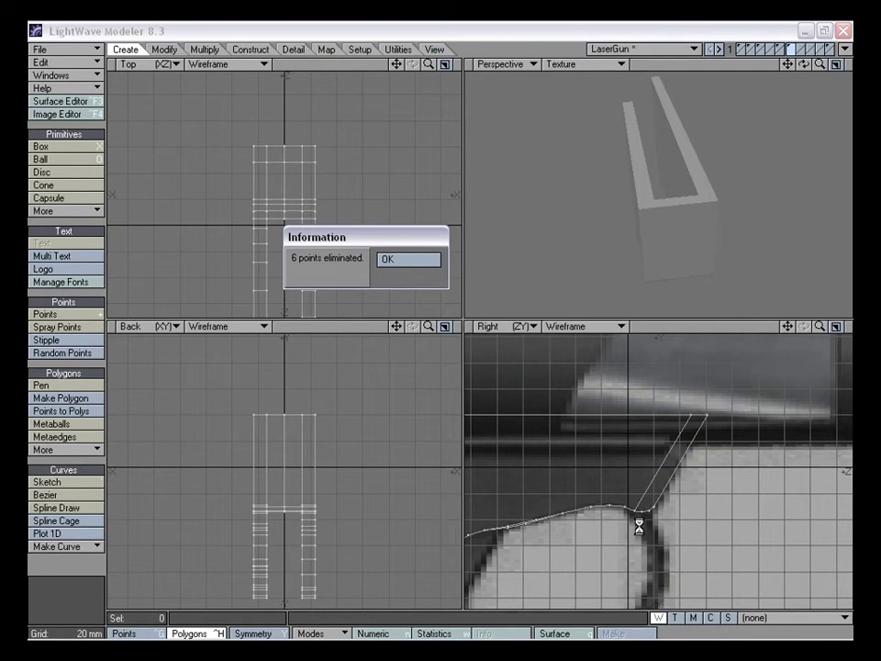
pyautogui.click(409, 260)
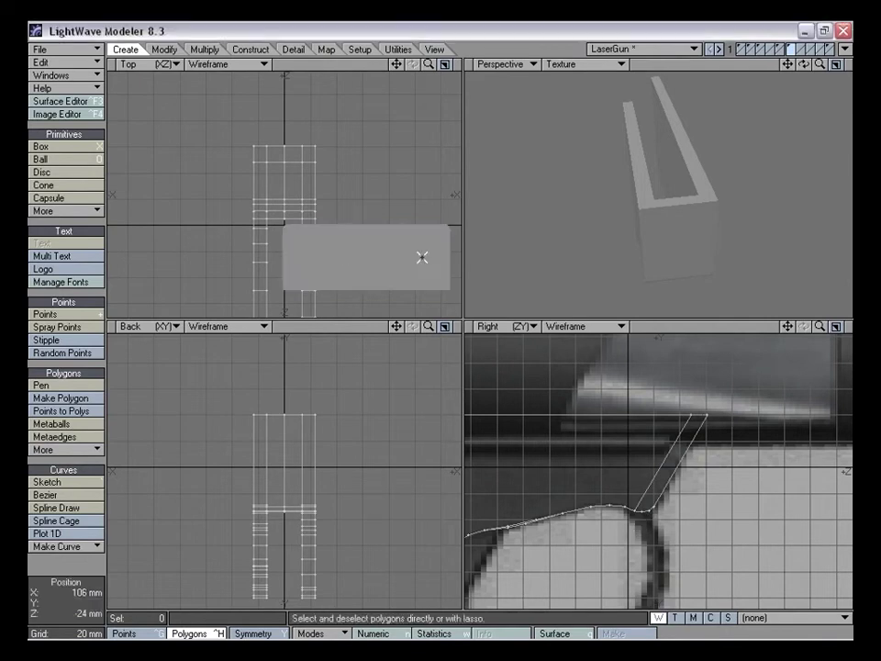
# Select the centre seam points, examine them from above and below the front bridge, and clear the selection
pyautogui.hotkey('ctrl', 'g')
pyautogui.moveTo(294, 496); pyautogui.dragTo(280, 391, button='right')
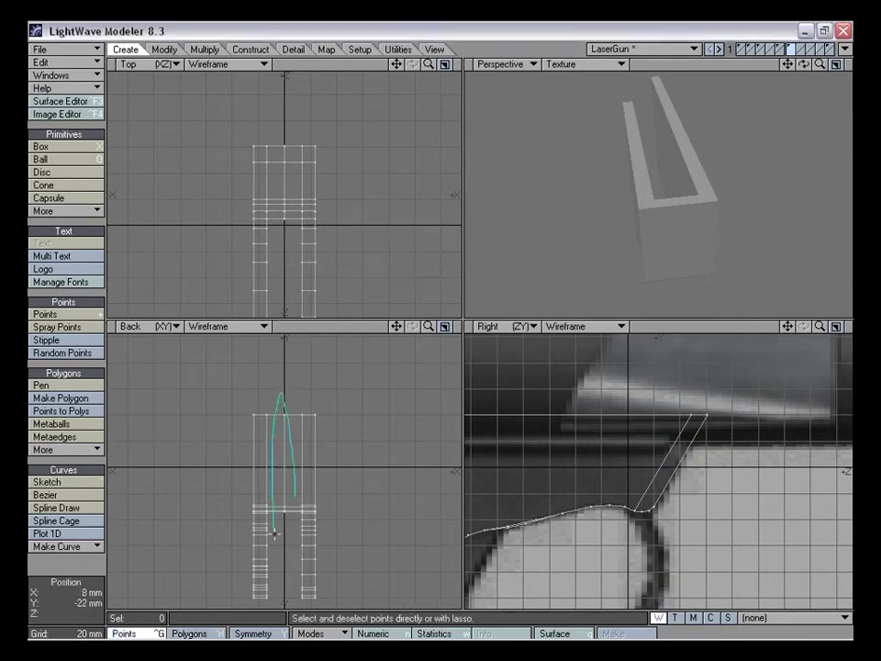
pyautogui.moveTo(274, 533); pyautogui.dragTo(296, 495, button='right')
pyautogui.hotkey('shift', 'a')
pyautogui.moveTo(670, 197)
pyautogui.keyDown('alt'); pyautogui.mouseDown()
pyautogui.moveTo(600, 177)
pyautogui.moveTo(703, 201)
pyautogui.moveTo(743, 191)
pyautogui.moveTo(612, 203)
pyautogui.moveTo(632, 193)
pyautogui.moveTo(580, 304)
pyautogui.mouseUp(); pyautogui.keyUp('alt')
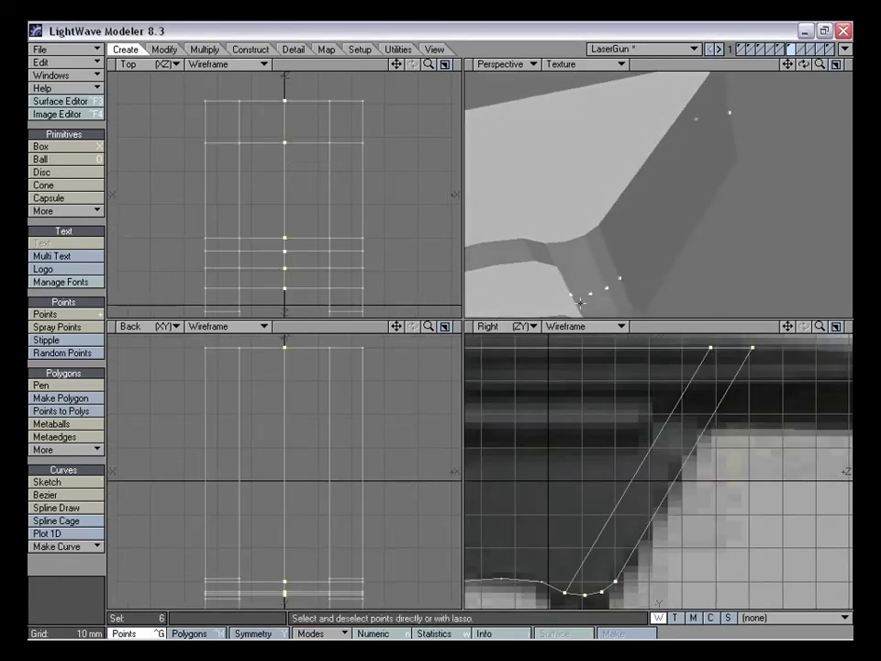
pyautogui.keyDown('alt'); pyautogui.moveTo(621, 276); pyautogui.dragTo(649, 183); pyautogui.keyUp('alt')
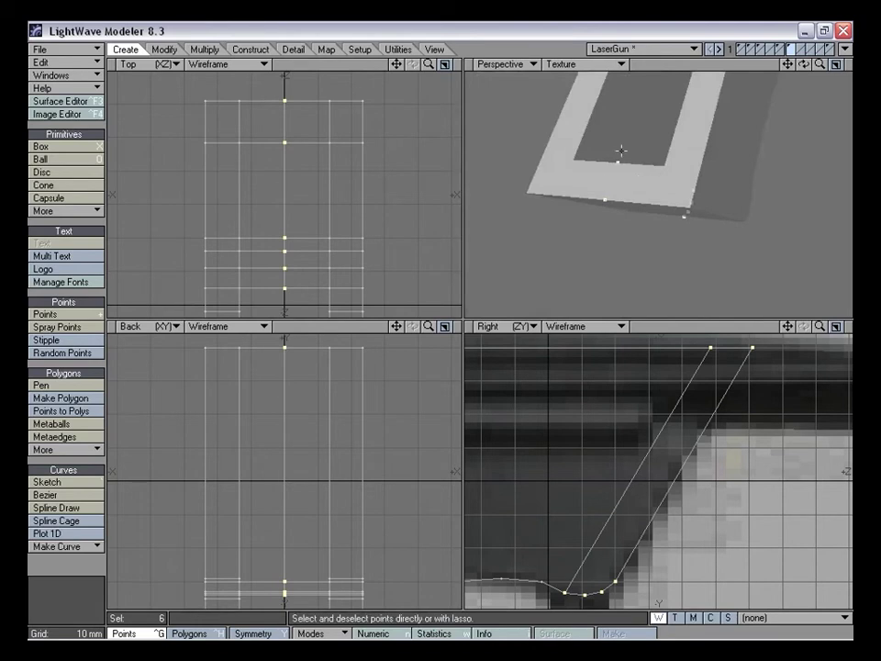
pyautogui.keyDown('alt'); pyautogui.moveTo(622, 151); pyautogui.dragTo(616, 184); pyautogui.keyUp('alt')
pyautogui.click(72, 573)
pyautogui.moveTo(820, 327); pyautogui.dragTo(794, 325)
pyautogui.keyDown('alt'); pyautogui.moveTo(768, 280); pyautogui.dragTo(739, 226); pyautogui.keyUp('alt')
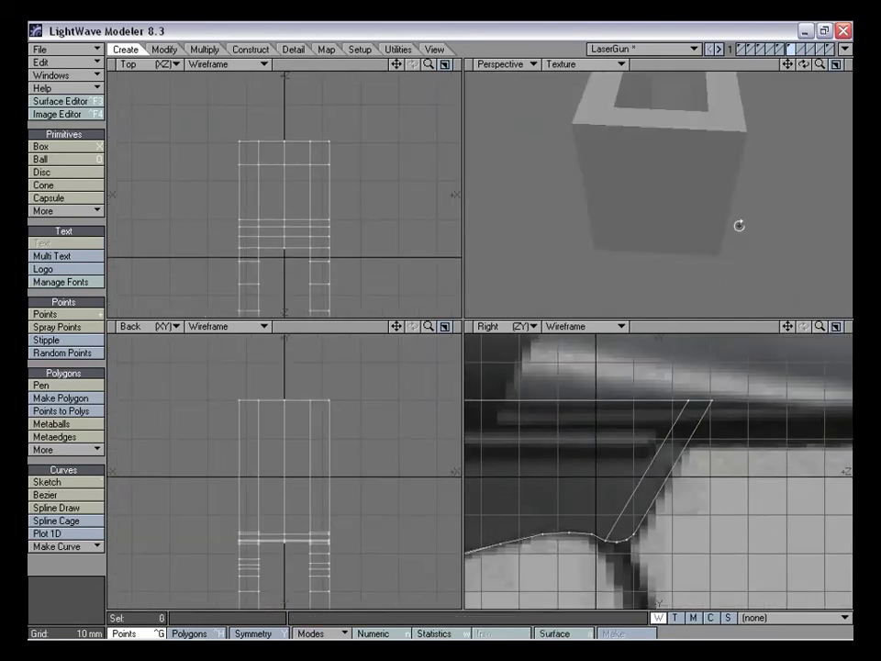
# Try a subpatch preview of the joined front end
pyautogui.press('Tab')
pyautogui.click(507, 258)
pyautogui.keyDown('alt'); pyautogui.moveTo(507, 260); pyautogui.dragTo(642, 178); pyautogui.keyUp('alt')
pyautogui.press('Tab')
# Merge neighbouring polygons across the centre seam of the front bridge
pyautogui.hotkey('ctrl', 'h')
pyautogui.hotkey('shift', 'z')
pyautogui.keyDown('shift'); pyautogui.moveTo(650, 150); pyautogui.dragTo(661, 207); pyautogui.keyUp('shift')
pyautogui.click(673, 185)
pyautogui.hotkey('shift', 'z')
pyautogui.click(661, 212)
pyautogui.click(661, 207)
pyautogui.keyDown('alt'); pyautogui.moveTo(713, 143); pyautogui.dragTo(624, 206); pyautogui.keyUp('alt')
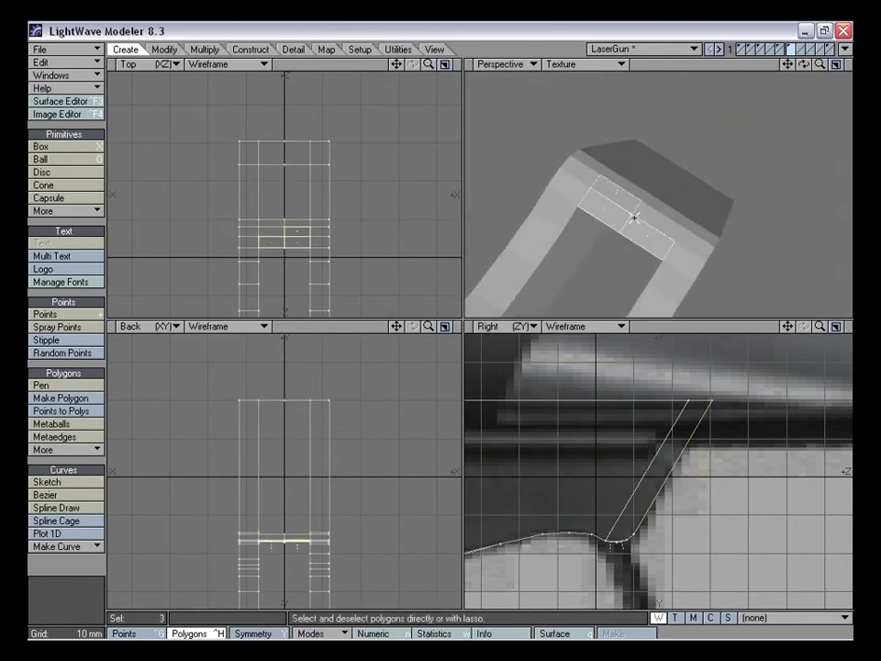
# Merge the three neighbouring polygons on the sloped front face of the bridge into one polygon
pyautogui.click(638, 221)
pyautogui.click(650, 198)
pyautogui.click(654, 195)
pyautogui.click(643, 199)
pyautogui.keyDown('alt'); pyautogui.moveTo(643, 199); pyautogui.dragTo(644, 168); pyautogui.keyUp('alt')
pyautogui.press('a')
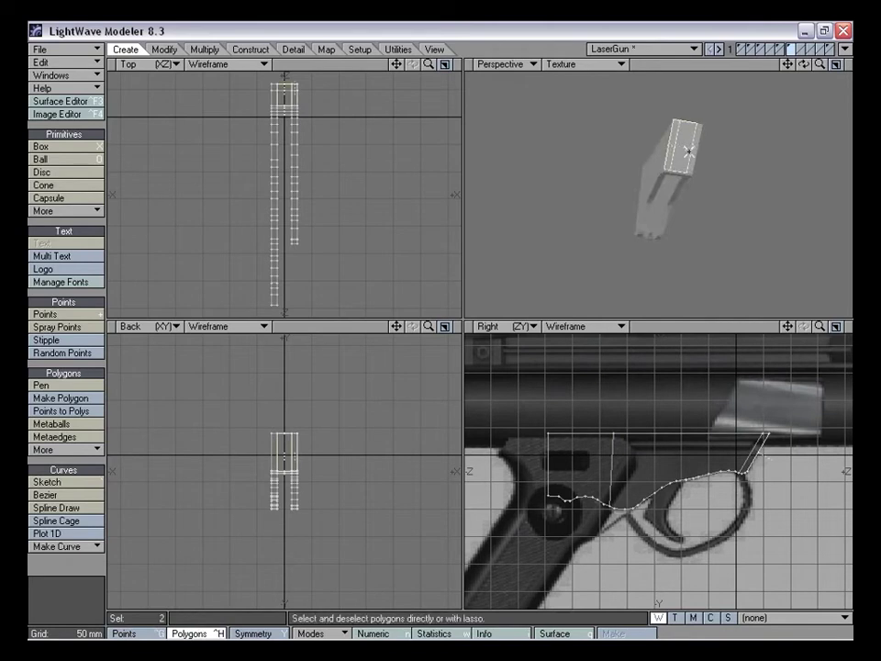
pyautogui.moveTo(820, 65); pyautogui.dragTo(849, 71)
pyautogui.moveTo(788, 66); pyautogui.dragTo(721, 192)
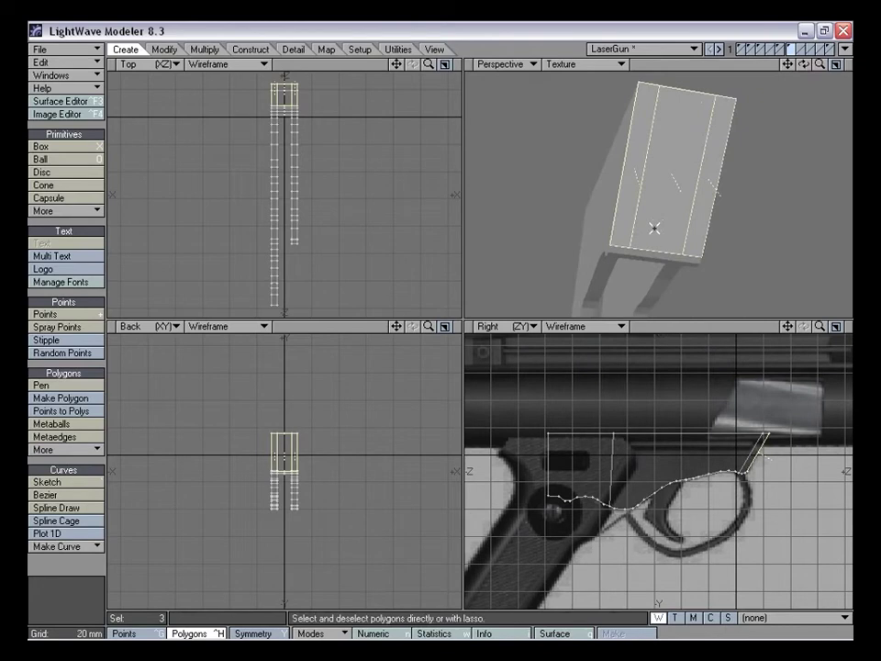
pyautogui.hotkey('shift', 'z')
pyautogui.click(68, 562)
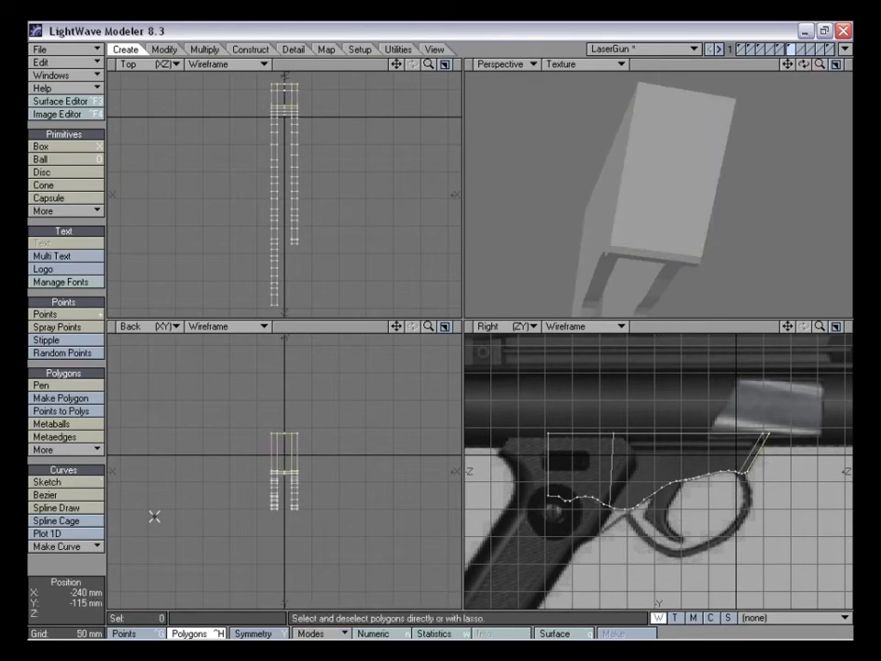
# Merge the narrow front strip with the large outer face of the shorter side plate
pyautogui.keyDown('alt'); pyautogui.moveTo(542, 209); pyautogui.dragTo(634, 203); pyautogui.keyUp('alt')
pyautogui.click(684, 184)
pyautogui.keyDown('alt'); pyautogui.moveTo(706, 178); pyautogui.dragTo(746, 190); pyautogui.keyUp('alt')
pyautogui.keyDown('alt'); pyautogui.moveTo(830, 211); pyautogui.dragTo(604, 215); pyautogui.keyUp('alt')
pyautogui.click(504, 178)
pyautogui.click(88, 570)
pyautogui.moveTo(802, 198)
pyautogui.keyDown('alt'); pyautogui.mouseDown()
pyautogui.moveTo(703, 238)
pyautogui.moveTo(601, 216)
pyautogui.moveTo(794, 218)
pyautogui.mouseUp(); pyautogui.keyUp('alt')
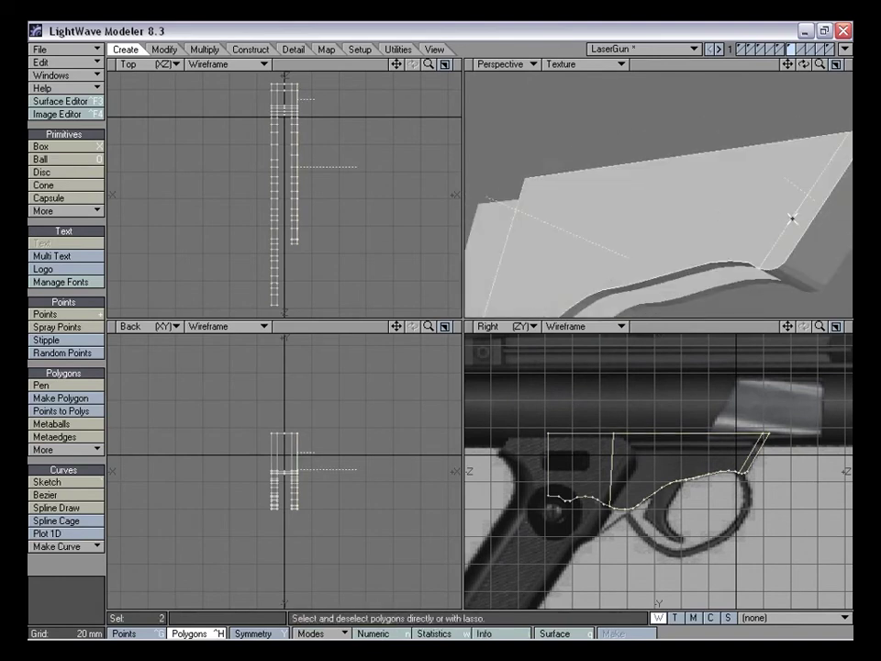
pyautogui.hotkey('shift', 'z')
# Merge the front strip and the large outer face of the longer side plate into one polygon
pyautogui.keyDown('alt'); pyautogui.moveTo(820, 195); pyautogui.dragTo(525, 194); pyautogui.keyUp('alt')
pyautogui.click(65, 567)
pyautogui.click(507, 192)
pyautogui.hotkey('shift', 'z')
pyautogui.click(88, 571)
# Select the outer faces of both side plates together with the sloped front face
pyautogui.keyDown('alt'); pyautogui.moveTo(614, 132); pyautogui.dragTo(689, 201); pyautogui.keyUp('alt')
pyautogui.click(571, 186)
pyautogui.click(596, 195)
pyautogui.click(680, 210)
pyautogui.moveTo(820, 64); pyautogui.dragTo(781, 64)
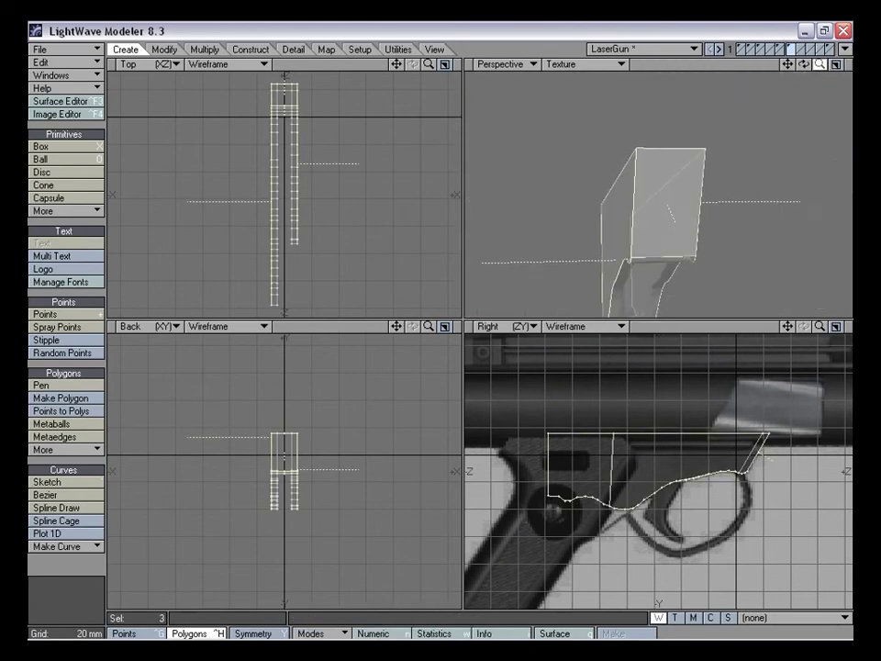
pyautogui.moveTo(789, 326); pyautogui.dragTo(738, 350)
pyautogui.moveTo(820, 328); pyautogui.dragTo(868, 328)
pyautogui.moveTo(786, 328); pyautogui.dragTo(574, 346)
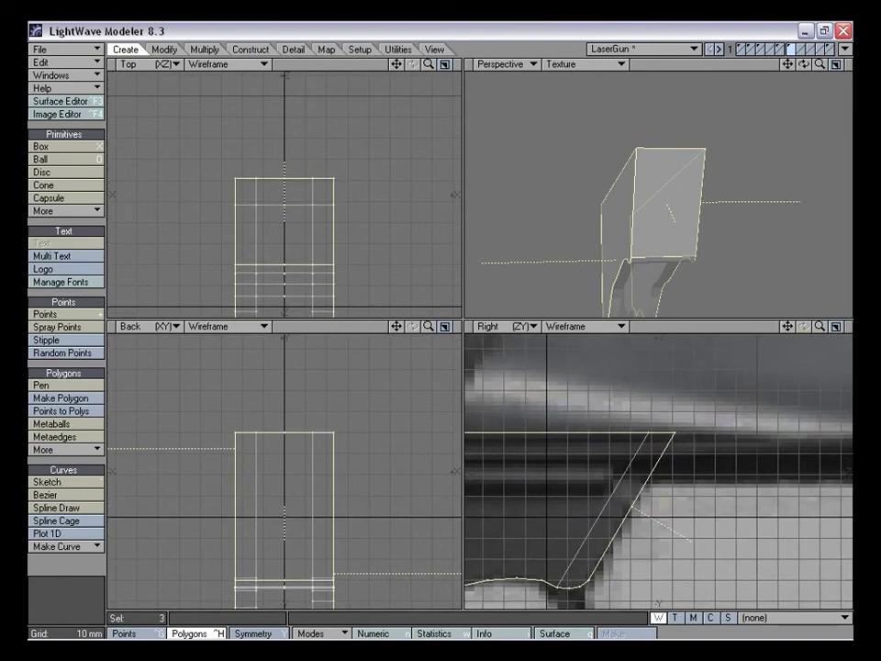
pyautogui.moveTo(820, 327); pyautogui.dragTo(872, 327)
pyautogui.moveTo(786, 328); pyautogui.dragTo(786, 359)
pyautogui.moveTo(822, 65); pyautogui.dragTo(625, 211)
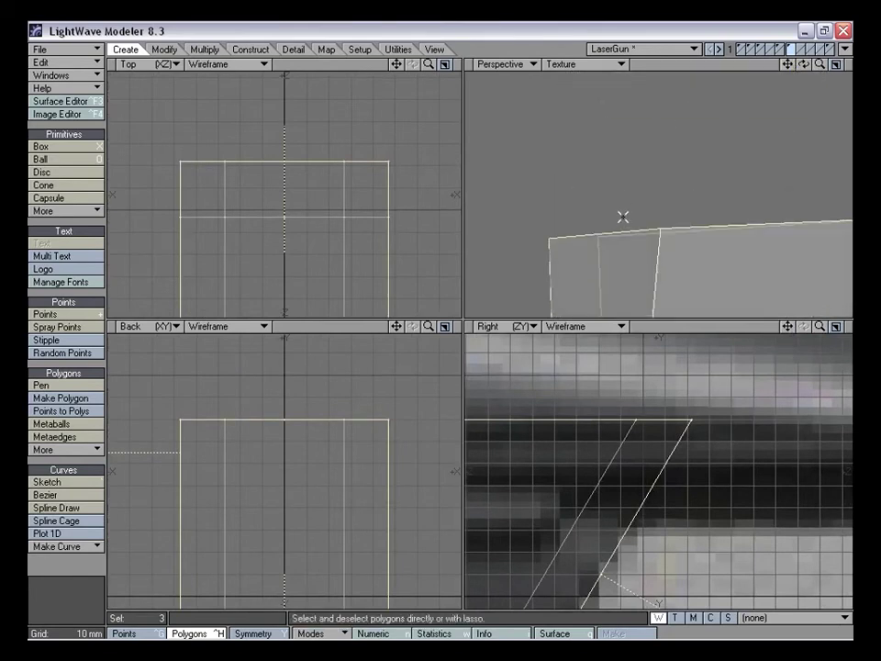
# Try a numeric bevel of the three selected faces with a 3 mm shift and 4 mm shift variation
pyautogui.press('n')
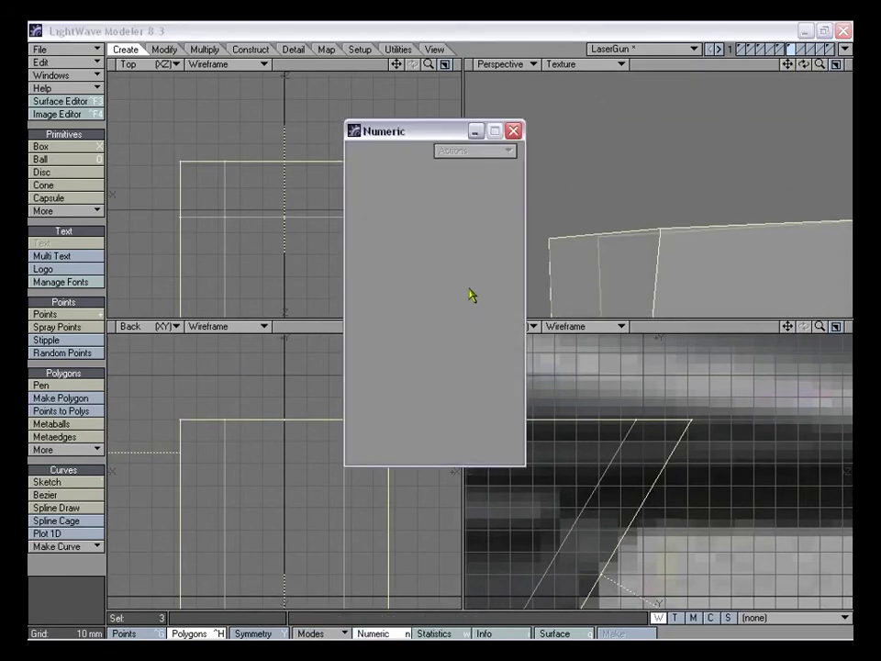
pyautogui.press('b')
pyautogui.moveTo(438, 131); pyautogui.dragTo(464, 93)
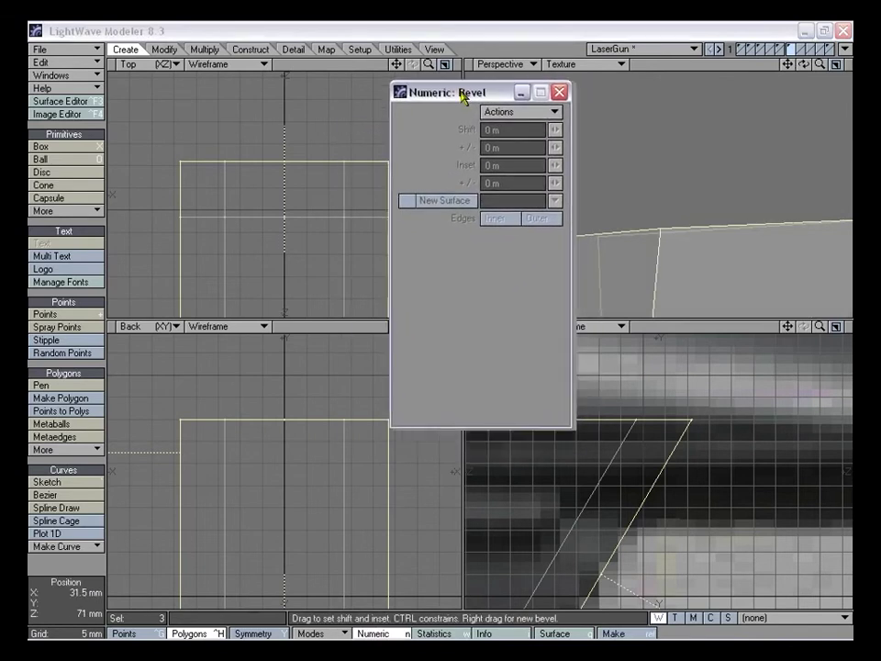
pyautogui.click(537, 111)
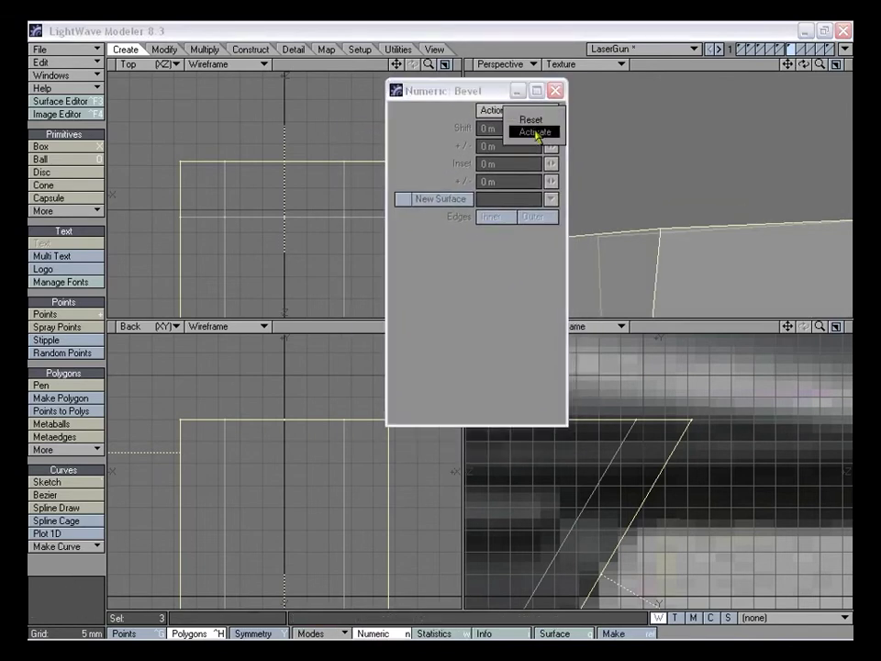
pyautogui.click(532, 131)
pyautogui.moveTo(551, 128)
pyautogui.mouseDown()
pyautogui.moveTo(559, 146)
pyautogui.moveTo(545, 146)
pyautogui.moveTo(556, 146)
pyautogui.mouseUp()
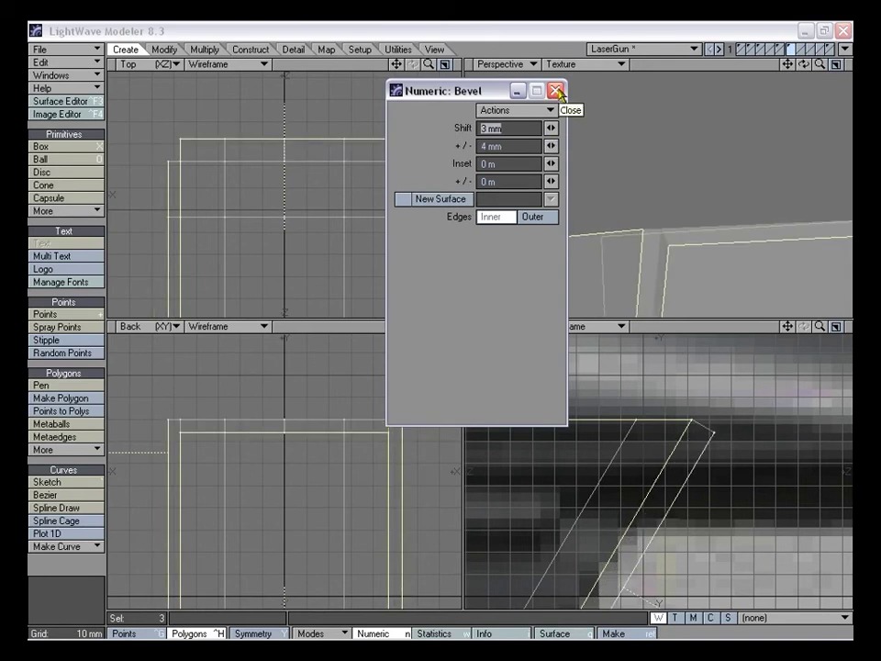
pyautogui.click(557, 91)
pyautogui.hotkey('ctrl', 'z')
# Try a freehand bevel of the three selected faces with a 50 mm shift and 20 mm inset
pyautogui.moveTo(821, 327); pyautogui.dragTo(702, 328)
pyautogui.moveTo(653, 571); pyautogui.dragTo(650, 563)
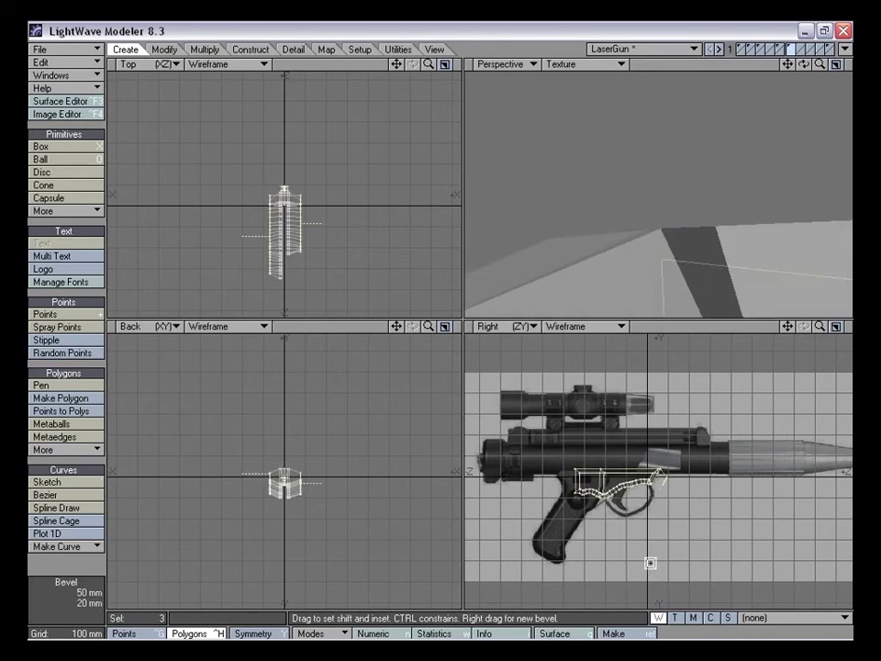
pyautogui.moveTo(820, 327); pyautogui.dragTo(842, 326)
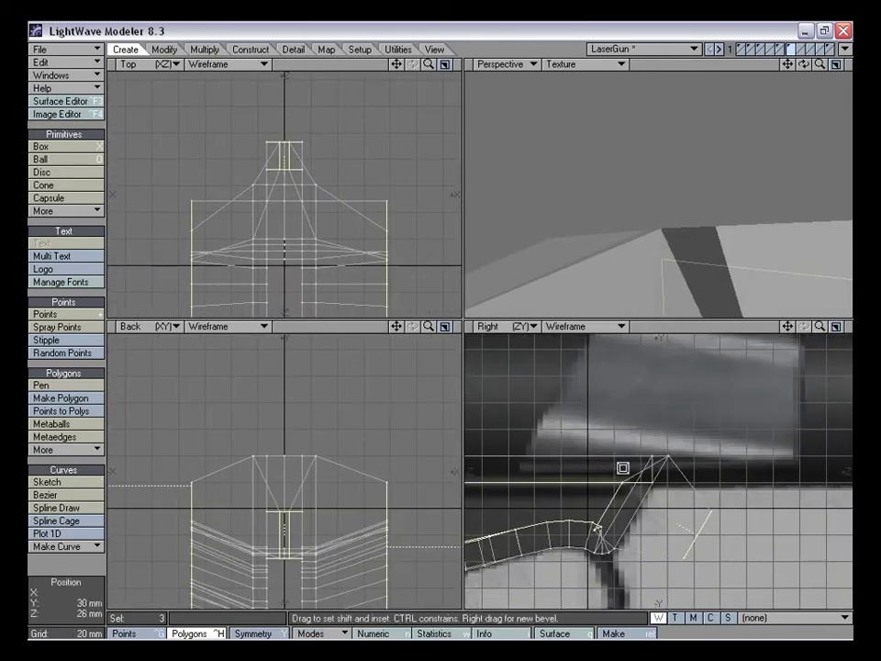
pyautogui.hotkey('ctrl', 'z')
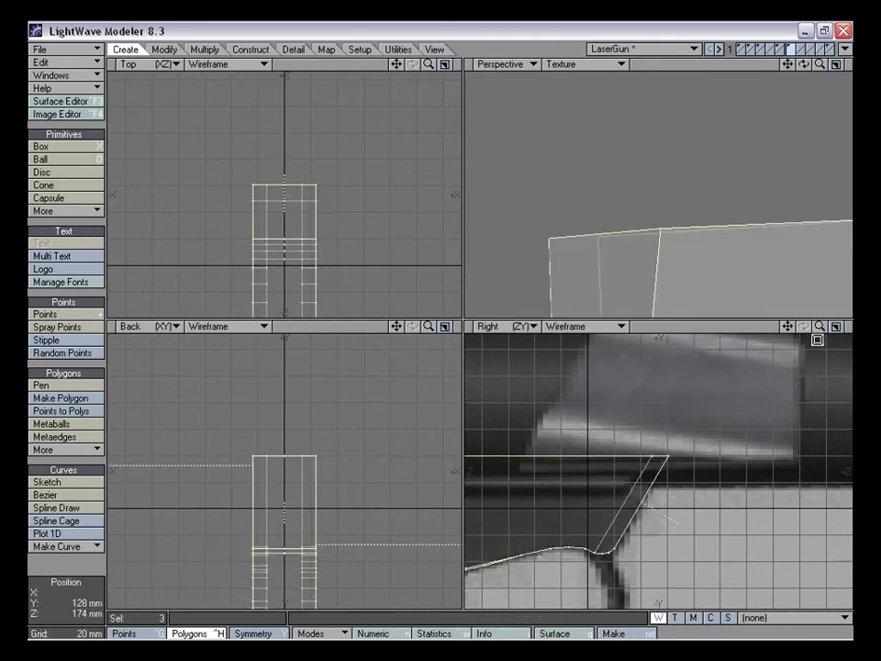
# Try a finer freehand bevel of the three selected faces with a 1.5 mm shift and 500 um inset
pyautogui.press('b')
pyautogui.scroll(3, 718, 428)
pyautogui.moveTo(718, 428)
pyautogui.mouseDown()
pyautogui.moveTo(703, 427)
pyautogui.moveTo(716, 414)
pyautogui.mouseUp()
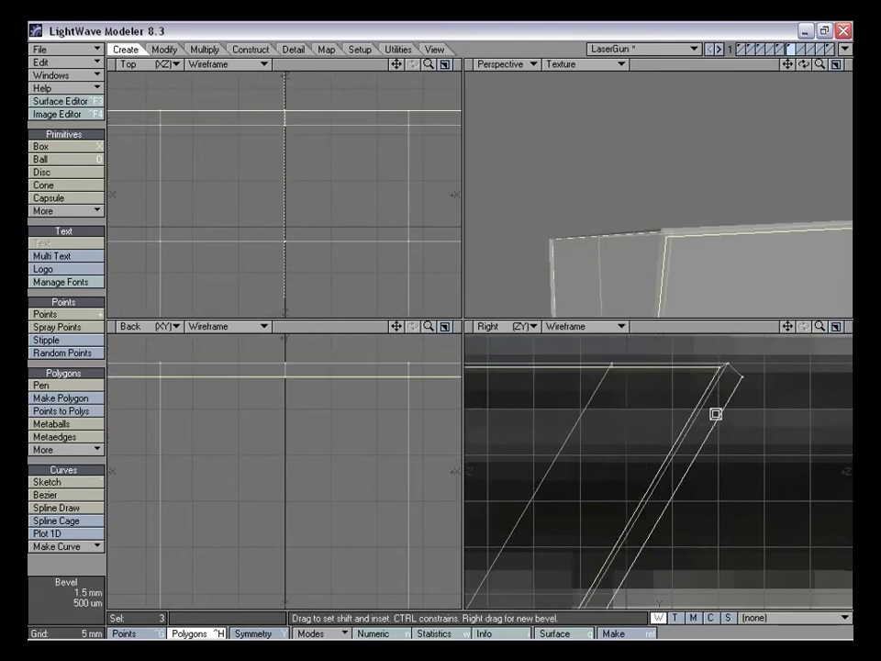
pyautogui.moveTo(819, 327); pyautogui.dragTo(737, 244)
pyautogui.hotkey('ctrl', 'z')
pyautogui.press('space')
# Deselect the front face and bevel the outer faces of both side plates by a small shift and inset
pyautogui.moveTo(820, 64); pyautogui.dragTo(781, 64)
pyautogui.keyDown('alt'); pyautogui.moveTo(748, 273); pyautogui.dragTo(711, 232); pyautogui.keyUp('alt')
pyautogui.click(715, 203)
pyautogui.keyDown('alt'); pyautogui.moveTo(768, 243); pyautogui.dragTo(729, 253); pyautogui.keyUp('alt')
pyautogui.moveTo(823, 328); pyautogui.dragTo(851, 328)
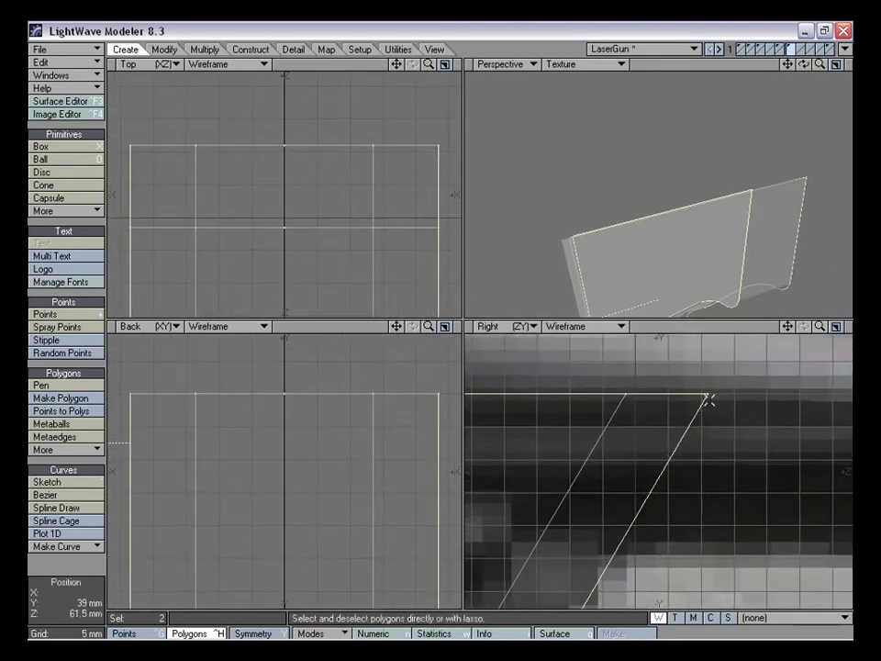
pyautogui.press('b')
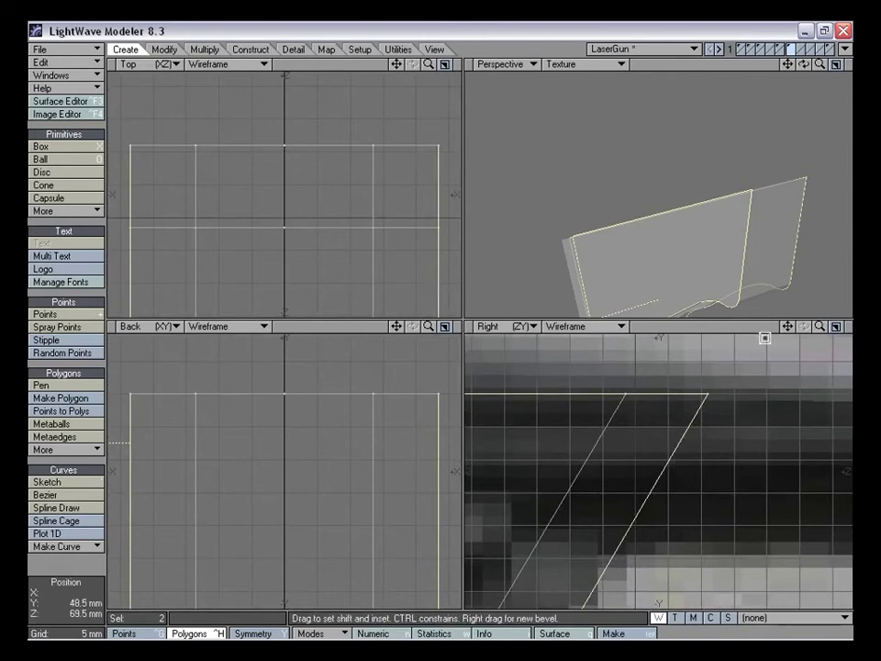
pyautogui.moveTo(788, 328); pyautogui.dragTo(781, 363)
pyautogui.moveTo(820, 328); pyautogui.dragTo(837, 327)
pyautogui.moveTo(718, 508); pyautogui.dragTo(712, 500)
pyautogui.moveTo(804, 64); pyautogui.dragTo(699, 181)
pyautogui.moveTo(429, 64); pyautogui.dragTo(330, 64)
pyautogui.moveTo(641, 444); pyautogui.dragTo(641, 447)
pyautogui.keyDown('alt'); pyautogui.moveTo(642, 294); pyautogui.dragTo(652, 230); pyautogui.keyUp('alt')
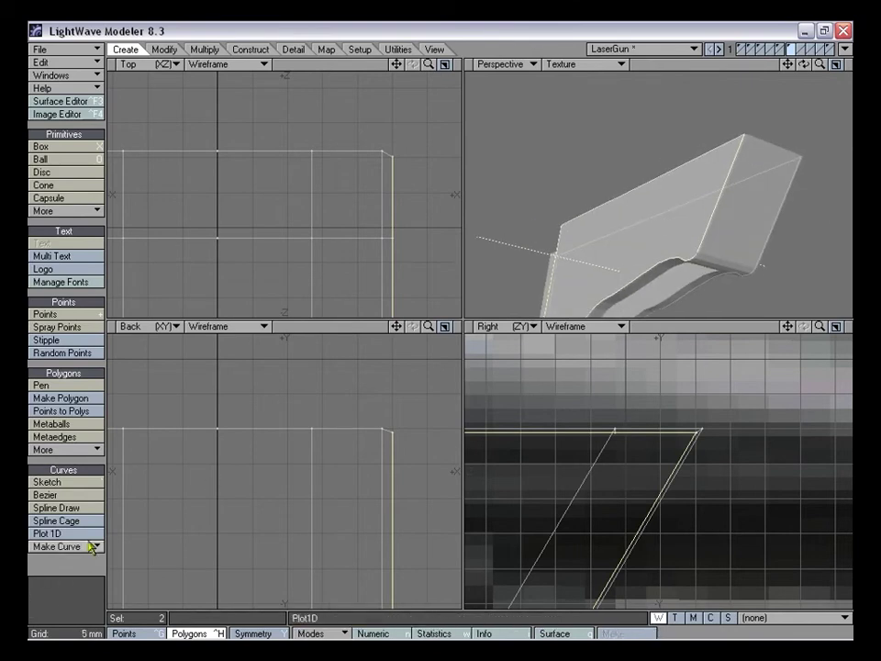
pyautogui.click(84, 570)
# Move the bevelled face of the longer side plate outward along X, just beyond the plate's original edge
pyautogui.moveTo(606, 234)
pyautogui.keyDown('alt'); pyautogui.mouseDown()
pyautogui.moveTo(642, 259)
pyautogui.moveTo(617, 267)
pyautogui.moveTo(579, 196)
pyautogui.moveTo(633, 220)
pyautogui.moveTo(584, 210)
pyautogui.moveTo(622, 218)
pyautogui.moveTo(626, 208)
pyautogui.moveTo(587, 173)
pyautogui.moveTo(618, 223)
pyautogui.mouseUp(); pyautogui.keyUp('alt')
pyautogui.click(595, 162)
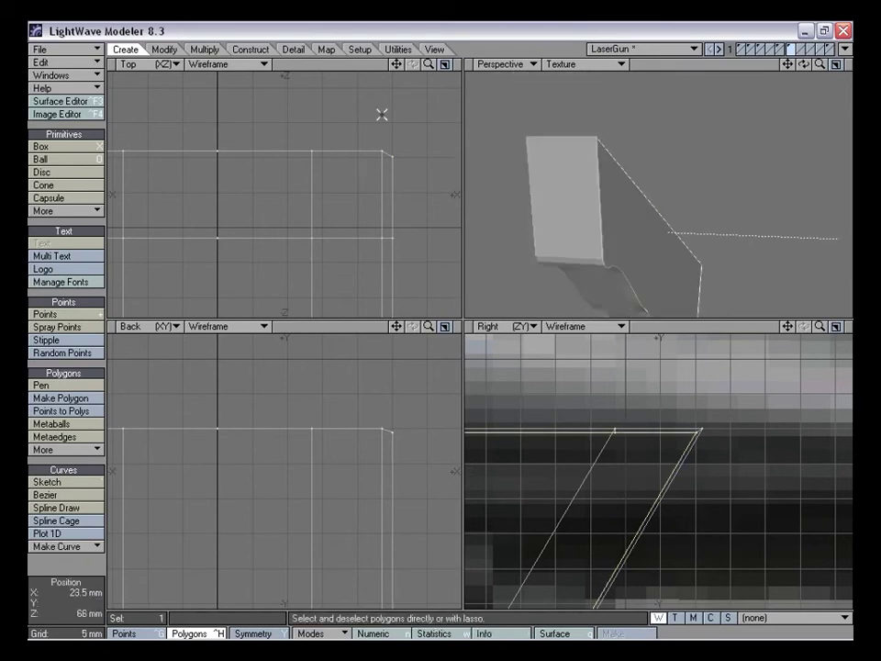
pyautogui.moveTo(399, 66)
pyautogui.mouseDown()
pyautogui.moveTo(532, 64)
pyautogui.moveTo(386, 64)
pyautogui.mouseUp()
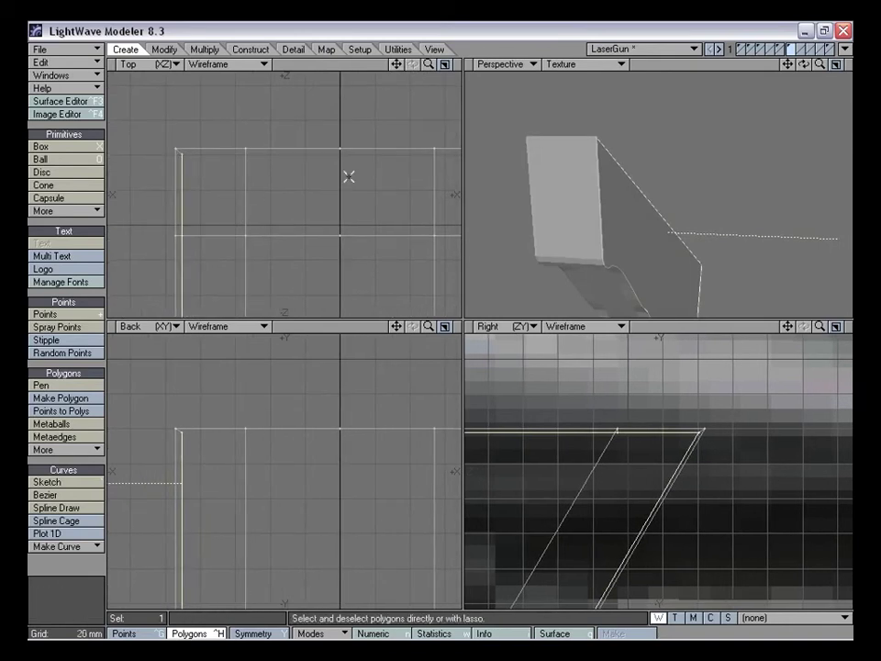
pyautogui.keyDown('alt'); pyautogui.moveTo(653, 159); pyautogui.dragTo(634, 160); pyautogui.keyUp('alt')
pyautogui.press('t')
pyautogui.moveTo(243, 199); pyautogui.dragTo(230, 198)
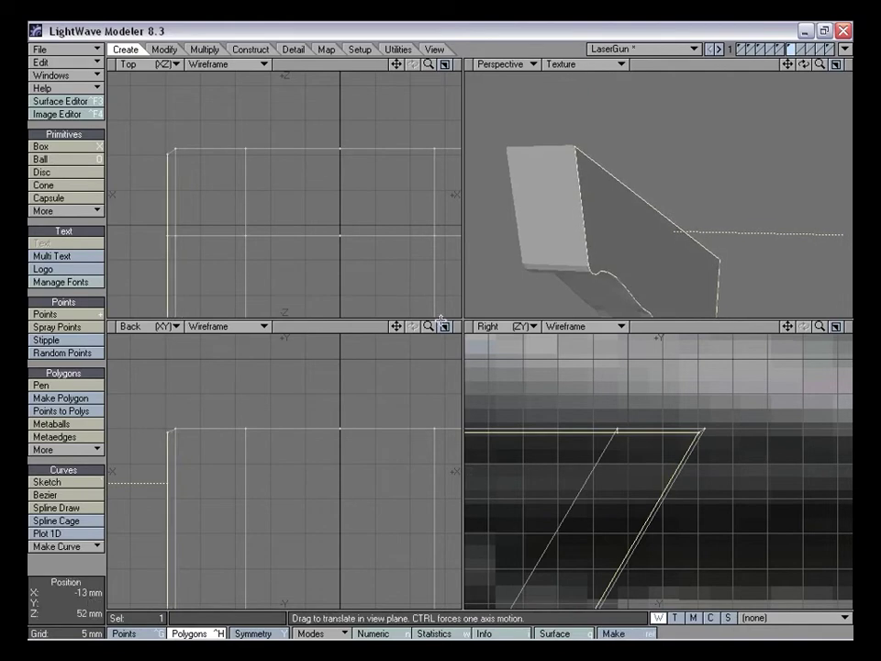
pyautogui.moveTo(396, 64); pyautogui.dragTo(359, 64)
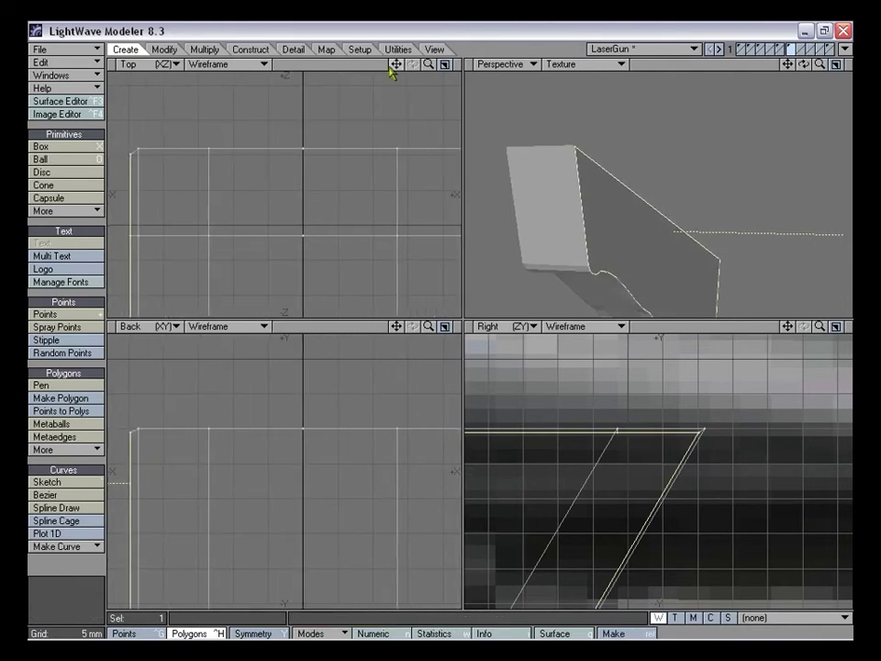
pyautogui.click(103, 569)
# Assign a new surface named Trigger_box to the frame
pyautogui.keyDown('alt'); pyautogui.moveTo(628, 256); pyautogui.dragTo(667, 226); pyautogui.keyUp('alt')
pyautogui.moveTo(827, 62); pyautogui.dragTo(784, 73)
pyautogui.keyDown('alt'); pyautogui.moveTo(628, 258); pyautogui.dragTo(671, 237); pyautogui.keyUp('alt')
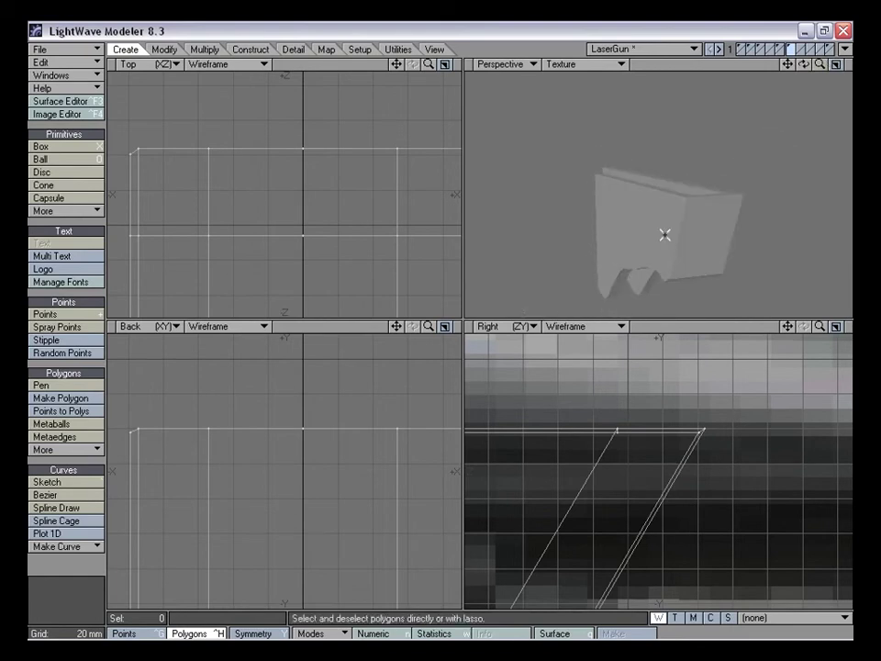
pyautogui.press('q')
pyautogui.write('Trigger_')
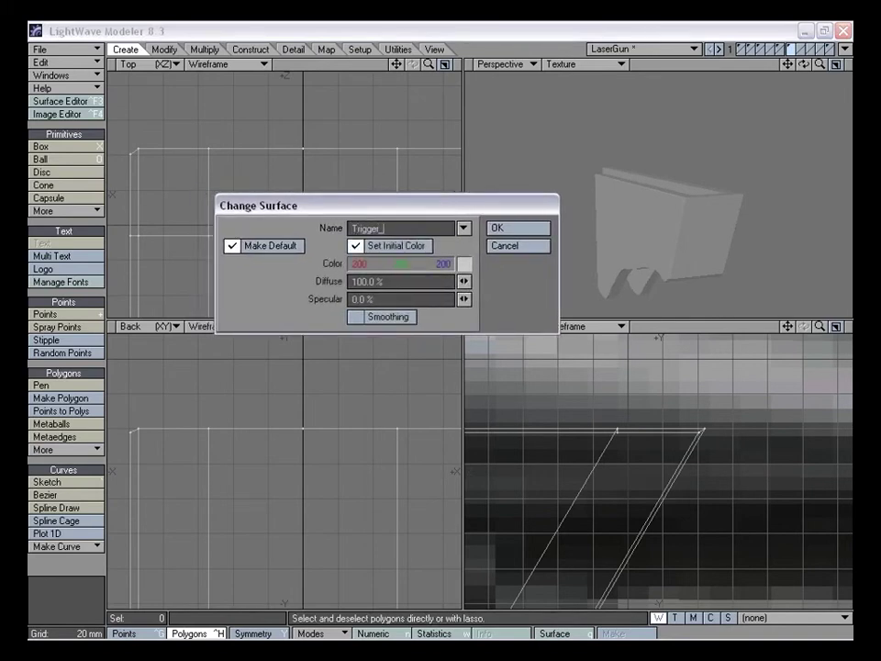
pyautogui.press('Return')
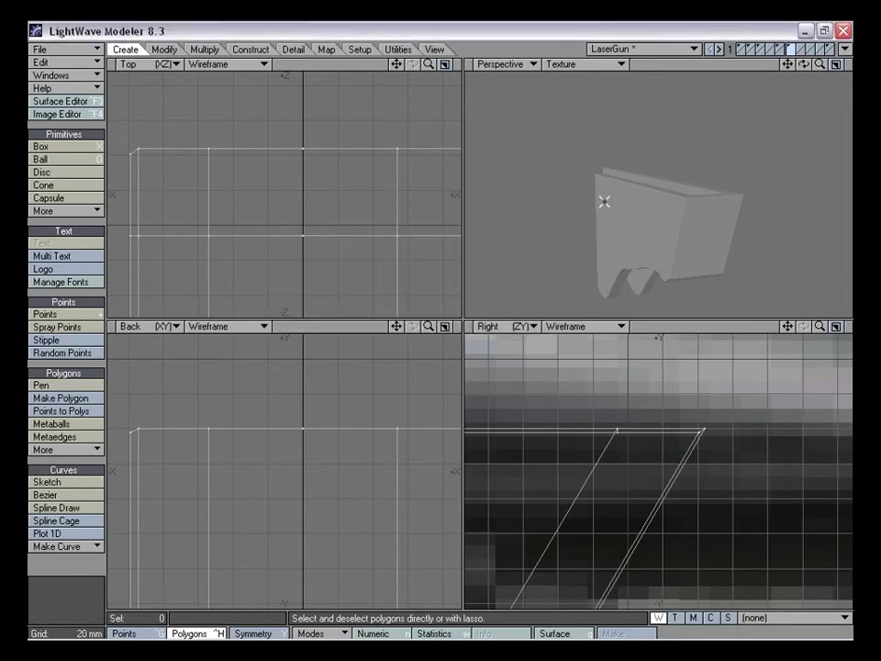
# Copy the Scope surface settings onto the Trigger_box surface in the Surface Editor
pyautogui.press('F3')
pyautogui.click(188, 211)
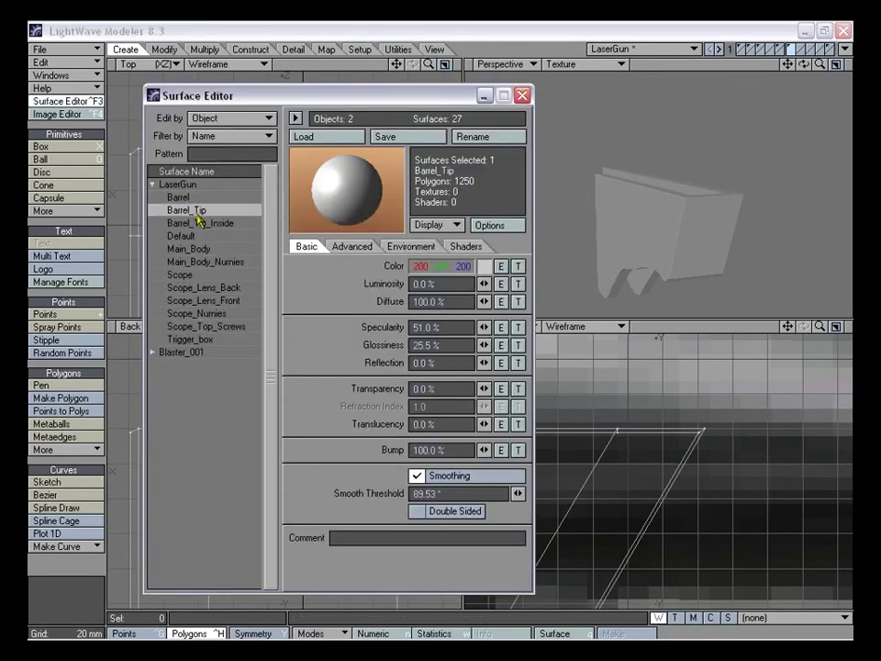
pyautogui.click(206, 340)
pyautogui.click(207, 328)
pyautogui.click(206, 278)
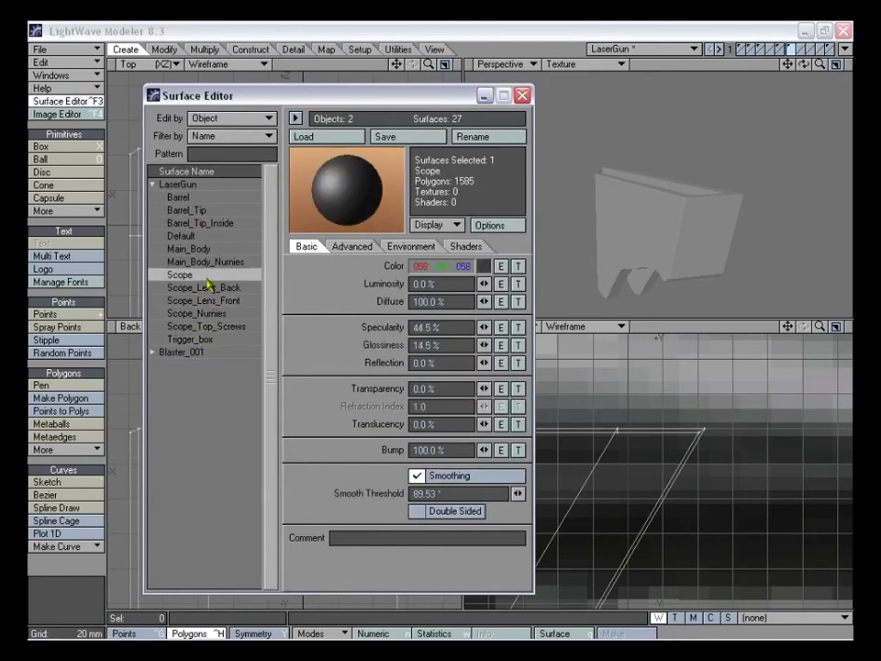
pyautogui.click(198, 340)
pyautogui.rightClick(213, 345)
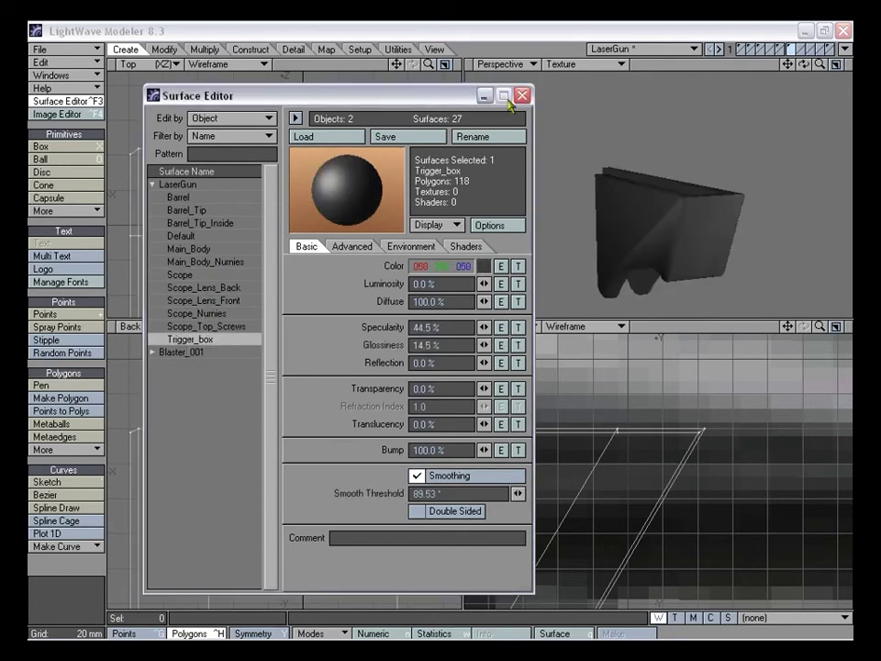
pyautogui.click(522, 97)
# Bevel the outer face of the shorter side plate with a small inset, keeping it nearly level with its outer rim
pyautogui.moveTo(649, 196)
pyautogui.keyDown('alt'); pyautogui.mouseDown()
pyautogui.moveTo(741, 221)
pyautogui.moveTo(634, 173)
pyautogui.moveTo(692, 216)
pyautogui.moveTo(685, 171)
pyautogui.moveTo(673, 177)
pyautogui.moveTo(674, 201)
pyautogui.moveTo(687, 141)
pyautogui.moveTo(653, 188)
pyautogui.mouseUp(); pyautogui.keyUp('alt')
pyautogui.click(674, 201)
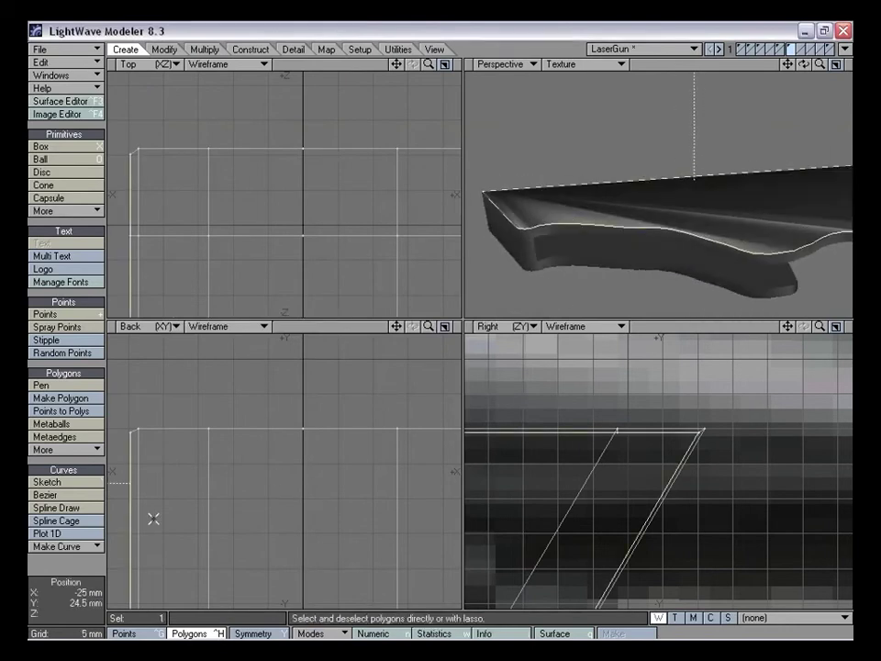
pyautogui.click(78, 574)
pyautogui.keyDown('alt'); pyautogui.moveTo(672, 238); pyautogui.dragTo(696, 183); pyautogui.keyUp('alt')
pyautogui.click(680, 189)
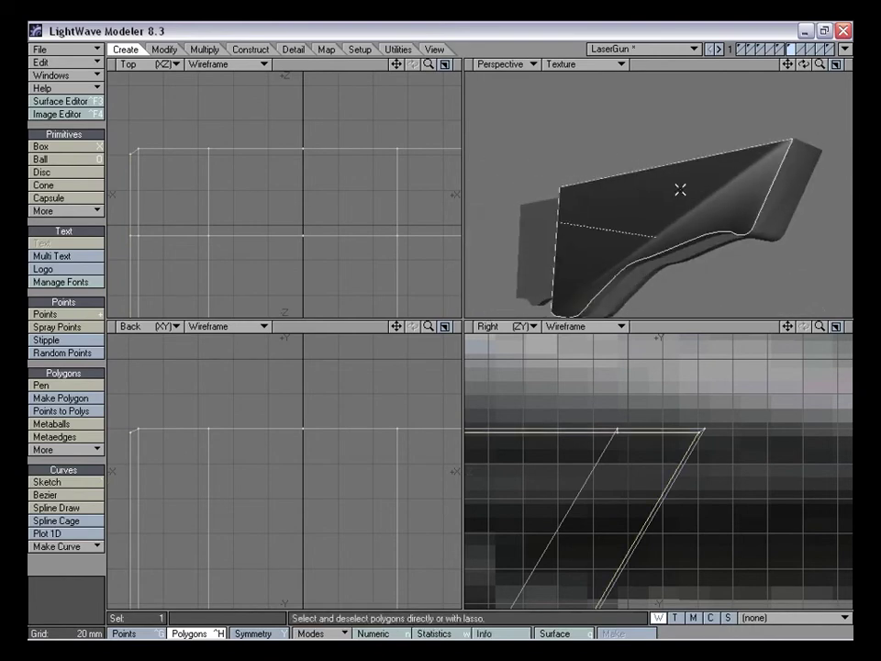
pyautogui.moveTo(820, 327); pyautogui.dragTo(825, 327)
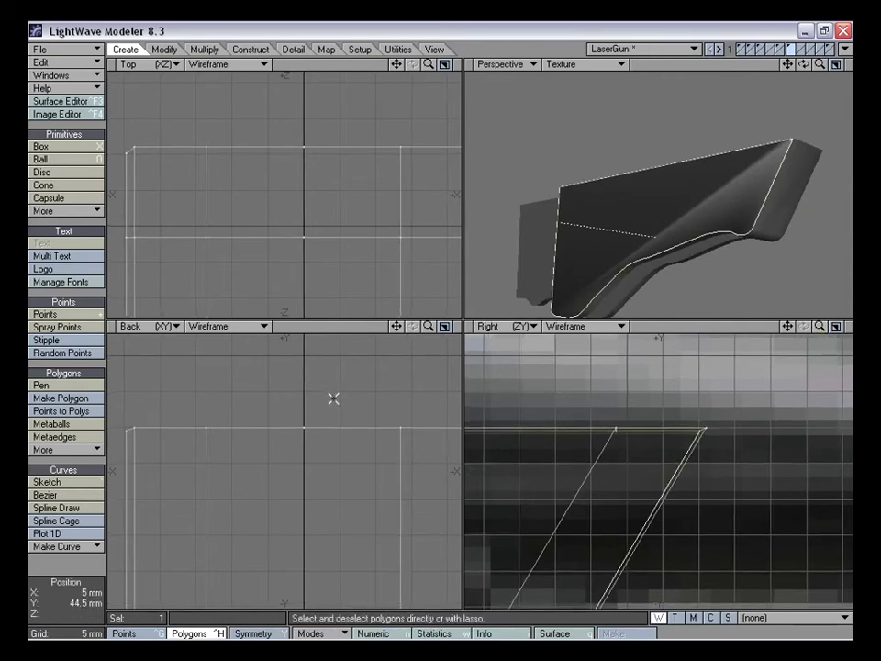
pyautogui.moveTo(395, 329); pyautogui.dragTo(234, 302)
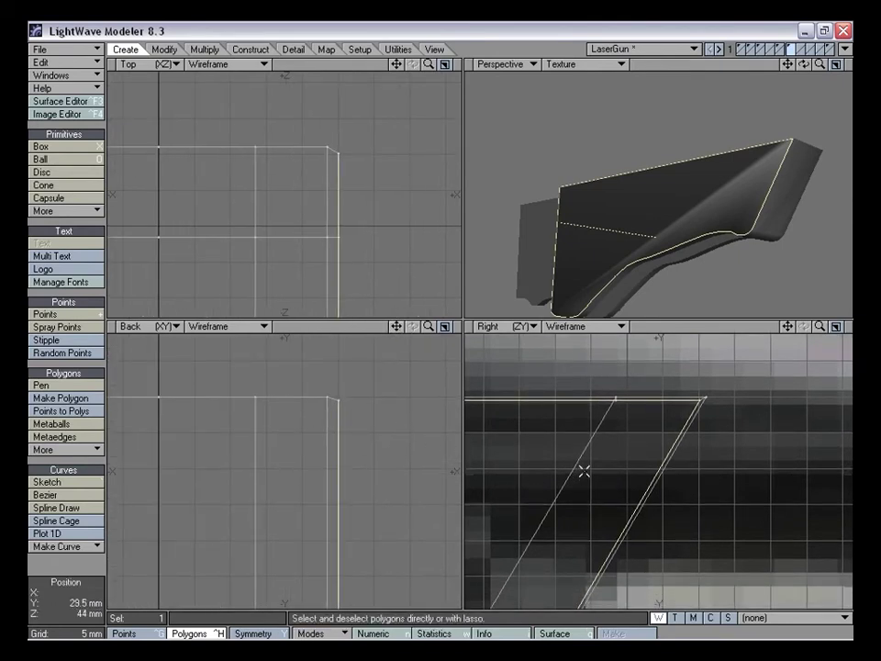
pyautogui.press('b')
pyautogui.moveTo(587, 470); pyautogui.dragTo(585, 476)
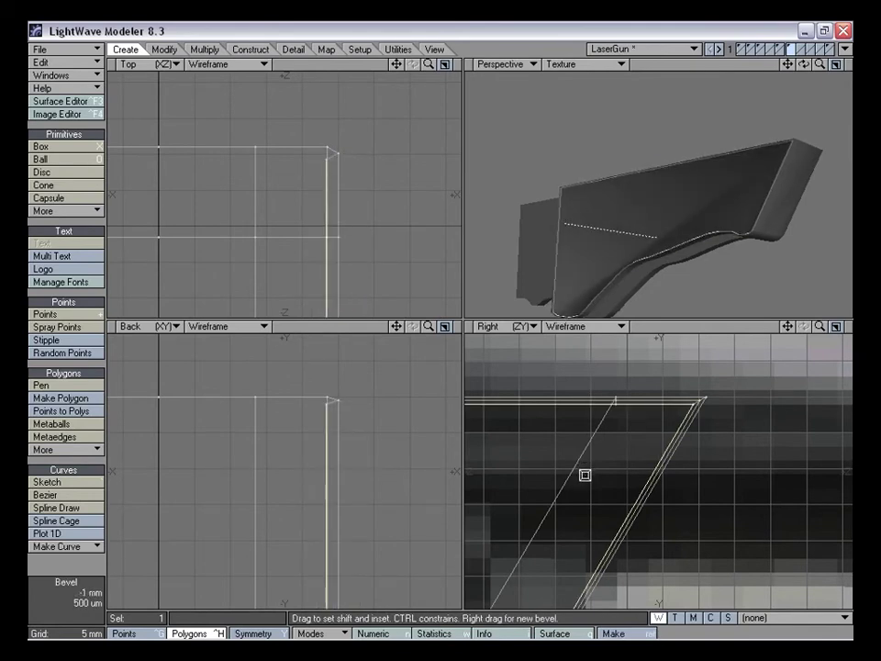
pyautogui.keyDown('alt'); pyautogui.moveTo(566, 289); pyautogui.dragTo(634, 234); pyautogui.keyUp('alt')
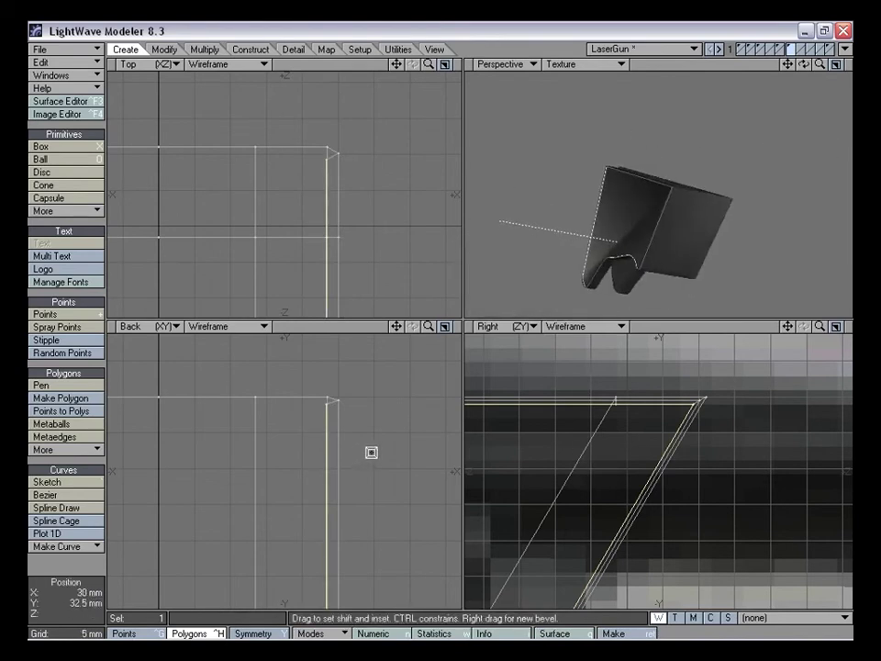
pyautogui.moveTo(604, 455); pyautogui.dragTo(603, 456)
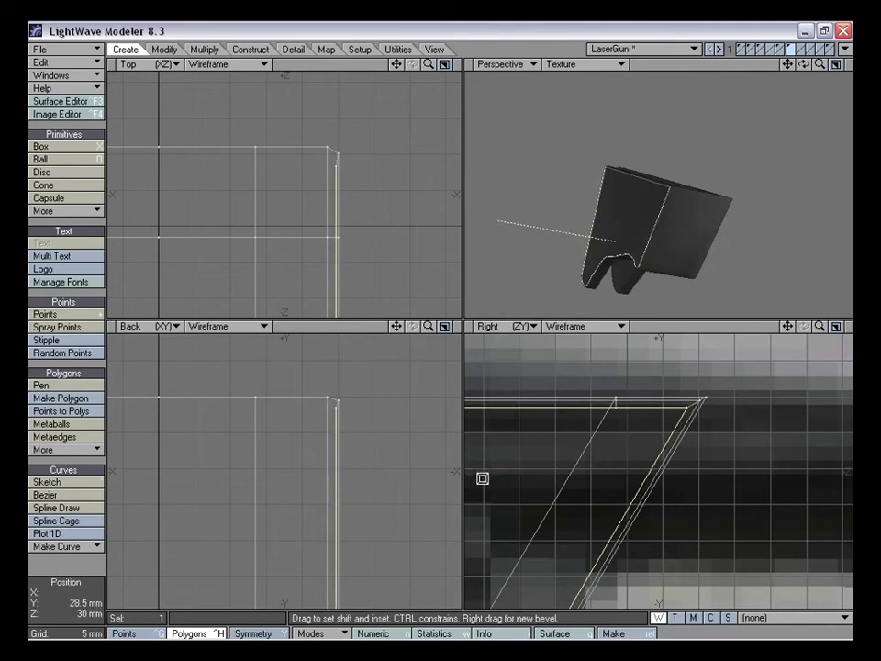
# Move the inset face of the shorter side plate along X to line up with its outer rim
pyautogui.moveTo(337, 468); pyautogui.dragTo(341, 468)
pyautogui.moveTo(429, 327); pyautogui.dragTo(516, 327)
pyautogui.moveTo(397, 327); pyautogui.dragTo(319, 452)
pyautogui.moveTo(428, 327); pyautogui.dragTo(507, 327)
pyautogui.moveTo(421, 358); pyautogui.dragTo(412, 357)
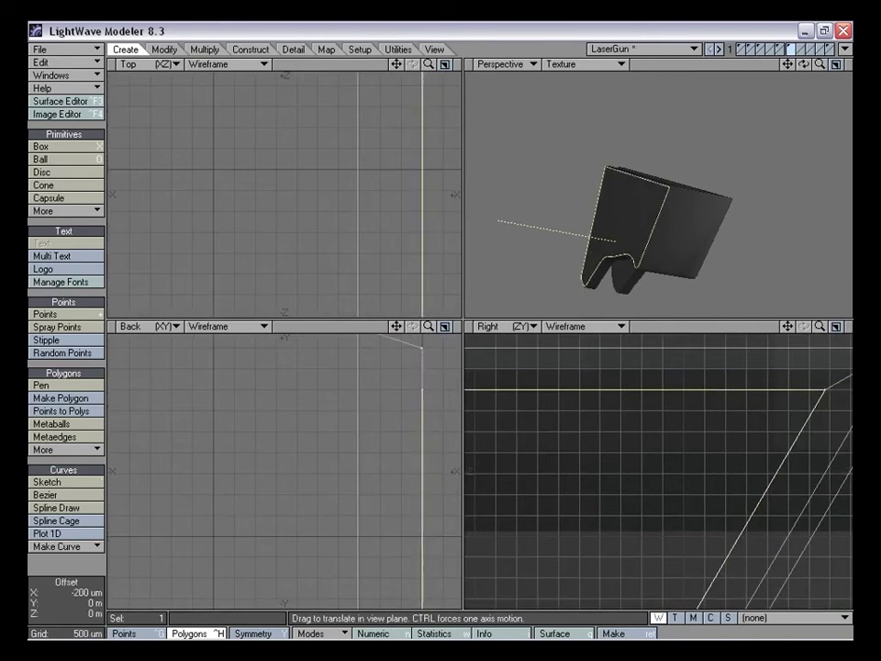
# Bevel the large flat polygon on the gun part's other, not yet bevelled side slightly outward
pyautogui.click(90, 562)
pyautogui.moveTo(804, 64); pyautogui.dragTo(676, 208)
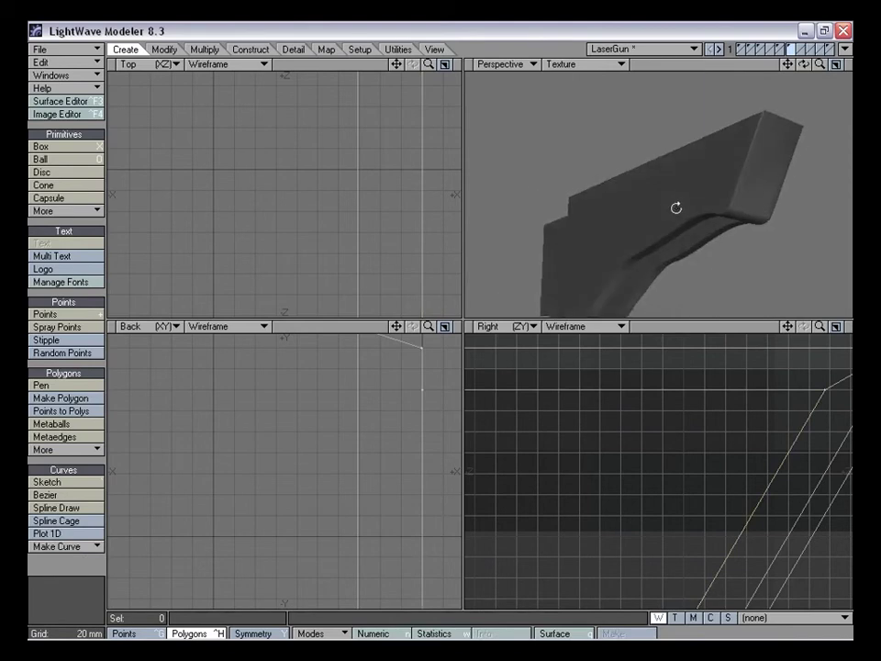
pyautogui.keyDown('alt'); pyautogui.moveTo(759, 178); pyautogui.dragTo(649, 188); pyautogui.keyUp('alt')
pyautogui.click(641, 194)
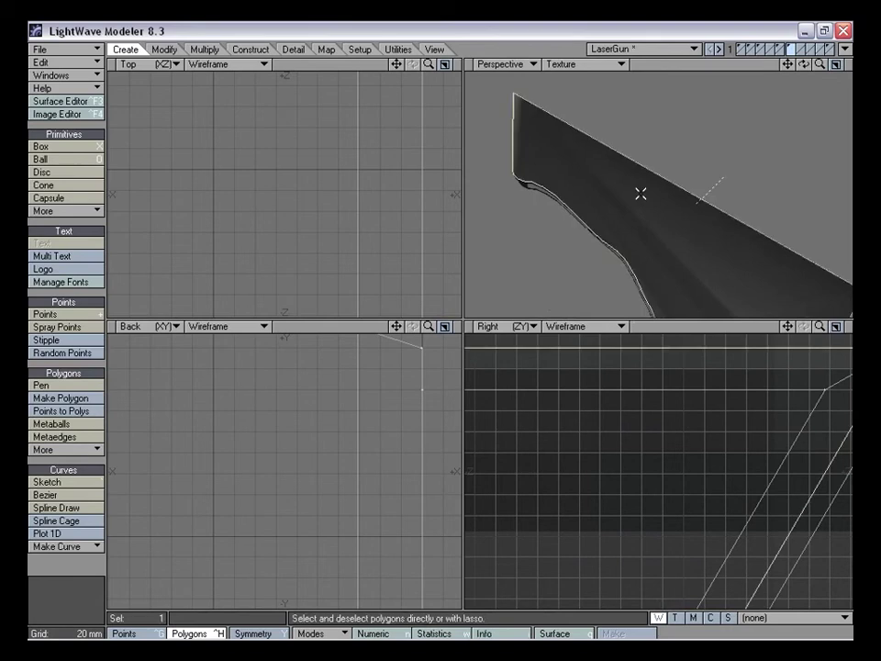
pyautogui.press('a')
pyautogui.moveTo(427, 327); pyautogui.dragTo(543, 327)
pyautogui.moveTo(396, 327); pyautogui.dragTo(410, 384)
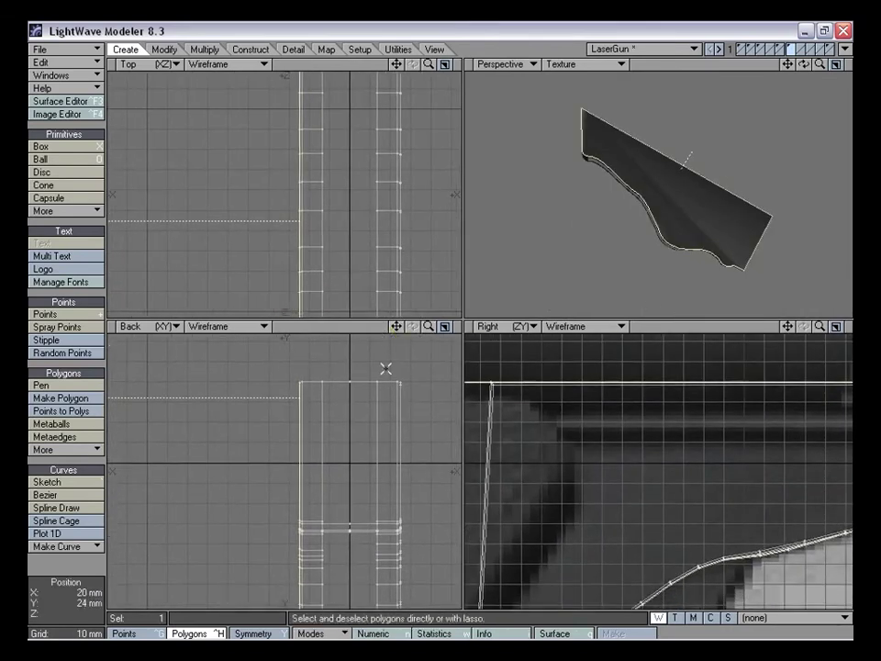
pyautogui.moveTo(397, 327); pyautogui.dragTo(433, 393)
pyautogui.moveTo(428, 327); pyautogui.dragTo(515, 327)
pyautogui.moveTo(397, 327); pyautogui.dragTo(319, 359)
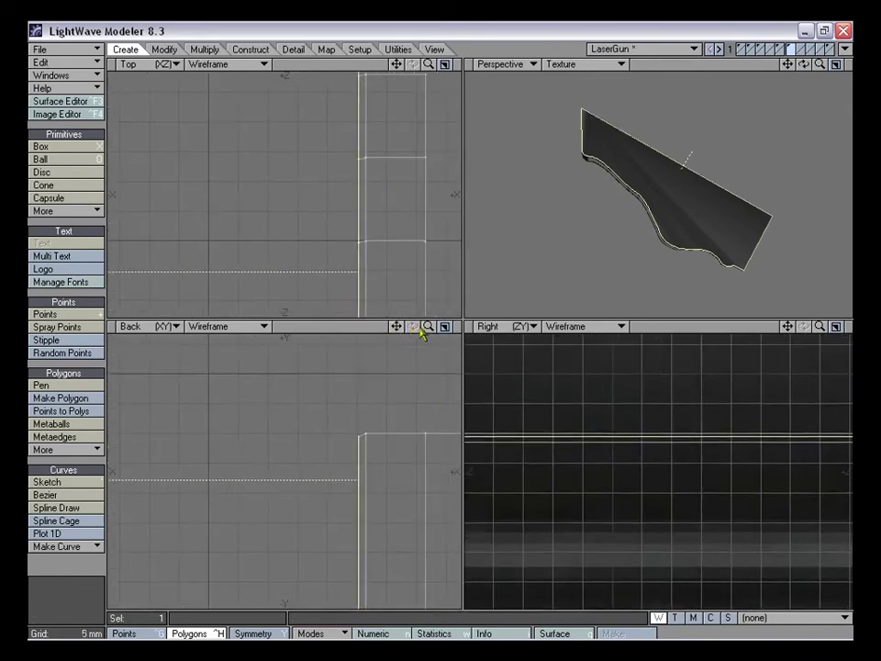
pyautogui.moveTo(428, 327); pyautogui.dragTo(473, 327)
pyautogui.press('b')
pyautogui.moveTo(497, 441); pyautogui.dragTo(561, 443)
pyautogui.press('n')
pyautogui.click(517, 109)
pyautogui.click(525, 123)
pyautogui.click(554, 90)
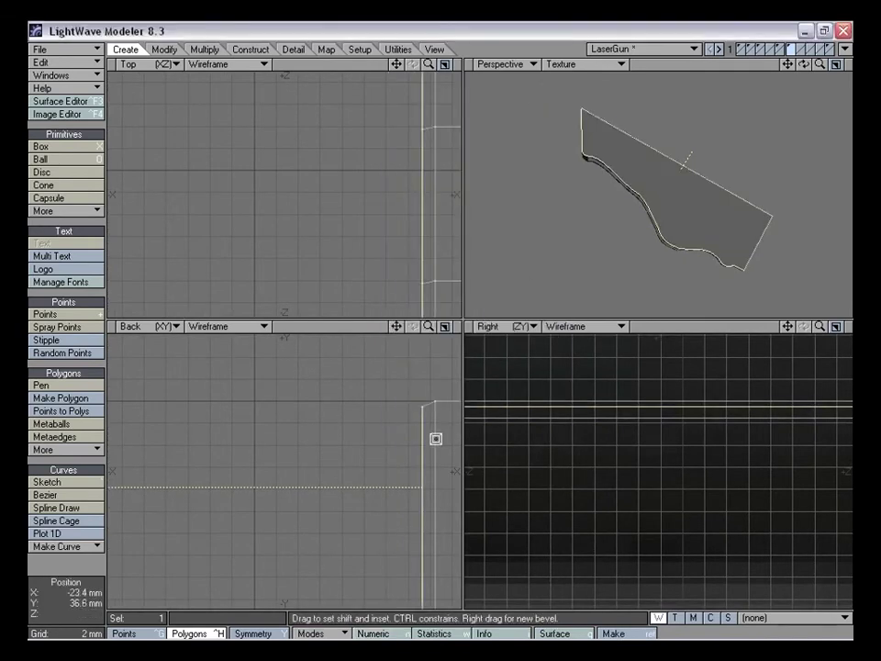
pyautogui.moveTo(438, 439)
pyautogui.mouseDown()
pyautogui.moveTo(423, 456)
pyautogui.moveTo(410, 449)
pyautogui.moveTo(410, 460)
pyautogui.moveTo(410, 440)
pyautogui.moveTo(425, 428)
pyautogui.mouseUp()
pyautogui.press('space')
# Increase the shift and inset of the new bevel on the side polygon
pyautogui.moveTo(430, 328); pyautogui.dragTo(456, 328)
pyautogui.moveTo(388, 325)
pyautogui.mouseDown()
pyautogui.moveTo(392, 293)
pyautogui.moveTo(390, 329)
pyautogui.mouseUp()
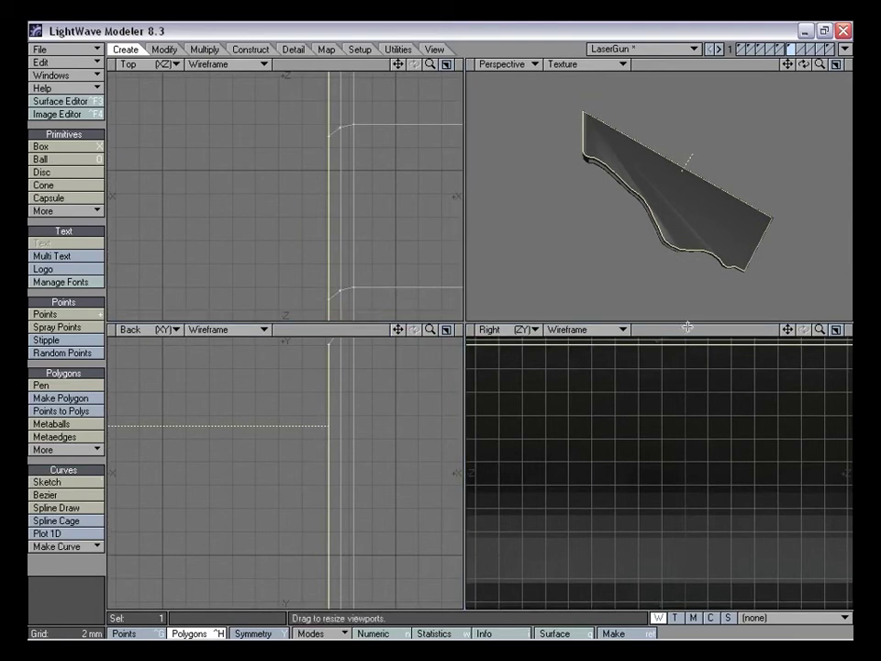
pyautogui.moveTo(788, 329); pyautogui.dragTo(790, 352)
pyautogui.moveTo(717, 415); pyautogui.dragTo(718, 404)
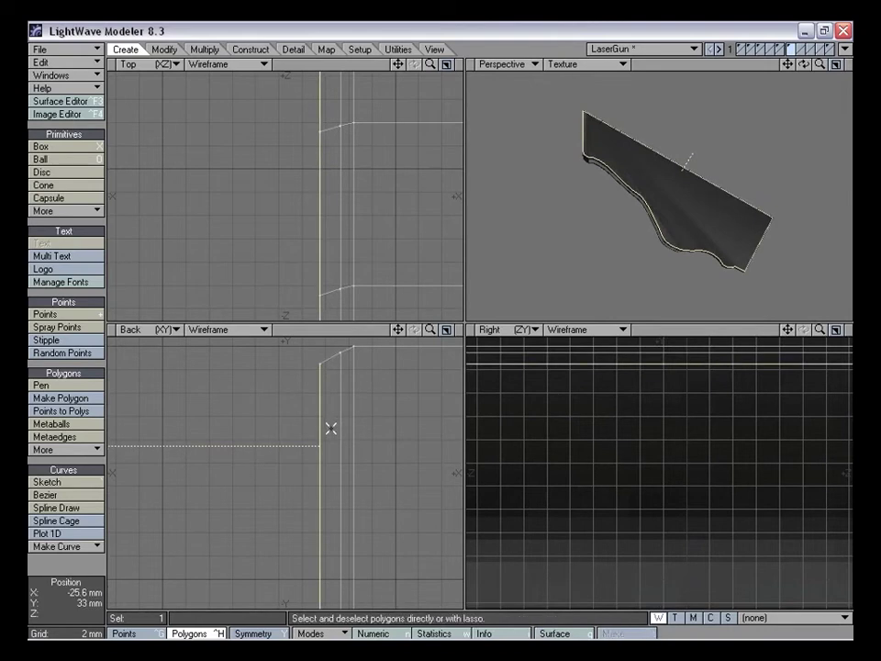
# Add a second, inset-only bevel to the same side polygon and clear the selection
pyautogui.moveTo(320, 447); pyautogui.dragTo(340, 446)
pyautogui.moveTo(398, 329); pyautogui.dragTo(379, 426)
pyautogui.moveTo(430, 330); pyautogui.dragTo(496, 330)
pyautogui.moveTo(399, 332); pyautogui.dragTo(331, 413)
pyautogui.click(93, 574)
# Bevel the slanted end polygon of the part with a 1 mm shift and 1 mm inset
pyautogui.keyDown('alt'); pyautogui.moveTo(595, 238); pyautogui.dragTo(587, 149); pyautogui.keyUp('alt')
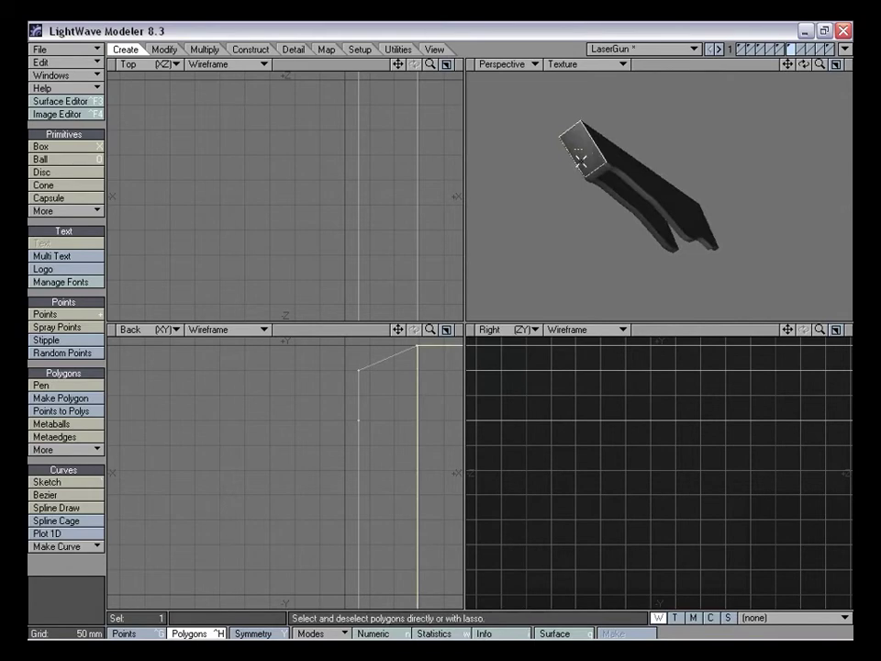
pyautogui.press('a')
pyautogui.keyDown('alt'); pyautogui.moveTo(582, 160); pyautogui.dragTo(627, 170); pyautogui.keyUp('alt')
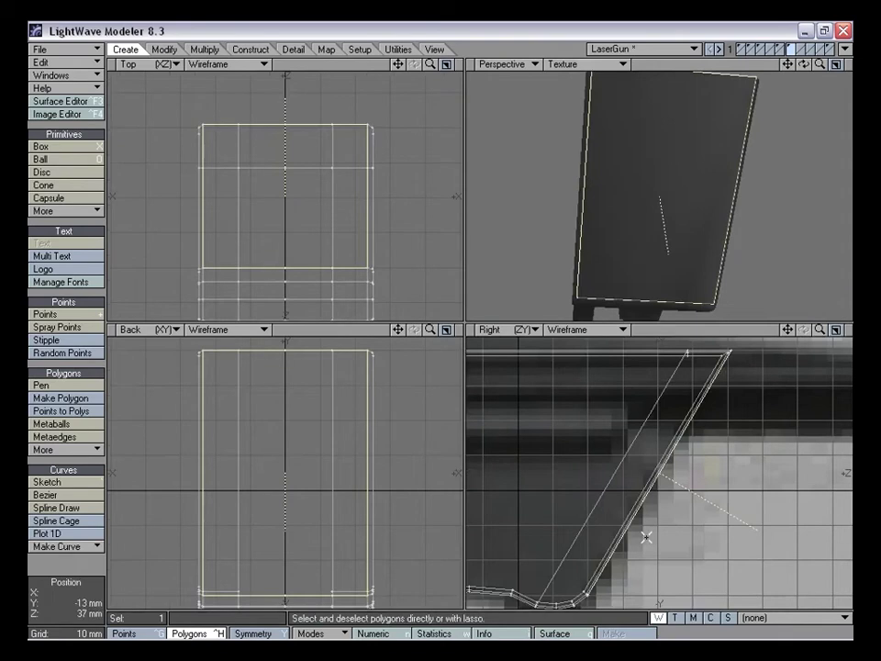
pyautogui.press('b')
pyautogui.moveTo(642, 533); pyautogui.dragTo(639, 521)
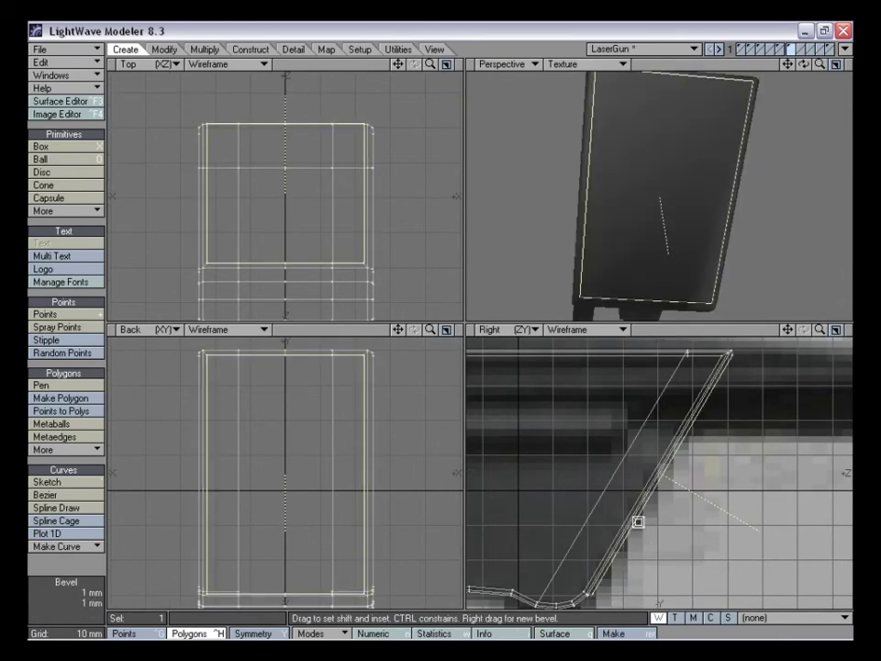
pyautogui.click(86, 567)
pyautogui.click(86, 567)
# Bevel the slanted end polygon again as an inset without shift, and clear the selection
pyautogui.keyDown('alt'); pyautogui.moveTo(588, 261); pyautogui.dragTo(682, 241); pyautogui.keyUp('alt')
pyautogui.click(669, 236)
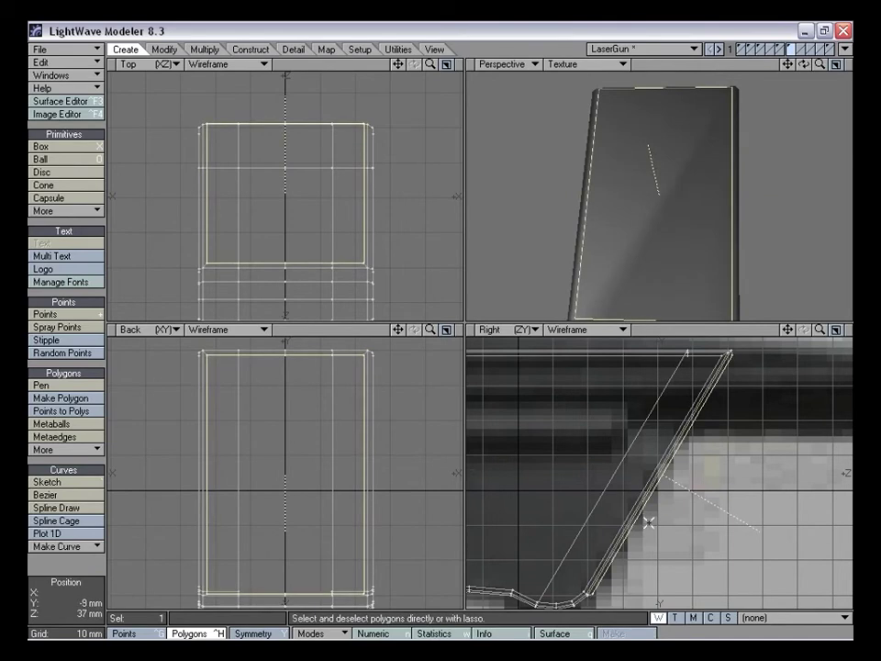
pyautogui.press('b')
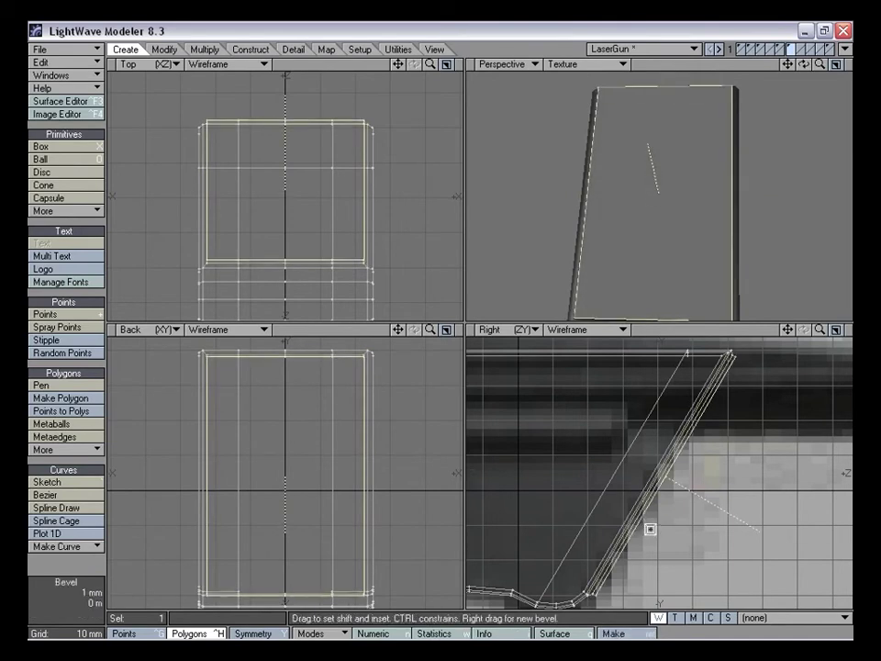
pyautogui.moveTo(650, 532)
pyautogui.mouseDown()
pyautogui.moveTo(637, 537)
pyautogui.moveTo(642, 532)
pyautogui.mouseUp()
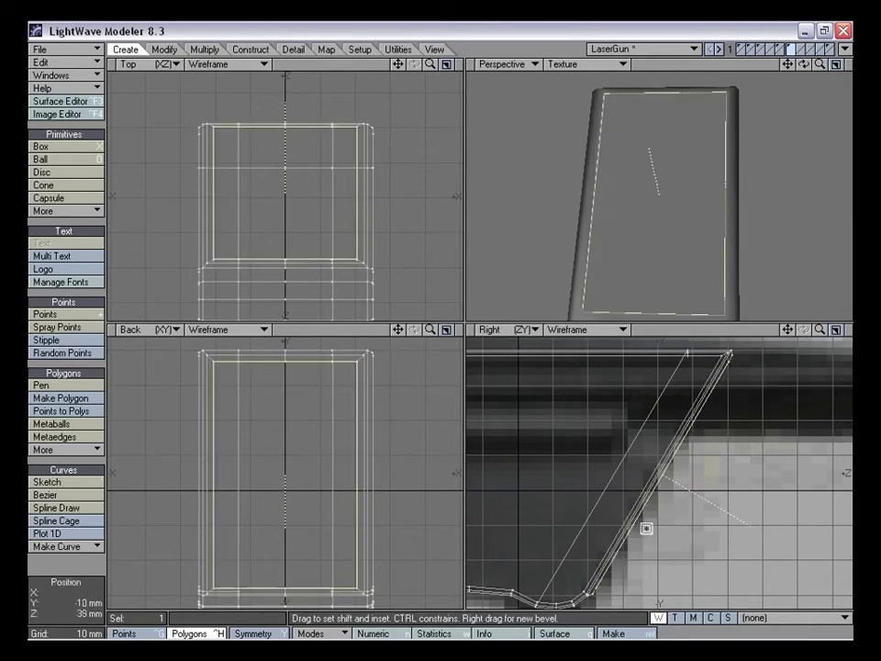
pyautogui.press('space')
pyautogui.click(85, 572)
# Select the three inner wall polygons of the cavity, both sides and the end, and bevel them slightly
pyautogui.keyDown('alt'); pyautogui.moveTo(673, 180); pyautogui.dragTo(563, 236); pyautogui.keyUp('alt')
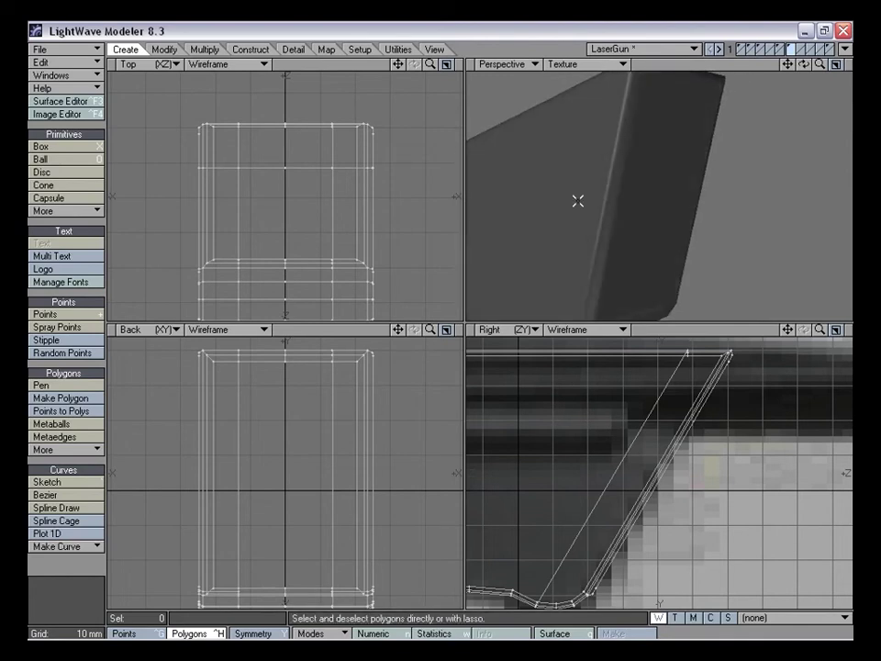
pyautogui.moveTo(824, 65); pyautogui.dragTo(789, 66)
pyautogui.keyDown('alt'); pyautogui.moveTo(715, 212); pyautogui.dragTo(678, 162); pyautogui.keyUp('alt')
pyautogui.keyDown('alt'); pyautogui.moveTo(659, 240); pyautogui.dragTo(649, 292); pyautogui.keyUp('alt')
pyautogui.click(643, 196)
pyautogui.press('a')
pyautogui.moveTo(820, 330); pyautogui.dragTo(878, 330)
pyautogui.moveTo(788, 330); pyautogui.dragTo(819, 330)
pyautogui.keyDown('alt'); pyautogui.moveTo(690, 178); pyautogui.dragTo(672, 177); pyautogui.keyUp('alt')
pyautogui.press('b')
pyautogui.moveTo(695, 433); pyautogui.dragTo(687, 427)
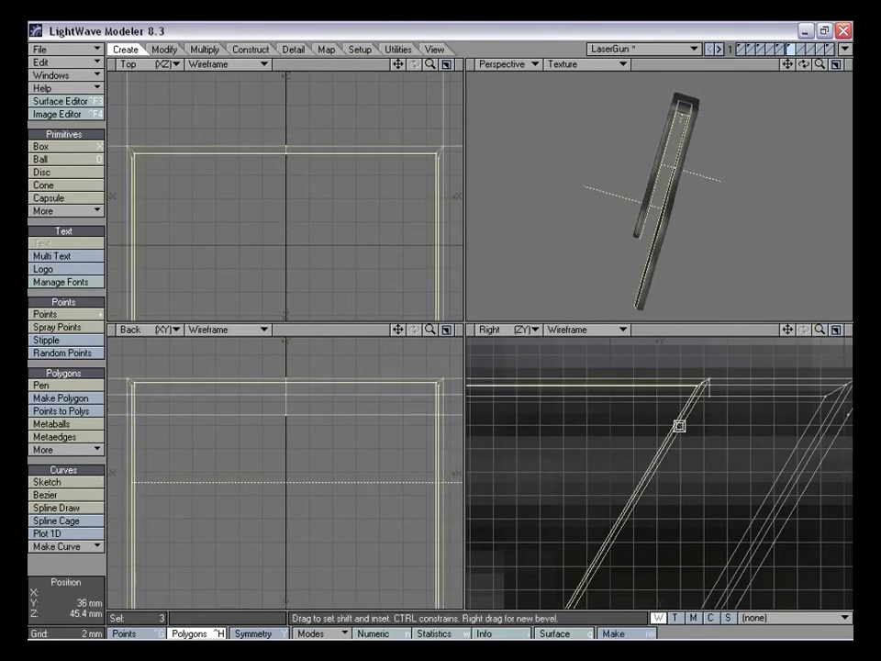
# Inspect the bevelled inner walls and outer edges of the part from several angles
pyautogui.click(92, 573)
pyautogui.keyDown('alt'); pyautogui.moveTo(694, 176); pyautogui.dragTo(641, 154); pyautogui.keyUp('alt')
pyautogui.click(610, 236)
pyautogui.keyDown('alt'); pyautogui.moveTo(693, 177); pyautogui.dragTo(720, 162); pyautogui.keyUp('alt')
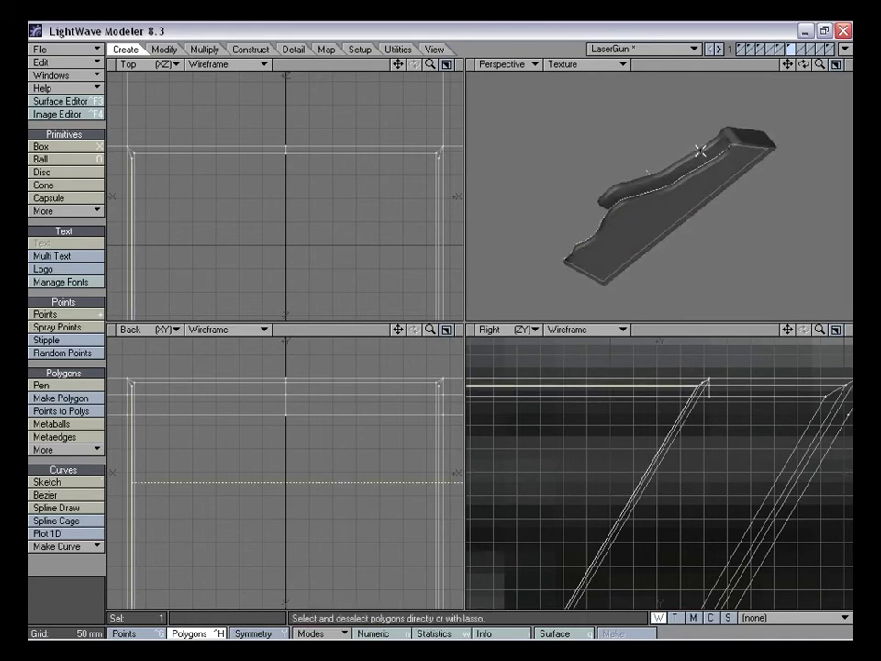
pyautogui.keyDown('alt'); pyautogui.moveTo(669, 175); pyautogui.dragTo(644, 183); pyautogui.keyUp('alt')
pyautogui.press('f')
pyautogui.press('/')
pyautogui.moveTo(785, 65); pyautogui.dragTo(868, 67)
pyautogui.keyDown('alt'); pyautogui.moveTo(743, 171); pyautogui.dragTo(682, 191); pyautogui.keyUp('alt')
pyautogui.keyDown('alt'); pyautogui.moveTo(653, 243); pyautogui.dragTo(826, 76); pyautogui.keyUp('alt')
pyautogui.press('a')
pyautogui.keyDown('alt'); pyautogui.moveTo(767, 114); pyautogui.dragTo(769, 195); pyautogui.keyUp('alt')
pyautogui.keyDown('alt'); pyautogui.moveTo(695, 198); pyautogui.dragTo(688, 257); pyautogui.keyUp('alt')
# Examine the points along the centre line of the part's slanted end section in point mode
pyautogui.moveTo(790, 330); pyautogui.dragTo(744, 294)
pyautogui.moveTo(823, 335); pyautogui.dragTo(804, 314)
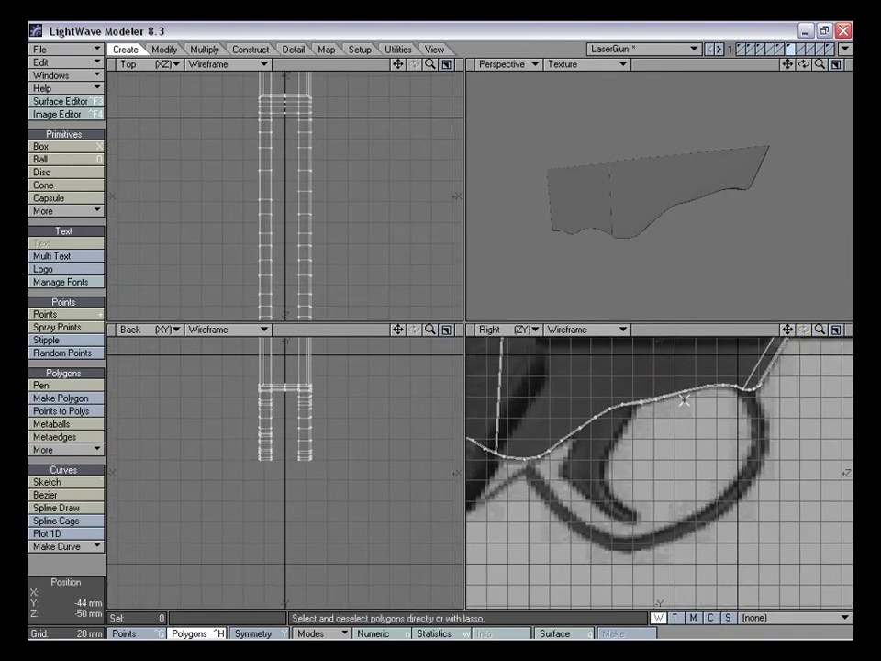
pyautogui.moveTo(788, 330); pyautogui.dragTo(798, 380)
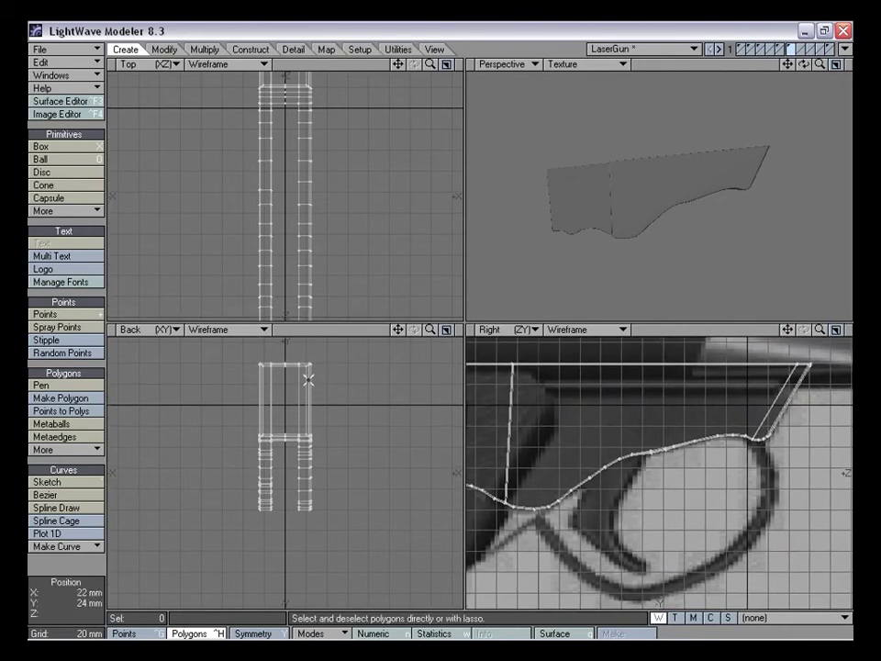
pyautogui.hotkey('ctrl', 'g')
pyautogui.moveTo(401, 65); pyautogui.dragTo(409, 141)
pyautogui.moveTo(429, 66); pyautogui.dragTo(515, 66)
pyautogui.moveTo(397, 66); pyautogui.dragTo(387, 184)
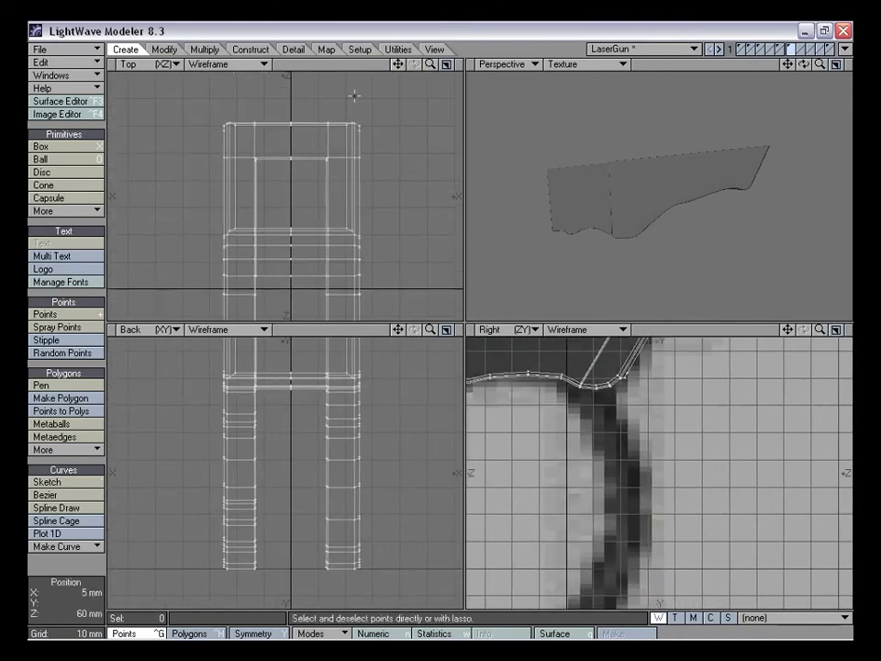
pyautogui.click(291, 122)
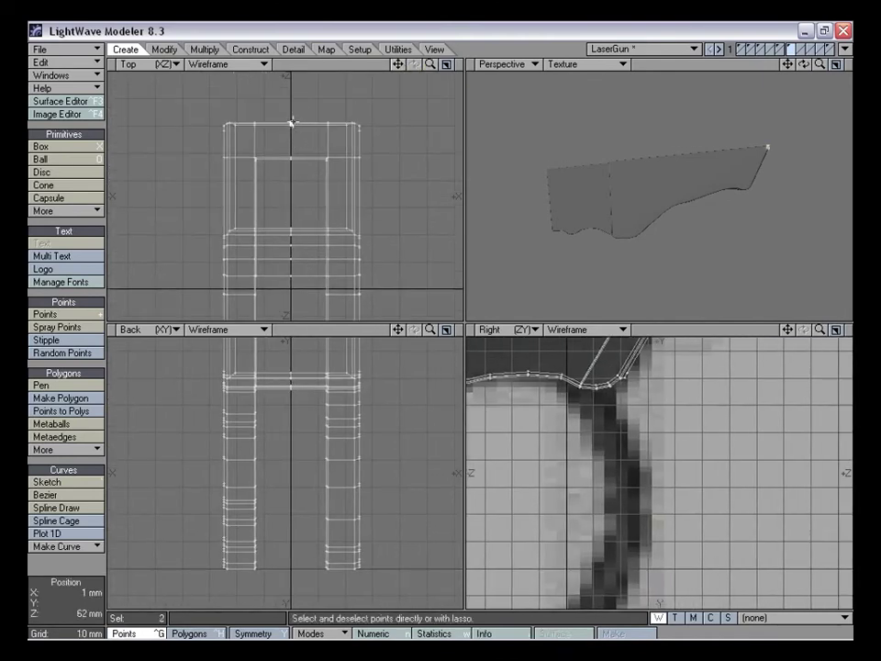
pyautogui.moveTo(291, 122); pyautogui.dragTo(292, 295)
pyautogui.press('/')
pyautogui.keyDown('alt'); pyautogui.moveTo(658, 143); pyautogui.dragTo(659, 256); pyautogui.keyUp('alt')
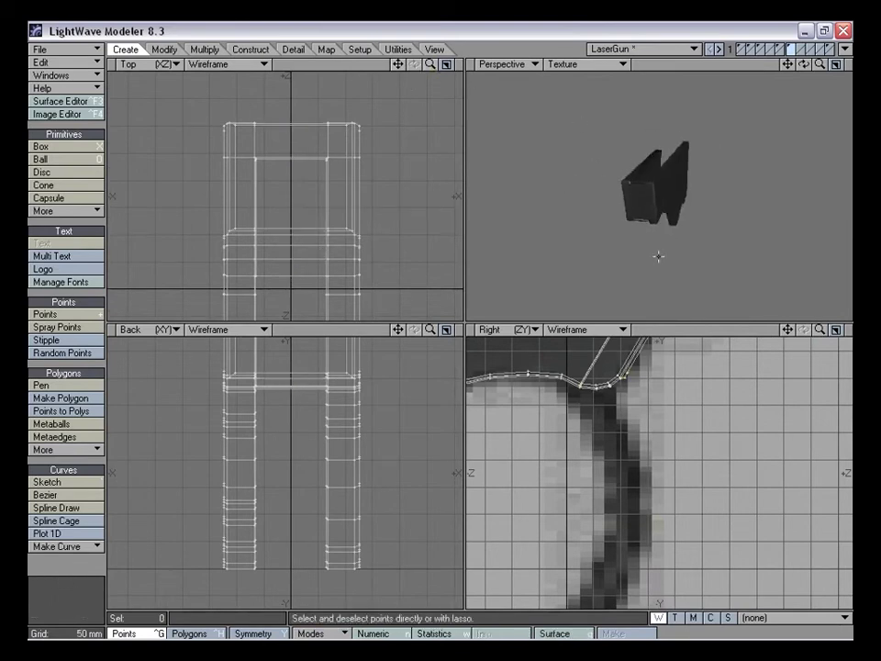
pyautogui.moveTo(820, 64); pyautogui.dragTo(812, 68)
pyautogui.keyDown('alt'); pyautogui.moveTo(591, 179); pyautogui.dragTo(542, 216); pyautogui.keyUp('alt')
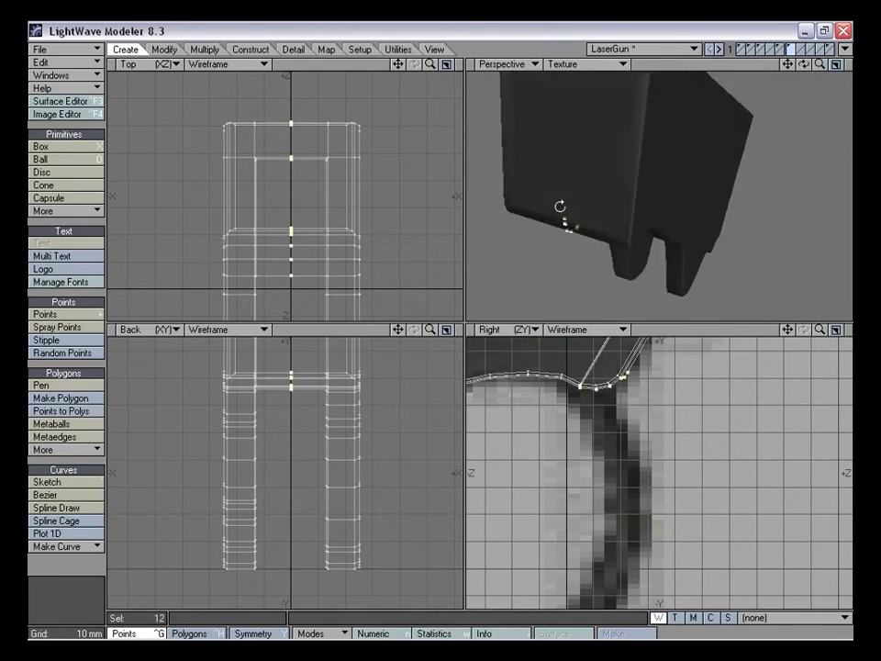
pyautogui.click(98, 567)
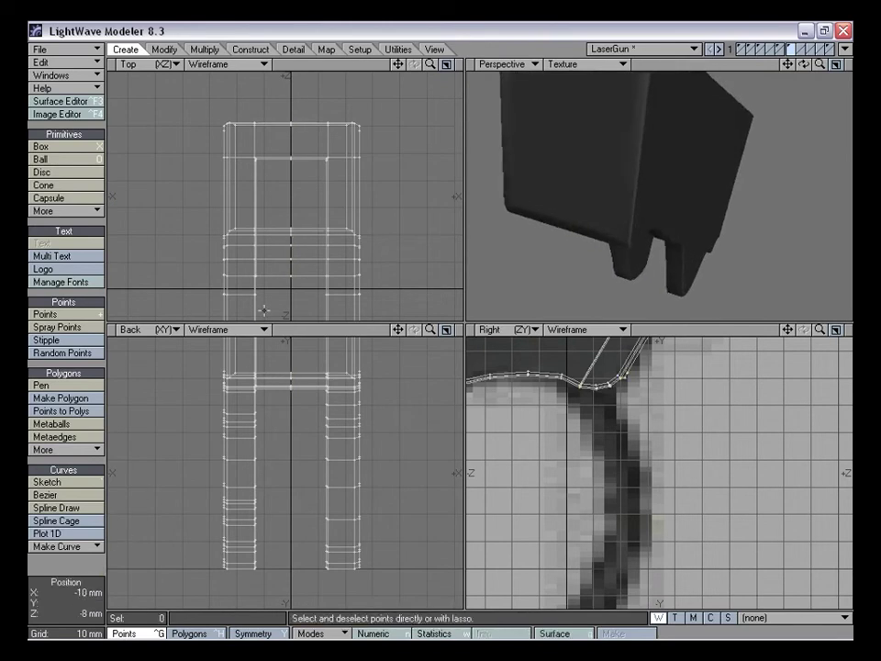
# Try to remove the extra centre-line points on the underside of the end section
pyautogui.click(294, 158)
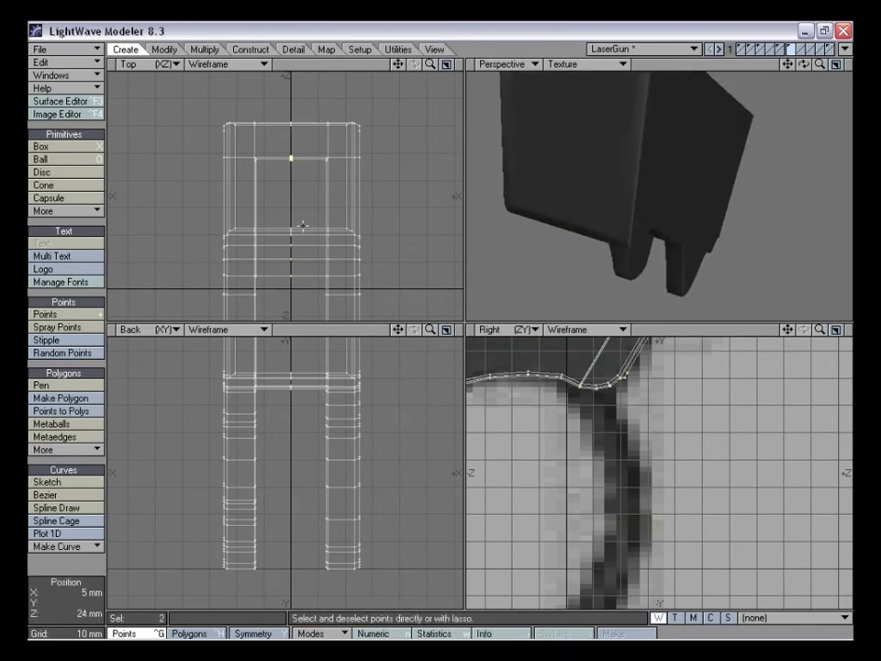
pyautogui.click(291, 246)
pyautogui.keyDown('alt'); pyautogui.moveTo(551, 230); pyautogui.dragTo(671, 192); pyautogui.keyUp('alt')
pyautogui.hotkey('shift', 'a')
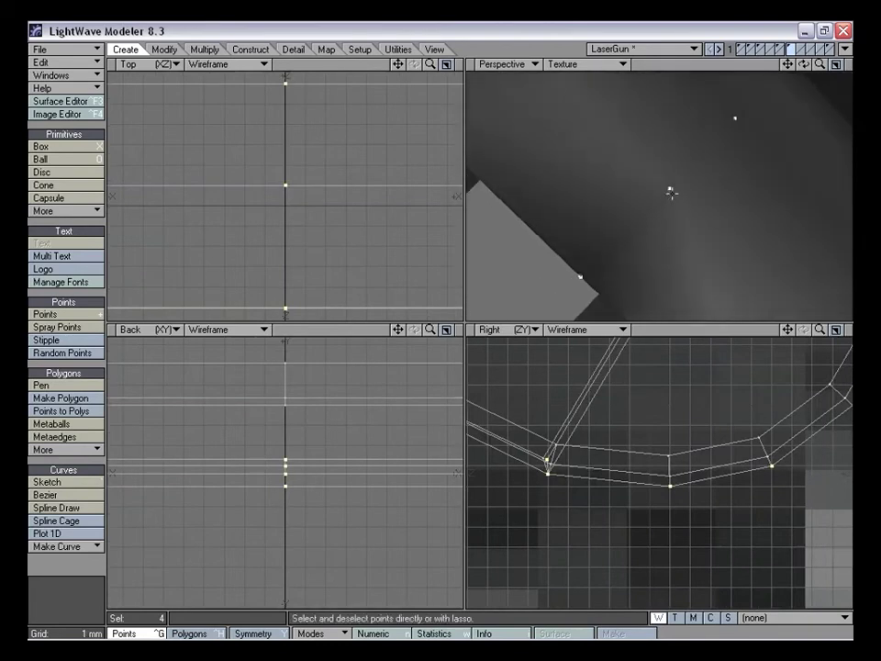
pyautogui.press('Delete')
pyautogui.moveTo(821, 66); pyautogui.dragTo(773, 88)
pyautogui.keyDown('alt'); pyautogui.moveTo(675, 168); pyautogui.dragTo(680, 196); pyautogui.keyUp('alt')
pyautogui.click(674, 179)
pyautogui.click(71, 573)
pyautogui.moveTo(430, 64); pyautogui.dragTo(395, 65)
pyautogui.moveTo(310, 273); pyautogui.dragTo(324, 162, button='right')
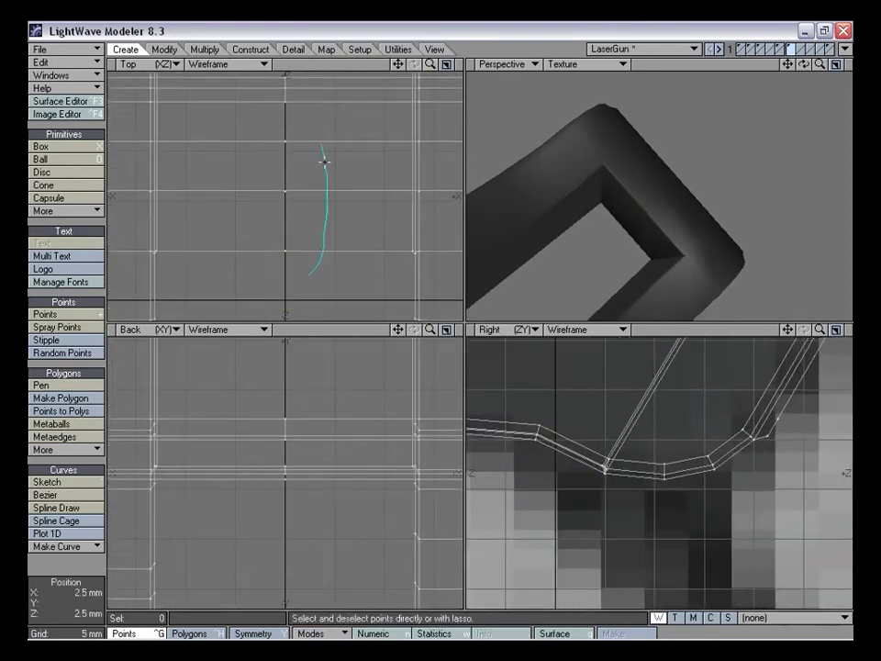
pyautogui.moveTo(271, 112); pyautogui.dragTo(299, 290, button='right')
pyautogui.moveTo(625, 229)
pyautogui.keyDown('alt'); pyautogui.mouseDown()
pyautogui.moveTo(650, 235)
pyautogui.moveTo(671, 199)
pyautogui.moveTo(714, 163)
pyautogui.moveTo(626, 195)
pyautogui.mouseUp(); pyautogui.keyUp('alt')
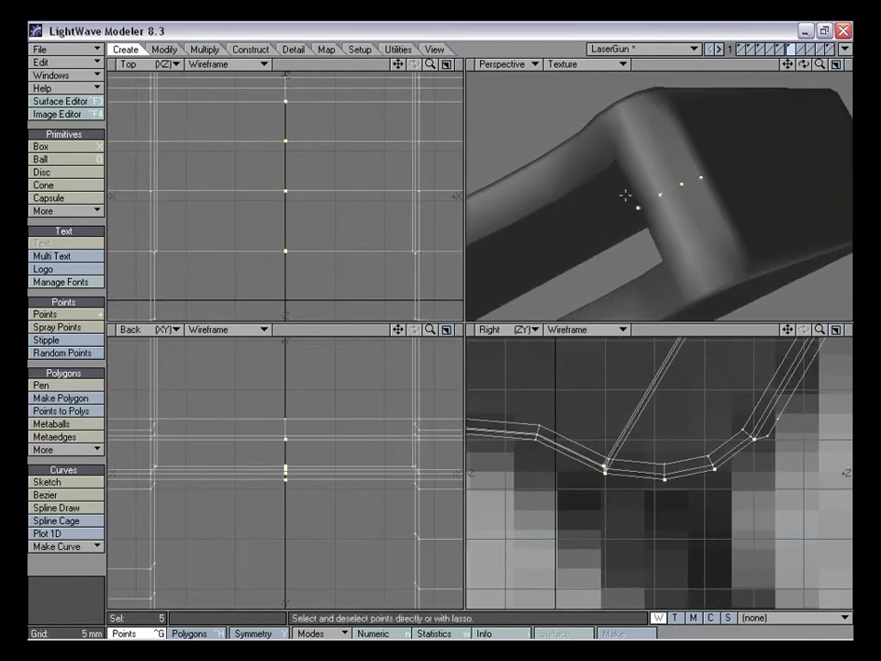
pyautogui.click(71, 560)
# Examine the polygons and centre points on the lower rim beside the cavity opening
pyautogui.keyDown('alt'); pyautogui.moveTo(561, 250); pyautogui.dragTo(655, 223); pyautogui.keyUp('alt')
pyautogui.hotkey('ctrl', 'h')
pyautogui.click(698, 181)
pyautogui.moveTo(700, 187)
pyautogui.mouseDown()
pyautogui.moveTo(708, 163)
pyautogui.moveTo(751, 171)
pyautogui.moveTo(679, 209)
pyautogui.moveTo(681, 183)
pyautogui.moveTo(698, 179)
pyautogui.mouseUp()
pyautogui.click(687, 173)
pyautogui.click(85, 585)
pyautogui.moveTo(588, 239)
pyautogui.keyDown('alt'); pyautogui.mouseDown()
pyautogui.moveTo(704, 179)
pyautogui.moveTo(700, 197)
pyautogui.moveTo(675, 191)
pyautogui.moveTo(702, 186)
pyautogui.mouseUp(); pyautogui.keyUp('alt')
pyautogui.click(685, 144)
pyautogui.moveTo(702, 186)
pyautogui.mouseDown()
pyautogui.moveTo(697, 177)
pyautogui.moveTo(725, 174)
pyautogui.moveTo(657, 192)
pyautogui.moveTo(669, 191)
pyautogui.mouseUp()
pyautogui.moveTo(670, 114); pyautogui.dragTo(694, 171, button='right')
pyautogui.keyDown('alt'); pyautogui.moveTo(694, 171); pyautogui.dragTo(686, 179); pyautogui.keyUp('alt')
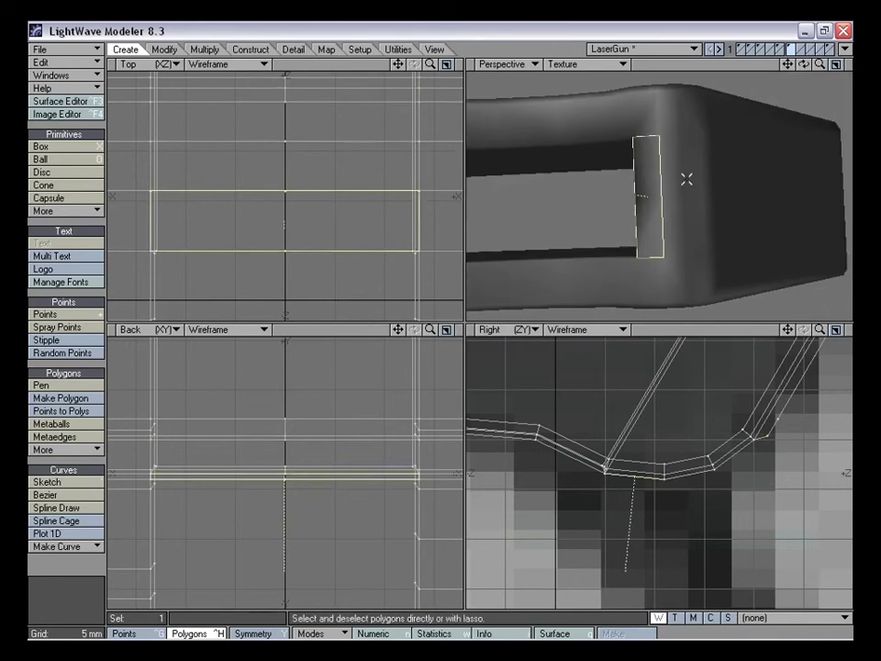
pyautogui.click(78, 568)
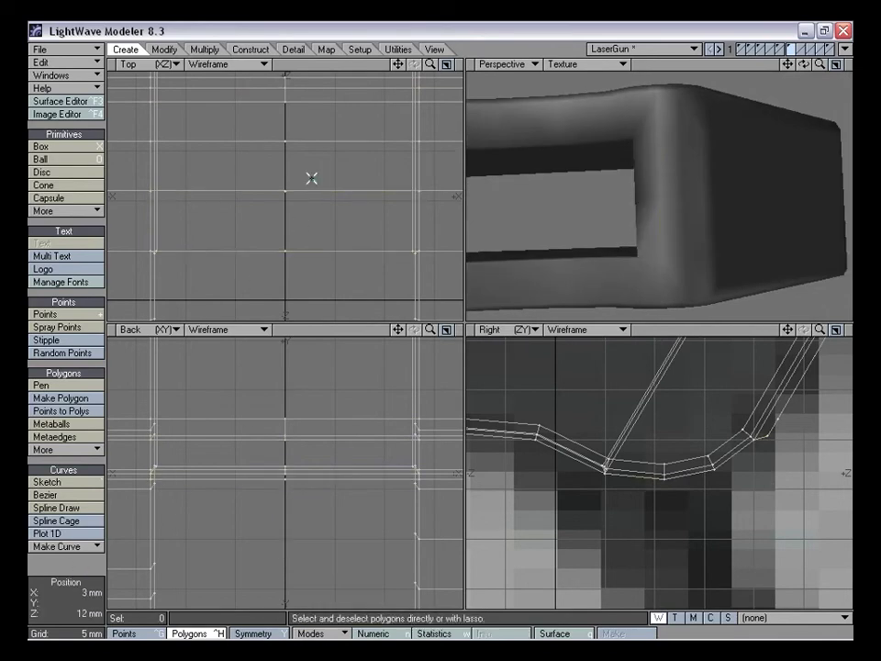
pyautogui.hotkey('ctrl', 'g')
pyautogui.keyDown('alt'); pyautogui.moveTo(596, 216); pyautogui.dragTo(657, 193); pyautogui.keyUp('alt')
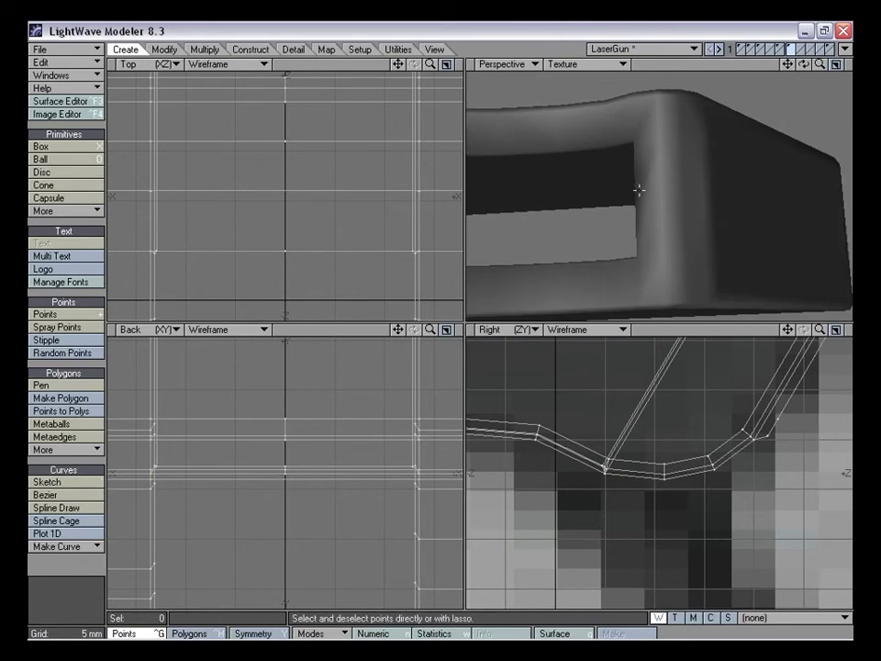
pyautogui.click(661, 193)
pyautogui.keyDown('alt'); pyautogui.moveTo(724, 188); pyautogui.dragTo(690, 179); pyautogui.keyUp('alt')
pyautogui.moveTo(643, 191); pyautogui.dragTo(663, 221, button='right')
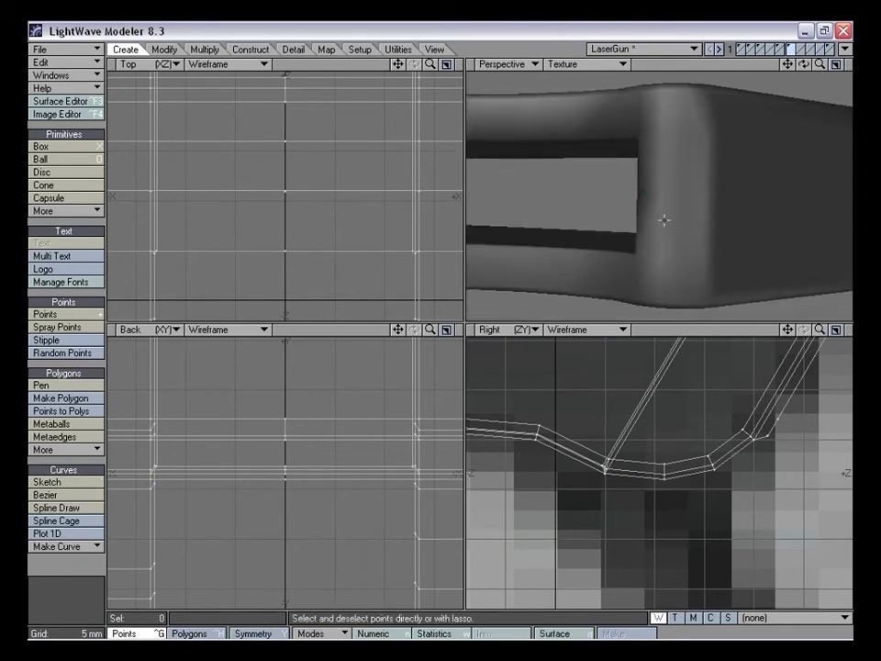
# Review the whole part and frame the trigger guard of the reference image in the side view
pyautogui.press('a')
pyautogui.moveTo(642, 205)
pyautogui.keyDown('alt'); pyautogui.mouseDown()
pyautogui.moveTo(767, 191)
pyautogui.moveTo(711, 191)
pyautogui.moveTo(644, 215)
pyautogui.mouseUp(); pyautogui.keyUp('alt')
pyautogui.moveTo(397, 65); pyautogui.dragTo(441, 322)
pyautogui.moveTo(430, 65); pyautogui.dragTo(533, 67)
pyautogui.moveTo(397, 64); pyautogui.dragTo(342, 223)
pyautogui.keyDown('alt'); pyautogui.moveTo(720, 207); pyautogui.dragTo(714, 168); pyautogui.keyUp('alt')
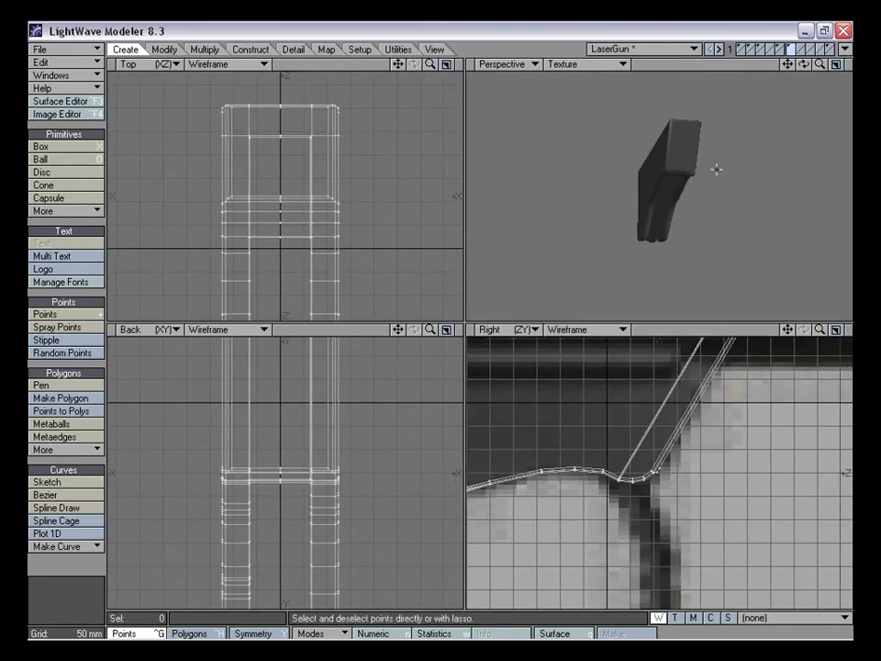
pyautogui.moveTo(819, 328); pyautogui.dragTo(852, 231)
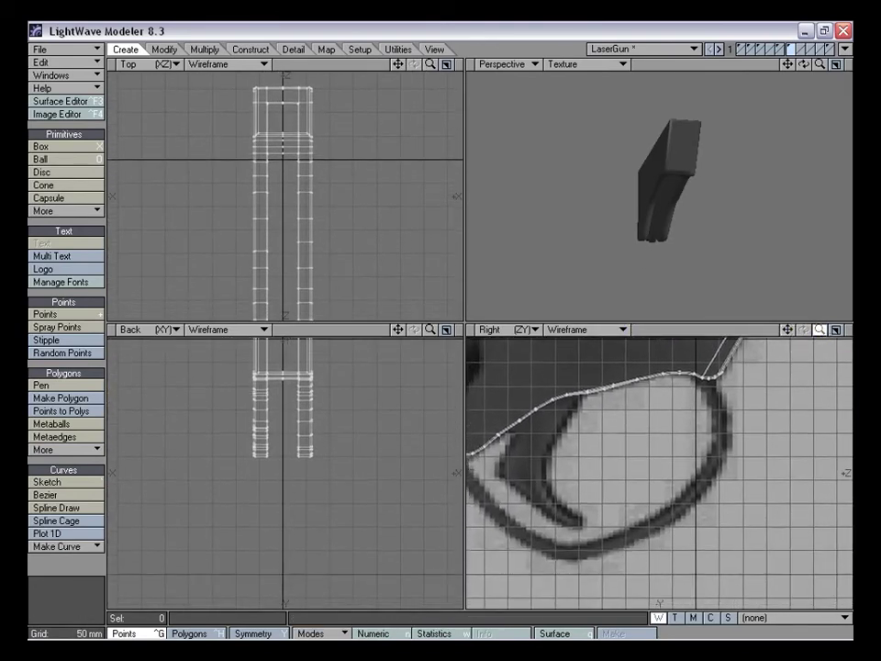
pyautogui.moveTo(819, 329); pyautogui.dragTo(845, 328)
pyautogui.moveTo(787, 328)
pyautogui.mouseDown()
pyautogui.moveTo(834, 323)
pyautogui.moveTo(795, 329)
pyautogui.mouseUp()
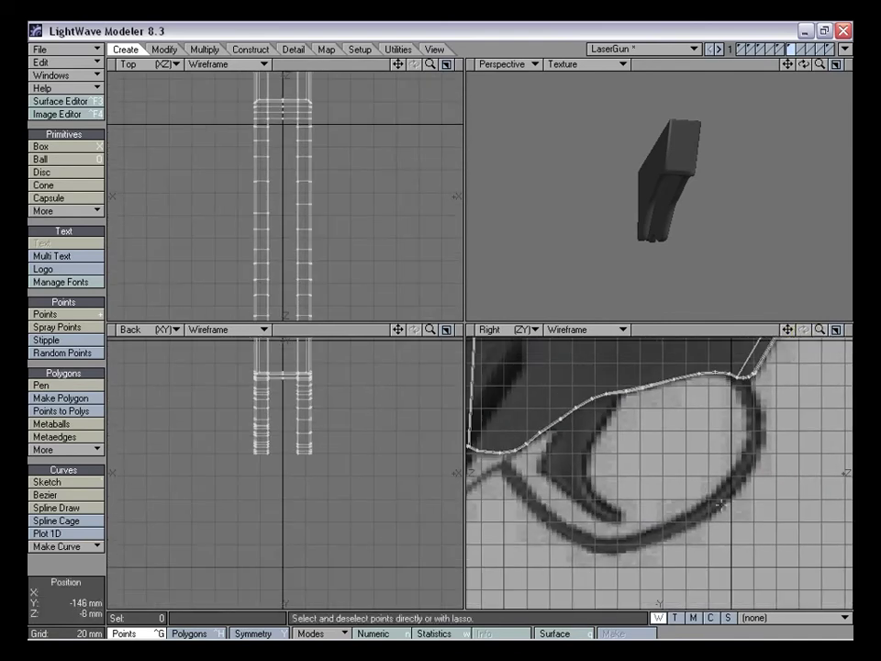
pyautogui.moveTo(700, 315)
pyautogui.keyDown('alt'); pyautogui.mouseDown()
pyautogui.moveTo(702, 183)
pyautogui.moveTo(761, 210)
pyautogui.moveTo(673, 226)
pyautogui.moveTo(704, 234)
pyautogui.moveTo(691, 245)
pyautogui.moveTo(672, 229)
pyautogui.moveTo(732, 232)
pyautogui.mouseUp(); pyautogui.keyUp('alt')
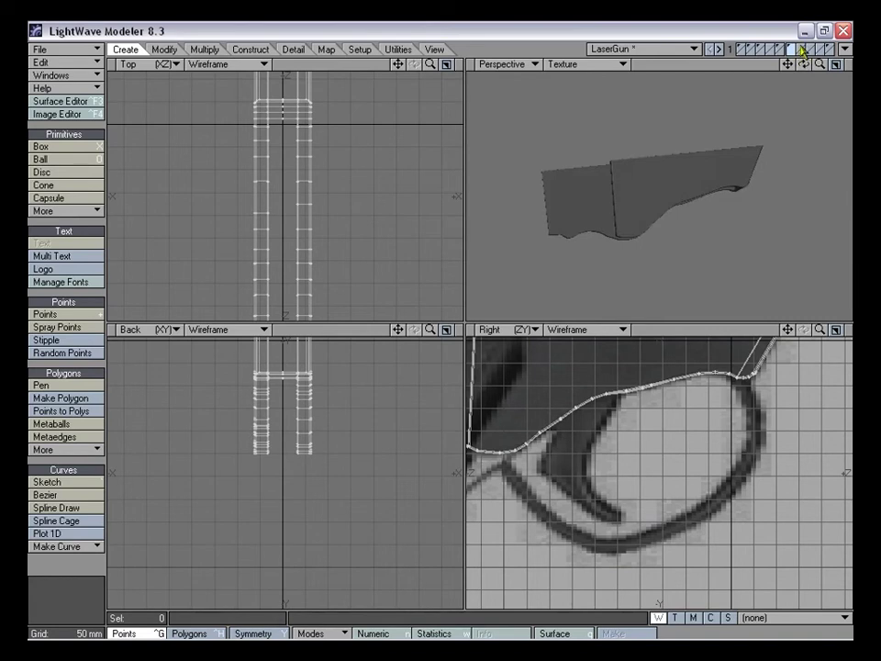
# Make the empty seventh layer active and show the layers with the other gun parts in the background
pyautogui.moveTo(820, 330); pyautogui.dragTo(824, 329)
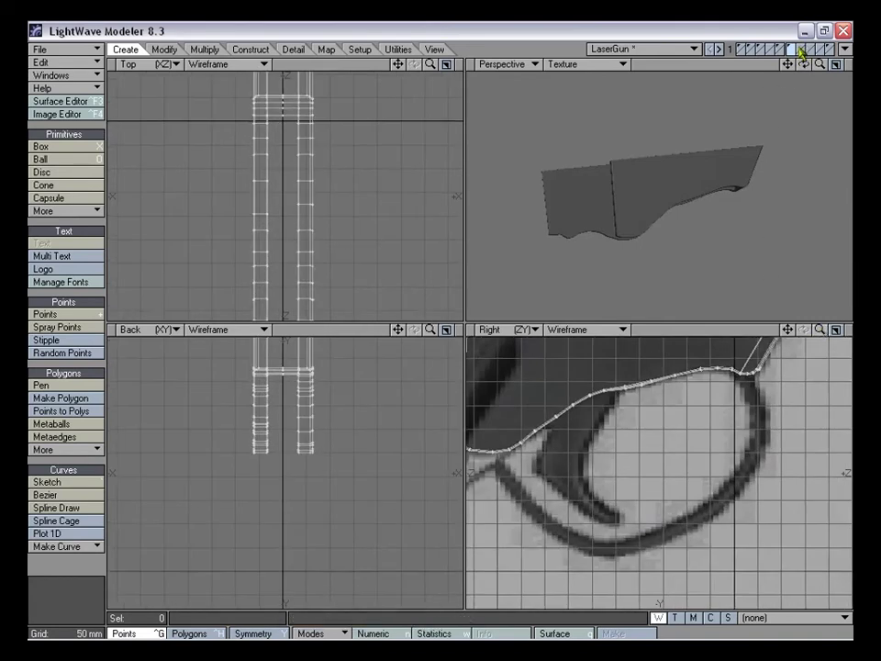
pyautogui.click(800, 50)
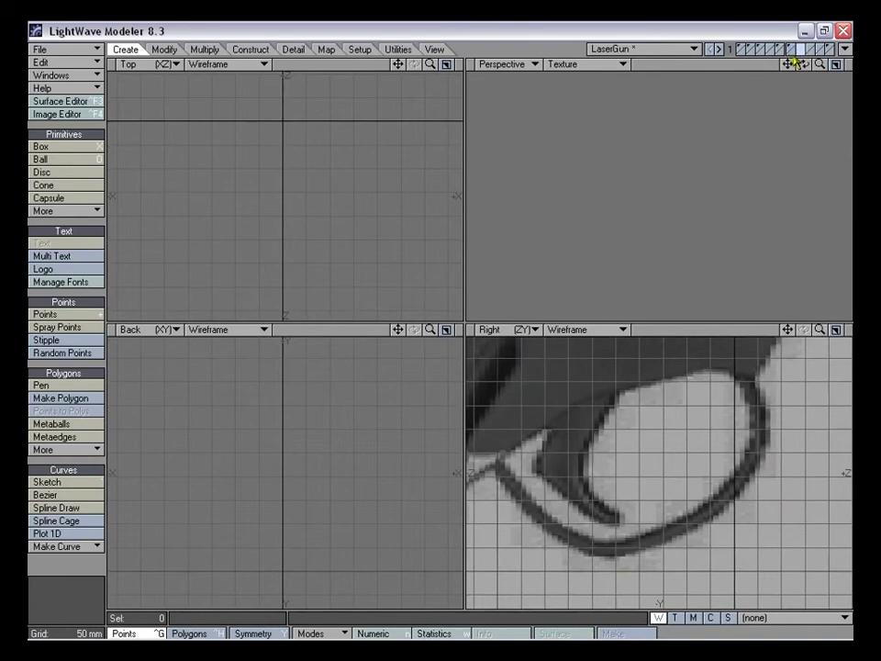
pyautogui.click(792, 53)
pyautogui.keyDown('shift'); pyautogui.click(782, 54); pyautogui.keyUp('shift')
pyautogui.keyDown('shift'); pyautogui.click(755, 53); pyautogui.keyUp('shift')
pyautogui.keyDown('shift'); pyautogui.click(745, 53); pyautogui.keyUp('shift')
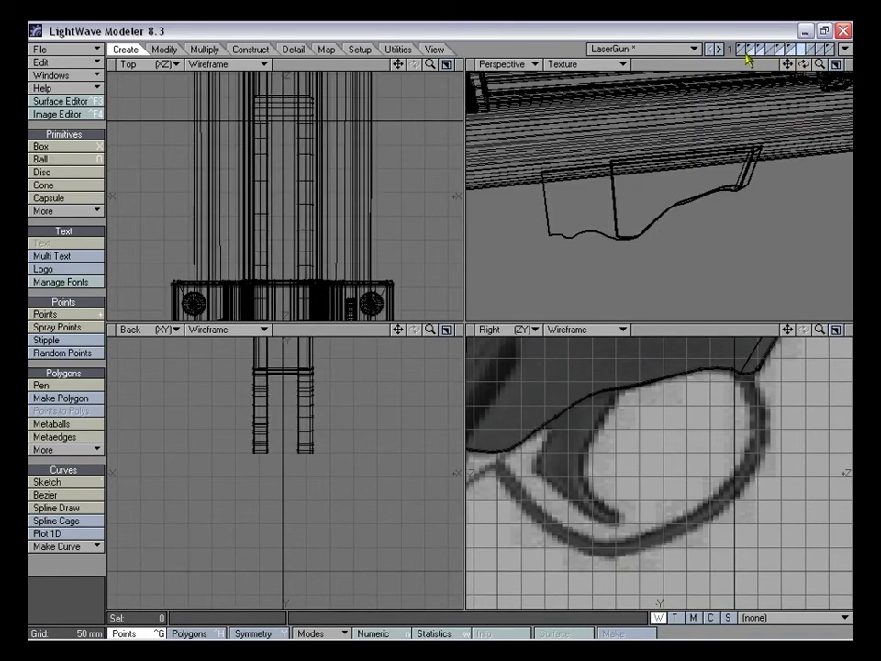
pyautogui.keyDown('shift'); pyautogui.click(745, 54); pyautogui.keyUp('shift')
# Place eleven points along the trigger guard's centre line in the side view, with both end points just inside the lower body
pyautogui.moveTo(788, 329)
pyautogui.mouseDown()
pyautogui.moveTo(796, 355)
pyautogui.moveTo(821, 338)
pyautogui.moveTo(791, 338)
pyautogui.mouseUp()
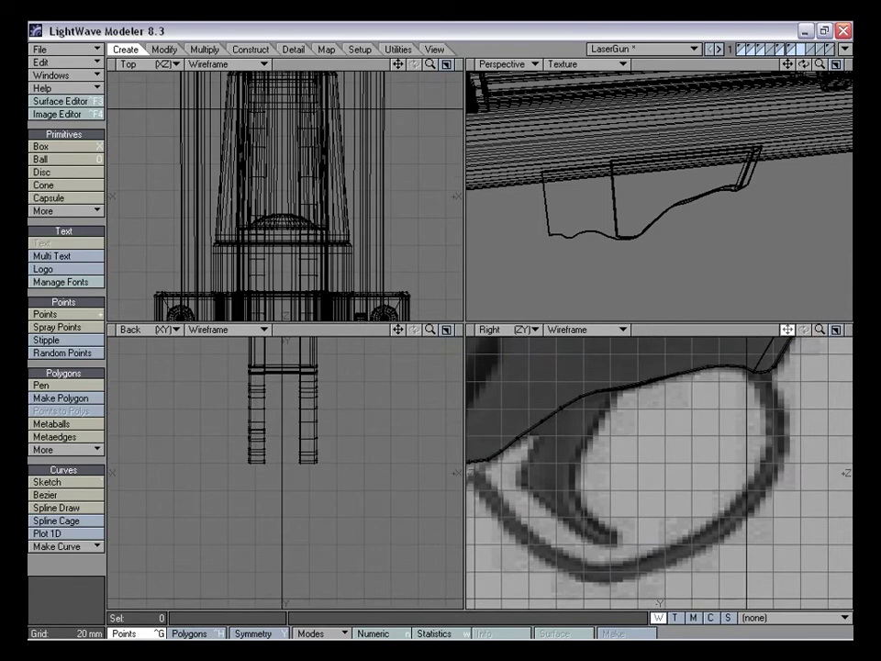
pyautogui.moveTo(787, 329); pyautogui.dragTo(787, 333)
pyautogui.press('+')
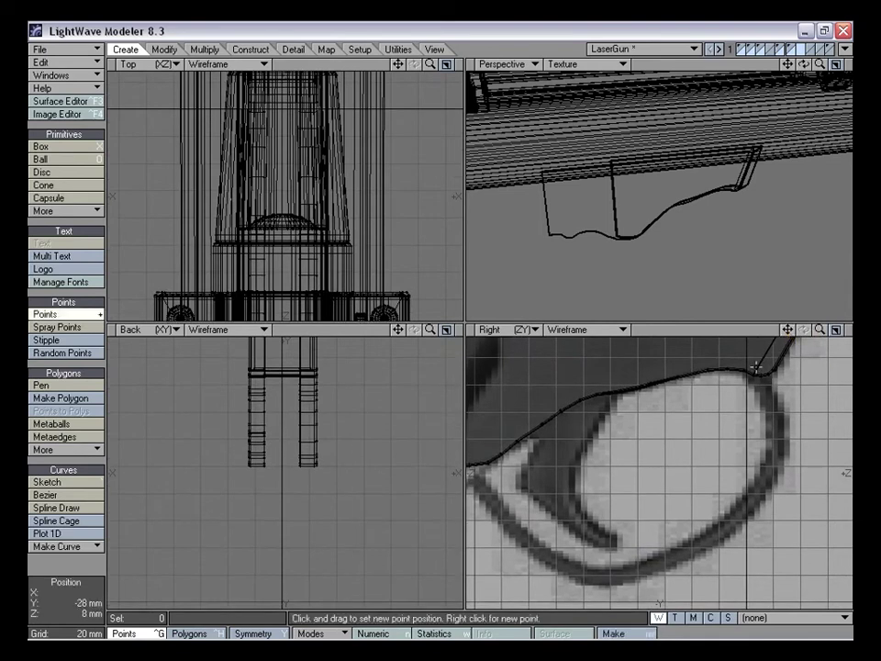
pyautogui.click(751, 365)
pyautogui.rightClick(770, 397)
pyautogui.rightClick(779, 431)
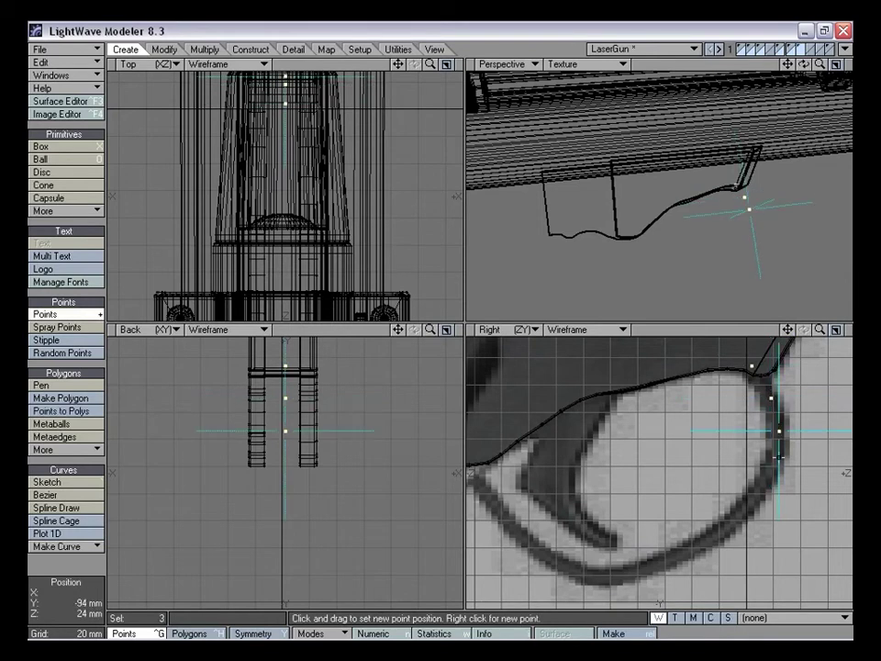
pyautogui.rightClick(769, 471)
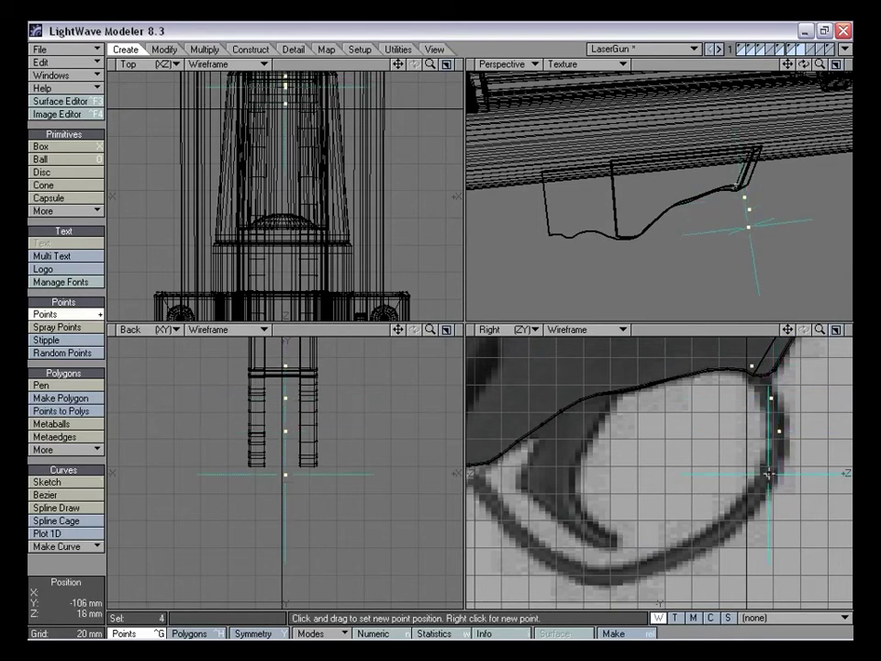
pyautogui.rightClick(738, 517)
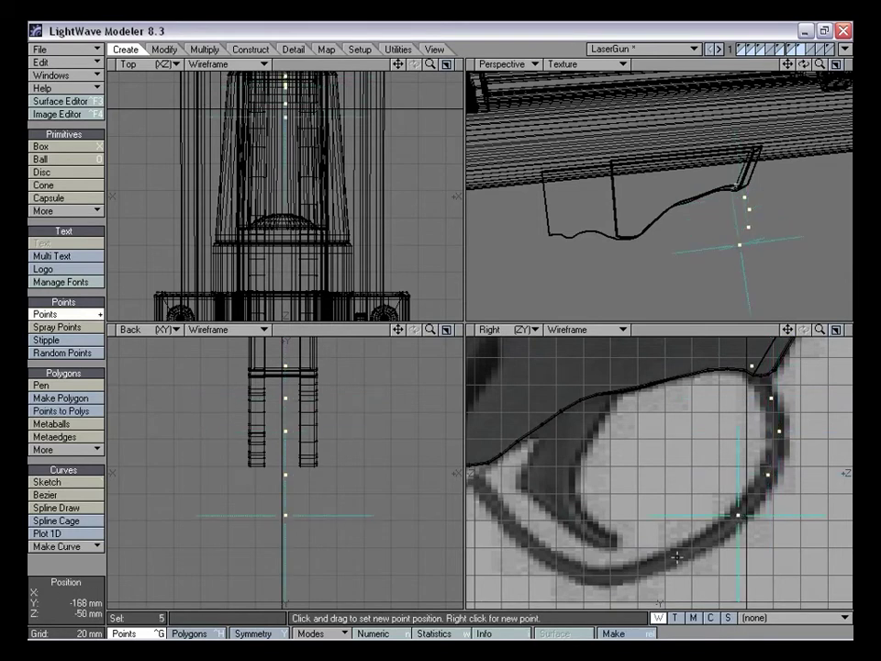
pyautogui.rightClick(678, 556)
pyautogui.rightClick(625, 574)
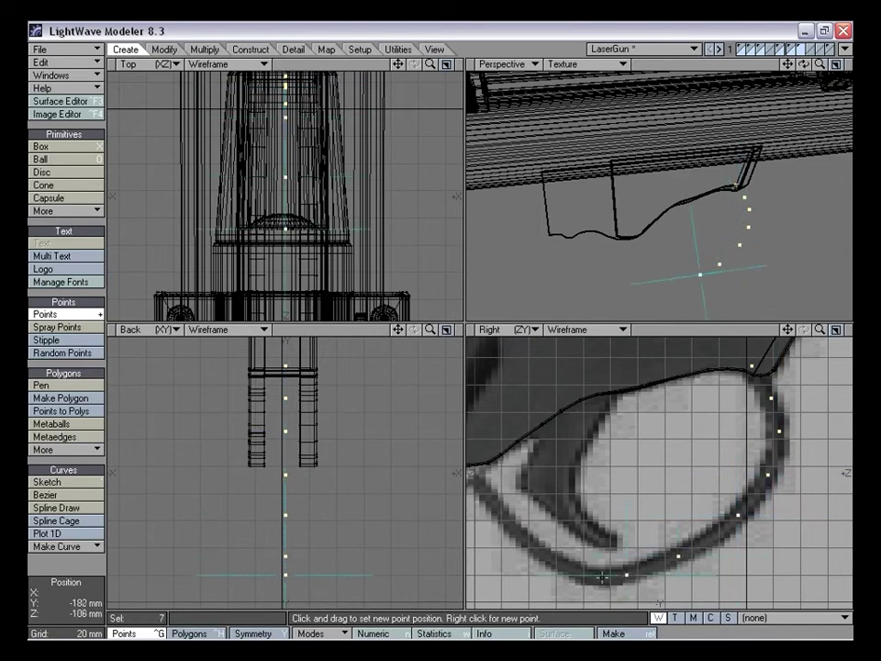
pyautogui.rightClick(578, 570)
pyautogui.rightClick(520, 534)
pyautogui.rightClick(479, 487)
pyautogui.keyDown('alt'); pyautogui.keyDown('shift'); pyautogui.moveTo(469, 462); pyautogui.dragTo(499, 471); pyautogui.keyUp('shift'); pyautogui.keyUp('alt')
pyautogui.rightClick(479, 463)
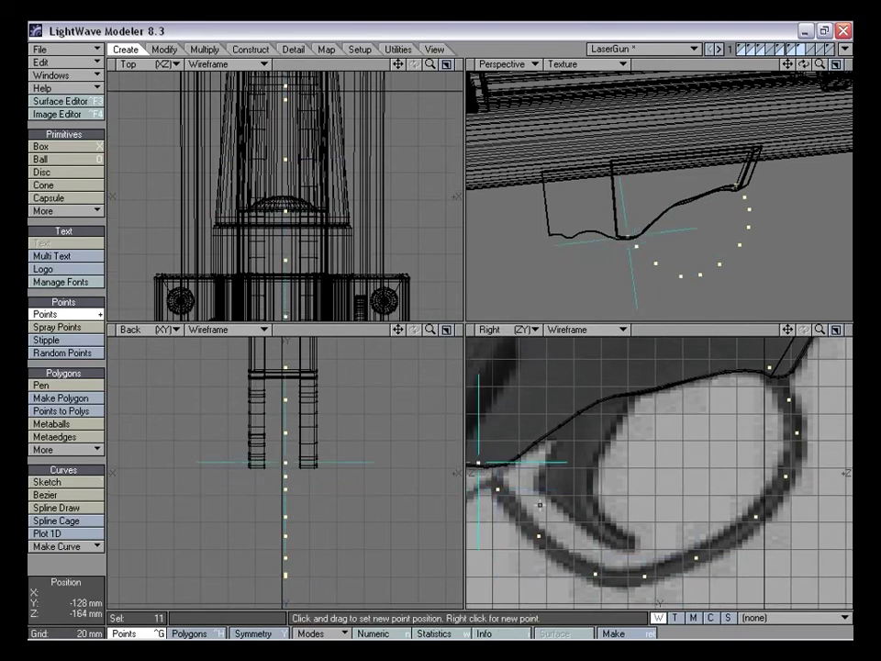
pyautogui.moveTo(788, 330)
pyautogui.mouseDown()
pyautogui.moveTo(772, 335)
pyautogui.moveTo(810, 330)
pyautogui.moveTo(795, 335)
pyautogui.mouseUp()
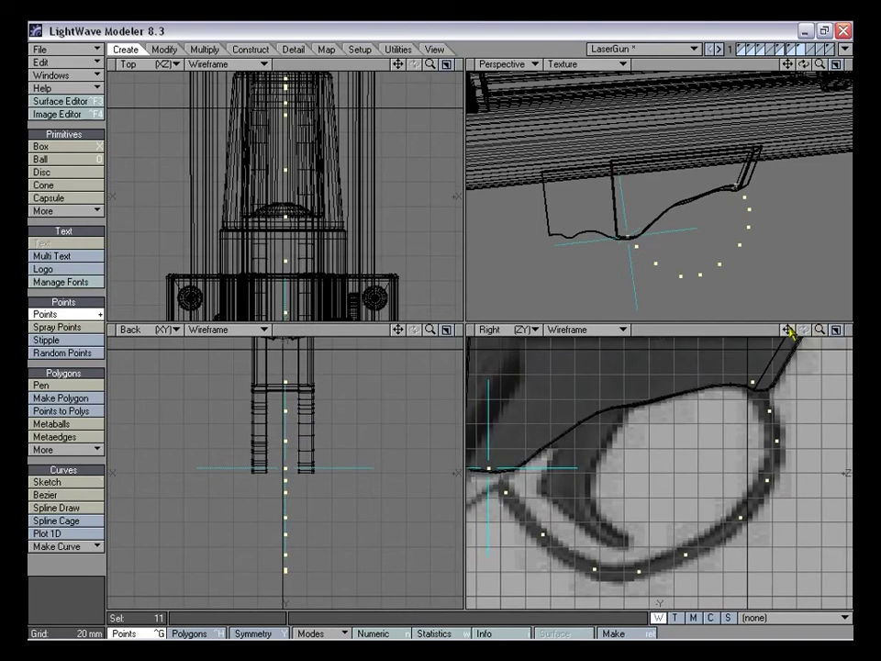
# Try an open curve through the trigger guard points, and undo it
pyautogui.hotkey('ctrl', 'p')
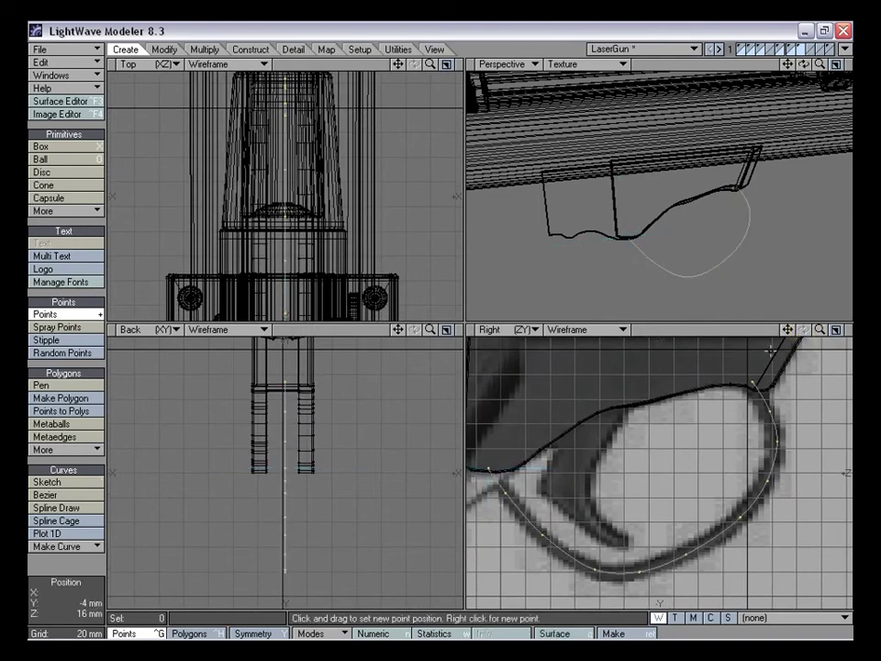
pyautogui.keyDown('alt'); pyautogui.moveTo(732, 248); pyautogui.dragTo(692, 231); pyautogui.keyUp('alt')
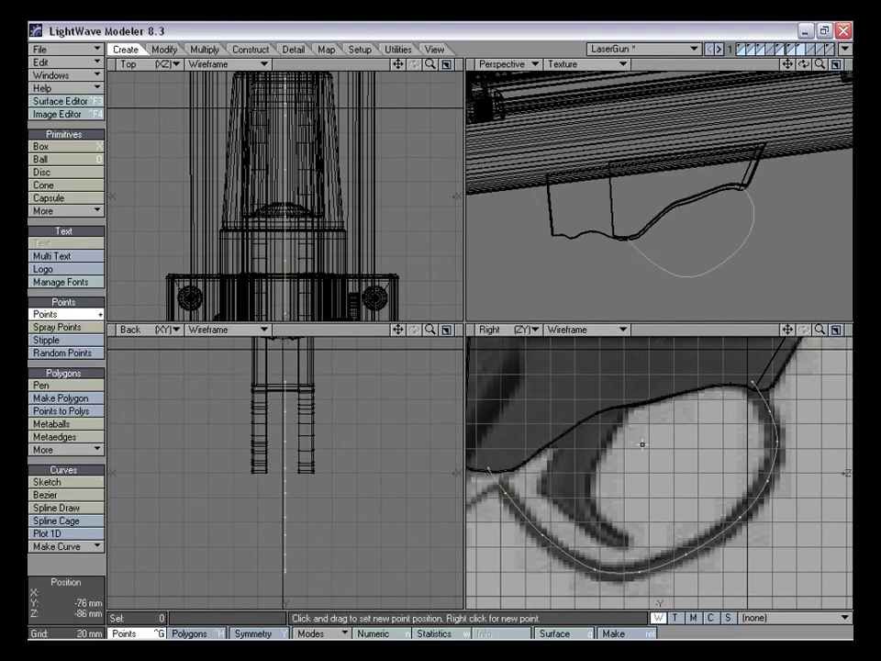
pyautogui.click(490, 468)
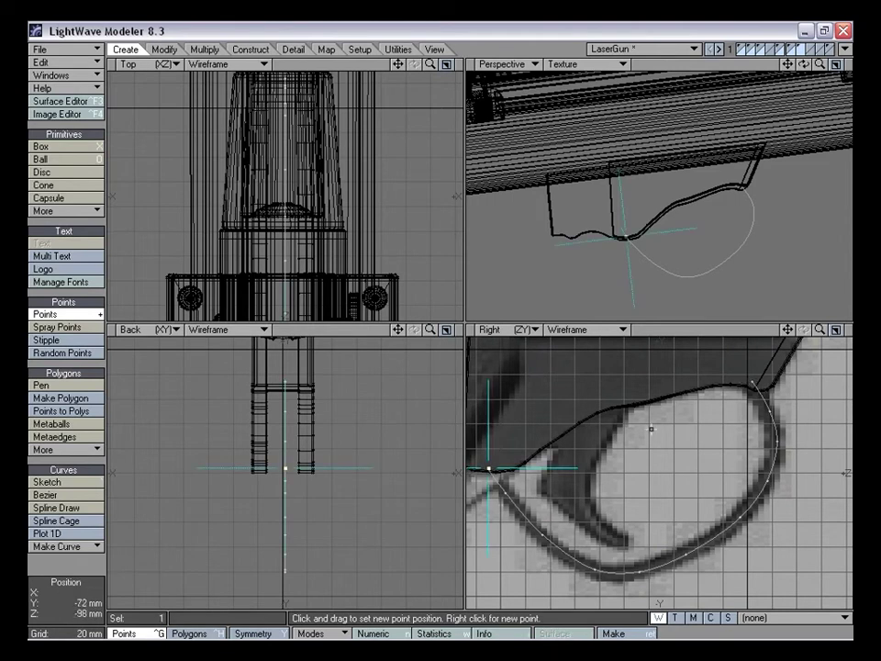
pyautogui.press('space')
pyautogui.press('space')
pyautogui.press('space')
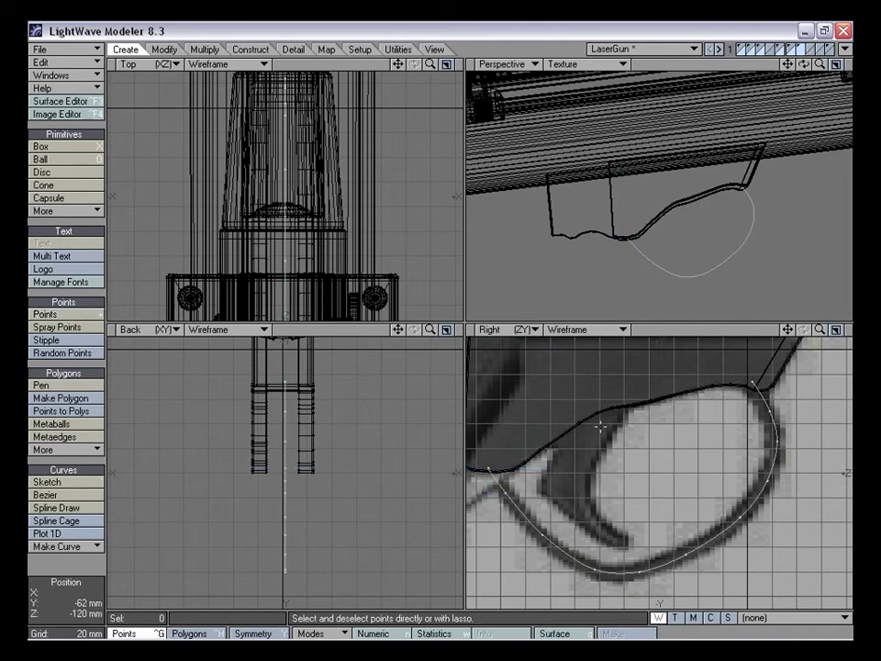
pyautogui.hotkey('ctrl', 'z')
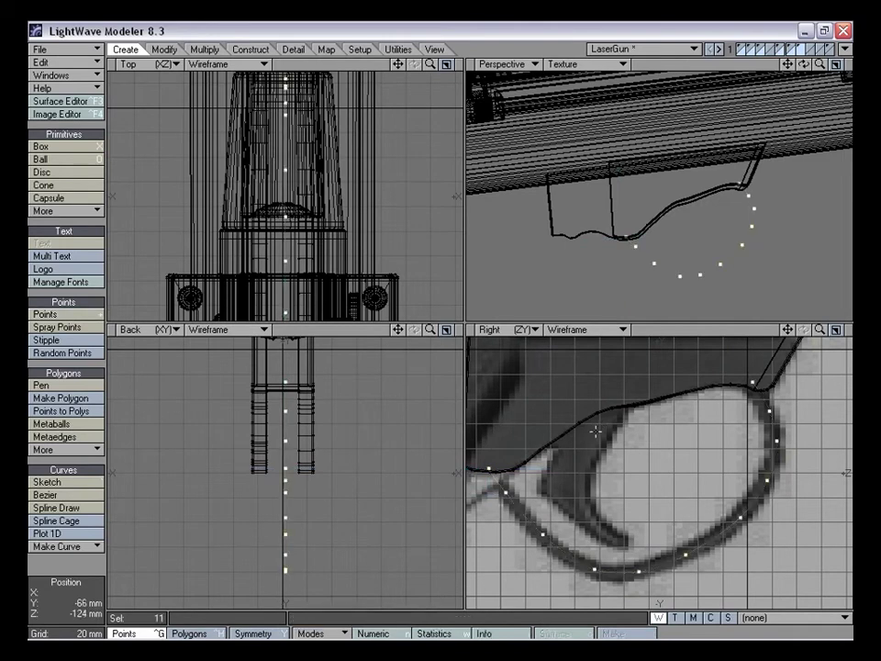
# Try a closed curve through the trigger guard points, and undo it
pyautogui.hotkey('ctrl', 'o')
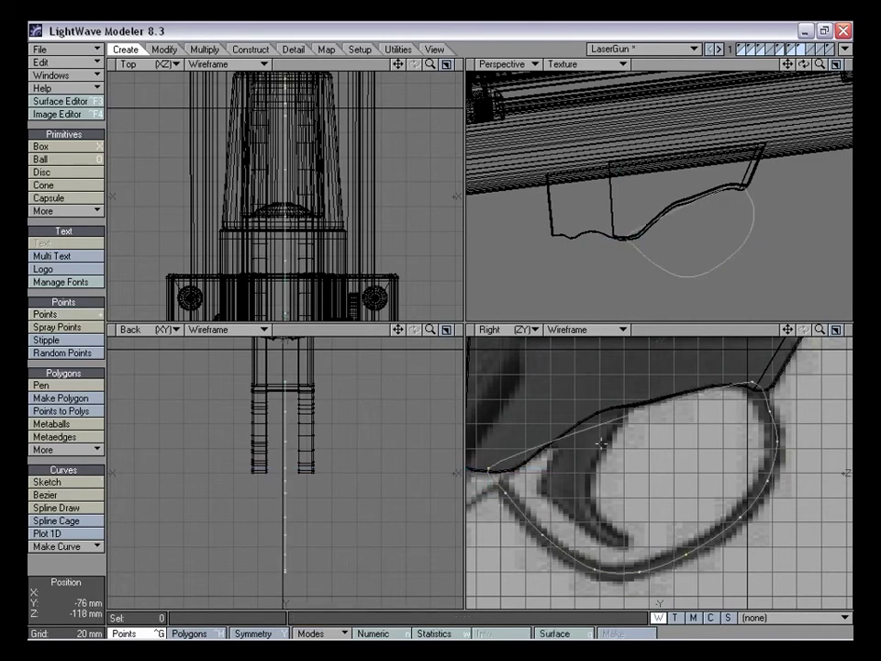
pyautogui.keyDown('alt'); pyautogui.moveTo(714, 220); pyautogui.dragTo(658, 205); pyautogui.keyUp('alt')
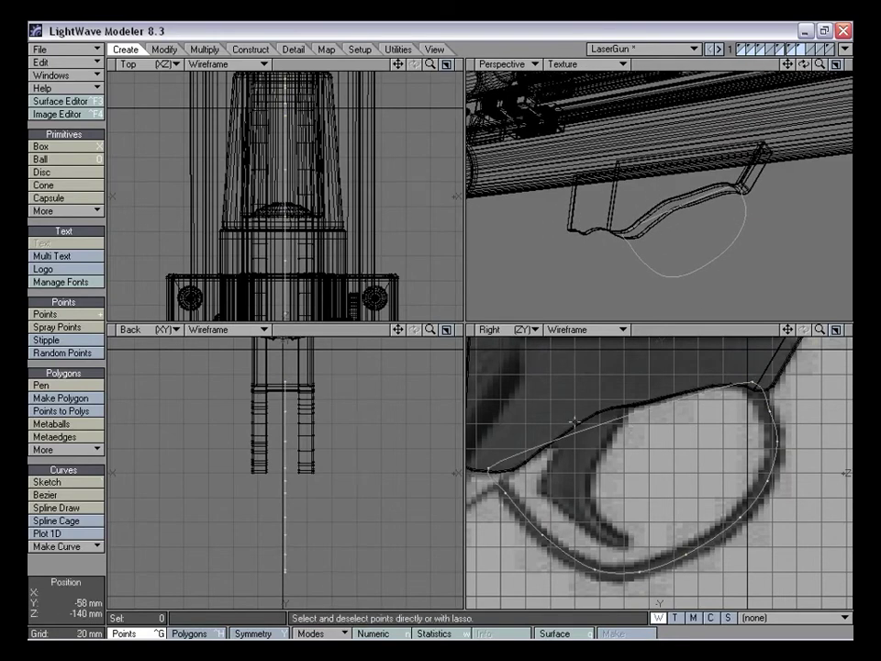
pyautogui.hotkey('ctrl', 'z')
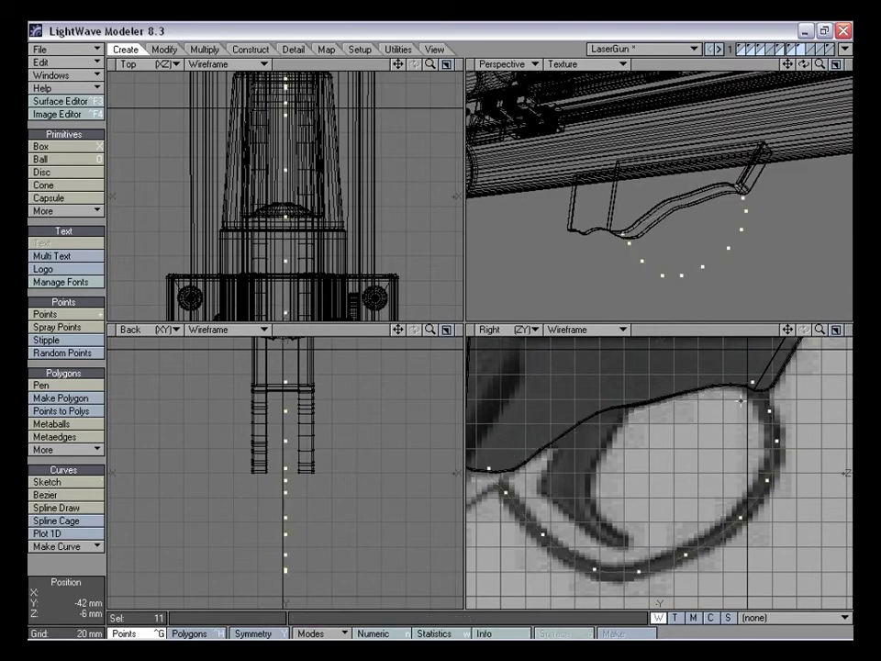
# Connect the points with an open curve and shift individual curve points in the side view to follow the reference trigger guard
pyautogui.hotkey('ctrl', 'p')
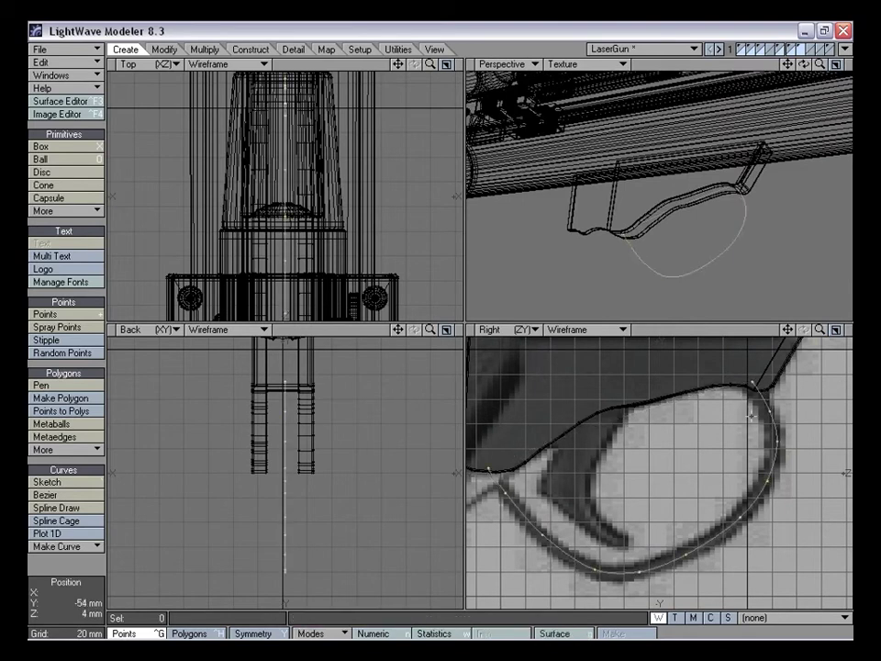
pyautogui.moveTo(789, 331); pyautogui.dragTo(717, 352)
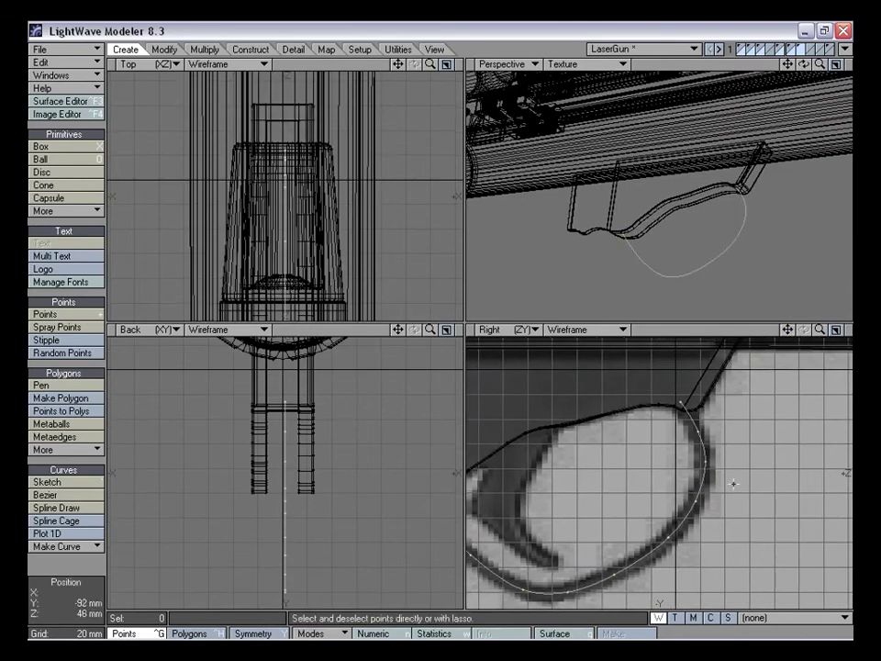
pyautogui.press('t')
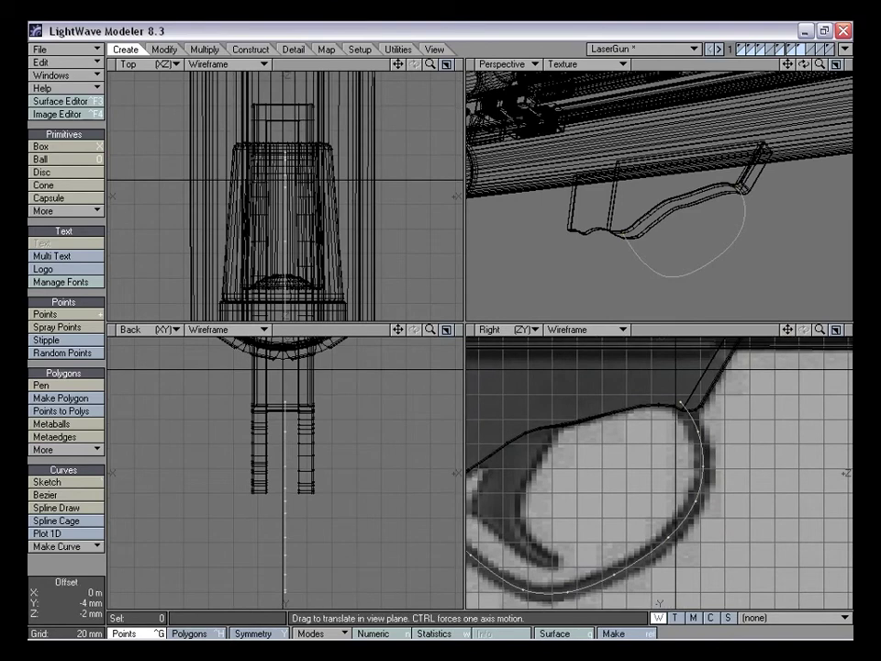
pyautogui.moveTo(681, 405); pyautogui.dragTo(678, 398)
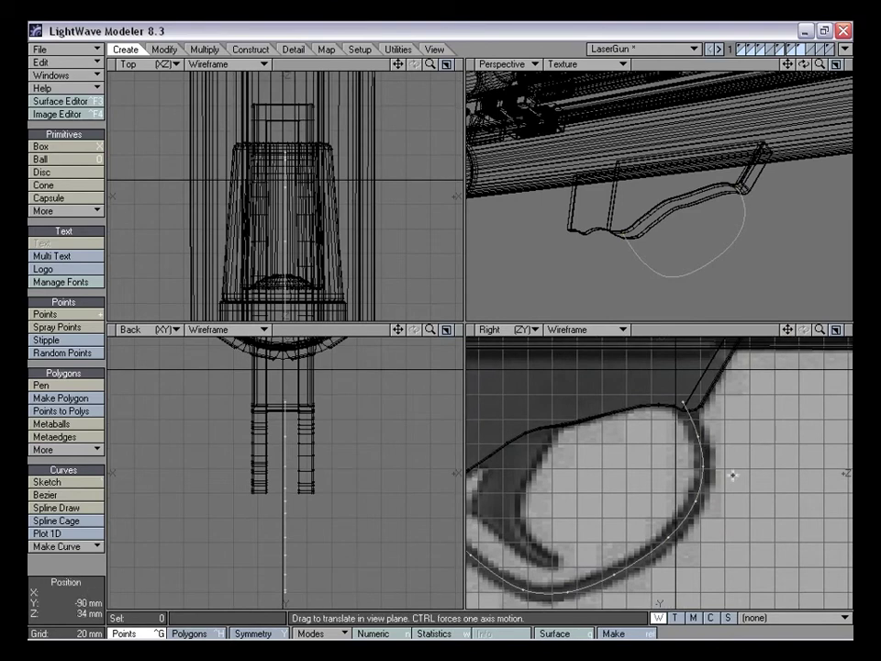
pyautogui.moveTo(788, 330); pyautogui.dragTo(805, 287)
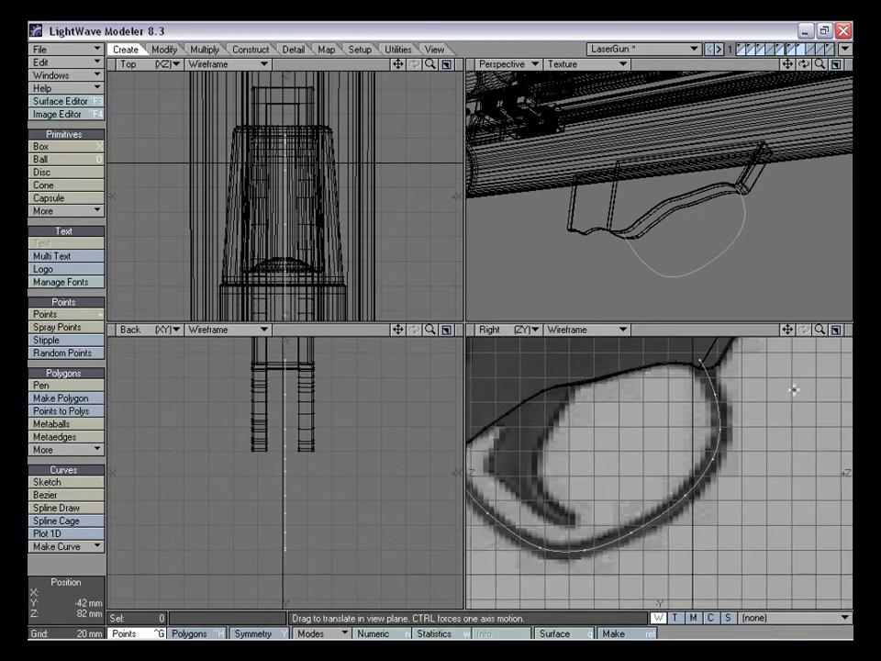
pyautogui.moveTo(789, 330); pyautogui.dragTo(846, 347)
pyautogui.moveTo(599, 564); pyautogui.dragTo(601, 567)
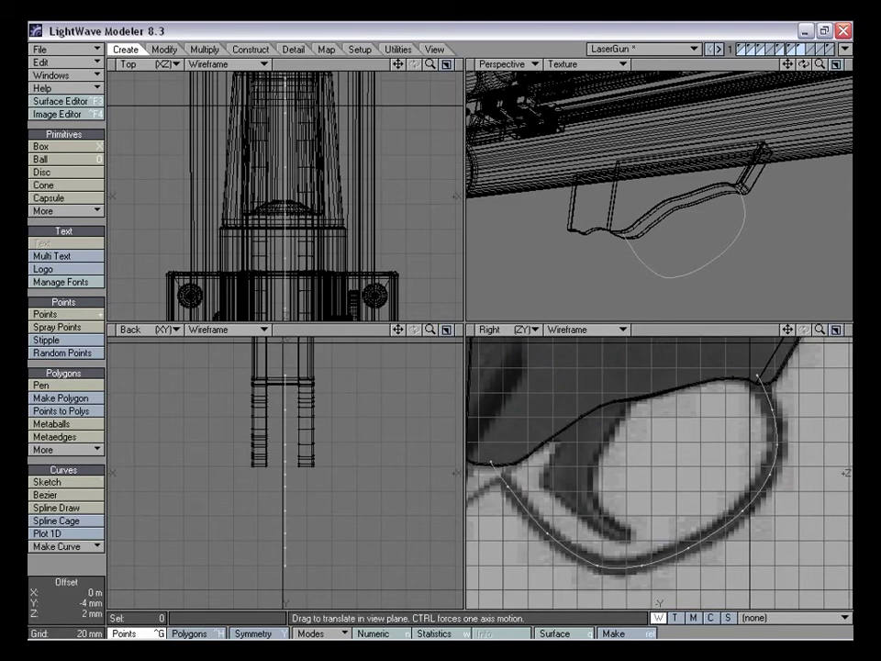
pyautogui.moveTo(491, 462); pyautogui.dragTo(494, 452)
pyautogui.moveTo(820, 329); pyautogui.dragTo(804, 332)
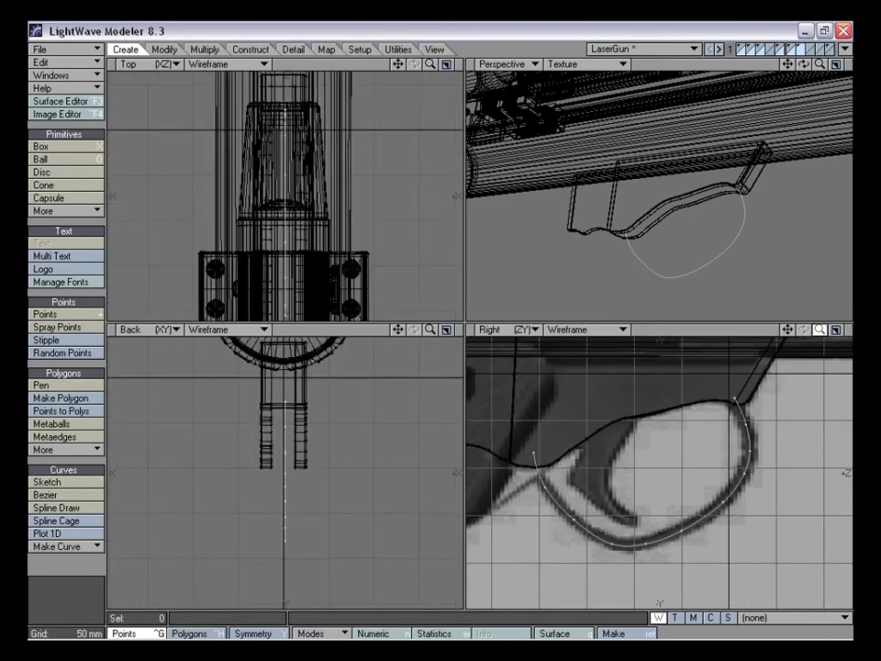
# Select the guard curve in polygon mode and set all its points to 0 m on the X axis
pyautogui.keyDown('alt'); pyautogui.moveTo(707, 244); pyautogui.dragTo(676, 244); pyautogui.keyUp('alt')
pyautogui.hotkey('ctrl', 'h')
pyautogui.hotkey('ctrl', 'g')
pyautogui.hotkey('ctrl', 'h')
pyautogui.moveTo(431, 336)
pyautogui.mouseDown()
pyautogui.moveTo(432, 317)
pyautogui.moveTo(428, 356)
pyautogui.moveTo(424, 344)
pyautogui.mouseUp()
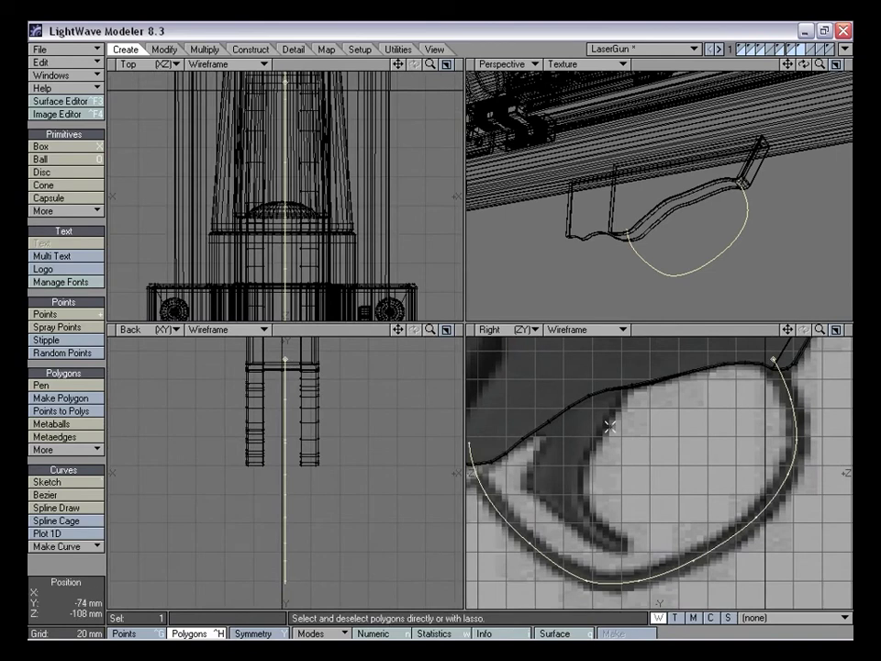
pyautogui.moveTo(819, 328)
pyautogui.mouseDown()
pyautogui.moveTo(801, 334)
pyautogui.moveTo(820, 334)
pyautogui.moveTo(813, 331)
pyautogui.mouseUp()
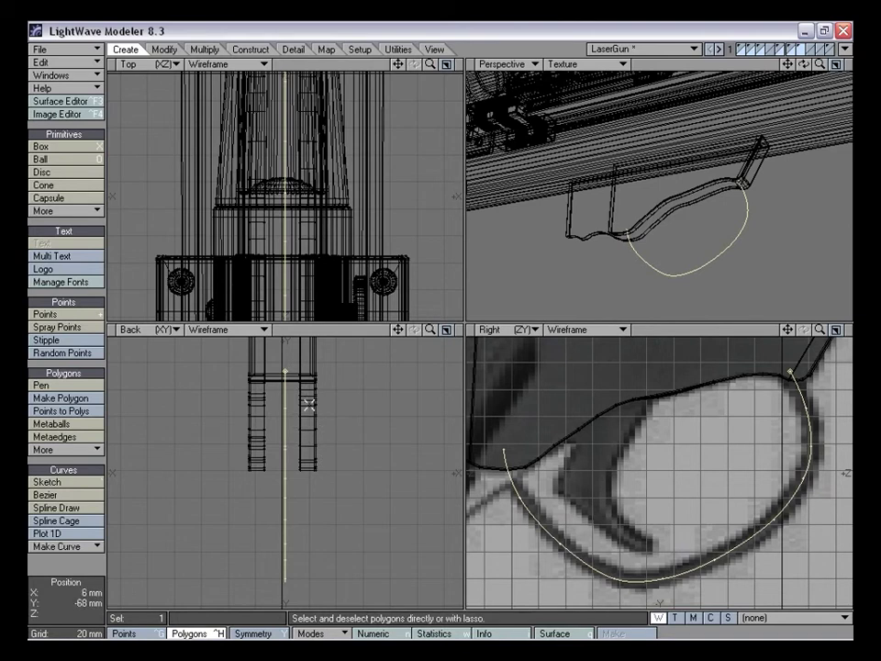
pyautogui.moveTo(430, 329); pyautogui.dragTo(487, 330)
pyautogui.moveTo(429, 330); pyautogui.dragTo(374, 330)
pyautogui.press('v')
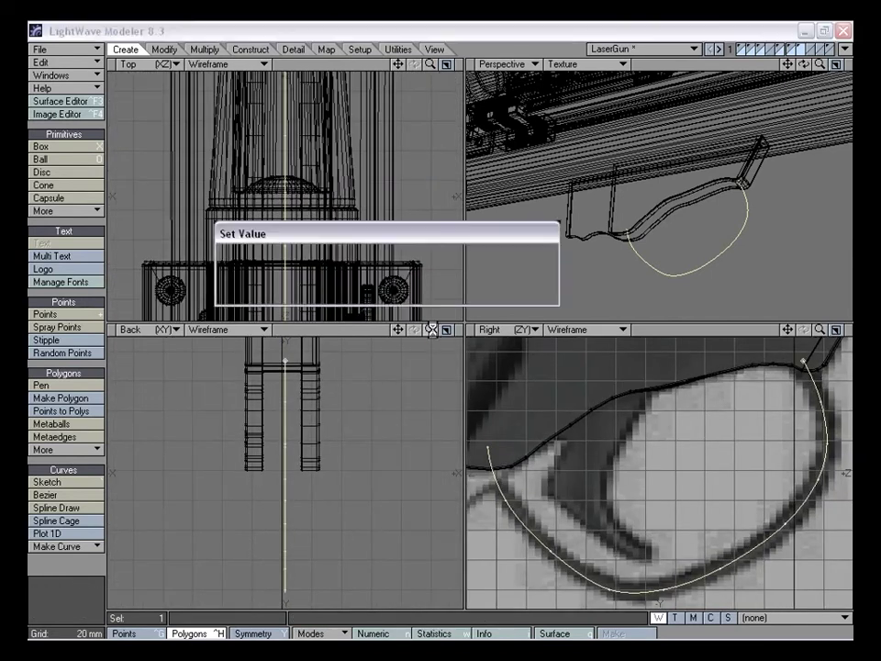
pyautogui.moveTo(403, 238); pyautogui.dragTo(462, 201)
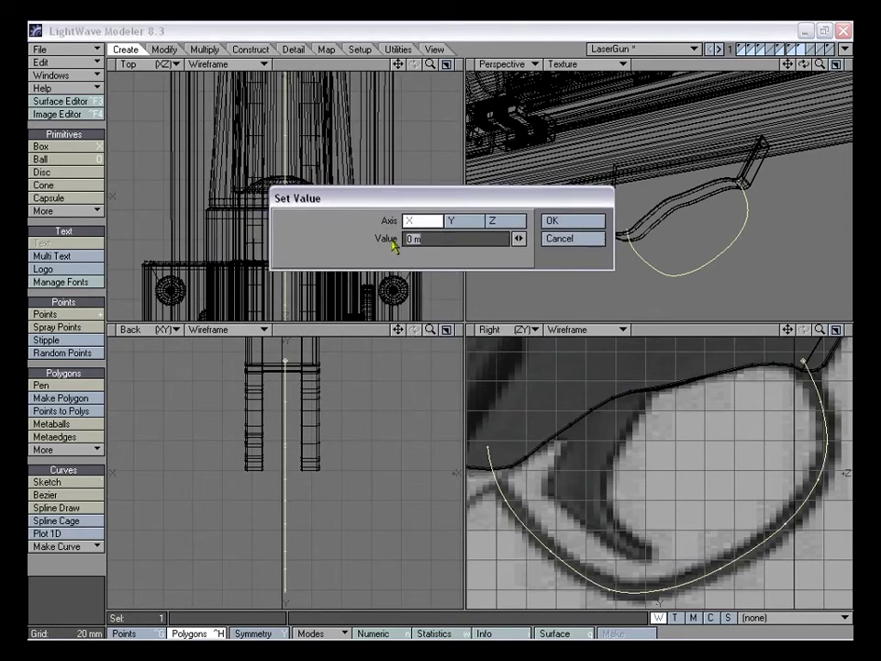
pyautogui.click(568, 229)
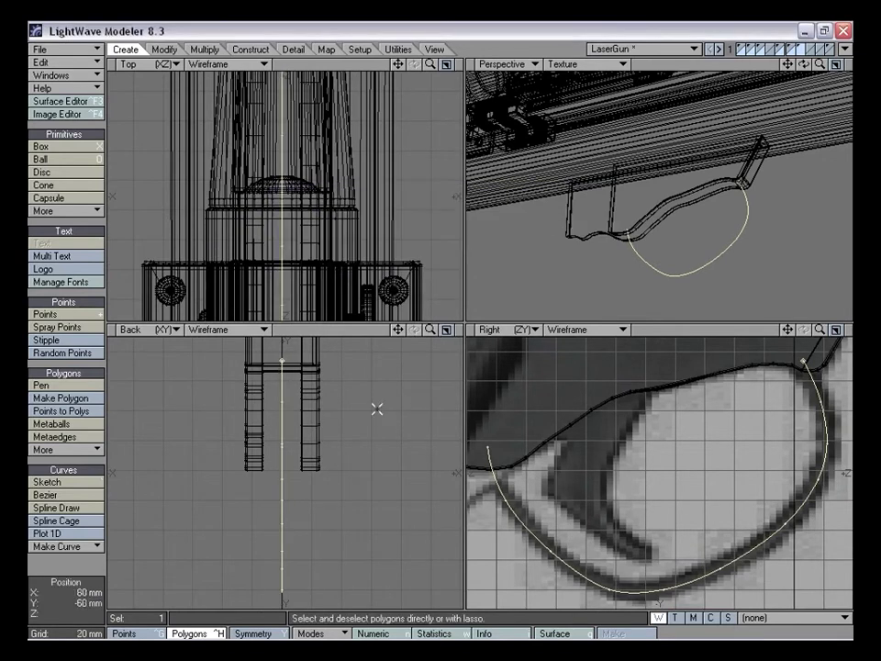
# Examine the centred guard curve in the back view and its junction with the slanted end section in the side view
pyautogui.press('space')
pyautogui.press('space')
pyautogui.moveTo(365, 391)
pyautogui.mouseDown(button='right')
pyautogui.moveTo(197, 636)
pyautogui.moveTo(397, 390)
pyautogui.mouseUp(button='right')
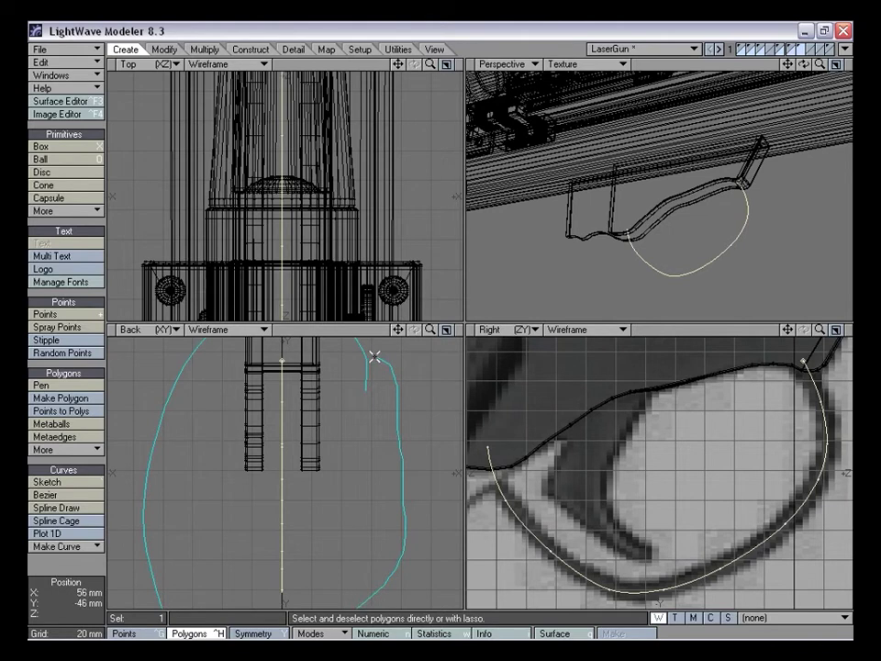
pyautogui.moveTo(375, 356)
pyautogui.mouseDown(button='right')
pyautogui.moveTo(403, 515)
pyautogui.moveTo(223, 614)
pyautogui.moveTo(255, 304)
pyautogui.mouseUp(button='right')
pyautogui.moveTo(354, 351); pyautogui.dragTo(366, 391, button='right')
pyautogui.moveTo(399, 331); pyautogui.dragTo(389, 339)
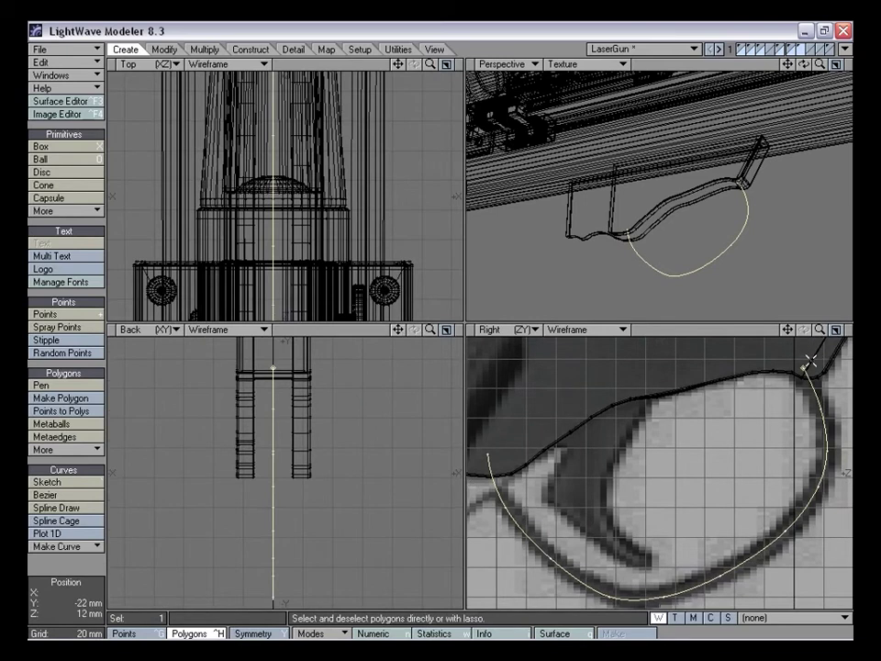
pyautogui.moveTo(788, 329); pyautogui.dragTo(868, 330)
pyautogui.moveTo(788, 329); pyautogui.dragTo(484, 561)
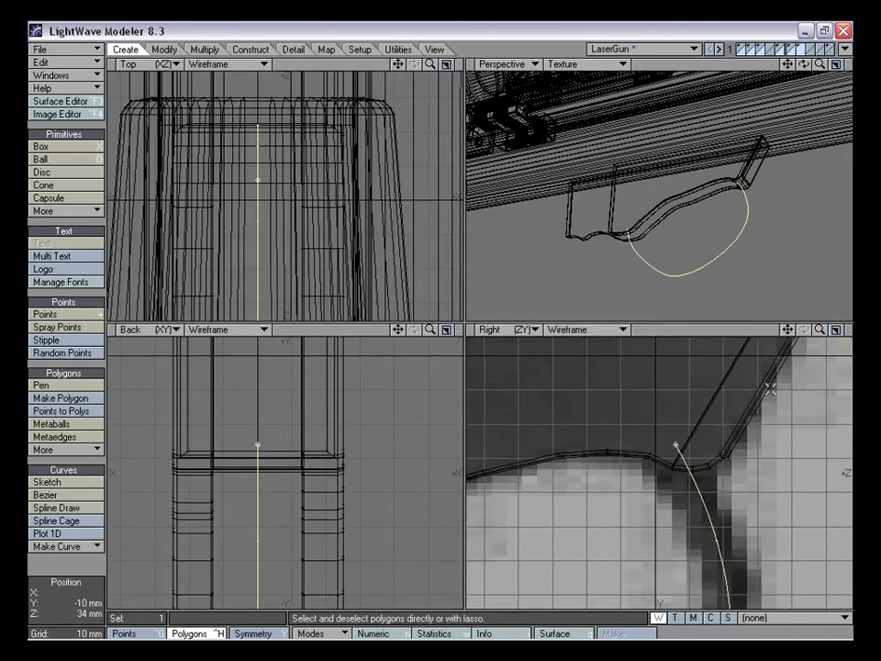
pyautogui.moveTo(820, 330); pyautogui.dragTo(867, 258)
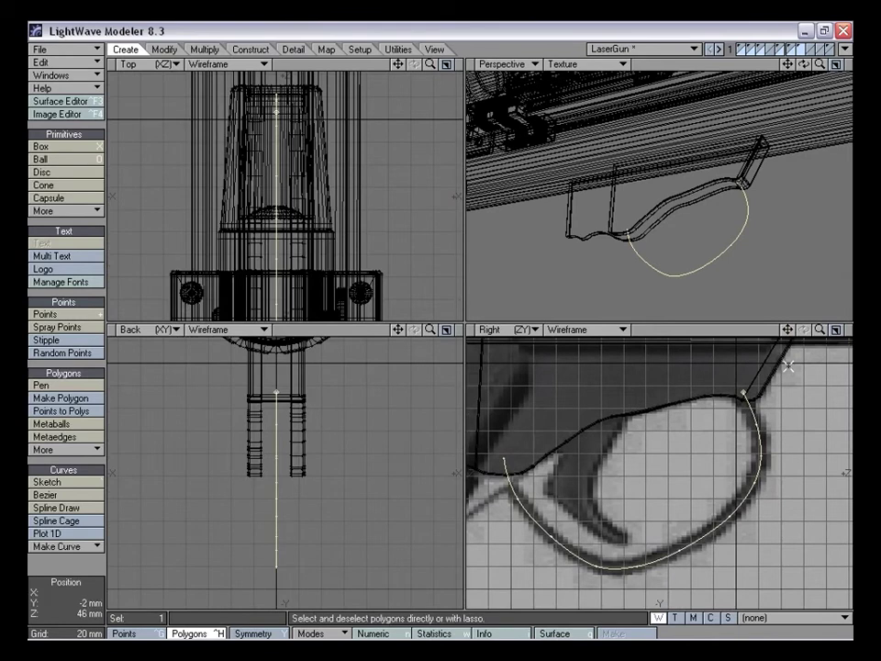
# Remove the guard curve but keep its points, reselect them from the trigger-side end, and rebuild the open curve in reverse order
pyautogui.moveTo(787, 330); pyautogui.dragTo(802, 331)
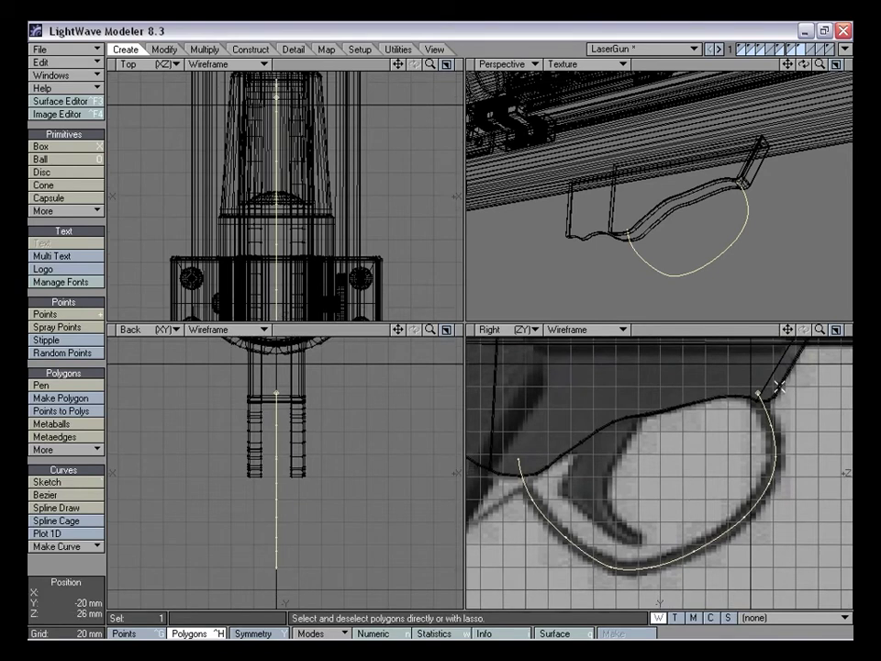
pyautogui.press('k')
pyautogui.hotkey('ctrl', 'g')
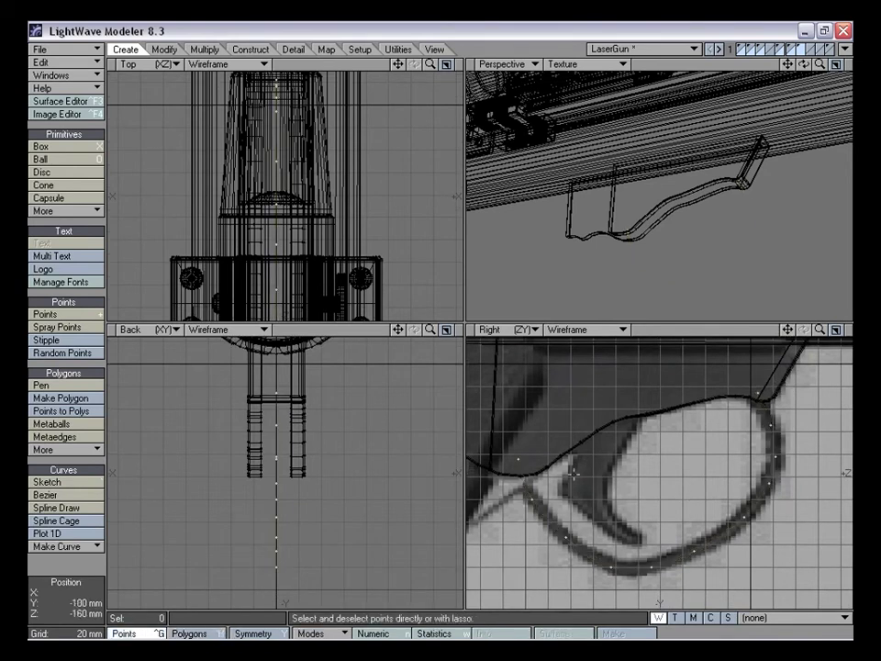
pyautogui.click(519, 457)
pyautogui.moveTo(531, 500); pyautogui.dragTo(611, 568)
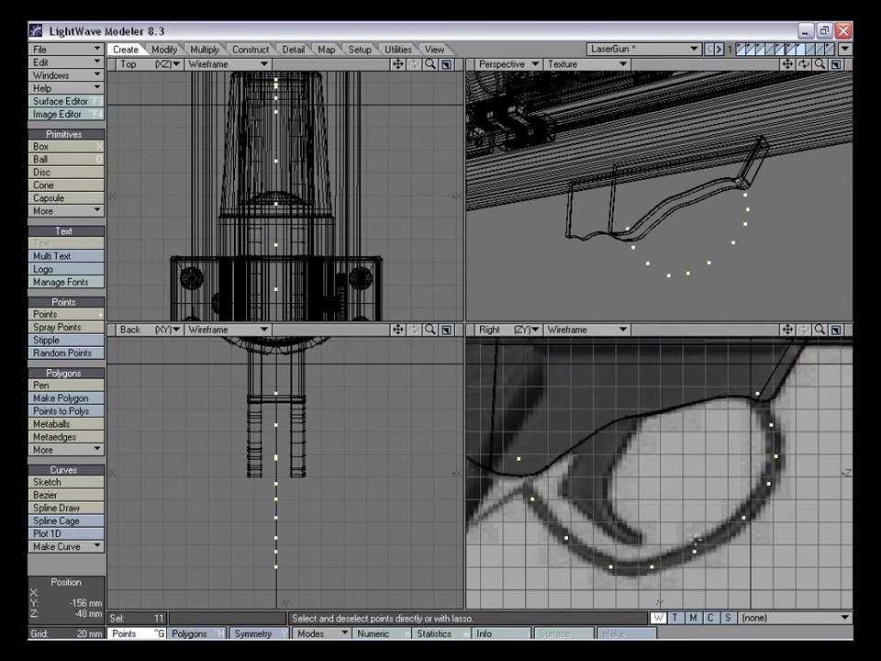
pyautogui.hotkey('ctrl', 'p')
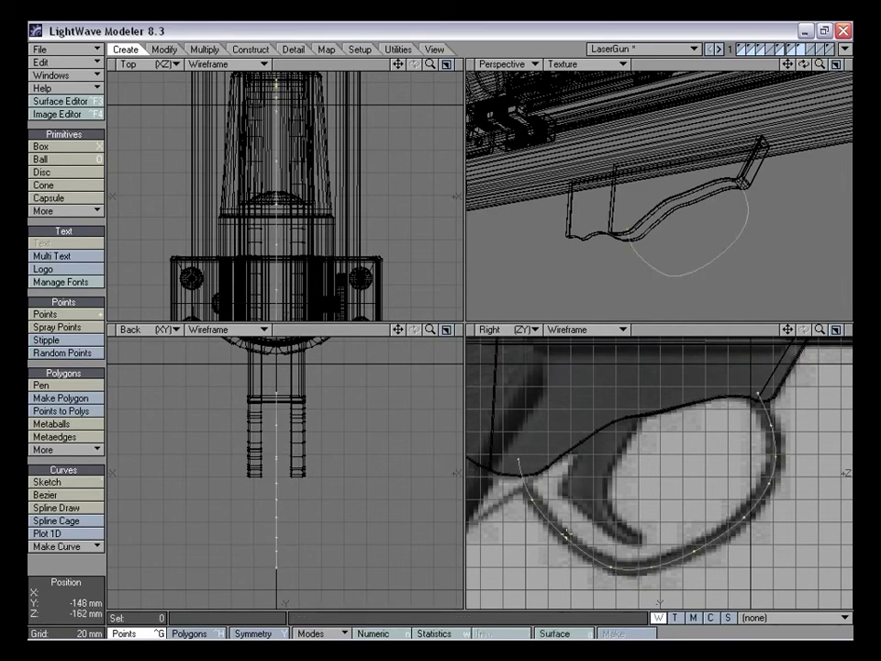
pyautogui.hotkey('ctrl', 'h')
pyautogui.click(519, 459)
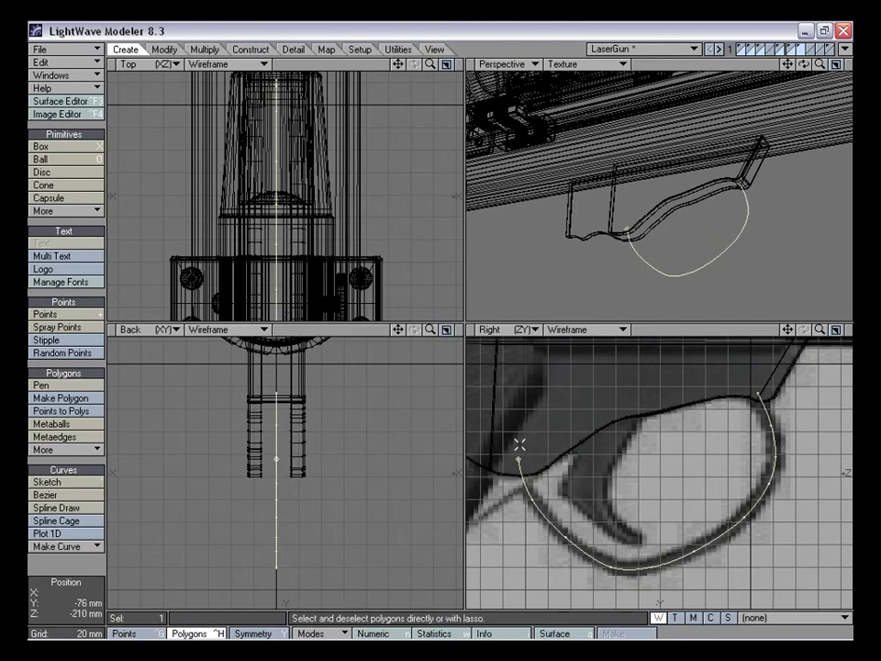
# In an empty layer, with the guard curve and lower body as background, draw a flat box about 14 x 5 mm in the back view
pyautogui.moveTo(789, 331); pyautogui.dragTo(818, 330)
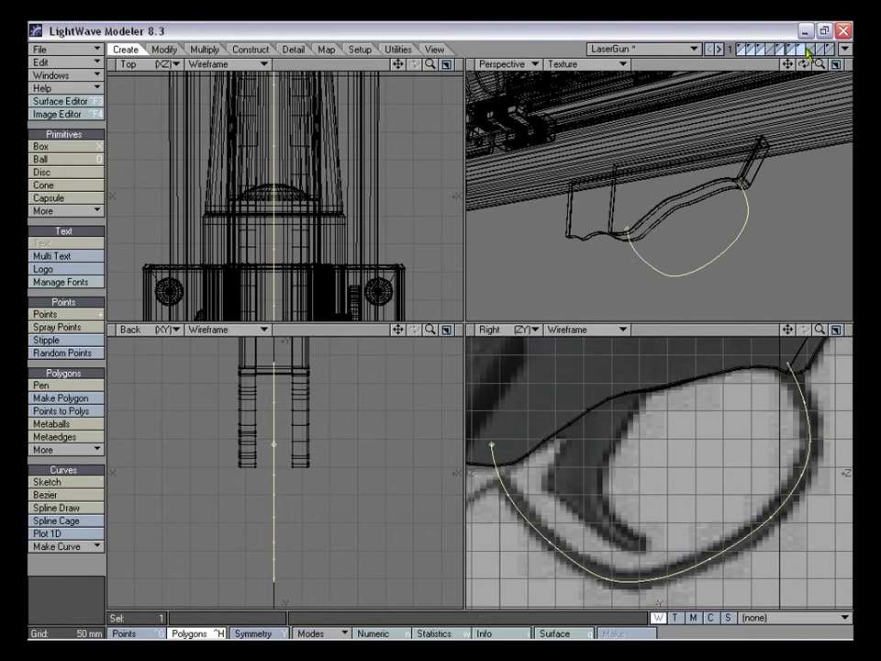
pyautogui.click(812, 51)
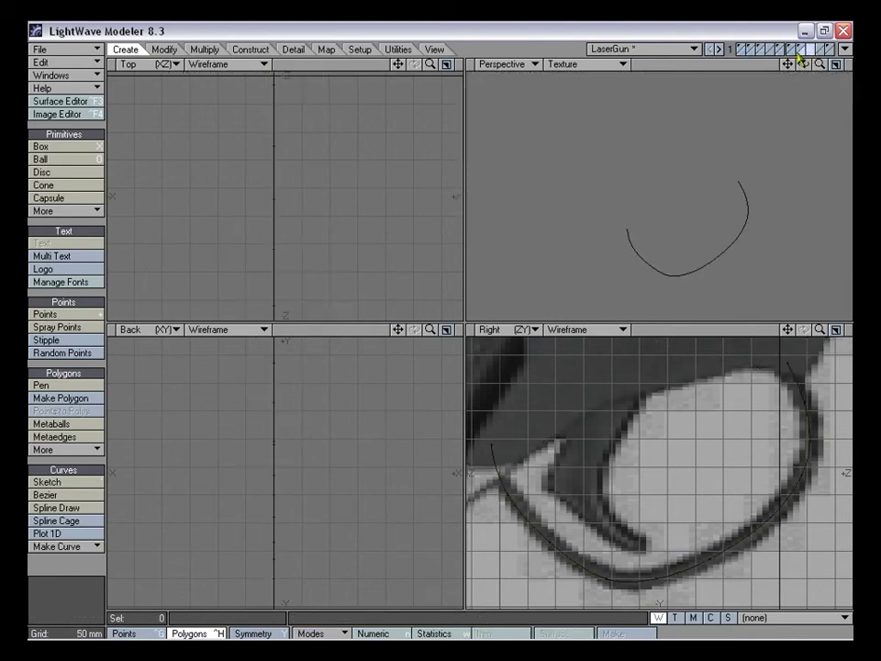
pyautogui.moveTo(788, 329); pyautogui.dragTo(877, 338)
pyautogui.moveTo(397, 329); pyautogui.dragTo(411, 341)
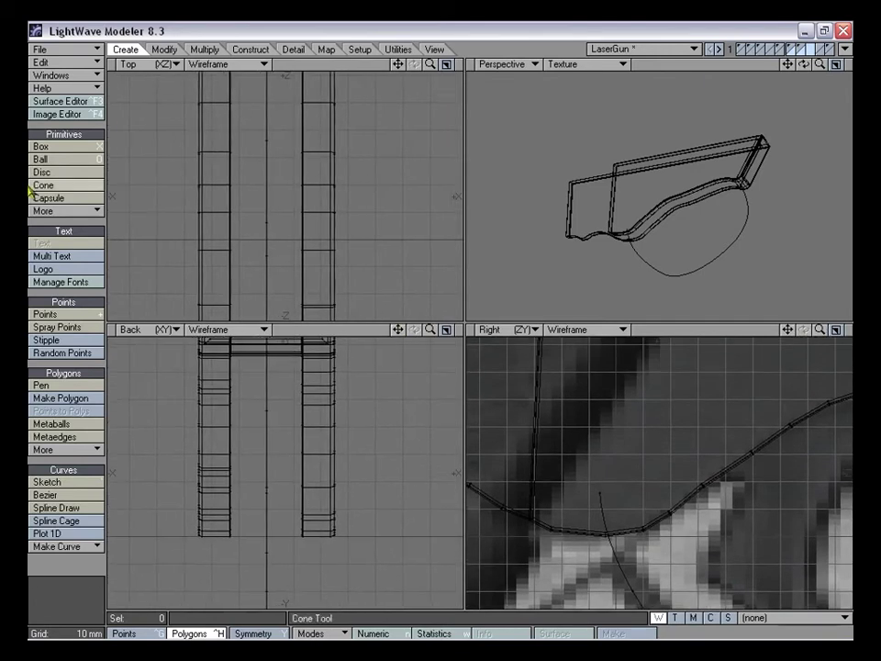
pyautogui.click(48, 147)
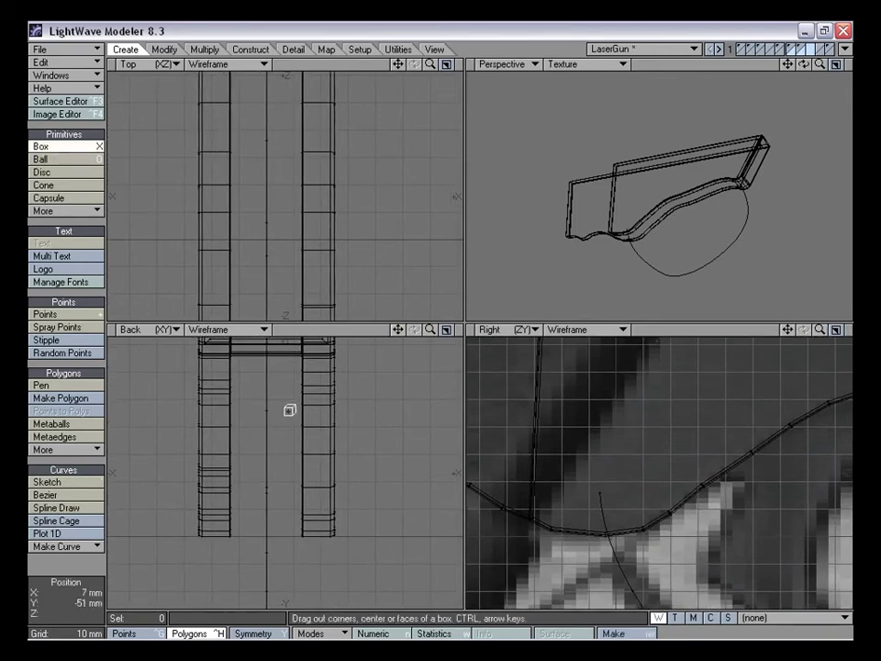
pyautogui.moveTo(249, 408); pyautogui.dragTo(287, 417)
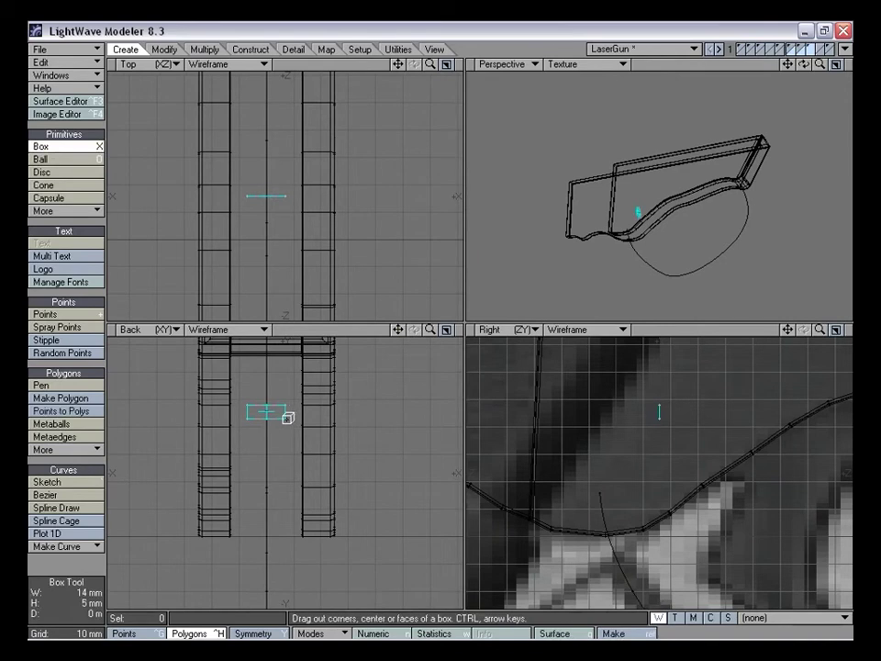
# Adjust the box's height and widen it on both sides to fill the gap between the side plates in the back view
pyautogui.moveTo(287, 418); pyautogui.dragTo(268, 410)
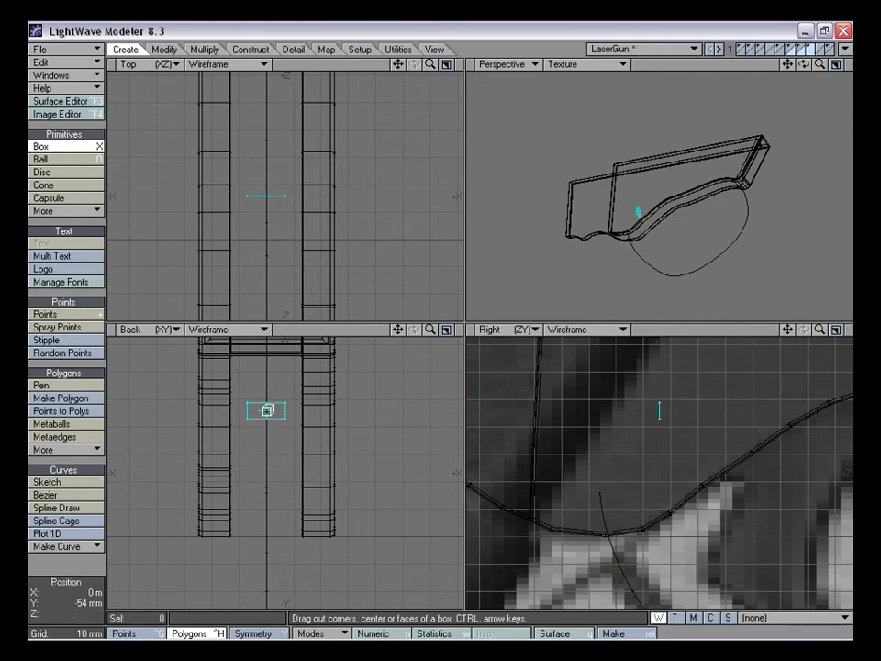
pyautogui.moveTo(286, 411); pyautogui.dragTo(303, 411)
pyautogui.moveTo(249, 413); pyautogui.dragTo(302, 407)
pyautogui.moveTo(398, 330); pyautogui.dragTo(401, 342)
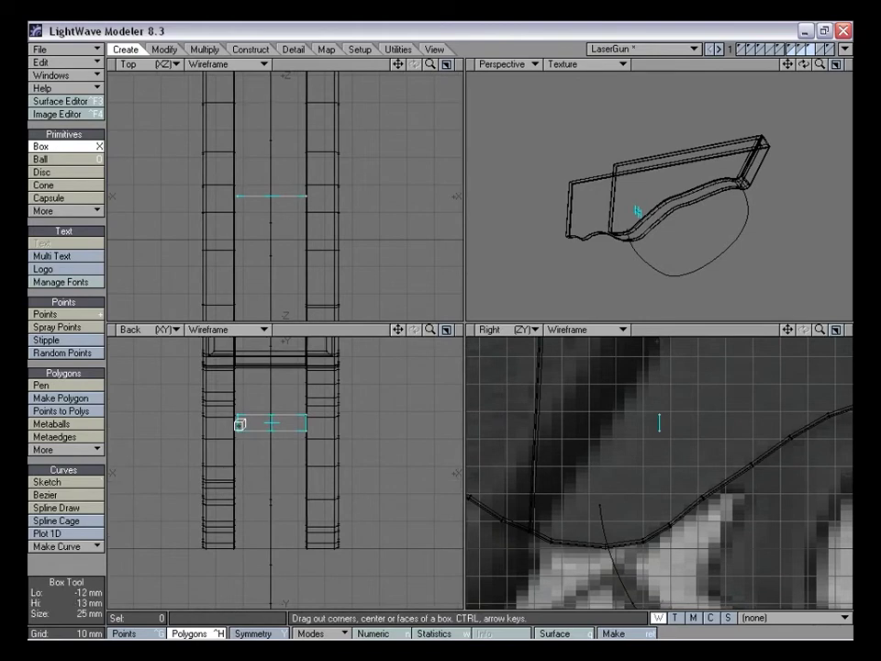
pyautogui.moveTo(398, 329); pyautogui.dragTo(489, 331)
pyautogui.moveTo(367, 377); pyautogui.dragTo(371, 378)
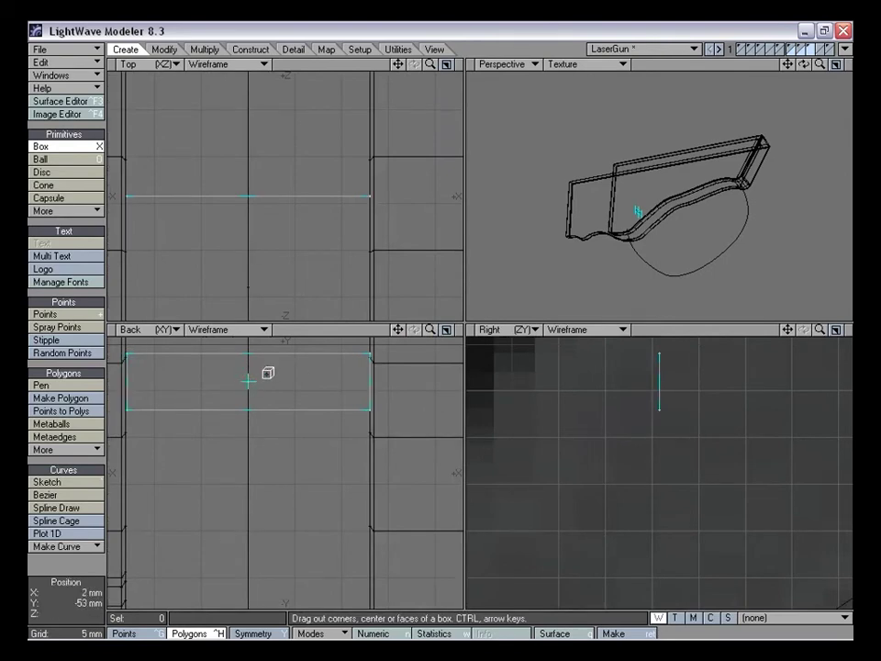
# Divide the flat box into three segments along its height and finish it
pyautogui.press('Up')
pyautogui.press('Up')
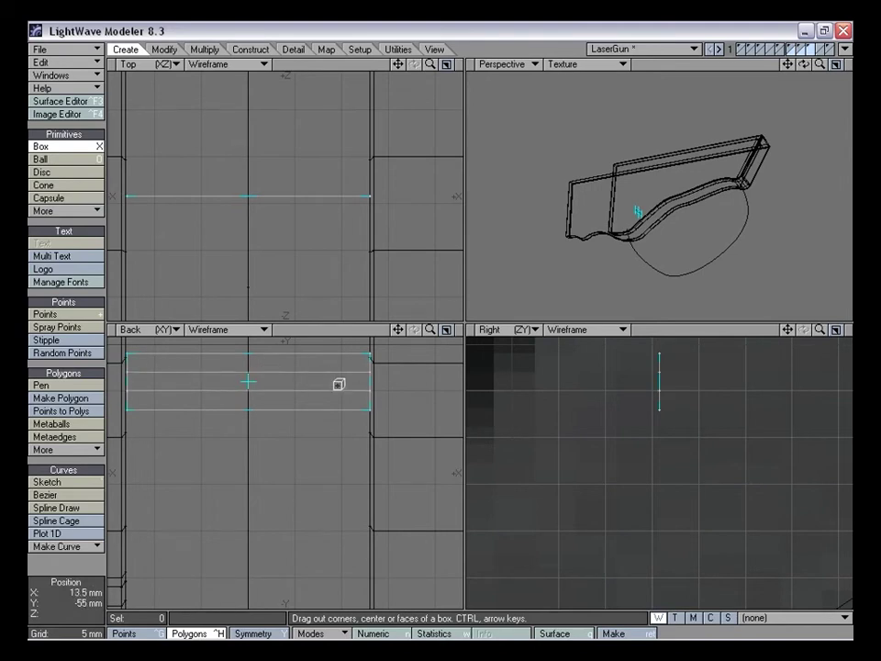
pyautogui.moveTo(398, 330)
pyautogui.mouseDown()
pyautogui.moveTo(441, 323)
pyautogui.moveTo(413, 332)
pyautogui.mouseUp()
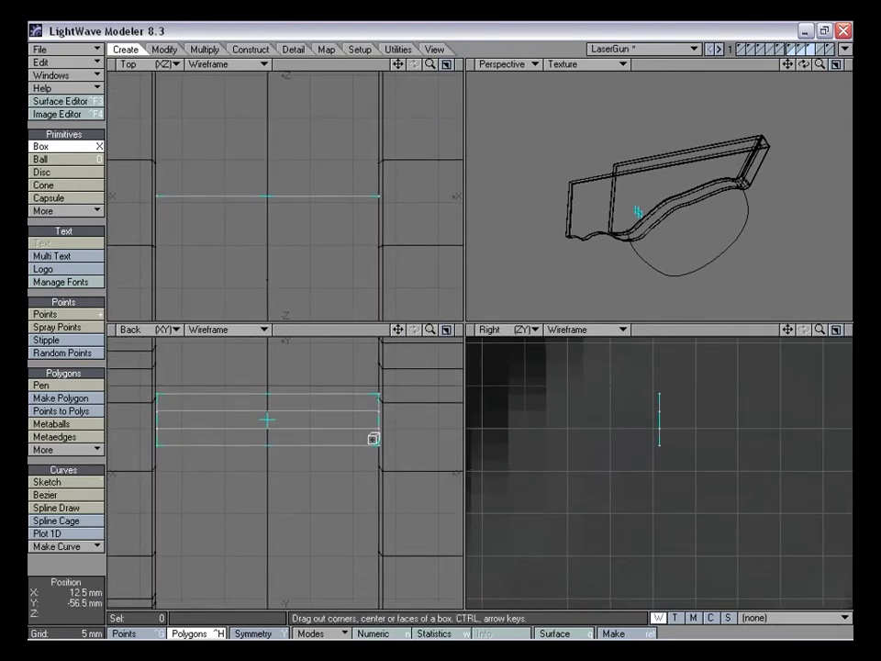
pyautogui.press('space')
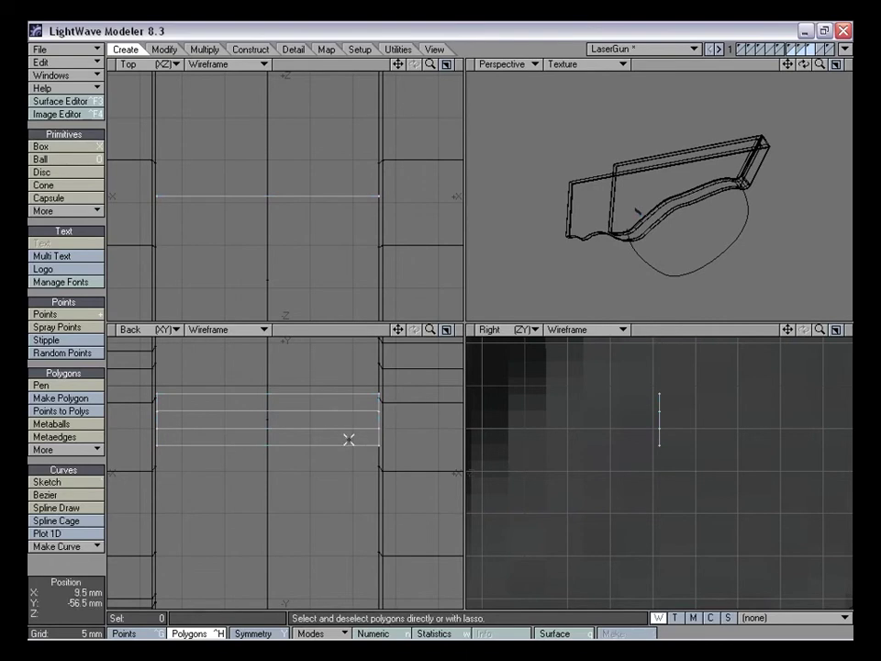
# Scale the flat box down slightly in height about its centre in the back view
pyautogui.moveTo(428, 331); pyautogui.dragTo(469, 331)
pyautogui.hotkey('shift', 'h')
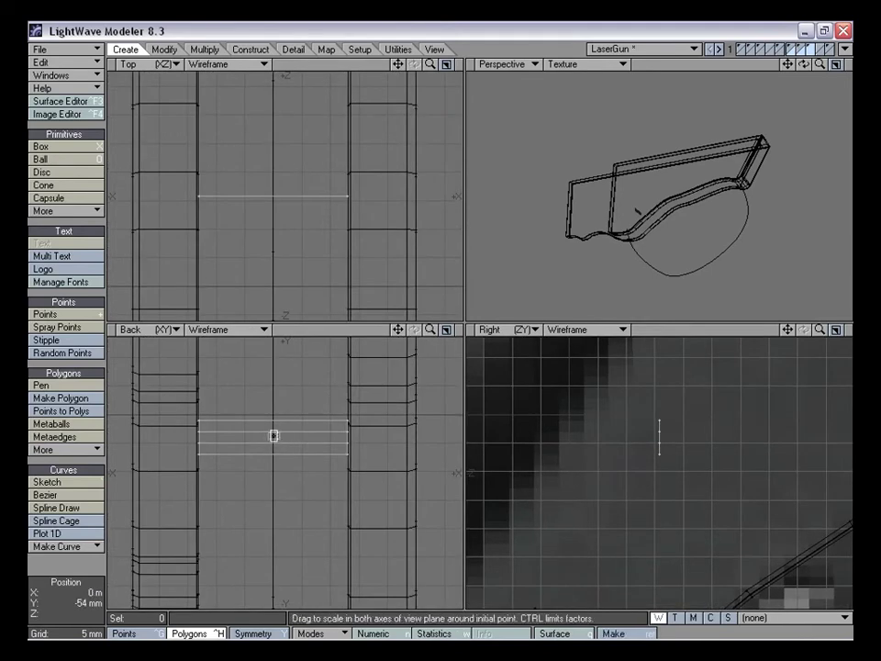
pyautogui.moveTo(273, 435); pyautogui.dragTo(273, 452)
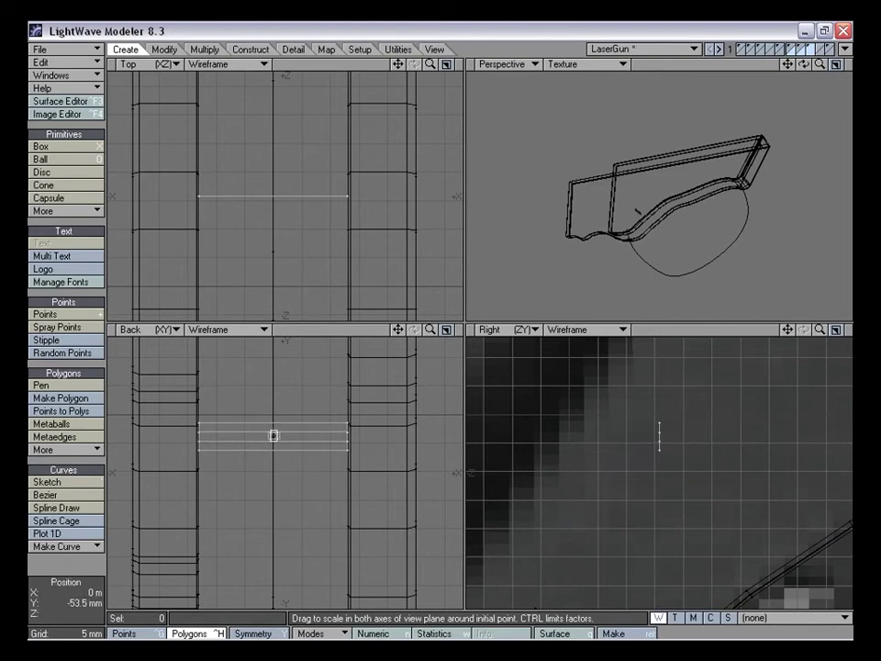
# Select the four corner points of the flat profile and scale them inward horizontally to chamfer its ends
pyautogui.press('space')
pyautogui.hotkey('ctrl', 'g')
pyautogui.click(199, 424)
pyautogui.click(348, 423)
pyautogui.click(348, 450)
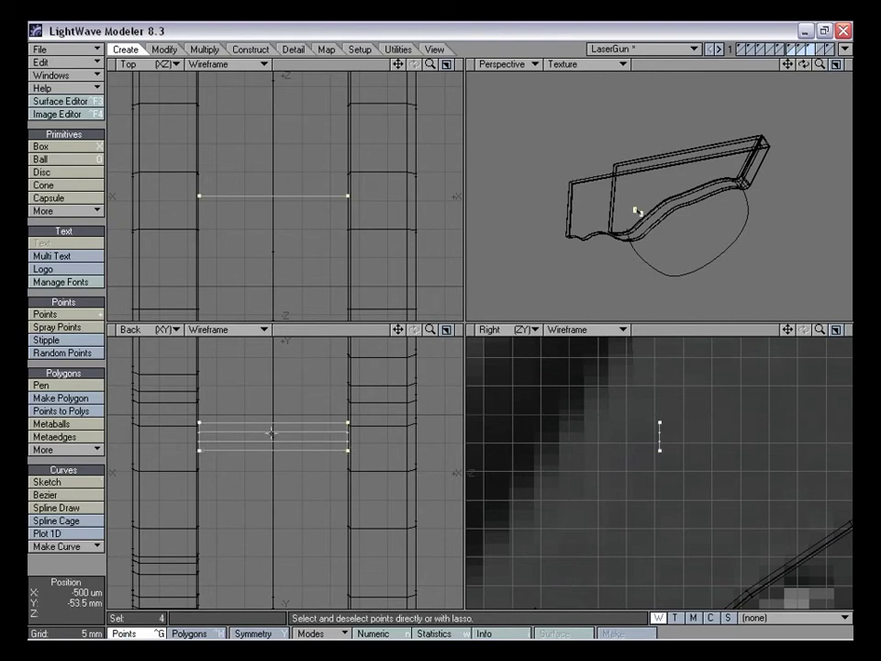
pyautogui.press('h')
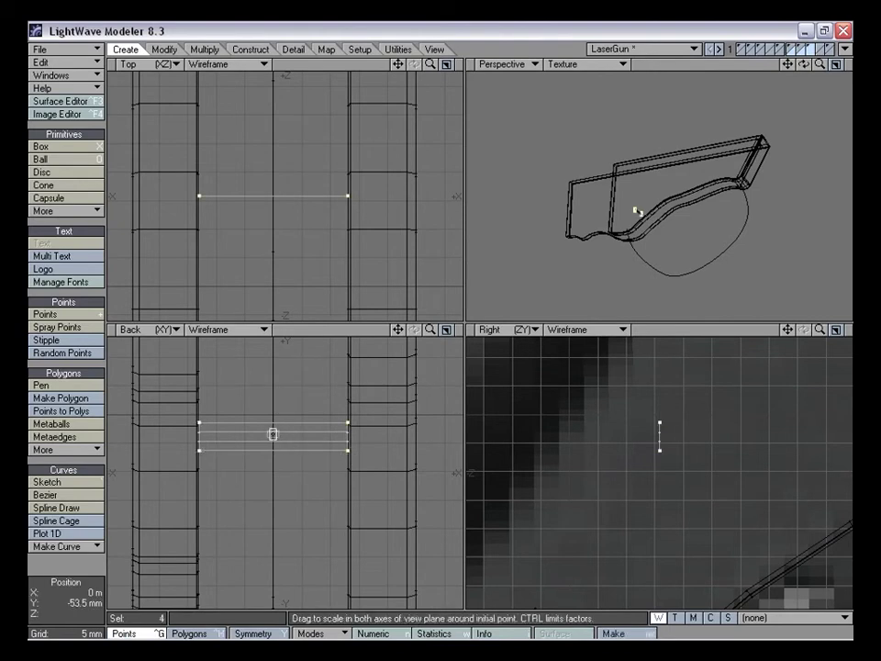
pyautogui.moveTo(273, 434); pyautogui.dragTo(263, 433)
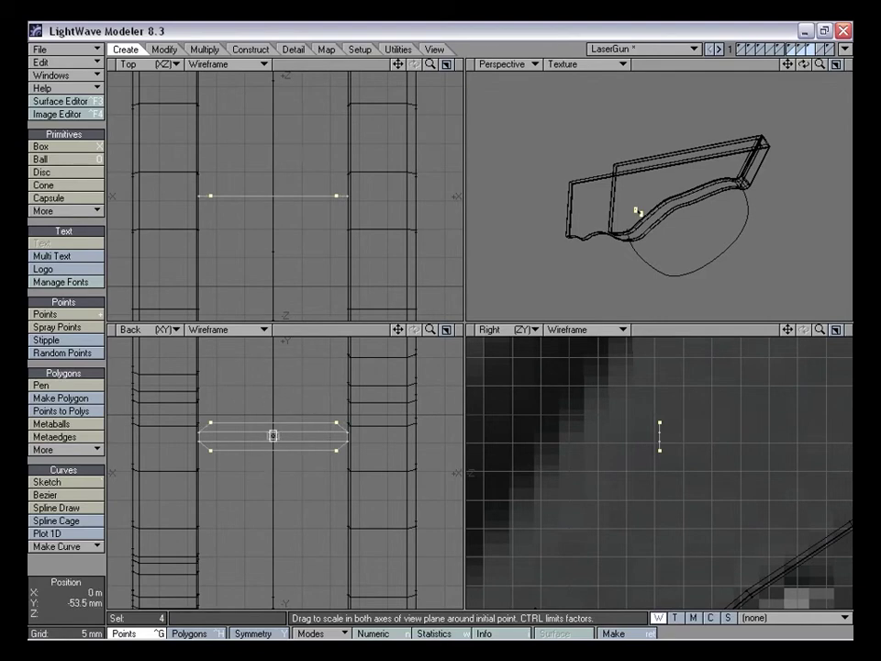
# Scale the corner points slightly back outward horizontally and closer together vertically, and deselect them
pyautogui.click(311, 634)
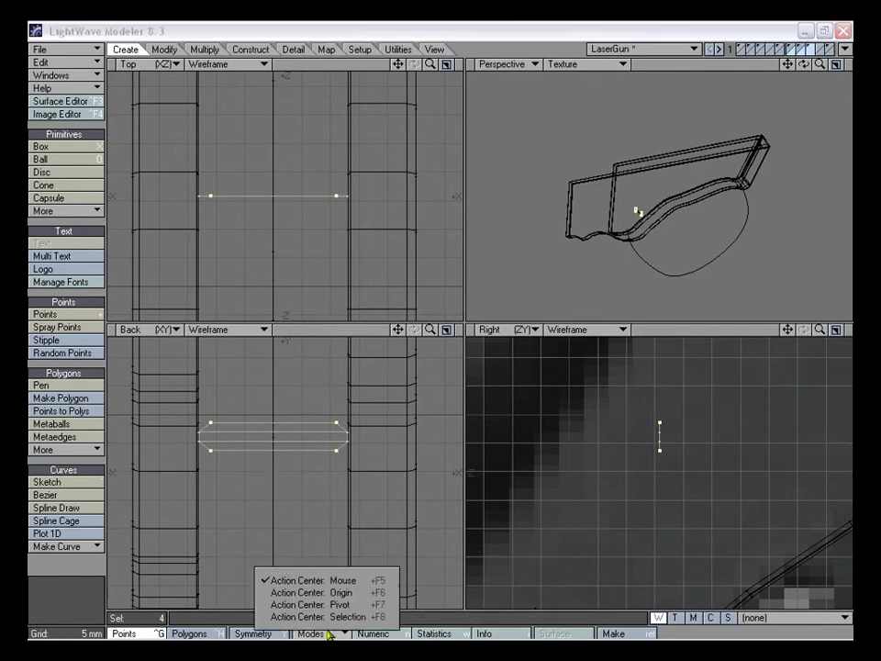
pyautogui.press('h')
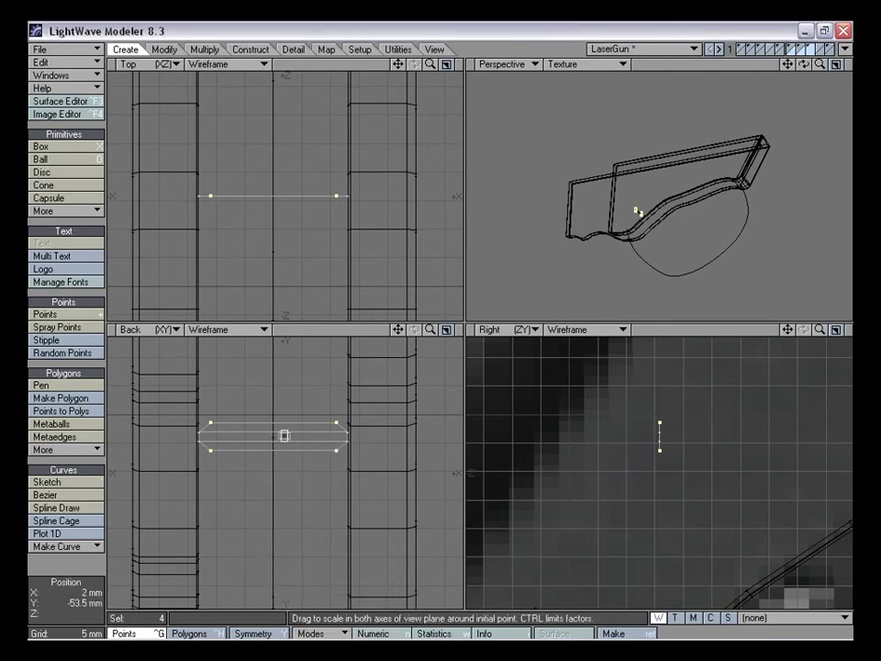
pyautogui.click(273, 434)
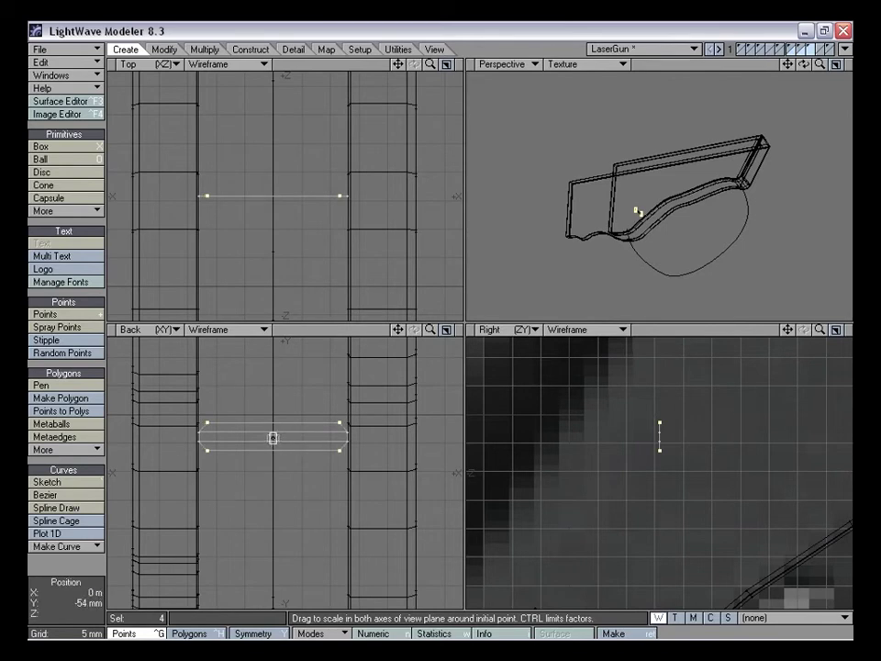
pyautogui.click(273, 437)
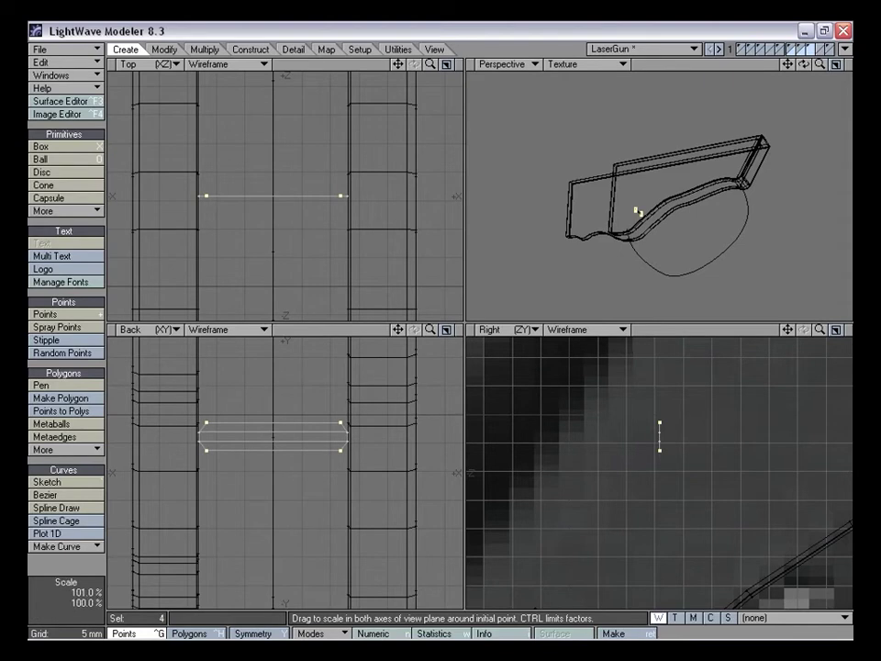
pyautogui.moveTo(273, 437); pyautogui.dragTo(272, 437)
pyautogui.press('space')
pyautogui.moveTo(284, 389)
pyautogui.mouseDown(button='right')
pyautogui.moveTo(369, 452)
pyautogui.moveTo(317, 379)
pyautogui.mouseUp(button='right')
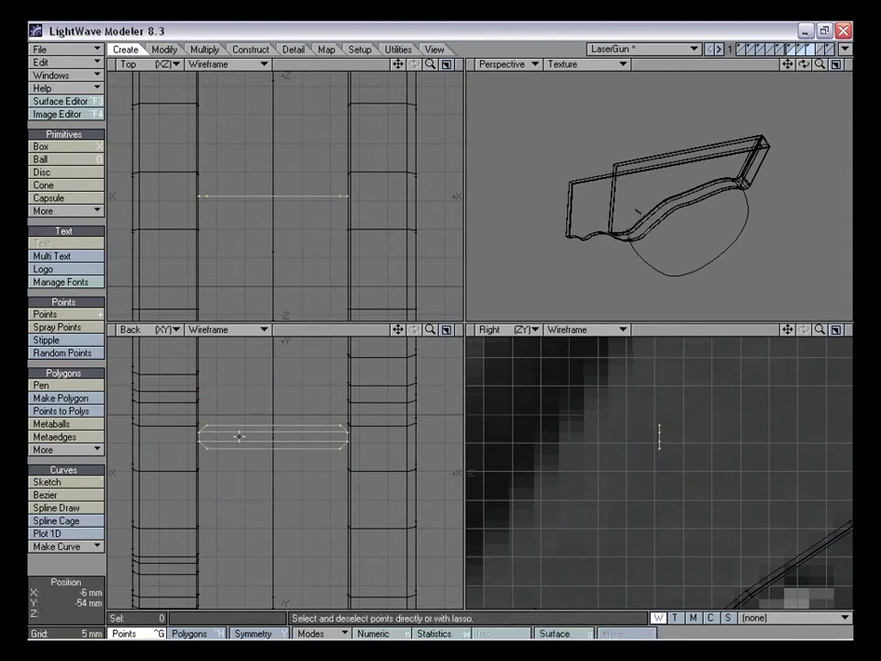
# Knife the profile vertically in the back view near its right end, near its left end, and along its centre line
pyautogui.hotkey('shift', 'k')
pyautogui.moveTo(336, 416); pyautogui.dragTo(335, 482)
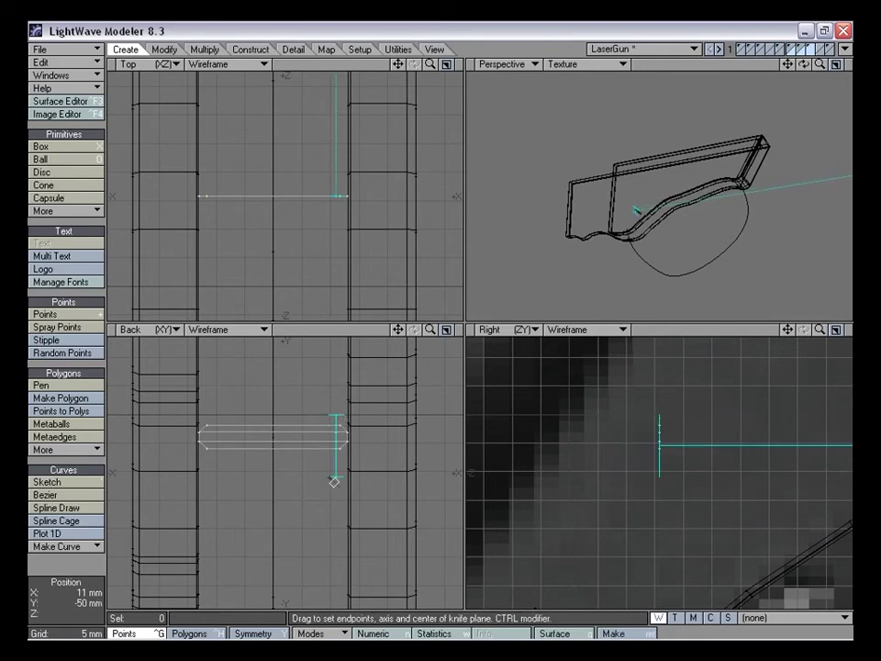
pyautogui.press('space')
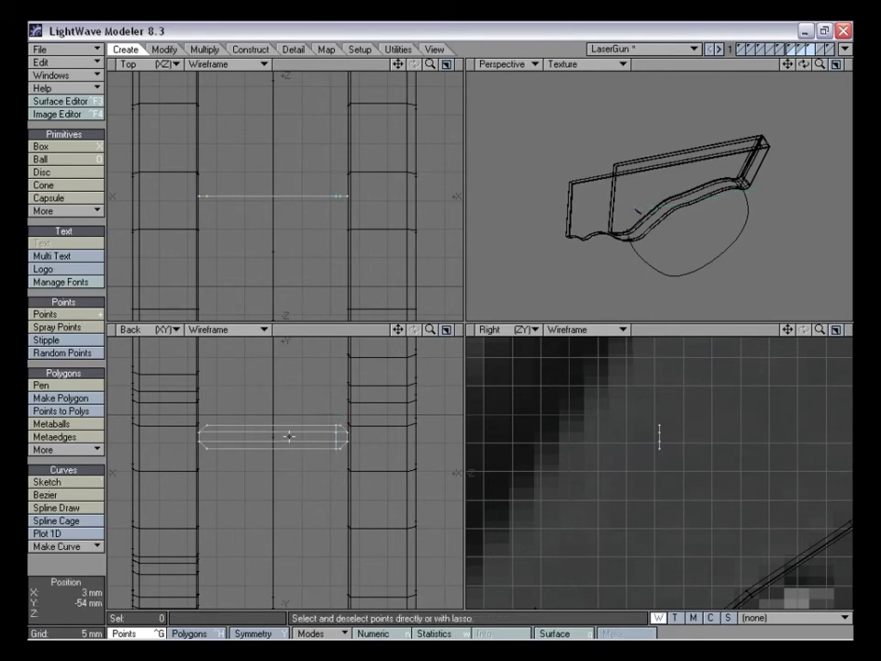
pyautogui.hotkey('shift', 'k')
pyautogui.moveTo(211, 416); pyautogui.dragTo(211, 492)
pyautogui.press('space')
pyautogui.hotkey('shift', 'k')
pyautogui.moveTo(278, 404); pyautogui.dragTo(270, 484)
pyautogui.press('space')
# Delete the left half of the profile and mirror the right half across the centre line at X = 0 m
pyautogui.hotkey('ctrl', 'h')
pyautogui.moveTo(289, 475)
pyautogui.mouseDown(button='right')
pyautogui.moveTo(122, 384)
pyautogui.moveTo(293, 460)
pyautogui.mouseUp(button='right')
pyautogui.press('Delete')
pyautogui.hotkey('shift', 'v')
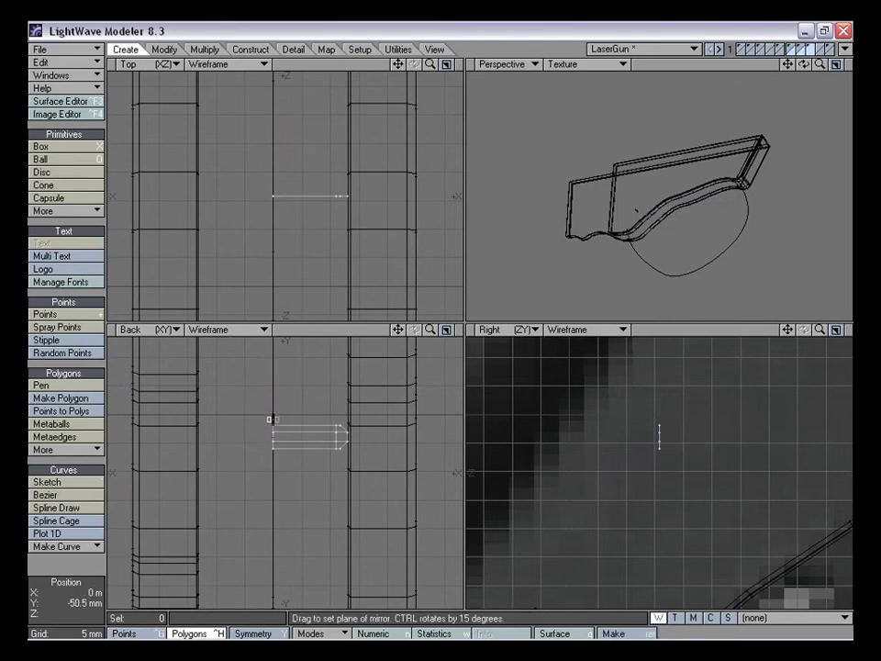
pyautogui.moveTo(272, 409); pyautogui.dragTo(274, 461)
pyautogui.press('space')
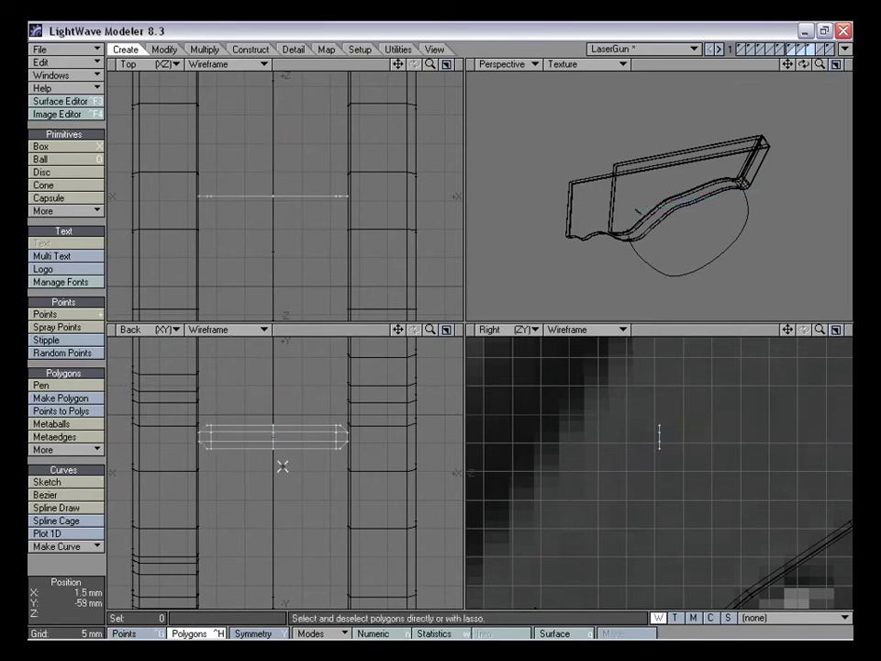
# Remove the profile's polygons while keeping the points, and delete all the interior points inside the outline
pyautogui.moveTo(399, 330); pyautogui.dragTo(474, 331)
pyautogui.moveTo(399, 330); pyautogui.dragTo(399, 351)
pyautogui.press('k')
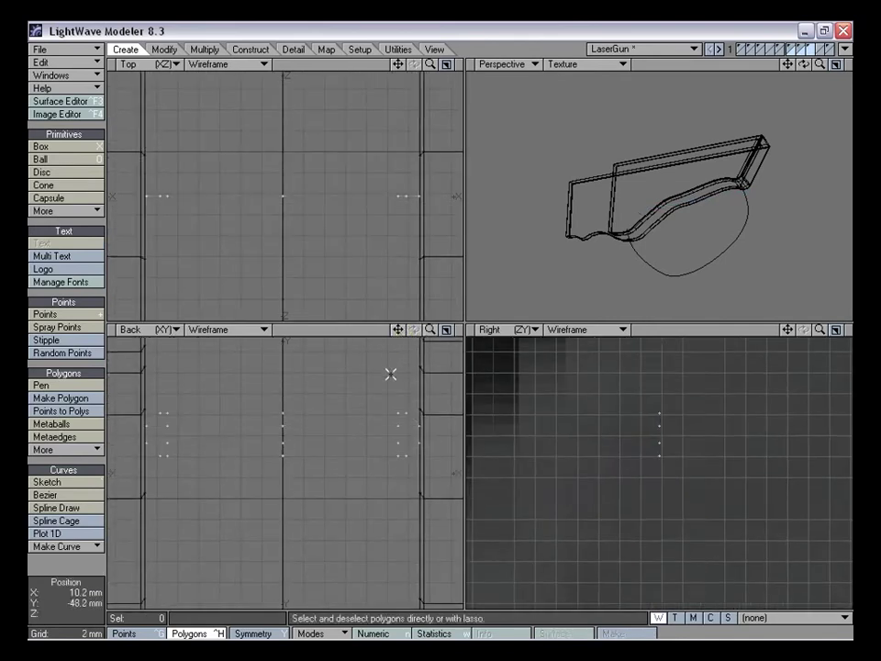
pyautogui.hotkey('ctrl', 'g')
pyautogui.click(168, 427)
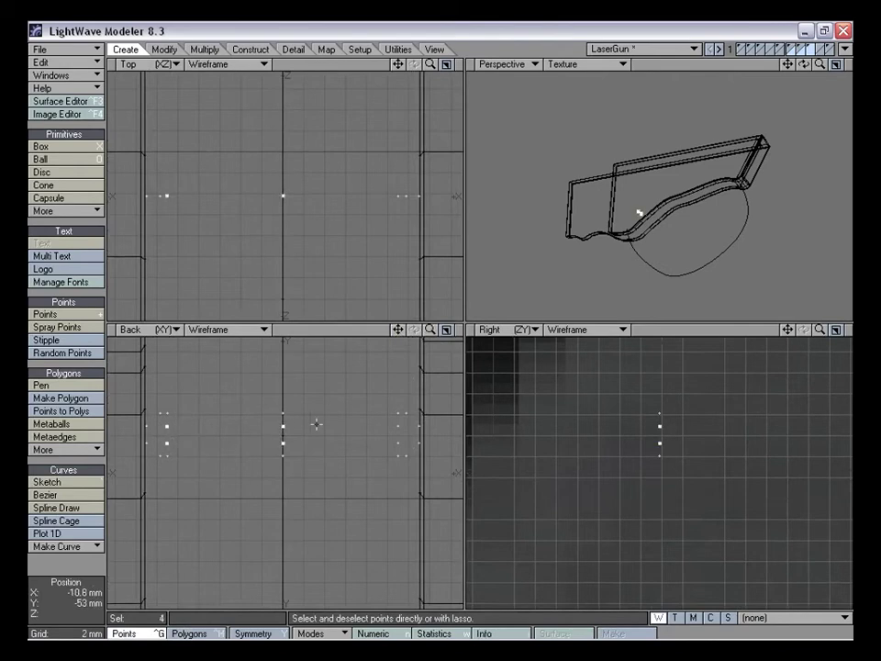
pyautogui.click(422, 447)
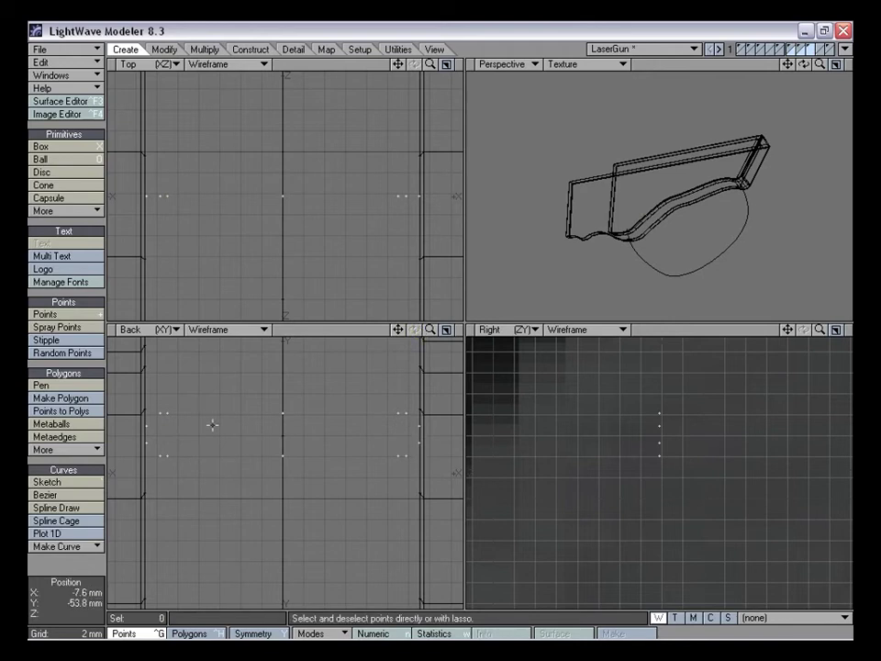
# Delete the upper and lower outline points on the profile's centre line
pyautogui.click(283, 414)
pyautogui.click(283, 456)
pyautogui.press('/')
pyautogui.moveTo(429, 330)
pyautogui.mouseDown()
pyautogui.moveTo(381, 331)
pyautogui.moveTo(413, 331)
pyautogui.mouseUp()
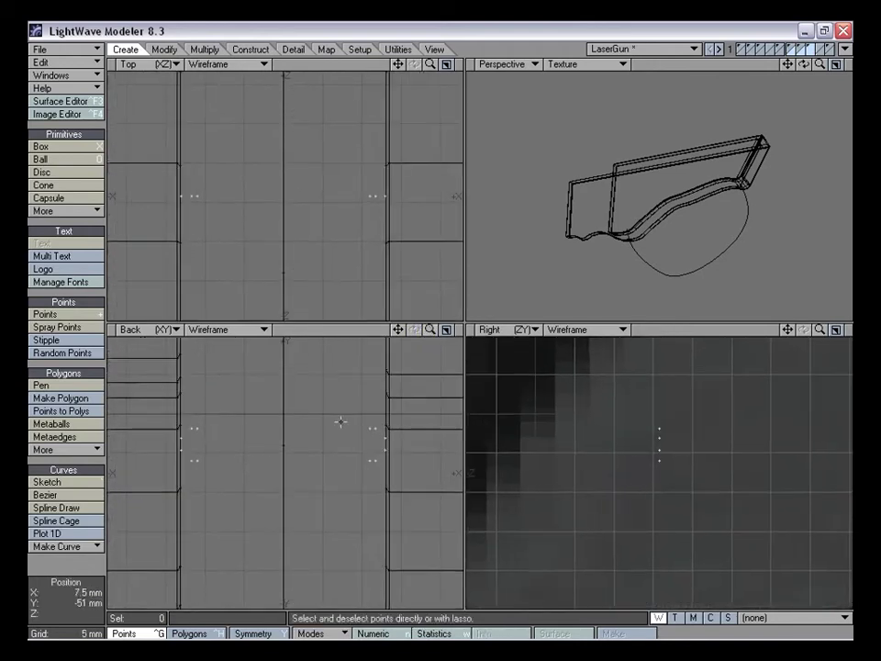
# Select the profile's outline points in order around its perimeter and make a single closed polygon from them
pyautogui.moveTo(210, 459); pyautogui.dragTo(177, 453)
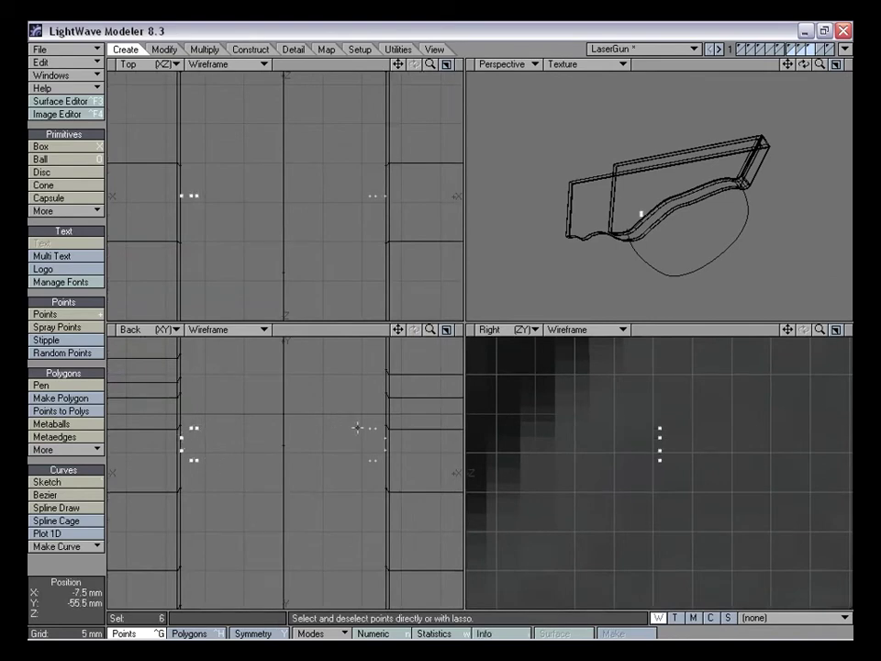
pyautogui.press('p')
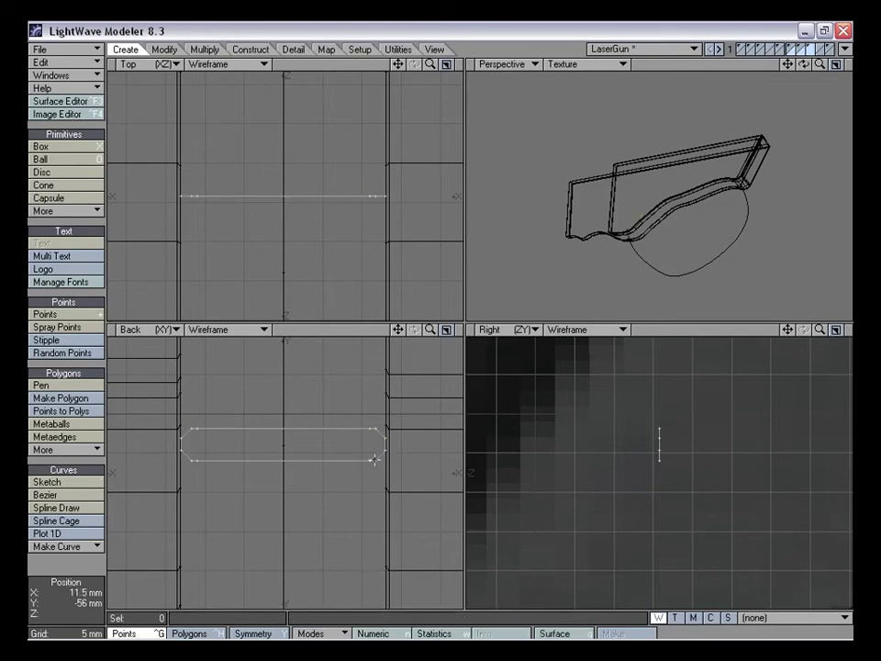
# Move the profile in the right view onto the guard curve, placing it at the curve's lowest stretch
pyautogui.moveTo(430, 331); pyautogui.dragTo(391, 330)
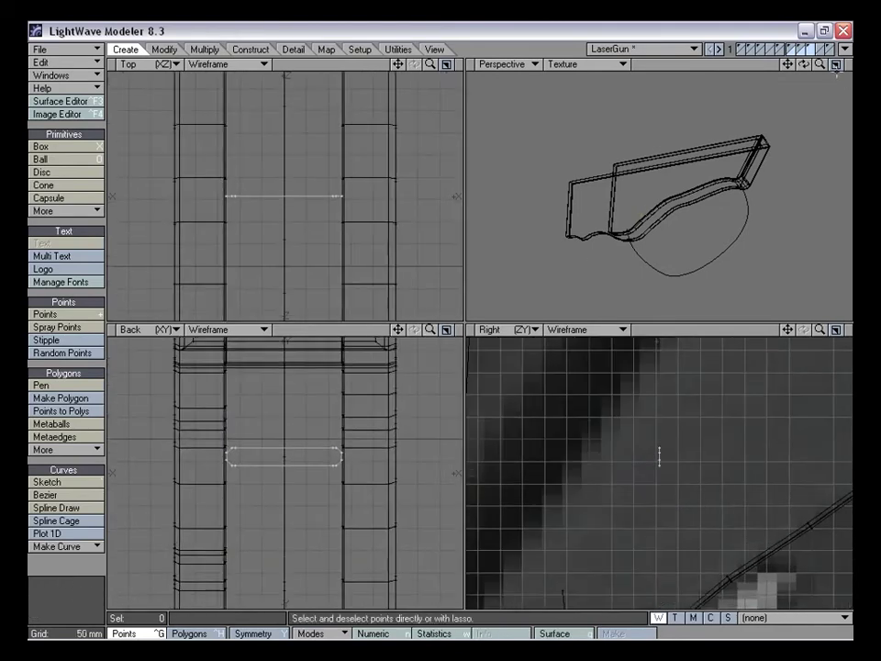
pyautogui.moveTo(820, 331); pyautogui.dragTo(835, 236)
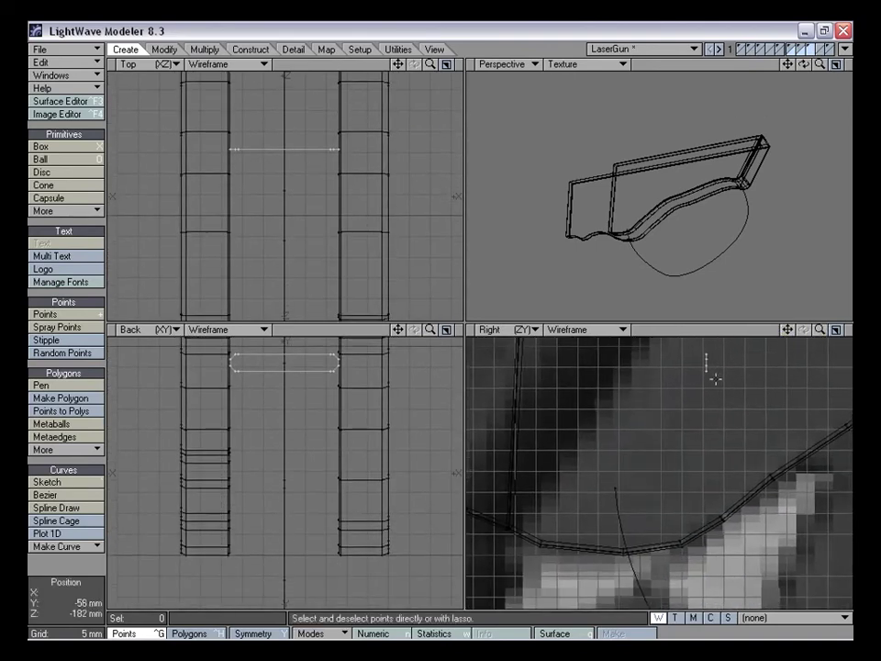
pyautogui.press('t')
pyautogui.moveTo(704, 389); pyautogui.dragTo(611, 520)
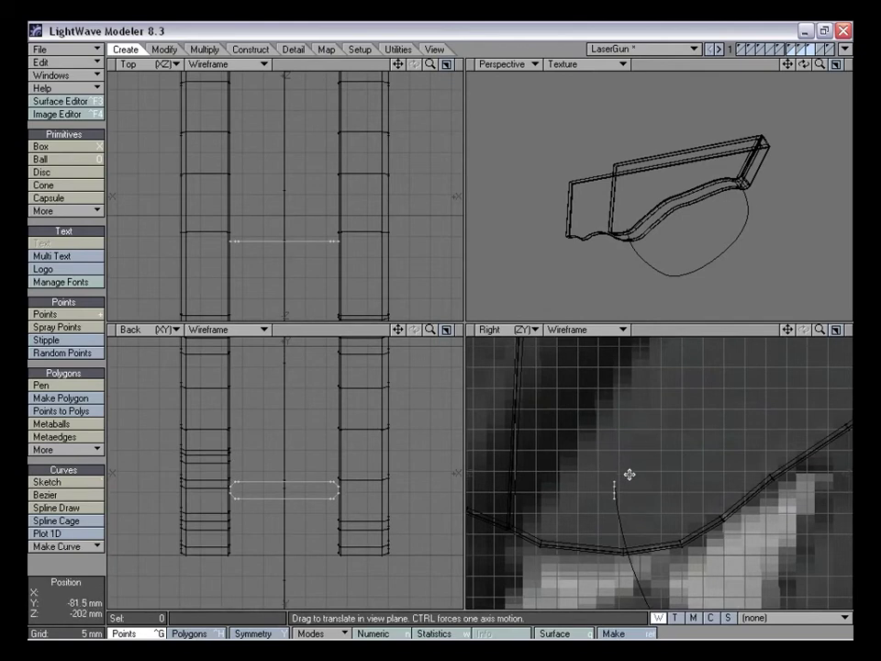
pyautogui.moveTo(820, 331); pyautogui.dragTo(656, 210)
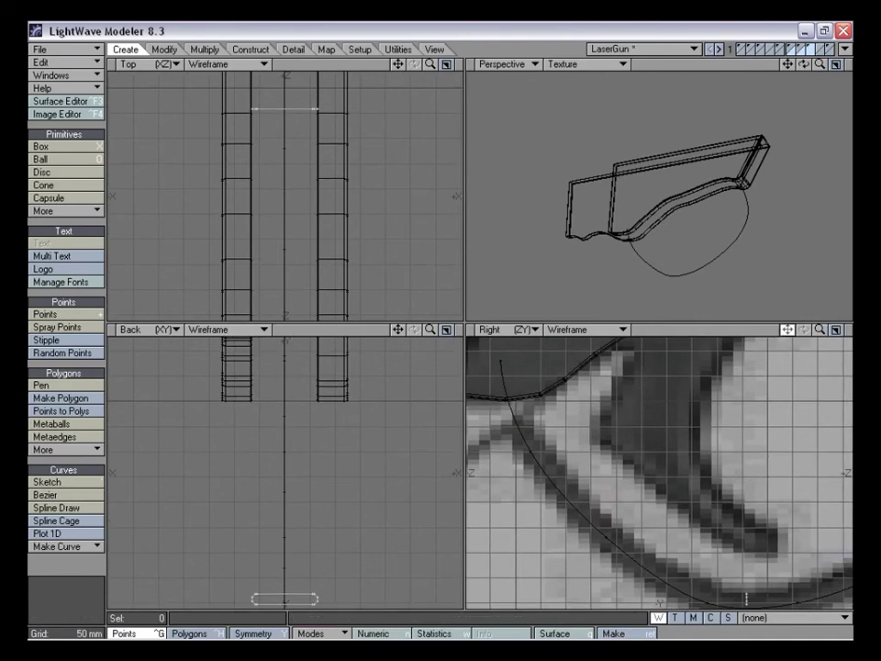
pyautogui.moveTo(788, 329); pyautogui.dragTo(766, 368)
pyautogui.moveTo(702, 504); pyautogui.dragTo(702, 515)
# Stretch the profile vertically to about 12.5 mm tall in the back view and shift it up slightly to centre it on the guard curve
pyautogui.moveTo(430, 333); pyautogui.dragTo(429, 334)
pyautogui.press('h')
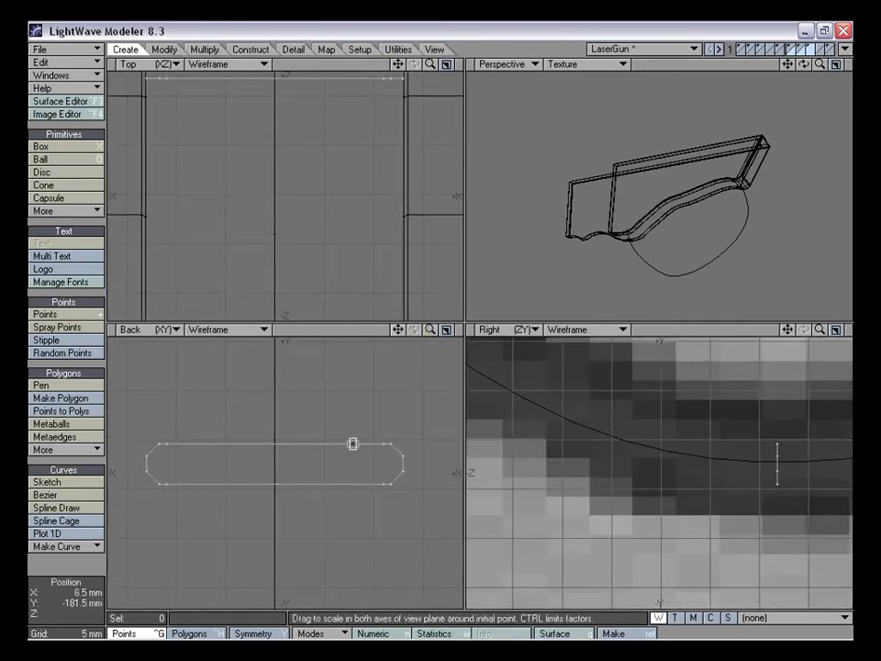
pyautogui.moveTo(275, 462)
pyautogui.mouseDown()
pyautogui.moveTo(275, 394)
pyautogui.moveTo(274, 463)
pyautogui.mouseUp()
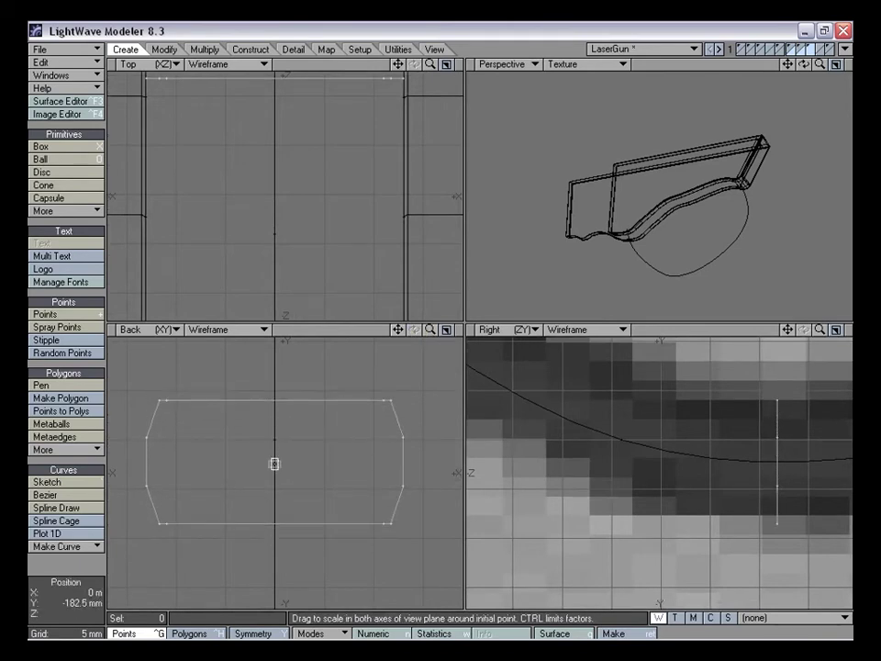
pyautogui.press('t')
pyautogui.moveTo(269, 508); pyautogui.dragTo(269, 497)
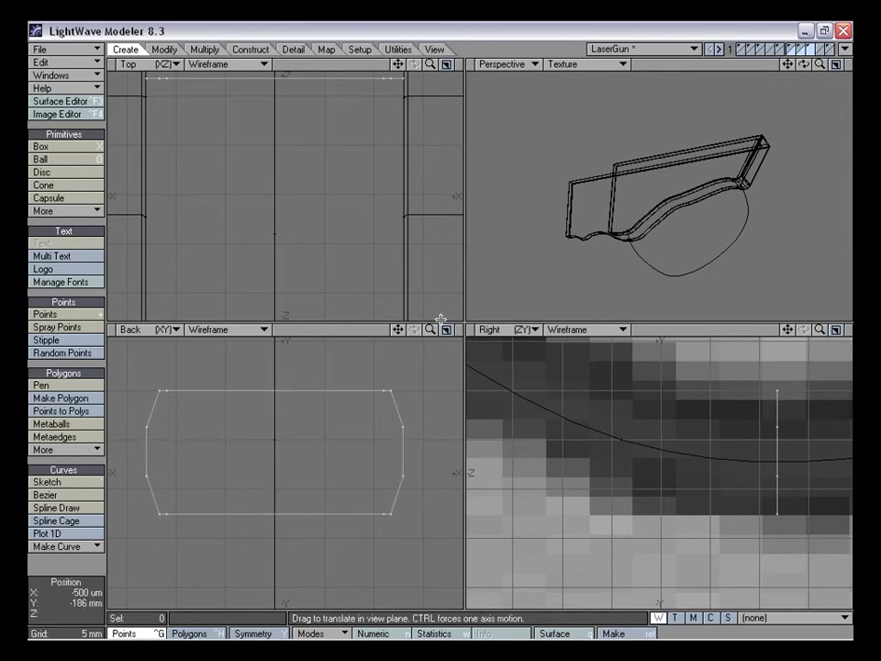
# Select the four side points of the profile and spread them apart vertically about the centre to shorten the corner chamfers
pyautogui.moveTo(820, 330); pyautogui.dragTo(716, 330)
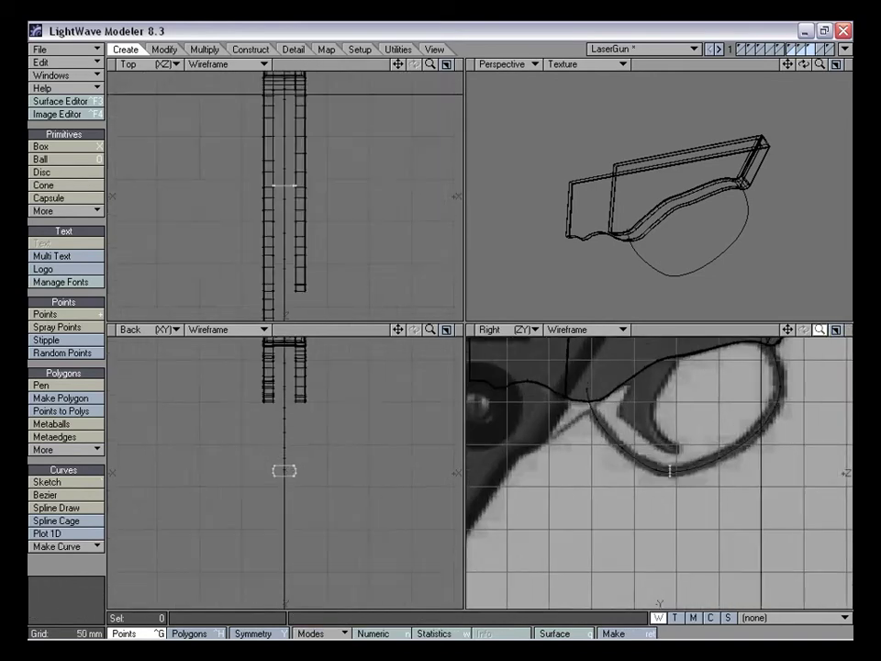
pyautogui.press('.')
pyautogui.press('.')
pyautogui.press('space')
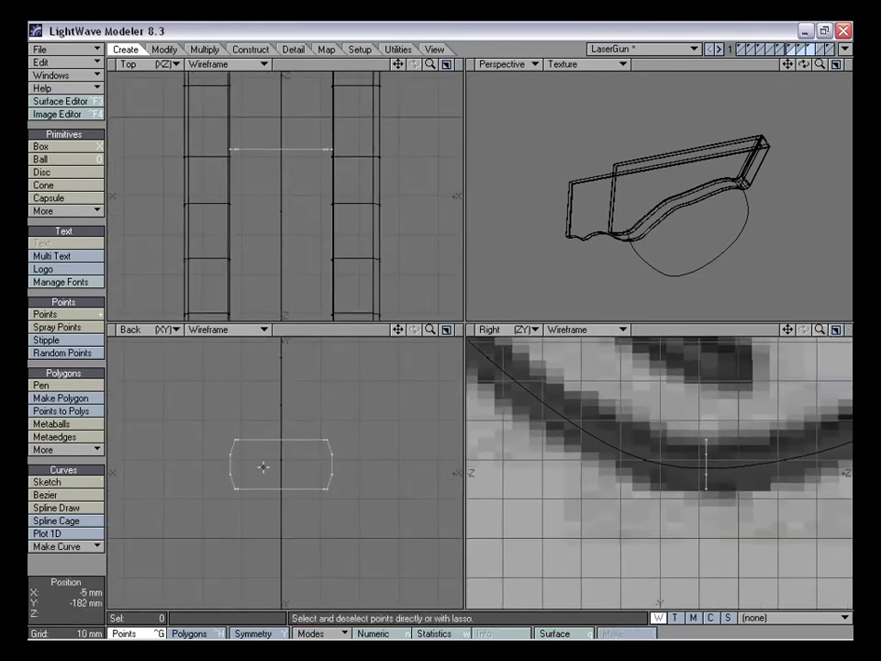
pyautogui.moveTo(250, 482)
pyautogui.mouseDown(button='right')
pyautogui.moveTo(354, 463)
pyautogui.moveTo(319, 448)
pyautogui.mouseUp(button='right')
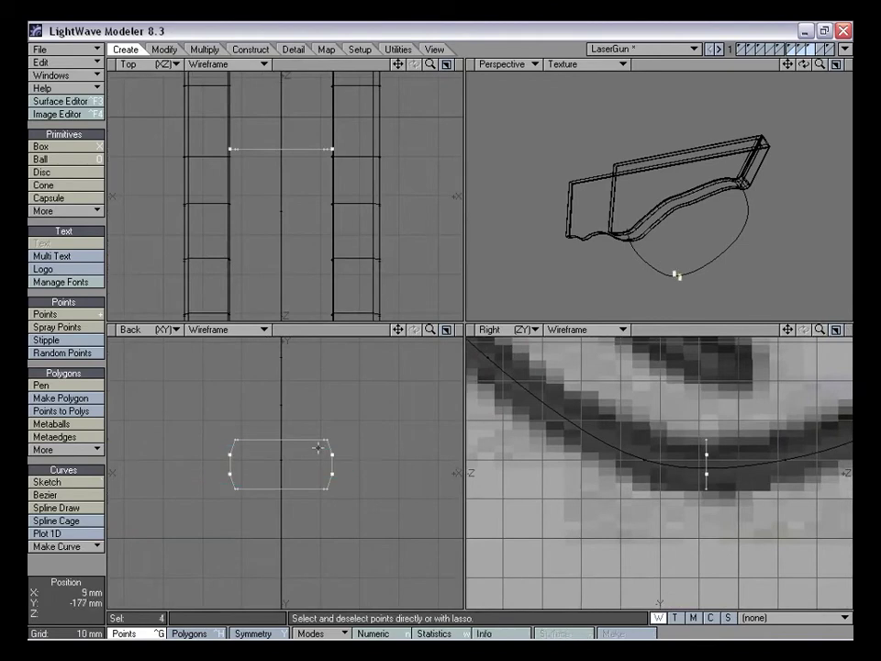
pyautogui.press('h')
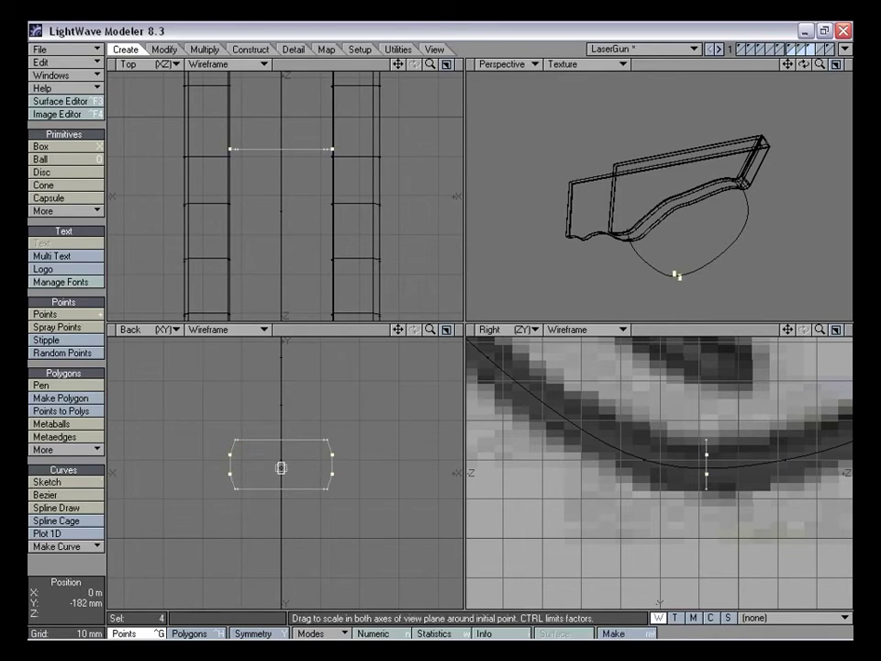
pyautogui.moveTo(281, 466); pyautogui.dragTo(283, 442)
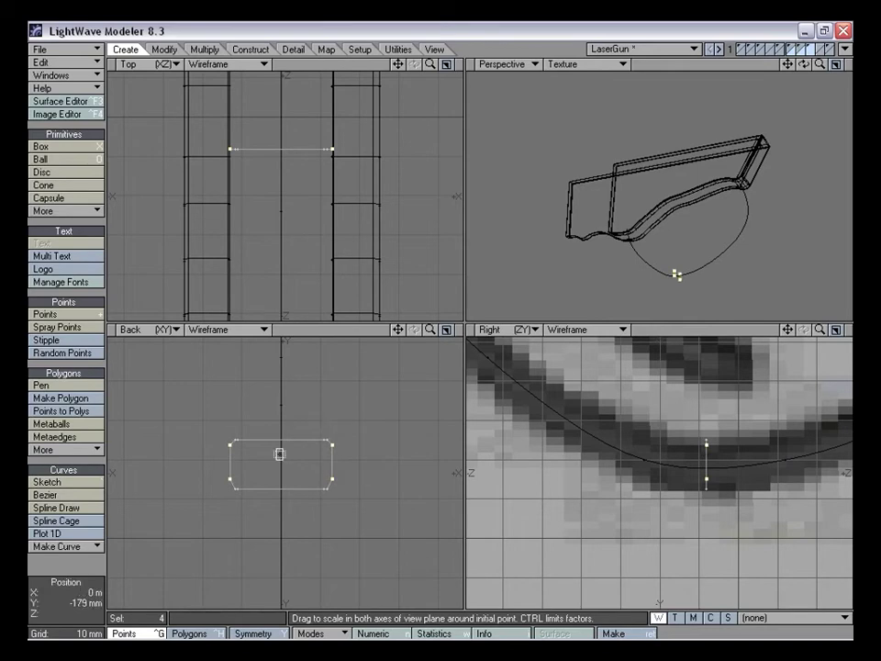
pyautogui.press('space')
# Move the profile's two lower side points down slightly so the lower corner chamfers match the upper ones
pyautogui.moveTo(345, 418)
pyautogui.mouseDown(button='right')
pyautogui.moveTo(206, 475)
pyautogui.moveTo(303, 487)
pyautogui.mouseUp(button='right')
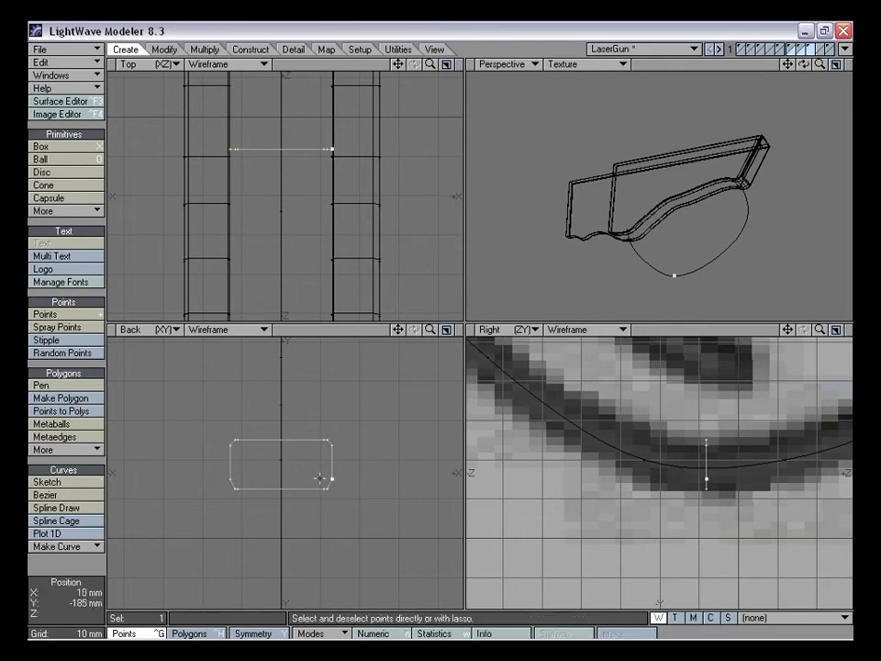
pyautogui.press('t')
pyautogui.moveTo(281, 467); pyautogui.dragTo(277, 471)
pyautogui.press('space')
pyautogui.moveTo(303, 425); pyautogui.dragTo(263, 423, button='right')
pyautogui.hotkey('ctrl', 'z')
pyautogui.press('t')
pyautogui.moveTo(280, 438); pyautogui.dragTo(280, 438)
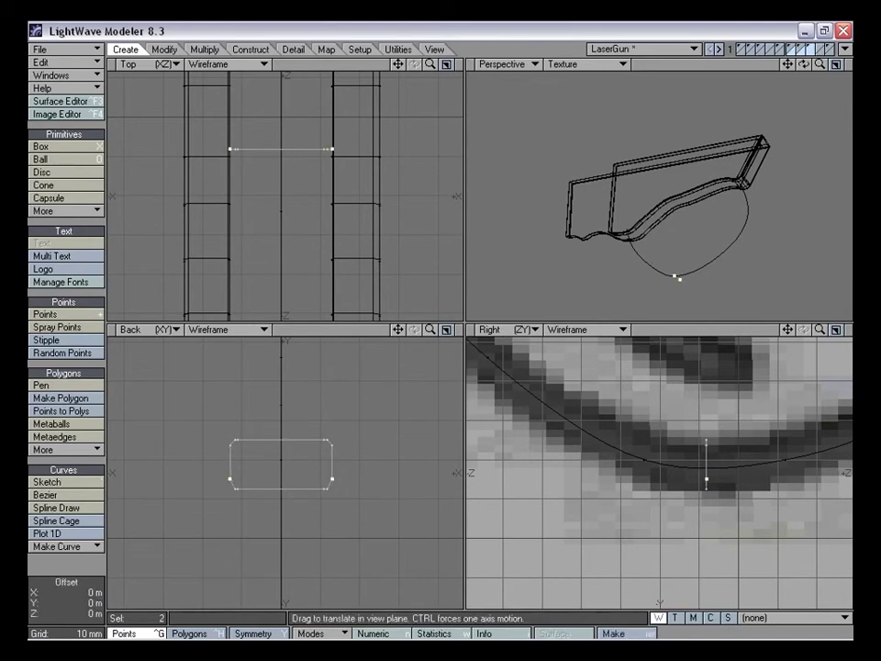
pyautogui.moveTo(287, 459); pyautogui.dragTo(288, 468)
pyautogui.press('space')
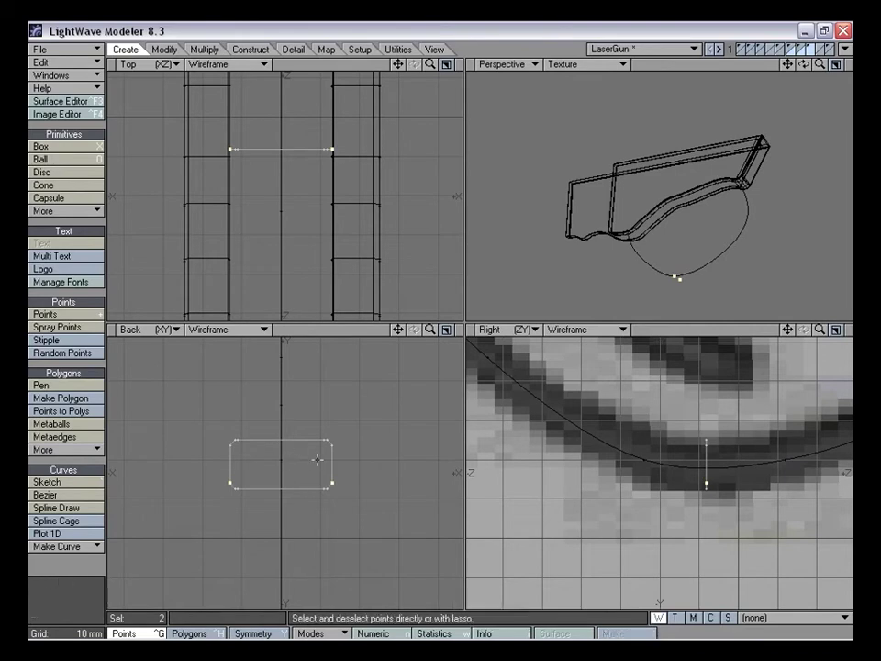
pyautogui.moveTo(326, 407); pyautogui.dragTo(351, 437, button='right')
# Scale the profile's height down to about 10 mm around its centre on the guard curve in the right view
pyautogui.moveTo(820, 330); pyautogui.dragTo(849, 330)
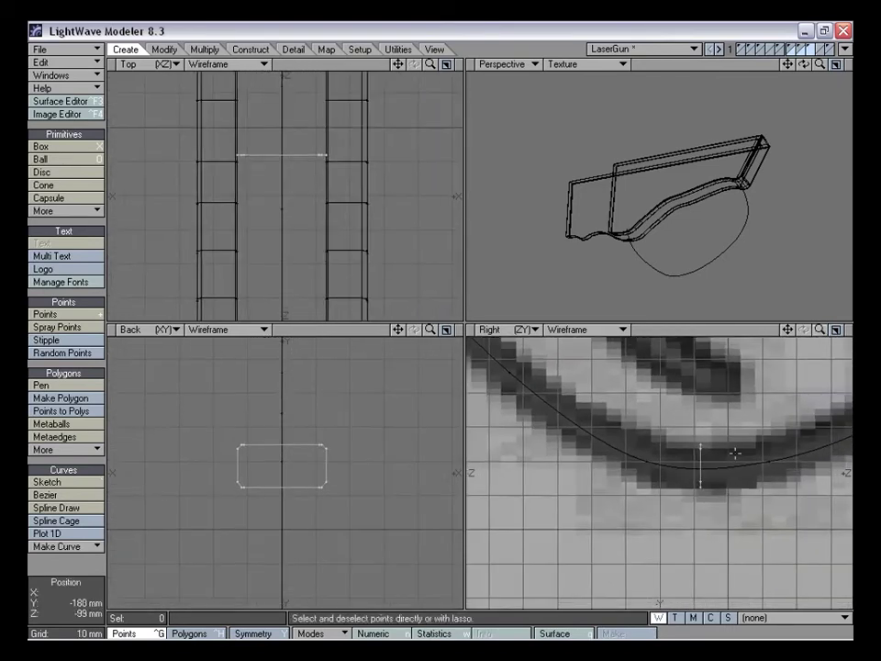
pyautogui.press('h')
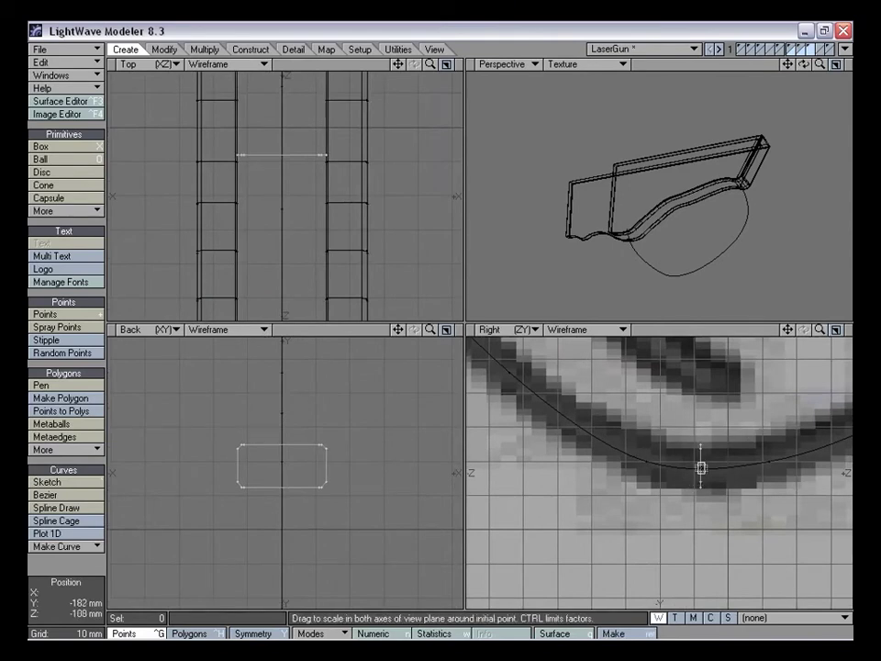
pyautogui.moveTo(701, 466); pyautogui.dragTo(700, 472)
pyautogui.press('space')
# Scale the eight points on the profile's upper and lower edges slightly inward horizontally about the centre line
pyautogui.moveTo(820, 330); pyautogui.dragTo(856, 423)
pyautogui.press('h')
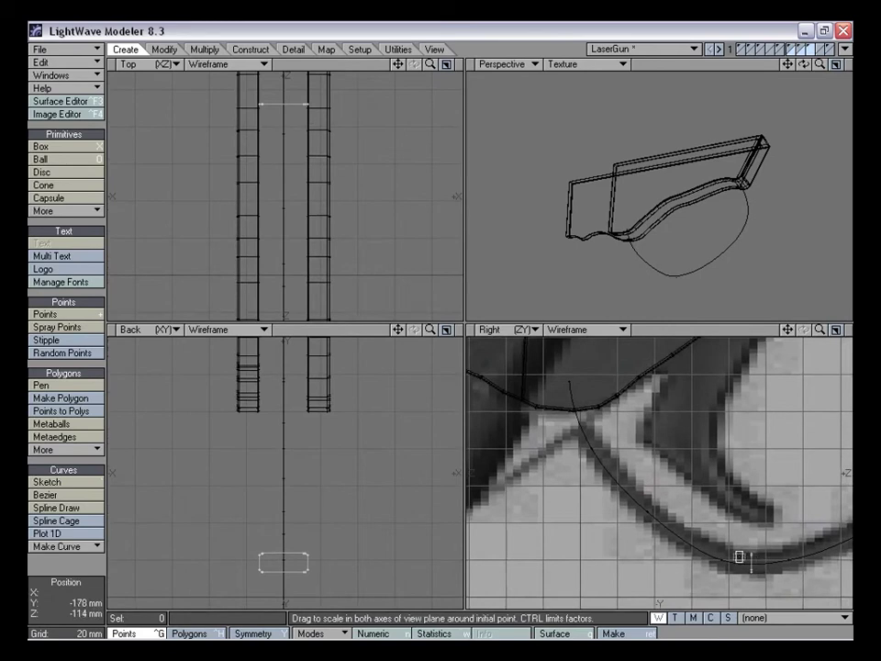
pyautogui.moveTo(398, 330); pyautogui.dragTo(417, 226)
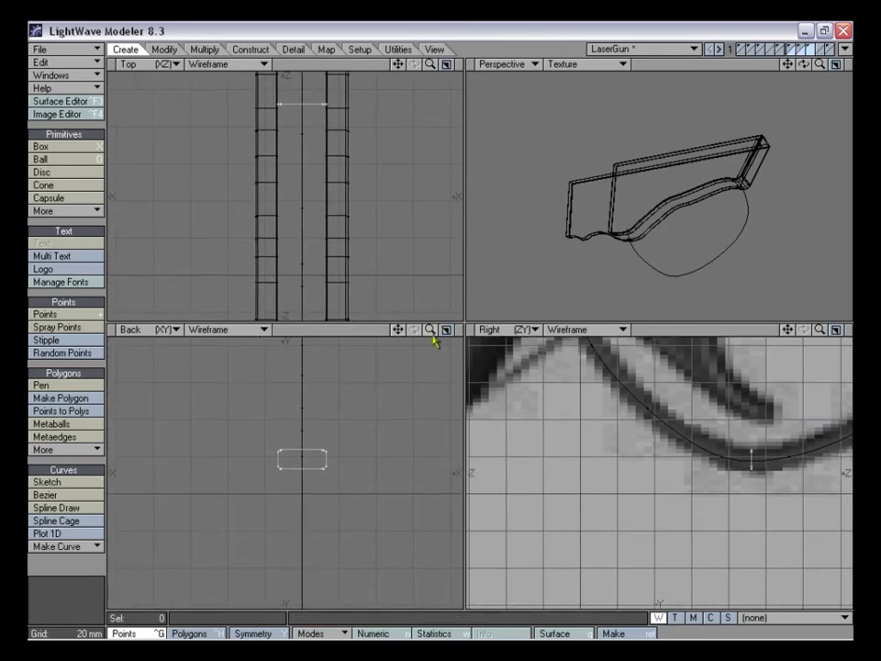
pyautogui.moveTo(432, 331); pyautogui.dragTo(491, 332)
pyautogui.moveTo(268, 390); pyautogui.dragTo(274, 393)
pyautogui.moveTo(423, 392); pyautogui.dragTo(418, 447)
pyautogui.click(272, 456)
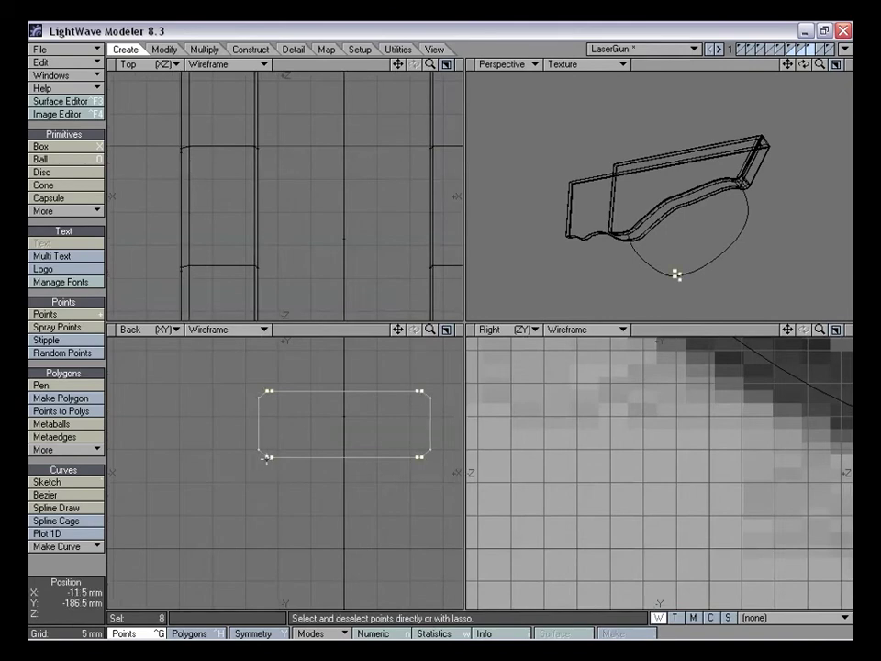
pyautogui.hotkey('shift', 'h')
pyautogui.moveTo(345, 423); pyautogui.dragTo(334, 423)
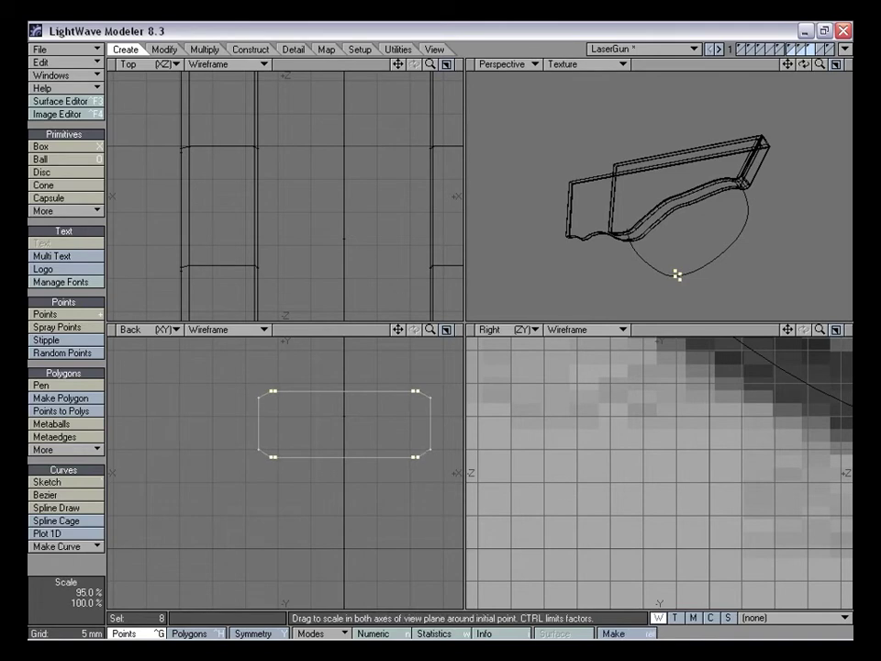
pyautogui.press('space')
pyautogui.press('/')
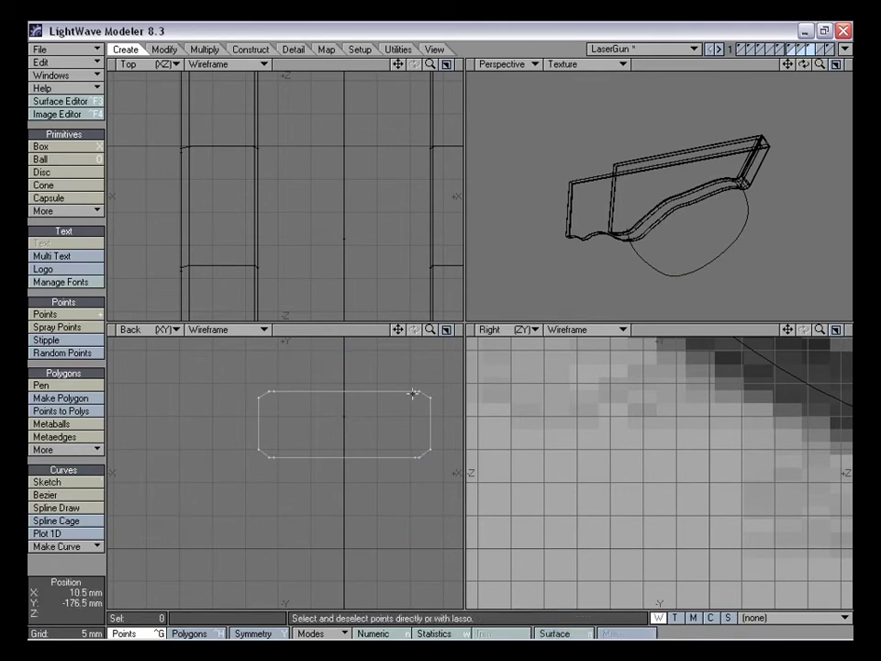
# Knife the profile vertically along its centre line at X = 0 m in the back view
pyautogui.moveTo(401, 330); pyautogui.dragTo(363, 330)
pyautogui.press('.')
pyautogui.press('.')
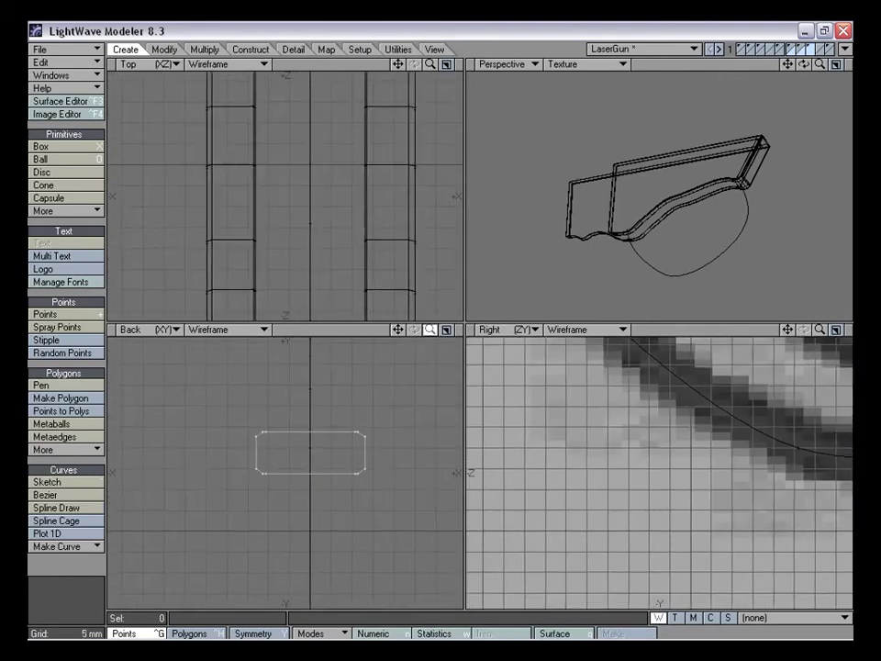
pyautogui.press('.')
pyautogui.moveTo(789, 331); pyautogui.dragTo(693, 346)
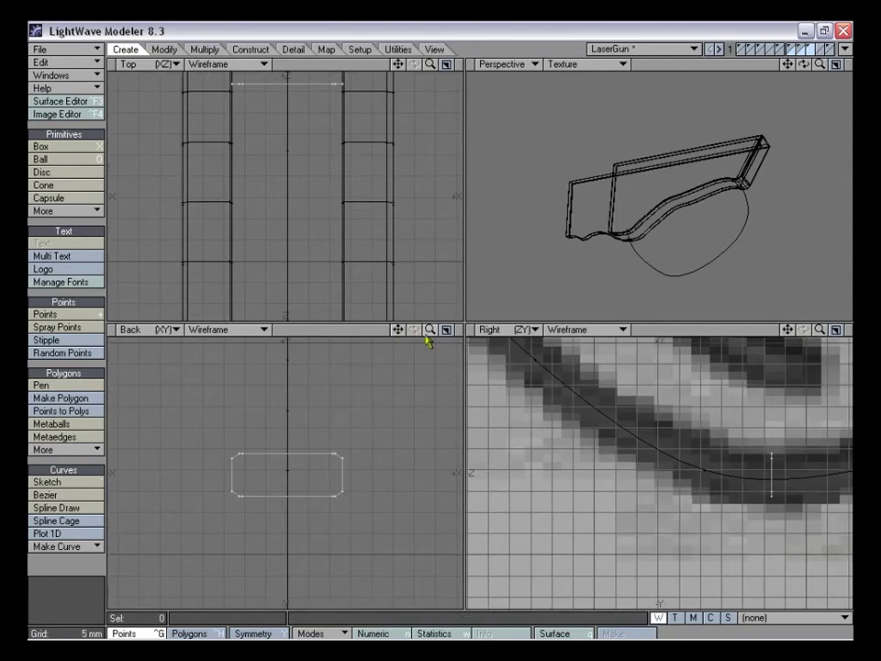
pyautogui.moveTo(429, 334); pyautogui.dragTo(435, 334)
pyautogui.hotkey('shift', 'k')
pyautogui.moveTo(292, 421); pyautogui.dragTo(294, 554)
pyautogui.press('space')
# Knife the profile horizontally across its full width twice, once above and once below its middle
pyautogui.hotkey('shift', 'k')
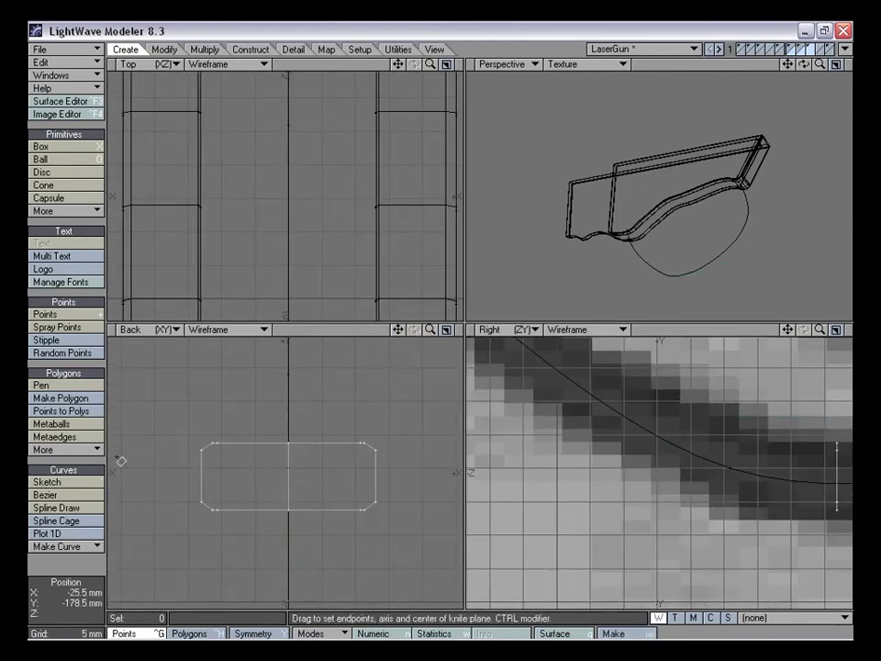
pyautogui.moveTo(185, 461); pyautogui.dragTo(422, 462)
pyautogui.rightClick(299, 491)
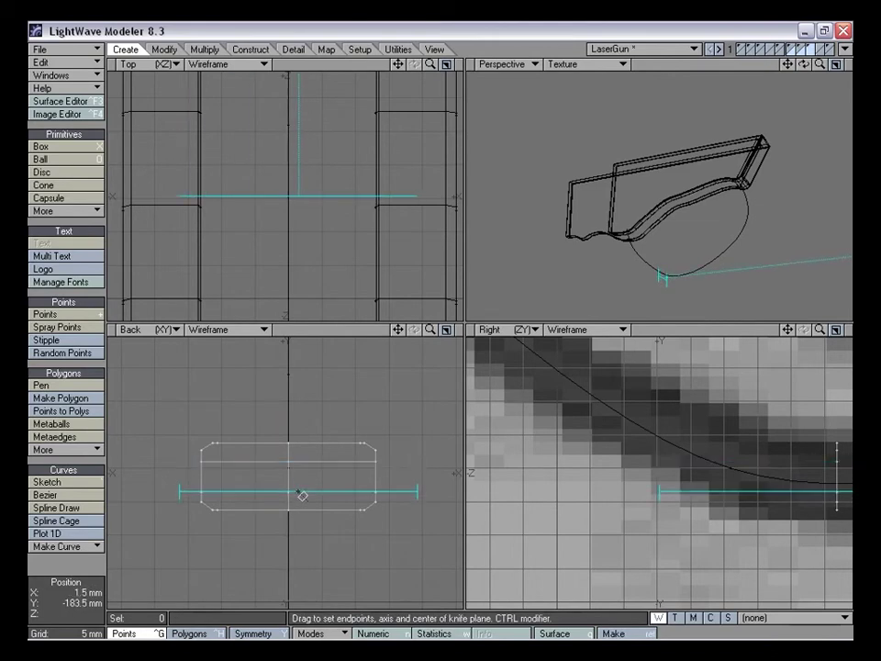
pyautogui.press('space')
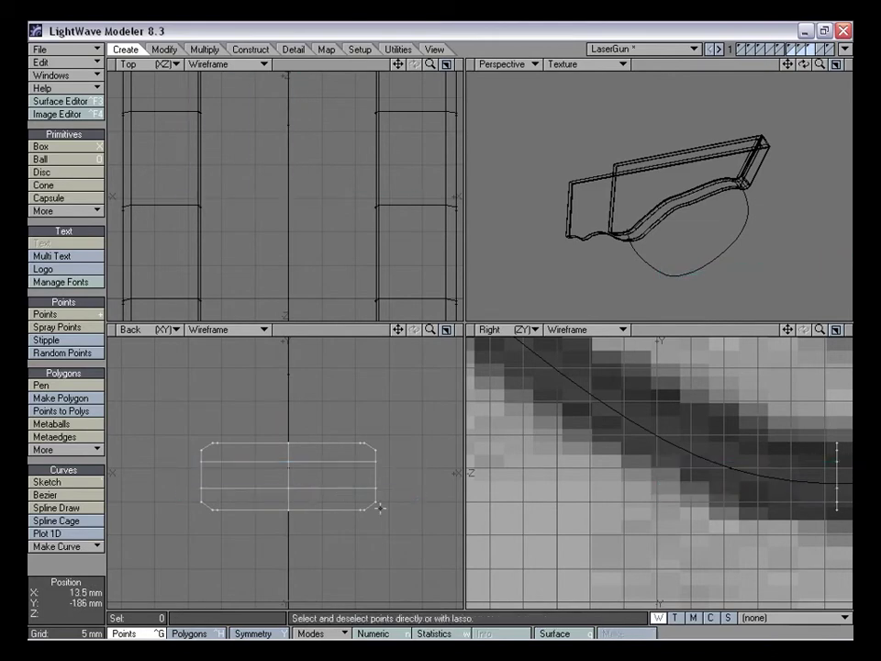
# Pull the upper and lower chamfer points on the profile's right side slightly inward, and knife the profile horizontally through its middle
pyautogui.press('t')
pyautogui.moveTo(376, 451); pyautogui.dragTo(376, 451)
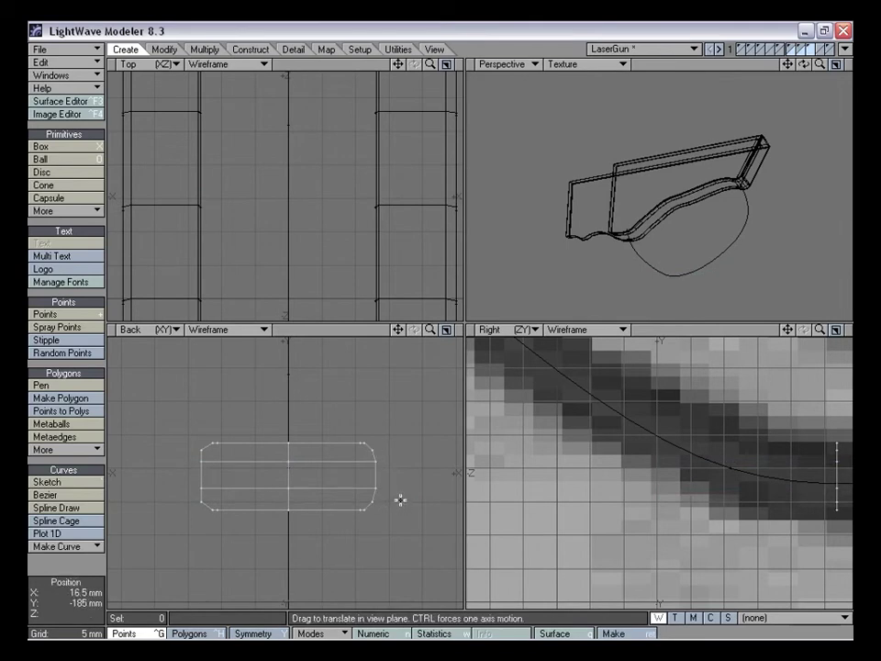
pyautogui.hotkey('shift', 'k')
pyautogui.moveTo(195, 479); pyautogui.dragTo(427, 478)
pyautogui.press('space')
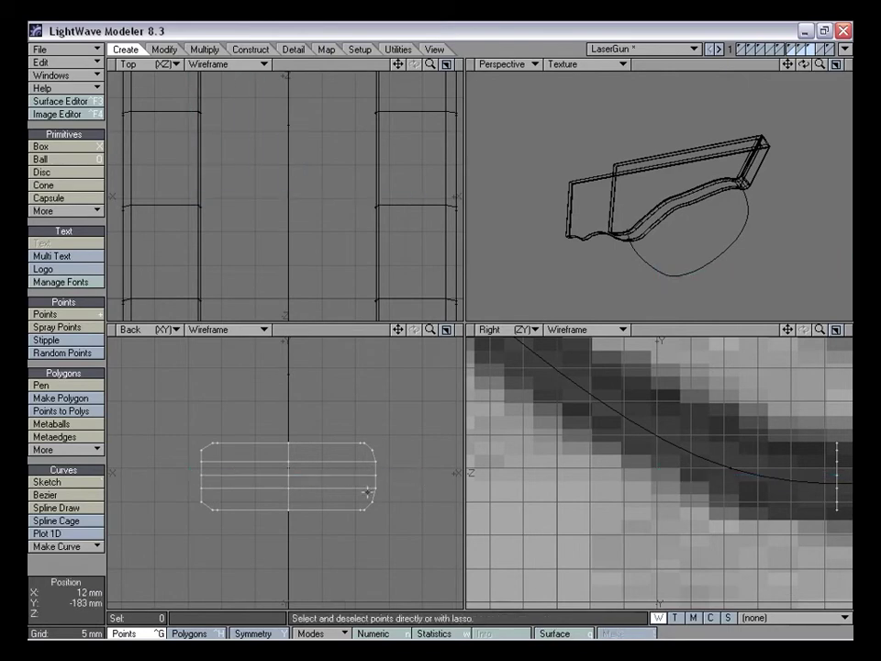
# Remove the profile's polygons while keeping the points, and delete the five points on the centre line
pyautogui.moveTo(430, 330); pyautogui.dragTo(463, 329)
pyautogui.moveTo(398, 331); pyautogui.dragTo(404, 343)
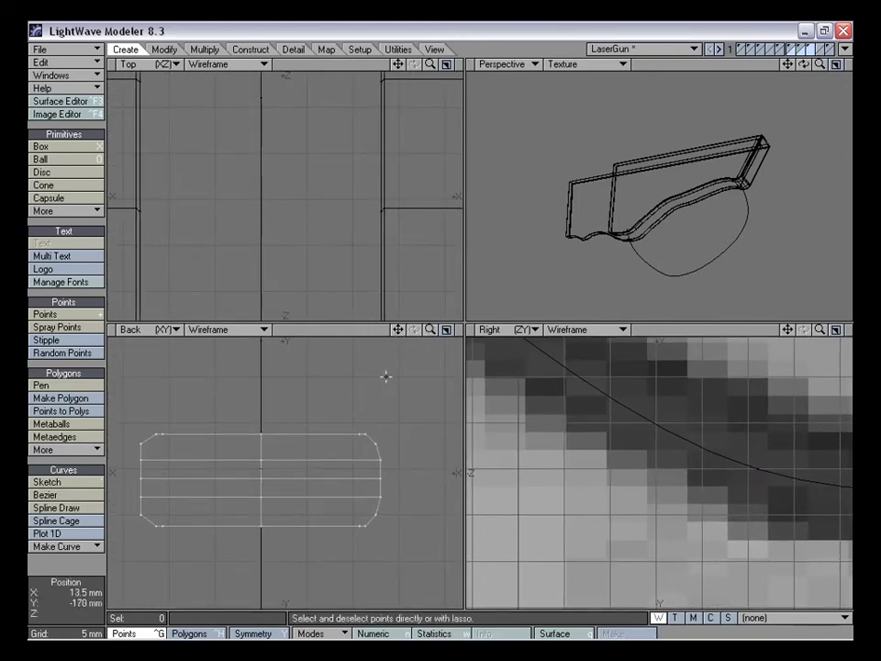
pyautogui.press('k')
pyautogui.press('space')
pyautogui.press('space')
pyautogui.moveTo(302, 476); pyautogui.dragTo(261, 378, button='right')
pyautogui.moveTo(249, 591); pyautogui.dragTo(288, 422, button='right')
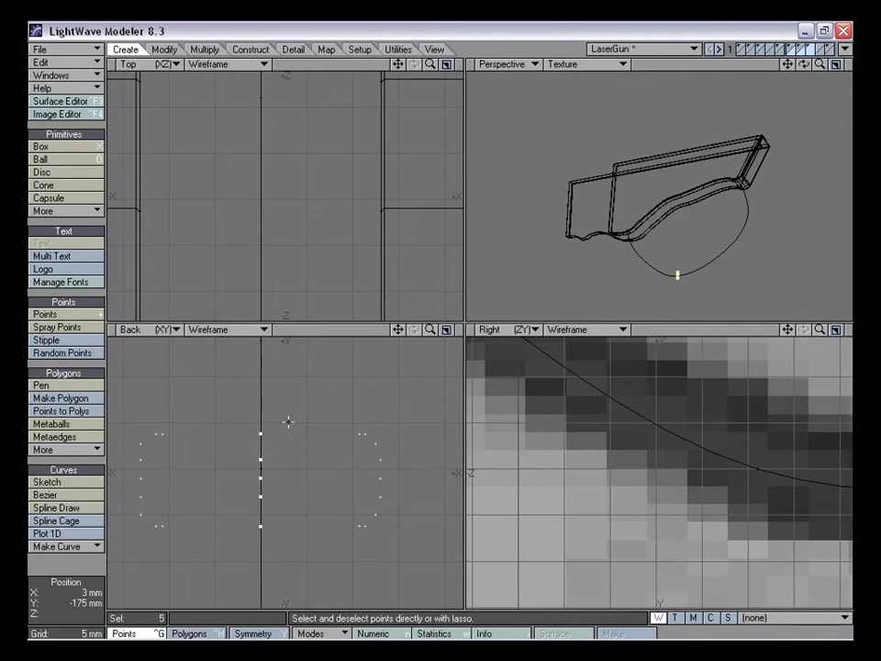
pyautogui.click(288, 422)
# Delete the nine points of the profile's left half and mirror the right-half points across the centre line at X = 0 m
pyautogui.moveTo(254, 479)
pyautogui.mouseDown(button='right')
pyautogui.moveTo(238, 421)
pyautogui.moveTo(112, 472)
pyautogui.moveTo(220, 415)
pyautogui.moveTo(222, 433)
pyautogui.mouseUp(button='right')
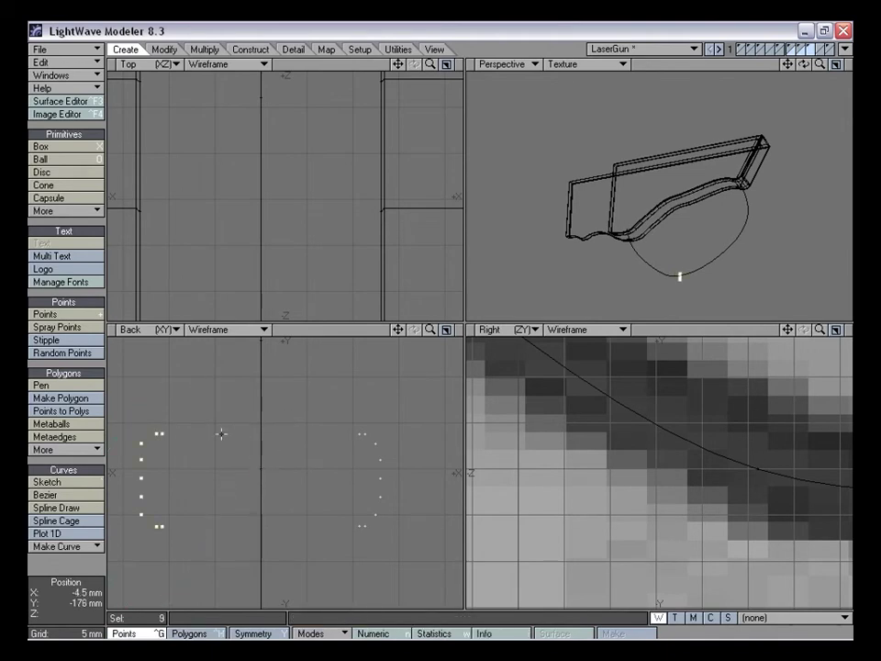
pyautogui.press('Delete')
pyautogui.hotkey('shift', 'v')
pyautogui.moveTo(260, 426); pyautogui.dragTo(258, 423)
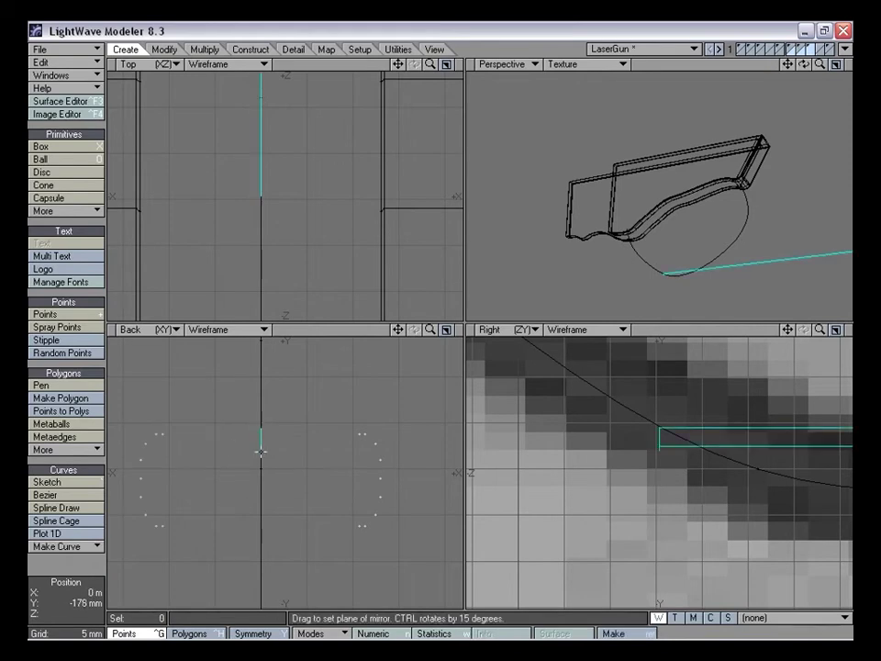
# Make a polygon from the 18 profile points and move it 98 mm up and 98 mm back towards the guard curve's rear start
pyautogui.press('space')
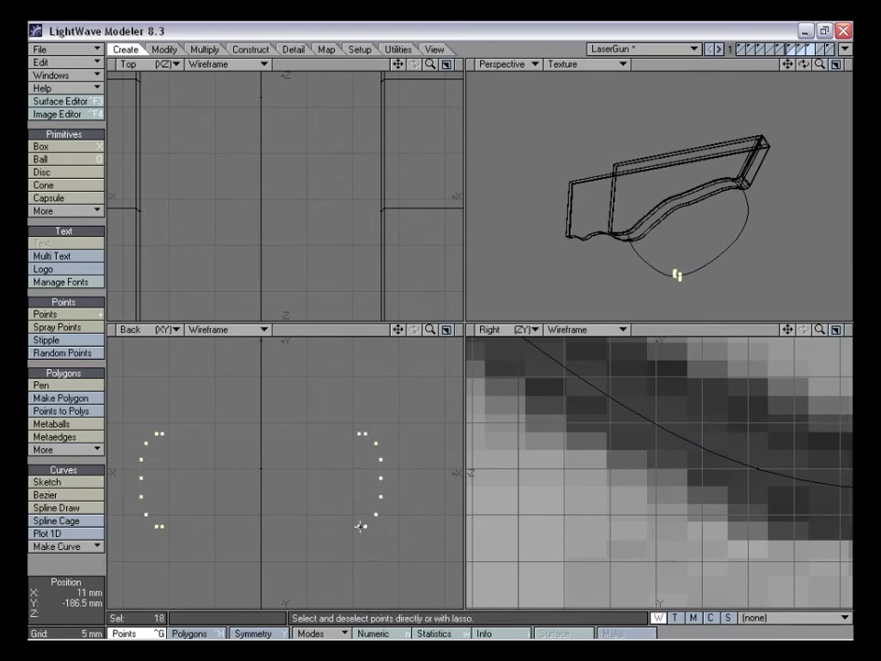
pyautogui.press('p')
pyautogui.moveTo(430, 330); pyautogui.dragTo(398, 414)
pyautogui.moveTo(823, 329); pyautogui.dragTo(831, 362)
pyautogui.press('t')
pyautogui.moveTo(757, 571); pyautogui.dragTo(627, 439)
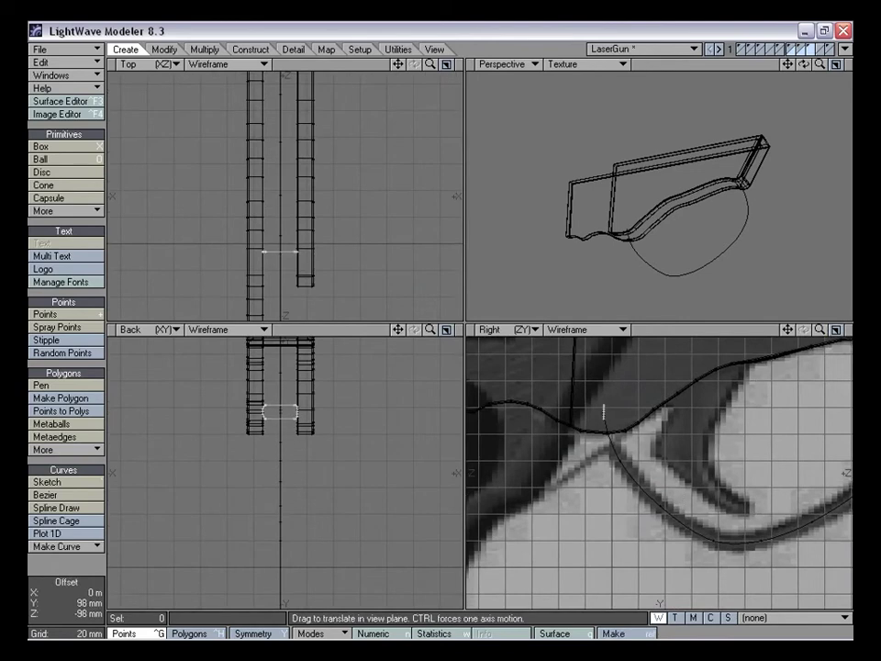
# Move the profile polygon in the side view so its middle sits on the guard curve's rear end point
pyautogui.moveTo(788, 331); pyautogui.dragTo(832, 216)
pyautogui.moveTo(821, 332); pyautogui.dragTo(848, 332)
pyautogui.moveTo(668, 414); pyautogui.dragTo(692, 427)
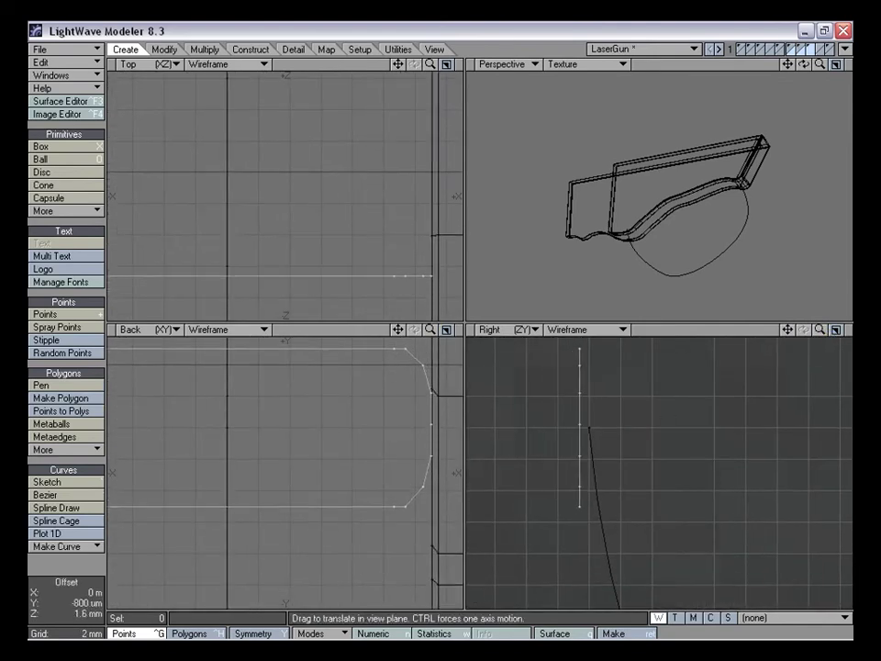
pyautogui.moveTo(571, 437); pyautogui.dragTo(580, 439)
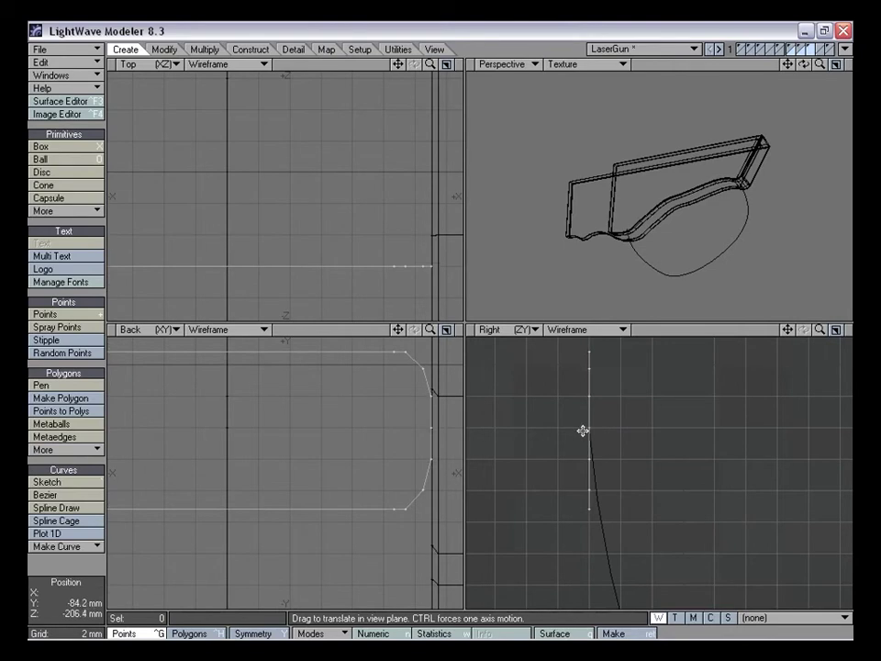
# Rotate the profile polygon by -83° around the curve's rear end point, so it lies perpendicular to the curve
pyautogui.press('y')
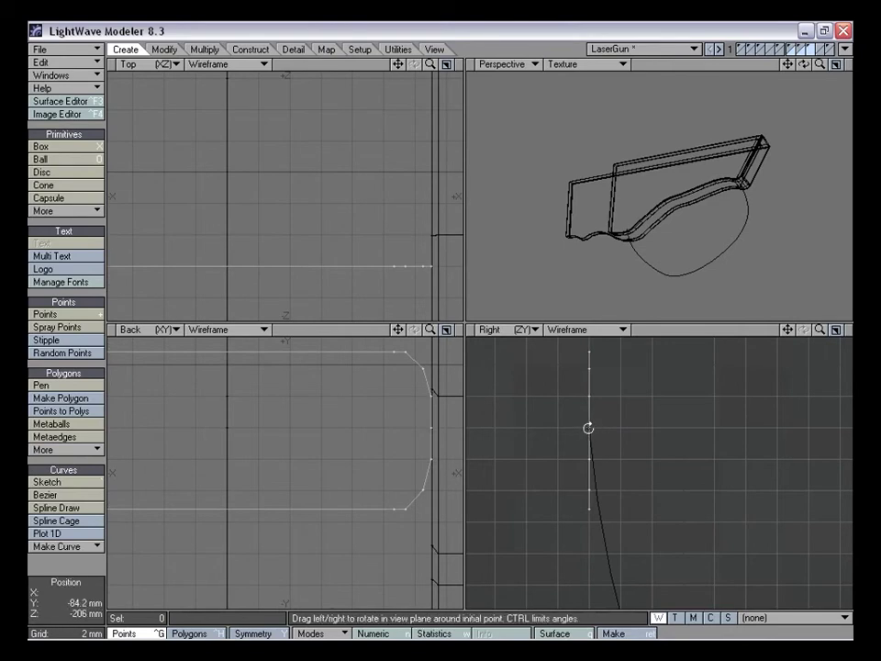
pyautogui.click(333, 634)
pyautogui.click(333, 620)
pyautogui.moveTo(622, 435); pyautogui.dragTo(521, 435)
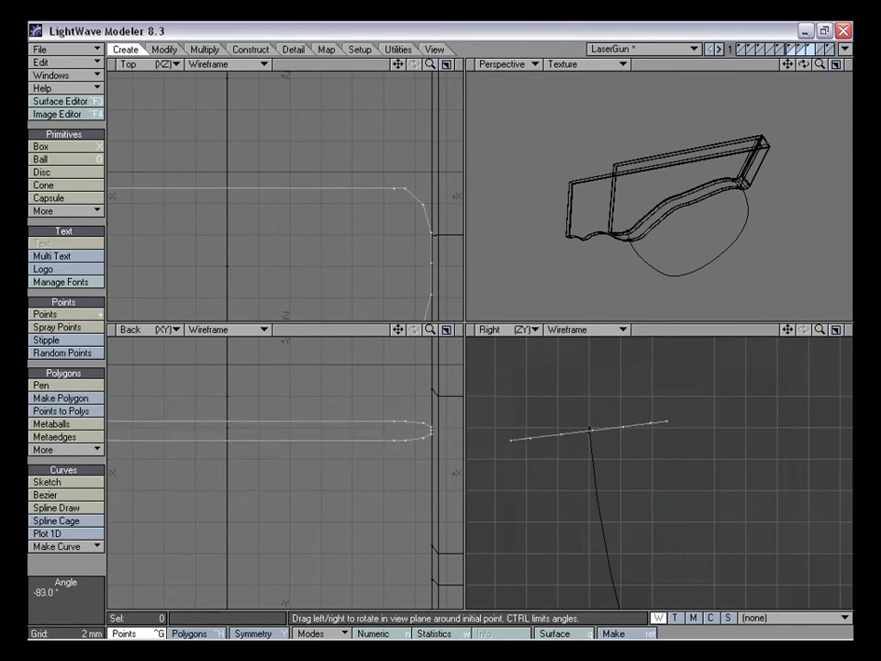
# Move the rotated profile slightly up and back so its centre meets the end point of the guard curve
pyautogui.moveTo(788, 330); pyautogui.dragTo(853, 334)
pyautogui.press('y')
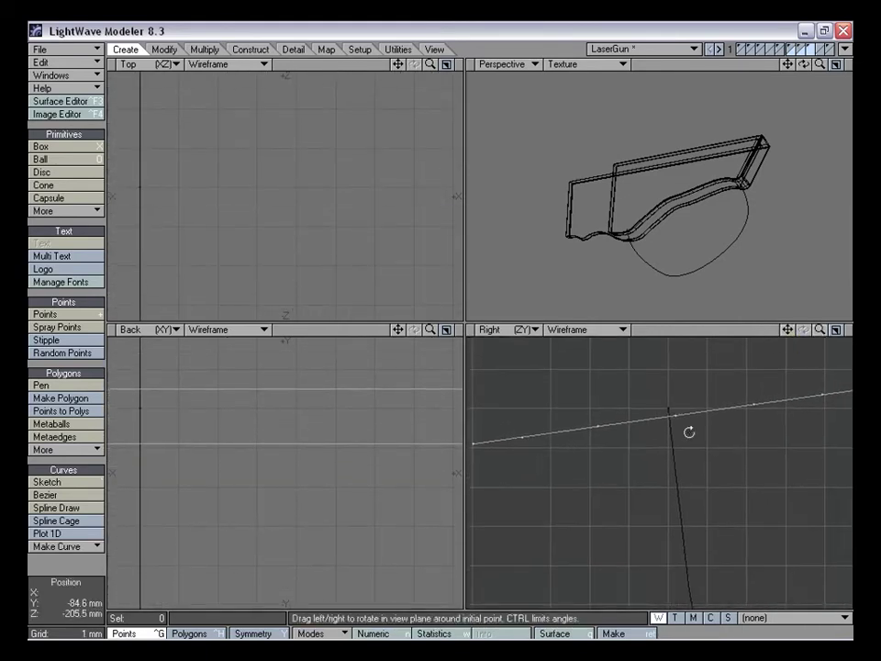
pyautogui.press('t')
pyautogui.moveTo(699, 470); pyautogui.dragTo(662, 450)
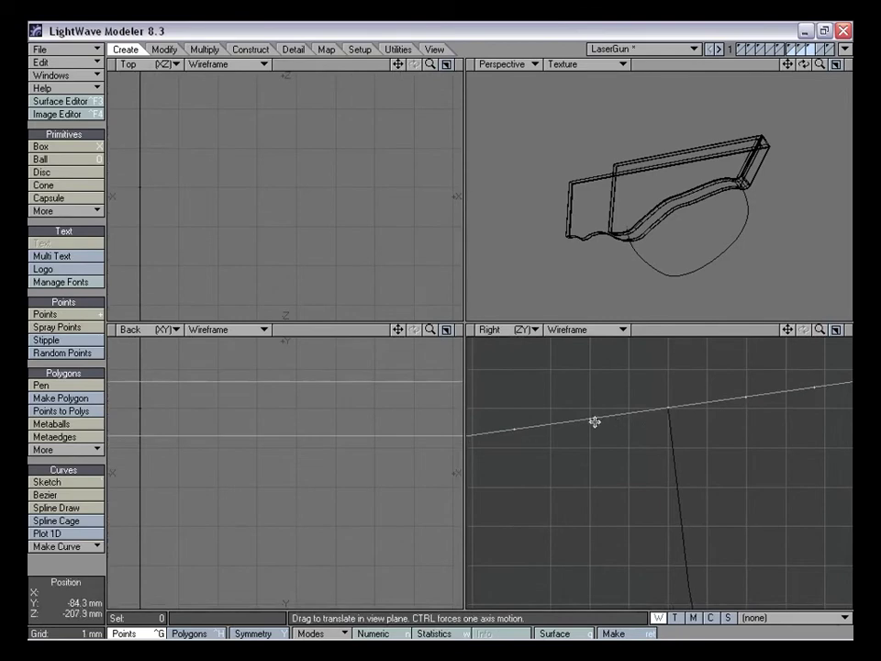
pyautogui.press('space')
# Show only the profile's layer in the foreground and put the guard curve's layer in the background
pyautogui.moveTo(820, 329); pyautogui.dragTo(724, 332)
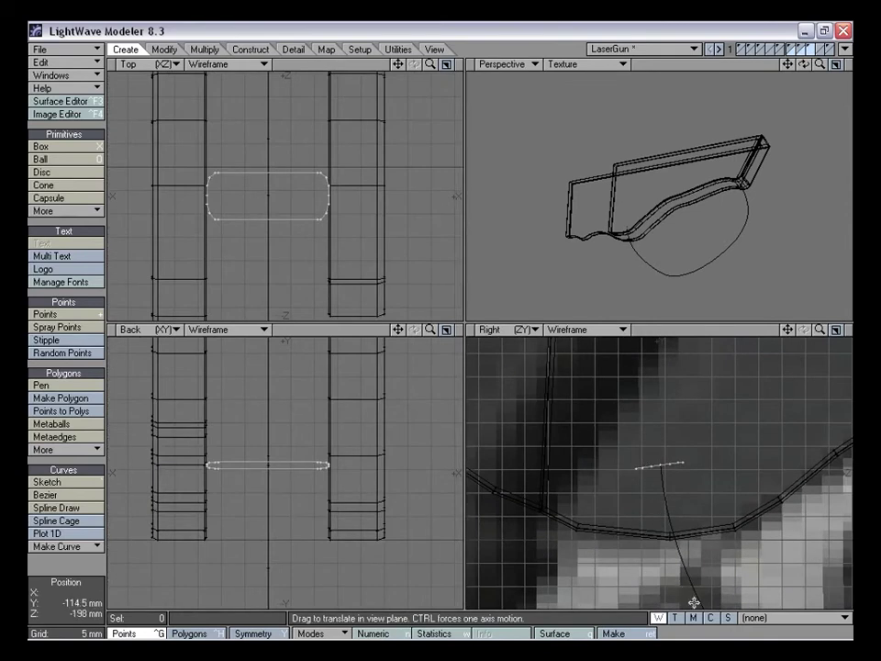
pyautogui.moveTo(820, 330); pyautogui.dragTo(617, 313)
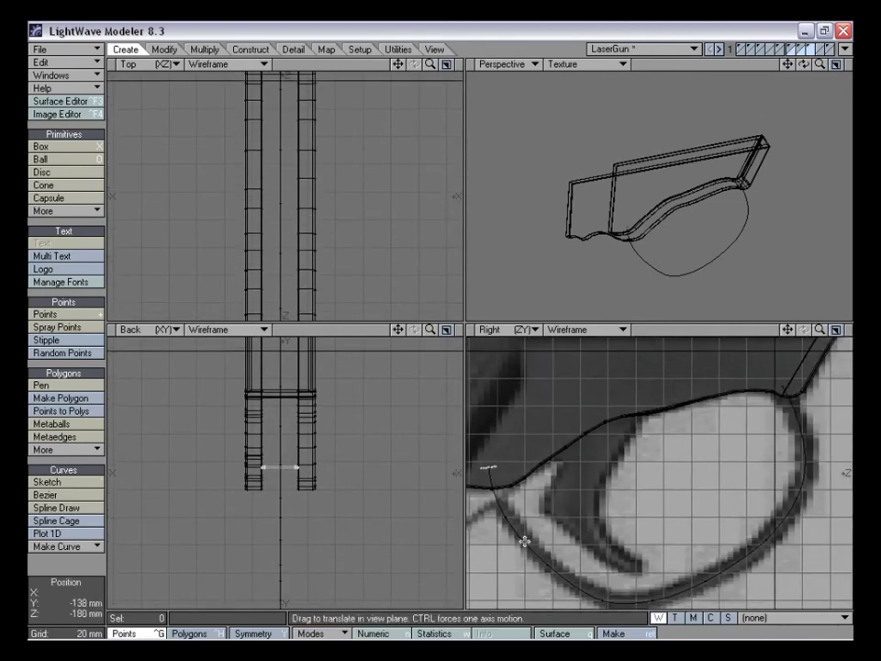
pyautogui.moveTo(791, 331); pyautogui.dragTo(880, 359)
pyautogui.moveTo(820, 333)
pyautogui.mouseDown()
pyautogui.moveTo(819, 342)
pyautogui.moveTo(821, 330)
pyautogui.mouseUp()
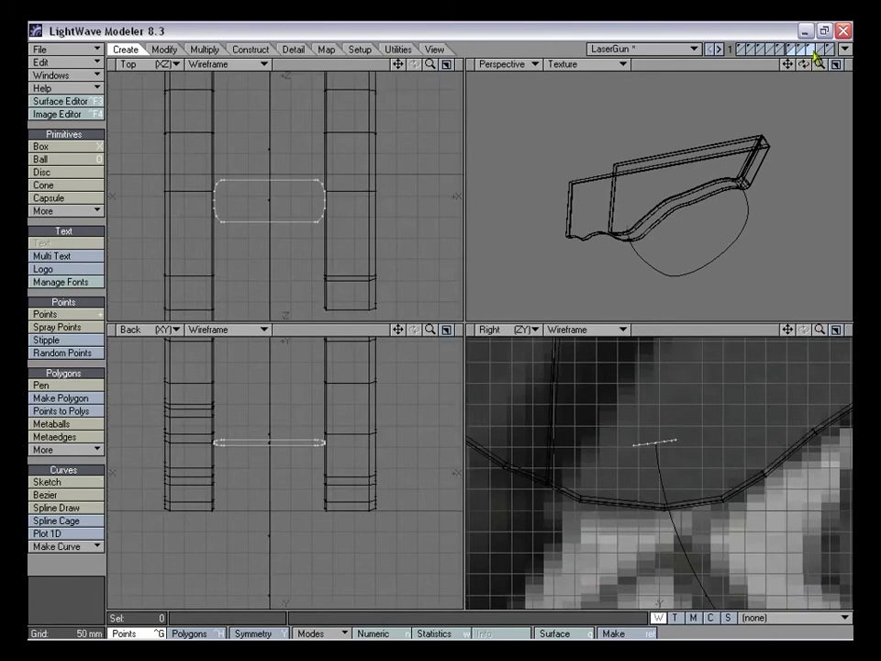
pyautogui.click(812, 51)
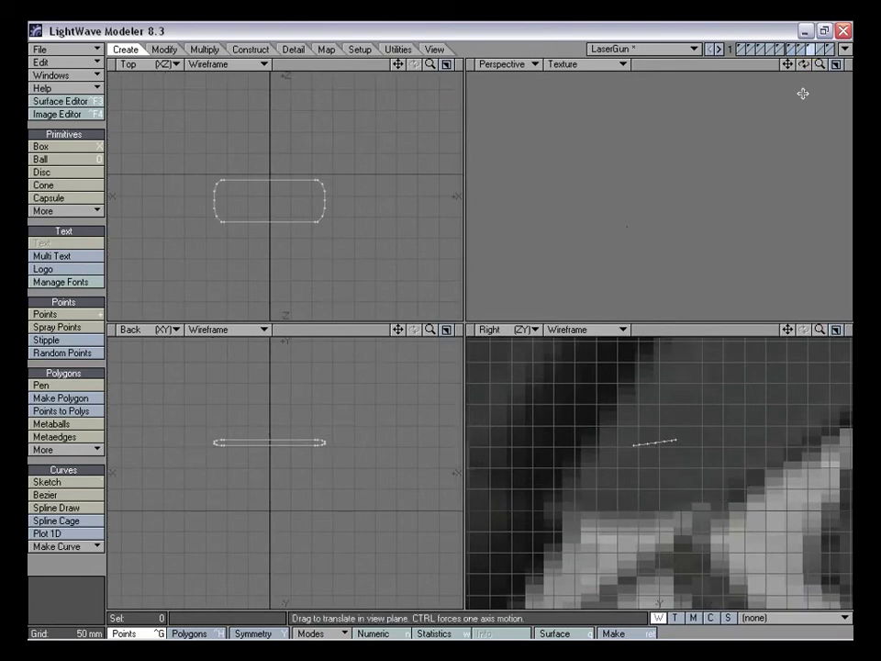
pyautogui.click(804, 53)
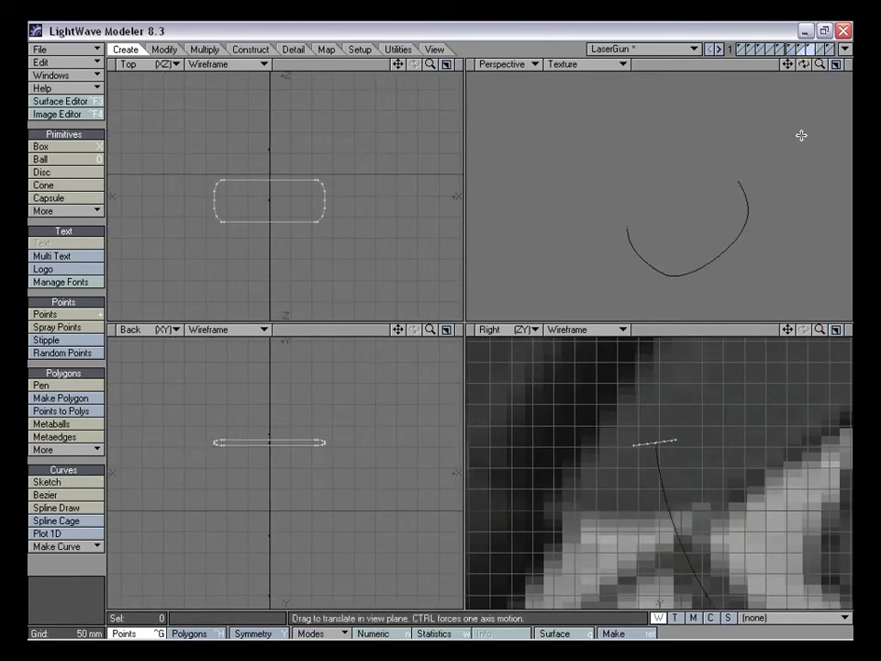
# Check the profile's alignment with the curve's end point up close and nudge the profile minimally
pyautogui.moveTo(821, 331); pyautogui.dragTo(822, 386)
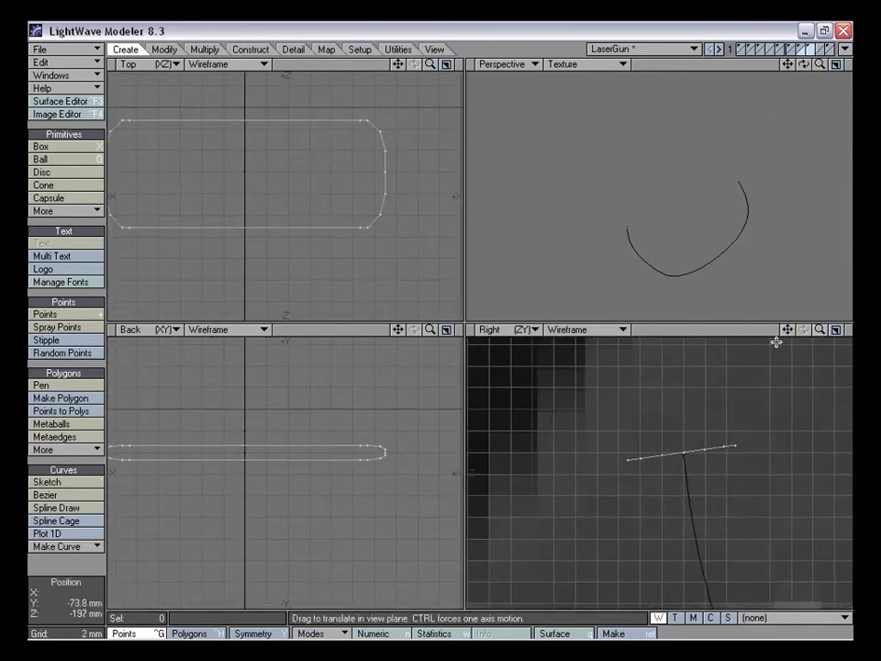
pyautogui.moveTo(818, 330); pyautogui.dragTo(789, 331)
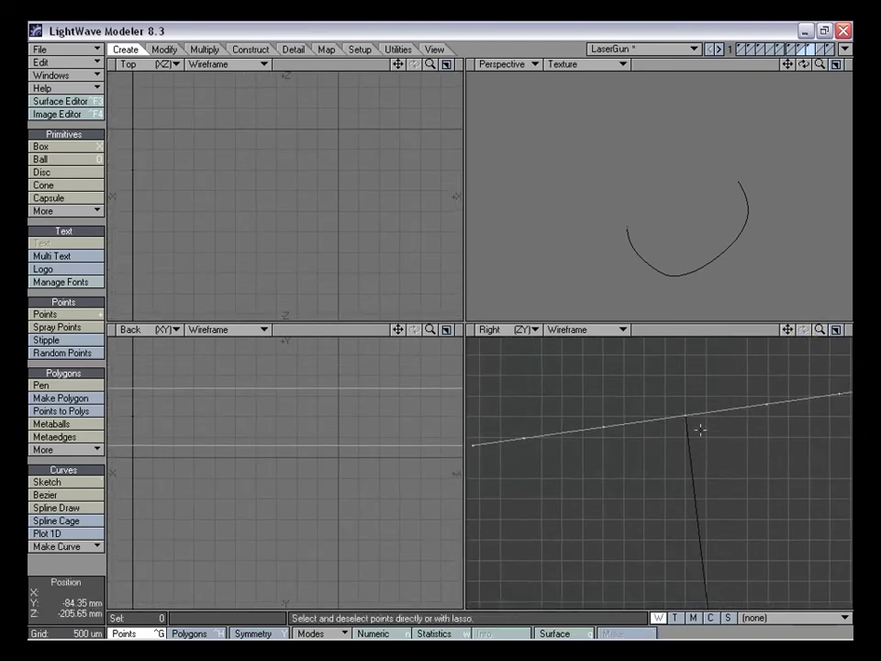
pyautogui.press('t')
pyautogui.moveTo(701, 430); pyautogui.dragTo(702, 431)
pyautogui.moveTo(820, 329); pyautogui.dragTo(736, 340)
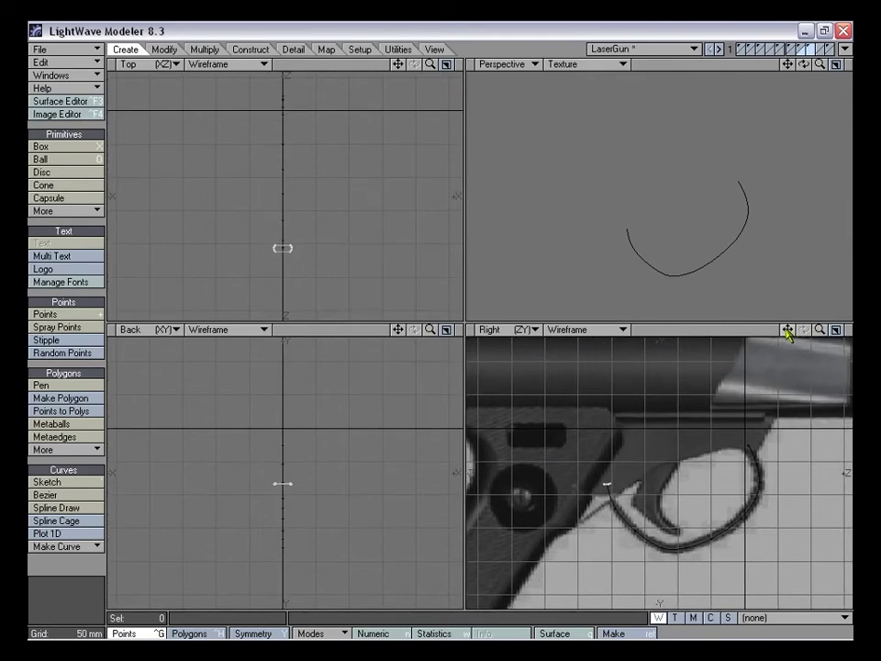
# Try to Rail Extrude the profile along the guard curve with 20 Uniform Knots segments and Oriented on, and undo it
pyautogui.hotkey('ctrl', 'r')
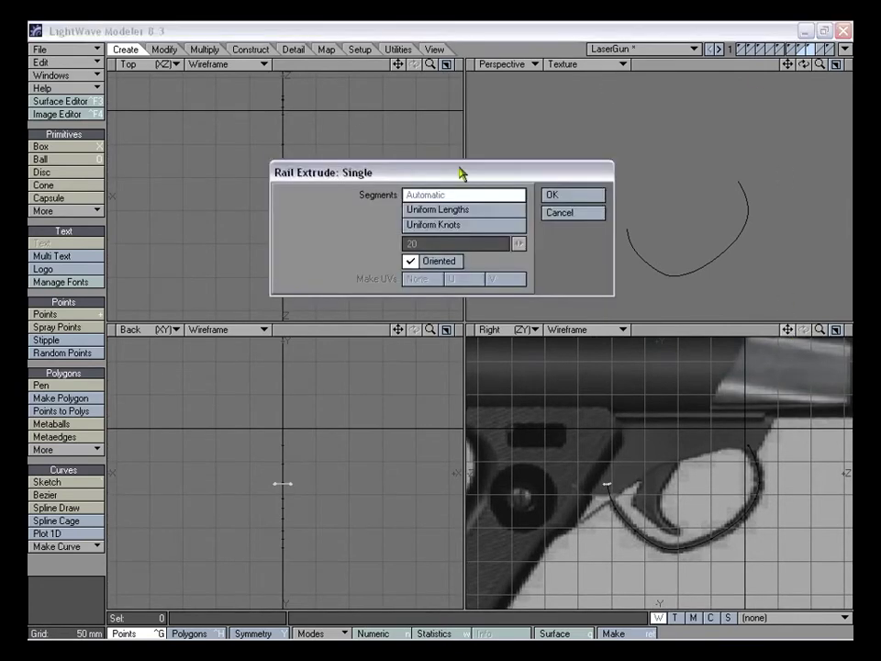
pyautogui.moveTo(462, 184); pyautogui.dragTo(501, 197)
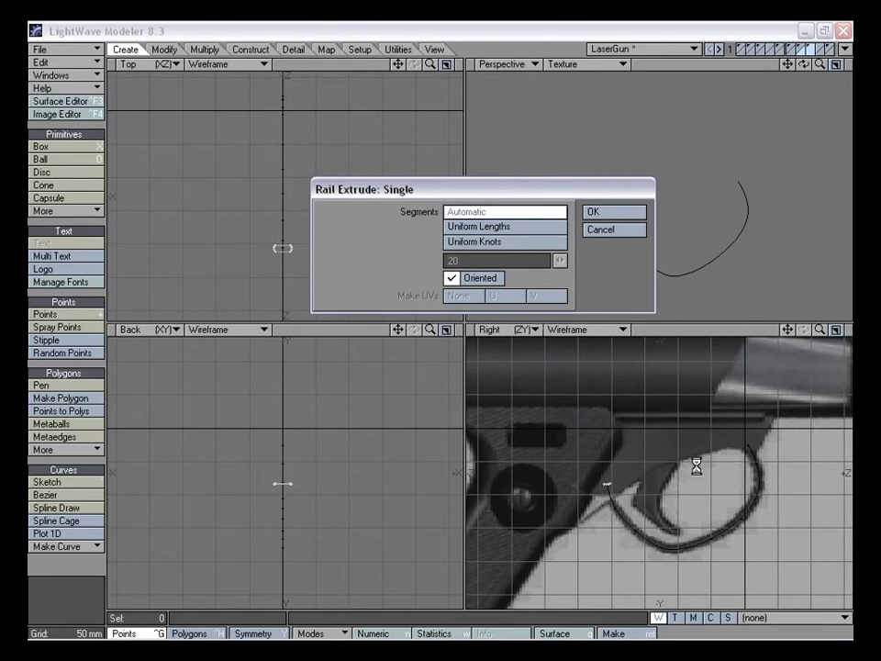
pyautogui.click(500, 244)
pyautogui.moveTo(510, 193)
pyautogui.mouseDown()
pyautogui.moveTo(467, 188)
pyautogui.moveTo(505, 193)
pyautogui.moveTo(500, 199)
pyautogui.mouseUp()
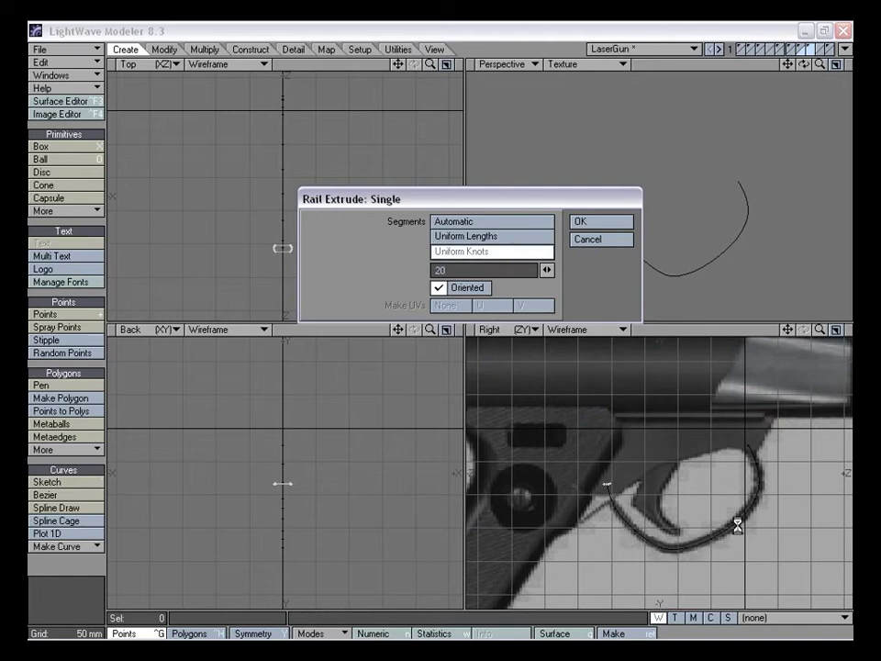
pyautogui.click(595, 223)
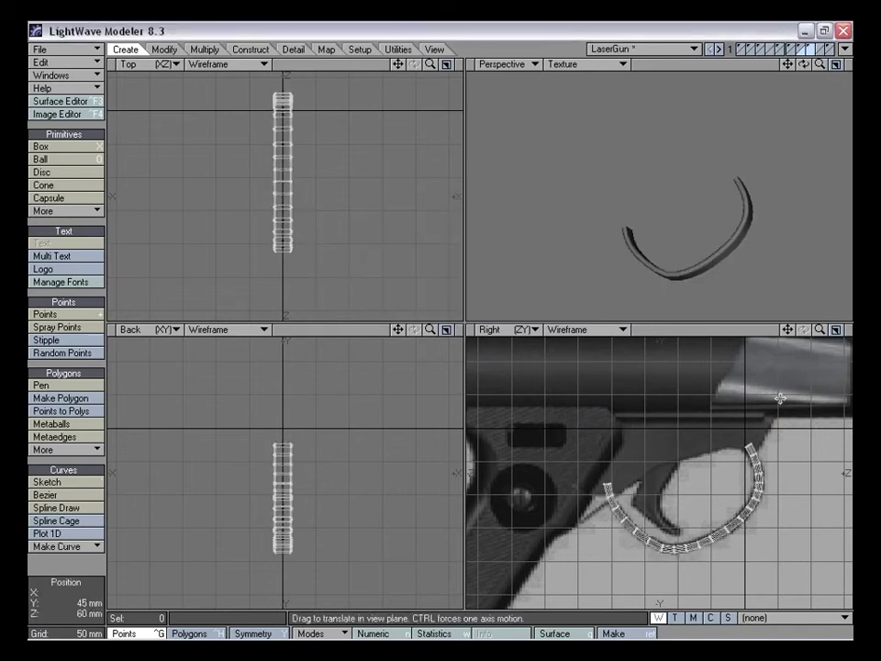
pyautogui.moveTo(820, 330); pyautogui.dragTo(852, 330)
pyautogui.moveTo(787, 331); pyautogui.dragTo(818, 420)
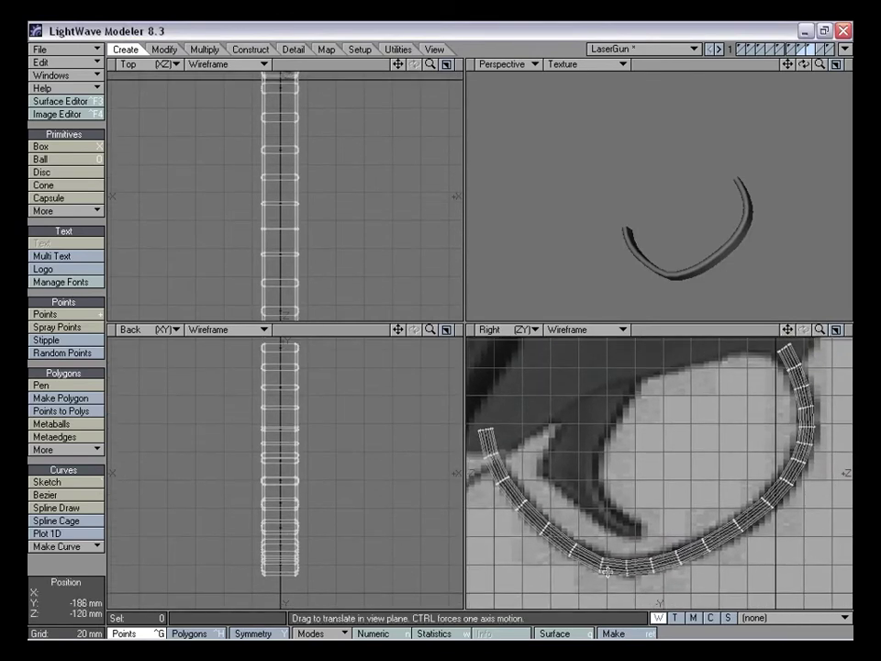
pyautogui.press('u')
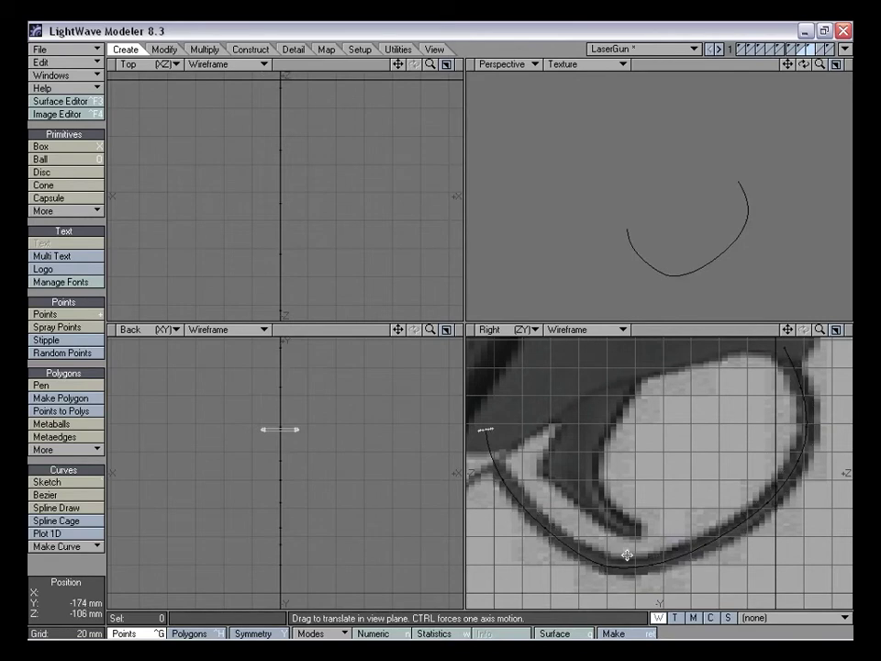
# Try to Rail Extrude the profile along the curve with 20 Uniform Lengths segments, and undo it
pyautogui.hotkey('ctrl', 'r')
pyautogui.click(496, 239)
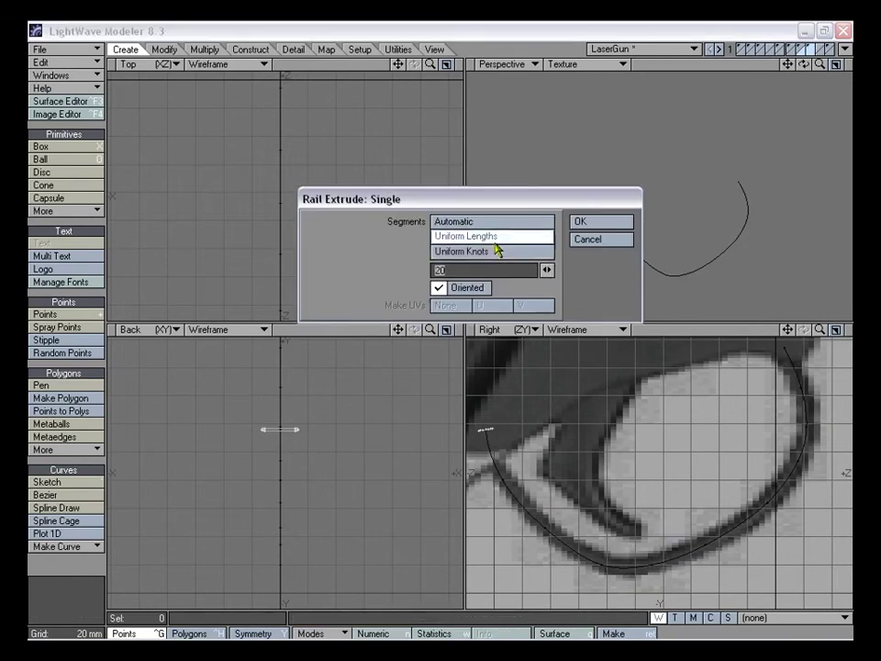
pyautogui.click(599, 226)
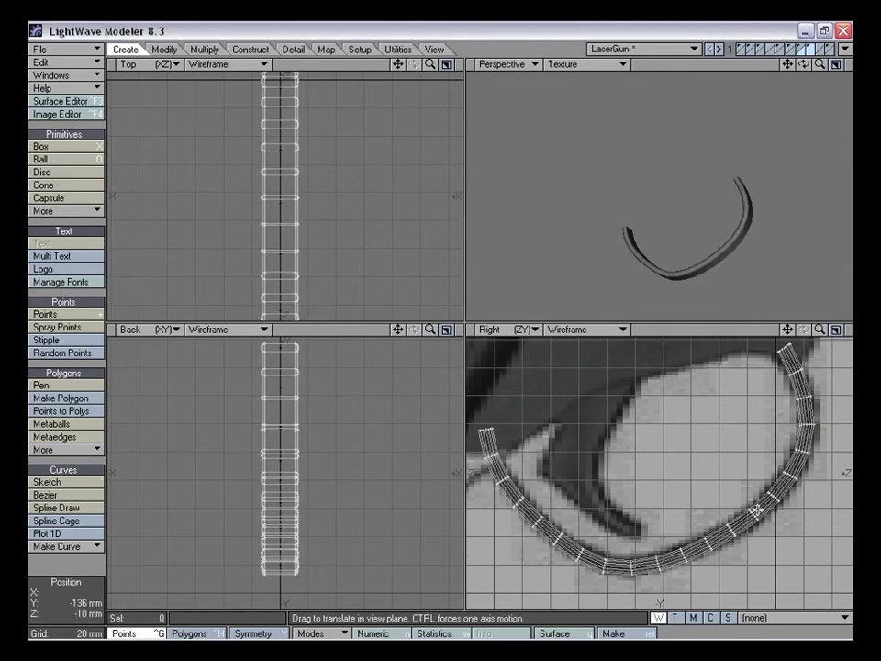
pyautogui.moveTo(820, 330); pyautogui.dragTo(840, 331)
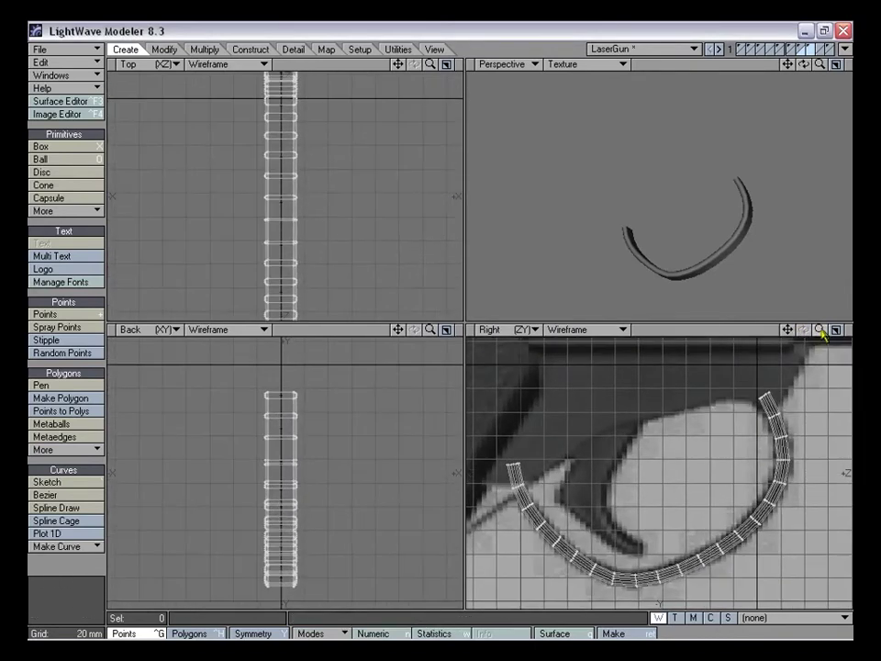
pyautogui.press('u')
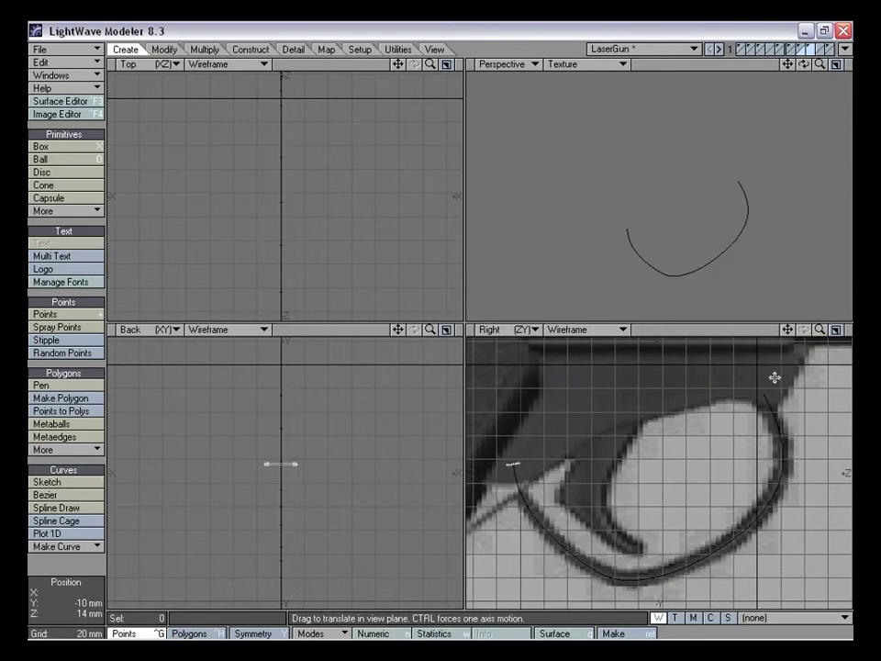
# Rail Extrude the profile along the guard curve using Uniform Knots, Oriented, and more segments than before
pyautogui.hotkey('ctrl', 'r')
pyautogui.click(494, 256)
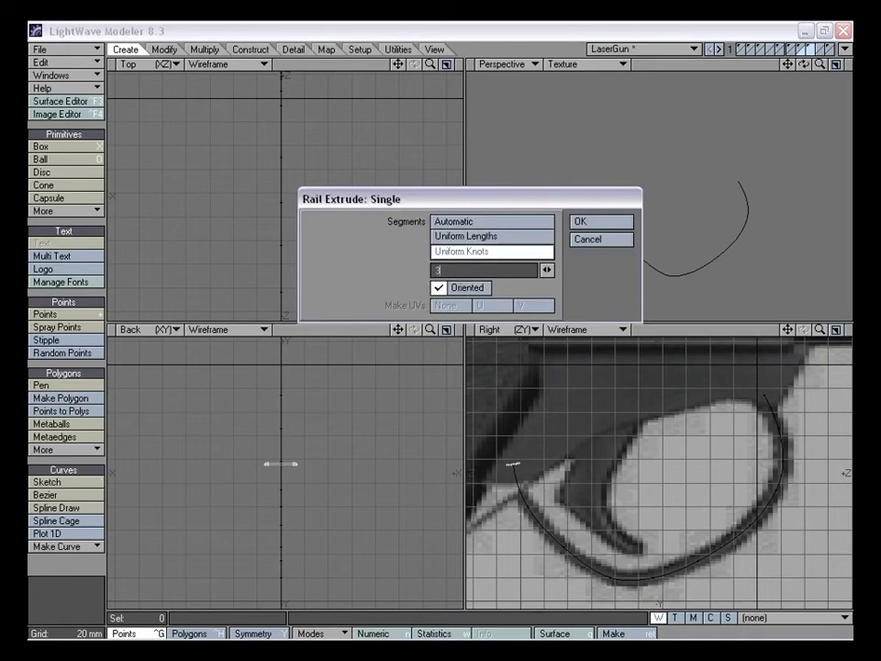
pyautogui.press('Return')
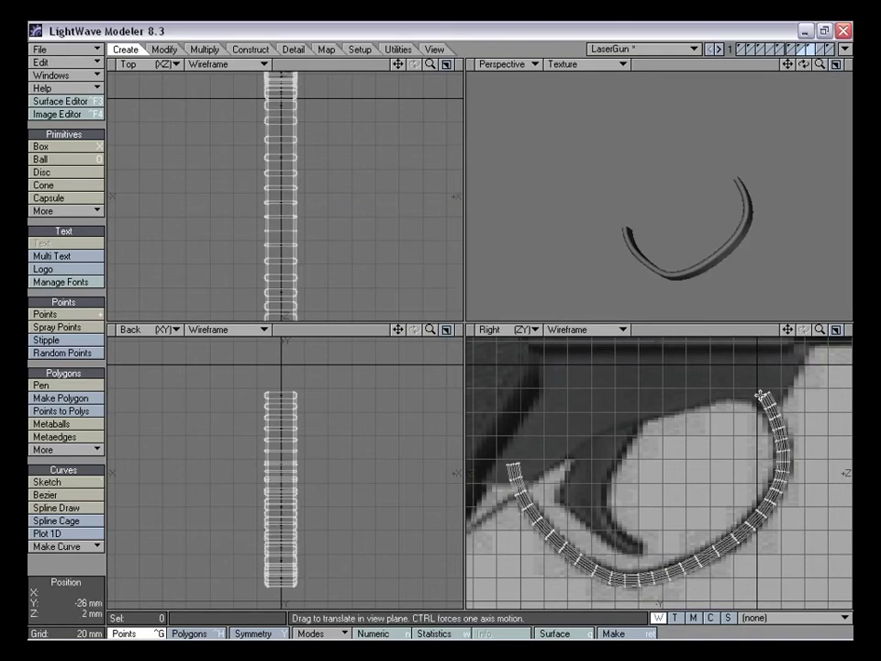
pyautogui.keyDown('alt'); pyautogui.moveTo(771, 232); pyautogui.dragTo(745, 248); pyautogui.keyUp('alt')
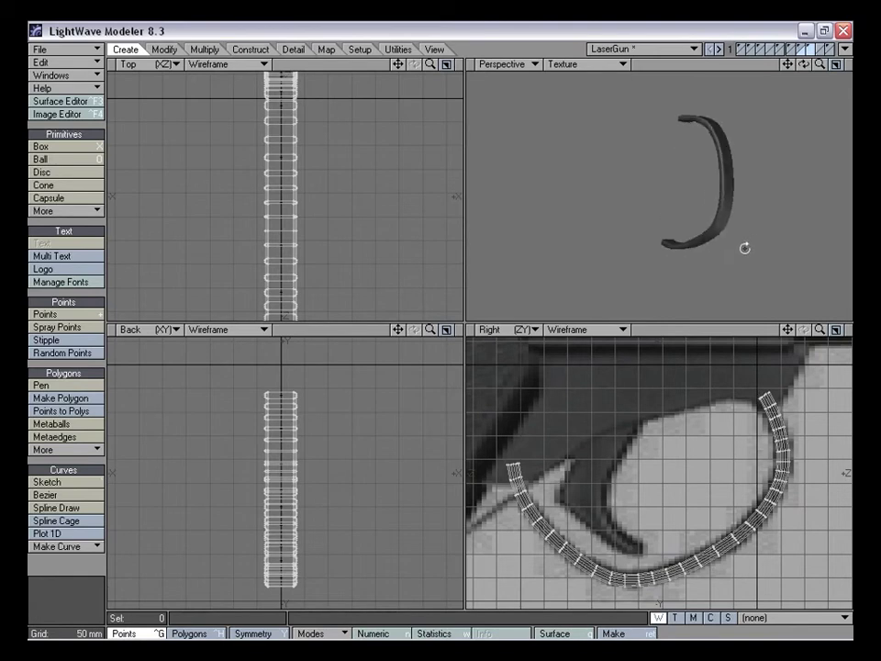
pyautogui.keyDown('alt'); pyautogui.moveTo(684, 237); pyautogui.dragTo(805, 153); pyautogui.keyUp('alt')
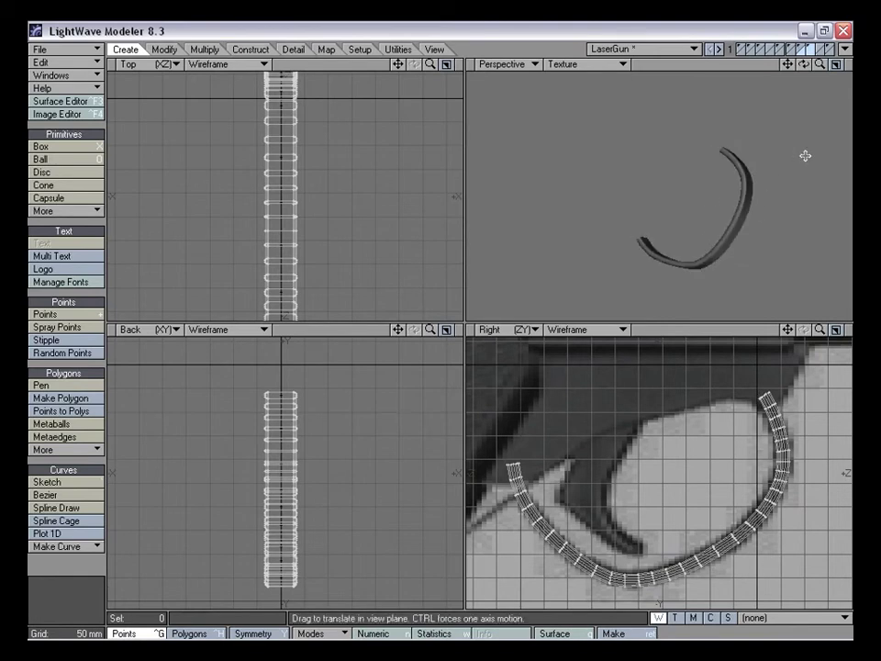
# Add the gun body part's layer to the foreground and inspect how the guard fits it from several angles
pyautogui.click(794, 53)
pyautogui.keyDown('alt'); pyautogui.moveTo(744, 124); pyautogui.dragTo(624, 225); pyautogui.keyUp('alt')
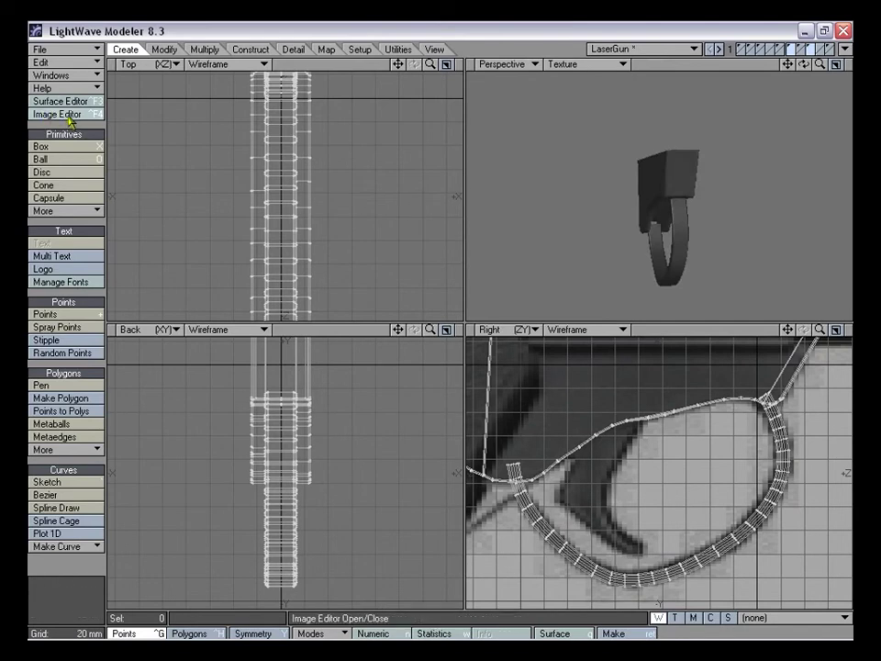
pyautogui.keyDown('alt'); pyautogui.moveTo(476, 235); pyautogui.dragTo(661, 232); pyautogui.keyUp('alt')
pyautogui.keyDown('alt'); pyautogui.moveTo(703, 191); pyautogui.dragTo(717, 220); pyautogui.keyUp('alt')
pyautogui.moveTo(430, 330); pyautogui.dragTo(400, 351)
pyautogui.keyDown('alt'); pyautogui.moveTo(712, 224); pyautogui.dragTo(684, 217); pyautogui.keyUp('alt')
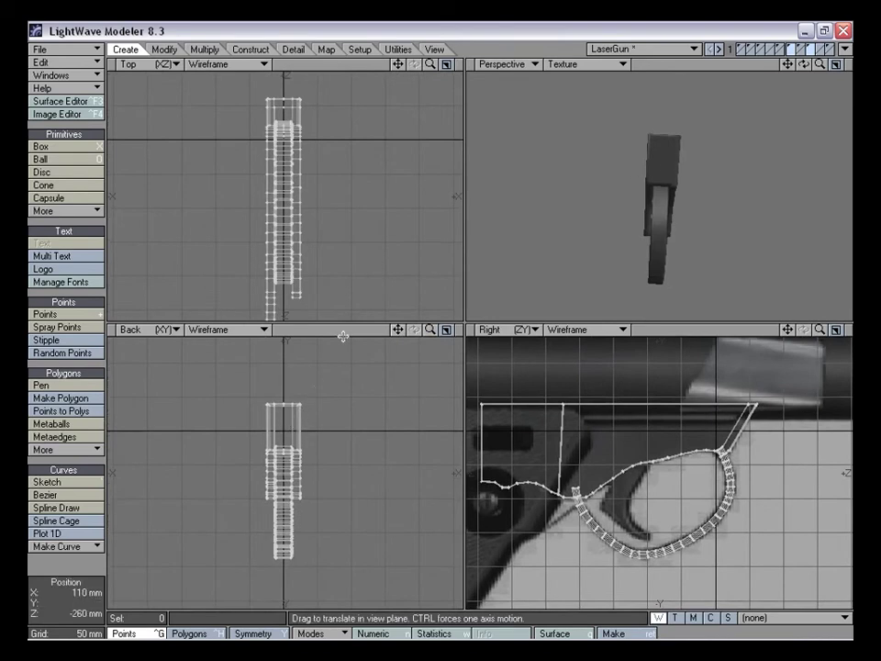
pyautogui.moveTo(428, 332); pyautogui.dragTo(461, 333)
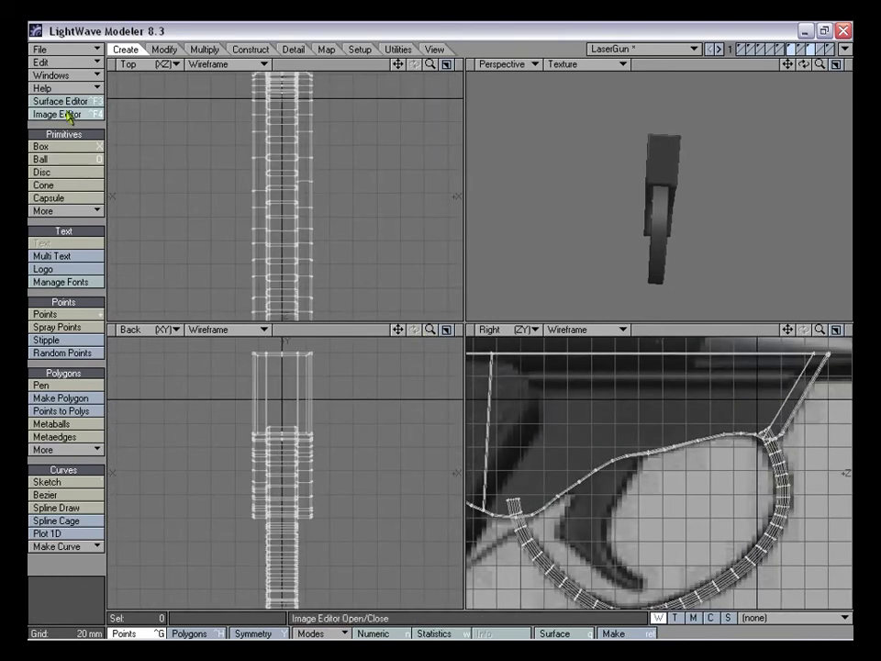
# Look at the trigger guard in the Front_per.jpg reference image, and close the image and the Image Editor
pyautogui.click(69, 115)
pyautogui.doubleClick(212, 198)
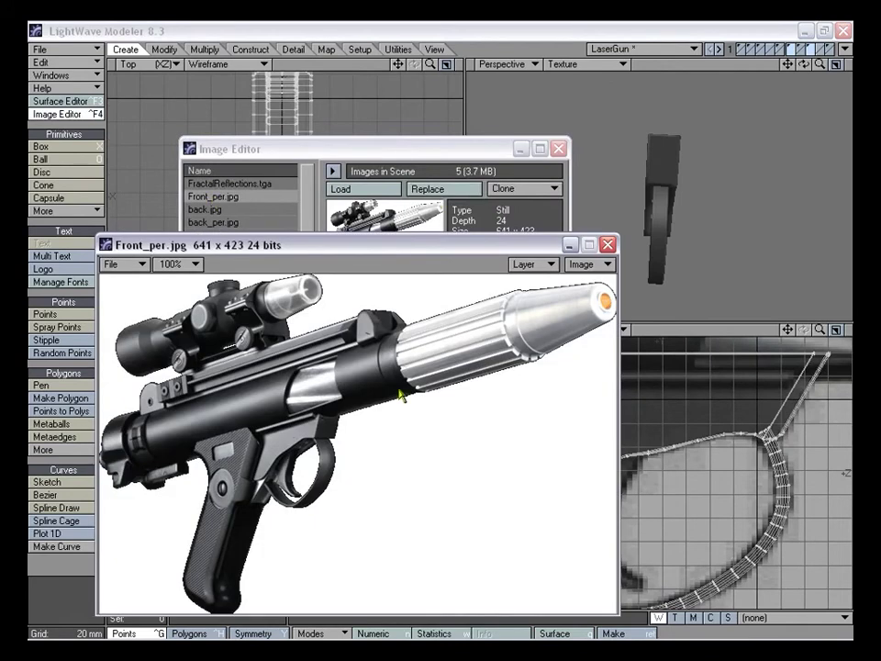
pyautogui.click(608, 244)
pyautogui.click(558, 149)
# Select all points on the +X side of the guard and body part and move them 12 mm outward along X
pyautogui.moveTo(430, 332)
pyautogui.mouseDown()
pyautogui.moveTo(393, 332)
pyautogui.moveTo(422, 331)
pyautogui.mouseUp()
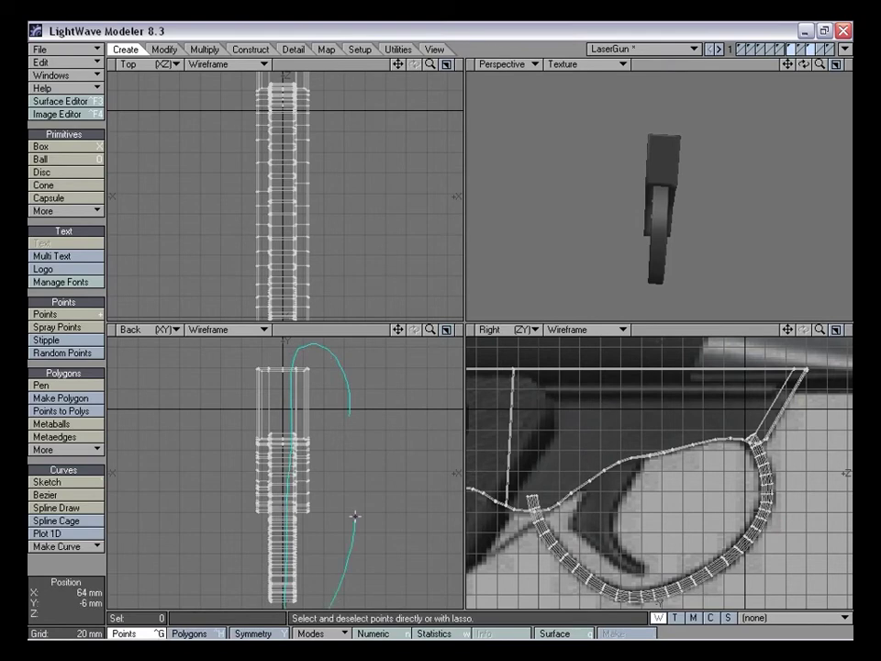
pyautogui.moveTo(354, 517); pyautogui.dragTo(323, 476, button='right')
pyautogui.press('t')
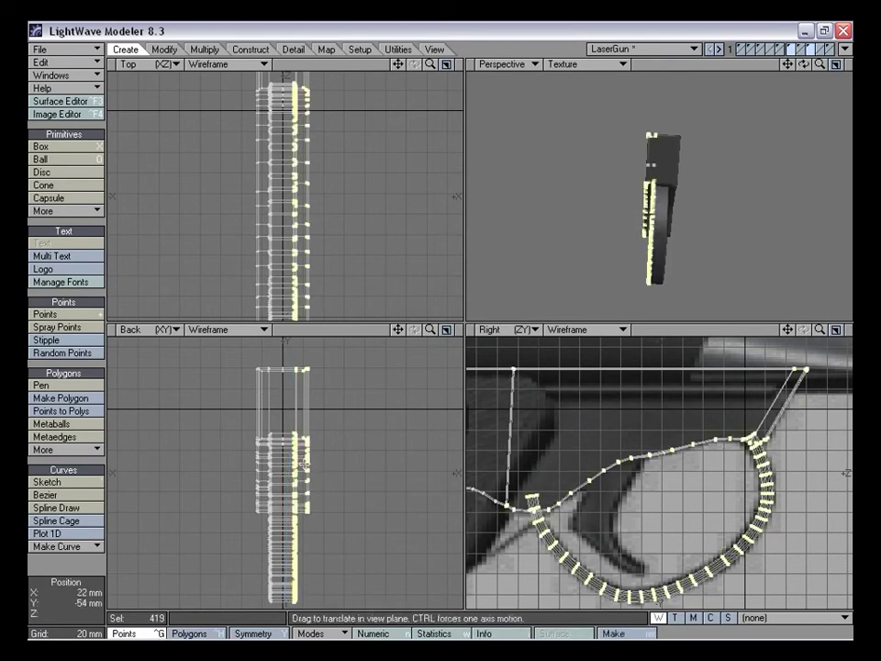
pyautogui.keyDown('ctrl'); pyautogui.moveTo(323, 476); pyautogui.dragTo(335, 475); pyautogui.keyUp('ctrl')
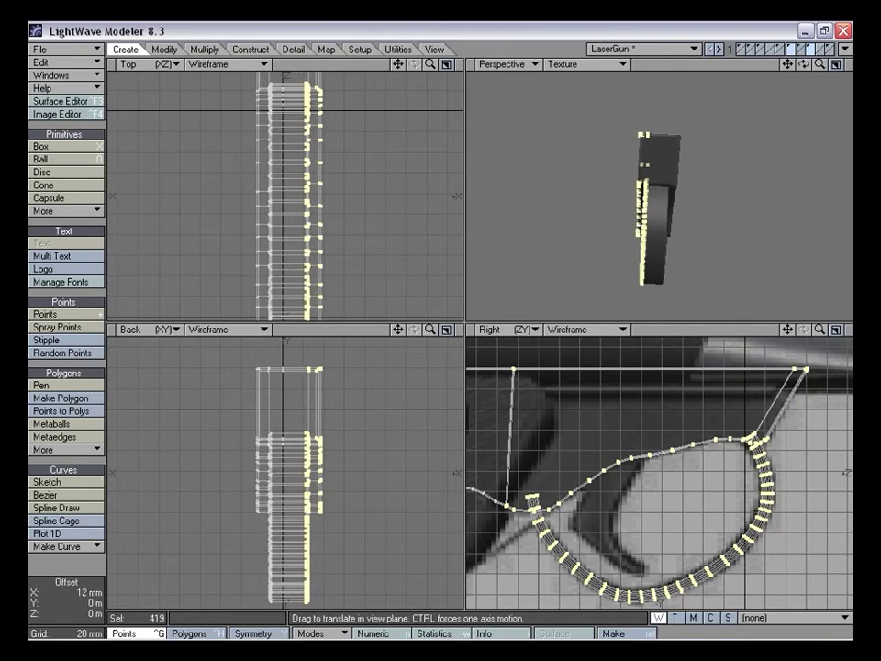
pyautogui.press('space')
pyautogui.click(283, 401)
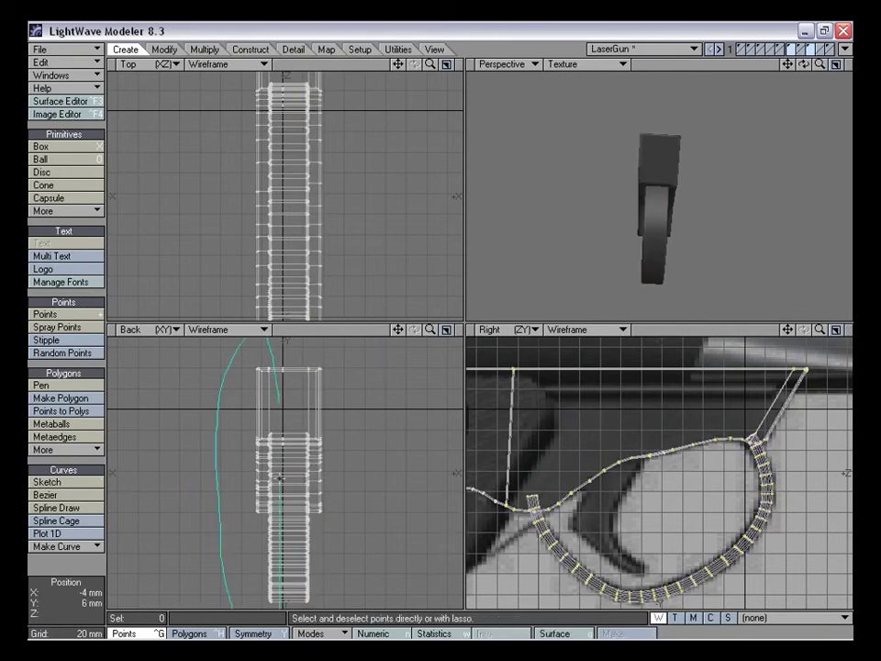
# Select all points on the -X side of the guard and body part and move them outward along X by a matching amount
pyautogui.moveTo(279, 406); pyautogui.dragTo(279, 402, button='right')
pyautogui.press('t')
pyautogui.moveTo(297, 456); pyautogui.dragTo(285, 457)
pyautogui.press('space')
pyautogui.click(243, 352)
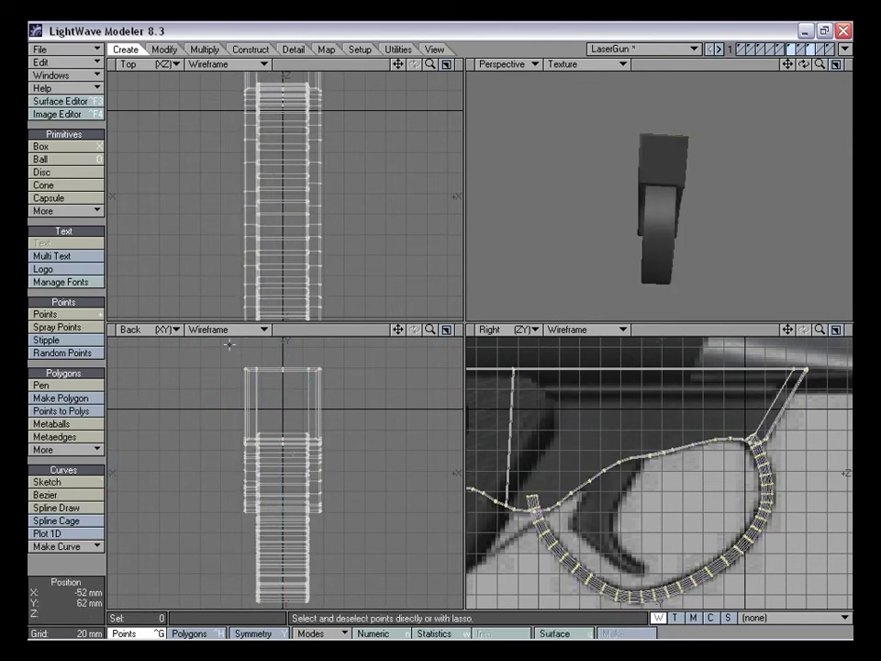
# Examine the widened guard and body part from several angles, checking how the guard's sides line up with the body part
pyautogui.keyDown('alt'); pyautogui.moveTo(647, 179); pyautogui.dragTo(671, 226); pyautogui.keyUp('alt')
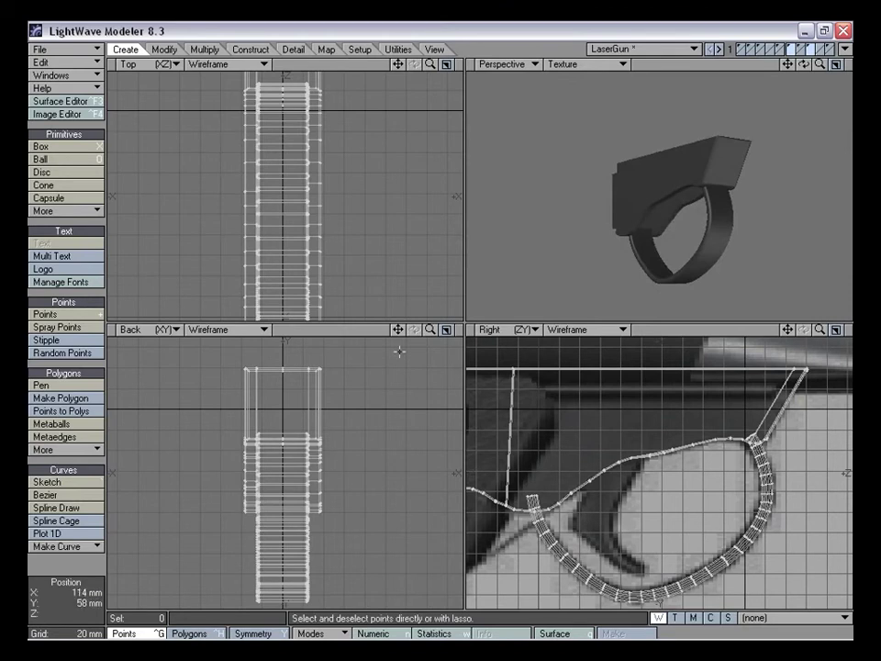
pyautogui.moveTo(429, 335); pyautogui.dragTo(432, 336)
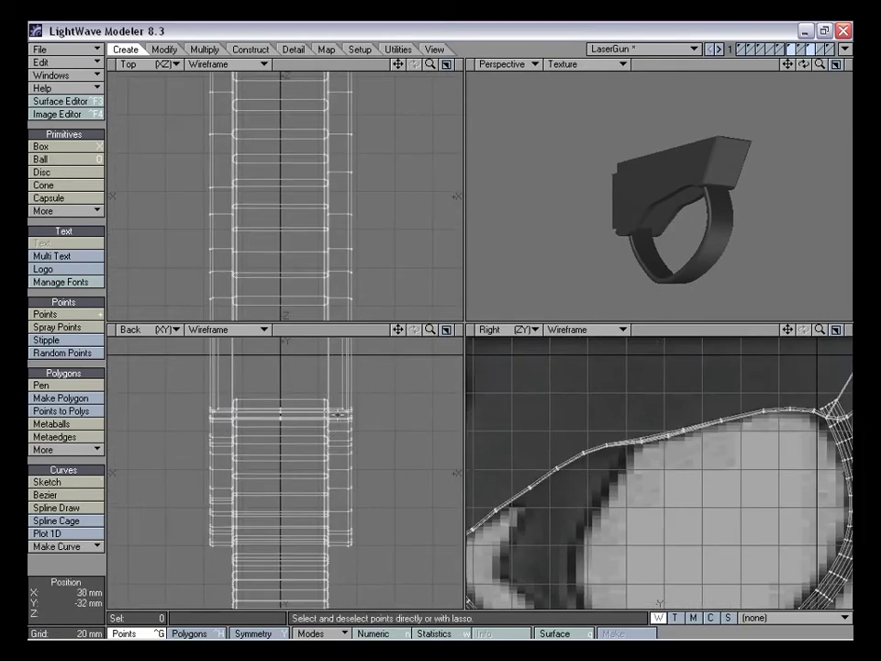
pyautogui.moveTo(397, 329); pyautogui.dragTo(399, 394)
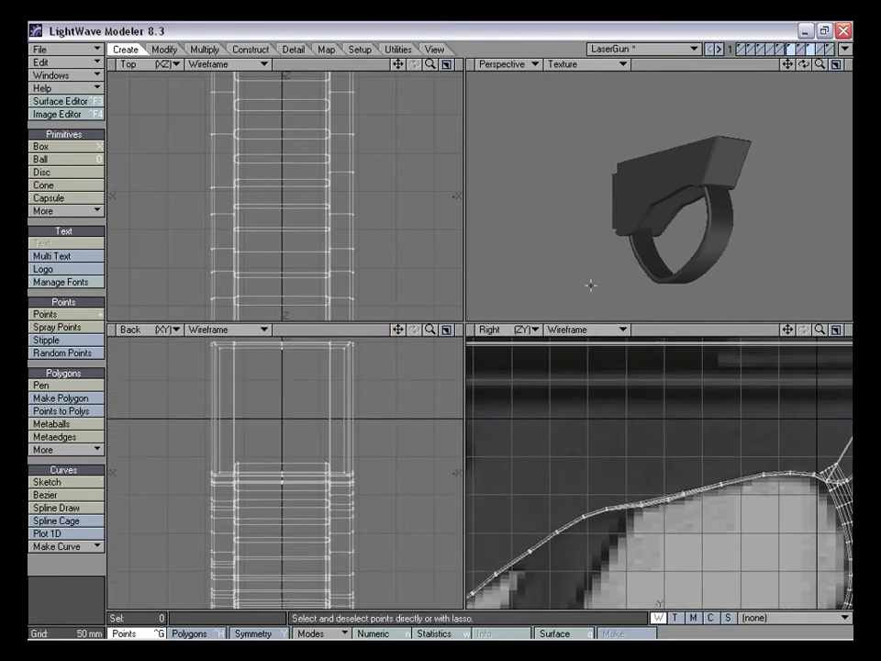
pyautogui.keyDown('alt'); pyautogui.moveTo(659, 196); pyautogui.dragTo(669, 143); pyautogui.keyUp('alt')
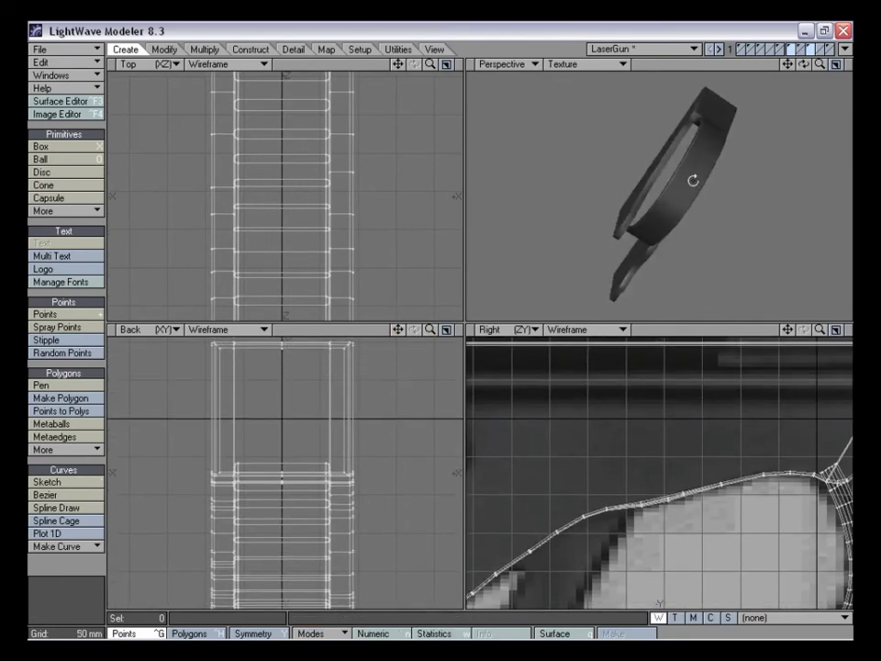
pyautogui.keyDown('alt'); pyautogui.moveTo(693, 181); pyautogui.dragTo(631, 201); pyautogui.keyUp('alt')
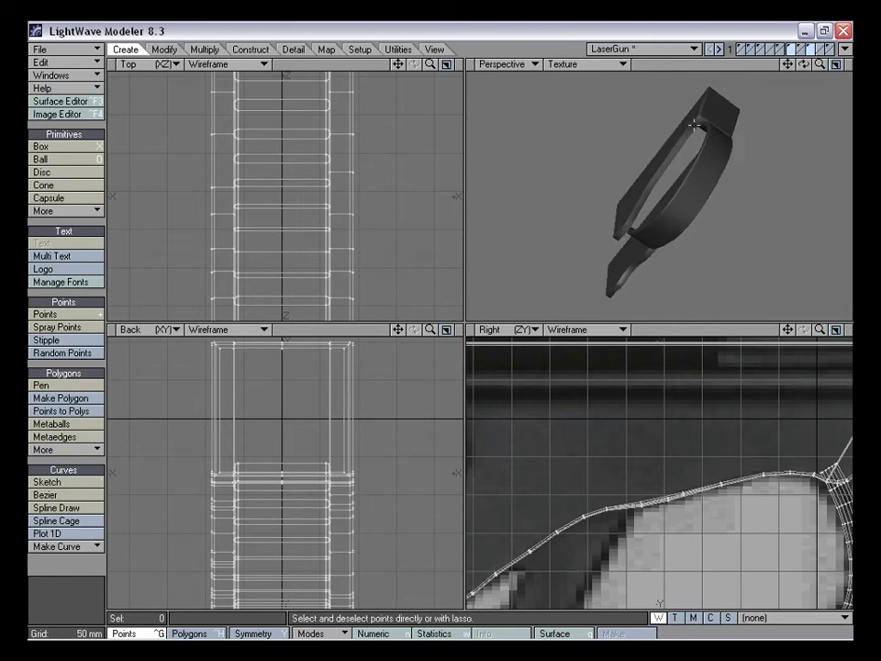
pyautogui.keyDown('alt'); pyautogui.moveTo(710, 126); pyautogui.dragTo(725, 197); pyautogui.keyUp('alt')
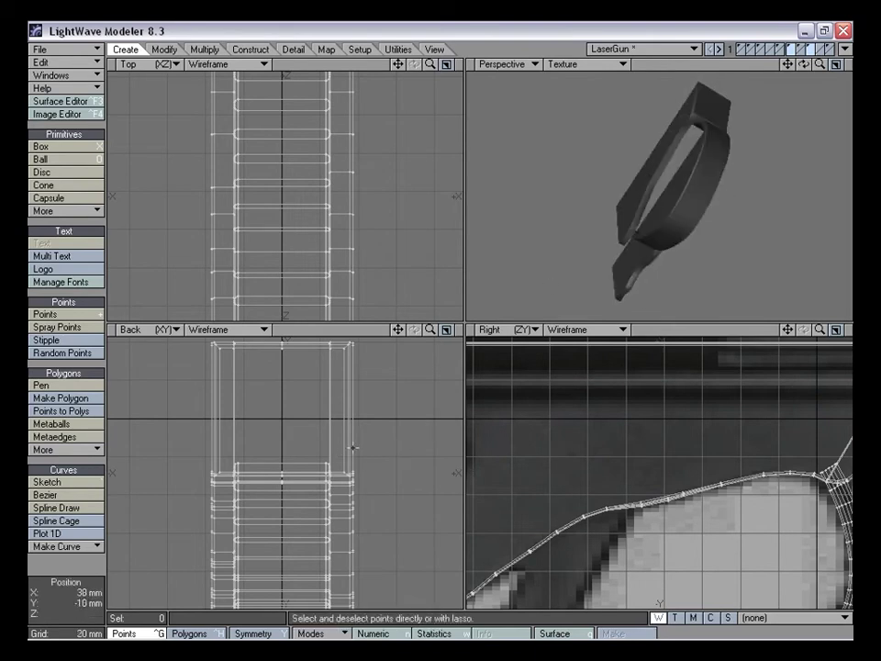
pyautogui.moveTo(430, 331); pyautogui.dragTo(496, 331)
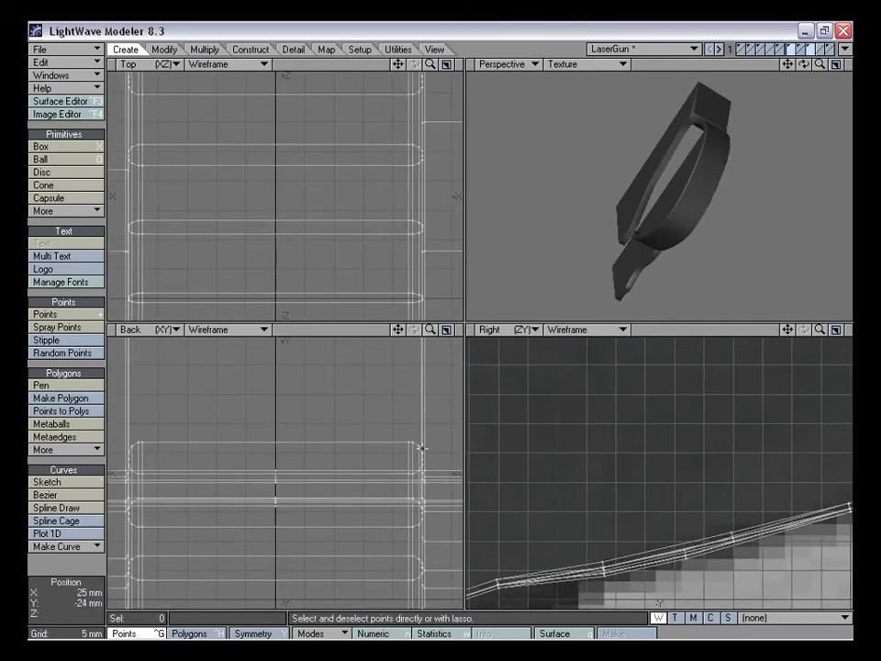
pyautogui.keyDown('alt'); pyautogui.moveTo(642, 207); pyautogui.dragTo(634, 240); pyautogui.keyUp('alt')
pyautogui.moveTo(430, 330)
pyautogui.mouseDown()
pyautogui.moveTo(395, 330)
pyautogui.moveTo(430, 317)
pyautogui.mouseUp()
pyautogui.keyDown('alt'); pyautogui.moveTo(648, 210); pyautogui.dragTo(527, 345); pyautogui.keyUp('alt')
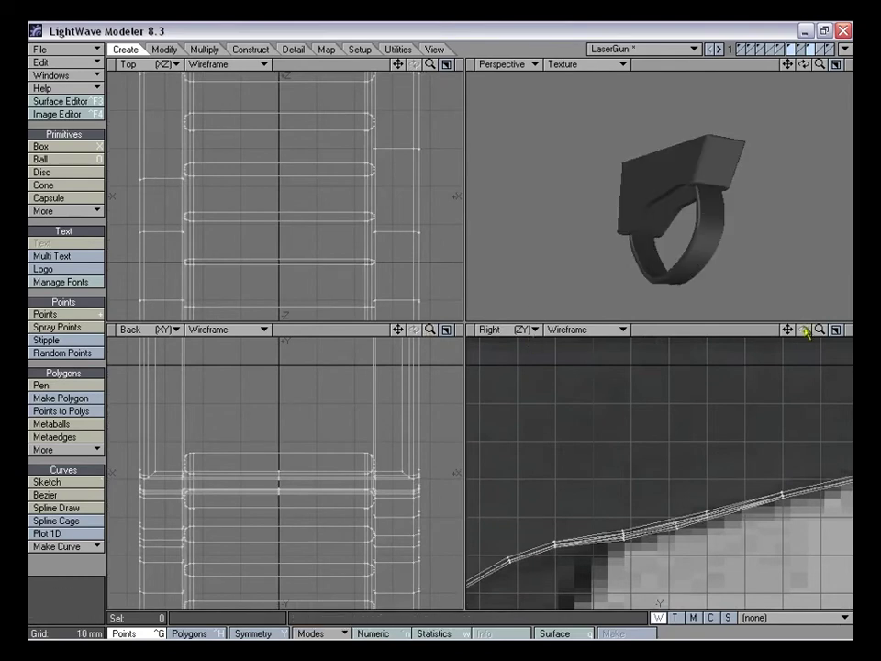
# Select all connected polygons of the trigger guard and scale them slightly narrower along X about the centre line
pyautogui.moveTo(820, 331); pyautogui.dragTo(795, 358)
pyautogui.hotkey('ctrl', 'h')
pyautogui.moveTo(806, 443)
pyautogui.mouseDown()
pyautogui.moveTo(810, 449)
pyautogui.moveTo(797, 452)
pyautogui.mouseUp()
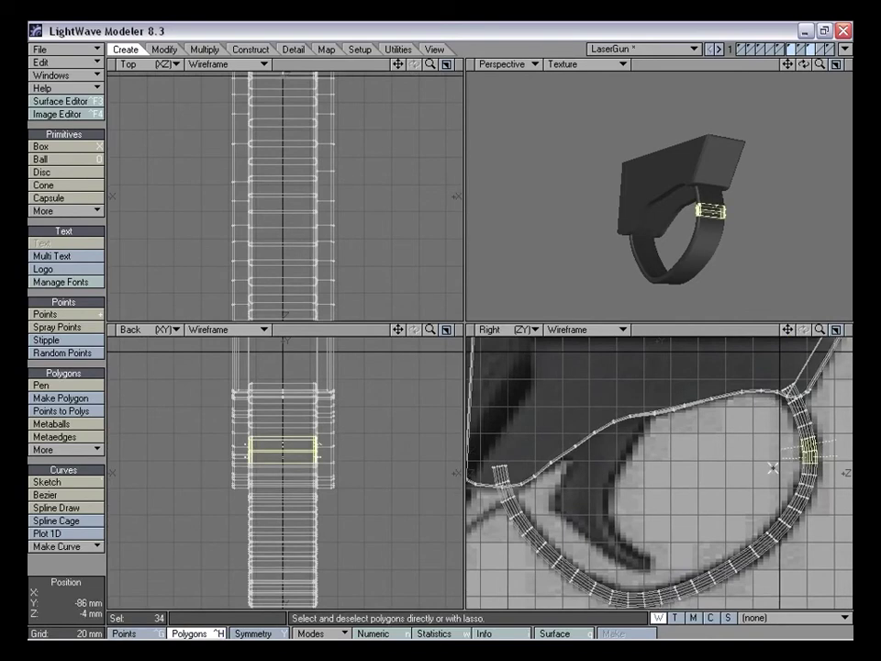
pyautogui.press(']')
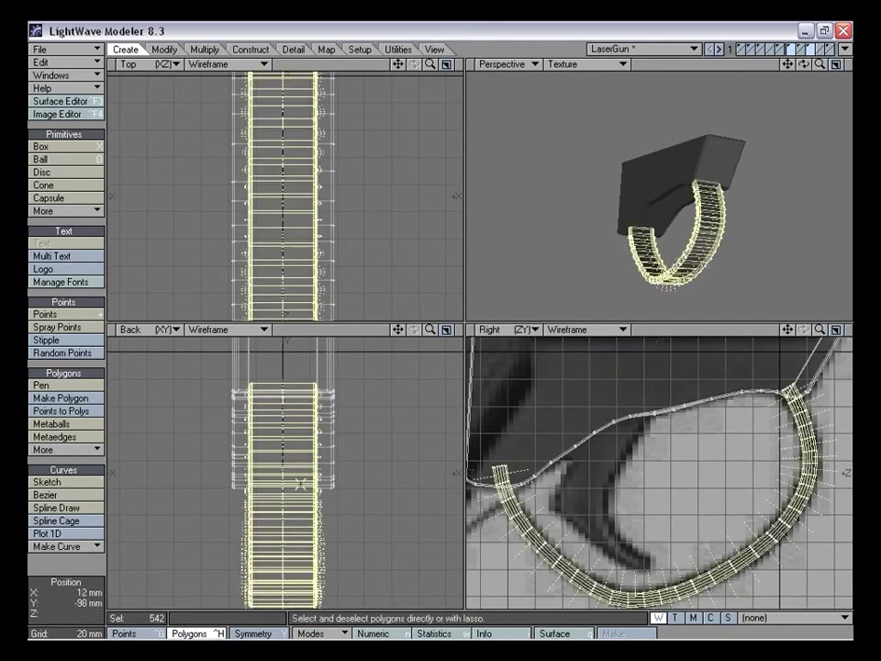
pyautogui.press('h')
pyautogui.moveTo(429, 329); pyautogui.dragTo(464, 331)
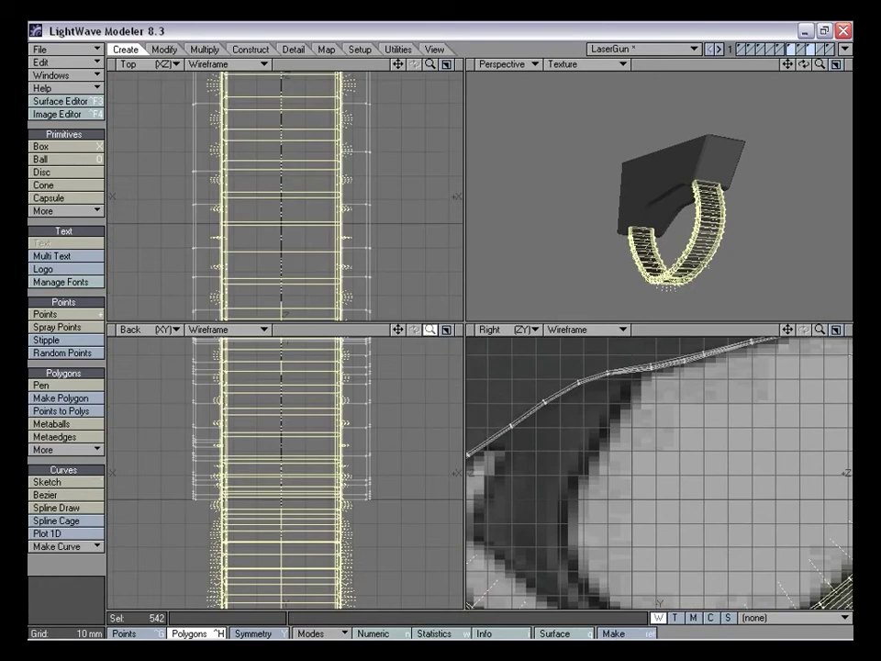
pyautogui.moveTo(402, 334); pyautogui.dragTo(401, 334)
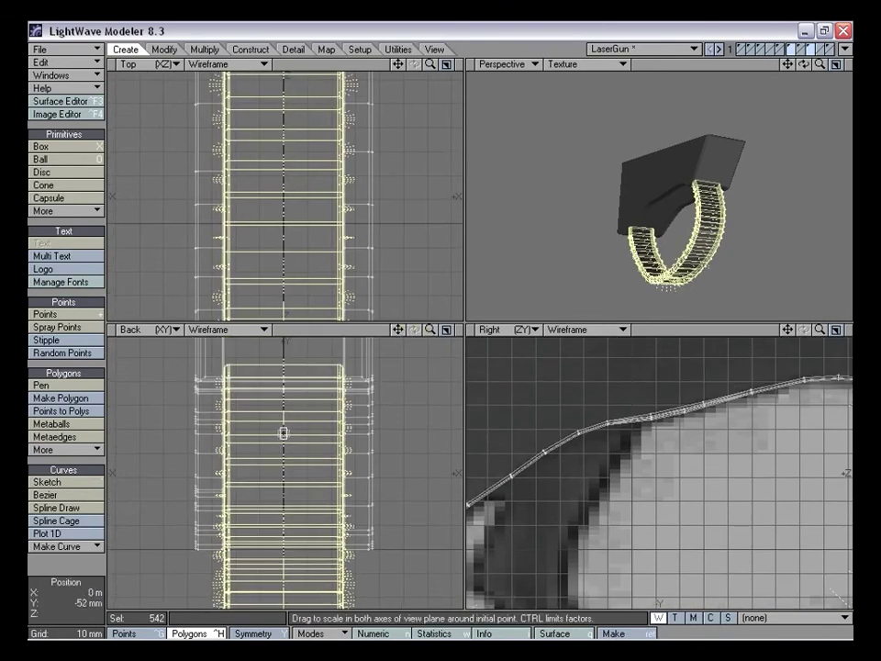
pyautogui.moveTo(284, 432); pyautogui.dragTo(260, 433)
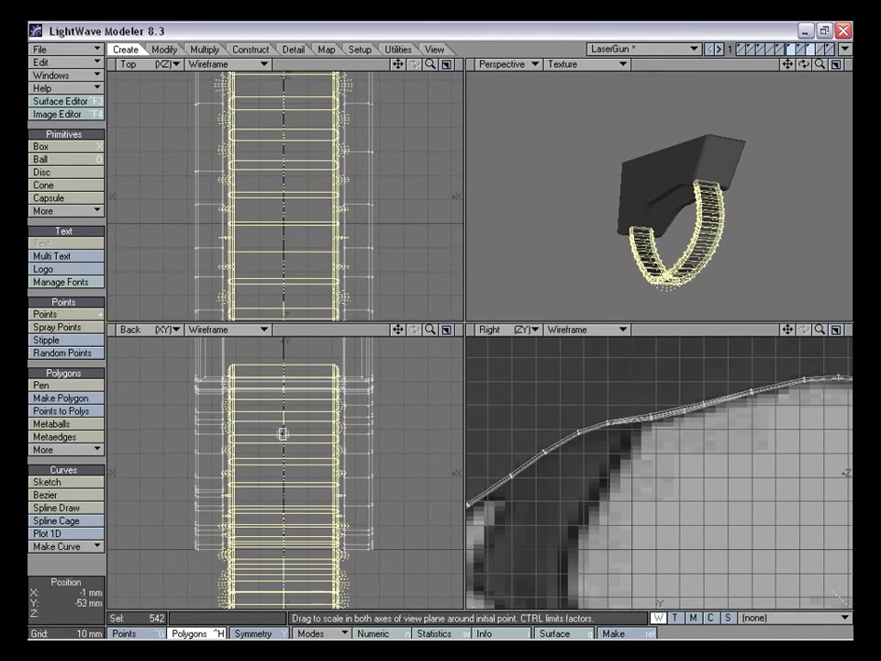
pyautogui.click(96, 560)
# Bring the scope, barrel, rail and scope mount layers to the foreground with the guard and inspect the assembled gun
pyautogui.keyDown('alt'); pyautogui.moveTo(630, 286); pyautogui.dragTo(722, 261); pyautogui.keyUp('alt')
pyautogui.moveTo(820, 66); pyautogui.dragTo(760, 137)
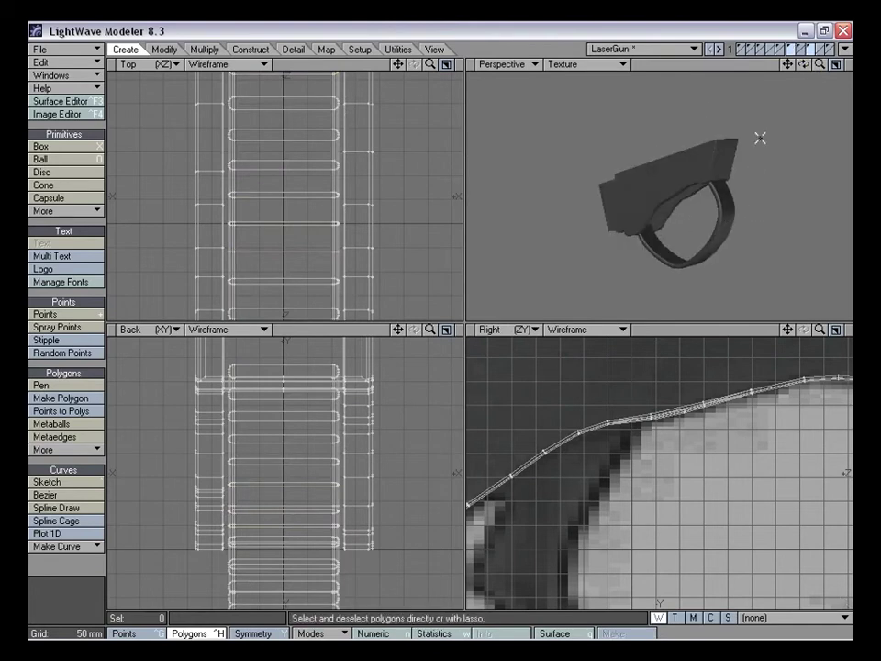
pyautogui.click(782, 52)
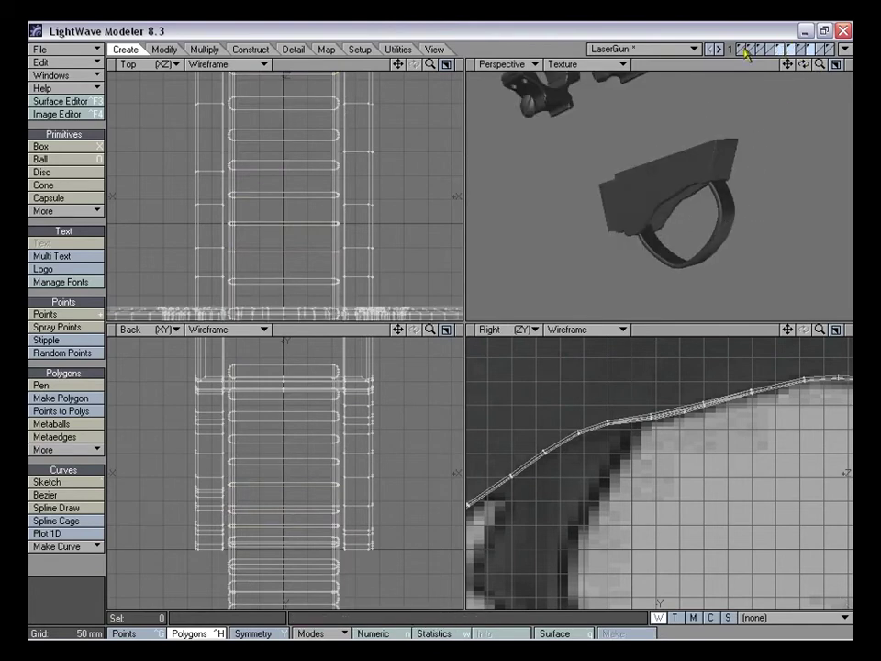
pyautogui.keyDown('shift'); pyautogui.click(761, 51); pyautogui.keyUp('shift')
pyautogui.keyDown('shift'); pyautogui.click(752, 52); pyautogui.keyUp('shift')
pyautogui.keyDown('shift'); pyautogui.click(743, 52); pyautogui.keyUp('shift')
pyautogui.keyDown('alt'); pyautogui.moveTo(739, 142); pyautogui.dragTo(693, 205); pyautogui.keyUp('alt')
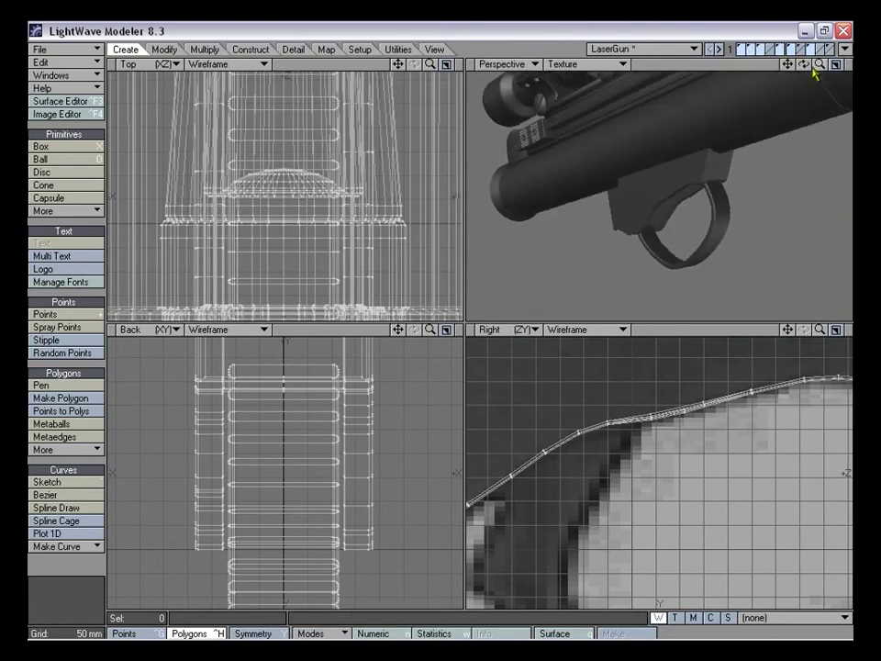
pyautogui.moveTo(821, 65); pyautogui.dragTo(757, 78)
pyautogui.keyDown('alt'); pyautogui.moveTo(705, 180); pyautogui.dragTo(685, 181); pyautogui.keyUp('alt')
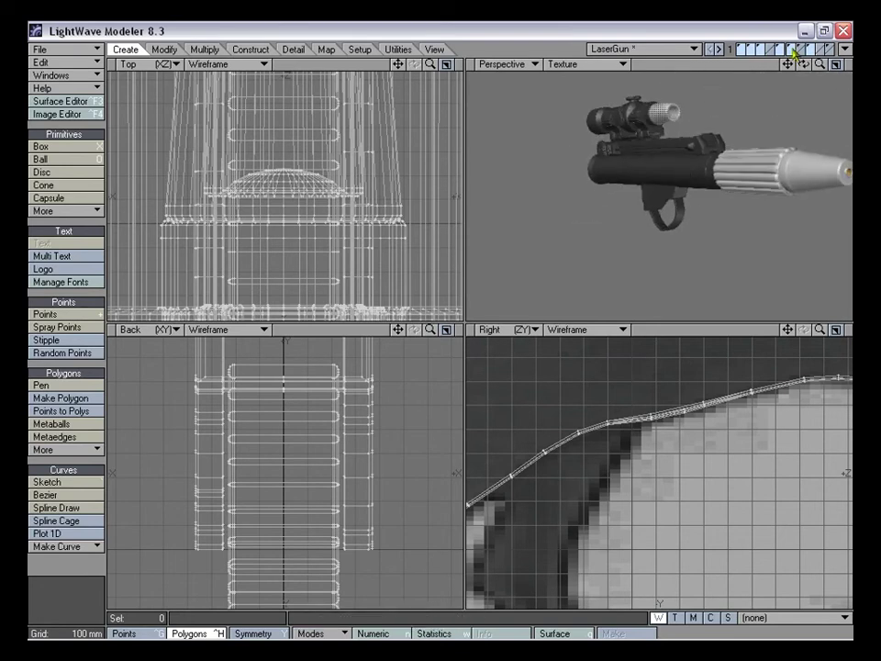
# Show only the layer holding the guard's rail curve and delete the curve
pyautogui.click(791, 49)
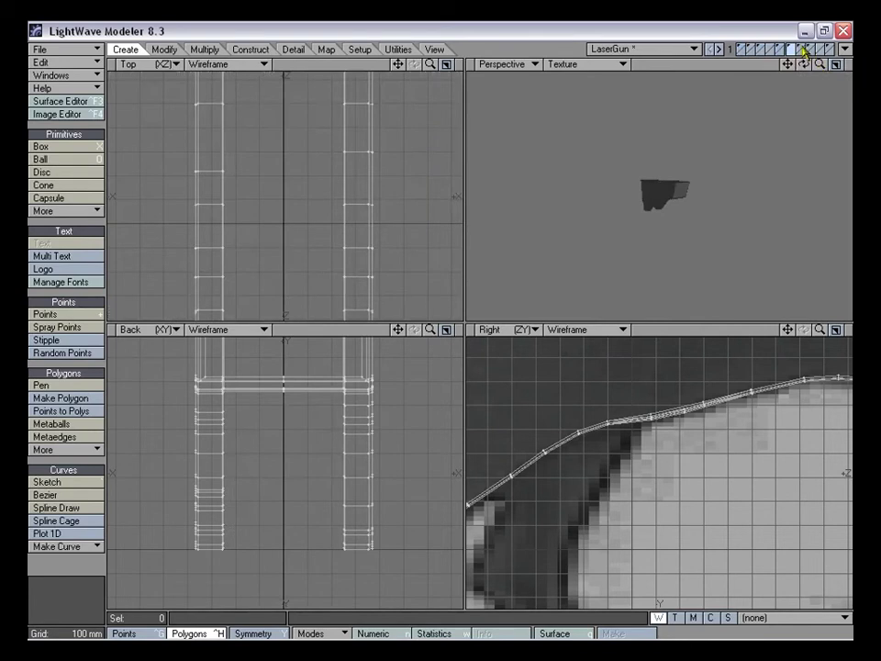
pyautogui.click(802, 51)
pyautogui.press('a')
pyautogui.keyDown('alt'); pyautogui.moveTo(705, 218); pyautogui.dragTo(688, 197); pyautogui.keyUp('alt')
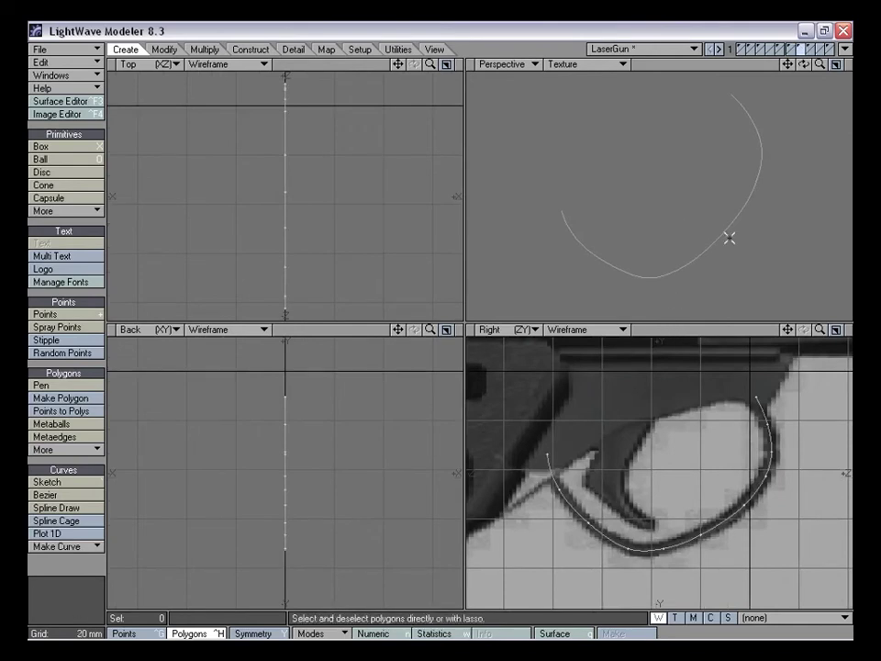
pyautogui.press('Delete')
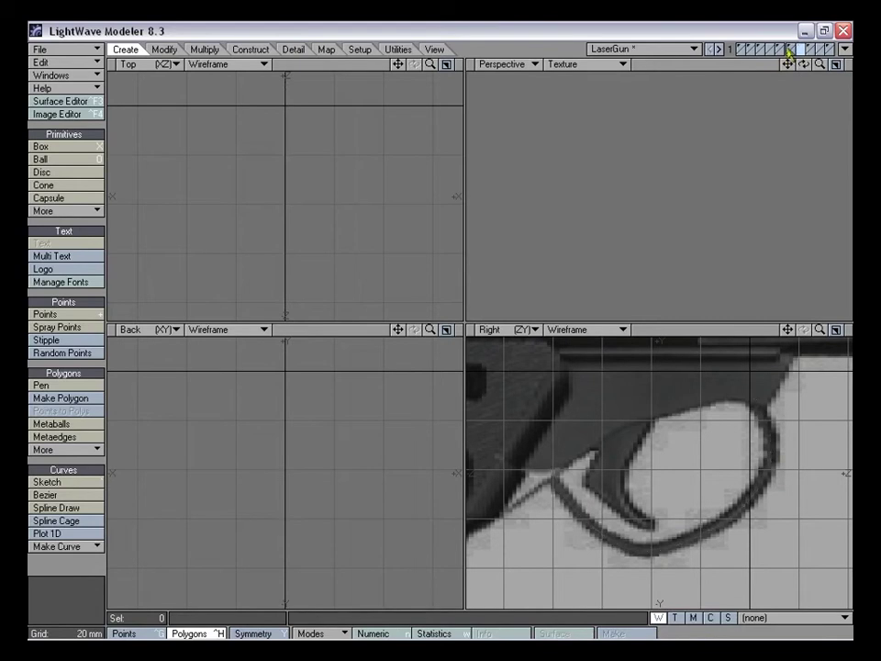
# Examine the trigger guard and the body part in their separate layers, and compare the body part with the trigger area of the reference
pyautogui.click(809, 51)
pyautogui.keyDown('alt'); pyautogui.moveTo(770, 188); pyautogui.dragTo(795, 102); pyautogui.keyUp('alt')
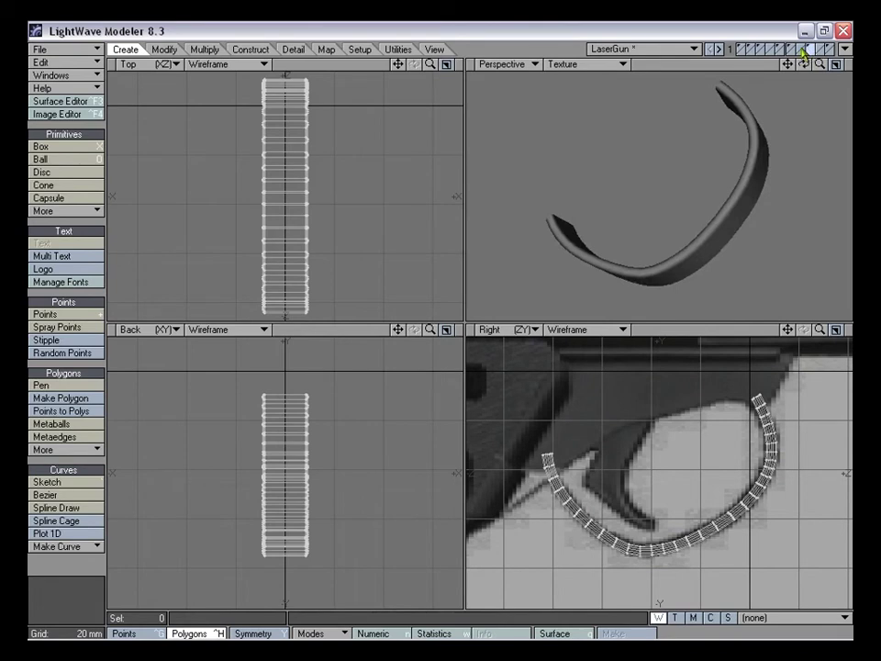
pyautogui.click(791, 50)
pyautogui.keyDown('alt'); pyautogui.moveTo(717, 142); pyautogui.dragTo(717, 195); pyautogui.keyUp('alt')
pyautogui.press('a')
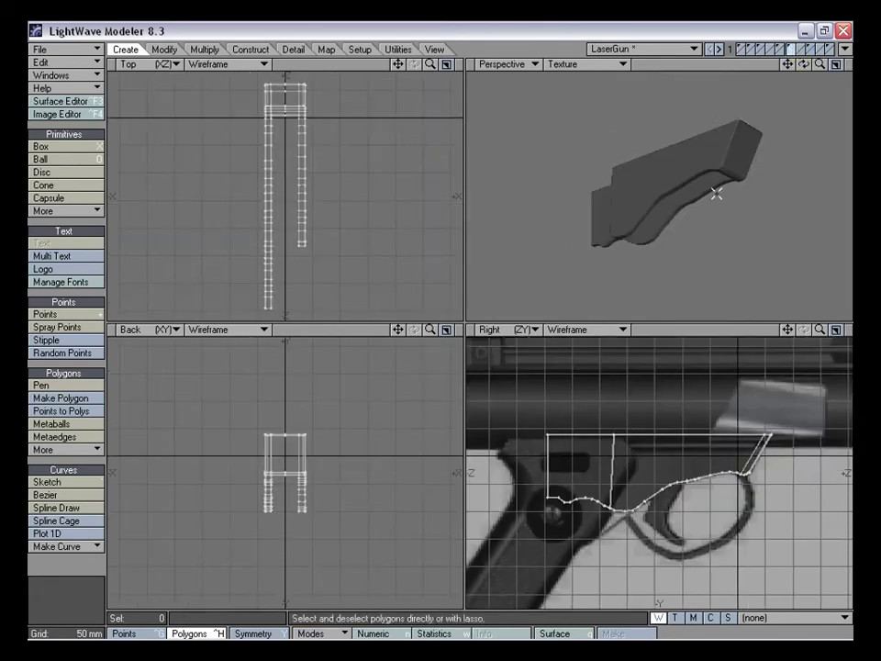
pyautogui.moveTo(790, 331); pyautogui.dragTo(763, 292)
pyautogui.moveTo(818, 332)
pyautogui.mouseDown()
pyautogui.moveTo(836, 320)
pyautogui.moveTo(786, 332)
pyautogui.moveTo(814, 335)
pyautogui.moveTo(806, 337)
pyautogui.mouseUp()
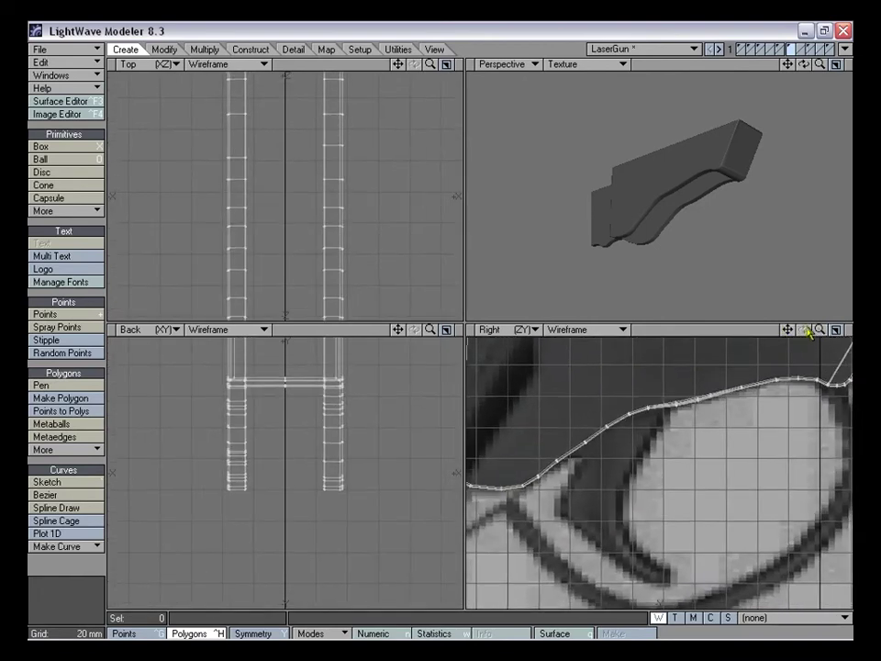
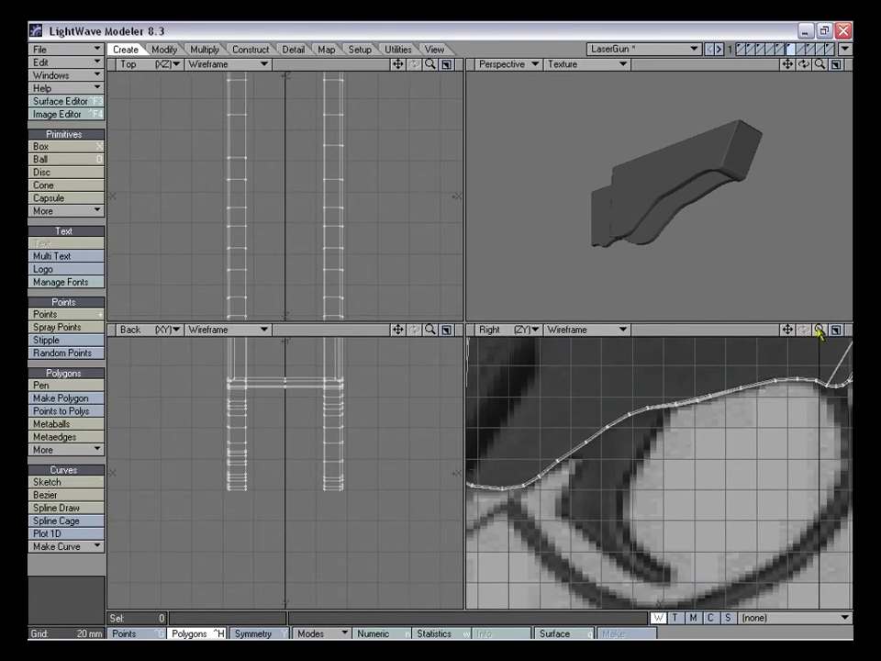
# Move the scope mounts out of their own layer into the first layer with the scope
pyautogui.click(782, 48)
pyautogui.press('a')
pyautogui.keyDown('alt'); pyautogui.moveTo(738, 148); pyautogui.dragTo(676, 179); pyautogui.keyUp('alt')
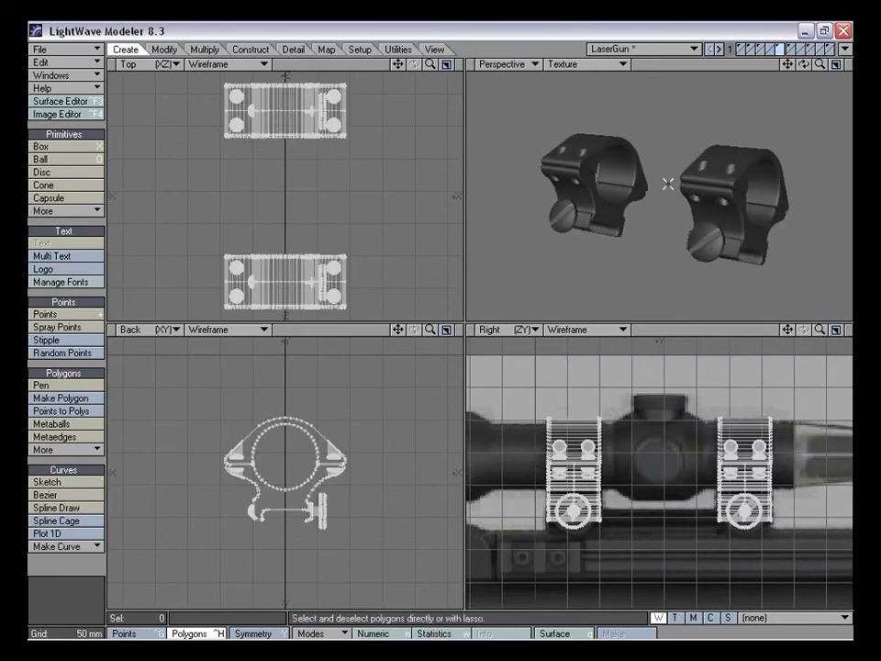
pyautogui.click(747, 47)
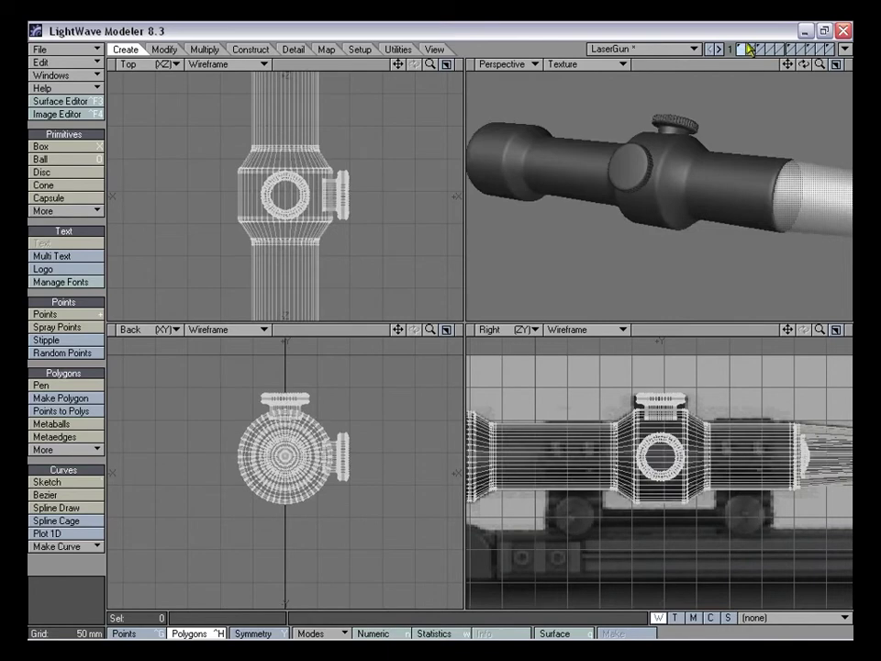
pyautogui.keyDown('shift'); pyautogui.click(750, 49); pyautogui.keyUp('shift')
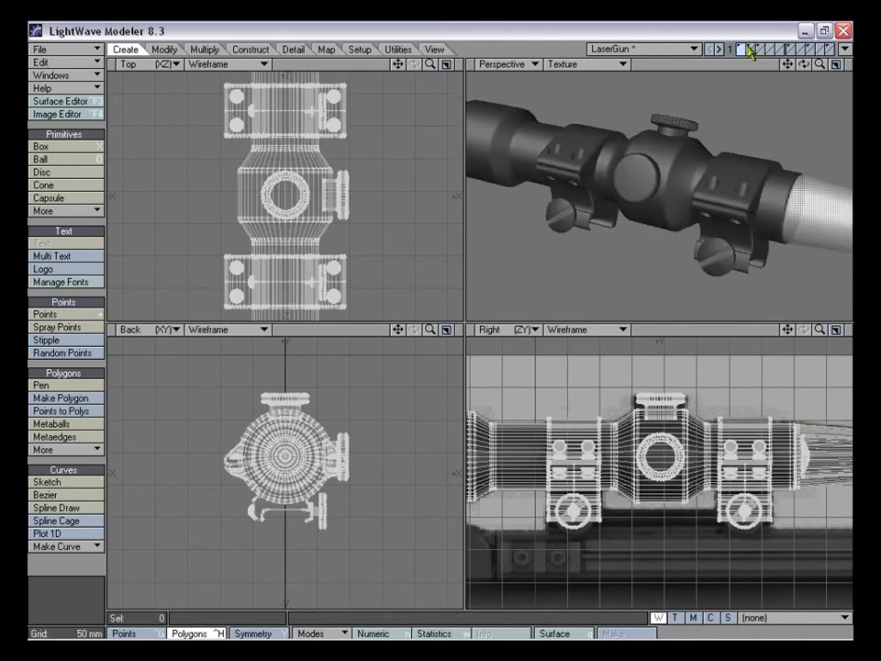
# Check the barrel layer, and move the rail assembly from its layer into the first layer with the scope and mounts
pyautogui.click(750, 48)
pyautogui.keyDown('alt'); pyautogui.moveTo(760, 166); pyautogui.dragTo(731, 157); pyautogui.keyUp('alt')
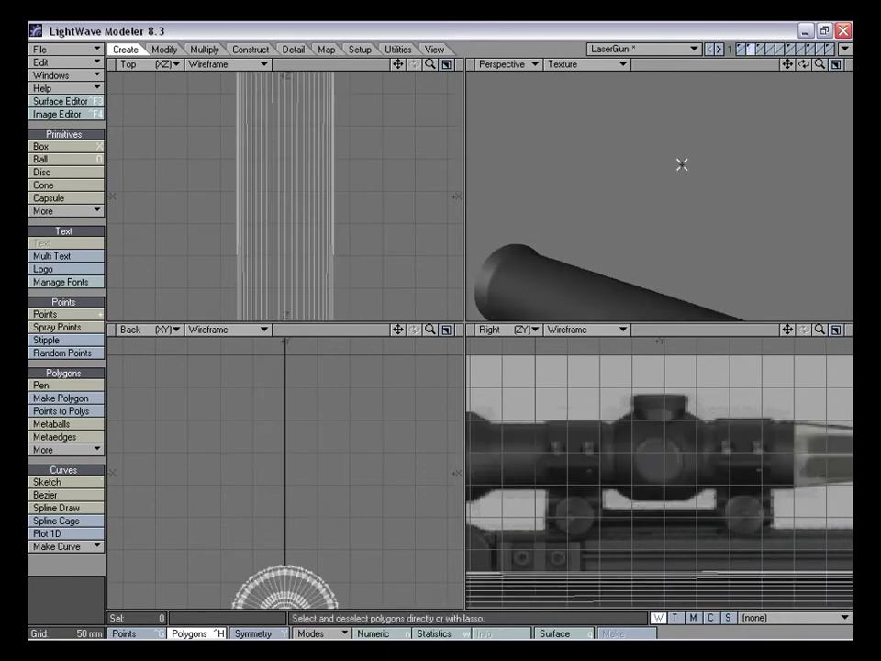
pyautogui.press('a')
pyautogui.keyDown('alt'); pyautogui.moveTo(677, 179); pyautogui.dragTo(716, 175); pyautogui.keyUp('alt')
pyautogui.click(761, 49)
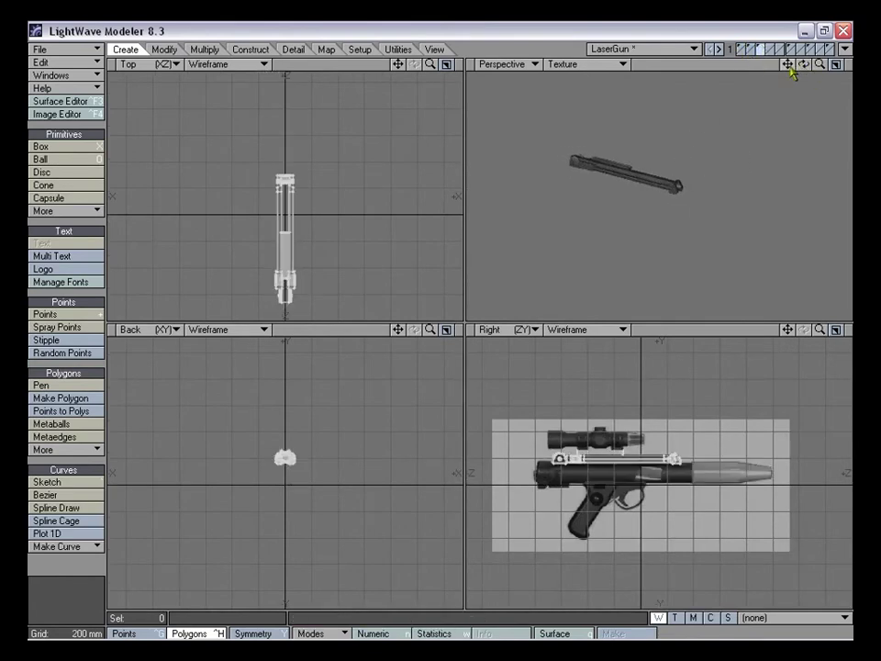
pyautogui.moveTo(820, 64); pyautogui.dragTo(834, 66)
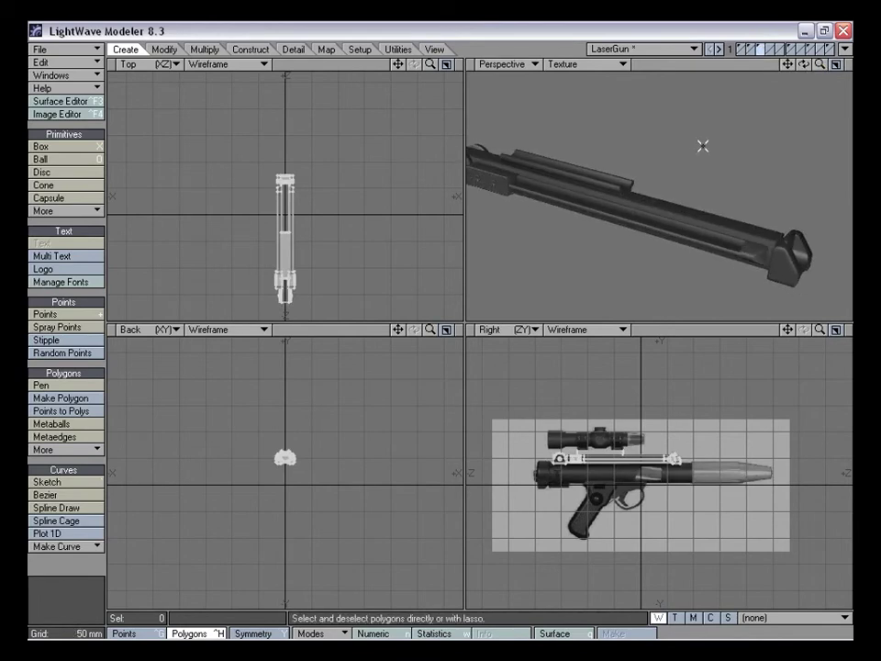
pyautogui.hotkey('ctrl', 'x')
pyautogui.click(742, 49)
pyautogui.hotkey('ctrl', 'v')
pyautogui.moveTo(611, 237); pyautogui.dragTo(649, 220)
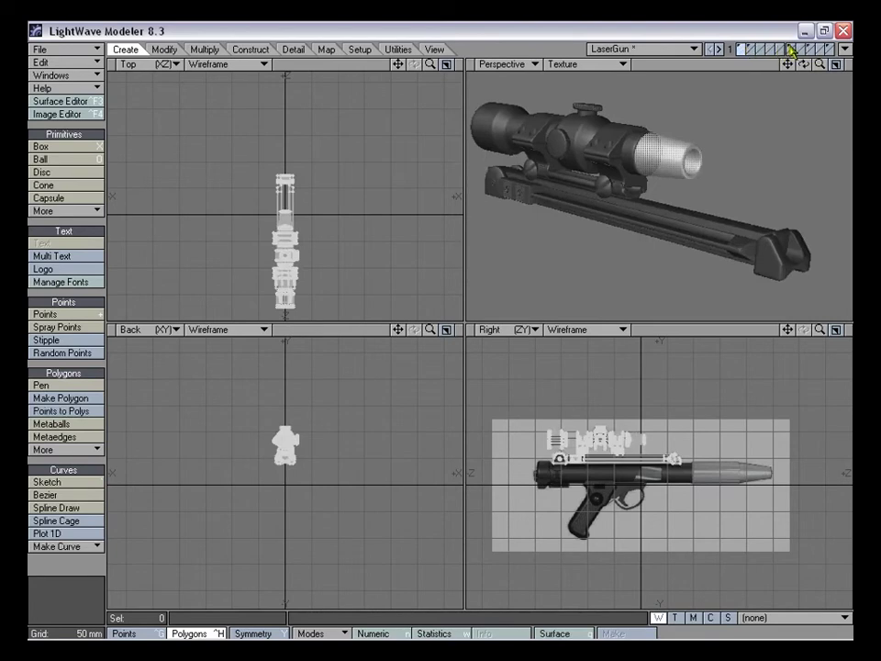
# Inspect the body part and move the trigger guard from its layer into the empty layer just before the body part's layer
pyautogui.click(814, 48)
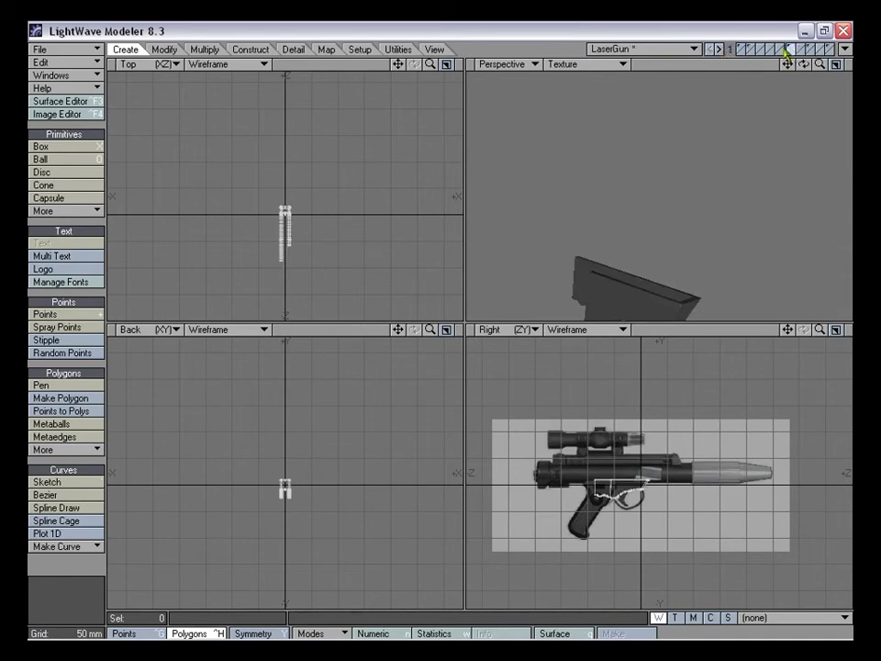
pyautogui.moveTo(821, 65); pyautogui.dragTo(784, 67)
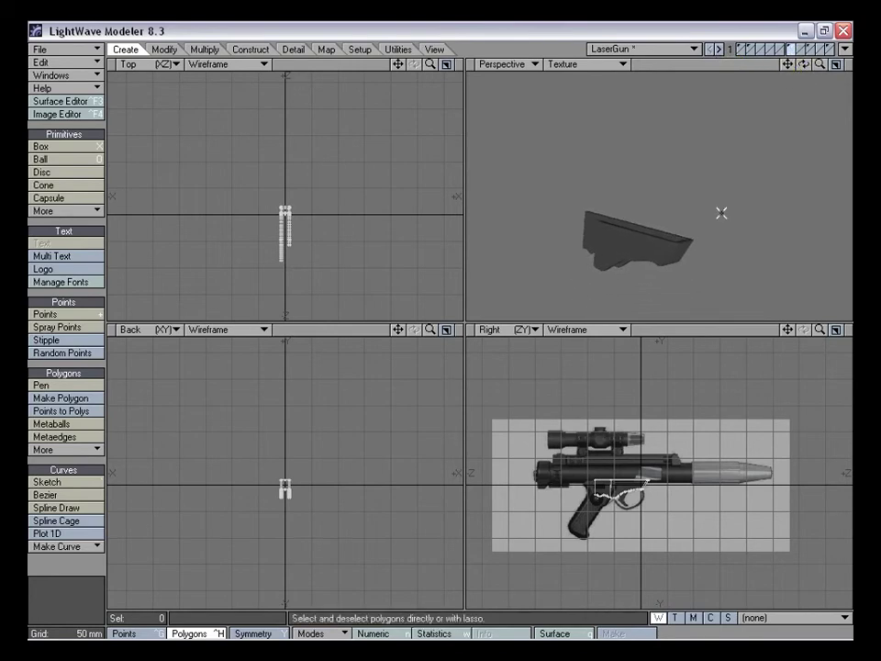
pyautogui.press('a')
pyautogui.keyDown('alt'); pyautogui.moveTo(714, 203); pyautogui.dragTo(705, 197); pyautogui.keyUp('alt')
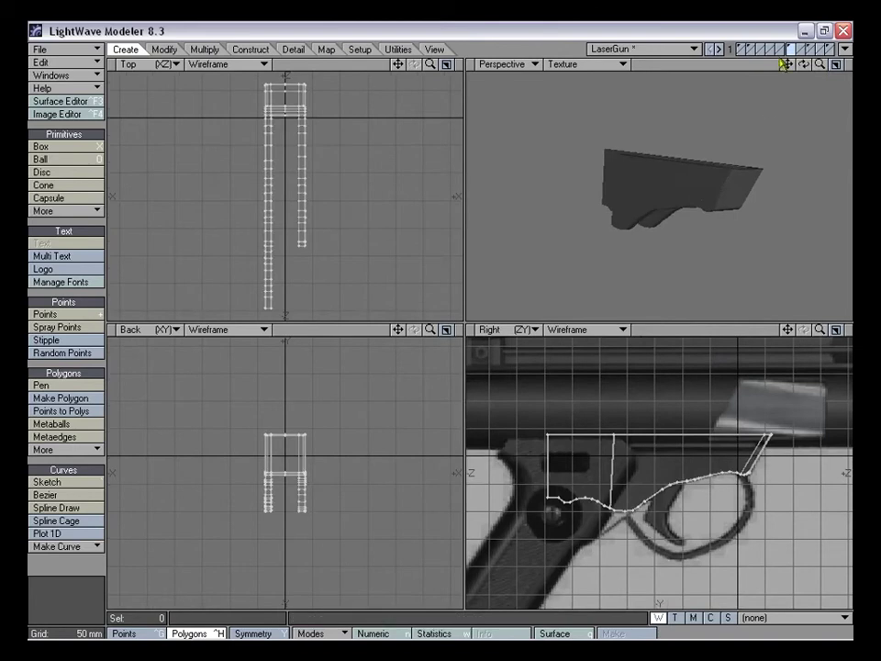
pyautogui.click(812, 49)
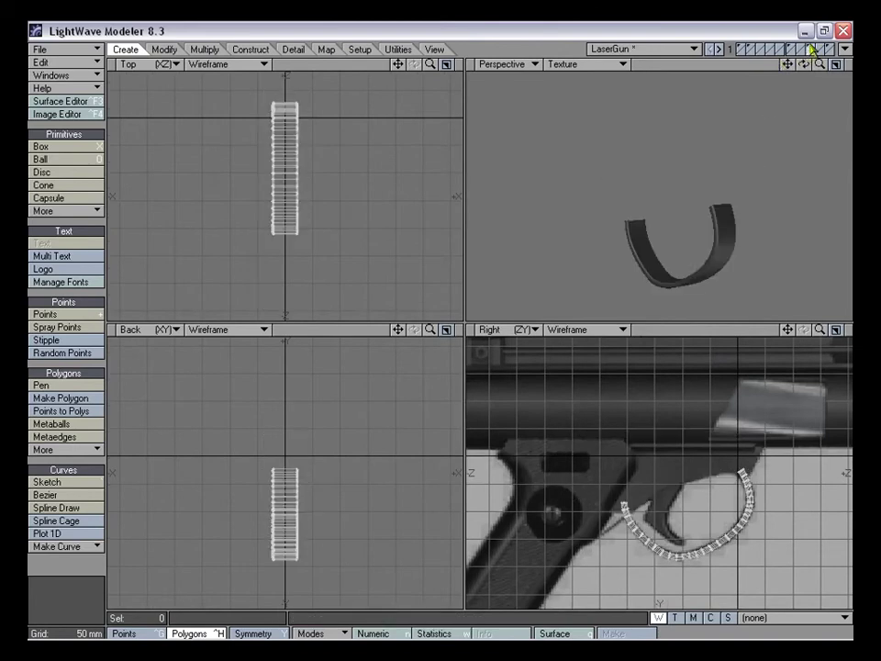
pyautogui.click(795, 49)
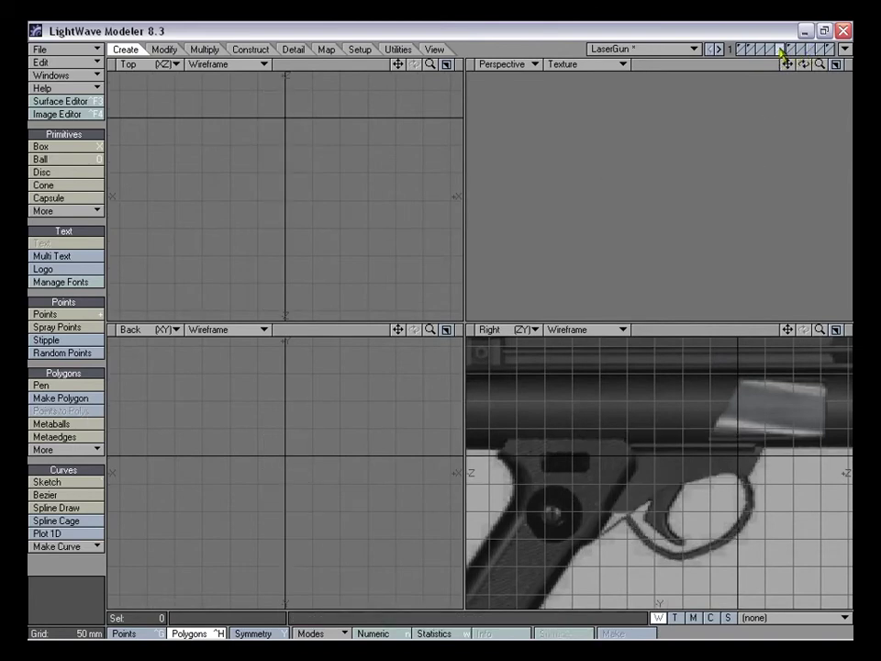
pyautogui.click(782, 50)
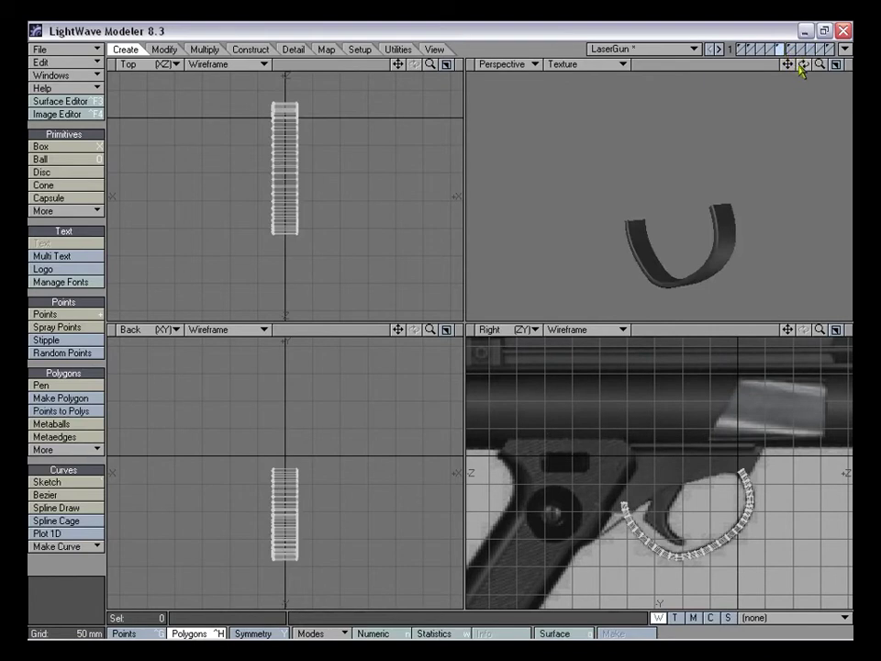
pyautogui.moveTo(822, 69); pyautogui.dragTo(821, 65)
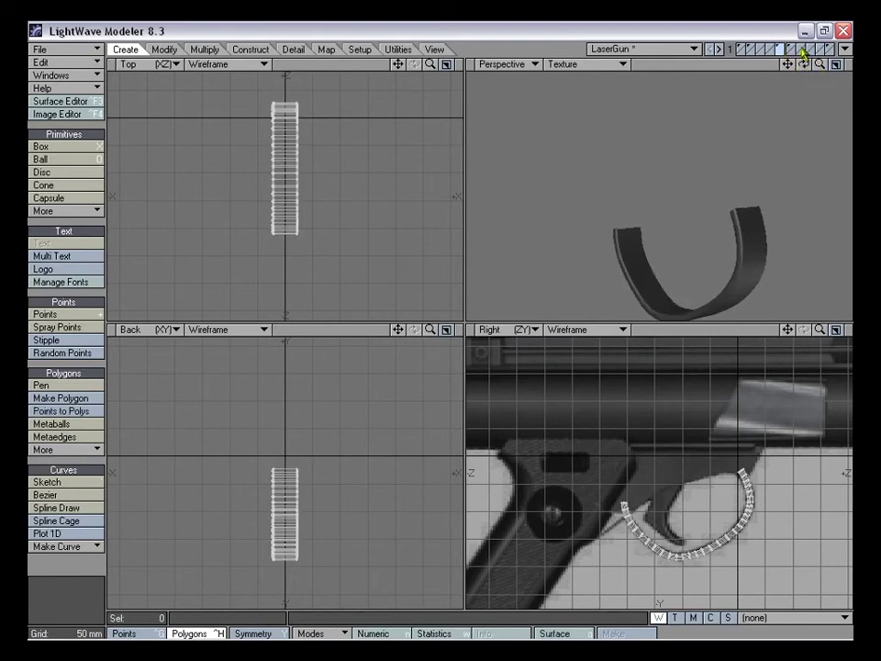
# Make the empty layer after the body part active, with the body part and trigger guard as background, and frame the trigger in the side view
pyautogui.click(802, 50)
pyautogui.click(792, 51)
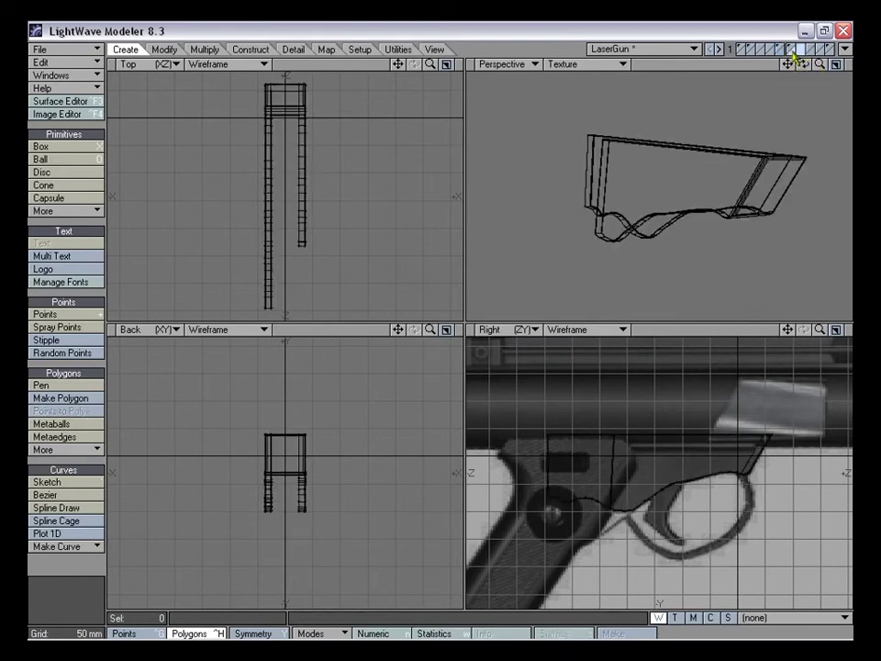
pyautogui.keyDown('shift'); pyautogui.click(783, 52); pyautogui.keyUp('shift')
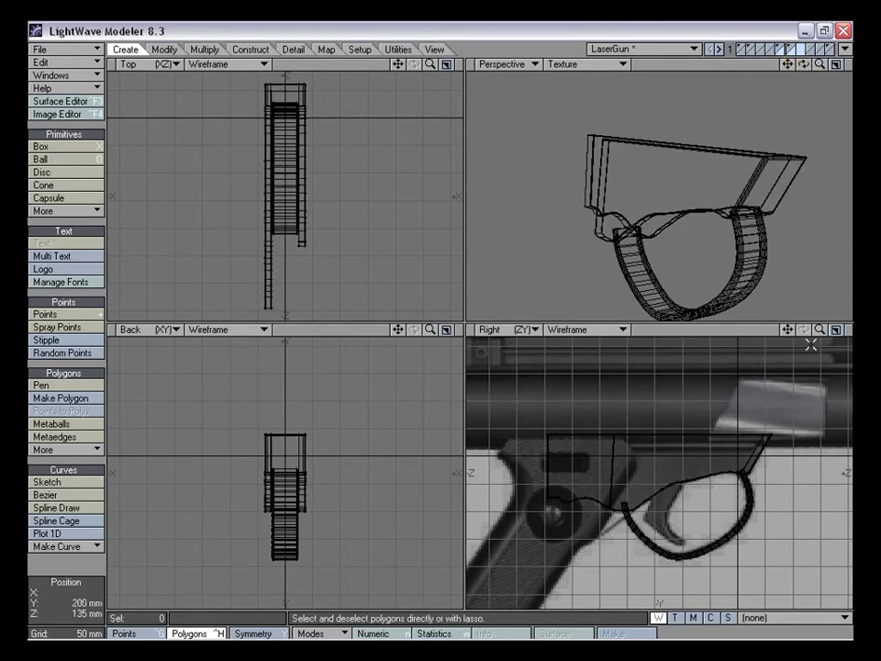
pyautogui.moveTo(788, 330); pyautogui.dragTo(713, 402)
pyautogui.moveTo(820, 330)
pyautogui.mouseDown()
pyautogui.moveTo(837, 331)
pyautogui.moveTo(786, 342)
pyautogui.moveTo(822, 331)
pyautogui.moveTo(788, 332)
pyautogui.moveTo(825, 336)
pyautogui.mouseUp()
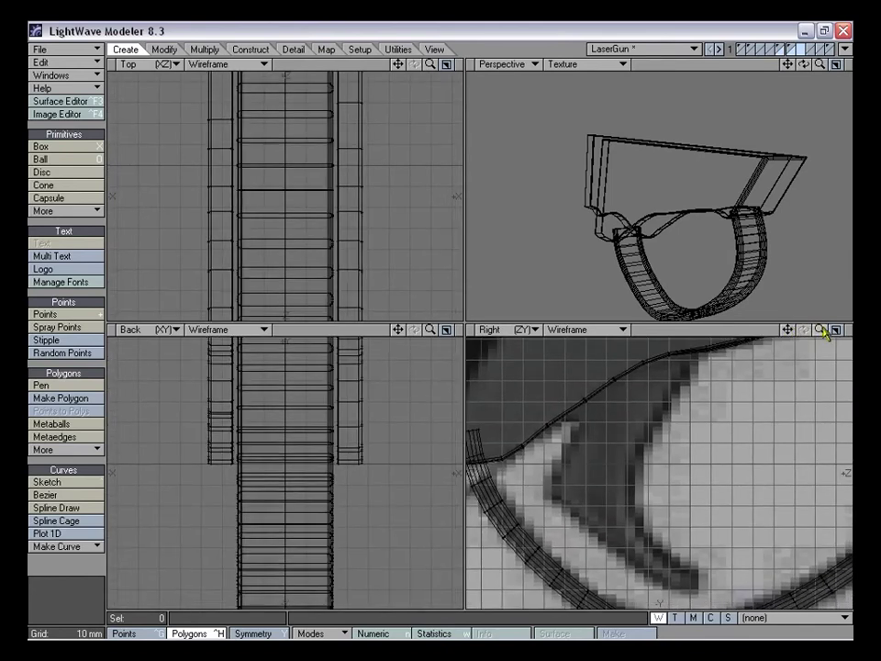
# Place points along the front edge of the reference trigger, from the body part's lower edge down to the trigger's tip
pyautogui.press('+')
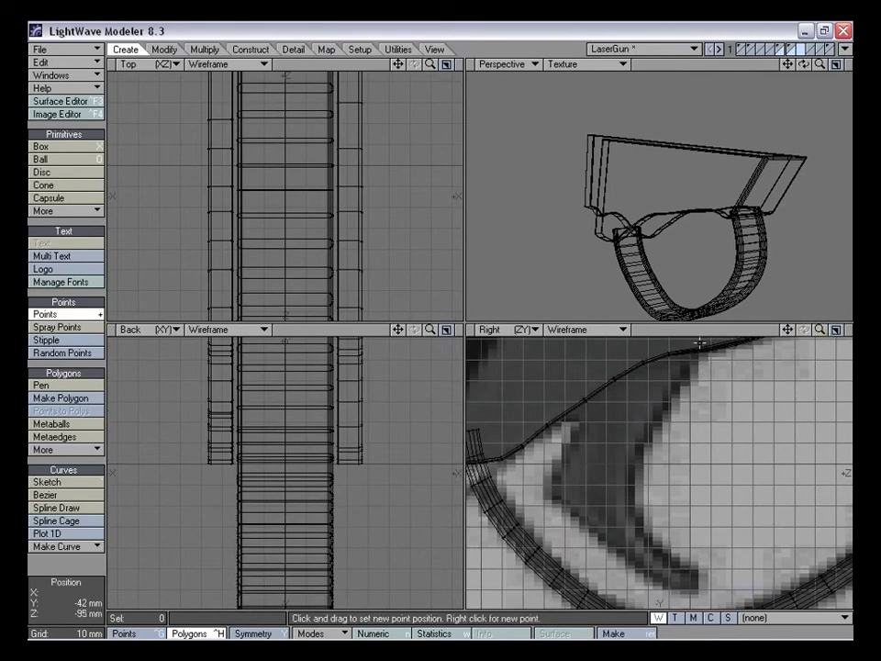
pyautogui.click(702, 343)
pyautogui.rightClick(687, 375)
pyautogui.rightClick(667, 404)
pyautogui.rightClick(652, 423)
pyautogui.rightClick(639, 448)
pyautogui.rightClick(634, 470)
pyautogui.rightClick(631, 496)
pyautogui.rightClick(640, 526)
pyautogui.rightClick(659, 544)
pyautogui.rightClick(681, 561)
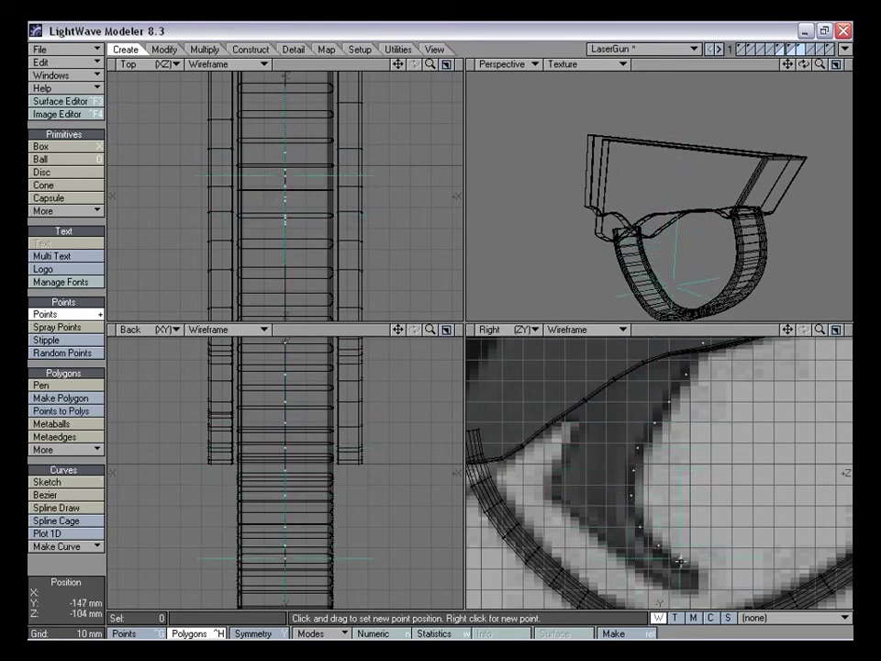
pyautogui.rightClick(694, 580)
# Continue the points around the trigger's tip and up its rear edge to the notch under the body part
pyautogui.moveTo(694, 580); pyautogui.dragTo(562, 502)
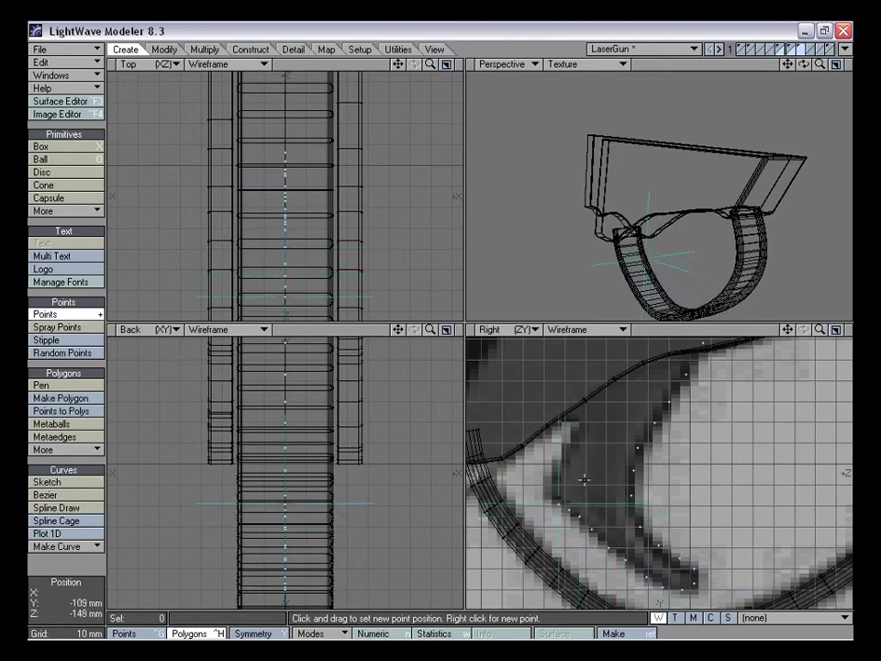
pyautogui.moveTo(549, 494); pyautogui.dragTo(559, 417)
pyautogui.rightClick(561, 418)
pyautogui.rightClick(550, 406)
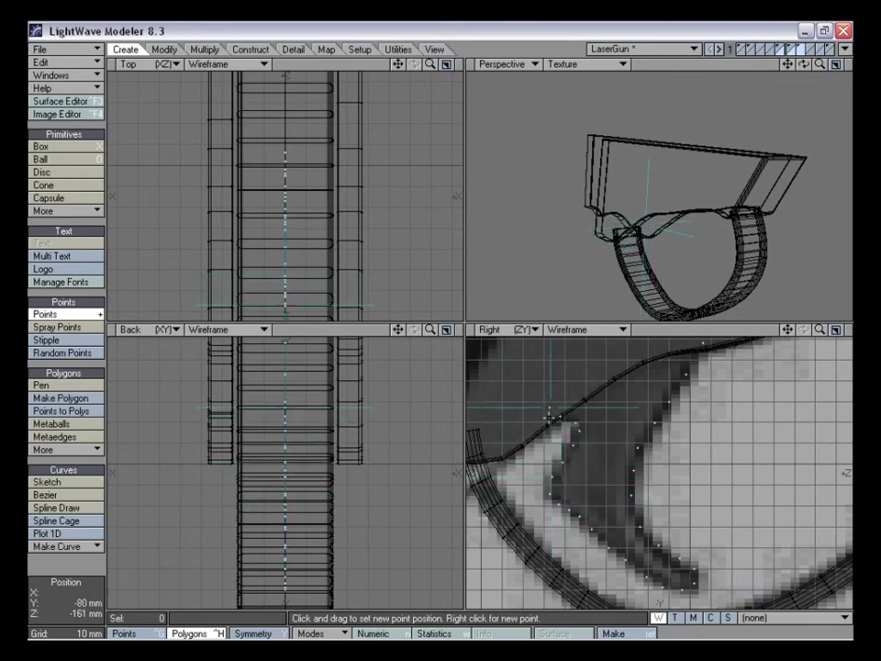
# Add points from the notch backwards and upwards inside the body part to form the trigger's hidden upper rear edge
pyautogui.moveTo(789, 330); pyautogui.dragTo(857, 369)
pyautogui.click(544, 422)
pyautogui.rightClick(516, 403)
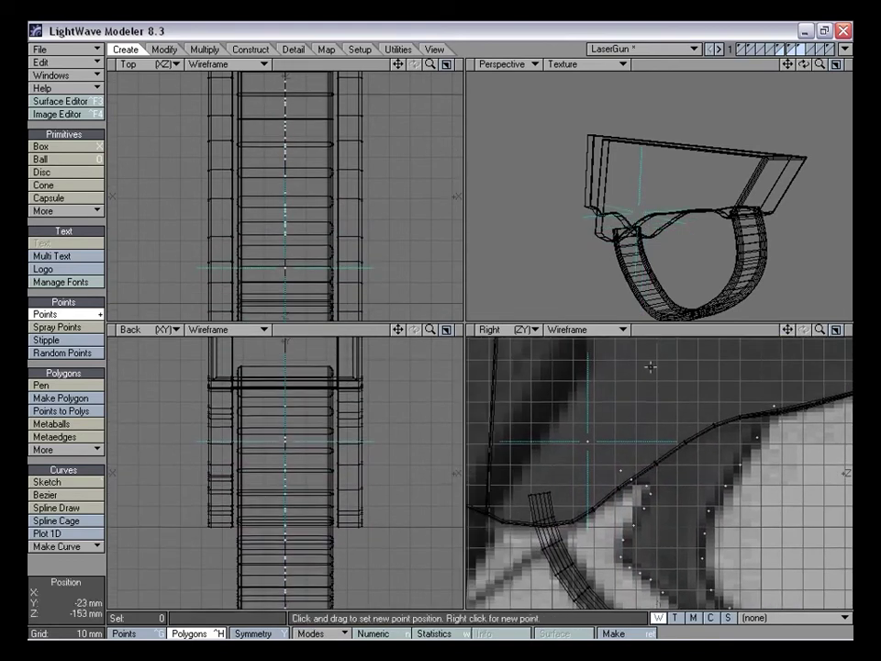
pyautogui.moveTo(561, 424); pyautogui.dragTo(517, 416)
pyautogui.rightClick(510, 412)
pyautogui.moveTo(789, 330); pyautogui.dragTo(780, 369)
pyautogui.moveTo(819, 329); pyautogui.dragTo(781, 331)
pyautogui.moveTo(552, 452); pyautogui.dragTo(554, 466)
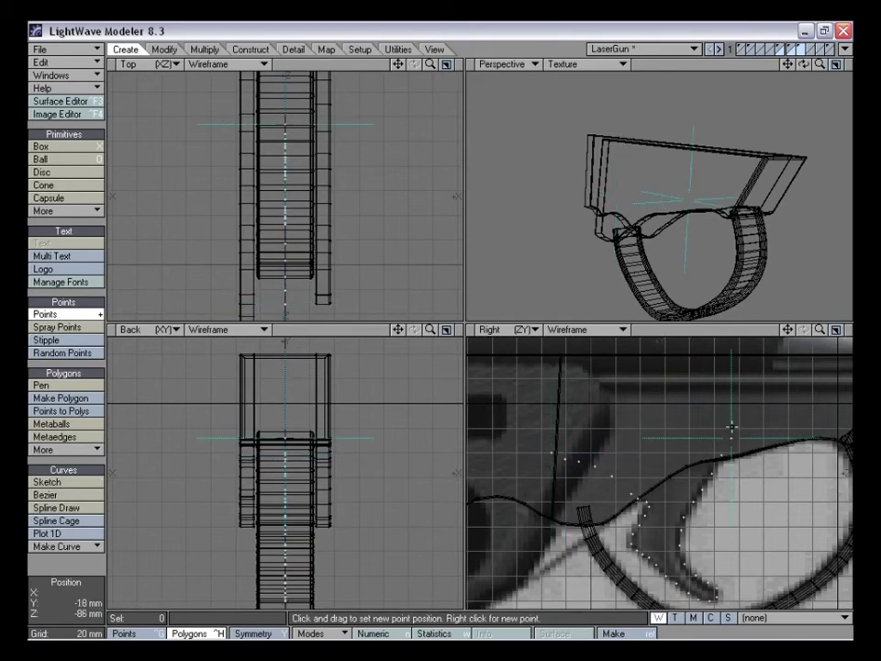
# Extend the trigger's front edge with points curving up through the body part to its upper edge
pyautogui.click(721, 396)
pyautogui.rightClick(708, 382)
pyautogui.rightClick(689, 366)
pyautogui.rightClick(673, 353)
pyautogui.press('space')
# Delete the two uppermost points and the rearmost point of the trigger outline
pyautogui.moveTo(820, 328); pyautogui.dragTo(679, 413)
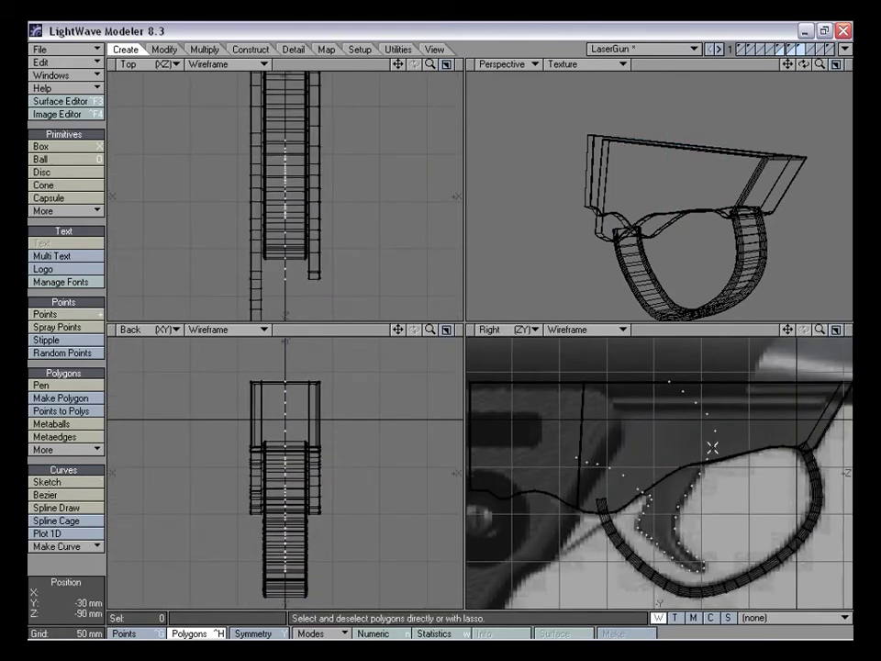
pyautogui.moveTo(820, 329); pyautogui.dragTo(797, 329)
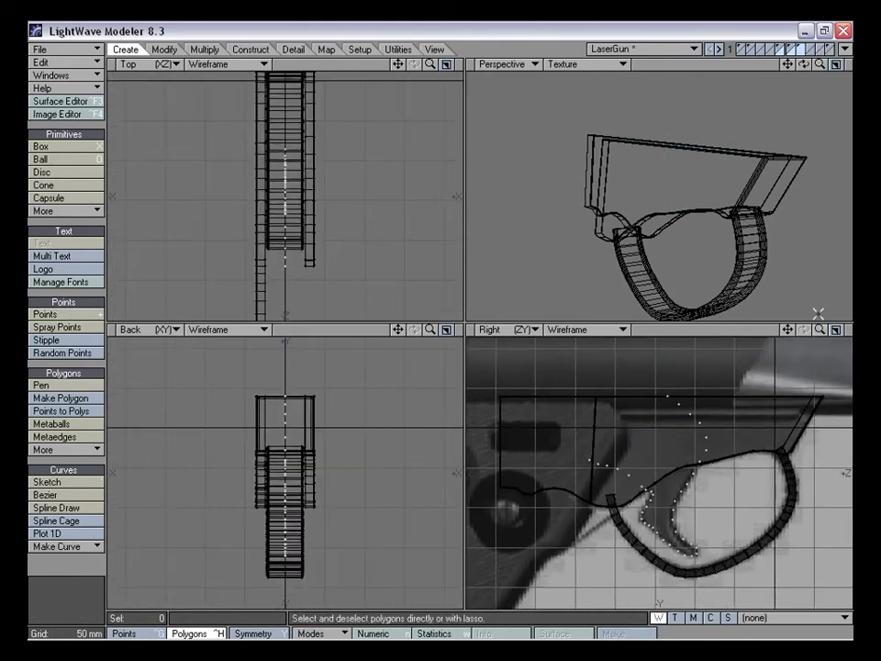
pyautogui.keyDown('alt'); pyautogui.moveTo(763, 249); pyautogui.dragTo(615, 181); pyautogui.keyUp('alt')
pyautogui.keyDown('alt'); pyautogui.moveTo(650, 130); pyautogui.dragTo(722, 209); pyautogui.keyUp('alt')
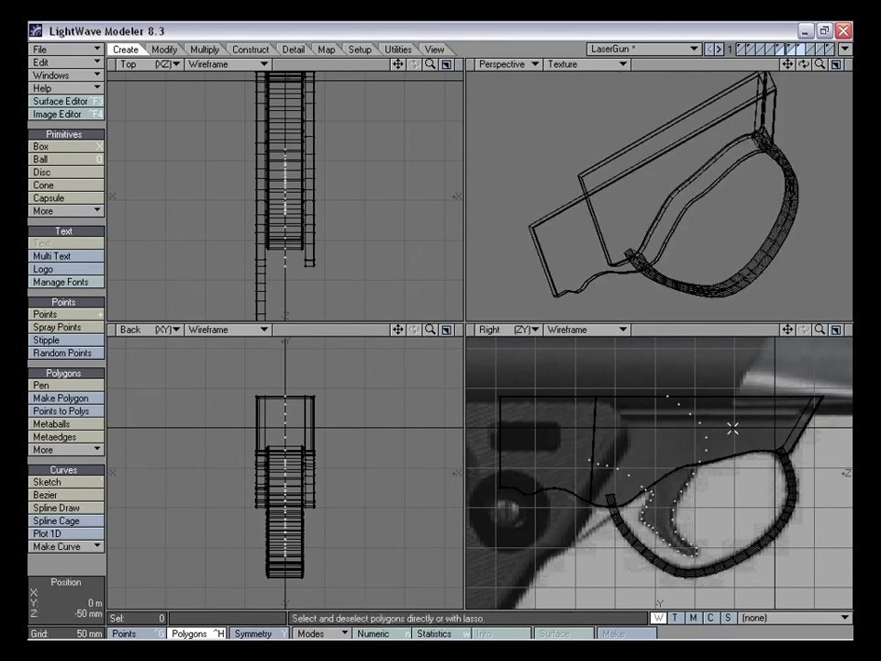
pyautogui.moveTo(788, 330); pyautogui.dragTo(750, 335)
pyautogui.hotkey('ctrl', 'g')
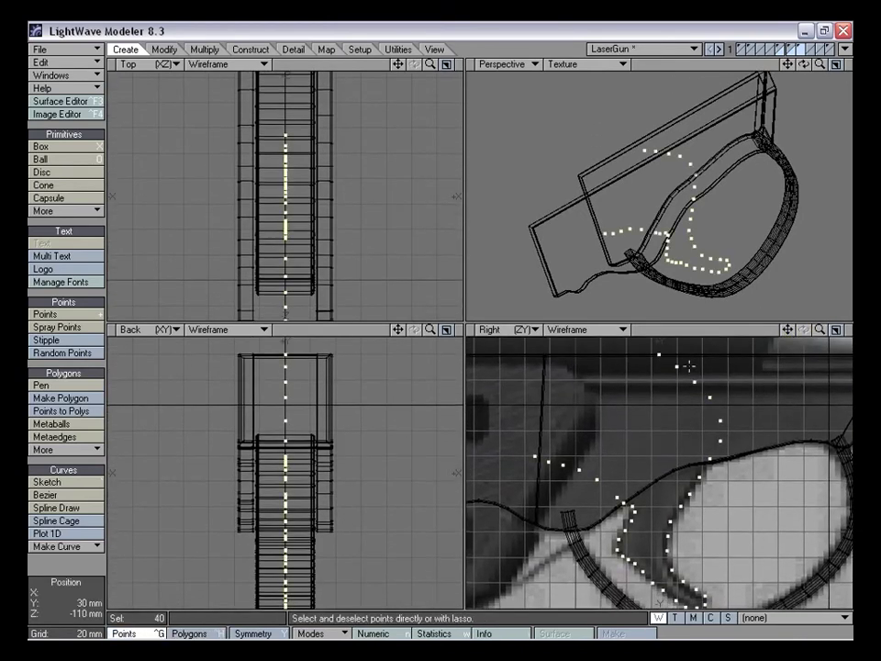
pyautogui.click(97, 570)
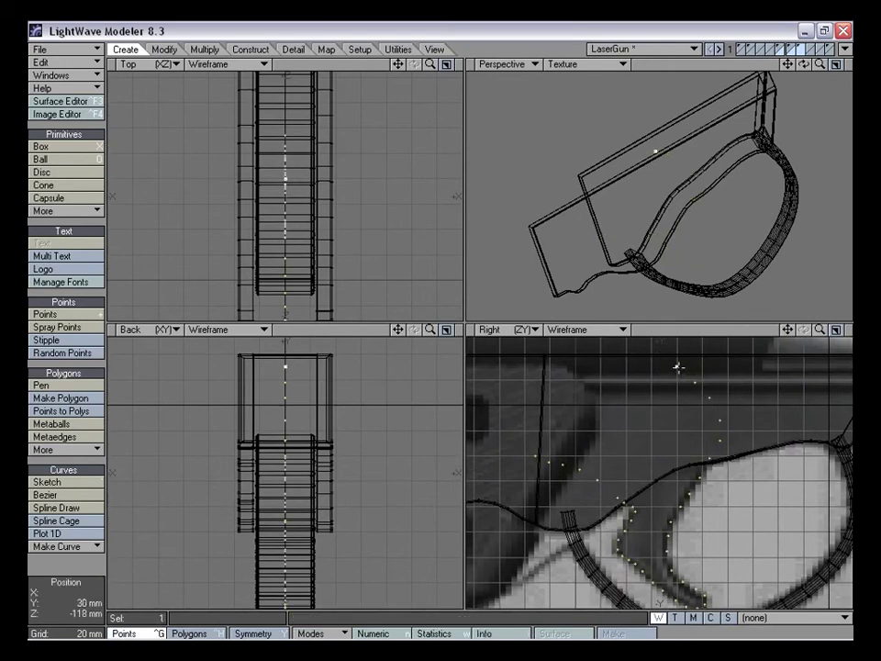
pyautogui.moveTo(821, 330); pyautogui.dragTo(764, 306)
pyautogui.click(522, 433)
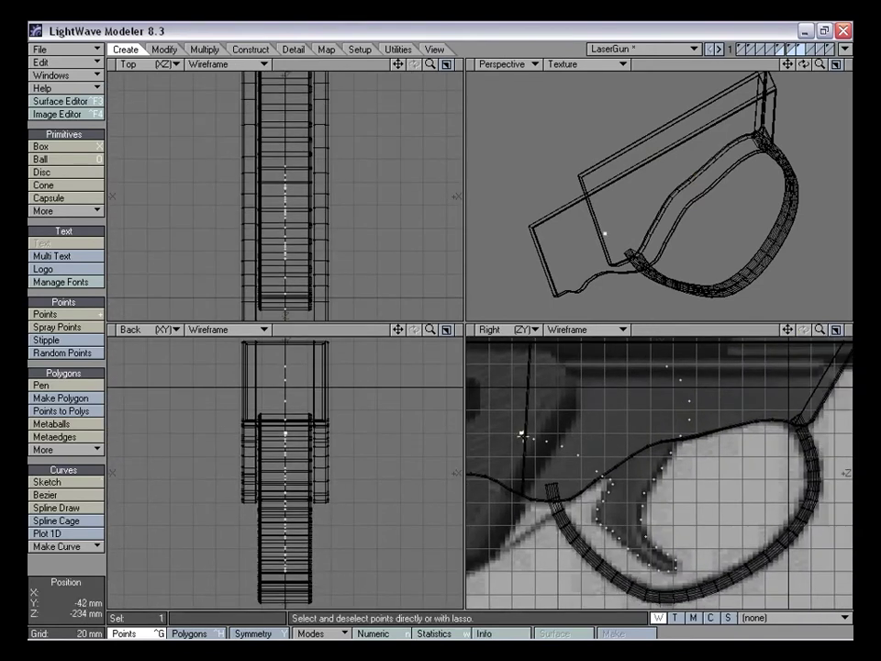
pyautogui.press('Delete')
# Maximize the side view and shift the outline points around the trigger's tip to match the reference
pyautogui.press('KP_0')
pyautogui.moveTo(821, 65); pyautogui.dragTo(790, 53)
pyautogui.press('t')
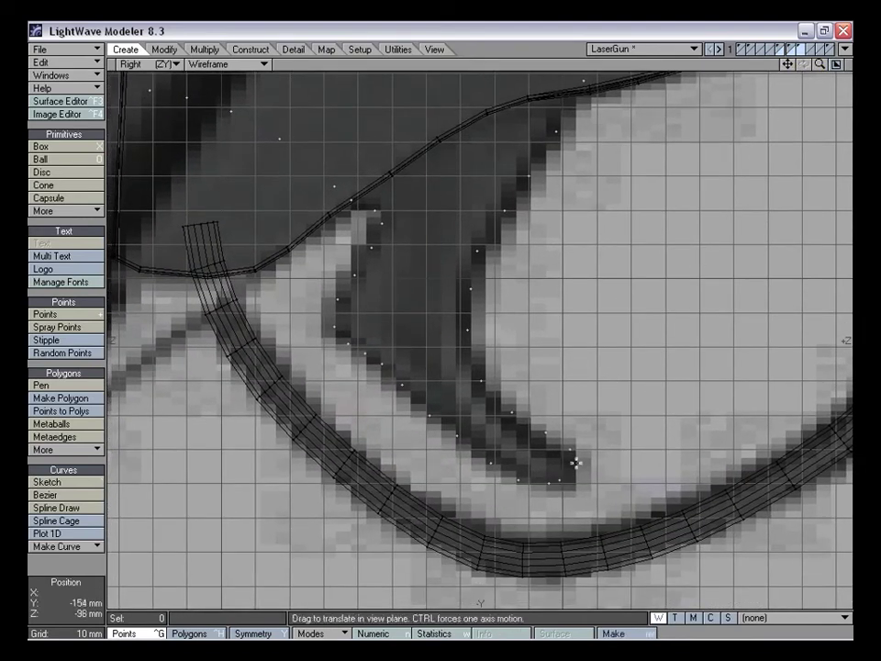
pyautogui.moveTo(568, 445); pyautogui.dragTo(566, 449)
pyautogui.moveTo(518, 418); pyautogui.dragTo(485, 457)
pyautogui.click(560, 445)
# Reposition the outline points along the trigger's lower rear edge and rear corner to follow the reference evenly
pyautogui.moveTo(433, 415); pyautogui.dragTo(495, 463)
pyautogui.moveTo(453, 431); pyautogui.dragTo(464, 442)
pyautogui.moveTo(405, 386); pyautogui.dragTo(422, 403)
pyautogui.moveTo(384, 370); pyautogui.dragTo(335, 329)
pyautogui.moveTo(354, 278); pyautogui.dragTo(337, 306)
pyautogui.moveTo(338, 341); pyautogui.dragTo(345, 339)
pyautogui.moveTo(354, 348); pyautogui.dragTo(361, 350)
pyautogui.moveTo(404, 382); pyautogui.dragTo(407, 386)
pyautogui.moveTo(465, 445); pyautogui.dragTo(465, 443)
pyautogui.moveTo(477, 378); pyautogui.dragTo(475, 375)
# Add four points in the gap along the inner curve of the trigger's front edge, just above the tip
pyautogui.press('+')
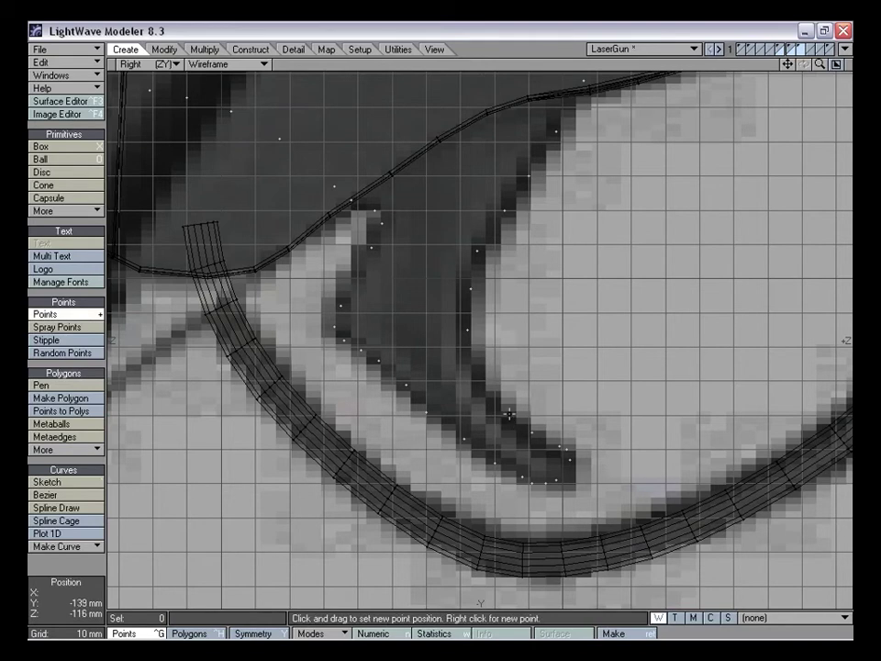
pyautogui.rightClick(505, 412)
pyautogui.rightClick(485, 392)
pyautogui.rightClick(478, 378)
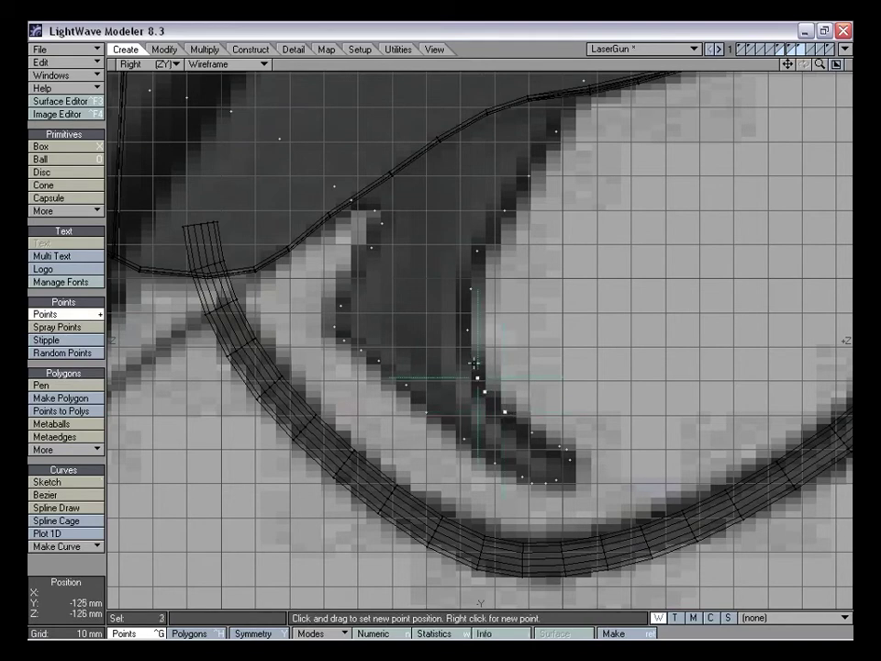
pyautogui.rightClick(471, 360)
pyautogui.press('space')
# Deselect the new points and move the points along the trigger's front edge to follow the reference in a smooth curve
pyautogui.moveTo(474, 321); pyautogui.dragTo(455, 381, button='right')
pyautogui.hotkey('ctrl', 't')
pyautogui.moveTo(507, 413)
pyautogui.mouseDown()
pyautogui.moveTo(537, 436)
pyautogui.moveTo(519, 425)
pyautogui.mouseUp()
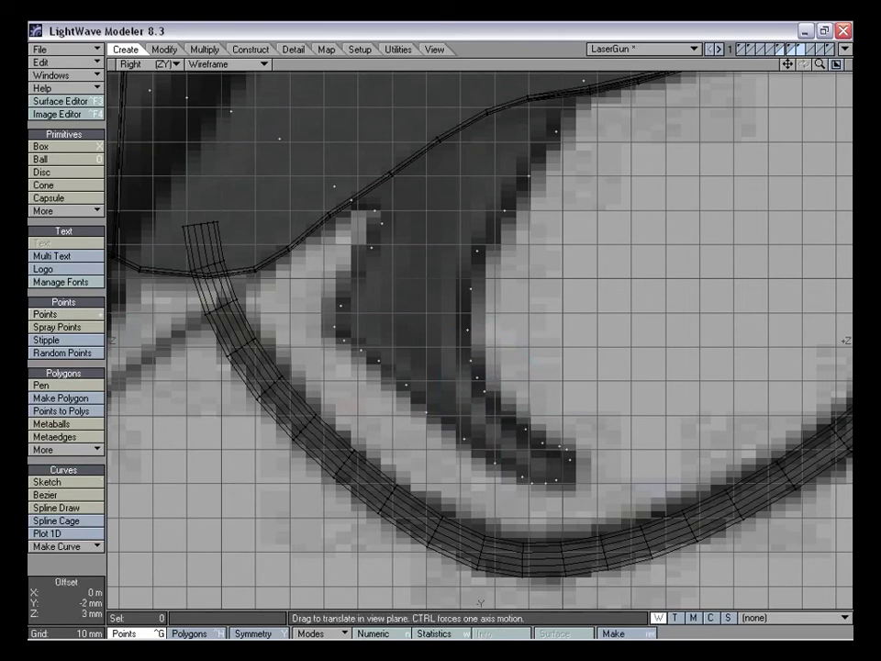
pyautogui.moveTo(486, 391); pyautogui.dragTo(499, 407)
pyautogui.moveTo(550, 448); pyautogui.dragTo(571, 459)
pyautogui.moveTo(471, 362); pyautogui.dragTo(472, 362)
pyautogui.moveTo(471, 289); pyautogui.dragTo(467, 300)
pyautogui.moveTo(789, 66); pyautogui.dragTo(767, 152)
pyautogui.moveTo(456, 338); pyautogui.dragTo(452, 348)
pyautogui.moveTo(483, 296); pyautogui.dragTo(468, 316)
pyautogui.moveTo(507, 262); pyautogui.dragTo(490, 293)
pyautogui.moveTo(534, 218); pyautogui.dragTo(526, 225)
pyautogui.moveTo(561, 167); pyautogui.dragTo(557, 173)
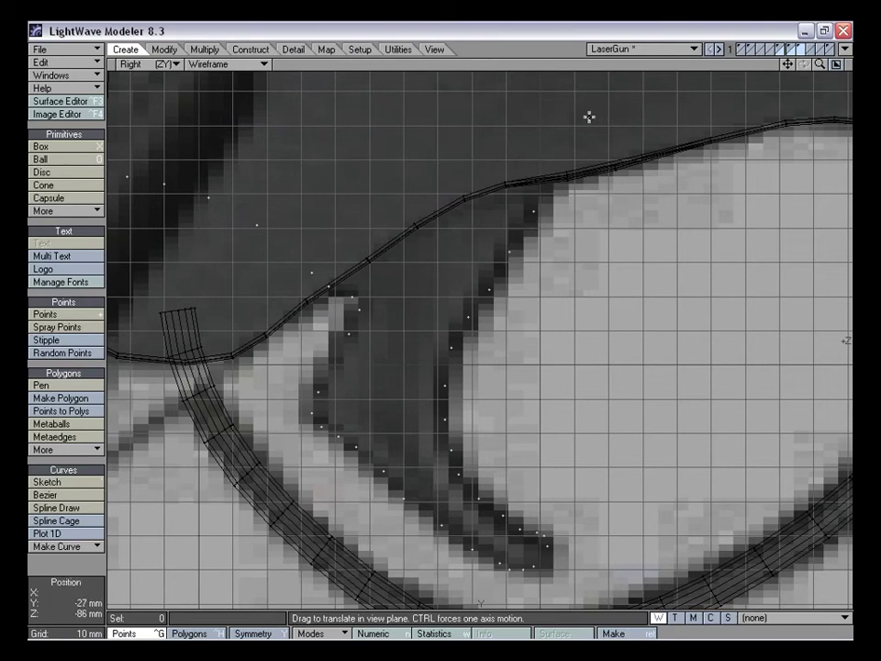
pyautogui.moveTo(790, 66); pyautogui.dragTo(872, 65)
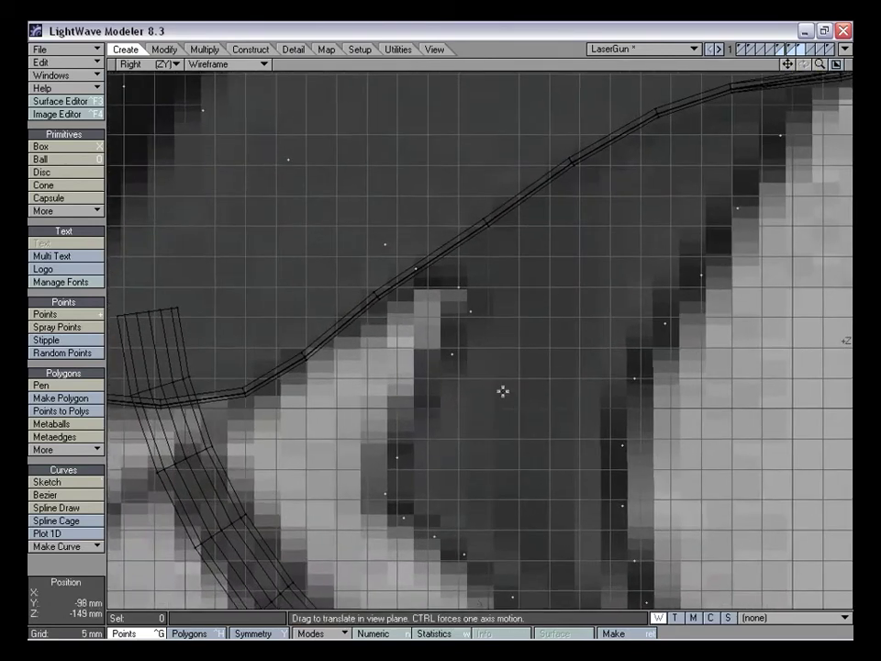
# Reposition the points on the trigger's rear edge so they run from the rear corner up to the notch
pyautogui.moveTo(398, 457); pyautogui.dragTo(395, 466)
pyautogui.moveTo(452, 355); pyautogui.dragTo(465, 345)
pyautogui.moveTo(460, 281); pyautogui.dragTo(461, 342)
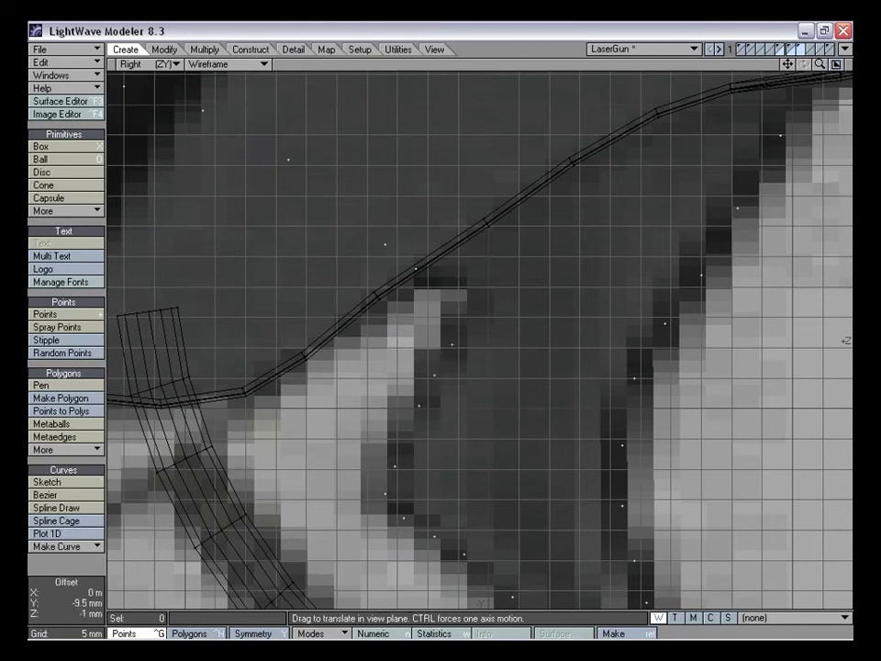
# Add four points around the rounded corner of the notch at the top of the trigger's rear edge and deselect them
pyautogui.press('+')
pyautogui.rightClick(473, 320)
pyautogui.rightClick(480, 302)
pyautogui.rightClick(467, 287)
pyautogui.rightClick(455, 280)
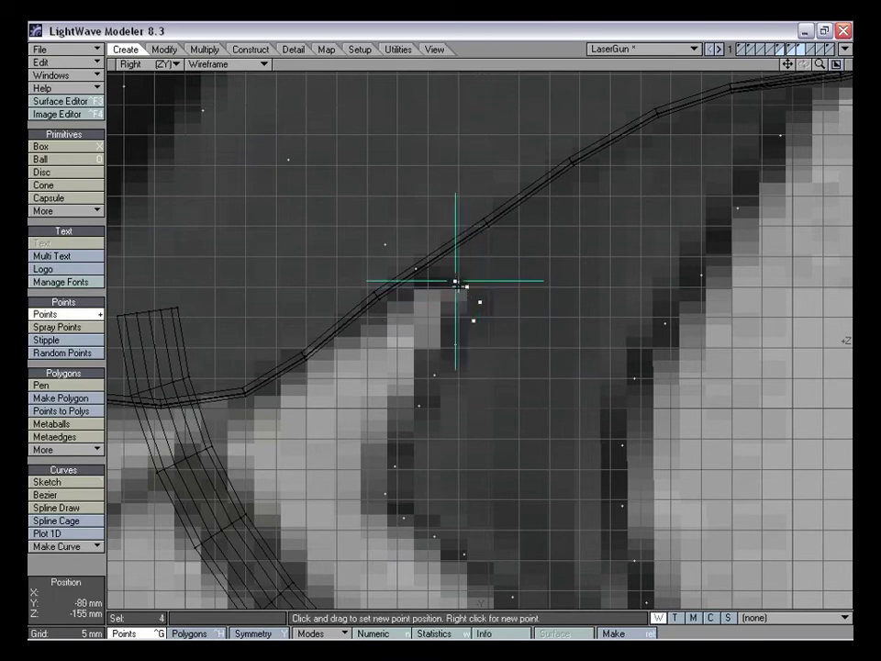
pyautogui.press('space')
pyautogui.click(443, 261)
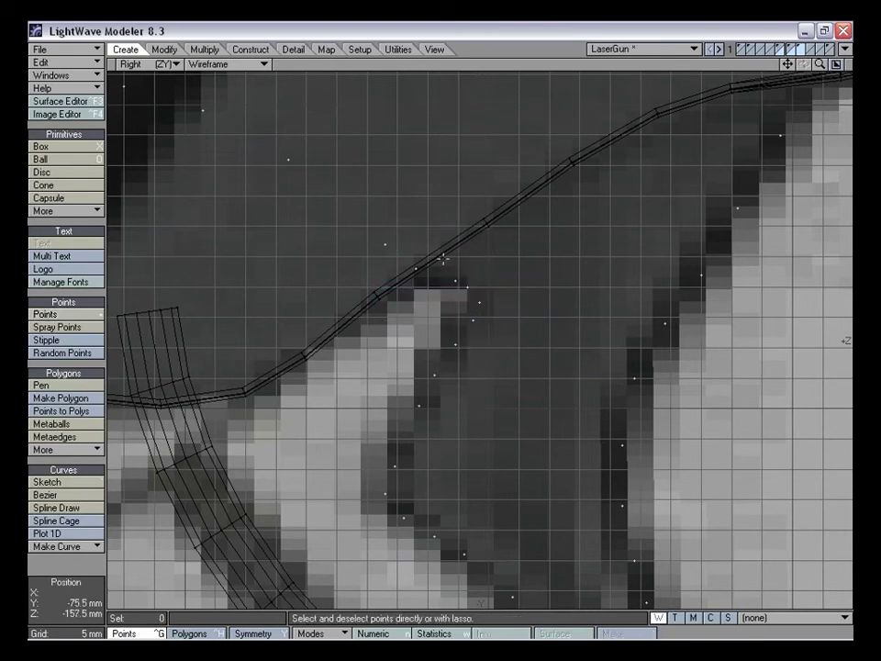
# Move the points around the notch to round its corner evenly along the reference
pyautogui.hotkey('ctrl', 't')
pyautogui.moveTo(474, 321)
pyautogui.mouseDown()
pyautogui.moveTo(468, 327)
pyautogui.moveTo(476, 311)
pyautogui.mouseUp()
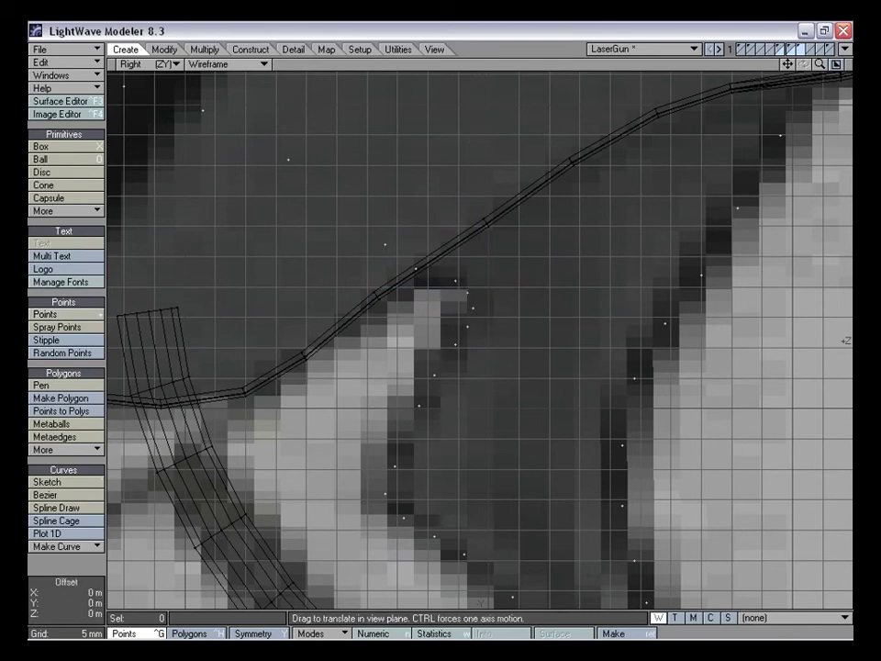
pyautogui.moveTo(456, 280); pyautogui.dragTo(422, 274)
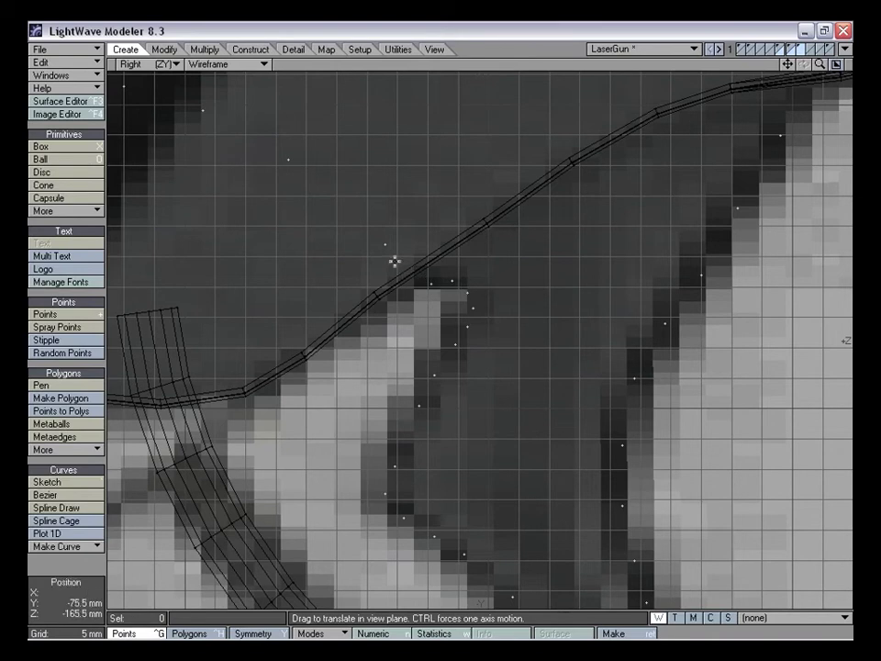
# Shift the points of the trigger's hidden upper rear edge down so they curve smoothly away from the notch
pyautogui.moveTo(387, 244); pyautogui.dragTo(392, 279)
pyautogui.moveTo(288, 159); pyautogui.dragTo(292, 211)
pyautogui.moveTo(203, 108); pyautogui.dragTo(197, 187)
pyautogui.moveTo(819, 65); pyautogui.dragTo(758, 66)
pyautogui.moveTo(303, 215); pyautogui.dragTo(296, 255)
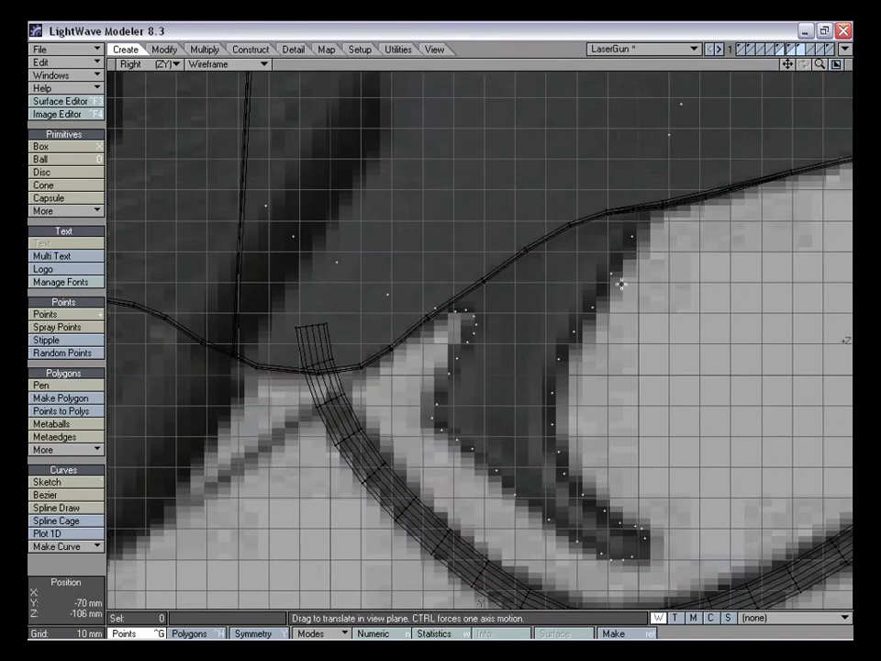
# Adjust the point spacing on the rear edge below the notch and nudge the points at the trigger's tip
pyautogui.moveTo(450, 377); pyautogui.dragTo(457, 412)
pyautogui.moveTo(787, 65); pyautogui.dragTo(671, 4)
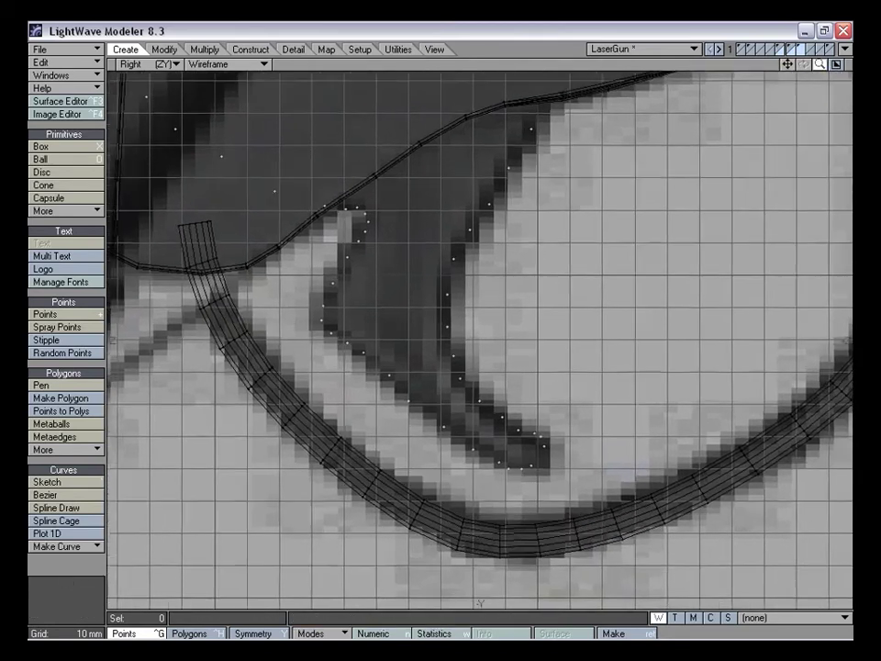
pyautogui.moveTo(820, 64); pyautogui.dragTo(868, 64)
pyautogui.moveTo(787, 65); pyautogui.dragTo(759, 0)
pyautogui.moveTo(581, 381); pyautogui.dragTo(573, 392)
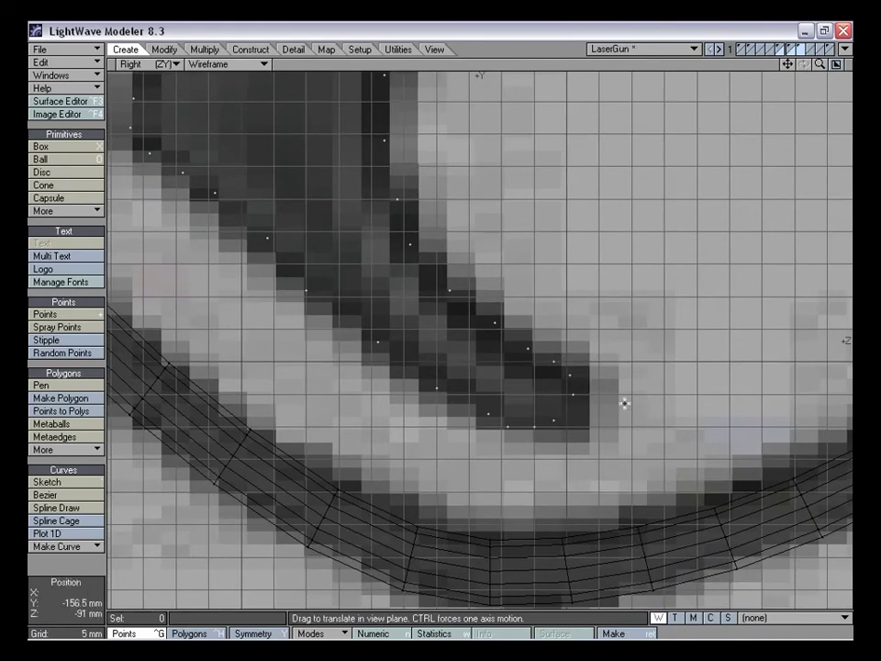
# Select all of the trigger's outline points in order and make a polygon from them
pyautogui.moveTo(819, 66); pyautogui.dragTo(732, 65)
pyautogui.moveTo(788, 65); pyautogui.dragTo(621, 169)
pyautogui.click(310, 275)
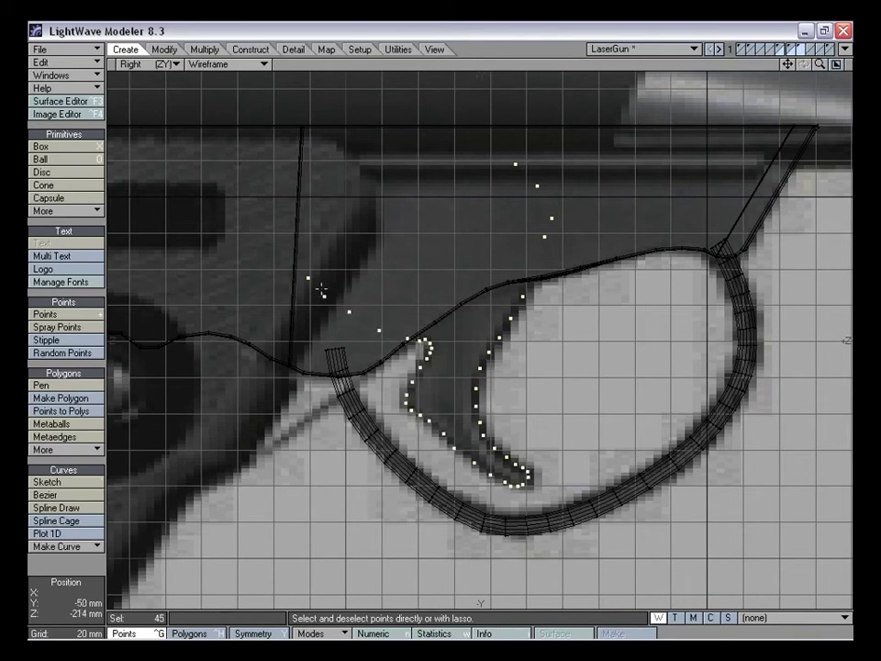
pyautogui.press('p')
# Smooth the polygon's outline along the trigger's lower front edge and around its tip
pyautogui.keyDown('alt'); pyautogui.moveTo(587, 309); pyautogui.dragTo(562, 327); pyautogui.keyUp('alt')
pyautogui.moveTo(820, 66); pyautogui.dragTo(788, 68)
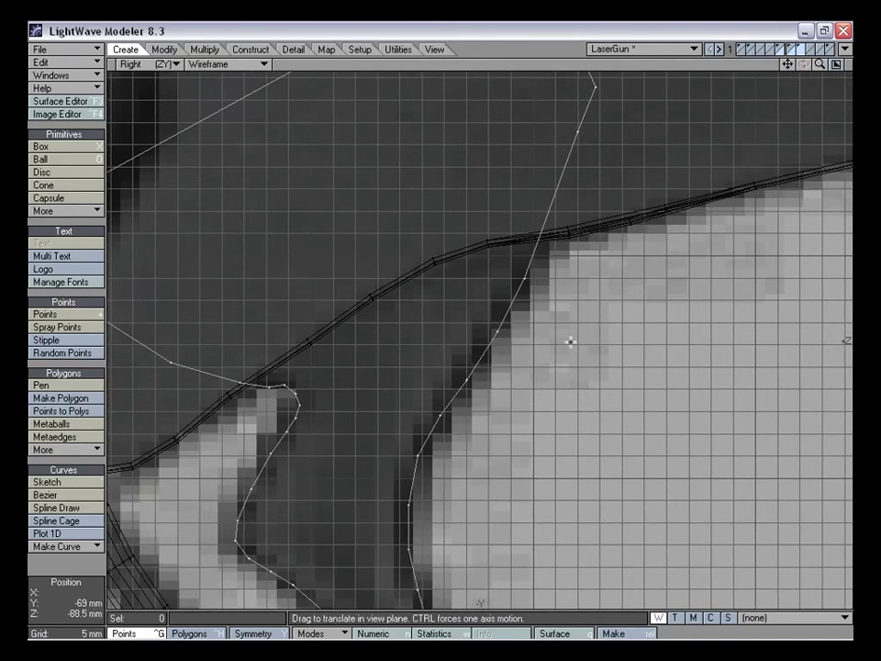
pyautogui.moveTo(787, 66); pyautogui.dragTo(554, 243)
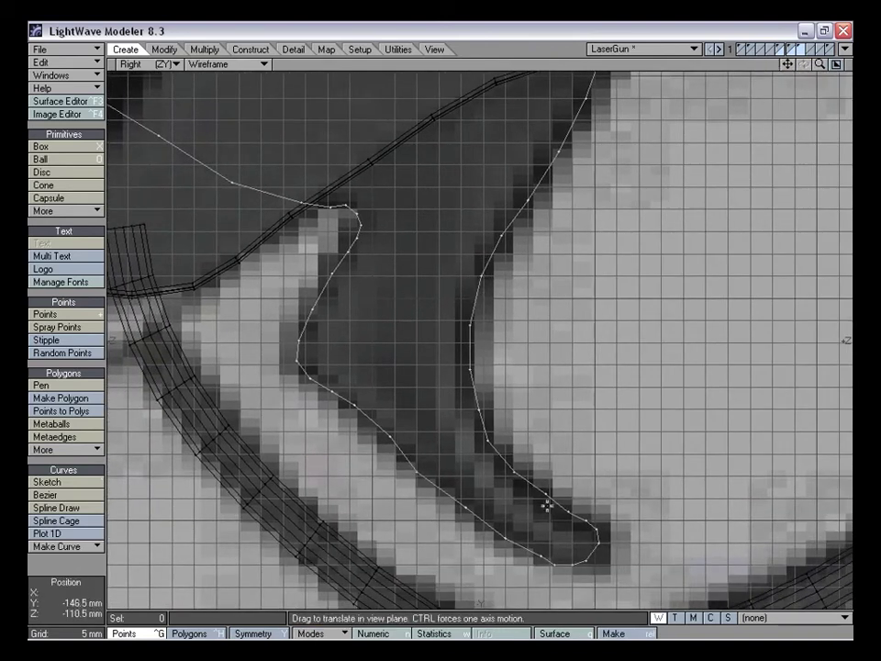
pyautogui.moveTo(478, 410); pyautogui.dragTo(474, 416)
pyautogui.moveTo(545, 493); pyautogui.dragTo(600, 540)
pyautogui.moveTo(820, 65); pyautogui.dragTo(716, 2)
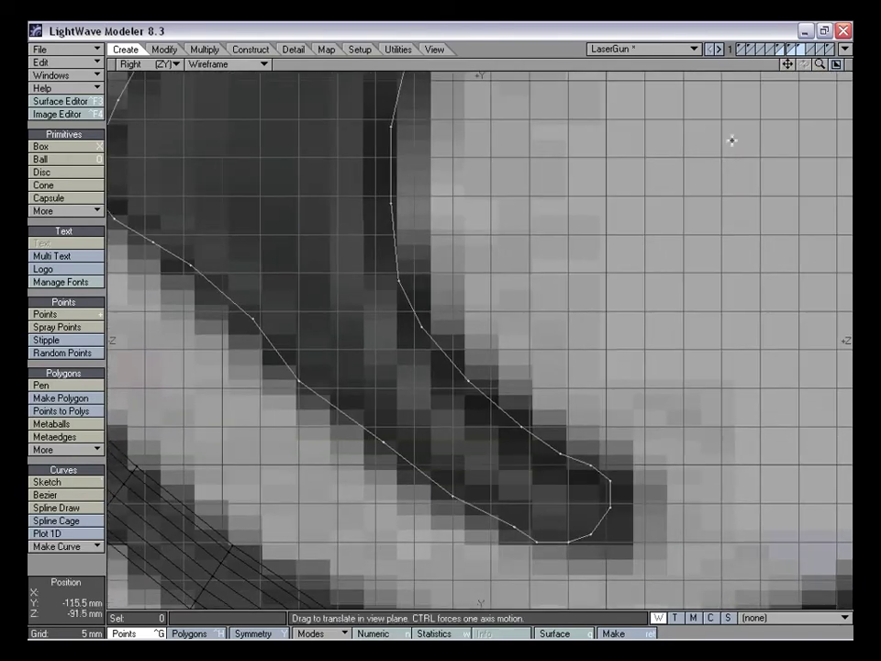
pyautogui.moveTo(590, 481); pyautogui.dragTo(606, 484)
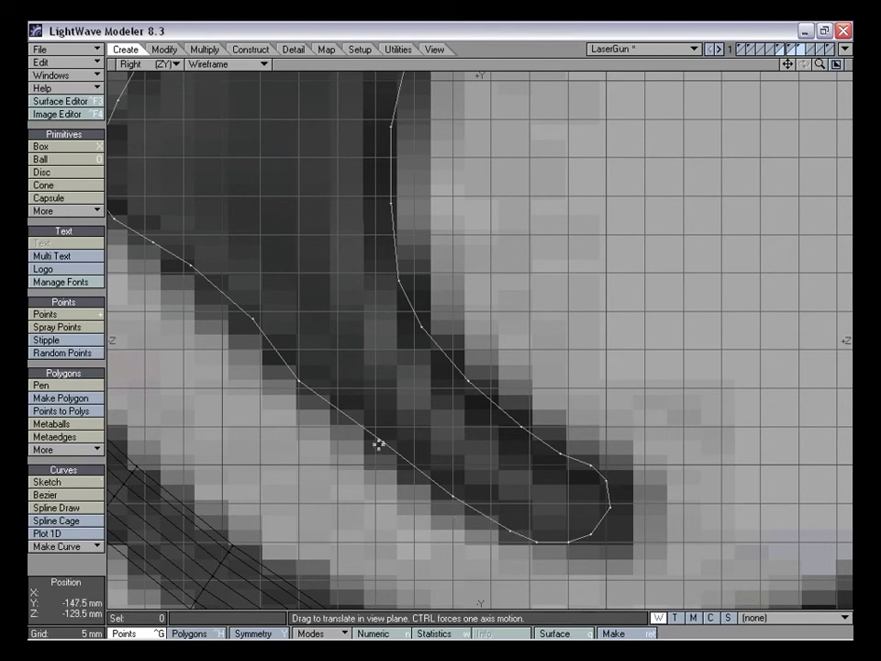
# Nudge the polygon's points along the trigger's lower rear edge into a smoother line
pyautogui.moveTo(378, 445); pyautogui.dragTo(374, 448)
pyautogui.moveTo(301, 383); pyautogui.dragTo(301, 387)
pyautogui.moveTo(249, 315); pyautogui.dragTo(252, 319)
pyautogui.moveTo(193, 269); pyautogui.dragTo(206, 273)
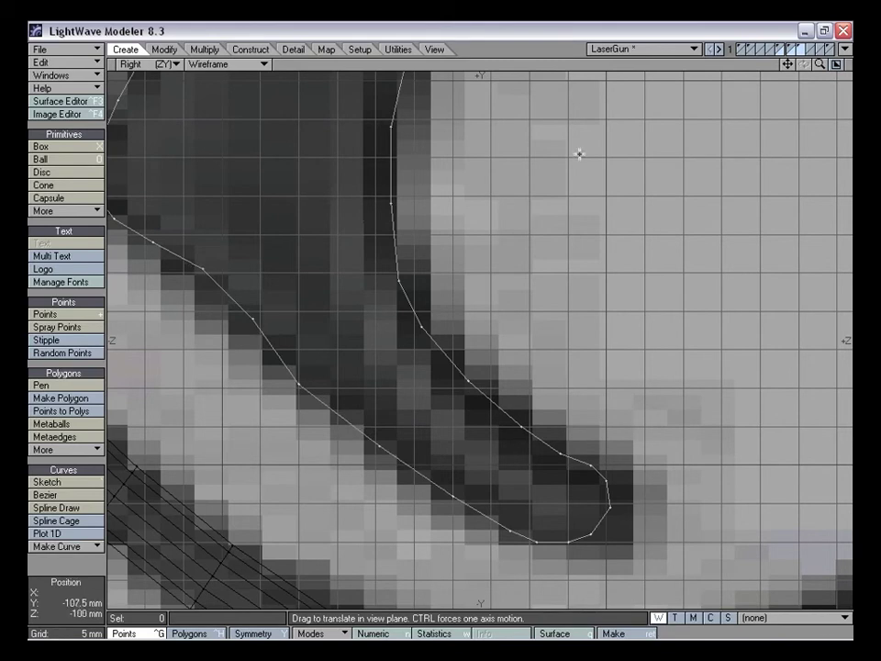
# Refine the polygon's points around the trigger's rear corner and up its rear edge toward the notch
pyautogui.moveTo(790, 66); pyautogui.dragTo(879, 122)
pyautogui.moveTo(261, 244)
pyautogui.mouseDown()
pyautogui.moveTo(268, 247)
pyautogui.moveTo(258, 244)
pyautogui.mouseUp()
pyautogui.moveTo(269, 245); pyautogui.dragTo(267, 215)
pyautogui.moveTo(791, 65); pyautogui.dragTo(830, 147)
pyautogui.moveTo(326, 239)
pyautogui.mouseDown()
pyautogui.moveTo(319, 266)
pyautogui.moveTo(326, 229)
pyautogui.mouseUp()
pyautogui.moveTo(387, 136); pyautogui.dragTo(410, 89)
# Space out the polygon's points along the top of the notch to smooth its contour
pyautogui.press('space')
pyautogui.moveTo(818, 63)
pyautogui.mouseDown()
pyautogui.moveTo(753, 63)
pyautogui.moveTo(816, 64)
pyautogui.mouseUp()
pyautogui.moveTo(439, 214); pyautogui.dragTo(438, 215)
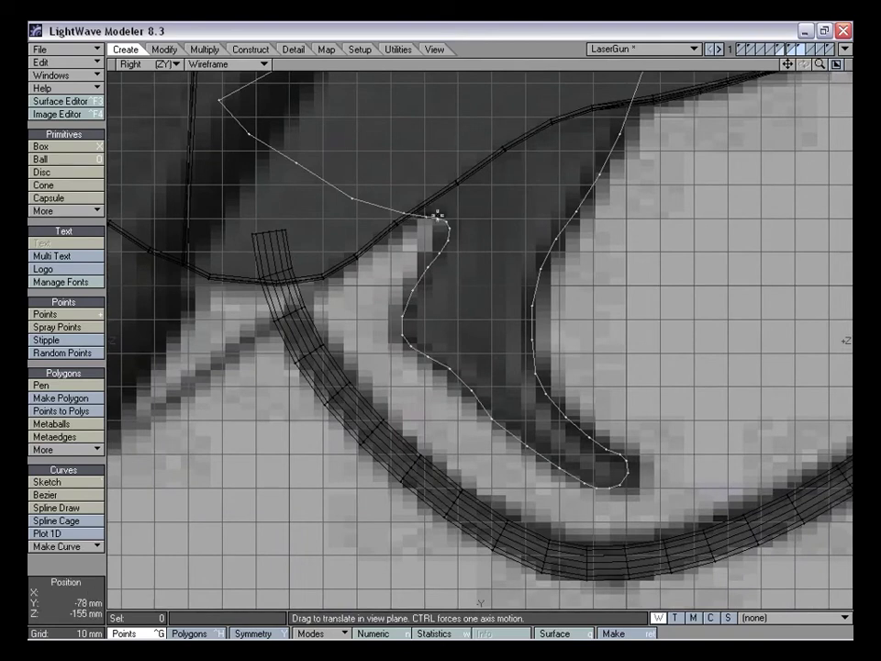
pyautogui.moveTo(790, 67); pyautogui.dragTo(812, 131)
pyautogui.moveTo(819, 65); pyautogui.dragTo(863, 64)
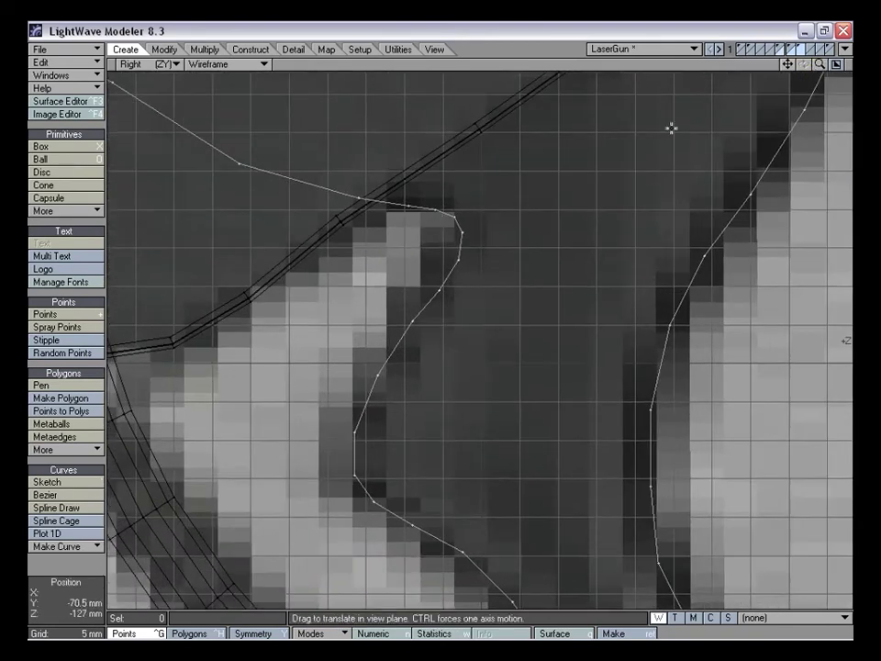
pyautogui.moveTo(435, 210); pyautogui.dragTo(404, 209)
pyautogui.moveTo(816, 76); pyautogui.dragTo(785, 96)
pyautogui.moveTo(818, 64); pyautogui.dragTo(810, 65)
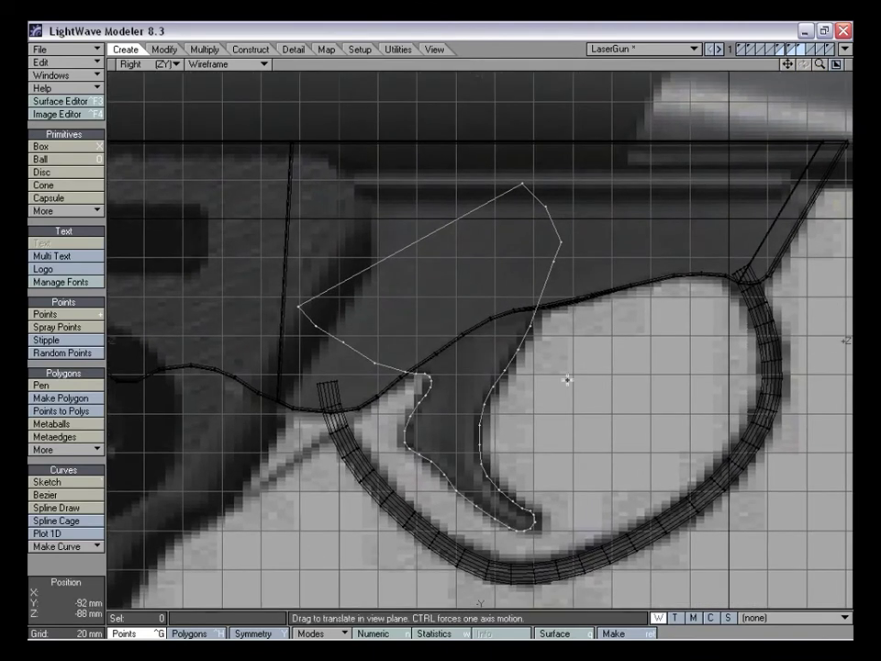
# Return to the four-view layout and extrude the trigger polygon along the X axis to give it thickness
pyautogui.press('KP_0')
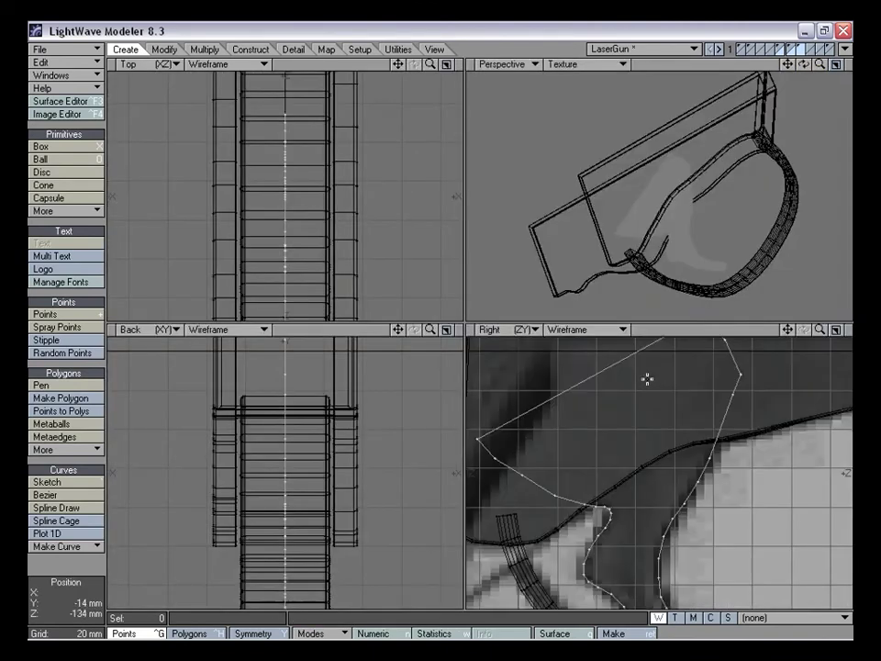
pyautogui.press(',')
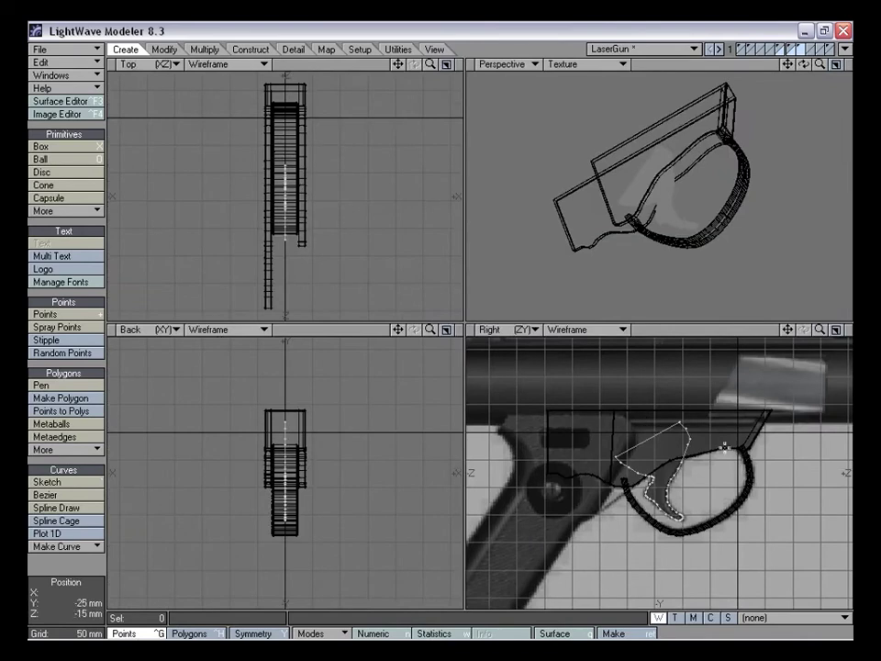
pyautogui.moveTo(818, 330); pyautogui.dragTo(820, 330)
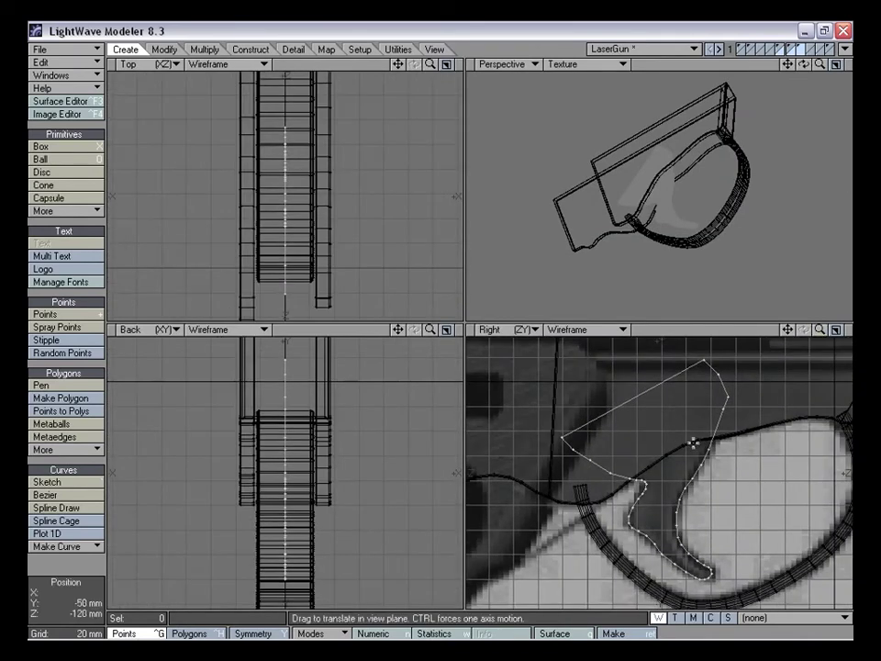
pyautogui.hotkey('shift', 'e')
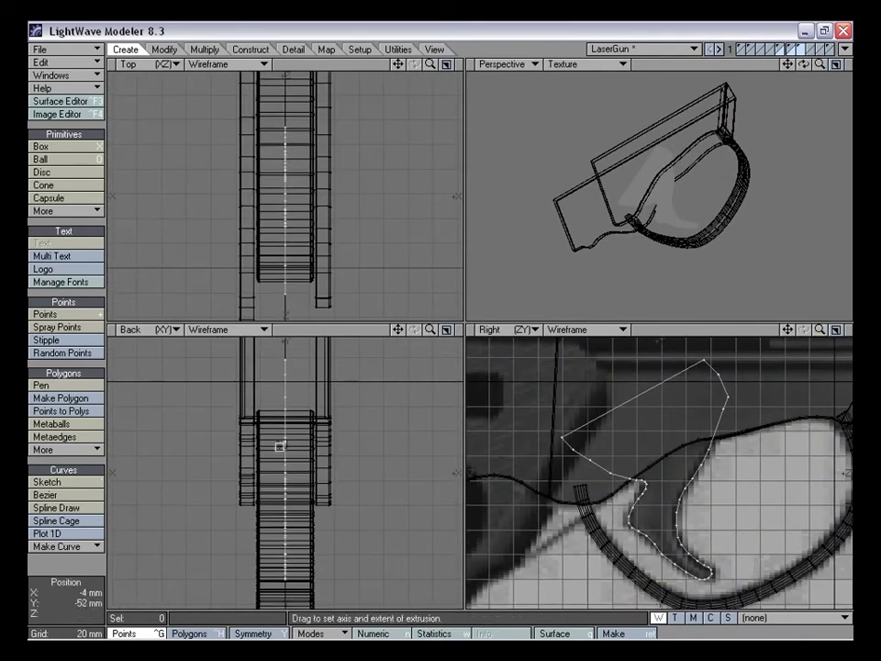
pyautogui.moveTo(290, 450); pyautogui.dragTo(343, 466)
pyautogui.press('space')
pyautogui.press('t')
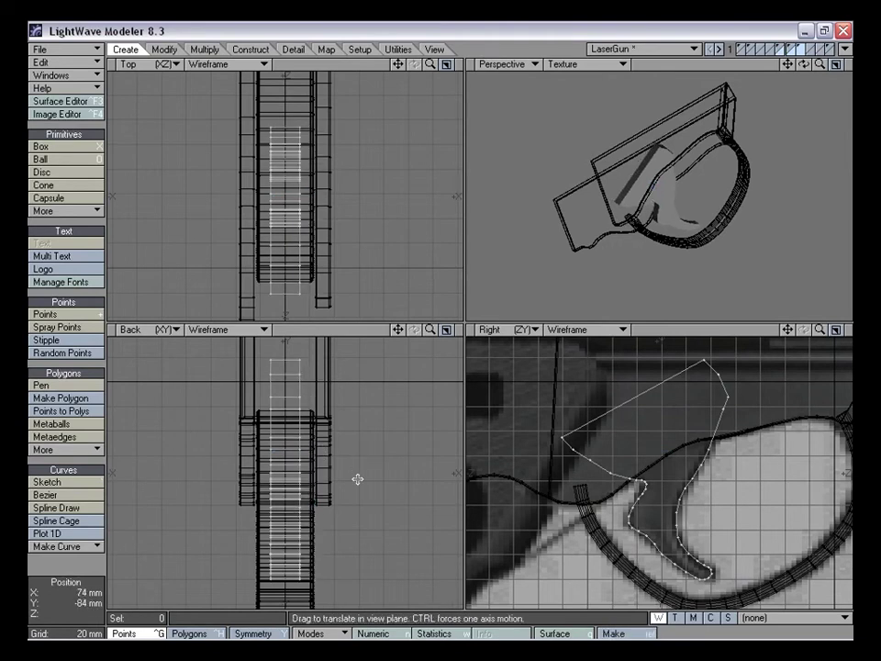
# Stretch the extruded trigger narrower along X around its centre
pyautogui.keyDown('alt'); pyautogui.moveTo(704, 189); pyautogui.dragTo(635, 182); pyautogui.keyUp('alt')
pyautogui.keyDown('alt'); pyautogui.moveTo(699, 172); pyautogui.dragTo(680, 196); pyautogui.keyUp('alt')
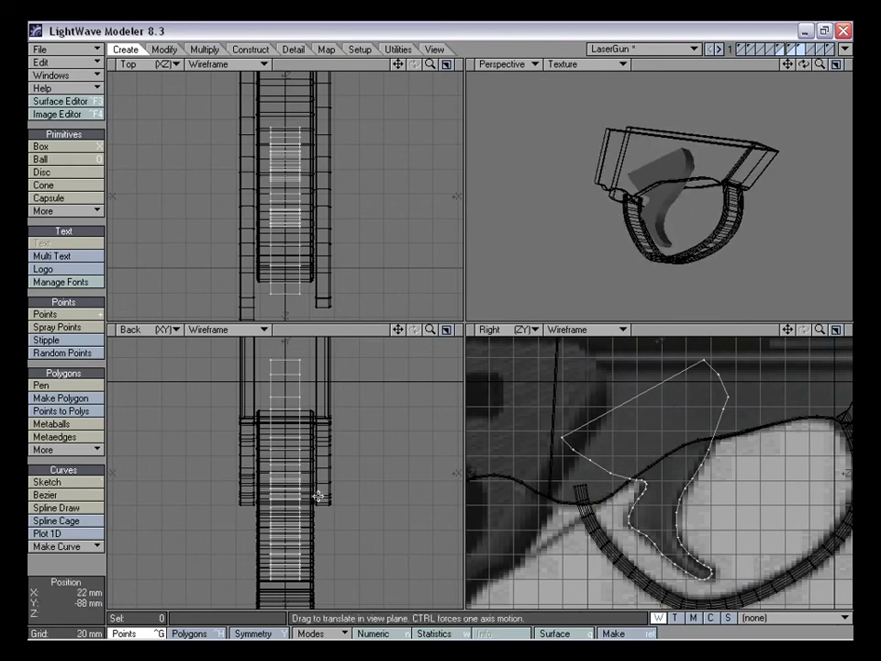
pyautogui.hotkey('shift', 'h')
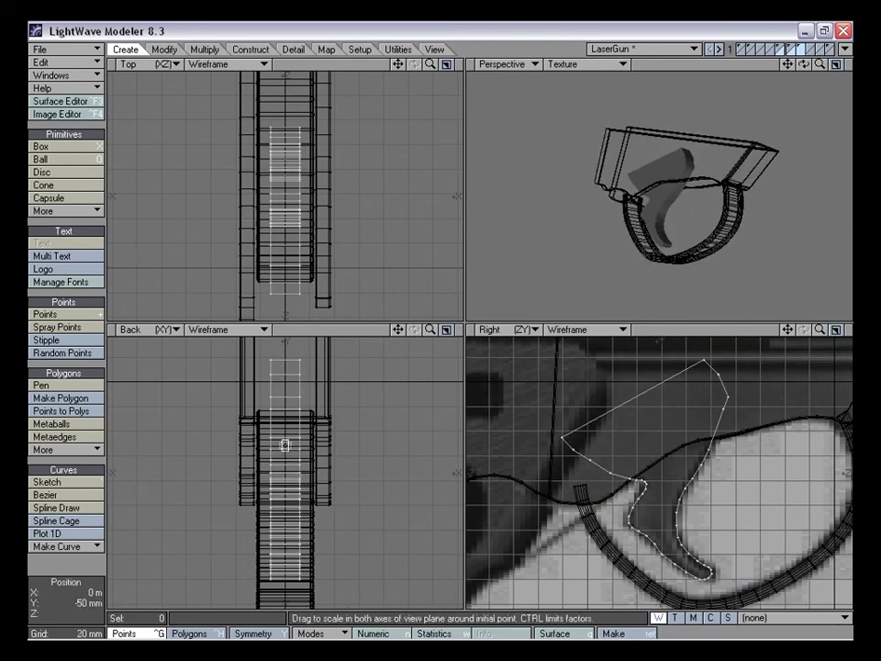
pyautogui.moveTo(285, 443); pyautogui.dragTo(268, 443)
pyautogui.keyDown('alt'); pyautogui.moveTo(624, 242); pyautogui.dragTo(695, 230); pyautogui.keyUp('alt')
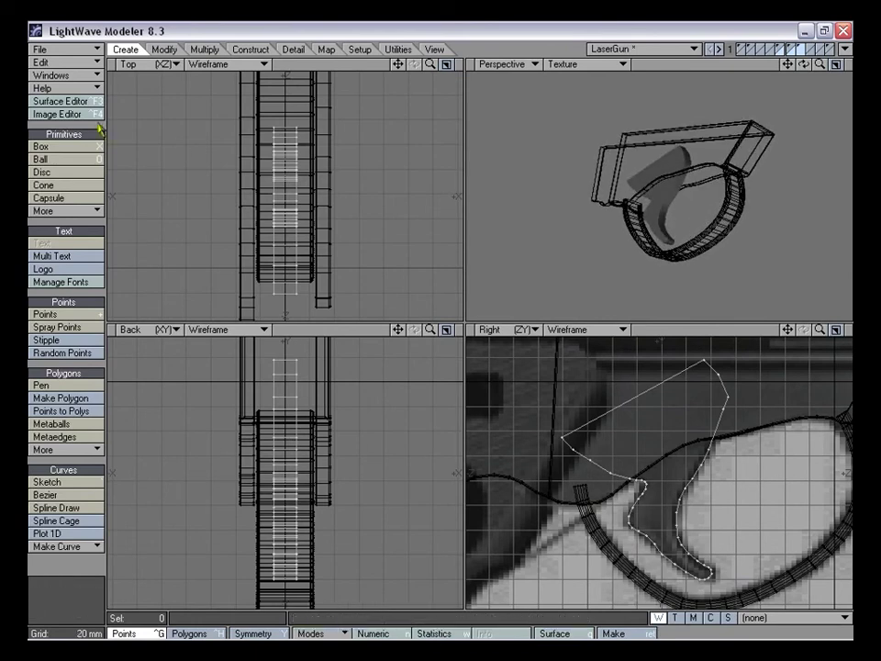
# Open the Front_per.jpg reference image to examine the trigger's thickness, and close it again
pyautogui.click(57, 114)
pyautogui.doubleClick(239, 218)
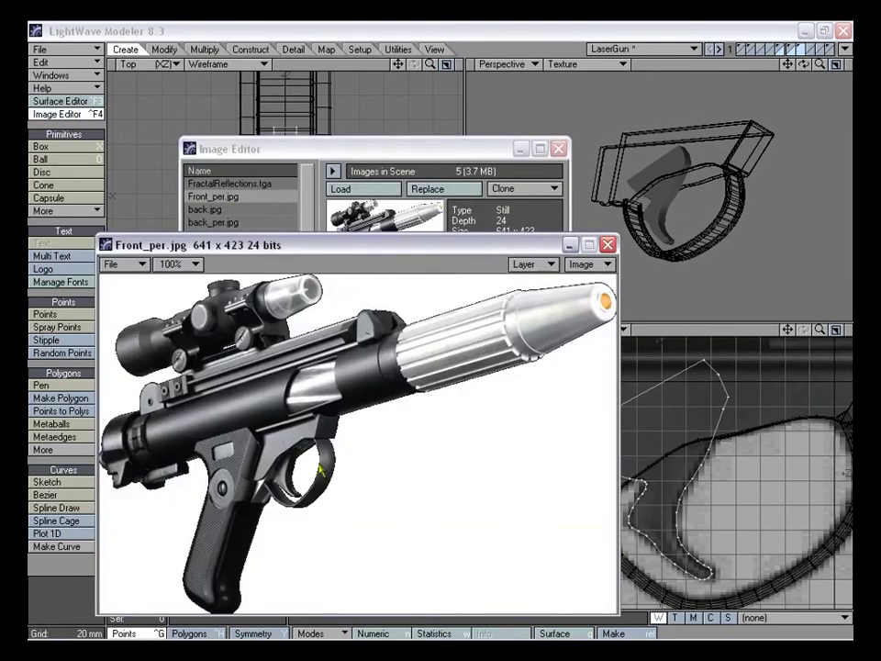
pyautogui.click(607, 244)
pyautogui.click(558, 149)
# Scale the trigger's width to 70% along X, keeping its height at 100%
pyautogui.keyDown('alt'); pyautogui.moveTo(589, 183); pyautogui.dragTo(651, 217); pyautogui.keyUp('alt')
pyautogui.moveTo(820, 64); pyautogui.dragTo(442, 322)
pyautogui.keyDown('alt'); pyautogui.moveTo(662, 265); pyautogui.dragTo(739, 166); pyautogui.keyUp('alt')
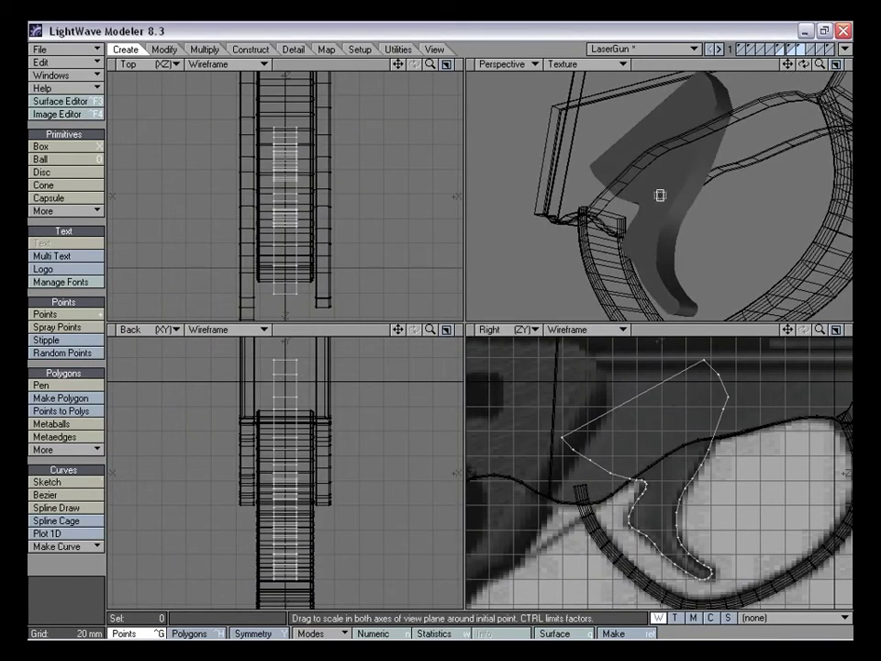
pyautogui.keyDown('alt'); pyautogui.moveTo(736, 232); pyautogui.dragTo(609, 195); pyautogui.keyUp('alt')
pyautogui.keyDown('alt'); pyautogui.moveTo(671, 185); pyautogui.dragTo(661, 207); pyautogui.keyUp('alt')
pyautogui.moveTo(286, 454); pyautogui.dragTo(256, 455)
pyautogui.hotkey('ctrl', 'z')
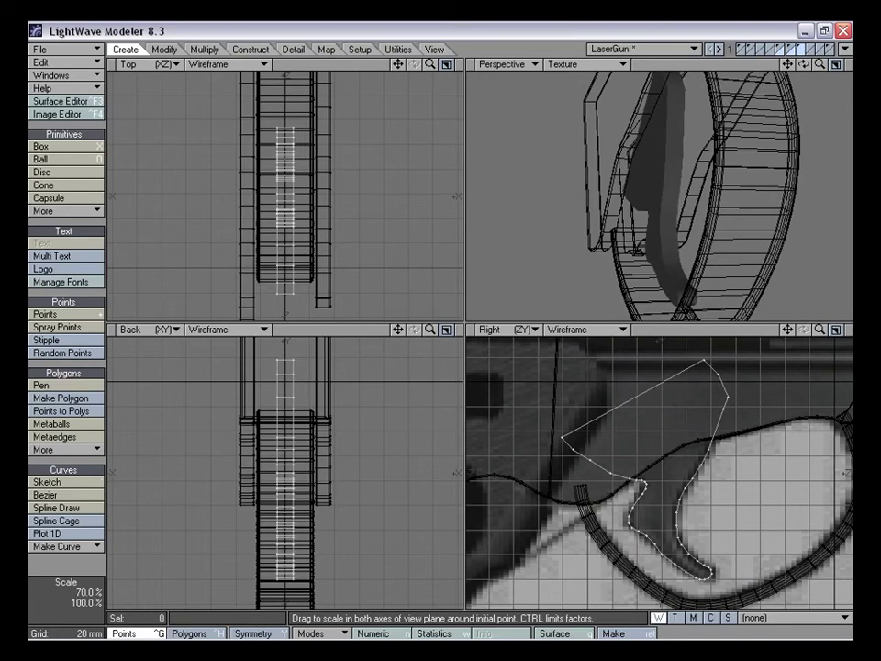
# Switch to polygon selection, enable Symmetry, and try selecting the trigger's side faces as a mirrored pair
pyautogui.keyDown('alt'); pyautogui.moveTo(601, 229); pyautogui.dragTo(668, 239); pyautogui.keyUp('alt')
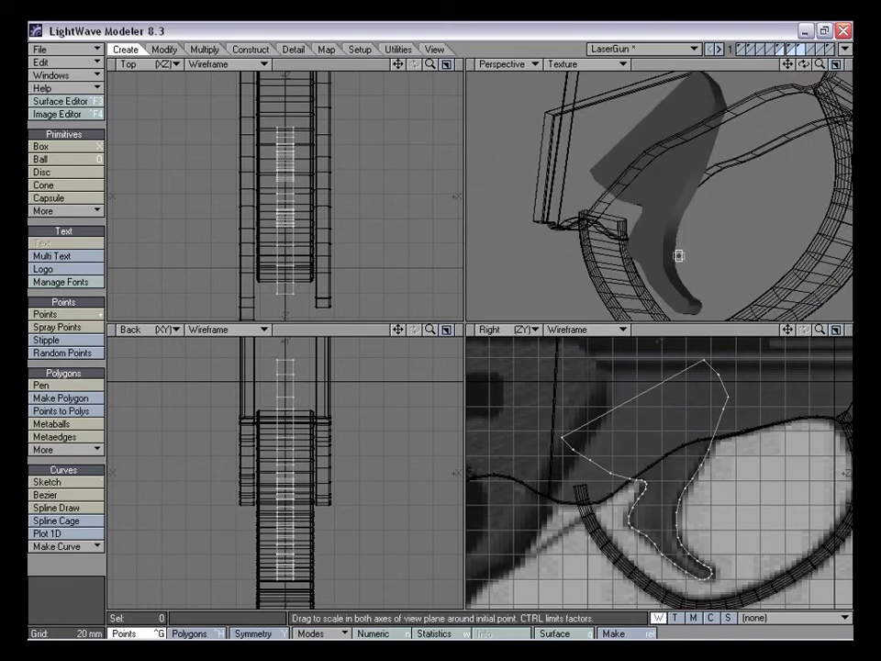
pyautogui.hotkey('ctrl', 'h')
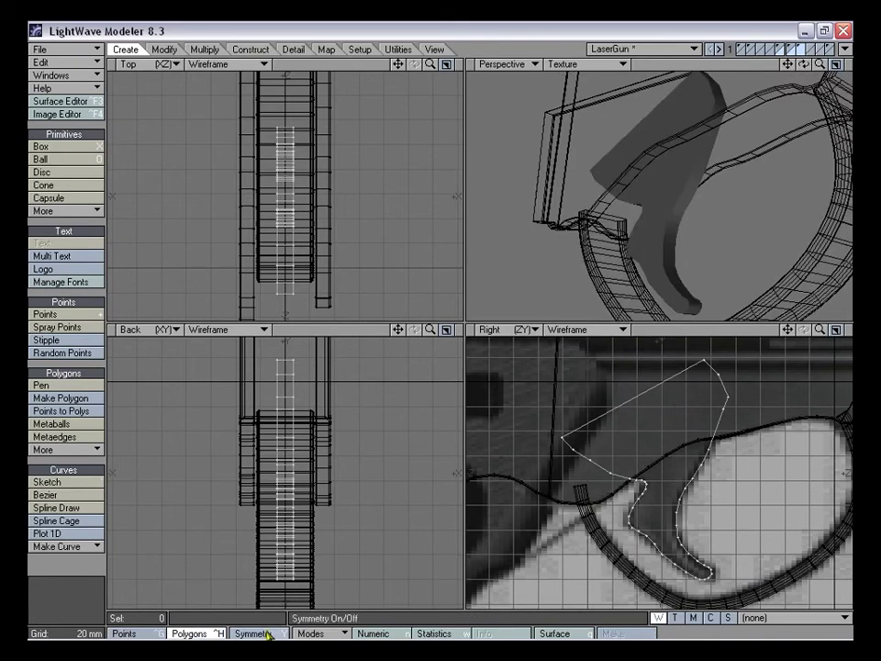
pyautogui.click(267, 636)
pyautogui.keyDown('alt'); pyautogui.moveTo(613, 238); pyautogui.dragTo(634, 203); pyautogui.keyUp('alt')
pyautogui.keyDown('alt'); pyautogui.moveTo(694, 222); pyautogui.dragTo(667, 213); pyautogui.keyUp('alt')
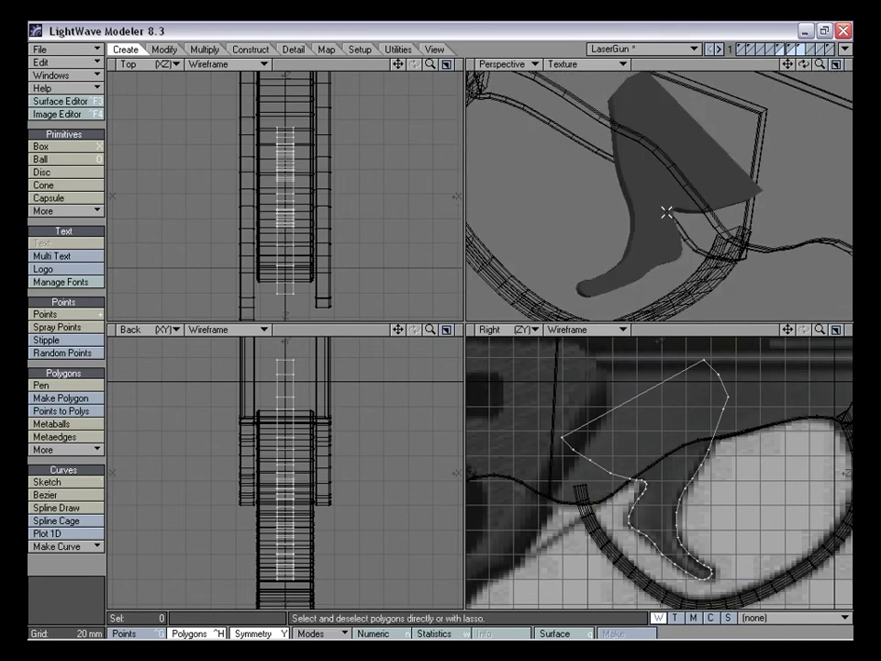
pyautogui.click(653, 181)
pyautogui.keyDown('alt'); pyautogui.moveTo(691, 168); pyautogui.dragTo(722, 167); pyautogui.keyUp('alt')
pyautogui.keyDown('shift'); pyautogui.click(662, 173); pyautogui.keyUp('shift')
pyautogui.moveTo(265, 301); pyautogui.dragTo(383, 364, button='right')
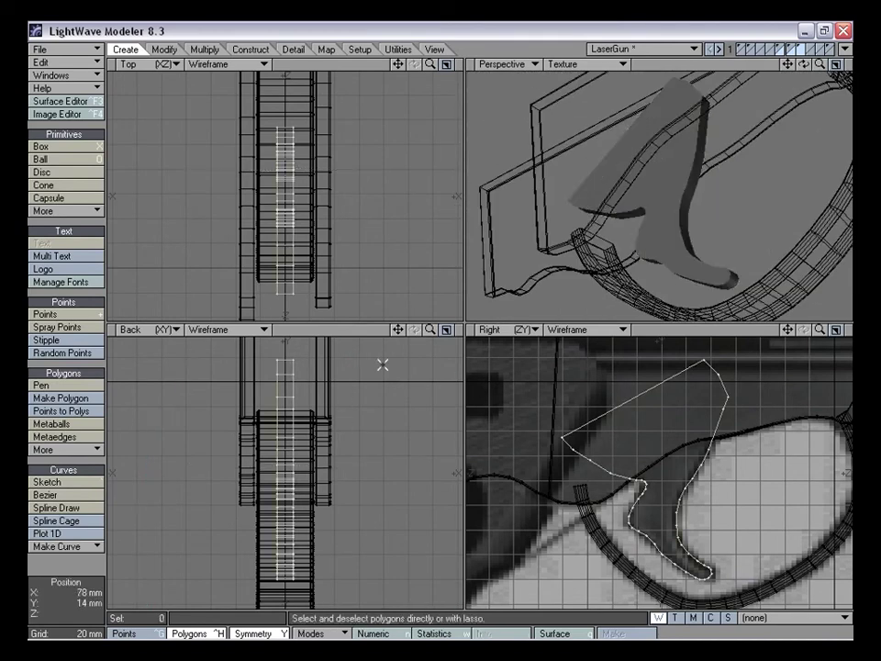
# Check the trigger's side faces against the X centre line and centre the trigger at the origin
pyautogui.keyDown('alt'); pyautogui.moveTo(595, 273); pyautogui.dragTo(634, 205); pyautogui.keyUp('alt')
pyautogui.click(623, 174)
pyautogui.click(278, 473)
pyautogui.moveTo(397, 328); pyautogui.dragTo(403, 267)
pyautogui.moveTo(430, 329)
pyautogui.mouseDown()
pyautogui.moveTo(533, 330)
pyautogui.moveTo(429, 333)
pyautogui.mouseUp()
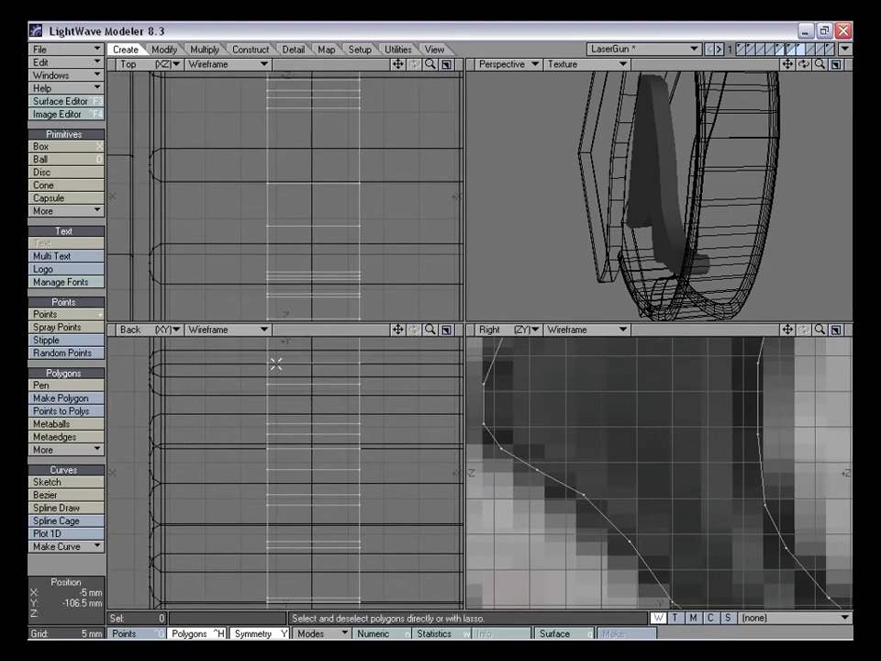
pyautogui.moveTo(430, 330); pyautogui.dragTo(430, 340)
pyautogui.moveTo(820, 330); pyautogui.dragTo(793, 329)
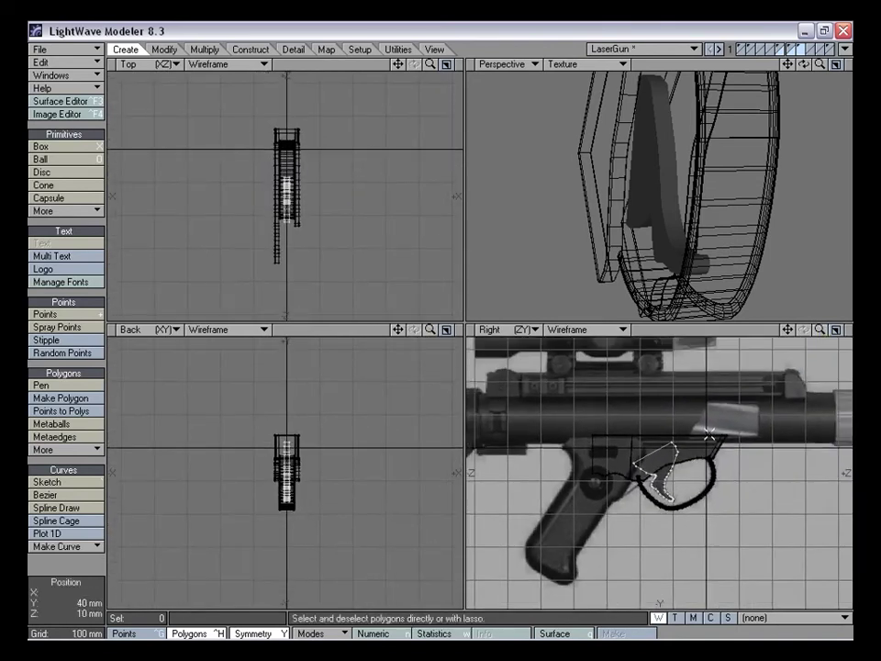
pyautogui.press('F2')
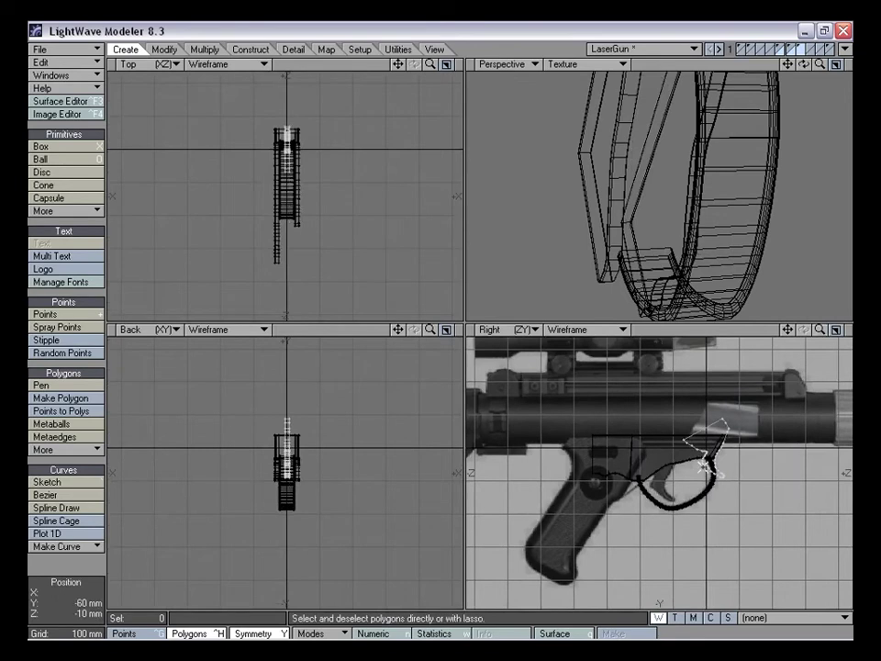
# Move the trigger back over its place in the Right view's reference image and try selecting its side faces as a mirrored pair
pyautogui.press('t')
pyautogui.moveTo(709, 459); pyautogui.dragTo(659, 484)
pyautogui.hotkey('shift', 'a')
pyautogui.moveTo(730, 444); pyautogui.dragTo(715, 469)
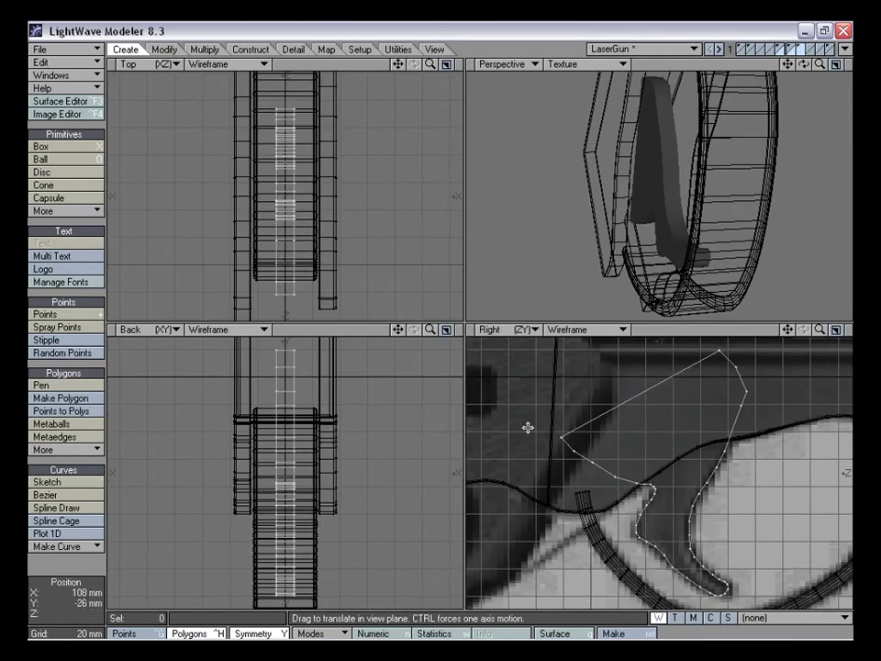
pyautogui.press('space')
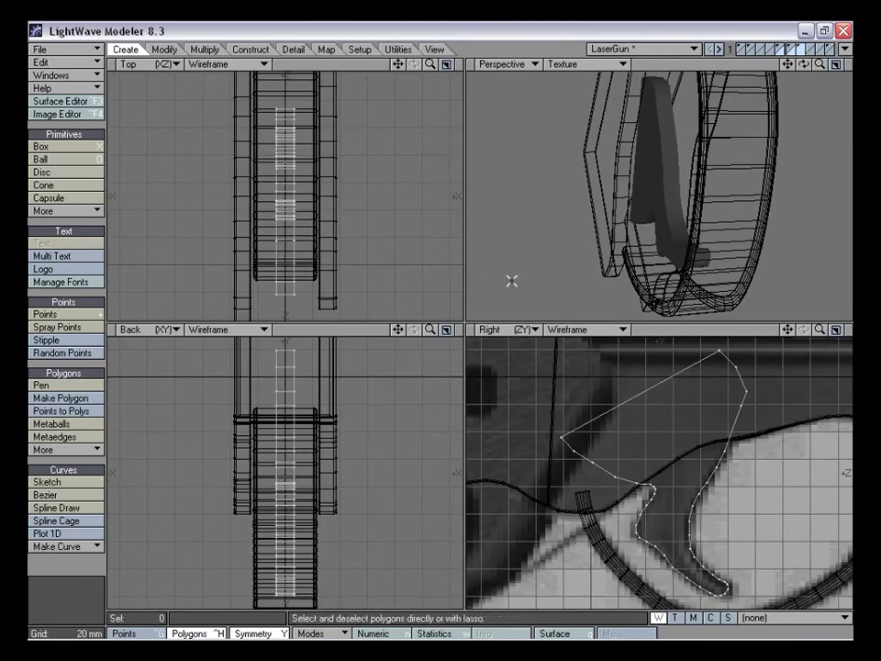
pyautogui.keyDown('alt'); pyautogui.moveTo(705, 196); pyautogui.dragTo(678, 191); pyautogui.keyUp('alt')
pyautogui.click(667, 172)
pyautogui.click(117, 564)
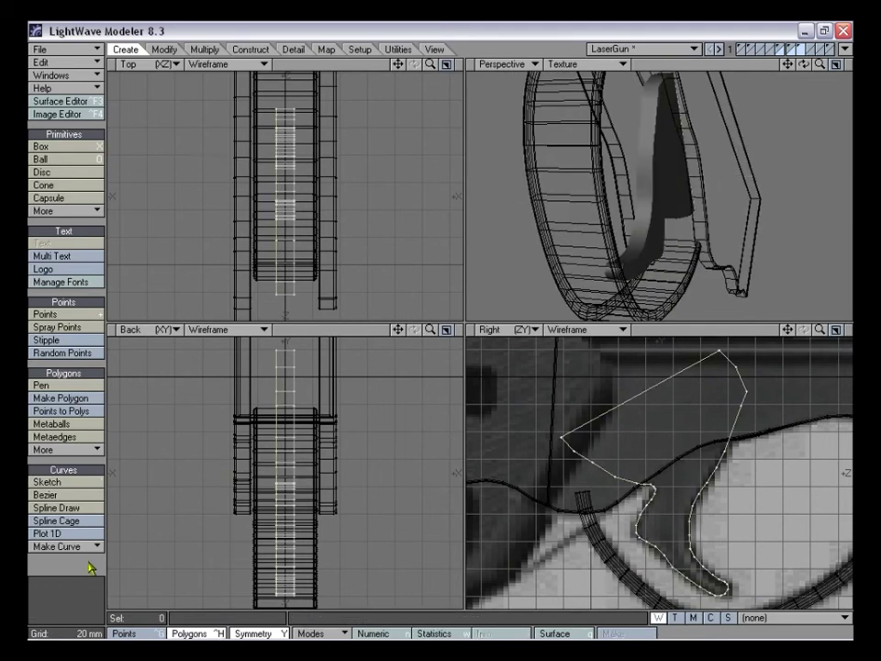
# Turn Symmetry off, centre the trigger at the origin, move it onto the reference trigger, and enable Symmetry again
pyautogui.click(266, 633)
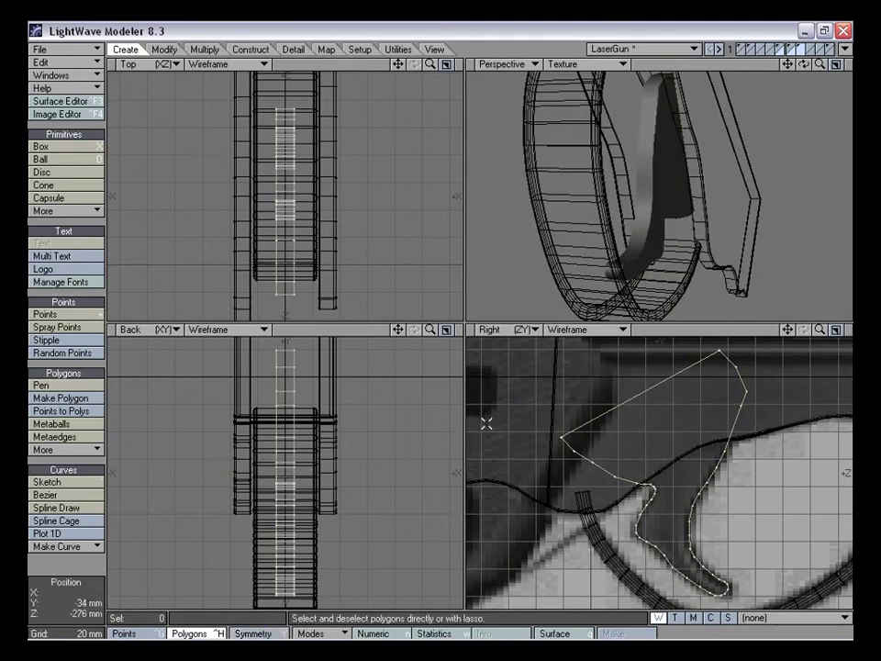
pyautogui.press('F2')
pyautogui.press('t')
pyautogui.moveTo(768, 403); pyautogui.dragTo(553, 499)
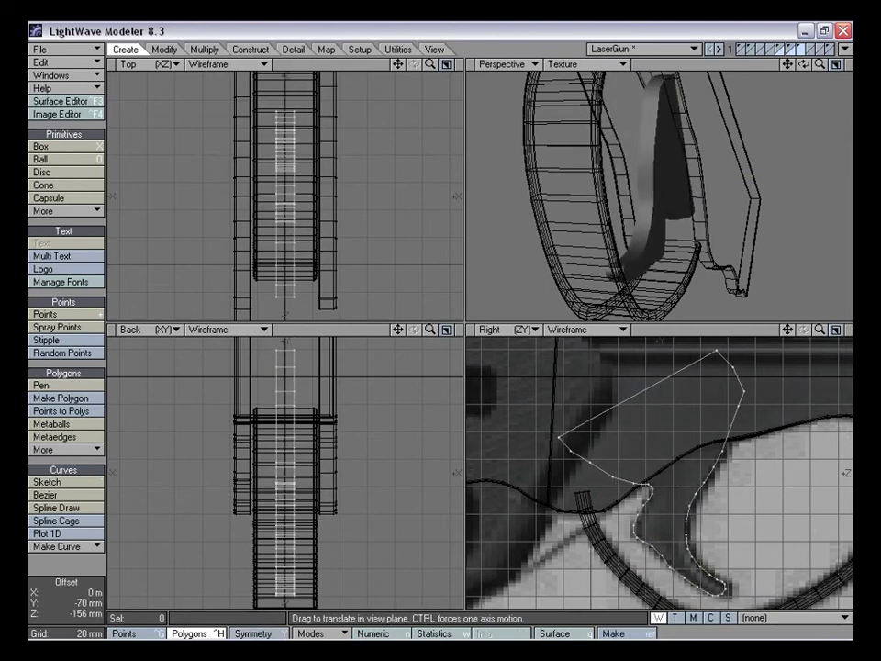
pyautogui.moveTo(783, 407); pyautogui.dragTo(784, 410)
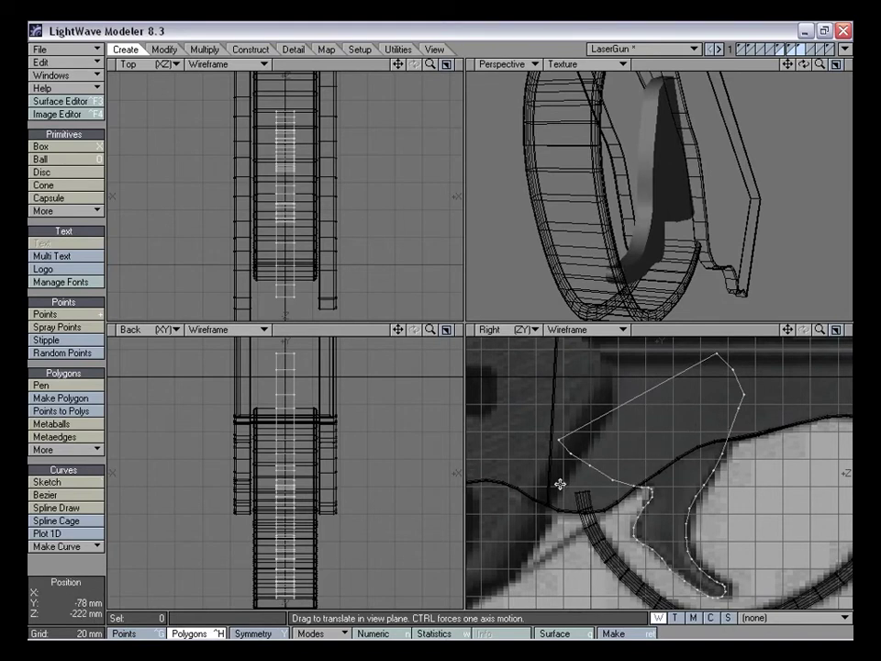
pyautogui.press('space')
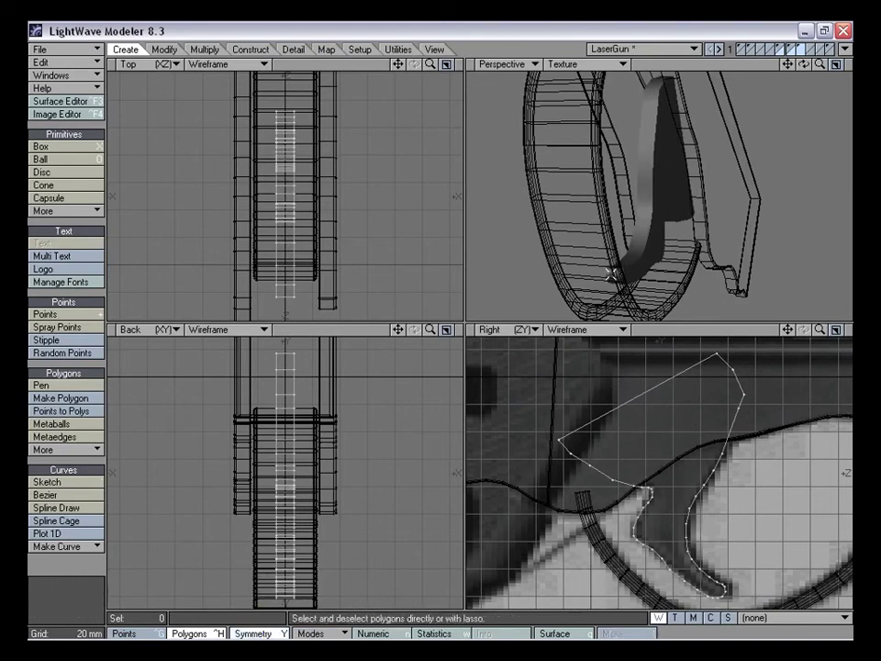
# Select the trigger's side faces to check that they are picked as a mirrored pair, and view them from an angle
pyautogui.click(653, 188)
pyautogui.keyDown('alt'); pyautogui.moveTo(649, 189); pyautogui.dragTo(669, 198); pyautogui.keyUp('alt')
pyautogui.moveTo(398, 330); pyautogui.dragTo(377, 314)
pyautogui.keyDown('alt'); pyautogui.moveTo(581, 267); pyautogui.dragTo(672, 199); pyautogui.keyUp('alt')
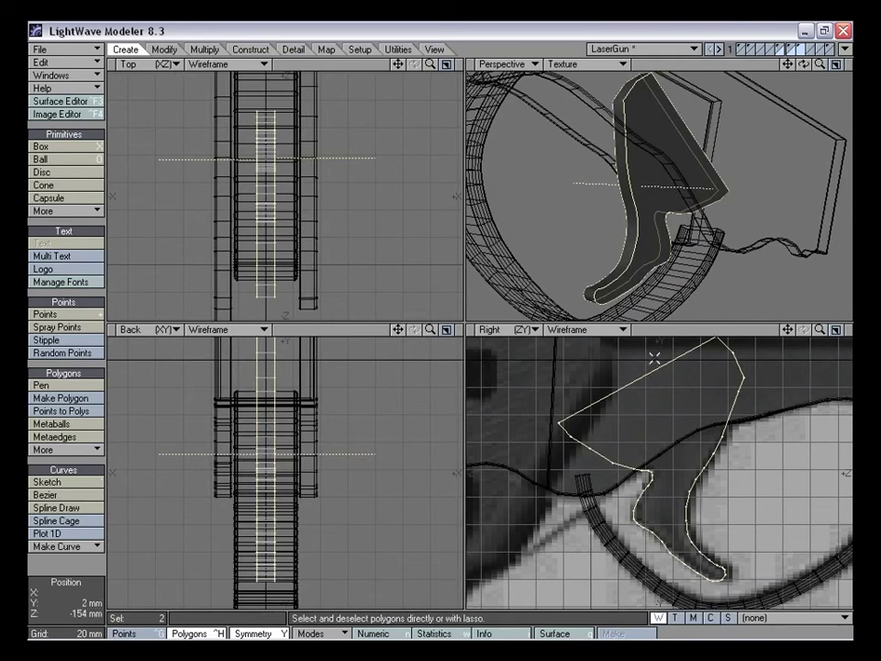
# Deselect the side faces and nudge the trigger by about 2 mm along Z to fit its outline in the reference image
pyautogui.click(595, 579)
pyautogui.press('t')
pyautogui.moveTo(652, 554); pyautogui.dragTo(655, 555)
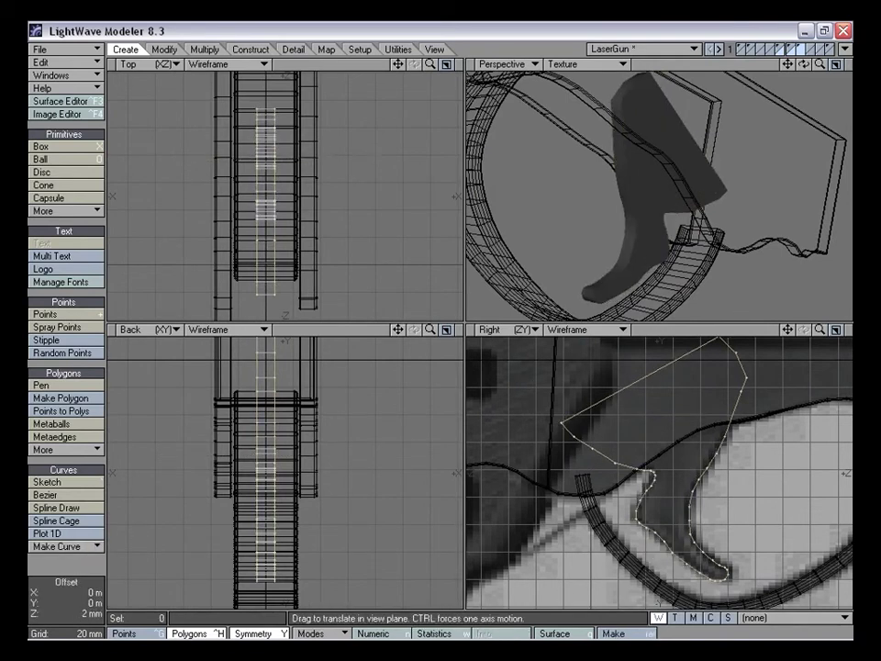
pyautogui.press('.')
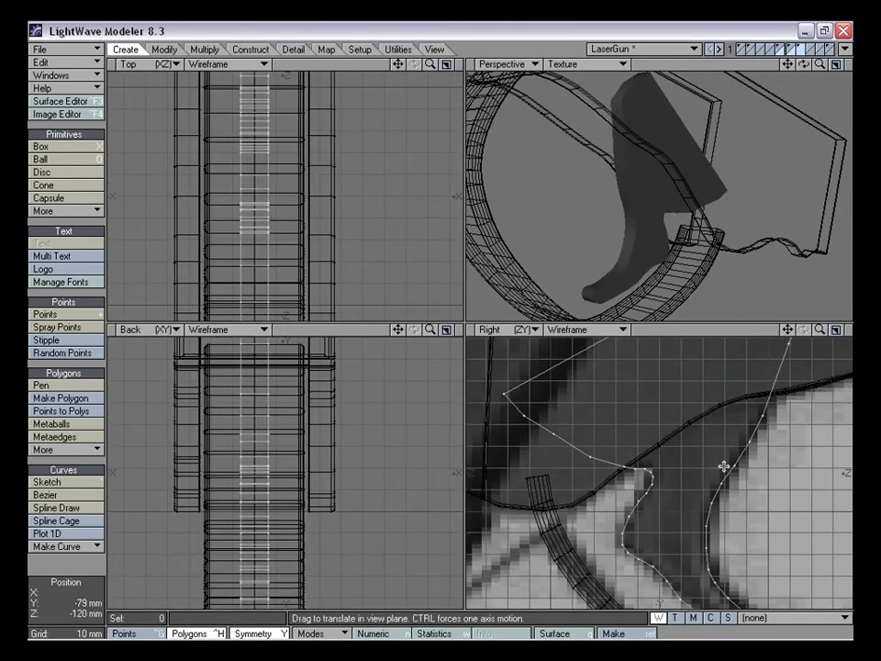
pyautogui.moveTo(725, 466); pyautogui.dragTo(724, 462)
# Select both side faces of the trigger and bevel them outward with a small inset
pyautogui.moveTo(820, 329); pyautogui.dragTo(718, 327)
pyautogui.click(664, 187)
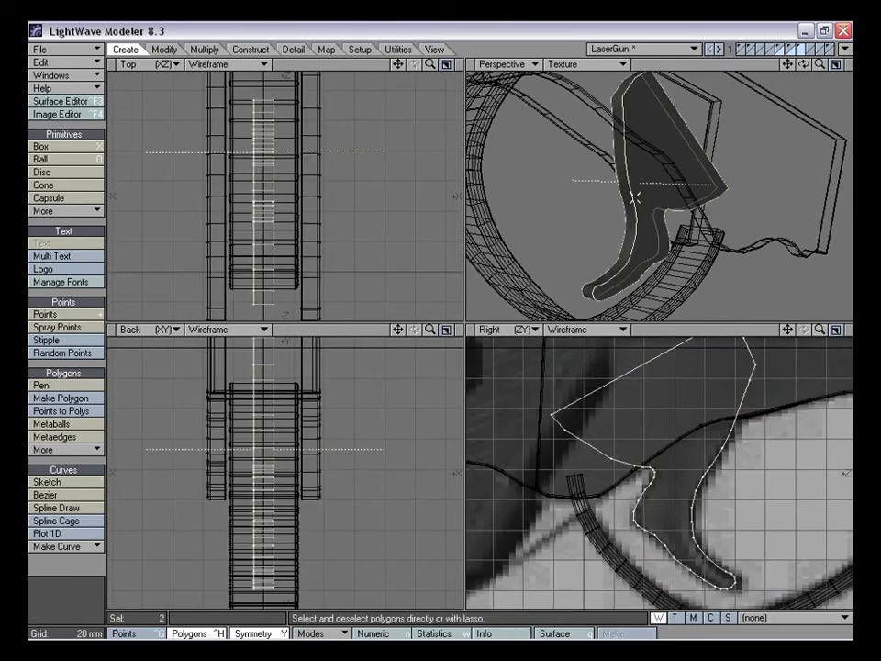
pyautogui.keyDown('alt'); pyautogui.moveTo(635, 197); pyautogui.dragTo(641, 206); pyautogui.keyUp('alt')
pyautogui.press('b')
pyautogui.press('space')
pyautogui.press('b')
pyautogui.press('space')
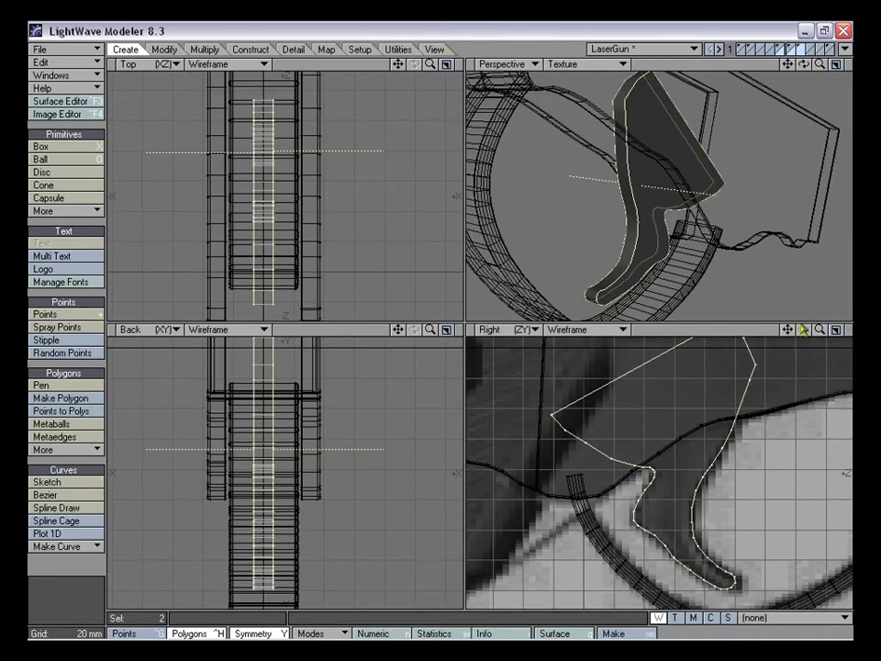
pyautogui.moveTo(788, 329)
pyautogui.mouseDown()
pyautogui.moveTo(789, 338)
pyautogui.moveTo(849, 330)
pyautogui.moveTo(787, 338)
pyautogui.moveTo(808, 395)
pyautogui.moveTo(804, 362)
pyautogui.moveTo(788, 336)
pyautogui.mouseUp()
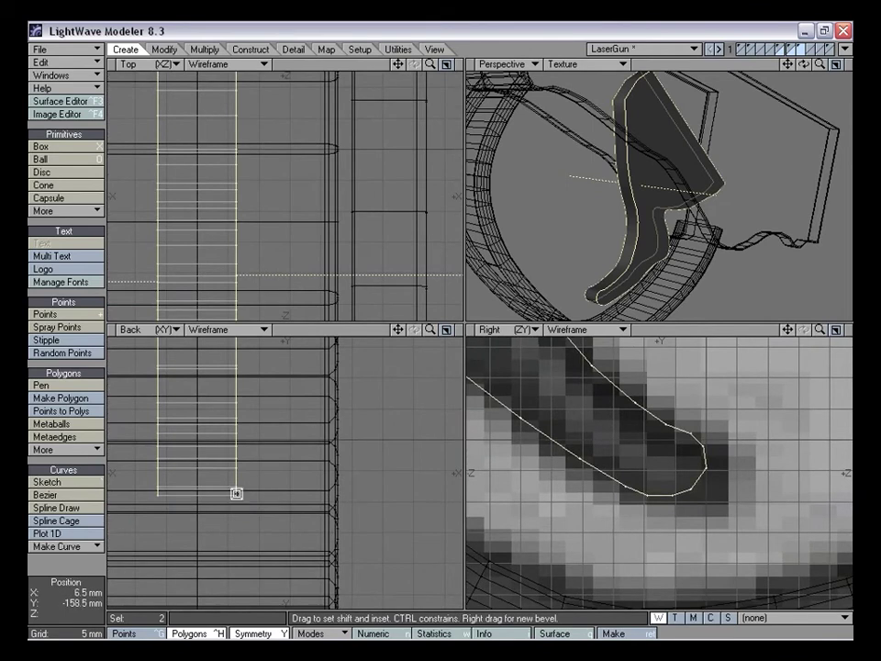
pyautogui.moveTo(255, 493)
pyautogui.mouseDown()
pyautogui.moveTo(248, 474)
pyautogui.moveTo(238, 477)
pyautogui.moveTo(244, 466)
pyautogui.moveTo(246, 483)
pyautogui.mouseUp()
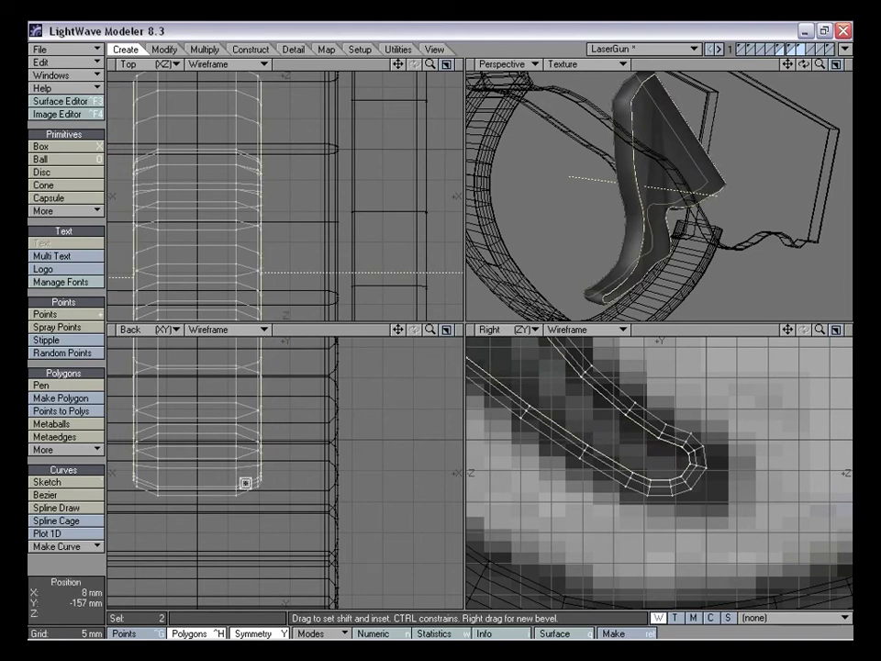
# Add a second bevel to the trigger's side faces with no shift and a 1 mm inset
pyautogui.keyDown('alt'); pyautogui.moveTo(635, 246); pyautogui.dragTo(665, 157); pyautogui.keyUp('alt')
pyautogui.keyDown('alt'); pyautogui.moveTo(661, 275); pyautogui.dragTo(654, 257); pyautogui.keyUp('alt')
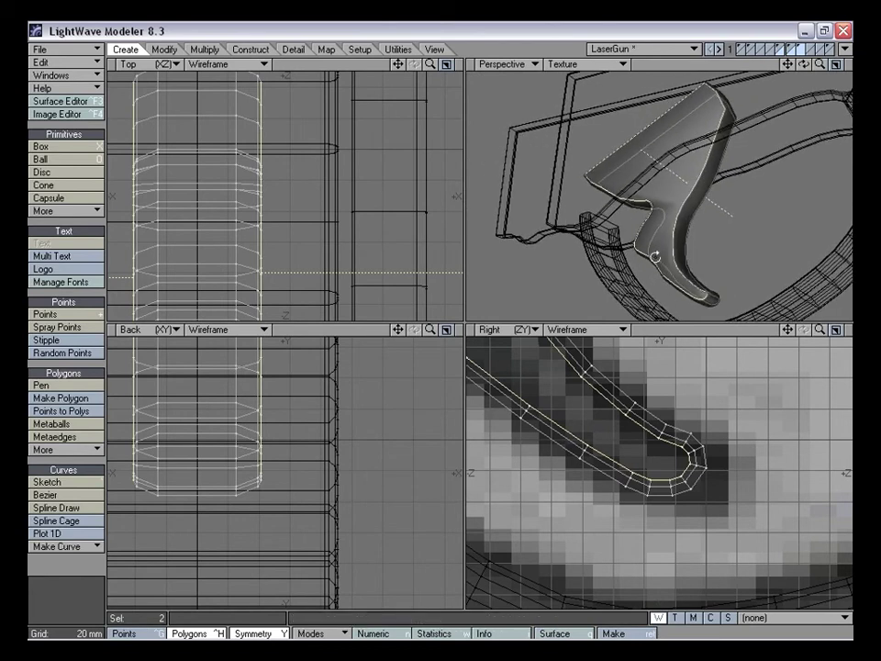
pyautogui.rightClick(292, 463)
pyautogui.moveTo(288, 483); pyautogui.dragTo(283, 482)
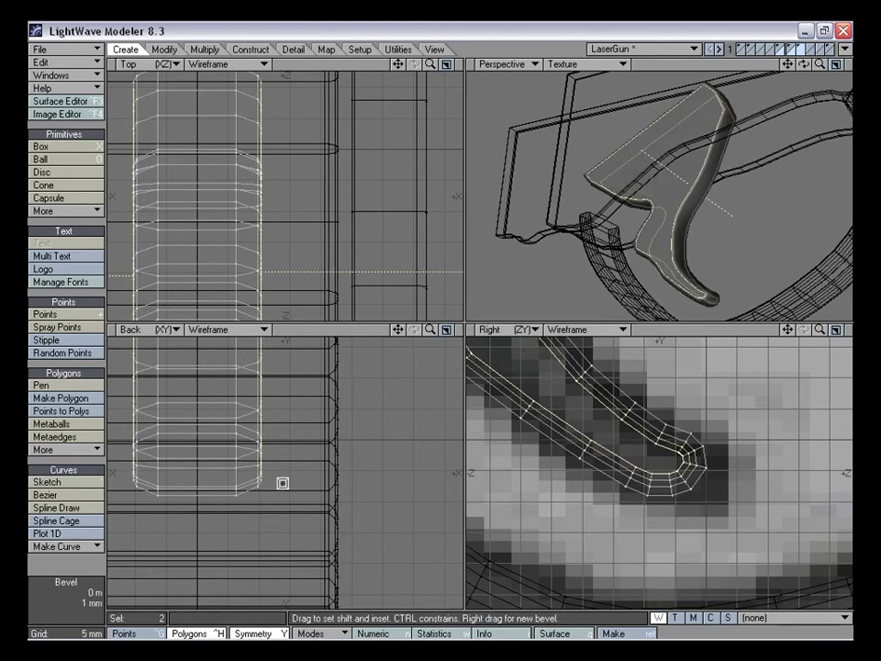
pyautogui.keyDown('alt'); pyautogui.moveTo(671, 210); pyautogui.dragTo(686, 200); pyautogui.keyUp('alt')
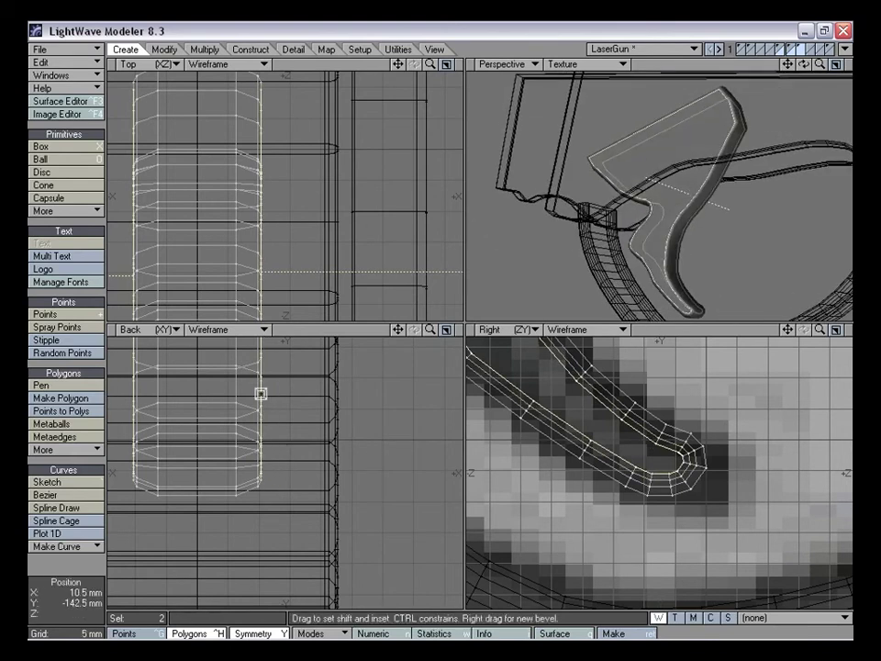
# Exit the Bevel tool, clear the selection, and examine the trigger's bevelled edges from several angles
pyautogui.press('space')
pyautogui.click(100, 579)
pyautogui.keyDown('alt'); pyautogui.moveTo(781, 226); pyautogui.dragTo(671, 180); pyautogui.keyUp('alt')
pyautogui.click(671, 181)
pyautogui.keyDown('alt'); pyautogui.moveTo(663, 229); pyautogui.dragTo(774, 174); pyautogui.keyUp('alt')
pyautogui.click(98, 568)
pyautogui.keyDown('alt'); pyautogui.moveTo(625, 216); pyautogui.dragTo(688, 196); pyautogui.keyUp('alt')
pyautogui.click(688, 196)
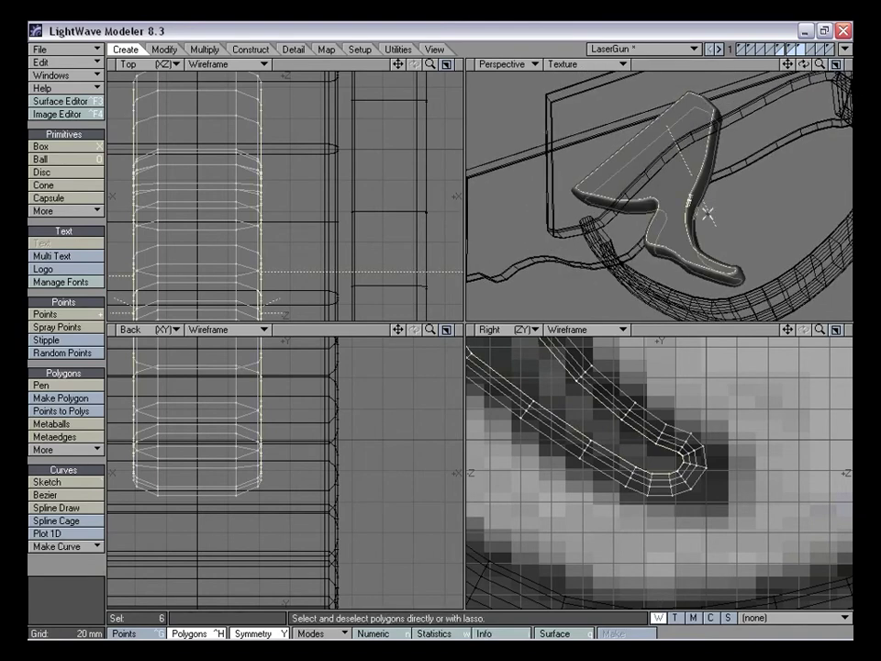
pyautogui.click(91, 564)
# Examine how the trigger sits inside the guard and frame in the perspective and orthographic views
pyautogui.keyDown('alt'); pyautogui.moveTo(673, 240); pyautogui.dragTo(761, 140); pyautogui.keyUp('alt')
pyautogui.moveTo(820, 64); pyautogui.dragTo(762, 73)
pyautogui.keyDown('alt'); pyautogui.moveTo(719, 128); pyautogui.dragTo(700, 217); pyautogui.keyUp('alt')
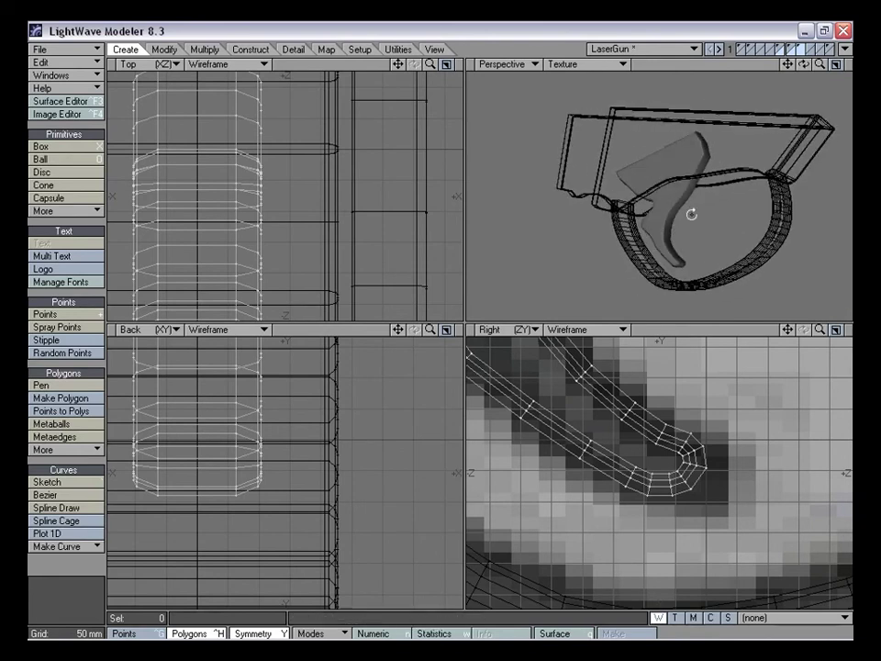
pyautogui.moveTo(819, 64); pyautogui.dragTo(813, 70)
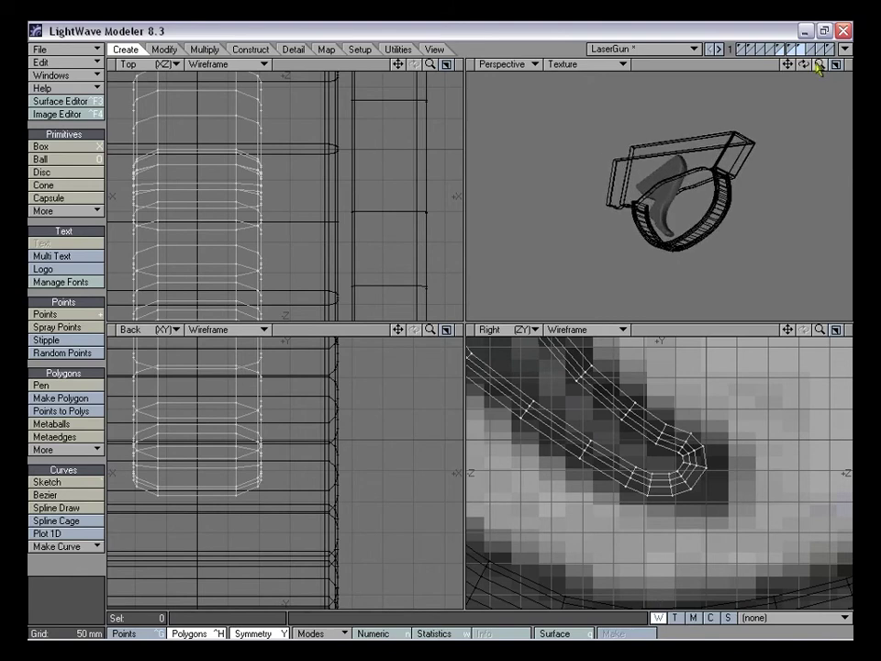
pyautogui.moveTo(431, 329); pyautogui.dragTo(404, 330)
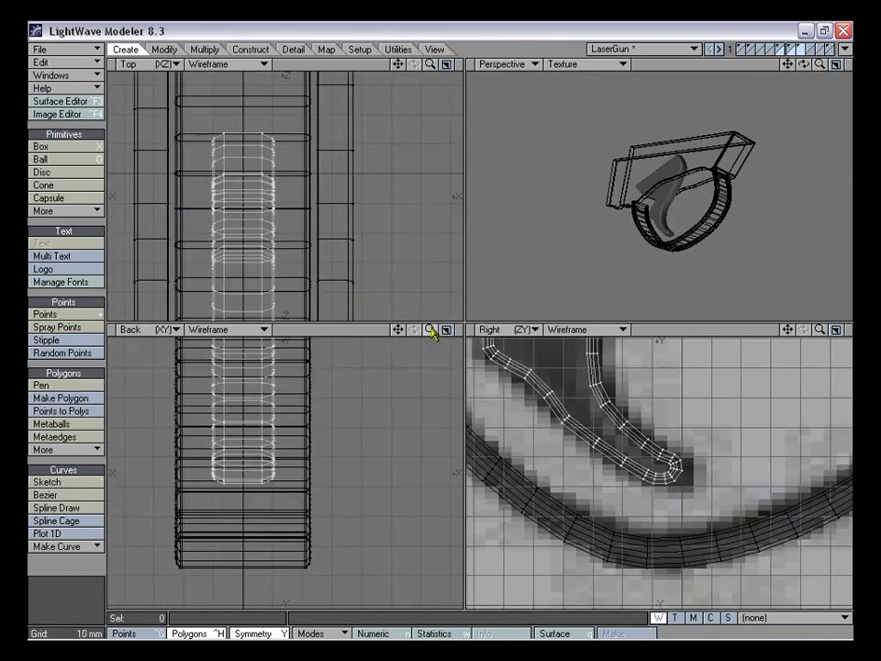
pyautogui.press('a')
pyautogui.keyDown('alt'); pyautogui.moveTo(700, 241); pyautogui.dragTo(727, 258); pyautogui.keyUp('alt')
pyautogui.moveTo(820, 65); pyautogui.dragTo(776, 66)
pyautogui.keyDown('alt'); pyautogui.moveTo(695, 217); pyautogui.dragTo(707, 149); pyautogui.keyUp('alt')
# Show the frame layer in the foreground with the trigger and examine the two parts together
pyautogui.click(777, 49)
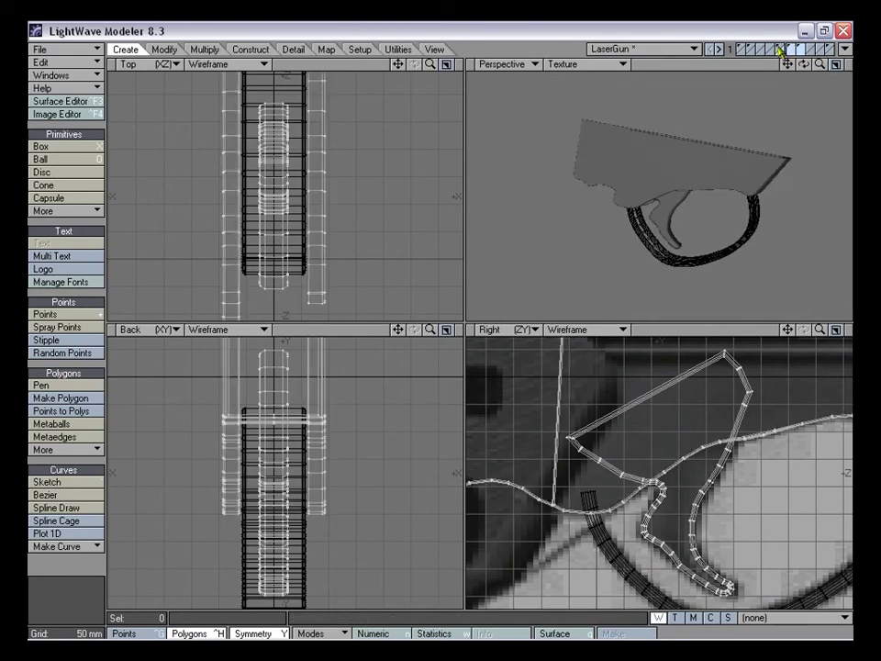
pyautogui.keyDown('alt'); pyautogui.moveTo(773, 146); pyautogui.dragTo(708, 191); pyautogui.keyUp('alt')
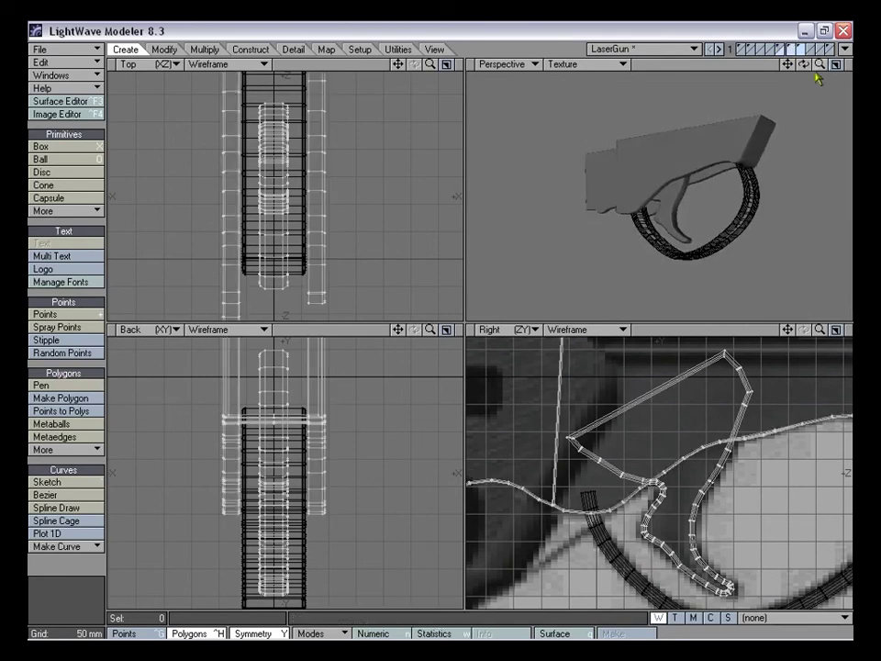
pyautogui.moveTo(820, 65); pyautogui.dragTo(780, 66)
pyautogui.keyDown('ctrl'); pyautogui.keyDown('alt'); pyautogui.moveTo(654, 156); pyautogui.dragTo(661, 154); pyautogui.keyUp('alt'); pyautogui.keyUp('ctrl')
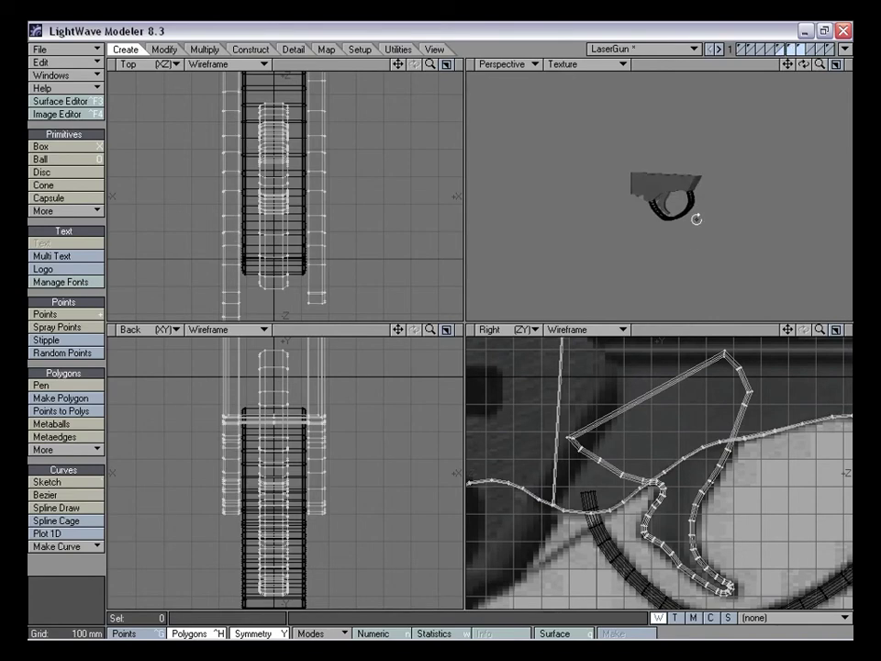
pyautogui.keyDown('alt'); pyautogui.moveTo(713, 209); pyautogui.dragTo(805, 167); pyautogui.keyUp('alt')
# Add the barrel, scope and trigger guard layers to the foreground and examine the trigger assembly on the full gun
pyautogui.keyDown('shift'); pyautogui.click(752, 48); pyautogui.keyUp('shift')
pyautogui.keyDown('shift'); pyautogui.click(741, 49); pyautogui.keyUp('shift')
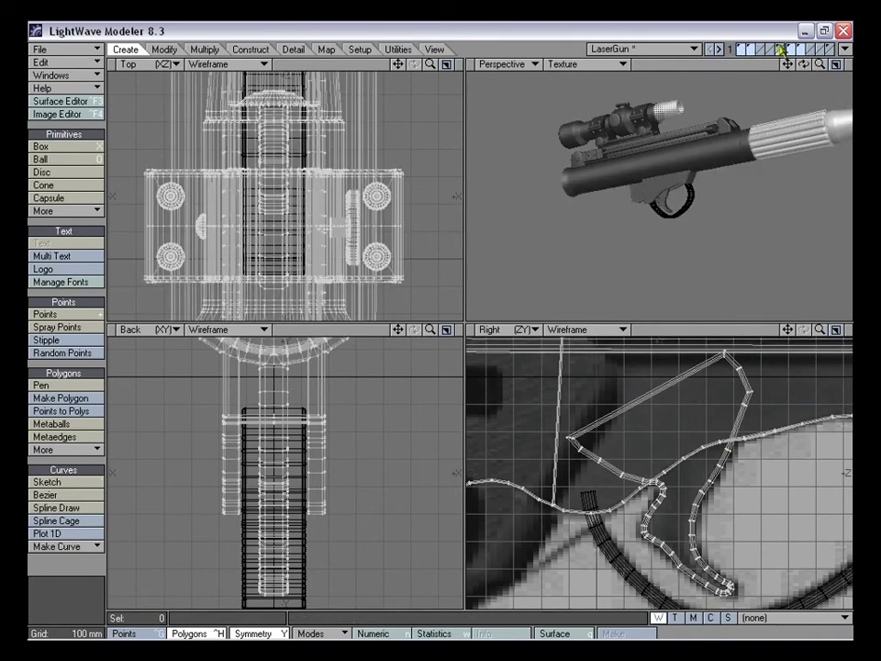
pyautogui.keyDown('shift'); pyautogui.click(780, 48); pyautogui.keyUp('shift')
pyautogui.keyDown('alt'); pyautogui.moveTo(707, 175); pyautogui.dragTo(716, 230); pyautogui.keyUp('alt')
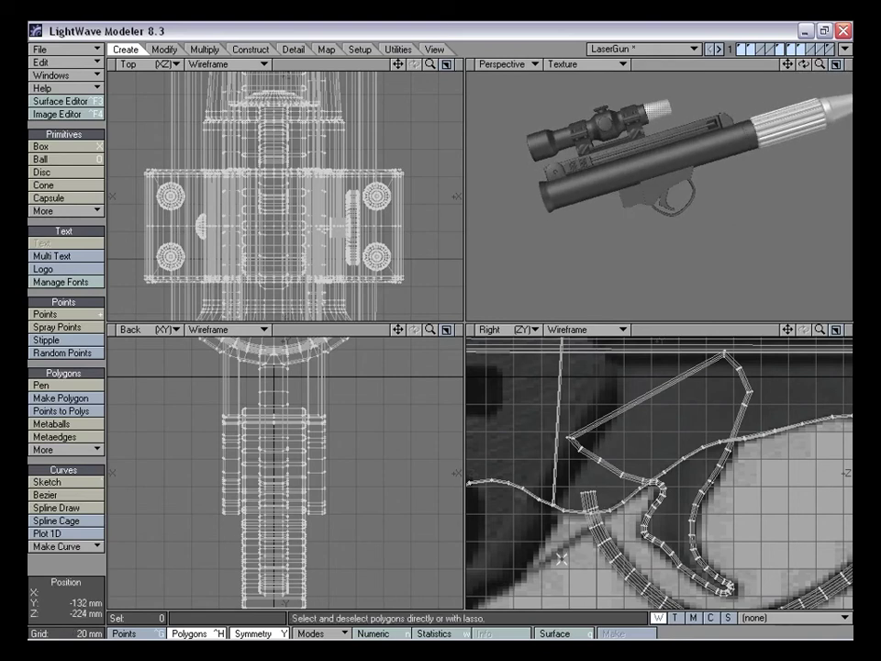
pyautogui.moveTo(820, 330); pyautogui.dragTo(862, 296)
pyautogui.moveTo(820, 329); pyautogui.dragTo(745, 352)
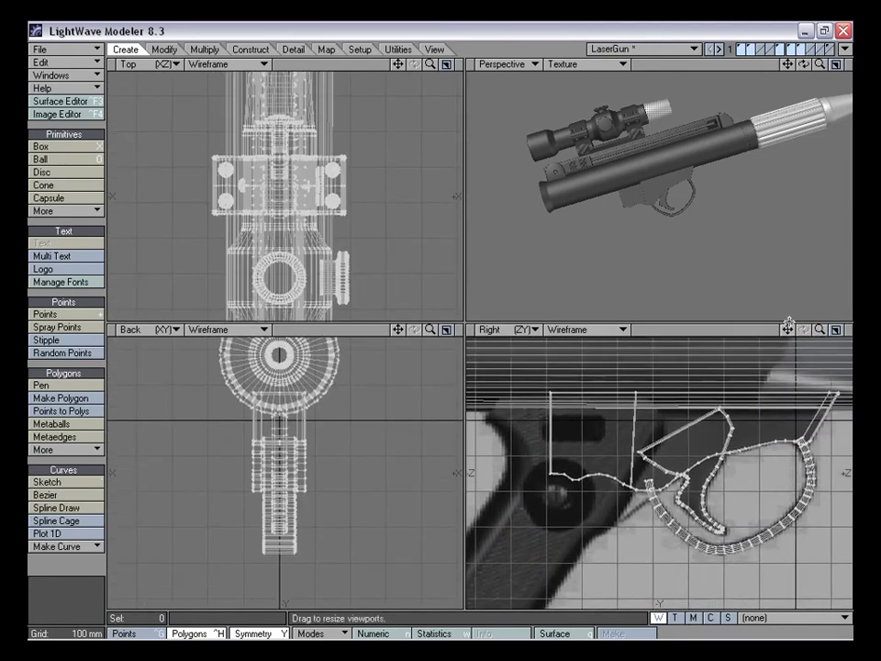
pyautogui.keyDown('alt'); pyautogui.moveTo(738, 195); pyautogui.dragTo(708, 264); pyautogui.keyUp('alt')
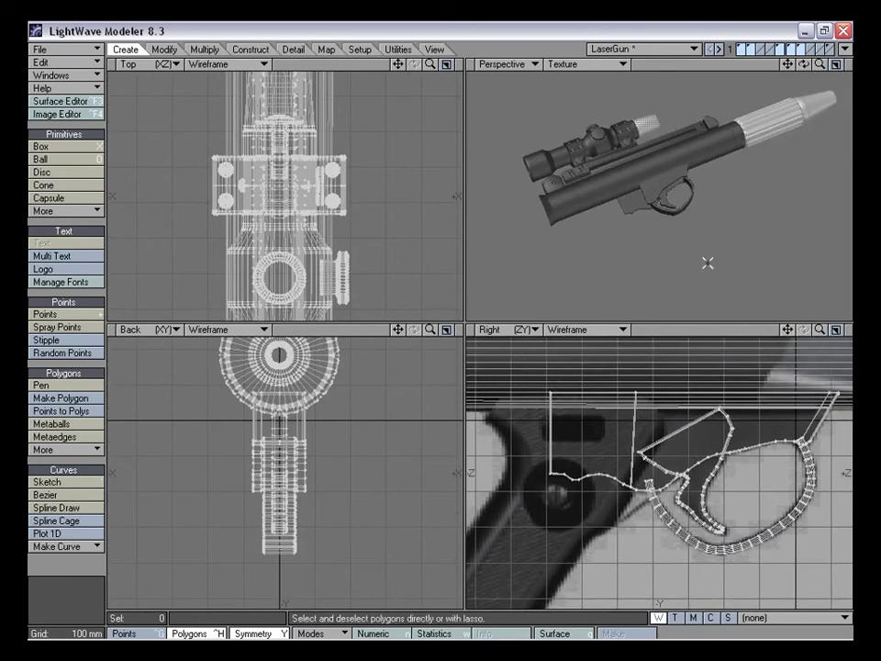
pyautogui.moveTo(820, 64); pyautogui.dragTo(858, 67)
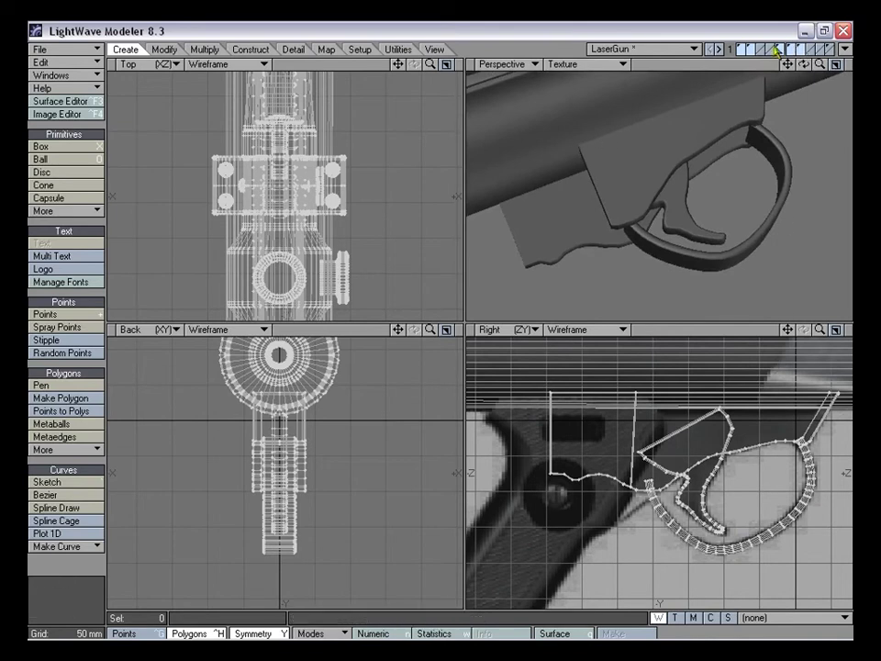
# Show only the trigger guard, frame and trigger layers in the foreground
pyautogui.click(773, 49)
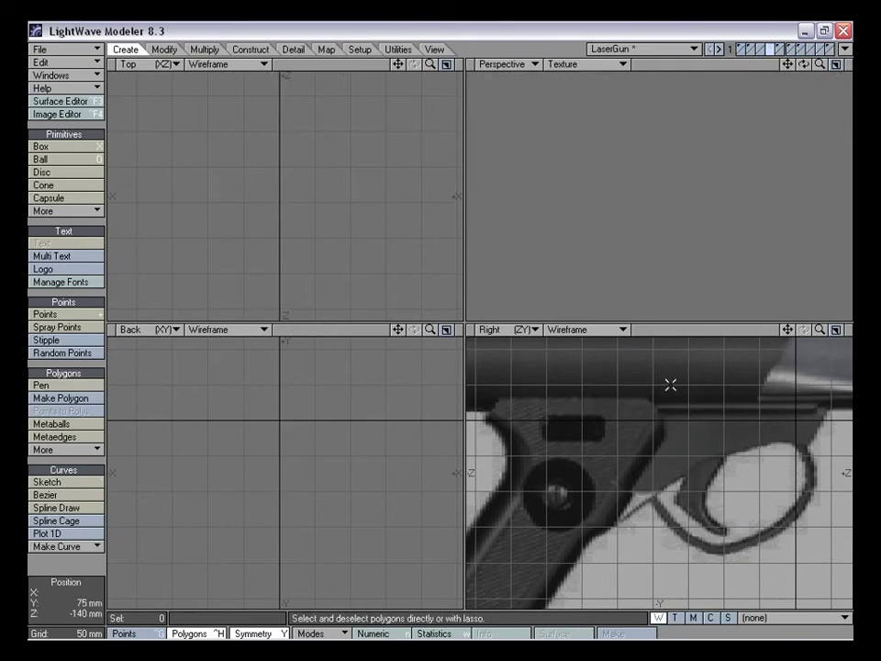
pyautogui.click(782, 50)
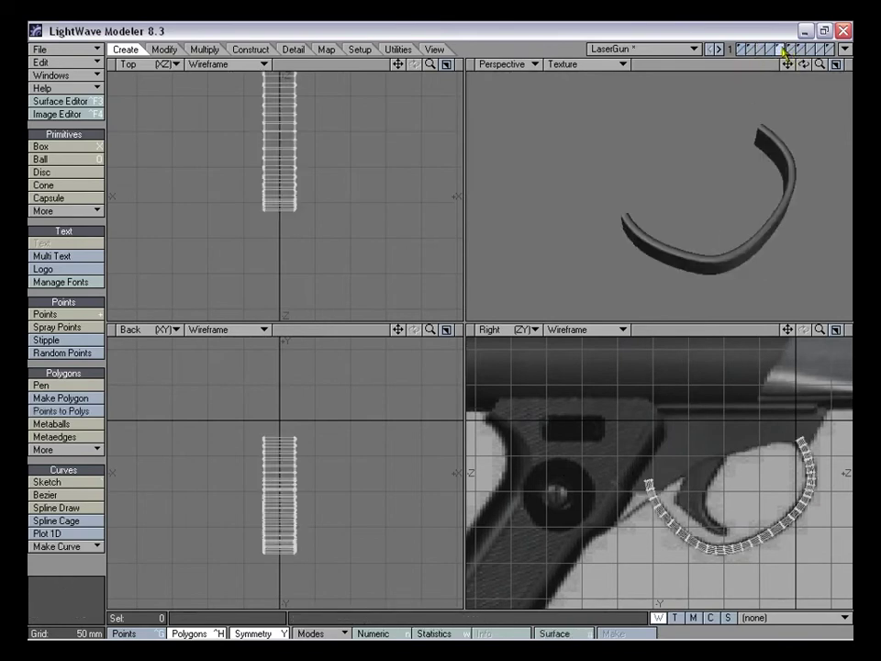
pyautogui.keyDown('shift'); pyautogui.click(792, 51); pyautogui.keyUp('shift')
pyautogui.keyDown('shift'); pyautogui.click(801, 50); pyautogui.keyUp('shift')
pyautogui.keyDown('alt'); pyautogui.moveTo(777, 152); pyautogui.dragTo(667, 183); pyautogui.keyUp('alt')
# Open the backdrop display options and set the Right view's image to back.jpg
pyautogui.press('d')
pyautogui.click(434, 147)
pyautogui.moveTo(439, 148); pyautogui.dragTo(307, 193)
pyautogui.moveTo(321, 144); pyautogui.dragTo(299, 146)
pyautogui.click(349, 184)
pyautogui.click(285, 216)
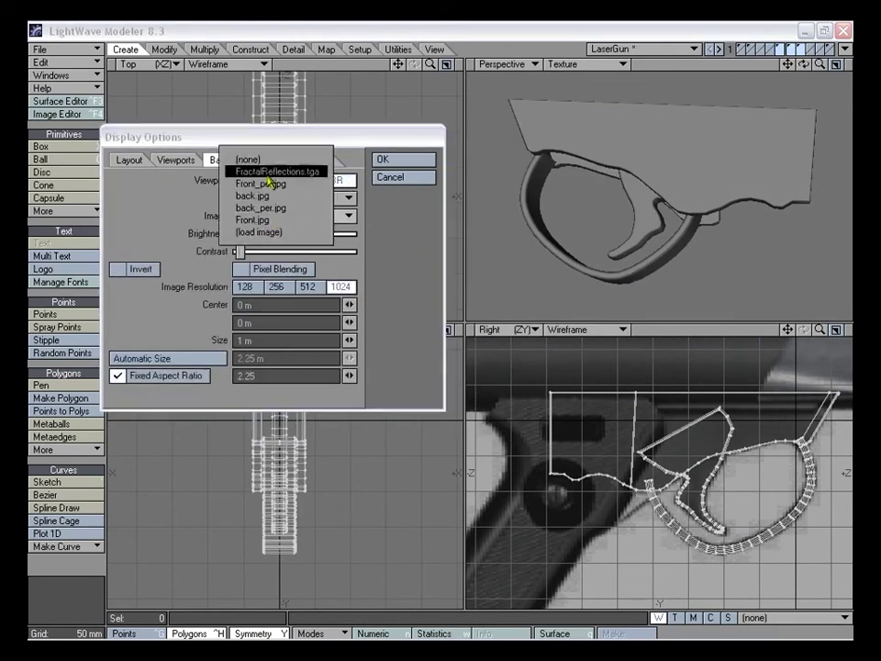
pyautogui.click(262, 196)
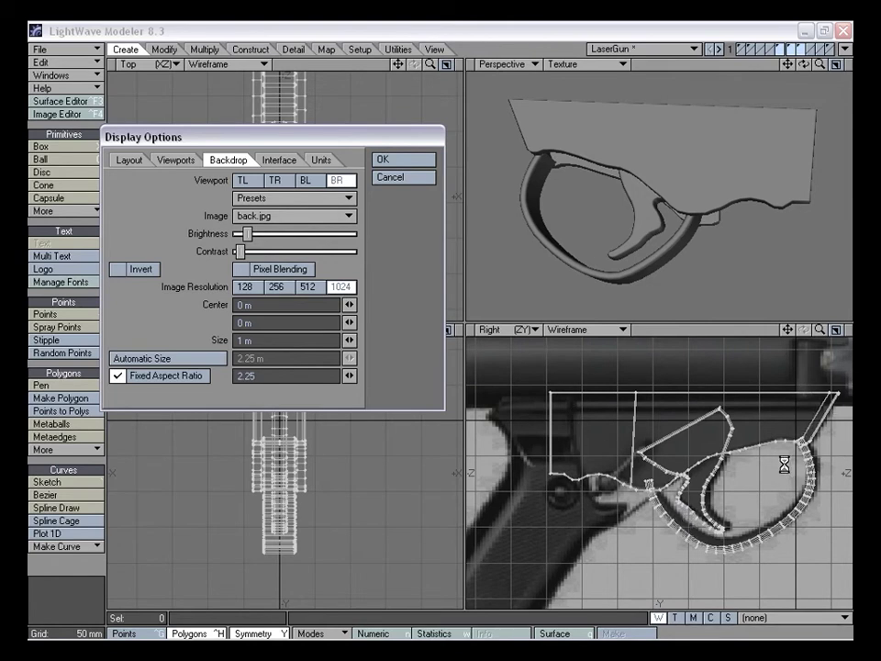
# Preview Front_per.jpg and Front.jpg as the Right view's backdrop image, and dismiss the display options without applying them
pyautogui.click(292, 216)
pyautogui.click(280, 203)
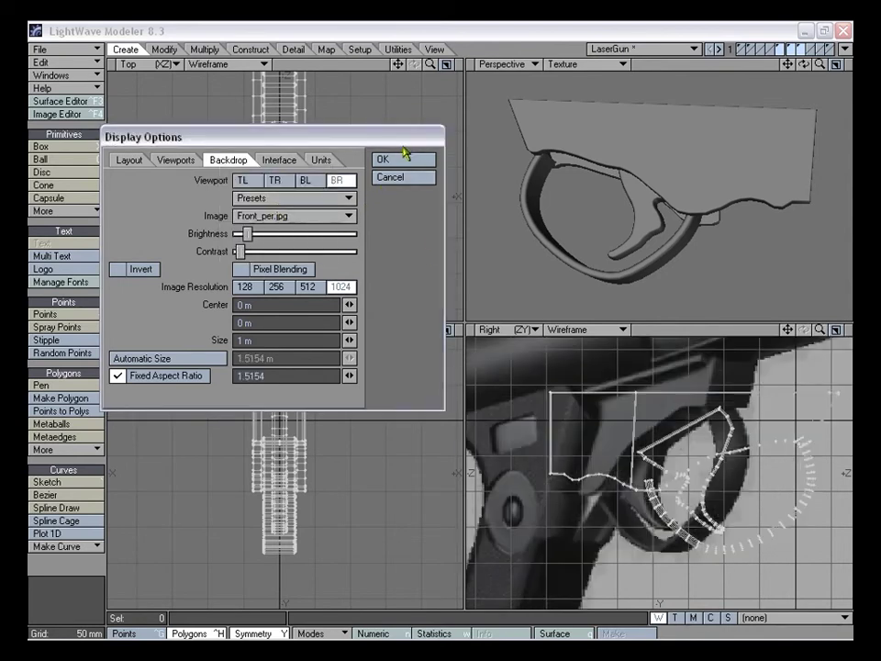
pyautogui.click(292, 216)
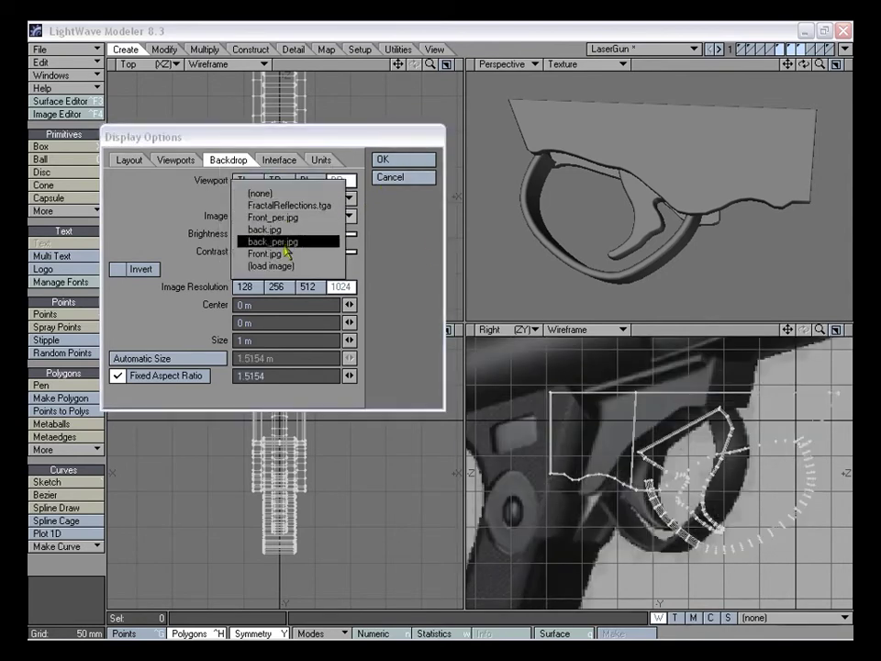
pyautogui.click(275, 255)
pyautogui.click(389, 177)
# Examine the combined frame, trigger and trigger guard from several angles and compare them with the grip in the backdrop
pyautogui.keyDown('alt'); pyautogui.moveTo(716, 223); pyautogui.dragTo(767, 67); pyautogui.keyUp('alt')
pyautogui.keyDown('alt'); pyautogui.moveTo(783, 126); pyautogui.dragTo(649, 177); pyautogui.keyUp('alt')
pyautogui.moveTo(788, 333); pyautogui.dragTo(790, 331)
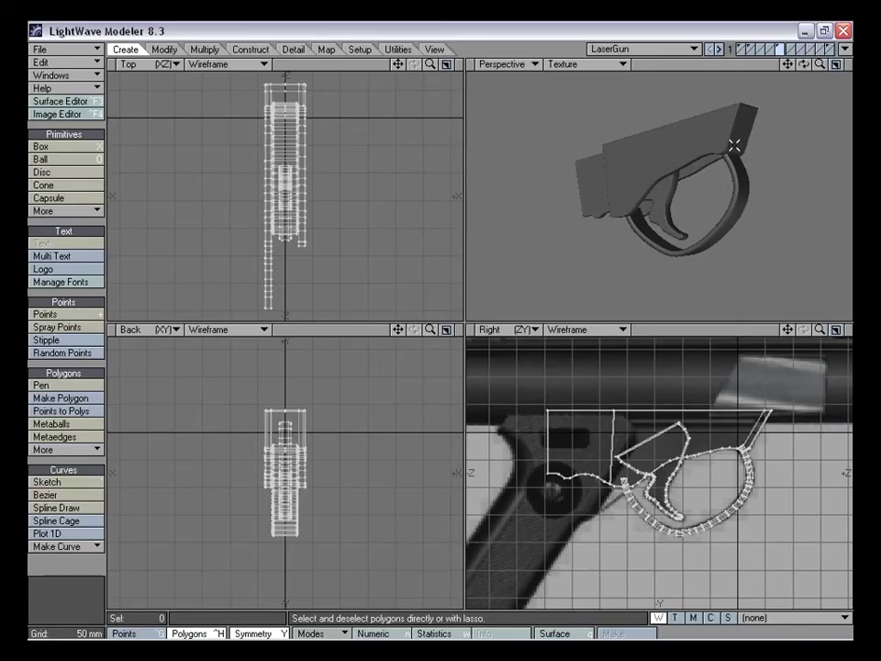
pyautogui.keyDown('alt'); pyautogui.moveTo(742, 162); pyautogui.dragTo(712, 208); pyautogui.keyUp('alt')
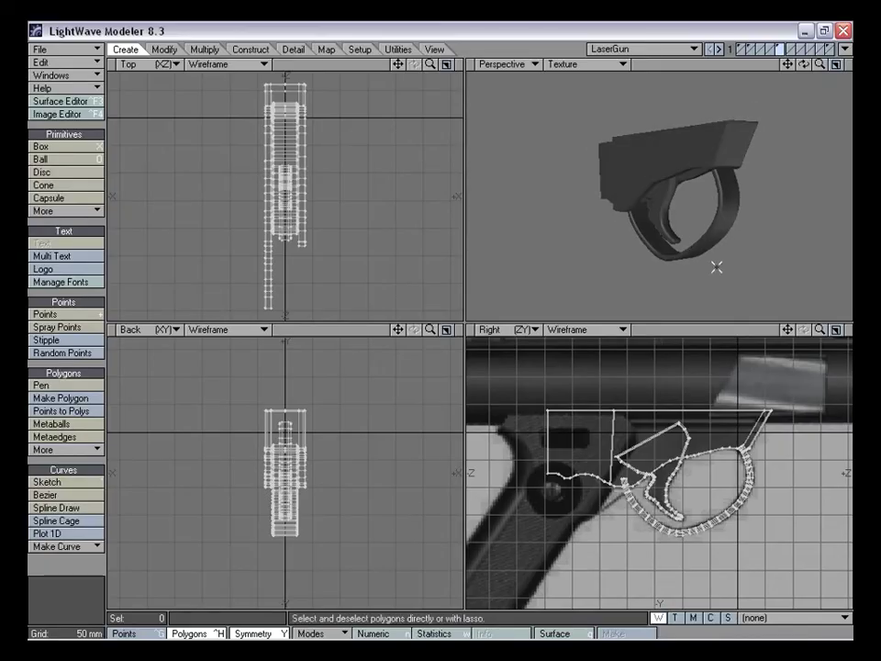
pyautogui.moveTo(788, 330); pyautogui.dragTo(841, 268)
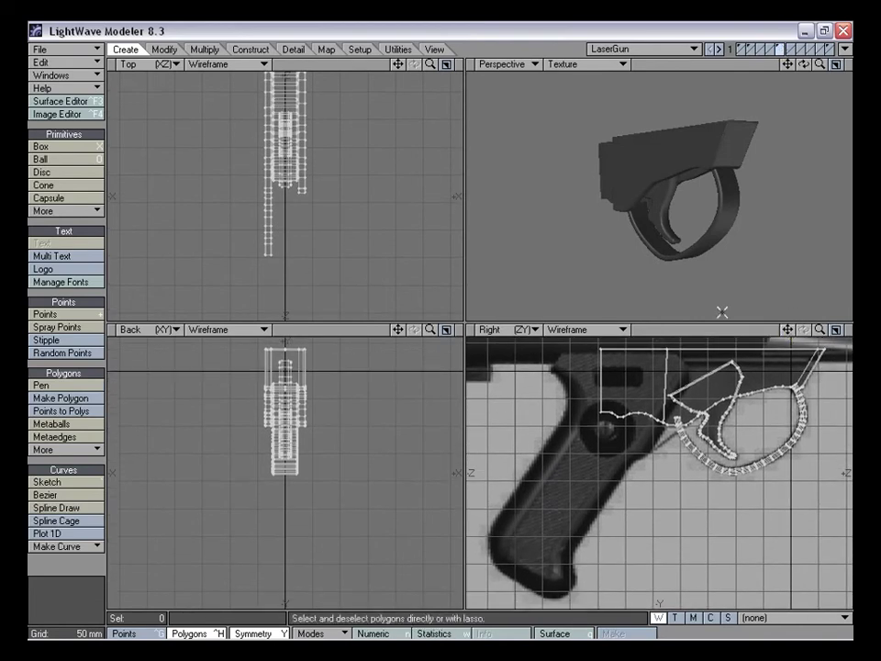
pyautogui.keyDown('alt'); pyautogui.moveTo(748, 248); pyautogui.dragTo(652, 173); pyautogui.keyUp('alt')
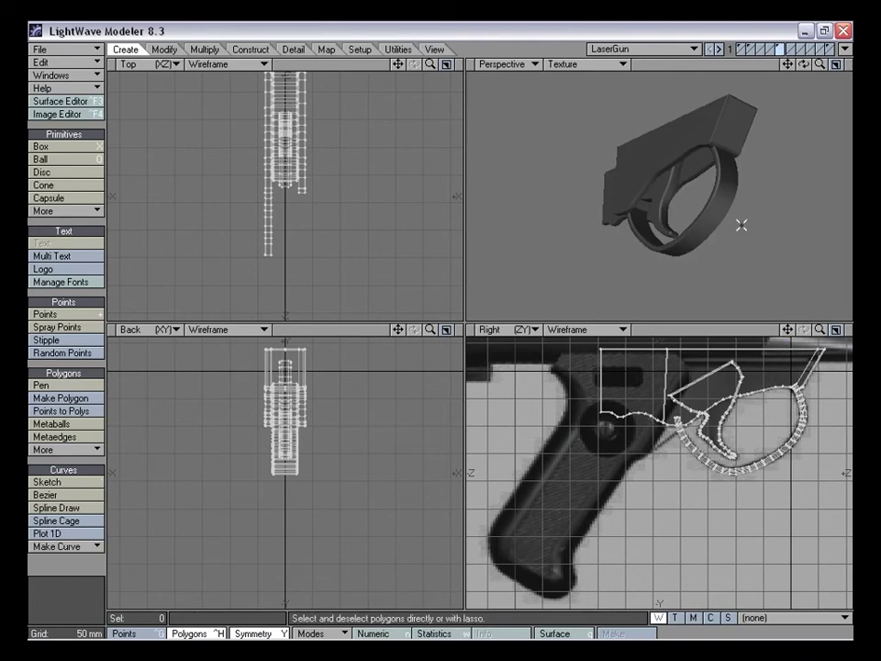
pyautogui.keyDown('alt'); pyautogui.moveTo(803, 106); pyautogui.dragTo(770, 99); pyautogui.keyUp('alt')
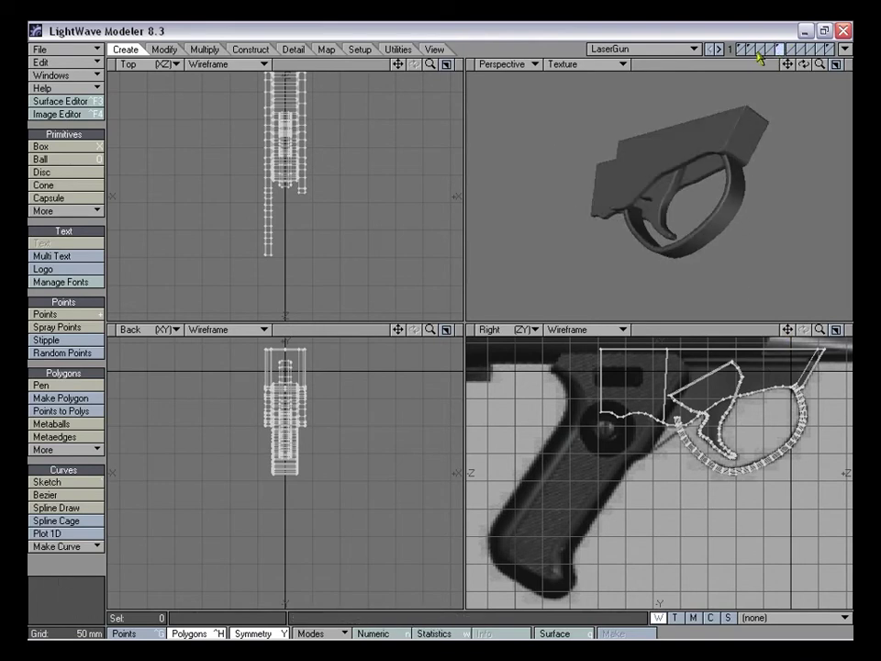
# Move the combined trigger assembly to layer 3 and delete the leftover frame outline points from layer 10
pyautogui.press('x')
pyautogui.click(761, 48)
pyautogui.press('v')
pyautogui.click(829, 48)
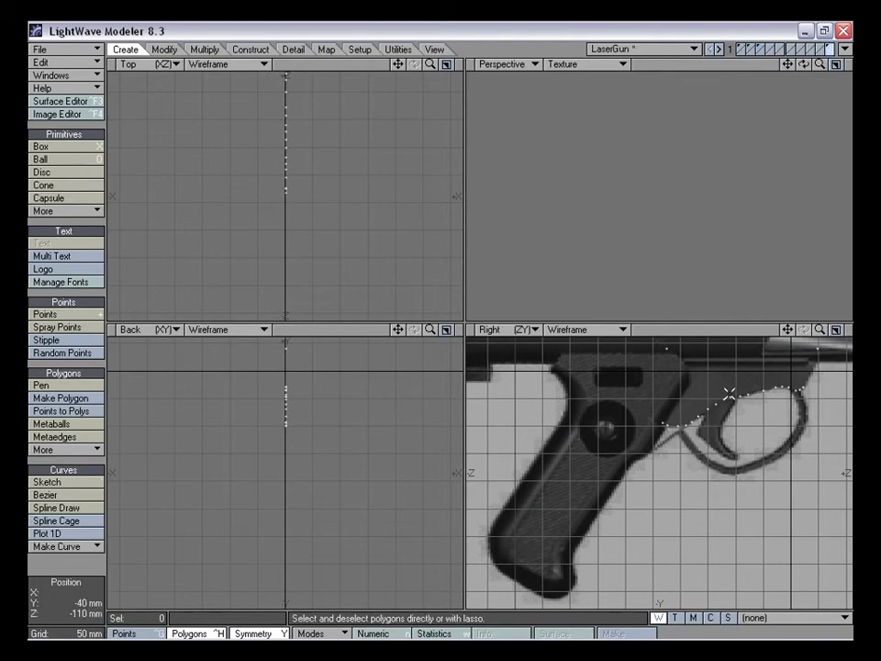
pyautogui.press('Delete')
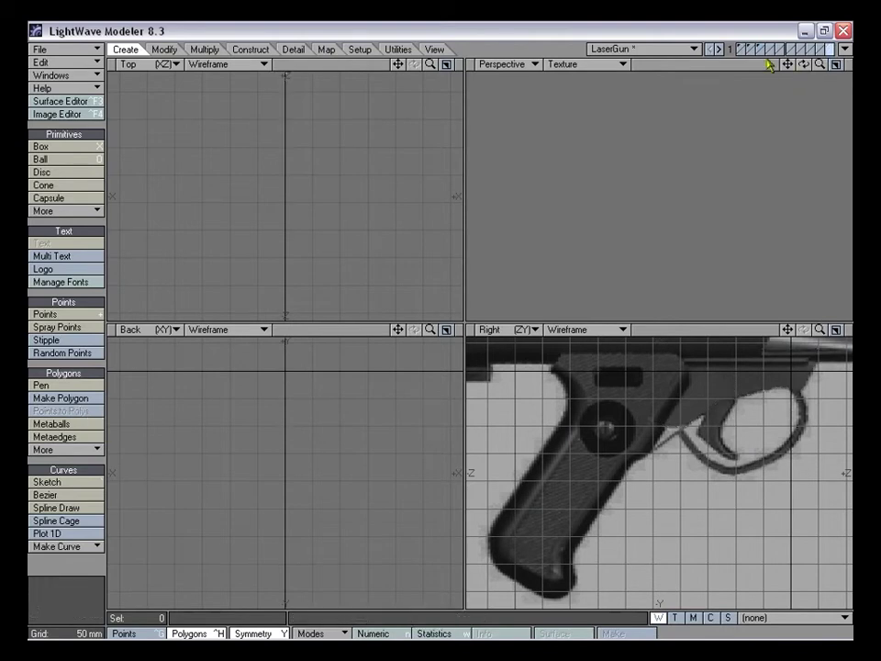
# Show layers 1, 2 and 3 together in the foreground and examine the whole gun
pyautogui.click(761, 49)
pyautogui.keyDown('shift'); pyautogui.click(753, 48); pyautogui.keyUp('shift')
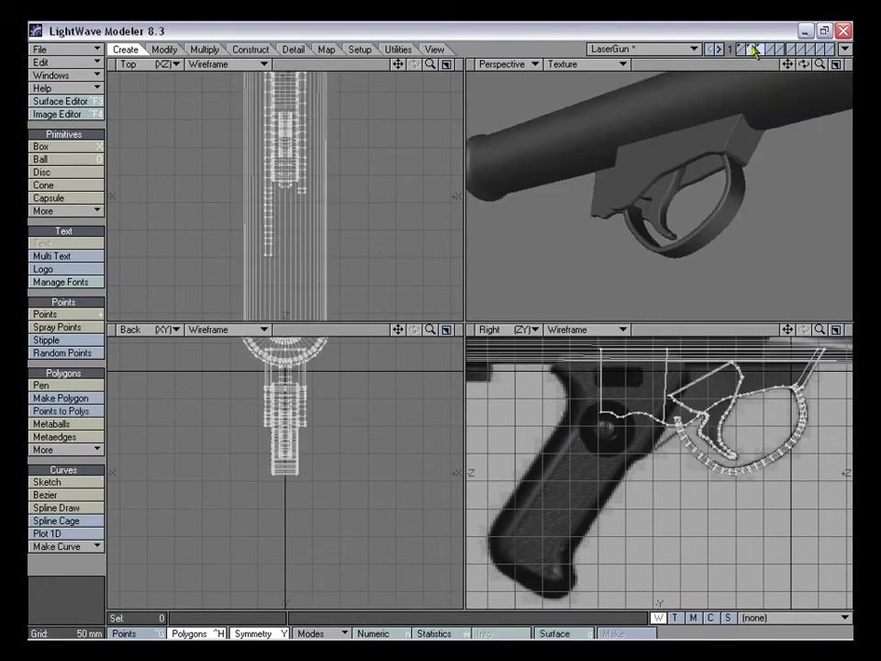
pyautogui.keyDown('shift'); pyautogui.click(743, 49); pyautogui.keyUp('shift')
pyautogui.press('a')
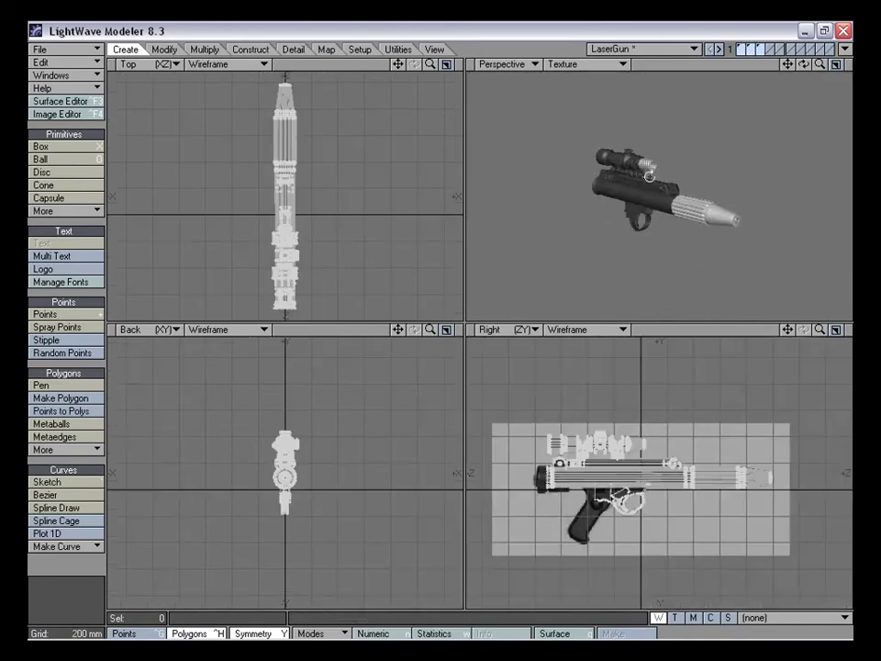
pyautogui.keyDown('alt'); pyautogui.moveTo(722, 173); pyautogui.dragTo(699, 193); pyautogui.keyUp('alt')
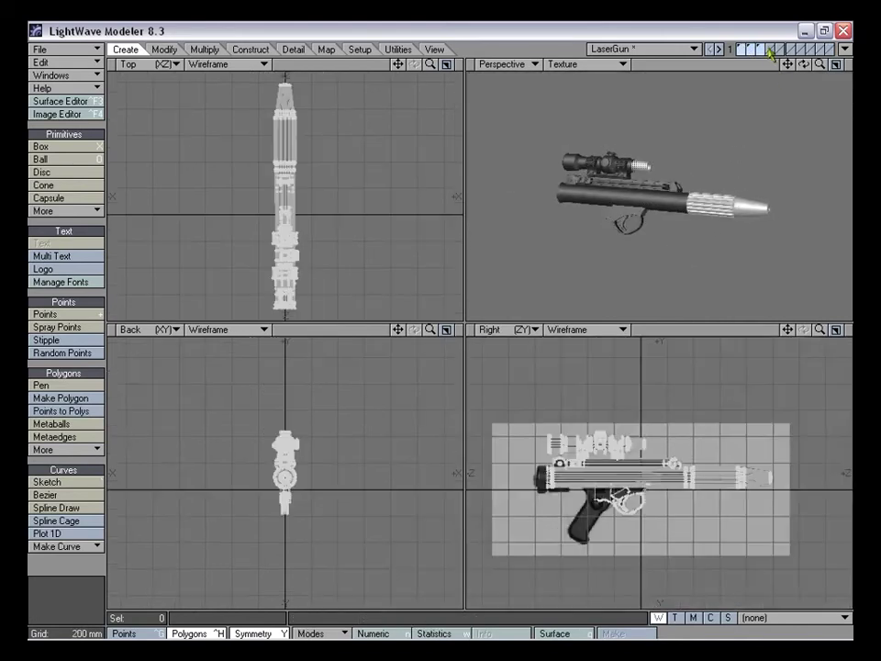
# Make the empty layer 4 active with layers 1, 2 and 3 as background reference
pyautogui.click(771, 50)
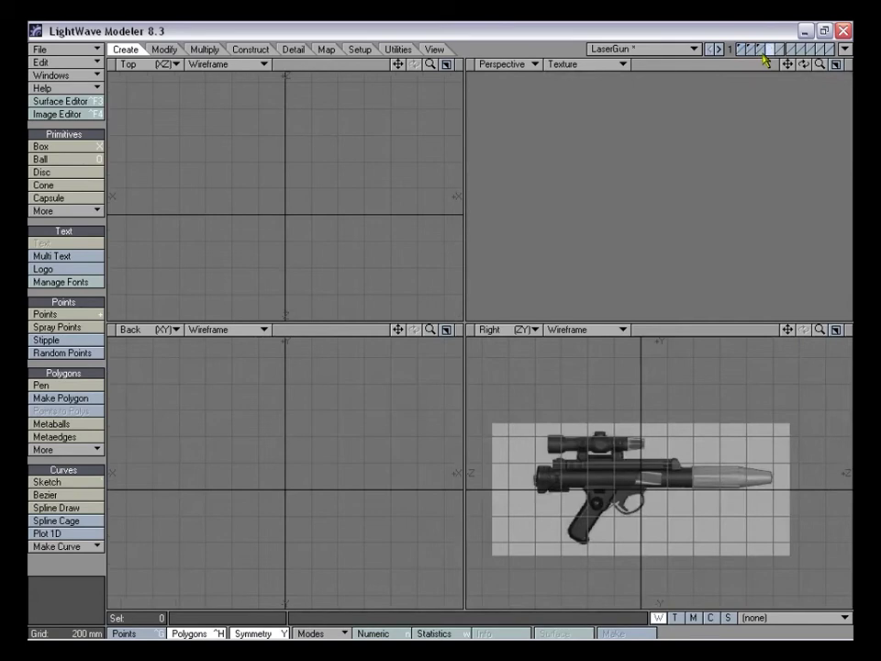
pyautogui.click(758, 53)
pyautogui.keyDown('shift'); pyautogui.click(748, 53); pyautogui.keyUp('shift')
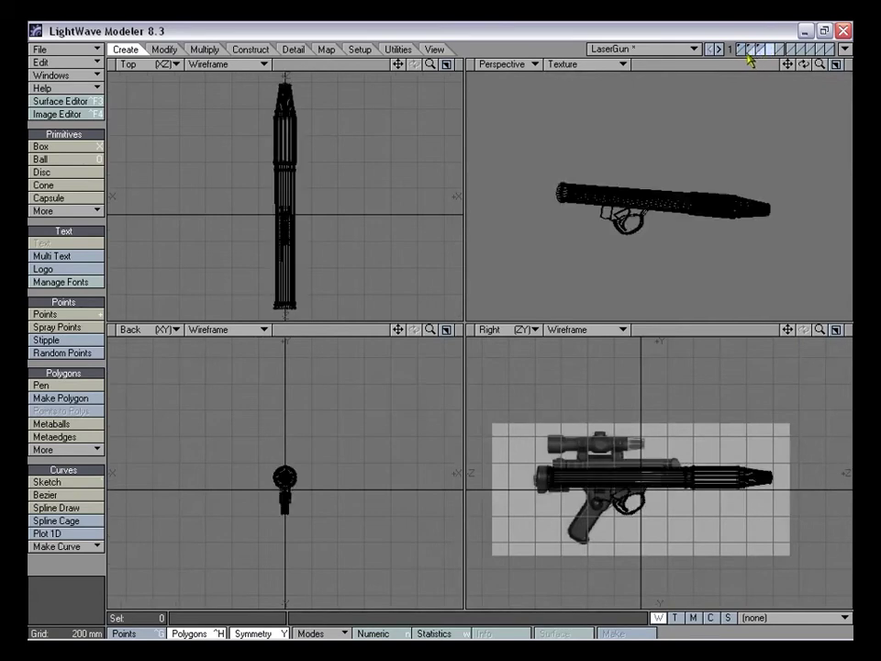
pyautogui.keyDown('shift'); pyautogui.click(759, 50); pyautogui.keyUp('shift')
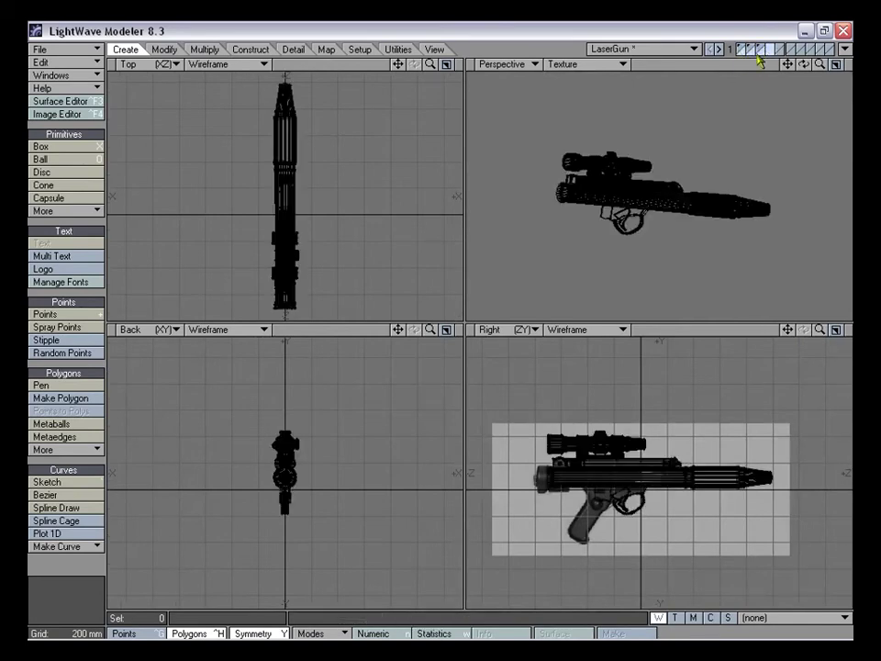
# Maximize the Right view and place points along the curved upper rear edge of the grip in the backdrop
pyautogui.moveTo(820, 329); pyautogui.dragTo(880, 167)
pyautogui.moveTo(788, 330); pyautogui.dragTo(880, 302)
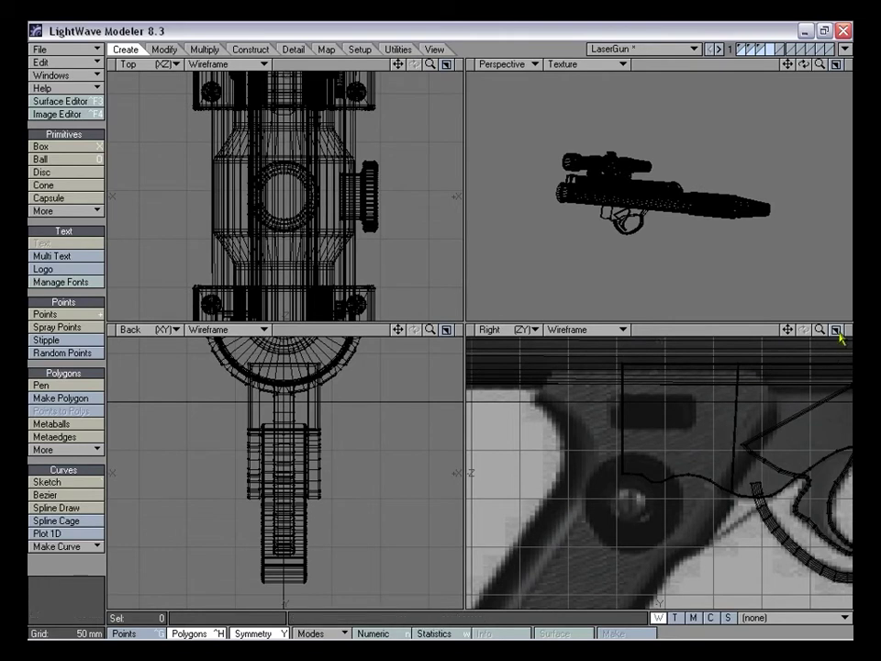
pyautogui.press('KP_0')
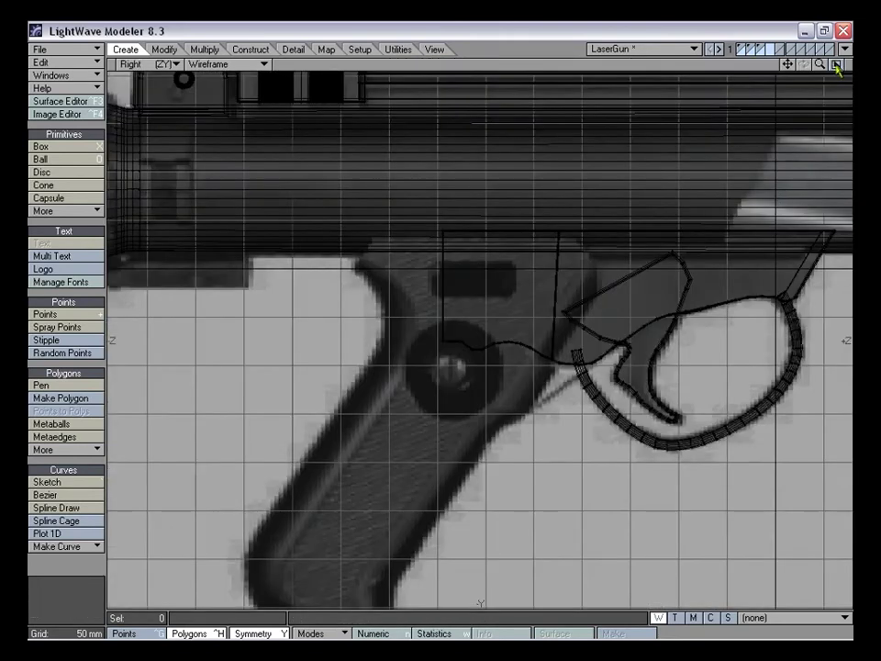
pyautogui.moveTo(822, 65); pyautogui.dragTo(787, 66)
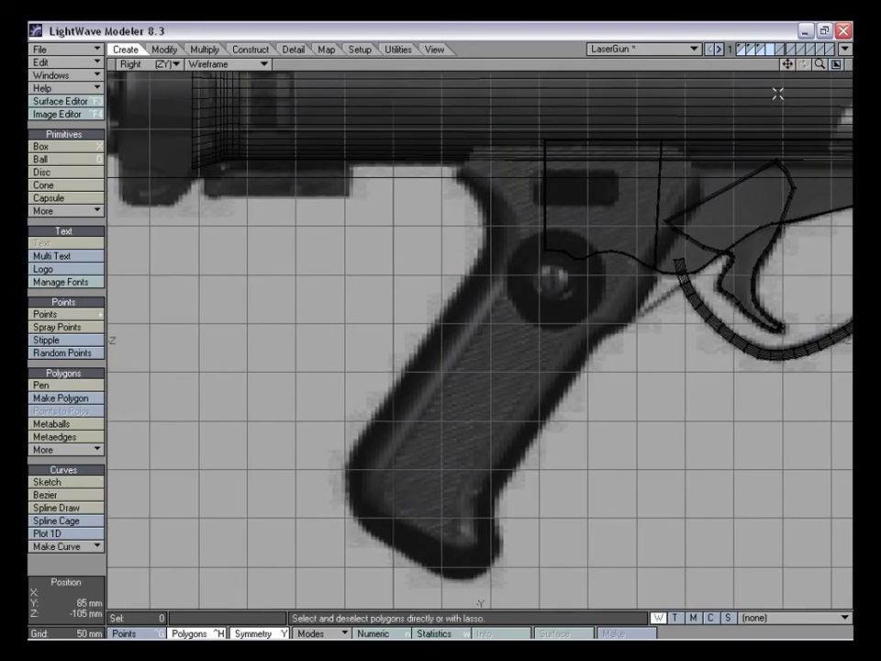
pyautogui.press('+')
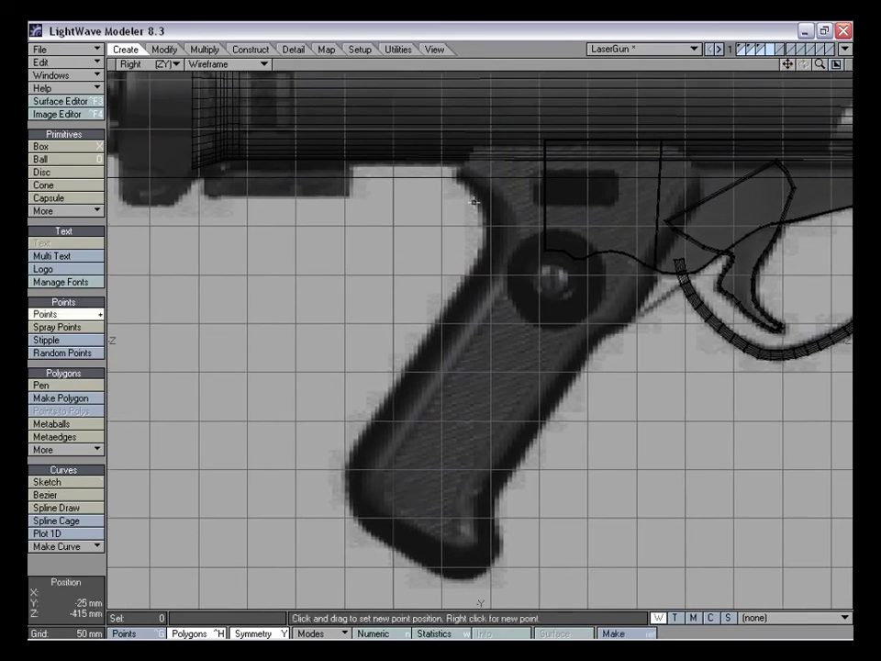
pyautogui.moveTo(788, 64); pyautogui.dragTo(787, 65)
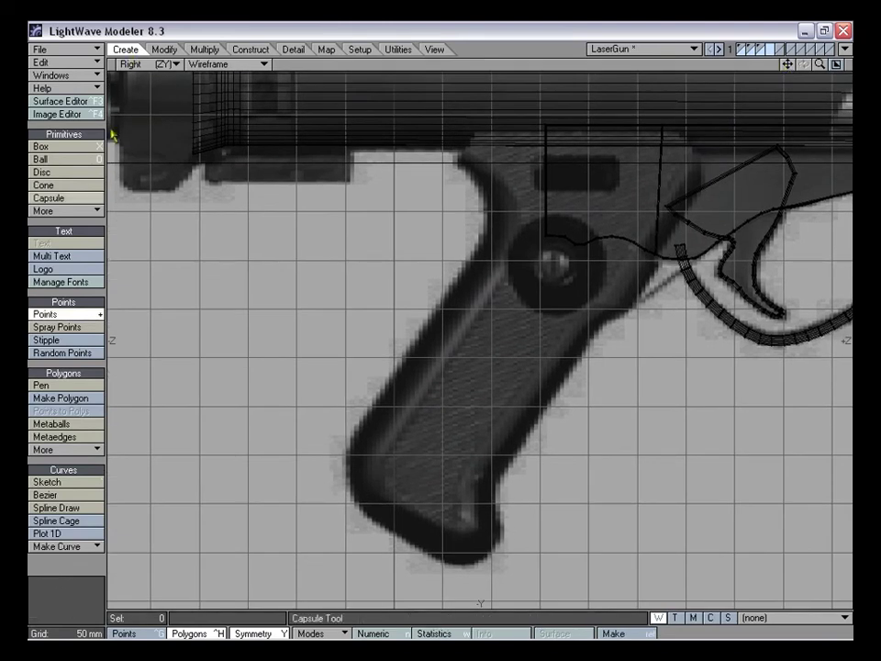
pyautogui.moveTo(820, 64); pyautogui.dragTo(772, 189)
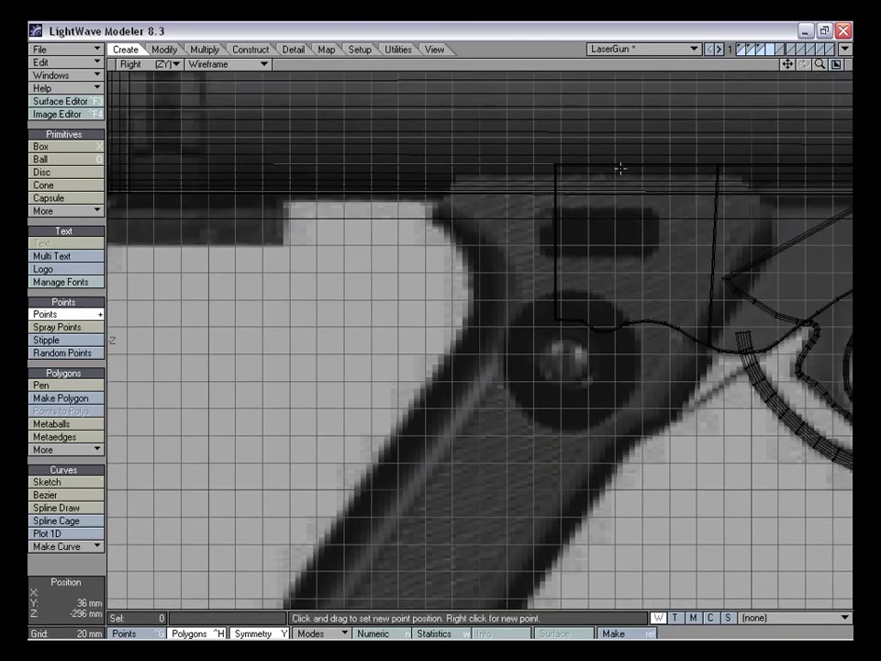
pyautogui.click(447, 237)
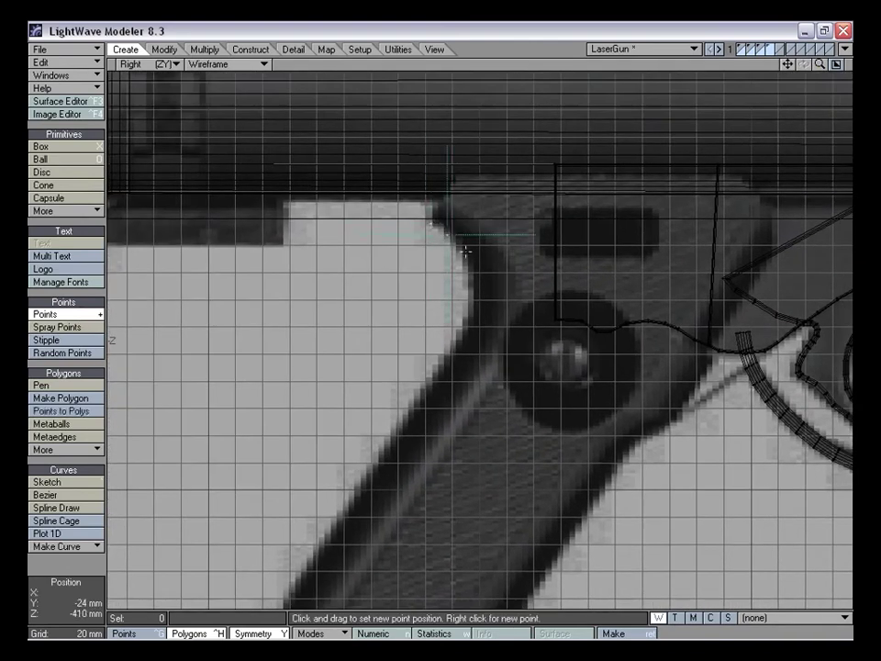
pyautogui.moveTo(460, 246); pyautogui.dragTo(470, 276)
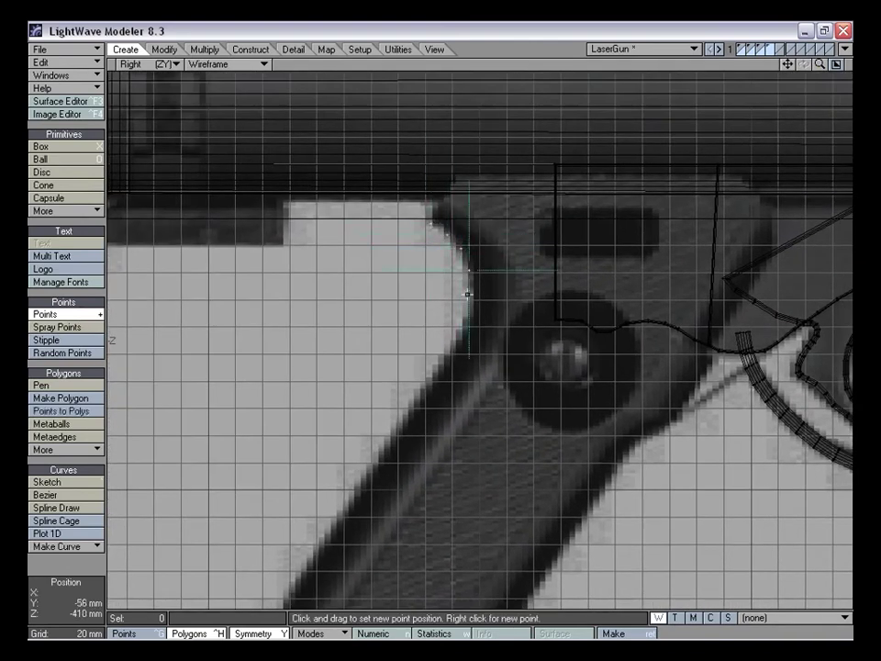
pyautogui.rightClick(471, 295)
pyautogui.rightClick(467, 315)
pyautogui.rightClick(452, 342)
# Continue the point outline down the grip's straight rear edge and around its rounded lower rear corner
pyautogui.moveTo(787, 64); pyautogui.dragTo(861, 0)
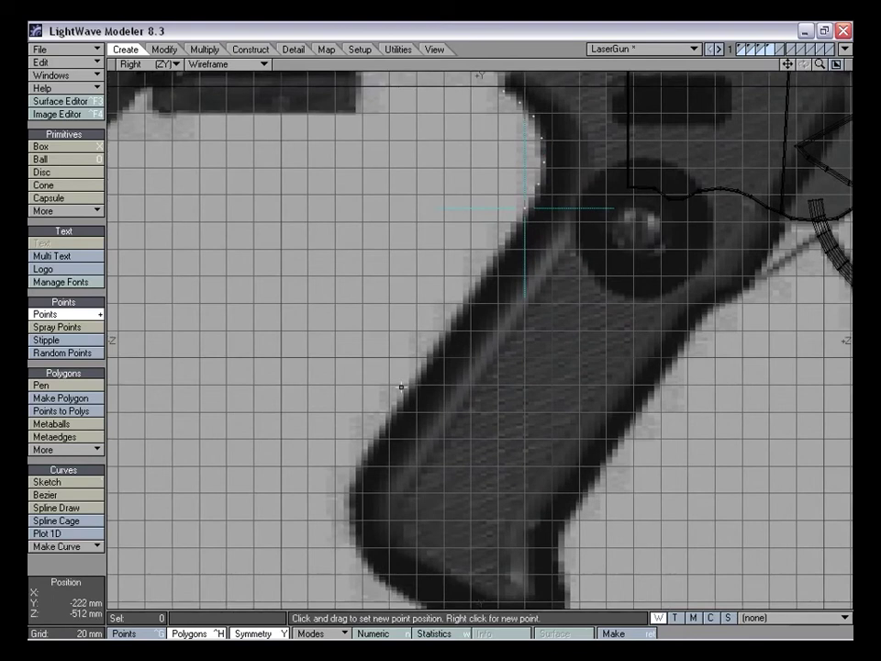
pyautogui.click(382, 427)
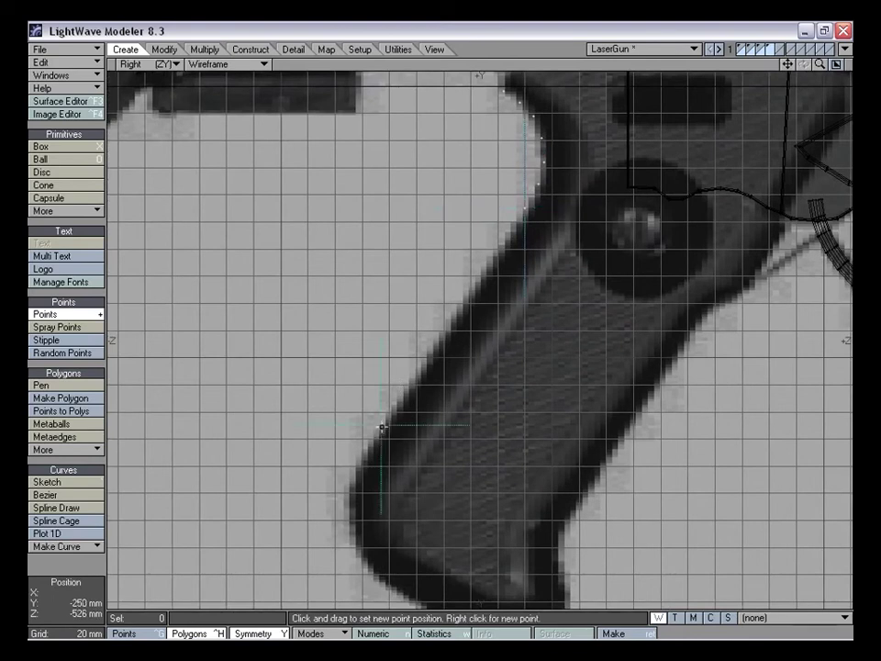
pyautogui.rightClick(365, 448)
pyautogui.rightClick(355, 472)
pyautogui.rightClick(352, 498)
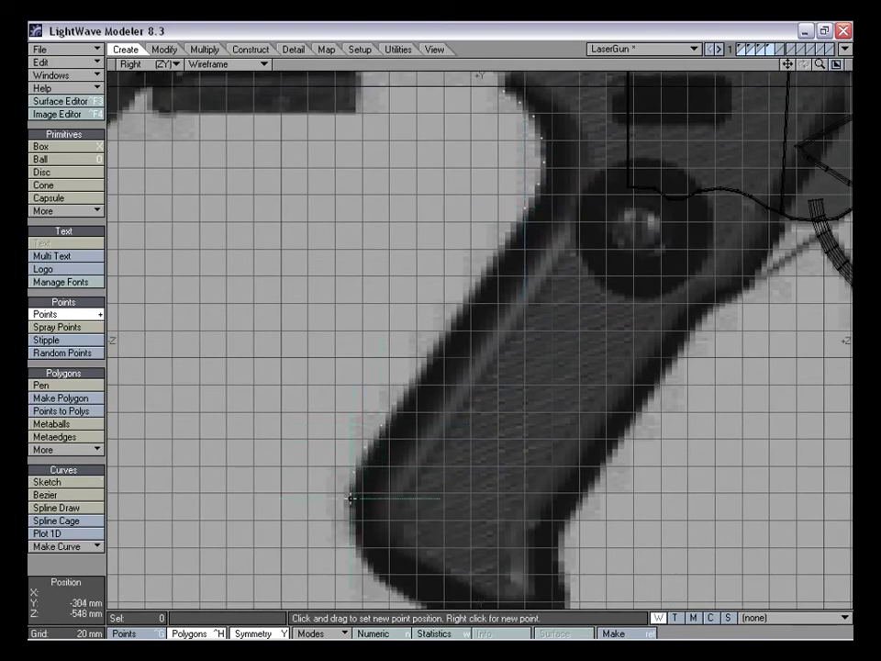
pyautogui.click(351, 525)
pyautogui.click(362, 551)
pyautogui.click(386, 575)
# Place points along the slanted bottom edge of the grip and around its rounded front toe
pyautogui.moveTo(787, 64); pyautogui.dragTo(710, 7)
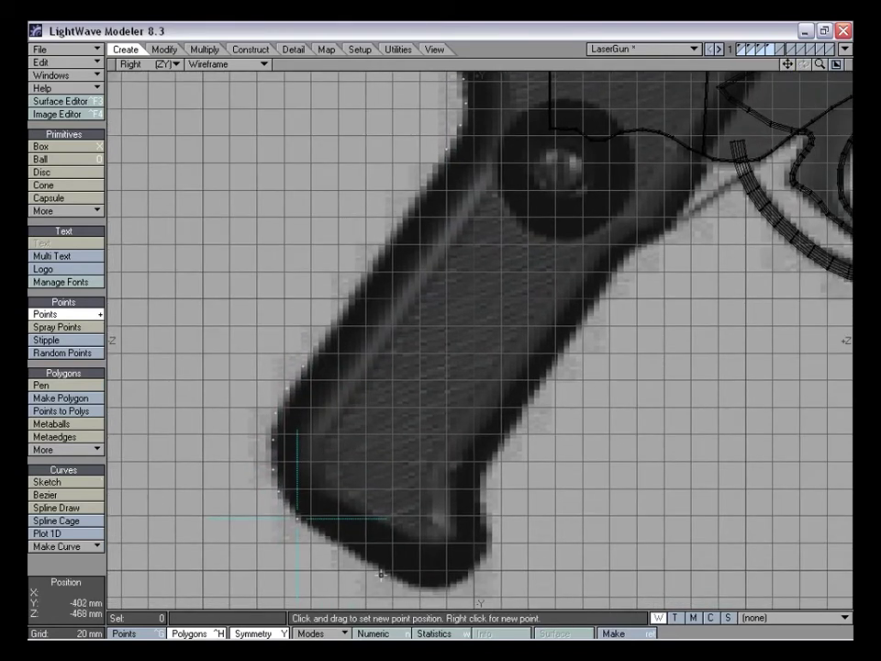
pyautogui.click(313, 530)
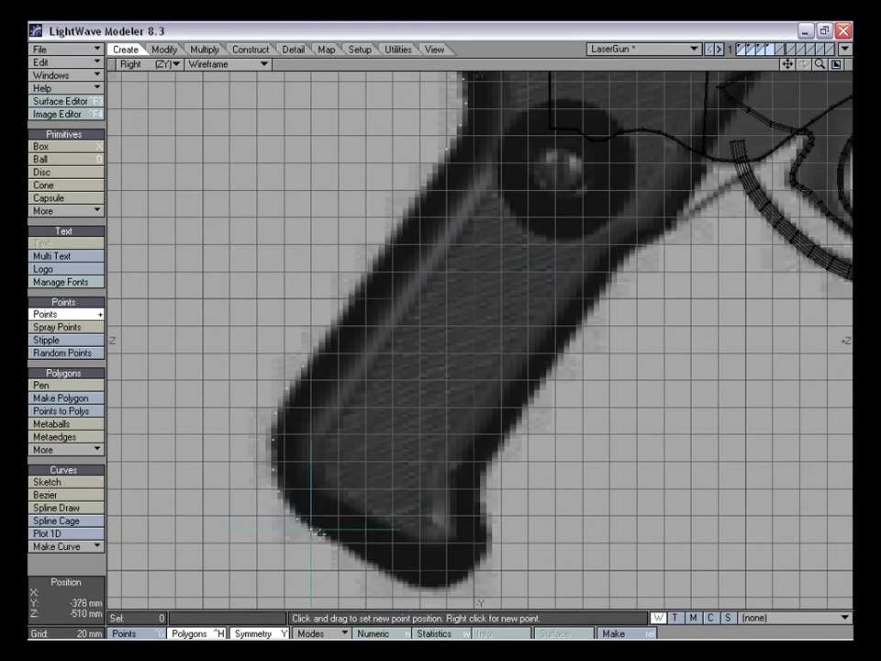
pyautogui.click(376, 567)
pyautogui.click(391, 576)
pyautogui.click(406, 586)
pyautogui.click(450, 583)
pyautogui.click(490, 529)
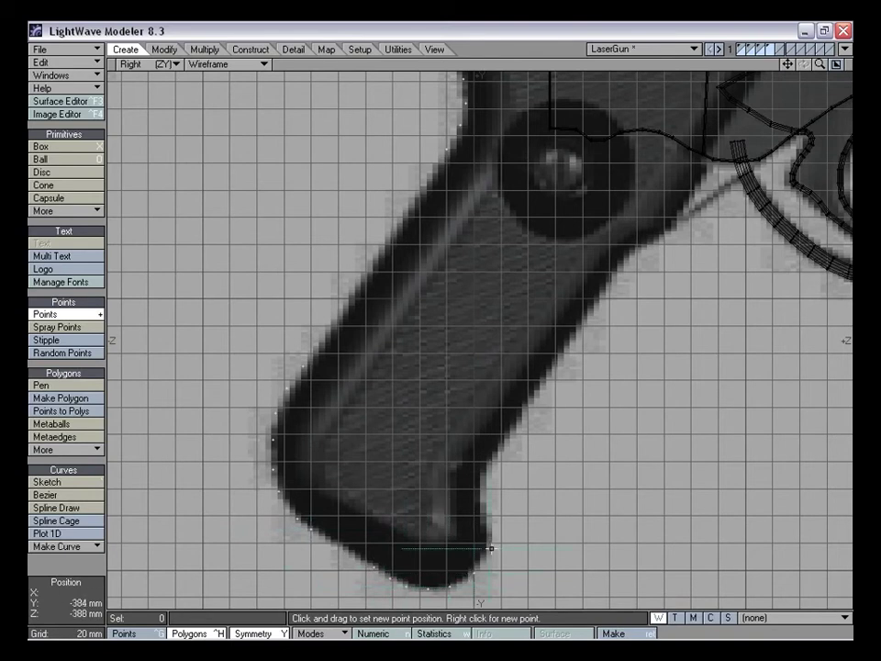
# Place points through the concave notch above the toe to the start of the grip's straight front edge
pyautogui.rightClick(482, 511)
pyautogui.rightClick(477, 498)
pyautogui.rightClick(479, 475)
pyautogui.rightClick(499, 451)
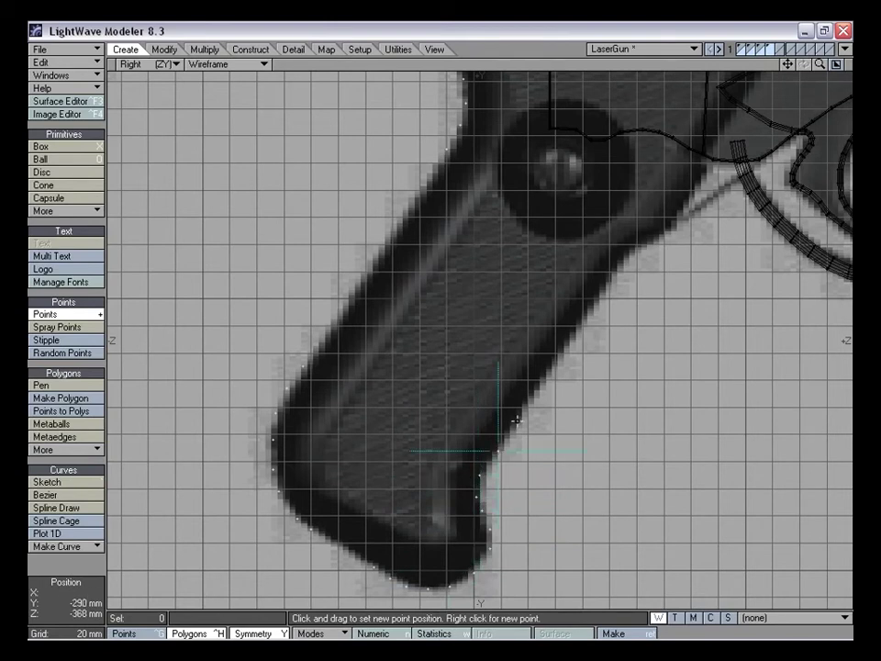
# Continue the points up the grip's front edge, past the bulge behind the trigger guard, to the upper front corner below the barrel
pyautogui.moveTo(787, 64); pyautogui.dragTo(703, 132)
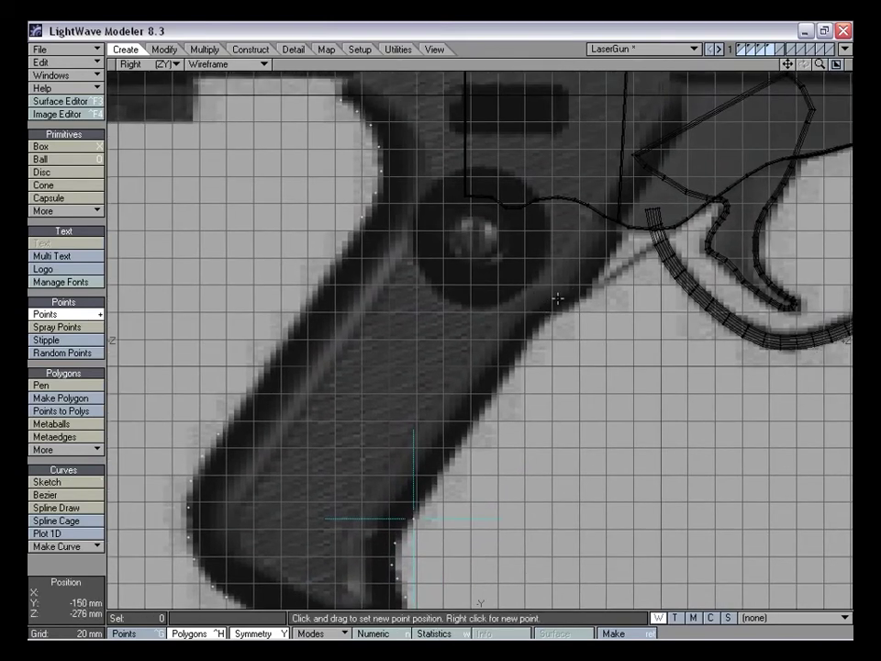
pyautogui.moveTo(531, 338); pyautogui.dragTo(606, 249)
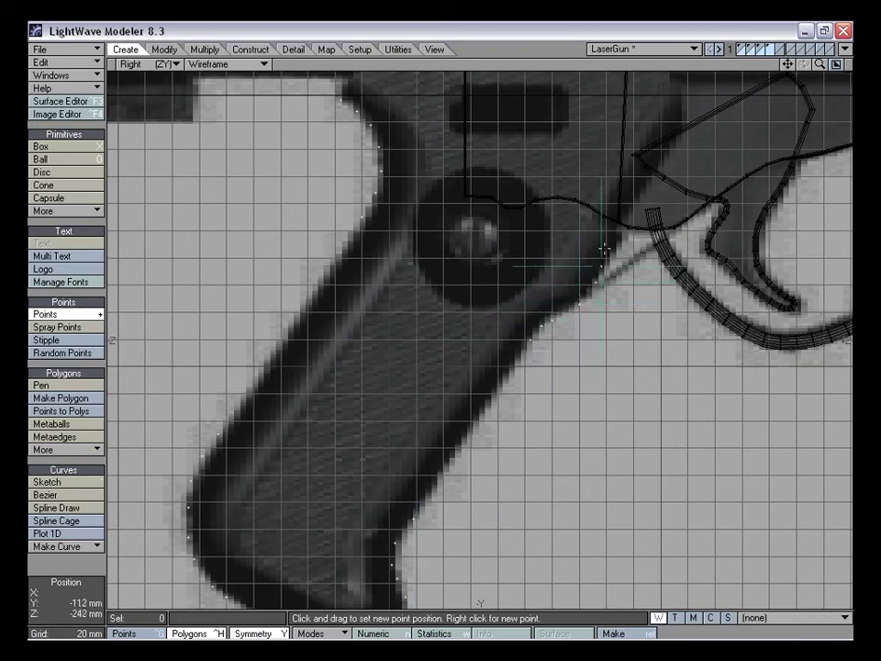
pyautogui.moveTo(788, 64); pyautogui.dragTo(717, 150)
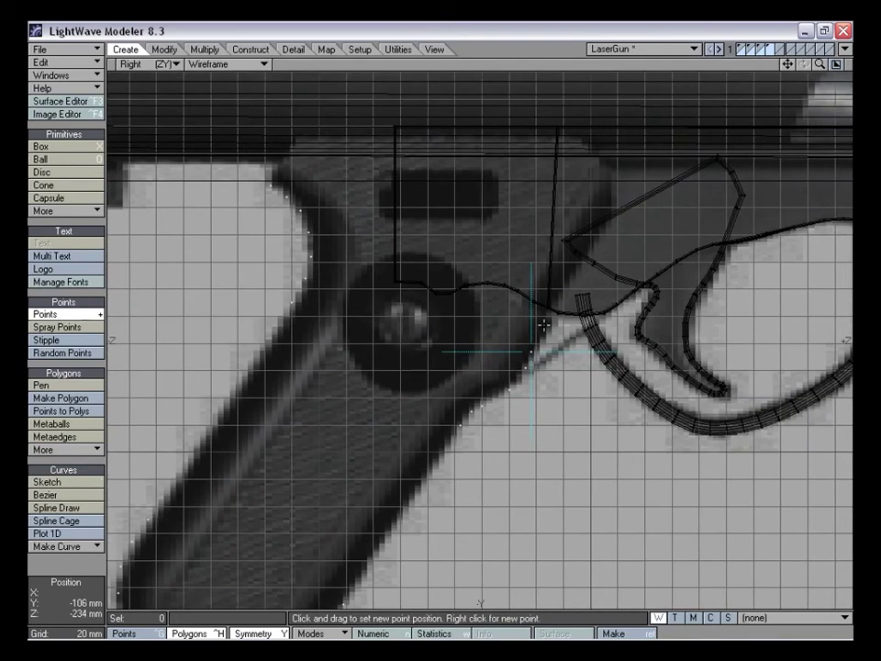
pyautogui.moveTo(543, 323); pyautogui.dragTo(541, 296)
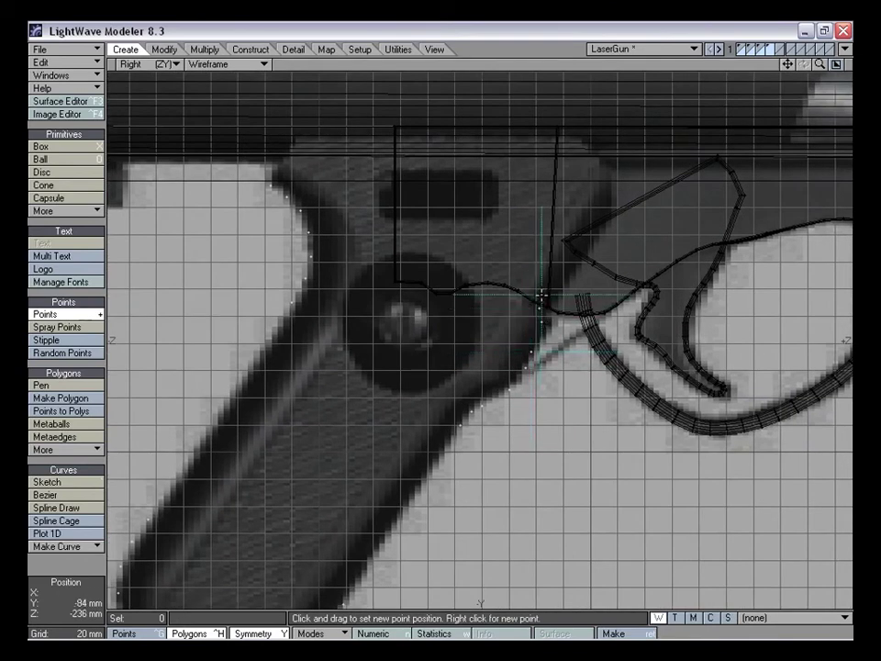
pyautogui.click(606, 222)
pyautogui.rightClick(612, 202)
pyautogui.rightClick(612, 177)
pyautogui.rightClick(607, 164)
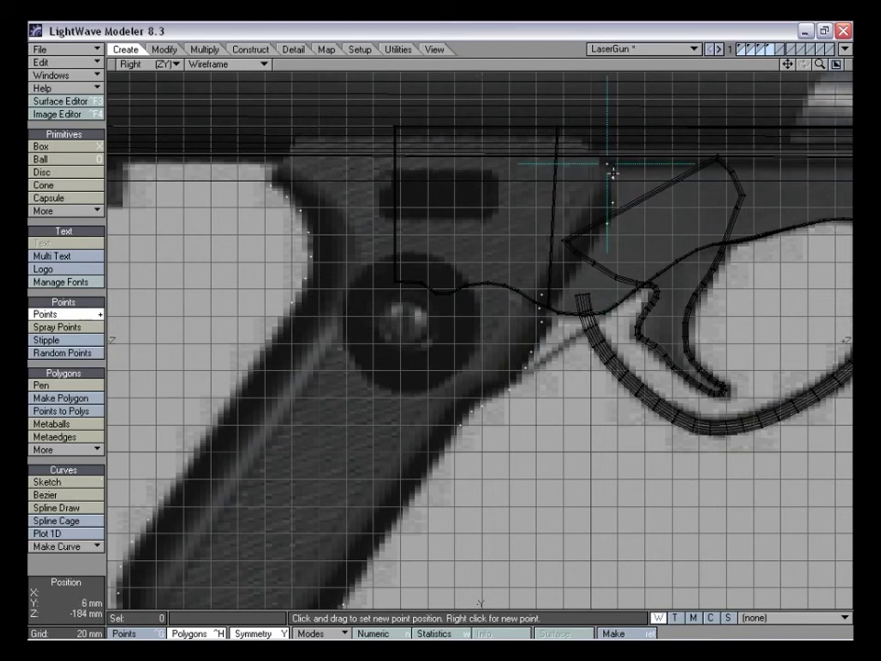
# Complete the grip's point outline around its upper front corner and along the top edge to the upper rear corner
pyautogui.click(613, 184)
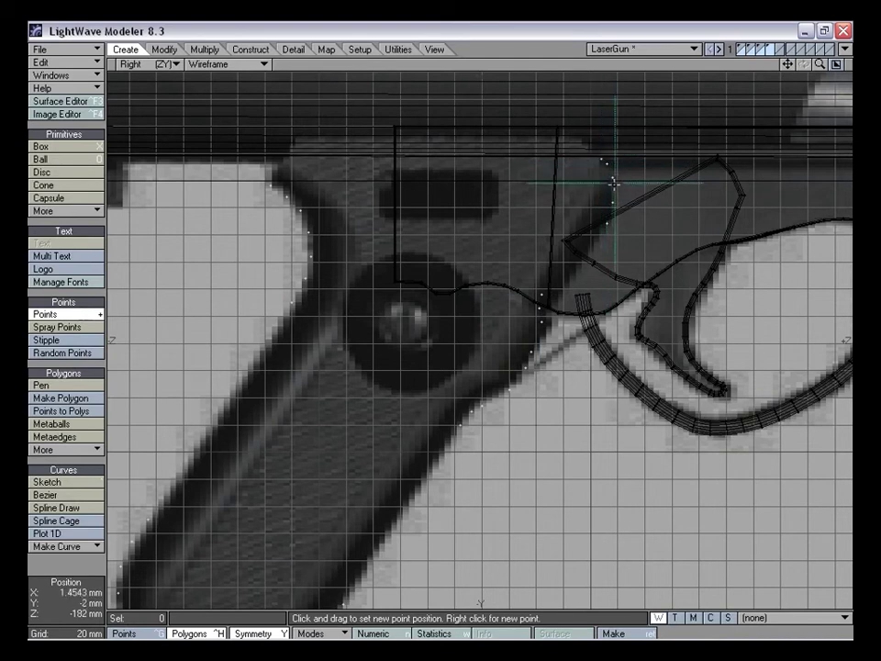
pyautogui.click(609, 217)
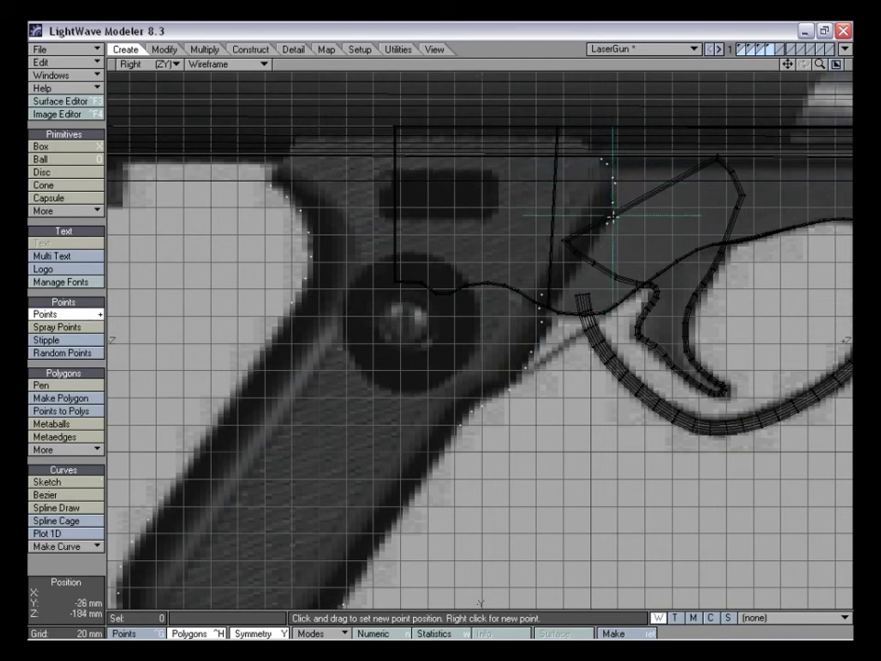
pyautogui.rightClick(587, 146)
pyautogui.rightClick(575, 135)
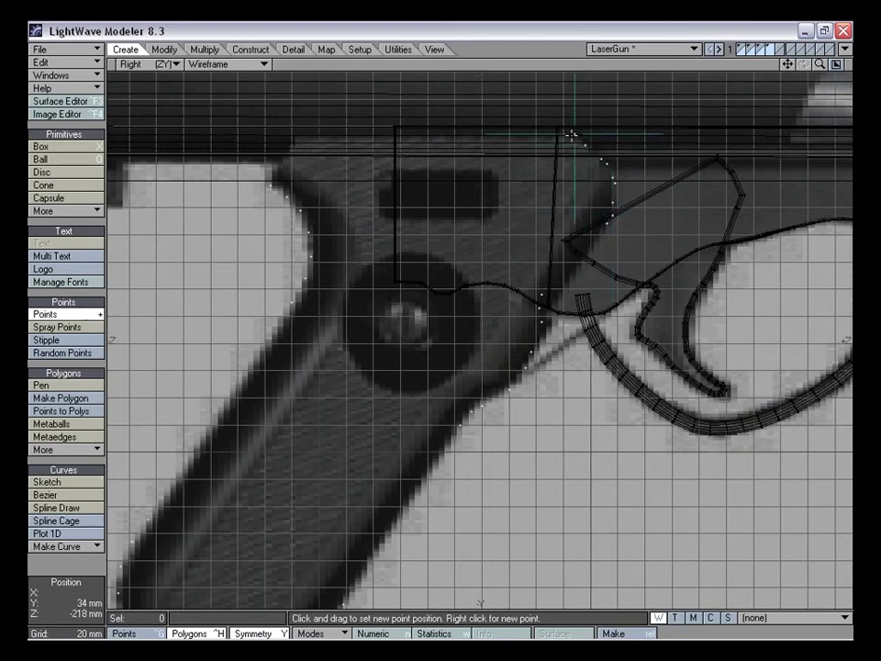
pyautogui.moveTo(562, 135); pyautogui.dragTo(538, 140)
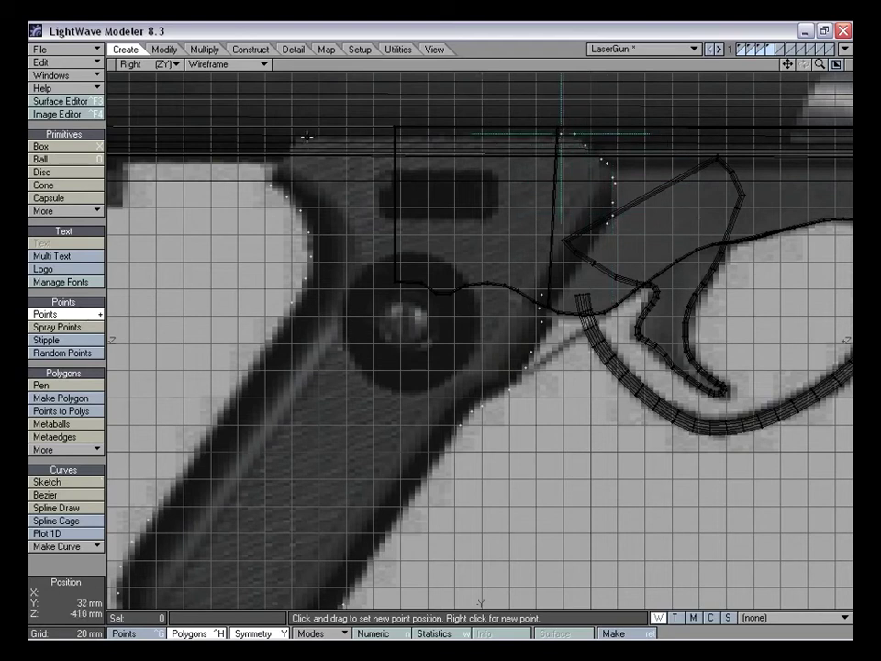
pyautogui.moveTo(306, 135); pyautogui.dragTo(292, 145)
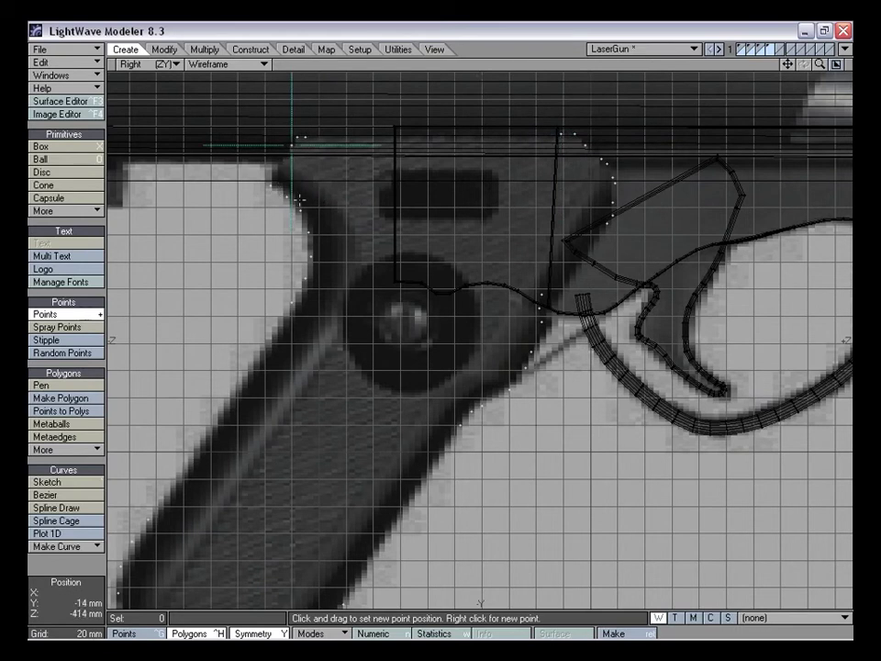
pyautogui.moveTo(272, 178); pyautogui.dragTo(274, 174)
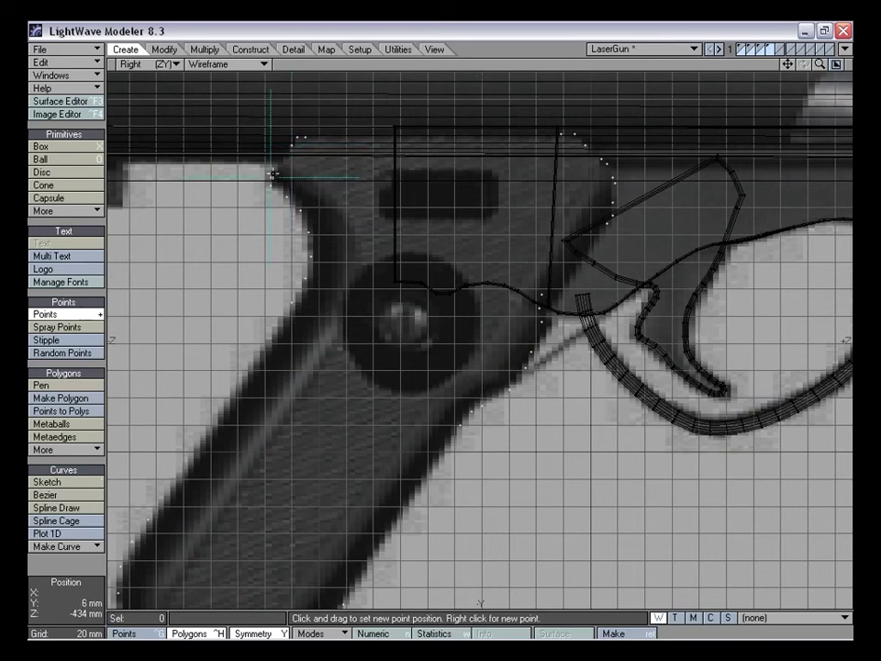
pyautogui.press('space')
pyautogui.hotkey('ctrl', 'g')
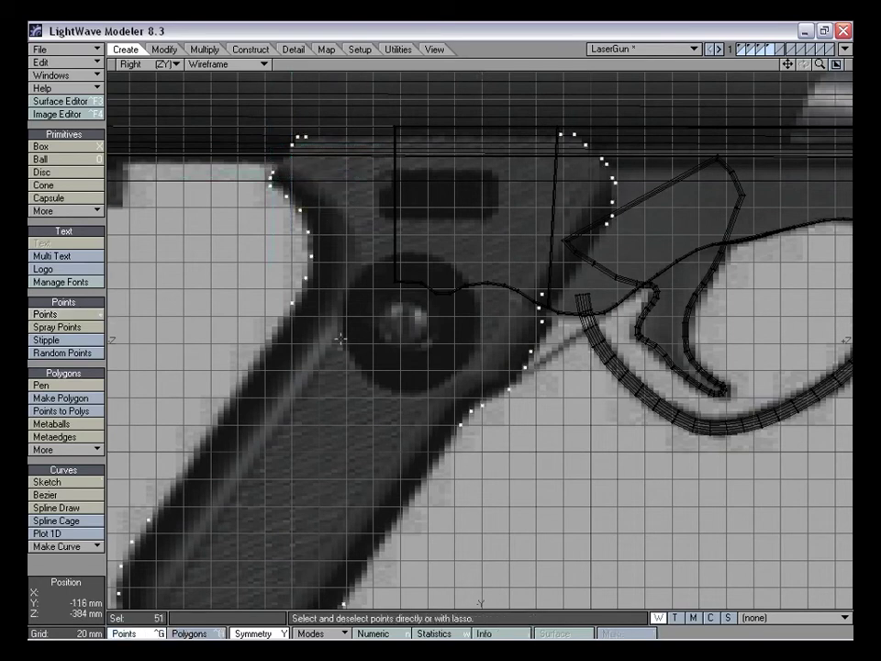
pyautogui.click(84, 560)
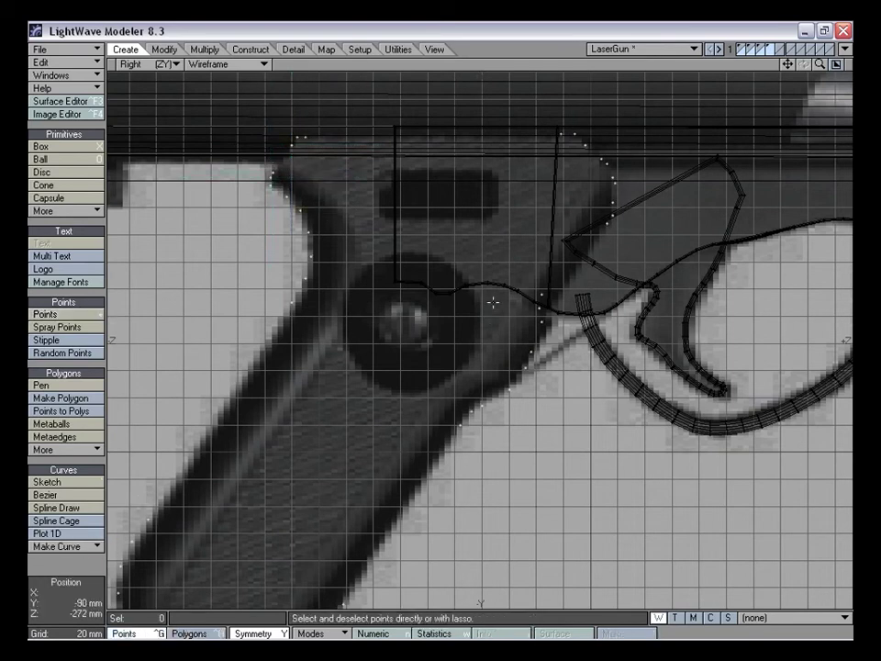
# Move the individual points around the grip's upper front corner into a smoother curve following the backdrop
pyautogui.press('t')
pyautogui.moveTo(787, 65); pyautogui.dragTo(748, 215)
pyautogui.moveTo(825, 64); pyautogui.dragTo(807, 65)
pyautogui.moveTo(534, 217); pyautogui.dragTo(552, 228)
pyautogui.moveTo(494, 212); pyautogui.dragTo(521, 218)
pyautogui.moveTo(604, 282); pyautogui.dragTo(562, 234)
pyautogui.moveTo(610, 290); pyautogui.dragTo(622, 318)
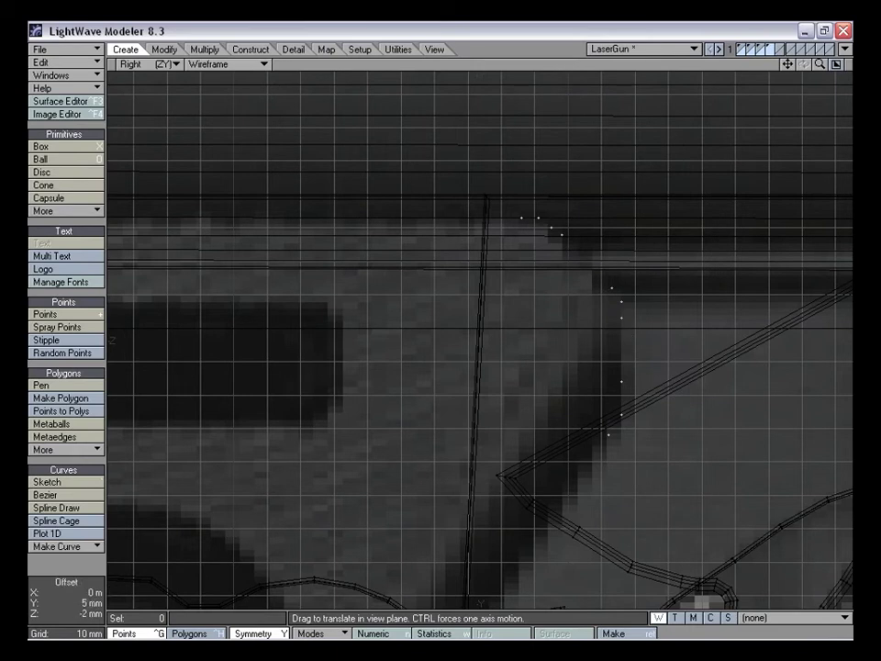
# Reposition the front-edge points behind the trigger guard so they follow the dark edge of the grip
pyautogui.moveTo(820, 64); pyautogui.dragTo(772, 64)
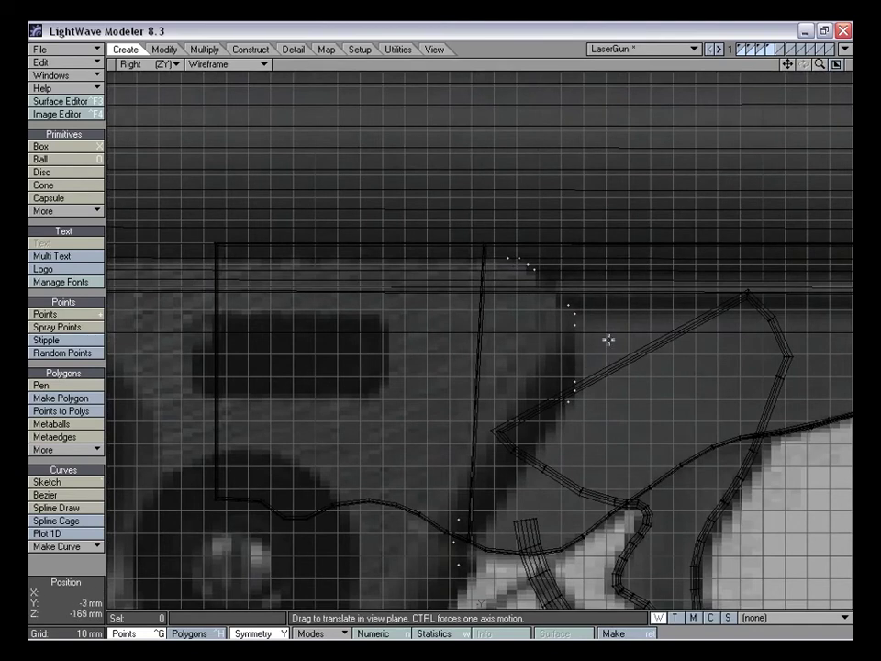
pyautogui.moveTo(788, 65); pyautogui.dragTo(817, 1)
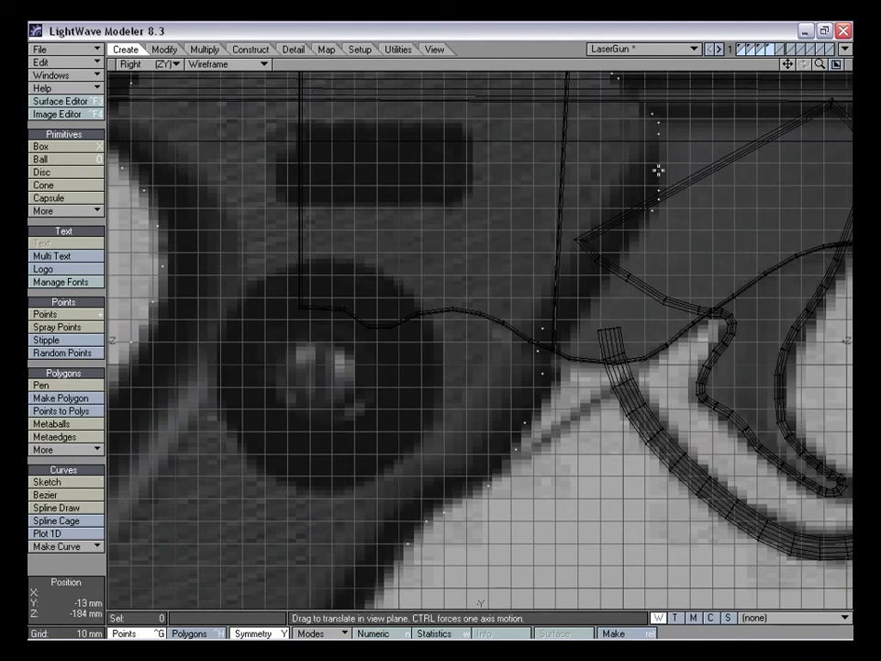
pyautogui.moveTo(538, 350); pyautogui.dragTo(558, 350)
pyautogui.moveTo(573, 341); pyautogui.dragTo(562, 360)
pyautogui.moveTo(528, 422); pyautogui.dragTo(536, 421)
# Refine the points along the lower part of the front bulge, down to the start of the straight front edge
pyautogui.moveTo(788, 65); pyautogui.dragTo(776, 71)
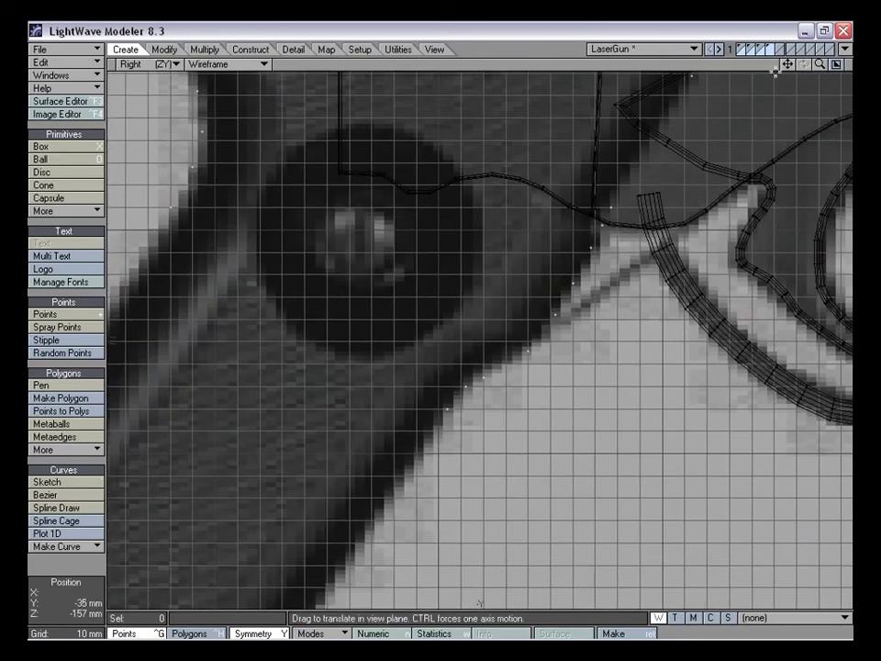
pyautogui.moveTo(535, 353); pyautogui.dragTo(530, 354)
pyautogui.moveTo(557, 313); pyautogui.dragTo(548, 320)
pyautogui.moveTo(490, 377); pyautogui.dragTo(459, 390)
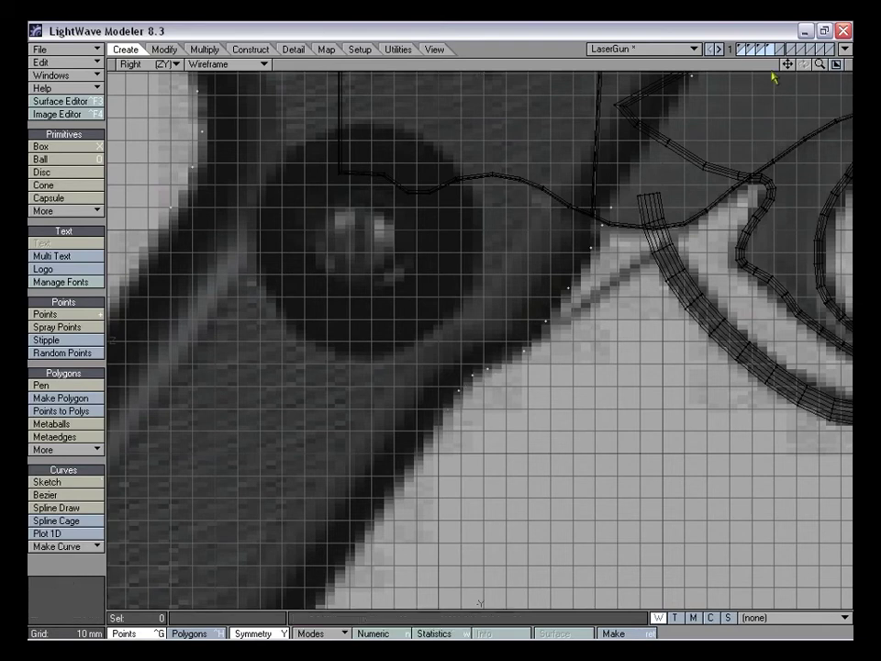
pyautogui.moveTo(787, 64); pyautogui.dragTo(798, 45)
pyautogui.moveTo(613, 205); pyautogui.dragTo(609, 204)
pyautogui.click(614, 203)
# Adjust the points in the notch above the toe and on the toe's front to match the backdrop
pyautogui.moveTo(790, 65); pyautogui.dragTo(807, 21)
pyautogui.moveTo(532, 226); pyautogui.dragTo(528, 231)
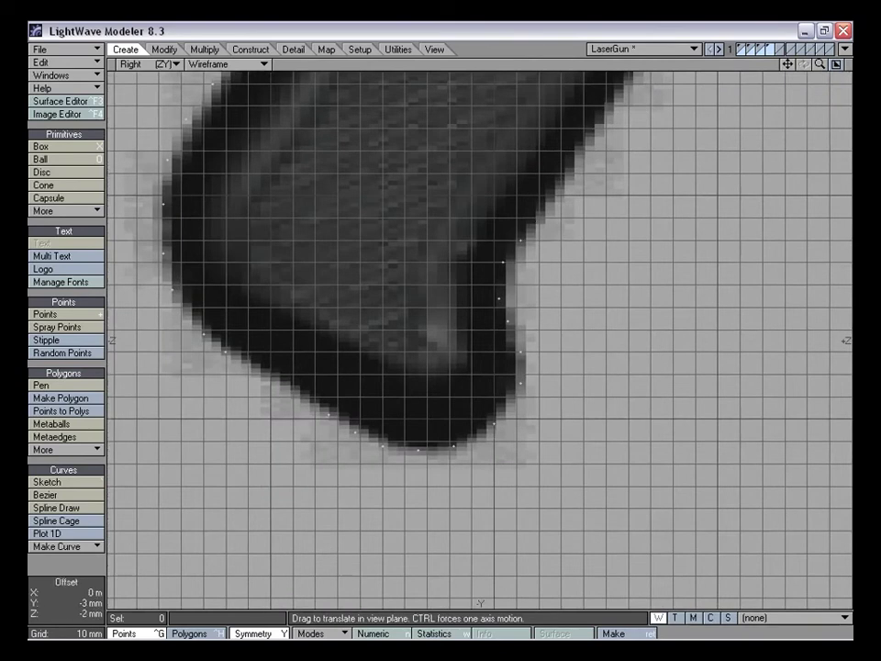
pyautogui.moveTo(499, 295); pyautogui.dragTo(501, 278)
pyautogui.moveTo(515, 389); pyautogui.dragTo(512, 394)
# Tighten the points at the grip's upper rear corner, where the top edge meets the rear tip
pyautogui.moveTo(787, 64); pyautogui.dragTo(880, 214)
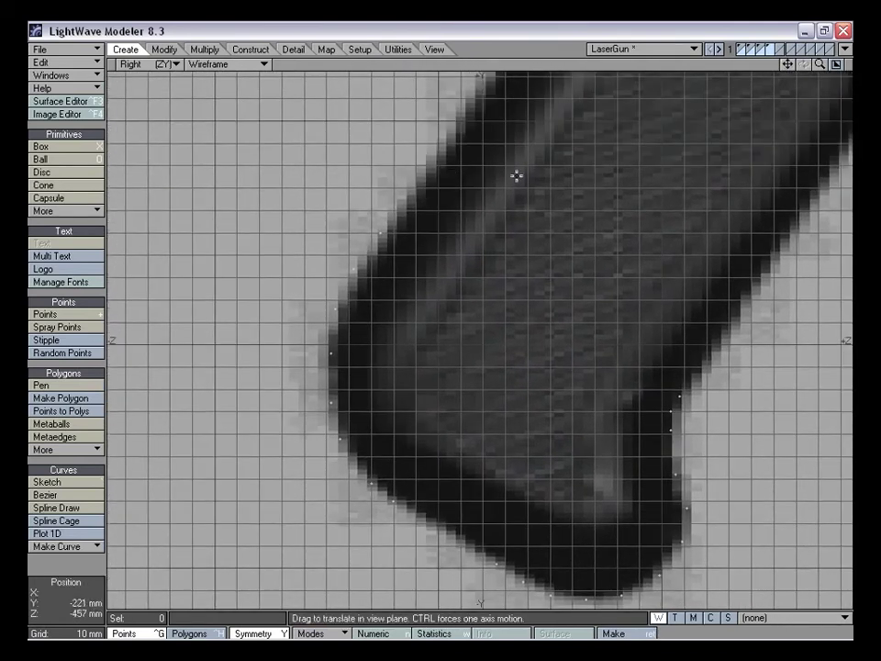
pyautogui.moveTo(788, 64); pyautogui.dragTo(614, 489)
pyautogui.moveTo(739, 108); pyautogui.dragTo(473, 294)
pyautogui.rightClick(490, 221)
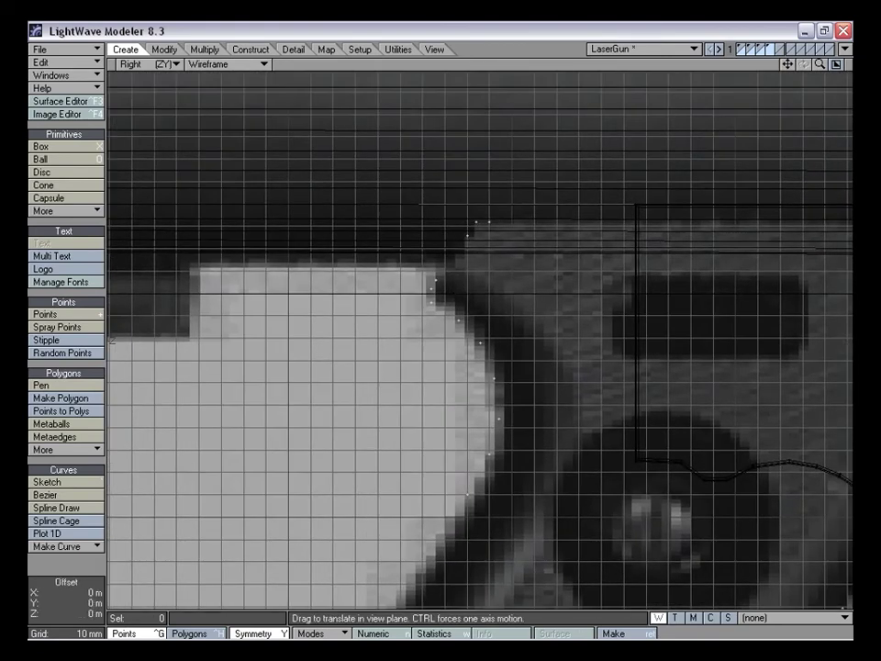
pyautogui.moveTo(477, 224)
pyautogui.mouseDown()
pyautogui.moveTo(471, 234)
pyautogui.moveTo(476, 223)
pyautogui.mouseUp()
pyautogui.moveTo(788, 64); pyautogui.dragTo(813, 136)
pyautogui.moveTo(820, 65); pyautogui.dragTo(820, 65)
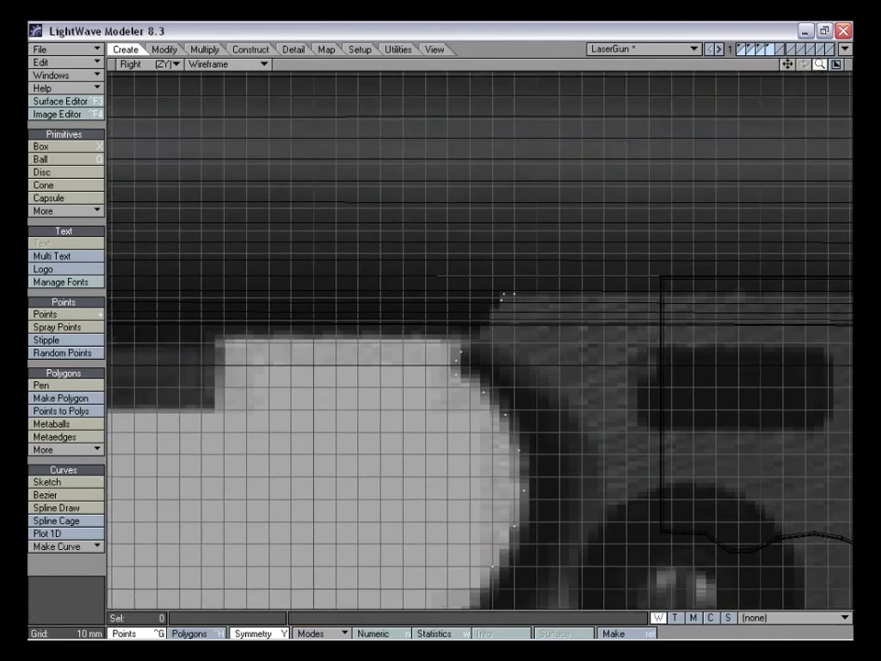
pyautogui.press('.')
pyautogui.moveTo(529, 250); pyautogui.dragTo(547, 230)
pyautogui.moveTo(438, 369)
pyautogui.mouseDown()
pyautogui.moveTo(429, 387)
pyautogui.moveTo(443, 411)
pyautogui.moveTo(432, 388)
pyautogui.moveTo(440, 368)
pyautogui.mouseUp()
# Even out the points along the curved rear edge below the upper rear tip
pyautogui.moveTo(822, 66); pyautogui.dragTo(558, 350)
pyautogui.moveTo(485, 411); pyautogui.dragTo(522, 442)
pyautogui.moveTo(533, 492); pyautogui.dragTo(543, 496)
pyautogui.click(533, 510)
pyautogui.moveTo(540, 547); pyautogui.dragTo(542, 553)
pyautogui.moveTo(820, 64); pyautogui.dragTo(627, 0)
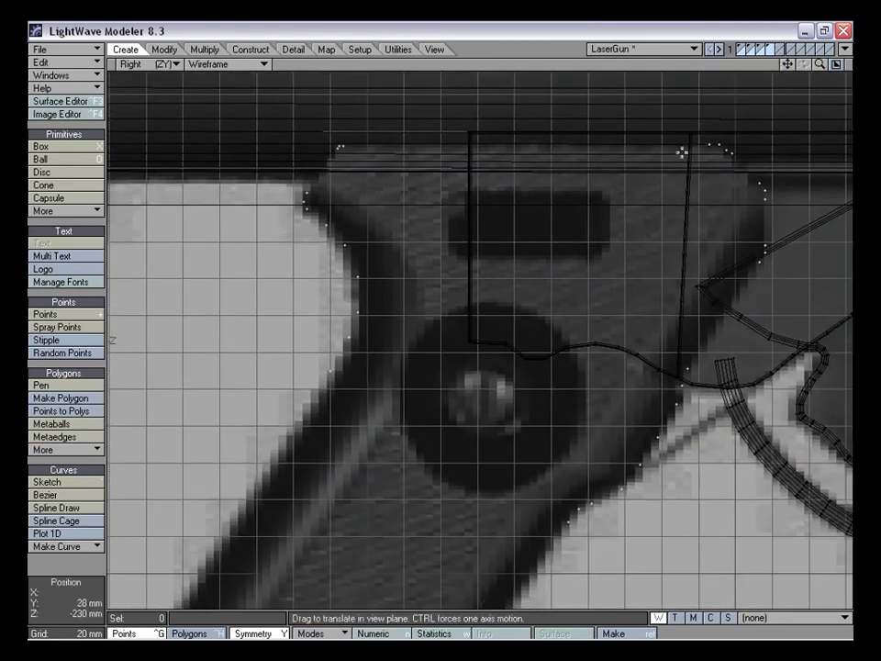
# Move the top edge's front end point across to the rear corner and back to match its height
pyautogui.press('space')
pyautogui.press('space')
pyautogui.press('space')
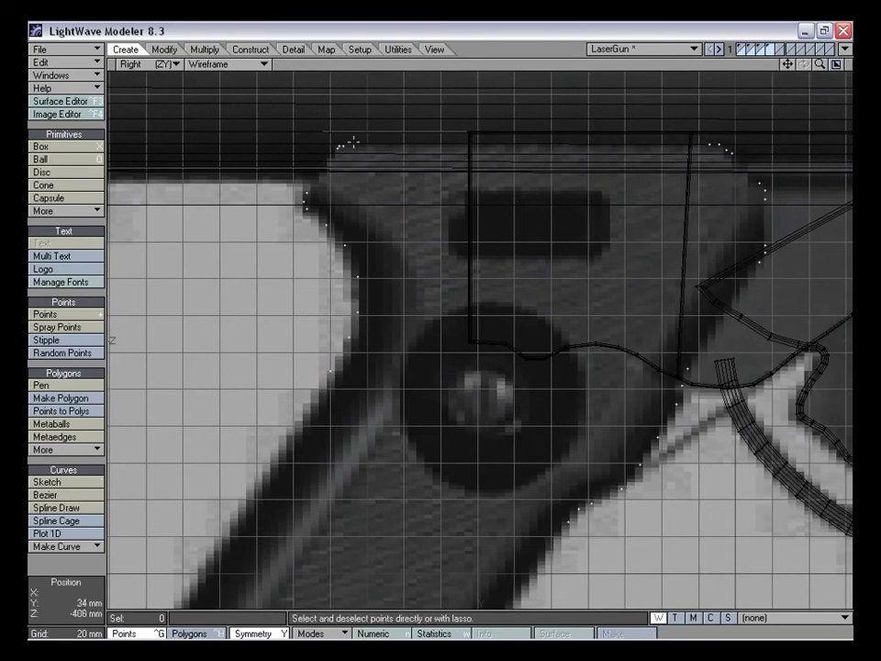
pyautogui.click(710, 144)
pyautogui.click(395, 145)
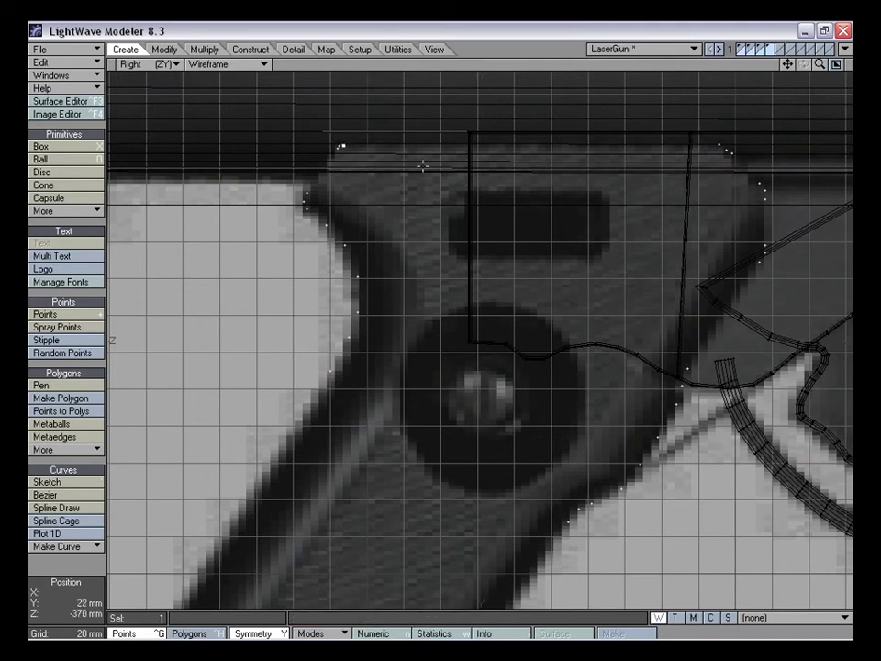
pyautogui.press('t')
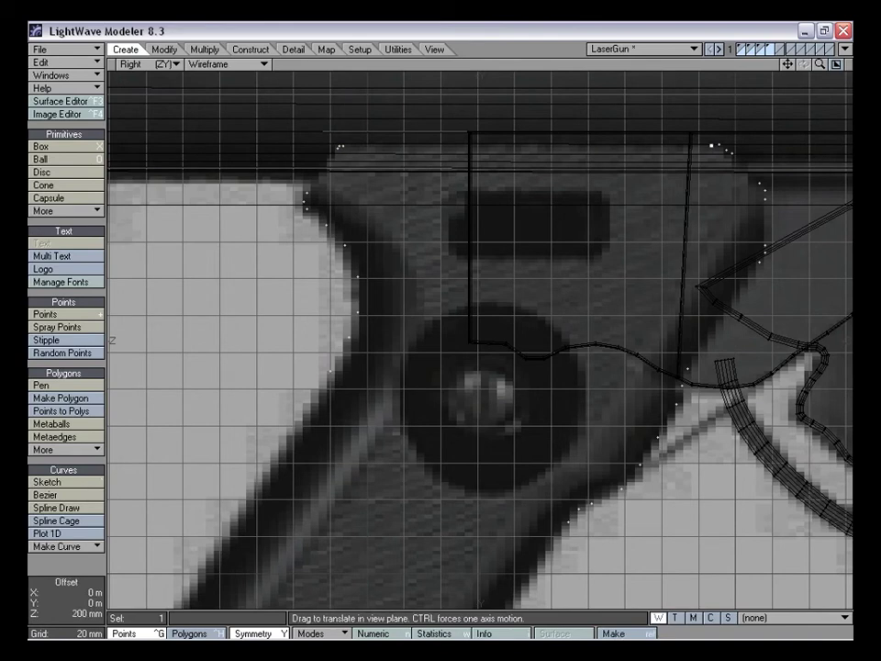
pyautogui.press('space')
pyautogui.click(712, 145)
# Lower the second point of the upper front corner slightly to smooth the curve from the top edge
pyautogui.moveTo(788, 65); pyautogui.dragTo(692, 207)
pyautogui.moveTo(820, 66); pyautogui.dragTo(877, 65)
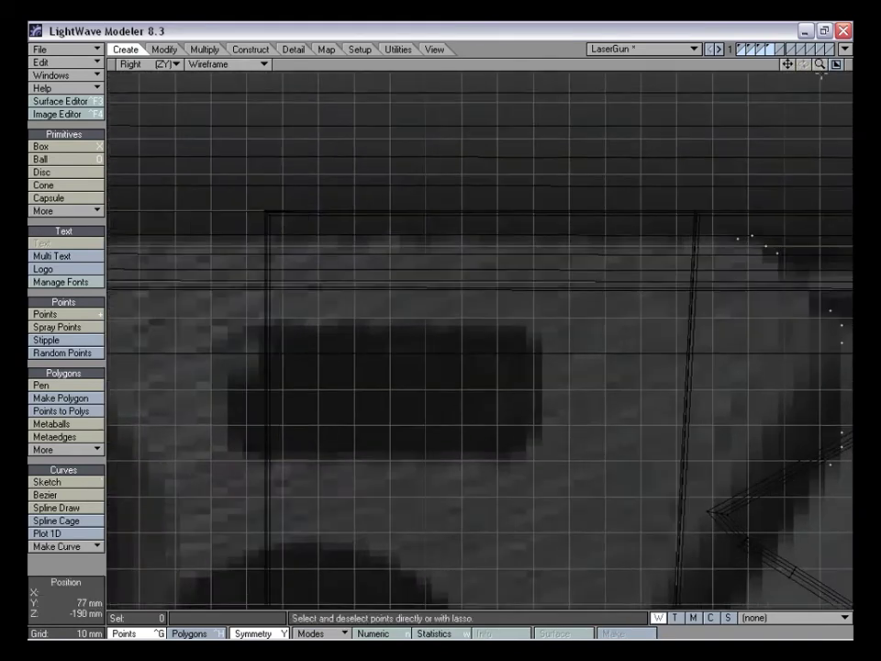
pyautogui.press('t')
pyautogui.moveTo(752, 235)
pyautogui.mouseDown()
pyautogui.moveTo(777, 261)
pyautogui.moveTo(752, 243)
pyautogui.mouseUp()
pyautogui.moveTo(819, 64); pyautogui.dragTo(714, 64)
pyautogui.moveTo(788, 65); pyautogui.dragTo(842, 3)
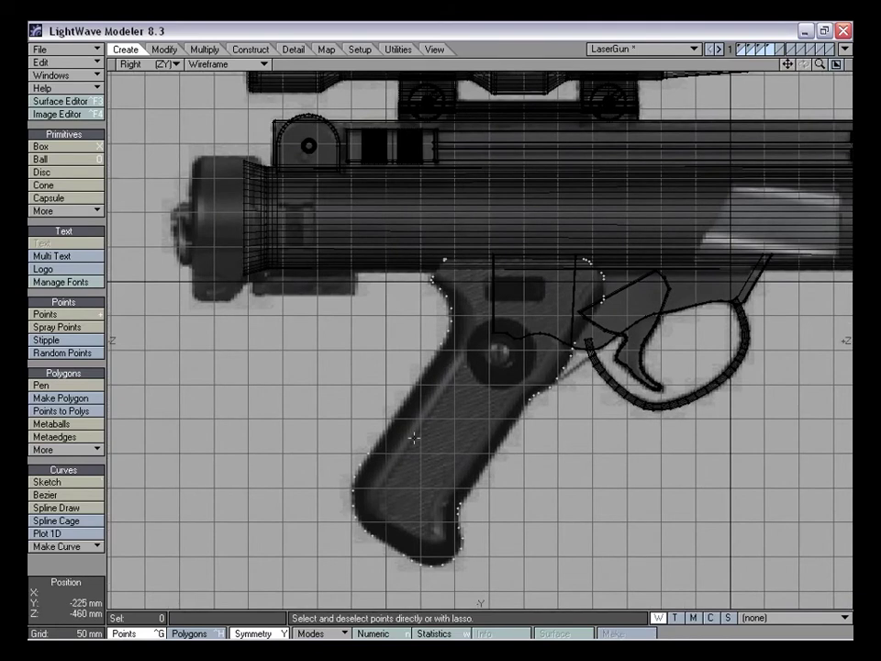
# Turn off symmetry and set the X value of all grip outline points to 0 m
pyautogui.press('KP_0')
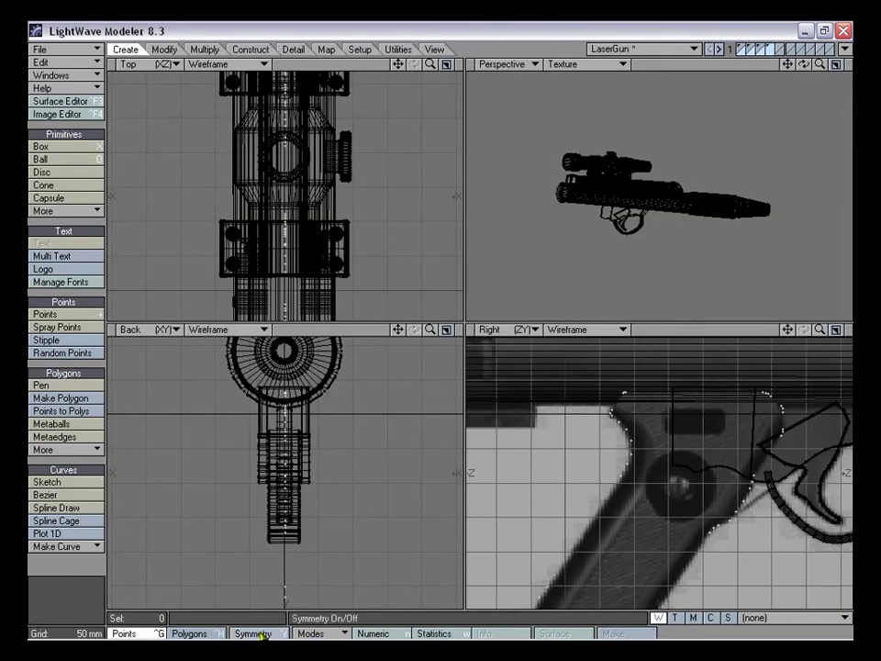
pyautogui.moveTo(432, 332); pyautogui.dragTo(452, 332)
pyautogui.moveTo(397, 331); pyautogui.dragTo(391, 297)
pyautogui.moveTo(430, 331); pyautogui.dragTo(400, 306)
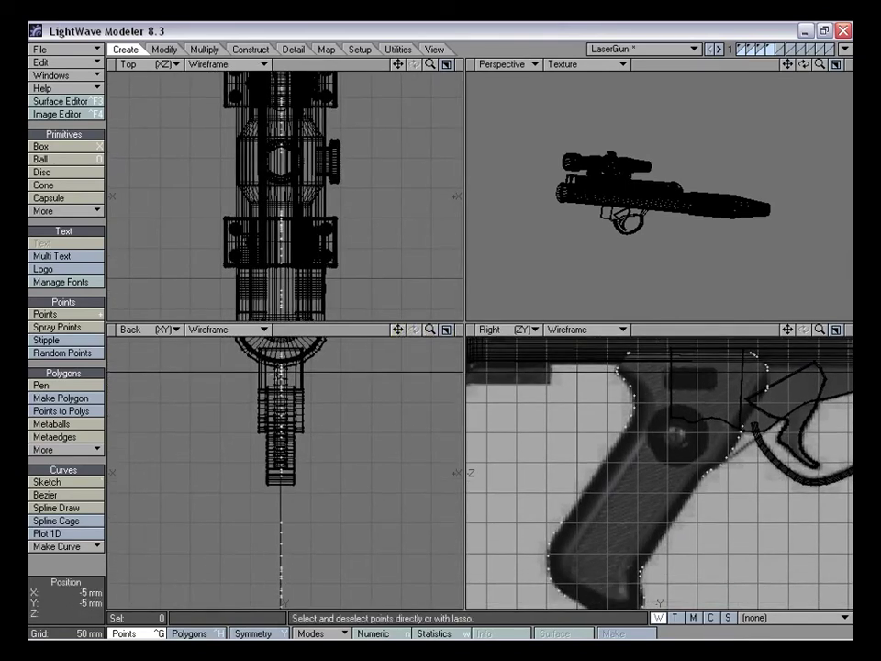
pyautogui.moveTo(429, 332); pyautogui.dragTo(437, 349)
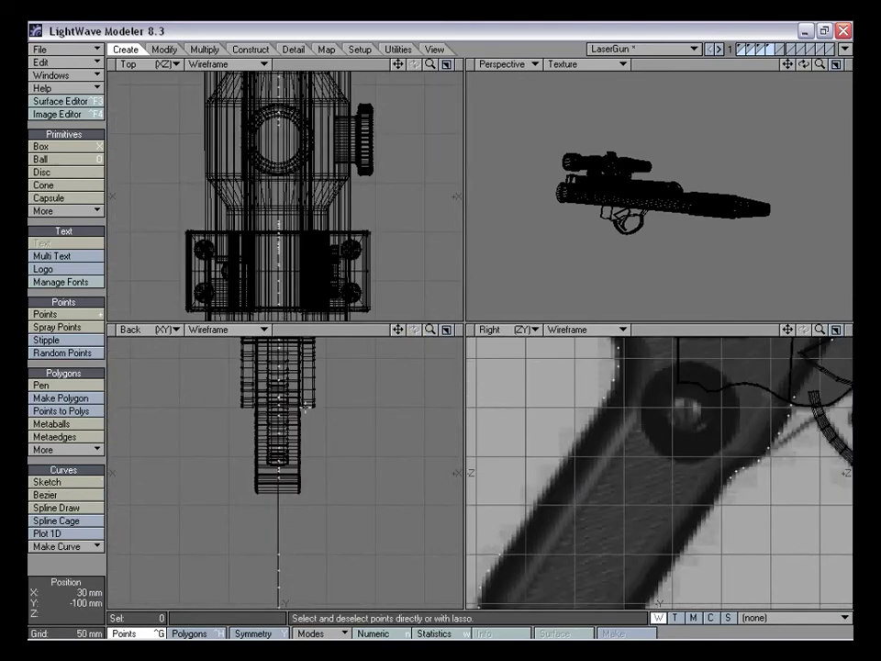
pyautogui.press('v')
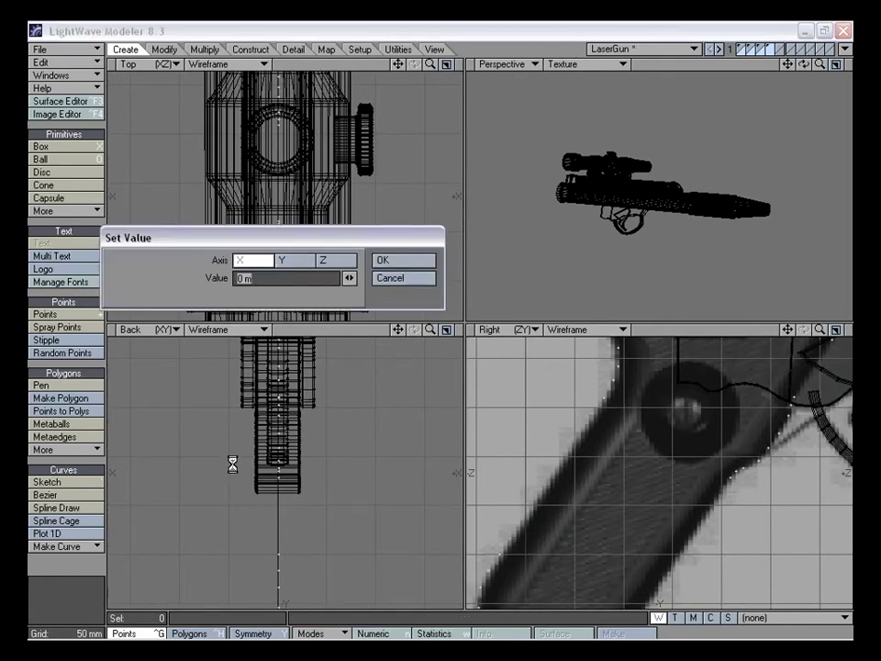
pyautogui.click(393, 263)
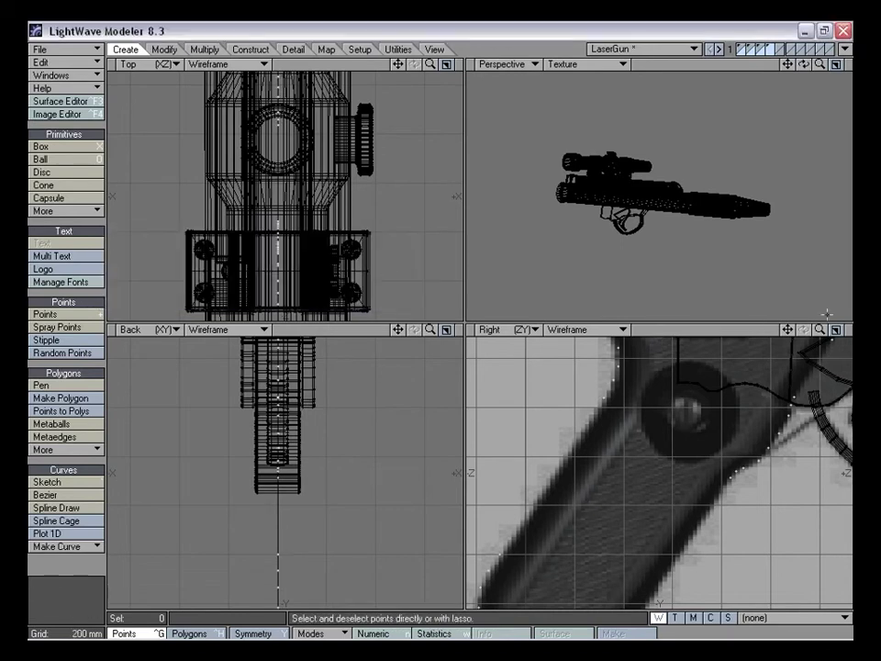
# Select the outline points in order from the notch above the toe, around the bottom, to the lower rear edge
pyautogui.moveTo(823, 331); pyautogui.dragTo(811, 332)
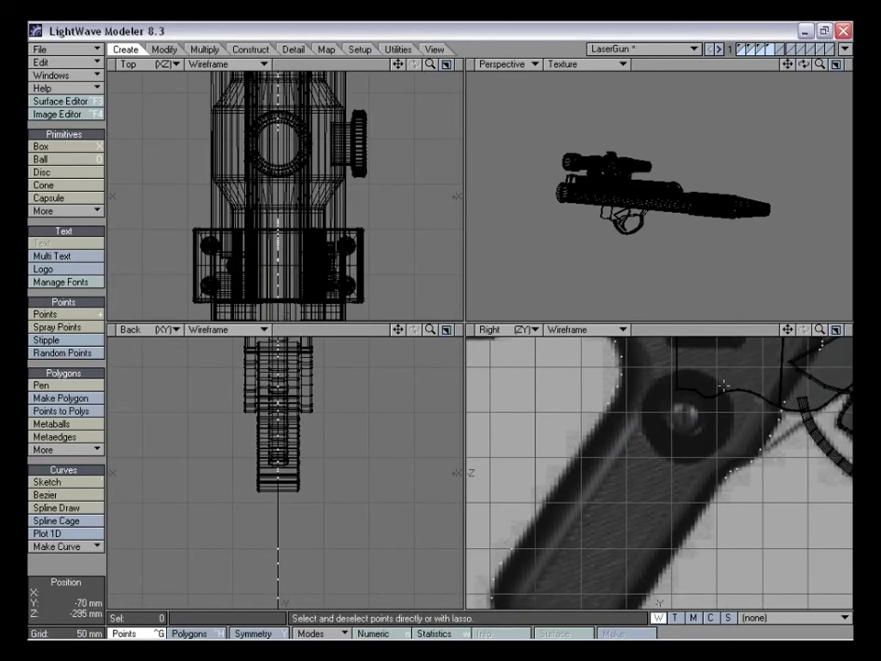
pyautogui.press('KP_0')
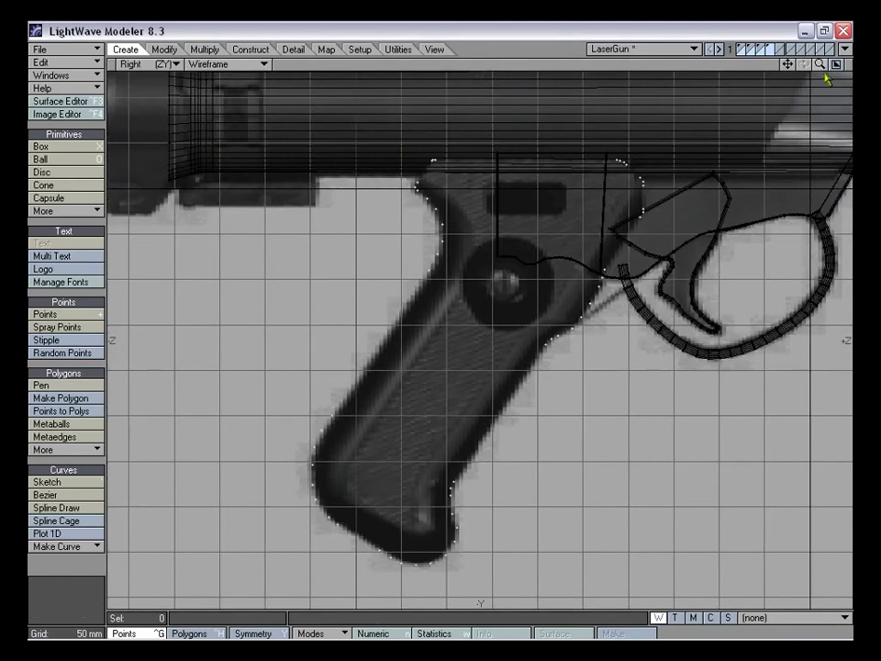
pyautogui.moveTo(821, 64); pyautogui.dragTo(845, 64)
pyautogui.moveTo(788, 64); pyautogui.dragTo(869, 0)
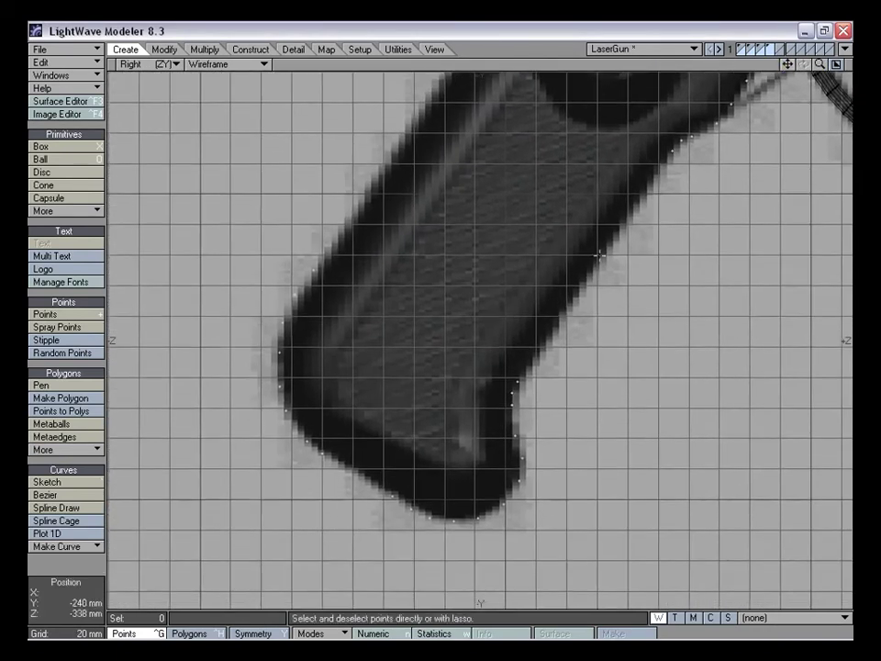
pyautogui.click(517, 382)
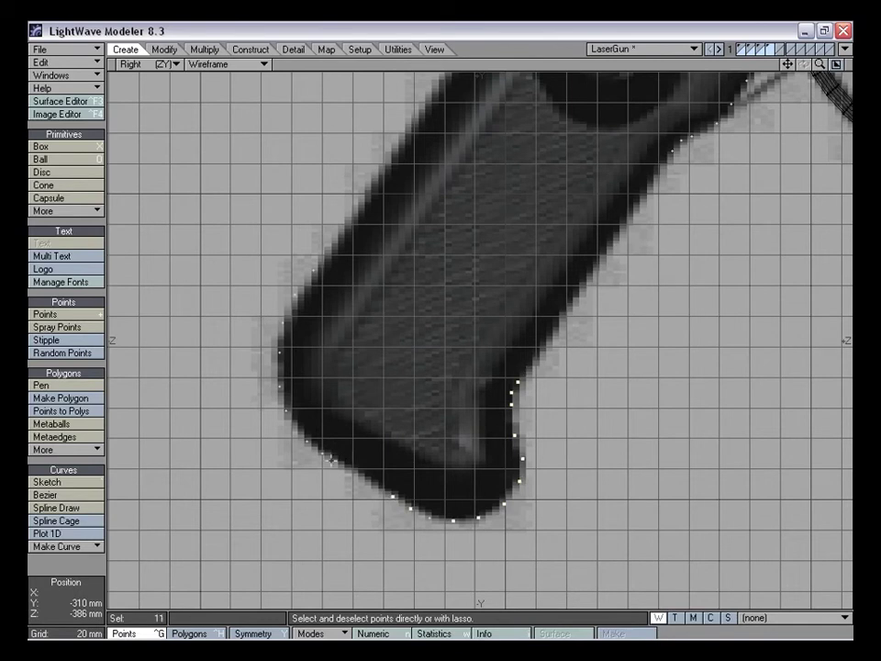
pyautogui.click(295, 294)
pyautogui.keyDown('shift'); pyautogui.click(314, 270); pyautogui.keyUp('shift')
# Extend the ordered point selection up the curved rear edge and around the upper rear corner
pyautogui.moveTo(788, 65); pyautogui.dragTo(704, 386)
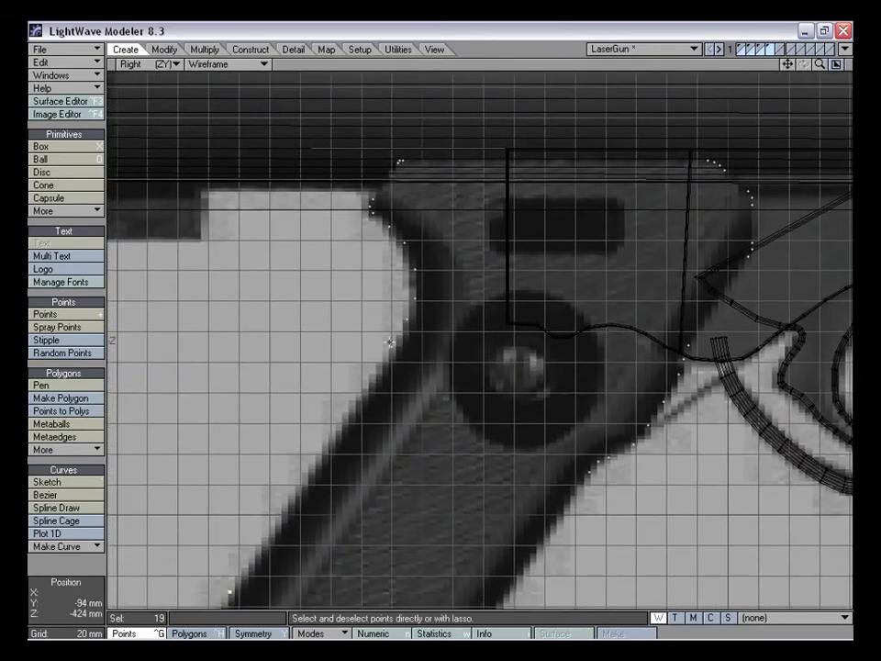
pyautogui.moveTo(409, 323); pyautogui.dragTo(415, 284)
pyautogui.moveTo(787, 64); pyautogui.dragTo(867, 170)
pyautogui.moveTo(818, 66); pyautogui.dragTo(864, 65)
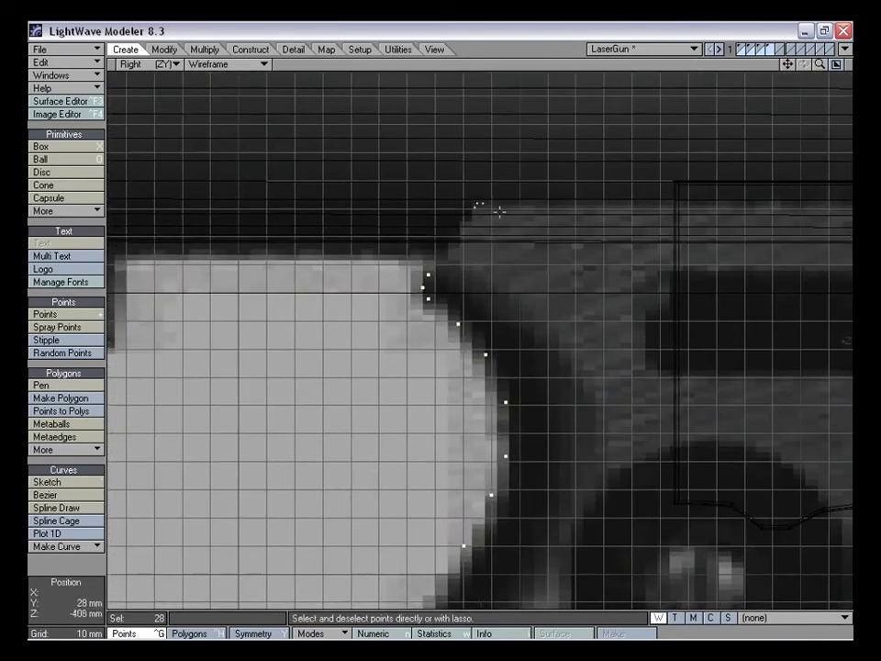
pyautogui.moveTo(476, 205); pyautogui.dragTo(485, 201)
# Finish the ordered selection around the upper front corner and down the front edge, and make a polygon from the points
pyautogui.moveTo(788, 67); pyautogui.dragTo(363, 35)
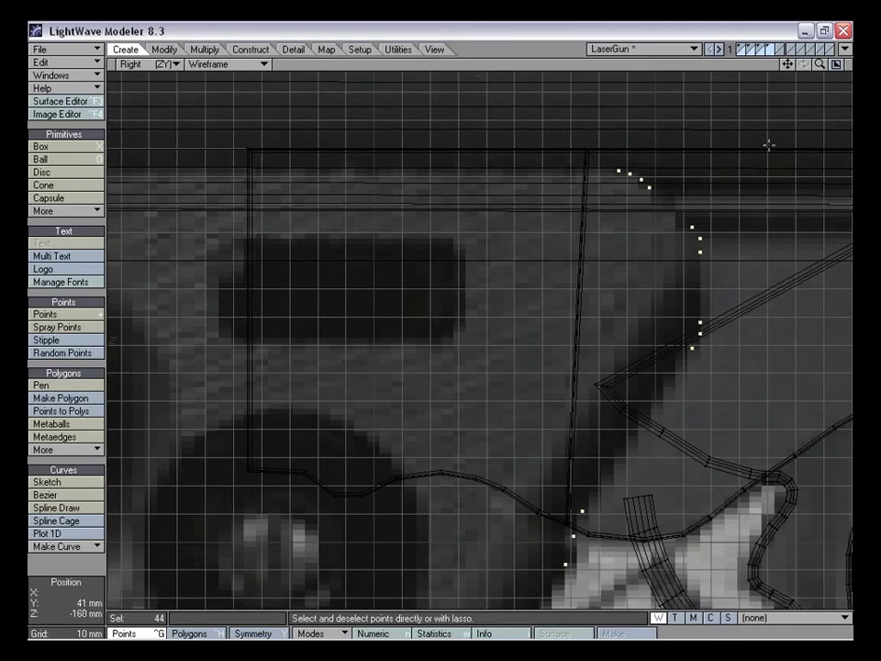
pyautogui.moveTo(822, 73); pyautogui.dragTo(880, 0)
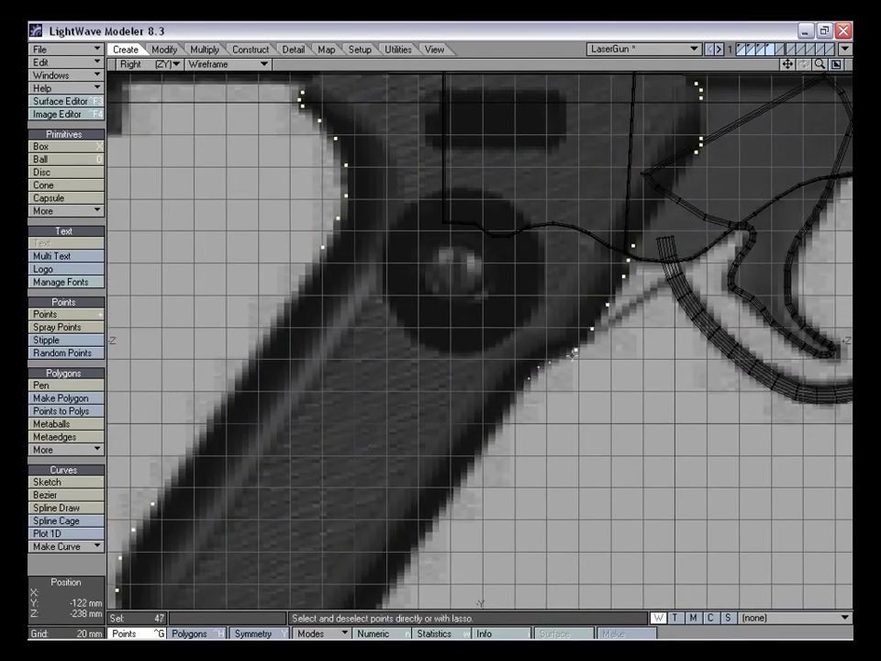
pyautogui.click(533, 375)
pyautogui.moveTo(819, 64); pyautogui.dragTo(817, 69)
pyautogui.press('p')
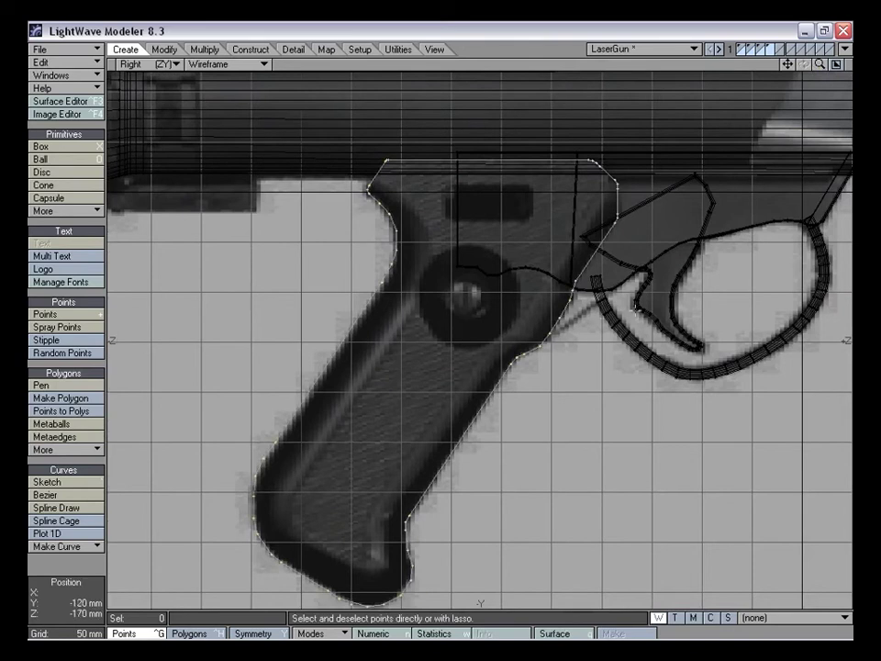
pyautogui.moveTo(820, 64); pyautogui.dragTo(848, 64)
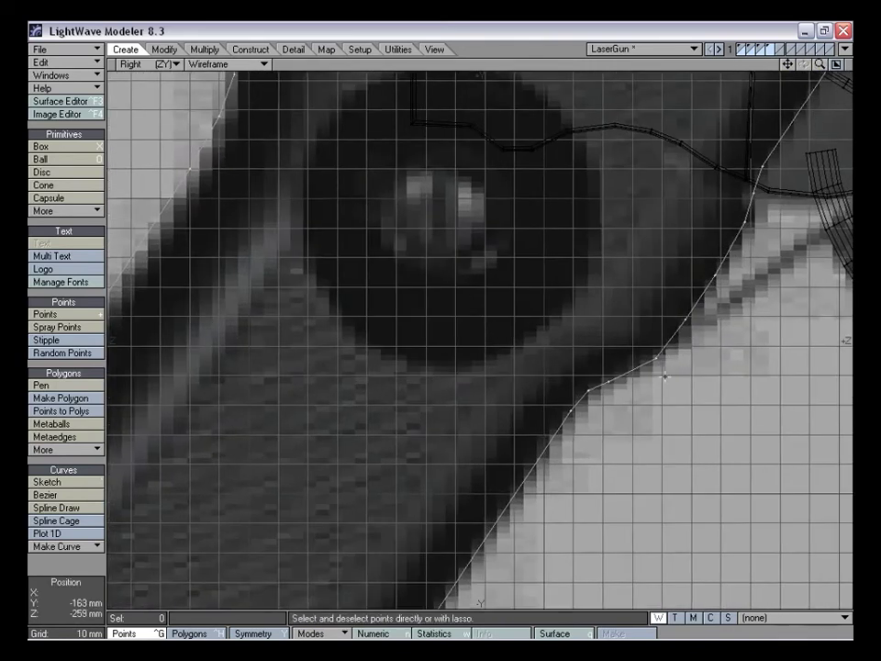
# Drag the outline points along the grip's front edge below the trigger to follow the background image
pyautogui.press('t')
pyautogui.moveTo(606, 388); pyautogui.dragTo(660, 356)
pyautogui.moveTo(692, 315); pyautogui.dragTo(688, 326)
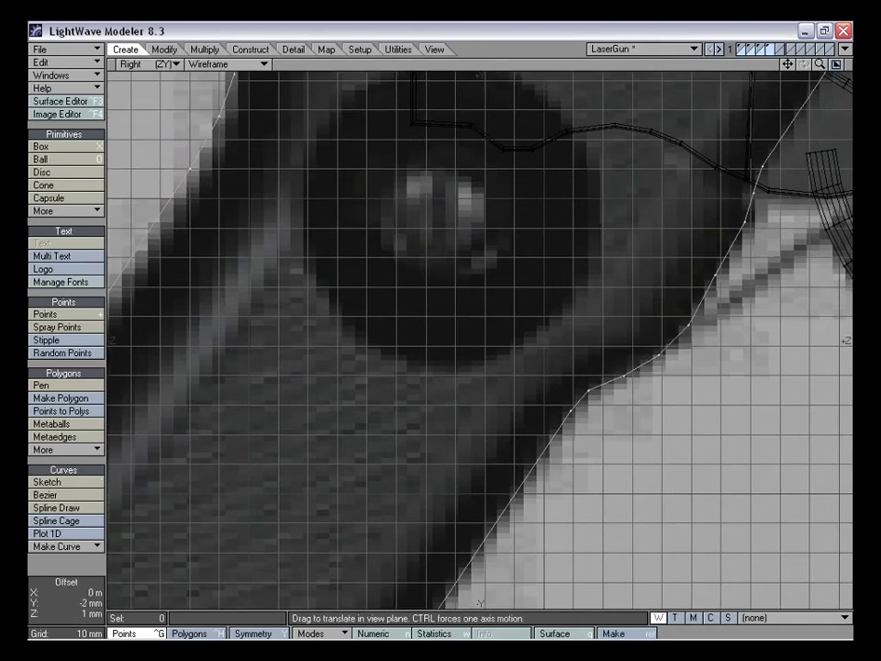
pyautogui.moveTo(820, 64); pyautogui.dragTo(801, 64)
pyautogui.moveTo(670, 288); pyautogui.dragTo(675, 288)
pyautogui.moveTo(820, 64); pyautogui.dragTo(693, 64)
pyautogui.keyDown('ctrl'); pyautogui.keyDown('alt'); pyautogui.moveTo(551, 230); pyautogui.dragTo(604, 230); pyautogui.keyUp('alt'); pyautogui.keyUp('ctrl')
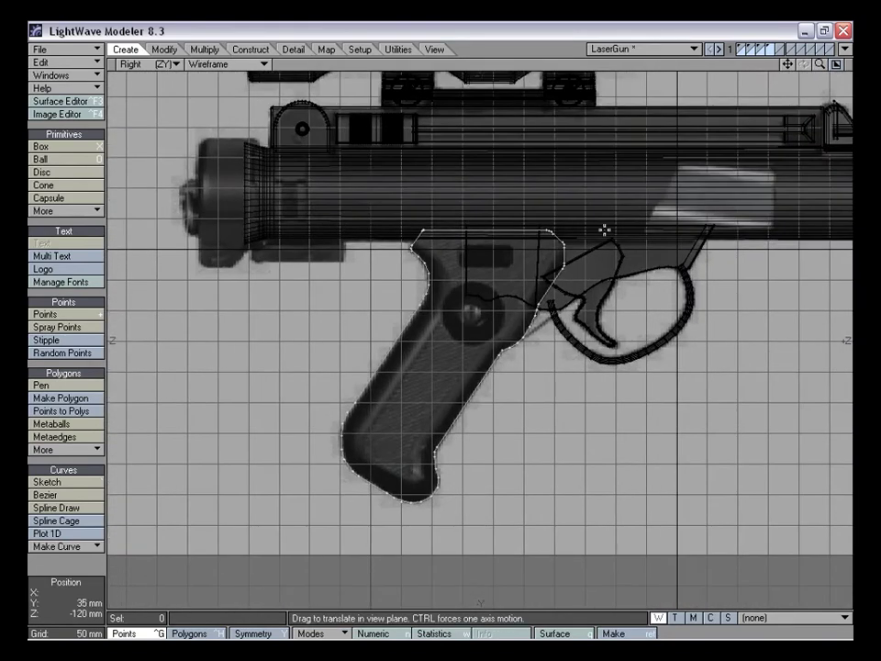
# Extrude the grip outline about 55 mm along the X axis
pyautogui.press('KP_0')
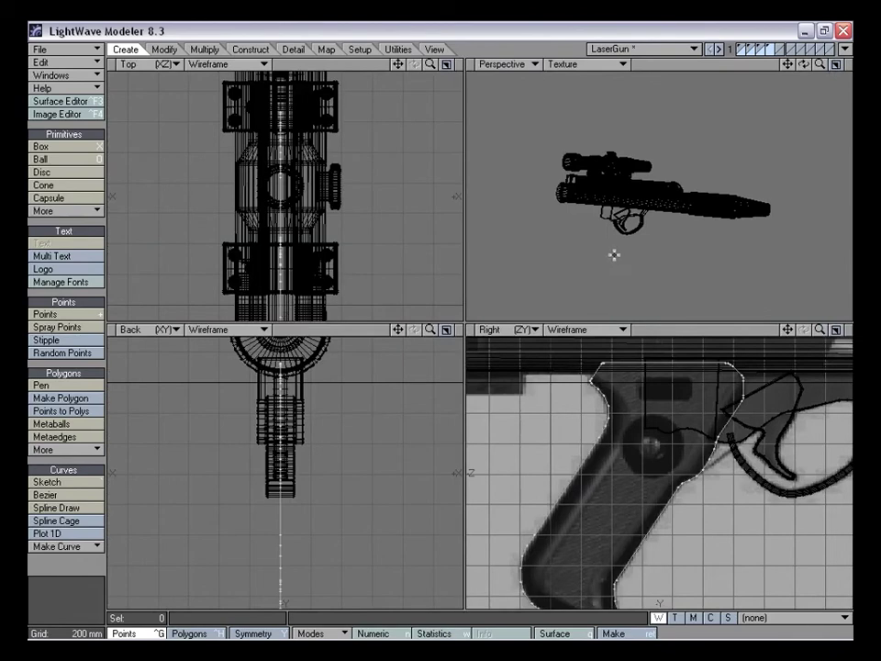
pyautogui.press('a')
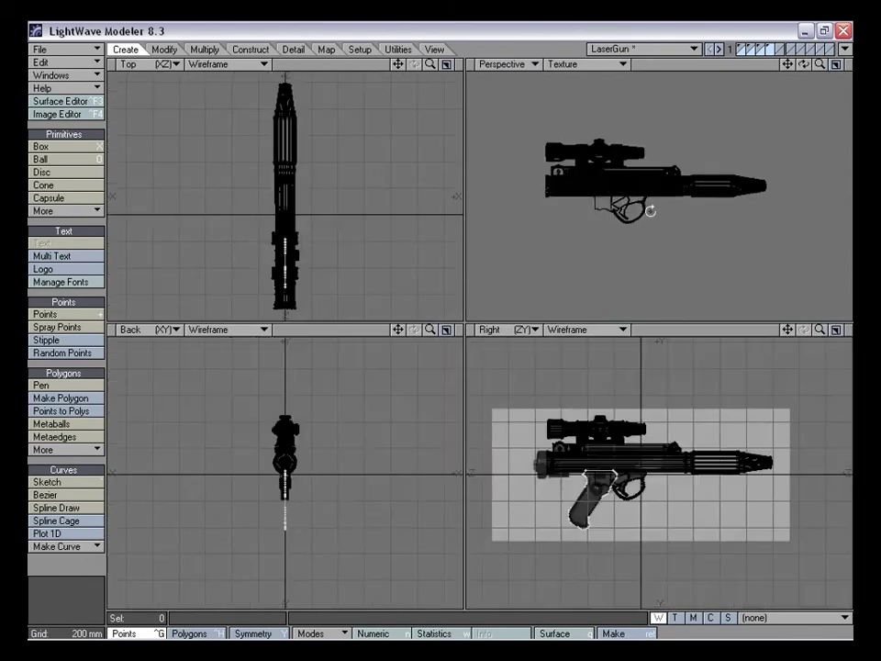
pyautogui.moveTo(788, 330); pyautogui.dragTo(818, 332)
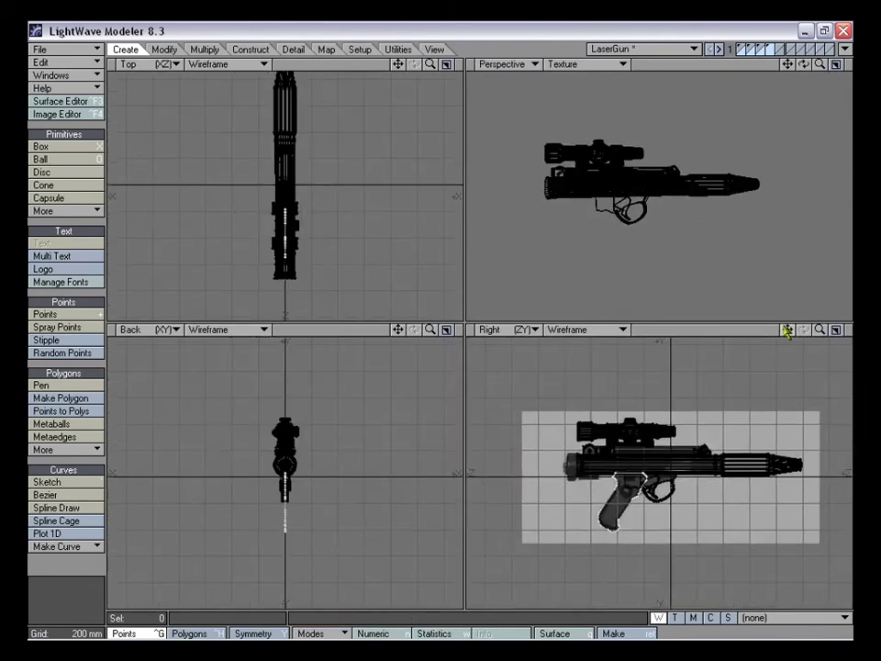
pyautogui.hotkey('shift', 'a')
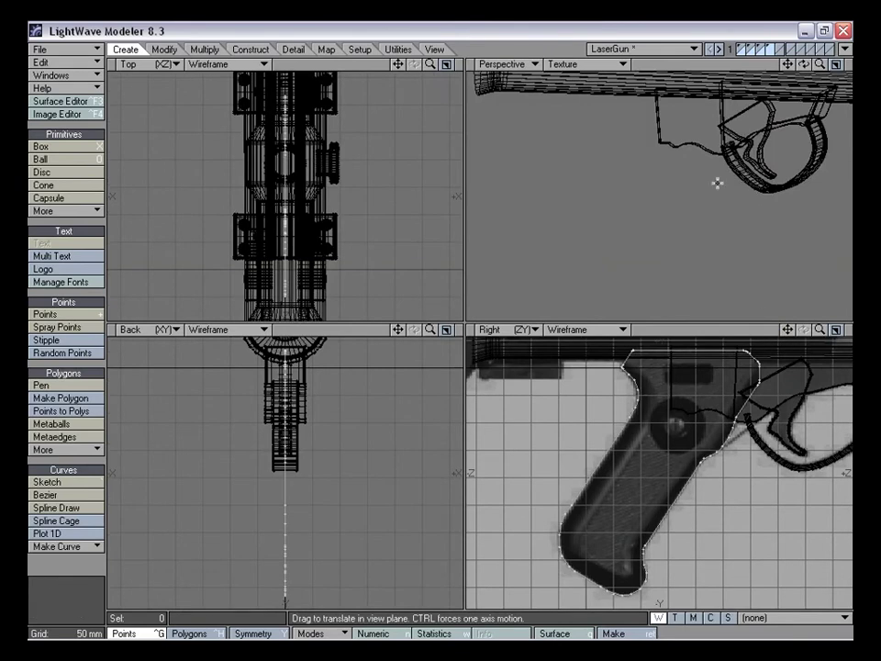
pyautogui.keyDown('alt'); pyautogui.moveTo(636, 196); pyautogui.dragTo(679, 202); pyautogui.keyUp('alt')
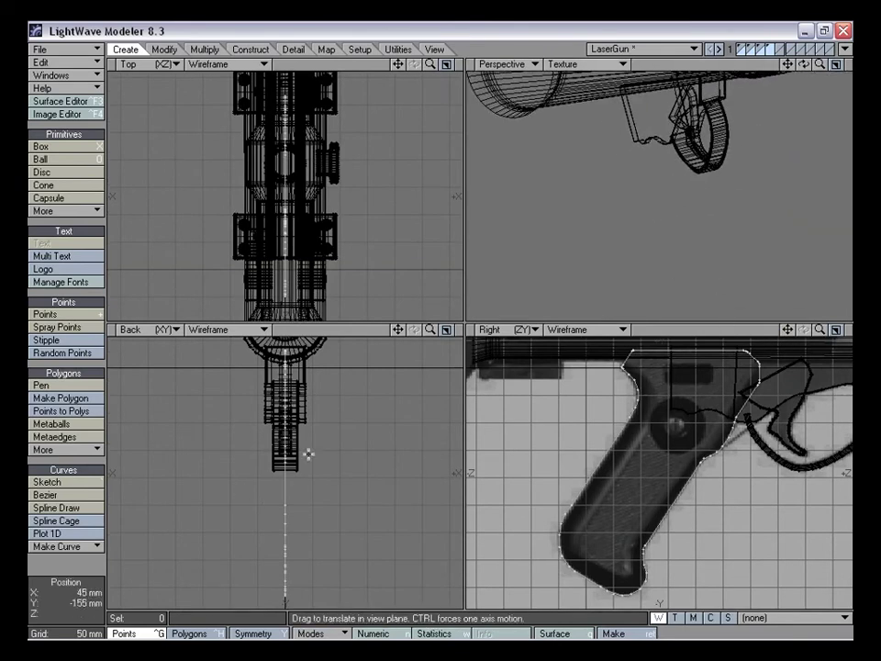
pyautogui.hotkey('shift', 'e')
pyautogui.moveTo(290, 450); pyautogui.dragTo(323, 449)
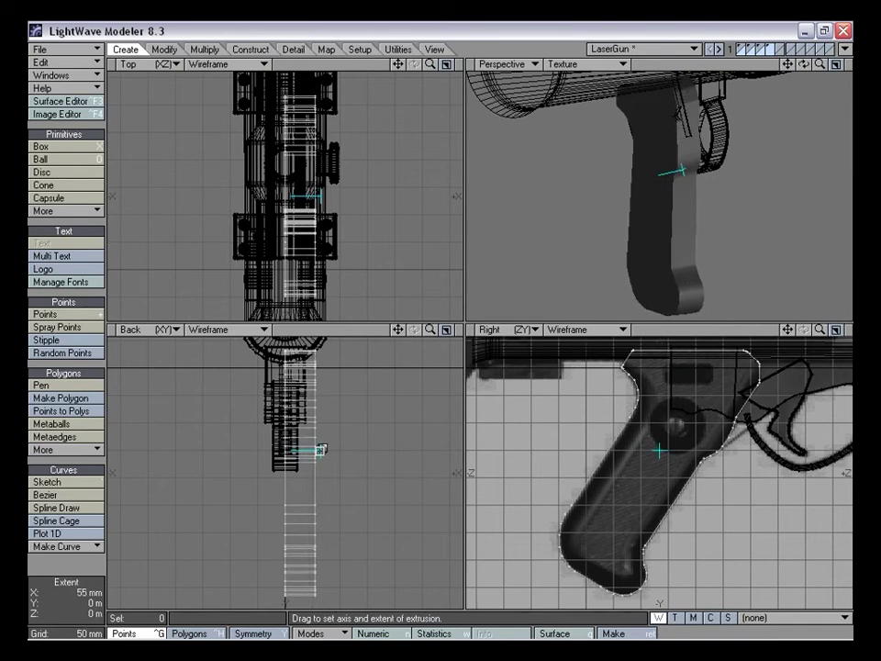
# Set the action center to Mouse and stretch the extruded grip slightly narrower along the X axis
pyautogui.moveTo(396, 329)
pyautogui.mouseDown()
pyautogui.moveTo(396, 358)
pyautogui.moveTo(396, 330)
pyautogui.mouseUp()
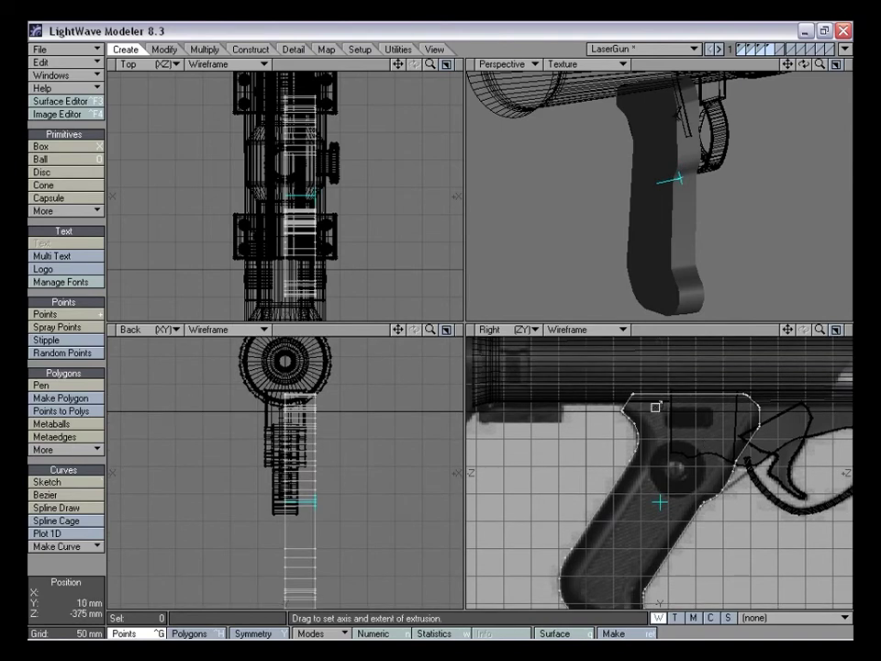
pyautogui.keyDown('alt'); pyautogui.moveTo(678, 187); pyautogui.dragTo(659, 183); pyautogui.keyUp('alt')
pyautogui.keyDown('alt'); pyautogui.moveTo(597, 186); pyautogui.dragTo(642, 168); pyautogui.keyUp('alt')
pyautogui.moveTo(789, 65); pyautogui.dragTo(684, 208)
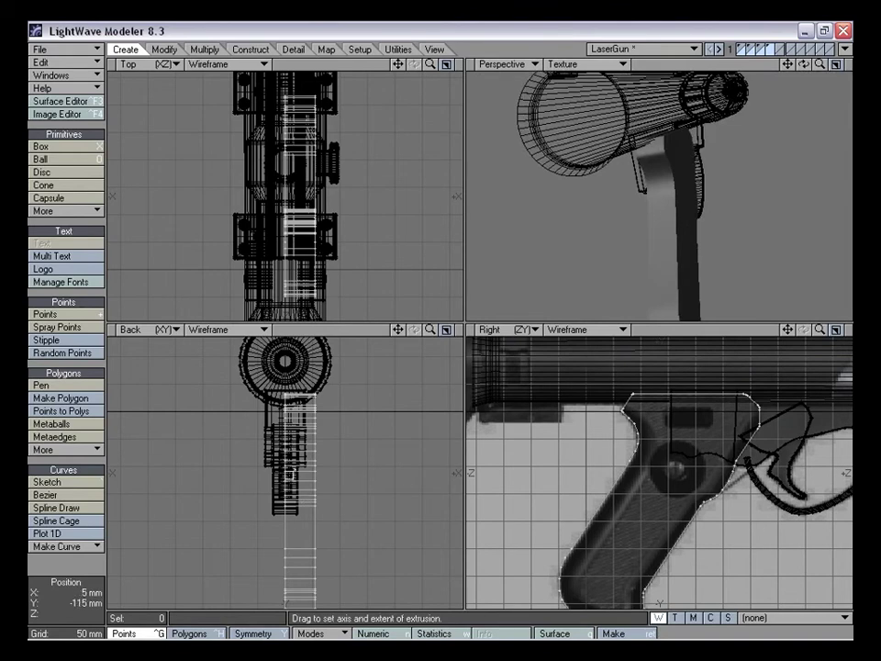
pyautogui.press('h')
pyautogui.keyDown('ctrl'); pyautogui.moveTo(301, 468); pyautogui.dragTo(290, 468); pyautogui.keyUp('ctrl')
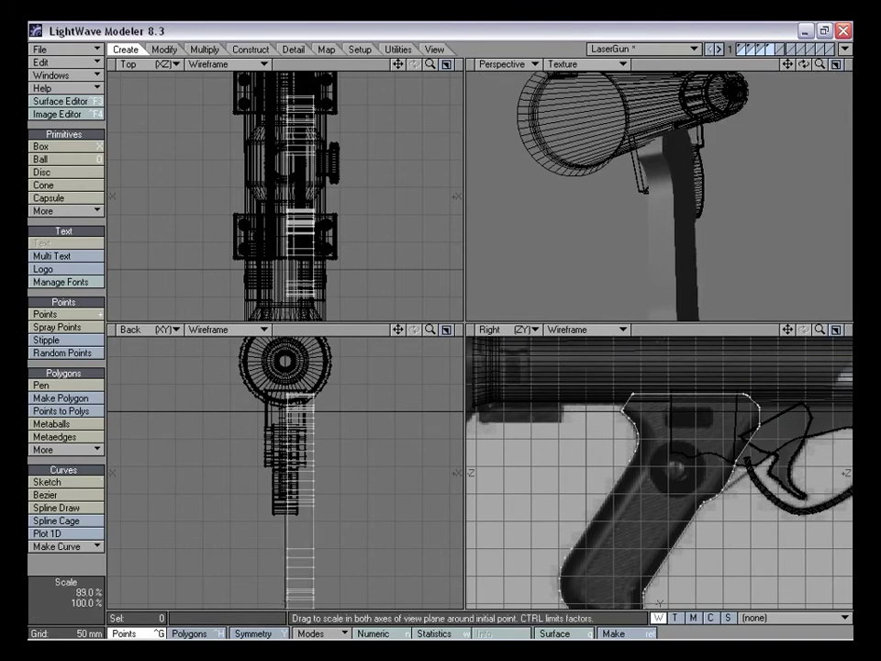
pyautogui.click(310, 634)
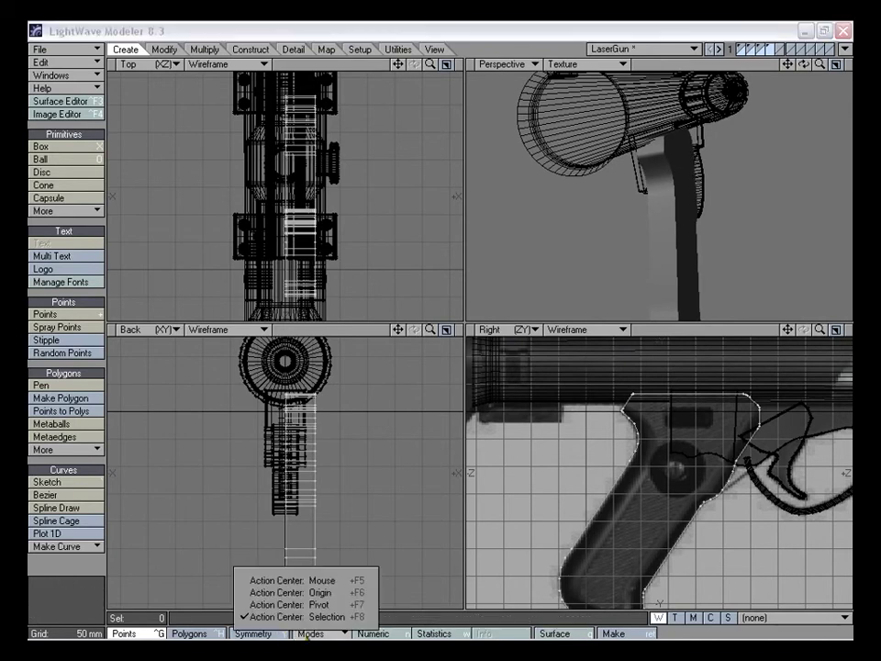
pyautogui.click(307, 580)
pyautogui.moveTo(285, 484); pyautogui.dragTo(236, 484)
pyautogui.hotkey('ctrl', 'z')
pyautogui.moveTo(203, 448); pyautogui.dragTo(207, 448)
# Examine the narrowed grip and how it fits beneath the barrel in the perspective and orthographic views
pyautogui.keyDown('alt'); pyautogui.moveTo(634, 197); pyautogui.dragTo(690, 209); pyautogui.keyUp('alt')
pyautogui.moveTo(787, 65); pyautogui.dragTo(872, 66)
pyautogui.moveTo(692, 213)
pyautogui.keyDown('alt'); pyautogui.mouseDown()
pyautogui.moveTo(653, 189)
pyautogui.moveTo(700, 206)
pyautogui.mouseUp(); pyautogui.keyUp('alt')
pyautogui.moveTo(820, 330); pyautogui.dragTo(795, 330)
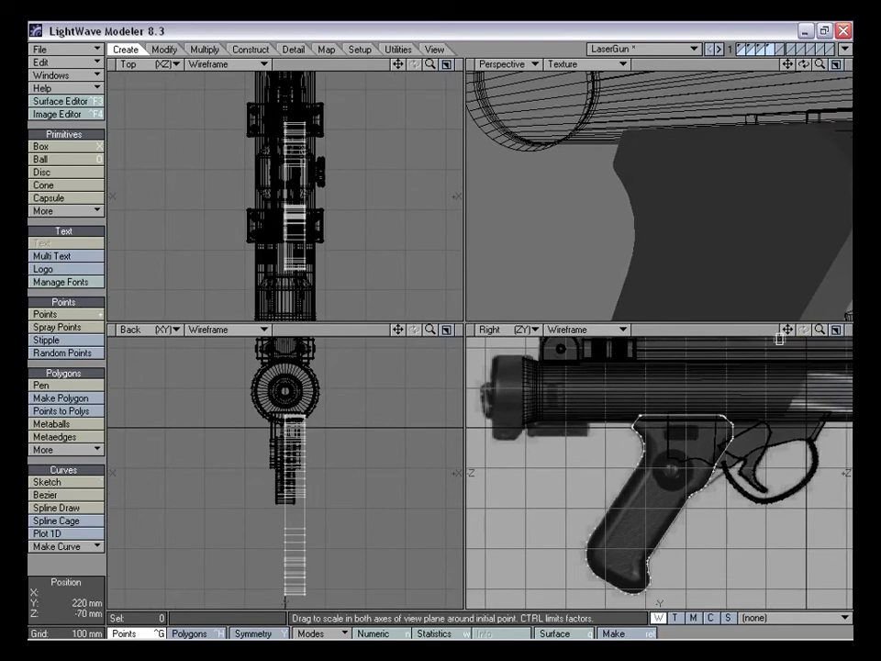
pyautogui.moveTo(789, 331); pyautogui.dragTo(763, 343)
pyautogui.moveTo(820, 330); pyautogui.dragTo(870, 329)
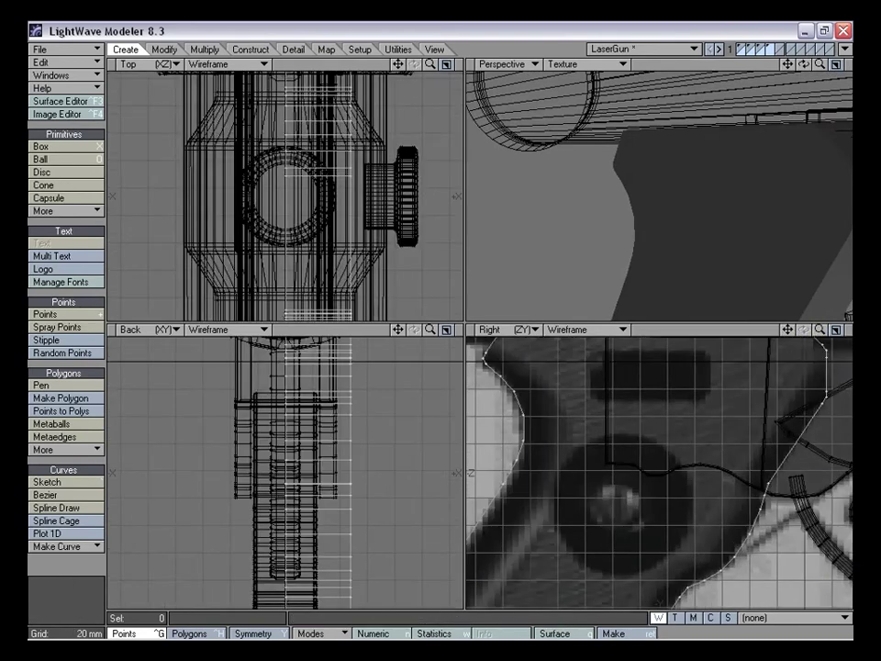
pyautogui.moveTo(796, 332)
pyautogui.mouseDown()
pyautogui.moveTo(825, 336)
pyautogui.moveTo(788, 331)
pyautogui.moveTo(785, 252)
pyautogui.moveTo(817, 330)
pyautogui.moveTo(785, 331)
pyautogui.mouseUp()
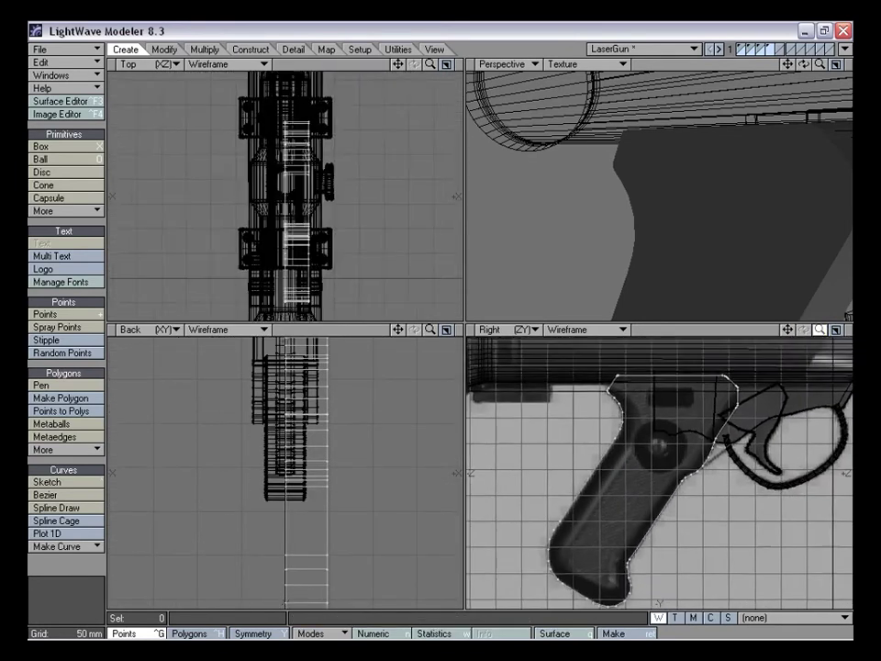
pyautogui.moveTo(430, 330); pyautogui.dragTo(418, 329)
# Select the points along the grip's inner edge and align them on the model's centre line with Set Value
pyautogui.press('space')
pyautogui.moveTo(300, 409); pyautogui.dragTo(220, 602, button='right')
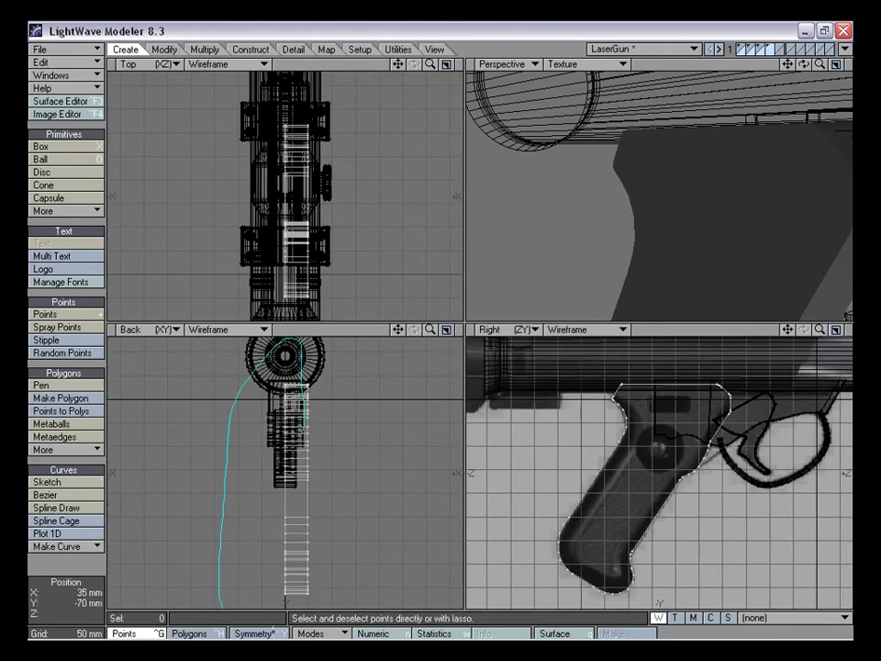
pyautogui.moveTo(304, 390); pyautogui.dragTo(304, 390, button='right')
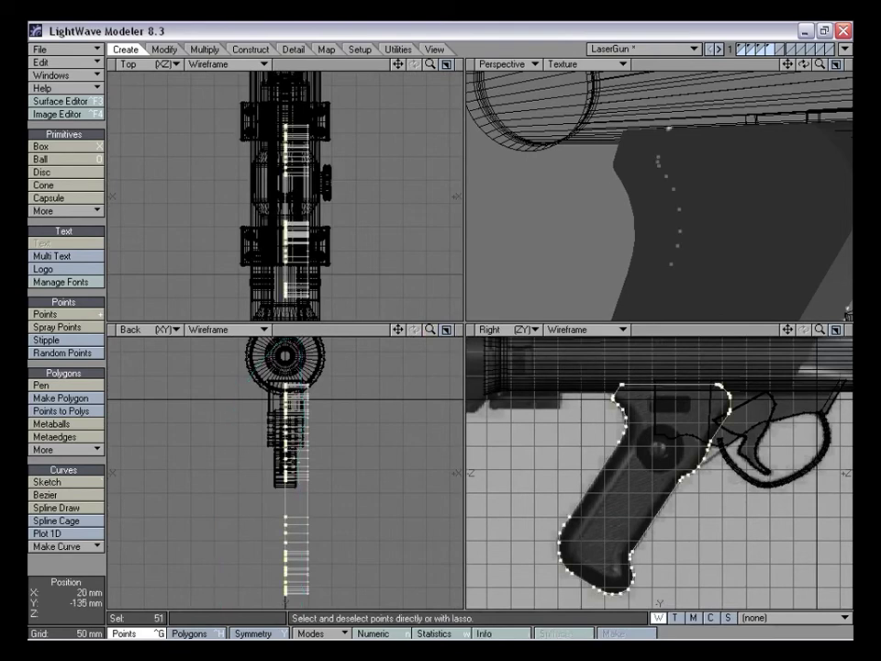
pyautogui.hotkey('ctrl', 'v')
pyautogui.click(384, 259)
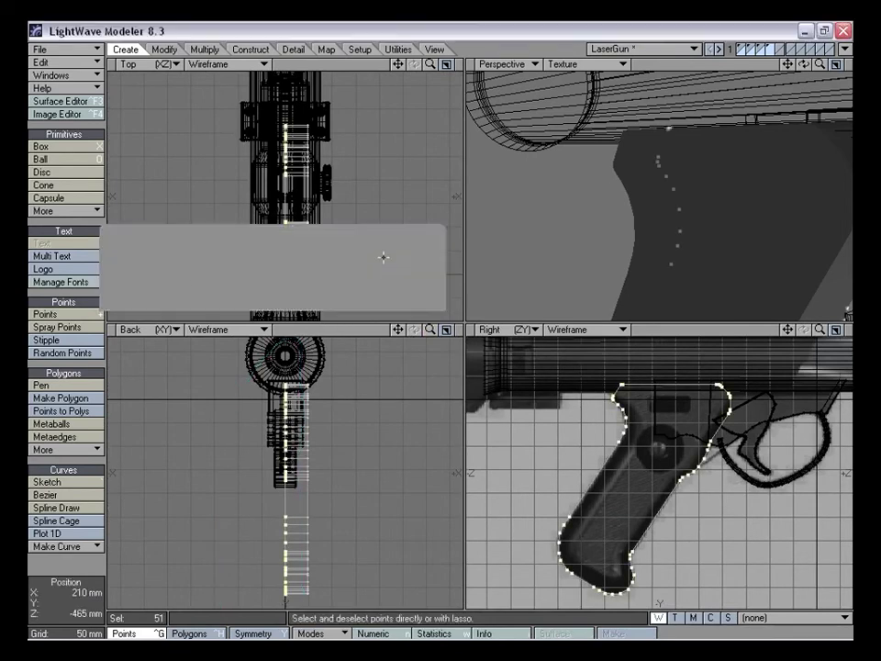
pyautogui.moveTo(350, 413)
pyautogui.mouseDown(button='right')
pyautogui.moveTo(321, 622)
pyautogui.moveTo(358, 417)
pyautogui.mouseUp(button='right')
# Copy the points of the grip's inner edge into the empty tenth layer
pyautogui.moveTo(430, 328); pyautogui.dragTo(392, 331)
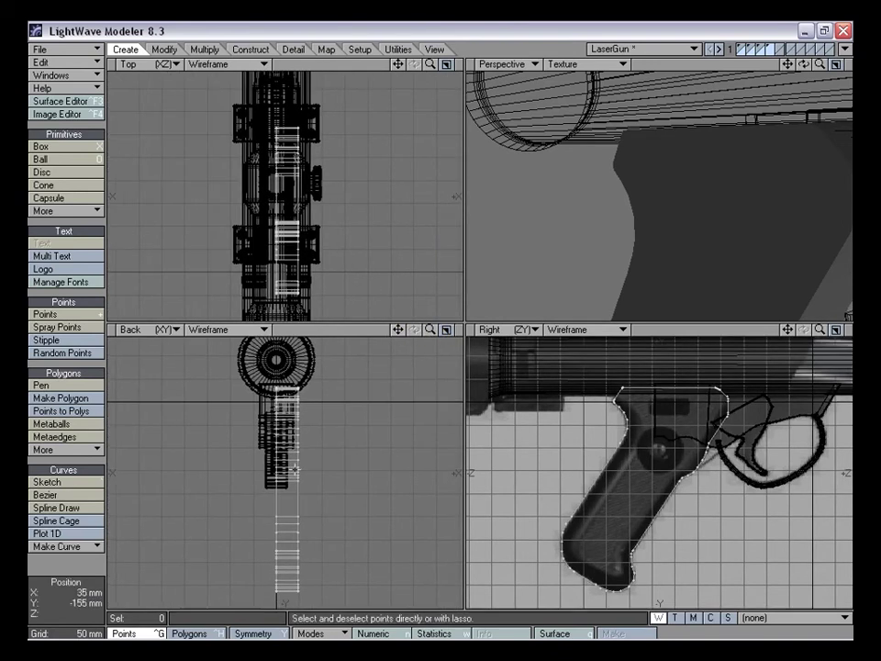
pyautogui.moveTo(287, 523); pyautogui.dragTo(280, 520, button='right')
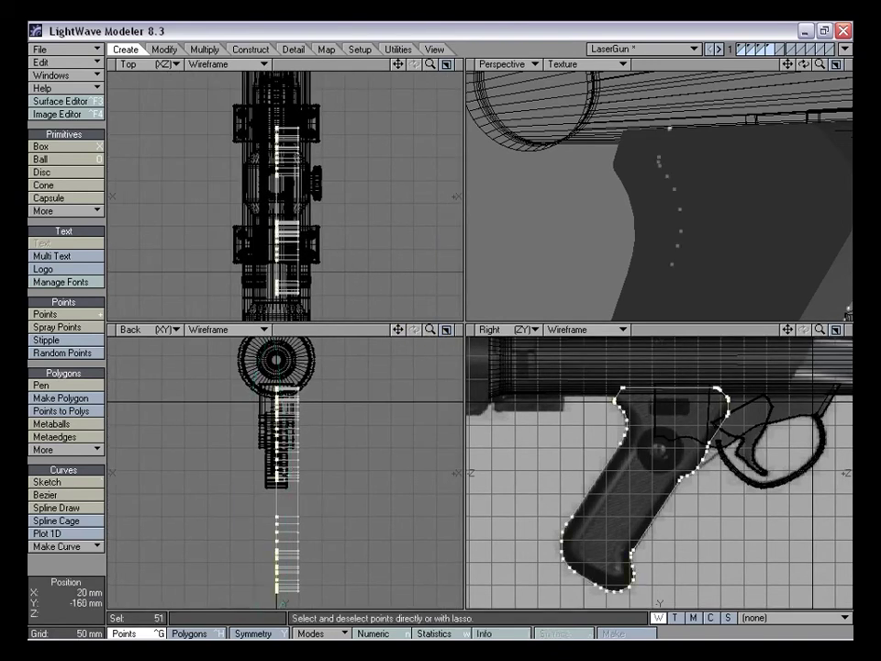
pyautogui.click(829, 49)
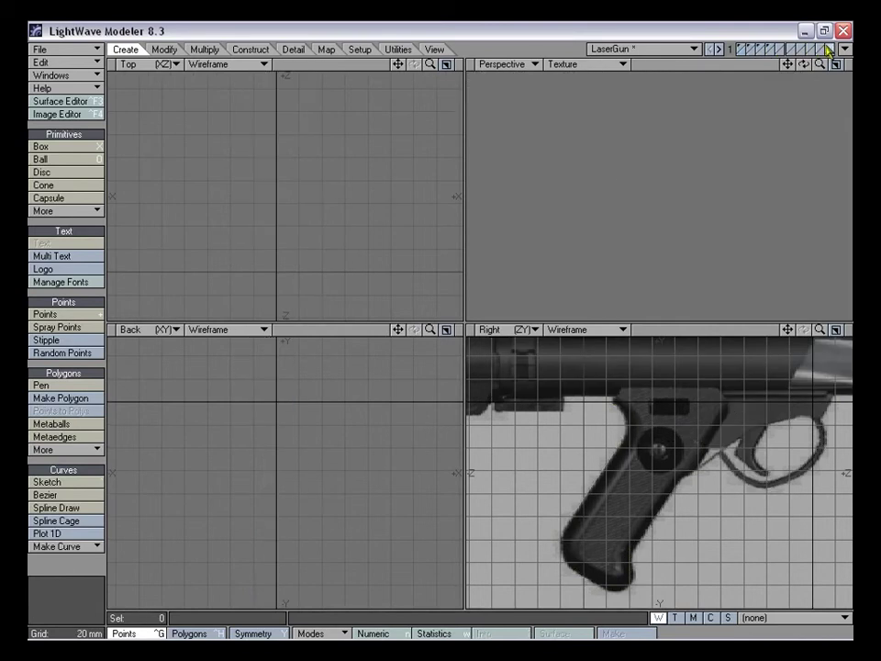
pyautogui.hotkey('ctrl', 'v')
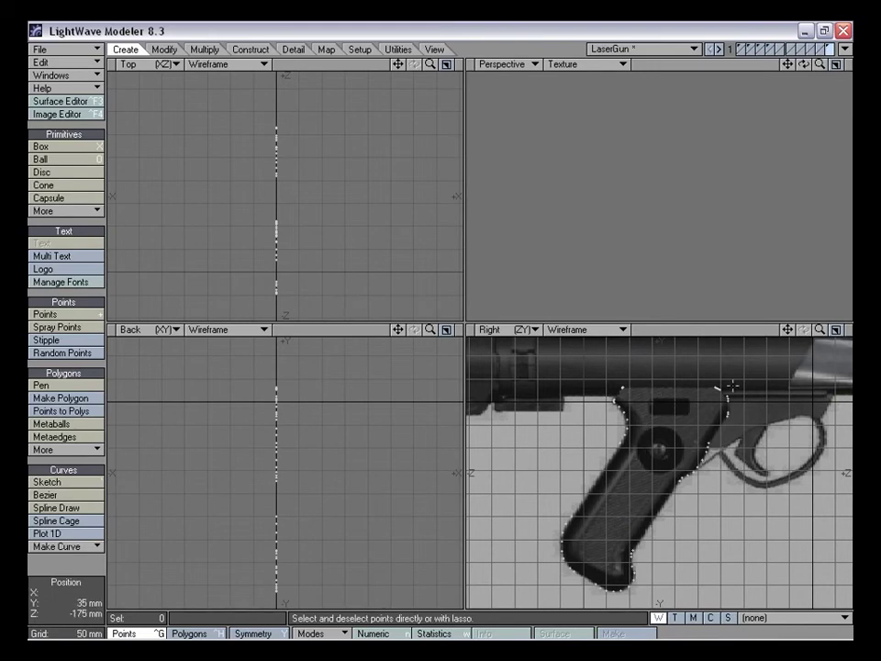
# Return to the grip layer in the foreground and show the first three layers in the background
pyautogui.click(763, 49)
pyautogui.click(768, 48)
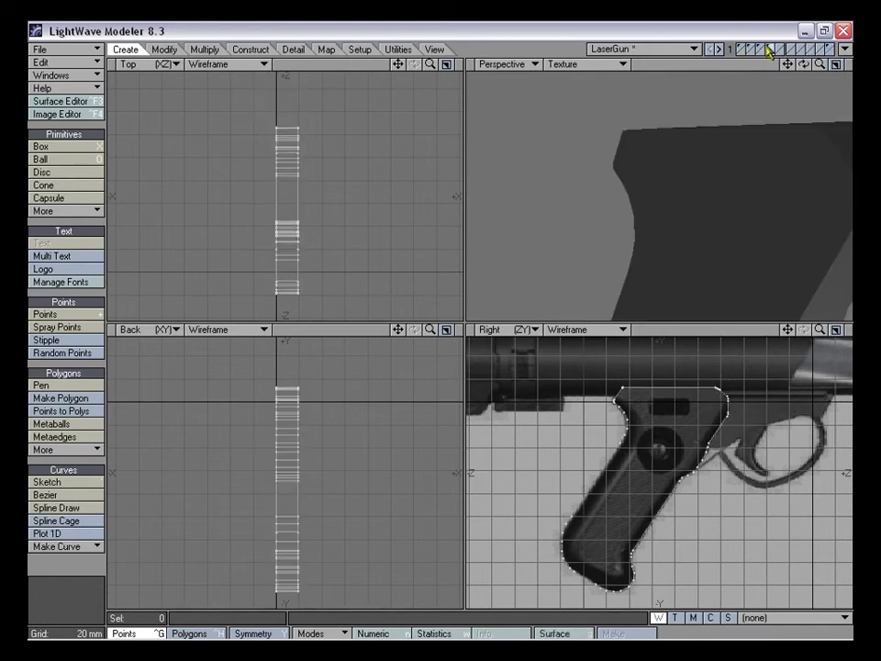
pyautogui.click(762, 54)
pyautogui.keyDown('shift'); pyautogui.click(751, 54); pyautogui.keyUp('shift')
pyautogui.keyDown('shift'); pyautogui.click(743, 54); pyautogui.keyUp('shift')
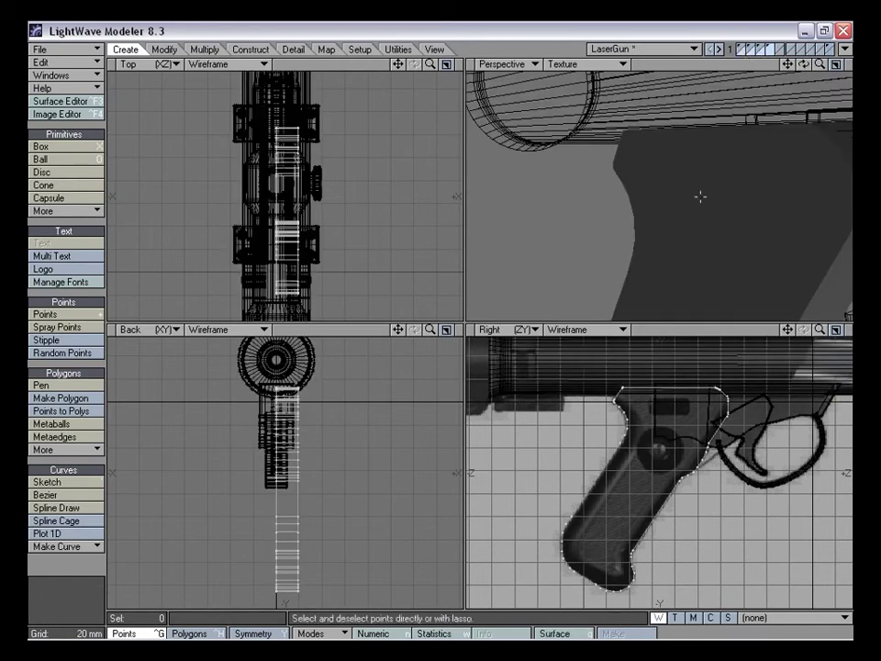
pyautogui.keyDown('alt'); pyautogui.moveTo(701, 197); pyautogui.dragTo(736, 199); pyautogui.keyUp('alt')
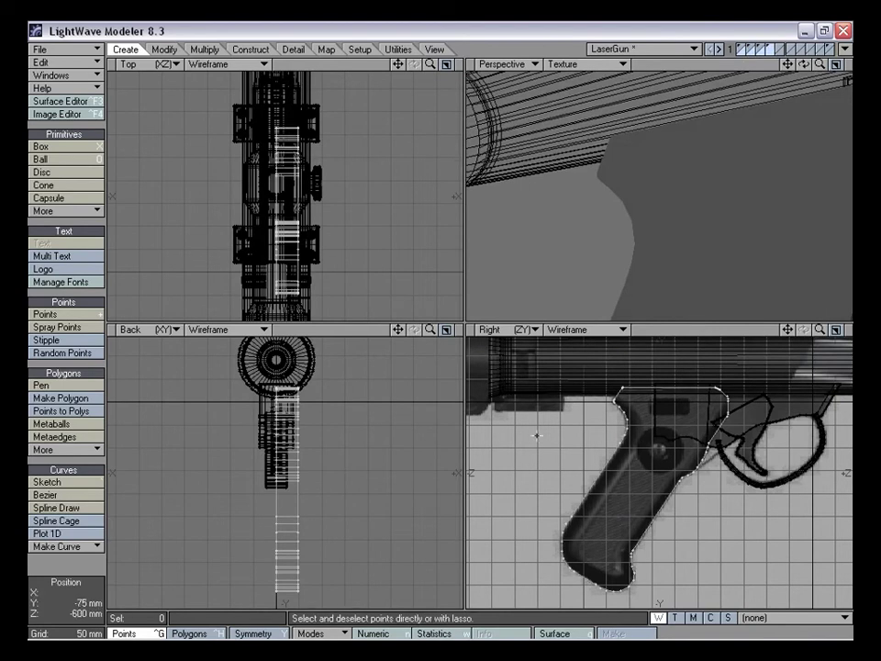
# Select the large polygon on the grip's outer side
pyautogui.hotkey('ctrl', 'h')
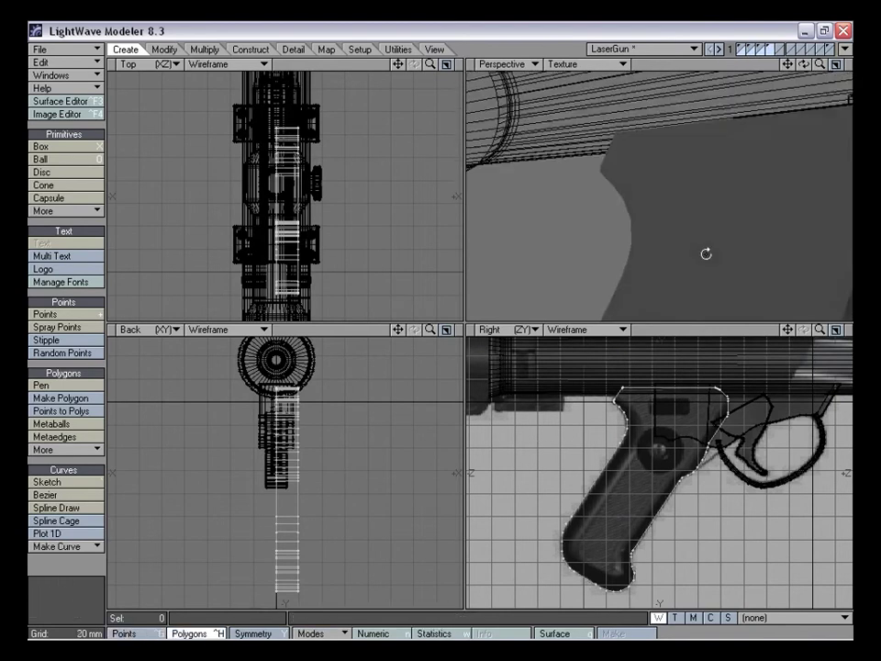
pyautogui.moveTo(820, 64)
pyautogui.mouseDown()
pyautogui.moveTo(820, 83)
pyautogui.moveTo(832, 67)
pyautogui.mouseUp()
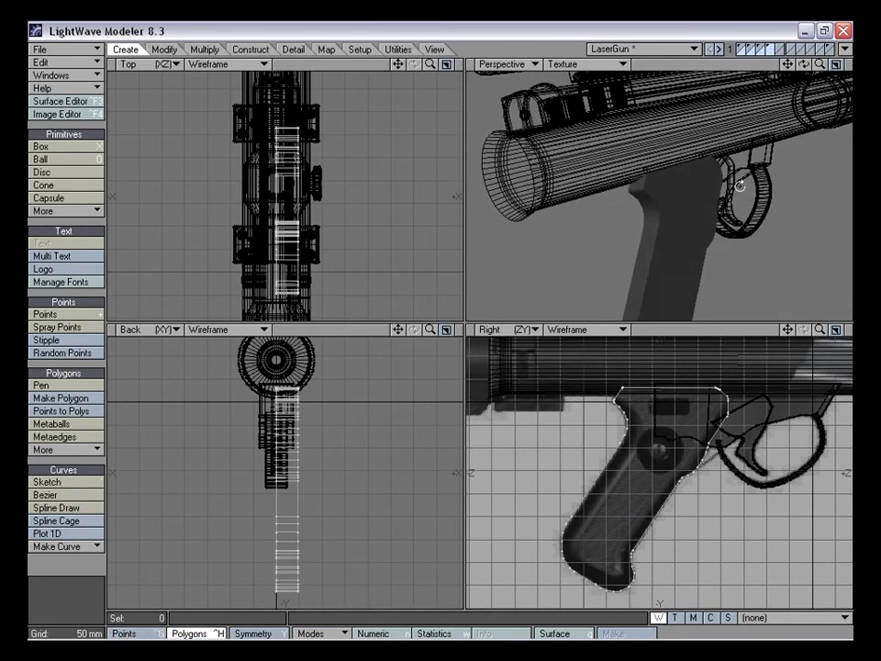
pyautogui.click(693, 219)
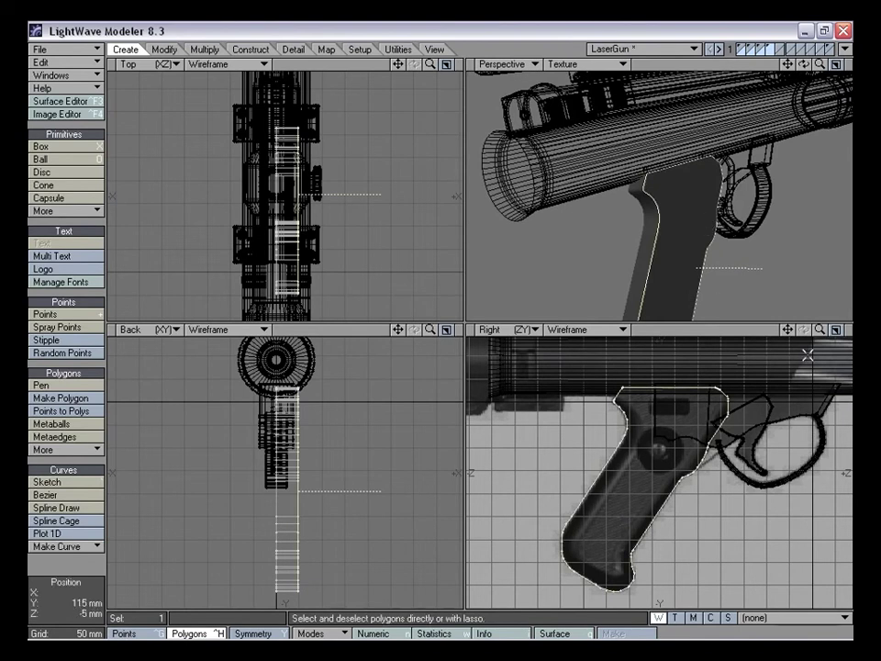
pyautogui.moveTo(820, 329); pyautogui.dragTo(843, 329)
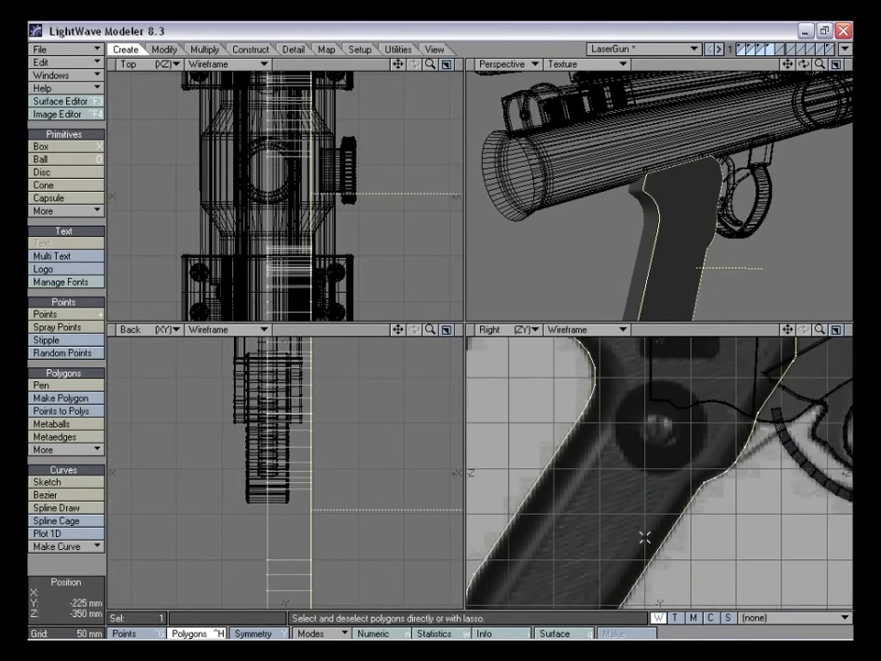
pyautogui.moveTo(788, 329); pyautogui.dragTo(814, 213)
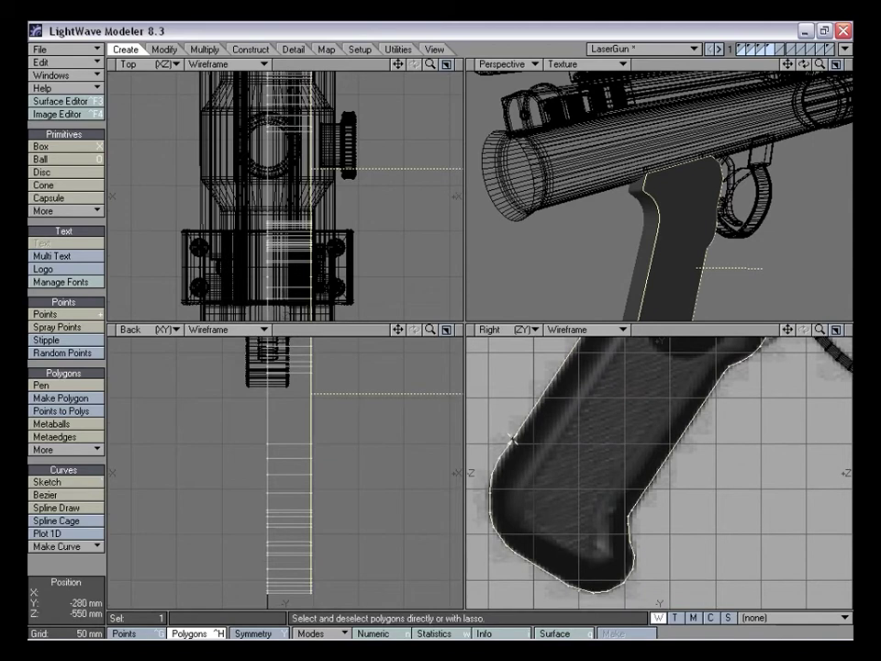
pyautogui.keyDown('alt'); pyautogui.moveTo(547, 489); pyautogui.dragTo(598, 423); pyautogui.keyUp('alt')
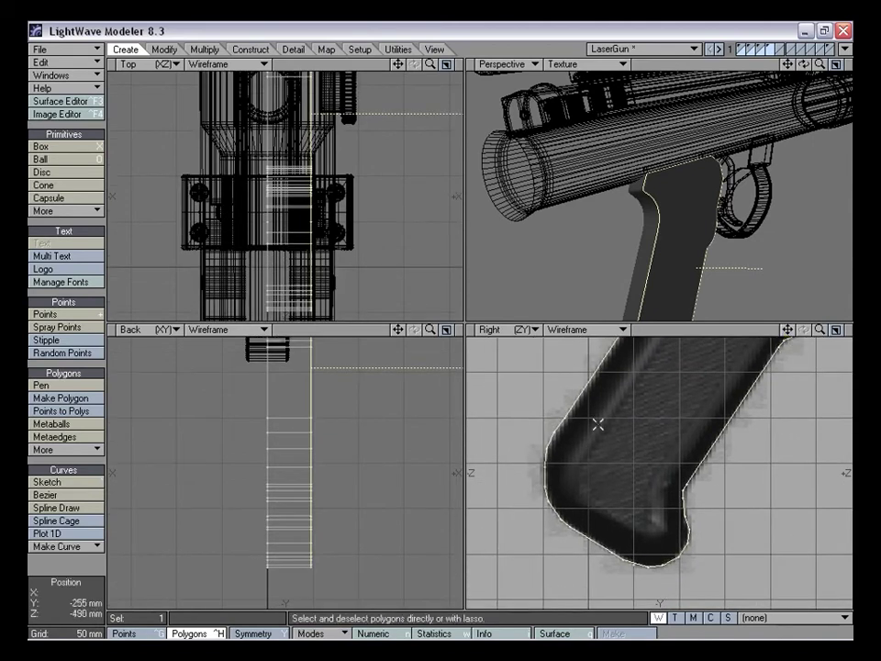
# Nudge a point on the grip's rounded lower back edge about 2 mm outward to follow the background image
pyautogui.hotkey('ctrl', 'g')
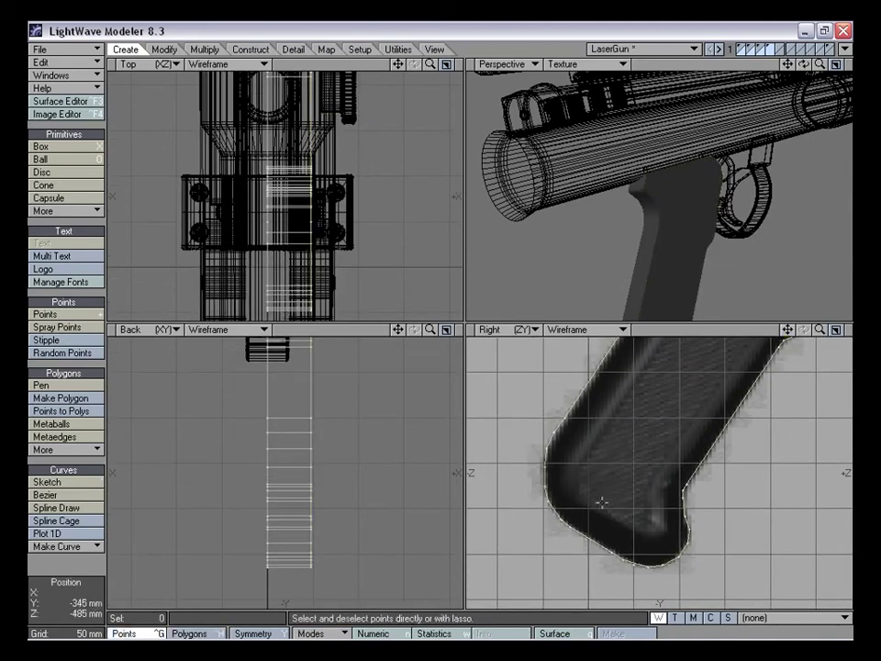
pyautogui.moveTo(820, 329); pyautogui.dragTo(864, 329)
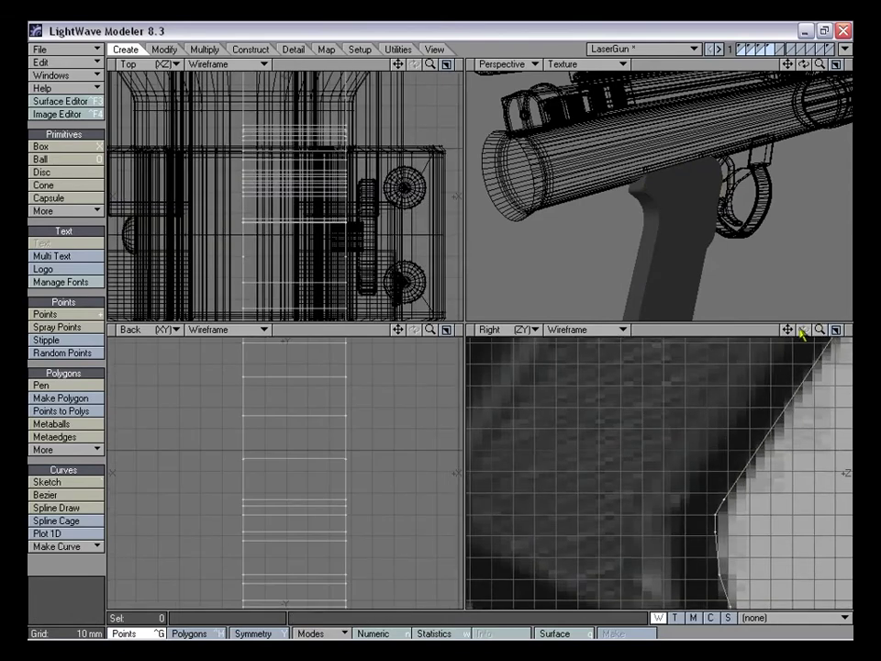
pyautogui.moveTo(788, 330); pyautogui.dragTo(878, 309)
pyautogui.keyDown('alt'); pyautogui.moveTo(589, 418); pyautogui.dragTo(621, 416); pyautogui.keyUp('alt')
pyautogui.press('t')
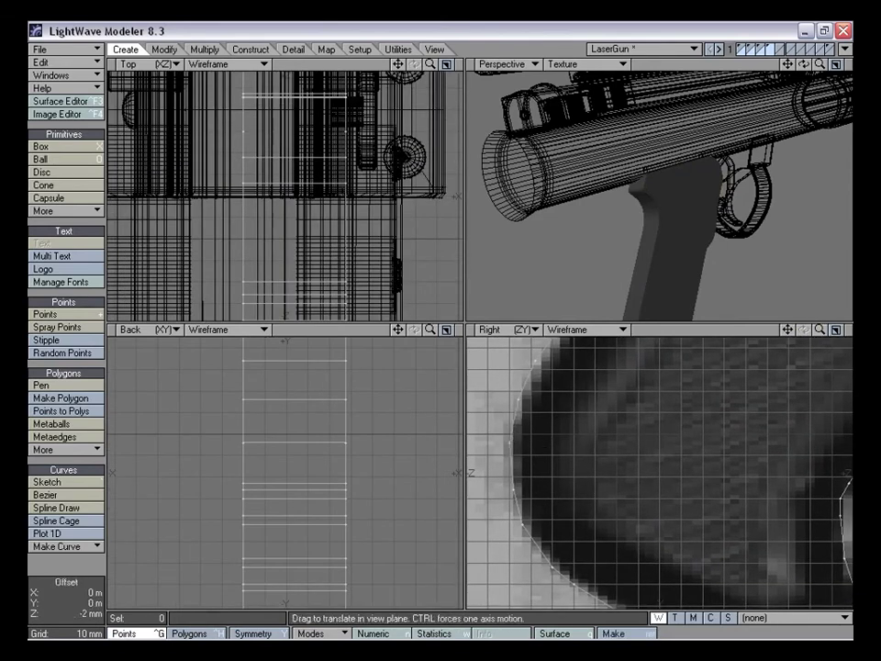
pyautogui.moveTo(819, 330); pyautogui.dragTo(797, 331)
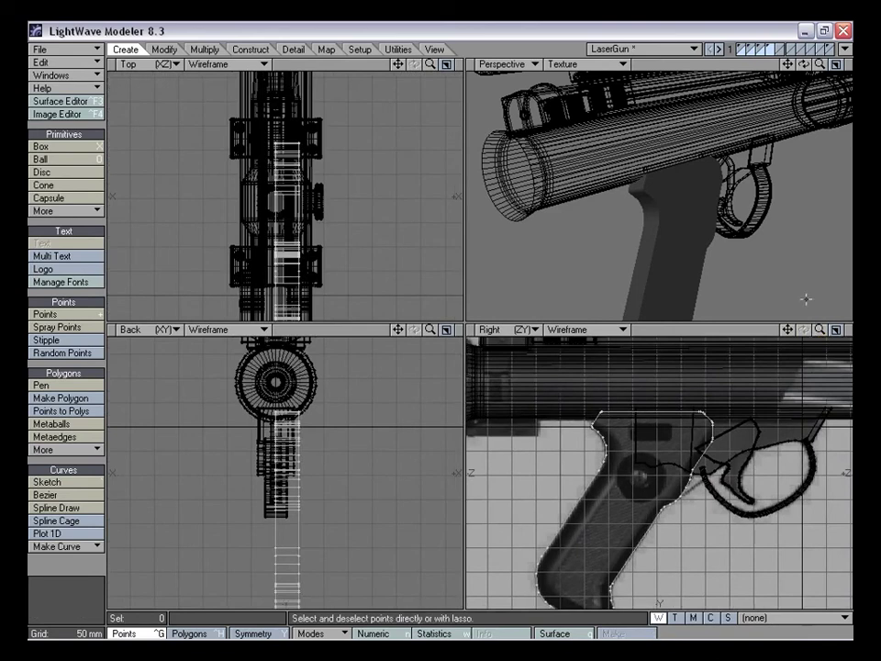
# Try to extend the grip's outer polygon and scale the new outline down to roughly half size inside the grip
pyautogui.press('space')
pyautogui.keyDown('alt'); pyautogui.moveTo(776, 281); pyautogui.dragTo(702, 235); pyautogui.keyUp('alt')
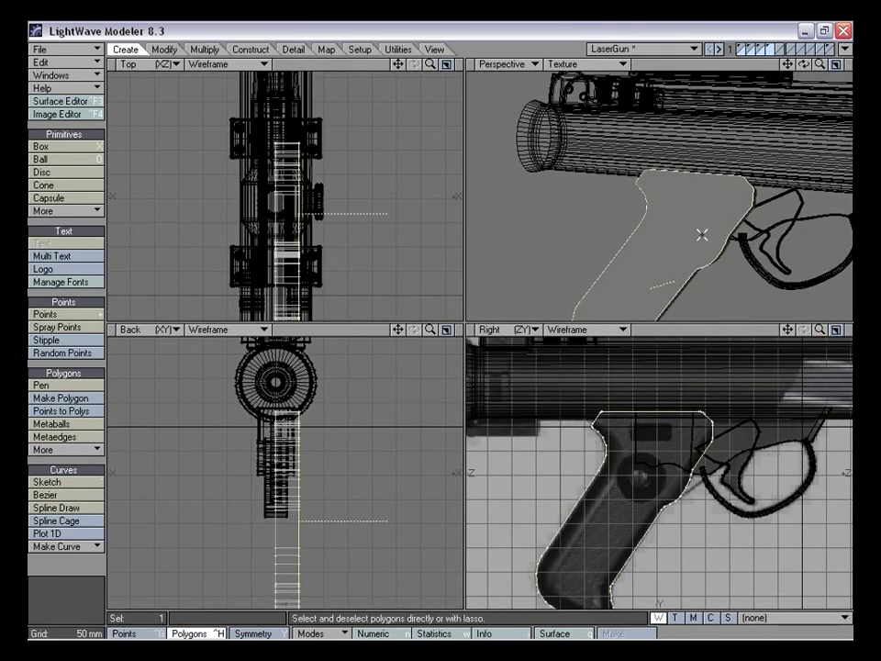
pyautogui.keyDown('alt'); pyautogui.moveTo(702, 235); pyautogui.dragTo(742, 228); pyautogui.keyUp('alt')
pyautogui.moveTo(789, 330); pyautogui.dragTo(837, 279)
pyautogui.moveTo(819, 331); pyautogui.dragTo(864, 330)
pyautogui.moveTo(789, 330); pyautogui.dragTo(820, 336)
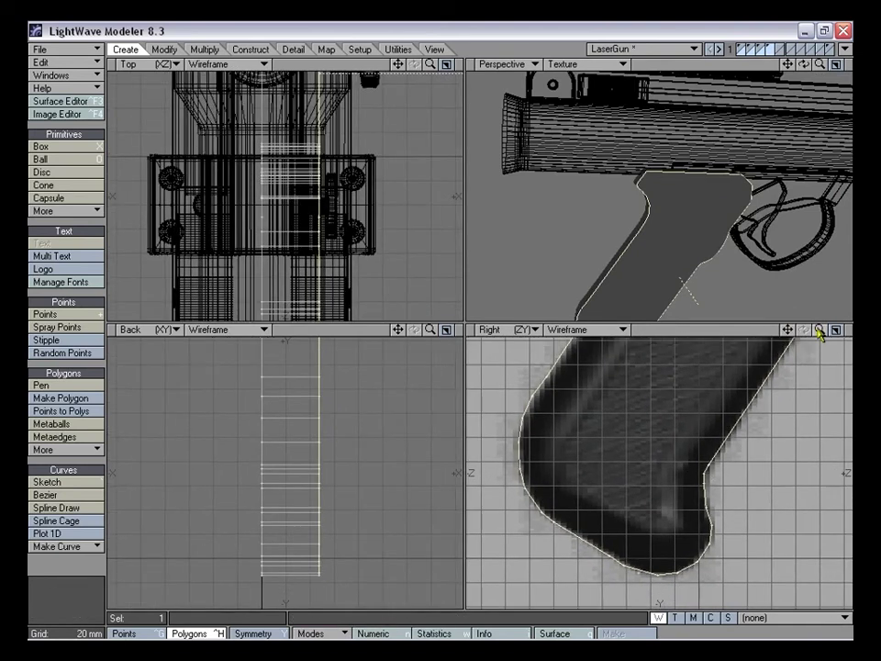
pyautogui.press('KP_0')
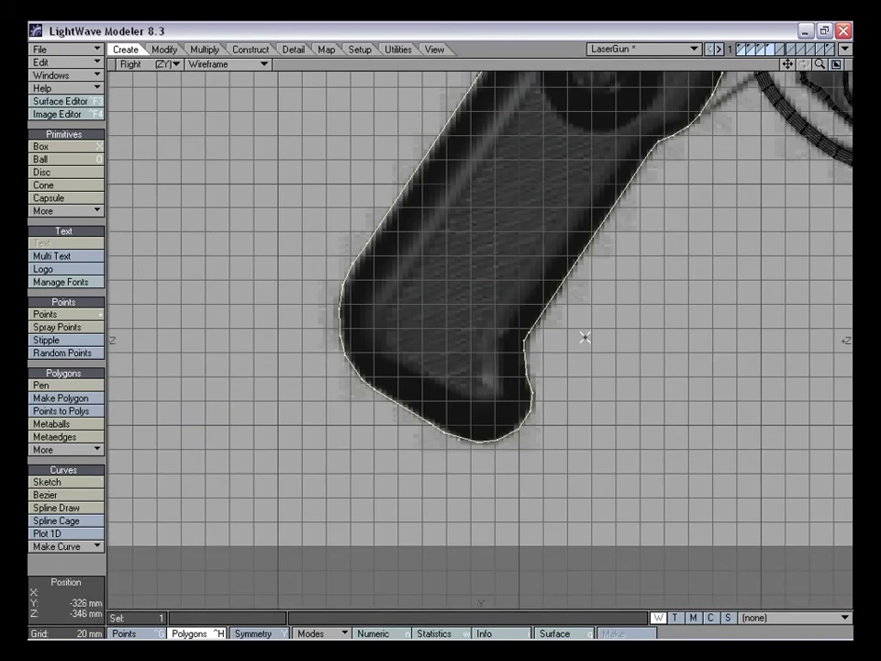
pyautogui.hotkey('shift', 'a')
pyautogui.press('e')
pyautogui.press('h')
pyautogui.moveTo(483, 289); pyautogui.dragTo(455, 306)
pyautogui.moveTo(401, 326); pyautogui.dragTo(331, 378)
pyautogui.moveTo(478, 287); pyautogui.dragTo(483, 288)
pyautogui.press('space')
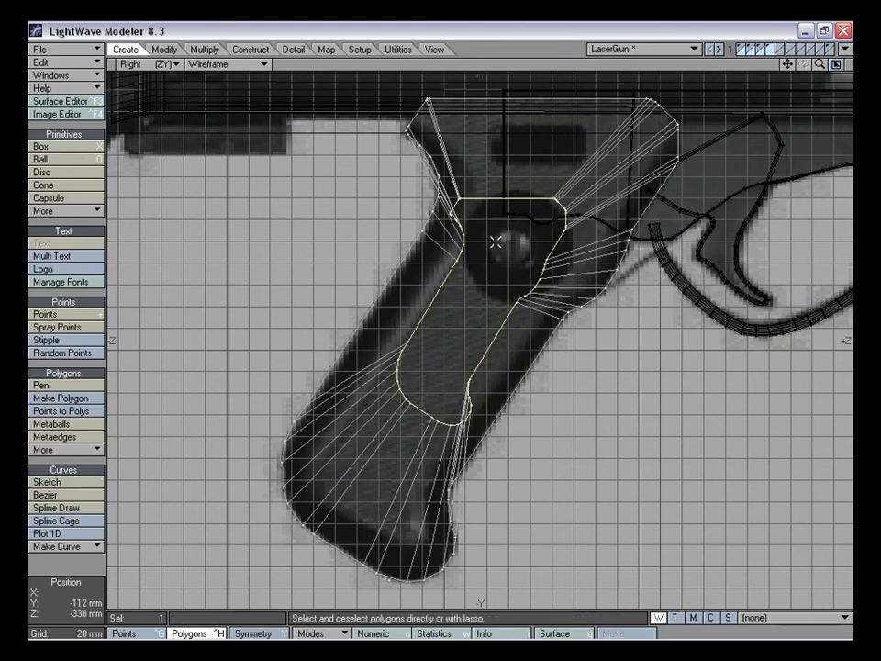
pyautogui.press('/')
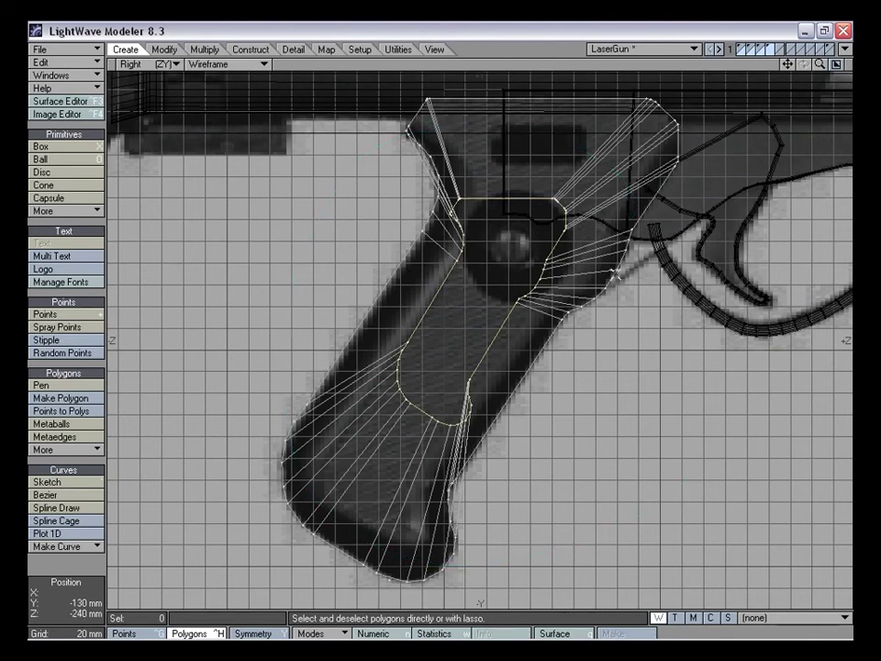
# Try to move the shrunken outline's lower back points down into the grip's lower back corner
pyautogui.hotkey('ctrl', 'g')
pyautogui.moveTo(385, 337); pyautogui.dragTo(430, 379, button='right')
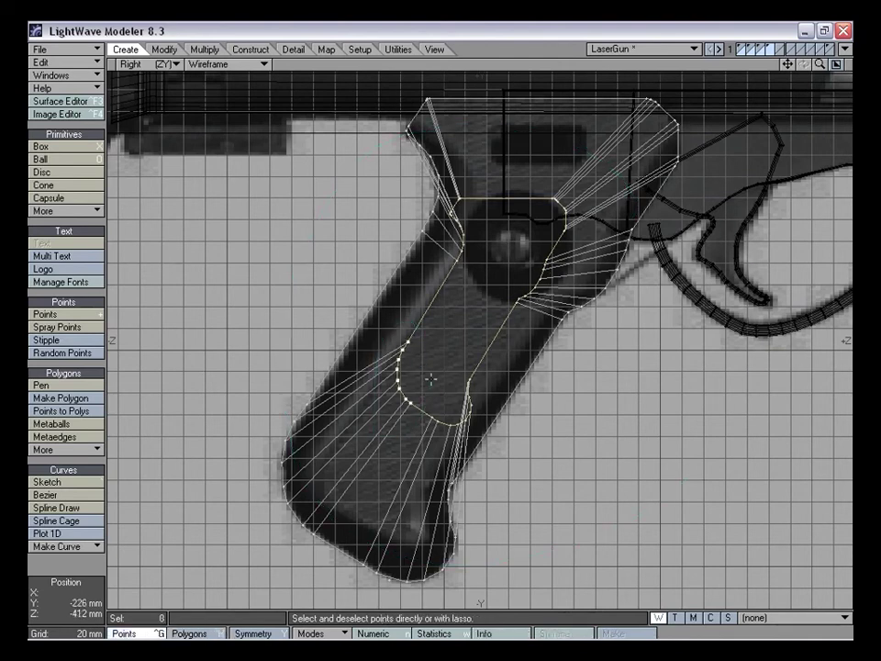
pyautogui.press('t')
pyautogui.moveTo(428, 377); pyautogui.dragTo(354, 464)
pyautogui.press('space')
# Try to move the shrunken outline's toe points down and back, just inside the grip's bottom front tip
pyautogui.moveTo(390, 425); pyautogui.dragTo(364, 477, button='right')
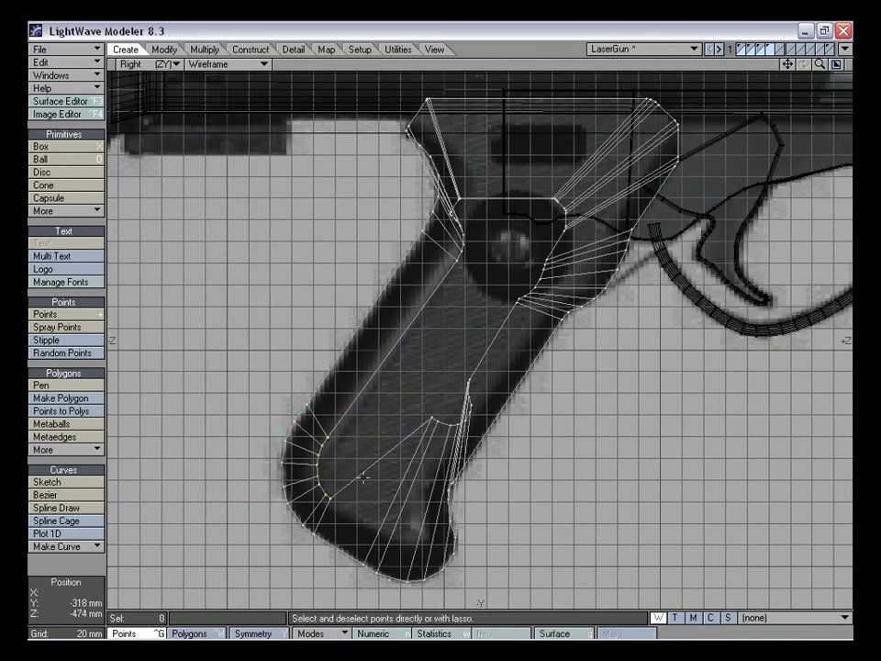
pyautogui.moveTo(486, 401)
pyautogui.mouseDown(button='right')
pyautogui.moveTo(414, 441)
pyautogui.moveTo(479, 387)
pyautogui.mouseUp(button='right')
pyautogui.press('t')
pyautogui.moveTo(482, 370)
pyautogui.mouseDown()
pyautogui.moveTo(450, 439)
pyautogui.moveTo(441, 492)
pyautogui.mouseUp()
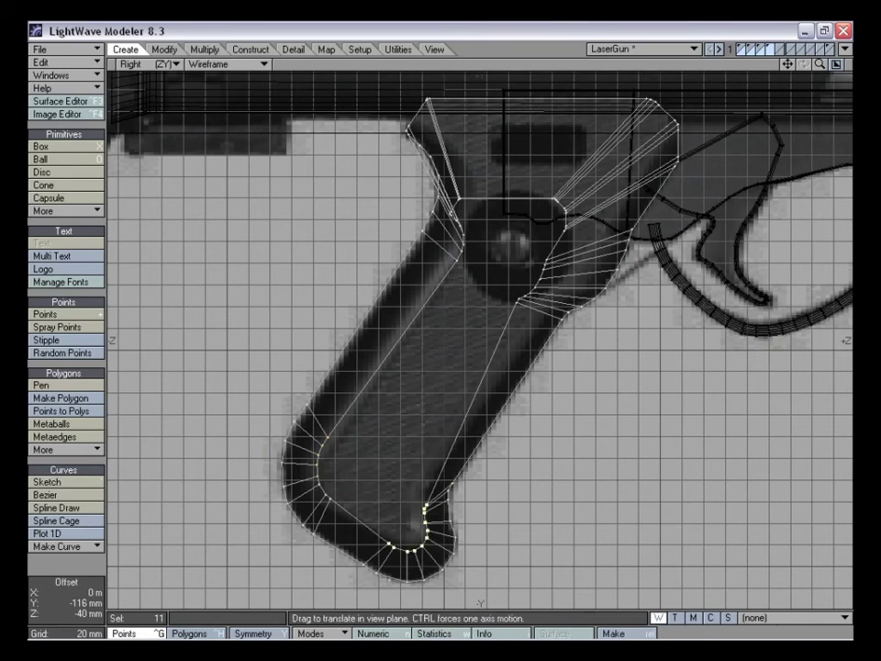
pyautogui.press('space')
pyautogui.press('/')
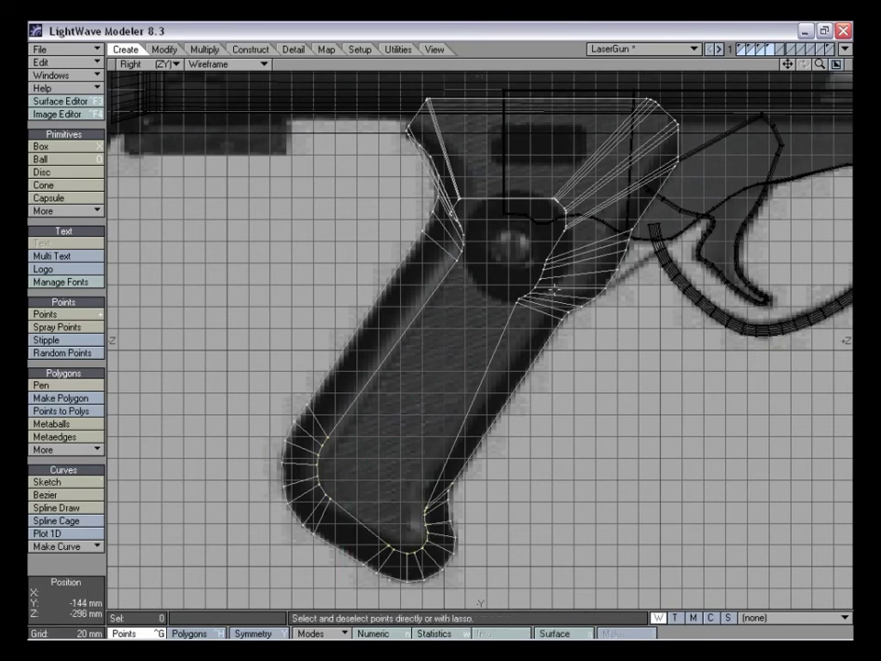
# Try to move the nine points of the front bulge about 28 mm forward and 6 mm down towards the outer edge
pyautogui.moveTo(532, 248); pyautogui.dragTo(544, 295, button='right')
pyautogui.press('t')
pyautogui.moveTo(546, 284); pyautogui.dragTo(576, 291)
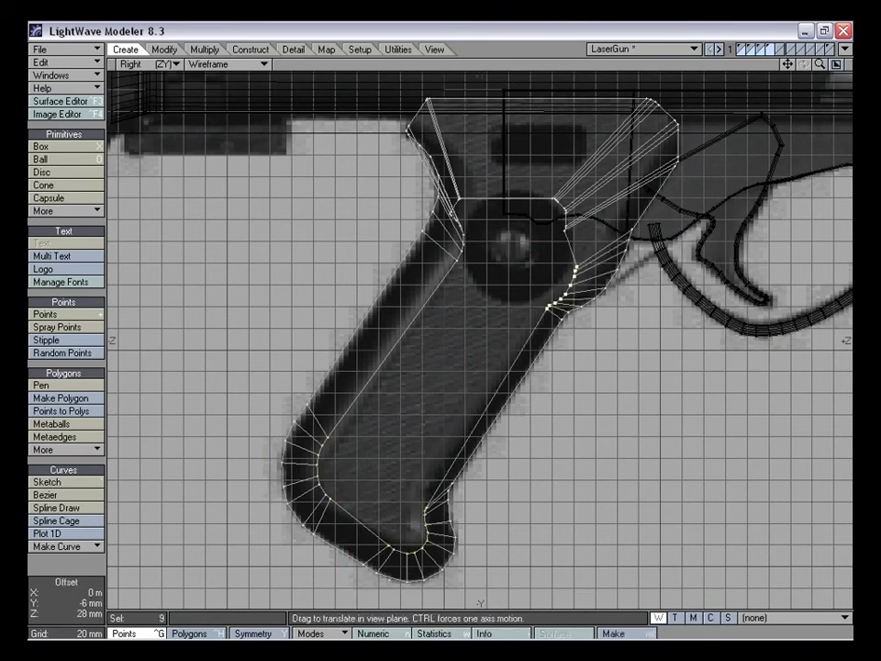
pyautogui.press('space')
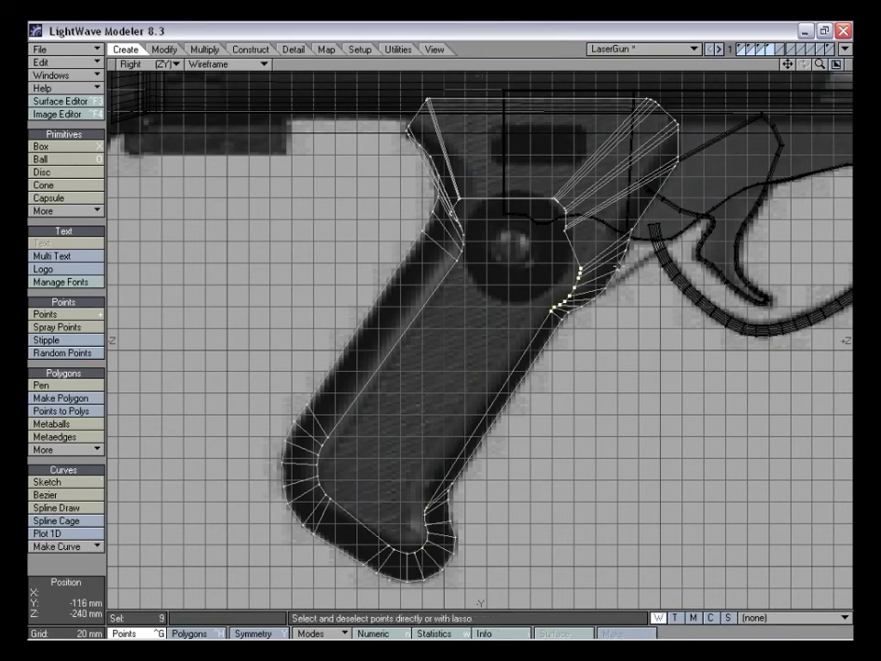
pyautogui.press('/')
# Try to move the shrunken outline's upper front points up into the grip's top front corner
pyautogui.moveTo(579, 228)
pyautogui.mouseDown(button='right')
pyautogui.moveTo(586, 246)
pyautogui.moveTo(582, 237)
pyautogui.mouseUp(button='right')
pyautogui.press('t')
pyautogui.moveTo(557, 201)
pyautogui.mouseDown()
pyautogui.moveTo(636, 141)
pyautogui.moveTo(655, 113)
pyautogui.mouseUp()
pyautogui.press('space')
pyautogui.press('/')
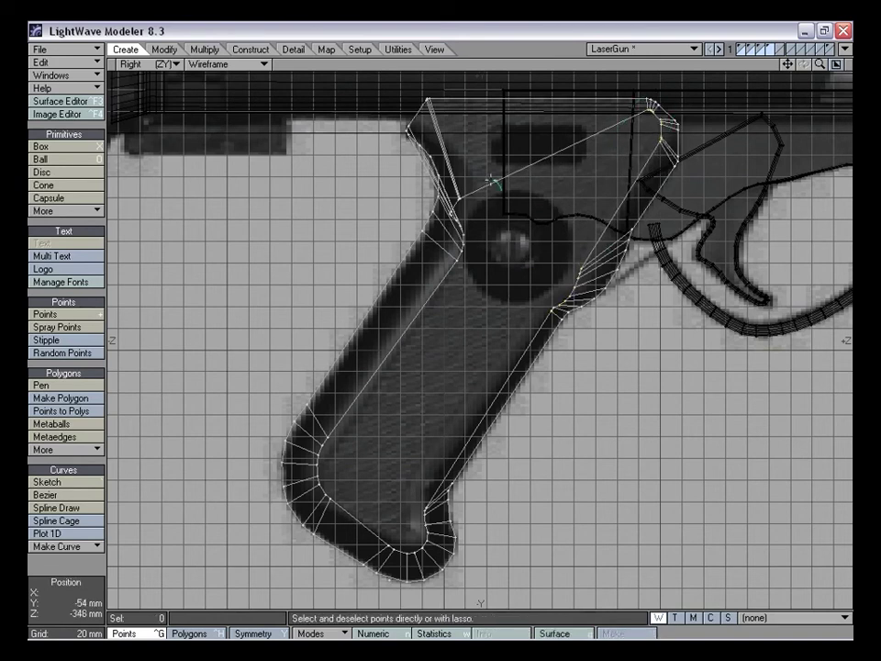
# Try to move the shrunken outline's upper rear points upward, just inside the grip's curved upper back edge
pyautogui.moveTo(444, 276); pyautogui.dragTo(437, 276, button='right')
pyautogui.press('t')
pyautogui.moveTo(437, 275)
pyautogui.mouseDown()
pyautogui.moveTo(451, 240)
pyautogui.moveTo(444, 231)
pyautogui.mouseUp()
pyautogui.moveTo(439, 314); pyautogui.dragTo(441, 321)
pyautogui.press('space')
pyautogui.moveTo(551, 181)
pyautogui.mouseDown(button='right')
pyautogui.moveTo(531, 227)
pyautogui.moveTo(540, 193)
pyautogui.mouseUp(button='right')
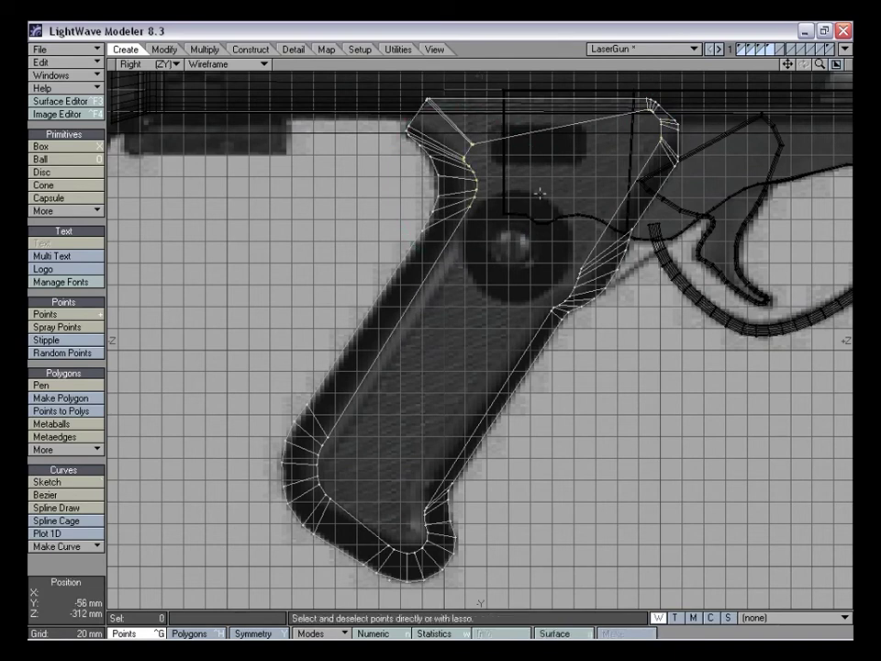
# Undo all the point moves, the scaling and the extension of the grip's outer polygon
pyautogui.hotkey('ctrl', 'z')
pyautogui.hotkey('ctrl', 'z')
pyautogui.hotkey('ctrl', 'z')
pyautogui.hotkey('ctrl', 'z')
pyautogui.hotkey('ctrl', 'z')
pyautogui.hotkey('ctrl', 'z')
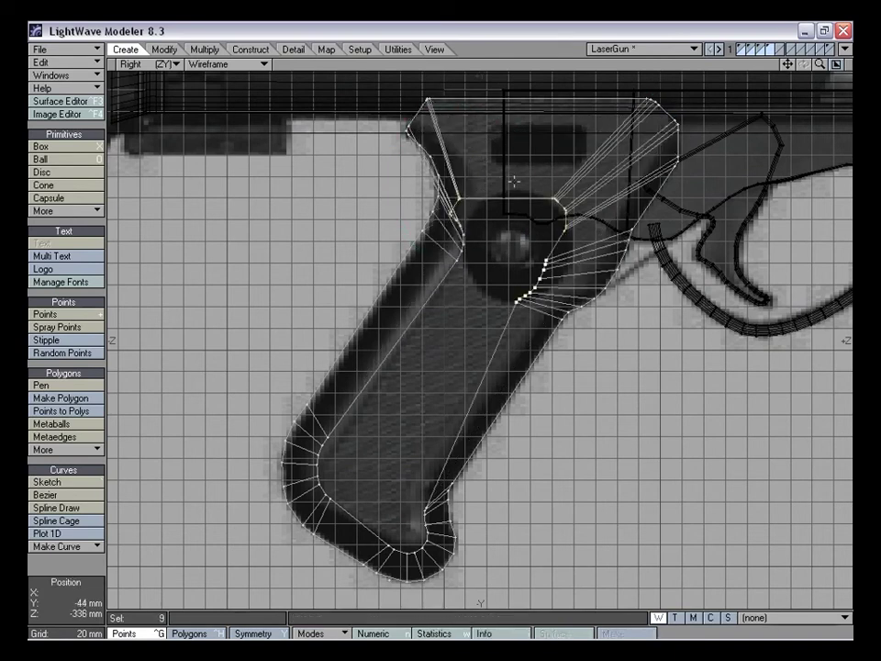
pyautogui.hotkey('ctrl', 'z')
pyautogui.hotkey('ctrl', 'z')
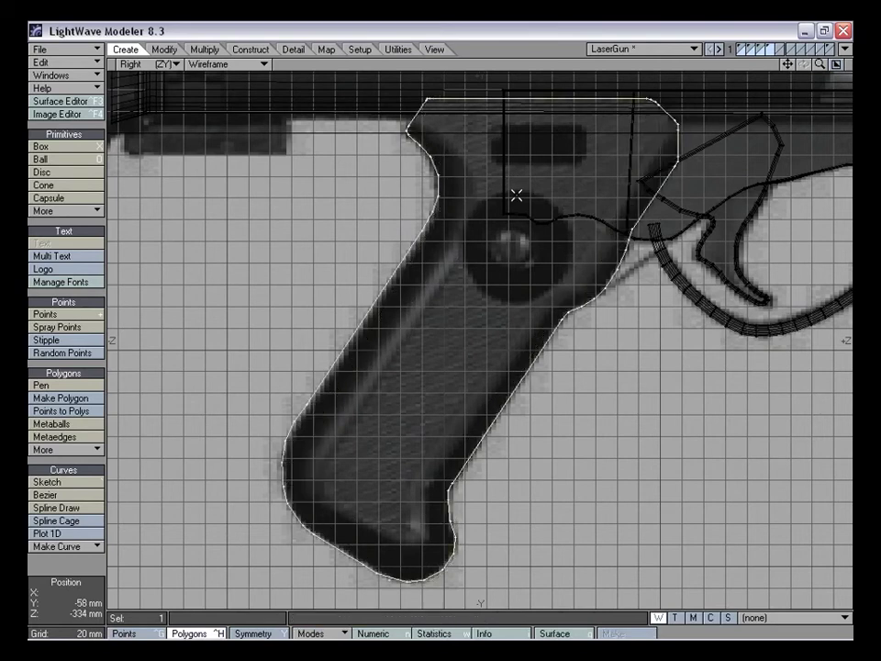
# Select the points on the grip's outer side below its top edge, leaving the topmost points unselected
pyautogui.press('space')
pyautogui.keyDown('alt'); pyautogui.moveTo(453, 291); pyautogui.dragTo(434, 303); pyautogui.keyUp('alt')
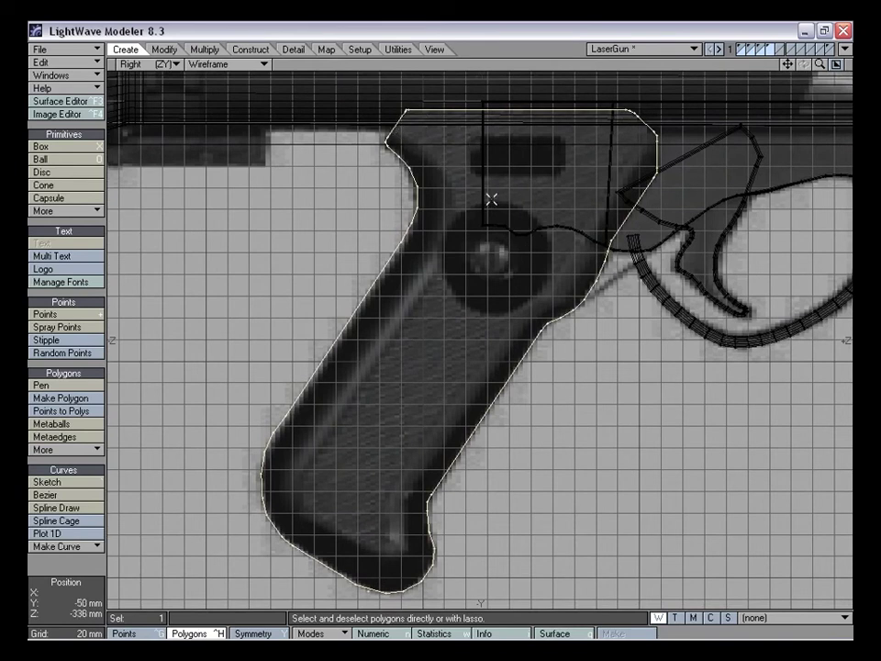
pyautogui.press('0')
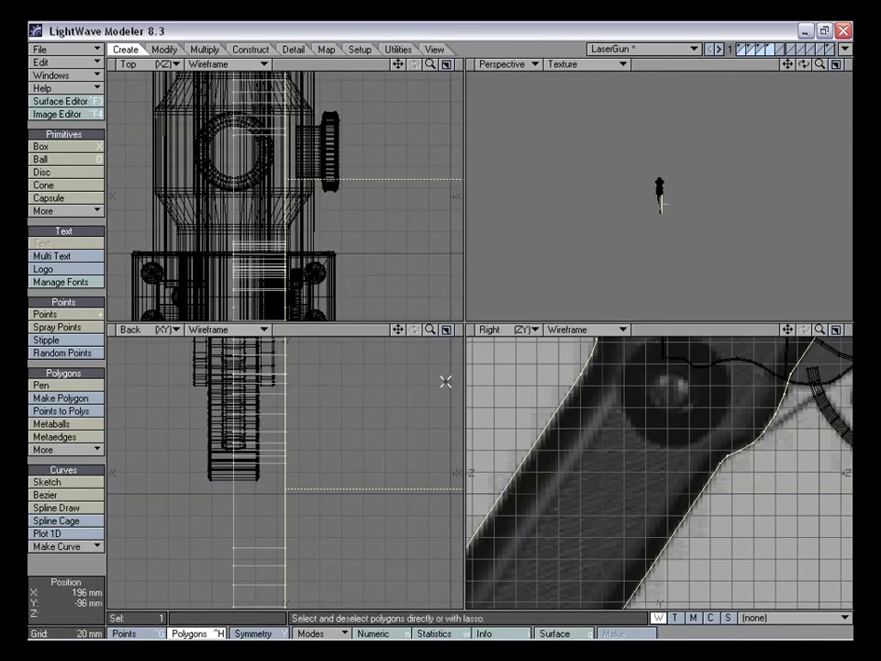
pyautogui.hotkey('shift', 'a')
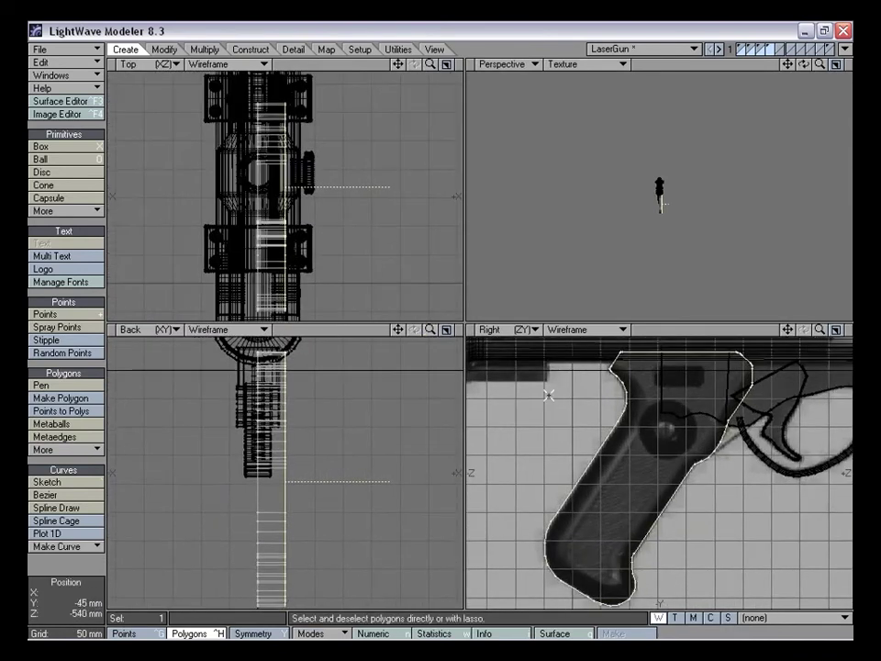
pyautogui.hotkey('ctrl', 'g')
pyautogui.moveTo(332, 474)
pyautogui.mouseDown(button='right')
pyautogui.moveTo(234, 633)
pyautogui.moveTo(399, 492)
pyautogui.mouseUp(button='right')
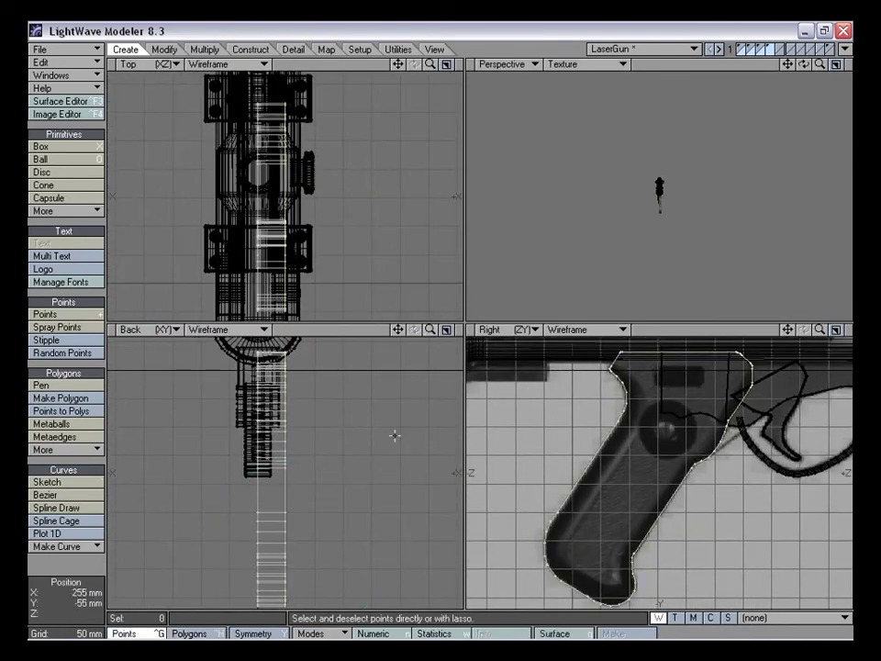
pyautogui.moveTo(398, 329); pyautogui.dragTo(398, 319)
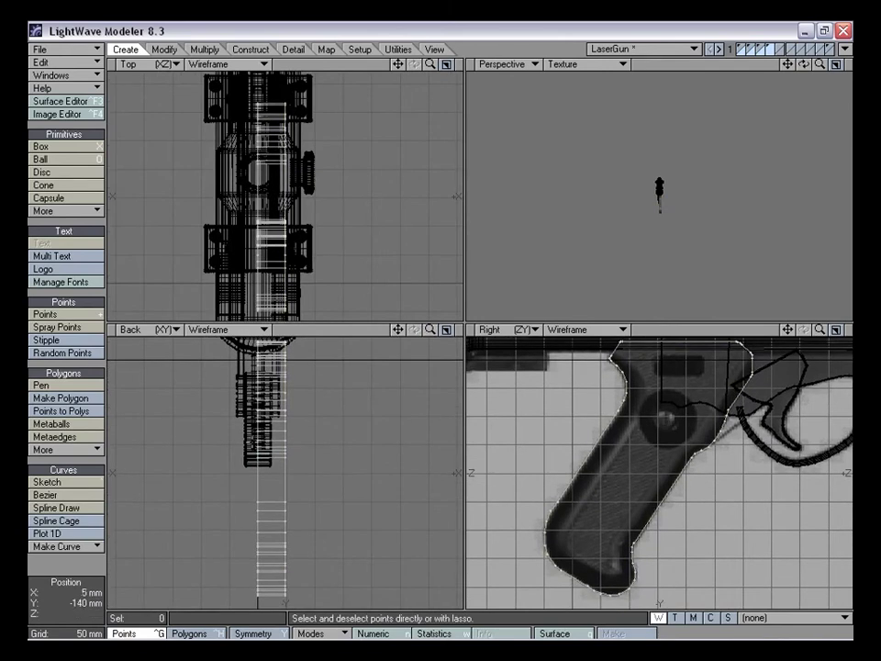
pyautogui.moveTo(306, 410)
pyautogui.mouseDown(button='right')
pyautogui.moveTo(307, 569)
pyautogui.moveTo(280, 367)
pyautogui.mouseUp(button='right')
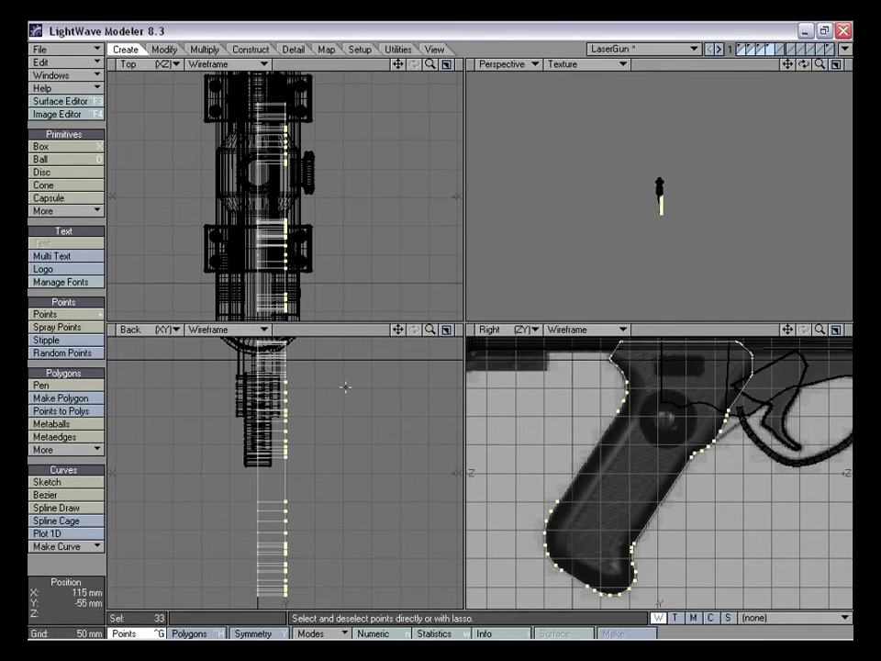
pyautogui.moveTo(287, 364); pyautogui.dragTo(288, 353)
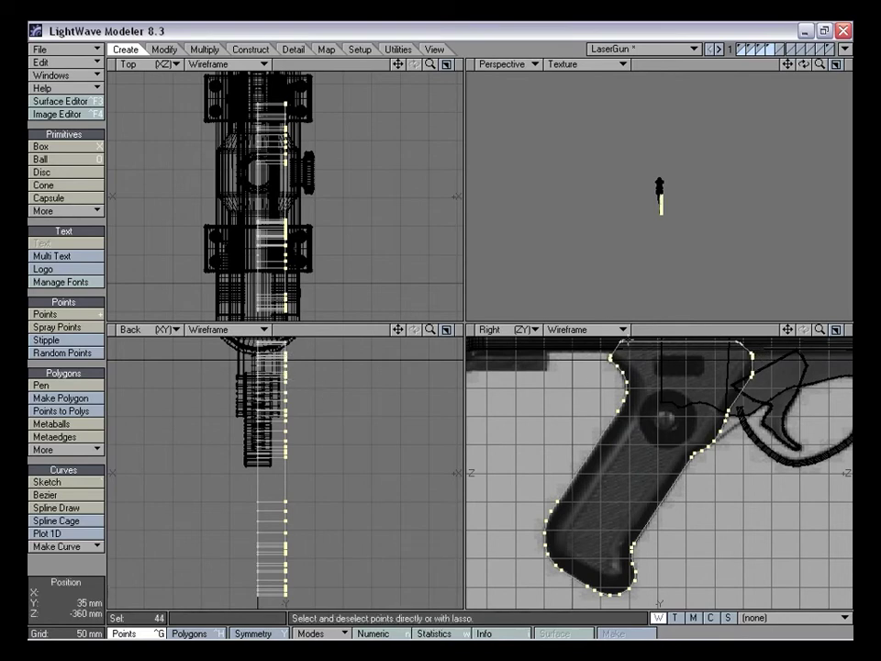
# Scale the selected outer-side points down in the side view towards the middle of the grip and deselect them
pyautogui.press('0')
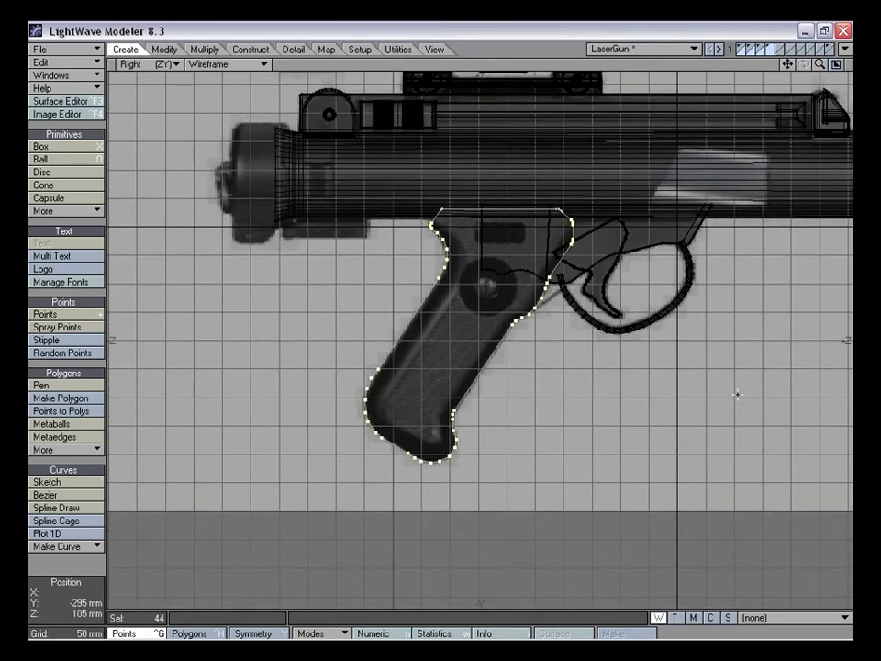
pyautogui.press('.')
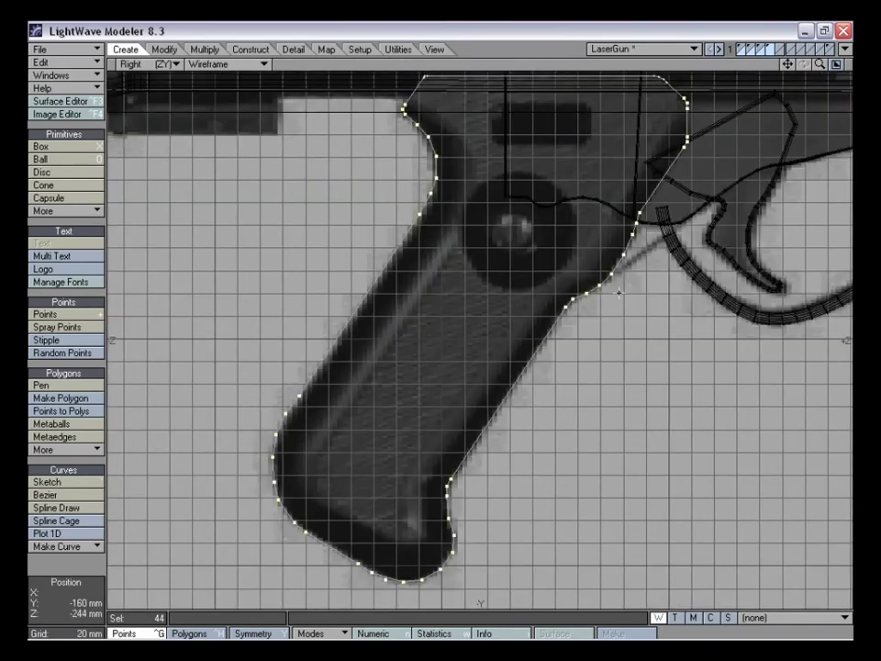
pyautogui.press('h')
pyautogui.moveTo(510, 262); pyautogui.dragTo(441, 217)
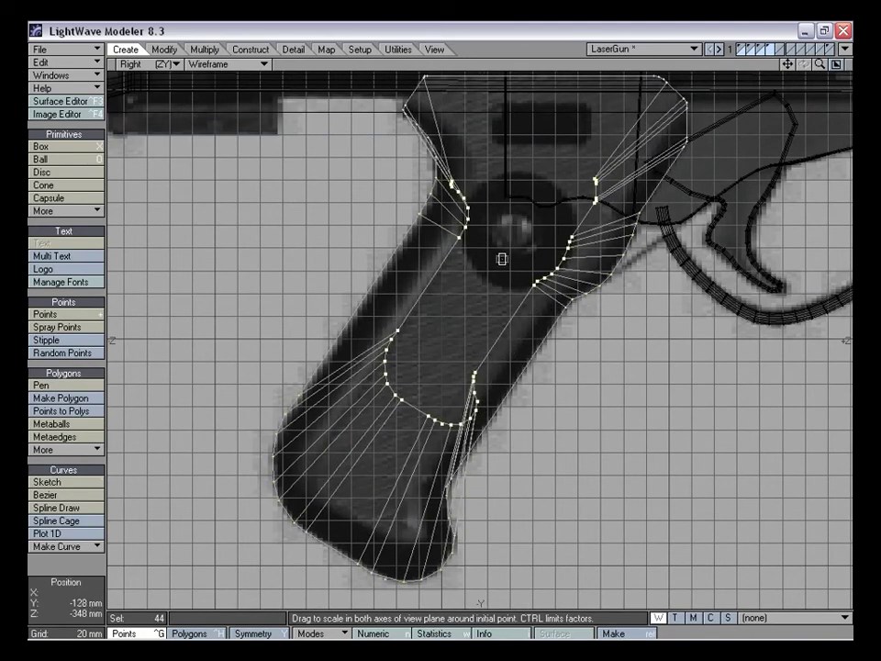
pyautogui.press('space')
pyautogui.click(77, 577)
# Move the scaled points of the lower back curve down into the grip's lower back corner, inside the outline
pyautogui.moveTo(415, 298)
pyautogui.mouseDown(button='right')
pyautogui.moveTo(395, 366)
pyautogui.moveTo(421, 357)
pyautogui.moveTo(412, 400)
pyautogui.moveTo(469, 382)
pyautogui.mouseUp(button='right')
pyautogui.press('t')
pyautogui.moveTo(432, 375)
pyautogui.mouseDown()
pyautogui.moveTo(369, 464)
pyautogui.moveTo(355, 468)
pyautogui.mouseUp()
pyautogui.press('space')
# Move the scaled toe points down and back so they sit just inside the grip's bottom front tip
pyautogui.moveTo(419, 355)
pyautogui.mouseDown(button='right')
pyautogui.moveTo(317, 378)
pyautogui.moveTo(494, 477)
pyautogui.mouseUp(button='right')
pyautogui.moveTo(497, 348); pyautogui.dragTo(426, 424, button='right')
pyautogui.moveTo(485, 416); pyautogui.dragTo(487, 414, button='right')
pyautogui.press('t')
pyautogui.moveTo(486, 413)
pyautogui.mouseDown()
pyautogui.moveTo(472, 519)
pyautogui.moveTo(450, 543)
pyautogui.mouseUp()
pyautogui.press('space')
# Nudge the inner points at the upper front of the grip's toe slightly up and back
pyautogui.moveTo(446, 466)
pyautogui.mouseDown(button='right')
pyautogui.moveTo(384, 488)
pyautogui.moveTo(448, 504)
pyautogui.moveTo(427, 505)
pyautogui.mouseUp(button='right')
pyautogui.press('t')
pyautogui.moveTo(425, 504); pyautogui.dragTo(421, 497)
pyautogui.press('space')
pyautogui.moveTo(427, 470)
pyautogui.mouseDown(button='right')
pyautogui.moveTo(364, 467)
pyautogui.moveTo(413, 514)
pyautogui.mouseUp(button='right')
pyautogui.press('t')
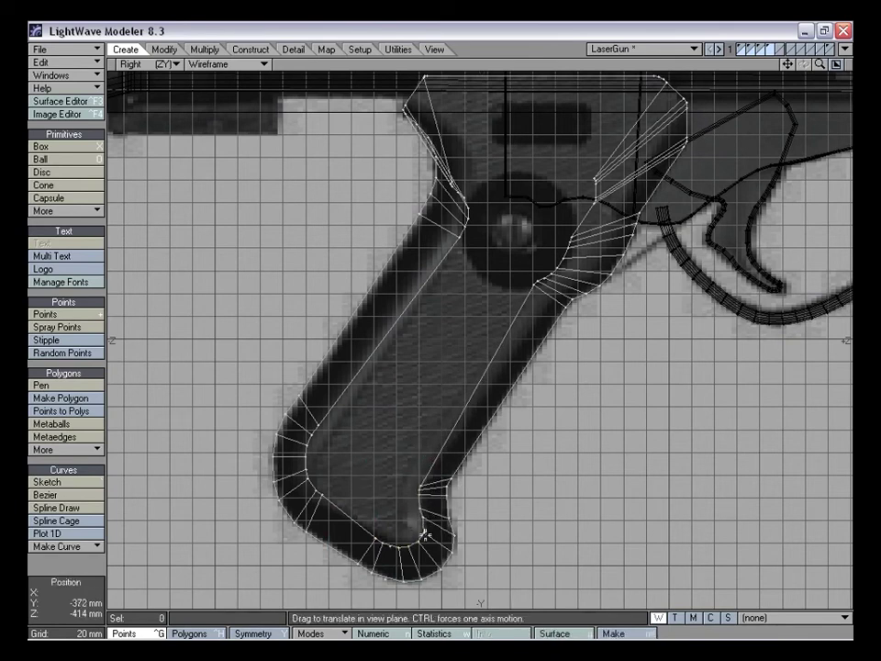
pyautogui.moveTo(423, 532); pyautogui.dragTo(423, 535)
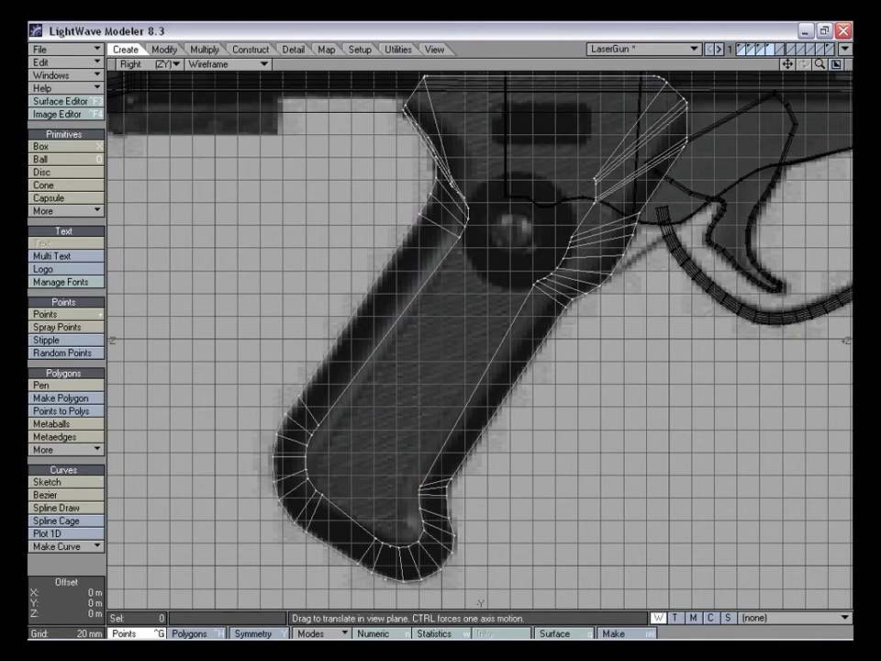
# Move the nine inner points of the front bulge forward, keeping them a short distance inside the outer edge
pyautogui.moveTo(574, 264)
pyautogui.mouseDown(button='right')
pyautogui.moveTo(565, 225)
pyautogui.moveTo(578, 258)
pyautogui.mouseUp(button='right')
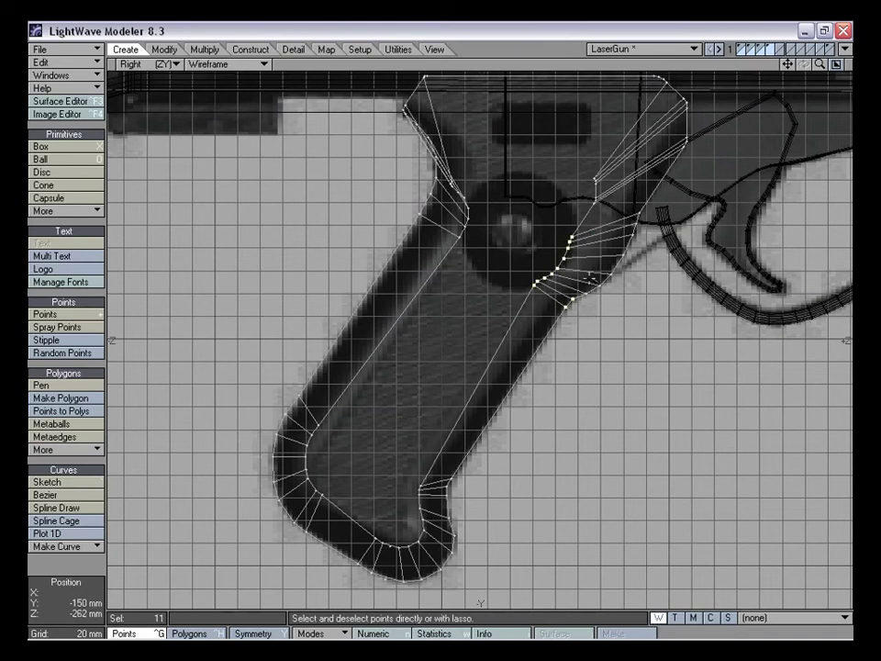
pyautogui.press('y')
pyautogui.press('t')
pyautogui.moveTo(571, 260); pyautogui.dragTo(624, 274)
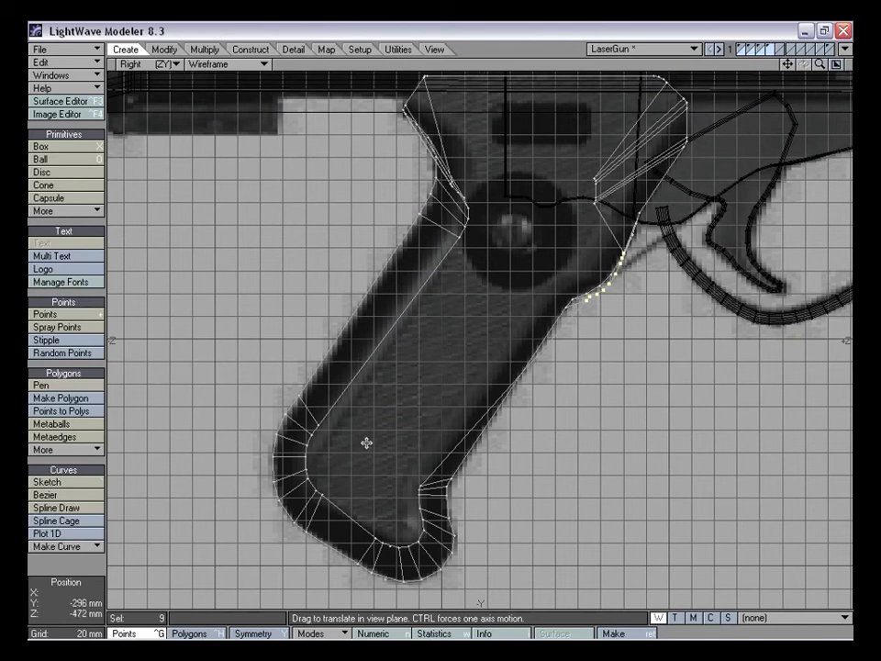
pyautogui.moveTo(565, 265); pyautogui.dragTo(531, 247)
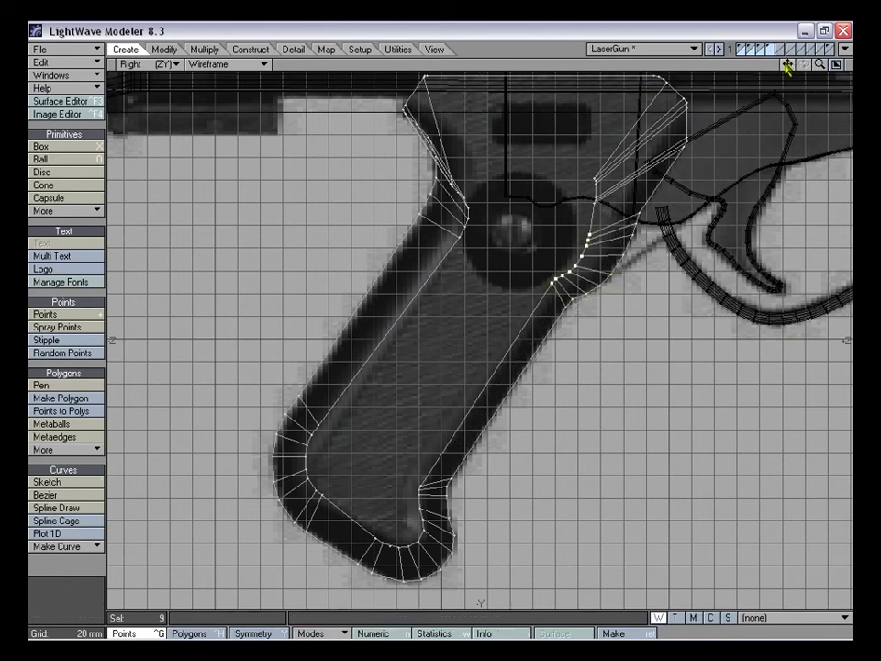
# Stretch the front bulge's inner points from their lower end so the curve runs parallel to the outer edge, and deselect them
pyautogui.moveTo(787, 64); pyautogui.dragTo(756, 124)
pyautogui.moveTo(820, 64); pyautogui.dragTo(857, 64)
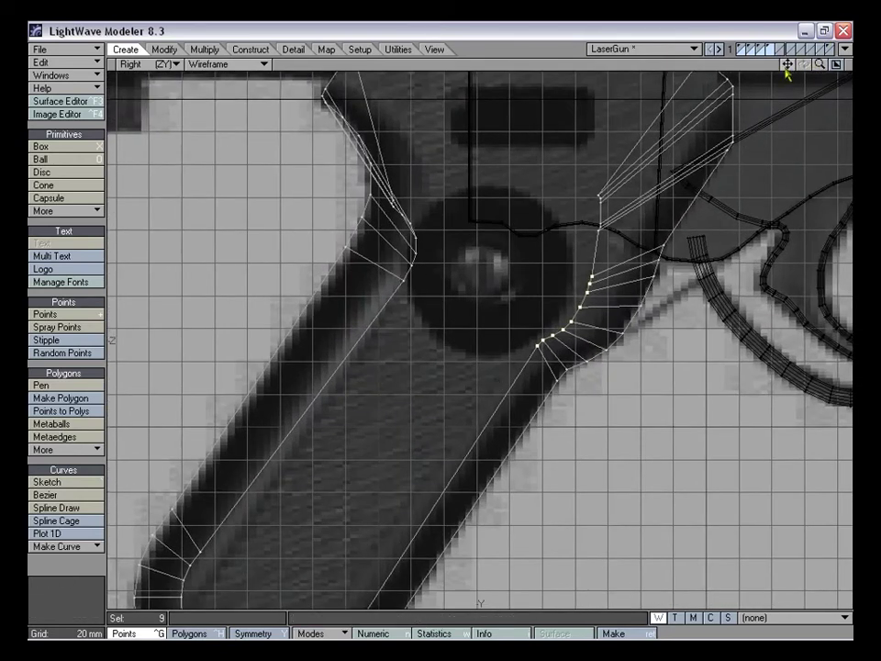
pyautogui.moveTo(788, 65); pyautogui.dragTo(787, 65)
pyautogui.press('h')
pyautogui.moveTo(509, 349); pyautogui.dragTo(559, 342)
pyautogui.click(311, 634)
pyautogui.click(325, 599)
pyautogui.moveTo(508, 352); pyautogui.dragTo(506, 350)
pyautogui.press('space')
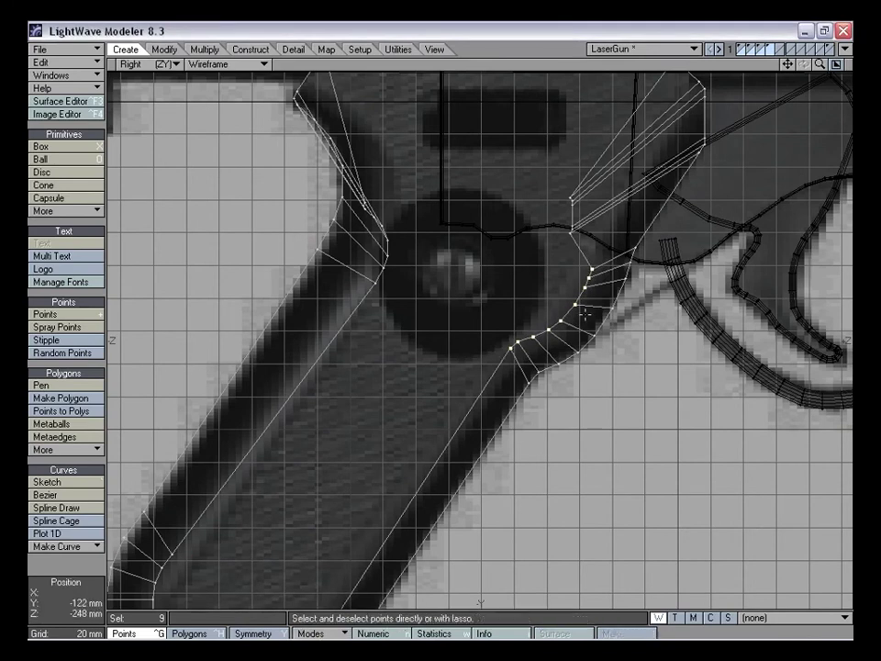
pyautogui.press('/')
# Scale the inner points of the grip's lower back corner to about 78% horizontally and 82% vertically, and deselect them
pyautogui.moveTo(789, 66); pyautogui.dragTo(873, 17)
pyautogui.moveTo(361, 344); pyautogui.dragTo(335, 453, button='right')
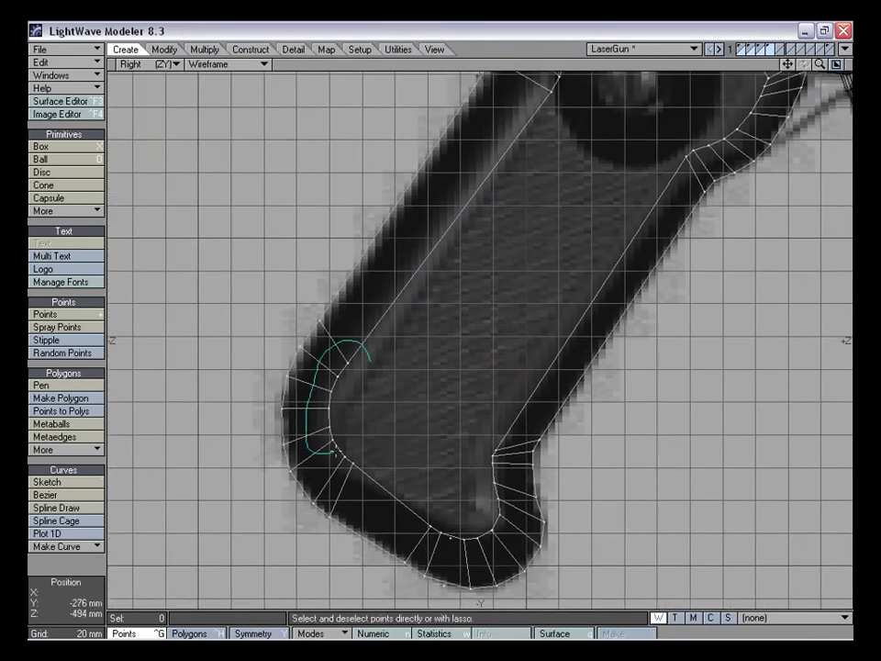
pyautogui.moveTo(356, 413); pyautogui.dragTo(358, 404, button='right')
pyautogui.moveTo(373, 401)
pyautogui.mouseDown(button='right')
pyautogui.moveTo(376, 384)
pyautogui.moveTo(371, 414)
pyautogui.mouseUp(button='right')
pyautogui.press('/')
pyautogui.moveTo(370, 386)
pyautogui.mouseDown(button='right')
pyautogui.moveTo(365, 338)
pyautogui.moveTo(322, 449)
pyautogui.moveTo(376, 448)
pyautogui.mouseUp(button='right')
pyautogui.press('h')
pyautogui.moveTo(353, 463); pyautogui.dragTo(333, 481)
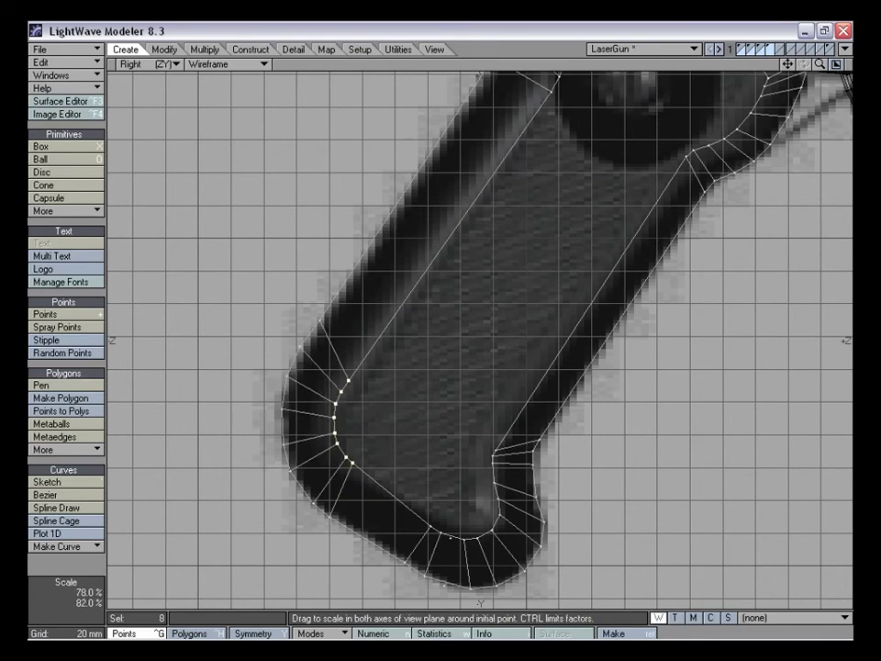
pyautogui.press('space')
pyautogui.press('/')
pyautogui.moveTo(788, 64); pyautogui.dragTo(695, 391)
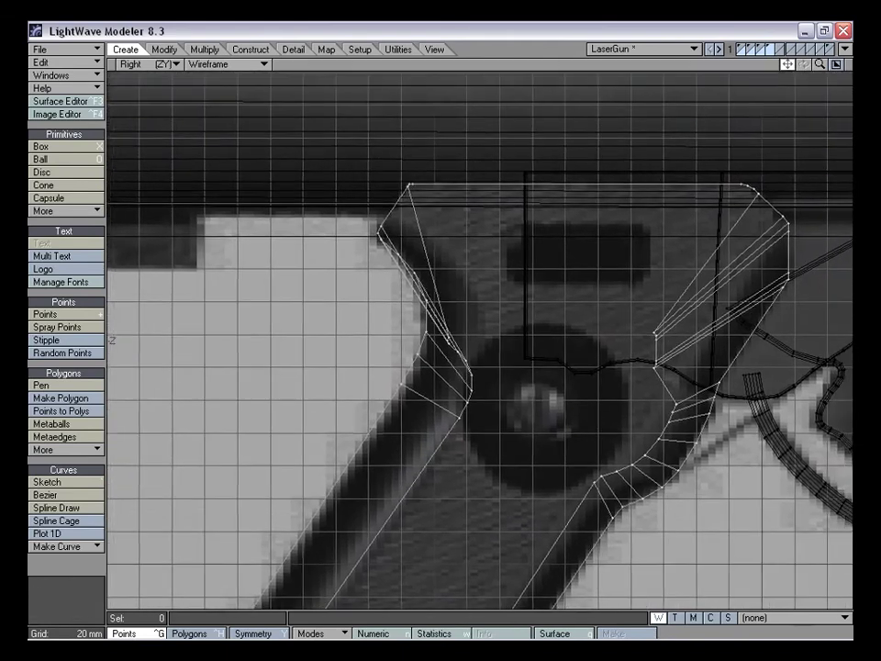
# Stretch the nine inner points of the grip's upper back curve and move them to run parallel to the outer edge
pyautogui.moveTo(505, 377); pyautogui.dragTo(478, 448, button='right')
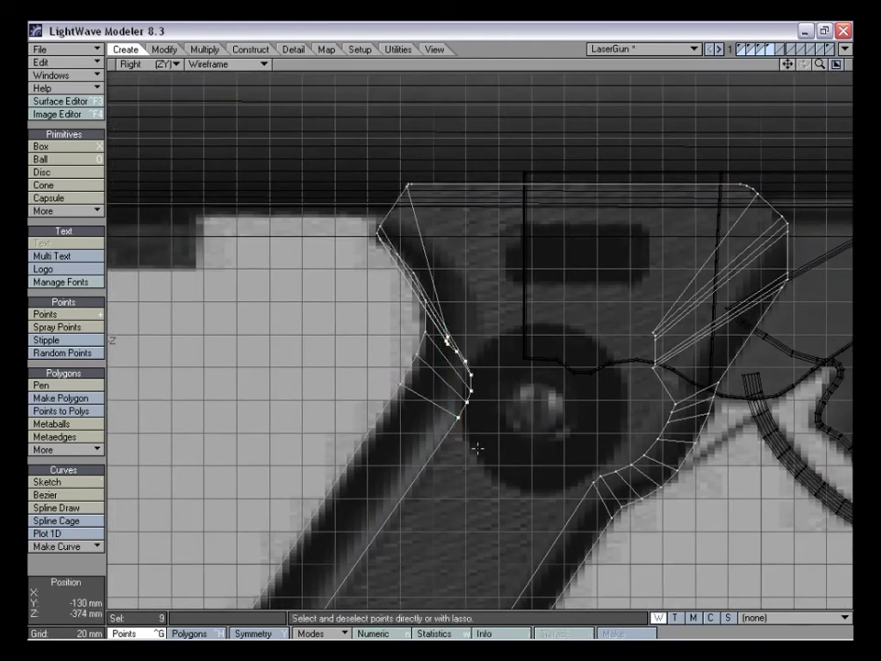
pyautogui.press('h')
pyautogui.moveTo(467, 419); pyautogui.dragTo(510, 375)
pyautogui.press('t')
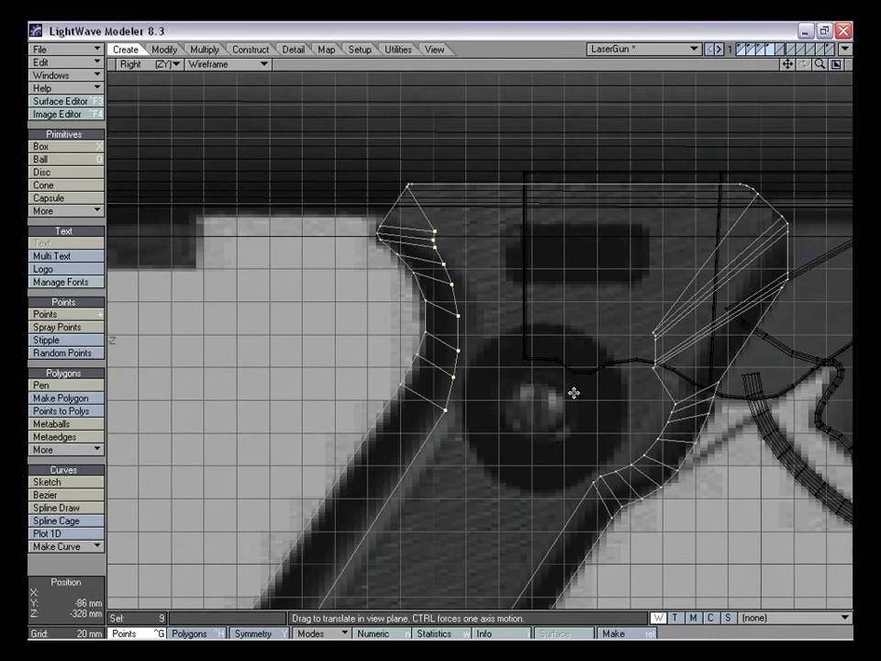
pyautogui.press('space')
# Move the inner point at the lower end of the front bulge slightly down, and deselect it
pyautogui.click(598, 475)
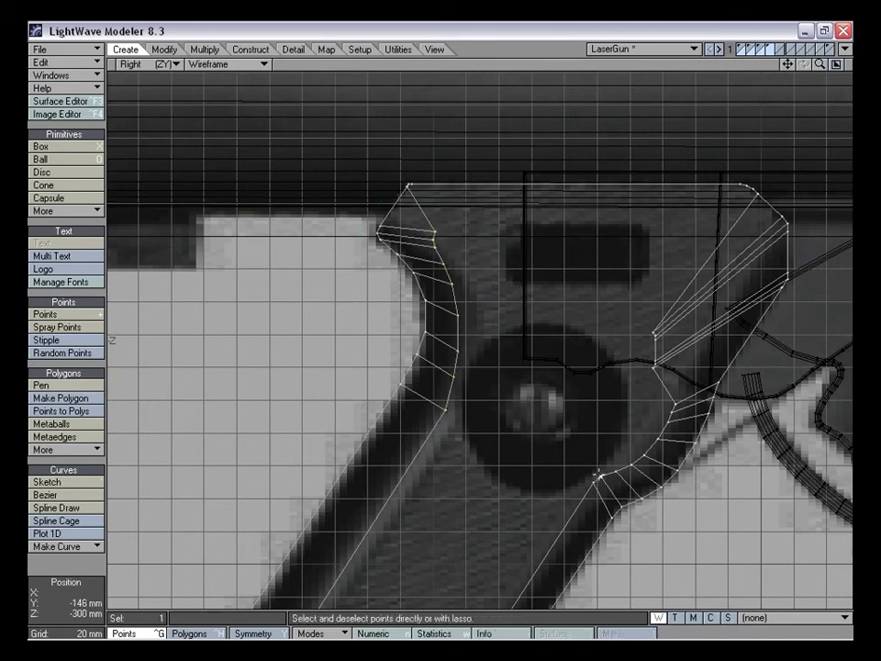
pyautogui.press('t')
pyautogui.moveTo(598, 479); pyautogui.dragTo(602, 484)
pyautogui.press('space')
pyautogui.press('/')
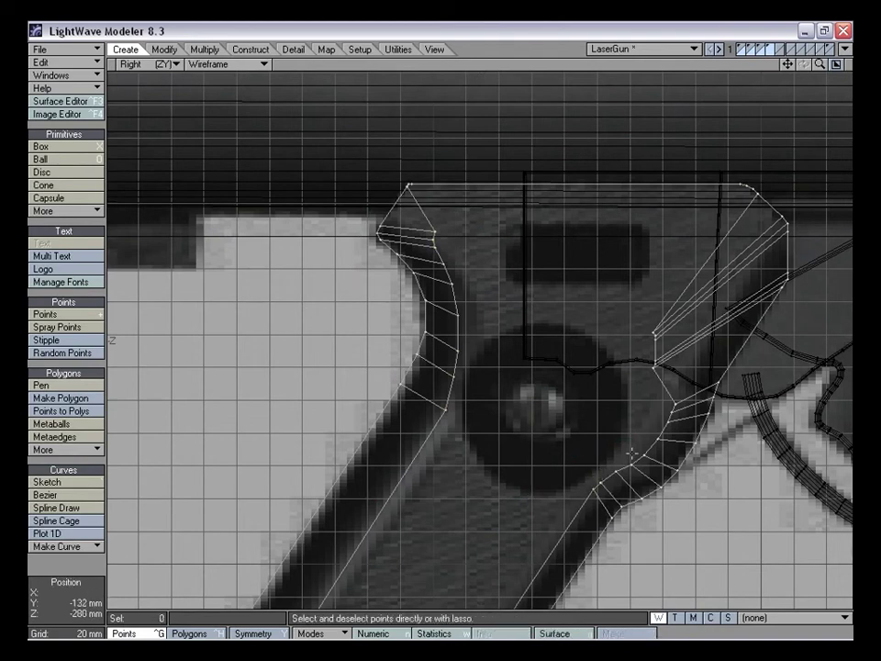
# Reposition the upper back curve's inner points individually, widening the curve and bringing its top end close to the outline's rear upper edge
pyautogui.moveTo(788, 64); pyautogui.dragTo(799, 109)
pyautogui.moveTo(819, 66); pyautogui.dragTo(856, 65)
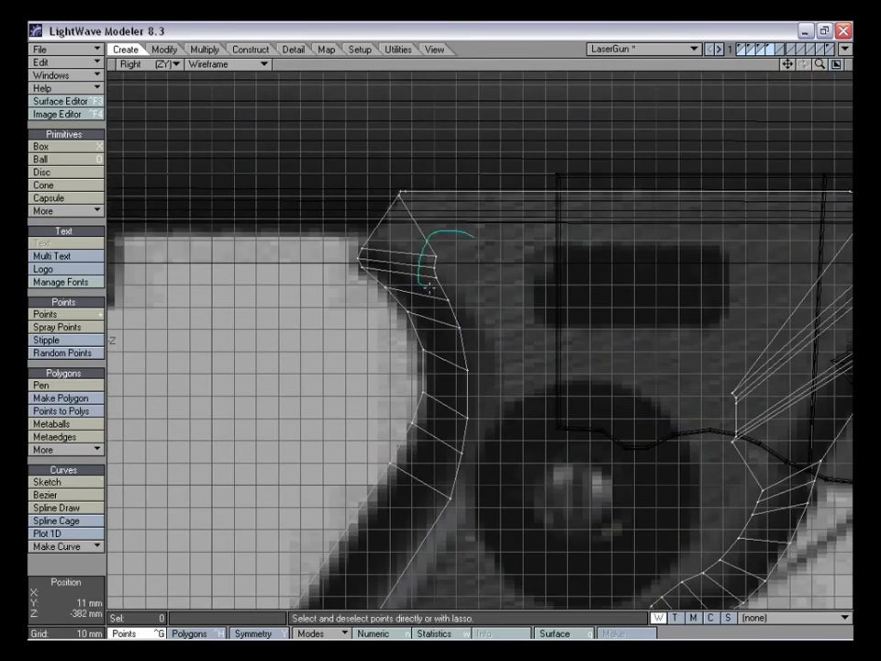
pyautogui.moveTo(457, 381); pyautogui.dragTo(471, 273, button='right')
pyautogui.press('t')
pyautogui.moveTo(462, 458)
pyautogui.mouseDown()
pyautogui.moveTo(475, 412)
pyautogui.moveTo(465, 454)
pyautogui.mouseUp()
pyautogui.moveTo(469, 371); pyautogui.dragTo(395, 210)
pyautogui.moveTo(435, 266); pyautogui.dragTo(370, 245)
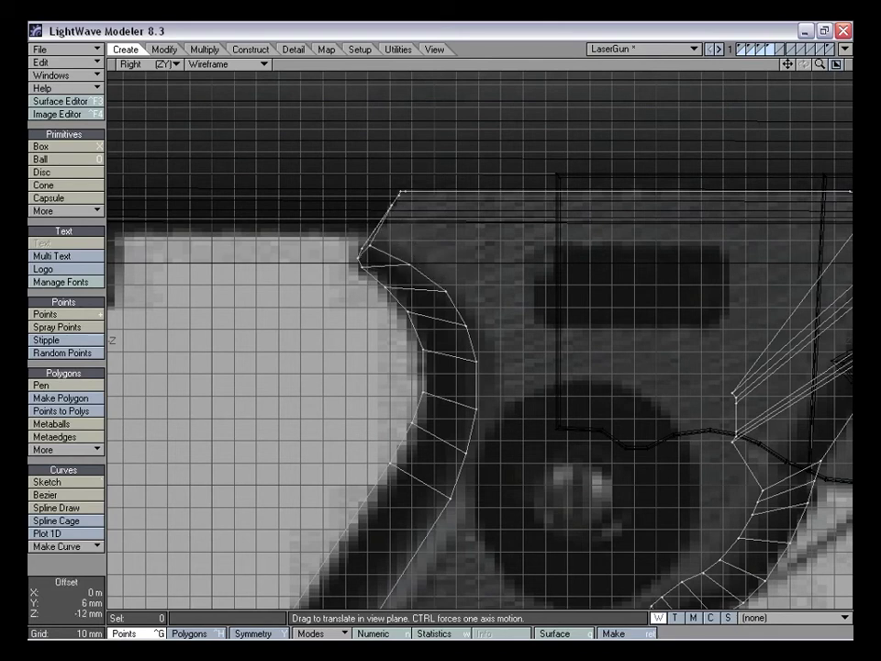
pyautogui.moveTo(393, 205); pyautogui.dragTo(388, 214)
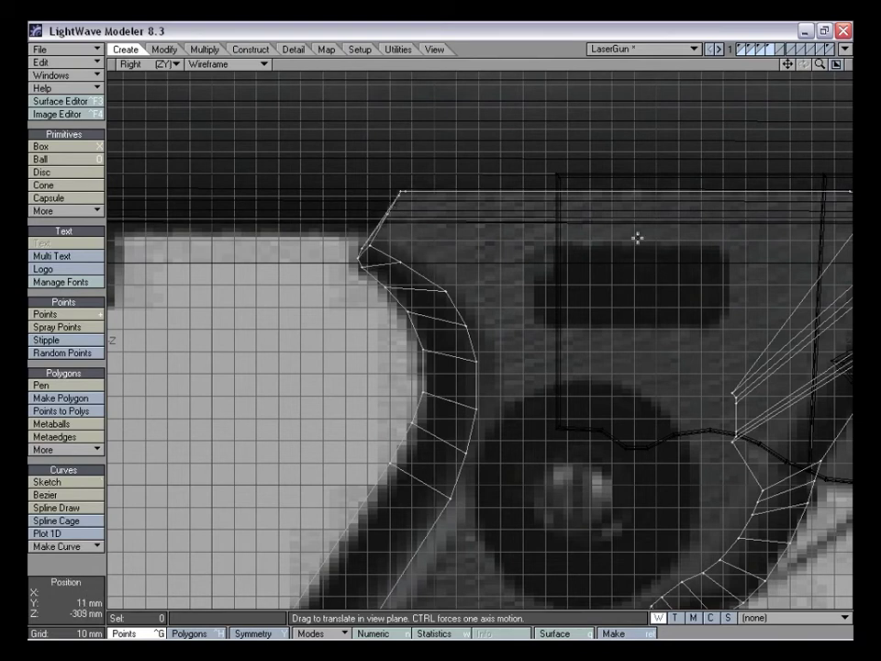
# Move the six inner points of the grip's upper front corner about 76 mm up and 73 mm forward, and deselect them
pyautogui.moveTo(788, 63); pyautogui.dragTo(551, 69)
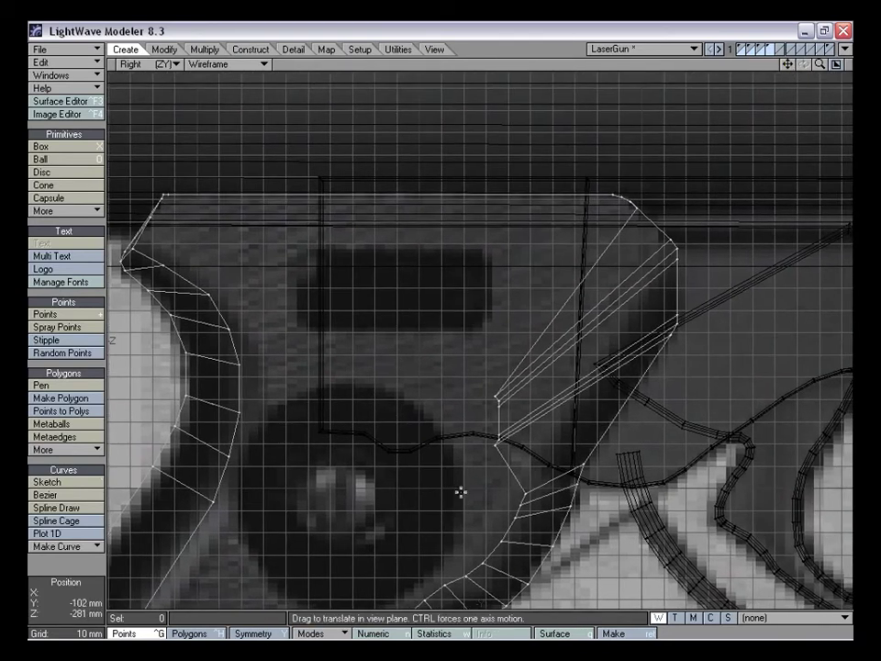
pyautogui.press('space')
pyautogui.moveTo(529, 380)
pyautogui.mouseDown(button='right')
pyautogui.moveTo(519, 456)
pyautogui.moveTo(515, 389)
pyautogui.mouseUp(button='right')
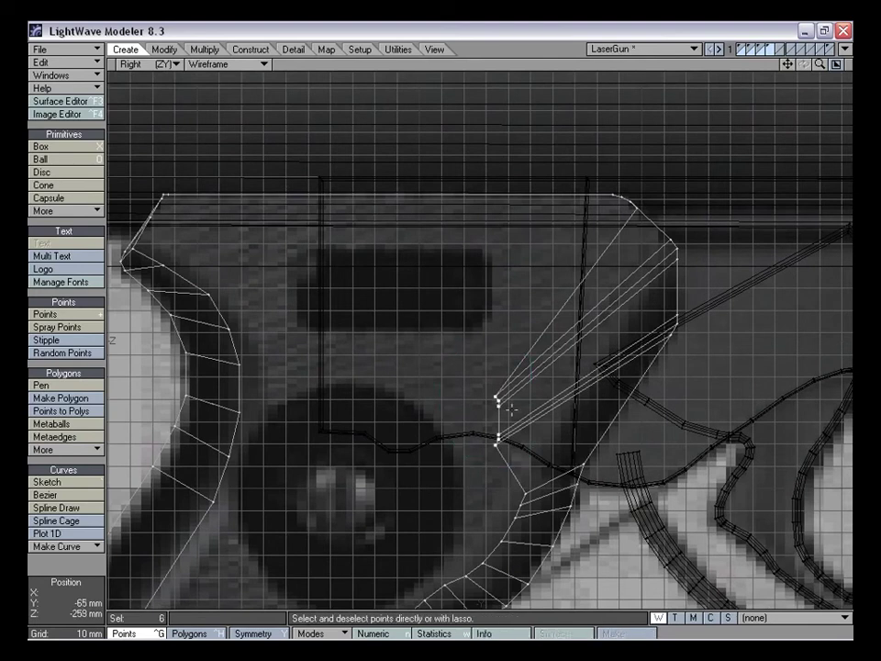
pyautogui.press('t')
pyautogui.moveTo(526, 425); pyautogui.dragTo(687, 257)
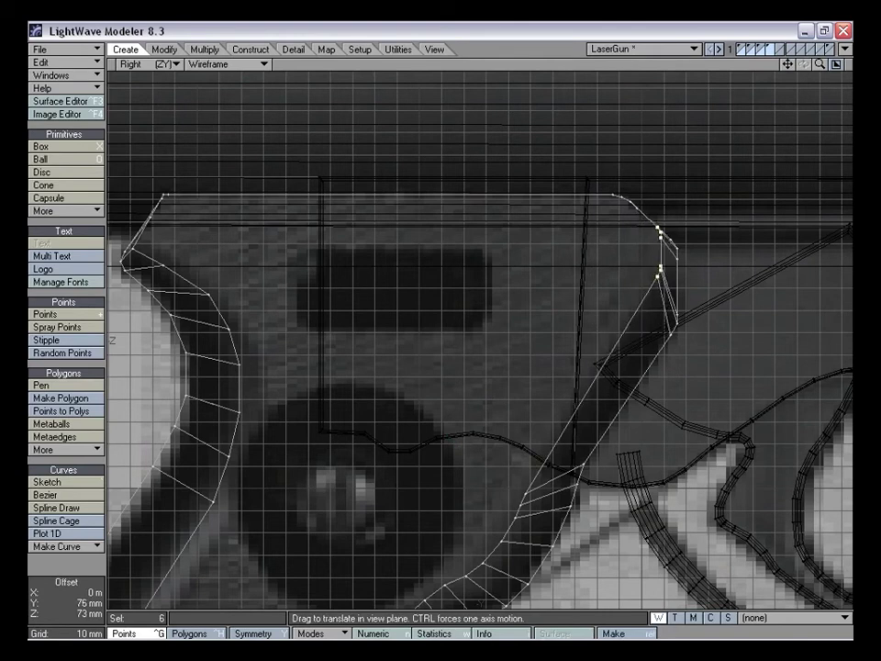
pyautogui.press('space')
pyautogui.click(732, 312)
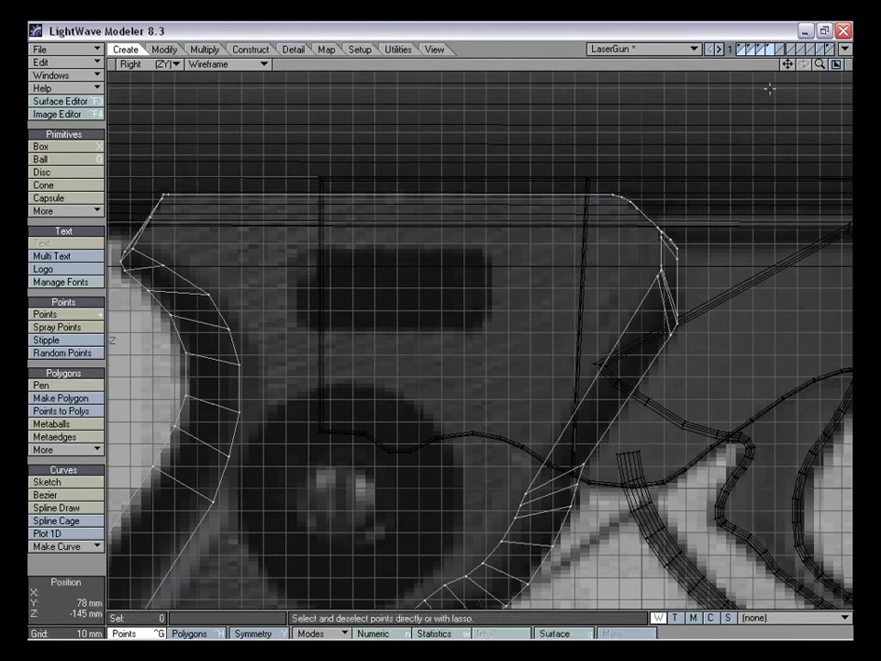
# Shift the lower inner points of the upper front corner slightly down along the outline, and deselect them
pyautogui.press('t')
pyautogui.moveTo(662, 266); pyautogui.dragTo(656, 286)
pyautogui.press('space')
pyautogui.press('/')
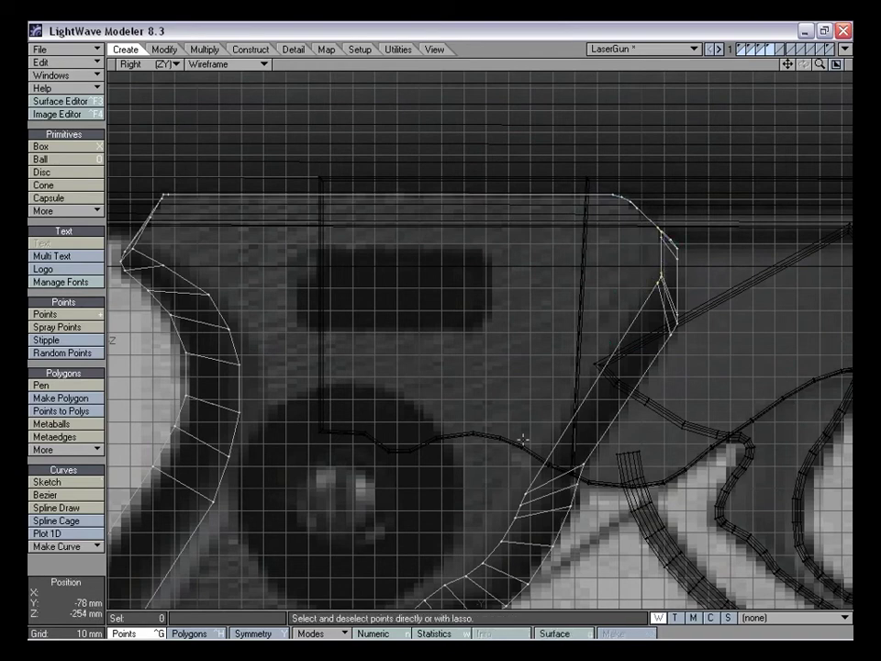
# Reposition the front bulge's inner points individually to form an even, narrow border along the outer edge
pyautogui.press('t')
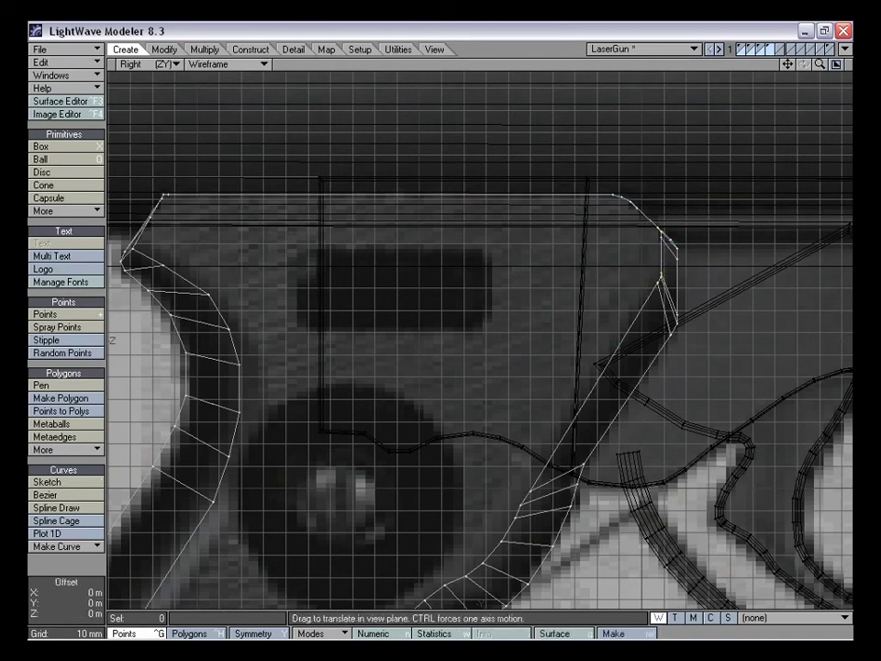
pyautogui.moveTo(506, 547); pyautogui.dragTo(469, 573)
pyautogui.moveTo(788, 64); pyautogui.dragTo(840, 0)
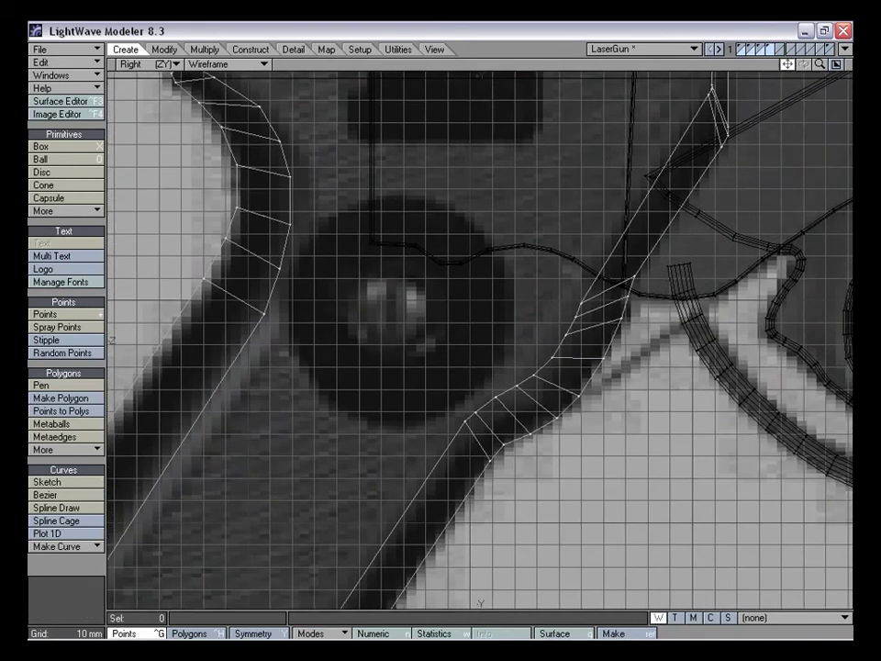
pyautogui.moveTo(496, 396); pyautogui.dragTo(593, 320)
pyautogui.click(462, 429)
pyautogui.moveTo(548, 382); pyautogui.dragTo(532, 398)
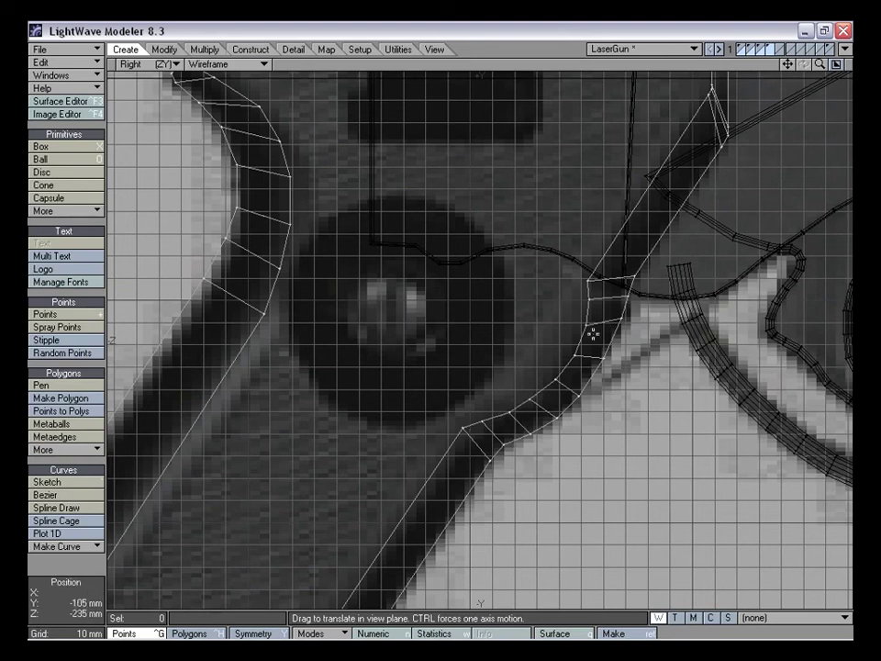
pyautogui.moveTo(820, 66); pyautogui.dragTo(700, 74)
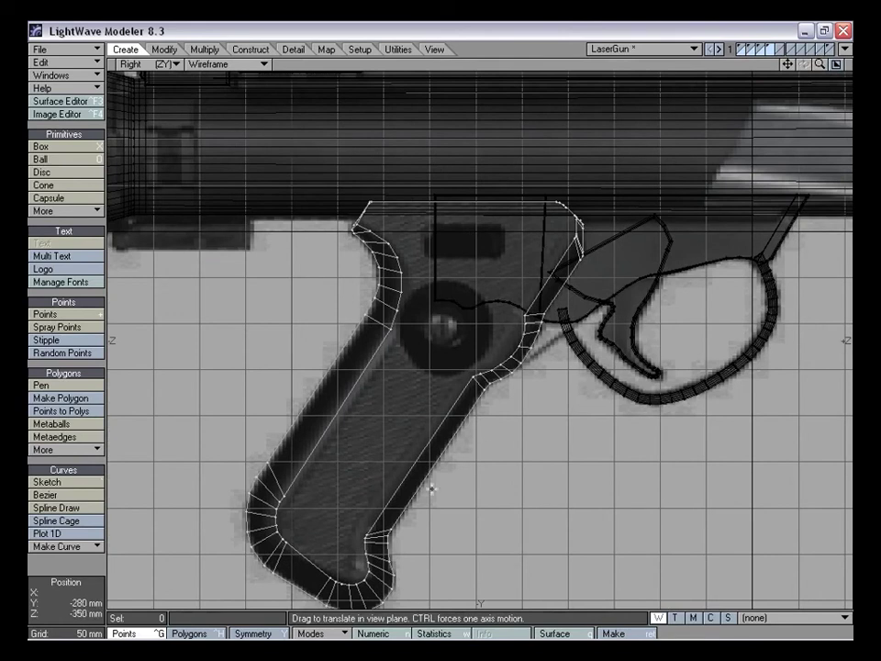
pyautogui.moveTo(787, 65); pyautogui.dragTo(869, 71)
pyautogui.press('space')
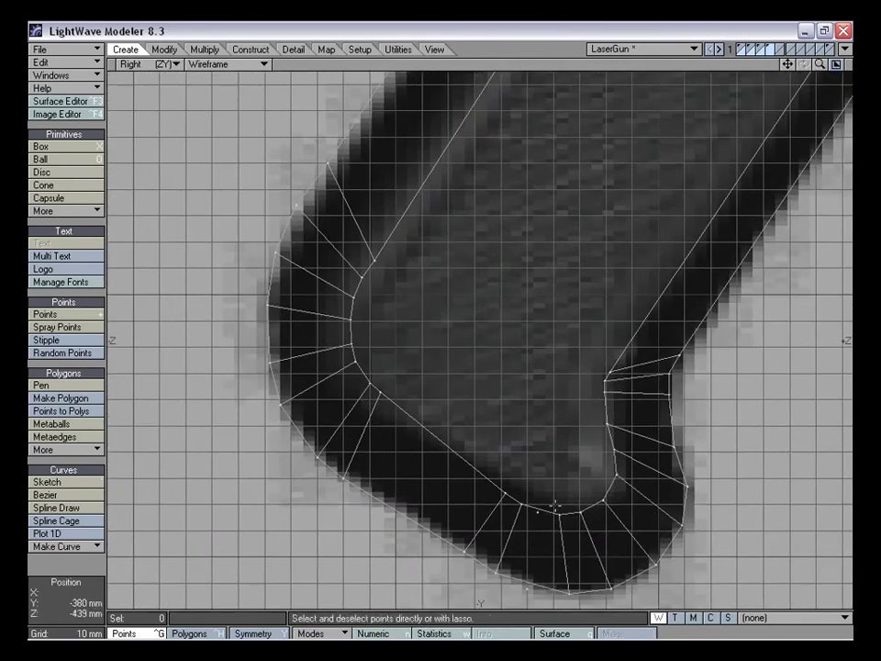
pyautogui.click(539, 513)
pyautogui.press('/')
pyautogui.moveTo(540, 511); pyautogui.dragTo(528, 588)
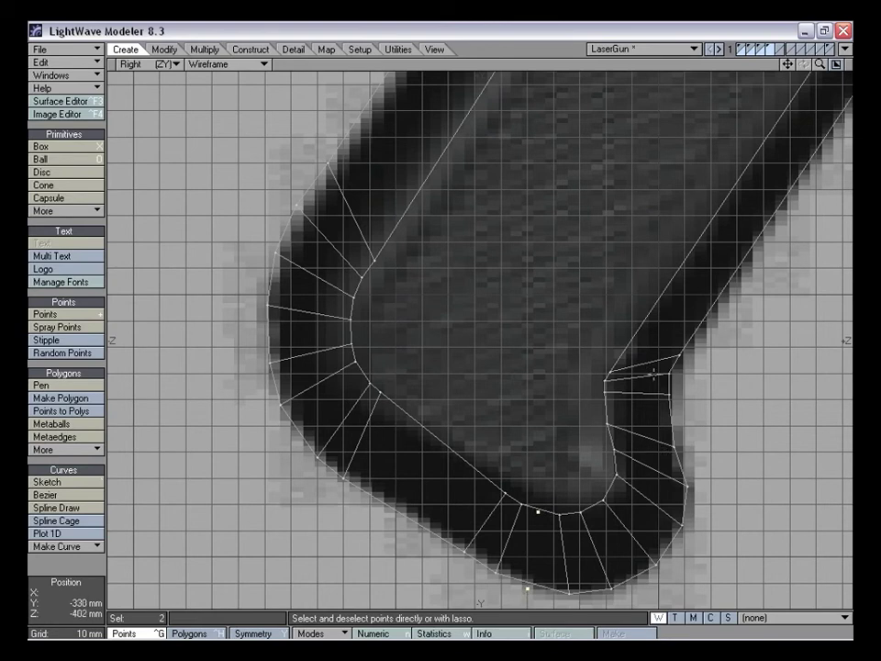
pyautogui.click(584, 479)
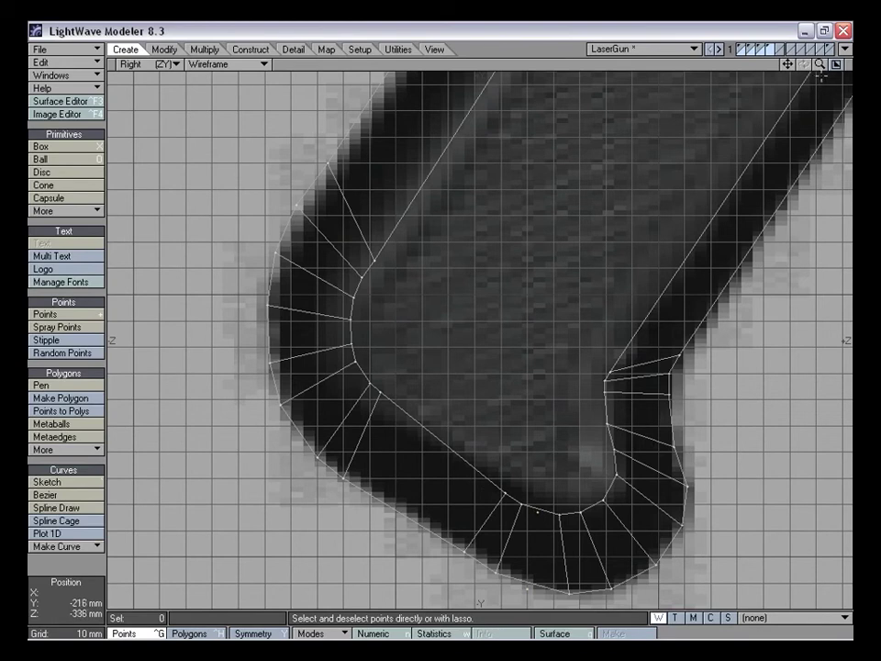
# Delete the extra outline point on the toe's underside in layer 10
pyautogui.moveTo(788, 65); pyautogui.dragTo(778, 8)
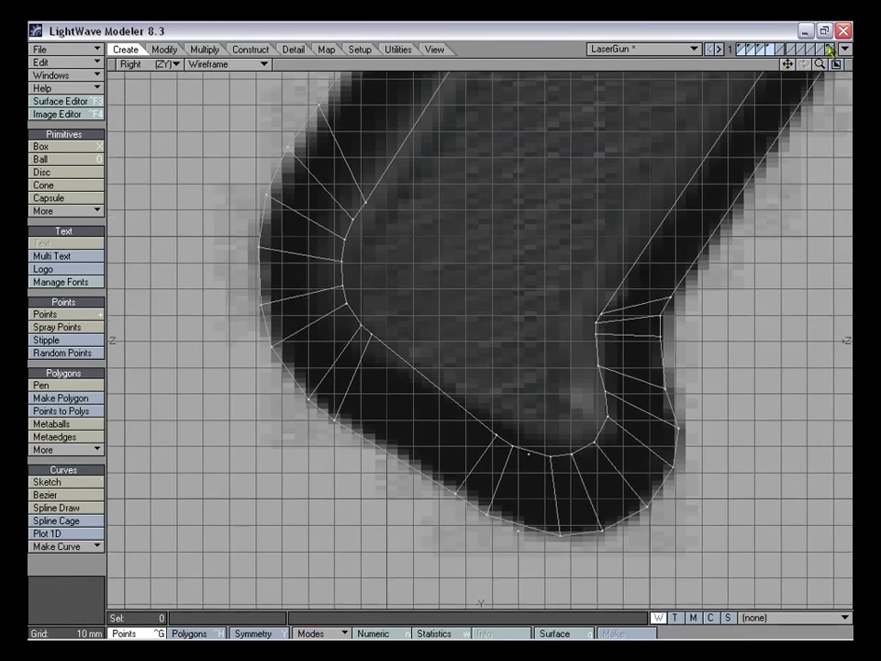
pyautogui.click(830, 50)
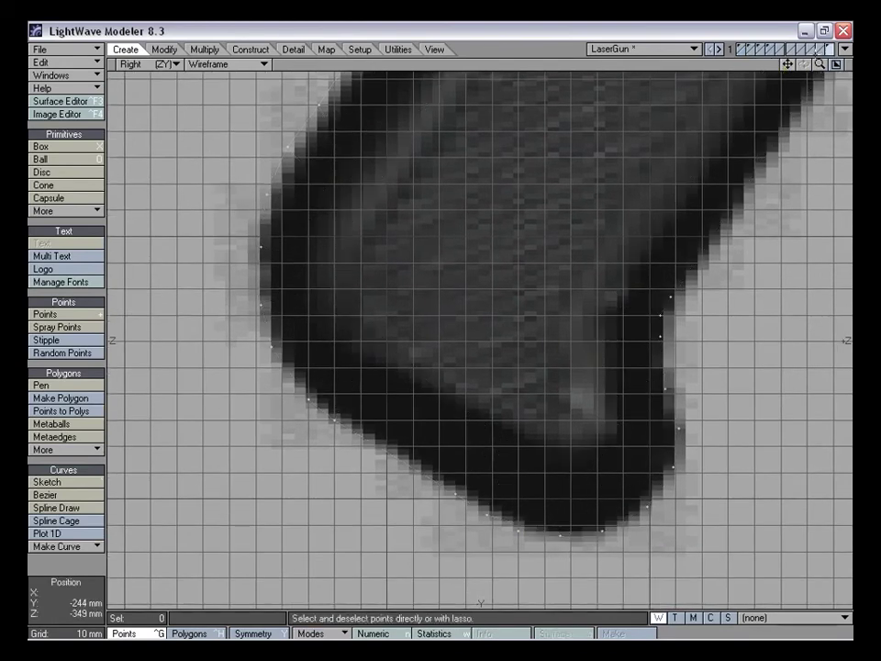
pyautogui.click(527, 525)
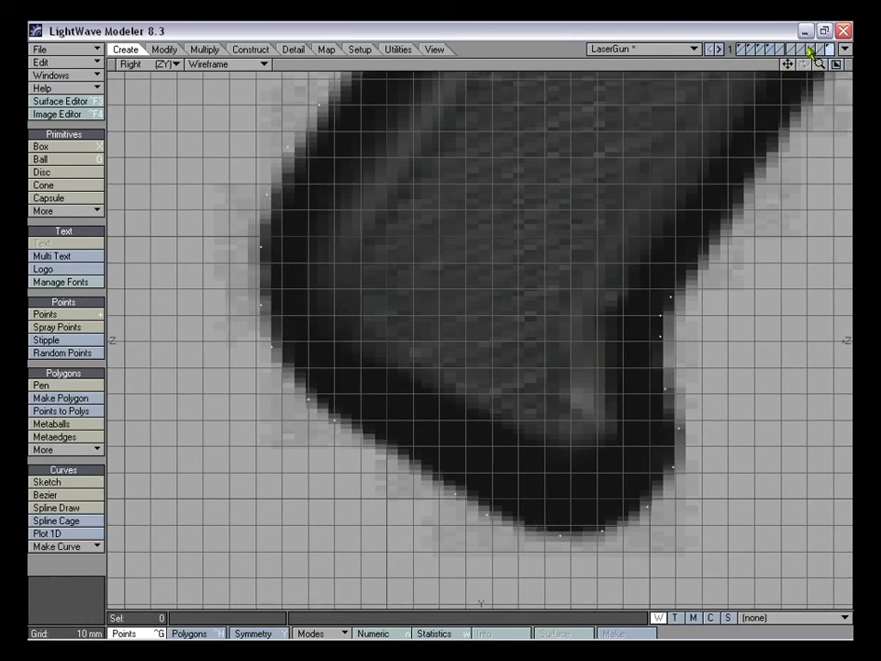
# Delete the two leftover points, inner and outer, at the toe's underside in the grip's layer 4
pyautogui.click(771, 51)
pyautogui.click(529, 466)
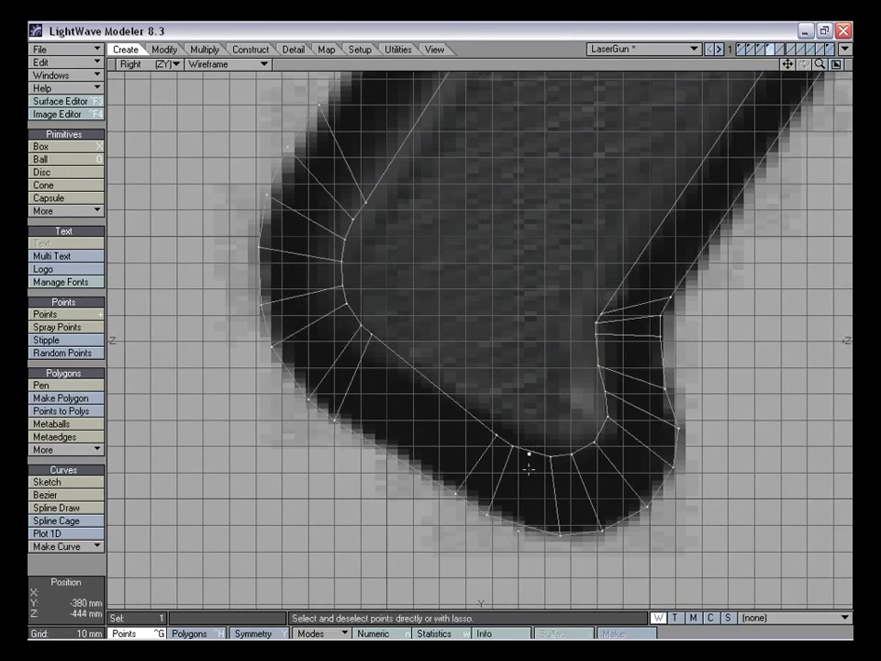
pyautogui.click(520, 531)
# Slide the inner and outer points around the toe's underside to even out their spacing, and adjust the notch's upper inner point
pyautogui.press('t')
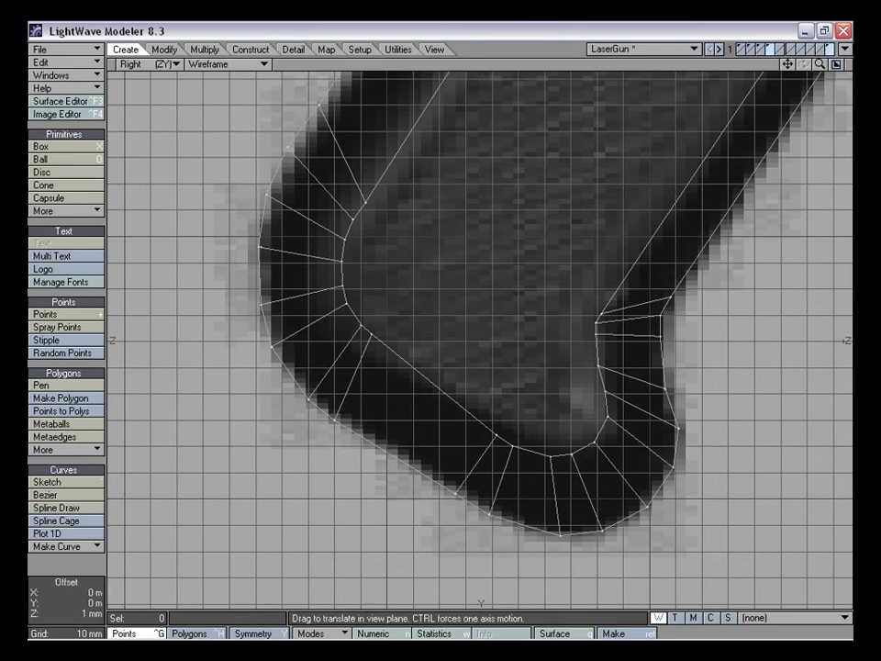
pyautogui.moveTo(514, 447); pyautogui.dragTo(524, 452)
pyautogui.moveTo(507, 518); pyautogui.dragTo(510, 520)
pyautogui.moveTo(561, 536); pyautogui.dragTo(549, 534)
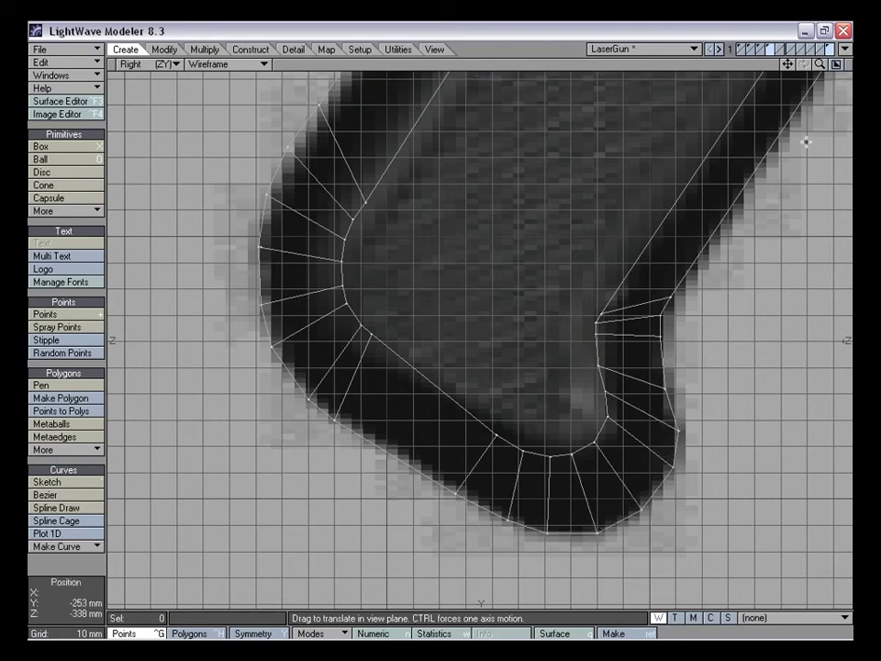
pyautogui.press('t')
pyautogui.moveTo(602, 313)
pyautogui.mouseDown()
pyautogui.moveTo(614, 294)
pyautogui.moveTo(600, 317)
pyautogui.mouseUp()
# Raise the inner points along the bottom of the toe slightly, straight up, and deselect them
pyautogui.moveTo(820, 64); pyautogui.dragTo(820, 67)
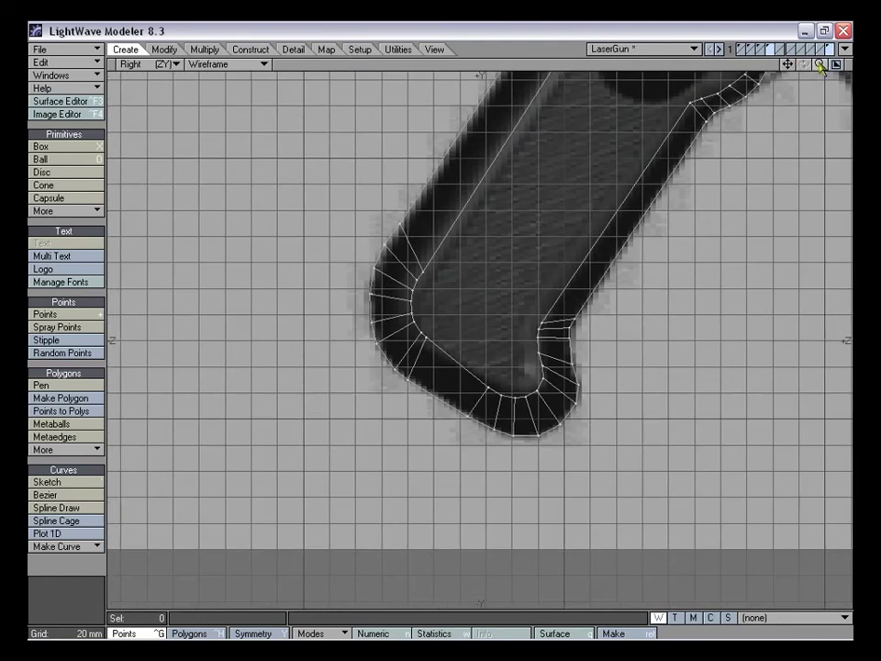
pyautogui.keyDown('alt'); pyautogui.moveTo(574, 337); pyautogui.dragTo(549, 386); pyautogui.keyUp('alt')
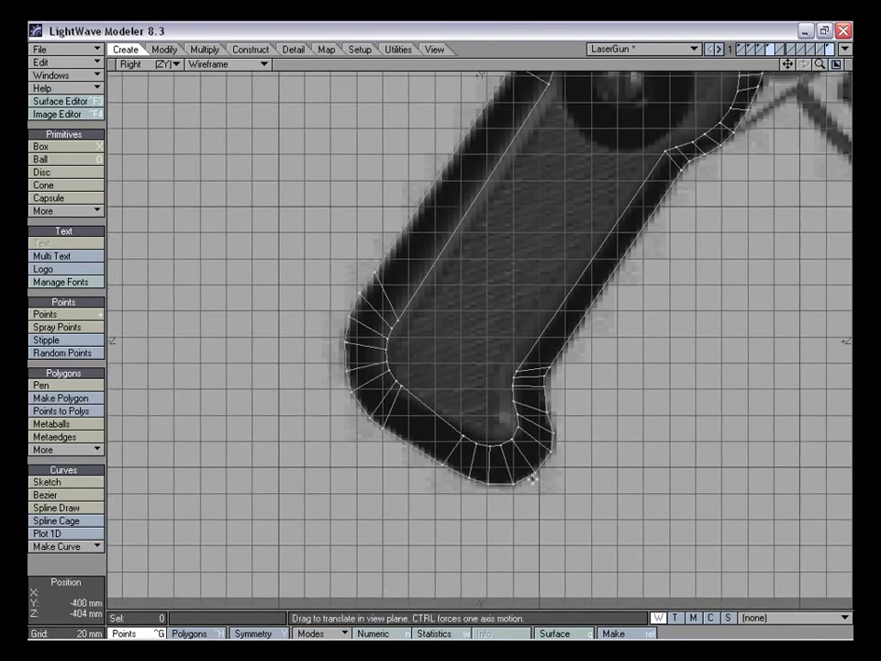
pyautogui.click(830, 49)
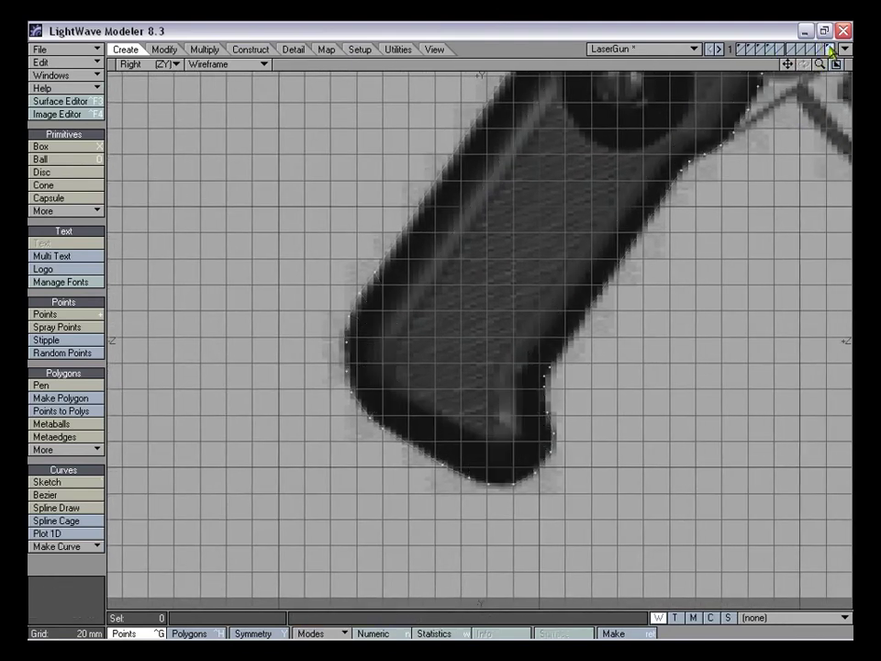
pyautogui.click(769, 50)
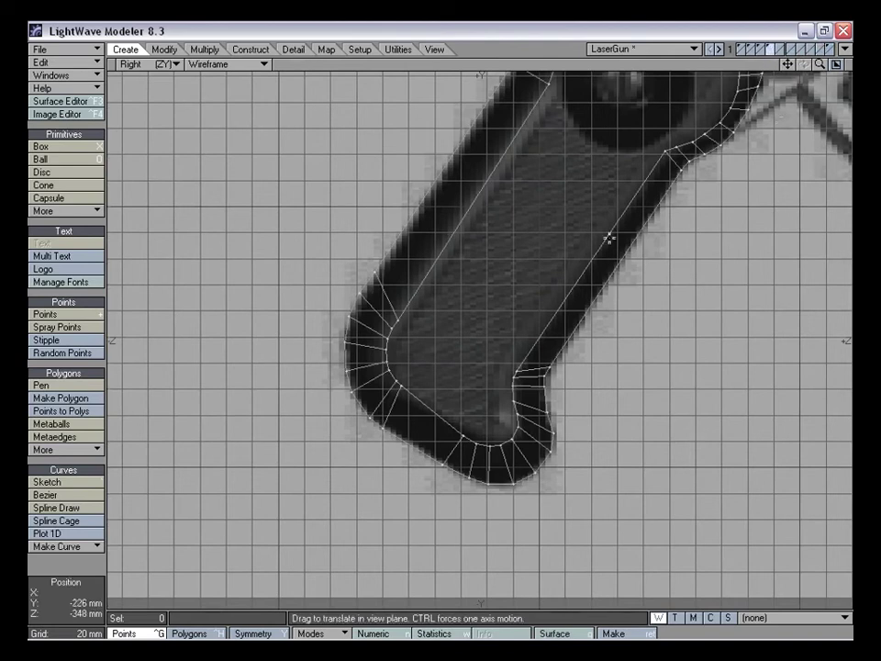
pyautogui.press('space')
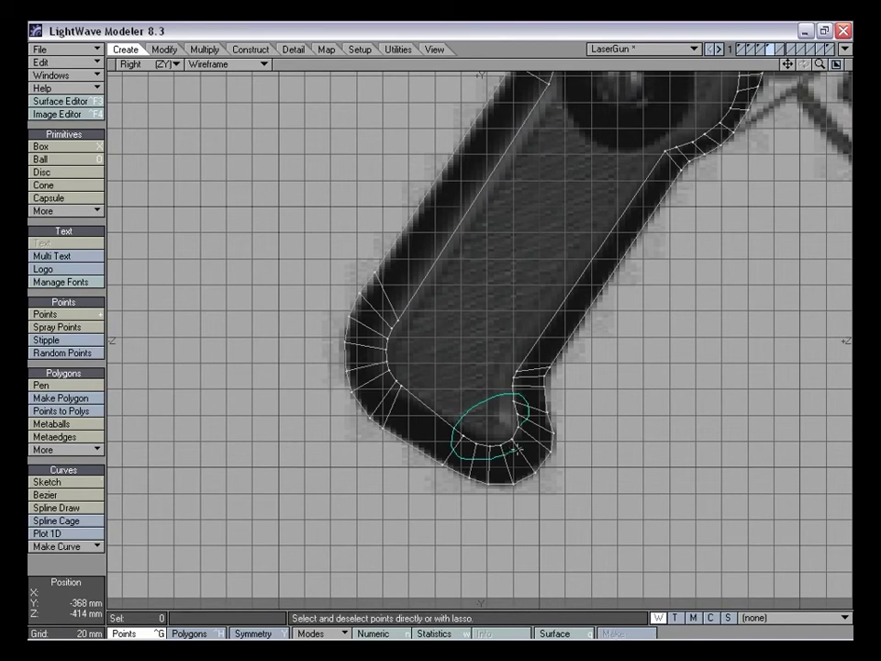
pyautogui.moveTo(517, 448); pyautogui.dragTo(519, 427, button='right')
pyautogui.press('t')
pyautogui.keyDown('ctrl'); pyautogui.moveTo(519, 430); pyautogui.dragTo(524, 425); pyautogui.keyUp('ctrl')
pyautogui.press('space')
pyautogui.click(535, 453)
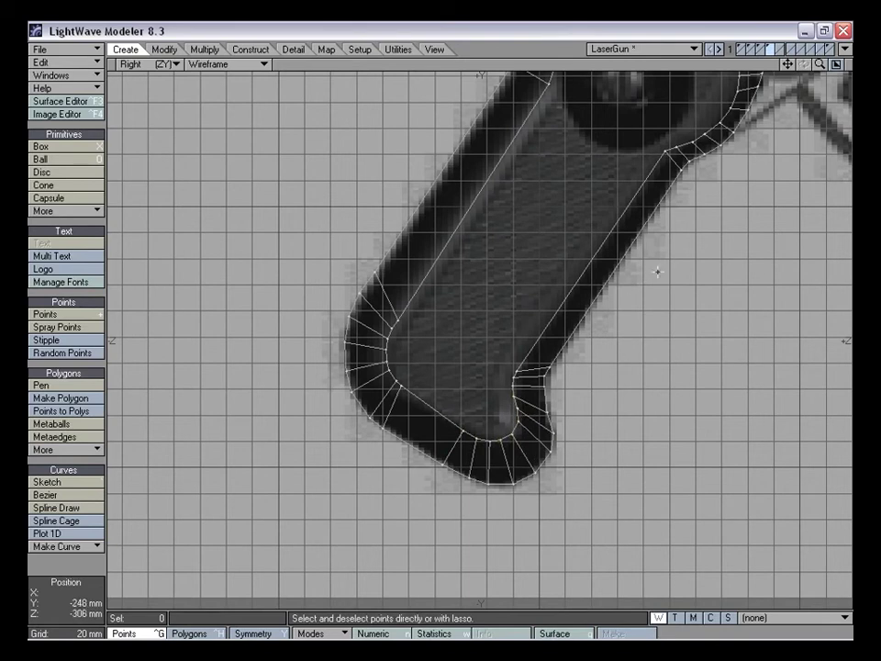
# Show layers 1 to 3 together with the grip and examine its shape in the perspective view
pyautogui.press('KP_0')
pyautogui.press('a')
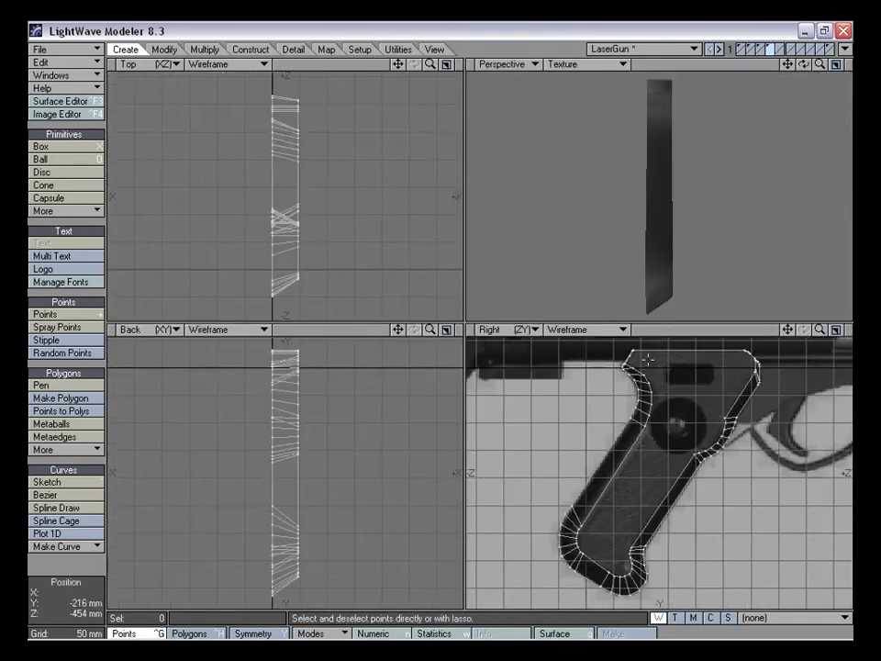
pyautogui.moveTo(638, 227)
pyautogui.keyDown('alt'); pyautogui.mouseDown()
pyautogui.moveTo(621, 225)
pyautogui.moveTo(743, 206)
pyautogui.moveTo(673, 153)
pyautogui.moveTo(650, 120)
pyautogui.moveTo(732, 219)
pyautogui.moveTo(646, 203)
pyautogui.moveTo(657, 237)
pyautogui.moveTo(639, 163)
pyautogui.moveTo(664, 183)
pyautogui.moveTo(724, 192)
pyautogui.moveTo(706, 237)
pyautogui.moveTo(659, 203)
pyautogui.moveTo(626, 226)
pyautogui.moveTo(630, 159)
pyautogui.moveTo(647, 237)
pyautogui.moveTo(661, 231)
pyautogui.moveTo(625, 236)
pyautogui.mouseUp(); pyautogui.keyUp('alt')
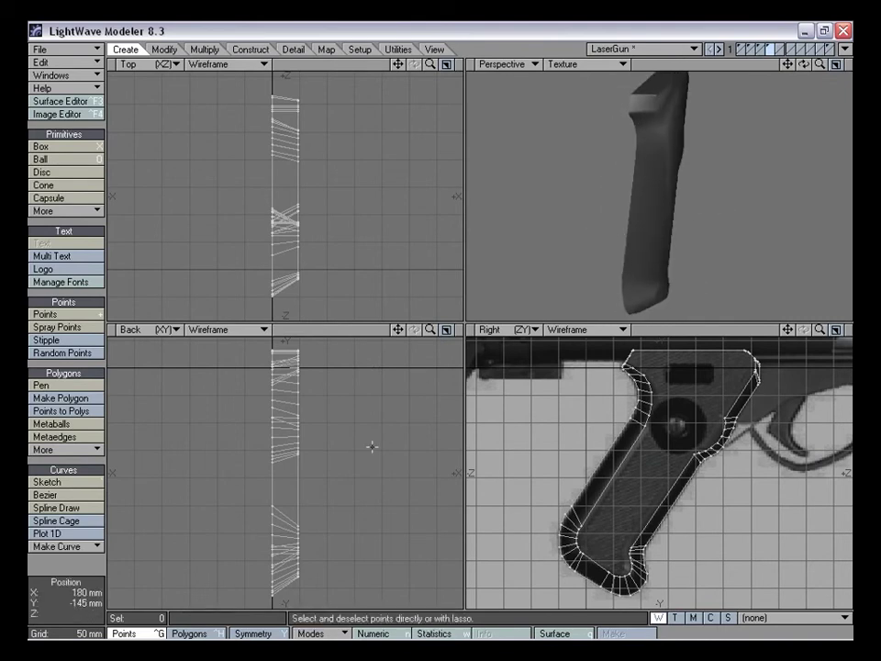
pyautogui.keyDown('shift'); pyautogui.click(760, 48); pyautogui.keyUp('shift')
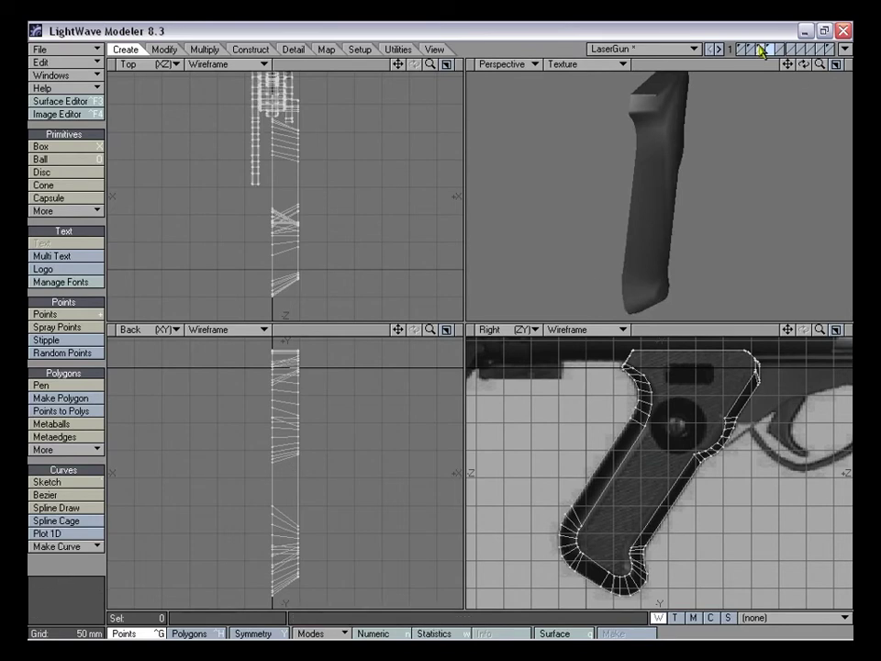
pyautogui.keyDown('shift'); pyautogui.click(751, 48); pyautogui.keyUp('shift')
pyautogui.keyDown('shift'); pyautogui.click(740, 47); pyautogui.keyUp('shift')
pyautogui.keyDown('alt'); pyautogui.moveTo(742, 78); pyautogui.dragTo(713, 238); pyautogui.keyUp('alt')
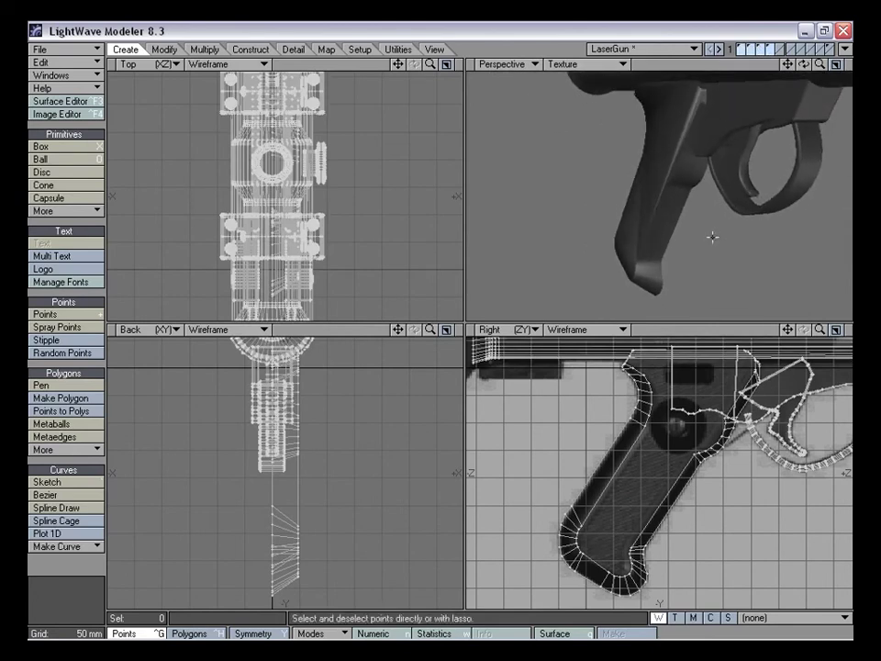
# Make only the grip's layer 4 active, with layers 1 to 3 shown as background reference
pyautogui.keyDown('alt'); pyautogui.moveTo(725, 119); pyautogui.dragTo(711, 163); pyautogui.keyUp('alt')
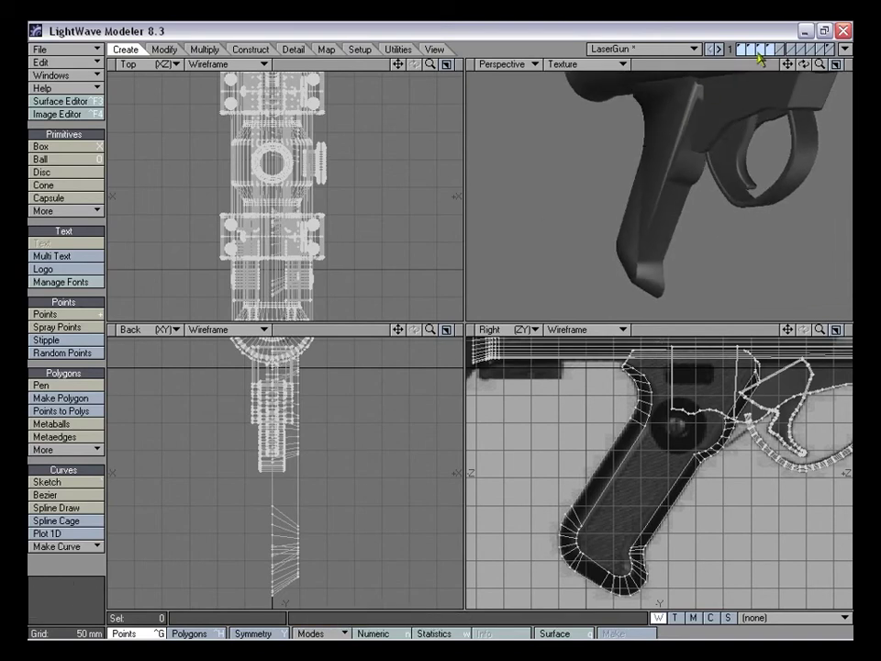
pyautogui.click(774, 48)
pyautogui.click(762, 53)
pyautogui.keyDown('shift'); pyautogui.click(753, 53); pyautogui.keyUp('shift')
pyautogui.keyDown('shift'); pyautogui.click(745, 53); pyautogui.keyUp('shift')
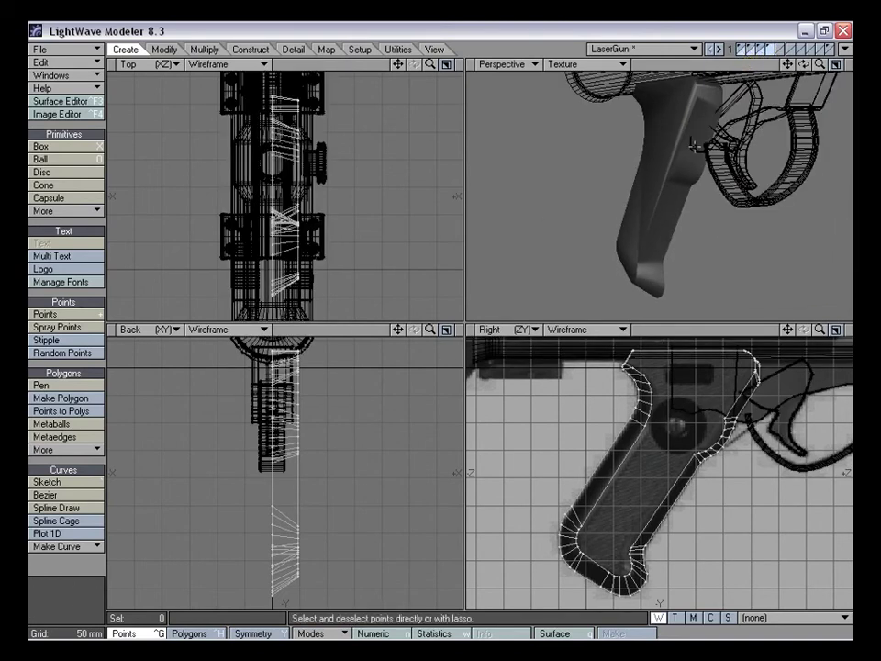
# Select all points on the grip's outer side in the Back view, move them slightly outward along X to thicken it, and deselect them
pyautogui.moveTo(354, 458); pyautogui.dragTo(327, 338, button='right')
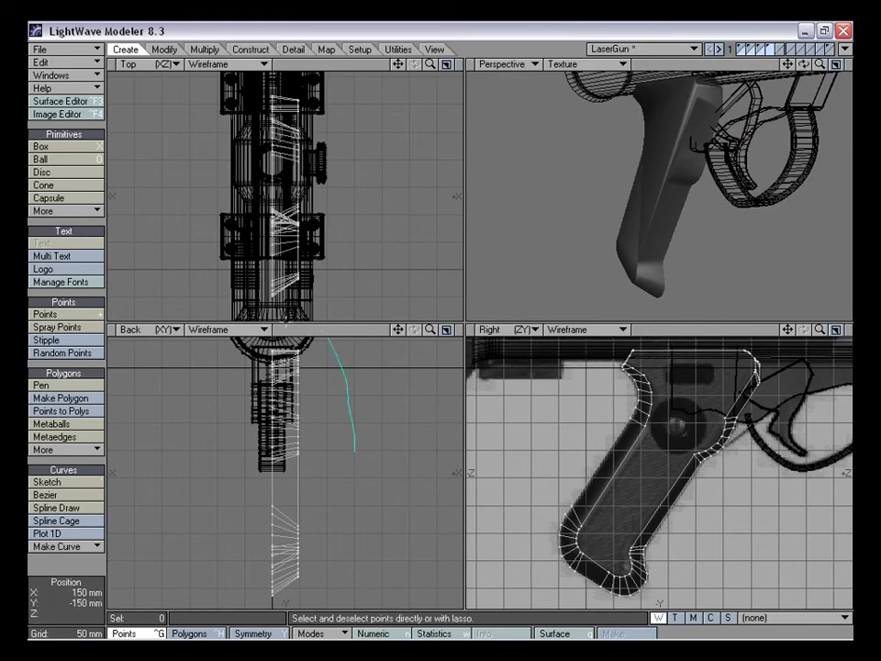
pyautogui.moveTo(292, 616); pyautogui.dragTo(315, 508, button='right')
pyautogui.press('t')
pyautogui.moveTo(315, 508); pyautogui.dragTo(326, 507)
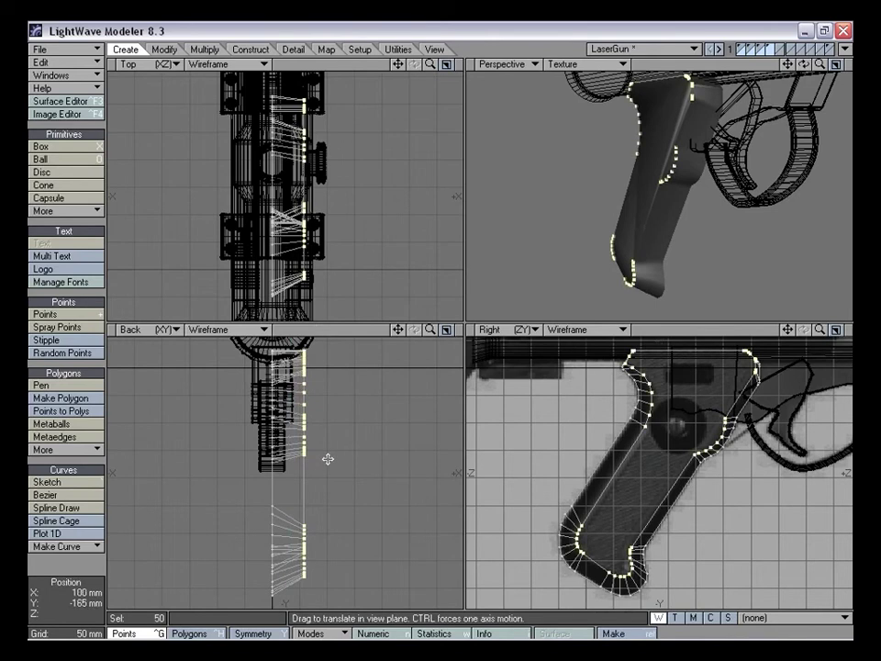
pyautogui.moveTo(322, 449); pyautogui.dragTo(322, 450)
pyautogui.press('space')
pyautogui.moveTo(349, 405)
pyautogui.mouseDown(button='right')
pyautogui.moveTo(346, 344)
pyautogui.moveTo(312, 601)
pyautogui.mouseUp(button='right')
# Examine the thickened grip together with the trigger parts in perspective, and return layers 1 to 3 to the background
pyautogui.keyDown('alt'); pyautogui.moveTo(639, 181); pyautogui.dragTo(644, 181); pyautogui.keyUp('alt')
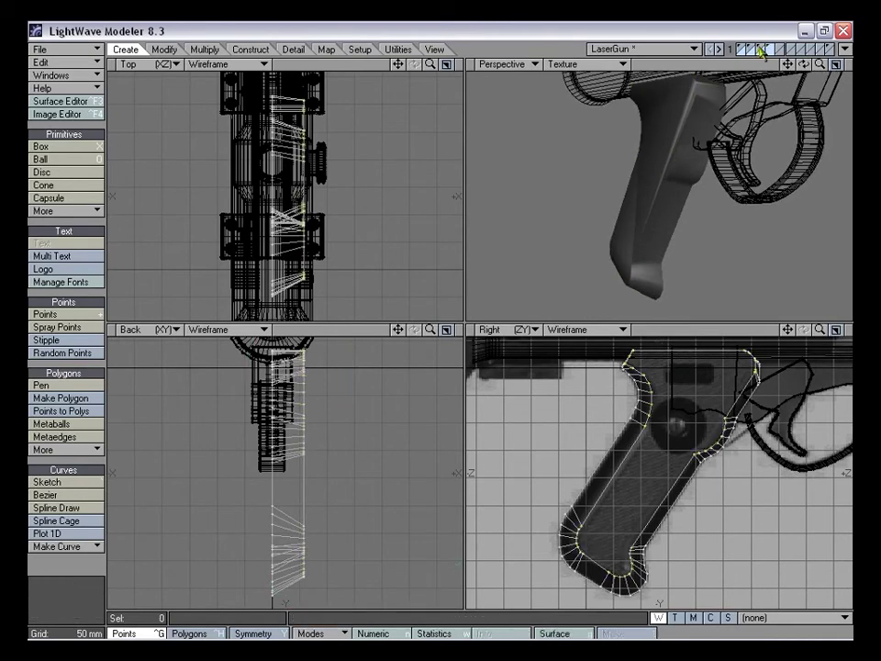
pyautogui.keyDown('shift'); pyautogui.click(750, 49); pyautogui.keyUp('shift')
pyautogui.keyDown('alt'); pyautogui.moveTo(680, 170); pyautogui.dragTo(701, 195); pyautogui.keyUp('alt')
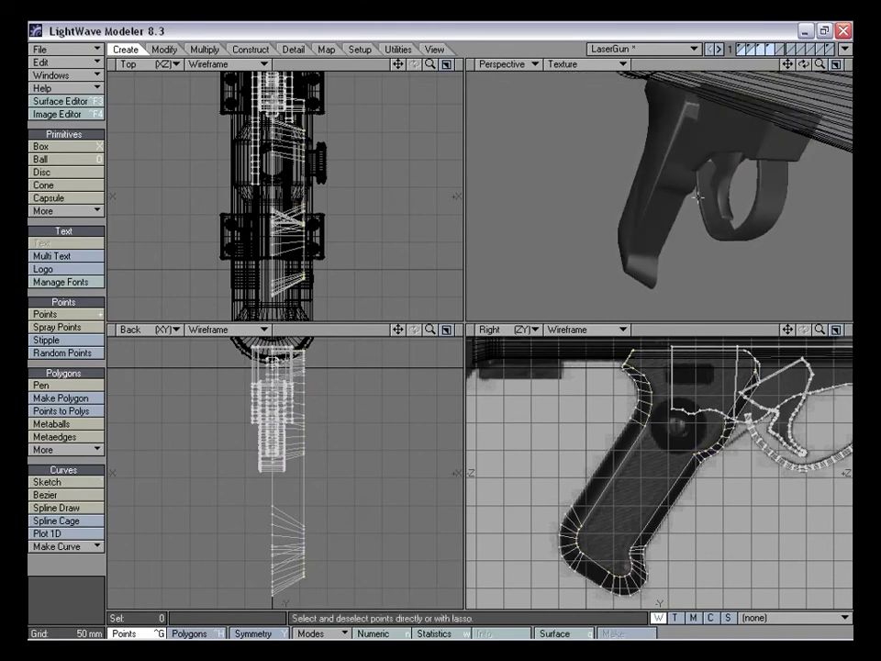
pyautogui.click(770, 47)
pyautogui.click(761, 54)
pyautogui.keyDown('shift'); pyautogui.click(752, 53); pyautogui.keyUp('shift')
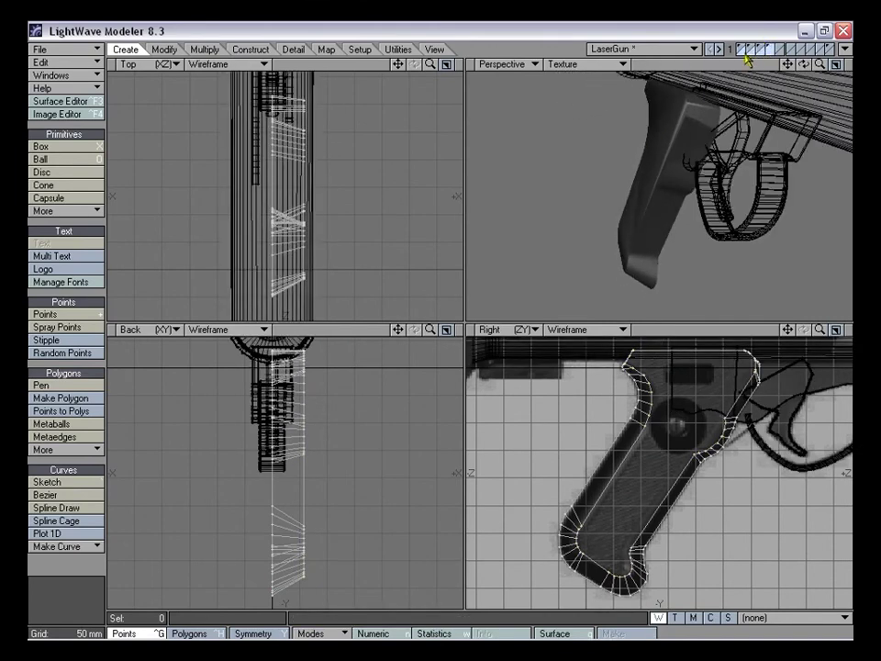
pyautogui.keyDown('shift'); pyautogui.click(745, 53); pyautogui.keyUp('shift')
# Try to shift the grip's outer-side points slightly inward along X in the Back view
pyautogui.moveTo(297, 349)
pyautogui.mouseDown(button='right')
pyautogui.moveTo(299, 598)
pyautogui.moveTo(358, 551)
pyautogui.mouseUp(button='right')
pyautogui.press('t')
pyautogui.moveTo(372, 516); pyautogui.dragTo(369, 514)
pyautogui.hotkey('ctrl', 'z')
pyautogui.moveTo(404, 443); pyautogui.dragTo(401, 443)
pyautogui.hotkey('ctrl', 'z')
pyautogui.moveTo(432, 331); pyautogui.dragTo(523, 332)
pyautogui.moveTo(381, 435); pyautogui.dragTo(376, 435)
pyautogui.click(77, 566)
pyautogui.press('a')
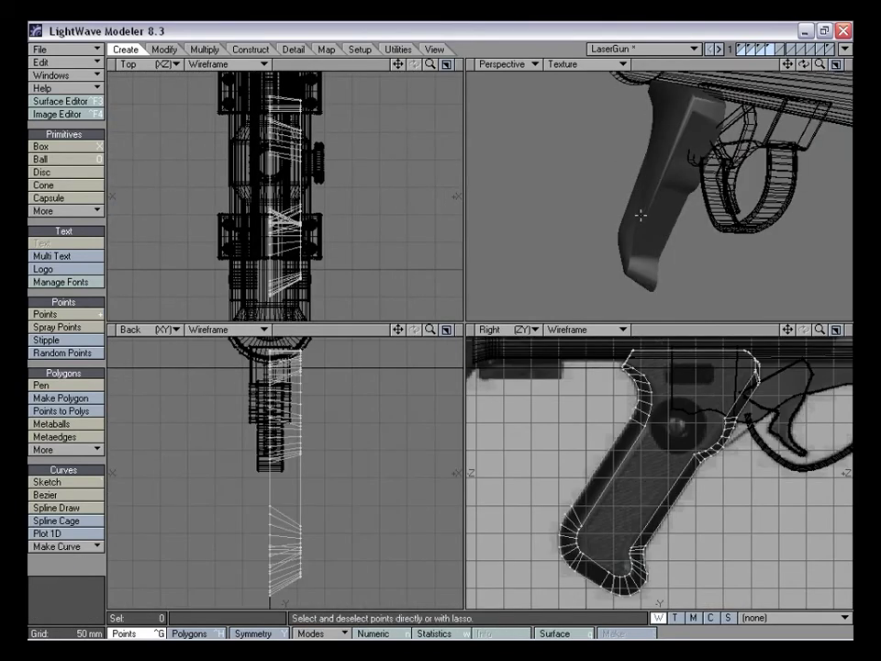
# Slice the grip with two vertical Knife cuts in the Back view, dividing its thickness into three bands between centre plane and outer side
pyautogui.keyDown('alt'); pyautogui.moveTo(602, 219); pyautogui.dragTo(725, 204); pyautogui.keyUp('alt')
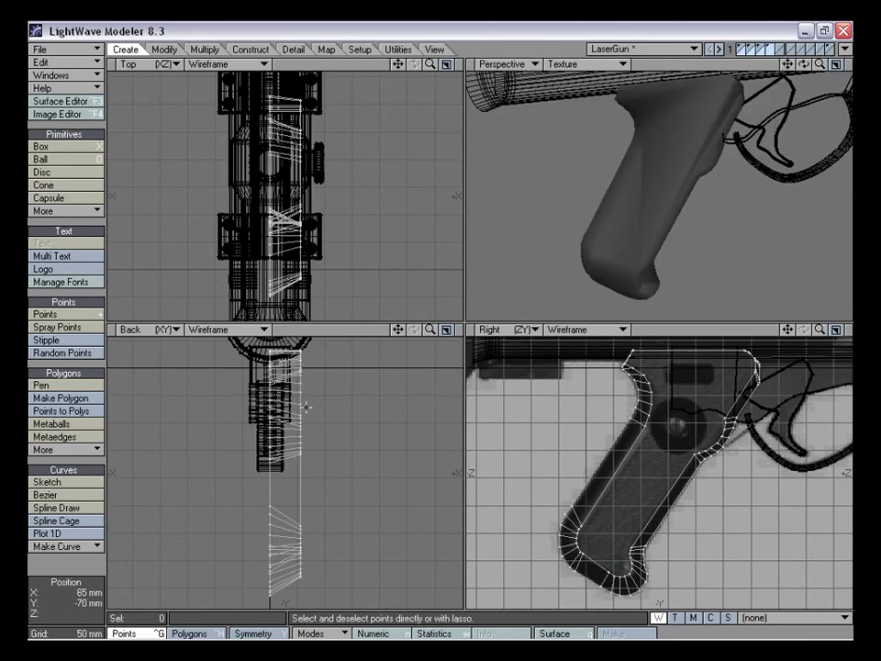
pyautogui.hotkey('shift', 'k')
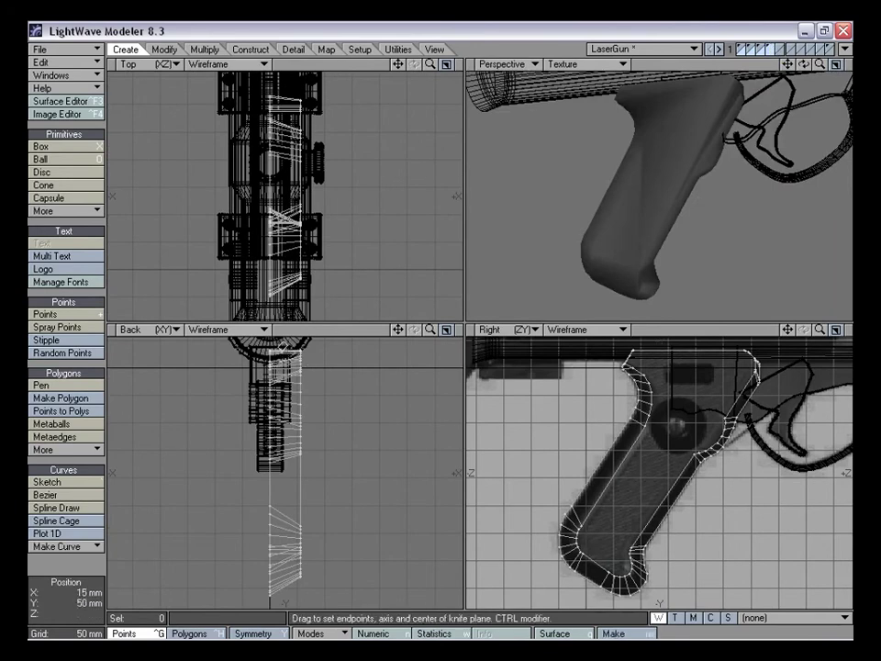
pyautogui.keyDown('ctrl'); pyautogui.moveTo(280, 342); pyautogui.dragTo(274, 615); pyautogui.keyUp('ctrl')
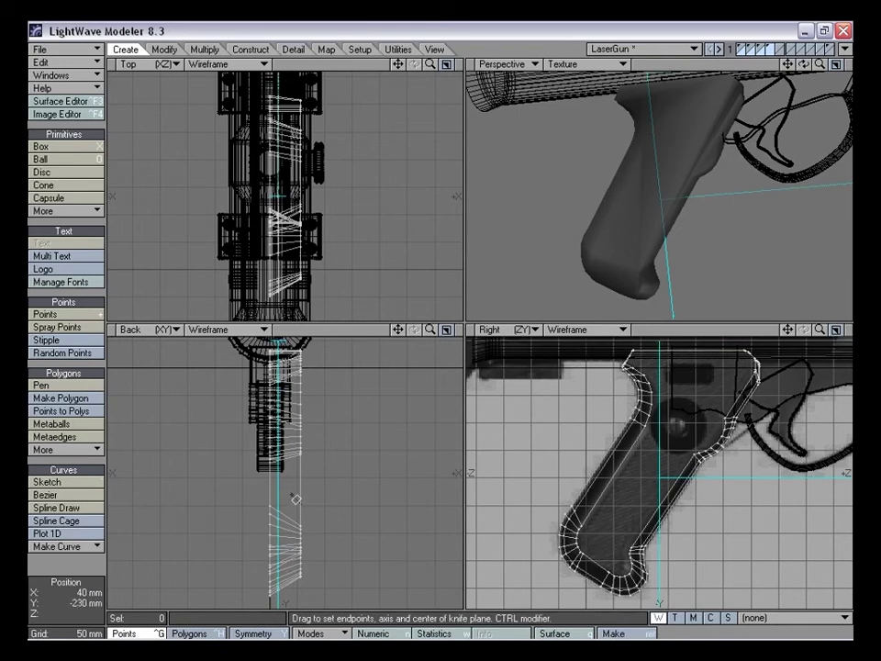
pyautogui.moveTo(283, 478); pyautogui.dragTo(296, 476)
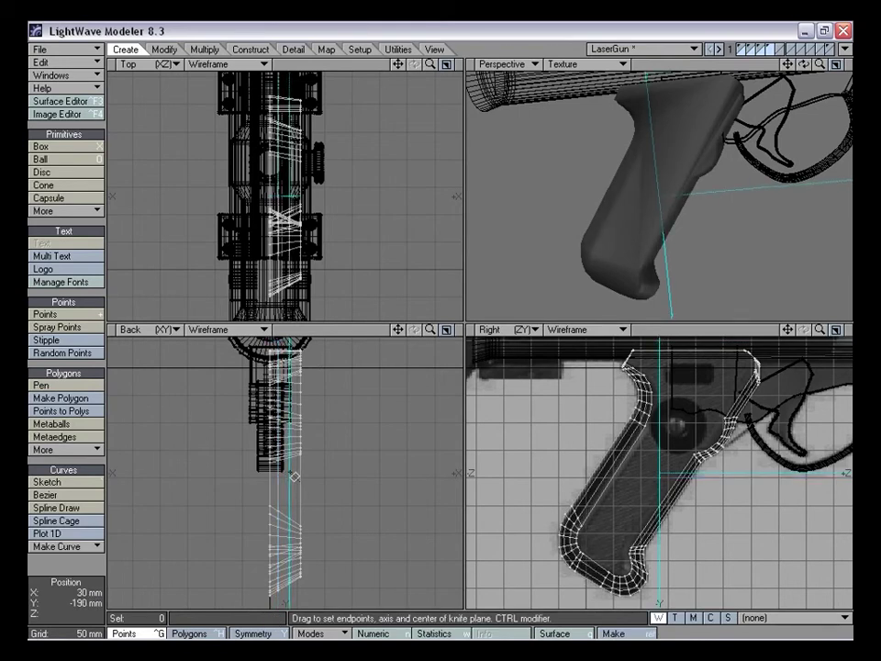
pyautogui.moveTo(296, 477); pyautogui.dragTo(296, 476)
pyautogui.press('space')
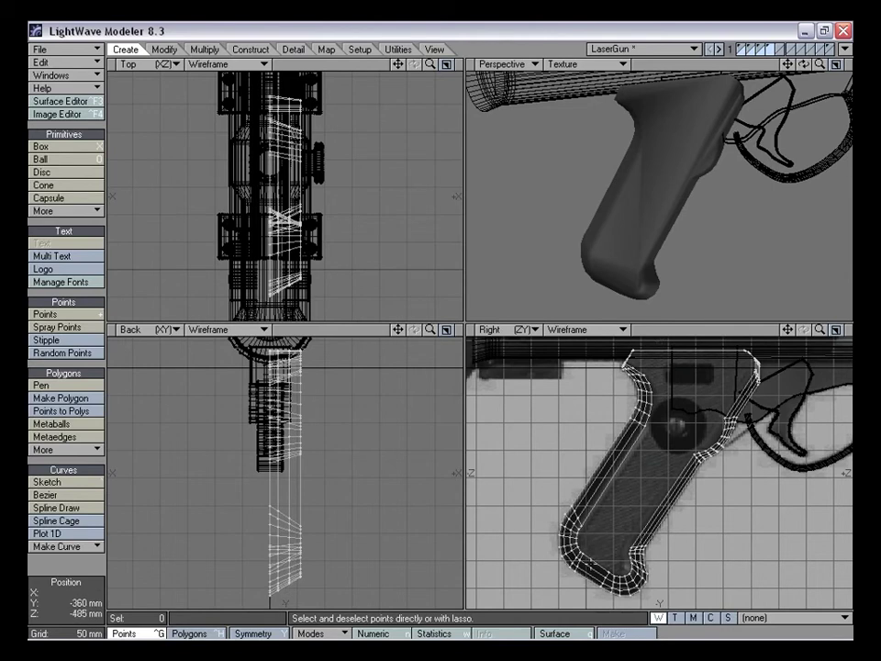
# Examine the sliced grip's surface from several angles in the perspective view
pyautogui.moveTo(819, 64); pyautogui.dragTo(816, 66)
pyautogui.keyDown('alt'); pyautogui.moveTo(633, 182); pyautogui.dragTo(672, 203); pyautogui.keyUp('alt')
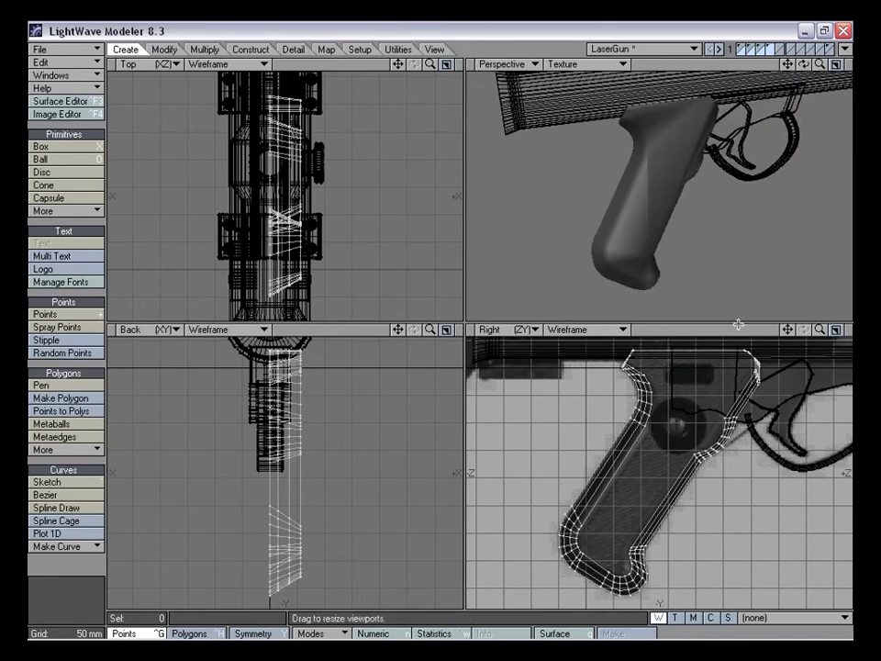
pyautogui.keyDown('alt'); pyautogui.moveTo(720, 252); pyautogui.dragTo(742, 136); pyautogui.keyUp('alt')
pyautogui.keyDown('alt'); pyautogui.moveTo(680, 224); pyautogui.dragTo(702, 219); pyautogui.keyUp('alt')
pyautogui.hotkey('ctrl', 'h')
pyautogui.hotkey('ctrl', 'g')
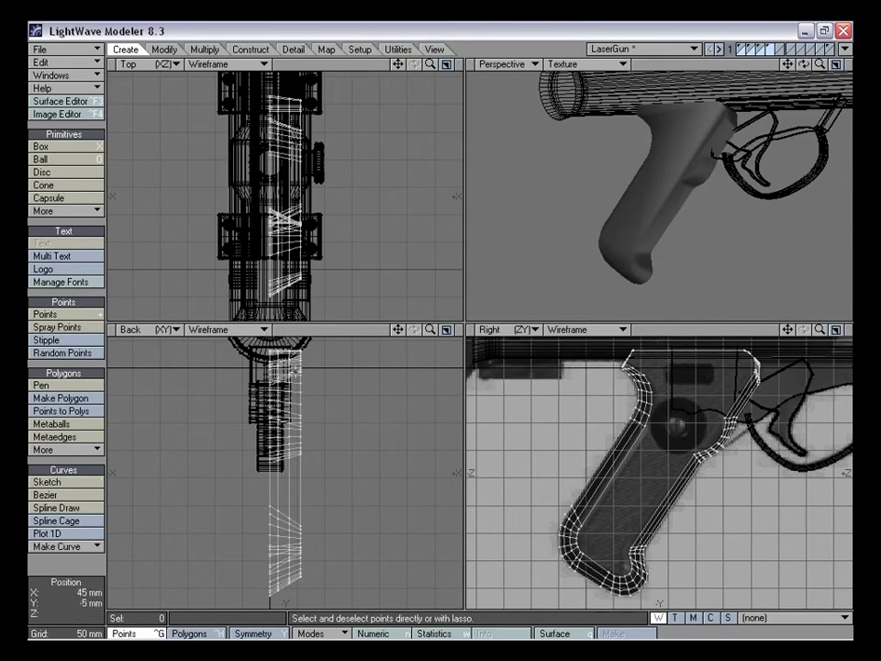
# Select the points of the cut nearest the centre plane, set the action centre, and stretch them slightly downward from the grip's top
pyautogui.moveTo(278, 359); pyautogui.dragTo(277, 597)
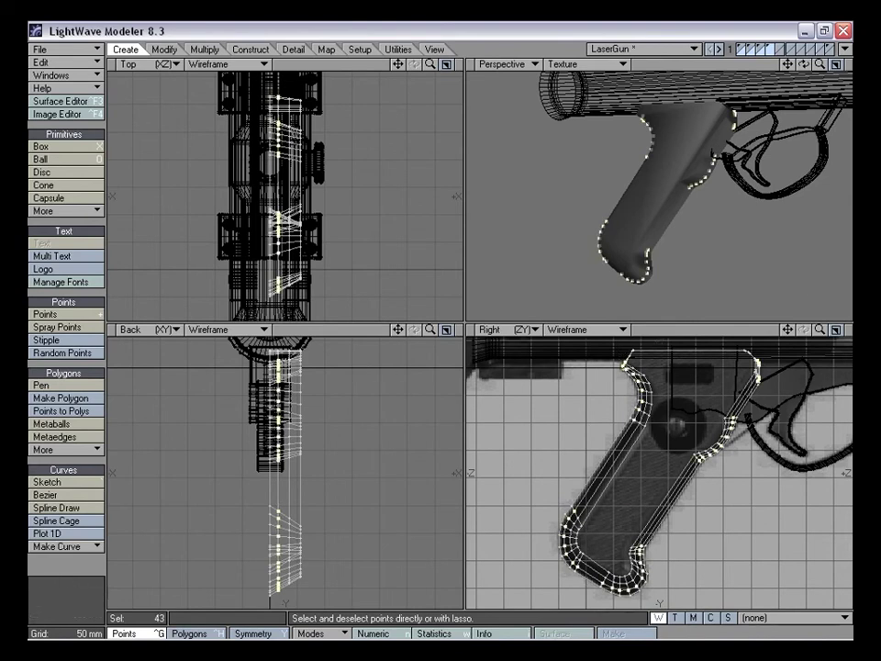
pyautogui.moveTo(787, 330); pyautogui.dragTo(788, 328)
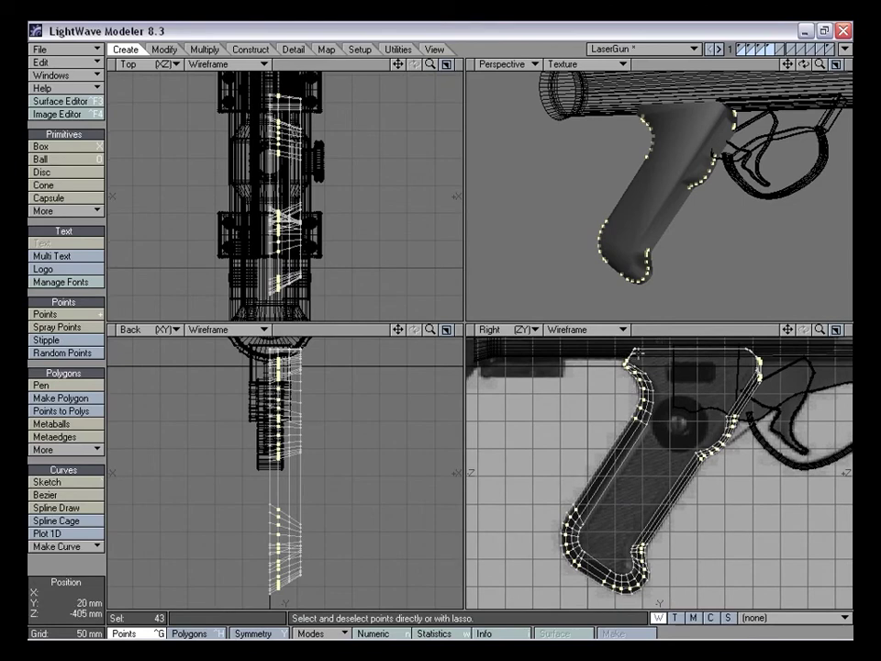
pyautogui.keyDown('alt'); pyautogui.moveTo(665, 305); pyautogui.dragTo(637, 203); pyautogui.keyUp('alt')
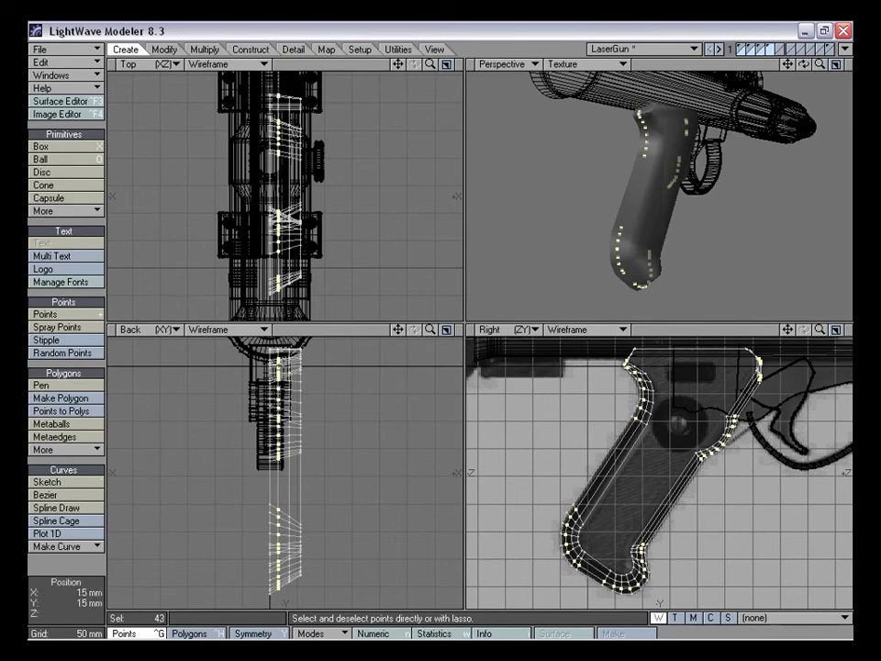
pyautogui.moveTo(648, 174)
pyautogui.keyDown('alt'); pyautogui.mouseDown()
pyautogui.moveTo(655, 163)
pyautogui.moveTo(644, 178)
pyautogui.mouseUp(); pyautogui.keyUp('alt')
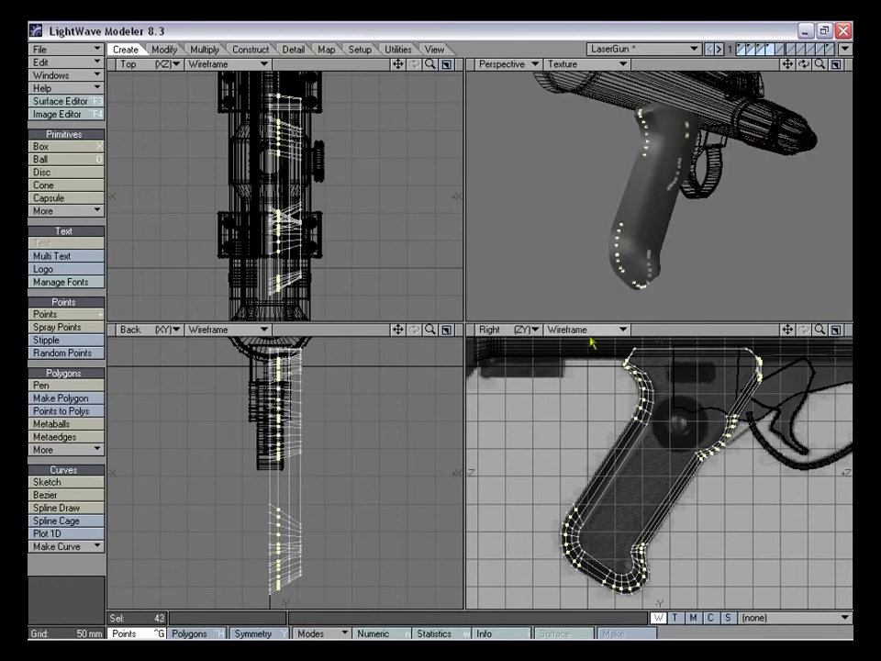
pyautogui.press('h')
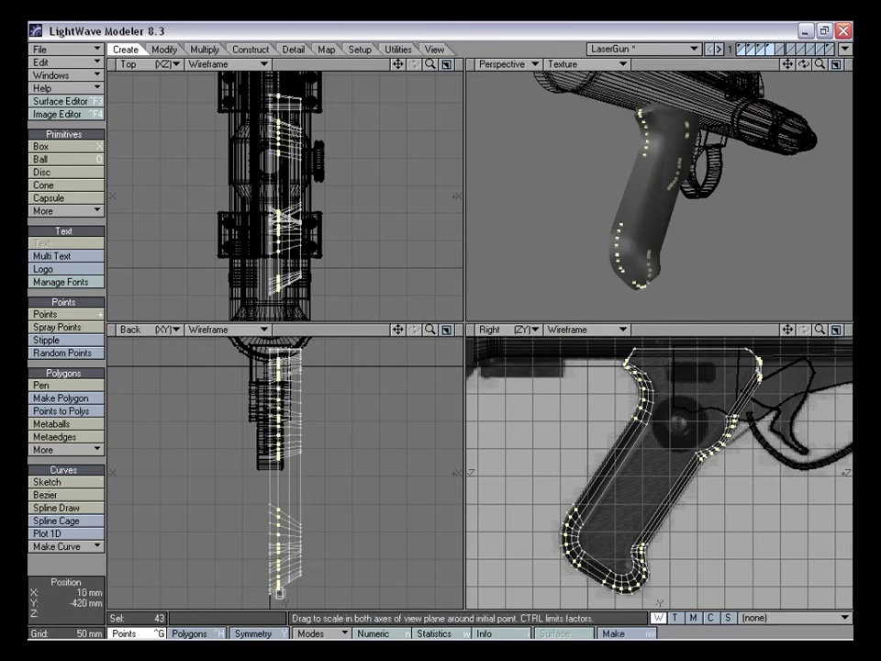
pyautogui.click(325, 634)
pyautogui.click(334, 586)
pyautogui.moveTo(278, 356); pyautogui.dragTo(278, 354)
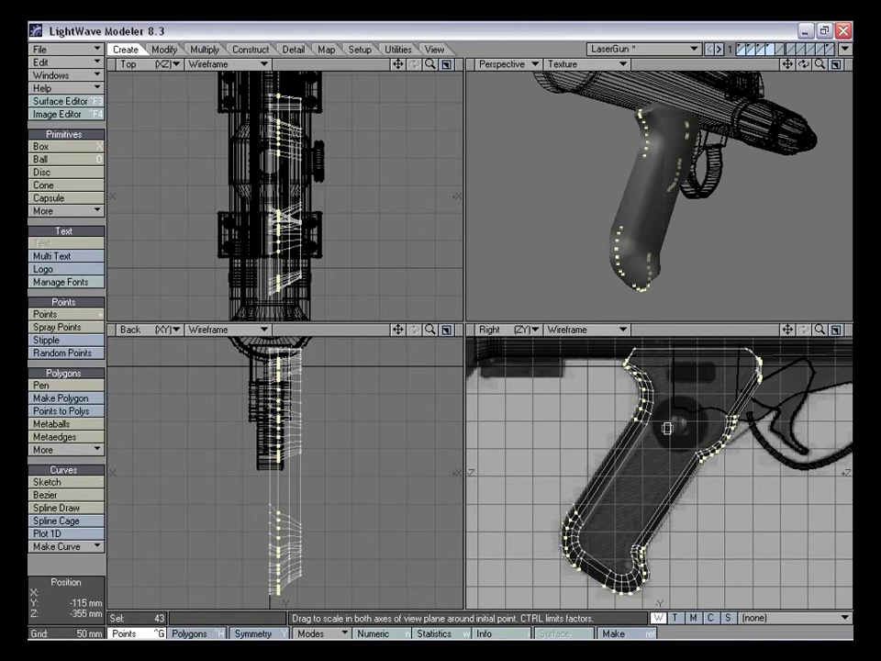
# Examine how the stretched cut points follow the grip's outline, especially around its lower end, in the perspective, Back and Right views
pyautogui.keyDown('alt'); pyautogui.moveTo(642, 220); pyautogui.dragTo(643, 124); pyautogui.keyUp('alt')
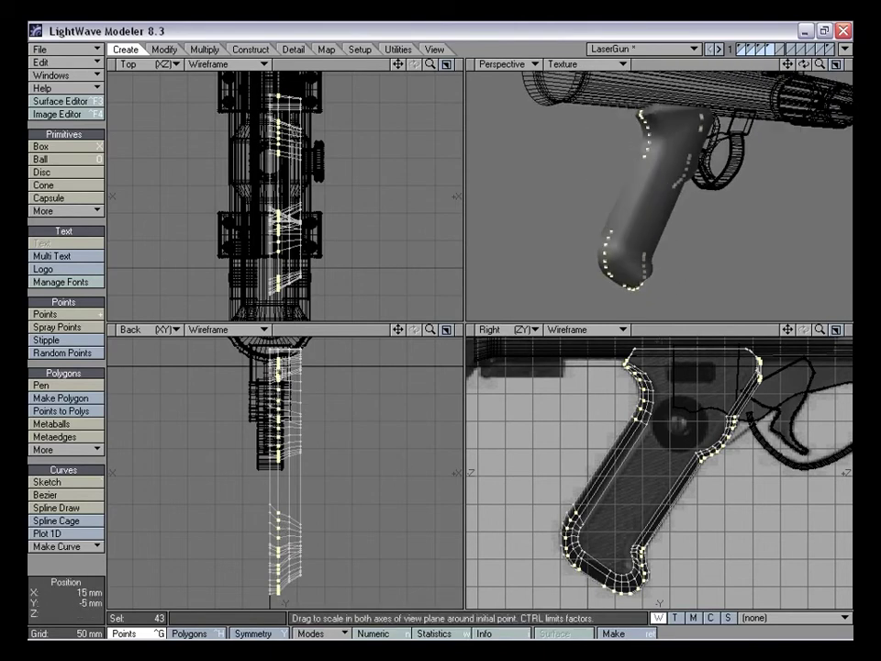
pyautogui.moveTo(279, 356); pyautogui.dragTo(280, 356)
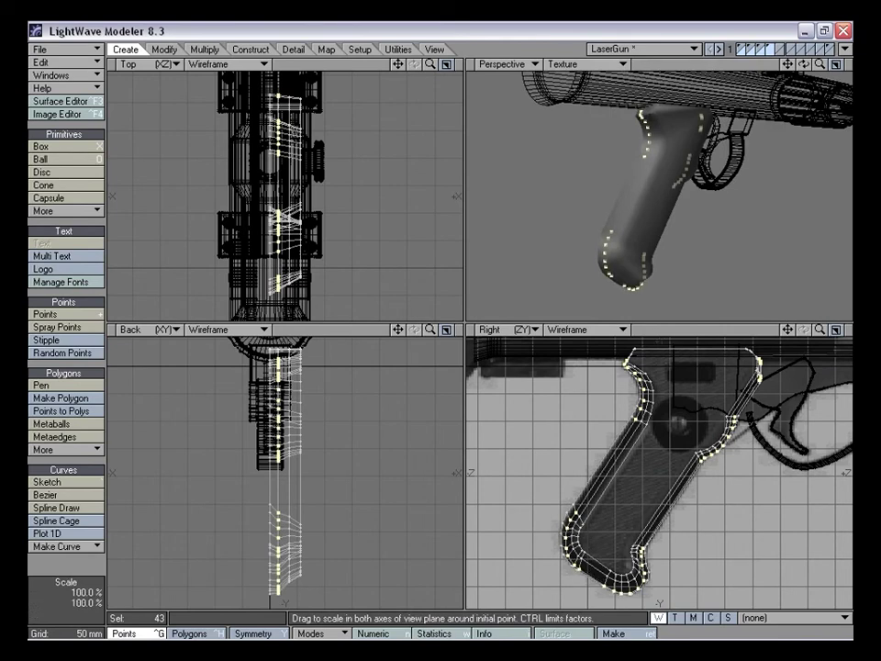
pyautogui.moveTo(398, 330); pyautogui.dragTo(416, 220)
pyautogui.moveTo(429, 329); pyautogui.dragTo(429, 330)
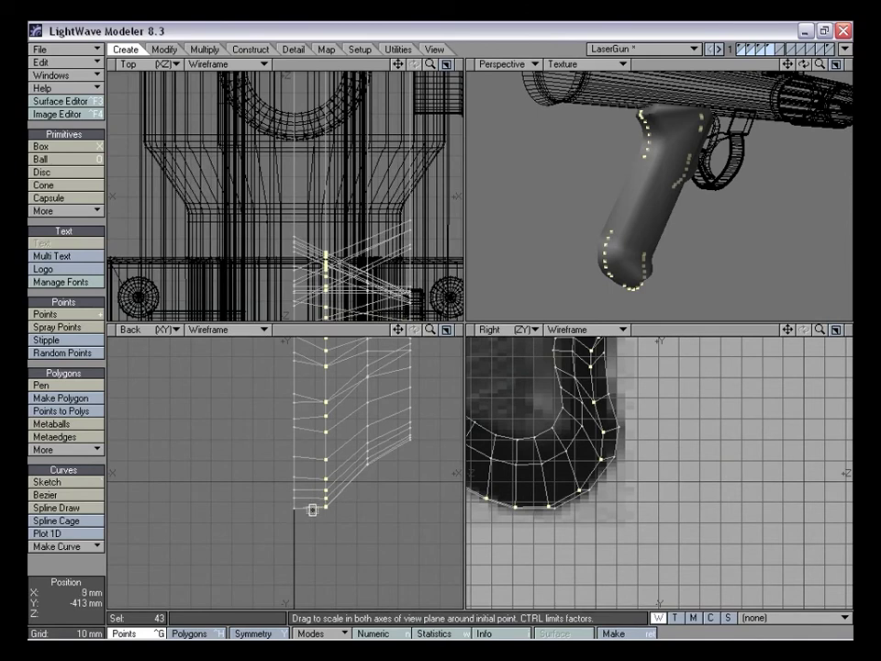
pyautogui.moveTo(429, 332); pyautogui.dragTo(397, 330)
pyautogui.press('h')
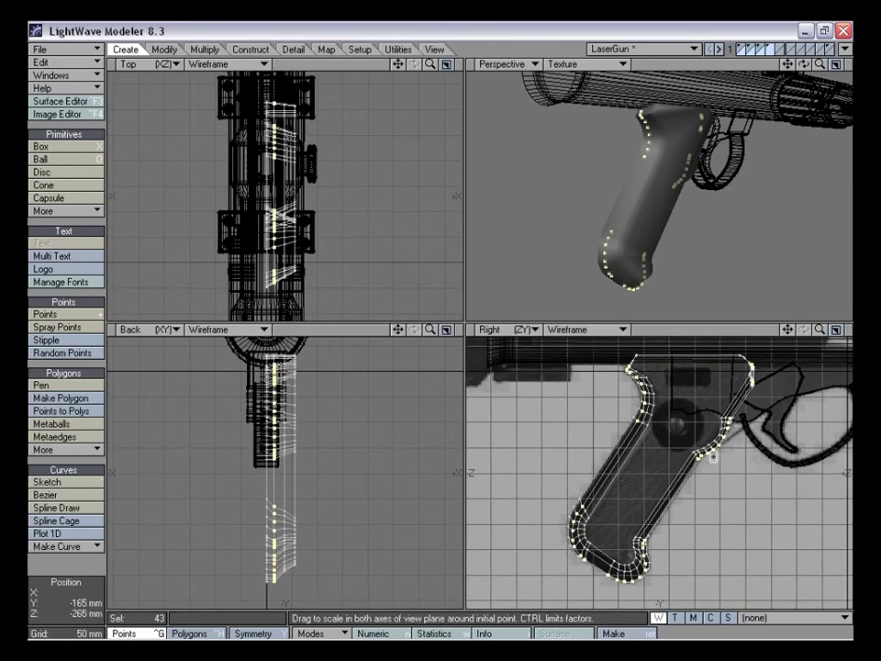
pyautogui.moveTo(788, 328); pyautogui.dragTo(788, 334)
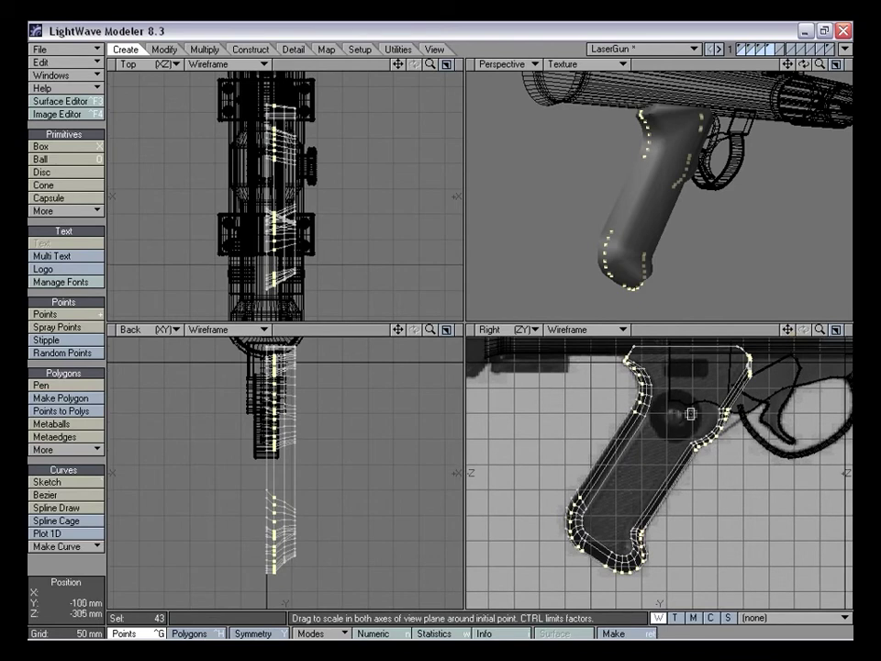
pyautogui.moveTo(787, 330); pyautogui.dragTo(823, 281)
pyautogui.moveTo(819, 331); pyautogui.dragTo(855, 333)
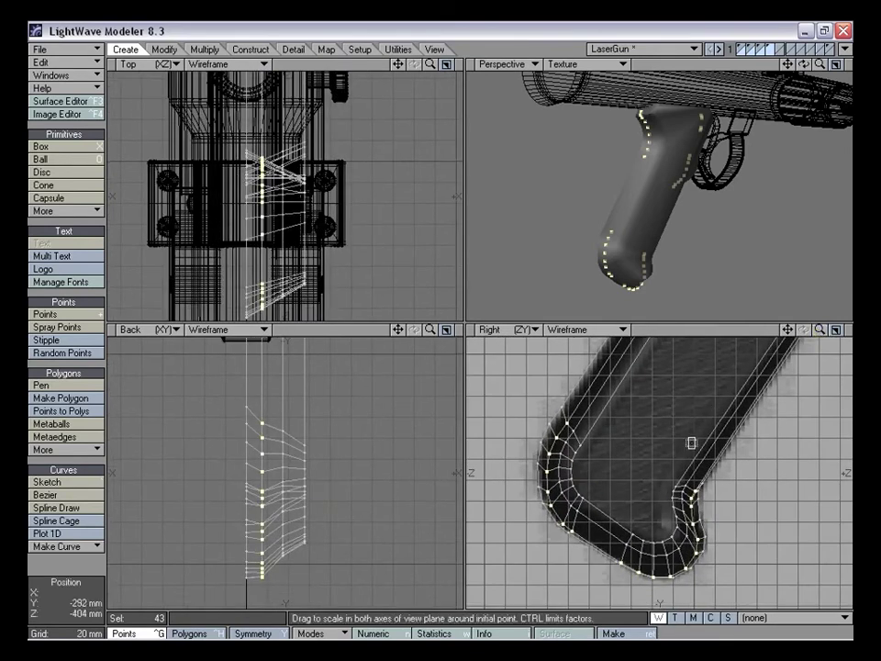
# Drag three of the selected cut points around the rear of the grip's heel outward, closer to its silhouette in the Right view
pyautogui.moveTo(787, 329)
pyautogui.mouseDown()
pyautogui.moveTo(785, 371)
pyautogui.moveTo(779, 349)
pyautogui.mouseUp()
pyautogui.press('KP_0')
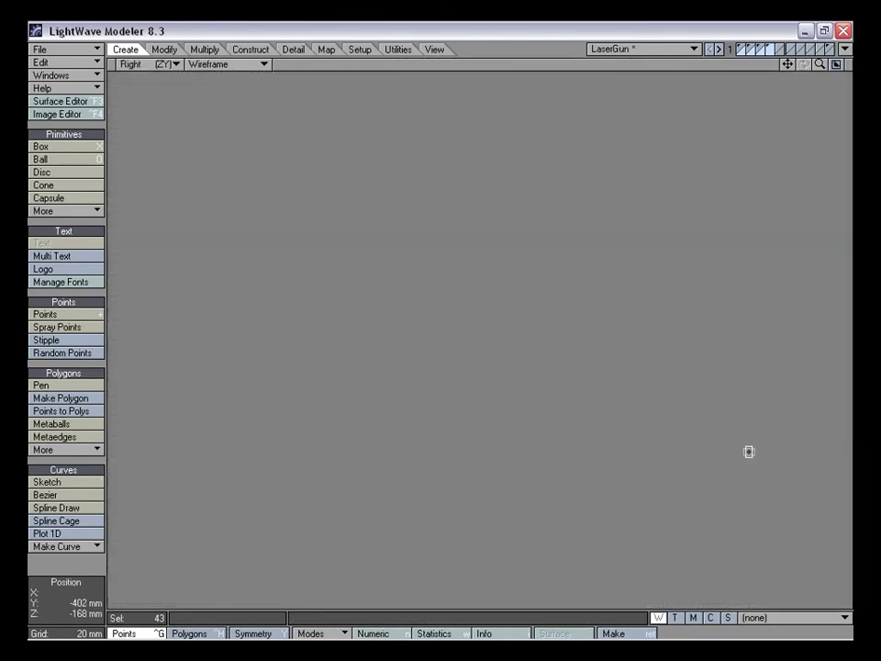
pyautogui.hotkey('shift', 'a')
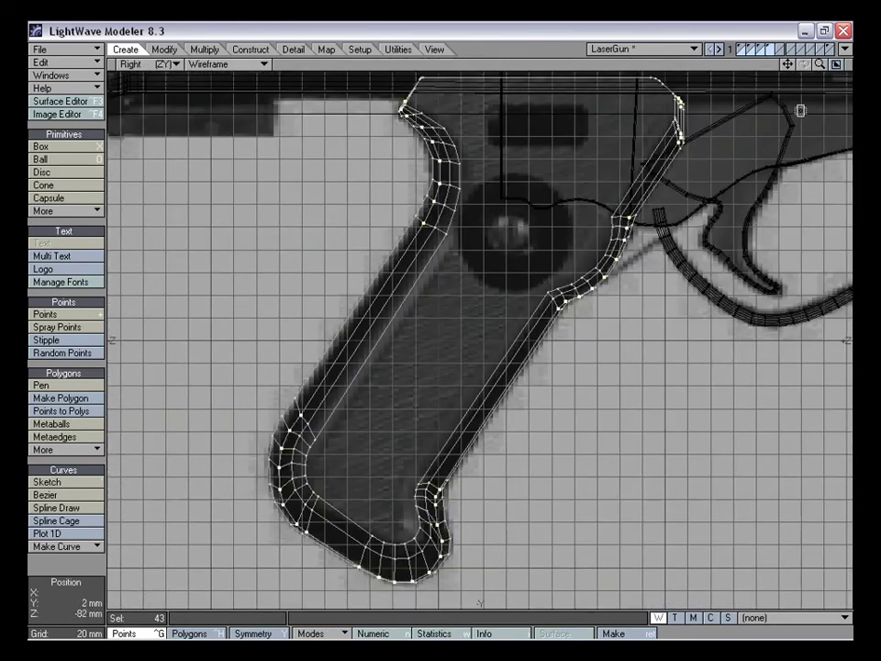
pyautogui.moveTo(791, 65); pyautogui.dragTo(872, 65)
pyautogui.press('t')
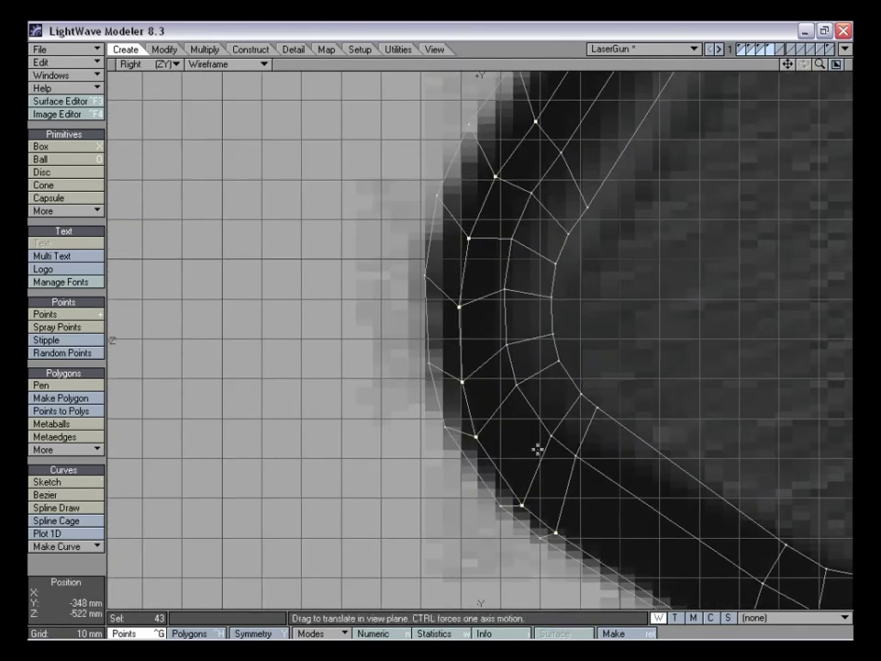
pyautogui.moveTo(478, 435); pyautogui.dragTo(473, 435)
pyautogui.moveTo(464, 382); pyautogui.dragTo(453, 382)
pyautogui.moveTo(459, 307)
pyautogui.mouseDown()
pyautogui.moveTo(448, 307)
pyautogui.moveTo(455, 310)
pyautogui.mouseUp()
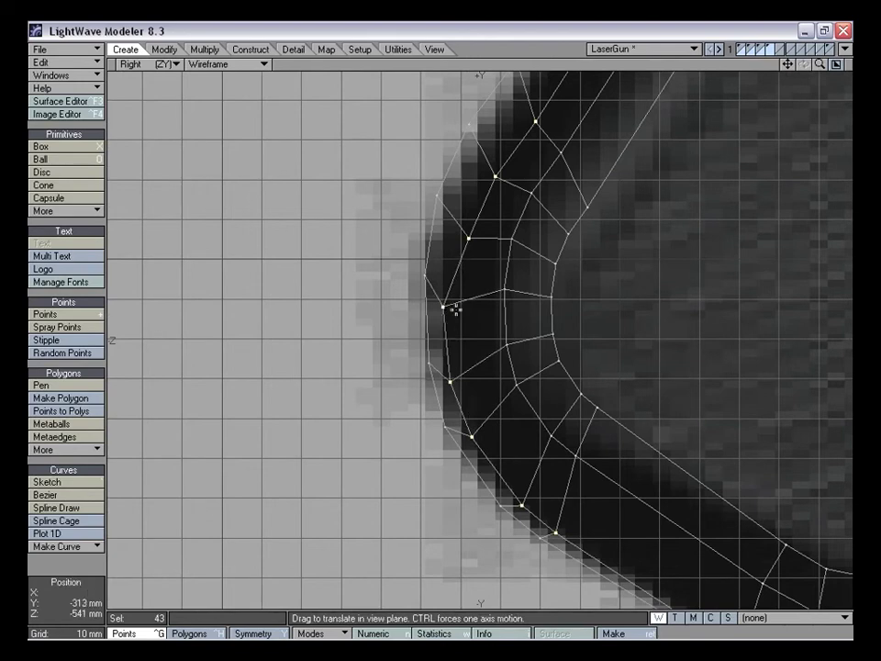
# Fine-tune the cut points at the heel's lower curve and pull the three upper ones outward toward the silhouette
pyautogui.moveTo(821, 65)
pyautogui.mouseDown()
pyautogui.moveTo(781, 65)
pyautogui.moveTo(815, 66)
pyautogui.mouseUp()
pyautogui.moveTo(454, 317); pyautogui.dragTo(454, 316)
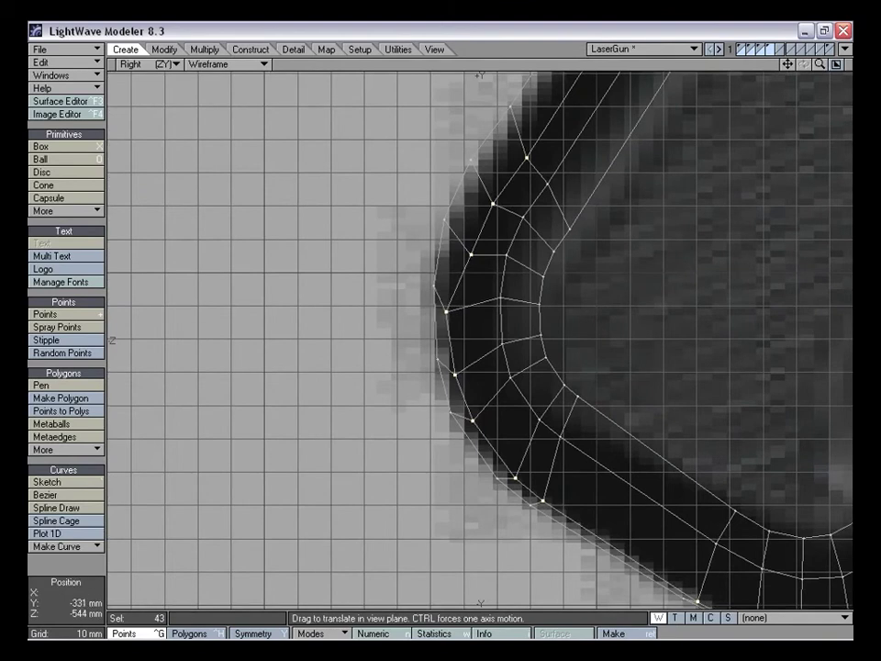
pyautogui.moveTo(473, 421); pyautogui.dragTo(467, 421)
pyautogui.moveTo(515, 478); pyautogui.dragTo(508, 479)
pyautogui.moveTo(473, 256); pyautogui.dragTo(452, 246)
pyautogui.moveTo(492, 201); pyautogui.dragTo(480, 184)
pyautogui.moveTo(526, 159); pyautogui.dragTo(513, 142)
# Drag the three lower cut points on the grip's upper rear curve outward, closer to its silhouette in the Right view
pyautogui.moveTo(787, 64); pyautogui.dragTo(644, 432)
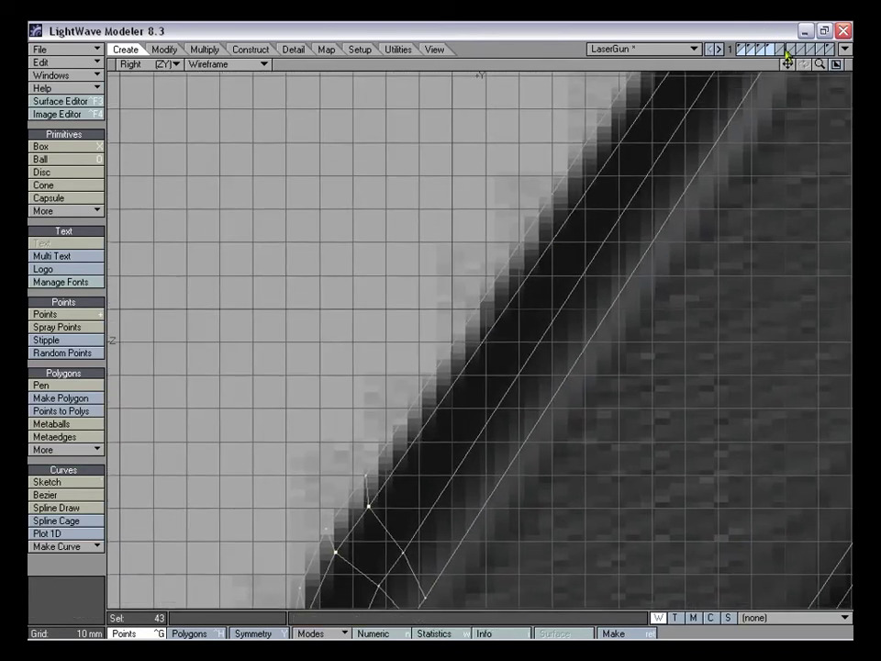
pyautogui.moveTo(788, 63); pyautogui.dragTo(457, 503)
pyautogui.moveTo(525, 484); pyautogui.dragTo(513, 479)
pyautogui.moveTo(554, 422); pyautogui.dragTo(546, 419)
pyautogui.moveTo(572, 368); pyautogui.dragTo(568, 371)
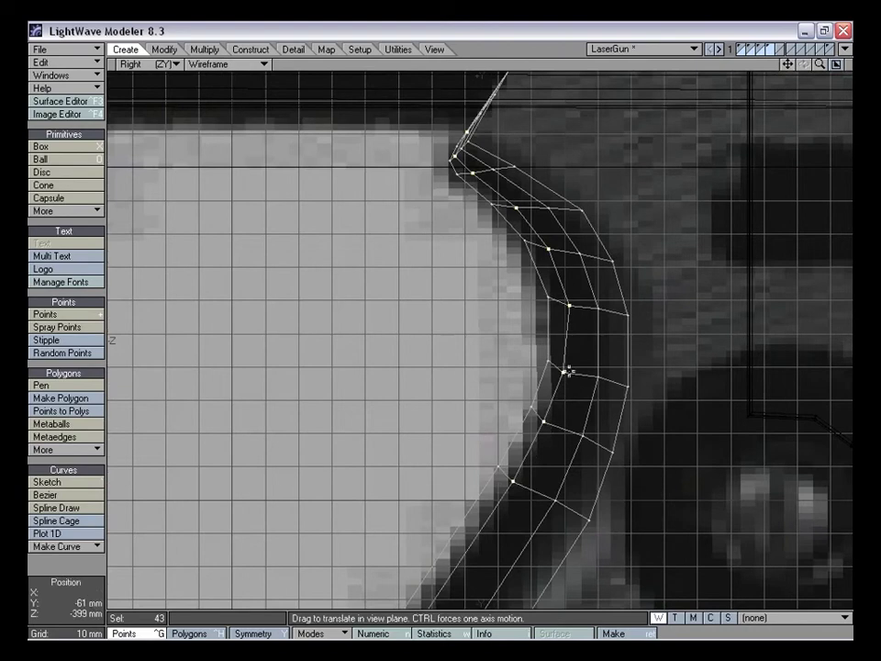
# Pull the remaining cut points up the grip's rear curve outward toward the silhouette and fine-tune them into an even arc
pyautogui.moveTo(569, 305); pyautogui.dragTo(563, 305)
pyautogui.moveTo(549, 249); pyautogui.dragTo(539, 249)
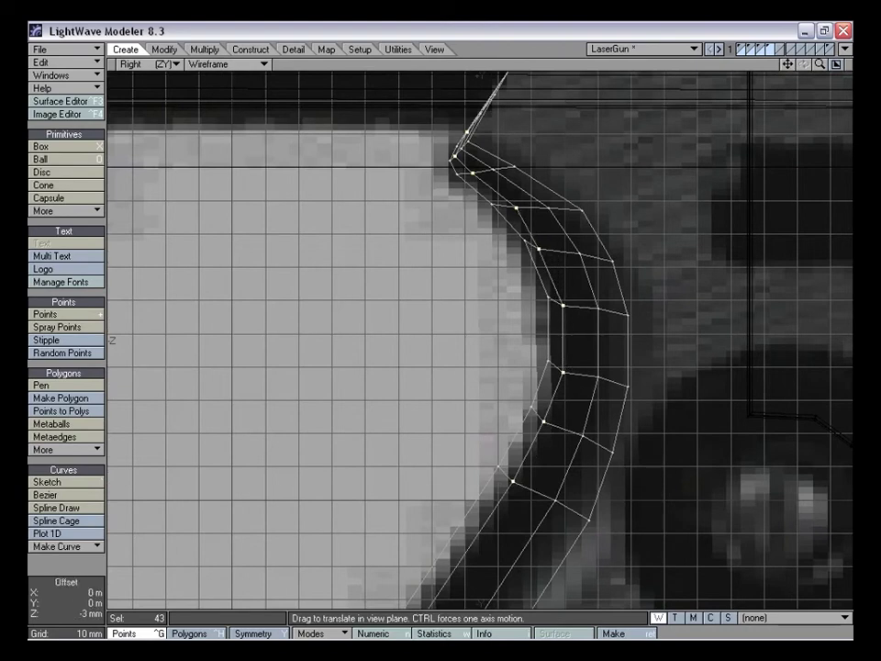
pyautogui.moveTo(517, 208); pyautogui.dragTo(506, 209)
pyautogui.moveTo(473, 173); pyautogui.dragTo(469, 174)
pyautogui.click(510, 209)
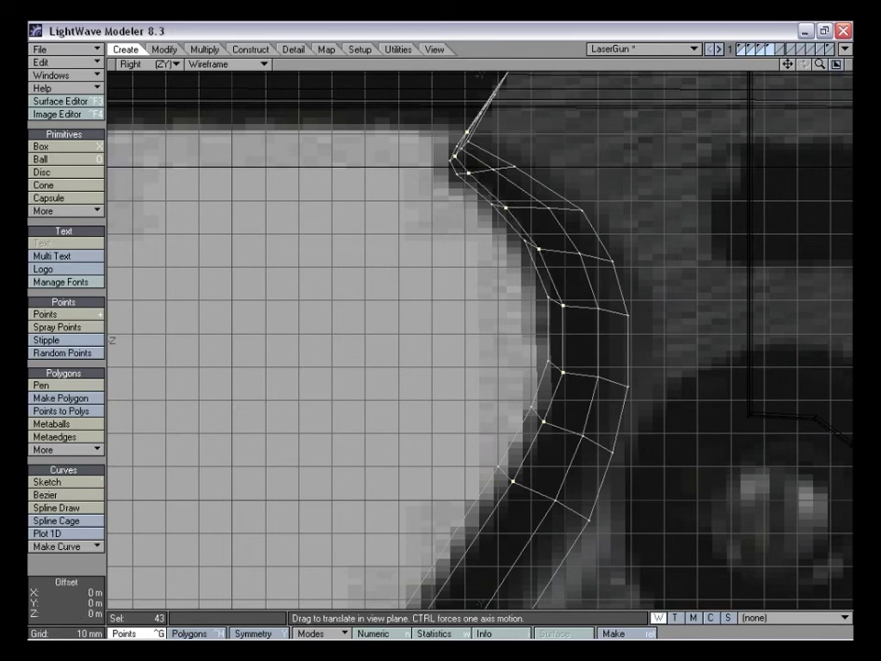
pyautogui.moveTo(542, 250); pyautogui.dragTo(543, 249)
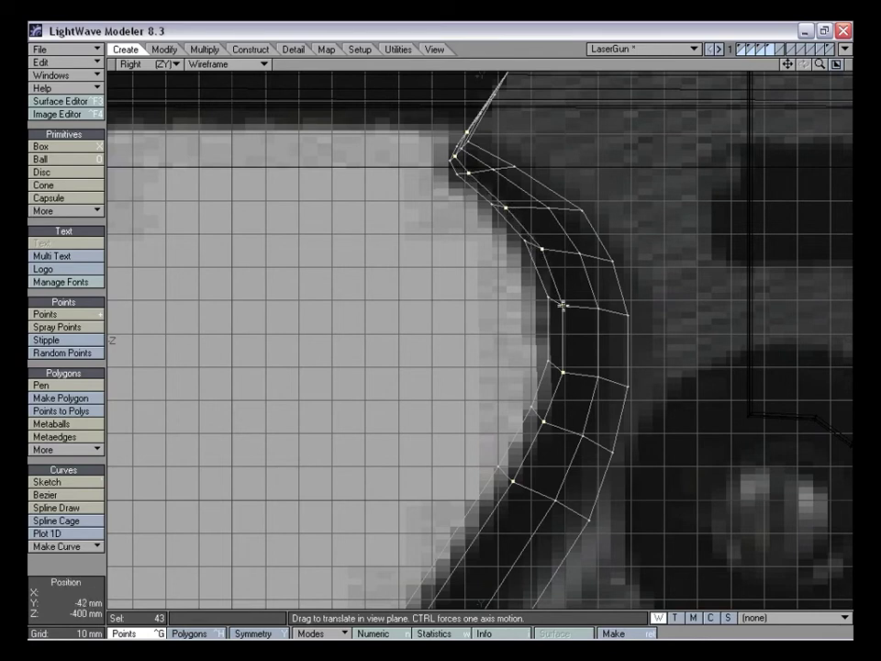
pyautogui.moveTo(820, 65); pyautogui.dragTo(787, 65)
pyautogui.moveTo(504, 439); pyautogui.dragTo(506, 438)
pyautogui.moveTo(524, 397); pyautogui.dragTo(538, 362)
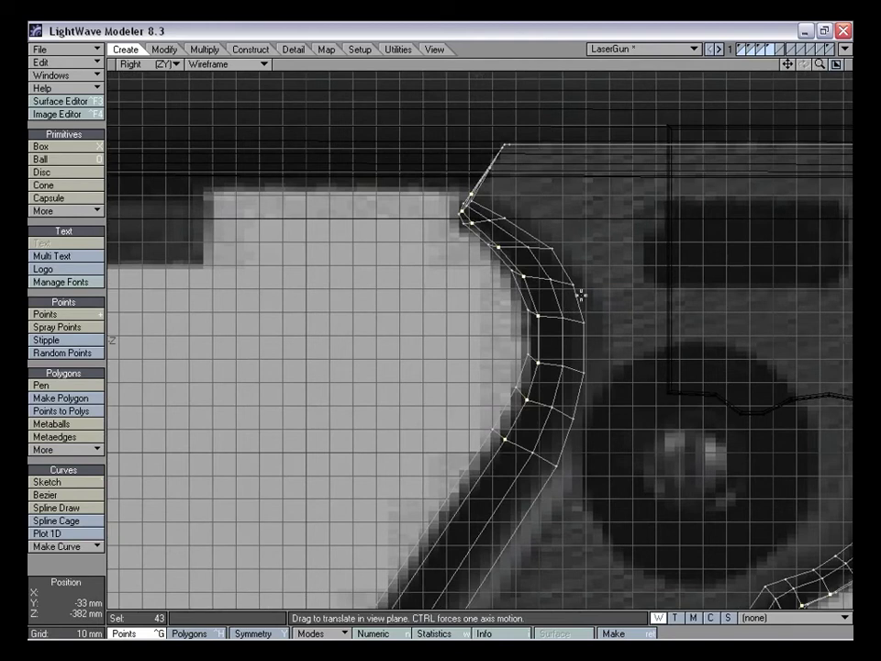
# Nudge the lower cut points on the grip's front bulge below the trigger slightly inward from the silhouette
pyautogui.moveTo(787, 64); pyautogui.dragTo(414, 0)
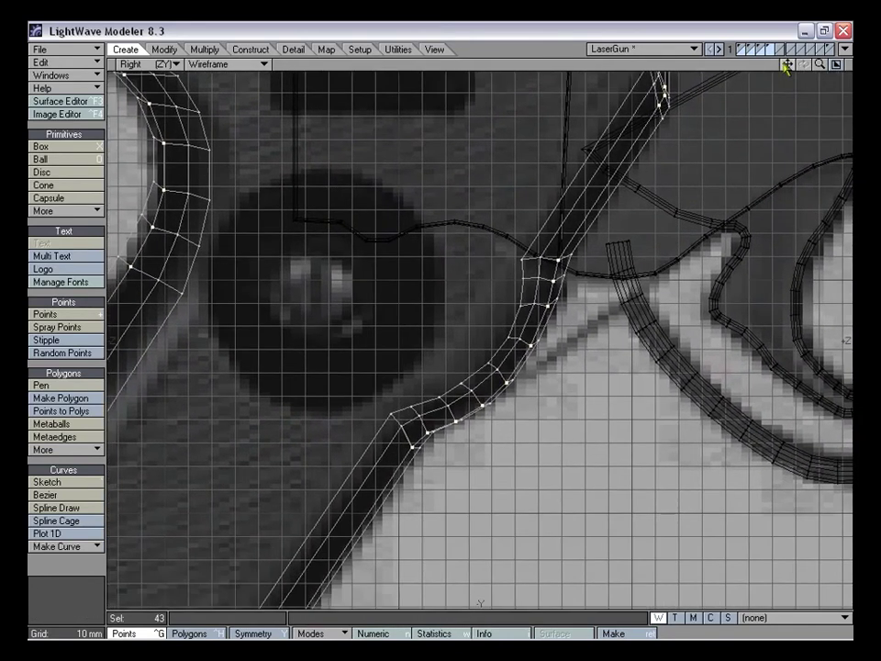
pyautogui.moveTo(419, 447); pyautogui.dragTo(428, 428)
pyautogui.moveTo(496, 397); pyautogui.dragTo(497, 396)
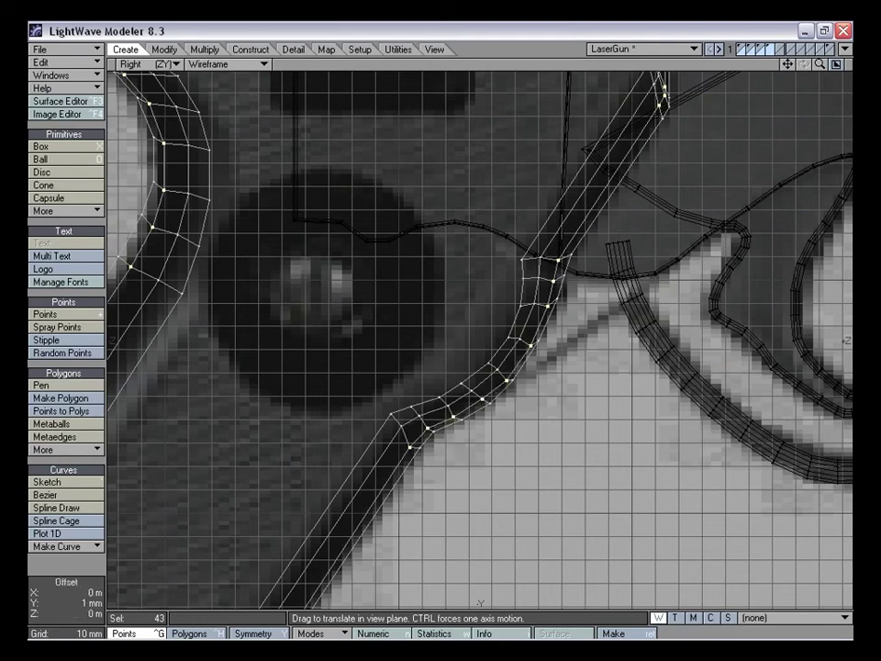
# Move the upper cut points on the front bulge slightly upward and even out the curve toward the trigger area
pyautogui.moveTo(531, 348); pyautogui.dragTo(508, 379)
pyautogui.moveTo(532, 350); pyautogui.dragTo(530, 347)
pyautogui.moveTo(549, 309); pyautogui.dragTo(549, 308)
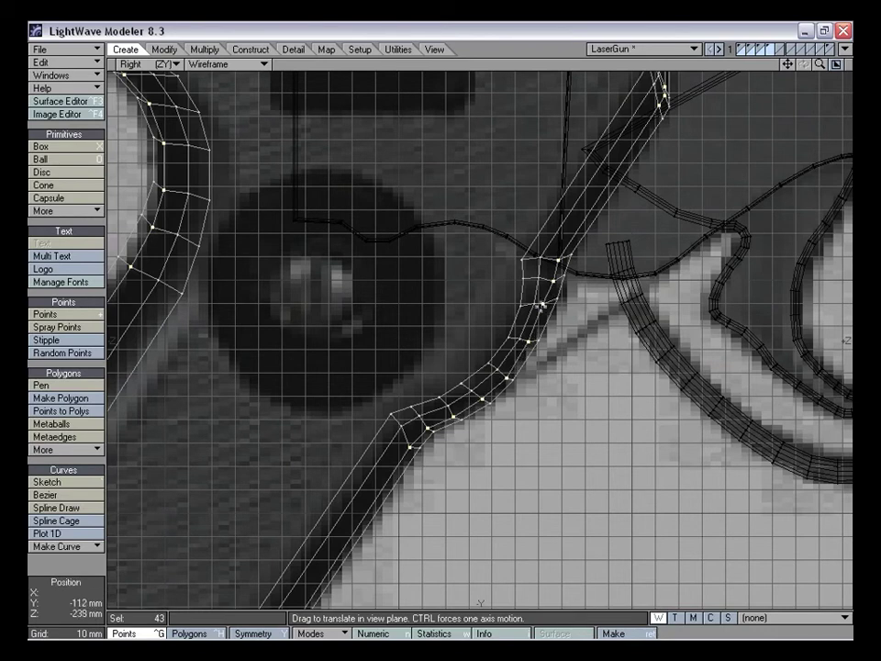
pyautogui.moveTo(541, 306); pyautogui.dragTo(553, 276)
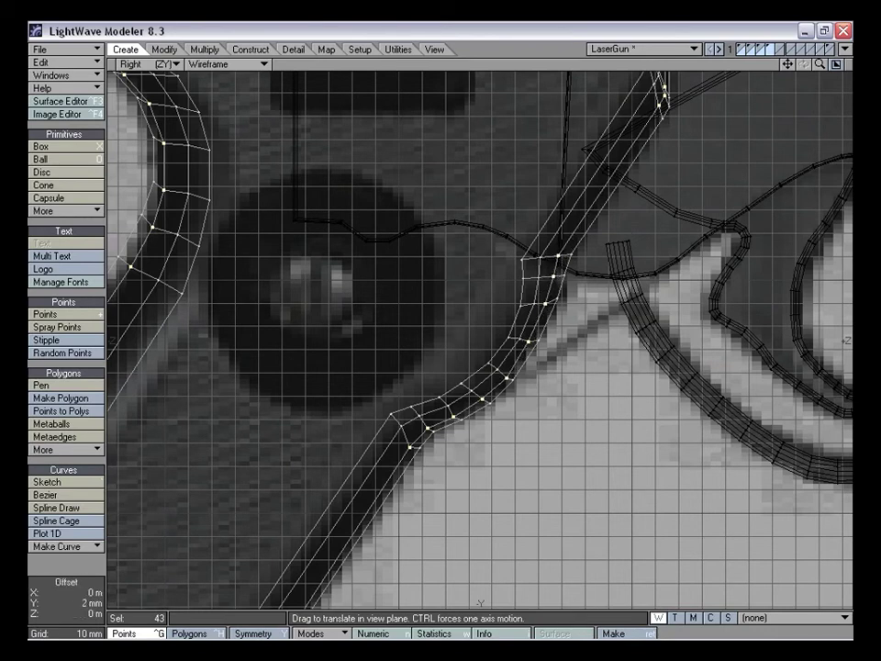
pyautogui.click(406, 229)
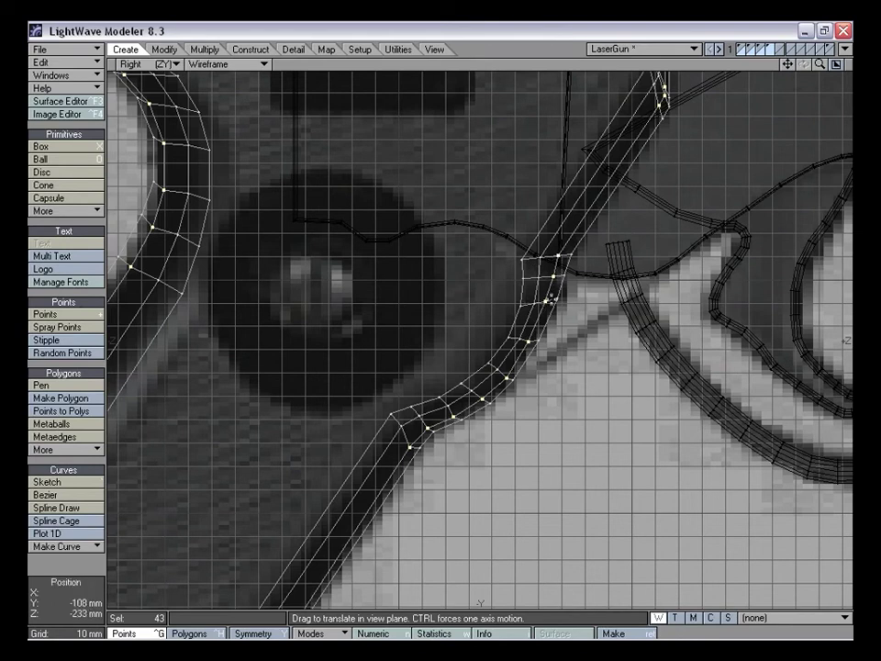
pyautogui.moveTo(506, 378); pyautogui.dragTo(510, 374)
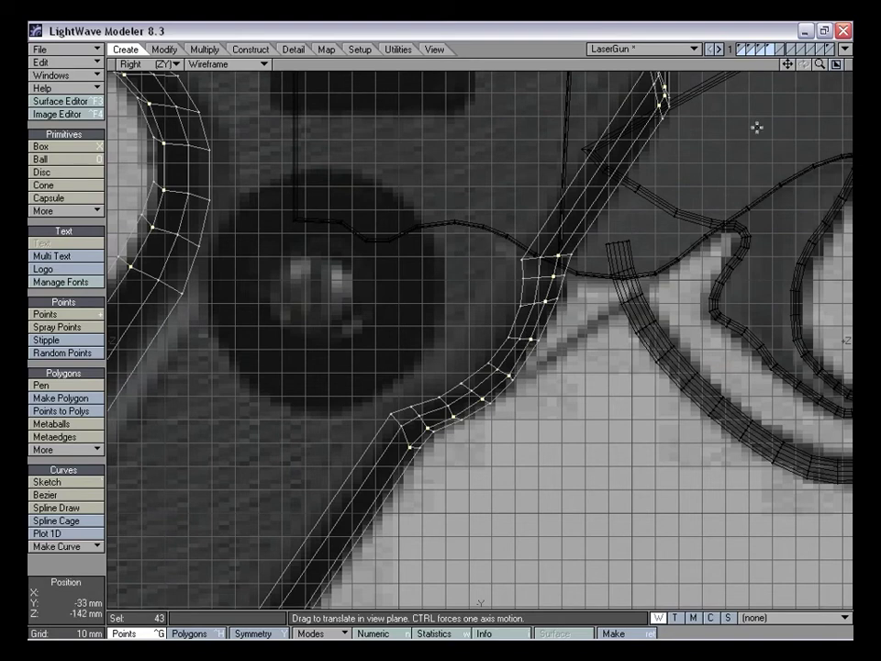
# Fine-tune the front bulge's cut points up close, shifting the lowest one up and forward toward the outline
pyautogui.moveTo(821, 65); pyautogui.dragTo(850, 65)
pyautogui.moveTo(577, 339); pyautogui.dragTo(575, 341)
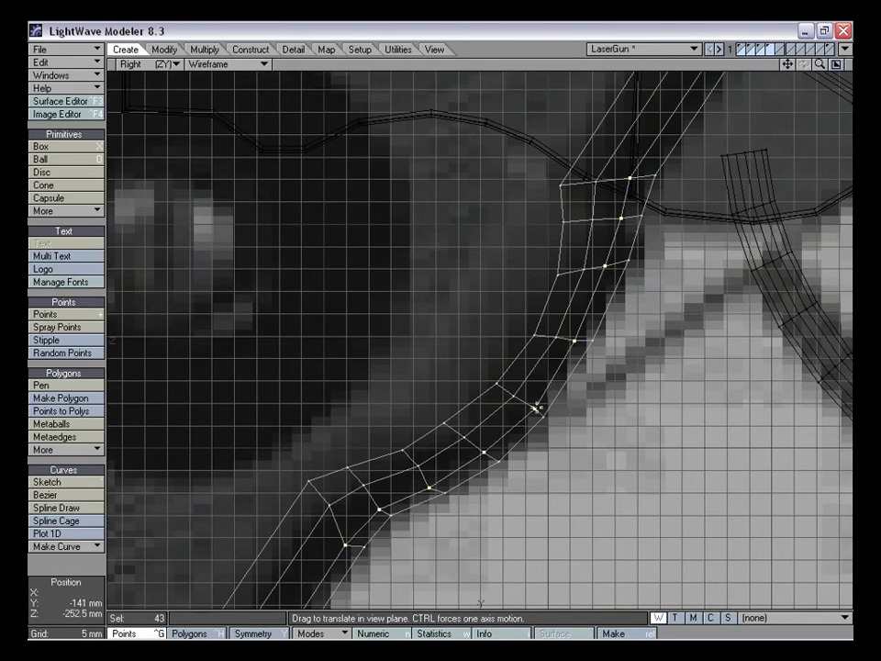
pyautogui.moveTo(427, 489); pyautogui.dragTo(431, 487)
pyautogui.moveTo(378, 512); pyautogui.dragTo(380, 508)
pyautogui.moveTo(345, 548); pyautogui.dragTo(355, 537)
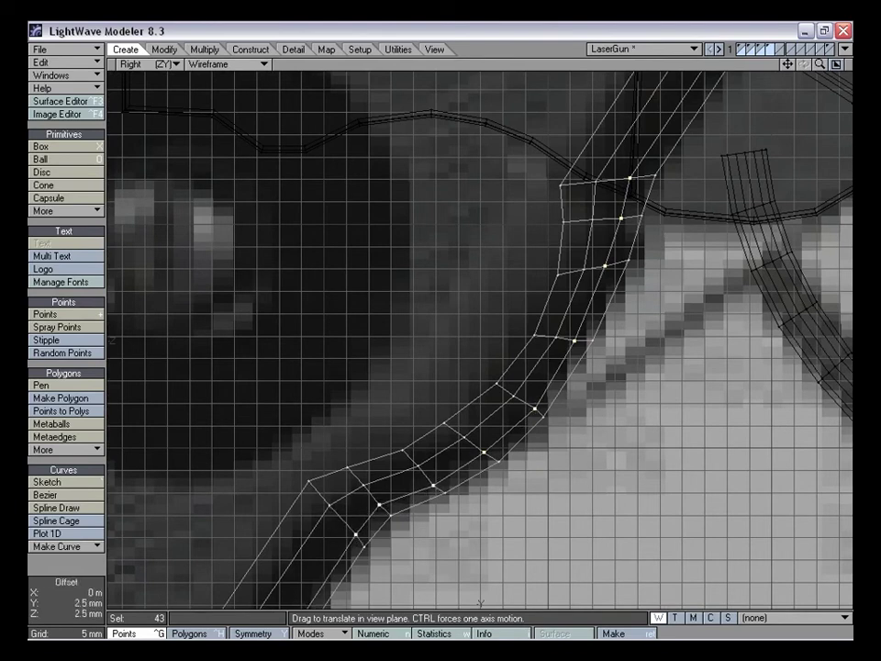
# Clear the cut point selection and examine the reshaped grip from another angle in the perspective view
pyautogui.moveTo(788, 64); pyautogui.dragTo(539, 460)
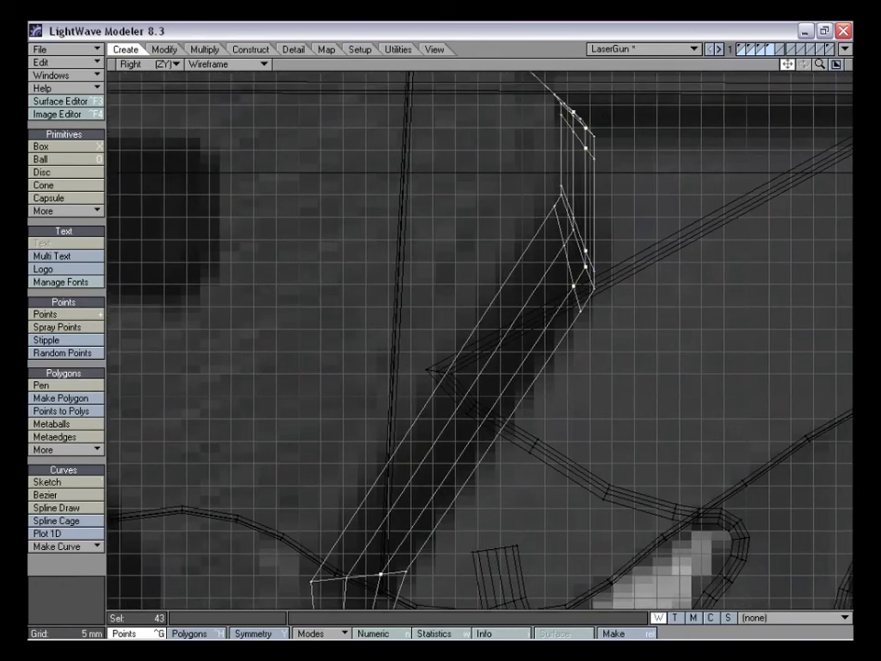
pyautogui.press('space')
pyautogui.moveTo(653, 126)
pyautogui.mouseDown(button='right')
pyautogui.moveTo(514, 131)
pyautogui.moveTo(656, 230)
pyautogui.mouseUp(button='right')
pyautogui.moveTo(820, 65); pyautogui.dragTo(806, 79)
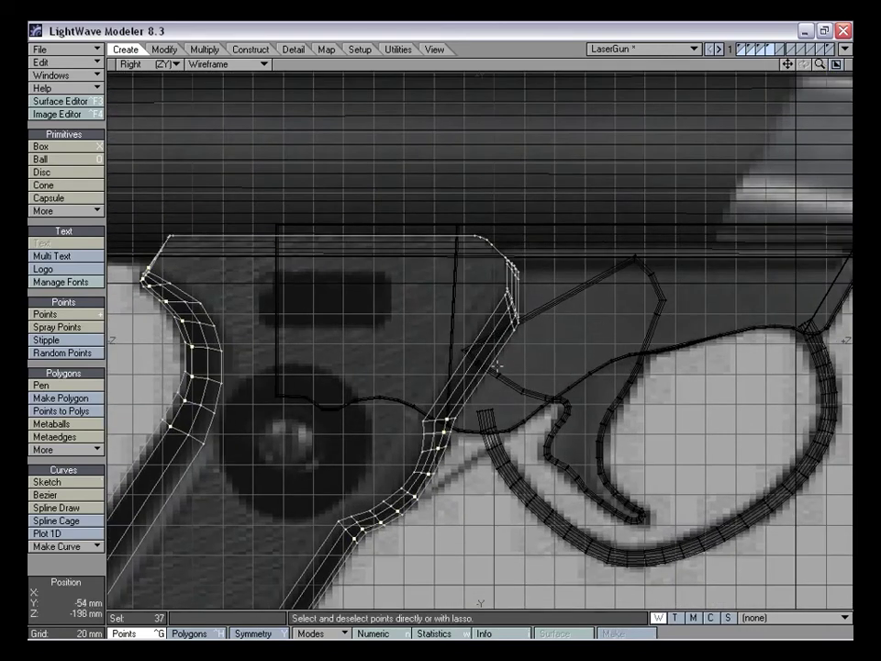
pyautogui.press('0')
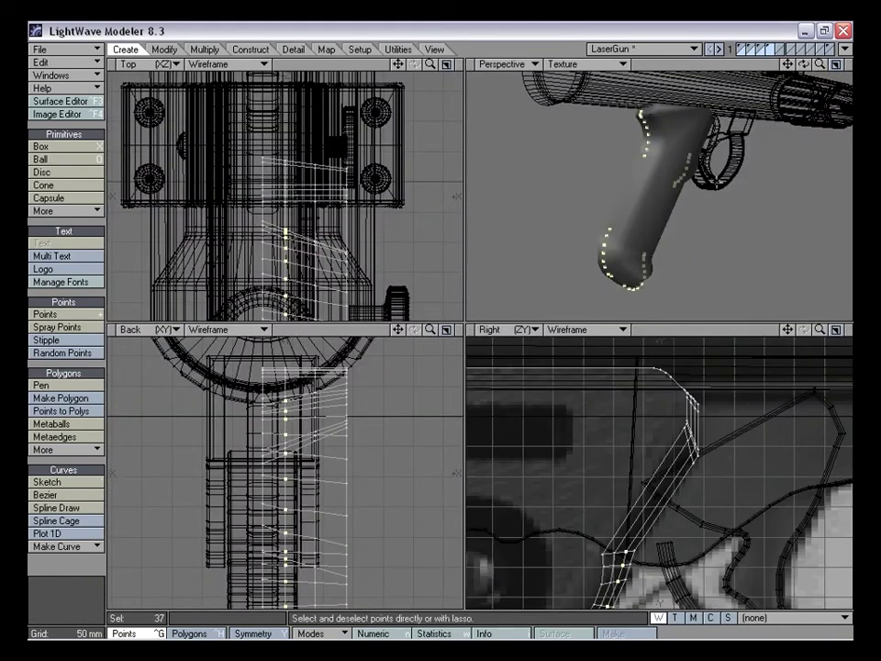
pyautogui.click(92, 577)
pyautogui.moveTo(804, 64); pyautogui.dragTo(614, 208)
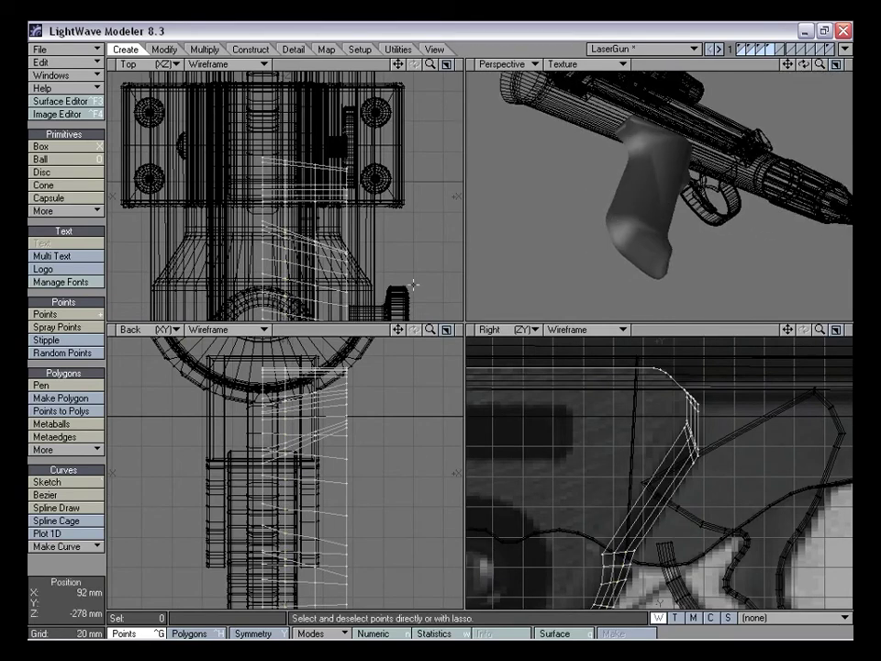
# Select the points of the cut nearer the grip's outer side in the Back view and stretch them slightly downward from the grip's top
pyautogui.moveTo(429, 328); pyautogui.dragTo(384, 255)
pyautogui.moveTo(397, 328)
pyautogui.mouseDown()
pyautogui.moveTo(399, 339)
pyautogui.moveTo(397, 329)
pyautogui.mouseUp()
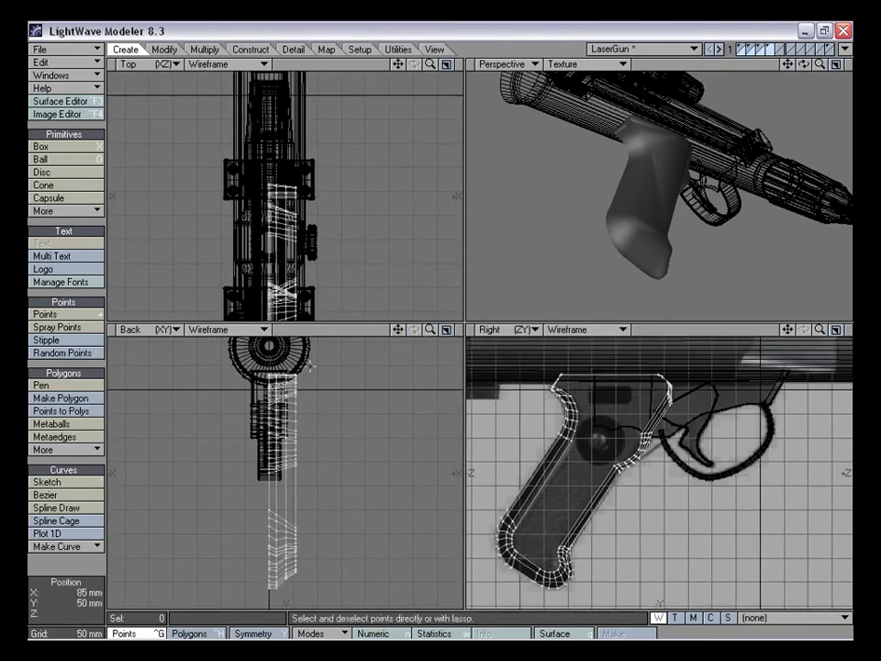
pyautogui.moveTo(287, 363); pyautogui.dragTo(287, 584)
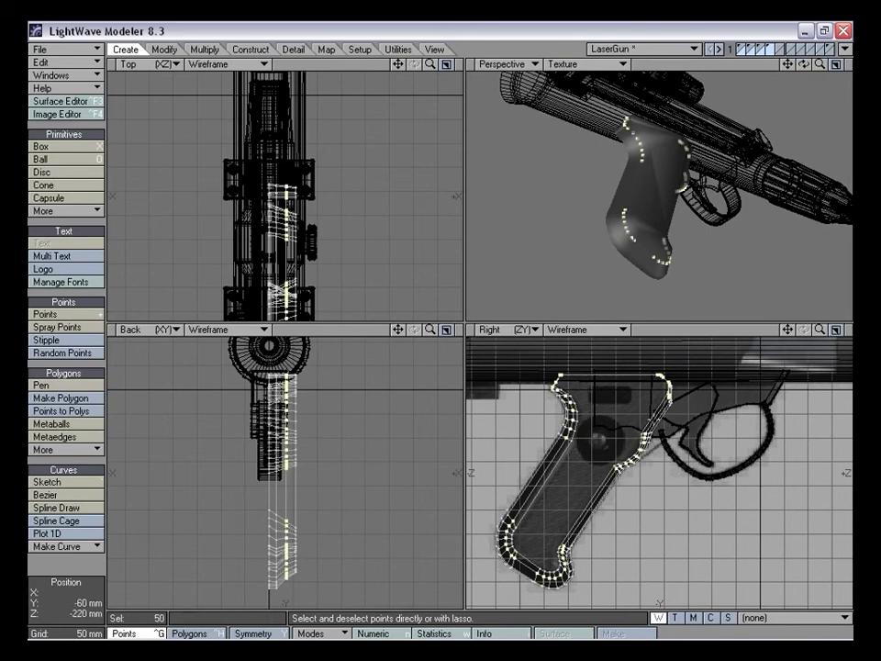
pyautogui.hotkey('shift', 'a')
pyautogui.keyDown('alt'); pyautogui.moveTo(693, 260); pyautogui.dragTo(645, 258); pyautogui.keyUp('alt')
pyautogui.press('h')
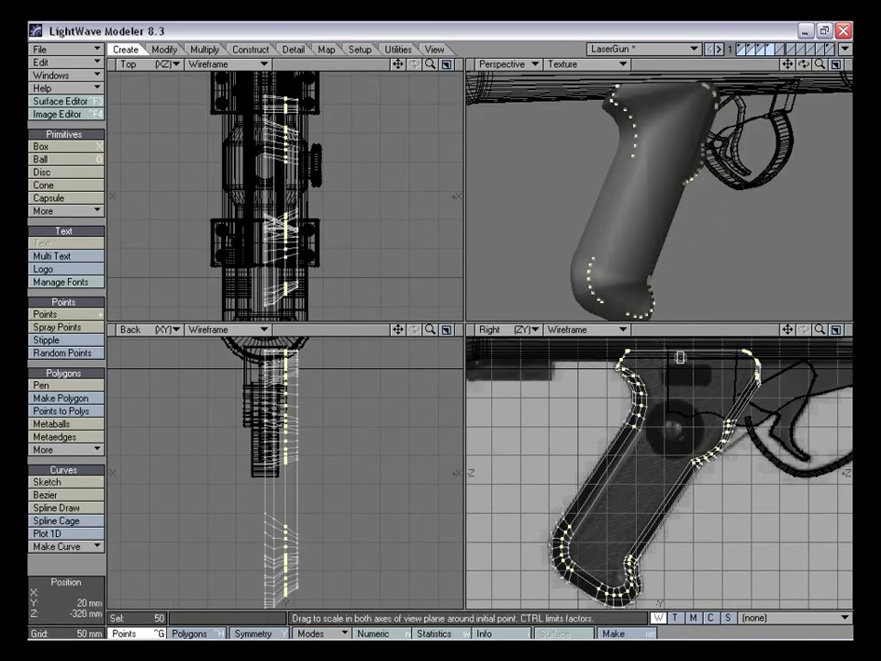
pyautogui.click(683, 350)
pyautogui.moveTo(684, 350); pyautogui.dragTo(683, 349)
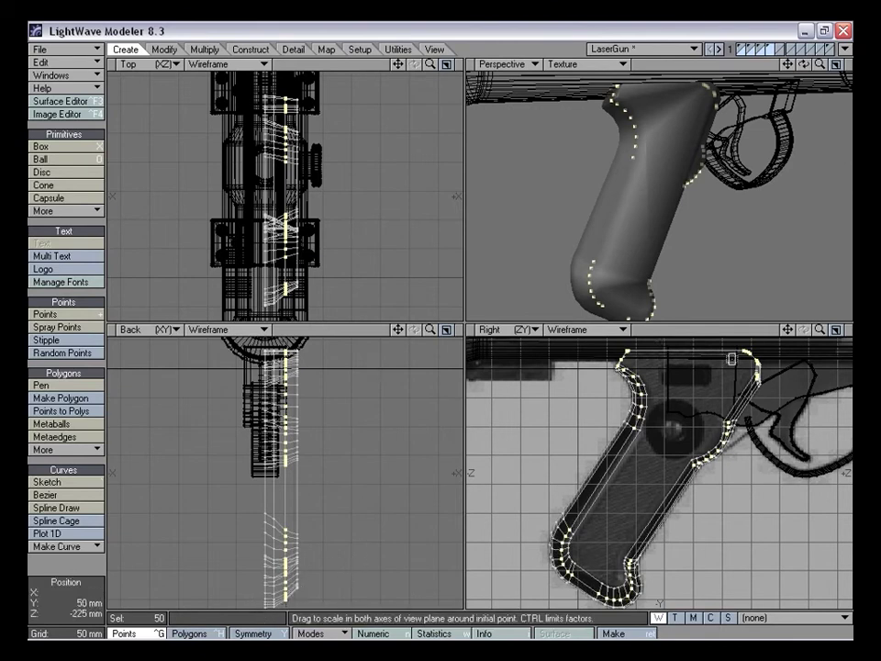
# Drag the selected cut points around the rear of the grip's heel outward to sit evenly between the neighbouring edges
pyautogui.press('KP_0')
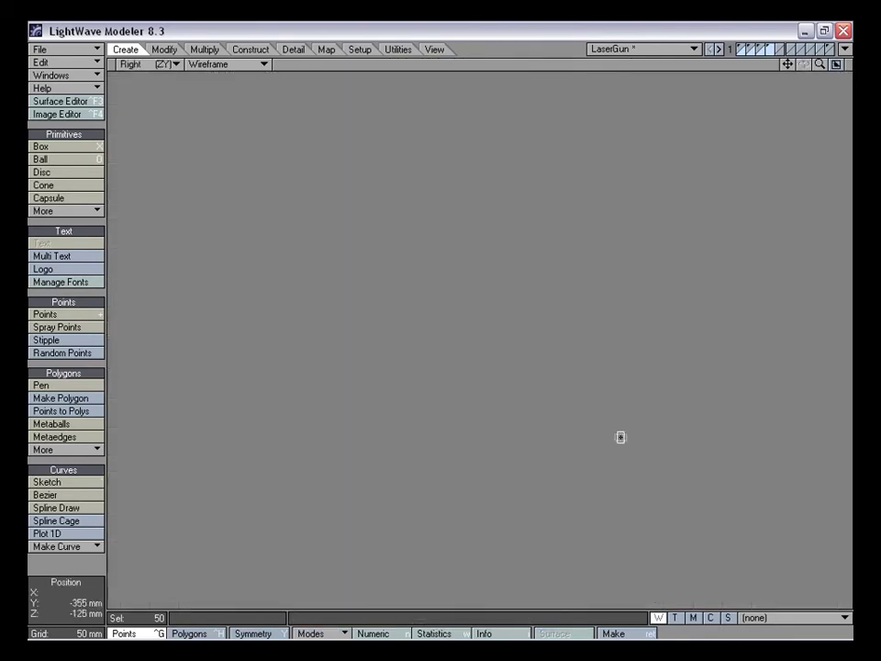
pyautogui.moveTo(822, 65); pyautogui.dragTo(845, 4)
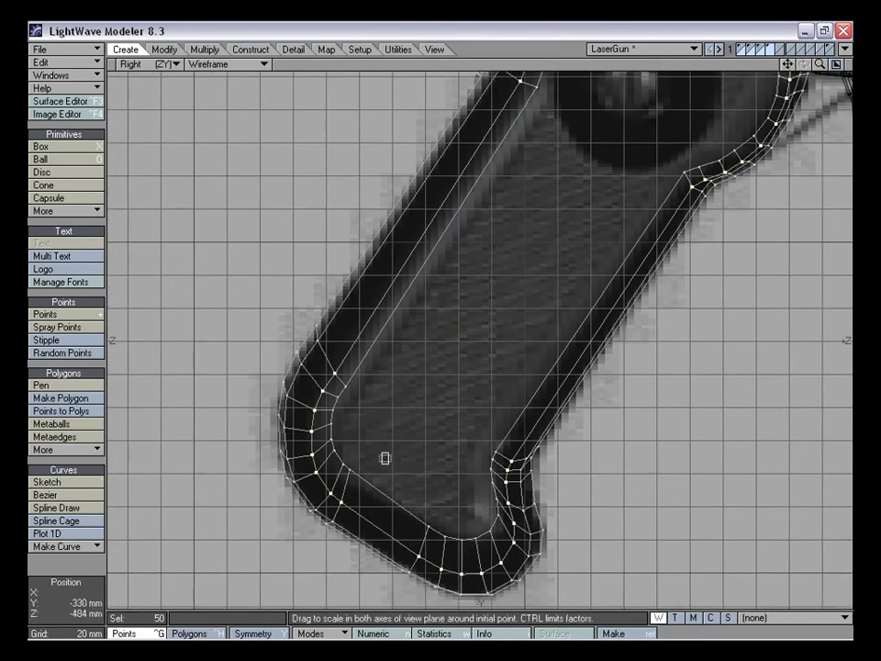
pyautogui.press('t')
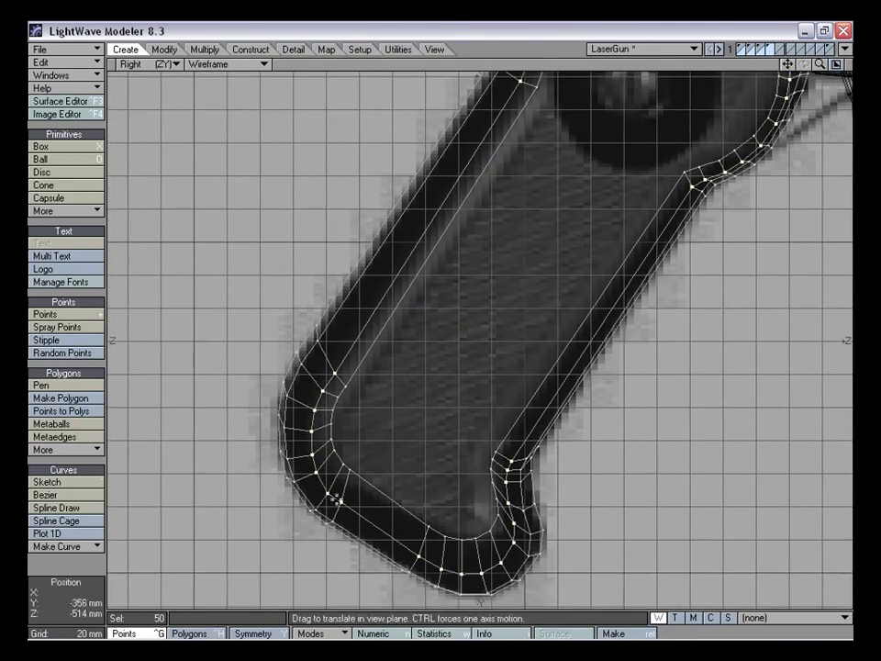
pyautogui.moveTo(317, 467); pyautogui.dragTo(305, 410)
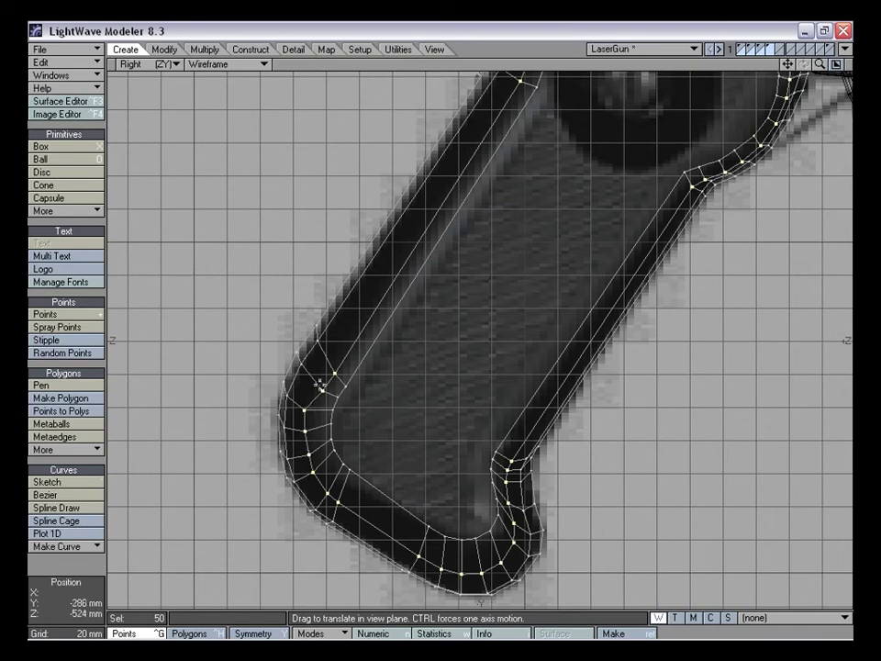
pyautogui.moveTo(321, 382); pyautogui.dragTo(333, 364)
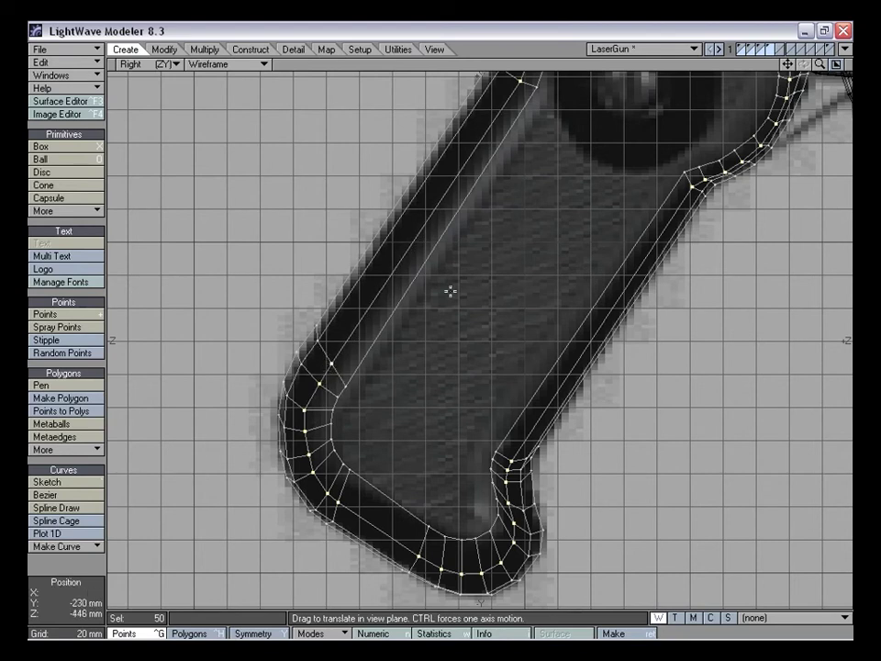
# Move the lower cut points on the grip's front bulge upward, midway between the inner and outer edges
pyautogui.moveTo(788, 64); pyautogui.dragTo(706, 346)
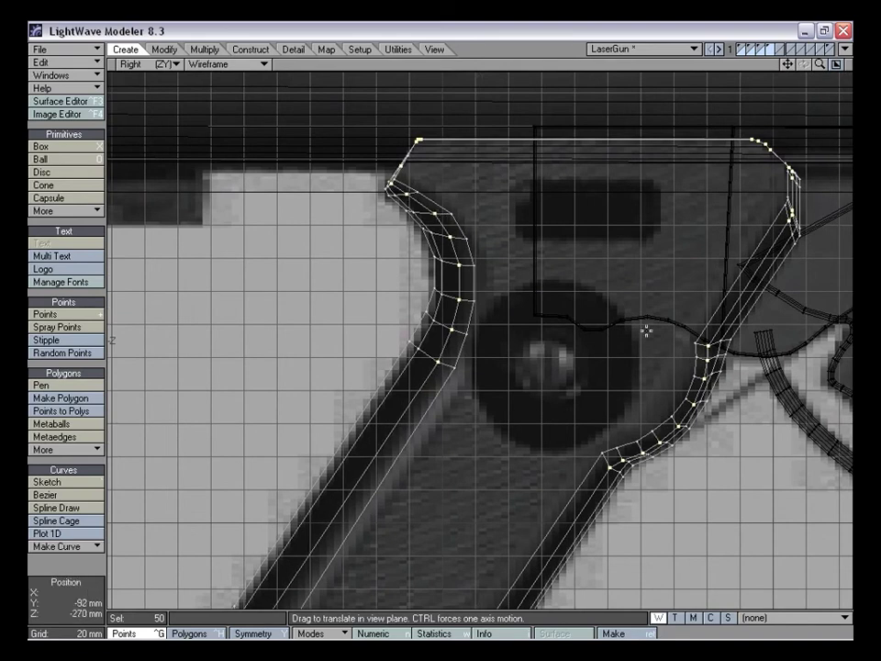
pyautogui.moveTo(788, 64); pyautogui.dragTo(675, 0)
pyautogui.moveTo(821, 64); pyautogui.dragTo(880, 64)
pyautogui.moveTo(503, 371); pyautogui.dragTo(503, 366)
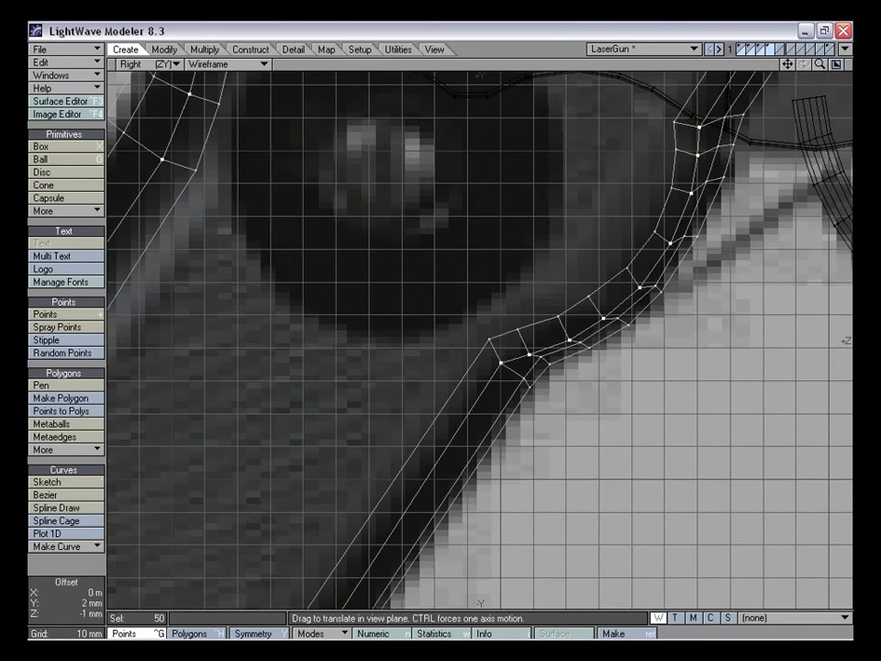
pyautogui.moveTo(533, 354); pyautogui.dragTo(584, 323)
pyautogui.moveTo(625, 290)
pyautogui.mouseDown()
pyautogui.moveTo(619, 281)
pyautogui.moveTo(640, 285)
pyautogui.mouseUp()
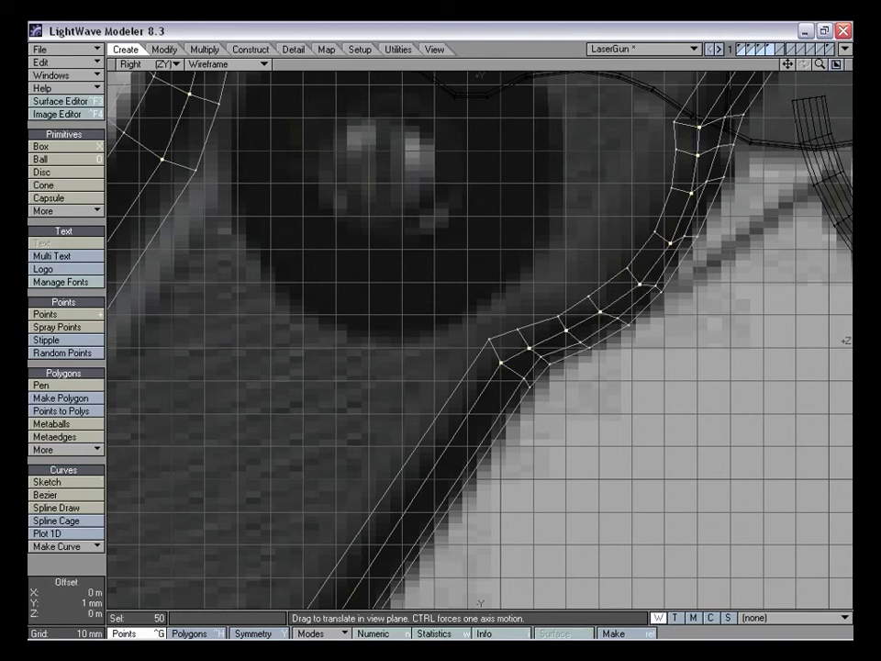
# Adjust the upper cut points of the front bulge and shift the middle ones forward to smooth the curve
pyautogui.moveTo(670, 244); pyautogui.dragTo(612, 298)
pyautogui.moveTo(636, 250); pyautogui.dragTo(636, 247)
pyautogui.moveTo(615, 292); pyautogui.dragTo(612, 297)
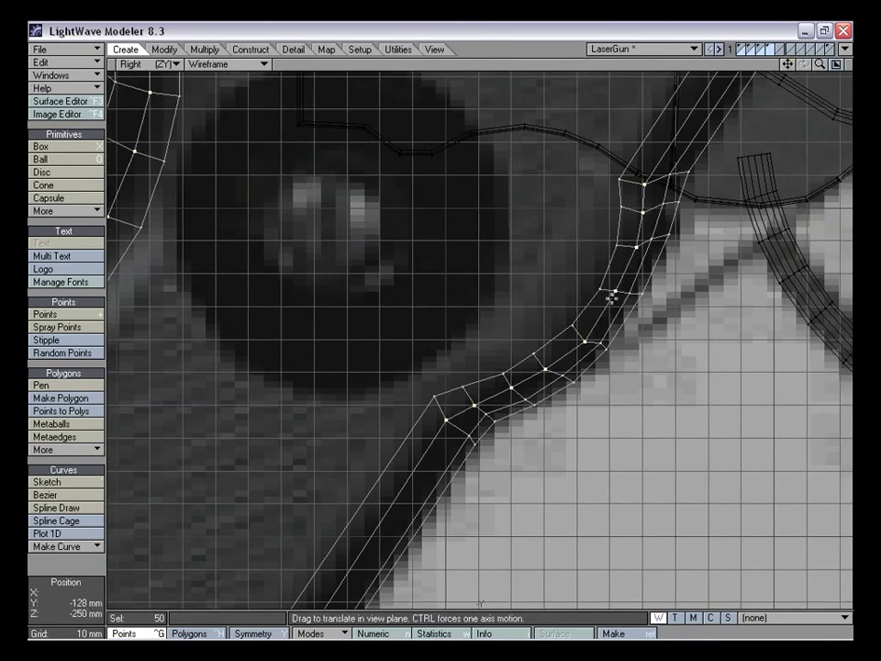
pyautogui.moveTo(584, 342); pyautogui.dragTo(587, 335)
pyautogui.moveTo(545, 369); pyautogui.dragTo(521, 392)
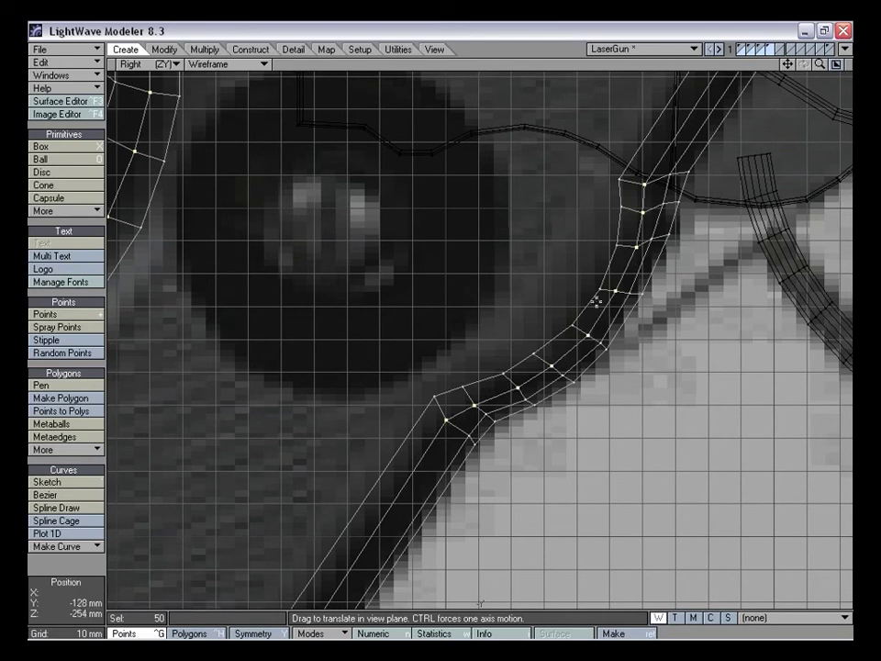
# Drag the cut points around the front of the grip's lower end outward to round its curve, and finish moving points
pyautogui.moveTo(786, 65); pyautogui.dragTo(689, 136)
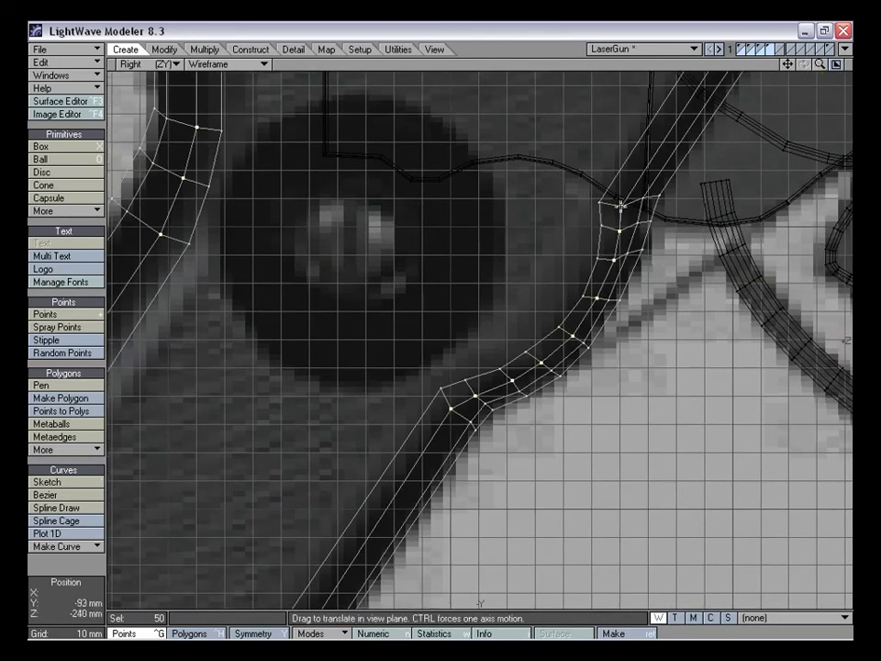
pyautogui.moveTo(788, 64); pyautogui.dragTo(834, 160)
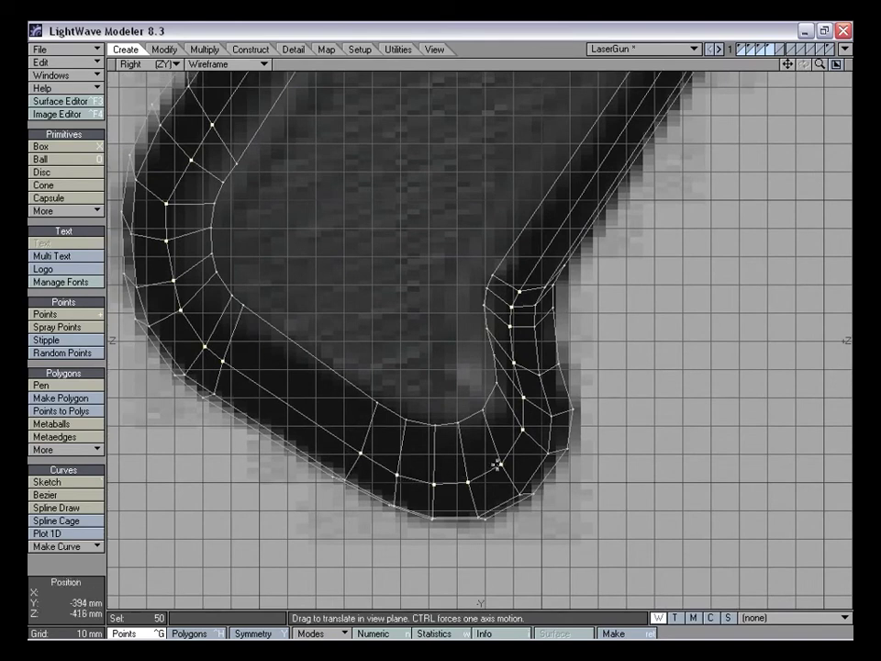
pyautogui.moveTo(499, 465); pyautogui.dragTo(476, 479)
pyautogui.moveTo(526, 428); pyautogui.dragTo(520, 358)
pyautogui.click(527, 397)
pyautogui.press('space')
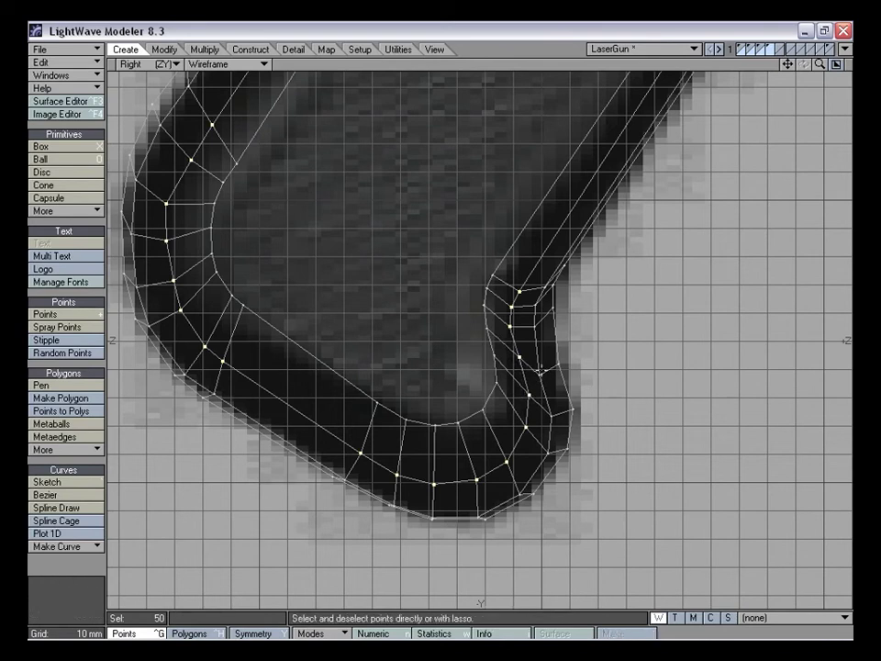
# Deselect all points and drag the cut points along the front of the grip's toe upward to even out their spacing
pyautogui.click(122, 559)
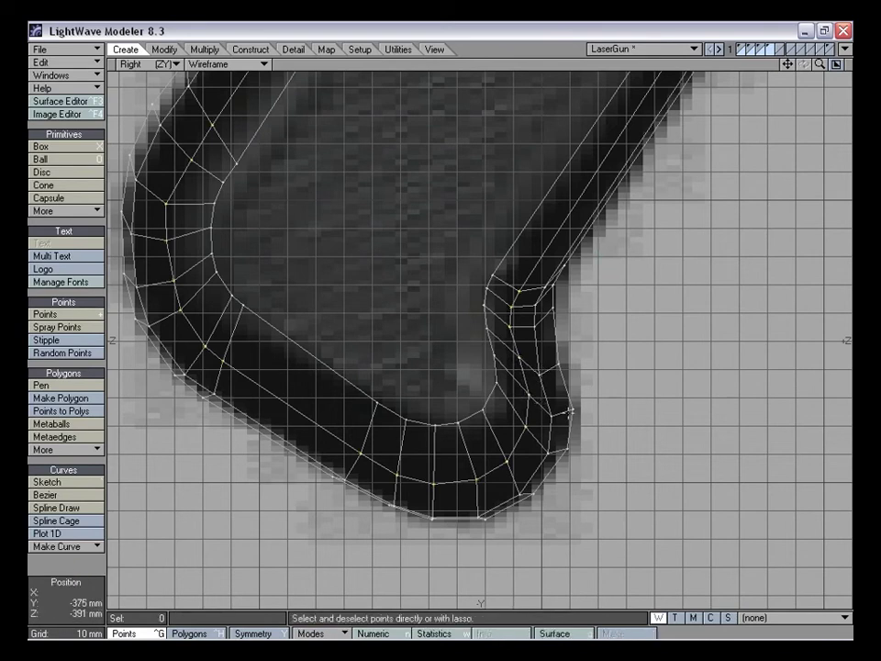
pyautogui.hotkey('ctrl', 't')
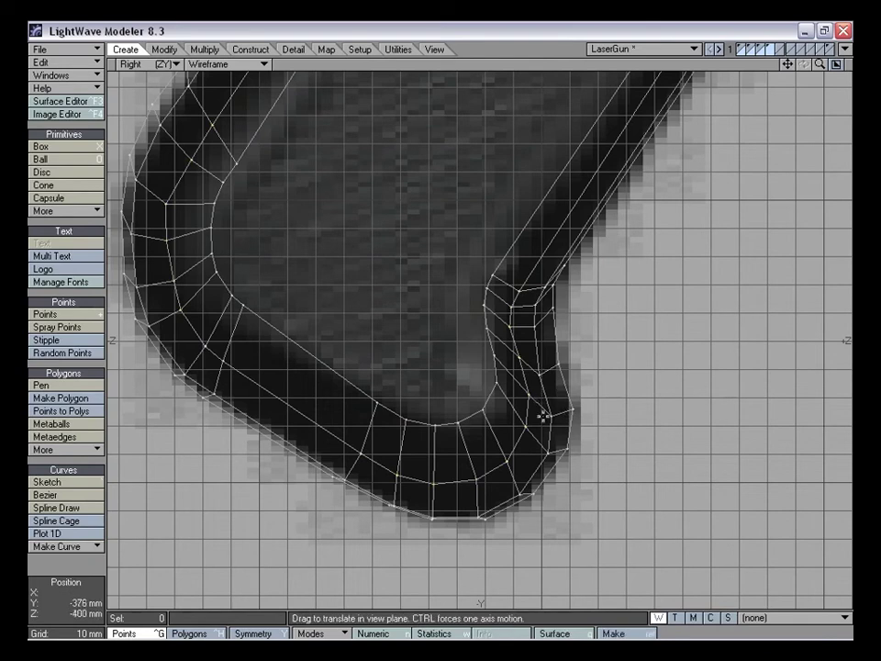
pyautogui.moveTo(520, 358); pyautogui.dragTo(523, 344)
pyautogui.moveTo(527, 395); pyautogui.dragTo(545, 350)
pyautogui.moveTo(552, 413); pyautogui.dragTo(552, 404)
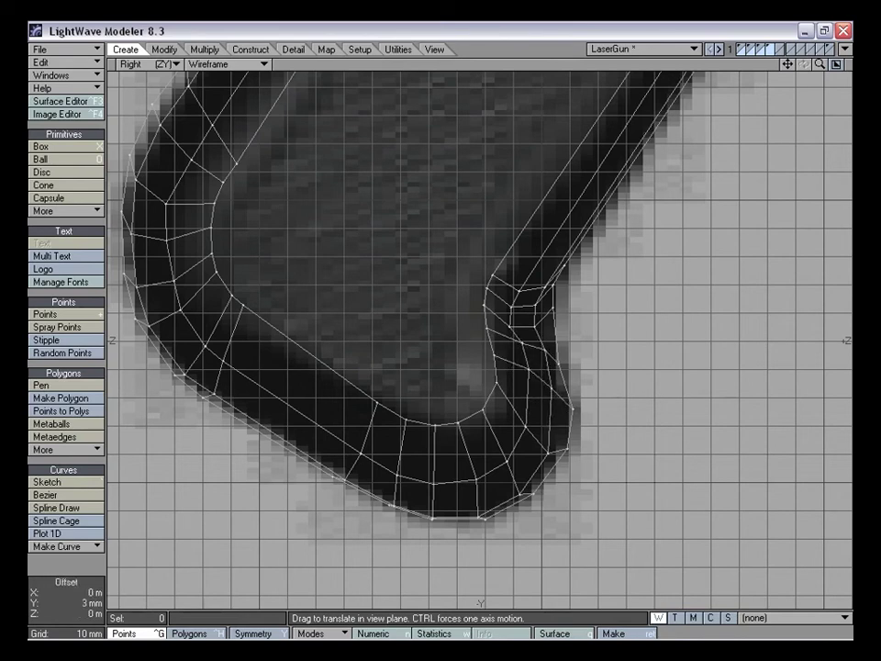
# Drag the cut points around the grip's toe and lower end so each lies in line between the inner and outer edges
pyautogui.moveTo(548, 454)
pyautogui.mouseDown()
pyautogui.moveTo(551, 430)
pyautogui.moveTo(525, 426)
pyautogui.moveTo(530, 410)
pyautogui.moveTo(553, 437)
pyautogui.mouseUp()
pyautogui.moveTo(519, 494); pyautogui.dragTo(506, 461)
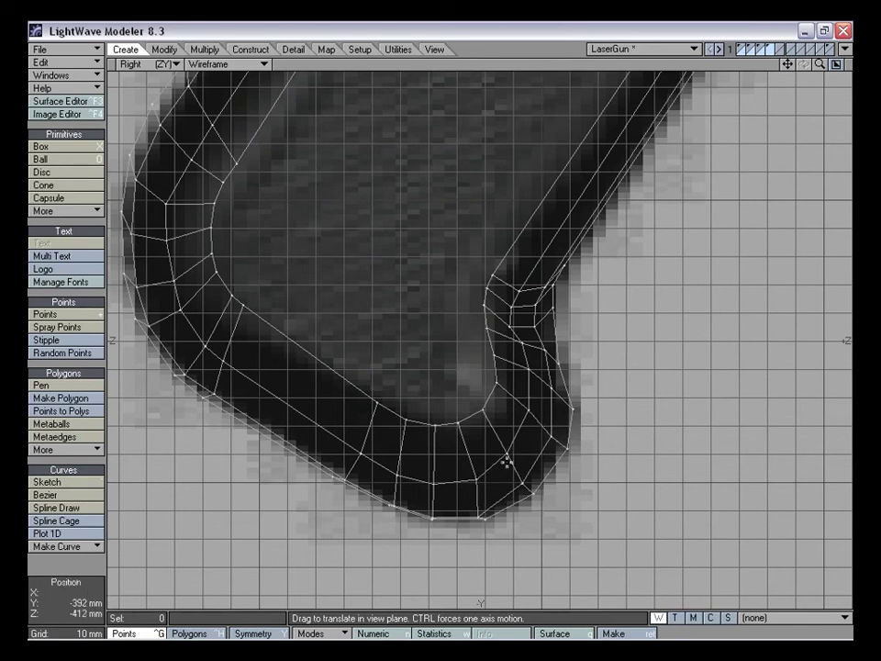
pyautogui.moveTo(530, 409); pyautogui.dragTo(523, 414)
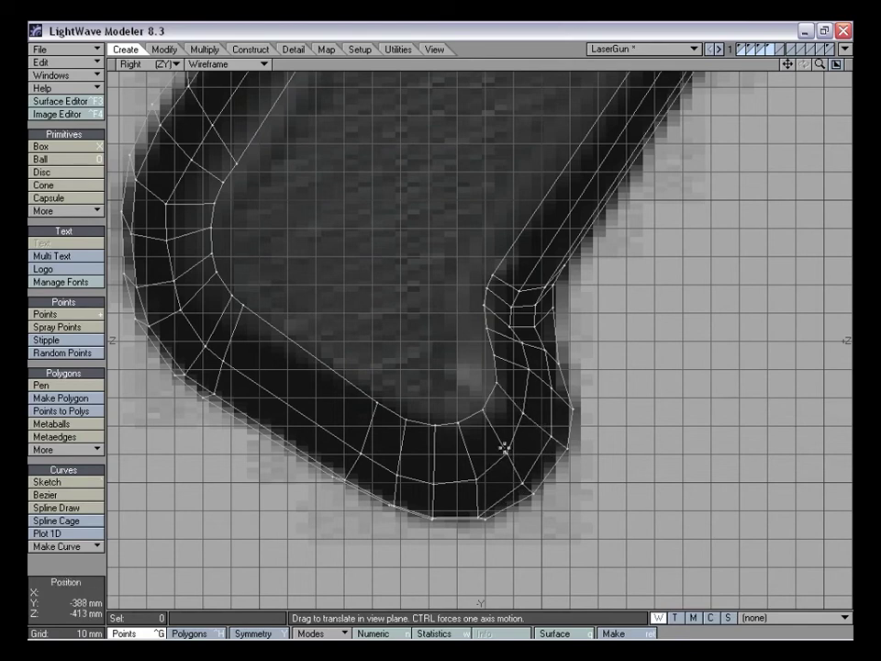
pyautogui.moveTo(476, 479); pyautogui.dragTo(363, 449)
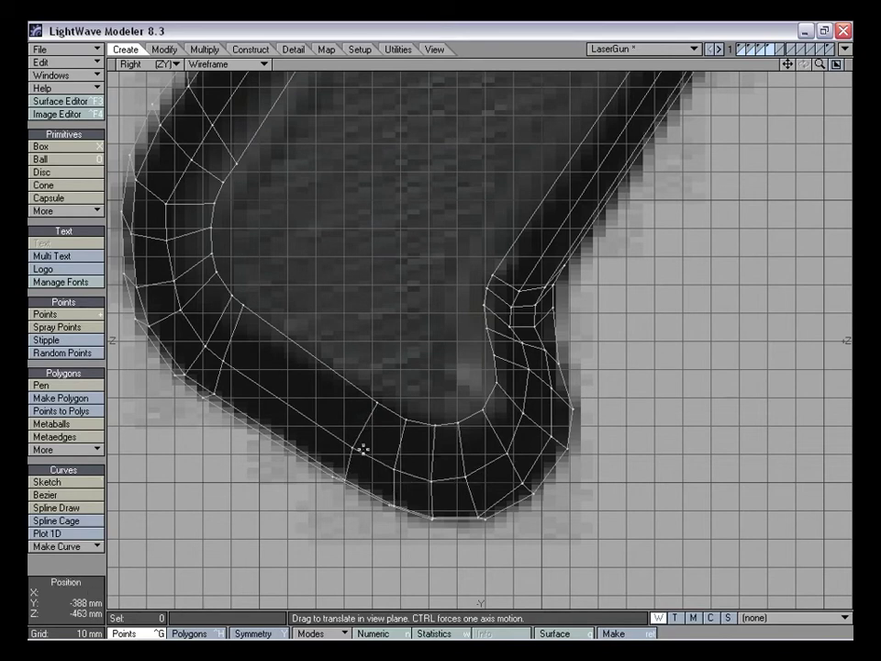
# Drag the points at the top of the notch above the grip's toe upward and forward to round where it meets the front edge
pyautogui.moveTo(788, 64); pyautogui.dragTo(747, 138)
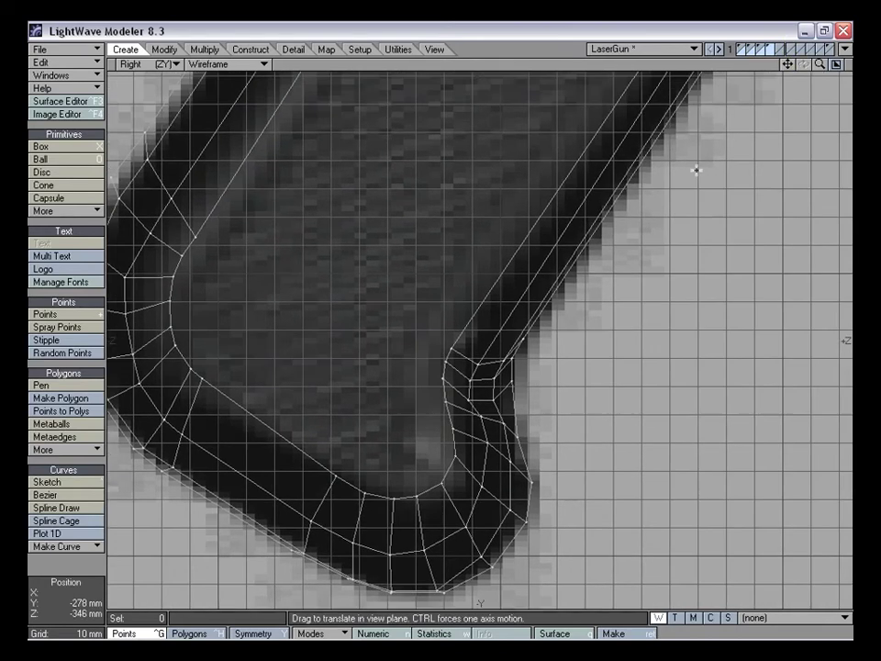
pyautogui.moveTo(480, 363); pyautogui.dragTo(496, 400)
pyautogui.moveTo(504, 360)
pyautogui.mouseDown()
pyautogui.moveTo(511, 346)
pyautogui.moveTo(481, 351)
pyautogui.moveTo(457, 337)
pyautogui.moveTo(487, 360)
pyautogui.mouseUp()
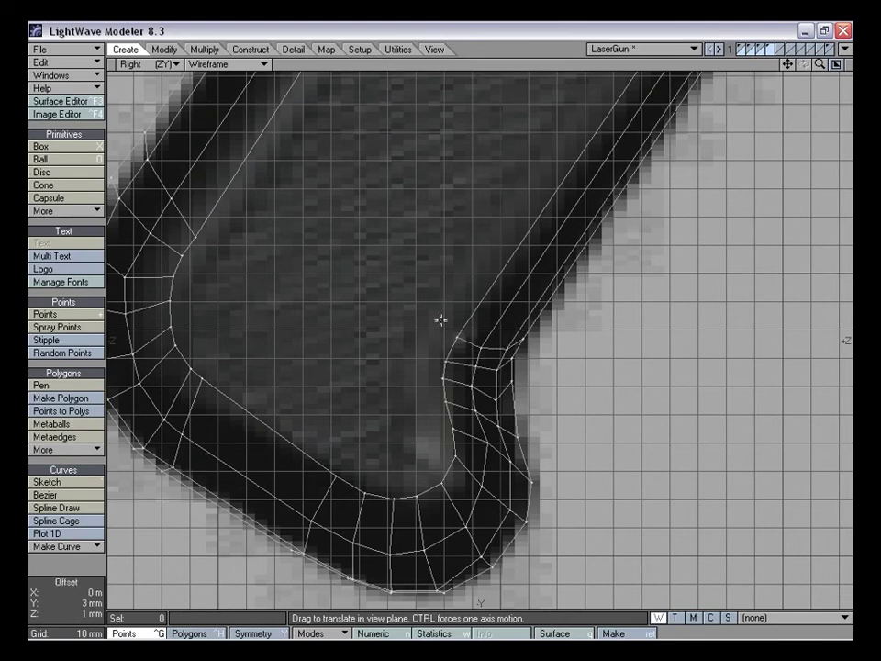
# Drag the inner, middle and outer points along the front of the toe into evenly spaced crosswise rows and smooth its outline
pyautogui.moveTo(501, 428)
pyautogui.mouseDown()
pyautogui.moveTo(516, 414)
pyautogui.moveTo(501, 428)
pyautogui.mouseUp()
pyautogui.moveTo(447, 405); pyautogui.dragTo(485, 445)
pyautogui.moveTo(530, 482); pyautogui.dragTo(508, 459)
pyautogui.moveTo(487, 448); pyautogui.dragTo(457, 441)
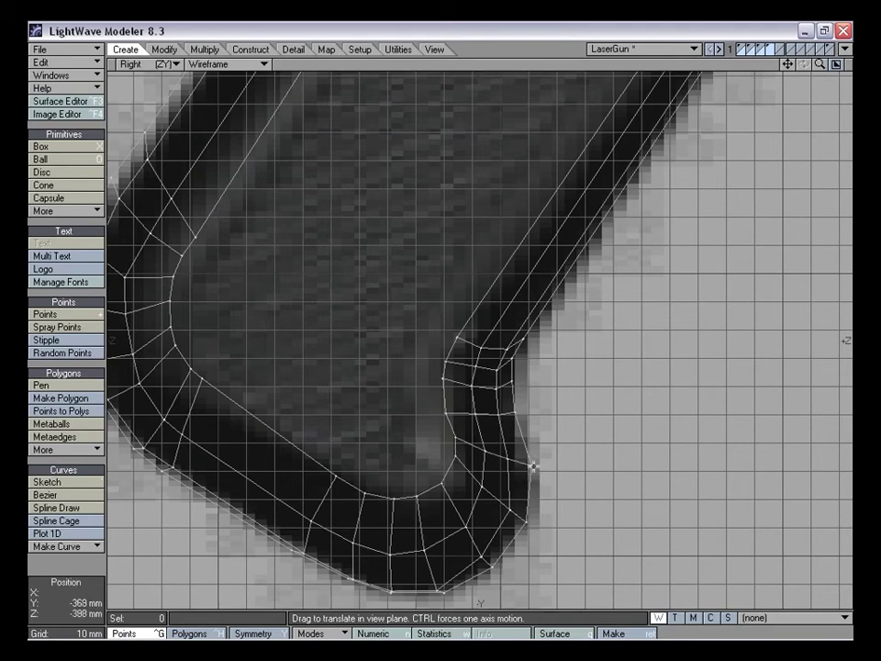
pyautogui.moveTo(531, 493); pyautogui.dragTo(531, 493)
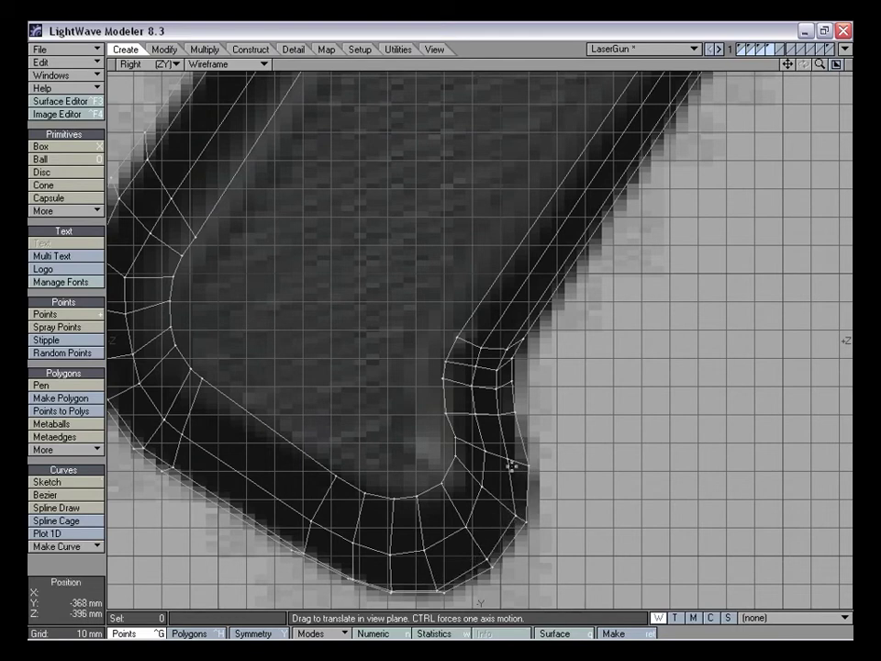
# Return to the four-view layout and examine the reshaped grip from several angles in the perspective view
pyautogui.press('KP_0')
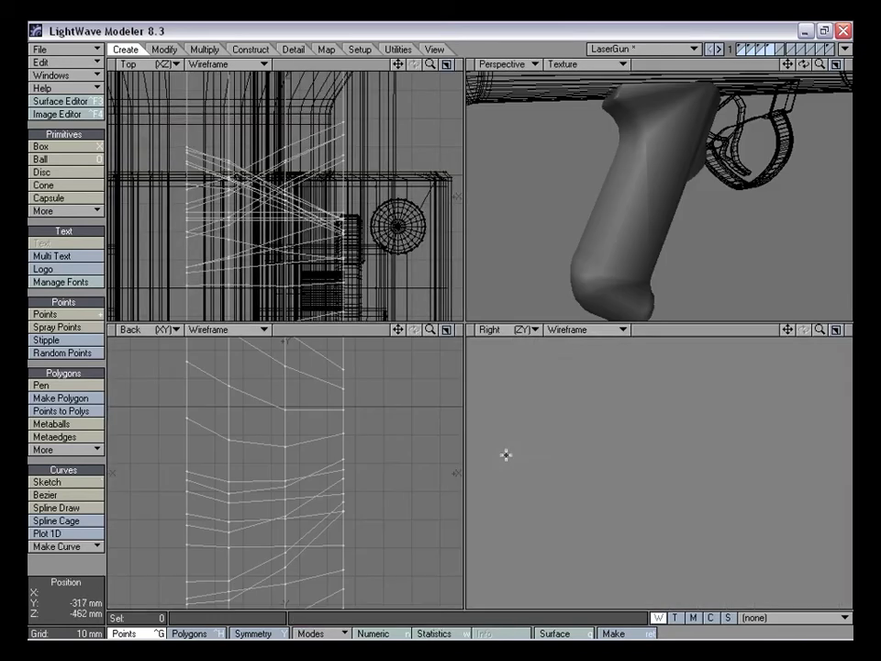
pyautogui.keyDown('alt'); pyautogui.moveTo(712, 230); pyautogui.dragTo(812, 330); pyautogui.keyUp('alt')
pyautogui.press('a')
pyautogui.press('a')
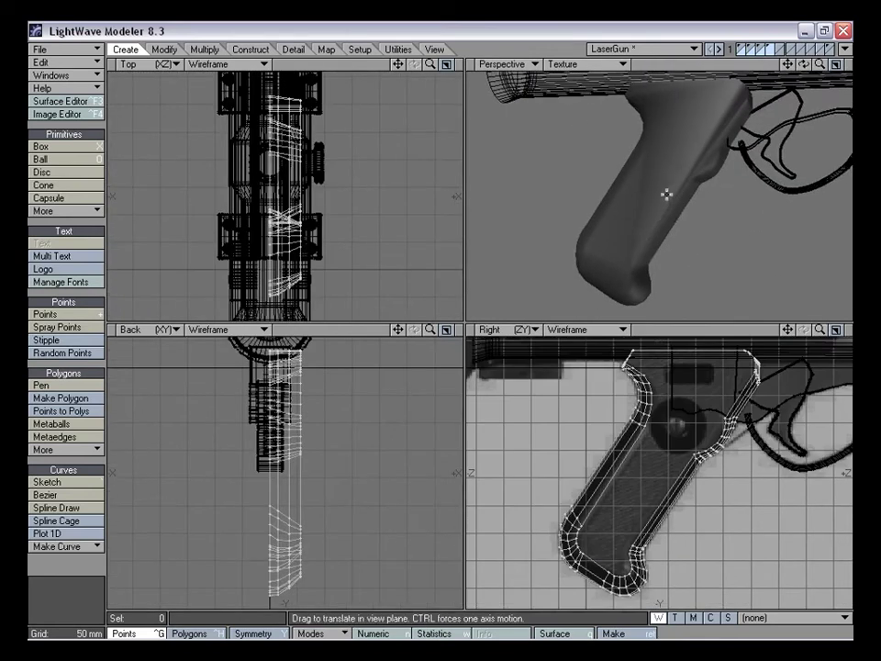
pyautogui.keyDown('alt'); pyautogui.moveTo(667, 195); pyautogui.dragTo(713, 173); pyautogui.keyUp('alt')
pyautogui.keyDown('alt'); pyautogui.moveTo(688, 219); pyautogui.dragTo(718, 222); pyautogui.keyUp('alt')
# Select the grip's large outer side polygon and bevel it with a 1.5 mm shift and a -2 mm inset
pyautogui.hotkey('ctrl', 'h')
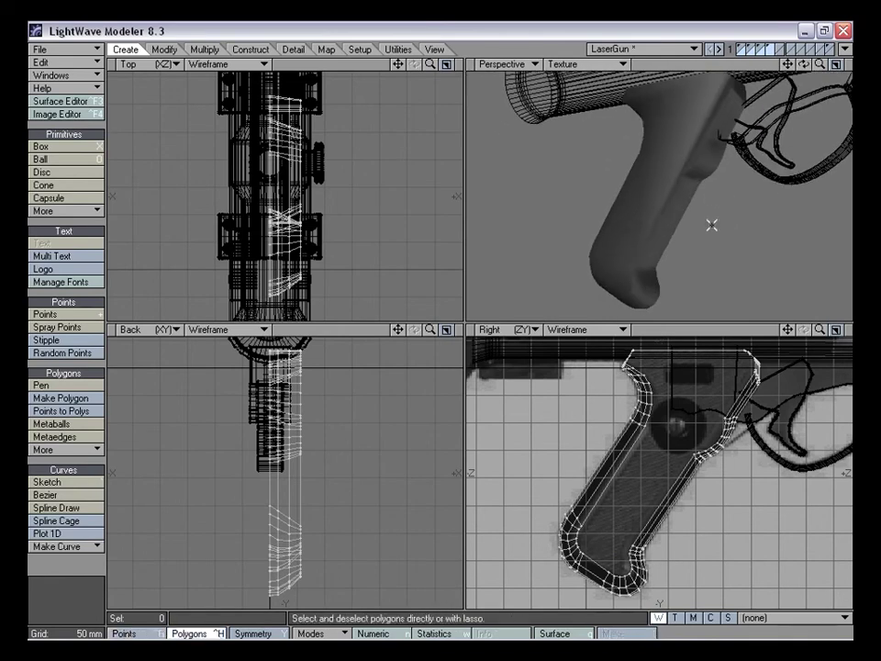
pyautogui.keyDown('alt'); pyautogui.moveTo(681, 187); pyautogui.dragTo(596, 173); pyautogui.keyUp('alt')
pyautogui.click(666, 155)
pyautogui.moveTo(669, 152)
pyautogui.keyDown('alt'); pyautogui.mouseDown()
pyautogui.moveTo(645, 188)
pyautogui.moveTo(632, 300)
pyautogui.mouseUp(); pyautogui.keyUp('alt')
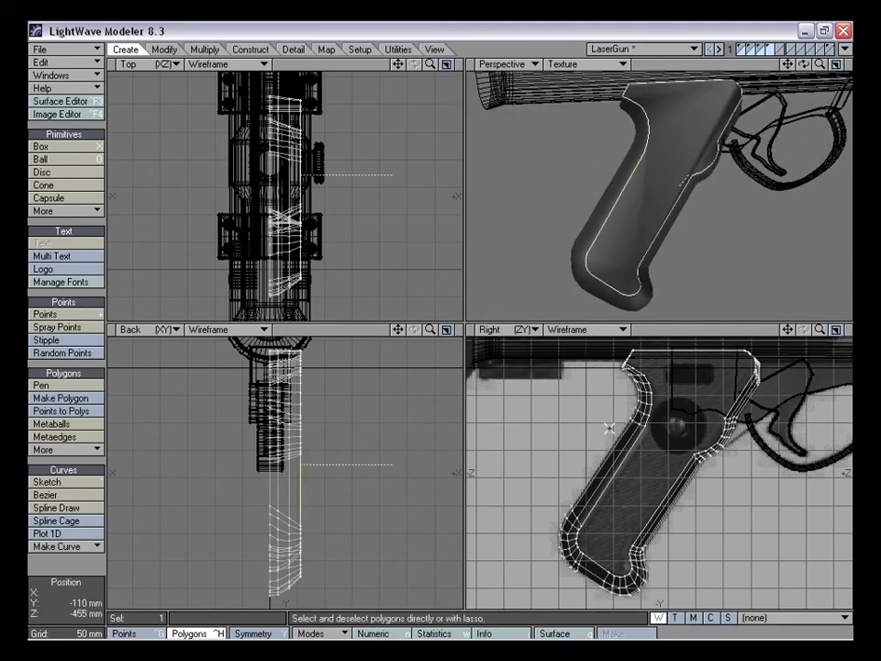
pyautogui.moveTo(820, 329); pyautogui.dragTo(851, 329)
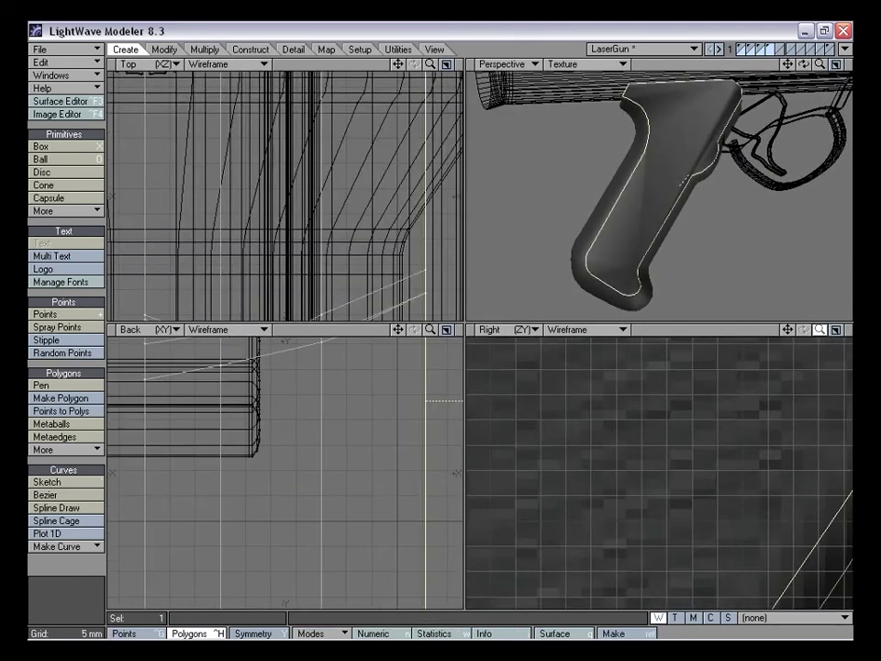
pyautogui.moveTo(789, 332); pyautogui.dragTo(837, 649)
pyautogui.press('b')
pyautogui.moveTo(742, 473)
pyautogui.mouseDown()
pyautogui.moveTo(730, 478)
pyautogui.moveTo(751, 478)
pyautogui.moveTo(751, 466)
pyautogui.mouseUp()
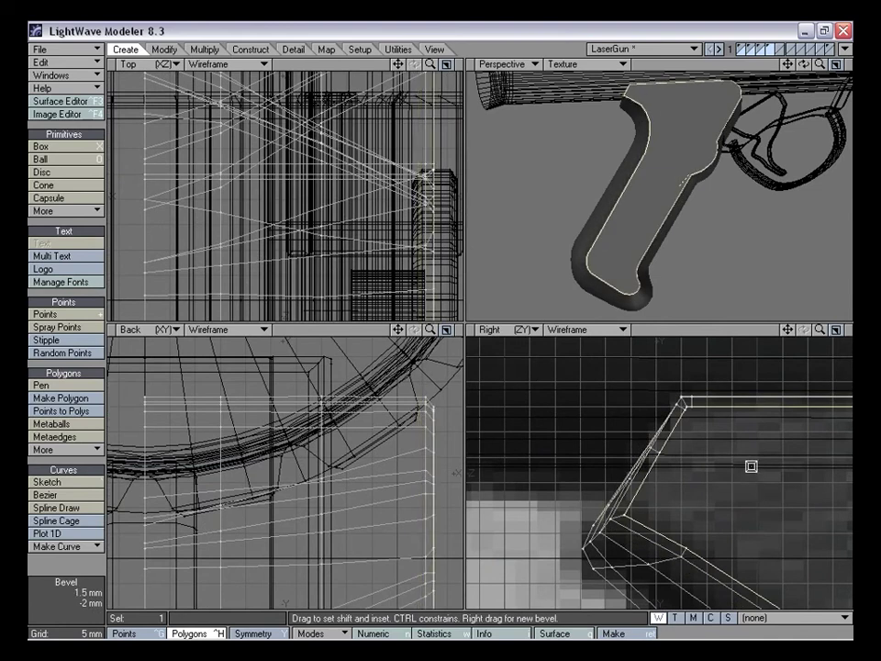
# Deselect the polygon and examine the thin bevelled rim along the grip's outer side up close from several angles
pyautogui.keyDown('alt'); pyautogui.moveTo(687, 263); pyautogui.dragTo(732, 243); pyautogui.keyUp('alt')
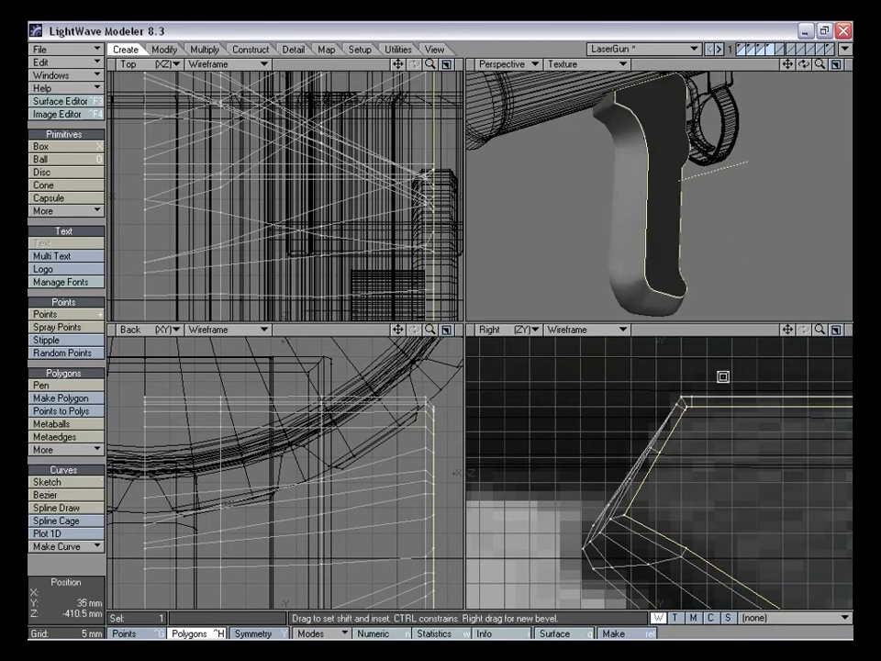
pyautogui.click(88, 570)
pyautogui.keyDown('alt'); pyautogui.moveTo(634, 231); pyautogui.dragTo(673, 168); pyautogui.keyUp('alt')
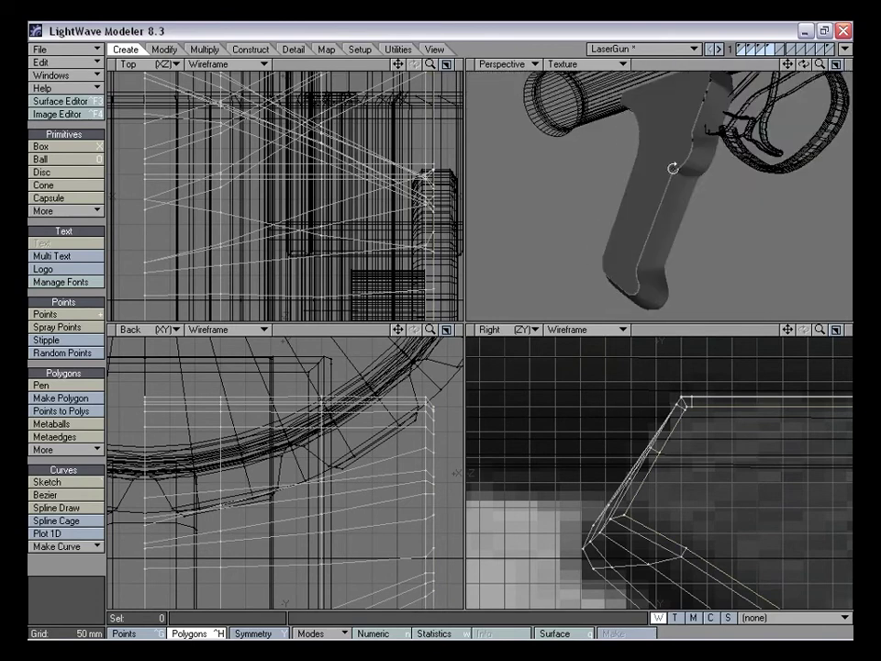
pyautogui.moveTo(819, 65); pyautogui.dragTo(850, 65)
pyautogui.keyDown('alt'); pyautogui.moveTo(705, 204); pyautogui.dragTo(706, 272); pyautogui.keyUp('alt')
pyautogui.hotkey('ctrl', 'g')
pyautogui.hotkey('ctrl', 'h')
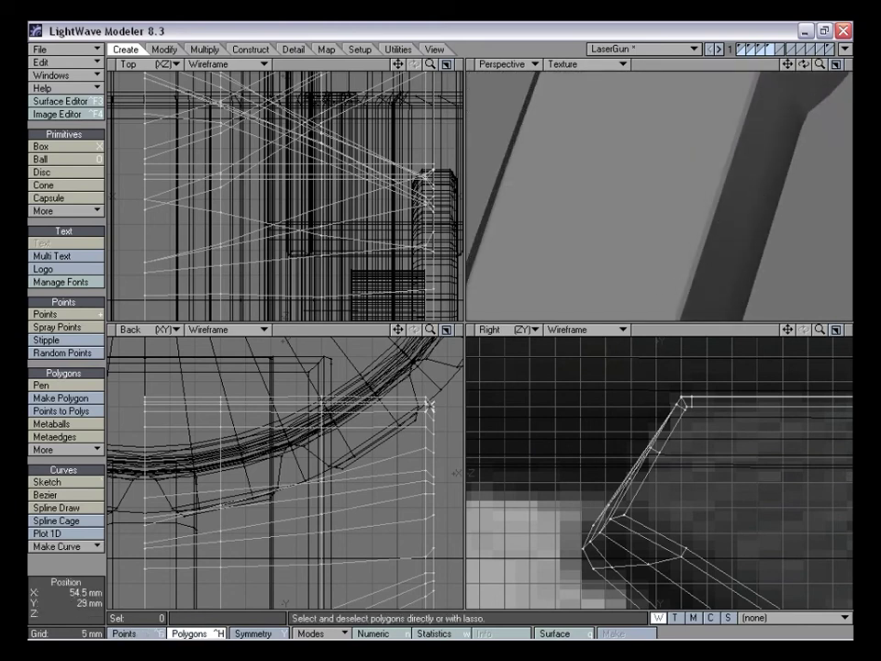
# Lasso the outer side and bevel rim polygons of the grip in the back view, then drop the selection
pyautogui.moveTo(431, 330); pyautogui.dragTo(358, 330)
pyautogui.moveTo(819, 331)
pyautogui.mouseDown()
pyautogui.moveTo(781, 331)
pyautogui.moveTo(814, 332)
pyautogui.mouseUp()
pyautogui.press('KP_0')
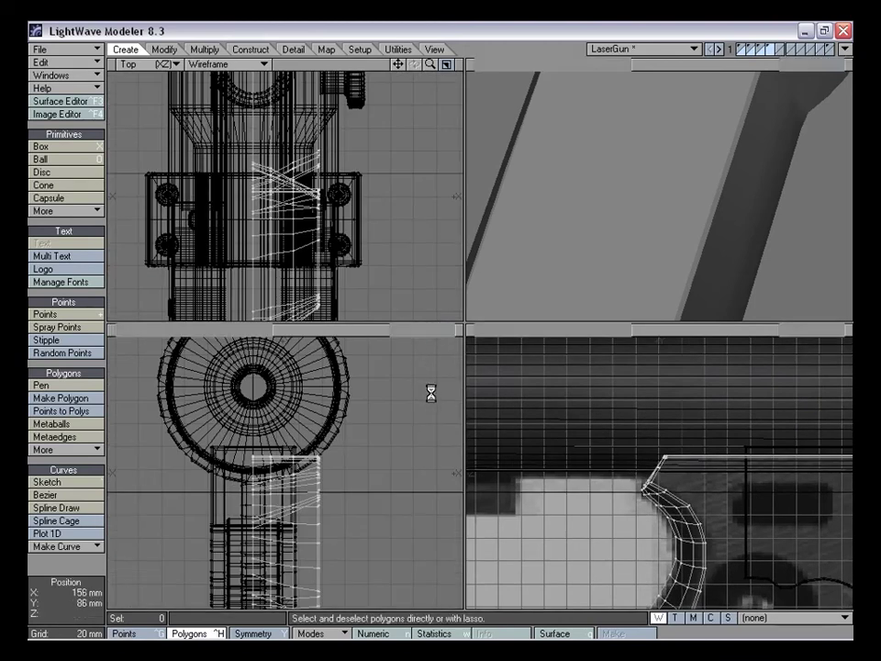
pyautogui.press('KP_0')
pyautogui.moveTo(820, 65); pyautogui.dragTo(779, 0)
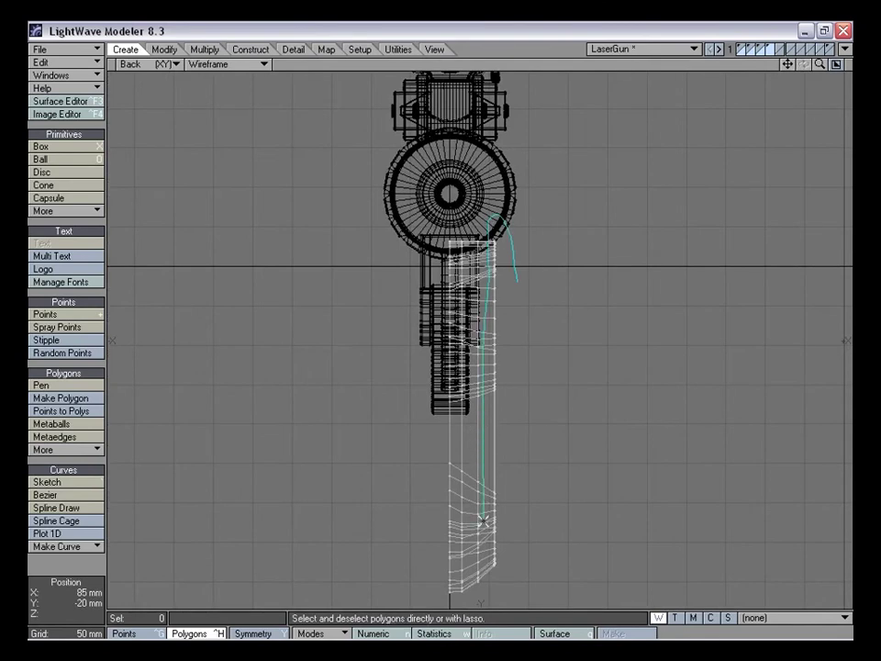
pyautogui.moveTo(544, 344); pyautogui.dragTo(534, 202, button='right')
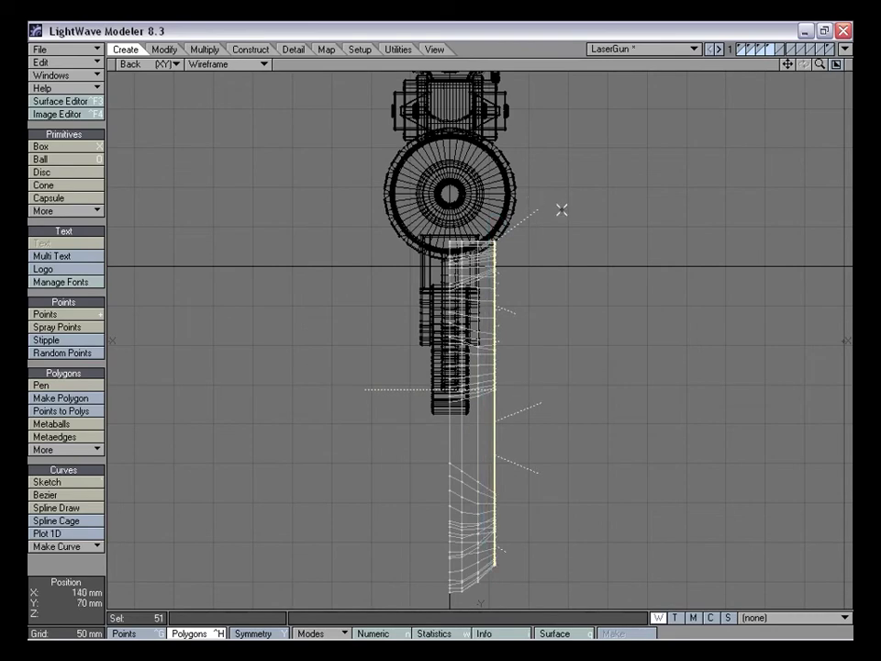
pyautogui.press('KP_0')
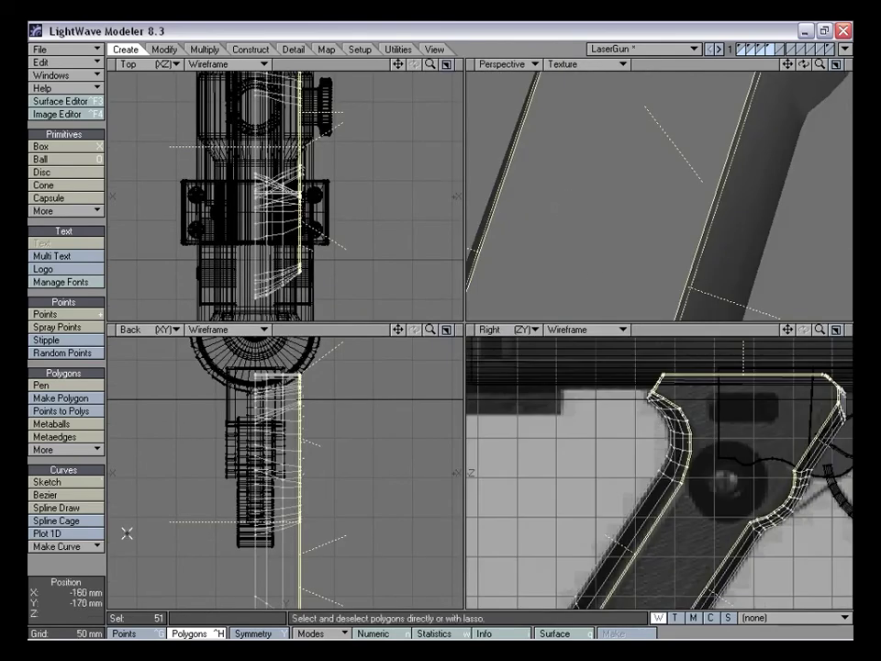
pyautogui.click(90, 565)
pyautogui.click(616, 174)
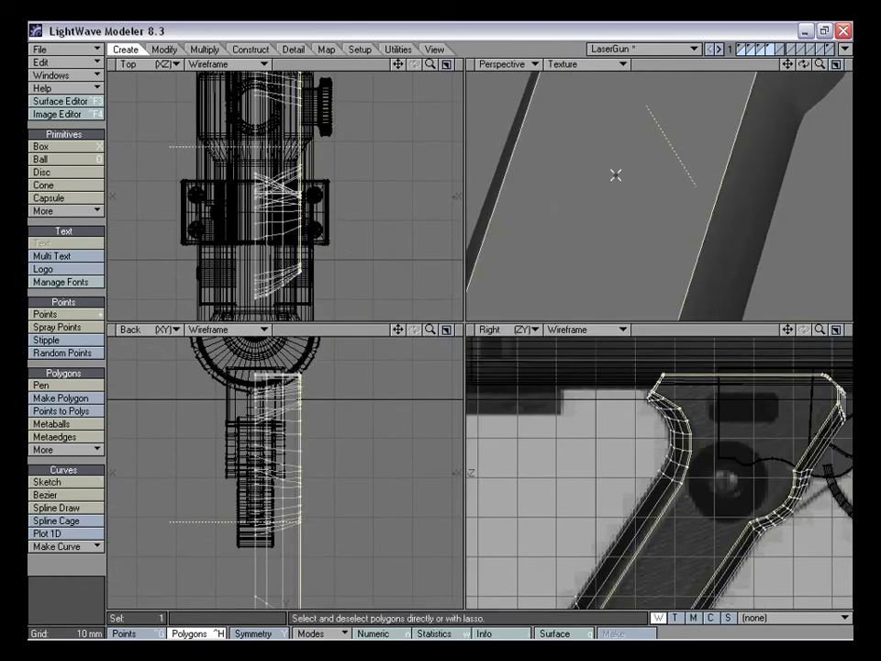
pyautogui.click(615, 175)
# Examine the shading of the grip's outer side from several angles with its large side polygon selected
pyautogui.moveTo(820, 63); pyautogui.dragTo(822, 70)
pyautogui.moveTo(706, 212)
pyautogui.keyDown('alt'); pyautogui.mouseDown()
pyautogui.moveTo(664, 201)
pyautogui.moveTo(683, 216)
pyautogui.moveTo(732, 173)
pyautogui.moveTo(684, 161)
pyautogui.moveTo(675, 204)
pyautogui.moveTo(647, 173)
pyautogui.moveTo(642, 216)
pyautogui.moveTo(633, 219)
pyautogui.moveTo(705, 189)
pyautogui.mouseUp(); pyautogui.keyUp('alt')
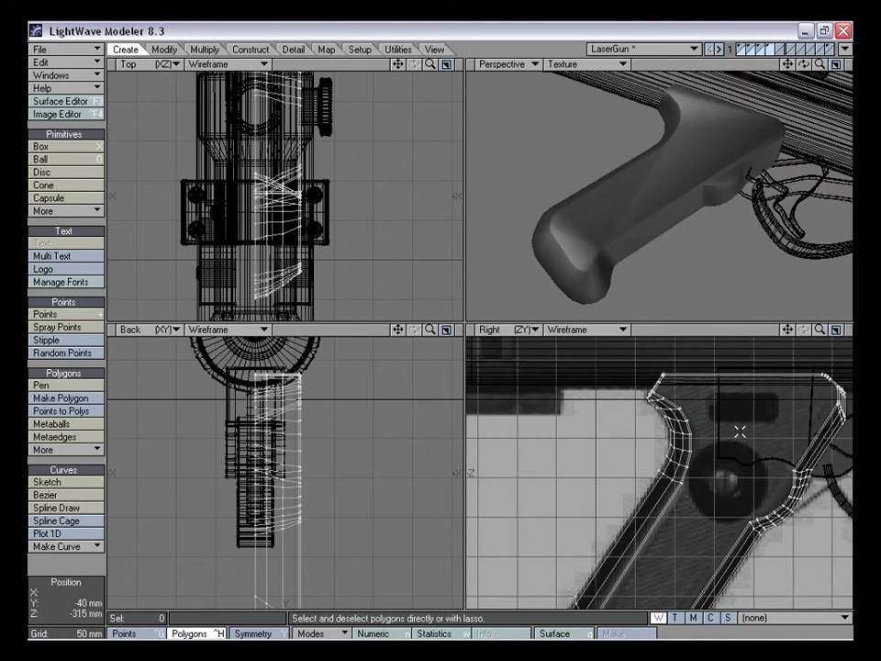
pyautogui.click(635, 167)
pyautogui.keyDown('alt'); pyautogui.moveTo(636, 167); pyautogui.dragTo(671, 115); pyautogui.keyUp('alt')
pyautogui.moveTo(820, 65); pyautogui.dragTo(849, 65)
pyautogui.keyDown('alt'); pyautogui.moveTo(663, 175); pyautogui.dragTo(605, 223); pyautogui.keyUp('alt')
pyautogui.moveTo(820, 64); pyautogui.dragTo(797, 65)
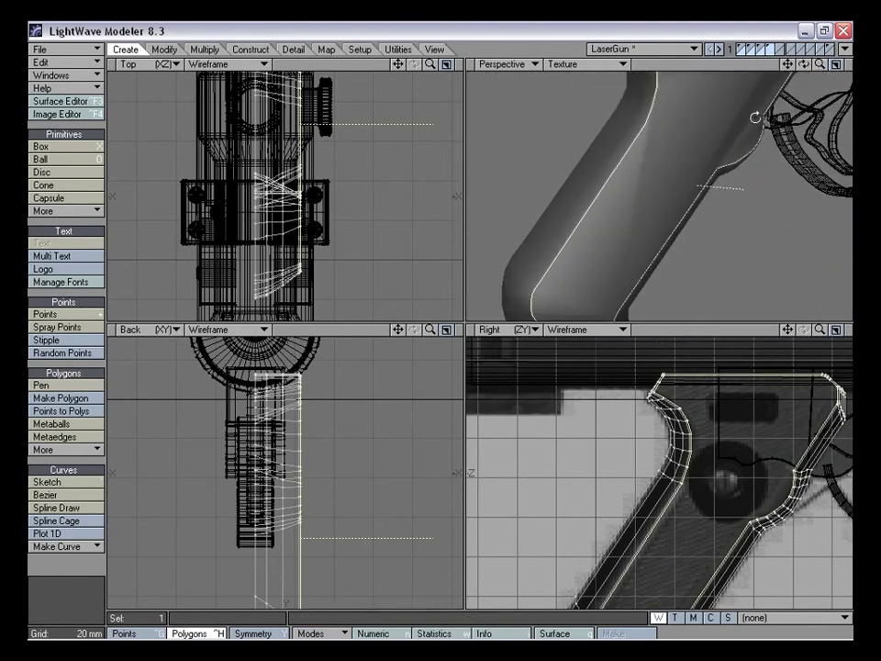
pyautogui.keyDown('alt'); pyautogui.moveTo(755, 118); pyautogui.dragTo(737, 114); pyautogui.keyUp('alt')
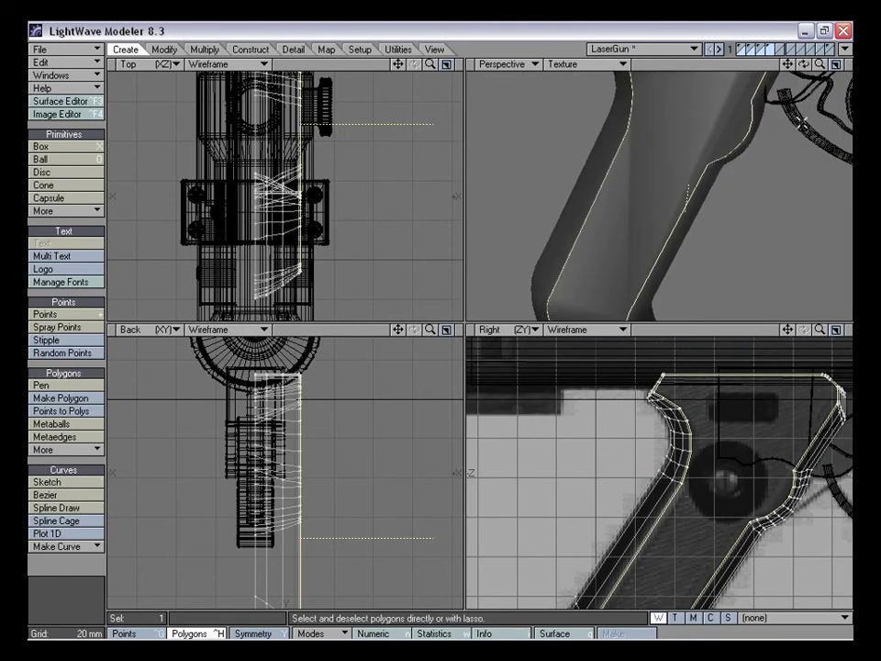
# Undo back to before the small bevel on the grip's outer side and view the side again
pyautogui.hotkey('ctrl', 'z')
pyautogui.hotkey('ctrl', 'z')
pyautogui.hotkey('ctrl', 'z')
pyautogui.hotkey('ctrl', 'z')
pyautogui.hotkey('ctrl', 'z')
pyautogui.moveTo(783, 139)
pyautogui.keyDown('alt'); pyautogui.mouseDown()
pyautogui.moveTo(715, 179)
pyautogui.moveTo(664, 147)
pyautogui.mouseUp(); pyautogui.keyUp('alt')
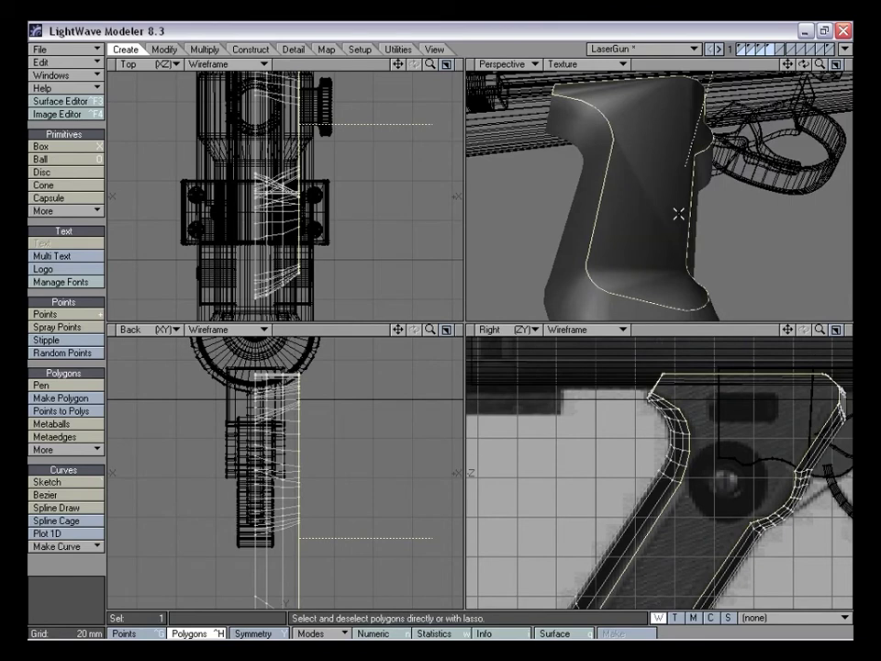
# Try bevelling the outer side polygon with a 12 mm shift and a -6 mm inset, then reset the bevel values
pyautogui.moveTo(817, 331); pyautogui.dragTo(785, 331)
pyautogui.press('b')
pyautogui.moveTo(734, 451); pyautogui.dragTo(749, 423)
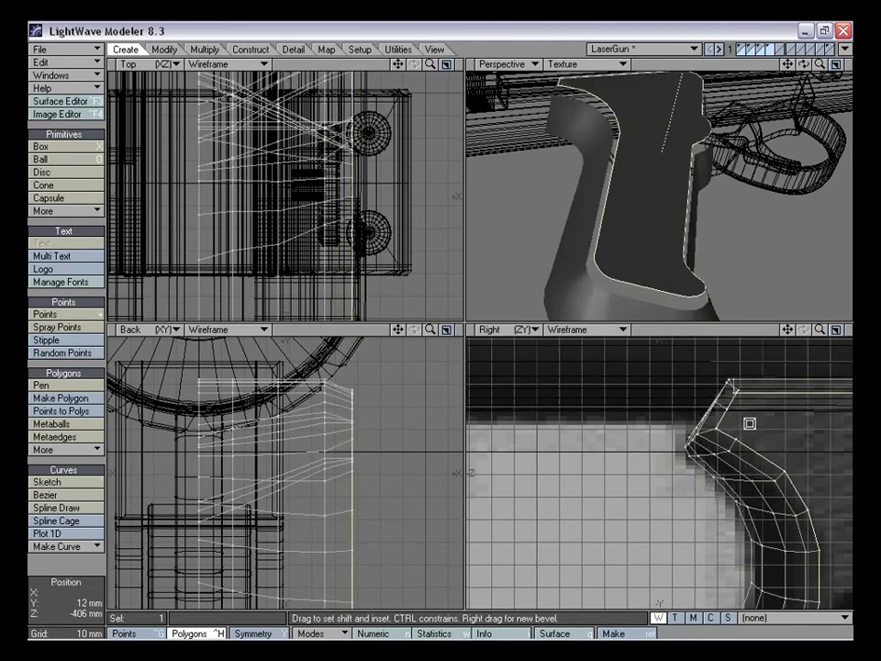
pyautogui.hotkey('ctrl', 'z')
pyautogui.press('n')
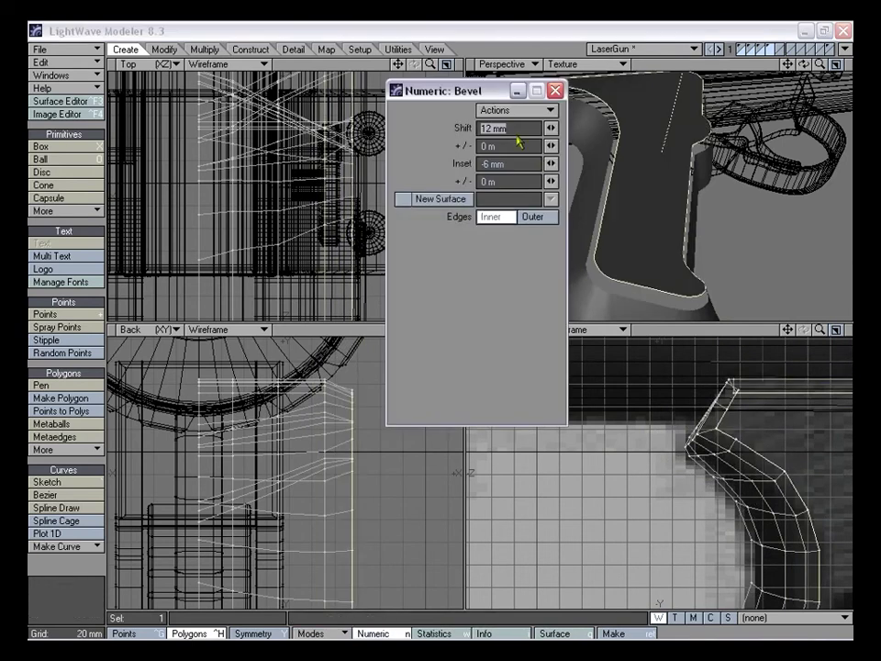
pyautogui.click(514, 113)
pyautogui.click(518, 138)
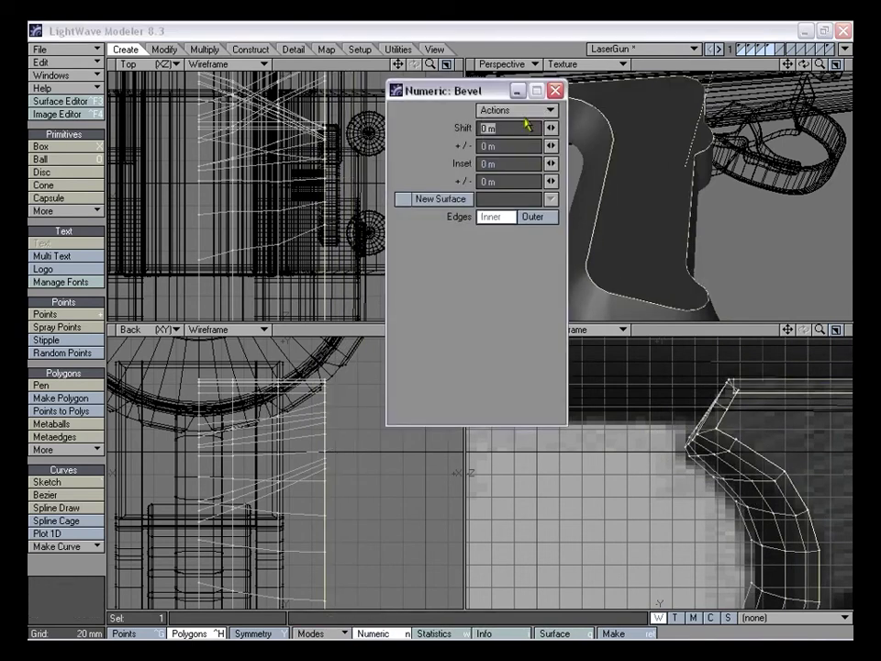
pyautogui.click(556, 91)
# Bevel the grip's outer side polygon outward with an inset and drag its points at the upper rear corner to round it
pyautogui.moveTo(758, 430); pyautogui.dragTo(781, 428)
pyautogui.moveTo(782, 338); pyautogui.dragTo(640, 379)
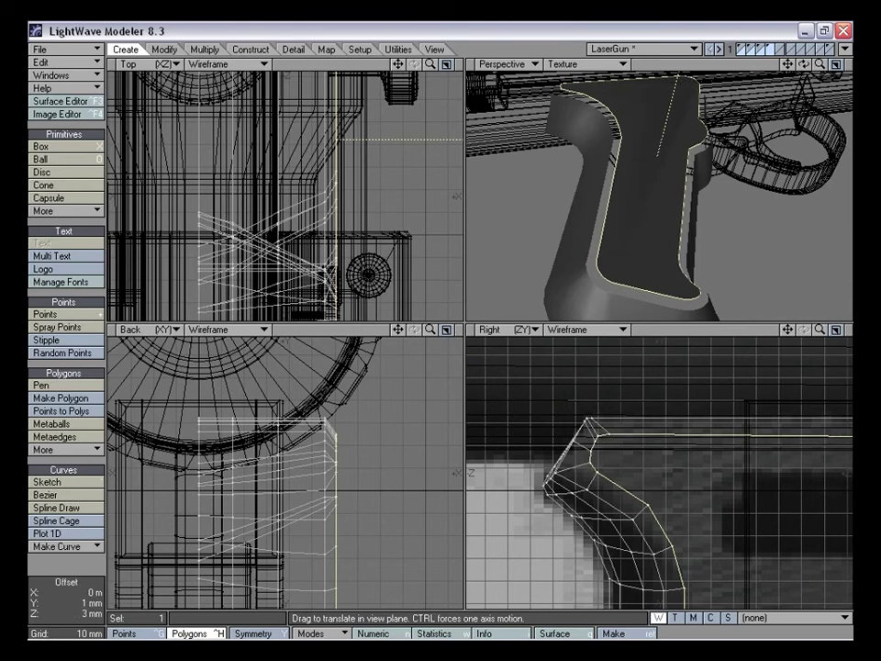
# Drag the bunched points at the front notch of the grip's outer side polygon to round its outline
pyautogui.moveTo(788, 331); pyautogui.dragTo(448, 291)
pyautogui.moveTo(818, 333); pyautogui.dragTo(689, 415)
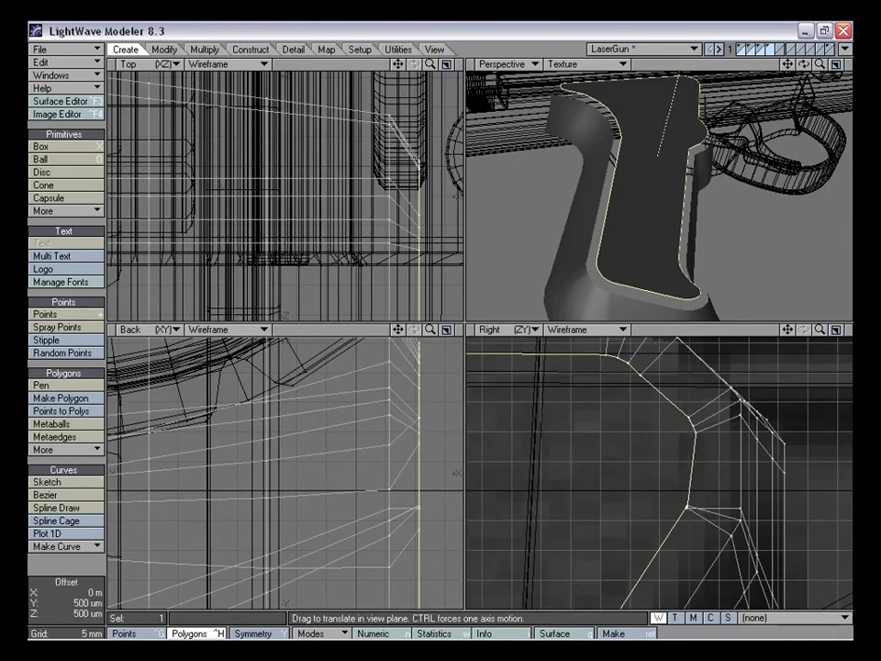
pyautogui.moveTo(788, 329); pyautogui.dragTo(793, 253)
pyautogui.moveTo(693, 428); pyautogui.dragTo(693, 432)
pyautogui.moveTo(820, 330); pyautogui.dragTo(844, 330)
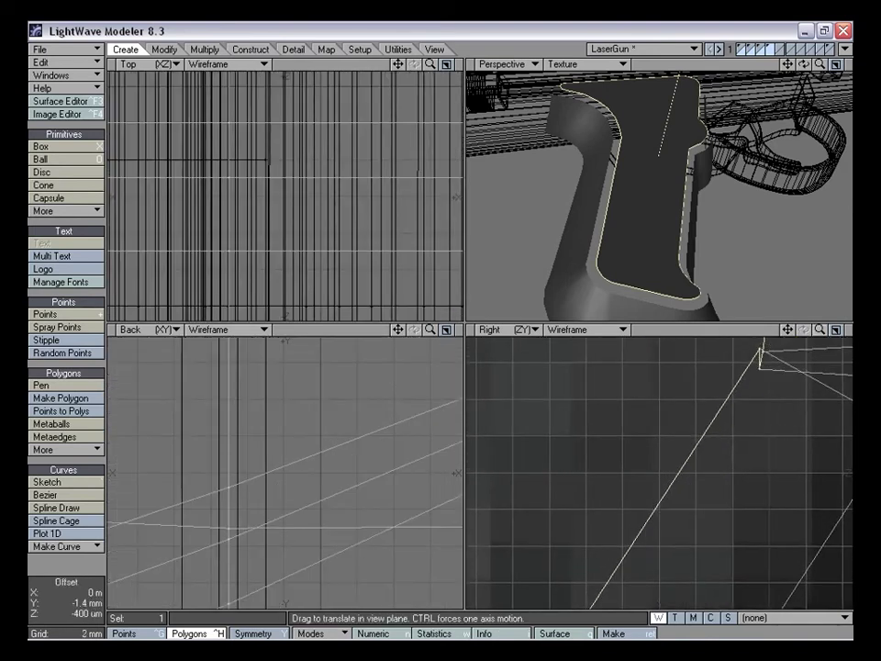
pyautogui.moveTo(759, 342); pyautogui.dragTo(759, 369)
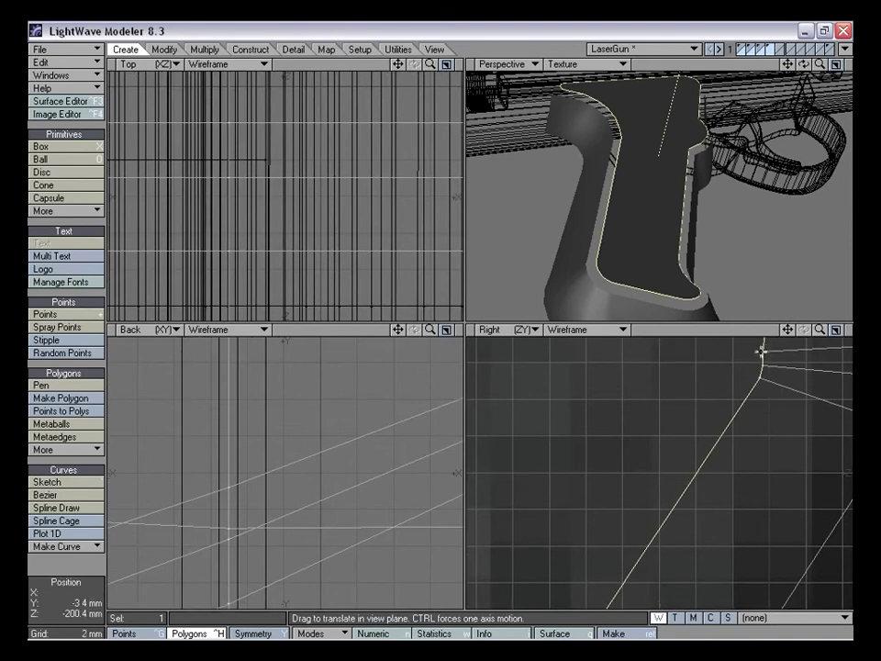
pyautogui.press(',')
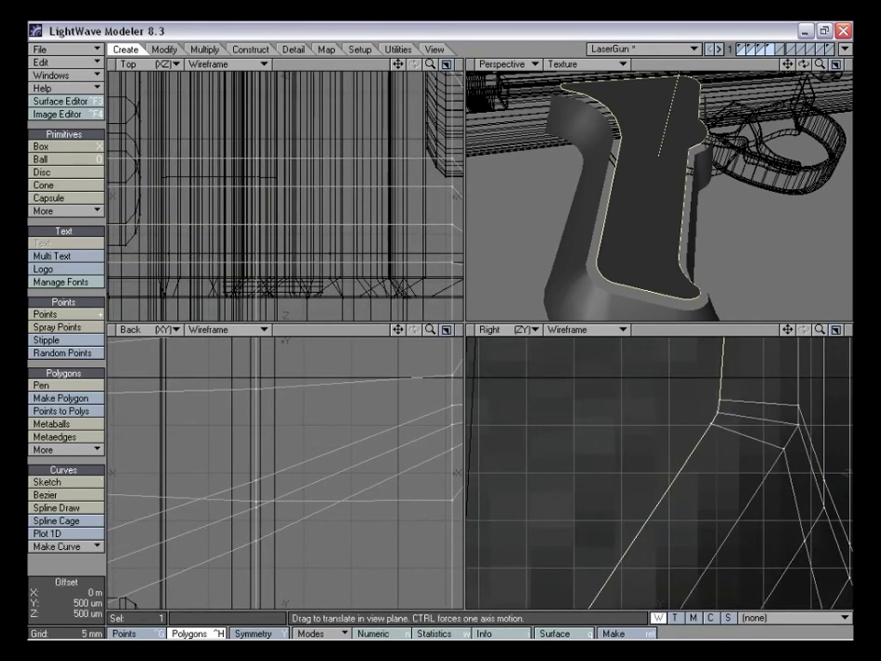
# Examine the outer side polygon's outline around the grip's bottom corners and upper rear corner
pyautogui.press(',')
pyautogui.moveTo(788, 329); pyautogui.dragTo(871, 50)
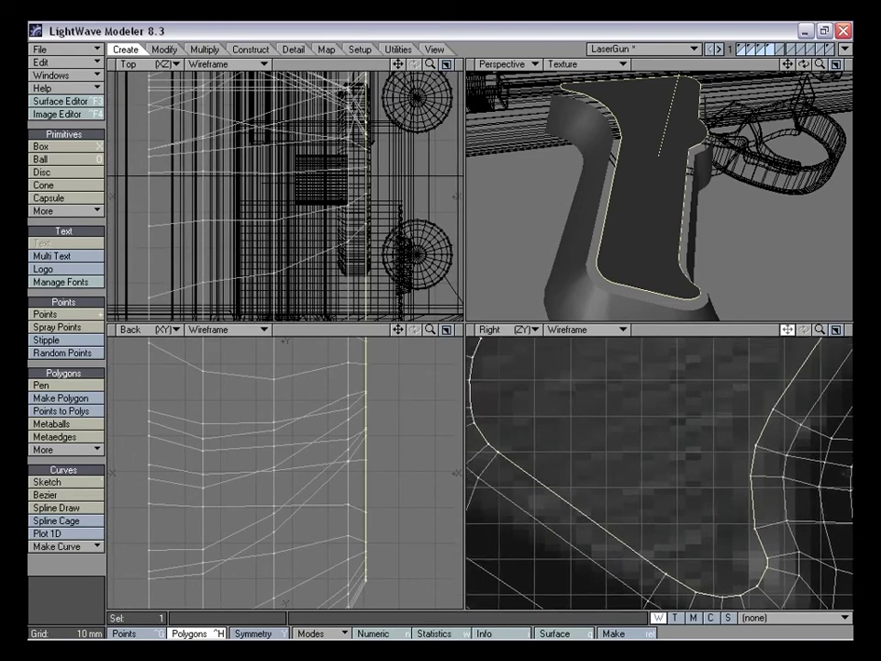
pyautogui.moveTo(854, 281); pyautogui.dragTo(793, 331)
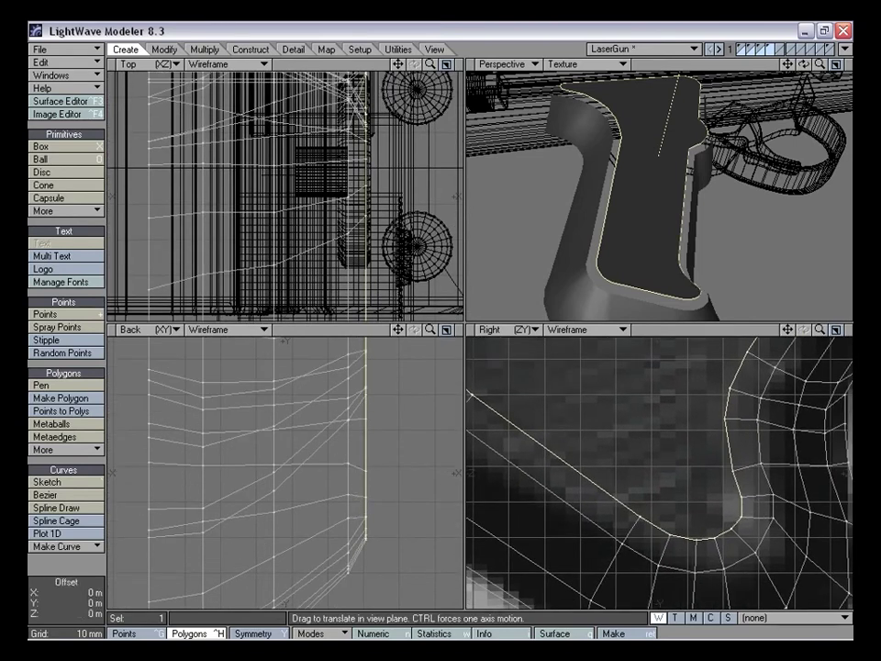
pyautogui.moveTo(788, 329); pyautogui.dragTo(856, 480)
pyautogui.moveTo(767, 313); pyautogui.dragTo(746, 291)
pyautogui.moveTo(788, 330); pyautogui.dragTo(780, 602)
pyautogui.moveTo(724, 268); pyautogui.dragTo(788, 332)
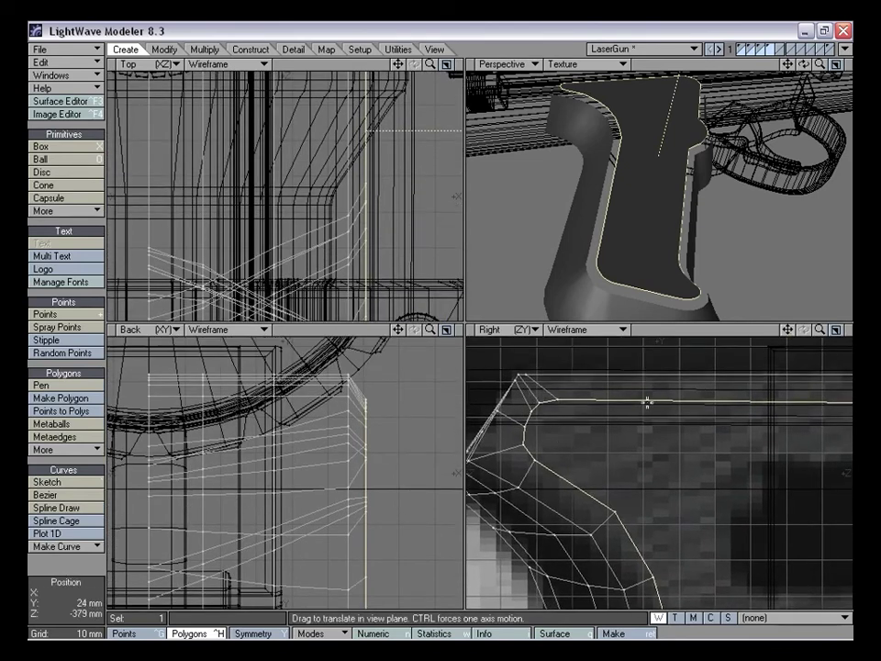
pyautogui.press('KP_0')
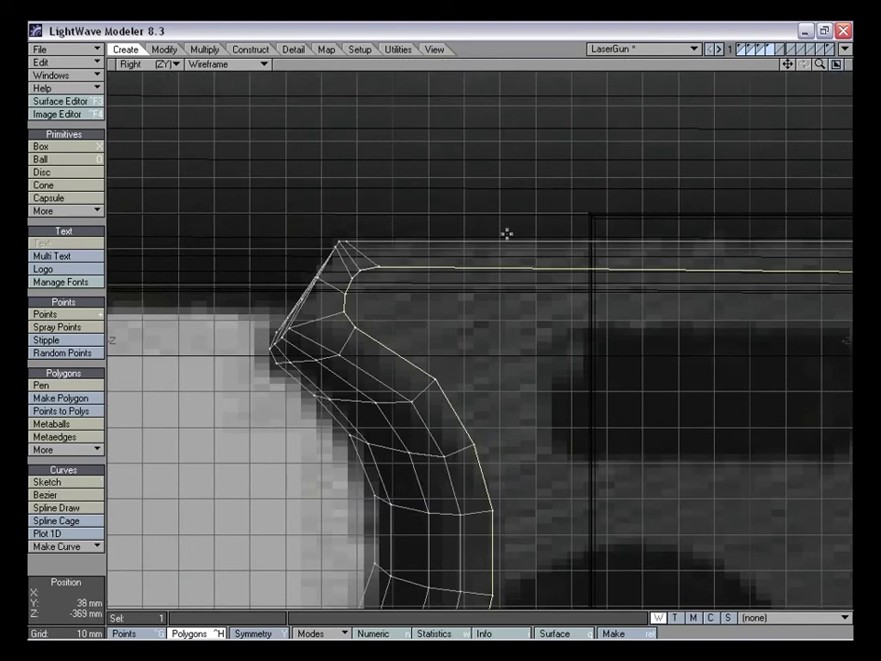
pyautogui.moveTo(820, 64); pyautogui.dragTo(868, 64)
pyautogui.moveTo(790, 66); pyautogui.dragTo(879, 123)
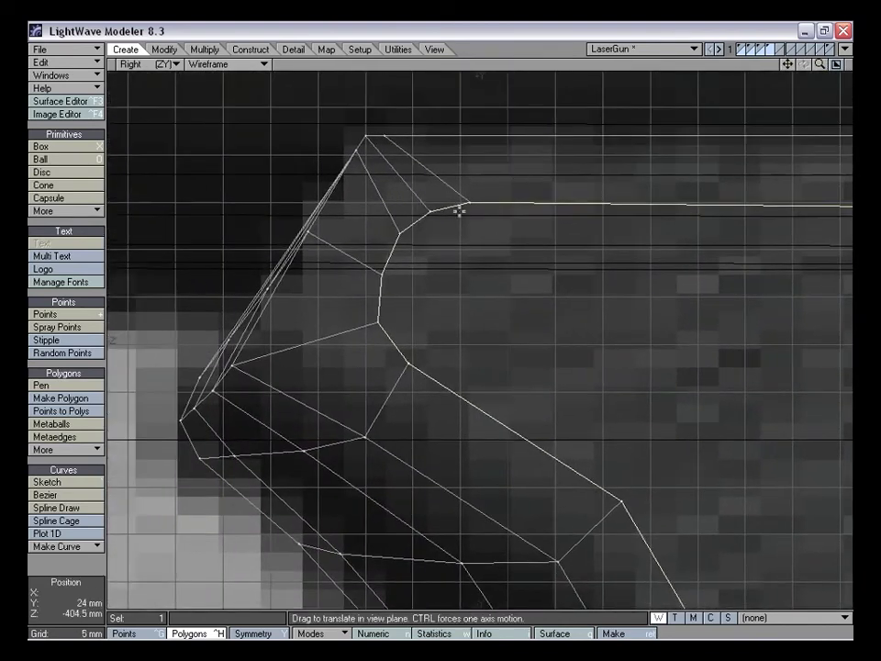
pyautogui.press('KP_0')
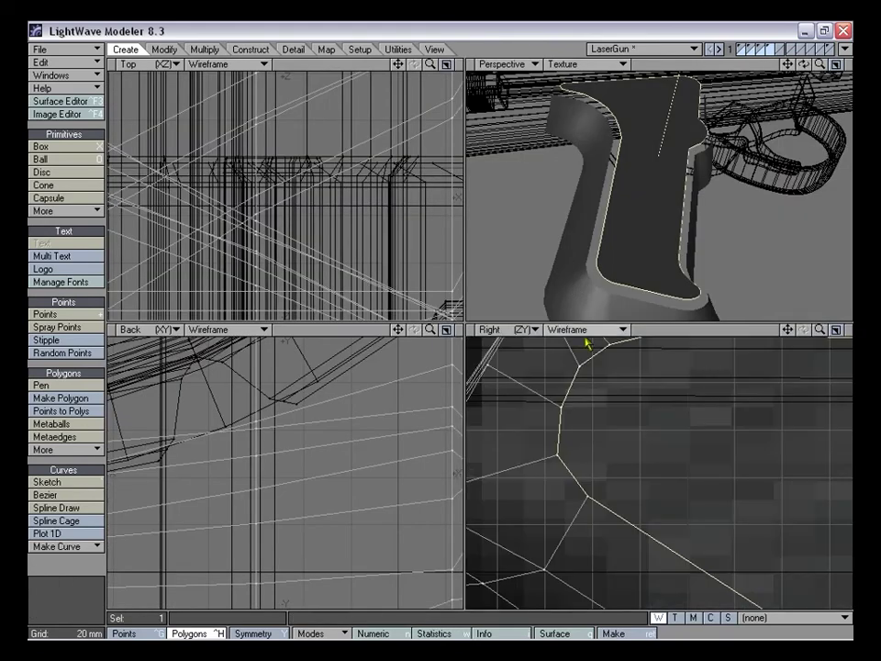
# Lasso the polygons on the grip's outer side, flip their normals, and clear the selection
pyautogui.hotkey('shift', 'a')
pyautogui.keyDown('alt'); pyautogui.moveTo(746, 218); pyautogui.dragTo(653, 275); pyautogui.keyUp('alt')
pyautogui.moveTo(95, 497); pyautogui.dragTo(317, 424, button='right')
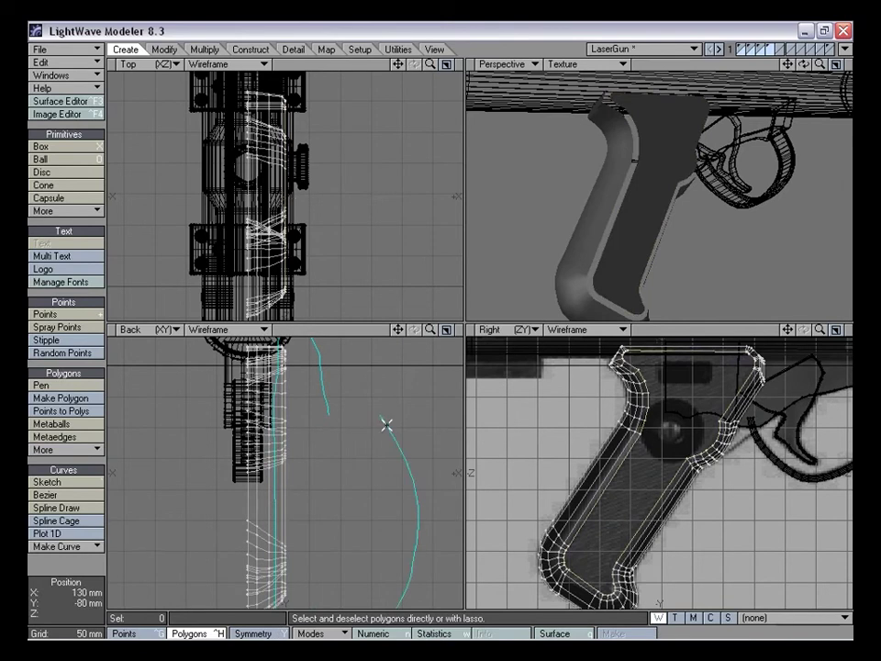
pyautogui.moveTo(387, 425); pyautogui.dragTo(367, 386, button='right')
pyautogui.keyDown('alt'); pyautogui.moveTo(612, 148); pyautogui.dragTo(620, 144); pyautogui.keyUp('alt')
pyautogui.press('f')
pyautogui.press('Delete')
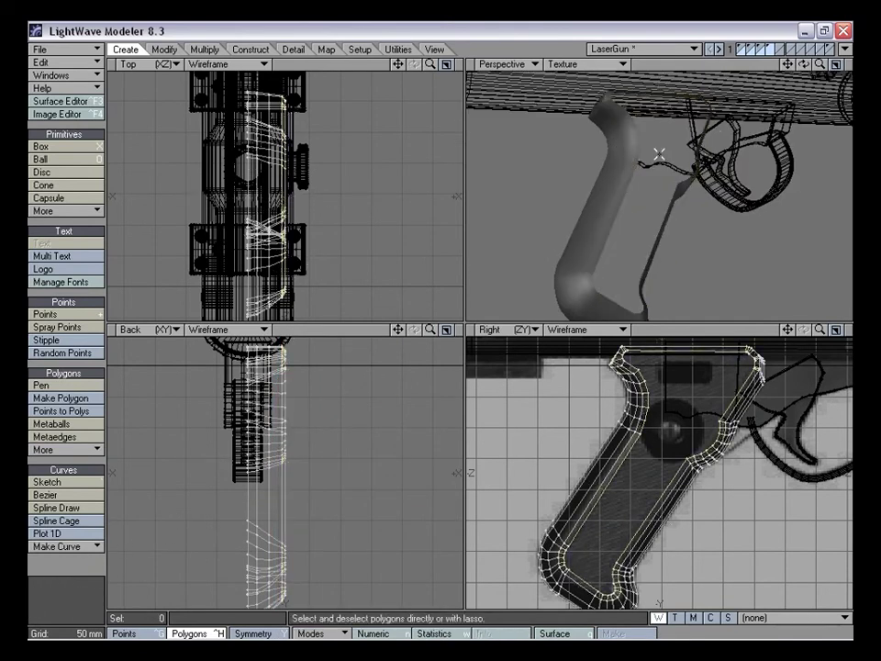
# Select the large outer side polygon and flip it so its normal faces outward
pyautogui.click(660, 155)
pyautogui.keyDown('alt'); pyautogui.moveTo(660, 154); pyautogui.dragTo(652, 156); pyautogui.keyUp('alt')
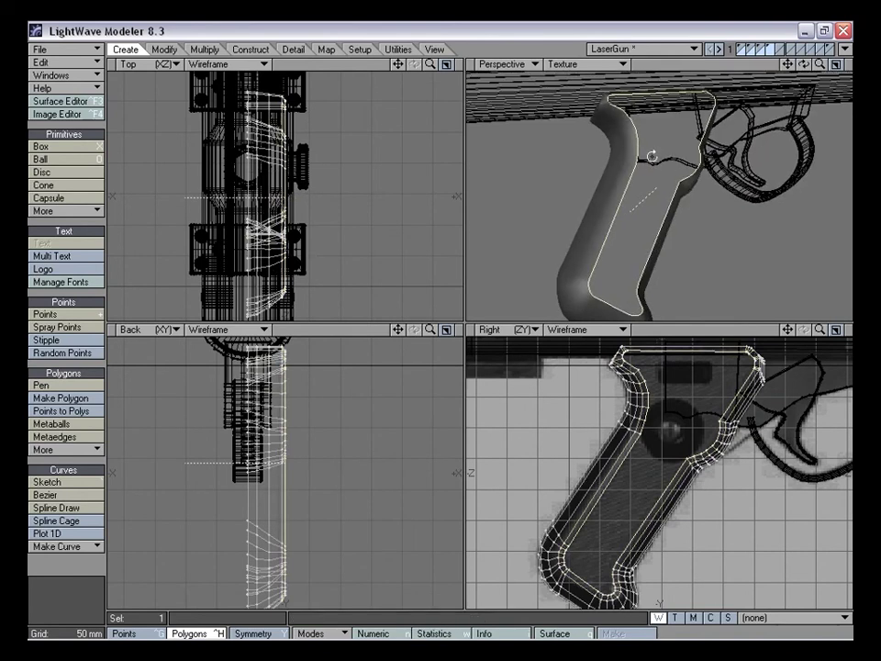
pyautogui.click(86, 570)
pyautogui.keyDown('alt'); pyautogui.moveTo(659, 249); pyautogui.dragTo(654, 301); pyautogui.keyUp('alt')
pyautogui.click(624, 194)
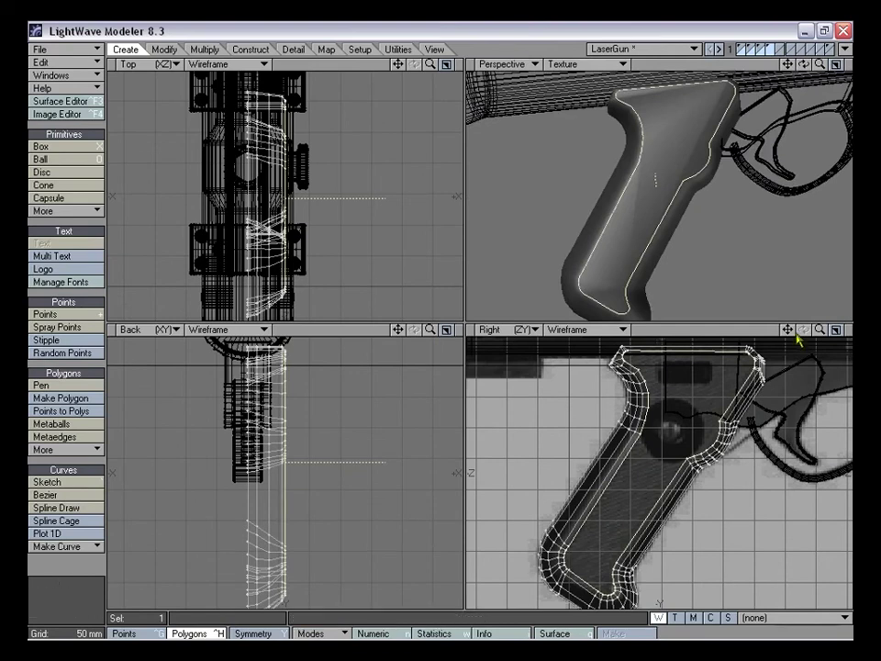
# Bevel the outer side polygon with zero shift and a -6 mm inset, and deselect it
pyautogui.moveTo(820, 329); pyautogui.dragTo(846, 329)
pyautogui.moveTo(788, 330); pyautogui.dragTo(813, 438)
pyautogui.moveTo(432, 333); pyautogui.dragTo(365, 366)
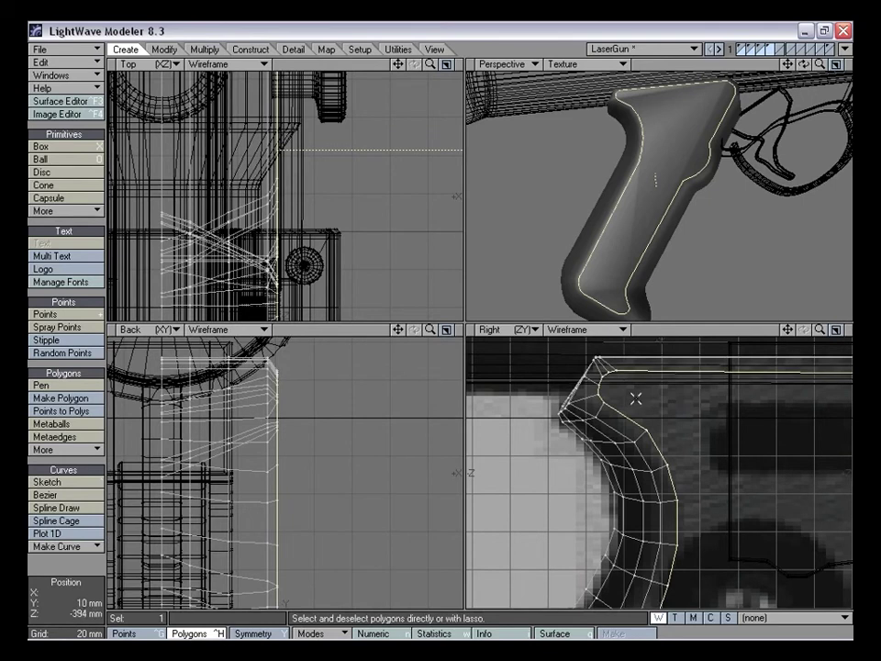
pyautogui.press('b')
pyautogui.moveTo(401, 455)
pyautogui.mouseDown()
pyautogui.moveTo(390, 454)
pyautogui.moveTo(408, 459)
pyautogui.mouseUp()
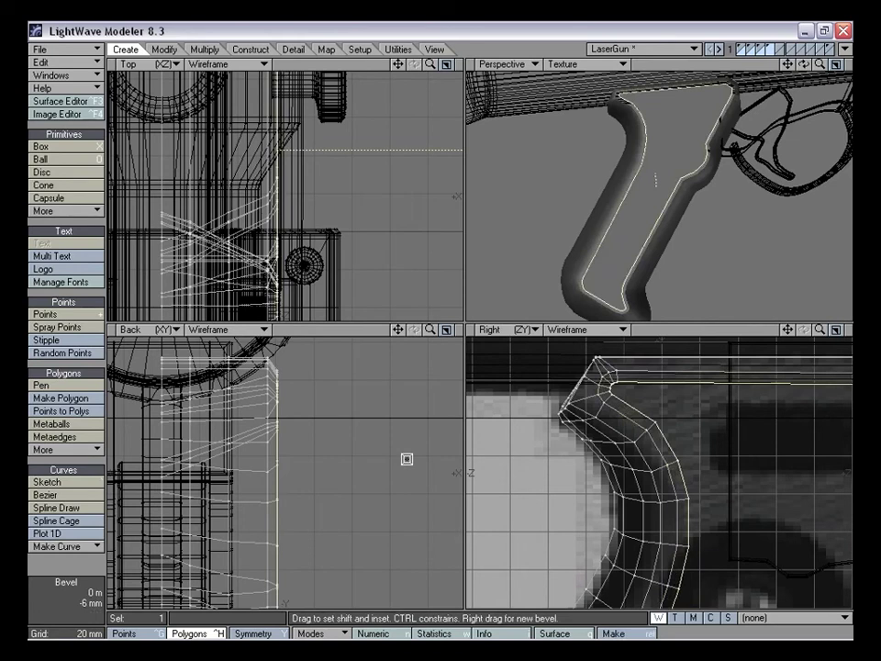
pyautogui.click(93, 559)
pyautogui.click(93, 559)
# Drag apart the bunched inset points at the upper corner of the grip's front notch to round it
pyautogui.keyDown('alt'); pyautogui.moveTo(744, 178); pyautogui.dragTo(713, 189); pyautogui.keyUp('alt')
pyautogui.moveTo(820, 331); pyautogui.dragTo(665, 445)
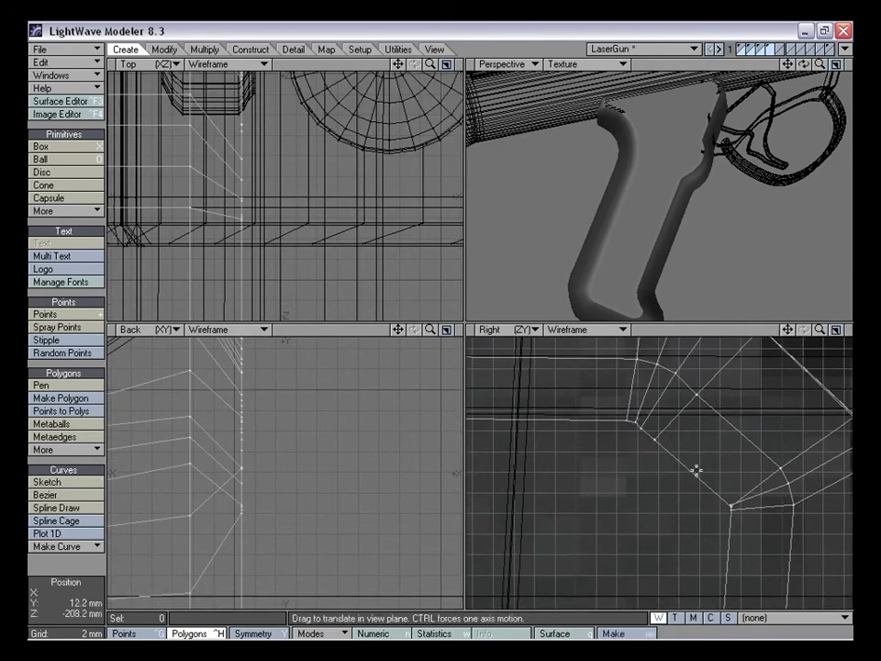
pyautogui.moveTo(789, 331); pyautogui.dragTo(722, 233)
pyautogui.moveTo(820, 331); pyautogui.dragTo(852, 332)
pyautogui.moveTo(669, 380)
pyautogui.mouseDown()
pyautogui.moveTo(668, 390)
pyautogui.moveTo(668, 372)
pyautogui.mouseUp()
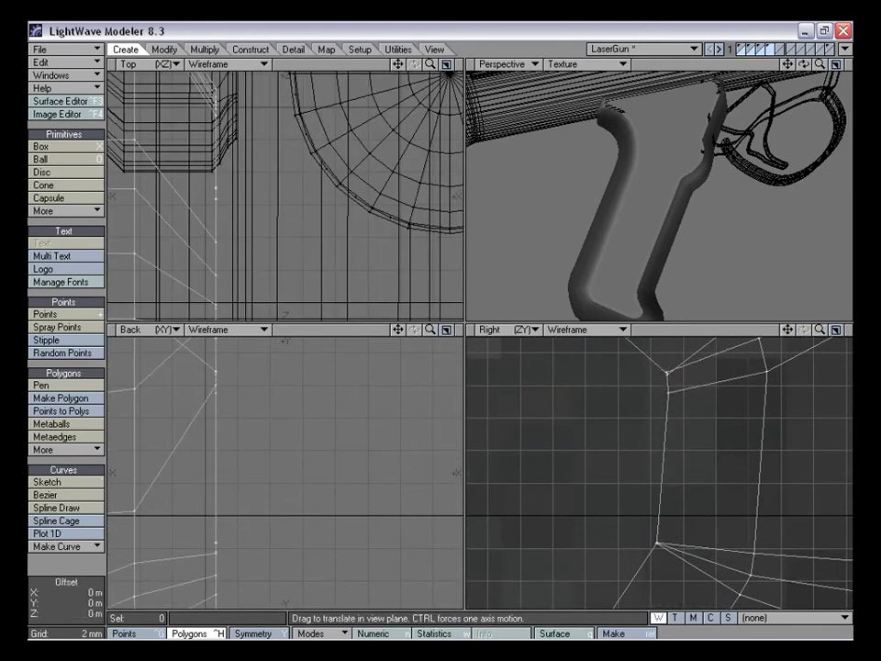
pyautogui.moveTo(789, 332); pyautogui.dragTo(786, 425)
pyautogui.moveTo(820, 331); pyautogui.dragTo(853, 331)
pyautogui.moveTo(667, 457)
pyautogui.mouseDown()
pyautogui.moveTo(679, 469)
pyautogui.moveTo(656, 440)
pyautogui.moveTo(671, 460)
pyautogui.mouseUp()
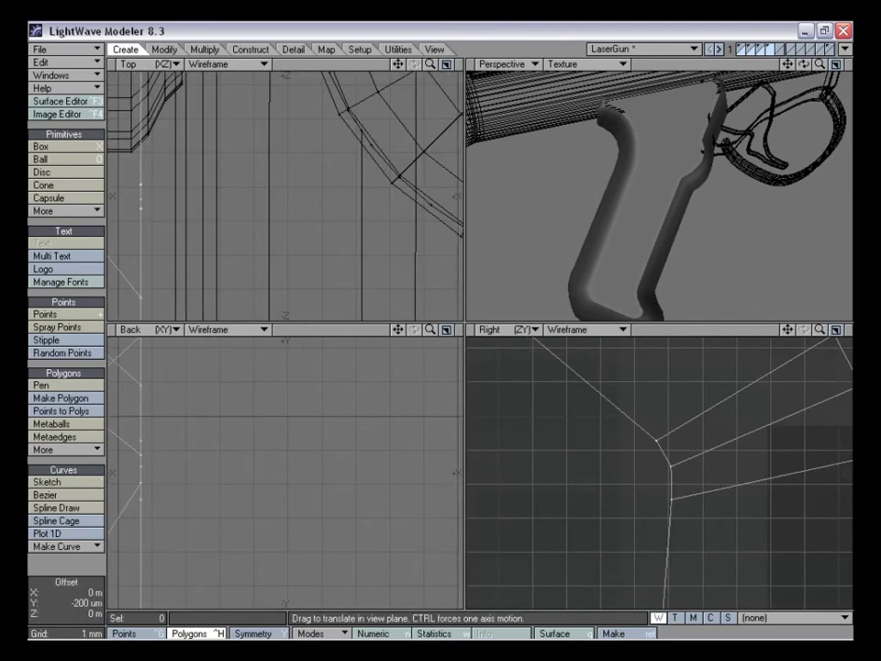
# Select the three nearly coincident inset points at the front notch's lower corner and drag them apart
pyautogui.moveTo(818, 333); pyautogui.dragTo(852, 330)
pyautogui.moveTo(788, 331); pyautogui.dragTo(582, 470)
pyautogui.moveTo(820, 329); pyautogui.dragTo(877, 330)
pyautogui.moveTo(788, 331); pyautogui.dragTo(788, 332)
pyautogui.moveTo(537, 330); pyautogui.dragTo(810, 331)
pyautogui.hotkey('ctrl', 'g')
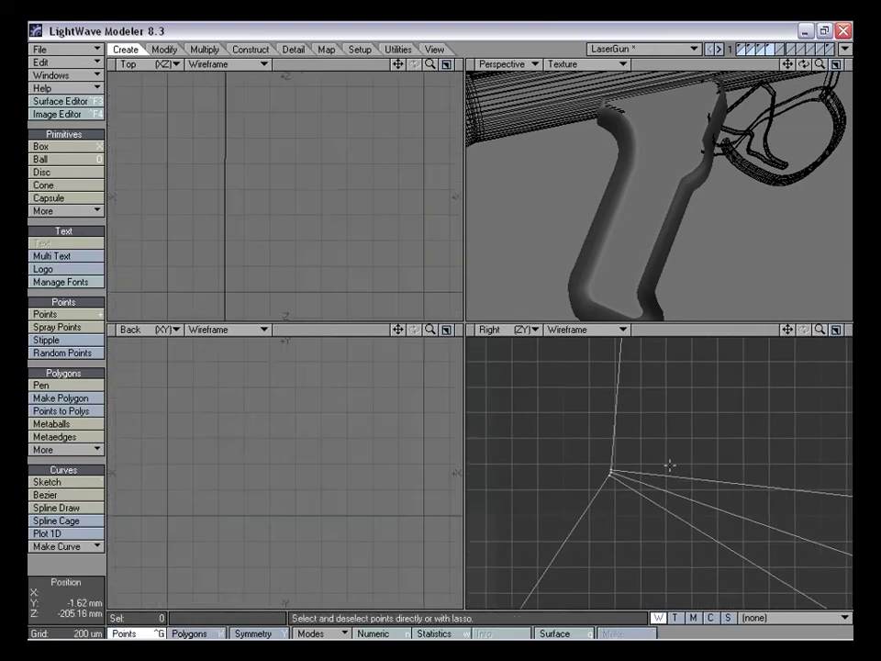
pyautogui.hotkey('shift', 'a')
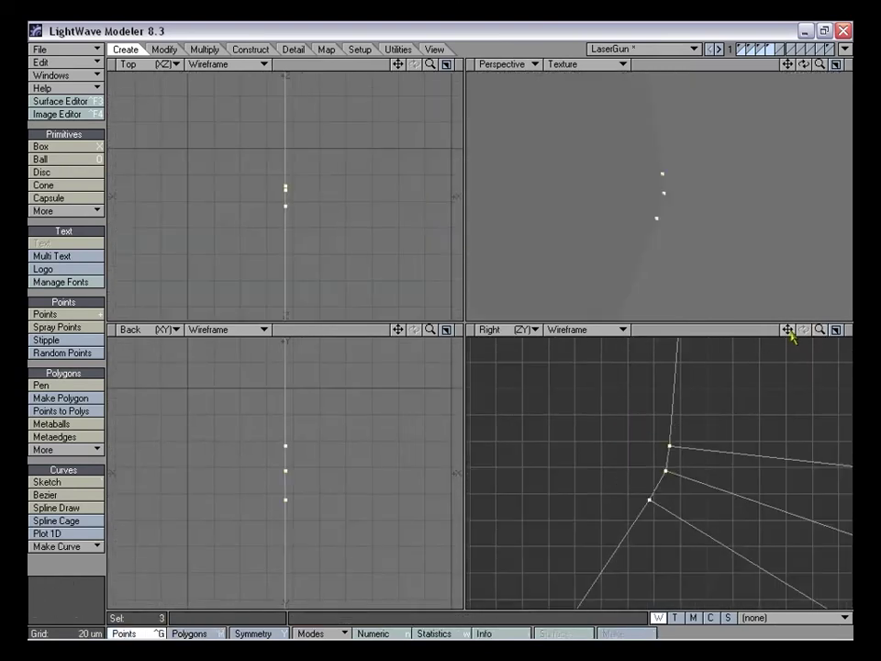
pyautogui.moveTo(821, 330); pyautogui.dragTo(801, 330)
pyautogui.press('t')
pyautogui.moveTo(661, 465); pyautogui.dragTo(668, 396)
pyautogui.moveTo(655, 482); pyautogui.dragTo(615, 546)
# Spread the three notch points further into a rounded corner and clear the point selection
pyautogui.moveTo(822, 330); pyautogui.dragTo(750, 331)
pyautogui.press('t')
pyautogui.moveTo(661, 468)
pyautogui.mouseDown()
pyautogui.moveTo(662, 454)
pyautogui.moveTo(655, 481)
pyautogui.moveTo(660, 466)
pyautogui.mouseUp()
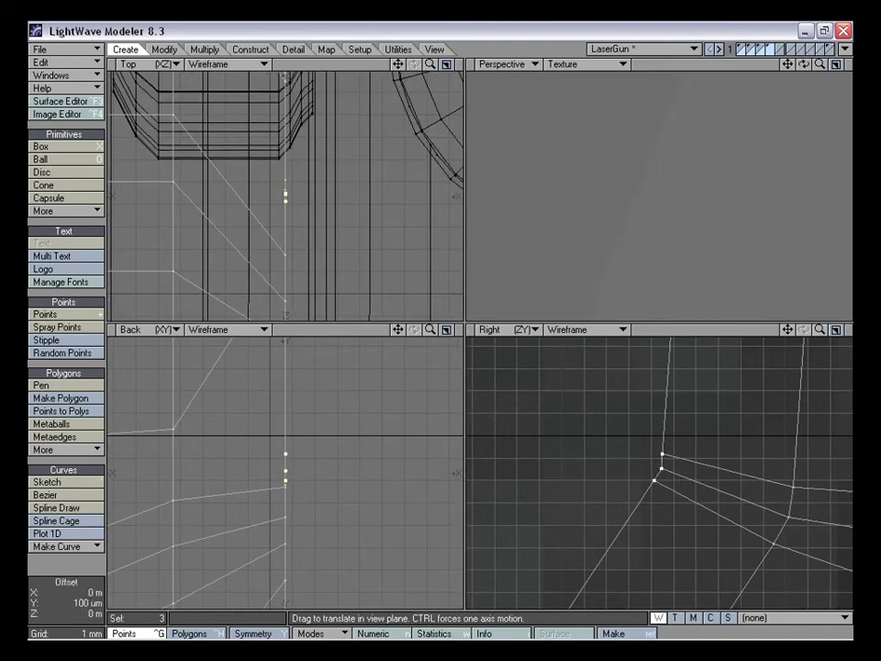
pyautogui.moveTo(821, 333)
pyautogui.mouseDown()
pyautogui.moveTo(806, 335)
pyautogui.moveTo(815, 337)
pyautogui.mouseUp()
pyautogui.press('space')
pyautogui.moveTo(680, 422); pyautogui.dragTo(628, 459, button='right')
# Inspect the new inset's bottom and upper rear corners and the shading of its narrow border strip
pyautogui.moveTo(788, 330); pyautogui.dragTo(863, 221)
pyautogui.moveTo(831, 386); pyautogui.dragTo(618, 415)
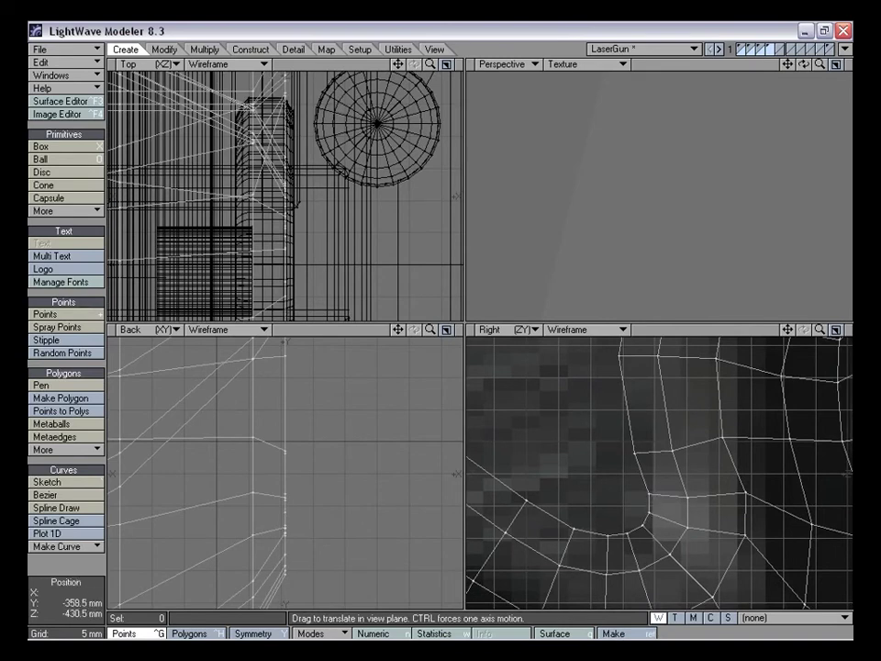
pyautogui.moveTo(819, 330); pyautogui.dragTo(725, 551)
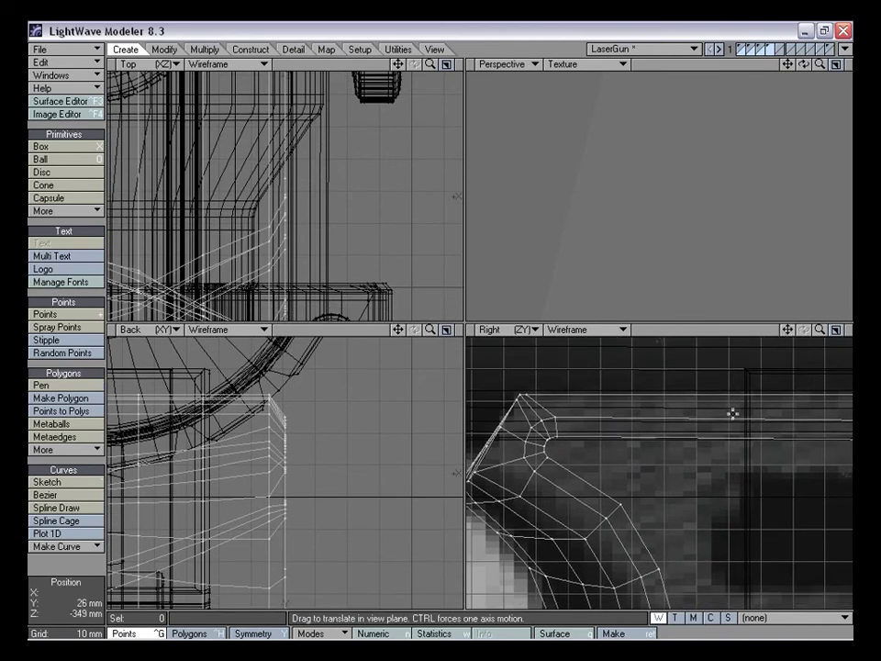
pyautogui.press('KP_0')
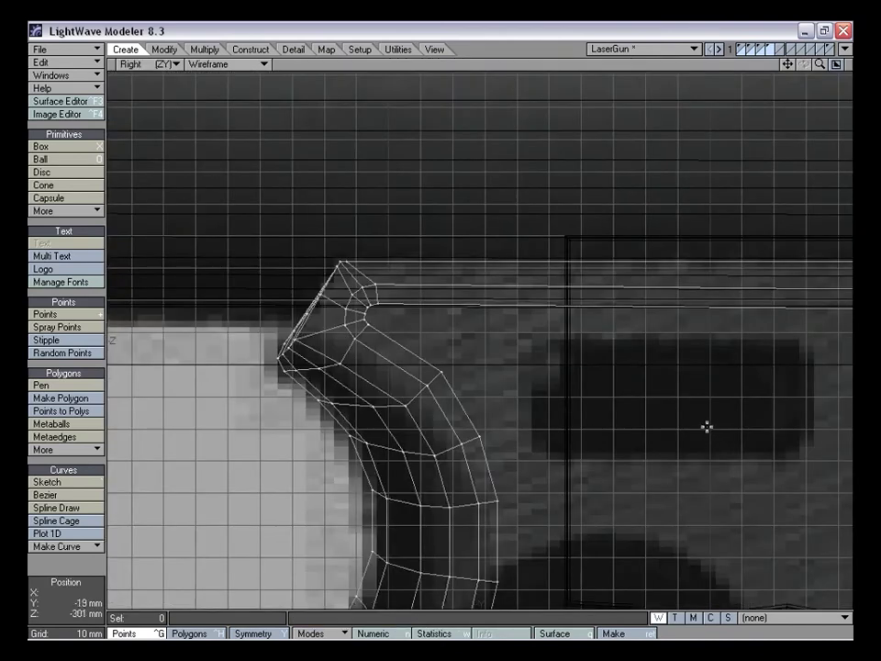
pyautogui.press('KP_0')
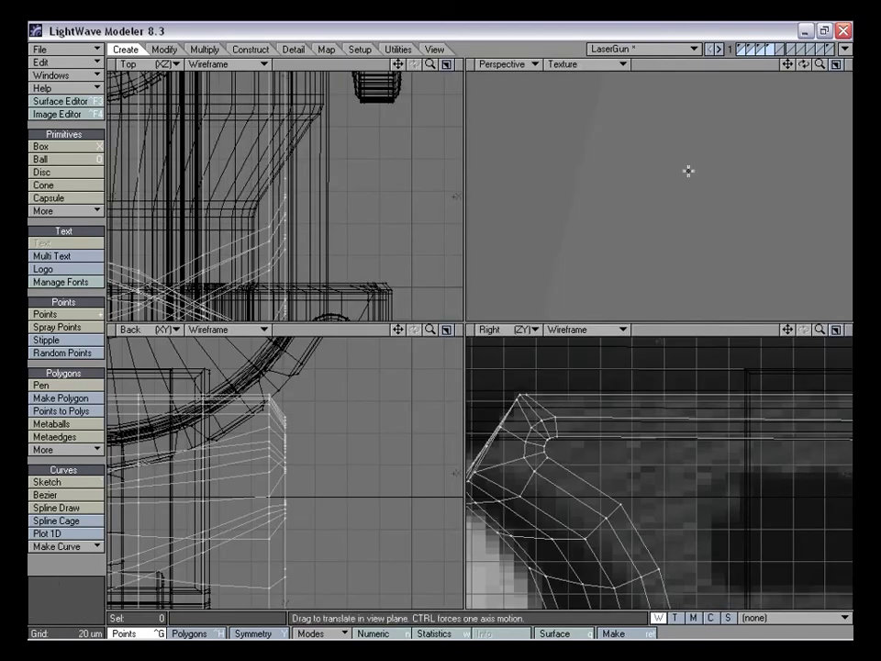
pyautogui.press('KP_0')
pyautogui.press('a')
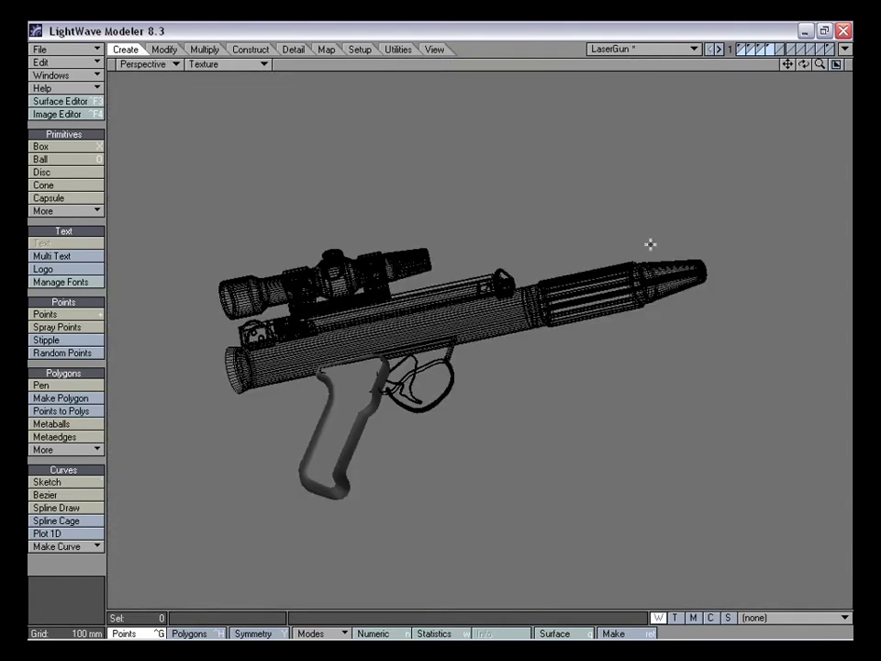
pyautogui.keyDown('alt'); pyautogui.moveTo(657, 323); pyautogui.dragTo(597, 339); pyautogui.keyUp('alt')
pyautogui.hotkey('shift', 'a')
pyautogui.keyDown('alt'); pyautogui.moveTo(472, 353); pyautogui.dragTo(354, 446); pyautogui.keyUp('alt')
pyautogui.hotkey('ctrl', 'h')
pyautogui.keyDown('alt'); pyautogui.moveTo(344, 402); pyautogui.dragTo(380, 273); pyautogui.keyUp('alt')
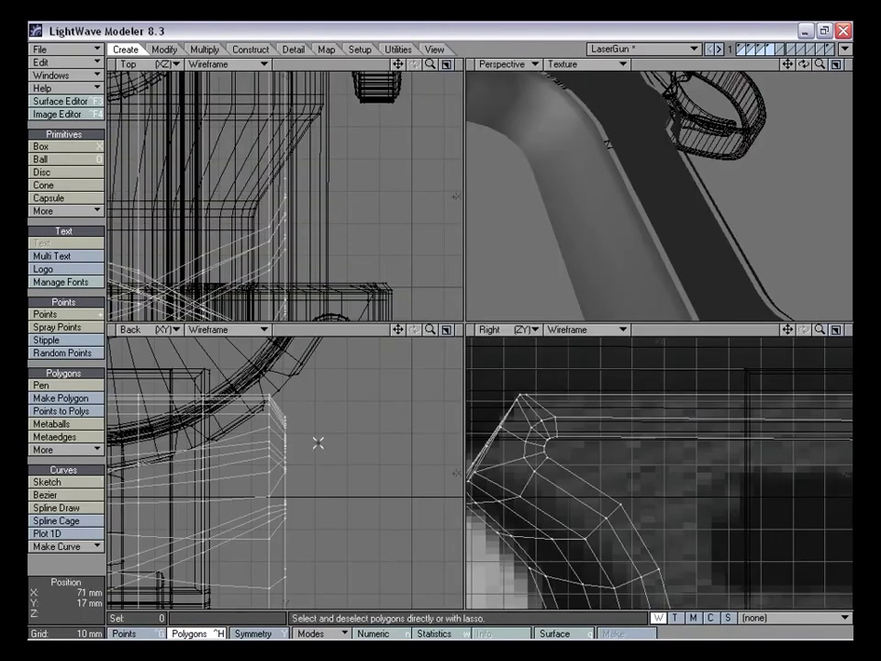
pyautogui.moveTo(430, 330); pyautogui.dragTo(312, 378)
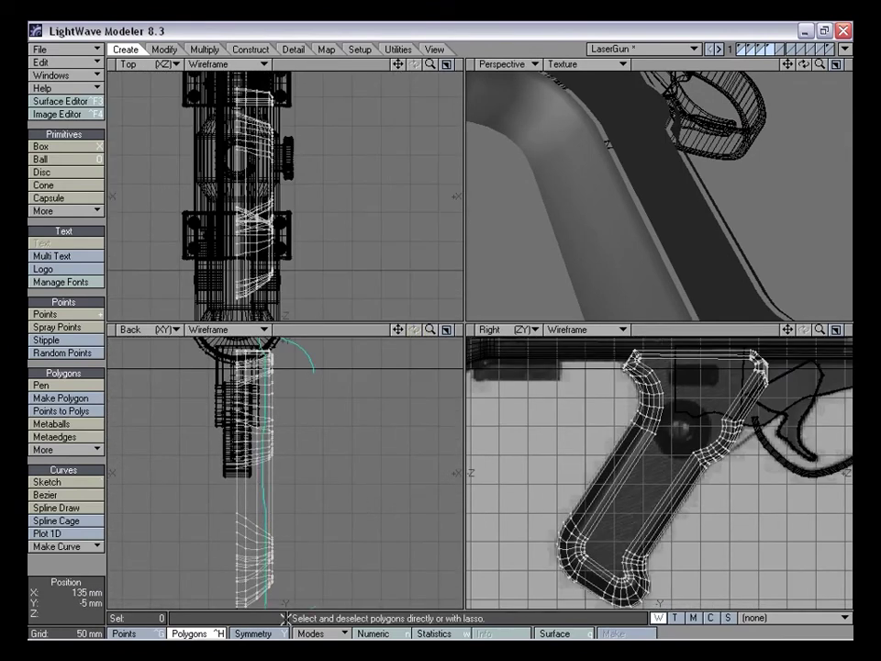
pyautogui.moveTo(285, 620); pyautogui.dragTo(382, 398, button='right')
pyautogui.keyDown('alt'); pyautogui.moveTo(671, 171); pyautogui.dragTo(638, 138); pyautogui.keyUp('alt')
pyautogui.keyDown('alt'); pyautogui.moveTo(654, 184); pyautogui.dragTo(622, 179); pyautogui.keyUp('alt')
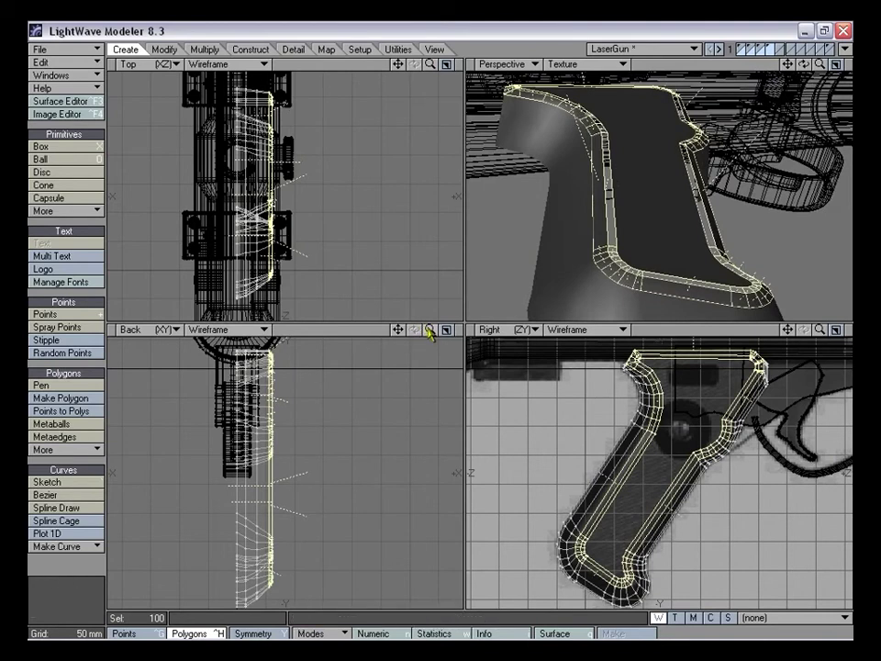
pyautogui.moveTo(430, 331); pyautogui.dragTo(439, 332)
pyautogui.press('/')
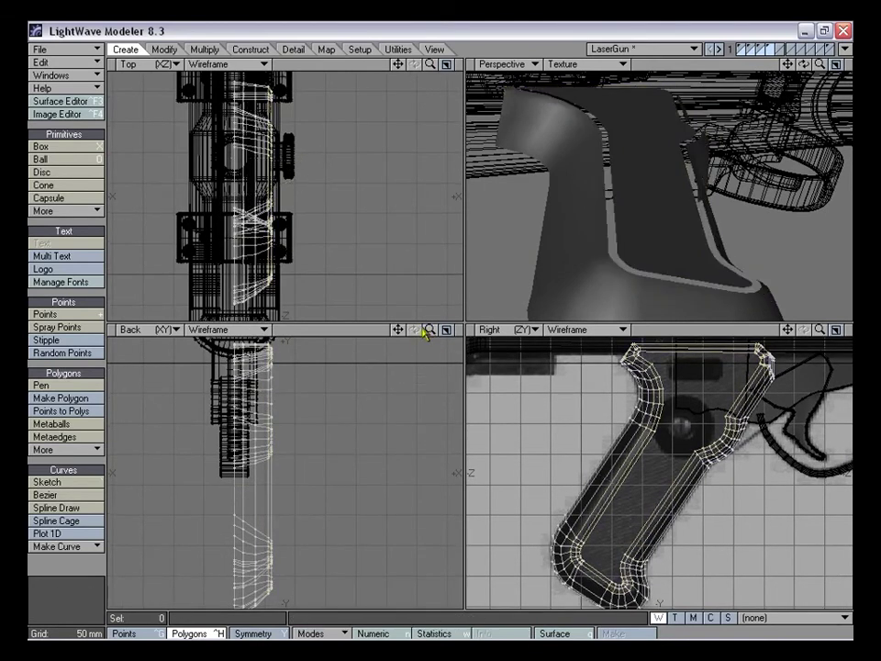
pyautogui.moveTo(425, 333)
pyautogui.mouseDown()
pyautogui.moveTo(455, 332)
pyautogui.moveTo(430, 332)
pyautogui.mouseUp()
# Select every polygon of the narrow border strip around the grip's outer face, flip them to face outward and clear the selection
pyautogui.keyDown('alt'); pyautogui.moveTo(712, 234); pyautogui.dragTo(588, 188); pyautogui.keyUp('alt')
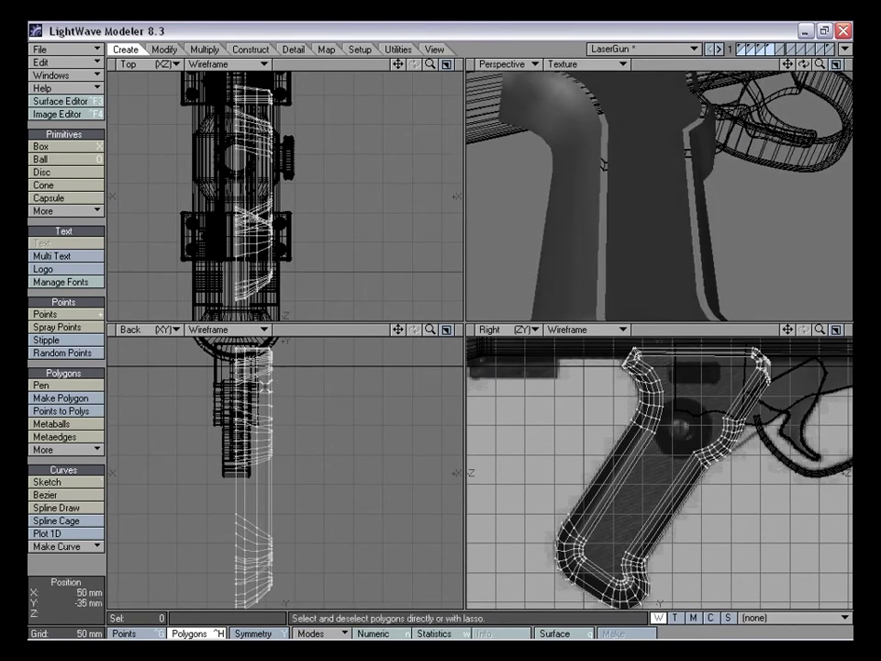
pyautogui.press('0')
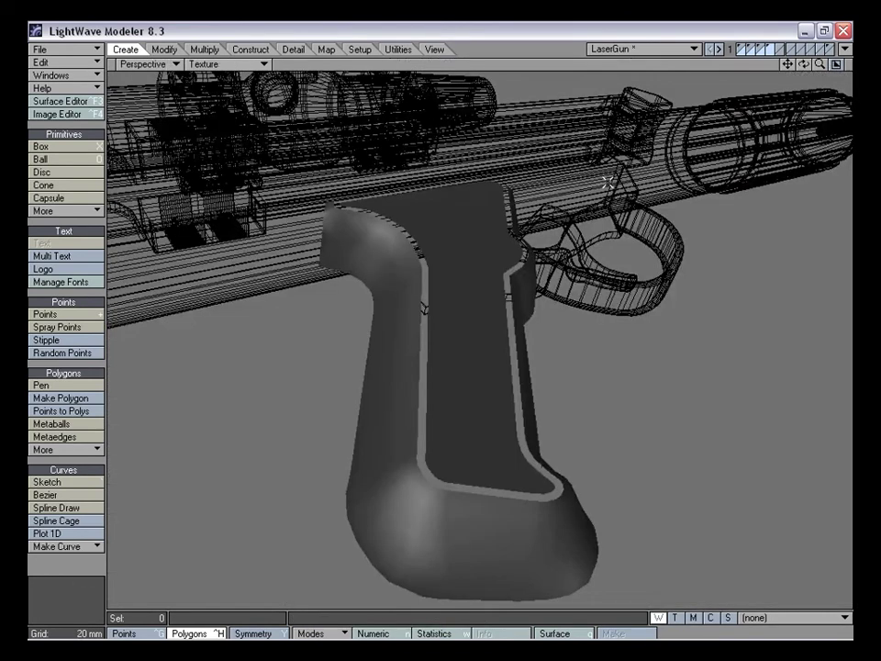
pyautogui.moveTo(422, 348)
pyautogui.mouseDown()
pyautogui.moveTo(414, 427)
pyautogui.moveTo(459, 457)
pyautogui.mouseUp()
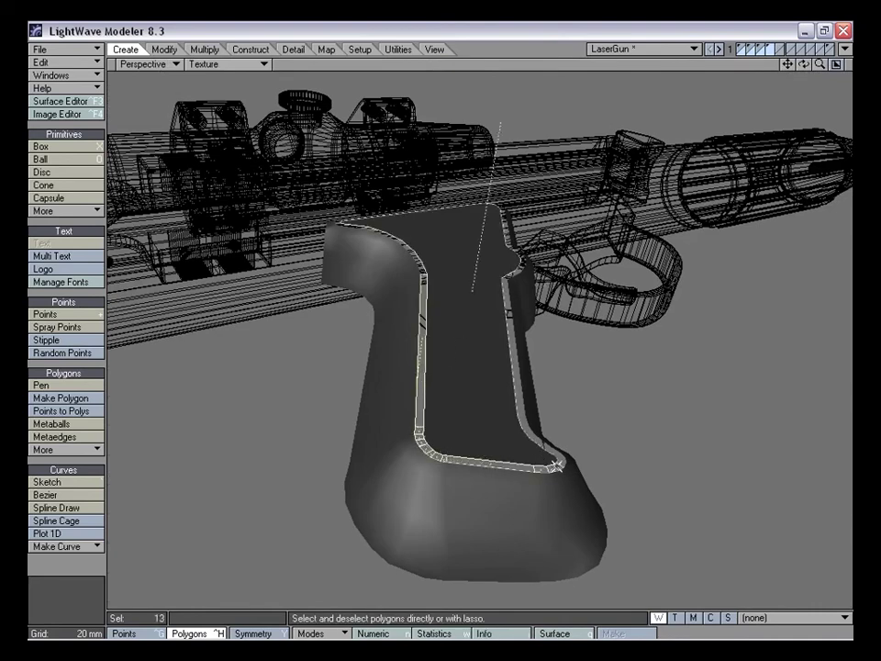
pyautogui.keyDown('alt'); pyautogui.moveTo(508, 332); pyautogui.dragTo(498, 387); pyautogui.keyUp('alt')
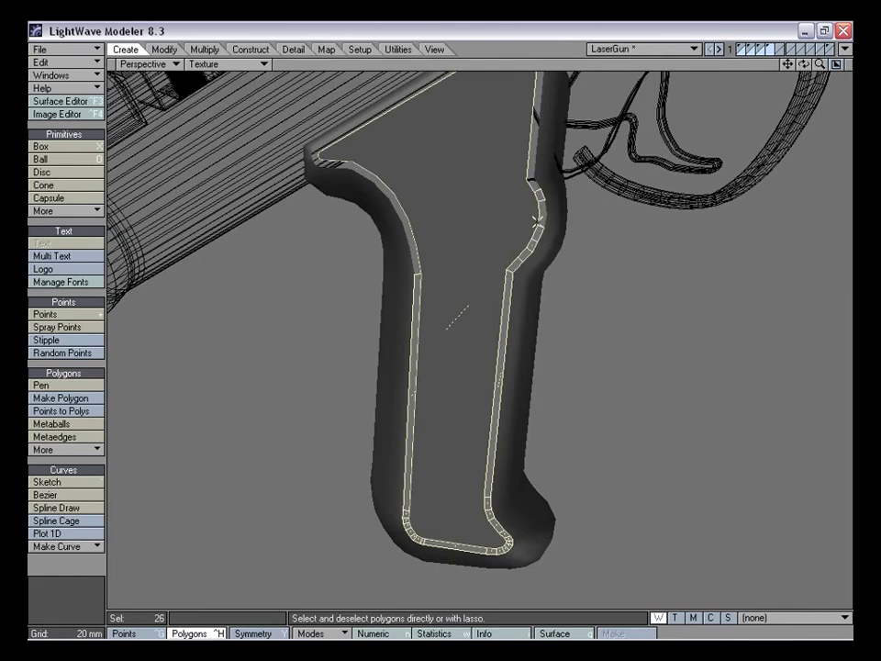
pyautogui.moveTo(788, 64); pyautogui.dragTo(797, 210)
pyautogui.moveTo(548, 191); pyautogui.dragTo(523, 189)
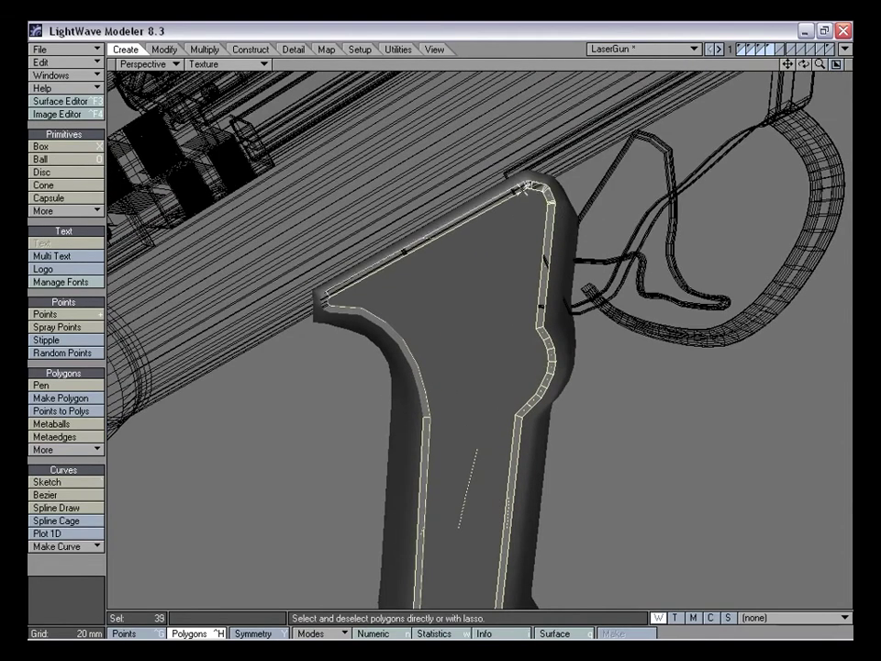
pyautogui.keyDown('alt'); pyautogui.moveTo(452, 270); pyautogui.dragTo(551, 173); pyautogui.keyUp('alt')
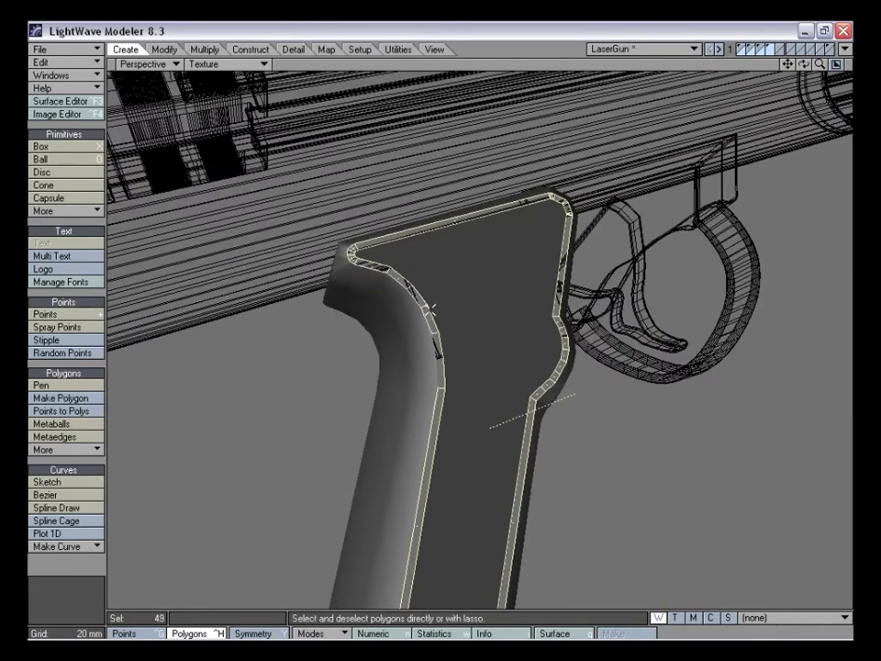
pyautogui.click(442, 393)
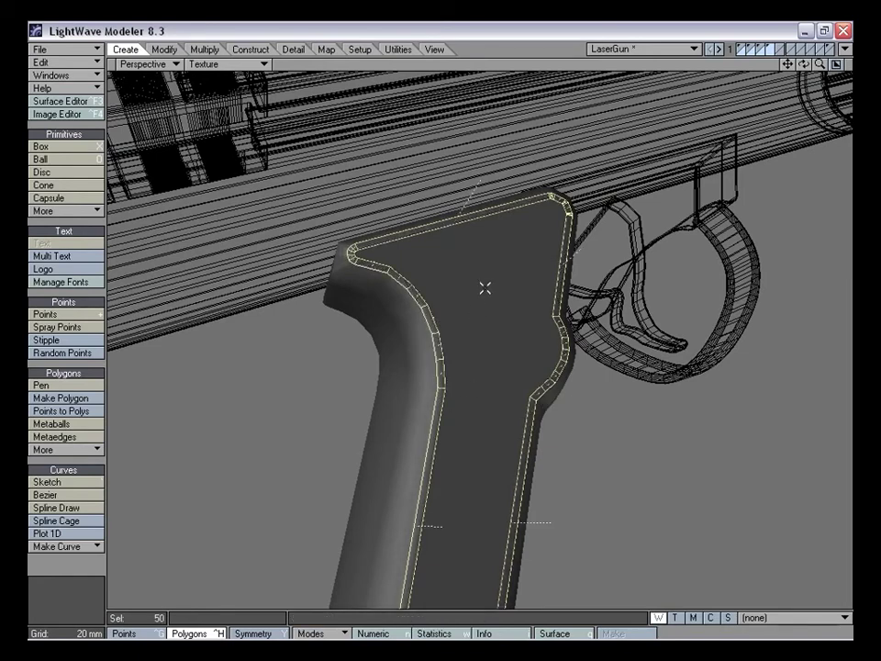
pyautogui.click(91, 561)
pyautogui.keyDown('alt'); pyautogui.moveTo(523, 342); pyautogui.dragTo(437, 347); pyautogui.keyUp('alt')
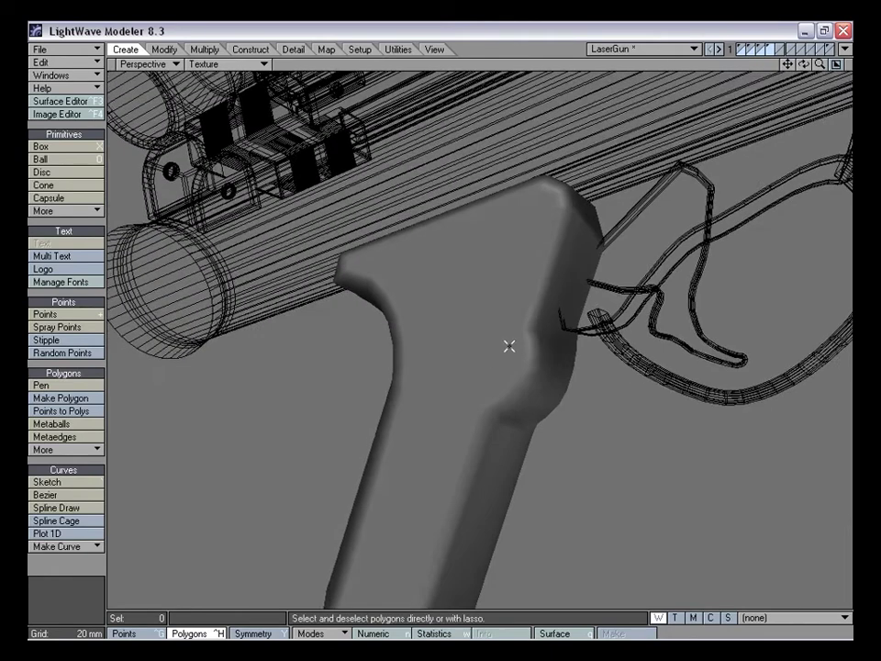
pyautogui.press('KP_0')
pyautogui.press('a')
pyautogui.moveTo(588, 293)
pyautogui.keyDown('alt'); pyautogui.mouseDown()
pyautogui.moveTo(612, 250)
pyautogui.moveTo(749, 145)
pyautogui.moveTo(664, 195)
pyautogui.moveTo(665, 183)
pyautogui.moveTo(531, 162)
pyautogui.mouseUp(); pyautogui.keyUp('alt')
pyautogui.keyDown('alt'); pyautogui.moveTo(665, 164); pyautogui.dragTo(661, 195); pyautogui.keyUp('alt')
pyautogui.keyDown('alt'); pyautogui.moveTo(640, 282); pyautogui.dragTo(664, 285); pyautogui.keyUp('alt')
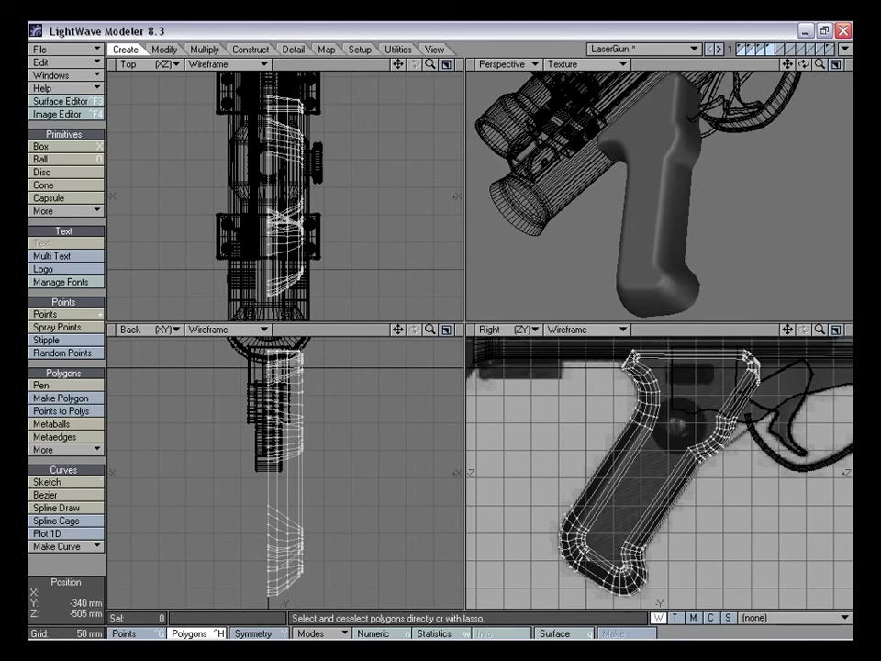
# Try moving the middle ring of points around the grip's base down about 5 mm, leaving the outer face's points unselected
pyautogui.hotkey('ctrl', 'g')
pyautogui.moveTo(581, 526)
pyautogui.mouseDown()
pyautogui.moveTo(583, 556)
pyautogui.moveTo(630, 563)
pyautogui.moveTo(634, 552)
pyautogui.mouseUp()
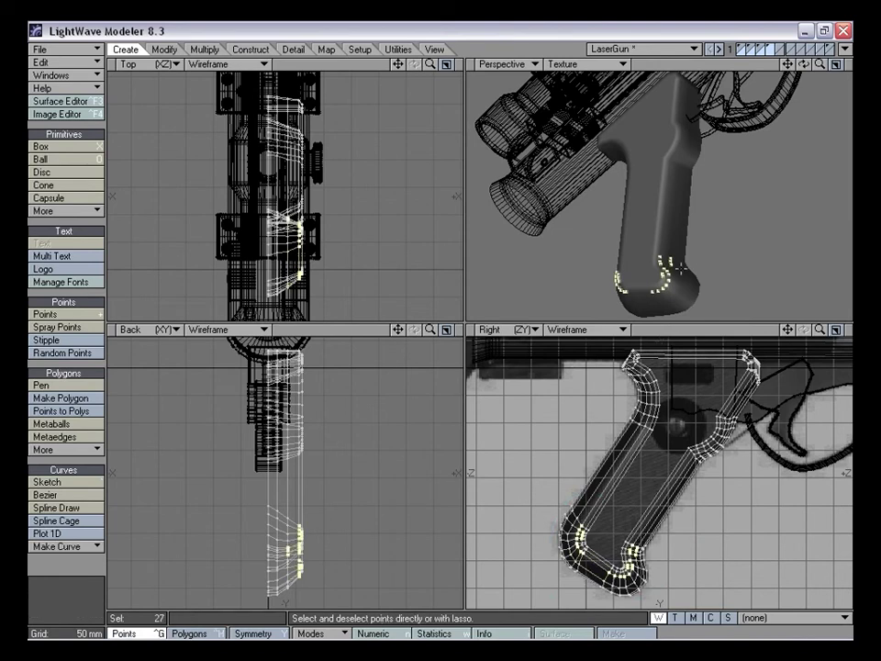
pyautogui.keyDown('alt'); pyautogui.moveTo(630, 279); pyautogui.dragTo(707, 230); pyautogui.keyUp('alt')
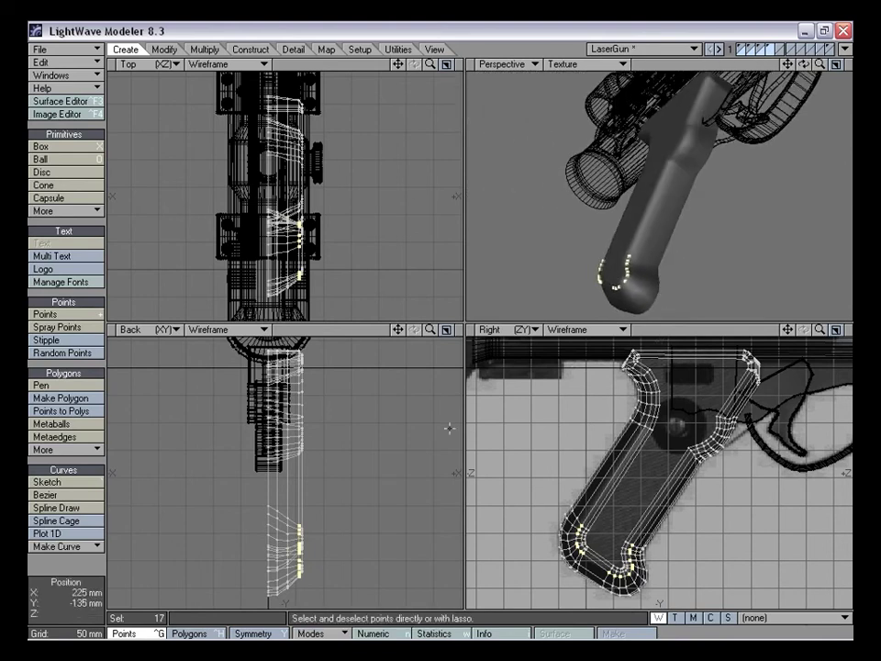
pyautogui.moveTo(279, 497); pyautogui.dragTo(409, 514, button='right')
pyautogui.moveTo(616, 228)
pyautogui.keyDown('alt'); pyautogui.mouseDown()
pyautogui.moveTo(651, 215)
pyautogui.moveTo(633, 210)
pyautogui.mouseUp(); pyautogui.keyUp('alt')
pyautogui.moveTo(289, 517)
pyautogui.mouseDown()
pyautogui.moveTo(288, 585)
pyautogui.moveTo(303, 568)
pyautogui.mouseUp()
pyautogui.press('t')
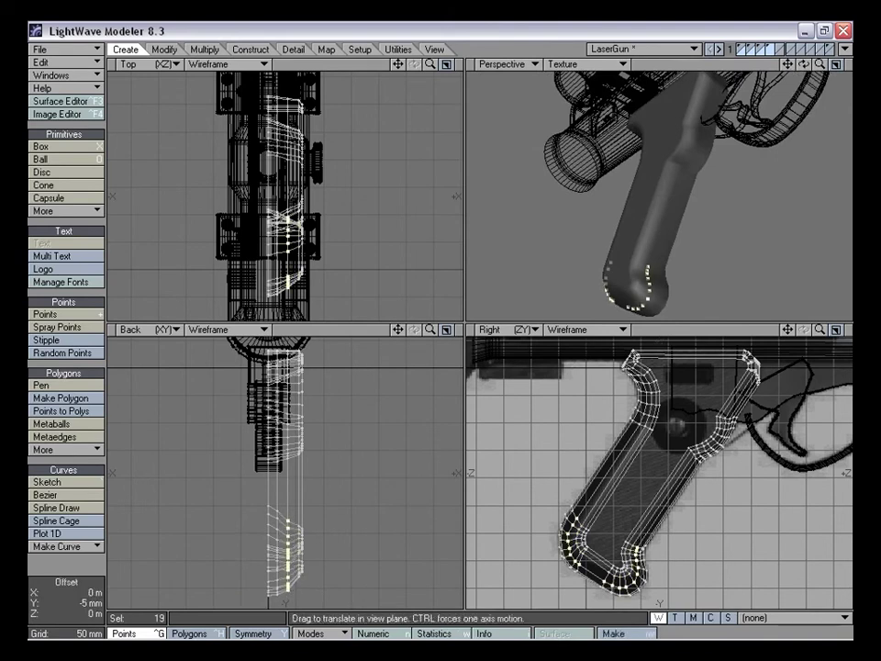
pyautogui.press('space')
pyautogui.press('/')
pyautogui.keyDown('alt'); pyautogui.moveTo(692, 216); pyautogui.dragTo(641, 266); pyautogui.keyUp('alt')
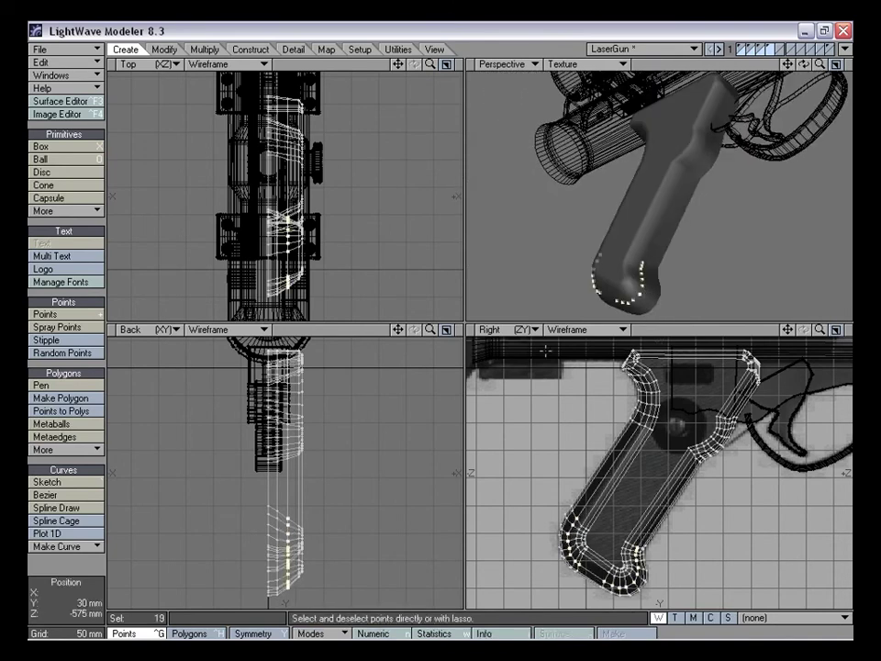
# Flip the border strip's polygons inward and back outward to compare their normals, and clear the selection
pyautogui.hotkey('ctrl', 'h')
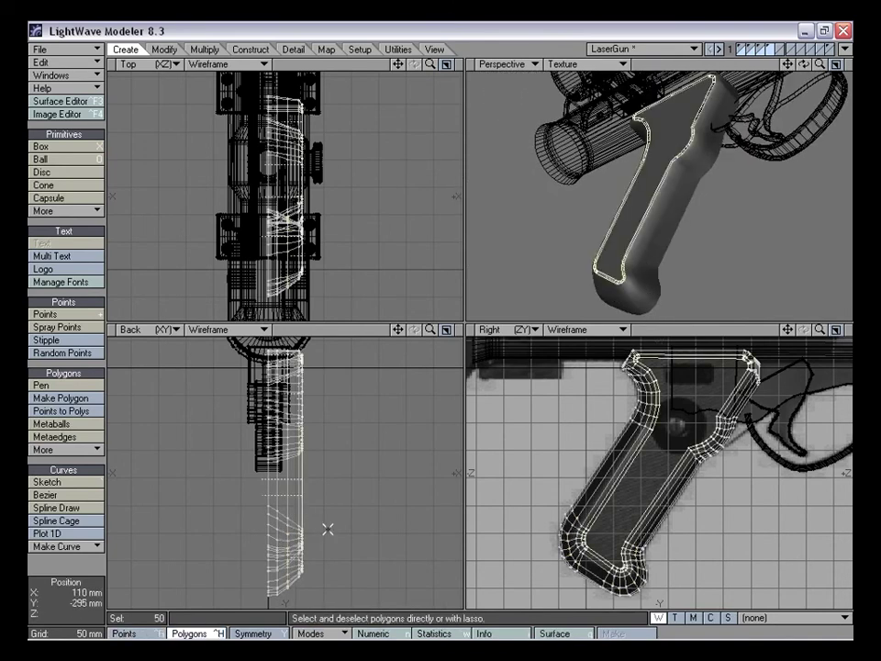
pyautogui.press('f')
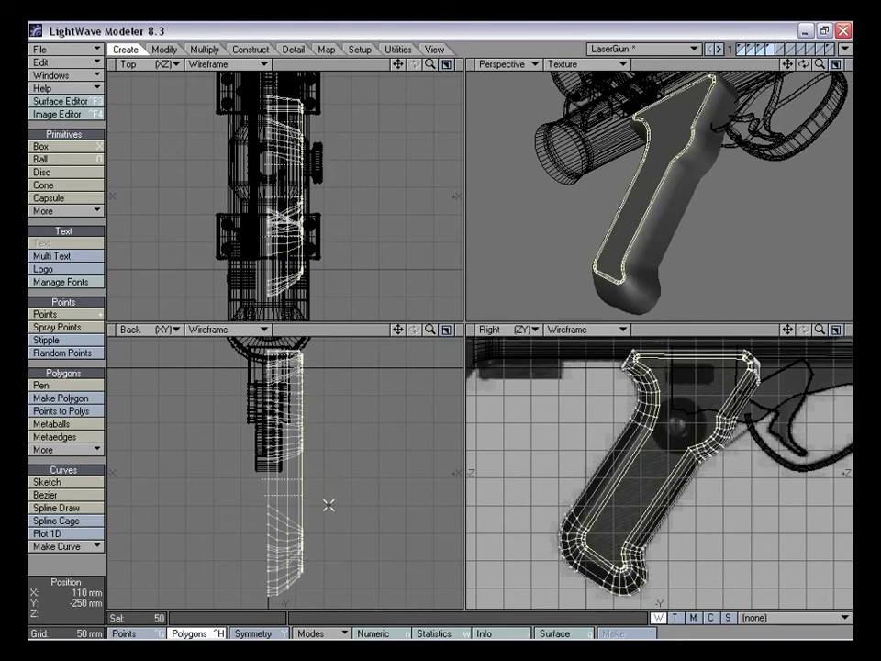
pyautogui.press('f')
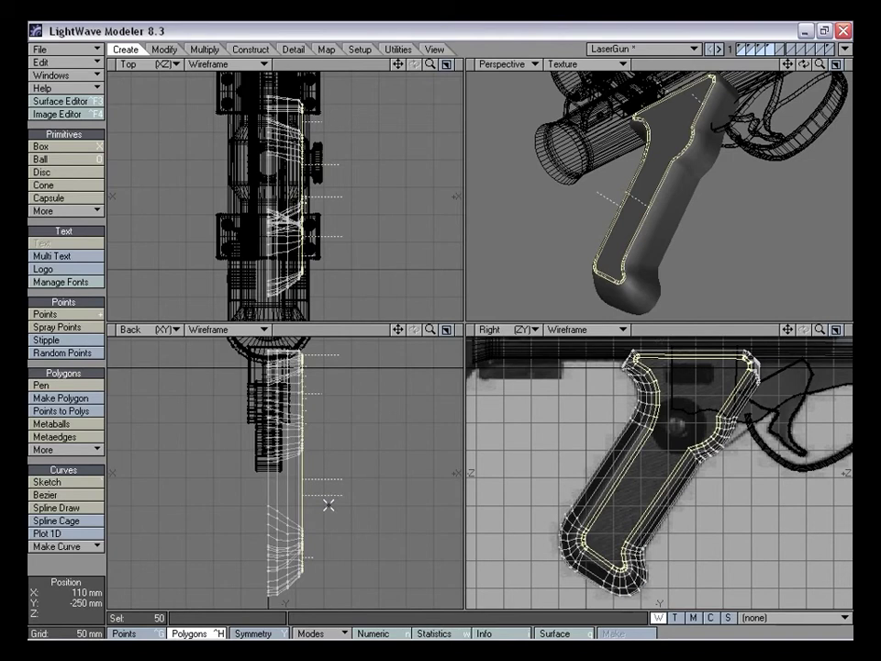
pyautogui.hotkey('ctrl', 'g')
pyautogui.moveTo(351, 494)
pyautogui.mouseDown(button='right')
pyautogui.moveTo(278, 465)
pyautogui.moveTo(316, 592)
pyautogui.mouseUp(button='right')
# Assign a new surface named Handle to the grip's polygons
pyautogui.moveTo(597, 204)
pyautogui.keyDown('alt'); pyautogui.mouseDown()
pyautogui.moveTo(740, 193)
pyautogui.moveTo(672, 230)
pyautogui.mouseUp(); pyautogui.keyUp('alt')
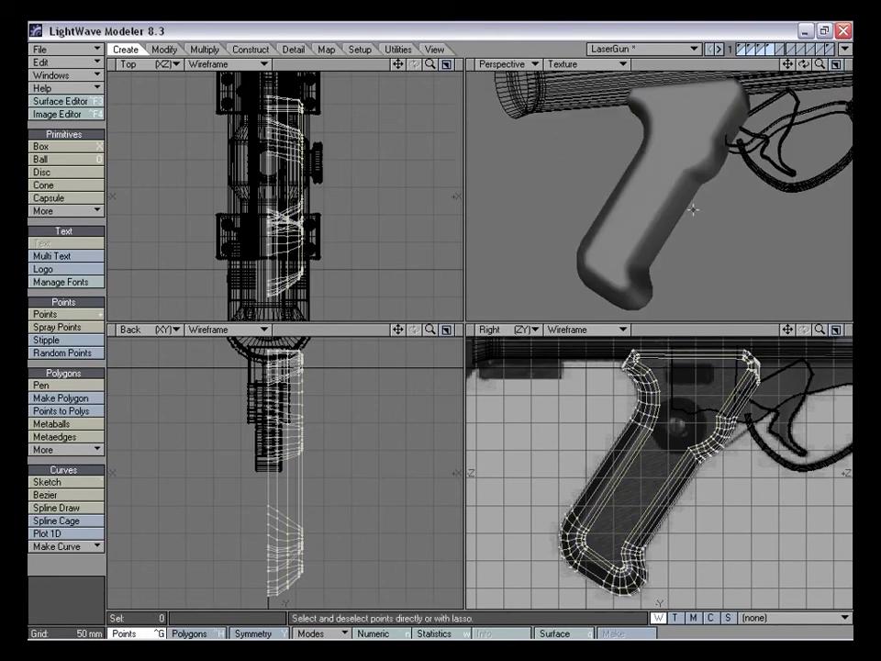
pyautogui.keyDown('alt'); pyautogui.moveTo(715, 147); pyautogui.dragTo(692, 169); pyautogui.keyUp('alt')
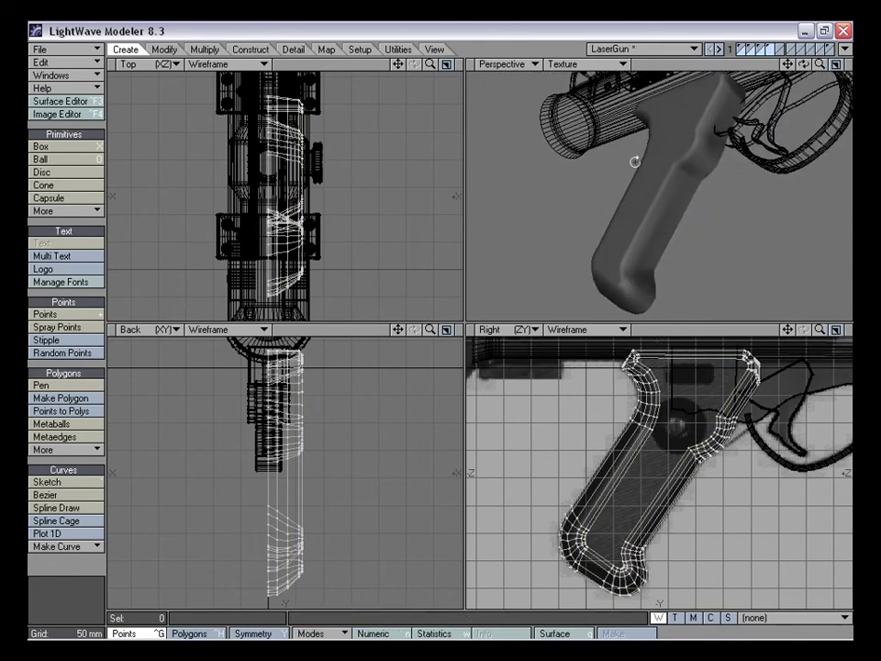
pyautogui.keyDown('alt'); pyautogui.moveTo(635, 162); pyautogui.dragTo(635, 106); pyautogui.keyUp('alt')
pyautogui.moveTo(661, 221)
pyautogui.keyDown('alt'); pyautogui.mouseDown()
pyautogui.moveTo(616, 177)
pyautogui.moveTo(703, 212)
pyautogui.moveTo(647, 218)
pyautogui.mouseUp(); pyautogui.keyUp('alt')
pyautogui.press('q')
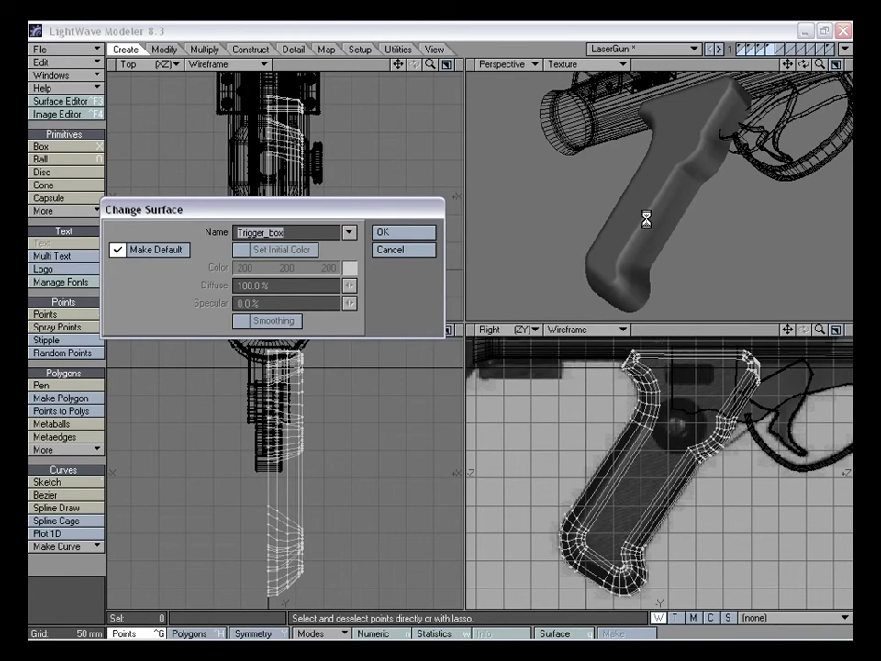
pyautogui.write('Handle')
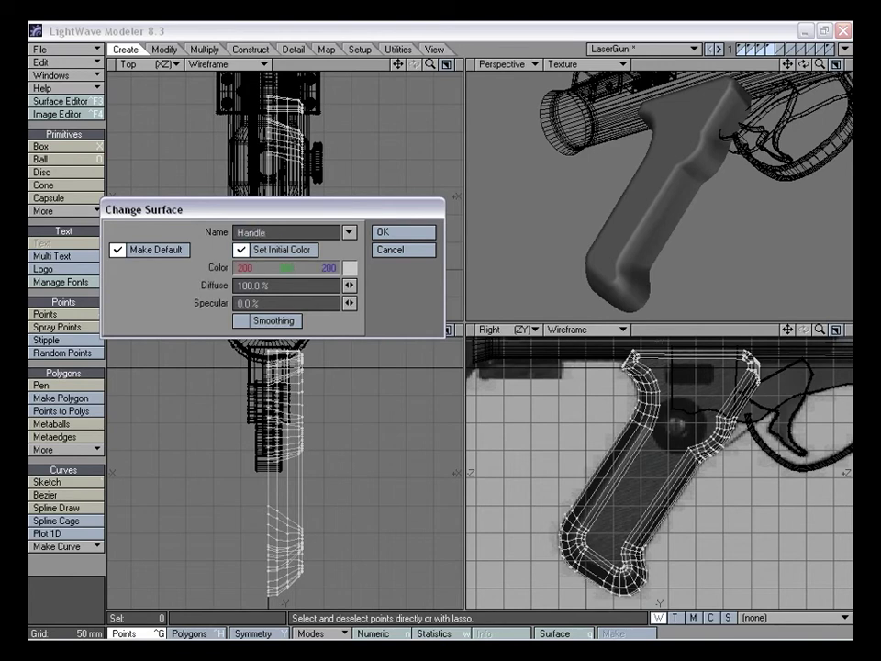
pyautogui.press('Return')
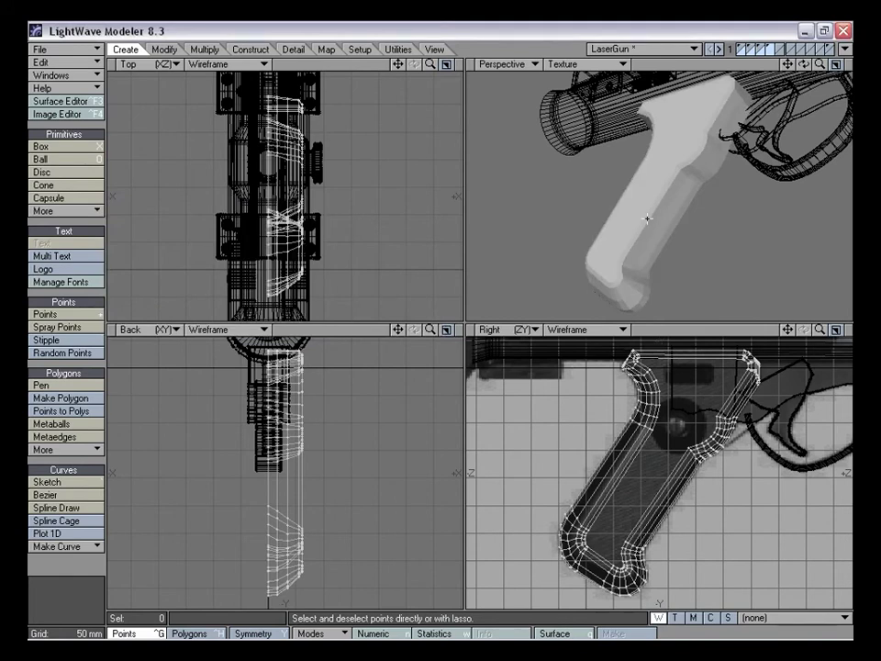
# Copy the Trigger_box surface settings onto the Handle surface and close the Surface Editor
pyautogui.press('F3')
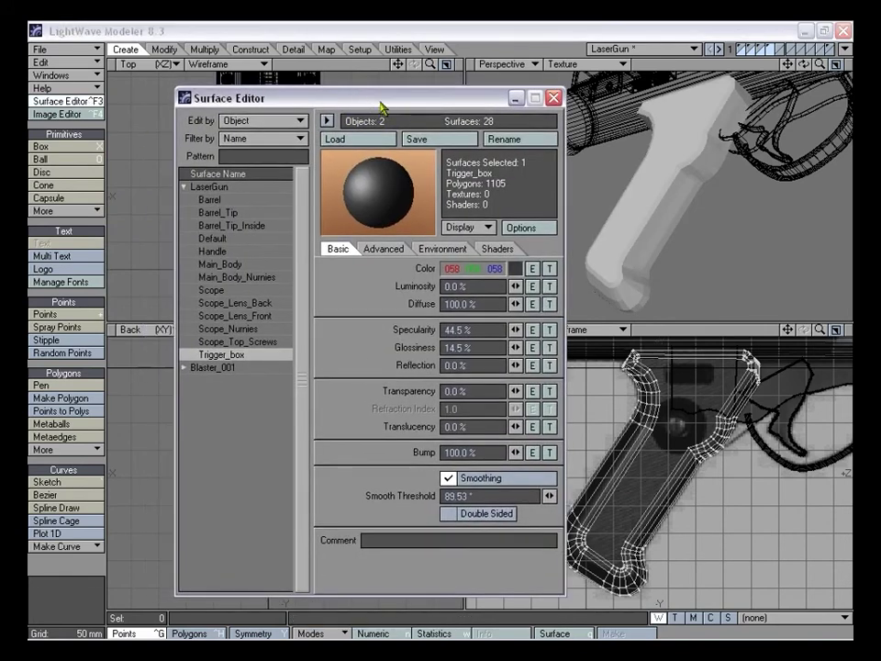
pyautogui.moveTo(381, 104); pyautogui.dragTo(399, 92)
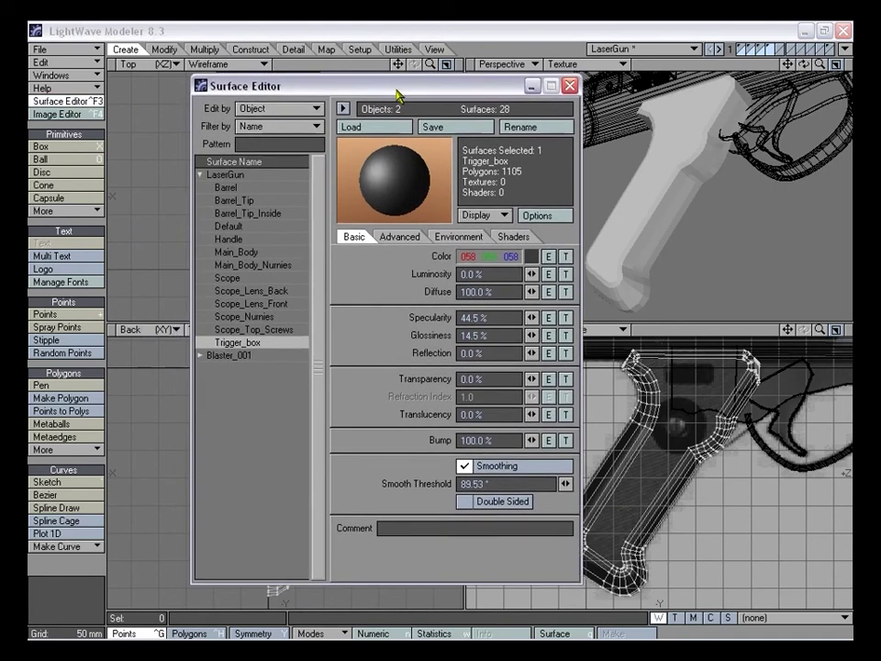
pyautogui.rightClick(247, 343)
pyautogui.click(263, 345)
pyautogui.click(232, 239)
pyautogui.rightClick(235, 238)
pyautogui.click(244, 250)
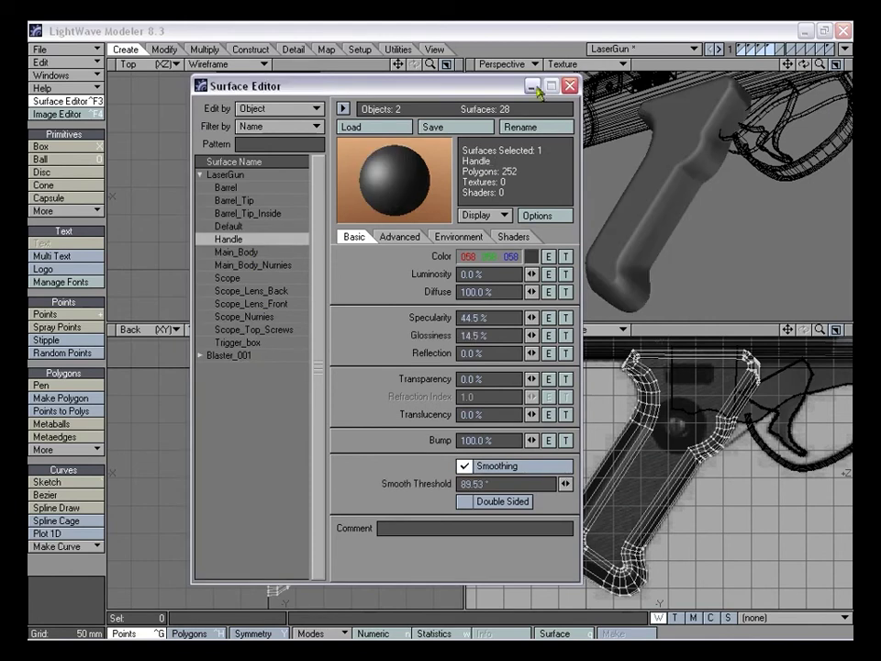
pyautogui.click(569, 86)
pyautogui.keyDown('alt'); pyautogui.moveTo(636, 147); pyautogui.dragTo(664, 174); pyautogui.keyUp('alt')
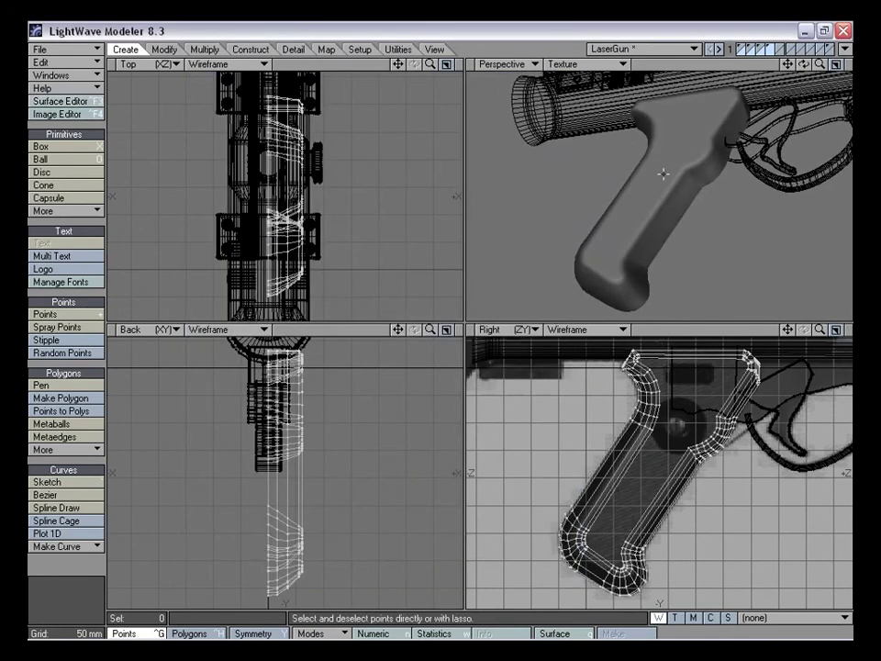
# Select the grip's large outer face and drag its points along the front notch to smooth the edge into a gentler diagonal
pyautogui.hotkey('ctrl', 'h')
pyautogui.click(555, 280)
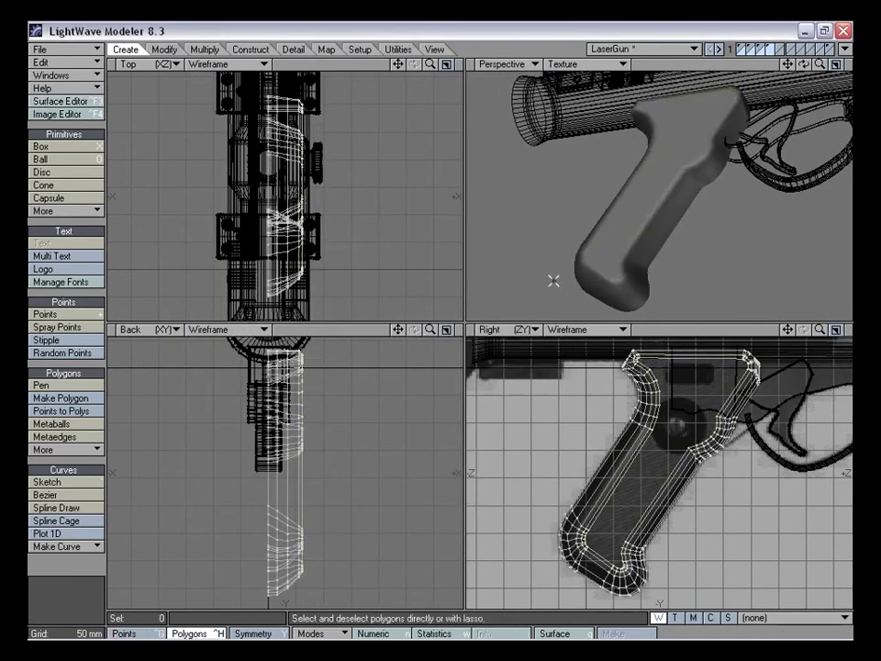
pyautogui.keyDown('alt'); pyautogui.moveTo(555, 281); pyautogui.dragTo(663, 181); pyautogui.keyUp('alt')
pyautogui.click(675, 136)
pyautogui.keyDown('alt'); pyautogui.moveTo(674, 136); pyautogui.dragTo(699, 220); pyautogui.keyUp('alt')
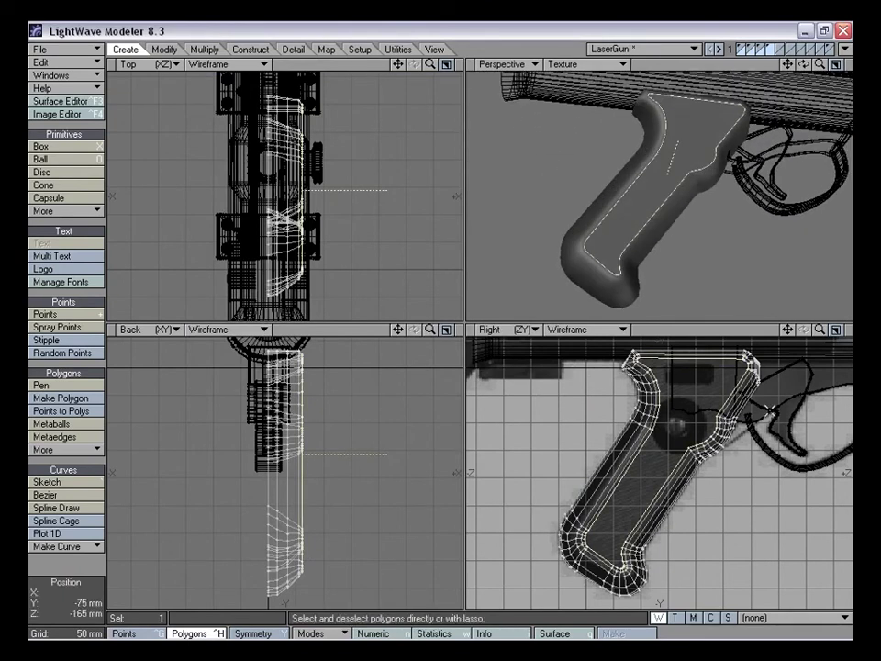
pyautogui.moveTo(788, 330); pyautogui.dragTo(735, 321)
pyautogui.moveTo(820, 329); pyautogui.dragTo(843, 317)
pyautogui.moveTo(787, 330); pyautogui.dragTo(812, 402)
pyautogui.moveTo(820, 330); pyautogui.dragTo(839, 376)
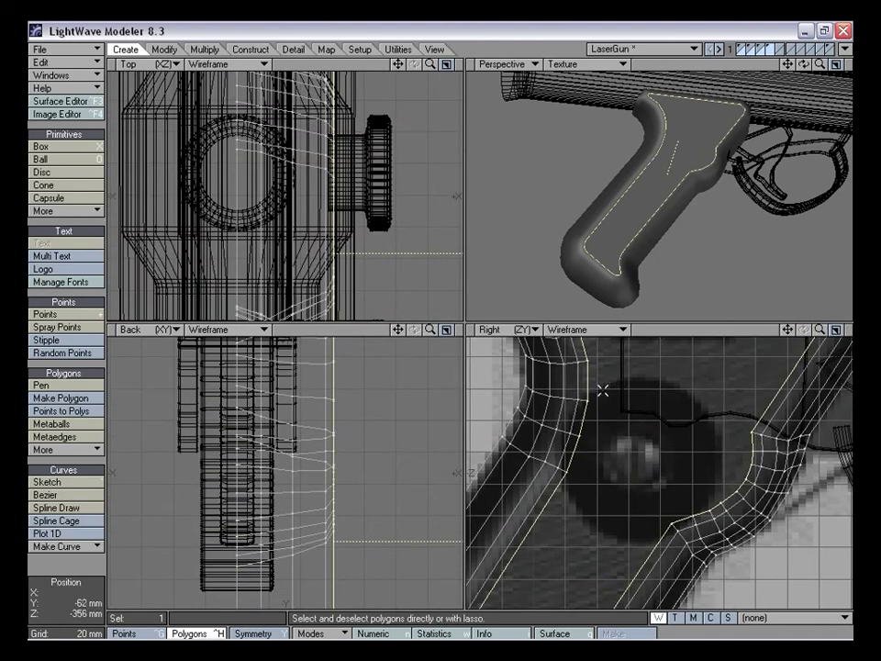
pyautogui.moveTo(820, 330); pyautogui.dragTo(747, 285)
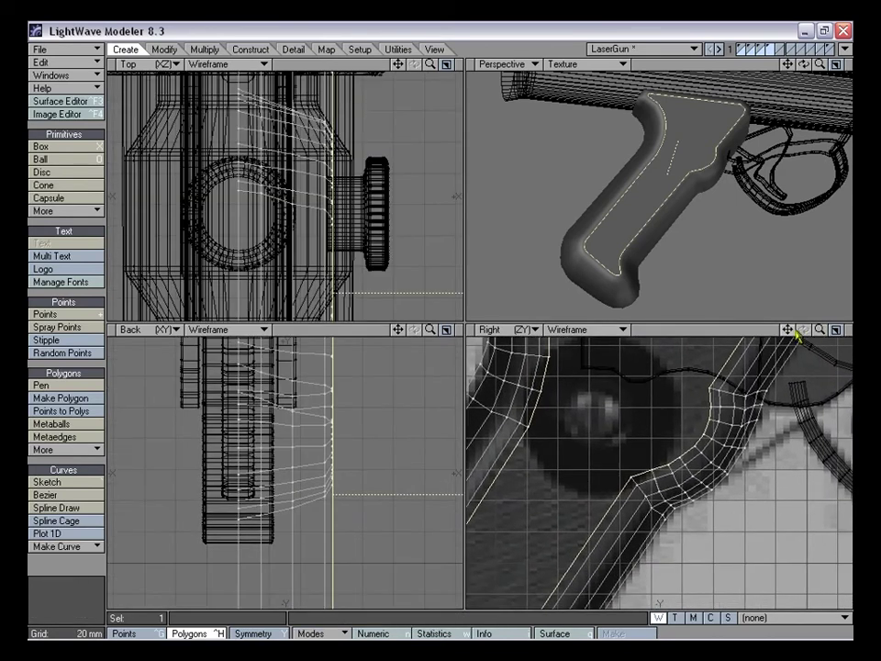
pyautogui.moveTo(820, 331); pyautogui.dragTo(847, 330)
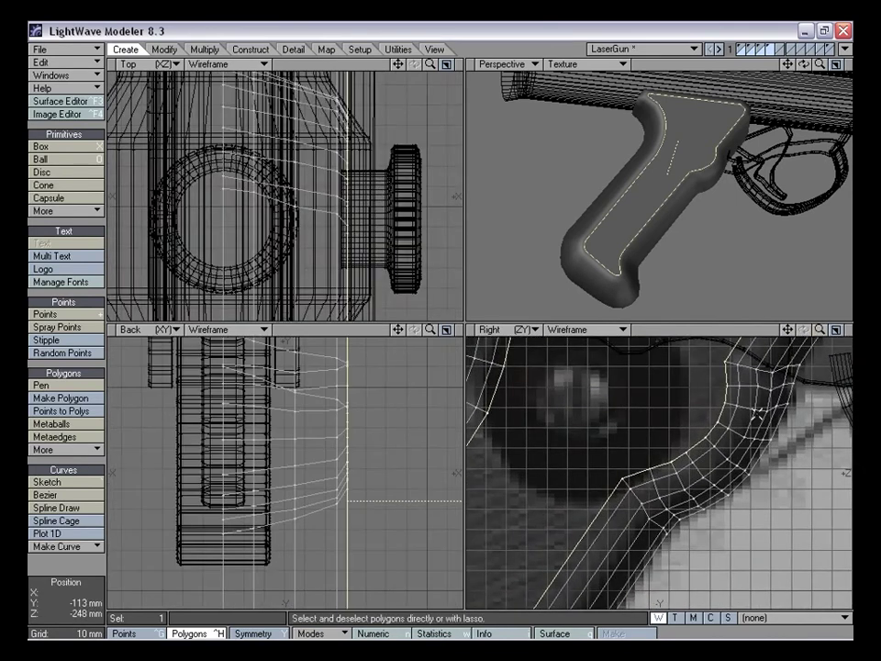
pyautogui.moveTo(622, 478); pyautogui.dragTo(679, 444)
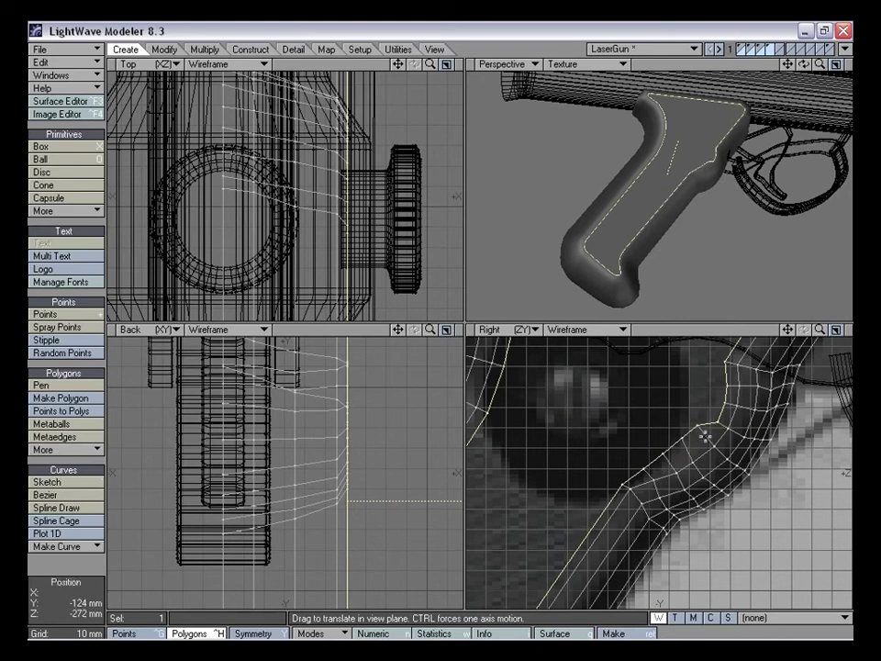
pyautogui.moveTo(717, 423); pyautogui.dragTo(720, 392)
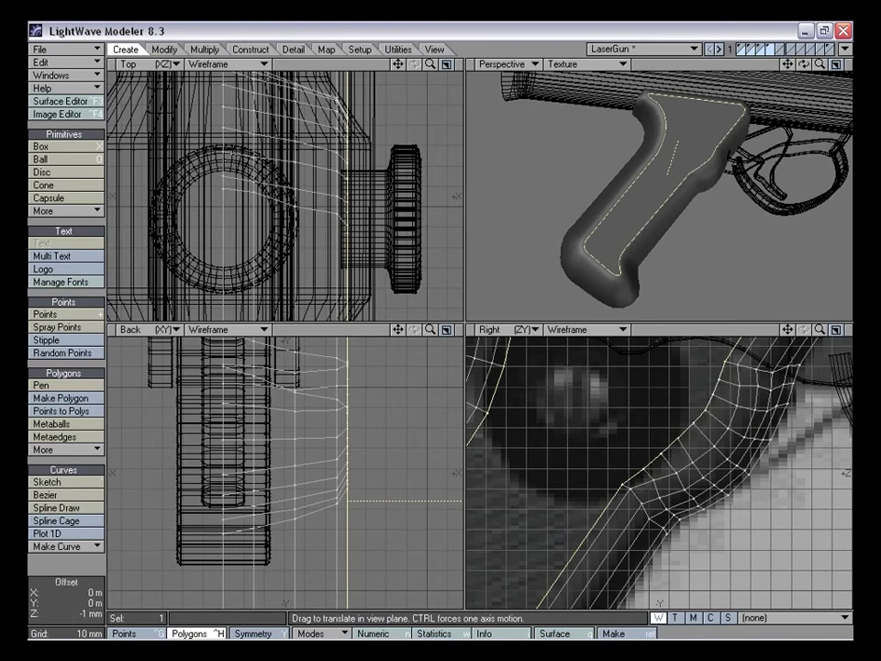
# Fine-tune the outer face's points along the lower front notch so that they form an even line
pyautogui.moveTo(678, 437); pyautogui.dragTo(678, 435)
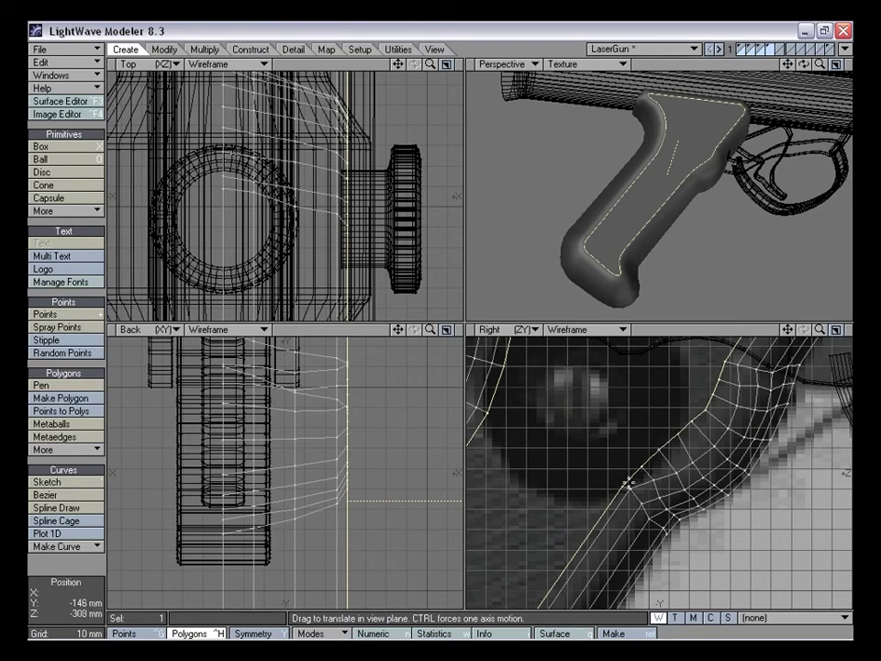
pyautogui.moveTo(642, 470); pyautogui.dragTo(641, 470)
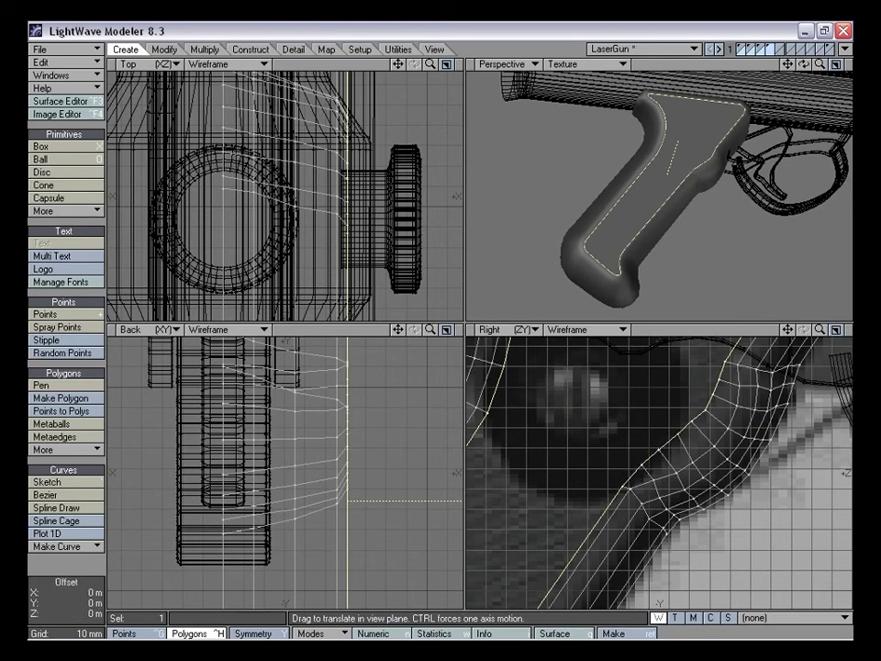
pyautogui.moveTo(707, 411)
pyautogui.mouseDown()
pyautogui.moveTo(718, 383)
pyautogui.moveTo(695, 421)
pyautogui.mouseUp()
pyautogui.moveTo(678, 434); pyautogui.dragTo(675, 433)
pyautogui.moveTo(820, 328); pyautogui.dragTo(730, 332)
pyautogui.keyDown('alt'); pyautogui.moveTo(696, 172); pyautogui.dragTo(656, 211); pyautogui.keyUp('alt')
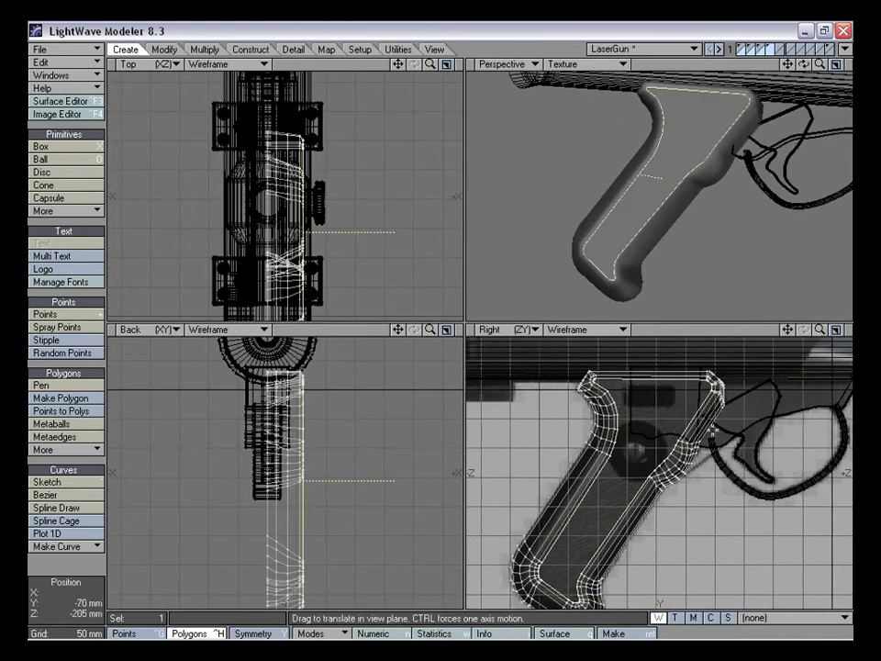
# Assign a new surface named Handle_Grip to the grip's selected outer face
pyautogui.keyDown('alt'); pyautogui.moveTo(748, 244); pyautogui.dragTo(720, 228); pyautogui.keyUp('alt')
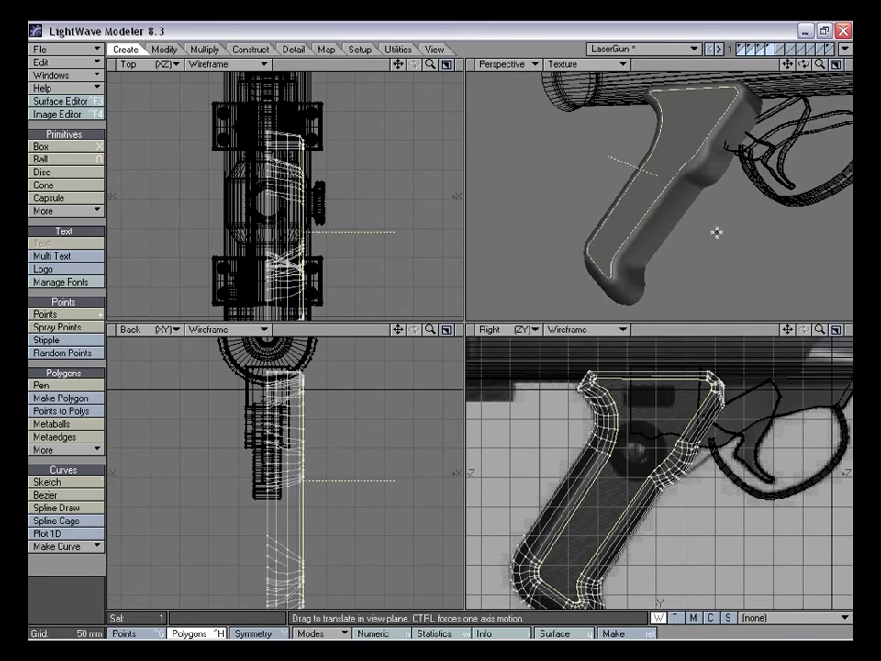
pyautogui.press('q')
pyautogui.write('_Grip')
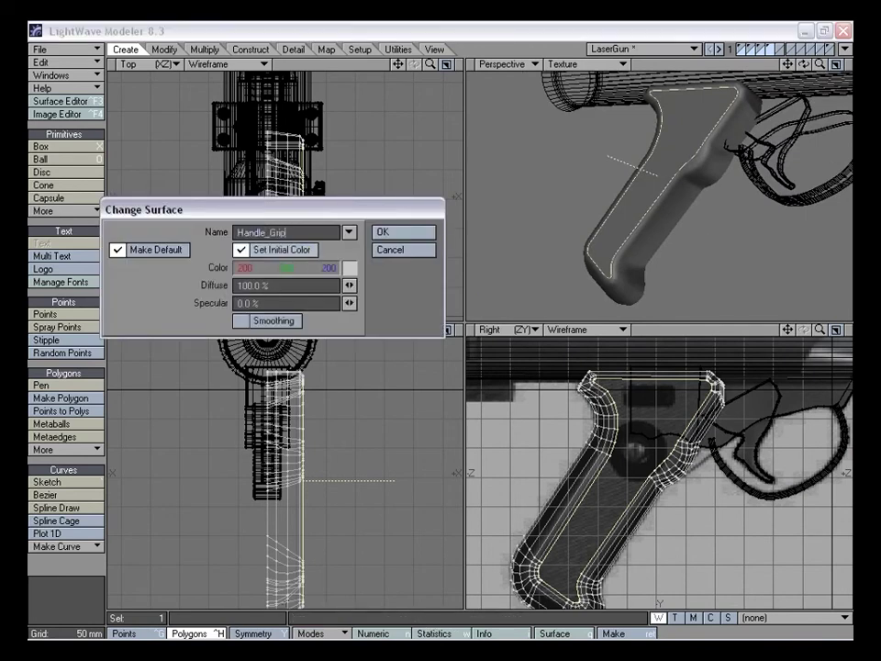
pyautogui.press('Return')
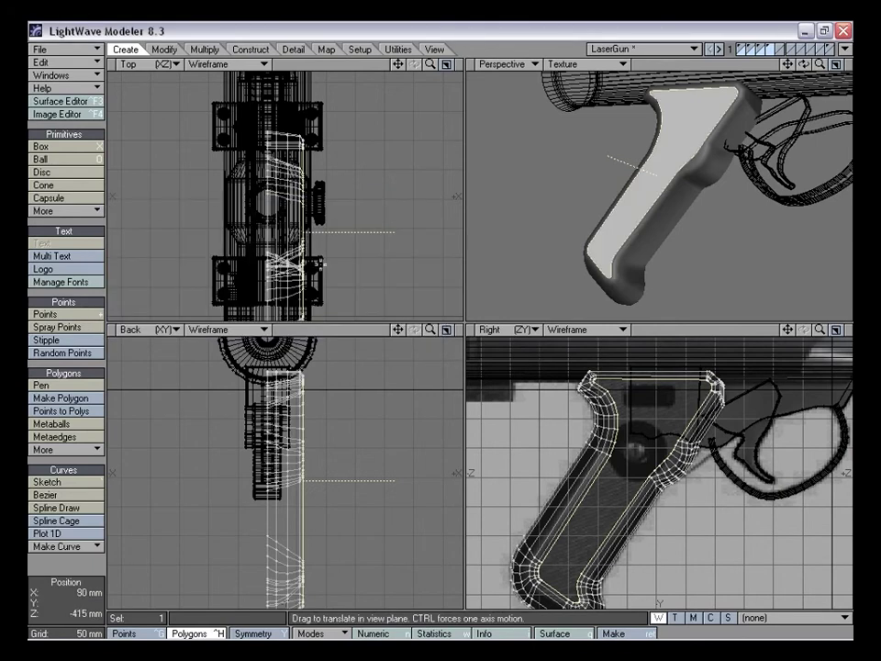
# Deselect the outer face and copy the Handle surface settings onto the Handle_Grip surface
pyautogui.moveTo(429, 333)
pyautogui.mouseDown()
pyautogui.moveTo(404, 333)
pyautogui.moveTo(392, 299)
pyautogui.moveTo(432, 332)
pyautogui.moveTo(459, 332)
pyautogui.moveTo(437, 331)
pyautogui.mouseUp()
pyautogui.press('t')
pyautogui.keyDown('alt'); pyautogui.moveTo(549, 279); pyautogui.dragTo(572, 283); pyautogui.keyUp('alt')
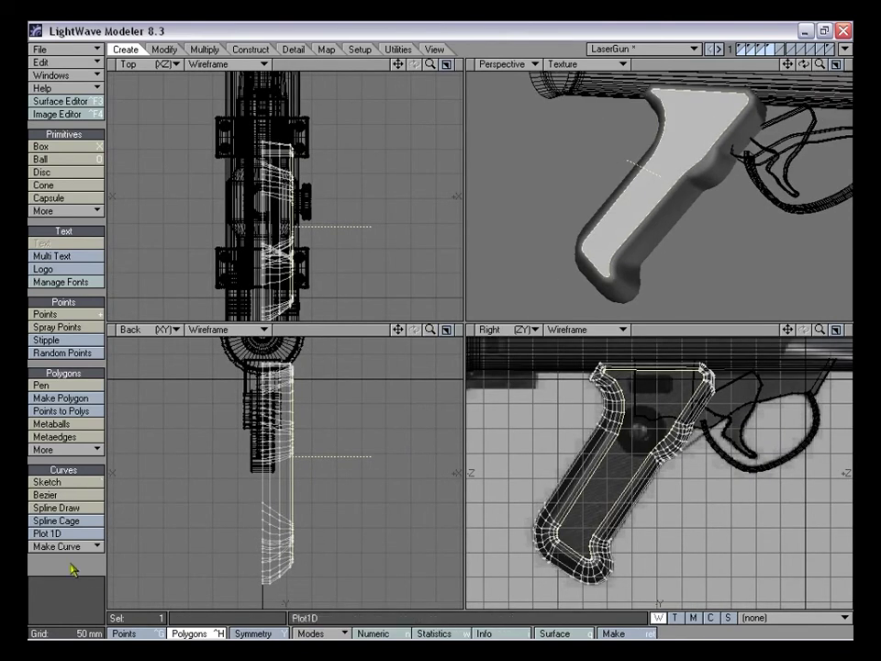
pyautogui.click(322, 393)
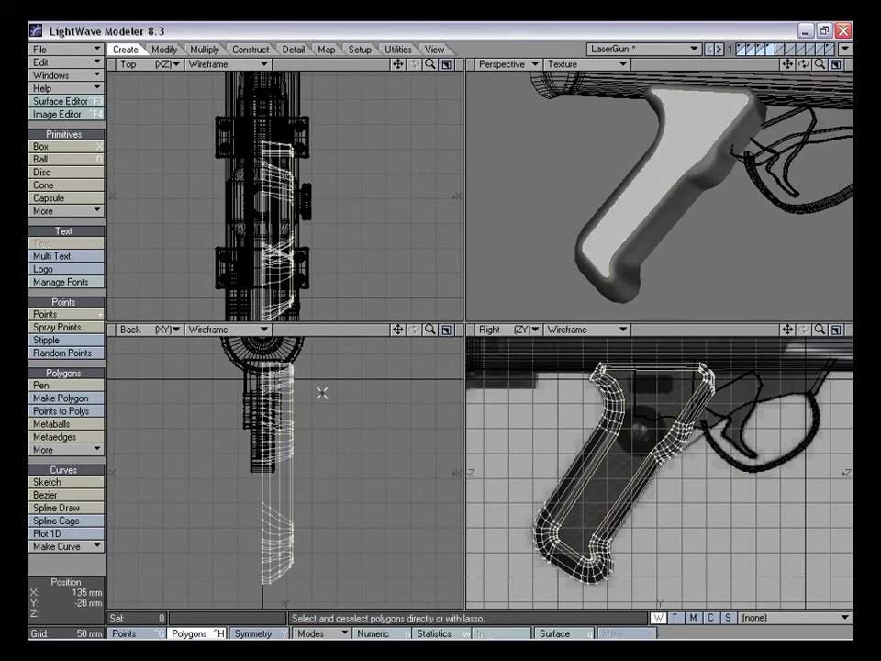
pyautogui.press('F3')
pyautogui.rightClick(238, 239)
pyautogui.click(242, 236)
pyautogui.click(254, 254)
pyautogui.rightClick(255, 255)
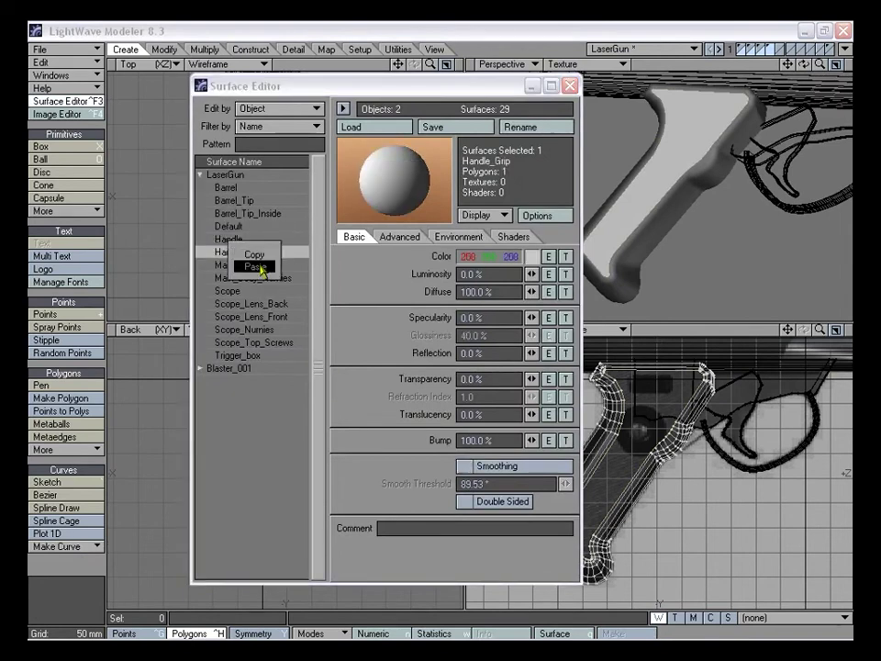
pyautogui.click(256, 267)
pyautogui.click(531, 257)
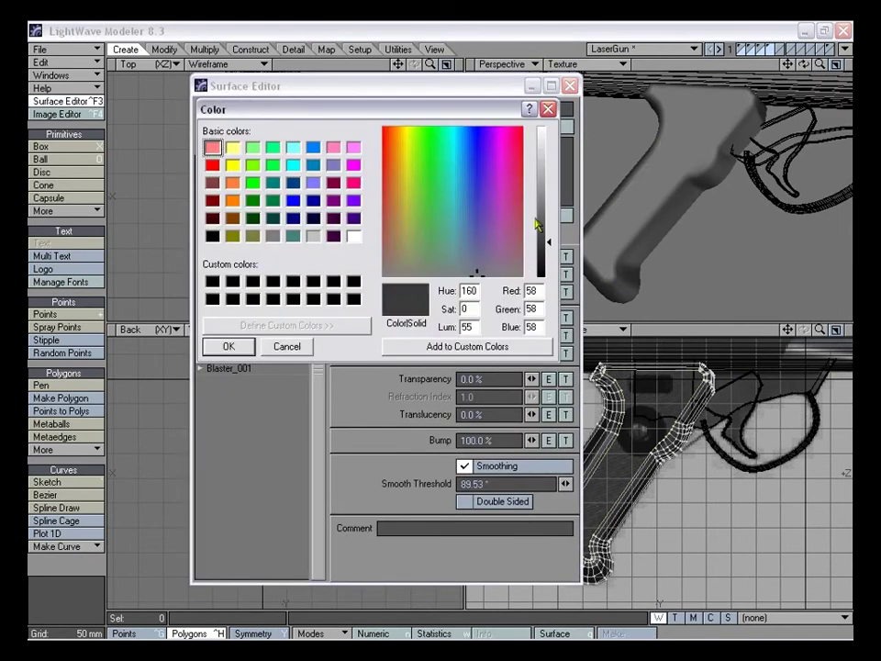
pyautogui.moveTo(548, 250); pyautogui.dragTo(550, 260)
pyautogui.click(285, 346)
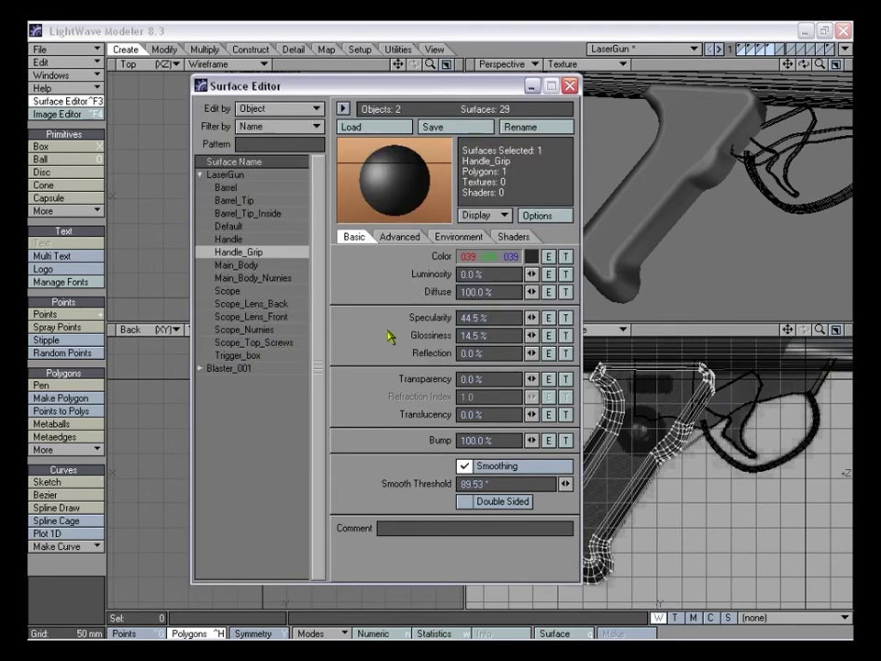
# Close the Surface Editor and examine the grip's shading and shape from several angles
pyautogui.click(570, 86)
pyautogui.keyDown('alt'); pyautogui.moveTo(657, 229); pyautogui.dragTo(633, 209); pyautogui.keyUp('alt')
pyautogui.moveTo(697, 197)
pyautogui.keyDown('alt'); pyautogui.mouseDown()
pyautogui.moveTo(650, 224)
pyautogui.moveTo(688, 214)
pyautogui.mouseUp(); pyautogui.keyUp('alt')
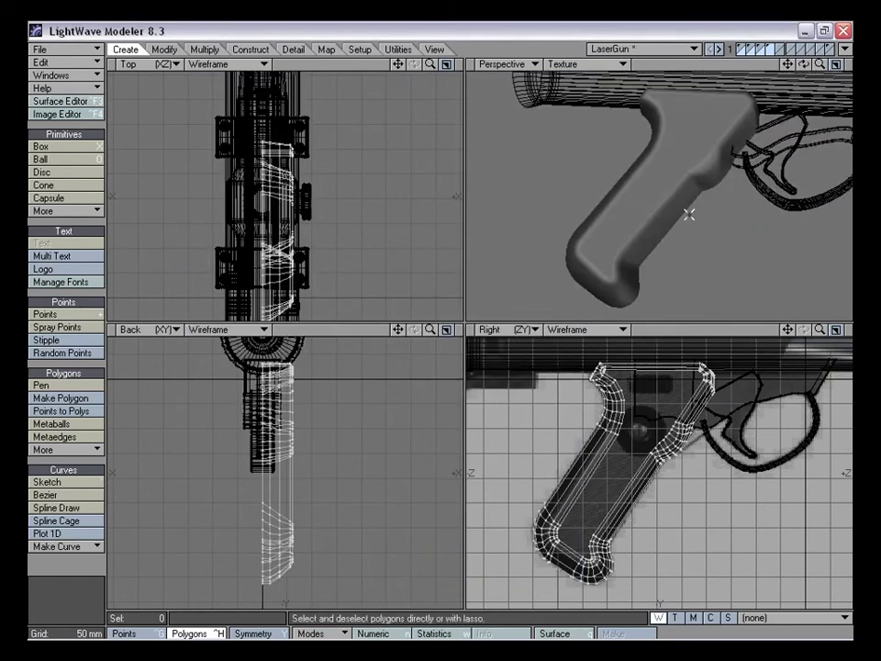
pyautogui.keyDown('alt'); pyautogui.moveTo(656, 247); pyautogui.dragTo(679, 157); pyautogui.keyUp('alt')
pyautogui.keyDown('alt'); pyautogui.moveTo(610, 177); pyautogui.dragTo(673, 194); pyautogui.keyUp('alt')
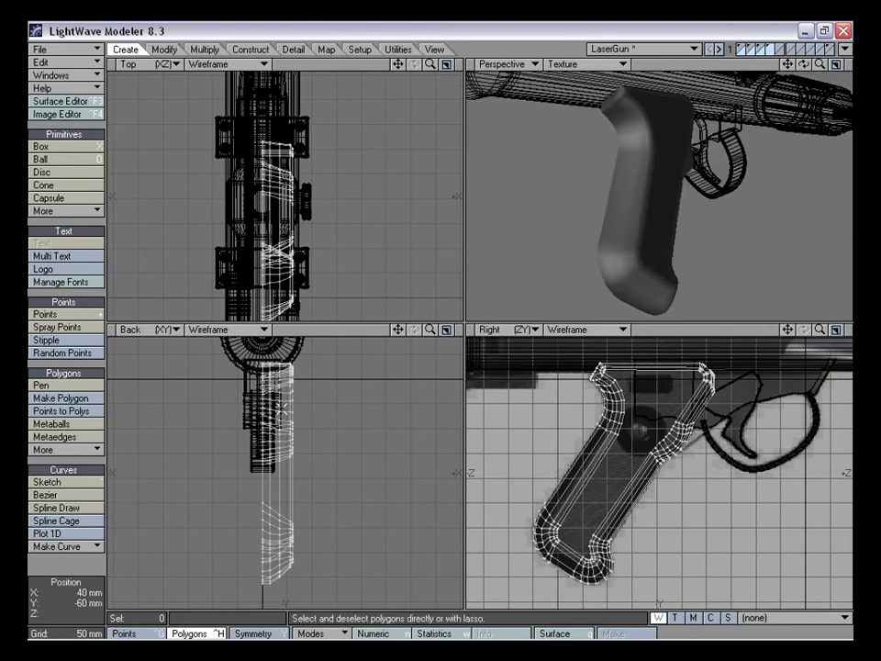
# Try to mirror the grip half across the centre plane at X 0 m and merge its points
pyautogui.hotkey('shift', 'v')
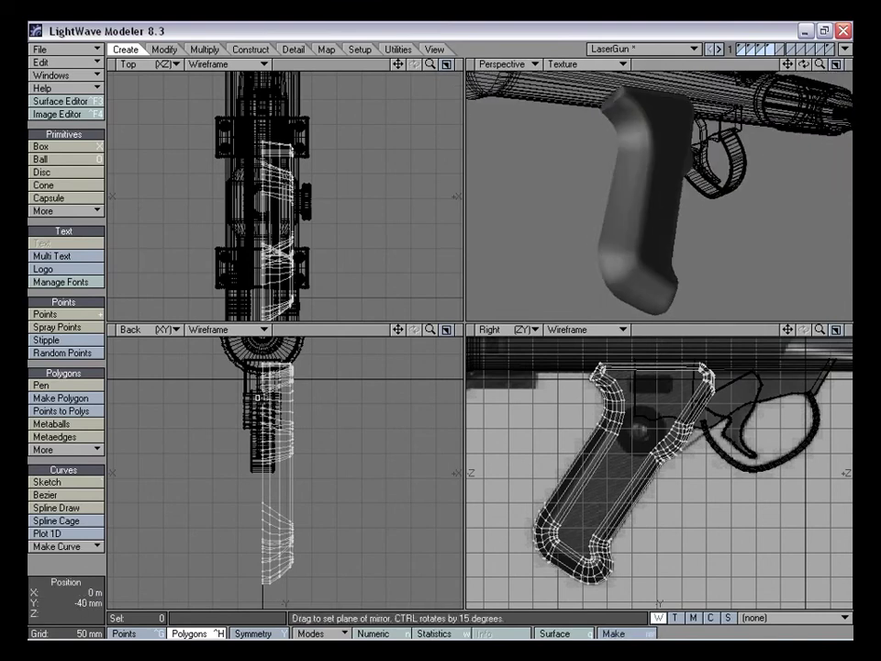
pyautogui.moveTo(260, 398); pyautogui.dragTo(261, 415)
pyautogui.press('space')
pyautogui.keyDown('alt'); pyautogui.moveTo(574, 212); pyautogui.dragTo(620, 215); pyautogui.keyUp('alt')
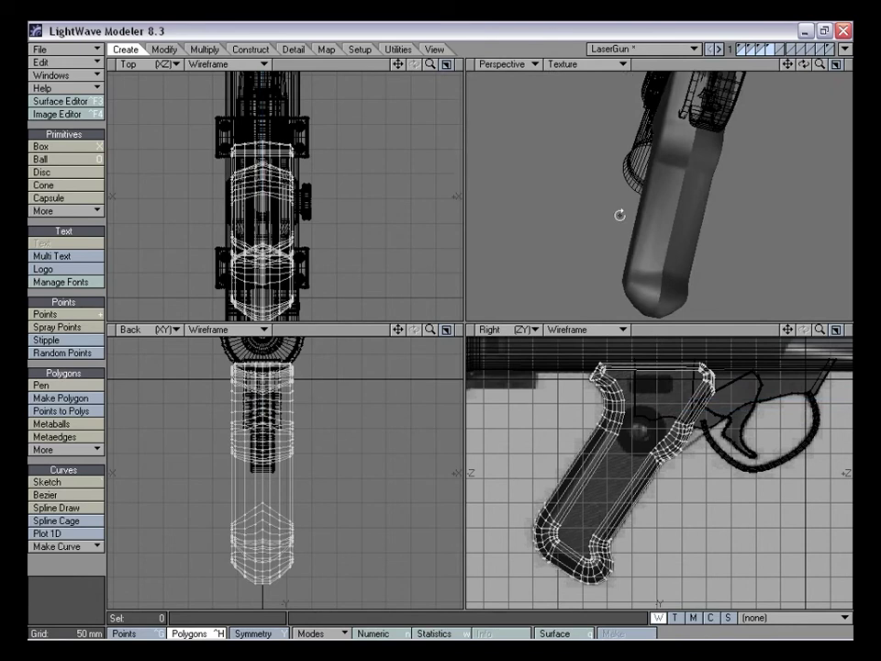
pyautogui.press('m')
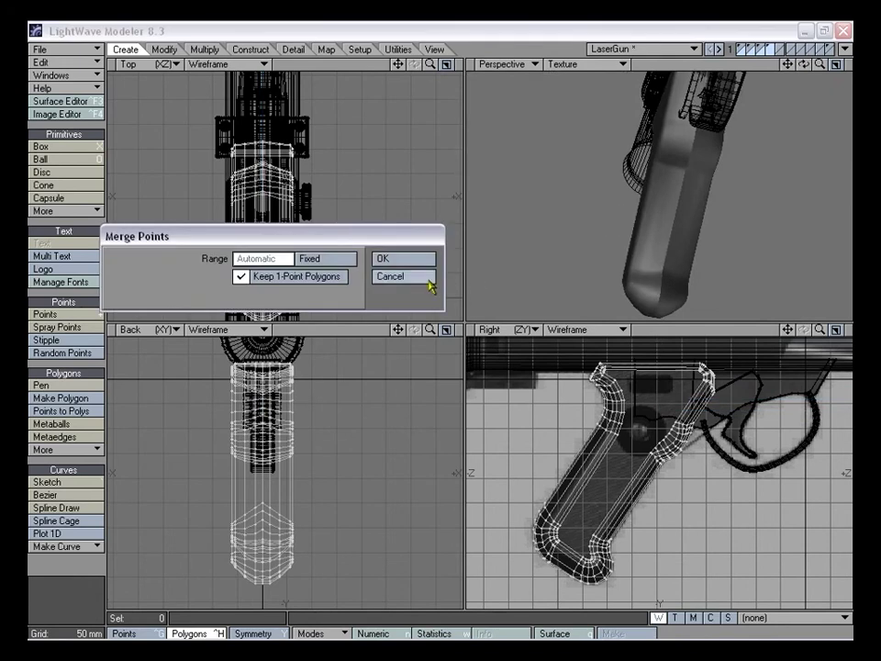
pyautogui.press('Return')
pyautogui.press('Return')
pyautogui.keyDown('alt'); pyautogui.moveTo(582, 203); pyautogui.dragTo(628, 200); pyautogui.keyUp('alt')
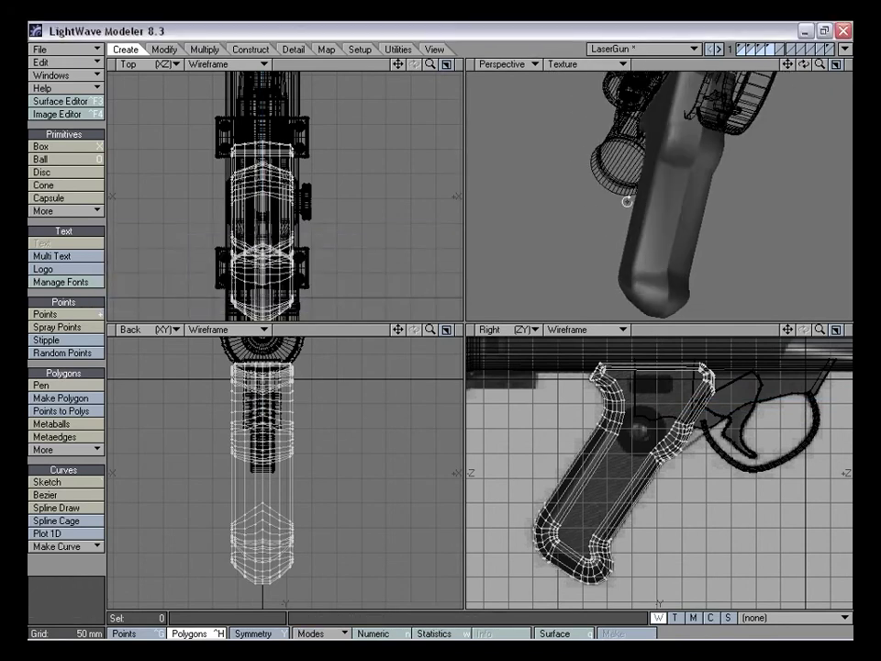
pyautogui.hotkey('ctrl', 'z')
# Try mirroring the grip half again at X 0 m, check the mirror's Merge Points option, and undo the mirror
pyautogui.moveTo(430, 329); pyautogui.dragTo(542, 330)
pyautogui.moveTo(398, 330); pyautogui.dragTo(538, 122)
pyautogui.moveTo(430, 329)
pyautogui.mouseDown()
pyautogui.moveTo(528, 329)
pyautogui.moveTo(427, 330)
pyautogui.moveTo(445, 329)
pyautogui.mouseUp()
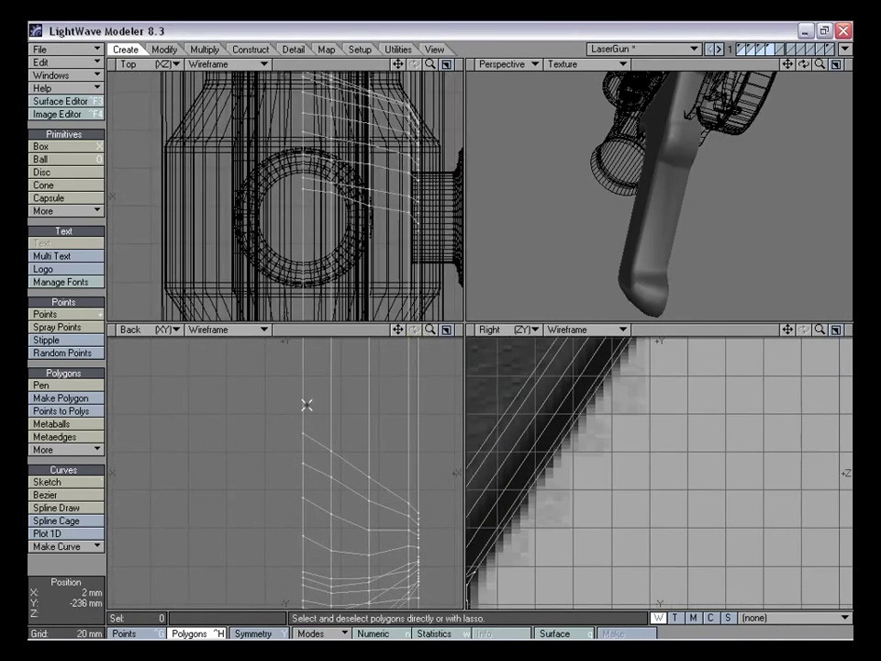
pyautogui.hotkey('shift', 'v')
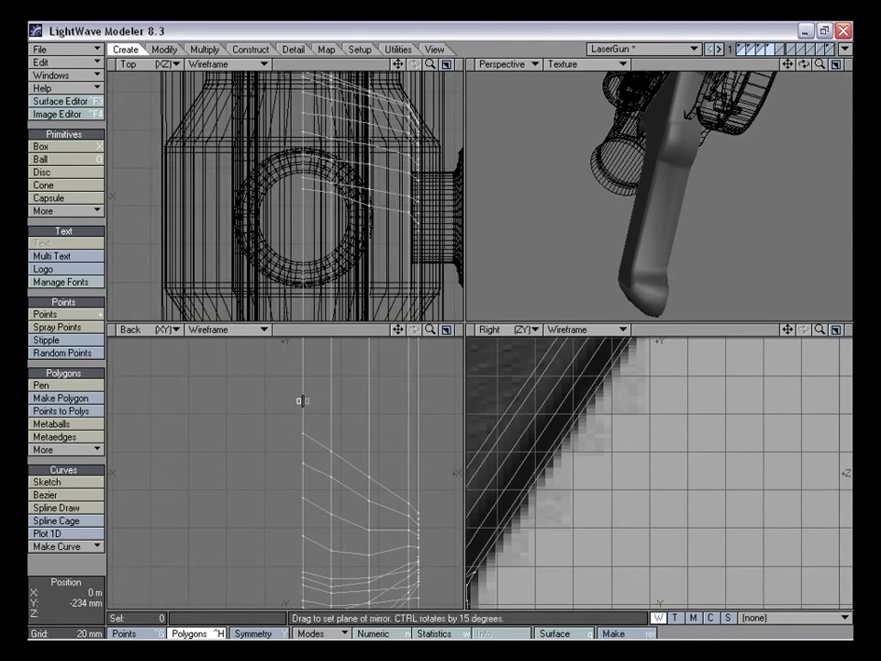
pyautogui.moveTo(302, 400); pyautogui.dragTo(302, 410)
pyautogui.keyDown('alt'); pyautogui.moveTo(734, 146); pyautogui.dragTo(682, 136); pyautogui.keyUp('alt')
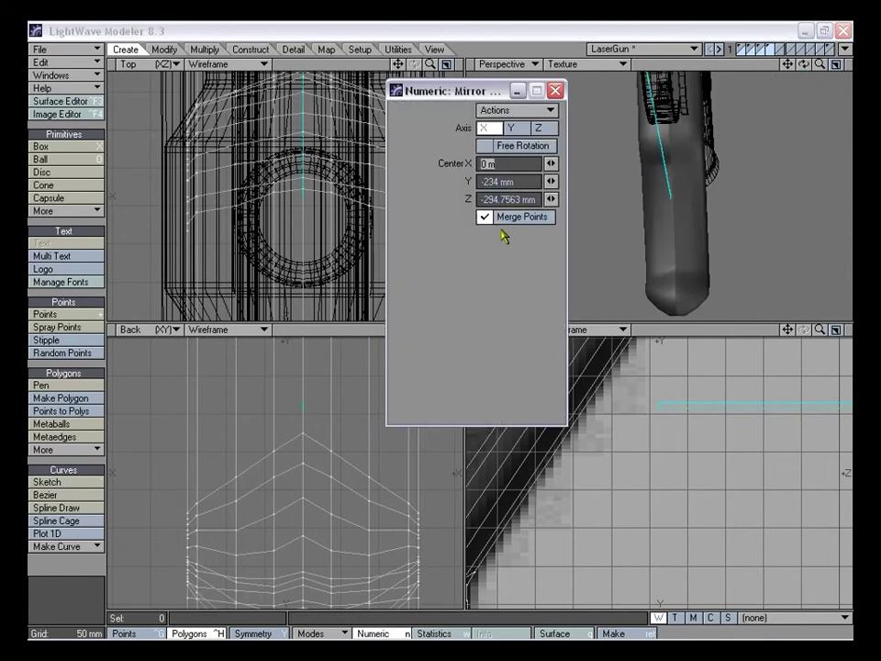
pyautogui.click(556, 90)
pyautogui.hotkey('ctrl', 'z')
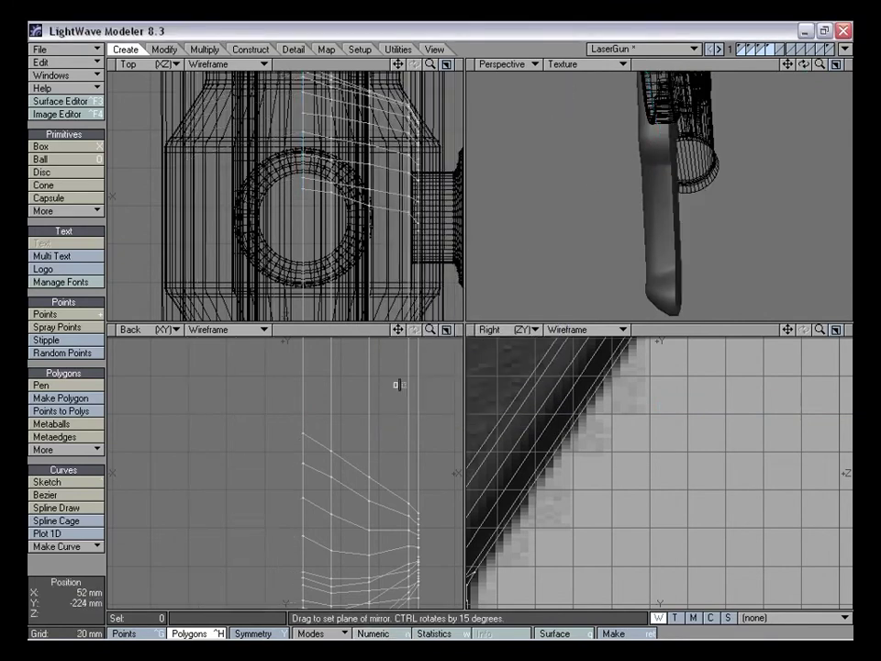
pyautogui.press('space')
# Select the points along the grip half's centre edge, set their X value to 0 m, and deselect them
pyautogui.moveTo(429, 331); pyautogui.dragTo(408, 332)
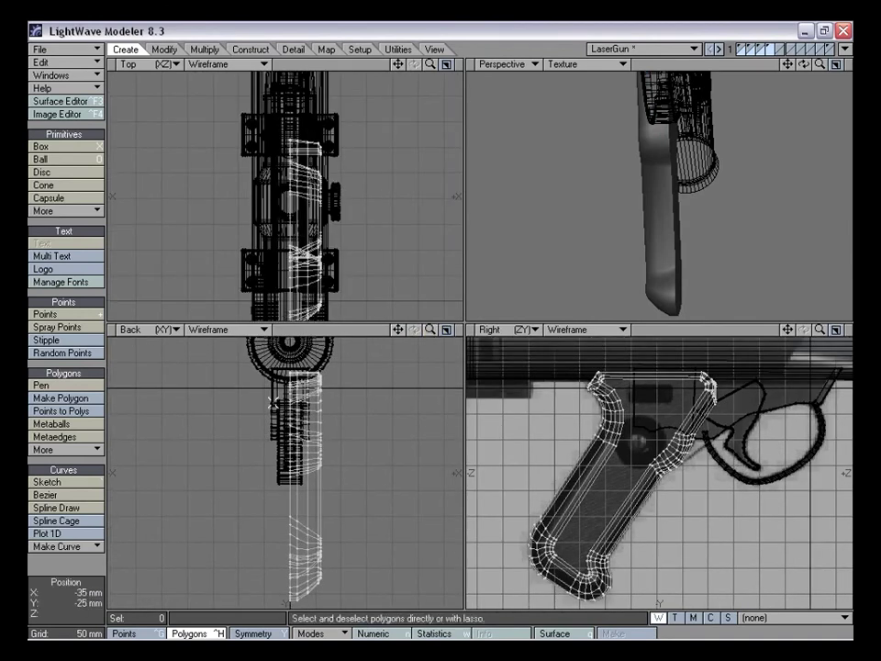
pyautogui.press('space')
pyautogui.moveTo(290, 369); pyautogui.dragTo(290, 491)
pyautogui.moveTo(289, 542); pyautogui.dragTo(288, 605)
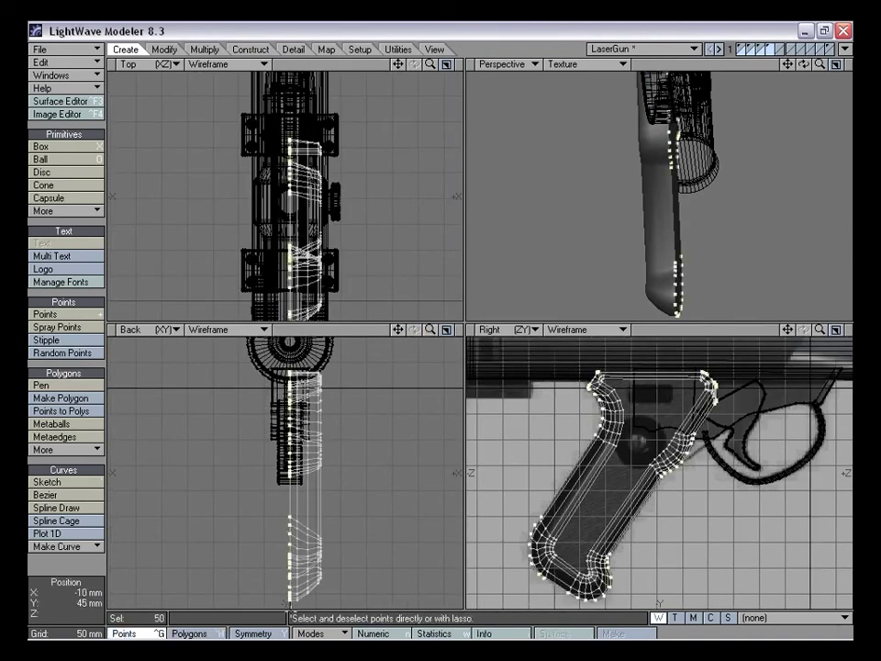
pyautogui.press('m')
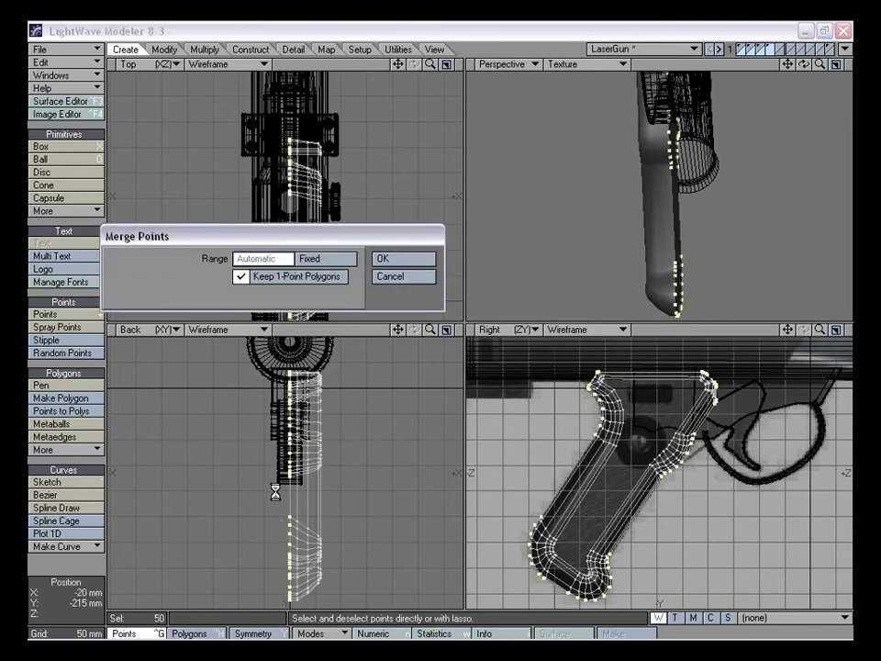
pyautogui.click(387, 276)
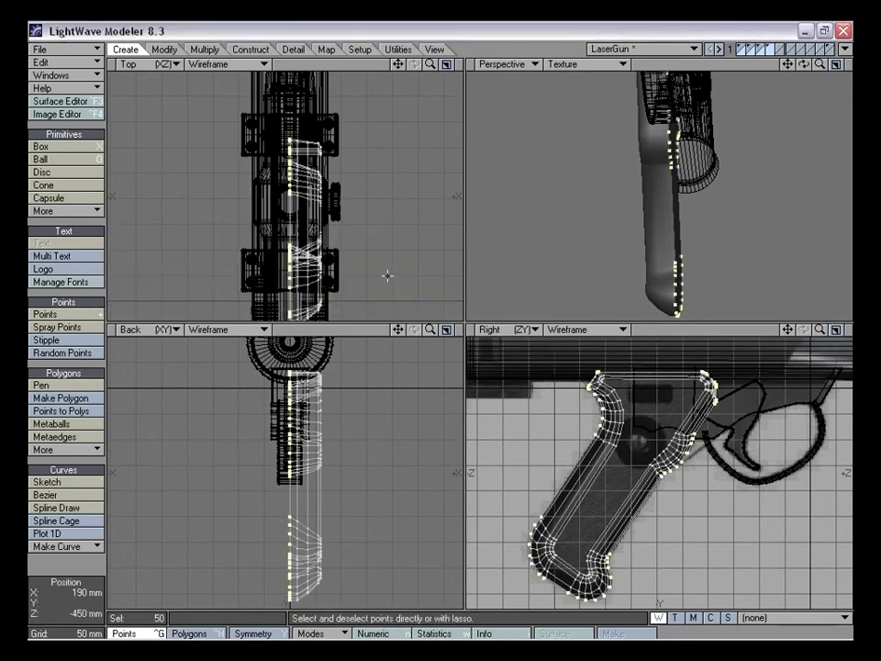
pyautogui.press('v')
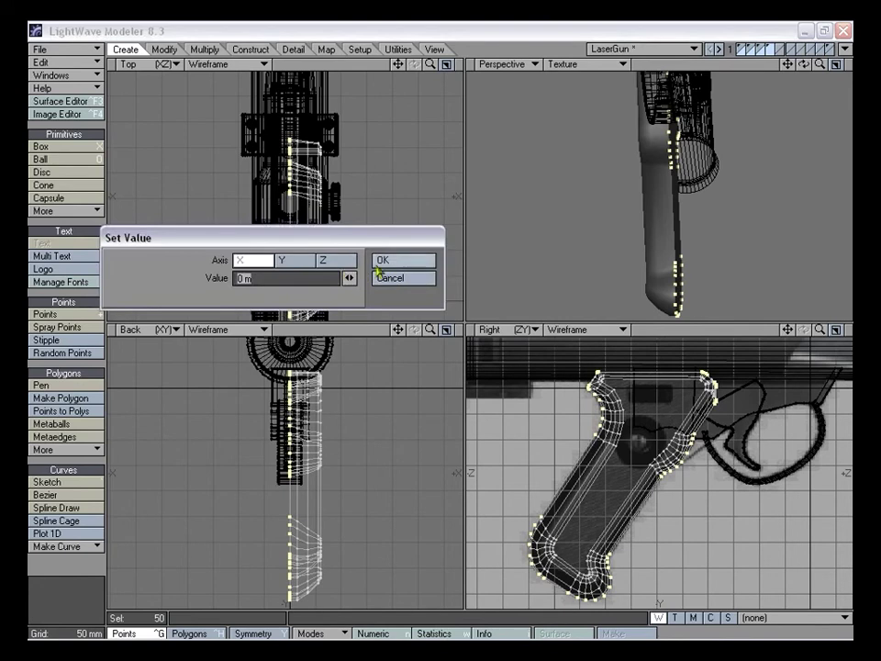
pyautogui.click(390, 260)
pyautogui.moveTo(347, 386)
pyautogui.mouseDown(button='right')
pyautogui.moveTo(403, 279)
pyautogui.moveTo(378, 340)
pyautogui.mouseUp(button='right')
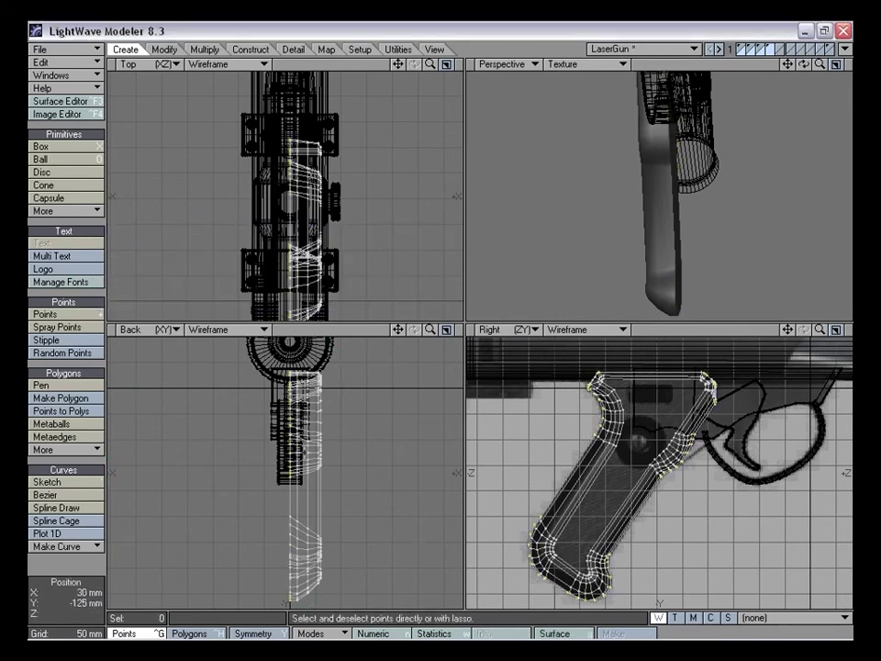
# Delete the large flat polygon that closes the grip half along the centre plane
pyautogui.press('space')
pyautogui.keyDown('alt'); pyautogui.moveTo(684, 185); pyautogui.dragTo(709, 179); pyautogui.keyUp('alt')
pyautogui.click(671, 186)
pyautogui.keyDown('alt'); pyautogui.moveTo(657, 196); pyautogui.dragTo(713, 191); pyautogui.keyUp('alt')
pyautogui.press('Delete')
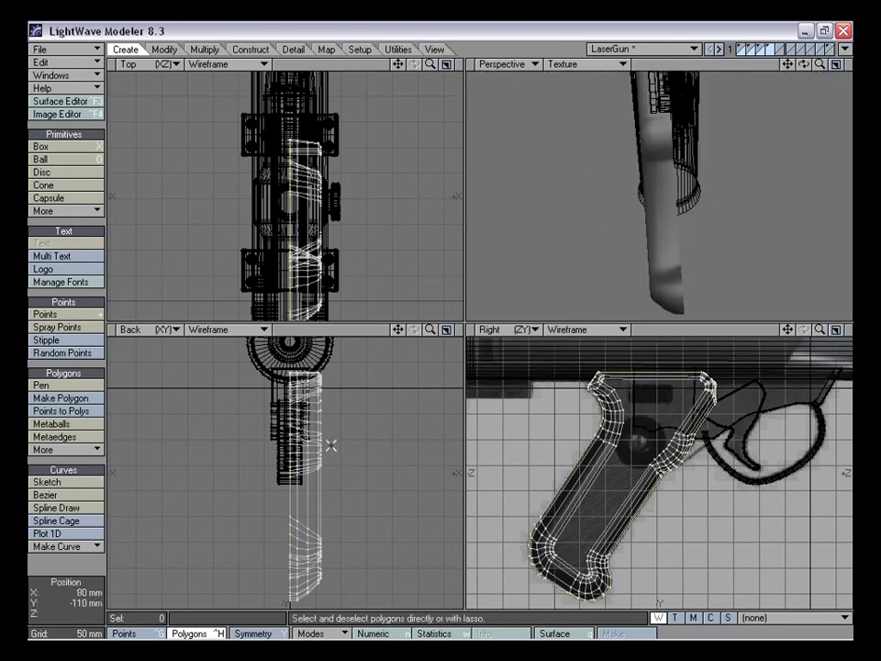
# Try to mirror the open grip half across X 0 m, inspect the full grip, and undo the mirror
pyautogui.hotkey('shift', 'v')
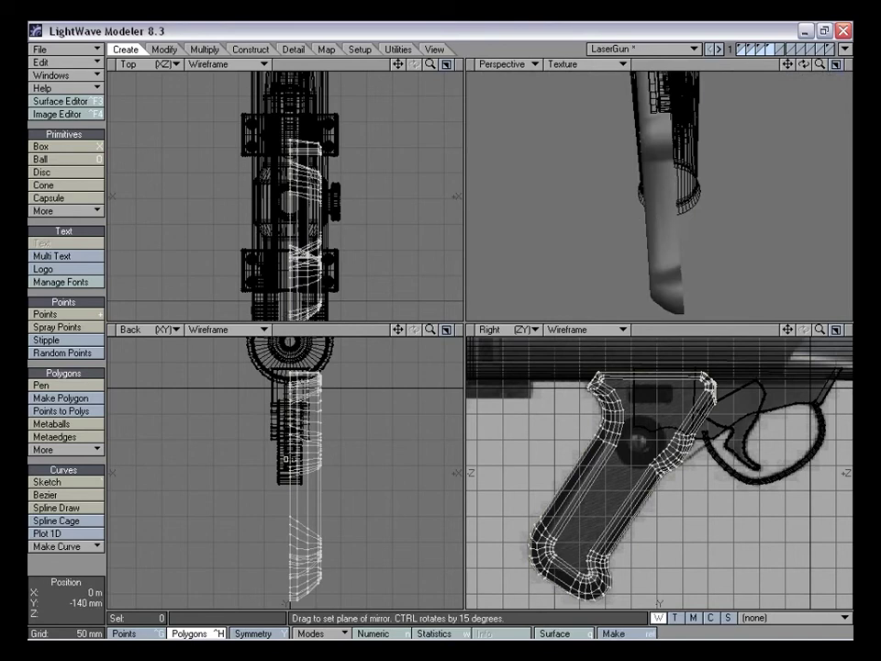
pyautogui.click(286, 464)
pyautogui.press('space')
pyautogui.keyDown('alt'); pyautogui.moveTo(691, 212); pyautogui.dragTo(613, 135); pyautogui.keyUp('alt')
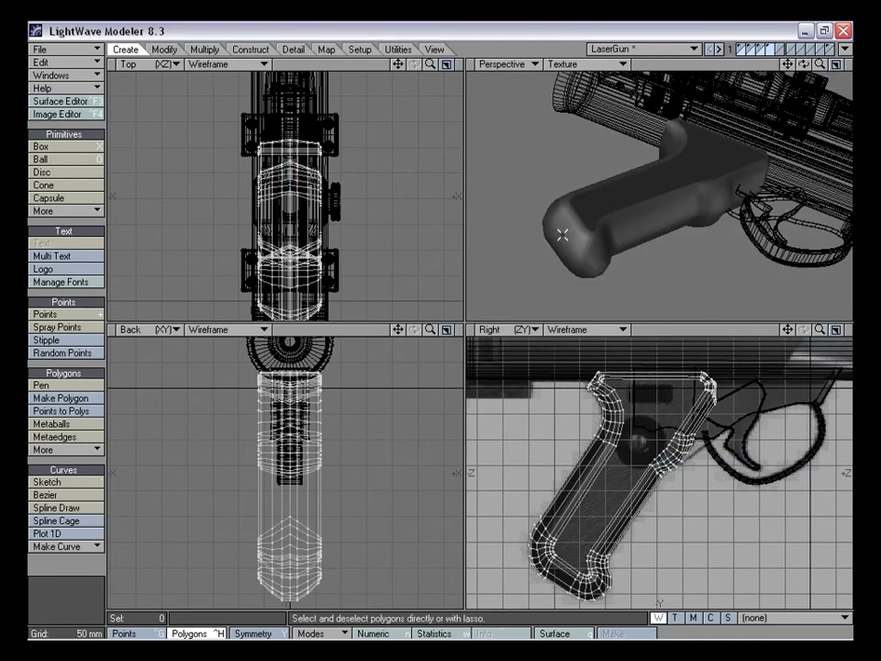
pyautogui.keyDown('alt'); pyautogui.moveTo(609, 181); pyautogui.dragTo(661, 105); pyautogui.keyUp('alt')
pyautogui.keyDown('alt'); pyautogui.moveTo(675, 173); pyautogui.dragTo(734, 174); pyautogui.keyUp('alt')
pyautogui.press('a')
pyautogui.hotkey('shift', 'a')
pyautogui.hotkey('ctrl', 'z')
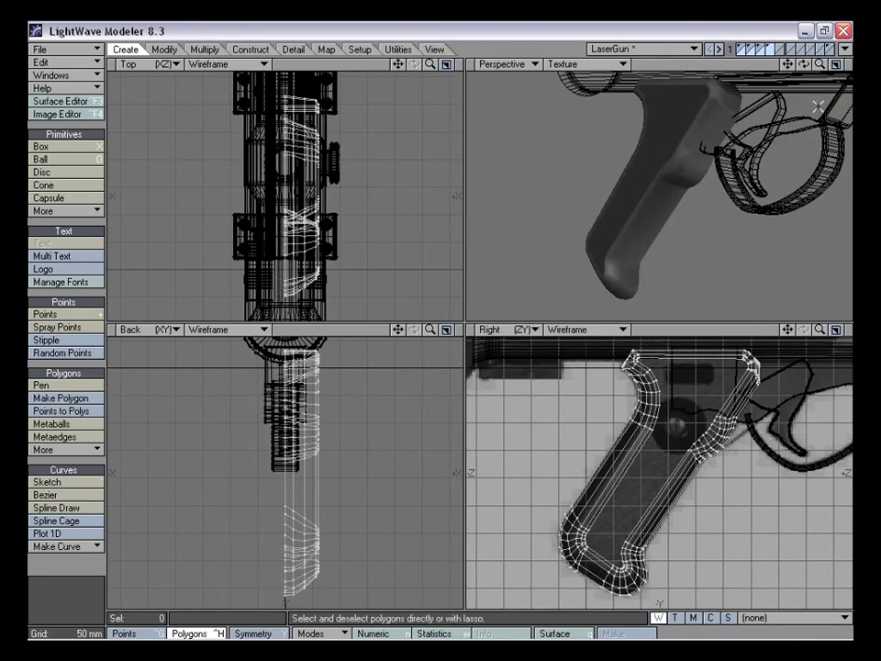
# Examine the grip and the assembled laser gun from several angles, both close up and as a whole
pyautogui.moveTo(820, 65); pyautogui.dragTo(823, 71)
pyautogui.keyDown('alt'); pyautogui.moveTo(801, 138); pyautogui.dragTo(693, 171); pyautogui.keyUp('alt')
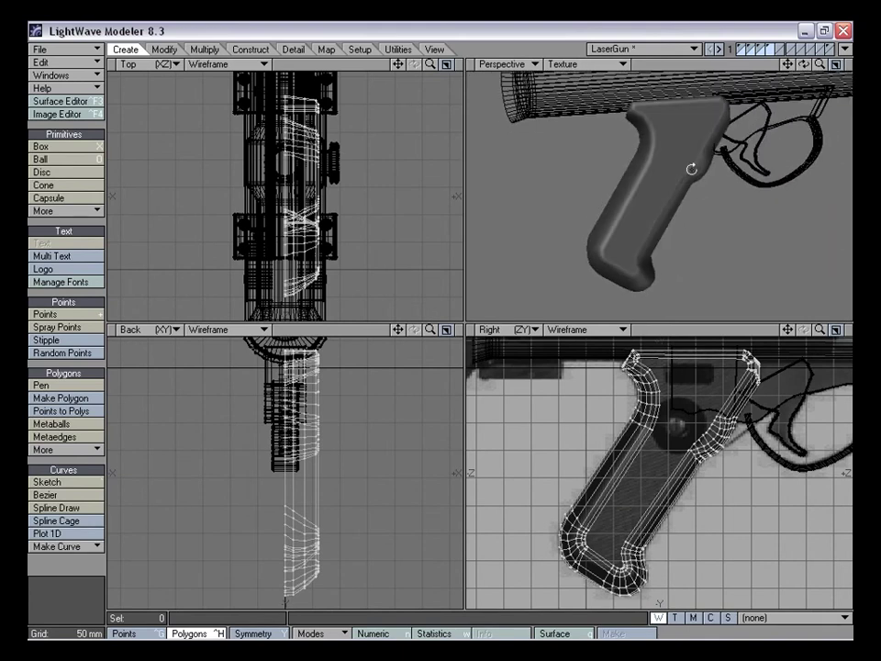
pyautogui.moveTo(789, 331); pyautogui.dragTo(763, 369)
pyautogui.moveTo(820, 331)
pyautogui.mouseDown()
pyautogui.moveTo(854, 331)
pyautogui.moveTo(822, 331)
pyautogui.mouseUp()
pyautogui.moveTo(788, 330); pyautogui.dragTo(817, 328)
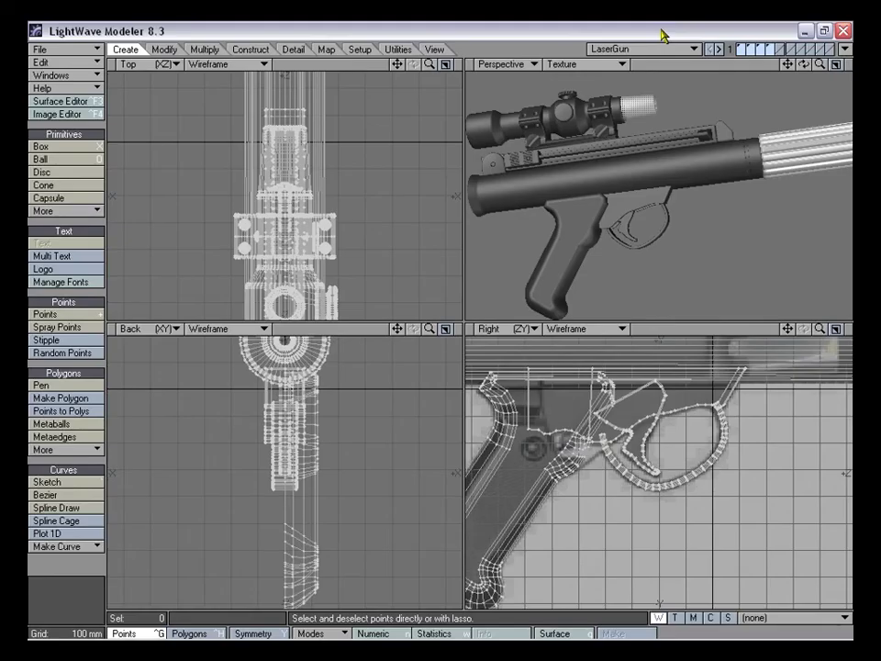
pyautogui.keyDown('alt'); pyautogui.moveTo(671, 153); pyautogui.dragTo(654, 210); pyautogui.keyUp('alt')
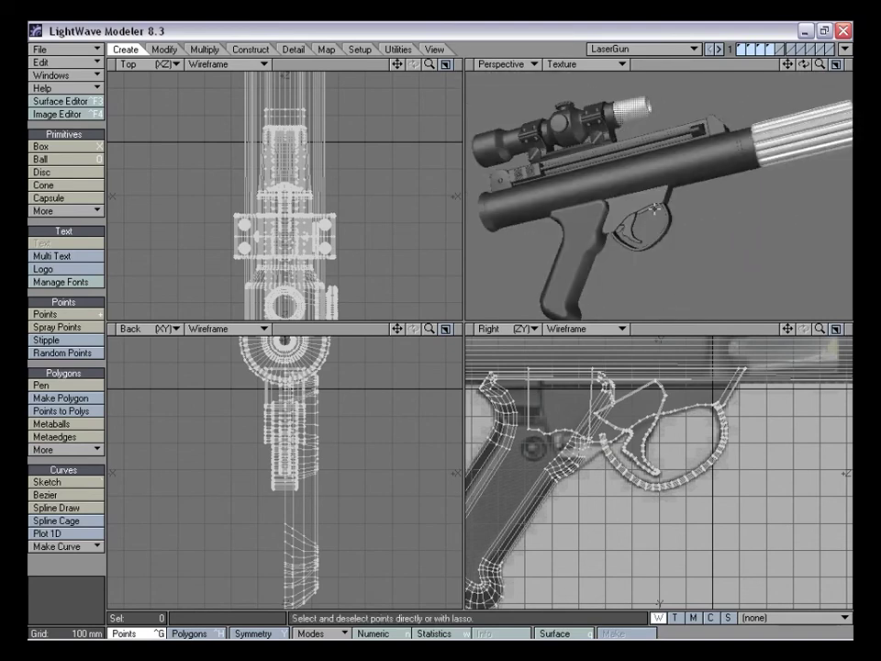
pyautogui.press('a')
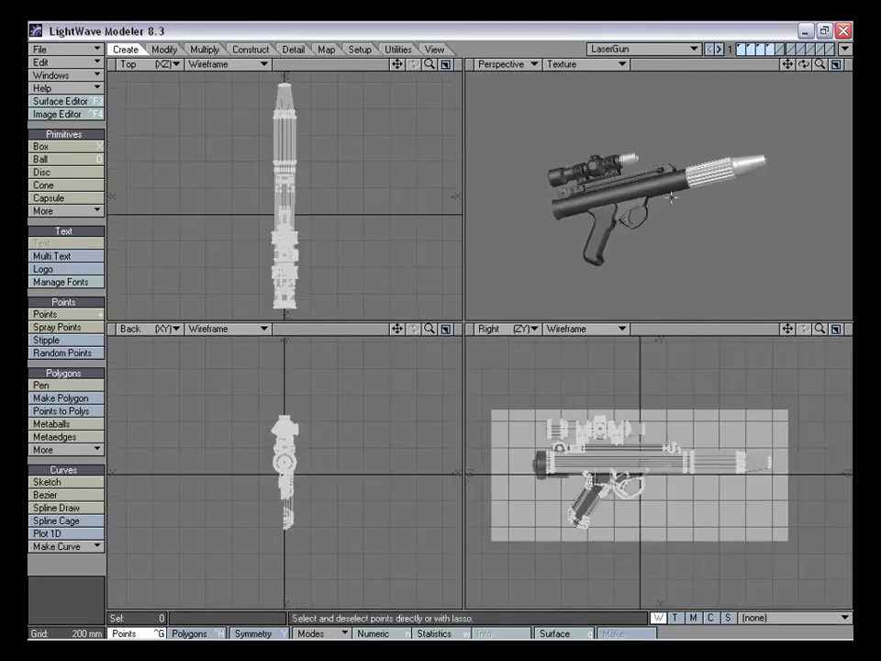
pyautogui.moveTo(792, 68); pyautogui.dragTo(841, 21)
pyautogui.moveTo(820, 66); pyautogui.dragTo(874, 68)
pyautogui.keyDown('alt'); pyautogui.moveTo(594, 167); pyautogui.dragTo(612, 246); pyautogui.keyUp('alt')
pyautogui.keyDown('alt'); pyautogui.moveTo(561, 275); pyautogui.dragTo(693, 197); pyautogui.keyUp('alt')
pyautogui.press('a')
pyautogui.moveTo(792, 64); pyautogui.dragTo(852, 15)
pyautogui.keyDown('alt'); pyautogui.moveTo(701, 158); pyautogui.dragTo(693, 190); pyautogui.keyUp('alt')
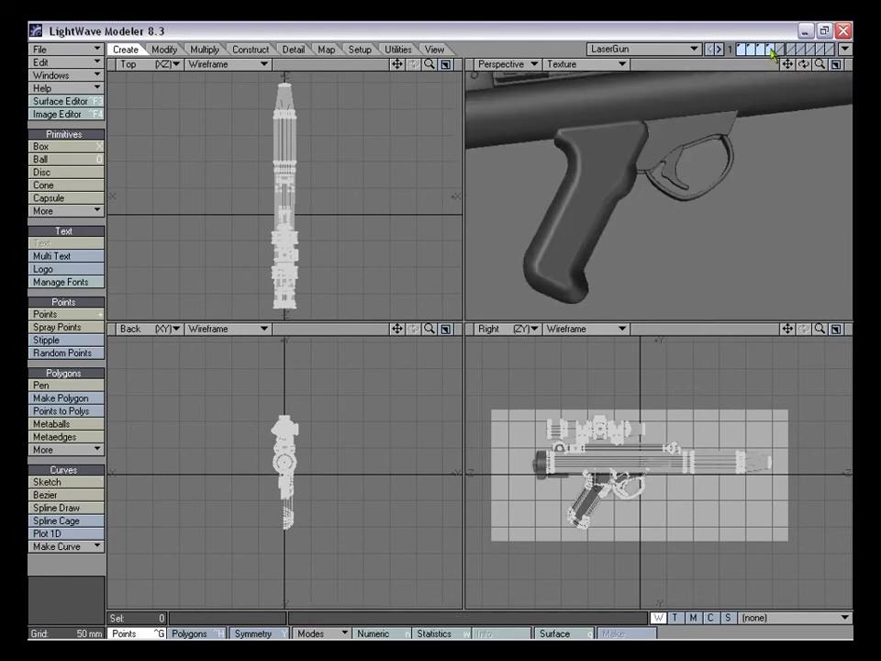
# Make the grip's layer the only visible layer and frame the grip half in all views
pyautogui.click(772, 51)
pyautogui.press('a')
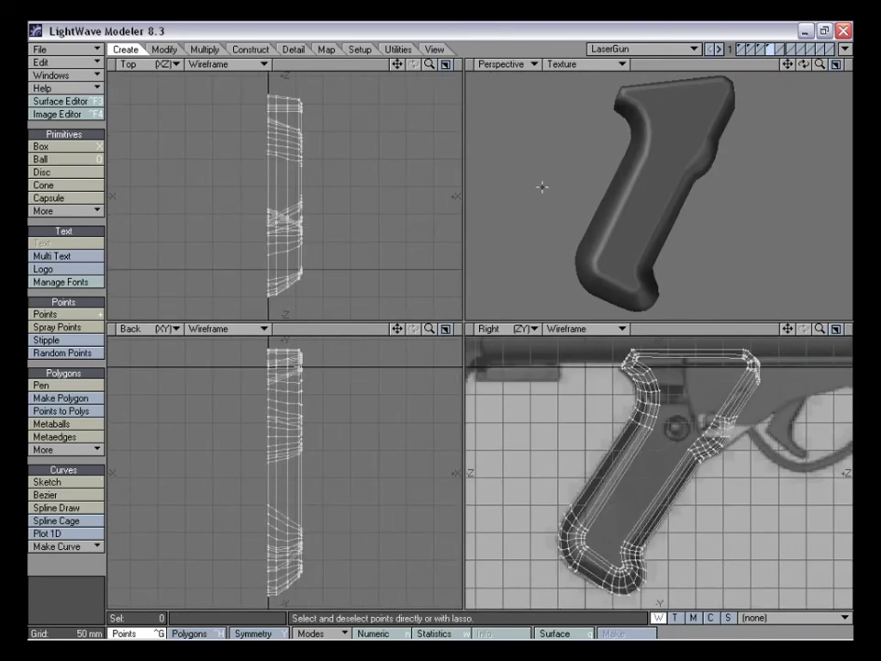
pyautogui.keyDown('alt'); pyautogui.moveTo(707, 167); pyautogui.dragTo(645, 175); pyautogui.keyUp('alt')
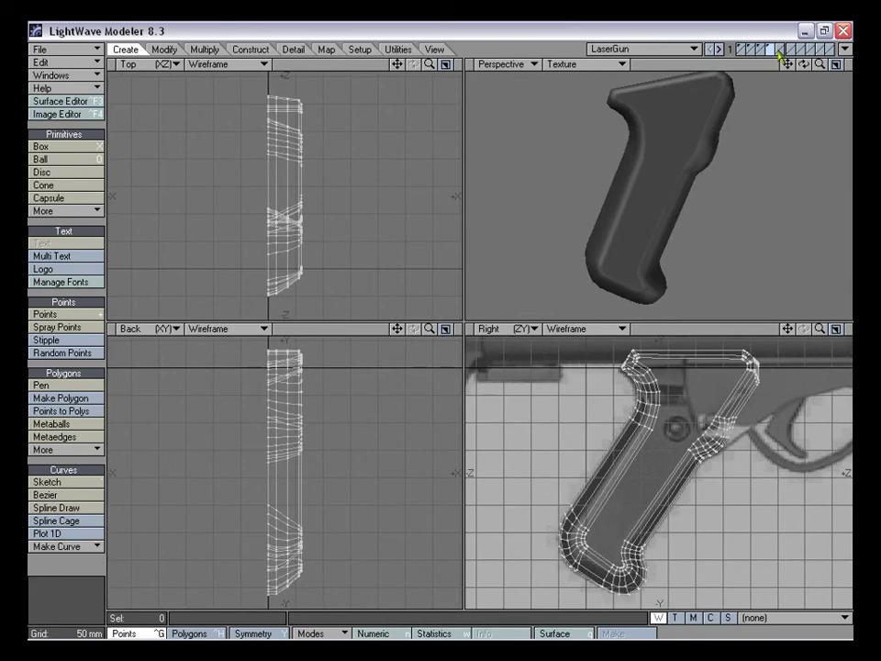
# In the next layer, mirror the copied grip half across X 0 m and delete the original side, keeping only the -X half
pyautogui.click(779, 51)
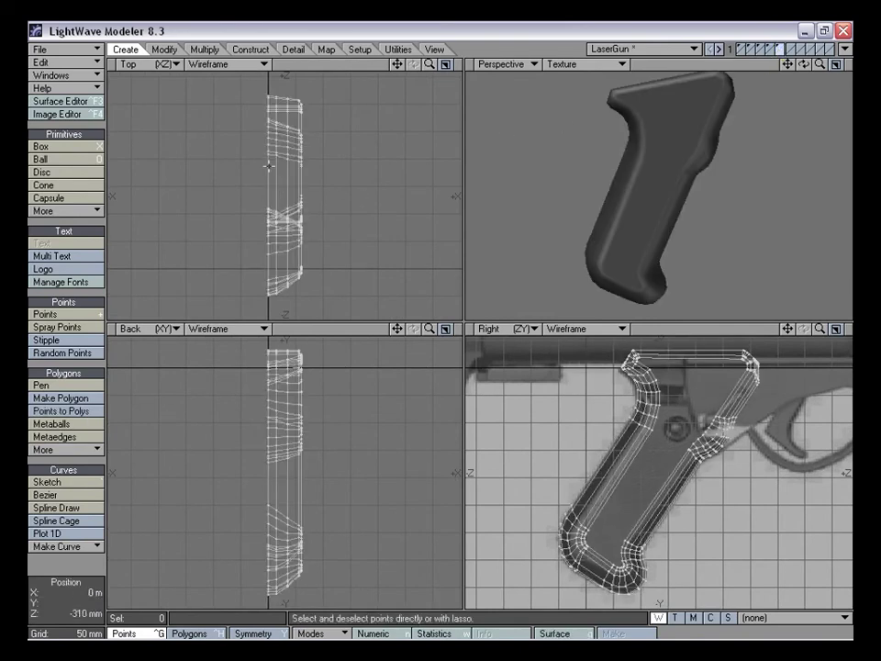
pyautogui.hotkey('shift', 'v')
pyautogui.moveTo(267, 163); pyautogui.dragTo(266, 181)
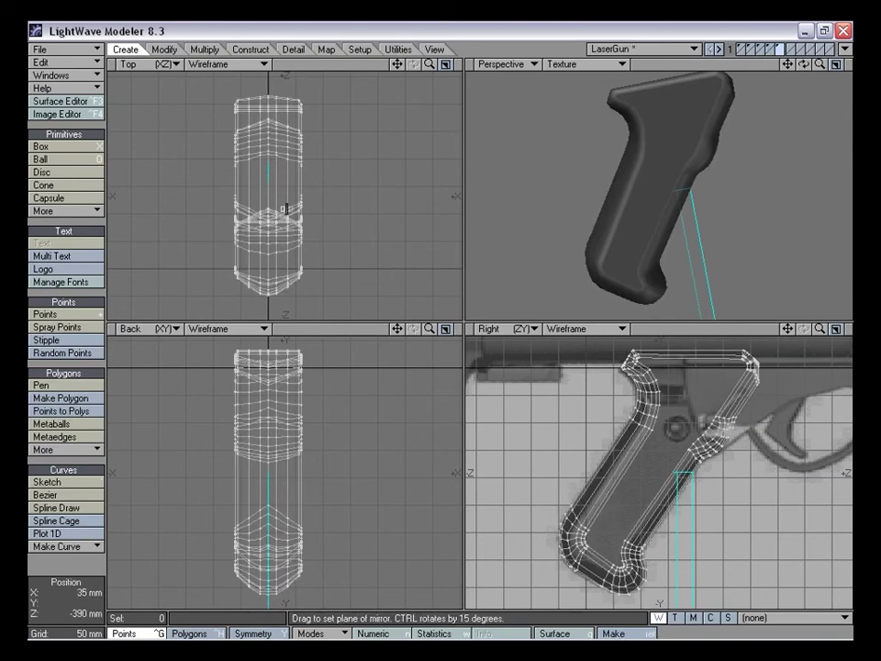
pyautogui.press('space')
pyautogui.press('space')
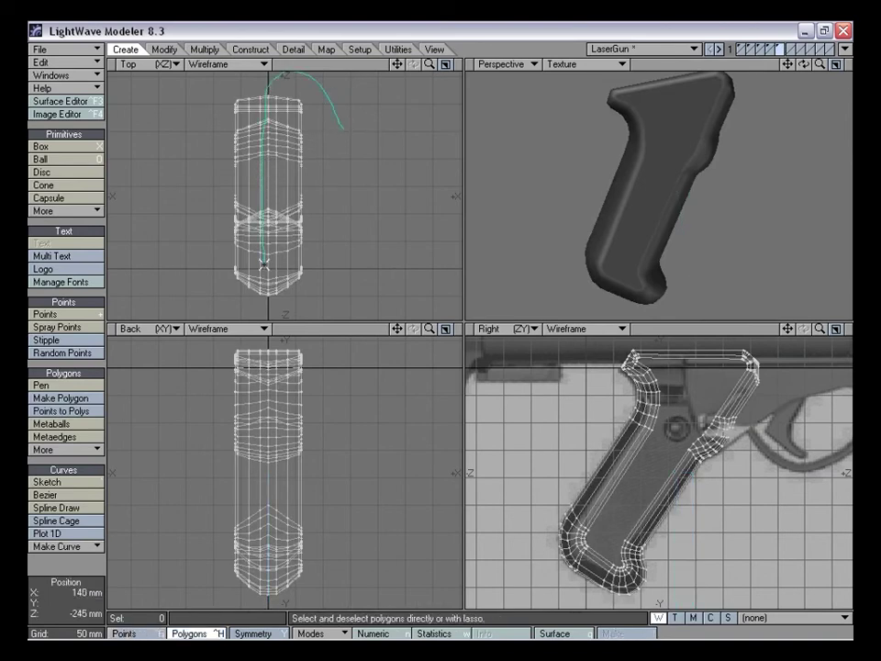
pyautogui.moveTo(306, 324); pyautogui.dragTo(303, 322, button='right')
pyautogui.press('Delete')
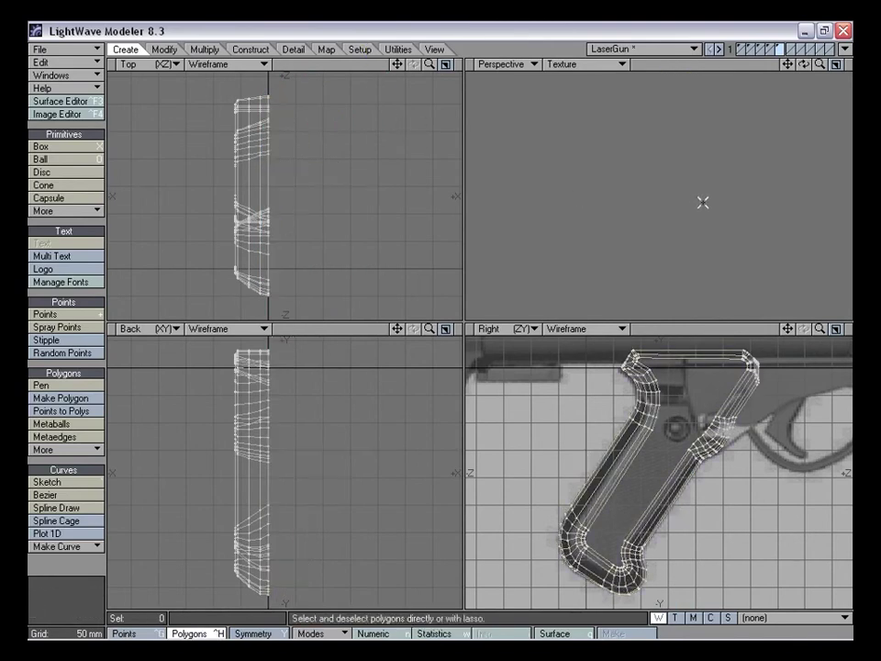
# Show the gun body and the other grip half alongside the -X half, and examine where the grip meets the receiver and trigger
pyautogui.keyDown('alt'); pyautogui.moveTo(647, 177); pyautogui.dragTo(633, 181); pyautogui.keyUp('alt')
pyautogui.keyDown('alt'); pyautogui.moveTo(703, 143); pyautogui.dragTo(659, 194); pyautogui.keyUp('alt')
pyautogui.keyDown('shift'); pyautogui.click(770, 49); pyautogui.keyUp('shift')
pyautogui.keyDown('shift'); pyautogui.click(761, 50); pyautogui.keyUp('shift')
pyautogui.moveTo(787, 329); pyautogui.dragTo(736, 359)
pyautogui.moveTo(820, 328); pyautogui.dragTo(871, 329)
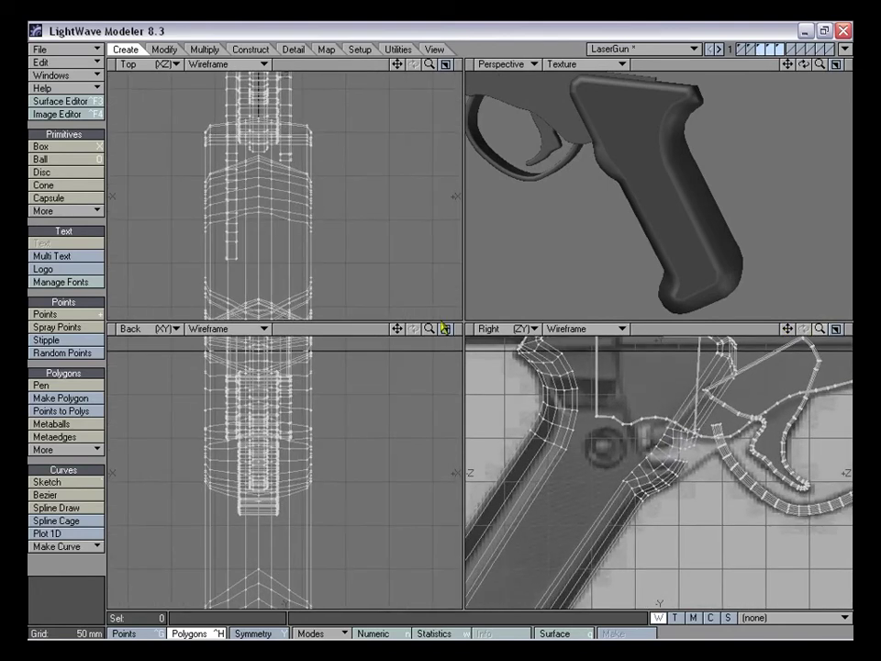
pyautogui.moveTo(788, 328); pyautogui.dragTo(762, 354)
pyautogui.moveTo(818, 332)
pyautogui.mouseDown()
pyautogui.moveTo(826, 312)
pyautogui.moveTo(811, 357)
pyautogui.moveTo(804, 335)
pyautogui.moveTo(825, 338)
pyautogui.moveTo(759, 303)
pyautogui.moveTo(812, 329)
pyautogui.moveTo(820, 294)
pyautogui.moveTo(823, 331)
pyautogui.mouseUp()
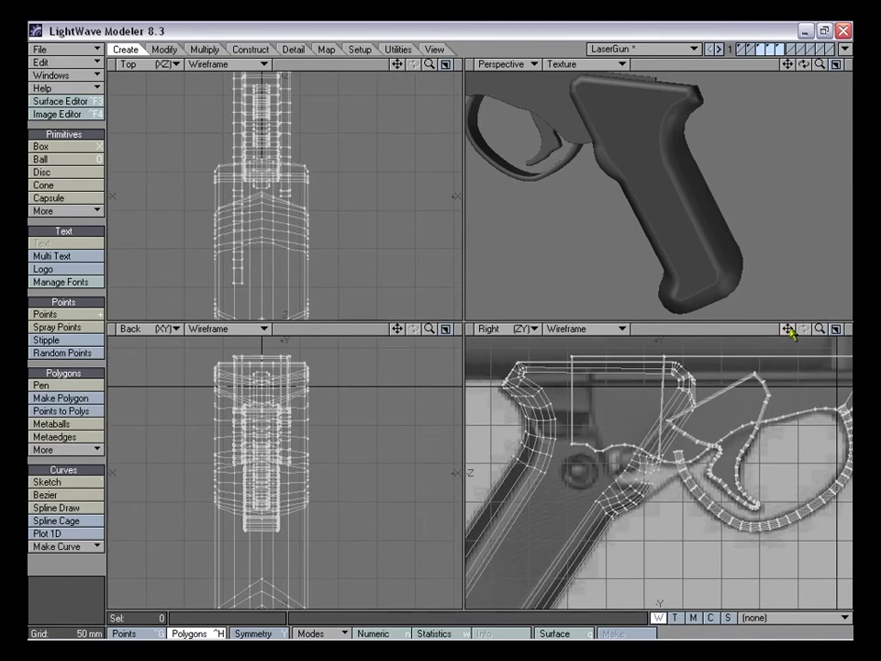
# Review the backdrop image settings of the Right view
pyautogui.press('d')
pyautogui.moveTo(299, 136)
pyautogui.mouseDown()
pyautogui.moveTo(294, 147)
pyautogui.moveTo(293, 130)
pyautogui.mouseUp()
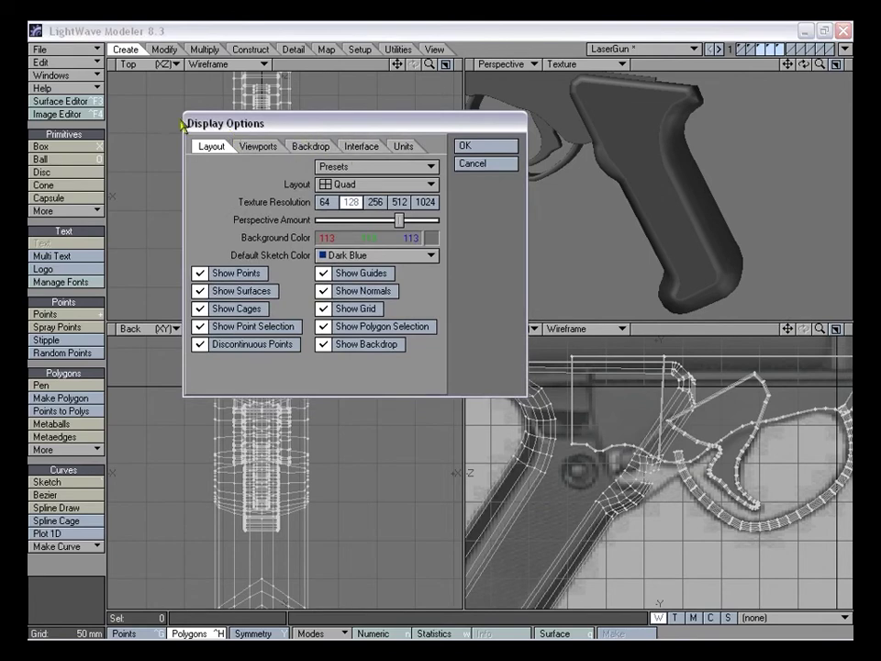
pyautogui.click(315, 150)
pyautogui.click(428, 172)
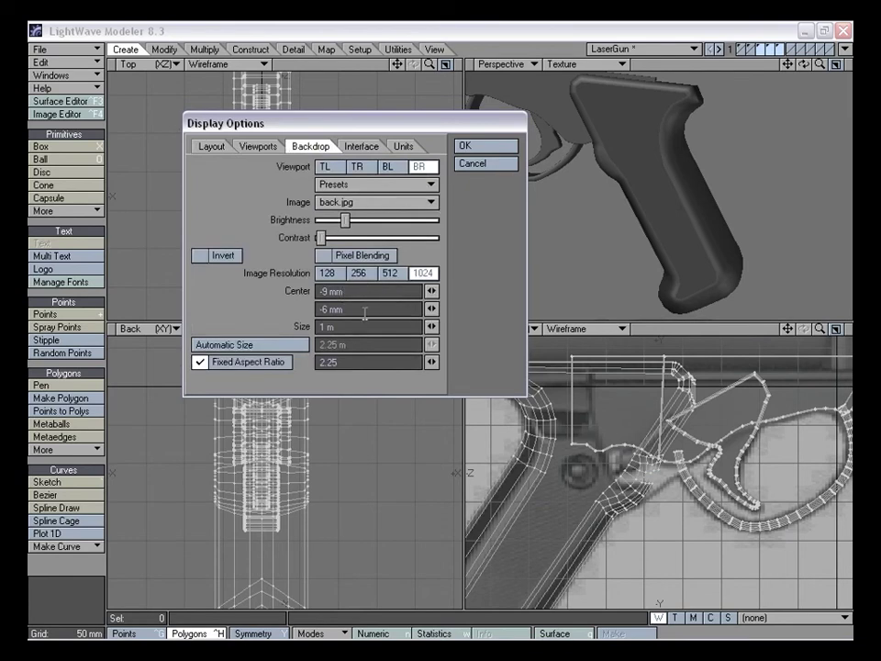
pyautogui.click(477, 147)
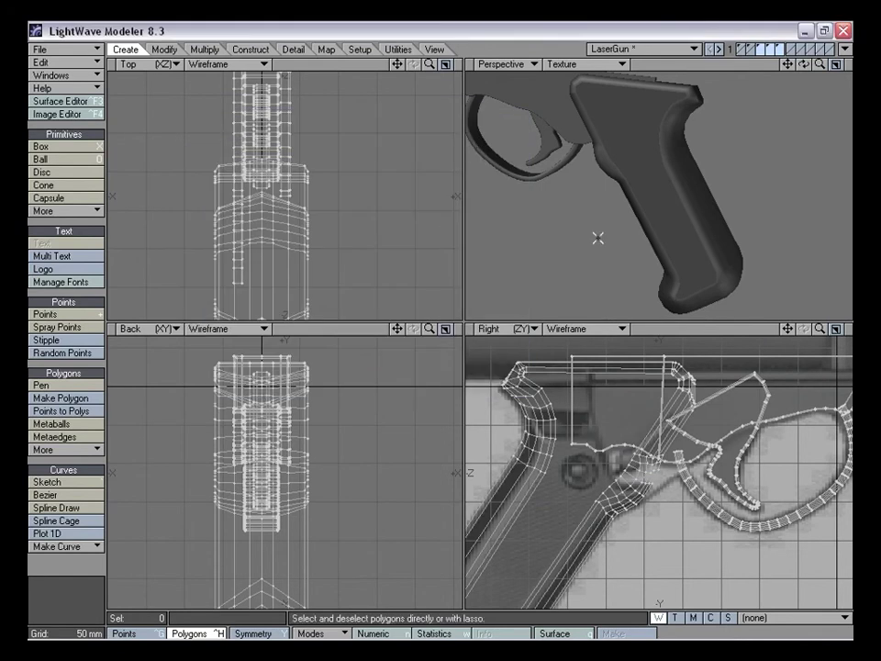
# Examine the large flat side face of the -X grip half and how it overlaps the receiver from several angles
pyautogui.moveTo(822, 330)
pyautogui.mouseDown()
pyautogui.moveTo(845, 330)
pyautogui.moveTo(788, 331)
pyautogui.moveTo(812, 351)
pyautogui.moveTo(808, 341)
pyautogui.mouseUp()
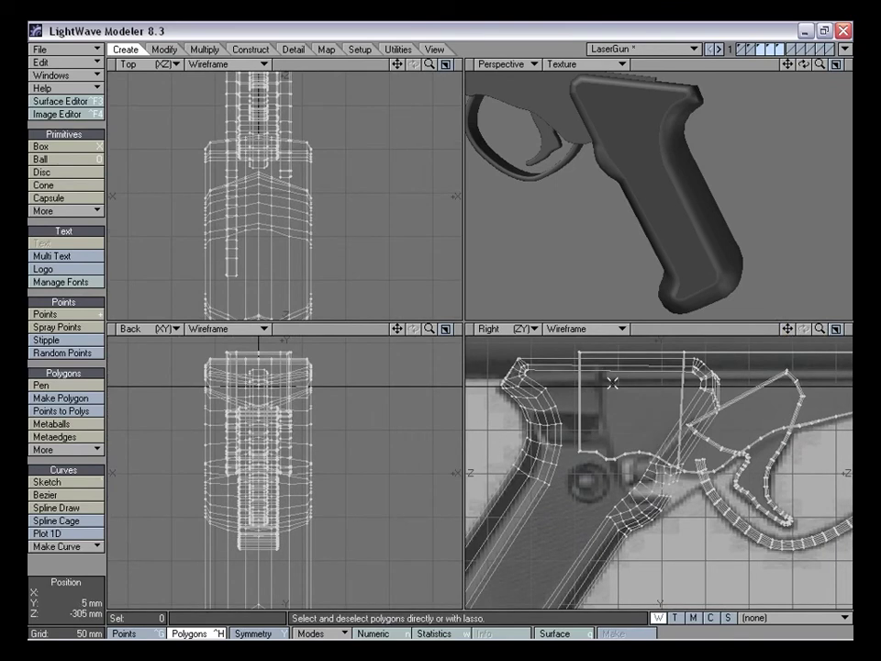
pyautogui.click(645, 158)
pyautogui.moveTo(651, 233)
pyautogui.keyDown('alt'); pyautogui.mouseDown()
pyautogui.moveTo(680, 218)
pyautogui.moveTo(647, 216)
pyautogui.mouseUp(); pyautogui.keyUp('alt')
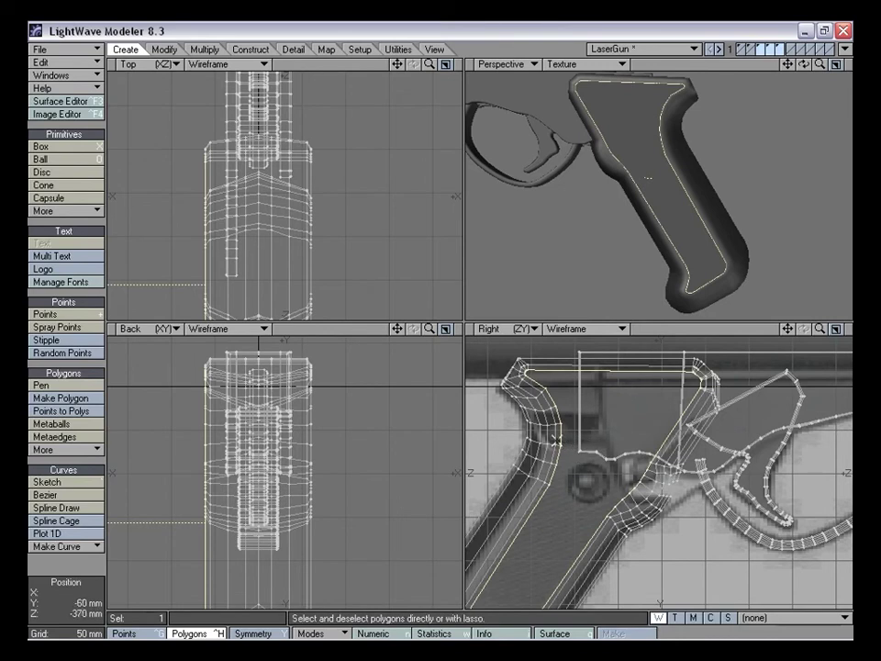
pyautogui.keyDown('alt'); pyautogui.moveTo(622, 244); pyautogui.dragTo(677, 256); pyautogui.keyUp('alt')
pyautogui.click(99, 564)
pyautogui.keyDown('alt'); pyautogui.moveTo(611, 171); pyautogui.dragTo(636, 219); pyautogui.keyUp('alt')
pyautogui.click(783, 53)
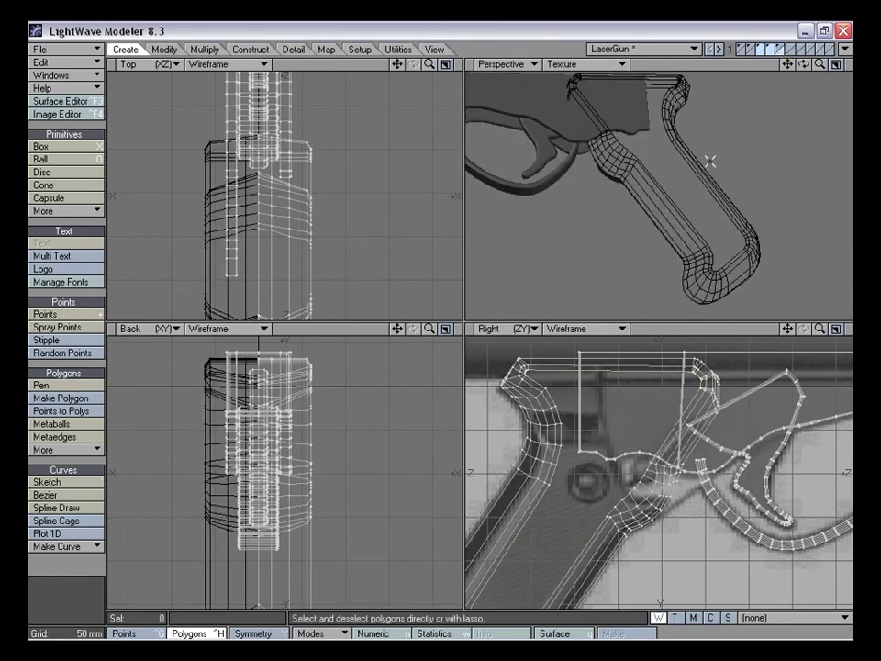
pyautogui.keyDown('alt'); pyautogui.moveTo(710, 161); pyautogui.dragTo(699, 182); pyautogui.keyUp('alt')
# Activate the next empty layer with the -X grip half as the background layer
pyautogui.click(779, 48)
pyautogui.keyDown('alt'); pyautogui.moveTo(745, 119); pyautogui.dragTo(663, 305); pyautogui.keyUp('alt')
pyautogui.moveTo(788, 329)
pyautogui.mouseDown()
pyautogui.moveTo(821, 331)
pyautogui.moveTo(820, 340)
pyautogui.moveTo(820, 331)
pyautogui.moveTo(847, 331)
pyautogui.moveTo(789, 330)
pyautogui.moveTo(788, 346)
pyautogui.moveTo(787, 338)
pyautogui.mouseUp()
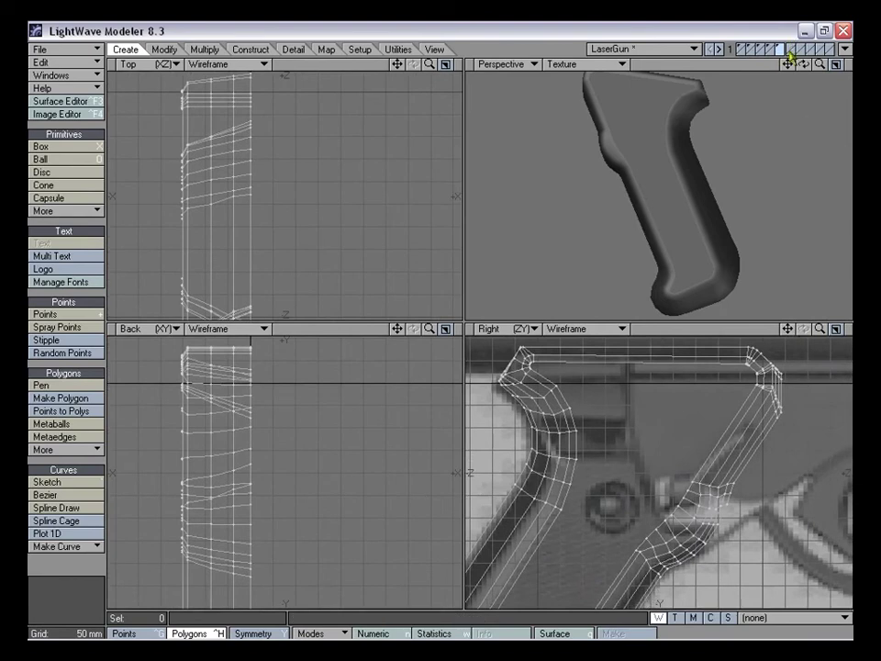
pyautogui.click(787, 48)
pyautogui.click(781, 54)
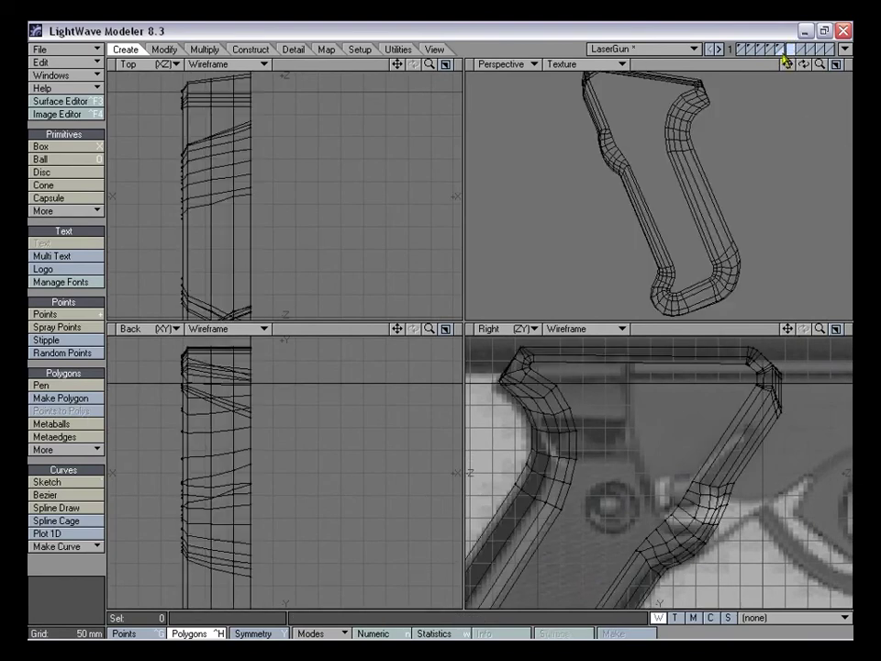
pyautogui.moveTo(820, 329)
pyautogui.mouseDown()
pyautogui.moveTo(831, 329)
pyautogui.moveTo(781, 348)
pyautogui.moveTo(816, 332)
pyautogui.mouseUp()
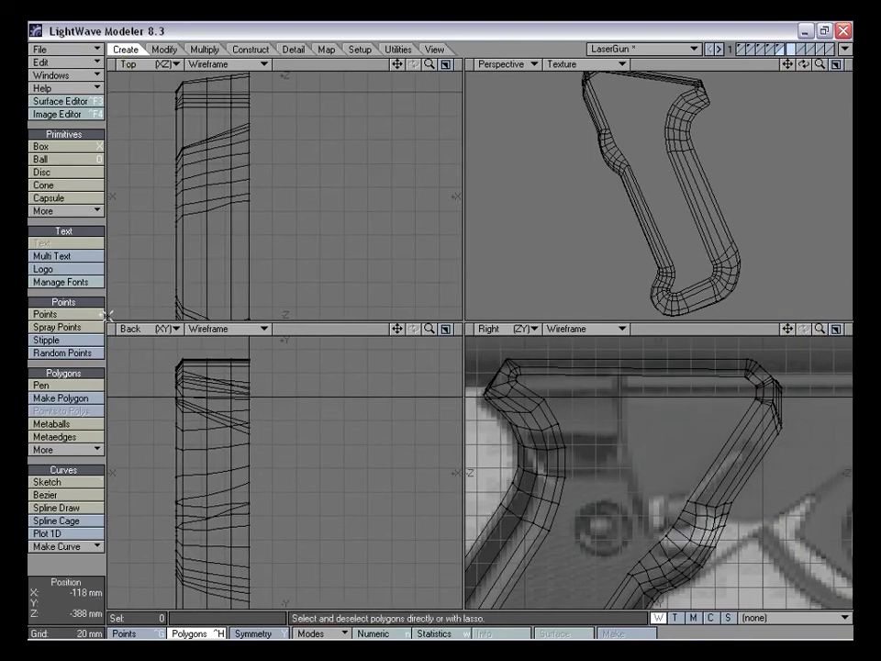
# Draw a Pen polygon in the Right view along the reference's curved panel seam from about Y 36 mm to -136 mm, enclosing the grip's upper front
pyautogui.click(78, 386)
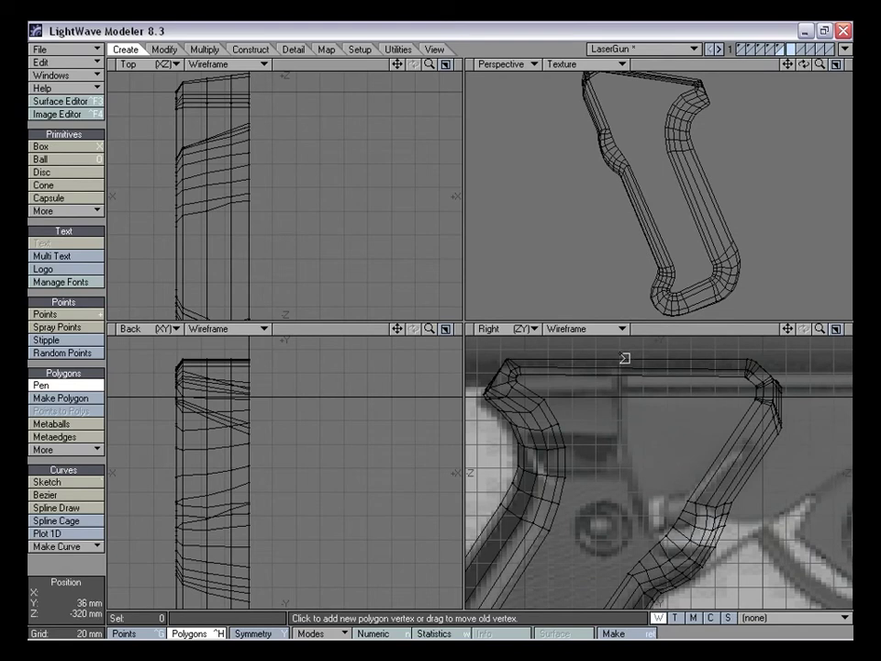
pyautogui.click(621, 354)
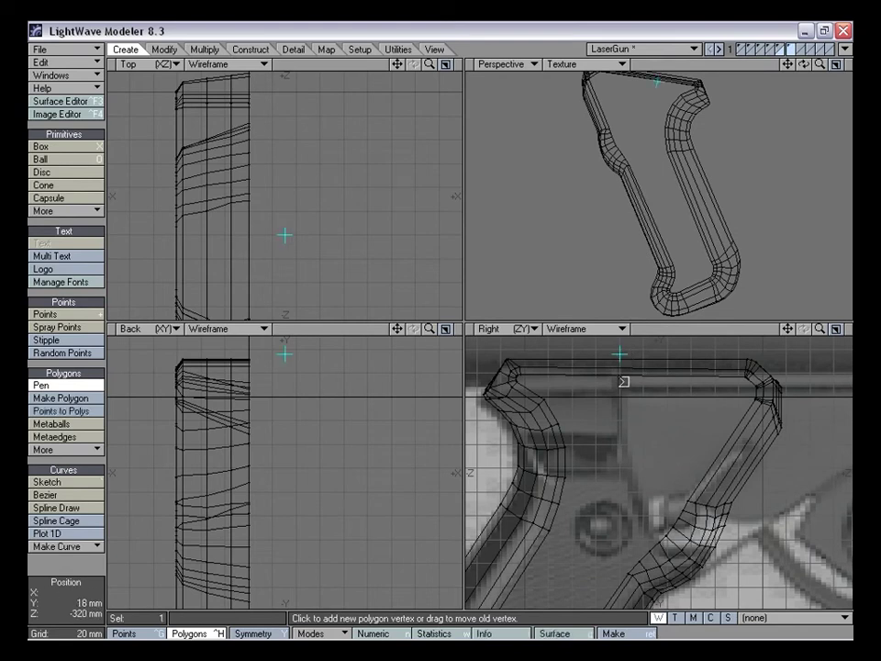
pyautogui.moveTo(623, 379); pyautogui.dragTo(626, 443)
pyautogui.click(628, 458)
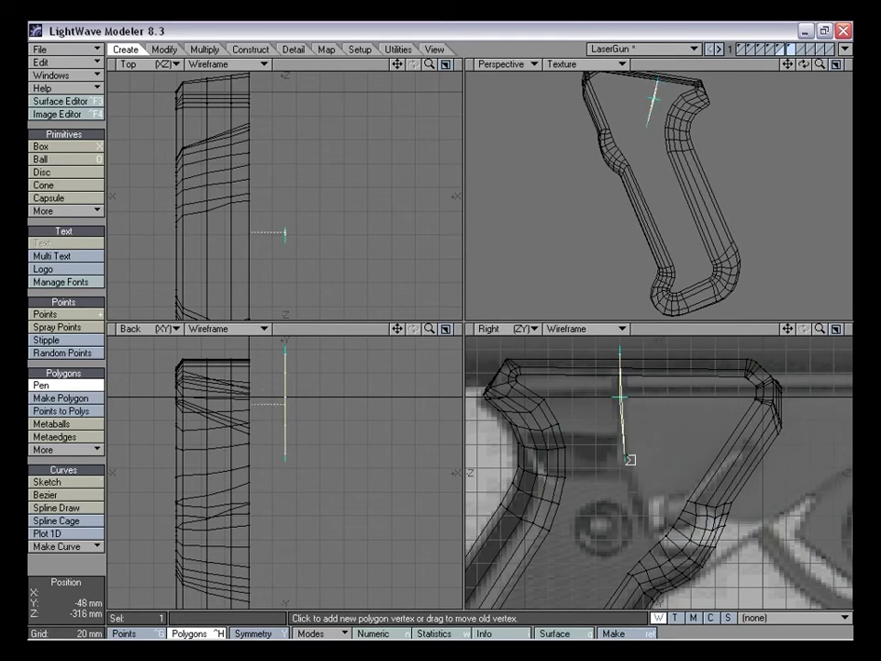
pyautogui.click(632, 478)
pyautogui.click(642, 506)
pyautogui.click(647, 525)
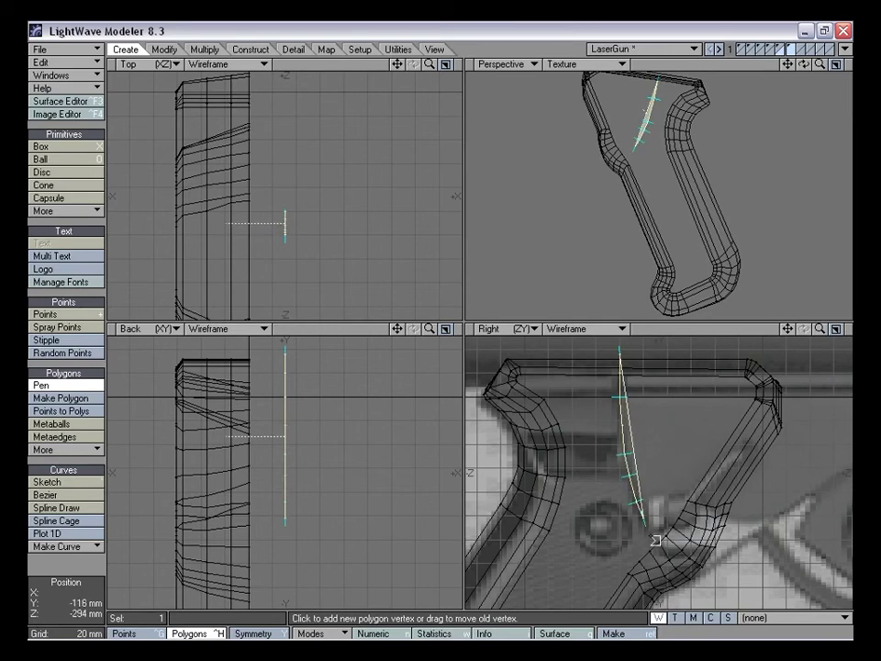
pyautogui.click(661, 554)
pyautogui.click(686, 559)
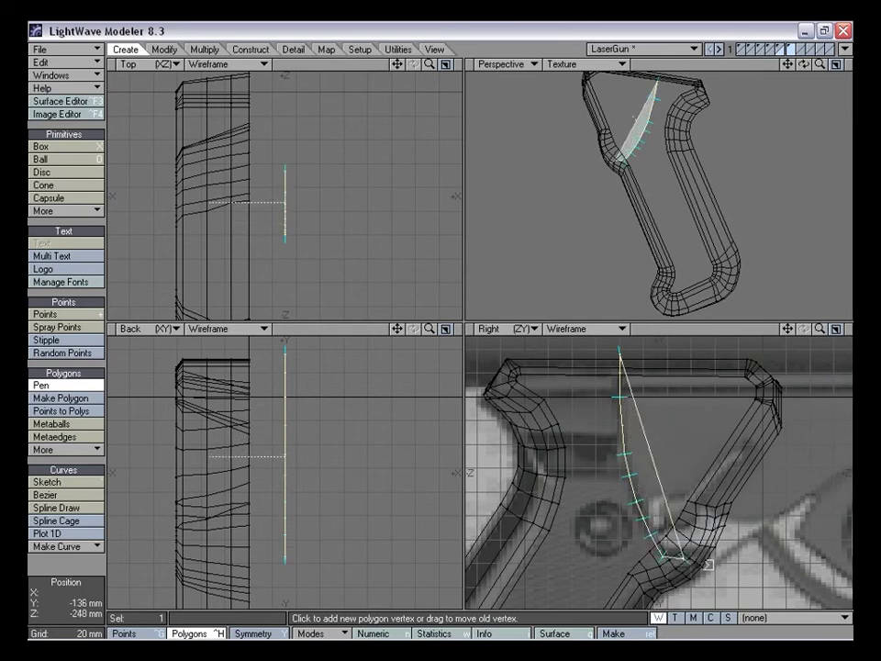
pyautogui.click(727, 558)
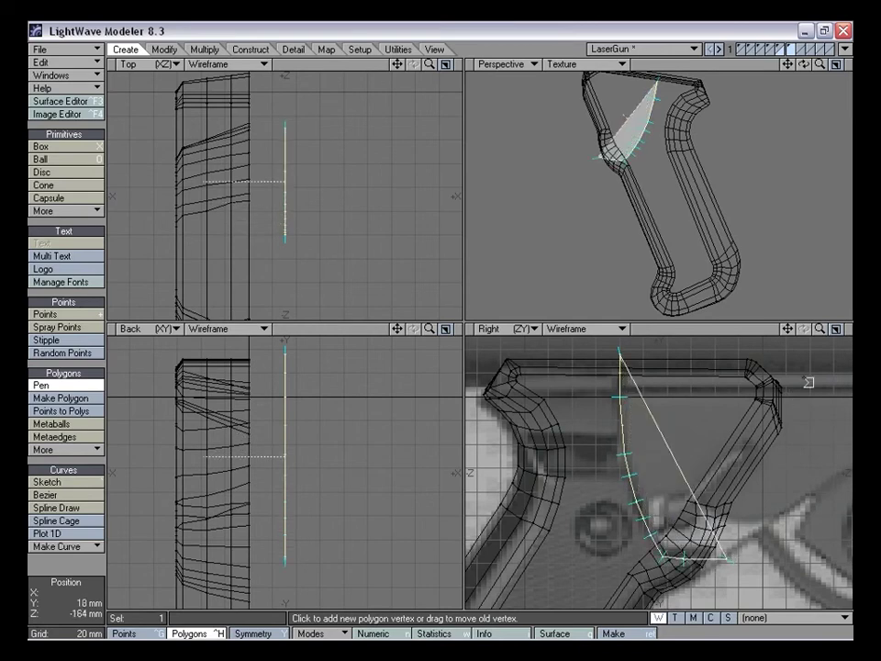
pyautogui.click(817, 448)
pyautogui.click(822, 363)
pyautogui.click(748, 345)
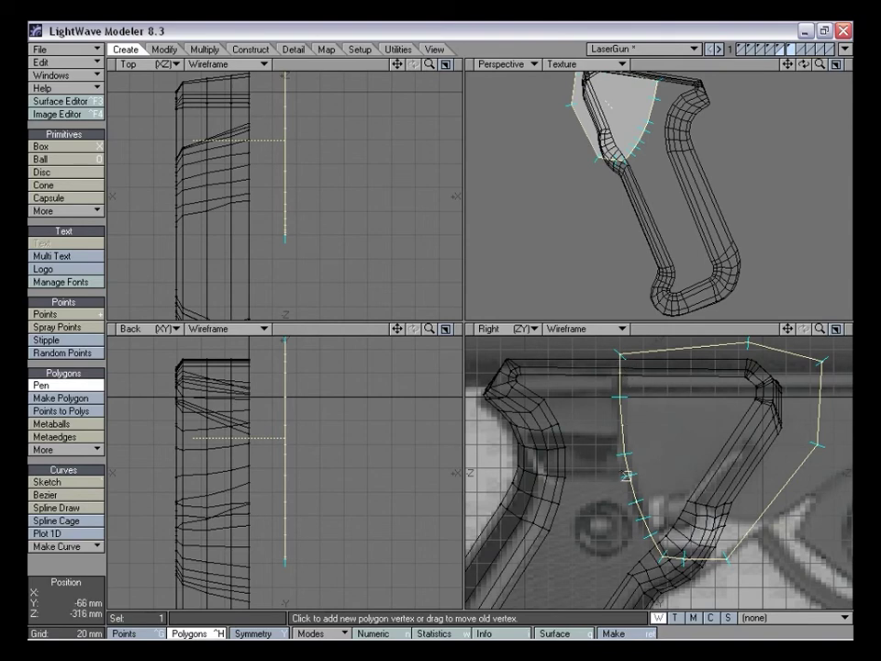
pyautogui.press('space')
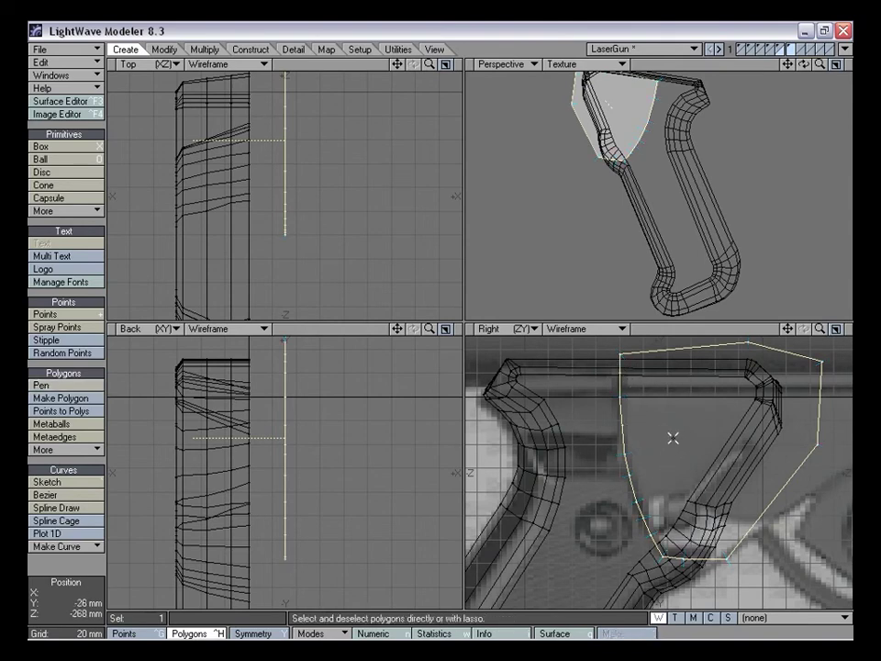
# Adjust the polygon's lower corner and bottom-edge points in the Right view so they follow the panel seam in the reference
pyautogui.moveTo(791, 329); pyautogui.dragTo(791, 337)
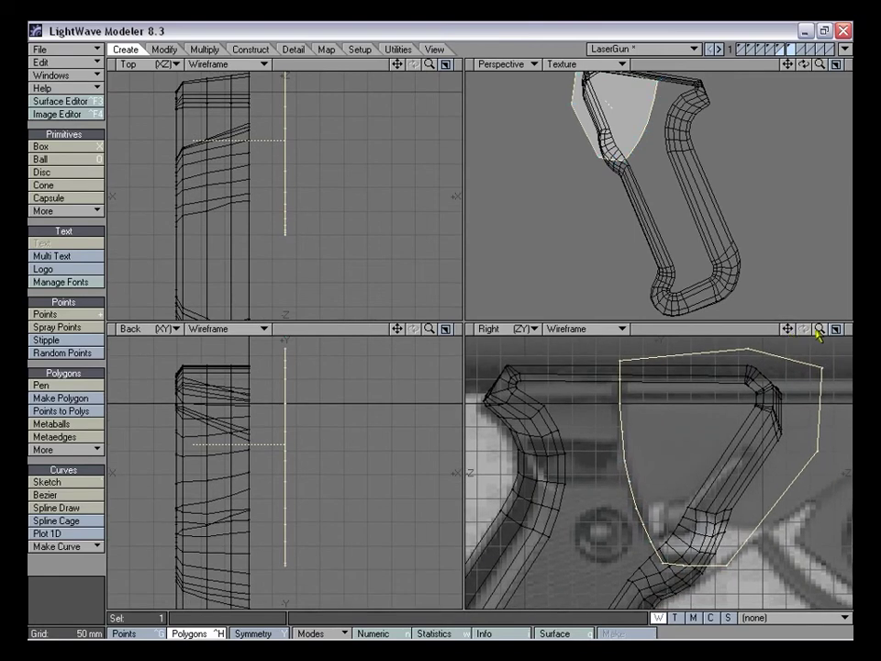
pyautogui.hotkey('ctrl', 'g')
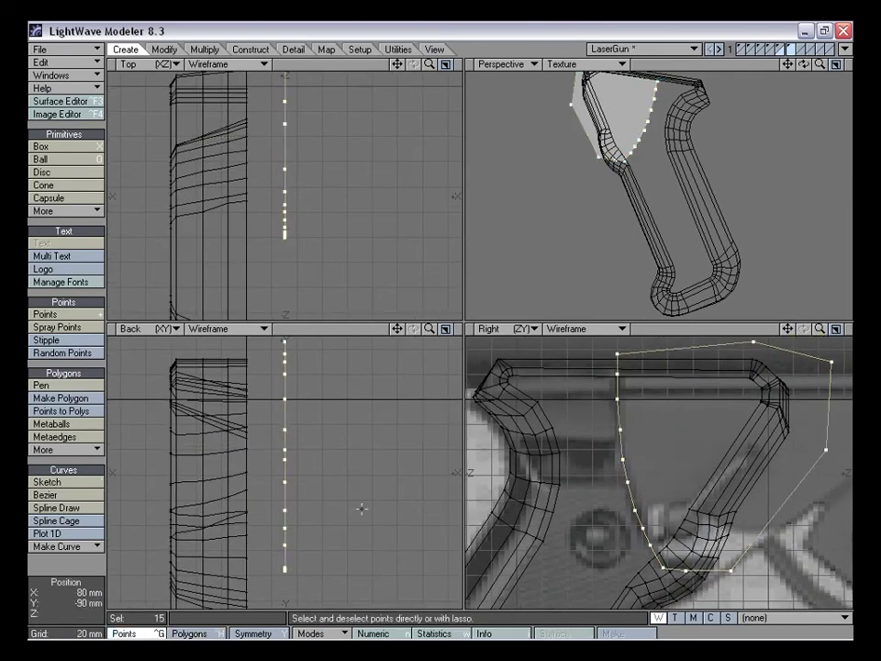
pyautogui.click(91, 561)
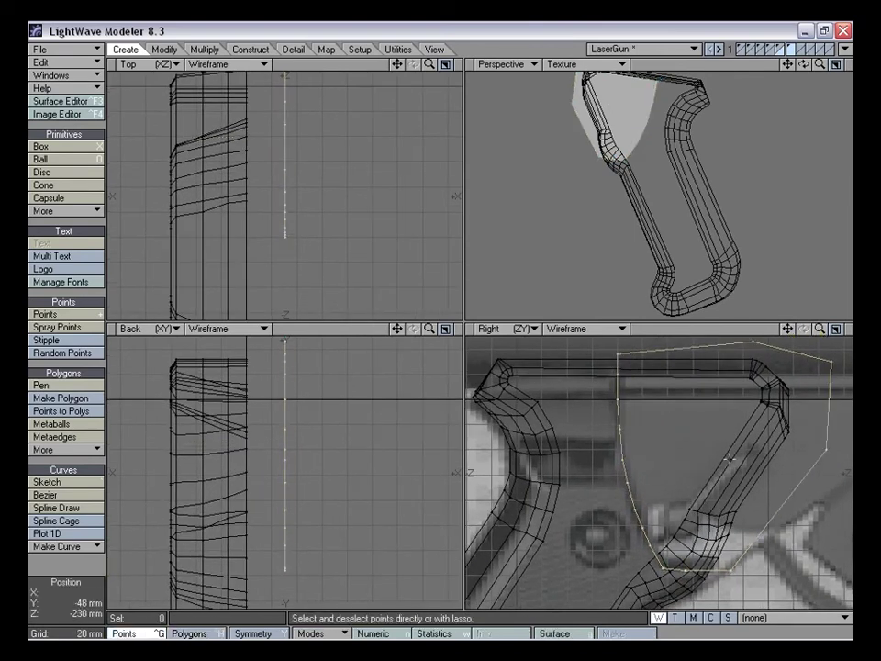
pyautogui.moveTo(792, 330); pyautogui.dragTo(761, 253)
pyautogui.moveTo(821, 330); pyautogui.dragTo(858, 330)
pyautogui.hotkey('ctrl', 'r')
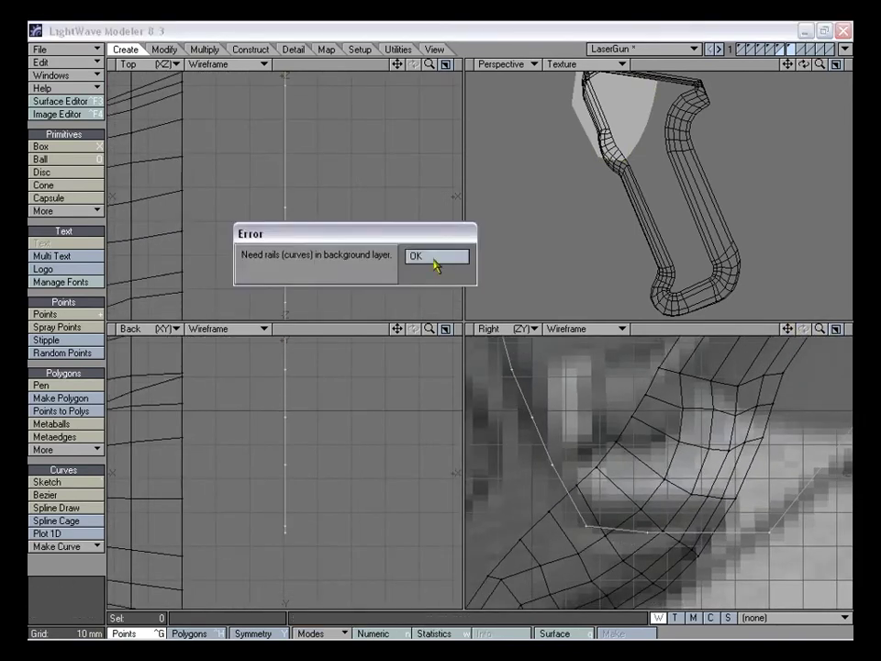
pyautogui.click(435, 265)
pyautogui.press('t')
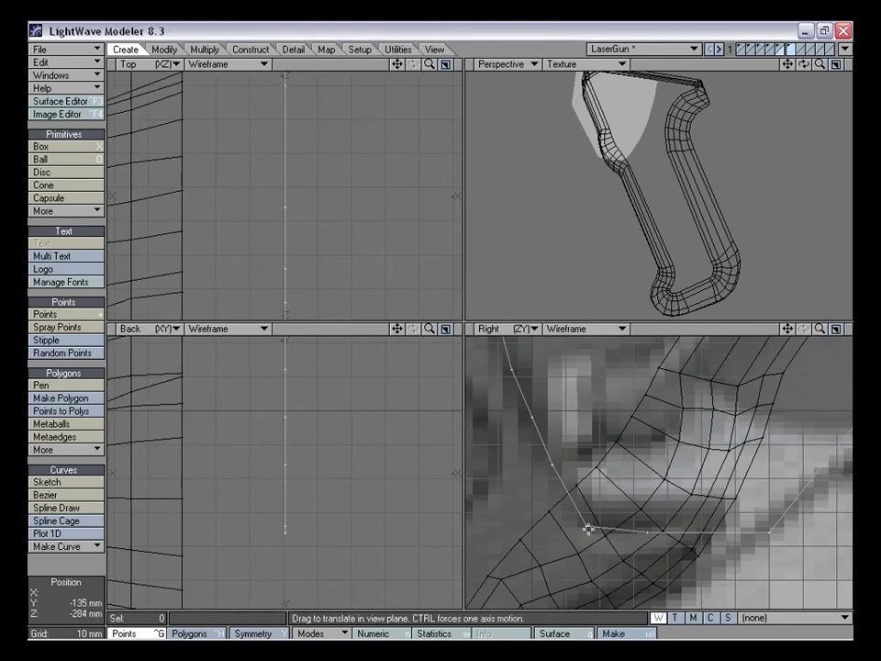
pyautogui.moveTo(587, 526); pyautogui.dragTo(591, 518)
pyautogui.moveTo(648, 531); pyautogui.dragTo(635, 529)
pyautogui.moveTo(770, 533); pyautogui.dragTo(730, 530)
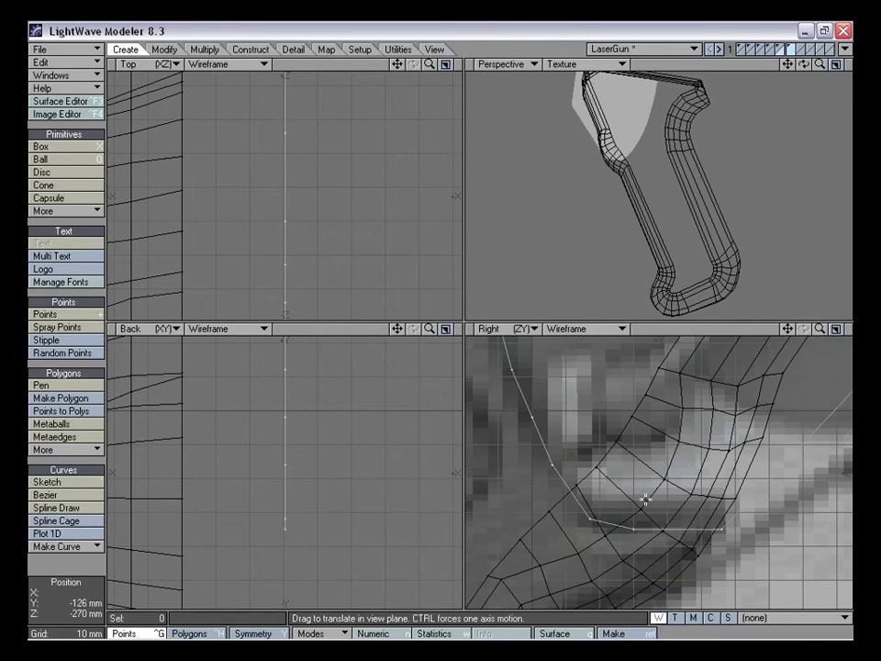
pyautogui.moveTo(589, 520); pyautogui.dragTo(584, 508)
pyautogui.moveTo(820, 330)
pyautogui.mouseDown()
pyautogui.moveTo(776, 332)
pyautogui.moveTo(802, 331)
pyautogui.mouseUp()
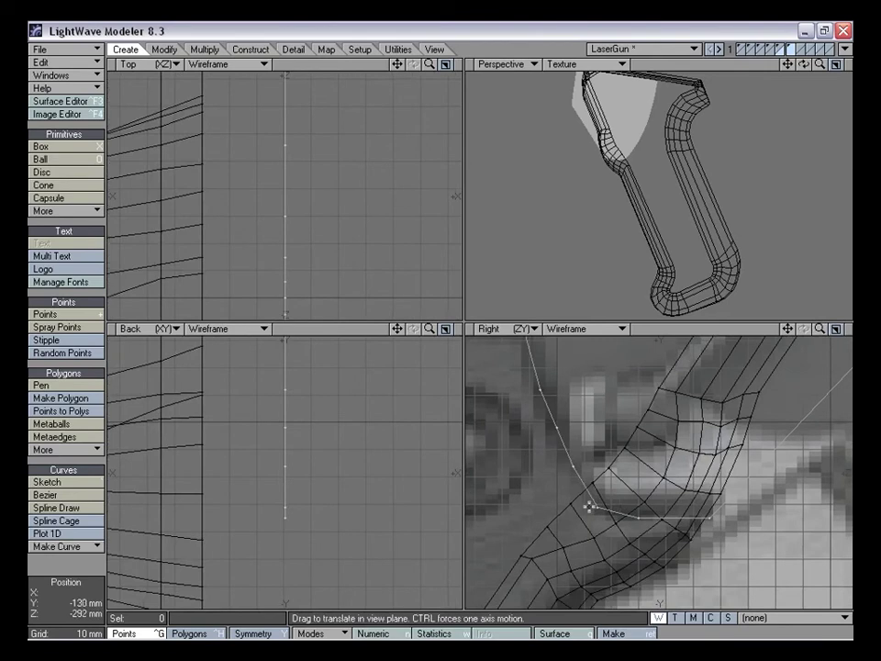
pyautogui.moveTo(593, 506)
pyautogui.mouseDown()
pyautogui.moveTo(600, 497)
pyautogui.moveTo(595, 484)
pyautogui.moveTo(585, 492)
pyautogui.mouseUp()
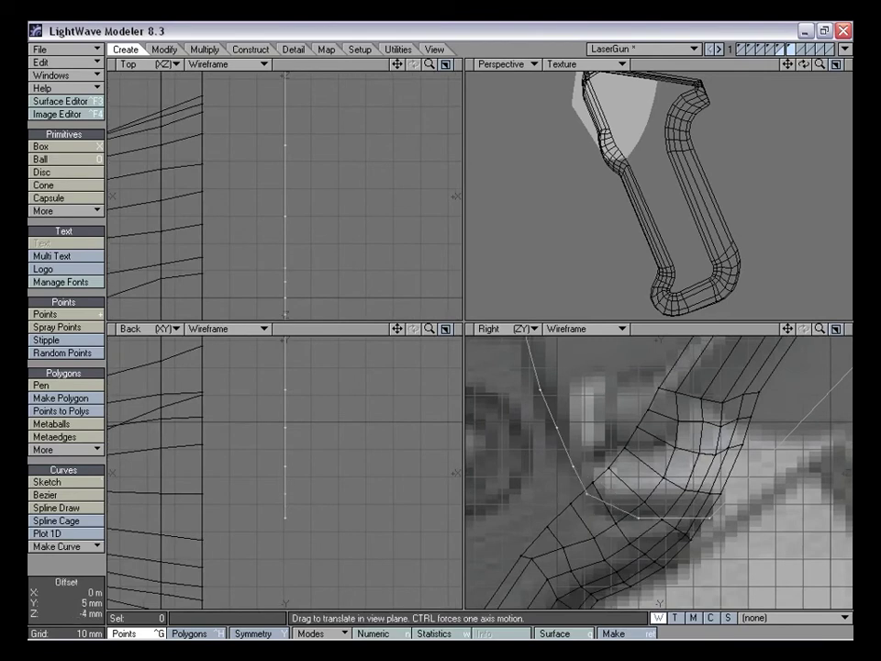
pyautogui.click(642, 520)
# Make the -X grip half the active layer with the traced seam polygon in the background layer
pyautogui.moveTo(816, 329)
pyautogui.mouseDown()
pyautogui.moveTo(822, 333)
pyautogui.moveTo(789, 327)
pyautogui.moveTo(816, 332)
pyautogui.mouseUp()
pyautogui.moveTo(675, 436)
pyautogui.keyDown('alt'); pyautogui.mouseDown()
pyautogui.moveTo(705, 411)
pyautogui.moveTo(691, 427)
pyautogui.mouseUp(); pyautogui.keyUp('alt')
pyautogui.keyDown('alt'); pyautogui.moveTo(581, 190); pyautogui.dragTo(634, 210); pyautogui.keyUp('alt')
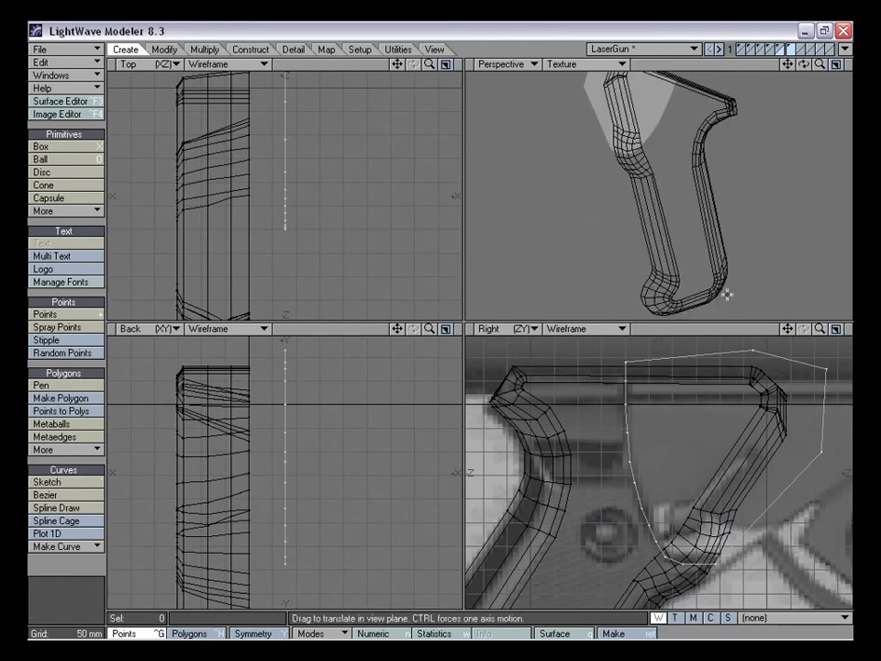
pyautogui.click(782, 50)
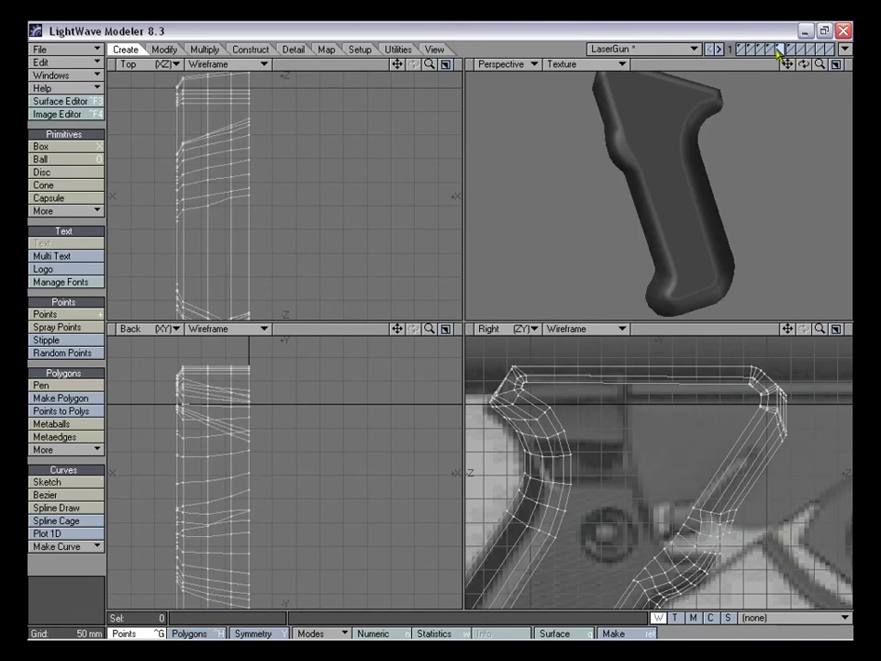
pyautogui.moveTo(819, 329); pyautogui.dragTo(771, 331)
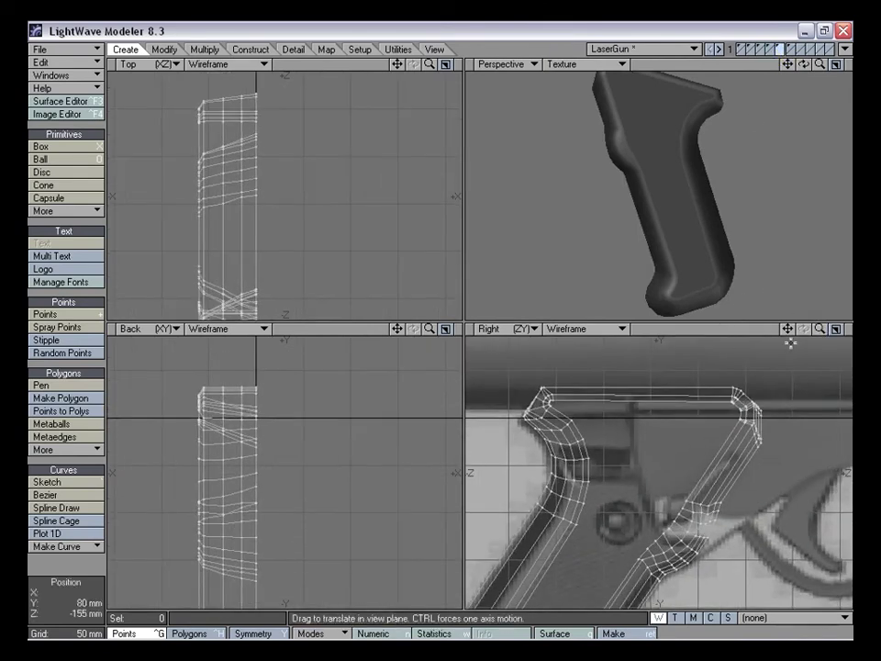
pyautogui.click(790, 54)
pyautogui.keyDown('alt'); pyautogui.moveTo(752, 257); pyautogui.dragTo(679, 197); pyautogui.keyUp('alt')
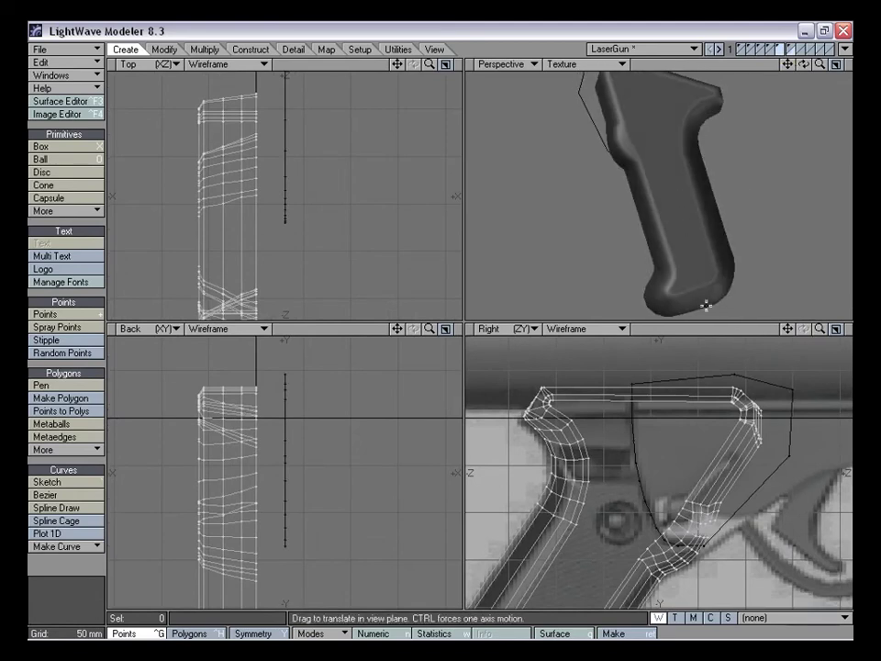
# Slice the -X grip half along the X axis with the background seam polygon using Template Drill
pyautogui.hotkey('shift', 'r')
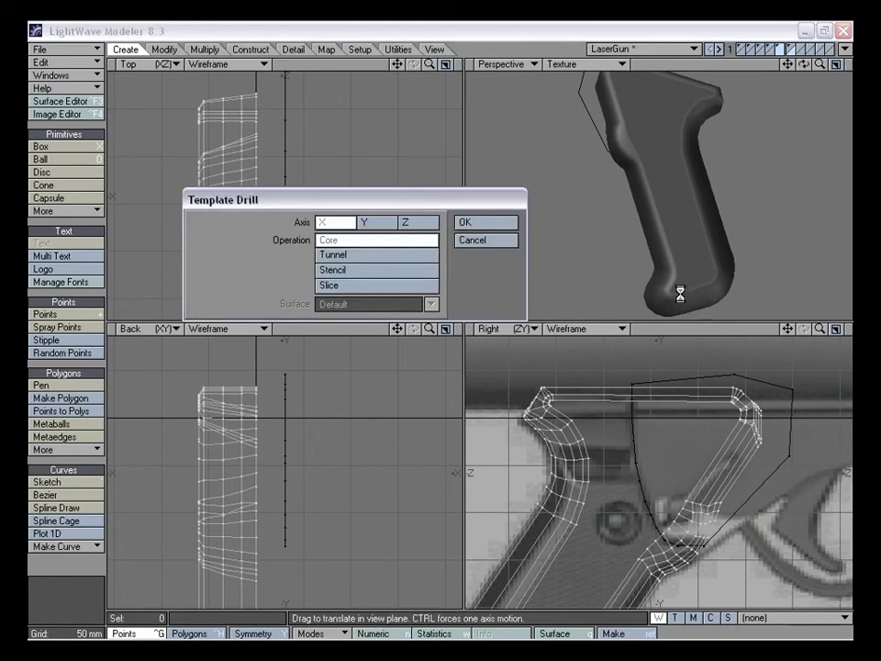
pyautogui.moveTo(374, 198); pyautogui.dragTo(483, 175)
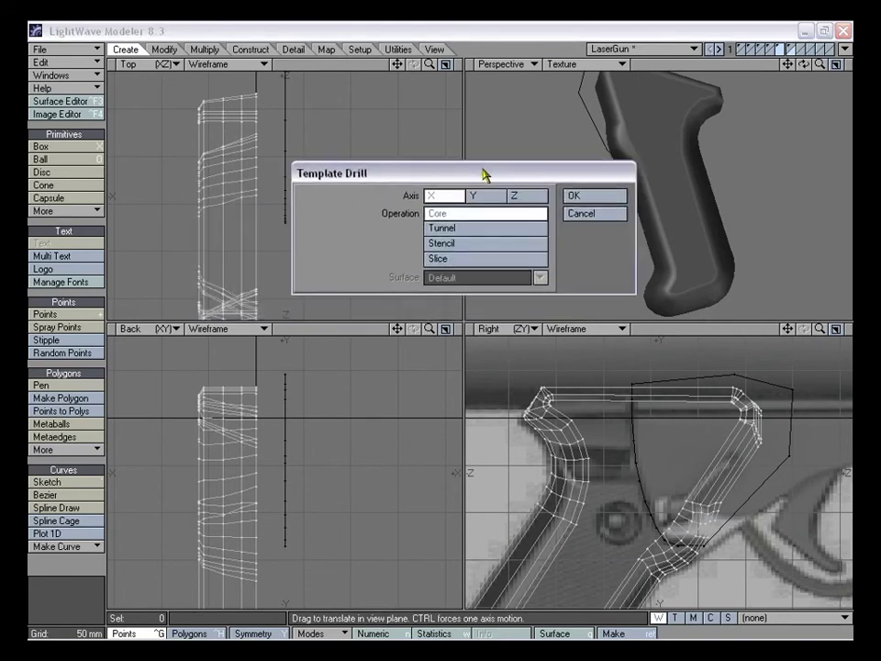
pyautogui.moveTo(484, 174)
pyautogui.mouseDown()
pyautogui.moveTo(502, 154)
pyautogui.moveTo(485, 155)
pyautogui.mouseUp()
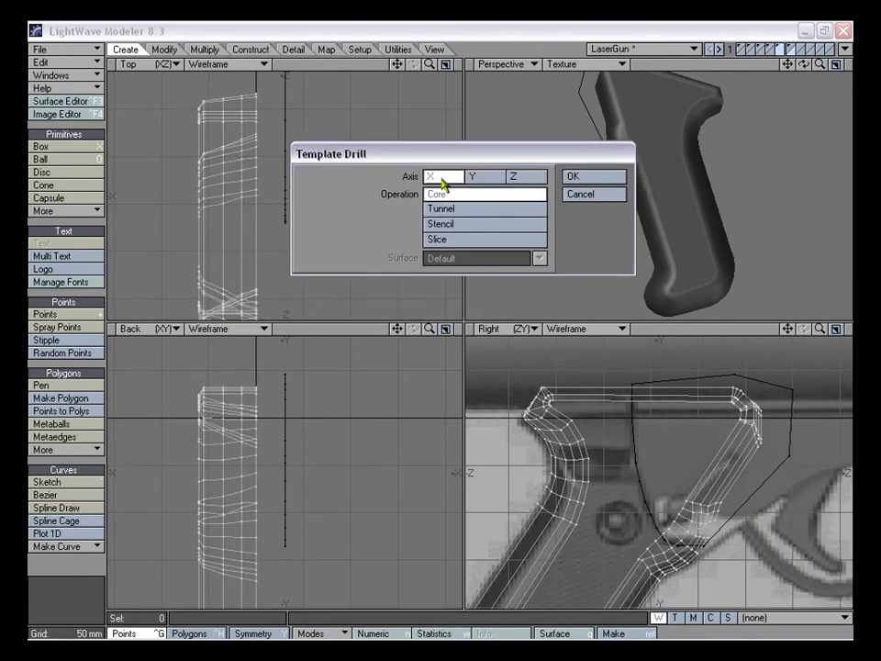
pyautogui.click(462, 233)
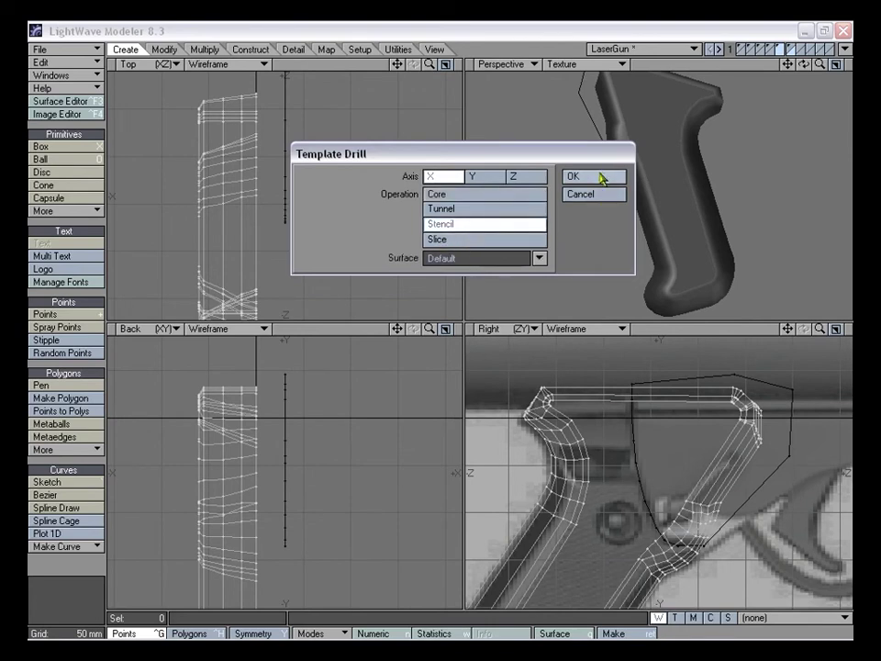
pyautogui.click(526, 238)
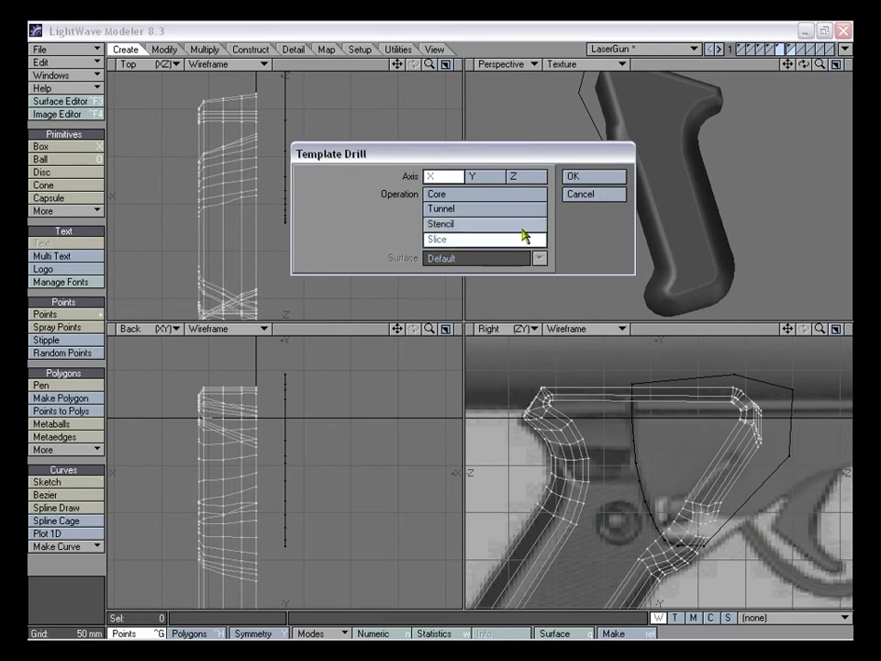
pyautogui.click(592, 179)
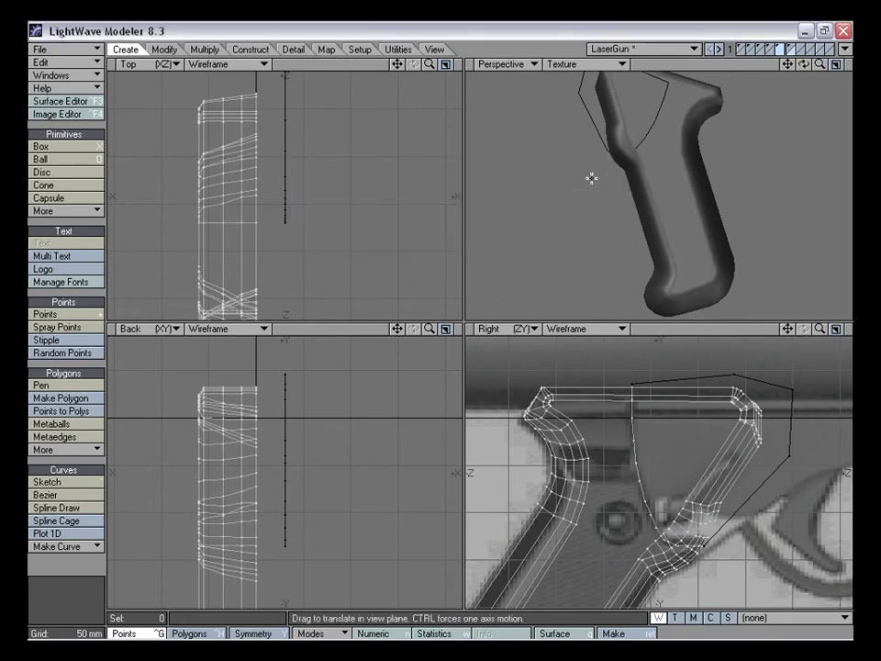
# Select the flat side faces on both sides of the seam cut to check them, and undo the slice
pyautogui.keyDown('alt'); pyautogui.moveTo(710, 152); pyautogui.dragTo(666, 190); pyautogui.keyUp('alt')
pyautogui.press('space')
pyautogui.press('space')
pyautogui.moveTo(640, 101); pyautogui.dragTo(647, 176)
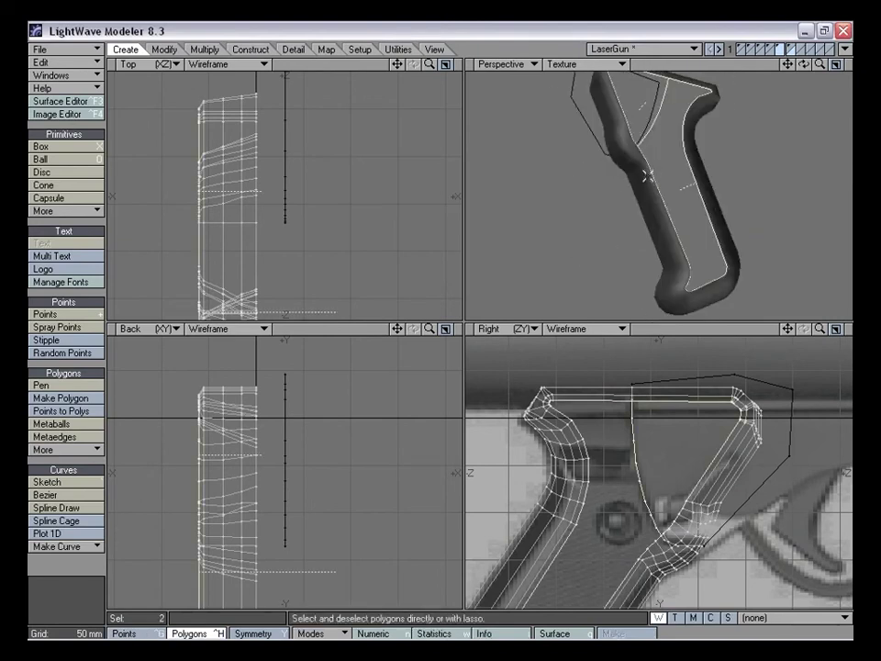
pyautogui.keyDown('alt'); pyautogui.moveTo(633, 223); pyautogui.dragTo(699, 181); pyautogui.keyUp('alt')
pyautogui.press('/')
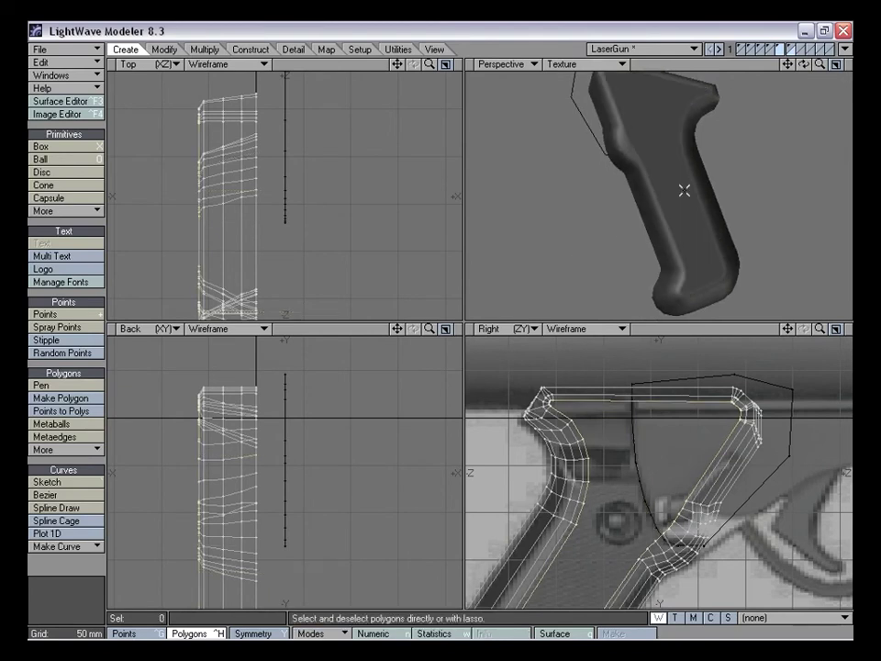
# Stencil the seam polygon onto the -X grip half with Template Drill along X, assigning the Default surface
pyautogui.hotkey('ctrl', 'r')
pyautogui.click(442, 215)
pyautogui.moveTo(417, 144); pyautogui.dragTo(410, 165)
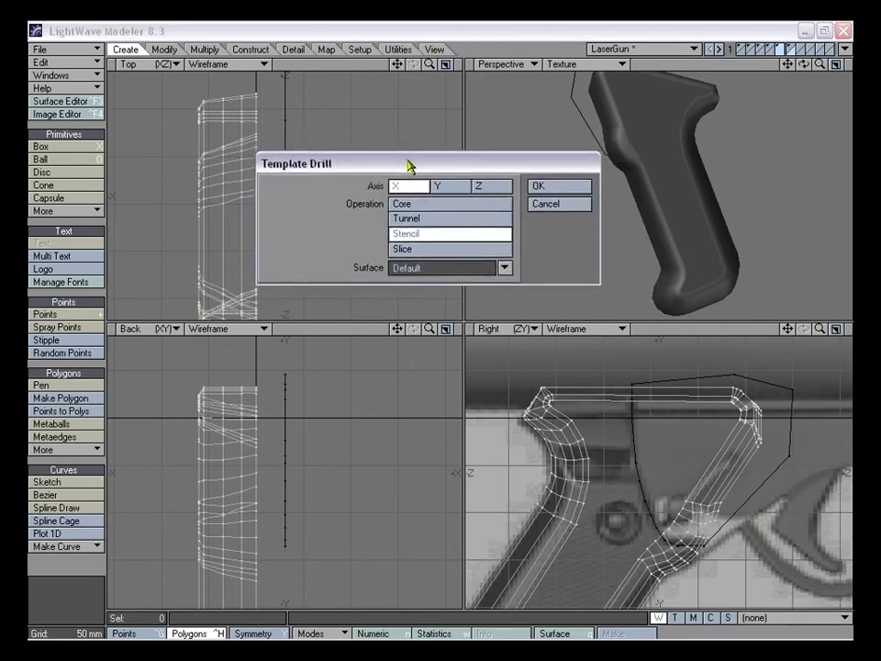
pyautogui.click(574, 189)
# Examine the stencilled seam around the grip's upper front in the Perspective view and against the reference in the Right view
pyautogui.keyDown('alt'); pyautogui.moveTo(669, 178); pyautogui.dragTo(628, 199); pyautogui.keyUp('alt')
pyautogui.keyDown('alt'); pyautogui.moveTo(651, 133); pyautogui.dragTo(647, 174); pyautogui.keyUp('alt')
pyautogui.keyDown('alt'); pyautogui.moveTo(710, 155); pyautogui.dragTo(661, 138); pyautogui.keyUp('alt')
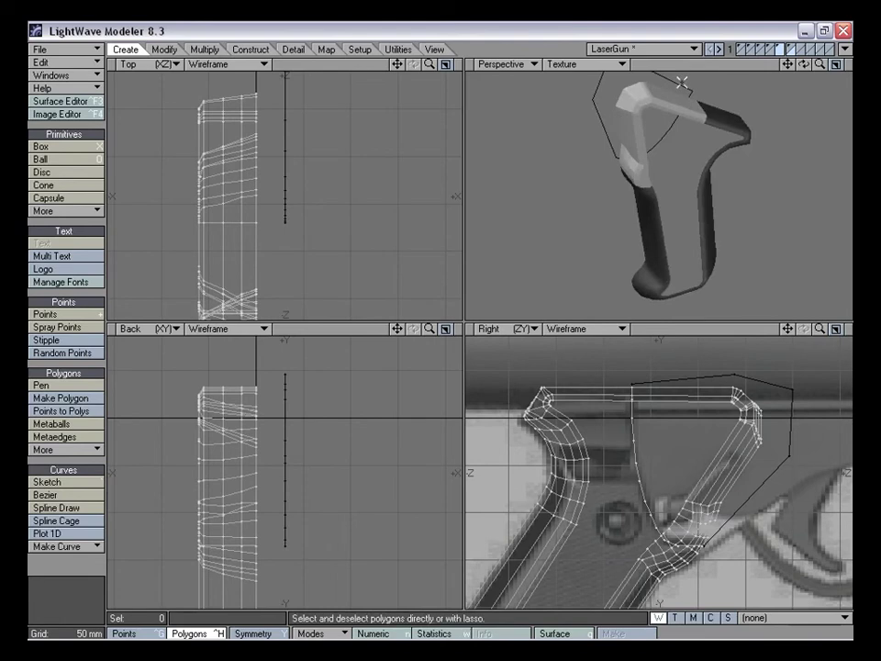
pyautogui.moveTo(680, 140)
pyautogui.keyDown('alt'); pyautogui.mouseDown()
pyautogui.moveTo(663, 224)
pyautogui.moveTo(670, 151)
pyautogui.mouseUp(); pyautogui.keyUp('alt')
pyautogui.moveTo(789, 67); pyautogui.dragTo(794, 109)
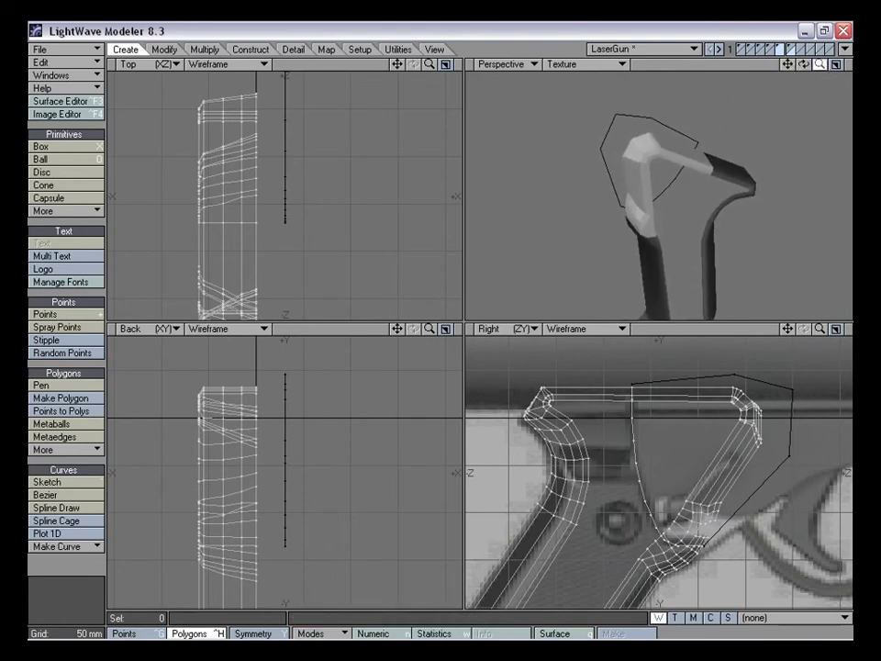
pyautogui.moveTo(821, 67); pyautogui.dragTo(856, 69)
pyautogui.keyDown('alt'); pyautogui.moveTo(699, 158); pyautogui.dragTo(693, 240); pyautogui.keyUp('alt')
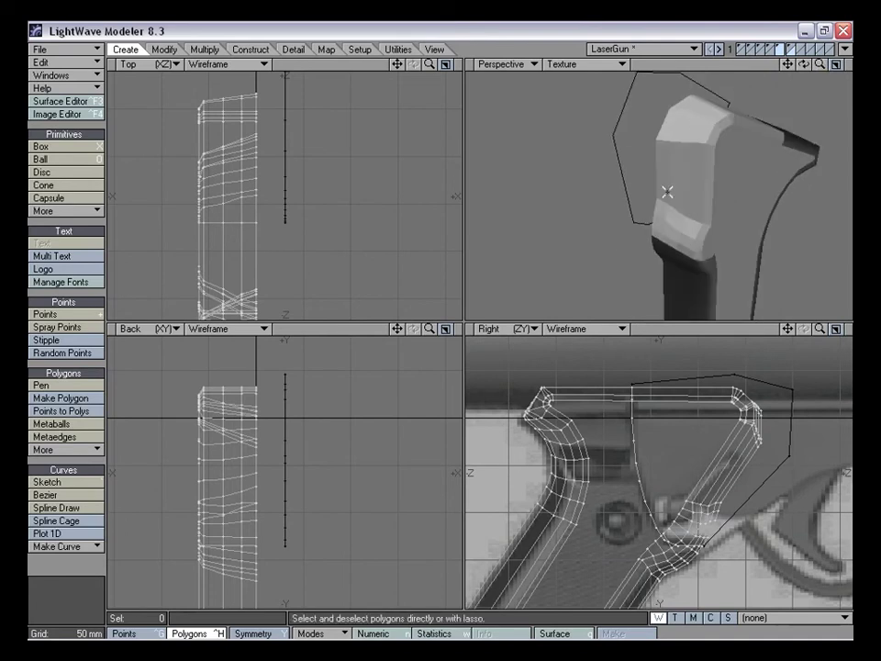
pyautogui.keyDown('alt'); pyautogui.moveTo(755, 162); pyautogui.dragTo(651, 222); pyautogui.keyUp('alt')
pyautogui.keyDown('alt'); pyautogui.moveTo(588, 155); pyautogui.dragTo(611, 193); pyautogui.keyUp('alt')
pyautogui.keyDown('alt'); pyautogui.moveTo(626, 106); pyautogui.dragTo(691, 221); pyautogui.keyUp('alt')
pyautogui.click(95, 571)
pyautogui.moveTo(789, 328); pyautogui.dragTo(750, 325)
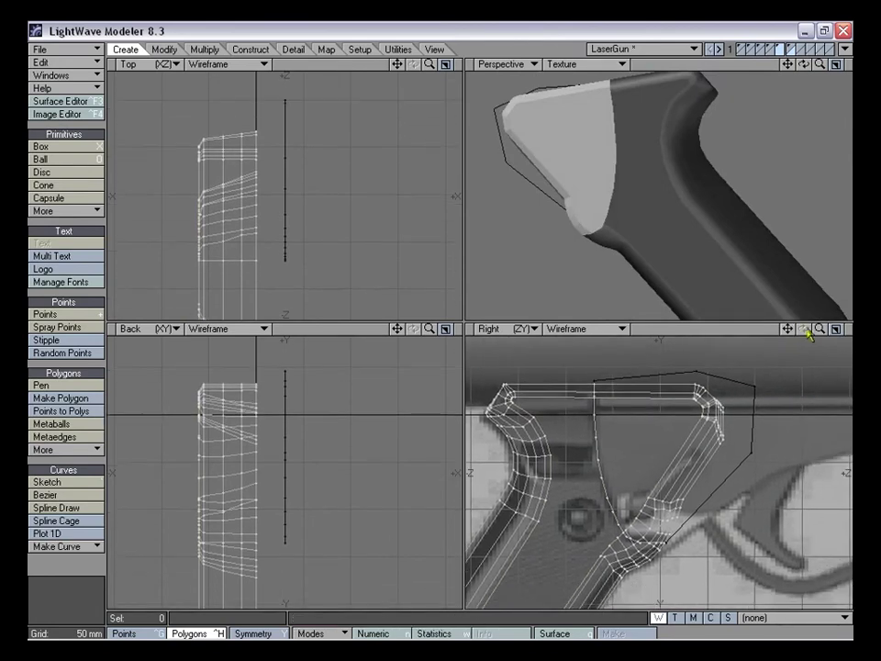
pyautogui.moveTo(825, 331); pyautogui.dragTo(800, 330)
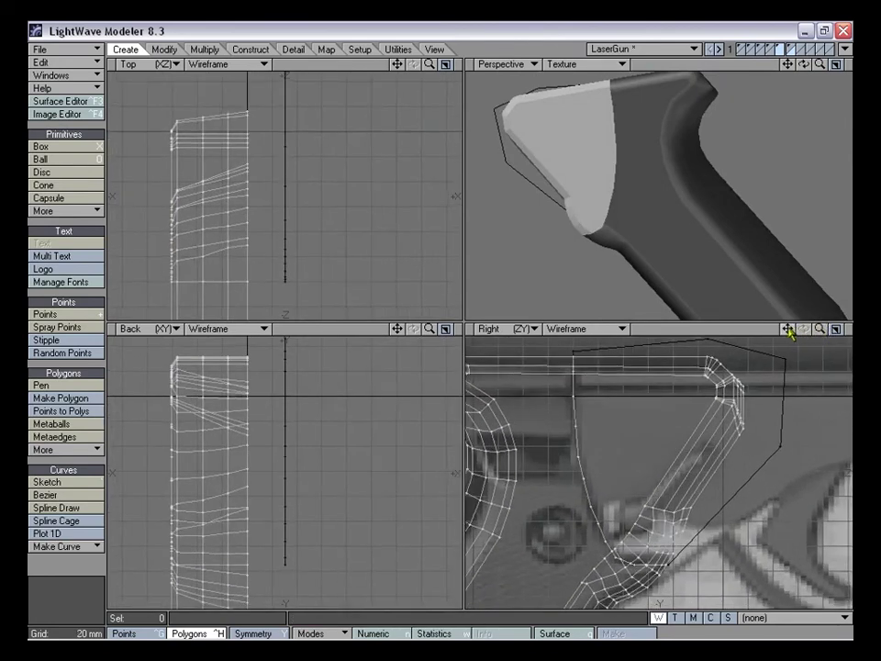
pyautogui.keyDown('alt'); pyautogui.moveTo(590, 244); pyautogui.dragTo(611, 209); pyautogui.keyUp('alt')
pyautogui.keyDown('alt'); pyautogui.moveTo(590, 135); pyautogui.dragTo(701, 244); pyautogui.keyUp('alt')
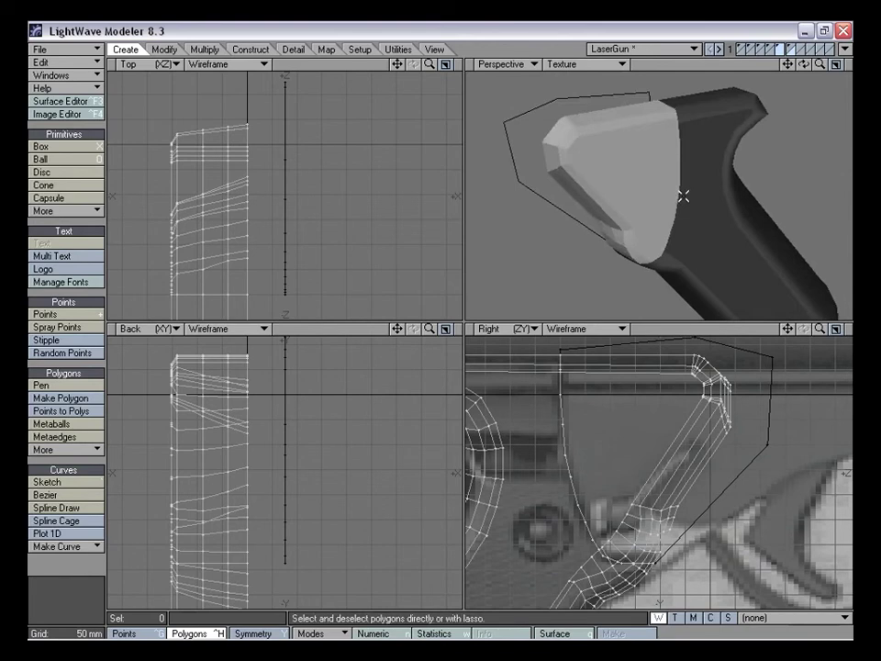
# Select all polygons with the Default surface through the polygon statistics and delete them from the grip's upper front
pyautogui.press('w')
pyautogui.moveTo(366, 171); pyautogui.dragTo(399, 145)
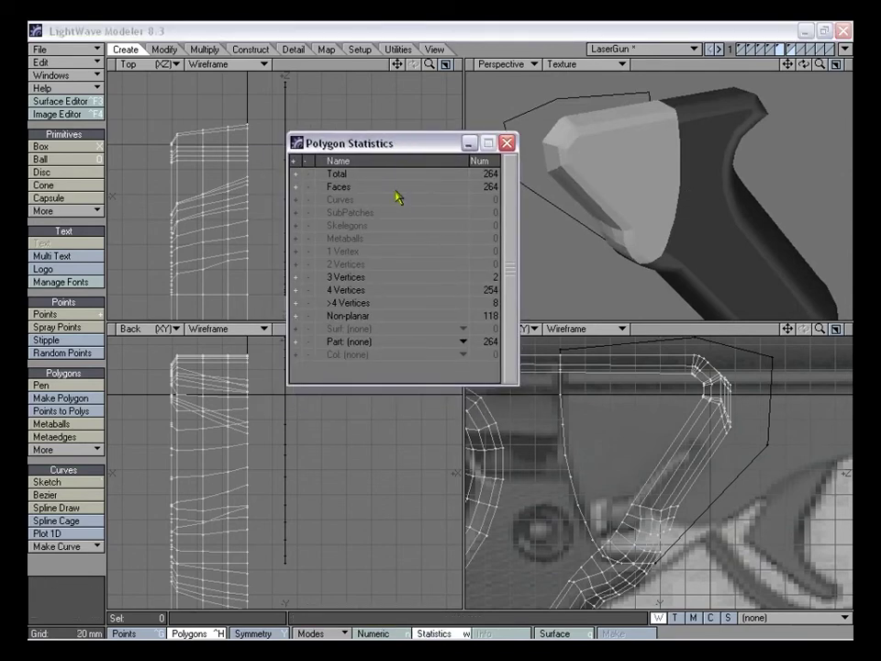
pyautogui.click(353, 330)
pyautogui.click(378, 333)
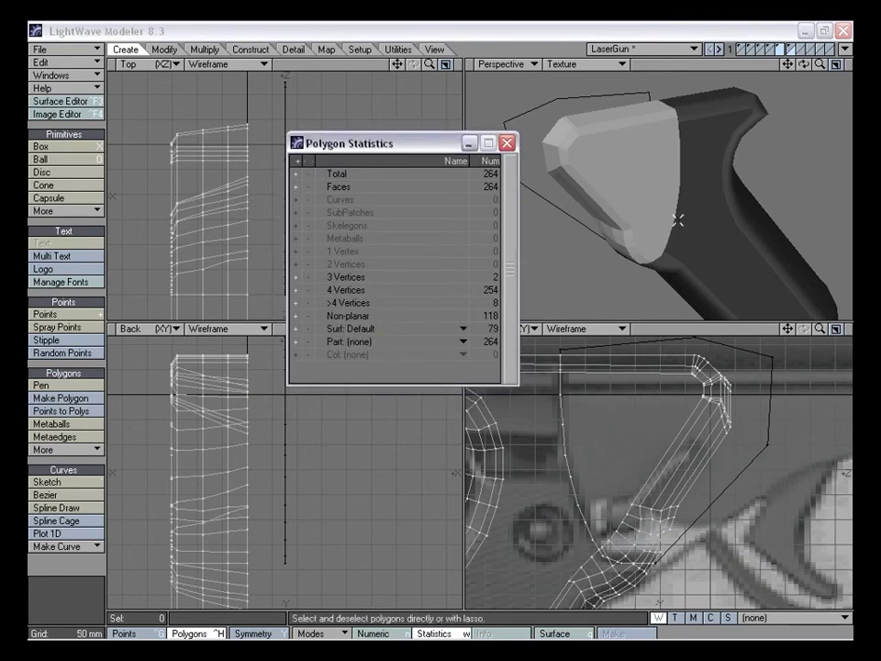
pyautogui.moveTo(431, 147); pyautogui.dragTo(424, 153)
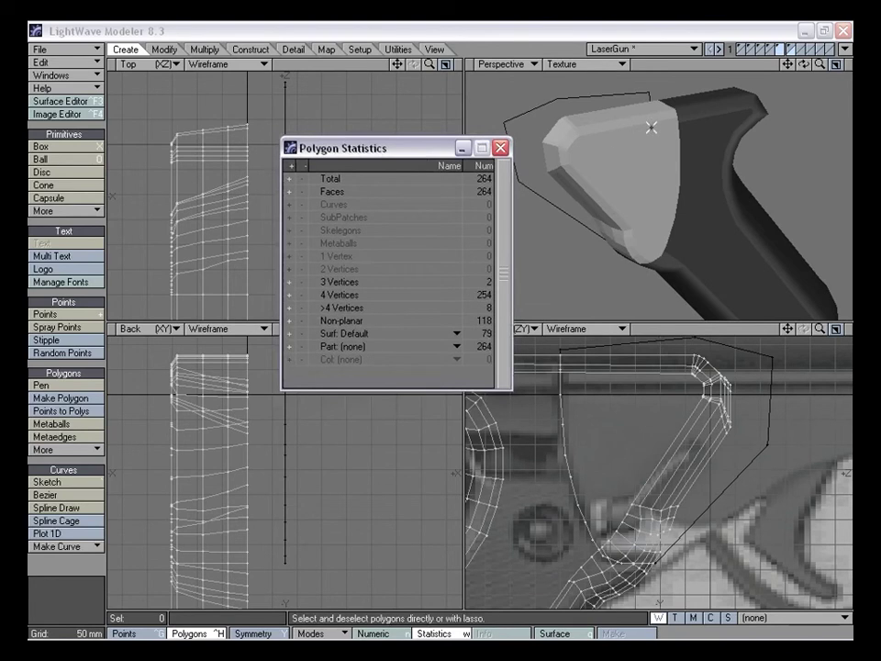
pyautogui.moveTo(447, 150); pyautogui.dragTo(415, 121)
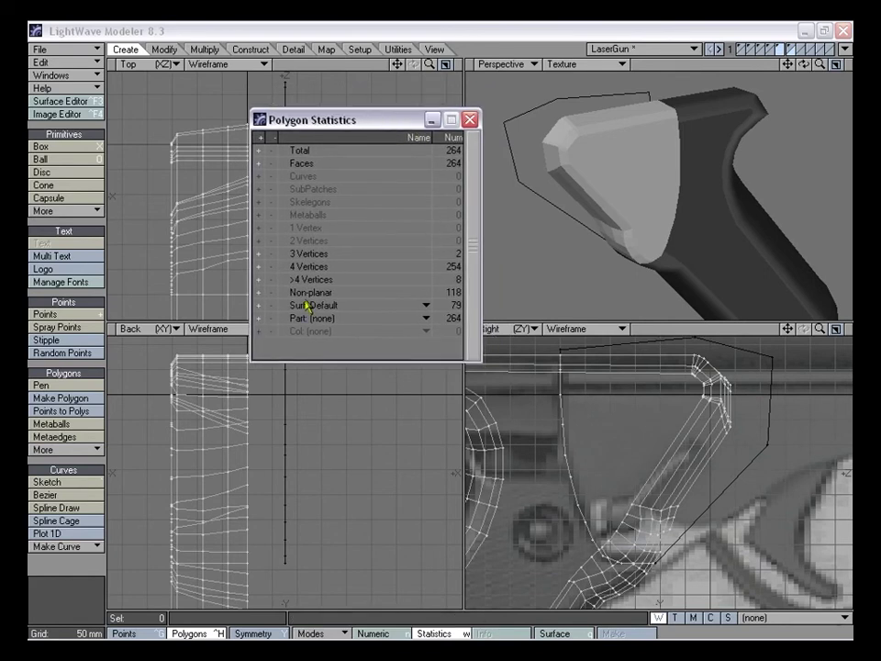
pyautogui.click(260, 312)
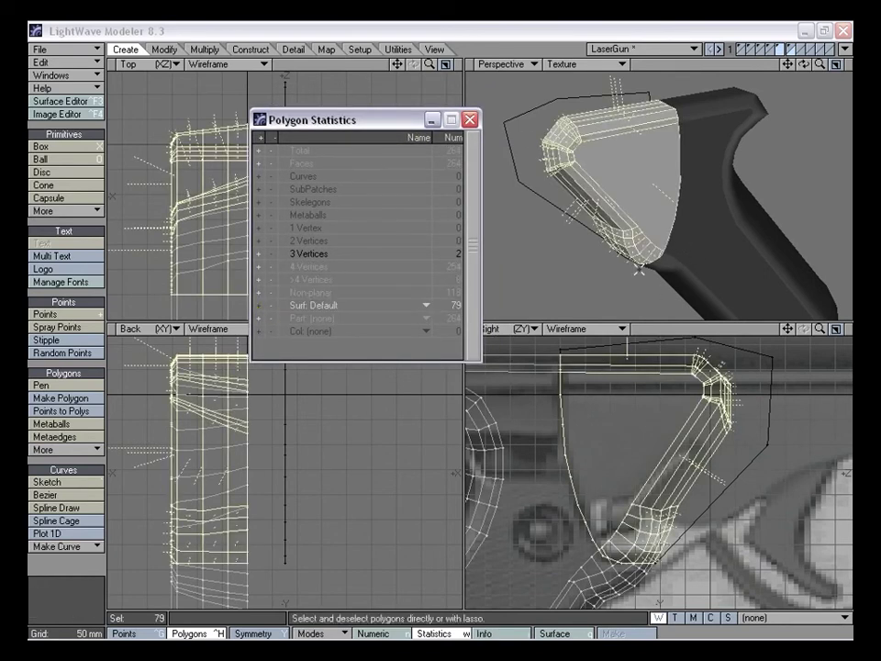
pyautogui.click(471, 120)
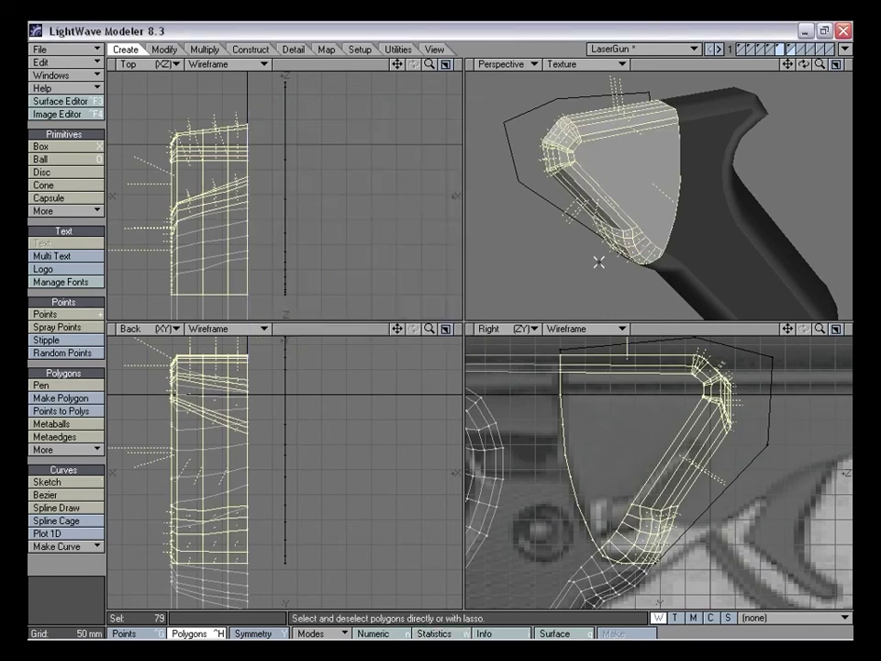
pyautogui.press('Delete')
pyautogui.keyDown('alt'); pyautogui.moveTo(614, 203); pyautogui.dragTo(702, 266); pyautogui.keyUp('alt')
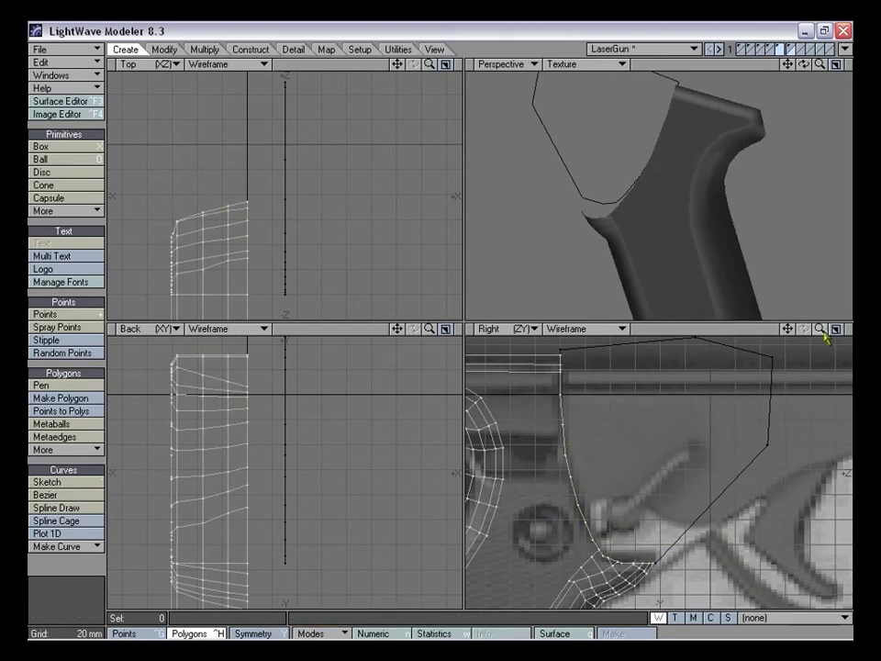
pyautogui.moveTo(788, 329); pyautogui.dragTo(706, 353)
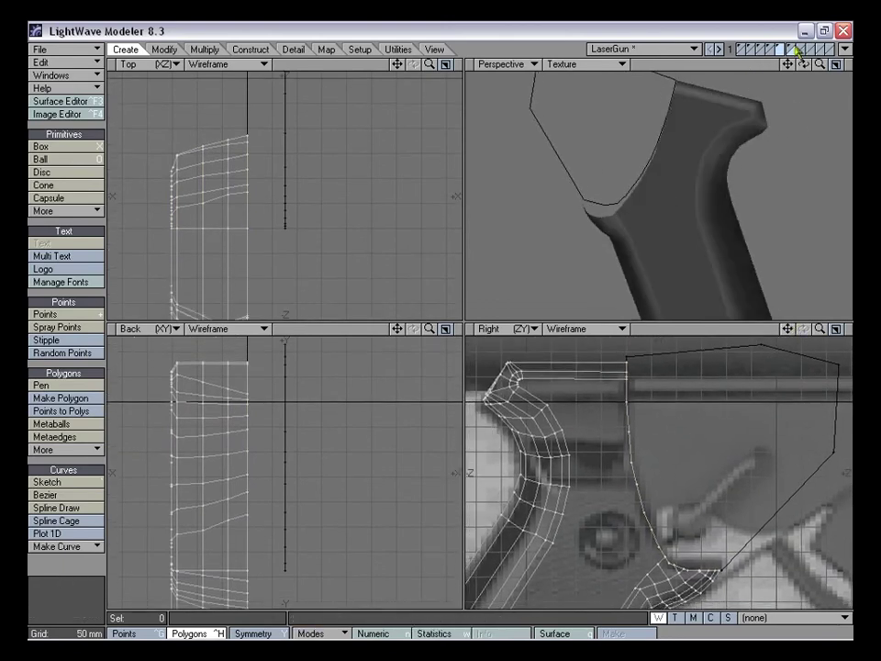
# Remove the traced seam polygon from its layer and return to the -X grip half's layer with no background layer
pyautogui.click(787, 49)
pyautogui.click(788, 50)
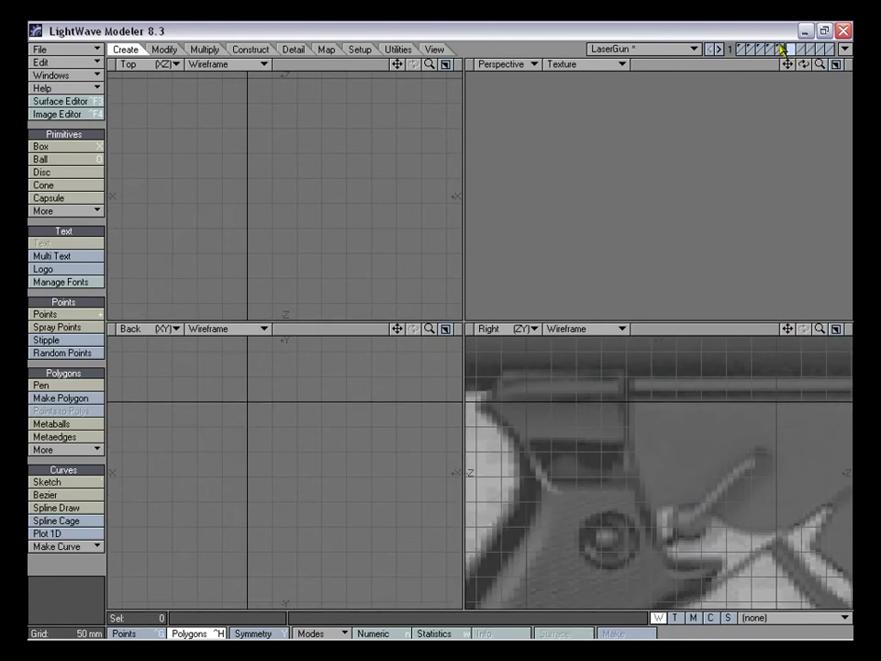
pyautogui.click(781, 50)
pyautogui.keyDown('alt'); pyautogui.moveTo(671, 157); pyautogui.dragTo(647, 161); pyautogui.keyUp('alt')
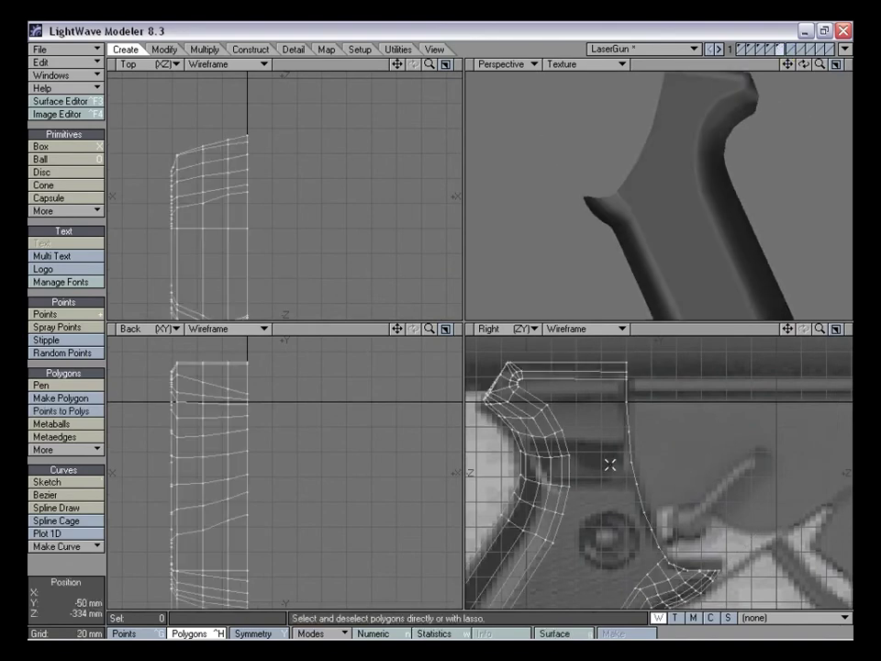
# Split the grip's large flat side polygon between its rear-edge point and the opposite seam point at about Y -66 mm
pyautogui.moveTo(787, 328); pyautogui.dragTo(798, 350)
pyautogui.hotkey('ctrl', 'g')
pyautogui.hotkey('ctrl', 'h')
pyautogui.keyDown('alt'); pyautogui.moveTo(746, 241); pyautogui.dragTo(703, 253); pyautogui.keyUp('alt')
pyautogui.click(730, 171)
pyautogui.keyDown('alt'); pyautogui.moveTo(705, 202); pyautogui.dragTo(699, 268); pyautogui.keyUp('alt')
pyautogui.hotkey('ctrl', 'g')
pyautogui.hotkey('ctrl', 'h')
pyautogui.hotkey('ctrl', 'g')
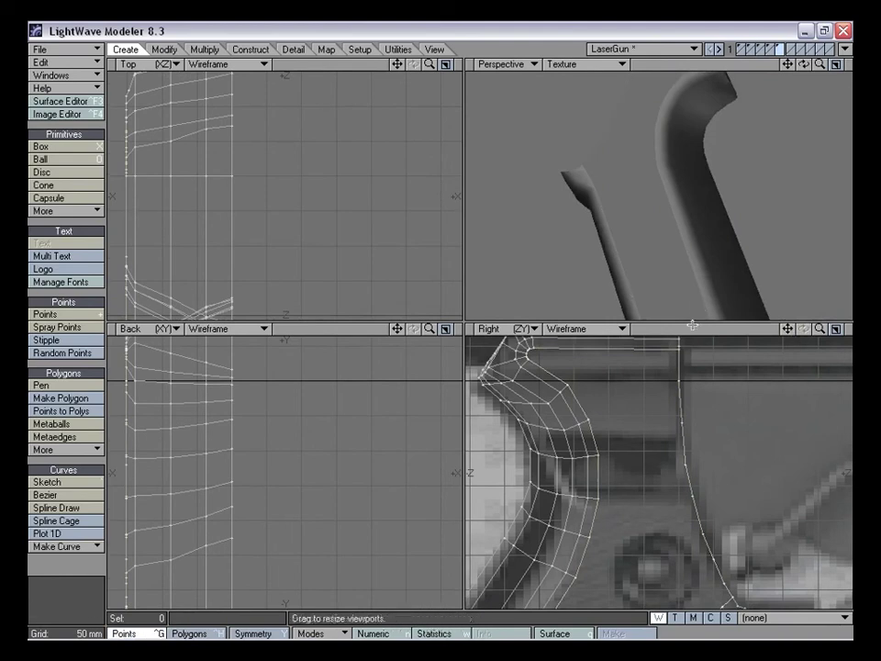
pyautogui.click(694, 496)
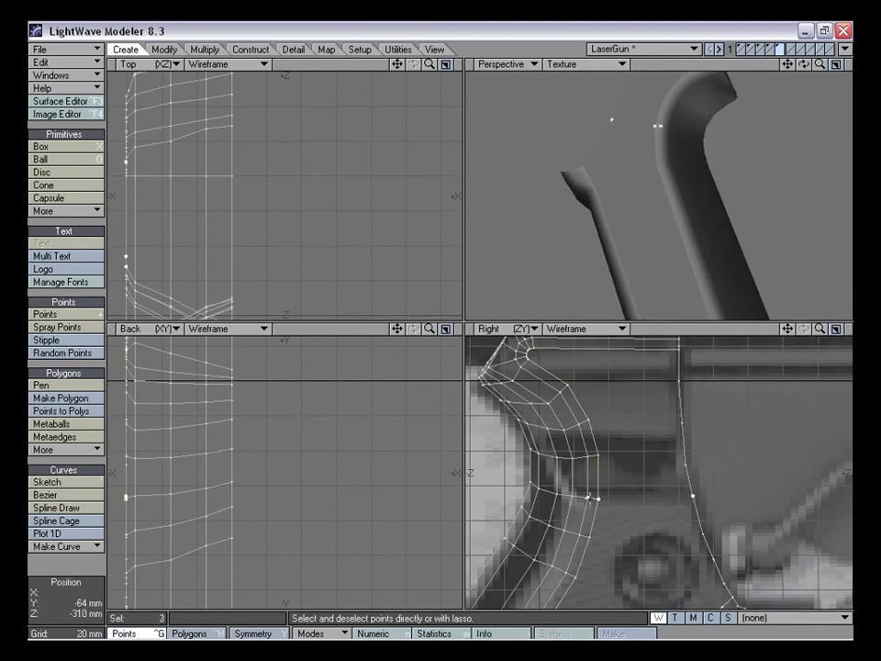
pyautogui.hotkey('ctrl', 'h')
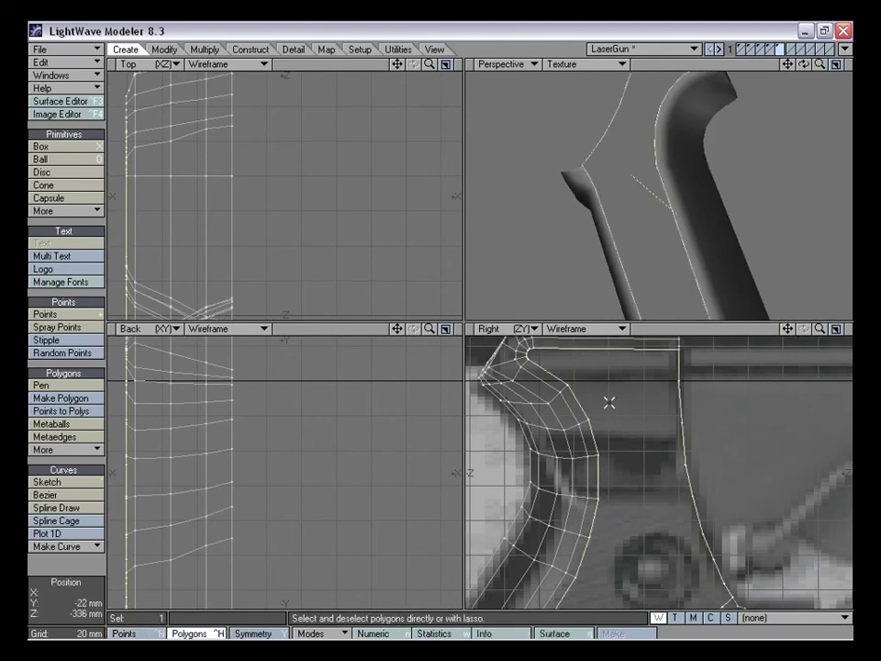
pyautogui.hotkey('ctrl', 'g')
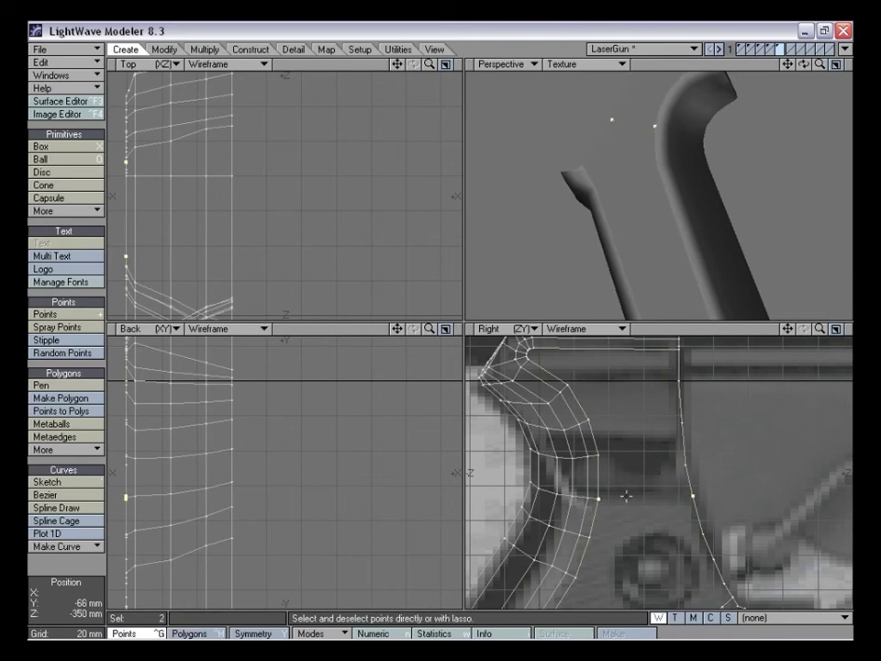
pyautogui.hotkey('ctrl', 'l')
# Split the side polygon twice more above that cut, joining rear-edge points to seam points at about Y -26 mm and midway between
pyautogui.moveTo(689, 463)
pyautogui.mouseDown(button='right')
pyautogui.moveTo(737, 535)
pyautogui.moveTo(737, 527)
pyautogui.mouseUp(button='right')
pyautogui.click(679, 423)
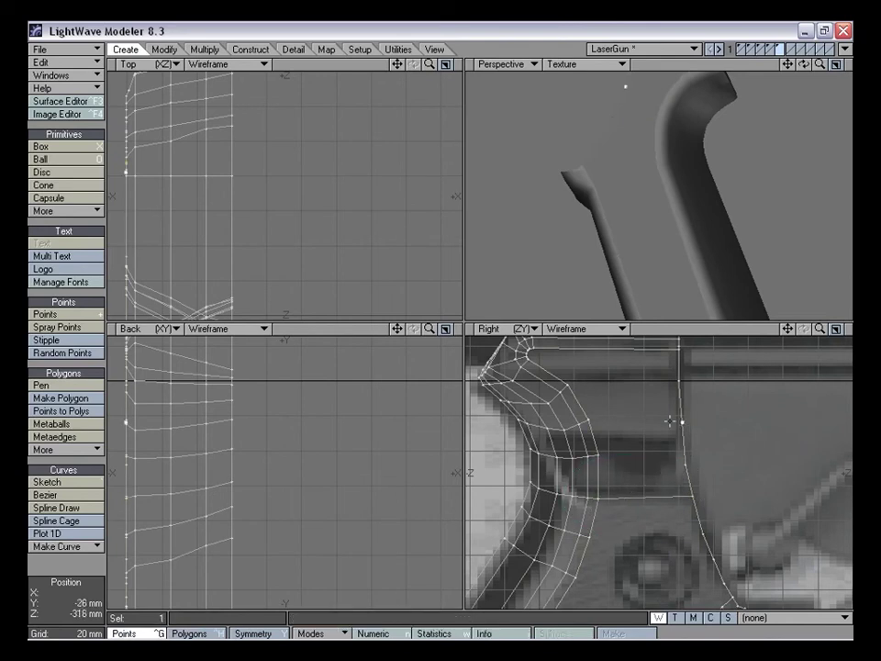
pyautogui.hotkey('ctrl', 'l')
pyautogui.press('/')
pyautogui.click(689, 462)
pyautogui.moveTo(662, 419)
pyautogui.mouseDown(button='right')
pyautogui.moveTo(516, 441)
pyautogui.moveTo(776, 472)
pyautogui.mouseUp(button='right')
pyautogui.moveTo(658, 222)
pyautogui.keyDown('alt'); pyautogui.mouseDown()
pyautogui.moveTo(725, 253)
pyautogui.moveTo(714, 226)
pyautogui.mouseUp(); pyautogui.keyUp('alt')
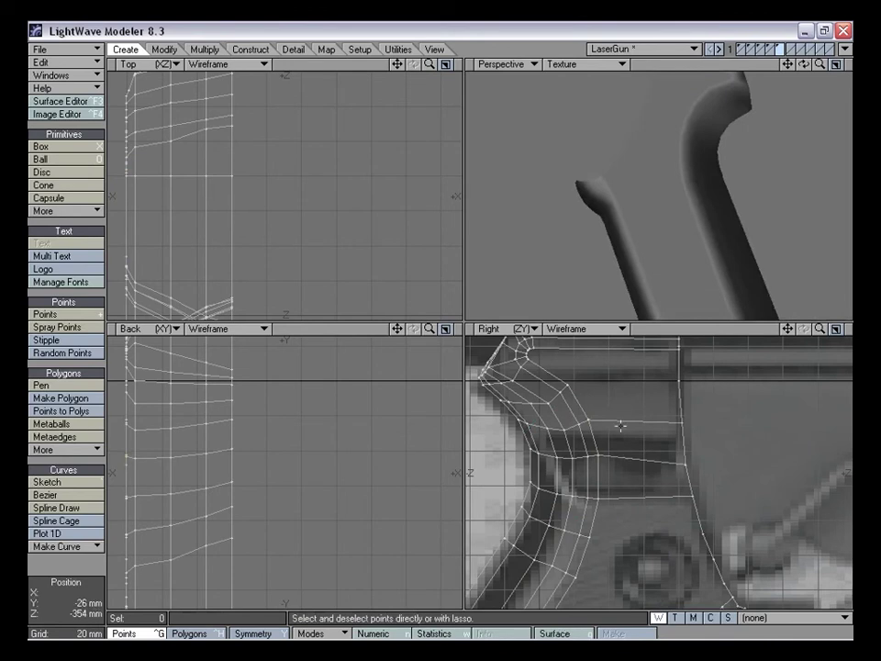
pyautogui.keyDown('alt'); pyautogui.moveTo(734, 275); pyautogui.dragTo(695, 225); pyautogui.keyUp('alt')
# Examine the grip and trigger area of the finished Blaster_001 object, and switch back to the LaserGun object
pyautogui.moveTo(820, 328); pyautogui.dragTo(801, 330)
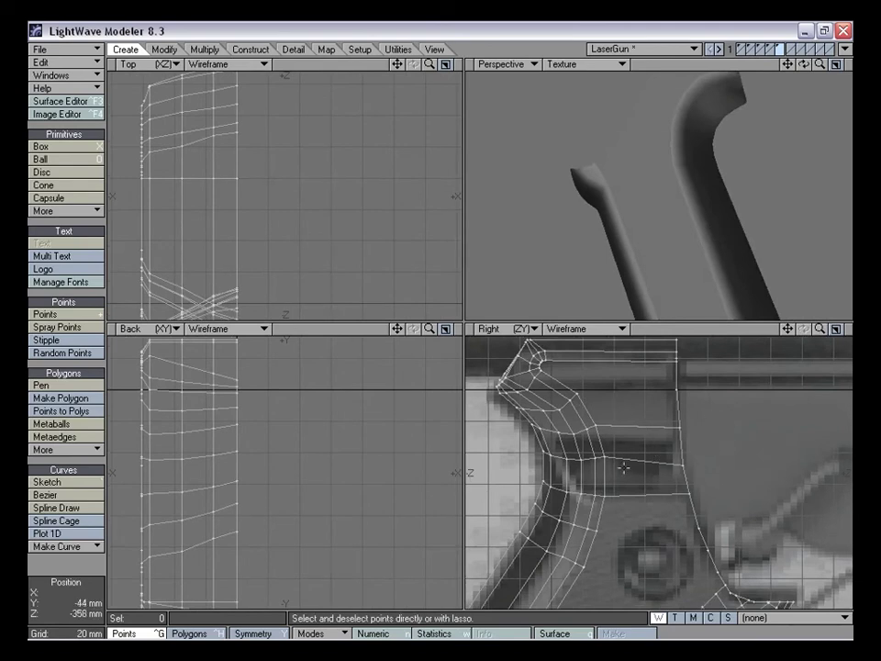
pyautogui.moveTo(636, 223)
pyautogui.keyDown('alt'); pyautogui.mouseDown()
pyautogui.moveTo(630, 234)
pyautogui.moveTo(652, 220)
pyautogui.mouseUp(); pyautogui.keyUp('alt')
pyautogui.press(',')
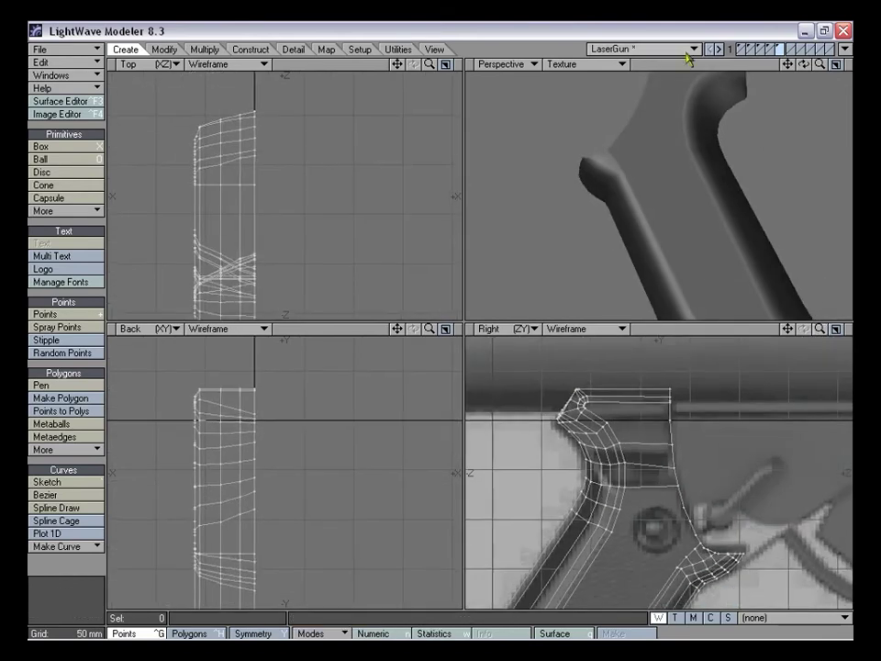
pyautogui.click(668, 49)
pyautogui.click(670, 61)
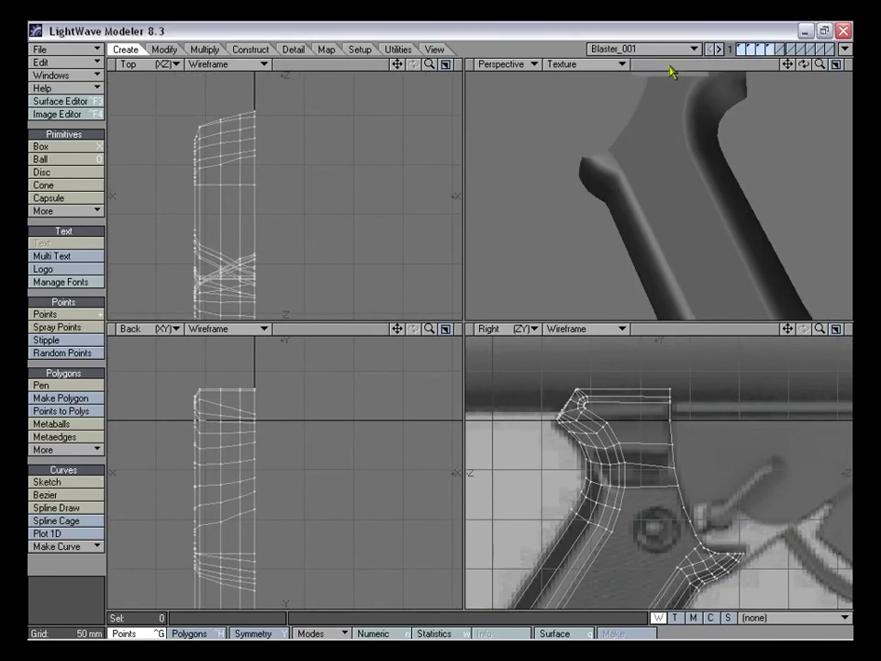
pyautogui.keyDown('alt'); pyautogui.moveTo(731, 132); pyautogui.dragTo(675, 175); pyautogui.keyUp('alt')
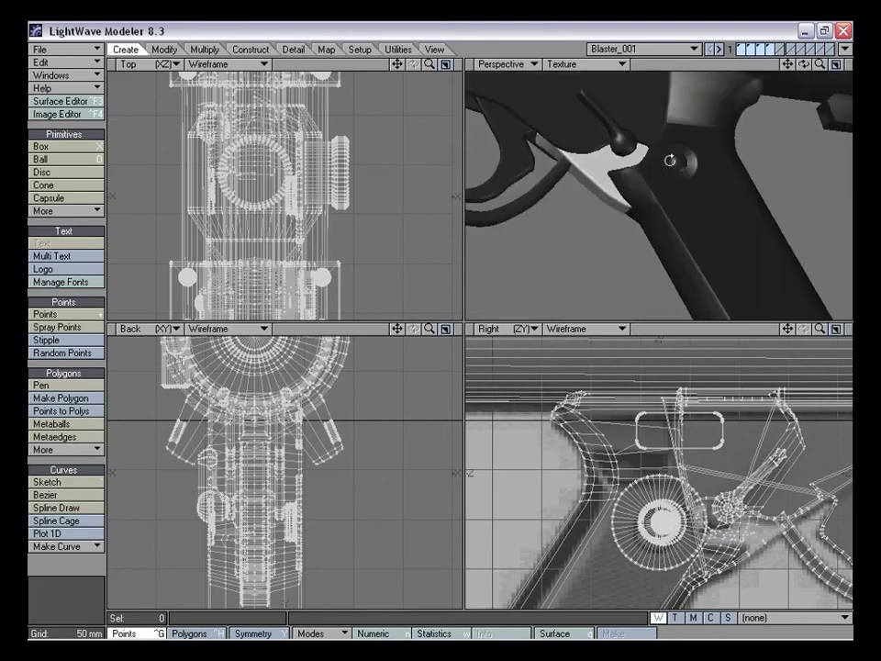
pyautogui.click(675, 51)
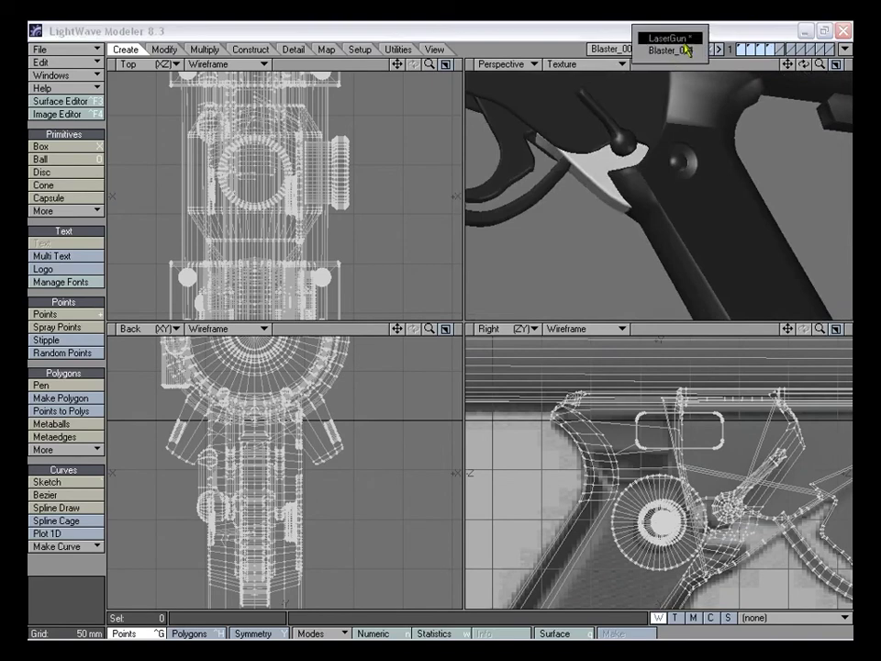
pyautogui.click(706, 29)
# Frame the grip's pointed front tip below the seam cut closely in the Right view and maximize that view
pyautogui.keyDown('alt'); pyautogui.moveTo(745, 161); pyautogui.dragTo(642, 188); pyautogui.keyUp('alt')
pyautogui.moveTo(788, 328); pyautogui.dragTo(723, 310)
pyautogui.moveTo(788, 329); pyautogui.dragTo(788, 238)
pyautogui.moveTo(819, 329); pyautogui.dragTo(869, 329)
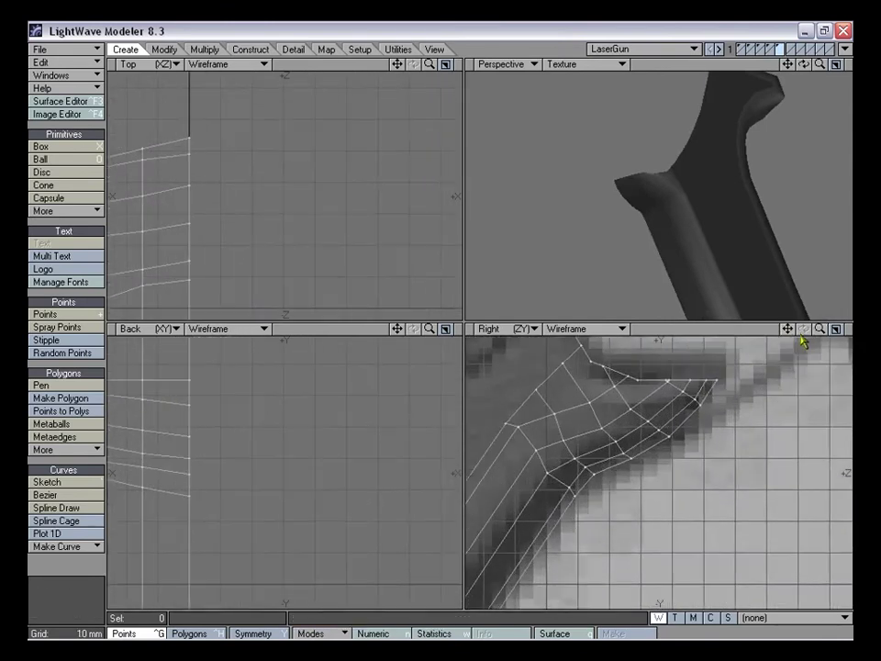
pyautogui.moveTo(788, 328); pyautogui.dragTo(810, 383)
pyautogui.moveTo(820, 330); pyautogui.dragTo(863, 330)
pyautogui.moveTo(785, 322); pyautogui.dragTo(763, 320)
pyautogui.press('KP_0')
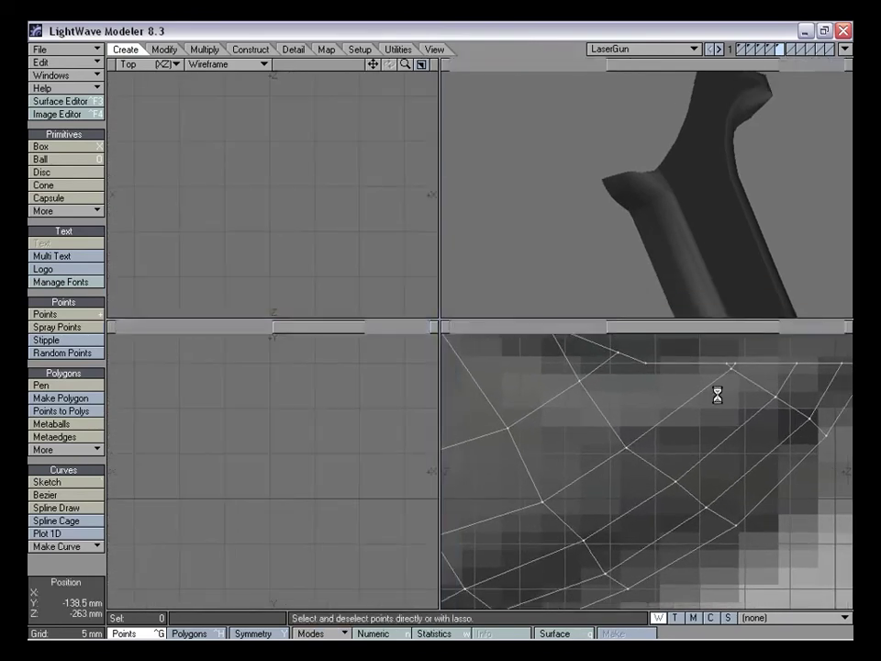
# Reposition the three crowded points along the upper edge of the grip's pointed lip, spreading them apart and slightly lowering that edge
pyautogui.moveTo(820, 65); pyautogui.dragTo(848, 65)
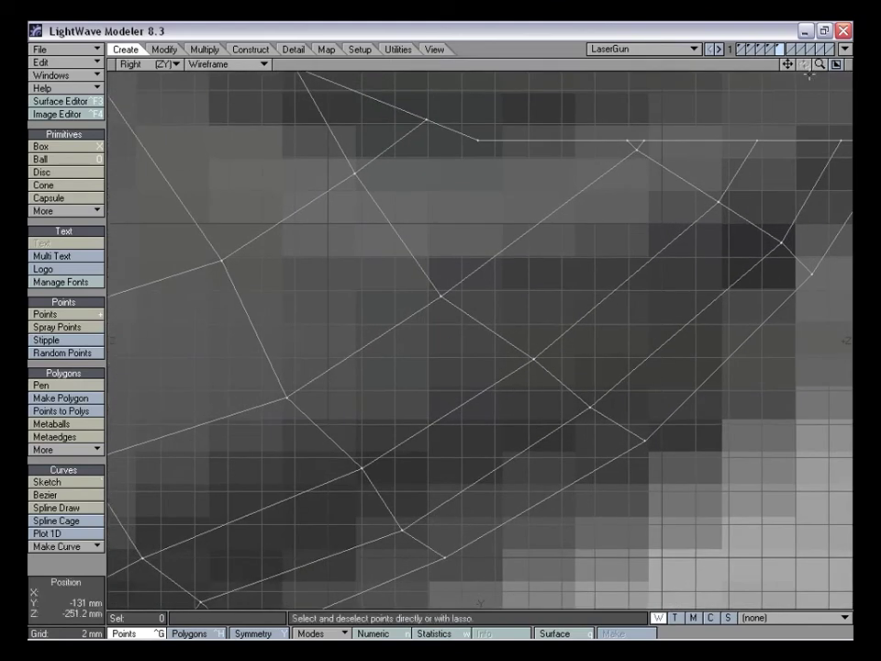
pyautogui.moveTo(788, 66); pyautogui.dragTo(743, 218)
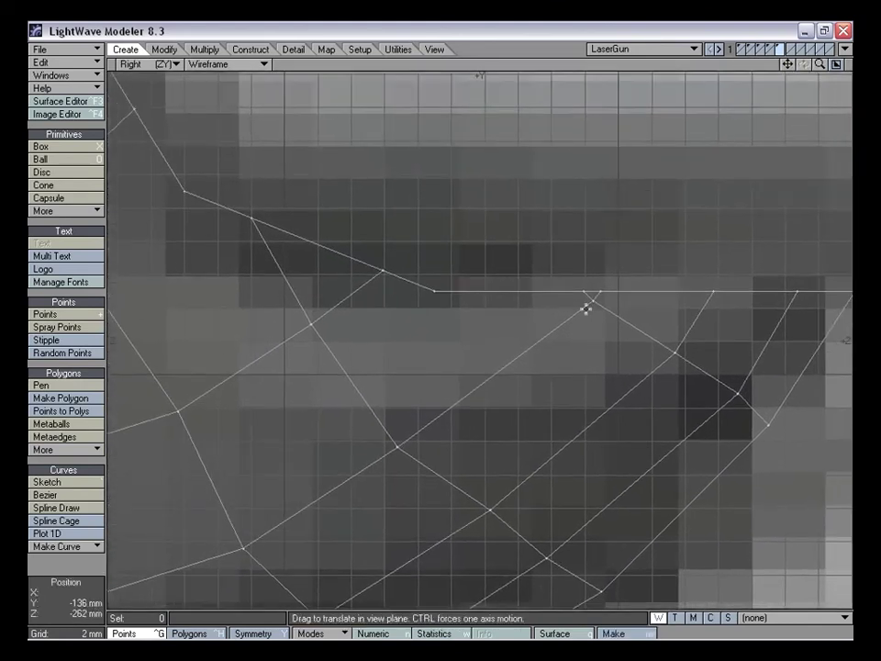
pyautogui.moveTo(585, 292)
pyautogui.mouseDown()
pyautogui.moveTo(555, 289)
pyautogui.moveTo(634, 288)
pyautogui.moveTo(587, 310)
pyautogui.mouseUp()
pyautogui.moveTo(594, 300); pyautogui.dragTo(558, 304)
pyautogui.moveTo(634, 297); pyautogui.dragTo(580, 326)
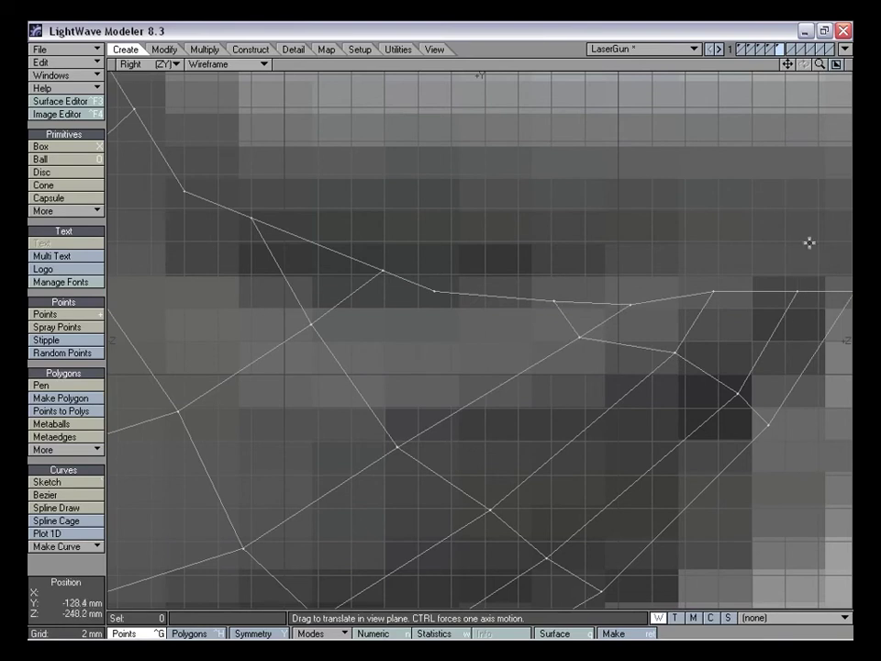
# Adjust the contour points where the grip's side curves into the pointed lip so they follow the reference image
pyautogui.moveTo(823, 64); pyautogui.dragTo(858, 146)
pyautogui.moveTo(533, 395); pyautogui.dragTo(481, 373)
pyautogui.moveTo(402, 340); pyautogui.dragTo(393, 354)
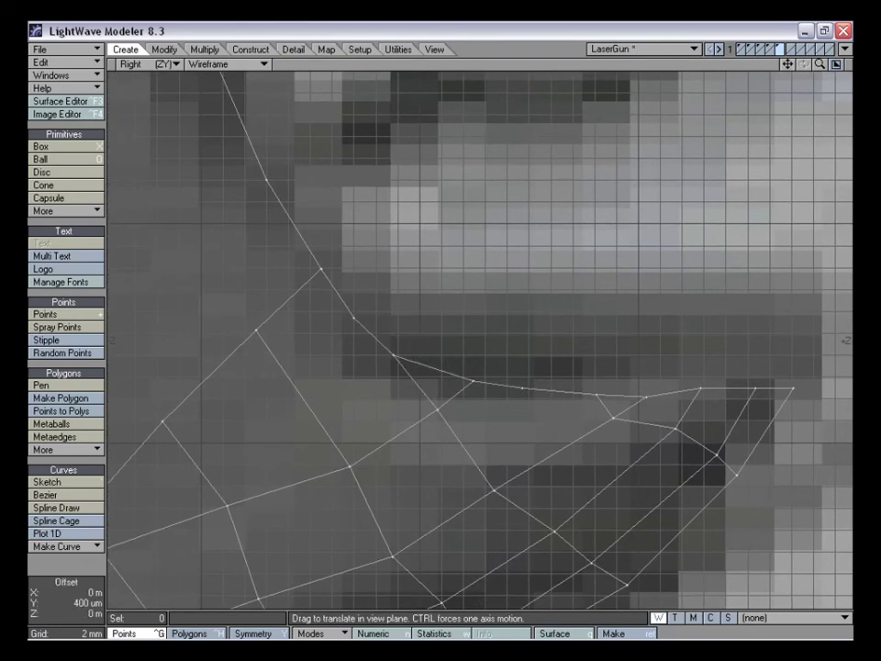
pyautogui.moveTo(474, 381); pyautogui.dragTo(478, 385)
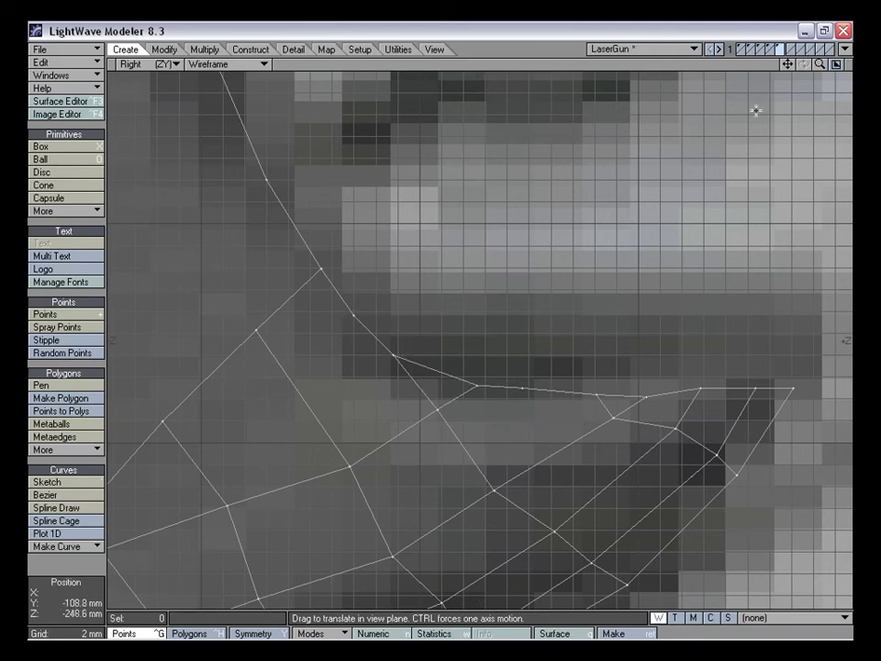
# Split the polygon in the grip's concave corner by connecting two of its contour points to the neighbouring inner mesh points
pyautogui.moveTo(820, 64); pyautogui.dragTo(762, 65)
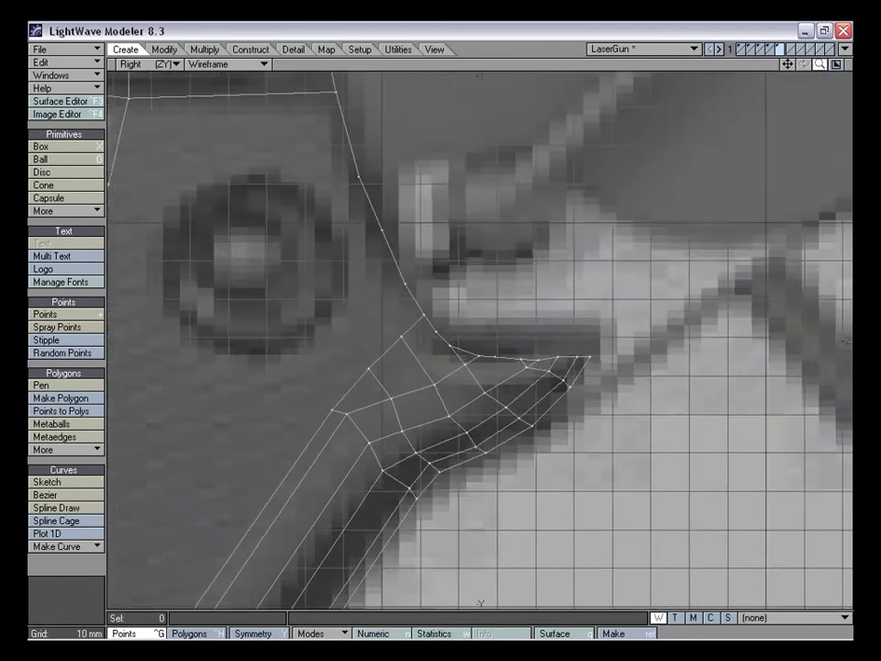
pyautogui.scroll(2, 498, 321)
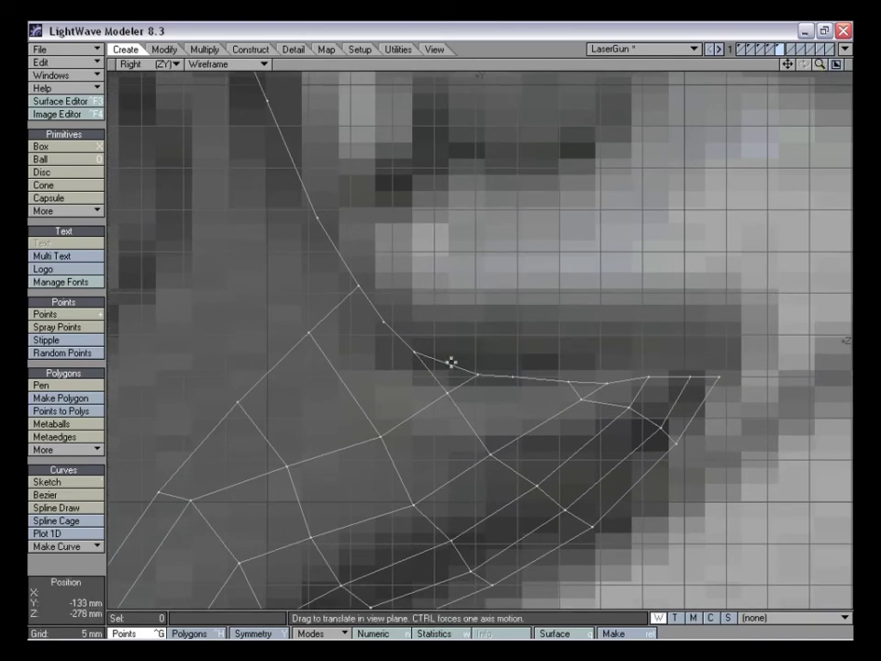
pyautogui.hotkey('ctrl', 'h')
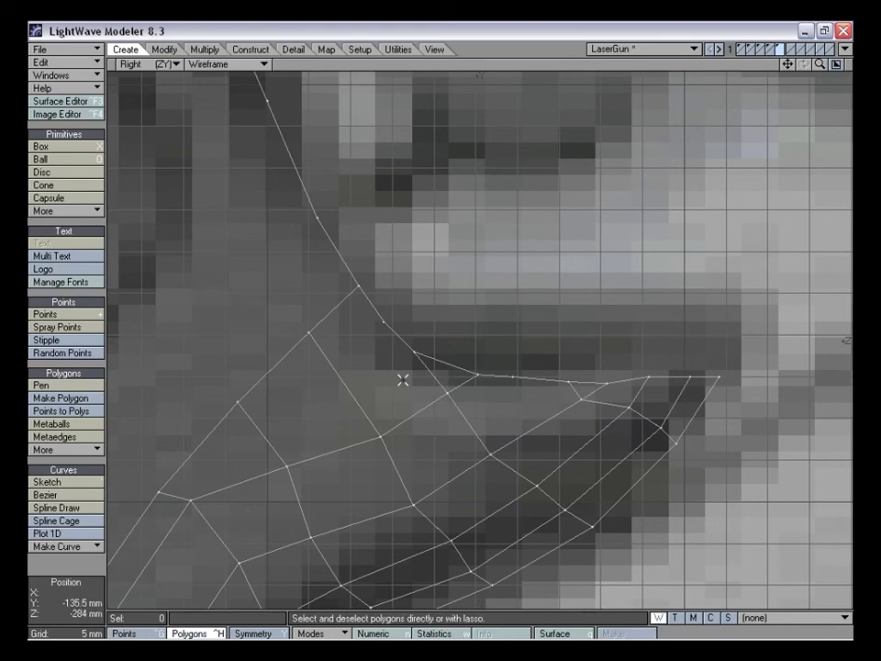
pyautogui.click(339, 361)
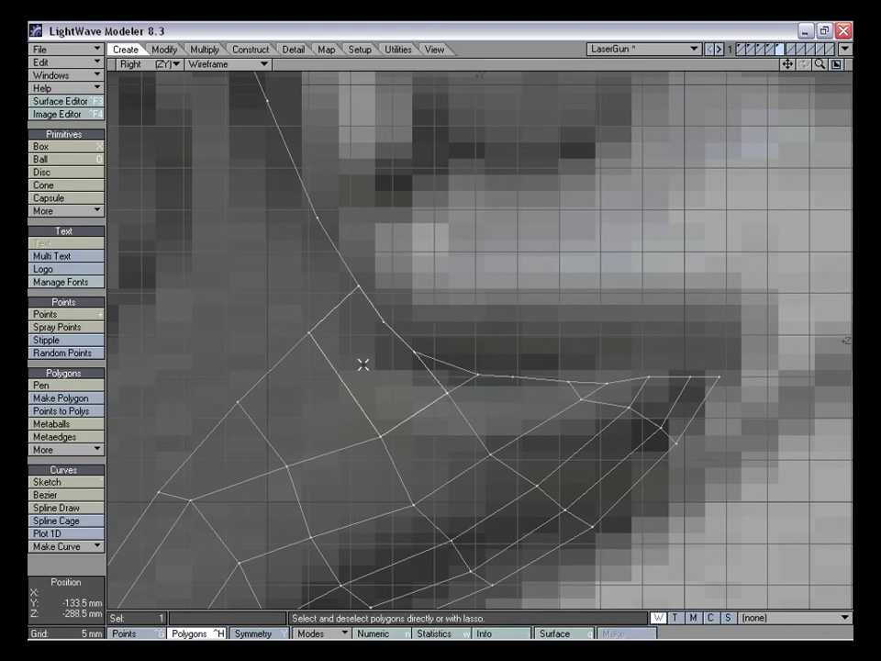
pyautogui.hotkey('ctrl', 'g')
pyautogui.click(383, 324)
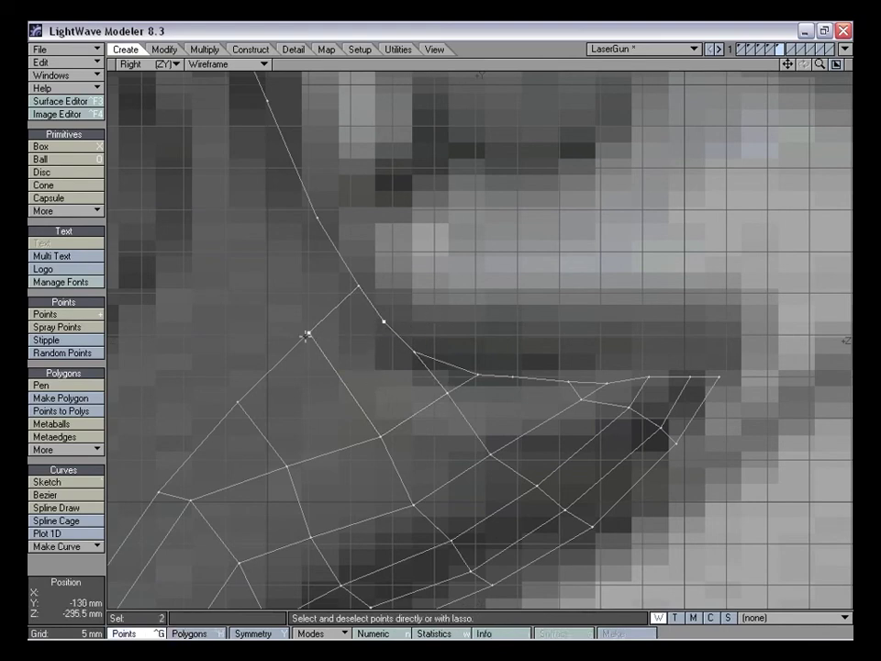
pyautogui.press('p')
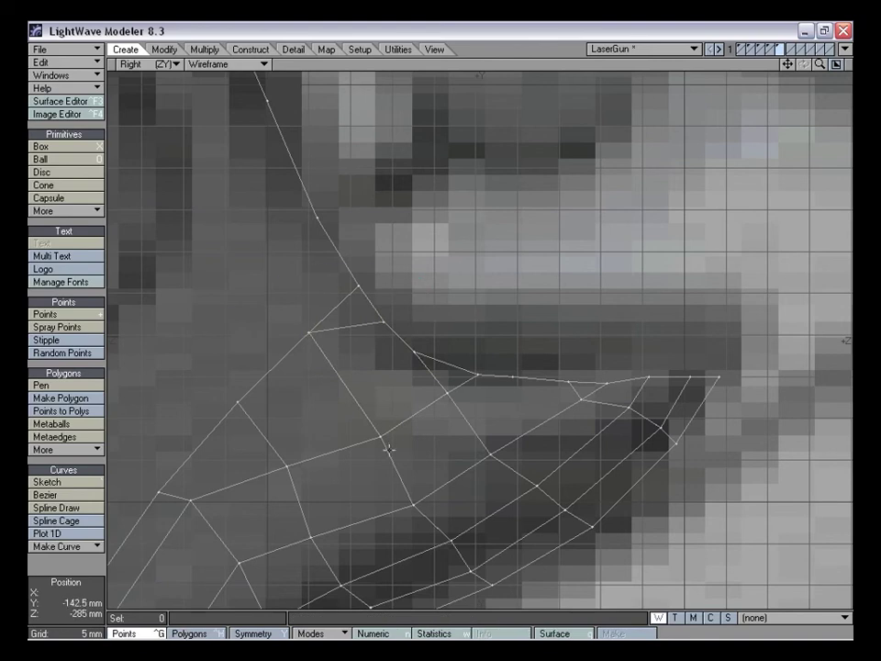
pyautogui.click(414, 354)
pyautogui.hotkey('ctrl', 'l')
# Split the large polygon beneath the lip's upper edge by connecting its mid-edge point to the inner point below
pyautogui.moveTo(470, 358)
pyautogui.mouseDown(button='right')
pyautogui.moveTo(279, 523)
pyautogui.moveTo(485, 344)
pyautogui.moveTo(533, 334)
pyautogui.moveTo(537, 500)
pyautogui.moveTo(527, 367)
pyautogui.mouseUp(button='right')
pyautogui.hotkey('ctrl', 'h')
pyautogui.click(532, 387)
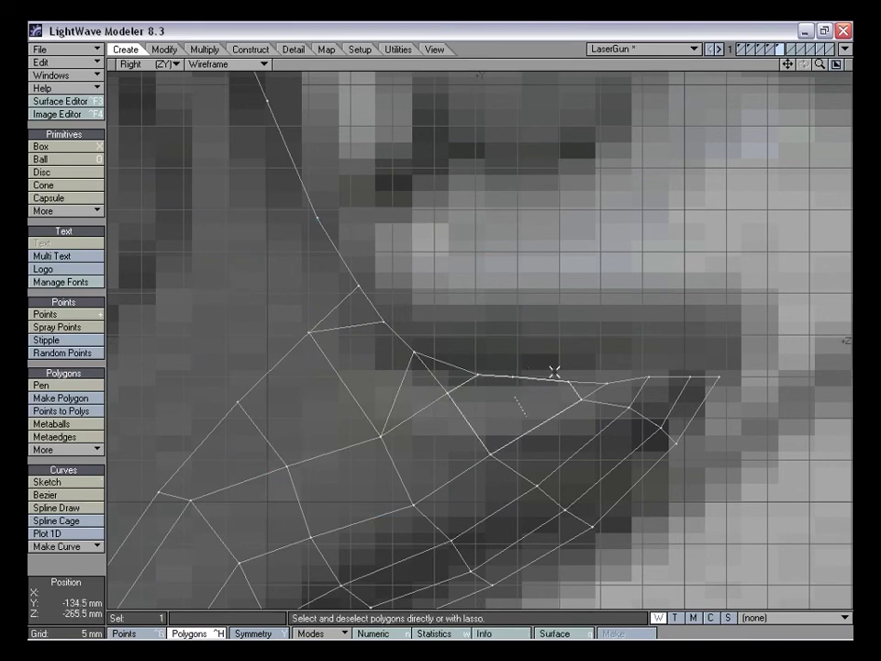
pyautogui.hotkey('ctrl', 'g')
pyautogui.click(496, 425)
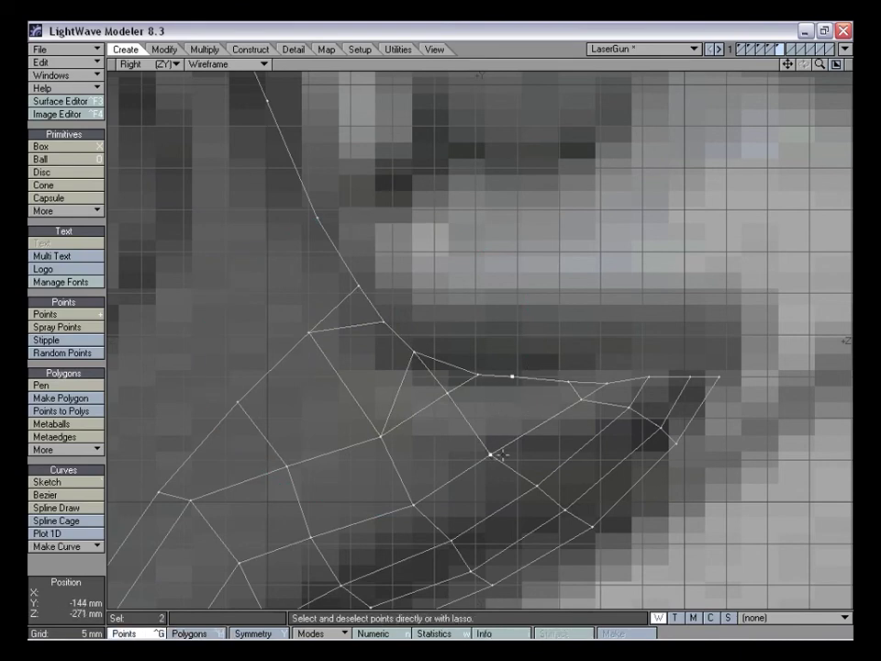
pyautogui.click(562, 264)
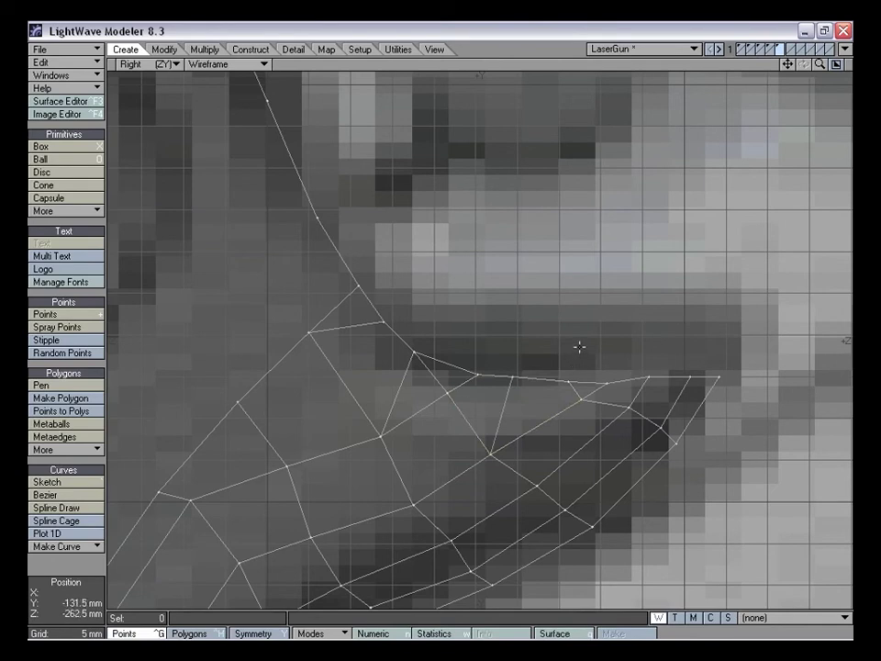
# Return to the four-view layout and examine the reworked lip from several angles, with and without subdivision smoothing
pyautogui.press('0')
pyautogui.keyDown('alt'); pyautogui.moveTo(741, 211); pyautogui.dragTo(693, 235); pyautogui.keyUp('alt')
pyautogui.press('Tab')
pyautogui.click(582, 219)
pyautogui.keyDown('alt'); pyautogui.moveTo(582, 218); pyautogui.dragTo(714, 214); pyautogui.keyUp('alt')
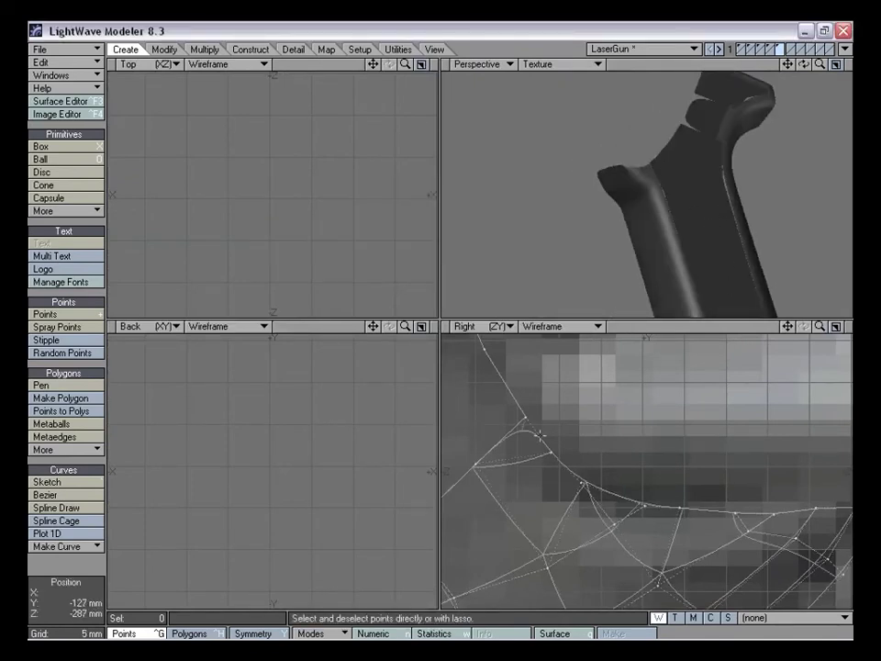
pyautogui.moveTo(820, 327)
pyautogui.mouseDown()
pyautogui.moveTo(734, 327)
pyautogui.moveTo(828, 327)
pyautogui.mouseUp()
pyautogui.keyDown('alt'); pyautogui.moveTo(740, 209); pyautogui.dragTo(684, 234); pyautogui.keyUp('alt')
pyautogui.moveTo(788, 327); pyautogui.dragTo(820, 327)
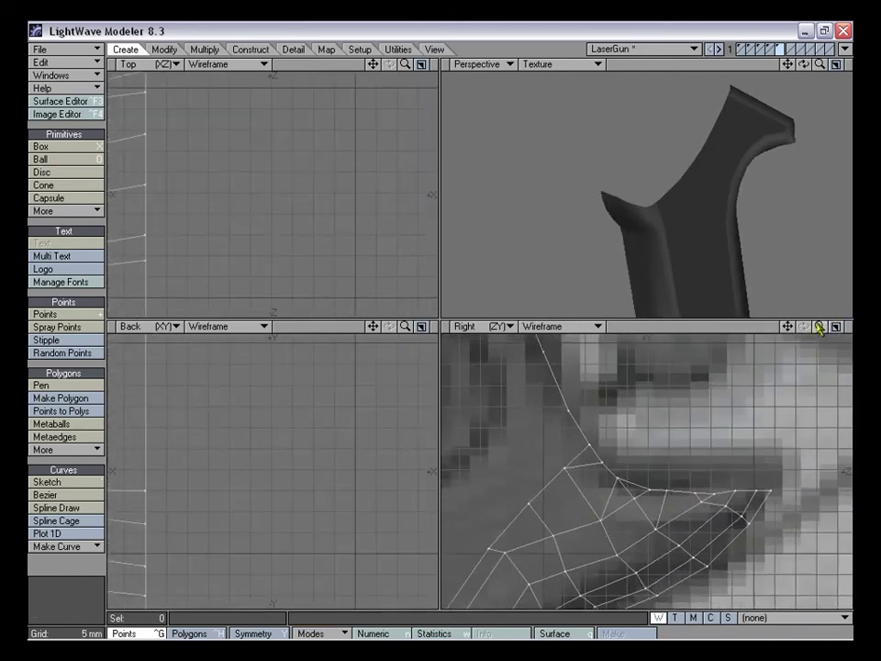
pyautogui.moveTo(638, 199)
pyautogui.keyDown('alt'); pyautogui.mouseDown()
pyautogui.moveTo(697, 239)
pyautogui.moveTo(644, 221)
pyautogui.mouseUp(); pyautogui.keyUp('alt')
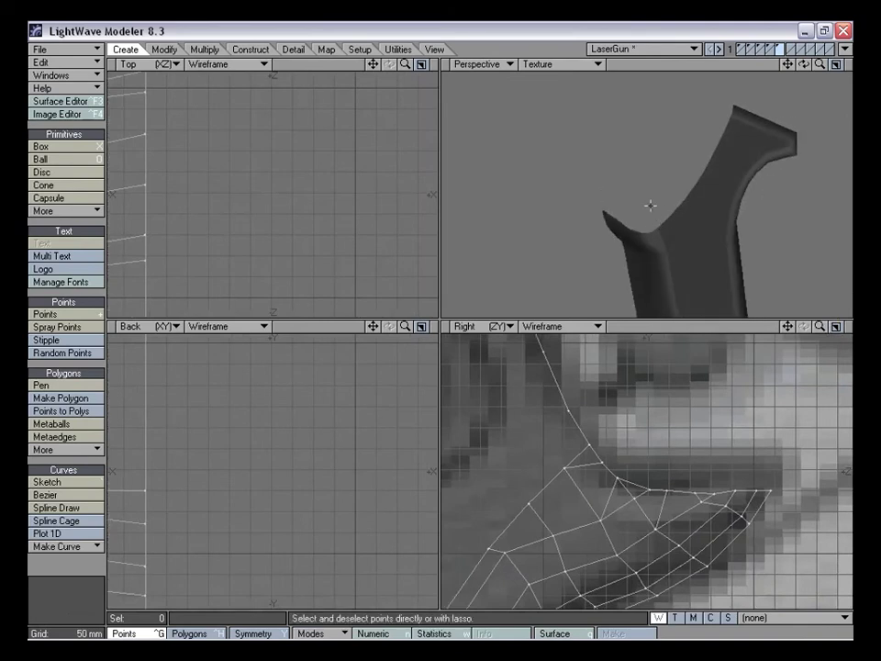
# Switch the perspective view to Wireframe display and orbit to the back of the grip
pyautogui.click(567, 64)
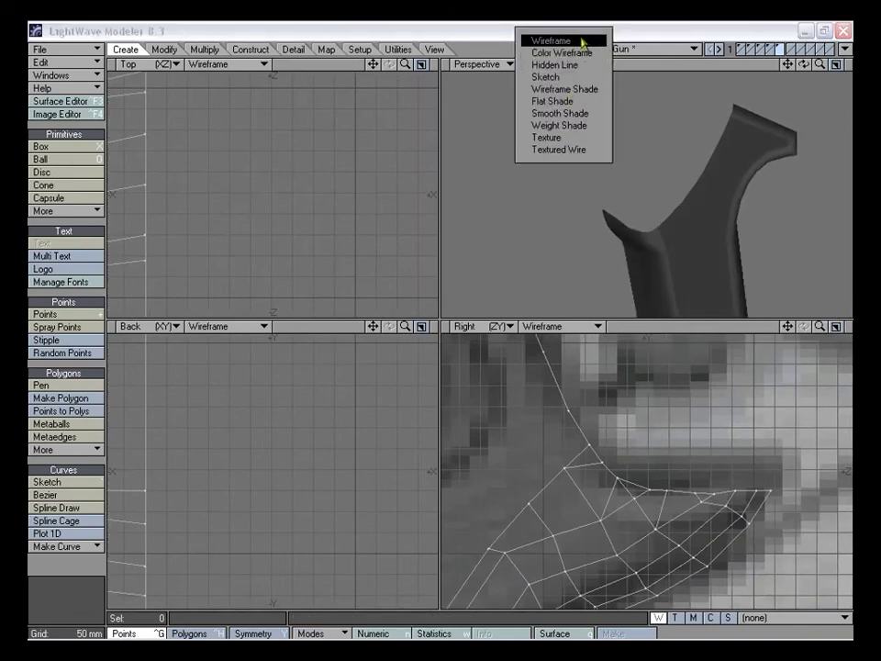
pyautogui.click(580, 41)
pyautogui.moveTo(675, 160)
pyautogui.keyDown('alt'); pyautogui.mouseDown()
pyautogui.moveTo(623, 203)
pyautogui.moveTo(653, 234)
pyautogui.moveTo(633, 203)
pyautogui.moveTo(656, 169)
pyautogui.moveTo(642, 169)
pyautogui.moveTo(675, 244)
pyautogui.moveTo(743, 222)
pyautogui.moveTo(604, 212)
pyautogui.moveTo(632, 208)
pyautogui.mouseUp(); pyautogui.keyUp('alt')
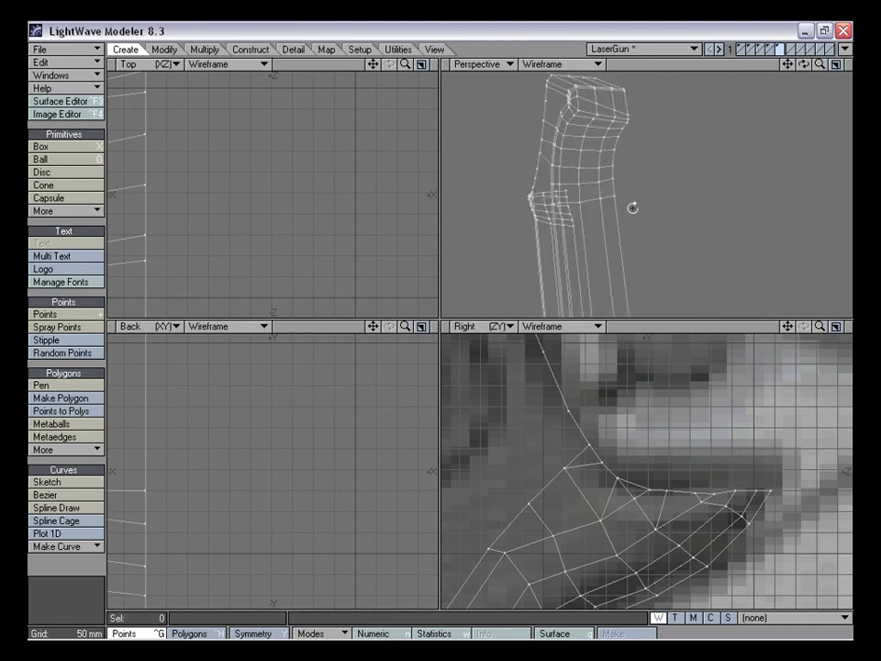
# Cut a horizontal Knife line across the upper grip, just below the second row of points in its narrow neck
pyautogui.moveTo(788, 327); pyautogui.dragTo(878, 338)
pyautogui.moveTo(820, 327); pyautogui.dragTo(820, 386)
pyautogui.press(',')
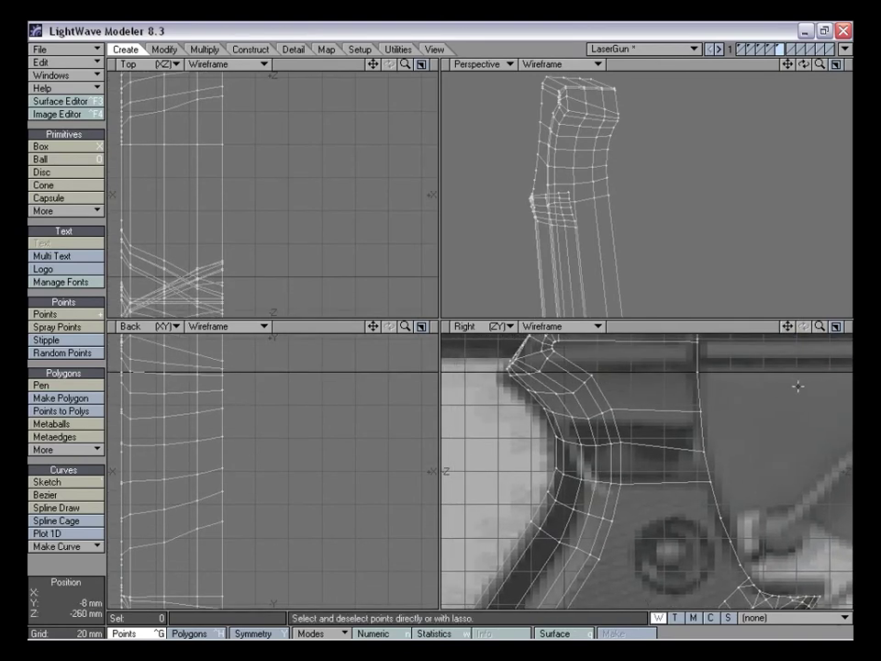
pyautogui.hotkey('shift', 'k')
pyautogui.moveTo(543, 463); pyautogui.dragTo(744, 468)
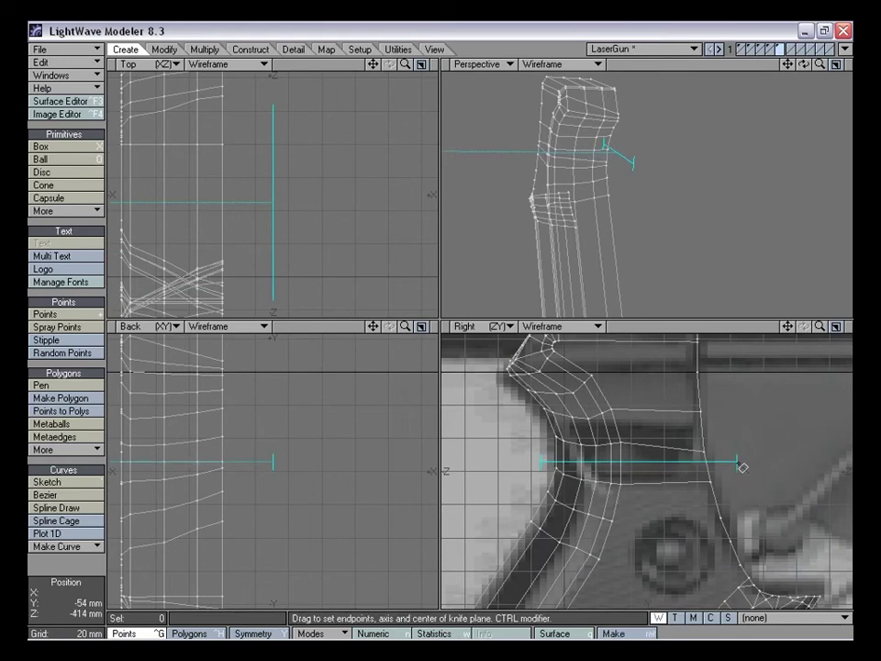
pyautogui.press('space')
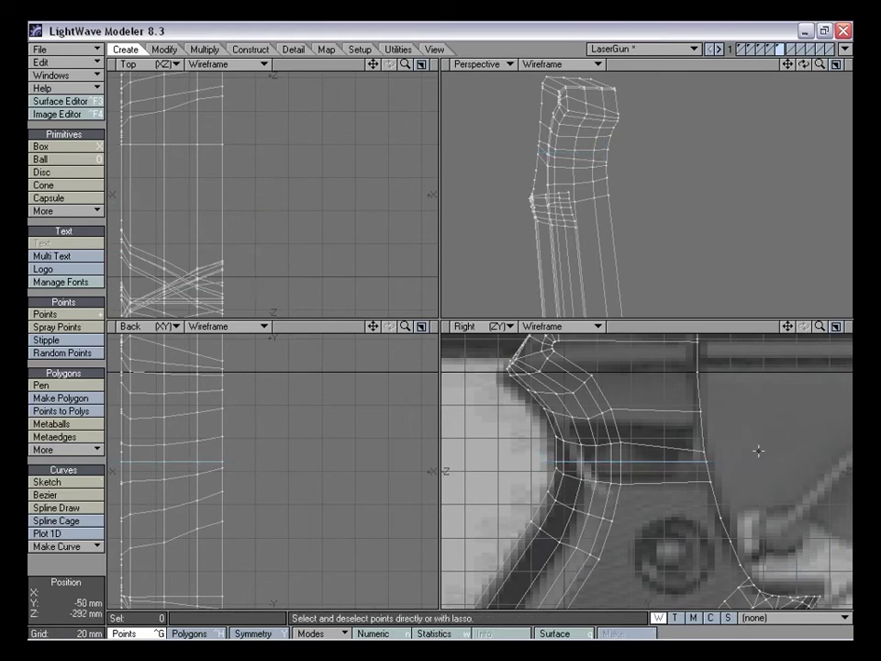
# Select the two horizontal rows of points directly above the new knife cut, including those on the front contour
pyautogui.keyDown('alt'); pyautogui.moveTo(635, 224); pyautogui.dragTo(603, 241); pyautogui.keyUp('alt')
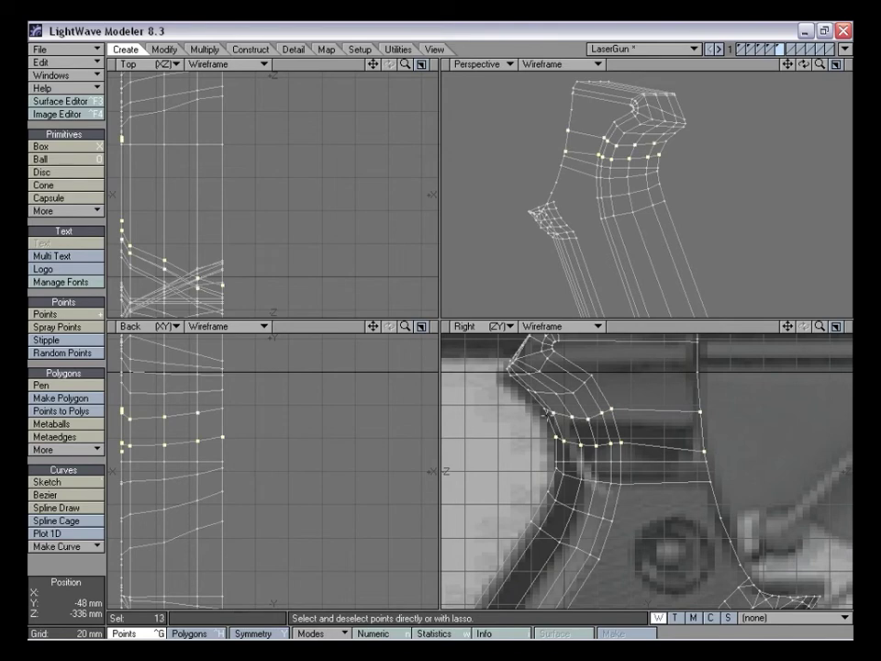
pyautogui.moveTo(657, 213)
pyautogui.keyDown('alt'); pyautogui.mouseDown()
pyautogui.moveTo(618, 215)
pyautogui.moveTo(715, 218)
pyautogui.moveTo(628, 222)
pyautogui.moveTo(652, 228)
pyautogui.mouseUp(); pyautogui.keyUp('alt')
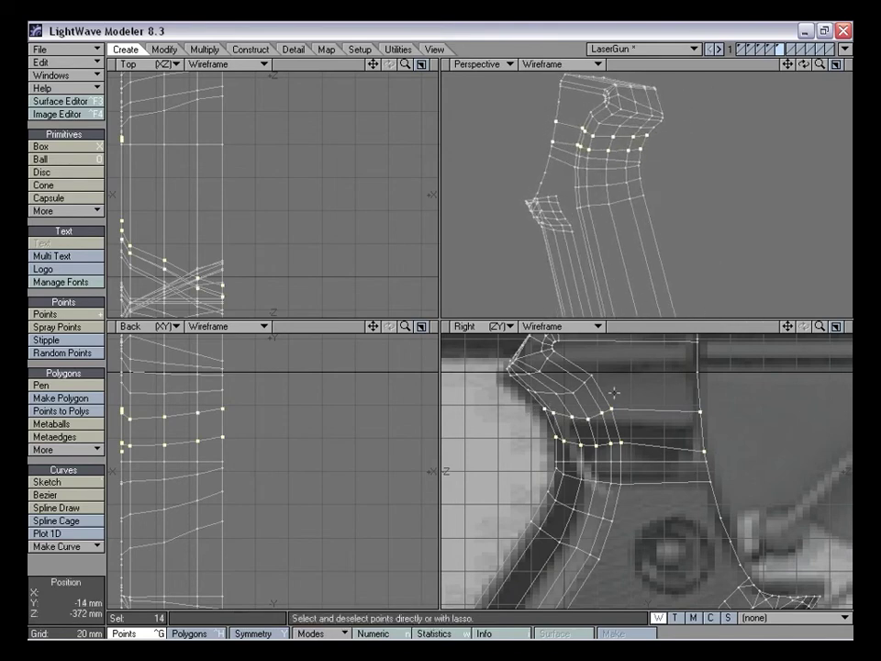
pyautogui.keyDown('alt'); pyautogui.moveTo(615, 185); pyautogui.dragTo(635, 199); pyautogui.keyUp('alt')
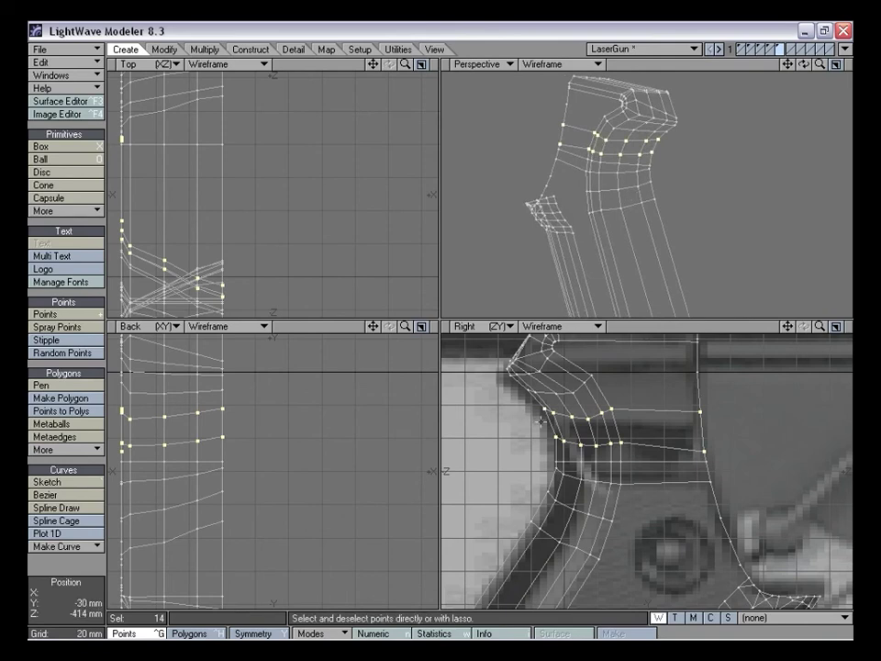
pyautogui.press('t')
pyautogui.moveTo(213, 428); pyautogui.dragTo(231, 428)
pyautogui.keyDown('alt'); pyautogui.moveTo(663, 217); pyautogui.dragTo(588, 198); pyautogui.keyUp('alt')
pyautogui.press('u')
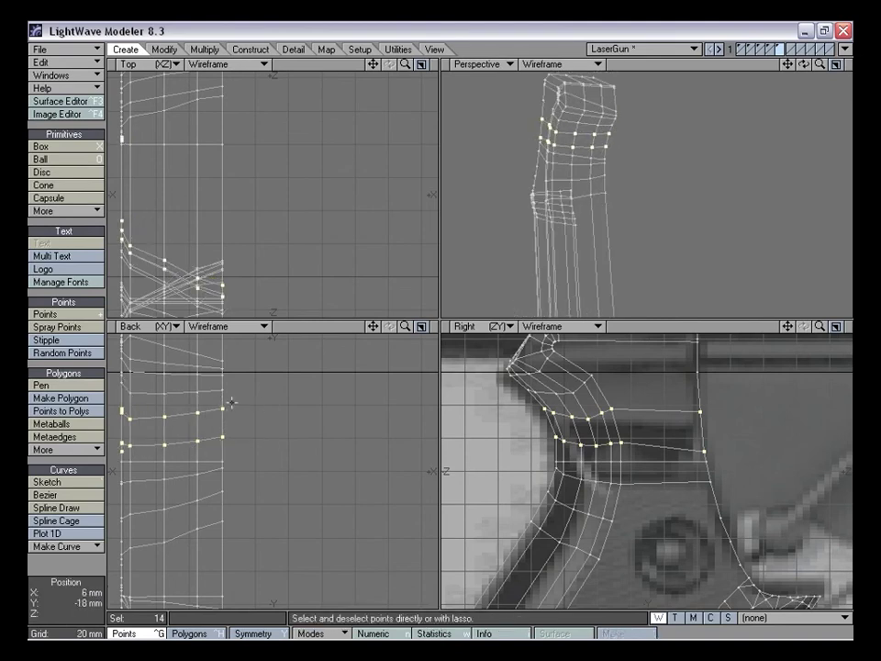
# Deselect the centerline points of the two rows and move the remaining points inward along X to form a recess
pyautogui.moveTo(263, 373); pyautogui.dragTo(263, 373, button='right')
pyautogui.press('t')
pyautogui.moveTo(232, 472)
pyautogui.mouseDown()
pyautogui.moveTo(252, 472)
pyautogui.moveTo(245, 472)
pyautogui.mouseUp()
pyautogui.keyDown('alt'); pyautogui.moveTo(679, 137); pyautogui.dragTo(608, 174); pyautogui.keyUp('alt')
# Split the top side polygon of the grip between its facing rear and front edge points, and clear the selection
pyautogui.click(76, 590)
pyautogui.click(189, 634)
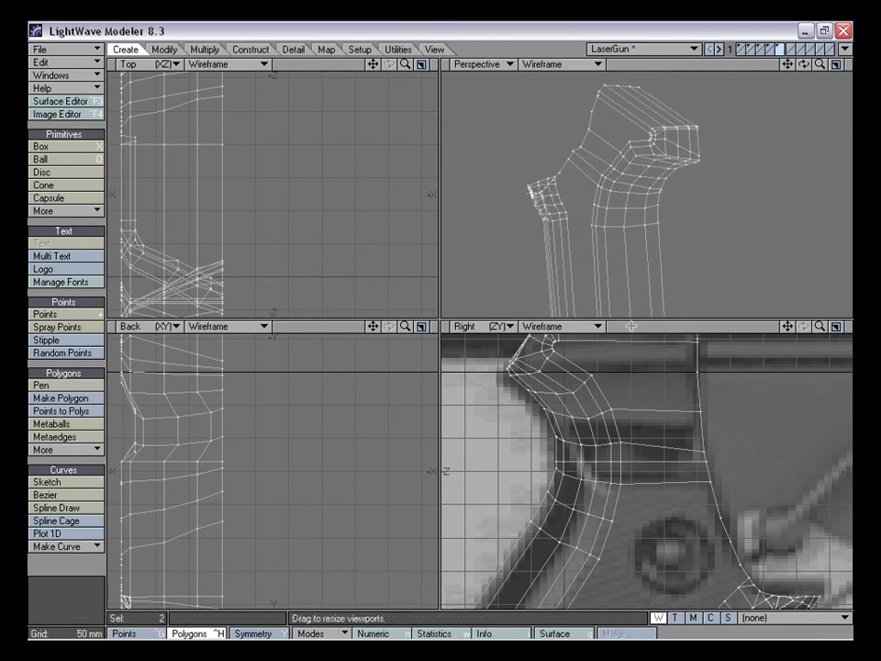
pyautogui.click(83, 590)
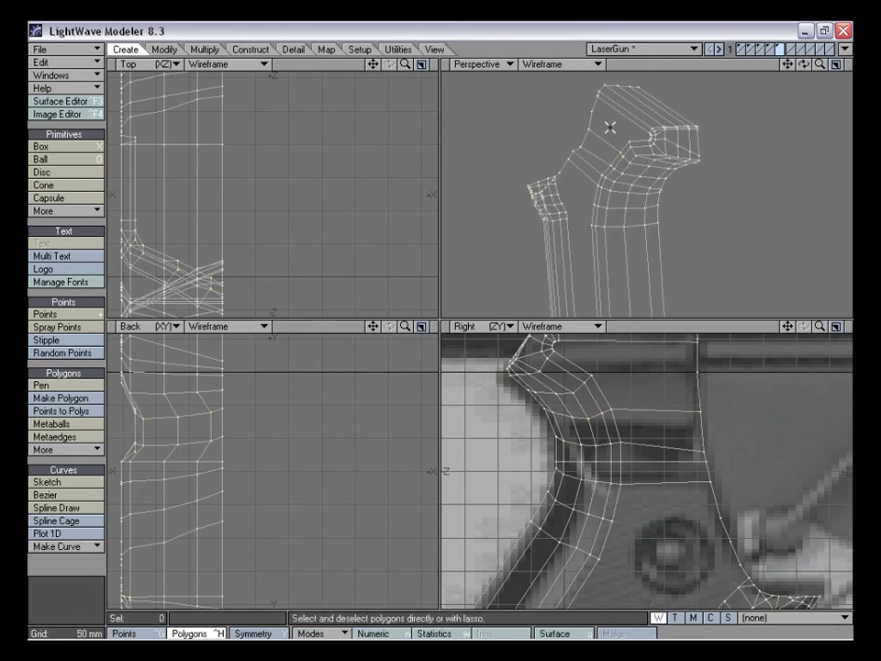
pyautogui.keyDown('alt'); pyautogui.moveTo(592, 258); pyautogui.dragTo(622, 111); pyautogui.keyUp('alt')
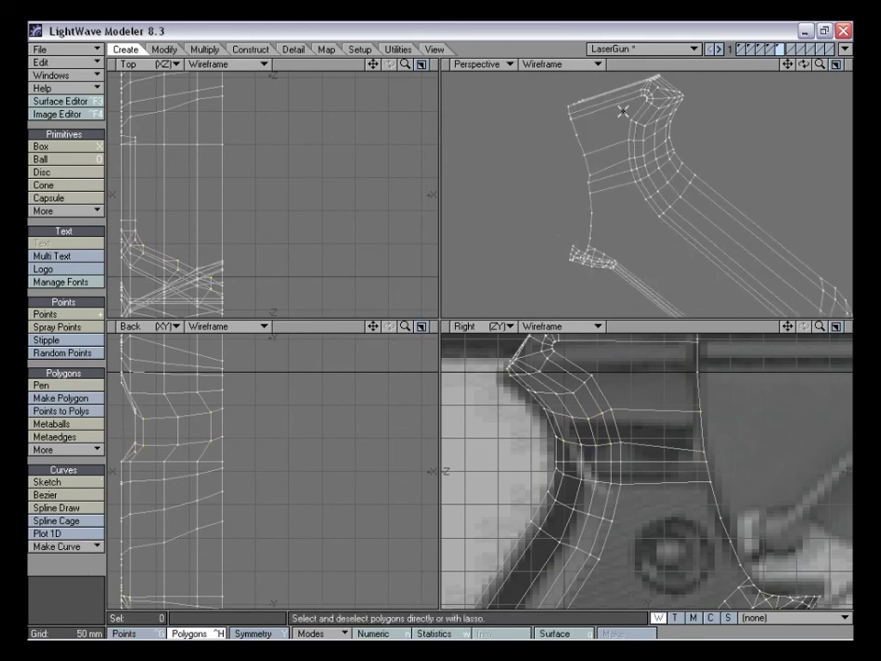
pyautogui.hotkey('ctrl', 'g')
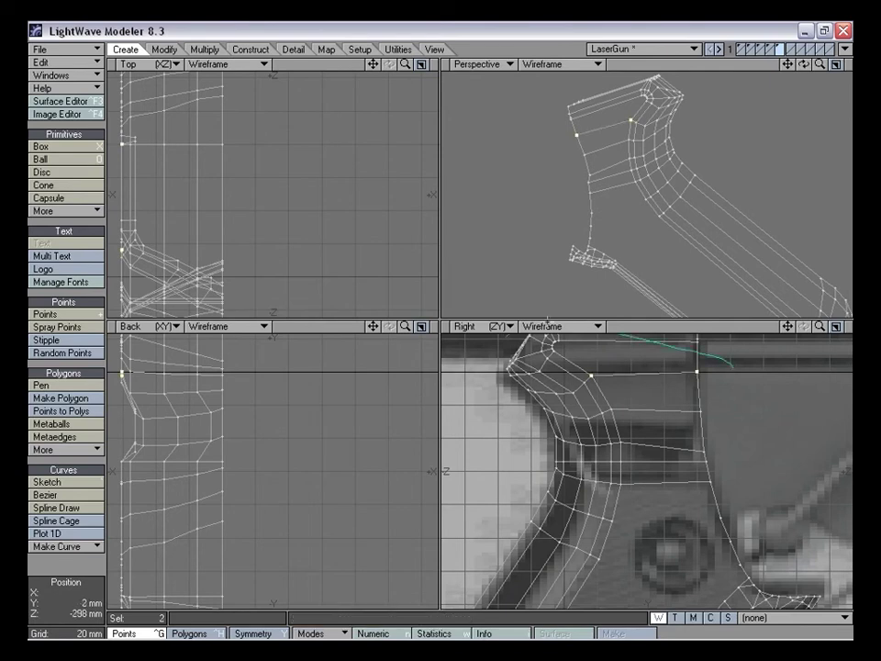
pyautogui.moveTo(548, 320); pyautogui.dragTo(766, 353, button='right')
# Switch the perspective view to Texture display and orbit around the recessed grip
pyautogui.moveTo(680, 174)
pyautogui.keyDown('alt'); pyautogui.mouseDown()
pyautogui.moveTo(644, 177)
pyautogui.moveTo(600, 115)
pyautogui.mouseUp(); pyautogui.keyUp('alt')
pyautogui.click(563, 66)
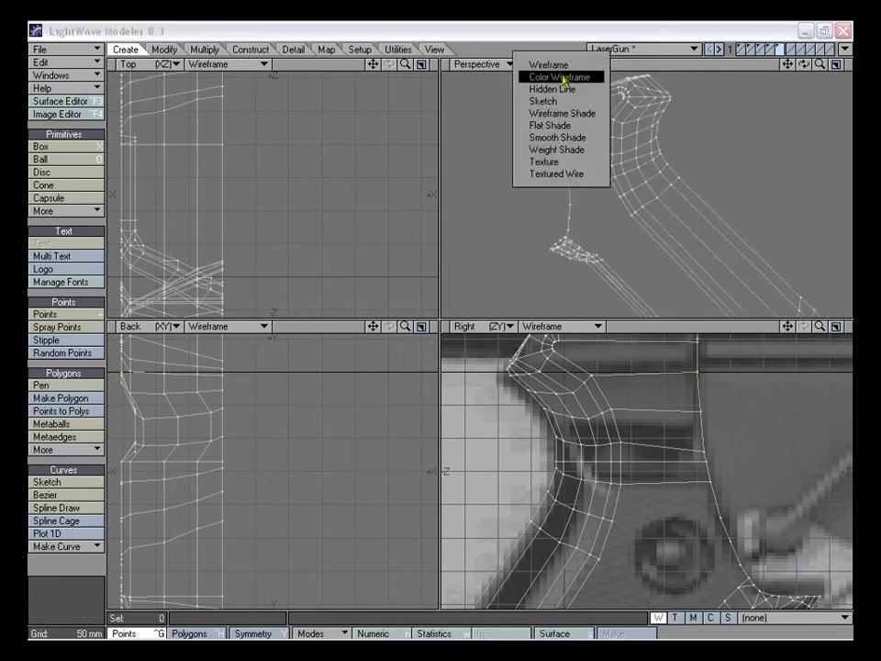
pyautogui.click(544, 162)
pyautogui.keyDown('alt'); pyautogui.moveTo(621, 196); pyautogui.dragTo(683, 181); pyautogui.keyUp('alt')
# Assign the existing Handle surface to the side polygons of the grip's upper recess, and clear the selection
pyautogui.press('space')
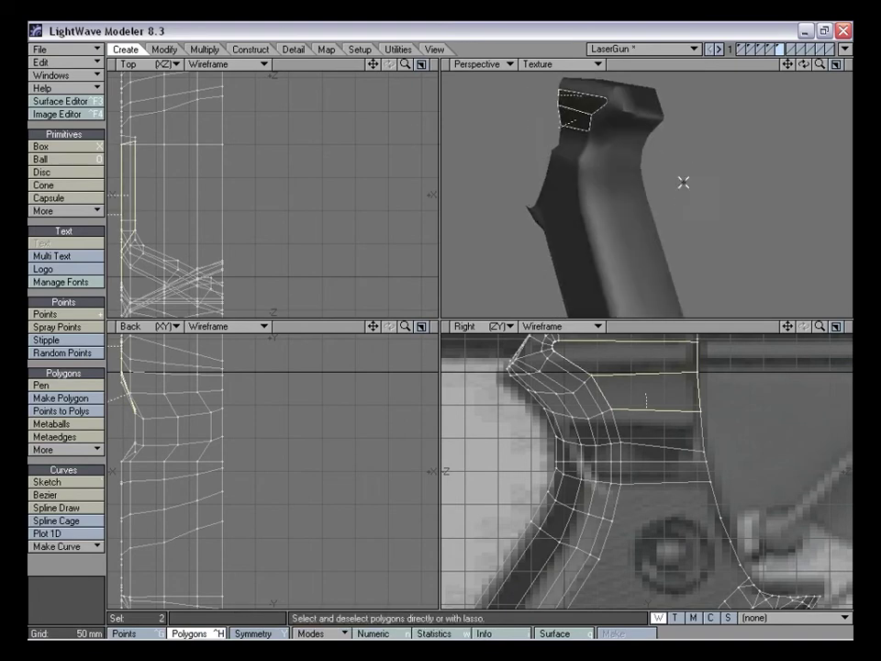
pyautogui.click(97, 564)
pyautogui.moveTo(575, 135)
pyautogui.mouseDown()
pyautogui.moveTo(573, 147)
pyautogui.moveTo(580, 108)
pyautogui.mouseUp()
pyautogui.keyDown('alt'); pyautogui.moveTo(564, 174); pyautogui.dragTo(646, 201); pyautogui.keyUp('alt')
pyautogui.click(633, 180)
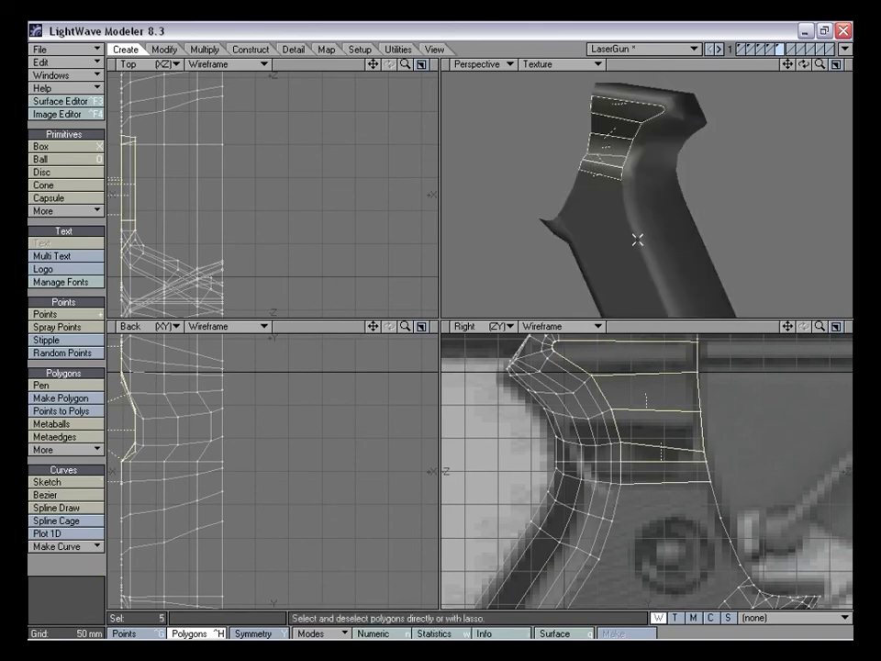
pyautogui.keyDown('alt'); pyautogui.moveTo(632, 237); pyautogui.dragTo(566, 280); pyautogui.keyUp('alt')
pyautogui.press('q')
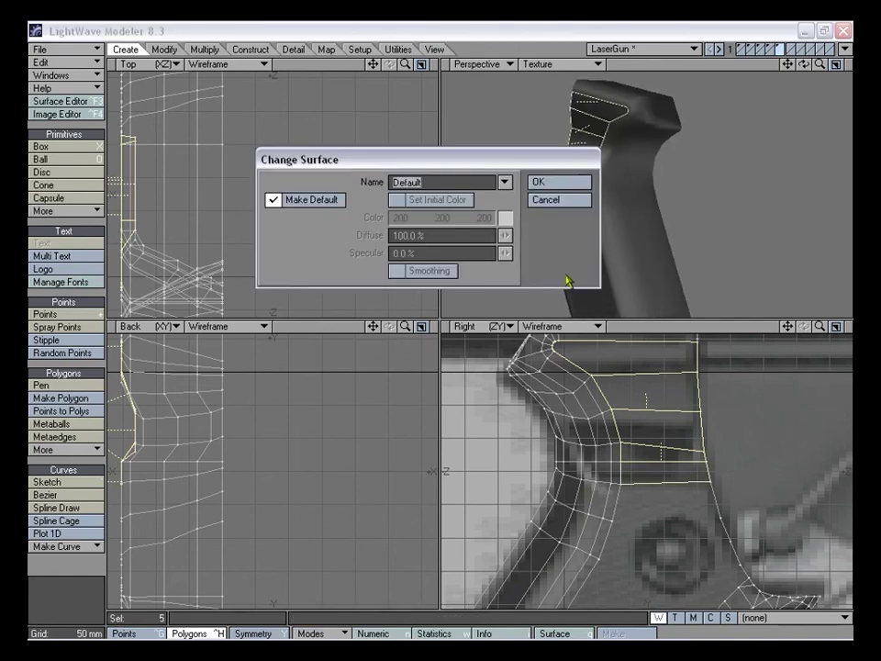
pyautogui.click(505, 183)
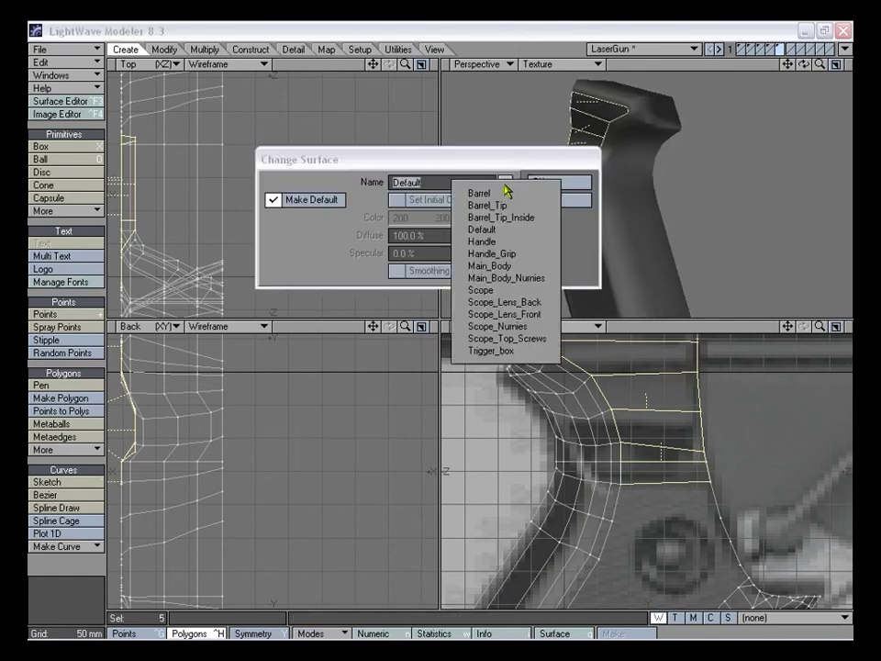
pyautogui.click(516, 243)
pyautogui.click(574, 180)
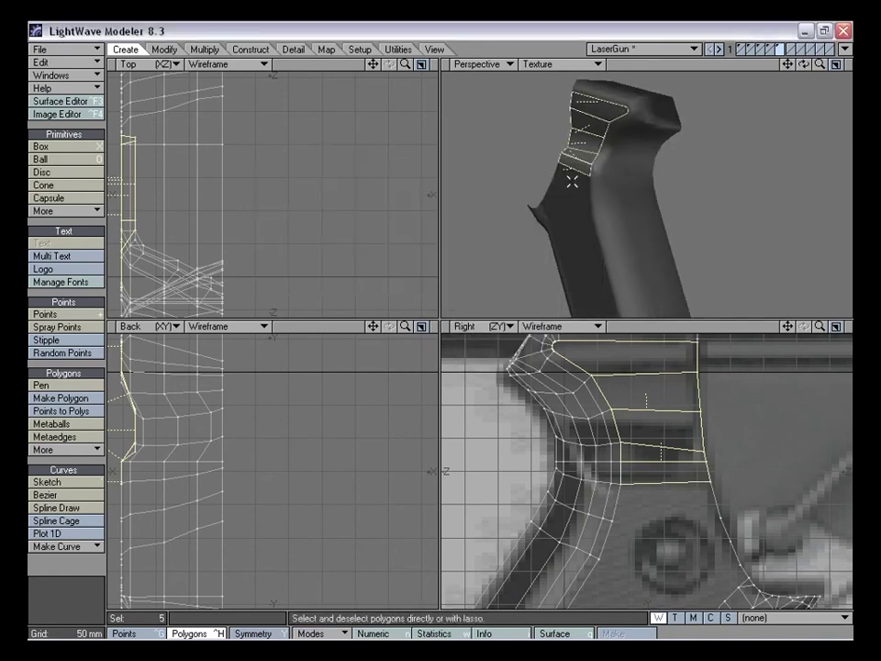
pyautogui.click(93, 564)
# Examine the surfaced grip and its recess from several angles, up close and as a whole
pyautogui.keyDown('alt'); pyautogui.moveTo(608, 218); pyautogui.dragTo(635, 264); pyautogui.keyUp('alt')
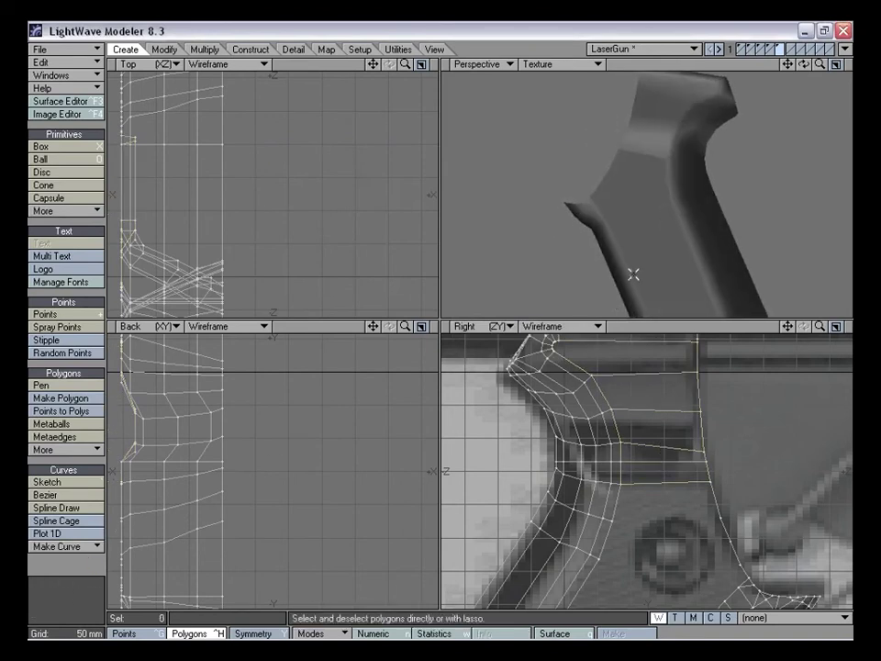
pyautogui.moveTo(665, 150)
pyautogui.keyDown('alt'); pyautogui.mouseDown()
pyautogui.moveTo(728, 179)
pyautogui.moveTo(669, 168)
pyautogui.mouseUp(); pyautogui.keyUp('alt')
pyautogui.moveTo(822, 65); pyautogui.dragTo(776, 67)
pyautogui.keyDown('alt'); pyautogui.moveTo(782, 165); pyautogui.dragTo(675, 188); pyautogui.keyUp('alt')
pyautogui.moveTo(788, 328); pyautogui.dragTo(640, 314)
pyautogui.moveTo(816, 328); pyautogui.dragTo(781, 329)
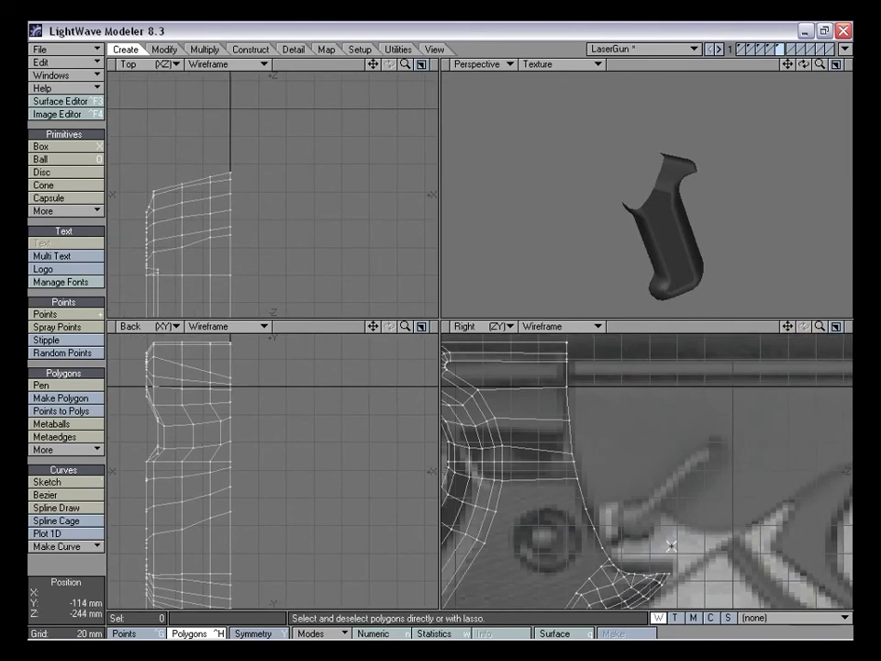
pyautogui.keyDown('alt'); pyautogui.moveTo(631, 256); pyautogui.dragTo(673, 225); pyautogui.keyUp('alt')
pyautogui.keyDown('alt'); pyautogui.moveTo(640, 183); pyautogui.dragTo(649, 241); pyautogui.keyUp('alt')
# Select the points along the grip's open front contour in order, using an enlarged Wireframe perspective, and make a polygon from them
pyautogui.moveTo(597, 65); pyautogui.dragTo(556, 35)
pyautogui.moveTo(819, 64); pyautogui.dragTo(852, 64)
pyautogui.keyDown('alt'); pyautogui.moveTo(669, 187); pyautogui.dragTo(657, 169); pyautogui.keyUp('alt')
pyautogui.press('KP_0')
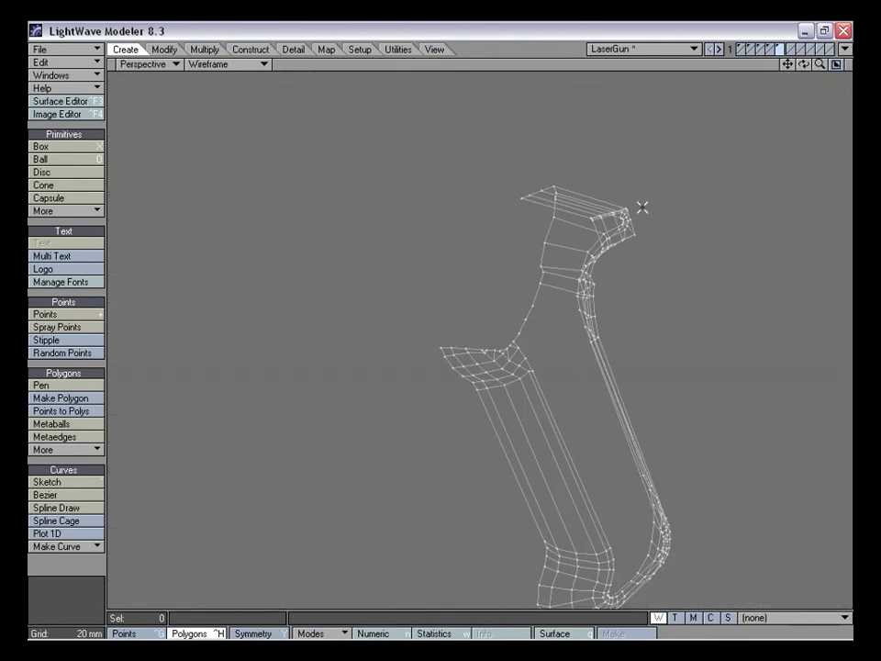
pyautogui.moveTo(823, 66); pyautogui.dragTo(842, 66)
pyautogui.keyDown('alt'); pyautogui.moveTo(592, 252); pyautogui.dragTo(587, 372); pyautogui.keyUp('alt')
pyautogui.keyDown('alt'); pyautogui.moveTo(649, 214); pyautogui.dragTo(499, 278); pyautogui.keyUp('alt')
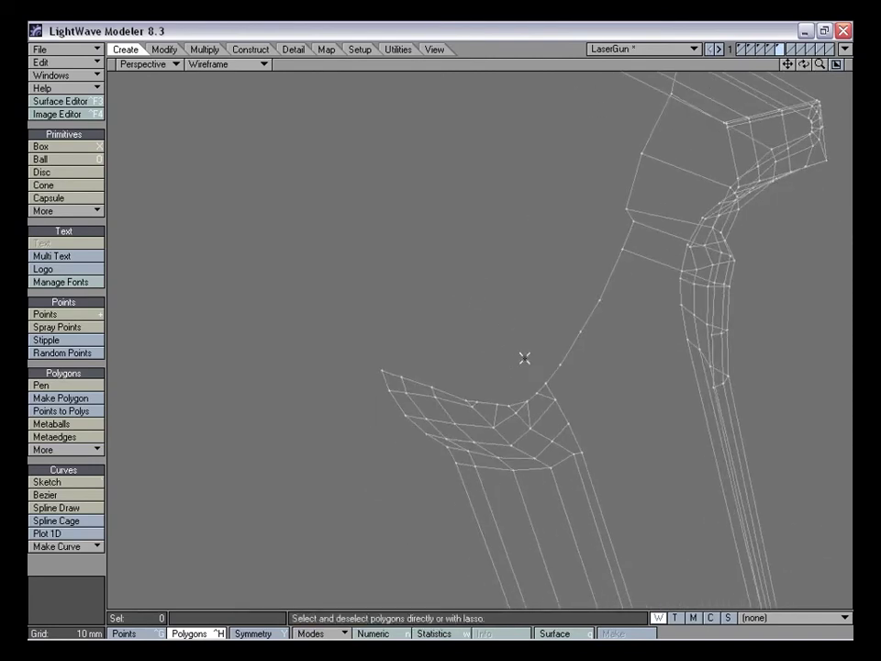
pyautogui.hotkey('ctrl', 'g')
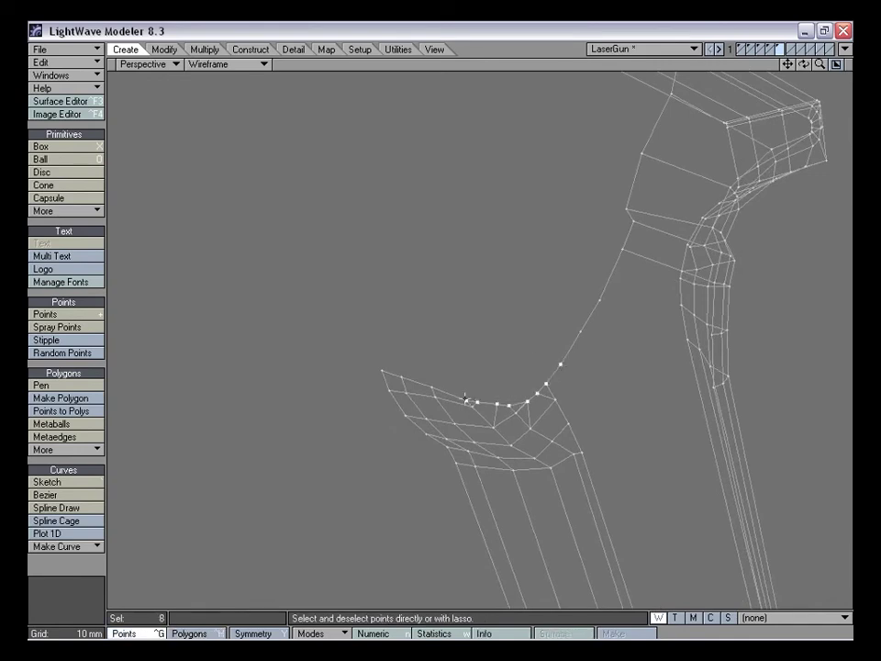
pyautogui.keyDown('alt'); pyautogui.moveTo(682, 241); pyautogui.dragTo(647, 353); pyautogui.keyUp('alt')
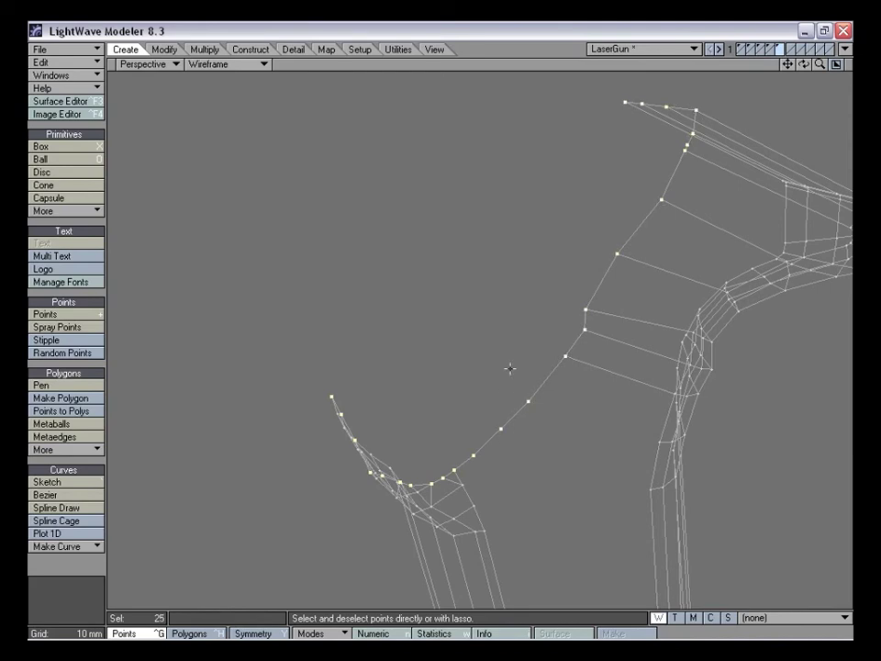
pyautogui.press('p')
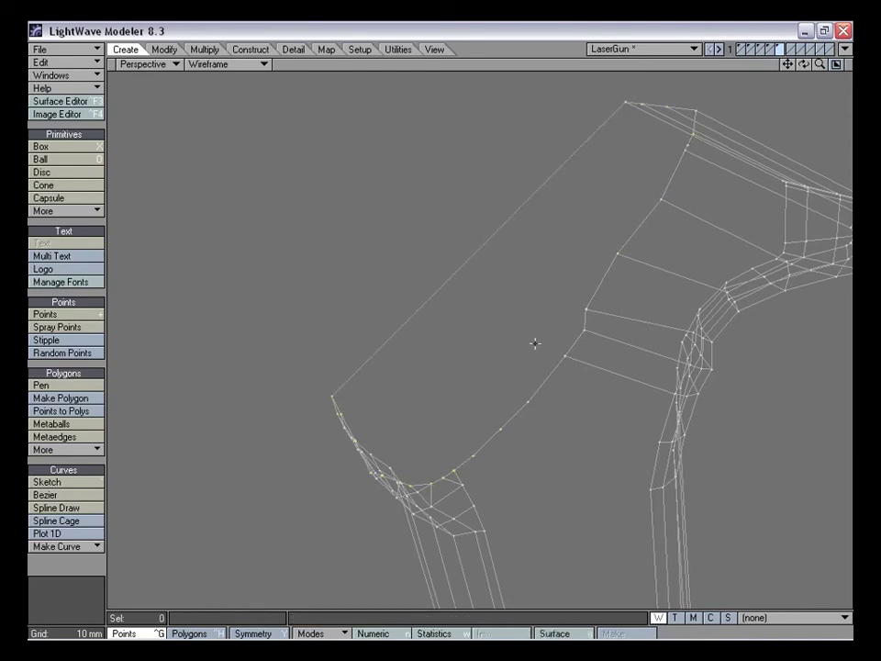
# Restore the four-view layout with Texture display in the perspective view, and select the new front polygon
pyautogui.press('0')
pyautogui.press('a')
pyautogui.moveTo(587, 205)
pyautogui.keyDown('alt'); pyautogui.mouseDown()
pyautogui.moveTo(712, 175)
pyautogui.moveTo(643, 173)
pyautogui.moveTo(635, 229)
pyautogui.moveTo(608, 174)
pyautogui.mouseUp(); pyautogui.keyUp('alt')
pyautogui.click(563, 64)
pyautogui.click(567, 159)
pyautogui.hotkey('ctrl', 'h')
pyautogui.click(608, 149)
pyautogui.moveTo(513, 224)
pyautogui.keyDown('alt'); pyautogui.mouseDown()
pyautogui.moveTo(618, 229)
pyautogui.moveTo(608, 185)
pyautogui.moveTo(726, 199)
pyautogui.moveTo(702, 119)
pyautogui.moveTo(707, 239)
pyautogui.moveTo(651, 181)
pyautogui.moveTo(730, 233)
pyautogui.moveTo(692, 248)
pyautogui.moveTo(650, 248)
pyautogui.moveTo(674, 254)
pyautogui.mouseUp(); pyautogui.keyUp('alt')
pyautogui.hotkey('shift', 'a')
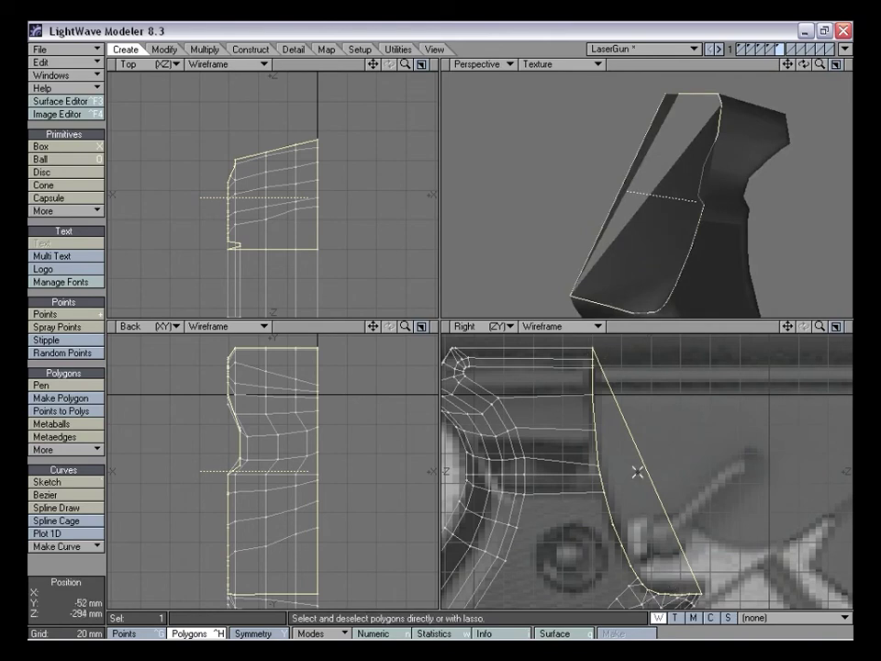
# Inset the front polygon by applying Smooth Shift without offset and stretching it slightly inward about the centerline
pyautogui.press('f')
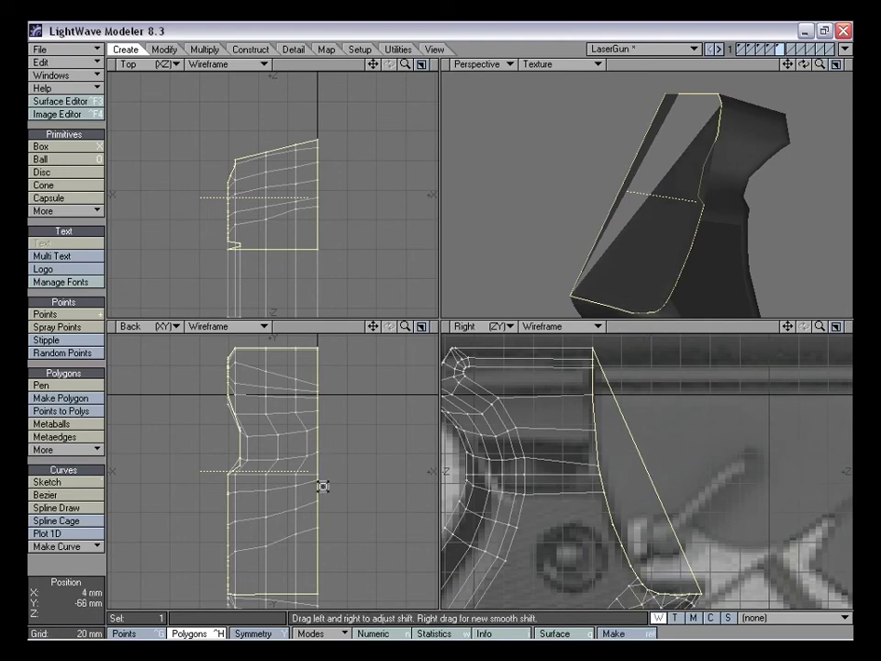
pyautogui.click(322, 634)
pyautogui.click(305, 624)
pyautogui.hotkey('shift', 'h')
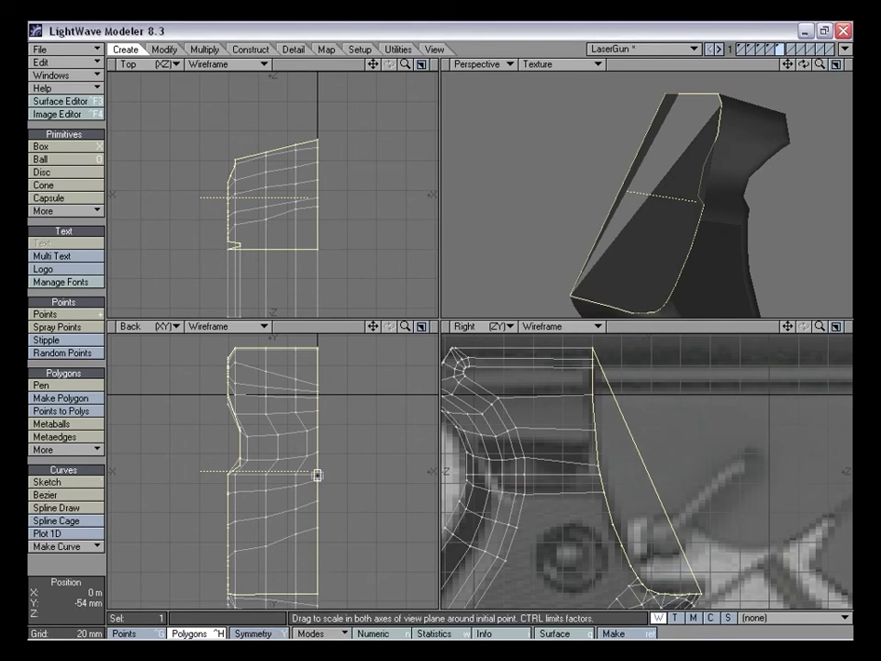
pyautogui.moveTo(317, 475); pyautogui.dragTo(312, 471)
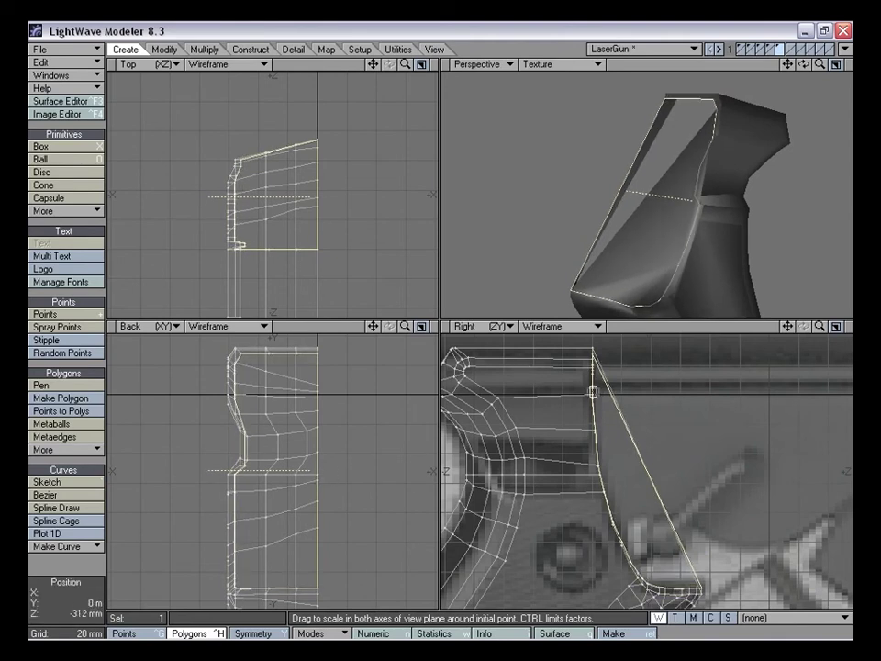
# Move the inset front polygon slightly forward and down in the side view, and check its rim in perspective
pyautogui.press('t')
pyautogui.moveTo(632, 484); pyautogui.dragTo(635, 488)
pyautogui.keyDown('alt'); pyautogui.moveTo(639, 252); pyautogui.dragTo(685, 250); pyautogui.keyUp('alt')
pyautogui.keyDown('alt'); pyautogui.moveTo(632, 176); pyautogui.dragTo(666, 207); pyautogui.keyUp('alt')
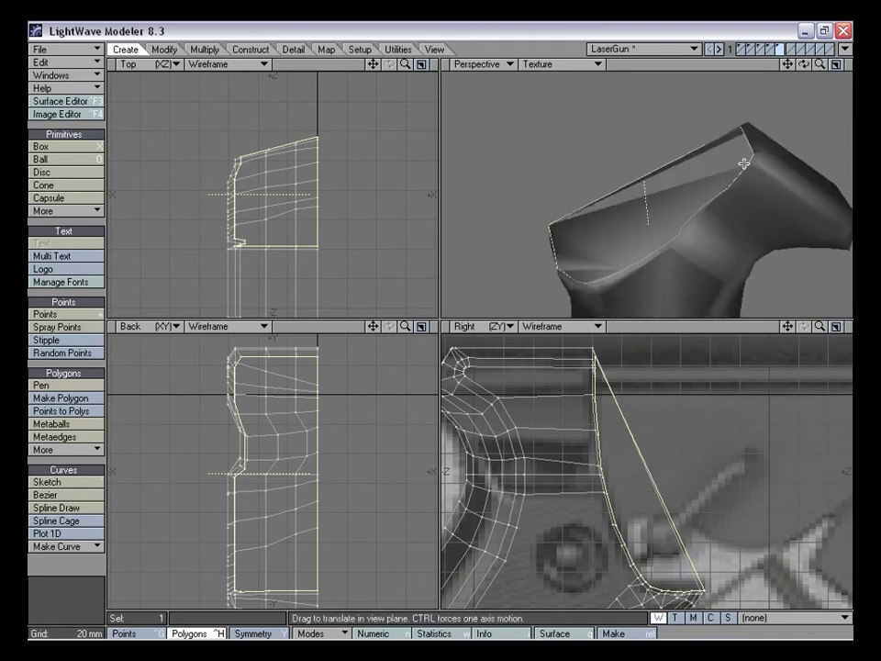
pyautogui.keyDown('alt'); pyautogui.moveTo(663, 261); pyautogui.dragTo(445, 174); pyautogui.keyUp('alt')
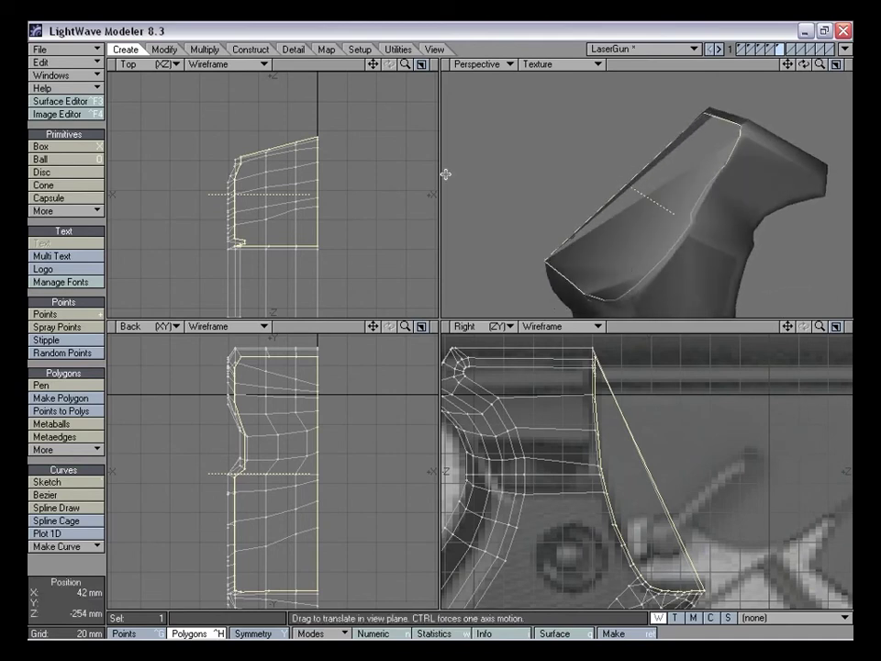
# Shift the inset's outer front corner point inward along X to soften the corner at the lower lip
pyautogui.click(234, 153)
pyautogui.keyDown('alt'); pyautogui.moveTo(452, 216); pyautogui.dragTo(621, 258); pyautogui.keyUp('alt')
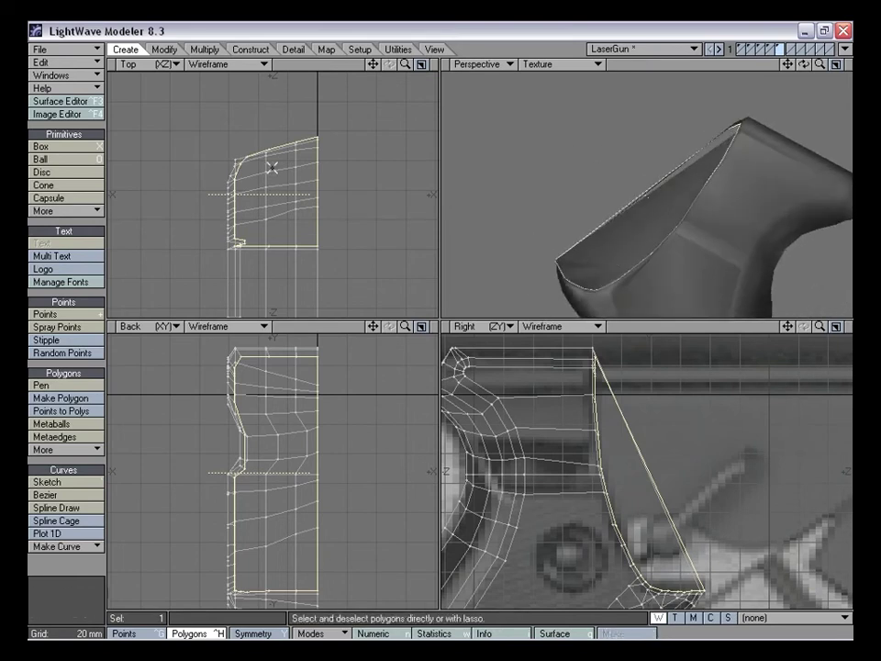
pyautogui.hotkey('ctrl', 'g')
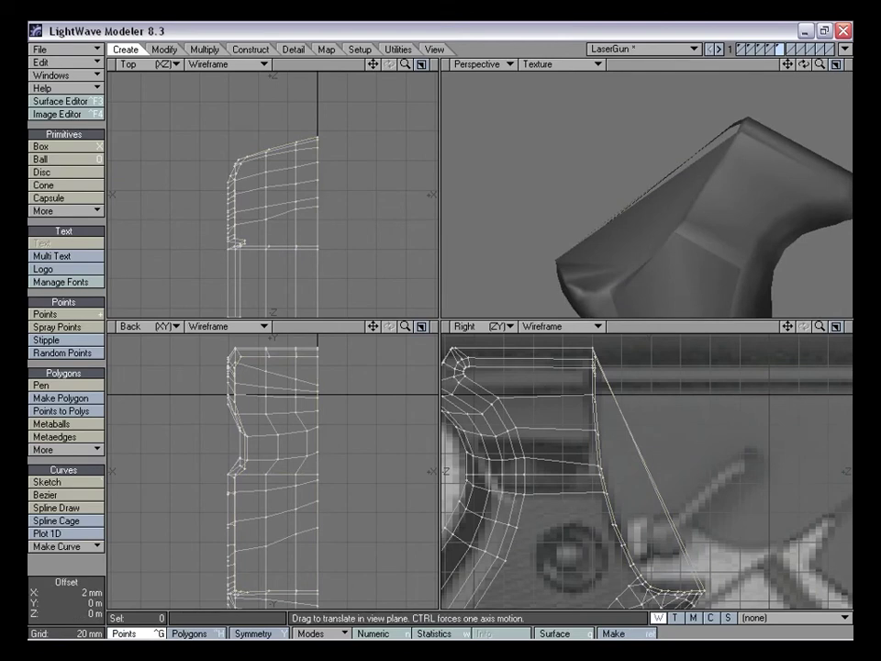
pyautogui.keyDown('alt'); pyautogui.moveTo(569, 257); pyautogui.dragTo(622, 274); pyautogui.keyUp('alt')
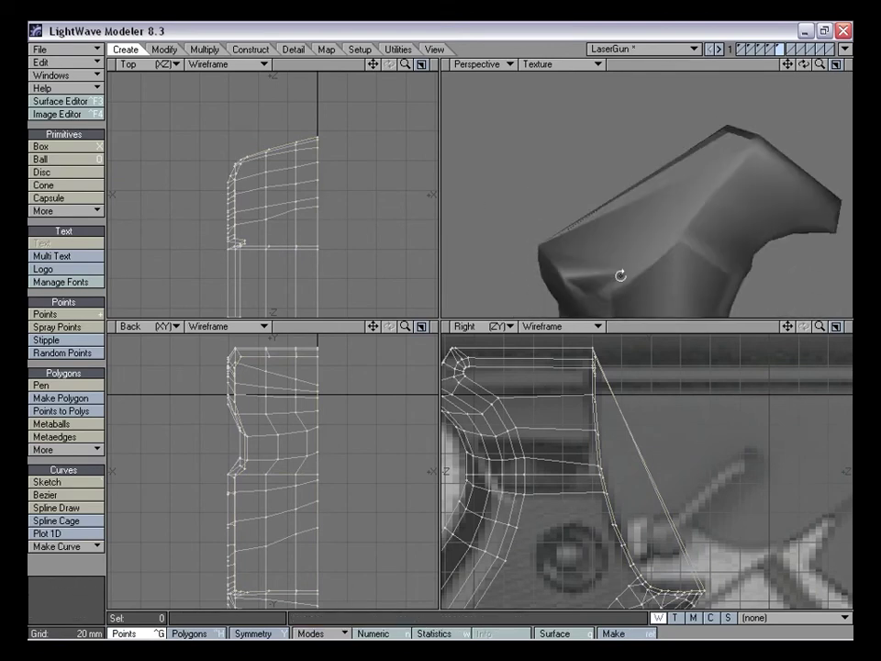
# Reselect the front polygon, Smooth Shift it again without offset, and stretch it slightly inward about the centerline
pyautogui.hotkey('ctrl', 'h')
pyautogui.click(634, 231)
pyautogui.keyDown('alt'); pyautogui.moveTo(635, 231); pyautogui.dragTo(640, 190); pyautogui.keyUp('alt')
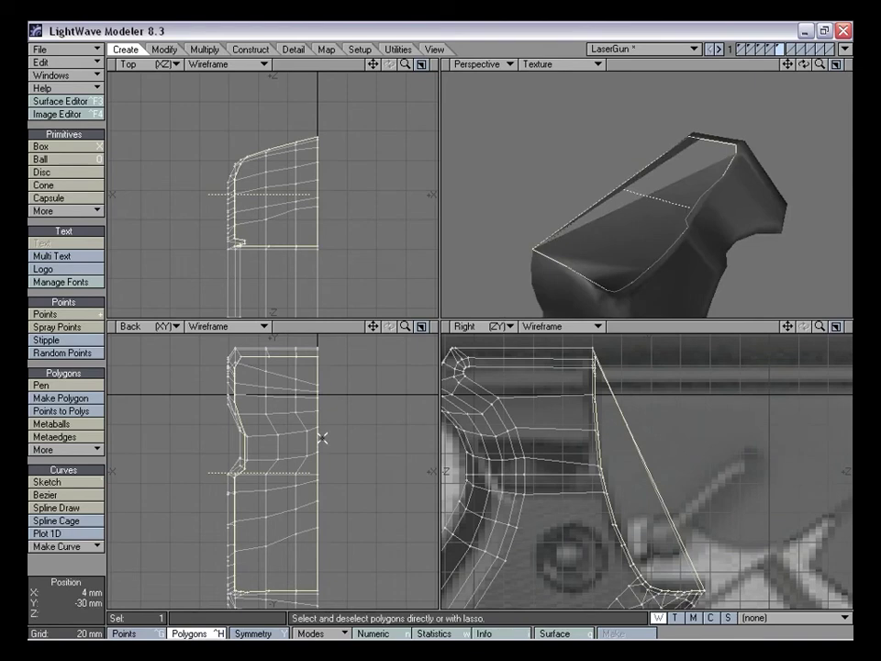
pyautogui.press('f')
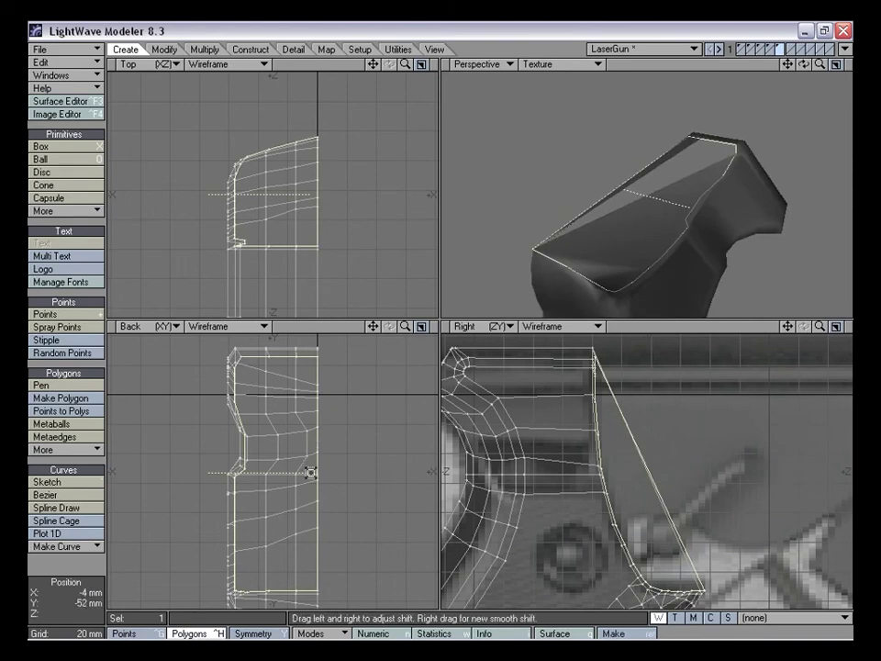
pyautogui.moveTo(311, 473); pyautogui.dragTo(311, 476)
pyautogui.press('h')
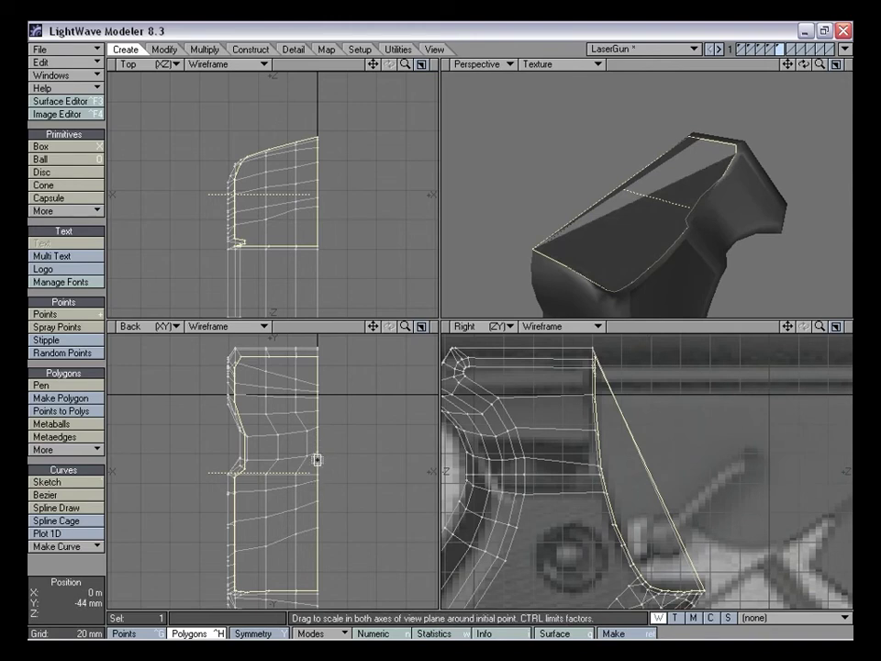
pyautogui.moveTo(317, 473); pyautogui.dragTo(310, 478)
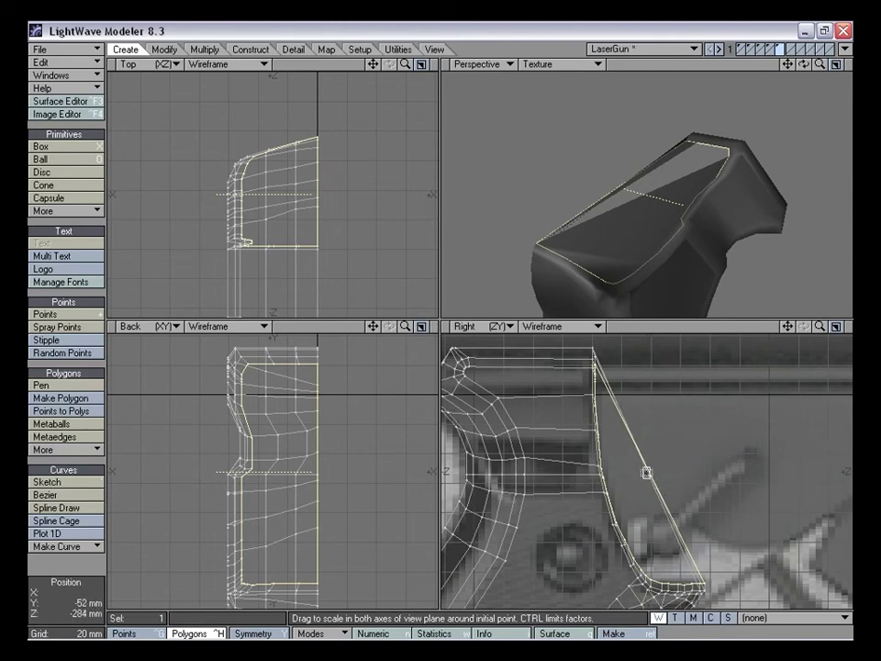
# Rotate the second inset slightly in the side view and move it slightly forward
pyautogui.press('y')
pyautogui.moveTo(643, 479); pyautogui.dragTo(640, 479)
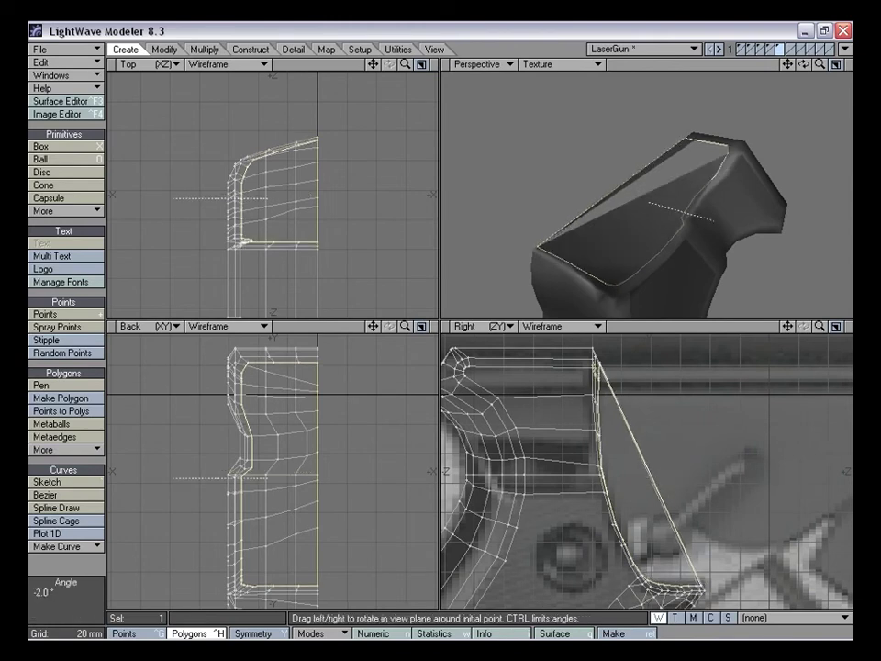
pyautogui.moveTo(266, 198); pyautogui.dragTo(278, 197)
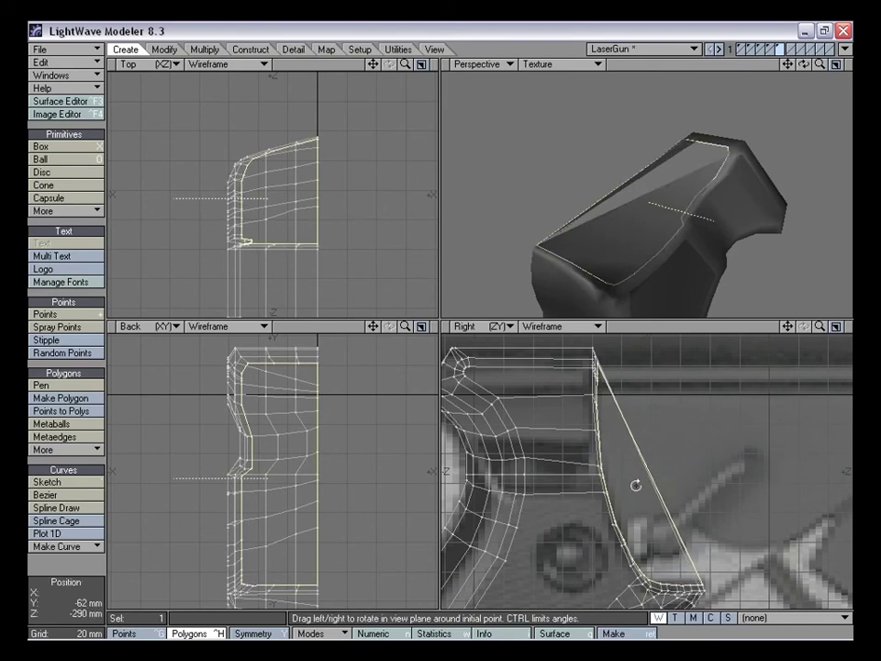
pyautogui.press('t')
pyautogui.moveTo(636, 485)
pyautogui.mouseDown()
pyautogui.moveTo(645, 484)
pyautogui.moveTo(636, 486)
pyautogui.mouseUp()
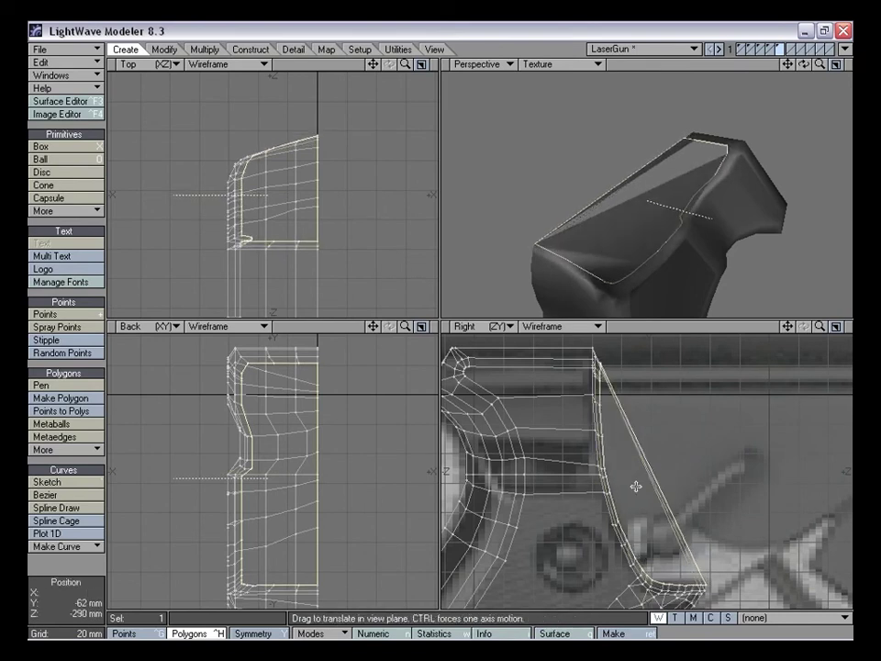
# Stretch the second inset in the side view and reposition it to follow the grip's front contour, checking the rim in perspective
pyautogui.hotkey('shift', 'h')
pyautogui.moveTo(600, 428); pyautogui.dragTo(595, 432)
pyautogui.moveTo(500, 435); pyautogui.dragTo(500, 426)
pyautogui.press('t')
pyautogui.moveTo(618, 449); pyautogui.dragTo(615, 445)
pyautogui.keyDown('alt'); pyautogui.moveTo(587, 303); pyautogui.dragTo(697, 272); pyautogui.keyUp('alt')
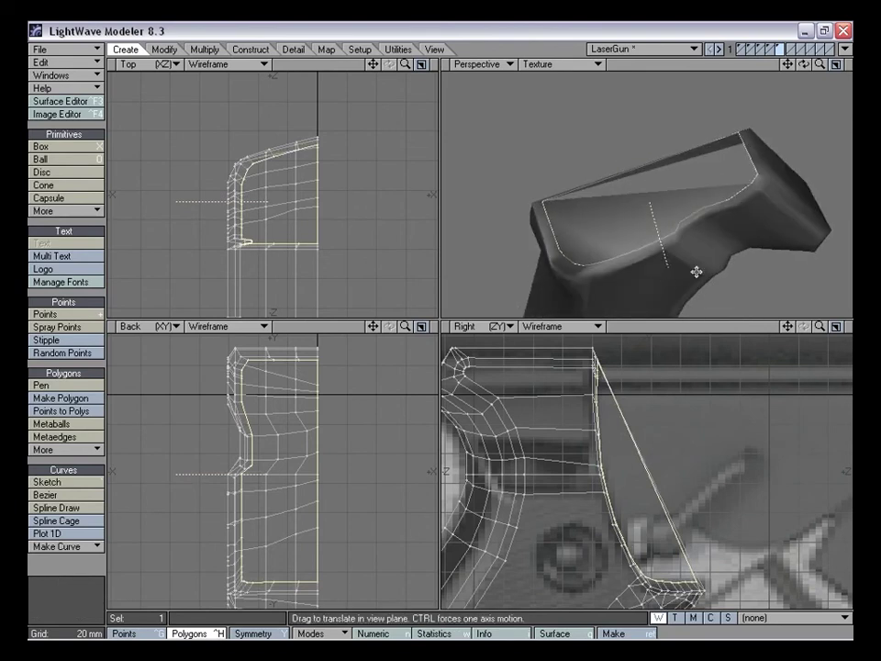
pyautogui.keyDown('alt'); pyautogui.moveTo(747, 202); pyautogui.dragTo(632, 196); pyautogui.keyUp('alt')
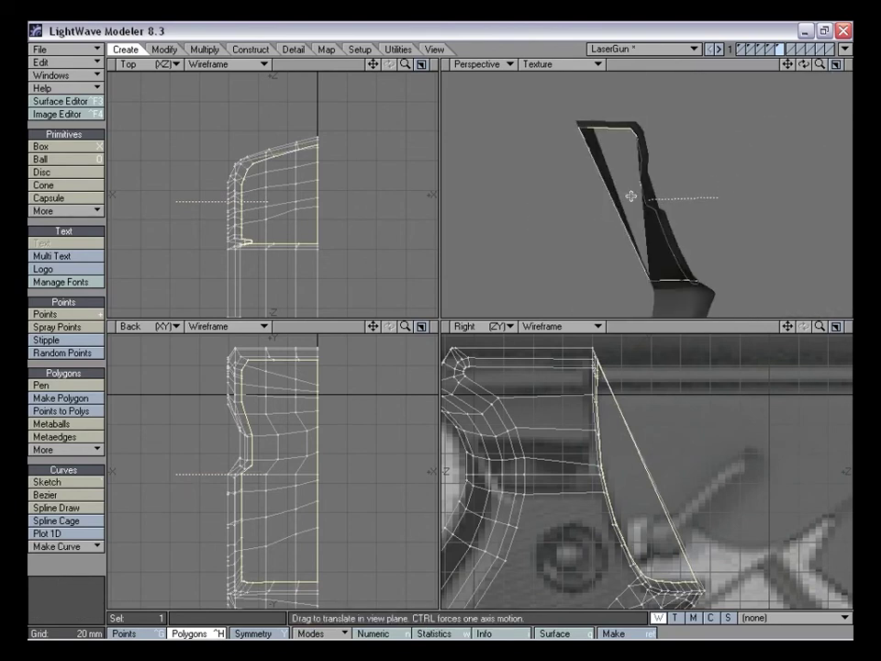
pyautogui.keyDown('alt'); pyautogui.moveTo(689, 207); pyautogui.dragTo(682, 236); pyautogui.keyUp('alt')
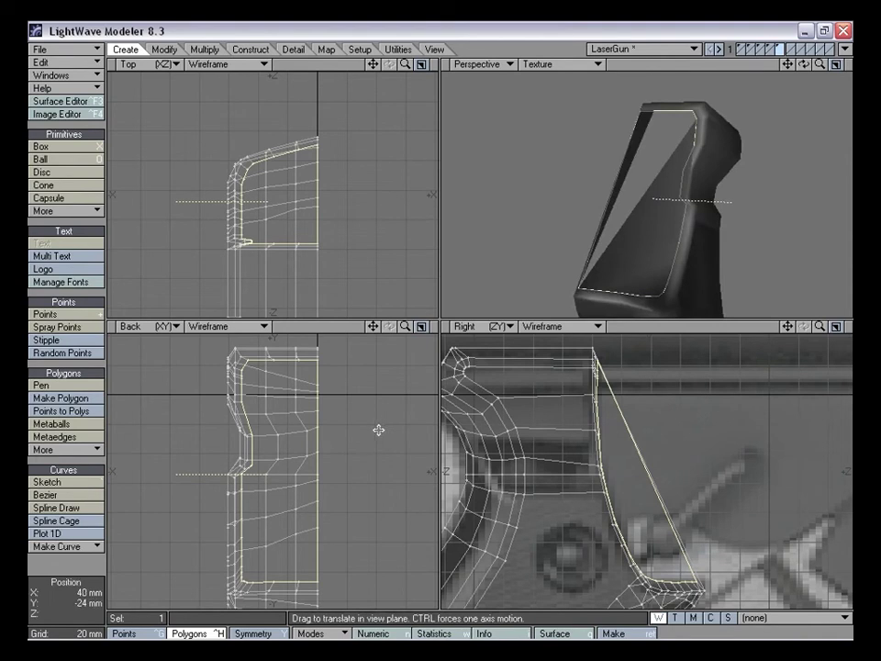
# Smooth Shift the front polygon a third time without offset and stretch it well inward toward the centerline
pyautogui.hotkey('shift', 'f')
pyautogui.click(312, 467)
pyautogui.press('h')
pyautogui.moveTo(318, 465)
pyautogui.mouseDown()
pyautogui.moveTo(273, 497)
pyautogui.moveTo(274, 507)
pyautogui.moveTo(316, 465)
pyautogui.mouseUp()
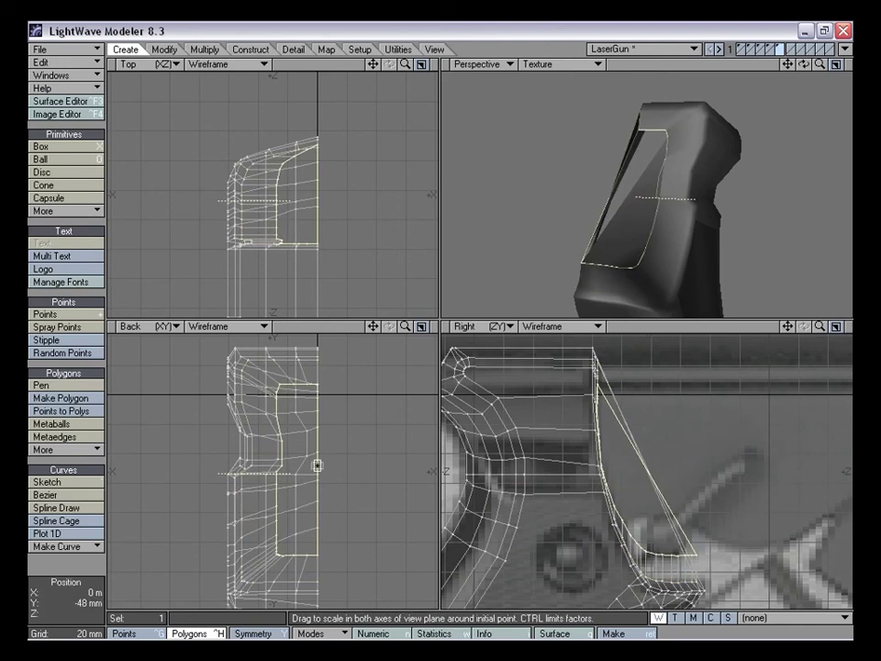
# Stretch the innermost front polygon taller and reposition it so it follows the grip's front contour
pyautogui.keyDown('alt'); pyautogui.moveTo(616, 267); pyautogui.dragTo(651, 198); pyautogui.keyUp('alt')
pyautogui.moveTo(641, 460)
pyautogui.mouseDown()
pyautogui.moveTo(641, 489)
pyautogui.moveTo(643, 462)
pyautogui.moveTo(630, 483)
pyautogui.moveTo(637, 467)
pyautogui.mouseUp()
pyautogui.press('t')
pyautogui.press('h')
pyautogui.keyDown('ctrl'); pyautogui.moveTo(317, 470); pyautogui.dragTo(311, 475); pyautogui.keyUp('ctrl')
pyautogui.keyDown('alt'); pyautogui.moveTo(679, 276); pyautogui.dragTo(647, 199); pyautogui.keyUp('alt')
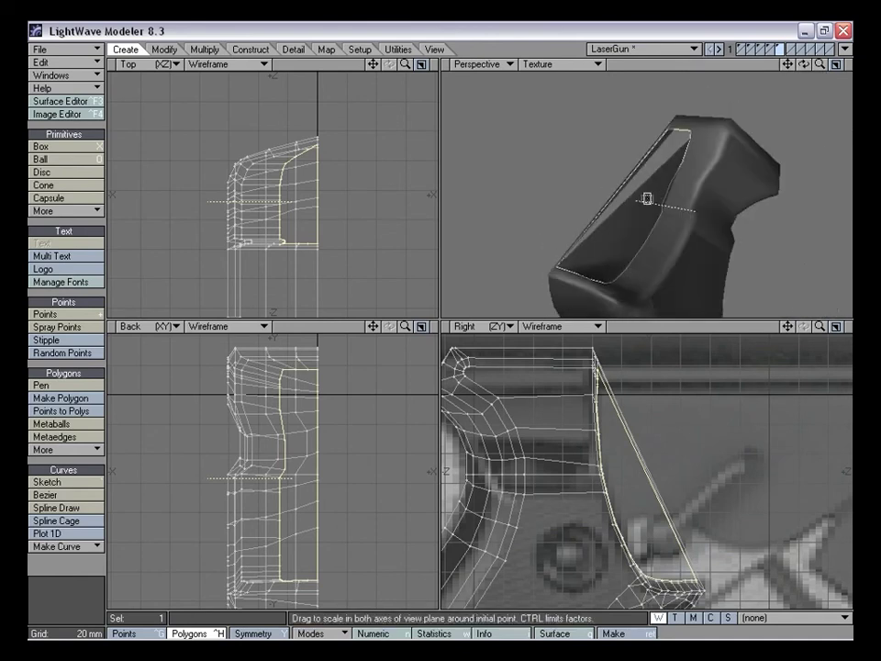
# Show the gun body's layer together with the grip layer and examine how the grip's front meets the body
pyautogui.hotkey('ctrl', 'g')
pyautogui.keyDown('alt'); pyautogui.moveTo(488, 296); pyautogui.dragTo(698, 184); pyautogui.keyUp('alt')
pyautogui.keyDown('shift'); pyautogui.click(762, 50); pyautogui.keyUp('shift')
pyautogui.keyDown('alt'); pyautogui.moveTo(703, 140); pyautogui.dragTo(702, 199); pyautogui.keyUp('alt')
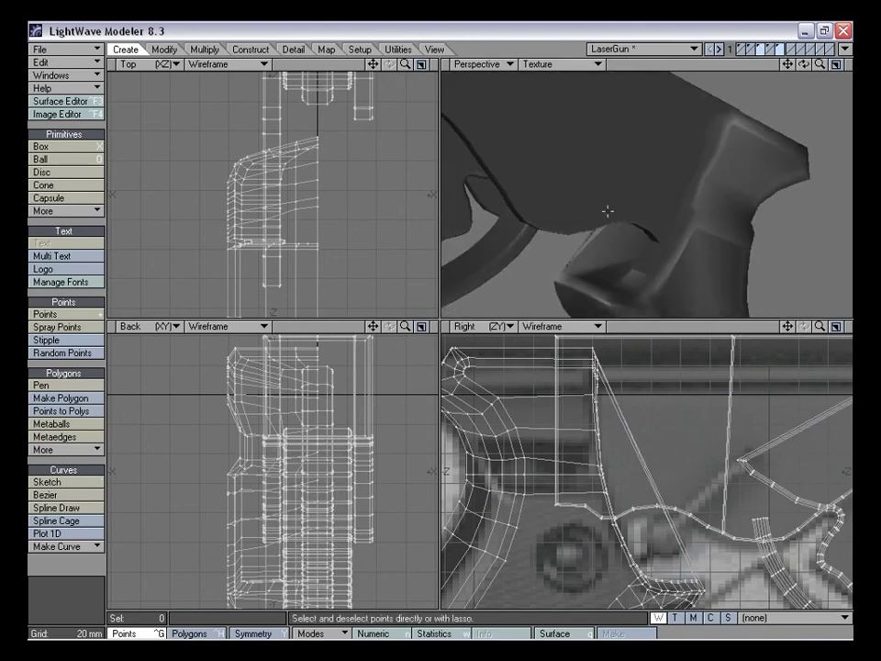
pyautogui.keyDown('alt'); pyautogui.moveTo(608, 211); pyautogui.dragTo(680, 164); pyautogui.keyUp('alt')
pyautogui.keyDown('alt'); pyautogui.moveTo(637, 232); pyautogui.dragTo(600, 263); pyautogui.keyUp('alt')
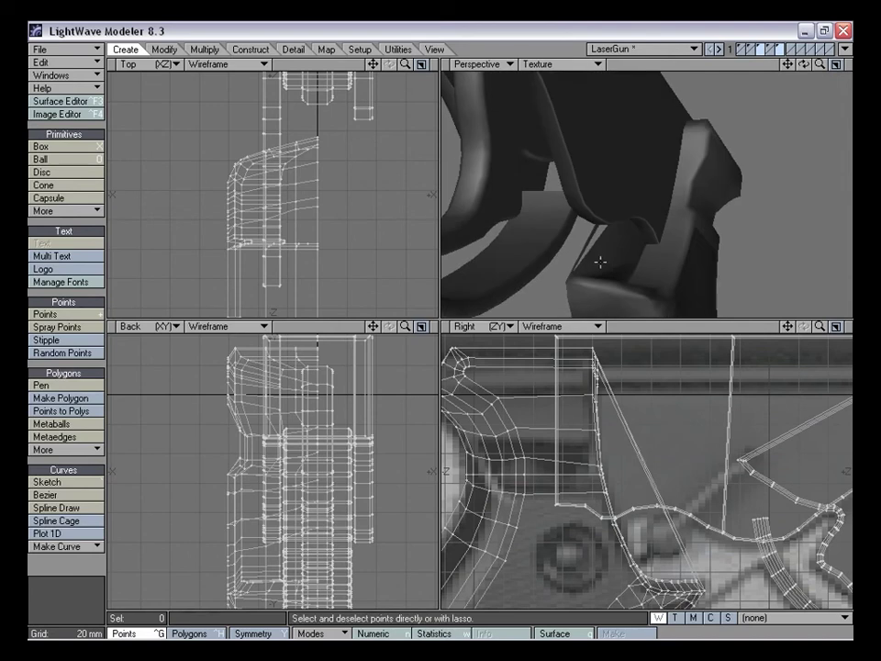
# Switch to the Blaster_001 object to examine how its grip meets the body, and return to the LaserGun object
pyautogui.keyDown('alt'); pyautogui.moveTo(641, 236); pyautogui.dragTo(687, 82); pyautogui.keyUp('alt')
pyautogui.click(672, 49)
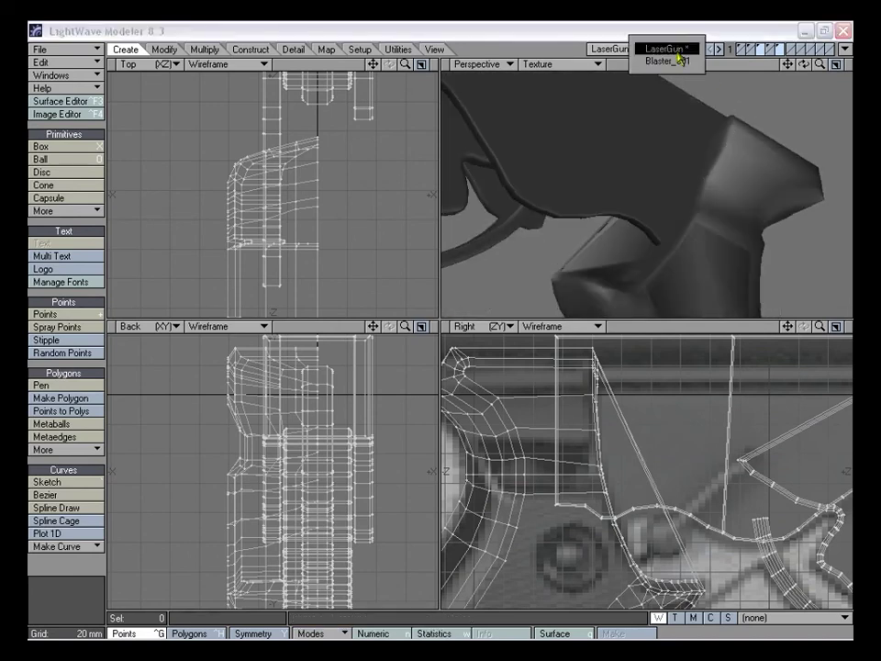
pyautogui.click(679, 60)
pyautogui.keyDown('alt'); pyautogui.moveTo(540, 216); pyautogui.dragTo(665, 78); pyautogui.keyUp('alt')
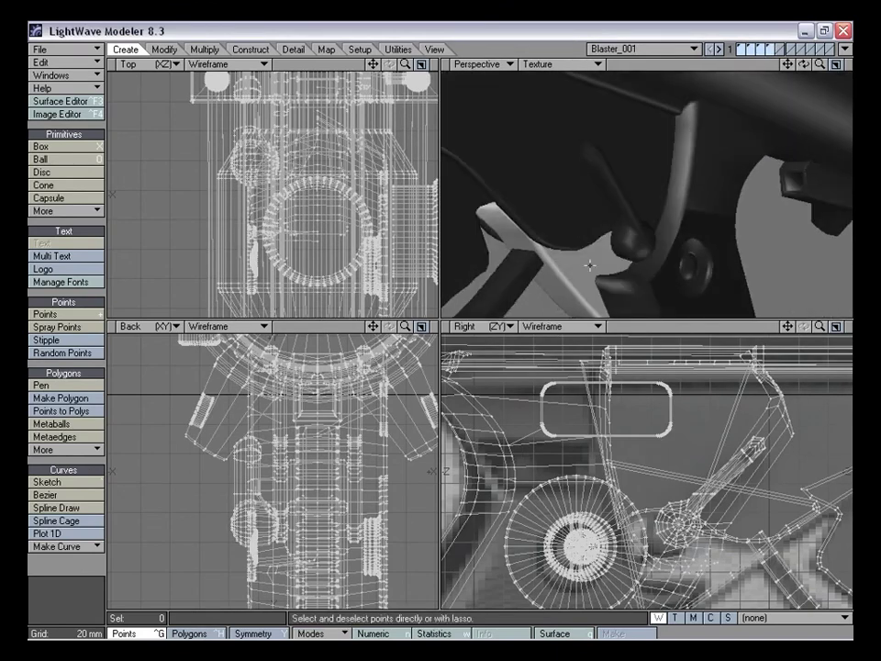
pyautogui.click(689, 49)
pyautogui.click(665, 43)
pyautogui.keyDown('alt'); pyautogui.moveTo(666, 181); pyautogui.dragTo(582, 256); pyautogui.keyUp('alt')
# Show only the left grip half's layer and delete the inset front polygons that close its opening
pyautogui.hotkey('ctrl', 'h')
pyautogui.click(781, 50)
pyautogui.keyDown('alt'); pyautogui.moveTo(677, 195); pyautogui.dragTo(670, 147); pyautogui.keyUp('alt')
pyautogui.press('a')
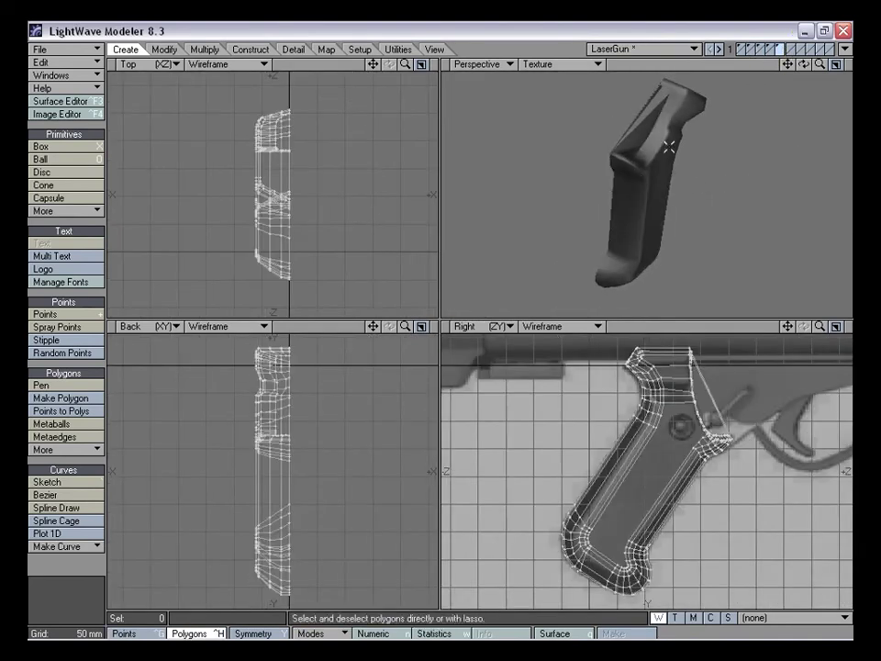
pyautogui.moveTo(795, 64); pyautogui.dragTo(838, 64)
pyautogui.moveTo(627, 200)
pyautogui.mouseDown()
pyautogui.moveTo(655, 222)
pyautogui.moveTo(607, 209)
pyautogui.moveTo(659, 209)
pyautogui.moveTo(692, 187)
pyautogui.moveTo(655, 198)
pyautogui.moveTo(716, 212)
pyautogui.moveTo(657, 217)
pyautogui.moveTo(587, 207)
pyautogui.mouseUp()
pyautogui.press('Delete')
pyautogui.click(595, 233)
pyautogui.press('/')
pyautogui.keyDown('alt'); pyautogui.moveTo(692, 227); pyautogui.dragTo(628, 187); pyautogui.keyUp('alt')
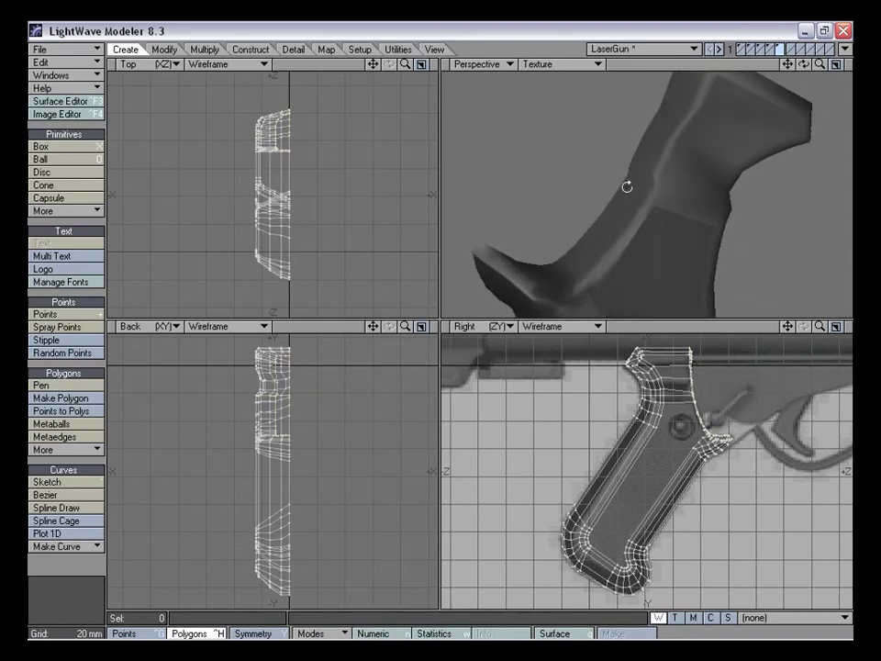
# Examine the grip half with its open front, show layer 4 alongside it and inspect how both halves fit together
pyautogui.moveTo(819, 64); pyautogui.dragTo(797, 65)
pyautogui.keyDown('alt'); pyautogui.moveTo(675, 177); pyautogui.dragTo(604, 240); pyautogui.keyUp('alt')
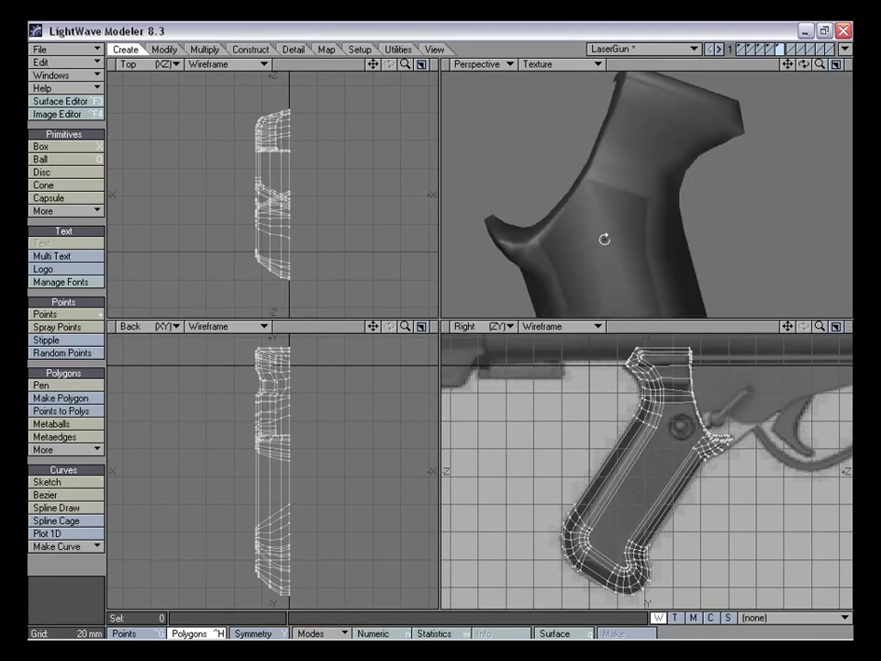
pyautogui.keyDown('alt'); pyautogui.moveTo(557, 189); pyautogui.dragTo(670, 181); pyautogui.keyUp('alt')
pyautogui.keyDown('alt'); pyautogui.moveTo(650, 251); pyautogui.dragTo(711, 207); pyautogui.keyUp('alt')
pyautogui.press(',')
pyautogui.press(',')
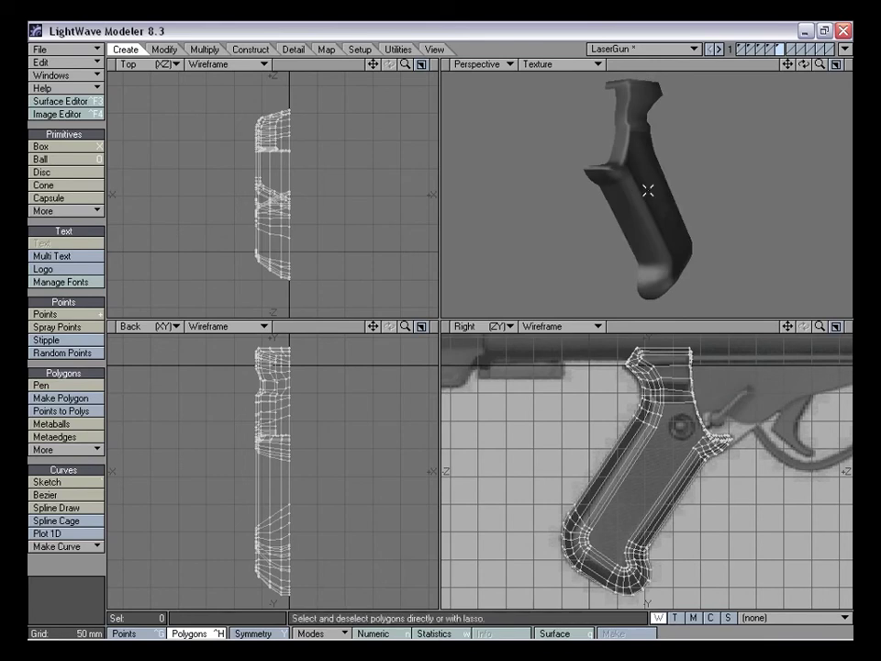
pyautogui.click(768, 53)
pyautogui.keyDown('alt'); pyautogui.moveTo(680, 138); pyautogui.dragTo(607, 190); pyautogui.keyUp('alt')
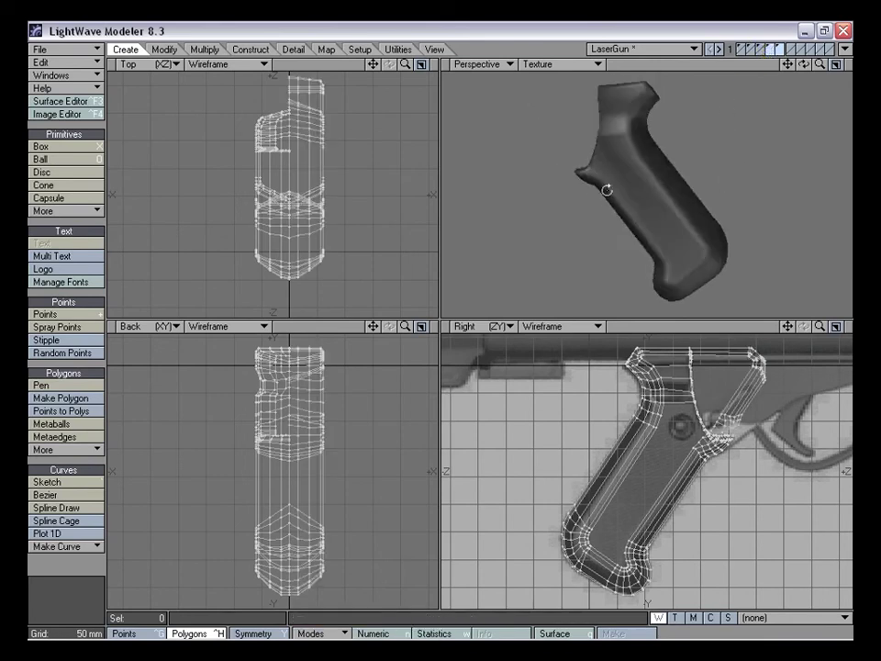
pyautogui.keyDown('alt'); pyautogui.moveTo(689, 174); pyautogui.dragTo(627, 186); pyautogui.keyUp('alt')
pyautogui.keyDown('alt'); pyautogui.moveTo(631, 112); pyautogui.dragTo(687, 275); pyautogui.keyUp('alt')
pyautogui.keyDown('alt'); pyautogui.moveTo(645, 220); pyautogui.dragTo(633, 183); pyautogui.keyUp('alt')
pyautogui.keyDown('alt'); pyautogui.moveTo(701, 155); pyautogui.dragTo(660, 242); pyautogui.keyUp('alt')
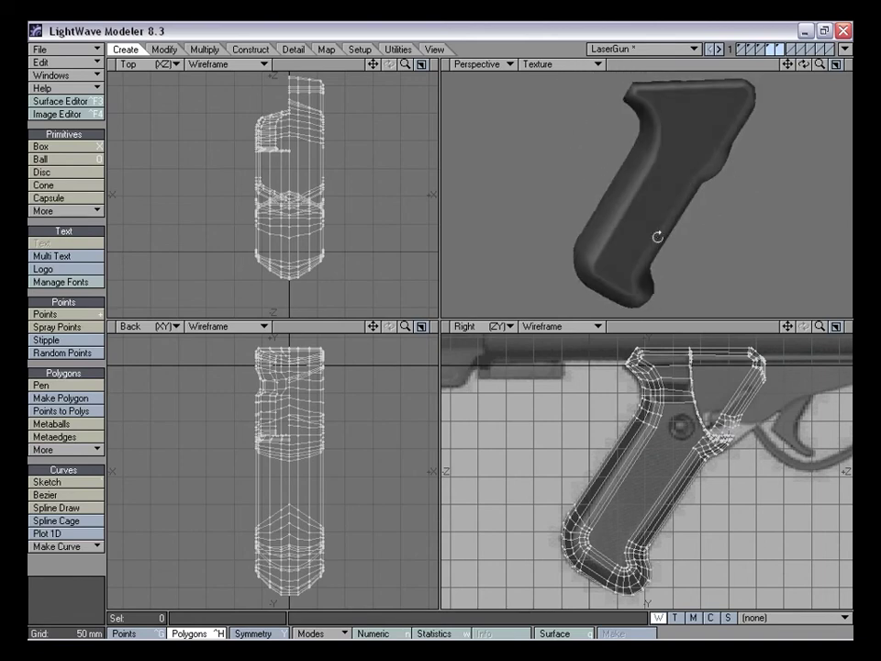
pyautogui.keyDown('alt'); pyautogui.moveTo(780, 235); pyautogui.dragTo(570, 130); pyautogui.keyUp('alt')
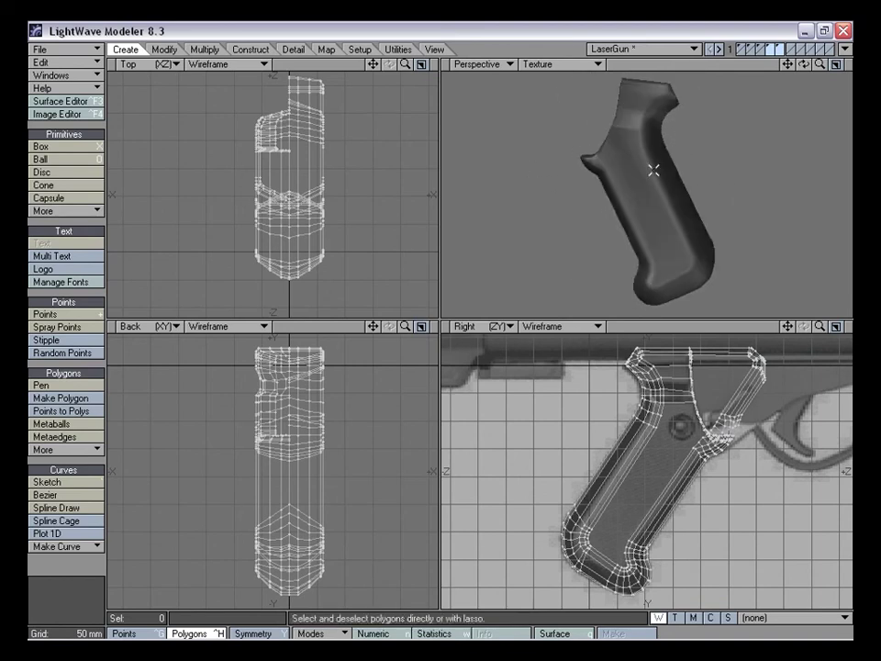
pyautogui.moveTo(788, 65); pyautogui.dragTo(849, 65)
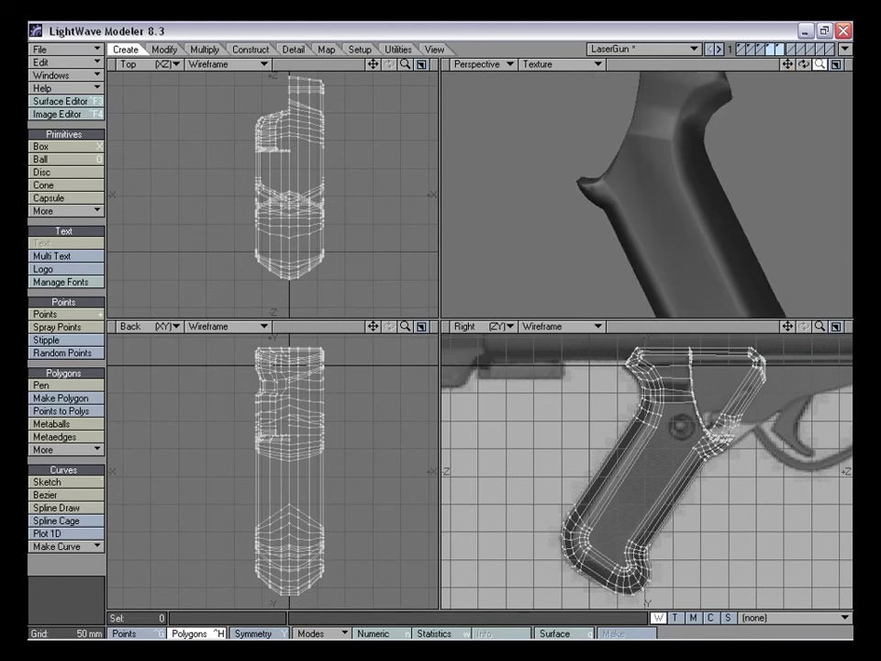
pyautogui.moveTo(788, 64); pyautogui.dragTo(770, 17)
pyautogui.moveTo(820, 64); pyautogui.dragTo(806, 64)
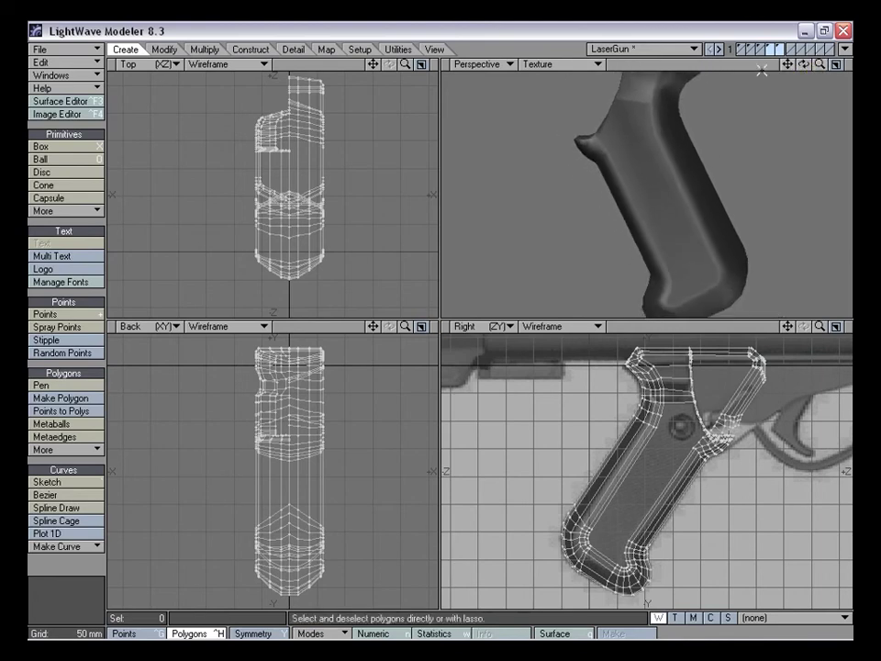
# Cut the large flat side panel from each grip half and paste both back as separate polygons
pyautogui.click(642, 169)
pyautogui.keyDown('alt'); pyautogui.moveTo(642, 169); pyautogui.dragTo(683, 155); pyautogui.keyUp('alt')
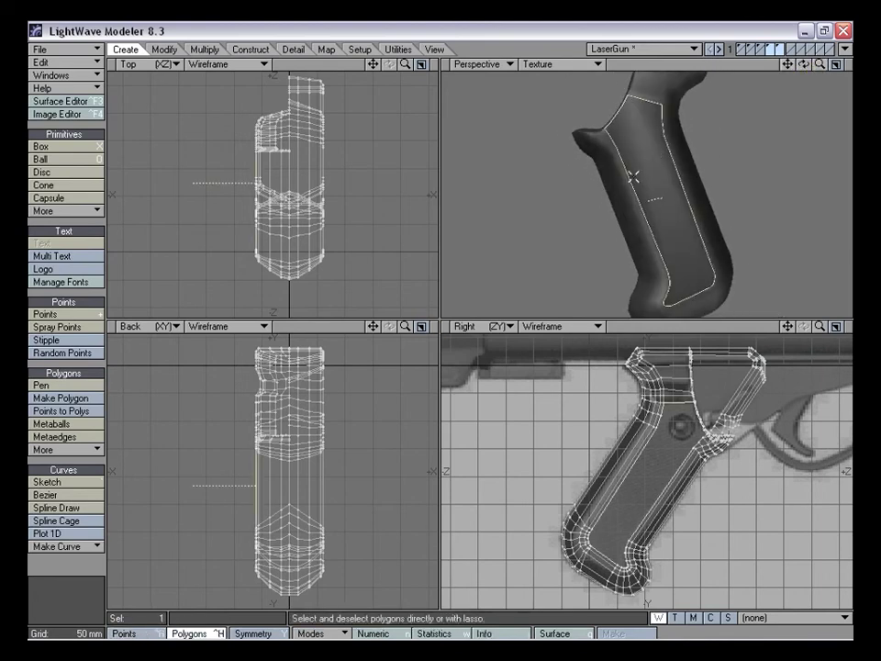
pyautogui.press('Delete')
pyautogui.keyDown('alt'); pyautogui.moveTo(608, 173); pyautogui.dragTo(642, 151); pyautogui.keyUp('alt')
pyautogui.click(660, 149)
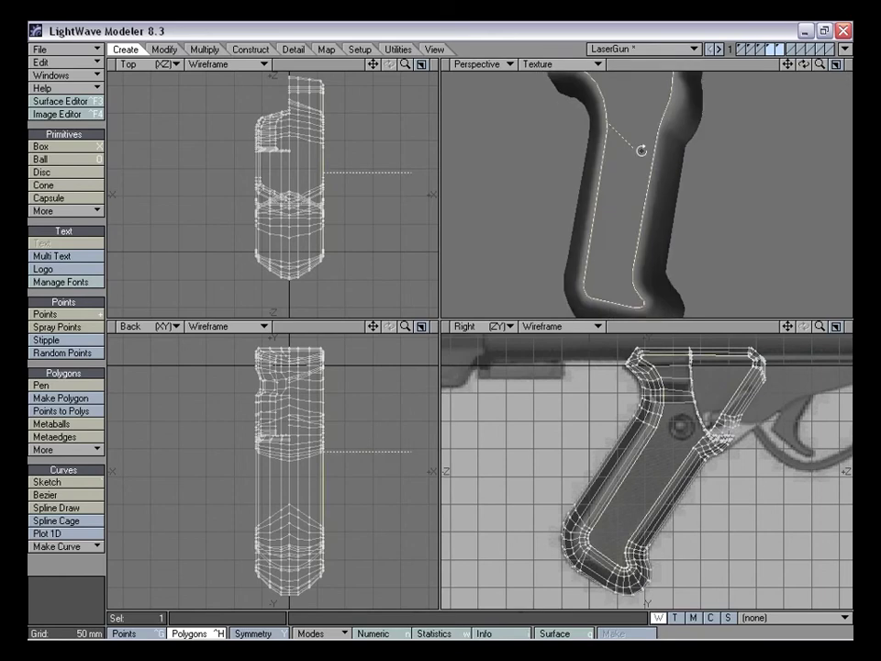
pyautogui.press('Delete')
pyautogui.keyDown('alt'); pyautogui.moveTo(715, 218); pyautogui.dragTo(646, 209); pyautogui.keyUp('alt')
pyautogui.keyDown('alt'); pyautogui.moveTo(706, 160); pyautogui.dragTo(666, 192); pyautogui.keyUp('alt')
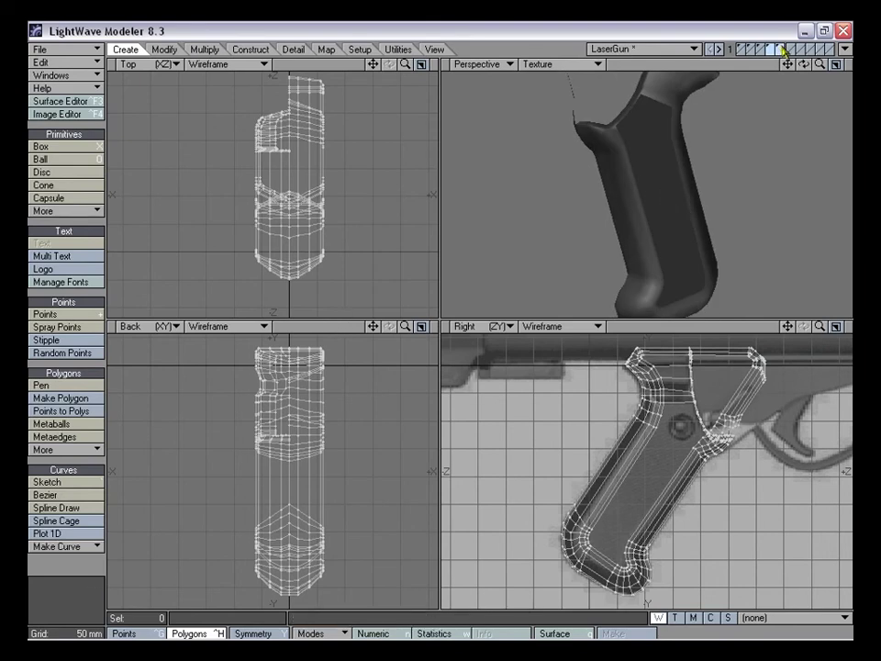
# Move the remaining left grip half from layer 5 into layer 4, joining the opposite half
pyautogui.click(782, 48)
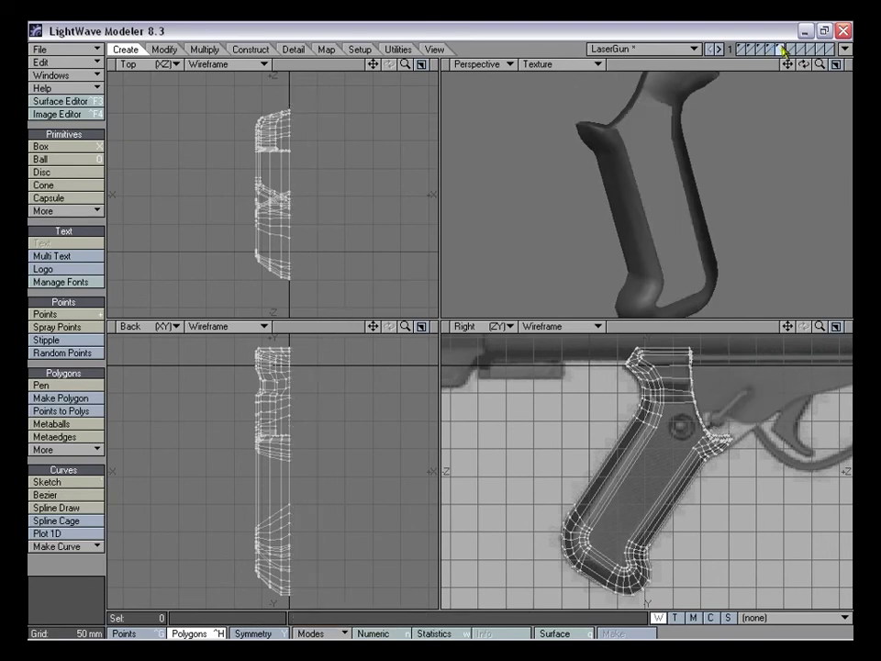
pyautogui.click(773, 49)
pyautogui.click(772, 51)
pyautogui.keyDown('alt'); pyautogui.moveTo(735, 128); pyautogui.dragTo(654, 174); pyautogui.keyUp('alt')
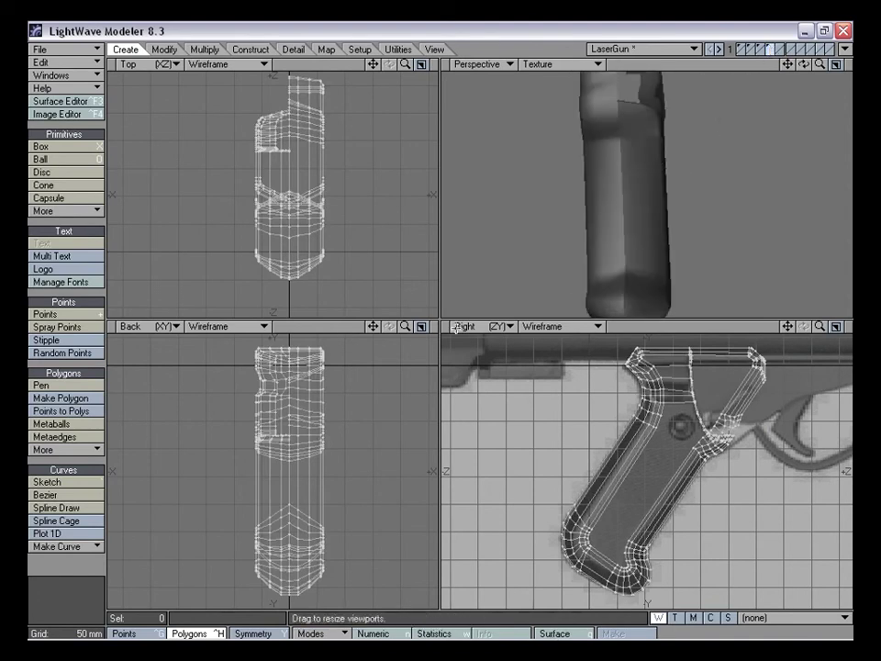
# Examine the combined grip from several sides and select both flat side panels to check their edges
pyautogui.hotkey('ctrl', 'g')
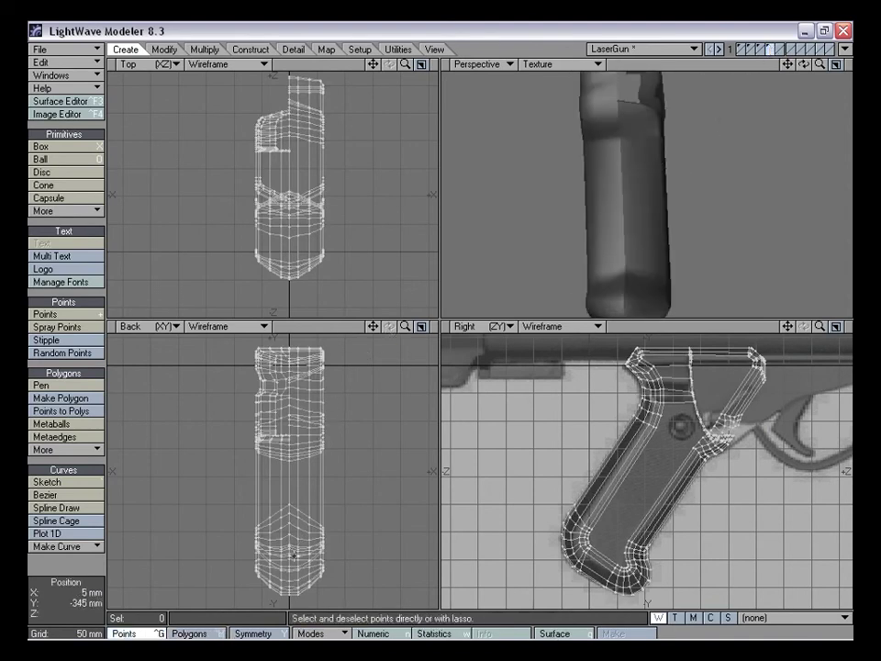
pyautogui.keyDown('alt'); pyautogui.moveTo(639, 196); pyautogui.dragTo(600, 193); pyautogui.keyUp('alt')
pyautogui.keyDown('alt'); pyautogui.moveTo(670, 189); pyautogui.dragTo(714, 189); pyautogui.keyUp('alt')
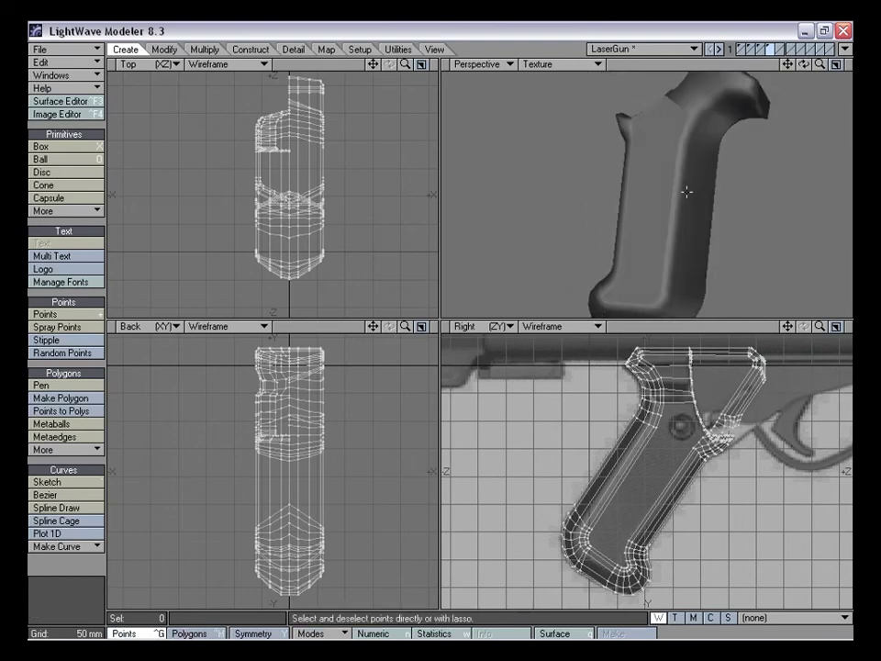
pyautogui.moveTo(375, 327); pyautogui.dragTo(367, 329)
pyautogui.press('space')
pyautogui.click(647, 200)
pyautogui.keyDown('alt'); pyautogui.moveTo(697, 190); pyautogui.dragTo(533, 170); pyautogui.keyUp('alt')
pyautogui.keyDown('shift'); pyautogui.click(682, 179); pyautogui.keyUp('shift')
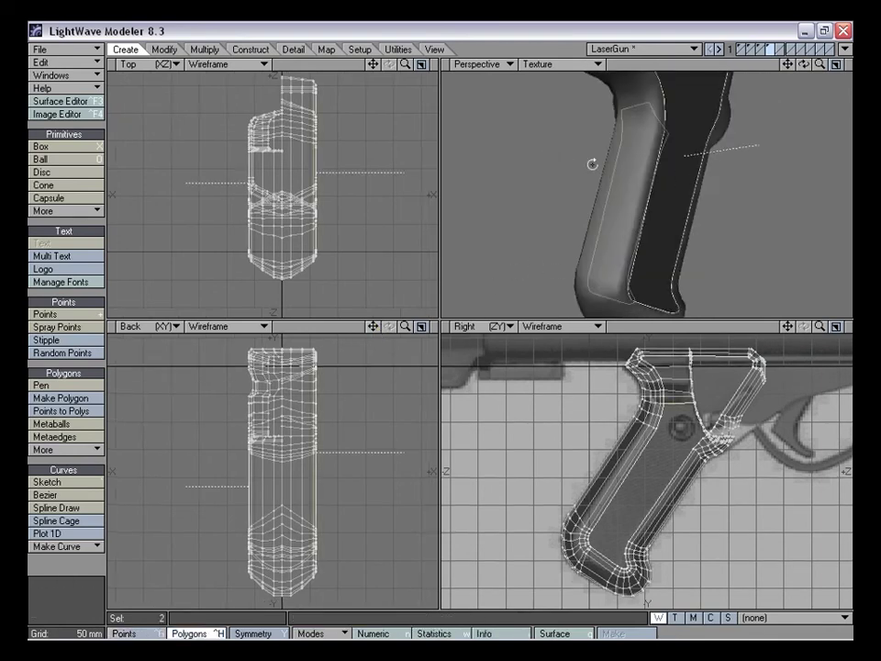
pyautogui.keyDown('alt'); pyautogui.moveTo(592, 164); pyautogui.dragTo(551, 175); pyautogui.keyUp('alt')
pyautogui.click(234, 443)
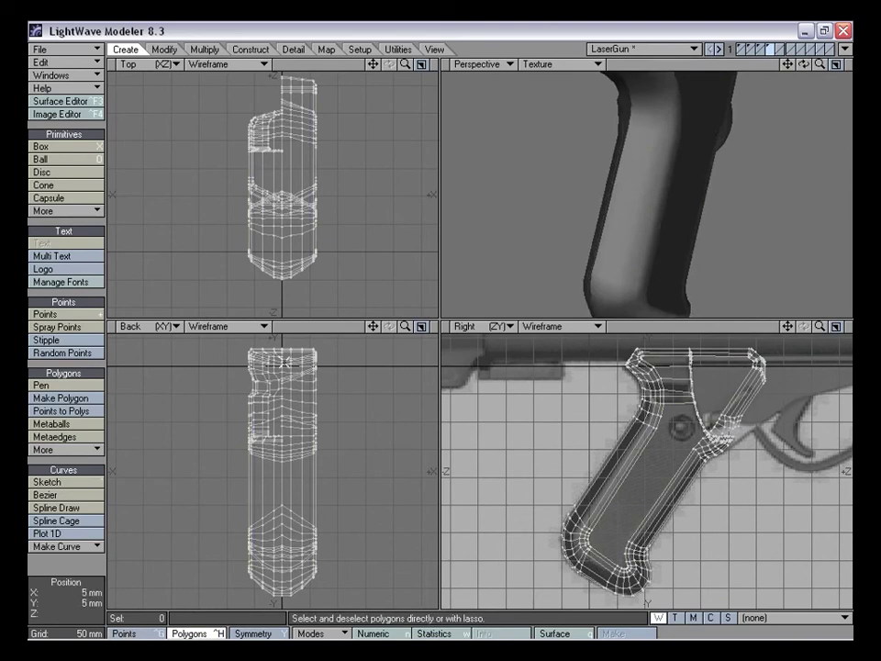
# Select all points along the grip's centerline and merge the coincident ones
pyautogui.hotkey('ctrl', 'g')
pyautogui.moveTo(280, 340); pyautogui.dragTo(284, 345)
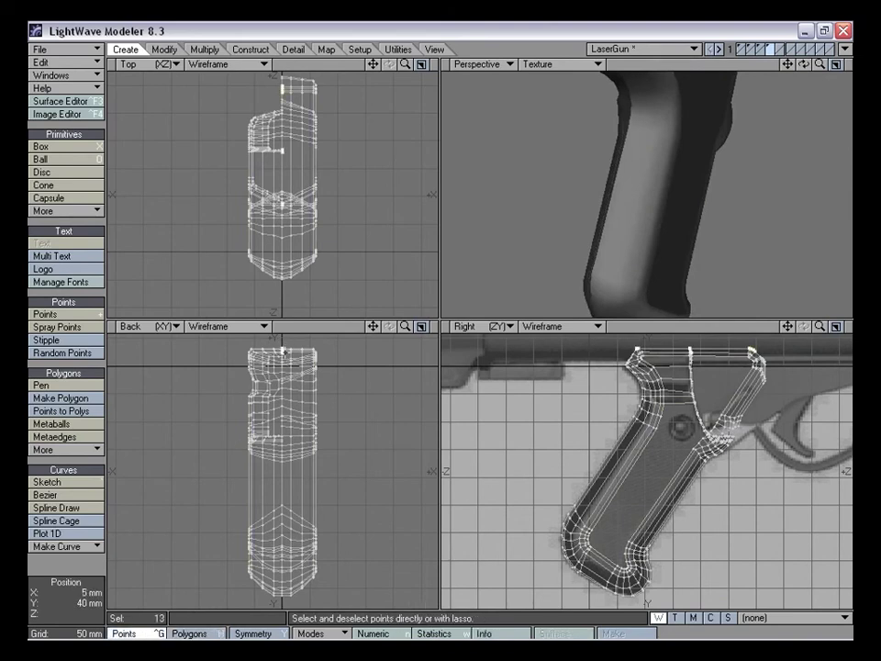
pyautogui.moveTo(282, 391); pyautogui.dragTo(282, 568)
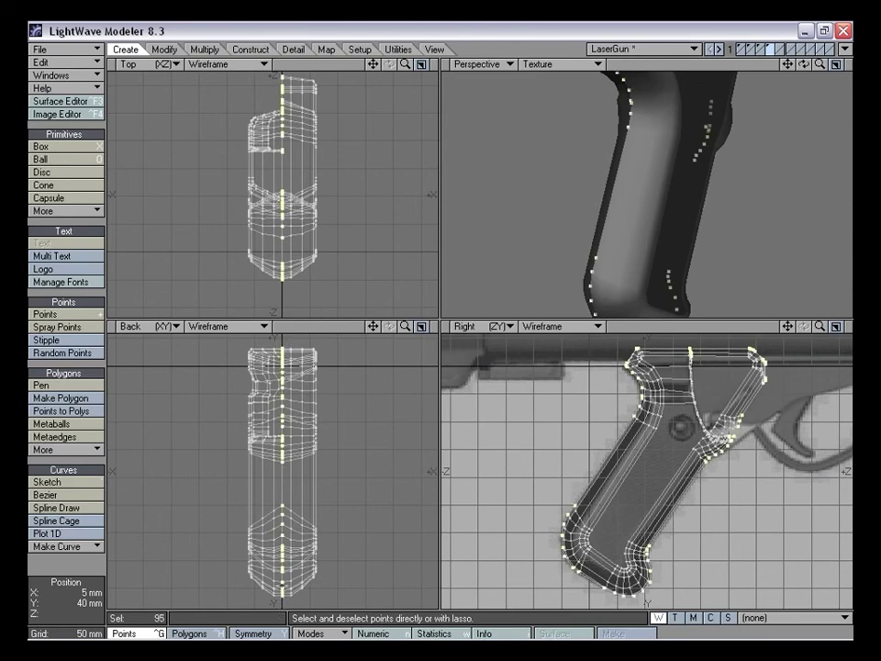
pyautogui.press('m')
pyautogui.press('Return')
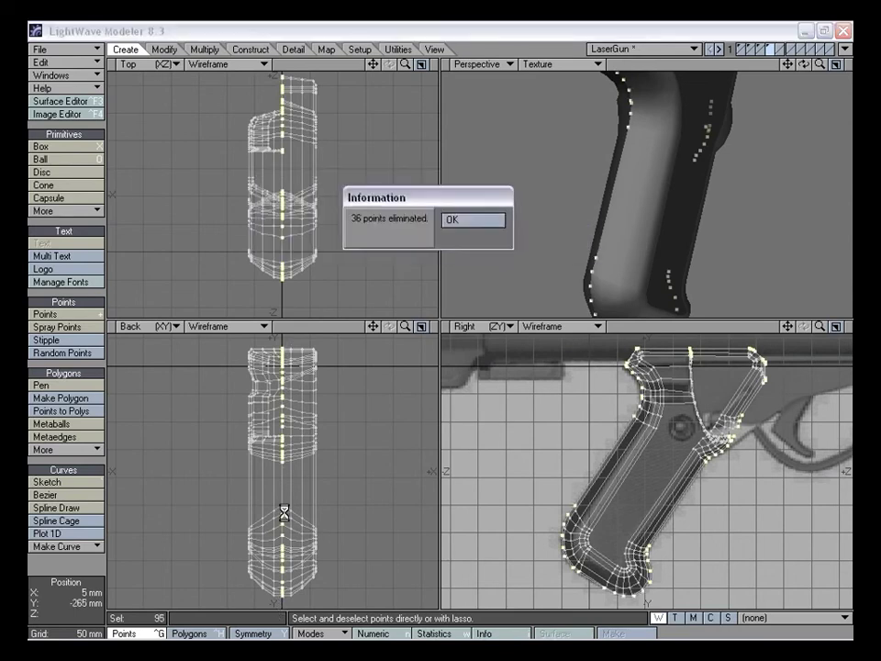
pyautogui.press('Return')
pyautogui.click(80, 567)
pyautogui.keyDown('alt'); pyautogui.moveTo(578, 260); pyautogui.dragTo(618, 157); pyautogui.keyUp('alt')
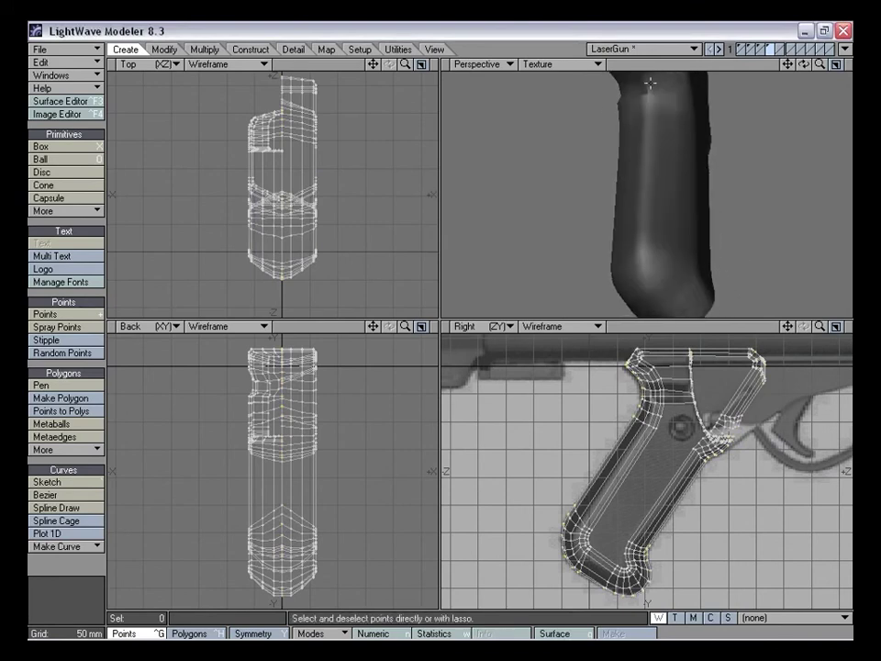
# Select a few seam points on the grip to check them and undo back past the centerline merge
pyautogui.moveTo(649, 86); pyautogui.dragTo(650, 104)
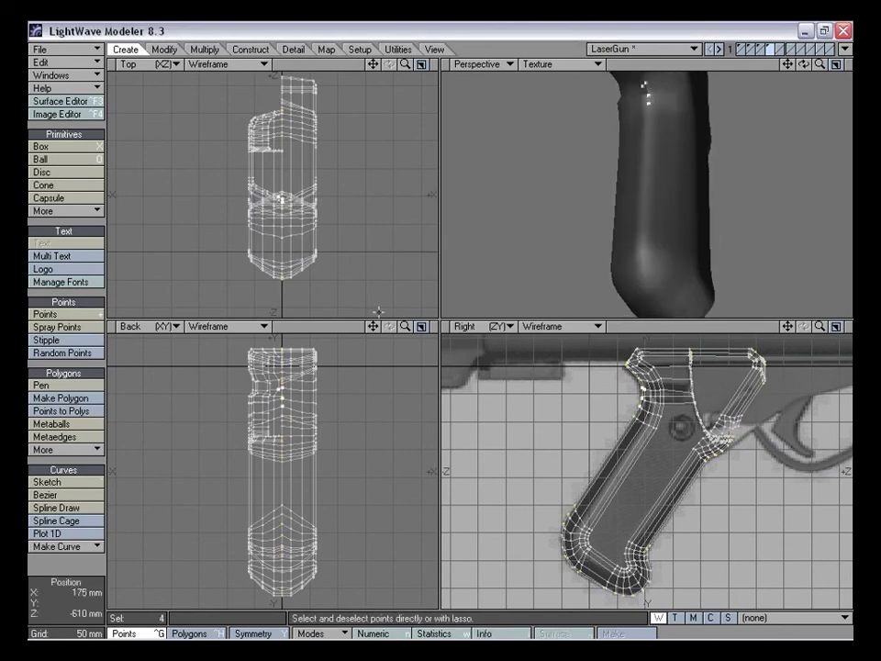
pyautogui.hotkey('ctrl', 'z')
pyautogui.hotkey('ctrl', 'z')
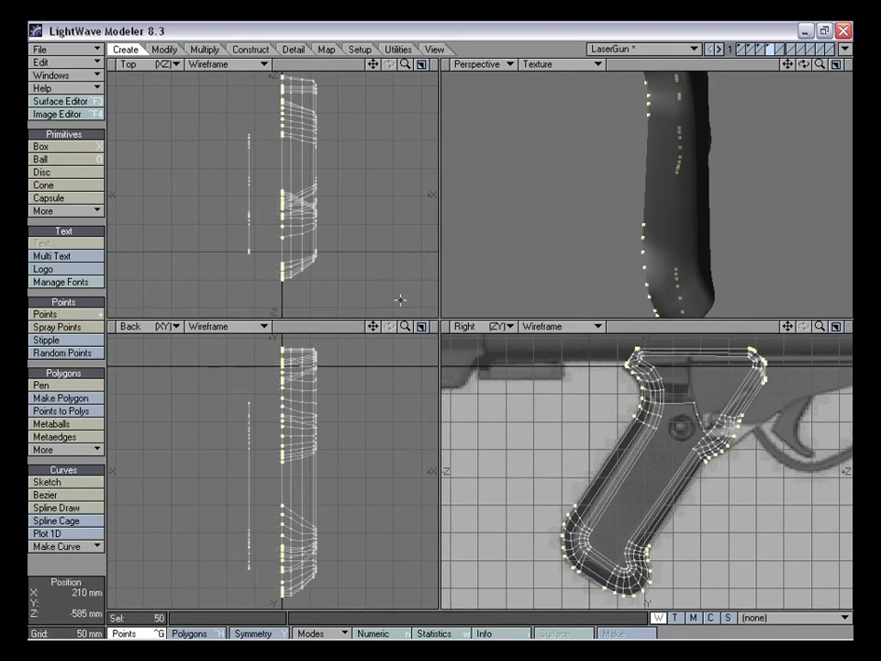
# Restore the pasted left grip half and merge the coincident points of the two halves again
pyautogui.press('z')
pyautogui.click(659, 197)
pyautogui.keyDown('alt'); pyautogui.moveTo(659, 197); pyautogui.dragTo(646, 165); pyautogui.keyUp('alt')
pyautogui.press('m')
pyautogui.press('Return')
pyautogui.press('Return')
pyautogui.hotkey('ctrl', 'h')
pyautogui.click(659, 172)
pyautogui.click(593, 179)
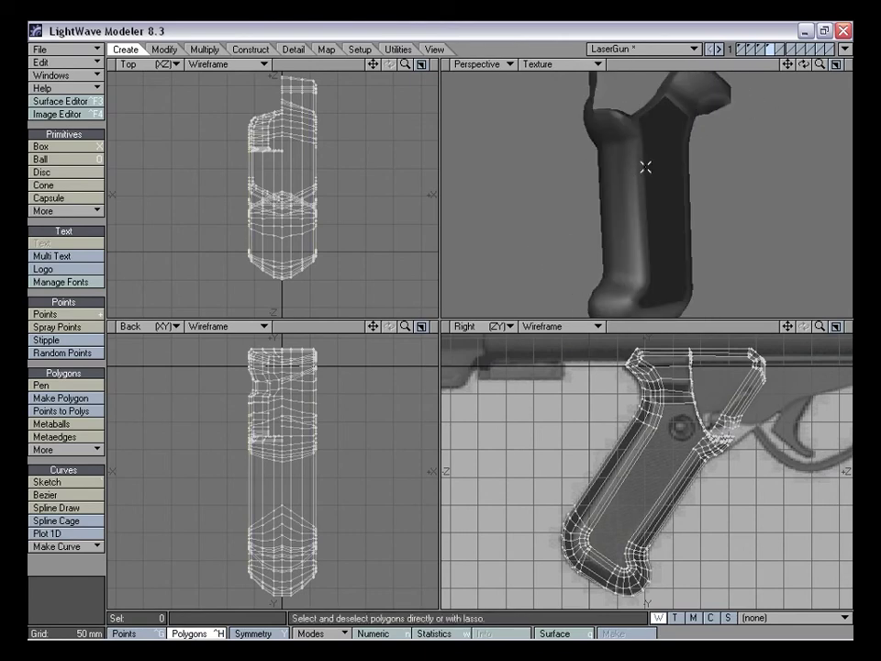
# Show layers 1 to 4 together and examine the finished grip on the complete gun
pyautogui.click(751, 53)
pyautogui.press('a')
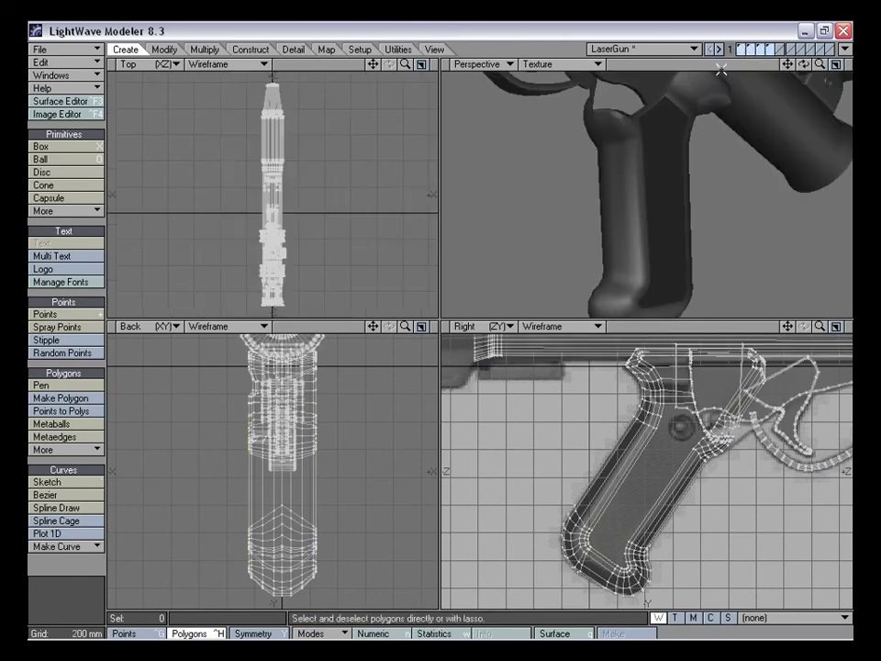
pyautogui.keyDown('alt'); pyautogui.moveTo(625, 200); pyautogui.dragTo(695, 194); pyautogui.keyUp('alt')
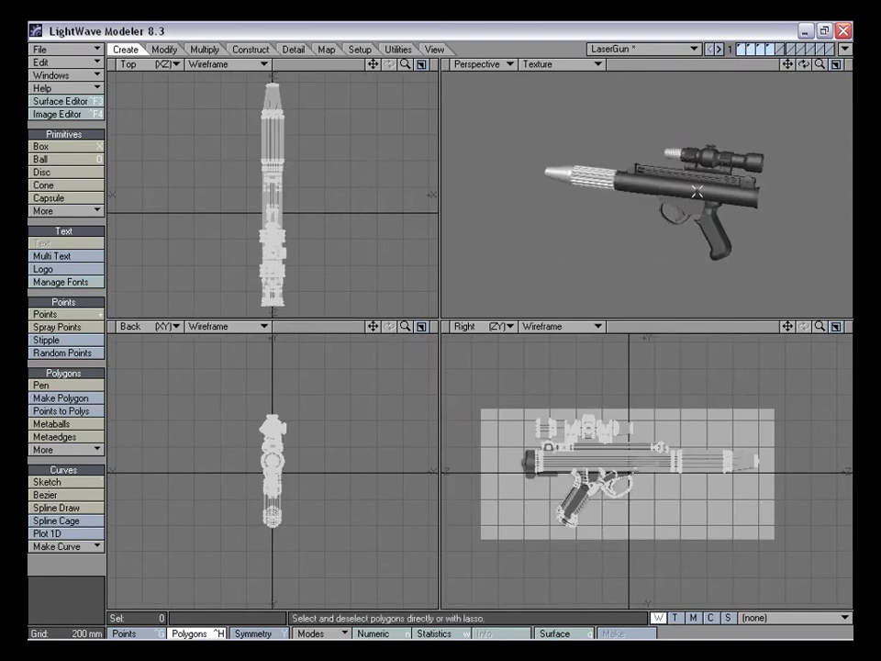
pyautogui.keyDown('alt'); pyautogui.moveTo(627, 189); pyautogui.dragTo(643, 170); pyautogui.keyUp('alt')
# Check layer 5, return to the grip's layer alone and examine the open recess's contour against the reference image
pyautogui.click(771, 49)
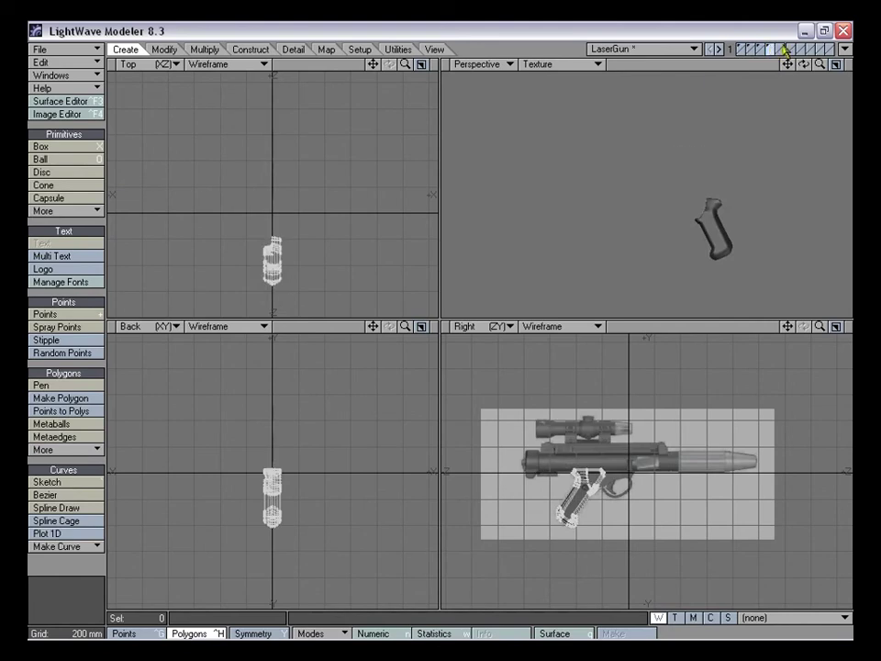
pyautogui.click(781, 49)
pyautogui.press('a')
pyautogui.moveTo(820, 326); pyautogui.dragTo(810, 98)
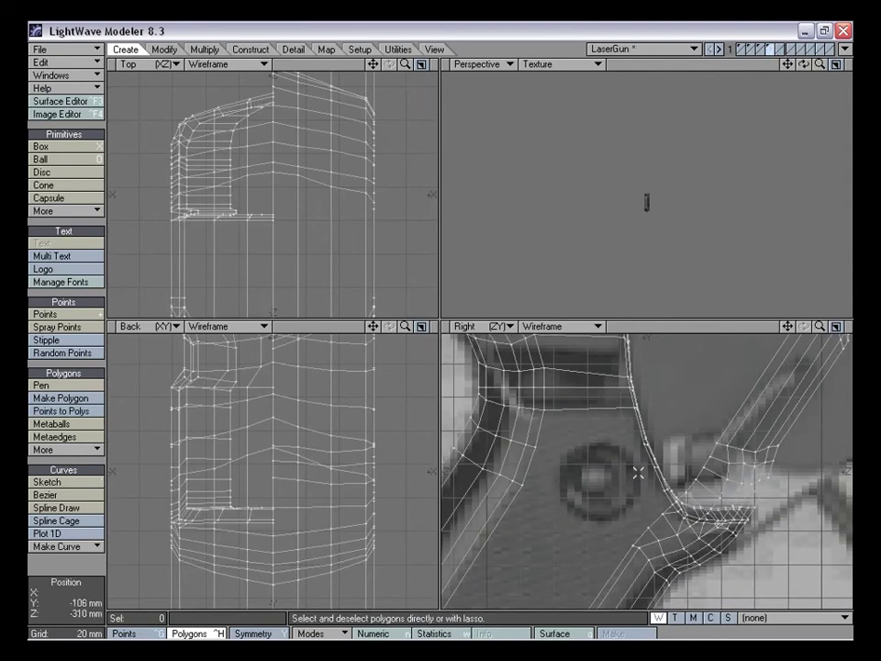
pyautogui.moveTo(819, 327); pyautogui.dragTo(819, 347)
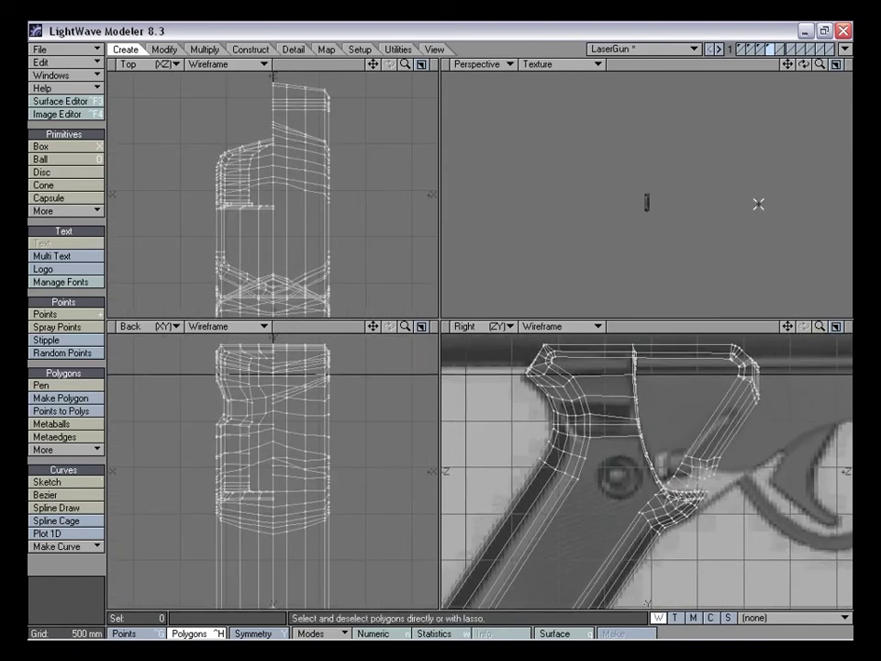
pyautogui.keyDown('alt'); pyautogui.moveTo(684, 200); pyautogui.dragTo(620, 201); pyautogui.keyUp('alt')
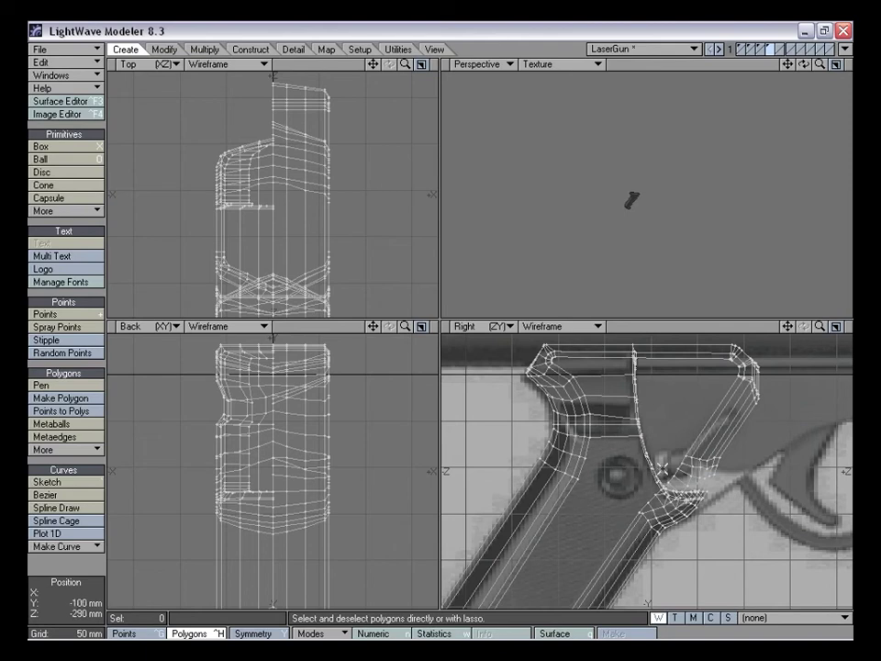
pyautogui.press('space')
pyautogui.press('space')
pyautogui.press('space')
pyautogui.press('space')
pyautogui.press('a')
pyautogui.keyDown('alt'); pyautogui.moveTo(659, 205); pyautogui.dragTo(685, 154); pyautogui.keyUp('alt')
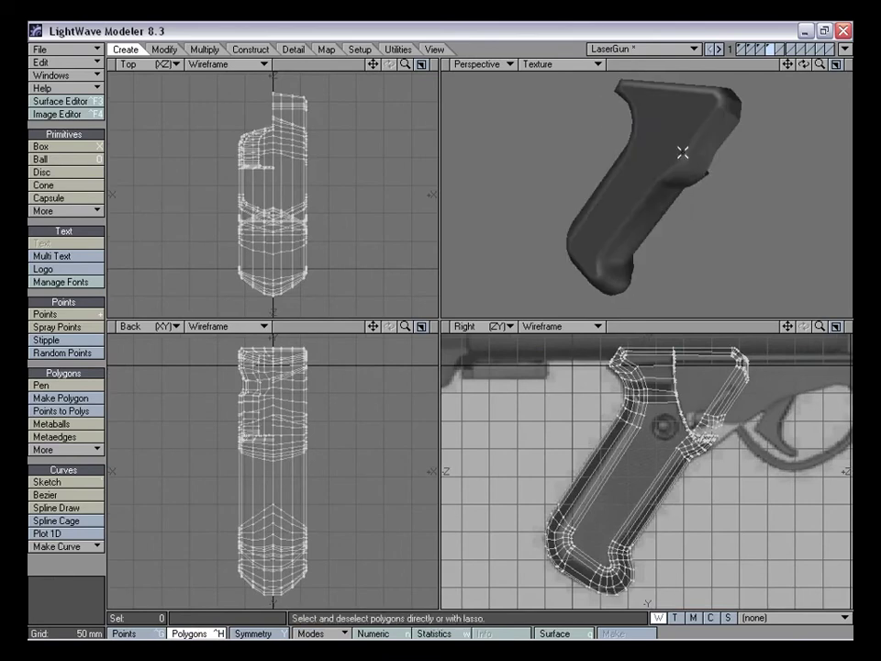
# Select the grip's flat right side panel and the narrow strip polygons along its curved rear edge
pyautogui.click(639, 206)
pyautogui.moveTo(639, 207)
pyautogui.keyDown('alt'); pyautogui.mouseDown()
pyautogui.moveTo(722, 161)
pyautogui.moveTo(661, 148)
pyautogui.moveTo(652, 198)
pyautogui.mouseUp(); pyautogui.keyUp('alt')
pyautogui.keyDown('shift'); pyautogui.click(638, 152); pyautogui.keyUp('shift')
pyautogui.click(653, 202)
pyautogui.moveTo(788, 64); pyautogui.dragTo(852, 64)
pyautogui.keyDown('alt'); pyautogui.moveTo(750, 175); pyautogui.dragTo(568, 252); pyautogui.keyUp('alt')
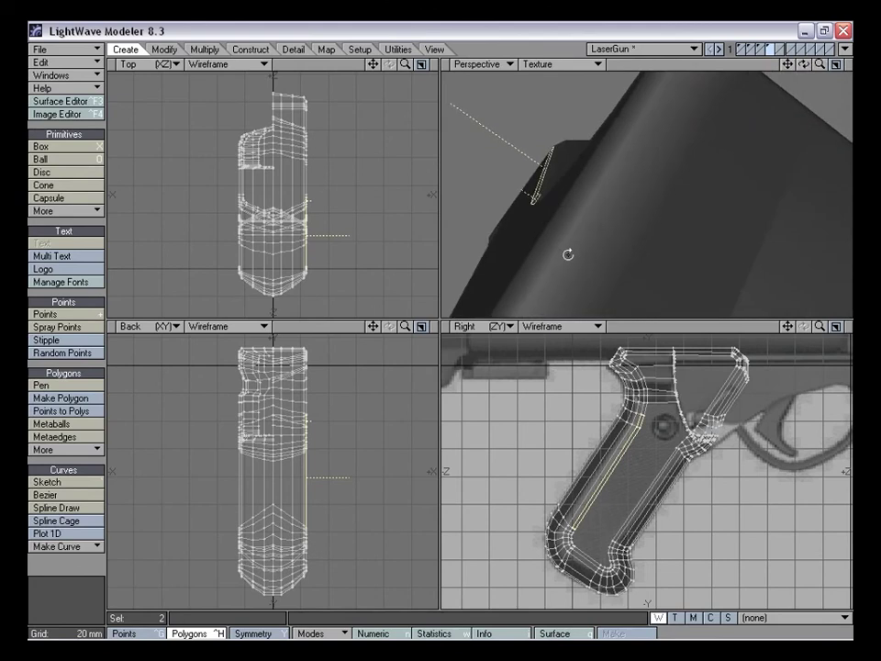
pyautogui.moveTo(406, 64)
pyautogui.mouseDown()
pyautogui.moveTo(446, 64)
pyautogui.moveTo(417, 64)
pyautogui.mouseUp()
pyautogui.keyDown('alt'); pyautogui.moveTo(572, 181); pyautogui.dragTo(675, 203); pyautogui.keyUp('alt')
pyautogui.moveTo(820, 65)
pyautogui.mouseDown()
pyautogui.moveTo(803, 66)
pyautogui.moveTo(819, 67)
pyautogui.mouseUp()
pyautogui.keyDown('alt'); pyautogui.moveTo(642, 183); pyautogui.dragTo(694, 263); pyautogui.keyUp('alt')
pyautogui.moveTo(786, 65); pyautogui.dragTo(695, 208)
pyautogui.click(602, 236)
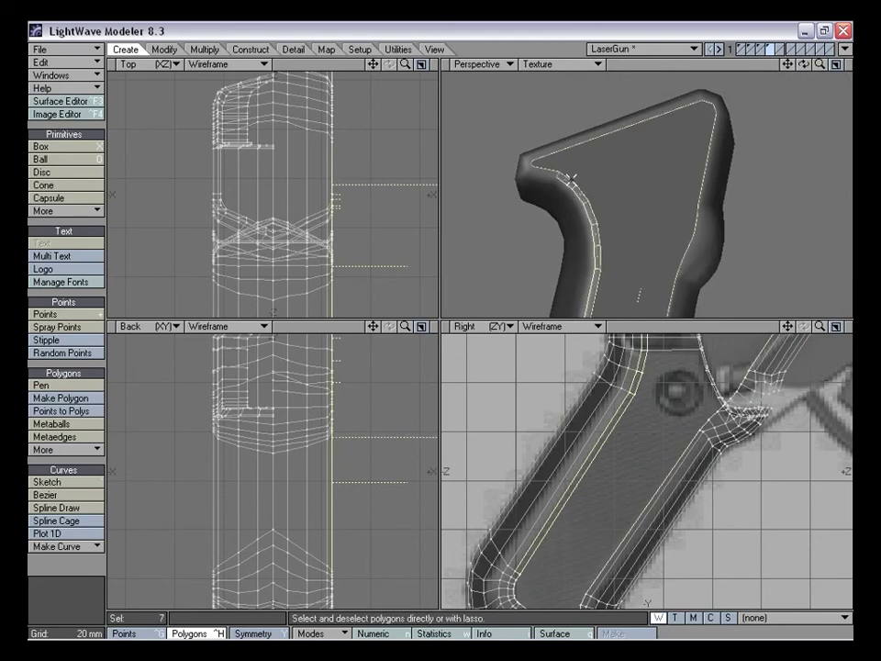
# Extend the selection to the strip polygons around the panel's top and front edges, and clear the whole selection
pyautogui.moveTo(531, 166); pyautogui.dragTo(537, 157)
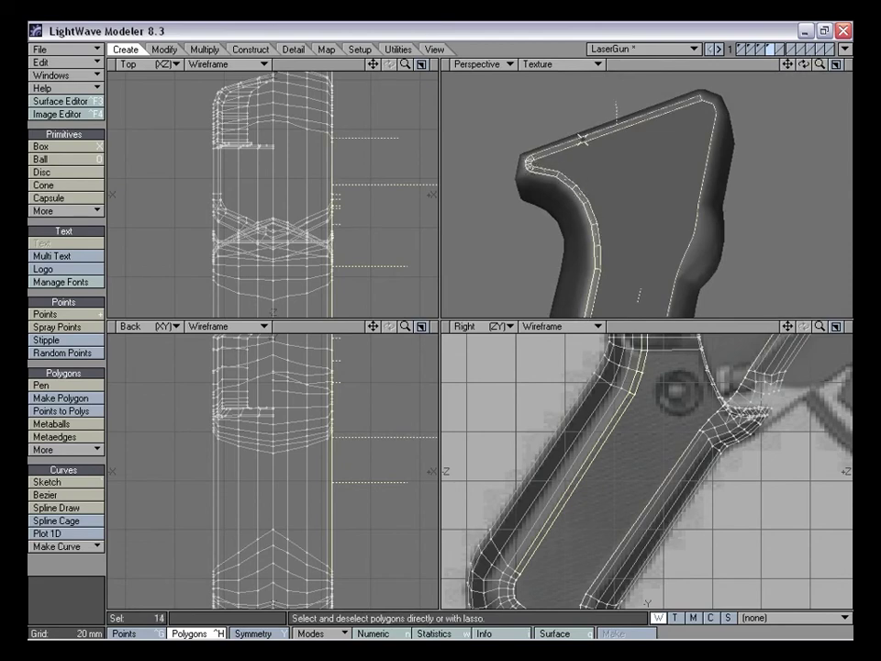
pyautogui.moveTo(707, 101)
pyautogui.mouseDown()
pyautogui.moveTo(699, 95)
pyautogui.moveTo(724, 160)
pyautogui.mouseUp()
pyautogui.click(695, 92)
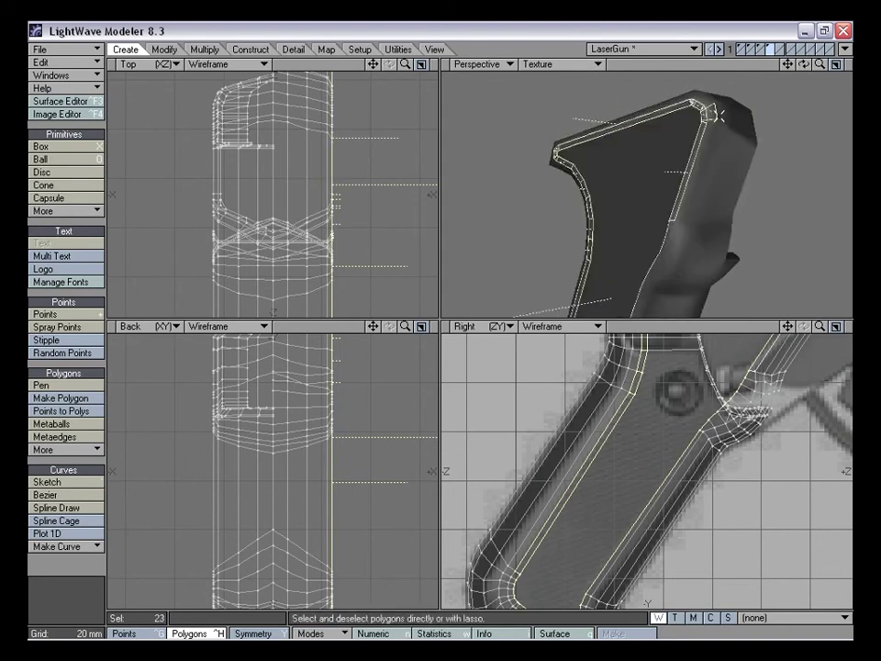
pyautogui.keyDown('alt'); pyautogui.moveTo(684, 190); pyautogui.dragTo(699, 139); pyautogui.keyUp('alt')
pyautogui.moveTo(685, 194); pyautogui.dragTo(684, 222)
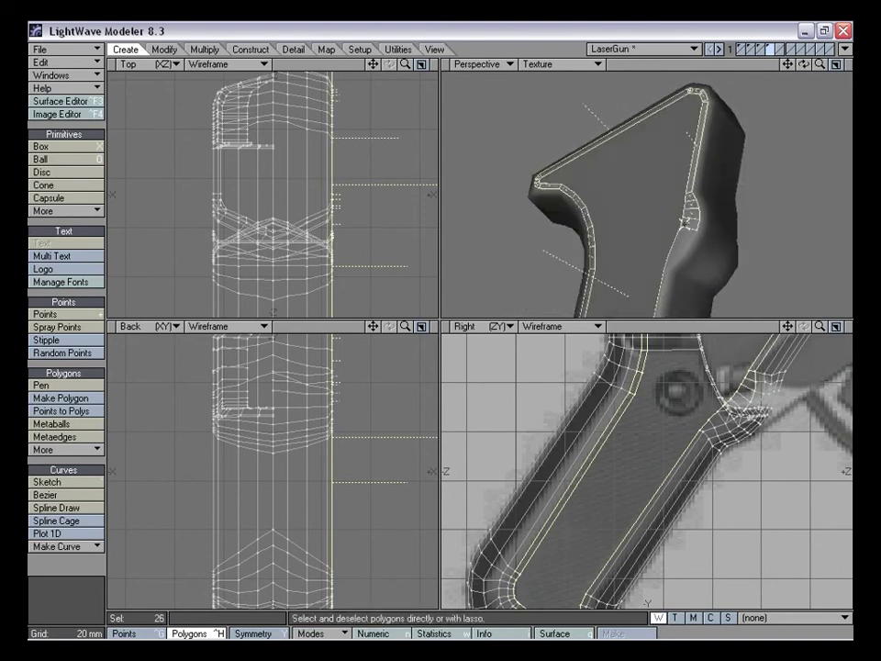
pyautogui.click(659, 284)
pyautogui.moveTo(659, 285)
pyautogui.keyDown('alt'); pyautogui.mouseDown()
pyautogui.moveTo(642, 195)
pyautogui.moveTo(654, 135)
pyautogui.mouseUp(); pyautogui.keyUp('alt')
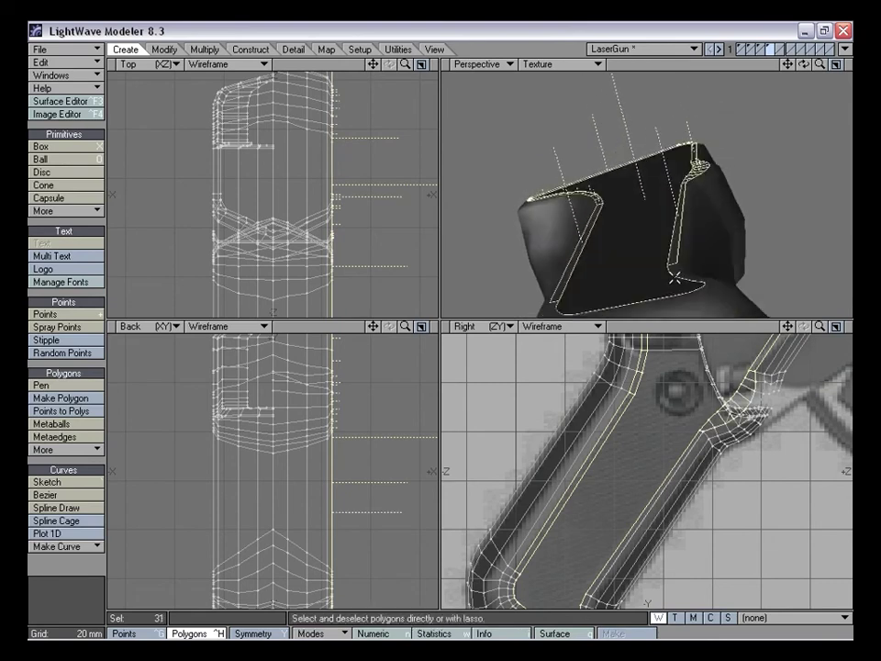
pyautogui.keyDown('alt'); pyautogui.moveTo(651, 260); pyautogui.dragTo(632, 234); pyautogui.keyUp('alt')
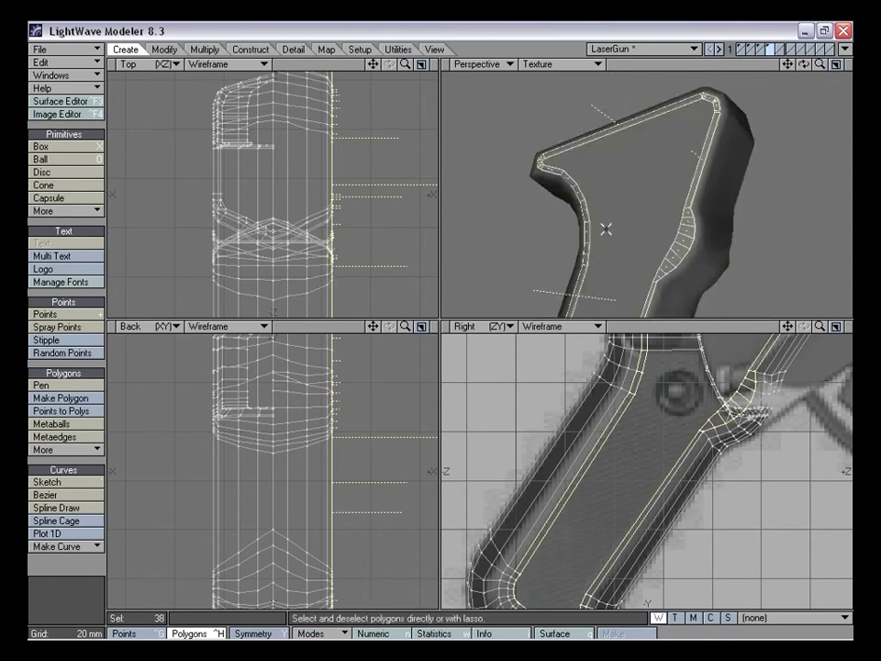
pyautogui.keyDown('alt'); pyautogui.moveTo(700, 178); pyautogui.dragTo(688, 204); pyautogui.keyUp('alt')
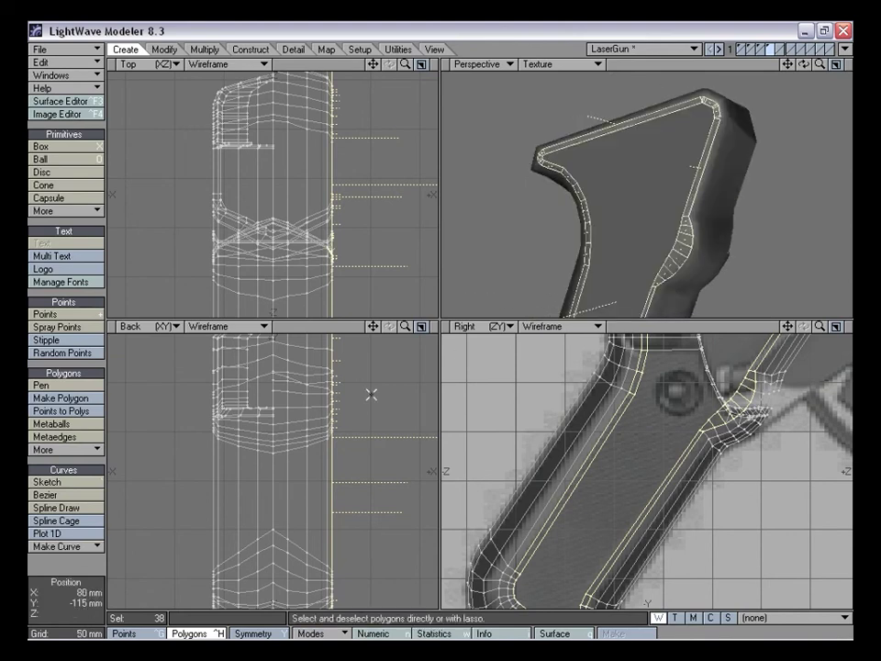
pyautogui.click(91, 567)
pyautogui.keyDown('alt'); pyautogui.moveTo(572, 224); pyautogui.dragTo(740, 104); pyautogui.keyUp('alt')
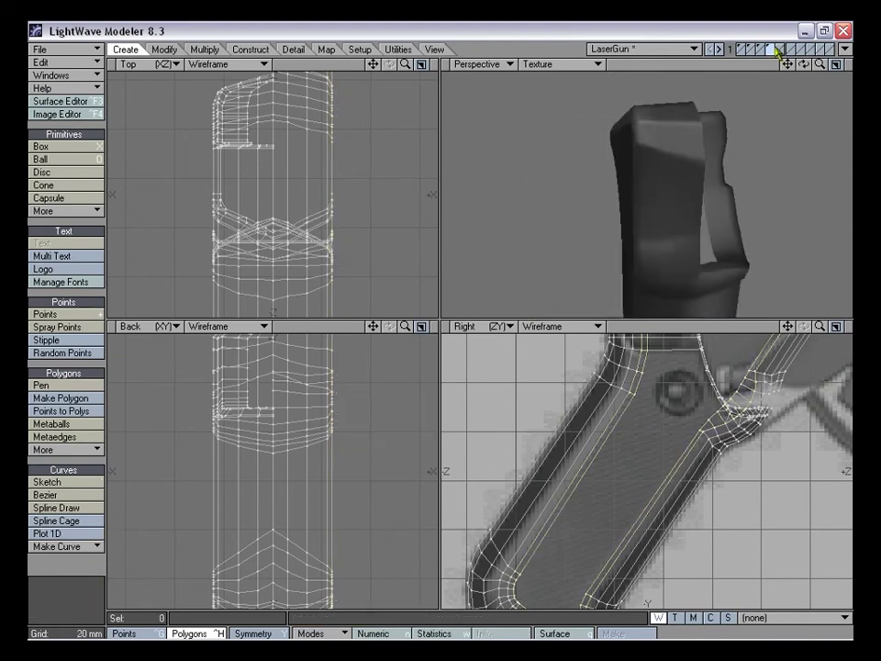
# In layer 5, with the grip's layer as background, draw a disc about 24 mm in radius over the reference image's round screw
pyautogui.click(776, 51)
pyautogui.click(772, 55)
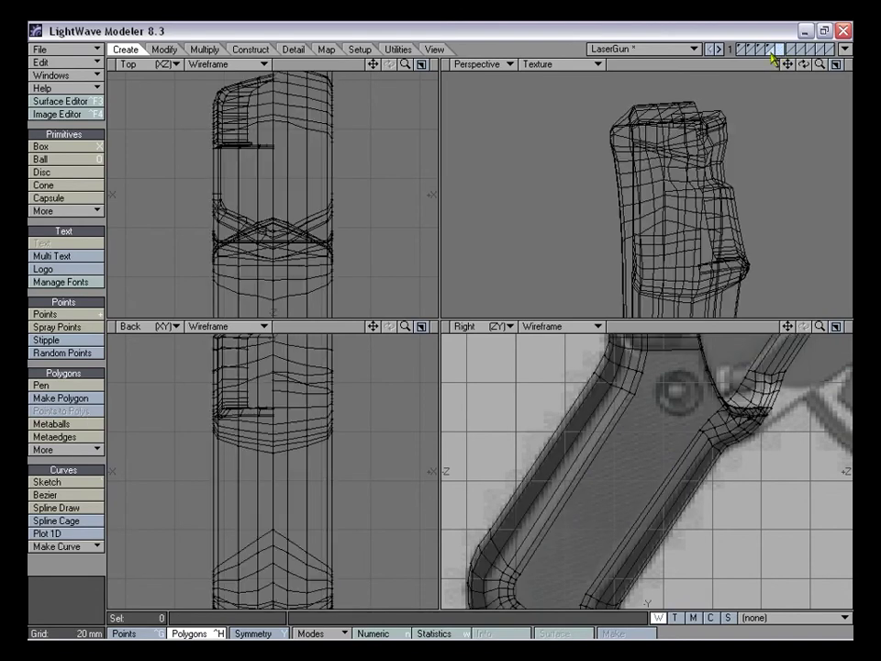
pyautogui.moveTo(788, 326); pyautogui.dragTo(823, 350)
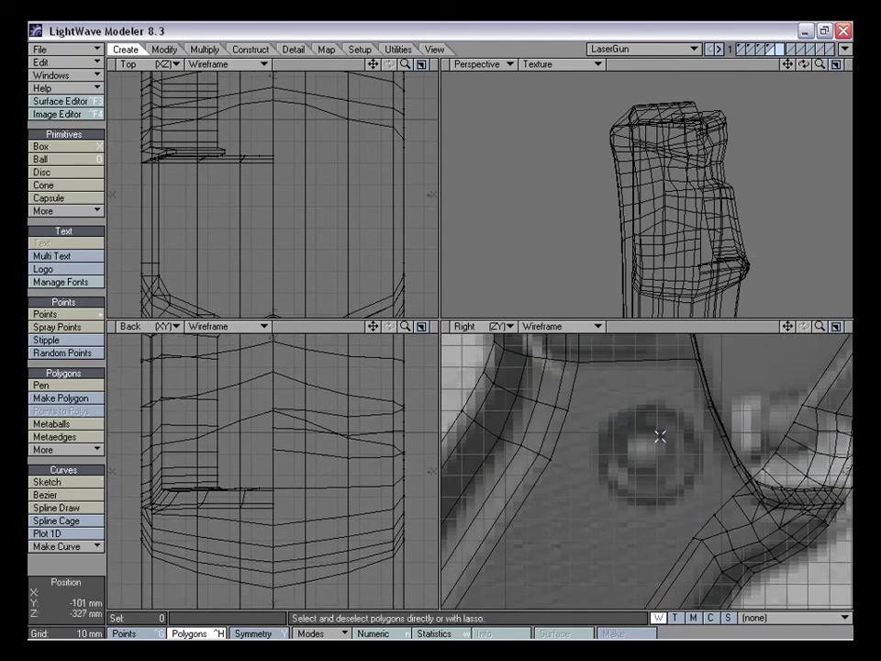
pyautogui.click(43, 172)
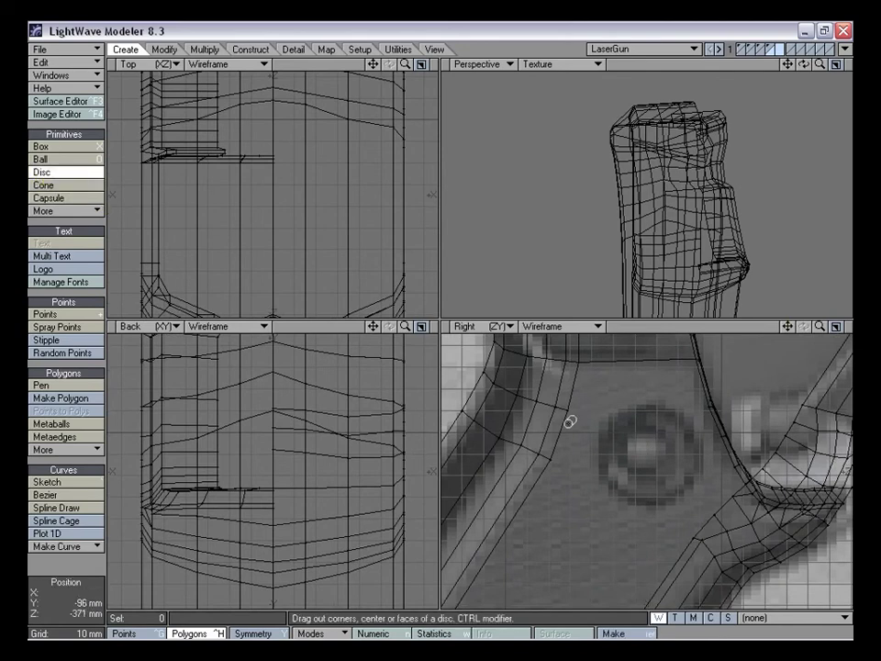
pyautogui.moveTo(653, 452); pyautogui.dragTo(717, 411)
pyautogui.click(651, 454)
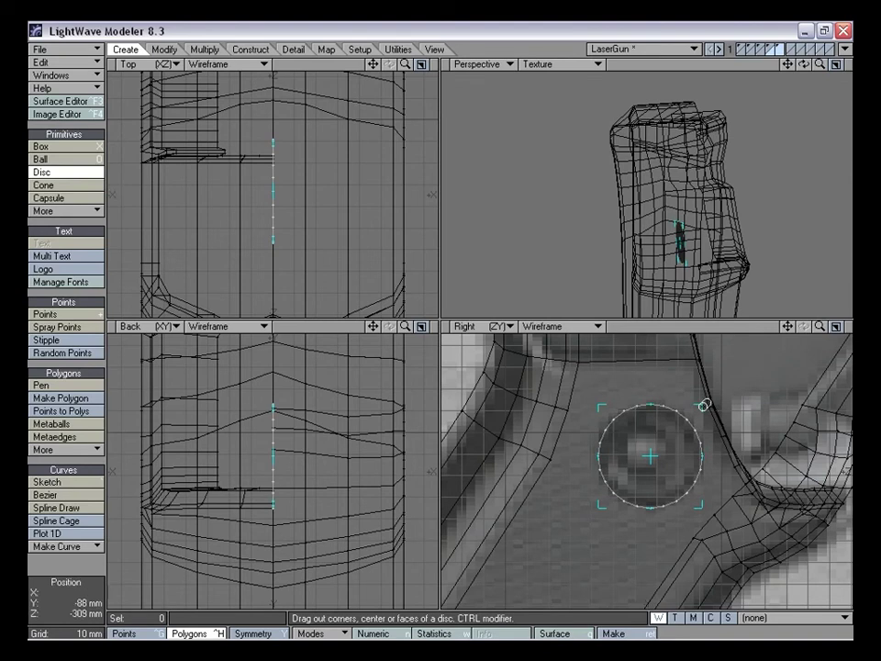
# Set the disc's sides to 48 and finish creating it
pyautogui.press('n')
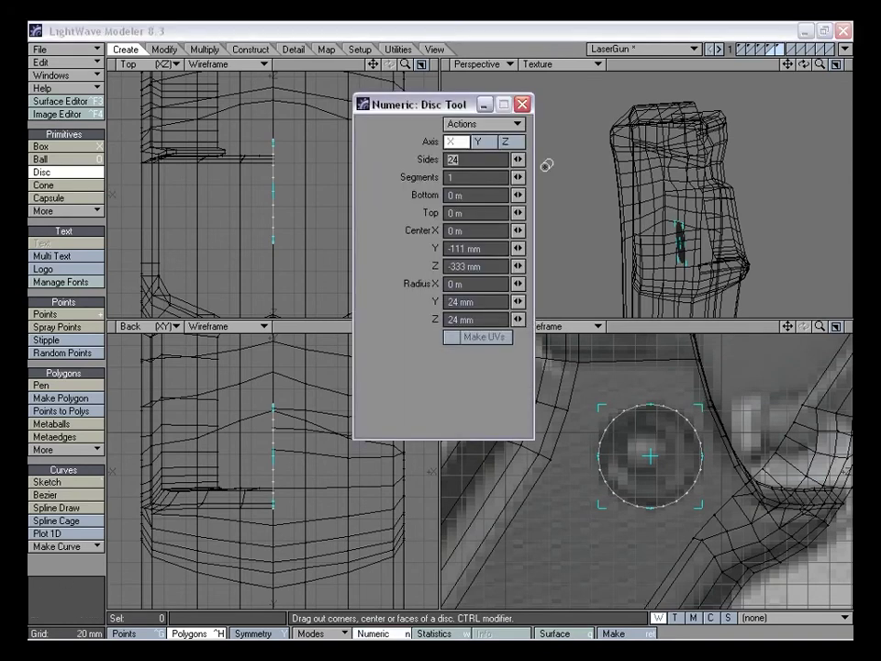
pyautogui.moveTo(434, 102); pyautogui.dragTo(393, 114)
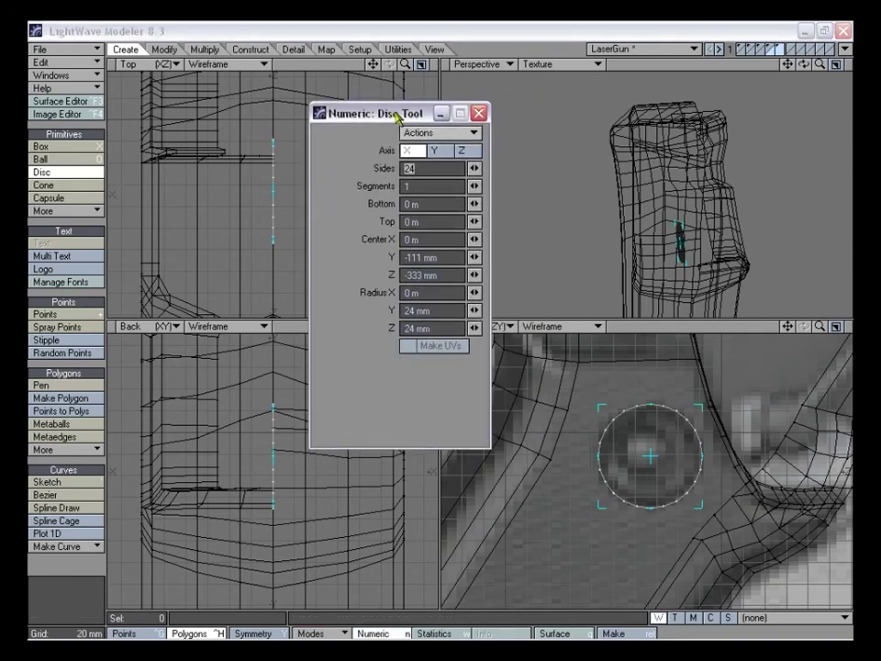
pyautogui.click(478, 113)
pyautogui.press('a')
pyautogui.moveTo(820, 326); pyautogui.dragTo(861, 326)
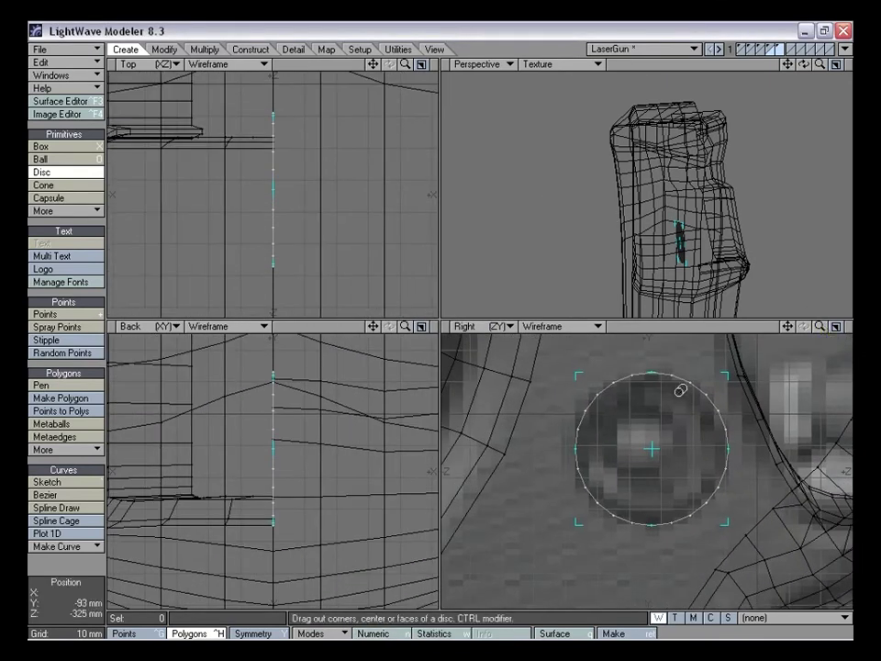
pyautogui.press('n')
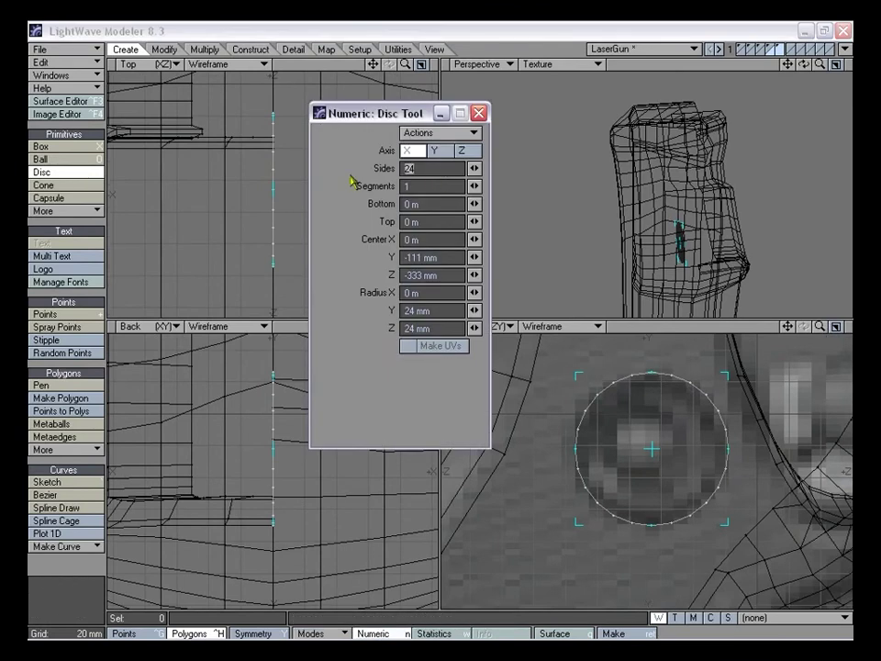
pyautogui.press('Return')
pyautogui.press('Return')
pyautogui.press('Return')
pyautogui.press('Return')
pyautogui.press('Return')
pyautogui.press('Return')
pyautogui.press('Return')
pyautogui.press('Return')
pyautogui.press('Return')
pyautogui.press('Return')
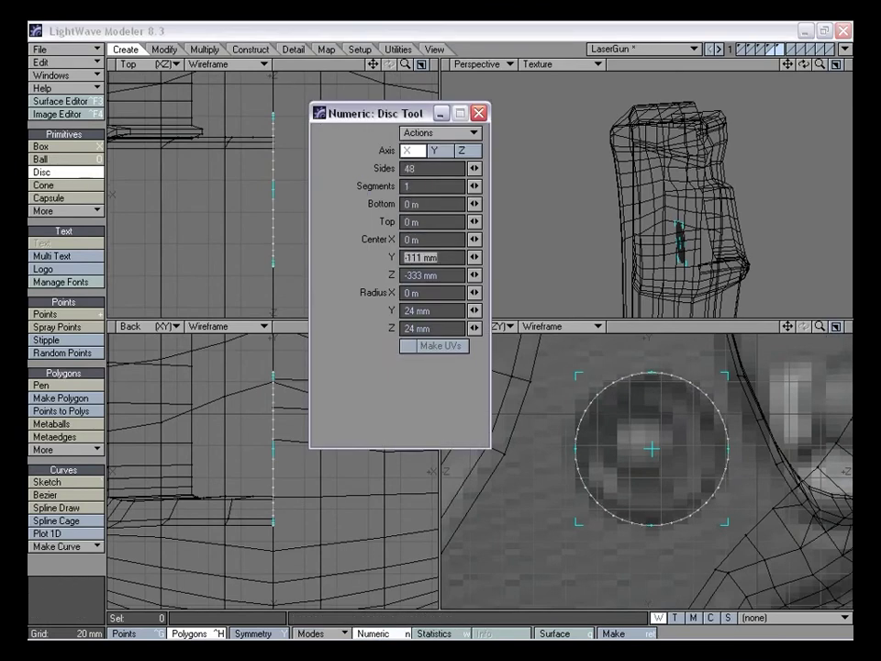
pyautogui.click(478, 113)
pyautogui.press('space')
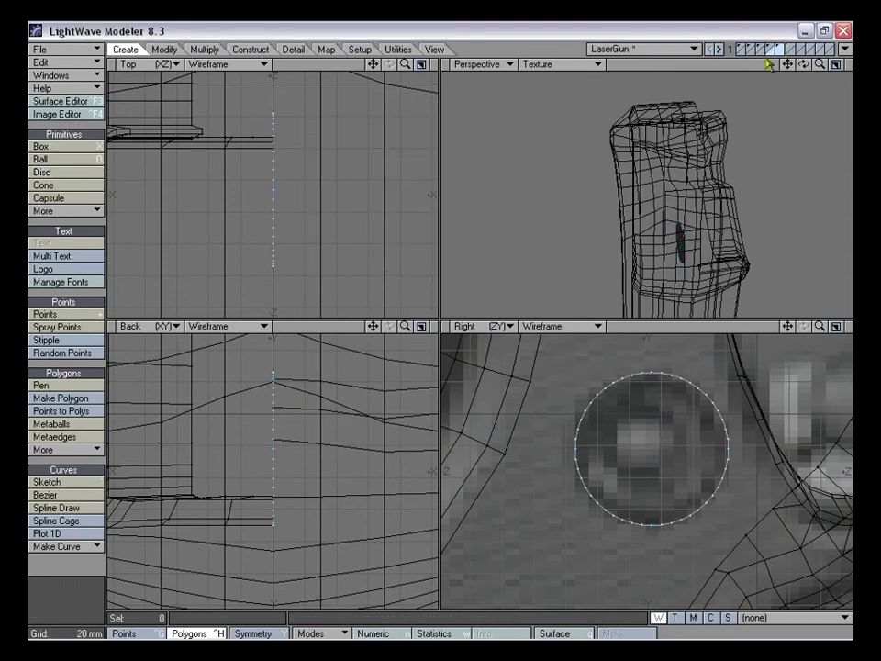
# Slice the background disc's outline into the grip's left side panel with Template Drill along the X axis
pyautogui.click(773, 51)
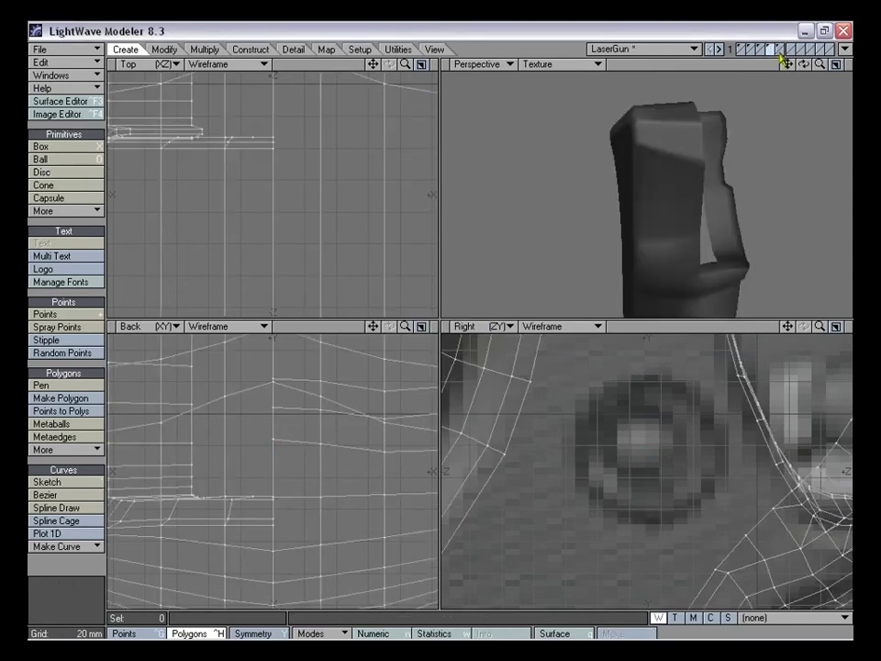
pyautogui.press('a')
pyautogui.hotkey('ctrl', 'g')
pyautogui.hotkey('ctrl', 'h')
pyautogui.click(661, 136)
pyautogui.keyDown('alt'); pyautogui.moveTo(665, 208); pyautogui.dragTo(673, 180); pyautogui.keyUp('alt')
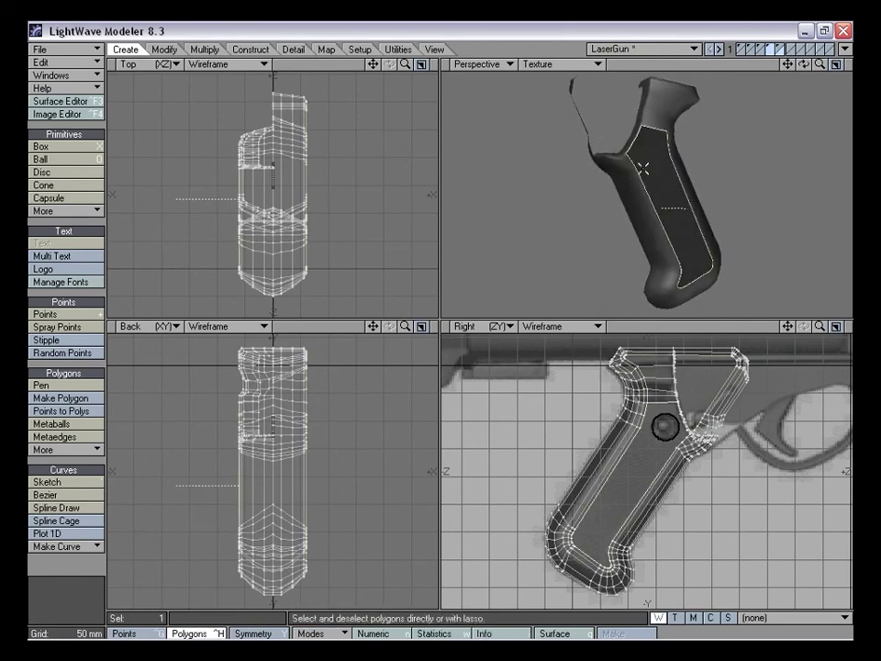
pyautogui.hotkey('shift', 'r')
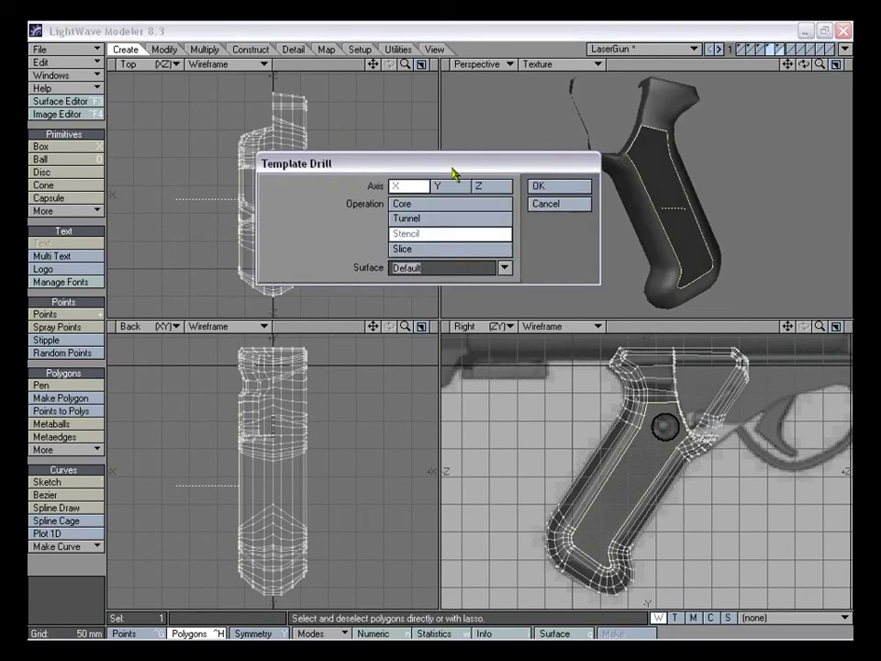
pyautogui.moveTo(451, 167); pyautogui.dragTo(409, 140)
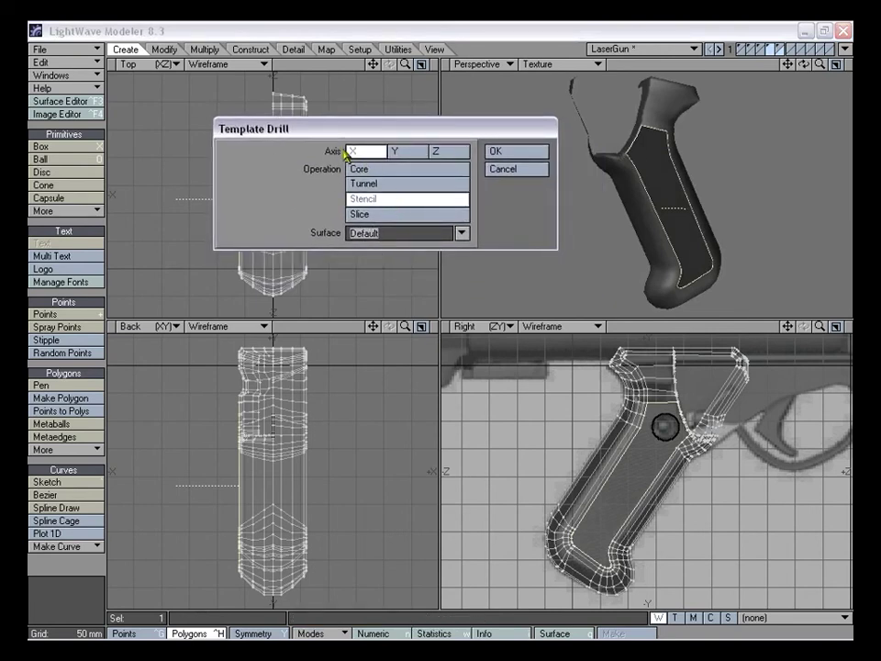
pyautogui.click(379, 214)
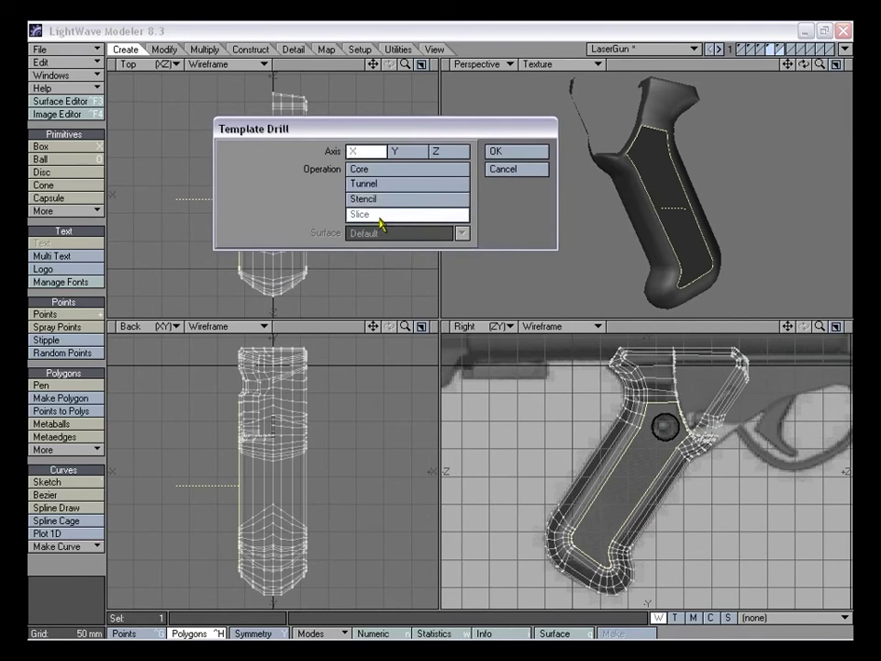
pyautogui.click(496, 152)
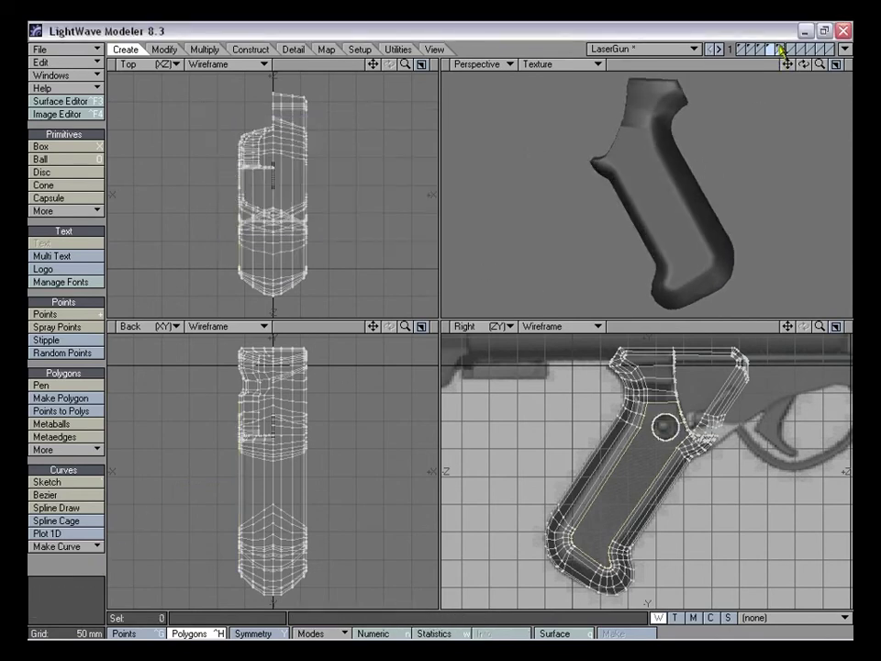
# Check the disc's layer, return to the grip's layer alone and examine the sliced circle up close against the reference image
pyautogui.click(781, 51)
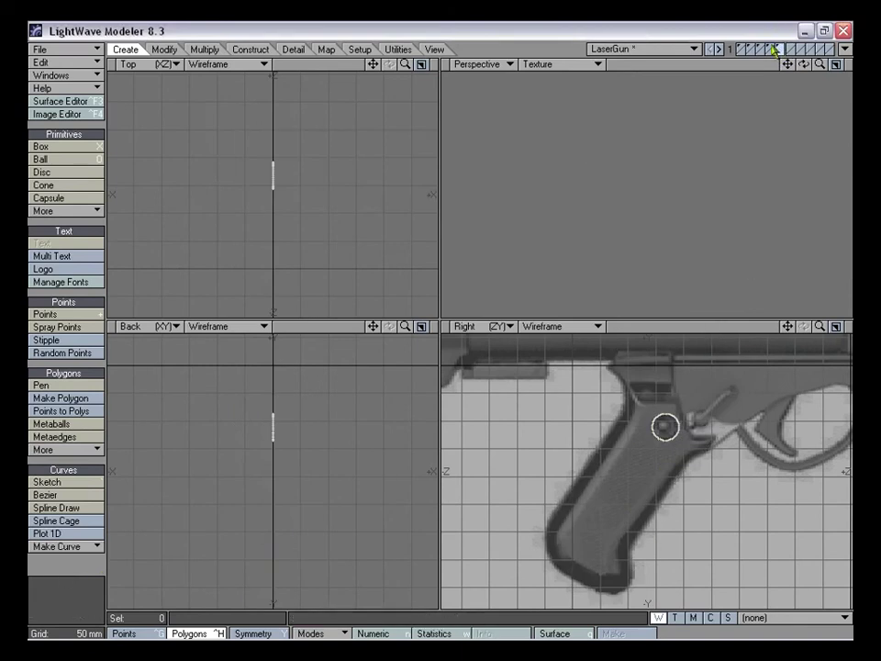
pyautogui.click(771, 51)
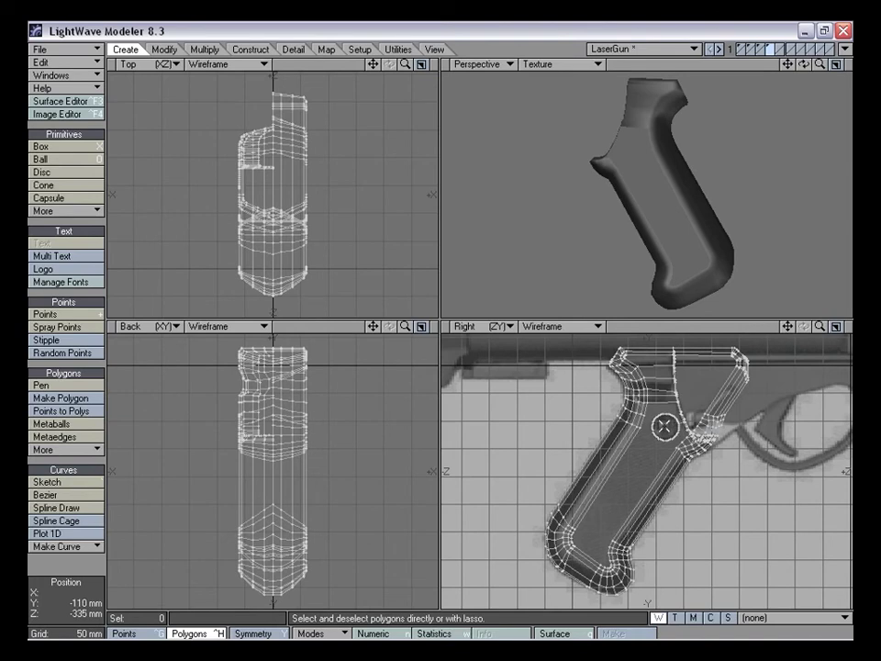
pyautogui.keyDown('alt'); pyautogui.moveTo(665, 426); pyautogui.dragTo(647, 471); pyautogui.keyUp('alt')
pyautogui.press('g')
pyautogui.press('g')
pyautogui.press('g')
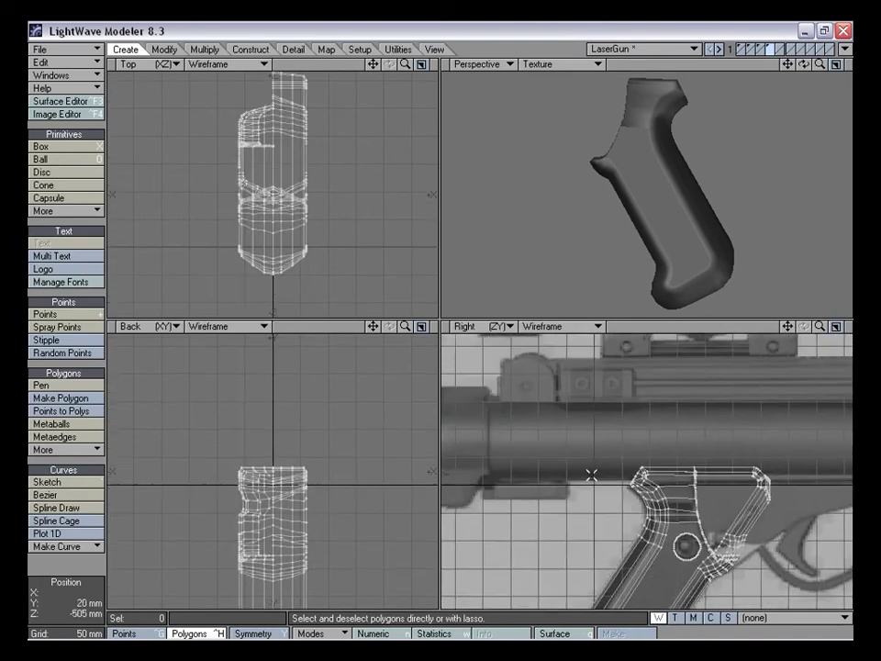
pyautogui.keyDown('alt'); pyautogui.moveTo(689, 551); pyautogui.dragTo(663, 540); pyautogui.keyUp('alt')
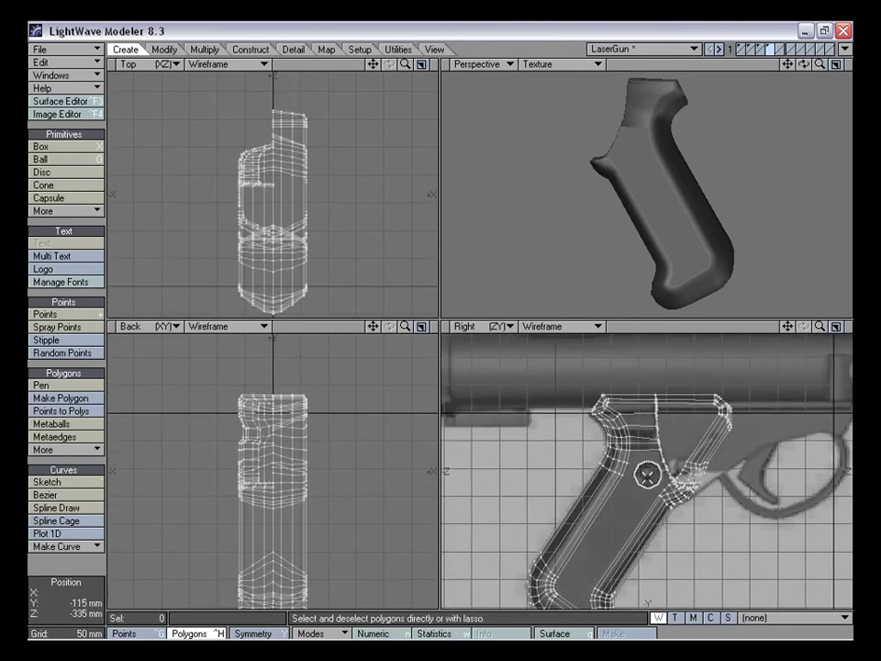
pyautogui.keyDown('alt'); pyautogui.moveTo(649, 476); pyautogui.dragTo(648, 469); pyautogui.keyUp('alt')
pyautogui.moveTo(820, 327); pyautogui.dragTo(847, 326)
pyautogui.moveTo(788, 327); pyautogui.dragTo(770, 342)
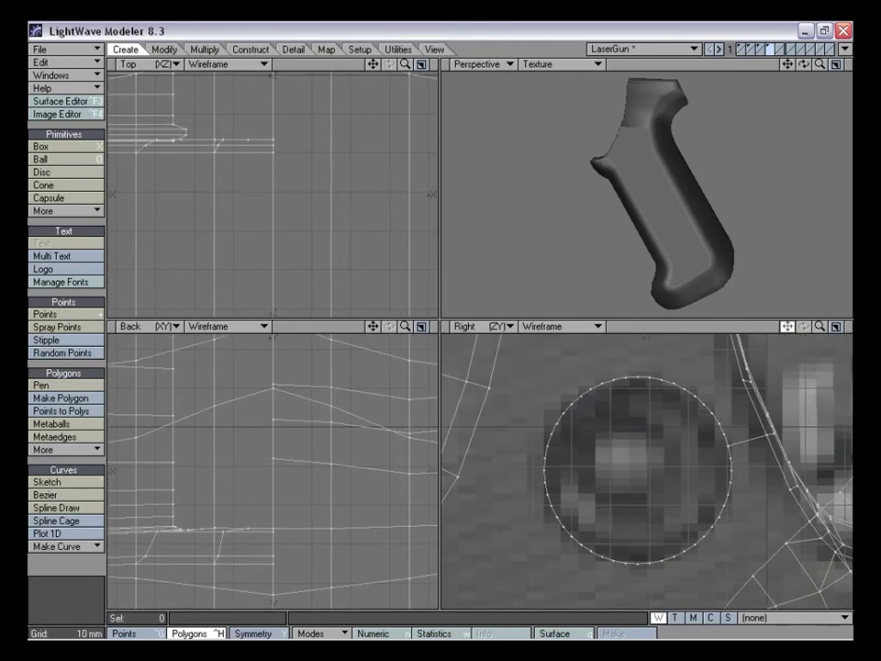
# Select the left side panel and the circular polygon cut into it to check the slice
pyautogui.keyDown('alt'); pyautogui.moveTo(745, 222); pyautogui.dragTo(727, 188); pyautogui.keyUp('alt')
pyautogui.hotkey('ctrl', 'g')
pyautogui.hotkey('ctrl', 'h')
pyautogui.click(640, 161)
pyautogui.click(670, 196)
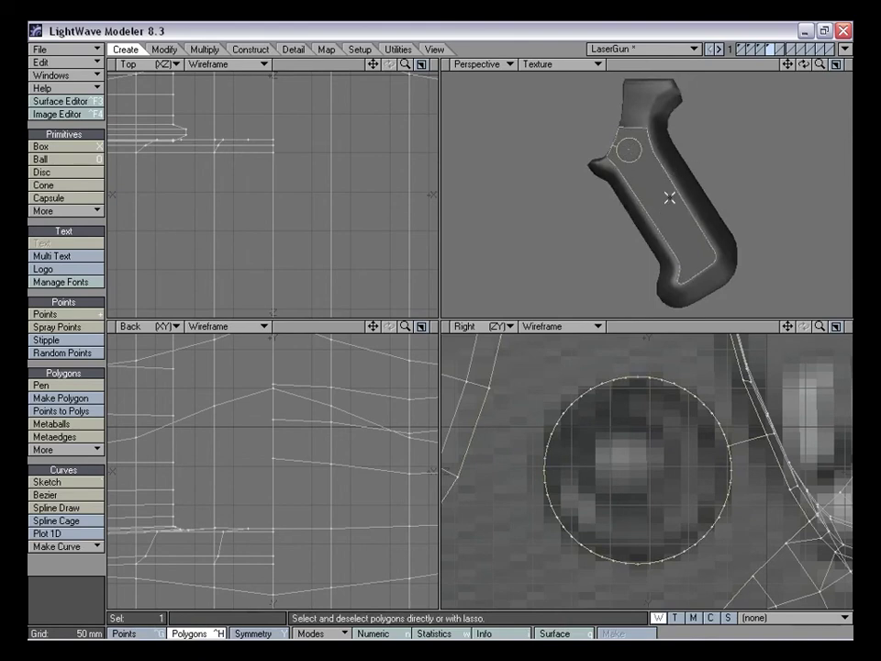
pyautogui.moveTo(657, 191)
pyautogui.keyDown('alt'); pyautogui.mouseDown()
pyautogui.moveTo(679, 185)
pyautogui.moveTo(650, 196)
pyautogui.mouseUp(); pyautogui.keyUp('alt')
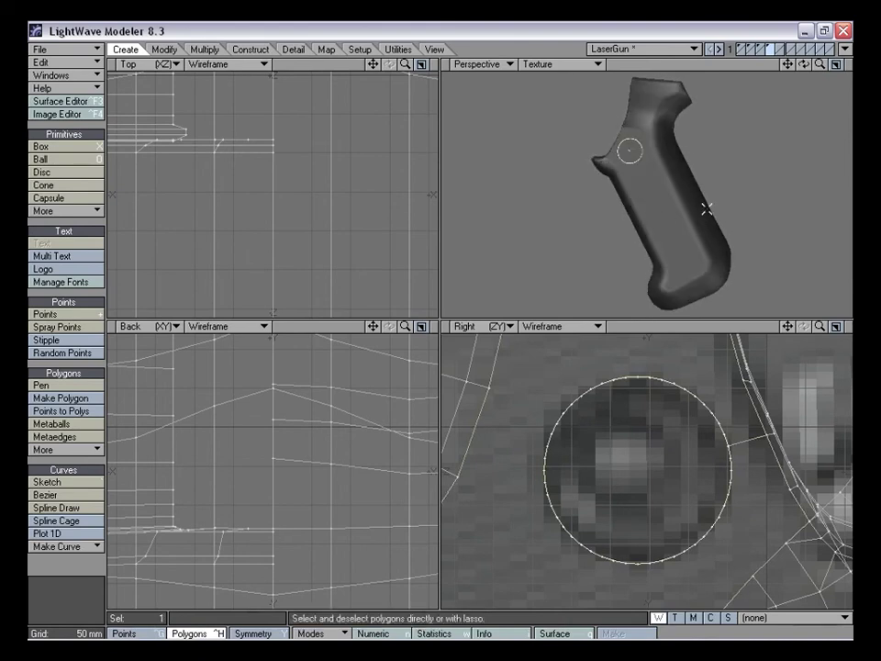
# Switch to point selection, select all points around the sliced circle and clear the selection
pyautogui.moveTo(820, 326)
pyautogui.mouseDown()
pyautogui.moveTo(808, 325)
pyautogui.moveTo(815, 326)
pyautogui.mouseUp()
pyautogui.moveTo(724, 388)
pyautogui.mouseDown(button='right')
pyautogui.moveTo(816, 424)
pyautogui.moveTo(768, 359)
pyautogui.mouseUp(button='right')
pyautogui.press('space')
pyautogui.moveTo(673, 372)
pyautogui.mouseDown(button='right')
pyautogui.moveTo(520, 482)
pyautogui.moveTo(715, 548)
pyautogui.mouseUp(button='right')
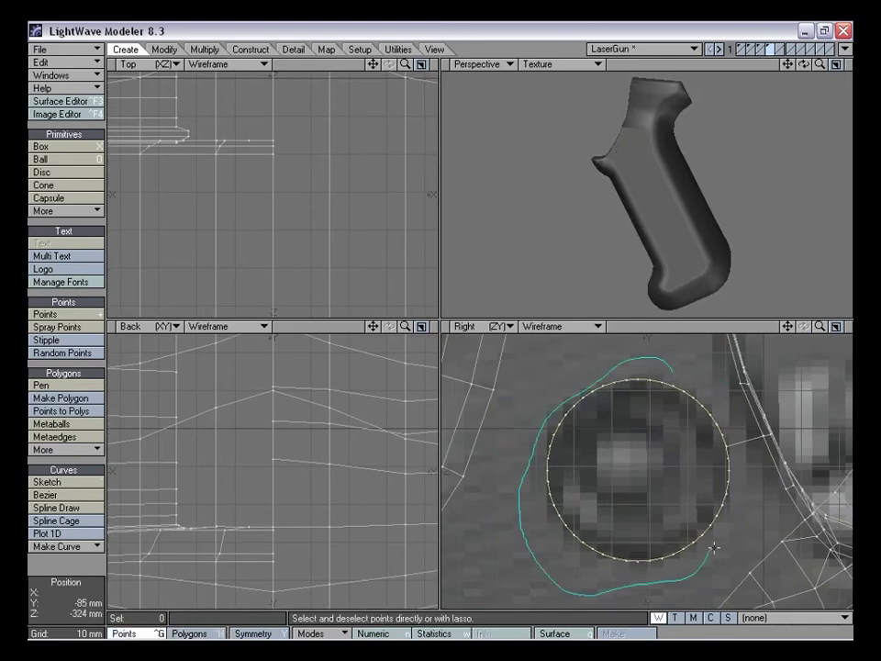
pyautogui.moveTo(666, 357); pyautogui.dragTo(661, 354, button='right')
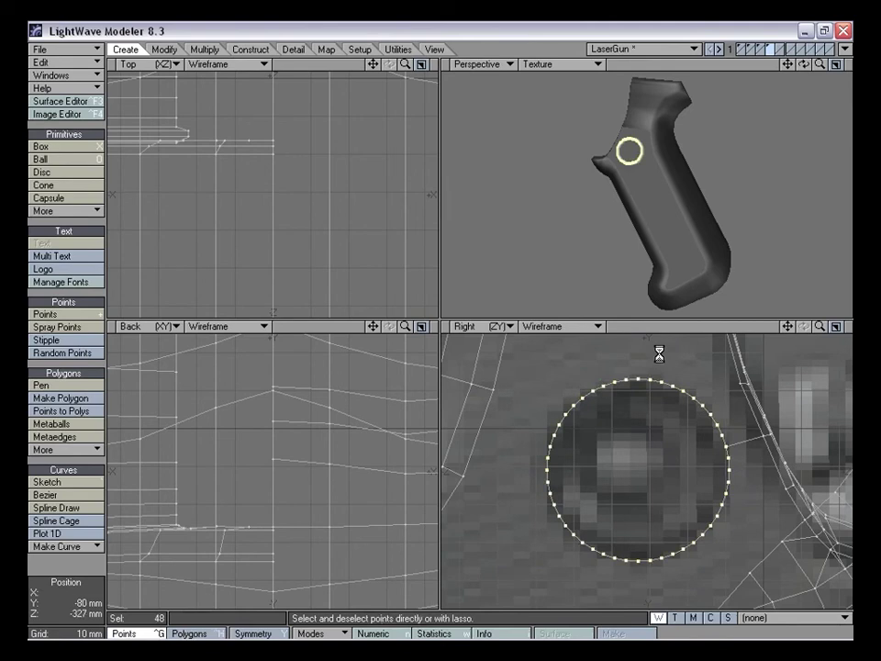
pyautogui.press('Return')
pyautogui.hotkey('ctrl', 'h')
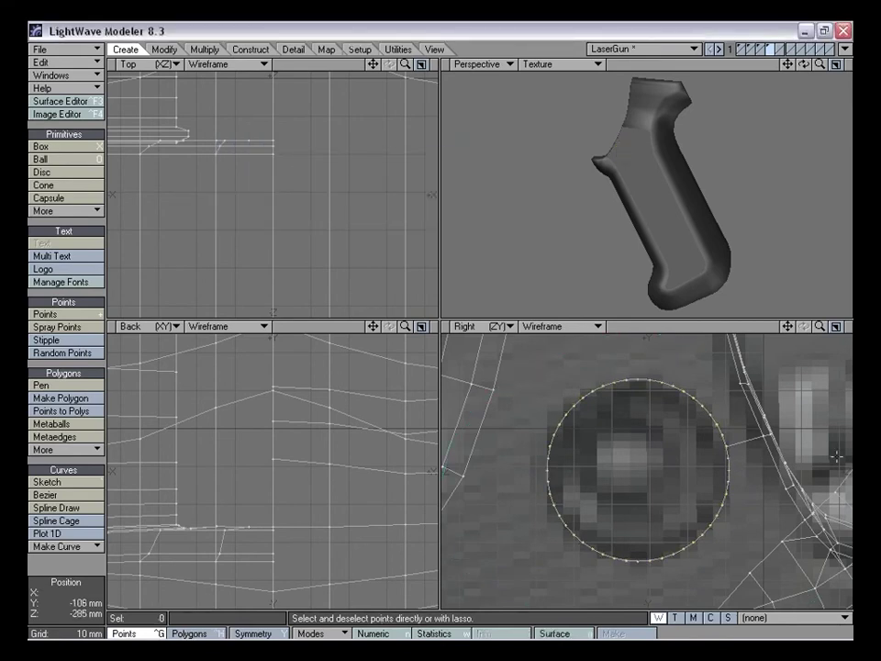
# Smooth Shift the sliced circle polygon and scale it slightly smaller, with the action center set to Selection
pyautogui.click(658, 397)
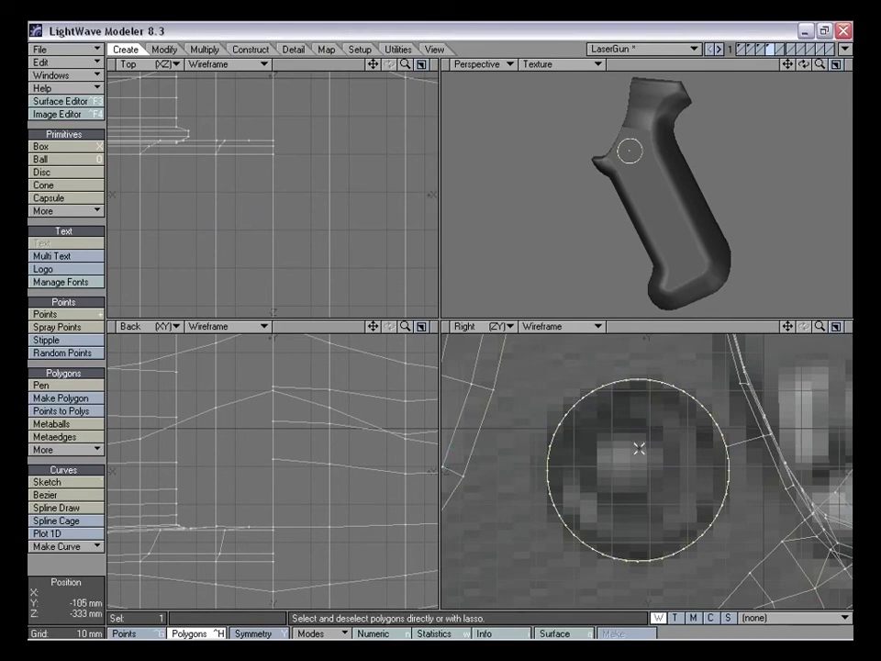
pyautogui.press('f')
pyautogui.press('h')
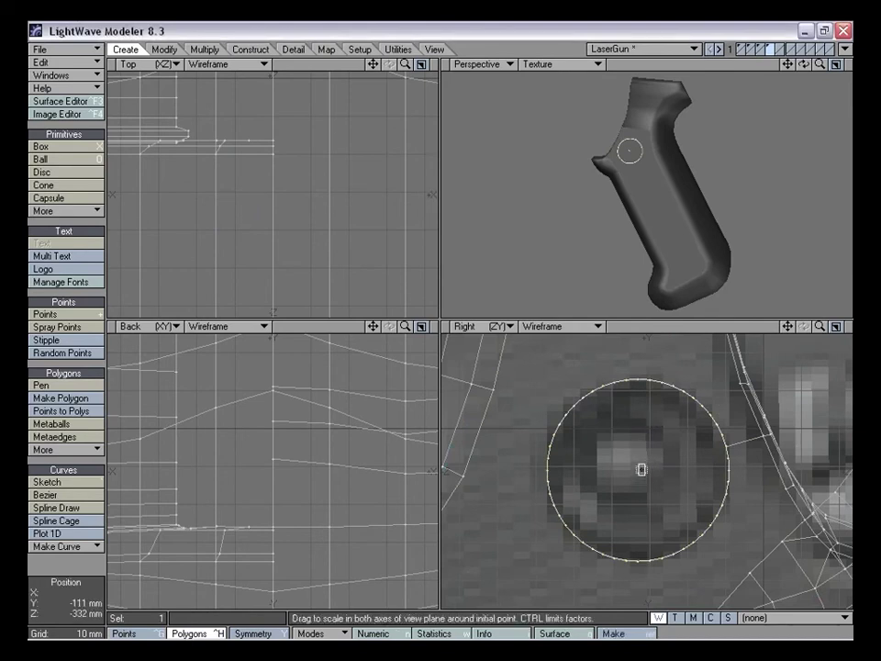
pyautogui.click(312, 634)
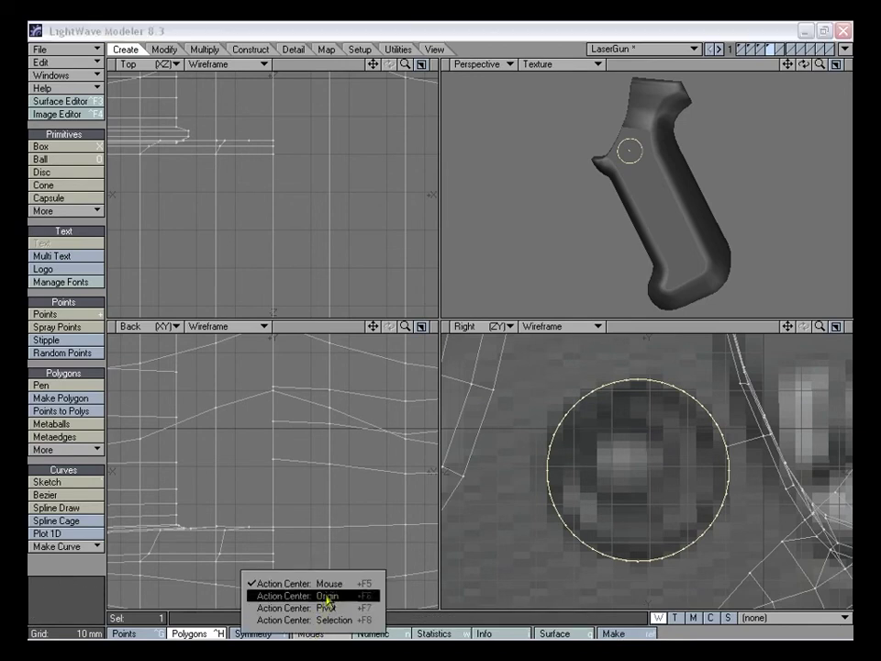
pyautogui.click(331, 621)
pyautogui.moveTo(676, 424); pyautogui.dragTo(663, 423)
pyautogui.keyDown('alt'); pyautogui.moveTo(598, 230); pyautogui.dragTo(653, 212); pyautogui.keyUp('alt')
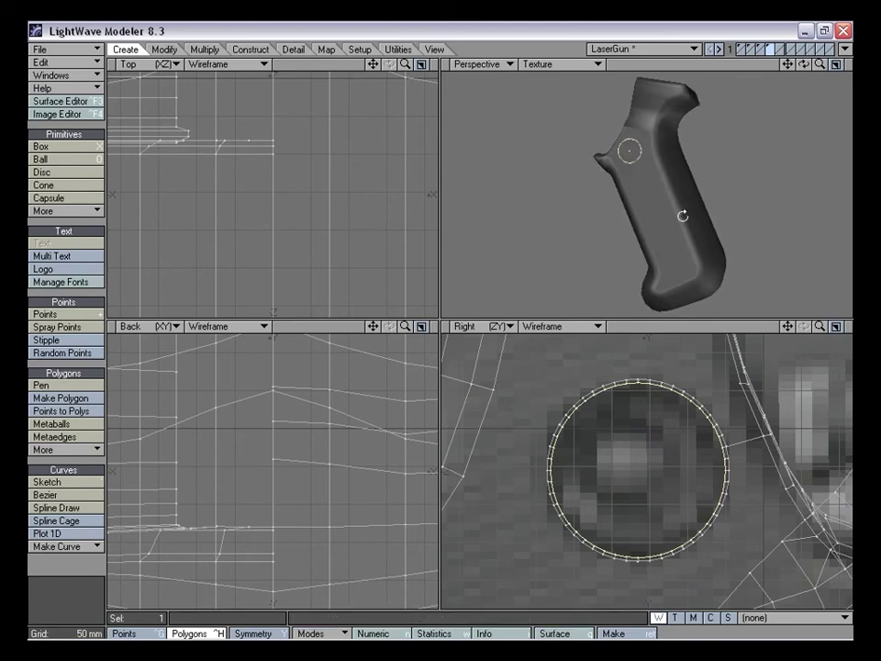
# Smooth Shift the circle a second time, shrink it slightly and move it a little into the grip along X, undoing any overshoot
pyautogui.press('f')
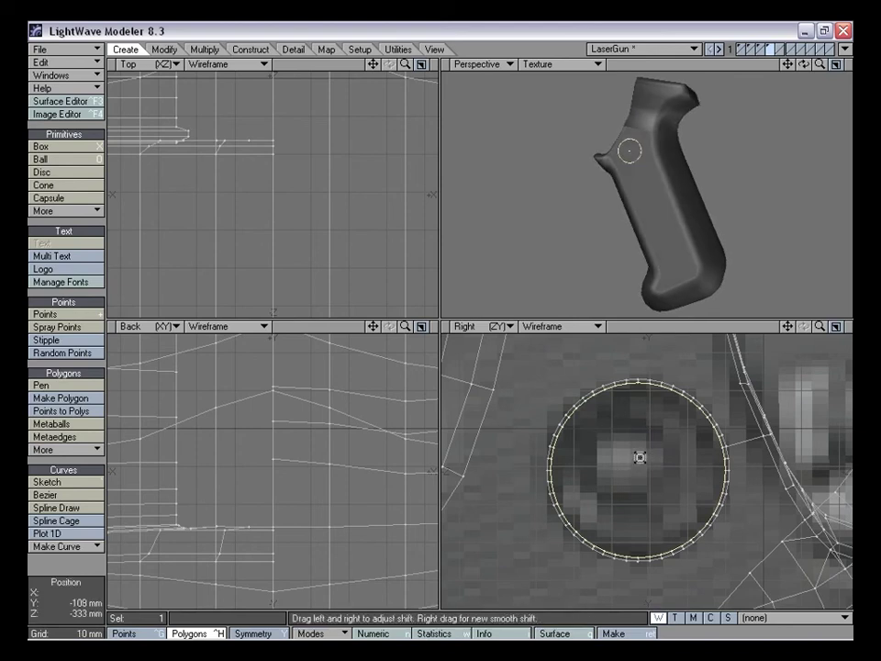
pyautogui.hotkey('shift', 'h')
pyautogui.moveTo(659, 445); pyautogui.dragTo(634, 449)
pyautogui.moveTo(405, 327); pyautogui.dragTo(562, 312)
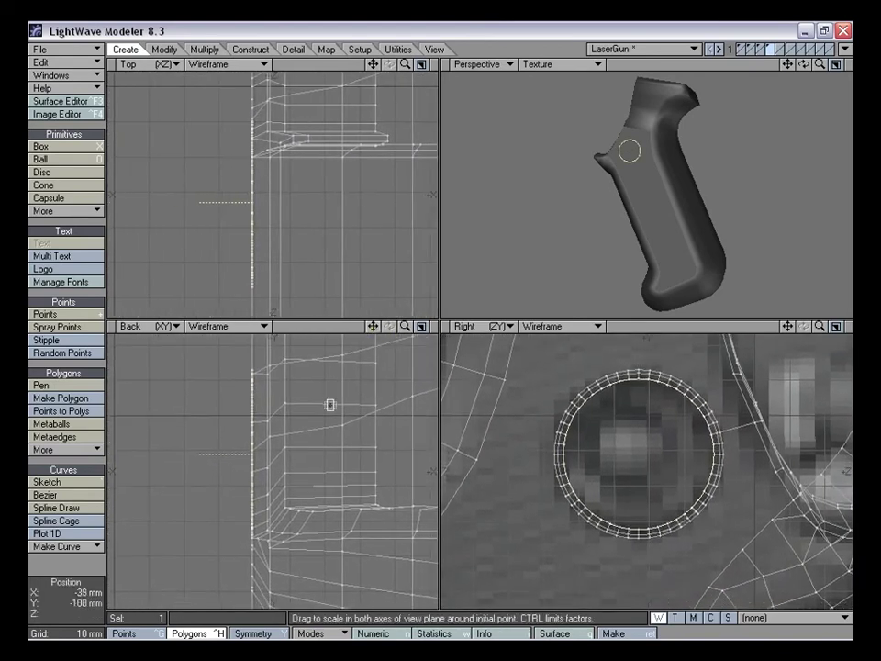
pyautogui.press('t')
pyautogui.moveTo(254, 423); pyautogui.dragTo(257, 423)
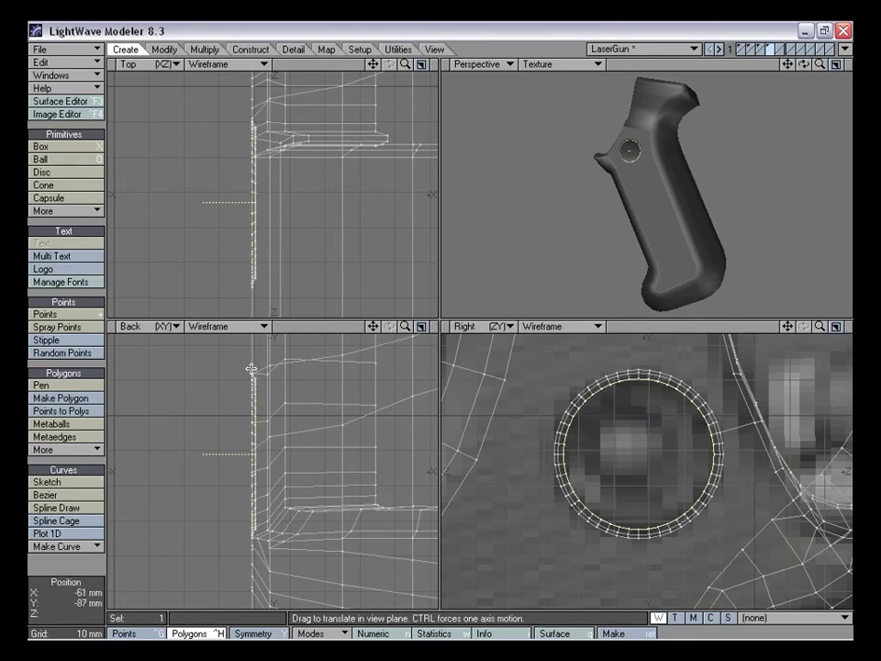
pyautogui.moveTo(252, 371); pyautogui.dragTo(260, 389)
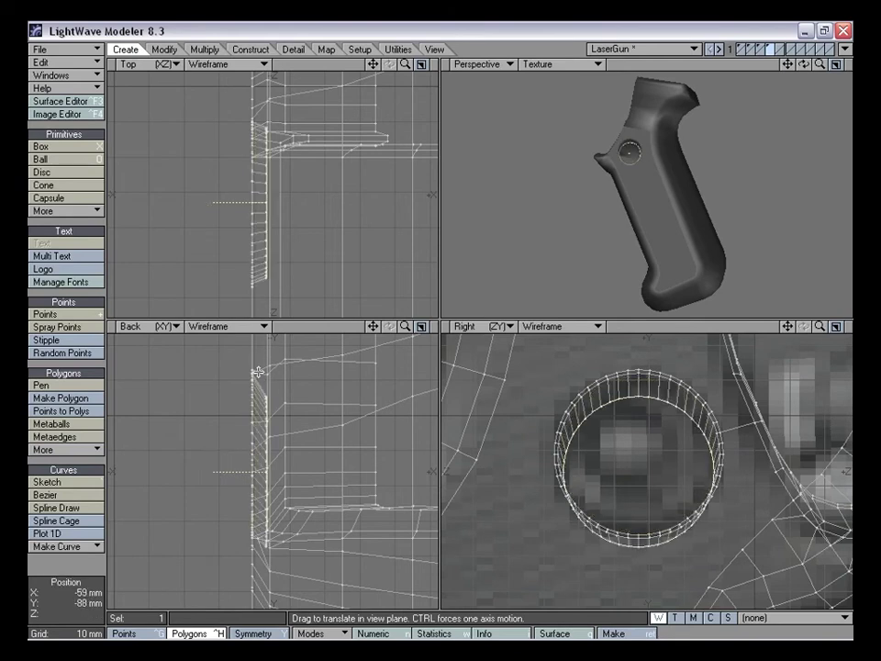
pyautogui.hotkey('ctrl', 'z')
# Add a third Smooth Shift ring to the circle, scaling it inward and pushing it deeper into the grip
pyautogui.hotkey('shift', 'f')
pyautogui.press('h')
pyautogui.moveTo(640, 453); pyautogui.dragTo(615, 454)
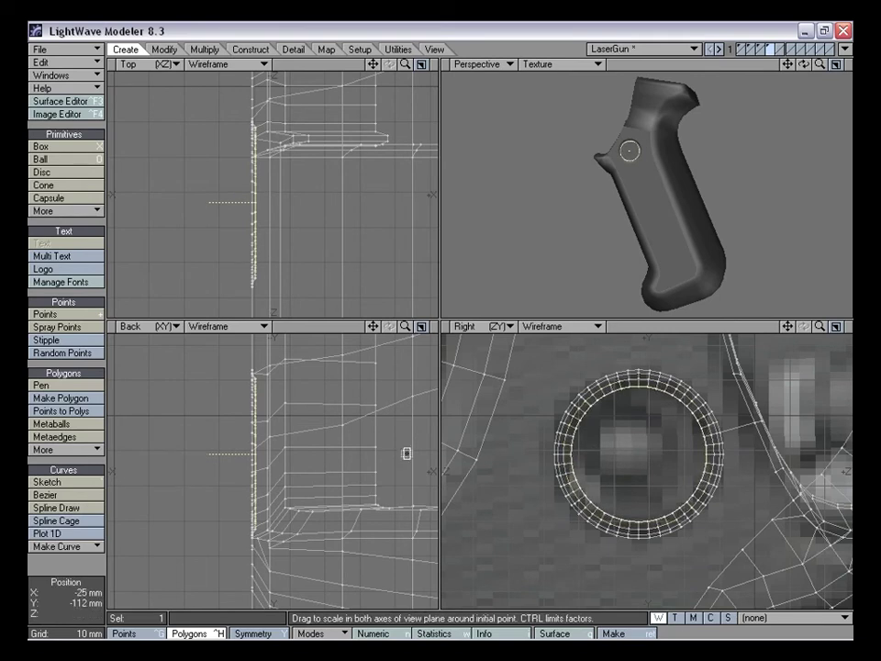
pyautogui.press('t')
pyautogui.moveTo(333, 455); pyautogui.dragTo(339, 456)
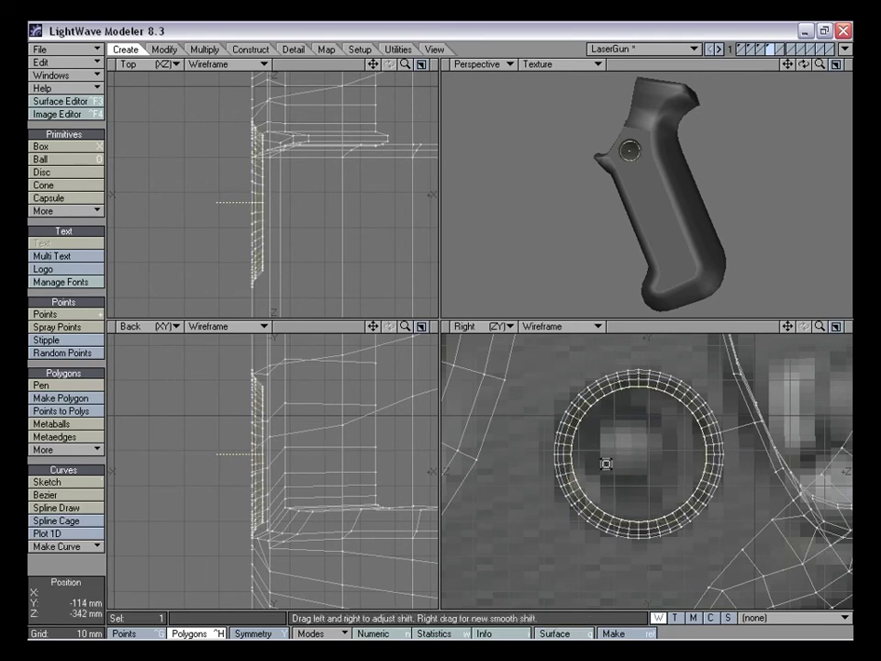
# Add a fourth Smooth Shift ring, scaling the circle to 88% and moving it 2 mm deeper along X
pyautogui.hotkey('shift', 'h')
pyautogui.moveTo(637, 449); pyautogui.dragTo(618, 449)
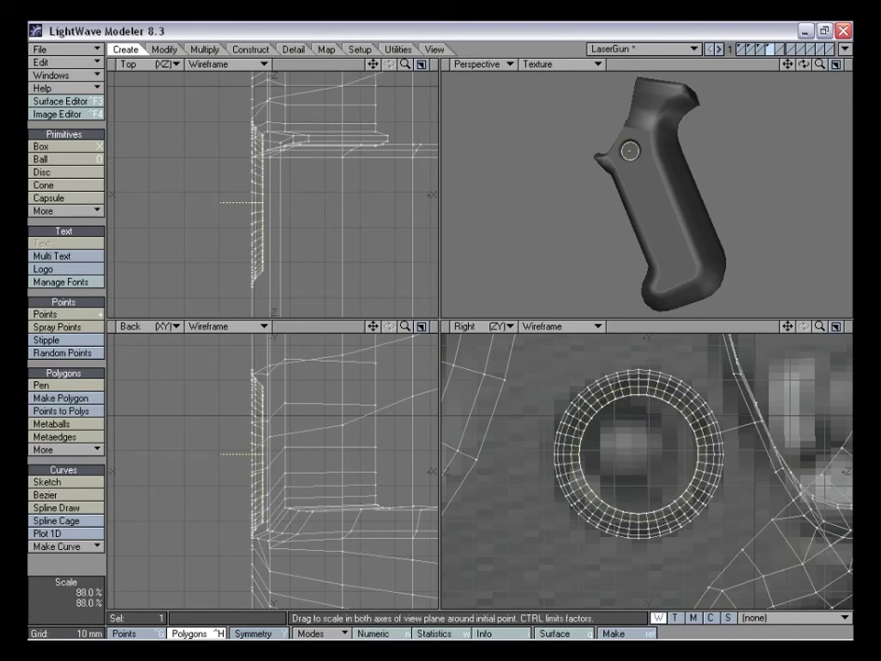
pyautogui.press('t')
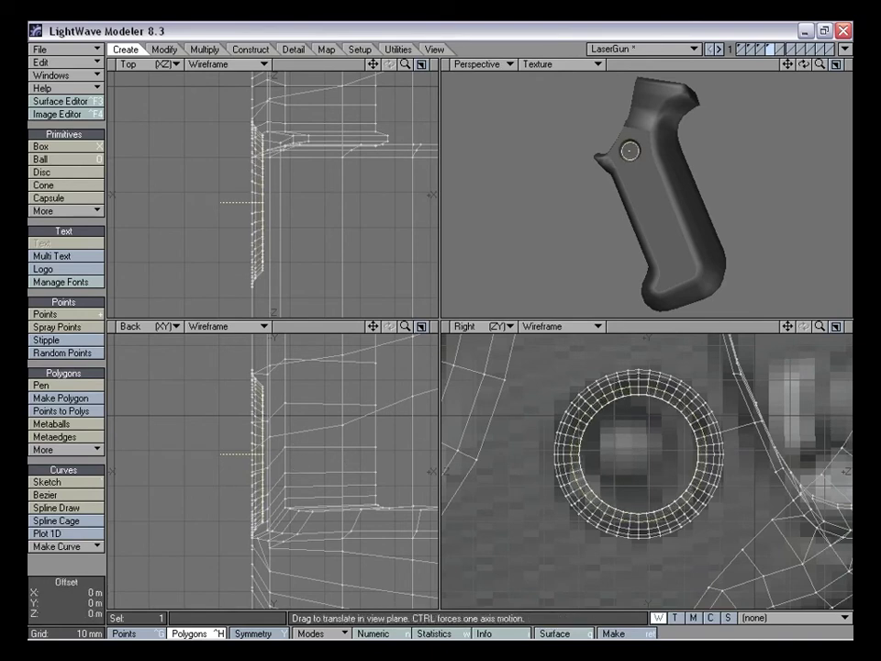
pyautogui.moveTo(276, 442); pyautogui.dragTo(278, 442)
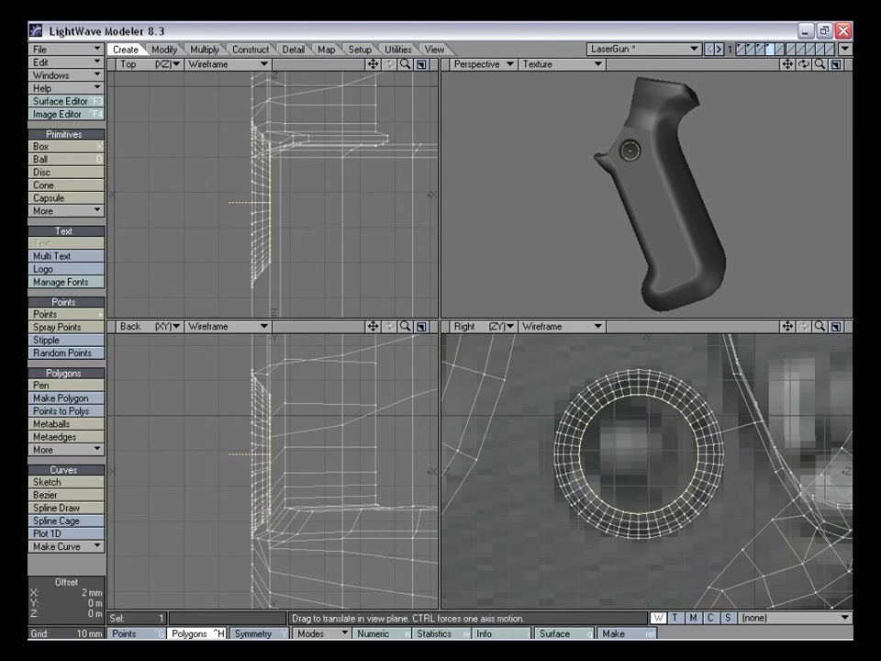
pyautogui.moveTo(278, 442); pyautogui.dragTo(282, 442)
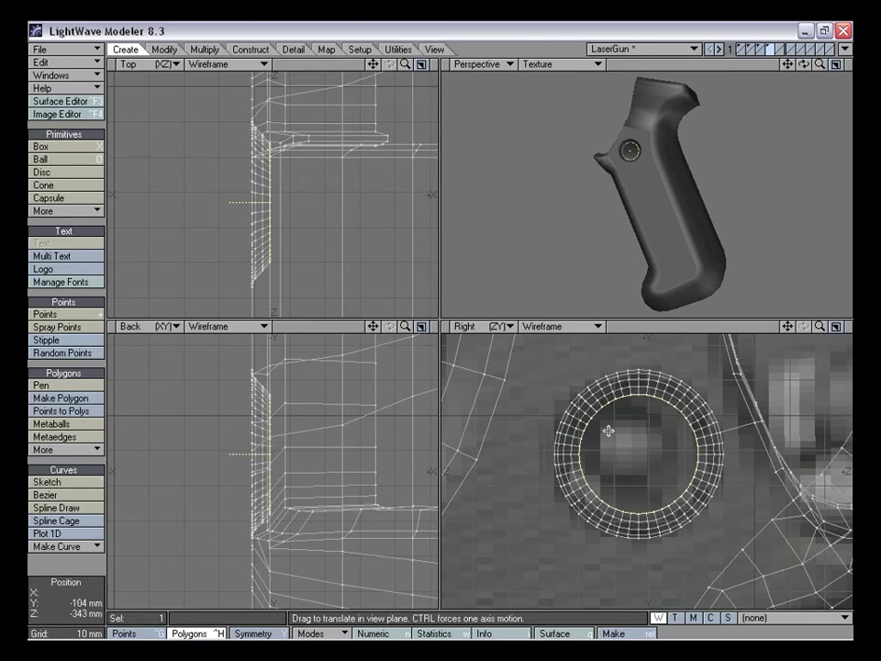
pyautogui.keyDown('alt'); pyautogui.moveTo(675, 220); pyautogui.dragTo(688, 366); pyautogui.keyUp('alt')
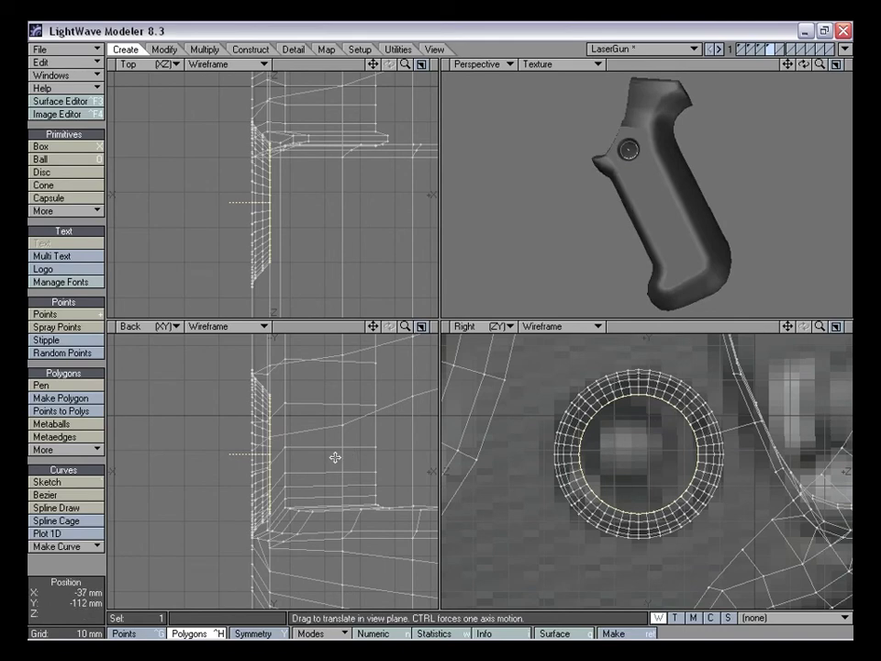
# Smooth Shift the recess's floor once more, shrink it slightly, fine-tune its depth along X and clear the selection
pyautogui.press('f')
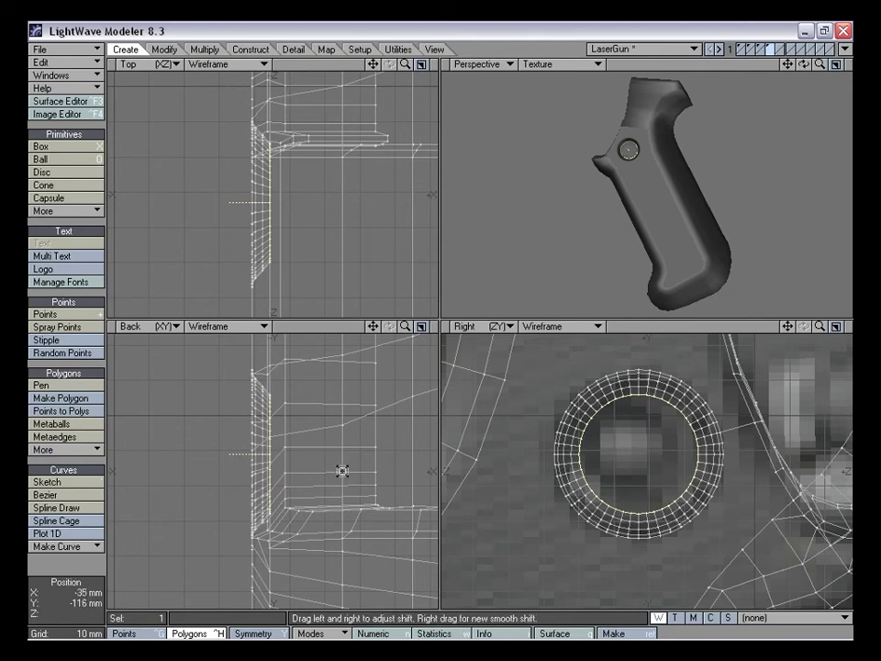
pyautogui.press('h')
pyautogui.moveTo(639, 455); pyautogui.dragTo(633, 460)
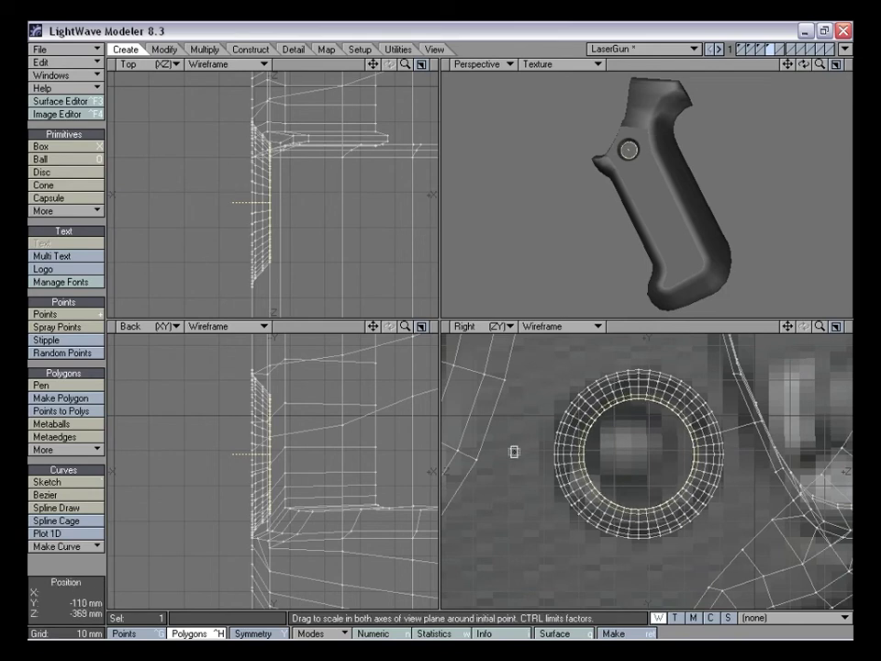
pyautogui.press('t')
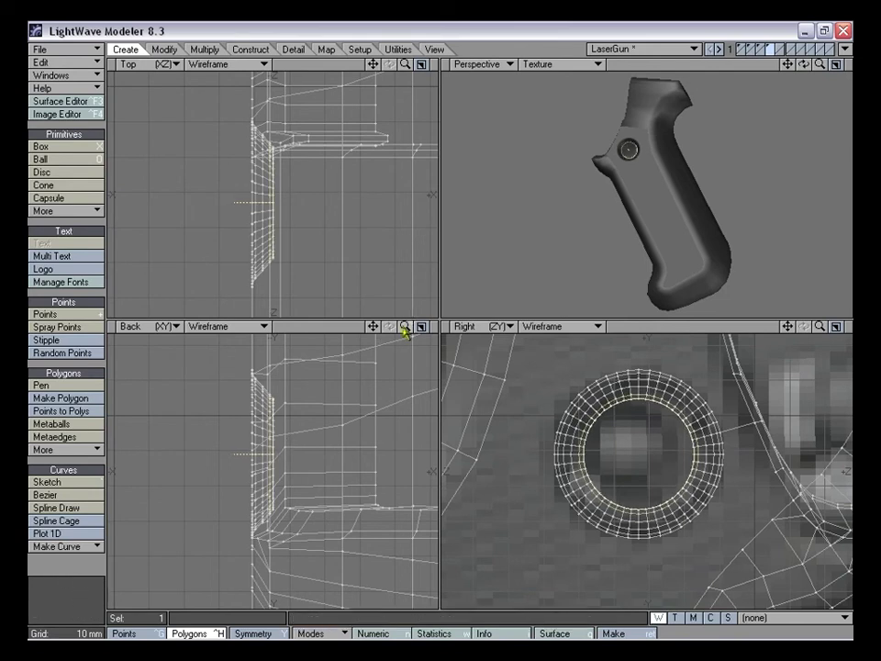
pyautogui.moveTo(404, 327); pyautogui.dragTo(436, 327)
pyautogui.moveTo(351, 385); pyautogui.dragTo(340, 386)
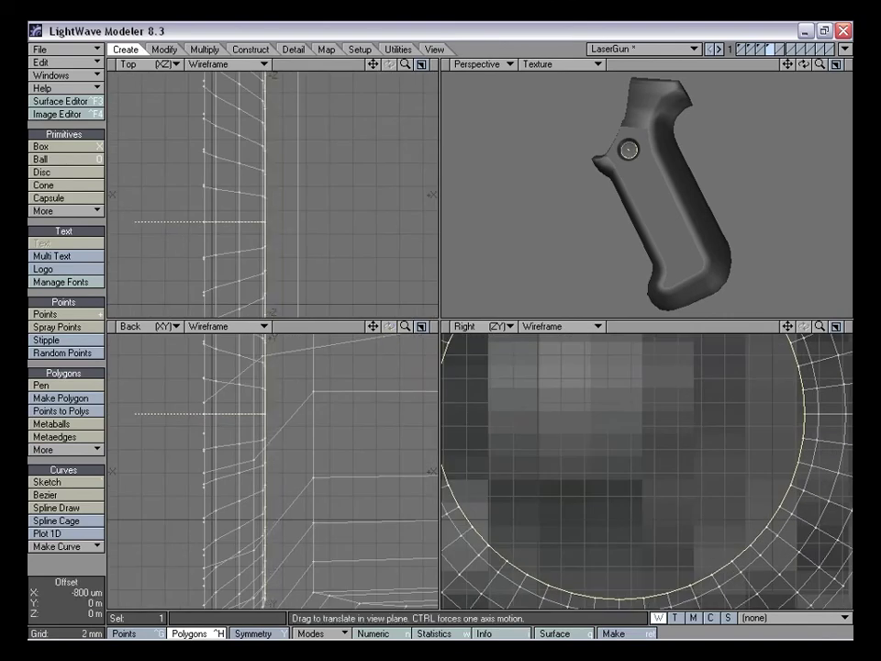
pyautogui.click(79, 568)
pyautogui.click(79, 569)
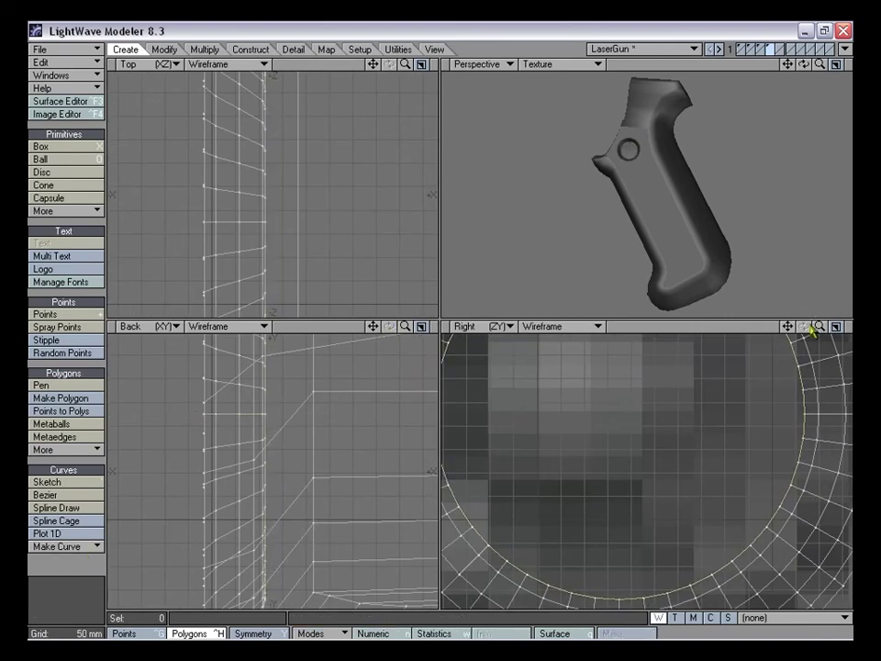
# Examine the round recess up close against the reference image and on the shaded grip
pyautogui.press('a')
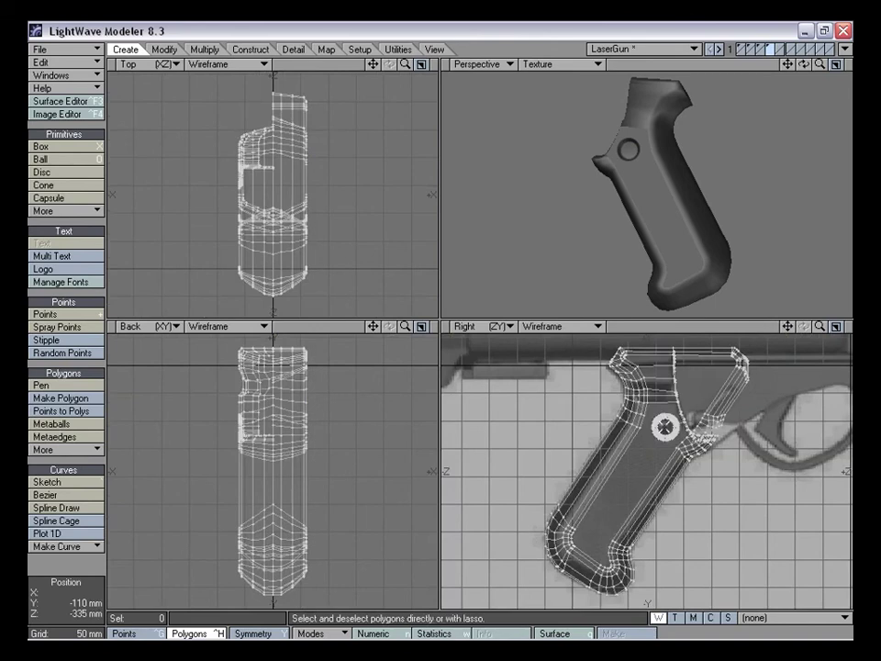
pyautogui.press('g')
pyautogui.press('.')
pyautogui.press('.')
pyautogui.press('.')
pyautogui.press('.')
pyautogui.press('.')
pyautogui.press('.')
pyautogui.press('.')
pyautogui.press('.')
pyautogui.press('.')
pyautogui.press('.')
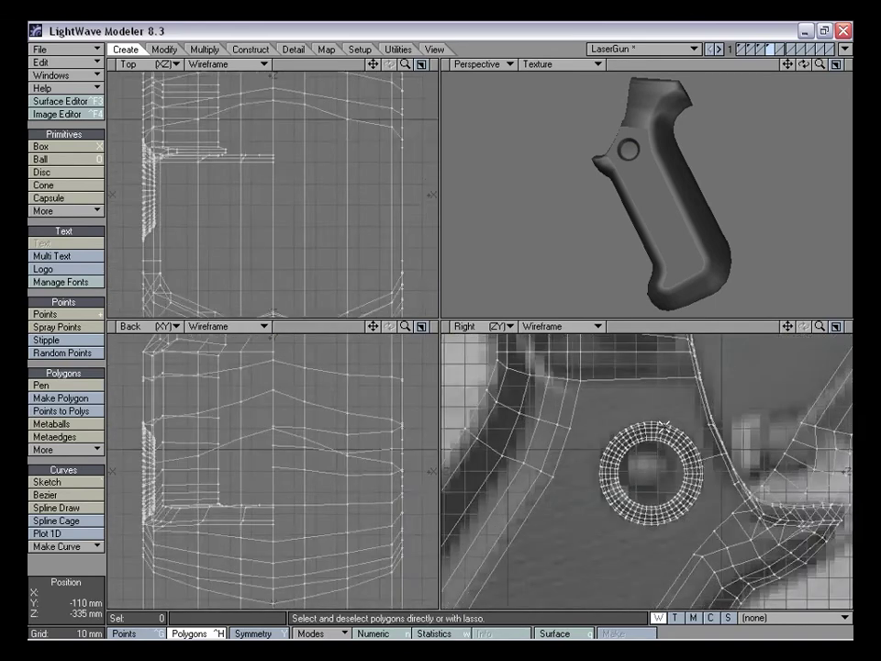
pyautogui.moveTo(824, 332)
pyautogui.mouseDown()
pyautogui.moveTo(812, 347)
pyautogui.moveTo(823, 332)
pyautogui.mouseUp()
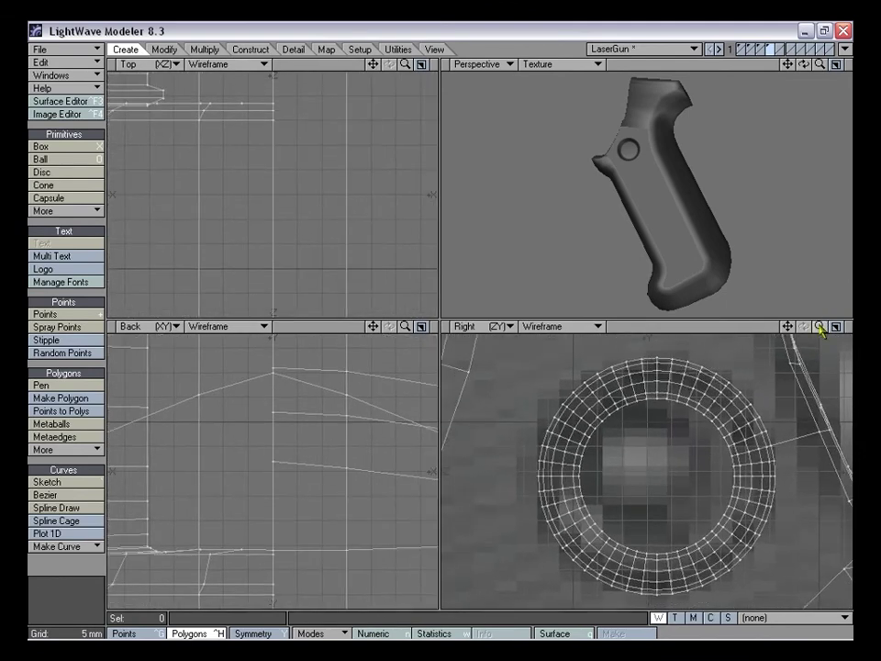
pyautogui.moveTo(822, 330); pyautogui.dragTo(822, 331)
pyautogui.keyDown('alt'); pyautogui.moveTo(648, 197); pyautogui.dragTo(640, 154); pyautogui.keyUp('alt')
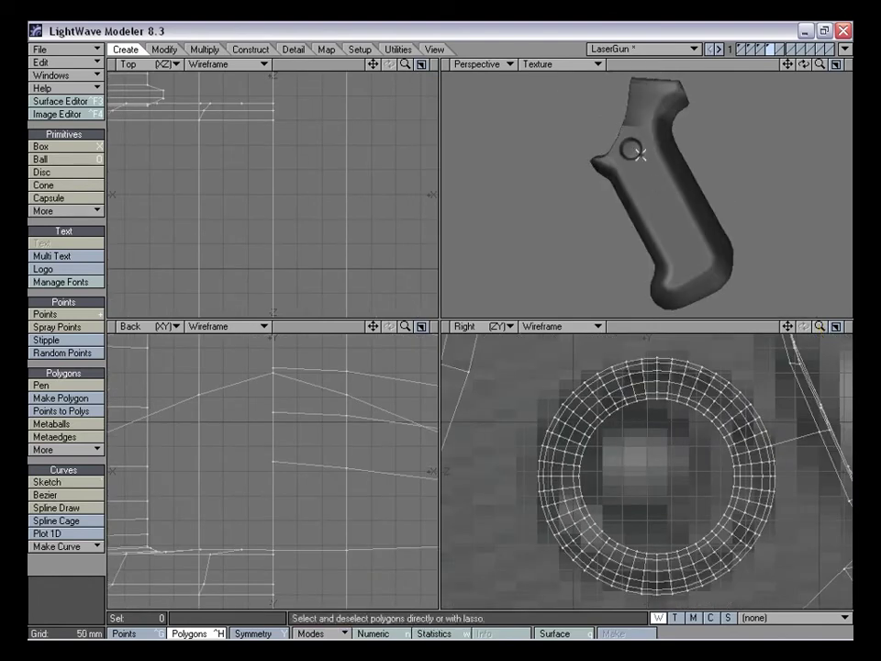
# Fit the views to the recess's floor polygon and inspect the recess's shading in perspective
pyautogui.click(632, 149)
pyautogui.hotkey('shift', 'a')
pyautogui.click(66, 588)
pyautogui.moveTo(820, 66)
pyautogui.mouseDown()
pyautogui.moveTo(799, 65)
pyautogui.moveTo(808, 66)
pyautogui.mouseUp()
pyautogui.keyDown('alt'); pyautogui.moveTo(659, 203); pyautogui.dragTo(649, 223); pyautogui.keyUp('alt')
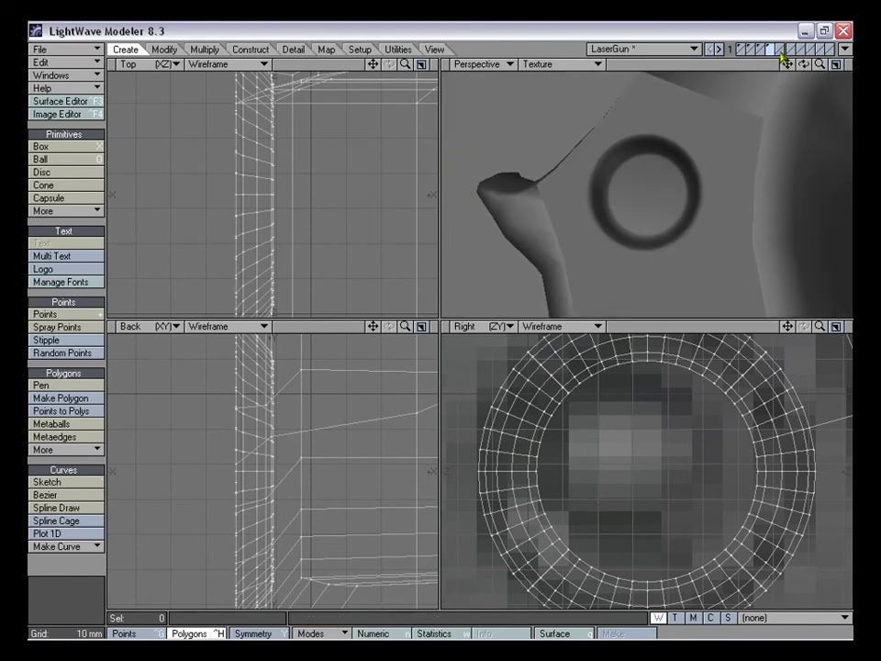
# Create a 36 mm ball centred in the recess on the next empty layer, with the grip's layer as background
pyautogui.click(779, 47)
pyautogui.click(771, 53)
pyautogui.click(70, 161)
pyautogui.moveTo(819, 326); pyautogui.dragTo(797, 327)
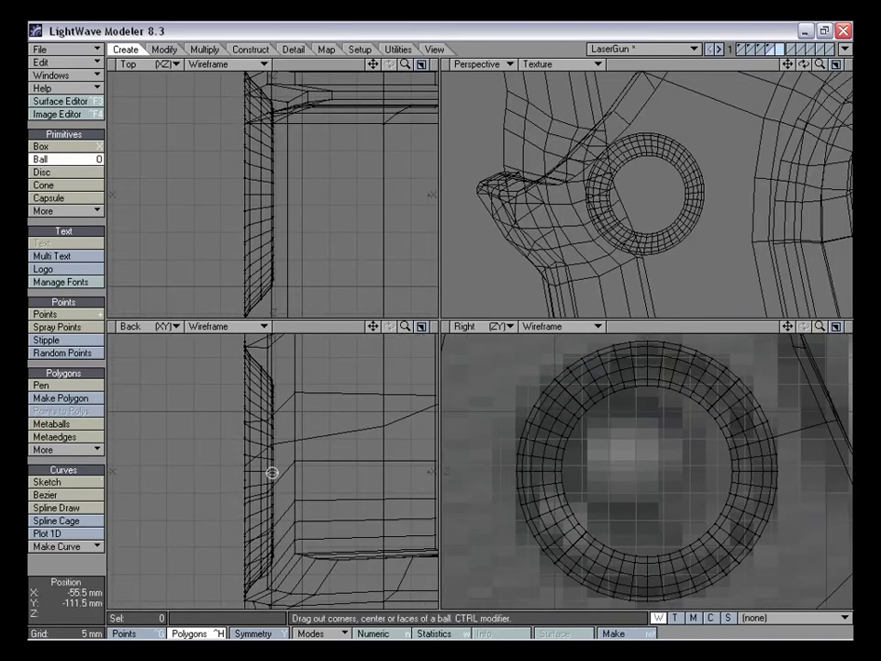
pyautogui.moveTo(271, 471); pyautogui.dragTo(363, 397)
pyautogui.moveTo(770, 437); pyautogui.dragTo(757, 375)
pyautogui.click(680, 375)
pyautogui.click(650, 364)
pyautogui.moveTo(729, 403); pyautogui.dragTo(763, 383)
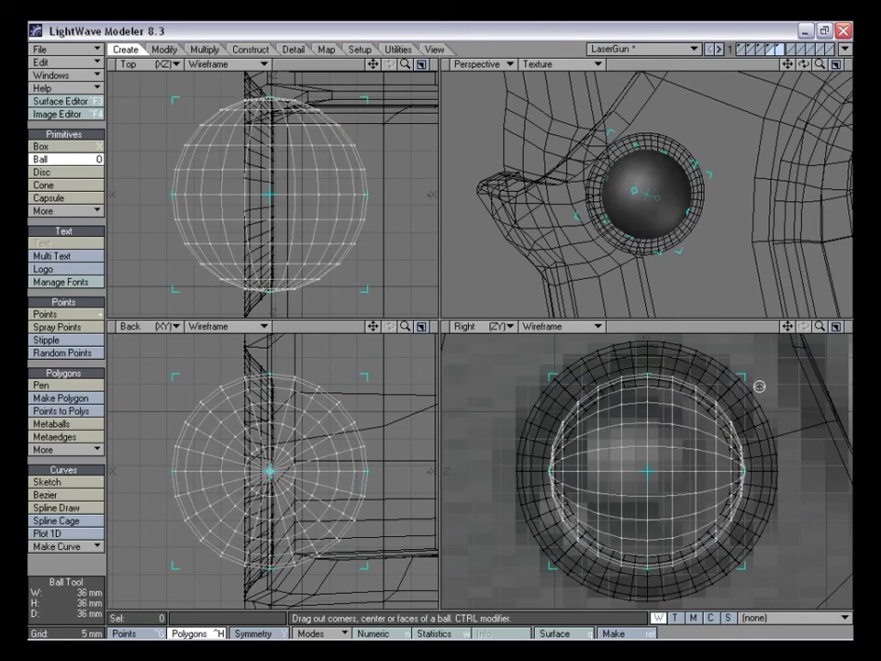
# Rotate the ball within the XZ plane so its poles point along the X axis
pyautogui.press('space')
pyautogui.press('y')
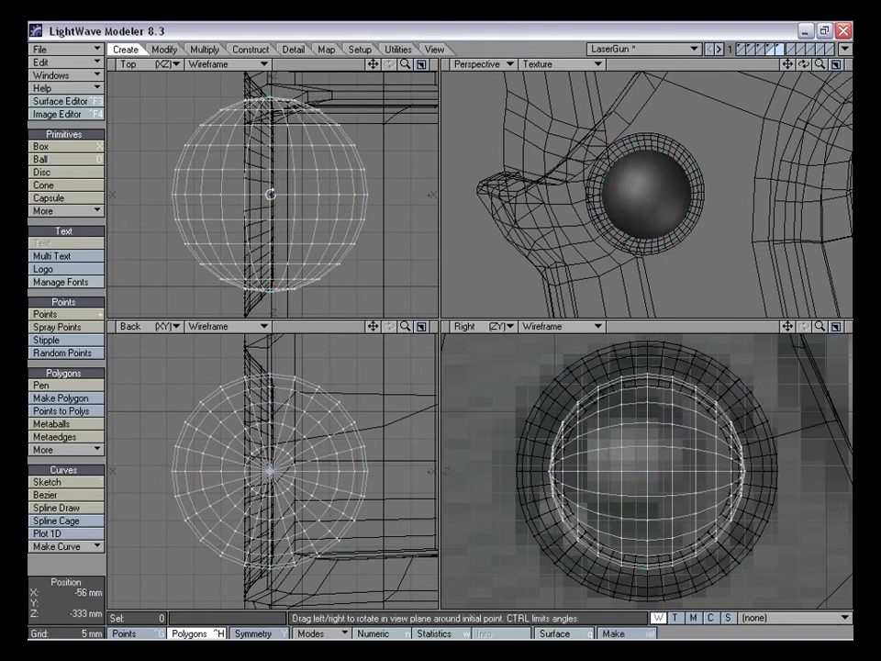
pyautogui.keyDown('ctrl'); pyautogui.moveTo(269, 194); pyautogui.dragTo(188, 195); pyautogui.keyUp('ctrl')
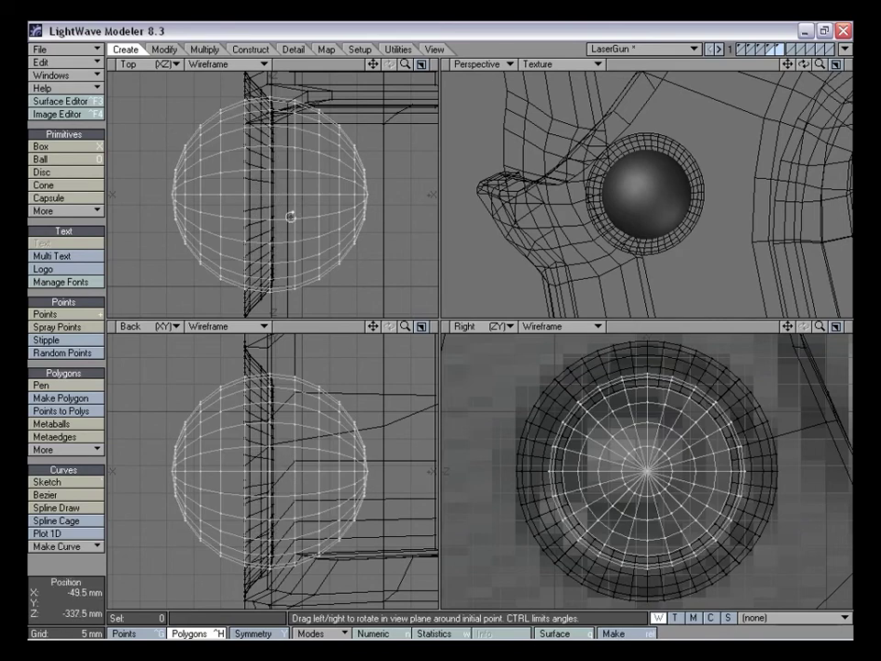
pyautogui.moveTo(643, 211)
pyautogui.keyDown('alt'); pyautogui.mouseDown()
pyautogui.moveTo(656, 212)
pyautogui.moveTo(635, 191)
pyautogui.moveTo(646, 224)
pyautogui.mouseUp(); pyautogui.keyUp('alt')
pyautogui.press('space')
pyautogui.moveTo(653, 464)
pyautogui.mouseDown()
pyautogui.moveTo(626, 467)
pyautogui.moveTo(663, 470)
pyautogui.moveTo(651, 487)
pyautogui.mouseUp()
pyautogui.moveTo(622, 438); pyautogui.dragTo(601, 492)
pyautogui.moveTo(626, 275)
pyautogui.keyDown('alt'); pyautogui.mouseDown()
pyautogui.moveTo(644, 244)
pyautogui.moveTo(633, 268)
pyautogui.mouseUp(); pyautogui.keyUp('alt')
pyautogui.moveTo(705, 386)
pyautogui.mouseDown(button='right')
pyautogui.moveTo(665, 363)
pyautogui.moveTo(676, 377)
pyautogui.mouseUp(button='right')
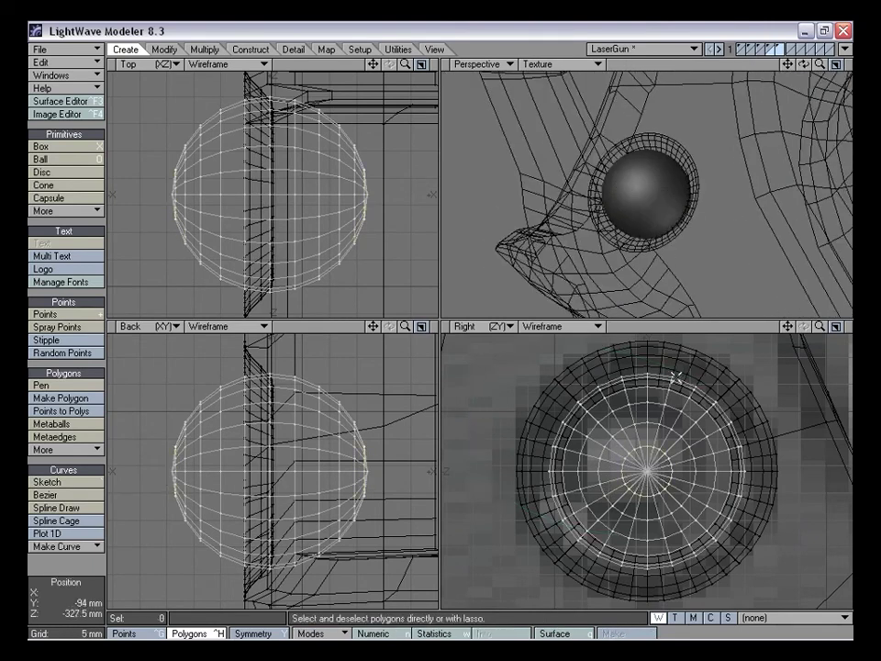
pyautogui.keyDown('alt'); pyautogui.moveTo(679, 231); pyautogui.dragTo(663, 237); pyautogui.keyUp('alt')
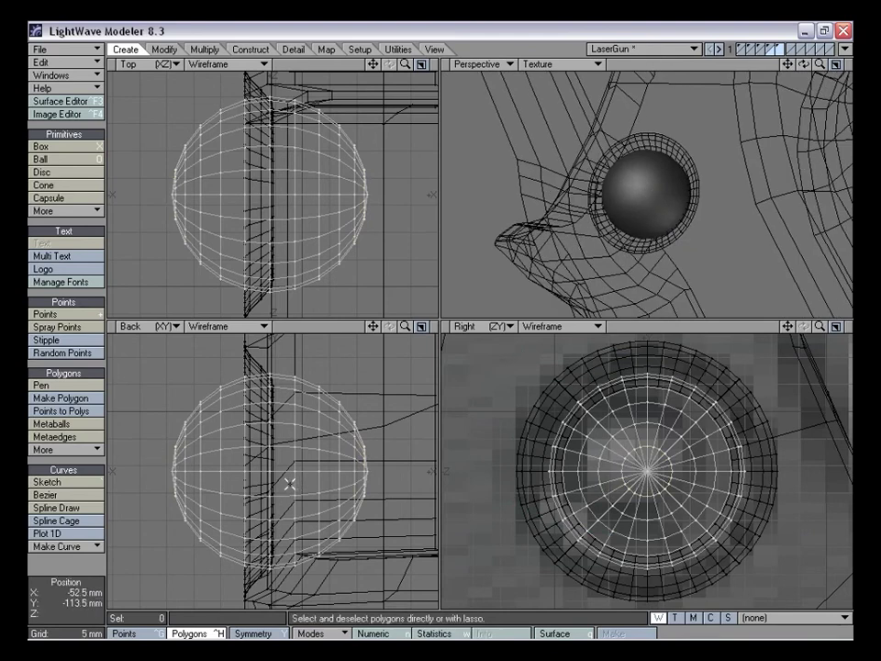
# Flatten the ball along the X axis and scale it to 81% in the ZY plane to fit inside the recess
pyautogui.press('h')
pyautogui.moveTo(265, 472); pyautogui.dragTo(205, 472)
pyautogui.press('space')
pyautogui.press('h')
pyautogui.moveTo(648, 471); pyautogui.dragTo(633, 470)
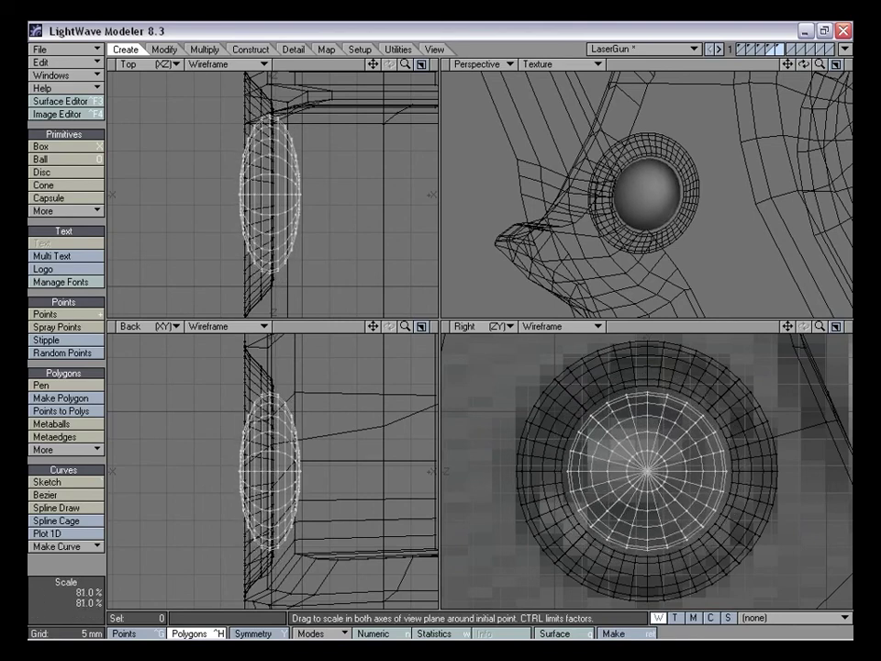
# Delete the polygons of the flattened ball's inner half, keeping the dome that faces outward
pyautogui.press('space')
pyautogui.moveTo(340, 415); pyautogui.dragTo(272, 371, button='right')
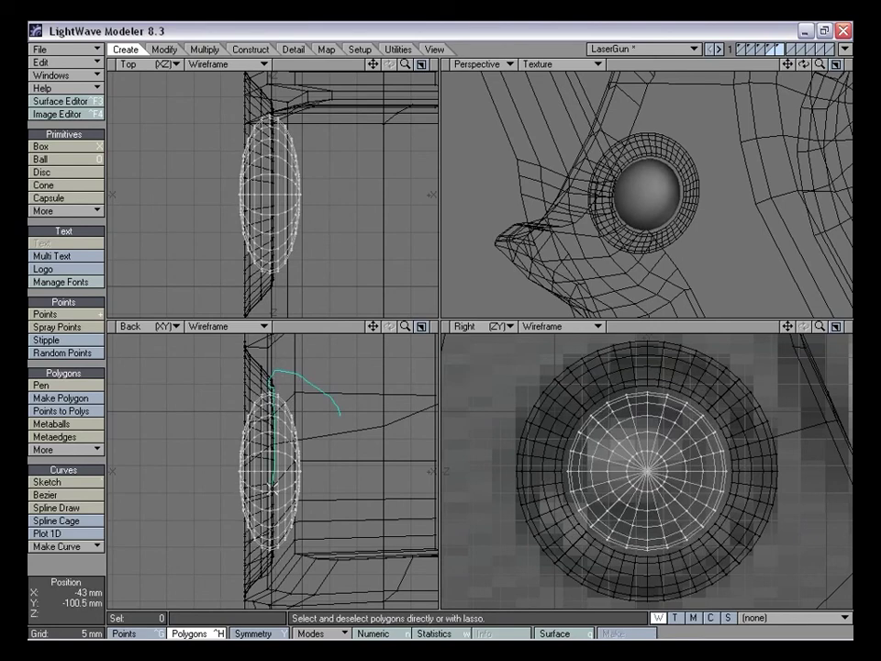
pyautogui.moveTo(270, 528)
pyautogui.mouseDown(button='right')
pyautogui.moveTo(301, 601)
pyautogui.moveTo(340, 400)
pyautogui.mouseUp(button='right')
pyautogui.press('Delete')
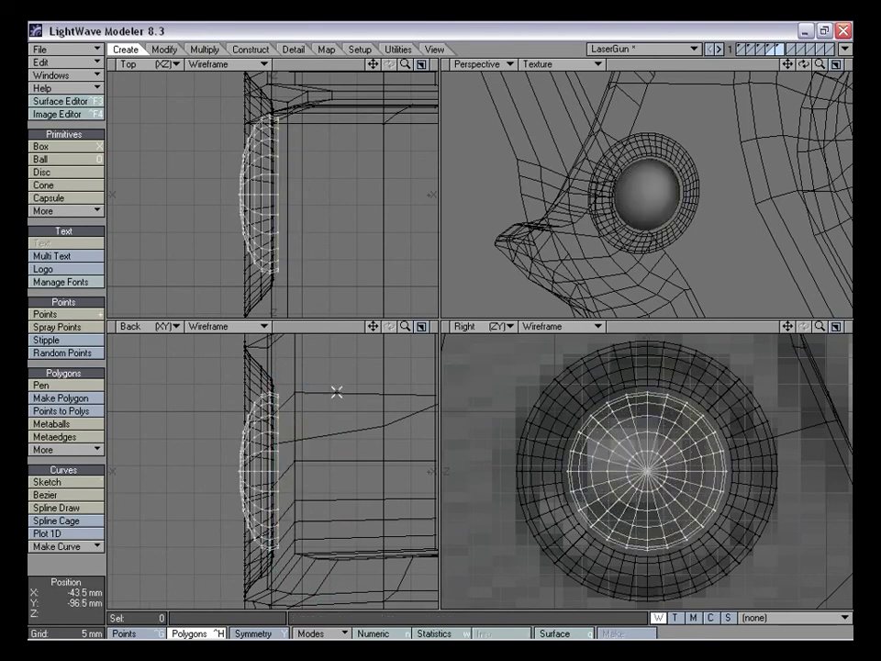
# Check the dome together with the grip in the full view, then return to the dome's layer alone
pyautogui.moveTo(801, 208)
pyautogui.keyDown('alt'); pyautogui.mouseDown()
pyautogui.moveTo(748, 214)
pyautogui.moveTo(756, 78)
pyautogui.mouseUp(); pyautogui.keyUp('alt')
pyautogui.keyDown('shift'); pyautogui.click(773, 47); pyautogui.keyUp('shift')
pyautogui.moveTo(820, 64); pyautogui.dragTo(758, 65)
pyautogui.press('a')
pyautogui.keyDown('alt'); pyautogui.moveTo(675, 177); pyautogui.dragTo(703, 202); pyautogui.keyUp('alt')
pyautogui.click(782, 48)
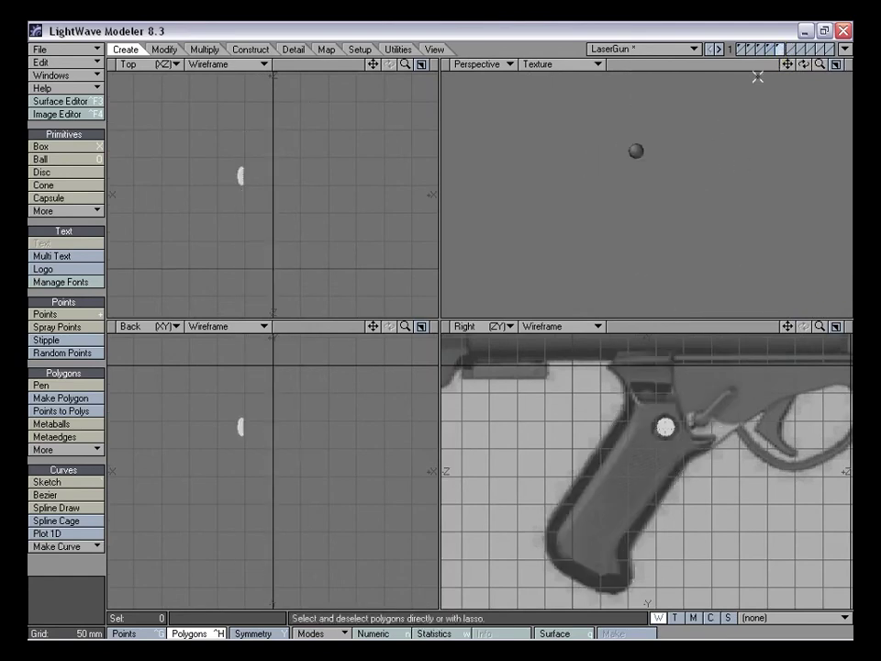
# Subdivide the screw-head dome with the Metaform method to smooth its surface
pyautogui.press('a')
pyautogui.keyDown('alt'); pyautogui.moveTo(626, 193); pyautogui.dragTo(724, 194); pyautogui.keyUp('alt')
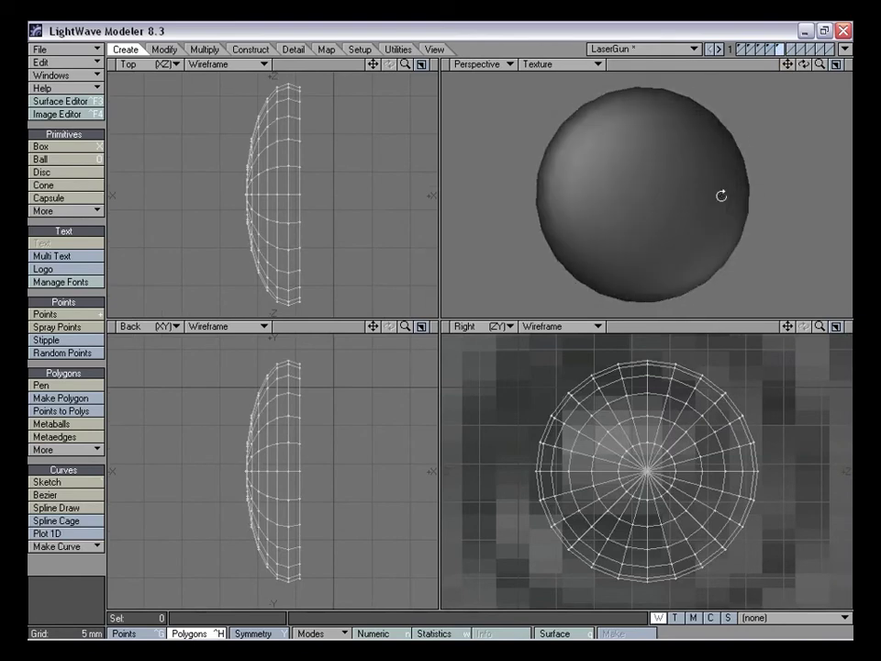
pyautogui.keyDown('alt'); pyautogui.moveTo(622, 101); pyautogui.dragTo(662, 191); pyautogui.keyUp('alt')
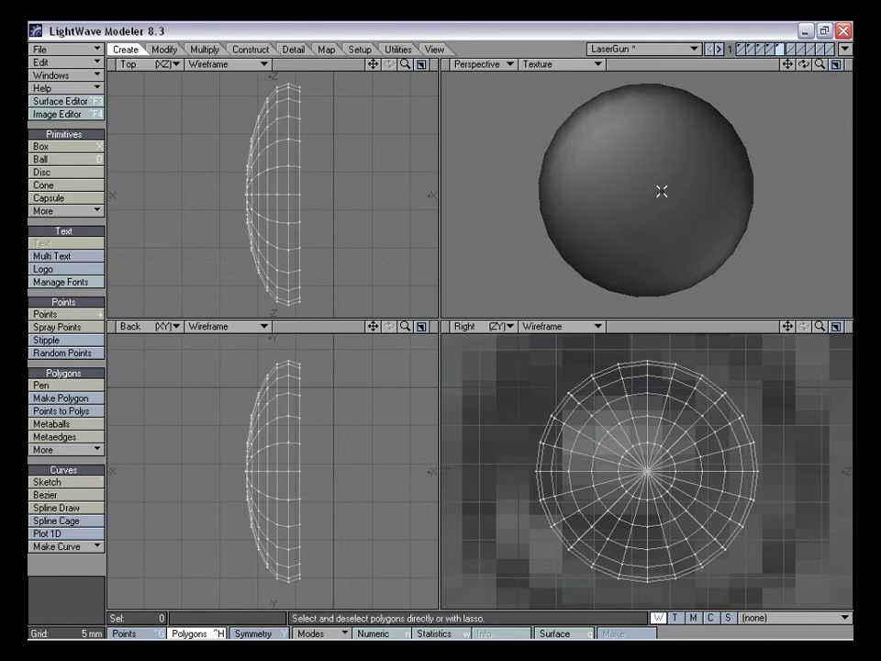
pyautogui.hotkey('shift', 'd')
pyautogui.moveTo(386, 162); pyautogui.dragTo(396, 142)
pyautogui.click(503, 159)
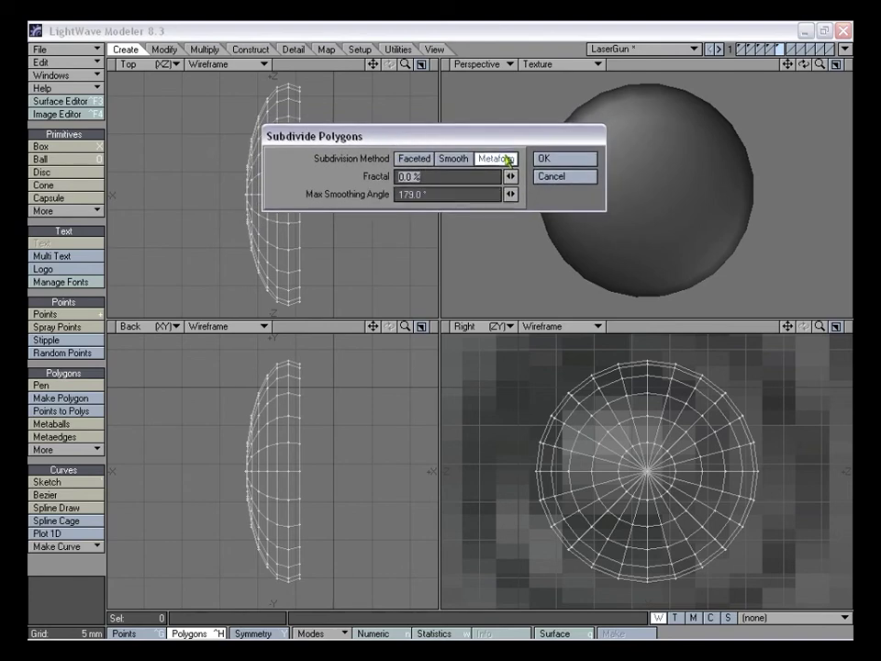
pyautogui.click(571, 162)
pyautogui.moveTo(684, 197)
pyautogui.keyDown('alt'); pyautogui.mouseDown()
pyautogui.moveTo(639, 191)
pyautogui.moveTo(607, 168)
pyautogui.moveTo(685, 174)
pyautogui.mouseUp(); pyautogui.keyUp('alt')
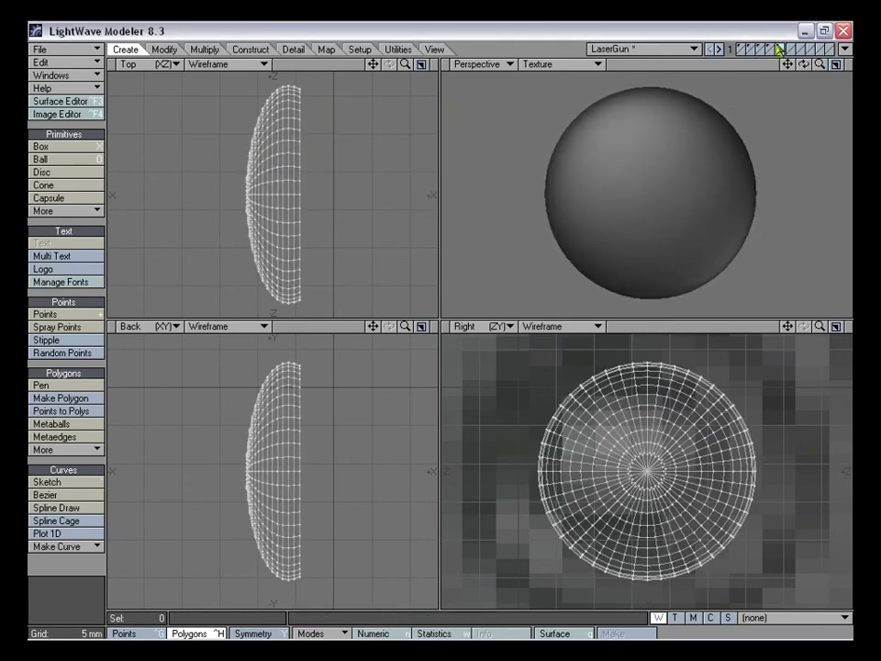
# Examine how the smoothed screw head sits in the grip's recess from several angles
pyautogui.click(776, 53)
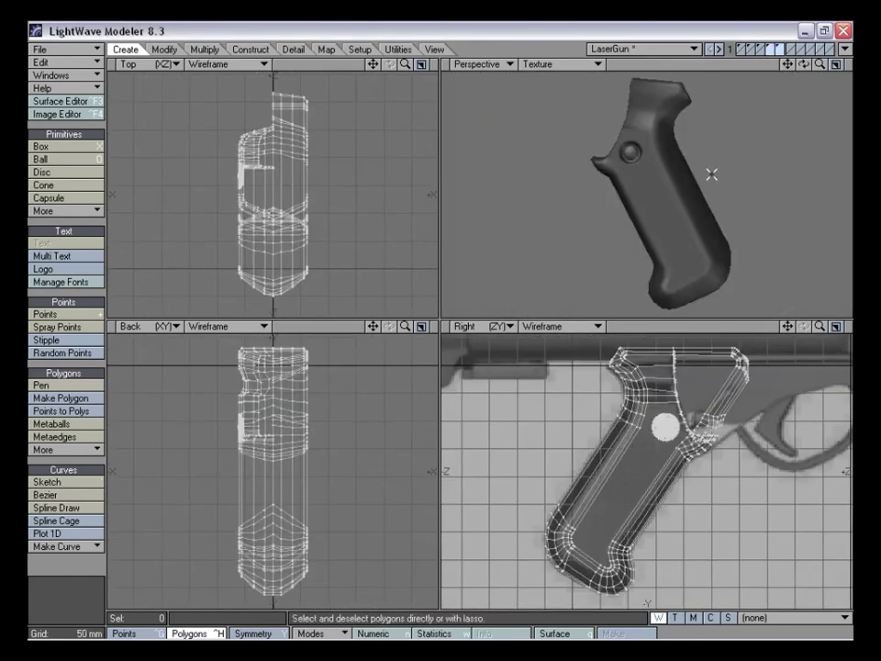
pyautogui.keyDown('alt'); pyautogui.moveTo(712, 173); pyautogui.dragTo(673, 225); pyautogui.keyUp('alt')
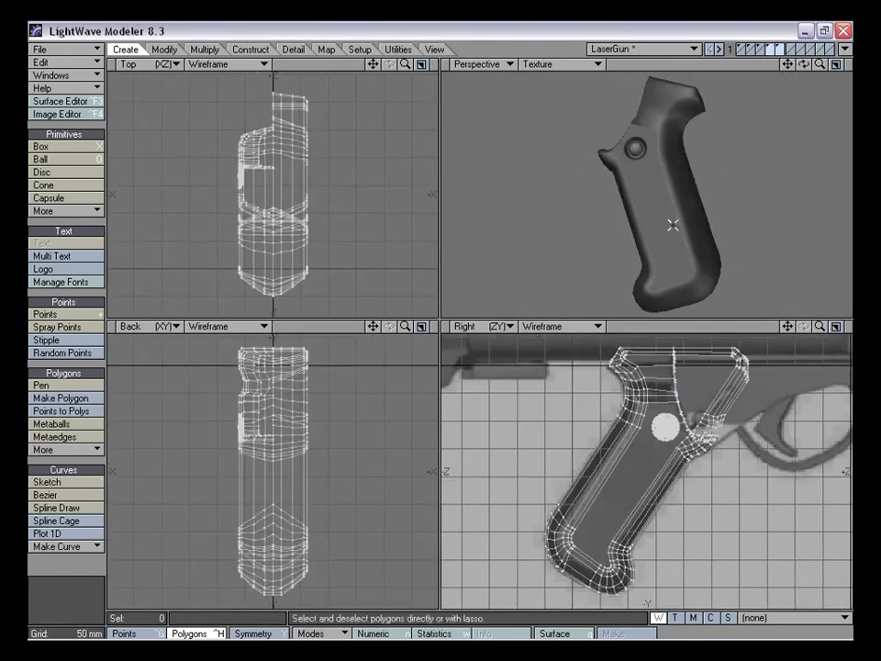
pyautogui.moveTo(787, 327); pyautogui.dragTo(761, 360)
pyautogui.moveTo(820, 328); pyautogui.dragTo(791, 308)
pyautogui.keyDown('alt'); pyautogui.moveTo(735, 206); pyautogui.dragTo(691, 186); pyautogui.keyUp('alt')
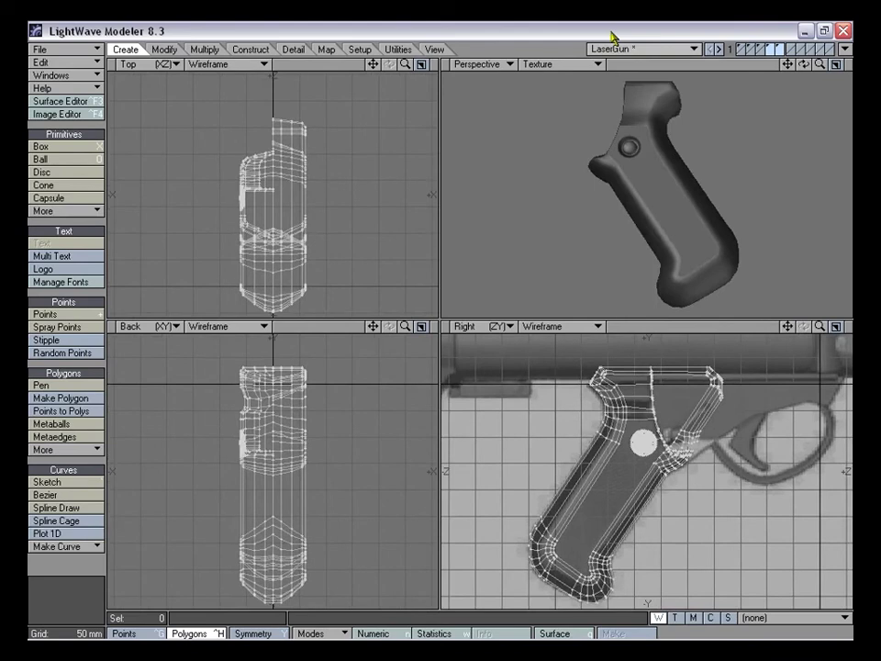
pyautogui.keyDown('alt'); pyautogui.moveTo(669, 144); pyautogui.dragTo(659, 181); pyautogui.keyUp('alt')
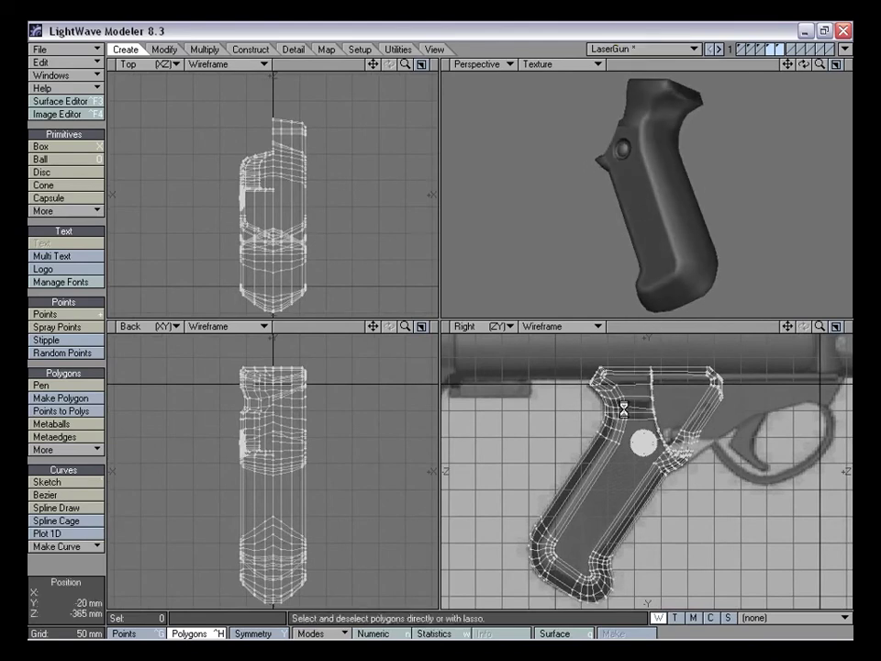
# Assign Front.jpg as the backdrop of the BR viewport and set both its center values to 0
pyautogui.press('d')
pyautogui.click(400, 59)
pyautogui.moveTo(409, 38); pyautogui.dragTo(364, 122)
pyautogui.click(459, 164)
pyautogui.click(401, 204)
pyautogui.click(400, 225)
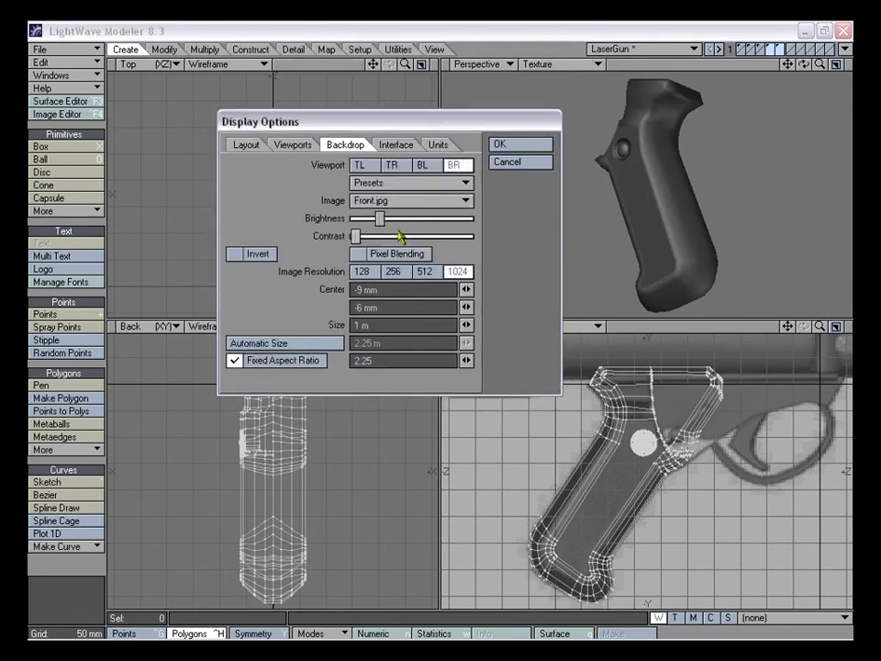
pyautogui.click(401, 292)
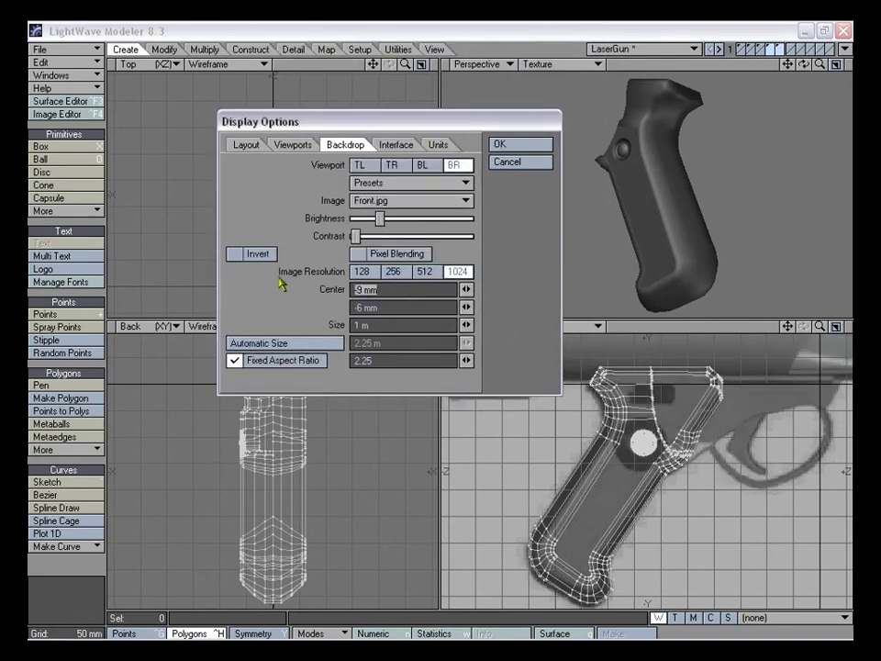
pyautogui.write('0')
pyautogui.press('Return')
pyautogui.write('0')
pyautogui.press('Return')
pyautogui.press('Return')
pyautogui.press('Return')
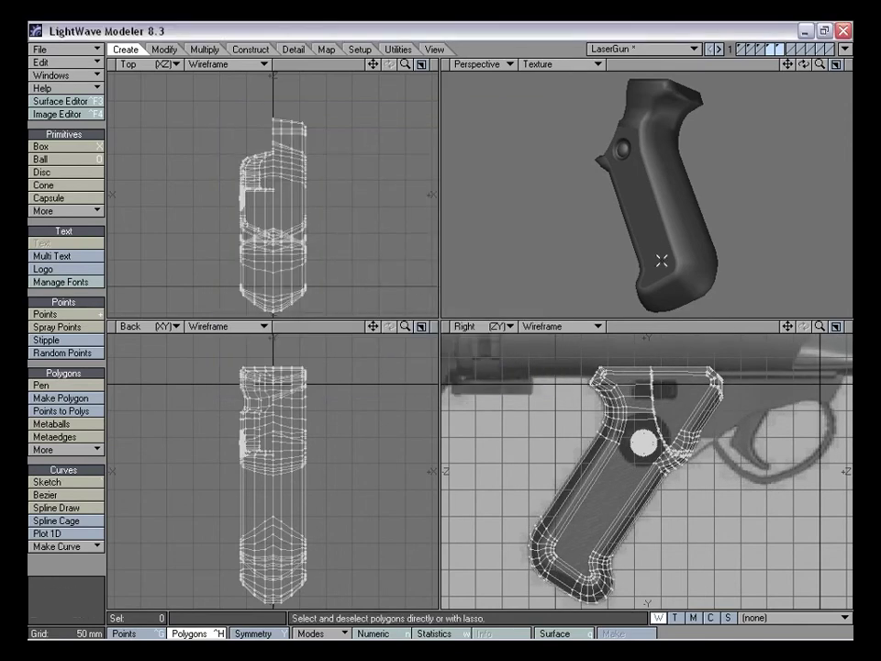
# Cut the polygons of the grip's +X half and paste them into the empty sixth layer
pyautogui.moveTo(786, 328); pyautogui.dragTo(766, 390)
pyautogui.moveTo(820, 338); pyautogui.dragTo(859, 339)
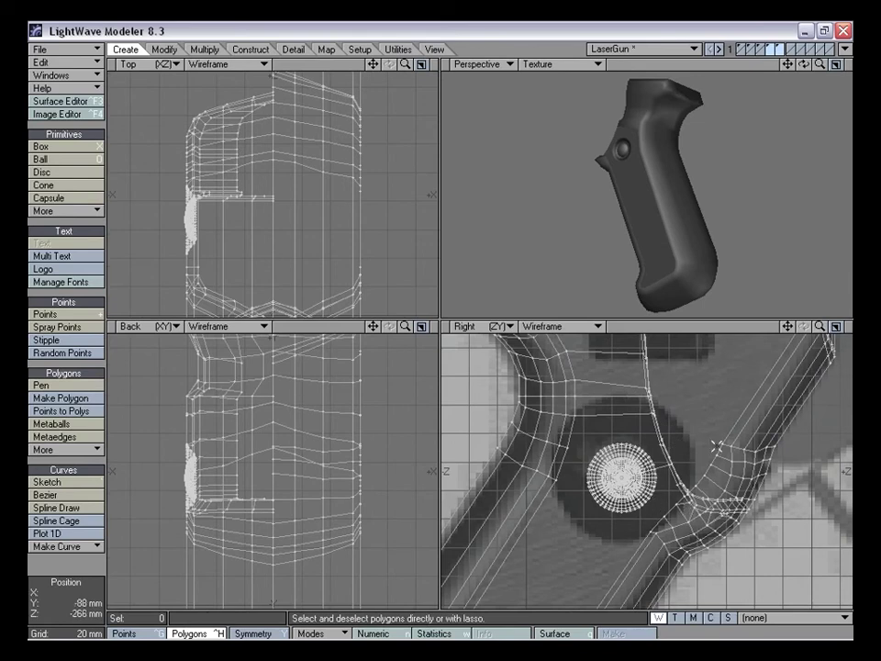
pyautogui.moveTo(405, 328)
pyautogui.mouseDown()
pyautogui.moveTo(333, 328)
pyautogui.moveTo(375, 298)
pyautogui.moveTo(375, 282)
pyautogui.moveTo(402, 327)
pyautogui.mouseUp()
pyautogui.hotkey('ctrl', 'g')
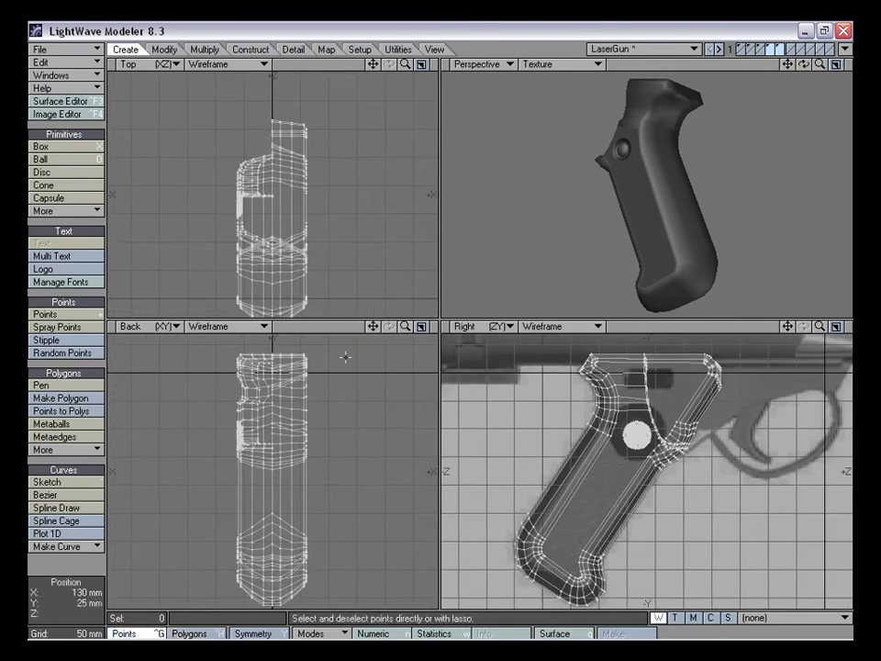
pyautogui.hotkey('ctrl', 'h')
pyautogui.moveTo(353, 423); pyautogui.dragTo(306, 327, button='right')
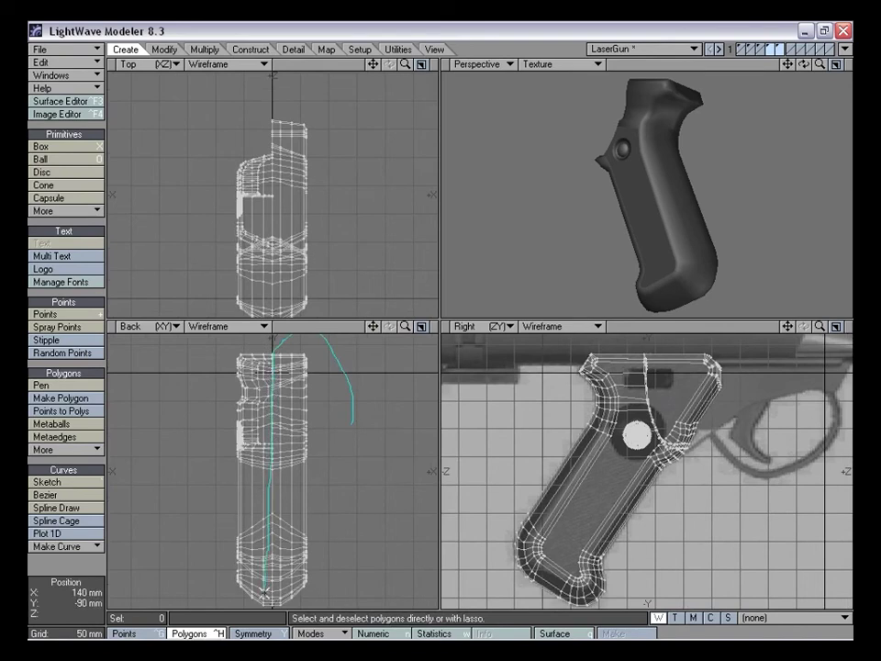
pyautogui.moveTo(268, 602)
pyautogui.mouseDown(button='right')
pyautogui.moveTo(373, 563)
pyautogui.moveTo(375, 362)
pyautogui.mouseUp(button='right')
pyautogui.keyDown('shift'); pyautogui.moveTo(307, 359); pyautogui.dragTo(281, 356); pyautogui.keyUp('shift')
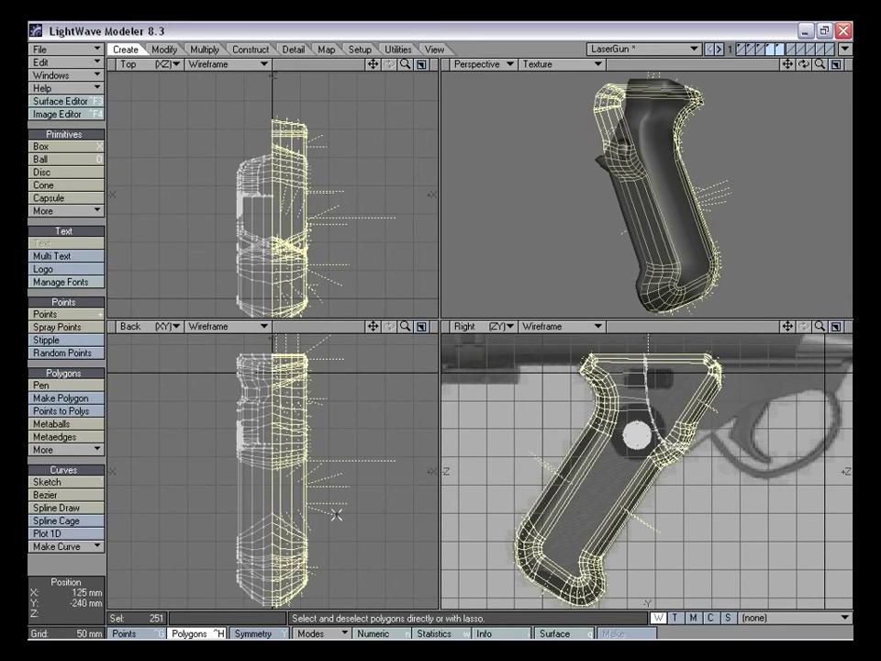
pyautogui.press('Delete')
pyautogui.keyDown('alt'); pyautogui.moveTo(659, 227); pyautogui.dragTo(645, 200); pyautogui.keyUp('alt')
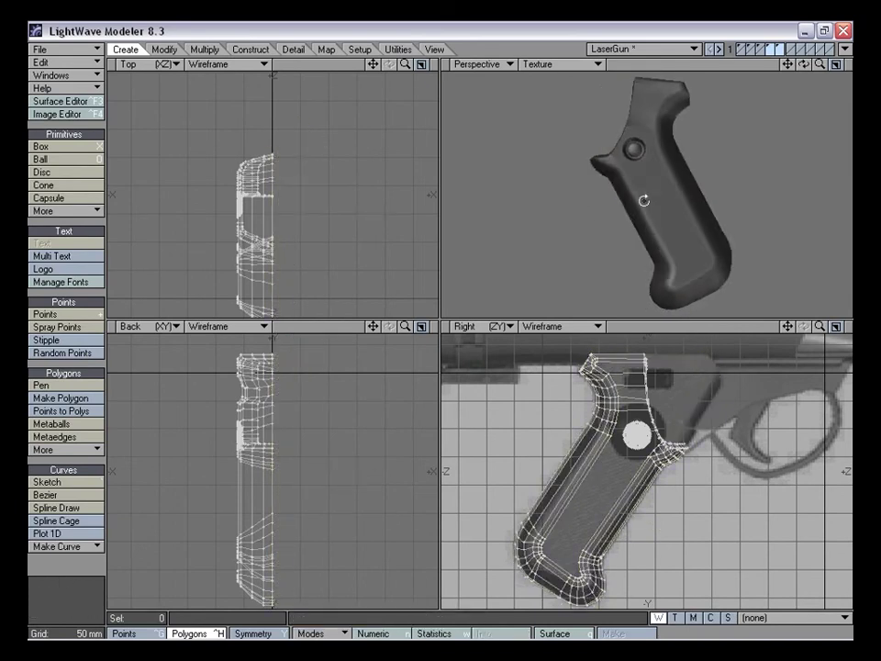
pyautogui.click(791, 50)
pyautogui.click(783, 53)
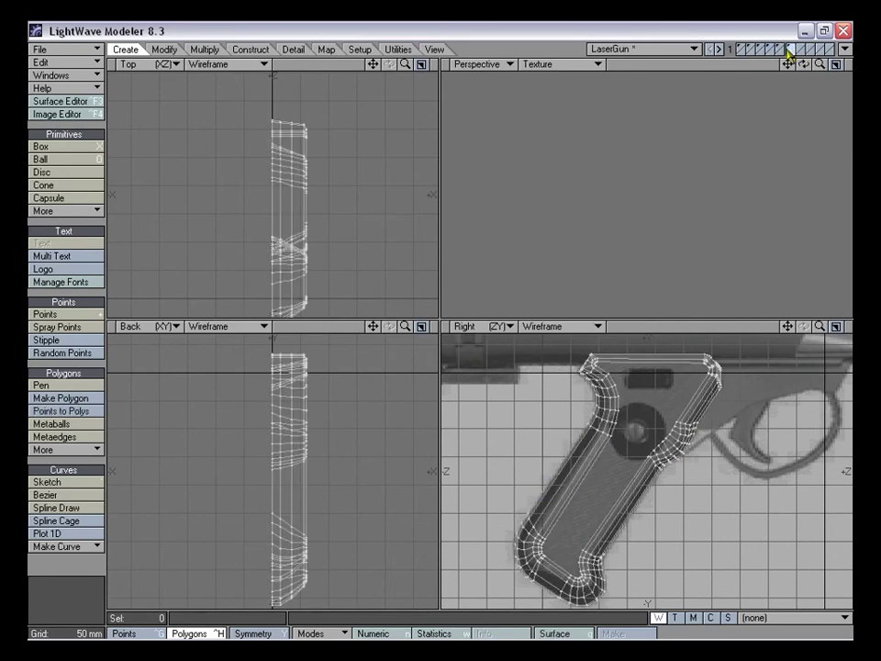
# Try to move the flat side panel polygon of the separated grip half
pyautogui.moveTo(788, 326); pyautogui.dragTo(783, 335)
pyautogui.keyDown('alt'); pyautogui.moveTo(747, 214); pyautogui.dragTo(625, 176); pyautogui.keyUp('alt')
pyautogui.click(658, 166)
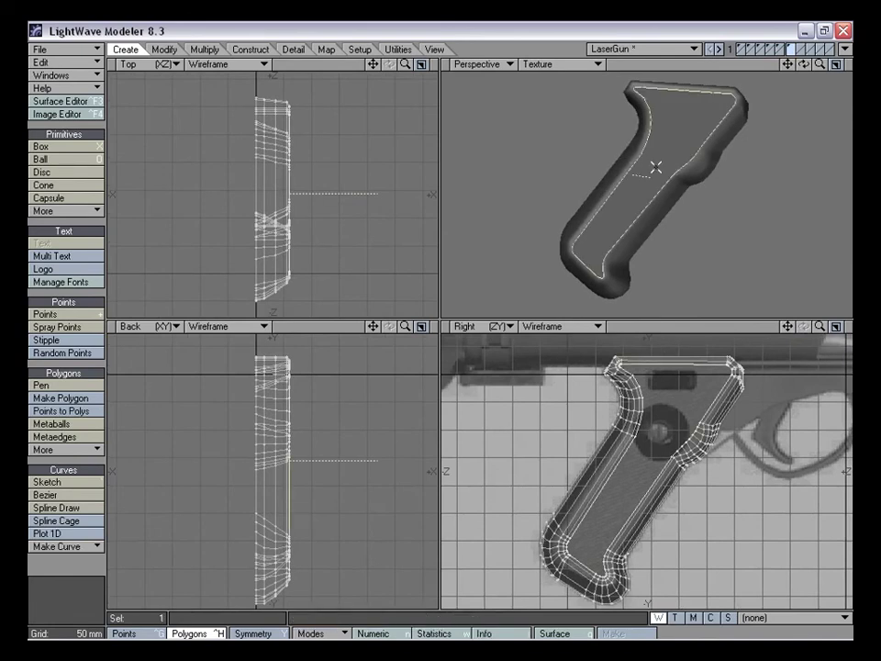
pyautogui.press('t')
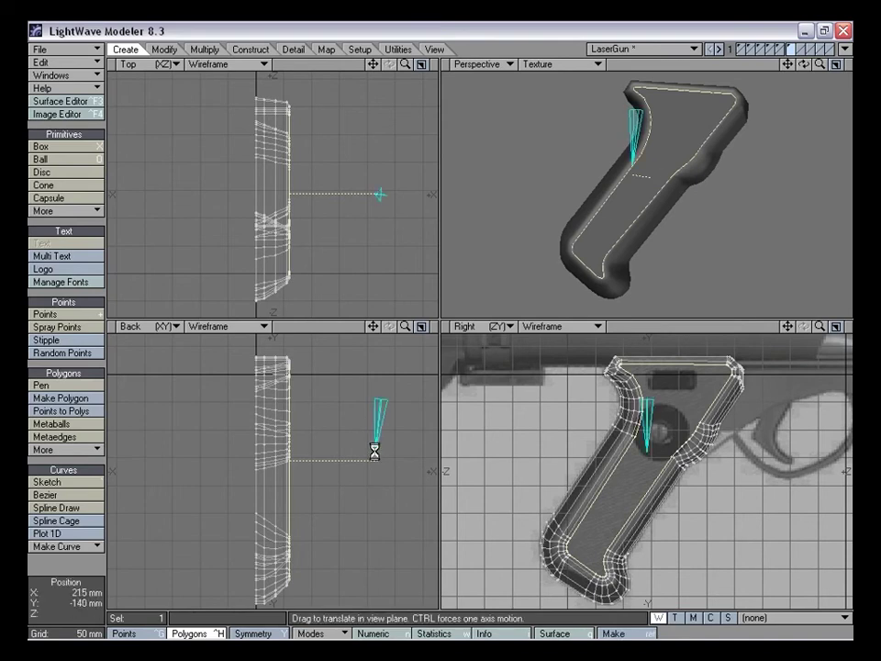
pyautogui.press('6')
pyautogui.hotkey('ctrl', 'z')
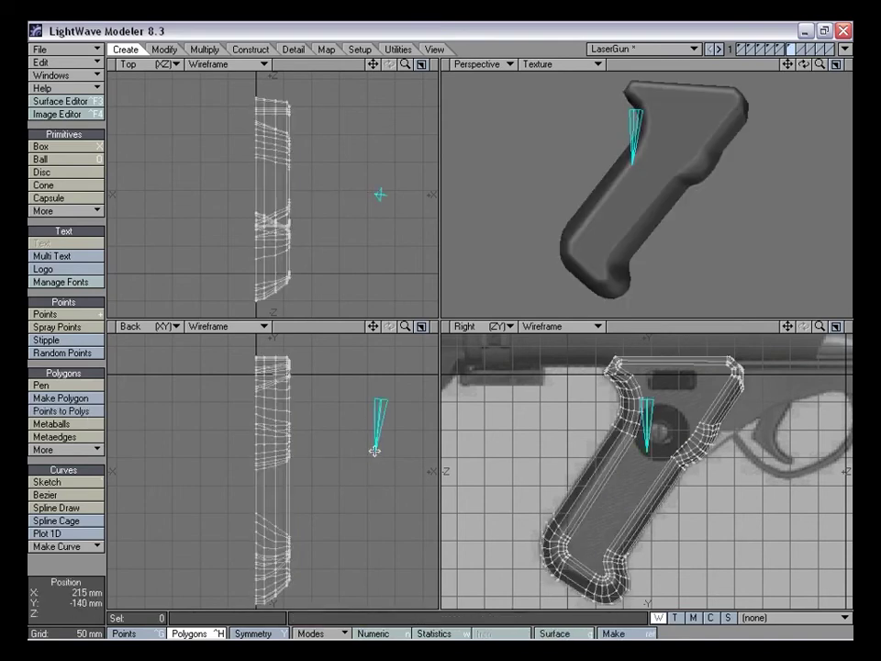
# Merge the coincident points of the separated grip half
pyautogui.press('space')
pyautogui.keyDown('alt'); pyautogui.moveTo(685, 302); pyautogui.dragTo(692, 217); pyautogui.keyUp('alt')
pyautogui.press('m')
pyautogui.press('Return')
pyautogui.press('Return')
pyautogui.keyDown('alt'); pyautogui.moveTo(639, 177); pyautogui.dragTo(683, 184); pyautogui.keyUp('alt')
# Delete the flat side panel polygon together with the border strip polygons connected to it
pyautogui.hotkey('ctrl', 'g')
pyautogui.hotkey('ctrl', 'h')
pyautogui.click(673, 150)
pyautogui.keyDown('alt'); pyautogui.moveTo(621, 185); pyautogui.dragTo(645, 188); pyautogui.keyUp('alt')
pyautogui.hotkey('shift', ']')
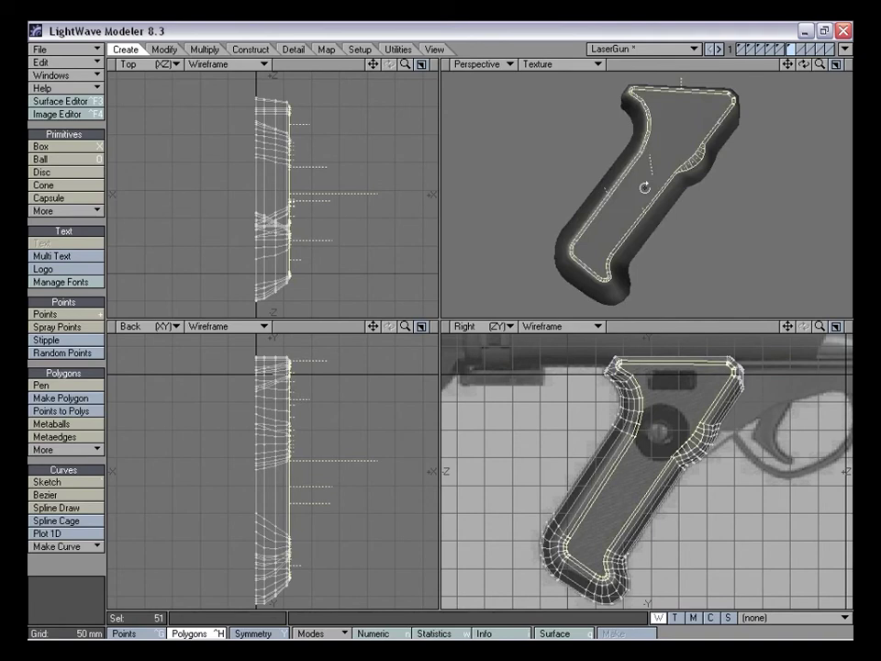
pyautogui.keyDown('alt'); pyautogui.moveTo(744, 278); pyautogui.dragTo(680, 149); pyautogui.keyUp('alt')
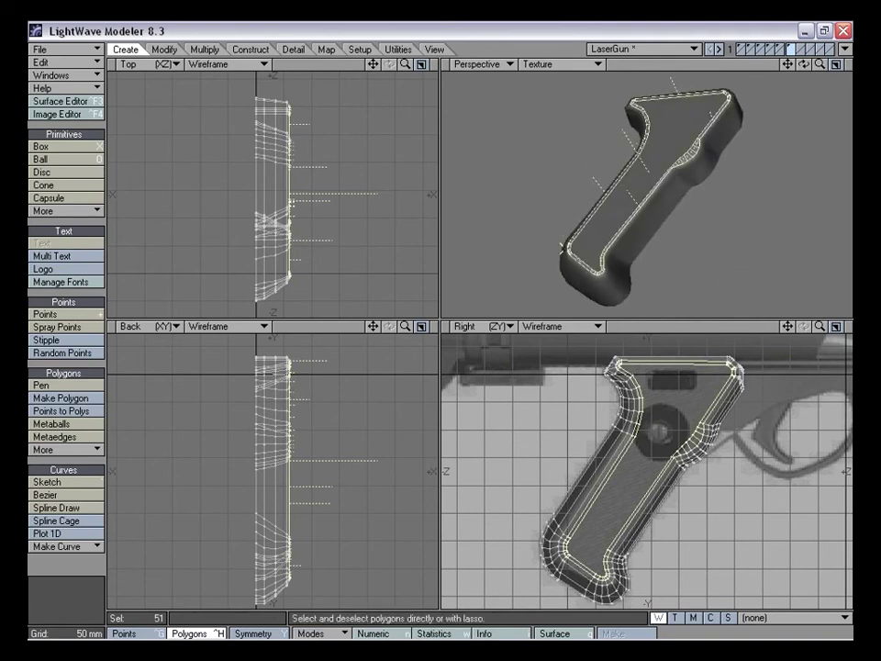
pyautogui.moveTo(820, 327); pyautogui.dragTo(820, 335)
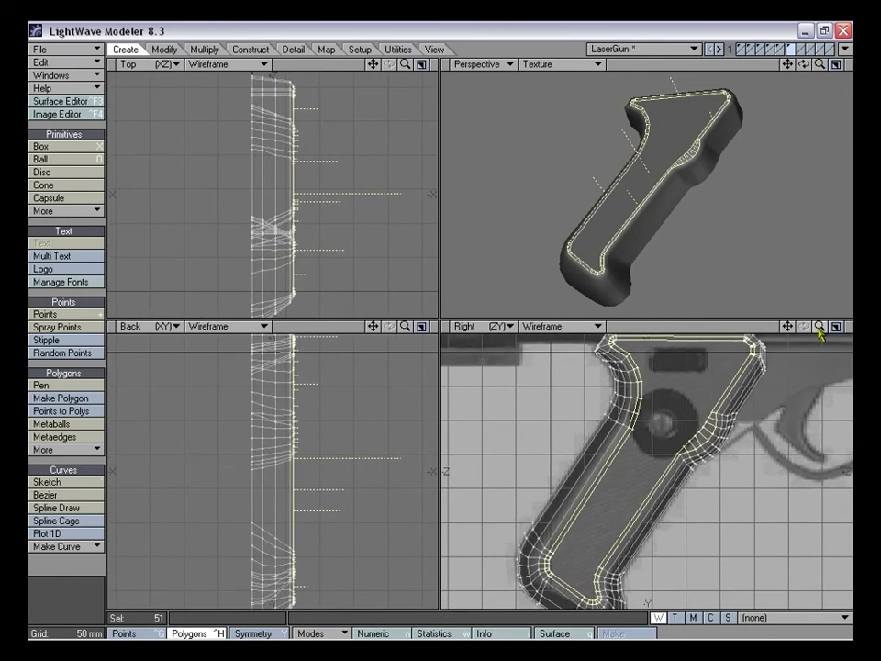
pyautogui.click(795, 350)
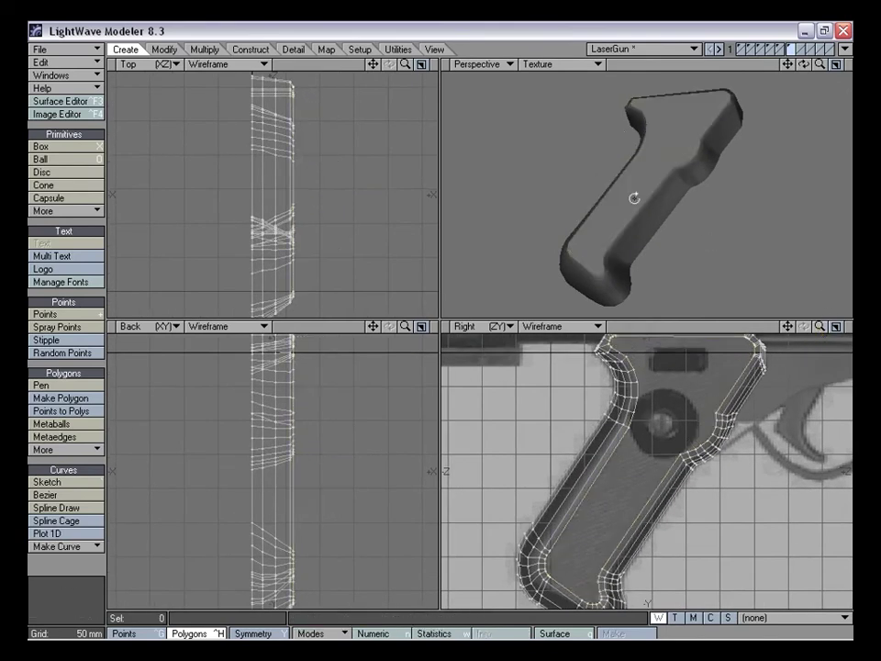
# Select the points around the opening's inner edge in order and make a new side panel polygon from them
pyautogui.keyDown('alt'); pyautogui.moveTo(635, 198); pyautogui.dragTo(646, 194); pyautogui.keyUp('alt')
pyautogui.press('KP_0')
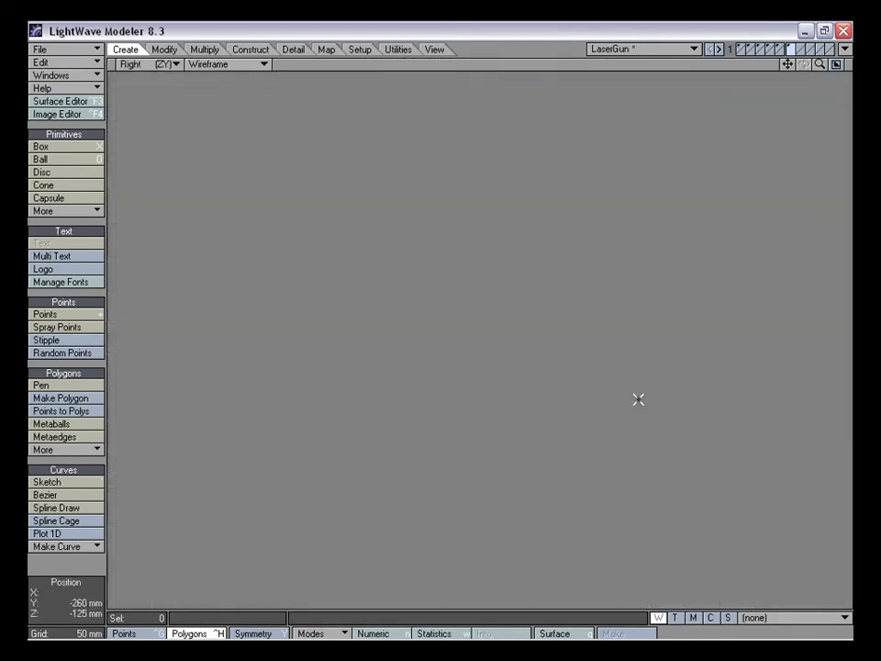
pyautogui.moveTo(820, 63); pyautogui.dragTo(820, 69)
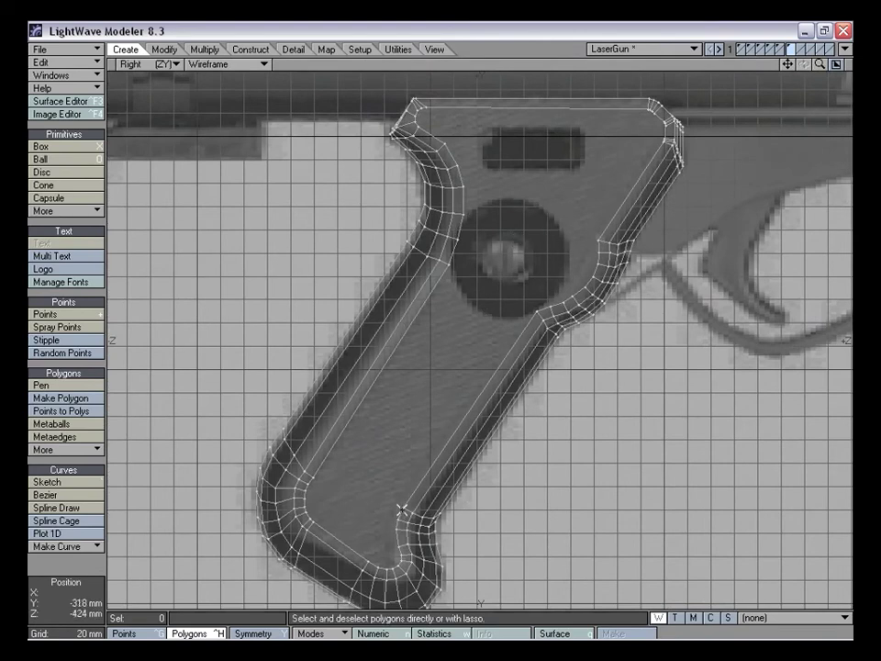
pyautogui.hotkey('ctrl', 'g')
pyautogui.moveTo(404, 503); pyautogui.dragTo(401, 506)
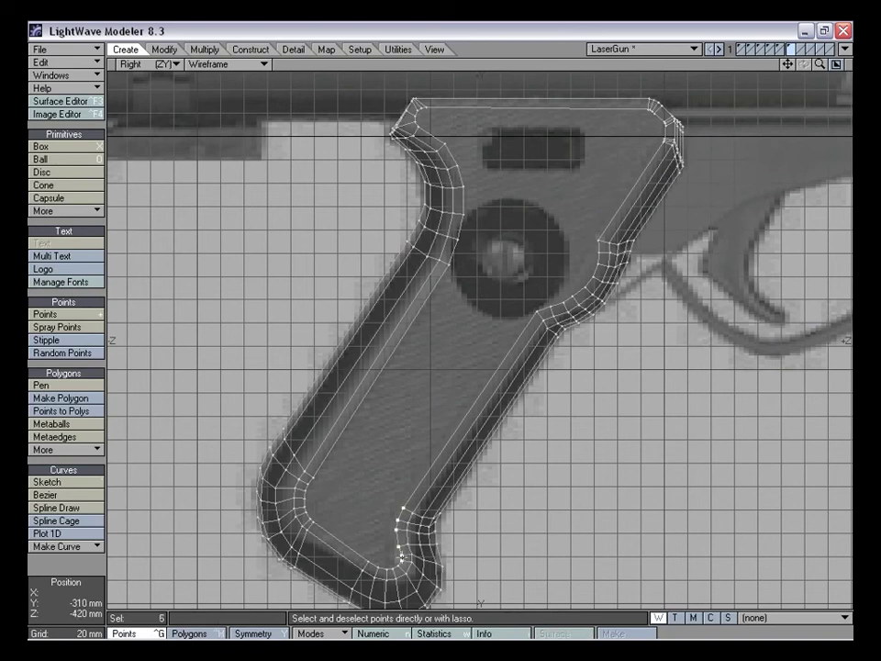
pyautogui.moveTo(326, 484)
pyautogui.mouseDown(button='right')
pyautogui.moveTo(323, 469)
pyautogui.moveTo(329, 474)
pyautogui.mouseUp(button='right')
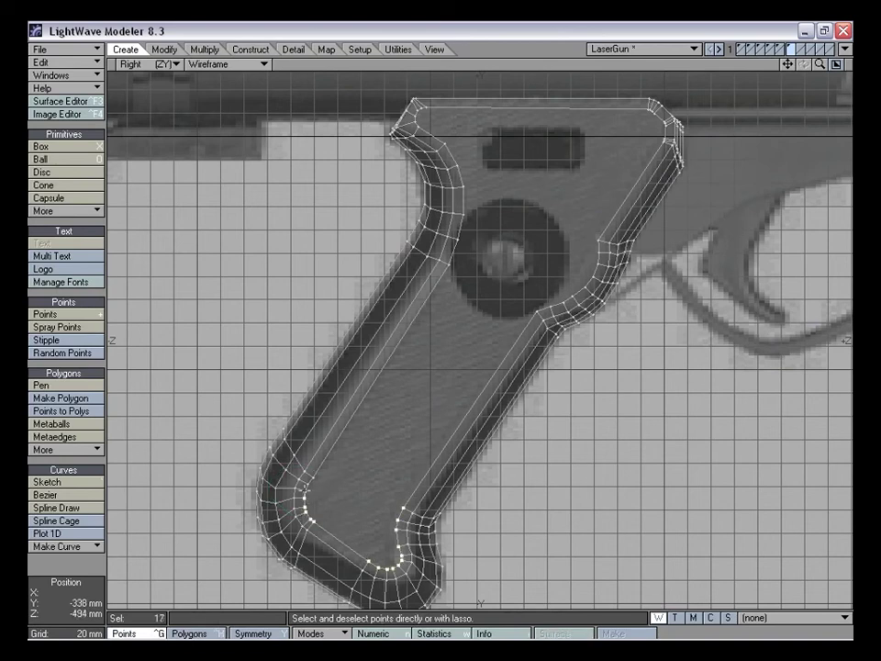
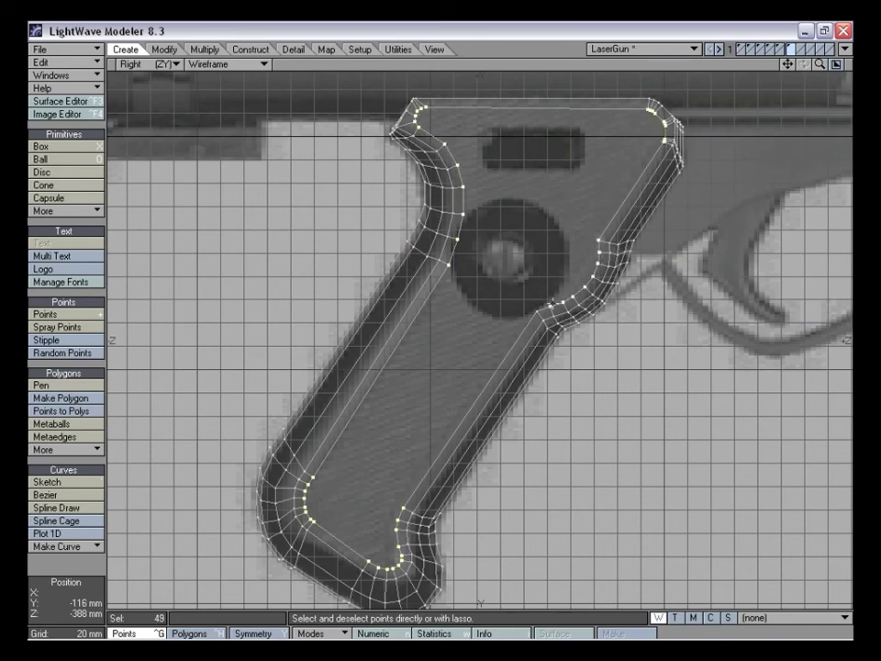
pyautogui.press('/')
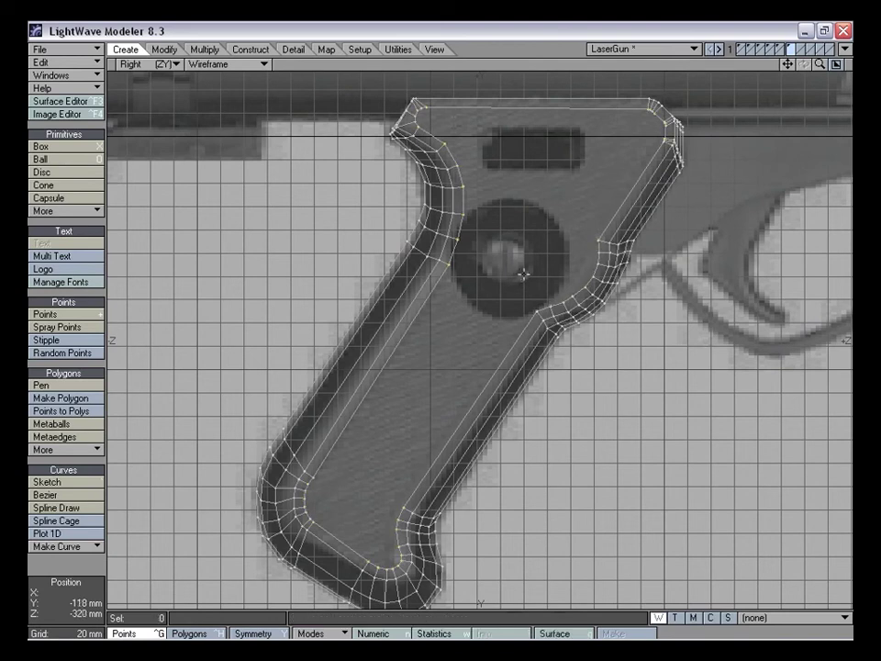
# Adjust the panel outline points at the front notch just below the backdrop's round disc
pyautogui.hotkey('ctrl', 't')
pyautogui.moveTo(538, 313)
pyautogui.mouseDown()
pyautogui.moveTo(533, 320)
pyautogui.moveTo(545, 319)
pyautogui.mouseUp()
pyautogui.moveTo(563, 304); pyautogui.dragTo(566, 306)
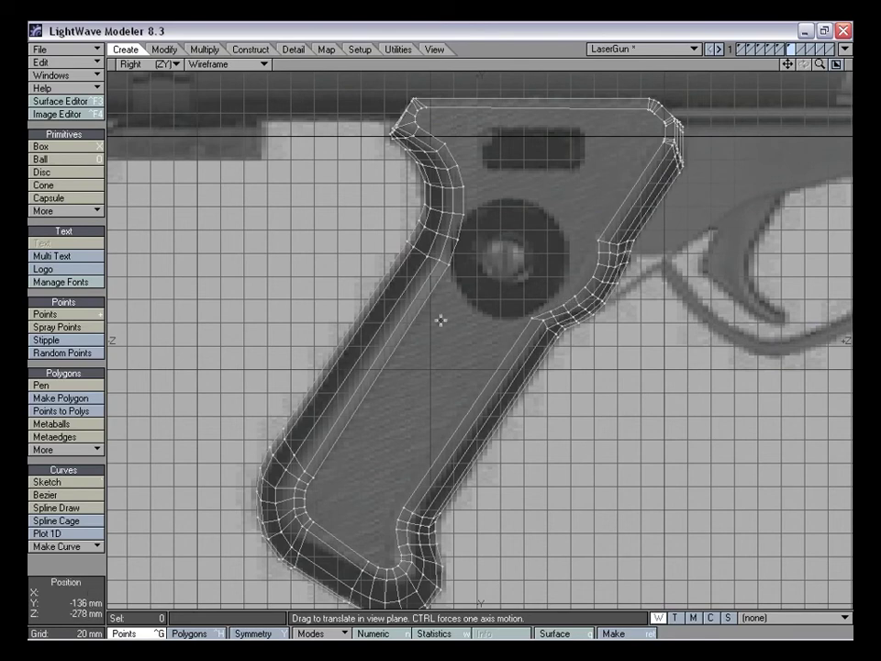
# Flip the new side panel polygon so that it faces outward
pyautogui.press('0')
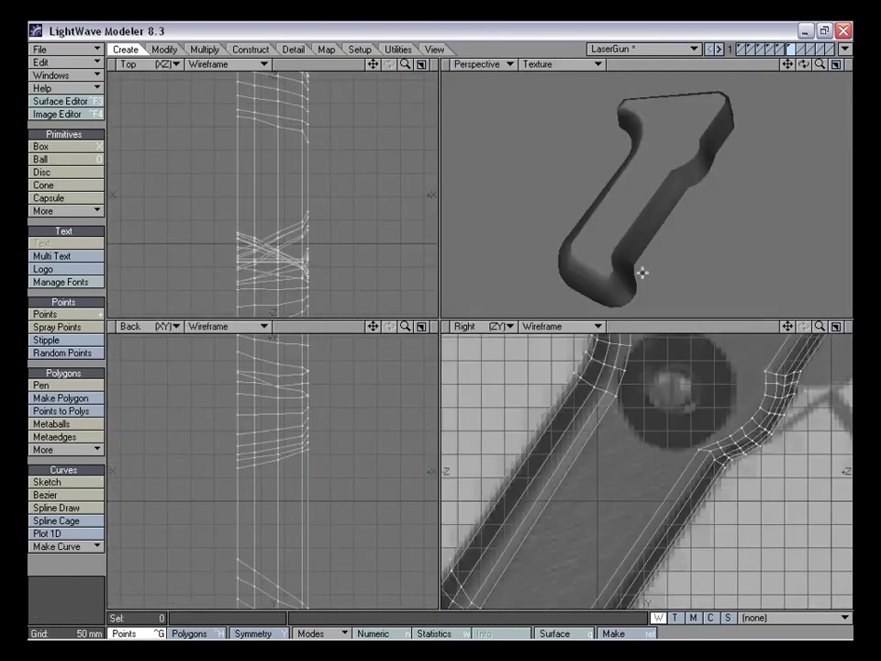
pyautogui.keyDown('alt'); pyautogui.moveTo(628, 209); pyautogui.dragTo(692, 210); pyautogui.keyUp('alt')
pyautogui.press('space')
pyautogui.click(654, 222)
pyautogui.press('f')
pyautogui.hotkey('ctrl', 'x')
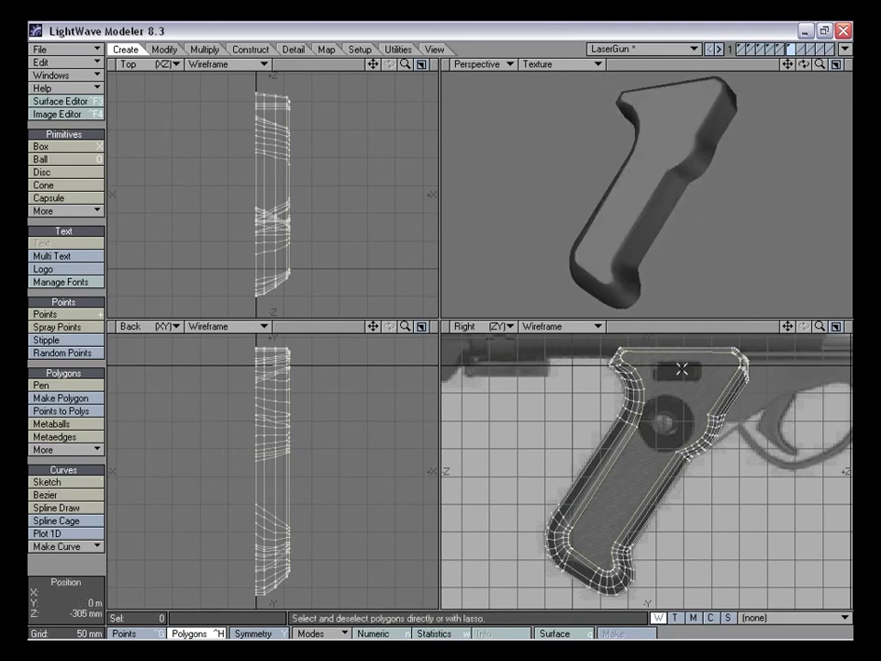
# Assign the Handle_Grip surface to the new flat side panel polygon, keeping it as the default surface
pyautogui.click(654, 134)
pyautogui.keyDown('alt'); pyautogui.moveTo(655, 134); pyautogui.dragTo(663, 203); pyautogui.keyUp('alt')
pyautogui.press('q')
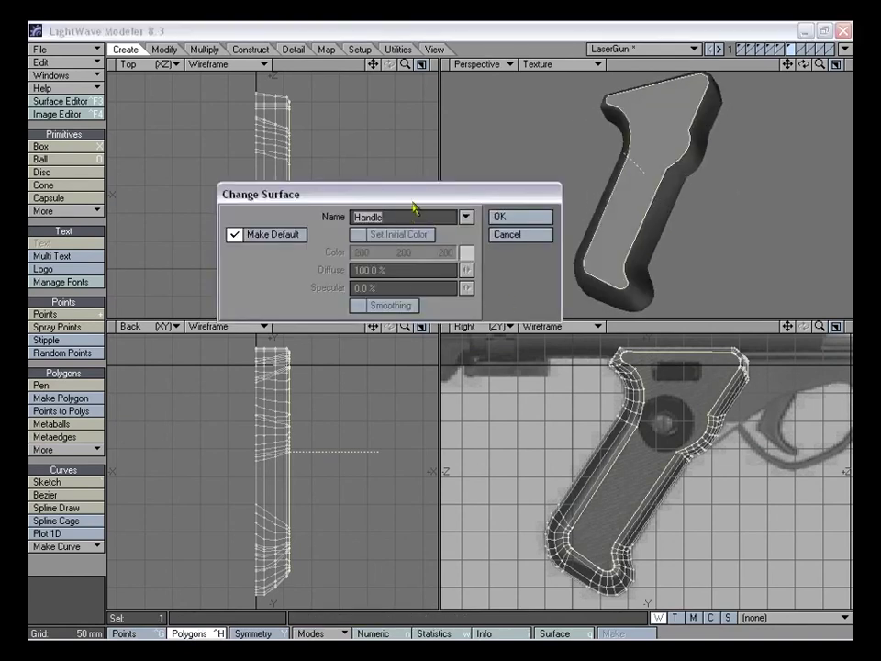
pyautogui.moveTo(397, 198); pyautogui.dragTo(413, 173)
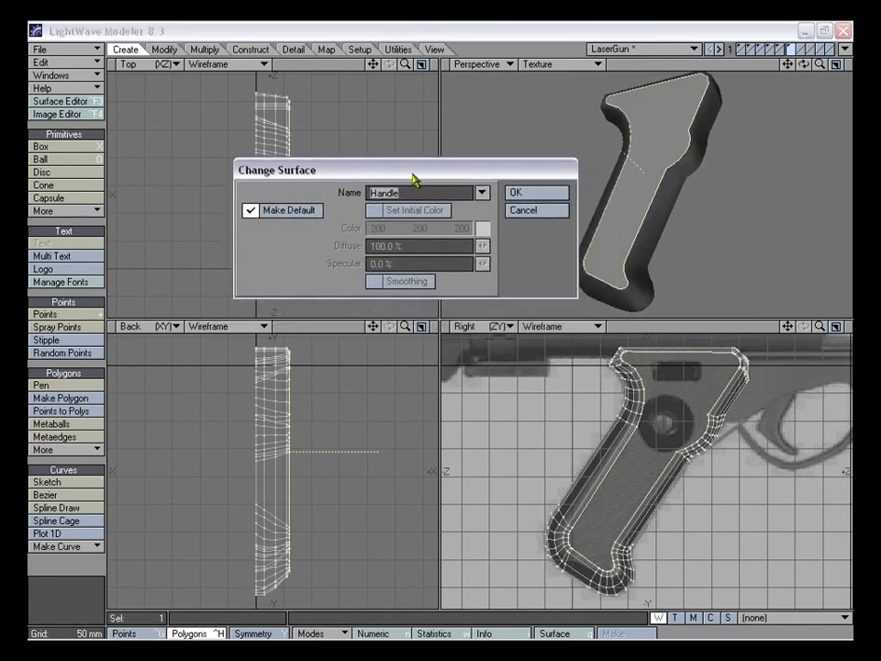
pyautogui.click(484, 194)
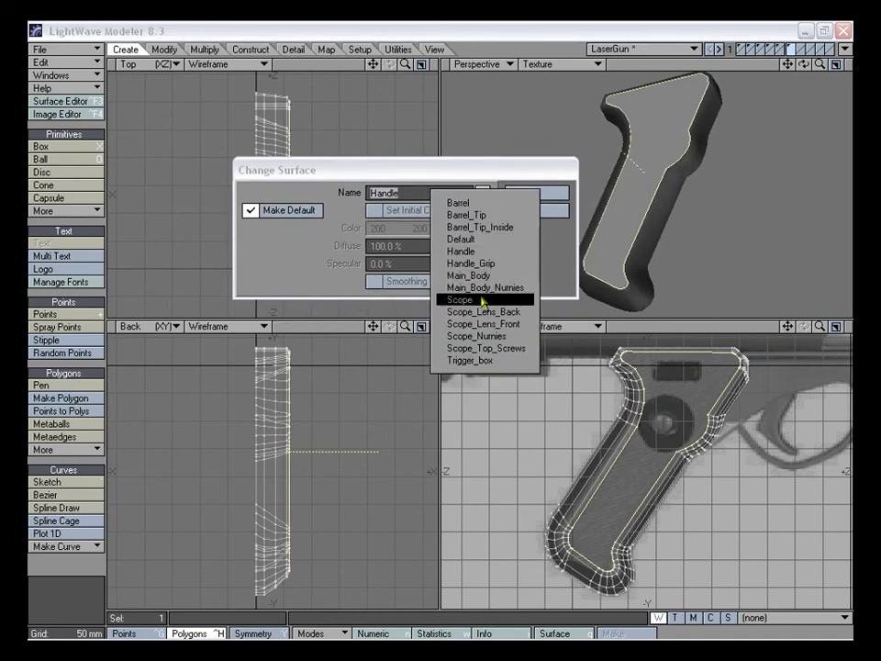
pyautogui.click(465, 262)
pyautogui.click(517, 194)
pyautogui.click(86, 570)
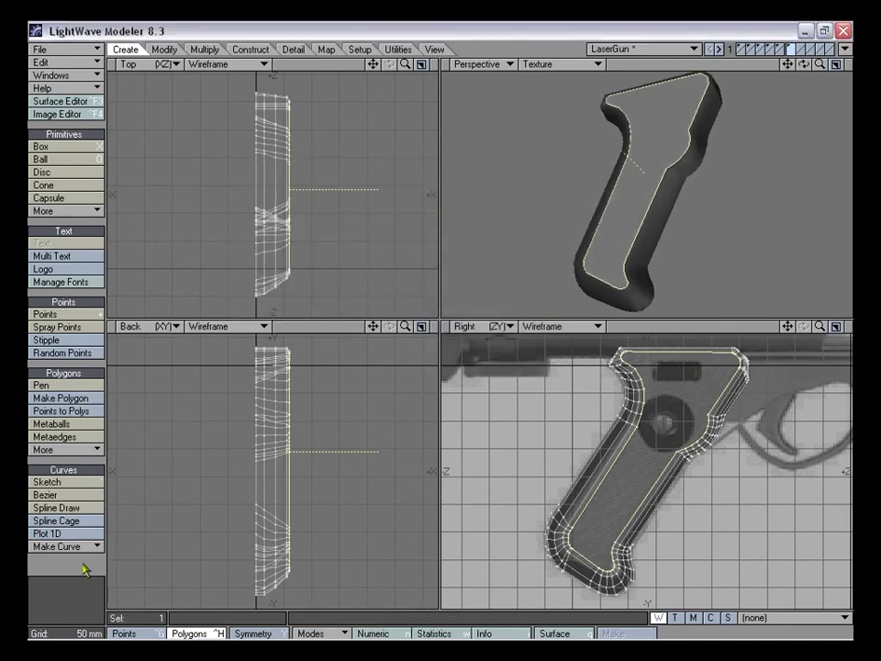
pyautogui.keyDown('alt'); pyautogui.moveTo(680, 191); pyautogui.dragTo(651, 213); pyautogui.keyUp('alt')
# Draw a flat disc matching the backdrop's dark round disc in an empty layer, with the grip as background
pyautogui.click(801, 47)
pyautogui.click(792, 53)
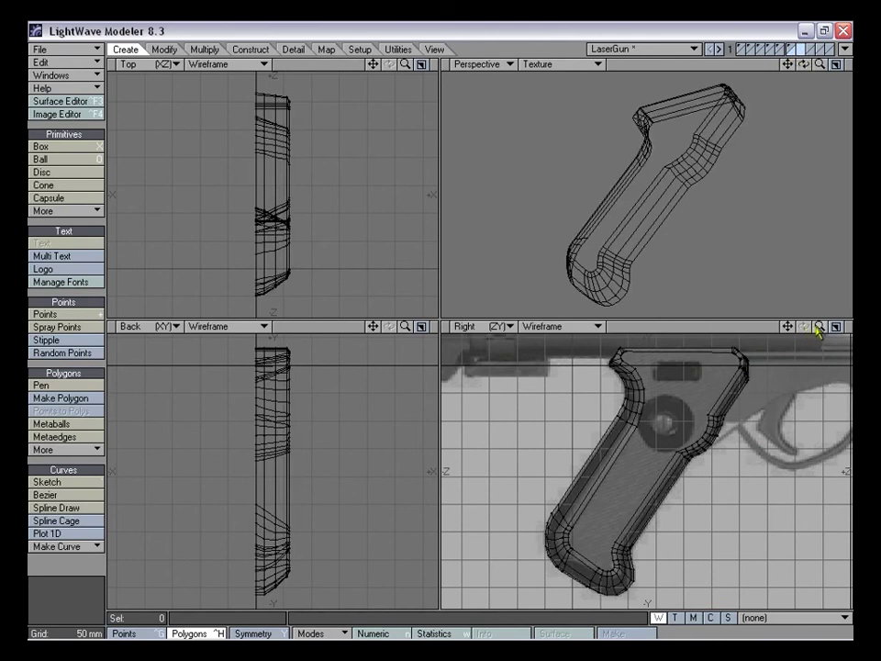
pyautogui.moveTo(819, 328); pyautogui.dragTo(858, 328)
pyautogui.moveTo(788, 327); pyautogui.dragTo(698, 476)
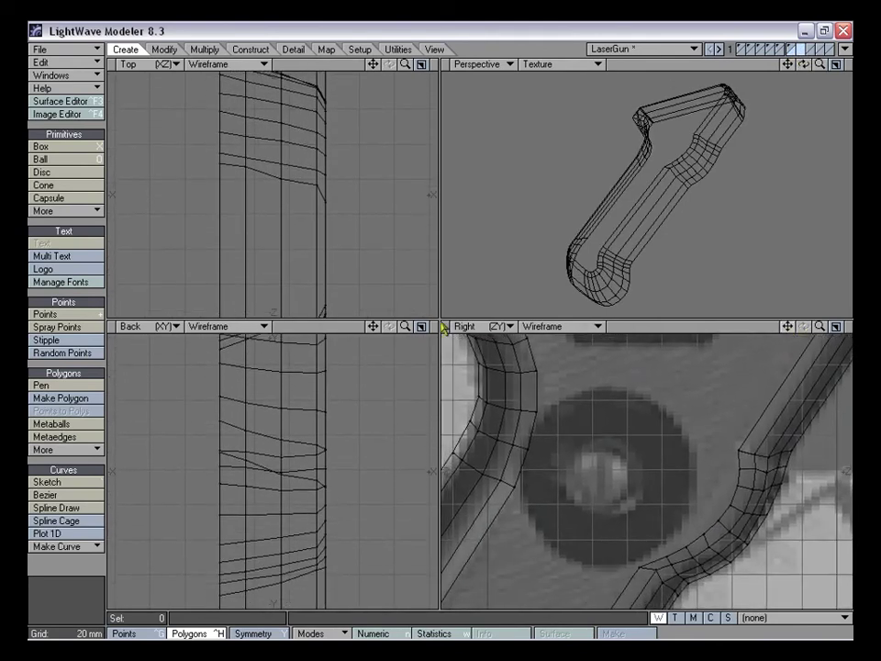
pyautogui.click(64, 173)
pyautogui.moveTo(621, 479)
pyautogui.mouseDown()
pyautogui.moveTo(677, 423)
pyautogui.moveTo(713, 403)
pyautogui.moveTo(613, 473)
pyautogui.mouseUp()
pyautogui.moveTo(693, 399); pyautogui.dragTo(699, 393)
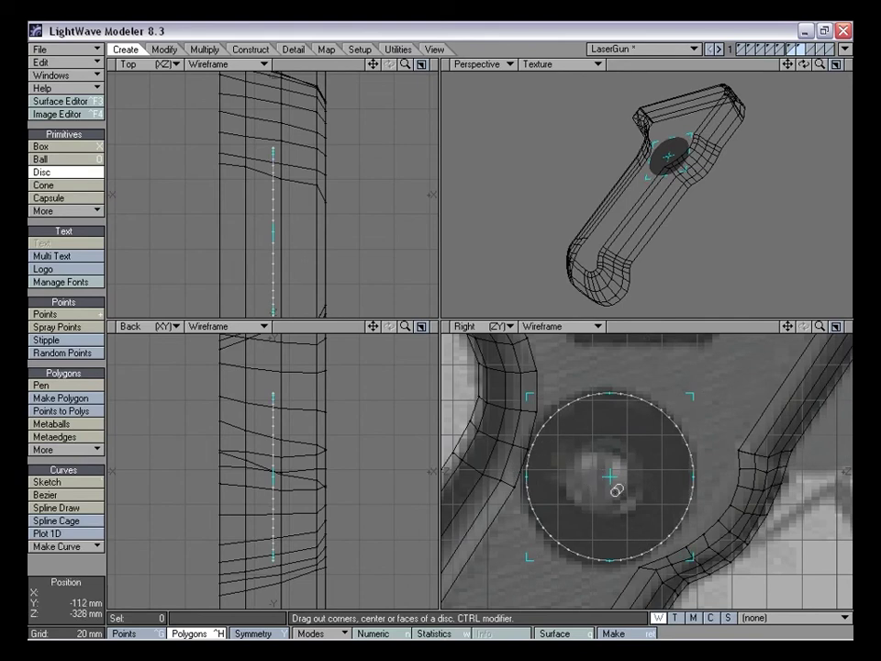
pyautogui.press('space')
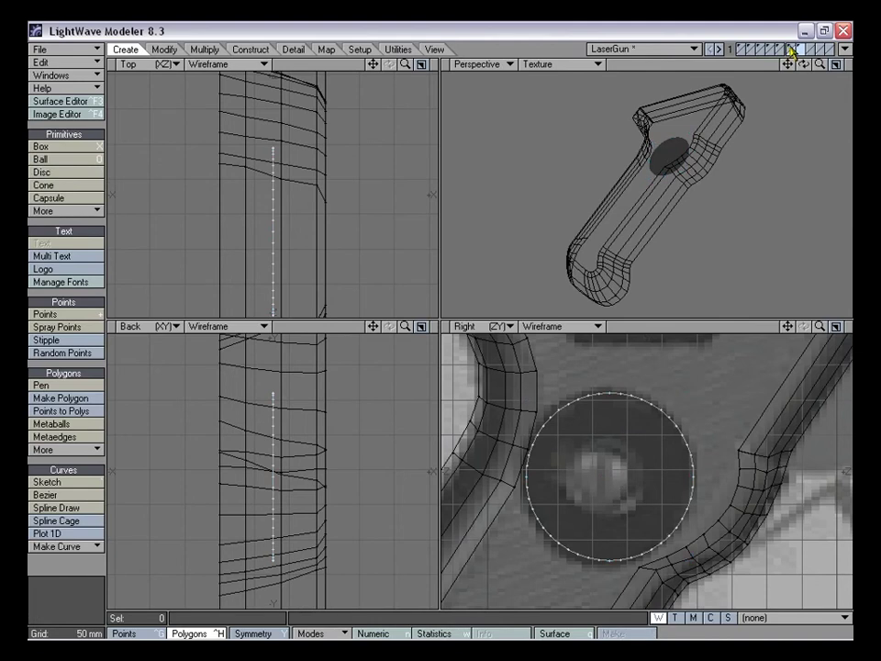
# Cut the disc's outline into the grip's side panel with a Template Drill along X, using the Slice operation
pyautogui.click(792, 51)
pyautogui.click(800, 54)
pyautogui.moveTo(803, 65); pyautogui.dragTo(648, 173)
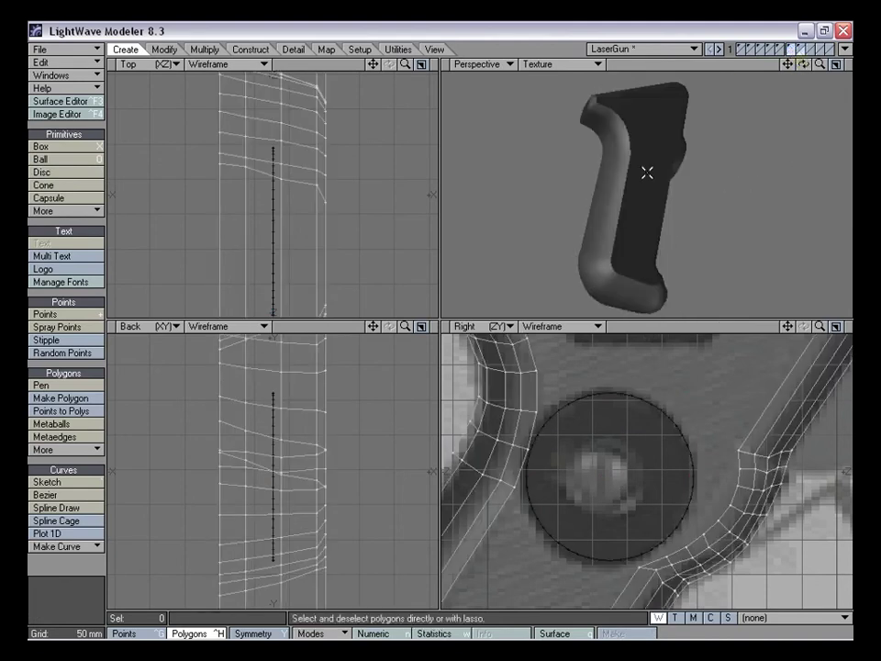
pyautogui.press("'")
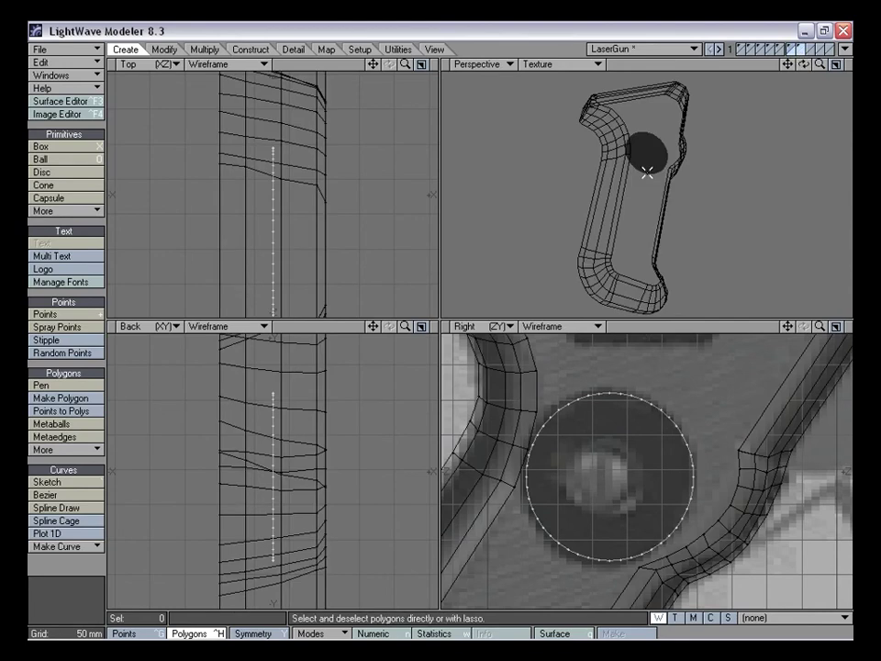
pyautogui.press("'")
pyautogui.moveTo(648, 172)
pyautogui.keyDown('alt'); pyautogui.mouseDown()
pyautogui.moveTo(665, 181)
pyautogui.moveTo(633, 176)
pyautogui.mouseUp(); pyautogui.keyUp('alt')
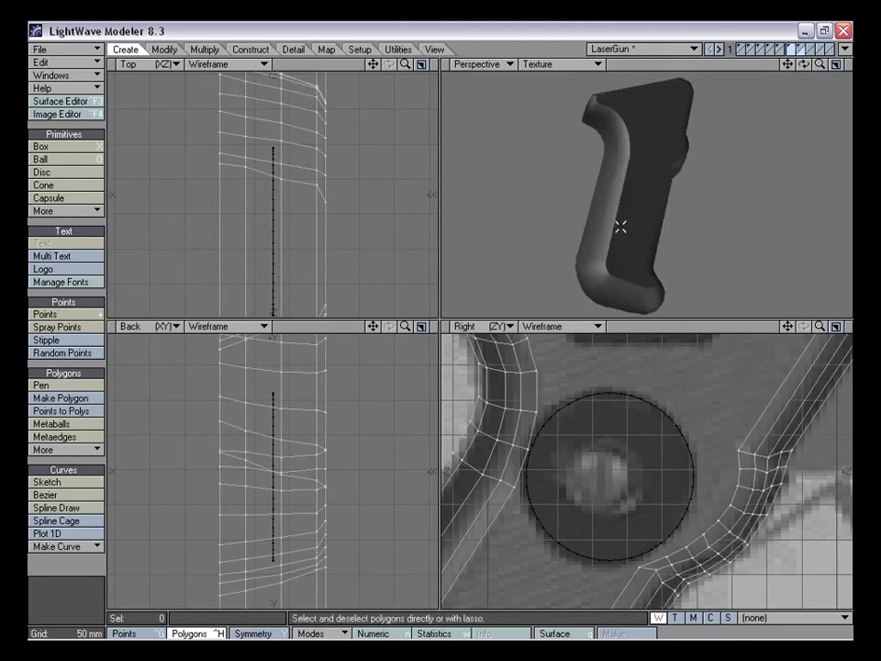
pyautogui.hotkey('shift', 'r')
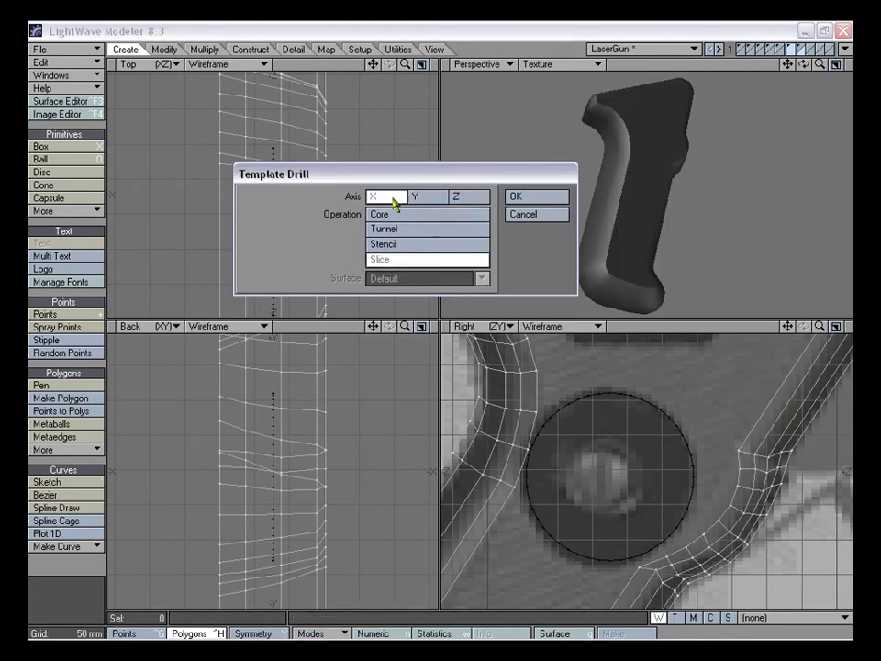
pyautogui.click(524, 214)
pyautogui.keyDown('alt'); pyautogui.moveTo(639, 177); pyautogui.dragTo(696, 242); pyautogui.keyUp('alt')
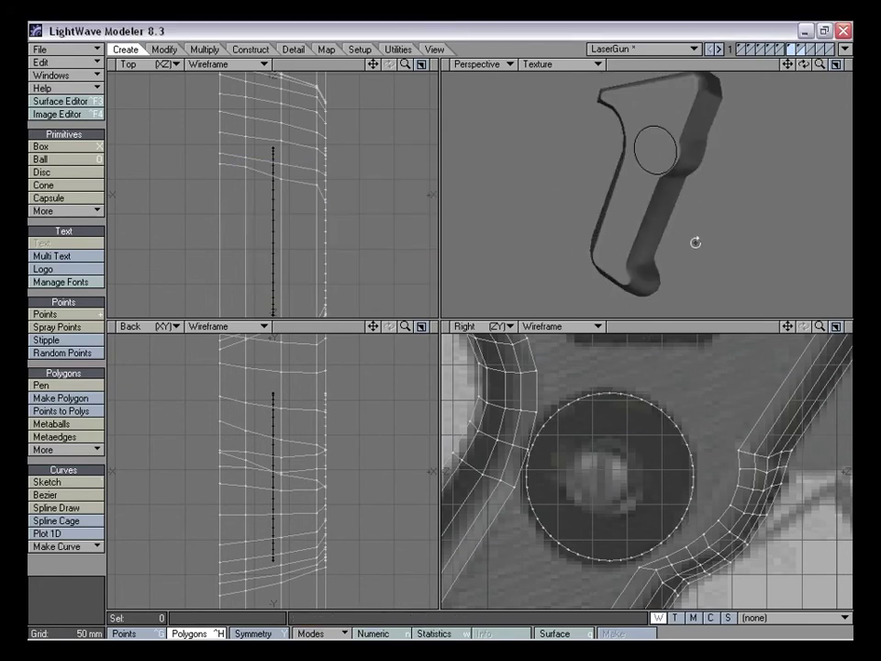
# Remove the template disc from its layer and return to the grip's layer
pyautogui.click(798, 50)
pyautogui.press('x')
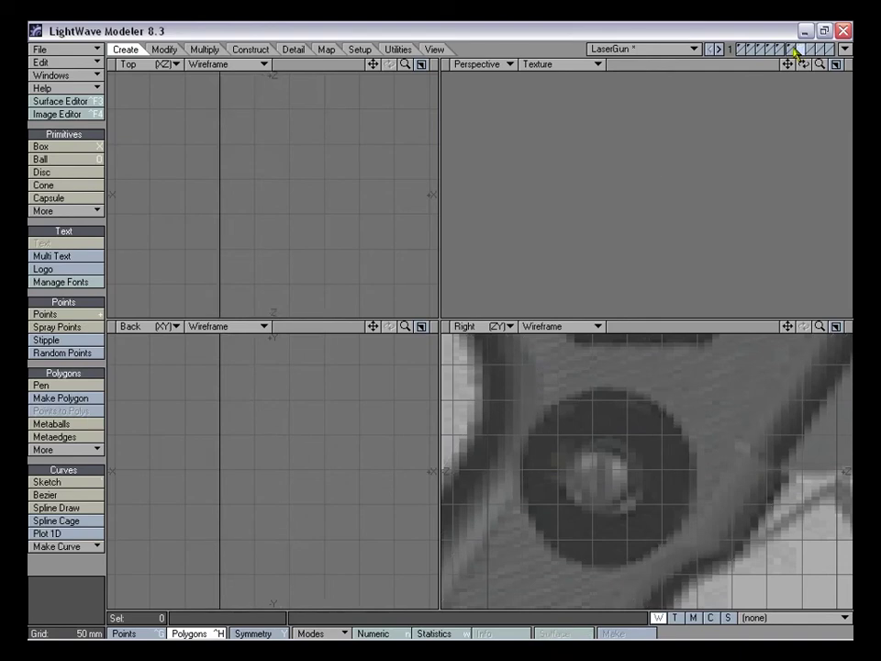
pyautogui.click(791, 50)
pyautogui.press('v')
# Flip the side panel polygon and the circular polygon cut into it so that both face outward
pyautogui.keyDown('alt'); pyautogui.moveTo(671, 140); pyautogui.dragTo(713, 148); pyautogui.keyUp('alt')
pyautogui.press('space')
pyautogui.press('space')
pyautogui.click(669, 131)
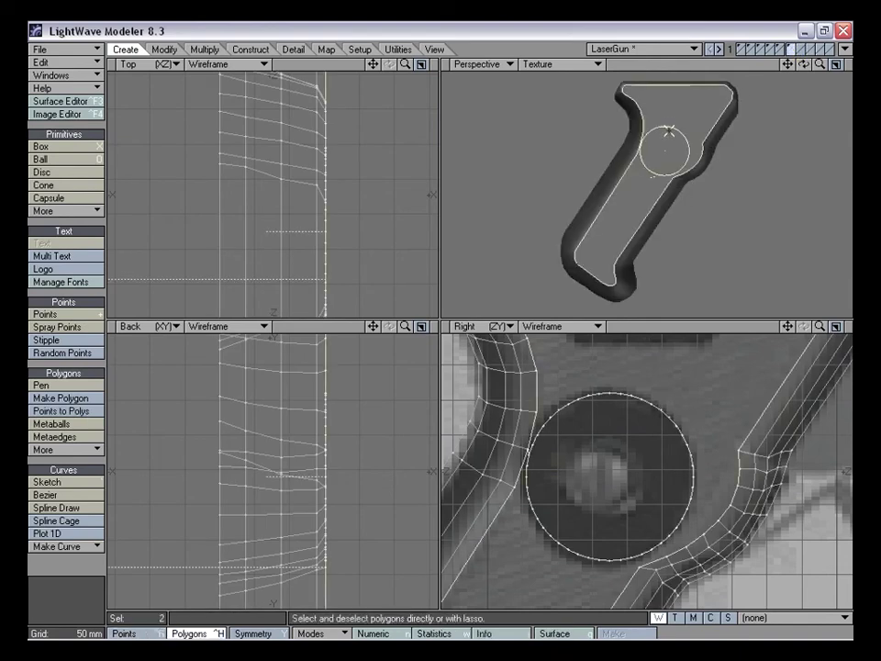
pyautogui.keyDown('alt'); pyautogui.moveTo(644, 177); pyautogui.dragTo(687, 156); pyautogui.keyUp('alt')
pyautogui.click(96, 568)
pyautogui.keyDown('alt'); pyautogui.moveTo(616, 221); pyautogui.dragTo(648, 194); pyautogui.keyUp('alt')
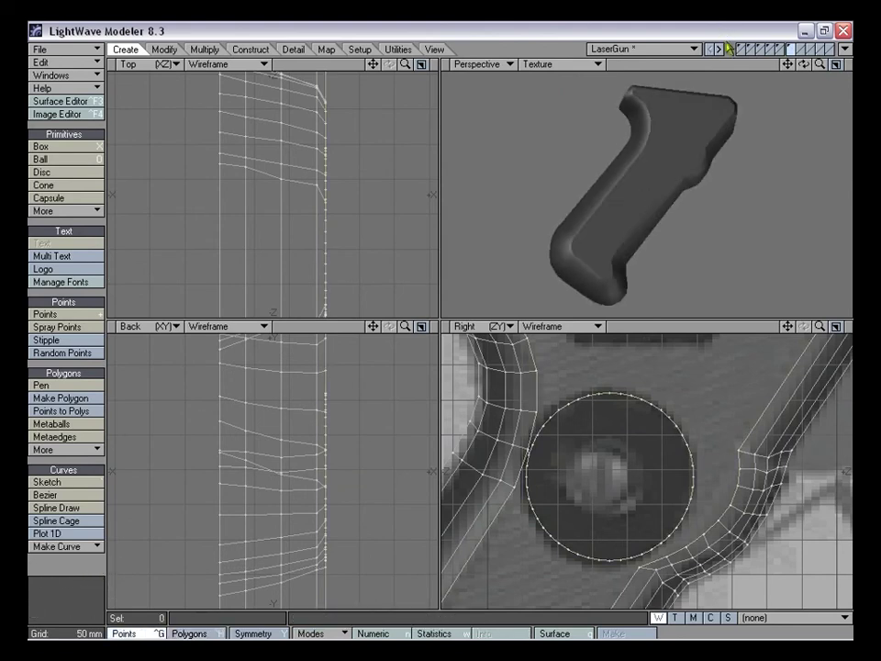
# Smooth Shift the circular panel polygon and scale the new face slightly inward, with Selection as the action center
pyautogui.click(675, 154)
pyautogui.hotkey('shift', 'a')
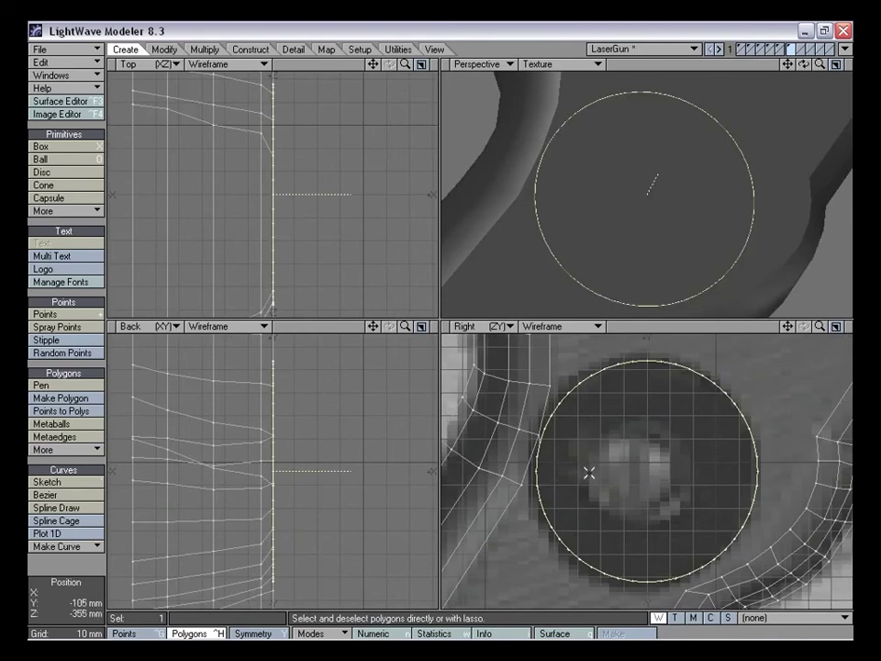
pyautogui.press('f')
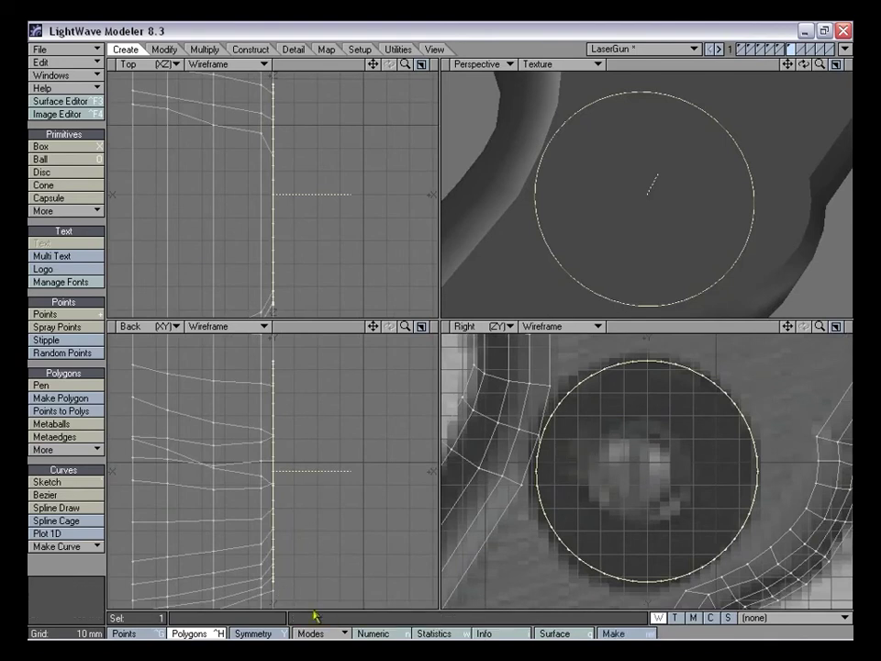
pyautogui.click(333, 634)
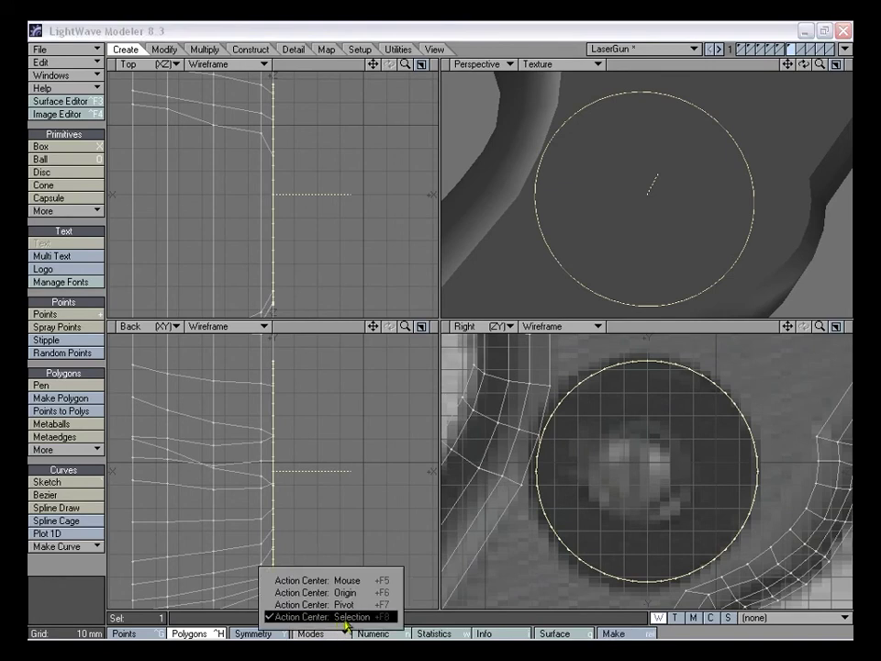
pyautogui.click(338, 618)
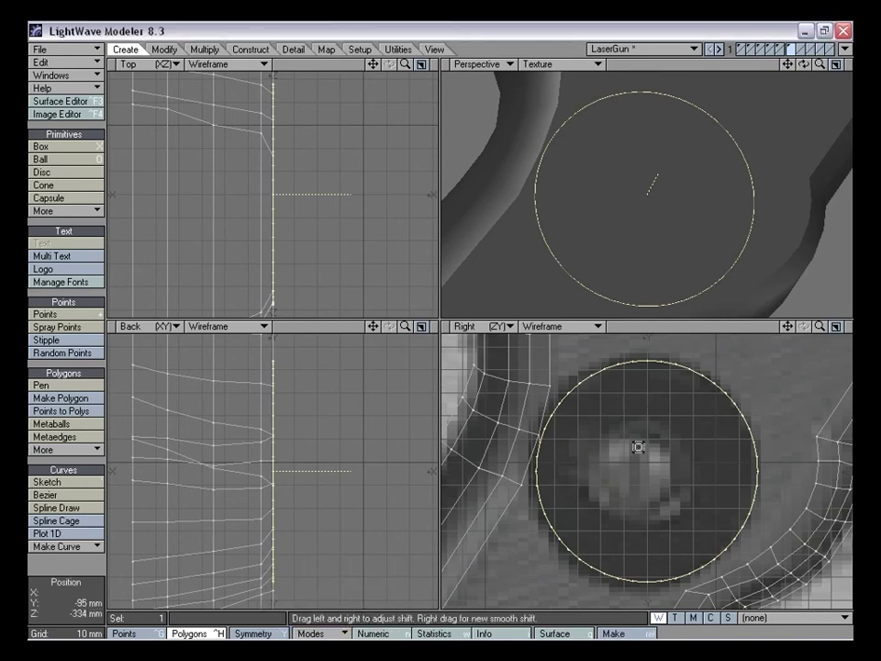
pyautogui.press('h')
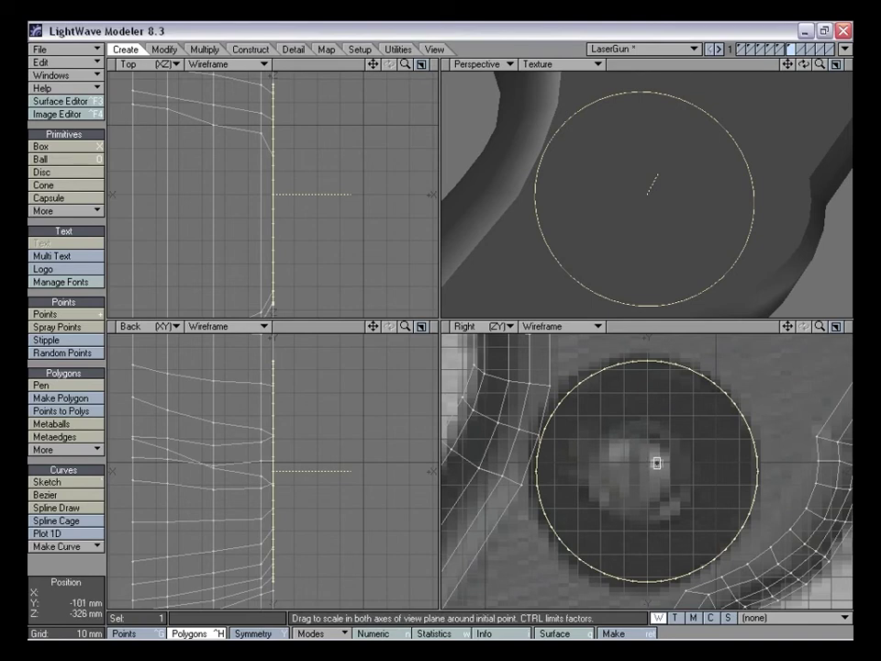
pyautogui.moveTo(667, 441)
pyautogui.mouseDown()
pyautogui.moveTo(643, 443)
pyautogui.moveTo(654, 443)
pyautogui.mouseUp()
pyautogui.press('space')
pyautogui.keyDown('alt'); pyautogui.moveTo(700, 241); pyautogui.dragTo(688, 211); pyautogui.keyUp('alt')
# Smooth Shift the circular face again, scale it in slightly and move it a little way into the grip
pyautogui.press('h')
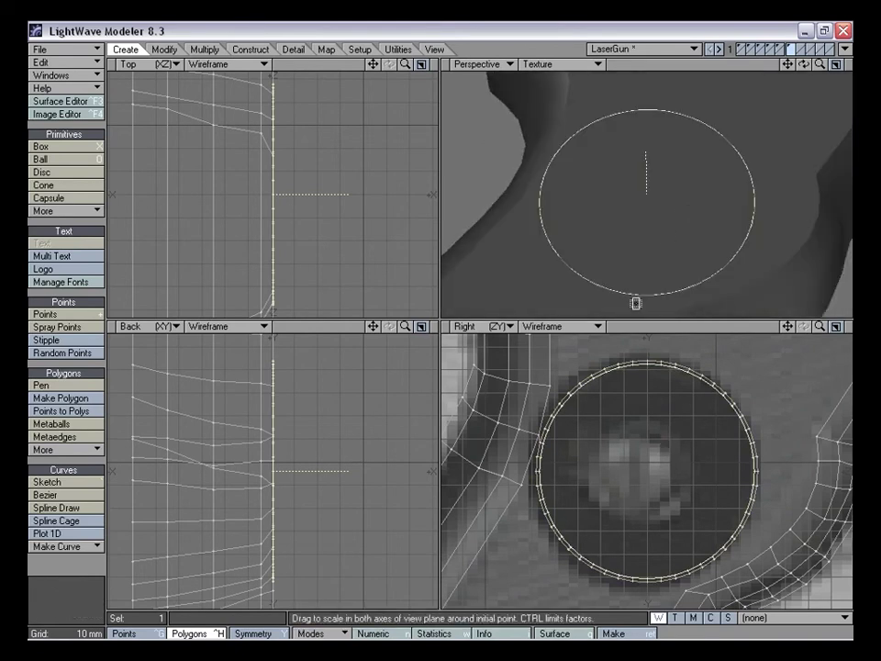
pyautogui.hotkey('shift', 'f')
pyautogui.click(632, 428)
pyautogui.press('h')
pyautogui.moveTo(638, 452)
pyautogui.mouseDown()
pyautogui.moveTo(622, 452)
pyautogui.moveTo(629, 452)
pyautogui.mouseUp()
pyautogui.press('t')
pyautogui.moveTo(301, 511); pyautogui.dragTo(299, 511)
# Add a third ring to the circular face with Smooth Shift and sink the face deeper into the grip
pyautogui.hotkey('shift', 'f')
pyautogui.moveTo(503, 506)
pyautogui.mouseDown()
pyautogui.moveTo(639, 491)
pyautogui.moveTo(624, 475)
pyautogui.moveTo(634, 475)
pyautogui.mouseUp()
pyautogui.press('h')
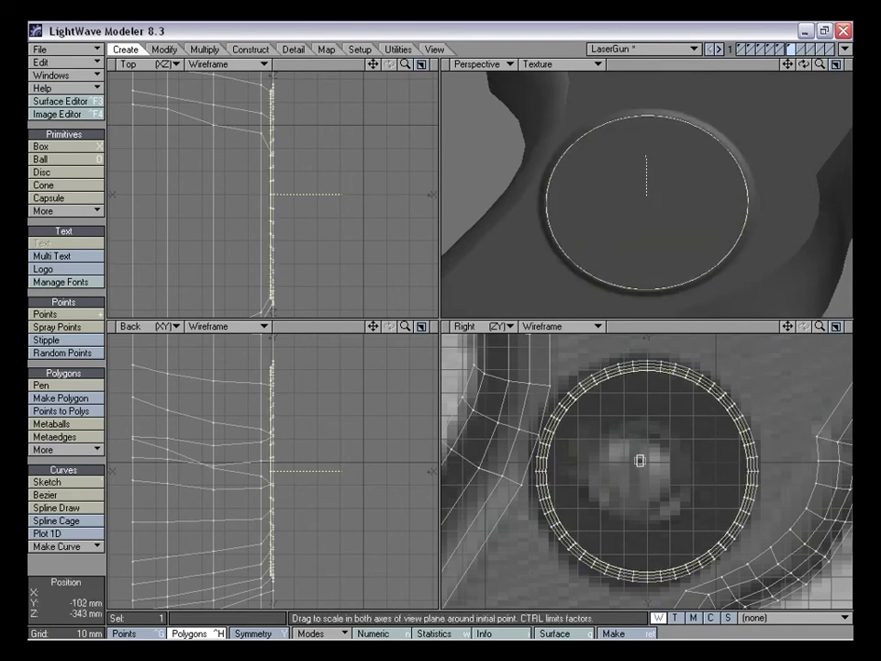
pyautogui.press('t')
pyautogui.moveTo(325, 480); pyautogui.dragTo(322, 480)
# Add a fourth ring by smooth shifting and scaling in the recess floor, and undo the extra move into the grip
pyautogui.hotkey('shift', 'f')
pyautogui.click(665, 468)
pyautogui.press('h')
pyautogui.moveTo(665, 469); pyautogui.dragTo(658, 468)
pyautogui.press('t')
pyautogui.moveTo(384, 502); pyautogui.dragTo(337, 502)
pyautogui.hotkey('ctrl', 'z')
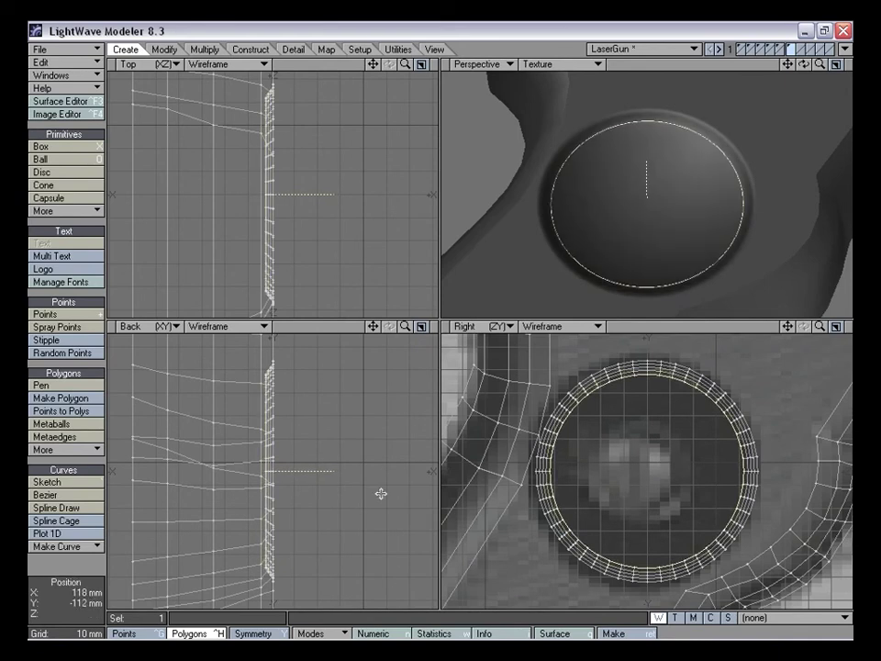
# Smooth Shift the recess floor once more and scale it slightly inward to add a tight ring along its edge
pyautogui.press('f')
pyautogui.click(680, 469)
pyautogui.hotkey('shift', 'h')
pyautogui.moveTo(663, 458); pyautogui.dragTo(649, 458)
pyautogui.press('space')
# Examine the round recess and its shading on the side panel from several angles
pyautogui.moveTo(334, 358)
pyautogui.mouseDown(button='right')
pyautogui.moveTo(108, 492)
pyautogui.moveTo(354, 523)
pyautogui.mouseUp(button='right')
pyautogui.keyDown('alt'); pyautogui.moveTo(652, 230); pyautogui.dragTo(768, 209); pyautogui.keyUp('alt')
pyautogui.moveTo(820, 64); pyautogui.dragTo(744, 66)
pyautogui.keyDown('alt'); pyautogui.moveTo(666, 262); pyautogui.dragTo(624, 221); pyautogui.keyUp('alt')
pyautogui.moveTo(820, 65); pyautogui.dragTo(864, 66)
pyautogui.keyDown('alt'); pyautogui.moveTo(678, 158); pyautogui.dragTo(649, 214); pyautogui.keyUp('alt')
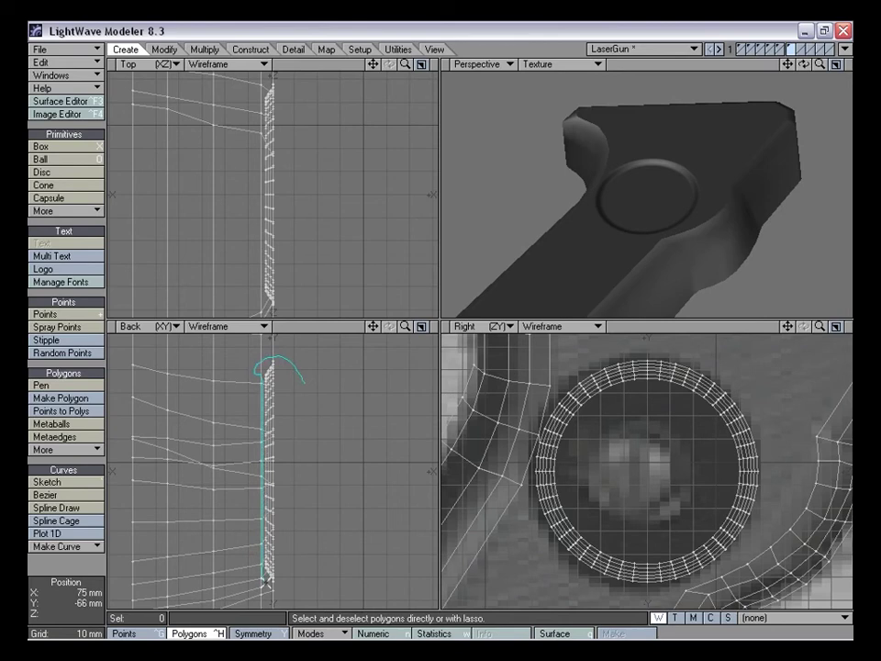
pyautogui.moveTo(357, 462); pyautogui.dragTo(320, 363, button='right')
pyautogui.moveTo(669, 270)
pyautogui.keyDown('alt'); pyautogui.mouseDown()
pyautogui.moveTo(630, 212)
pyautogui.moveTo(659, 212)
pyautogui.moveTo(674, 277)
pyautogui.mouseUp(); pyautogui.keyUp('alt')
pyautogui.moveTo(820, 326)
pyautogui.mouseDown()
pyautogui.moveTo(735, 326)
pyautogui.moveTo(820, 326)
pyautogui.mouseUp()
pyautogui.keyDown('alt'); pyautogui.moveTo(576, 162); pyautogui.dragTo(644, 222); pyautogui.keyUp('alt')
pyautogui.click(84, 565)
# Deepen the round recess by scaling its floor and rings to about 223% along X from the panel surface, with Mouse as the action center
pyautogui.click(635, 200)
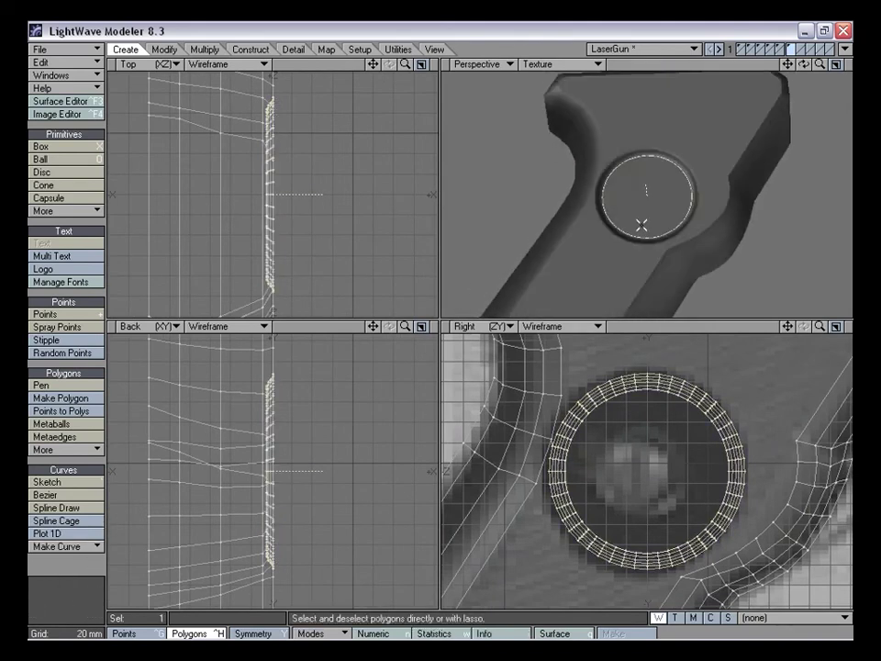
pyautogui.hotkey('shift', ']')
pyautogui.hotkey('shift', ']')
pyautogui.hotkey('shift', ']')
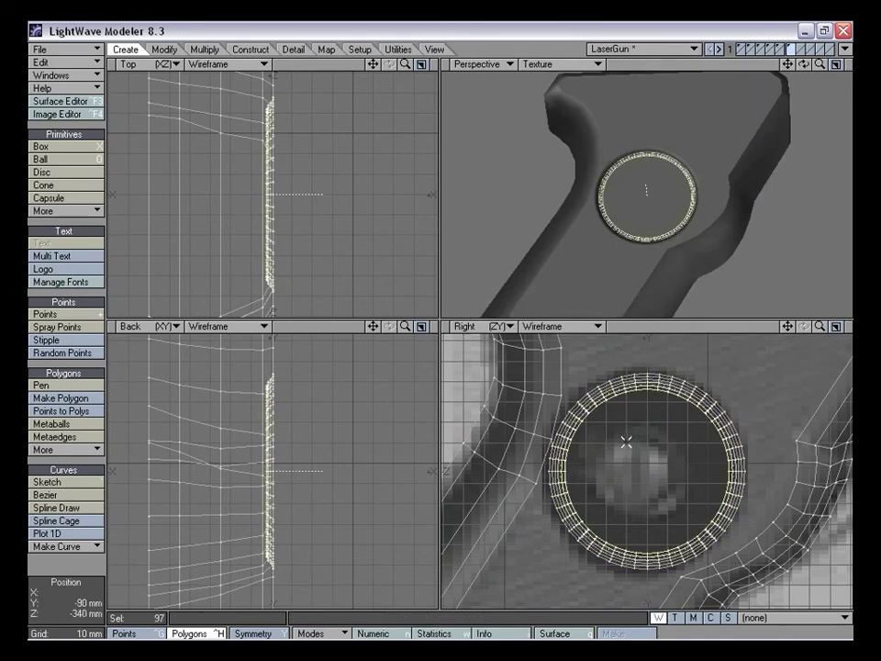
pyautogui.hotkey('shift', ']')
pyautogui.hotkey('shift', ']')
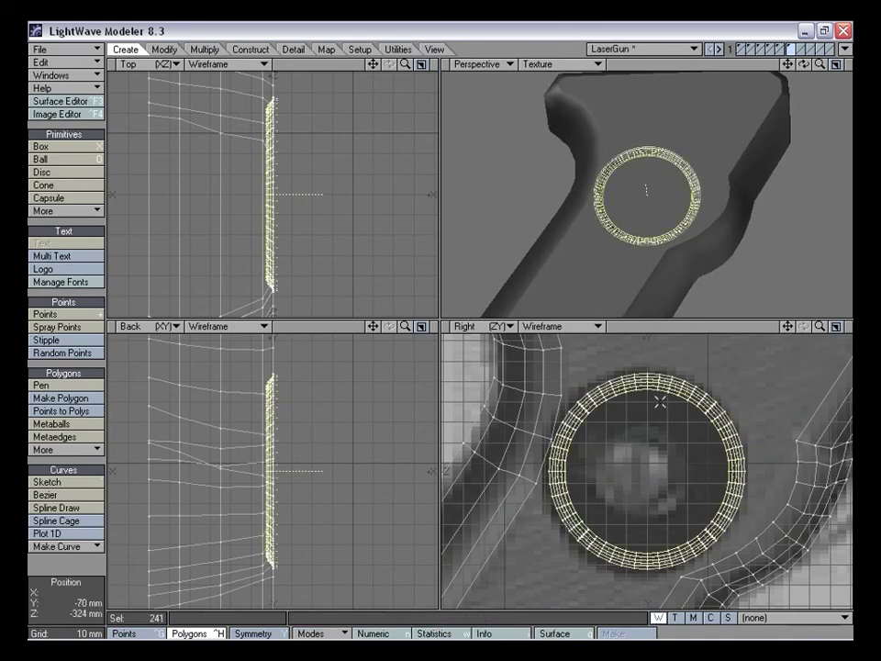
pyautogui.press('h')
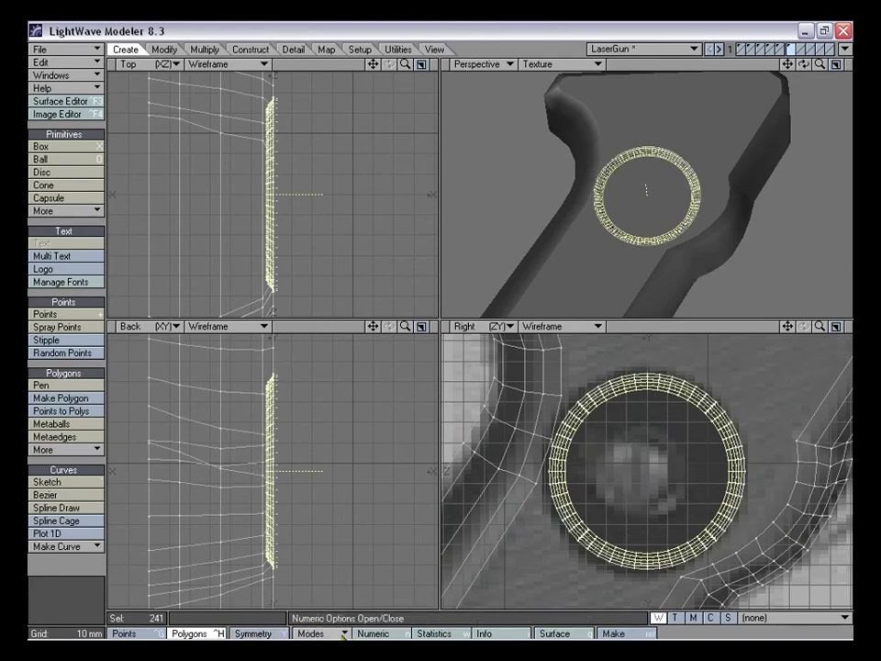
pyautogui.click(317, 634)
pyautogui.click(331, 587)
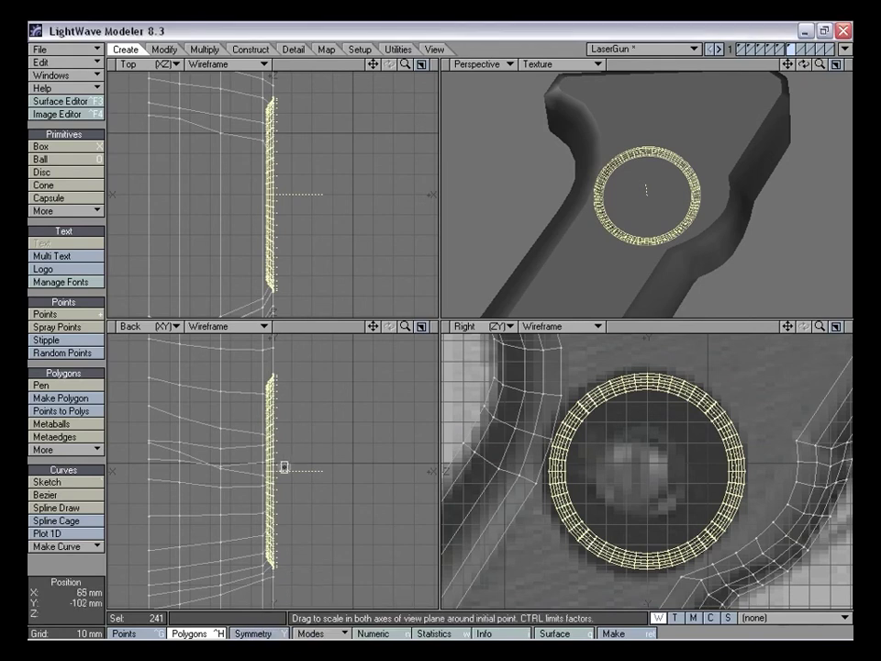
pyautogui.keyDown('ctrl'); pyautogui.moveTo(274, 465); pyautogui.dragTo(445, 465); pyautogui.keyUp('ctrl')
pyautogui.moveTo(335, 466); pyautogui.dragTo(311, 466)
pyautogui.keyDown('ctrl'); pyautogui.moveTo(376, 465); pyautogui.dragTo(371, 464); pyautogui.keyUp('ctrl')
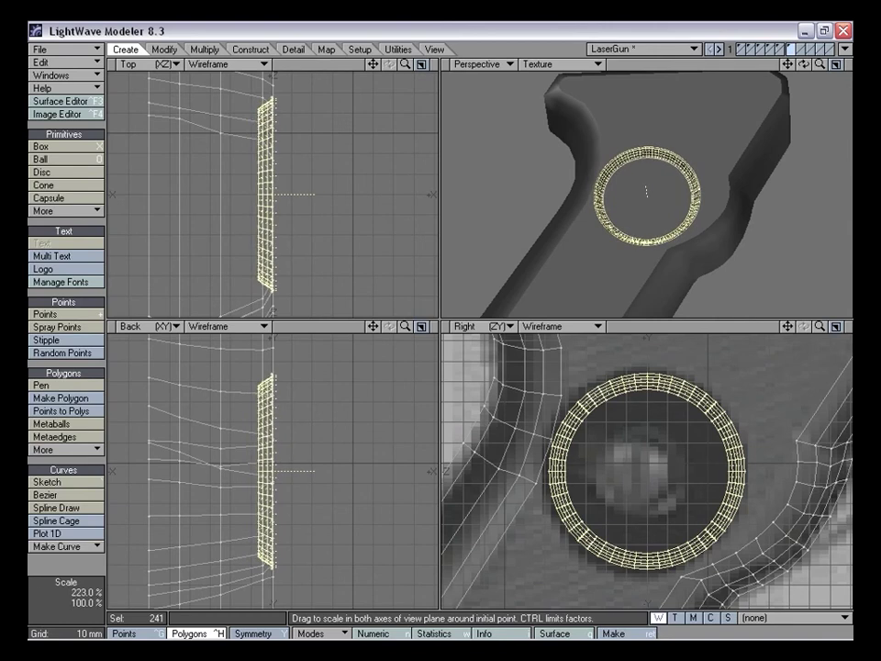
pyautogui.click(95, 567)
pyautogui.click(96, 567)
pyautogui.keyDown('alt'); pyautogui.moveTo(622, 184); pyautogui.dragTo(675, 215); pyautogui.keyUp('alt')
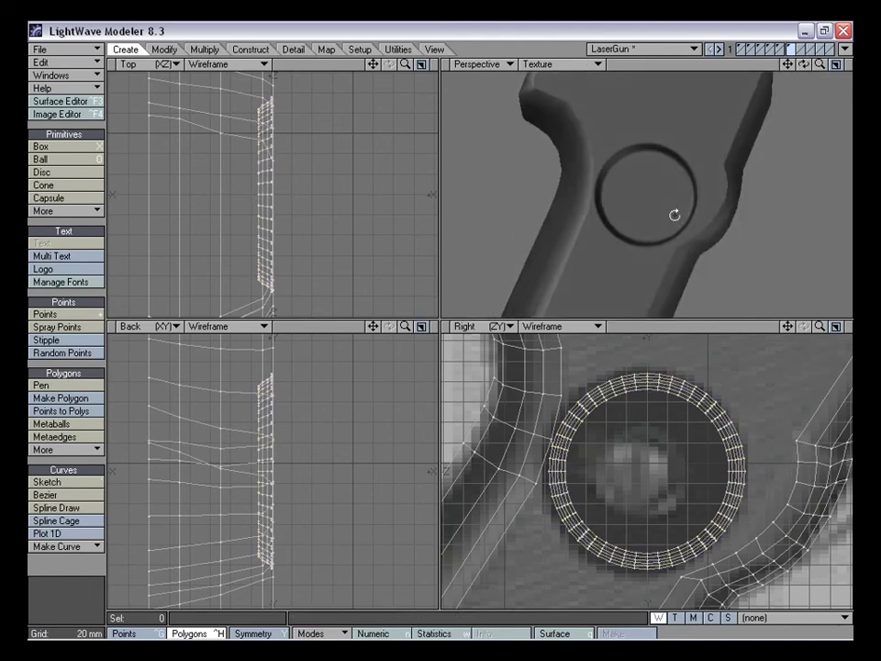
# Mirror the domed screw head across the X = 0 plane and select the mirrored copy's polygons
pyautogui.click(779, 53)
pyautogui.keyDown('alt'); pyautogui.moveTo(748, 105); pyautogui.dragTo(695, 228); pyautogui.keyUp('alt')
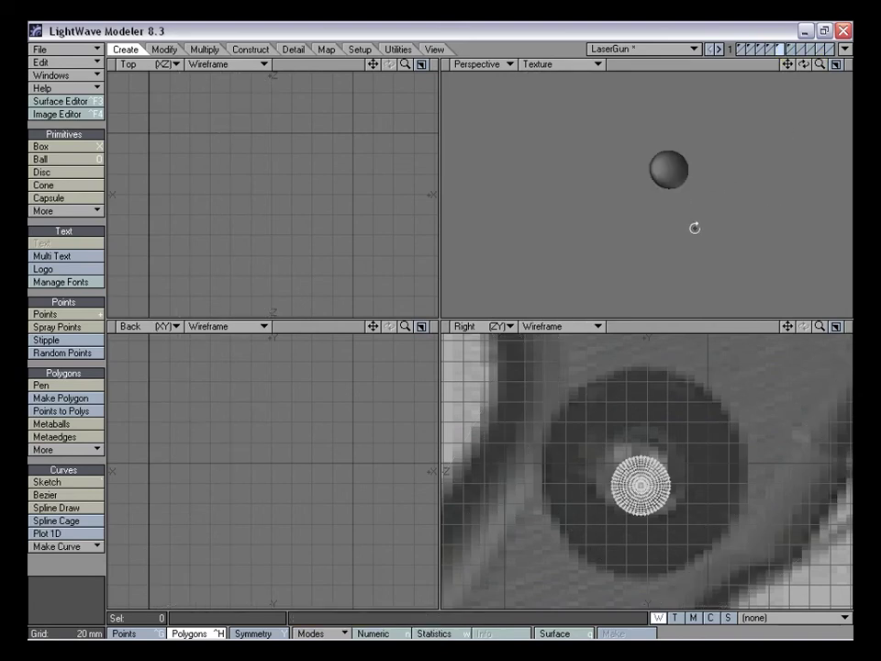
pyautogui.moveTo(405, 327); pyautogui.dragTo(364, 349)
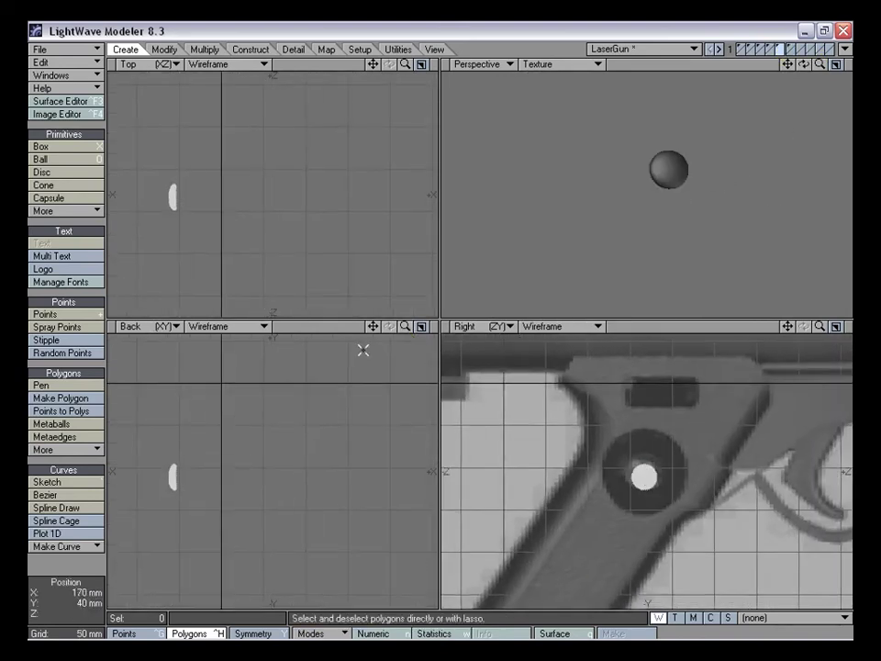
pyautogui.hotkey('shift', 'v')
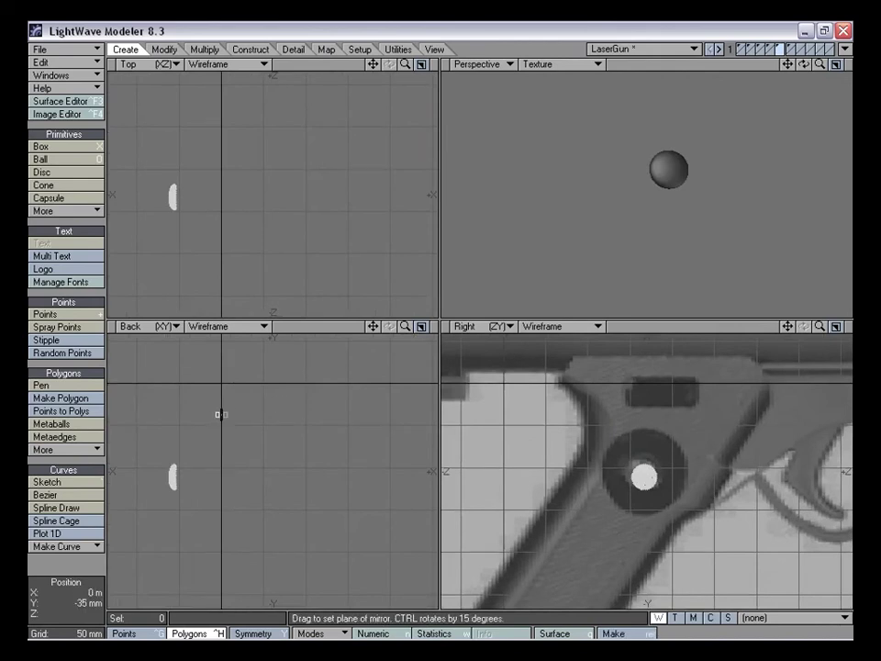
pyautogui.moveTo(221, 414); pyautogui.dragTo(219, 420)
pyautogui.press('space')
pyautogui.moveTo(257, 496); pyautogui.dragTo(347, 426, button='right')
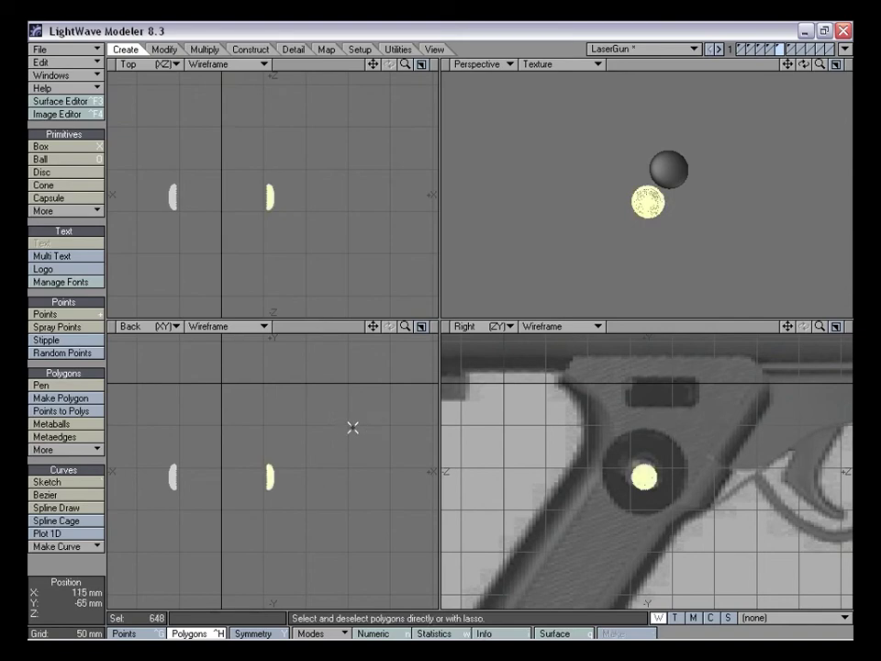
# Cut the mirrored screw head into empty layer 7 and show the recessed side panel in the background
pyautogui.press('x')
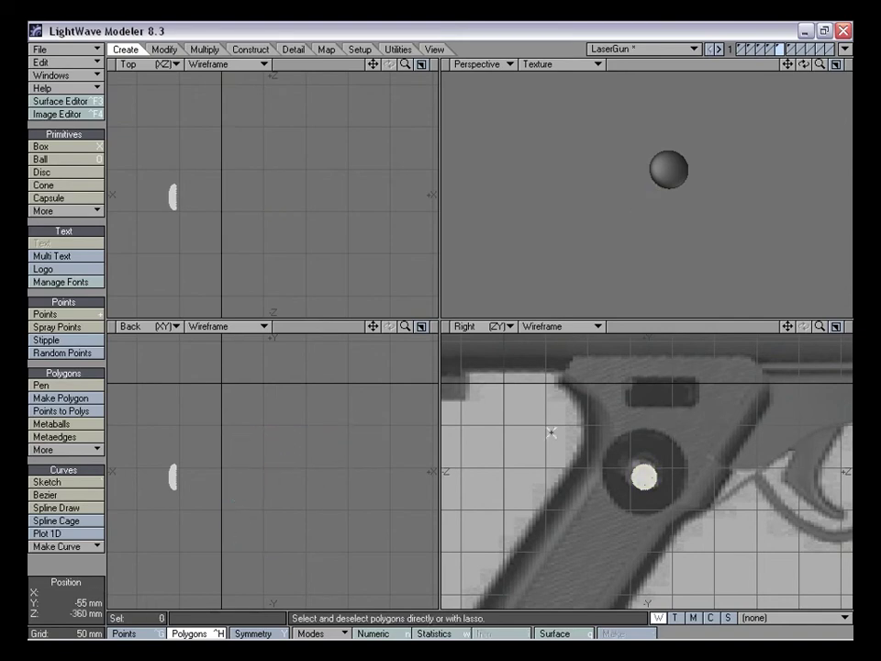
pyautogui.click(799, 49)
pyautogui.press('v')
pyautogui.click(793, 53)
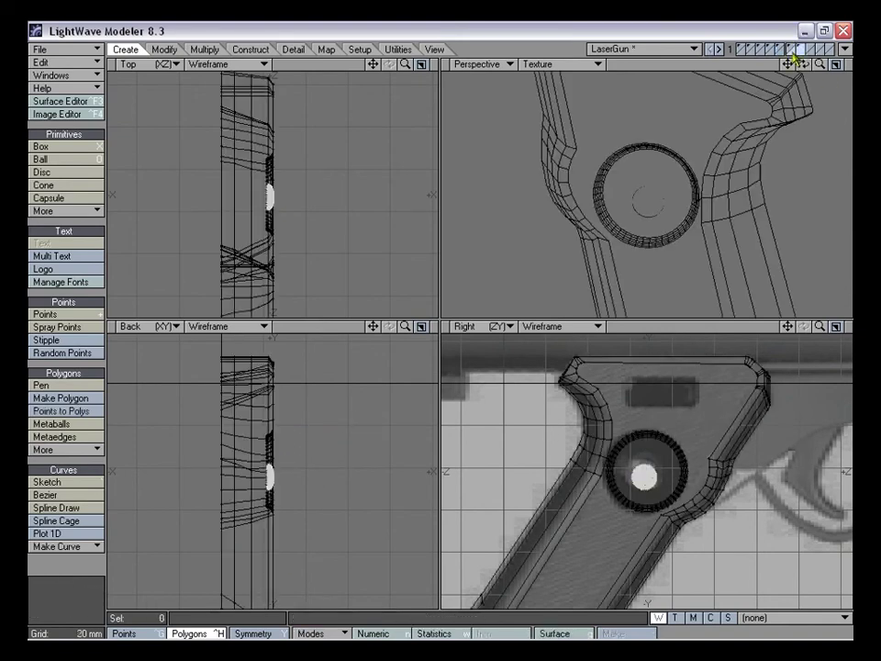
# Move the mirrored screw head up about 6 mm toward the recess center in the side view
pyautogui.press('a')
pyautogui.moveTo(820, 327); pyautogui.dragTo(762, 327)
pyautogui.press('t')
pyautogui.moveTo(675, 484)
pyautogui.mouseDown()
pyautogui.moveTo(746, 530)
pyautogui.moveTo(667, 486)
pyautogui.moveTo(676, 474)
pyautogui.mouseUp()
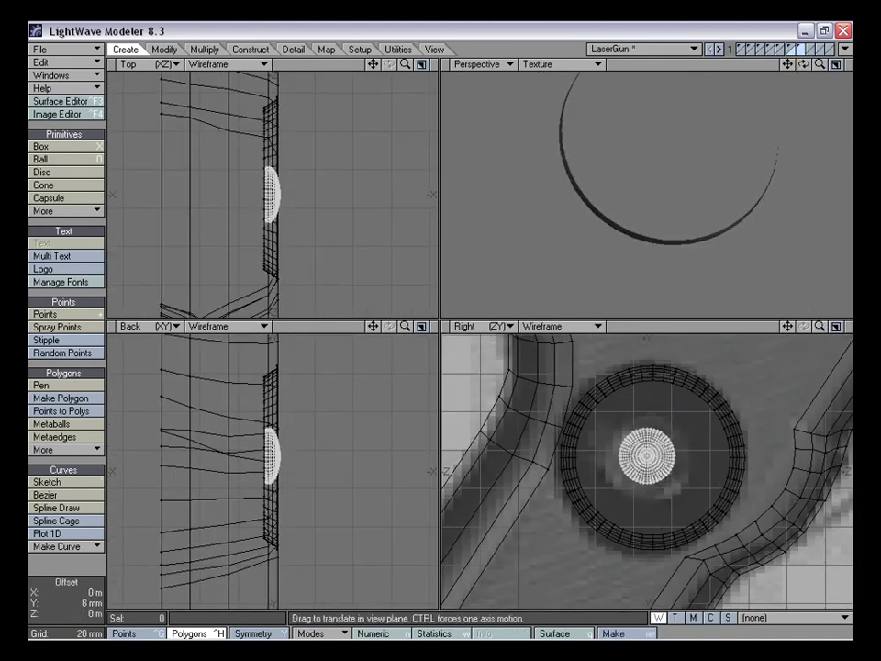
# Enlarge the mirrored screw head around its own center in the side view to match the reference screw
pyautogui.press('h')
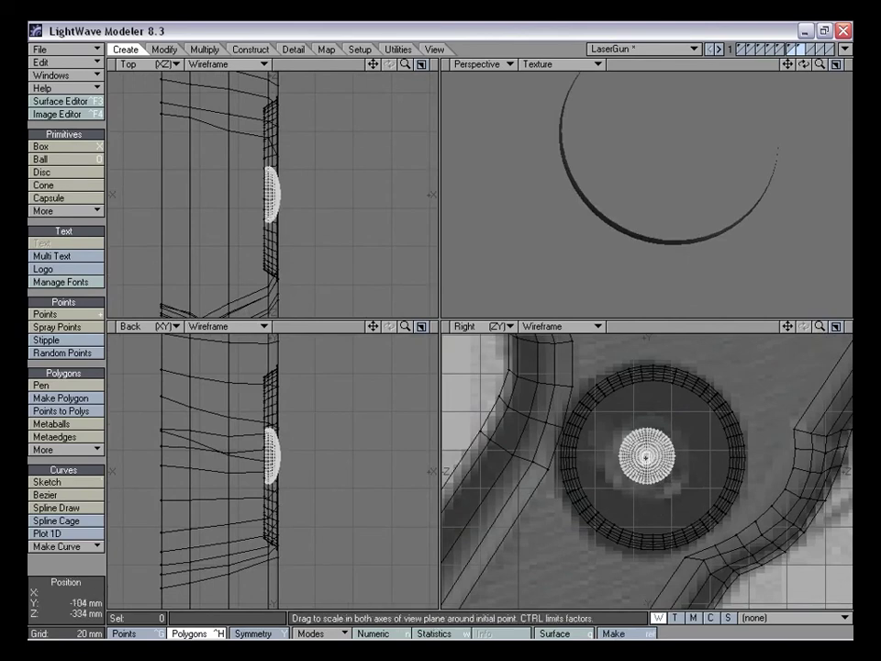
pyautogui.click(307, 633)
pyautogui.click(310, 620)
pyautogui.moveTo(582, 516)
pyautogui.mouseDown()
pyautogui.moveTo(647, 514)
pyautogui.moveTo(592, 518)
pyautogui.mouseUp()
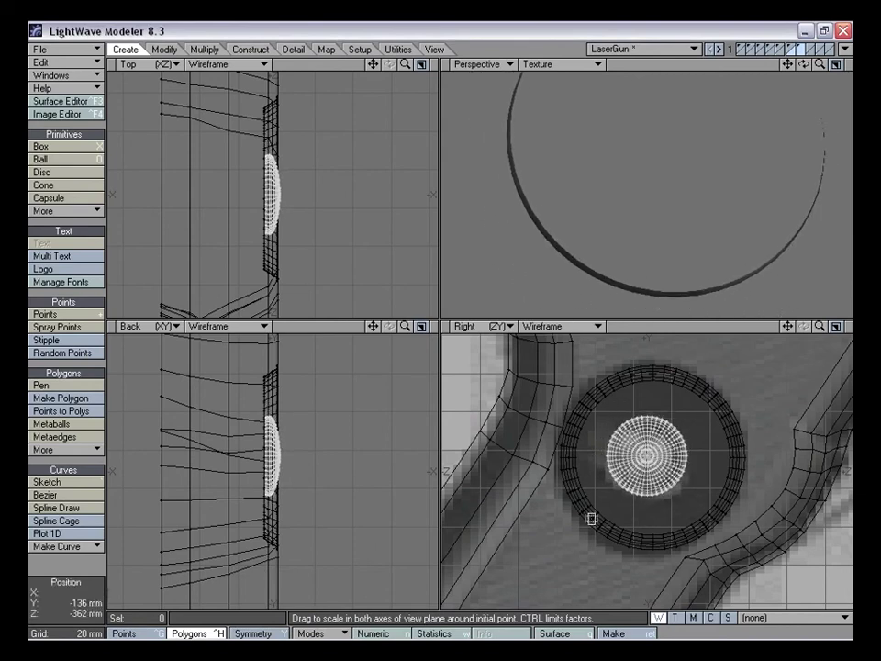
# Shift the enlarged screw head about 2 mm down and 2 mm along Z, and fine-tune its centering in the recess
pyautogui.press('t')
pyautogui.moveTo(653, 463); pyautogui.dragTo(657, 468)
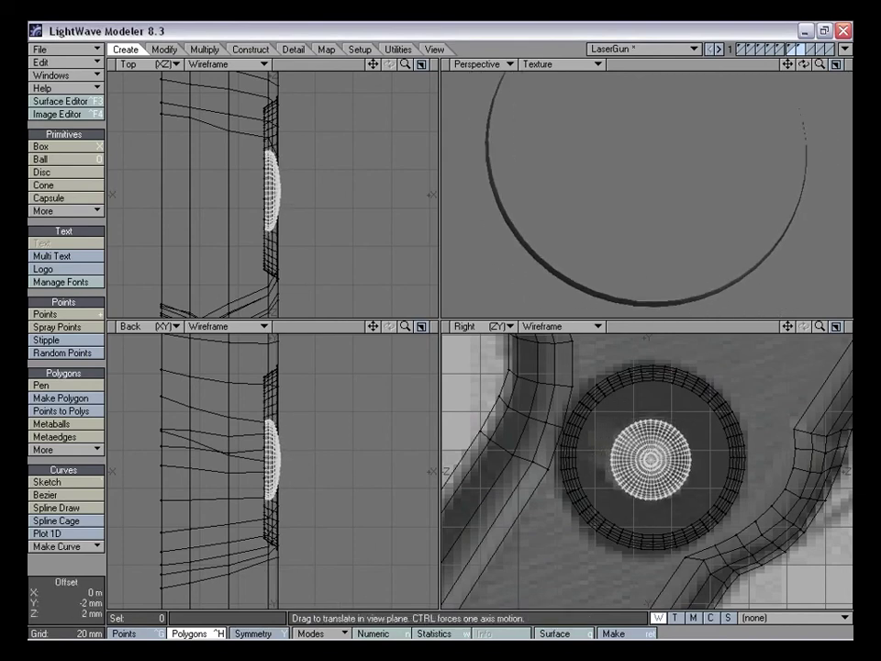
pyautogui.moveTo(618, 517); pyautogui.dragTo(621, 517)
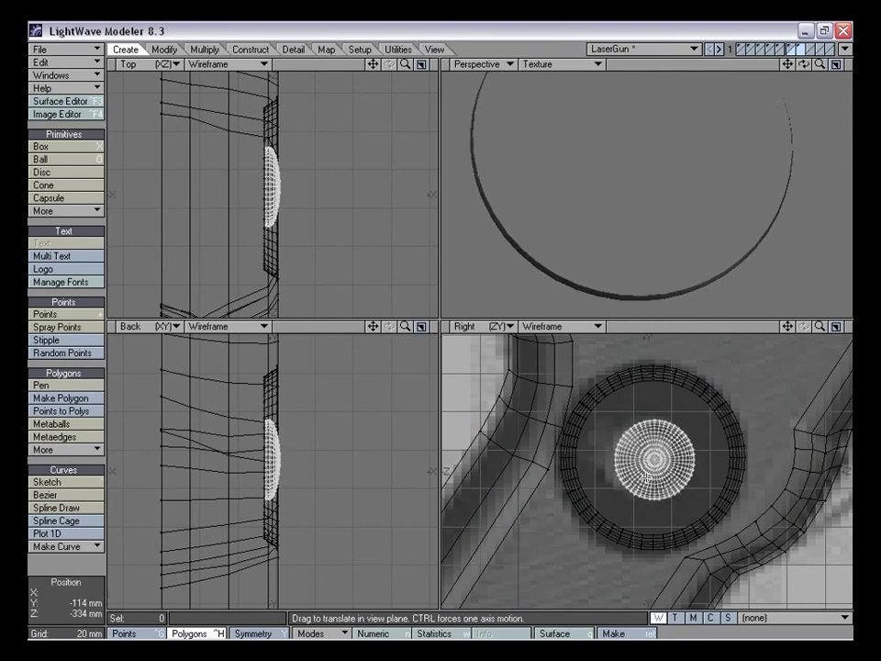
pyautogui.moveTo(819, 327); pyautogui.dragTo(854, 327)
pyautogui.moveTo(652, 462); pyautogui.dragTo(652, 459)
# Move the screw head slightly inward along X so its back meets the recess floor
pyautogui.moveTo(820, 327); pyautogui.dragTo(787, 326)
pyautogui.scroll(2, 401, 447)
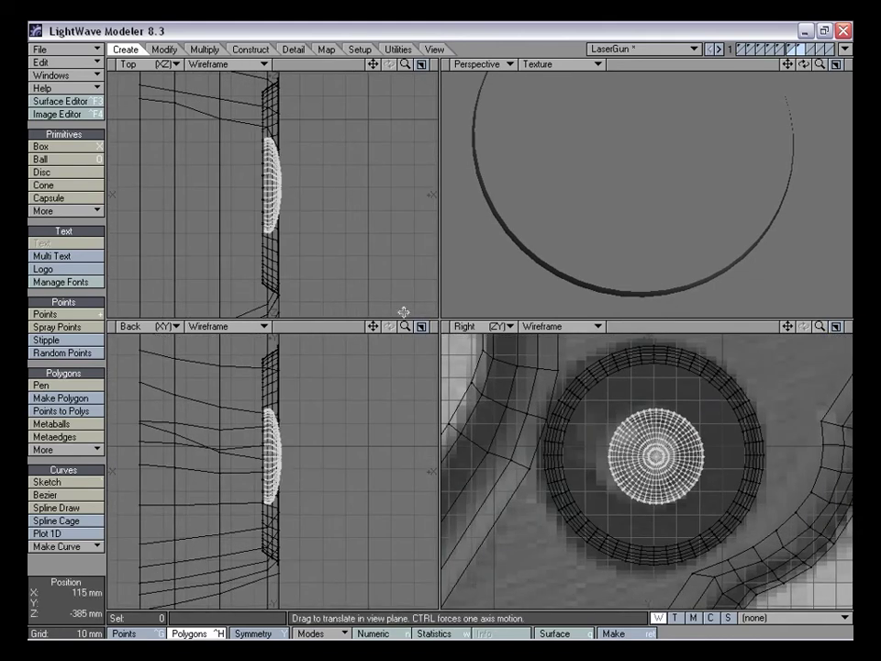
pyautogui.scroll(3, 404, 309)
pyautogui.moveTo(405, 327); pyautogui.dragTo(411, 328)
pyautogui.press('t')
pyautogui.press('t')
pyautogui.moveTo(284, 432); pyautogui.dragTo(281, 433)
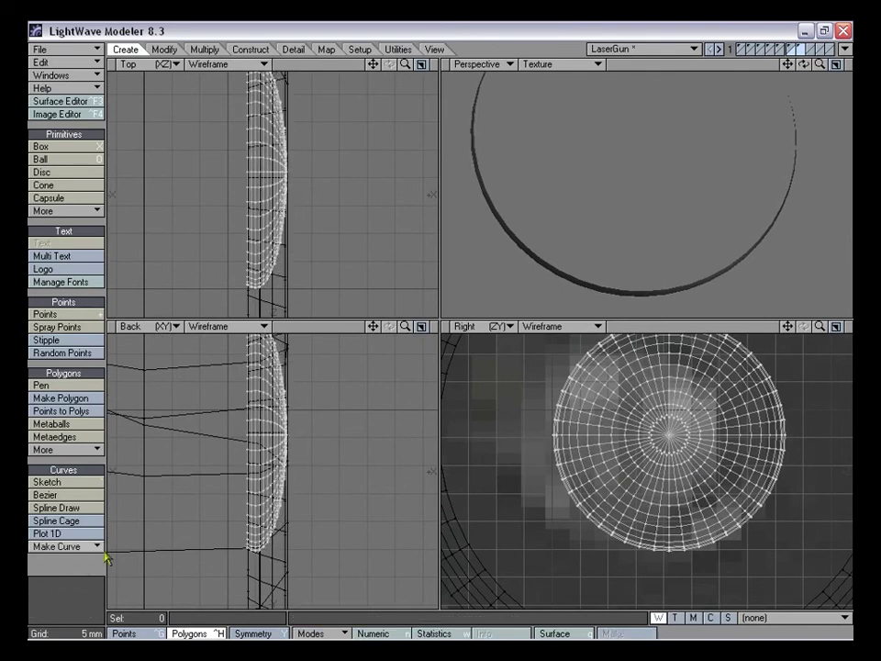
# Examine the screw head up close and together with the other layers of the gun from several angles
pyautogui.press('a')
pyautogui.keyDown('alt'); pyautogui.moveTo(659, 193); pyautogui.dragTo(610, 206); pyautogui.keyUp('alt')
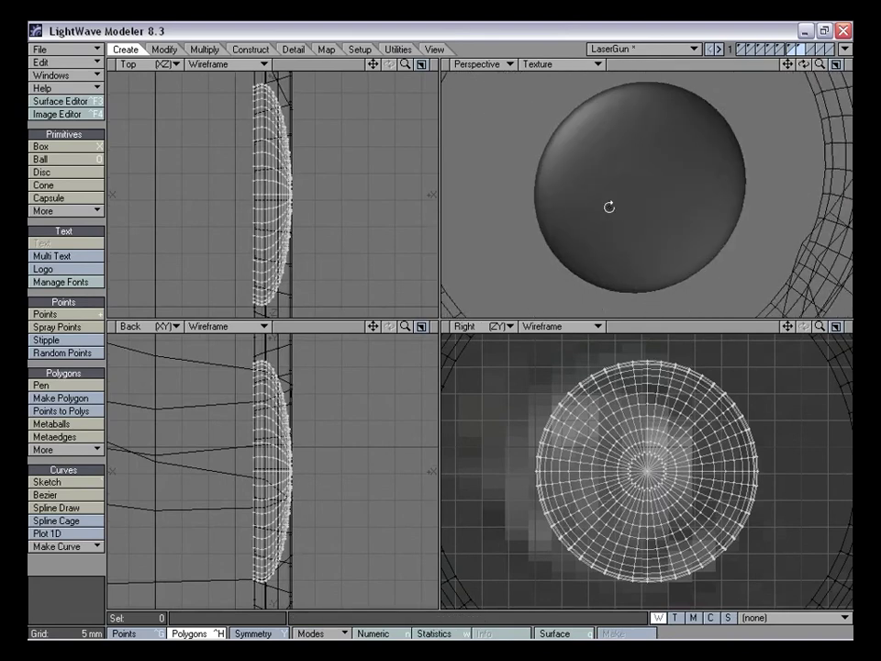
pyautogui.moveTo(819, 64)
pyautogui.mouseDown()
pyautogui.moveTo(789, 69)
pyautogui.moveTo(701, 162)
pyautogui.moveTo(618, 197)
pyautogui.mouseUp()
pyautogui.keyDown('shift'); pyautogui.click(789, 49); pyautogui.keyUp('shift')
pyautogui.keyDown('shift'); pyautogui.click(780, 49); pyautogui.keyUp('shift')
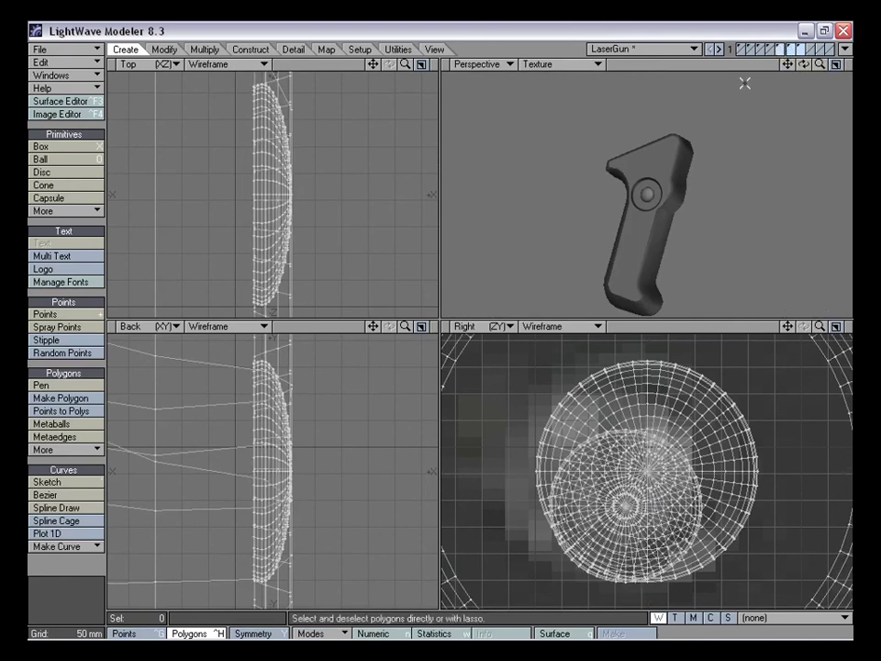
pyautogui.keyDown('shift'); pyautogui.click(771, 49); pyautogui.keyUp('shift')
pyautogui.keyDown('shift'); pyautogui.click(761, 49); pyautogui.keyUp('shift')
pyautogui.keyDown('shift'); pyautogui.click(751, 49); pyautogui.keyUp('shift')
pyautogui.keyDown('shift'); pyautogui.click(743, 50); pyautogui.keyUp('shift')
pyautogui.keyDown('alt'); pyautogui.moveTo(742, 143); pyautogui.dragTo(641, 136); pyautogui.keyUp('alt')
pyautogui.keyDown('alt'); pyautogui.moveTo(599, 236); pyautogui.dragTo(718, 140); pyautogui.keyUp('alt')
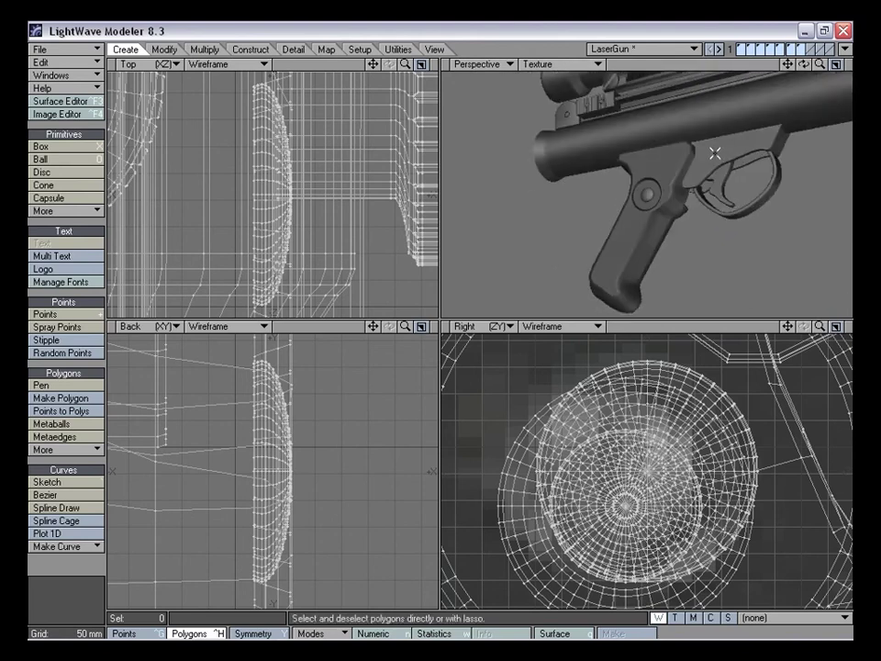
# Make empty layer 8 active with the layer of the recessed side panel in the background
pyautogui.click(799, 50)
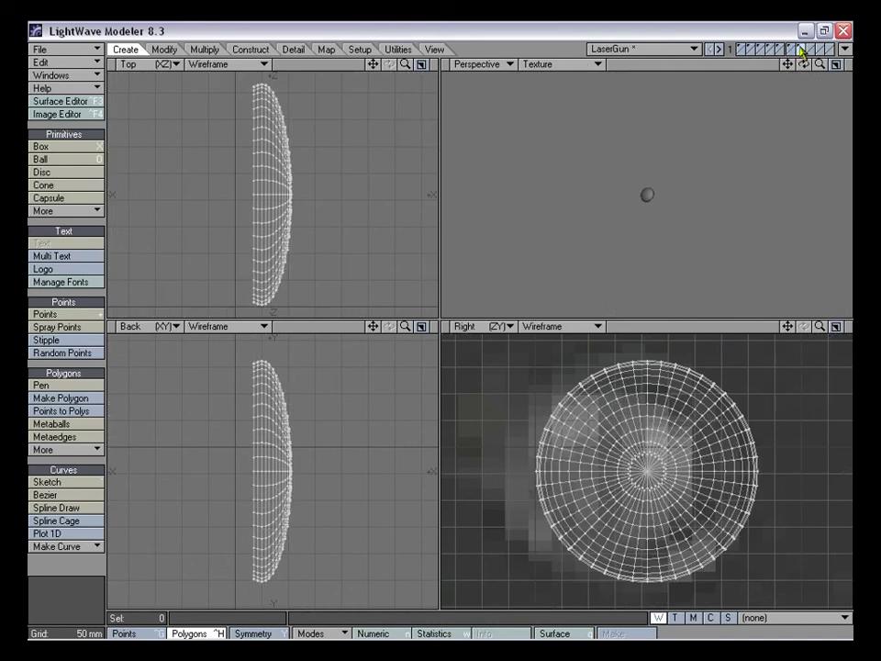
pyautogui.click(810, 51)
pyautogui.click(799, 57)
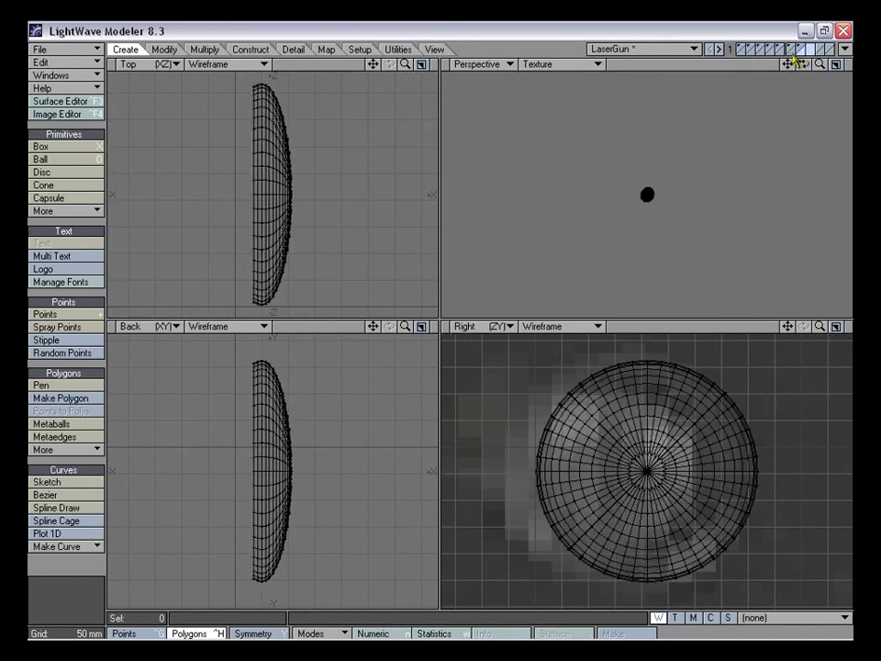
pyautogui.click(812, 50)
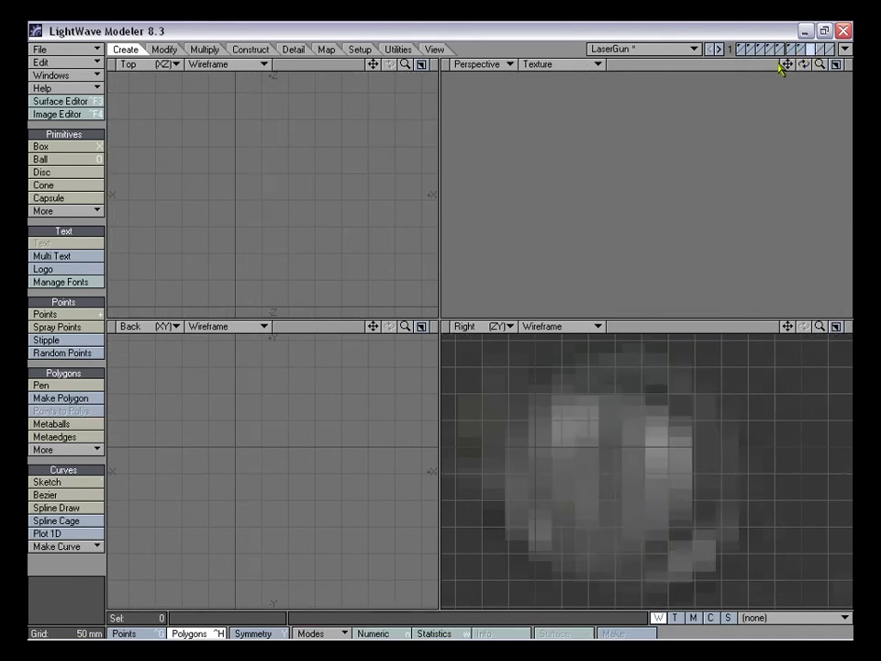
pyautogui.click(782, 55)
pyautogui.click(771, 55)
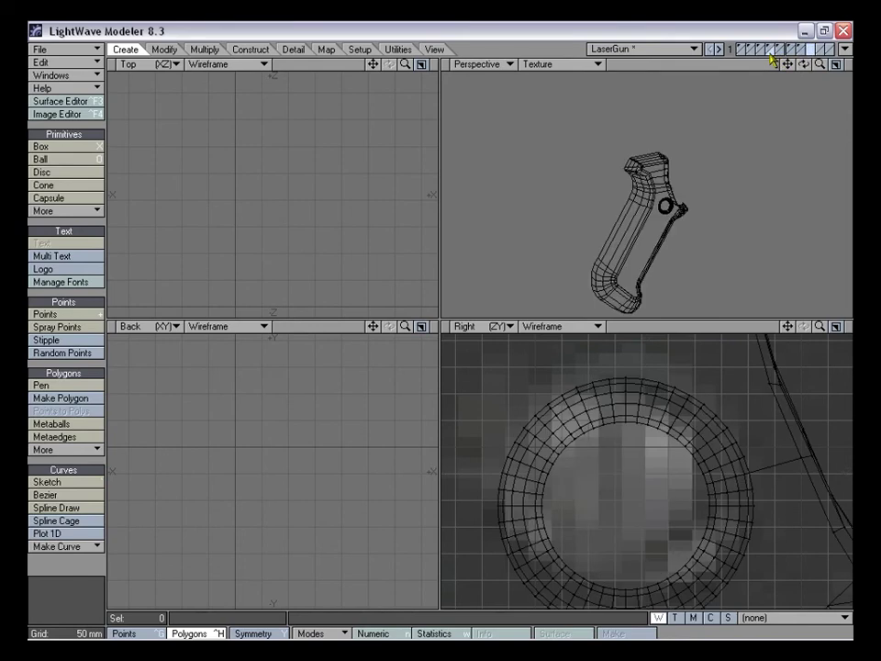
pyautogui.press('a')
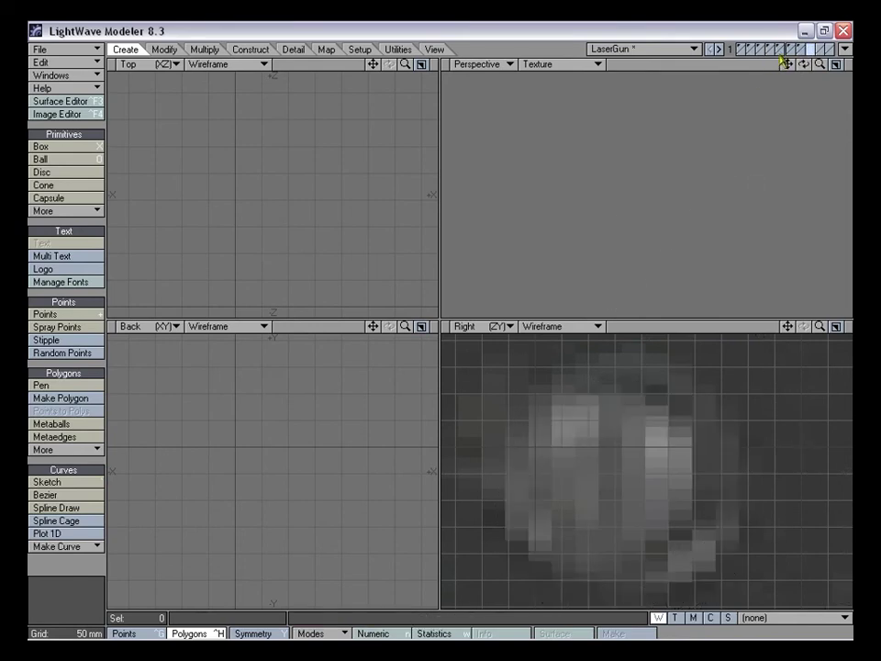
# Draw a flat 24-sided disc about 18 mm across in the side view, fitted to the upper-left corner of the reference's rectangular slot
pyautogui.moveTo(788, 327); pyautogui.dragTo(732, 430)
pyautogui.moveTo(820, 327); pyautogui.dragTo(876, 327)
pyautogui.moveTo(788, 328); pyautogui.dragTo(869, 298)
pyautogui.moveTo(819, 328); pyautogui.dragTo(847, 329)
pyautogui.moveTo(790, 328); pyautogui.dragTo(819, 318)
pyautogui.click(69, 172)
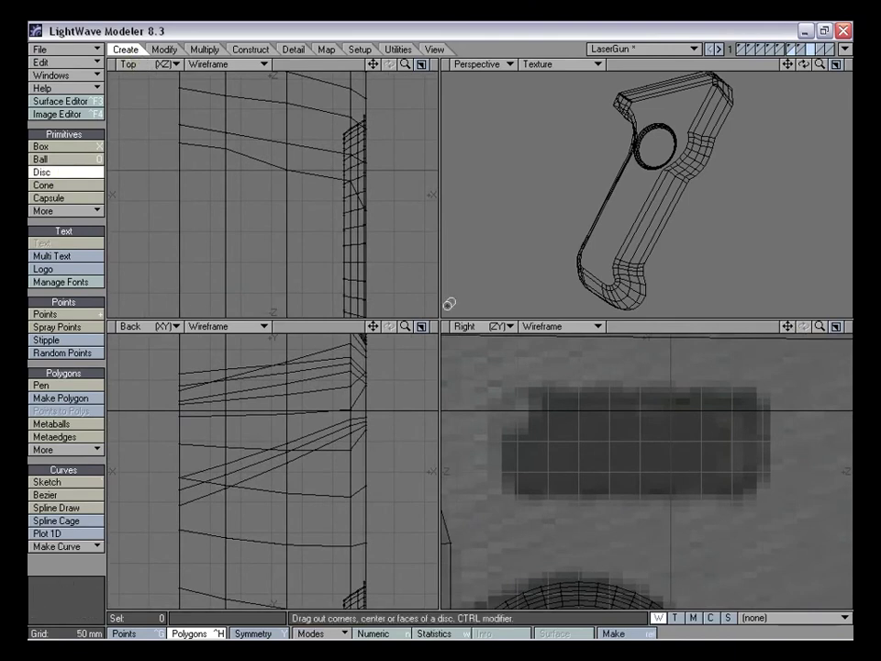
pyautogui.moveTo(524, 410); pyautogui.dragTo(555, 386)
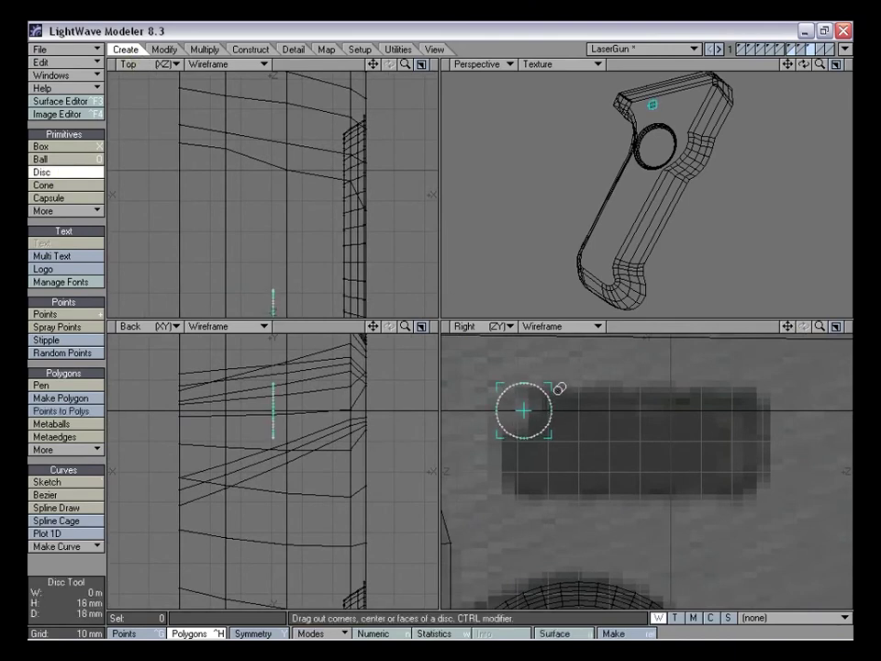
pyautogui.press('n')
pyautogui.moveTo(393, 114); pyautogui.dragTo(381, 122)
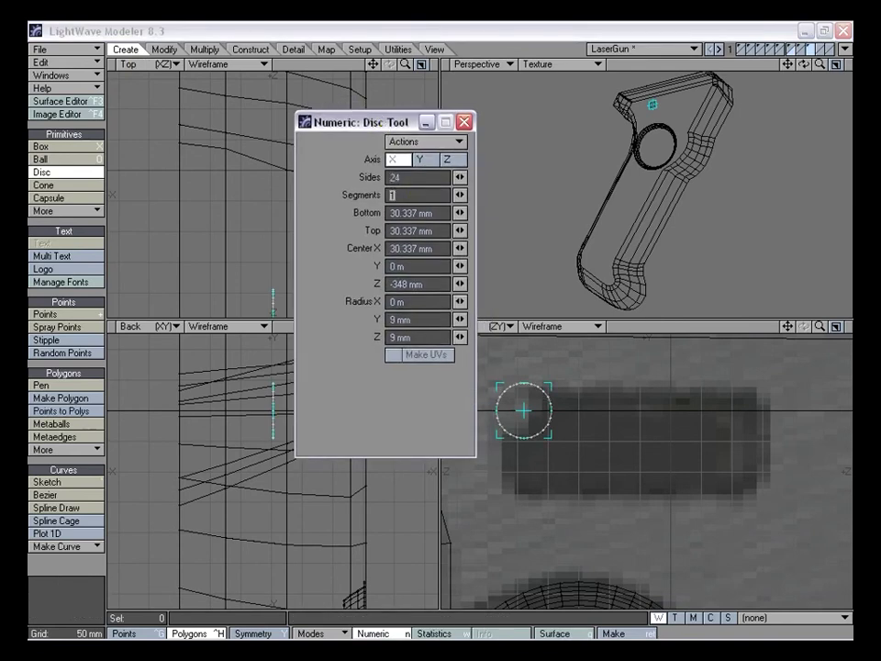
pyautogui.click(464, 122)
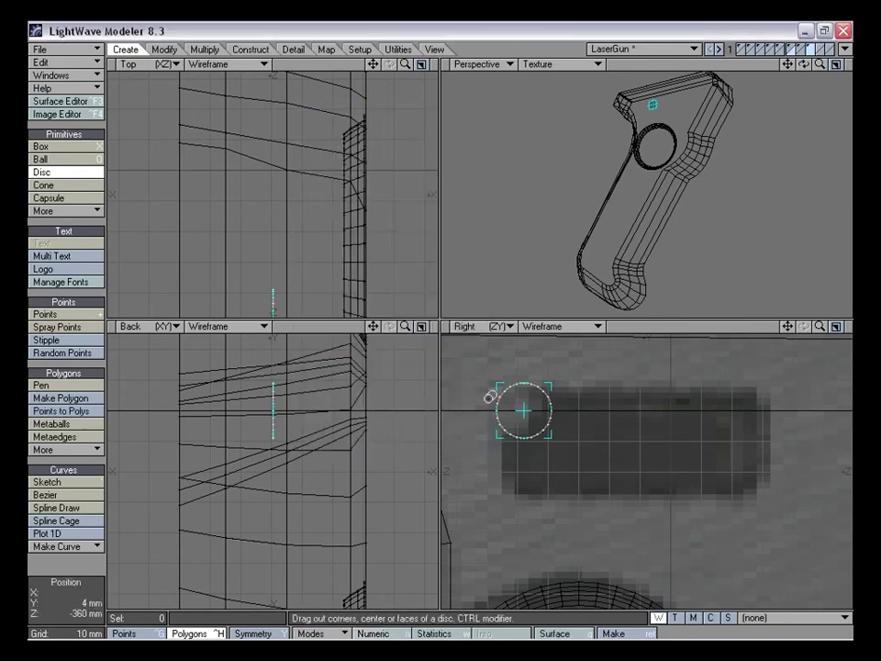
pyautogui.moveTo(523, 408); pyautogui.dragTo(531, 413)
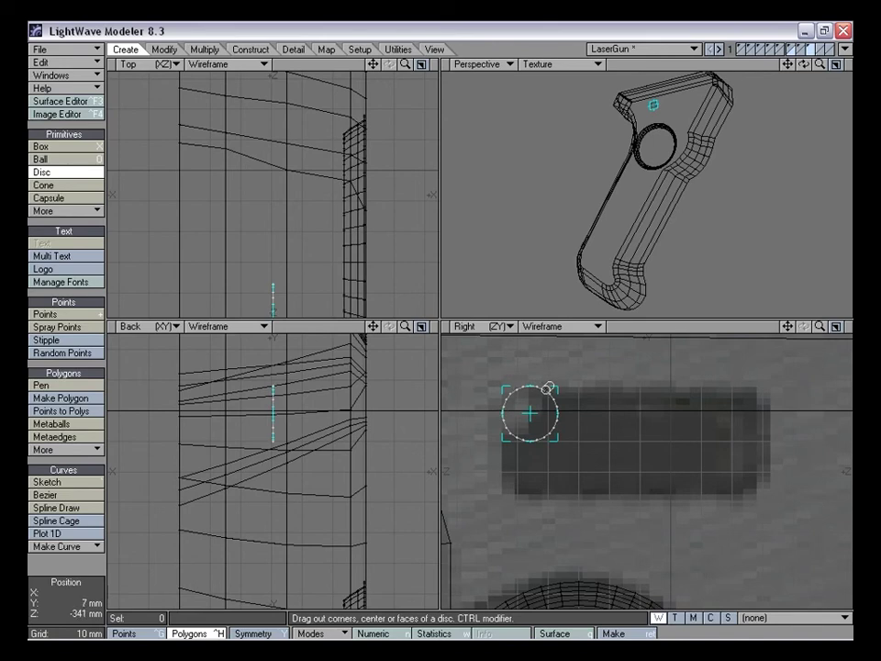
# Reduce the disc to loose points, delete all but the upper-left quarter arc, and select the remaining points
pyautogui.press('space')
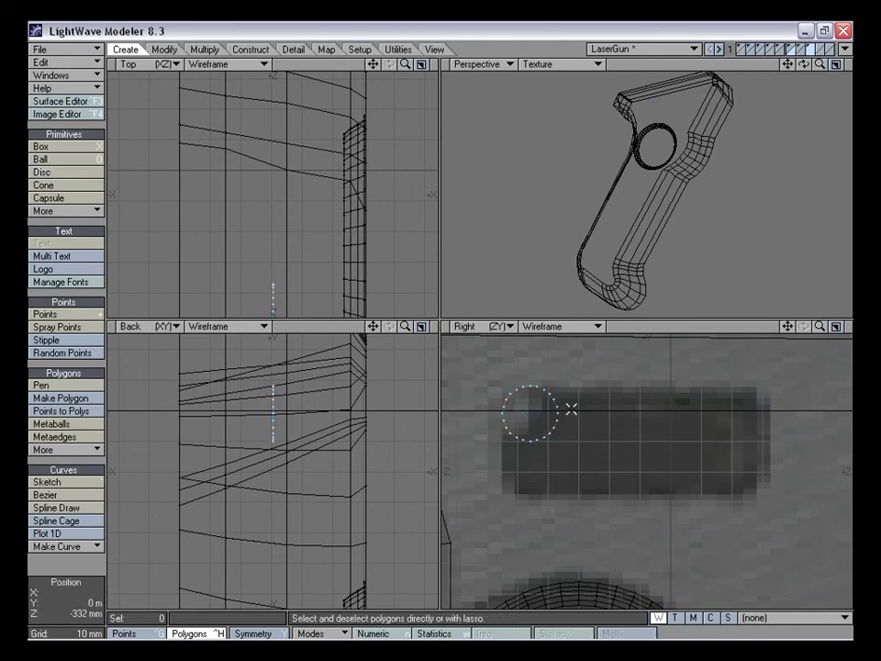
pyautogui.hotkey('ctrl', 'g')
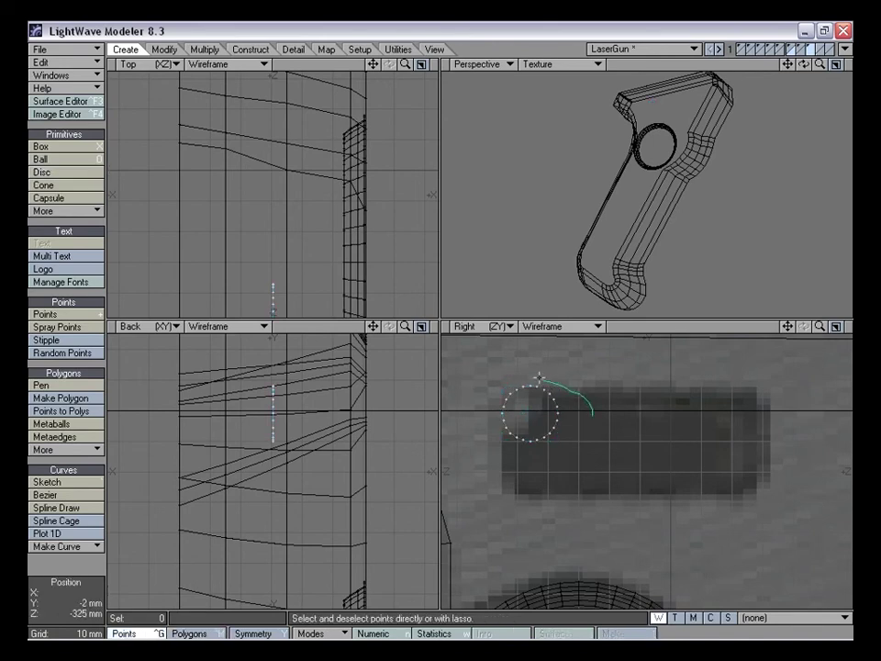
pyautogui.moveTo(497, 419); pyautogui.dragTo(577, 378, button='right')
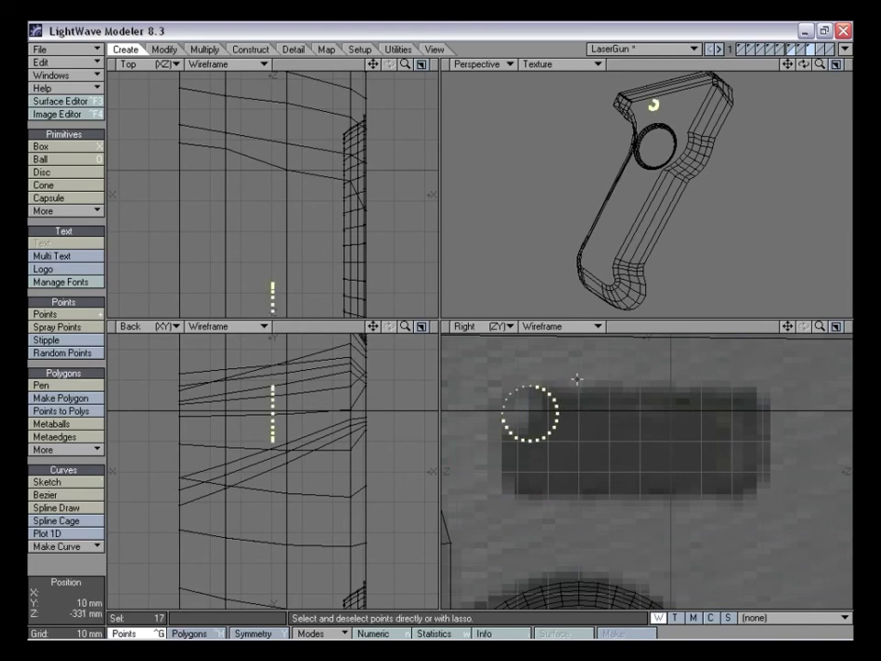
pyautogui.press('Delete')
pyautogui.hotkey('shift', "'")
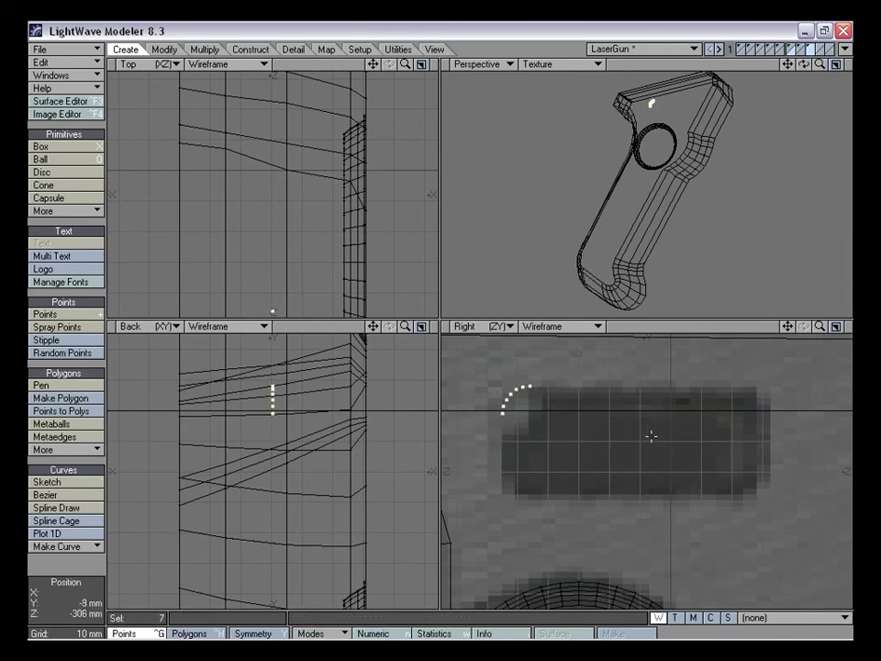
# Mirror the quarter-arc points across a vertical plane at about Z -313 mm to form the slot's upper-right corner
pyautogui.hotkey('shift', 'v')
pyautogui.moveTo(629, 381); pyautogui.dragTo(632, 409)
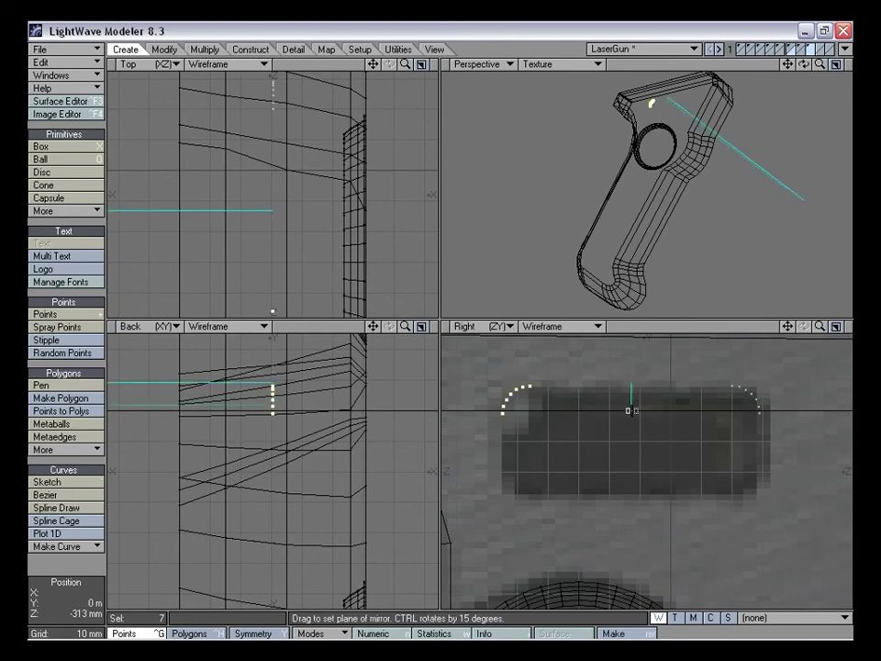
pyautogui.press('space')
# Select both upper corner arcs and mirror them across a horizontal plane at about Y -10 mm to form the lower corners
pyautogui.moveTo(683, 384)
pyautogui.mouseDown(button='right')
pyautogui.moveTo(542, 513)
pyautogui.moveTo(664, 517)
pyautogui.mouseUp(button='right')
pyautogui.moveTo(804, 406)
pyautogui.mouseDown(button='right')
pyautogui.moveTo(734, 346)
pyautogui.moveTo(669, 500)
pyautogui.moveTo(710, 391)
pyautogui.mouseUp(button='right')
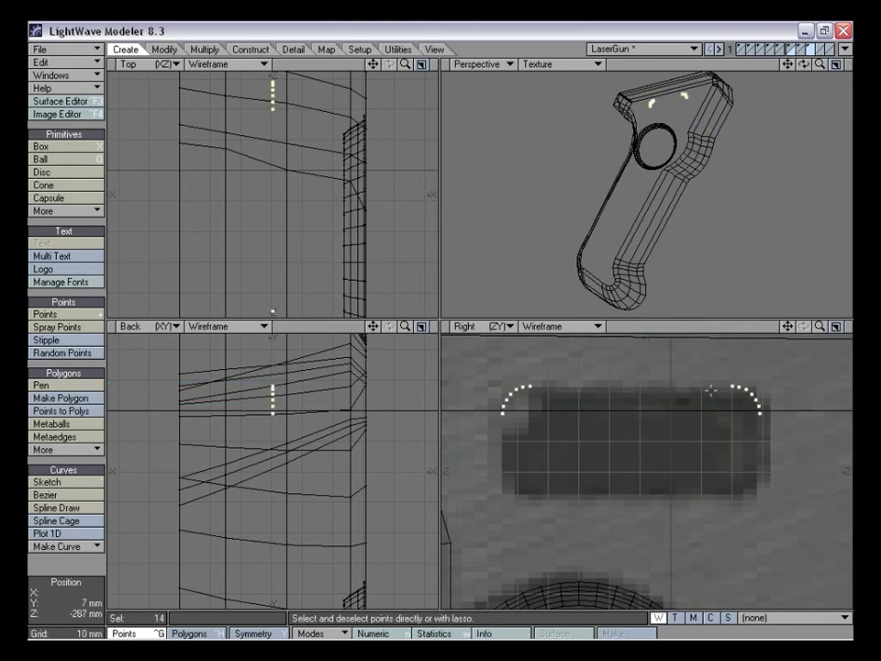
pyautogui.hotkey('shift', 'v')
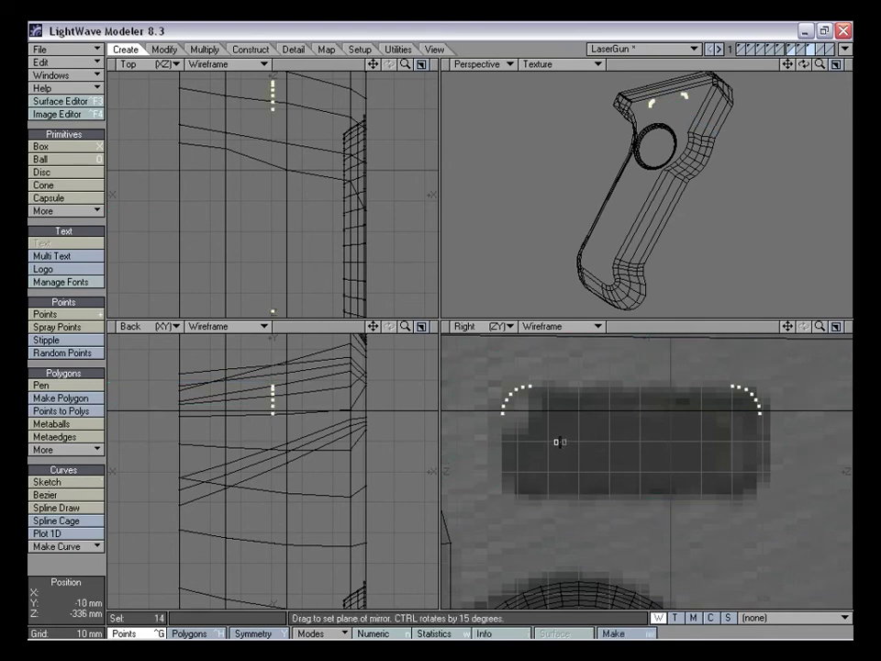
pyautogui.keyDown('ctrl'); pyautogui.moveTo(561, 440); pyautogui.dragTo(586, 444); pyautogui.keyUp('ctrl')
pyautogui.press('space')
# Select the four corner arcs' points in order around the outline and make a rounded-rectangle polygon from them
pyautogui.moveTo(662, 450)
pyautogui.mouseDown(button='right')
pyautogui.moveTo(786, 334)
pyautogui.moveTo(716, 477)
pyautogui.mouseUp(button='right')
pyautogui.press('space')
pyautogui.press('space')
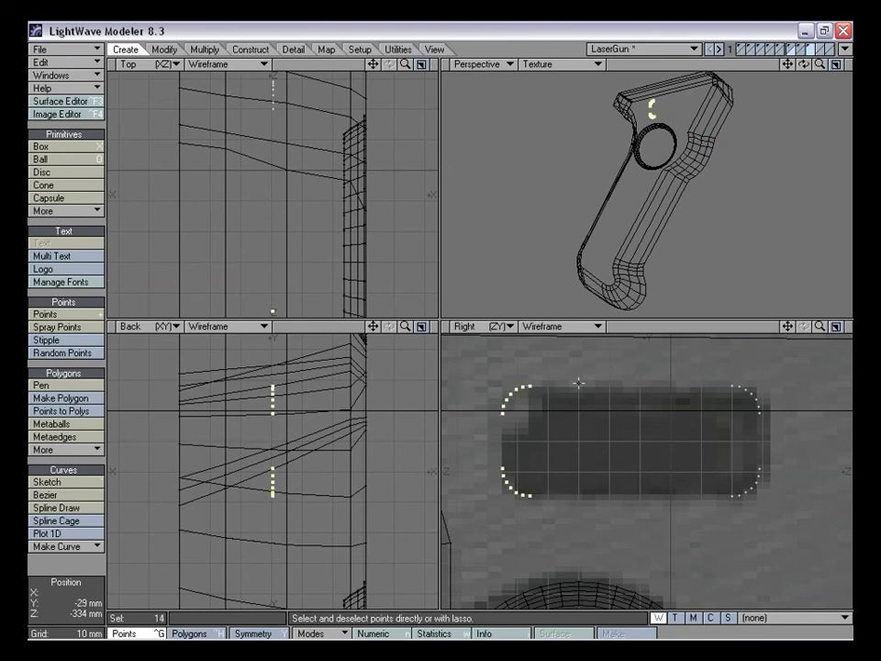
pyautogui.moveTo(777, 387); pyautogui.dragTo(735, 373)
pyautogui.click(725, 494)
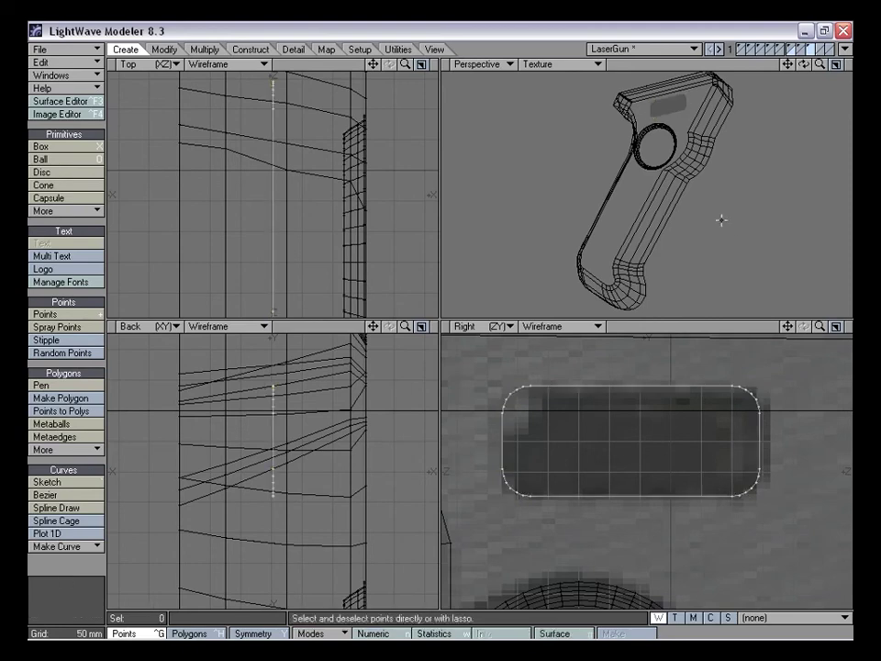
# Template-drill the rounded slot outline into the grip panel along the X axis with the Slice operation
pyautogui.keyDown('alt'); pyautogui.moveTo(722, 218); pyautogui.dragTo(739, 205); pyautogui.keyUp('alt')
pyautogui.click(798, 51)
pyautogui.click(813, 57)
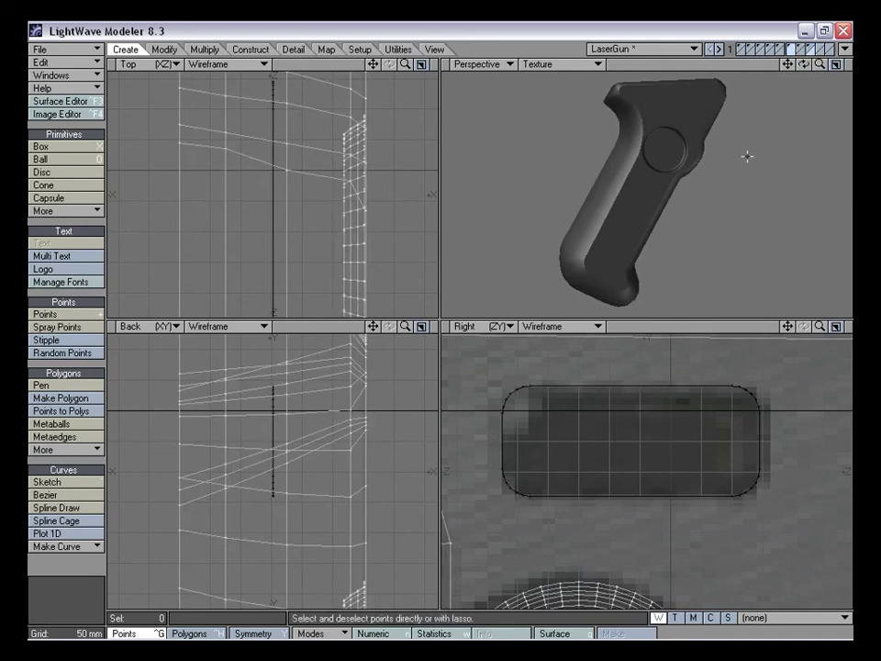
pyautogui.keyDown('alt'); pyautogui.moveTo(714, 138); pyautogui.dragTo(647, 251); pyautogui.keyUp('alt')
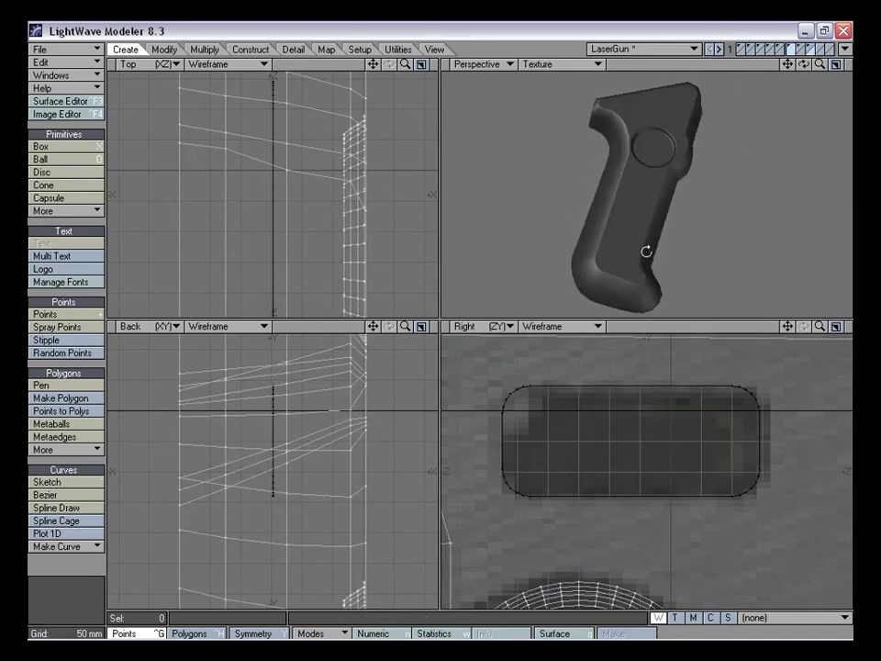
pyautogui.hotkey('shift', 'r')
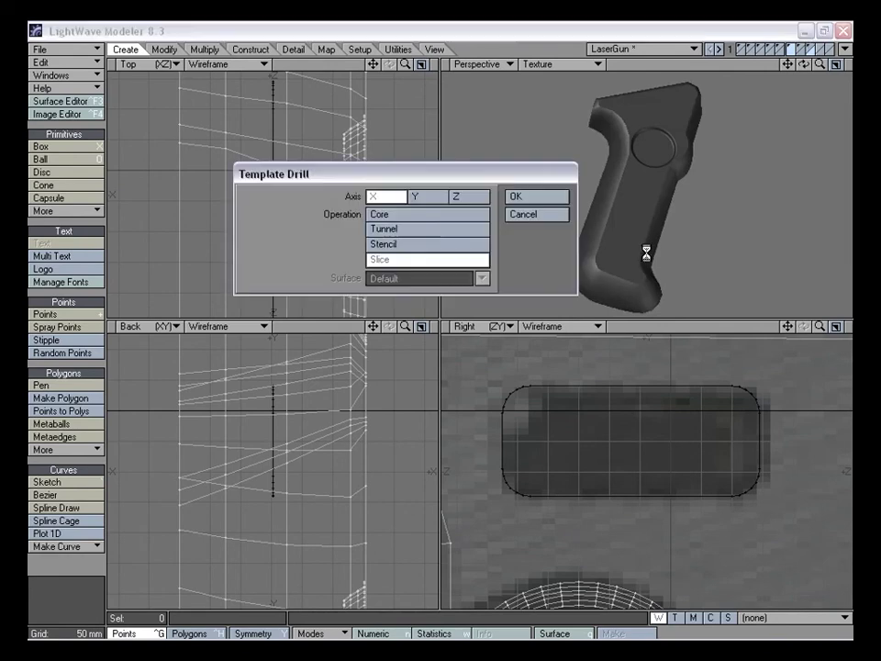
pyautogui.click(534, 203)
pyautogui.keyDown('alt'); pyautogui.moveTo(649, 196); pyautogui.dragTo(634, 222); pyautogui.keyUp('alt')
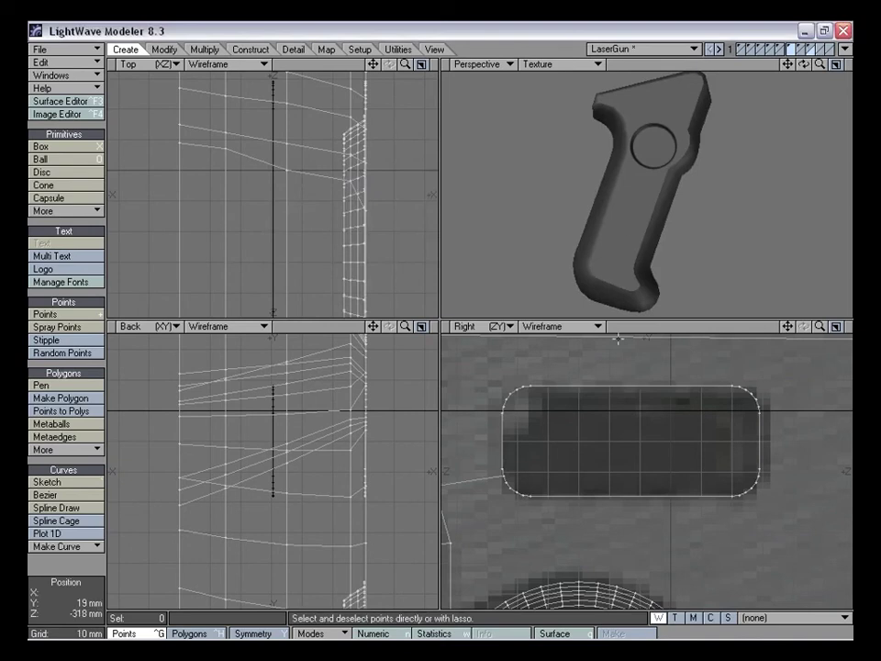
# Select the sliced slot face, Smooth Shift it, and scale it slightly inward with the action center on the selection
pyautogui.hotkey('ctrl', 'h')
pyautogui.click(650, 99)
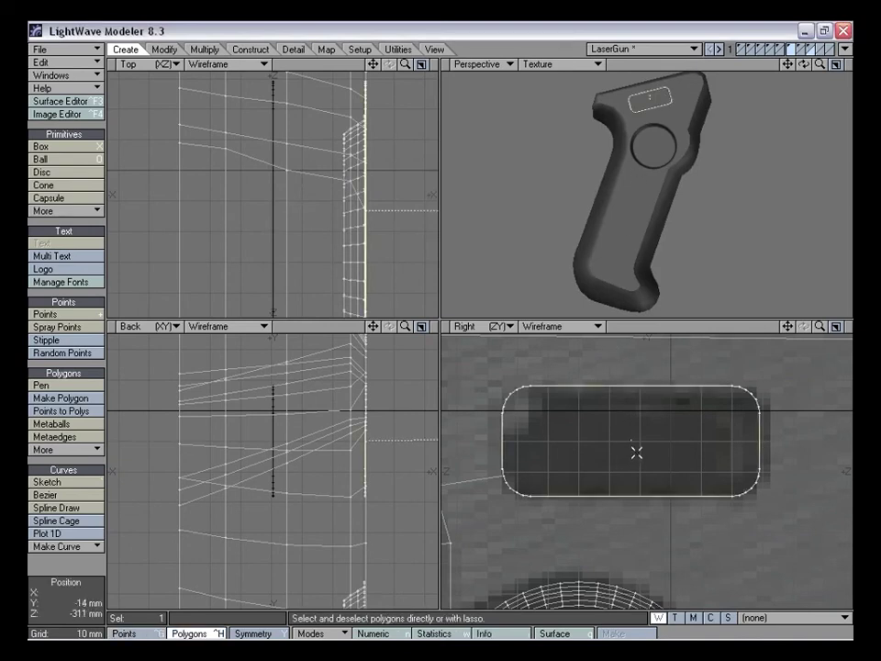
pyautogui.press('f')
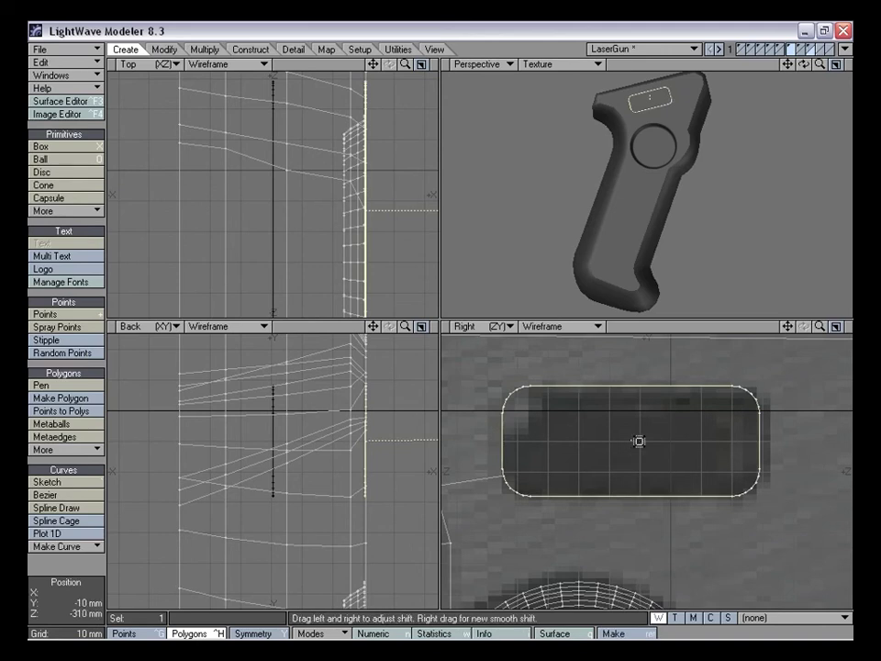
pyautogui.press('h')
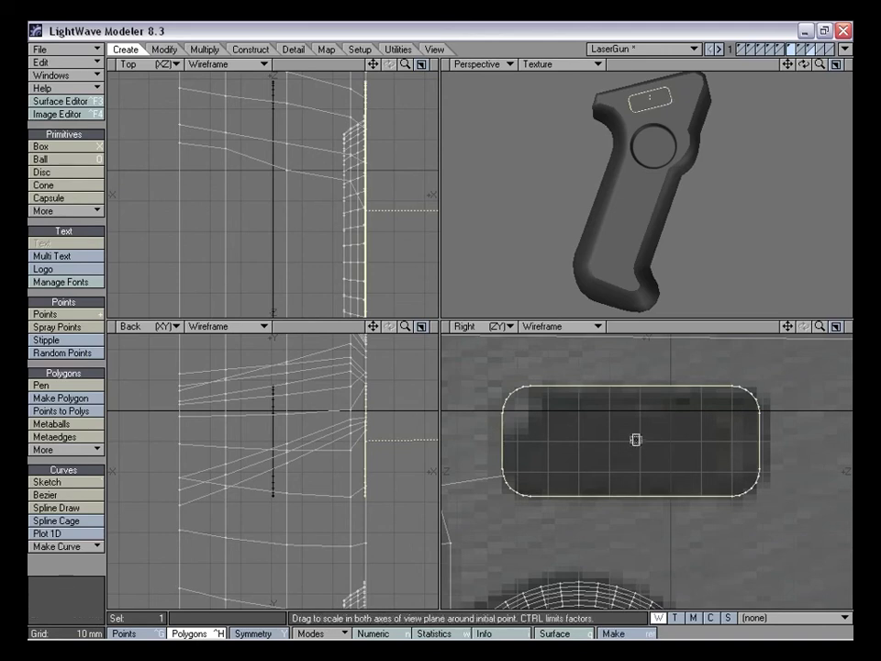
pyautogui.click(316, 634)
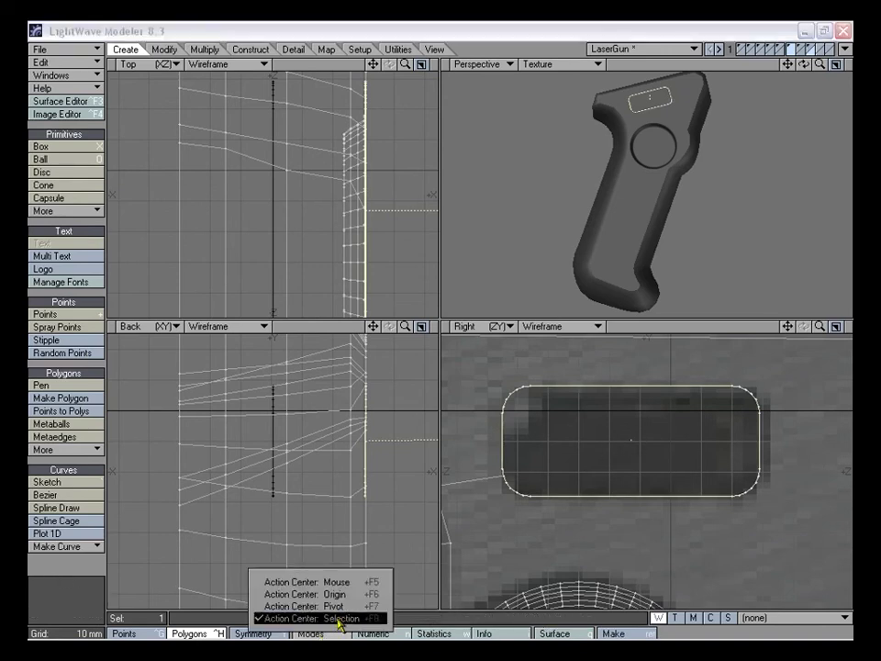
pyautogui.click(317, 618)
pyautogui.moveTo(621, 433)
pyautogui.mouseDown()
pyautogui.moveTo(608, 436)
pyautogui.moveTo(634, 428)
pyautogui.moveTo(633, 439)
pyautogui.moveTo(629, 425)
pyautogui.moveTo(645, 431)
pyautogui.moveTo(636, 427)
pyautogui.mouseUp()
pyautogui.hotkey('ctrl', 'z')
pyautogui.hotkey('ctrl', 'z')
pyautogui.hotkey('ctrl', 'z')
pyautogui.hotkey('ctrl', 'z')
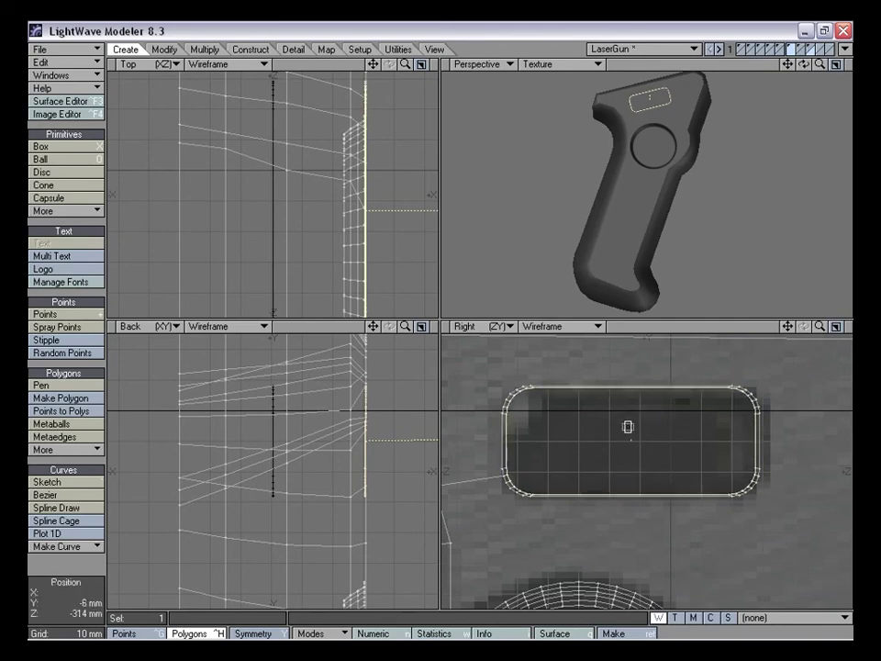
pyautogui.moveTo(631, 439); pyautogui.dragTo(632, 442)
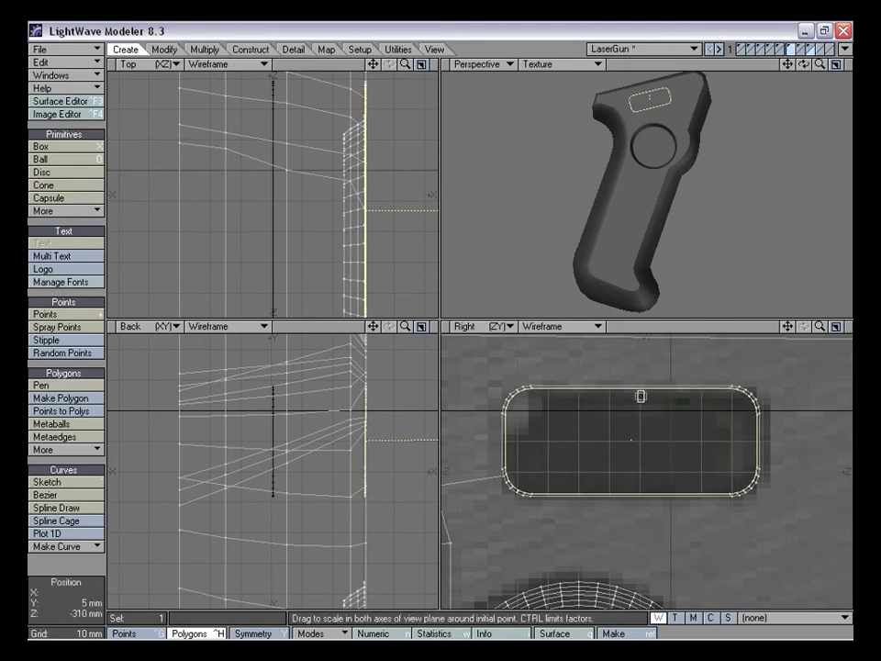
# Smooth Shift the slot face again, scale it further inward, and move it a little into the grip
pyautogui.press('f')
pyautogui.press('h')
pyautogui.moveTo(631, 441)
pyautogui.mouseDown()
pyautogui.moveTo(603, 442)
pyautogui.moveTo(630, 439)
pyautogui.moveTo(631, 463)
pyautogui.mouseUp()
pyautogui.hotkey('shift', 'h')
pyautogui.hotkey('ctrl', 'z')
pyautogui.press('t')
pyautogui.keyDown('alt'); pyautogui.moveTo(621, 236); pyautogui.dragTo(693, 207); pyautogui.keyUp('alt')
pyautogui.press('t')
pyautogui.moveTo(398, 436); pyautogui.dragTo(391, 435)
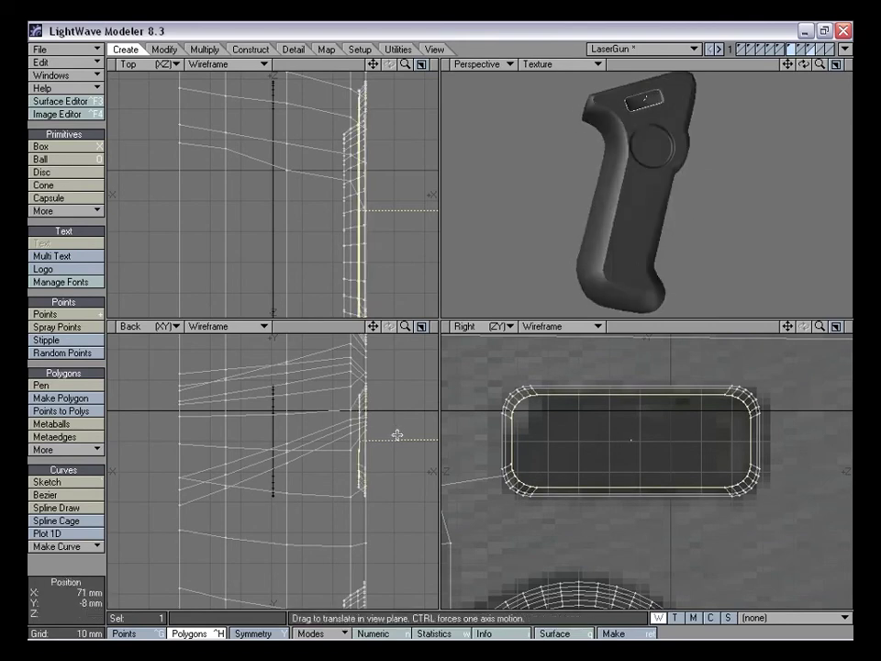
# Bevel the slot's recessed floor face deeper into the grip, and bevel it again as a narrow inset
pyautogui.press('f')
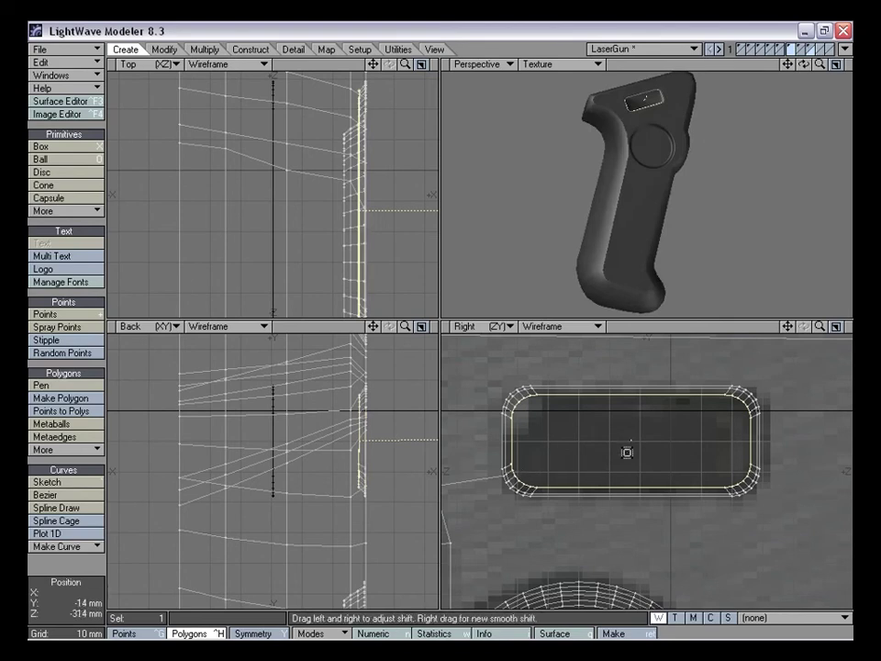
pyautogui.click(370, 419)
pyautogui.press('/')
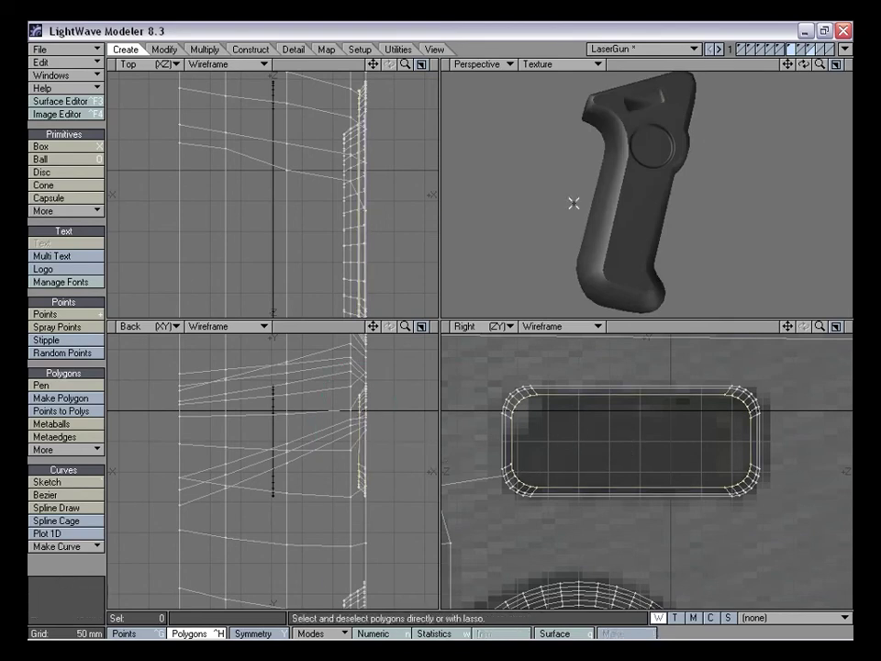
pyautogui.click(636, 108)
pyautogui.press('b')
pyautogui.moveTo(384, 470); pyautogui.dragTo(382, 472)
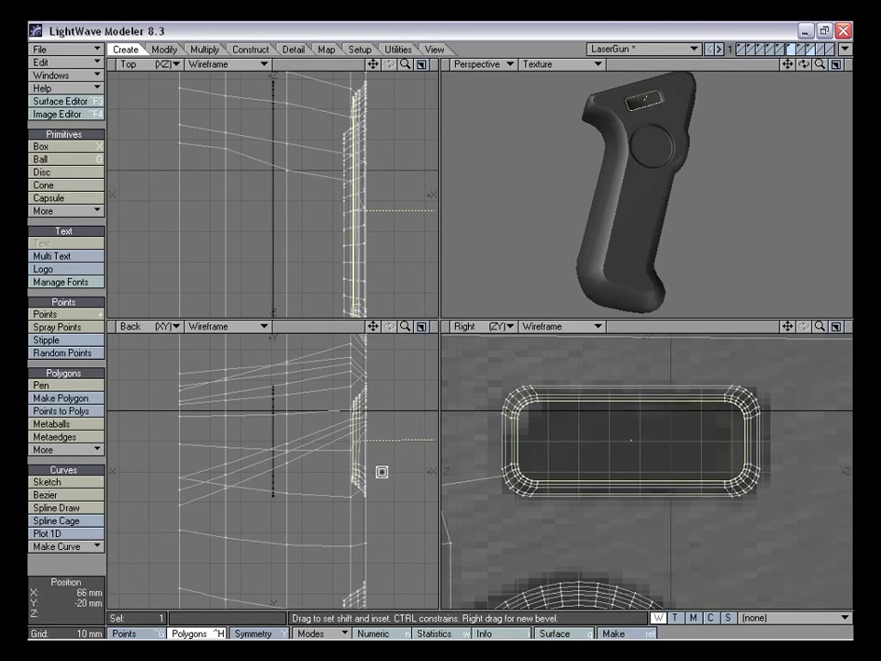
pyautogui.moveTo(578, 438); pyautogui.dragTo(613, 437)
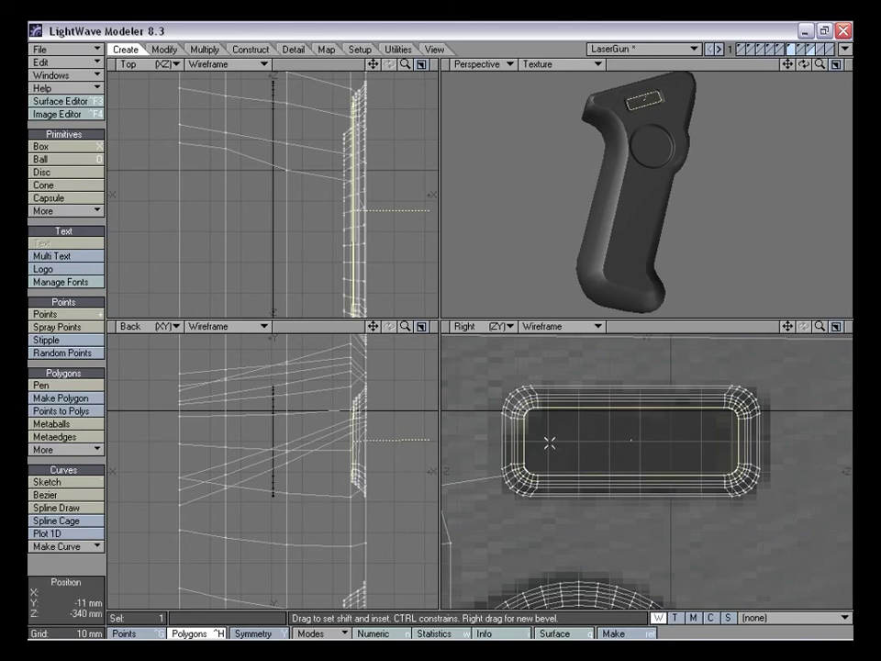
pyautogui.click(79, 561)
pyautogui.click(78, 561)
# Show all of the gun's layers together and examine the whole model with the slotted grip from several angles
pyautogui.keyDown('alt'); pyautogui.moveTo(702, 226); pyautogui.dragTo(692, 188); pyautogui.keyUp('alt')
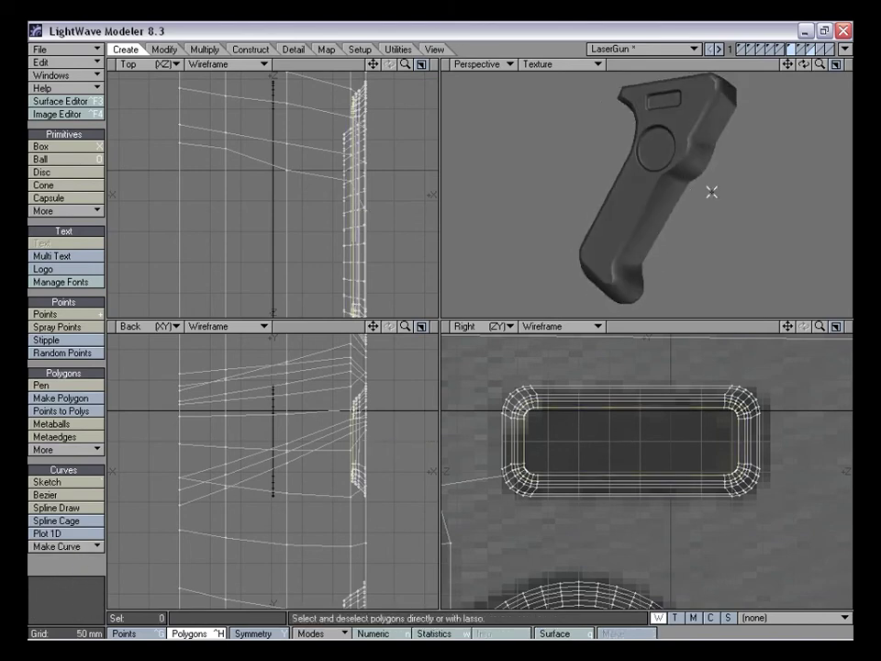
pyautogui.press('a')
pyautogui.keyDown('alt'); pyautogui.moveTo(662, 184); pyautogui.dragTo(732, 182); pyautogui.keyUp('alt')
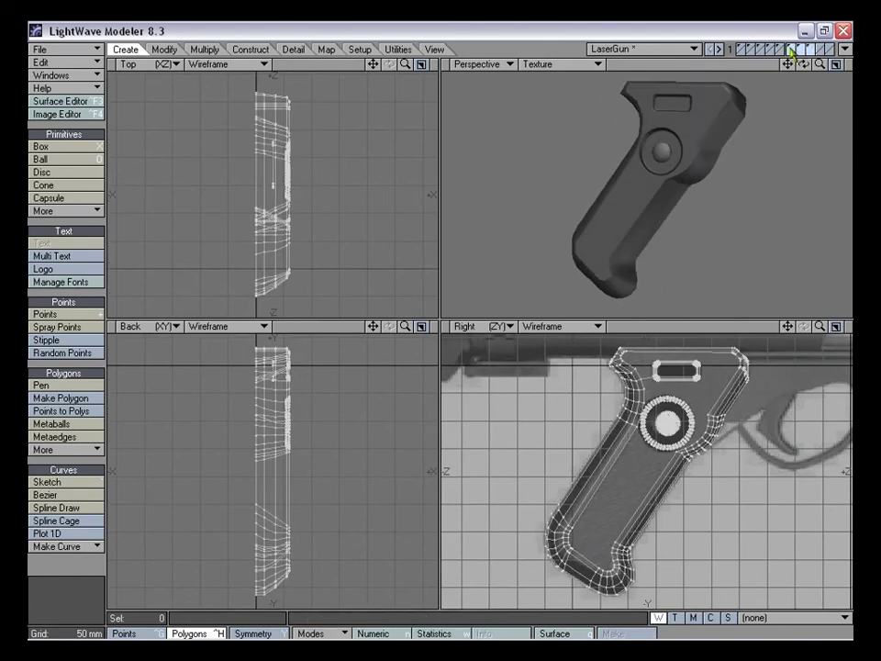
pyautogui.keyDown('shift'); pyautogui.click(771, 46); pyautogui.keyUp('shift')
pyautogui.keyDown('shift'); pyautogui.click(760, 46); pyautogui.keyUp('shift')
pyautogui.keyDown('shift'); pyautogui.click(749, 47); pyautogui.keyUp('shift')
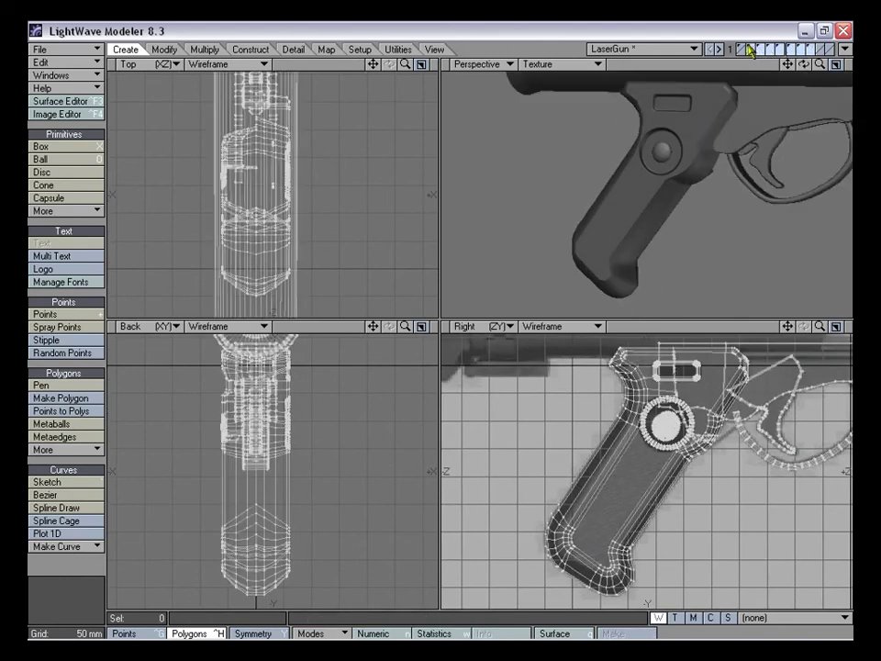
pyautogui.keyDown('shift'); pyautogui.click(739, 47); pyautogui.keyUp('shift')
pyautogui.press('a')
pyautogui.keyDown('alt'); pyautogui.moveTo(689, 153); pyautogui.dragTo(629, 190); pyautogui.keyUp('alt')
pyautogui.moveTo(789, 64); pyautogui.dragTo(817, 1)
pyautogui.moveTo(817, 71); pyautogui.dragTo(649, 229)
pyautogui.moveTo(819, 66); pyautogui.dragTo(796, 66)
pyautogui.keyDown('alt'); pyautogui.moveTo(628, 188); pyautogui.dragTo(666, 178); pyautogui.keyUp('alt')
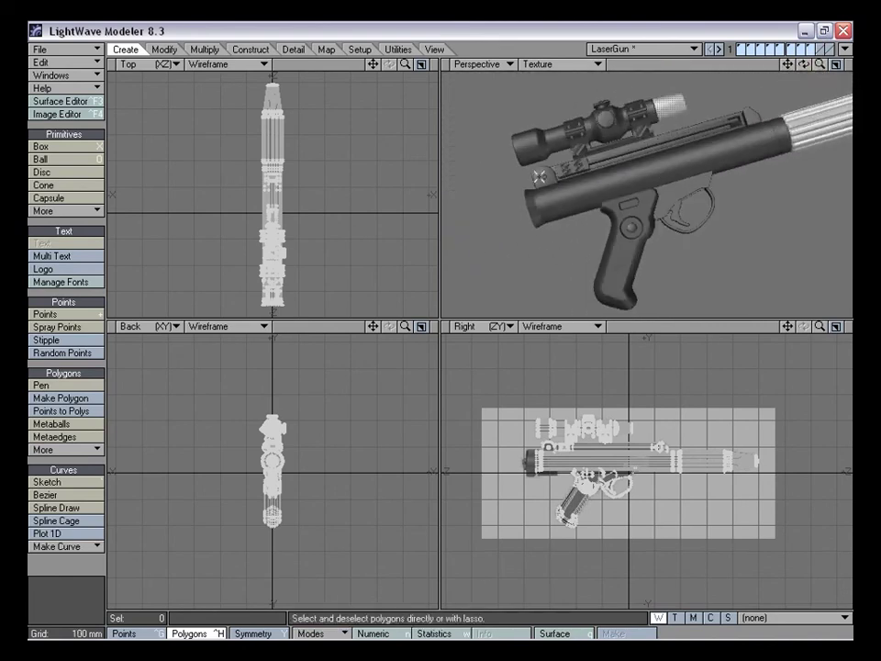
pyautogui.keyDown('alt'); pyautogui.moveTo(588, 138); pyautogui.dragTo(673, 242); pyautogui.keyUp('alt')
# Cut the slotted grip half and its screw parts from their layers and paste them into the opposite half's layer
pyautogui.click(800, 50)
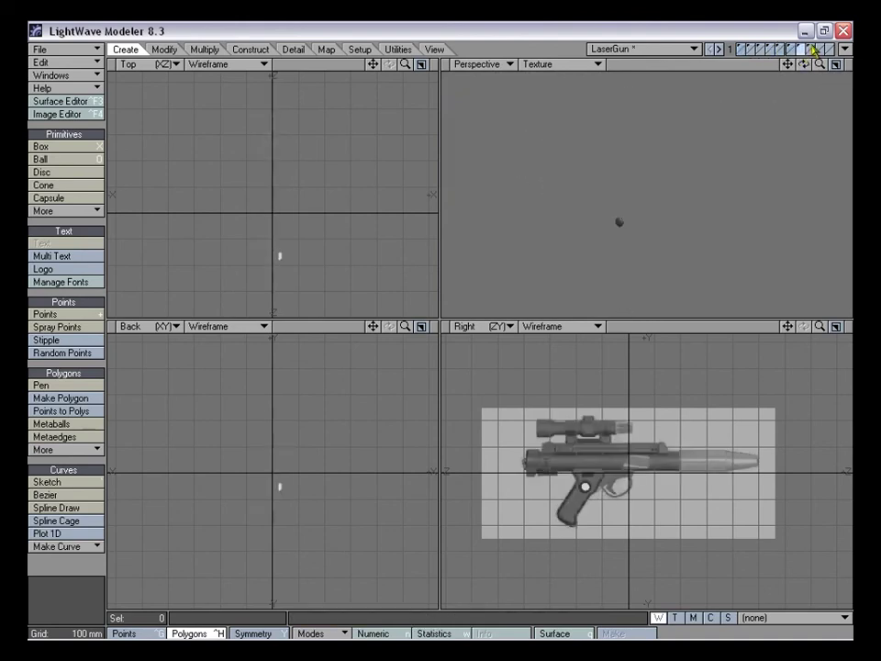
pyautogui.click(789, 50)
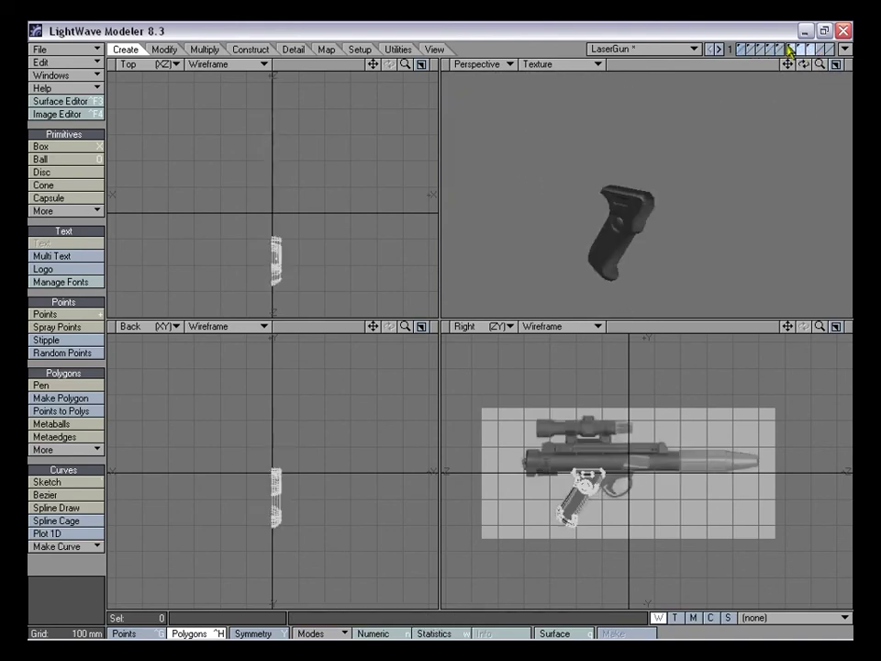
pyautogui.keyDown('alt'); pyautogui.moveTo(687, 143); pyautogui.dragTo(754, 134); pyautogui.keyUp('alt')
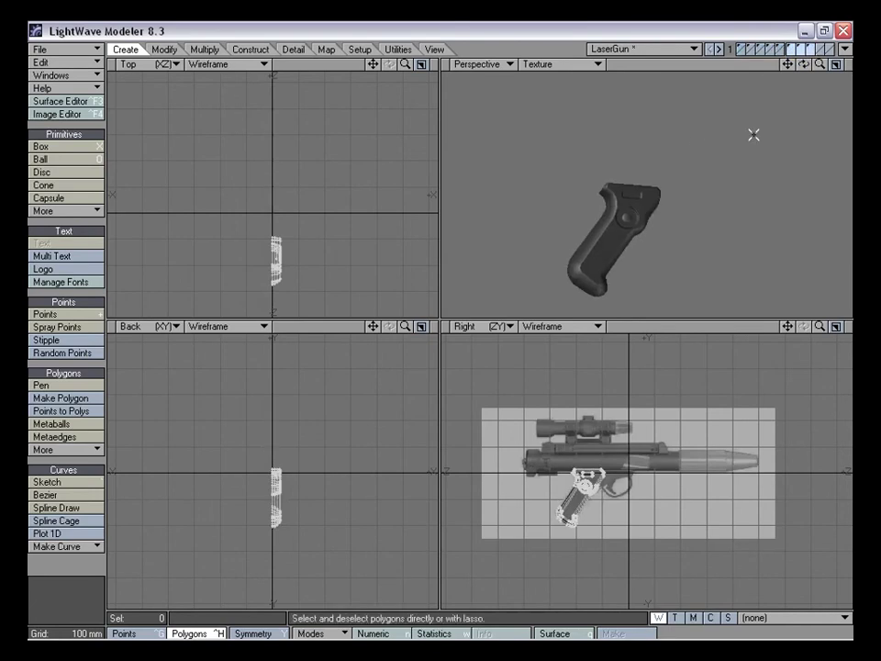
pyautogui.press('x')
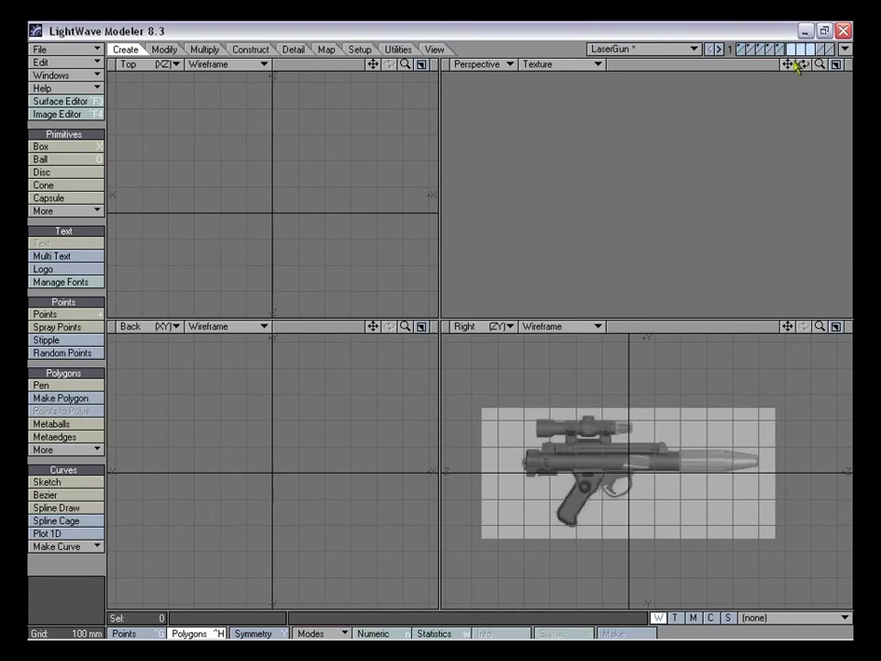
pyautogui.click(779, 48)
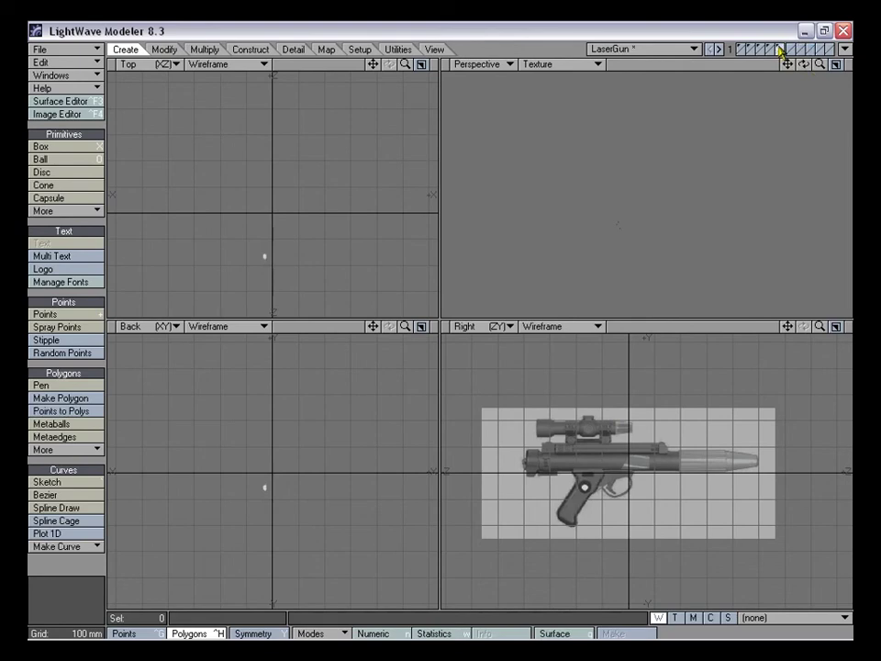
pyautogui.click(780, 47)
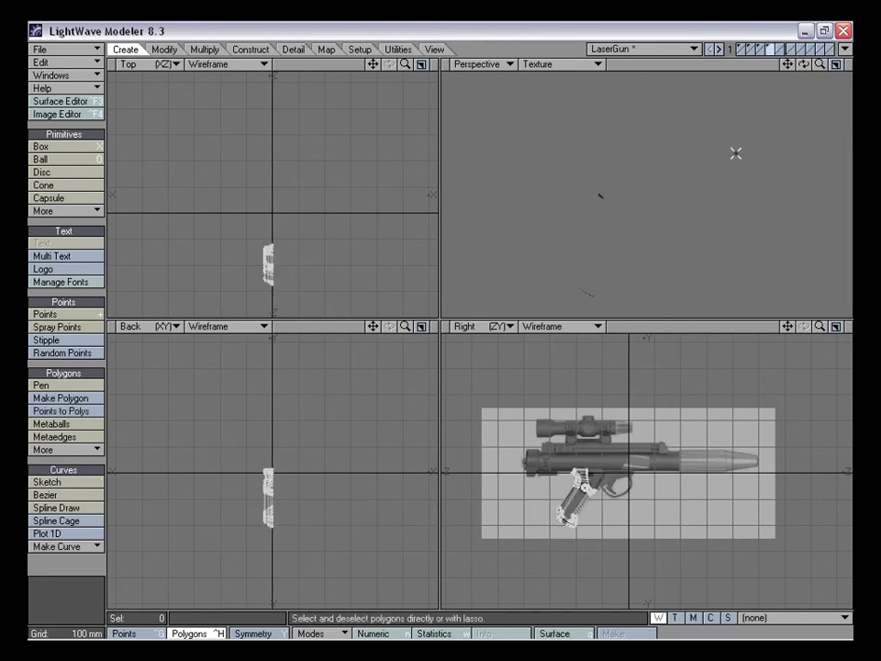
pyautogui.press('a')
pyautogui.keyDown('alt'); pyautogui.moveTo(620, 185); pyautogui.dragTo(593, 182); pyautogui.keyUp('alt')
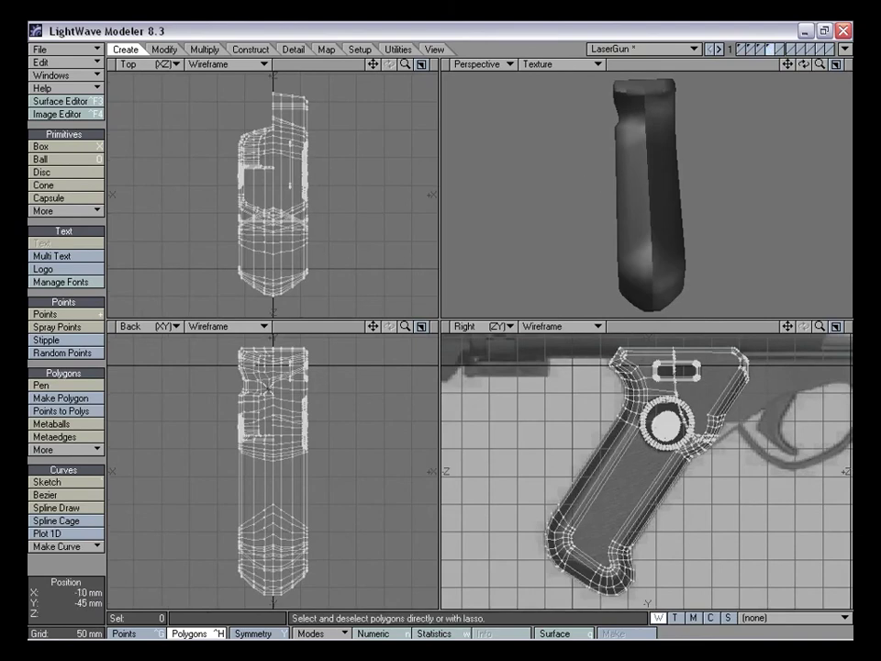
# Select the points along the grip's centre seam at X 0 and merge the duplicates of the two halves
pyautogui.hotkey('ctrl', 'g')
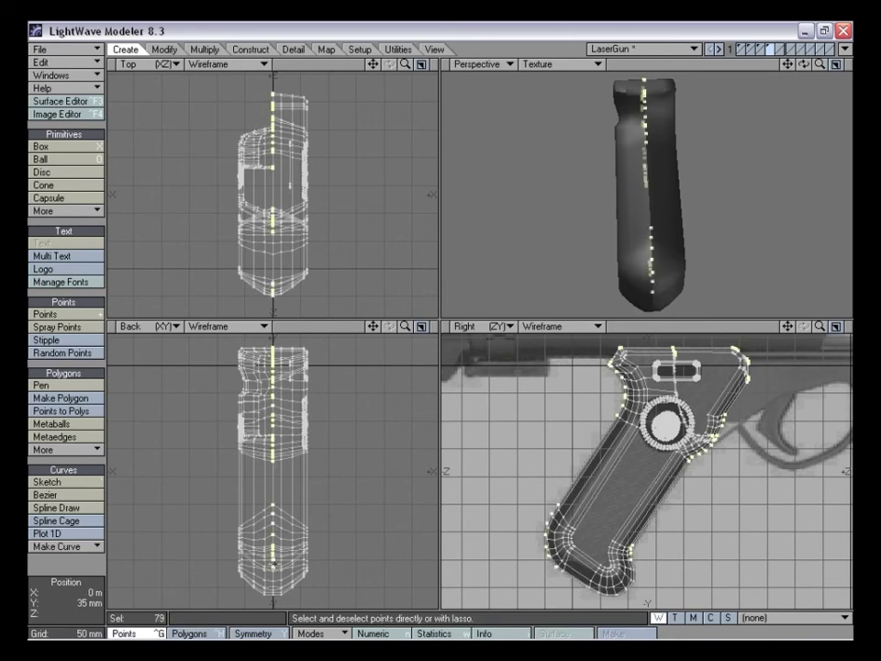
pyautogui.keyDown('alt'); pyautogui.moveTo(628, 246); pyautogui.dragTo(697, 192); pyautogui.keyUp('alt')
pyautogui.press('m')
pyautogui.press('Return')
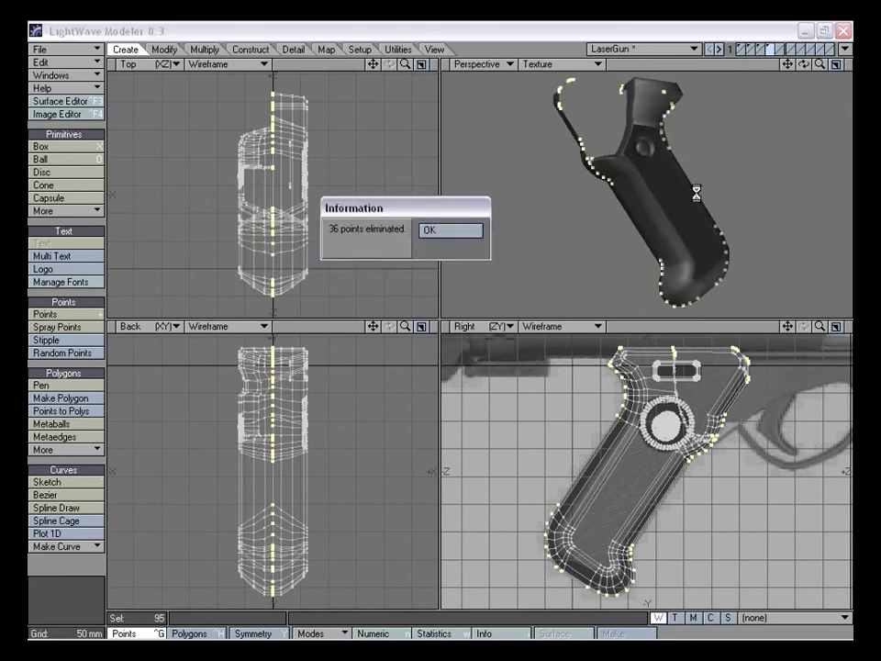
pyautogui.press('Return')
pyautogui.click(62, 579)
# Select the long polygons down the grip's front face and nudge their lower centre point slightly downward
pyautogui.keyDown('alt'); pyautogui.moveTo(655, 101); pyautogui.dragTo(632, 244); pyautogui.keyUp('alt')
pyautogui.hotkey('ctrl', 'h')
pyautogui.hotkey('shift', 'a')
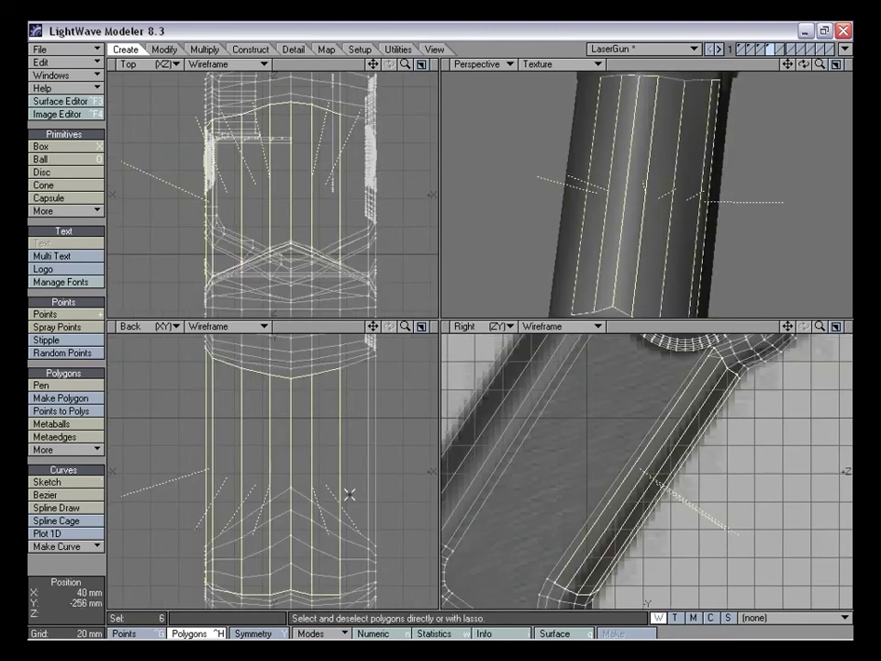
pyautogui.press('t')
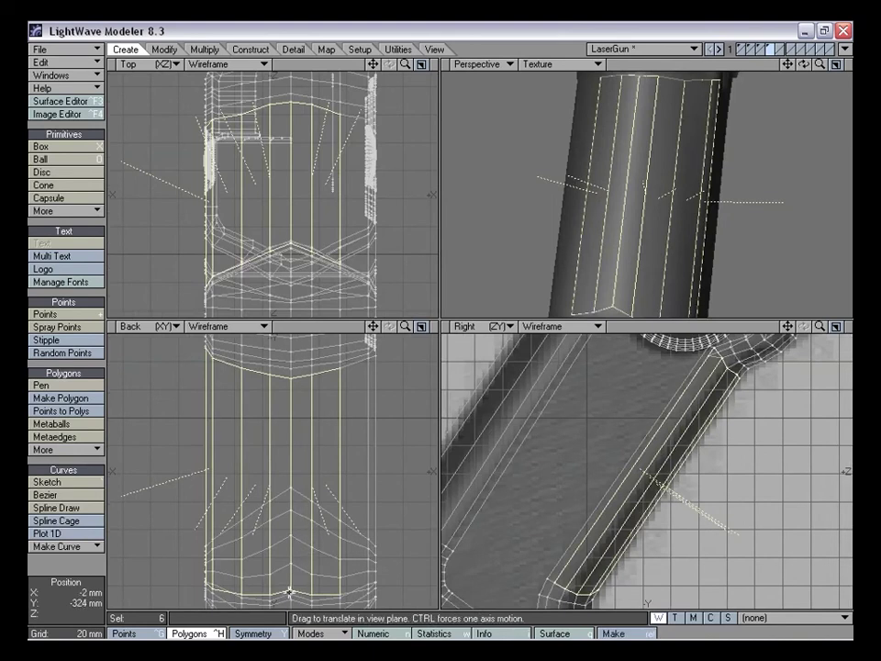
pyautogui.moveTo(291, 590); pyautogui.dragTo(291, 591)
pyautogui.press('space')
pyautogui.click(82, 572)
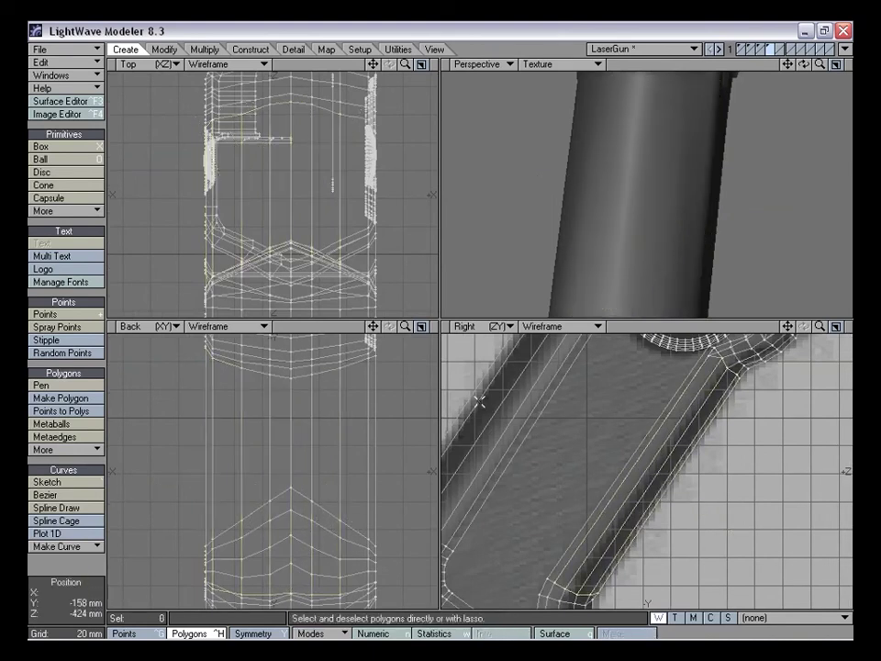
# Examine the joined grip's shading along its front face and around the rear lip at its top
pyautogui.keyDown('alt'); pyautogui.moveTo(632, 254); pyautogui.dragTo(669, 260); pyautogui.keyUp('alt')
pyautogui.moveTo(788, 65); pyautogui.dragTo(792, 70)
pyautogui.moveTo(620, 254)
pyautogui.mouseDown()
pyautogui.moveTo(618, 264)
pyautogui.moveTo(608, 238)
pyautogui.mouseUp()
pyautogui.keyDown('alt'); pyautogui.moveTo(608, 239); pyautogui.dragTo(588, 238); pyautogui.keyUp('alt')
pyautogui.keyDown('shift'); pyautogui.click(629, 243); pyautogui.keyUp('shift')
pyautogui.click(66, 575)
pyautogui.press('a')
pyautogui.keyDown('alt'); pyautogui.moveTo(651, 181); pyautogui.dragTo(661, 255); pyautogui.keyUp('alt')
pyautogui.moveTo(789, 65); pyautogui.dragTo(776, 110)
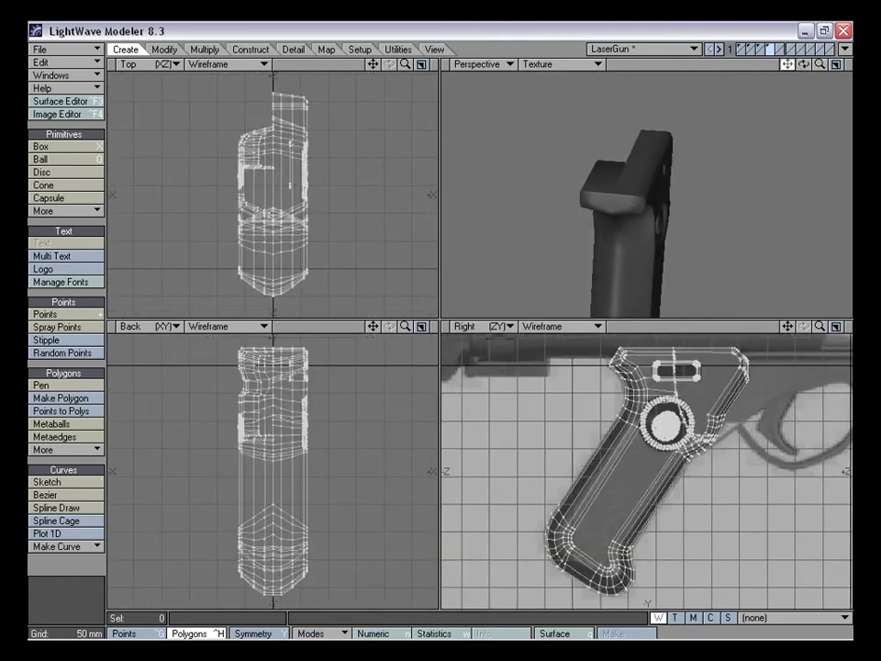
pyautogui.moveTo(819, 64); pyautogui.dragTo(867, 64)
pyautogui.keyDown('alt'); pyautogui.moveTo(647, 213); pyautogui.dragTo(708, 213); pyautogui.keyUp('alt')
pyautogui.keyDown('alt'); pyautogui.moveTo(644, 220); pyautogui.dragTo(599, 285); pyautogui.keyUp('alt')
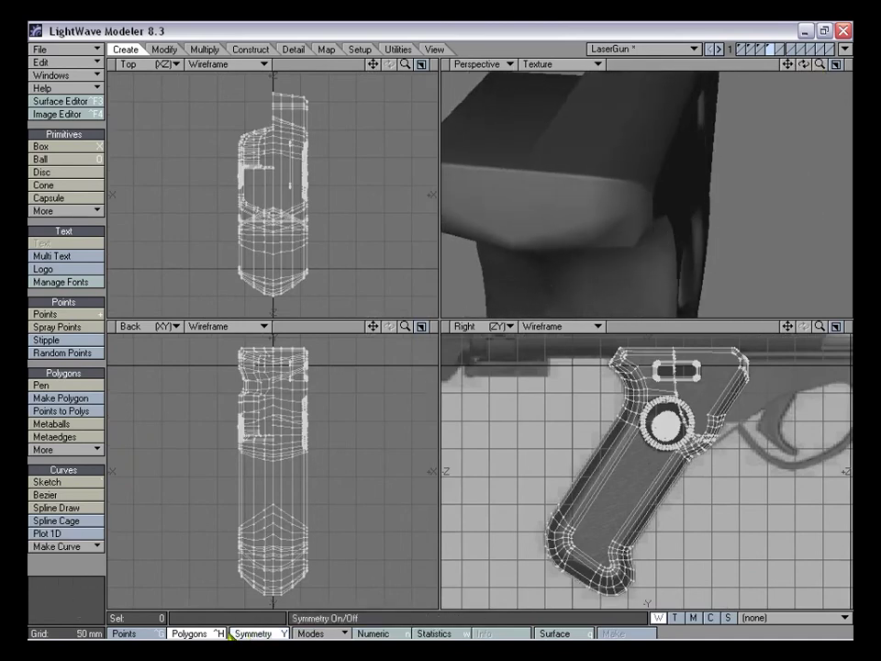
# With Symmetry enabled, adjust a point on the rear lip at the grip's top slightly upward
pyautogui.hotkey('ctrl', 'g')
pyautogui.keyDown('alt'); pyautogui.moveTo(628, 216); pyautogui.dragTo(603, 226); pyautogui.keyUp('alt')
pyautogui.moveTo(578, 175); pyautogui.dragTo(576, 168)
pyautogui.keyDown('alt'); pyautogui.moveTo(588, 280); pyautogui.dragTo(620, 217); pyautogui.keyUp('alt')
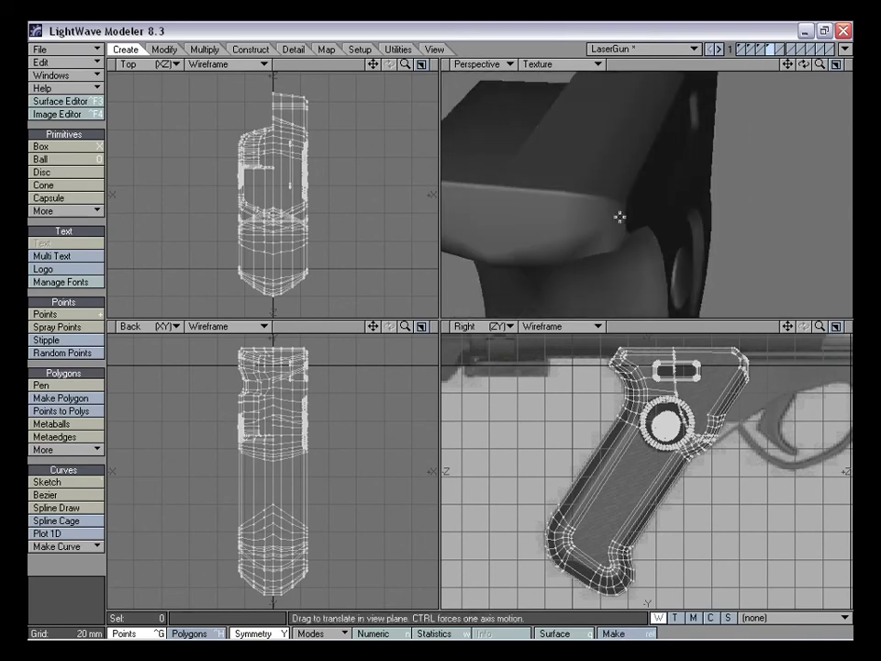
pyautogui.moveTo(820, 64); pyautogui.dragTo(799, 64)
pyautogui.keyDown('alt'); pyautogui.moveTo(608, 252); pyautogui.dragTo(635, 189); pyautogui.keyUp('alt')
pyautogui.hotkey('ctrl', 'h')
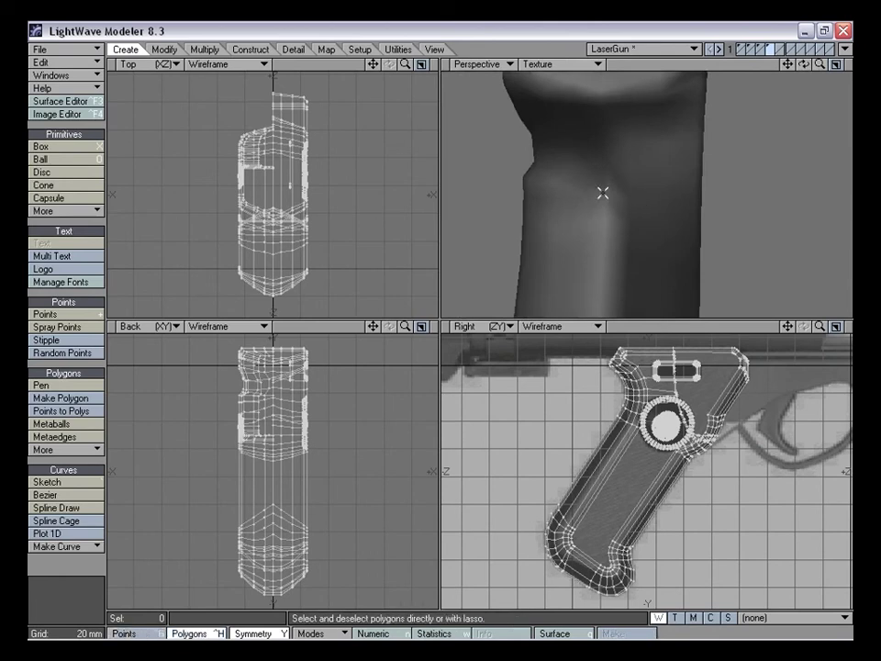
# Turn Symmetry off and merge the two neighbouring polygons beside the centre line on the grip's rear curve into one
pyautogui.click(255, 635)
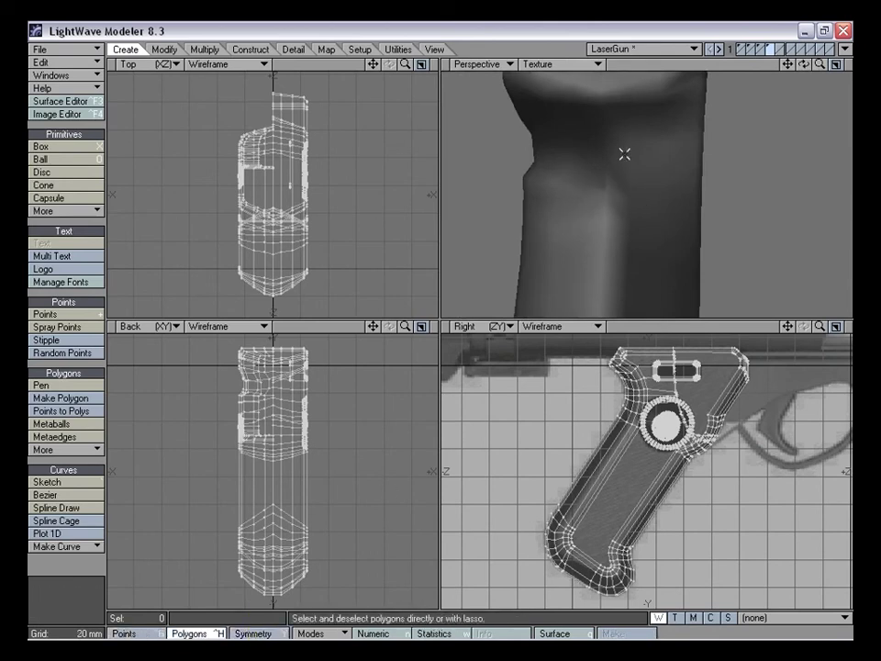
pyautogui.hotkey('shift', 'a')
pyautogui.keyDown('alt'); pyautogui.moveTo(596, 217); pyautogui.dragTo(636, 215); pyautogui.keyUp('alt')
pyautogui.click(749, 178)
pyautogui.click(257, 50)
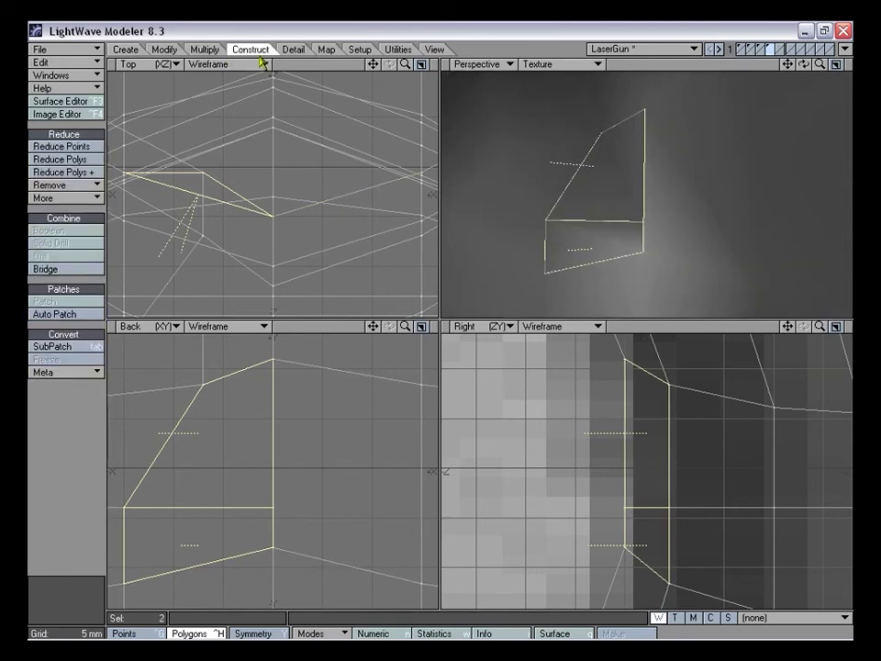
pyautogui.click(292, 52)
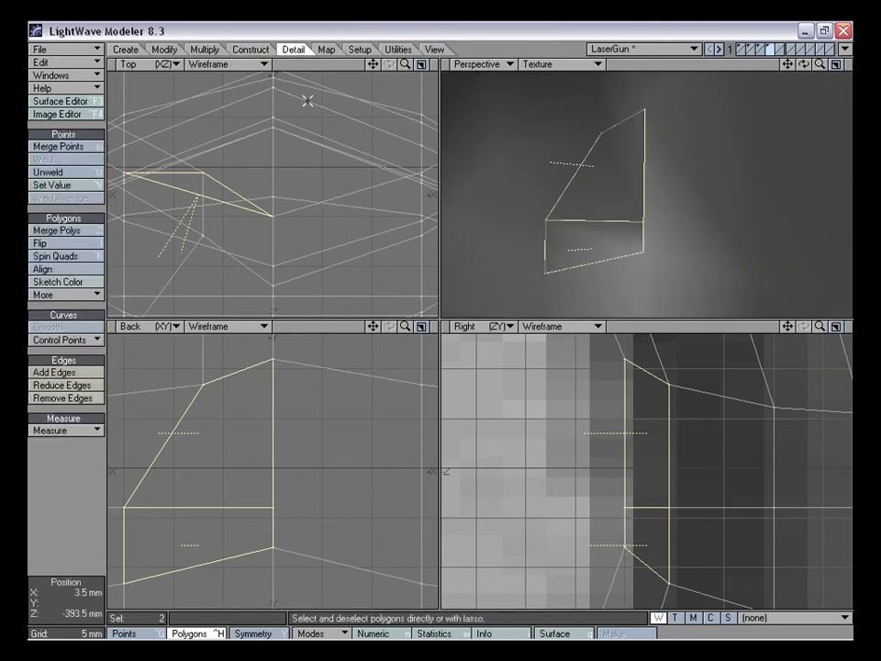
pyautogui.moveTo(403, 328); pyautogui.dragTo(298, 347)
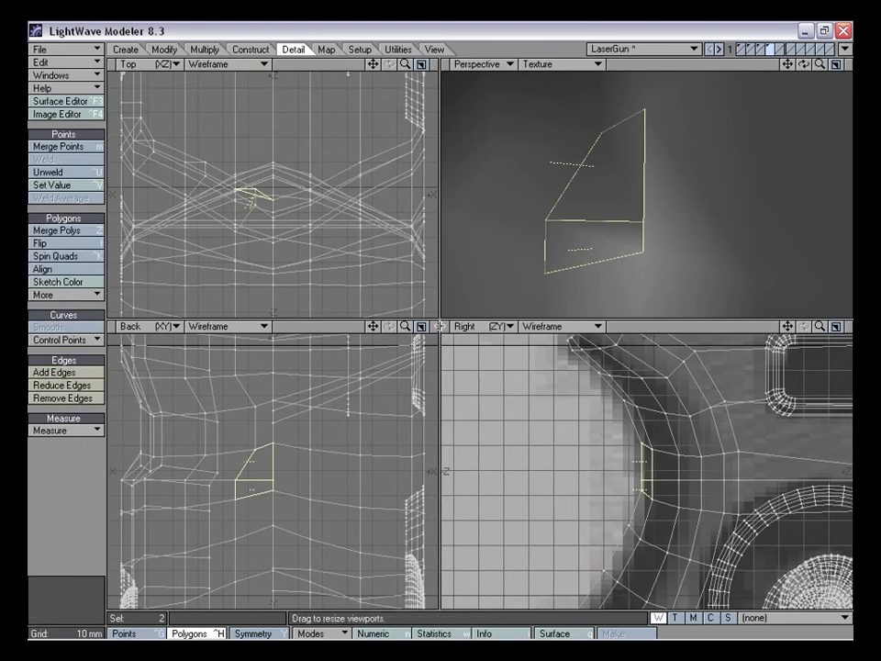
pyautogui.moveTo(405, 327); pyautogui.dragTo(509, 329)
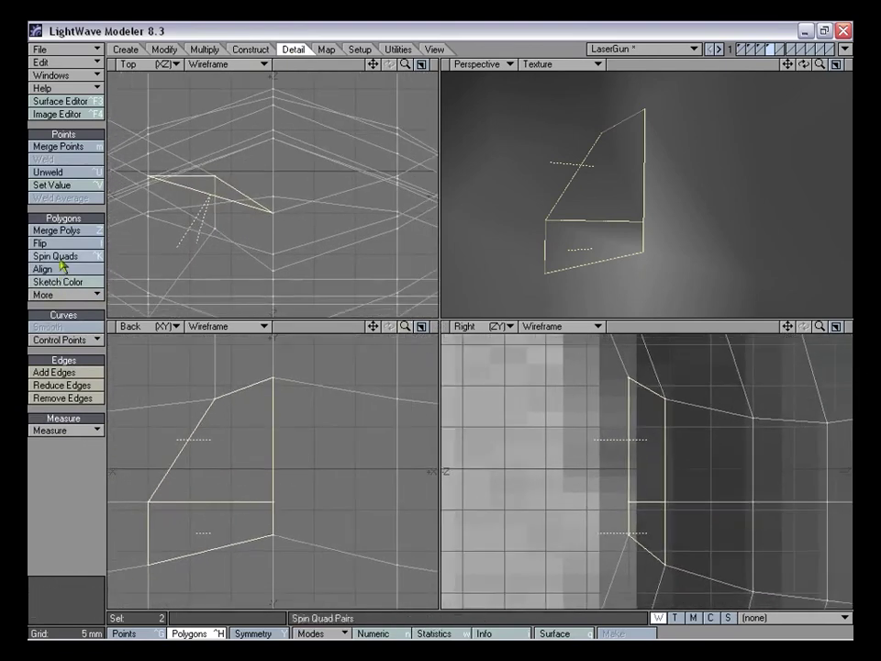
pyautogui.click(69, 231)
pyautogui.click(78, 532)
# Delete the leftover point on the centre line where the two polygons were merged
pyautogui.keyDown('alt'); pyautogui.moveTo(648, 216); pyautogui.dragTo(672, 207); pyautogui.keyUp('alt')
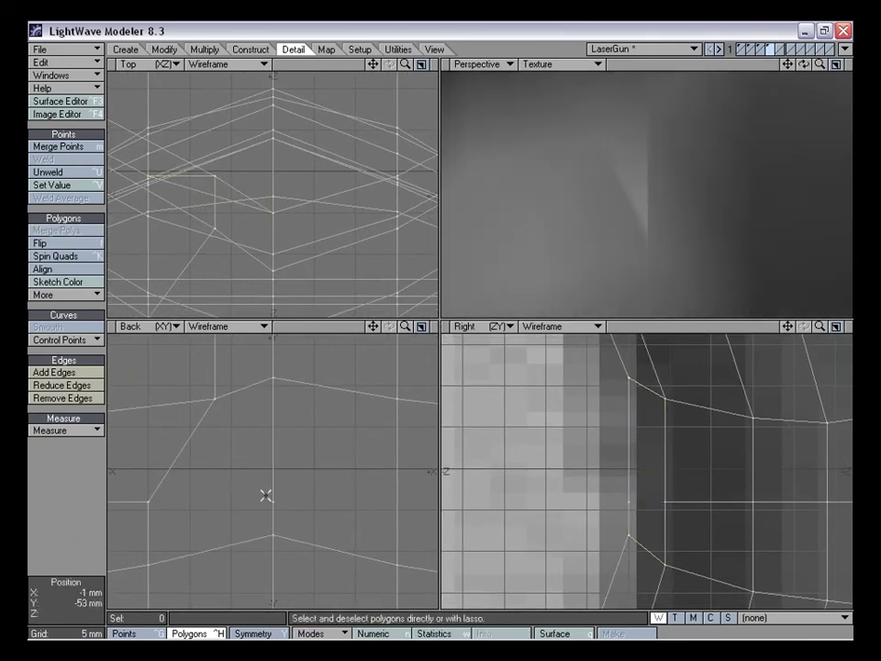
pyautogui.hotkey('ctrl', 'g')
pyautogui.click(308, 501)
pyautogui.press('Delete')
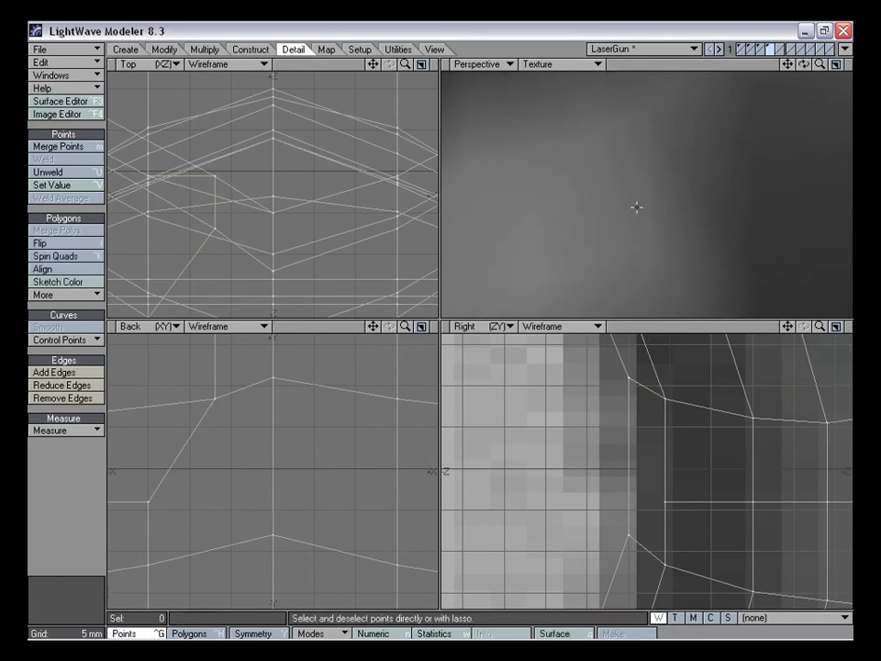
# Examine the shading around the merged polygon and the shape of the whole grip
pyautogui.keyDown('alt'); pyautogui.moveTo(637, 207); pyautogui.dragTo(634, 226); pyautogui.keyUp('alt')
pyautogui.moveTo(820, 64); pyautogui.dragTo(794, 64)
pyautogui.keyDown('alt'); pyautogui.moveTo(648, 207); pyautogui.dragTo(661, 229); pyautogui.keyUp('alt')
pyautogui.moveTo(820, 64); pyautogui.dragTo(819, 110)
pyautogui.keyDown('alt'); pyautogui.moveTo(661, 245); pyautogui.dragTo(672, 220); pyautogui.keyUp('alt')
pyautogui.moveTo(820, 327); pyautogui.dragTo(790, 327)
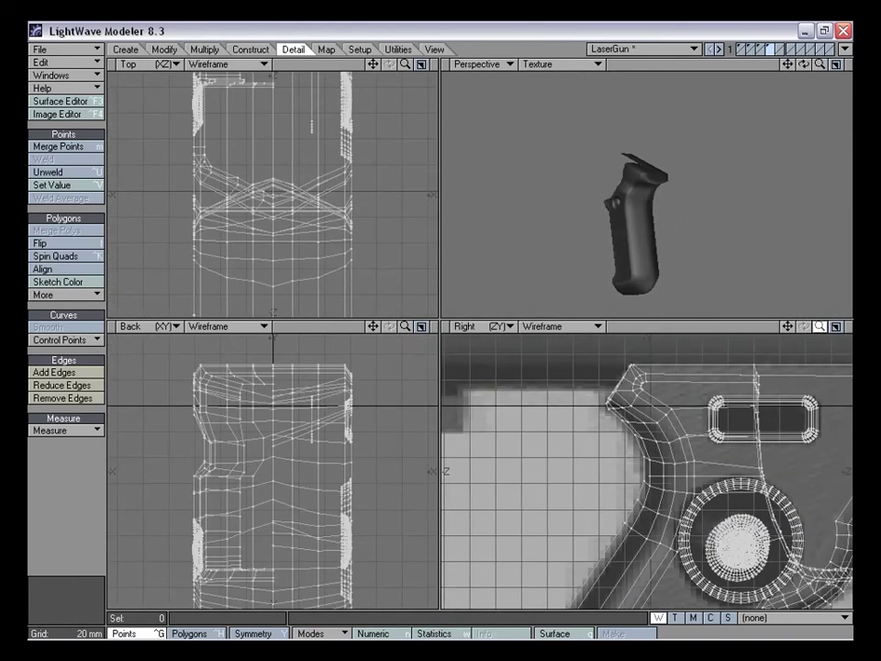
pyautogui.moveTo(365, 327); pyautogui.dragTo(364, 343)
pyautogui.press('space')
pyautogui.press('space')
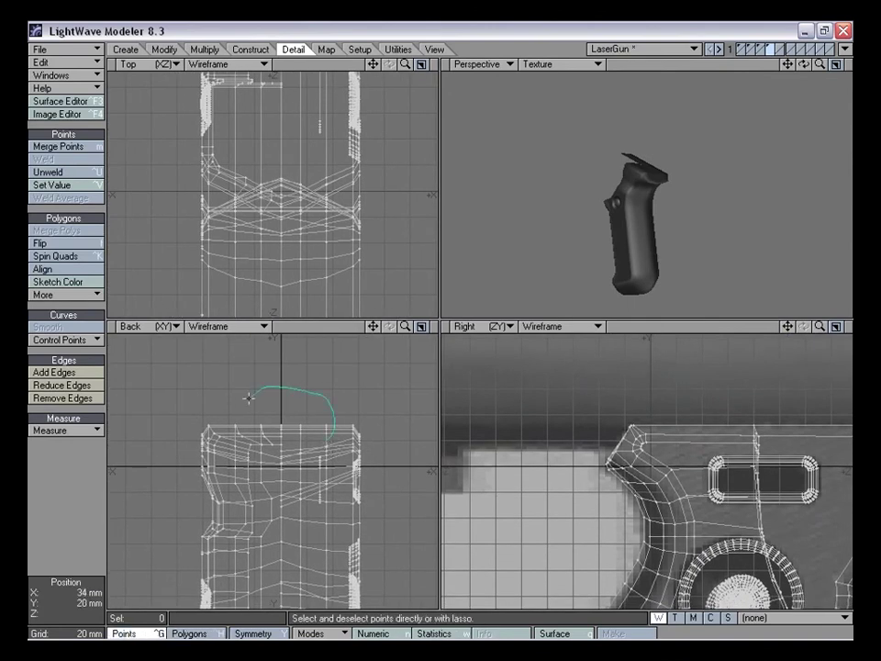
pyautogui.moveTo(336, 439); pyautogui.dragTo(336, 435, button='right')
pyautogui.moveTo(788, 328); pyautogui.dragTo(726, 334)
pyautogui.moveTo(695, 196)
pyautogui.keyDown('alt'); pyautogui.mouseDown()
pyautogui.moveTo(612, 172)
pyautogui.moveTo(569, 277)
pyautogui.mouseUp(); pyautogui.keyUp('alt')
pyautogui.moveTo(665, 362); pyautogui.dragTo(729, 391, button='right')
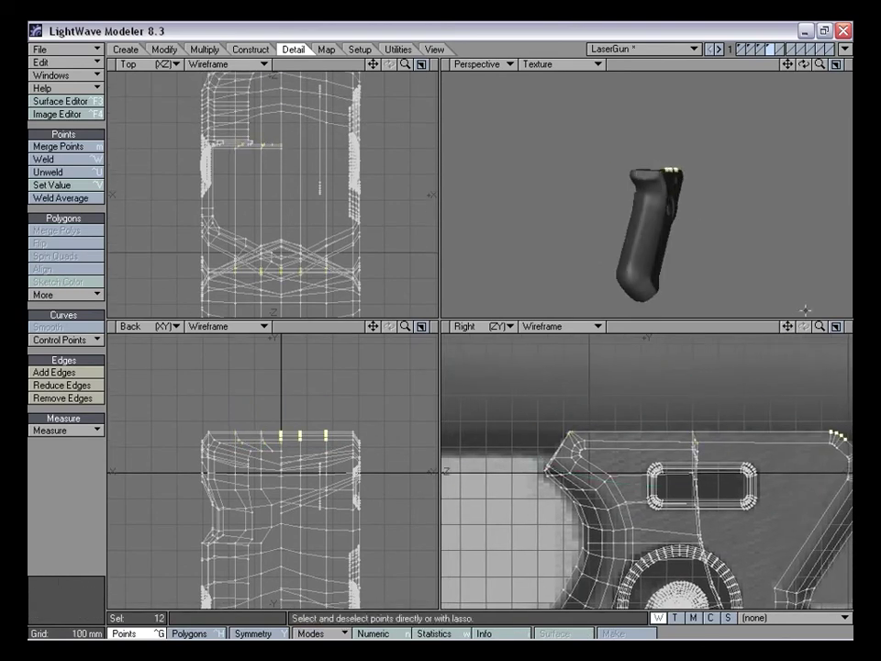
pyautogui.moveTo(852, 524); pyautogui.dragTo(853, 423, button='right')
# Select all points along the grip's top edge, from the rear lip to the front corner
pyautogui.moveTo(788, 327)
pyautogui.mouseDown()
pyautogui.moveTo(755, 298)
pyautogui.moveTo(741, 299)
pyautogui.mouseUp()
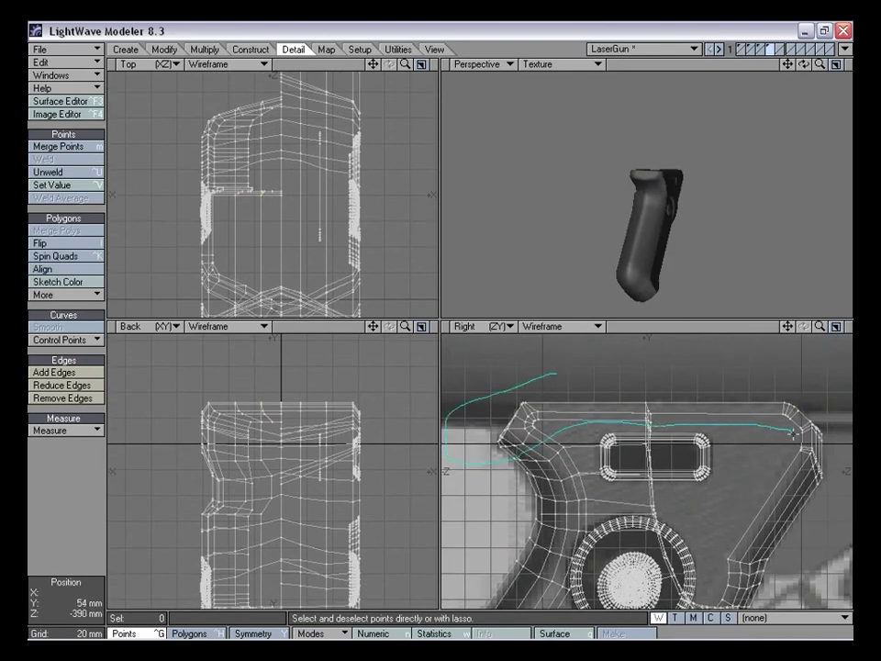
pyautogui.moveTo(740, 352); pyautogui.dragTo(506, 345, button='right')
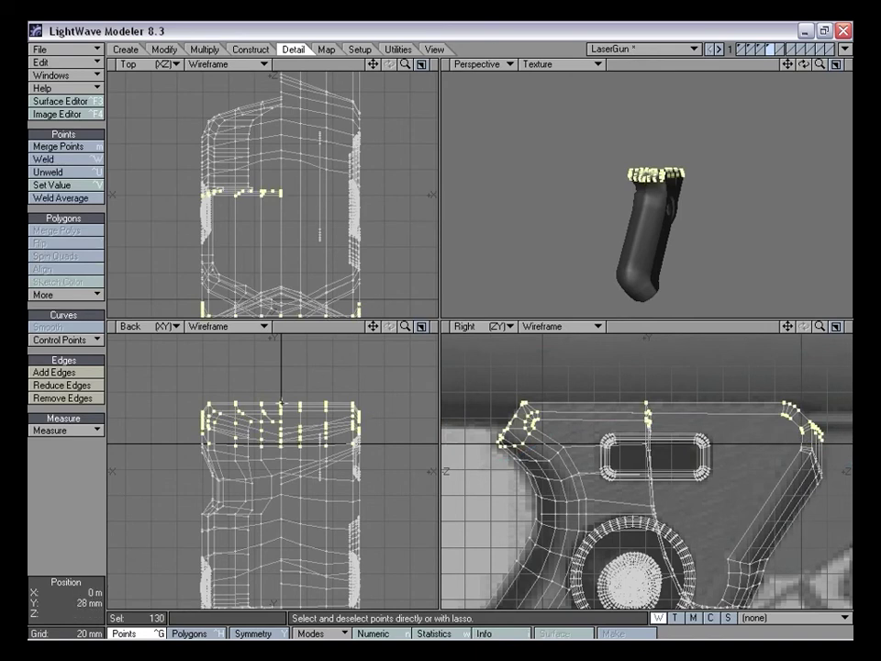
pyautogui.keyDown('alt'); pyautogui.moveTo(616, 155); pyautogui.dragTo(646, 213); pyautogui.keyUp('alt')
pyautogui.moveTo(373, 327); pyautogui.dragTo(374, 332)
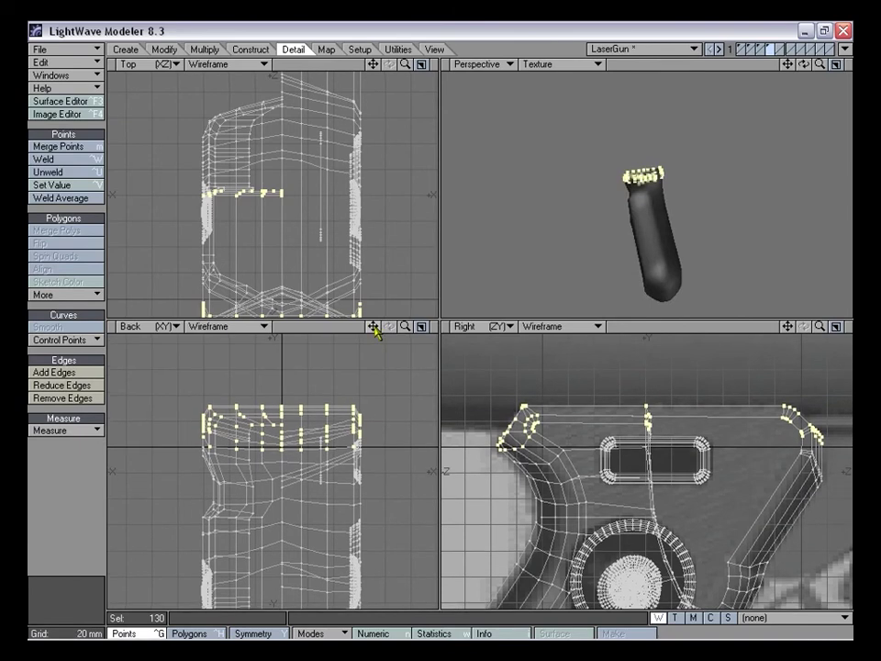
# Set up a Magnet area of about 88 mm radius centred on the grip's top, with the barrel's layer as background
pyautogui.press('t')
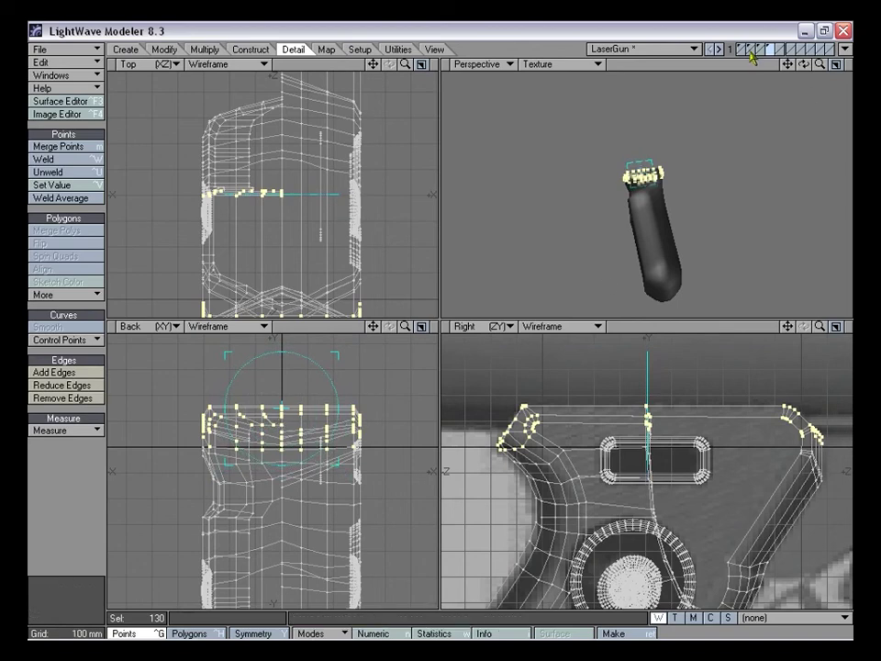
pyautogui.click(751, 53)
pyautogui.keyDown('alt'); pyautogui.moveTo(652, 248); pyautogui.dragTo(606, 195); pyautogui.keyUp('alt')
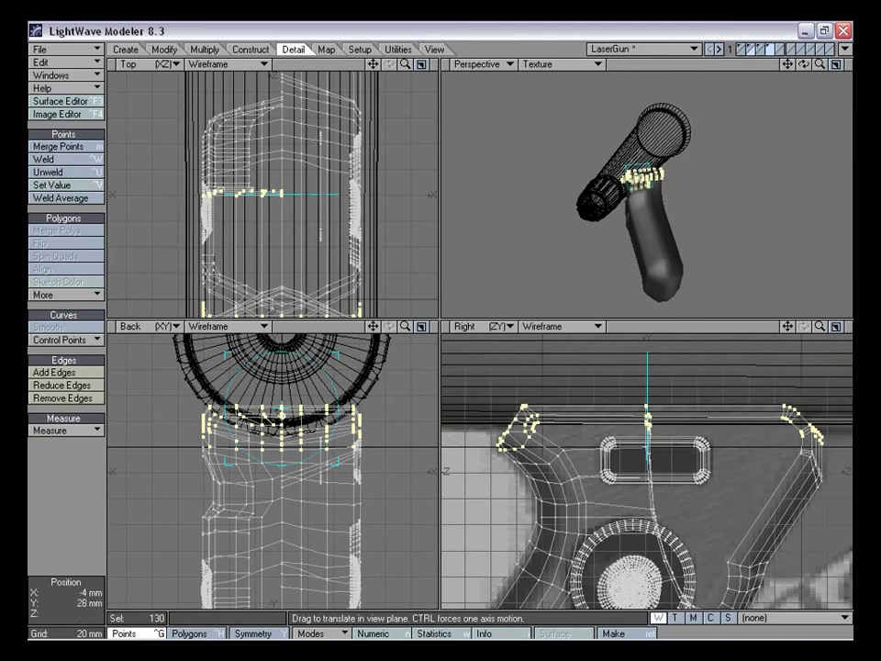
# Widen the Magnet's radial falloff curve and pull the grip's top points down so they follow the barrel's round underside; clear the selection
pyautogui.moveTo(290, 412); pyautogui.dragTo(287, 421)
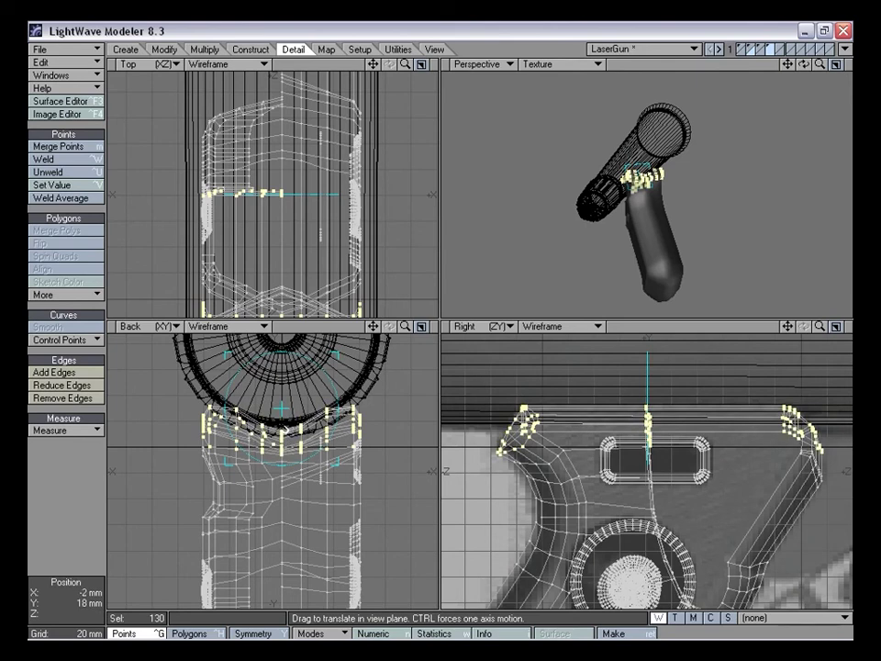
pyautogui.hotkey('ctrl', 'z')
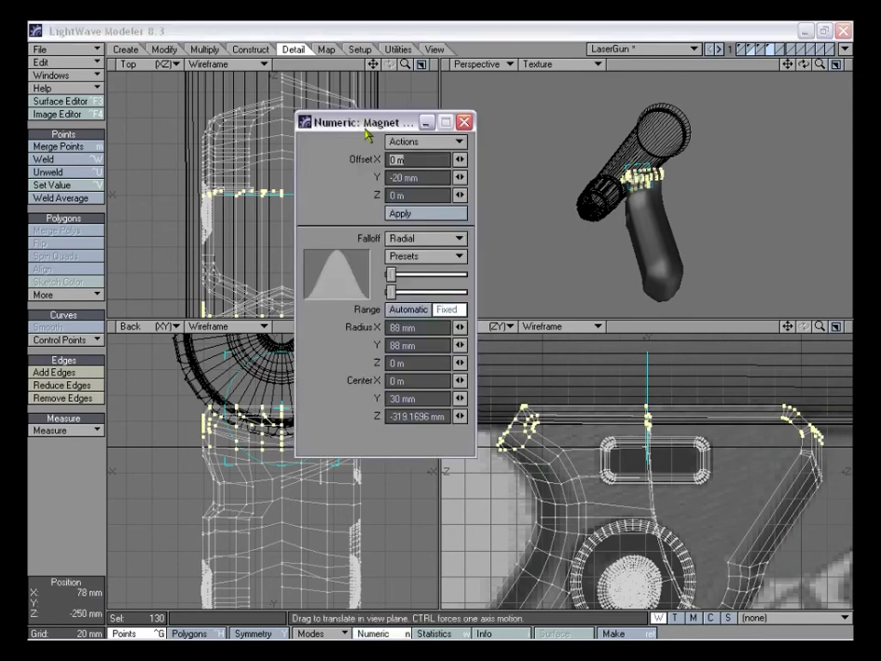
pyautogui.moveTo(367, 122); pyautogui.dragTo(455, 118)
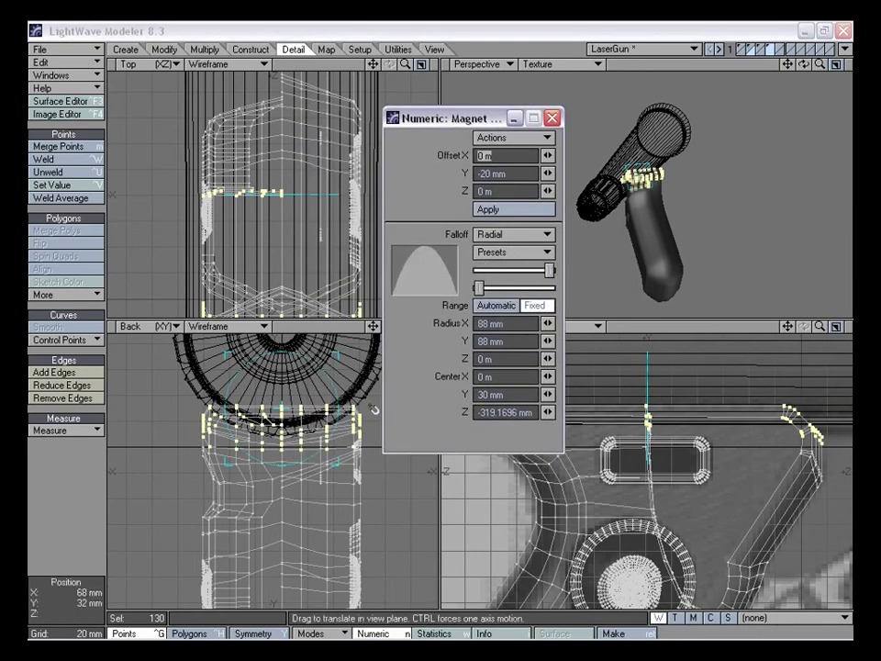
pyautogui.moveTo(280, 414)
pyautogui.mouseDown()
pyautogui.moveTo(280, 432)
pyautogui.moveTo(280, 418)
pyautogui.mouseUp()
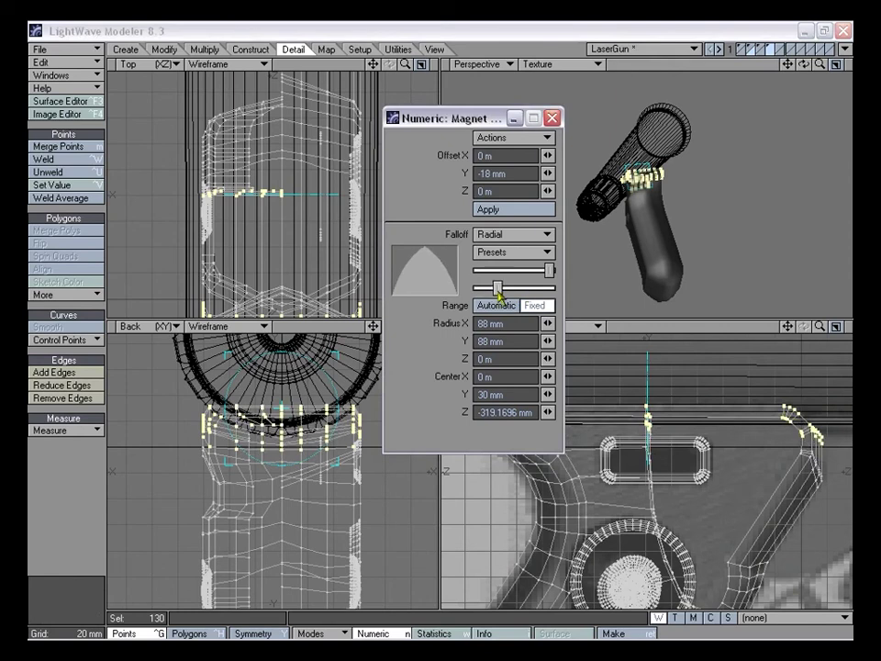
pyautogui.moveTo(288, 410); pyautogui.dragTo(288, 419)
pyautogui.press('space')
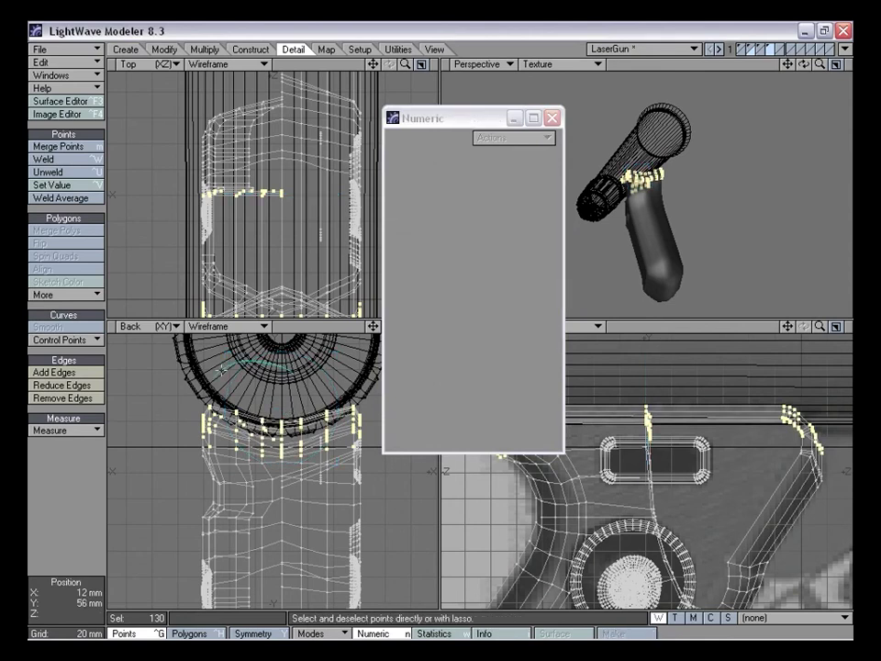
pyautogui.press('/')
pyautogui.click(553, 119)
# Bring the first three layers into the foreground together with the grip's layer
pyautogui.keyDown('alt'); pyautogui.moveTo(699, 167); pyautogui.dragTo(696, 208); pyautogui.keyUp('alt')
pyautogui.keyDown('shift'); pyautogui.click(758, 48); pyautogui.keyUp('shift')
pyautogui.keyDown('shift'); pyautogui.click(748, 48); pyautogui.keyUp('shift')
pyautogui.keyDown('shift'); pyautogui.click(741, 48); pyautogui.keyUp('shift')
pyautogui.moveTo(789, 65); pyautogui.dragTo(796, 102)
pyautogui.moveTo(820, 64); pyautogui.dragTo(852, 65)
# Select the polygons across the full width of the rear lip's sloped face, just below the barrel
pyautogui.moveTo(675, 174)
pyautogui.keyDown('alt'); pyautogui.mouseDown()
pyautogui.moveTo(615, 206)
pyautogui.moveTo(627, 230)
pyautogui.moveTo(636, 212)
pyautogui.moveTo(659, 234)
pyautogui.moveTo(616, 281)
pyautogui.moveTo(617, 296)
pyautogui.moveTo(646, 284)
pyautogui.moveTo(643, 261)
pyautogui.mouseUp(); pyautogui.keyUp('alt')
pyautogui.hotkey('ctrl', 'h')
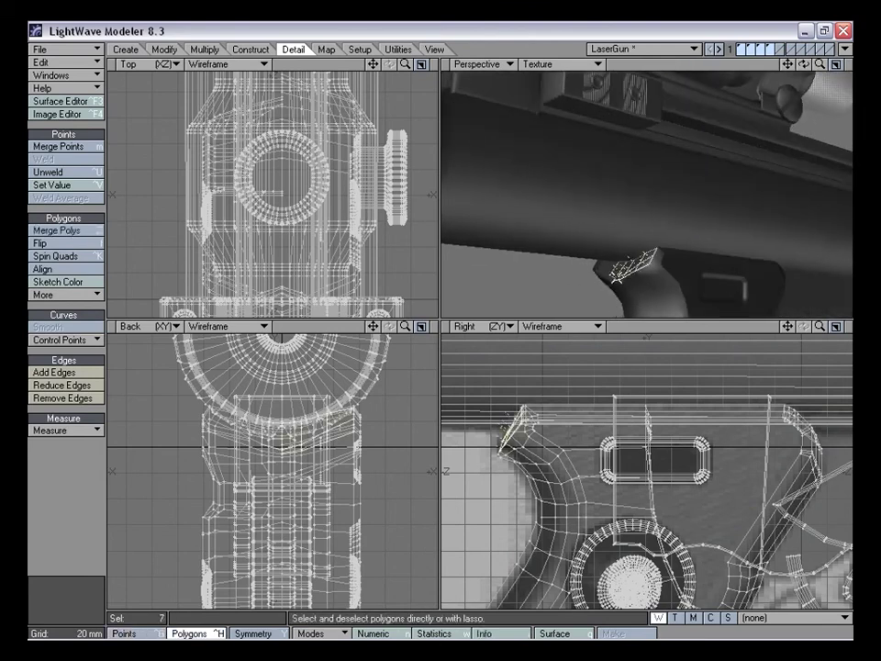
pyautogui.keyDown('alt'); pyautogui.moveTo(594, 286); pyautogui.dragTo(630, 273); pyautogui.keyUp('alt')
pyautogui.keyDown('shift'); pyautogui.click(612, 273); pyautogui.keyUp('shift')
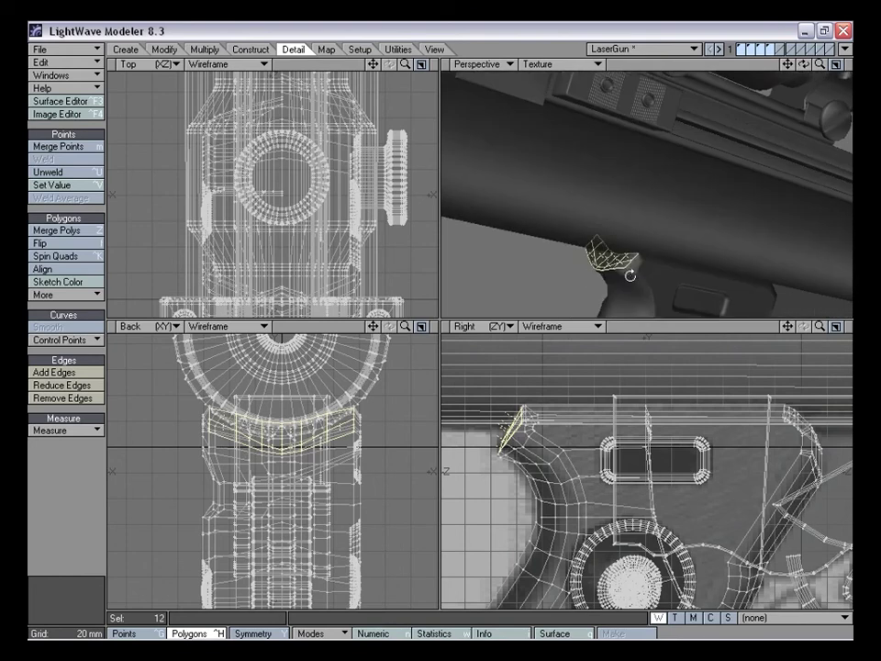
pyautogui.hotkey('shift', 'a')
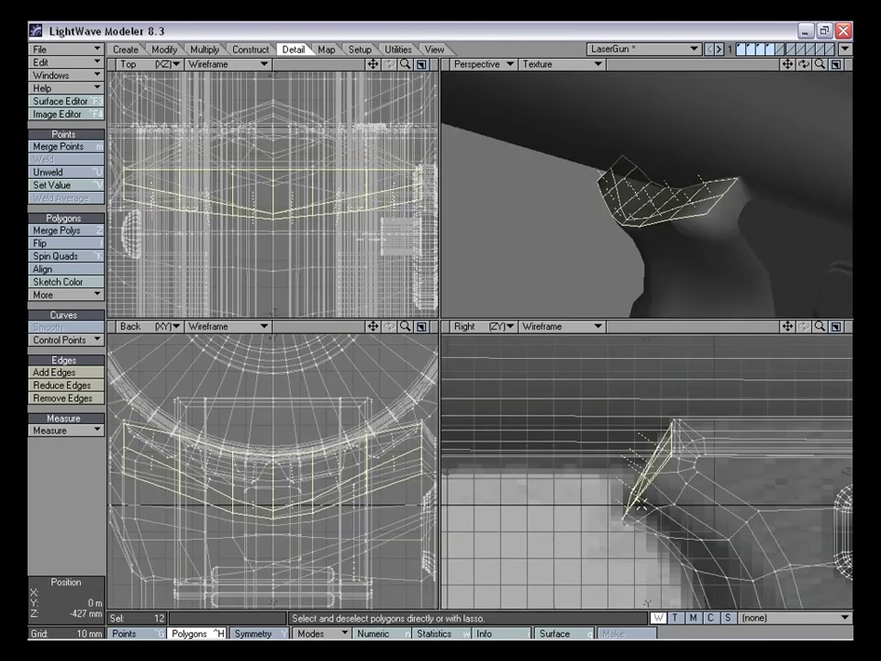
# Smooth Shift the rear lip's face and move the new face about 3 mm backward along Z
pyautogui.press('f')
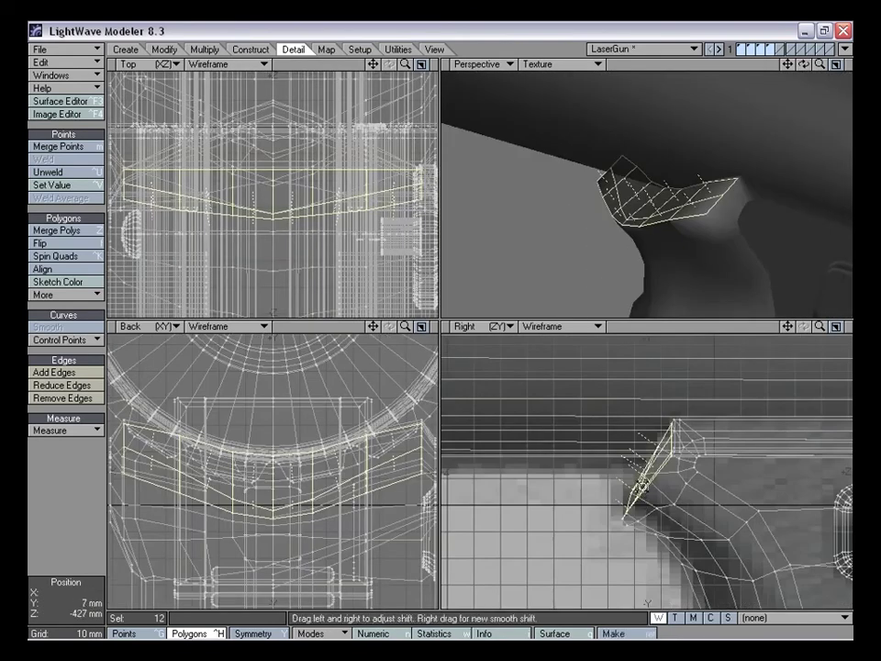
pyautogui.press('t')
pyautogui.moveTo(642, 485); pyautogui.dragTo(637, 486)
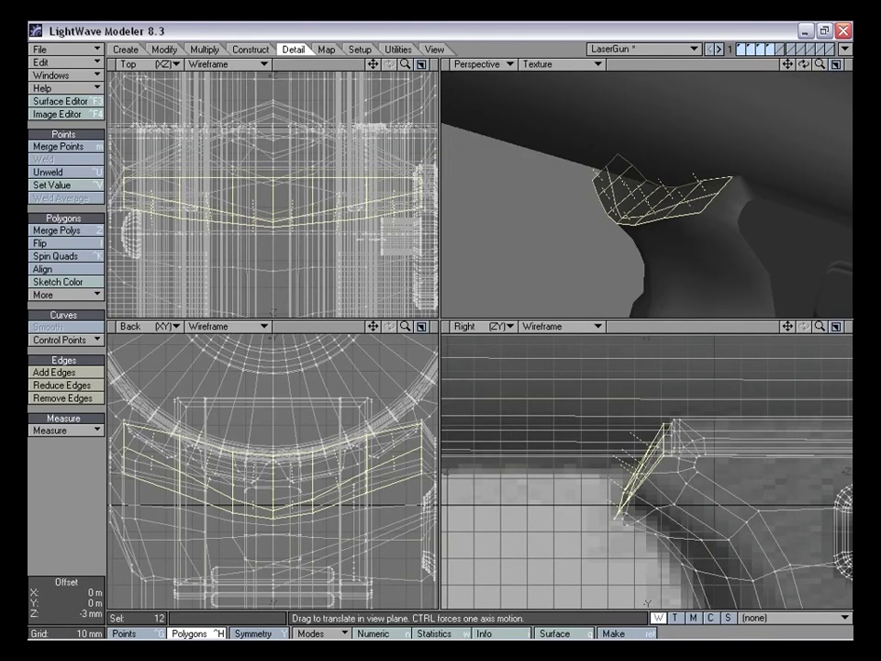
# Scale the shifted lip face slightly smaller in the back view, nudge it into place and clear the selection
pyautogui.press('h')
pyautogui.moveTo(273, 484); pyautogui.dragTo(267, 503)
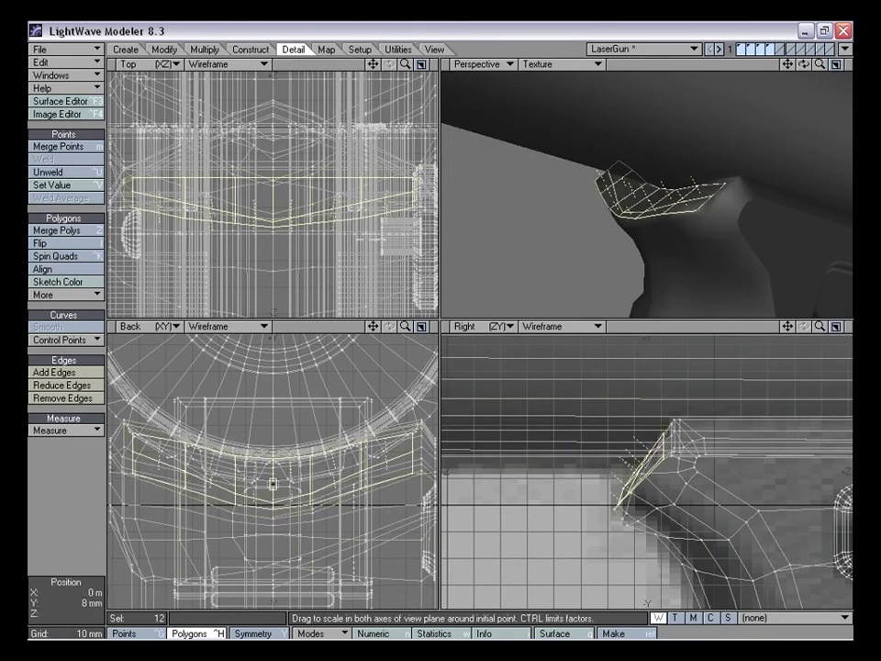
pyautogui.press('t')
pyautogui.moveTo(645, 496); pyautogui.dragTo(647, 493)
pyautogui.keyDown('alt'); pyautogui.moveTo(660, 242); pyautogui.dragTo(613, 239); pyautogui.keyUp('alt')
pyautogui.click(79, 500)
# Examine the whole gun and the area where the grip meets the barrel and trigger guard
pyautogui.keyDown('alt'); pyautogui.moveTo(679, 226); pyautogui.dragTo(630, 175); pyautogui.keyUp('alt')
pyautogui.moveTo(820, 65); pyautogui.dragTo(748, 64)
pyautogui.keyDown('alt'); pyautogui.moveTo(748, 170); pyautogui.dragTo(639, 232); pyautogui.keyUp('alt')
pyautogui.press('a')
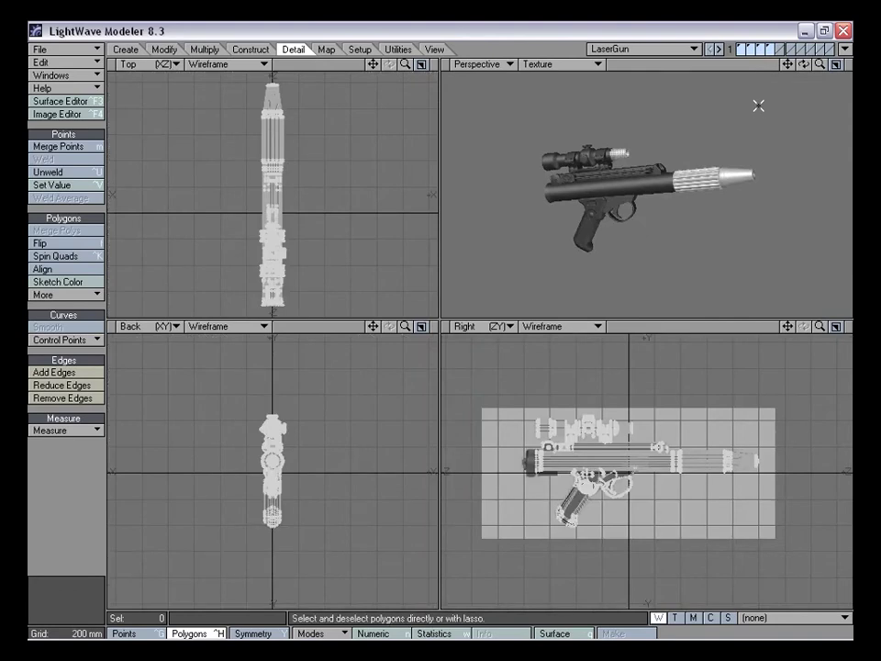
pyautogui.keyDown('alt'); pyautogui.moveTo(649, 156); pyautogui.dragTo(640, 166); pyautogui.keyUp('alt')
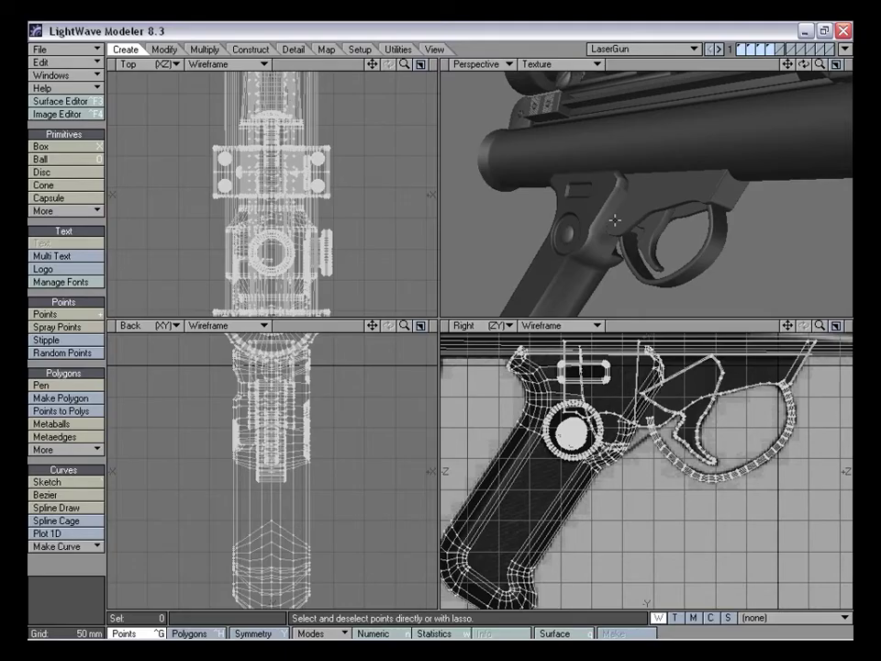
pyautogui.keyDown('alt'); pyautogui.moveTo(561, 203); pyautogui.dragTo(606, 246); pyautogui.keyUp('alt')
pyautogui.moveTo(788, 326); pyautogui.dragTo(754, 348)
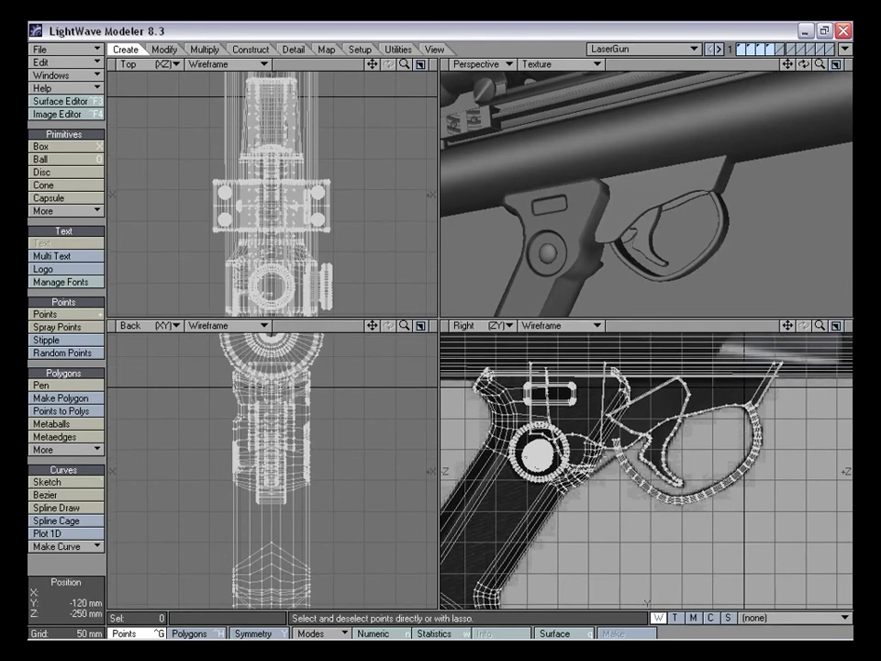
pyautogui.keyDown('alt'); pyautogui.moveTo(574, 205); pyautogui.dragTo(600, 218); pyautogui.keyUp('alt')
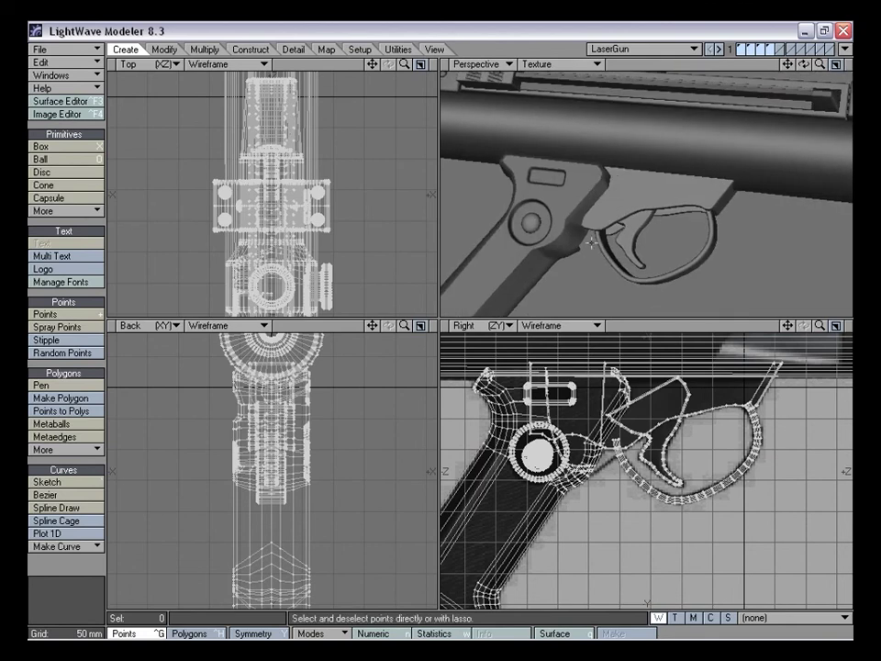
pyautogui.moveTo(790, 327); pyautogui.dragTo(837, 350)
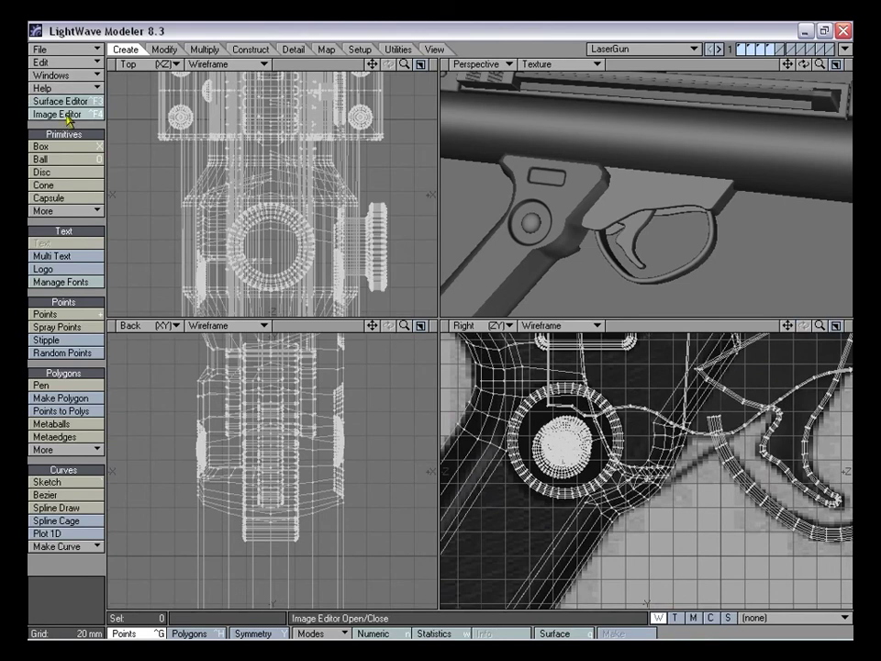
# View the reference image Front_per.jpg at full size to study the grip and trigger area, and close it
pyautogui.click(65, 114)
pyautogui.doubleClick(221, 197)
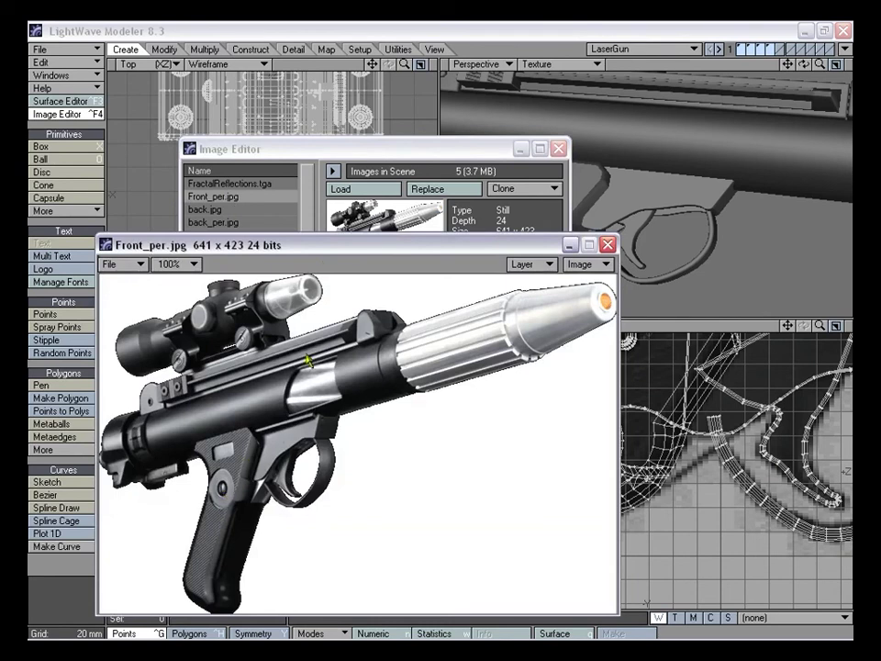
pyautogui.moveTo(331, 253); pyautogui.dragTo(305, 218)
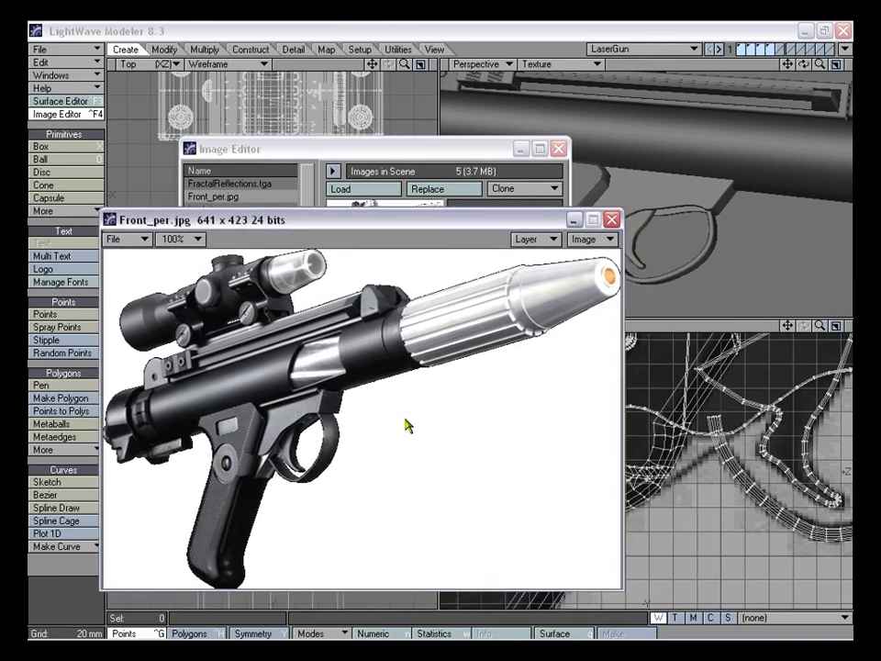
pyautogui.click(613, 220)
pyautogui.click(559, 149)
# Show only the grip's layer, hiding the rest of the gun
pyautogui.keyDown('alt'); pyautogui.moveTo(560, 183); pyautogui.dragTo(584, 203); pyautogui.keyUp('alt')
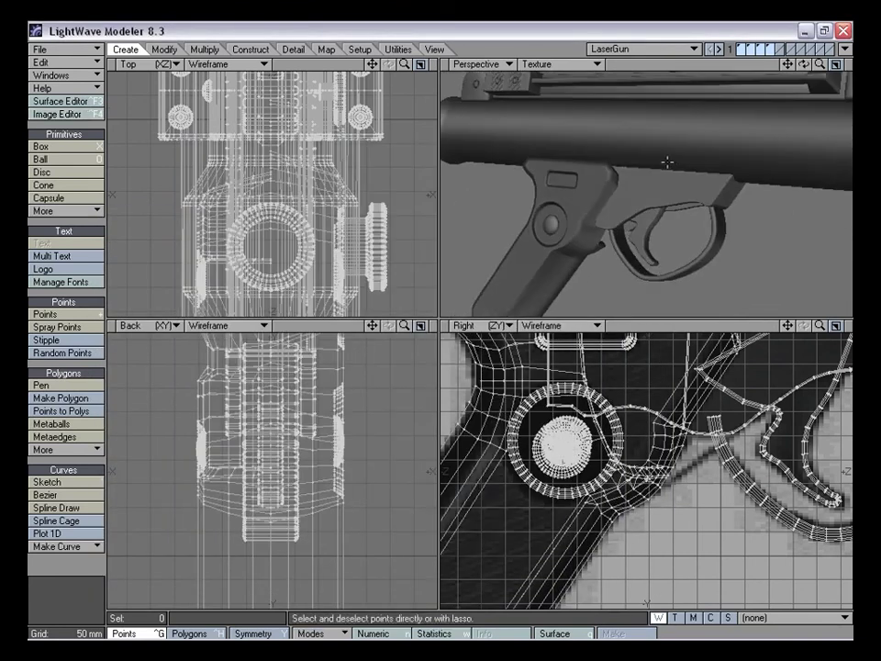
pyautogui.click(770, 50)
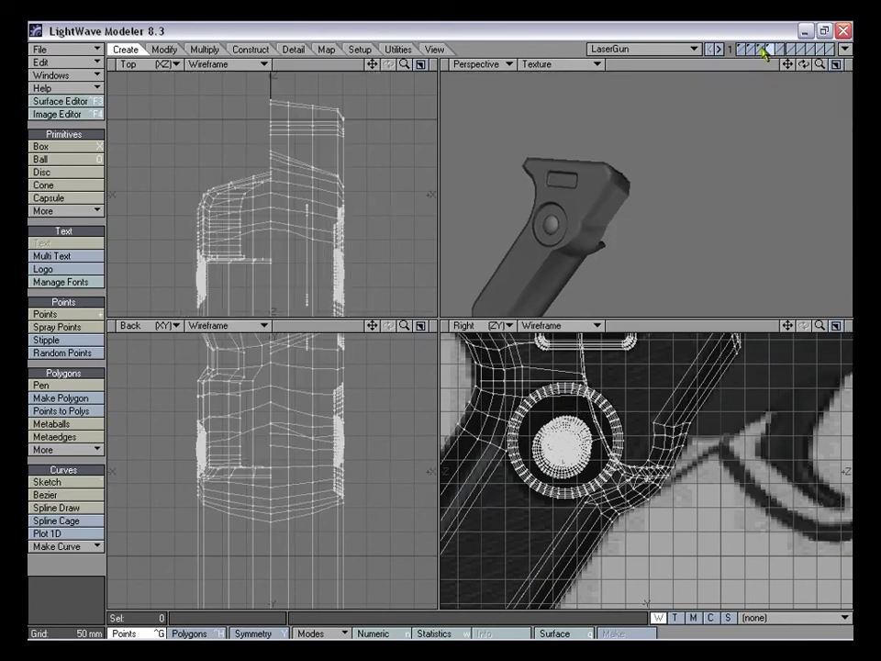
# Cut the small dome from the grip's circular recess and paste it into the next empty layer
pyautogui.press('a')
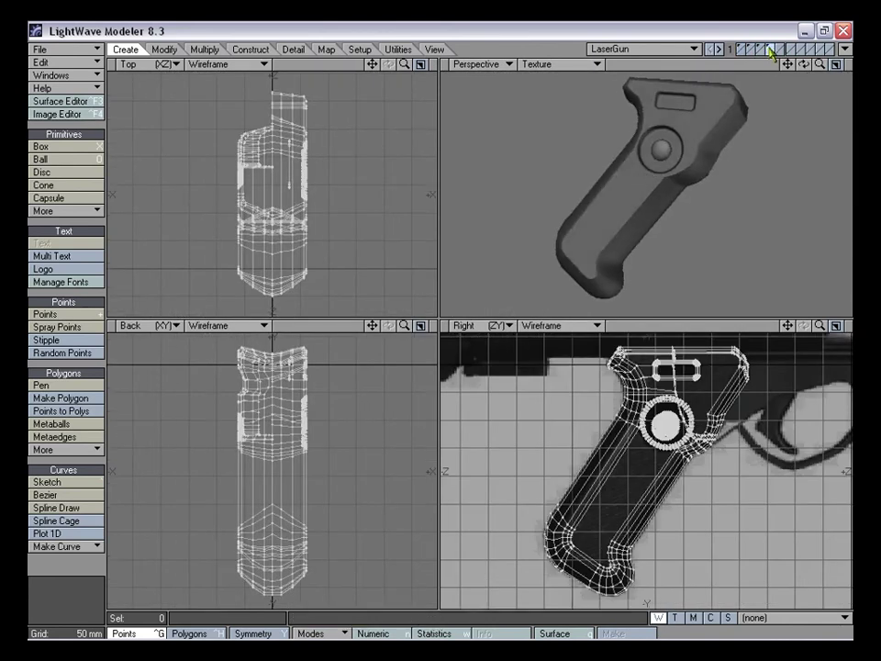
pyautogui.hotkey('ctrl', 'h')
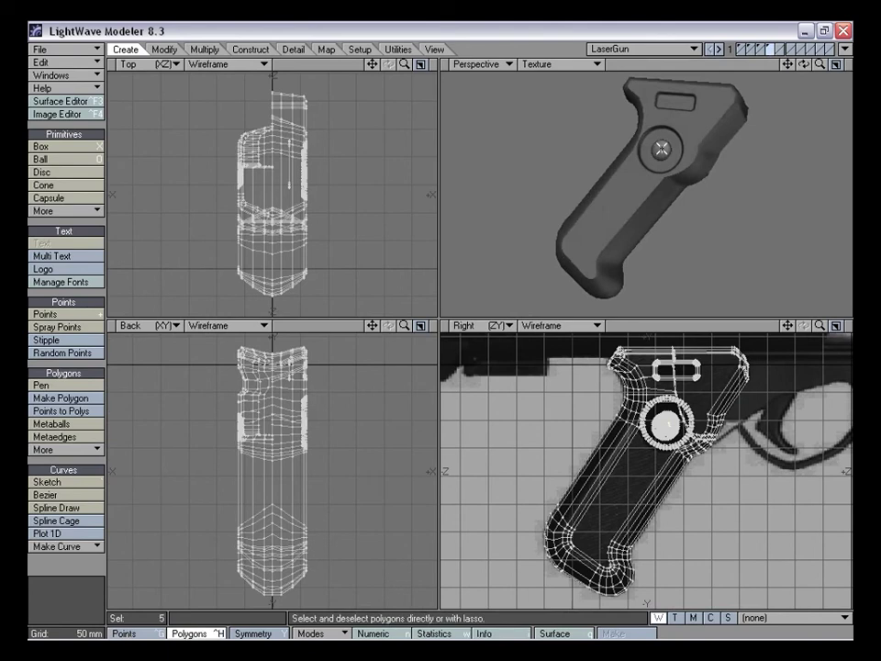
pyautogui.press(']')
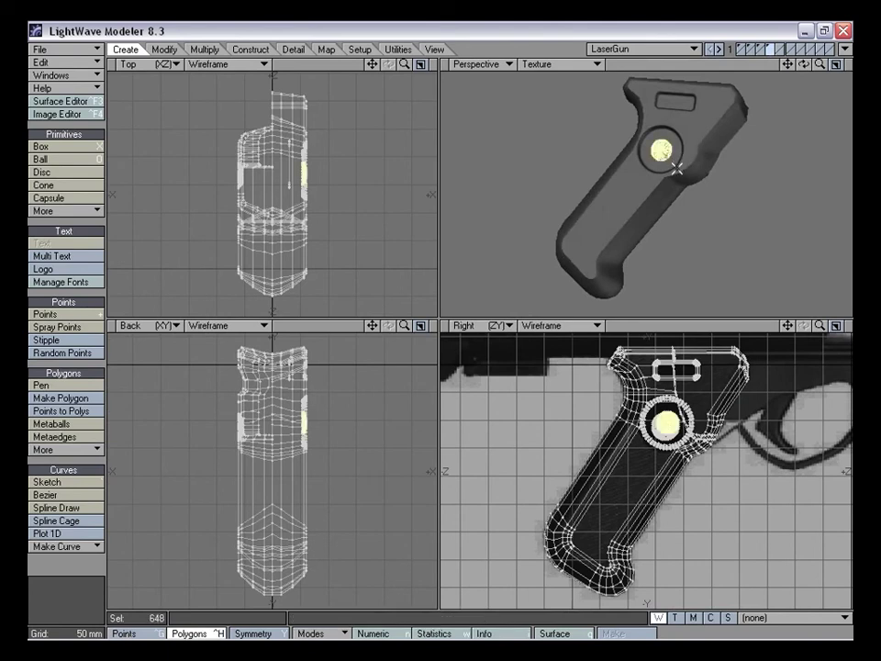
pyautogui.press('Delete')
pyautogui.click(782, 49)
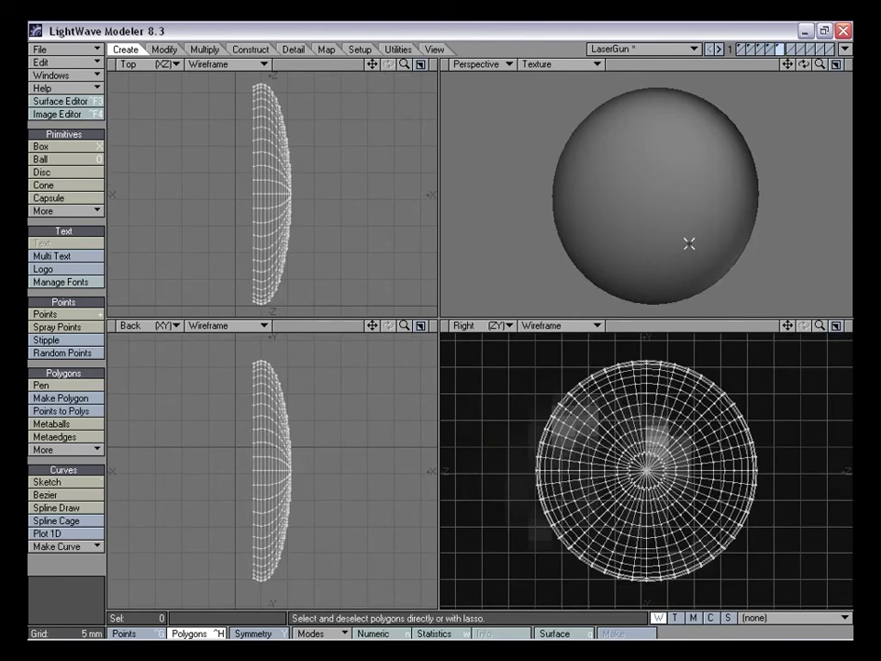
pyautogui.keyDown('alt'); pyautogui.moveTo(689, 244); pyautogui.dragTo(657, 183); pyautogui.keyUp('alt')
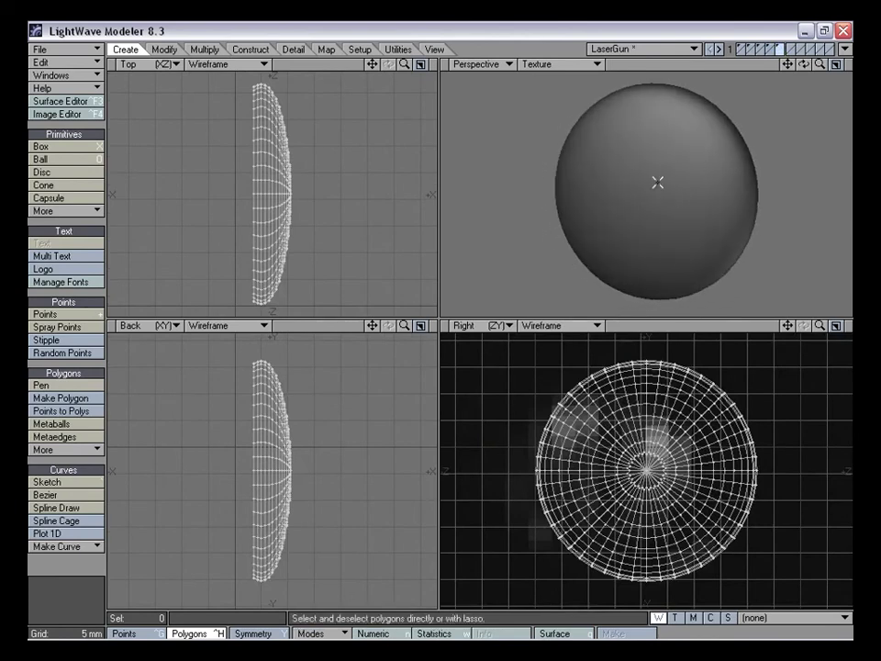
# Switch to an empty layer with the dome as background reference and remove the backdrop image from the Right view
pyautogui.click(791, 50)
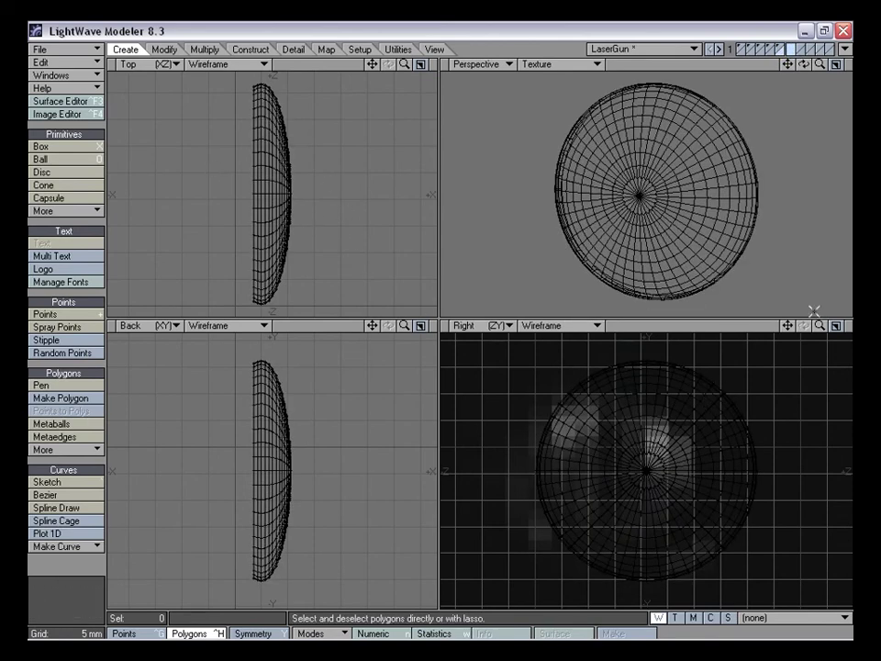
pyautogui.moveTo(821, 326); pyautogui.dragTo(716, 326)
pyautogui.moveTo(771, 328); pyautogui.dragTo(820, 326)
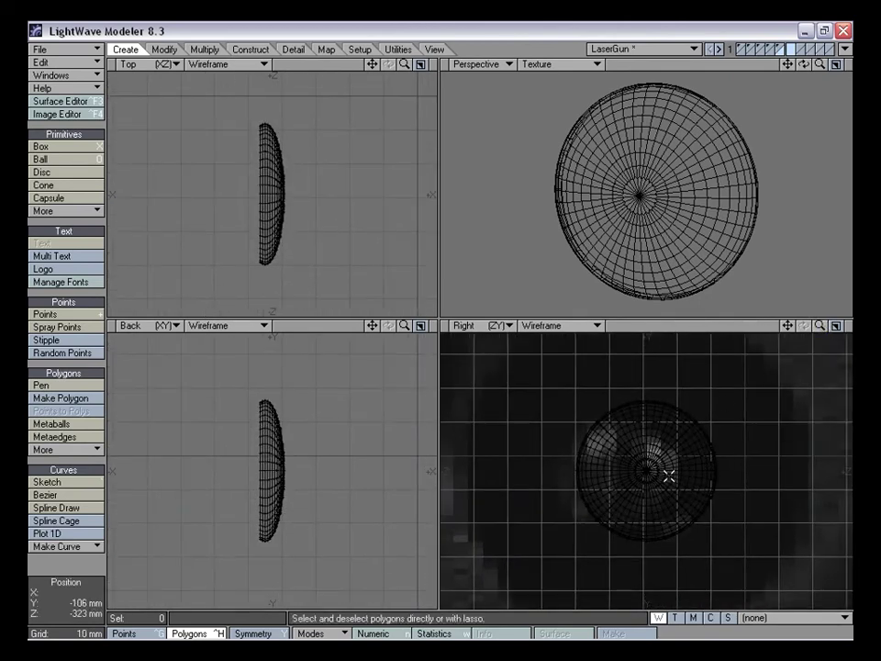
pyautogui.press('d')
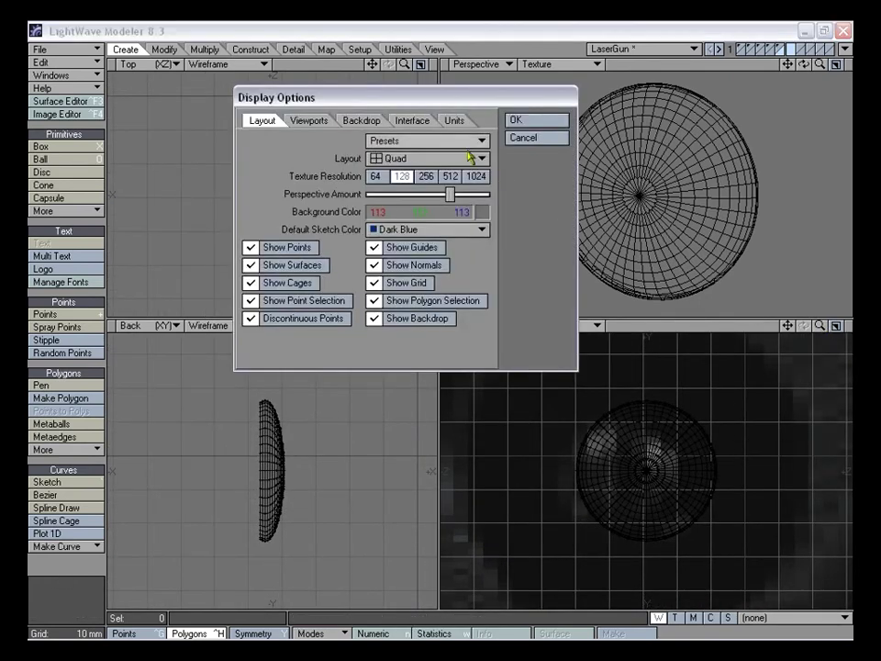
pyautogui.click(362, 121)
pyautogui.click(470, 142)
pyautogui.click(419, 178)
pyautogui.click(417, 117)
pyautogui.click(517, 121)
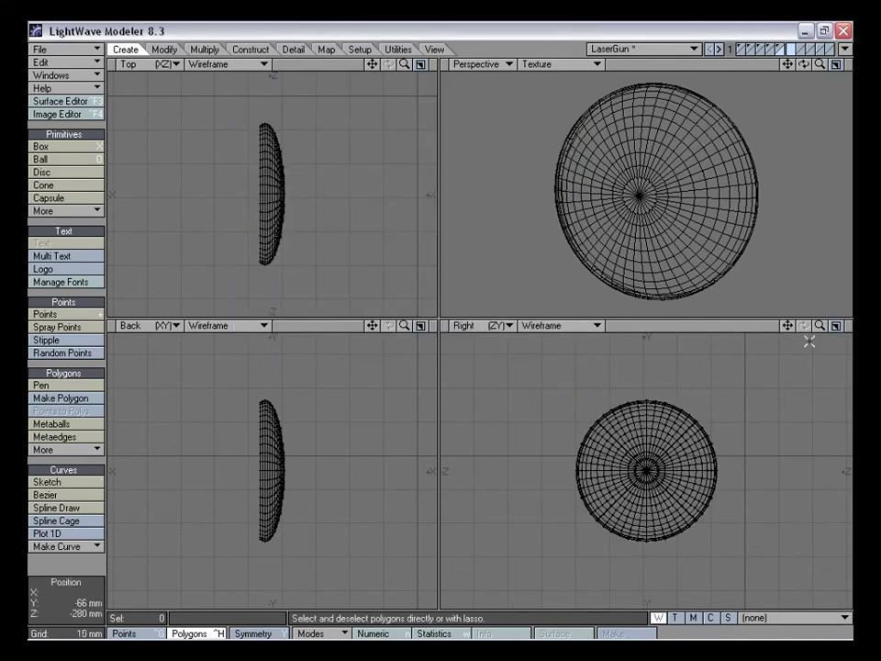
pyautogui.moveTo(823, 327); pyautogui.dragTo(831, 327)
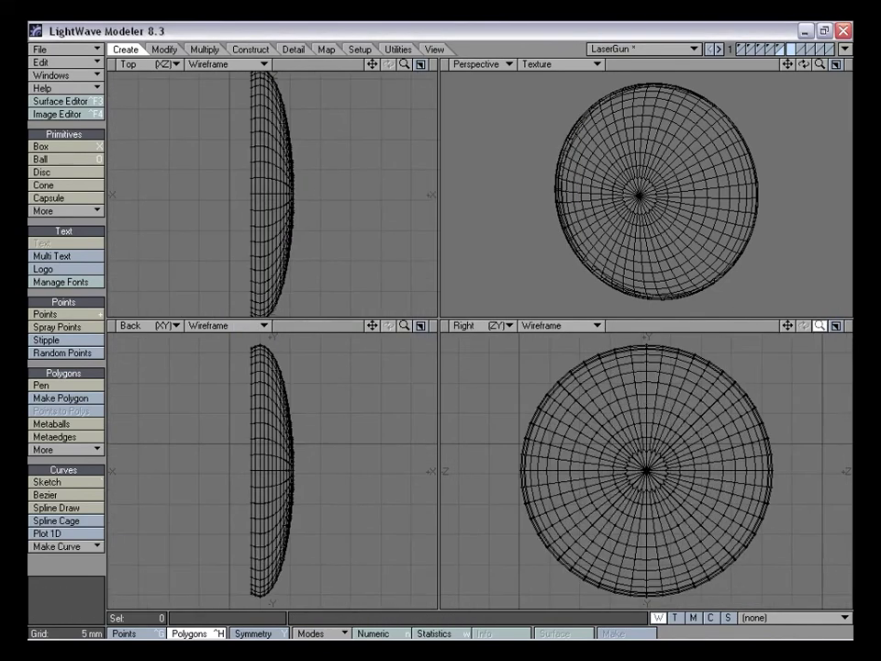
# Create an X-axis disc with 48 sides and about 21 mm radius over the dome, giving it a small thickness
pyautogui.click(80, 171)
pyautogui.moveTo(649, 470); pyautogui.dragTo(800, 369)
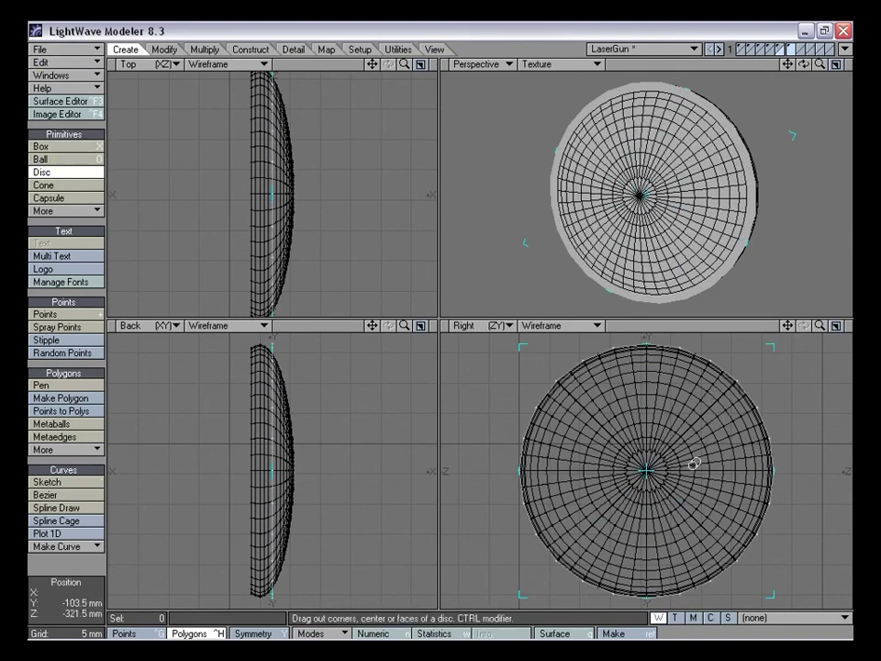
pyautogui.press('n')
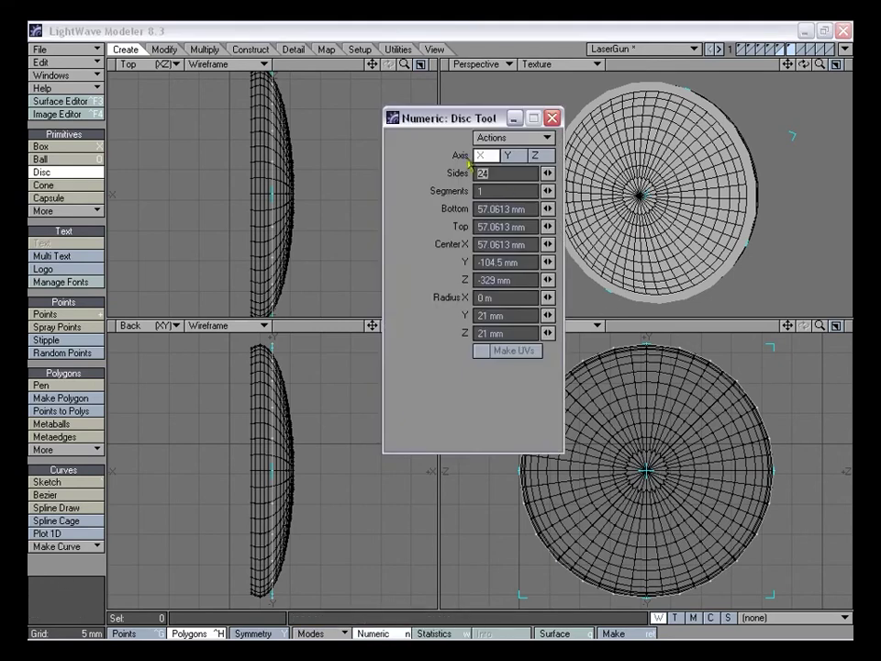
pyautogui.press('Tab')
pyautogui.press('Tab')
pyautogui.press('Tab')
pyautogui.press('Tab')
pyautogui.press('Tab')
pyautogui.press('Tab')
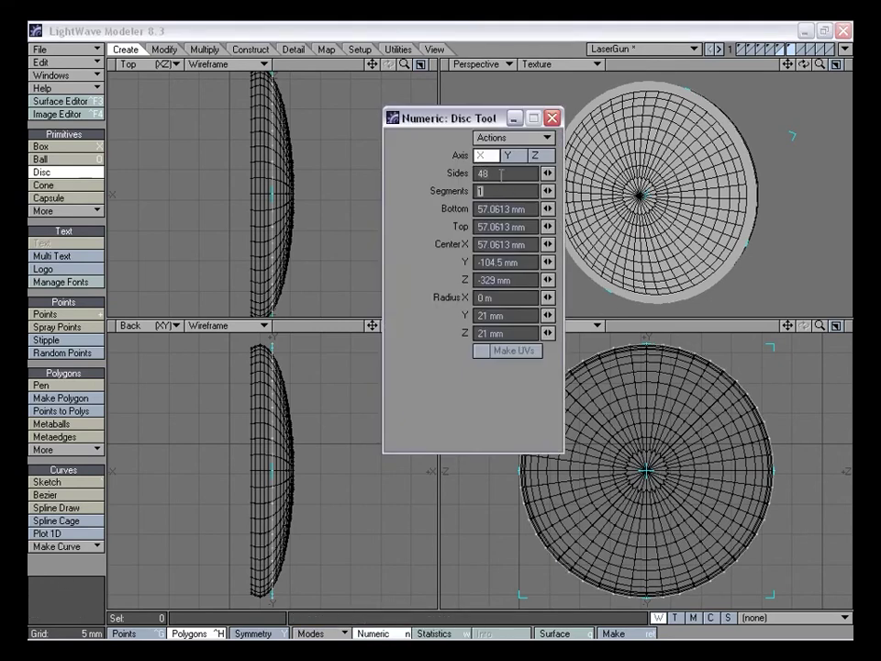
pyautogui.click(554, 119)
pyautogui.moveTo(265, 448)
pyautogui.mouseDown()
pyautogui.moveTo(253, 450)
pyautogui.moveTo(274, 455)
pyautogui.moveTo(264, 466)
pyautogui.mouseUp()
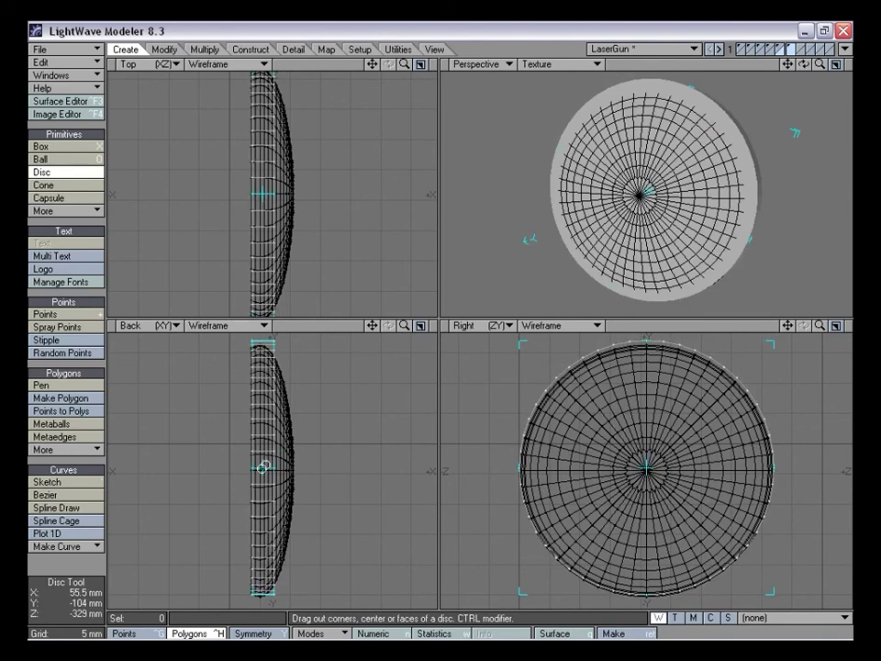
pyautogui.press('space')
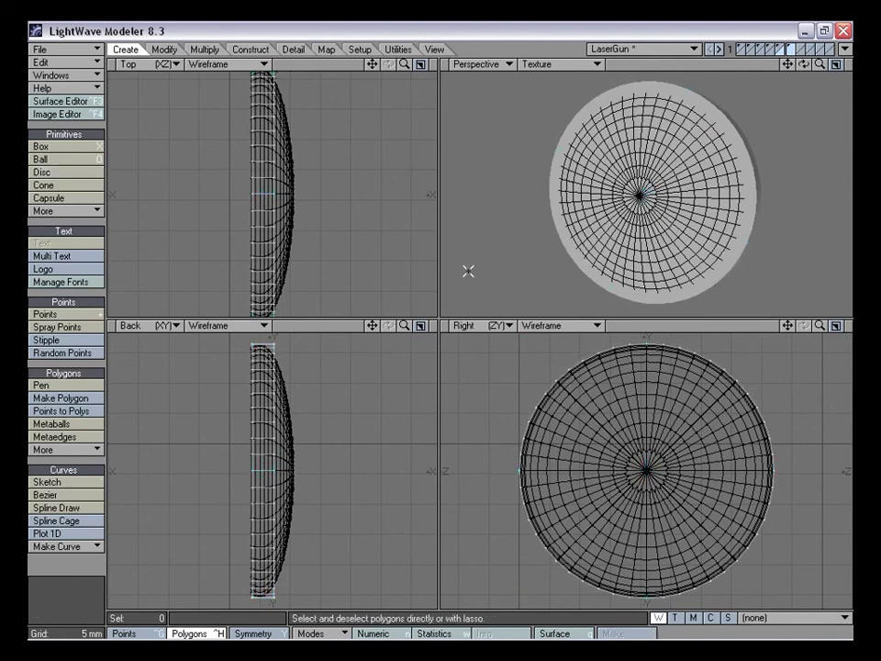
# Split the disc's flat faces horizontally between the opposite rim points just above the centre
pyautogui.keyDown('alt'); pyautogui.moveTo(699, 163); pyautogui.dragTo(654, 191); pyautogui.keyUp('alt')
pyautogui.hotkey('ctrl', 'g')
pyautogui.press('space')
pyautogui.click(663, 181)
pyautogui.hotkey('ctrl', 'g')
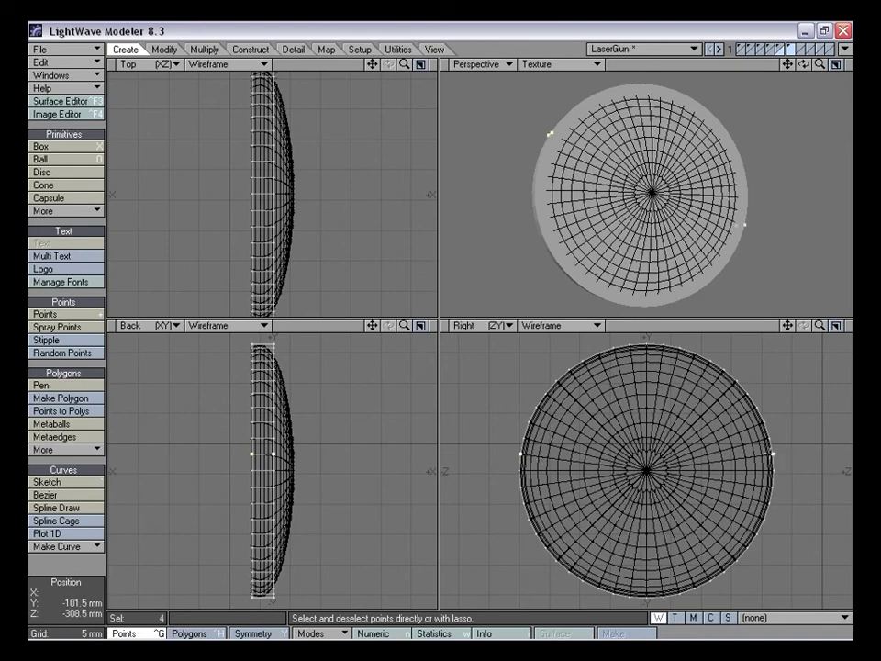
pyautogui.hotkey('ctrl', 'l')
# Split the flat faces again between the matching rim points just below the centre, forming a middle band, and clear the selection
pyautogui.moveTo(727, 386)
pyautogui.mouseDown(button='right')
pyautogui.moveTo(370, 394)
pyautogui.moveTo(788, 500)
pyautogui.mouseUp(button='right')
pyautogui.click(772, 489)
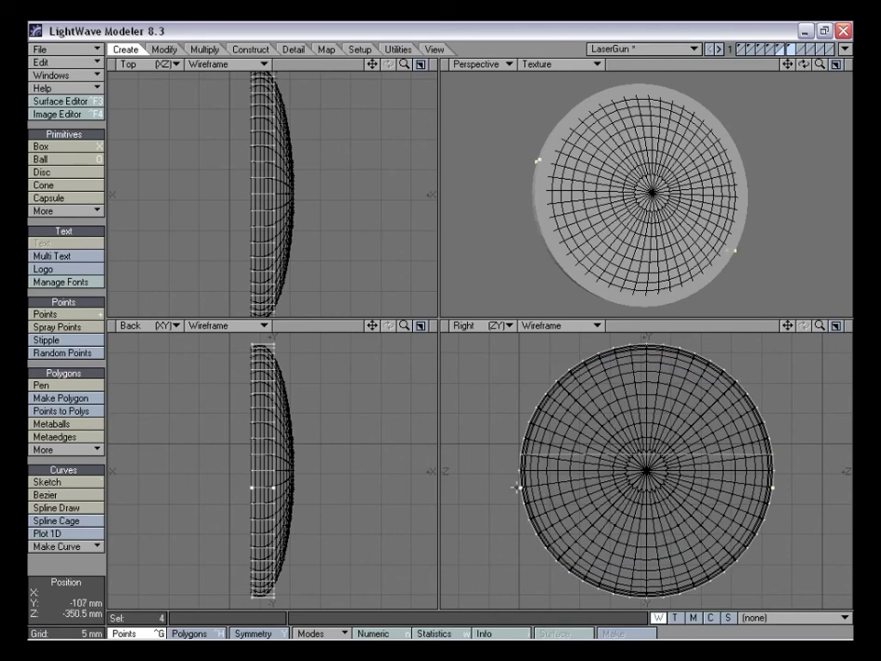
pyautogui.moveTo(642, 397); pyautogui.dragTo(412, 487, button='right')
pyautogui.moveTo(757, 556)
pyautogui.mouseDown(button='right')
pyautogui.moveTo(453, 522)
pyautogui.moveTo(446, 496)
pyautogui.mouseUp(button='right')
pyautogui.moveTo(553, 195)
pyautogui.keyDown('alt'); pyautogui.mouseDown()
pyautogui.moveTo(692, 179)
pyautogui.moveTo(637, 192)
pyautogui.moveTo(704, 188)
pyautogui.moveTo(613, 182)
pyautogui.mouseUp(); pyautogui.keyUp('alt')
pyautogui.hotkey('ctrl', 'h')
pyautogui.hotkey('ctrl', 'g')
pyautogui.moveTo(676, 404)
pyautogui.mouseDown(button='right')
pyautogui.moveTo(449, 539)
pyautogui.moveTo(710, 338)
pyautogui.mouseUp(button='right')
pyautogui.keyDown('alt'); pyautogui.moveTo(659, 193); pyautogui.dragTo(591, 176); pyautogui.keyUp('alt')
pyautogui.hotkey('ctrl', 'h')
pyautogui.click(67, 574)
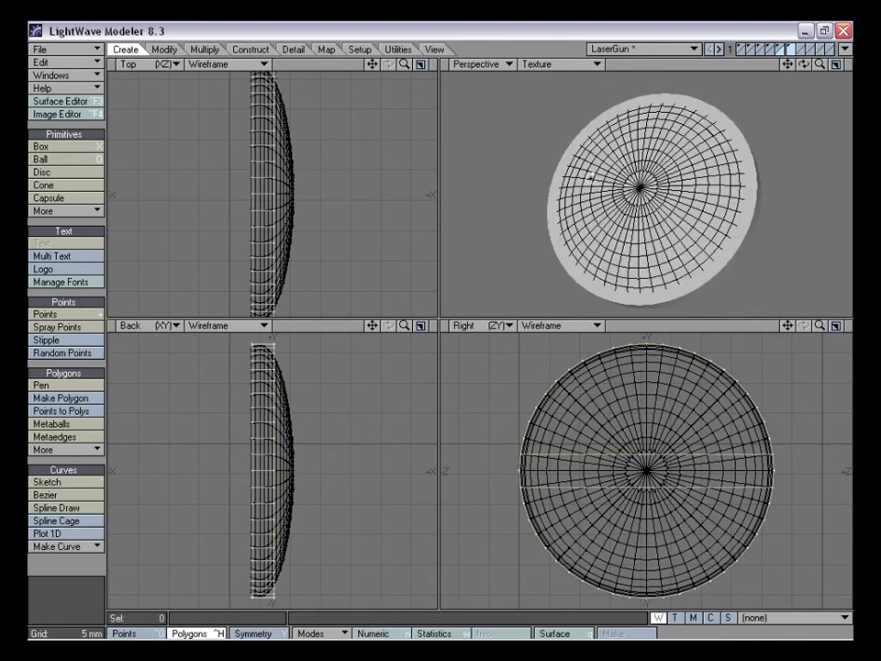
# Bevel the upper and lower segments of the disc's front outward in small stages, leaving the middle band as a slot
pyautogui.click(659, 135)
pyautogui.keyDown('alt'); pyautogui.moveTo(604, 253); pyautogui.dragTo(640, 241); pyautogui.keyUp('alt')
pyautogui.press('a')
pyautogui.moveTo(820, 326); pyautogui.dragTo(850, 326)
pyautogui.moveTo(788, 326); pyautogui.dragTo(879, 368)
pyautogui.moveTo(820, 326); pyautogui.dragTo(786, 360)
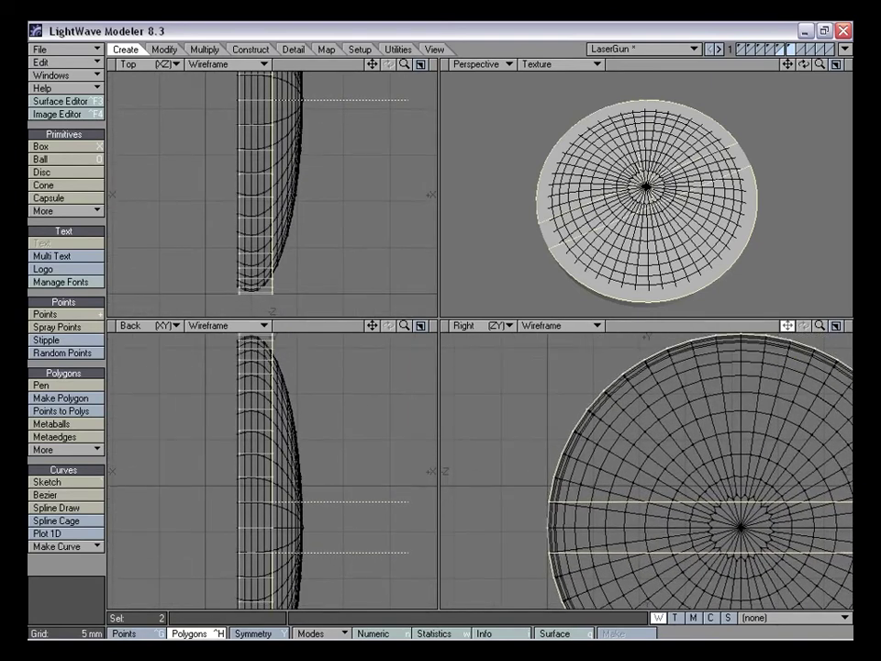
pyautogui.press('b')
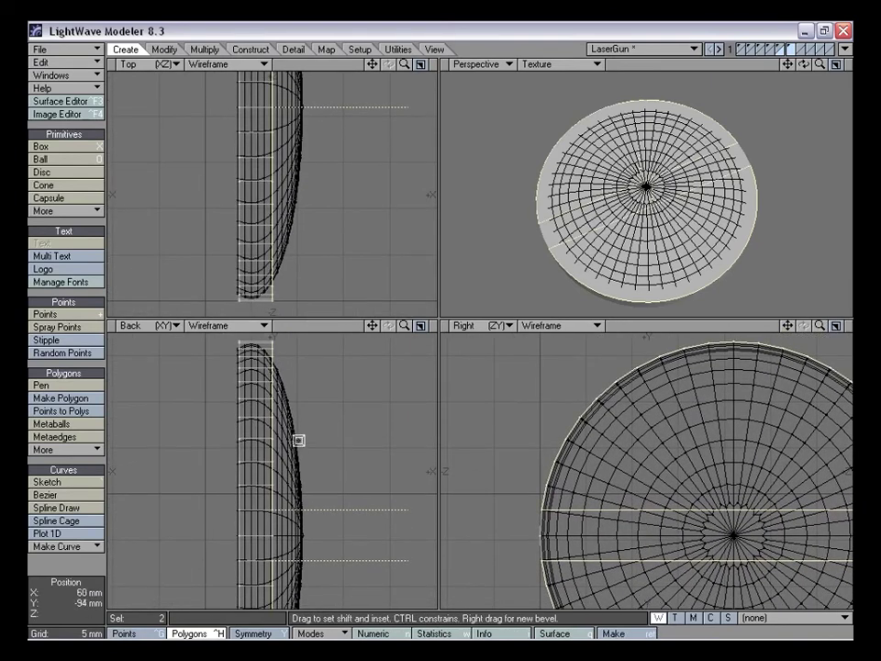
pyautogui.moveTo(294, 452); pyautogui.dragTo(298, 451)
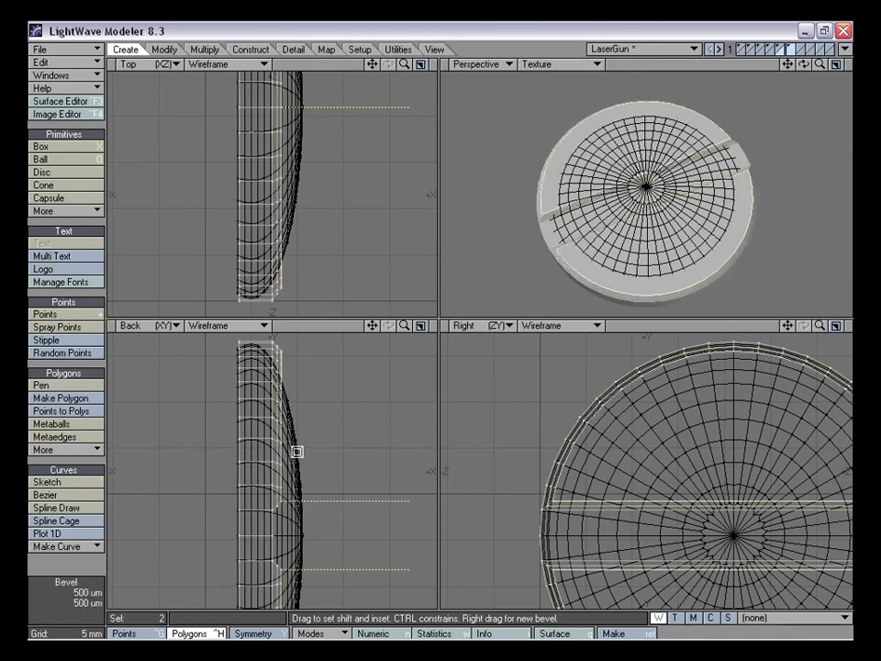
pyautogui.moveTo(326, 457); pyautogui.dragTo(317, 456)
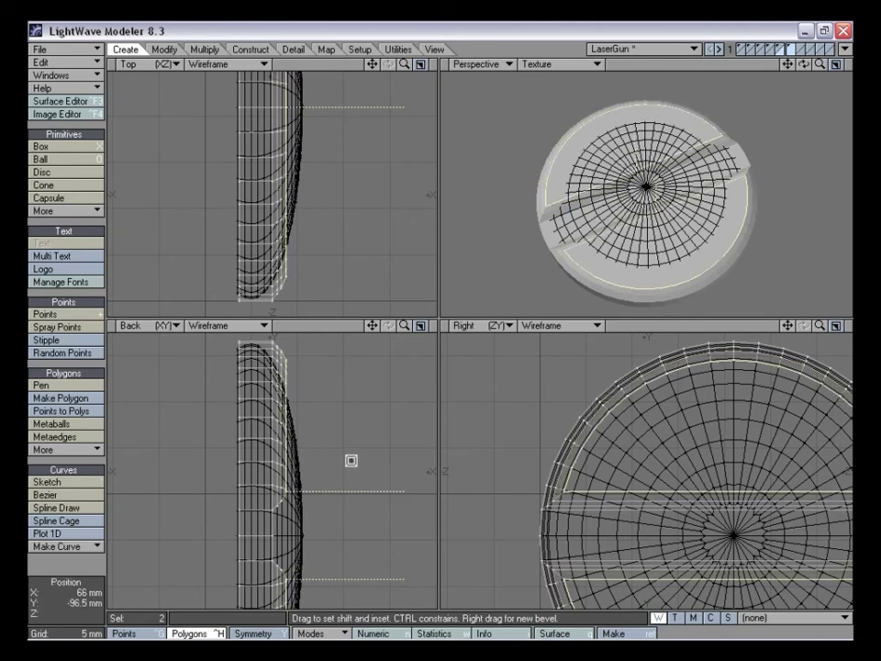
pyautogui.moveTo(344, 458); pyautogui.dragTo(336, 460)
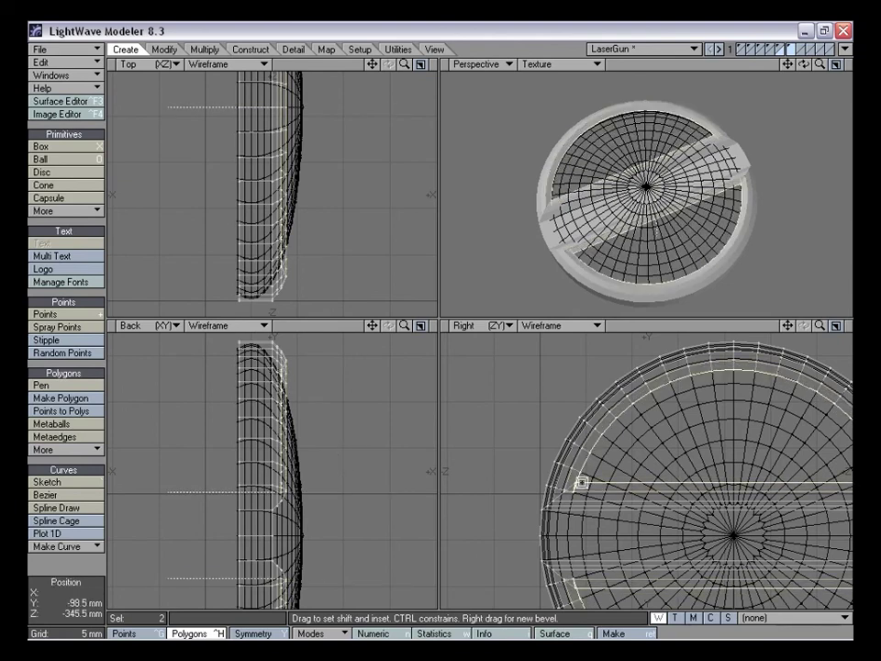
pyautogui.moveTo(787, 327); pyautogui.dragTo(825, 327)
pyautogui.click(69, 576)
# Try to bevel the disc's back face with a 1 mm shift and a 2.5 mm inset
pyautogui.keyDown('alt'); pyautogui.moveTo(693, 105); pyautogui.dragTo(648, 144); pyautogui.keyUp('alt')
pyautogui.moveTo(822, 66); pyautogui.dragTo(821, 72)
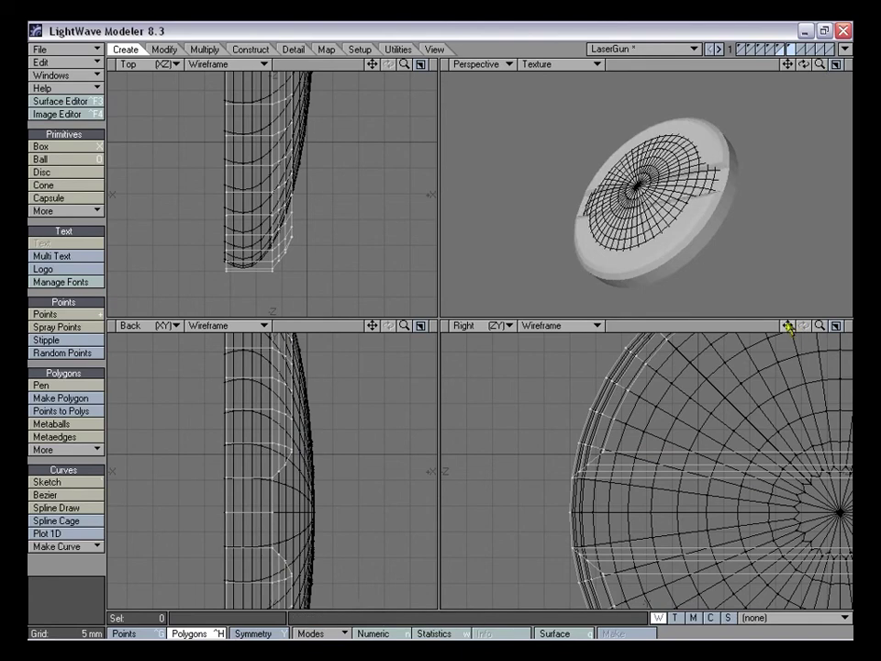
pyautogui.press('a')
pyautogui.keyDown('alt'); pyautogui.moveTo(686, 250); pyautogui.dragTo(634, 234); pyautogui.keyUp('alt')
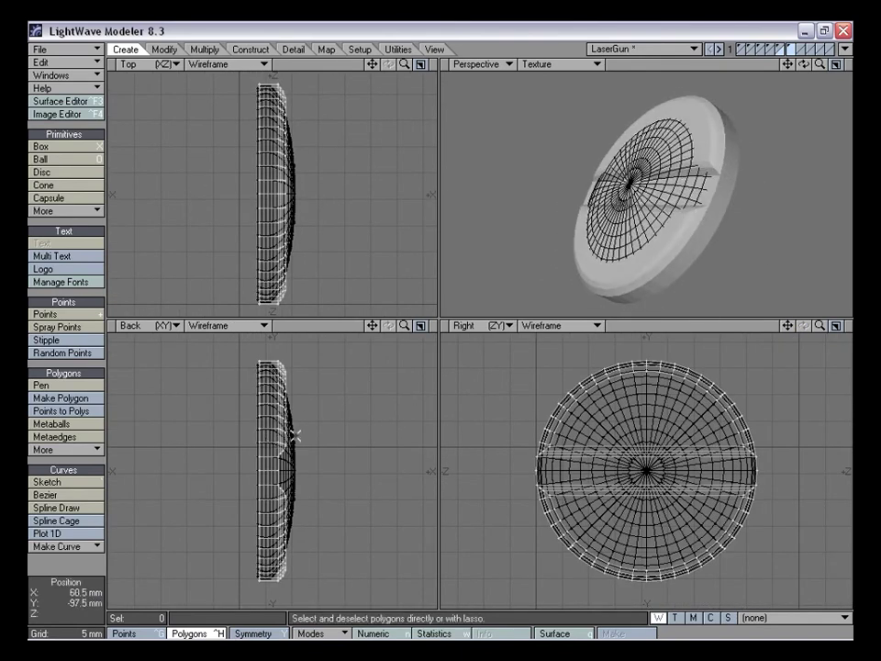
pyautogui.moveTo(237, 633); pyautogui.dragTo(229, 625, button='right')
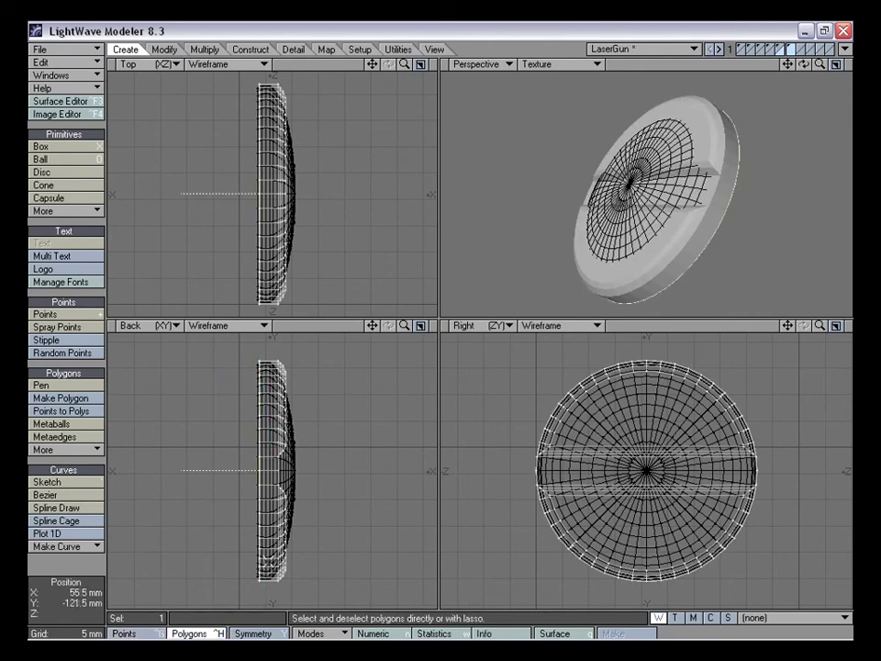
pyautogui.press('b')
pyautogui.moveTo(319, 523); pyautogui.dragTo(306, 518)
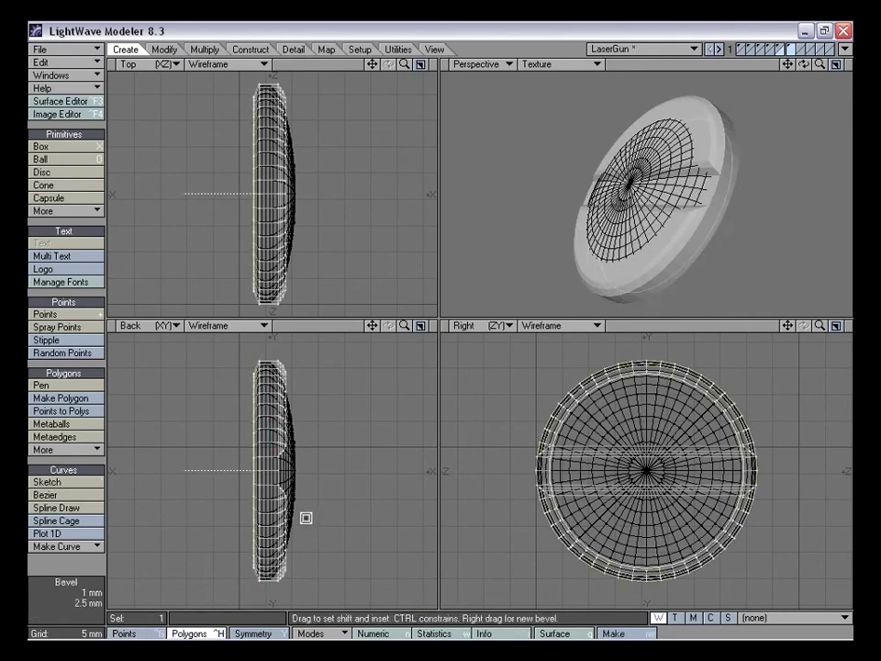
pyautogui.press('space')
pyautogui.moveTo(358, 430)
pyautogui.mouseDown(button='right')
pyautogui.moveTo(254, 334)
pyautogui.moveTo(520, 510)
pyautogui.mouseUp(button='right')
pyautogui.moveTo(597, 234)
pyautogui.keyDown('alt'); pyautogui.mouseDown()
pyautogui.moveTo(618, 137)
pyautogui.moveTo(646, 157)
pyautogui.mouseUp(); pyautogui.keyUp('alt')
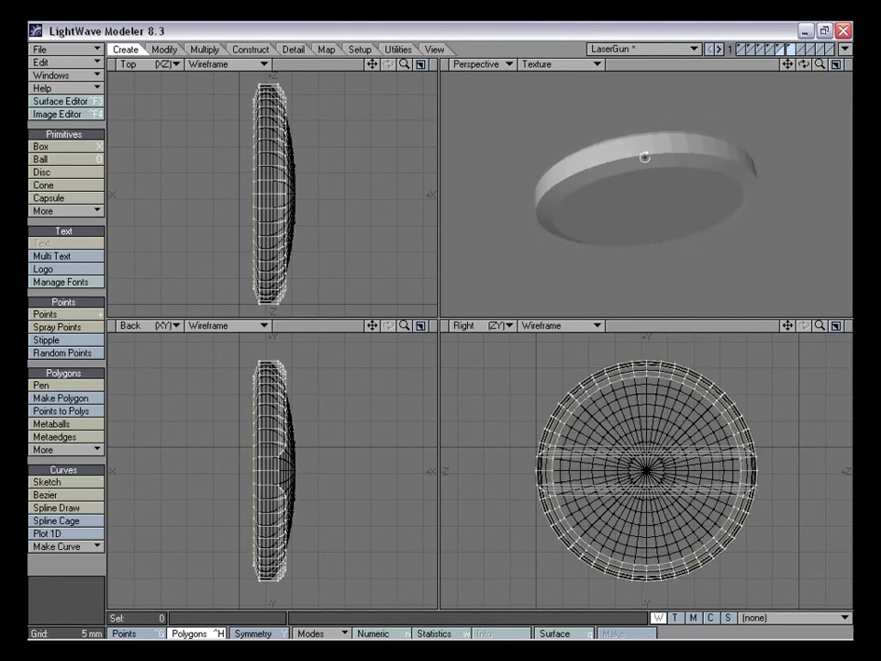
# Bevel the disc's back face with 200 um shift and inset, and add a deeper second bevel with a wider inset
pyautogui.click(571, 221)
pyautogui.moveTo(372, 325); pyautogui.dragTo(426, 396)
pyautogui.moveTo(404, 325); pyautogui.dragTo(482, 325)
pyautogui.press('.')
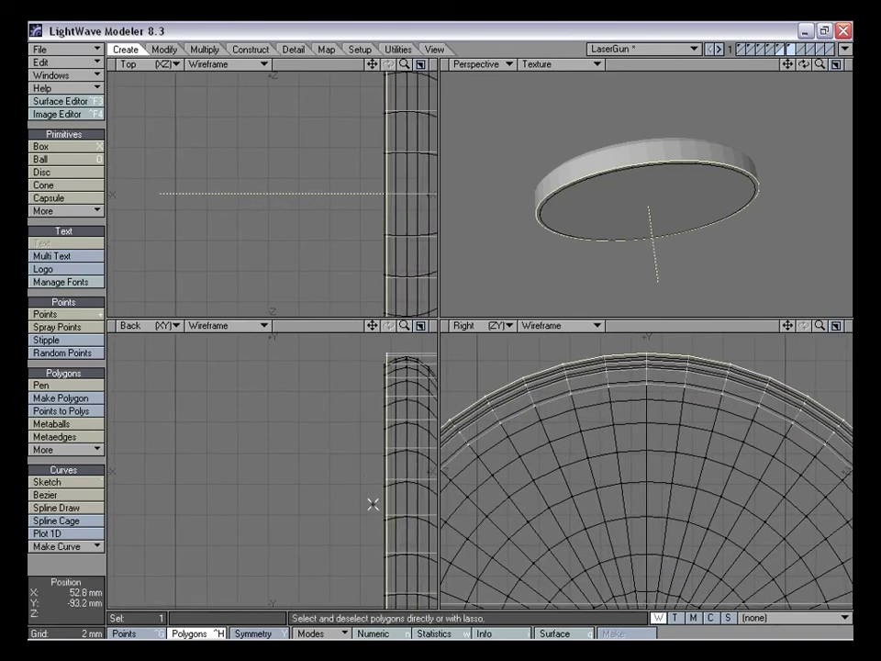
pyautogui.press('b')
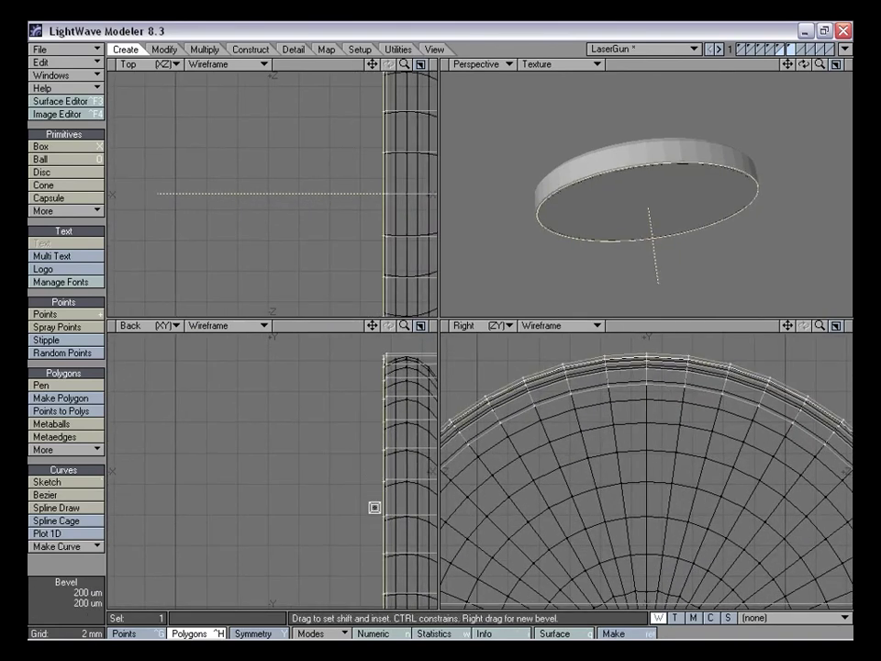
pyautogui.moveTo(397, 447); pyautogui.dragTo(313, 445)
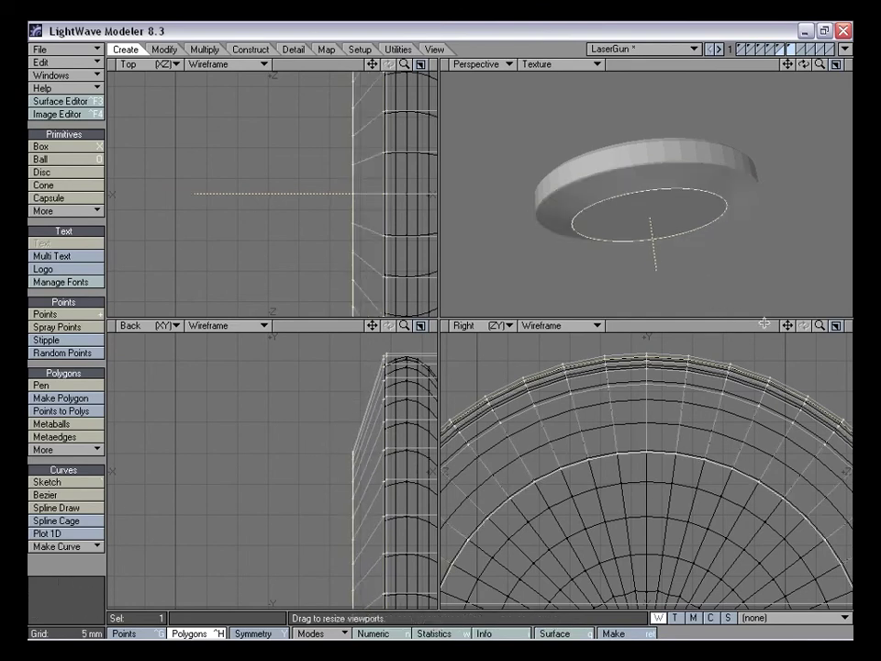
# Reduce the depth and inset of the second back-face bevel, finish it and clear the selection
pyautogui.press(',')
pyautogui.press(',')
pyautogui.press(',')
pyautogui.moveTo(372, 325); pyautogui.dragTo(314, 276)
pyautogui.moveTo(303, 429); pyautogui.dragTo(280, 455)
pyautogui.press('t')
pyautogui.press('space')
pyautogui.click(98, 572)
# Show only the slotted disc's layer and knife-cut the disc horizontally along the slot's middle band
pyautogui.keyDown('alt'); pyautogui.moveTo(690, 161); pyautogui.dragTo(642, 255); pyautogui.keyUp('alt')
pyautogui.click(789, 48)
pyautogui.keyDown('alt'); pyautogui.moveTo(643, 188); pyautogui.dragTo(639, 152); pyautogui.keyUp('alt')
pyautogui.moveTo(788, 326); pyautogui.dragTo(790, 283)
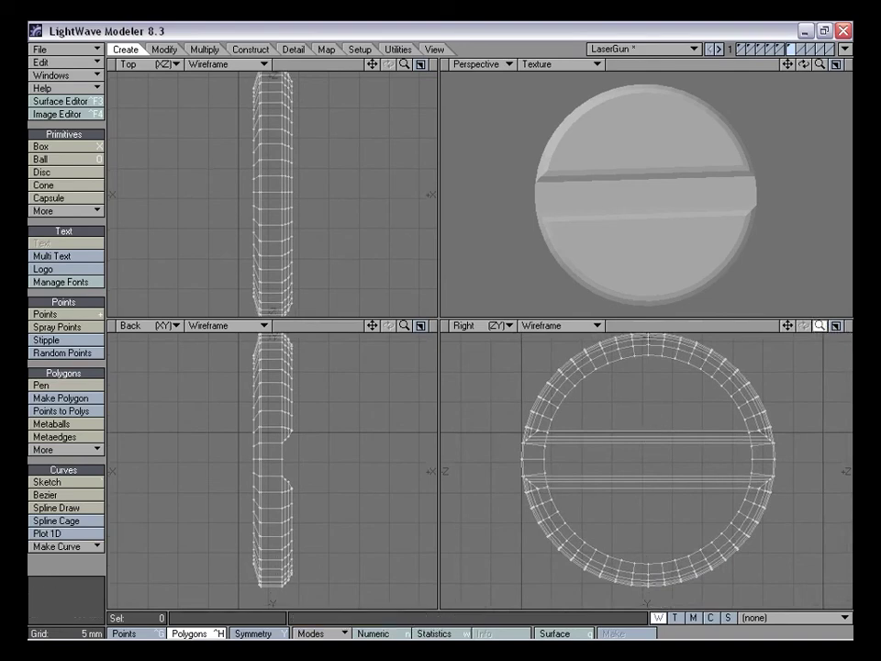
pyautogui.moveTo(820, 326); pyautogui.dragTo(837, 327)
pyautogui.hotkey('shift', 'k')
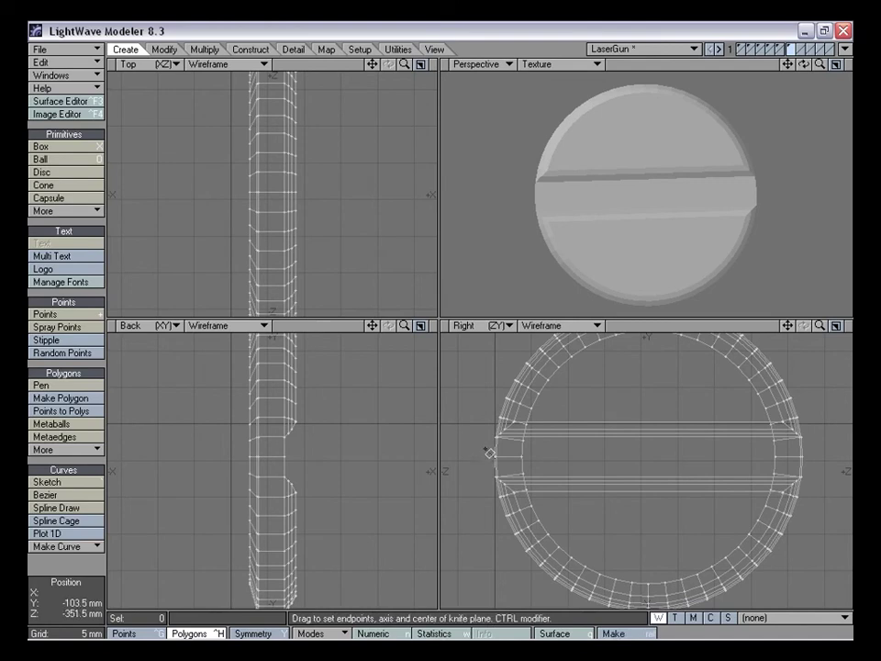
pyautogui.moveTo(489, 454); pyautogui.dragTo(849, 439)
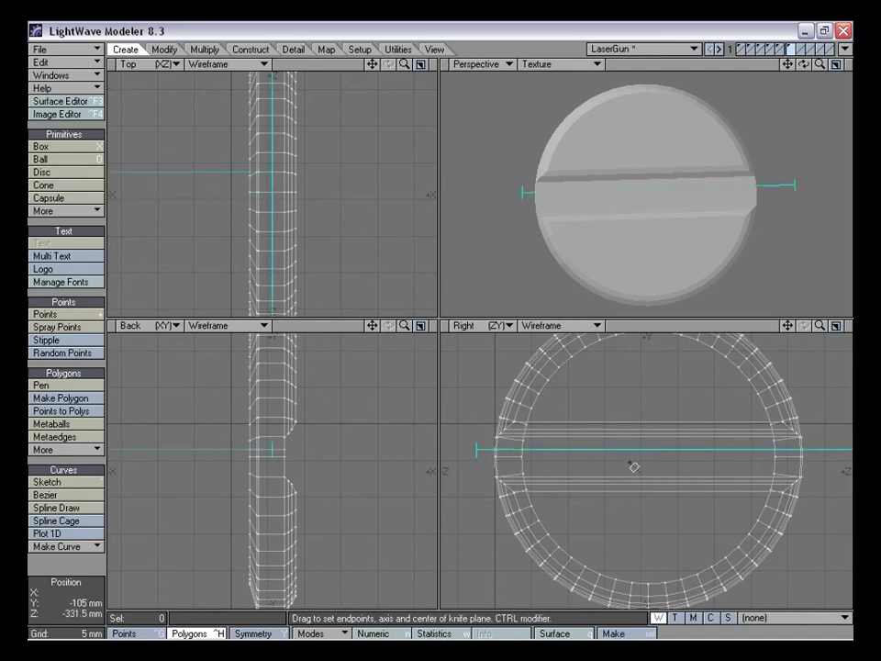
pyautogui.press('space')
pyautogui.keyDown('alt'); pyautogui.moveTo(722, 258); pyautogui.dragTo(685, 220); pyautogui.keyUp('alt')
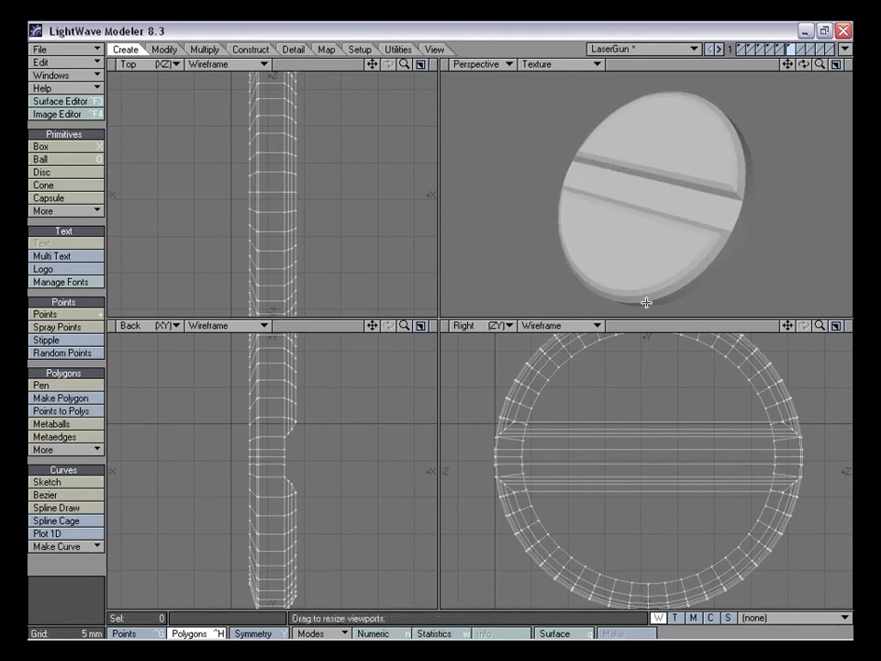
pyautogui.keyDown('alt'); pyautogui.moveTo(680, 294); pyautogui.dragTo(700, 181); pyautogui.keyUp('alt')
# Assign the existing Main_Body_Nurnies surface to the slotted disc
pyautogui.press('q')
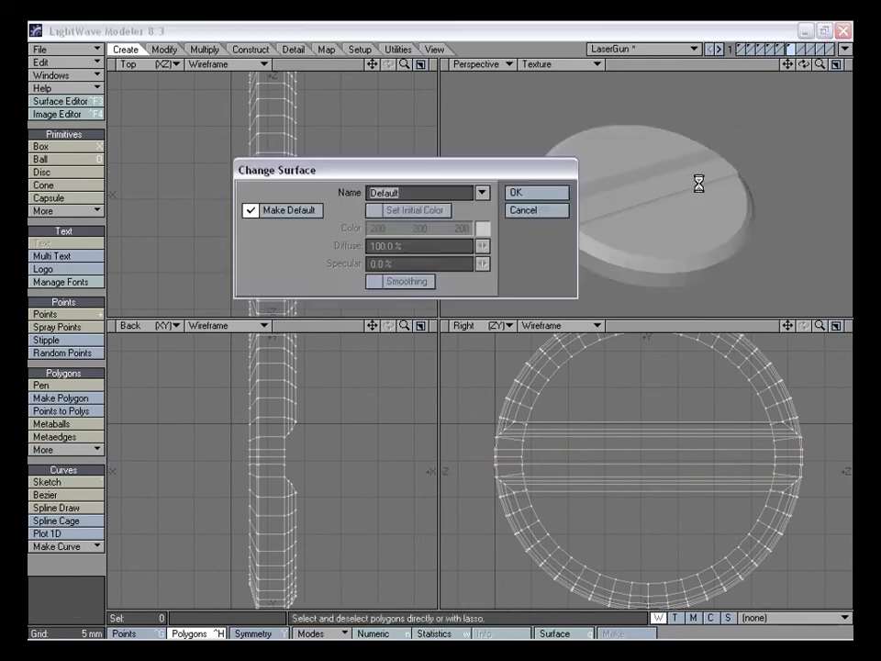
pyautogui.click(487, 193)
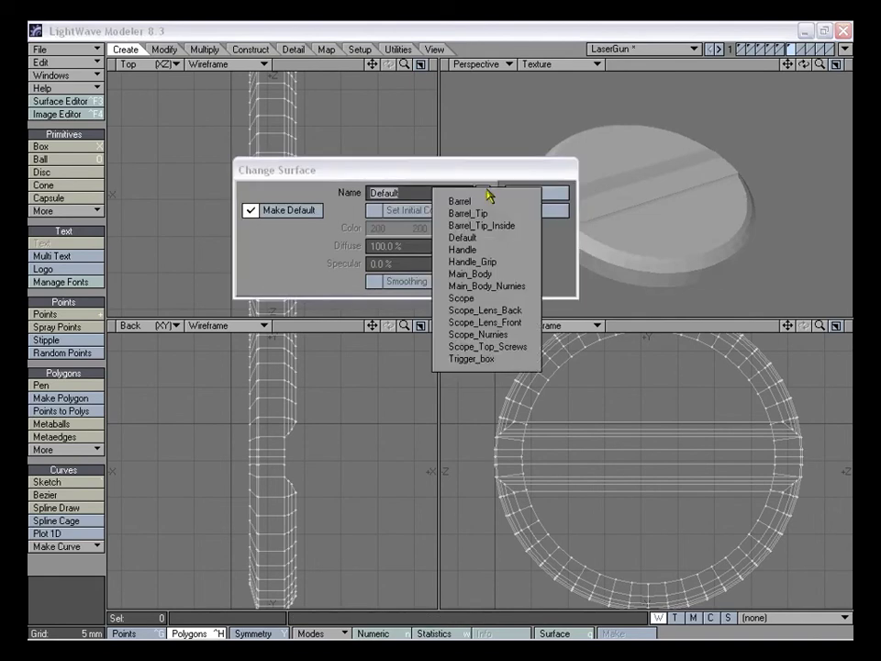
pyautogui.click(510, 285)
pyautogui.click(555, 192)
# Examine the slotted disc in place together with the grip, and show the disc's layer alone again
pyautogui.keyDown('alt'); pyautogui.moveTo(670, 196); pyautogui.dragTo(667, 220); pyautogui.keyUp('alt')
pyautogui.keyDown('shift'); pyautogui.click(773, 48); pyautogui.keyUp('shift')
pyautogui.moveTo(820, 65); pyautogui.dragTo(767, 66)
pyautogui.keyDown('alt'); pyautogui.moveTo(606, 217); pyautogui.dragTo(758, 122); pyautogui.keyUp('alt')
pyautogui.click(789, 49)
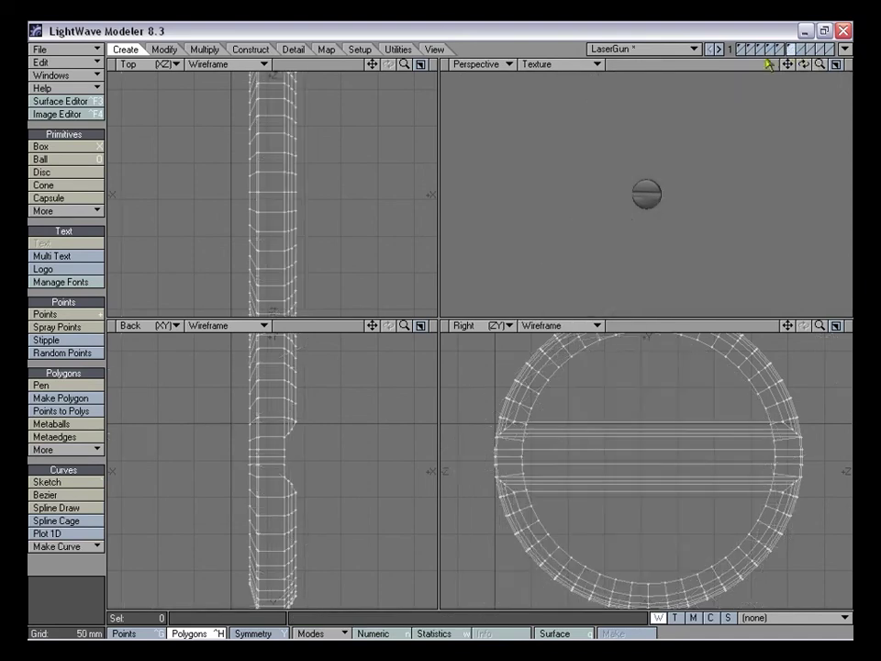
# Rotate the slotted screw head about its centre in the Right view until its slot is steeply slanted, using the grip layers as background
pyautogui.click(771, 53)
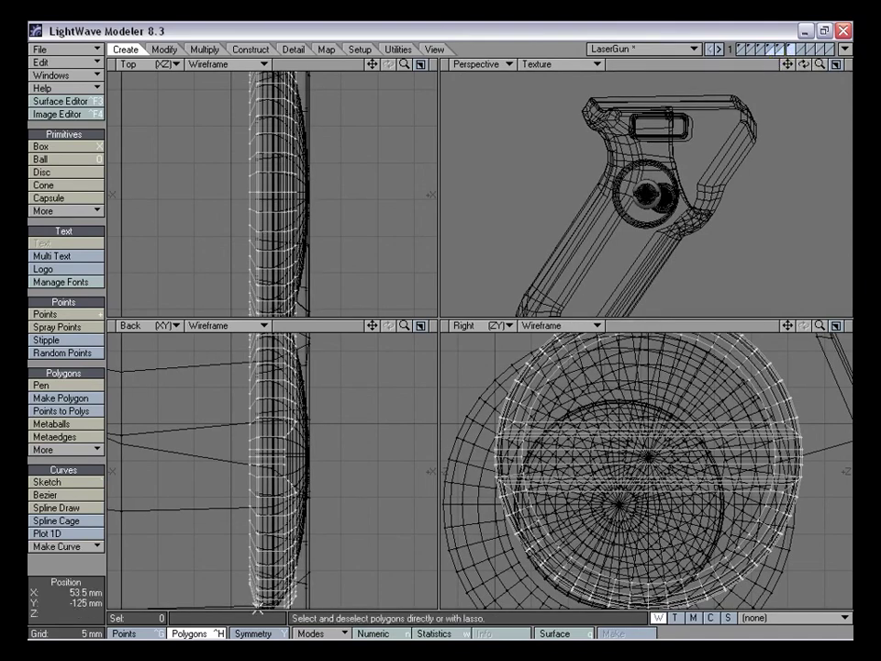
pyautogui.click(317, 633)
pyautogui.click(320, 618)
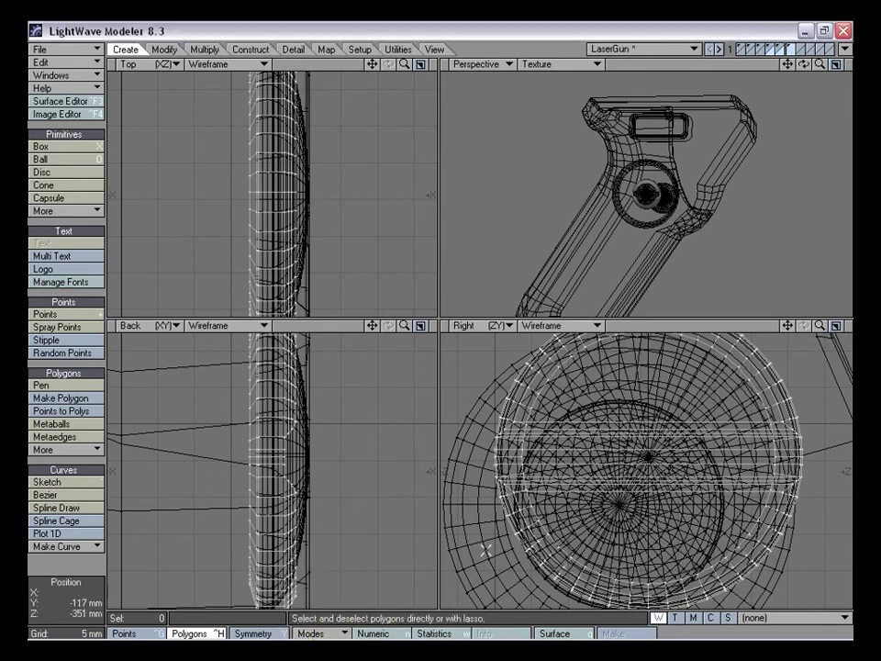
pyautogui.press('y')
pyautogui.moveTo(641, 447); pyautogui.dragTo(564, 446)
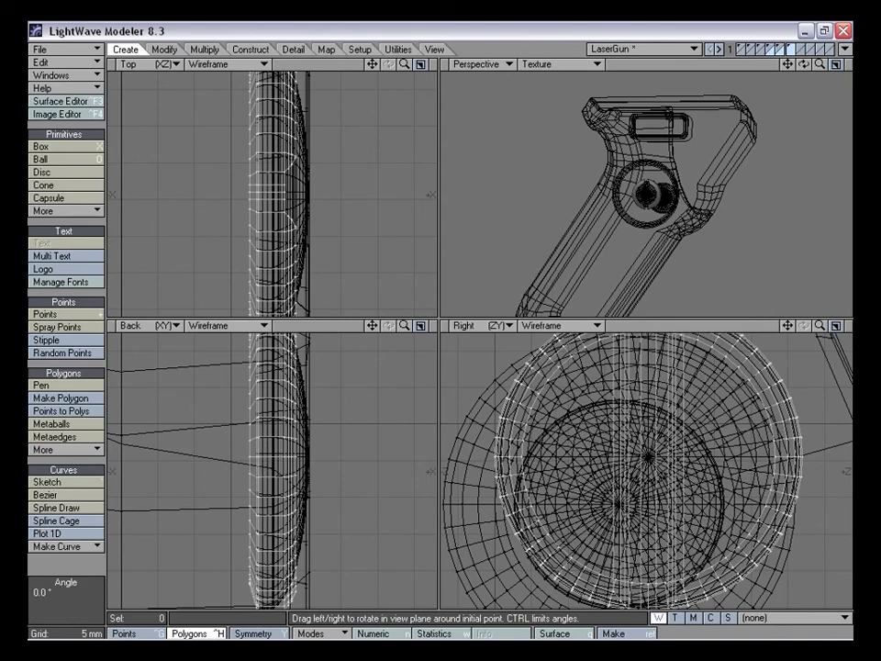
pyautogui.keyDown('ctrl'); pyautogui.moveTo(641, 445); pyautogui.dragTo(650, 443); pyautogui.keyUp('ctrl')
# Examine the rotated screw head together with the grip from several angles in the perspective view
pyautogui.click(790, 47)
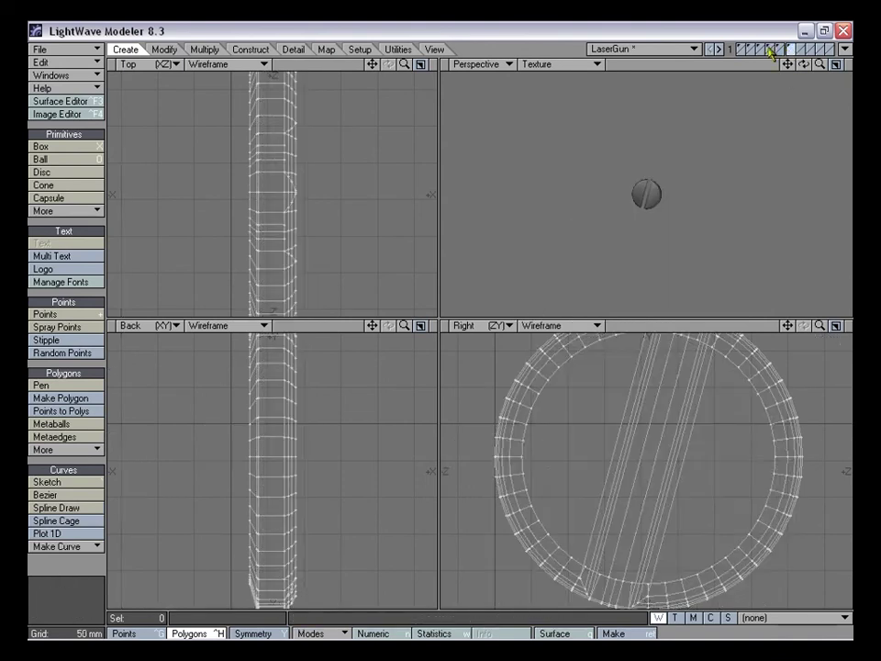
pyautogui.keyDown('shift'); pyautogui.click(771, 47); pyautogui.keyUp('shift')
pyautogui.keyDown('alt'); pyautogui.moveTo(707, 207); pyautogui.dragTo(653, 213); pyautogui.keyUp('alt')
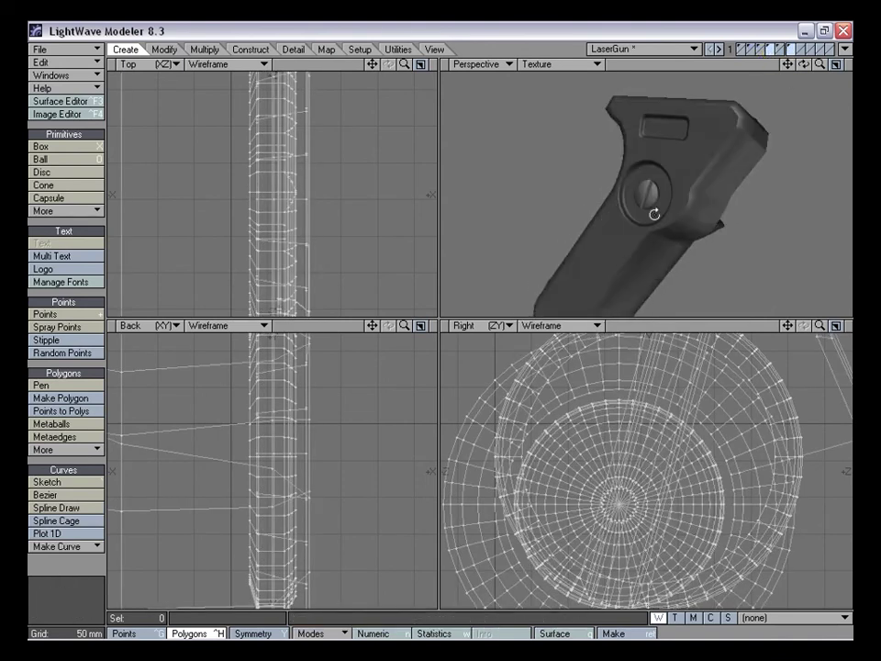
pyautogui.moveTo(820, 64); pyautogui.dragTo(767, 66)
pyautogui.moveTo(712, 191)
pyautogui.keyDown('alt'); pyautogui.mouseDown()
pyautogui.moveTo(752, 183)
pyautogui.moveTo(706, 189)
pyautogui.mouseUp(); pyautogui.keyUp('alt')
pyautogui.moveTo(819, 66); pyautogui.dragTo(863, 66)
pyautogui.keyDown('alt'); pyautogui.moveTo(651, 186); pyautogui.dragTo(667, 204); pyautogui.keyUp('alt')
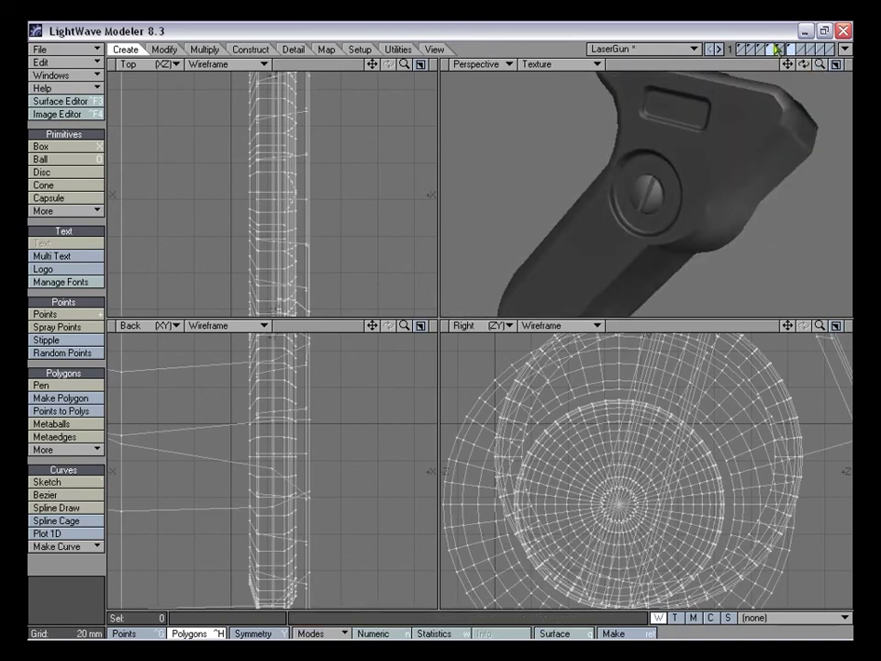
pyautogui.keyDown('alt'); pyautogui.moveTo(714, 131); pyautogui.dragTo(673, 170); pyautogui.keyUp('alt')
# Move the screw head from layer 6 into the grip's layer 4 and delete the leftover geometry on layer 5
pyautogui.click(786, 48)
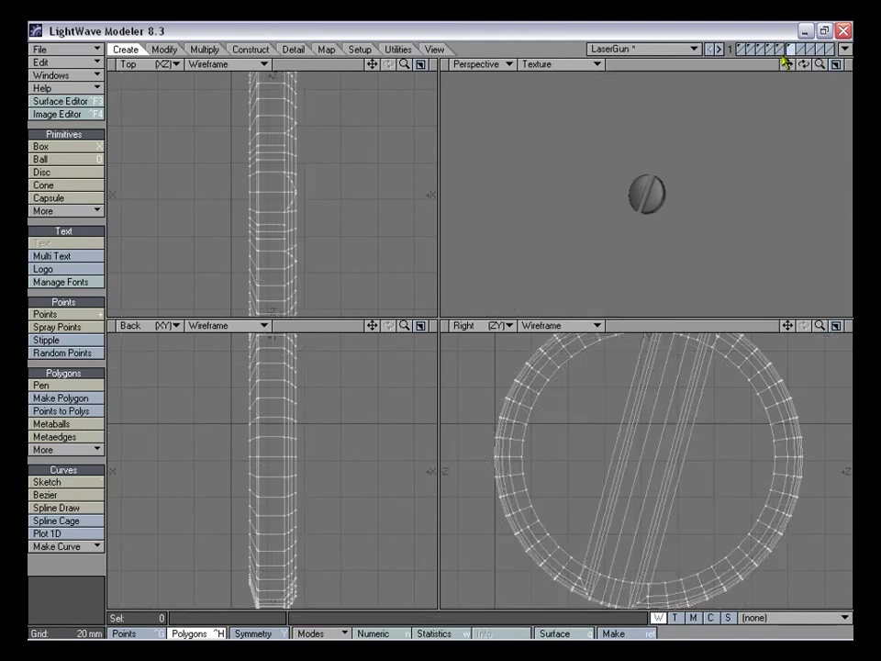
pyautogui.hotkey('ctrl', 'x')
pyautogui.click(770, 48)
pyautogui.hotkey('ctrl', 'v')
pyautogui.keyDown('alt'); pyautogui.moveTo(748, 175); pyautogui.dragTo(705, 180); pyautogui.keyUp('alt')
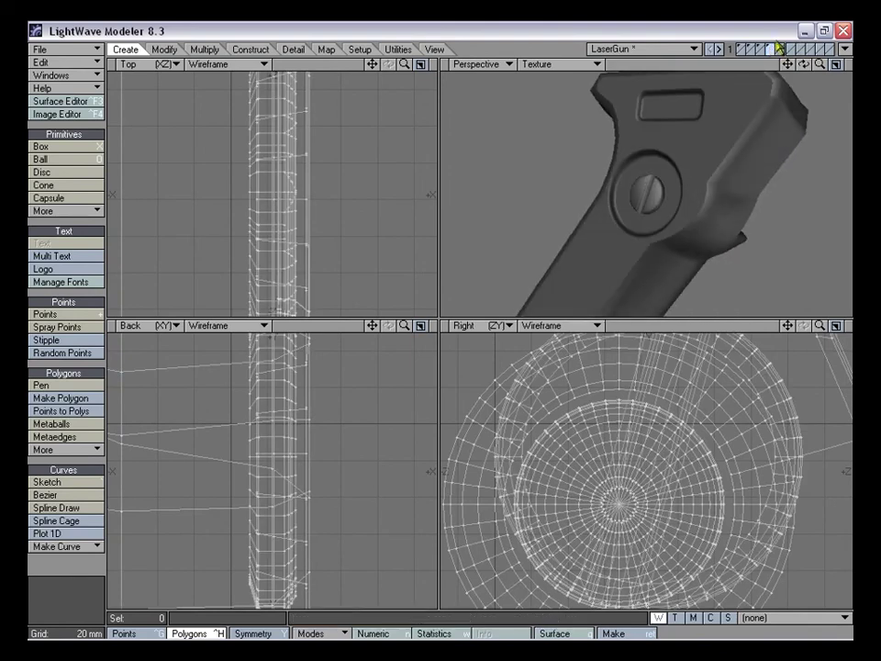
pyautogui.click(778, 49)
pyautogui.press('Delete')
# Examine the finished grip together with the trigger guard and the neighbouring gun parts in the perspective view
pyautogui.click(770, 48)
pyautogui.press('a')
pyautogui.keyDown('alt'); pyautogui.moveTo(717, 143); pyautogui.dragTo(712, 108); pyautogui.keyUp('alt')
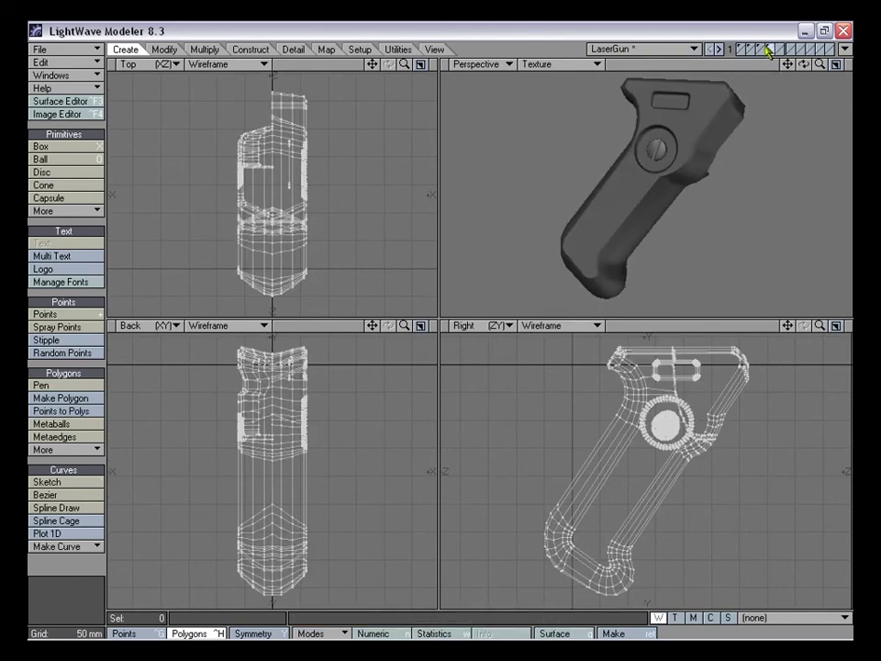
pyautogui.keyDown('shift'); pyautogui.click(761, 48); pyautogui.keyUp('shift')
pyautogui.moveTo(788, 64); pyautogui.dragTo(732, 85)
pyautogui.moveTo(804, 65); pyautogui.dragTo(700, 176)
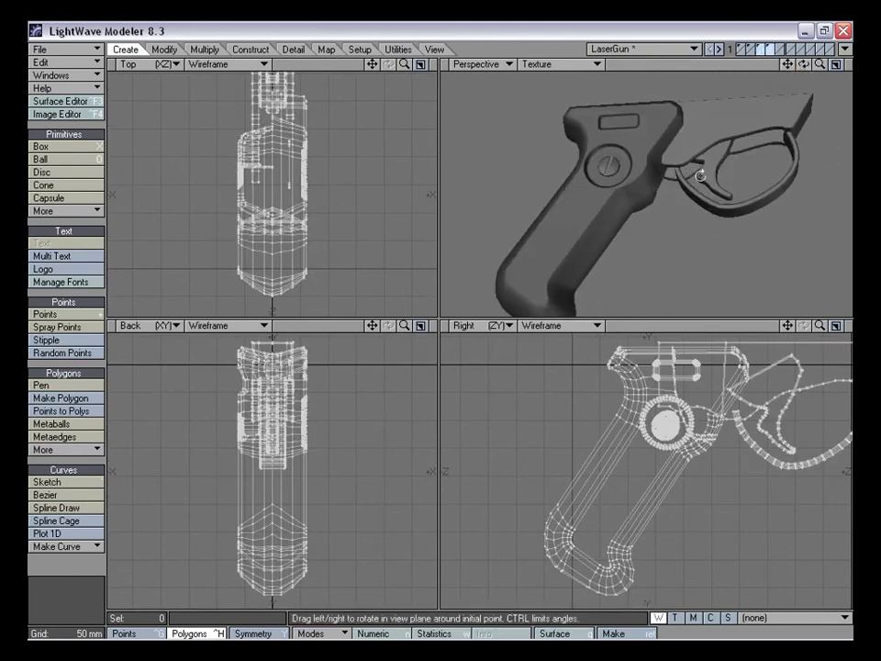
pyautogui.keyDown('shift'); pyautogui.click(751, 49); pyautogui.keyUp('shift')
pyautogui.moveTo(696, 98); pyautogui.dragTo(725, 92)
# Make empty layer 5 active with layers 1 to 4 as background, framing the grip and trigger in the Right view
pyautogui.click(778, 49)
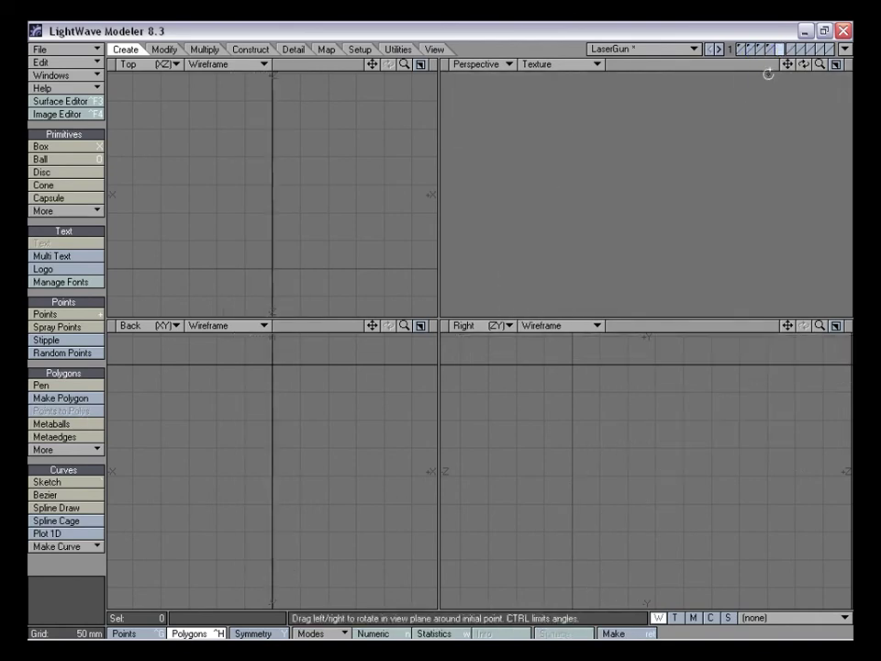
pyautogui.click(759, 49)
pyautogui.keyDown('shift'); pyautogui.click(759, 53); pyautogui.keyUp('shift')
pyautogui.keyDown('shift'); pyautogui.click(750, 53); pyautogui.keyUp('shift')
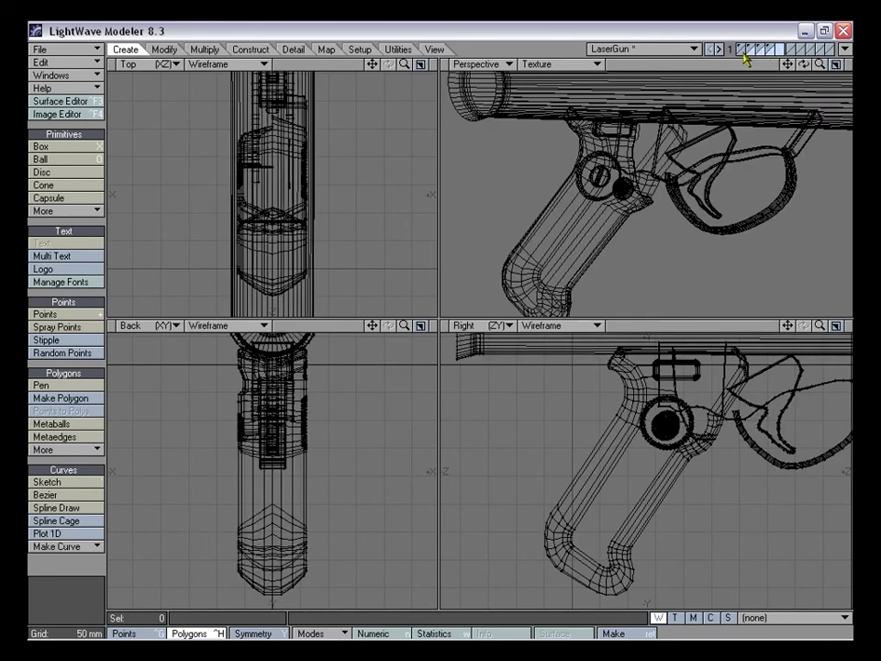
pyautogui.keyDown('shift'); pyautogui.click(743, 54); pyautogui.keyUp('shift')
pyautogui.press('a')
pyautogui.moveTo(819, 327); pyautogui.dragTo(864, 326)
pyautogui.moveTo(787, 327); pyautogui.dragTo(858, 203)
# Set Front.jpg as the backdrop image of the BR viewport and brighten it slightly
pyautogui.press('d')
pyautogui.click(360, 122)
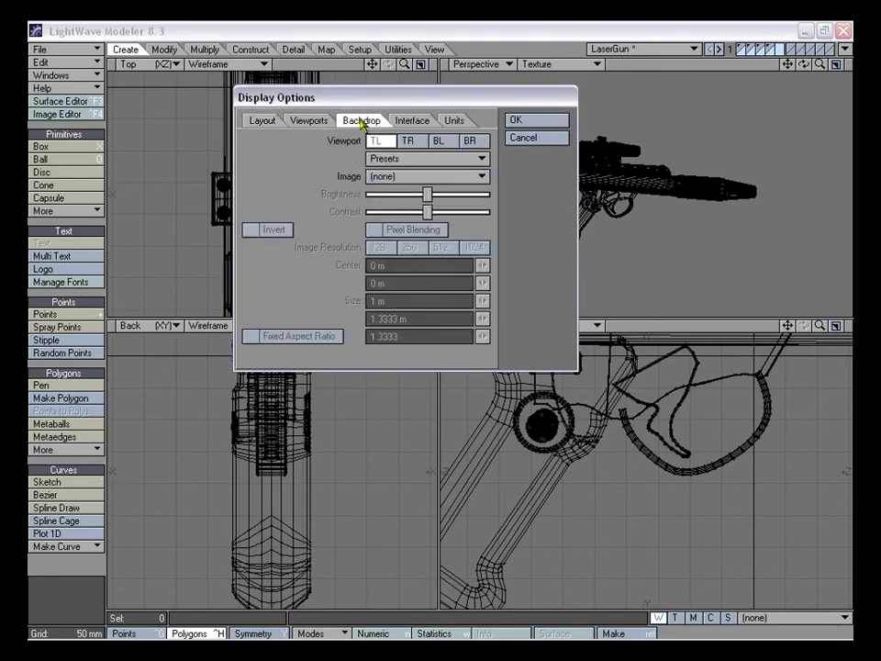
pyautogui.click(470, 140)
pyautogui.click(450, 176)
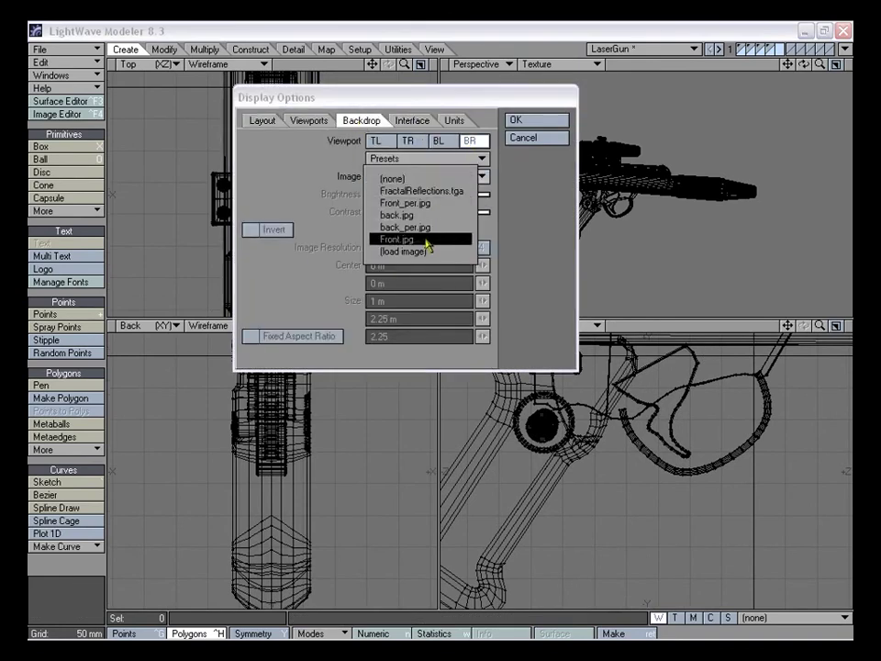
pyautogui.click(430, 239)
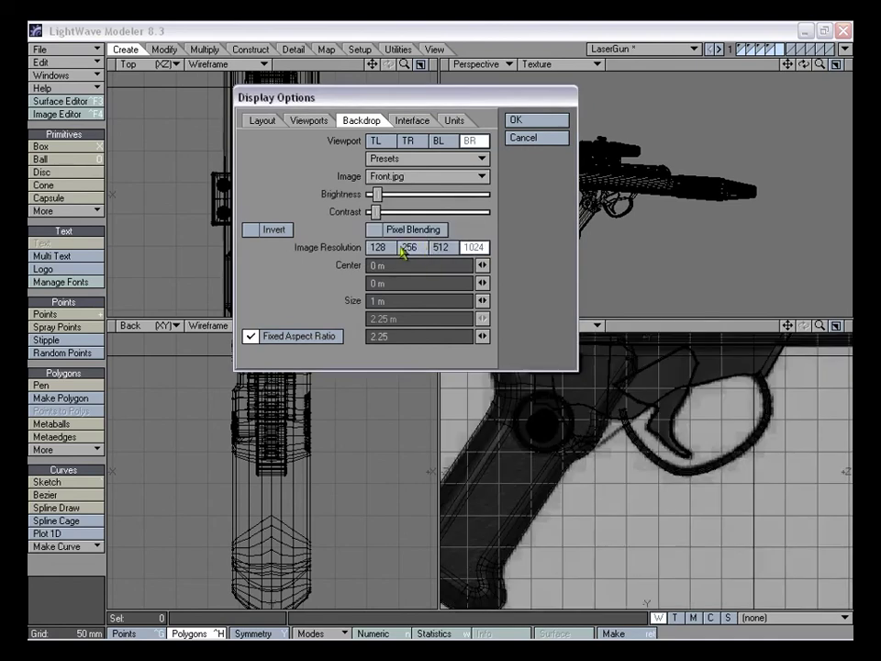
pyautogui.moveTo(377, 198); pyautogui.dragTo(389, 199)
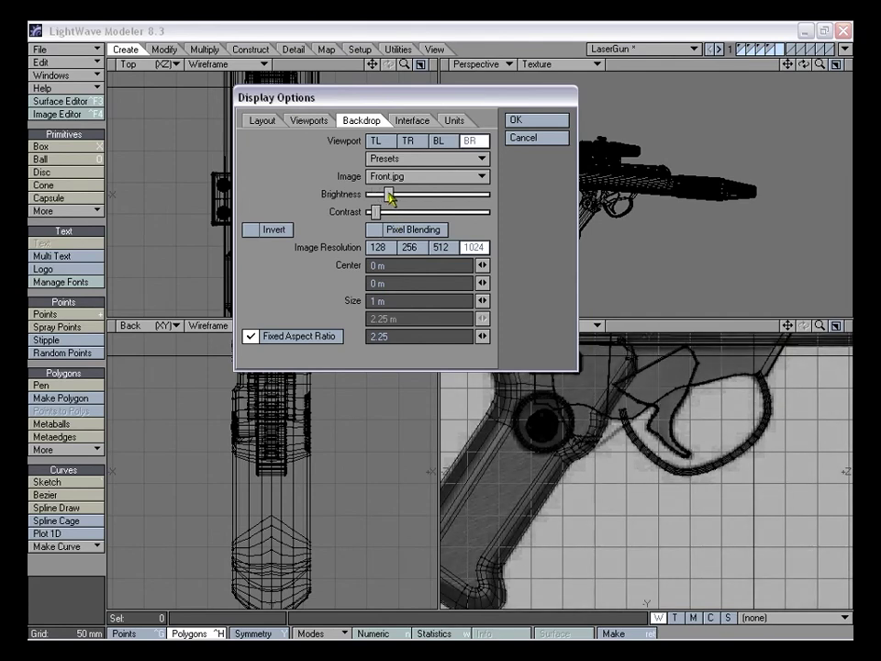
pyautogui.click(516, 120)
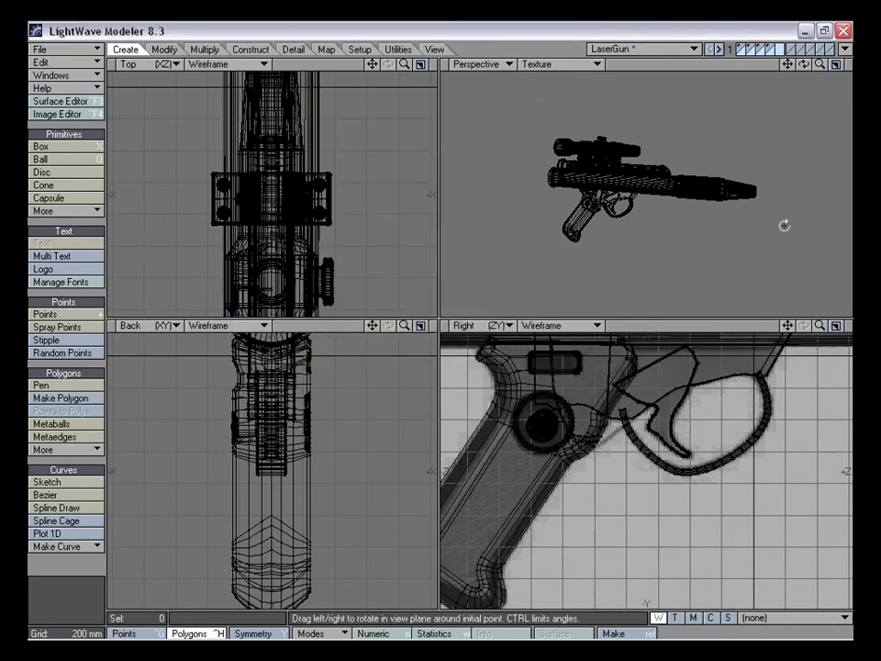
# Replace the BR viewport's backdrop image with back.jpg
pyautogui.moveTo(787, 325); pyautogui.dragTo(775, 378)
pyautogui.moveTo(820, 325); pyautogui.dragTo(767, 384)
pyautogui.moveTo(788, 329)
pyautogui.mouseDown()
pyautogui.moveTo(820, 327)
pyautogui.moveTo(783, 323)
pyautogui.mouseUp()
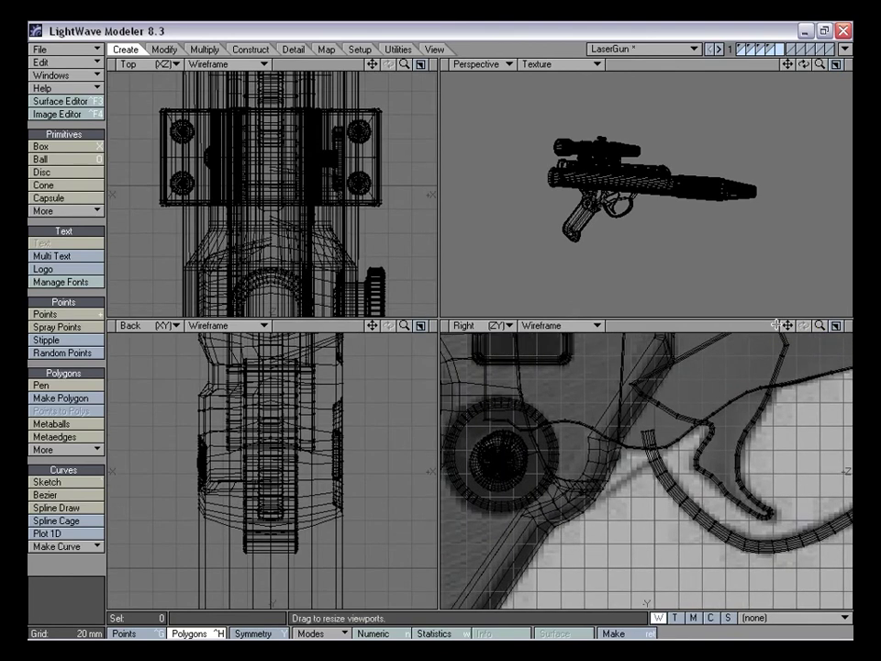
pyautogui.press('d')
pyautogui.click(361, 120)
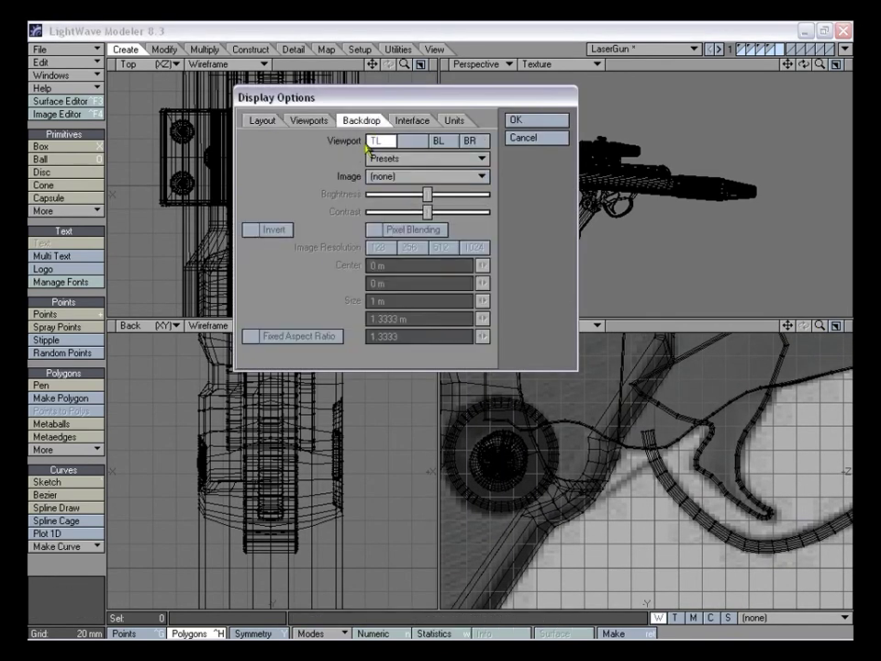
pyautogui.click(470, 140)
pyautogui.click(404, 176)
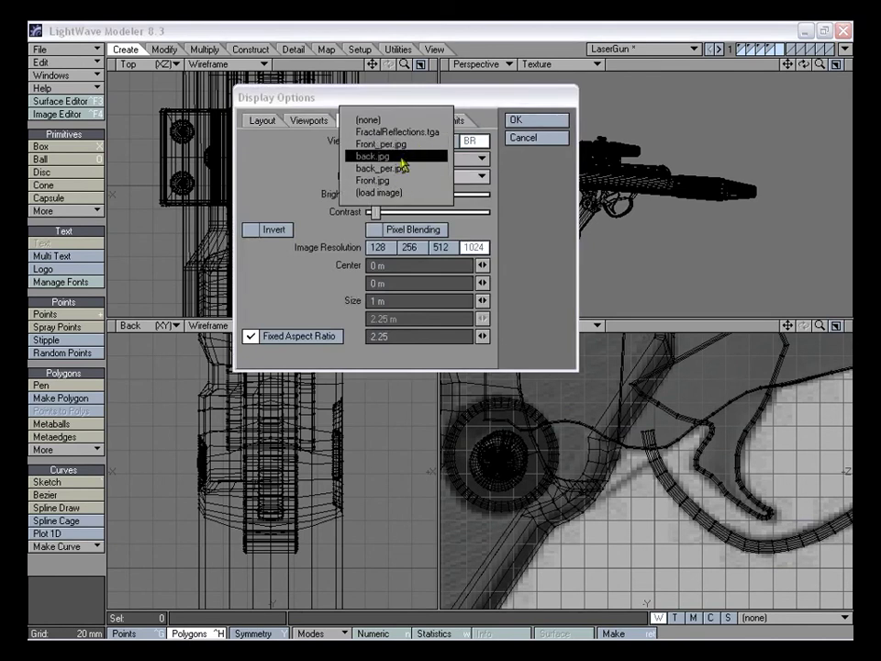
pyautogui.click(396, 152)
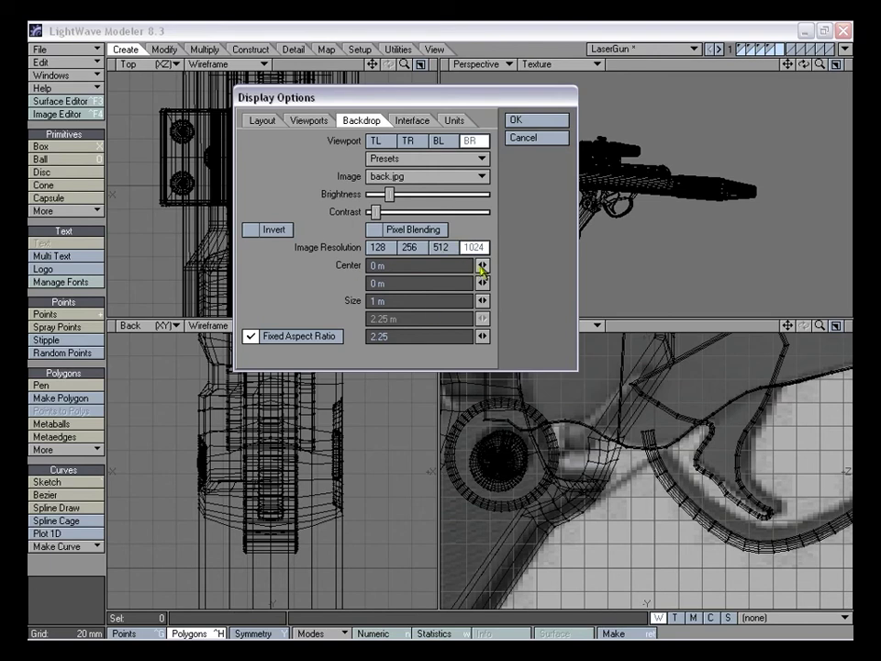
# Align the back.jpg backdrop with the model by setting both of its centre values to -4 mm
pyautogui.moveTo(481, 265); pyautogui.dragTo(481, 267)
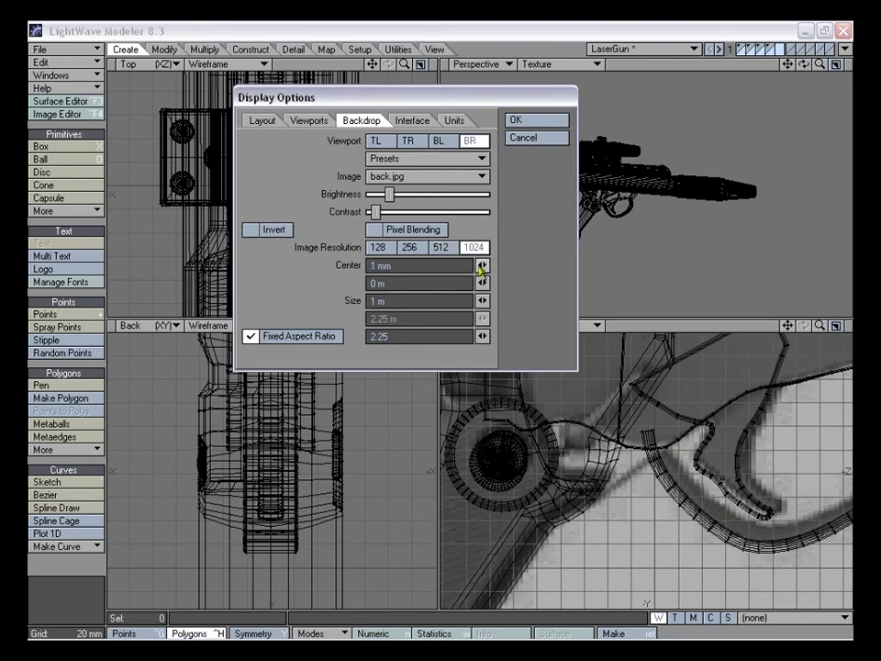
pyautogui.moveTo(199, 158); pyautogui.dragTo(483, 263)
pyautogui.moveTo(483, 265); pyautogui.dragTo(481, 266)
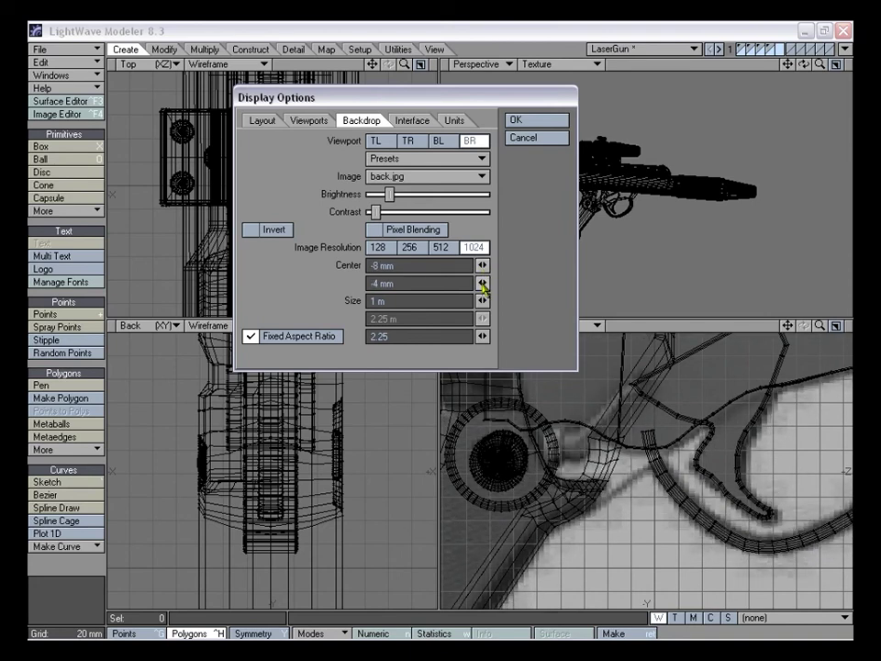
pyautogui.moveTo(483, 289); pyautogui.dragTo(486, 266)
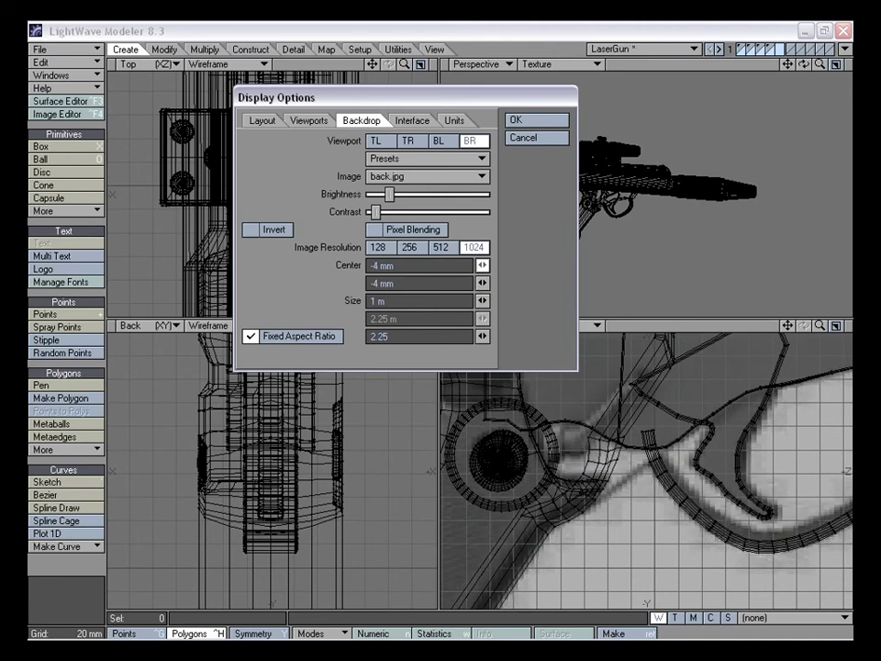
pyautogui.click(519, 120)
# Examine the trigger, trigger guard and adjoining grip area from several angles in the perspective view
pyautogui.moveTo(788, 325); pyautogui.dragTo(815, 326)
pyautogui.keyDown('alt'); pyautogui.moveTo(662, 213); pyautogui.dragTo(692, 218); pyautogui.keyUp('alt')
pyautogui.moveTo(820, 64); pyautogui.dragTo(837, 72)
pyautogui.keyDown('alt'); pyautogui.moveTo(602, 204); pyautogui.dragTo(652, 215); pyautogui.keyUp('alt')
pyautogui.moveTo(788, 64); pyautogui.dragTo(814, 47)
pyautogui.keyDown('alt'); pyautogui.moveTo(612, 203); pyautogui.dragTo(687, 191); pyautogui.keyUp('alt')
pyautogui.press('y')
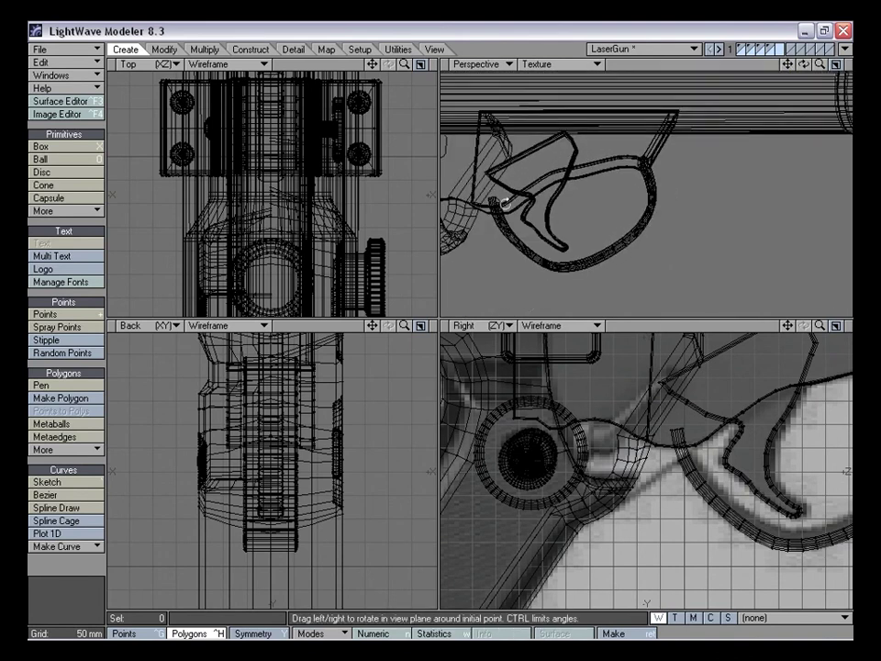
pyautogui.keyDown('alt'); pyautogui.moveTo(510, 211); pyautogui.dragTo(673, 182); pyautogui.keyUp('alt')
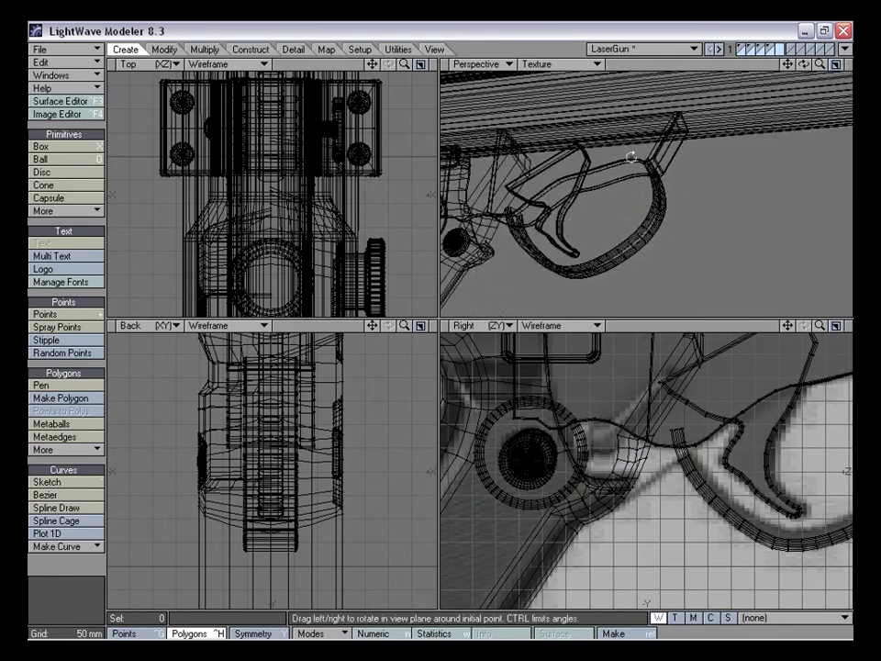
pyautogui.keyDown('alt'); pyautogui.moveTo(579, 154); pyautogui.dragTo(615, 212); pyautogui.keyUp('alt')
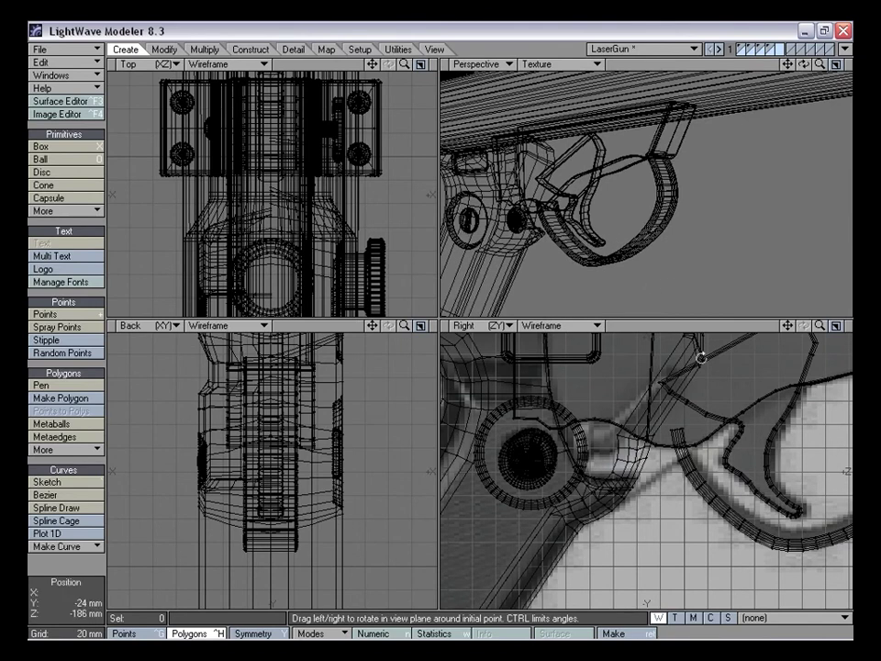
# Place 13 points in the Right view outlining the part between the grip's round recess and the trigger guard, following the backdrop
pyautogui.moveTo(820, 326)
pyautogui.mouseDown()
pyautogui.moveTo(833, 326)
pyautogui.moveTo(810, 326)
pyautogui.moveTo(820, 326)
pyautogui.mouseUp()
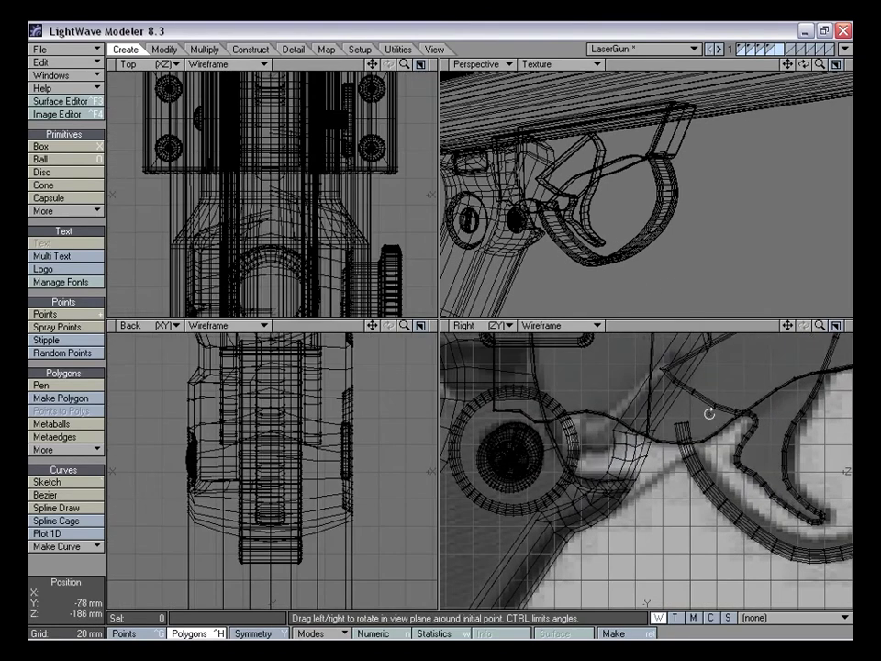
pyautogui.moveTo(817, 326); pyautogui.dragTo(820, 329)
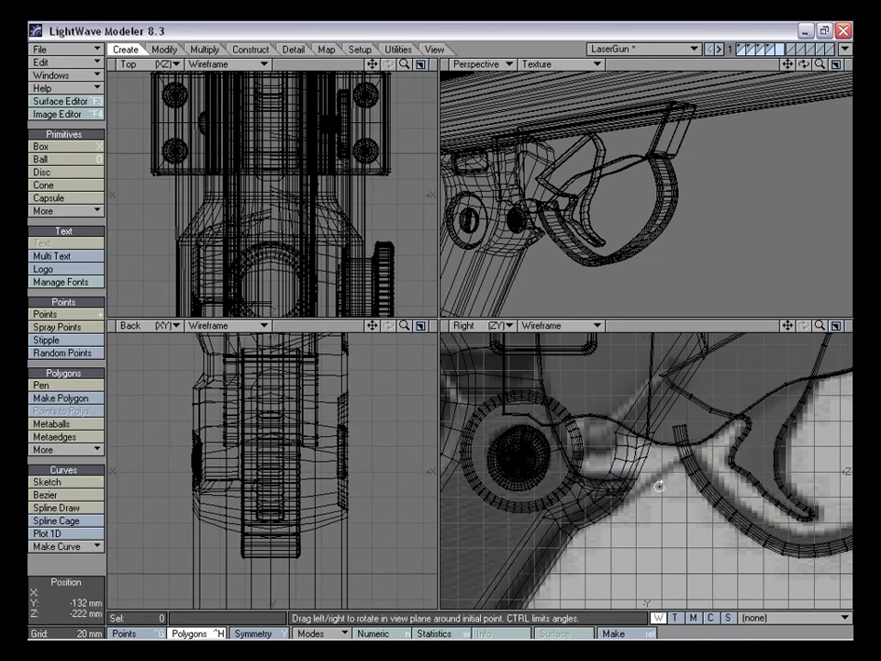
pyautogui.press('+')
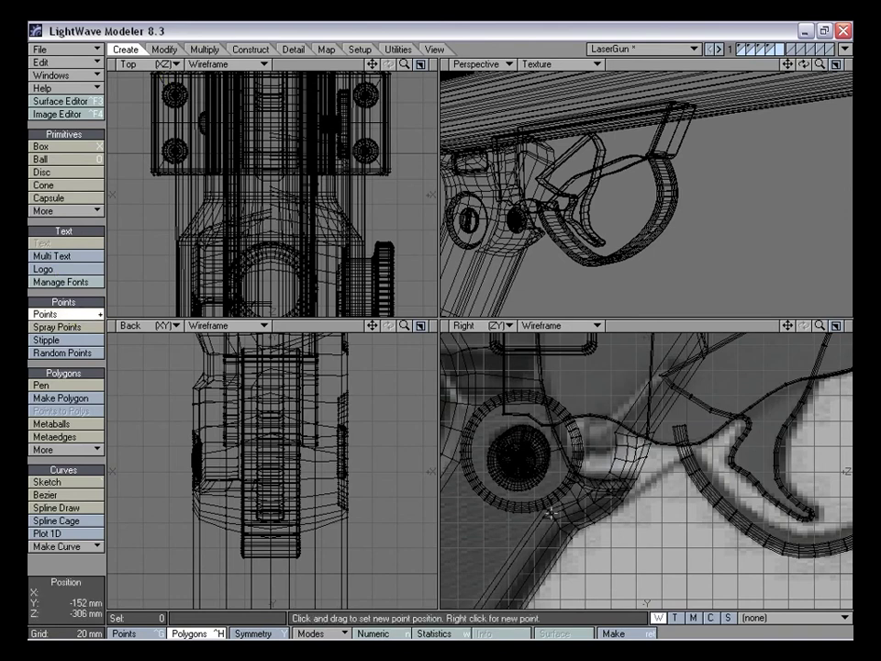
pyautogui.click(616, 503)
pyautogui.moveTo(618, 501); pyautogui.dragTo(708, 424)
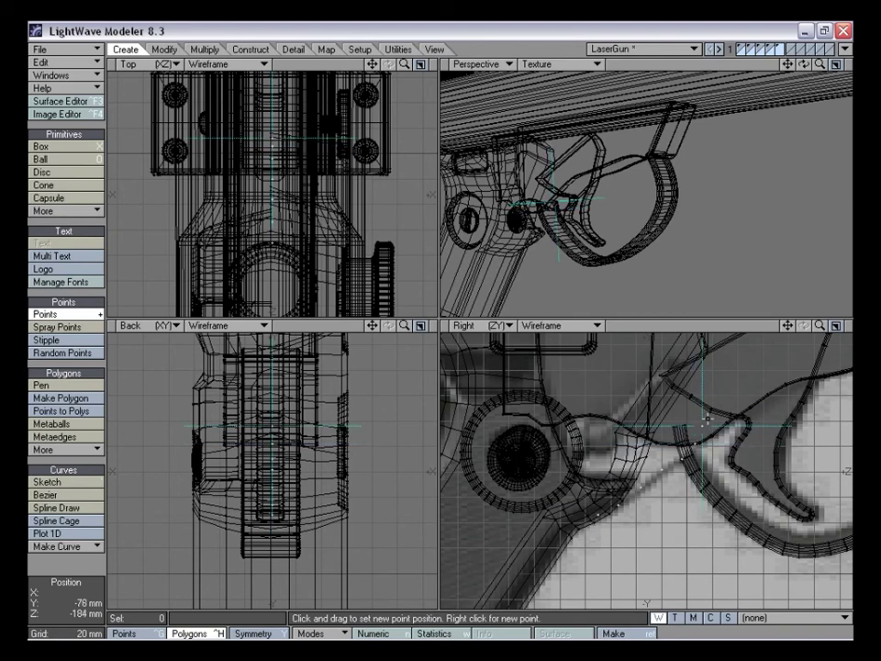
pyautogui.moveTo(704, 414); pyautogui.dragTo(677, 398)
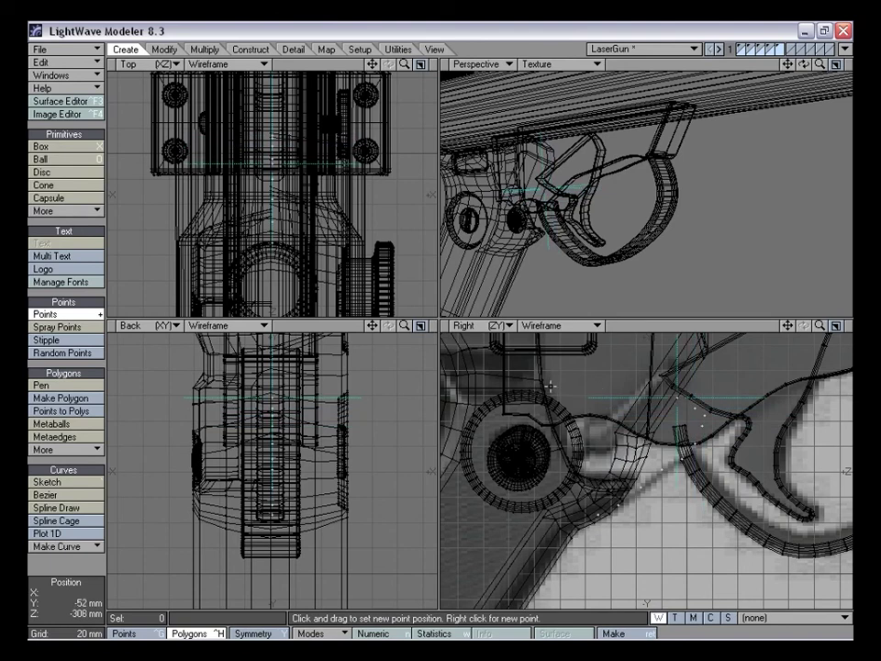
pyautogui.moveTo(541, 389); pyautogui.dragTo(531, 370)
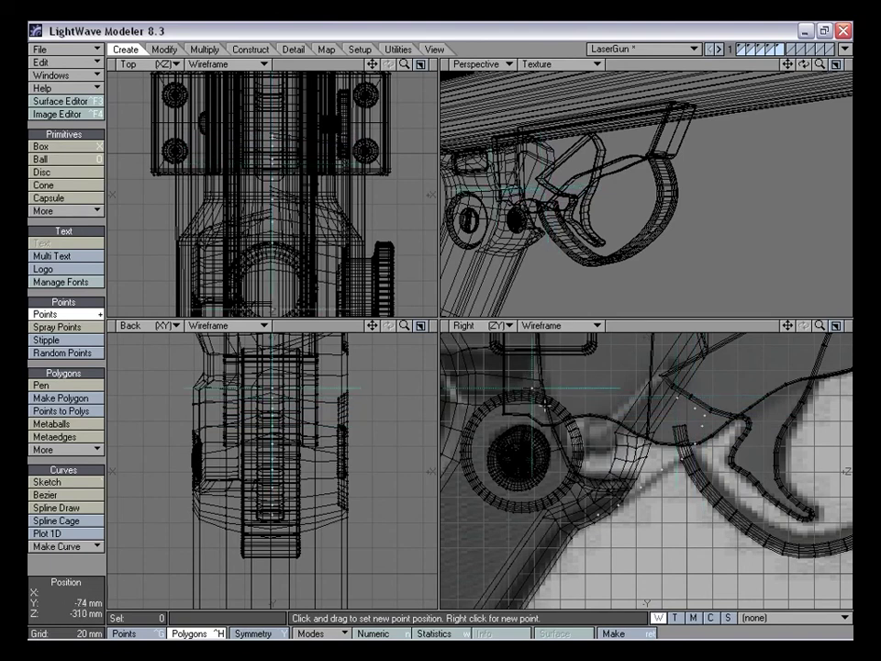
pyautogui.moveTo(541, 431); pyautogui.dragTo(586, 500)
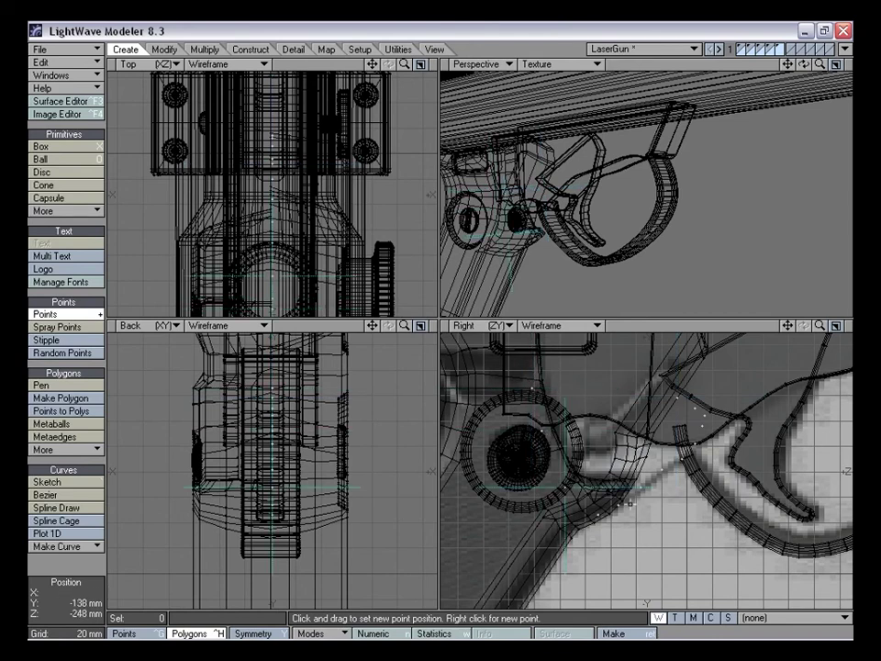
pyautogui.press('space')
pyautogui.hotkey('ctrl', 'g')
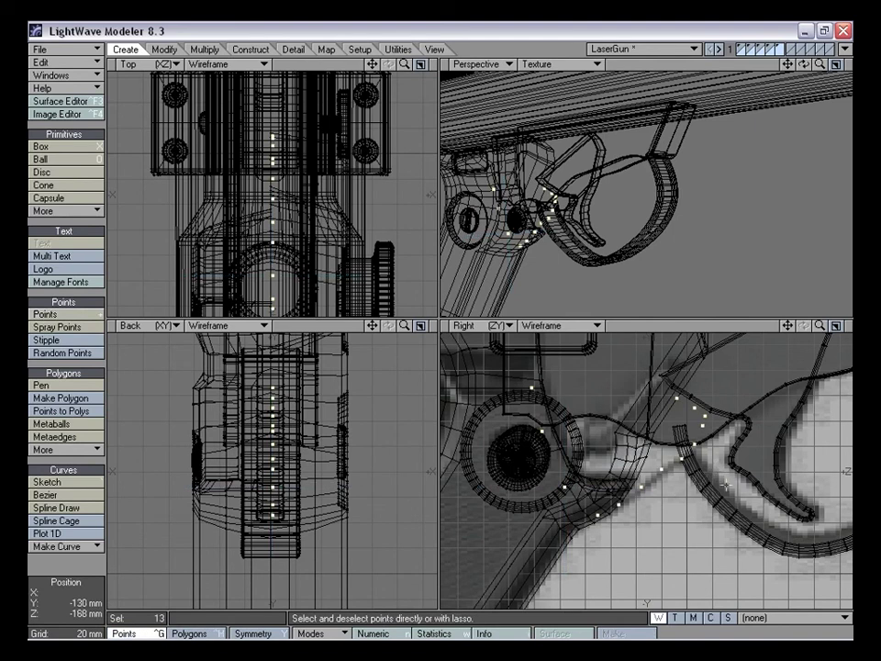
# Connect the 13 outline points with a curve and shift its points along the lower edge to follow the backdrop
pyautogui.press('KP_0')
pyautogui.moveTo(820, 66); pyautogui.dragTo(859, 66)
pyautogui.moveTo(788, 65); pyautogui.dragTo(880, 101)
pyautogui.moveTo(820, 65); pyautogui.dragTo(836, 65)
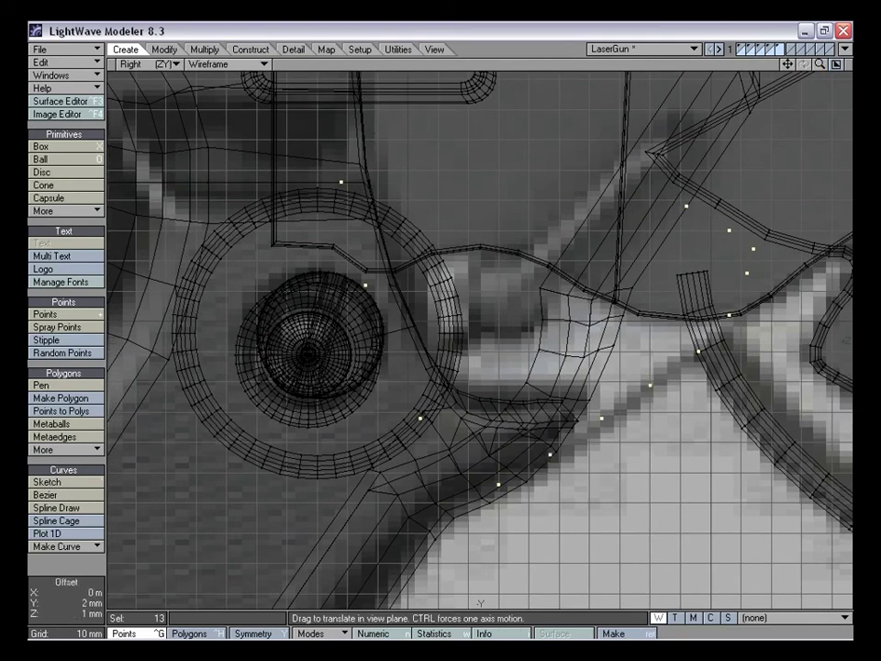
pyautogui.hotkey('ctrl', 'p')
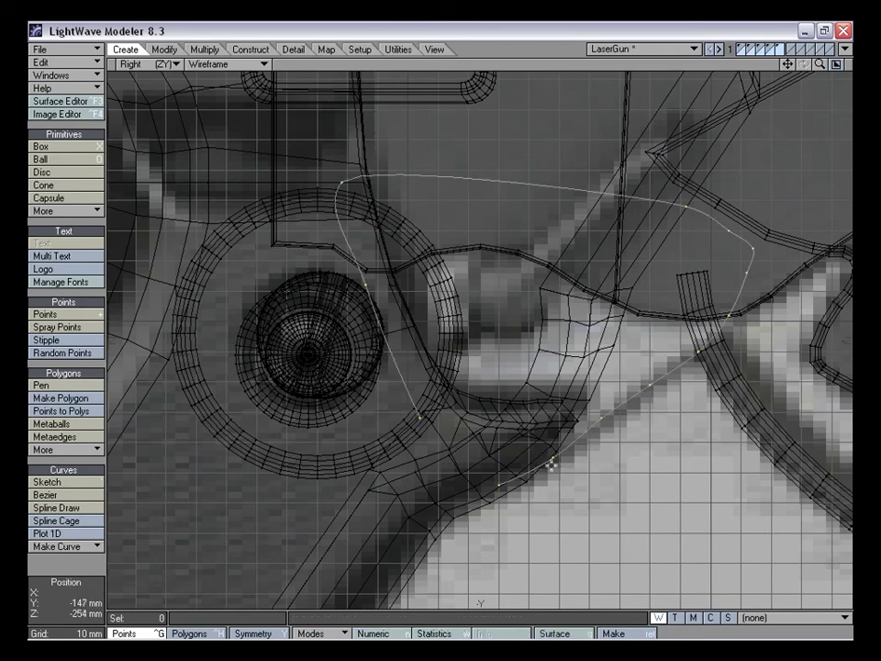
pyautogui.moveTo(555, 456); pyautogui.dragTo(551, 463)
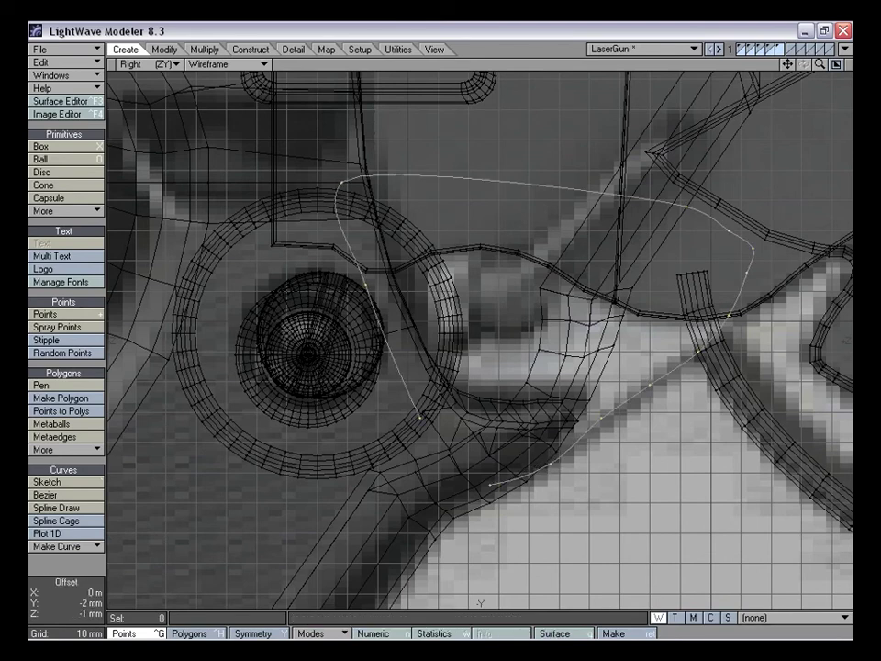
pyautogui.moveTo(604, 418); pyautogui.dragTo(598, 424)
pyautogui.moveTo(653, 386); pyautogui.dragTo(653, 386)
pyautogui.moveTo(699, 348); pyautogui.dragTo(698, 352)
pyautogui.moveTo(730, 315); pyautogui.dragTo(736, 313)
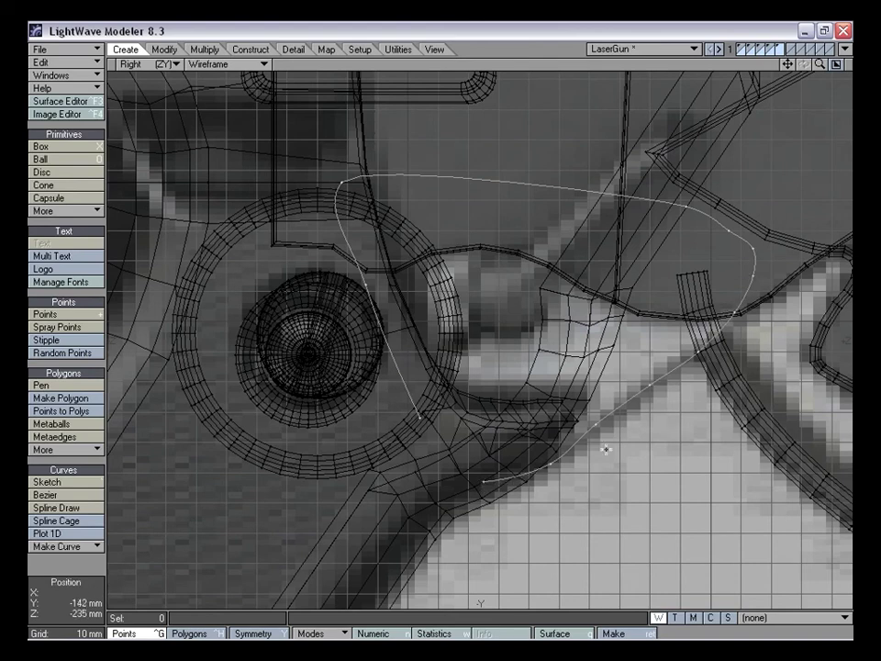
# Remove the curve while keeping its points
pyautogui.hotkey('ctrl', 'h')
pyautogui.click(602, 415)
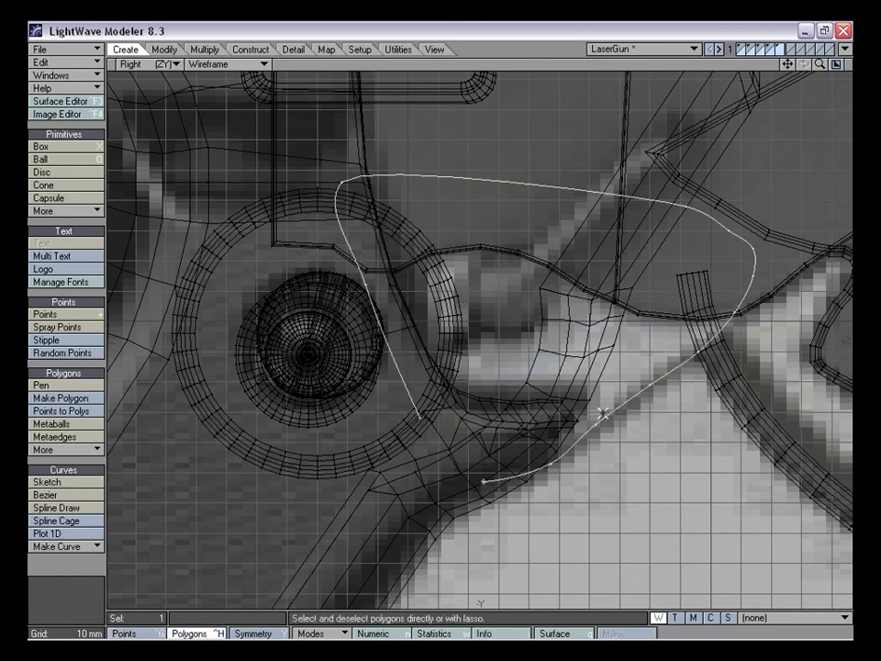
pyautogui.press('k')
pyautogui.hotkey('ctrl', 'g')
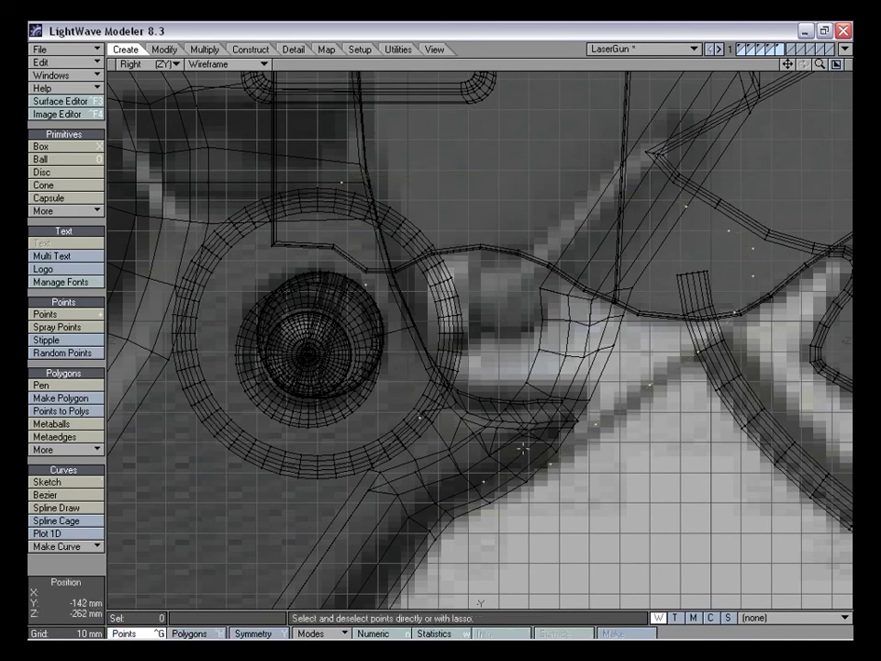
# Try to make a polygon from the 13 outline points
pyautogui.click(495, 483)
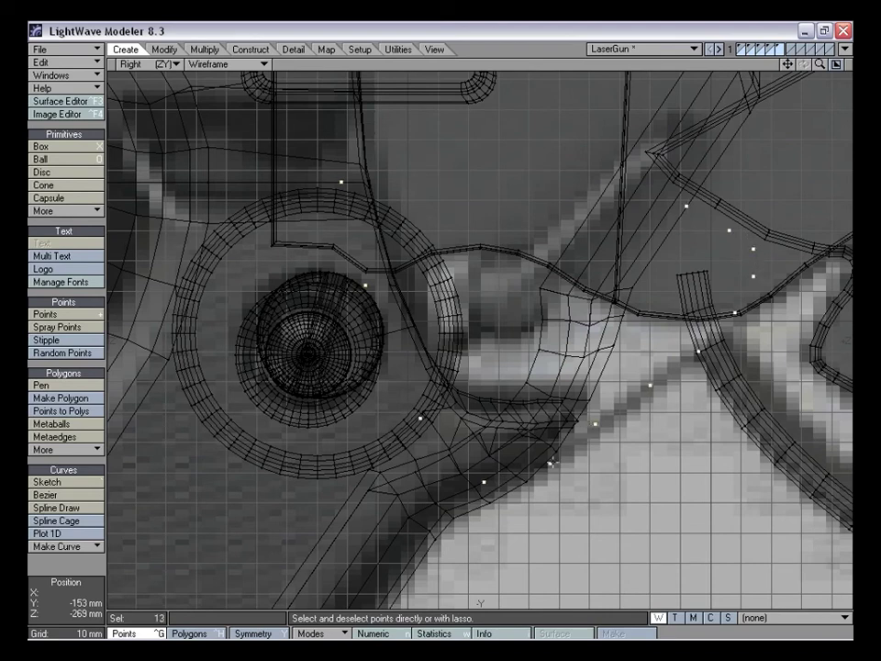
pyautogui.press('p')
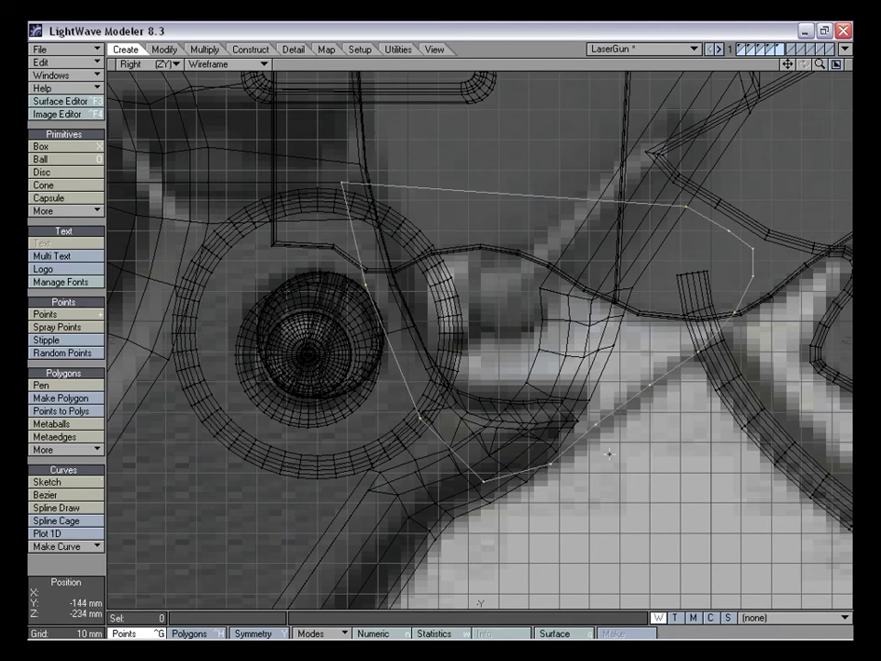
pyautogui.press('t')
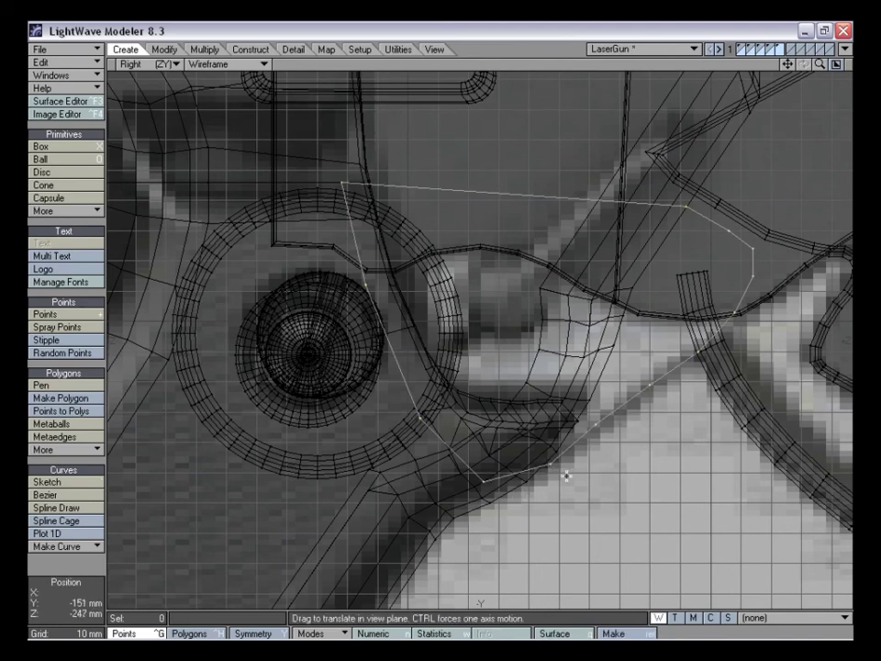
pyautogui.press('u')
pyautogui.click(84, 573)
# Add extra points between the existing ones along the outline's lower edge in the Right view
pyautogui.keyDown('alt'); pyautogui.moveTo(655, 395); pyautogui.dragTo(522, 372); pyautogui.keyUp('alt')
pyautogui.press('+')
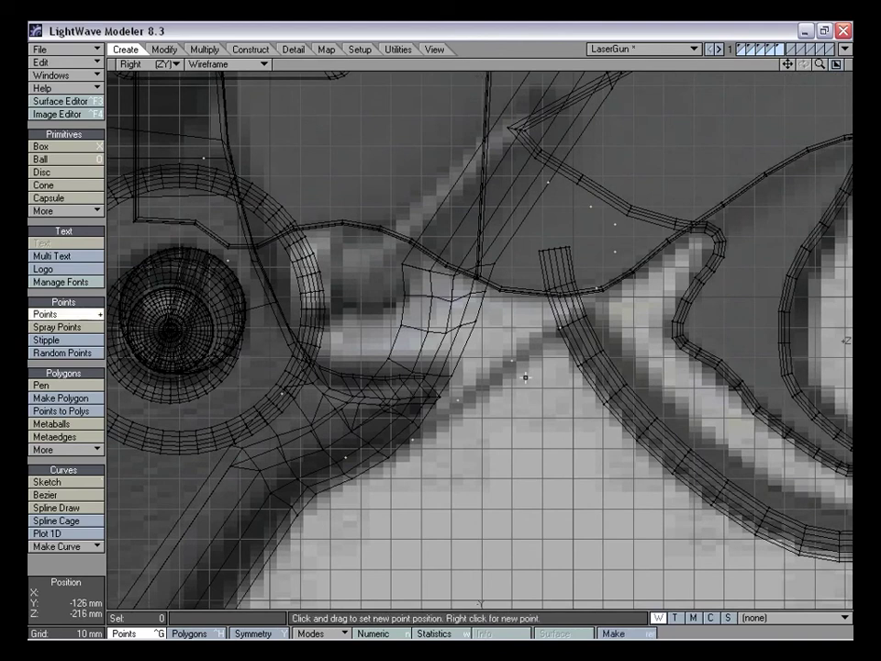
pyautogui.click(381, 451)
pyautogui.click(441, 422)
pyautogui.click(482, 383)
pyautogui.rightClick(536, 343)
pyautogui.press('space')
pyautogui.moveTo(621, 303)
pyautogui.mouseDown(button='right')
pyautogui.moveTo(675, 399)
pyautogui.moveTo(639, 341)
pyautogui.mouseUp(button='right')
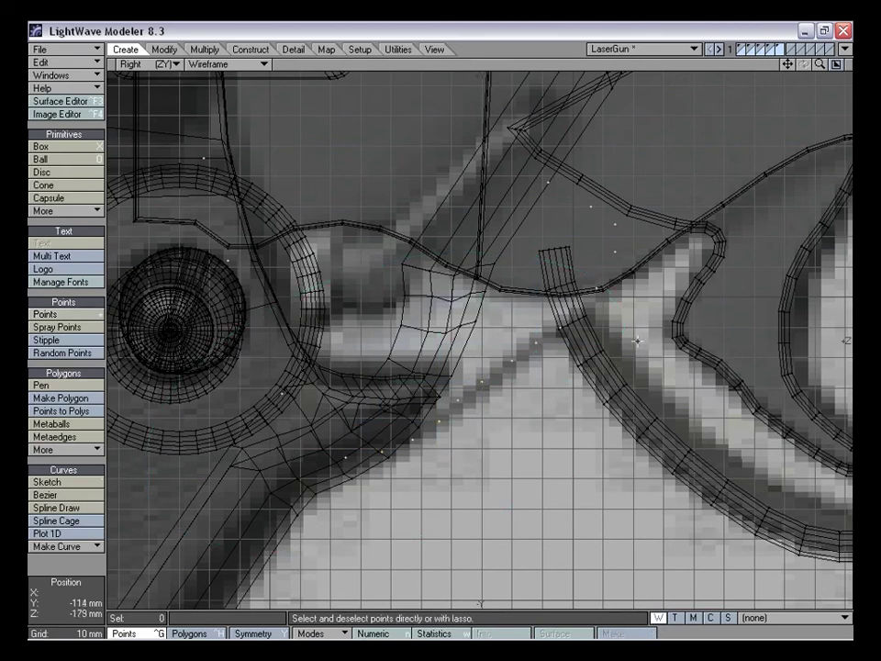
# Move the points along the outline's lower edge so they follow the backdrop contour with even spacing
pyautogui.press('t')
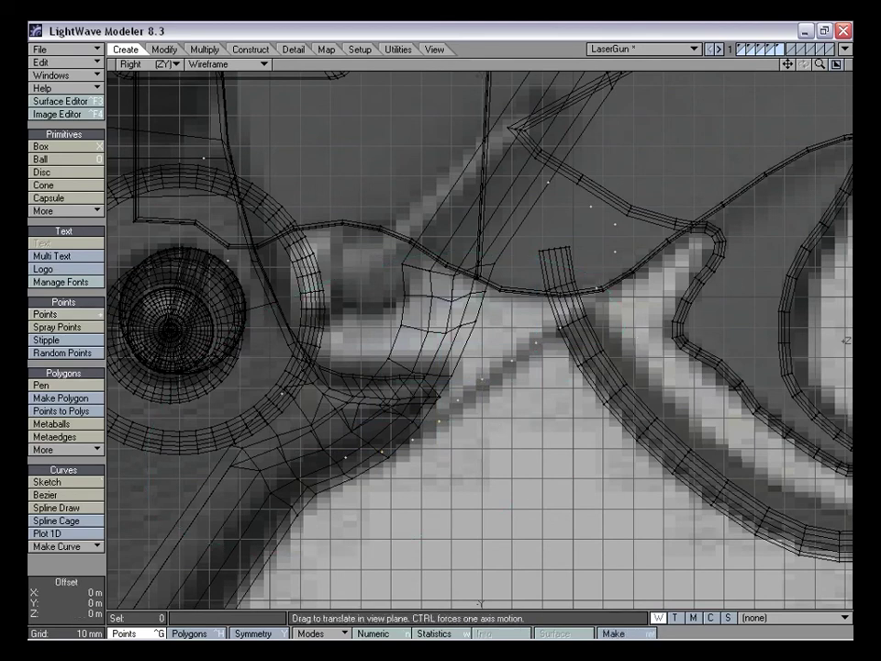
pyautogui.moveTo(487, 380); pyautogui.dragTo(487, 380)
pyautogui.moveTo(439, 422); pyautogui.dragTo(380, 452)
pyautogui.moveTo(345, 457); pyautogui.dragTo(384, 452)
pyautogui.moveTo(458, 400); pyautogui.dragTo(437, 424)
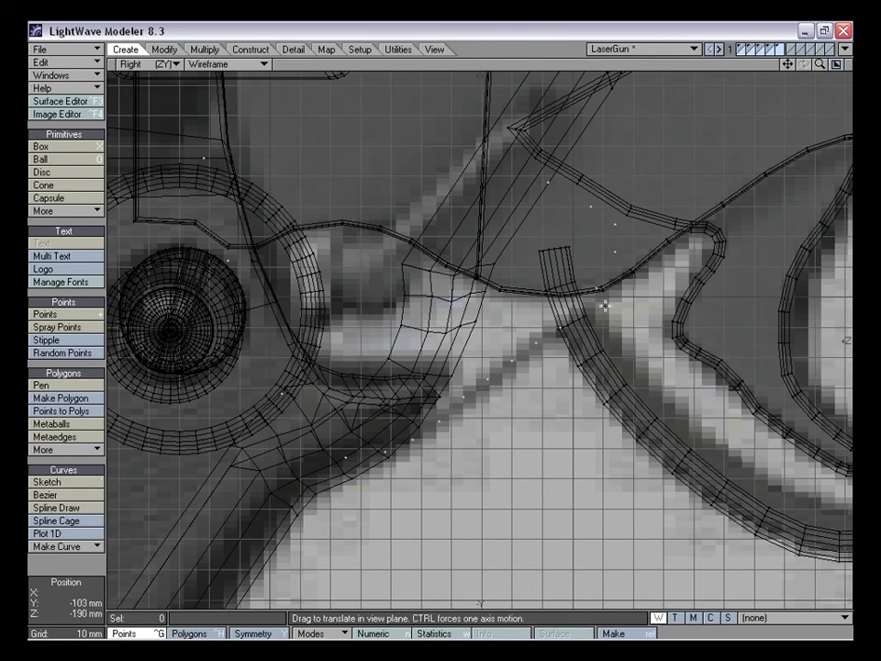
# Adjust the outline points near the trigger guard's rear end to form a smooth rounded corner
pyautogui.click(565, 329)
pyautogui.click(591, 289)
pyautogui.click(606, 272)
pyautogui.moveTo(621, 226); pyautogui.dragTo(597, 219)
pyautogui.click(597, 204)
pyautogui.moveTo(549, 182); pyautogui.dragTo(557, 188)
pyautogui.press('space')
# Select all the outline points in order around the shape and make a polygon from them
pyautogui.moveTo(346, 458)
pyautogui.mouseDown()
pyautogui.moveTo(272, 382)
pyautogui.moveTo(247, 296)
pyautogui.mouseUp()
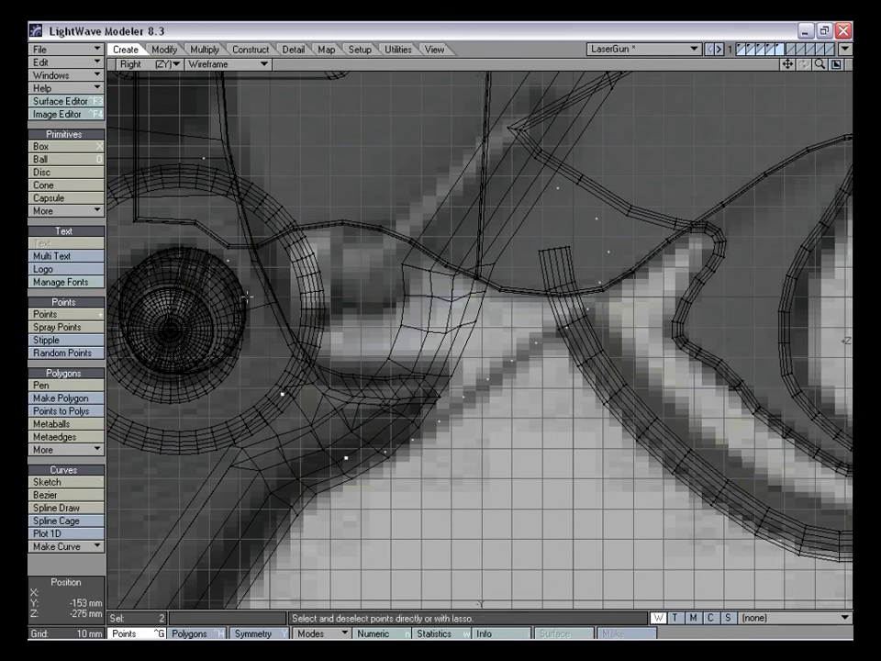
pyautogui.click(203, 158)
pyautogui.click(597, 219)
pyautogui.moveTo(606, 267); pyautogui.dragTo(580, 315)
pyautogui.press('p')
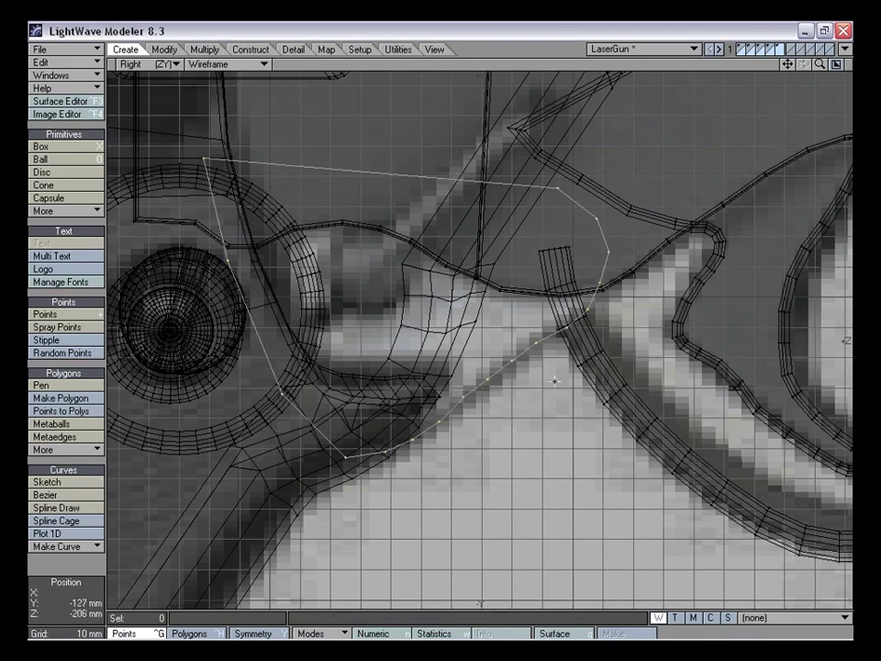
# Extrude the outline polygon 30 mm along the X axis
pyautogui.press('t')
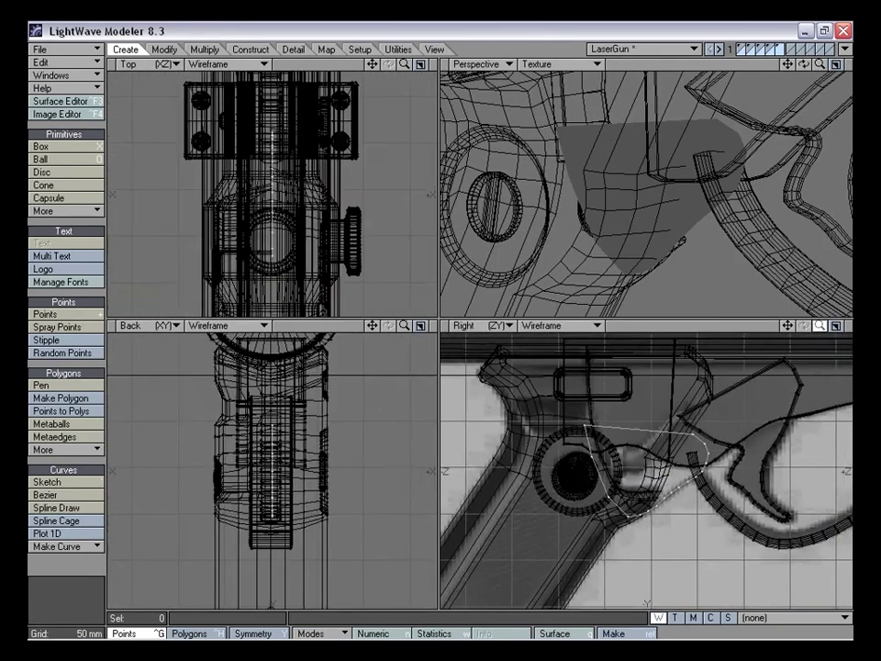
pyautogui.keyDown('alt'); pyautogui.moveTo(673, 192); pyautogui.dragTo(749, 222); pyautogui.keyUp('alt')
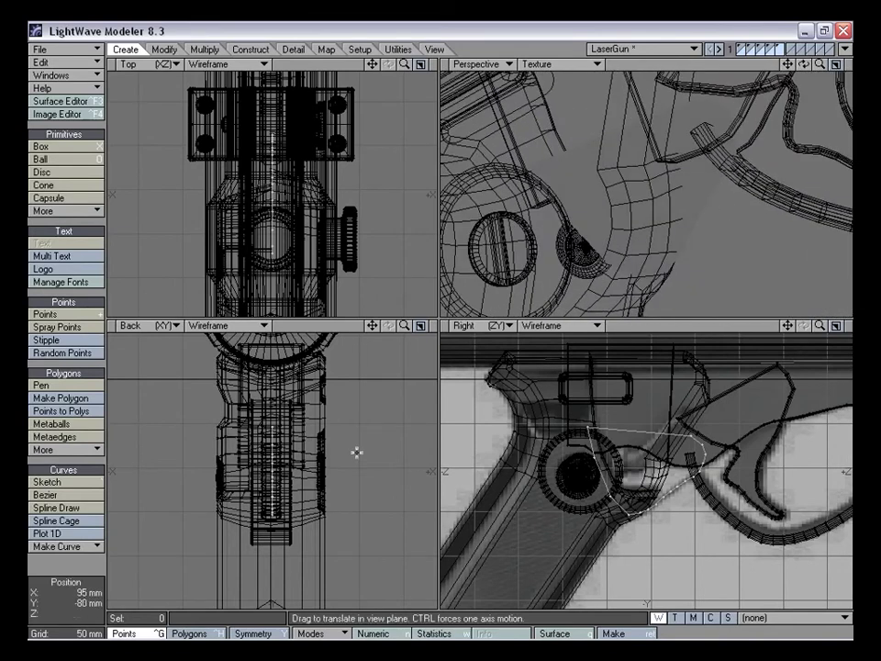
pyautogui.hotkey('shift', 'e')
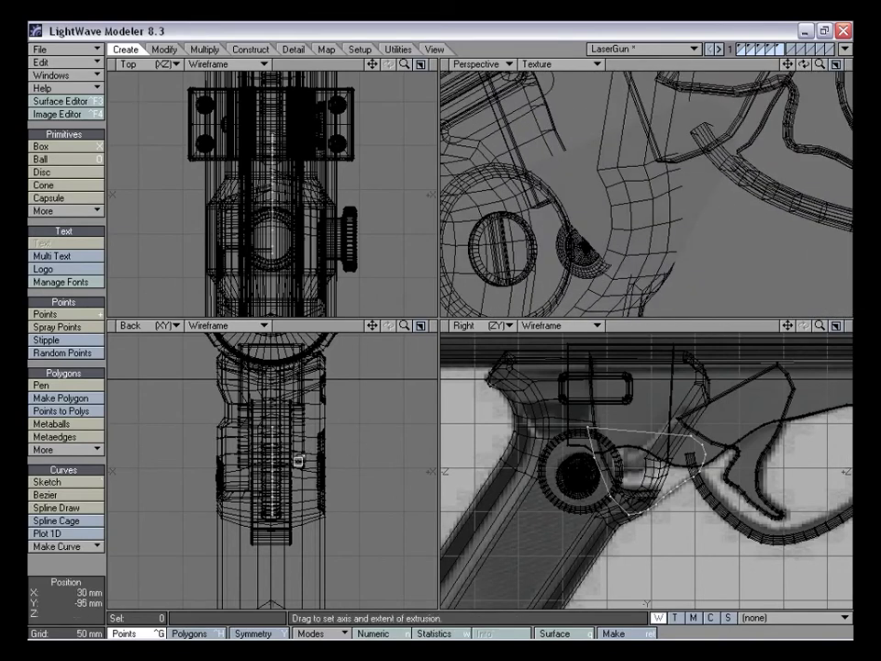
pyautogui.moveTo(279, 472); pyautogui.dragTo(303, 467)
pyautogui.moveTo(294, 468); pyautogui.dragTo(301, 467)
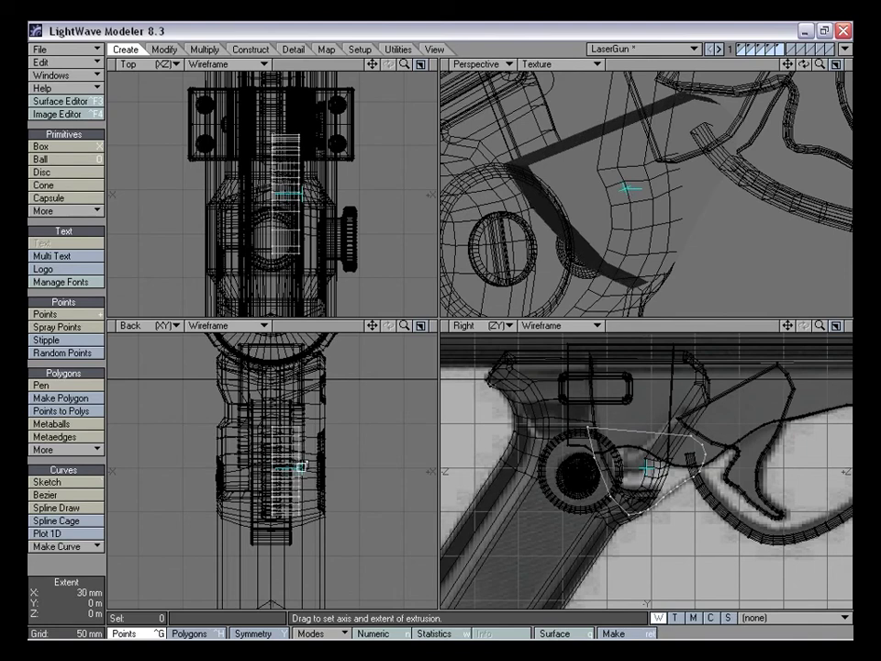
pyautogui.press('space')
# Flip the extruded part's polygons and move the part sideways in the Back view to centre it on the gun
pyautogui.press('f')
pyautogui.keyDown('alt'); pyautogui.moveTo(643, 230); pyautogui.dragTo(619, 263); pyautogui.keyUp('alt')
pyautogui.hotkey('shift', 'a')
pyautogui.press('t')
pyautogui.moveTo(278, 459); pyautogui.dragTo(236, 459)
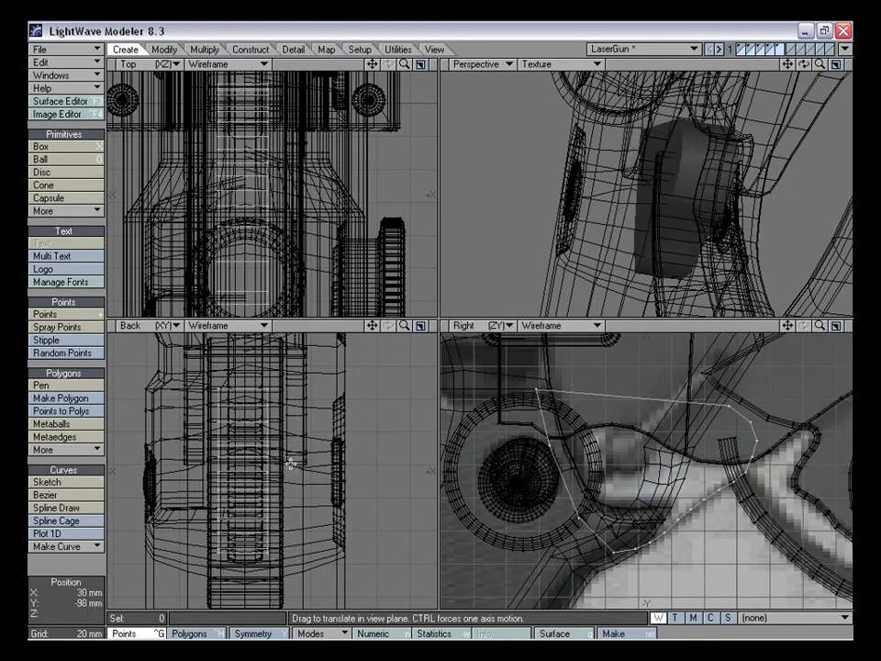
# Select all connected polygons of the extruded part and fine-tune its X position to centre it exactly on the axis
pyautogui.moveTo(404, 326); pyautogui.dragTo(431, 325)
pyautogui.moveTo(349, 404); pyautogui.dragTo(355, 404)
pyautogui.moveTo(402, 327); pyautogui.dragTo(384, 327)
pyautogui.press('space')
pyautogui.press('space')
pyautogui.moveTo(230, 366); pyautogui.dragTo(241, 445)
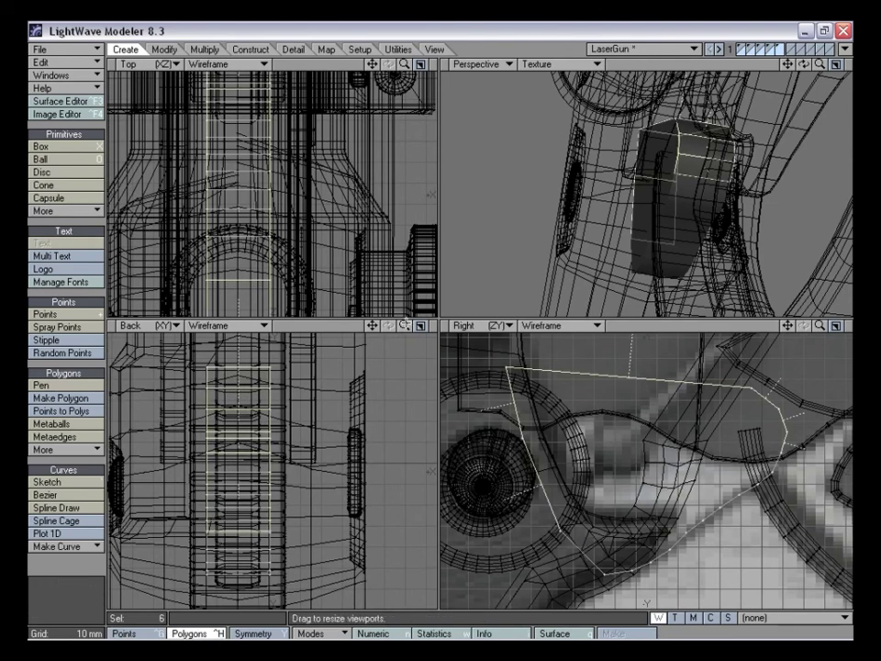
pyautogui.moveTo(405, 327); pyautogui.dragTo(446, 327)
pyautogui.moveTo(372, 326); pyautogui.dragTo(539, 292)
pyautogui.press('t')
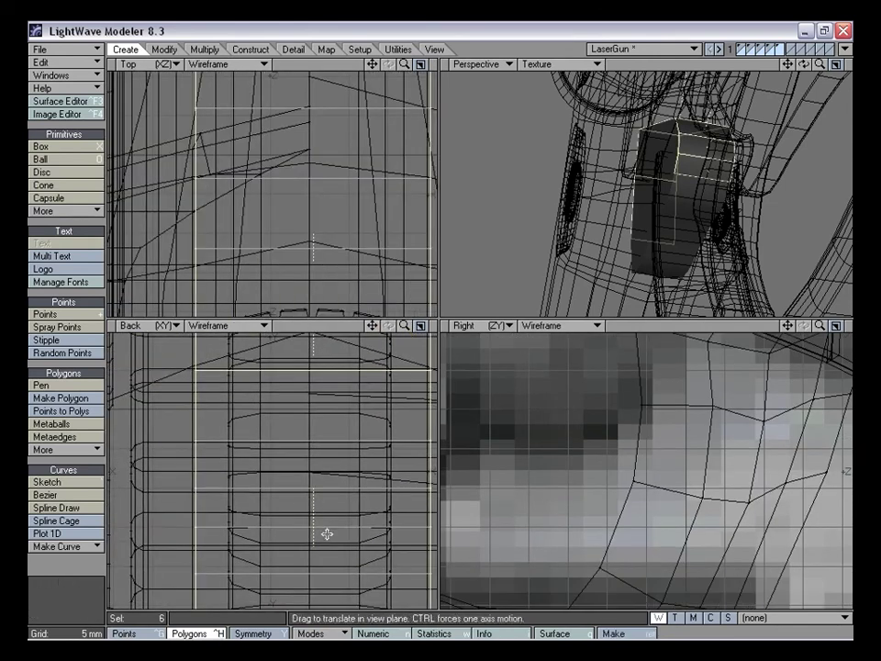
pyautogui.moveTo(314, 441); pyautogui.dragTo(310, 440)
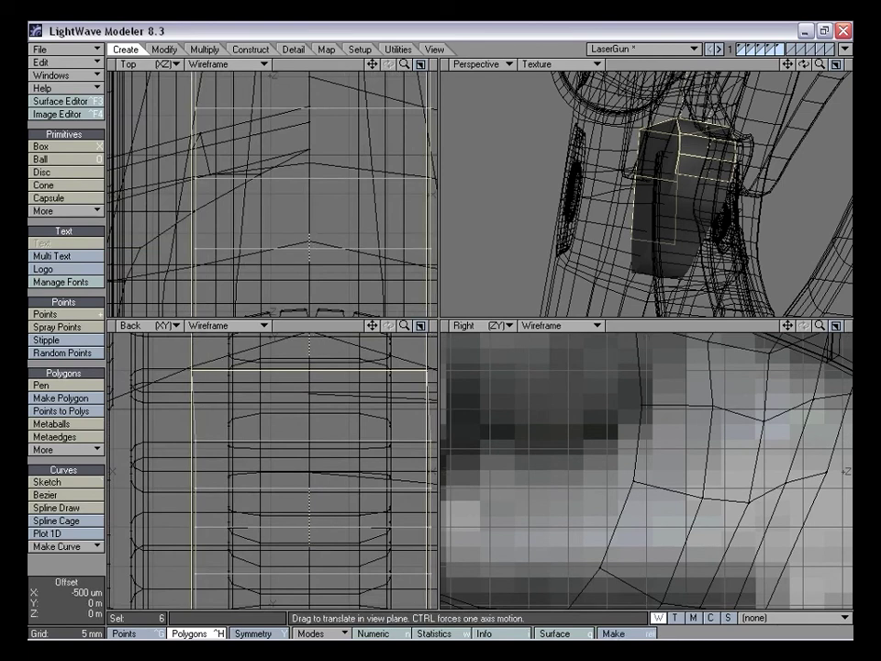
pyautogui.hotkey('ctrl', 'z')
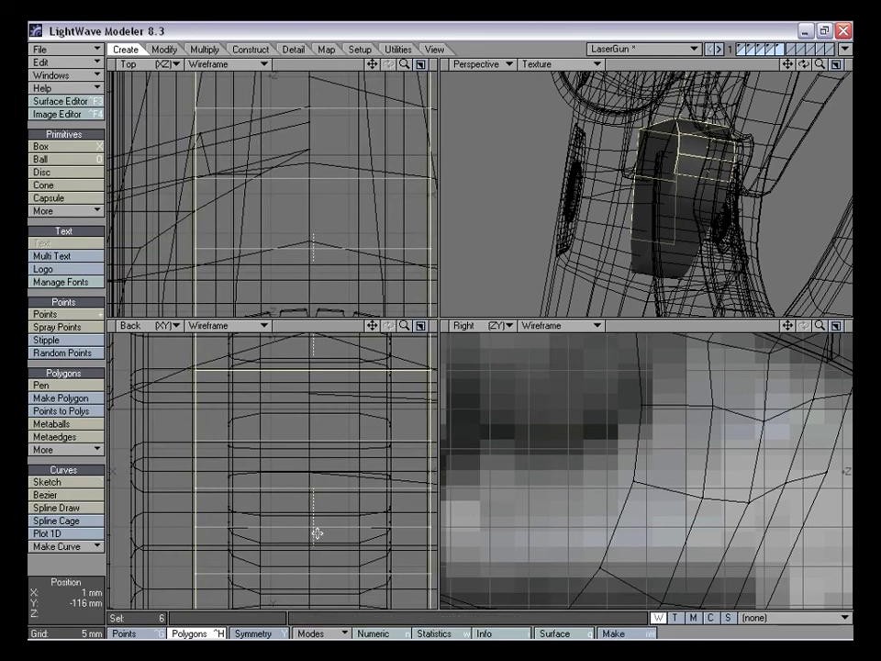
pyautogui.press(']')
pyautogui.moveTo(317, 534); pyautogui.dragTo(313, 534)
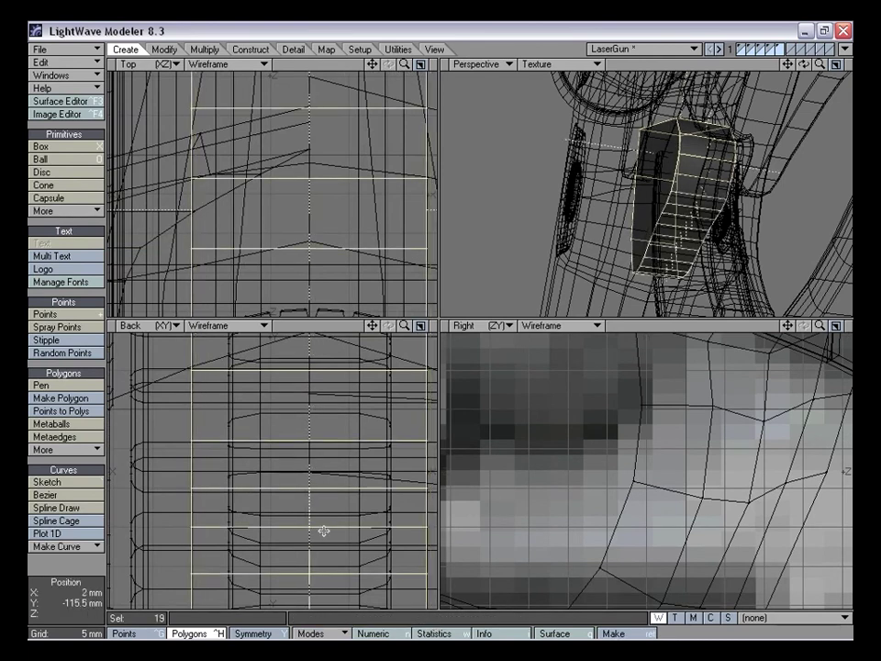
pyautogui.press('space')
pyautogui.click(81, 564)
pyautogui.moveTo(404, 325)
pyautogui.mouseDown()
pyautogui.moveTo(312, 325)
pyautogui.moveTo(397, 325)
pyautogui.mouseUp()
pyautogui.keyDown('alt'); pyautogui.moveTo(739, 173); pyautogui.dragTo(663, 191); pyautogui.keyUp('alt')
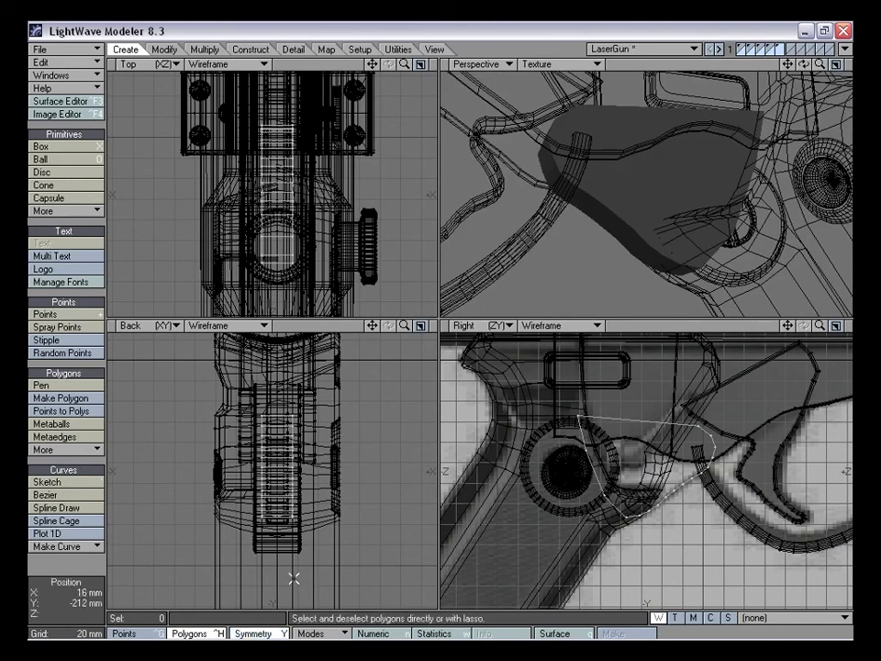
pyautogui.moveTo(283, 404)
pyautogui.mouseDown(button='right')
pyautogui.moveTo(334, 535)
pyautogui.moveTo(317, 439)
pyautogui.mouseUp(button='right')
pyautogui.moveTo(292, 344)
pyautogui.mouseDown(button='right')
pyautogui.moveTo(350, 452)
pyautogui.moveTo(353, 439)
pyautogui.mouseUp(button='right')
pyautogui.click(267, 634)
pyautogui.hotkey('ctrl', 'z')
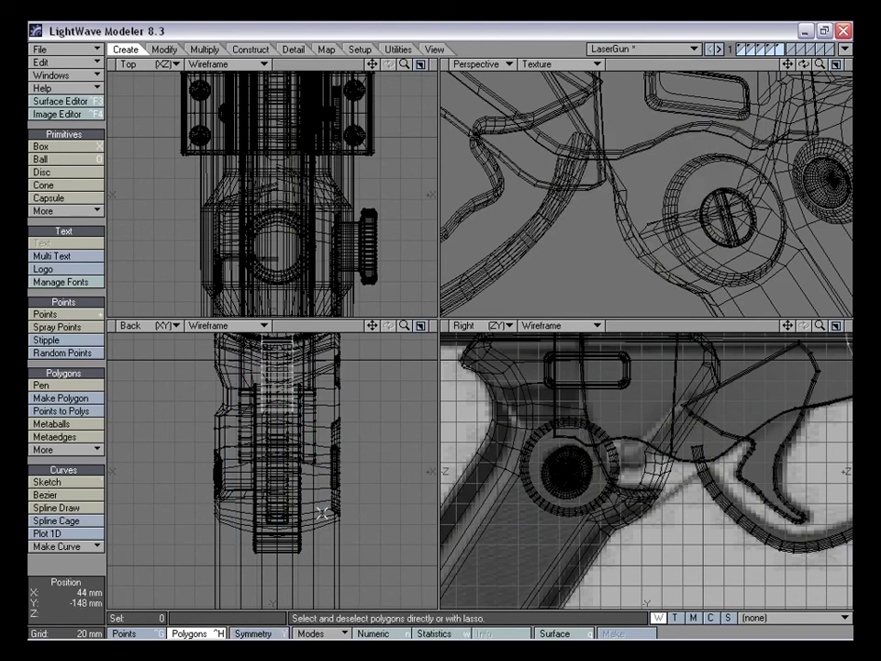
# Move the part back between the grip and trigger guard, matching its backdrop outline in the Back and Right views
pyautogui.press('t')
pyautogui.keyDown('ctrl'); pyautogui.moveTo(278, 386); pyautogui.dragTo(279, 517); pyautogui.keyUp('ctrl')
pyautogui.moveTo(208, 404); pyautogui.dragTo(209, 409)
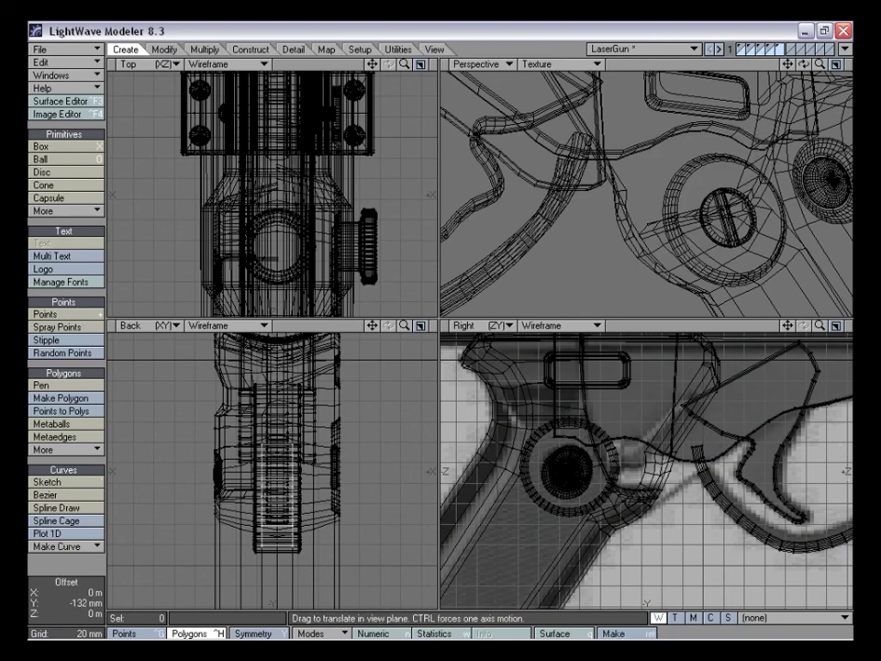
pyautogui.keyDown('ctrl'); pyautogui.moveTo(818, 466); pyautogui.dragTo(533, 466); pyautogui.keyUp('ctrl')
pyautogui.moveTo(455, 513); pyautogui.dragTo(472, 490)
pyautogui.moveTo(649, 523); pyautogui.dragTo(652, 517)
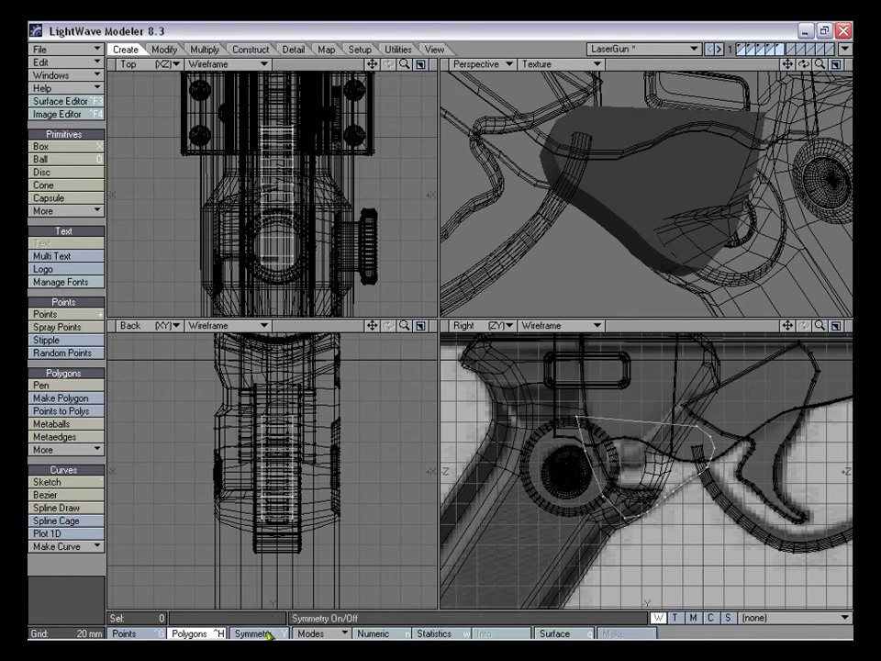
# Select the part's two side faces with symmetry on and move them outward to about the trigger guard's width
pyautogui.keyDown('alt'); pyautogui.moveTo(665, 253); pyautogui.dragTo(661, 163); pyautogui.keyUp('alt')
pyautogui.click(630, 178)
pyautogui.press('t')
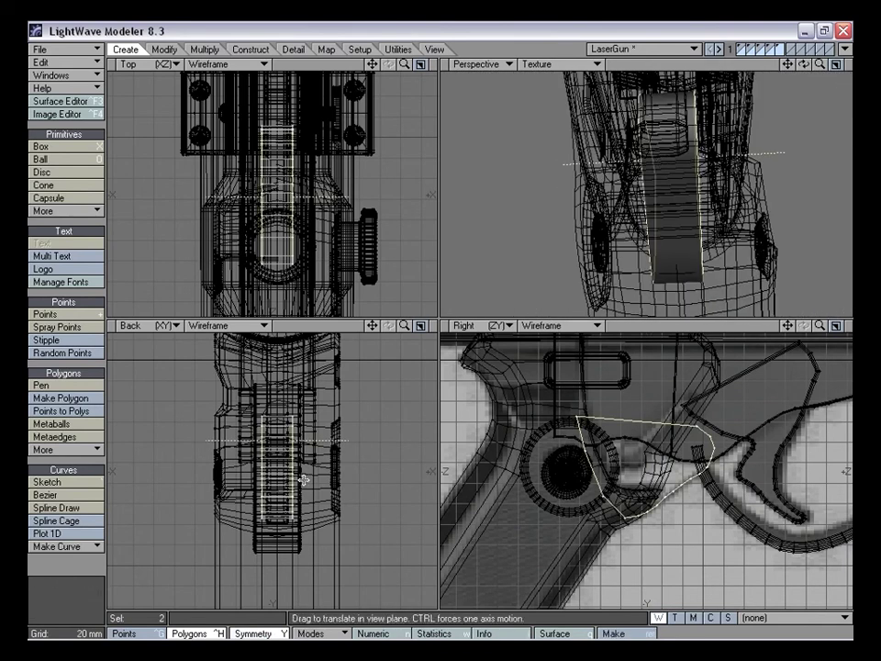
pyautogui.moveTo(289, 479); pyautogui.dragTo(301, 479)
pyautogui.keyDown('alt'); pyautogui.moveTo(720, 200); pyautogui.dragTo(646, 119); pyautogui.keyUp('alt')
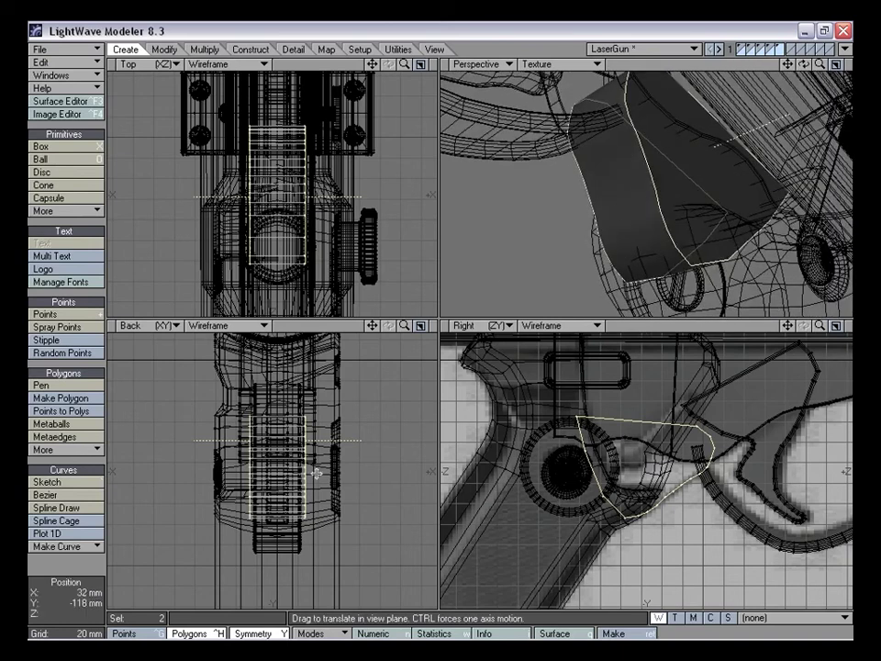
pyautogui.moveTo(306, 468); pyautogui.dragTo(301, 468)
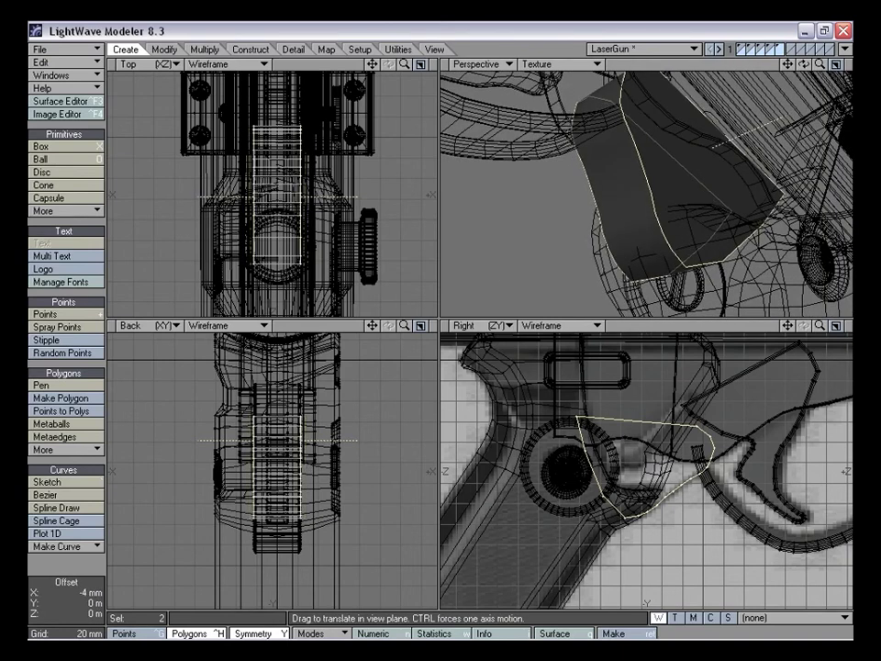
# Nudge the part's side faces slightly inward to refine its width against the surrounding geometry
pyautogui.keyDown('alt'); pyautogui.moveTo(687, 155); pyautogui.dragTo(624, 216); pyautogui.keyUp('alt')
pyautogui.moveTo(372, 326); pyautogui.dragTo(333, 369)
pyautogui.moveTo(404, 326); pyautogui.dragTo(505, 325)
pyautogui.moveTo(372, 327); pyautogui.dragTo(443, 268)
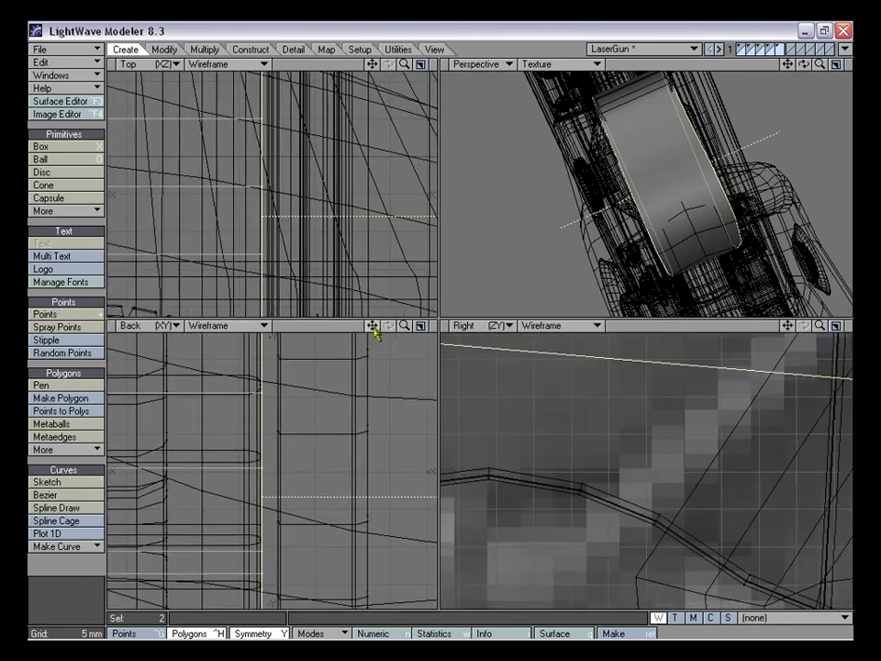
pyautogui.moveTo(405, 327); pyautogui.dragTo(307, 327)
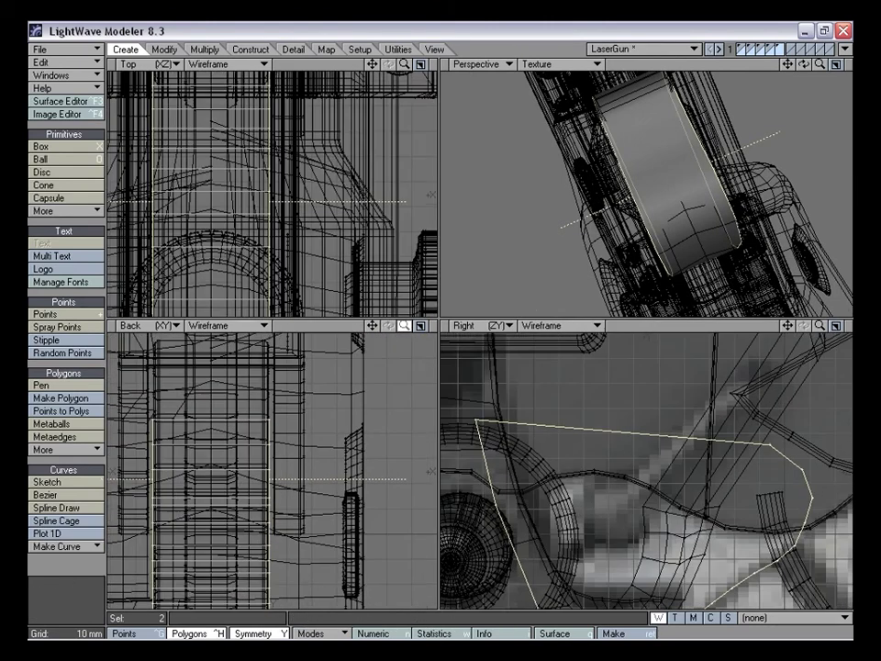
pyautogui.moveTo(304, 474); pyautogui.dragTo(302, 474)
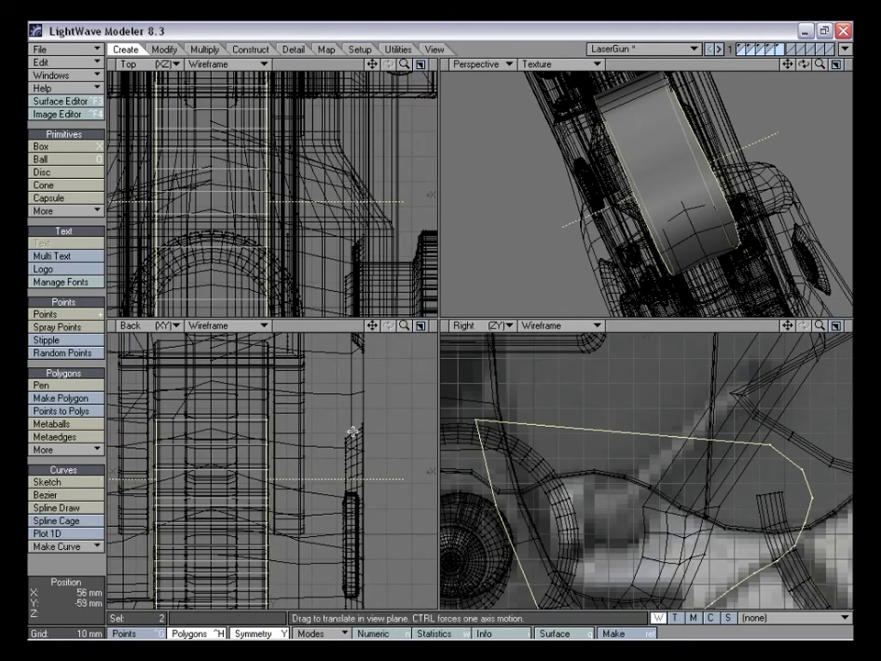
# Select both side faces of the part and bevel them with a 2 mm shift and 1 mm inset
pyautogui.press('space')
pyautogui.click(83, 573)
pyautogui.keyDown('alt'); pyautogui.moveTo(661, 164); pyautogui.dragTo(635, 207); pyautogui.keyUp('alt')
pyautogui.hotkey('ctrl', 'g')
pyautogui.hotkey('ctrl', 'h')
pyautogui.click(640, 195)
pyautogui.keyDown('alt'); pyautogui.moveTo(584, 207); pyautogui.dragTo(633, 211); pyautogui.keyUp('alt')
pyautogui.press('b')
pyautogui.moveTo(260, 530); pyautogui.dragTo(258, 524)
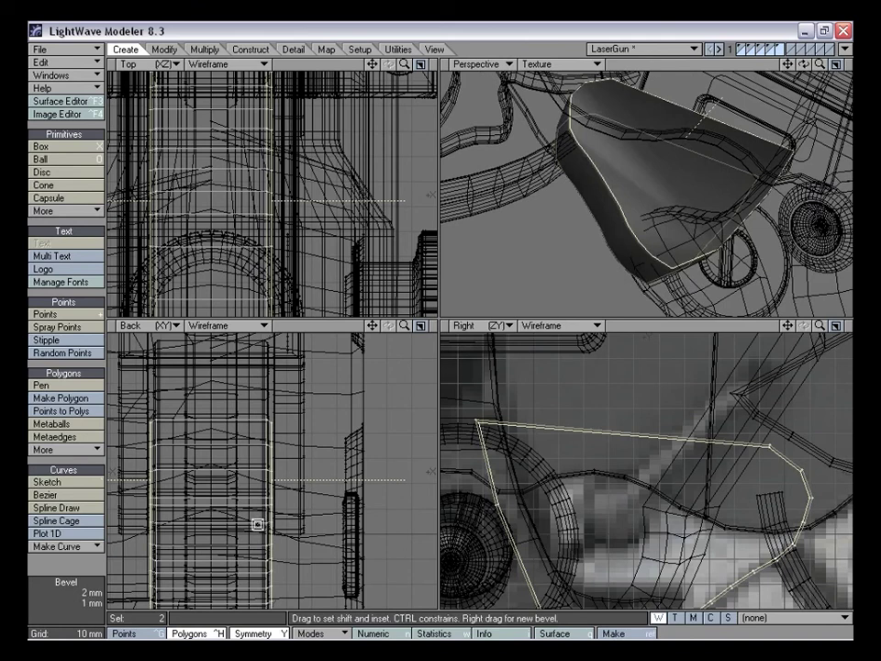
# Add a second bevel to the side faces that only insets them slightly, and clear the selection
pyautogui.rightClick(267, 535)
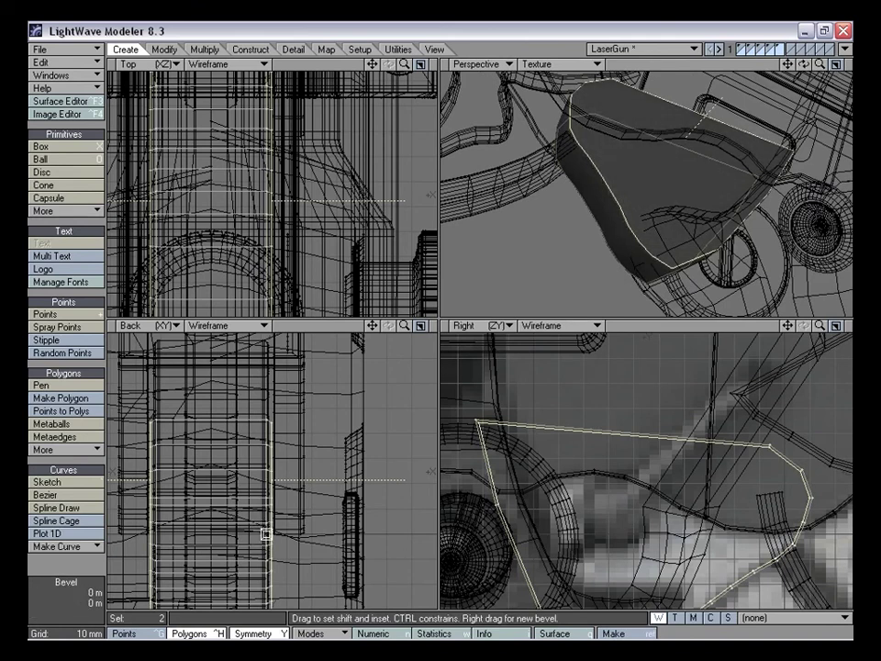
pyautogui.moveTo(265, 534); pyautogui.dragTo(261, 534)
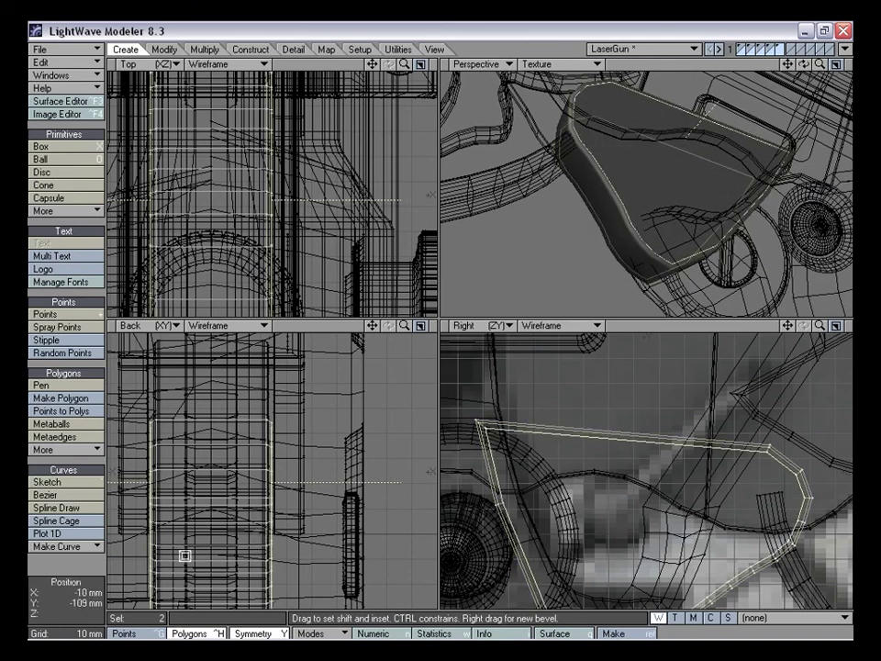
pyautogui.press('space')
pyautogui.press('/')
# Bring the gun's other layers into the foreground and examine the bevelled part's fit between grip and trigger guard
pyautogui.keyDown('alt'); pyautogui.moveTo(639, 236); pyautogui.dragTo(590, 171); pyautogui.keyUp('alt')
pyautogui.keyDown('shift'); pyautogui.click(769, 46); pyautogui.keyUp('shift')
pyautogui.keyDown('shift'); pyautogui.click(758, 46); pyautogui.keyUp('shift')
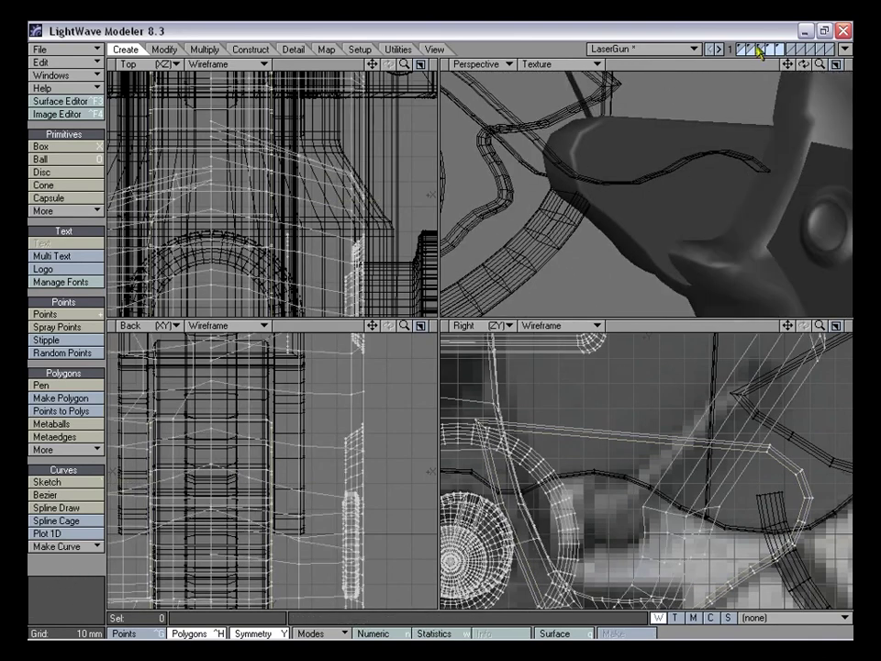
pyautogui.keyDown('shift'); pyautogui.click(750, 47); pyautogui.keyUp('shift')
pyautogui.keyDown('shift'); pyautogui.click(742, 47); pyautogui.keyUp('shift')
pyautogui.moveTo(820, 64); pyautogui.dragTo(760, 66)
pyautogui.moveTo(754, 128)
pyautogui.keyDown('alt'); pyautogui.mouseDown()
pyautogui.moveTo(687, 147)
pyautogui.moveTo(713, 143)
pyautogui.moveTo(695, 142)
pyautogui.moveTo(690, 186)
pyautogui.moveTo(676, 161)
pyautogui.moveTo(745, 183)
pyautogui.moveTo(692, 197)
pyautogui.moveTo(732, 178)
pyautogui.moveTo(668, 220)
pyautogui.moveTo(675, 204)
pyautogui.moveTo(647, 214)
pyautogui.mouseUp(); pyautogui.keyUp('alt')
pyautogui.moveTo(820, 65); pyautogui.dragTo(850, 64)
pyautogui.keyDown('alt'); pyautogui.moveTo(620, 196); pyautogui.dragTo(603, 66); pyautogui.keyUp('alt')
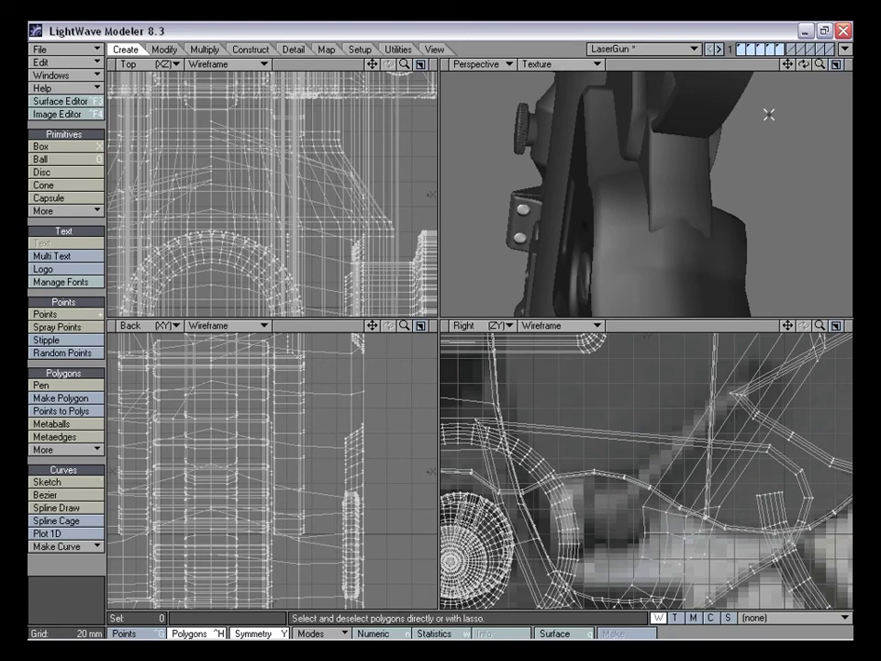
pyautogui.moveTo(820, 66); pyautogui.dragTo(780, 70)
pyautogui.keyDown('alt'); pyautogui.moveTo(750, 141); pyautogui.dragTo(764, 123); pyautogui.keyUp('alt')
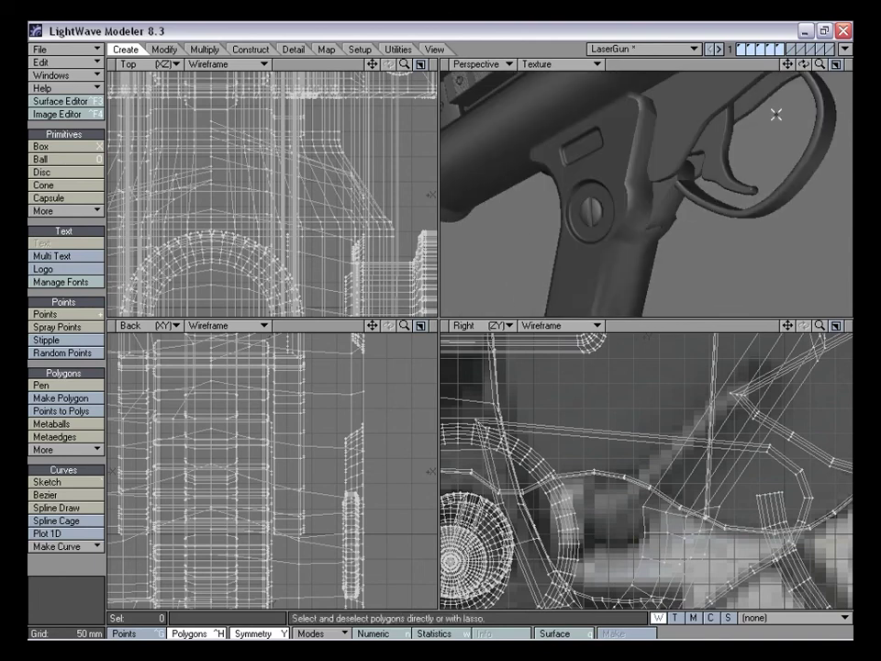
# Isolate the part's layer and knife a vertical cut just inside each of its two sides in the Back view
pyautogui.click(781, 48)
pyautogui.moveTo(404, 327); pyautogui.dragTo(371, 337)
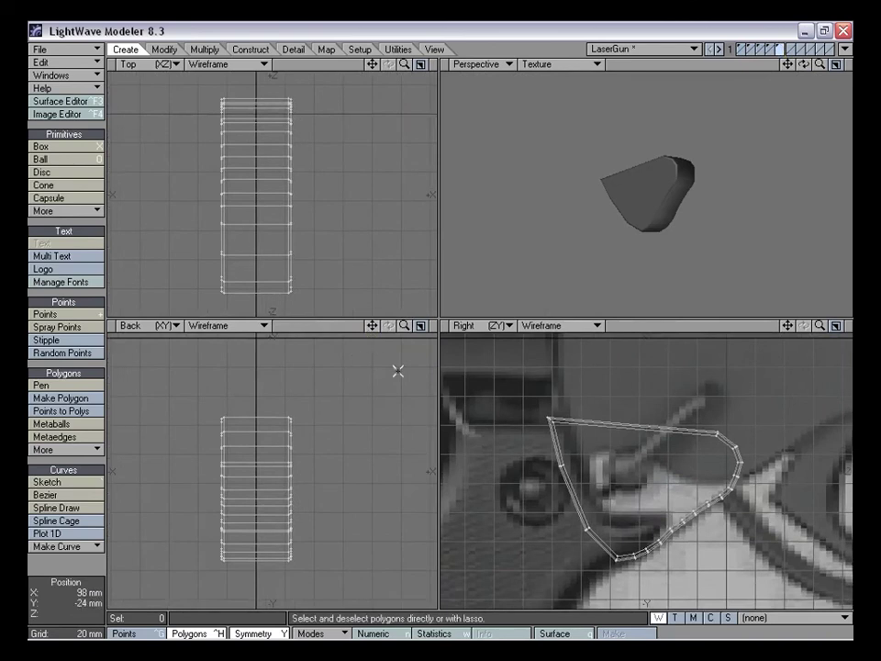
pyautogui.hotkey('shift', 'k')
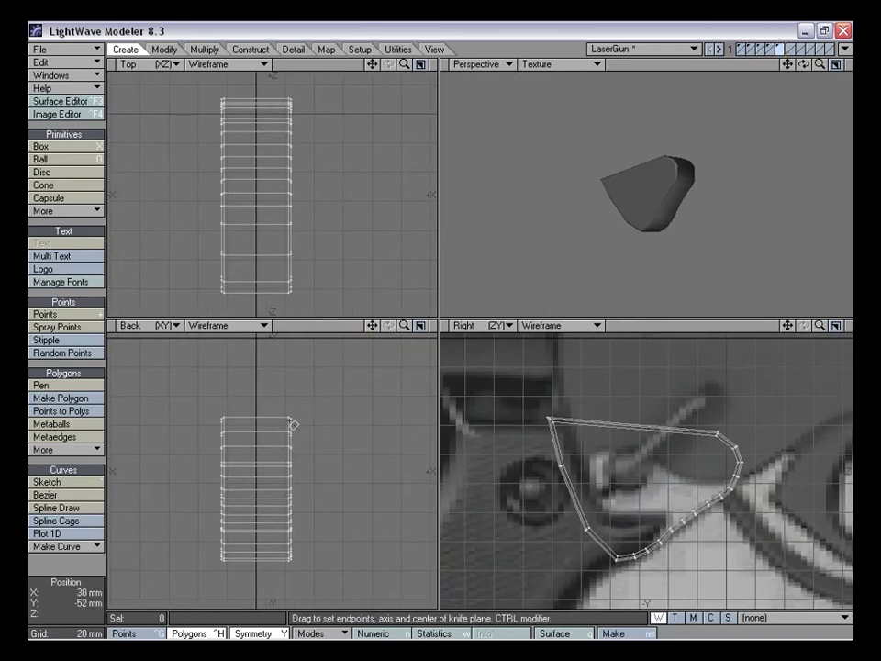
pyautogui.moveTo(282, 405); pyautogui.dragTo(282, 564)
pyautogui.press('space')
pyautogui.hotkey('shift', 'k')
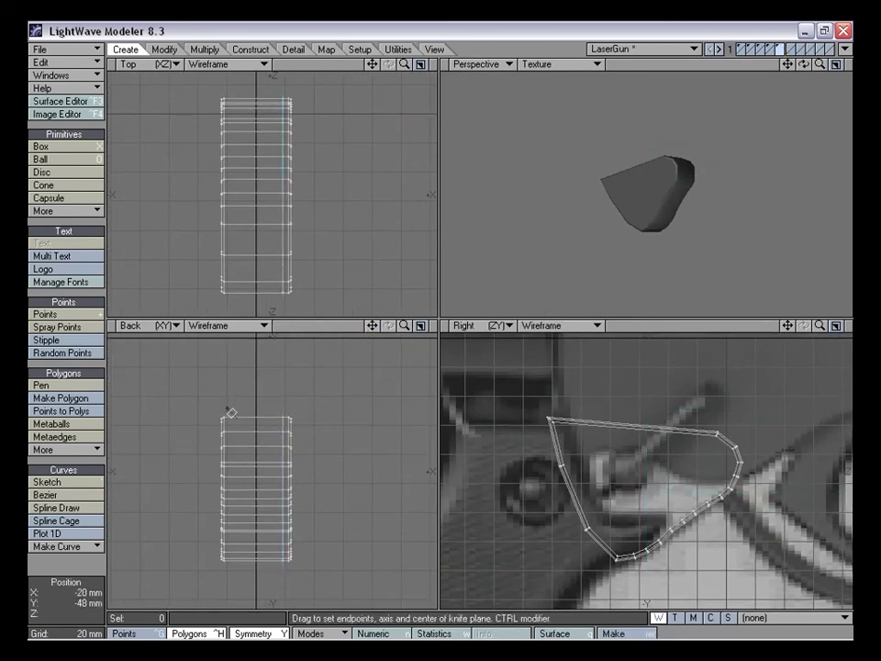
pyautogui.moveTo(234, 409); pyautogui.dragTo(234, 581)
pyautogui.moveTo(229, 495)
pyautogui.mouseDown()
pyautogui.moveTo(198, 498)
pyautogui.moveTo(228, 492)
pyautogui.mouseUp()
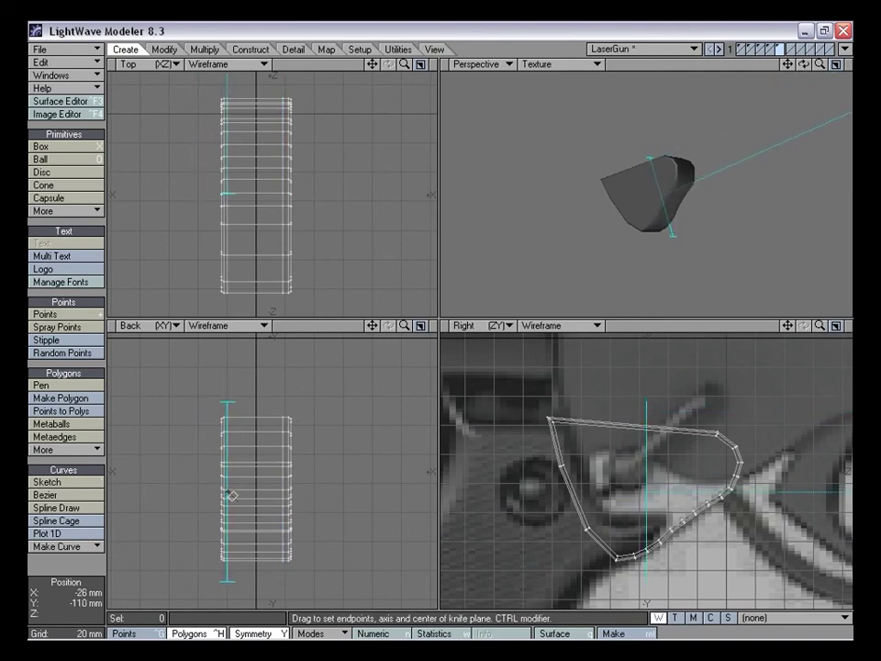
pyautogui.press('space')
# Assign a new surface named Handle_Silver to the whole part
pyautogui.keyDown('alt'); pyautogui.moveTo(650, 150); pyautogui.dragTo(604, 193); pyautogui.keyUp('alt')
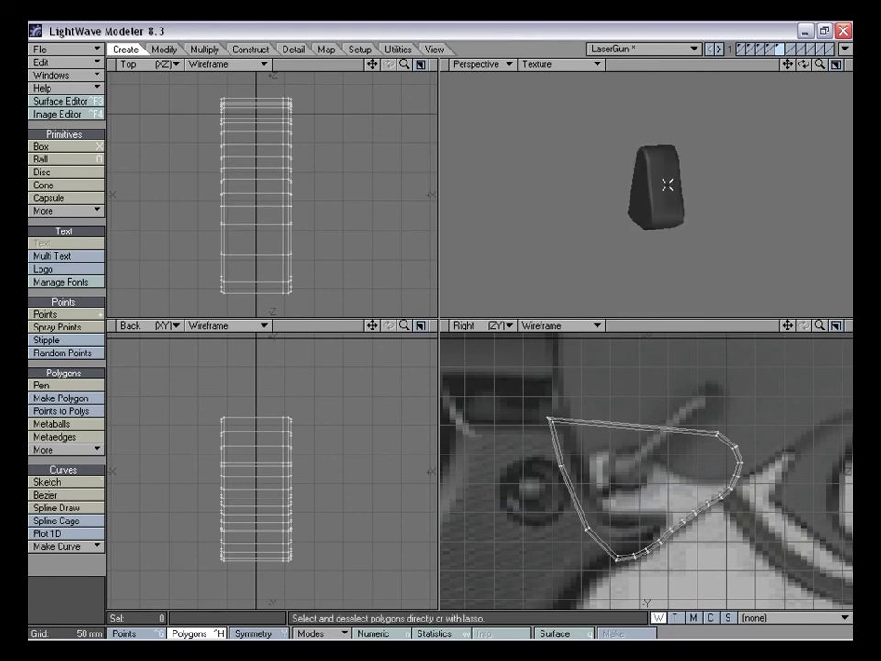
pyautogui.keyDown('alt'); pyautogui.moveTo(665, 187); pyautogui.dragTo(671, 160); pyautogui.keyUp('alt')
pyautogui.keyDown('alt'); pyautogui.moveTo(680, 221); pyautogui.dragTo(596, 188); pyautogui.keyUp('alt')
pyautogui.press('q')
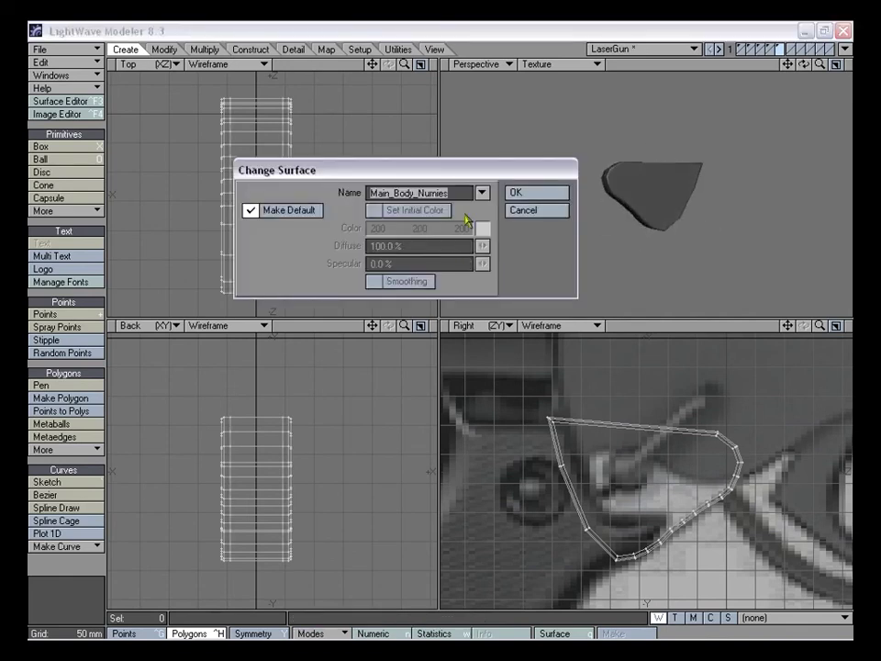
pyautogui.moveTo(410, 178); pyautogui.dragTo(402, 195)
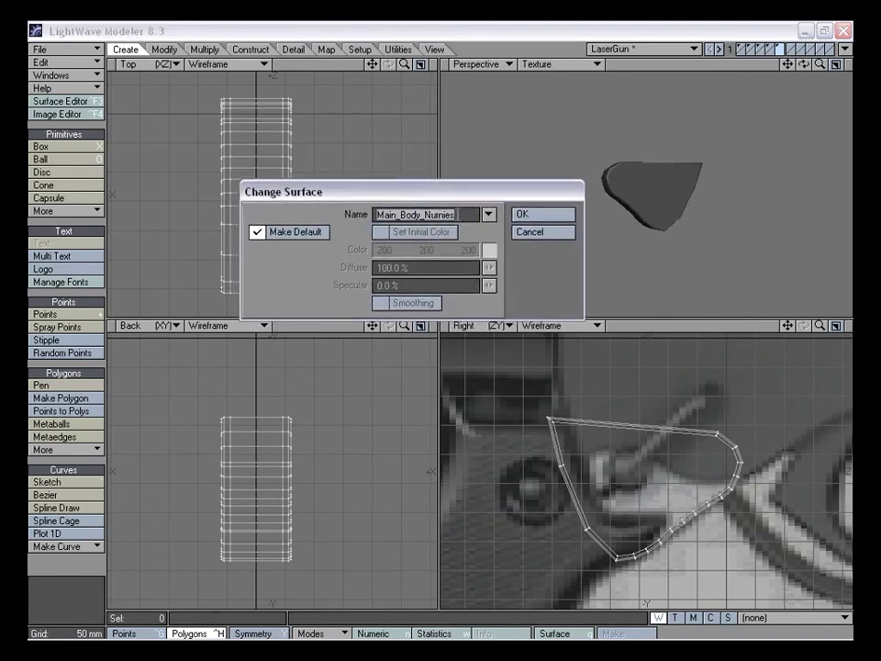
pyautogui.click(489, 218)
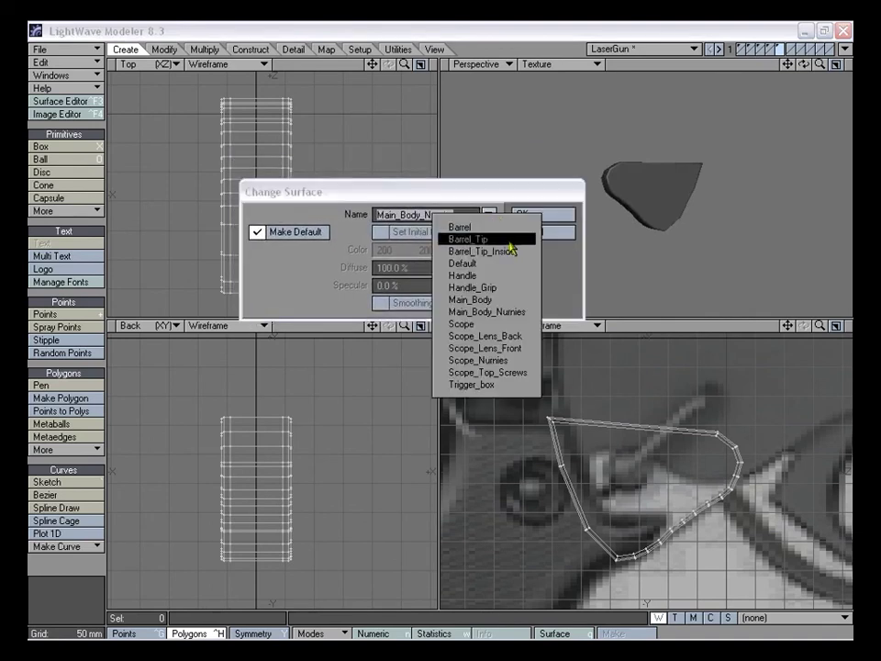
pyautogui.click(506, 275)
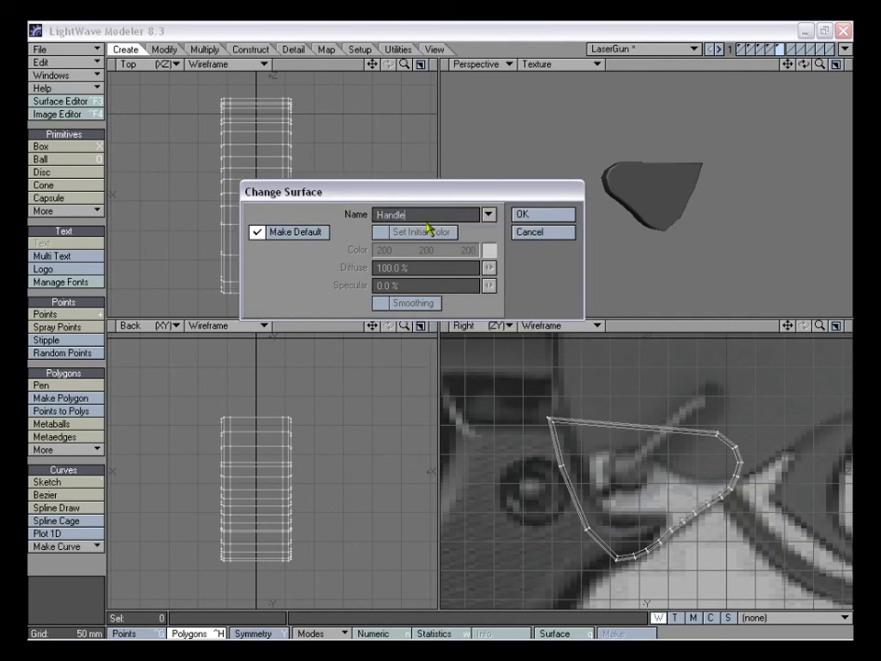
pyautogui.write('_Silver')
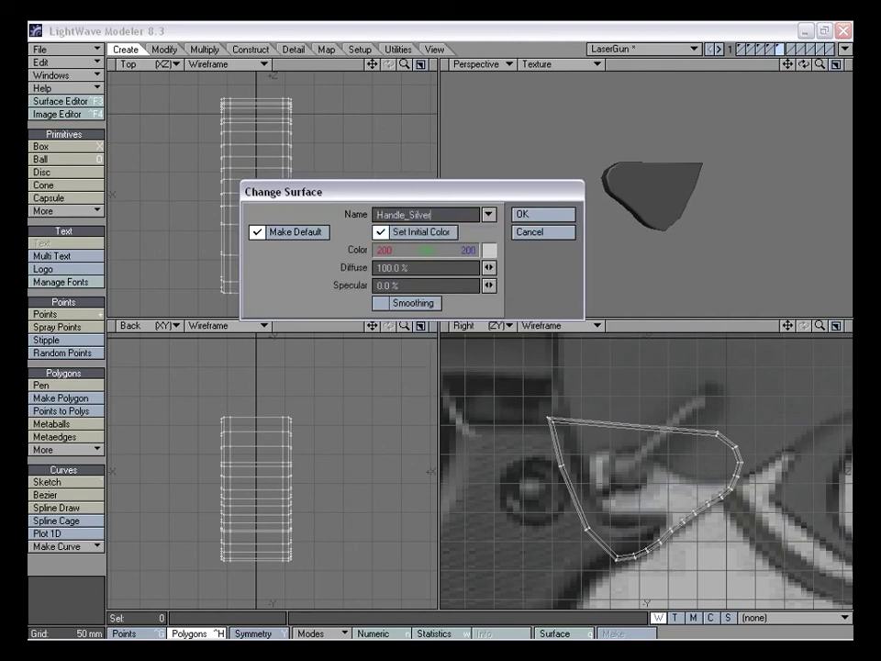
pyautogui.press('Return')
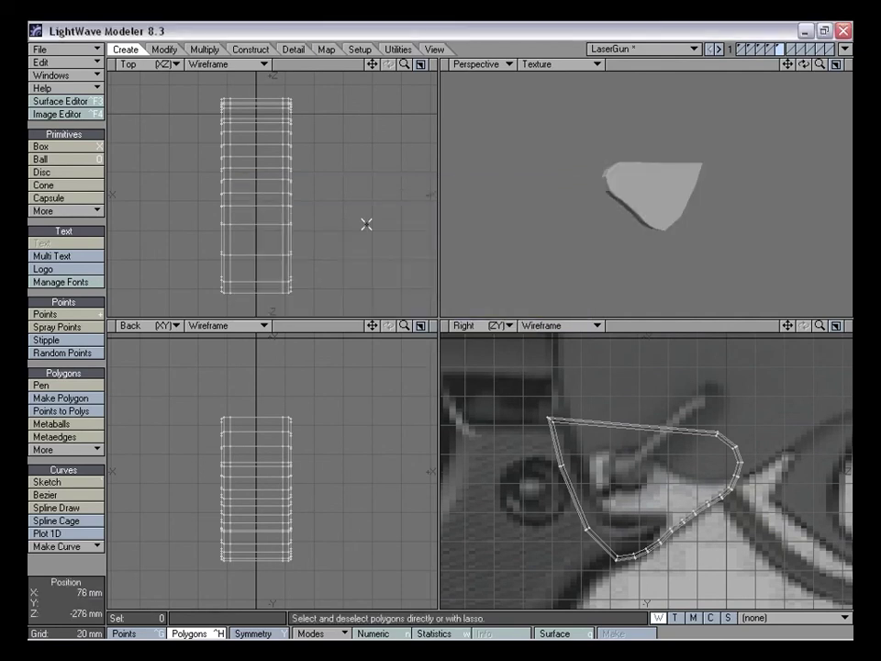
# Browse the LaserGun surfaces in the Surface Editor for a suitable silver material and select Barrel
pyautogui.press('F3')
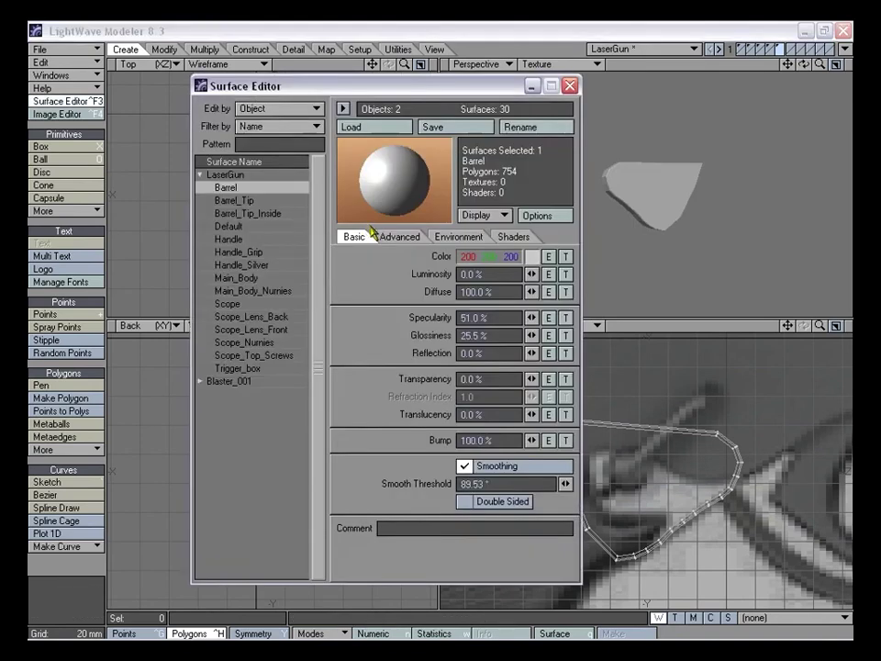
pyautogui.moveTo(380, 85); pyautogui.dragTo(327, 80)
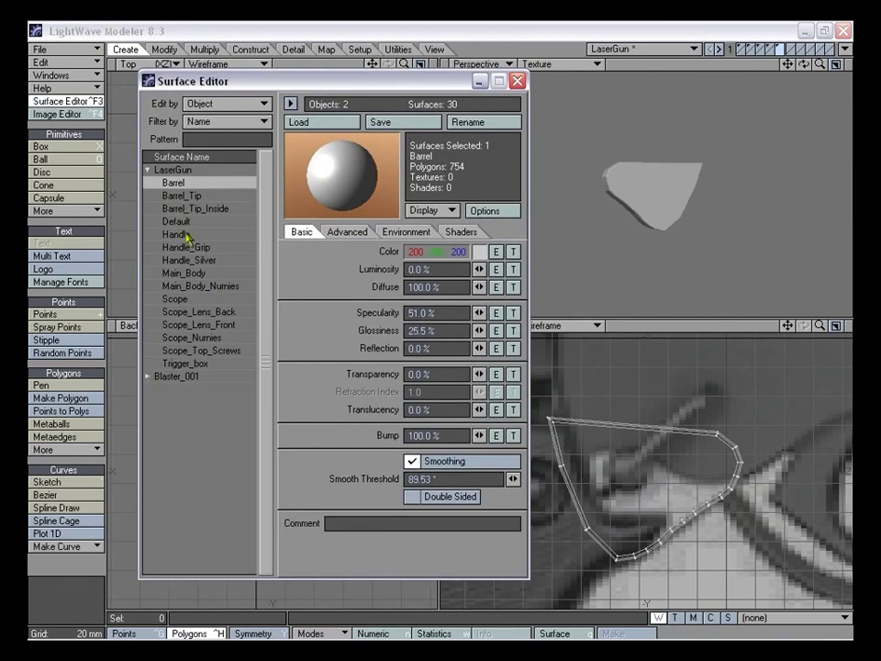
pyautogui.click(179, 299)
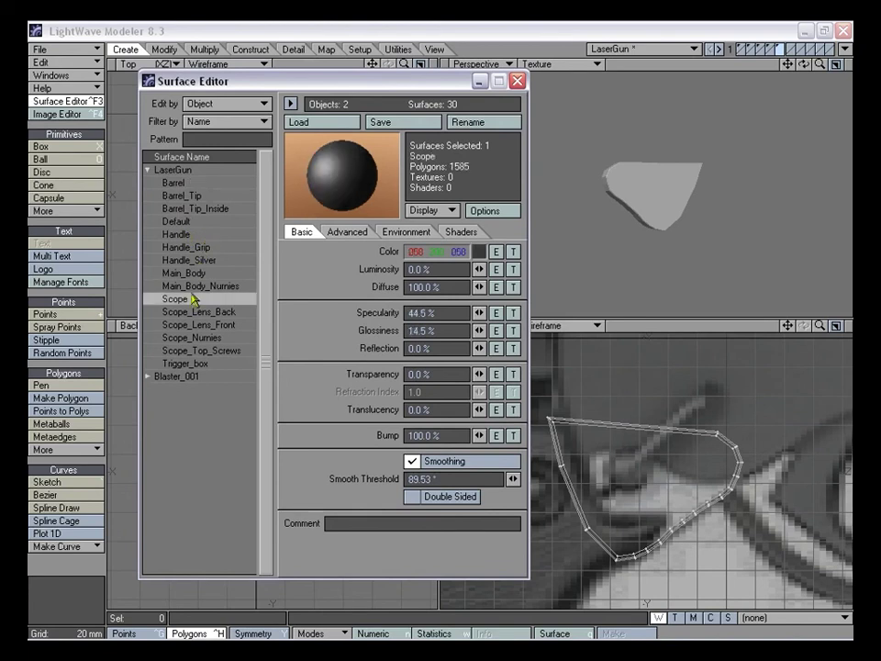
pyautogui.click(195, 235)
pyautogui.click(195, 208)
pyautogui.click(195, 195)
pyautogui.click(195, 184)
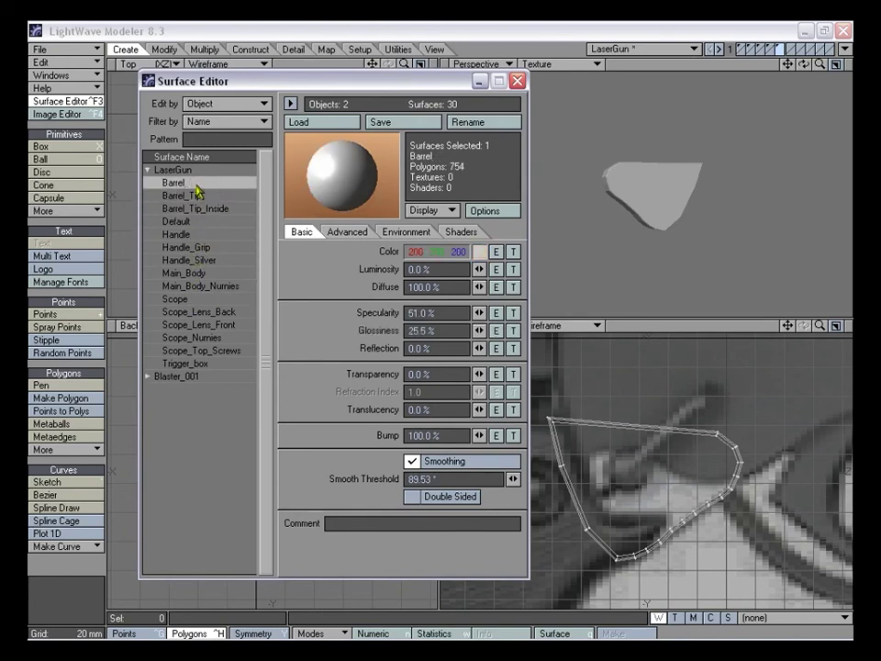
# Copy the Barrel surface's settings onto Handle_Silver and close the Surface Editor
pyautogui.rightClick(197, 190)
pyautogui.click(165, 201)
pyautogui.click(178, 197)
pyautogui.click(190, 188)
pyautogui.rightClick(193, 188)
pyautogui.click(195, 188)
pyautogui.click(204, 262)
pyautogui.click(208, 275)
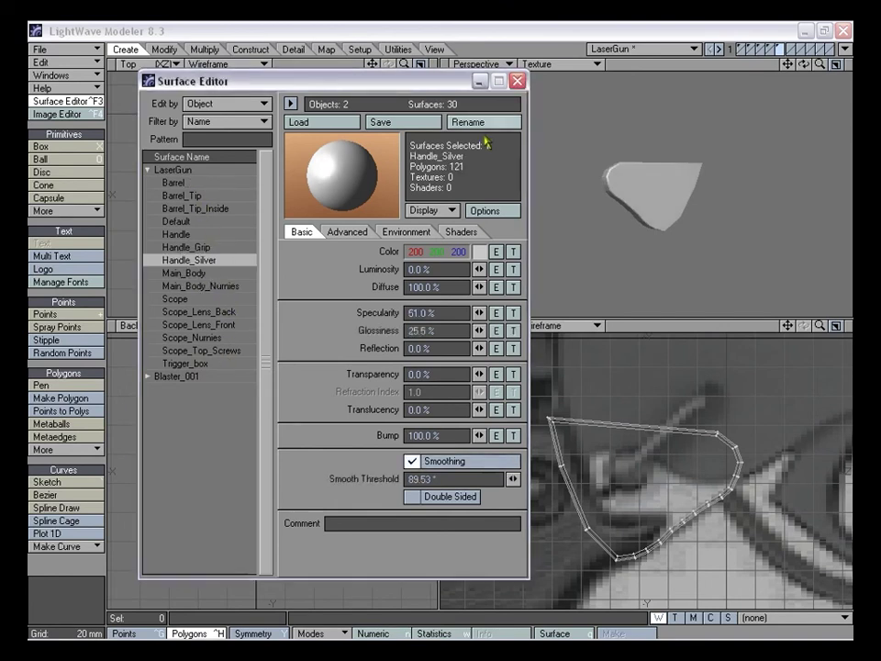
pyautogui.click(517, 81)
# Display all the gun's layers again and examine the silver part against the grip and trigger guard
pyautogui.moveTo(628, 189)
pyautogui.keyDown('alt'); pyautogui.mouseDown()
pyautogui.moveTo(730, 184)
pyautogui.moveTo(600, 179)
pyautogui.moveTo(751, 125)
pyautogui.moveTo(646, 175)
pyautogui.moveTo(677, 201)
pyautogui.mouseUp(); pyautogui.keyUp('alt')
pyautogui.keyDown('shift'); pyautogui.click(769, 49); pyautogui.keyUp('shift')
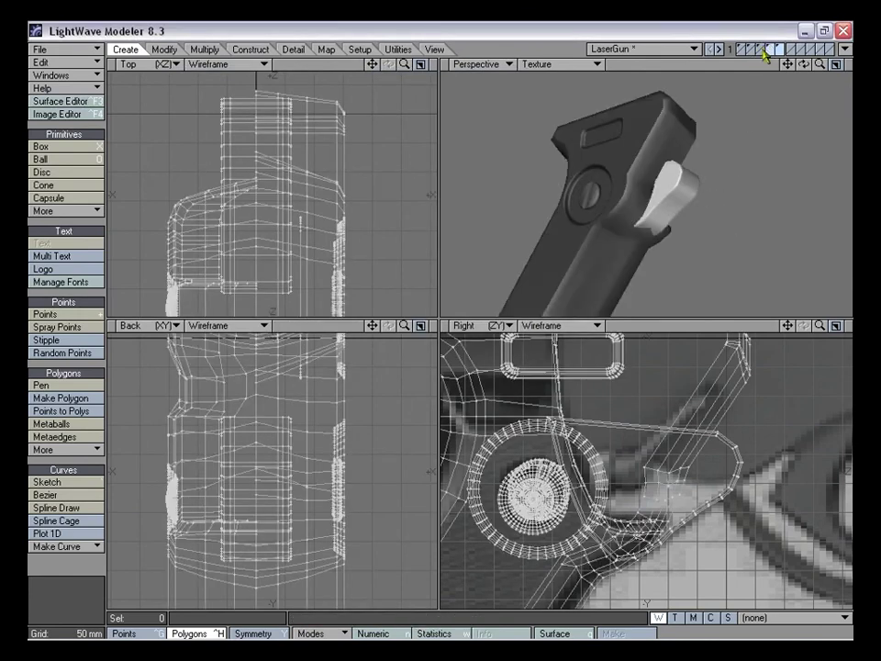
pyautogui.keyDown('shift'); pyautogui.click(760, 51); pyautogui.keyUp('shift')
pyautogui.keyDown('shift'); pyautogui.click(751, 52); pyautogui.keyUp('shift')
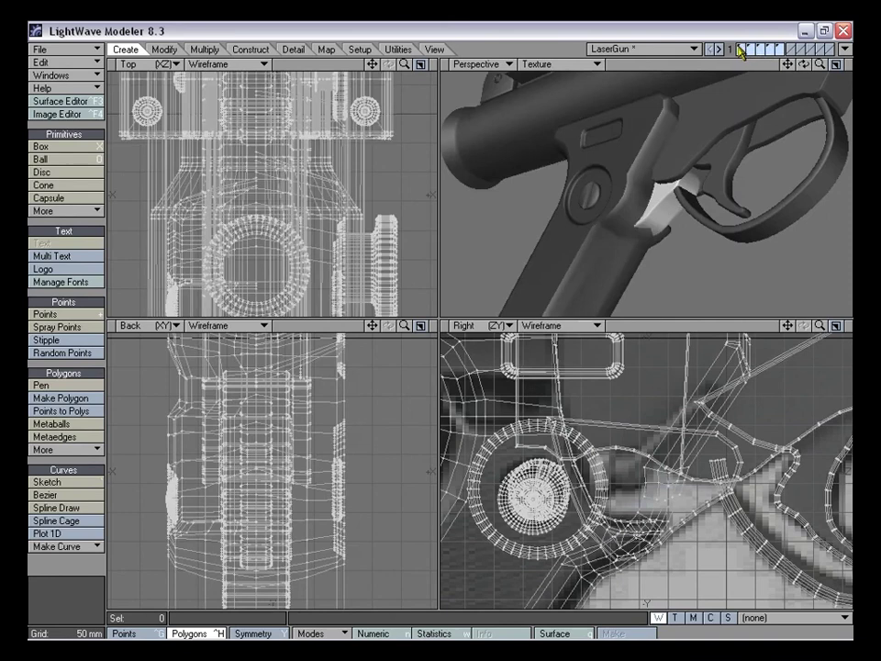
pyautogui.press('a')
pyautogui.moveTo(708, 218)
pyautogui.keyDown('alt'); pyautogui.mouseDown()
pyautogui.moveTo(665, 197)
pyautogui.moveTo(622, 146)
pyautogui.moveTo(708, 169)
pyautogui.moveTo(717, 267)
pyautogui.moveTo(599, 244)
pyautogui.moveTo(617, 229)
pyautogui.mouseUp(); pyautogui.keyUp('alt')
pyautogui.moveTo(788, 64); pyautogui.dragTo(822, 22)
pyautogui.moveTo(820, 64); pyautogui.dragTo(865, 64)
pyautogui.keyDown('alt'); pyautogui.moveTo(707, 165); pyautogui.dragTo(688, 215); pyautogui.keyUp('alt')
pyautogui.press('space')
pyautogui.press('space')
# Examine up close the joint where the silver part meets the grip, fitting the view to nearby grip polygons
pyautogui.click(683, 282)
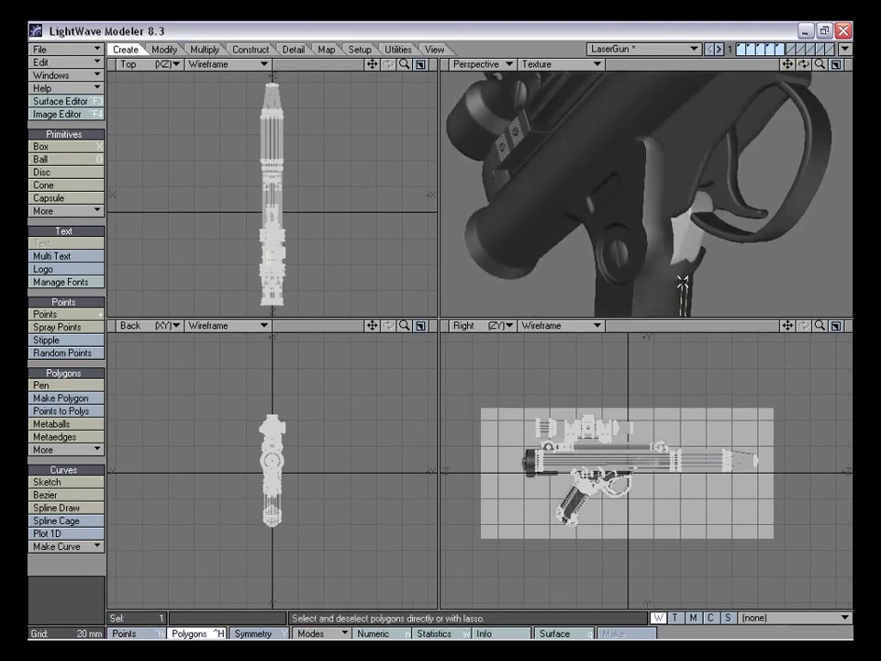
pyautogui.hotkey('shift', 'a')
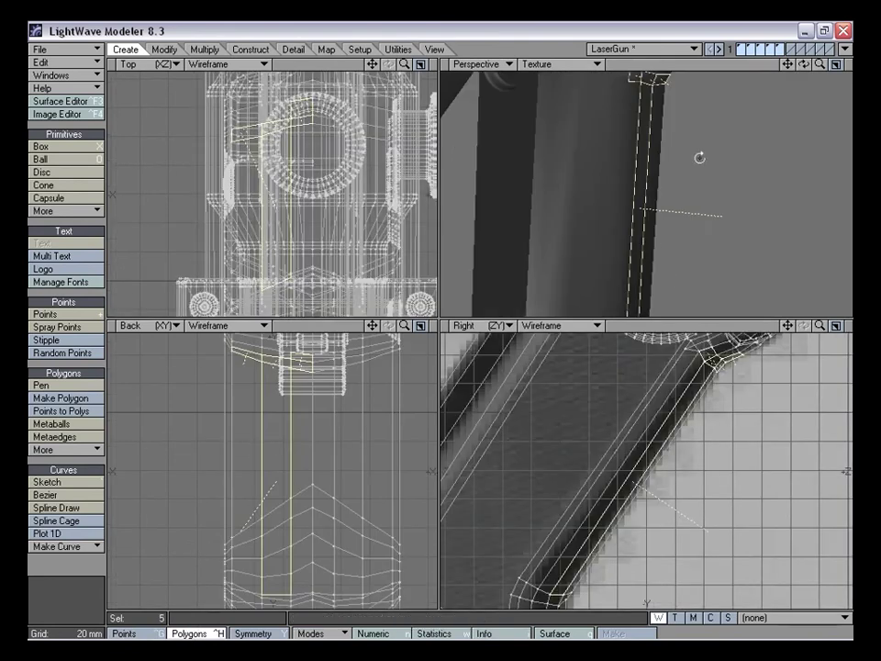
pyautogui.keyDown('alt'); pyautogui.moveTo(698, 157); pyautogui.dragTo(700, 169); pyautogui.keyUp('alt')
pyautogui.moveTo(630, 195); pyautogui.dragTo(667, 182)
pyautogui.hotkey('shift', 'a')
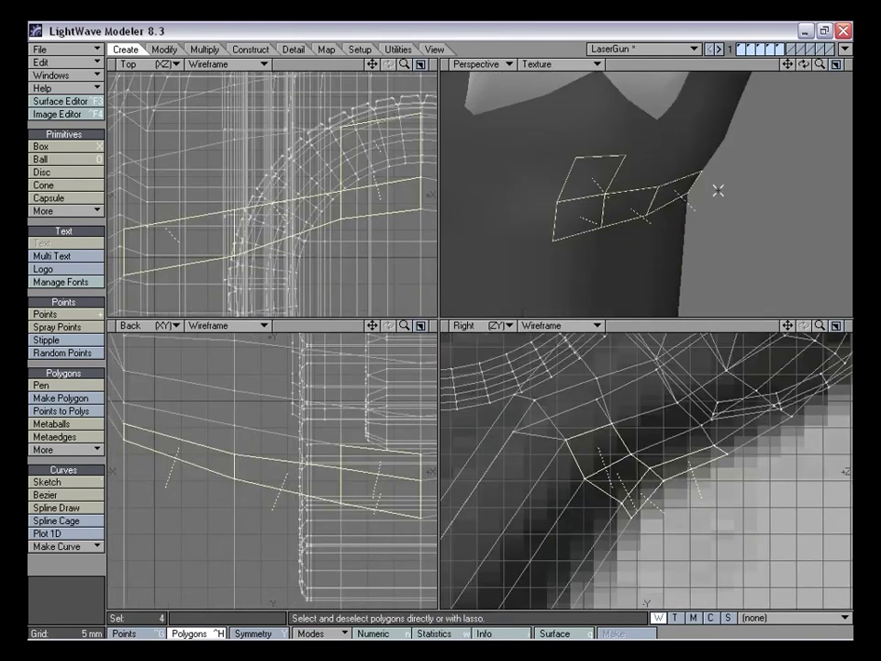
pyautogui.moveTo(820, 64); pyautogui.dragTo(806, 64)
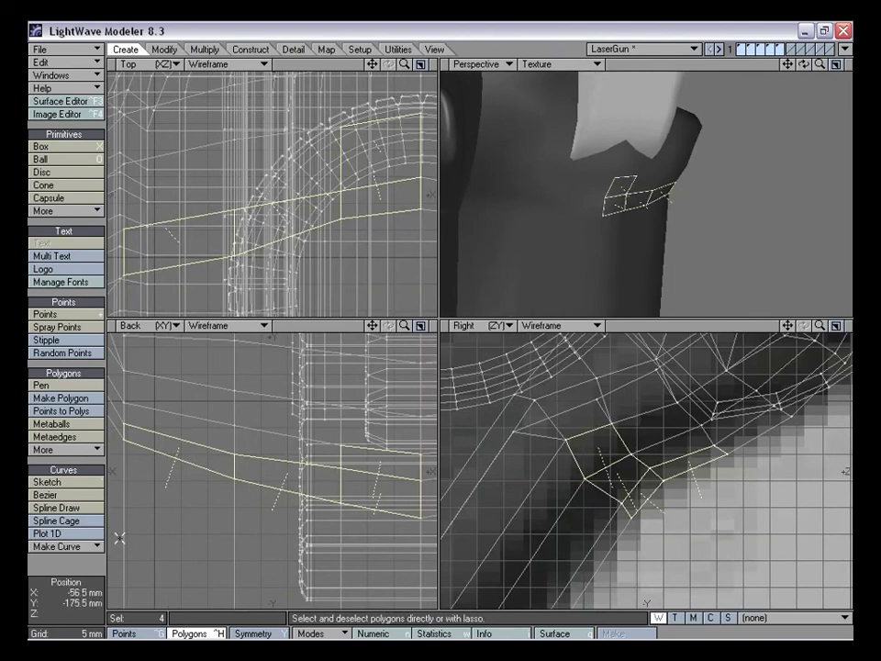
pyautogui.click(96, 570)
pyautogui.keyDown('alt'); pyautogui.moveTo(721, 181); pyautogui.dragTo(585, 167); pyautogui.keyUp('alt')
# Maximize the Perspective view, set it to Wireframe Shade and enable symmetry
pyautogui.press('0')
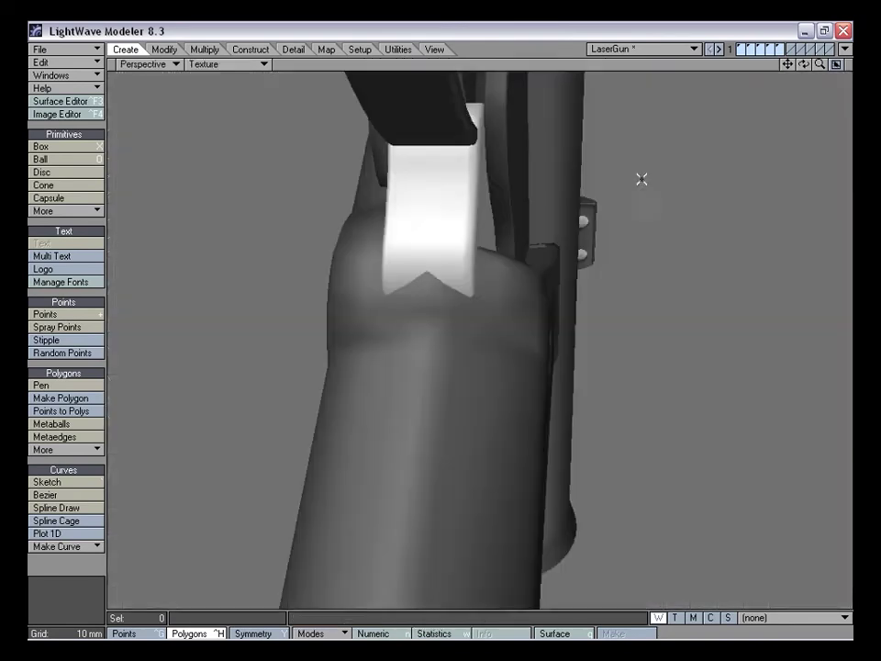
pyautogui.click(248, 64)
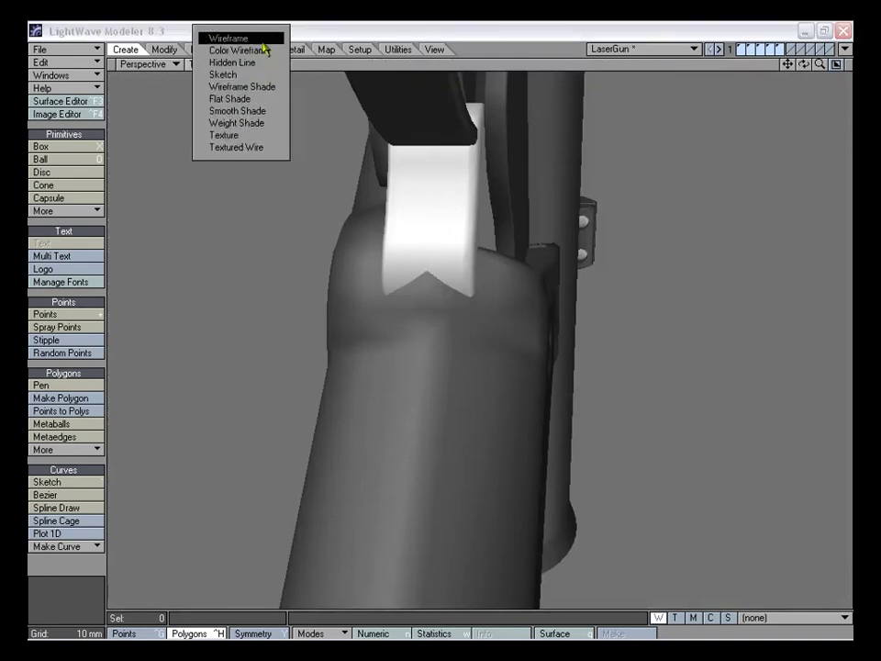
pyautogui.click(265, 87)
pyautogui.moveTo(787, 65); pyautogui.dragTo(817, 68)
pyautogui.keyDown('alt'); pyautogui.moveTo(401, 351); pyautogui.dragTo(482, 364); pyautogui.keyUp('alt')
pyautogui.click(254, 634)
# Select the four grip polygons around the notch at the lower end of the silver part
pyautogui.keyDown('alt'); pyautogui.moveTo(578, 319); pyautogui.dragTo(493, 302); pyautogui.keyUp('alt')
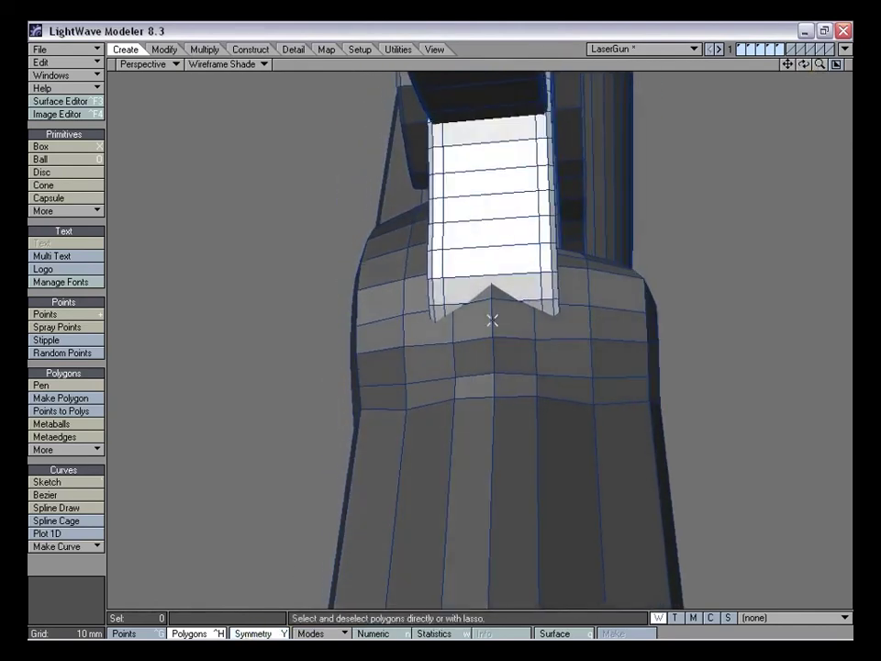
pyautogui.moveTo(497, 359)
pyautogui.keyDown('alt'); pyautogui.mouseDown()
pyautogui.moveTo(487, 330)
pyautogui.moveTo(482, 365)
pyautogui.mouseUp(); pyautogui.keyUp('alt')
pyautogui.press('t')
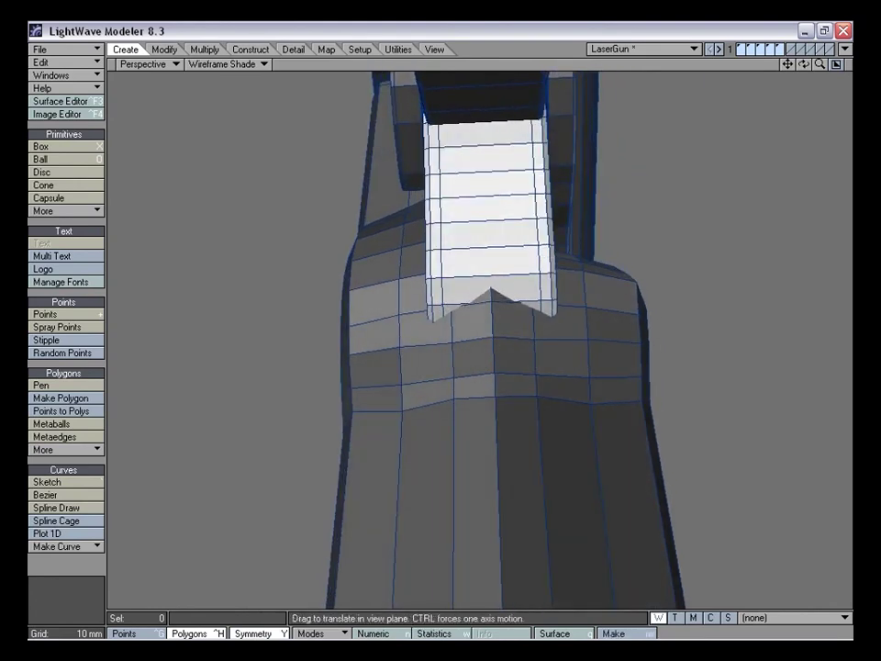
pyautogui.moveTo(372, 223)
pyautogui.mouseDown()
pyautogui.moveTo(371, 244)
pyautogui.moveTo(373, 229)
pyautogui.mouseUp()
pyautogui.keyDown('alt'); pyautogui.moveTo(459, 317); pyautogui.dragTo(397, 295); pyautogui.keyUp('alt')
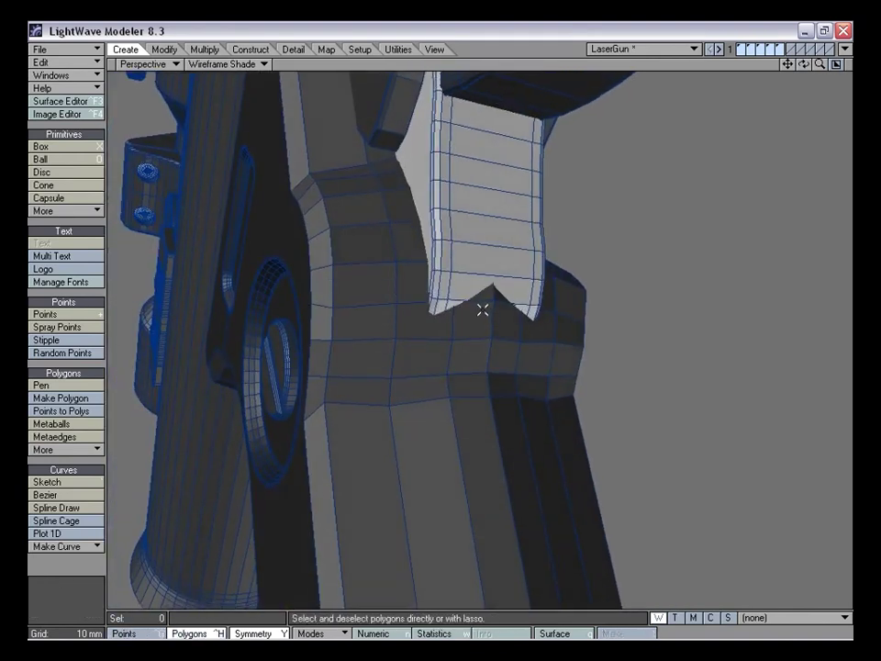
pyautogui.keyDown('alt'); pyautogui.moveTo(476, 274); pyautogui.dragTo(486, 311); pyautogui.keyUp('alt')
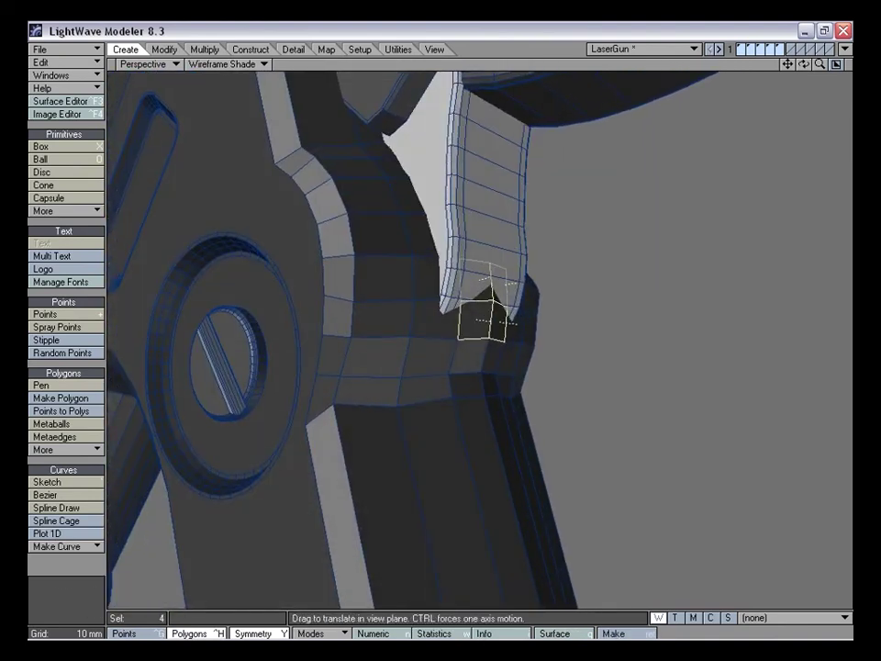
pyautogui.keyDown('alt'); pyautogui.moveTo(511, 265); pyautogui.dragTo(498, 270); pyautogui.keyUp('alt')
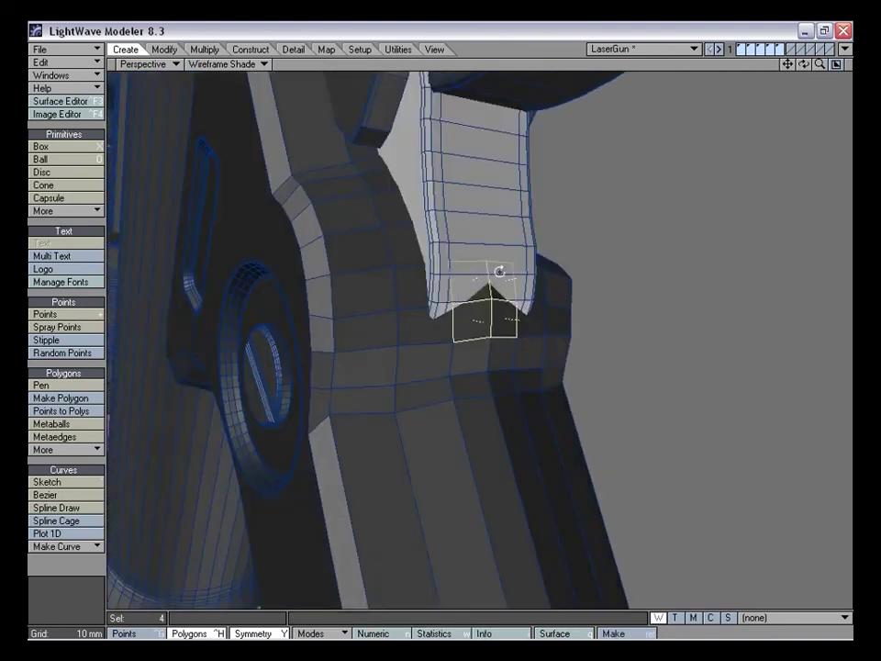
# Set the Perspective view to Wireframe and move the selected grip polygons about 4 mm in X, 4 mm in Y and -8 mm in Z
pyautogui.click(225, 64)
pyautogui.click(243, 41)
pyautogui.keyDown('alt'); pyautogui.moveTo(378, 309); pyautogui.dragTo(486, 299); pyautogui.keyUp('alt')
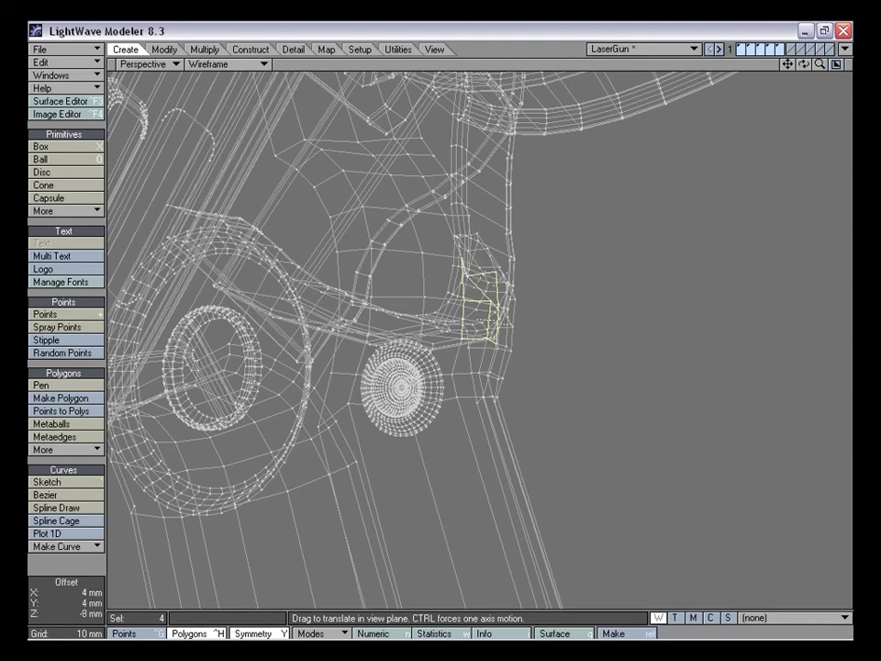
pyautogui.keyDown('alt'); pyautogui.moveTo(484, 268); pyautogui.dragTo(350, 167); pyautogui.keyUp('alt')
# In Wireframe Shade, nudge the selected grip polygons about 4 mm in X, 2 mm in Y and -3 mm in Z, and deselect them
pyautogui.click(230, 64)
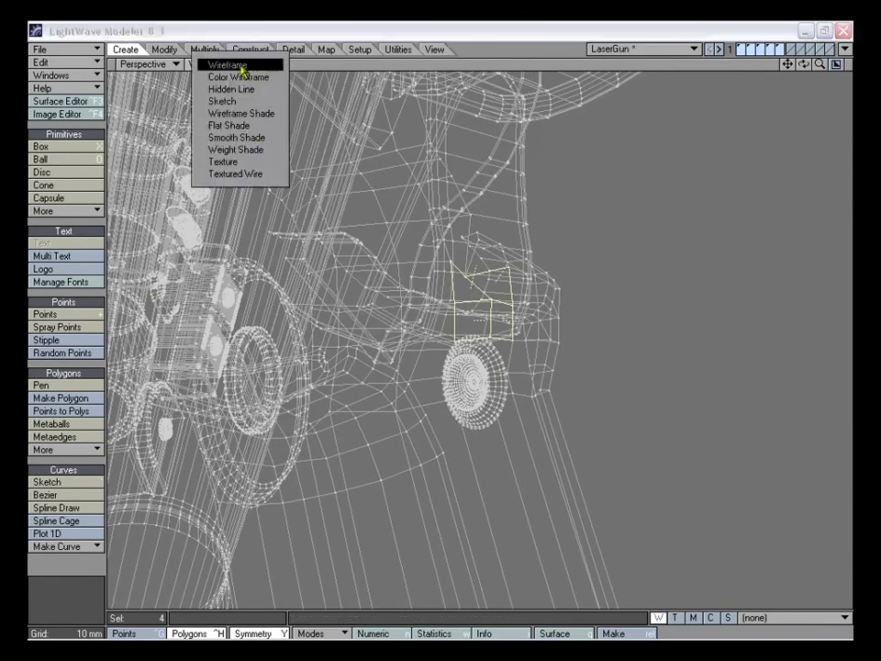
pyautogui.click(246, 113)
pyautogui.moveTo(555, 291)
pyautogui.keyDown('alt'); pyautogui.mouseDown()
pyautogui.moveTo(395, 312)
pyautogui.moveTo(577, 319)
pyautogui.moveTo(507, 316)
pyautogui.mouseUp(); pyautogui.keyUp('alt')
pyautogui.moveTo(367, 222); pyautogui.dragTo(366, 235)
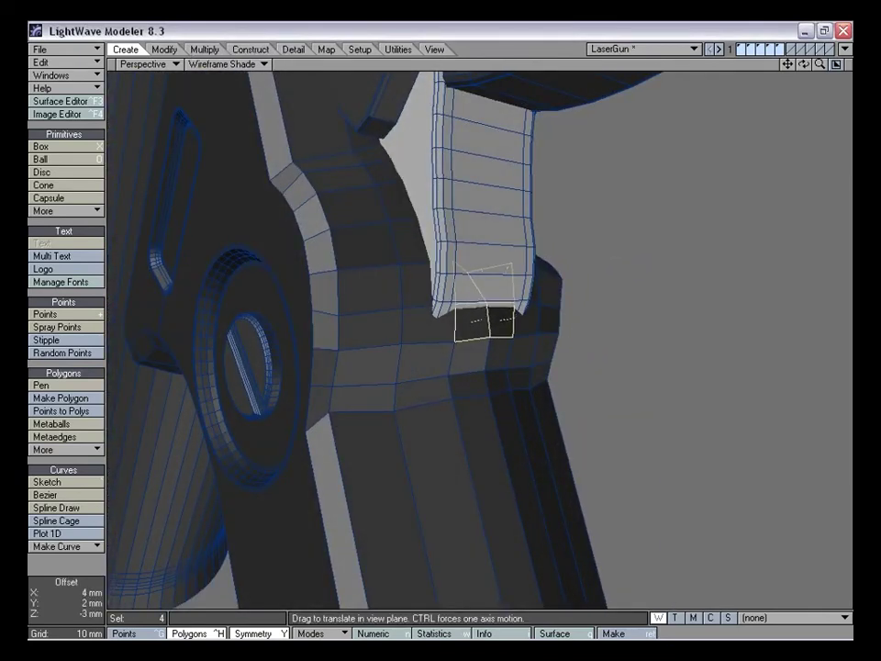
pyautogui.keyDown('alt'); pyautogui.moveTo(580, 320); pyautogui.dragTo(442, 319); pyautogui.keyUp('alt')
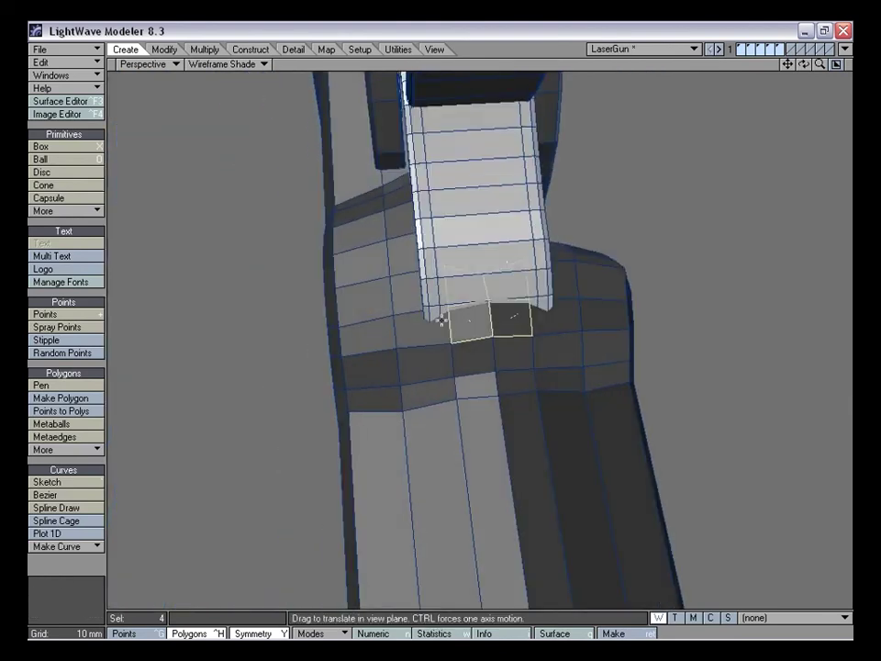
pyautogui.keyDown('alt'); pyautogui.moveTo(565, 323); pyautogui.dragTo(472, 304); pyautogui.keyUp('alt')
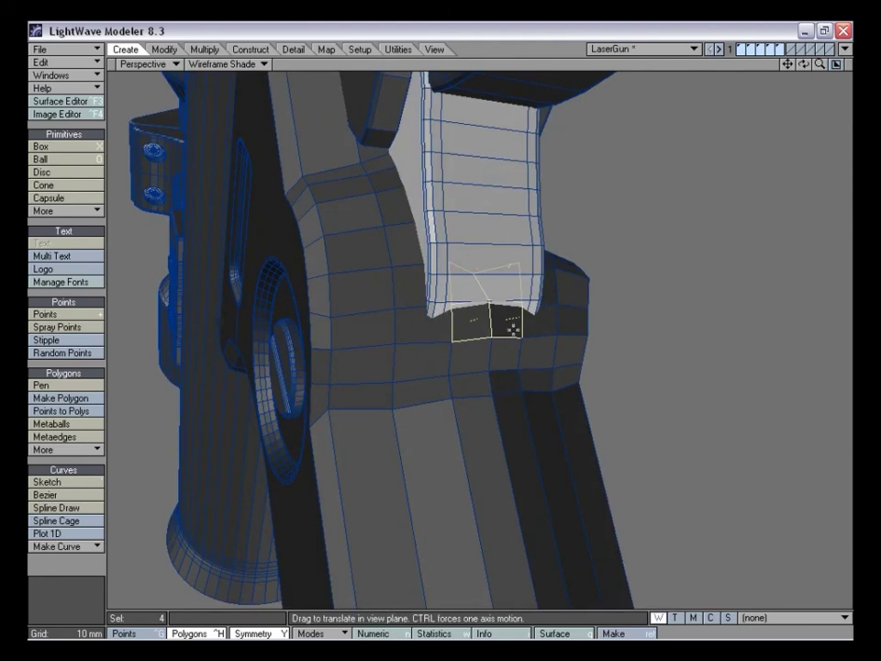
pyautogui.keyDown('alt'); pyautogui.moveTo(517, 290); pyautogui.dragTo(465, 327); pyautogui.keyUp('alt')
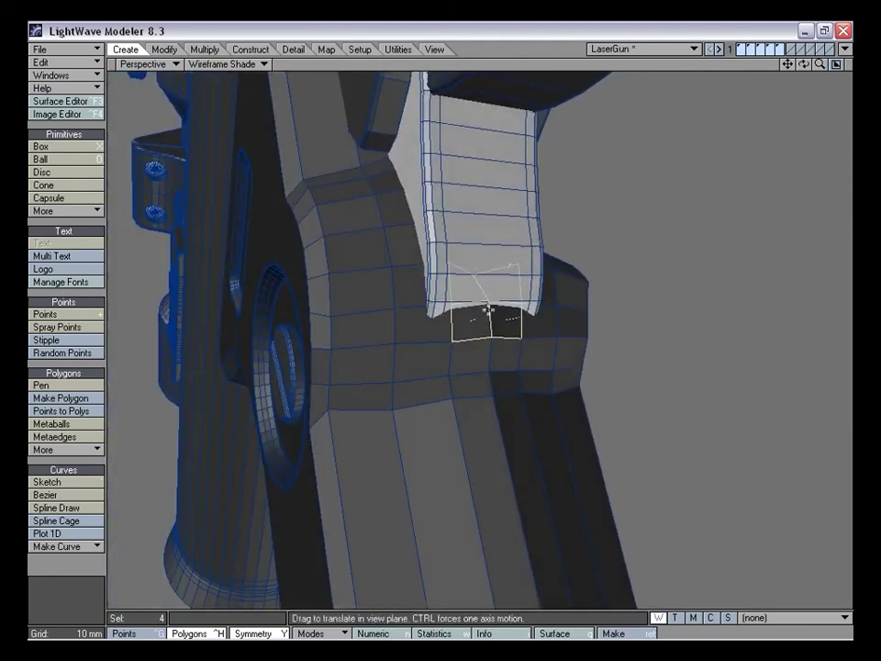
pyautogui.click(102, 564)
pyautogui.keyDown('alt'); pyautogui.moveTo(455, 390); pyautogui.dragTo(486, 425); pyautogui.keyUp('alt')
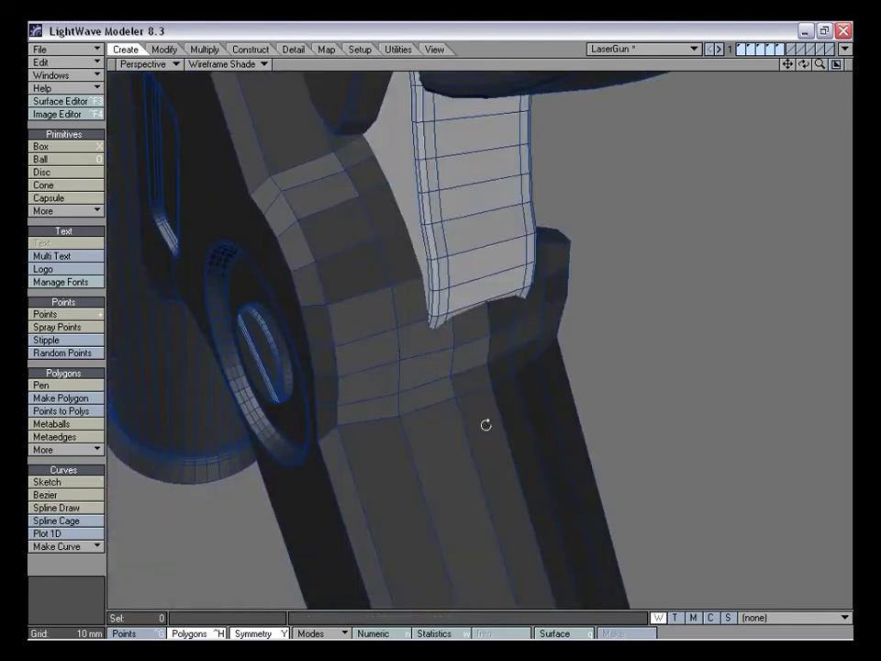
# Restore the four-view layout, set the Perspective view to Texture and fit the whole gun in it
pyautogui.press('KP_0')
pyautogui.click(540, 63)
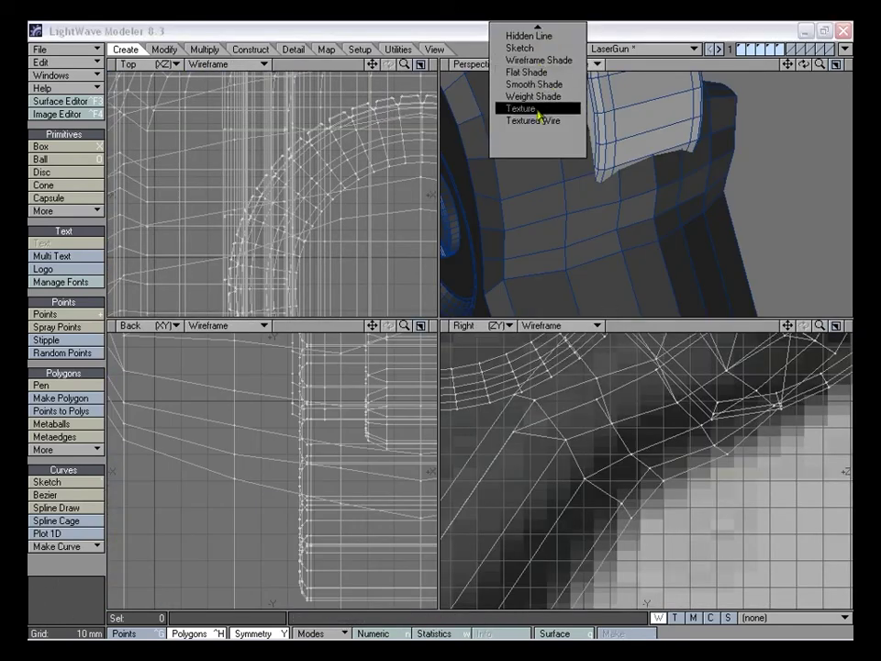
pyautogui.click(521, 108)
pyautogui.press('a')
pyautogui.keyDown('alt'); pyautogui.moveTo(639, 220); pyautogui.dragTo(690, 183); pyautogui.keyUp('alt')
pyautogui.moveTo(788, 327); pyautogui.dragTo(863, 317)
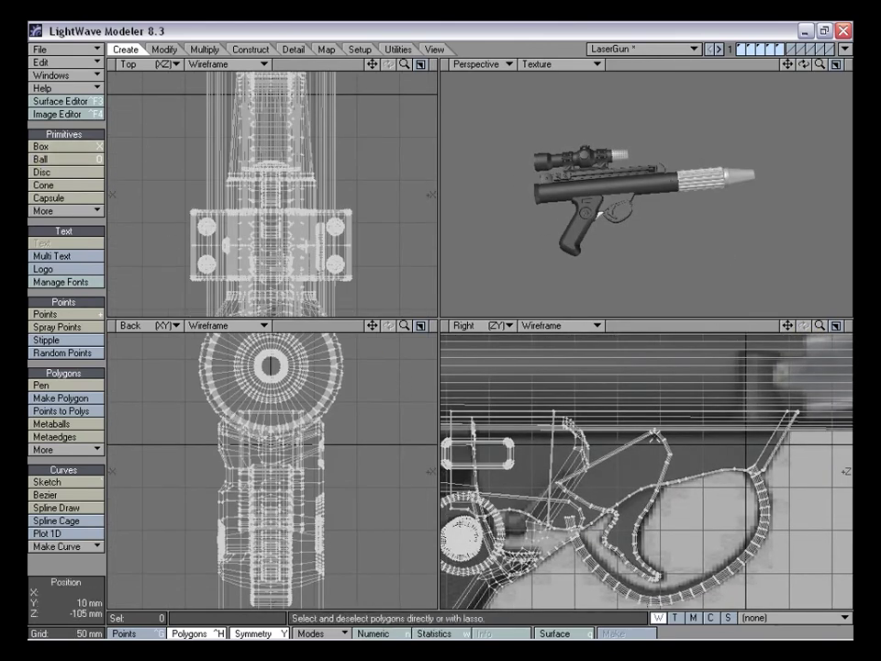
# Examine the area under the barrel above the trigger in the Front_per.jpg reference image, and close the image windows
pyautogui.click(55, 114)
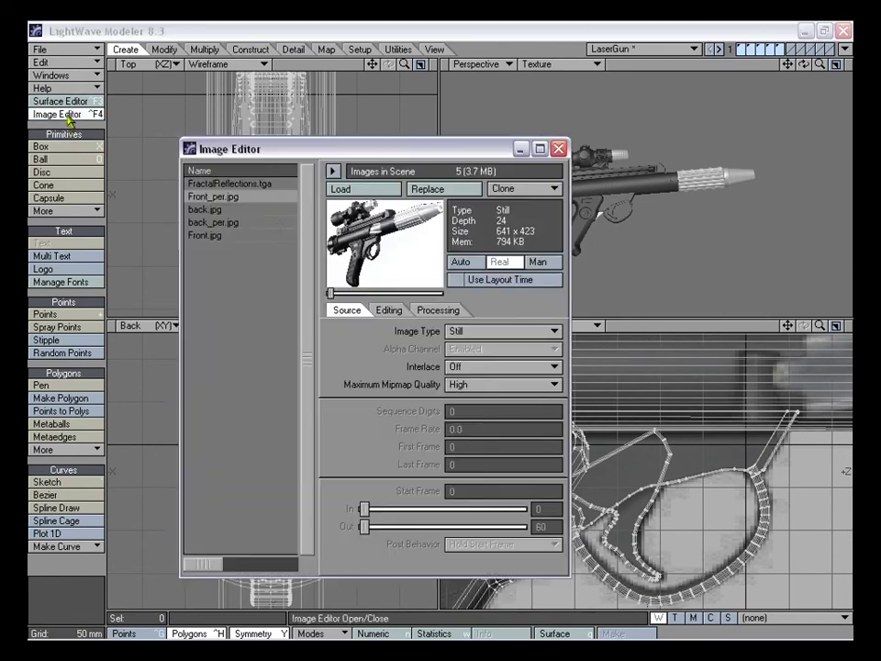
pyautogui.doubleClick(220, 198)
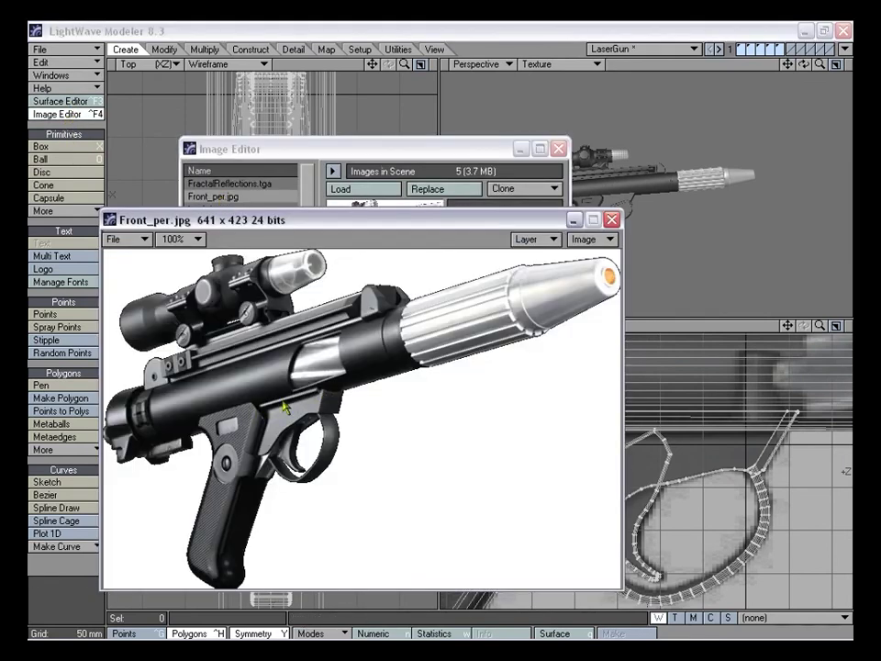
pyautogui.click(612, 221)
pyautogui.click(559, 149)
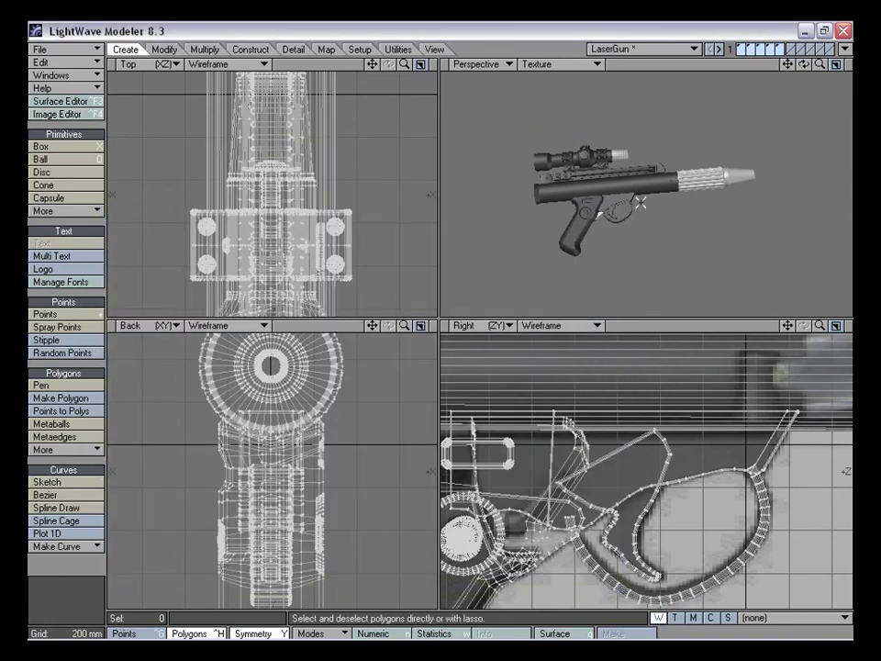
# Make the empty sixth layer active and show the barrel, grip and trigger layers in the background
pyautogui.click(773, 49)
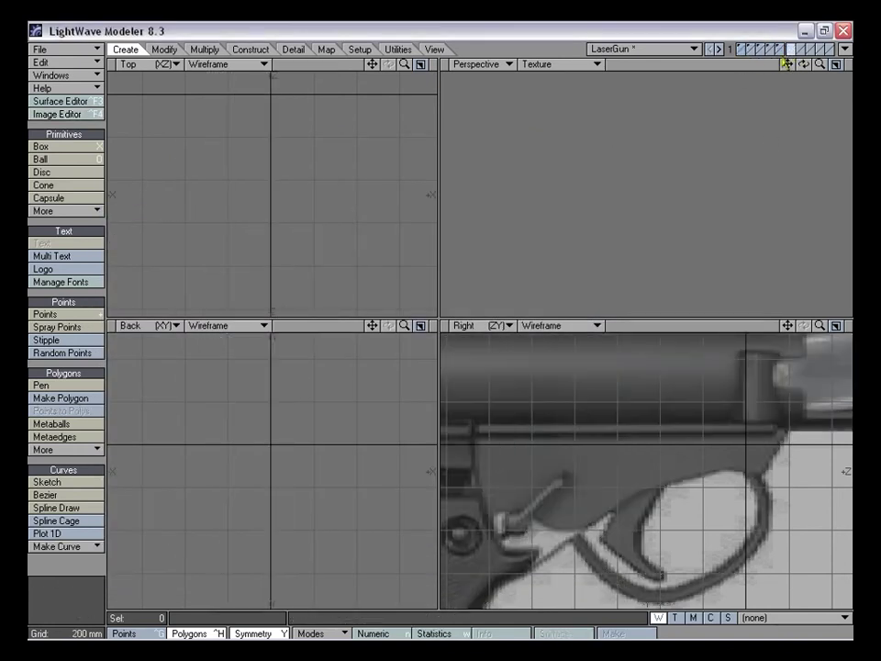
pyautogui.keyDown('shift'); pyautogui.click(771, 54); pyautogui.keyUp('shift')
pyautogui.keyDown('shift'); pyautogui.click(760, 54); pyautogui.keyUp('shift')
pyautogui.keyDown('shift'); pyautogui.click(749, 54); pyautogui.keyUp('shift')
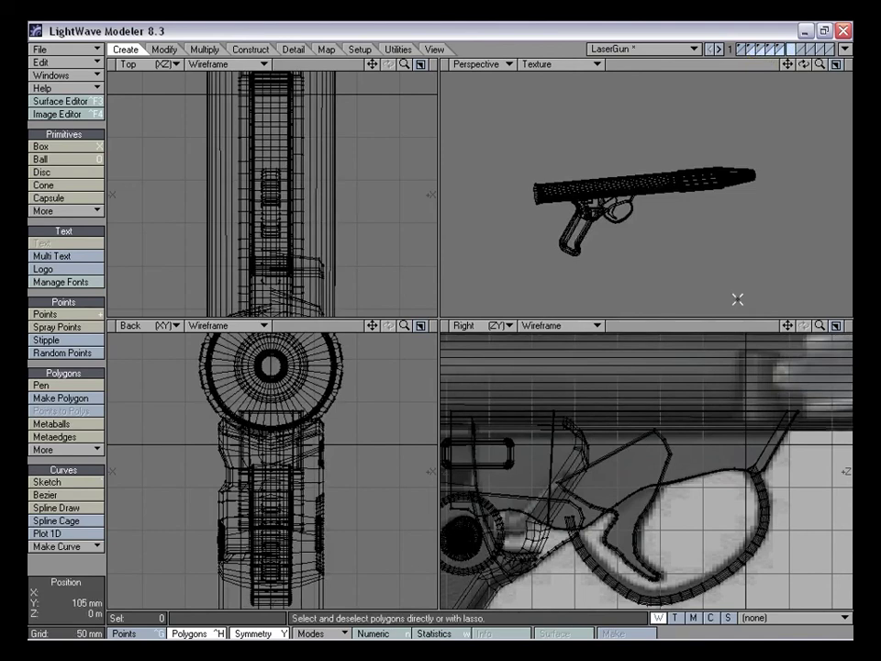
pyautogui.moveTo(789, 327); pyautogui.dragTo(824, 326)
# Create a long thin box along the barrel's underside, running from the grip to the front of the trigger guard
pyautogui.click(66, 147)
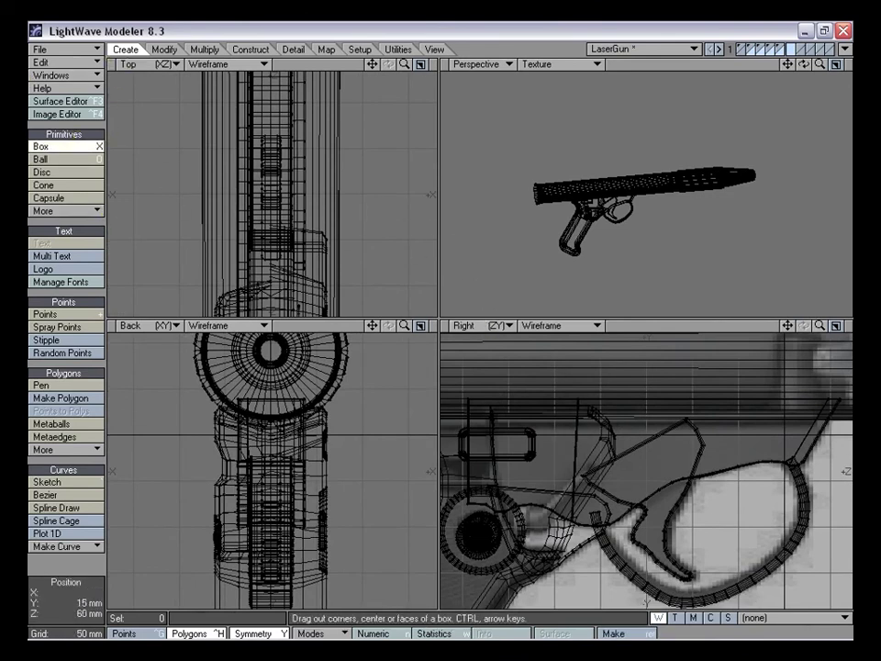
pyautogui.moveTo(820, 326); pyautogui.dragTo(796, 326)
pyautogui.moveTo(510, 431); pyautogui.dragTo(758, 435)
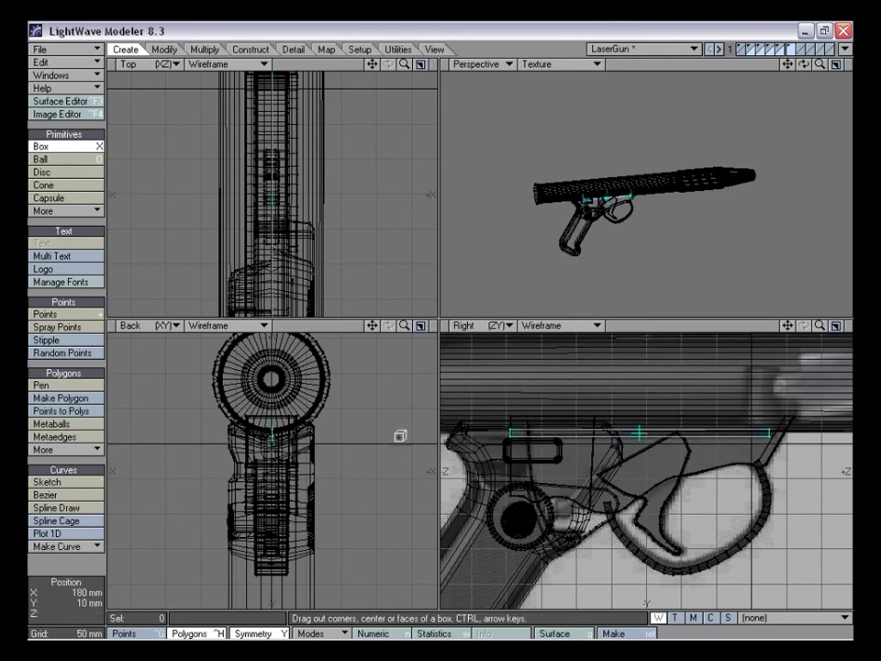
pyautogui.moveTo(513, 433); pyautogui.dragTo(524, 432)
pyautogui.moveTo(775, 427); pyautogui.dragTo(770, 433)
pyautogui.moveTo(286, 430); pyautogui.dragTo(286, 431)
pyautogui.press('space')
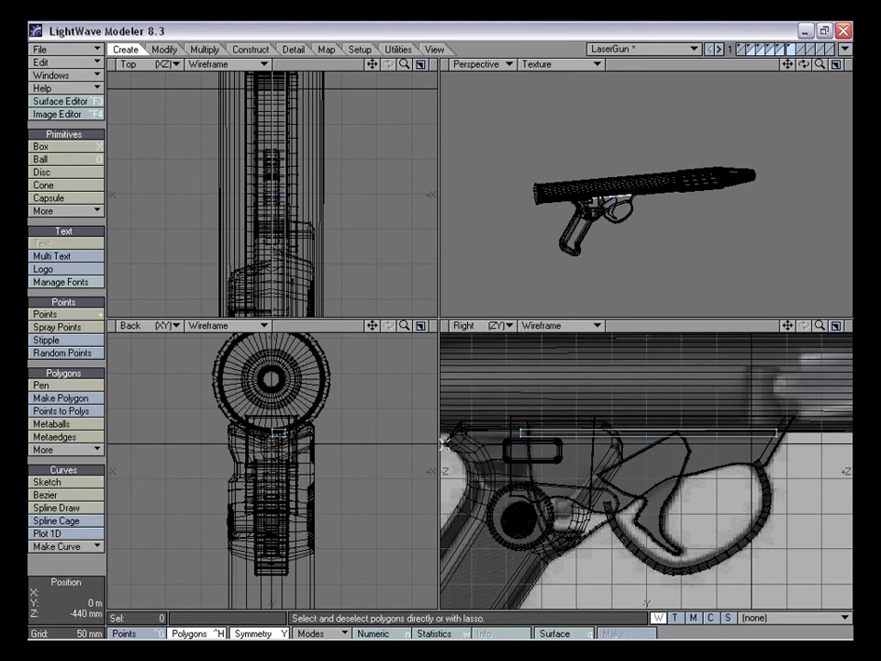
# Slant the box's front end to follow the trigger guard's front strut and turn symmetry off
pyautogui.moveTo(820, 326); pyautogui.dragTo(844, 326)
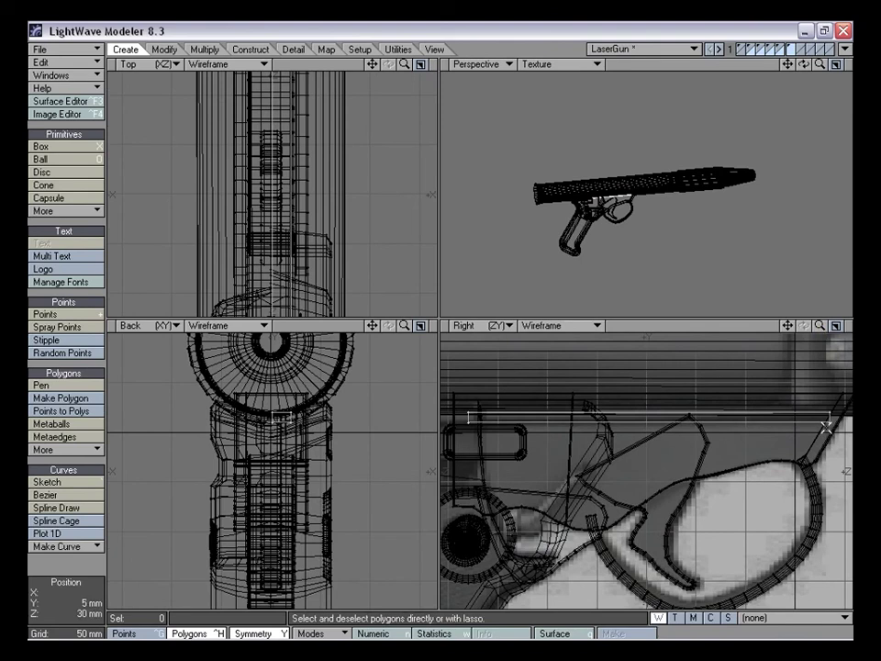
pyautogui.press('t')
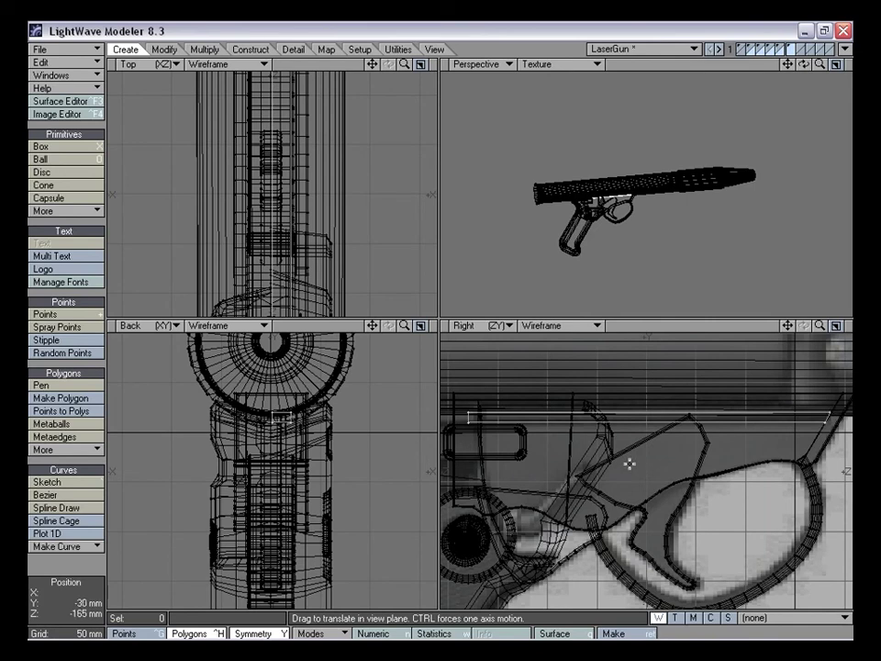
pyautogui.press('space')
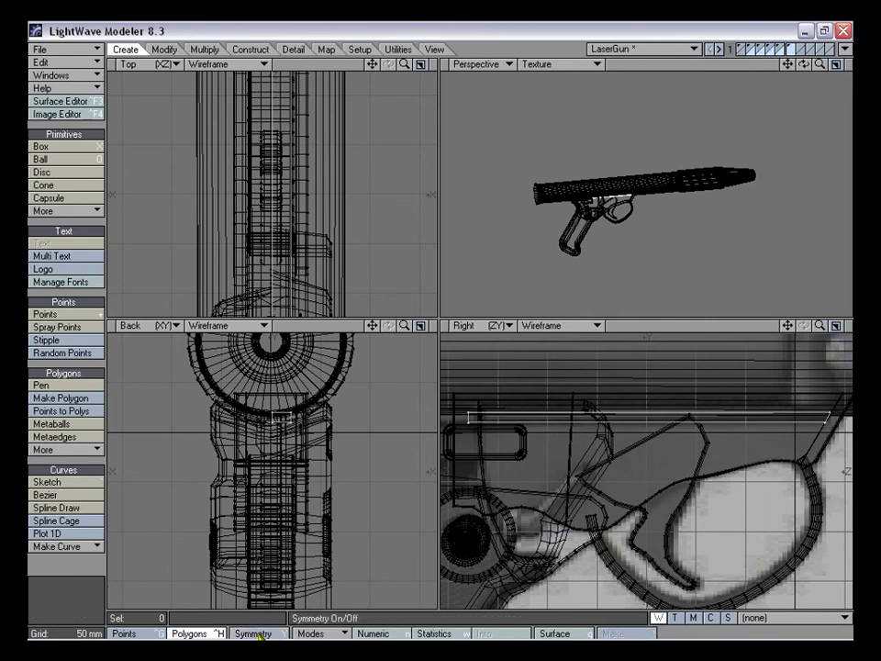
# Stretch the box horizontally in the Back view to make it narrower
pyautogui.press('h')
pyautogui.keyDown('ctrl'); pyautogui.moveTo(290, 418); pyautogui.dragTo(274, 418); pyautogui.keyUp('ctrl')
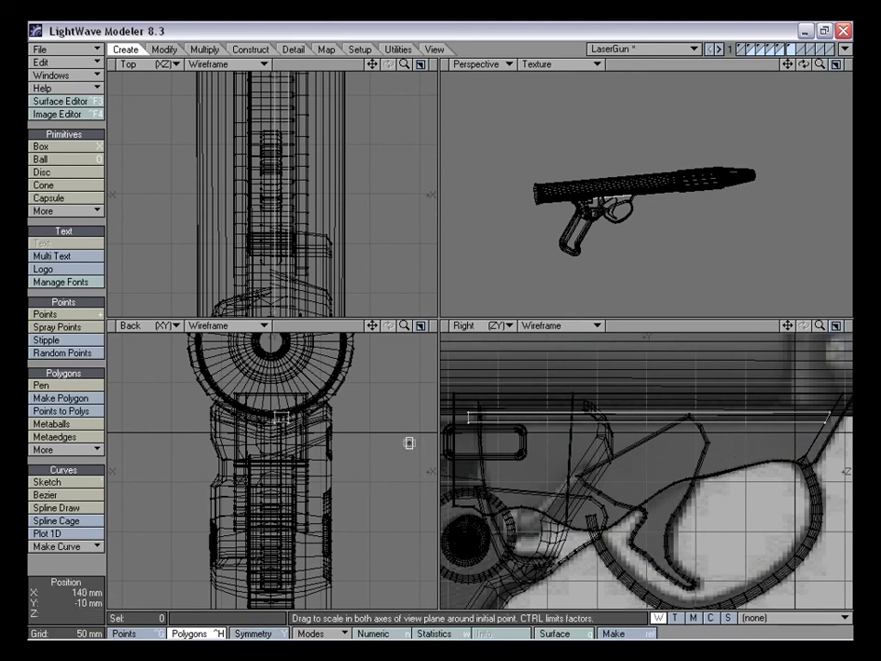
pyautogui.moveTo(373, 326); pyautogui.dragTo(378, 370)
pyautogui.moveTo(403, 326)
pyautogui.mouseDown()
pyautogui.moveTo(450, 326)
pyautogui.moveTo(412, 327)
pyautogui.mouseUp()
pyautogui.press('space')
# Try a slight bevel on all six polygons of the box
pyautogui.moveTo(488, 432)
pyautogui.mouseDown(button='right')
pyautogui.moveTo(570, 403)
pyautogui.moveTo(644, 412)
pyautogui.mouseUp(button='right')
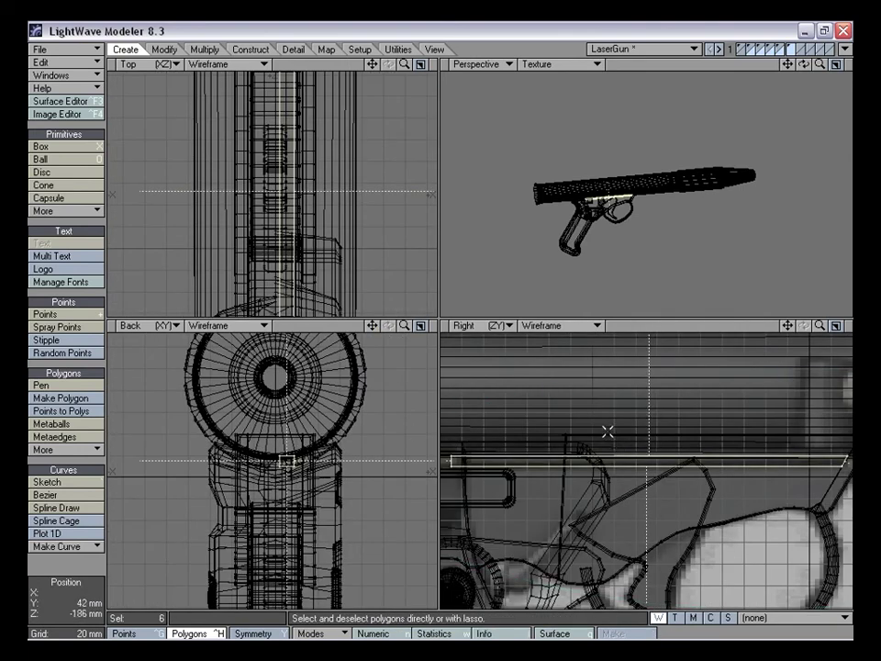
pyautogui.moveTo(404, 326); pyautogui.dragTo(268, 465)
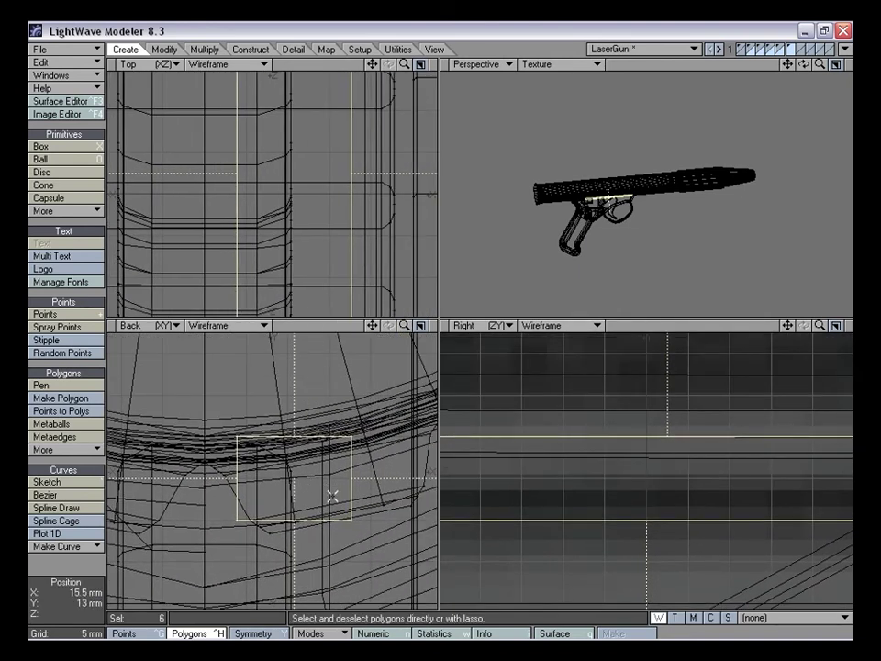
pyautogui.press('b')
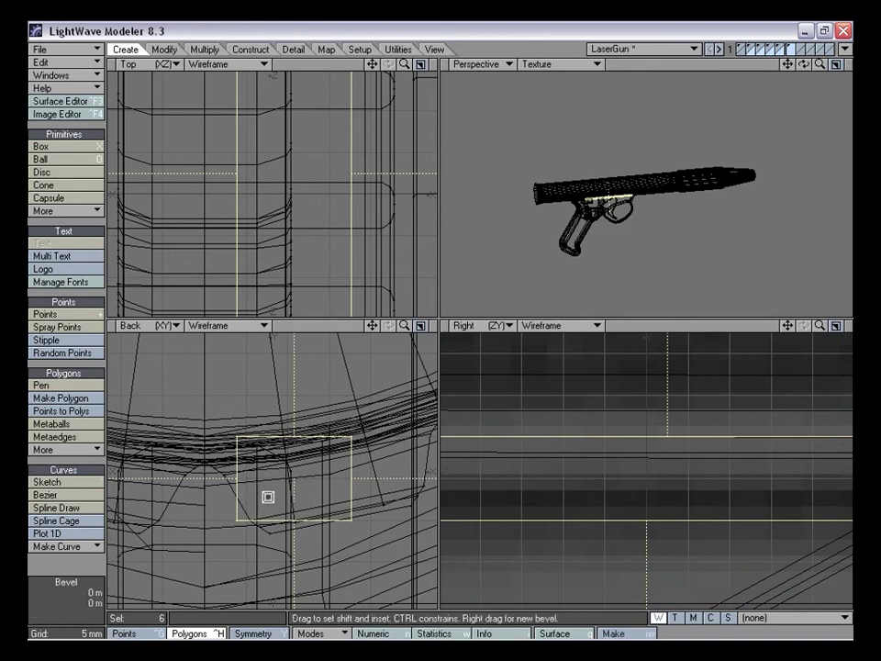
pyautogui.moveTo(267, 495); pyautogui.dragTo(264, 495)
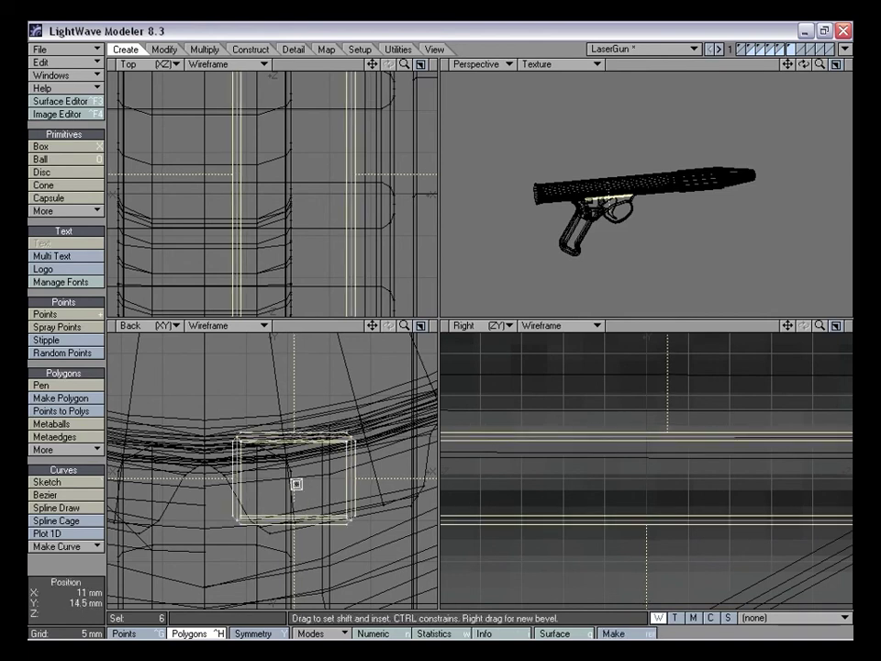
pyautogui.hotkey('ctrl', 'z')
pyautogui.press('space')
# Adjust the box against the barrel's underside in the Back view and deselect its polygons
pyautogui.moveTo(372, 326); pyautogui.dragTo(135, 337)
pyautogui.moveTo(343, 517); pyautogui.dragTo(326, 510)
pyautogui.moveTo(405, 326); pyautogui.dragTo(427, 327)
pyautogui.moveTo(323, 463)
pyautogui.mouseDown()
pyautogui.moveTo(315, 481)
pyautogui.moveTo(325, 479)
pyautogui.moveTo(312, 466)
pyautogui.moveTo(312, 474)
pyautogui.mouseUp()
pyautogui.press('space')
pyautogui.click(85, 563)
# Move the box sideways in the Back view so it sits off-centre against the barrel's lower edge
pyautogui.moveTo(405, 326); pyautogui.dragTo(337, 326)
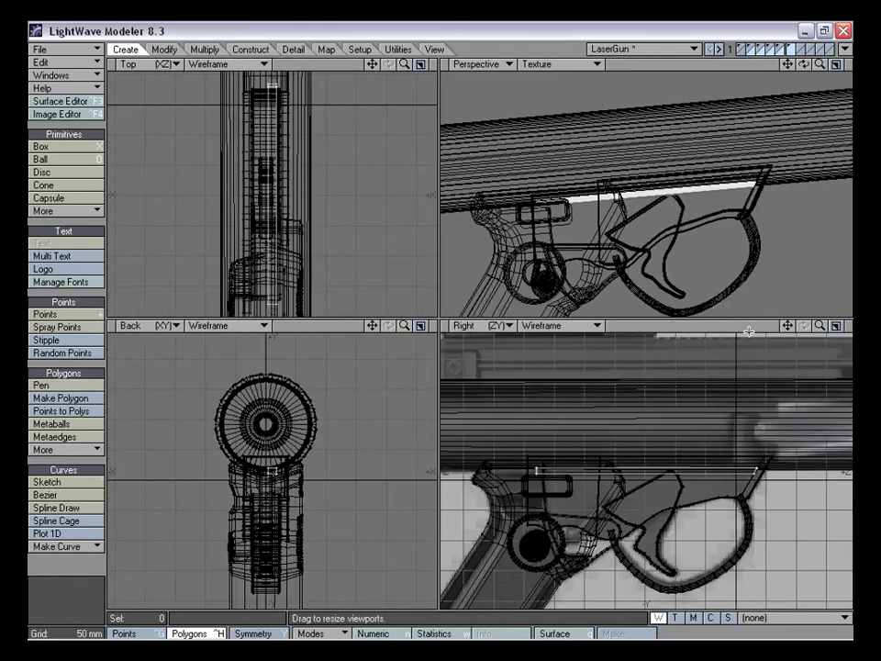
pyautogui.keyDown('alt'); pyautogui.moveTo(643, 207); pyautogui.dragTo(633, 220); pyautogui.keyUp('alt')
pyautogui.keyDown('alt'); pyautogui.moveTo(630, 204); pyautogui.dragTo(656, 194); pyautogui.keyUp('alt')
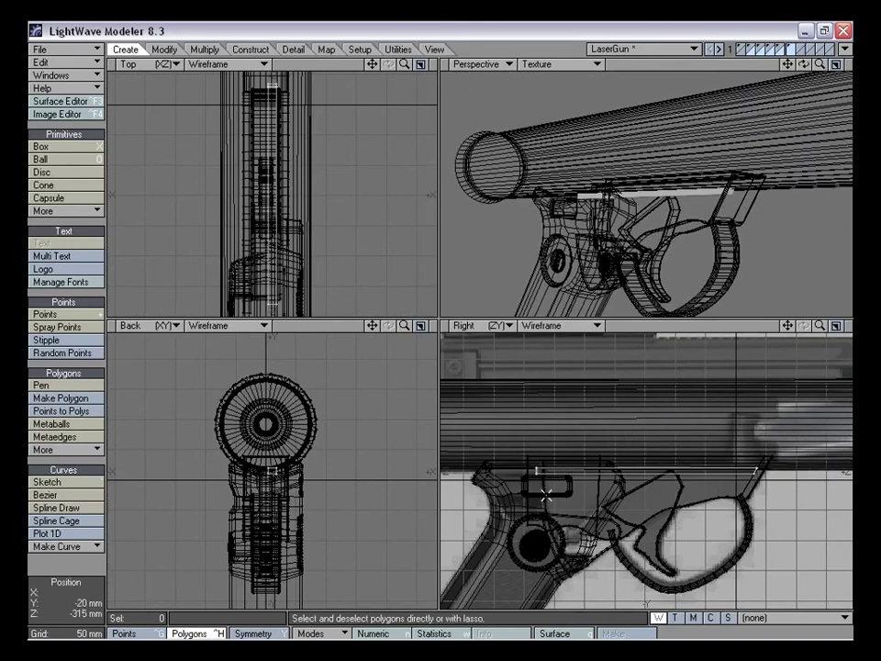
pyautogui.moveTo(405, 327); pyautogui.dragTo(455, 327)
pyautogui.press('t')
pyautogui.moveTo(286, 472); pyautogui.dragTo(339, 471)
pyautogui.keyDown('alt'); pyautogui.moveTo(577, 277); pyautogui.dragTo(620, 226); pyautogui.keyUp('alt')
pyautogui.moveTo(336, 468); pyautogui.dragTo(331, 452)
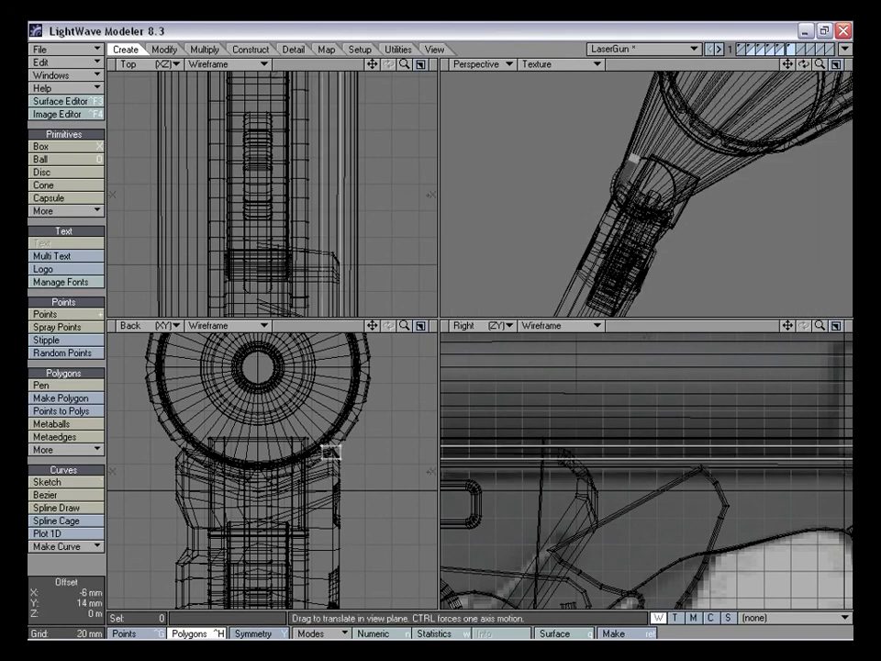
pyautogui.moveTo(593, 235)
pyautogui.keyDown('alt'); pyautogui.mouseDown()
pyautogui.moveTo(706, 138)
pyautogui.moveTo(613, 206)
pyautogui.moveTo(598, 197)
pyautogui.moveTo(592, 230)
pyautogui.mouseUp(); pyautogui.keyUp('alt')
pyautogui.moveTo(370, 457); pyautogui.dragTo(338, 469)
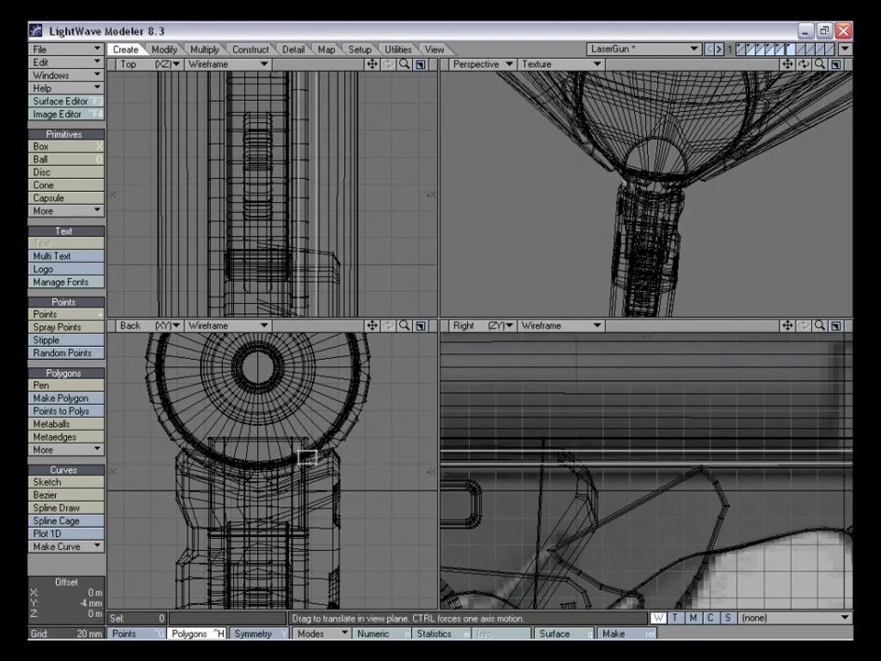
pyautogui.keyDown('alt'); pyautogui.moveTo(645, 132); pyautogui.dragTo(519, 140); pyautogui.keyUp('alt')
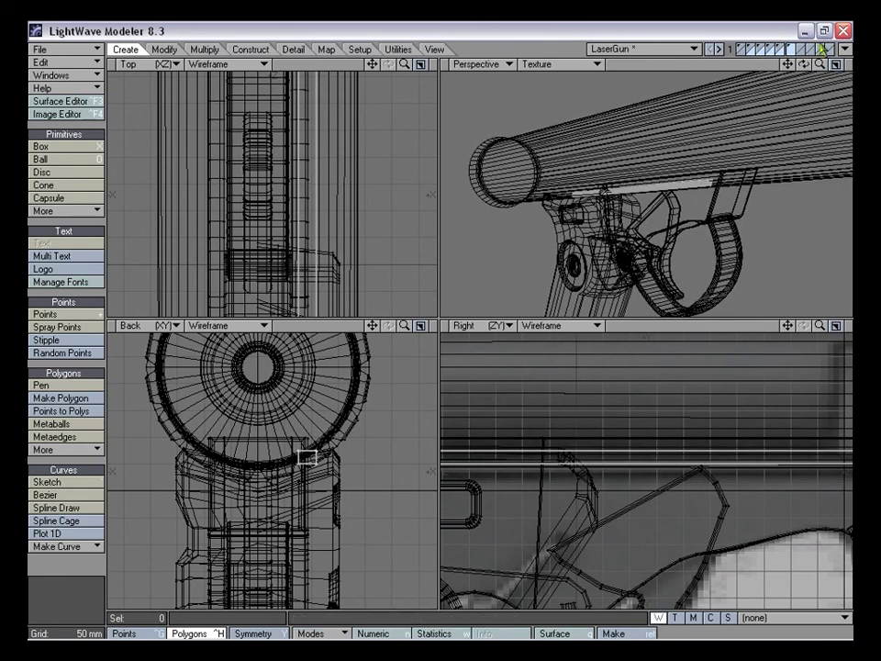
# Show the other gun layers together with the strip and examine how it sits between the barrel and the trigger housing
pyautogui.keyDown('shift'); pyautogui.click(780, 46); pyautogui.keyUp('shift')
pyautogui.keyDown('shift'); pyautogui.click(769, 46); pyautogui.keyUp('shift')
pyautogui.keyDown('shift'); pyautogui.click(759, 46); pyautogui.keyUp('shift')
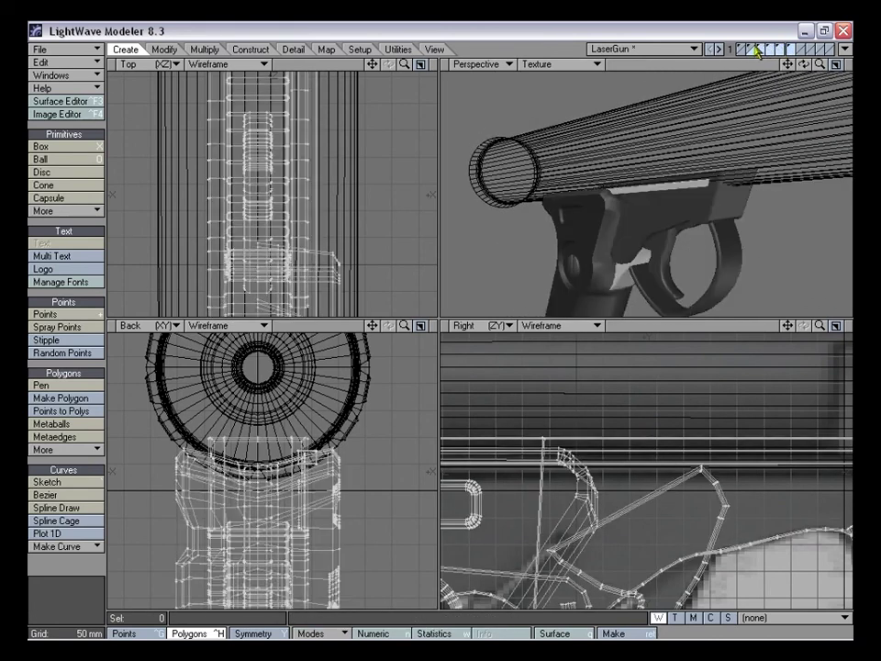
pyautogui.keyDown('shift'); pyautogui.click(750, 46); pyautogui.keyUp('shift')
pyautogui.keyDown('shift'); pyautogui.click(741, 45); pyautogui.keyUp('shift')
pyautogui.moveTo(723, 112)
pyautogui.keyDown('alt'); pyautogui.mouseDown()
pyautogui.moveTo(663, 147)
pyautogui.moveTo(659, 196)
pyautogui.moveTo(746, 182)
pyautogui.moveTo(614, 191)
pyautogui.moveTo(673, 206)
pyautogui.moveTo(705, 188)
pyautogui.mouseUp(); pyautogui.keyUp('alt')
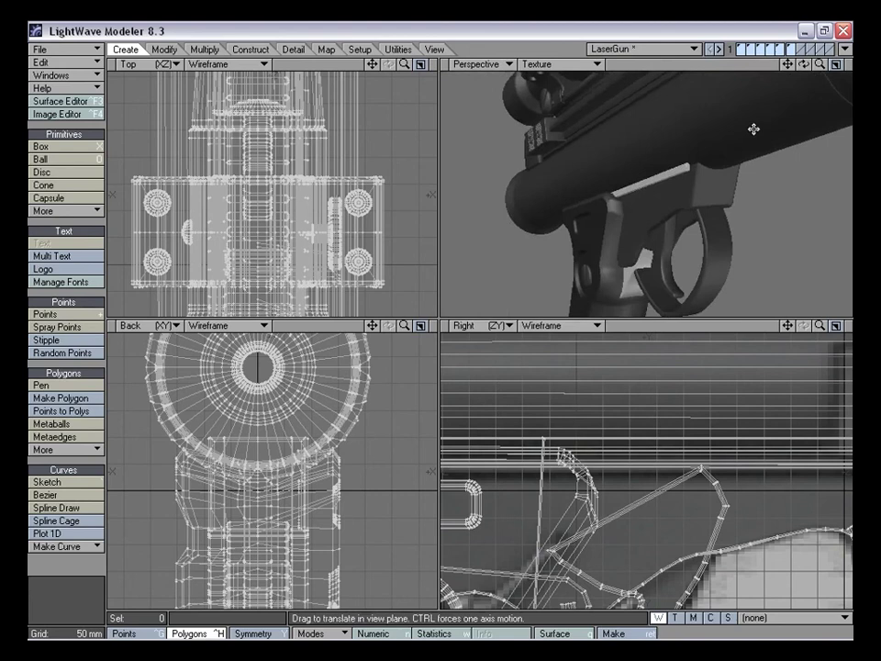
pyautogui.moveTo(820, 65); pyautogui.dragTo(850, 64)
pyautogui.keyDown('alt'); pyautogui.moveTo(770, 158); pyautogui.dragTo(611, 213); pyautogui.keyUp('alt')
# Move the strip in the Back view against the barrel's underside, using the other gun layers as background reference
pyautogui.click(792, 46)
pyautogui.click(783, 54)
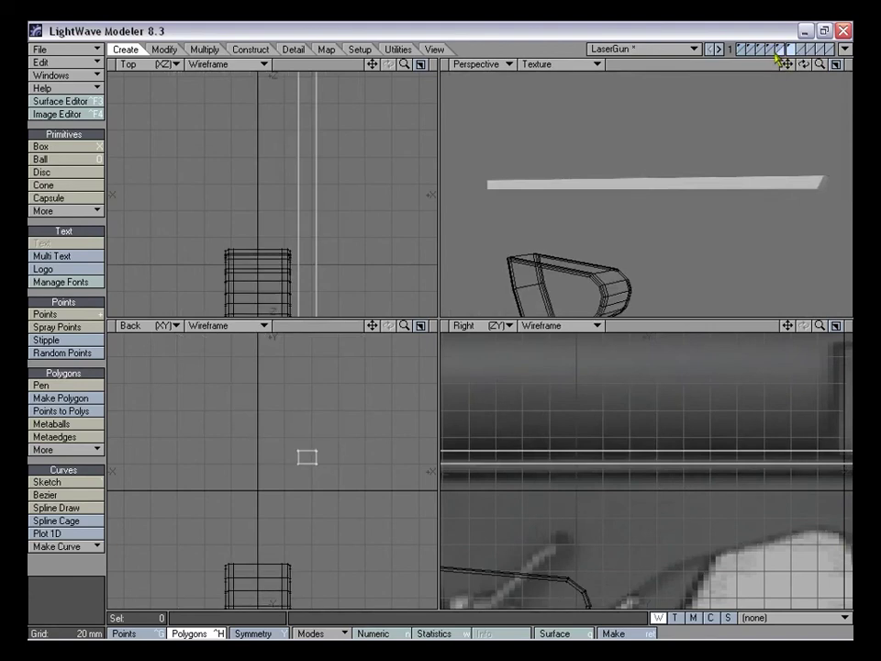
pyautogui.keyDown('shift'); pyautogui.click(772, 55); pyautogui.keyUp('shift')
pyautogui.keyDown('shift'); pyautogui.click(761, 54); pyautogui.keyUp('shift')
pyautogui.keyDown('shift'); pyautogui.click(752, 55); pyautogui.keyUp('shift')
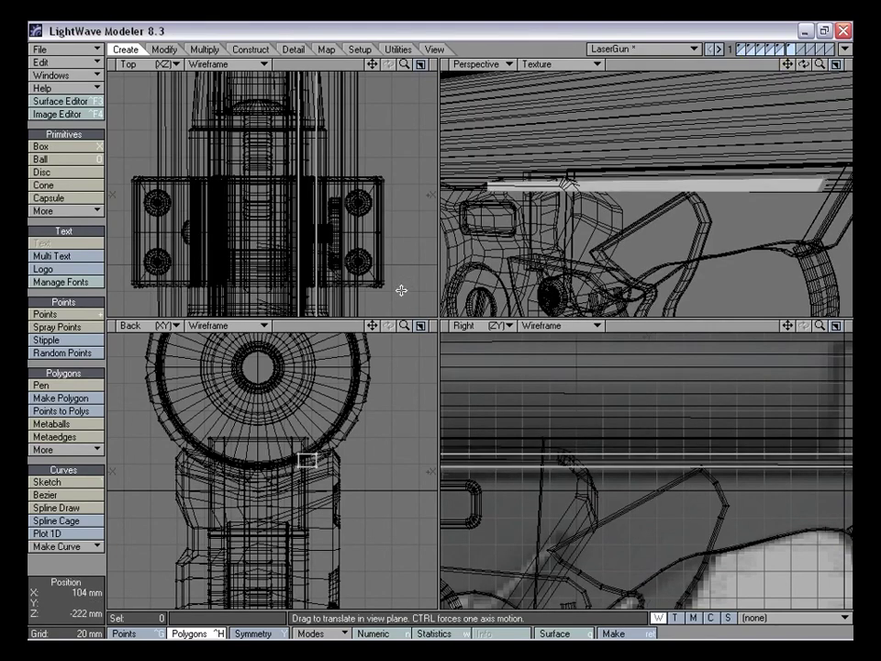
pyautogui.moveTo(404, 325); pyautogui.dragTo(308, 337)
pyautogui.press('t')
pyautogui.moveTo(293, 466); pyautogui.dragTo(303, 471)
pyautogui.keyDown('alt'); pyautogui.moveTo(732, 178); pyautogui.dragTo(675, 191); pyautogui.keyUp('alt')
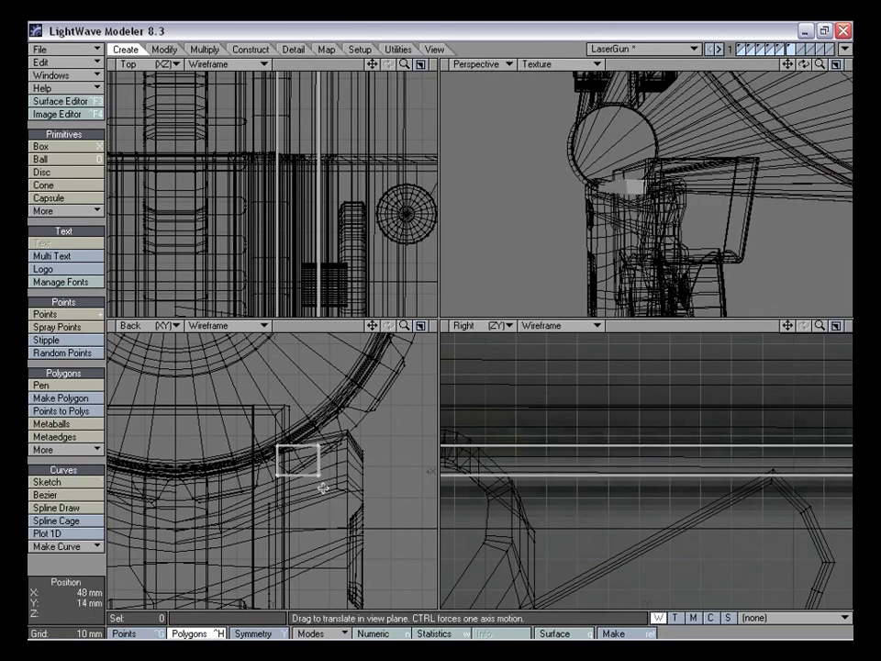
pyautogui.press('space')
# Raise the strip's outer upper points in the Back view to meet the barrel's curve, then deselect them
pyautogui.hotkey('ctrl', 'g')
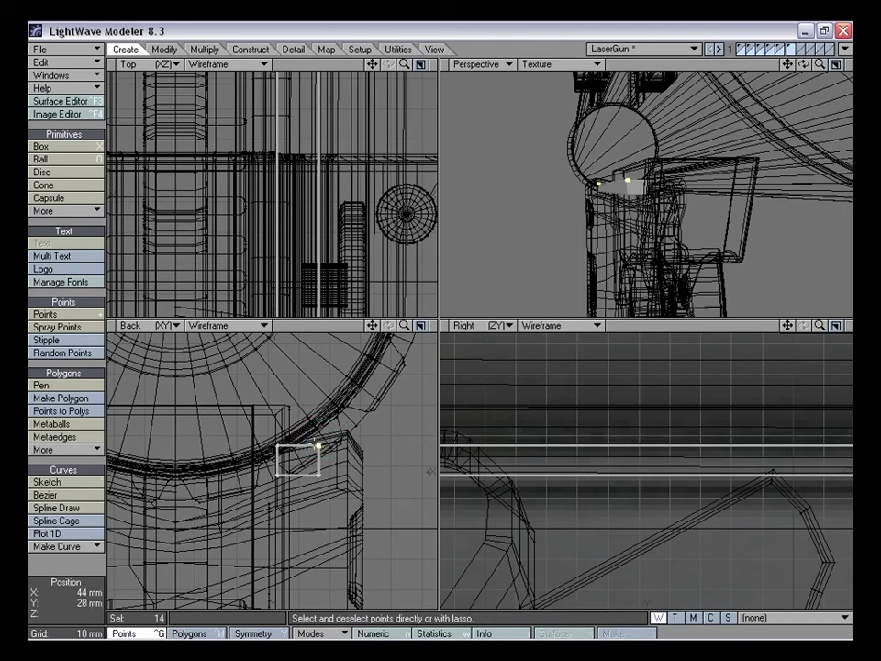
pyautogui.press('t')
pyautogui.moveTo(319, 446); pyautogui.dragTo(318, 433)
pyautogui.press('space')
pyautogui.press('/')
# Lower the strip's inner upper points by 2 mm in the Back view to steepen its sloped top
pyautogui.moveTo(600, 168)
pyautogui.keyDown('alt'); pyautogui.mouseDown()
pyautogui.moveTo(633, 175)
pyautogui.moveTo(609, 151)
pyautogui.moveTo(594, 182)
pyautogui.mouseUp(); pyautogui.keyUp('alt')
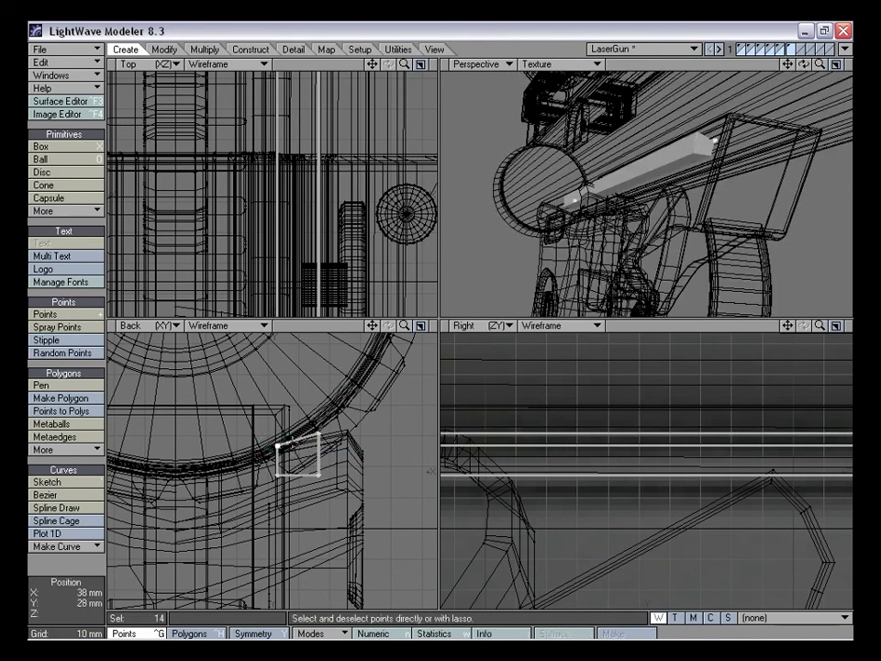
pyautogui.press('t')
pyautogui.moveTo(431, 472); pyautogui.dragTo(430, 473)
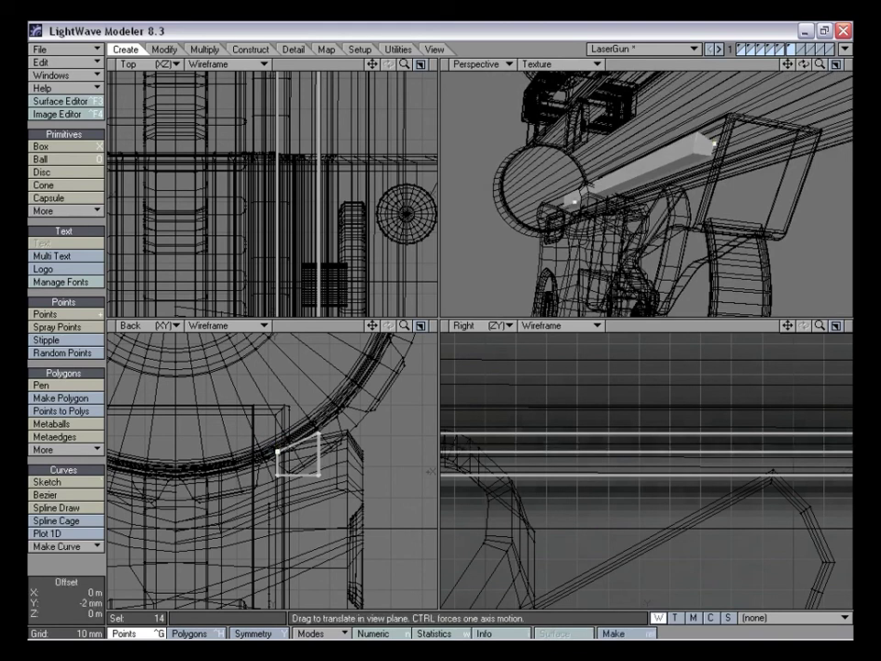
pyautogui.press('space')
# Check the strip against the full gun and assign it the Main_Body_Nurnies surface
pyautogui.keyDown('alt'); pyautogui.moveTo(702, 161); pyautogui.dragTo(678, 197); pyautogui.keyUp('alt')
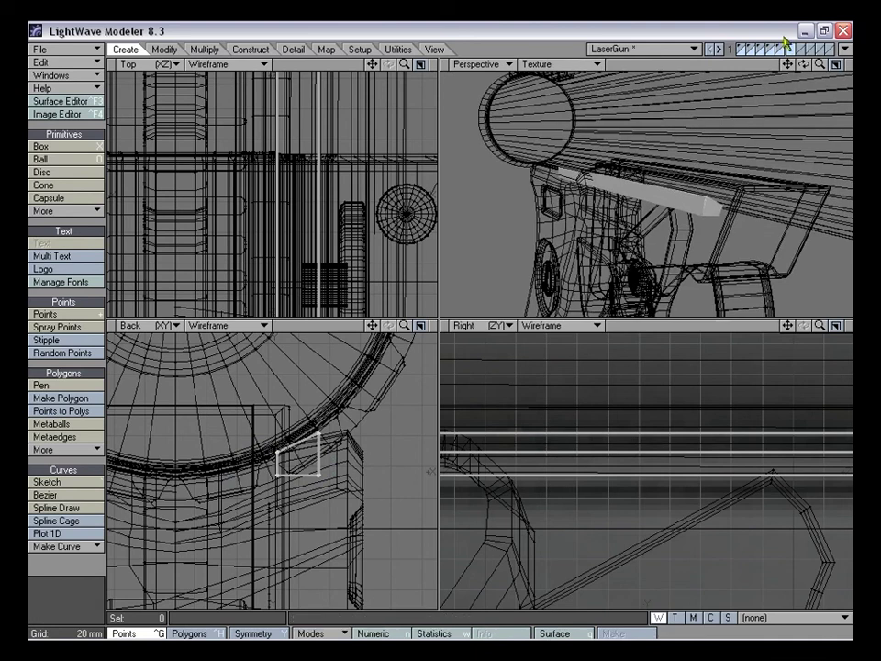
pyautogui.click(746, 49)
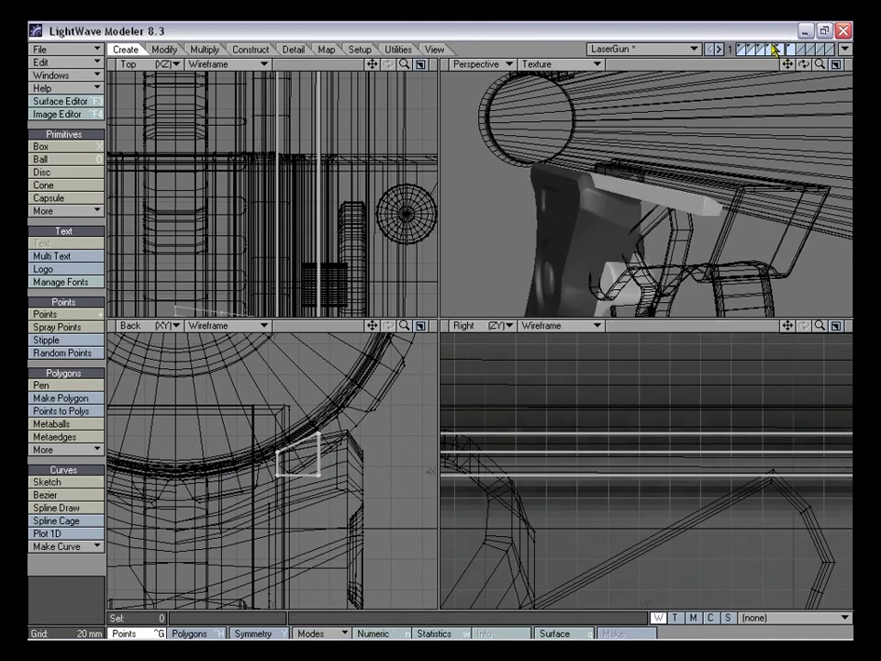
pyautogui.moveTo(678, 220)
pyautogui.keyDown('alt'); pyautogui.mouseDown()
pyautogui.moveTo(658, 197)
pyautogui.moveTo(746, 189)
pyautogui.moveTo(704, 197)
pyautogui.mouseUp(); pyautogui.keyUp('alt')
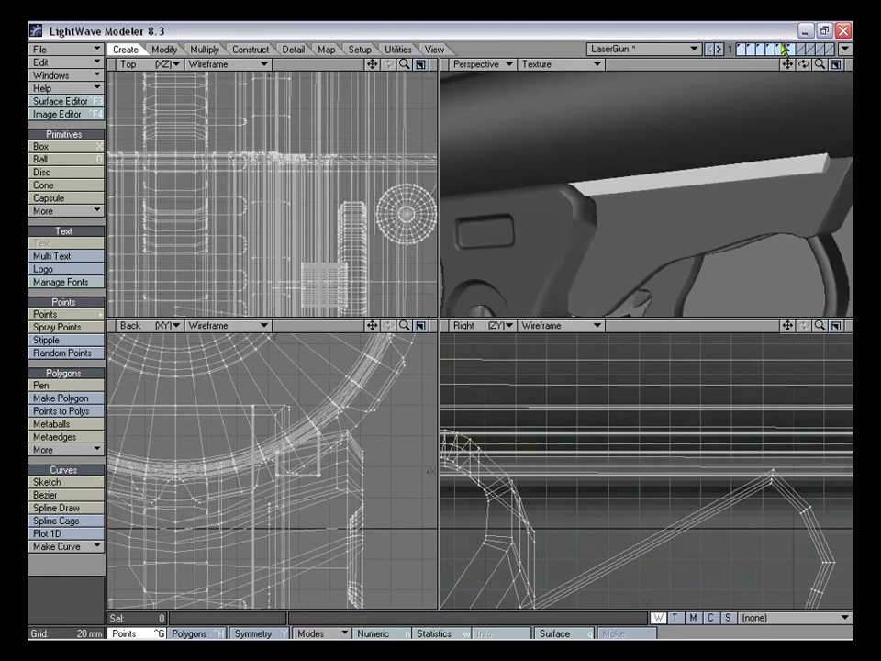
pyautogui.click(789, 49)
pyautogui.press('q')
pyautogui.click(489, 215)
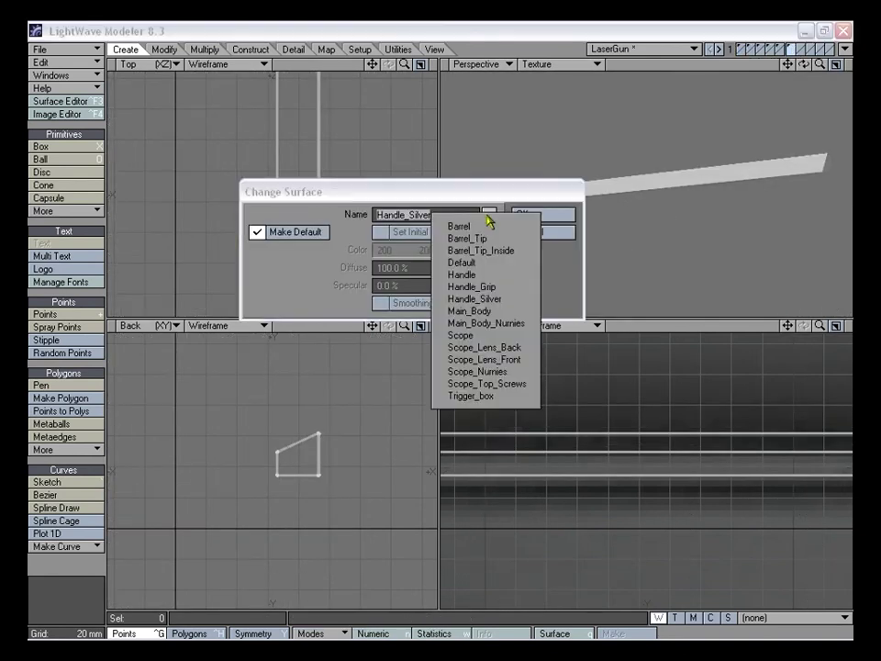
pyautogui.click(507, 324)
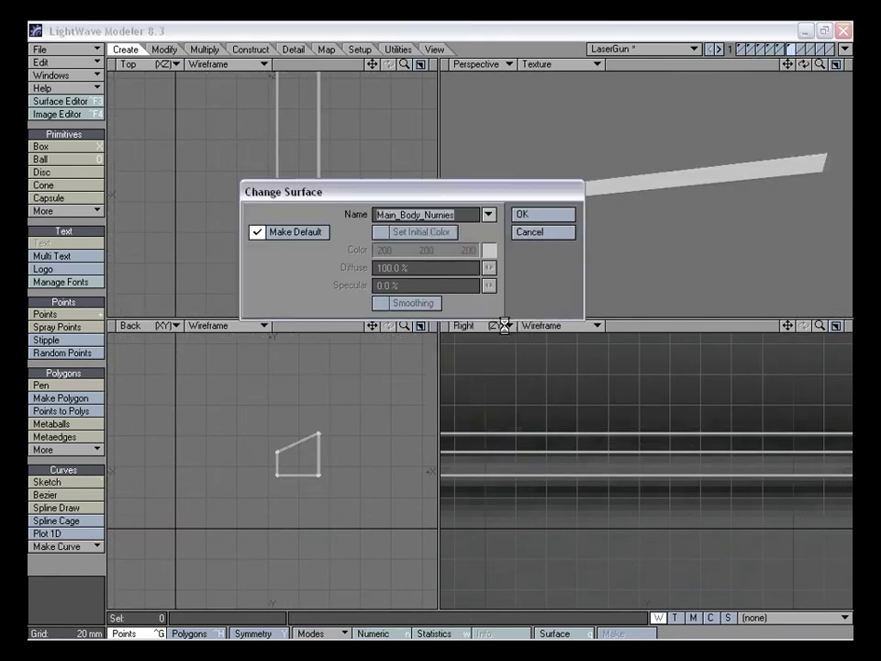
pyautogui.click(531, 215)
# Mirror the strip across the gun's vertical centre line to make a matching one on the opposite side
pyautogui.keyDown('alt'); pyautogui.moveTo(532, 217); pyautogui.dragTo(716, 207); pyautogui.keyUp('alt')
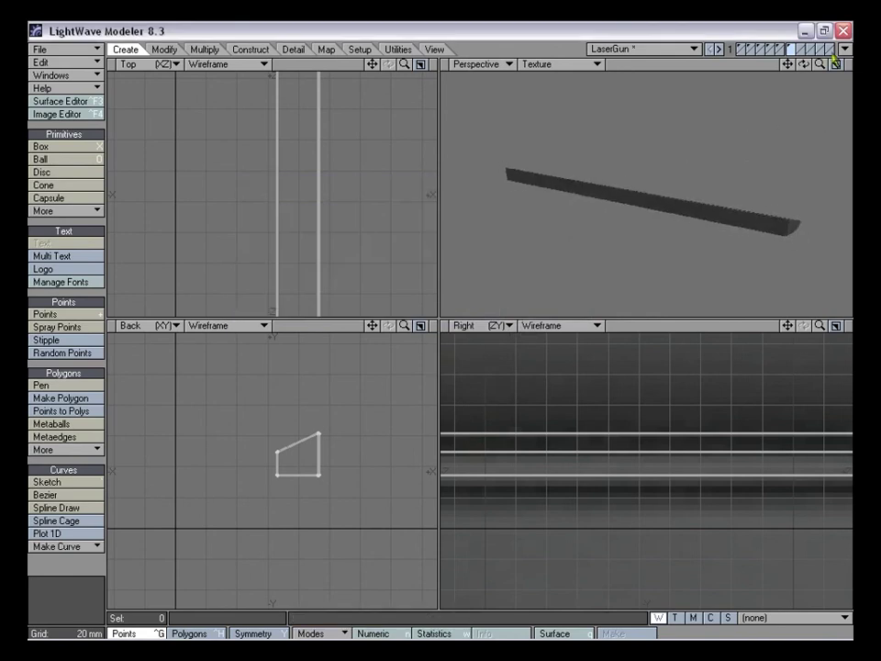
pyautogui.moveTo(820, 64); pyautogui.dragTo(636, 210)
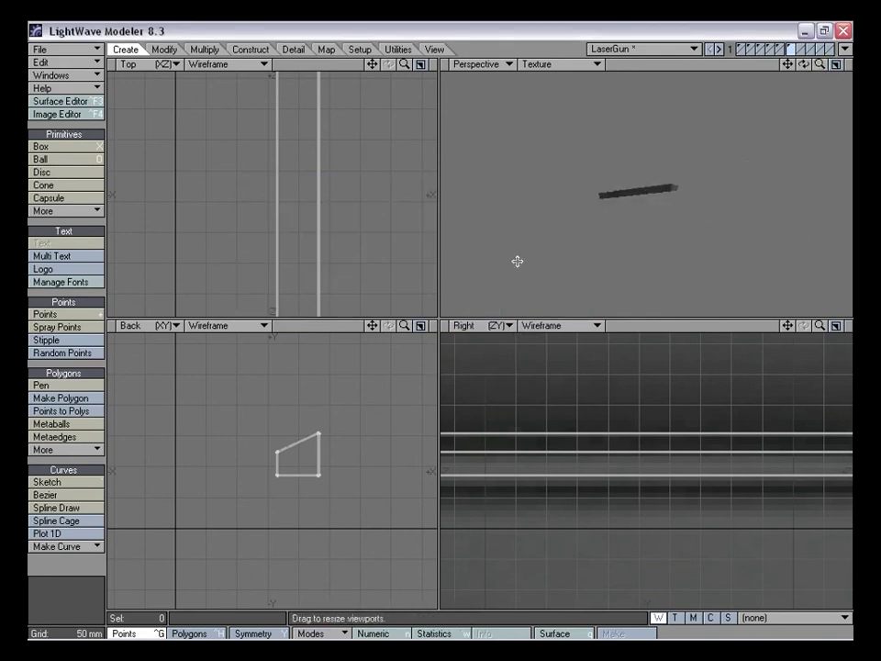
pyautogui.hotkey('shift', 'v')
pyautogui.moveTo(174, 420); pyautogui.dragTo(174, 438)
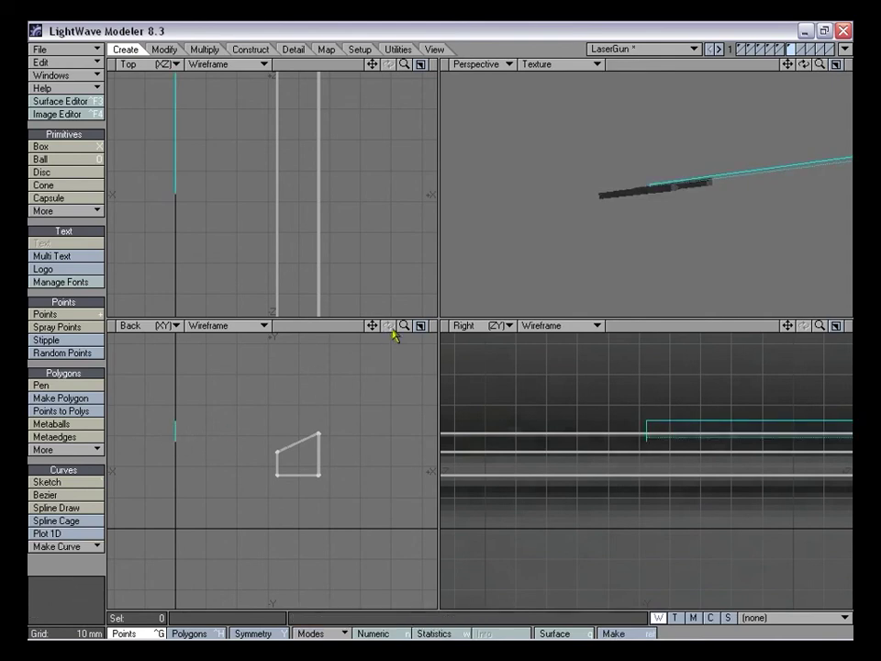
pyautogui.press(',')
pyautogui.press('space')
# Show all the gun layers together and examine the complete model
pyautogui.keyDown('shift'); pyautogui.click(781, 47); pyautogui.keyUp('shift')
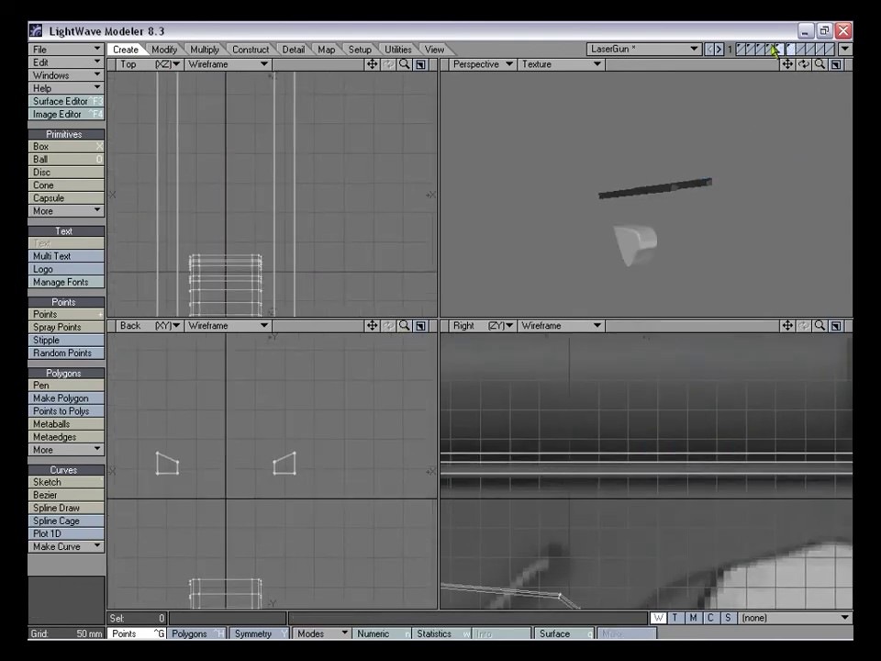
pyautogui.keyDown('shift'); pyautogui.click(771, 47); pyautogui.keyUp('shift')
pyautogui.keyDown('shift'); pyautogui.click(760, 48); pyautogui.keyUp('shift')
pyautogui.keyDown('shift'); pyautogui.click(751, 48); pyautogui.keyUp('shift')
pyautogui.keyDown('shift'); pyautogui.click(744, 49); pyautogui.keyUp('shift')
pyautogui.keyDown('alt'); pyautogui.moveTo(748, 202); pyautogui.dragTo(742, 245); pyautogui.keyUp('alt')
pyautogui.press('a')
pyautogui.keyDown('alt'); pyautogui.moveTo(643, 202); pyautogui.dragTo(694, 214); pyautogui.keyUp('alt')
pyautogui.keyDown('shift'); pyautogui.click(741, 47); pyautogui.keyUp('shift')
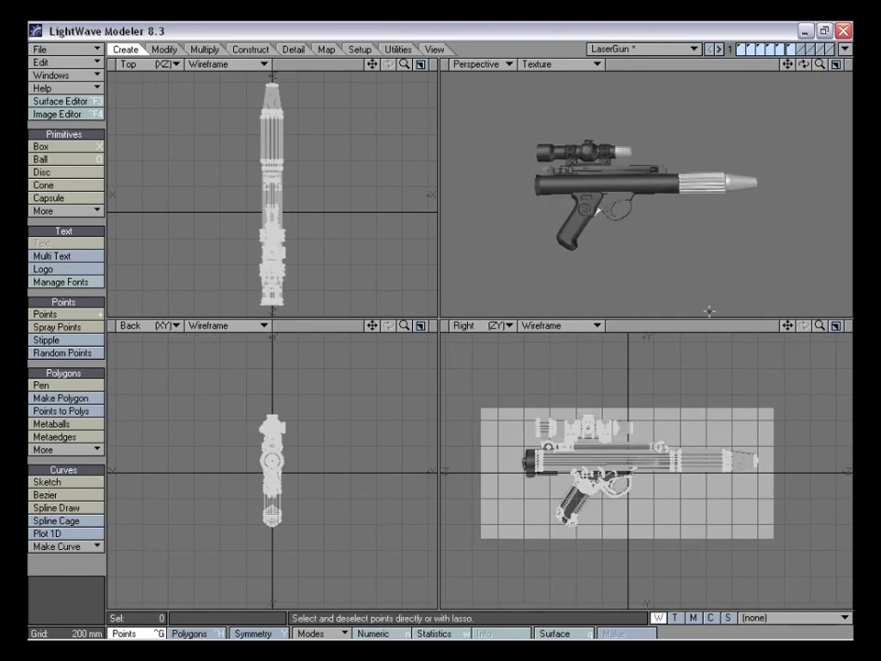
# Compare the barrel section ahead of the trigger guard with the Right view backdrop and the Front_per.jpg reference image
pyautogui.moveTo(788, 326); pyautogui.dragTo(852, 326)
pyautogui.moveTo(787, 326); pyautogui.dragTo(707, 304)
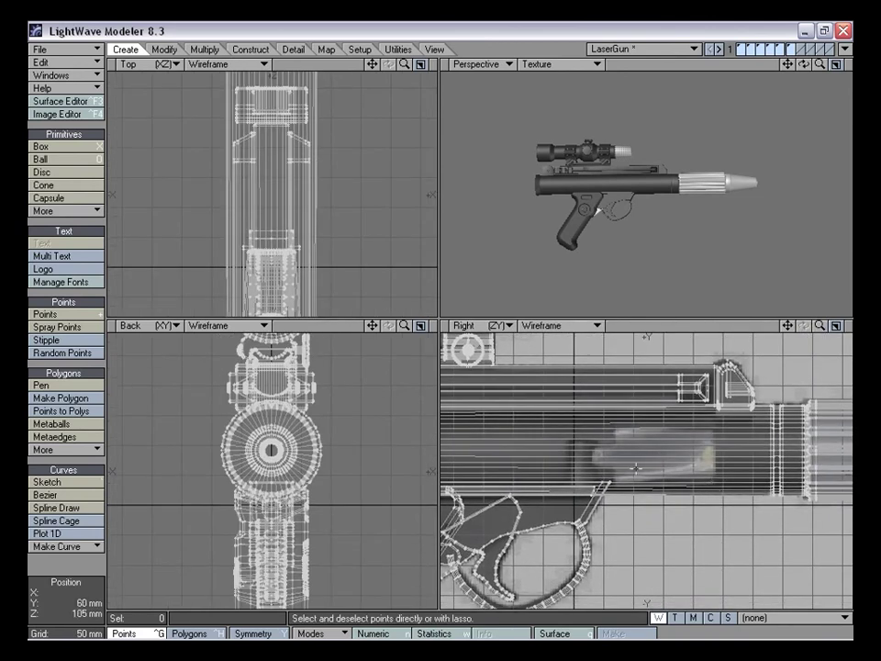
pyautogui.moveTo(788, 326); pyautogui.dragTo(792, 318)
pyautogui.moveTo(820, 64); pyautogui.dragTo(850, 64)
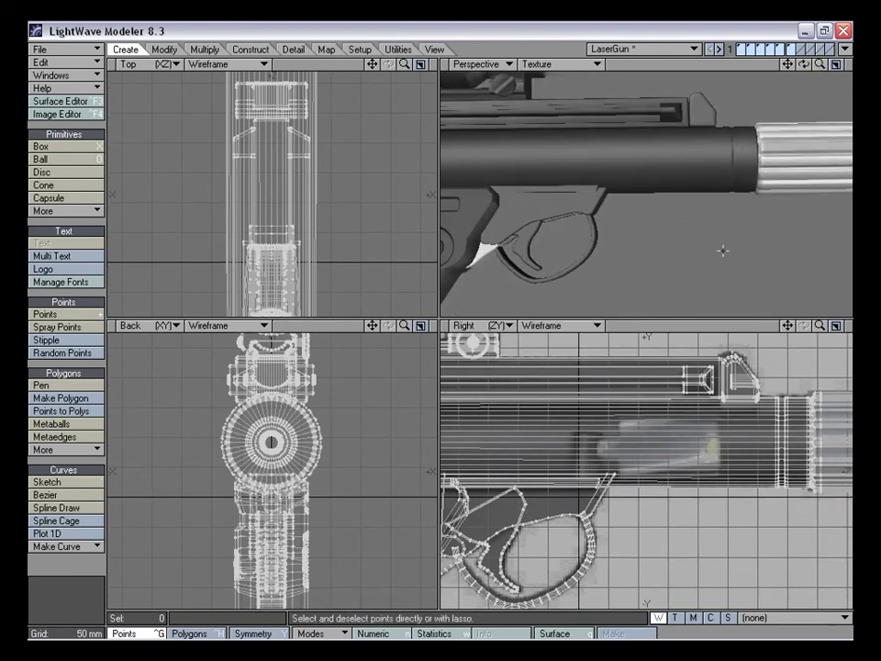
pyautogui.keyDown('alt'); pyautogui.moveTo(658, 164); pyautogui.dragTo(620, 181); pyautogui.keyUp('alt')
pyautogui.keyDown('alt'); pyautogui.moveTo(722, 201); pyautogui.dragTo(597, 178); pyautogui.keyUp('alt')
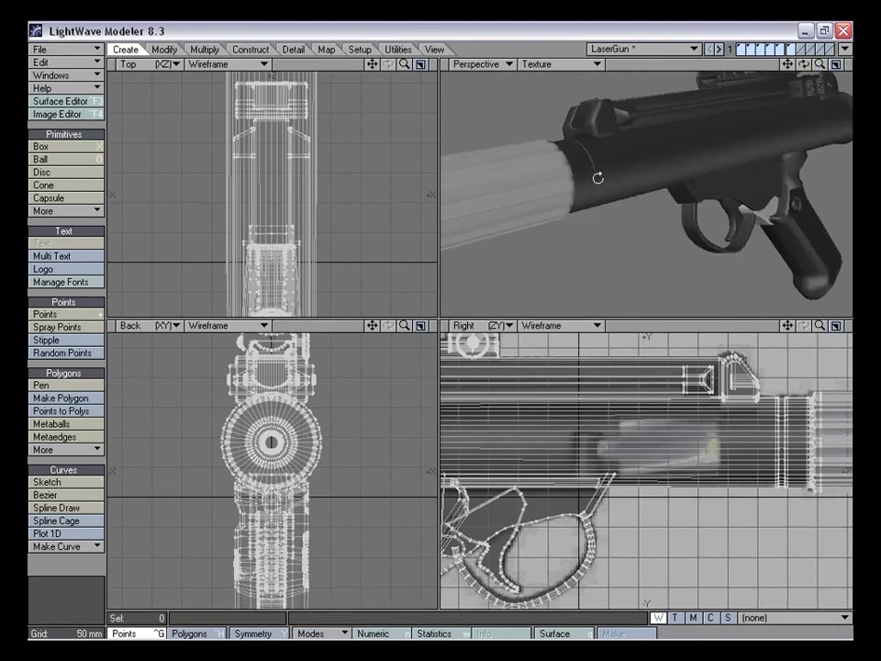
pyautogui.click(60, 114)
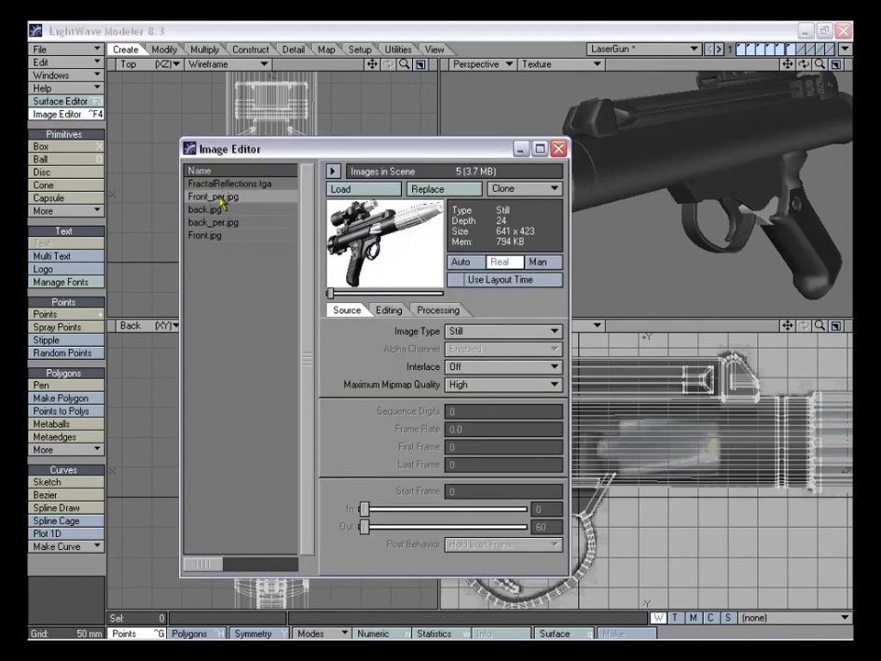
pyautogui.doubleClick(221, 200)
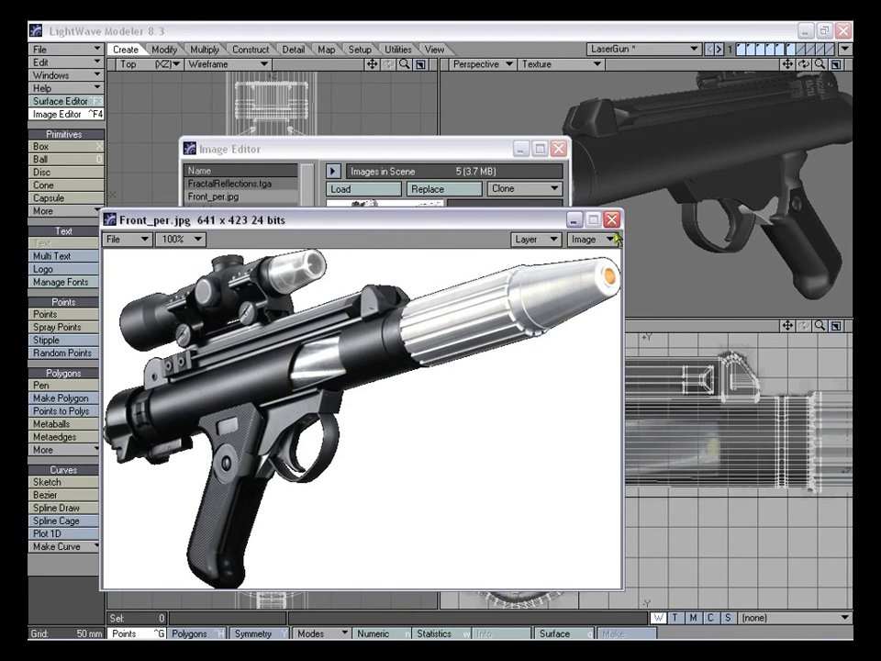
pyautogui.click(610, 220)
pyautogui.click(560, 148)
pyautogui.keyDown('alt'); pyautogui.moveTo(633, 184); pyautogui.dragTo(654, 161); pyautogui.keyUp('alt')
# Change the Right view's backdrop image to Front.jpg and set both of its centre values to 0 m
pyautogui.press('d')
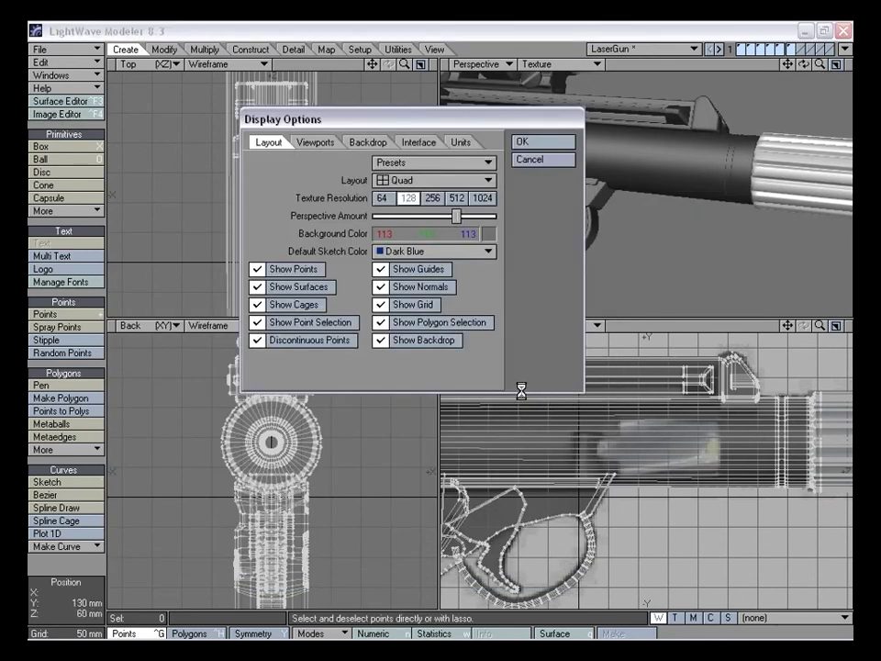
pyautogui.click(368, 142)
pyautogui.click(477, 163)
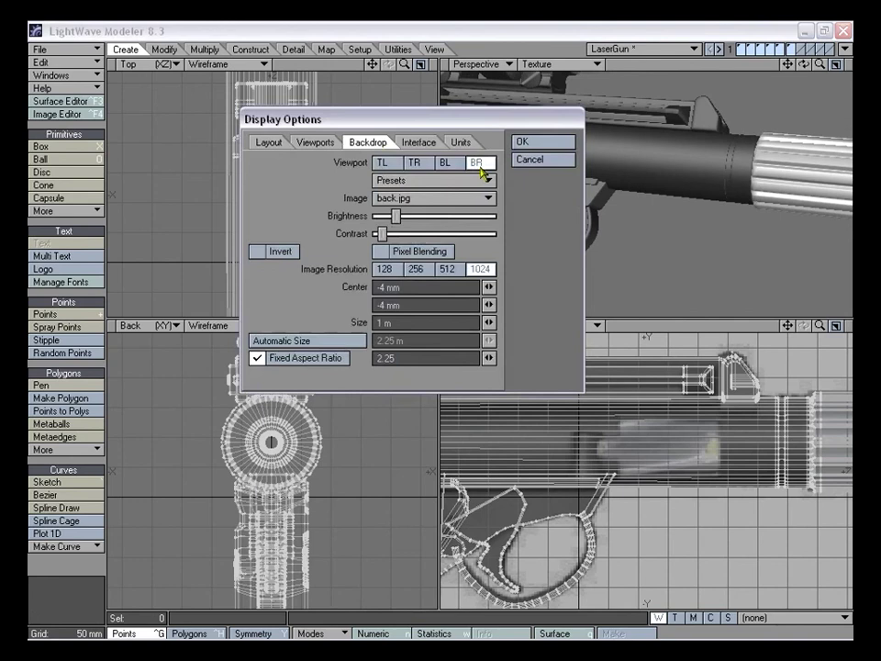
pyautogui.click(422, 199)
pyautogui.click(404, 223)
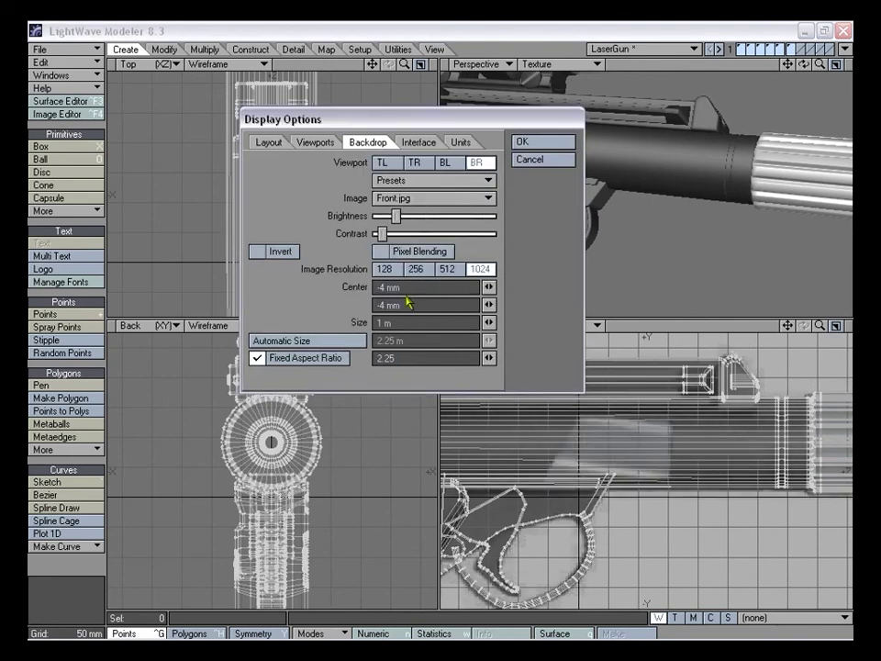
pyautogui.press('Tab')
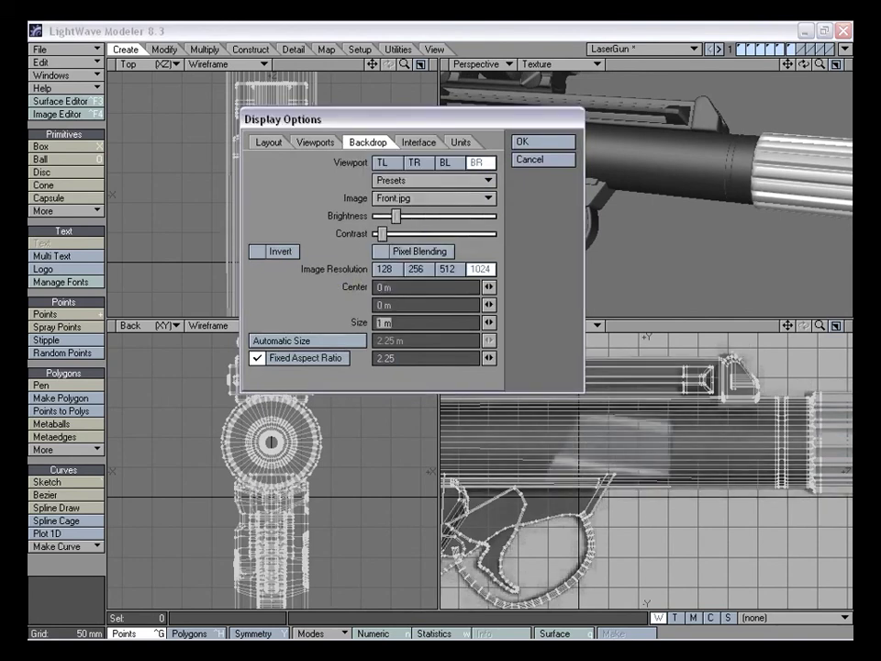
pyautogui.press('Return')
# Inspect the scope and rail, barrel, and grip layers individually against the Front.jpg backdrop
pyautogui.keyDown('alt'); pyautogui.moveTo(703, 193); pyautogui.dragTo(739, 82); pyautogui.keyUp('alt')
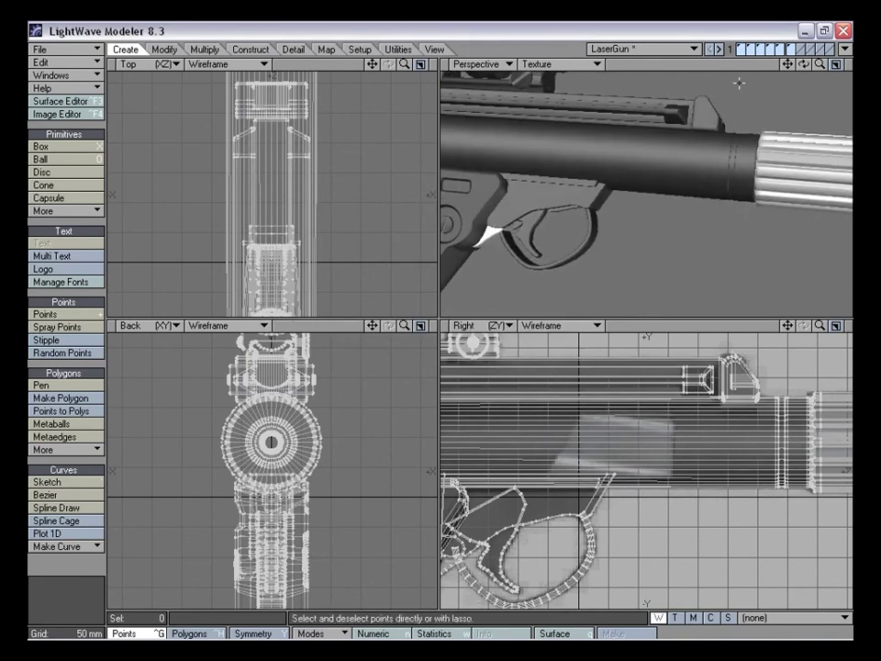
pyautogui.click(742, 50)
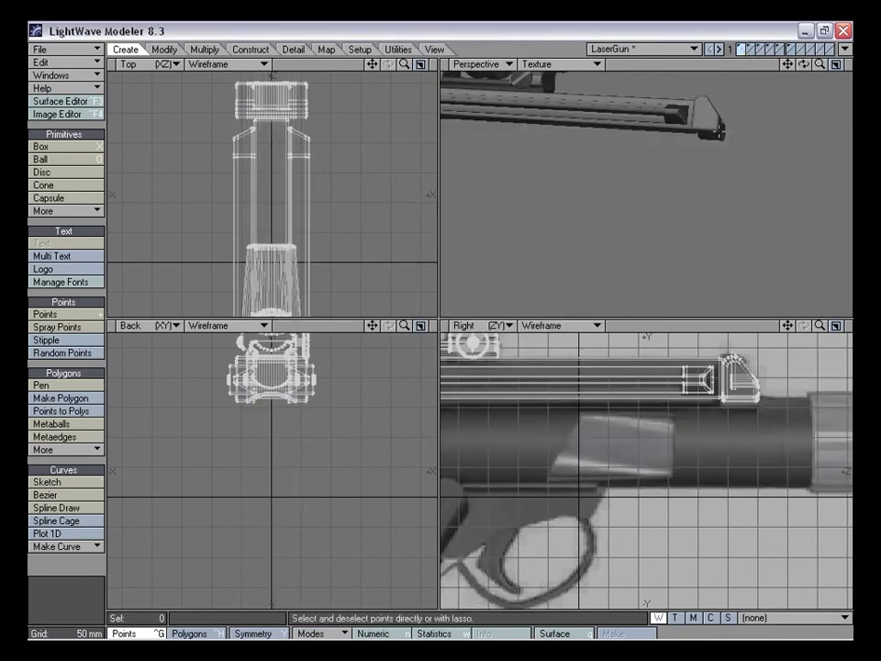
pyautogui.click(752, 49)
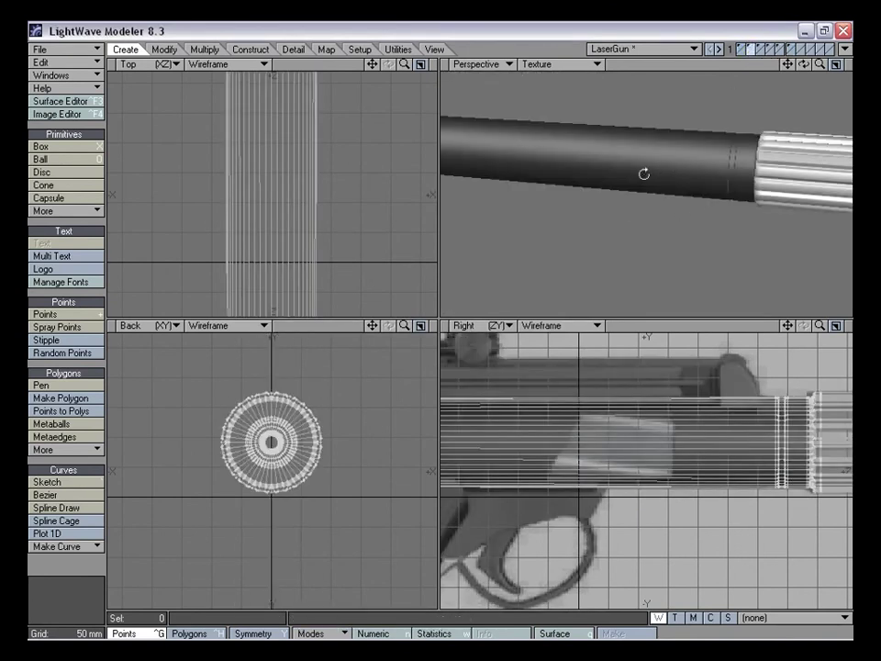
pyautogui.keyDown('alt'); pyautogui.moveTo(660, 143); pyautogui.dragTo(611, 167); pyautogui.keyUp('alt')
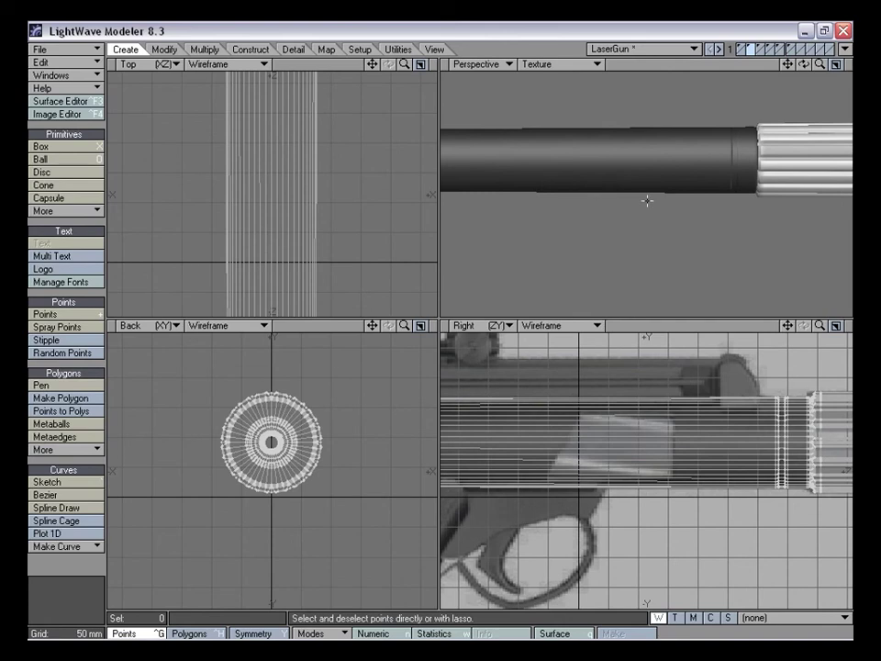
pyautogui.press('a')
pyautogui.moveTo(822, 333); pyautogui.dragTo(779, 332)
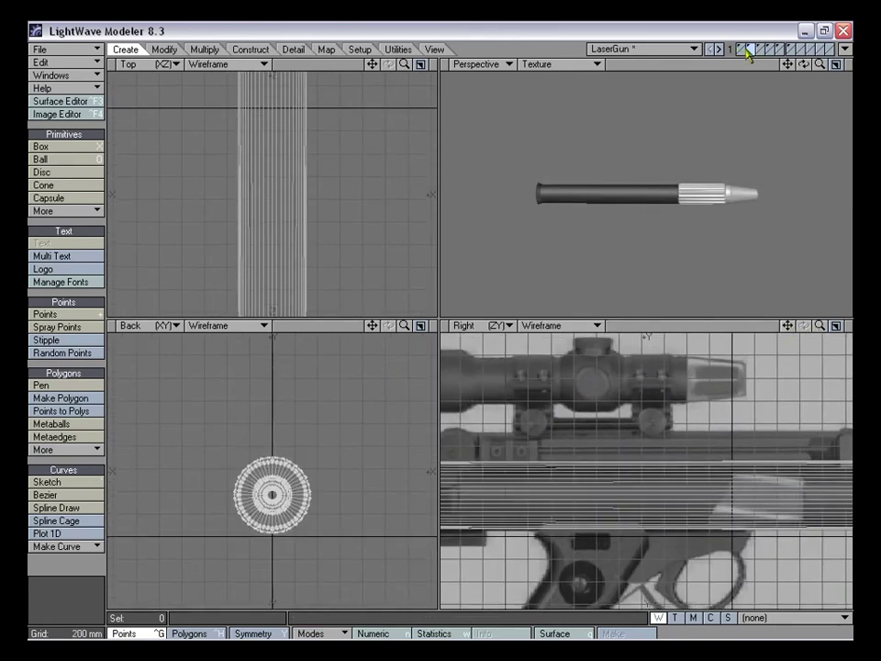
pyautogui.click(758, 50)
pyautogui.click(771, 51)
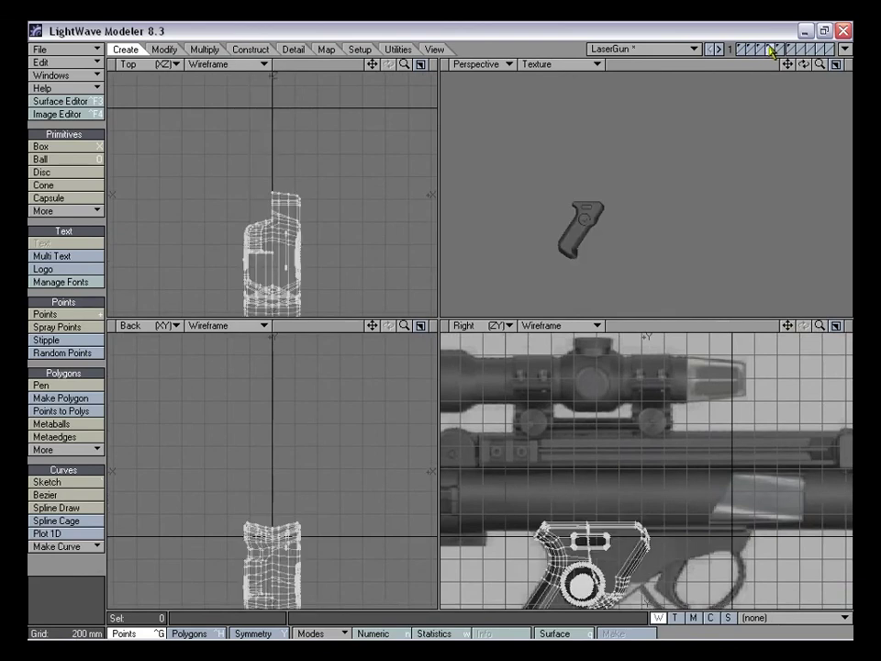
pyautogui.click(747, 51)
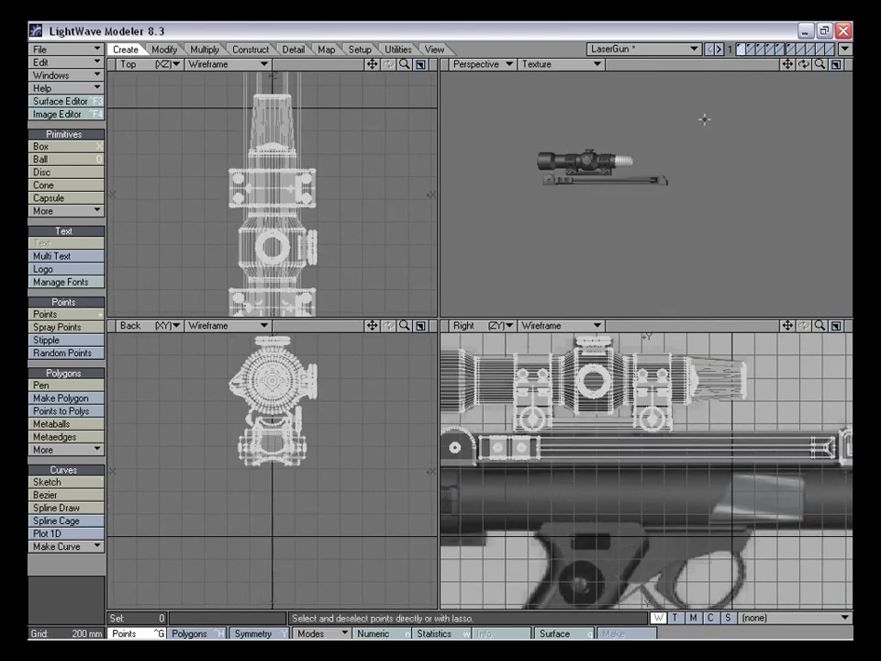
pyautogui.keyDown('alt'); pyautogui.moveTo(655, 224); pyautogui.dragTo(610, 216); pyautogui.keyUp('alt')
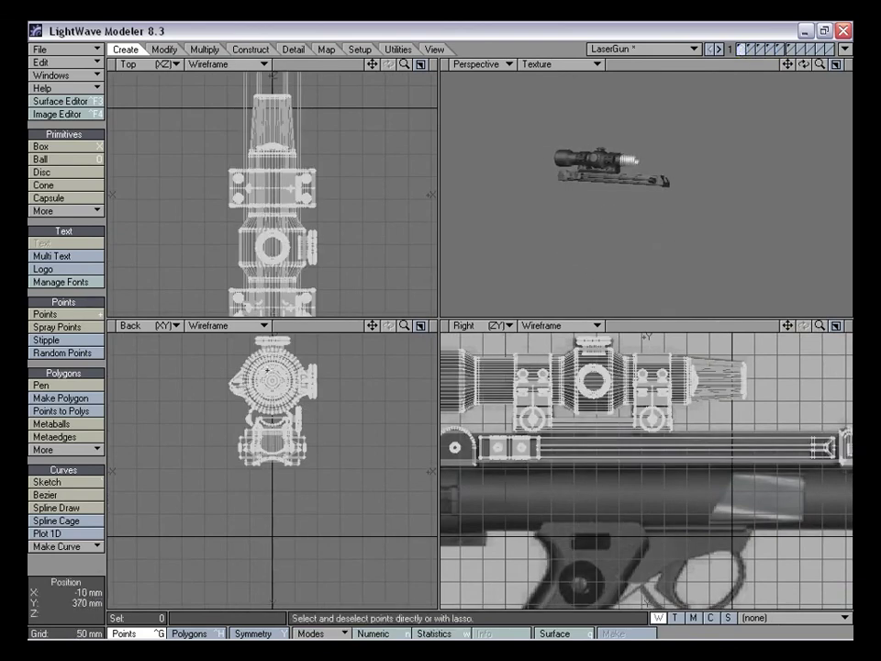
# Isolate the barrel layer over the Front.jpg backdrop
pyautogui.moveTo(643, 253)
pyautogui.keyDown('alt'); pyautogui.mouseDown()
pyautogui.moveTo(651, 236)
pyautogui.moveTo(644, 238)
pyautogui.mouseUp(); pyautogui.keyUp('alt')
pyautogui.keyDown('alt'); pyautogui.moveTo(547, 207); pyautogui.dragTo(614, 207); pyautogui.keyUp('alt')
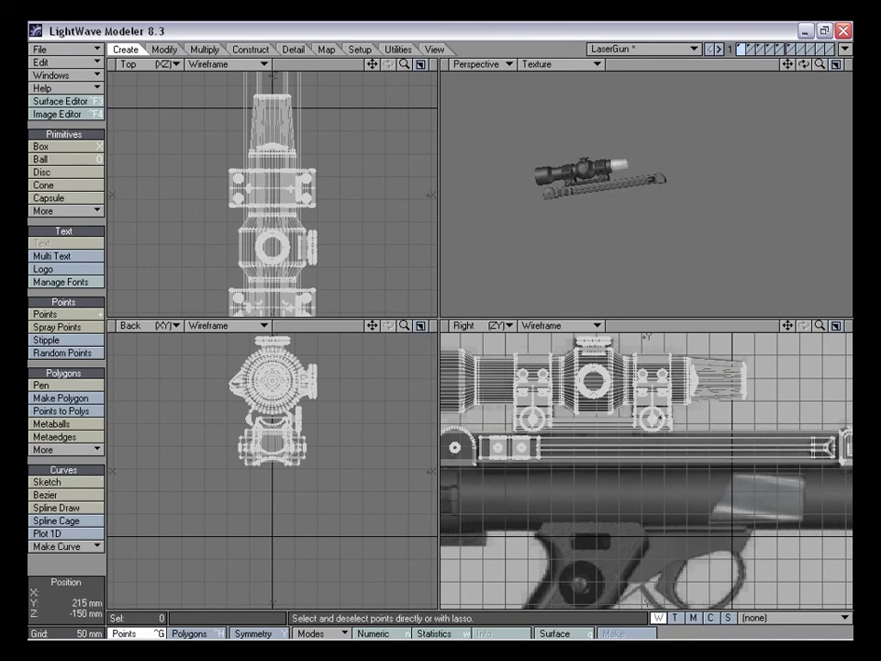
pyautogui.click(798, 49)
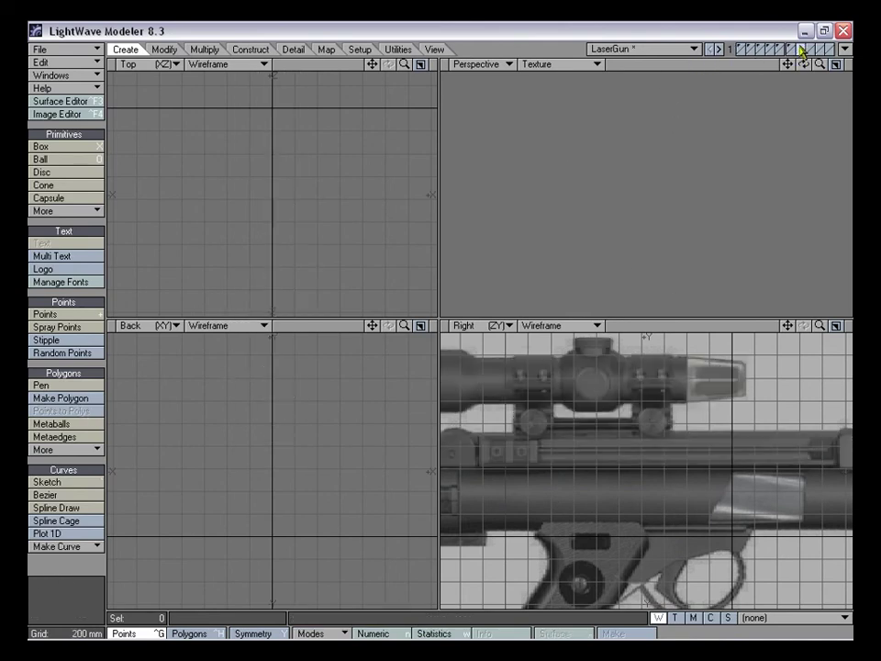
pyautogui.click(745, 49)
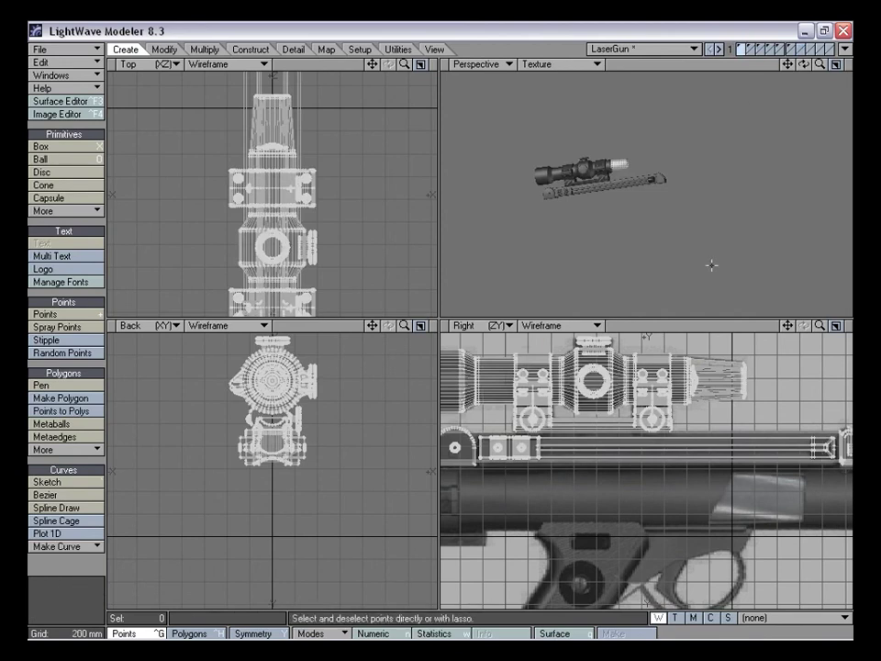
pyautogui.click(750, 52)
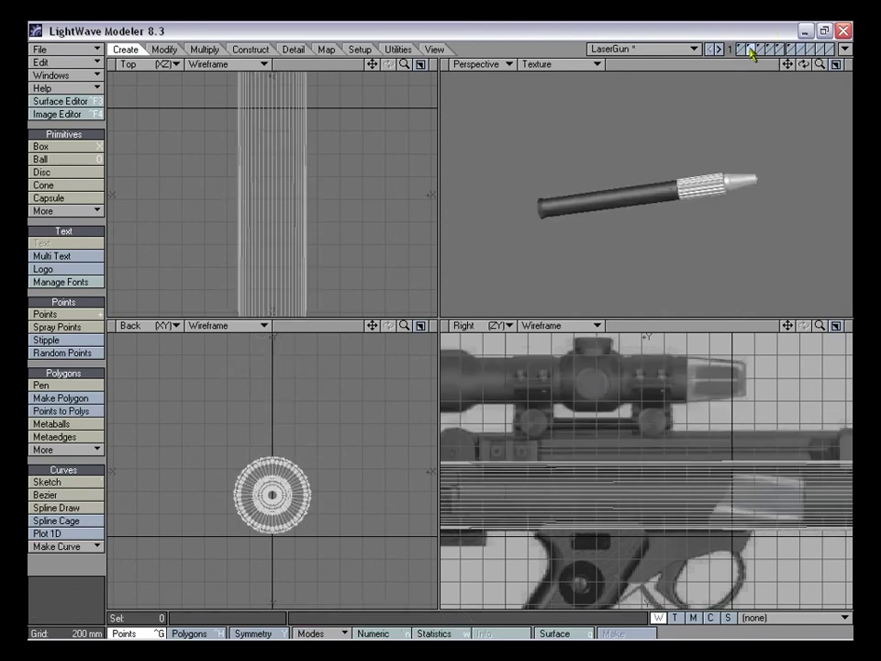
# Select the long polygons on the +X half of the barrel tube where the silver panel sits
pyautogui.moveTo(788, 326); pyautogui.dragTo(707, 280)
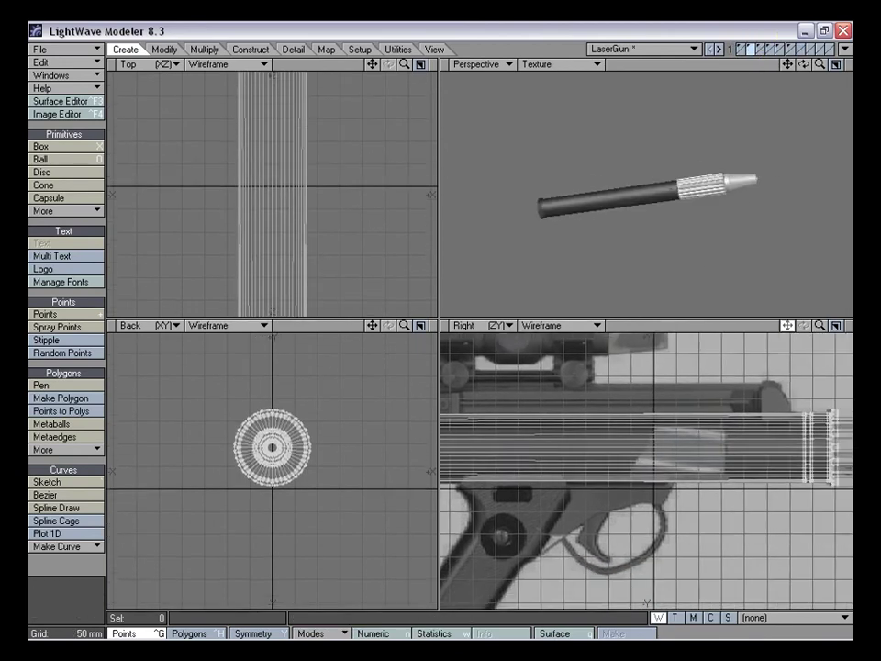
pyautogui.moveTo(819, 328); pyautogui.dragTo(854, 328)
pyautogui.hotkey('ctrl', 'h')
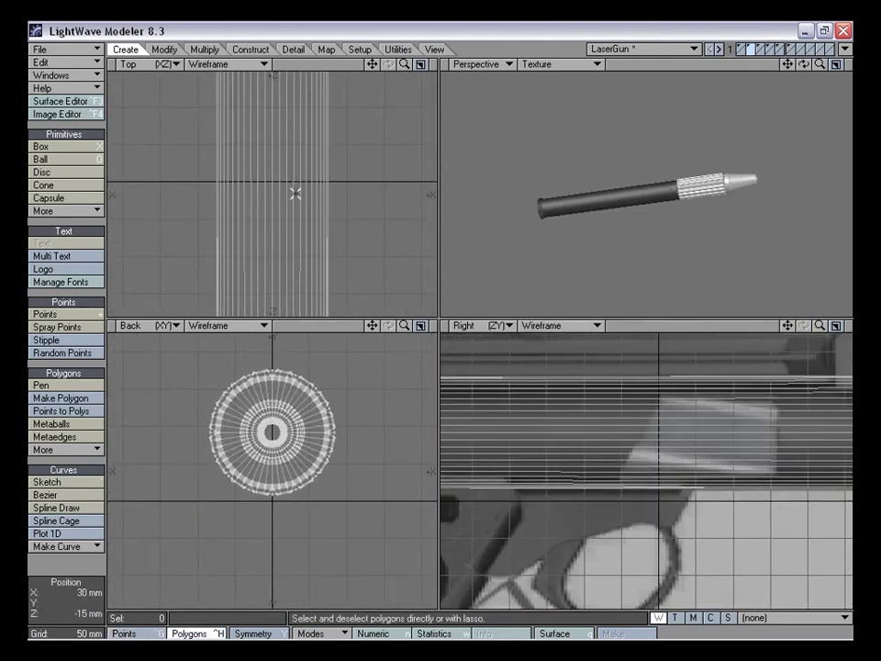
pyautogui.moveTo(284, 199)
pyautogui.mouseDown()
pyautogui.moveTo(277, 196)
pyautogui.moveTo(346, 197)
pyautogui.mouseUp()
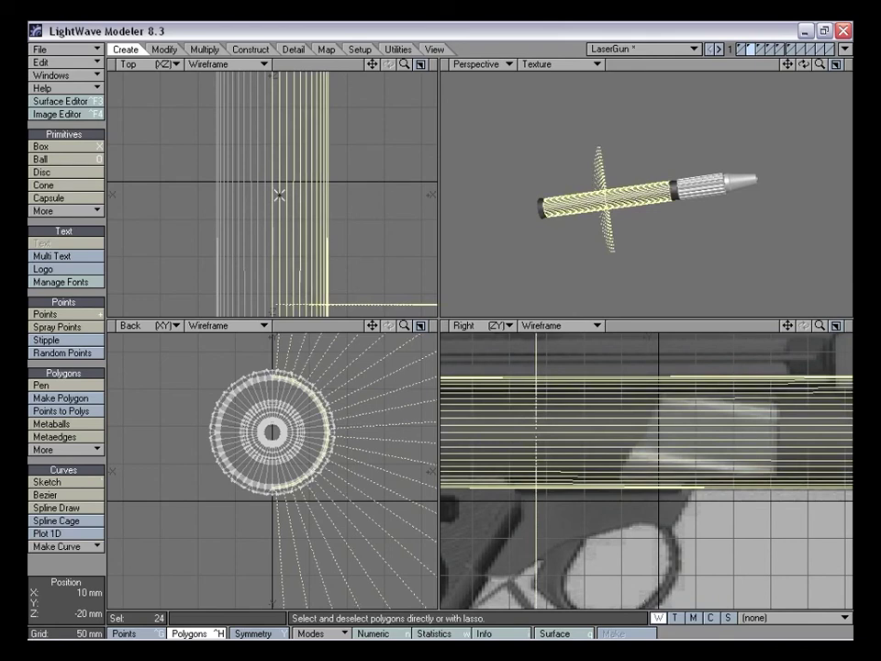
# Knife a vertical cut through the selected polygons along the silver panel's straight edge, at about Z 160 mm
pyautogui.keyDown('alt'); pyautogui.moveTo(587, 193); pyautogui.dragTo(718, 236); pyautogui.keyUp('alt')
pyautogui.moveTo(788, 326); pyautogui.dragTo(719, 331)
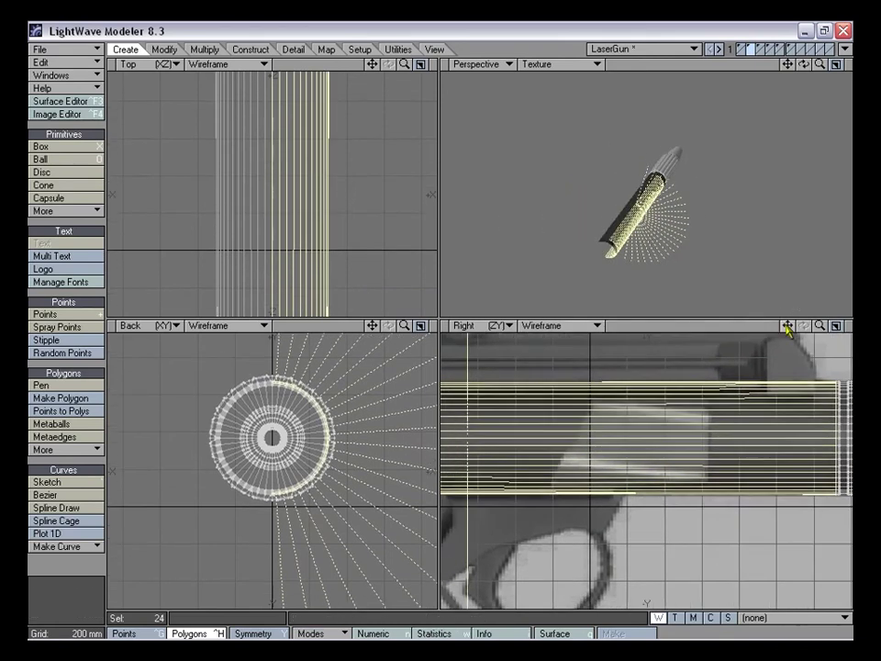
pyautogui.hotkey('shift', 'k')
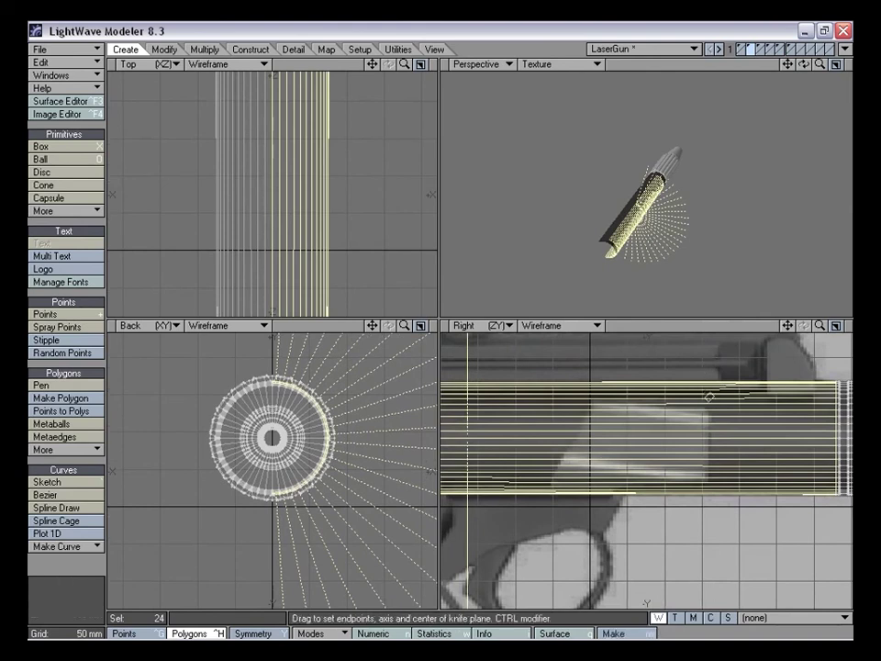
pyautogui.moveTo(713, 373); pyautogui.dragTo(714, 416)
pyautogui.moveTo(712, 478); pyautogui.dragTo(709, 558)
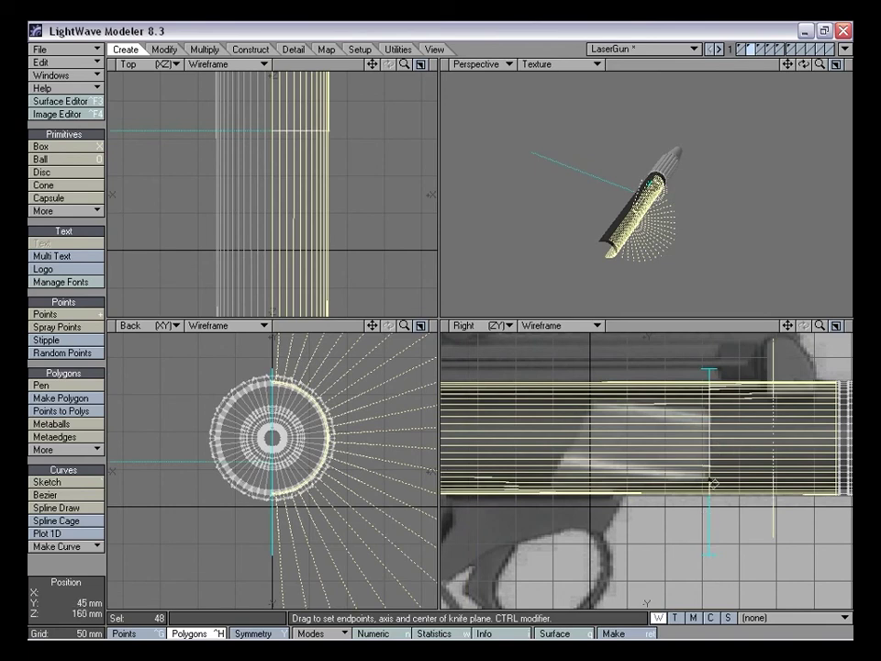
pyautogui.press('space')
# Knife a slanted cut through the selected polygons along the silver panel's slanted edge
pyautogui.hotkey('shift', 'k')
pyautogui.moveTo(636, 354); pyautogui.dragTo(521, 535)
pyautogui.moveTo(637, 357); pyautogui.dragTo(634, 352)
pyautogui.moveTo(522, 534)
pyautogui.mouseDown()
pyautogui.moveTo(529, 538)
pyautogui.moveTo(519, 535)
pyautogui.mouseUp()
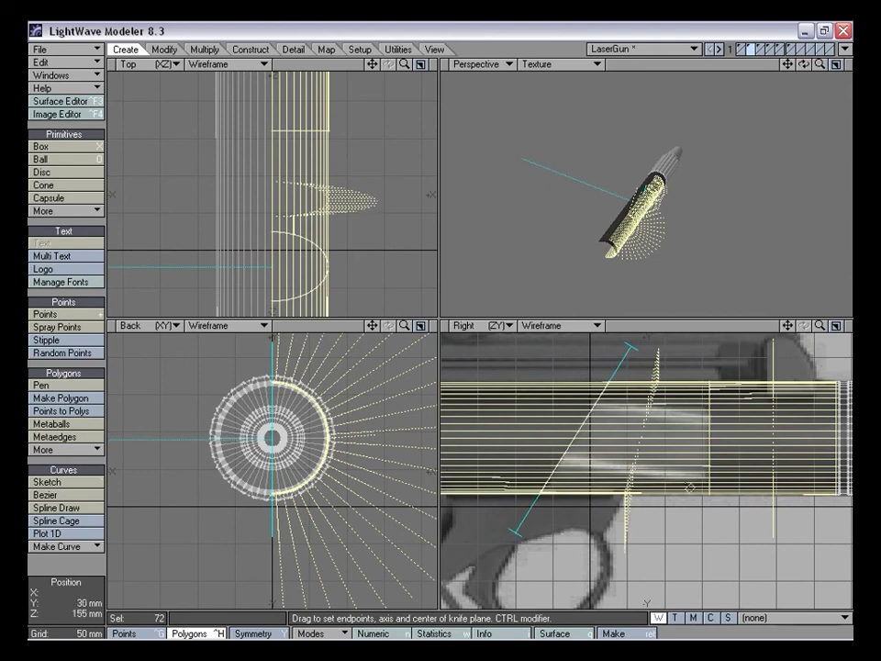
pyautogui.press('space')
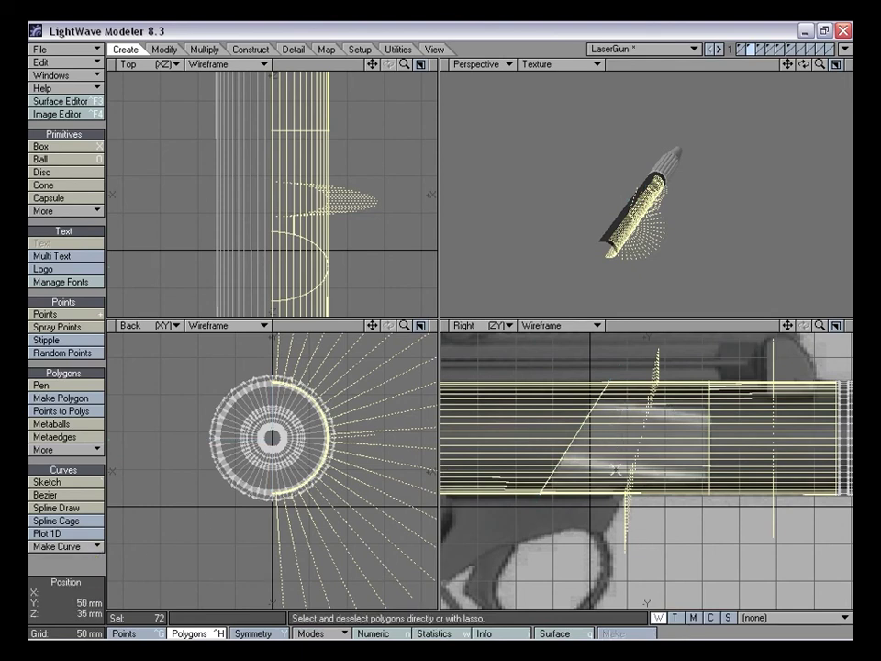
# Examine the knife cuts on the shaded barrel with nothing selected and restore the cut polygons' selection
pyautogui.keyDown('alt'); pyautogui.moveTo(635, 195); pyautogui.dragTo(711, 213); pyautogui.keyUp('alt')
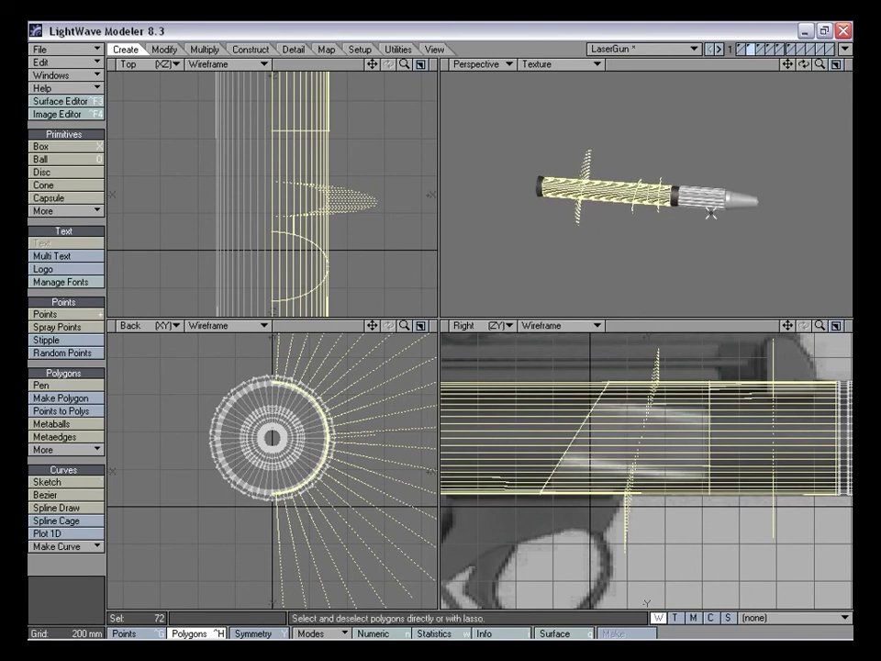
pyautogui.moveTo(818, 78); pyautogui.dragTo(826, 68)
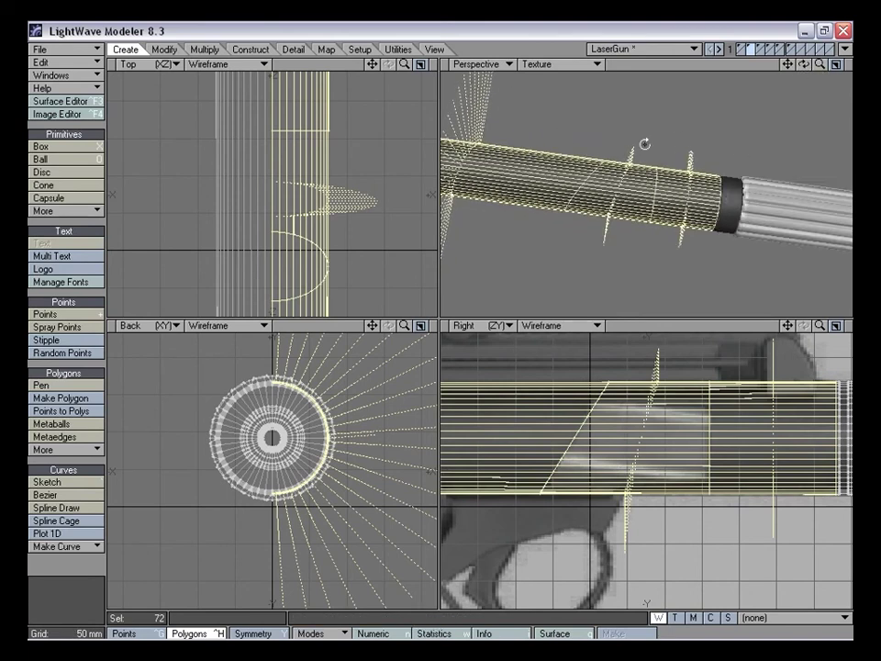
pyautogui.hotkey('ctrl', 'g')
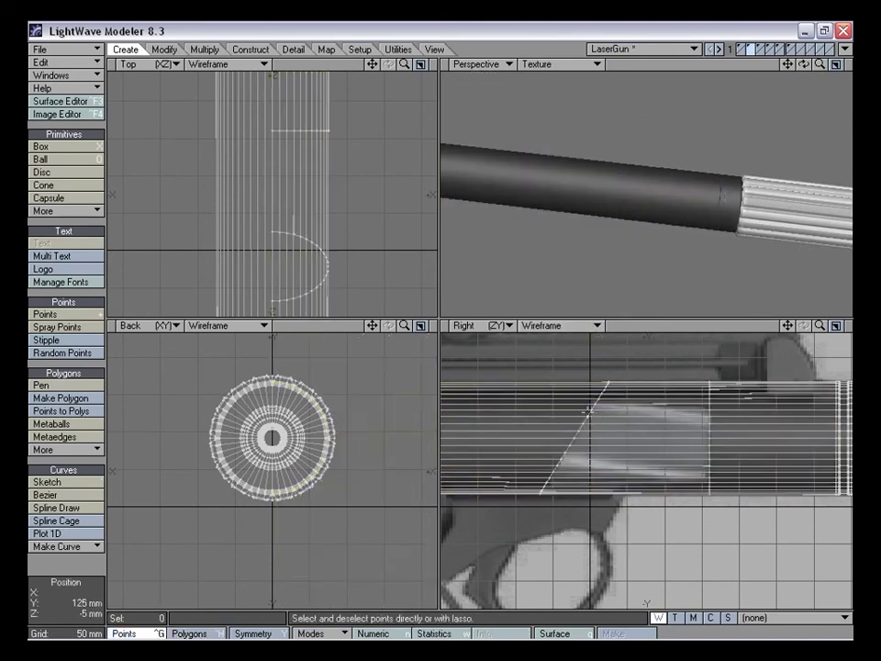
pyautogui.hotkey('ctrl', 'h')
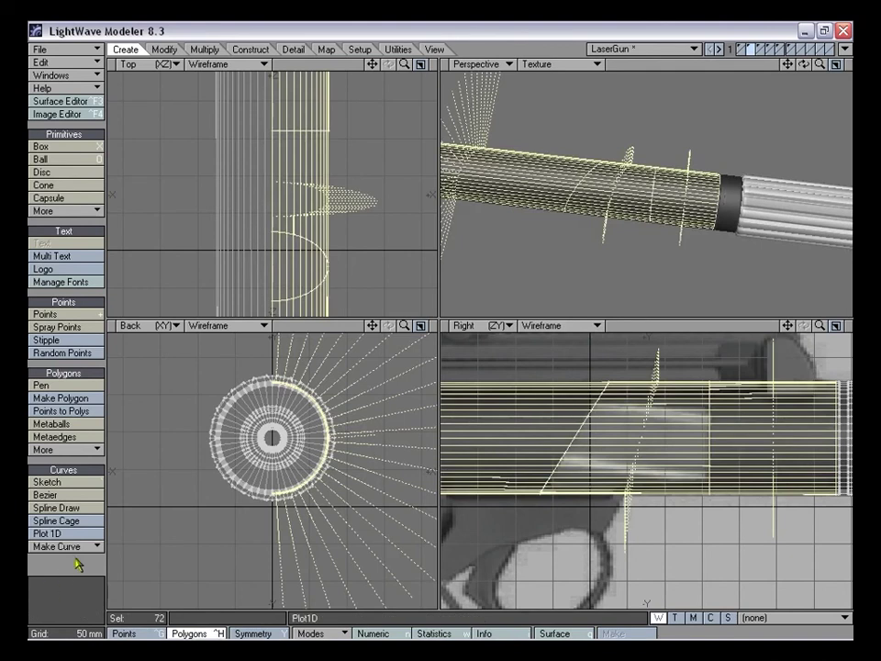
pyautogui.click(78, 565)
pyautogui.moveTo(651, 232)
pyautogui.keyDown('alt'); pyautogui.mouseDown()
pyautogui.moveTo(678, 217)
pyautogui.moveTo(652, 209)
pyautogui.mouseUp(); pyautogui.keyUp('alt')
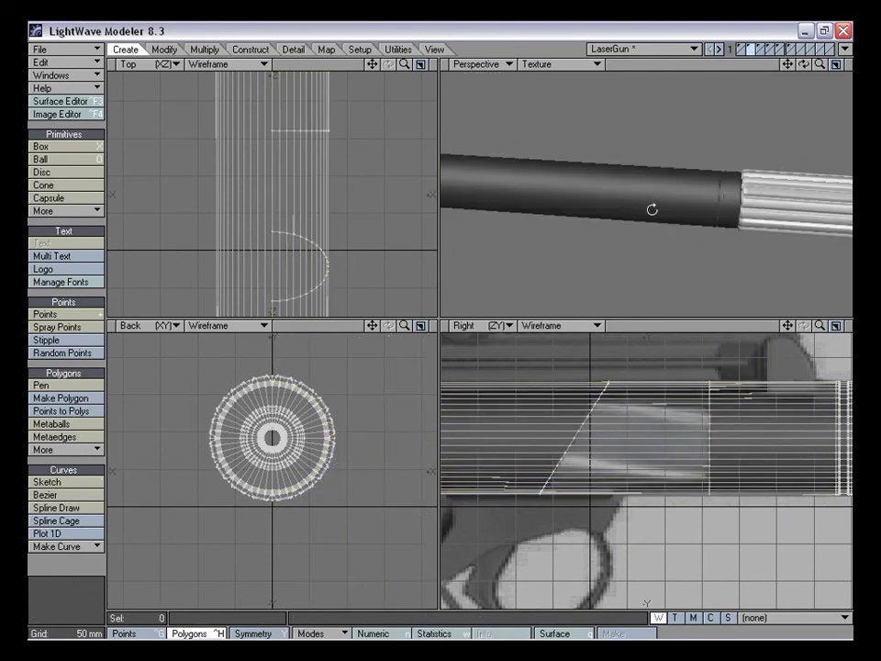
pyautogui.hotkey('ctrl', 'z')
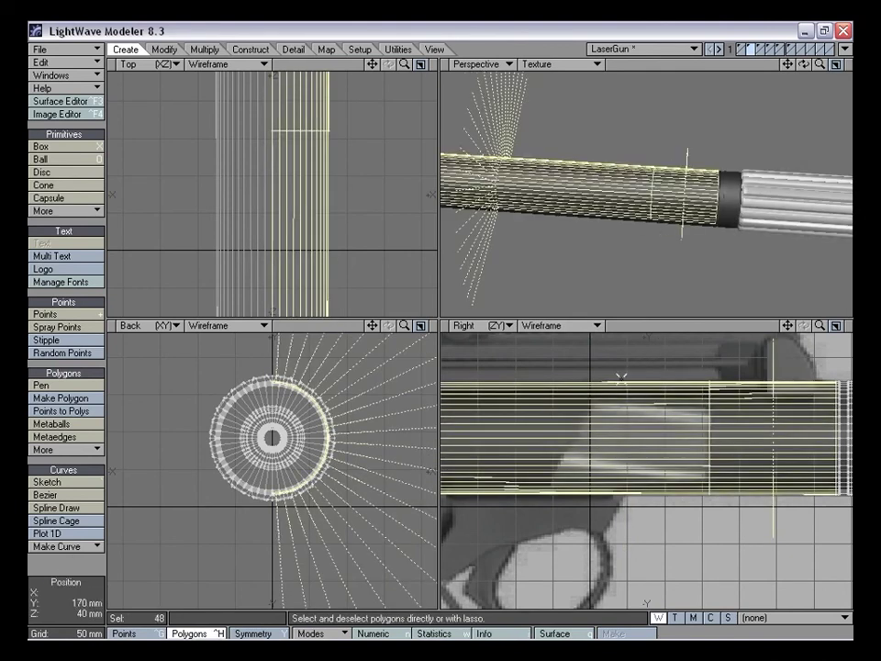
pyautogui.moveTo(620, 378); pyautogui.dragTo(571, 390)
# Knife a second slanted cut parallel to the first, just outside the panel's slanted edge
pyautogui.hotkey('shift', 'k')
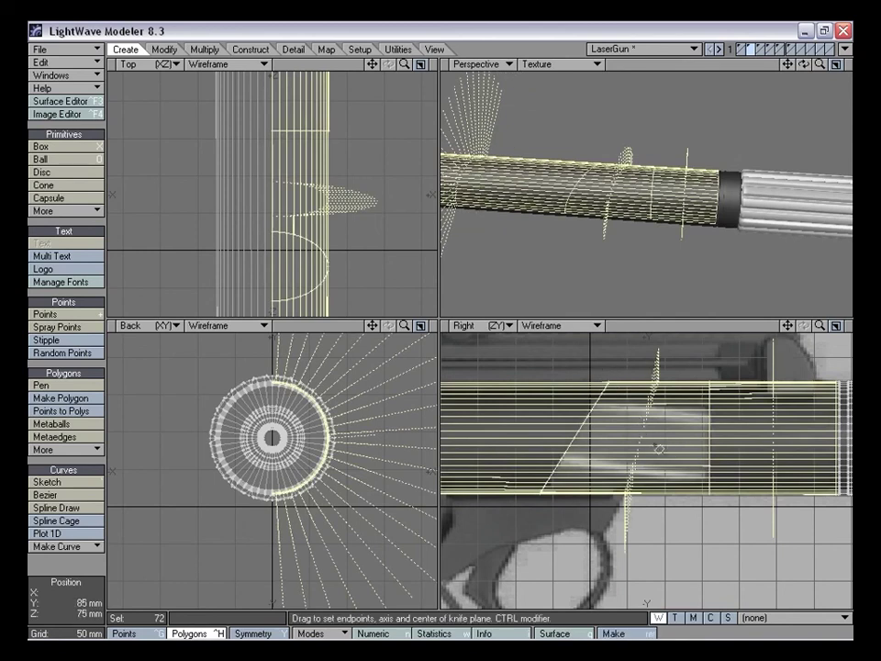
pyautogui.moveTo(610, 374); pyautogui.dragTo(519, 525)
pyautogui.click(616, 368)
pyautogui.moveTo(611, 365); pyautogui.dragTo(614, 369)
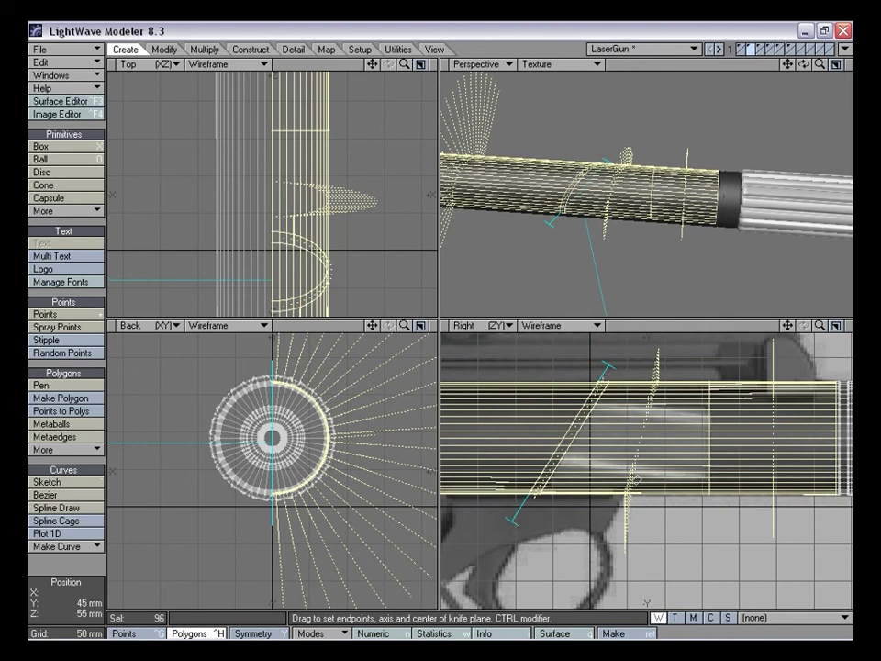
pyautogui.moveTo(613, 369); pyautogui.dragTo(621, 367)
pyautogui.moveTo(529, 525)
pyautogui.mouseDown()
pyautogui.moveTo(547, 506)
pyautogui.moveTo(515, 532)
pyautogui.mouseUp()
pyautogui.press('space')
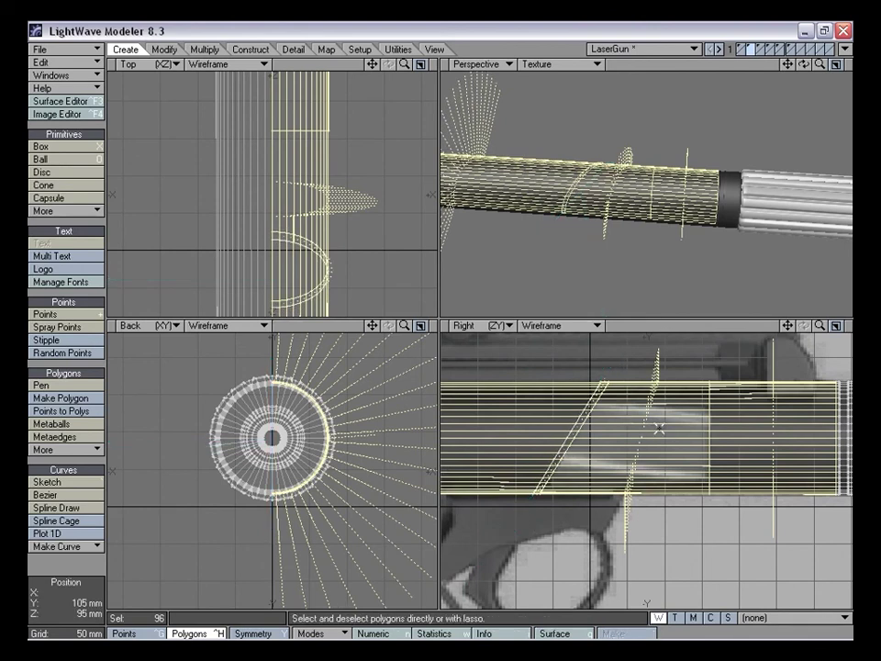
pyautogui.press('u')
pyautogui.hotkey('shift', 'u')
pyautogui.press('u')
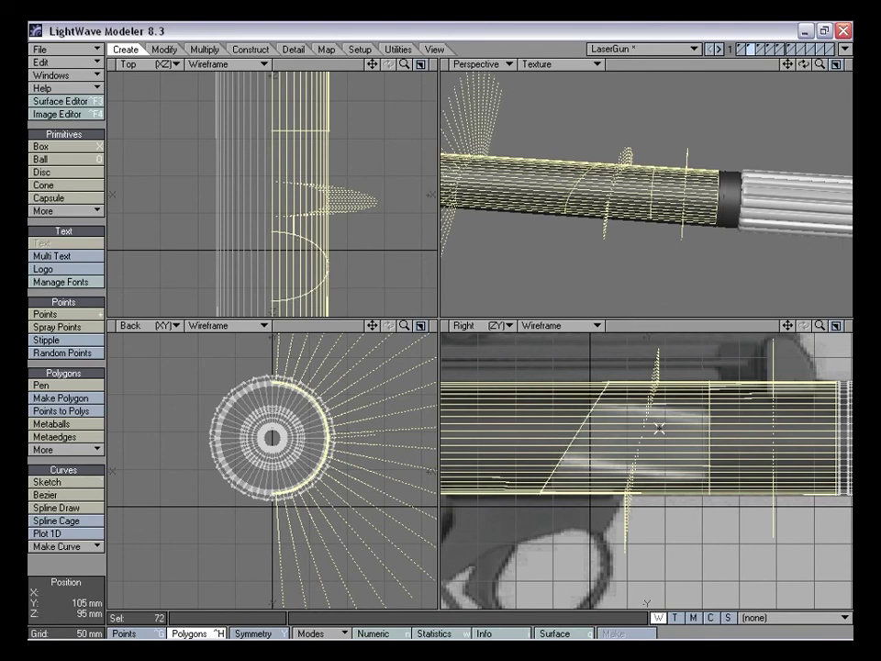
pyautogui.moveTo(528, 504); pyautogui.dragTo(626, 357)
# Knife a second vertical cut just outside the panel's straight edge, close to the first vertical cut
pyautogui.press('space')
pyautogui.moveTo(718, 378); pyautogui.dragTo(714, 525)
pyautogui.press('space')
# Deselect the polygons and inspect the shaded barrel surface around the double cuts from several angles
pyautogui.keyDown('alt'); pyautogui.moveTo(704, 277); pyautogui.dragTo(748, 266); pyautogui.keyUp('alt')
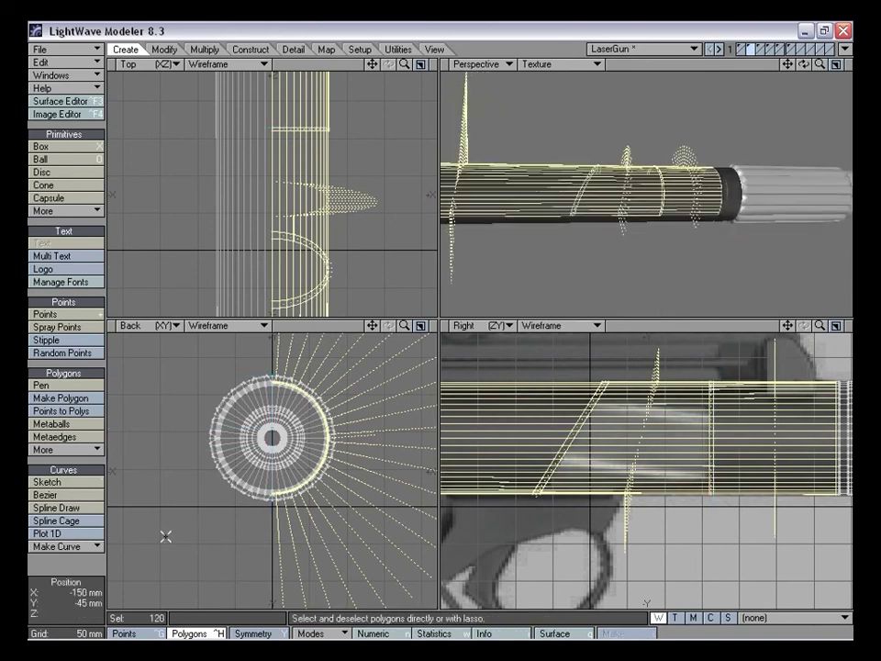
pyautogui.click(75, 562)
pyautogui.keyDown('alt'); pyautogui.moveTo(571, 173); pyautogui.dragTo(606, 189); pyautogui.keyUp('alt')
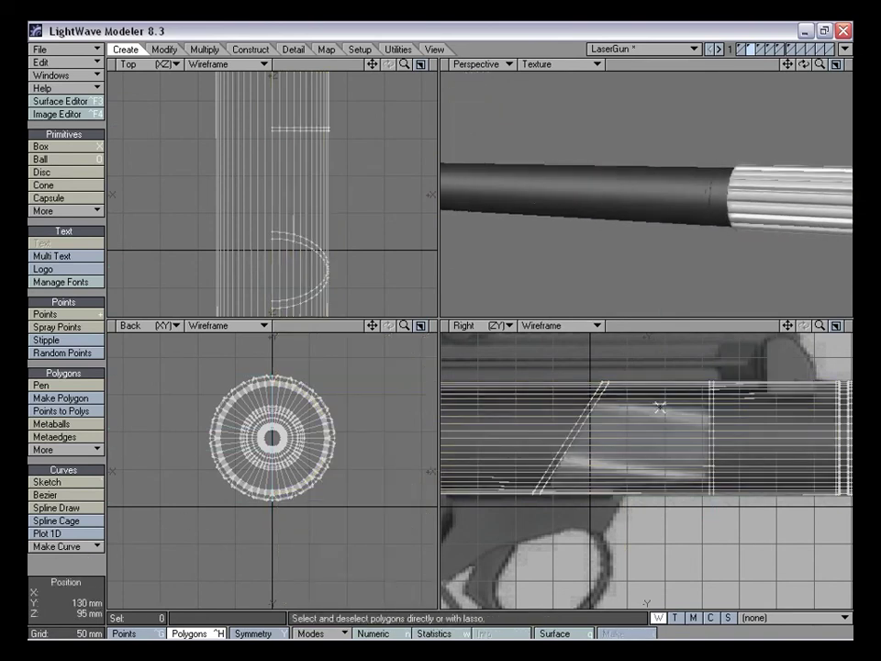
pyautogui.keyDown('alt'); pyautogui.moveTo(610, 243); pyautogui.dragTo(706, 367); pyautogui.keyUp('alt')
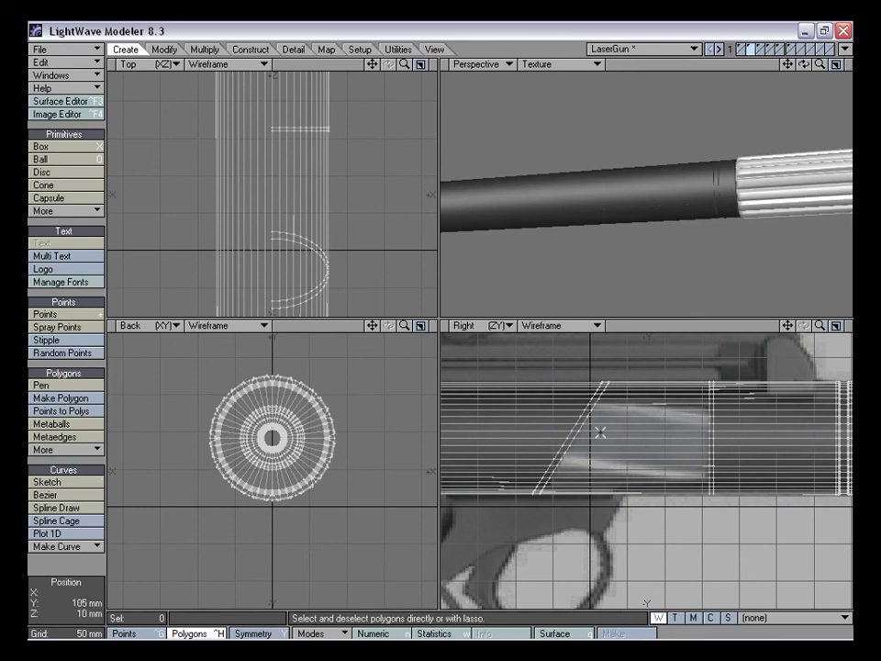
pyautogui.keyDown('alt'); pyautogui.moveTo(670, 198); pyautogui.dragTo(606, 207); pyautogui.keyUp('alt')
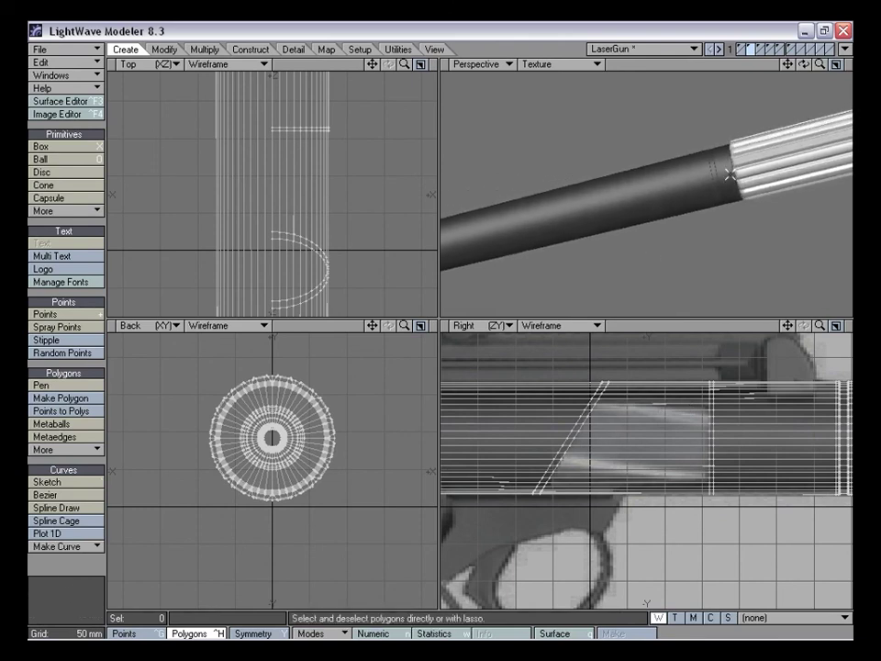
pyautogui.moveTo(788, 65); pyautogui.dragTo(850, 66)
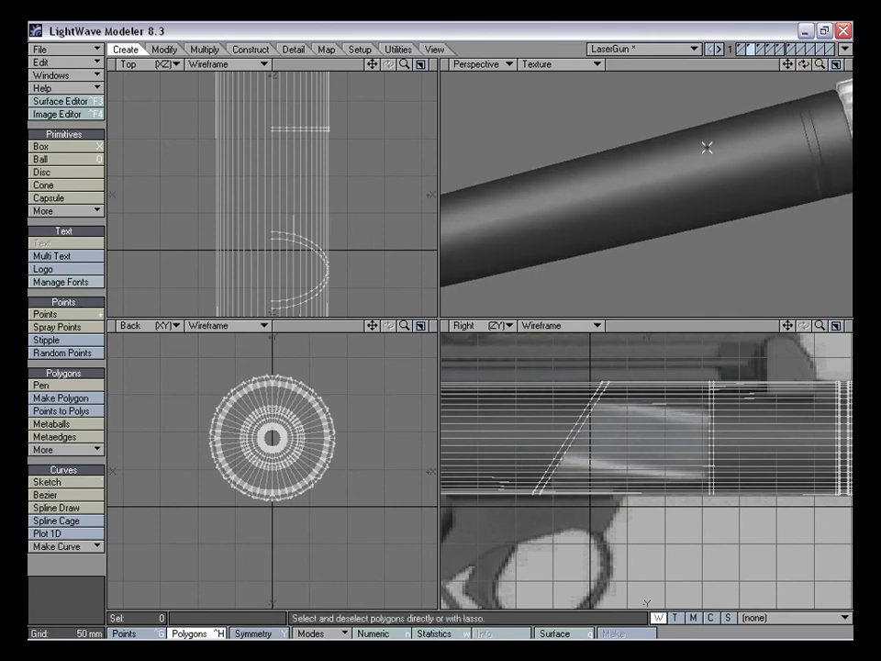
pyautogui.moveTo(788, 64); pyautogui.dragTo(850, 64)
pyautogui.keyDown('alt'); pyautogui.moveTo(697, 220); pyautogui.dragTo(571, 190); pyautogui.keyUp('alt')
pyautogui.keyDown('alt'); pyautogui.moveTo(652, 218); pyautogui.dragTo(690, 190); pyautogui.keyUp('alt')
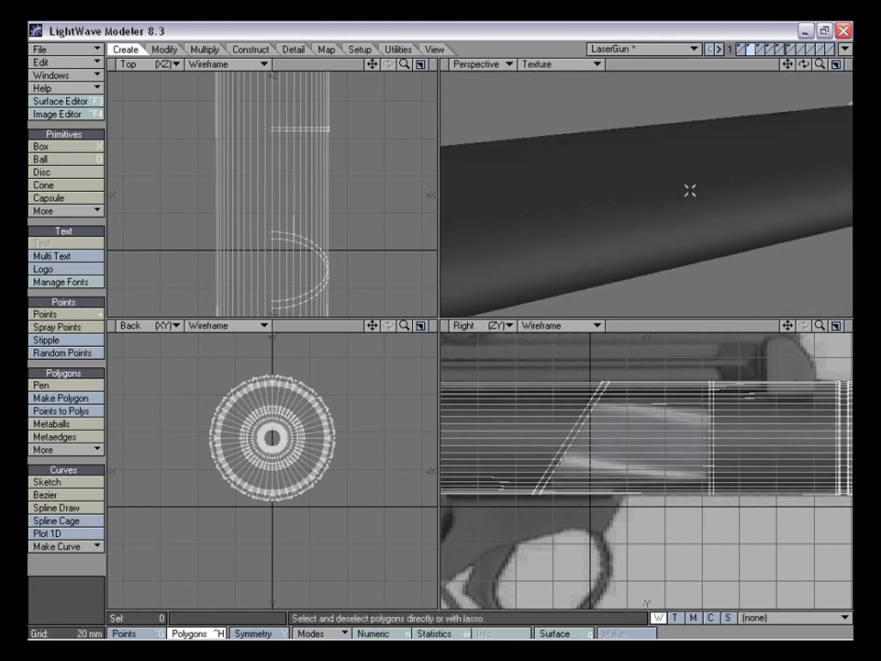
pyautogui.keyDown('alt'); pyautogui.moveTo(754, 184); pyautogui.dragTo(617, 221); pyautogui.keyUp('alt')
# Show the scope, barrel, grip and remaining gun layers together and examine the panel area in the assembled model
pyautogui.keyDown('shift'); pyautogui.click(753, 50); pyautogui.keyUp('shift')
pyautogui.keyDown('shift'); pyautogui.click(764, 49); pyautogui.keyUp('shift')
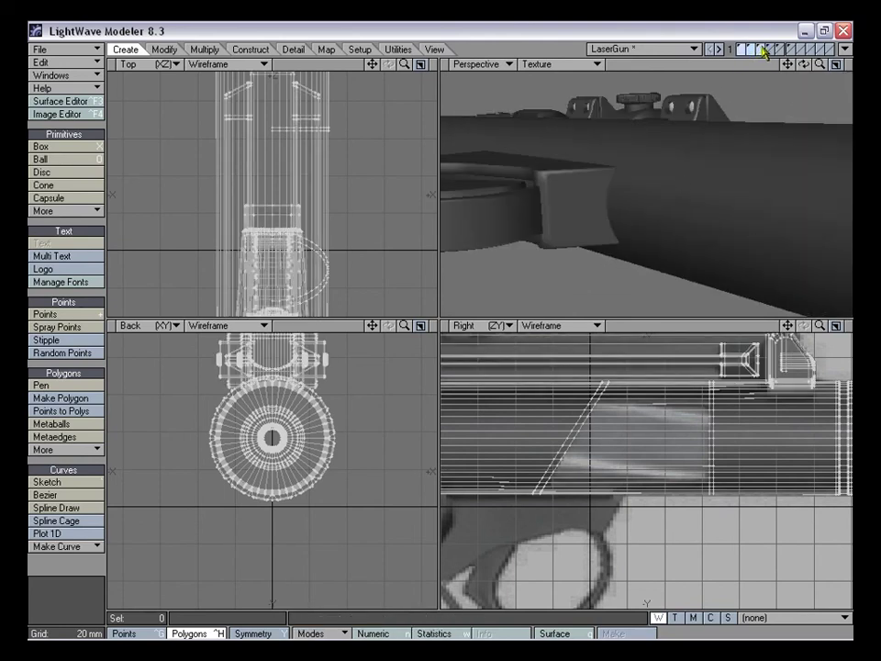
pyautogui.keyDown('shift'); pyautogui.click(775, 50); pyautogui.keyUp('shift')
pyautogui.keyDown('shift'); pyautogui.click(786, 52); pyautogui.keyUp('shift')
pyautogui.keyDown('shift'); pyautogui.click(791, 49); pyautogui.keyUp('shift')
pyautogui.moveTo(820, 65); pyautogui.dragTo(702, 69)
pyautogui.keyDown('alt'); pyautogui.moveTo(594, 248); pyautogui.dragTo(682, 177); pyautogui.keyUp('alt')
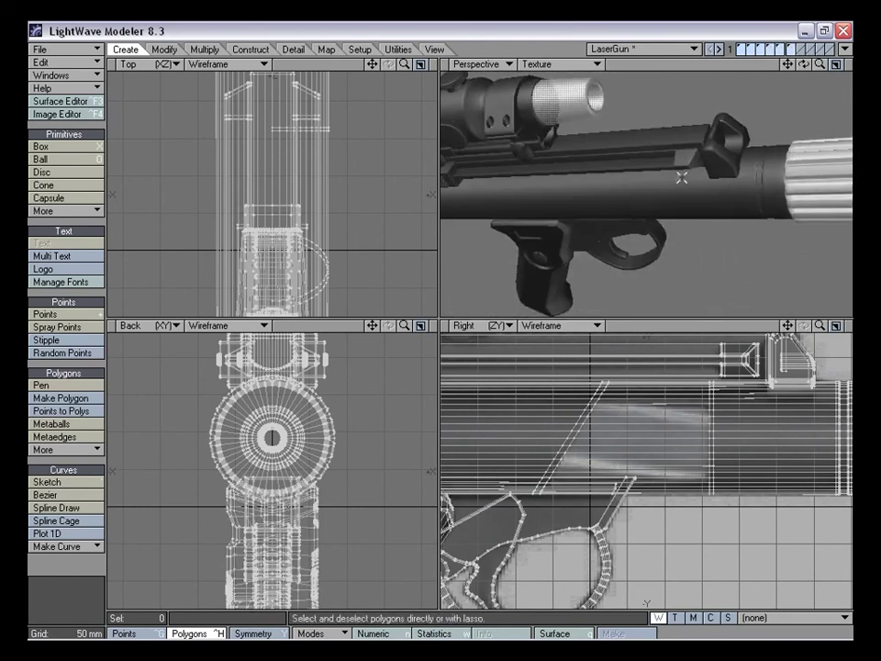
pyautogui.keyDown('alt'); pyautogui.moveTo(739, 169); pyautogui.dragTo(721, 236); pyautogui.keyUp('alt')
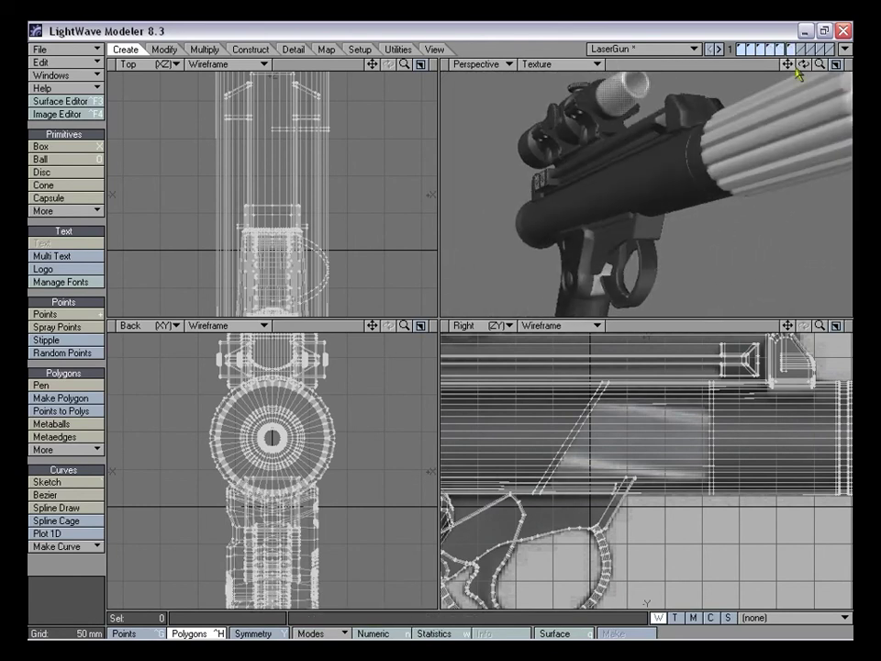
# Return to the barrel layer alone with the cut side of the tube in view
pyautogui.click(791, 49)
pyautogui.click(752, 50)
pyautogui.click(761, 50)
pyautogui.click(752, 49)
pyautogui.keyDown('alt'); pyautogui.moveTo(669, 144); pyautogui.dragTo(649, 203); pyautogui.keyUp('alt')
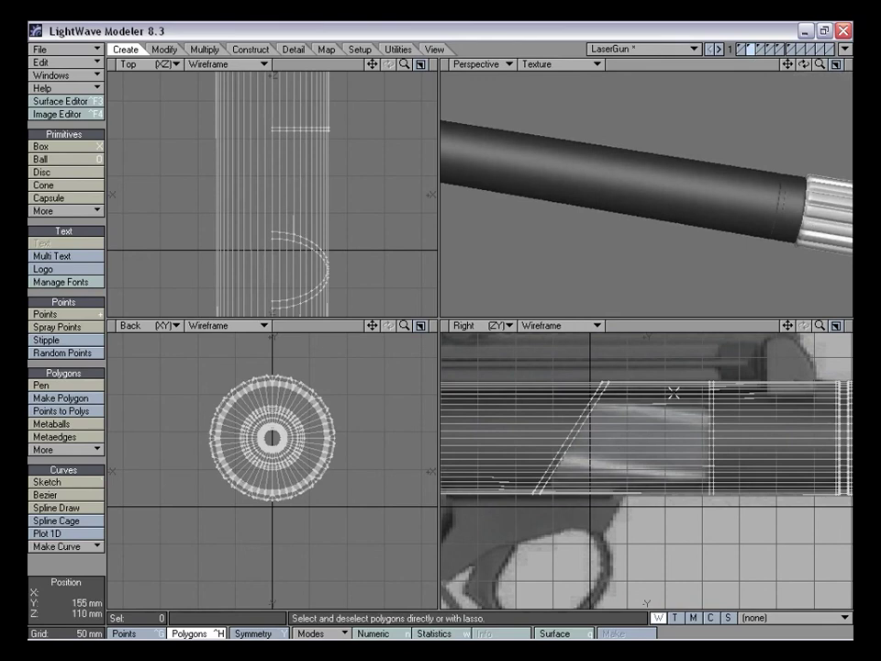
# Select only the barrel polygons between the inner slanted and vertical cuts that cover the silver panel
pyautogui.moveTo(819, 327); pyautogui.dragTo(840, 327)
pyautogui.moveTo(593, 467)
pyautogui.mouseDown()
pyautogui.moveTo(616, 449)
pyautogui.moveTo(632, 391)
pyautogui.mouseUp()
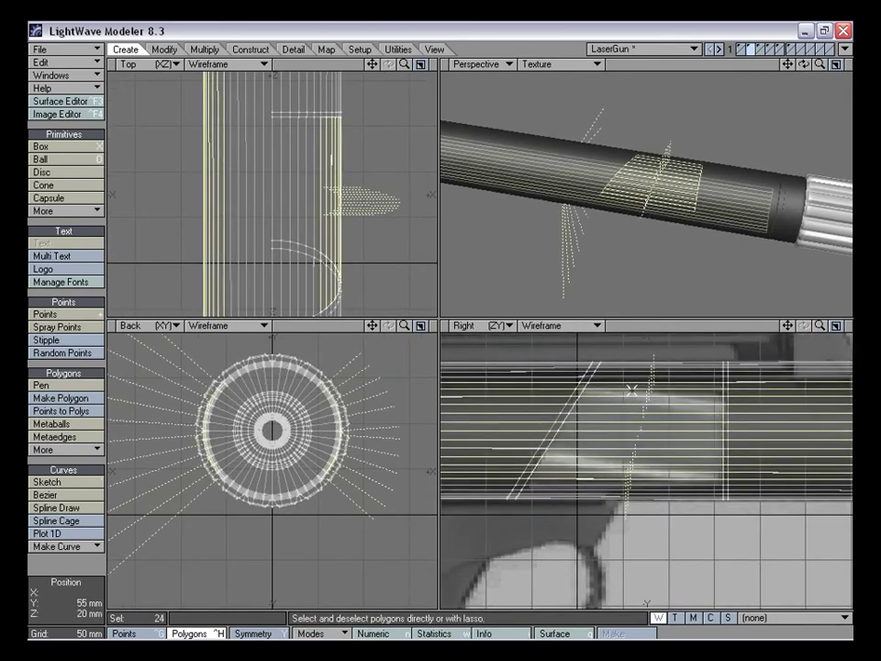
pyautogui.moveTo(557, 375); pyautogui.dragTo(491, 505)
pyautogui.keyDown('alt'); pyautogui.moveTo(642, 234); pyautogui.dragTo(684, 229); pyautogui.keyUp('alt')
pyautogui.hotkey('shift', 'a')
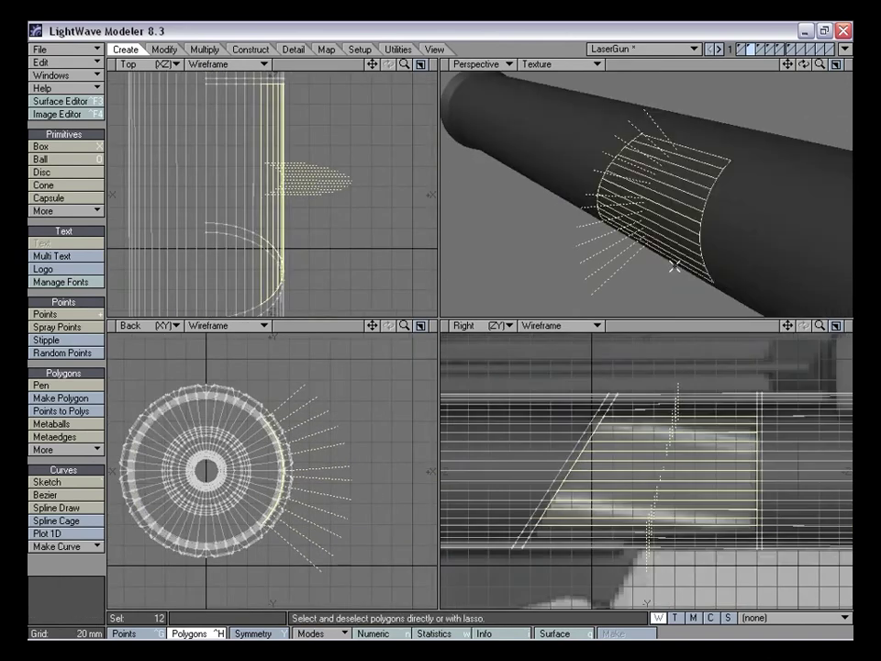
pyautogui.keyDown('alt'); pyautogui.moveTo(682, 261); pyautogui.dragTo(630, 218); pyautogui.keyUp('alt')
pyautogui.moveTo(820, 327); pyautogui.dragTo(850, 327)
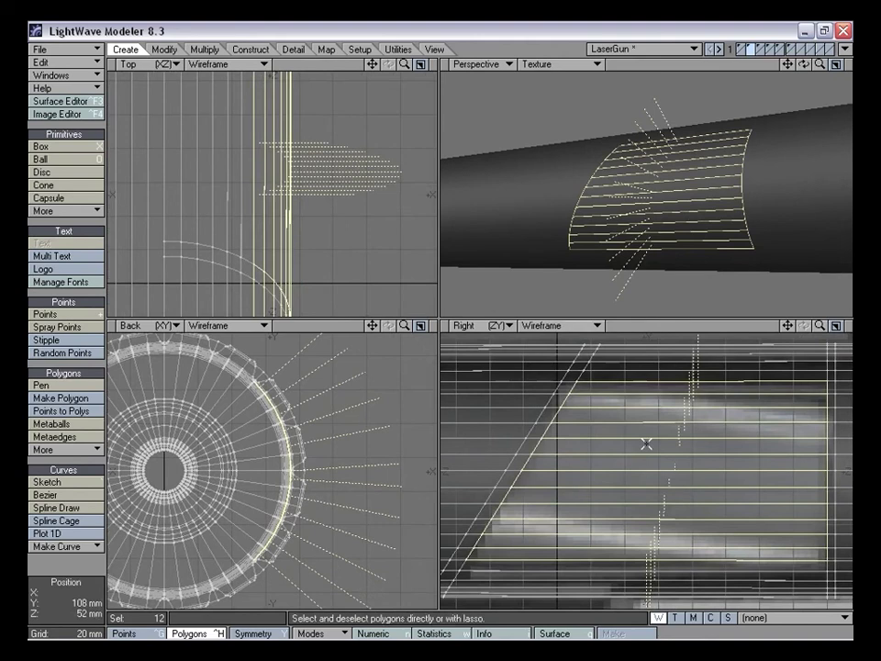
# Smooth Shift the selected panel polygons and scale them slightly inward in the side view
pyautogui.keyDown('alt'); pyautogui.moveTo(693, 245); pyautogui.dragTo(674, 223); pyautogui.keyUp('alt')
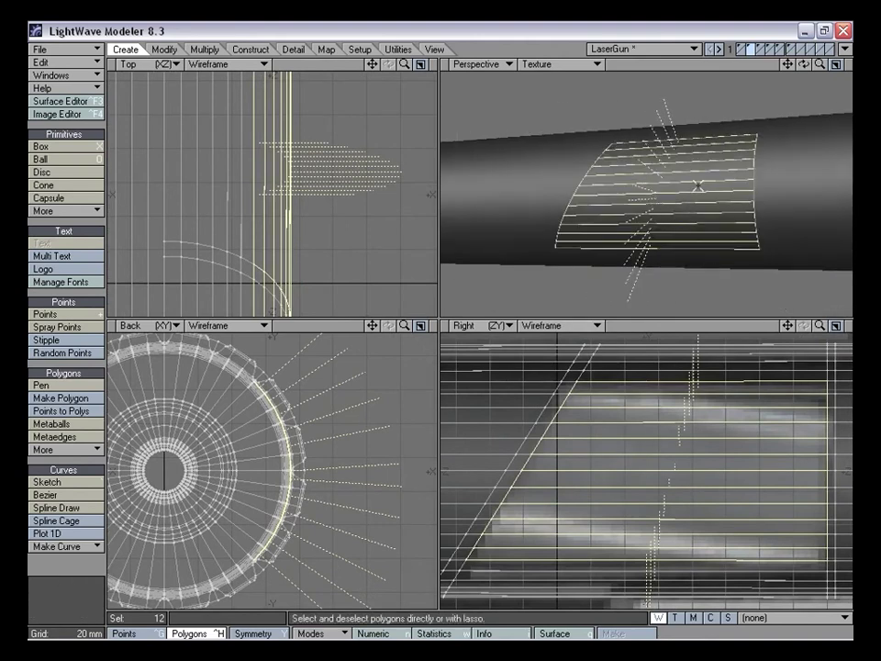
pyautogui.press('f')
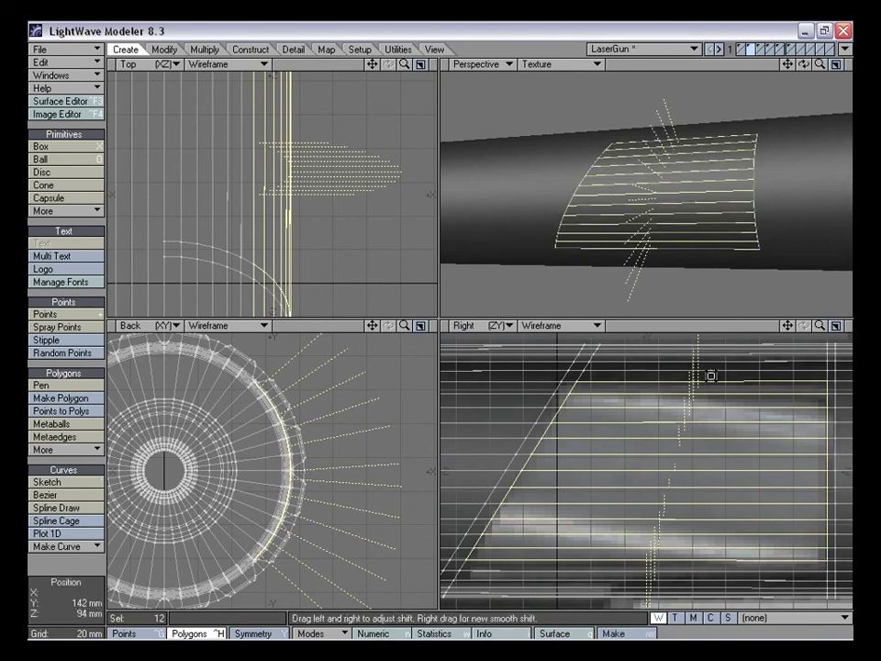
pyautogui.press('h')
pyautogui.click(301, 634)
pyautogui.click(308, 622)
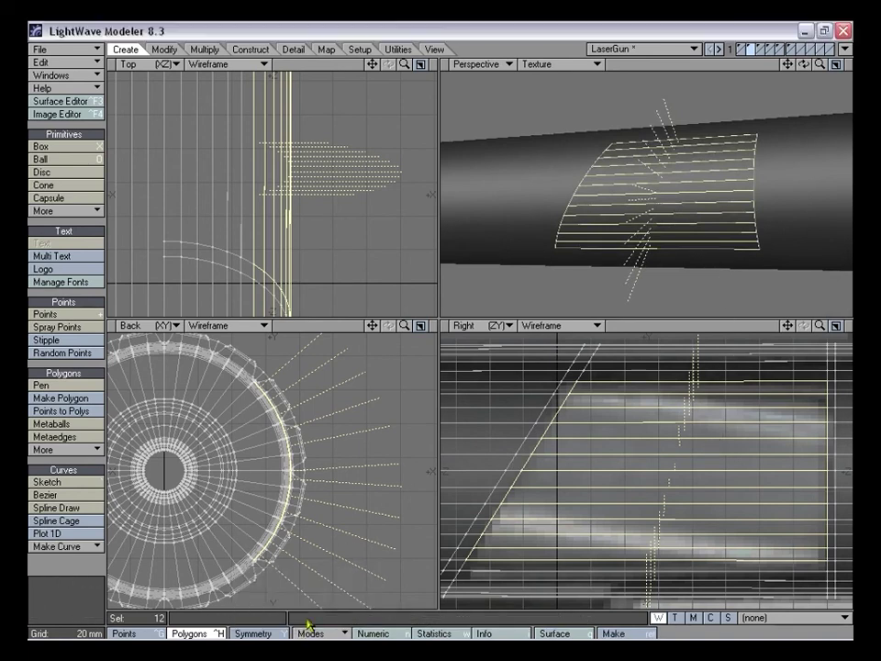
pyautogui.hotkey('shift', 'h')
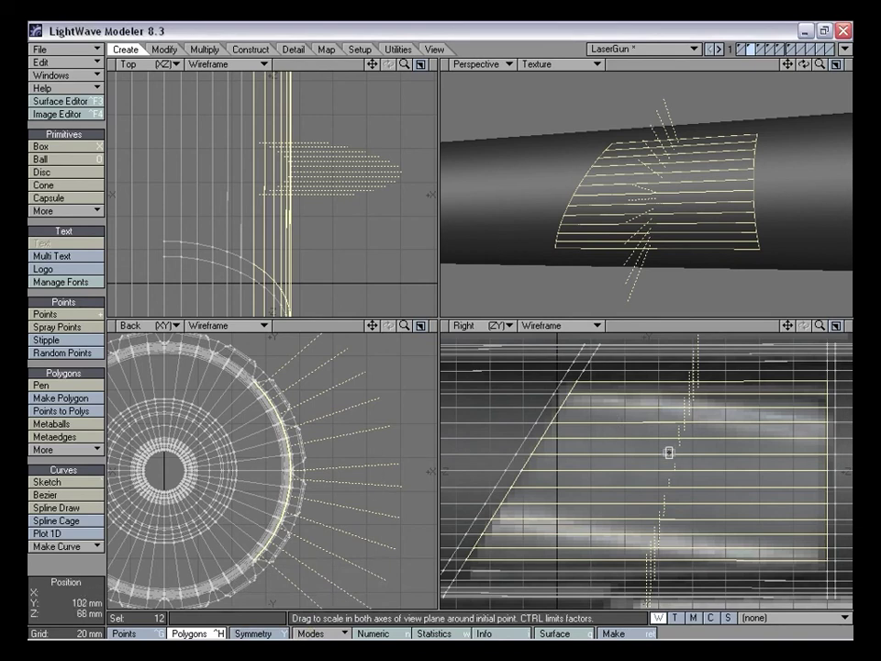
pyautogui.moveTo(675, 452); pyautogui.dragTo(664, 452)
pyautogui.press('space')
pyautogui.keyDown('alt'); pyautogui.moveTo(592, 256); pyautogui.dragTo(633, 222); pyautogui.keyUp('alt')
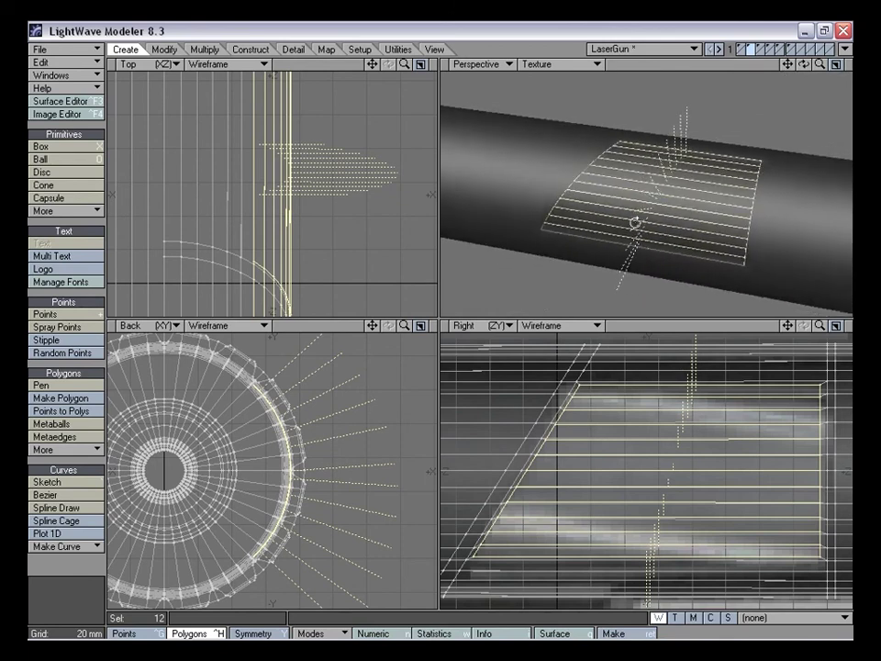
# Smooth Shift the panel polygons again, scale them slightly smaller and push them a little into the barrel
pyautogui.hotkey('shift', 'f')
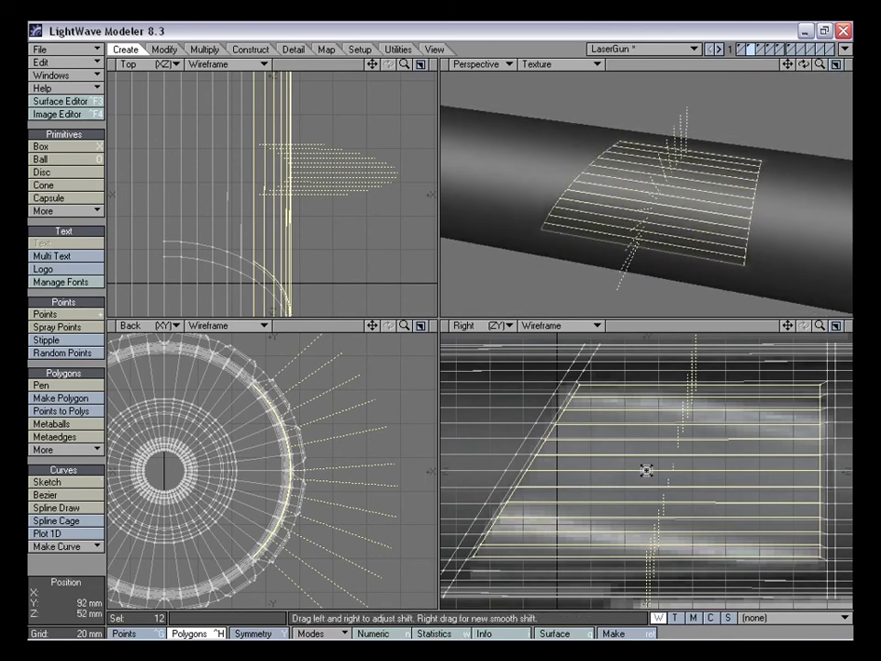
pyautogui.hotkey('shift', 'h')
pyautogui.moveTo(677, 458); pyautogui.dragTo(524, 483)
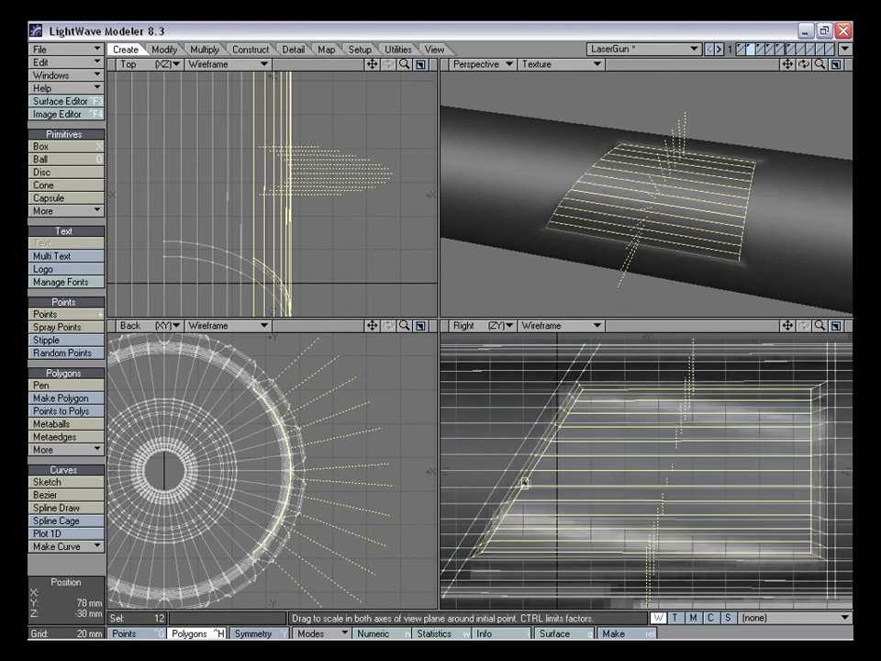
pyautogui.keyDown('ctrl'); pyautogui.moveTo(268, 469); pyautogui.dragTo(254, 470); pyautogui.keyUp('ctrl')
pyautogui.moveTo(257, 183); pyautogui.dragTo(244, 184)
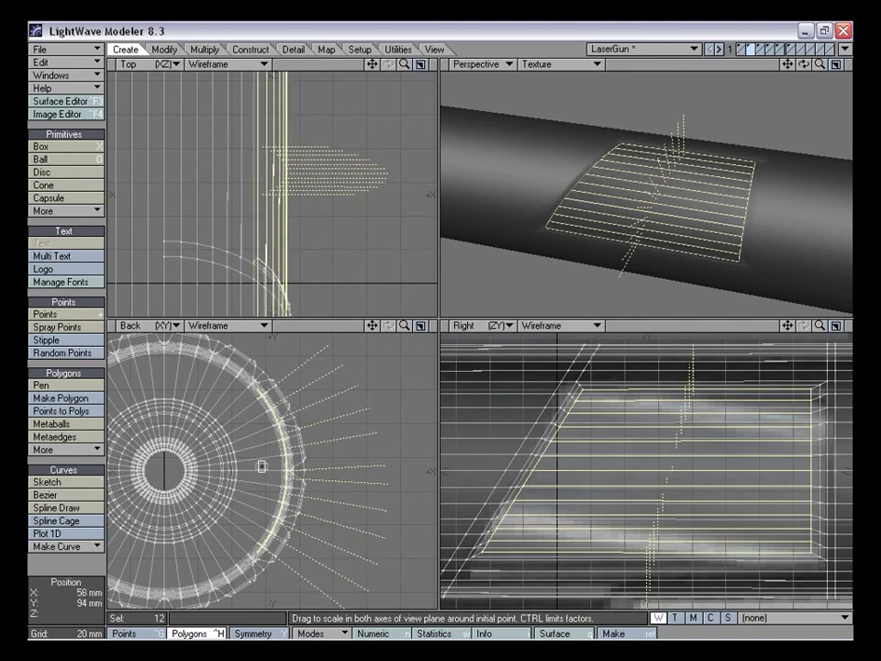
pyautogui.press('t')
pyautogui.moveTo(262, 467); pyautogui.dragTo(257, 466)
pyautogui.keyDown('alt'); pyautogui.moveTo(651, 251); pyautogui.dragTo(693, 210); pyautogui.keyUp('alt')
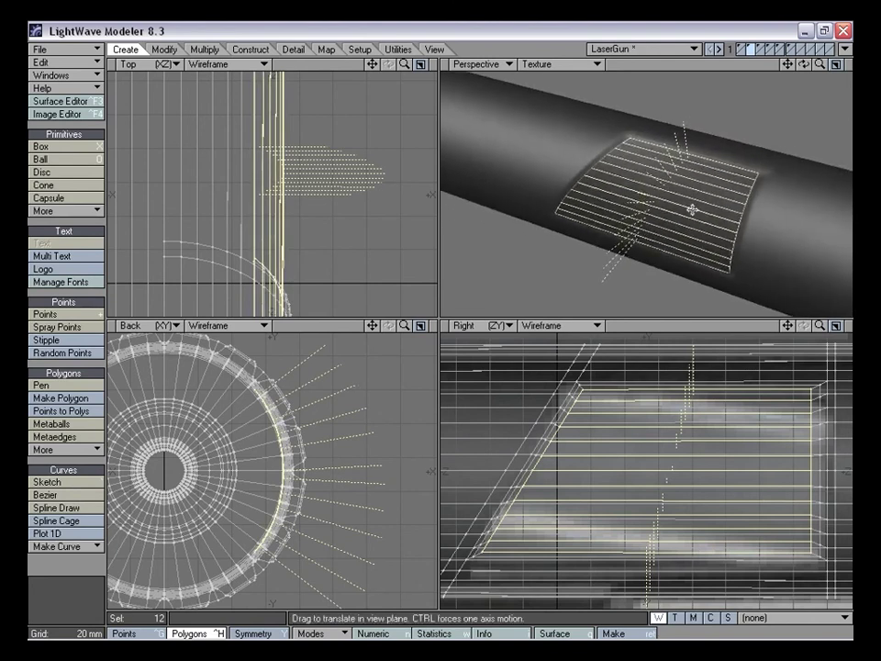
# Smooth Shift the panel polygons once more and sink them deeper into the barrel, easing them back out 4 mm
pyautogui.keyDown('alt'); pyautogui.moveTo(604, 159); pyautogui.dragTo(607, 316); pyautogui.keyUp('alt')
pyautogui.hotkey('shift', 'f')
pyautogui.click(298, 482)
pyautogui.press('t')
pyautogui.moveTo(300, 482); pyautogui.dragTo(286, 482)
pyautogui.keyDown('alt'); pyautogui.moveTo(659, 195); pyautogui.dragTo(610, 194); pyautogui.keyUp('alt')
pyautogui.moveTo(374, 386); pyautogui.dragTo(381, 387)
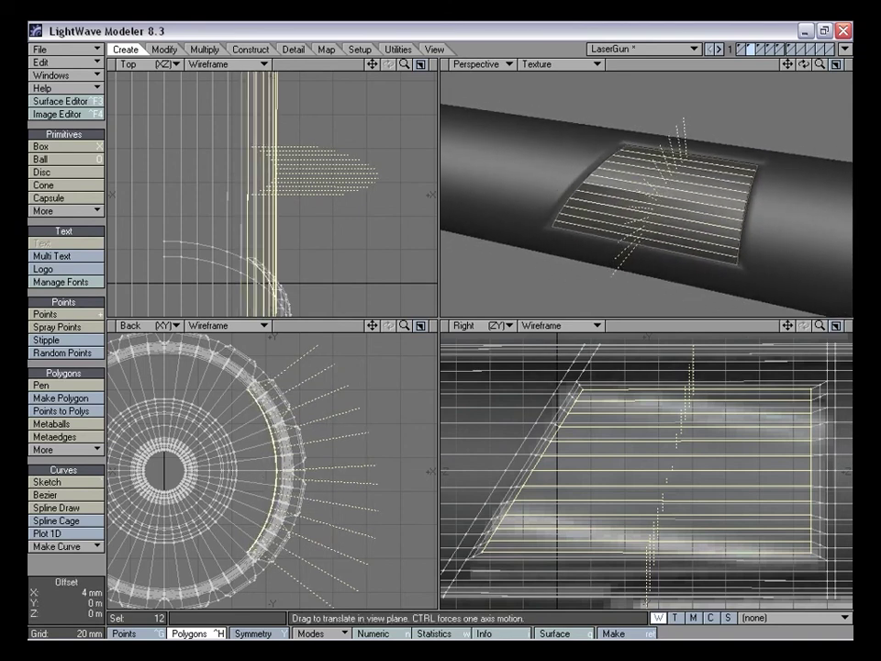
# Move the panel polygons another 1 mm inward, judging the depth in a close-up of the barrel's cross-section
pyautogui.keyDown('alt'); pyautogui.moveTo(650, 167); pyautogui.dragTo(670, 171); pyautogui.keyUp('alt')
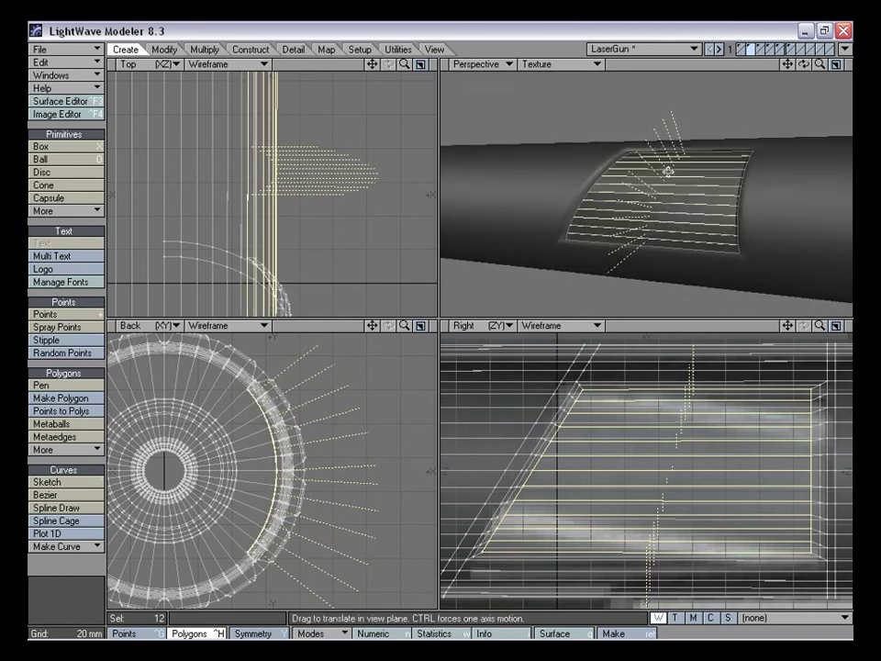
pyautogui.moveTo(820, 64)
pyautogui.mouseDown()
pyautogui.moveTo(742, 64)
pyautogui.moveTo(814, 65)
pyautogui.mouseUp()
pyautogui.keyDown('alt'); pyautogui.moveTo(675, 191); pyautogui.dragTo(643, 220); pyautogui.keyUp('alt')
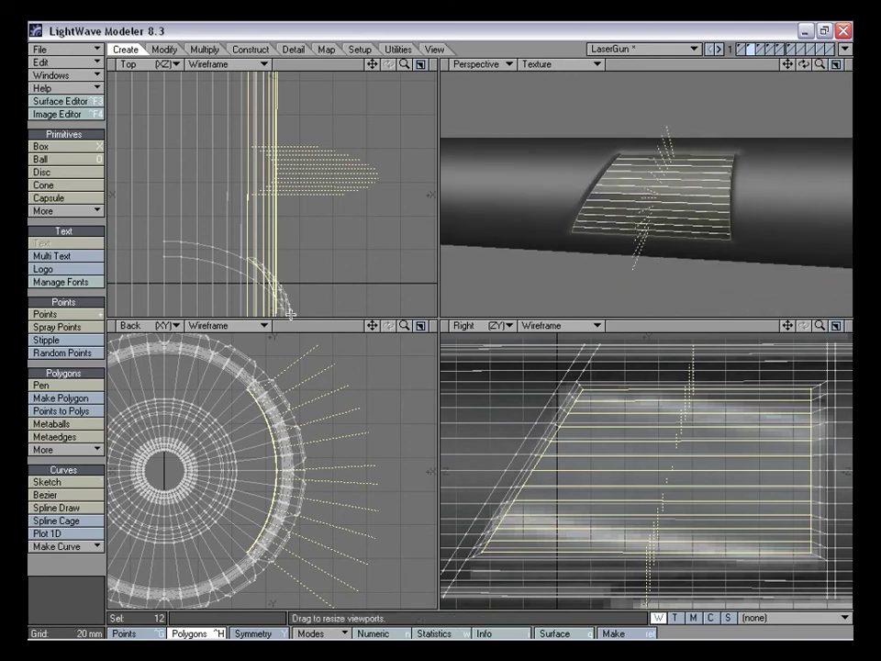
pyautogui.moveTo(404, 326); pyautogui.dragTo(448, 326)
pyautogui.keyDown('ctrl'); pyautogui.moveTo(294, 431); pyautogui.dragTo(290, 432); pyautogui.keyUp('ctrl')
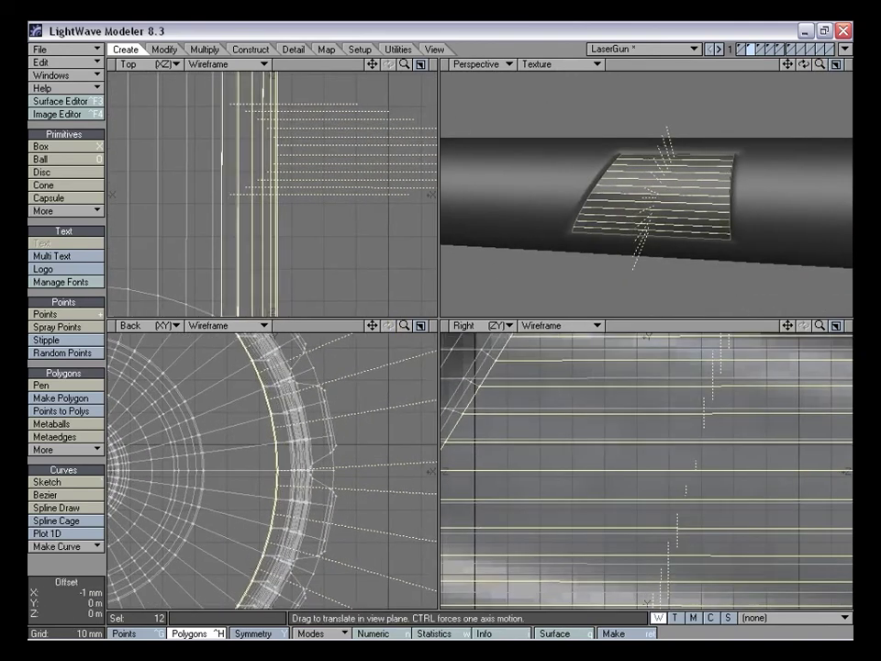
# Deselect the panel polygons and inspect the recess and its beveled edges from several angles
pyautogui.keyDown('alt'); pyautogui.moveTo(541, 278); pyautogui.dragTo(664, 208); pyautogui.keyUp('alt')
pyautogui.moveTo(404, 326); pyautogui.dragTo(364, 326)
pyautogui.keyDown('alt'); pyautogui.moveTo(592, 223); pyautogui.dragTo(612, 199); pyautogui.keyUp('alt')
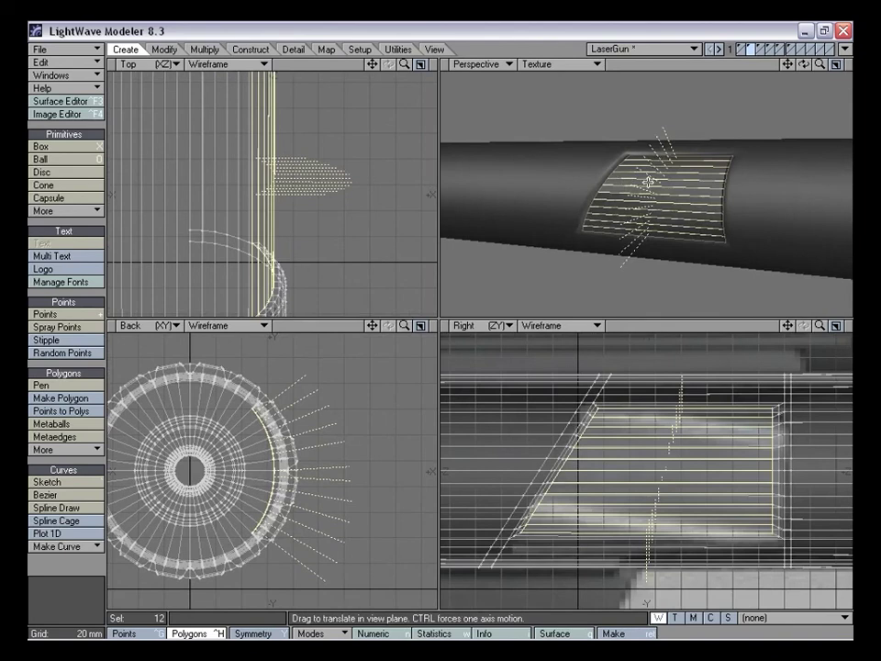
pyautogui.press('/')
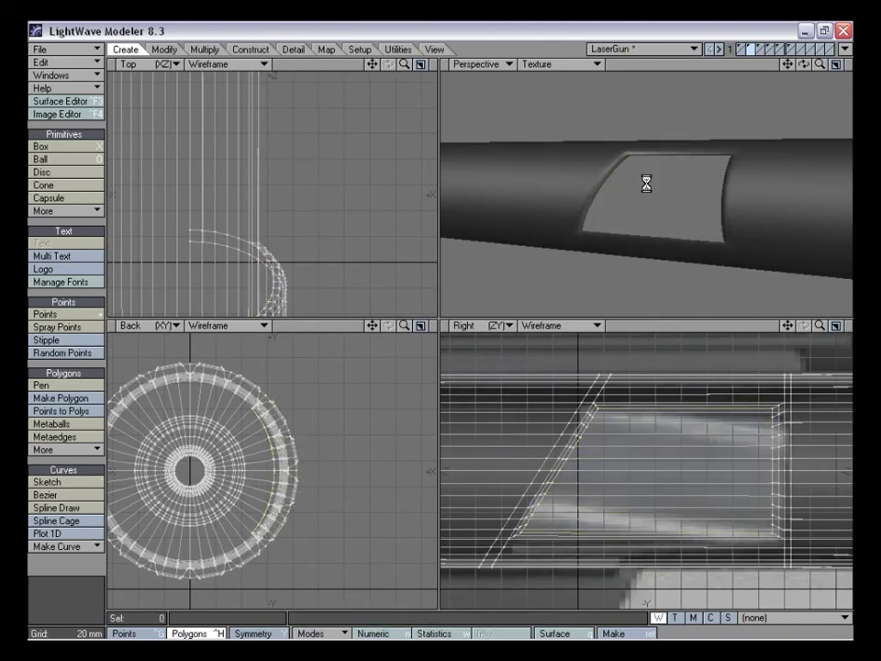
pyautogui.moveTo(593, 201)
pyautogui.keyDown('alt'); pyautogui.mouseDown()
pyautogui.moveTo(702, 205)
pyautogui.moveTo(628, 170)
pyautogui.mouseUp(); pyautogui.keyUp('alt')
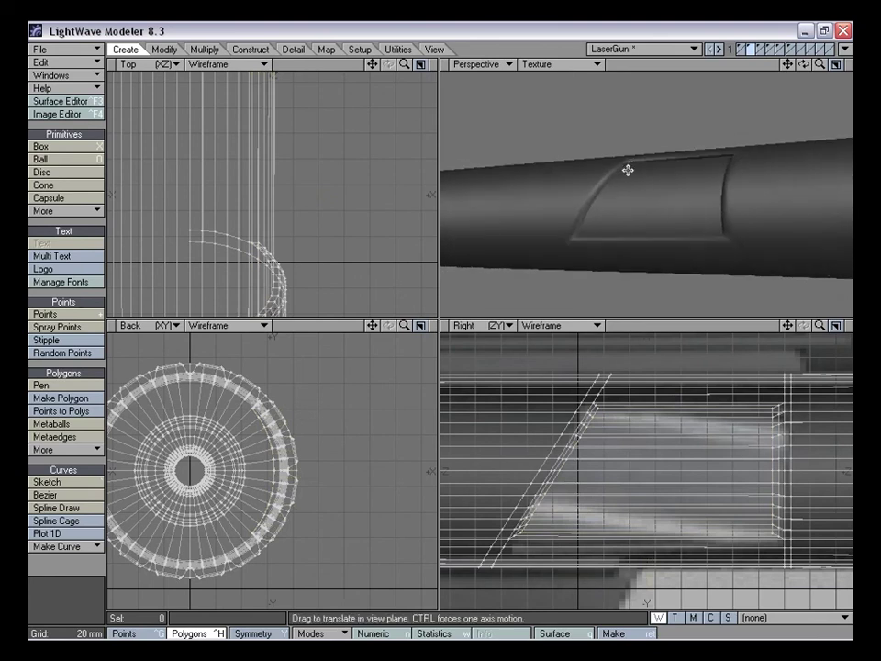
pyautogui.moveTo(639, 241)
pyautogui.keyDown('alt'); pyautogui.mouseDown()
pyautogui.moveTo(640, 207)
pyautogui.moveTo(631, 224)
pyautogui.moveTo(616, 222)
pyautogui.moveTo(616, 234)
pyautogui.moveTo(638, 200)
pyautogui.moveTo(628, 173)
pyautogui.moveTo(629, 193)
pyautogui.moveTo(636, 157)
pyautogui.moveTo(665, 213)
pyautogui.moveTo(669, 206)
pyautogui.moveTo(633, 177)
pyautogui.moveTo(584, 190)
pyautogui.mouseUp(); pyautogui.keyUp('alt')
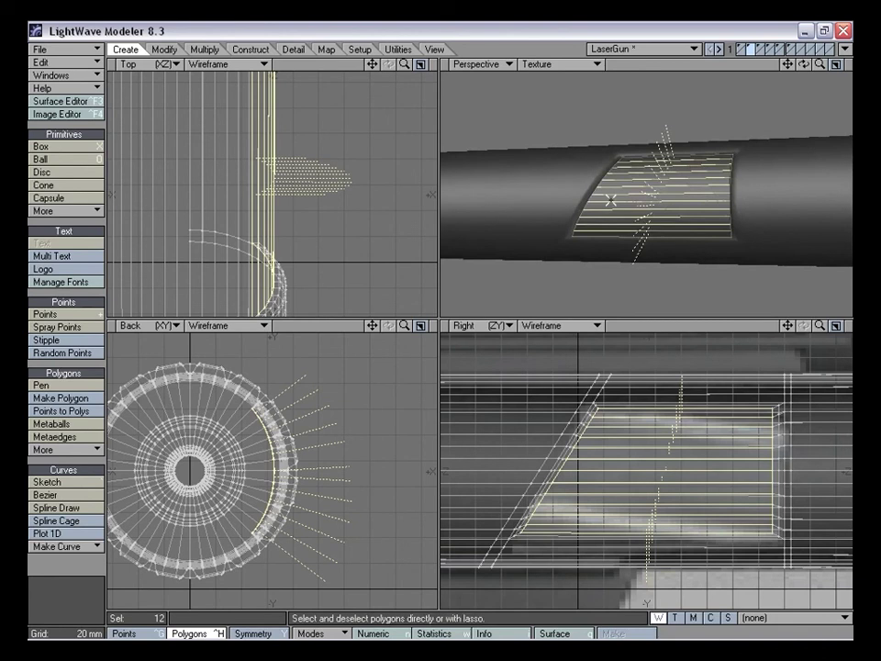
# Assign the recessed panel polygons to a new surface named Barrel_Inside and clear the selection
pyautogui.keyDown('alt'); pyautogui.moveTo(632, 138); pyautogui.dragTo(695, 168); pyautogui.keyUp('alt')
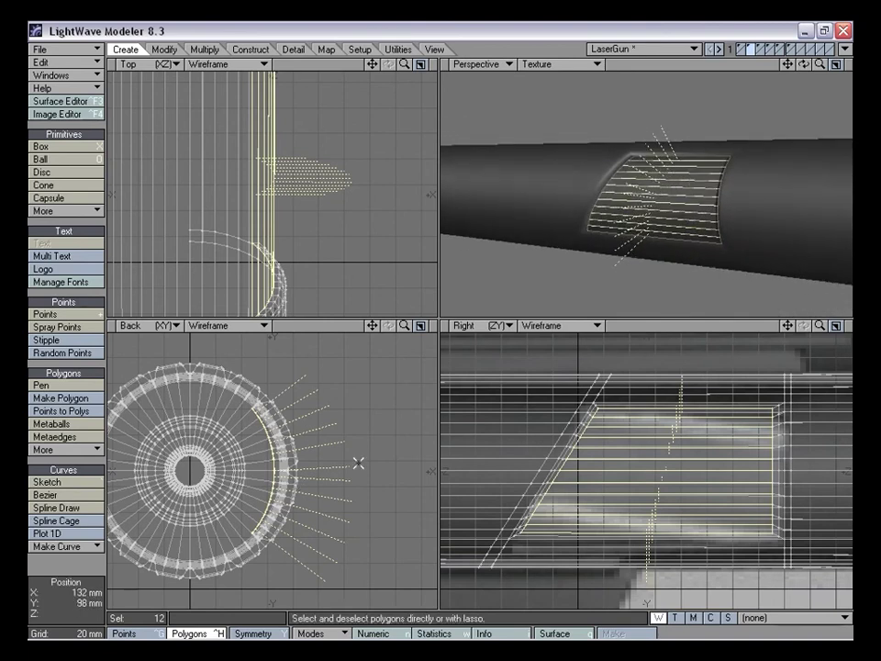
pyautogui.press('q')
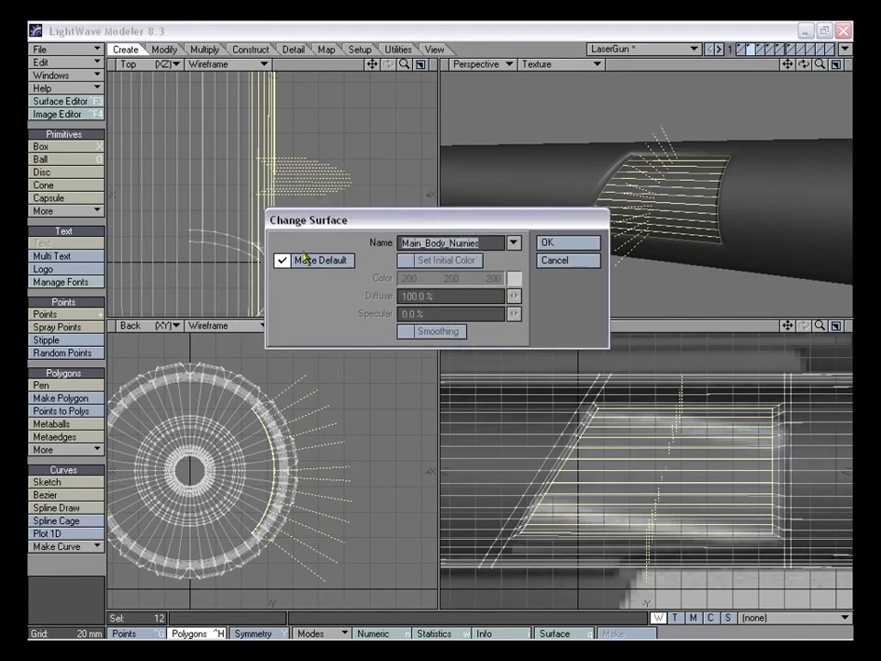
pyautogui.click(514, 243)
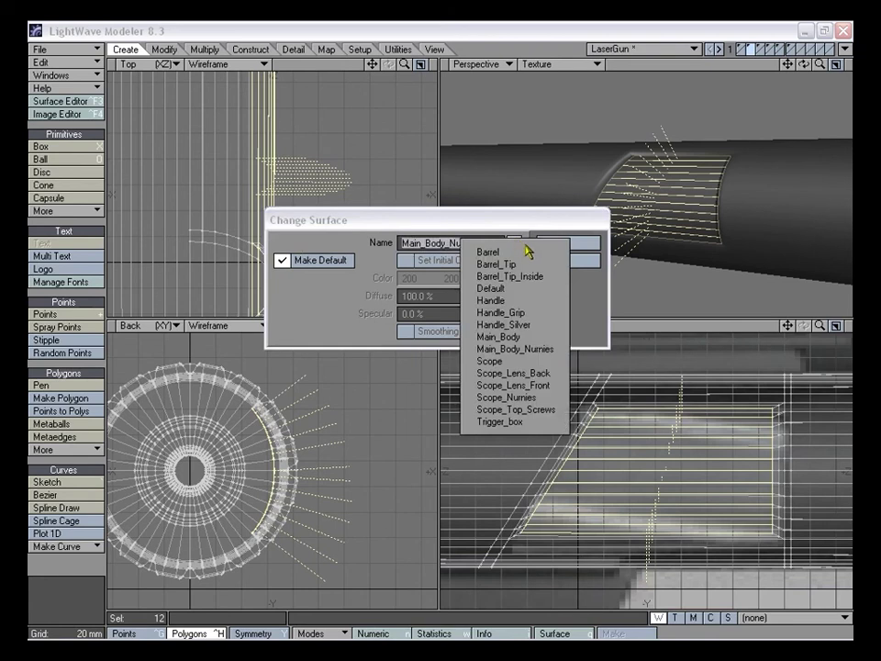
pyautogui.click(528, 252)
pyautogui.write('_Inside')
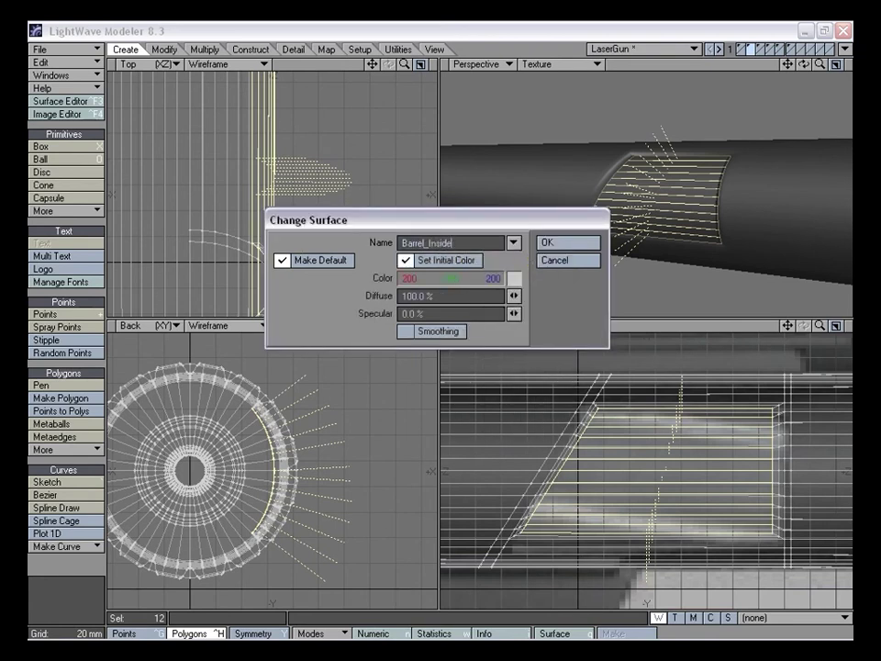
pyautogui.press('Return')
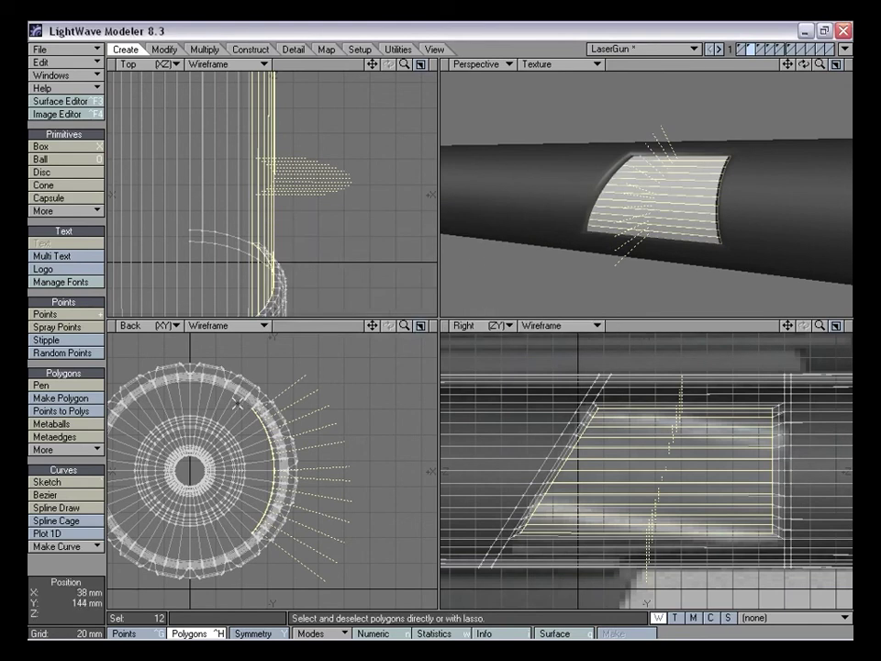
pyautogui.click(88, 584)
pyautogui.keyDown('alt'); pyautogui.moveTo(652, 249); pyautogui.dragTo(648, 214); pyautogui.keyUp('alt')
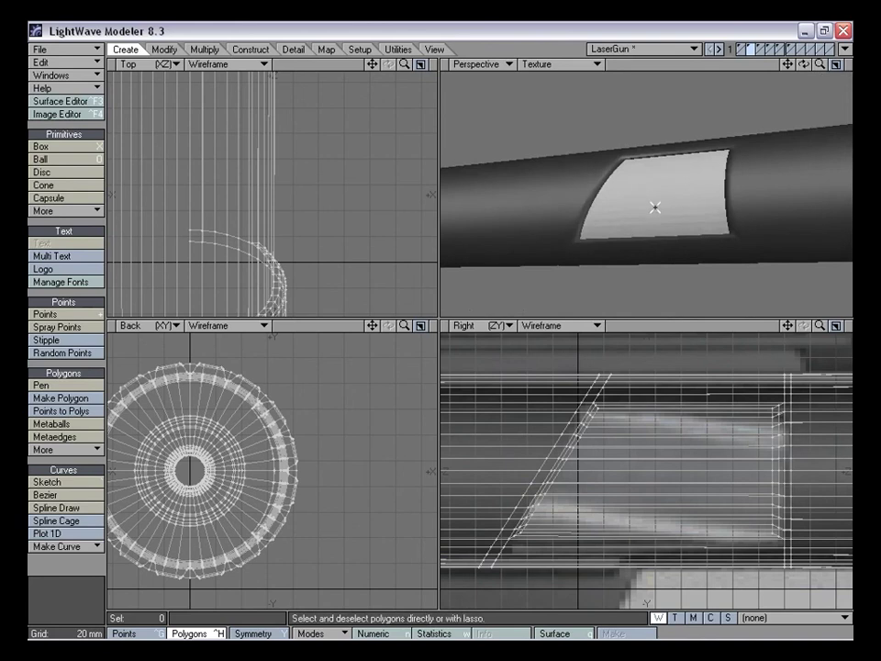
# Give the Barrel_Inside surface the Barrel settings: 51% specularity, 25.5% glossiness and smoothing with an 89.53° threshold
pyautogui.press('F3')
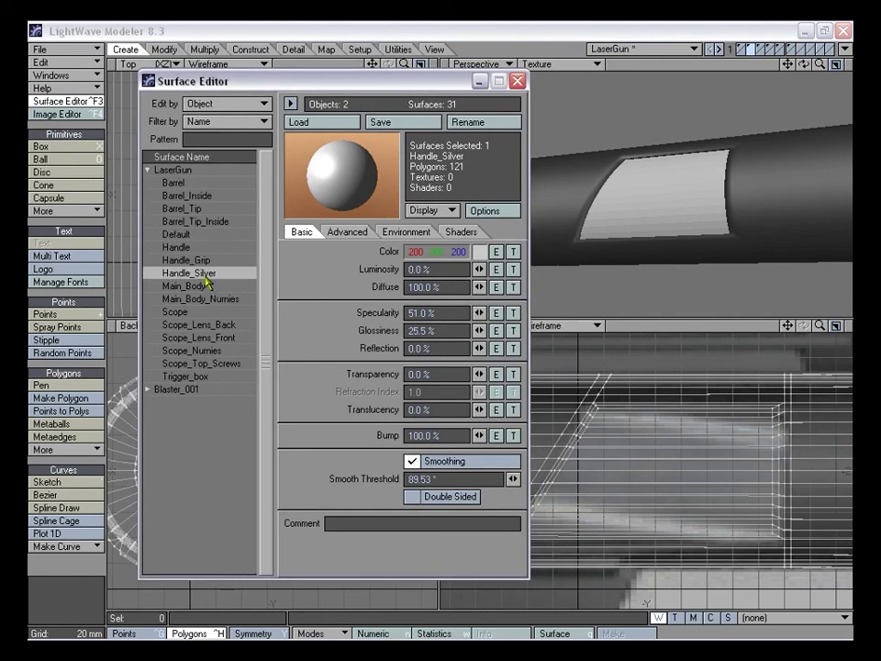
pyautogui.click(174, 183)
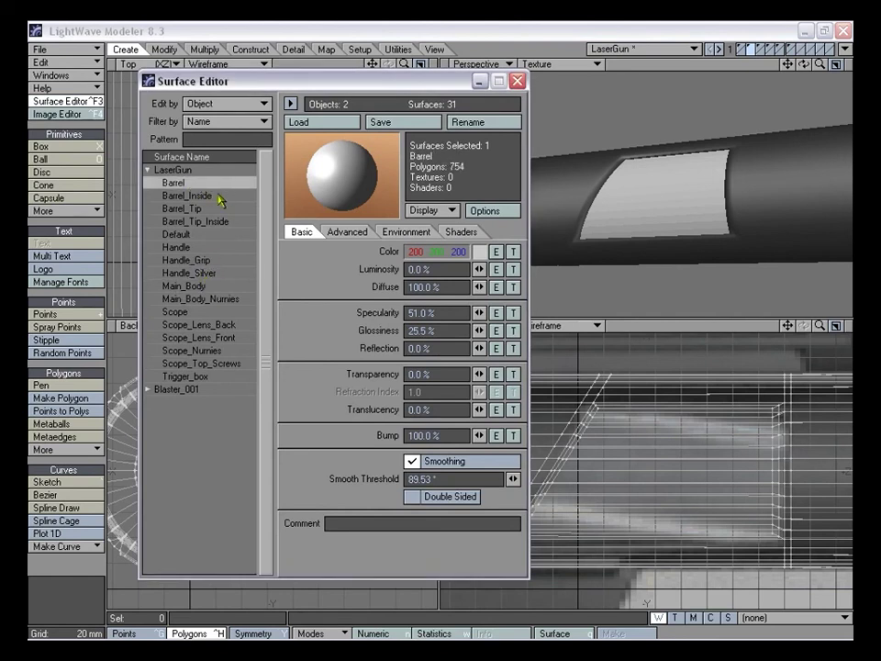
pyautogui.click(213, 197)
pyautogui.press('F3')
pyautogui.keyDown('alt'); pyautogui.moveTo(620, 88); pyautogui.dragTo(763, 222); pyautogui.keyUp('alt')
pyautogui.press('a')
pyautogui.moveTo(817, 66); pyautogui.dragTo(810, 73)
pyautogui.keyDown('alt'); pyautogui.moveTo(669, 155); pyautogui.dragTo(632, 220); pyautogui.keyUp('alt')
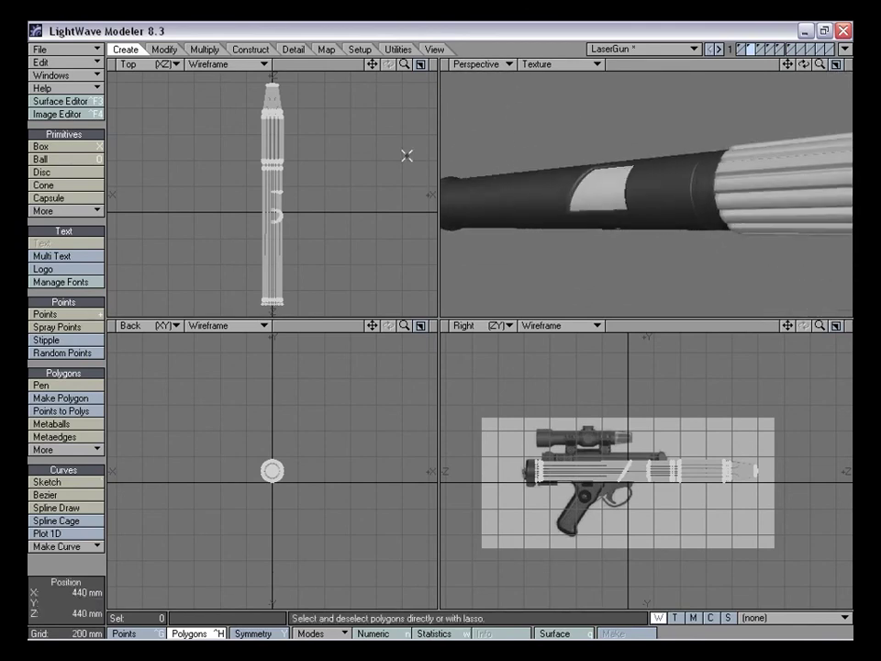
# Examine the FractalReflections.tga image among the scene's images as a possible reflection map for the silver panel
pyautogui.click(64, 102)
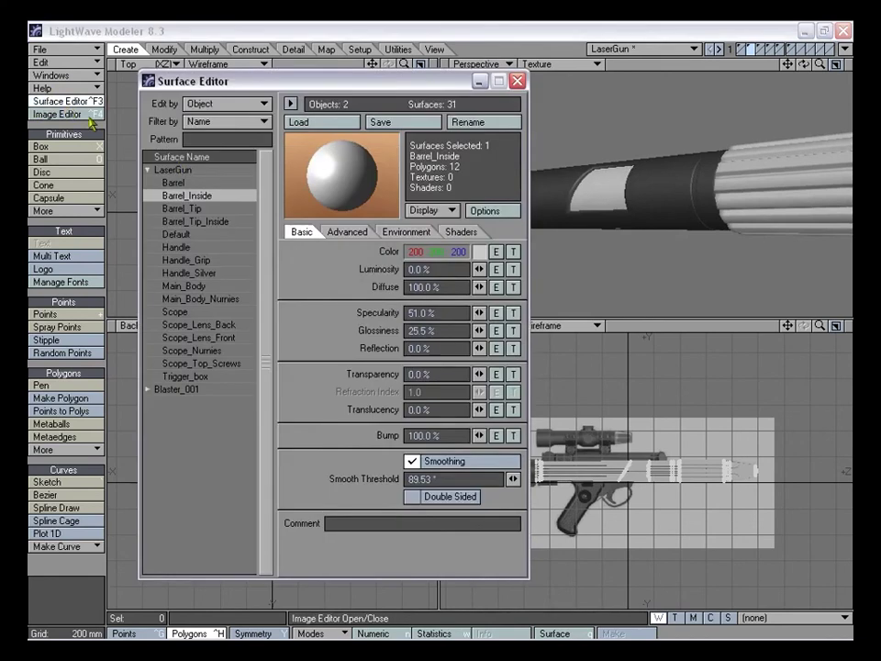
pyautogui.click(499, 82)
pyautogui.click(55, 114)
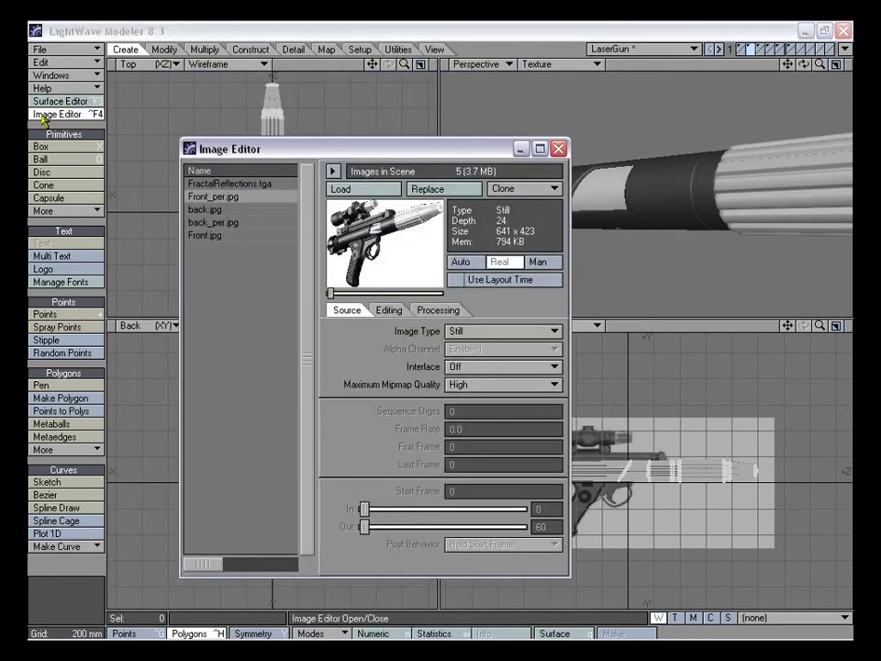
pyautogui.click(230, 183)
pyautogui.moveTo(331, 150); pyautogui.dragTo(299, 136)
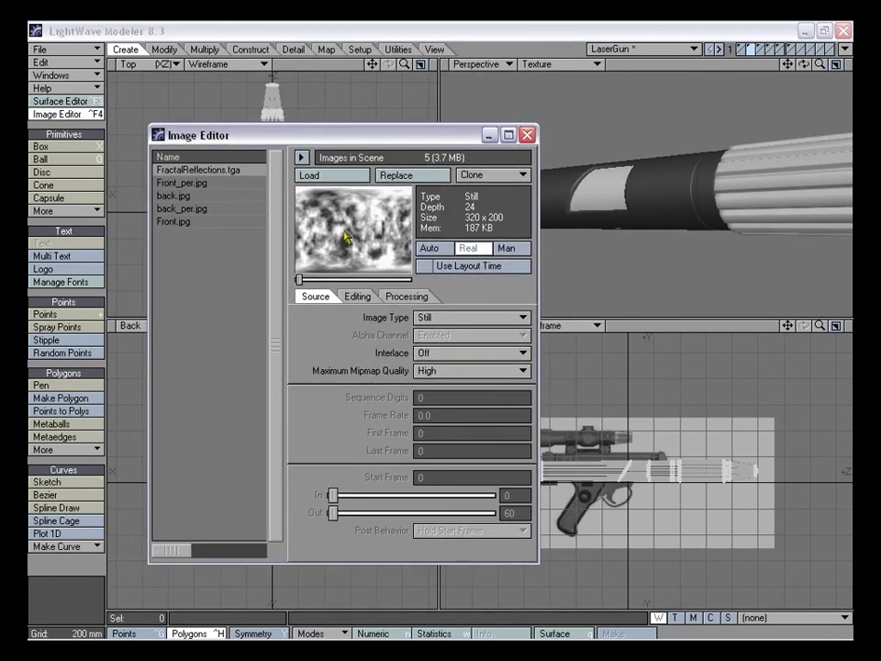
pyautogui.doubleClick(347, 237)
pyautogui.moveTo(291, 220); pyautogui.dragTo(327, 193)
pyautogui.click(391, 194)
pyautogui.moveTo(445, 135); pyautogui.dragTo(424, 145)
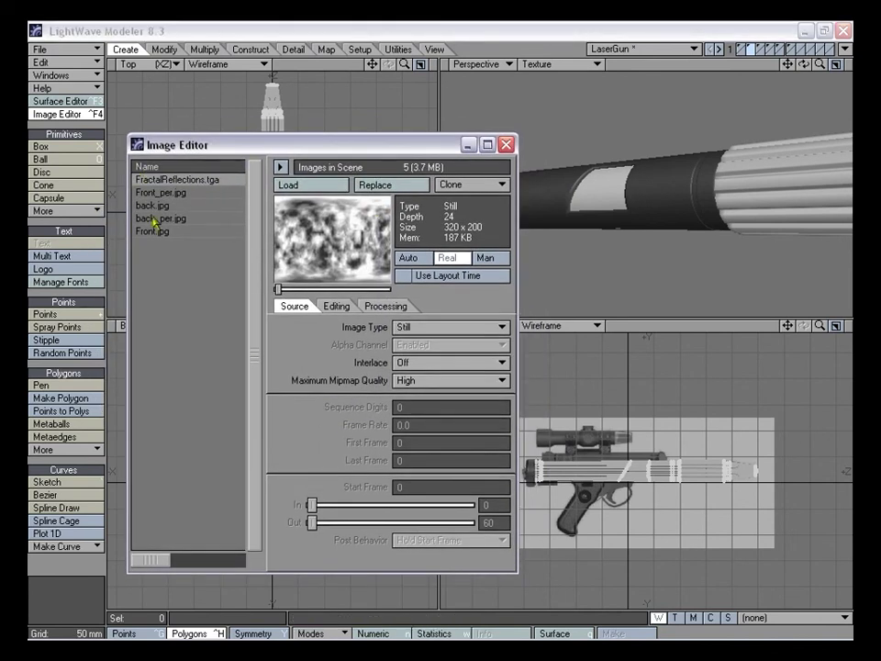
pyautogui.moveTo(340, 146); pyautogui.dragTo(283, 130)
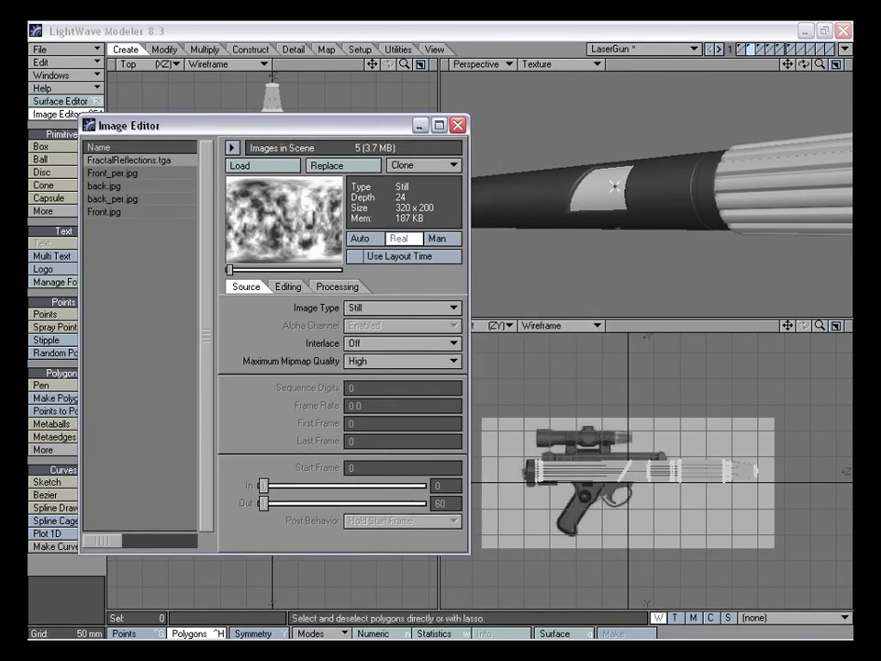
pyautogui.click(459, 125)
# Examine the recessed silver panel up close against the side backdrop and in the shaded perspective
pyautogui.keyDown('alt'); pyautogui.moveTo(556, 137); pyautogui.dragTo(595, 220); pyautogui.keyUp('alt')
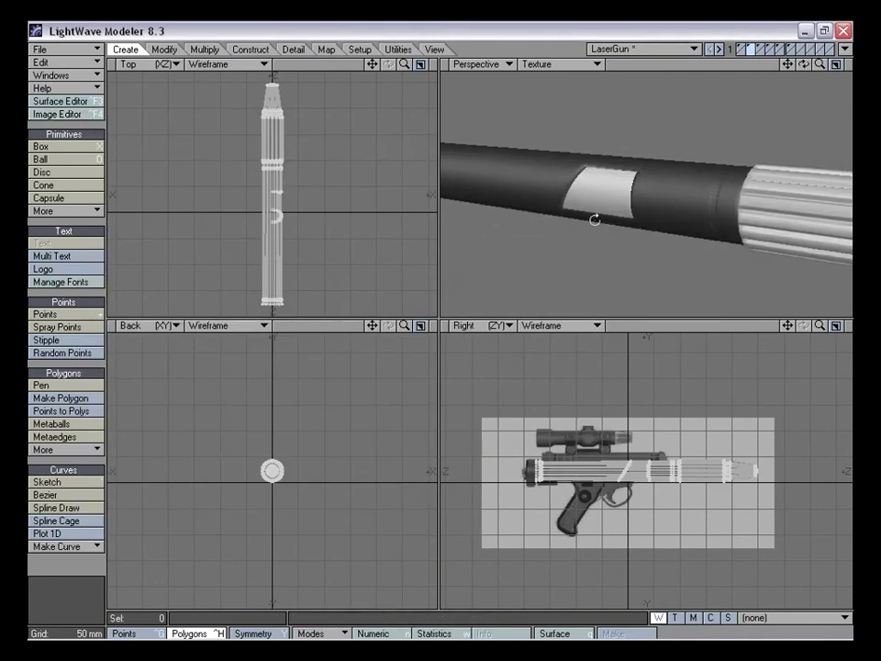
pyautogui.moveTo(818, 328); pyautogui.dragTo(864, 329)
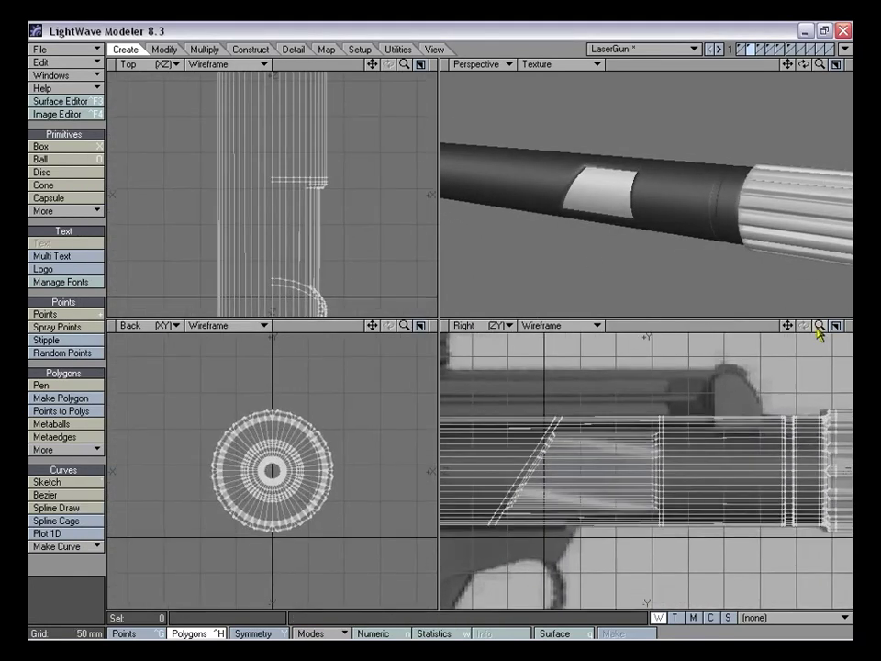
pyautogui.moveTo(788, 325); pyautogui.dragTo(789, 329)
pyautogui.keyDown('alt'); pyautogui.moveTo(680, 179); pyautogui.dragTo(673, 191); pyautogui.keyUp('alt')
pyautogui.moveTo(789, 67); pyautogui.dragTo(575, 167)
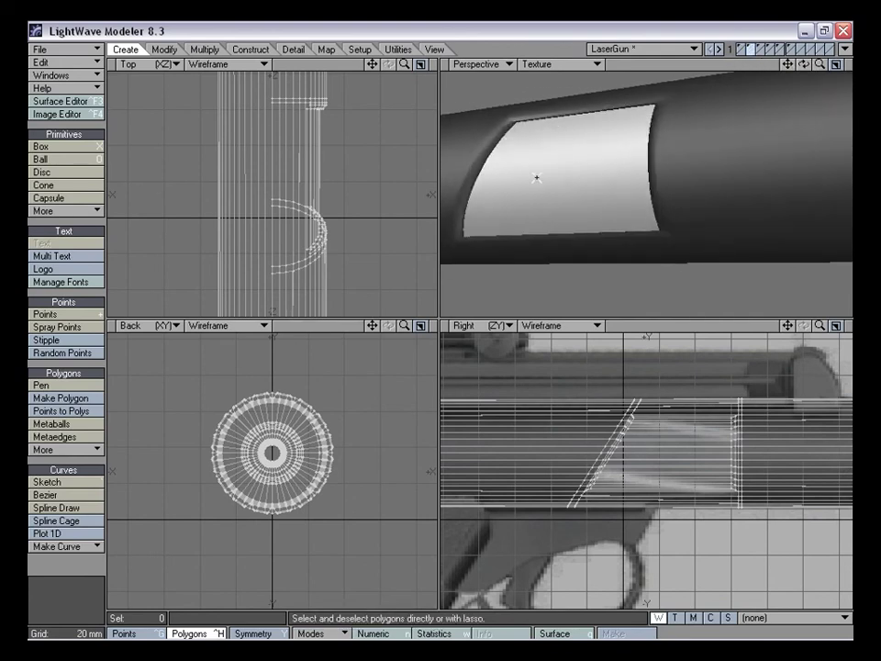
pyautogui.moveTo(804, 65); pyautogui.dragTo(792, 70)
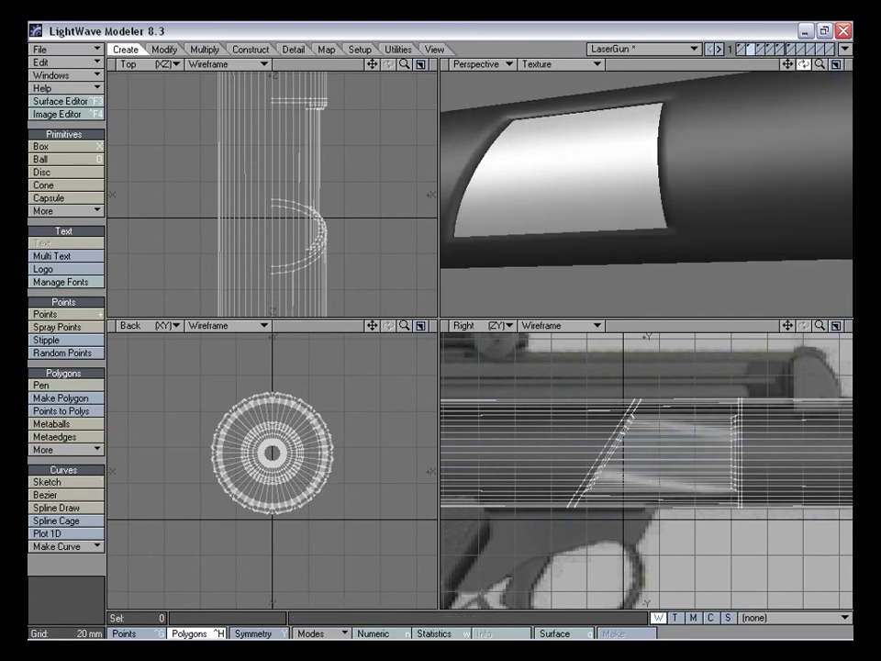
pyautogui.keyDown('alt'); pyautogui.moveTo(625, 134); pyautogui.dragTo(677, 144); pyautogui.keyUp('alt')
pyautogui.moveTo(821, 65); pyautogui.dragTo(788, 67)
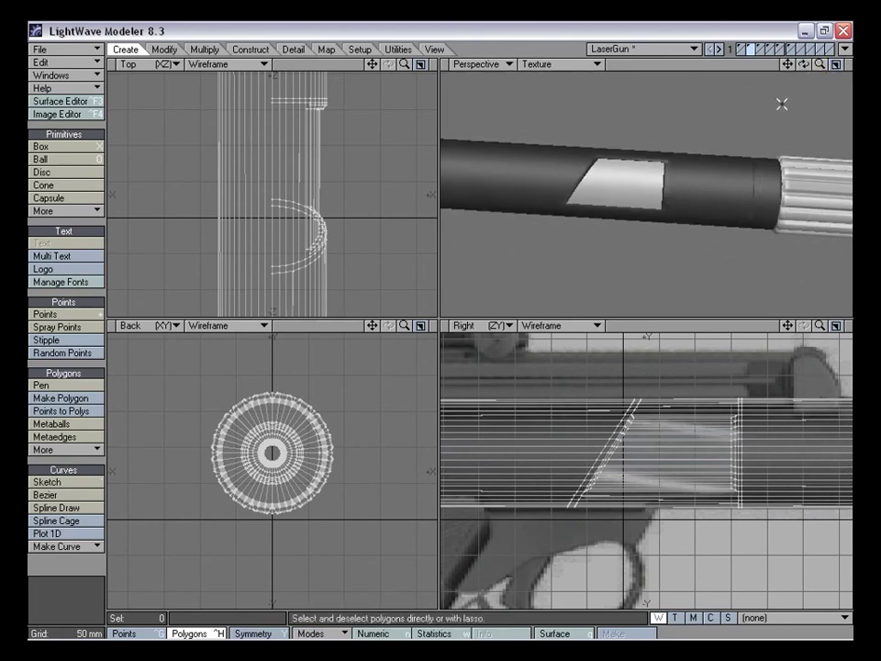
pyautogui.press('a')
pyautogui.keyDown('alt'); pyautogui.moveTo(772, 199); pyautogui.dragTo(704, 191); pyautogui.keyUp('alt')
pyautogui.moveTo(820, 326); pyautogui.dragTo(849, 326)
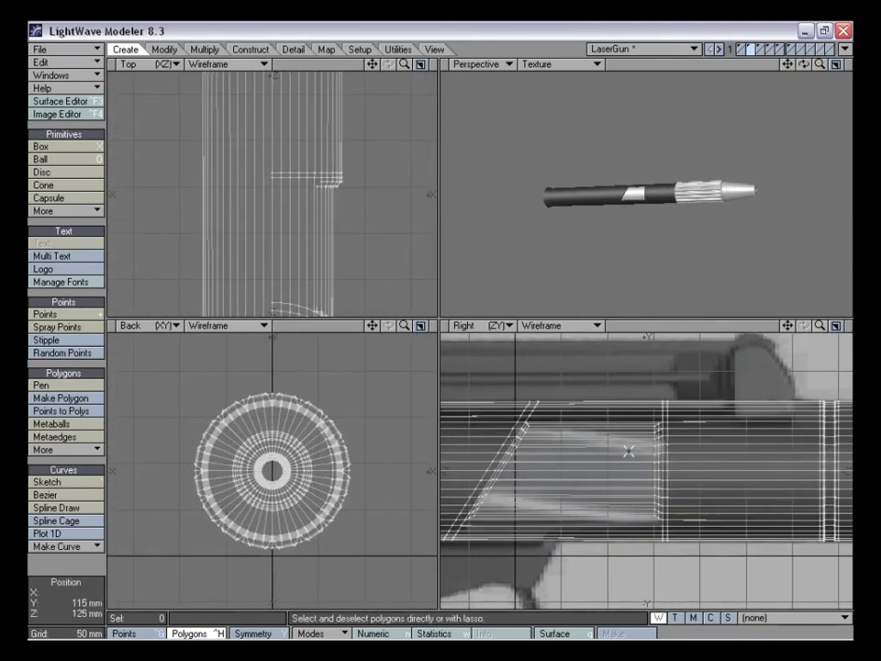
pyautogui.press('d')
pyautogui.click(393, 169)
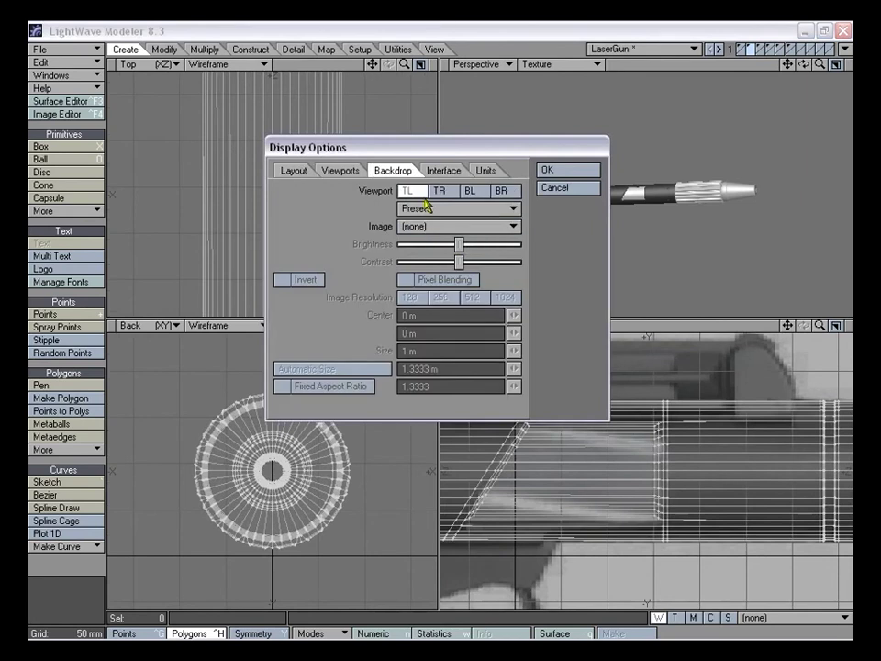
pyautogui.click(501, 191)
pyautogui.click(449, 226)
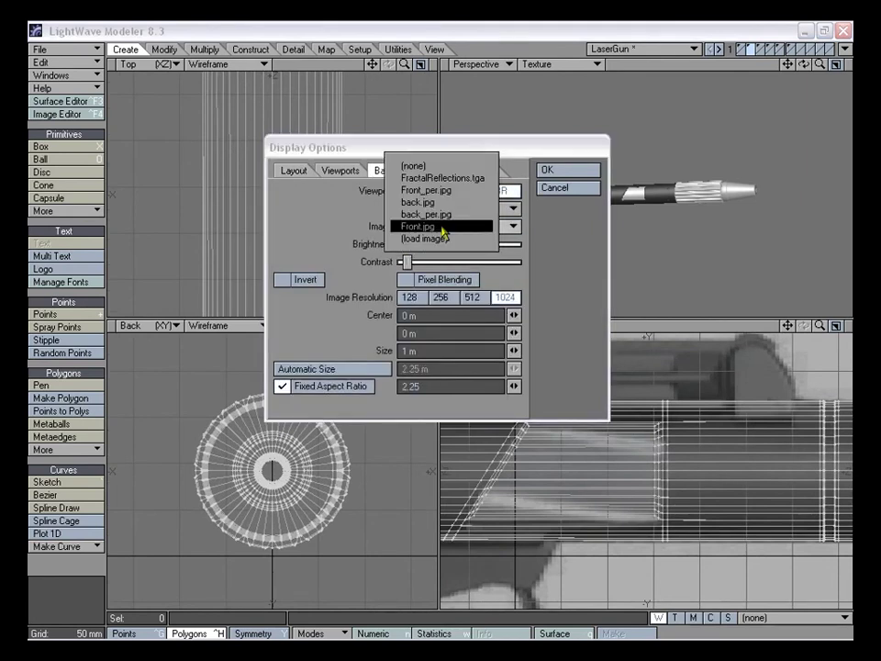
pyautogui.click(443, 203)
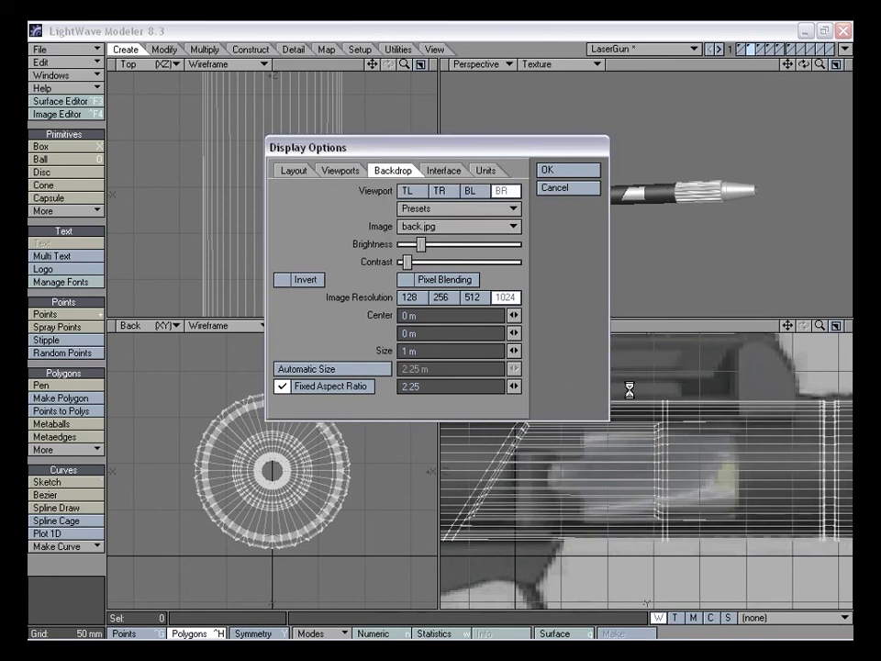
pyautogui.moveTo(495, 154); pyautogui.dragTo(444, 129)
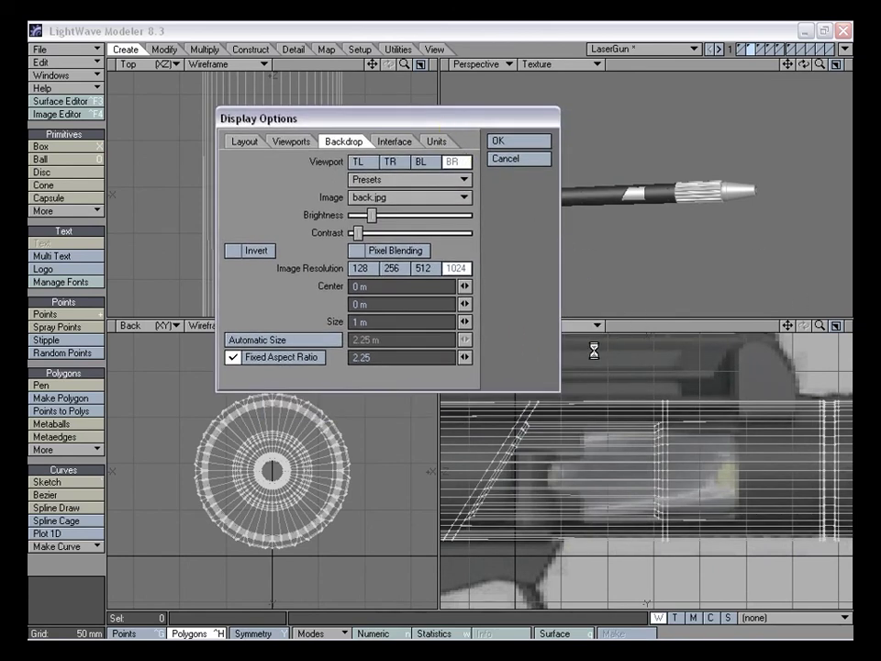
pyautogui.click(509, 158)
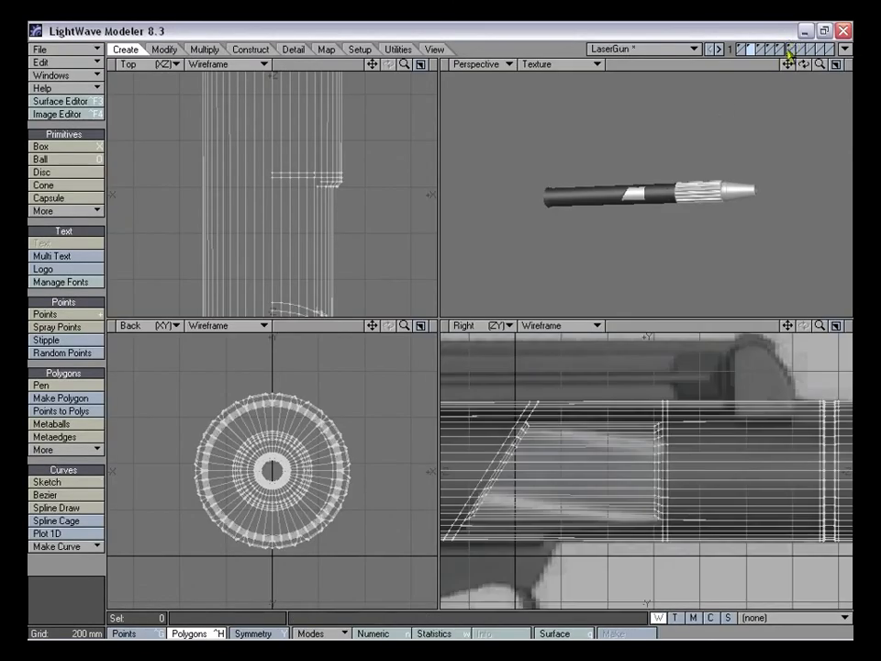
# Display the trigger guard layer enlarged over the side backdrop as an alignment reference
pyautogui.moveTo(788, 325); pyautogui.dragTo(785, 134)
pyautogui.moveTo(820, 326); pyautogui.dragTo(842, 265)
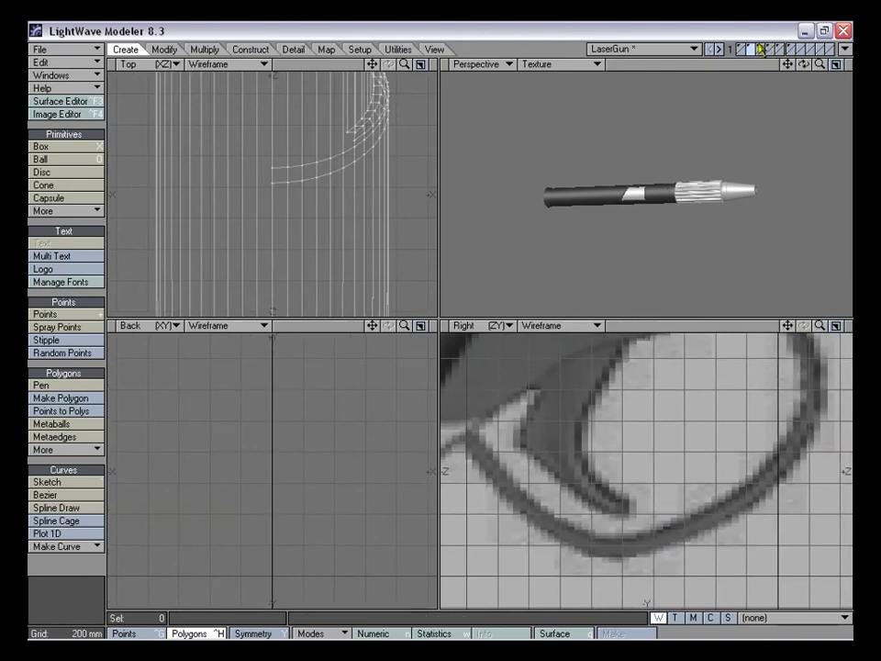
pyautogui.click(772, 51)
pyautogui.click(763, 50)
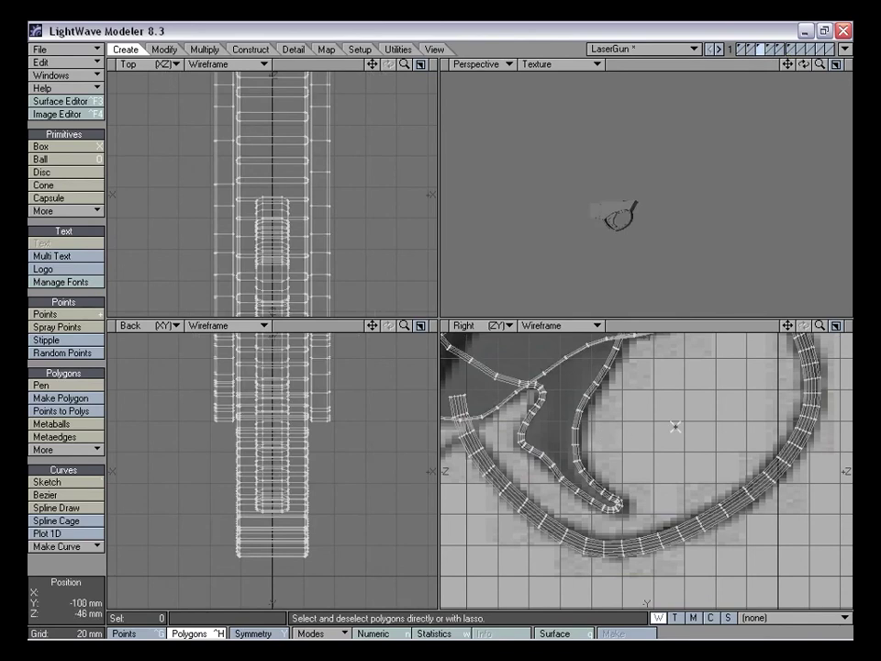
pyautogui.moveTo(819, 326); pyautogui.dragTo(763, 343)
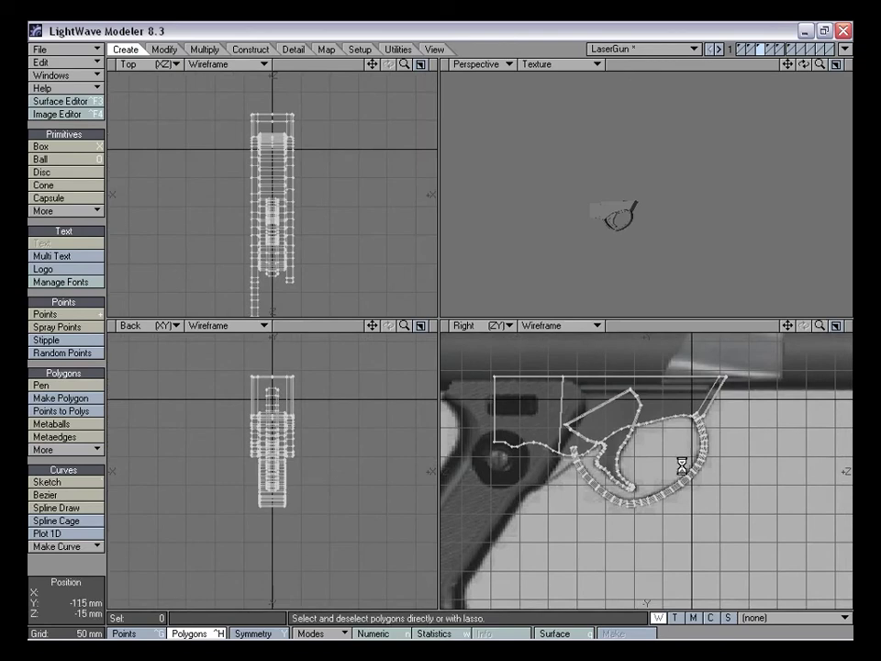
pyautogui.press('d')
pyautogui.click(393, 141)
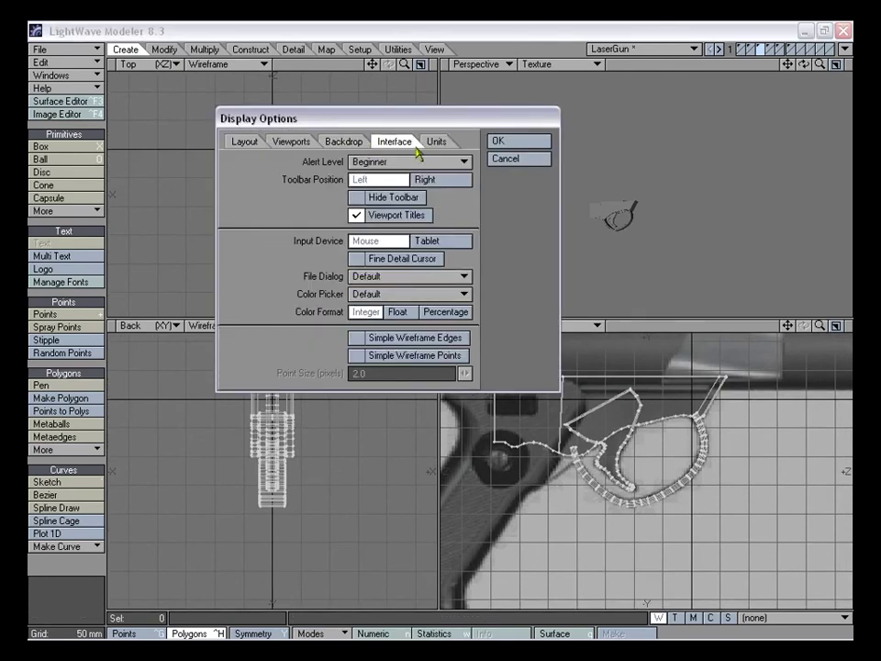
pyautogui.click(520, 141)
pyautogui.moveTo(820, 326)
pyautogui.mouseDown()
pyautogui.moveTo(879, 326)
pyautogui.moveTo(795, 327)
pyautogui.moveTo(820, 331)
pyautogui.mouseUp()
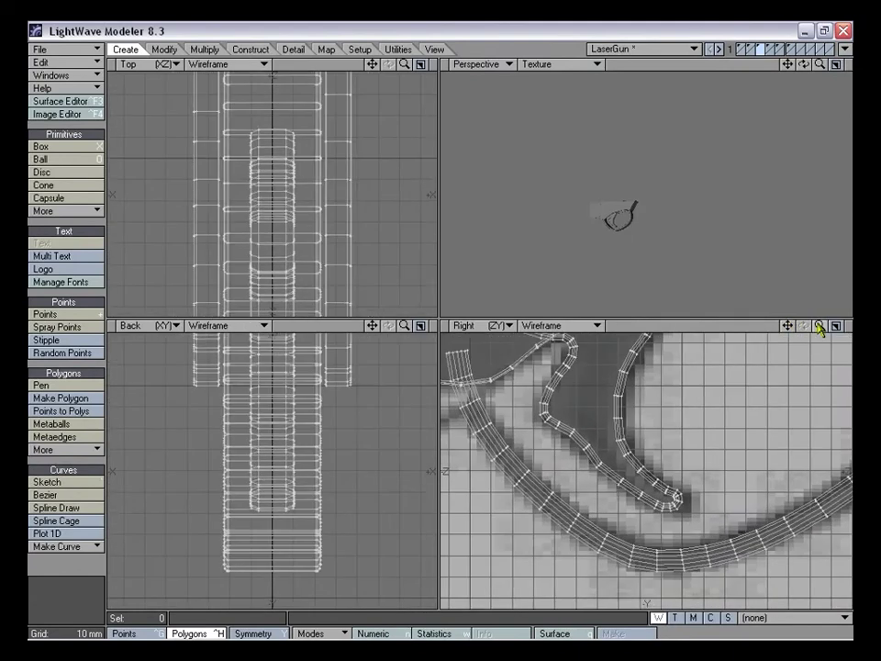
# Set the BR viewport's backdrop to back.jpg and shift its center to about -8 mm and -6 mm to match the trigger guard
pyautogui.press('d')
pyautogui.click(344, 142)
pyautogui.click(441, 197)
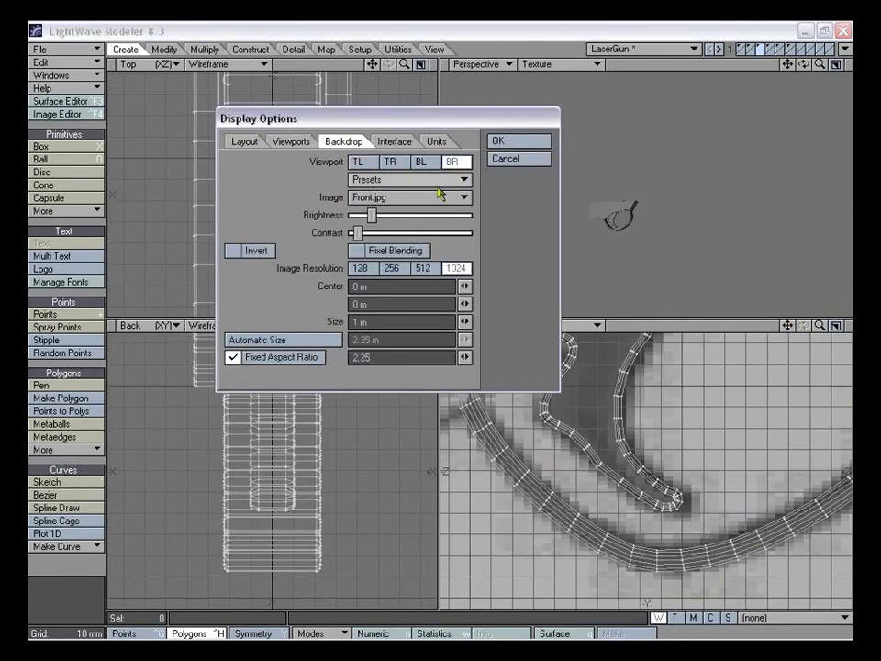
pyautogui.click(441, 195)
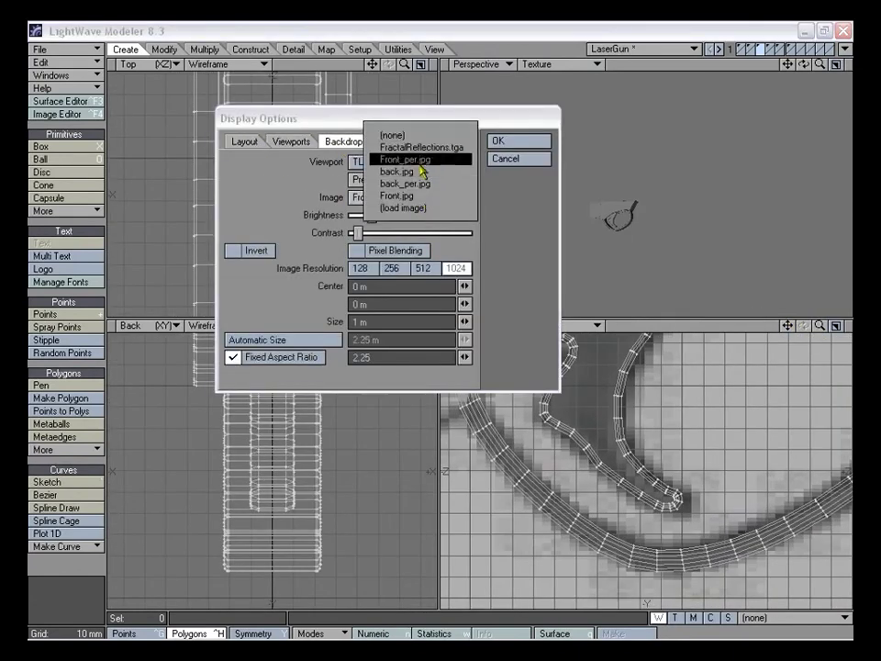
pyautogui.click(420, 172)
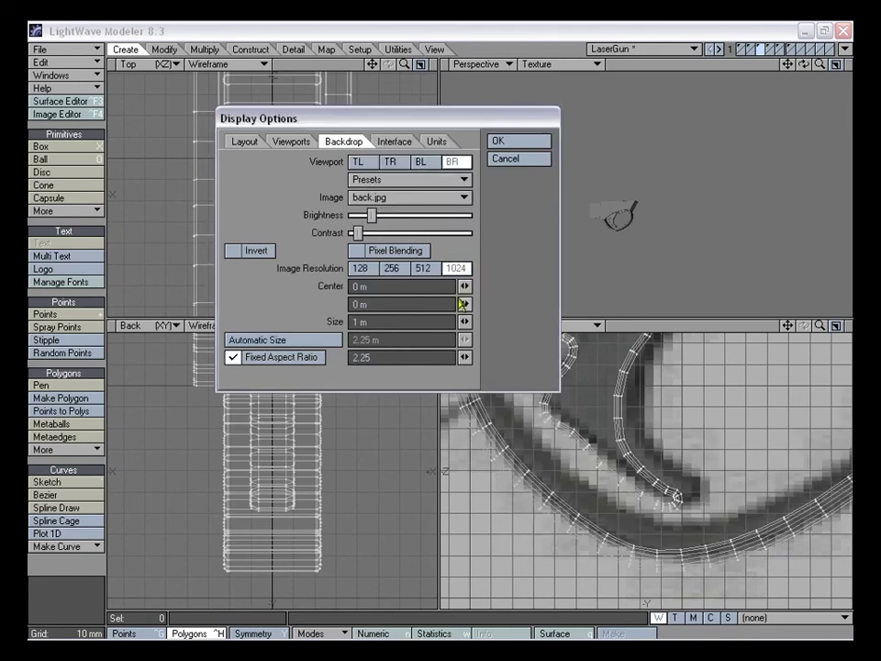
pyautogui.moveTo(468, 286); pyautogui.dragTo(465, 303)
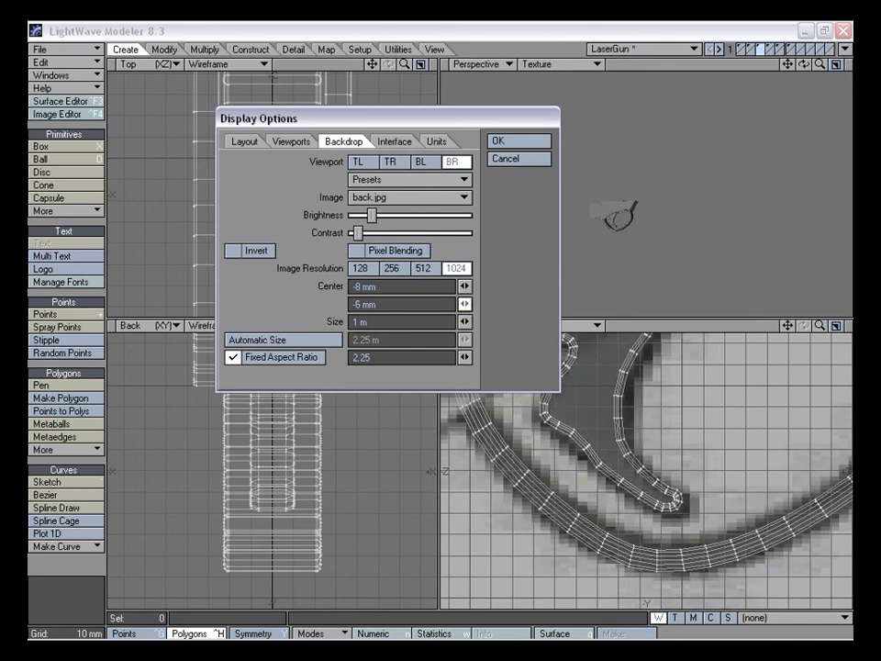
pyautogui.moveTo(465, 307); pyautogui.dragTo(466, 308)
pyautogui.click(502, 145)
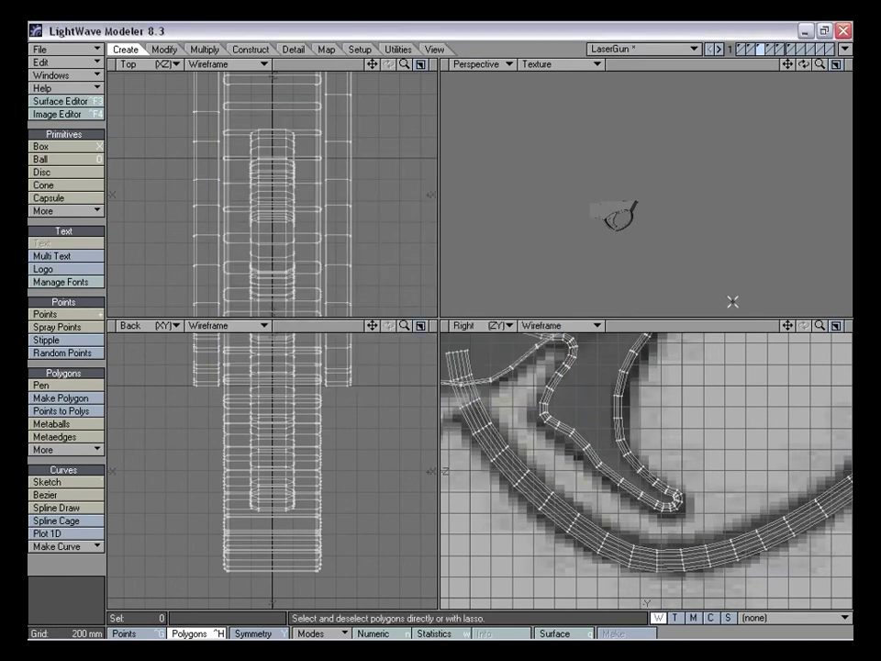
# Return to the barrel layer and select the barrel tube's polygons on the negative X side
pyautogui.moveTo(818, 327); pyautogui.dragTo(843, 334)
pyautogui.click(772, 51)
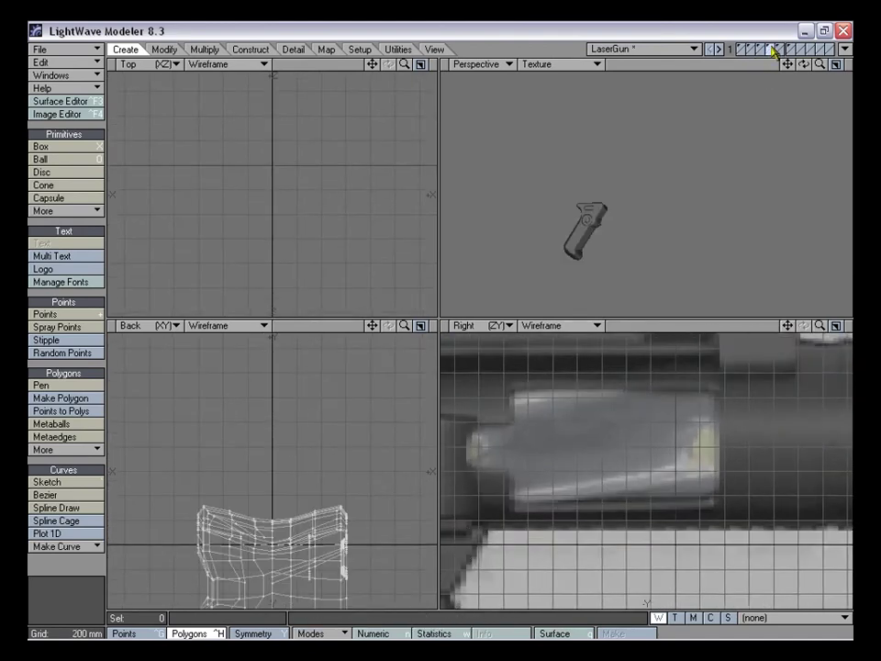
pyautogui.click(752, 52)
pyautogui.keyDown('alt'); pyautogui.moveTo(639, 226); pyautogui.dragTo(611, 188); pyautogui.keyUp('alt')
pyautogui.hotkey('ctrl', 'g')
pyautogui.hotkey('ctrl', 'h')
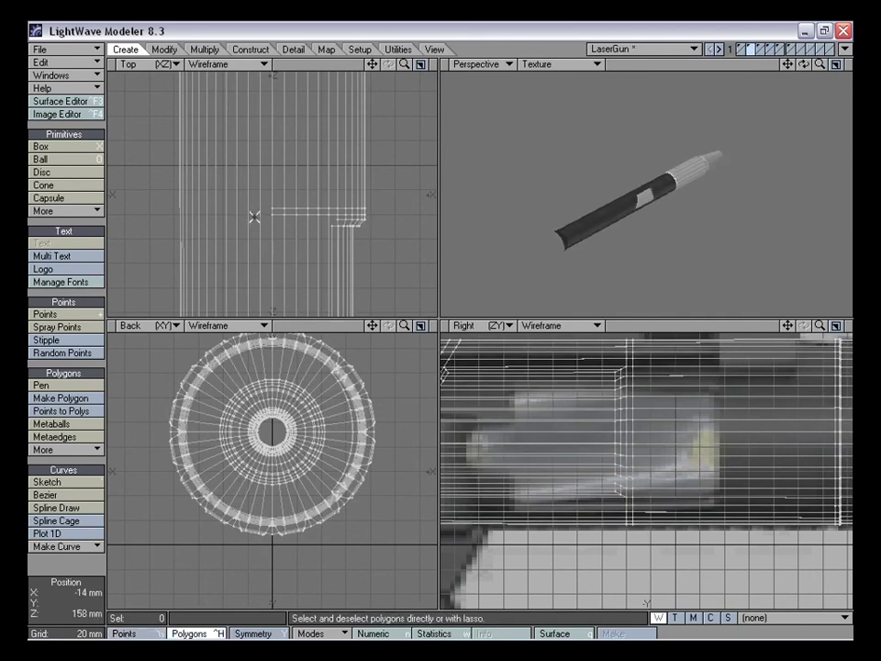
pyautogui.moveTo(266, 206); pyautogui.dragTo(170, 201)
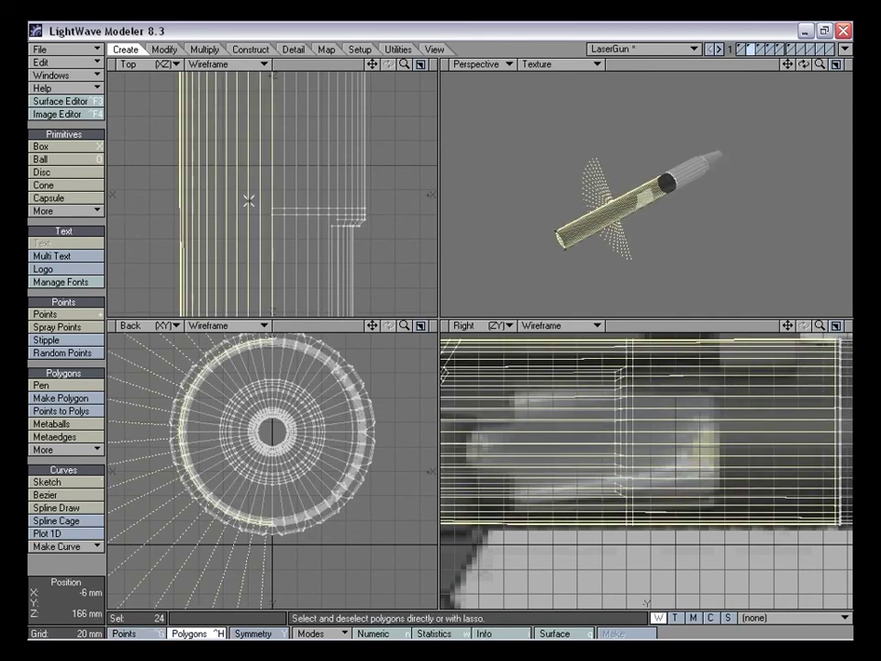
# Knife the selected barrel half crosswise: two cuts at the panel's front edge, one at its rear edge, two at the small tab's end; deselect
pyautogui.hotkey('shift', 'k')
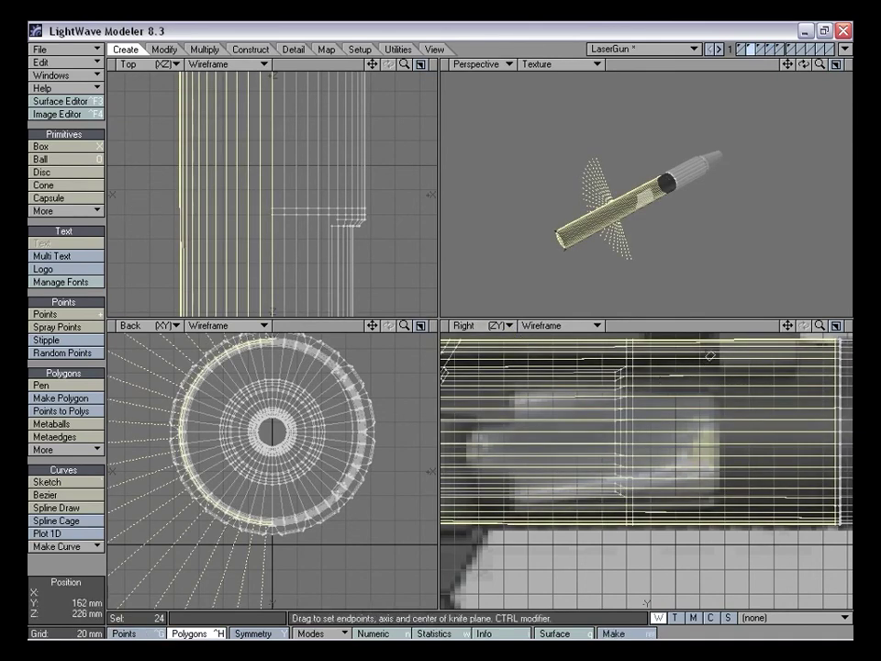
pyautogui.moveTo(718, 335); pyautogui.dragTo(718, 562)
pyautogui.moveTo(730, 431); pyautogui.dragTo(728, 430, button='right')
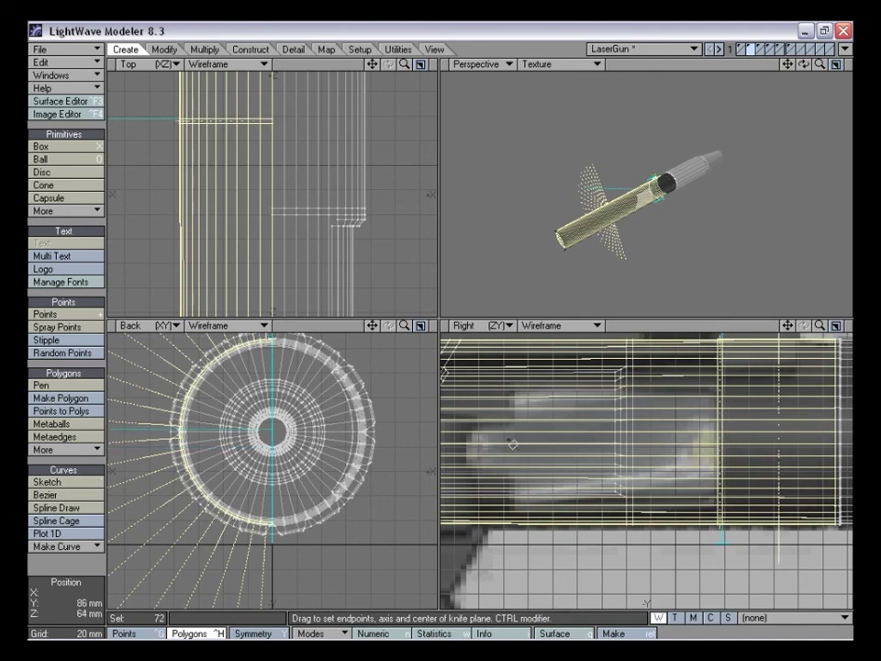
pyautogui.rightClick(514, 444)
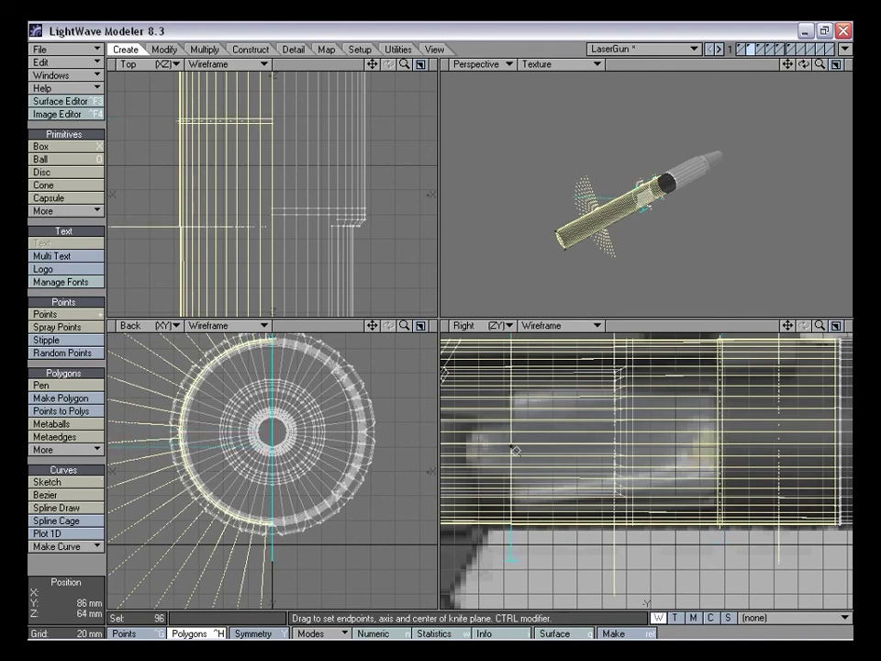
pyautogui.moveTo(512, 452); pyautogui.dragTo(472, 451)
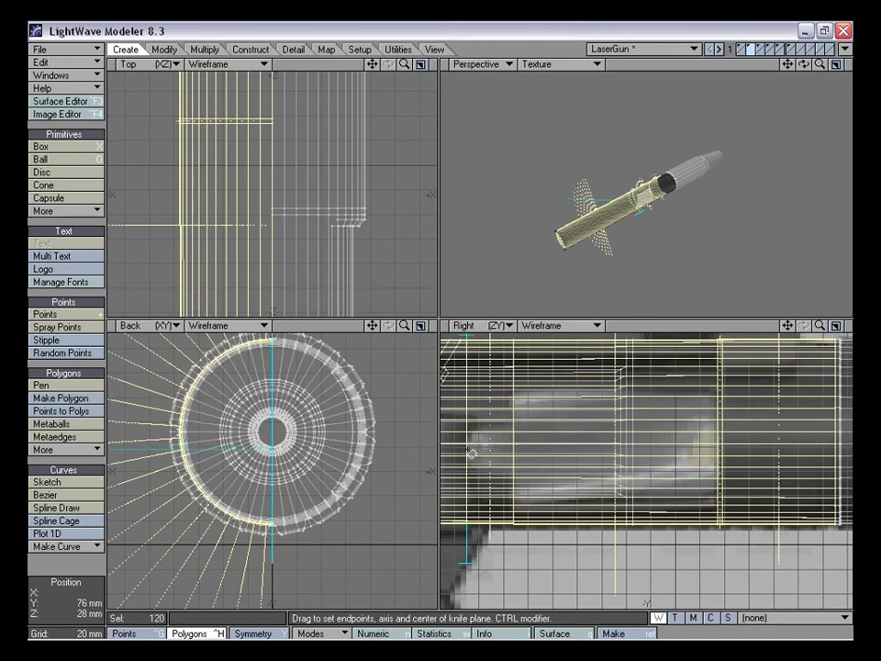
pyautogui.moveTo(466, 451); pyautogui.dragTo(465, 445)
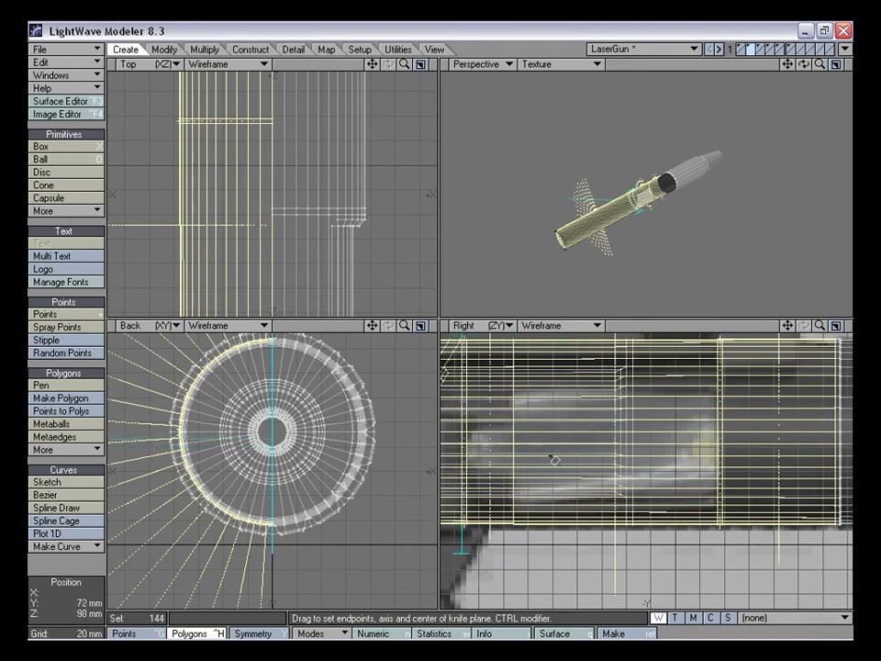
pyautogui.press('space')
pyautogui.press('space')
pyautogui.press('space')
pyautogui.click(89, 560)
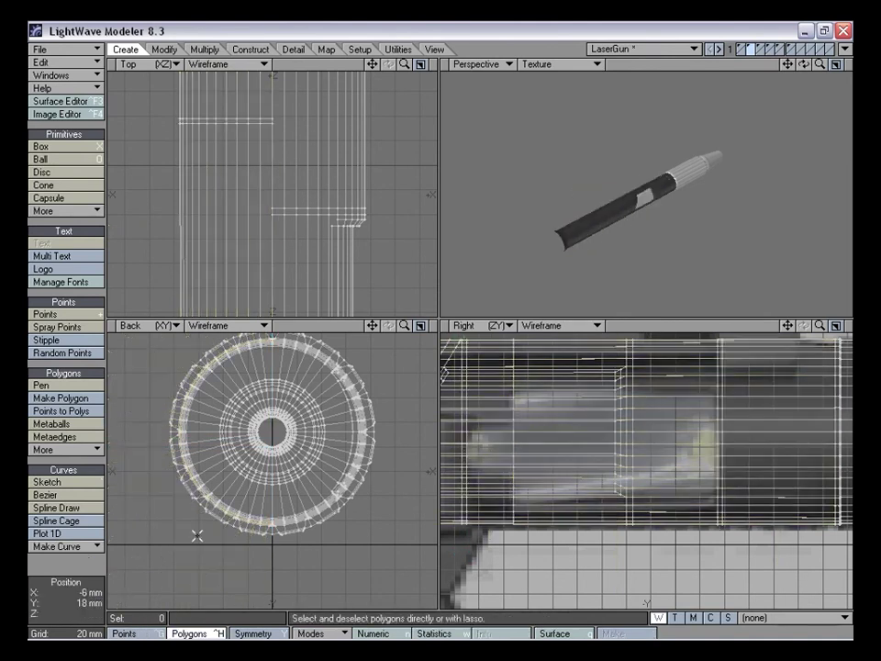
# Select the polygons covering the backdrop's panel and small tab on the barrel's negative X side only
pyautogui.moveTo(684, 411)
pyautogui.mouseDown()
pyautogui.moveTo(684, 402)
pyautogui.moveTo(680, 484)
pyautogui.moveTo(500, 457)
pyautogui.moveTo(503, 441)
pyautogui.mouseUp()
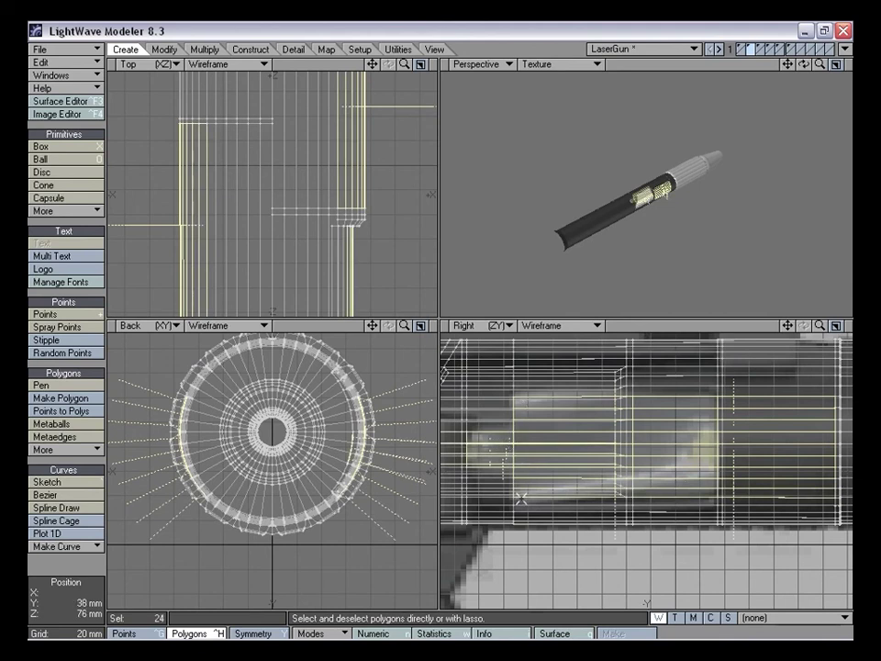
pyautogui.moveTo(338, 359)
pyautogui.mouseDown(button='right')
pyautogui.moveTo(269, 430)
pyautogui.moveTo(418, 354)
pyautogui.mouseUp(button='right')
pyautogui.moveTo(647, 261)
pyautogui.keyDown('alt'); pyautogui.mouseDown()
pyautogui.moveTo(635, 212)
pyautogui.moveTo(576, 183)
pyautogui.moveTo(732, 186)
pyautogui.mouseUp(); pyautogui.keyUp('alt')
pyautogui.hotkey('shift', 'a')
pyautogui.keyDown('alt'); pyautogui.moveTo(726, 258); pyautogui.dragTo(623, 194); pyautogui.keyUp('alt')
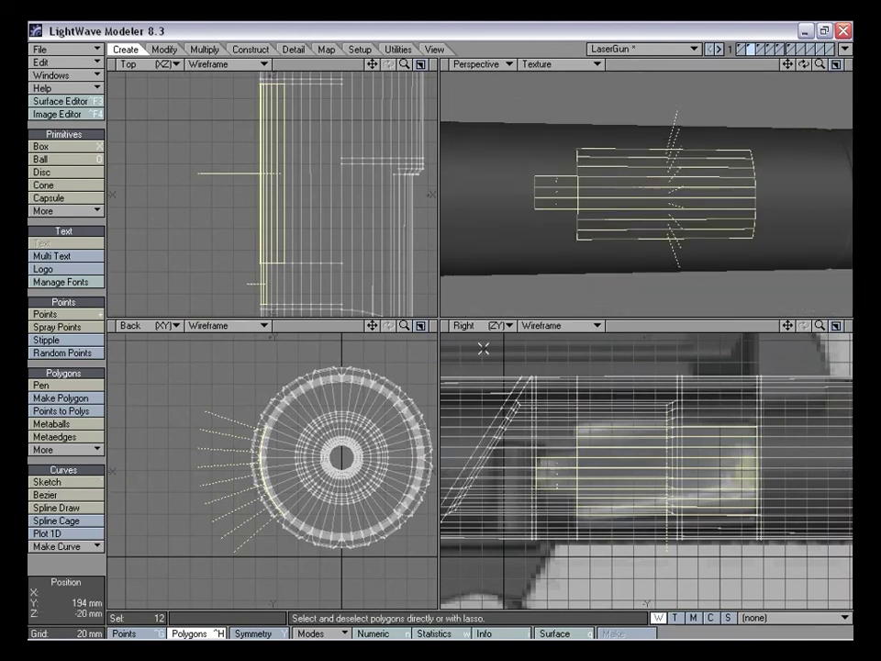
# Smooth Shift the panel polygons with no offset and stretch them inward to about 95% in the side view
pyautogui.moveTo(405, 327); pyautogui.dragTo(459, 327)
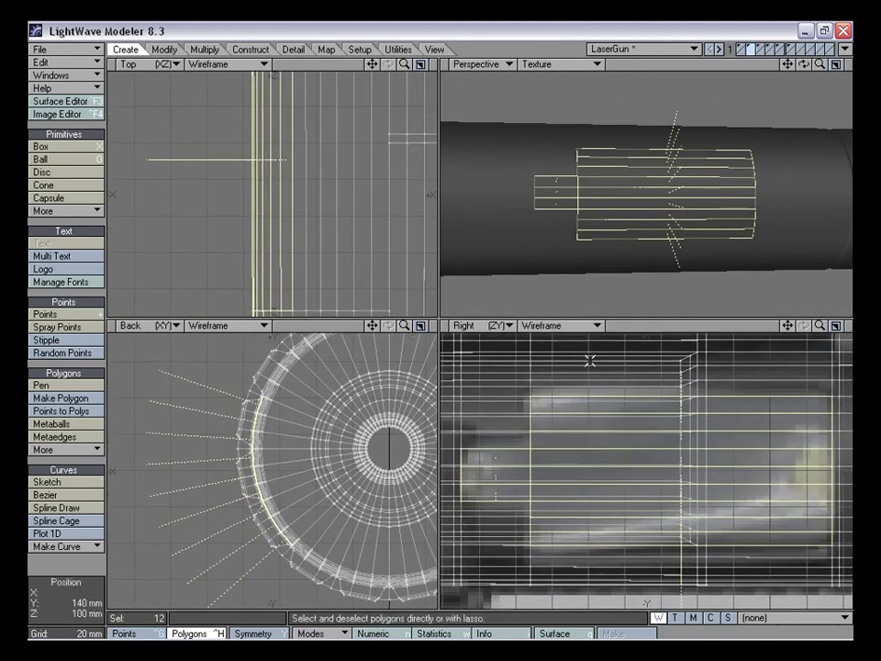
pyautogui.moveTo(787, 326)
pyautogui.mouseDown()
pyautogui.moveTo(796, 326)
pyautogui.moveTo(786, 328)
pyautogui.mouseUp()
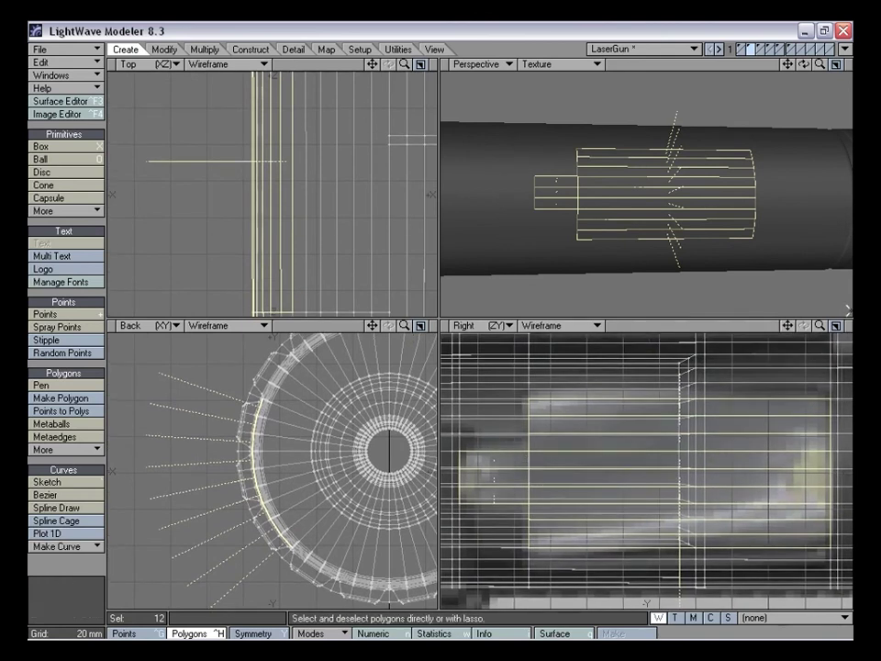
pyautogui.moveTo(790, 327); pyautogui.dragTo(761, 322)
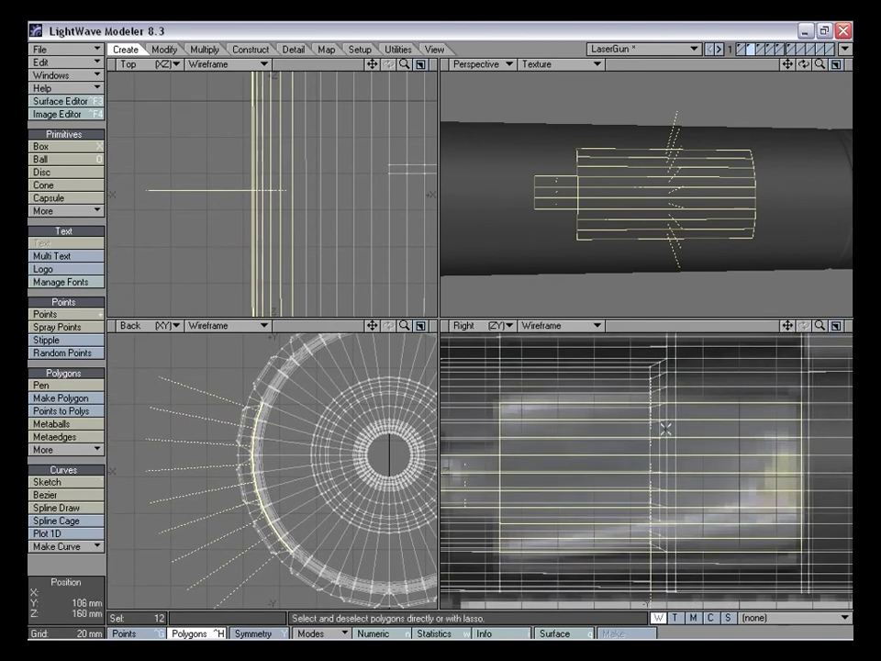
pyautogui.press('f')
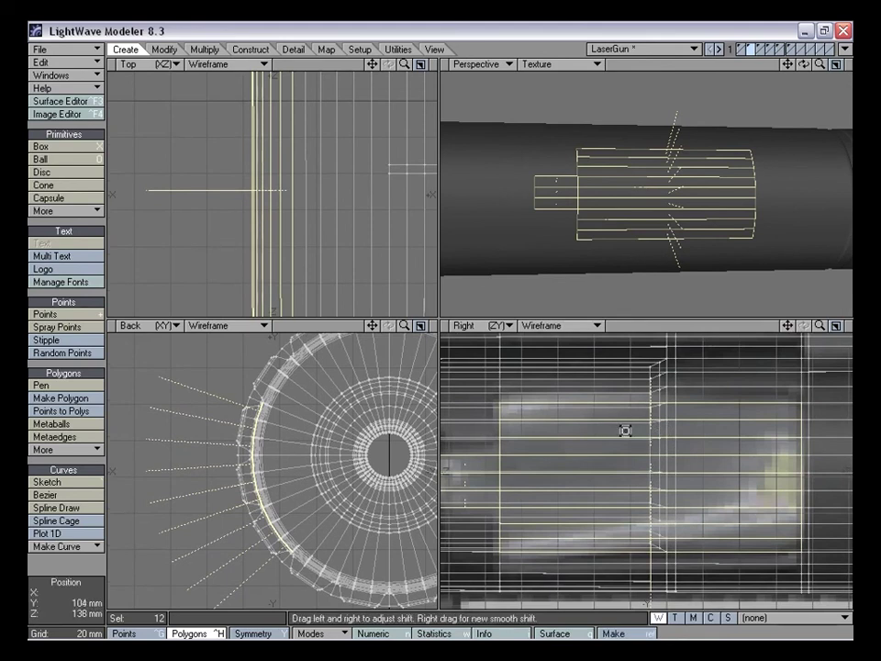
pyautogui.press('h')
pyautogui.click(309, 633)
pyautogui.click(321, 625)
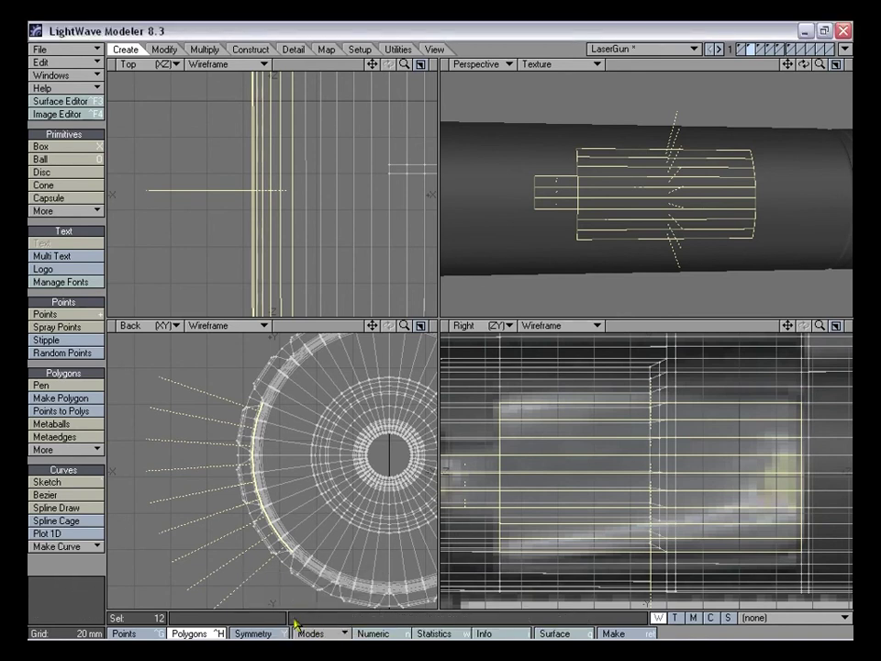
pyautogui.moveTo(622, 401); pyautogui.dragTo(606, 405)
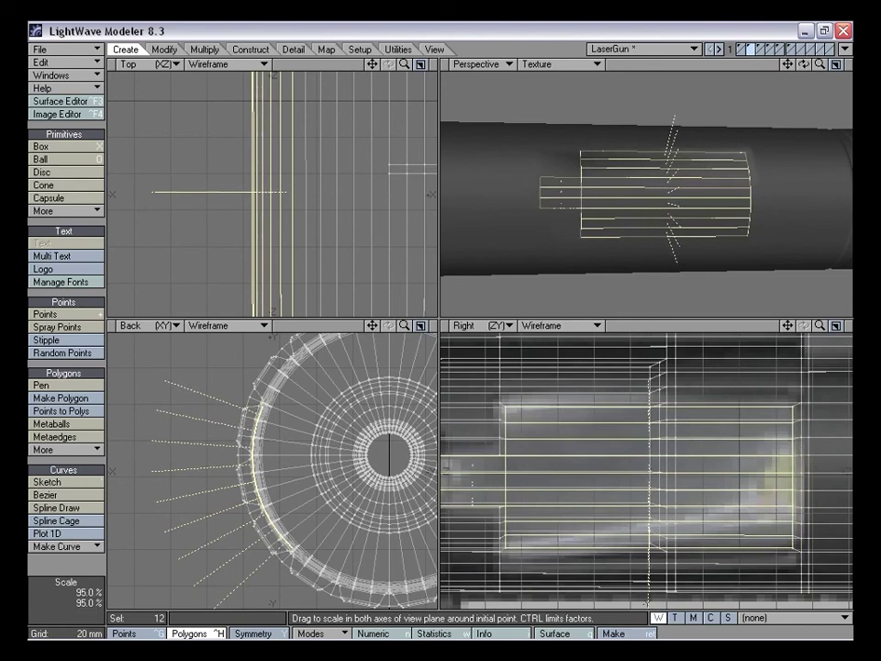
pyautogui.moveTo(606, 404); pyautogui.dragTo(603, 404)
pyautogui.moveTo(788, 326); pyautogui.dragTo(823, 309)
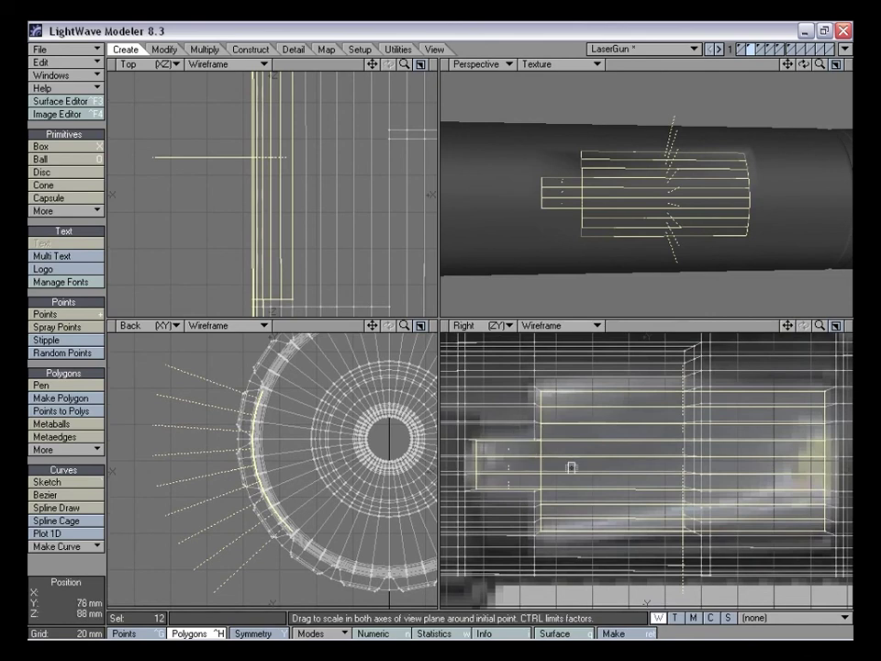
# Undo the panel's inward stretch and Smooth Shift, keeping the panel and tab polygons selected
pyautogui.moveTo(675, 469)
pyautogui.mouseDown()
pyautogui.moveTo(675, 497)
pyautogui.moveTo(675, 470)
pyautogui.mouseUp()
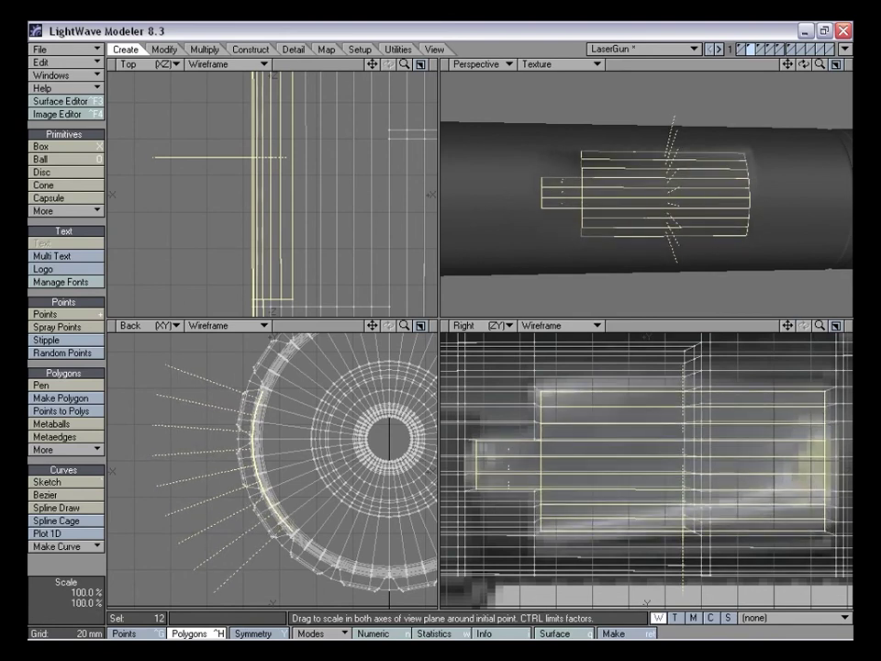
pyautogui.keyDown('alt'); pyautogui.moveTo(674, 228); pyautogui.dragTo(669, 191); pyautogui.keyUp('alt')
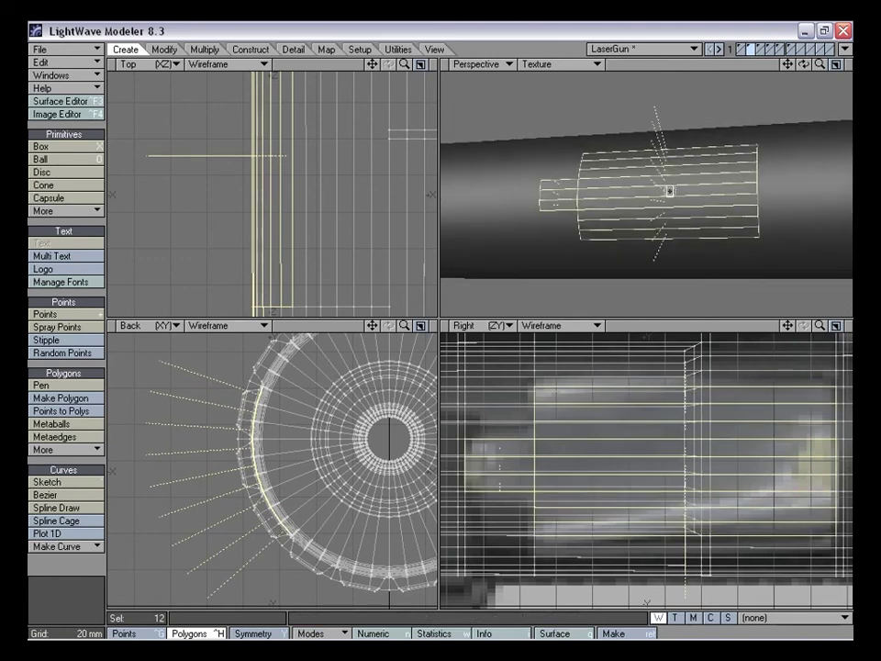
pyautogui.press(']')
pyautogui.hotkey('ctrl', 'z')
# Cut the panel and tab polygons out of the barrel and paste them into the empty seventh layer
pyautogui.press('Delete')
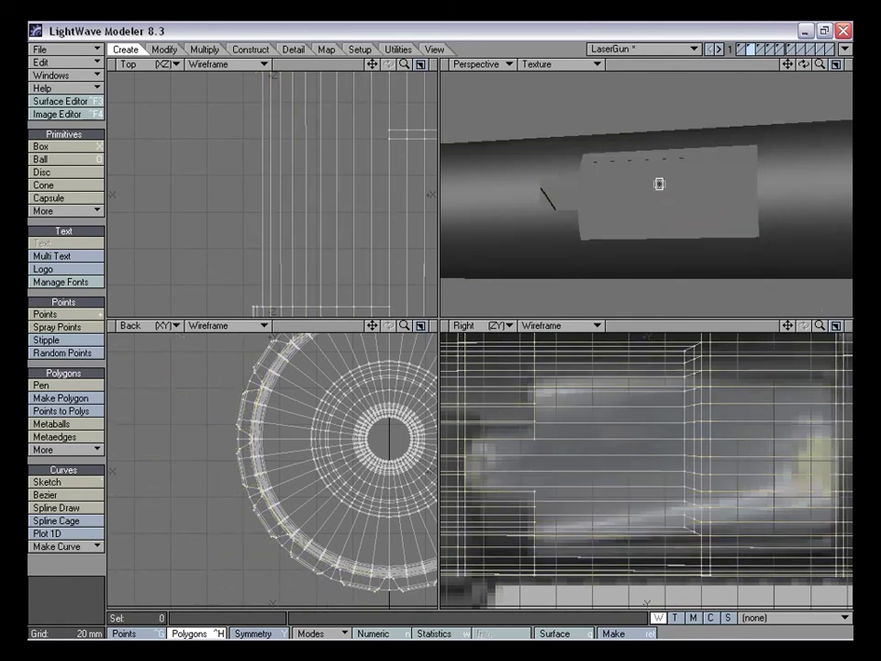
pyautogui.moveTo(606, 196)
pyautogui.keyDown('alt'); pyautogui.mouseDown()
pyautogui.moveTo(690, 212)
pyautogui.moveTo(620, 200)
pyautogui.mouseUp(); pyautogui.keyUp('alt')
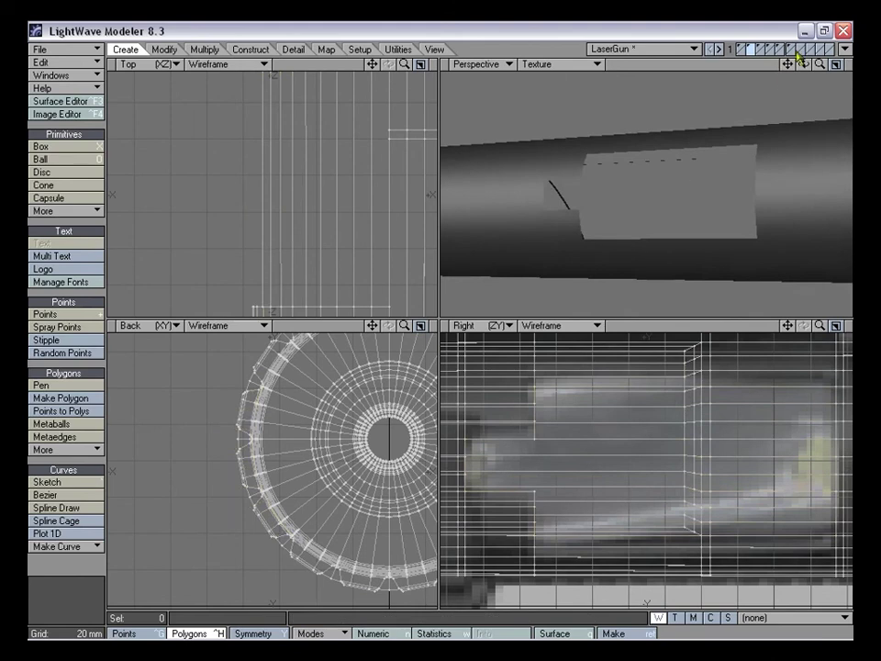
pyautogui.click(803, 50)
pyautogui.hotkey('ctrl', 'v')
pyautogui.keyDown('alt'); pyautogui.moveTo(705, 169); pyautogui.dragTo(687, 205); pyautogui.keyUp('alt')
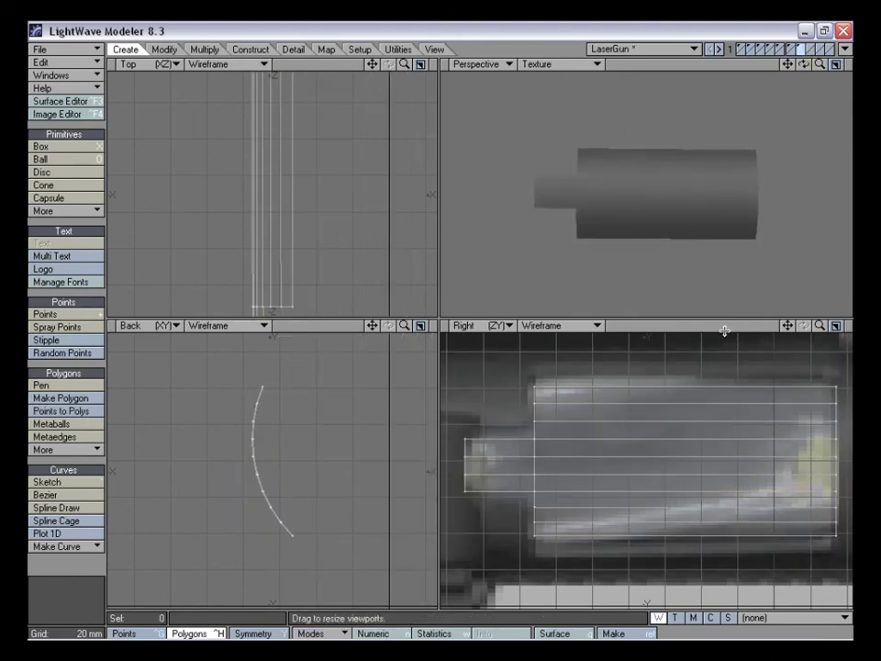
# Select all polygons of the pasted panel and tab and view the piece from several angles
pyautogui.press('h')
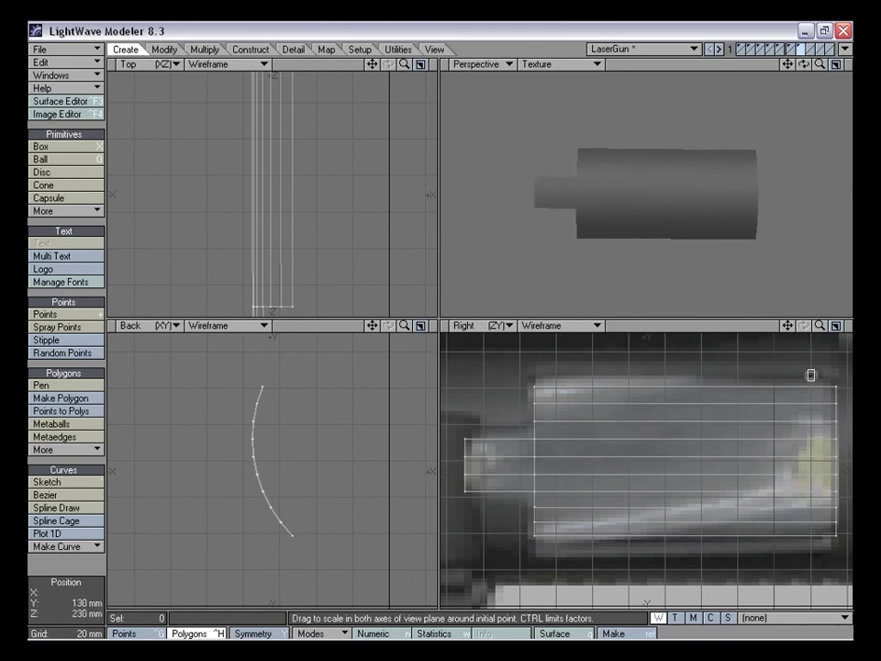
pyautogui.press('space')
pyautogui.hotkey('ctrl', 'g')
pyautogui.press('space')
pyautogui.moveTo(571, 370)
pyautogui.mouseDown(button='right')
pyautogui.moveTo(458, 610)
pyautogui.moveTo(566, 297)
pyautogui.mouseUp(button='right')
pyautogui.keyDown('alt'); pyautogui.moveTo(646, 259); pyautogui.dragTo(629, 215); pyautogui.keyUp('alt')
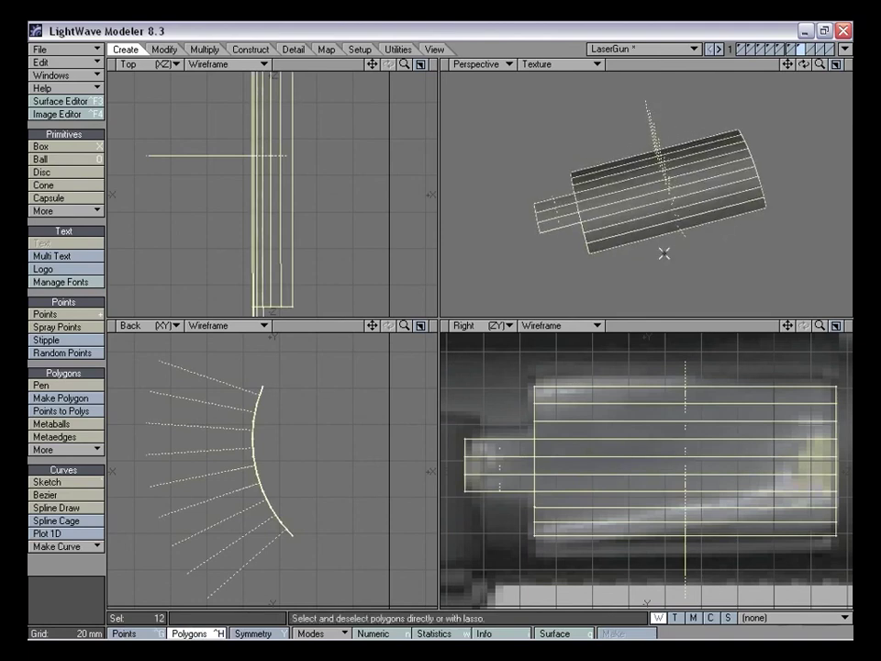
pyautogui.moveTo(821, 326)
pyautogui.mouseDown()
pyautogui.moveTo(848, 326)
pyautogui.moveTo(824, 326)
pyautogui.mouseUp()
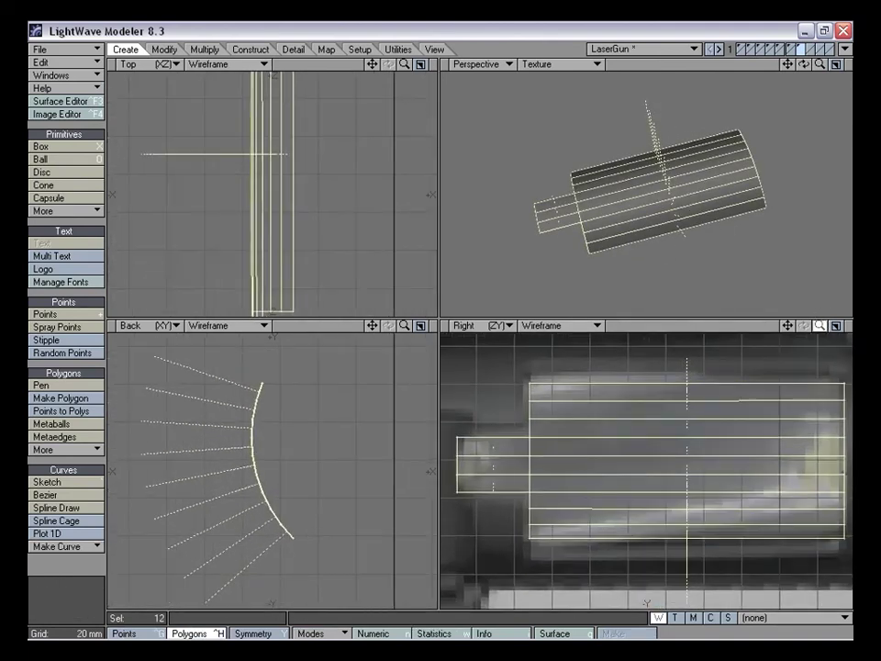
pyautogui.keyDown('alt'); pyautogui.moveTo(651, 216); pyautogui.dragTo(625, 286); pyautogui.keyUp('alt')
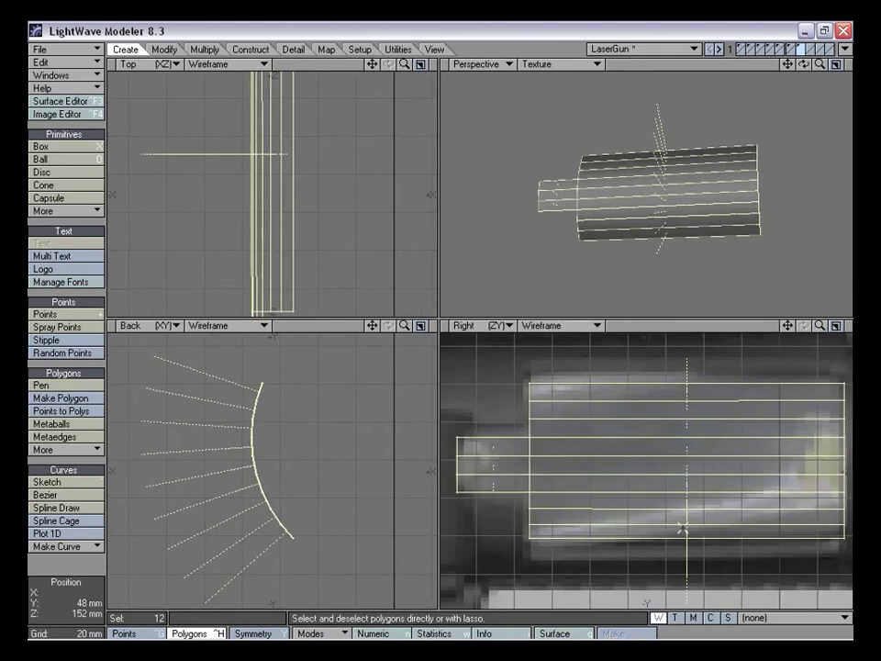
pyautogui.moveTo(721, 243)
pyautogui.keyDown('alt'); pyautogui.mouseDown()
pyautogui.moveTo(732, 212)
pyautogui.moveTo(703, 252)
pyautogui.moveTo(707, 225)
pyautogui.moveTo(704, 233)
pyautogui.mouseUp(); pyautogui.keyUp('alt')
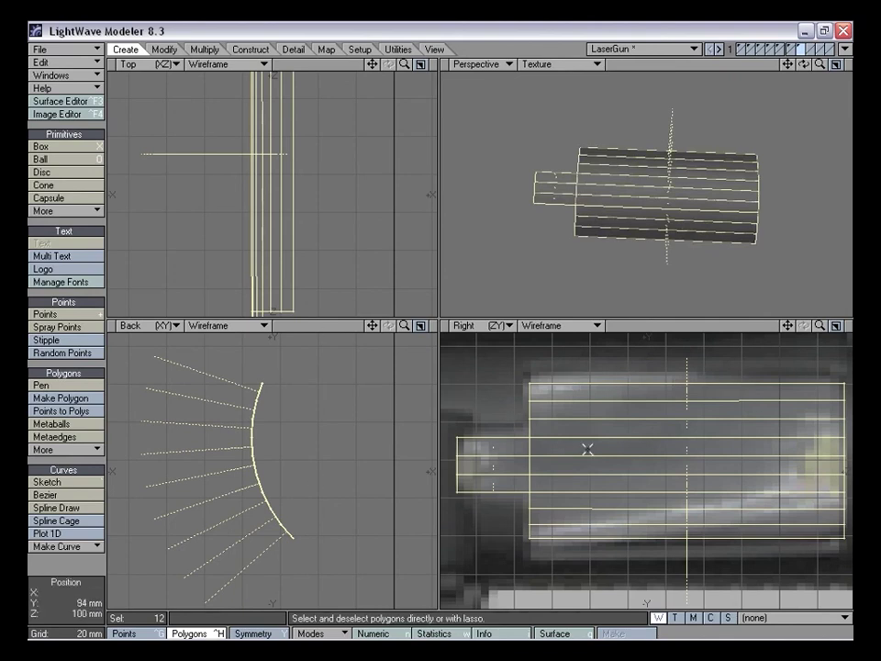
pyautogui.moveTo(820, 326)
pyautogui.mouseDown()
pyautogui.moveTo(840, 327)
pyautogui.moveTo(824, 329)
pyautogui.mouseUp()
# Return to the barrel layer and inspect the opening left by the cut panel
pyautogui.click(791, 50)
pyautogui.click(781, 49)
pyautogui.click(769, 50)
pyautogui.click(752, 49)
pyautogui.keyDown('alt'); pyautogui.moveTo(729, 107); pyautogui.dragTo(776, 184); pyautogui.keyUp('alt')
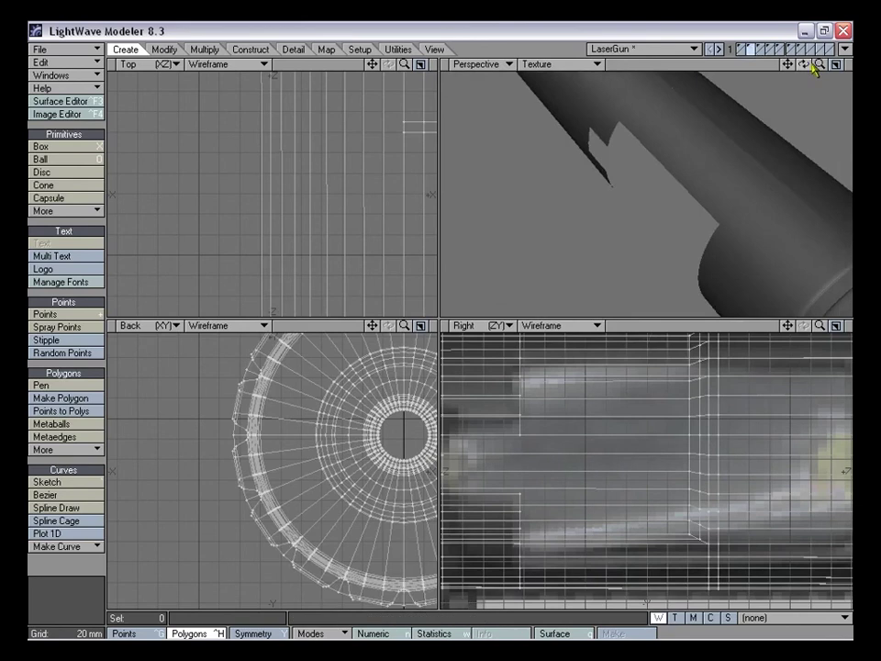
pyautogui.moveTo(818, 66); pyautogui.dragTo(797, 68)
pyautogui.keyDown('alt'); pyautogui.moveTo(777, 186); pyautogui.dragTo(702, 210); pyautogui.keyUp('alt')
# Try removing the barrel polygons between the ribbed end and the finished silver panel, then restore them
pyautogui.press('space')
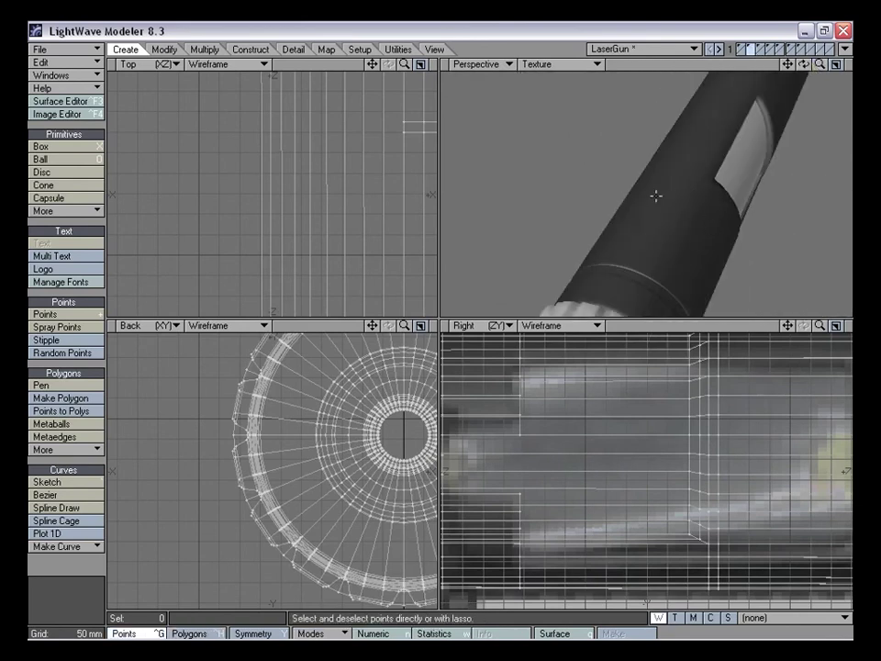
pyautogui.hotkey('ctrl', 'h')
pyautogui.keyDown('alt'); pyautogui.moveTo(701, 233); pyautogui.dragTo(617, 171); pyautogui.keyUp('alt')
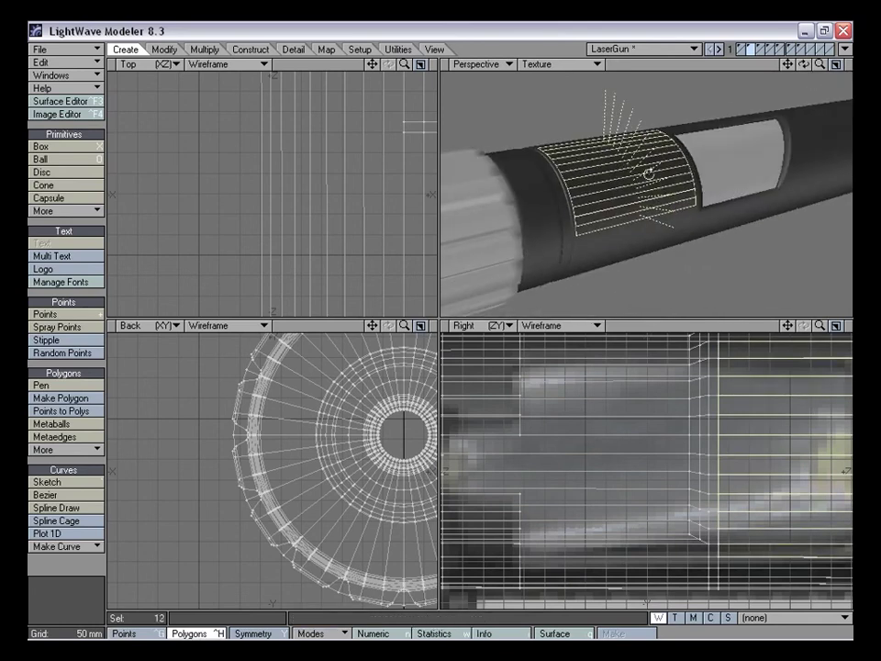
pyautogui.keyDown('alt'); pyautogui.moveTo(649, 172); pyautogui.dragTo(621, 161); pyautogui.keyUp('alt')
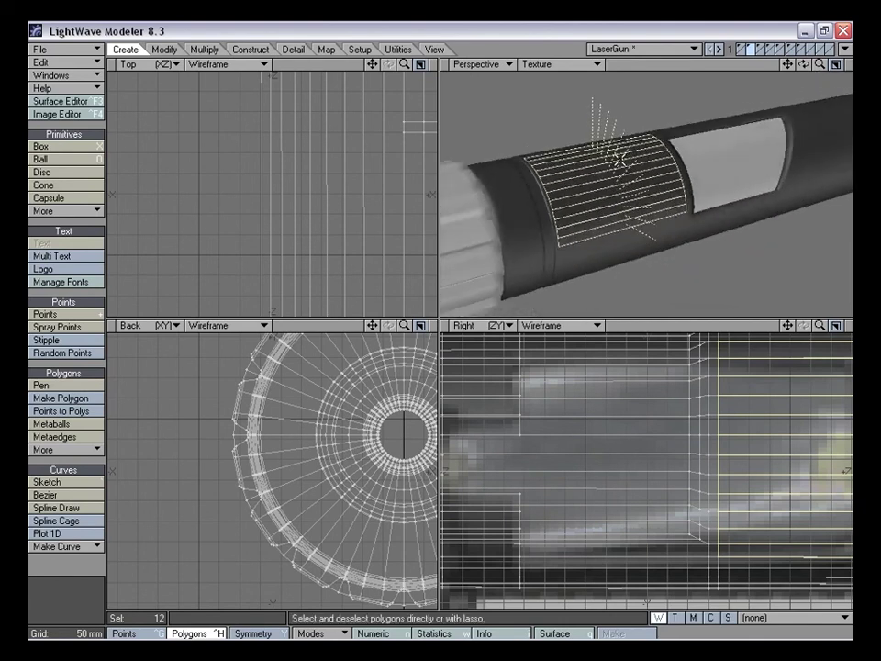
pyautogui.press('Delete')
pyautogui.keyDown('alt'); pyautogui.moveTo(708, 159); pyautogui.dragTo(673, 175); pyautogui.keyUp('alt')
pyautogui.keyDown('alt'); pyautogui.moveTo(720, 138); pyautogui.dragTo(724, 174); pyautogui.keyUp('alt')
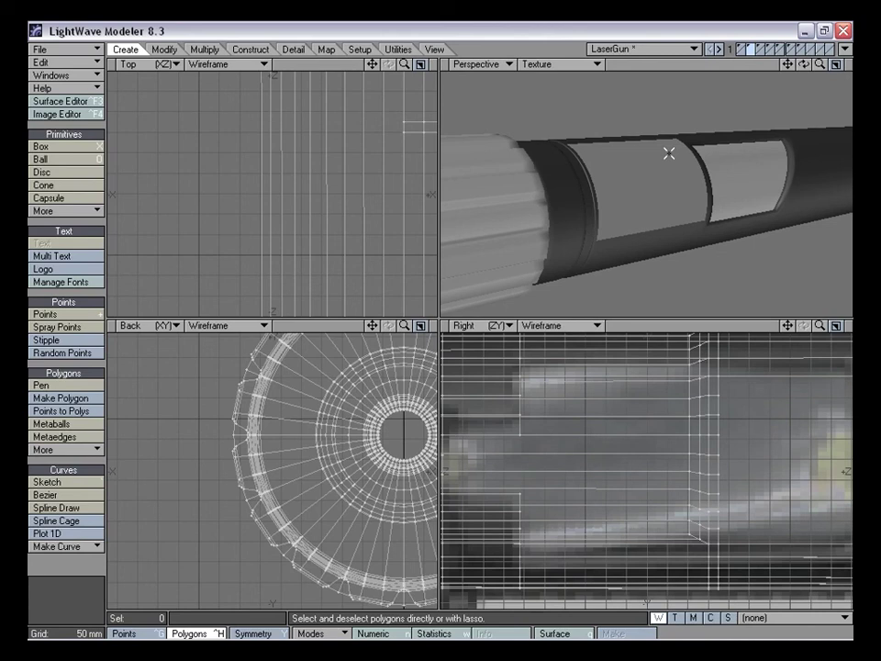
pyautogui.hotkey('ctrl', 'v')
pyautogui.keyDown('alt'); pyautogui.moveTo(718, 134); pyautogui.dragTo(667, 186); pyautogui.keyUp('alt')
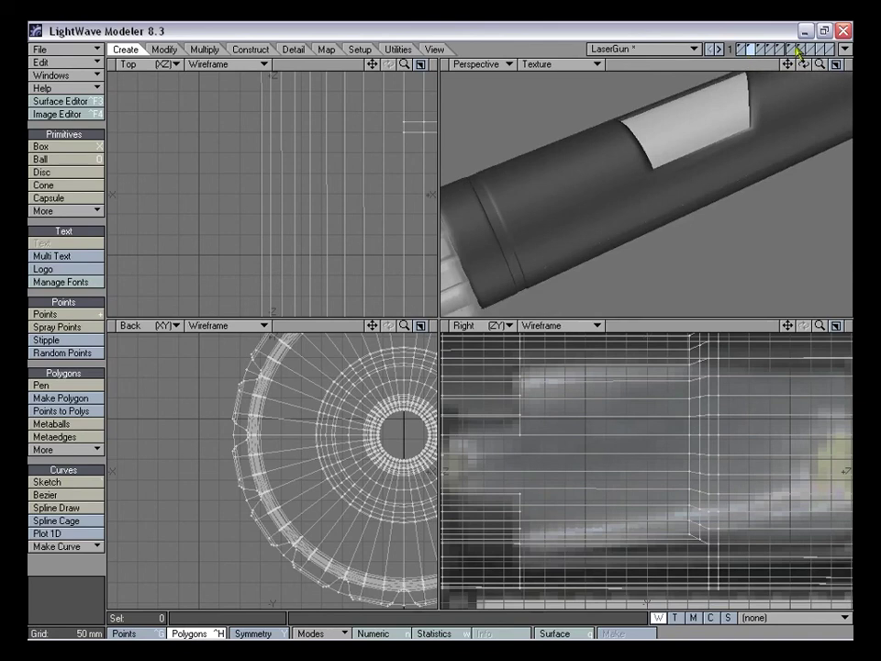
# Switch to the seventh layer and select all polygons of the panel and its tab
pyautogui.click(800, 49)
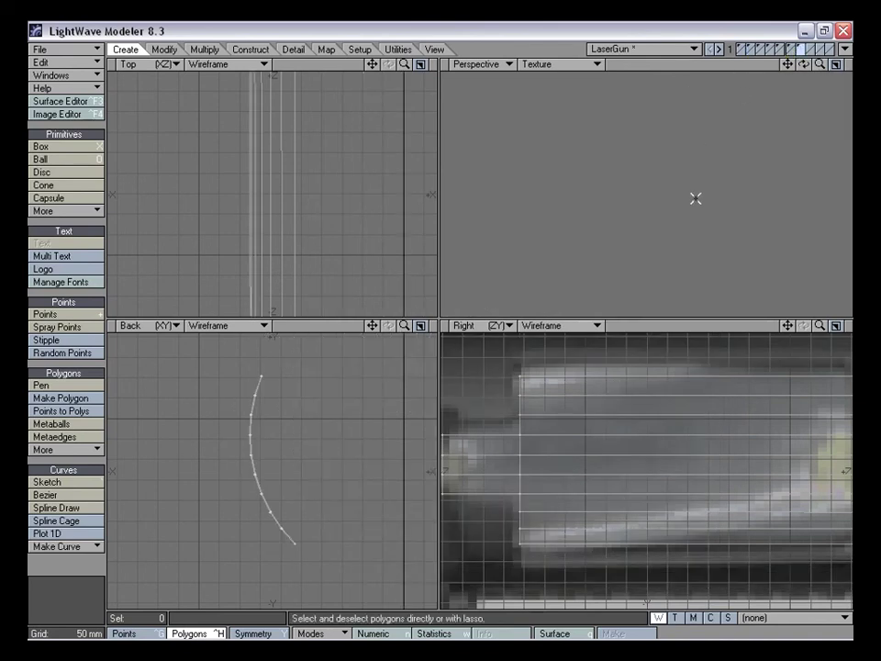
pyautogui.moveTo(821, 327); pyautogui.dragTo(789, 330)
pyautogui.hotkey('ctrl', 'g')
pyautogui.hotkey('ctrl', 'h')
pyautogui.moveTo(597, 356)
pyautogui.mouseDown(button='right')
pyautogui.moveTo(428, 512)
pyautogui.moveTo(619, 358)
pyautogui.mouseUp(button='right')
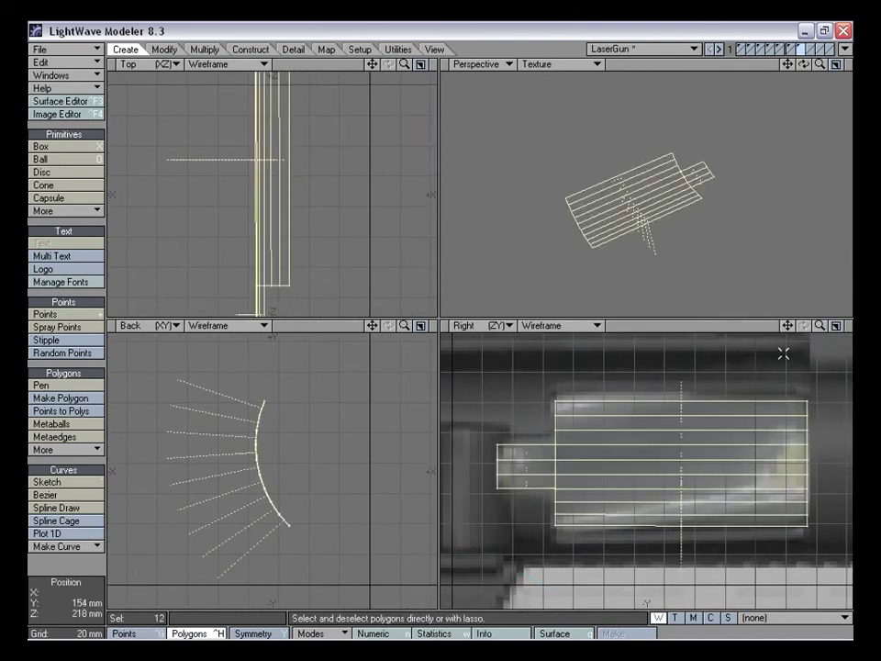
pyautogui.moveTo(822, 327); pyautogui.dragTo(817, 328)
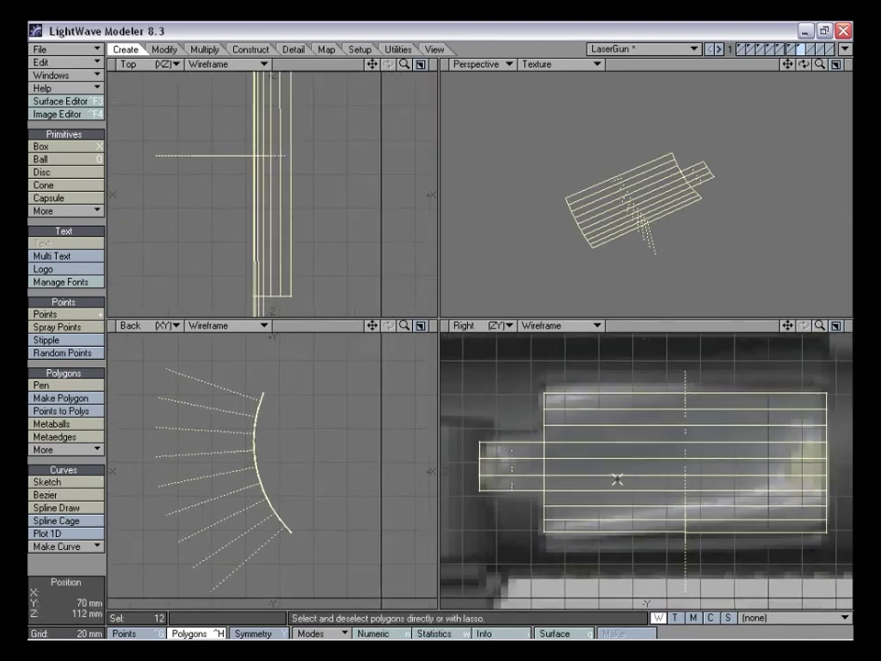
# Smooth Shift the separated panel with no offset and stretch its polygons slightly inward in the side view
pyautogui.press('f')
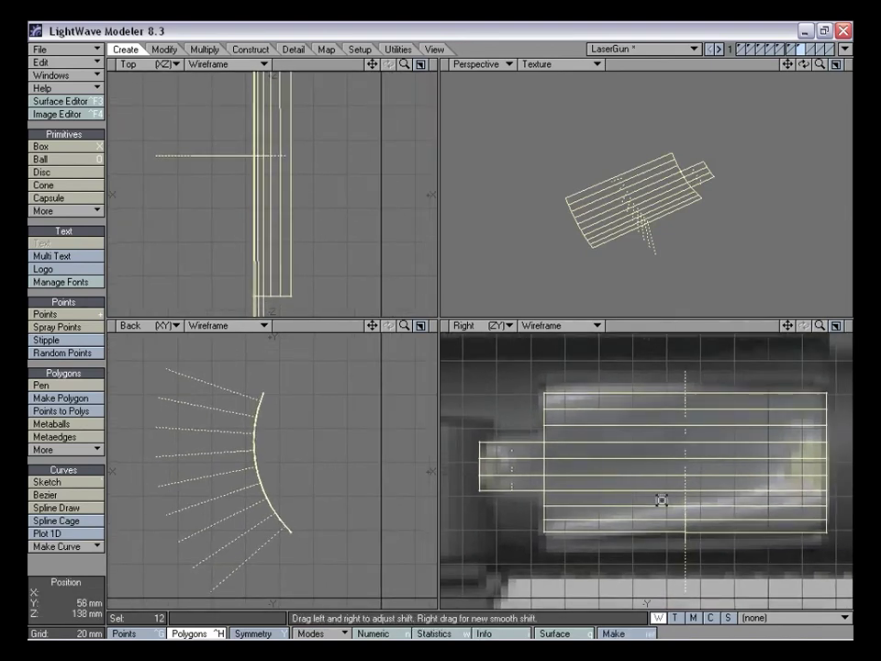
pyautogui.press('h')
pyautogui.moveTo(692, 460)
pyautogui.keyDown('ctrl'); pyautogui.mouseDown()
pyautogui.moveTo(673, 460)
pyautogui.moveTo(697, 456)
pyautogui.mouseUp(); pyautogui.keyUp('ctrl')
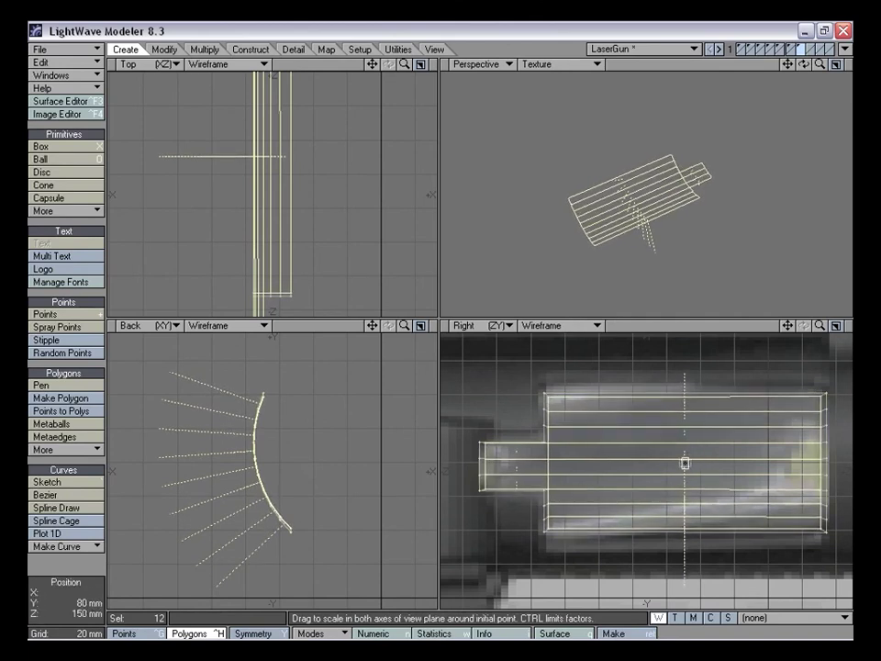
pyautogui.press('space')
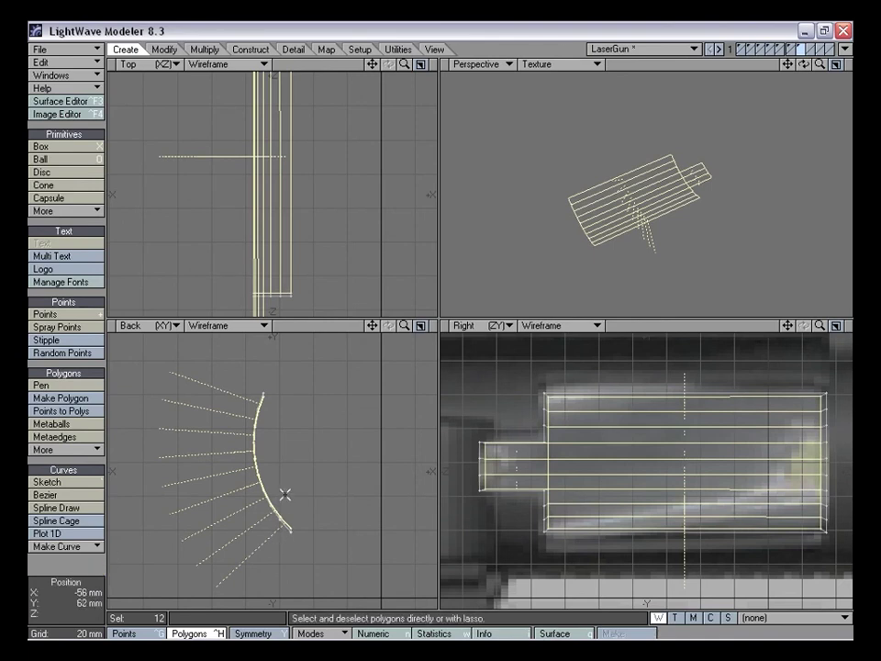
# Nudge the inset panel polygons in the Back view to line up with the original curve, and deselect them
pyautogui.press('t')
pyautogui.moveTo(279, 478); pyautogui.dragTo(279, 478)
pyautogui.press('space')
pyautogui.moveTo(330, 410)
pyautogui.mouseDown(button='right')
pyautogui.moveTo(230, 332)
pyautogui.moveTo(335, 514)
pyautogui.mouseUp(button='right')
# Select the small tab's four inner corner points, stretch them slightly together vertically, and deselect them
pyautogui.moveTo(516, 456); pyautogui.dragTo(489, 444)
pyautogui.hotkey('ctrl', 'g')
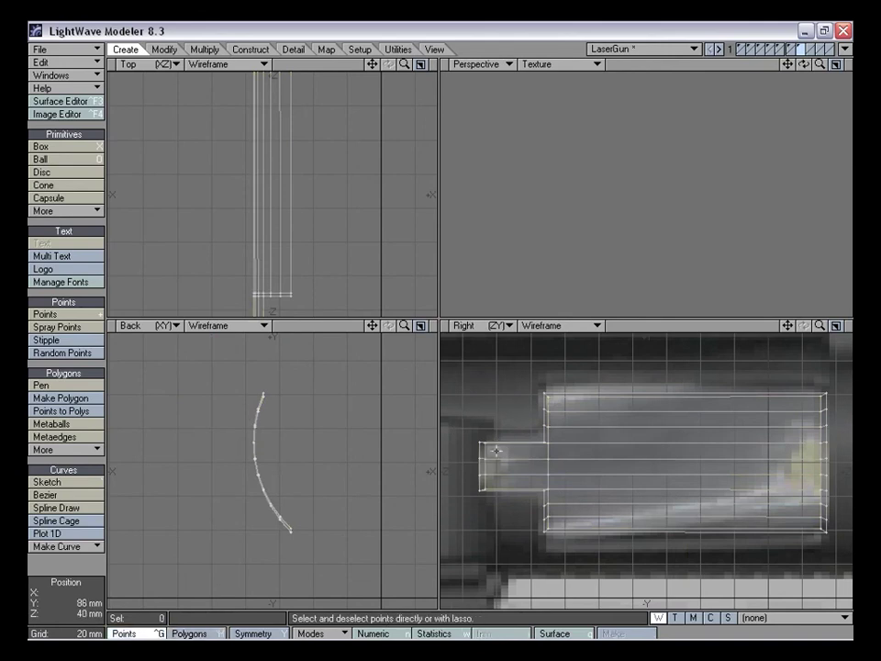
pyautogui.click(485, 445)
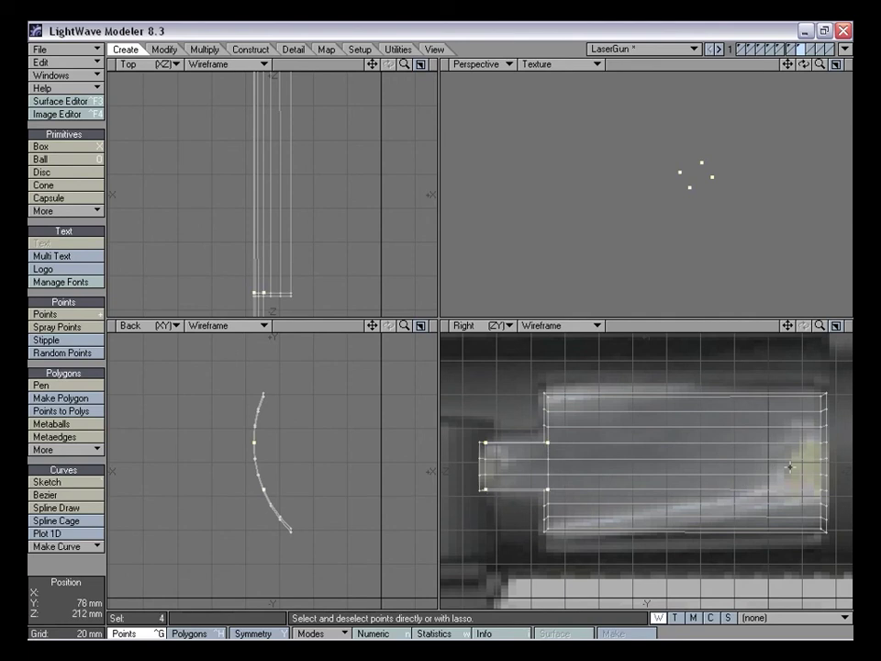
pyautogui.hotkey('shift', 'h')
pyautogui.keyDown('ctrl'); pyautogui.moveTo(515, 467); pyautogui.dragTo(515, 481); pyautogui.keyUp('ctrl')
pyautogui.press('space')
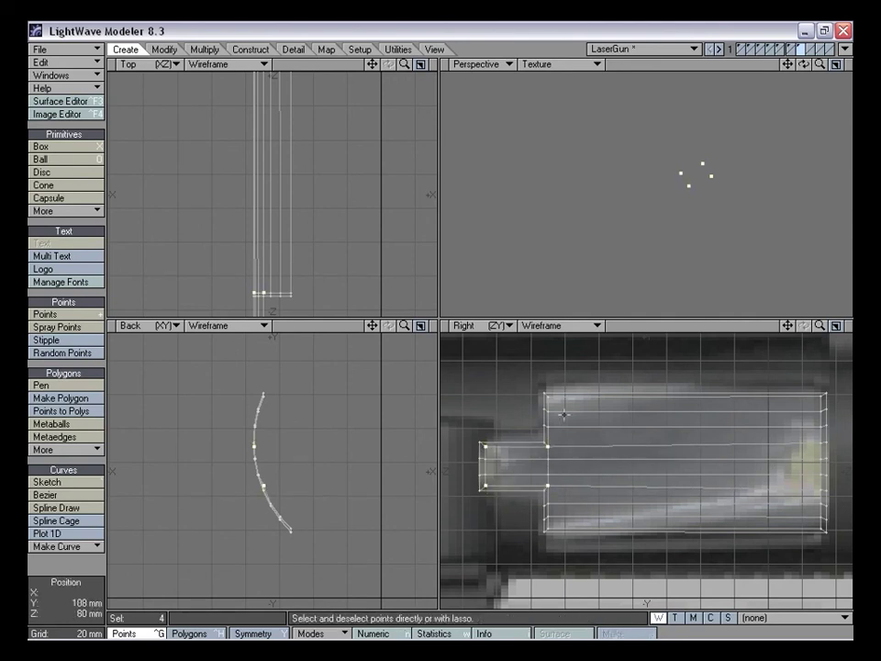
pyautogui.press('/')
# Move the ten inner points at the panel's end opposite the tab slightly toward +Z to narrow the border, and deselect them
pyautogui.moveTo(822, 402); pyautogui.dragTo(820, 489)
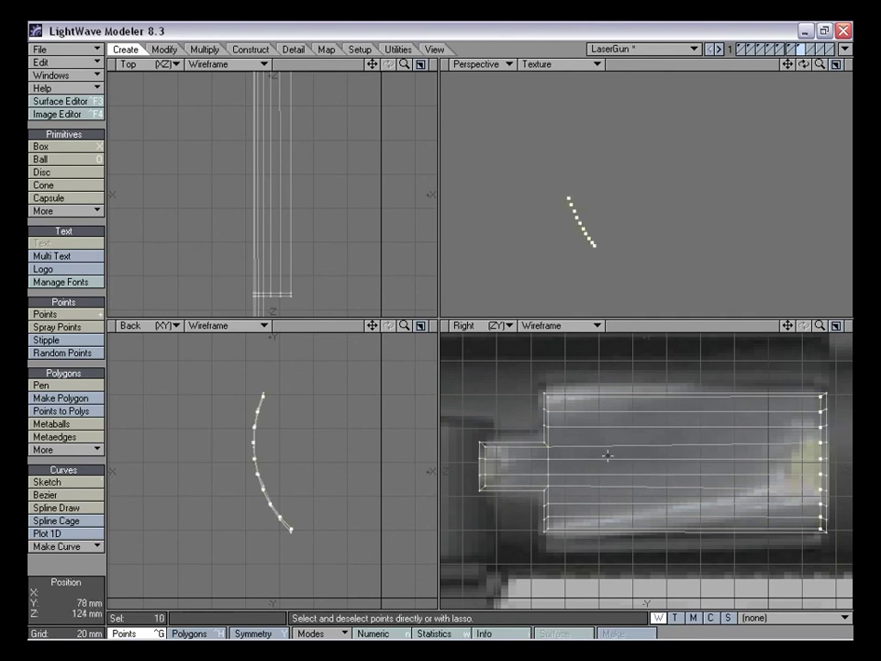
pyautogui.press('t')
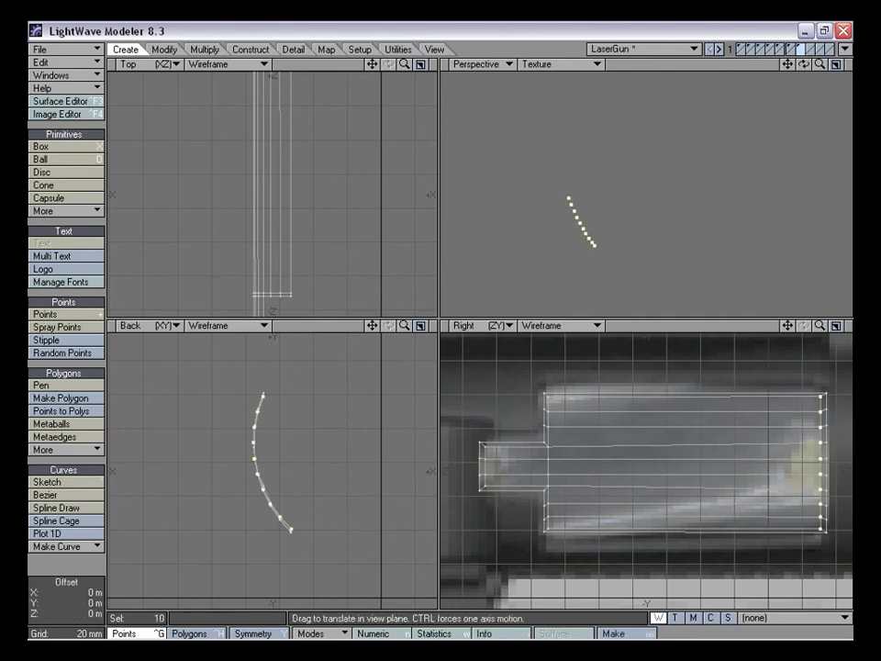
pyautogui.moveTo(788, 326); pyautogui.dragTo(631, 326)
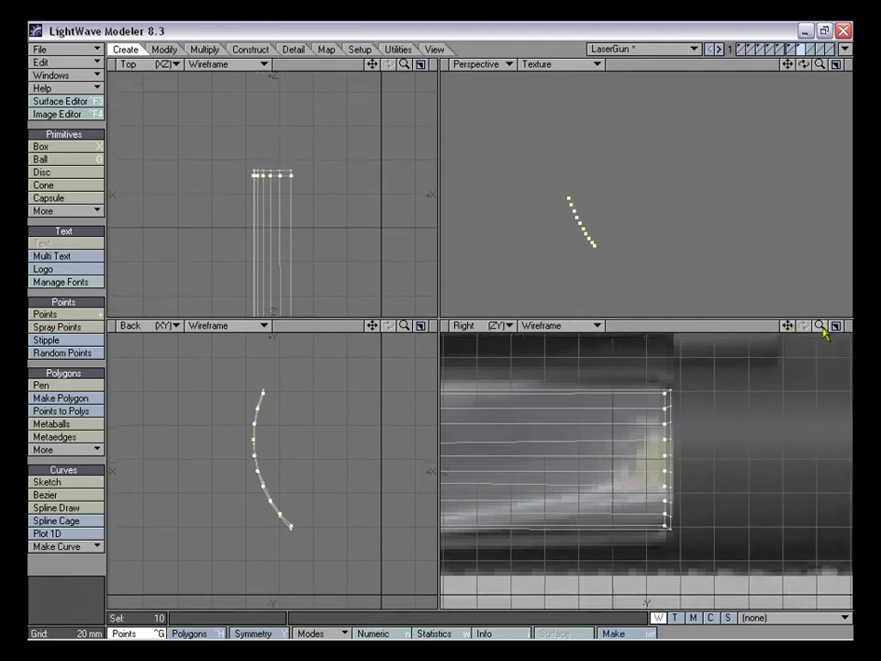
pyautogui.moveTo(824, 329); pyautogui.dragTo(873, 330)
pyautogui.moveTo(714, 441); pyautogui.dragTo(721, 441)
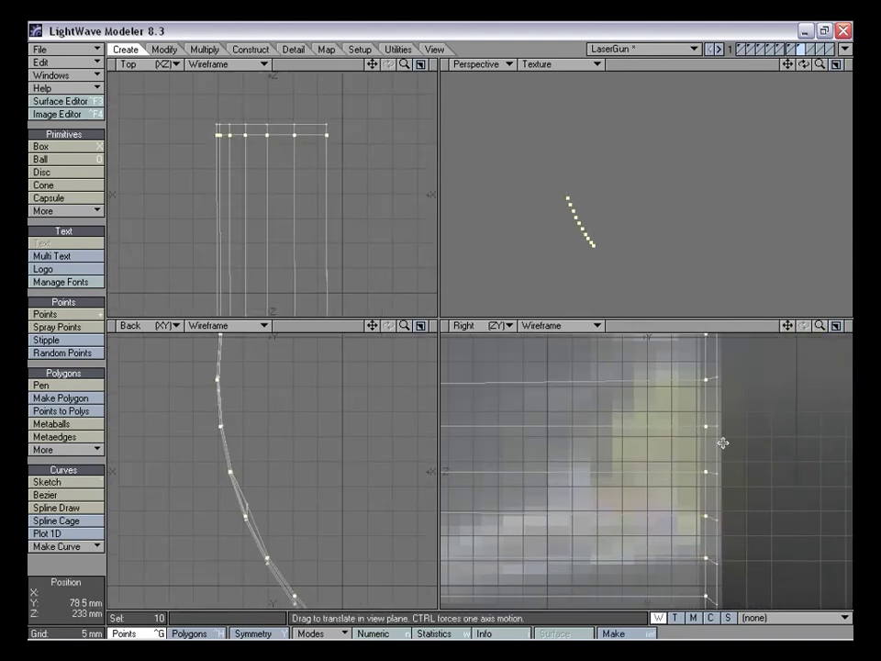
pyautogui.click(56, 546)
pyautogui.click(71, 461)
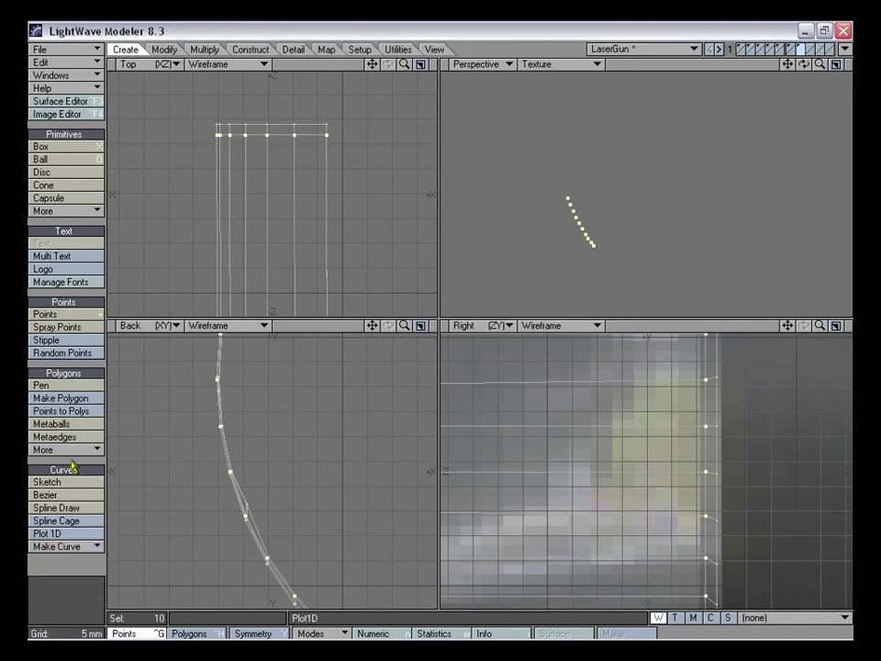
pyautogui.click(71, 462)
# Move the lower inner corner point where the tab meets the panel toward negative X onto the panel's curve, and deselect it
pyautogui.moveTo(820, 327); pyautogui.dragTo(543, 466)
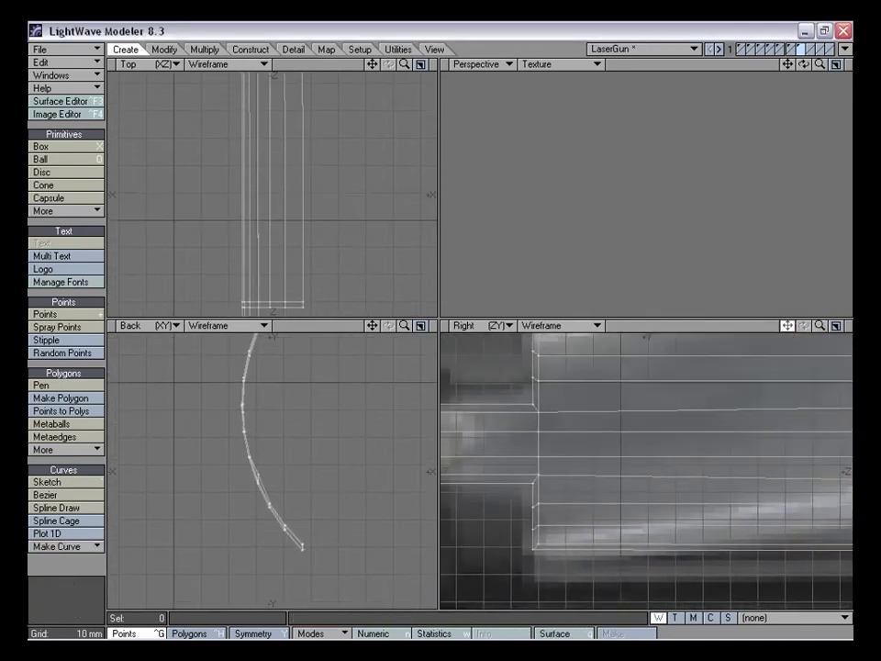
pyautogui.click(540, 474)
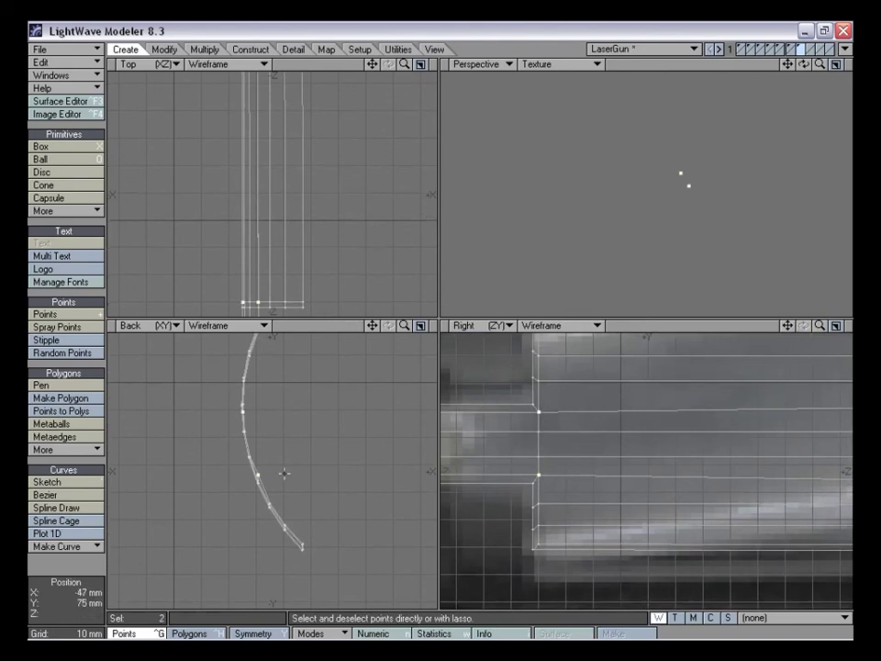
pyautogui.moveTo(404, 326); pyautogui.dragTo(417, 331)
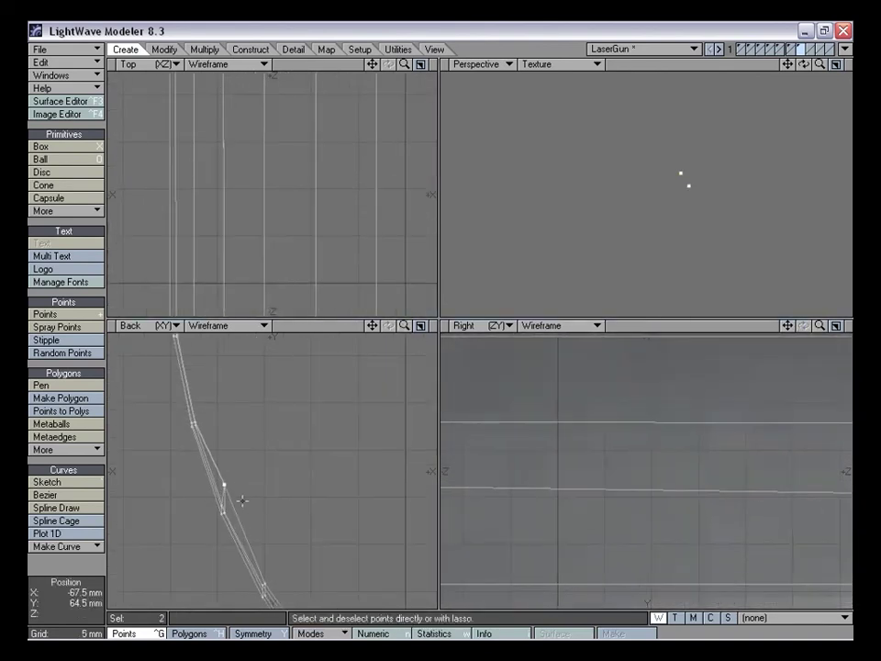
pyautogui.press('t')
pyautogui.moveTo(226, 487); pyautogui.dragTo(217, 486)
pyautogui.press('space')
pyautogui.press('t')
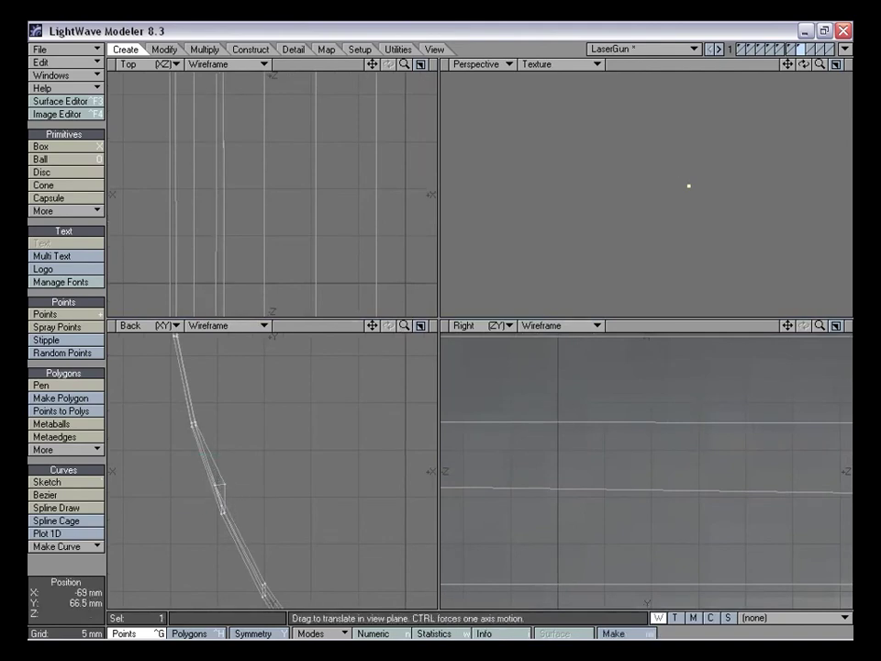
pyautogui.moveTo(404, 326)
pyautogui.mouseDown()
pyautogui.moveTo(321, 327)
pyautogui.moveTo(347, 327)
pyautogui.mouseUp()
pyautogui.press('space')
pyautogui.moveTo(284, 385)
pyautogui.mouseDown(button='right')
pyautogui.moveTo(204, 422)
pyautogui.moveTo(244, 437)
pyautogui.mouseUp(button='right')
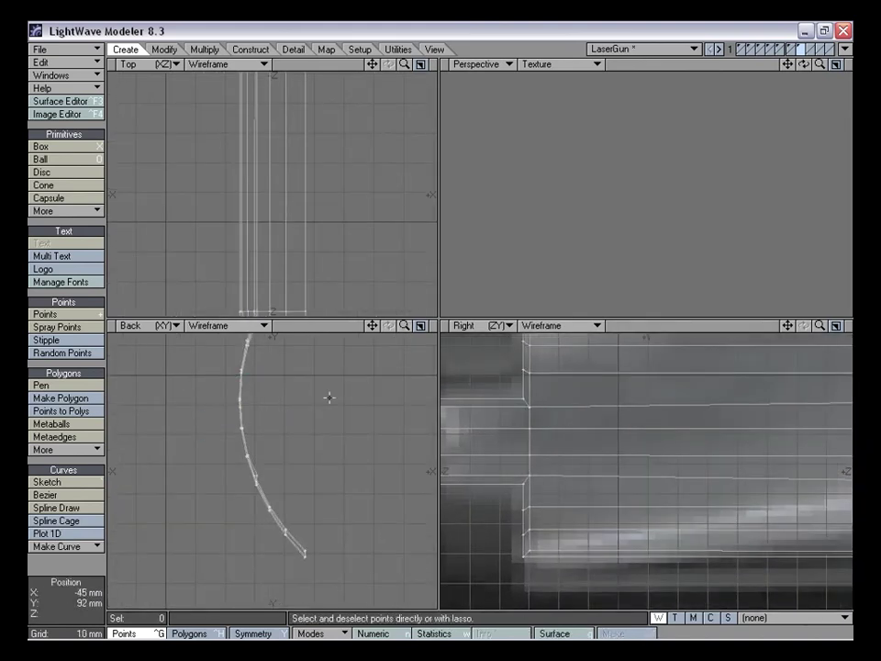
# Select the twelve inner panel polygons, smooth shift them, and scale them slightly smaller in the Right view to form a bevel
pyautogui.moveTo(788, 326); pyautogui.dragTo(768, 329)
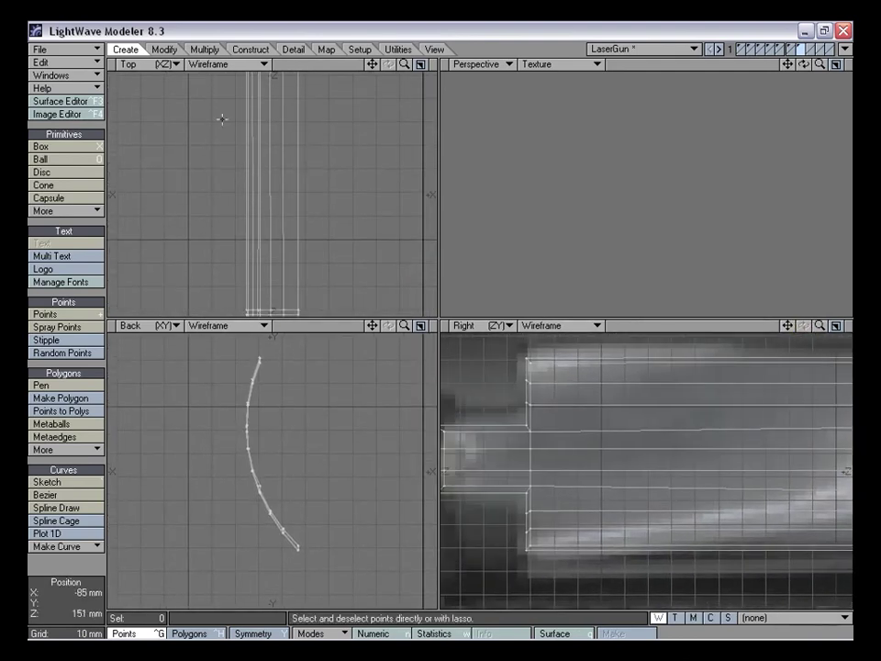
pyautogui.moveTo(821, 326)
pyautogui.mouseDown()
pyautogui.moveTo(802, 326)
pyautogui.moveTo(810, 326)
pyautogui.mouseUp()
pyautogui.hotkey('ctrl', 'h')
pyautogui.moveTo(596, 417)
pyautogui.mouseDown()
pyautogui.moveTo(591, 384)
pyautogui.moveTo(603, 520)
pyautogui.moveTo(547, 451)
pyautogui.moveTo(522, 468)
pyautogui.mouseUp()
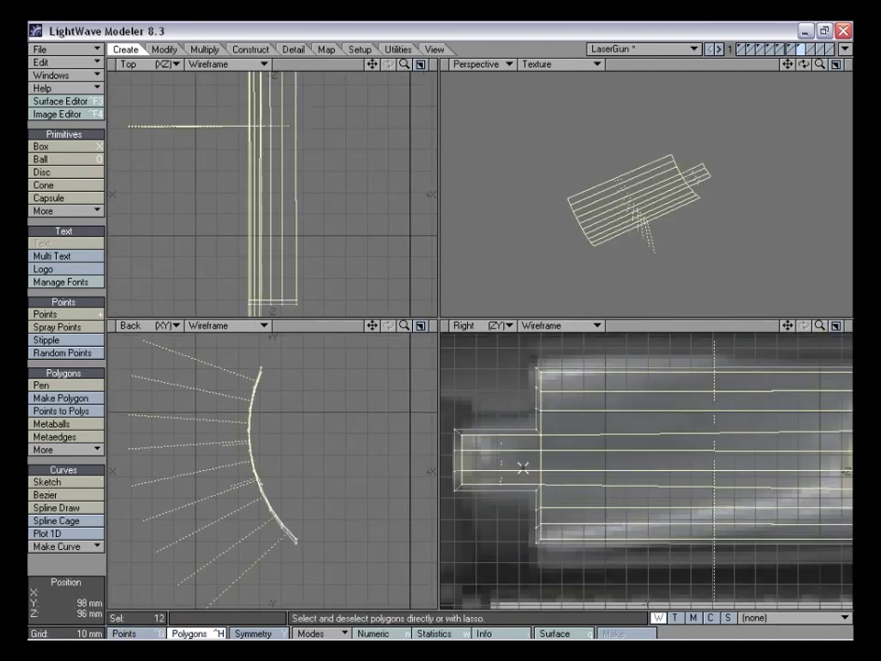
pyautogui.moveTo(789, 326)
pyautogui.mouseDown()
pyautogui.moveTo(657, 336)
pyautogui.moveTo(794, 334)
pyautogui.moveTo(779, 323)
pyautogui.mouseUp()
pyautogui.keyDown('alt'); pyautogui.moveTo(673, 237); pyautogui.dragTo(621, 173); pyautogui.keyUp('alt')
pyautogui.press('f')
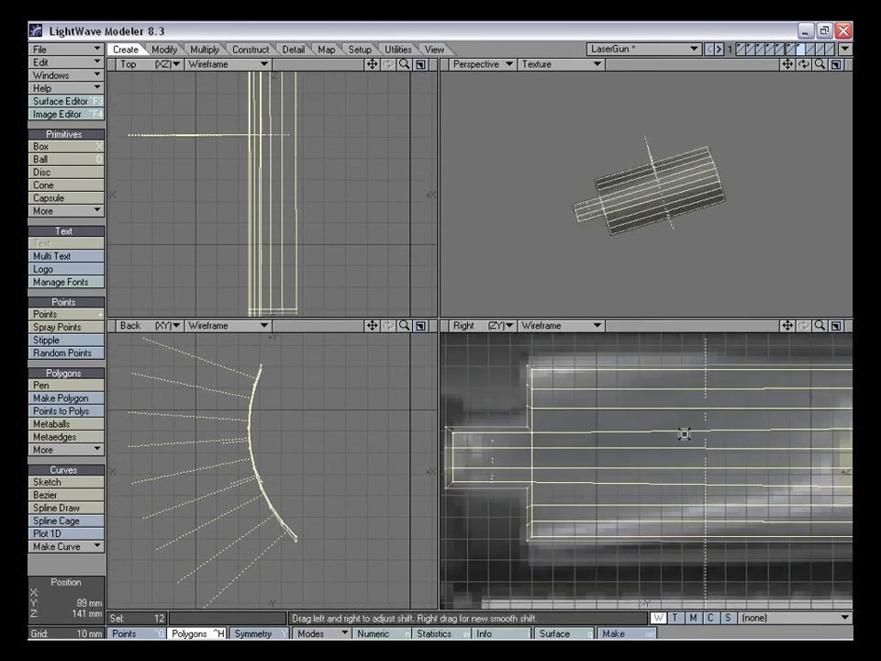
pyautogui.hotkey('shift', 'h')
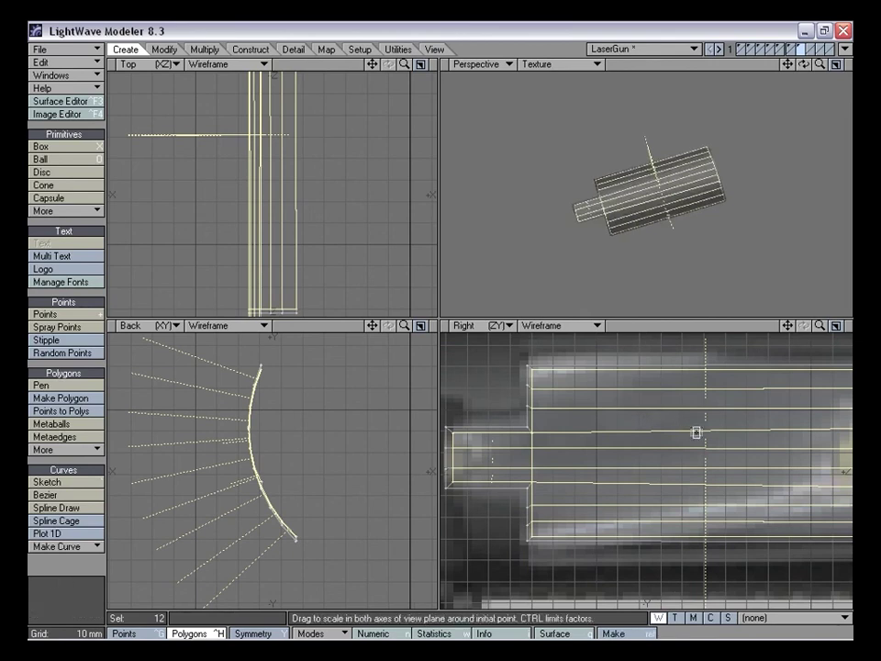
pyautogui.moveTo(694, 430)
pyautogui.mouseDown()
pyautogui.moveTo(680, 430)
pyautogui.moveTo(686, 430)
pyautogui.mouseUp()
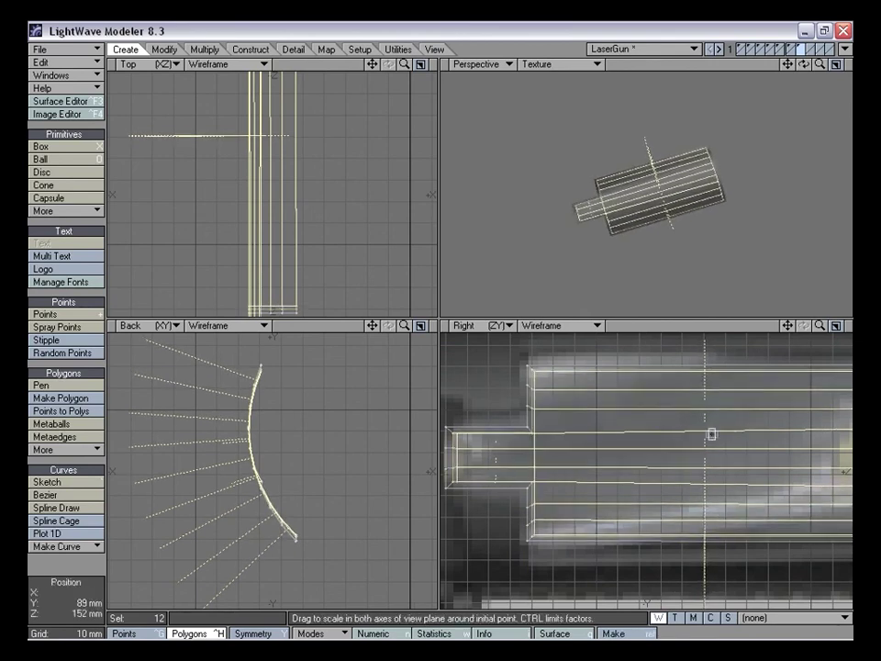
# Move the selected inner polygons 2 mm toward +X to sink them into the barrel, and deselect them
pyautogui.press('t')
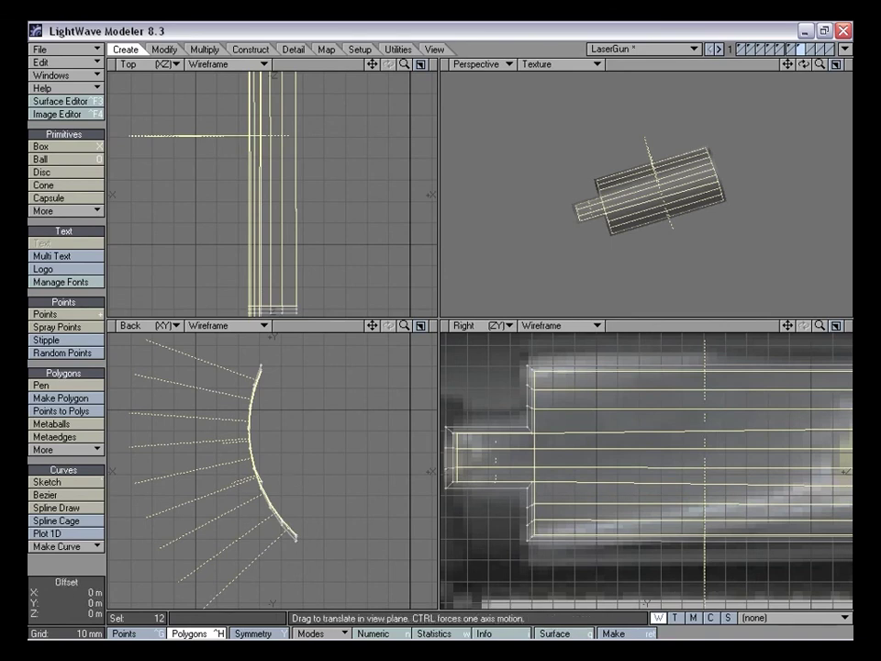
pyautogui.moveTo(312, 439); pyautogui.dragTo(316, 439)
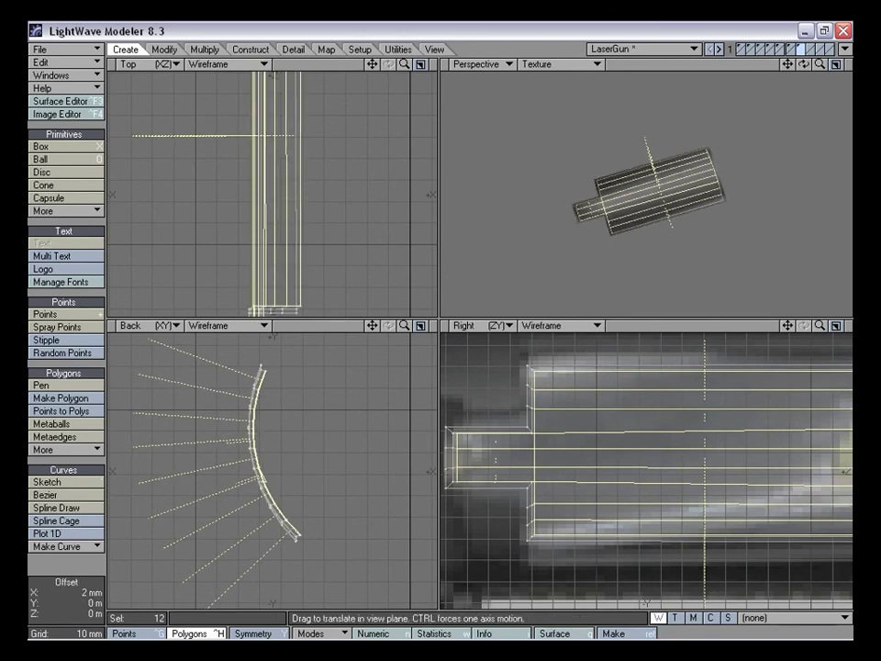
pyautogui.moveTo(588, 220)
pyautogui.keyDown('alt'); pyautogui.mouseDown()
pyautogui.moveTo(610, 198)
pyautogui.moveTo(585, 210)
pyautogui.mouseUp(); pyautogui.keyUp('alt')
pyautogui.press('space')
pyautogui.moveTo(324, 406); pyautogui.dragTo(560, 404, button='right')
# Select the tab's four inner corner points, stretch them together vertically, rotate them onto the curve in the Back view, and deselect them
pyautogui.hotkey('ctrl', 'g')
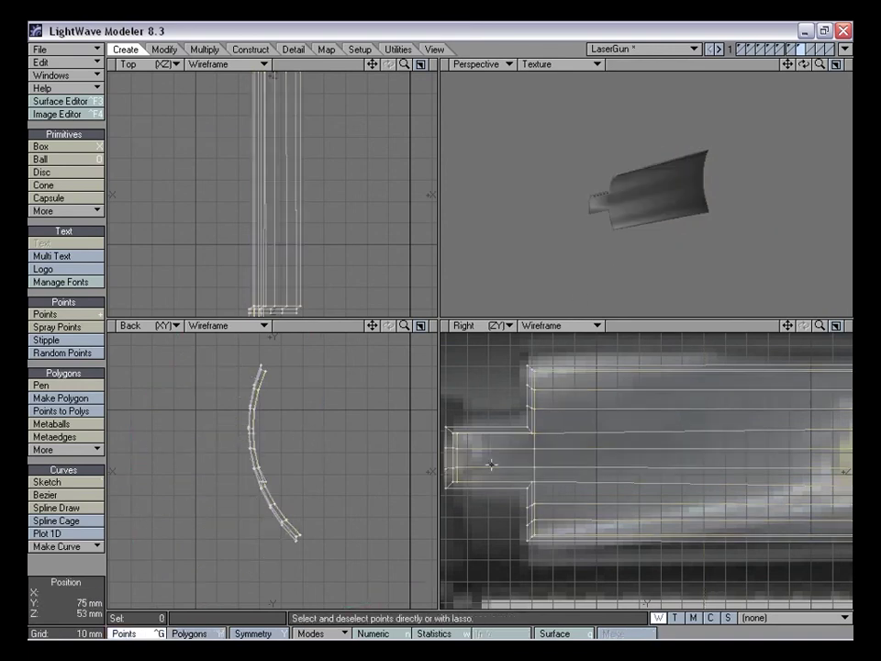
pyautogui.moveTo(788, 330); pyautogui.dragTo(845, 331)
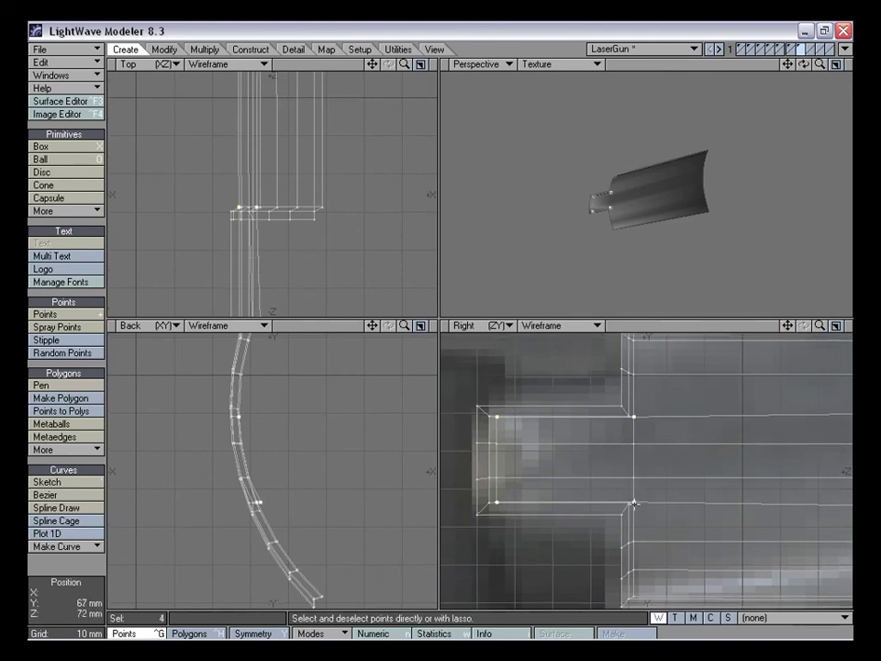
pyautogui.hotkey('shift', 'h')
pyautogui.keyDown('ctrl'); pyautogui.moveTo(565, 459); pyautogui.dragTo(551, 486); pyautogui.keyUp('ctrl')
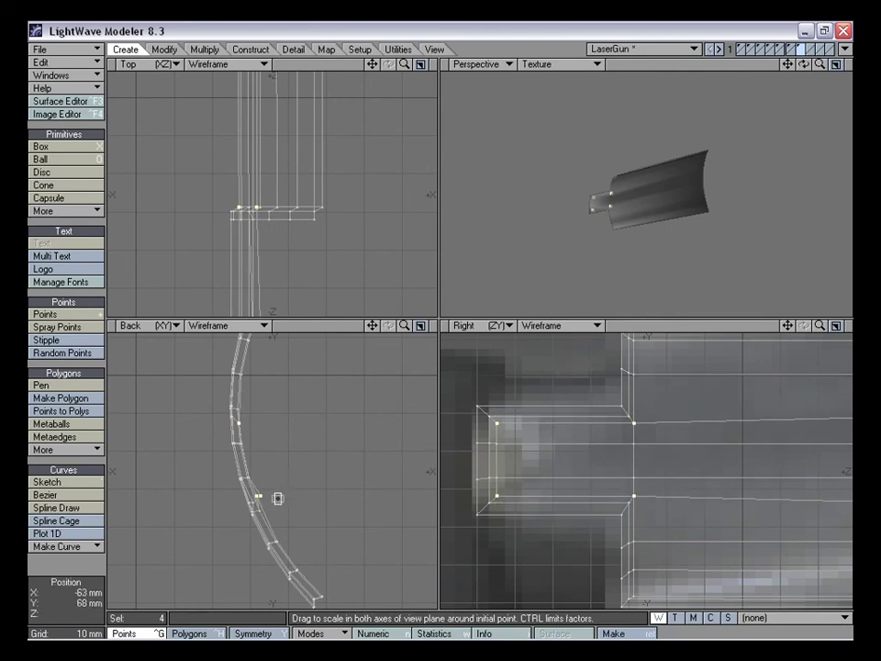
pyautogui.press('y')
pyautogui.moveTo(240, 427)
pyautogui.mouseDown()
pyautogui.moveTo(262, 432)
pyautogui.moveTo(255, 431)
pyautogui.mouseUp()
pyautogui.press('space')
pyautogui.moveTo(289, 407); pyautogui.dragTo(252, 386, button='right')
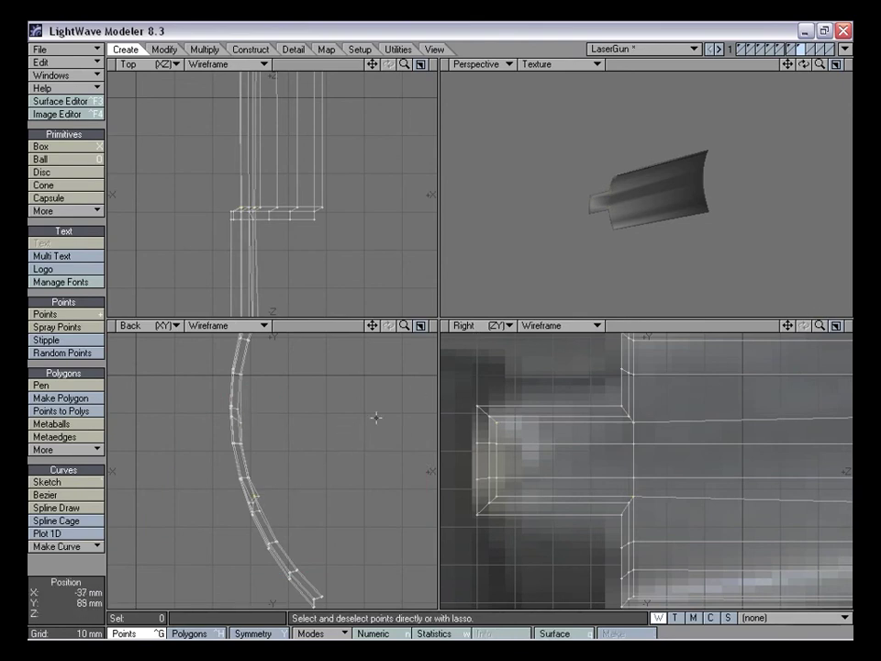
# Select the twelve inner panel polygons, smooth shift them again, and move them straight toward +X to deepen the recess
pyautogui.moveTo(820, 327); pyautogui.dragTo(671, 329)
pyautogui.press('space')
pyautogui.click(505, 451)
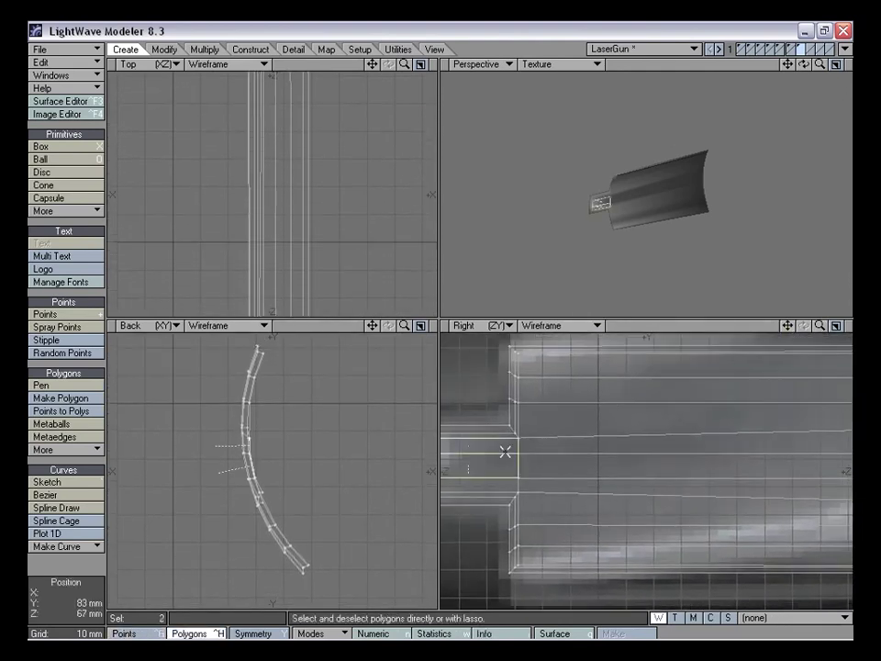
pyautogui.moveTo(506, 478)
pyautogui.mouseDown()
pyautogui.moveTo(557, 472)
pyautogui.moveTo(573, 372)
pyautogui.mouseUp()
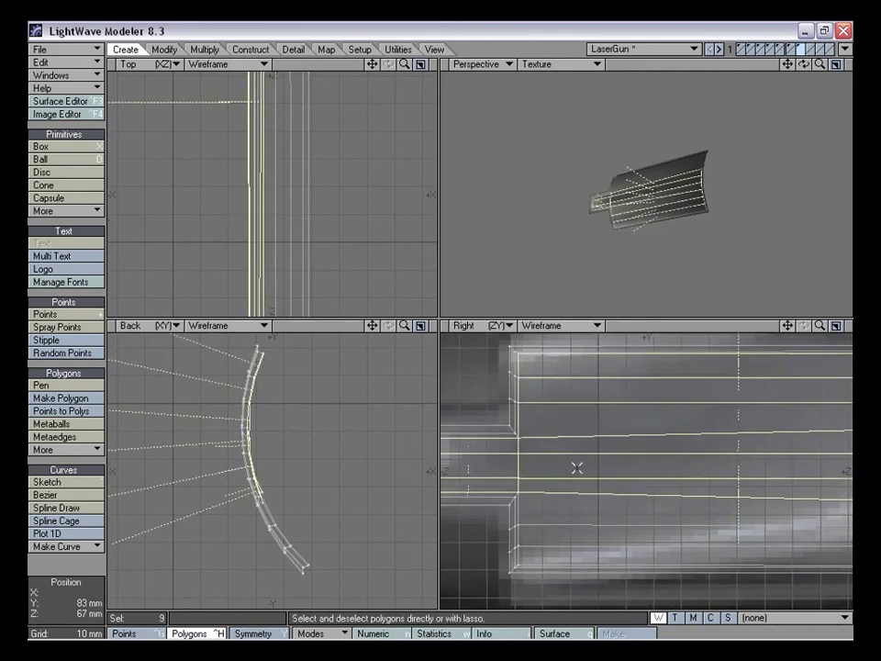
pyautogui.moveTo(577, 468); pyautogui.dragTo(567, 549)
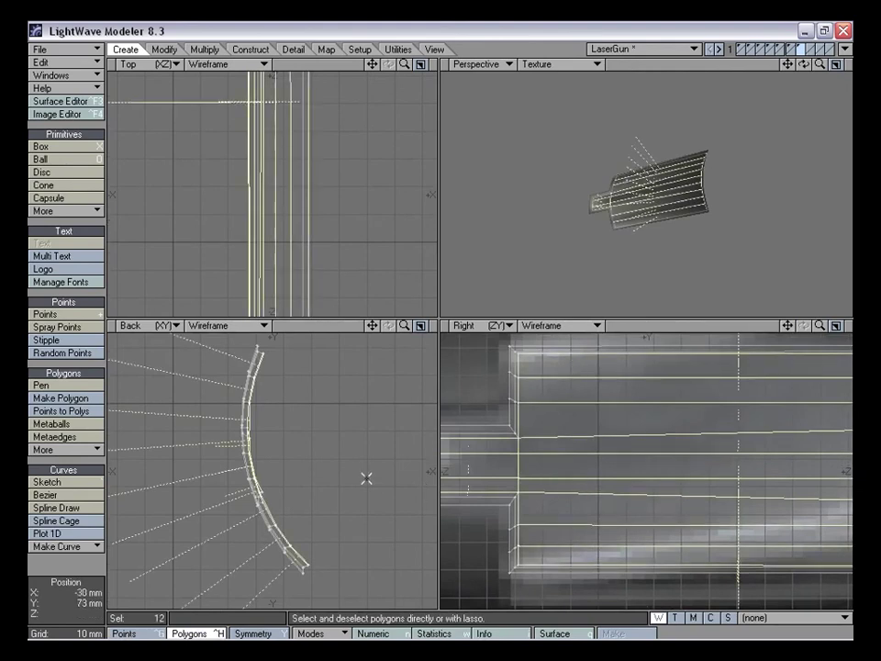
pyautogui.press('f')
pyautogui.click(318, 458)
pyautogui.press('t')
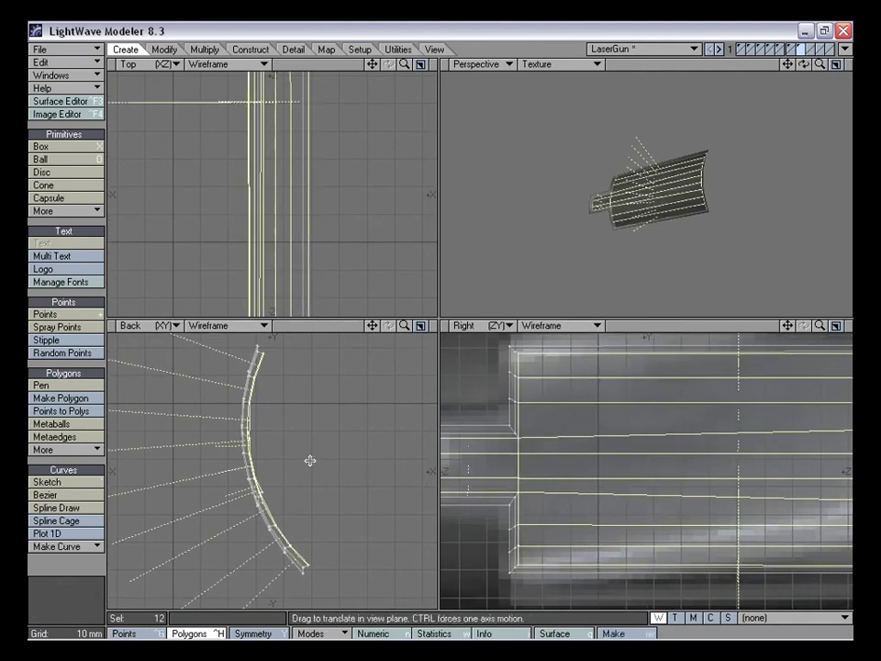
pyautogui.moveTo(301, 460); pyautogui.dragTo(308, 460)
pyautogui.keyDown('alt'); pyautogui.moveTo(653, 174); pyautogui.dragTo(609, 213); pyautogui.keyUp('alt')
pyautogui.moveTo(277, 432); pyautogui.dragTo(278, 432)
# Try cutting and pasting the recessed inner polygons, and undo it
pyautogui.hotkey('ctrl', 'x')
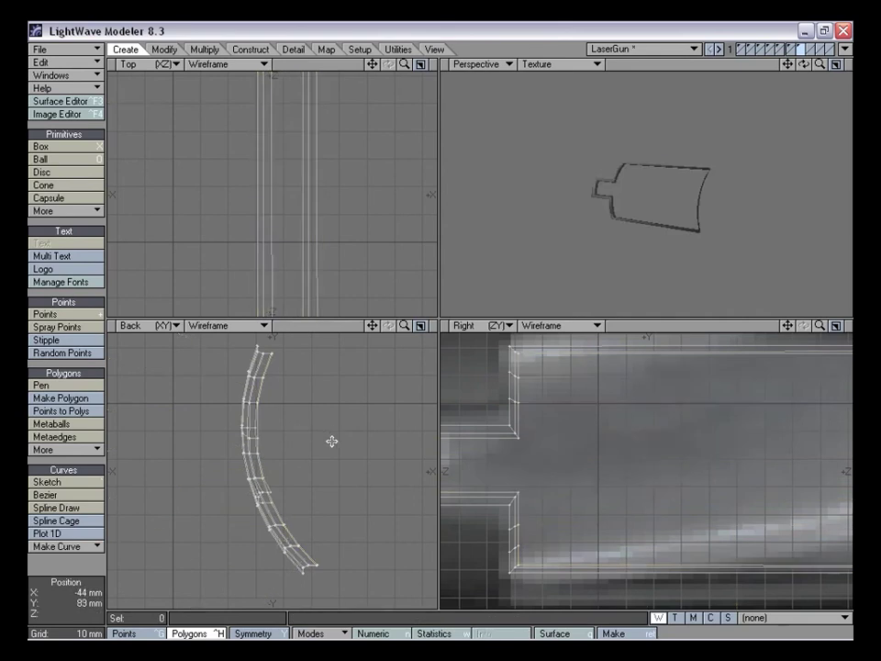
pyautogui.hotkey('ctrl', 'v')
pyautogui.keyDown('alt'); pyautogui.moveTo(633, 205); pyautogui.dragTo(673, 230); pyautogui.keyUp('alt')
pyautogui.hotkey('ctrl', 'z')
pyautogui.hotkey('ctrl', 'z')
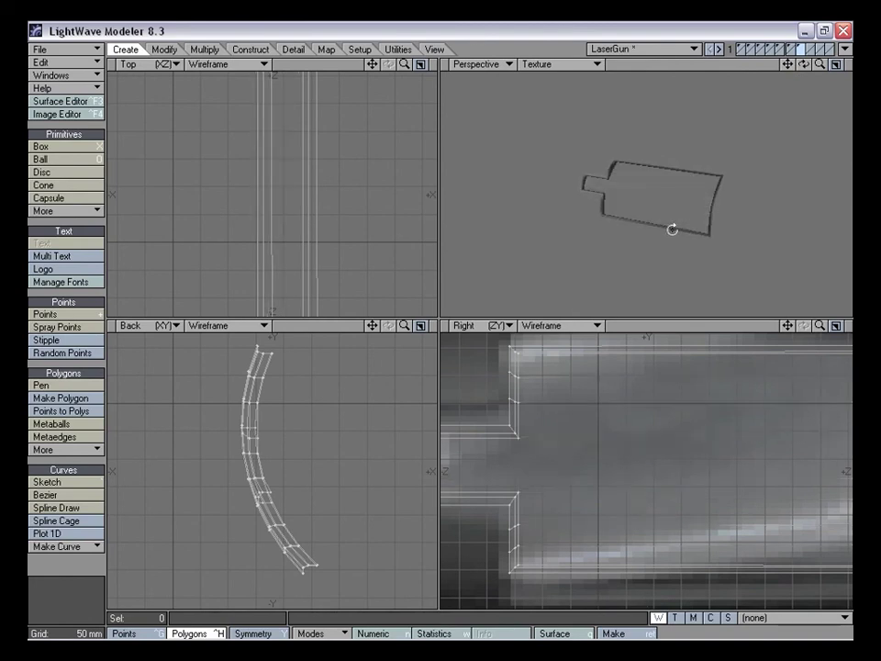
# Deselect the polygons, cut the whole recessed panel from its layer, and paste it into the barrel's layer
pyautogui.press('t')
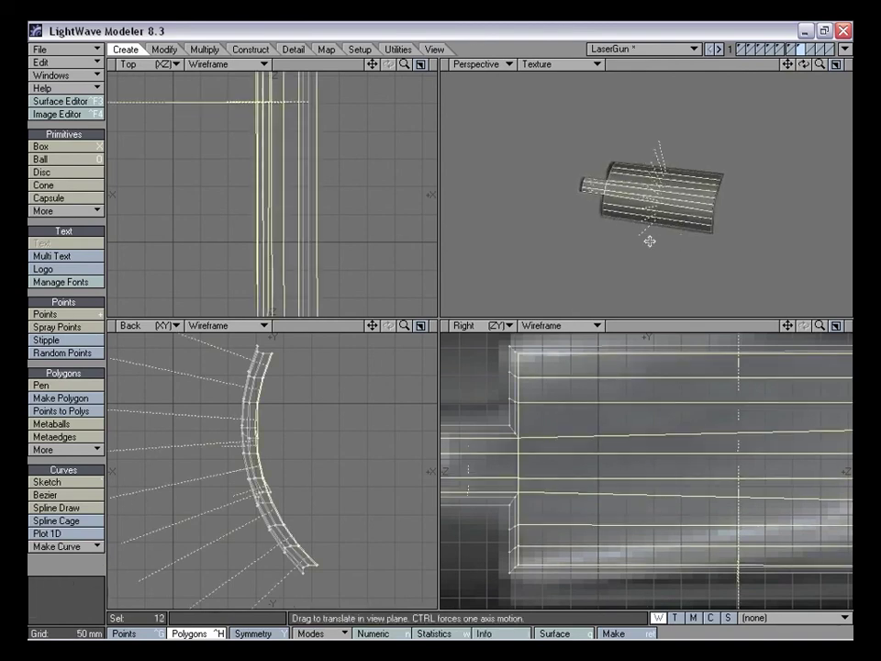
pyautogui.click(90, 569)
pyautogui.keyDown('alt'); pyautogui.moveTo(632, 142); pyautogui.dragTo(670, 231); pyautogui.keyUp('alt')
pyautogui.press('x')
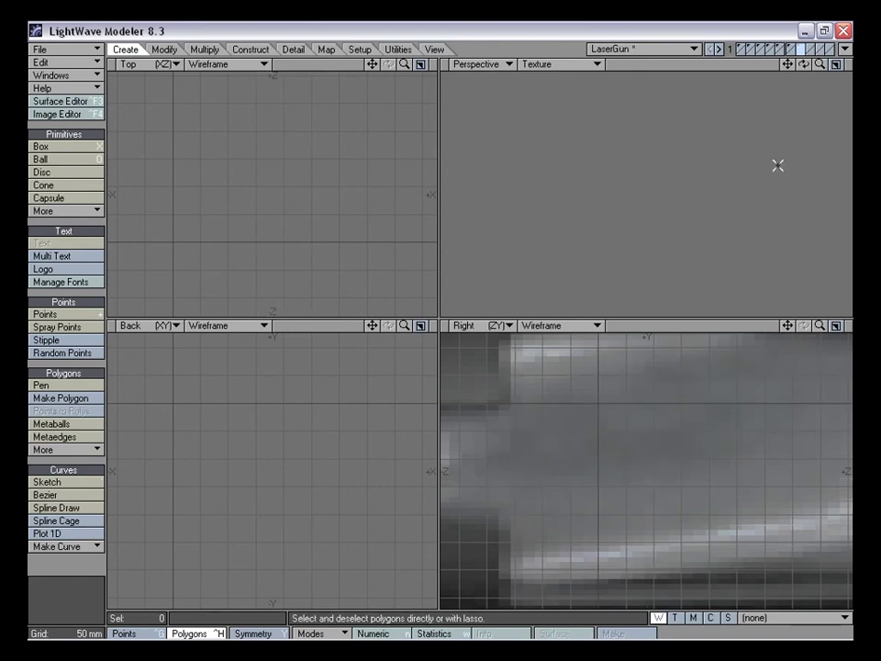
pyautogui.click(781, 48)
pyautogui.click(771, 49)
pyautogui.click(756, 49)
pyautogui.click(751, 50)
pyautogui.keyDown('alt'); pyautogui.moveTo(720, 134); pyautogui.dragTo(684, 194); pyautogui.keyUp('alt')
pyautogui.press('v')
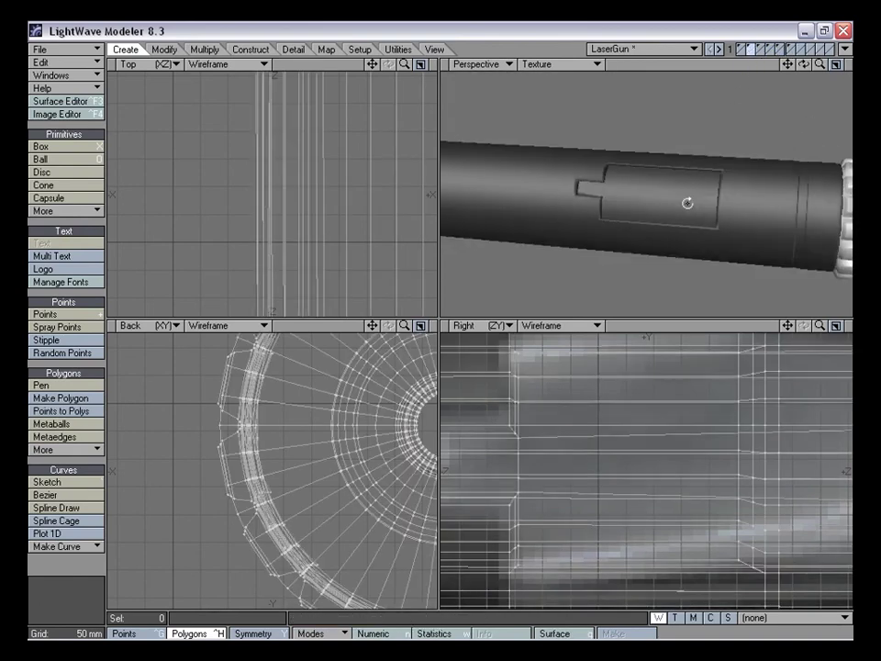
# Select the barrel and panel points around the tabbed panel, excluding the opposite side's points and the slanted curve's point at the seam
pyautogui.press('a')
pyautogui.moveTo(820, 325); pyautogui.dragTo(865, 325)
pyautogui.hotkey('ctrl', 'g')
pyautogui.hotkey('ctrl', 'h')
pyautogui.hotkey('ctrl', 'g')
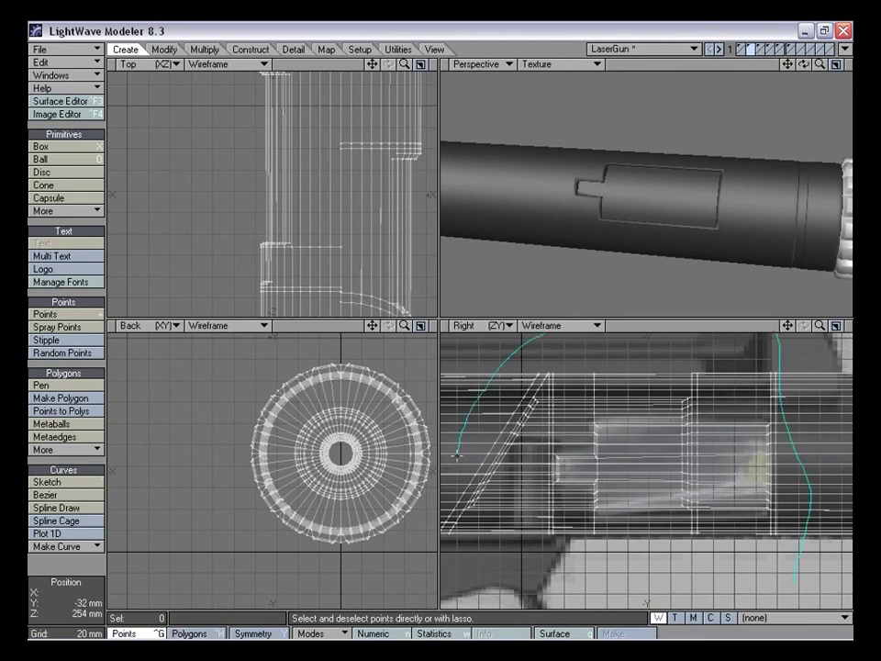
pyautogui.moveTo(760, 589); pyautogui.dragTo(766, 584, button='right')
pyautogui.keyDown('alt'); pyautogui.moveTo(671, 241); pyautogui.dragTo(597, 180); pyautogui.keyUp('alt')
pyautogui.moveTo(405, 65); pyautogui.dragTo(397, 141)
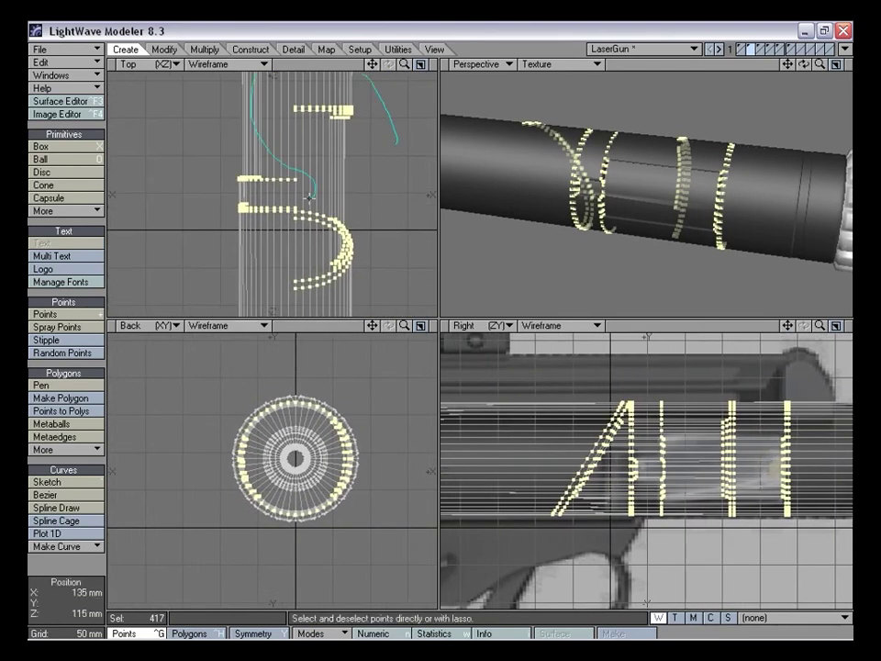
pyautogui.moveTo(447, 224); pyautogui.dragTo(447, 108, button='right')
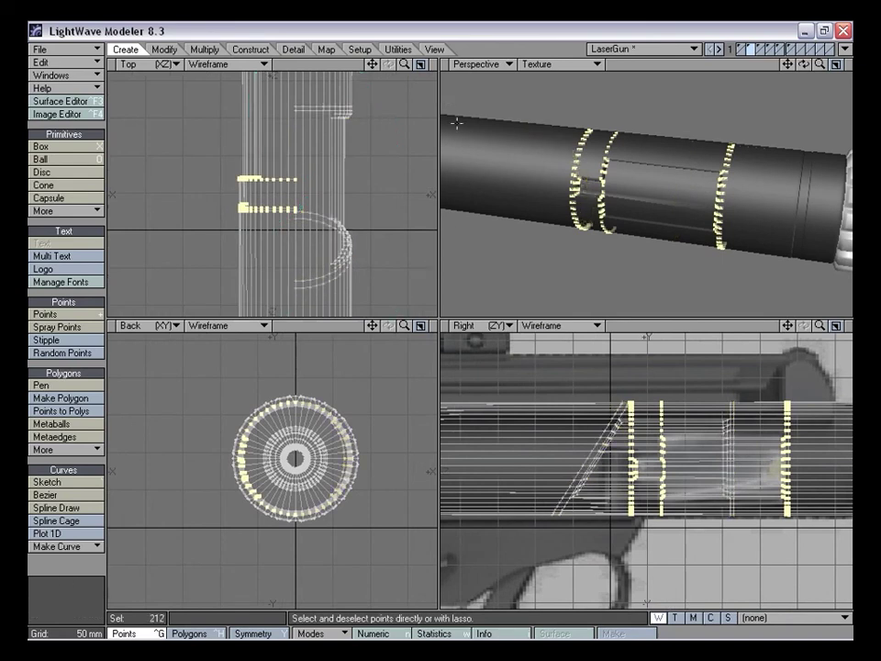
pyautogui.moveTo(405, 65)
pyautogui.mouseDown()
pyautogui.moveTo(505, 67)
pyautogui.moveTo(483, 68)
pyautogui.mouseUp()
pyautogui.moveTo(372, 66); pyautogui.dragTo(313, 0)
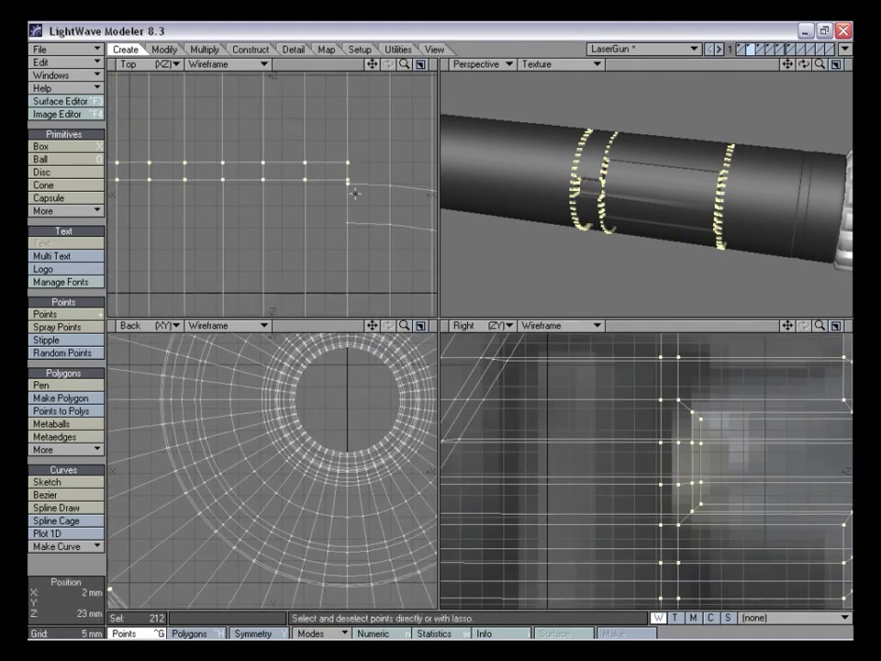
pyautogui.moveTo(405, 65); pyautogui.dragTo(347, 66)
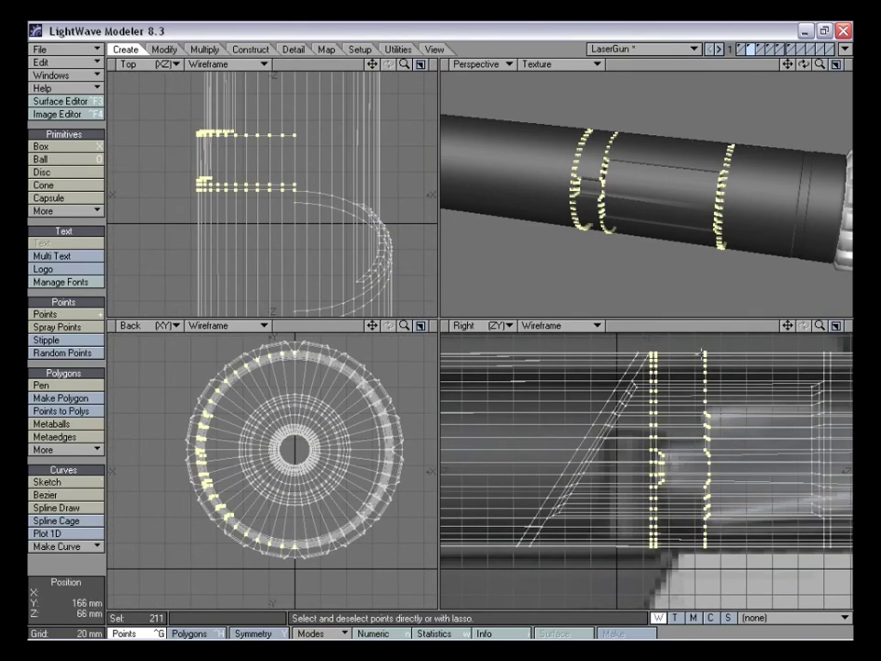
# Merge the selected points with the Automatic range to join the panel to the barrel, and deselect them
pyautogui.keyDown('alt'); pyautogui.moveTo(674, 216); pyautogui.dragTo(701, 193); pyautogui.keyUp('alt')
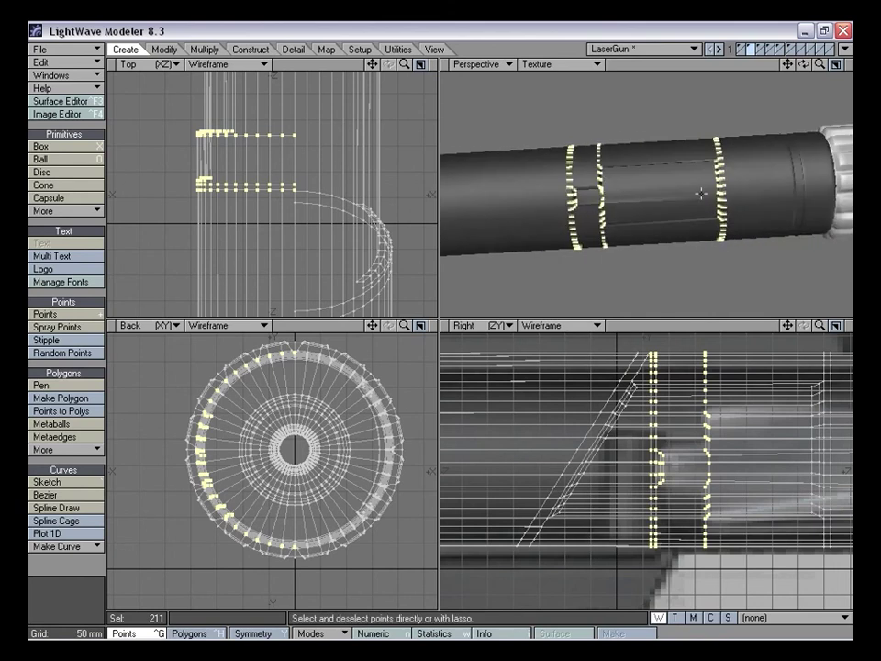
pyautogui.keyDown('alt'); pyautogui.moveTo(673, 228); pyautogui.dragTo(742, 217); pyautogui.keyUp('alt')
pyautogui.moveTo(820, 65); pyautogui.dragTo(860, 66)
pyautogui.keyDown('alt'); pyautogui.moveTo(675, 170); pyautogui.dragTo(671, 159); pyautogui.keyUp('alt')
pyautogui.press('m')
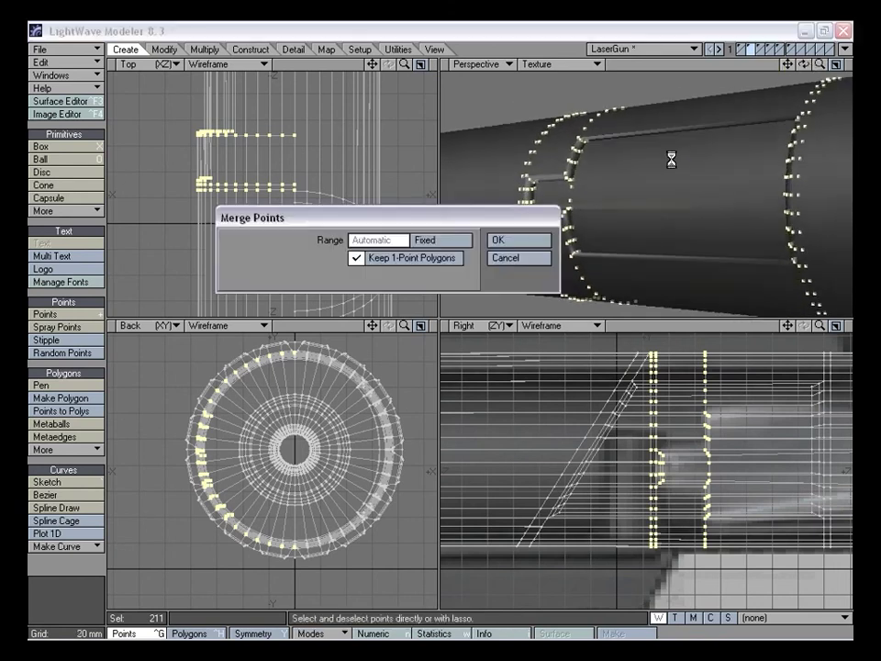
pyautogui.press('Return')
pyautogui.press('Return')
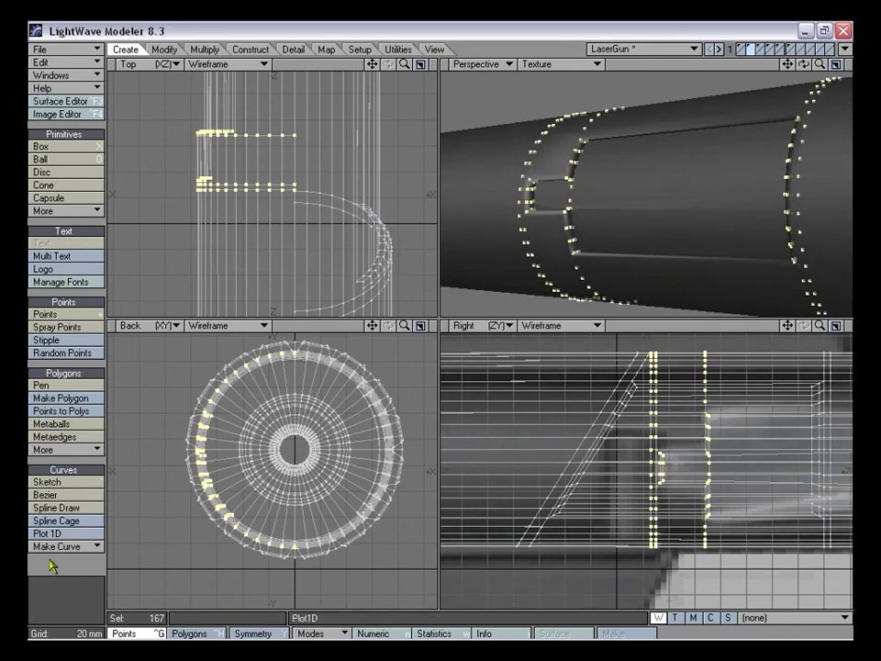
pyautogui.click(52, 564)
# Select the twelve polygons of the recessed panel's floor, assign them the silver panel surface, and deselect them
pyautogui.moveTo(661, 153)
pyautogui.keyDown('alt'); pyautogui.mouseDown()
pyautogui.moveTo(687, 230)
pyautogui.moveTo(680, 135)
pyautogui.moveTo(665, 185)
pyautogui.moveTo(674, 143)
pyautogui.moveTo(670, 242)
pyautogui.moveTo(620, 271)
pyautogui.moveTo(561, 181)
pyautogui.mouseUp(); pyautogui.keyUp('alt')
pyautogui.hotkey('ctrl', 'h')
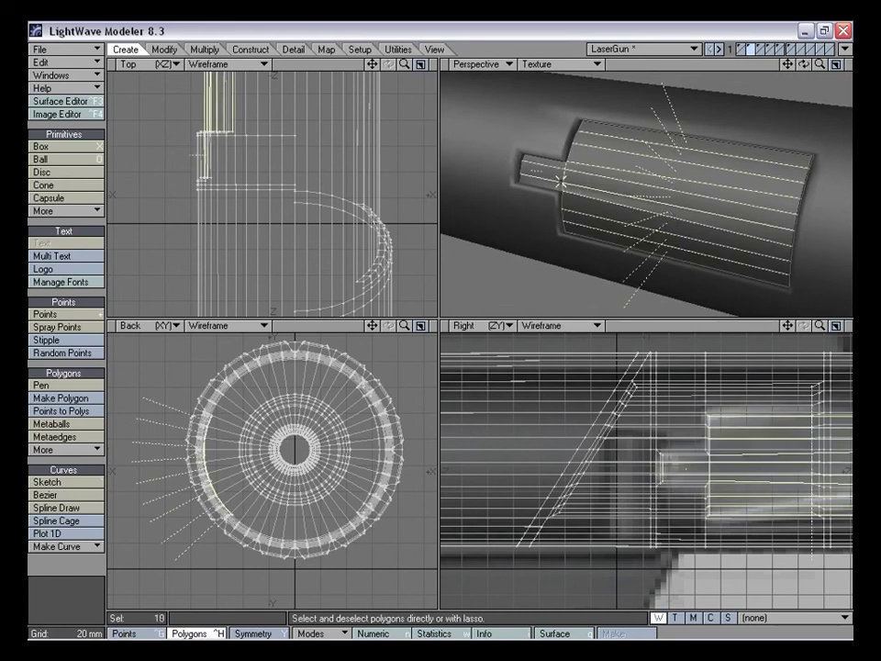
pyautogui.press('q')
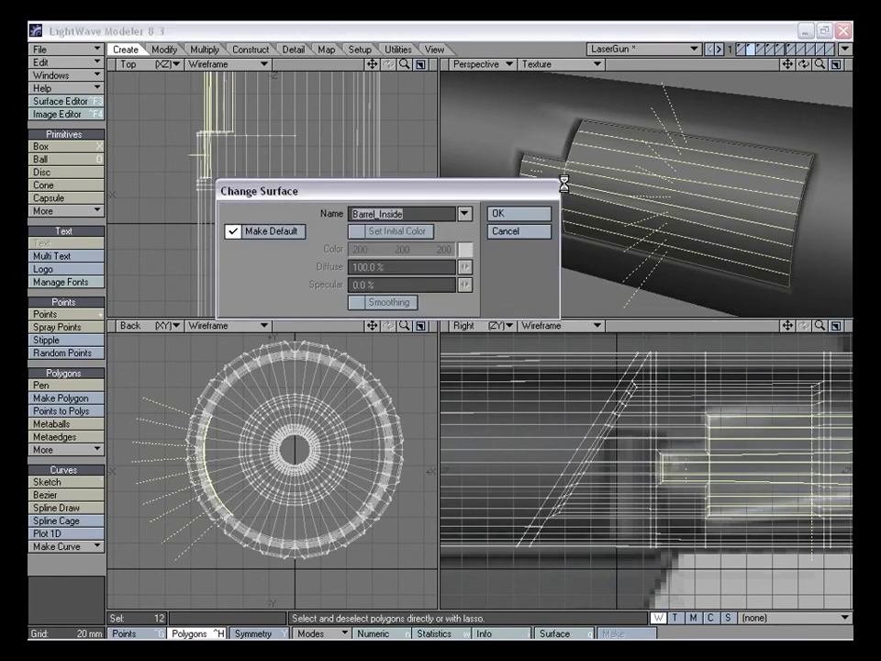
pyautogui.click(498, 213)
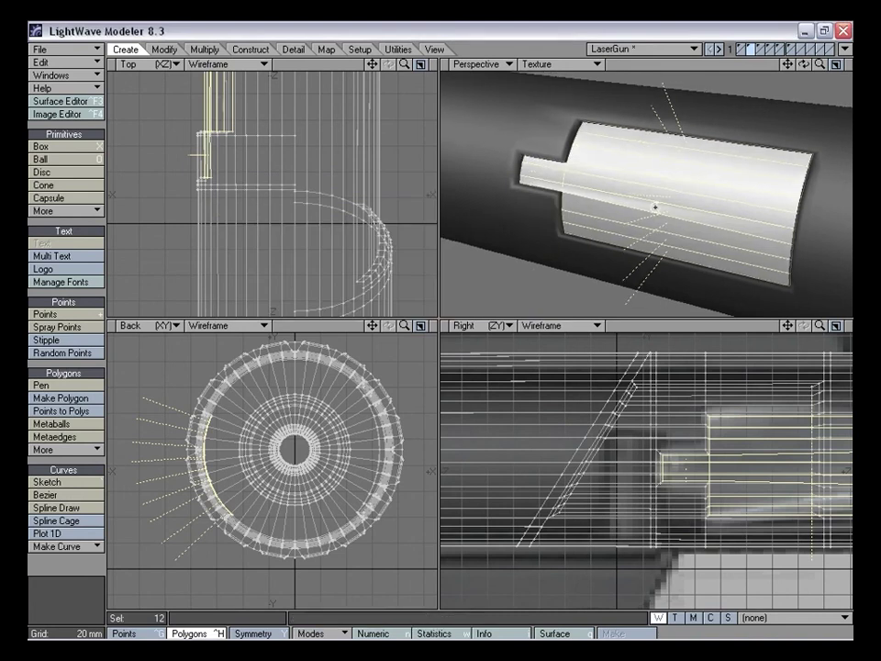
pyautogui.press('/')
# Examine the shading around the silver panel's corners and tab from several angles
pyautogui.keyDown('alt'); pyautogui.moveTo(746, 154); pyautogui.dragTo(644, 148); pyautogui.keyUp('alt')
pyautogui.keyDown('alt'); pyautogui.moveTo(613, 197); pyautogui.dragTo(540, 177); pyautogui.keyUp('alt')
pyautogui.moveTo(820, 65); pyautogui.dragTo(758, 68)
pyautogui.keyDown('alt'); pyautogui.moveTo(726, 203); pyautogui.dragTo(671, 232); pyautogui.keyUp('alt')
pyautogui.moveTo(788, 65); pyautogui.dragTo(852, 67)
pyautogui.keyDown('alt'); pyautogui.moveTo(634, 179); pyautogui.dragTo(647, 147); pyautogui.keyUp('alt')
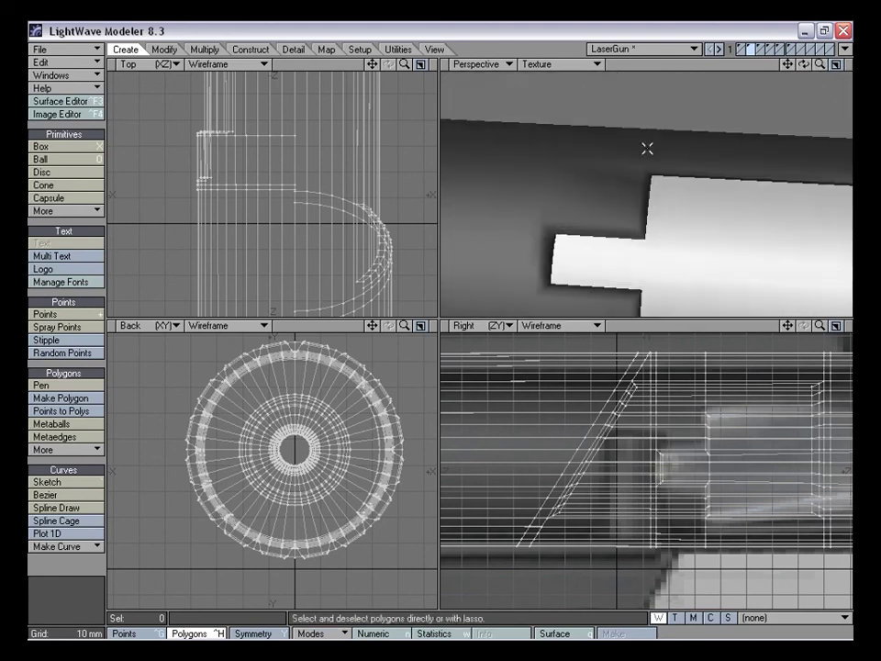
pyautogui.moveTo(820, 66); pyautogui.dragTo(752, 48)
pyautogui.moveTo(678, 204)
pyautogui.keyDown('alt'); pyautogui.mouseDown()
pyautogui.moveTo(687, 236)
pyautogui.moveTo(732, 213)
pyautogui.moveTo(671, 203)
pyautogui.mouseUp(); pyautogui.keyUp('alt')
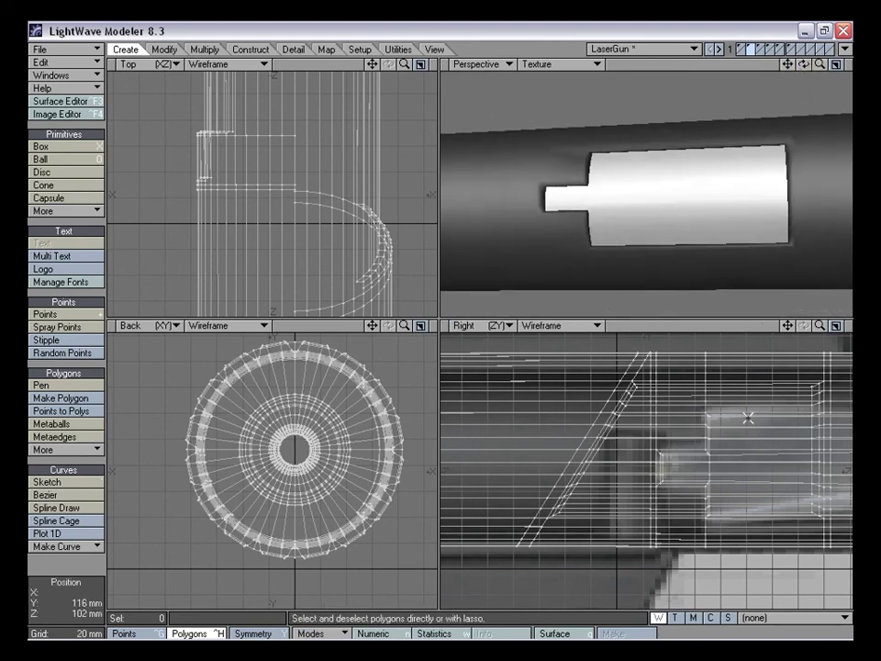
# Knife the barrel vertically in the Right view just on the tab side of the edge where the tab meets the panel
pyautogui.hotkey('shift', 'k')
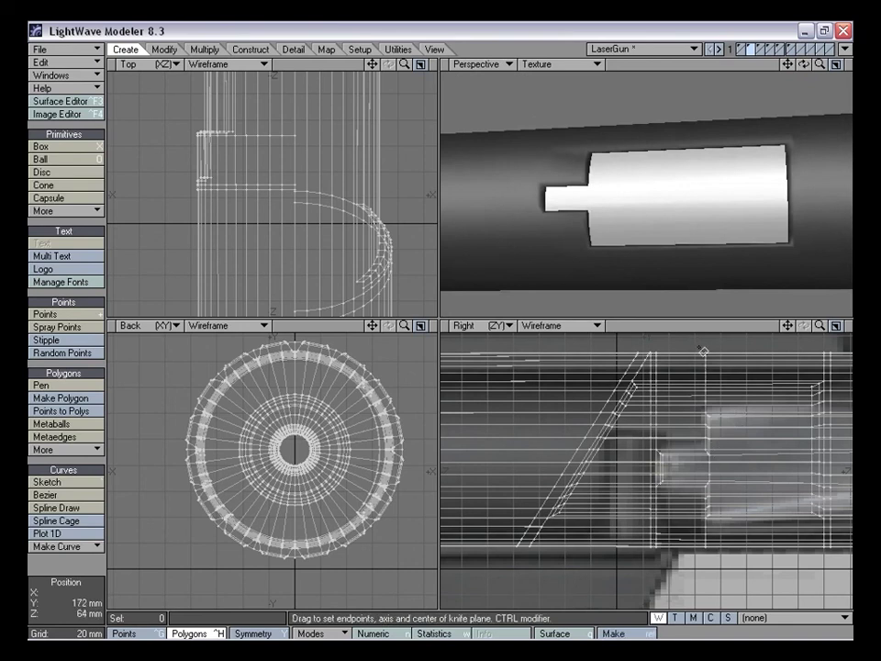
pyautogui.press('space')
pyautogui.keyDown('alt'); pyautogui.moveTo(688, 191); pyautogui.dragTo(636, 281); pyautogui.keyUp('alt')
pyautogui.keyDown('alt'); pyautogui.moveTo(710, 258); pyautogui.dragTo(827, 123); pyautogui.keyUp('alt')
pyautogui.moveTo(821, 66); pyautogui.dragTo(771, 66)
pyautogui.keyDown('alt'); pyautogui.moveTo(726, 163); pyautogui.dragTo(696, 184); pyautogui.keyUp('alt')
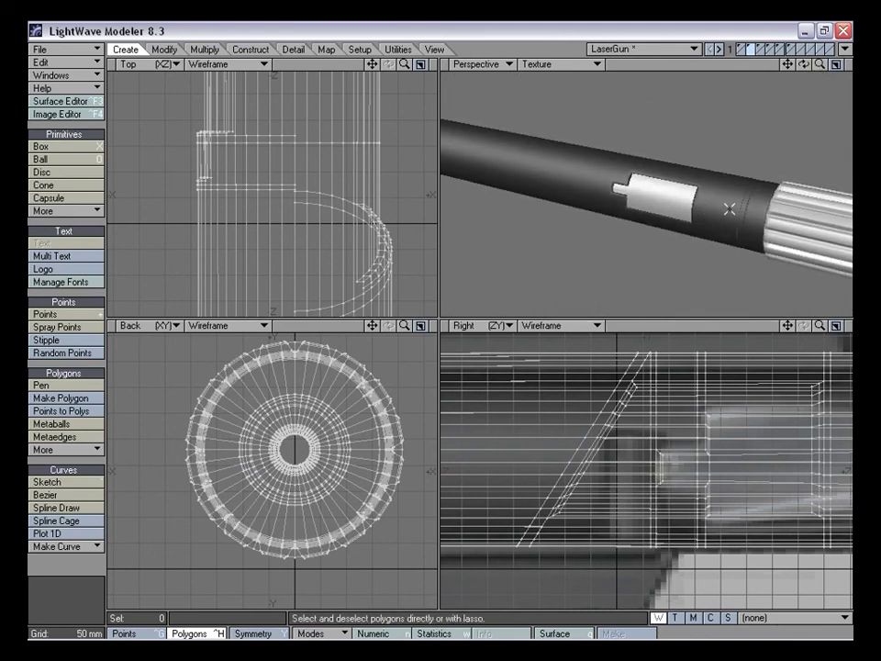
# Bring all the other gun part layers into the foreground together with the barrel layer and fit the model in view
pyautogui.press('a')
pyautogui.keyDown('shift'); pyautogui.click(749, 50); pyautogui.keyUp('shift')
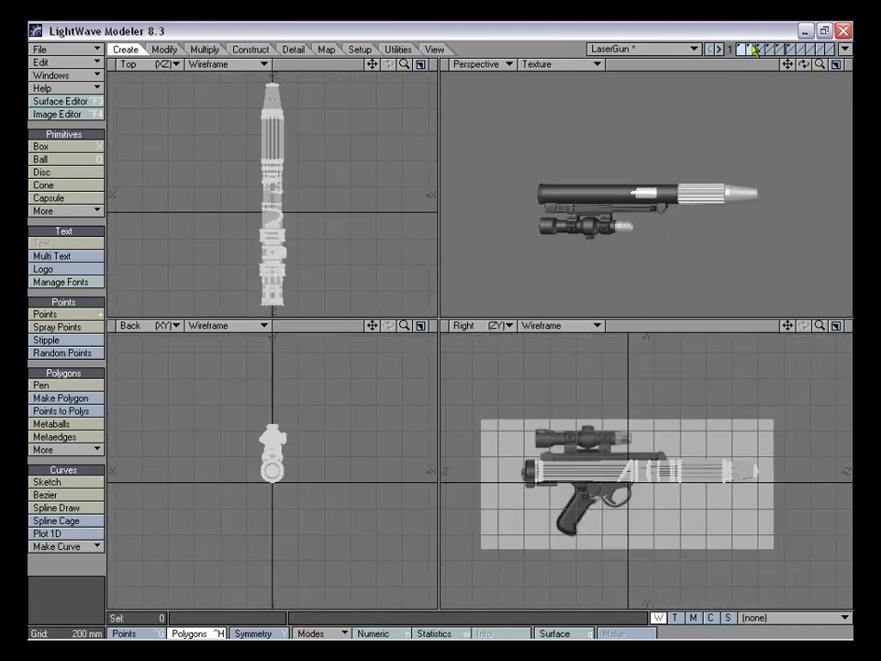
pyautogui.keyDown('shift'); pyautogui.click(760, 50); pyautogui.keyUp('shift')
pyautogui.keyDown('shift'); pyautogui.click(770, 49); pyautogui.keyUp('shift')
pyautogui.keyDown('shift'); pyautogui.click(779, 47); pyautogui.keyUp('shift')
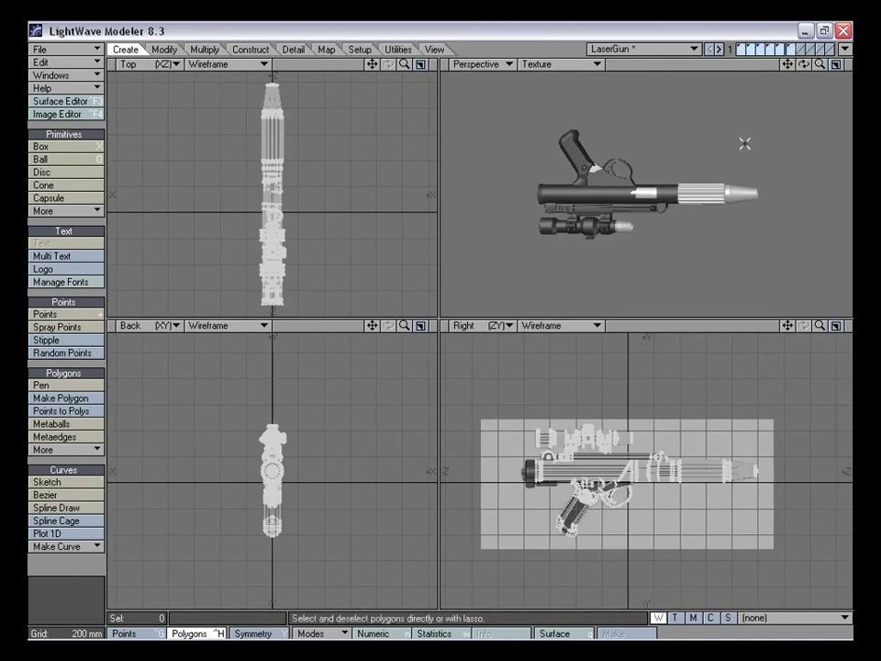
# Examine the assembled gun from several angles, checking the silver panels, barrel end, handle and trigger area
pyautogui.keyDown('alt'); pyautogui.moveTo(745, 141); pyautogui.dragTo(640, 139); pyautogui.keyUp('alt')
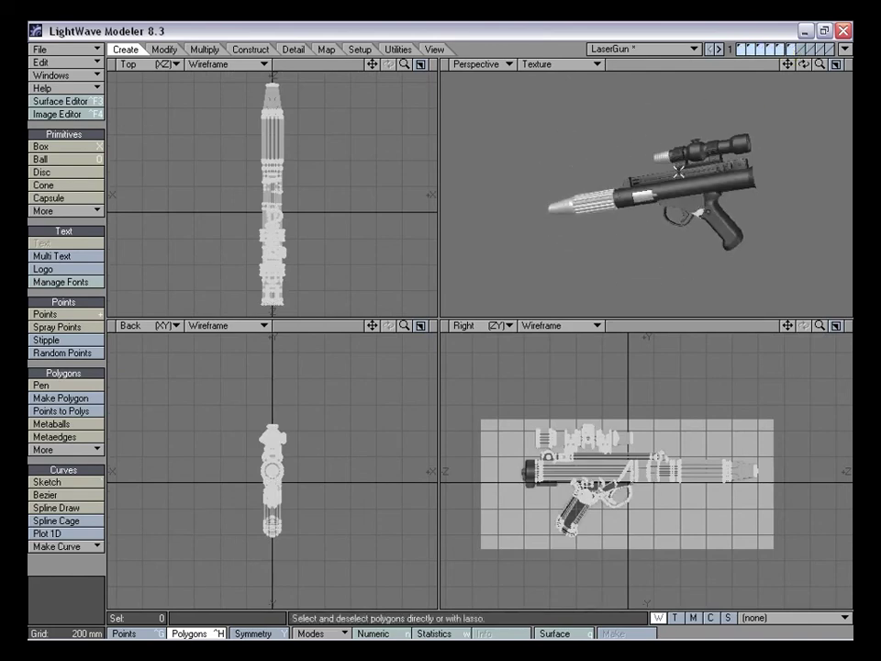
pyautogui.keyDown('alt'); pyautogui.moveTo(661, 181); pyautogui.dragTo(732, 175); pyautogui.keyUp('alt')
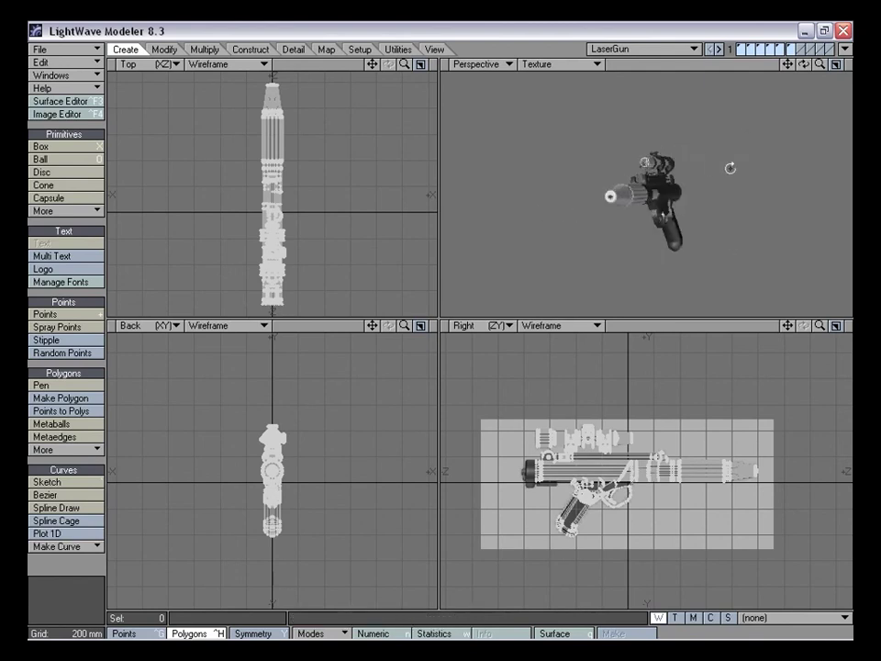
pyautogui.moveTo(827, 70); pyautogui.dragTo(786, 66)
pyautogui.keyDown('alt'); pyautogui.moveTo(652, 202); pyautogui.dragTo(650, 168); pyautogui.keyUp('alt')
pyautogui.keyDown('alt'); pyautogui.moveTo(743, 112); pyautogui.dragTo(715, 208); pyautogui.keyUp('alt')
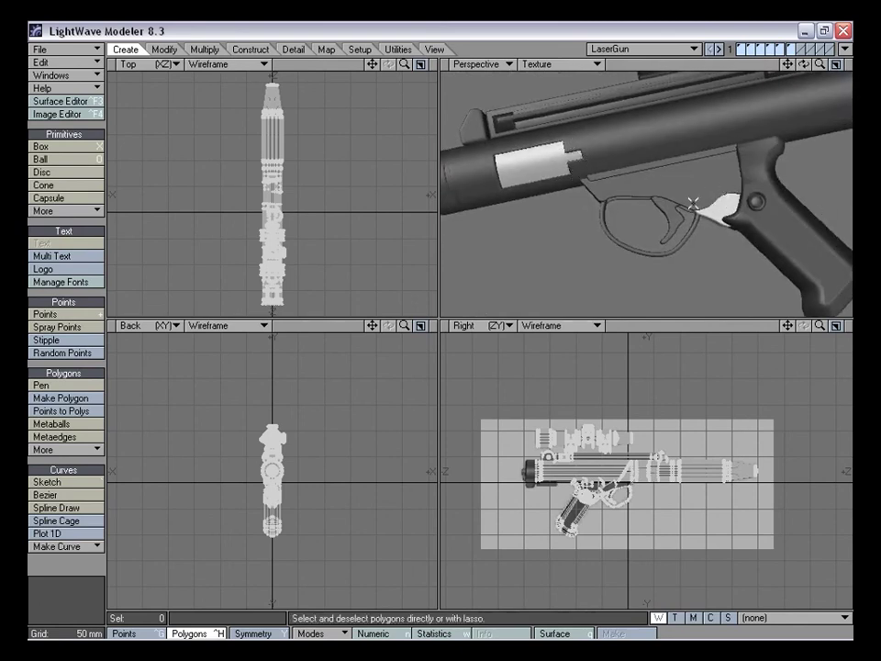
pyautogui.moveTo(788, 64)
pyautogui.mouseDown()
pyautogui.moveTo(725, 110)
pyautogui.moveTo(788, 73)
pyautogui.mouseUp()
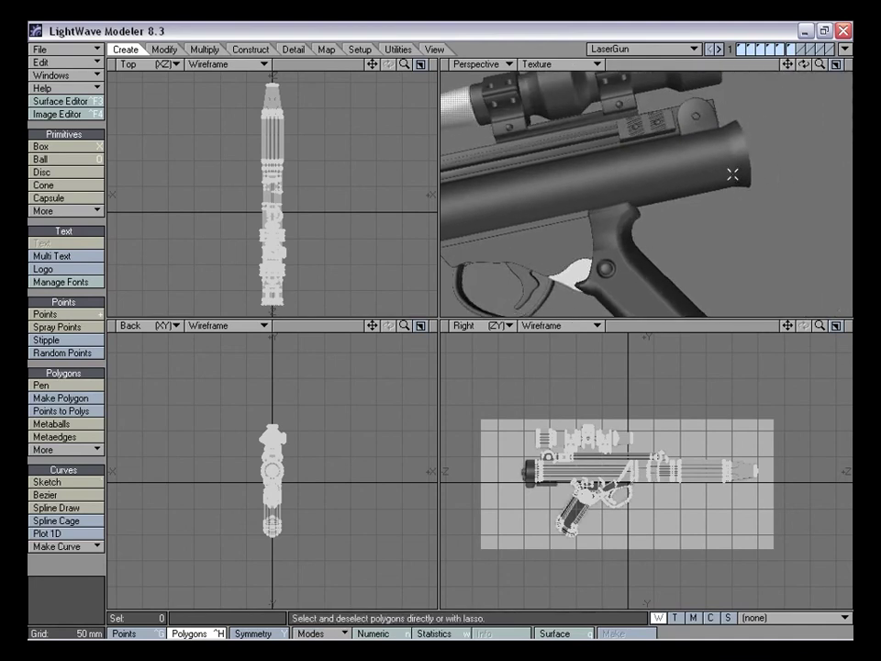
pyautogui.keyDown('alt'); pyautogui.moveTo(486, 204); pyautogui.dragTo(649, 199); pyautogui.keyUp('alt')
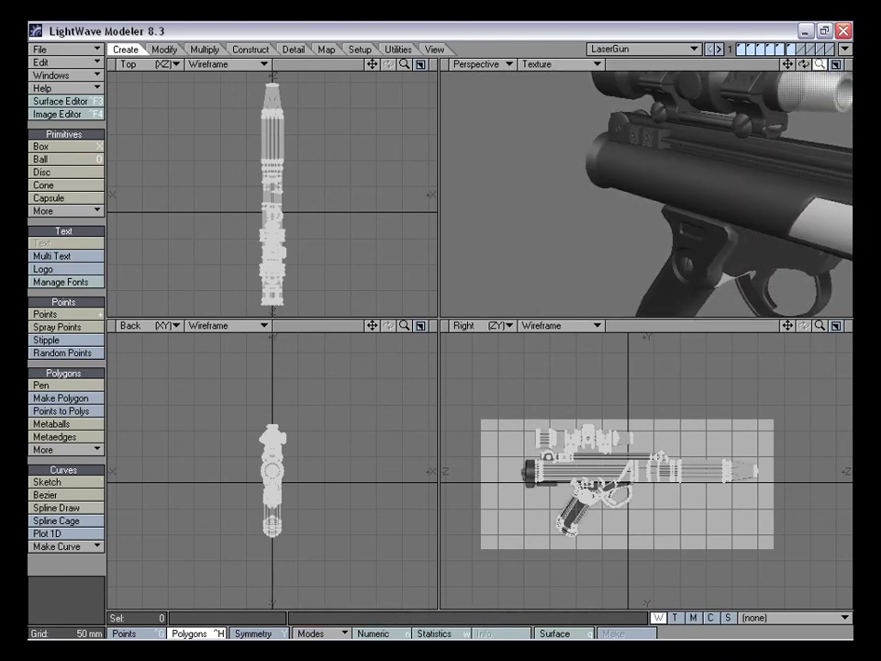
pyautogui.moveTo(787, 65); pyautogui.dragTo(685, 38)
pyautogui.moveTo(666, 169)
pyautogui.keyDown('alt'); pyautogui.mouseDown()
pyautogui.moveTo(682, 138)
pyautogui.moveTo(667, 154)
pyautogui.mouseUp(); pyautogui.keyUp('alt')
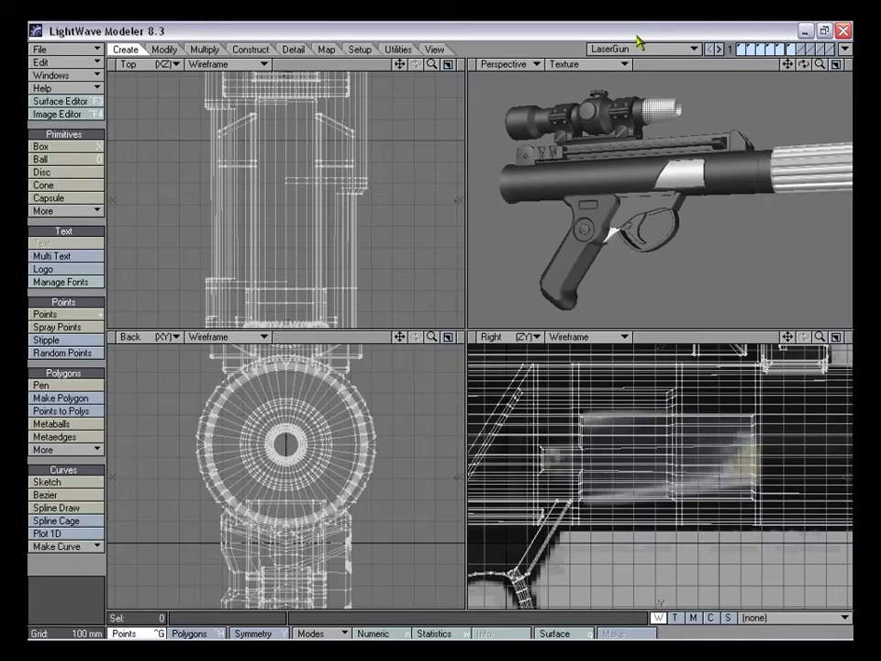
pyautogui.keyDown('alt'); pyautogui.moveTo(633, 152); pyautogui.dragTo(656, 172); pyautogui.keyUp('alt')
pyautogui.keyDown('alt'); pyautogui.moveTo(574, 169); pyautogui.dragTo(609, 185); pyautogui.keyUp('alt')
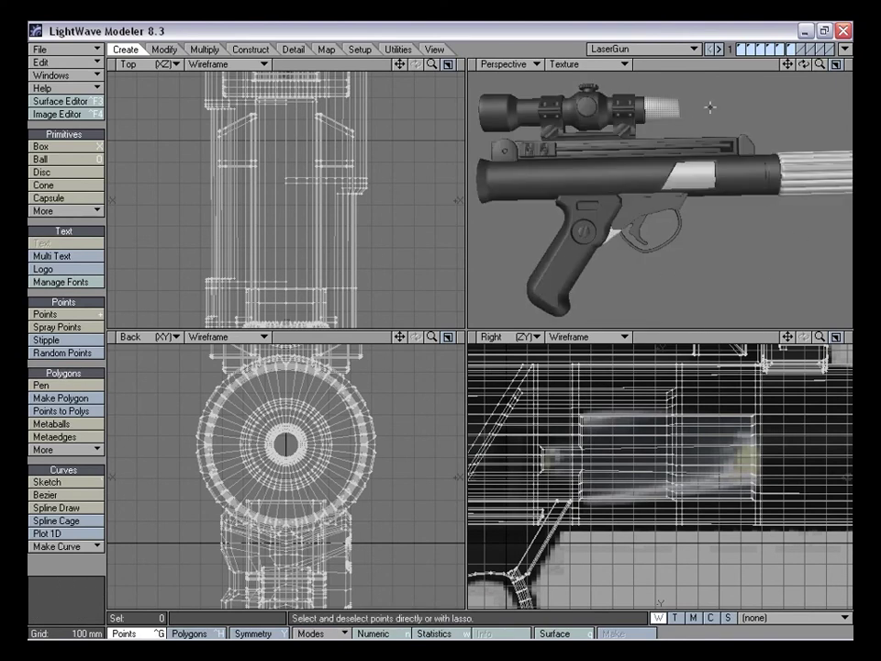
# Select the floor of the handle's rectangular recess with its connected polygons, assign them the Handle surface, and deselect them
pyautogui.moveTo(819, 63); pyautogui.dragTo(763, 72)
pyautogui.hotkey('ctrl', 'h')
pyautogui.click(611, 148)
pyautogui.moveTo(788, 65); pyautogui.dragTo(815, 72)
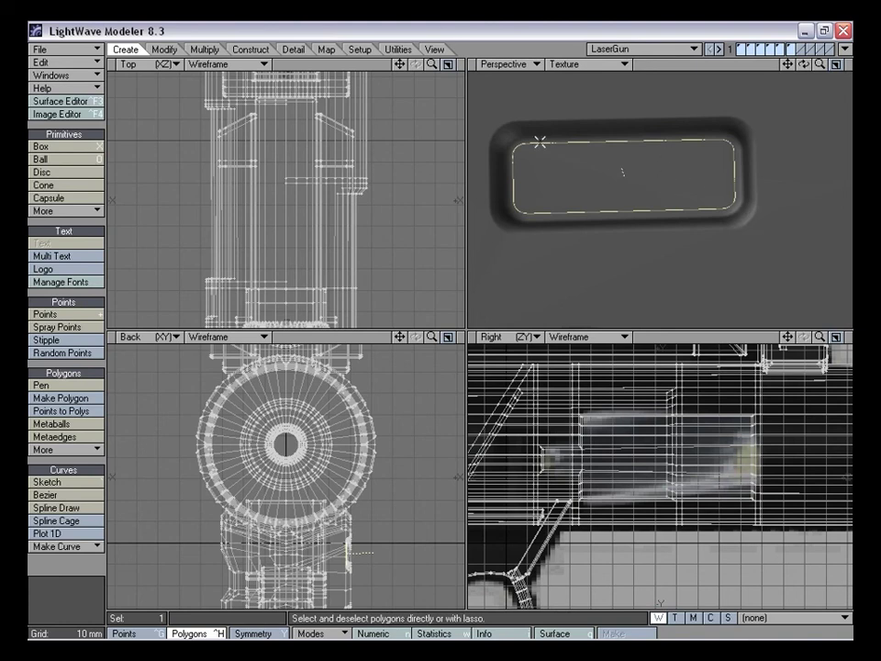
pyautogui.hotkey('shift', ']')
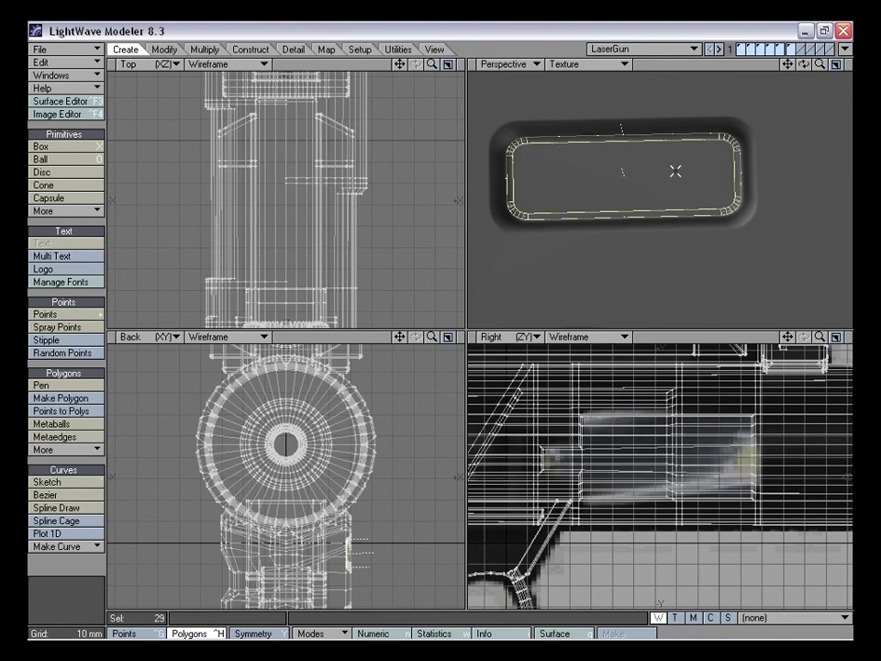
pyautogui.press('q')
pyautogui.click(466, 216)
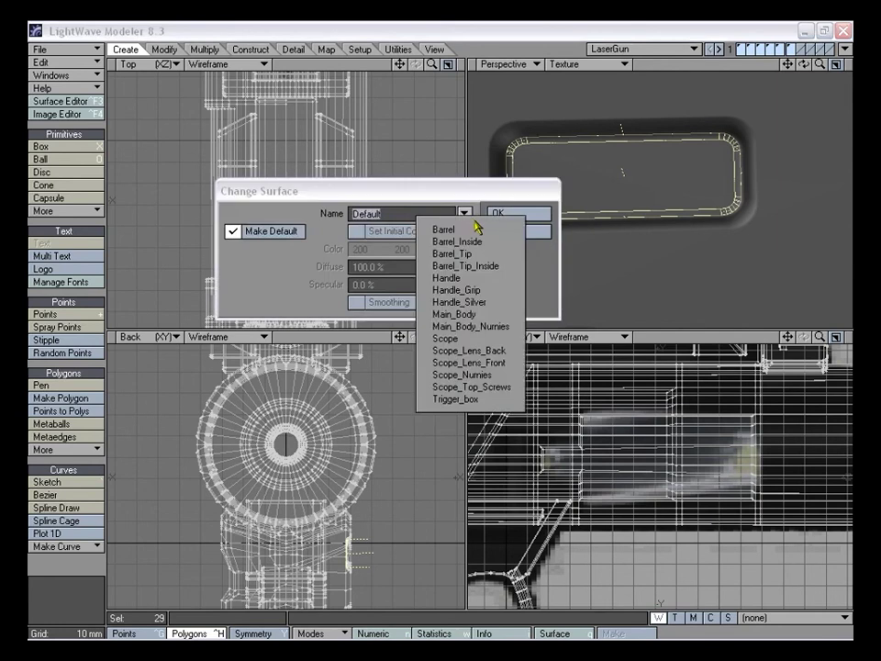
pyautogui.click(454, 277)
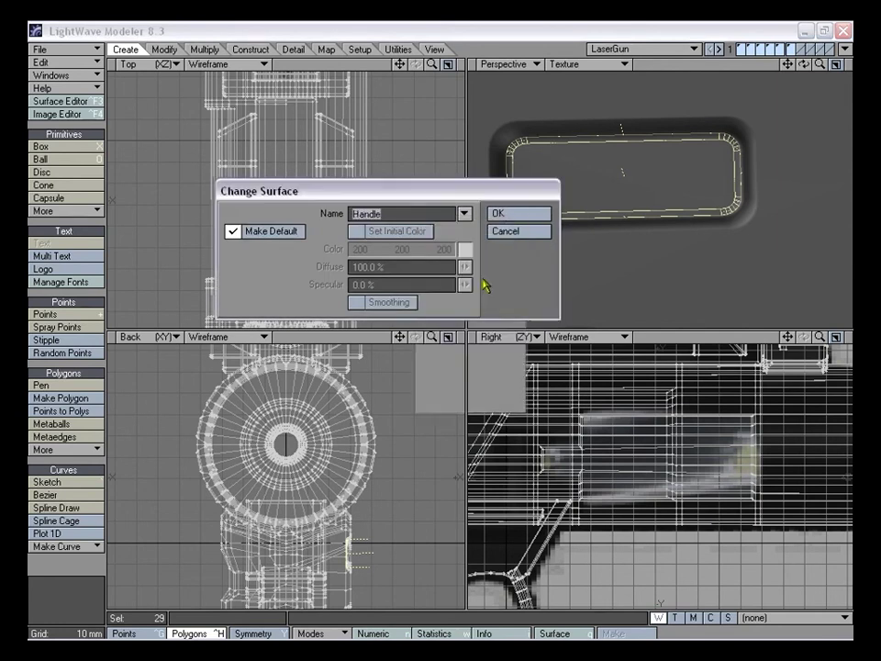
pyautogui.click(504, 212)
pyautogui.click(72, 574)
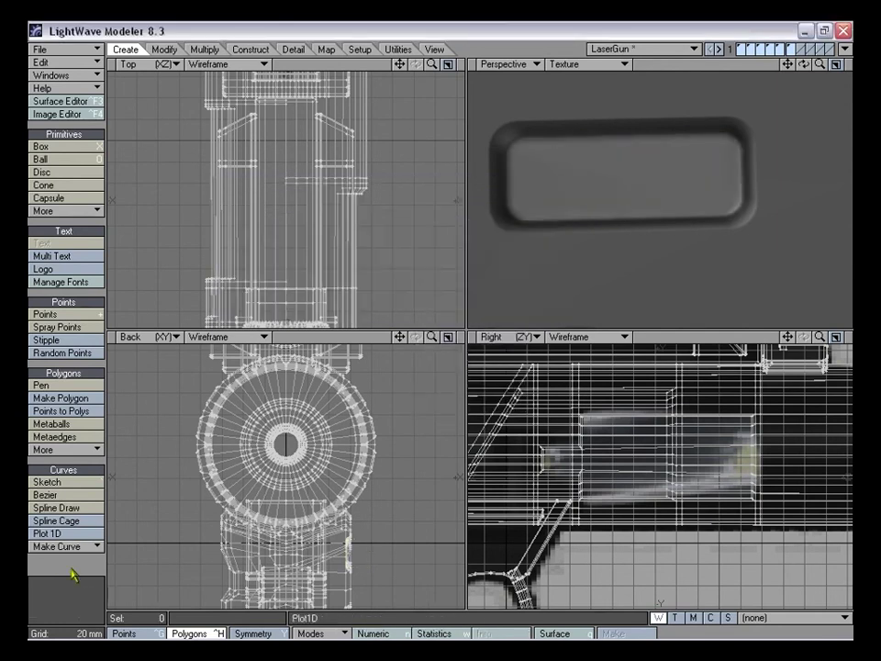
# Select the handle's round recess floor, expand the selection over the surrounding edge rings, assign it the Handle surface, and deselect it
pyautogui.moveTo(820, 64)
pyautogui.mouseDown()
pyautogui.moveTo(789, 67)
pyautogui.moveTo(838, 64)
pyautogui.moveTo(821, 65)
pyautogui.mouseUp()
pyautogui.keyDown('alt'); pyautogui.moveTo(650, 219); pyautogui.dragTo(678, 187); pyautogui.keyUp('alt')
pyautogui.click(642, 187)
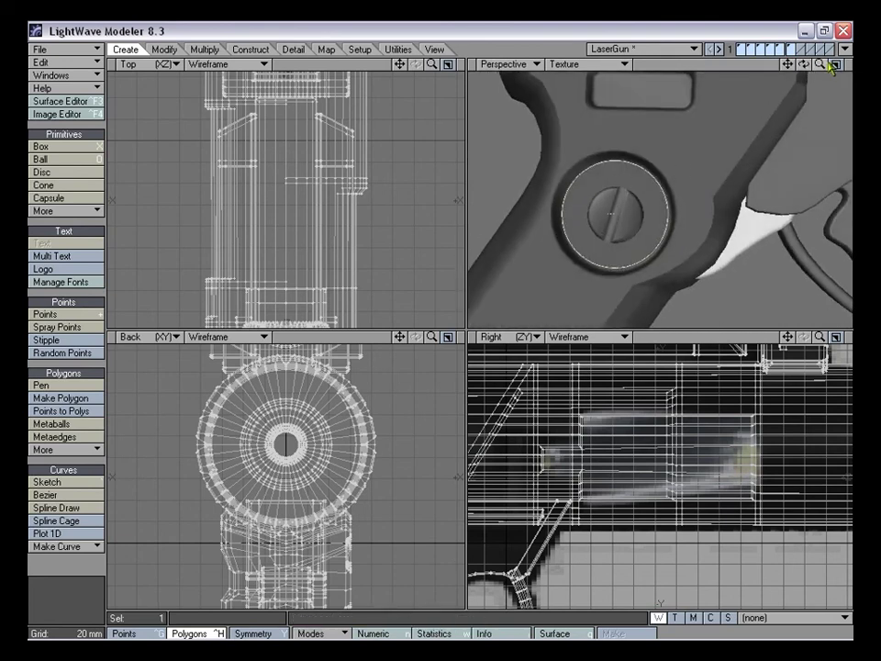
pyautogui.moveTo(819, 64); pyautogui.dragTo(793, 64)
pyautogui.hotkey('shift', ']')
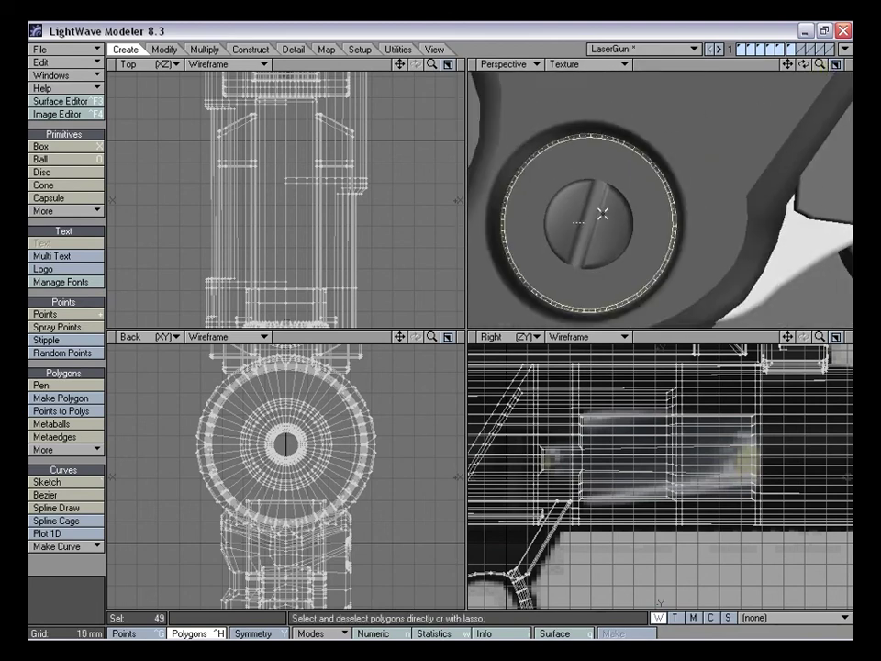
pyautogui.hotkey('shift', ']')
pyautogui.hotkey('shift', ']')
pyautogui.hotkey('shift', ']')
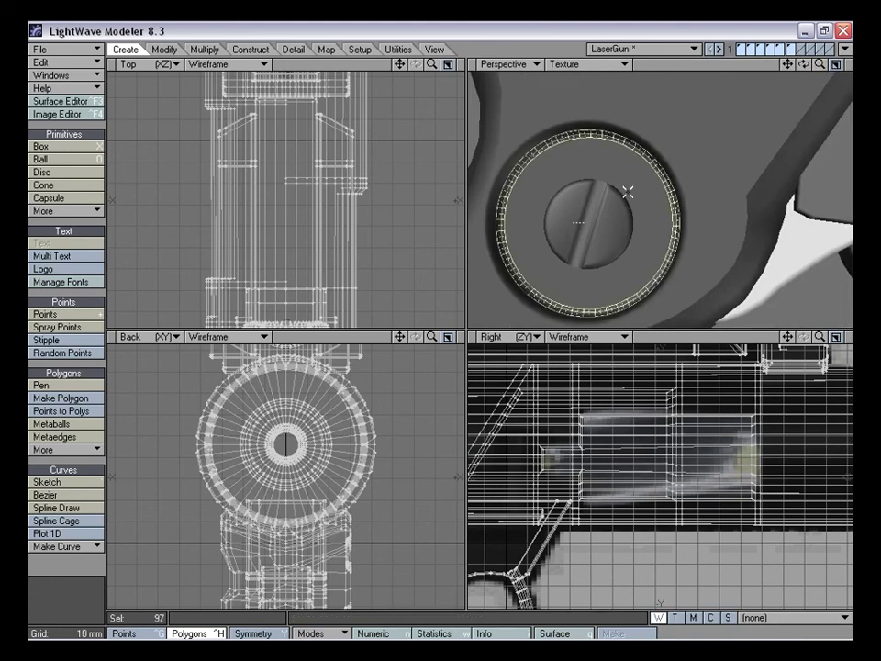
pyautogui.hotkey('shift', ']')
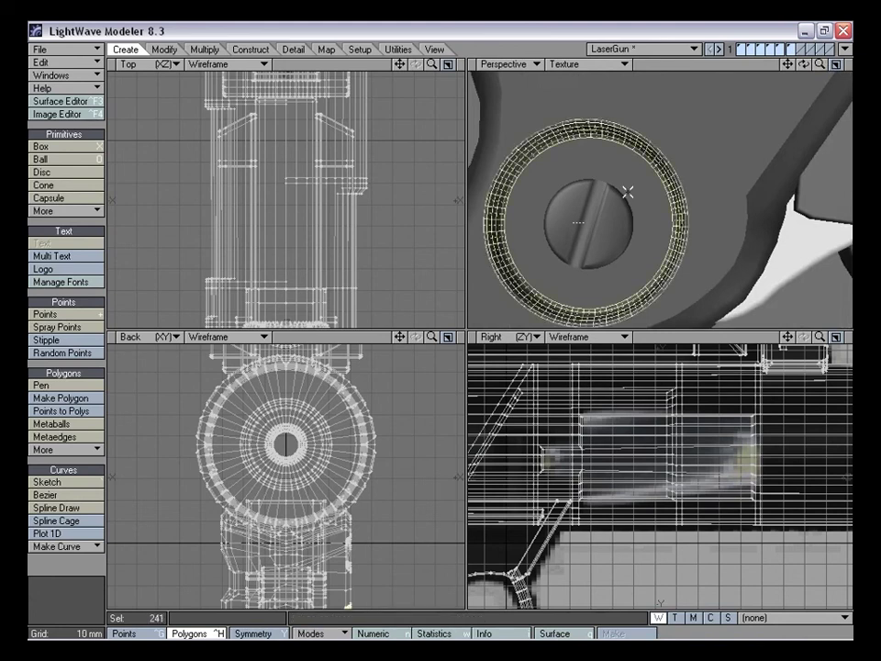
pyautogui.keyDown('alt'); pyautogui.keyDown('shift'); pyautogui.moveTo(616, 206); pyautogui.dragTo(621, 161); pyautogui.keyUp('shift'); pyautogui.keyUp('alt')
pyautogui.hotkey('shift', '[')
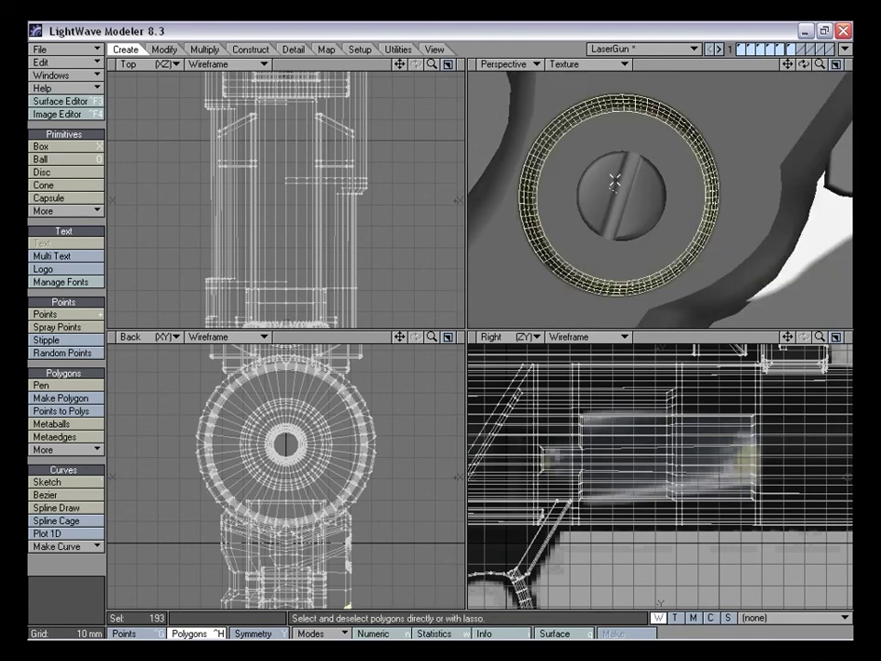
pyautogui.press('q')
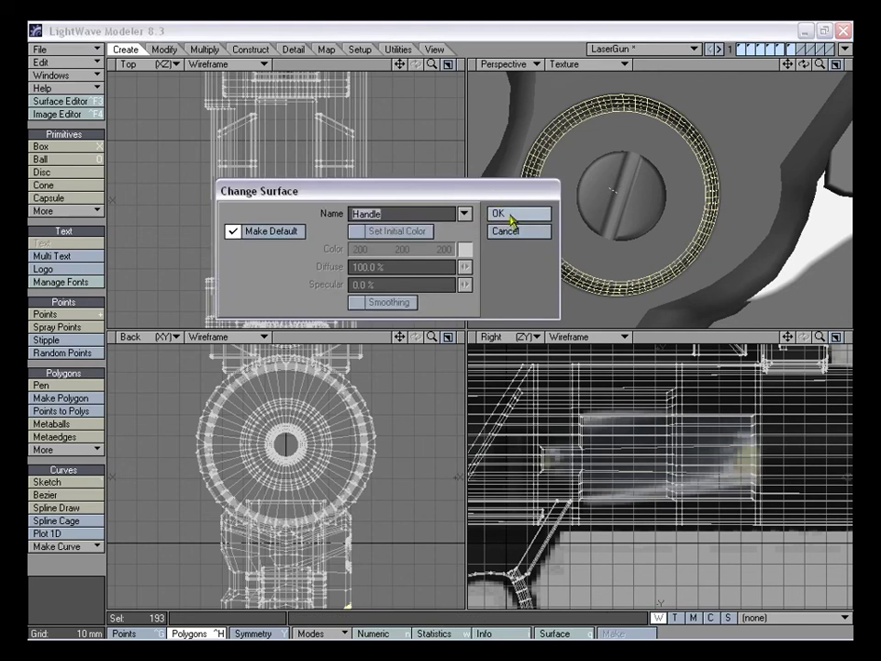
pyautogui.click(512, 220)
pyautogui.press('/')
# Select the whole slotted screw head in the handle's round recess, assign it the Handle surface, and deselect it
pyautogui.moveTo(569, 220)
pyautogui.keyDown('alt'); pyautogui.mouseDown()
pyautogui.moveTo(631, 191)
pyautogui.moveTo(631, 203)
pyautogui.moveTo(654, 198)
pyautogui.moveTo(651, 175)
pyautogui.moveTo(631, 172)
pyautogui.mouseUp(); pyautogui.keyUp('alt')
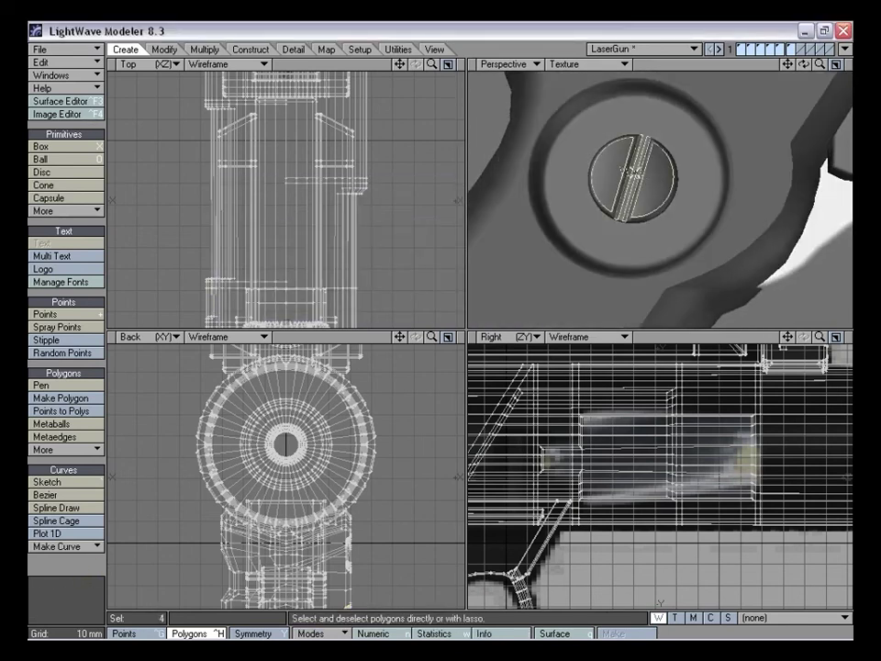
pyautogui.press(']')
pyautogui.press('q')
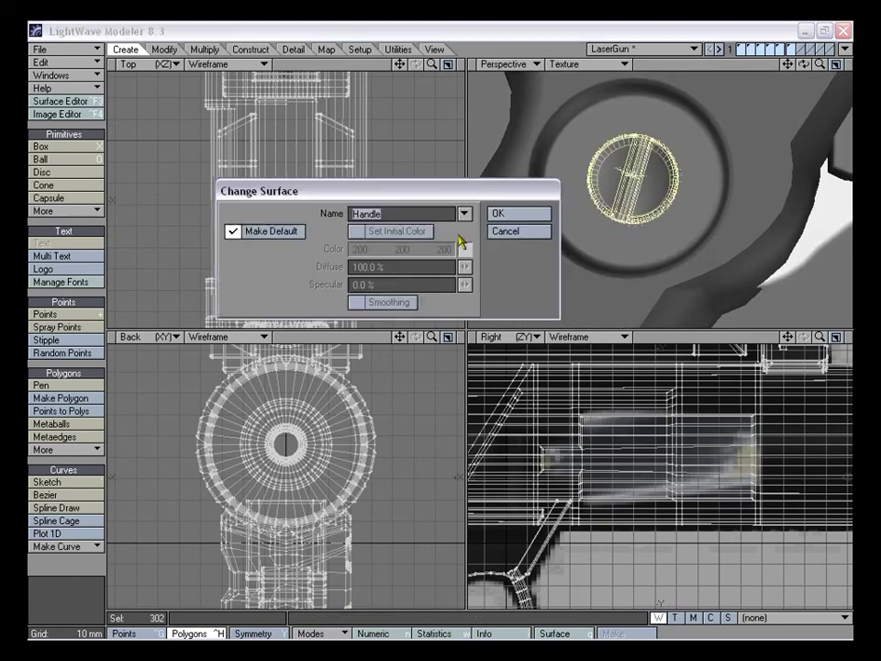
pyautogui.click(516, 217)
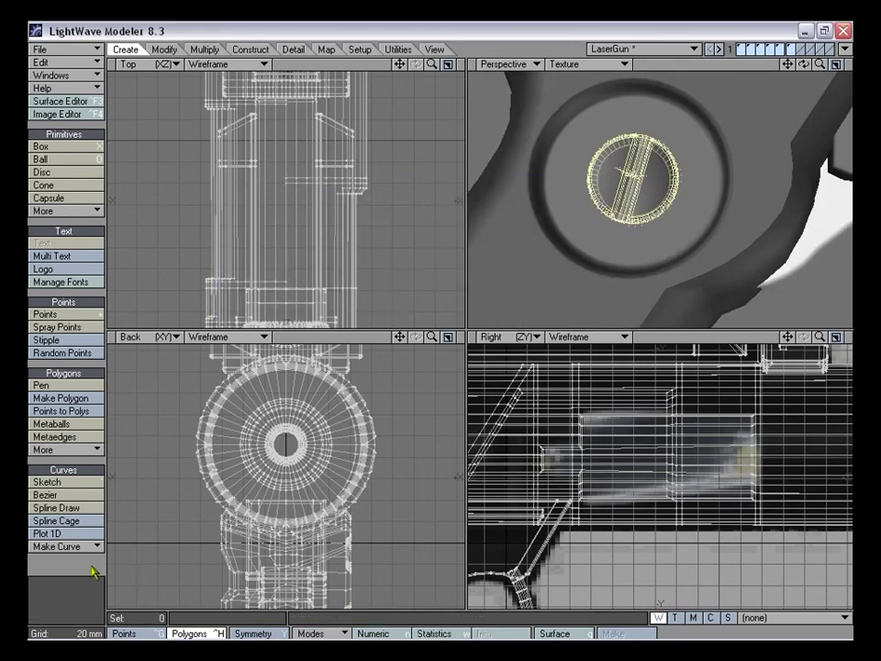
pyautogui.click(91, 574)
# Examine the full gun from both sides, ending close up on the tabbed silver panel and trigger area
pyautogui.moveTo(820, 65); pyautogui.dragTo(757, 65)
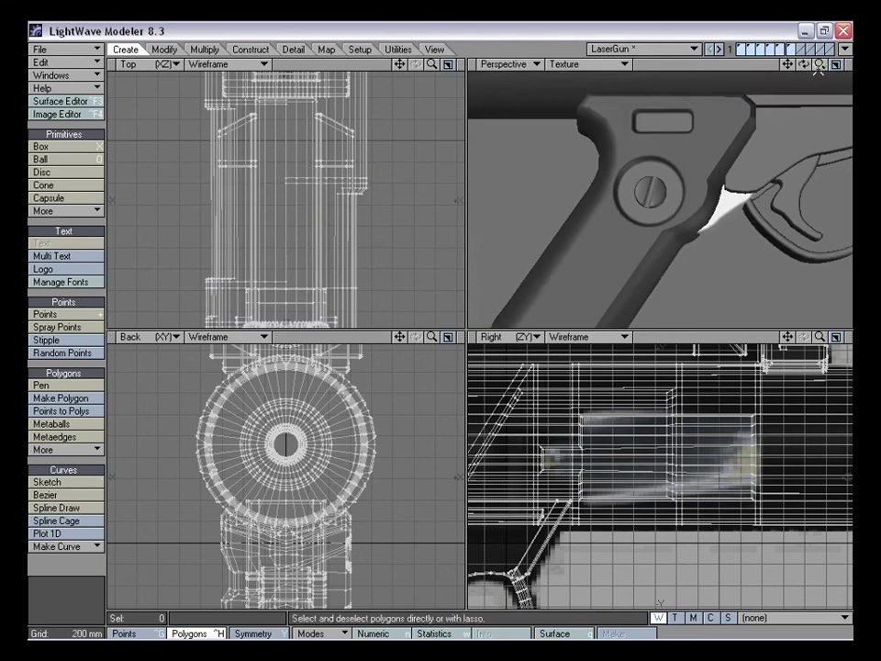
pyautogui.press('a')
pyautogui.keyDown('alt'); pyautogui.moveTo(755, 134); pyautogui.dragTo(704, 157); pyautogui.keyUp('alt')
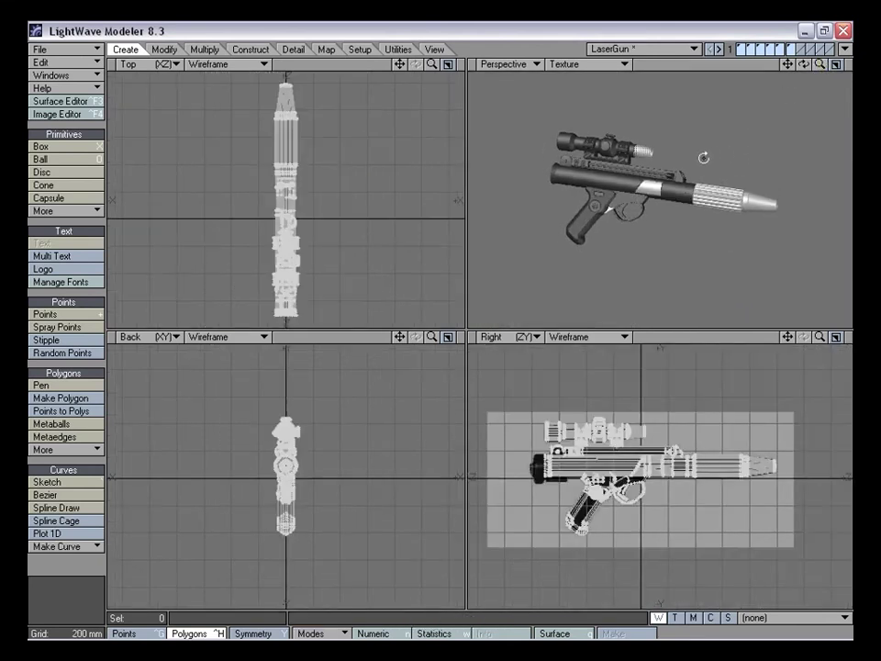
pyautogui.moveTo(820, 64)
pyautogui.mouseDown()
pyautogui.moveTo(856, 65)
pyautogui.moveTo(829, 67)
pyautogui.mouseUp()
pyautogui.keyDown('alt'); pyautogui.moveTo(804, 114); pyautogui.dragTo(714, 241); pyautogui.keyUp('alt')
pyautogui.moveTo(820, 64); pyautogui.dragTo(844, 66)
pyautogui.moveTo(790, 71); pyautogui.dragTo(639, 255)
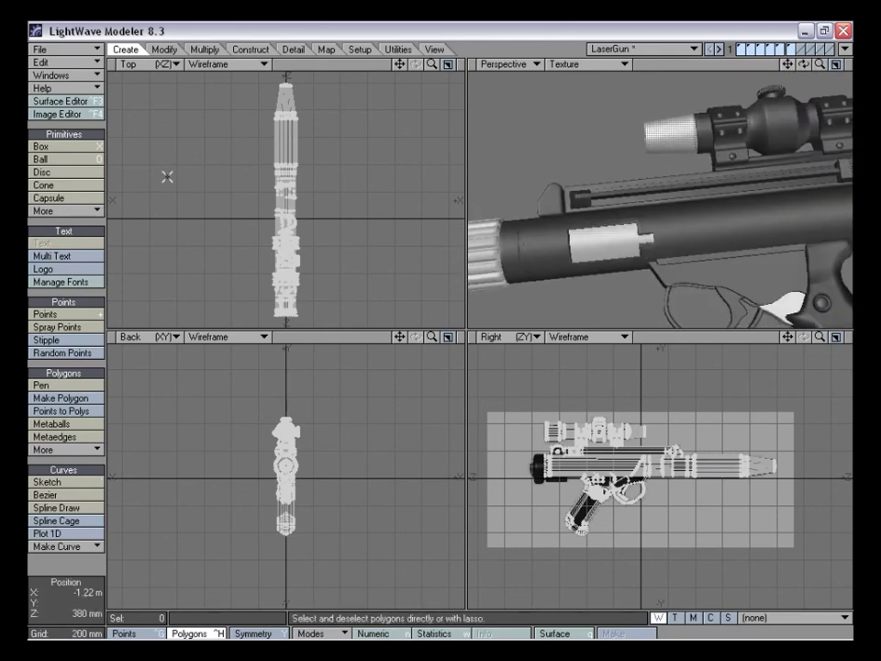
# Study the Front_per.jpg and back_per.jpg reference images of the gun, and close the image windows
pyautogui.click(73, 113)
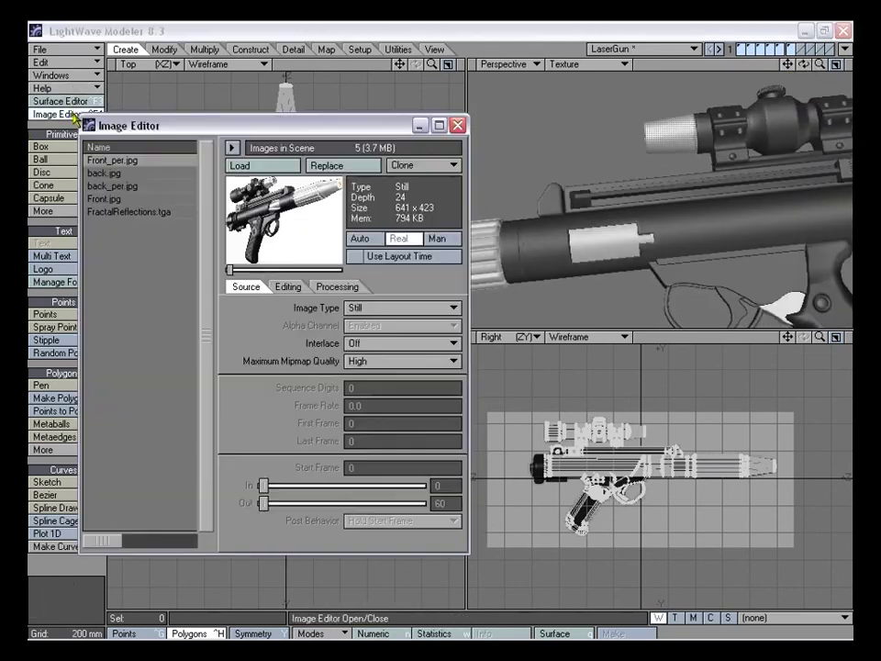
pyautogui.doubleClick(124, 162)
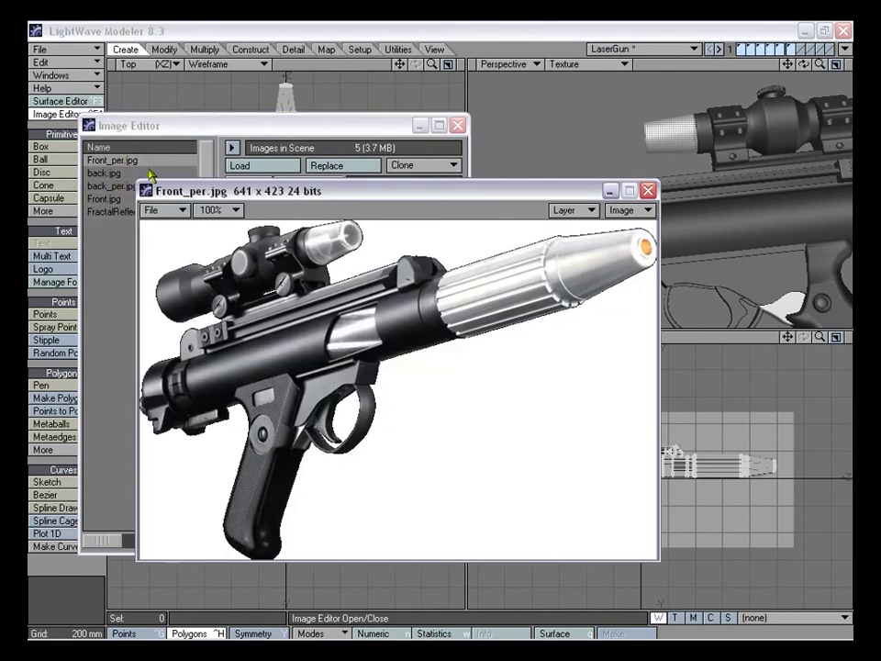
pyautogui.click(649, 190)
pyautogui.doubleClick(112, 186)
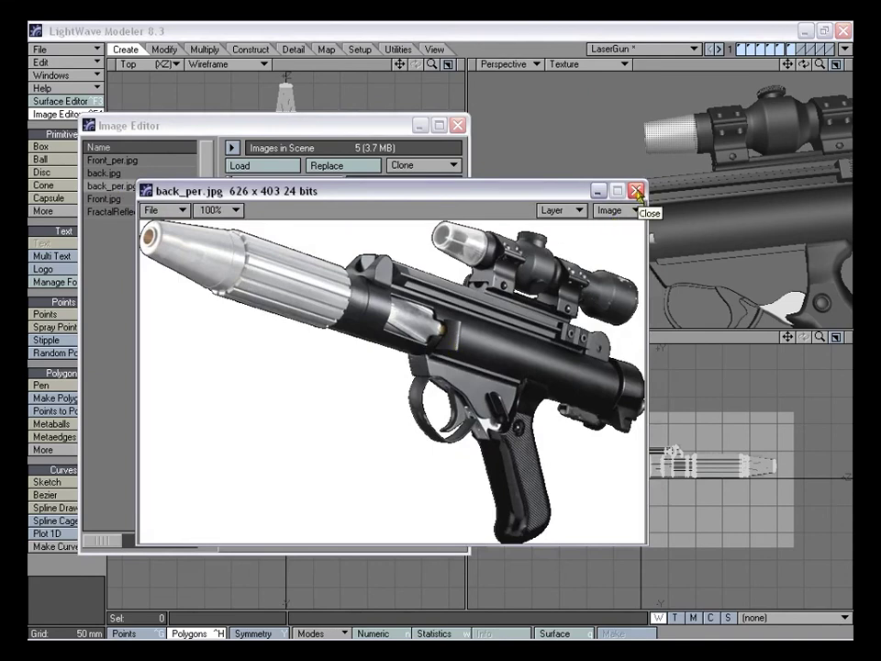
pyautogui.click(637, 190)
pyautogui.click(457, 125)
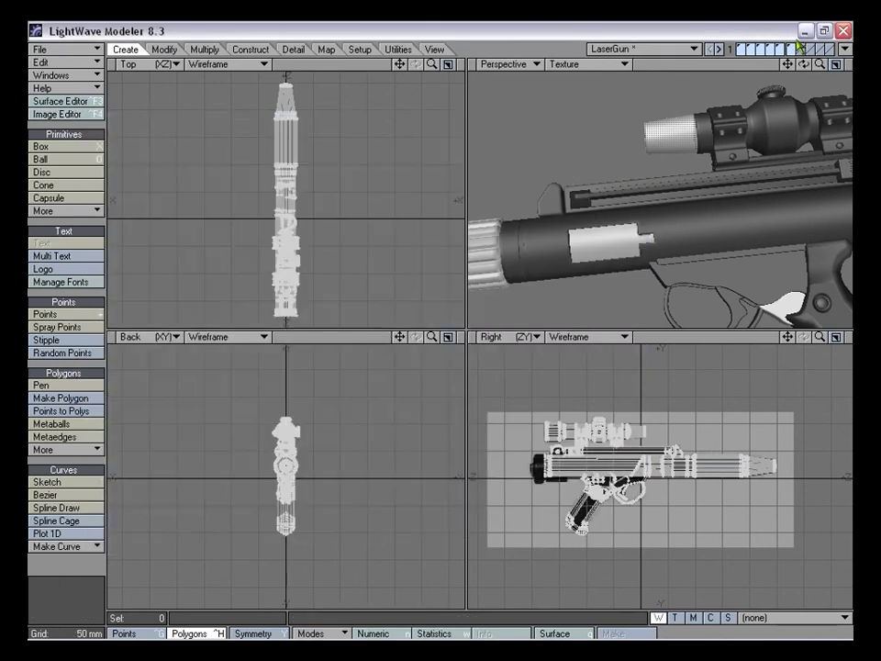
# Cut the two thin strips from the sixth layer and paste them into the handle's layer, the fourth
pyautogui.click(794, 49)
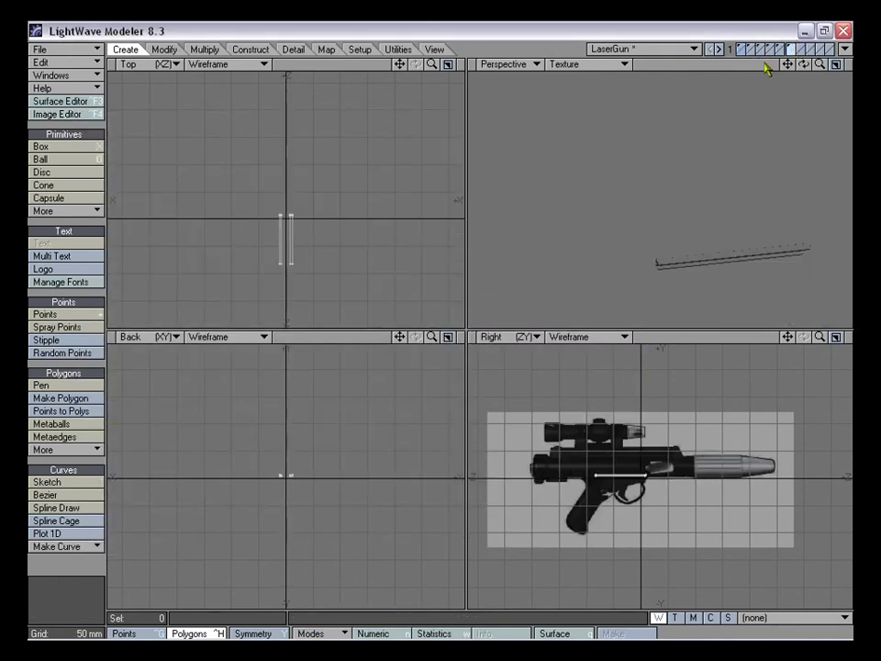
pyautogui.press('Delete')
pyautogui.press('u')
pyautogui.hotkey('ctrl', 'v')
pyautogui.hotkey('ctrl', 'x')
pyautogui.click(771, 48)
pyautogui.hotkey('ctrl', 'v')
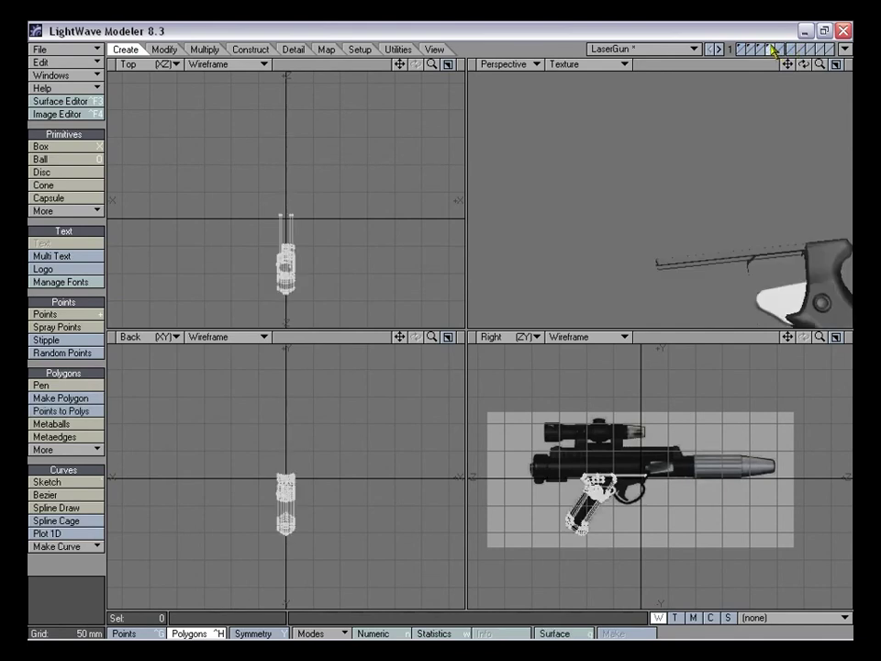
pyautogui.keyDown('alt'); pyautogui.moveTo(714, 179); pyautogui.dragTo(725, 159); pyautogui.keyUp('alt')
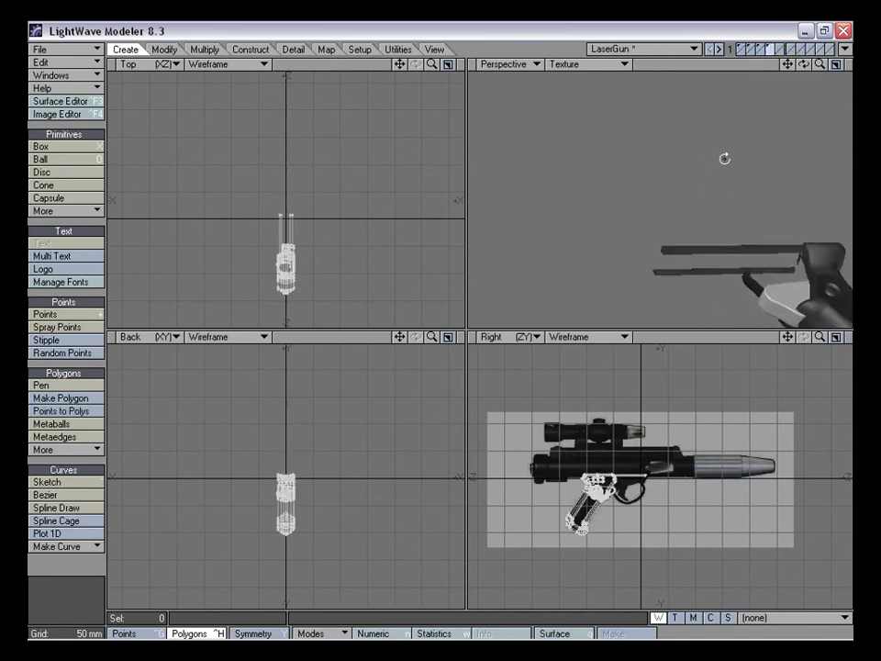
# Cut the grip geometry from layer 4 and paste it into layer 3
pyautogui.click(761, 50)
pyautogui.click(772, 50)
pyautogui.hotkey('ctrl', 'x')
pyautogui.click(762, 51)
pyautogui.hotkey('ctrl', 'v')
# Make the empty layer 4 the active layer and show layers 1, 2 and 3 as background references
pyautogui.keyDown('alt'); pyautogui.moveTo(727, 126); pyautogui.dragTo(702, 226); pyautogui.keyUp('alt')
pyautogui.click(744, 49)
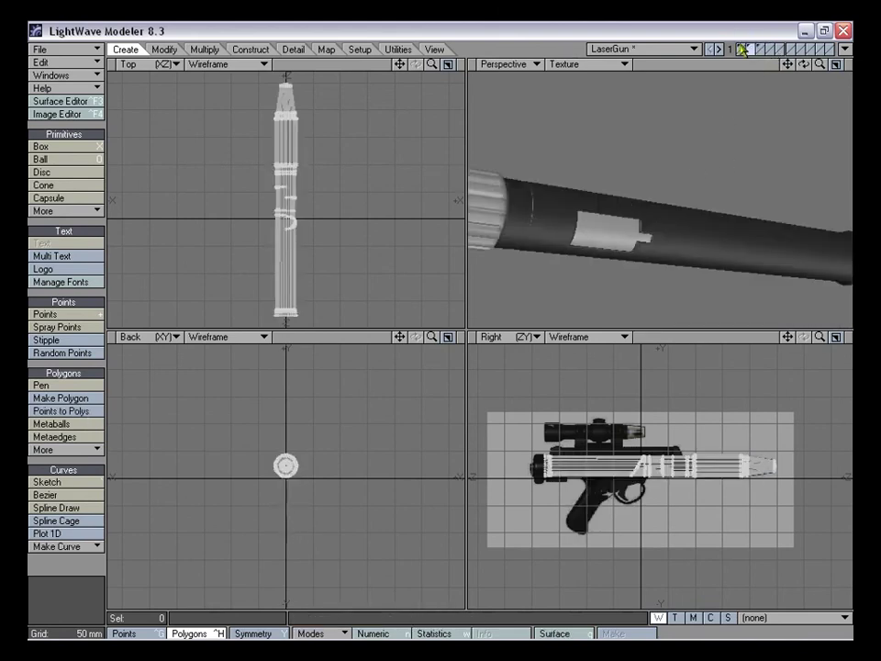
pyautogui.click(770, 48)
pyautogui.click(761, 53)
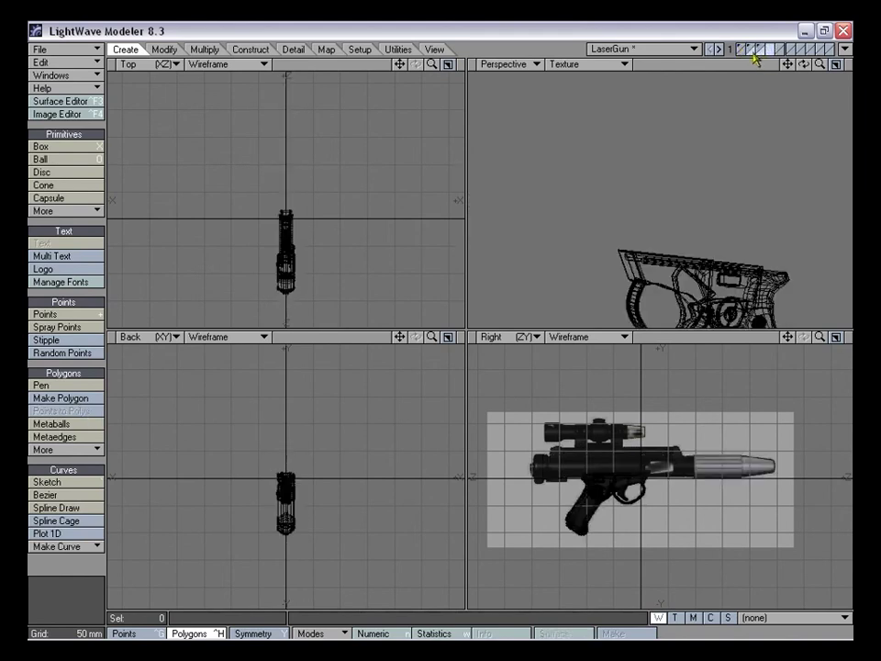
pyautogui.keyDown('shift'); pyautogui.click(752, 54); pyautogui.keyUp('shift')
pyautogui.keyDown('shift'); pyautogui.click(743, 53); pyautogui.keyUp('shift')
pyautogui.moveTo(816, 337); pyautogui.dragTo(787, 339)
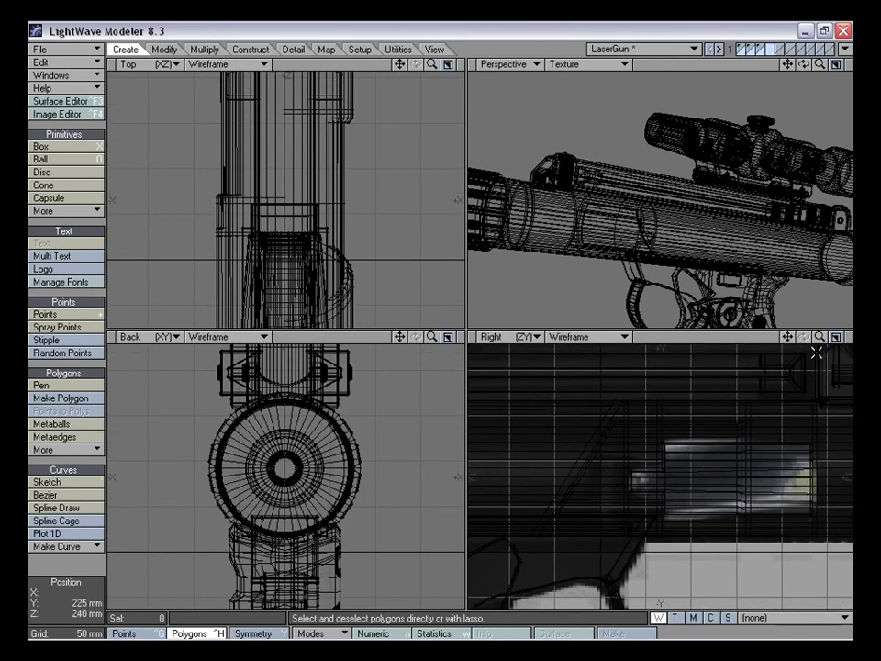
pyautogui.moveTo(788, 337)
pyautogui.mouseDown()
pyautogui.moveTo(798, 339)
pyautogui.moveTo(787, 337)
pyautogui.mouseUp()
# Remove the backdrop image from the BR viewport by setting its image to (none)
pyautogui.press('d')
pyautogui.click(343, 140)
pyautogui.click(413, 163)
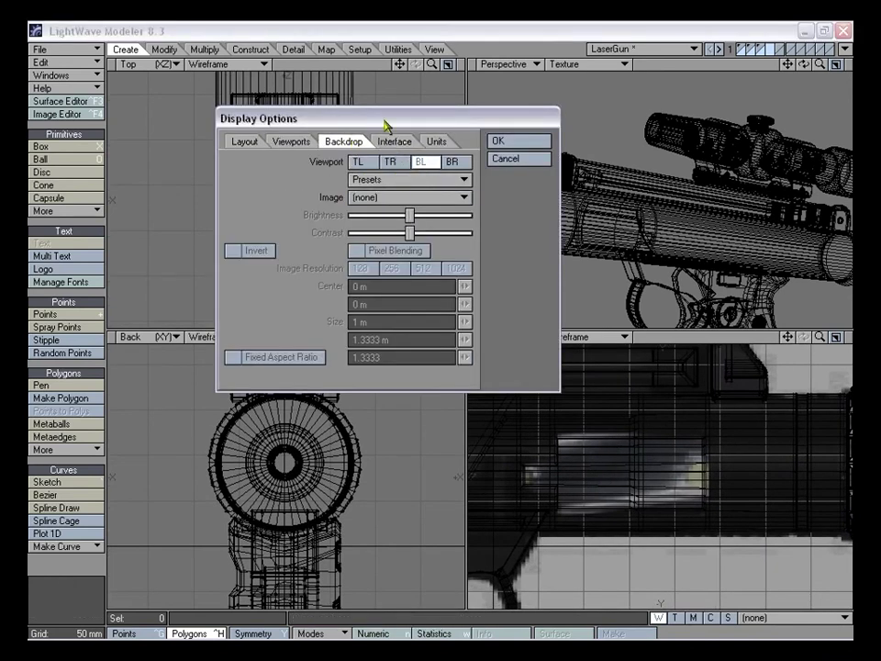
pyautogui.moveTo(387, 124); pyautogui.dragTo(381, 139)
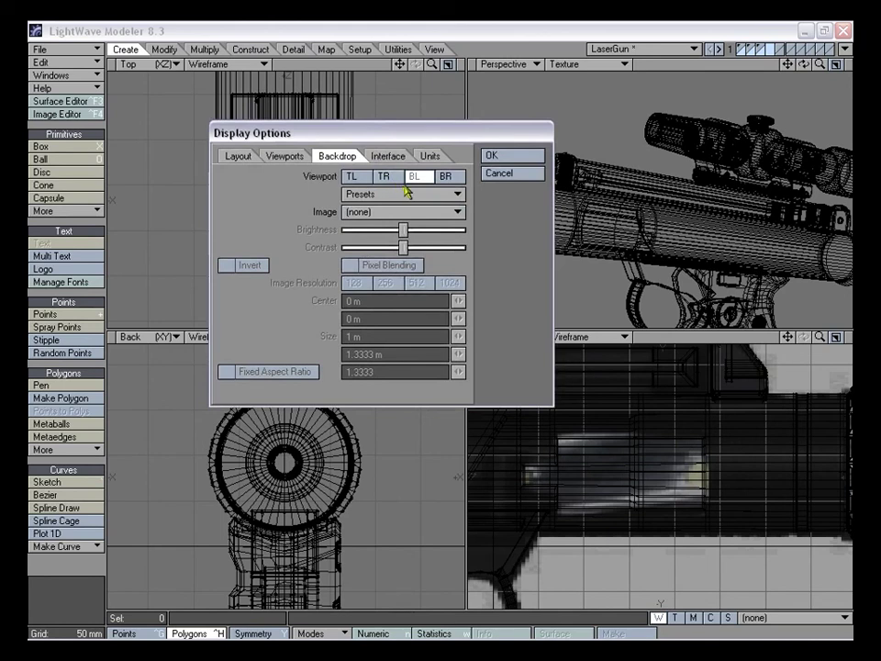
pyautogui.click(446, 177)
pyautogui.click(393, 214)
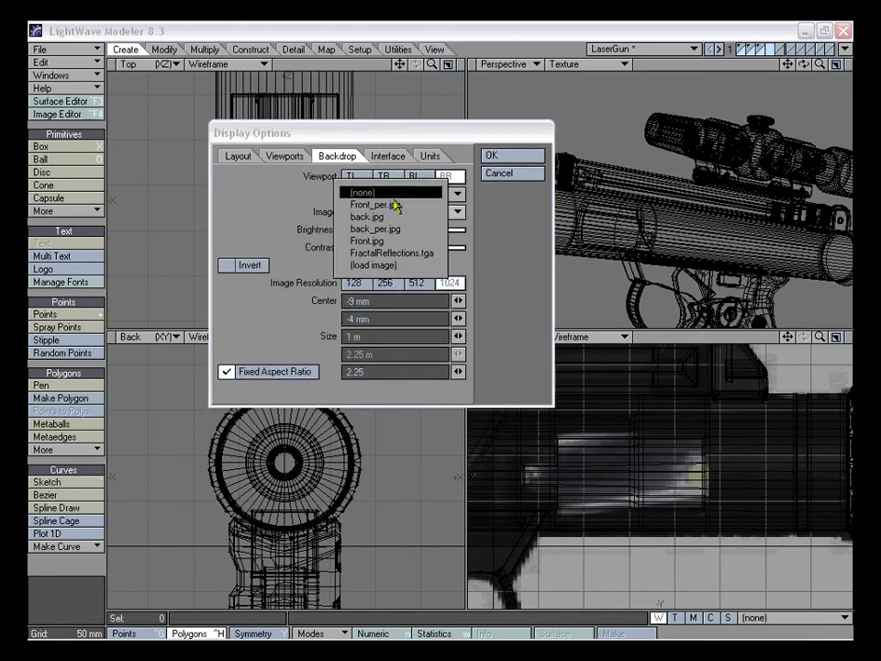
pyautogui.click(392, 193)
pyautogui.click(529, 157)
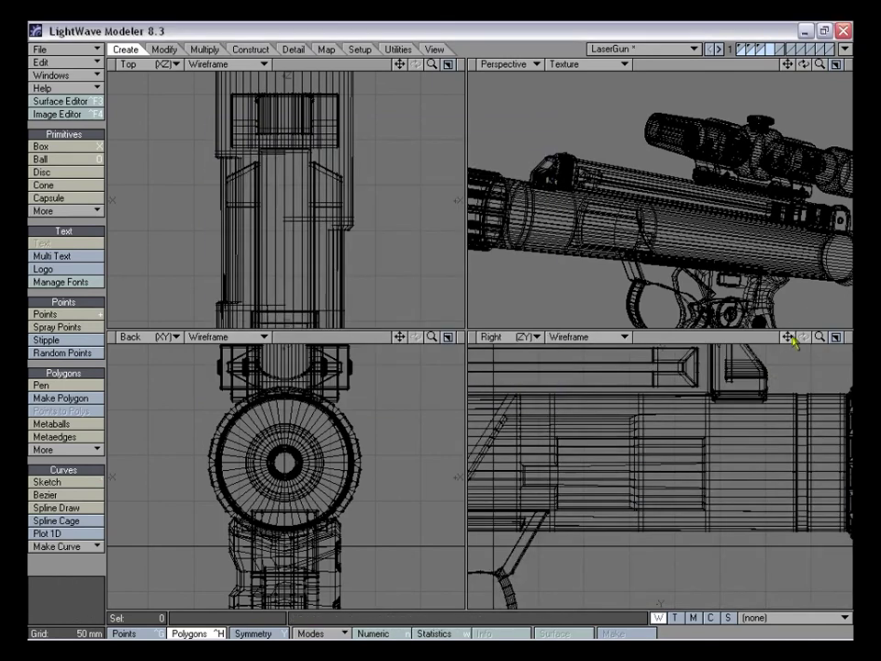
# View the back_per.jpg reference picture at full size to examine the detail beside the barrel's ejection port
pyautogui.moveTo(788, 336); pyautogui.dragTo(442, 326)
pyautogui.moveTo(817, 342)
pyautogui.mouseDown()
pyautogui.moveTo(792, 342)
pyautogui.moveTo(822, 339)
pyautogui.moveTo(836, 305)
pyautogui.moveTo(825, 337)
pyautogui.moveTo(846, 338)
pyautogui.moveTo(821, 338)
pyautogui.mouseUp()
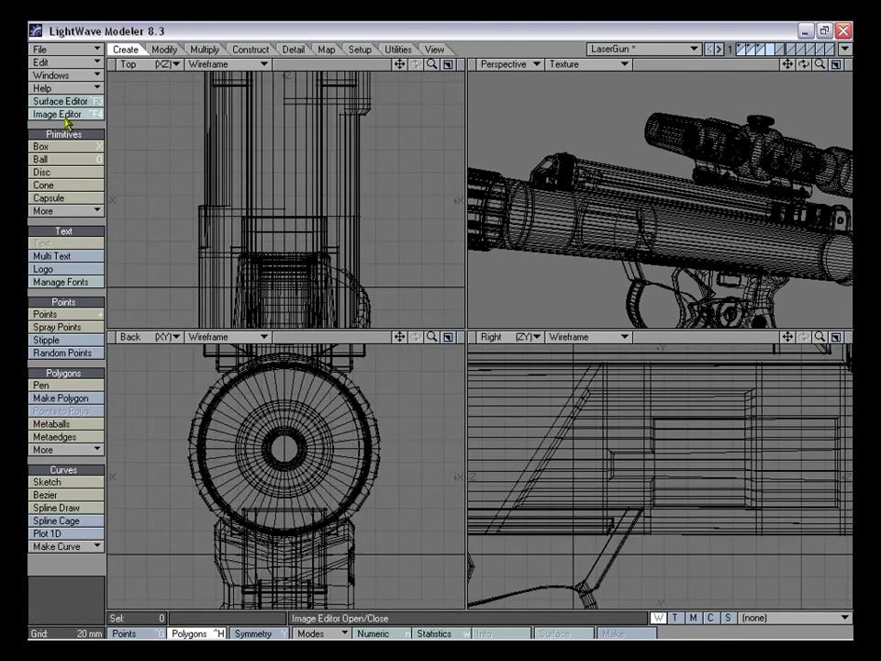
pyautogui.click(64, 115)
pyautogui.doubleClick(120, 187)
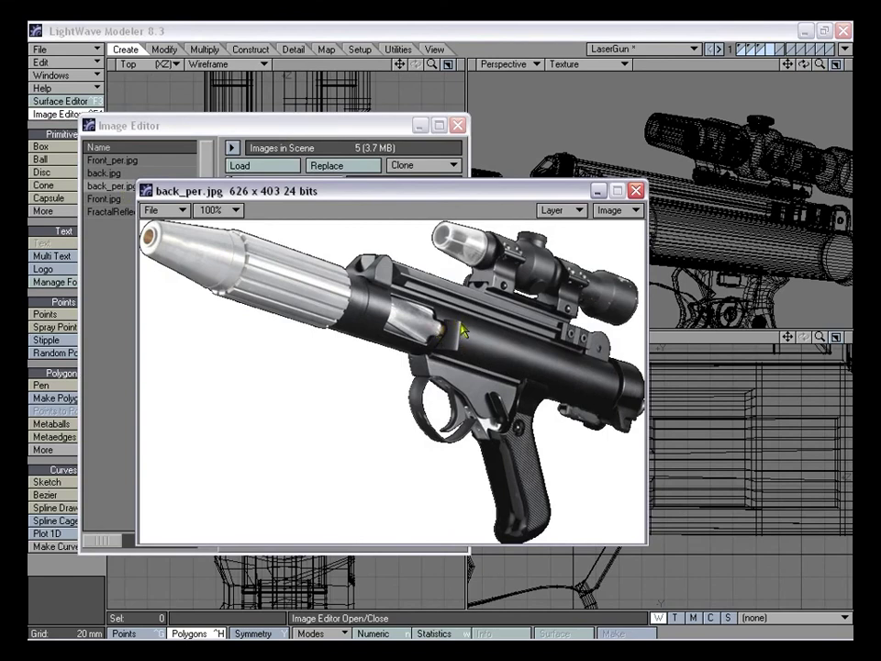
pyautogui.moveTo(547, 191); pyautogui.dragTo(542, 202)
pyautogui.click(632, 202)
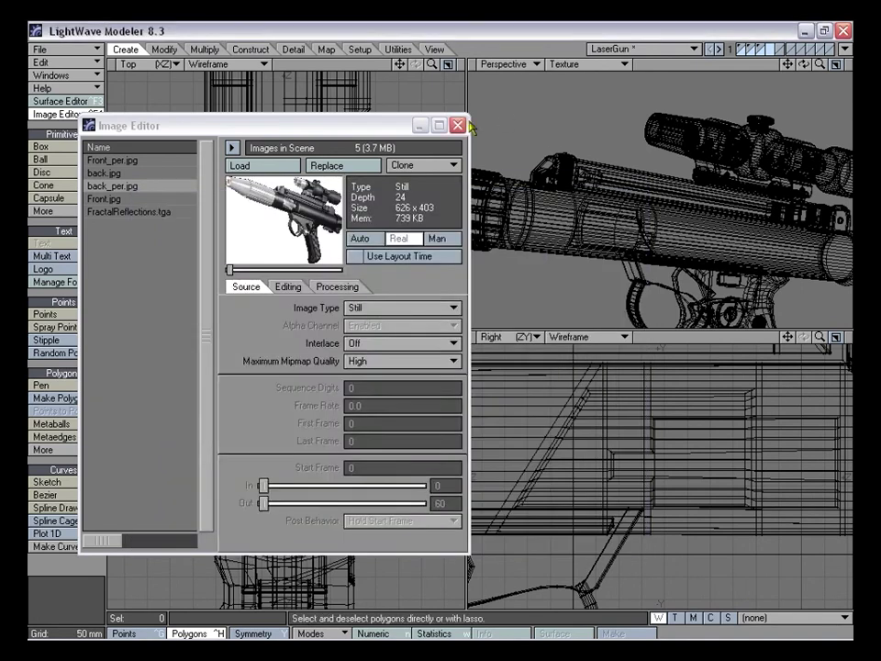
pyautogui.click(456, 125)
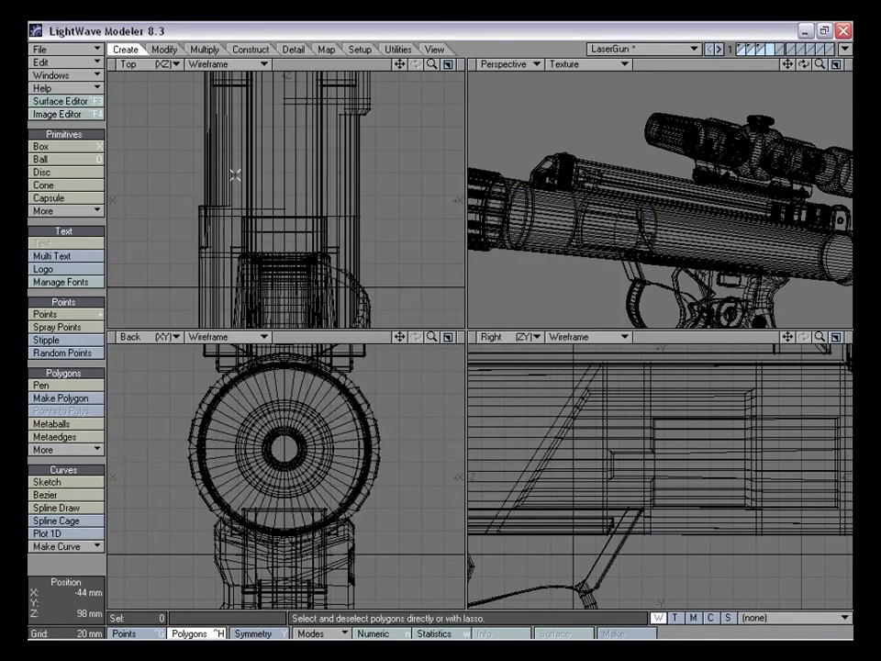
# Create an elongated upright disc with height on the barrel's side, centred at about X -76 mm, Y 80 mm, Z 68 mm
pyautogui.click(62, 174)
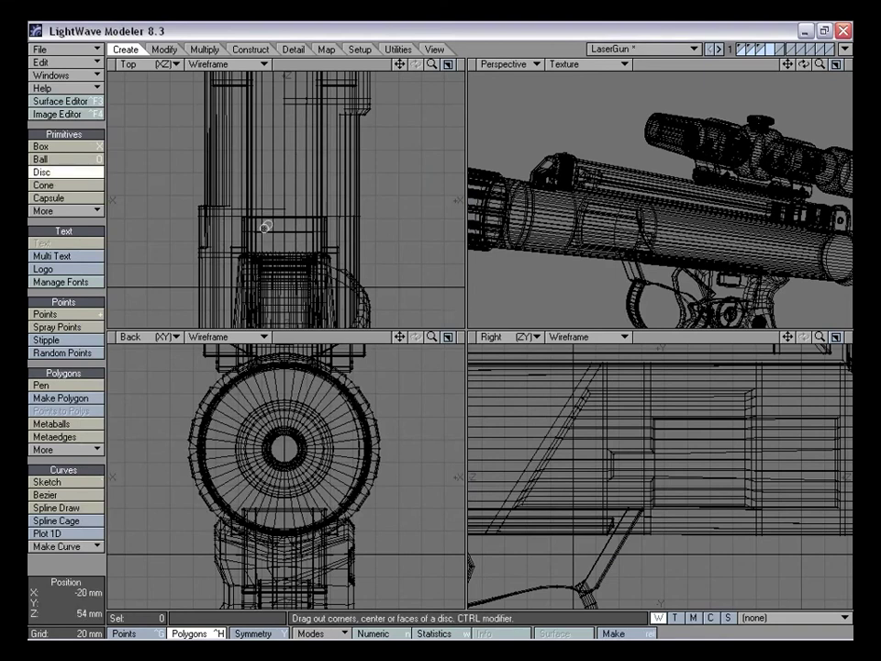
pyautogui.moveTo(200, 206); pyautogui.dragTo(214, 189)
pyautogui.keyDown('alt'); pyautogui.moveTo(677, 210); pyautogui.dragTo(631, 203); pyautogui.keyUp('alt')
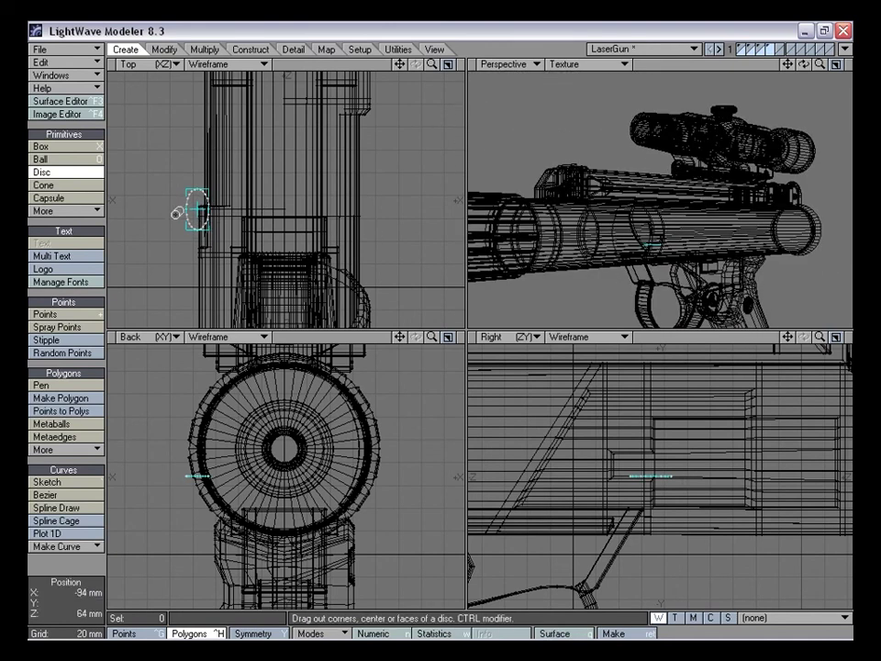
pyautogui.moveTo(215, 467); pyautogui.dragTo(203, 424)
pyautogui.moveTo(667, 444); pyautogui.dragTo(654, 460)
pyautogui.moveTo(204, 181); pyautogui.dragTo(200, 191)
pyautogui.moveTo(670, 445); pyautogui.dragTo(652, 461)
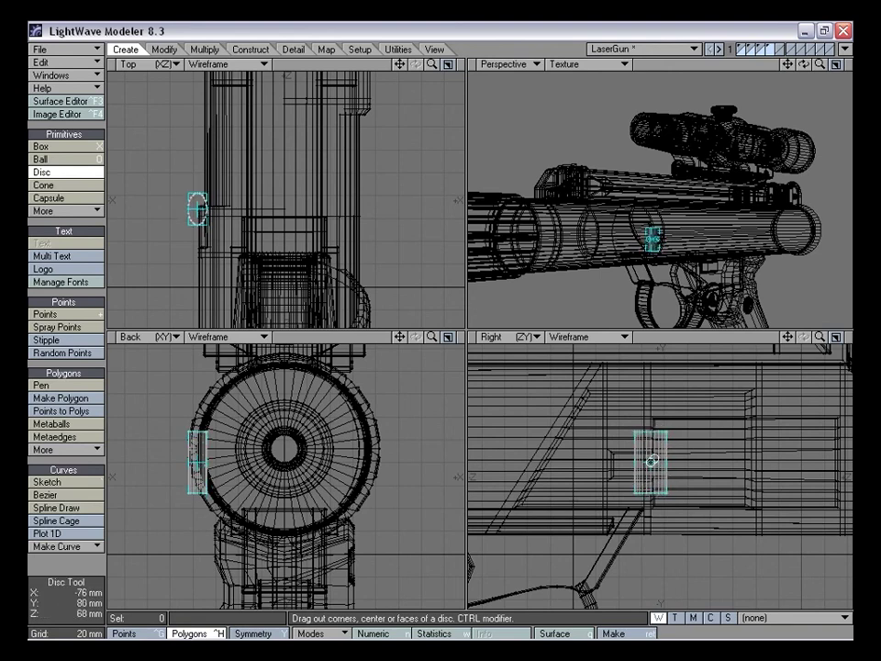
pyautogui.press('space')
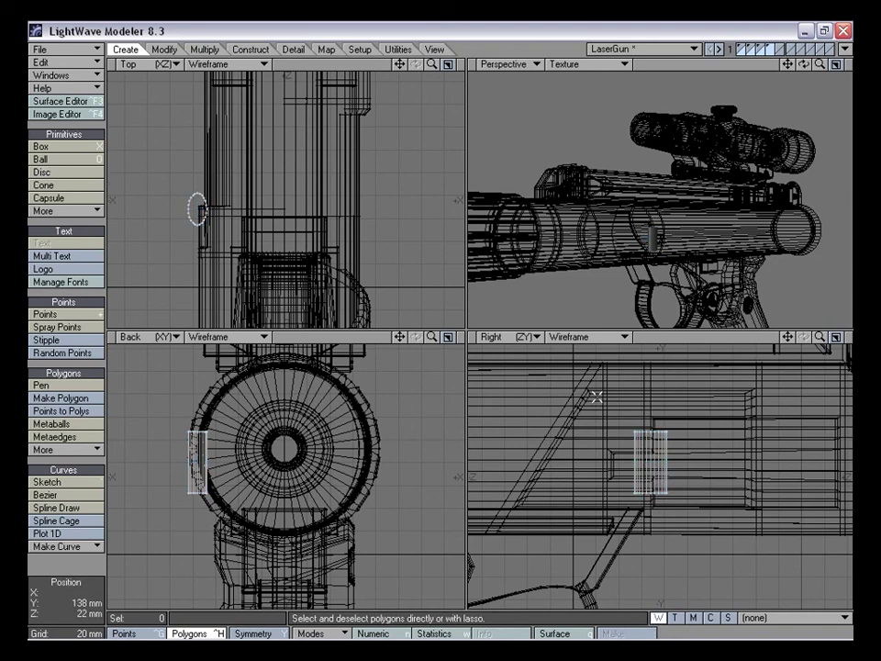
pyautogui.press('a')
pyautogui.keyDown('alt'); pyautogui.moveTo(608, 182); pyautogui.dragTo(636, 219); pyautogui.keyUp('alt')
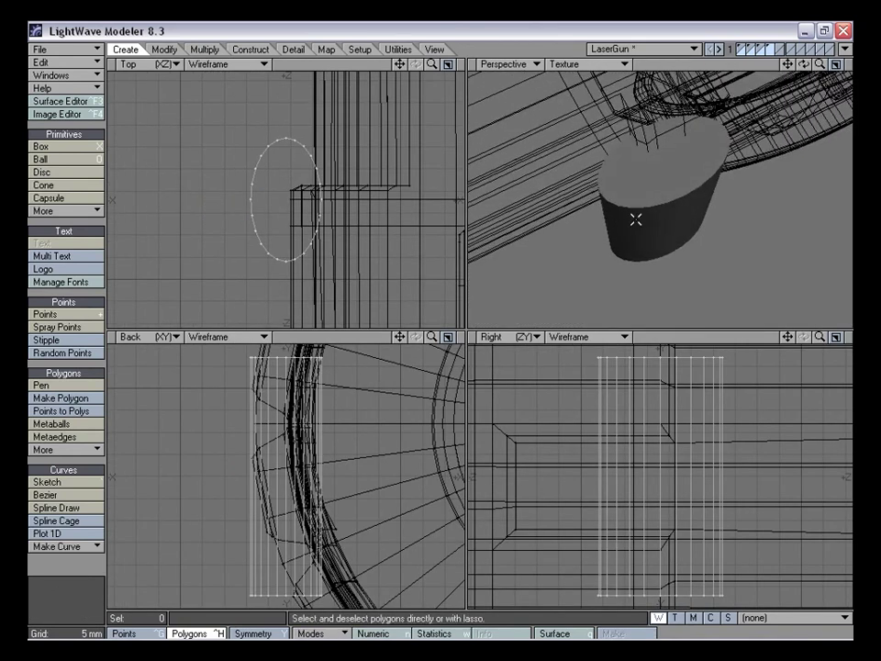
pyautogui.hotkey('ctrl', 'g')
pyautogui.hotkey('ctrl', 'h')
pyautogui.hotkey('ctrl', 'g')
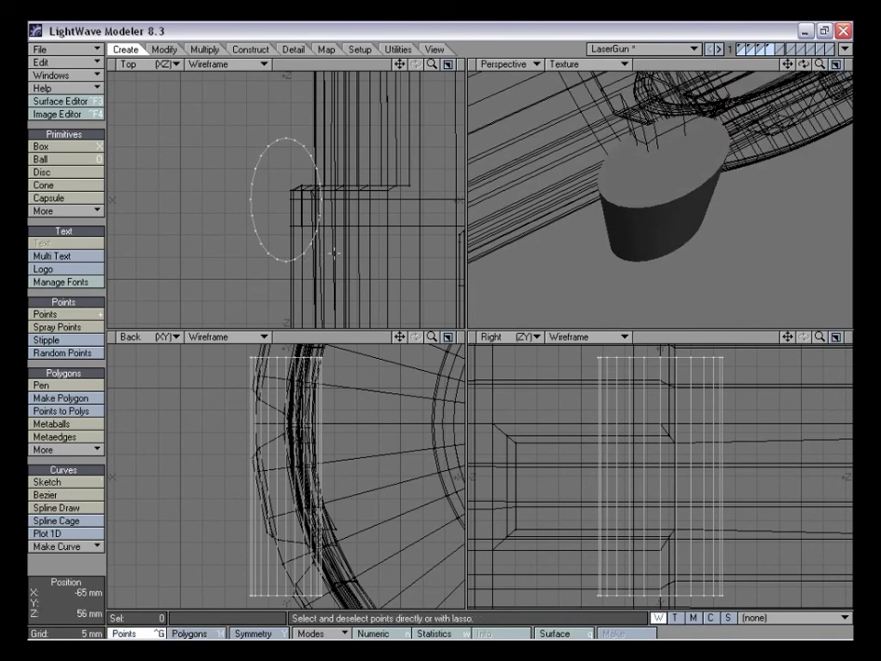
pyautogui.moveTo(300, 278); pyautogui.dragTo(340, 250, button='right')
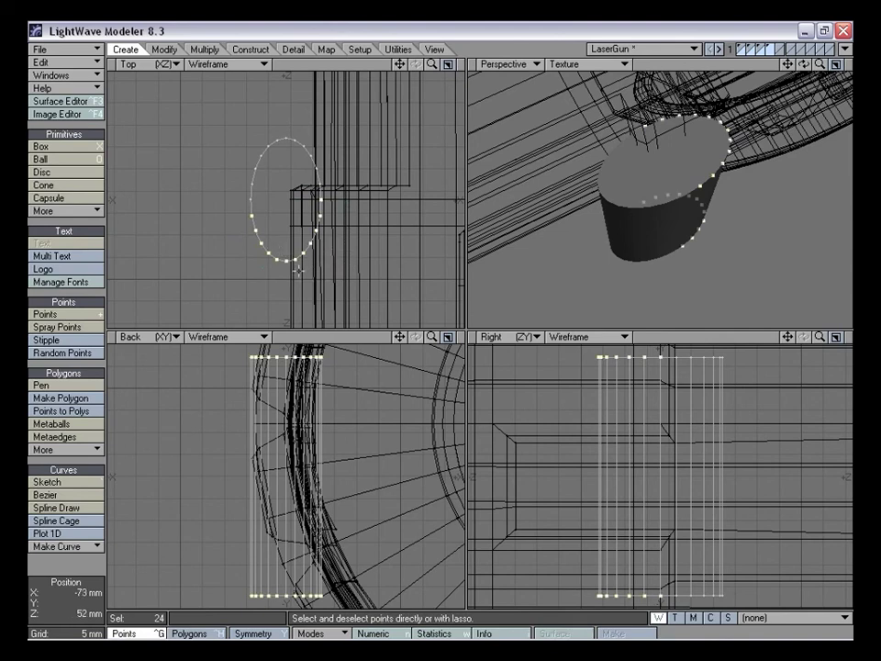
pyautogui.press('t')
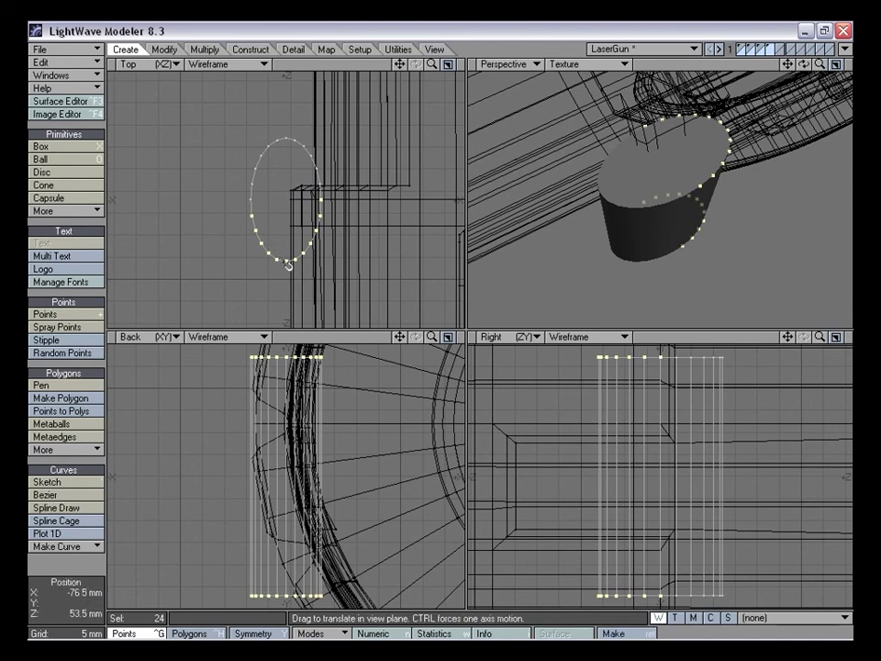
pyautogui.press('space')
pyautogui.moveTo(370, 189)
pyautogui.mouseDown(button='right')
pyautogui.moveTo(444, 311)
pyautogui.moveTo(430, 276)
pyautogui.mouseUp(button='right')
pyautogui.press('t')
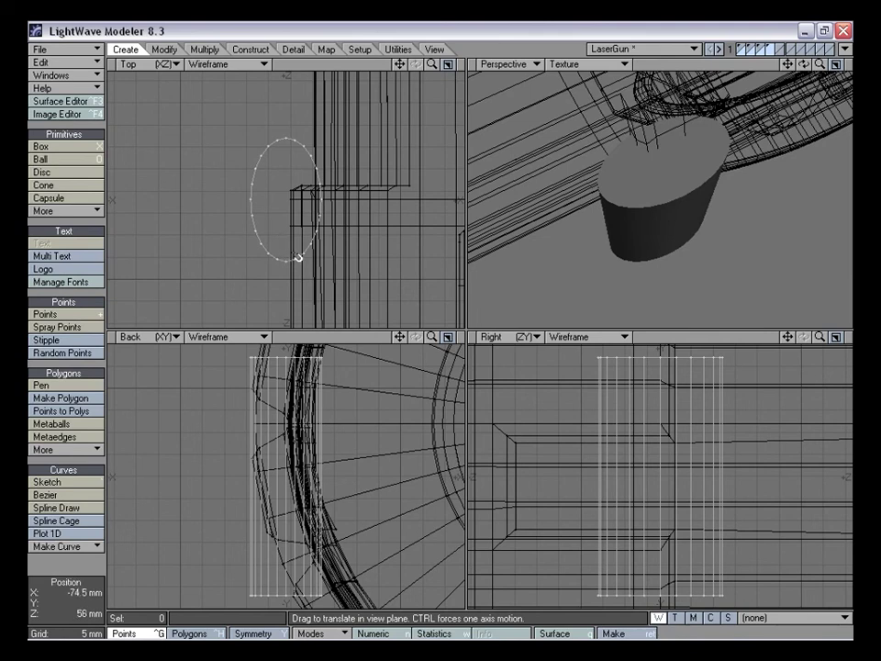
pyautogui.moveTo(292, 262); pyautogui.dragTo(444, 325)
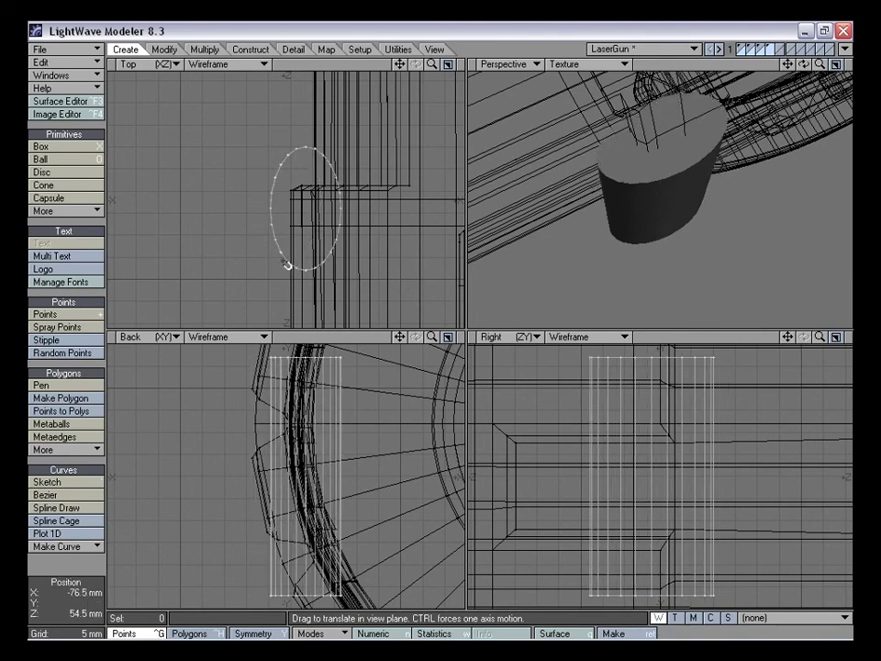
pyautogui.moveTo(287, 265); pyautogui.dragTo(290, 263)
pyautogui.press('space')
pyautogui.moveTo(340, 260)
pyautogui.mouseDown(button='right')
pyautogui.moveTo(360, 231)
pyautogui.moveTo(339, 260)
pyautogui.mouseUp(button='right')
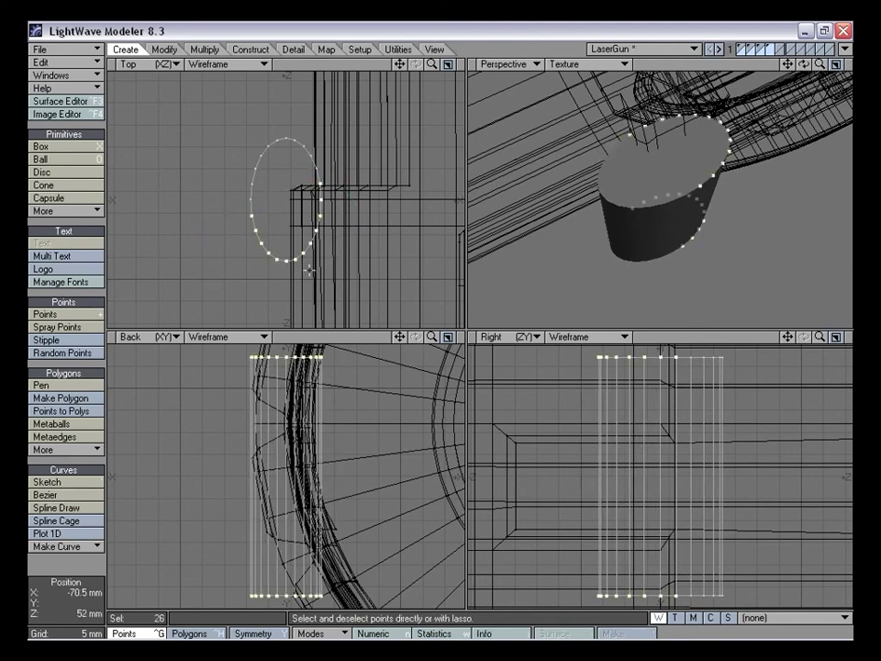
pyautogui.press('t')
pyautogui.moveTo(287, 262)
pyautogui.mouseDown()
pyautogui.moveTo(293, 276)
pyautogui.moveTo(278, 272)
pyautogui.mouseUp()
pyautogui.press('space')
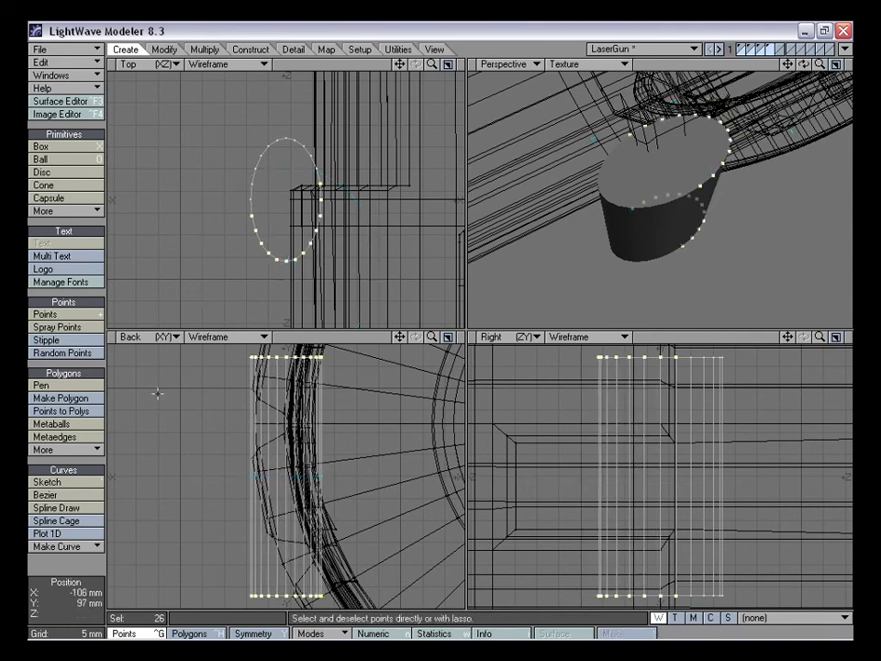
pyautogui.click(82, 568)
# Select the points of the disc's forward part and move them with a round falloff by about 5.5 mm in X and 2 mm in Z
pyautogui.moveTo(399, 65); pyautogui.dragTo(390, 117)
pyautogui.moveTo(320, 174); pyautogui.dragTo(250, 268, button='right')
pyautogui.moveTo(372, 192); pyautogui.dragTo(325, 181, button='right')
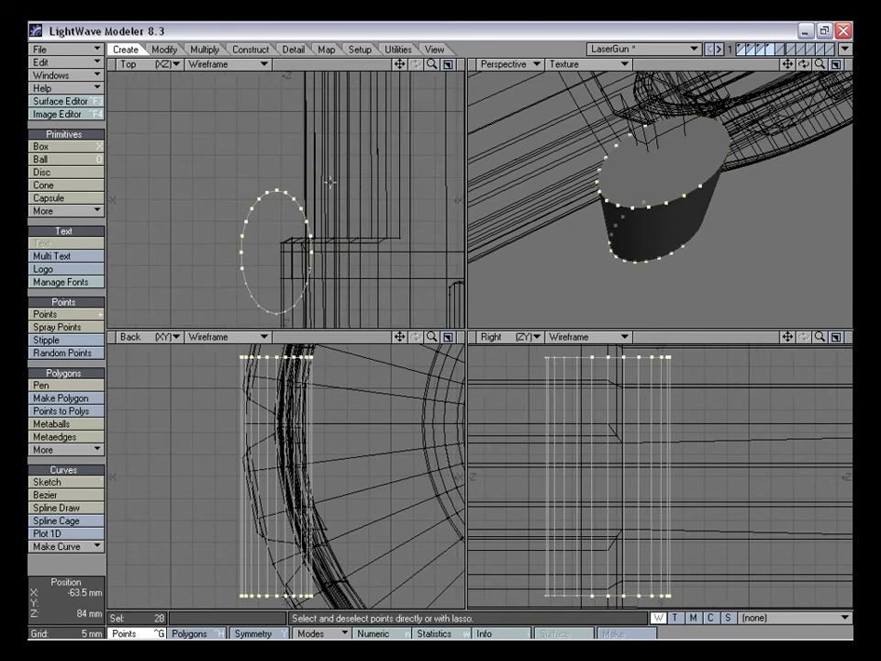
pyautogui.press('t')
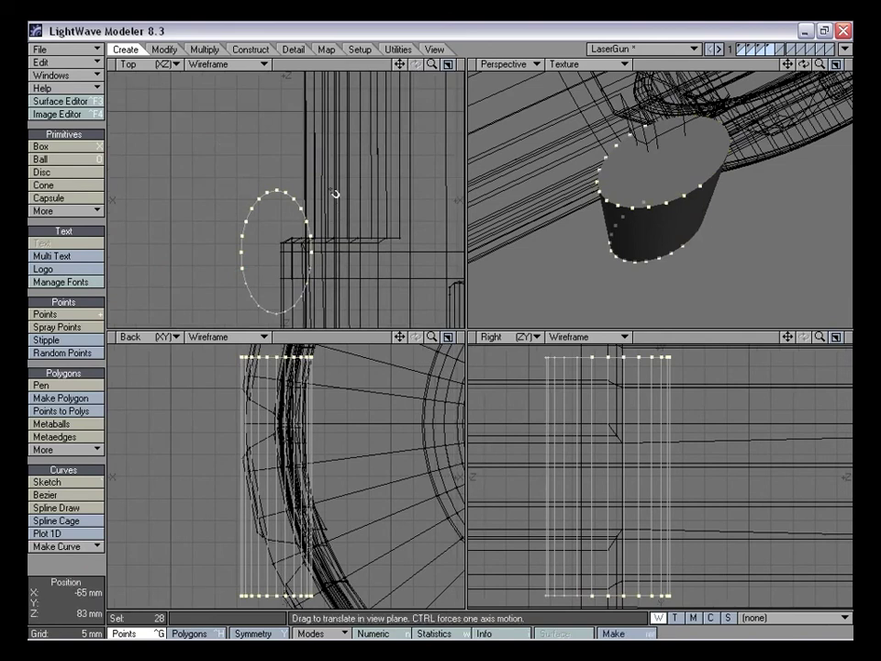
pyautogui.moveTo(299, 193); pyautogui.dragTo(356, 193, button='right')
pyautogui.moveTo(277, 198); pyautogui.dragTo(275, 203, button='right')
pyautogui.moveTo(278, 196); pyautogui.dragTo(306, 185)
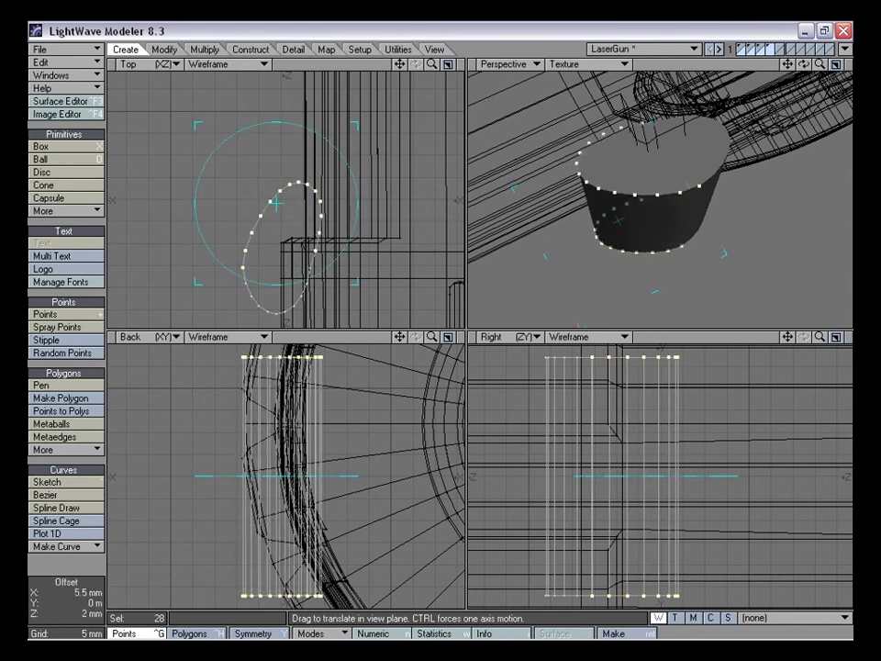
# Pull the disc's barrel-facing side outward with a falloff centred on the barrel, and clear the point selection
pyautogui.moveTo(321, 236)
pyautogui.mouseDown()
pyautogui.moveTo(306, 236)
pyautogui.moveTo(326, 235)
pyautogui.mouseUp()
pyautogui.click(355, 238)
pyautogui.moveTo(322, 220)
pyautogui.mouseDown()
pyautogui.moveTo(308, 218)
pyautogui.moveTo(315, 225)
pyautogui.mouseUp()
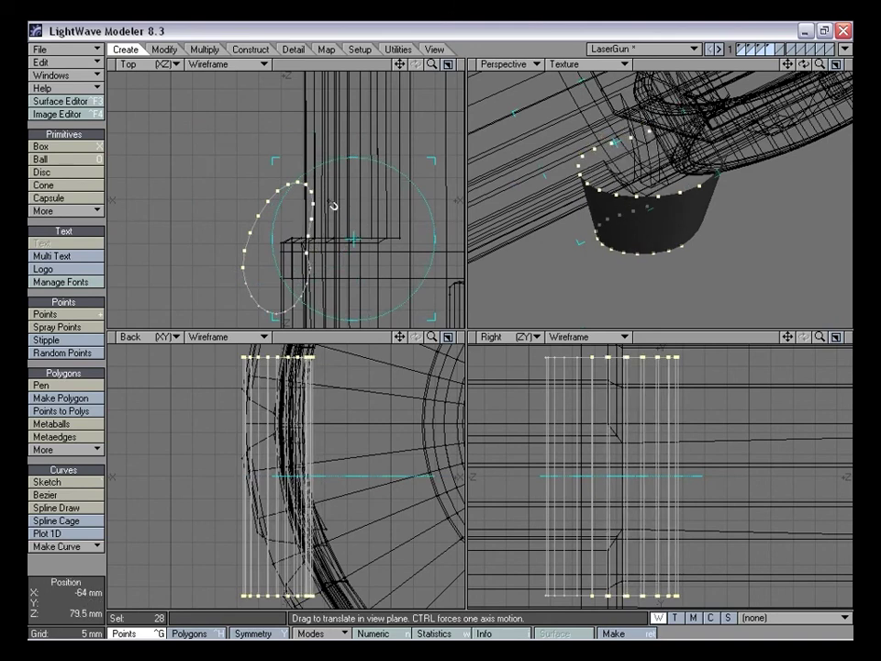
pyautogui.press('space')
pyautogui.press('/')
# Nudge the outline near the forward tip and along the barrel-facing side so that side runs straight along the barrel wall
pyautogui.press('t')
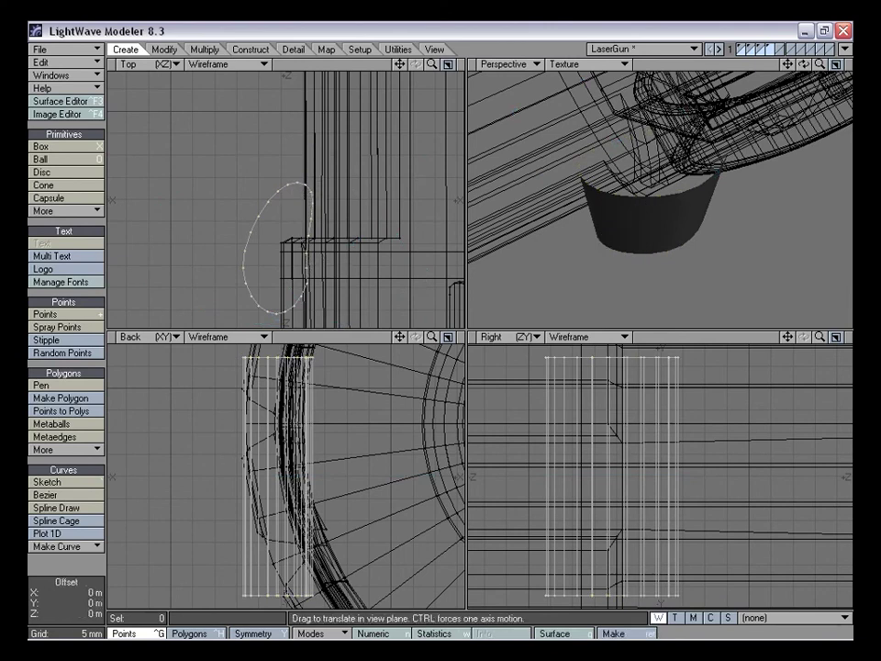
pyautogui.moveTo(303, 186); pyautogui.dragTo(300, 185)
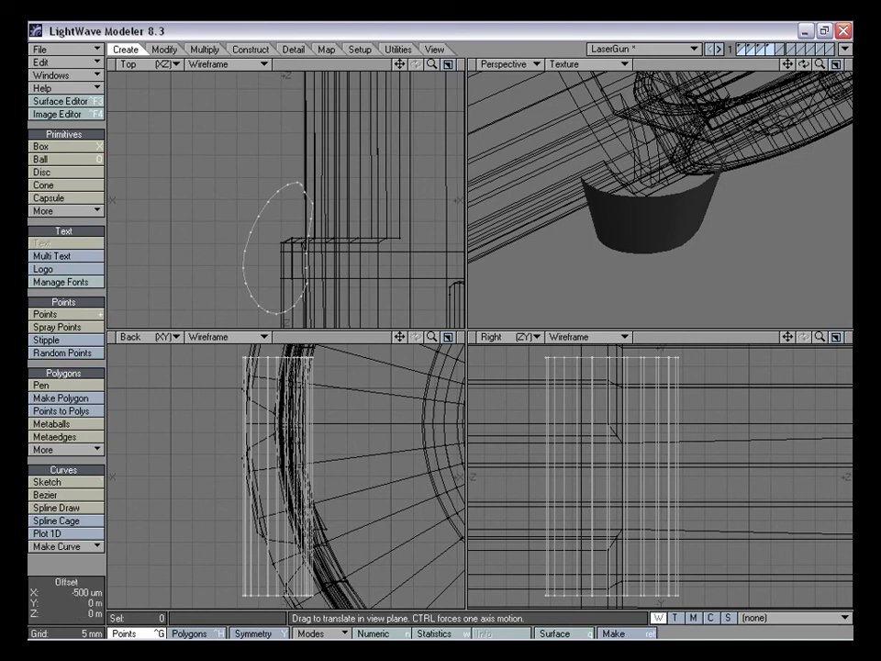
pyautogui.moveTo(311, 217); pyautogui.dragTo(307, 234)
pyautogui.moveTo(597, 211)
pyautogui.keyDown('alt'); pyautogui.mouseDown()
pyautogui.moveTo(616, 174)
pyautogui.moveTo(607, 203)
pyautogui.mouseUp(); pyautogui.keyUp('alt')
pyautogui.moveTo(244, 269); pyautogui.dragTo(244, 267)
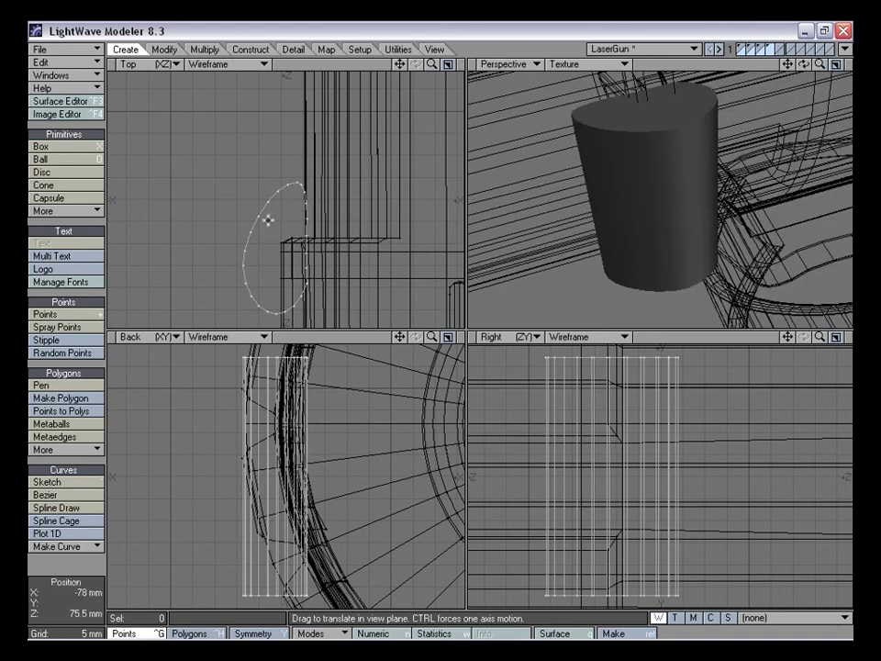
# Select the two end faces of the reshaped disc and bevel them in successive passes to round the rims, with a final 500 um inset
pyautogui.keyDown('alt'); pyautogui.moveTo(693, 240); pyautogui.dragTo(697, 183); pyautogui.keyUp('alt')
pyautogui.moveTo(821, 66); pyautogui.dragTo(818, 65)
pyautogui.keyDown('alt'); pyautogui.moveTo(669, 213); pyautogui.dragTo(543, 248); pyautogui.keyUp('alt')
pyautogui.hotkey('ctrl', 'h')
pyautogui.keyDown('alt'); pyautogui.moveTo(622, 226); pyautogui.dragTo(647, 240); pyautogui.keyUp('alt')
pyautogui.click(654, 175)
pyautogui.keyDown('alt'); pyautogui.moveTo(657, 176); pyautogui.dragTo(660, 266); pyautogui.keyUp('alt')
pyautogui.click(657, 211)
pyautogui.hotkey('shift', 'a')
pyautogui.press('b')
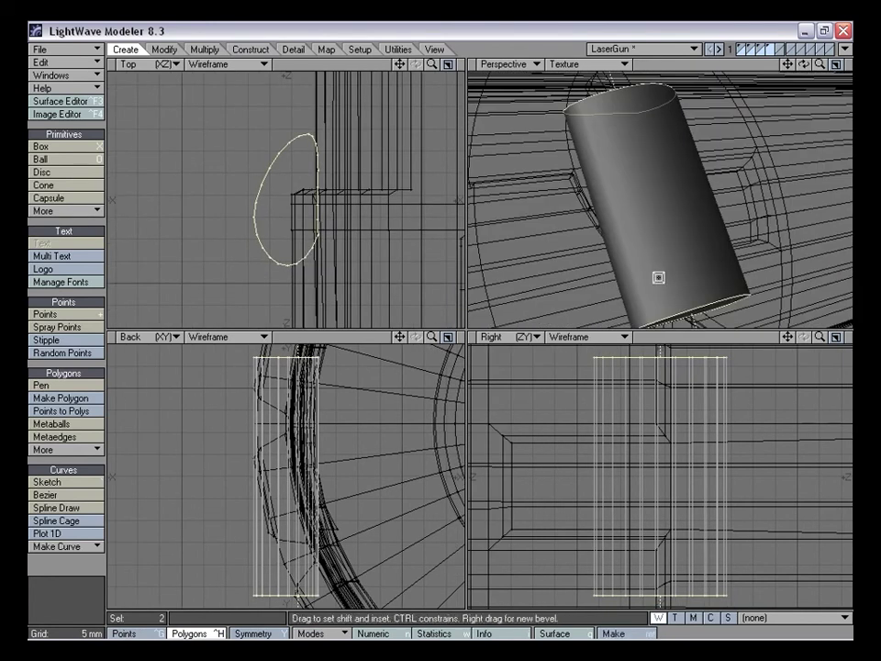
pyautogui.moveTo(315, 455); pyautogui.dragTo(324, 453)
pyautogui.keyDown('alt'); pyautogui.moveTo(643, 188); pyautogui.dragTo(647, 243); pyautogui.keyUp('alt')
pyautogui.moveTo(357, 441)
pyautogui.mouseDown()
pyautogui.moveTo(343, 454)
pyautogui.moveTo(355, 455)
pyautogui.mouseUp()
pyautogui.rightClick(358, 454)
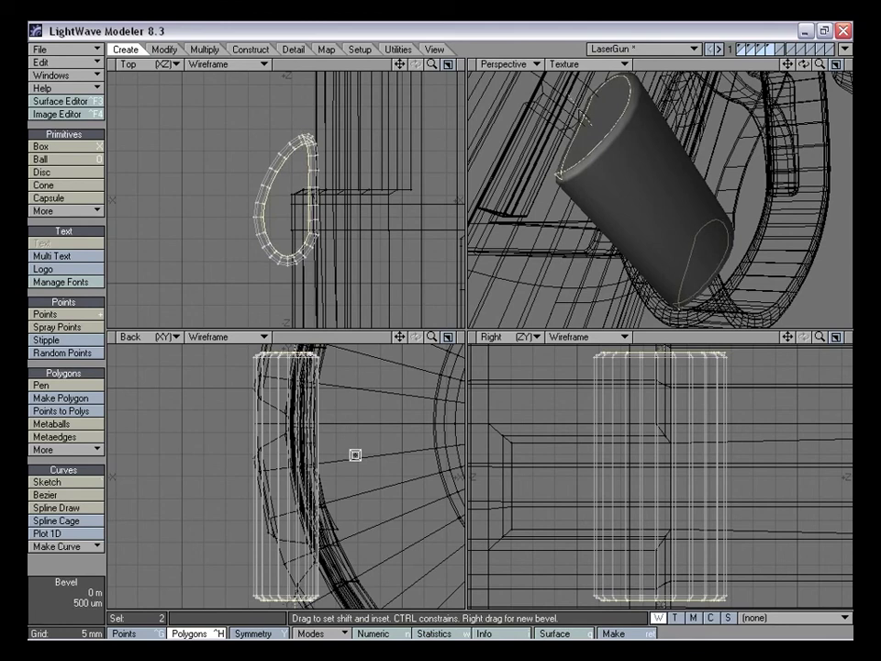
pyautogui.press('space')
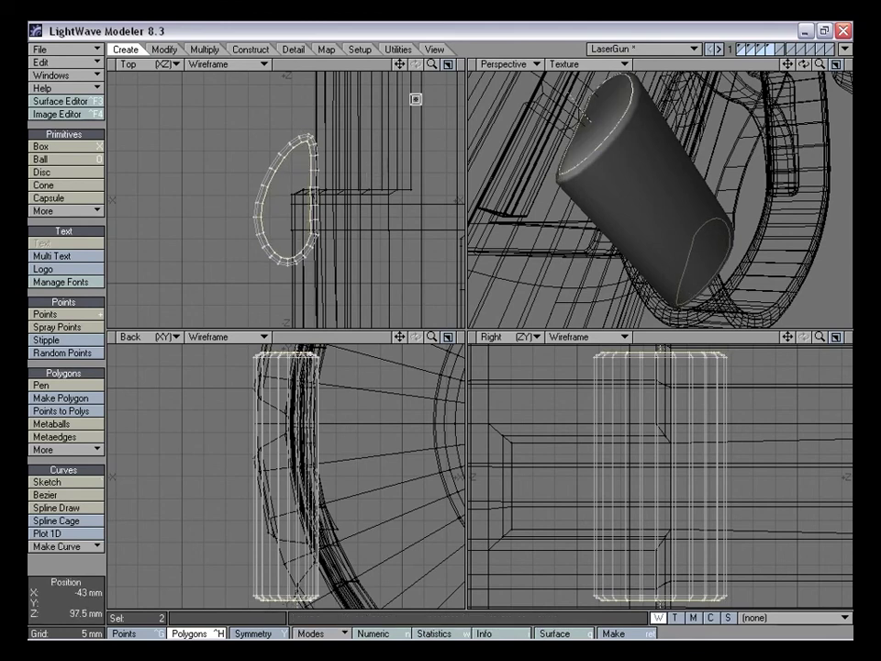
pyautogui.moveTo(400, 65); pyautogui.dragTo(403, 115)
pyautogui.moveTo(432, 64)
pyautogui.mouseDown()
pyautogui.moveTo(432, 72)
pyautogui.moveTo(386, 21)
pyautogui.mouseUp()
pyautogui.press('space')
pyautogui.moveTo(370, 129)
pyautogui.mouseDown(button='right')
pyautogui.moveTo(109, 298)
pyautogui.moveTo(367, 275)
pyautogui.mouseUp(button='right')
pyautogui.keyDown('alt'); pyautogui.moveTo(553, 136); pyautogui.dragTo(625, 183); pyautogui.keyUp('alt')
pyautogui.click(632, 124)
pyautogui.keyDown('shift'); pyautogui.click(700, 240); pyautogui.keyUp('shift')
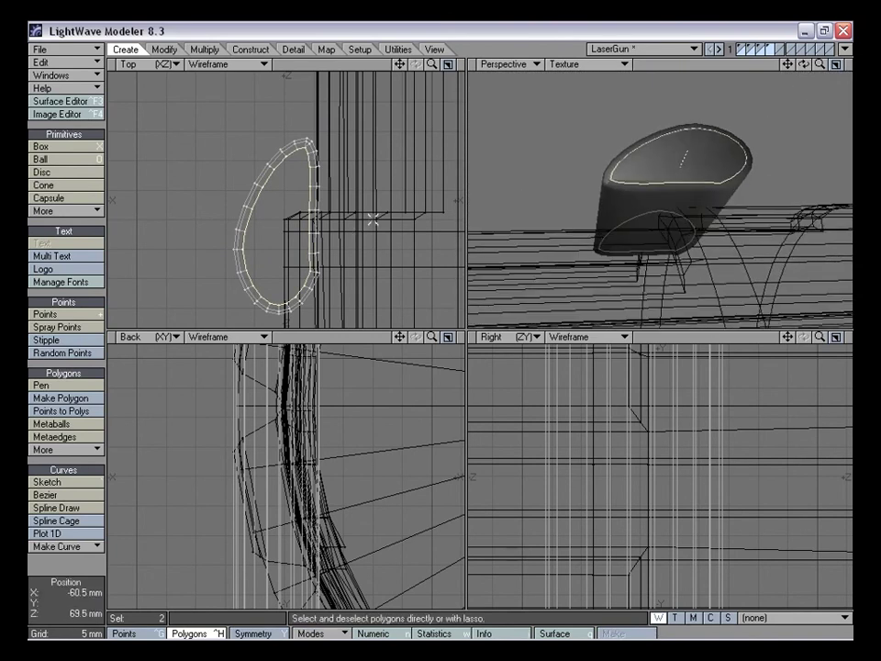
pyautogui.press('/')
# Select the crossed inner rim points at the forward tip of the piece's end face
pyautogui.moveTo(398, 67); pyautogui.dragTo(397, 147)
pyautogui.moveTo(432, 66); pyautogui.dragTo(588, 66)
pyautogui.moveTo(401, 66); pyautogui.dragTo(340, 4)
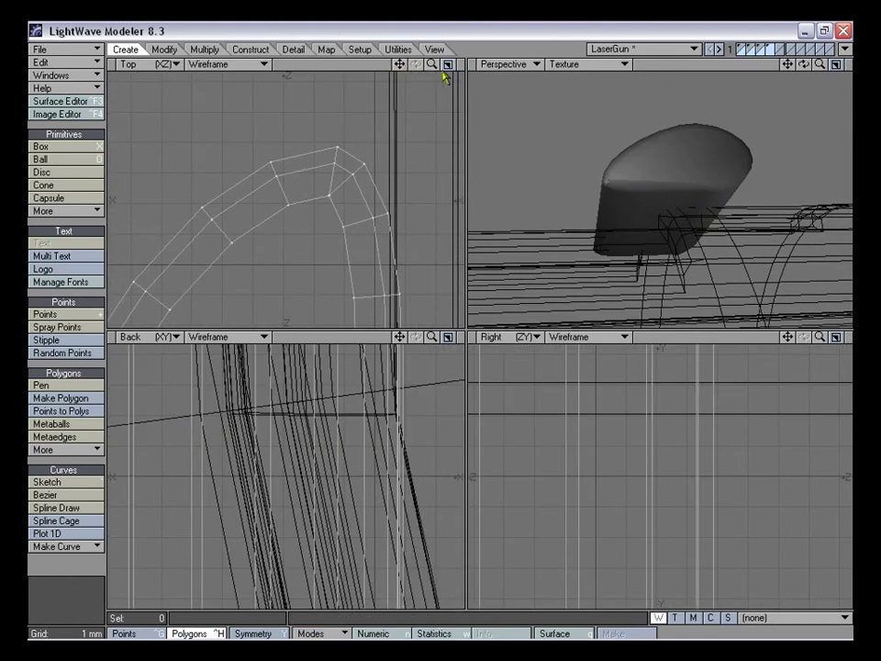
pyautogui.moveTo(434, 66); pyautogui.dragTo(500, 66)
pyautogui.hotkey('ctrl', 'g')
pyautogui.moveTo(404, 172)
pyautogui.mouseDown(button='right')
pyautogui.moveTo(401, 197)
pyautogui.moveTo(377, 208)
pyautogui.mouseUp(button='right')
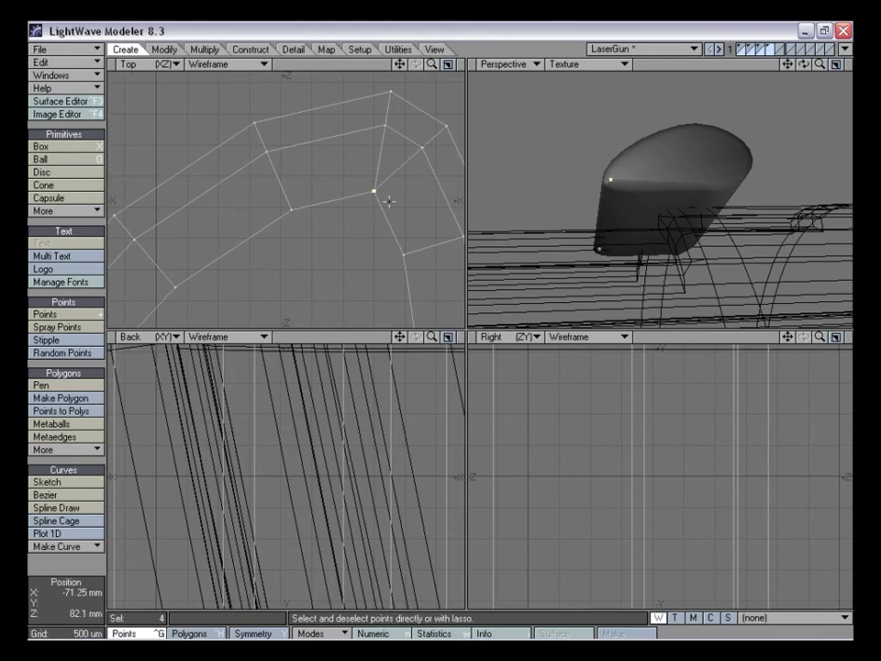
pyautogui.press('a')
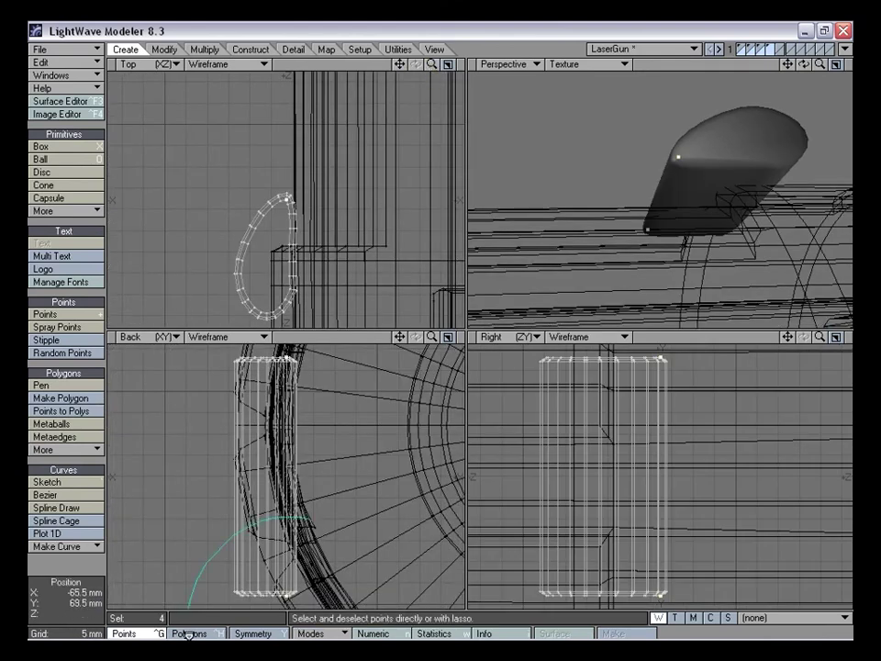
pyautogui.hotkey('shift', 'a')
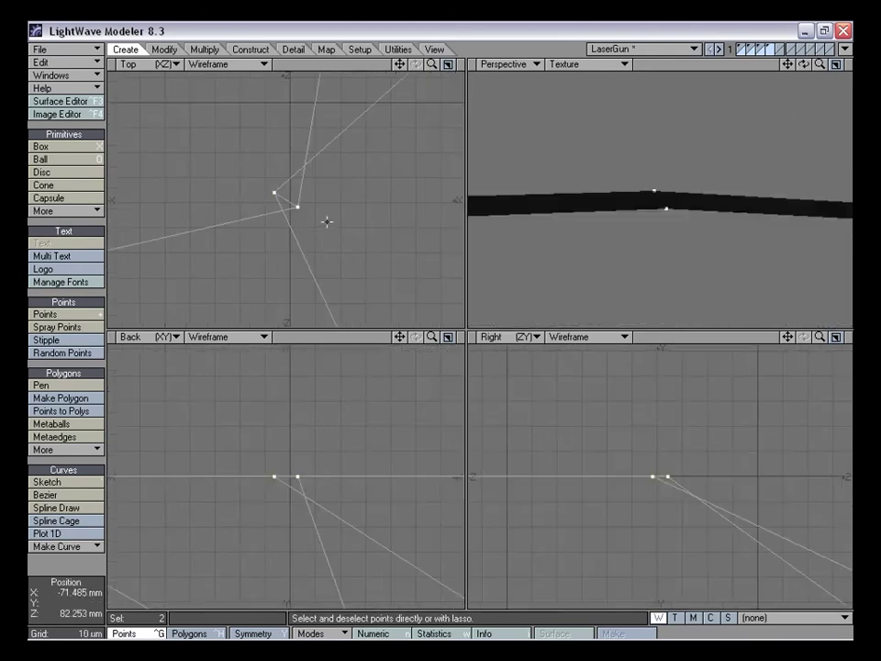
# Clear the selection and pull the two crossed tip points apart so the inner rim edges no longer overlap
pyautogui.moveTo(229, 175); pyautogui.dragTo(285, 228, button='right')
pyautogui.hotkey('ctrl', 't')
pyautogui.moveTo(299, 207)
pyautogui.mouseDown()
pyautogui.moveTo(248, 182)
pyautogui.moveTo(320, 212)
pyautogui.mouseUp()
pyautogui.moveTo(248, 182); pyautogui.dragTo(179, 176)
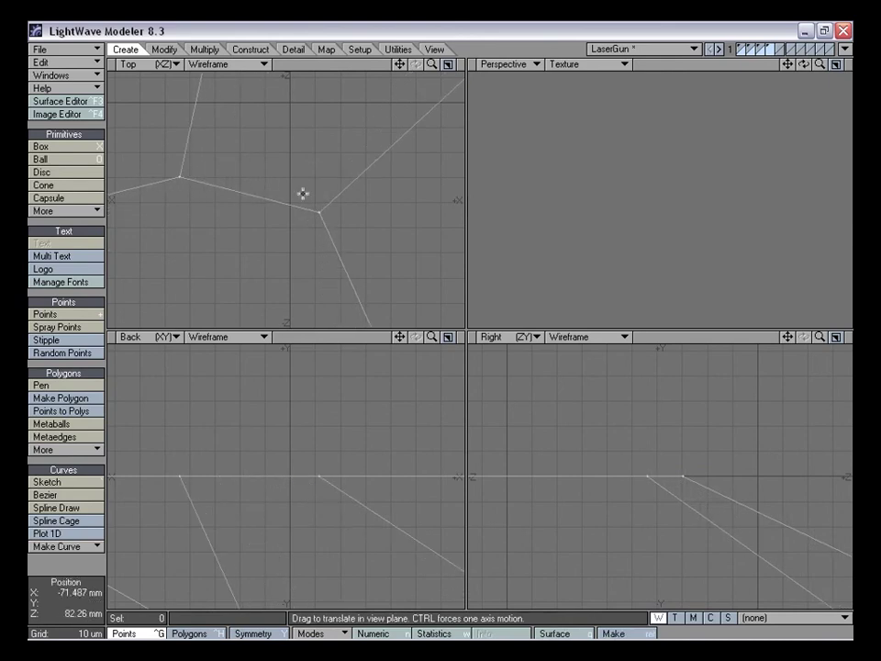
pyautogui.press('space')
# Spread the two inner tip points further apart to round the forward corner of the rim evenly
pyautogui.moveTo(432, 64); pyautogui.dragTo(363, 65)
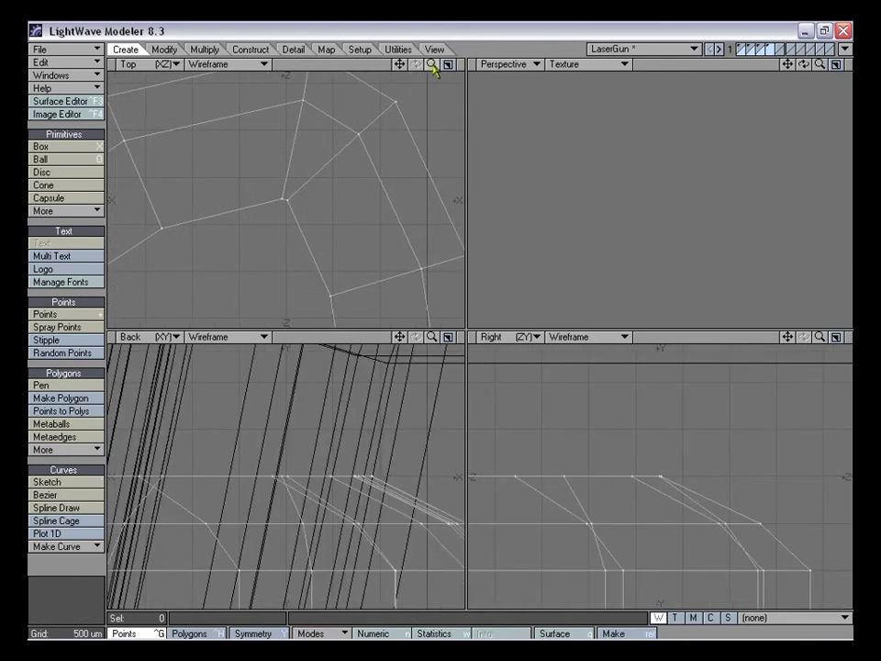
pyautogui.hotkey('ctrl', 't')
pyautogui.moveTo(287, 201); pyautogui.dragTo(260, 191)
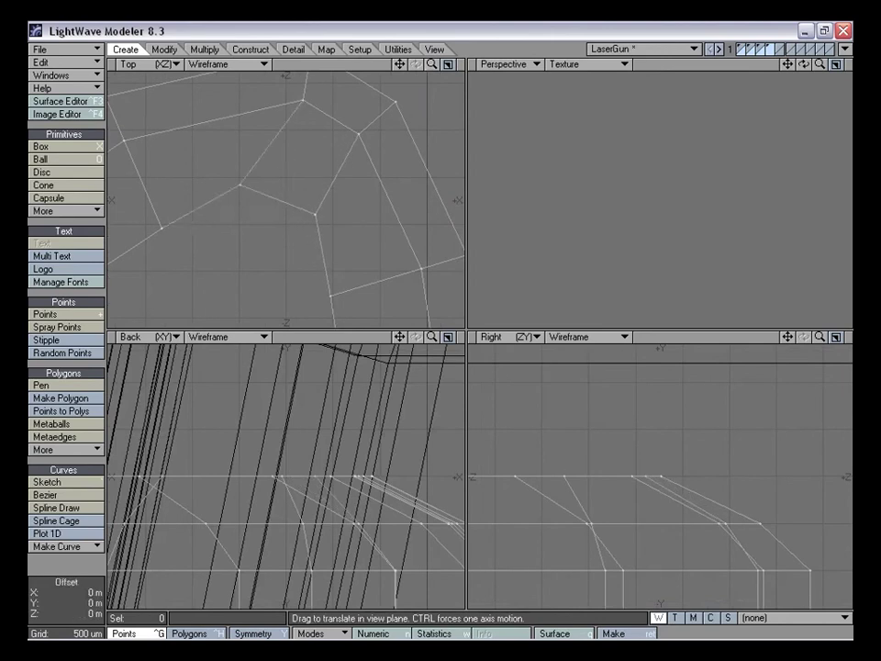
pyautogui.moveTo(315, 215); pyautogui.dragTo(311, 219)
pyautogui.moveTo(432, 64); pyautogui.dragTo(390, 67)
pyautogui.press('a')
# Select both end faces of the piece, bevel them slightly inward, and clear the polygon selection
pyautogui.keyDown('alt'); pyautogui.moveTo(758, 133); pyautogui.dragTo(650, 130); pyautogui.keyUp('alt')
pyautogui.hotkey('ctrl', 'h')
pyautogui.click(689, 164)
pyautogui.click(680, 278)
pyautogui.keyDown('alt'); pyautogui.moveTo(644, 220); pyautogui.dragTo(692, 223); pyautogui.keyUp('alt')
pyautogui.moveTo(428, 65); pyautogui.dragTo(452, 64)
pyautogui.moveTo(400, 338); pyautogui.dragTo(412, 613)
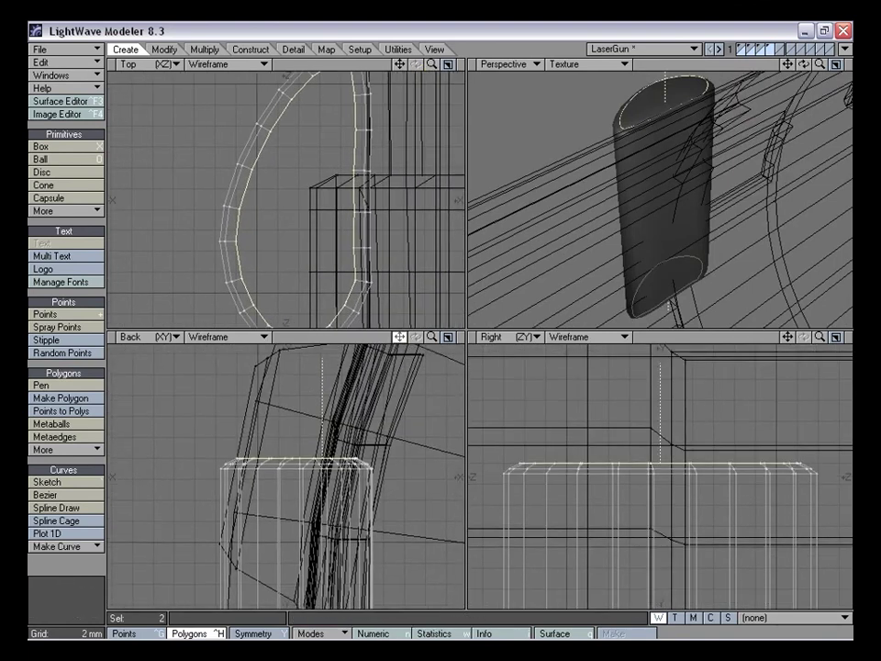
pyautogui.press('b')
pyautogui.moveTo(346, 457); pyautogui.dragTo(341, 457)
pyautogui.click(91, 560)
pyautogui.click(91, 559)
# Knife the piece straight across just inside its upper and lower rims to tighten the edges
pyautogui.keyDown('alt'); pyautogui.moveTo(622, 192); pyautogui.dragTo(677, 236); pyautogui.keyUp('alt')
pyautogui.moveTo(431, 338); pyautogui.dragTo(381, 338)
pyautogui.moveTo(788, 338); pyautogui.dragTo(792, 227)
pyautogui.hotkey('shift', 'k')
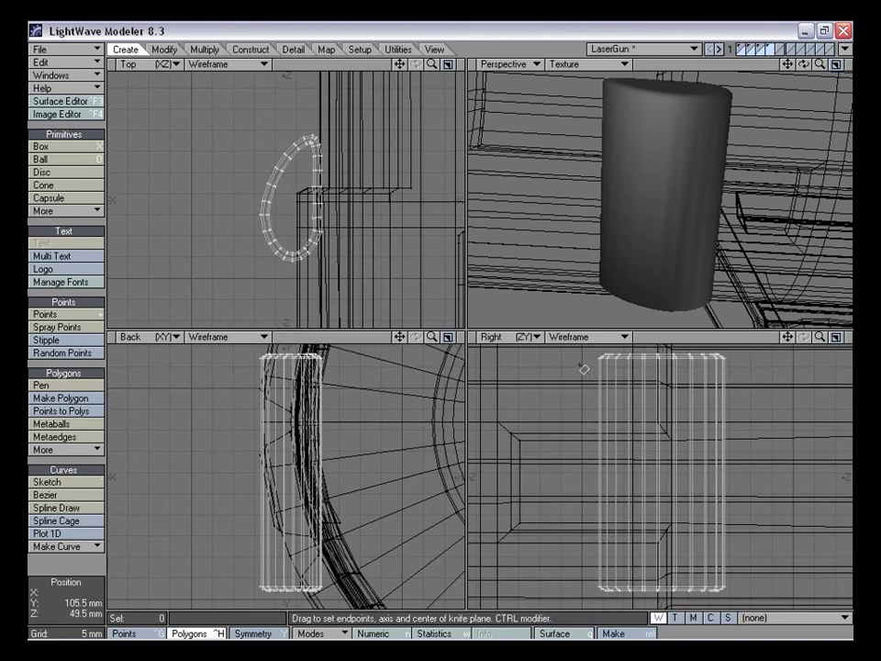
pyautogui.keyDown('ctrl'); pyautogui.moveTo(588, 364); pyautogui.dragTo(798, 387); pyautogui.keyUp('ctrl')
pyautogui.moveTo(646, 570); pyautogui.dragTo(649, 587, button='right')
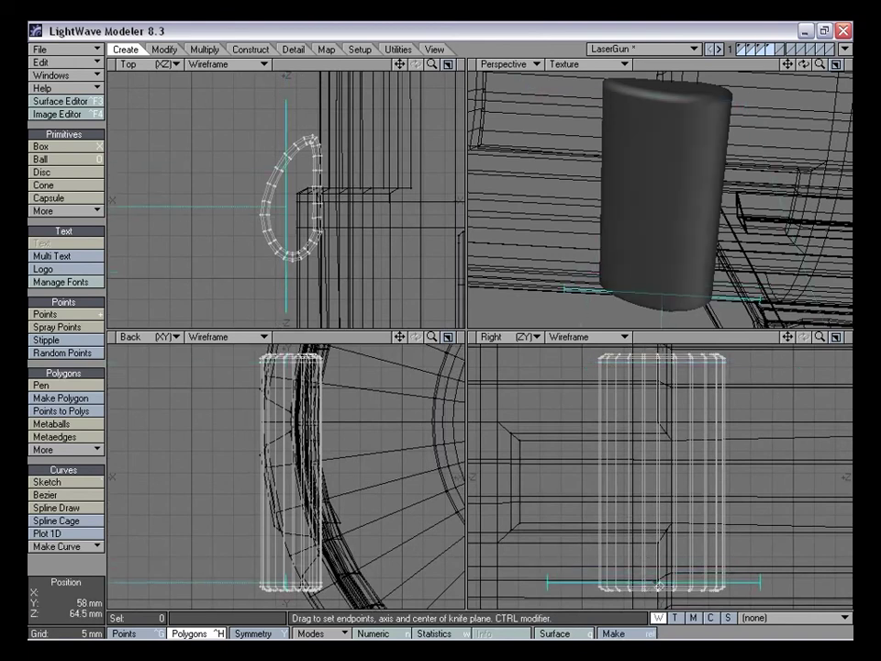
pyautogui.press('space')
# Examine the finished piece from several angles together with the rest of the gun
pyautogui.keyDown('alt'); pyautogui.moveTo(708, 134); pyautogui.dragTo(638, 91); pyautogui.keyUp('alt')
pyautogui.moveTo(819, 71); pyautogui.dragTo(768, 75)
pyautogui.keyDown('alt'); pyautogui.moveTo(725, 119); pyautogui.dragTo(658, 240); pyautogui.keyUp('alt')
pyautogui.keyDown('alt'); pyautogui.moveTo(660, 282); pyautogui.dragTo(684, 188); pyautogui.keyUp('alt')
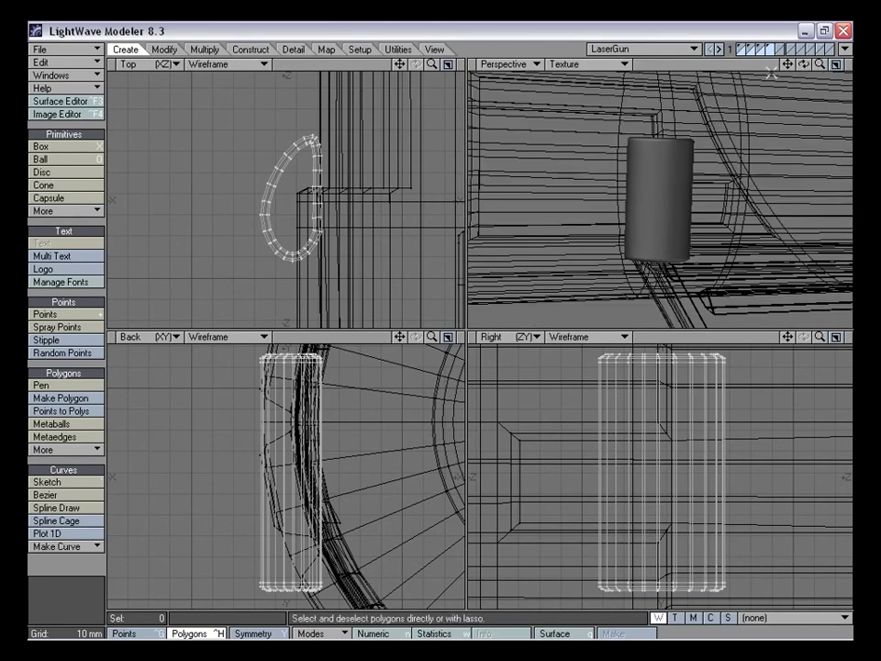
pyautogui.keyDown('shift'); pyautogui.click(759, 52); pyautogui.keyUp('shift')
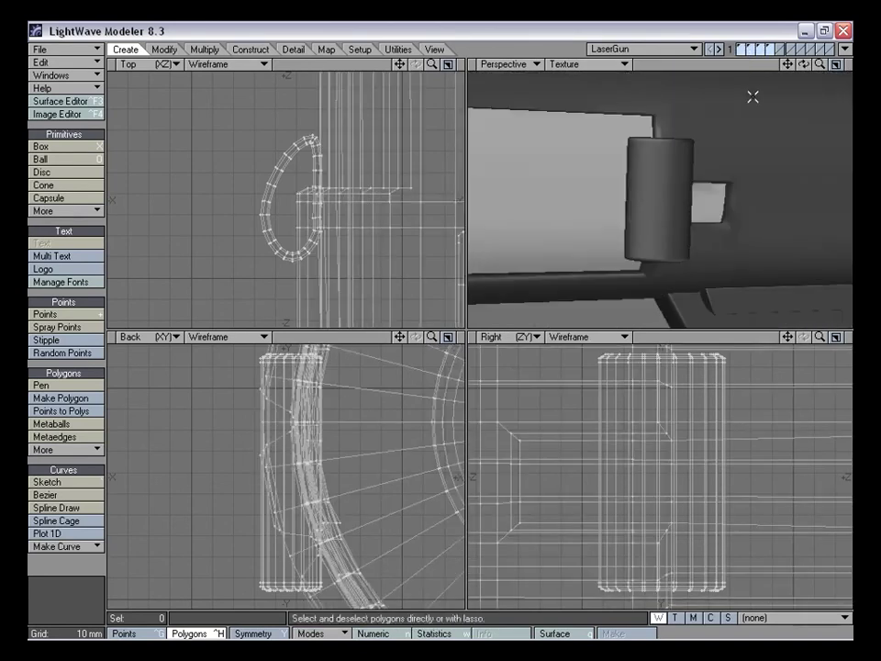
pyautogui.moveTo(822, 65); pyautogui.dragTo(817, 80)
pyautogui.keyDown('alt'); pyautogui.moveTo(715, 210); pyautogui.dragTo(662, 184); pyautogui.keyUp('alt')
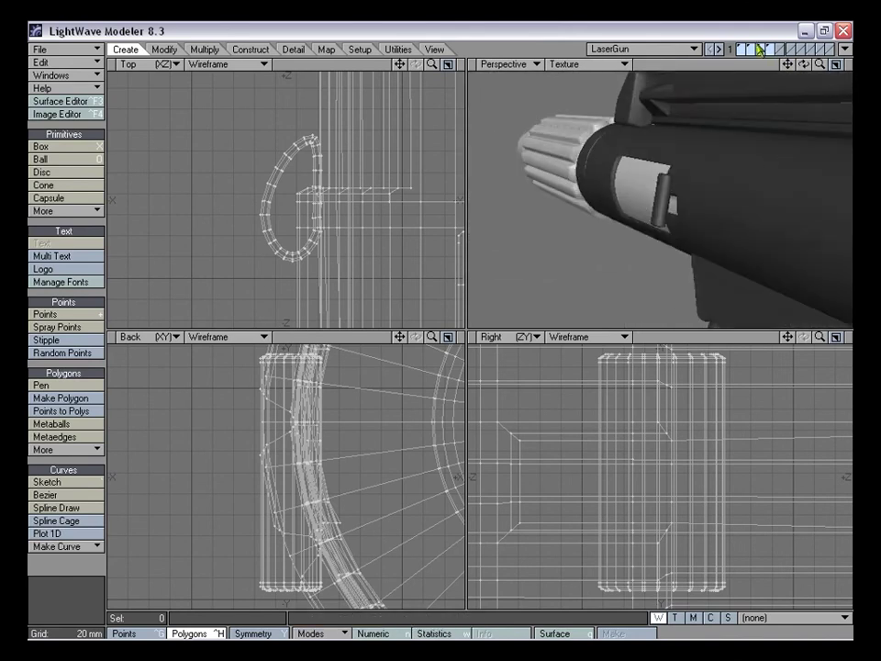
# With only the piece's layer editable, rotate it 6° in the back view and move it -1000 um in X and 500 um in Y
pyautogui.click(769, 46)
pyautogui.click(762, 54)
pyautogui.keyDown('shift'); pyautogui.click(753, 54); pyautogui.keyUp('shift')
pyautogui.keyDown('shift'); pyautogui.click(743, 54); pyautogui.keyUp('shift')
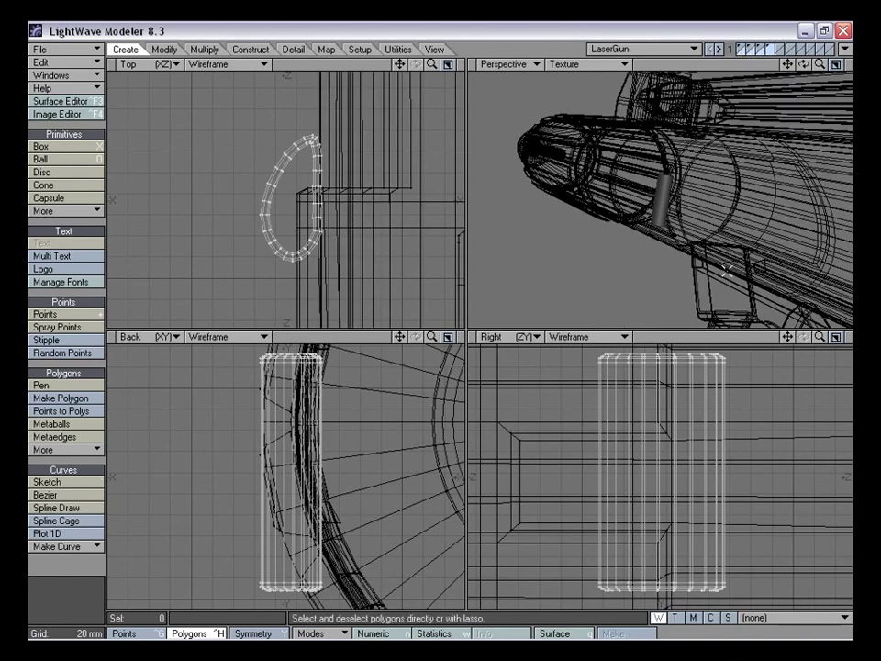
pyautogui.moveTo(819, 337)
pyautogui.mouseDown()
pyautogui.moveTo(832, 337)
pyautogui.moveTo(798, 363)
pyautogui.moveTo(807, 353)
pyautogui.mouseUp()
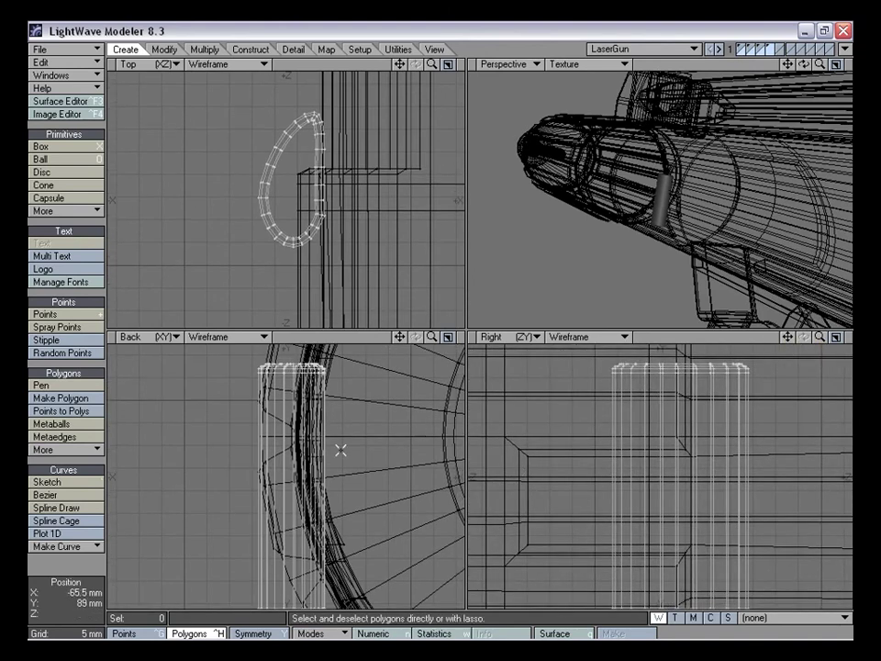
pyautogui.press('y')
pyautogui.moveTo(337, 456); pyautogui.dragTo(362, 455)
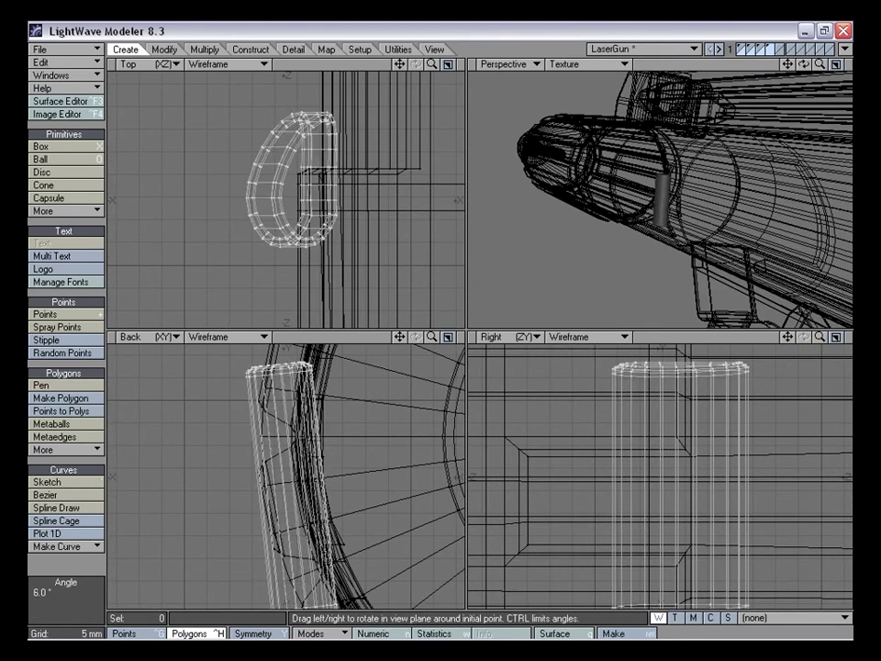
pyautogui.press('t')
pyautogui.moveTo(314, 485); pyautogui.dragTo(309, 482)
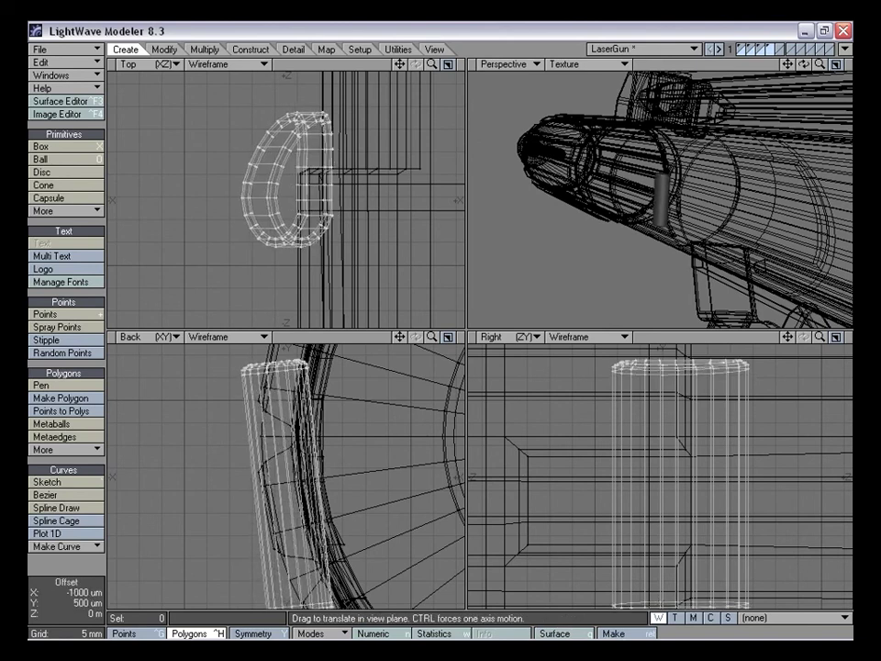
pyautogui.press('space')
# Compare the tilted piece on the complete gun with the back_per.jpg reference picture
pyautogui.moveTo(650, 198)
pyautogui.keyDown('alt'); pyautogui.mouseDown()
pyautogui.moveTo(604, 212)
pyautogui.moveTo(671, 182)
pyautogui.moveTo(694, 195)
pyautogui.moveTo(582, 201)
pyautogui.moveTo(549, 191)
pyautogui.mouseUp(); pyautogui.keyUp('alt')
pyautogui.keyDown('shift'); pyautogui.click(762, 47); pyautogui.keyUp('shift')
pyautogui.keyDown('shift'); pyautogui.click(750, 47); pyautogui.keyUp('shift')
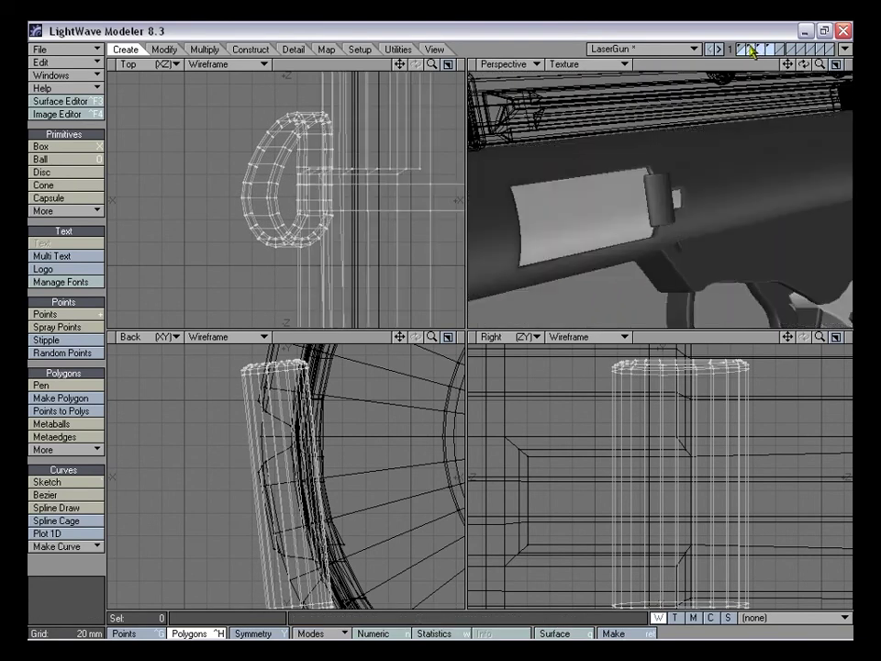
pyautogui.keyDown('shift'); pyautogui.click(741, 48); pyautogui.keyUp('shift')
pyautogui.moveTo(695, 189)
pyautogui.keyDown('alt'); pyautogui.mouseDown()
pyautogui.moveTo(630, 199)
pyautogui.moveTo(688, 203)
pyautogui.mouseUp(); pyautogui.keyUp('alt')
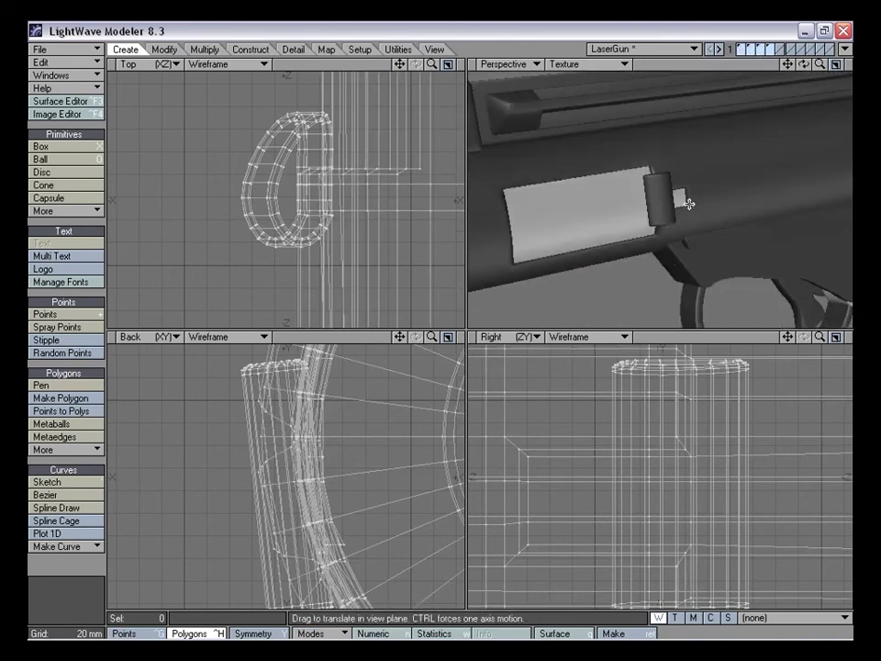
pyautogui.click(57, 114)
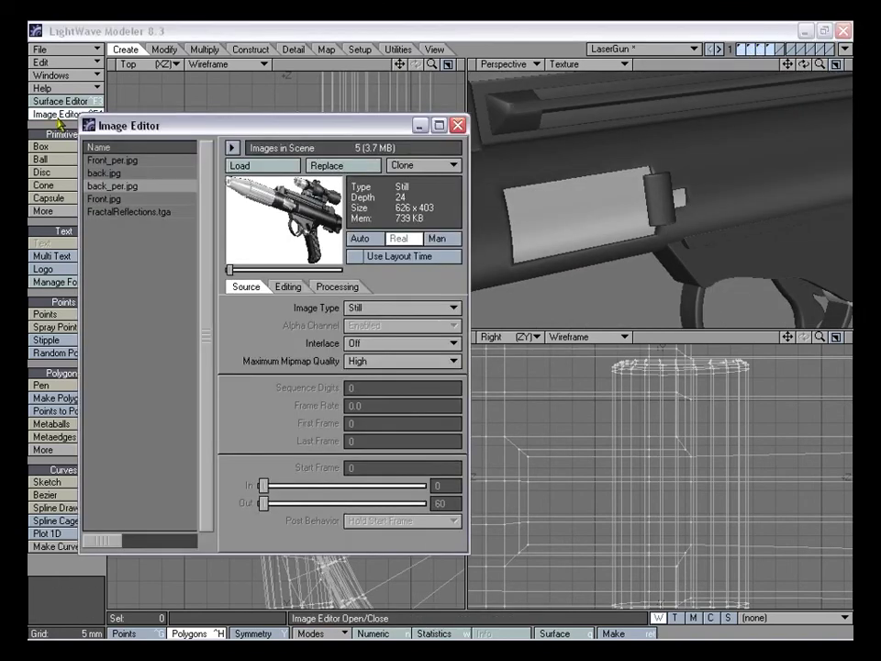
pyautogui.doubleClick(110, 185)
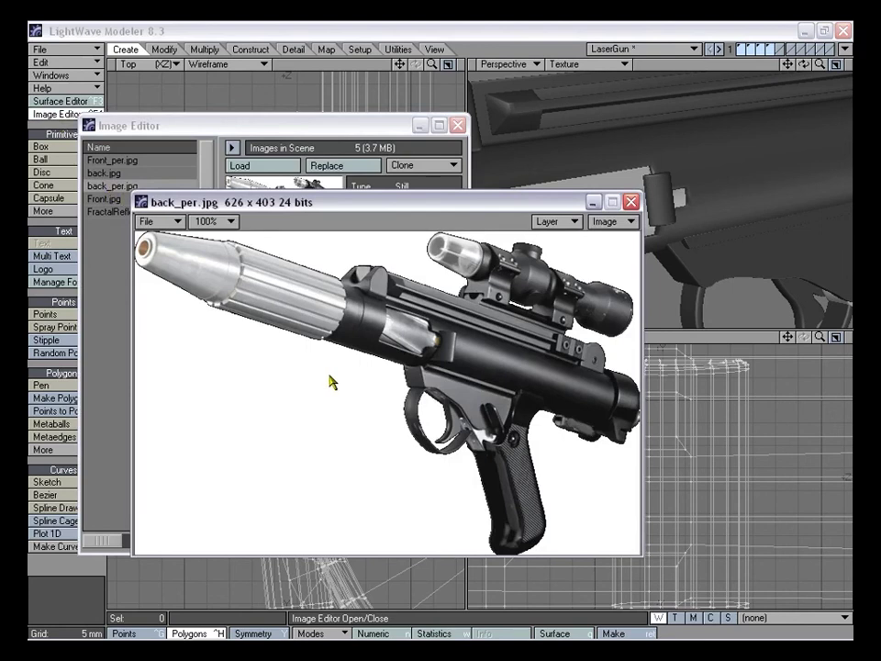
pyautogui.click(631, 203)
pyautogui.click(457, 125)
# Move only the piece rearward along the barrel to the rear end of the narrow slot behind the ejection port
pyautogui.click(771, 50)
pyautogui.click(772, 52)
pyautogui.moveTo(820, 338)
pyautogui.mouseDown()
pyautogui.moveTo(799, 341)
pyautogui.moveTo(823, 345)
pyautogui.mouseUp()
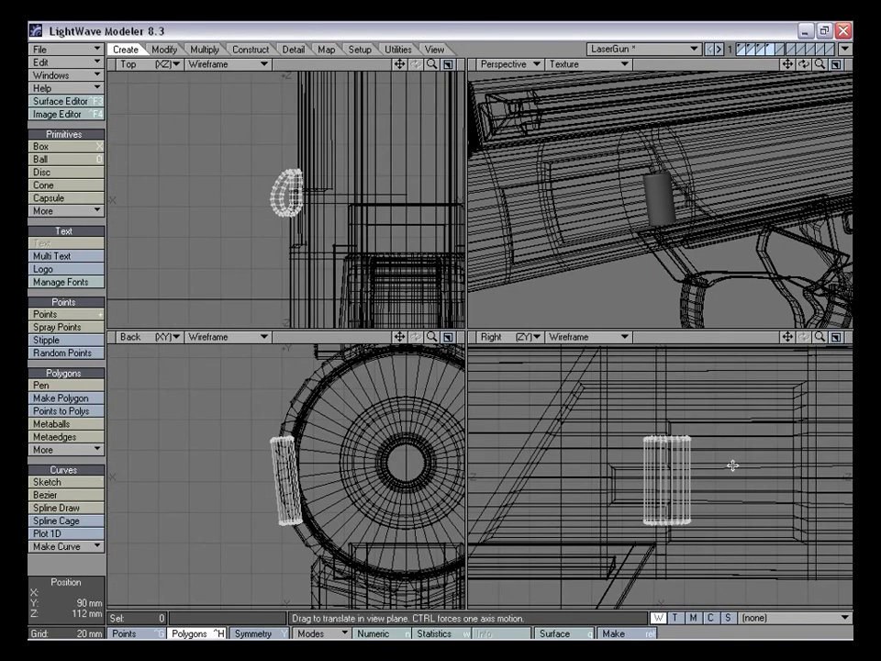
pyautogui.moveTo(713, 487); pyautogui.dragTo(653, 490)
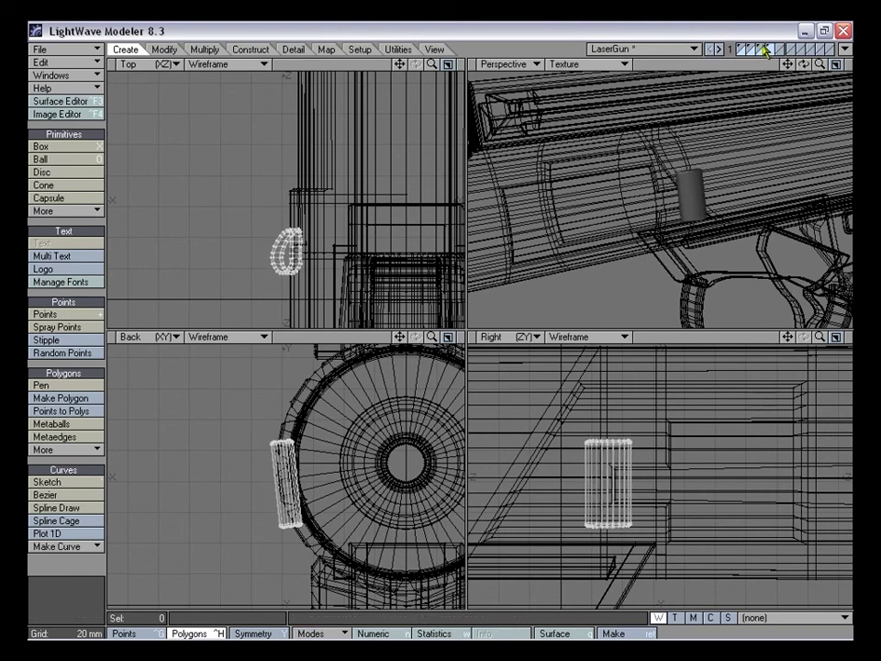
# Check the moved piece on the complete gun and view the gun from its other side
pyautogui.click(765, 51)
pyautogui.keyDown('alt'); pyautogui.moveTo(641, 132); pyautogui.dragTo(695, 187); pyautogui.keyUp('alt')
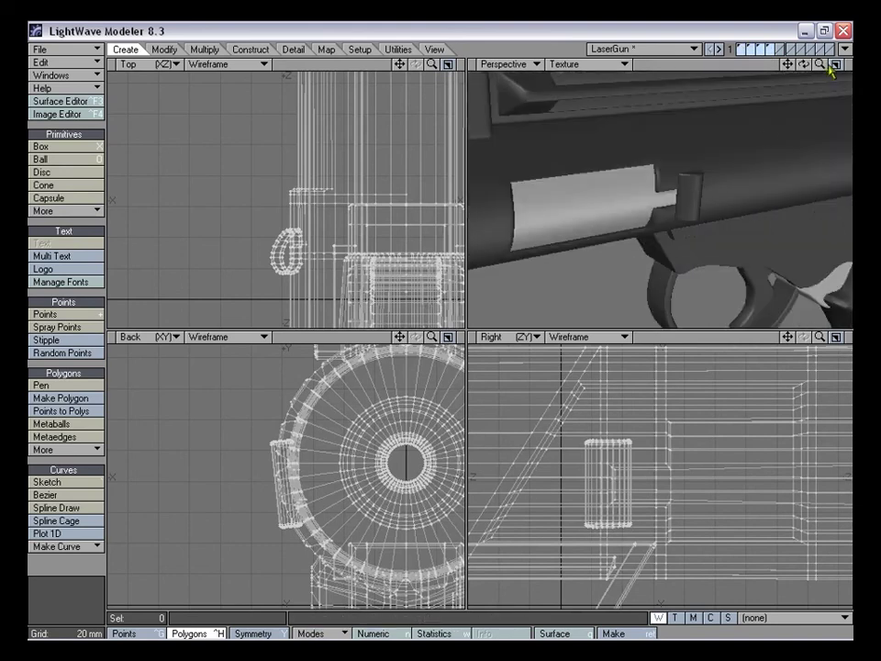
pyautogui.press('a')
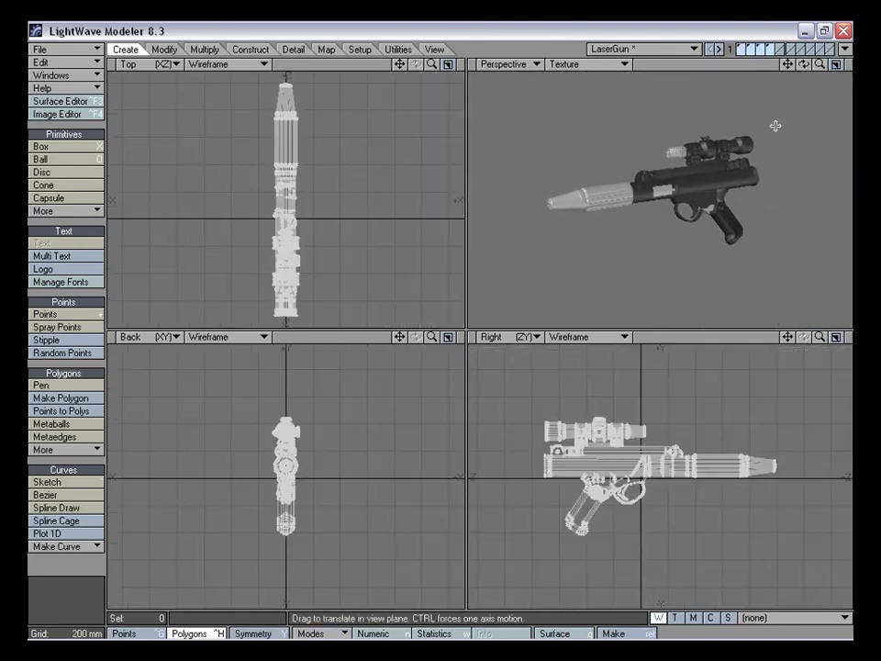
pyautogui.moveTo(821, 65); pyautogui.dragTo(863, 65)
pyautogui.keyDown('alt'); pyautogui.moveTo(751, 72); pyautogui.dragTo(656, 202); pyautogui.keyUp('alt')
# Assign Front.jpg as the backdrop image of the Right (ZY) viewport
pyautogui.moveTo(788, 338); pyautogui.dragTo(877, 325)
pyautogui.moveTo(820, 338); pyautogui.dragTo(868, 338)
pyautogui.moveTo(820, 313); pyautogui.dragTo(715, 342)
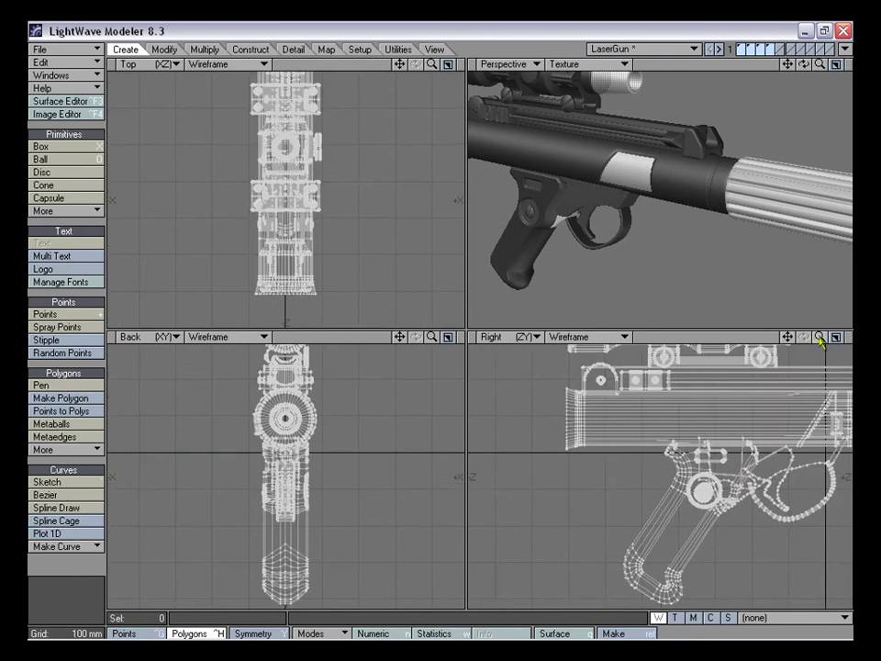
pyautogui.moveTo(820, 340); pyautogui.dragTo(793, 340)
pyautogui.press('d')
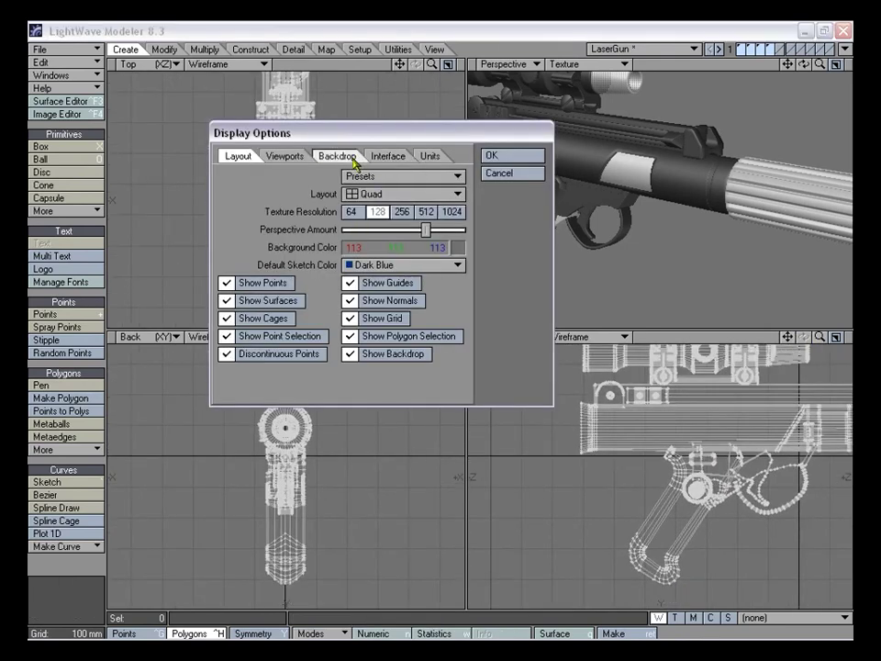
pyautogui.click(338, 155)
pyautogui.click(447, 176)
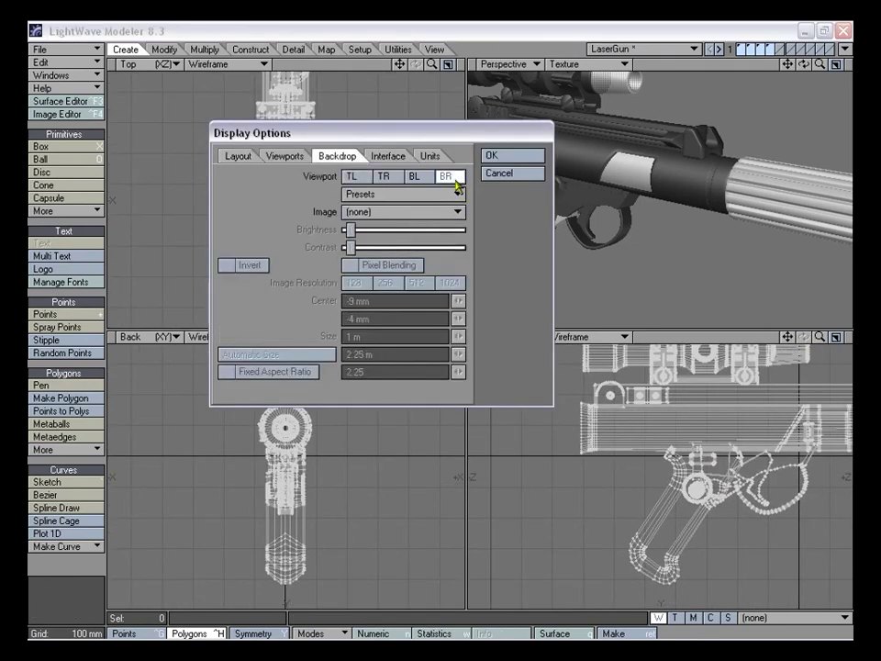
pyautogui.click(418, 214)
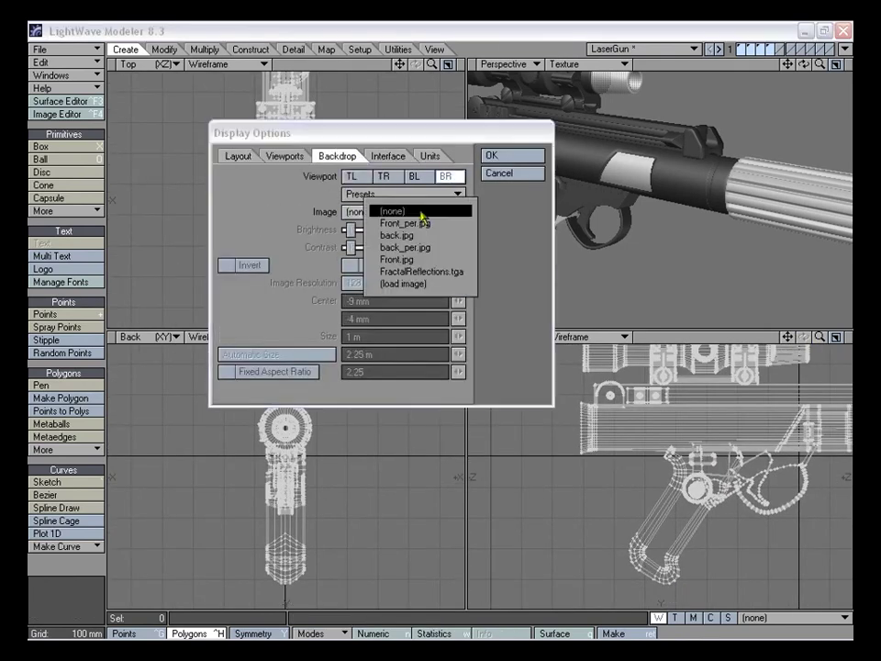
pyautogui.click(425, 261)
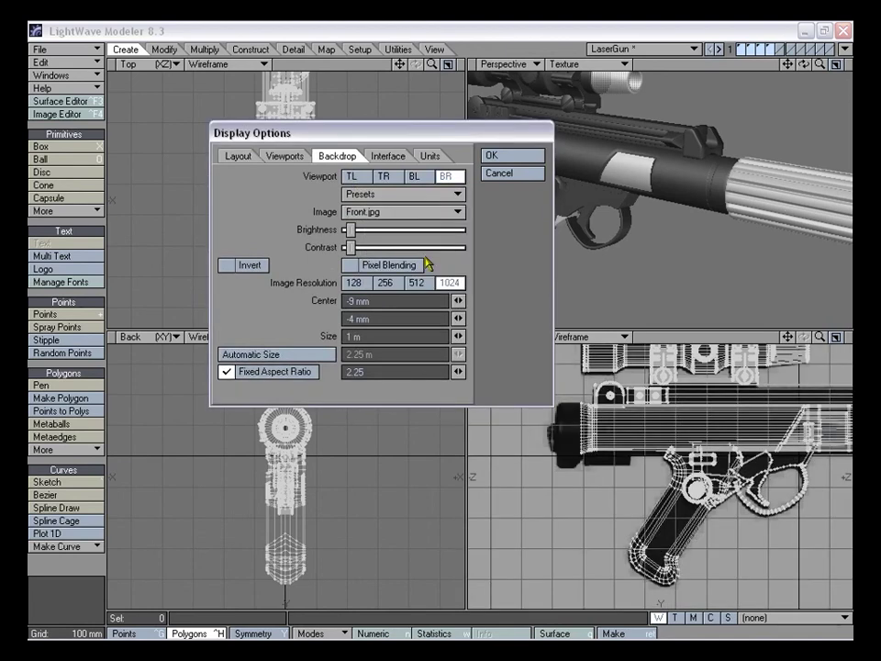
# Set both centre values of the backdrop image to 0 and accept the display options
pyautogui.moveTo(381, 301); pyautogui.dragTo(314, 291)
pyautogui.write('0')
pyautogui.press('Return')
pyautogui.write('0')
pyautogui.press('Return')
pyautogui.press('Return')
pyautogui.press('Return')
# Compare the whole gun with the Front.jpg backdrop and open the back_per.jpg reference picture
pyautogui.moveTo(787, 337); pyautogui.dragTo(875, 364)
pyautogui.moveTo(818, 337); pyautogui.dragTo(782, 332)
pyautogui.press('a')
pyautogui.keyDown('alt'); pyautogui.moveTo(615, 214); pyautogui.dragTo(696, 216); pyautogui.keyUp('alt')
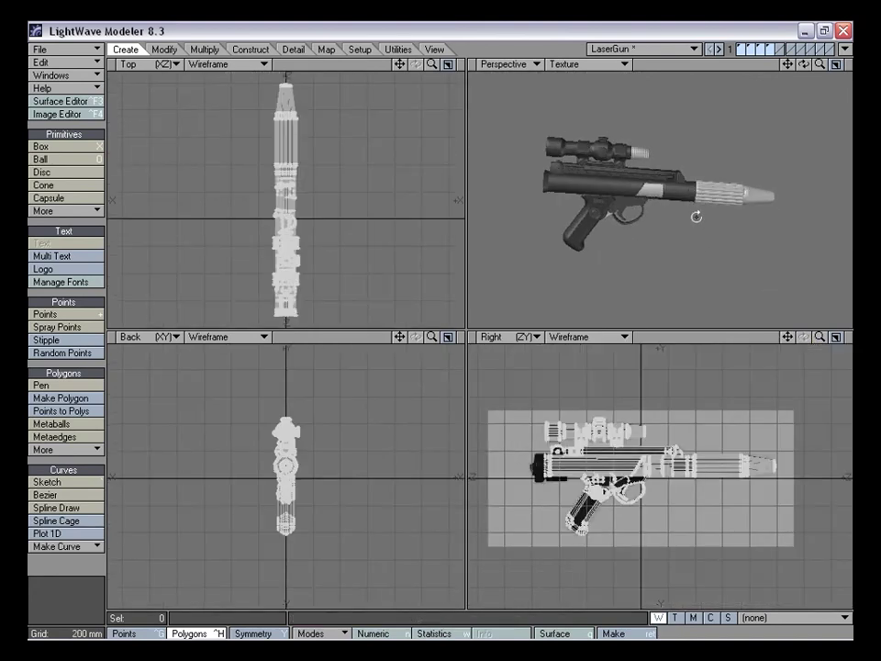
pyautogui.keyDown('alt'); pyautogui.moveTo(576, 205); pyautogui.dragTo(569, 170); pyautogui.keyUp('alt')
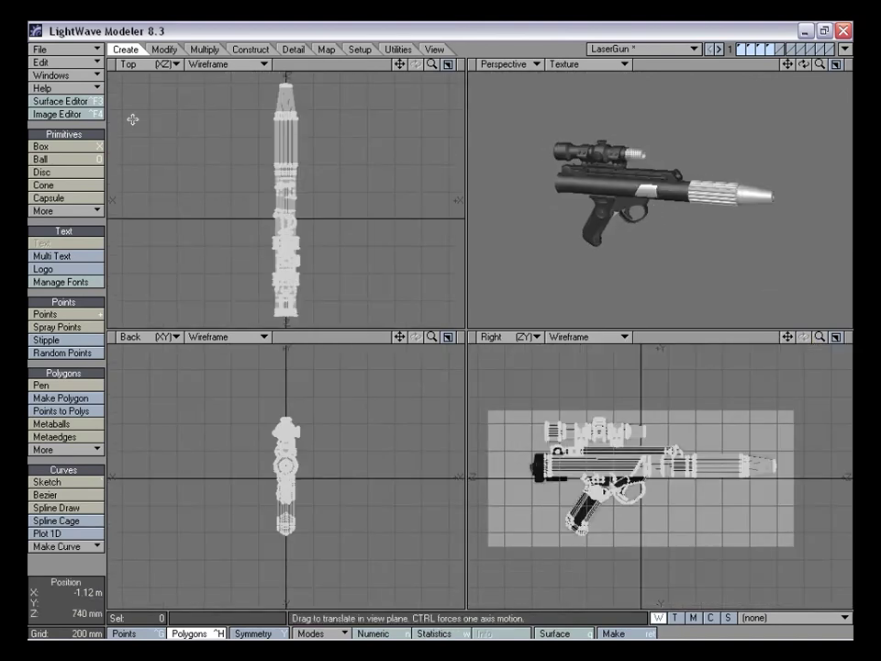
pyautogui.click(55, 114)
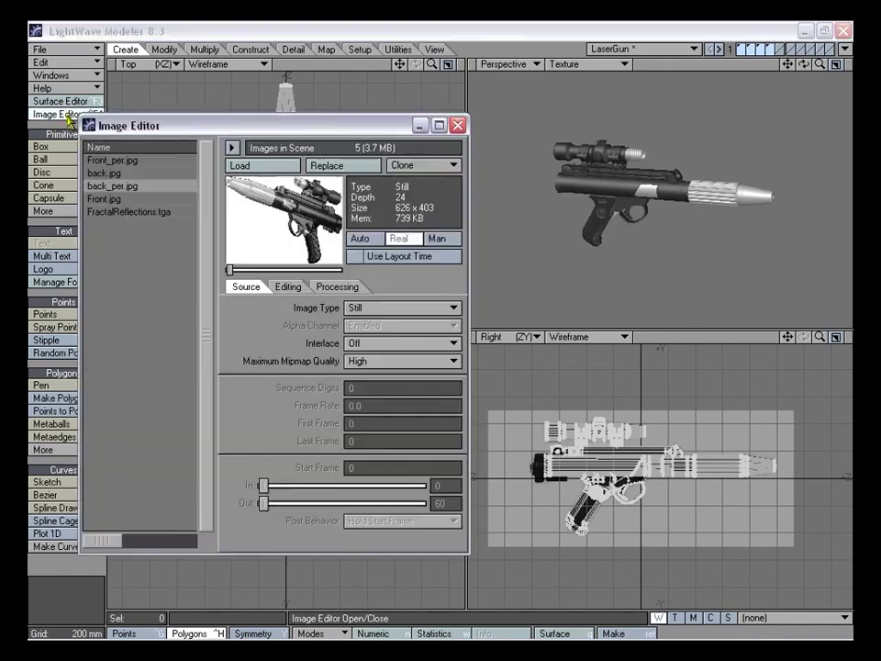
pyautogui.doubleClick(117, 186)
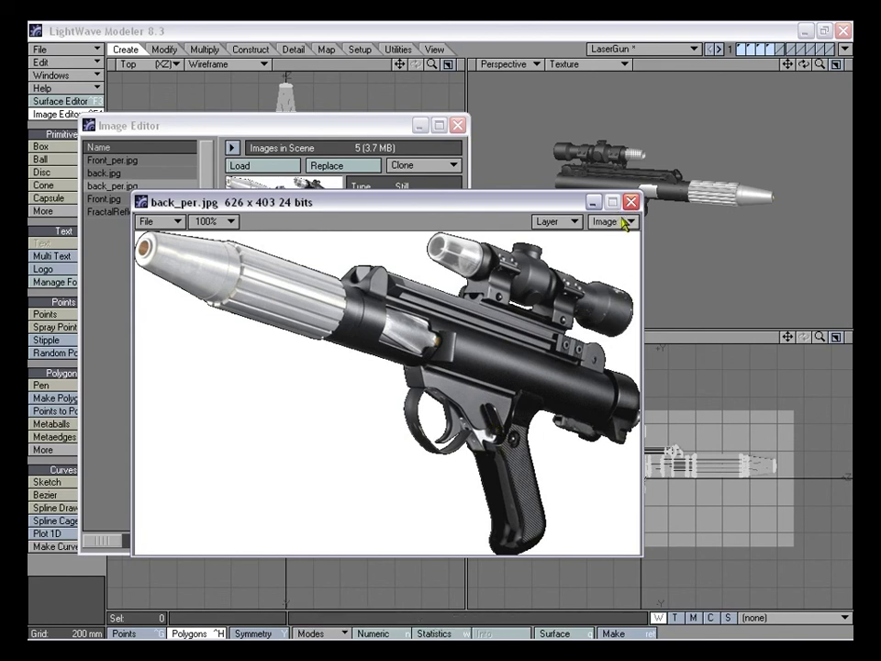
# Close the reference picture and the Image Editor, and make the empty fifth layer active with the first four layers as background
pyautogui.click(630, 201)
pyautogui.click(459, 126)
pyautogui.moveTo(788, 337); pyautogui.dragTo(877, 336)
pyautogui.moveTo(819, 339); pyautogui.dragTo(868, 339)
pyautogui.click(780, 47)
pyautogui.click(767, 53)
pyautogui.keyDown('shift'); pyautogui.click(760, 54); pyautogui.keyUp('shift')
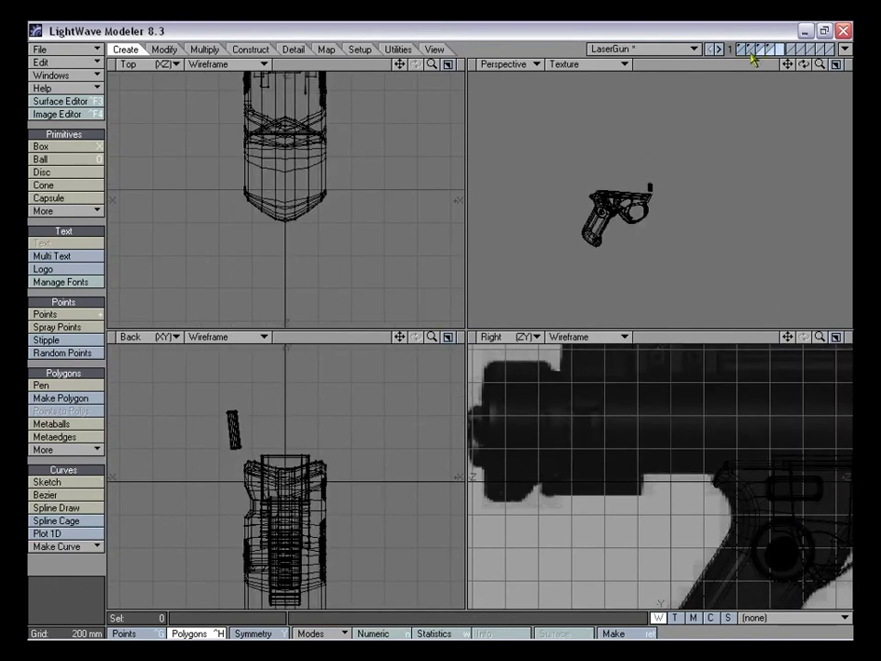
pyautogui.keyDown('shift'); pyautogui.click(751, 54); pyautogui.keyUp('shift')
pyautogui.keyDown('shift'); pyautogui.click(744, 54); pyautogui.keyUp('shift')
pyautogui.moveTo(788, 339); pyautogui.dragTo(826, 347)
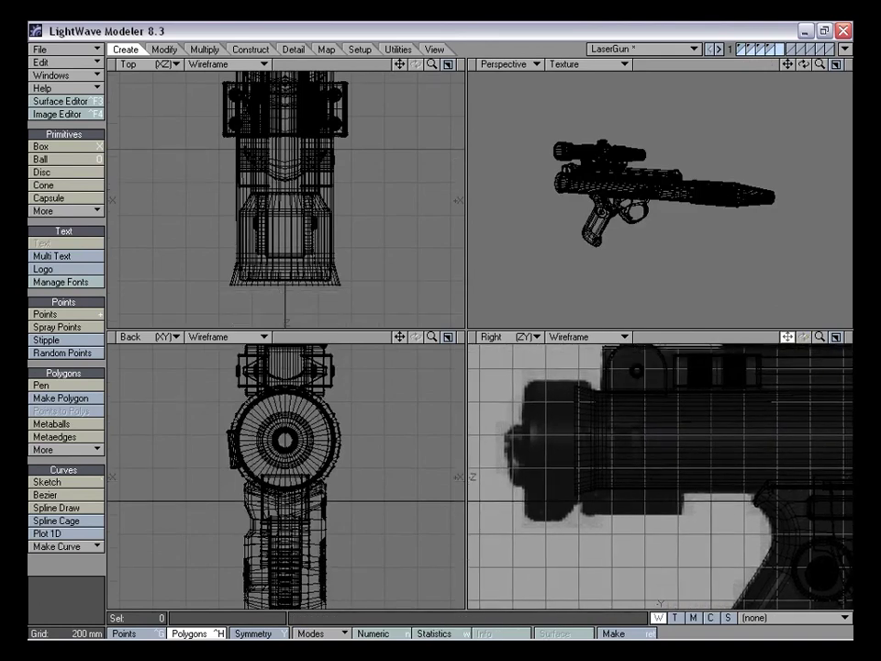
# Brighten the Front.jpg backdrop image of the BR viewport and accept the display options
pyautogui.press('d')
pyautogui.moveTo(367, 134); pyautogui.dragTo(292, 138)
pyautogui.click(270, 158)
pyautogui.click(380, 178)
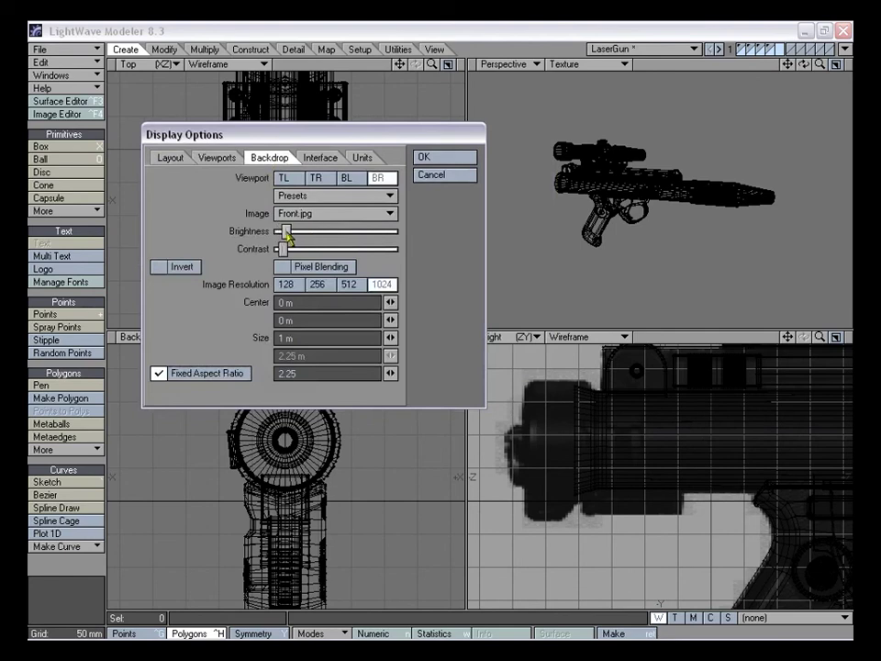
pyautogui.moveTo(302, 237); pyautogui.dragTo(299, 237)
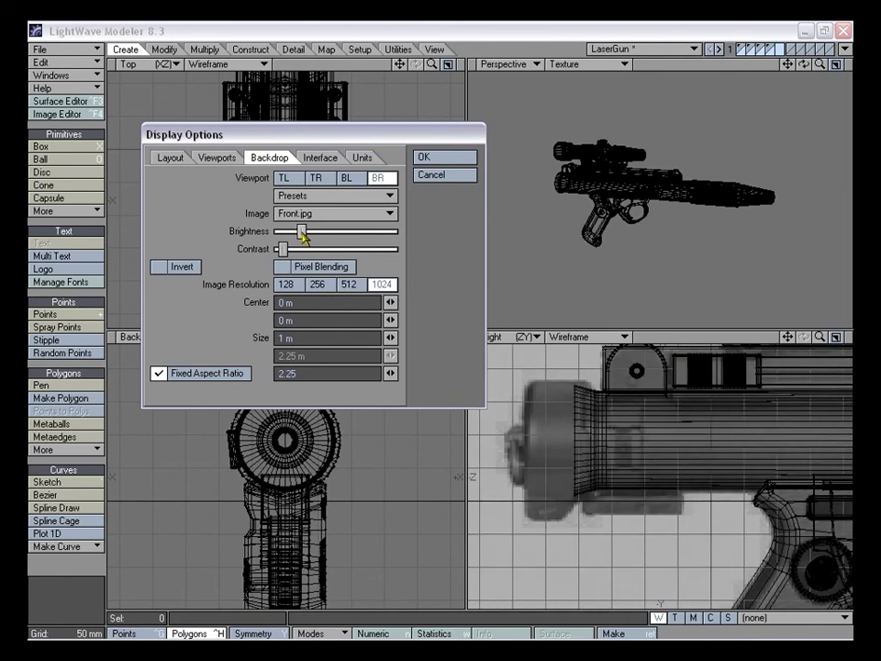
pyautogui.click(437, 158)
# Draw a disc about 92 mm in radius and 78 mm deep along Z, centred on the gun body's rear end
pyautogui.moveTo(788, 337)
pyautogui.mouseDown()
pyautogui.moveTo(860, 348)
pyautogui.moveTo(841, 339)
pyautogui.moveTo(860, 339)
pyautogui.moveTo(807, 355)
pyautogui.moveTo(817, 367)
pyautogui.moveTo(792, 340)
pyautogui.mouseUp()
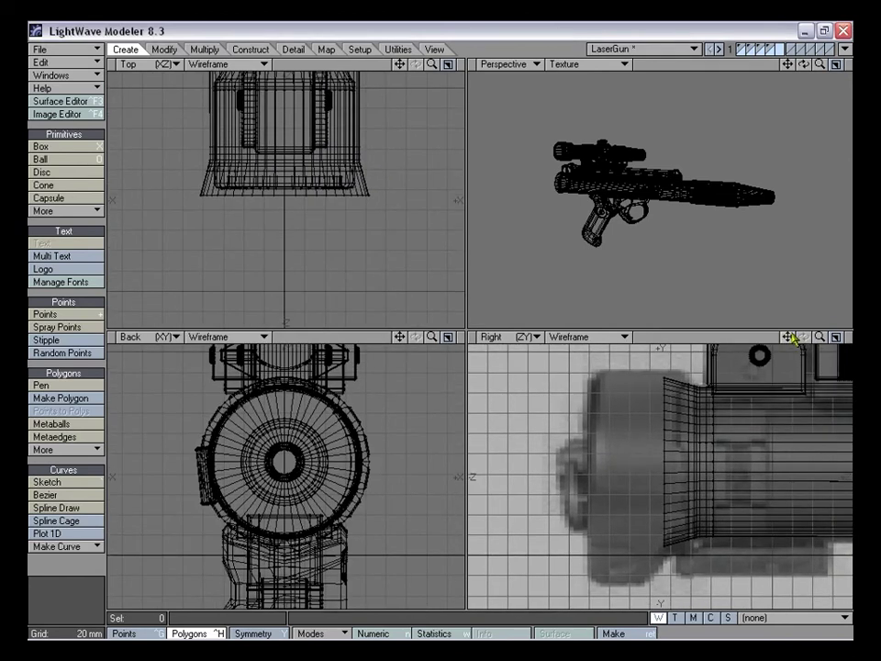
pyautogui.click(64, 171)
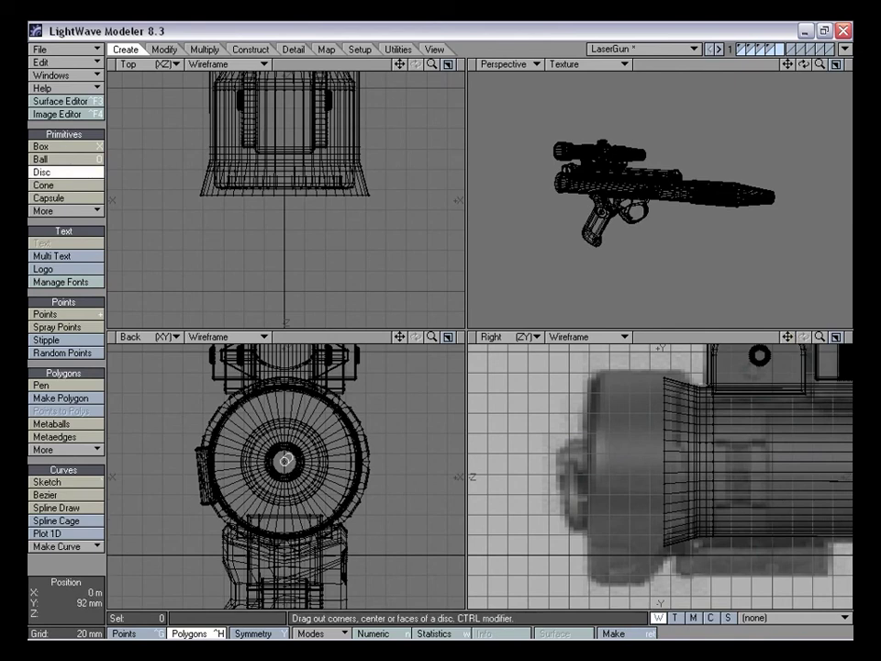
pyautogui.moveTo(286, 461); pyautogui.dragTo(381, 368)
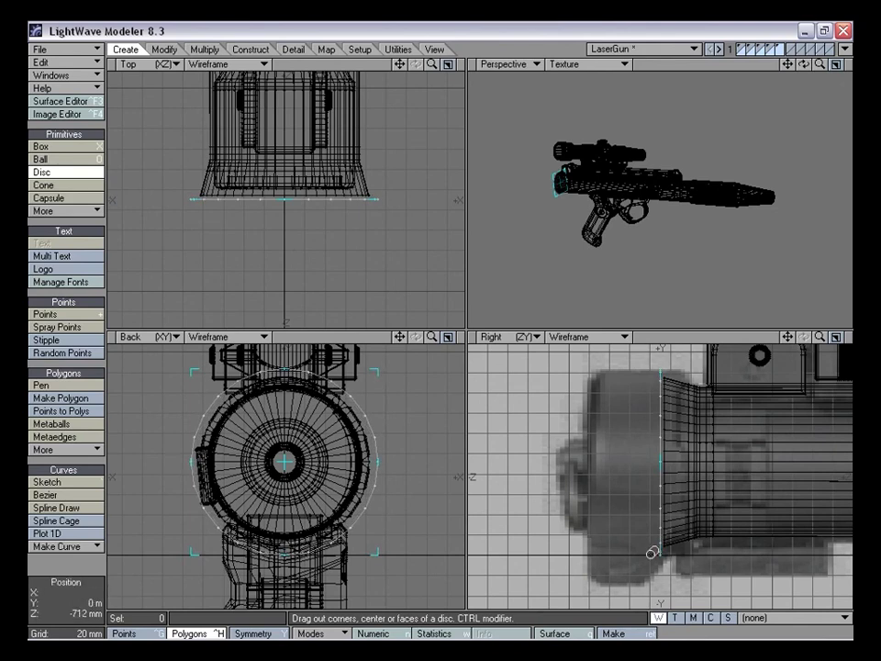
pyautogui.moveTo(639, 467); pyautogui.dragTo(598, 466)
pyautogui.moveTo(671, 456)
pyautogui.mouseDown()
pyautogui.moveTo(663, 458)
pyautogui.moveTo(679, 457)
pyautogui.mouseUp()
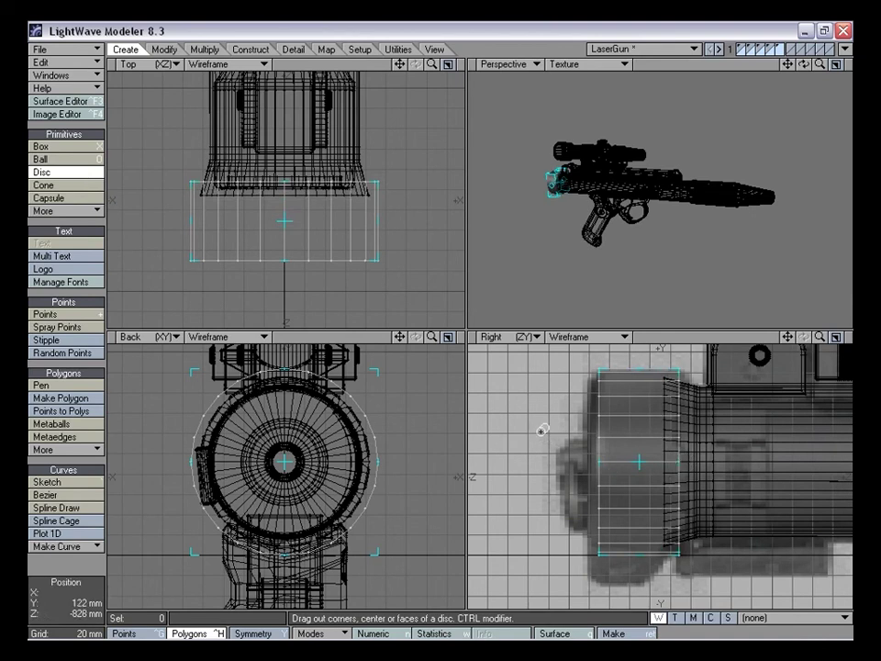
# Set the disc's sides to 48 and create the disc
pyautogui.press('n')
pyautogui.moveTo(435, 117); pyautogui.dragTo(364, 127)
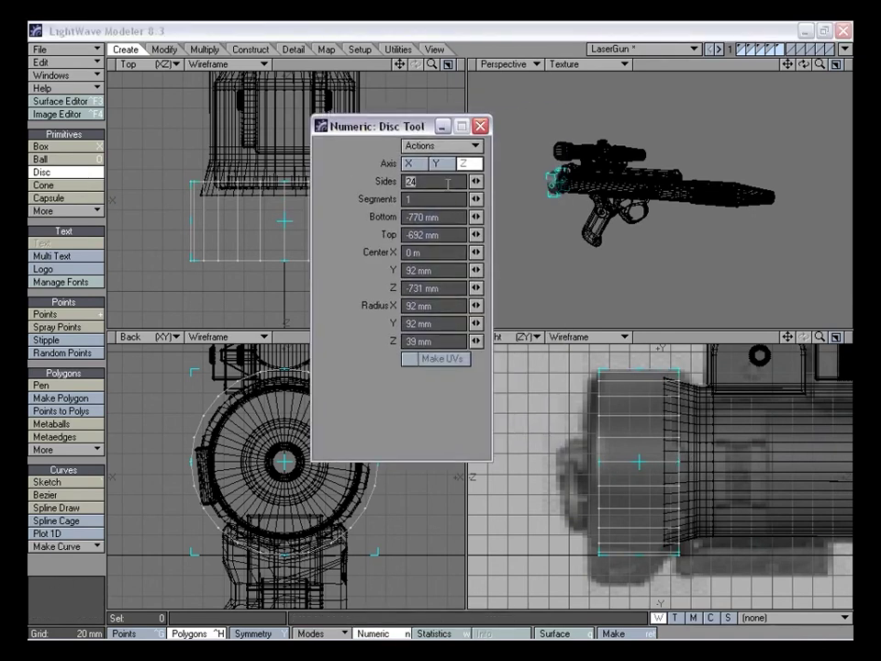
pyautogui.press('Tab')
pyautogui.press('Tab')
pyautogui.press('Tab')
pyautogui.press('Tab')
pyautogui.press('Tab')
pyautogui.press('Tab')
pyautogui.press('Tab')
pyautogui.press('Tab')
pyautogui.press('Tab')
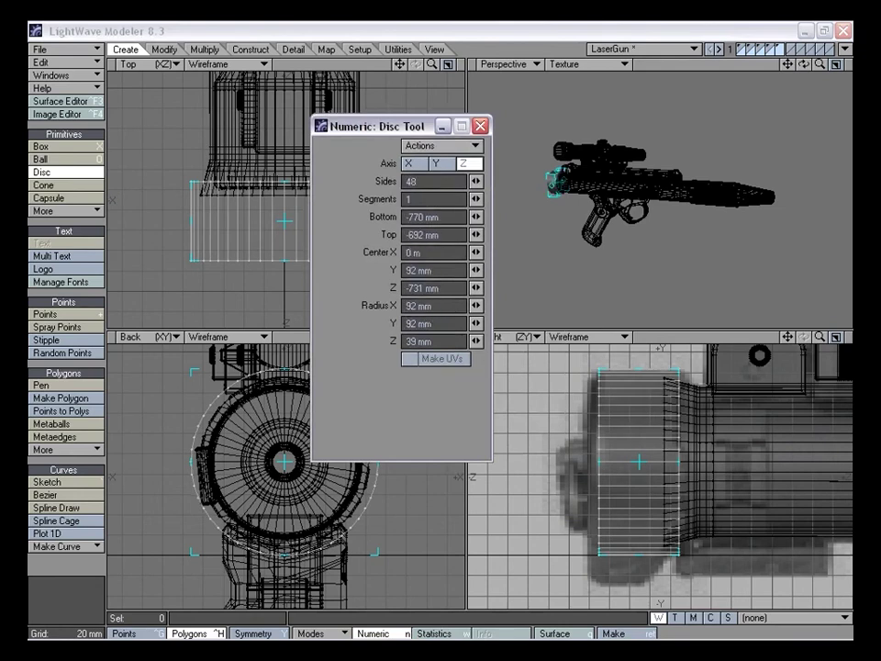
pyautogui.click(479, 126)
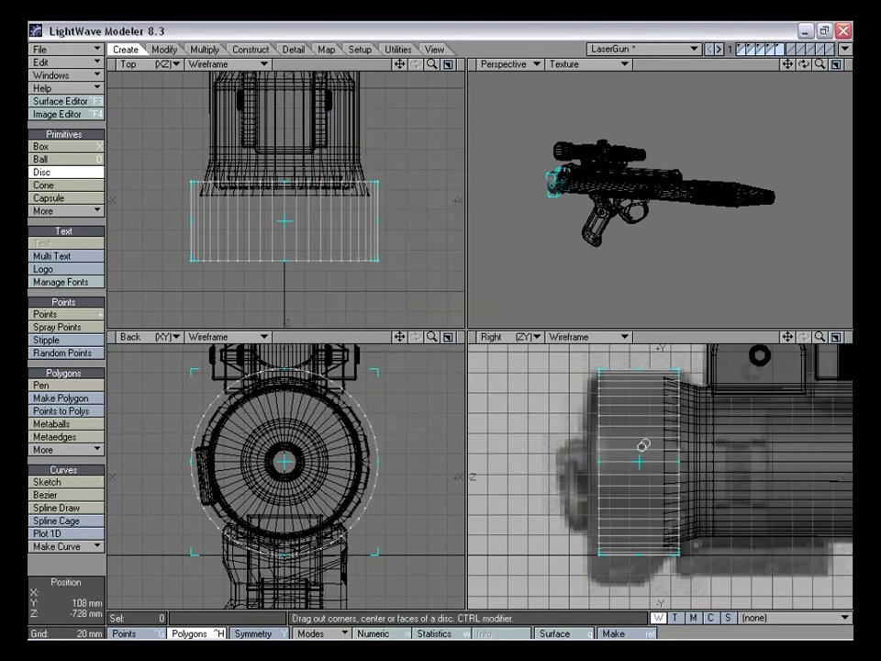
pyautogui.press('space')
# Bevel the disc's barrel-side end face inward to round that edge, and clear the selection
pyautogui.moveTo(788, 337)
pyautogui.mouseDown()
pyautogui.moveTo(835, 340)
pyautogui.moveTo(790, 351)
pyautogui.mouseUp()
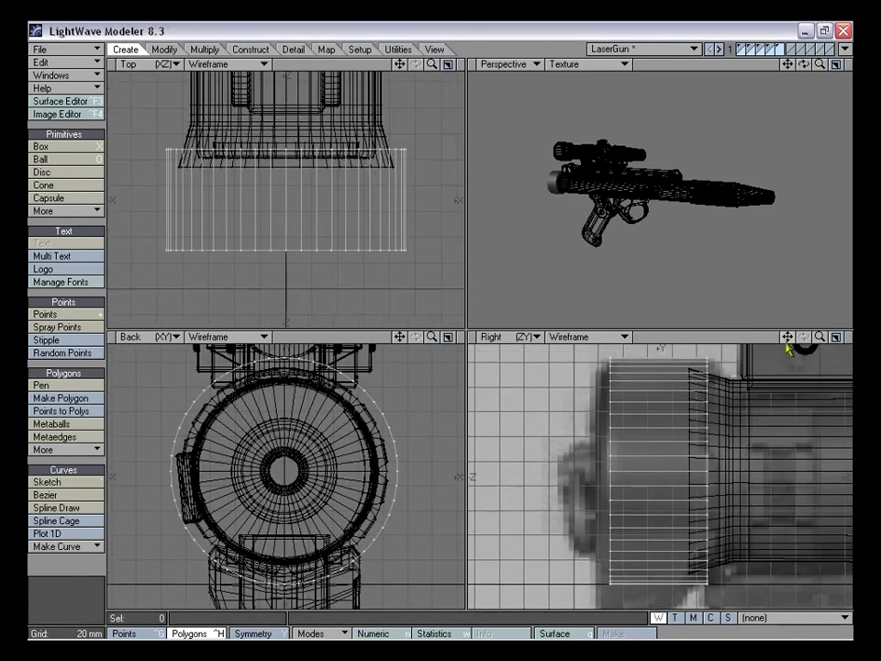
pyautogui.press('a')
pyautogui.keyDown('alt'); pyautogui.moveTo(627, 210); pyautogui.dragTo(746, 241); pyautogui.keyUp('alt')
pyautogui.moveTo(758, 424)
pyautogui.mouseDown(button='right')
pyautogui.moveTo(746, 355)
pyautogui.moveTo(709, 634)
pyautogui.moveTo(771, 477)
pyautogui.mouseUp(button='right')
pyautogui.moveTo(788, 338); pyautogui.dragTo(721, 332)
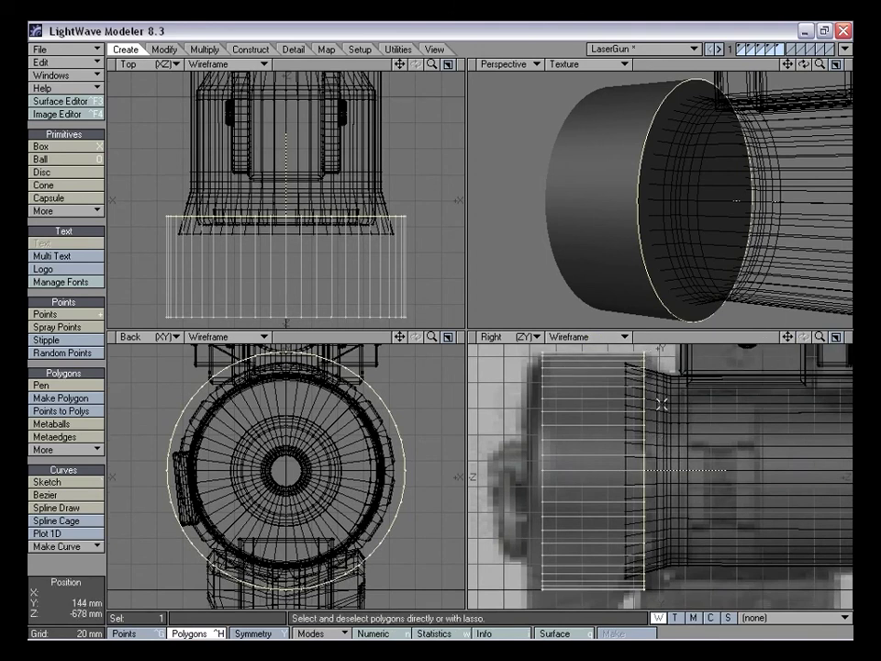
pyautogui.press('b')
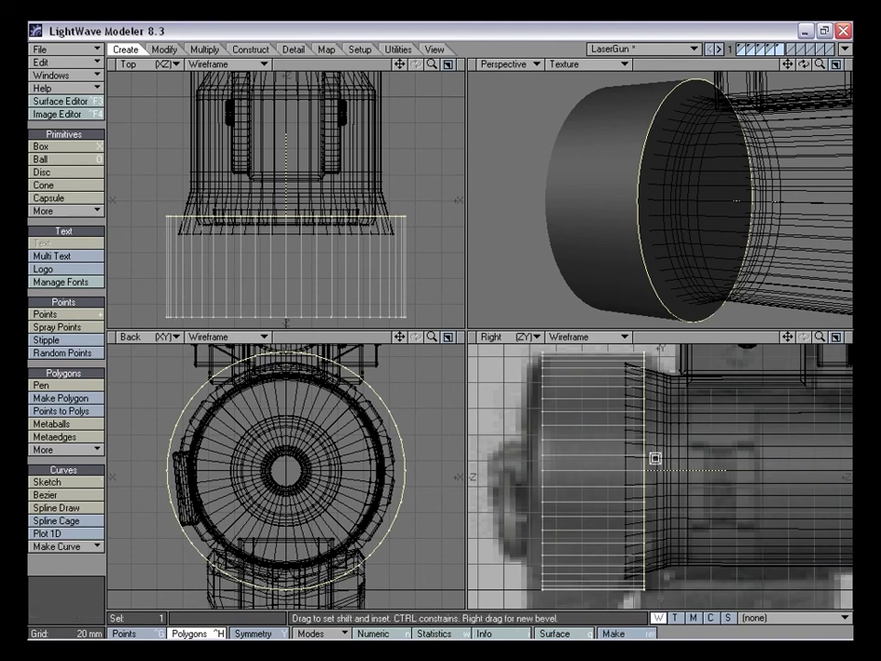
pyautogui.moveTo(659, 493); pyautogui.dragTo(684, 495)
pyautogui.moveTo(679, 492); pyautogui.dragTo(668, 488)
pyautogui.press('space')
pyautogui.moveTo(693, 471)
pyautogui.mouseDown(button='right')
pyautogui.moveTo(710, 379)
pyautogui.moveTo(606, 596)
pyautogui.mouseUp(button='right')
pyautogui.moveTo(718, 234)
pyautogui.keyDown('alt'); pyautogui.mouseDown()
pyautogui.moveTo(761, 215)
pyautogui.moveTo(689, 231)
pyautogui.moveTo(689, 192)
pyautogui.moveTo(715, 189)
pyautogui.mouseUp(); pyautogui.keyUp('alt')
pyautogui.hotkey('shift', 'k')
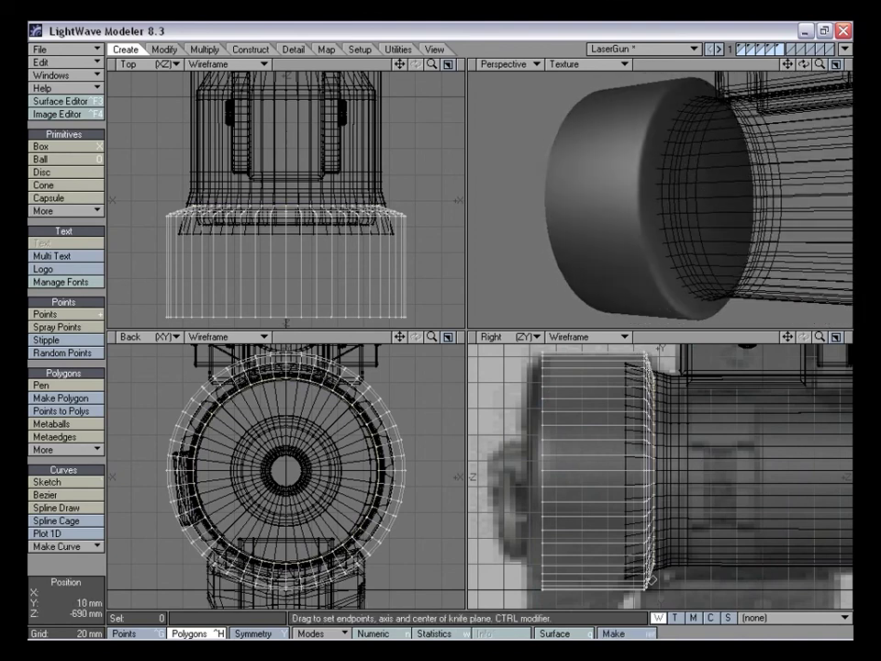
pyautogui.press('space')
pyautogui.keyDown('alt'); pyautogui.moveTo(643, 276); pyautogui.dragTo(677, 238); pyautogui.keyUp('alt')
pyautogui.click(656, 283)
pyautogui.moveTo(657, 282)
pyautogui.mouseDown()
pyautogui.moveTo(673, 304)
pyautogui.moveTo(655, 222)
pyautogui.moveTo(671, 241)
pyautogui.mouseUp()
pyautogui.keyDown('shift'); pyautogui.click(640, 227); pyautogui.keyUp('shift')
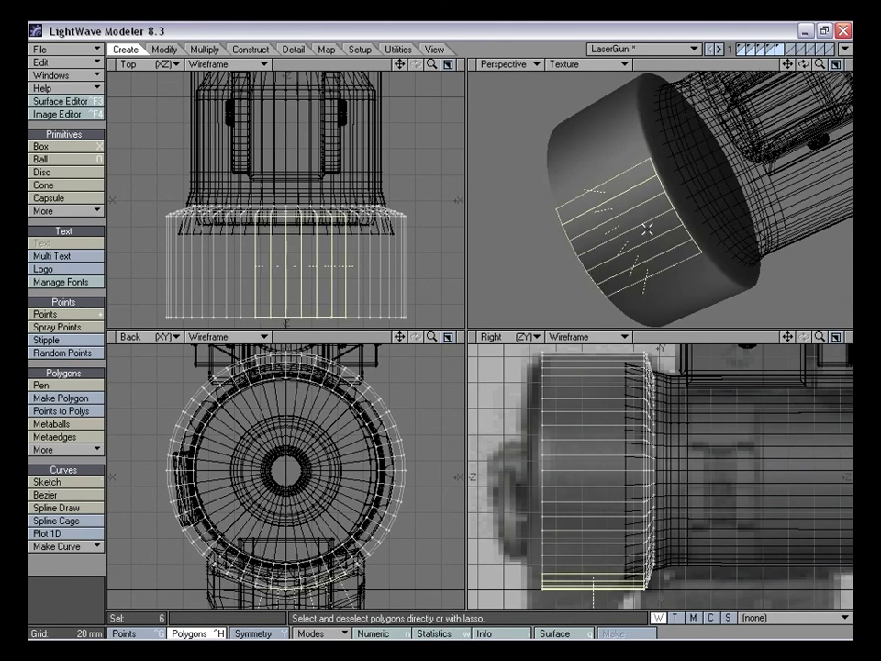
pyautogui.click(60, 571)
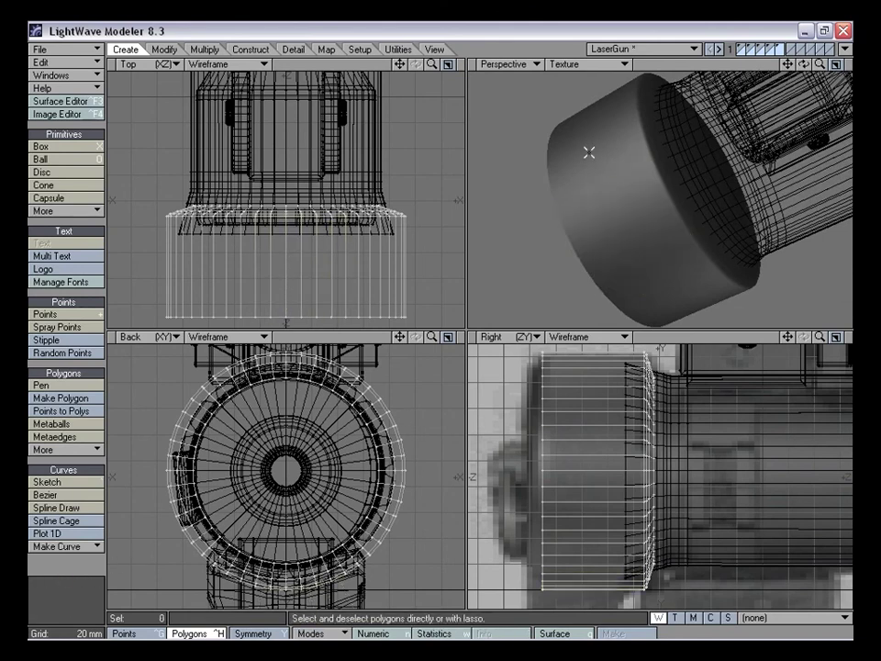
pyautogui.moveTo(590, 153); pyautogui.dragTo(611, 199)
pyautogui.click(93, 574)
# Bevel the disc's rear end face outward with an inset to round the rear edge
pyautogui.keyDown('alt'); pyautogui.moveTo(600, 286); pyautogui.dragTo(632, 191); pyautogui.keyUp('alt')
pyautogui.click(632, 191)
pyautogui.moveTo(694, 180)
pyautogui.keyDown('alt'); pyautogui.mouseDown()
pyautogui.moveTo(703, 175)
pyautogui.moveTo(684, 188)
pyautogui.mouseUp(); pyautogui.keyUp('alt')
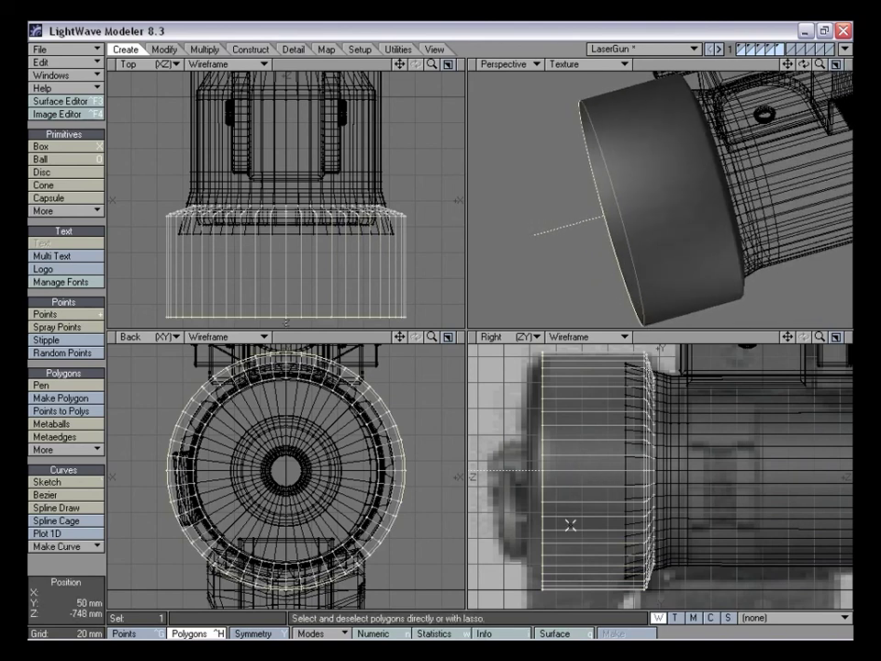
pyautogui.press('b')
pyautogui.moveTo(564, 520)
pyautogui.mouseDown()
pyautogui.moveTo(582, 515)
pyautogui.moveTo(570, 514)
pyautogui.mouseUp()
pyautogui.press('space')
pyautogui.press('/')
pyautogui.keyDown('alt'); pyautogui.moveTo(669, 247); pyautogui.dragTo(679, 212); pyautogui.keyUp('alt')
# Select all polygons of the rear bevel and stretch them along Z to deepen the rounding
pyautogui.moveTo(512, 398); pyautogui.dragTo(581, 393, button='right')
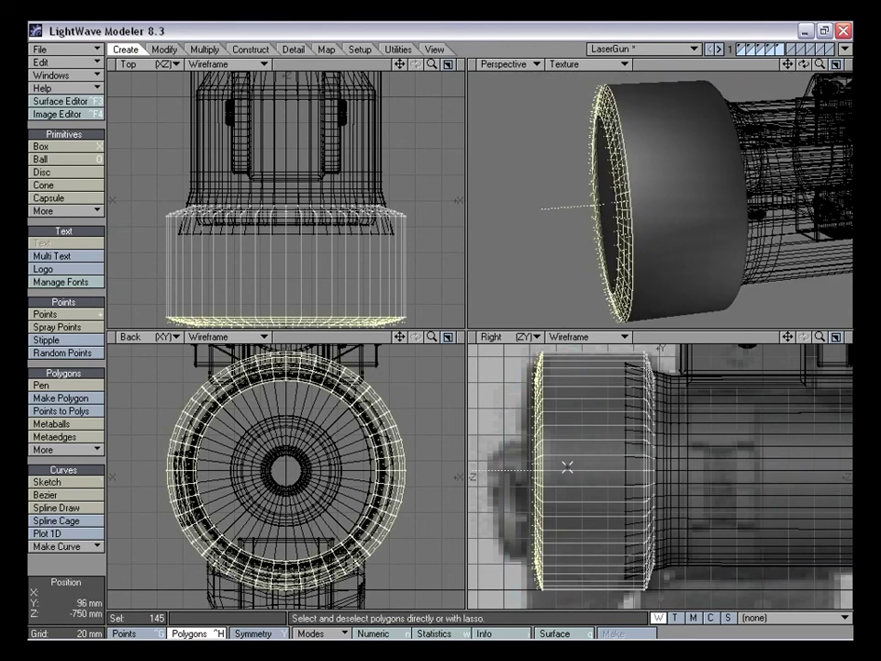
pyautogui.press('h')
pyautogui.keyDown('ctrl'); pyautogui.moveTo(544, 471); pyautogui.dragTo(619, 471); pyautogui.keyUp('ctrl')
pyautogui.press('space')
pyautogui.moveTo(587, 453)
pyautogui.mouseDown(button='right')
pyautogui.moveTo(591, 390)
pyautogui.moveTo(716, 432)
pyautogui.mouseUp(button='right')
pyautogui.keyDown('alt'); pyautogui.moveTo(675, 185); pyautogui.dragTo(680, 198); pyautogui.keyUp('alt')
pyautogui.moveTo(788, 337); pyautogui.dragTo(814, 338)
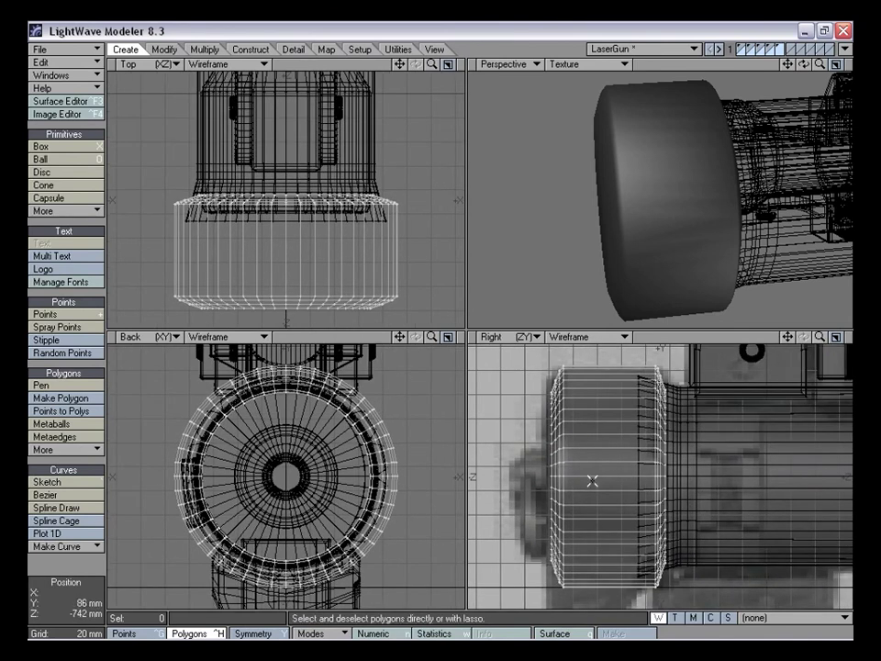
# Smooth shift the rear end face and scale the new face down around the selection centre to a small central circle
pyautogui.keyDown('alt'); pyautogui.moveTo(674, 300); pyautogui.dragTo(635, 198); pyautogui.keyUp('alt')
pyautogui.keyDown('alt'); pyautogui.moveTo(655, 237); pyautogui.dragTo(693, 217); pyautogui.keyUp('alt')
pyautogui.press('space')
pyautogui.press('space')
pyautogui.click(635, 192)
pyautogui.keyDown('alt'); pyautogui.moveTo(634, 191); pyautogui.dragTo(635, 221); pyautogui.keyUp('alt')
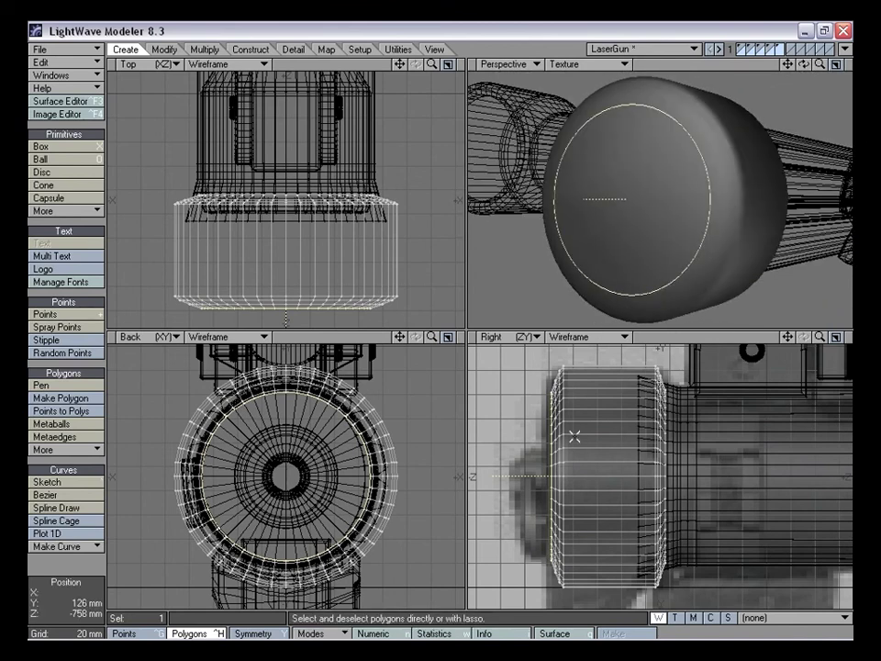
pyautogui.press('f')
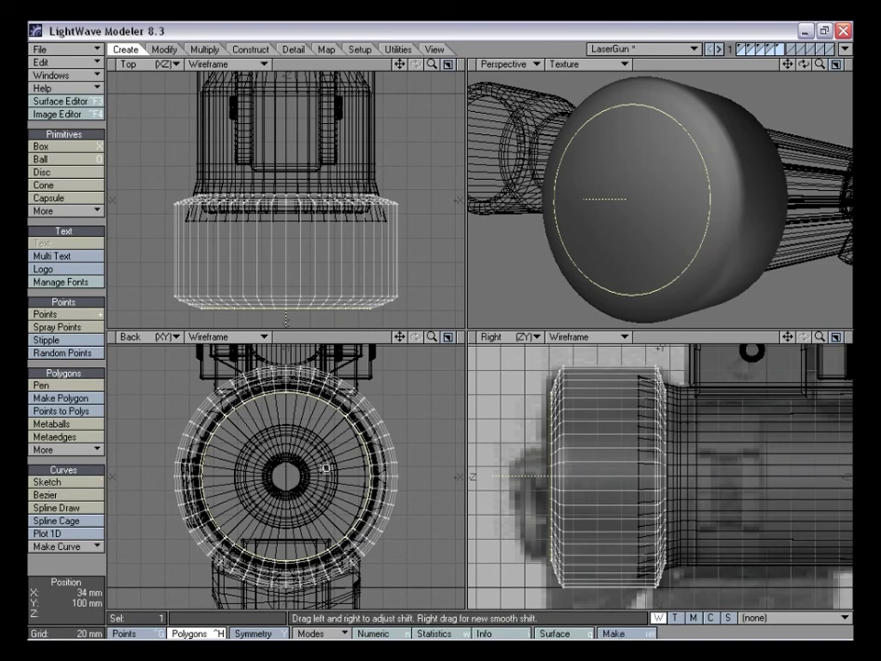
pyautogui.click(310, 634)
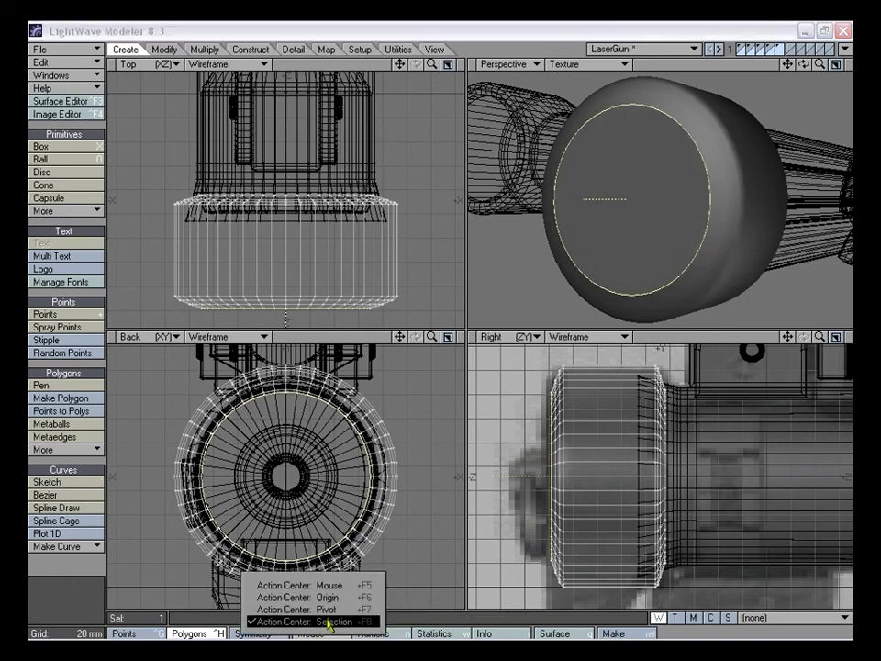
pyautogui.click(329, 623)
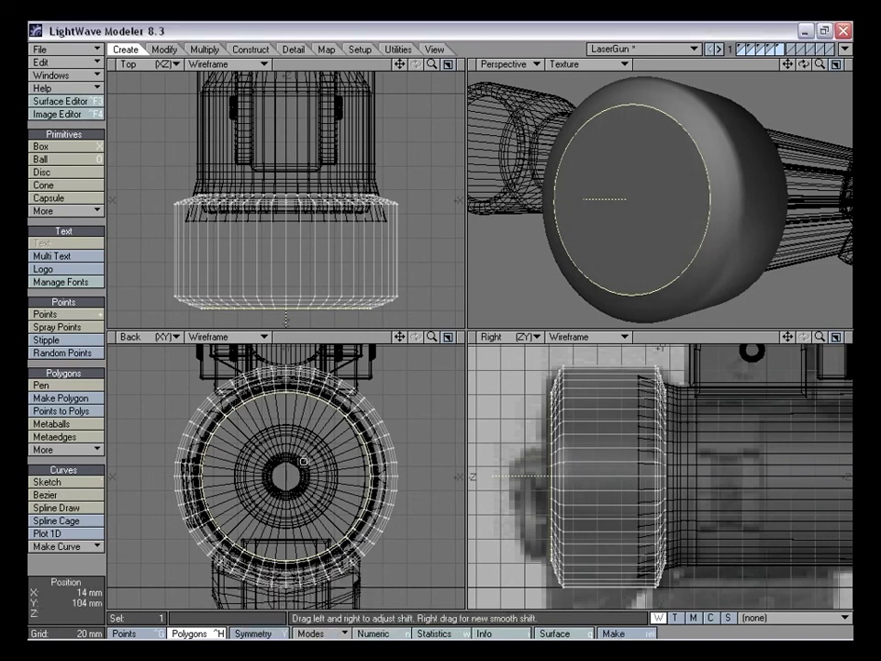
pyautogui.hotkey('shift', 'h')
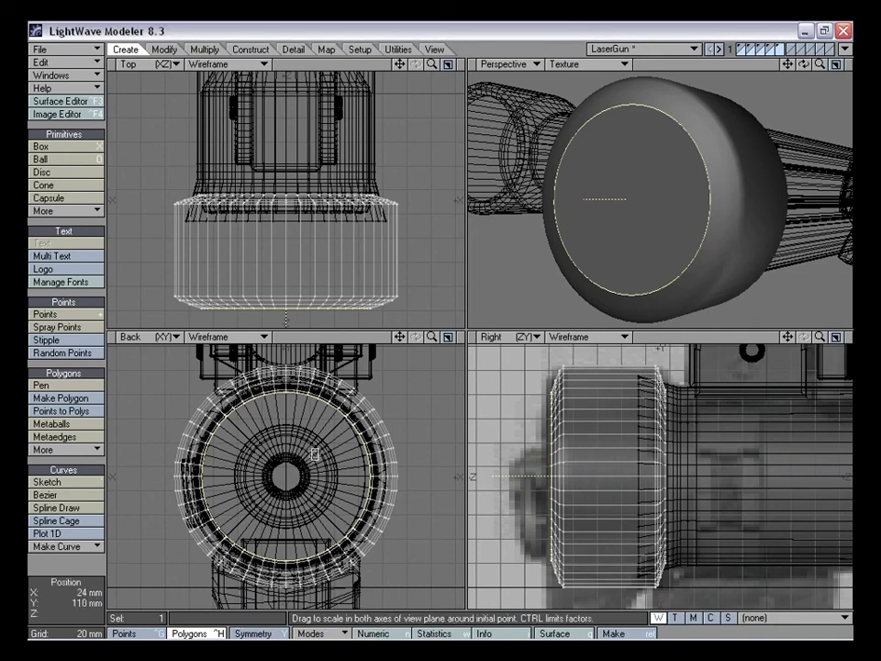
pyautogui.moveTo(323, 433); pyautogui.dragTo(237, 433)
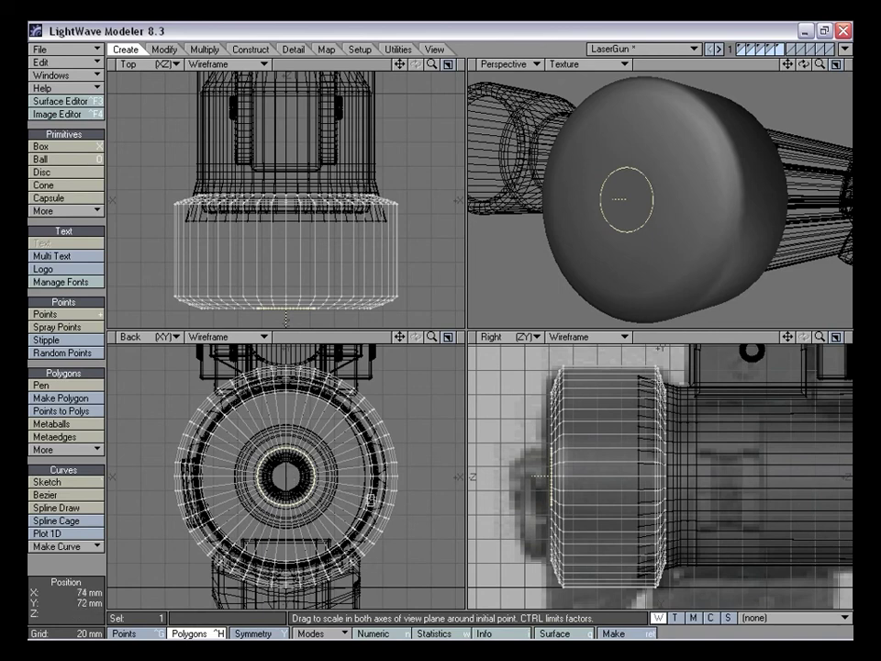
# Smooth shift the small central circle of the rear face and scale it to 92%
pyautogui.keyDown('alt'); pyautogui.moveTo(602, 291); pyautogui.dragTo(618, 240); pyautogui.keyUp('alt')
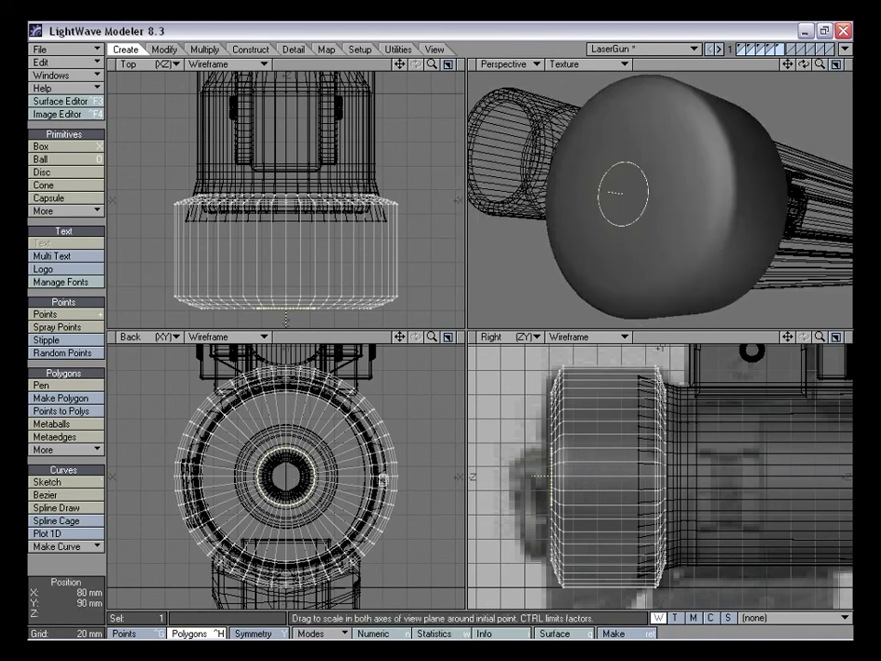
pyautogui.moveTo(427, 337); pyautogui.dragTo(441, 337)
pyautogui.moveTo(790, 339); pyautogui.dragTo(847, 342)
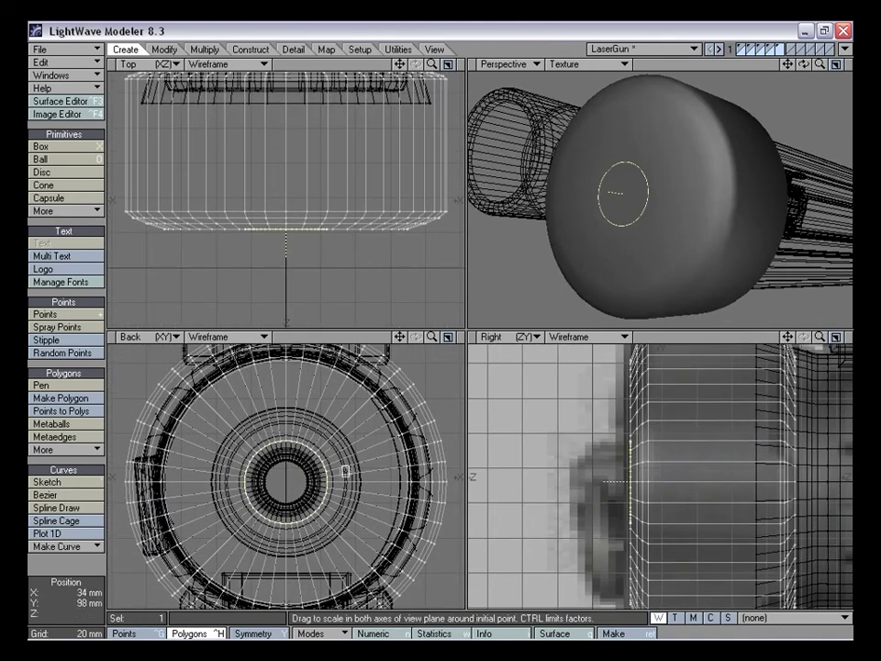
pyautogui.press('f')
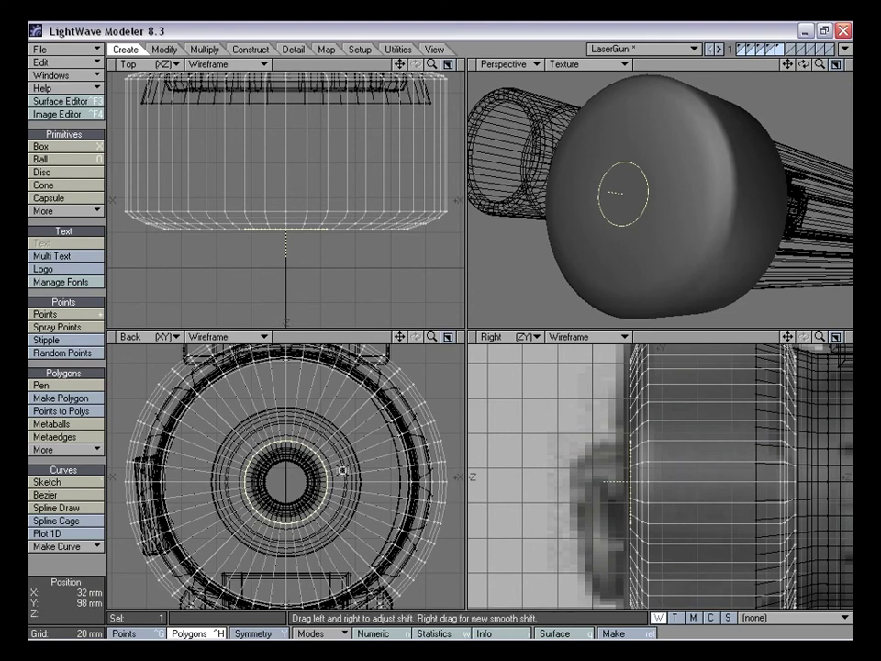
pyautogui.hotkey('shift', 'h')
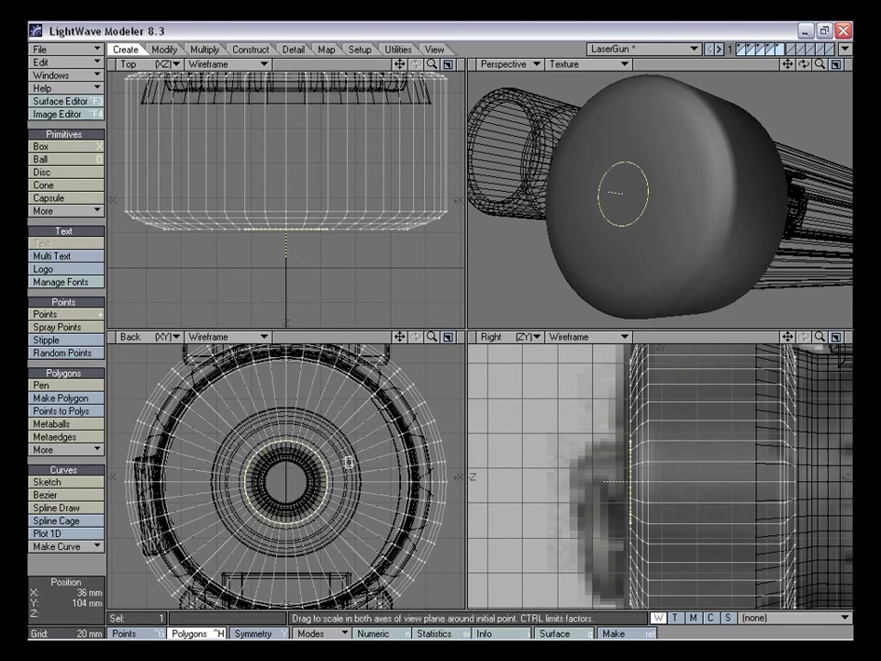
pyautogui.moveTo(285, 482); pyautogui.dragTo(278, 482)
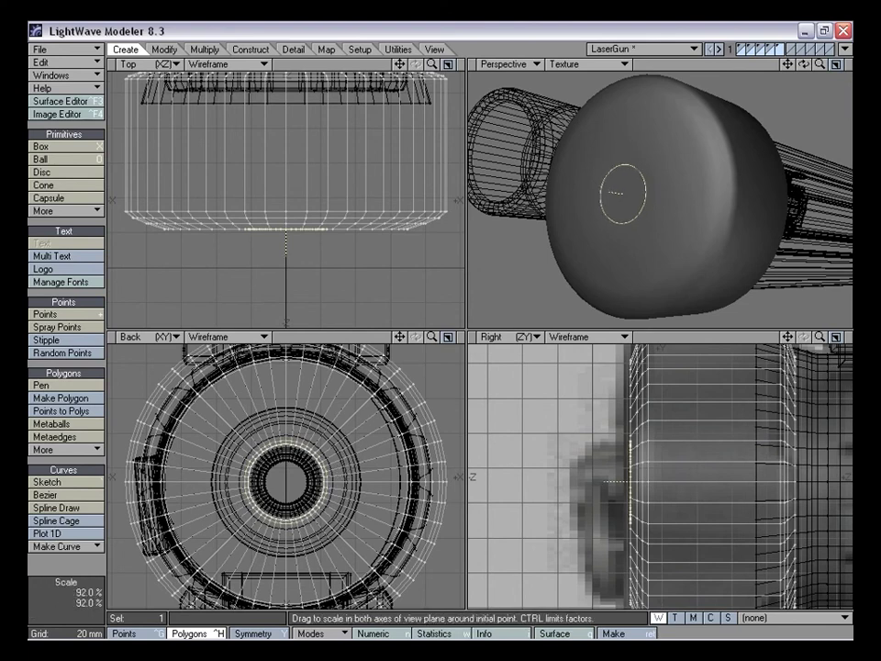
pyautogui.keyDown('alt'); pyautogui.moveTo(545, 270); pyautogui.dragTo(615, 261); pyautogui.keyUp('alt')
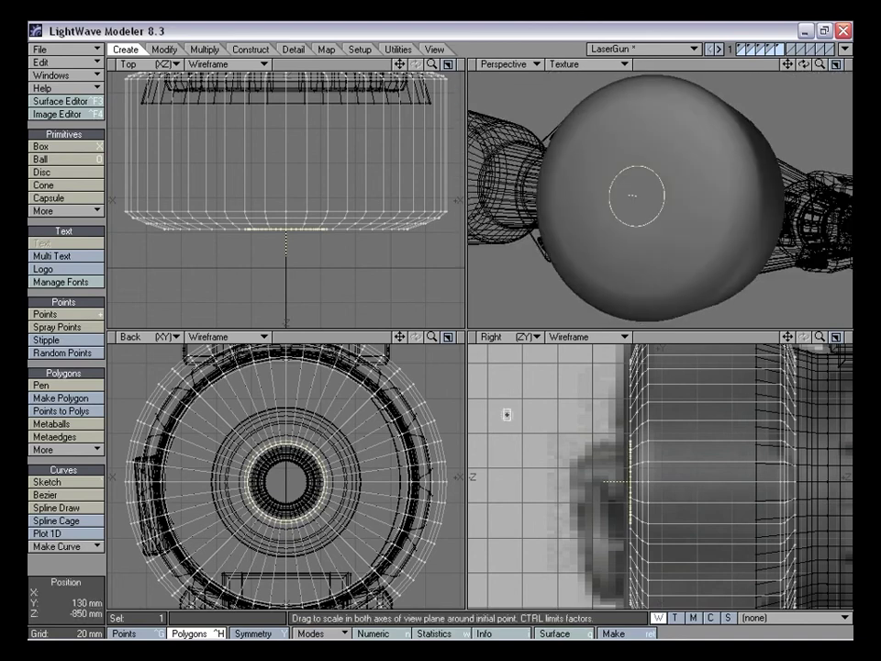
# Smooth shift the central circle once more and scale the new face to 91%
pyautogui.press('f')
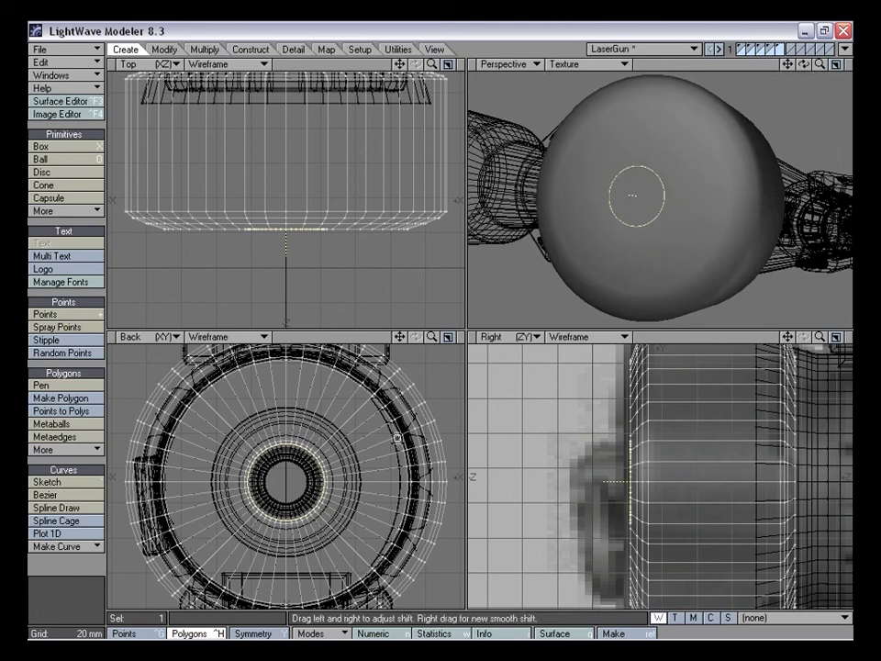
pyautogui.hotkey('shift', 'h')
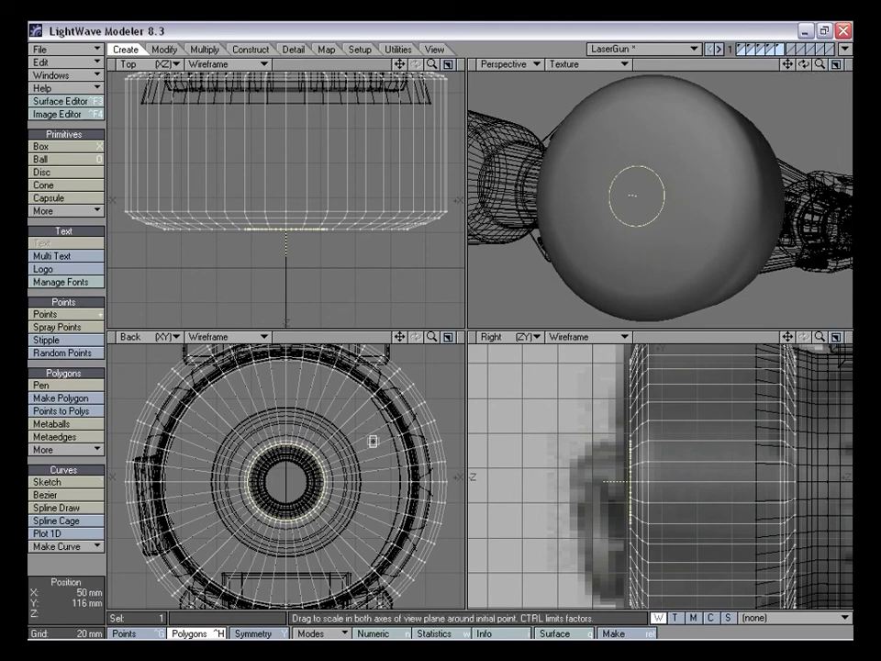
pyautogui.moveTo(396, 430); pyautogui.dragTo(388, 427)
pyautogui.hotkey('ctrl', 'z')
pyautogui.hotkey('shift', 'h')
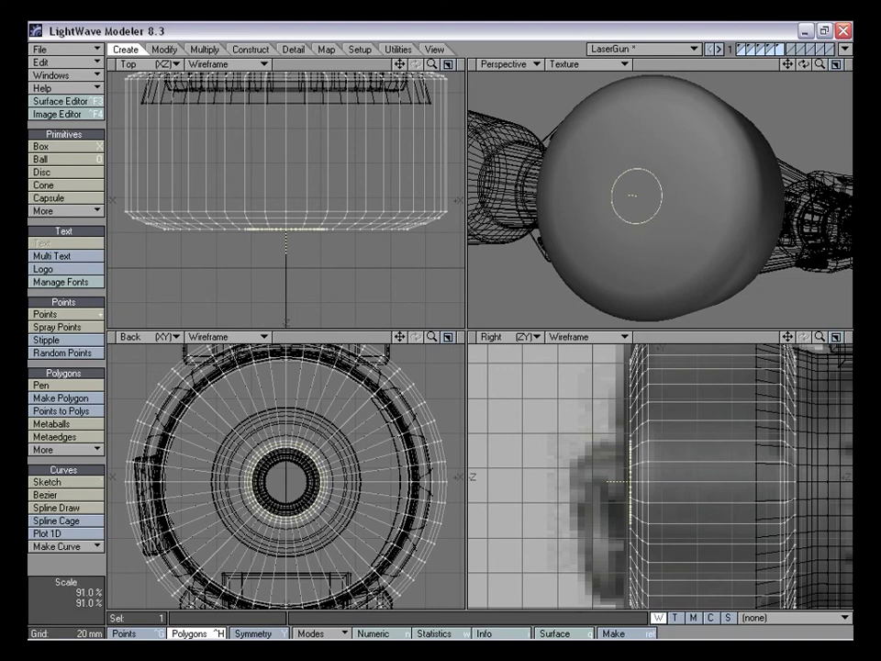
# Move the rear cap's central circle slightly outward, smooth shift it and pull the new face 24 mm back along Z into a stub
pyautogui.press('t')
pyautogui.moveTo(287, 232); pyautogui.dragTo(286, 235)
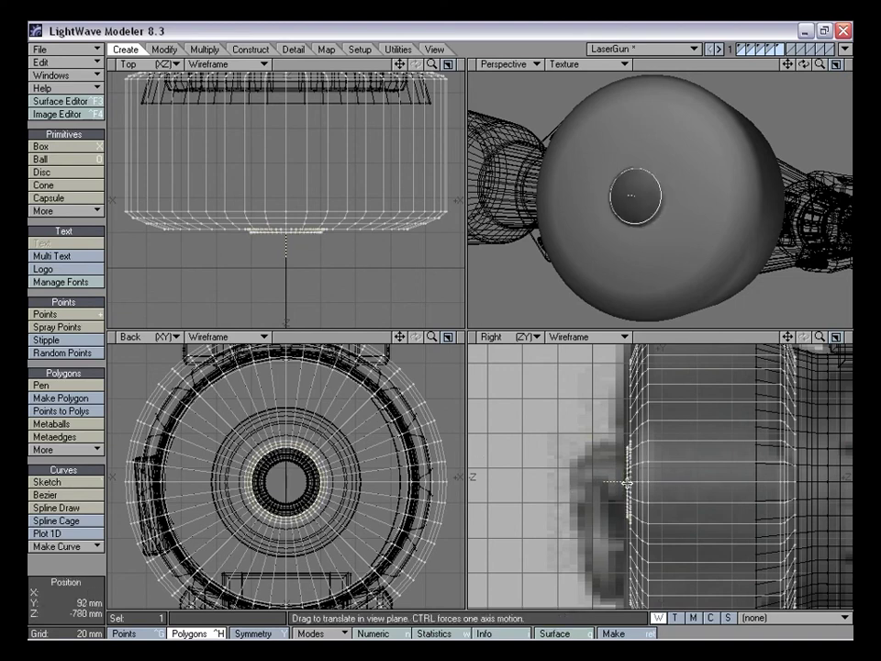
pyautogui.moveTo(635, 202)
pyautogui.keyDown('alt'); pyautogui.mouseDown()
pyautogui.moveTo(737, 212)
pyautogui.moveTo(643, 216)
pyautogui.mouseUp(); pyautogui.keyUp('alt')
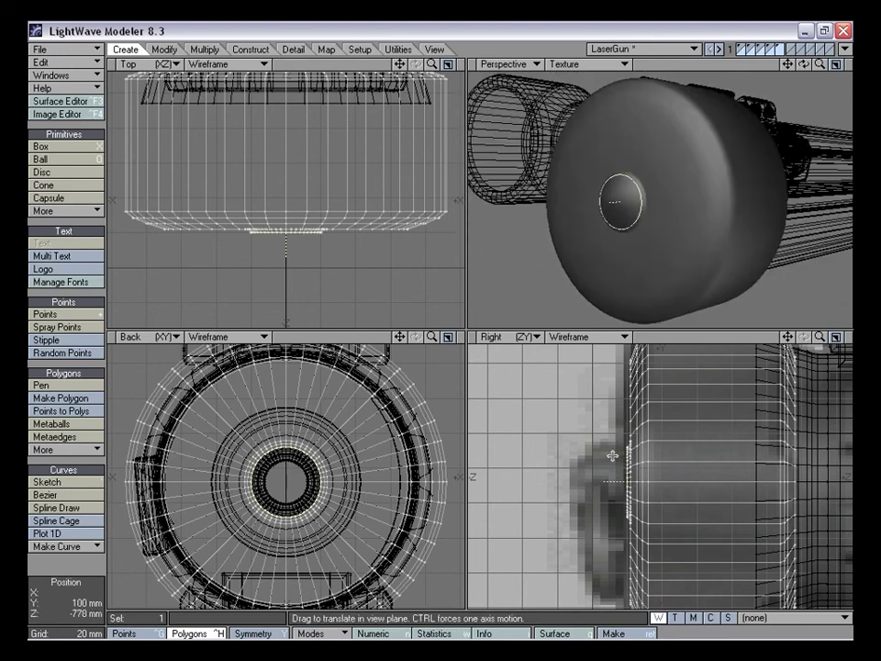
pyautogui.press('f')
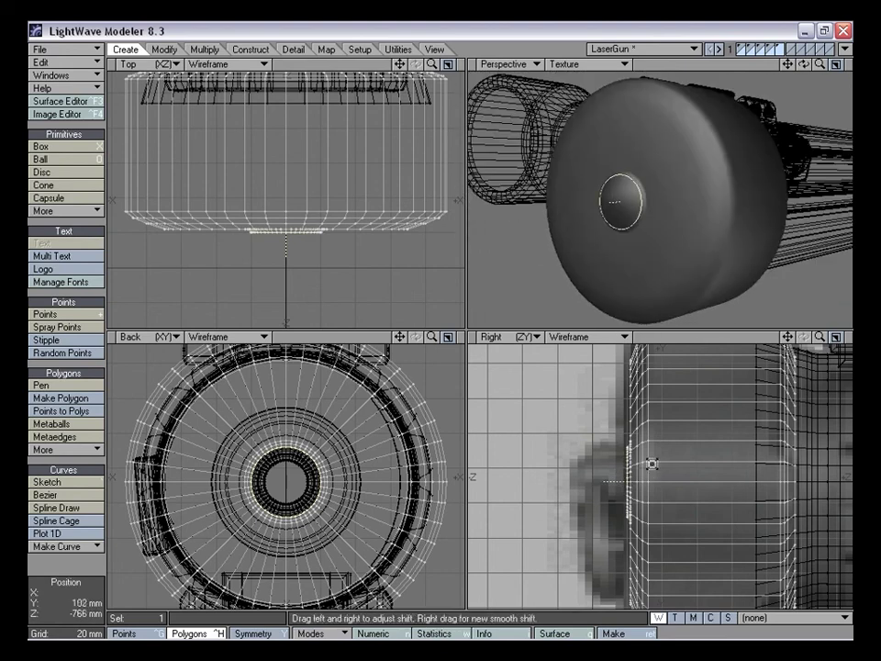
pyautogui.press('t')
pyautogui.moveTo(669, 472); pyautogui.dragTo(624, 472)
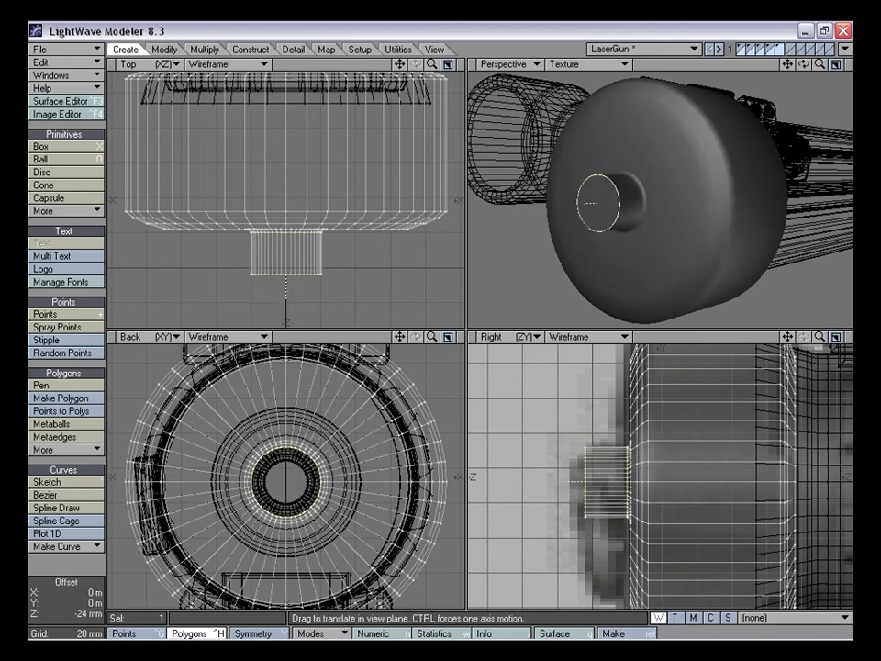
# Smooth shift the stub's end face, shrink it slightly and move it 2 mm back along Z
pyautogui.keyDown('alt'); pyautogui.moveTo(675, 188); pyautogui.dragTo(648, 222); pyautogui.keyUp('alt')
pyautogui.press('f')
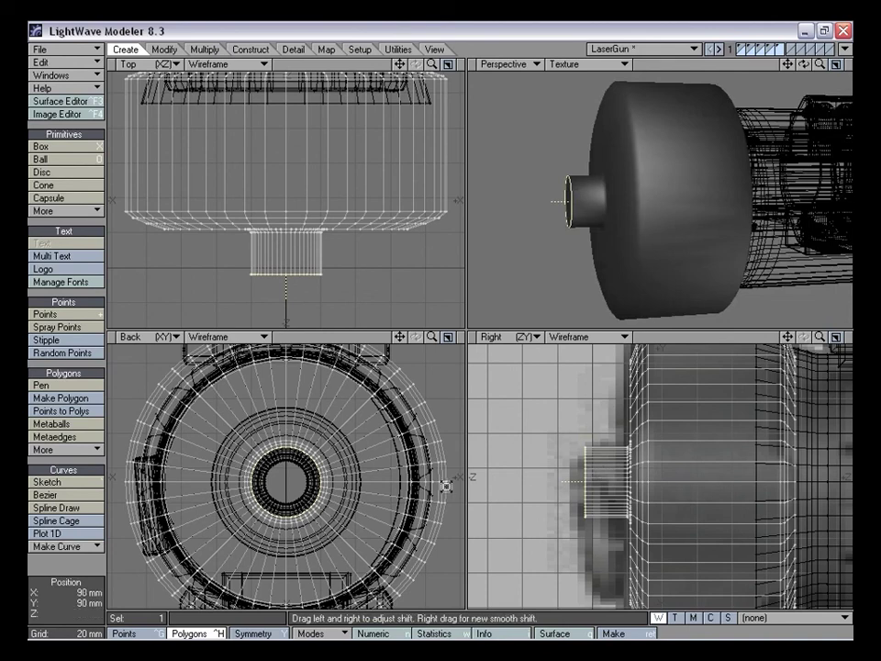
pyautogui.press('h')
pyautogui.moveTo(386, 443); pyautogui.dragTo(378, 444)
pyautogui.press('t')
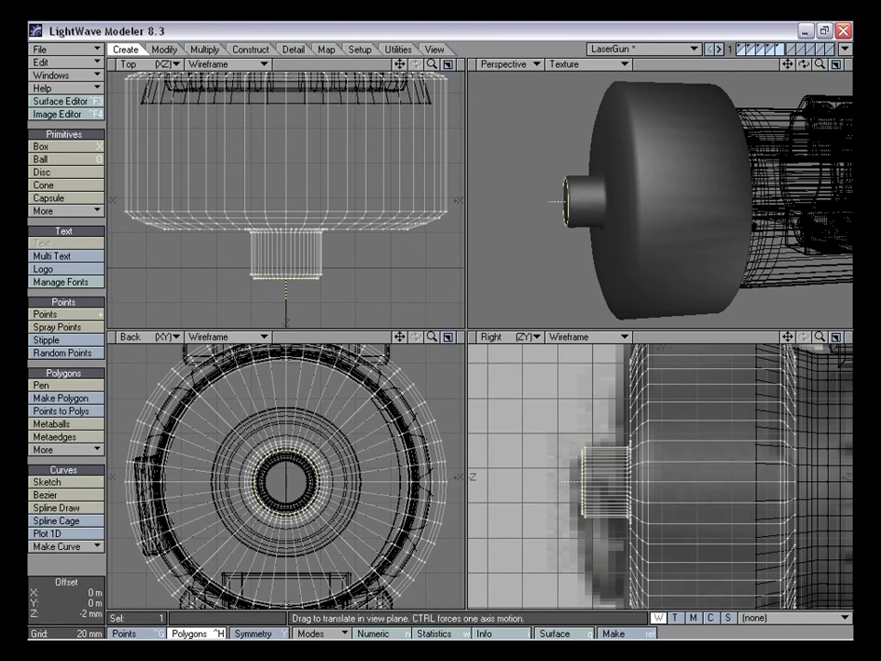
# Bevel the stub's end face into a shallow rounded rim, add one more narrow inset bevel and clear the selection
pyautogui.press('b')
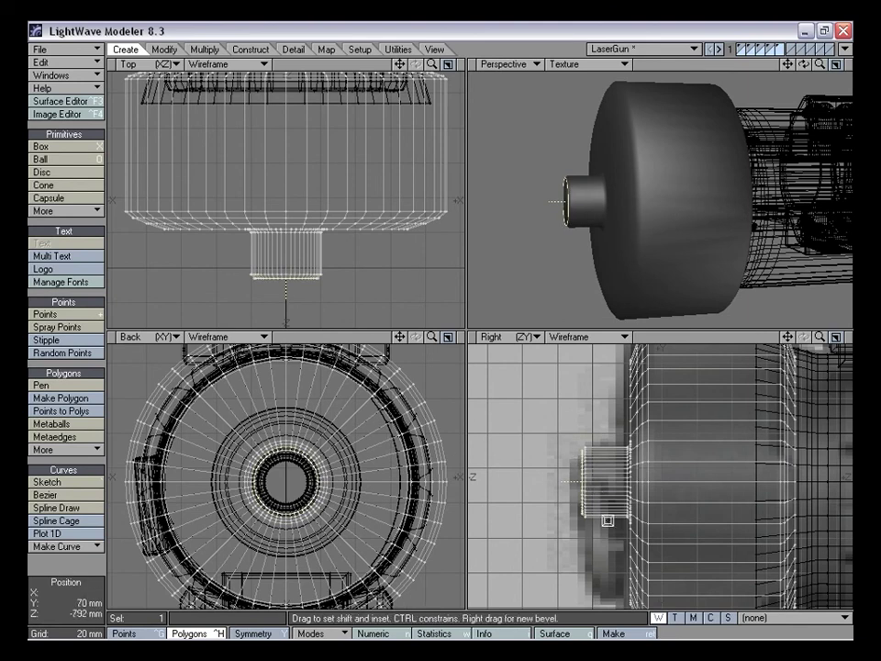
pyautogui.moveTo(606, 521); pyautogui.dragTo(605, 517)
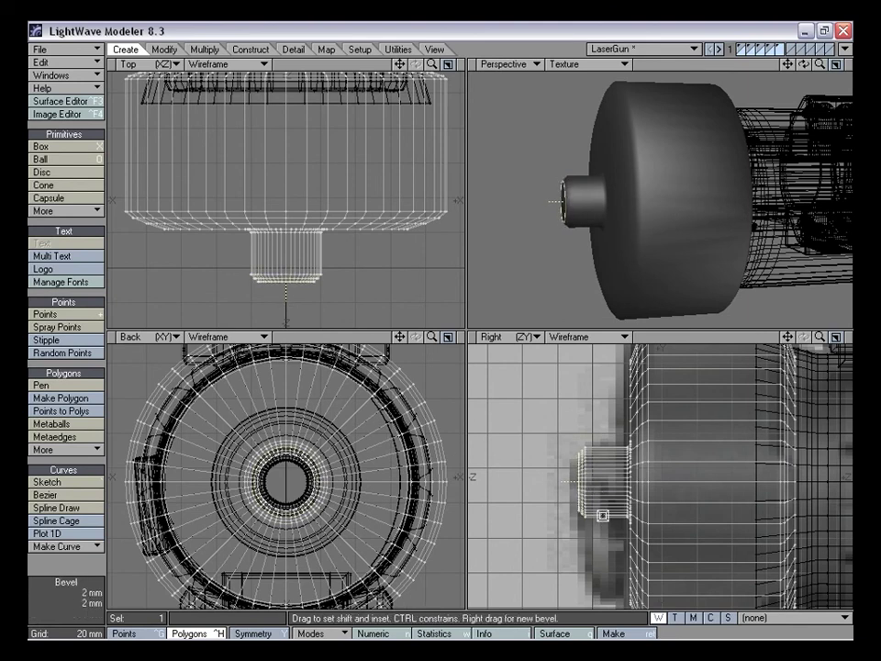
pyautogui.hotkey('shift', 'a')
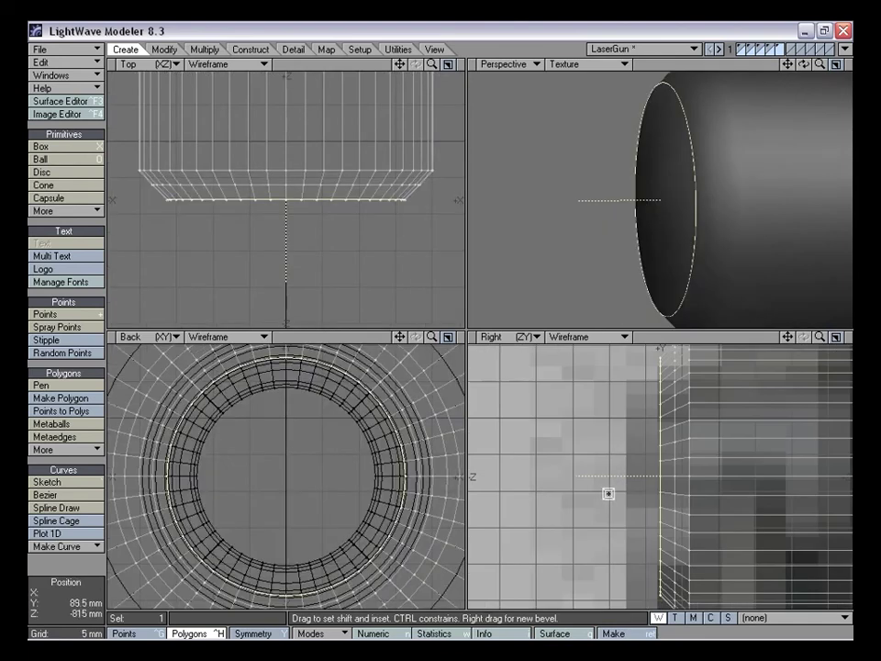
pyautogui.moveTo(788, 339); pyautogui.dragTo(784, 364)
pyautogui.moveTo(708, 446); pyautogui.dragTo(714, 460)
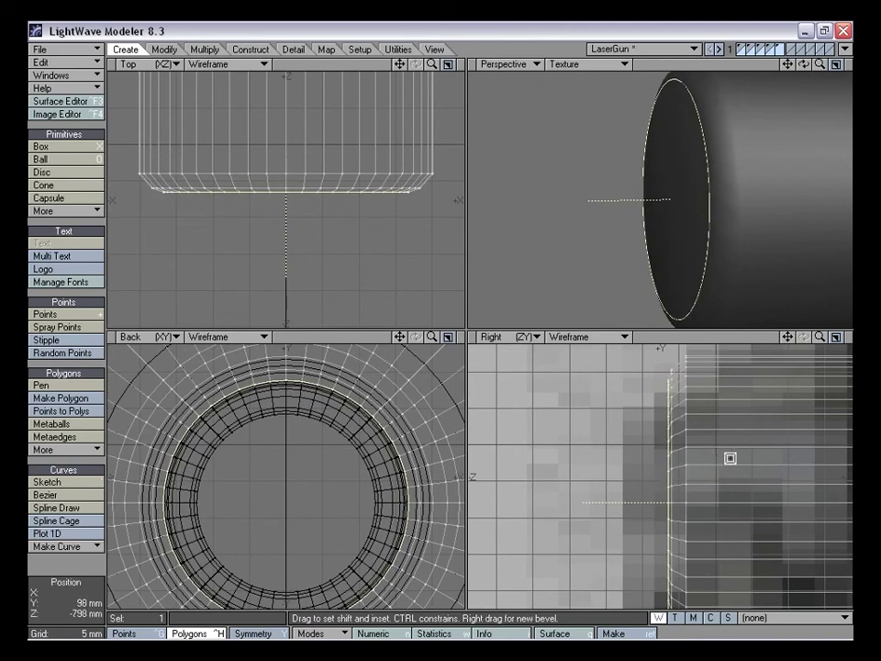
pyautogui.moveTo(728, 458); pyautogui.dragTo(723, 458, button='right')
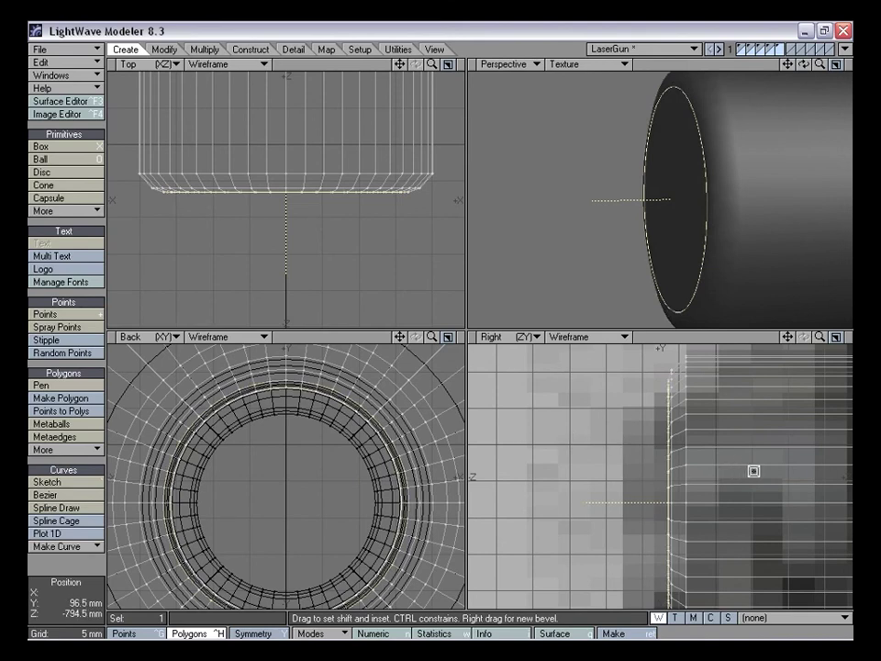
pyautogui.click(88, 568)
pyautogui.keyDown('alt'); pyautogui.moveTo(602, 274); pyautogui.dragTo(590, 208); pyautogui.keyUp('alt')
pyautogui.click(729, 190)
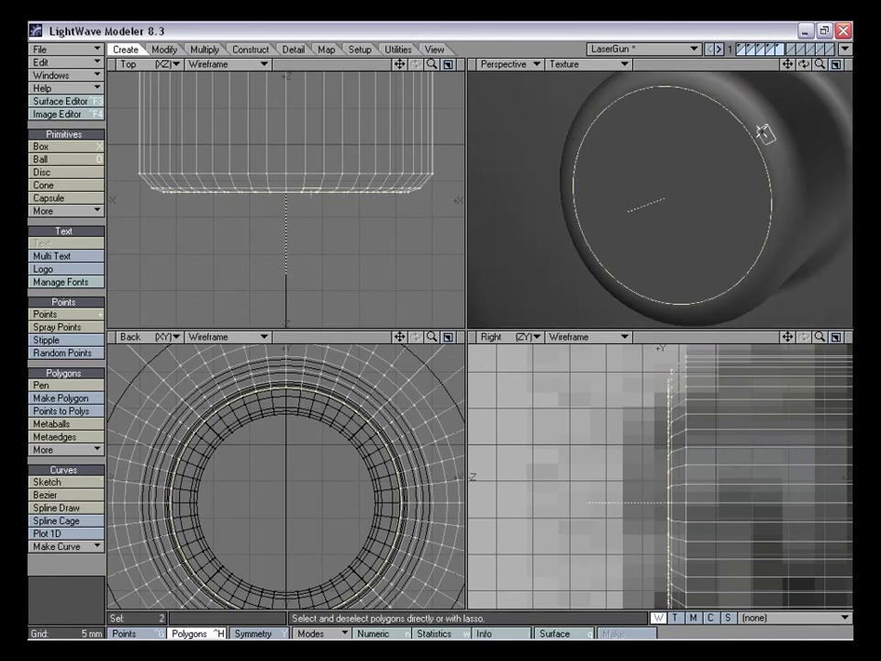
pyautogui.click(63, 569)
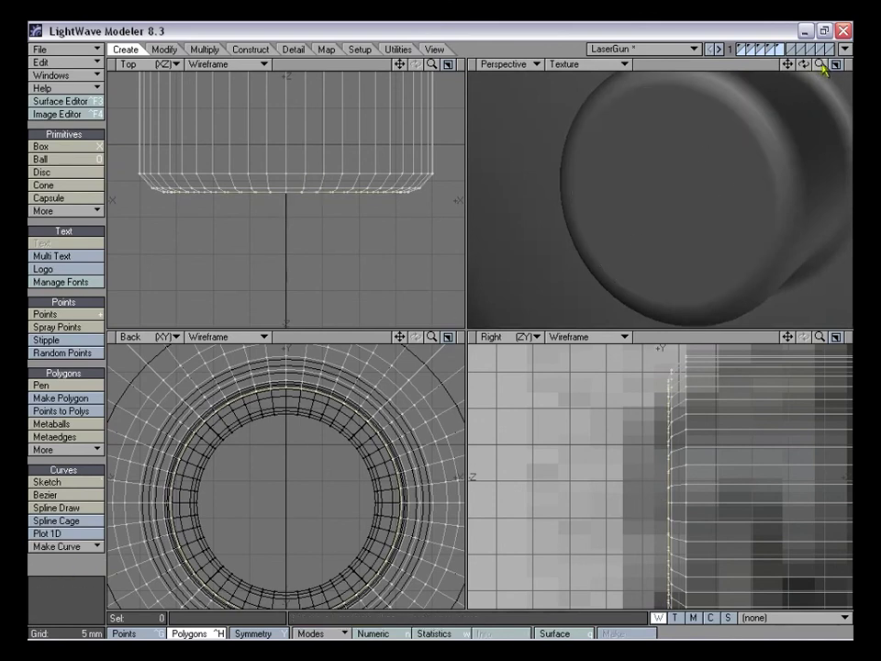
# Knife straight across the stub near its base and again near its outer end to tighten the edges
pyautogui.moveTo(823, 66); pyautogui.dragTo(781, 70)
pyautogui.keyDown('alt'); pyautogui.moveTo(780, 170); pyautogui.dragTo(755, 213); pyautogui.keyUp('alt')
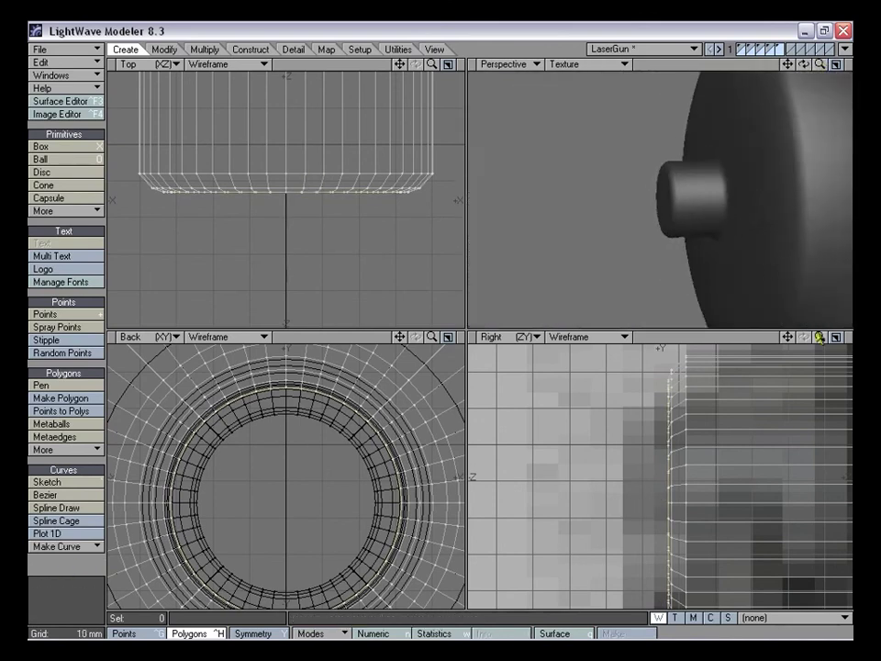
pyautogui.moveTo(820, 337); pyautogui.dragTo(786, 340)
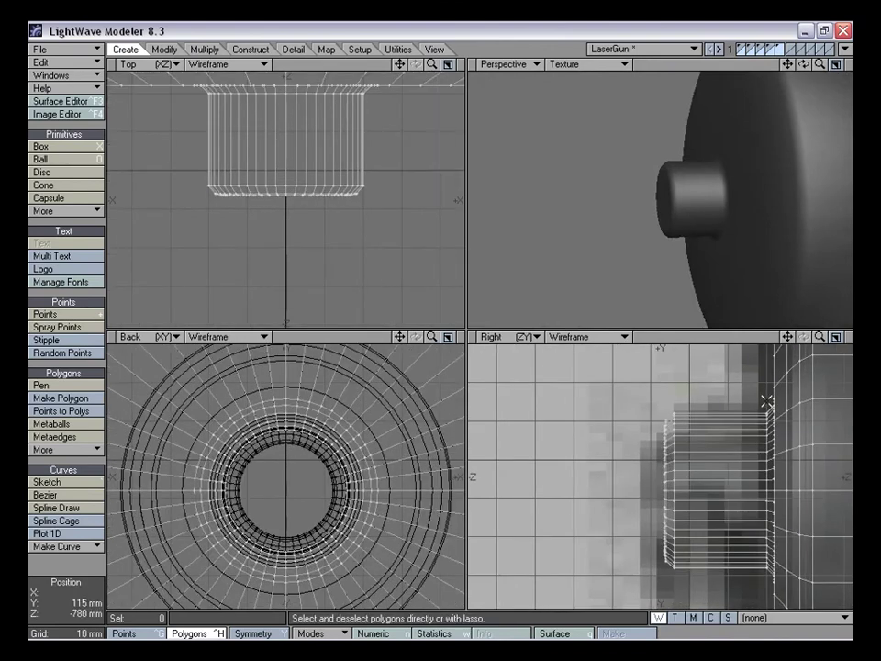
pyautogui.hotkey('shift', 'k')
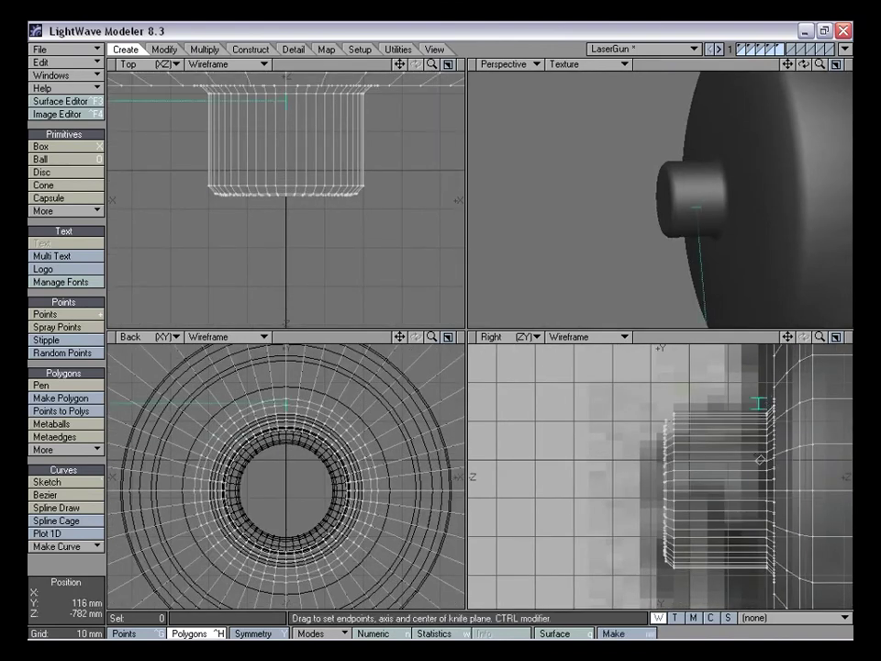
pyautogui.keyDown('ctrl'); pyautogui.moveTo(760, 460); pyautogui.dragTo(759, 576); pyautogui.keyUp('ctrl')
pyautogui.press('space')
pyautogui.keyDown('alt'); pyautogui.moveTo(736, 214); pyautogui.dragTo(664, 270); pyautogui.keyUp('alt')
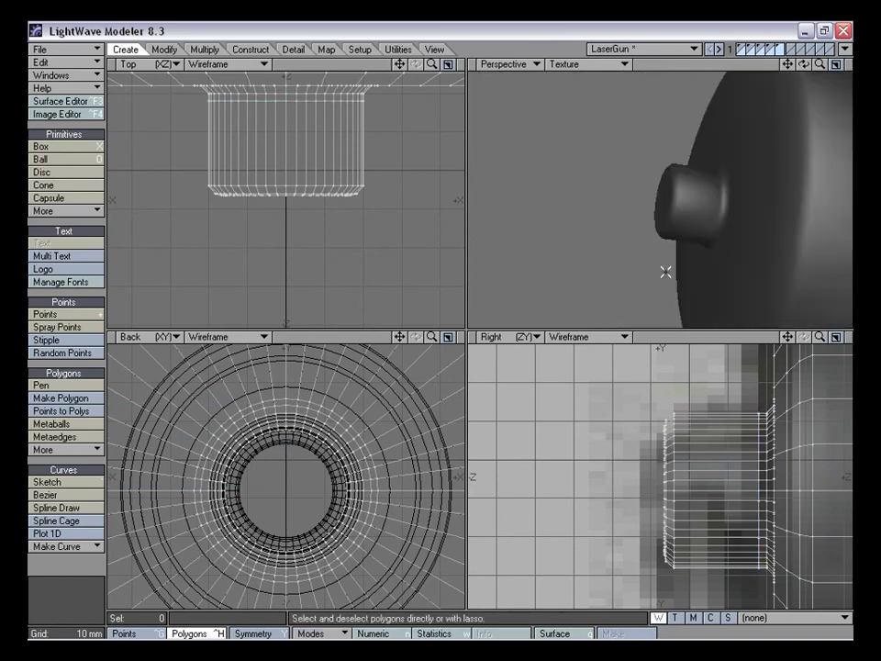
pyautogui.keyDown('ctrl'); pyautogui.moveTo(684, 446); pyautogui.dragTo(690, 592); pyautogui.keyUp('ctrl')
pyautogui.press('space')
pyautogui.keyDown('alt'); pyautogui.moveTo(705, 177); pyautogui.dragTo(656, 191); pyautogui.keyUp('alt')
pyautogui.keyDown('alt'); pyautogui.moveTo(716, 185); pyautogui.dragTo(702, 231); pyautogui.keyUp('alt')
# Examine the rear cap and its stub from several angles and against the side reference image
pyautogui.press('a')
pyautogui.keyDown('alt'); pyautogui.moveTo(697, 295); pyautogui.dragTo(675, 256); pyautogui.keyUp('alt')
pyautogui.hotkey('shift', 'a')
pyautogui.moveTo(821, 338); pyautogui.dragTo(809, 339)
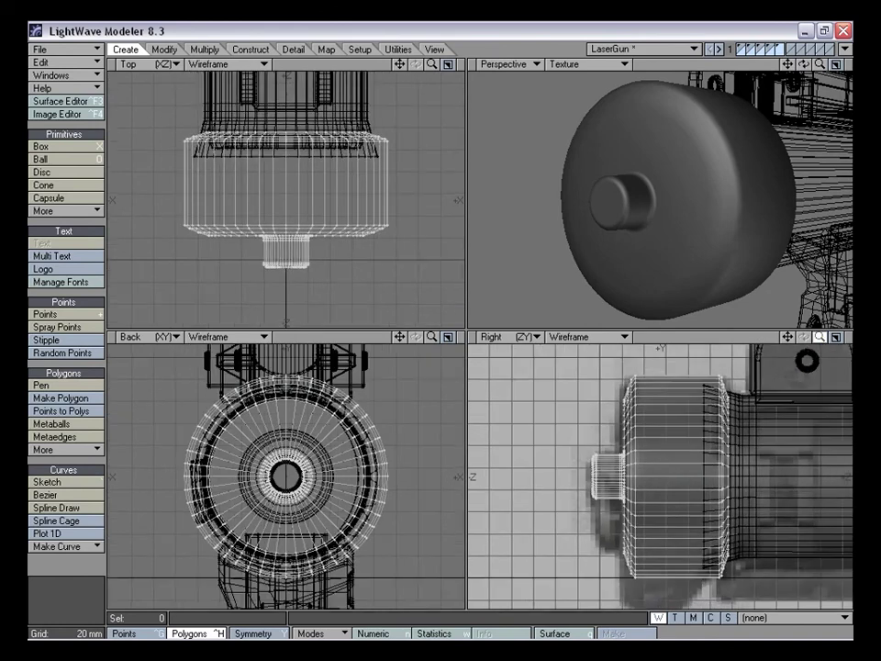
pyautogui.keyDown('alt'); pyautogui.moveTo(608, 208); pyautogui.dragTo(748, 242); pyautogui.keyUp('alt')
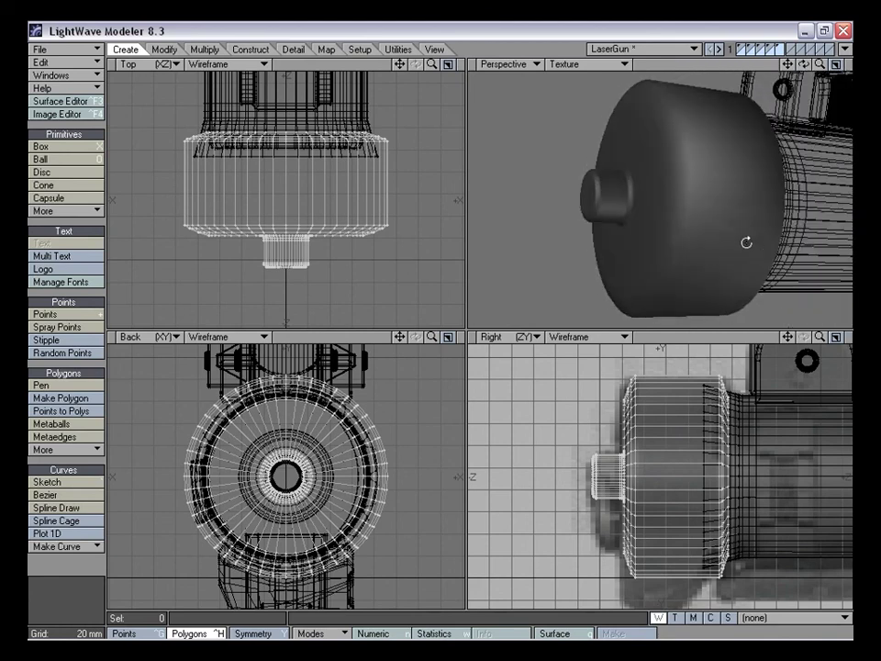
pyautogui.moveTo(820, 337)
pyautogui.mouseDown()
pyautogui.moveTo(771, 337)
pyautogui.moveTo(820, 337)
pyautogui.mouseUp()
pyautogui.keyDown('alt'); pyautogui.moveTo(663, 204); pyautogui.dragTo(712, 201); pyautogui.keyUp('alt')
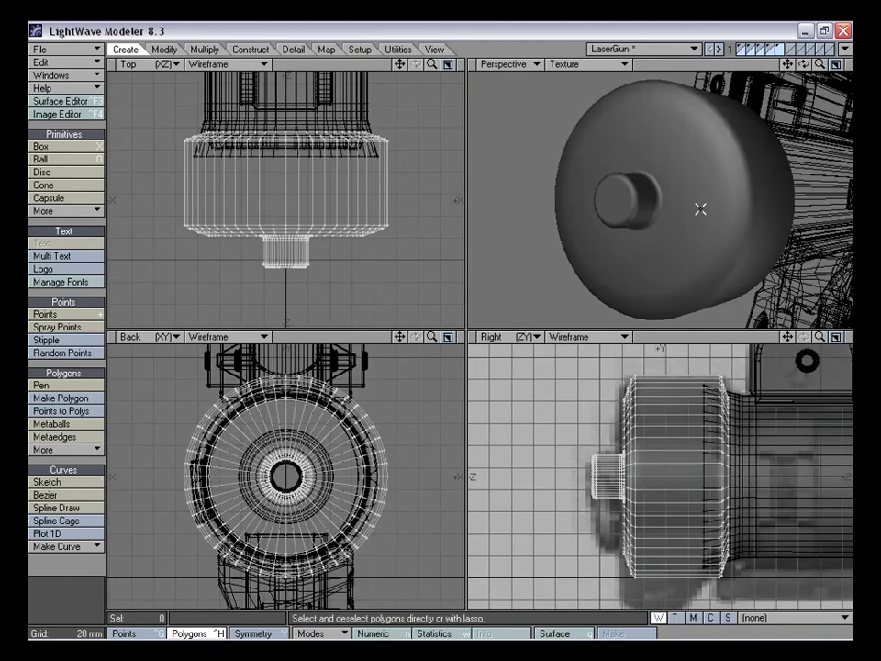
# Make the empty sixth layer active and show the first five layers in the background
pyautogui.click(781, 49)
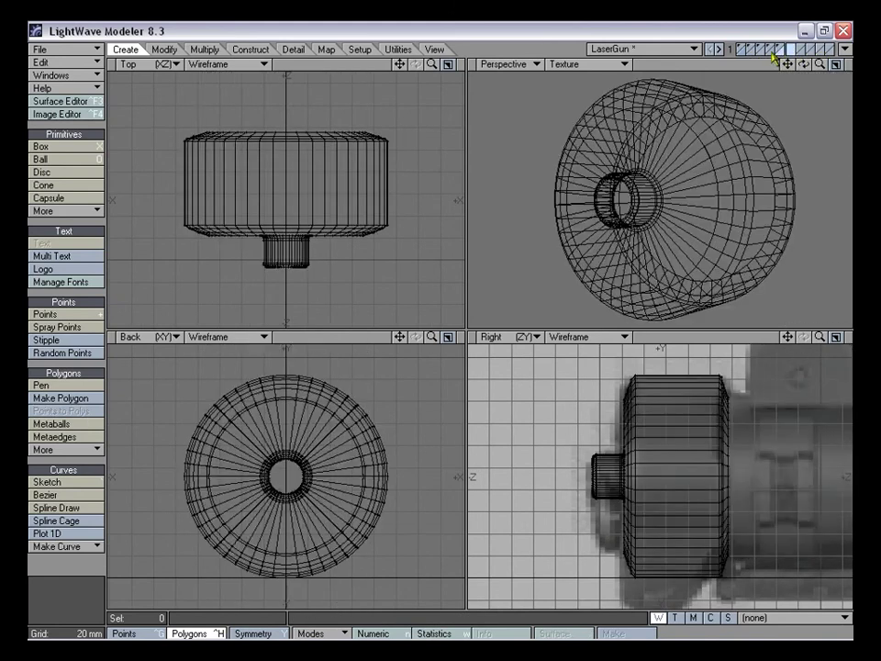
pyautogui.keyDown('shift'); pyautogui.click(772, 52); pyautogui.keyUp('shift')
pyautogui.keyDown('shift'); pyautogui.click(762, 53); pyautogui.keyUp('shift')
pyautogui.keyDown('shift'); pyautogui.click(752, 53); pyautogui.keyUp('shift')
pyautogui.keyDown('shift'); pyautogui.click(743, 52); pyautogui.keyUp('shift')
pyautogui.keyDown('alt'); pyautogui.moveTo(700, 246); pyautogui.dragTo(666, 216); pyautogui.keyUp('alt')
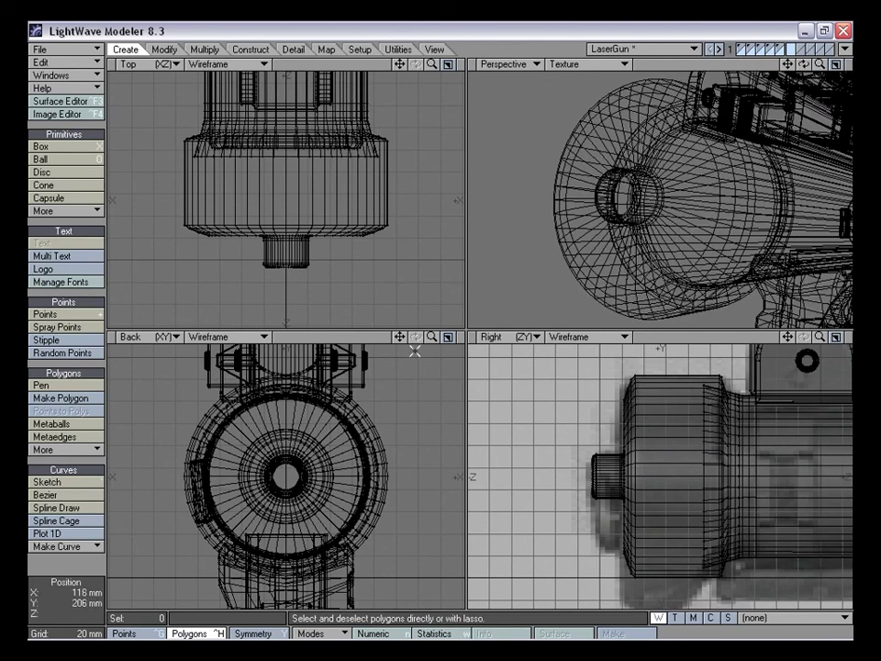
pyautogui.moveTo(400, 338)
pyautogui.mouseDown()
pyautogui.moveTo(391, 325)
pyautogui.moveTo(481, 338)
pyautogui.moveTo(410, 338)
pyautogui.mouseUp()
pyautogui.moveTo(660, 187)
pyautogui.keyDown('alt'); pyautogui.mouseDown()
pyautogui.moveTo(704, 181)
pyautogui.moveTo(663, 185)
pyautogui.mouseUp(); pyautogui.keyUp('alt')
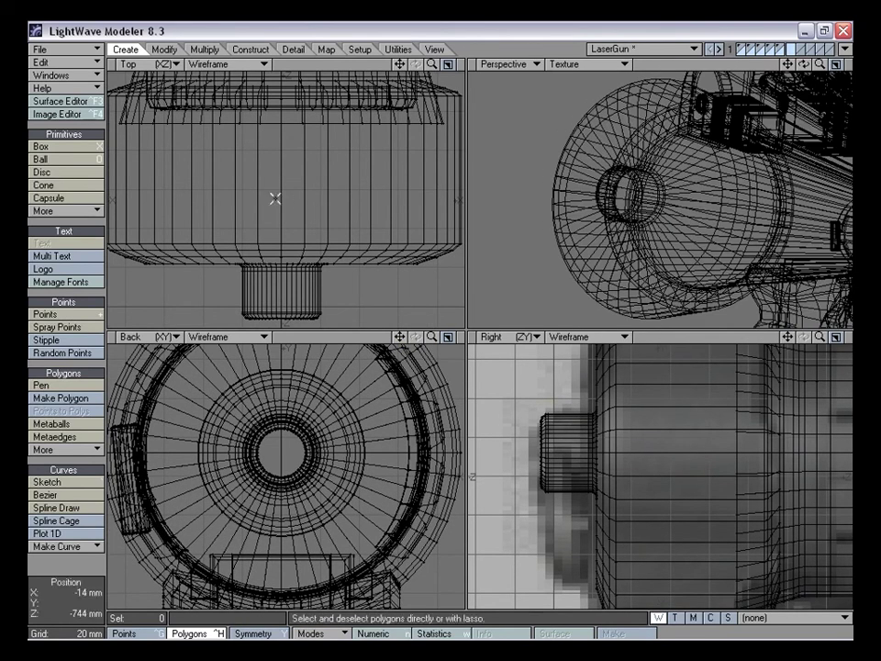
# Create a flat 24-sided disc facing Z, about 14 mm in radius, centred near X 14 mm and Y 84 mm beside the stub's axis
pyautogui.click(44, 172)
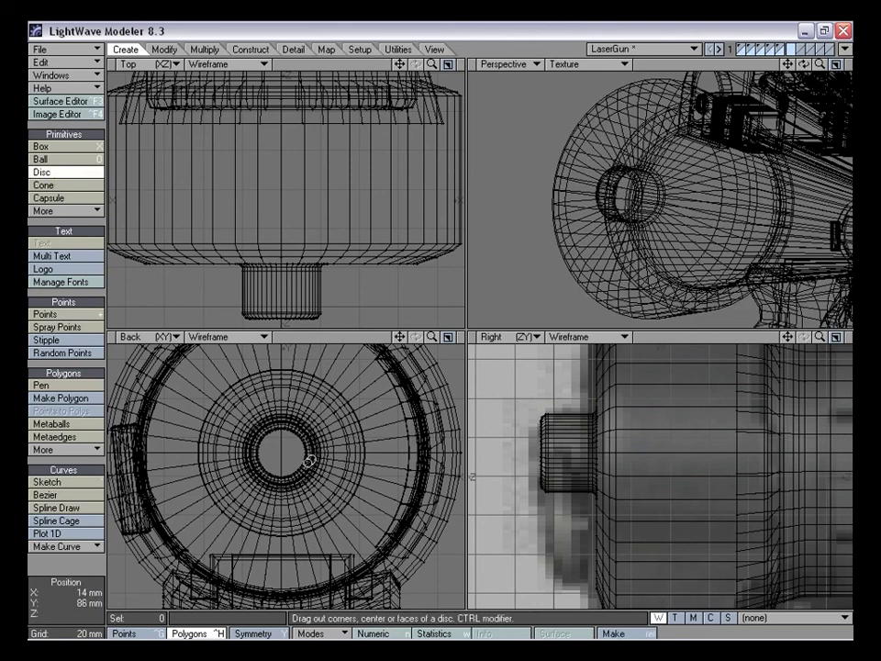
pyautogui.keyDown('ctrl'); pyautogui.moveTo(310, 468); pyautogui.dragTo(346, 448); pyautogui.keyUp('ctrl')
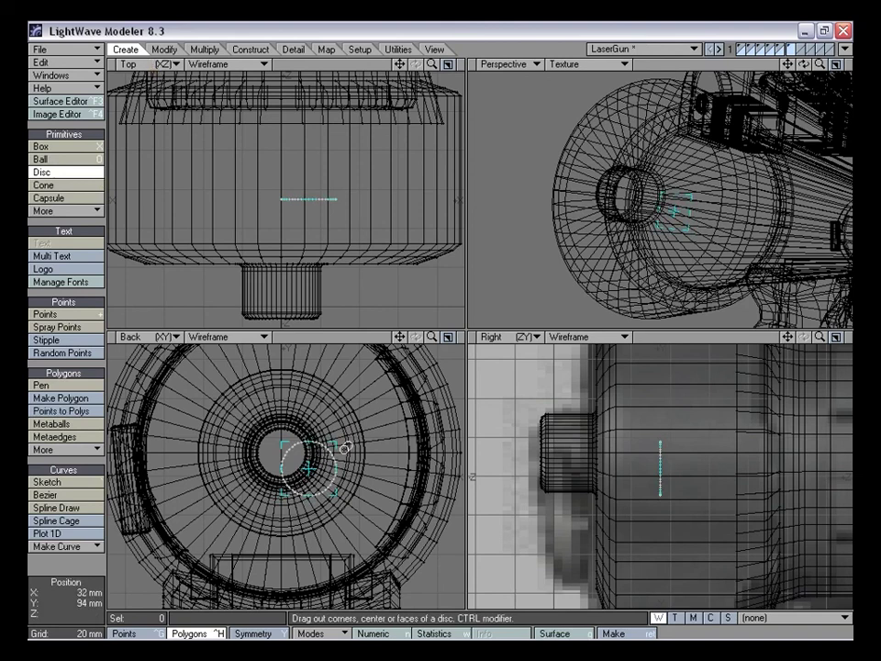
pyautogui.press('n')
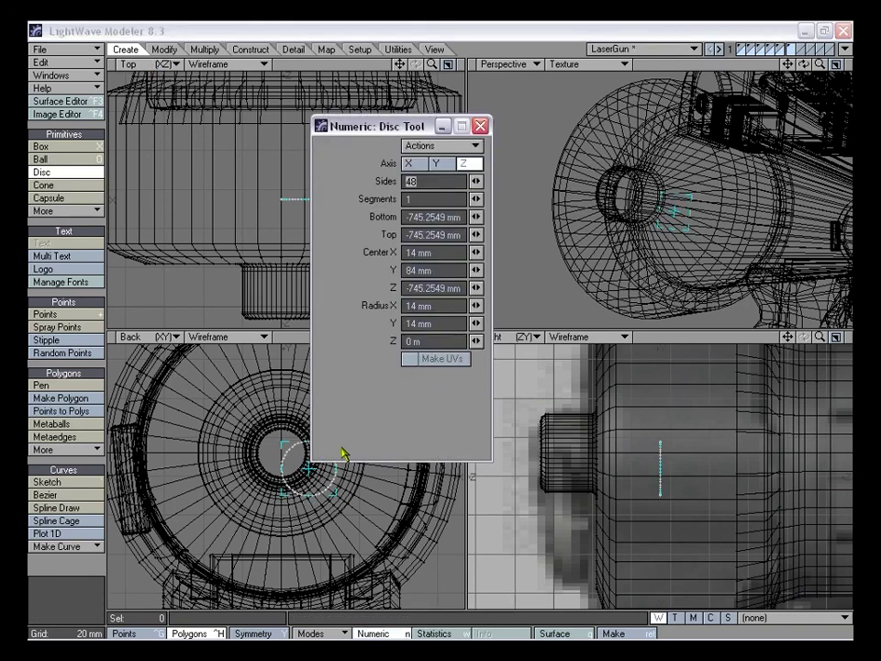
pyautogui.press('Tab')
pyautogui.press('Tab')
pyautogui.press('Tab')
pyautogui.press('Tab')
pyautogui.press('Tab')
pyautogui.press('Tab')
pyautogui.press('Tab')
pyautogui.press('Tab')
pyautogui.press('Tab')
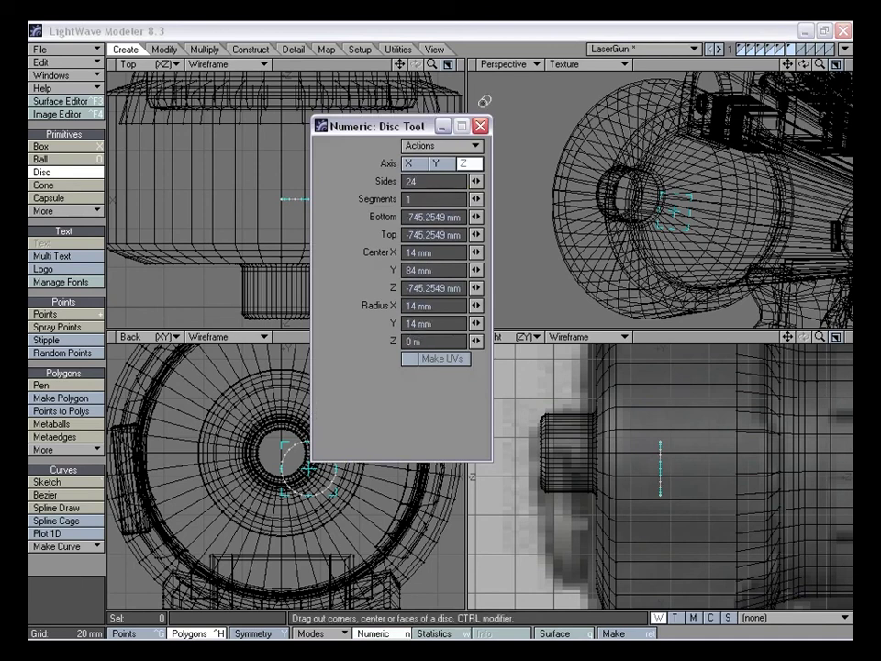
pyautogui.click(481, 126)
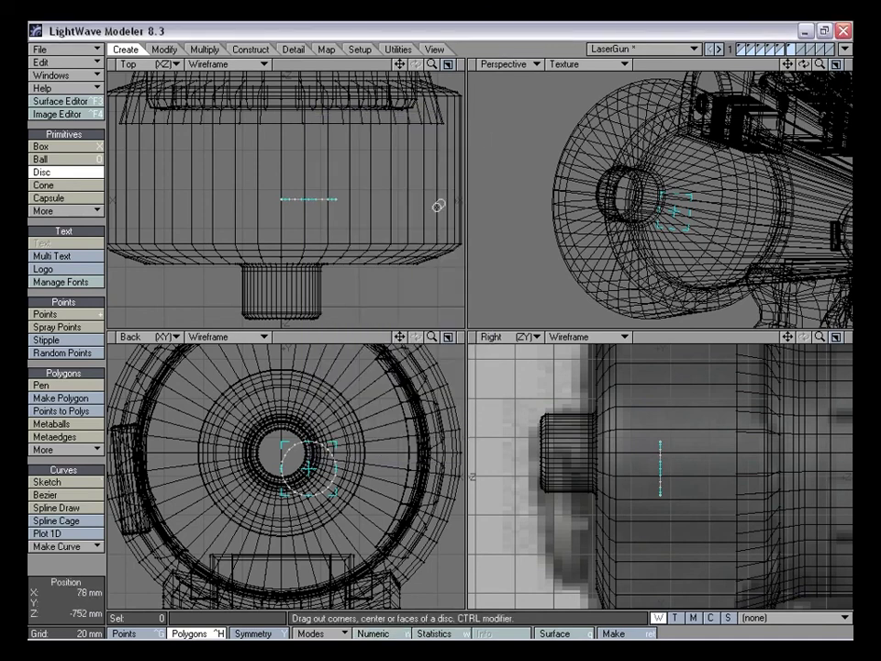
pyautogui.press('space')
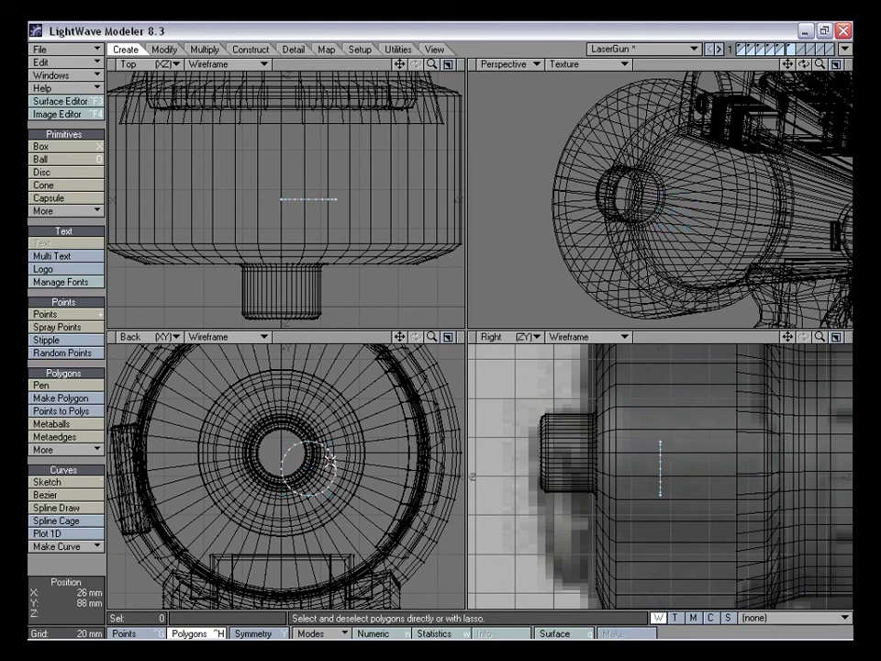
# Scale the new disc down uniformly to 80%, then shrink it further in the back view to 48%
pyautogui.moveTo(435, 337); pyautogui.dragTo(459, 338)
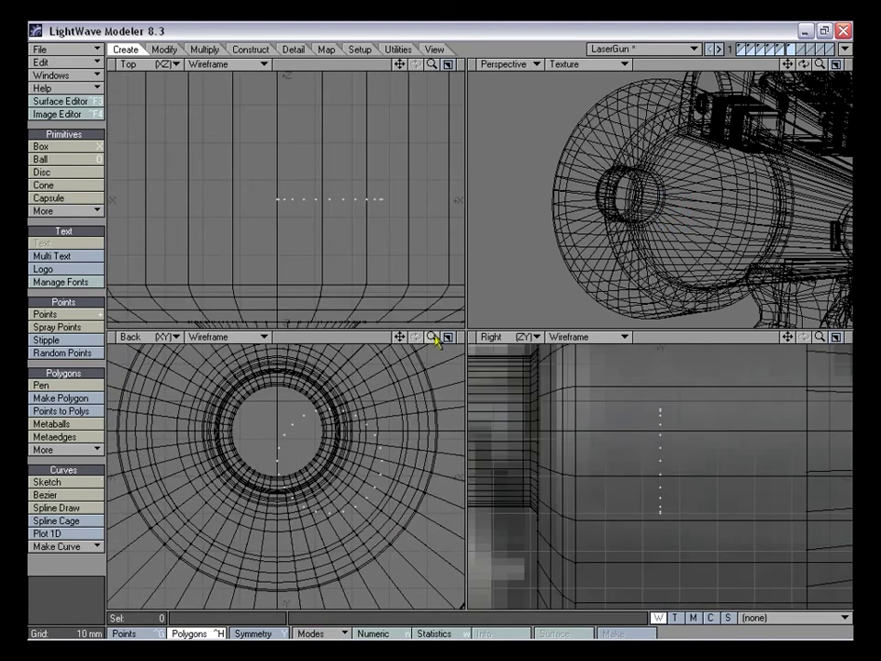
pyautogui.moveTo(399, 337); pyautogui.dragTo(361, 356)
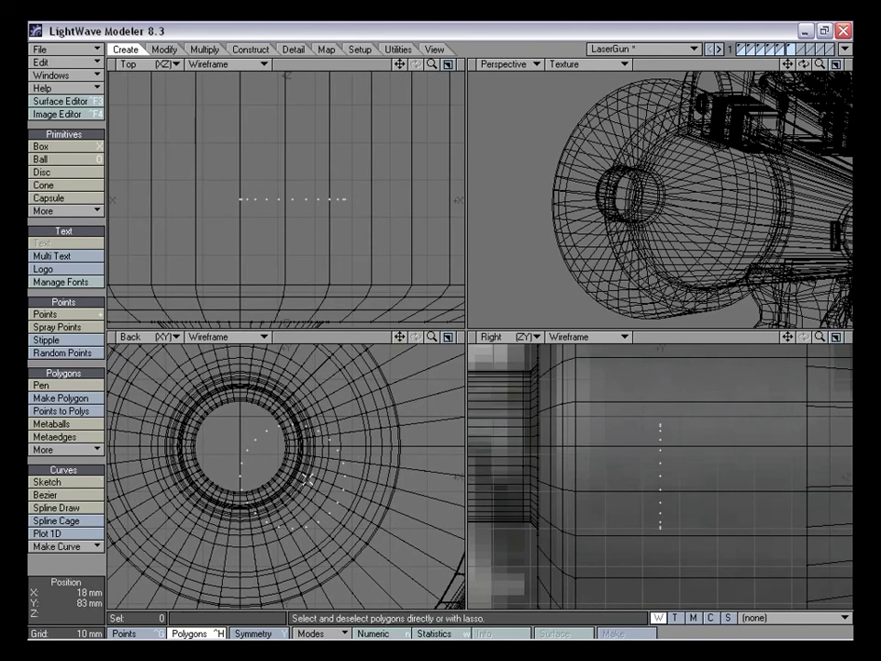
pyautogui.hotkey('shift', 'h')
pyautogui.moveTo(306, 477); pyautogui.dragTo(296, 477)
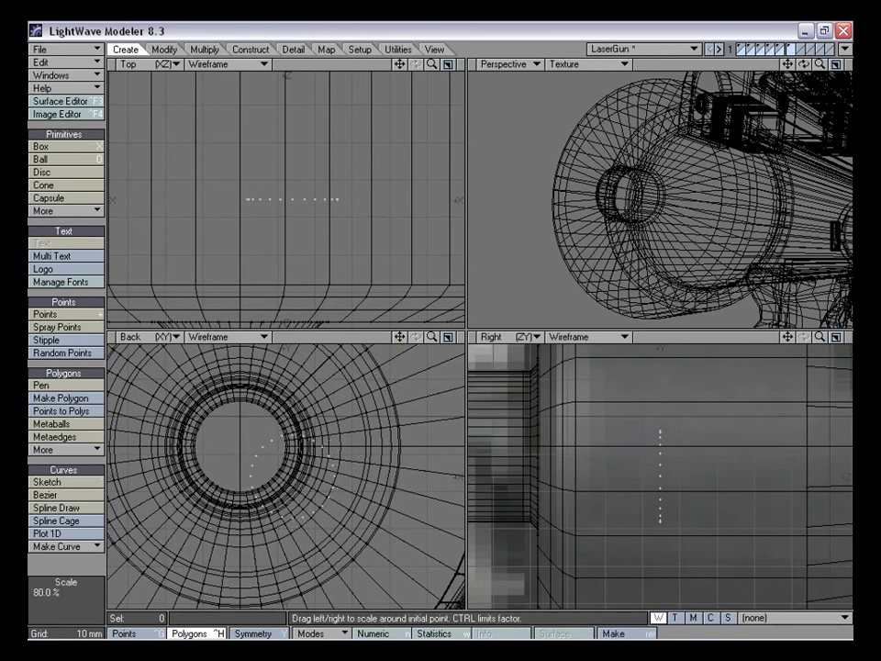
pyautogui.moveTo(431, 338); pyautogui.dragTo(404, 347)
pyautogui.press('h')
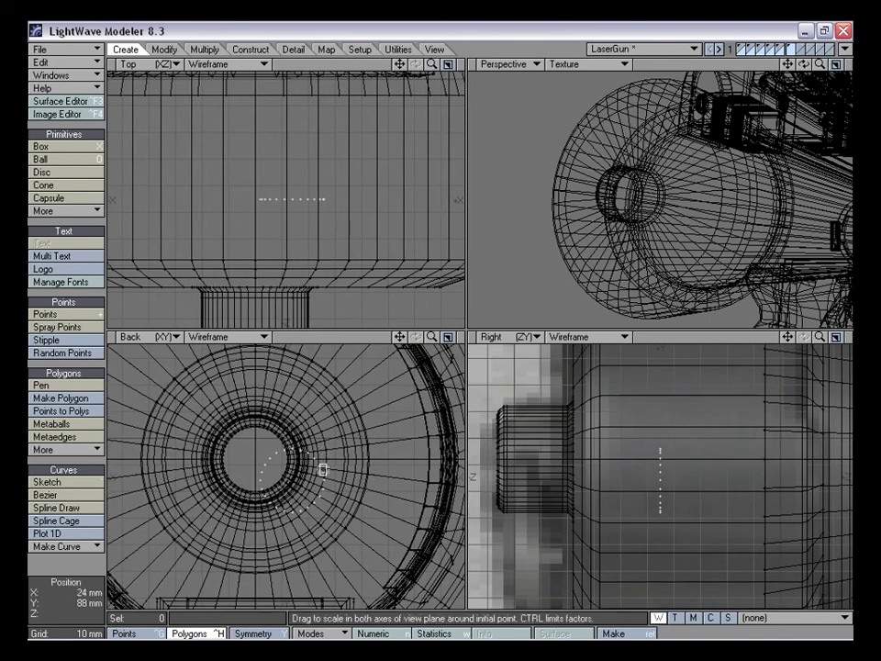
pyautogui.press('t')
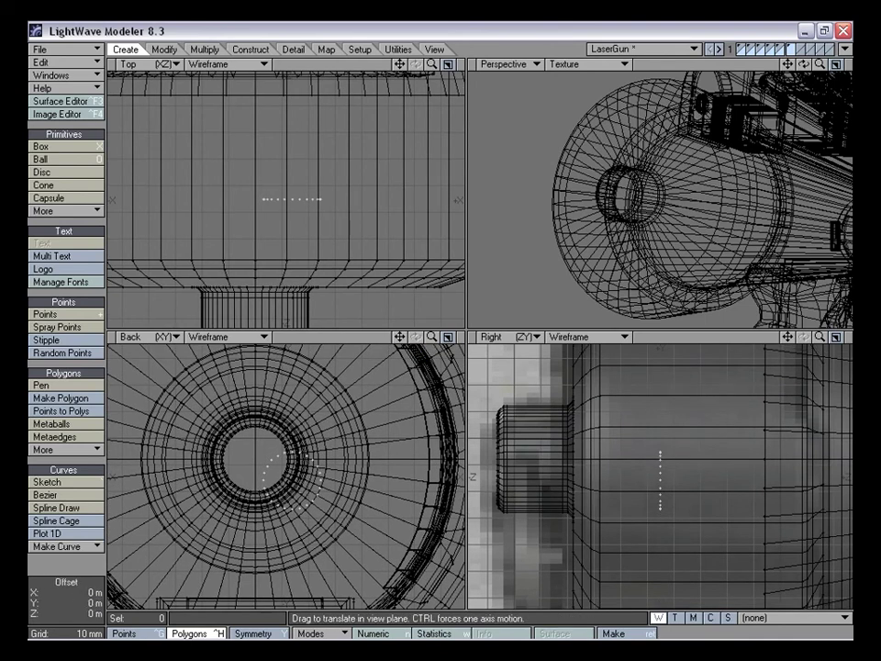
pyautogui.moveTo(291, 468); pyautogui.dragTo(243, 478)
pyautogui.press('h')
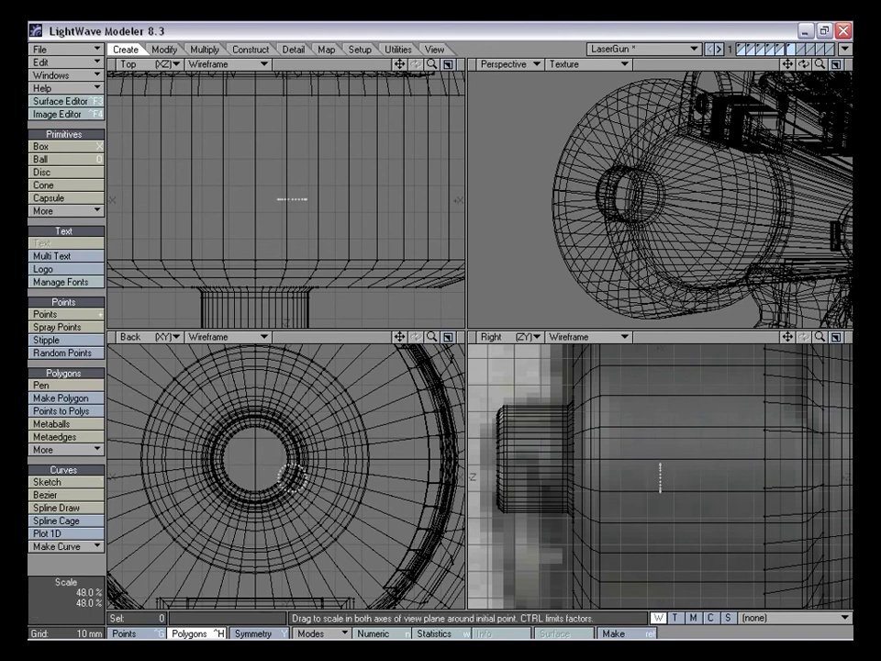
# Move the small disc outward over the cap's face beside the stub, level with the stub's axis, and enlarge it slightly
pyautogui.press('t')
pyautogui.moveTo(292, 477); pyautogui.dragTo(336, 459)
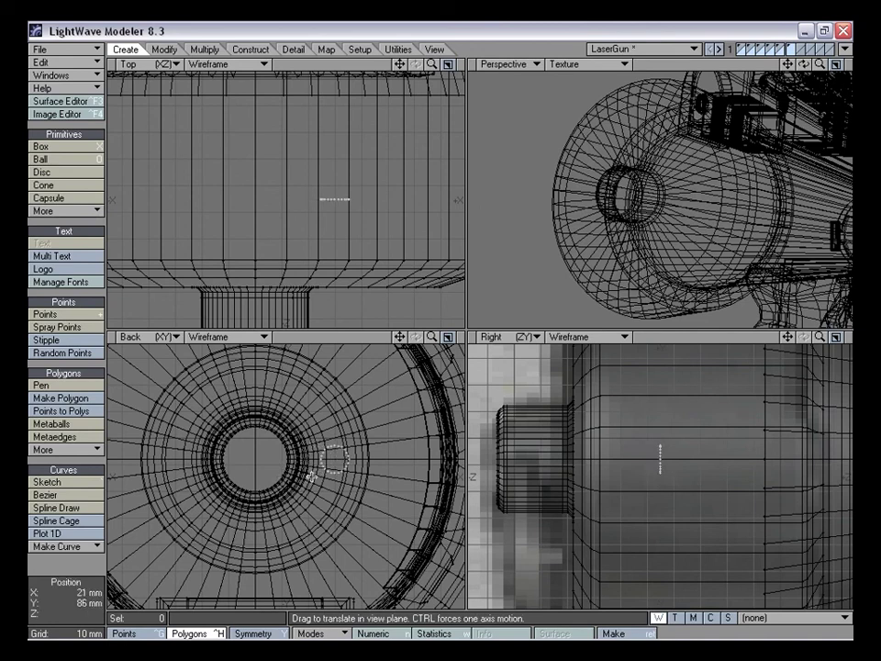
pyautogui.press('h')
pyautogui.moveTo(342, 459); pyautogui.dragTo(357, 459)
pyautogui.press('space')
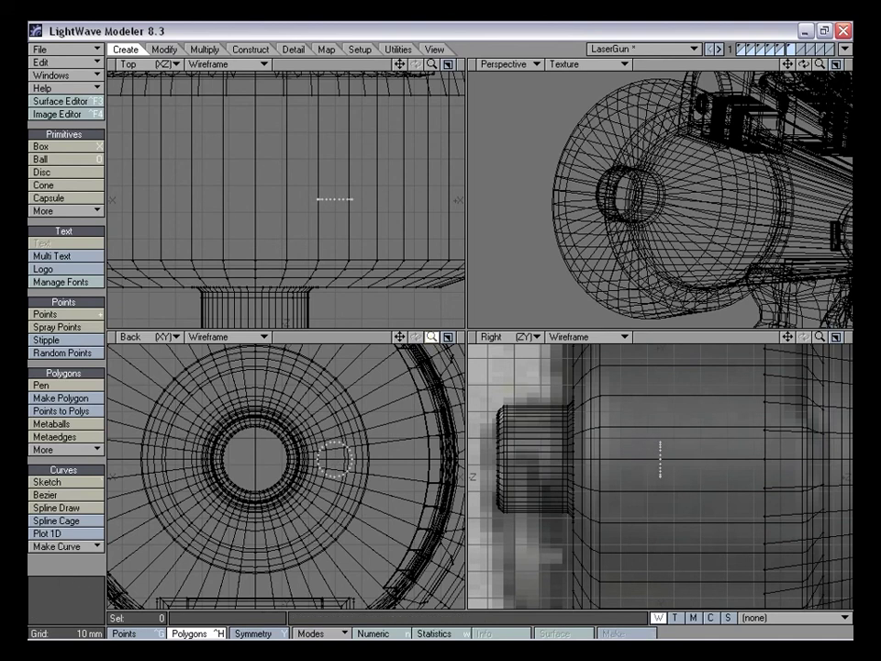
# Delete the disc's other points, keeping only the nine points of its upper outer arc
pyautogui.press('.')
pyautogui.moveTo(403, 340); pyautogui.dragTo(441, 326)
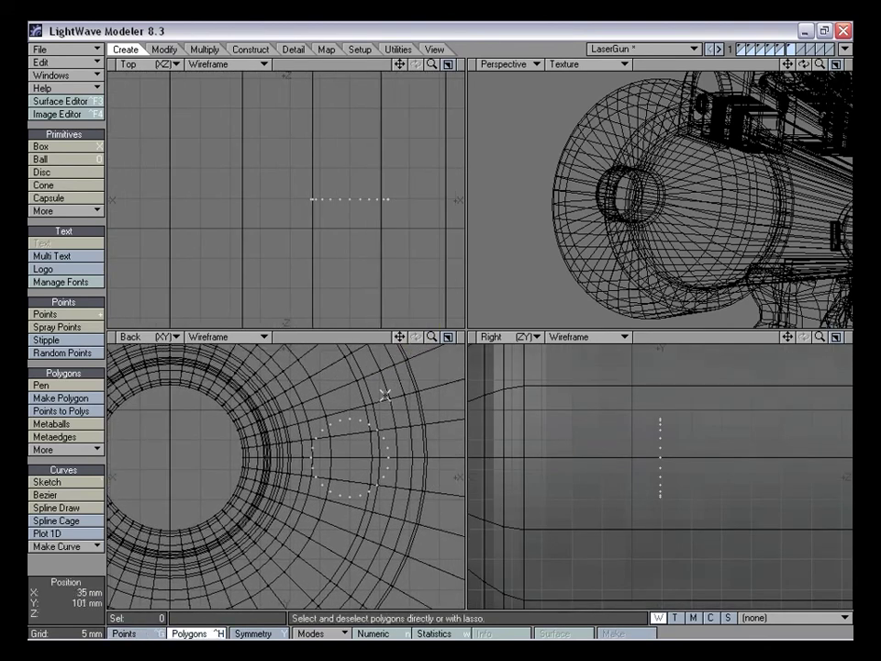
pyautogui.press('space')
pyautogui.moveTo(337, 404); pyautogui.dragTo(284, 475, button='right')
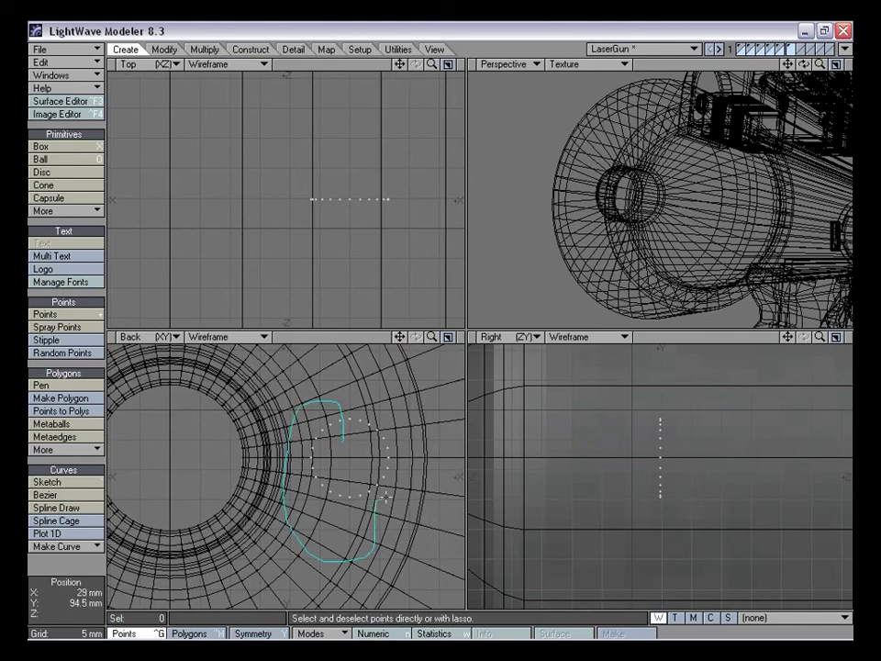
pyautogui.moveTo(352, 453); pyautogui.dragTo(355, 453, button='right')
pyautogui.press('Delete')
# Move the arc of points by 3 mm in X and -6 mm in Y, and mirror it across the stub's vertical centre line
pyautogui.moveTo(432, 338); pyautogui.dragTo(444, 321)
pyautogui.press('t')
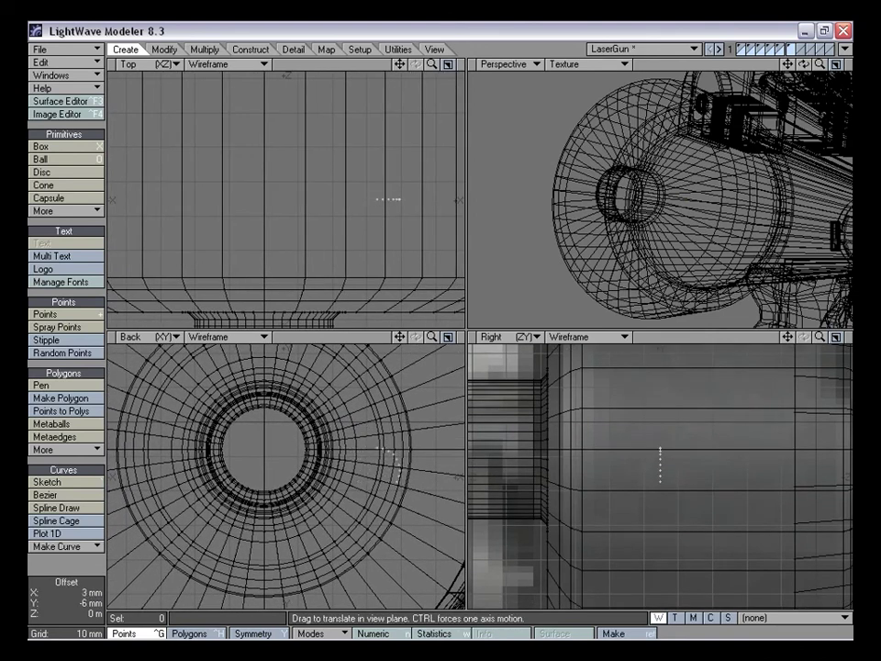
pyautogui.hotkey('shift', 'v')
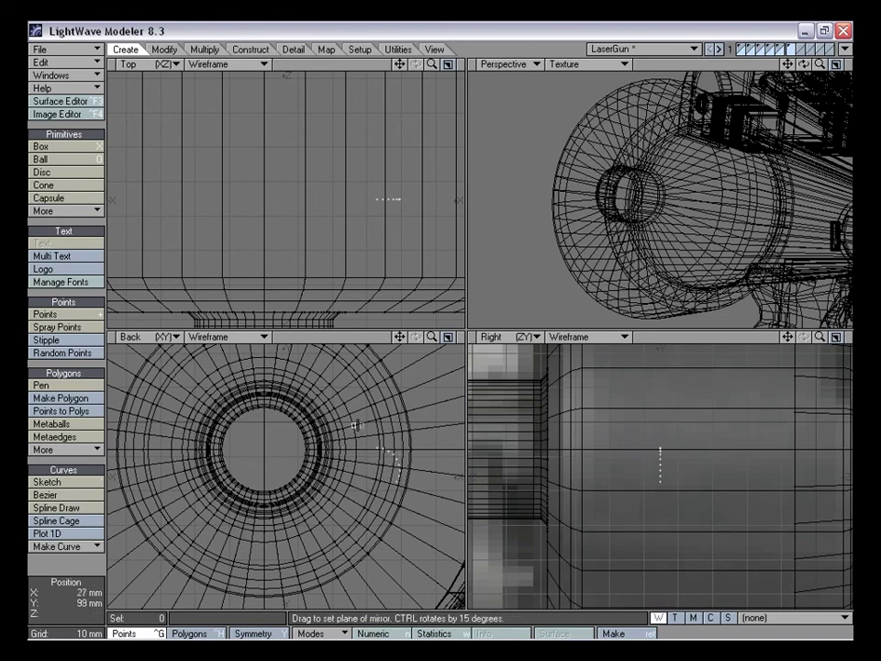
pyautogui.moveTo(263, 420); pyautogui.dragTo(266, 421)
pyautogui.press('space')
# Duplicate the nine points of the +X arc, rotate the copy into a bottom curve and place it below the stub near the centre line
pyautogui.moveTo(432, 337); pyautogui.dragTo(396, 314)
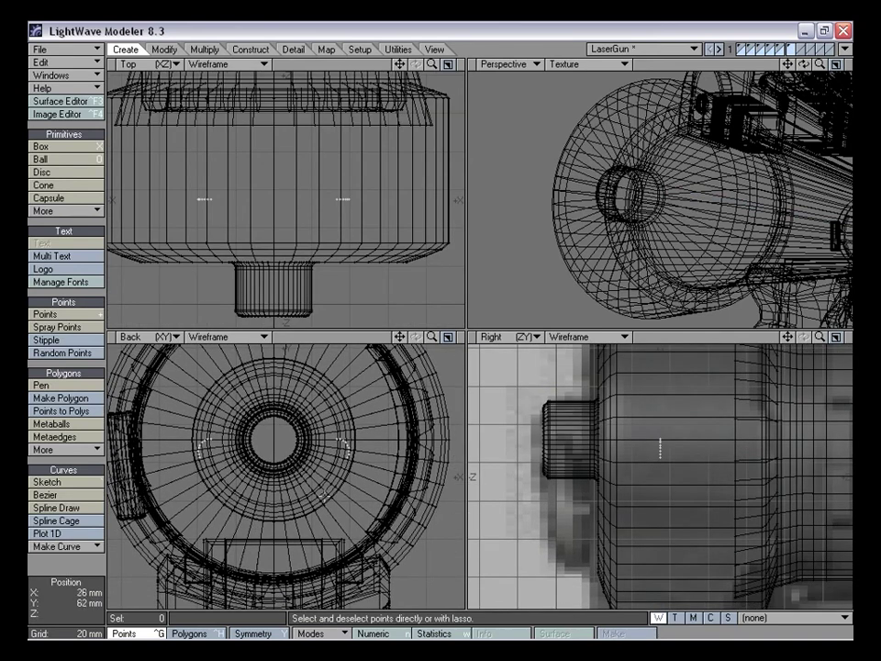
pyautogui.moveTo(400, 337); pyautogui.dragTo(465, 337)
pyautogui.moveTo(401, 336); pyautogui.dragTo(444, 337)
pyautogui.moveTo(419, 377)
pyautogui.mouseDown(button='right')
pyautogui.moveTo(437, 464)
pyautogui.moveTo(406, 383)
pyautogui.mouseUp(button='right')
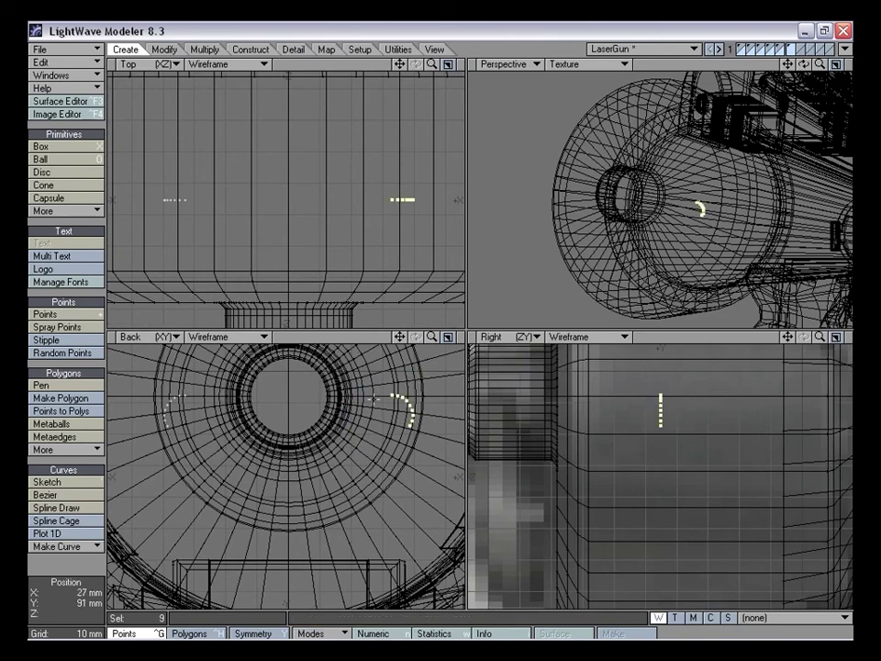
pyautogui.press('y')
pyautogui.moveTo(401, 402); pyautogui.dragTo(290, 542)
pyautogui.press('t')
pyautogui.press('space')
# Delete the -X end point of the lower arc and rotate the remaining eight points so the arc sits level
pyautogui.hotkey('shift', 'a')
pyautogui.moveTo(432, 337); pyautogui.dragTo(382, 337)
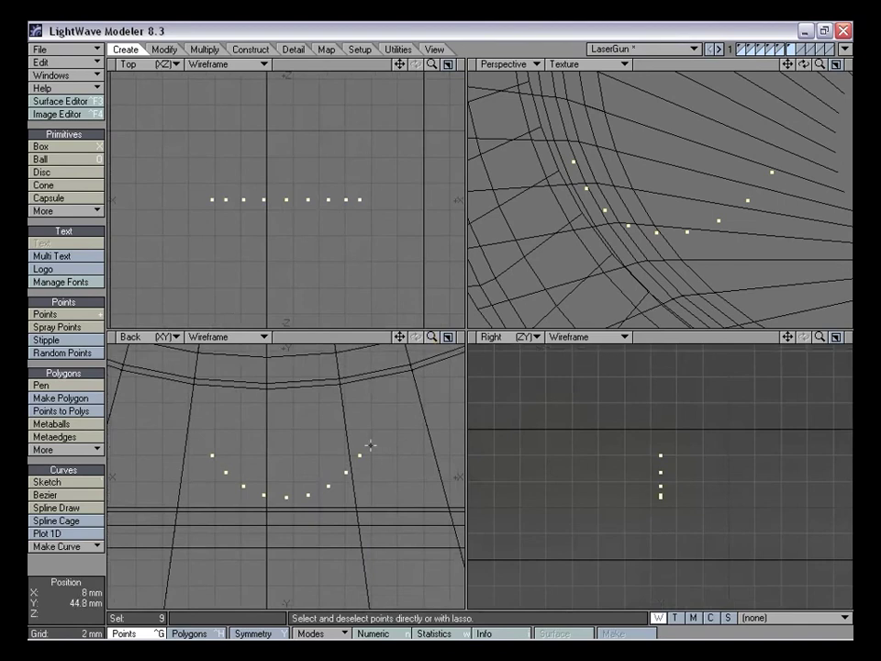
pyautogui.moveTo(397, 425)
pyautogui.mouseDown(button='right')
pyautogui.moveTo(172, 418)
pyautogui.moveTo(390, 456)
pyautogui.mouseUp(button='right')
pyautogui.moveTo(373, 479)
pyautogui.keyDown('alt'); pyautogui.mouseDown()
pyautogui.moveTo(437, 473)
pyautogui.moveTo(388, 502)
pyautogui.moveTo(385, 489)
pyautogui.mouseUp(); pyautogui.keyUp('alt')
pyautogui.moveTo(433, 337); pyautogui.dragTo(326, 337)
pyautogui.moveTo(432, 337); pyautogui.dragTo(491, 337)
pyautogui.moveTo(275, 478)
pyautogui.mouseDown()
pyautogui.moveTo(246, 468)
pyautogui.moveTo(336, 441)
pyautogui.mouseUp()
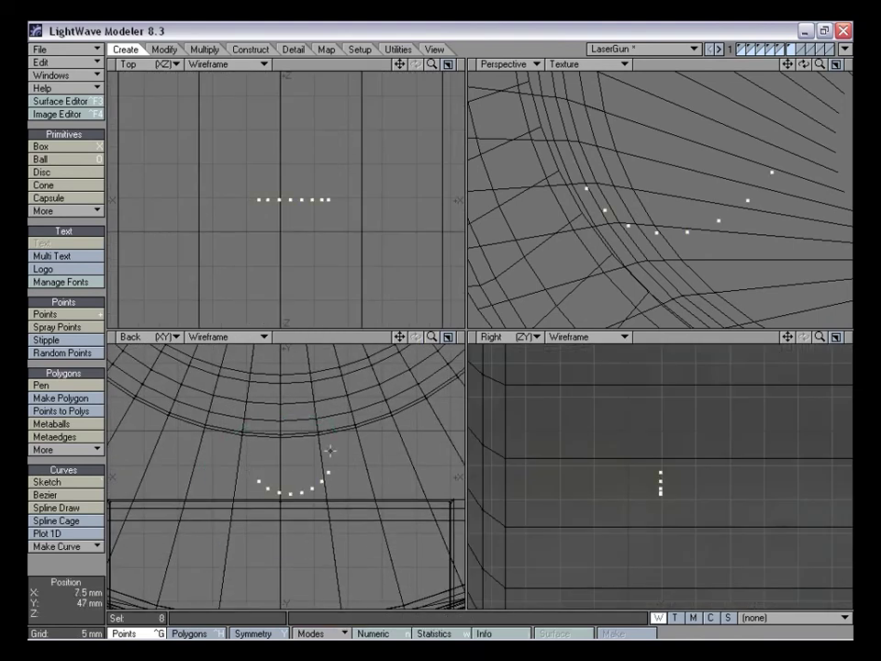
pyautogui.press('y')
pyautogui.moveTo(295, 494)
pyautogui.mouseDown()
pyautogui.moveTo(282, 494)
pyautogui.moveTo(296, 505)
pyautogui.mouseUp()
# Shift the lower arc sideways to centre it on the stub's vertical centre line
pyautogui.press('t')
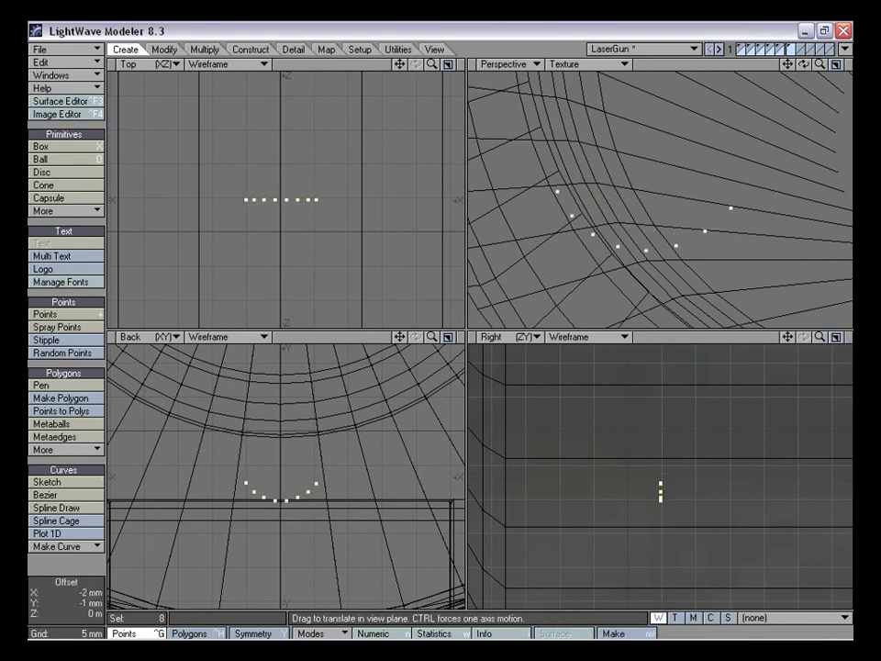
pyautogui.press('space')
pyautogui.moveTo(432, 338); pyautogui.dragTo(409, 337)
pyautogui.press('t')
pyautogui.moveTo(291, 497); pyautogui.dragTo(291, 502)
pyautogui.press('space')
pyautogui.press('/')
# Select the lower arc's points and move them slightly further down from the stub
pyautogui.moveTo(432, 338); pyautogui.dragTo(406, 381)
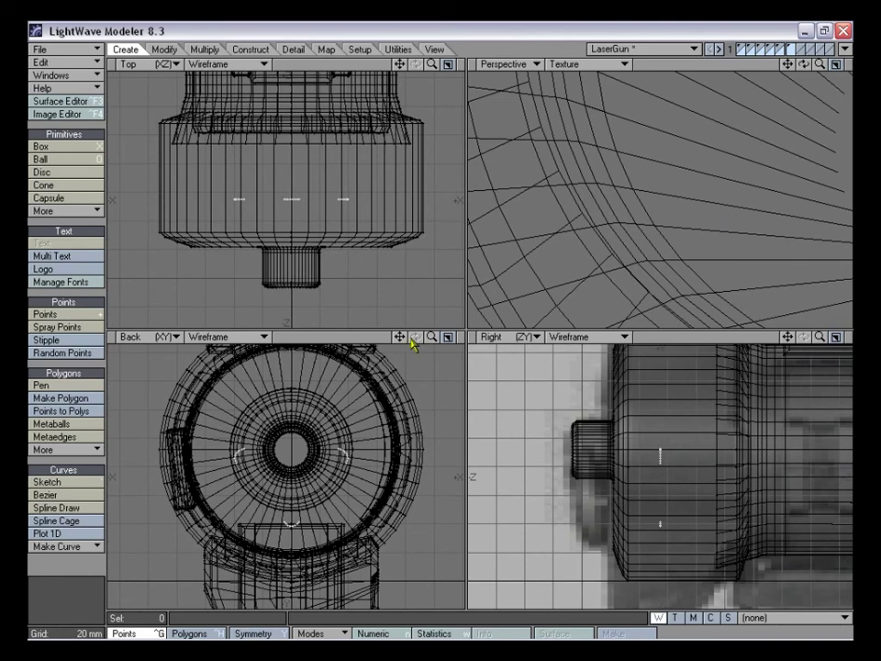
pyautogui.moveTo(335, 523); pyautogui.dragTo(324, 524, button='right')
pyautogui.press('t')
pyautogui.moveTo(311, 525); pyautogui.dragTo(312, 530)
pyautogui.press('space')
pyautogui.press('/')
# Select the points of the three arcs in order in a full-size back view and create a closed rounded-triangle curve through them
pyautogui.press('KP_0')
pyautogui.press('.')
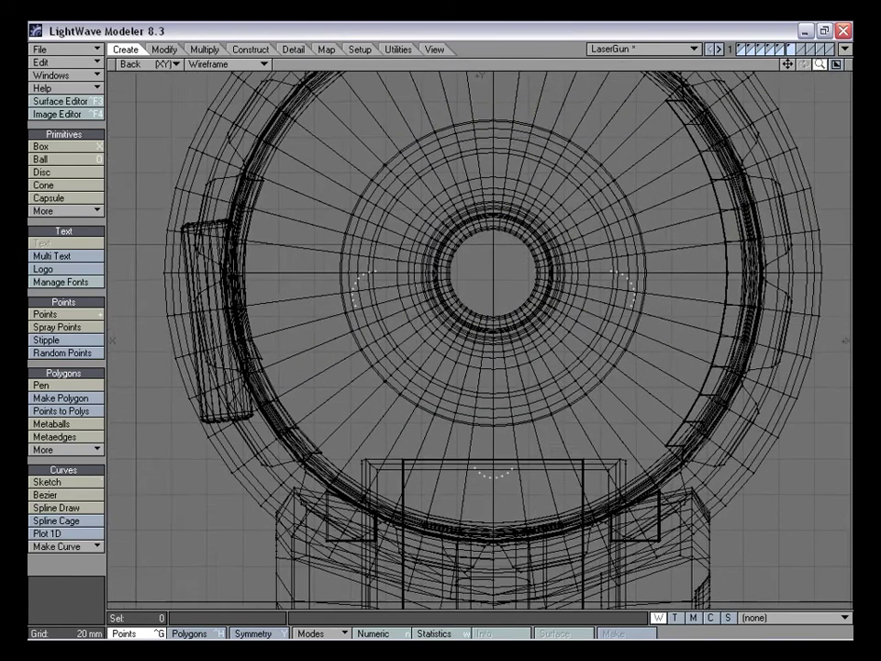
pyautogui.press('.')
pyautogui.moveTo(520, 491); pyautogui.dragTo(514, 496)
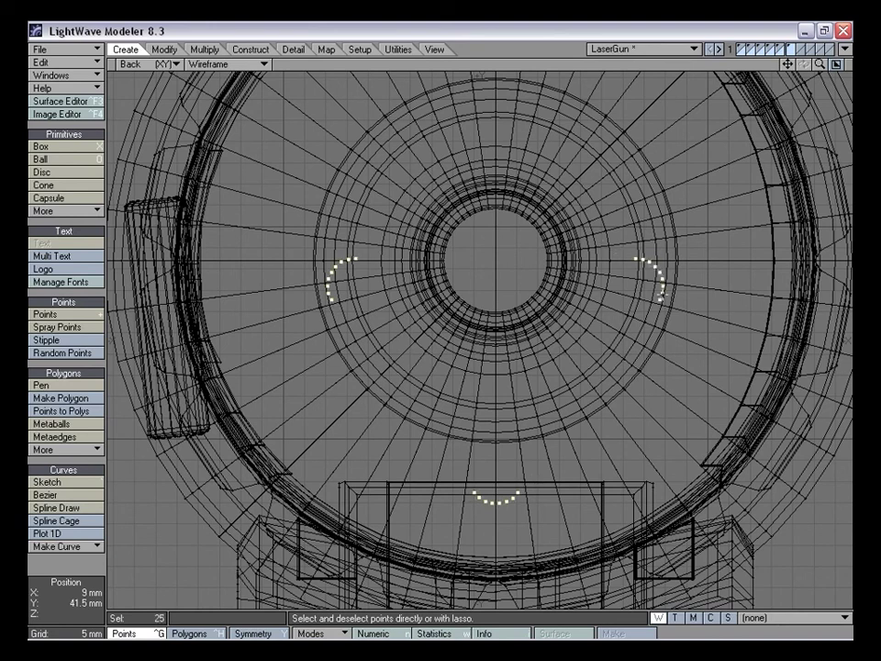
pyautogui.hotkey('ctrl', 'p')
pyautogui.keyDown('alt'); pyautogui.moveTo(633, 316); pyautogui.dragTo(595, 297); pyautogui.keyUp('alt')
pyautogui.moveTo(820, 64)
pyautogui.mouseDown()
pyautogui.moveTo(863, 64)
pyautogui.moveTo(822, 65)
pyautogui.mouseUp()
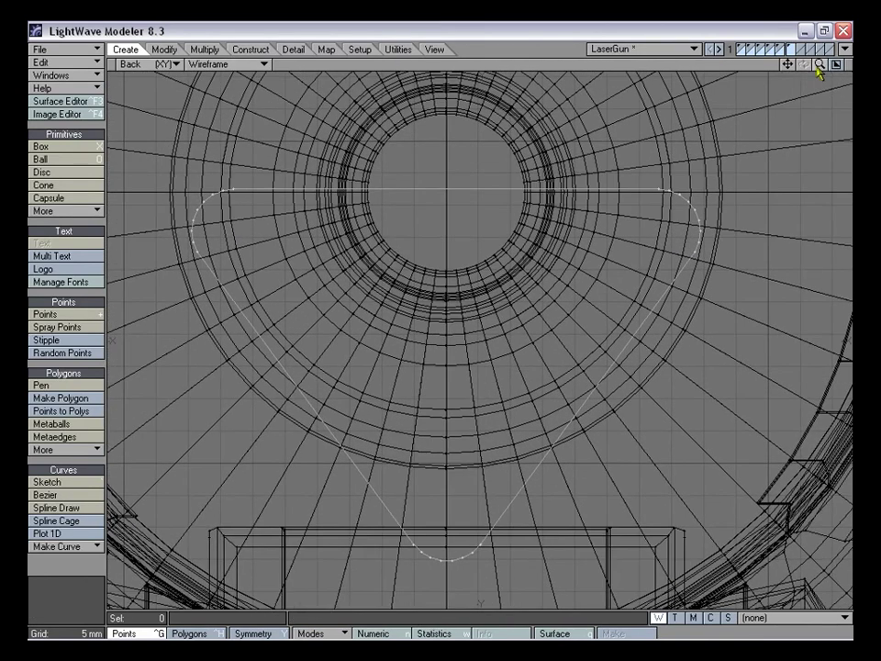
pyautogui.press('u')
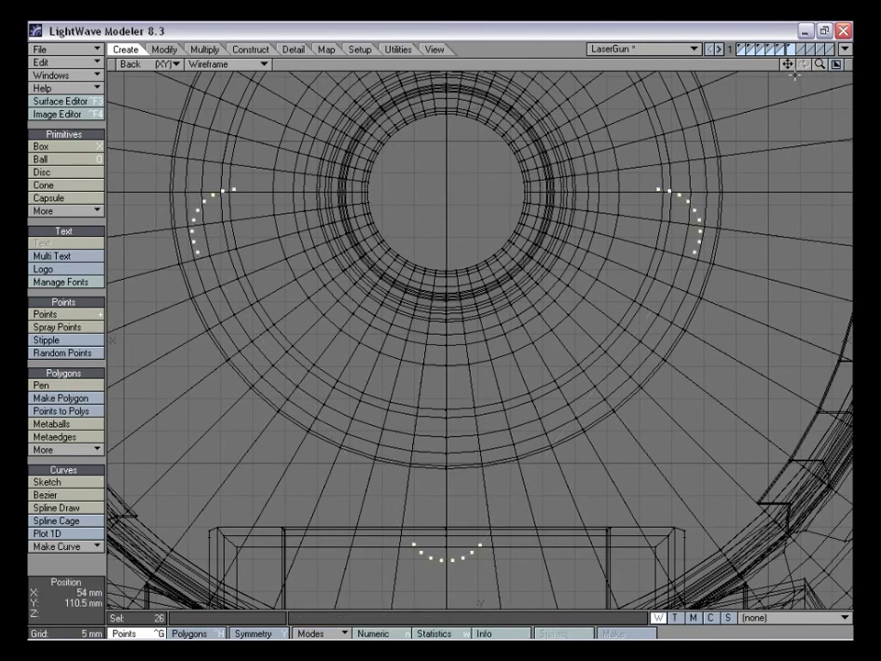
pyautogui.hotkey('shift', 'u')
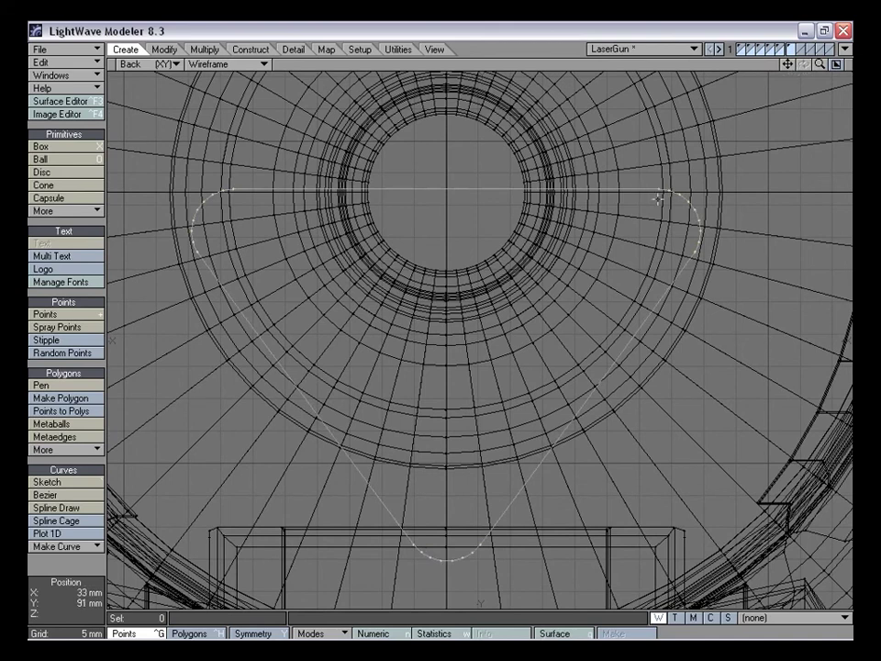
# Try to cut the curve's top edge with the Knife at the centre line, and remove the curve while keeping its points
pyautogui.press('0')
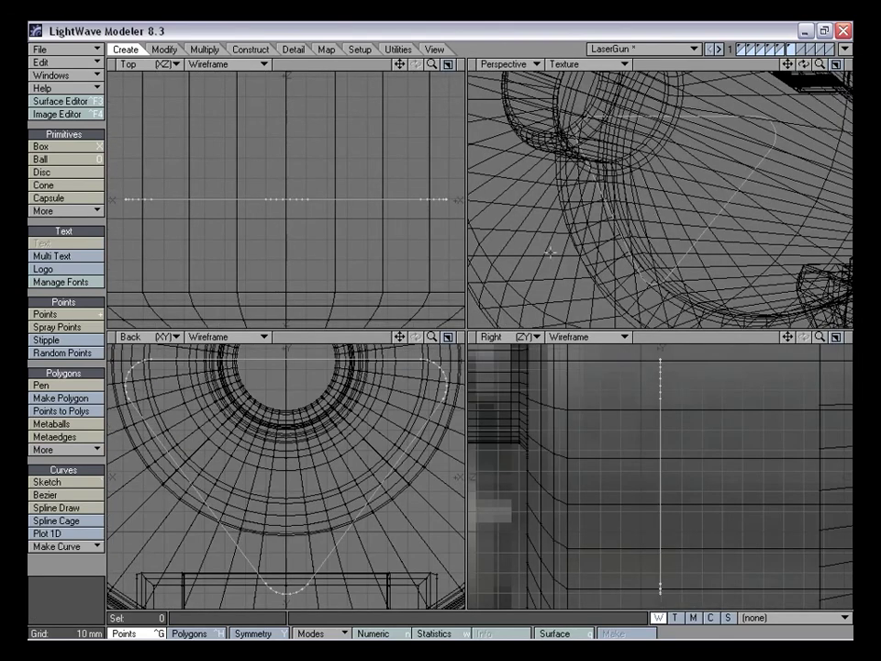
pyautogui.hotkey('ctrl', 'h')
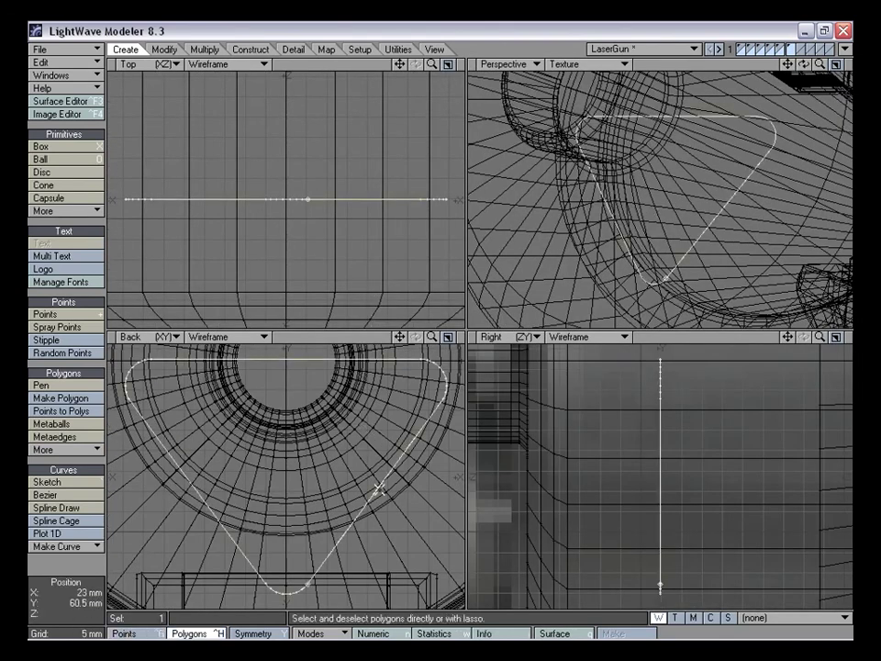
pyautogui.moveTo(400, 338); pyautogui.dragTo(390, 220)
pyautogui.moveTo(432, 337); pyautogui.dragTo(516, 338)
pyautogui.moveTo(432, 337); pyautogui.dragTo(299, 337)
pyautogui.moveTo(399, 337); pyautogui.dragTo(398, 384)
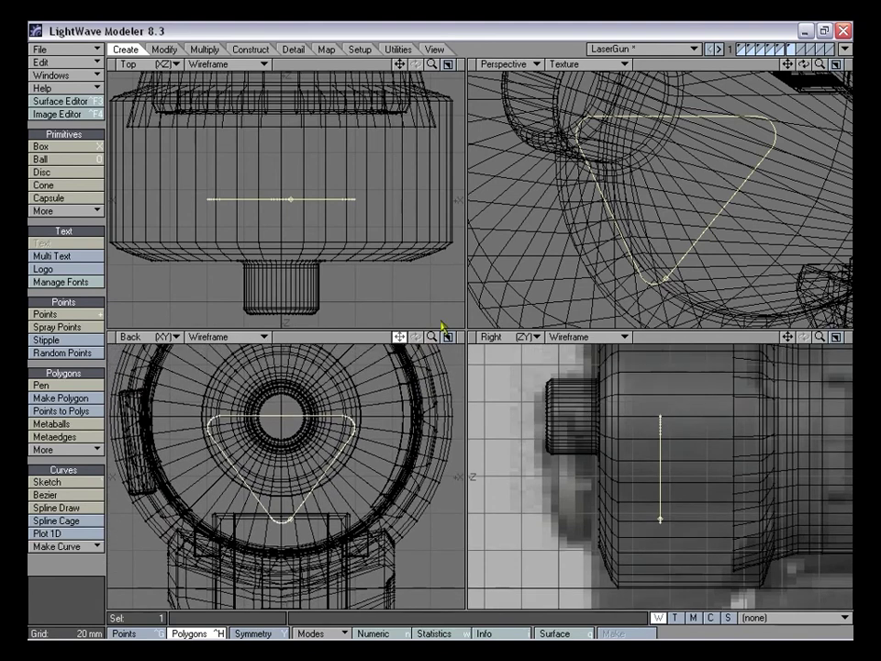
pyautogui.moveTo(432, 338); pyautogui.dragTo(459, 338)
pyautogui.moveTo(400, 337); pyautogui.dragTo(400, 352)
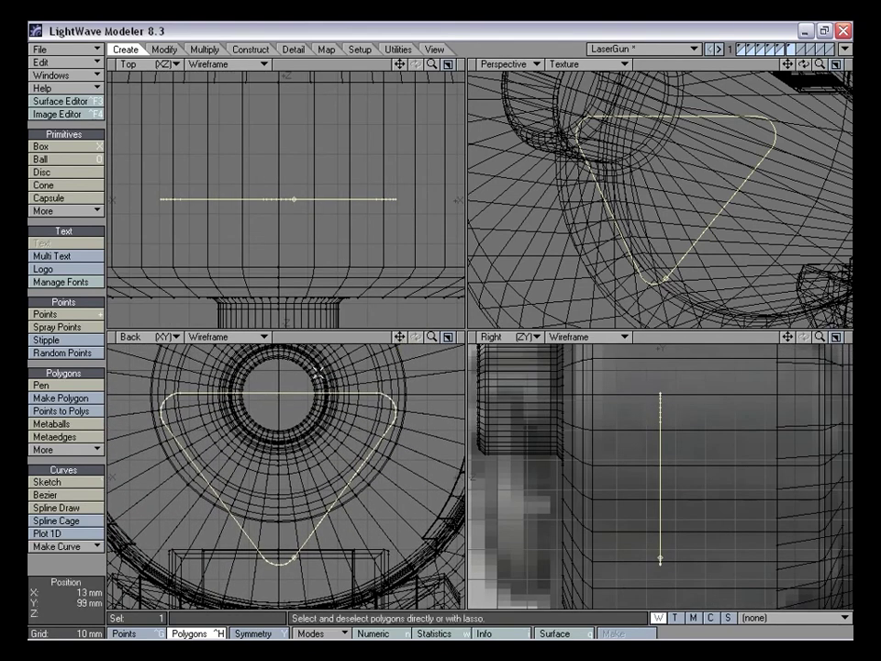
pyautogui.hotkey('shift', 'k')
pyautogui.moveTo(282, 374); pyautogui.dragTo(280, 428)
pyautogui.press('space')
pyautogui.moveTo(431, 338)
pyautogui.mouseDown()
pyautogui.moveTo(442, 337)
pyautogui.moveTo(367, 319)
pyautogui.moveTo(417, 340)
pyautogui.mouseUp()
pyautogui.press('k')
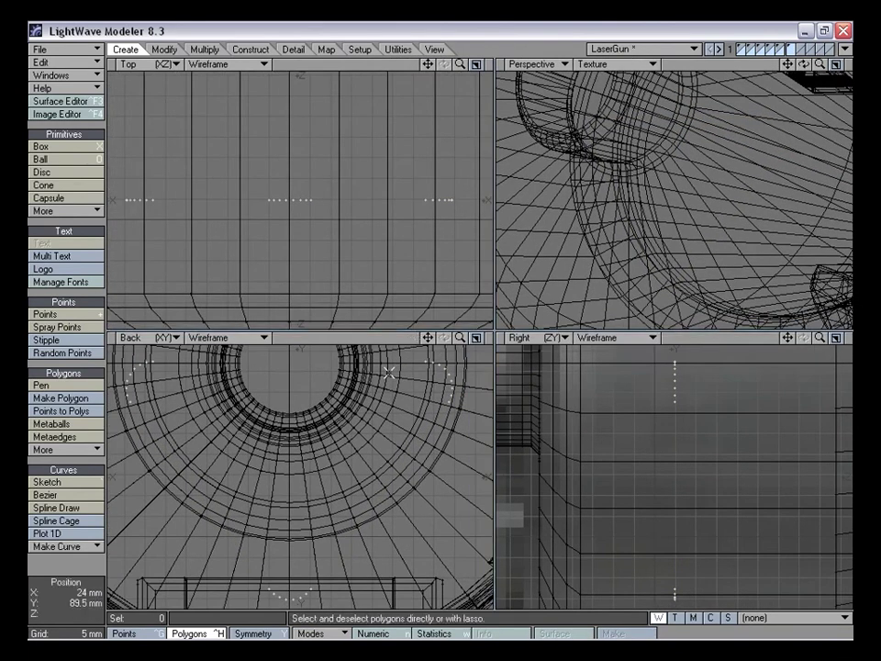
# Duplicate the -X arc's inner end point and move the copy horizontally onto the centre line inside the stub
pyautogui.press('KP_0')
pyautogui.moveTo(821, 65); pyautogui.dragTo(858, 64)
pyautogui.moveTo(790, 66); pyautogui.dragTo(796, 145)
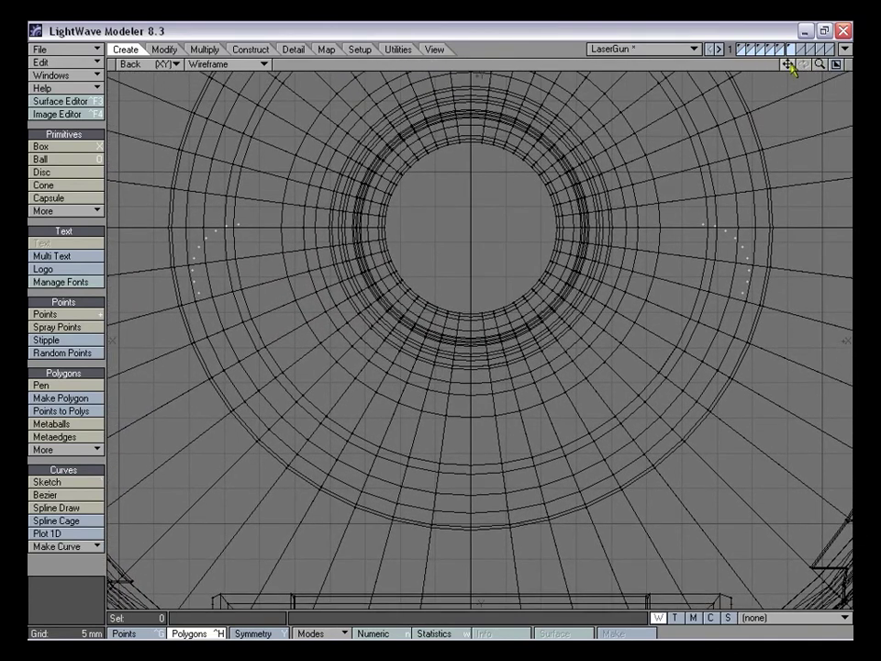
pyautogui.hotkey('ctrl', 'g')
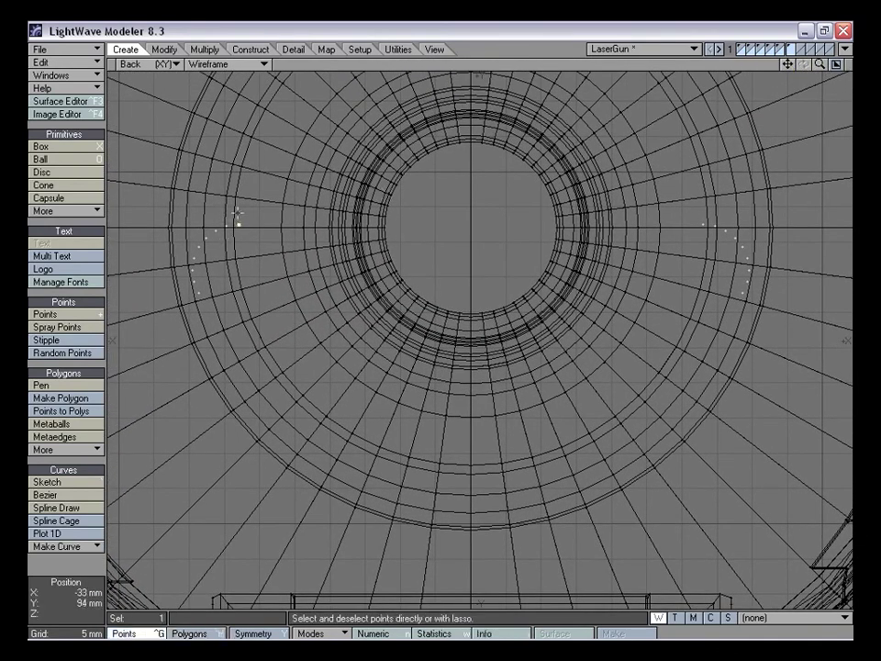
pyautogui.press('t')
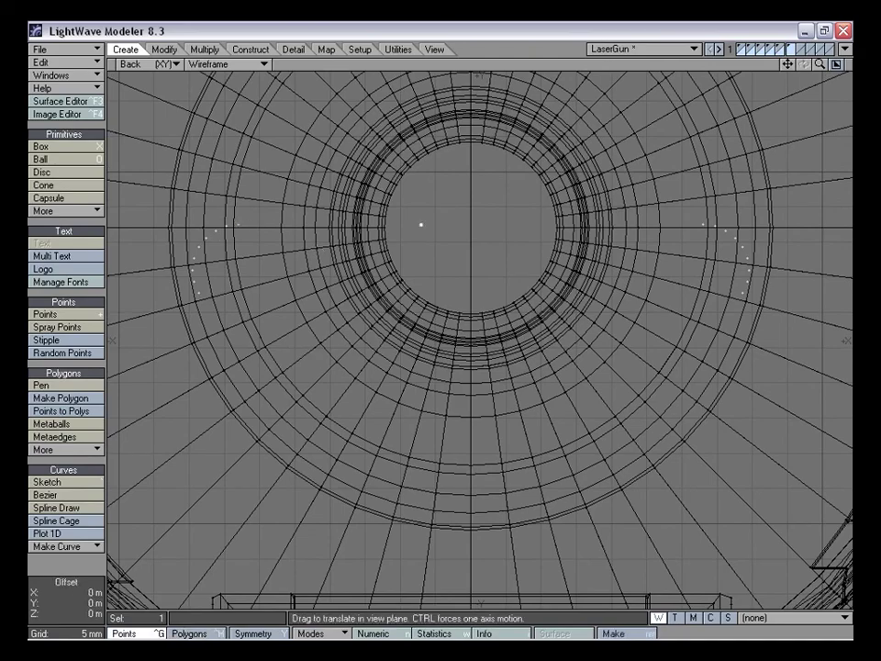
pyautogui.press('space')
pyautogui.press('/')
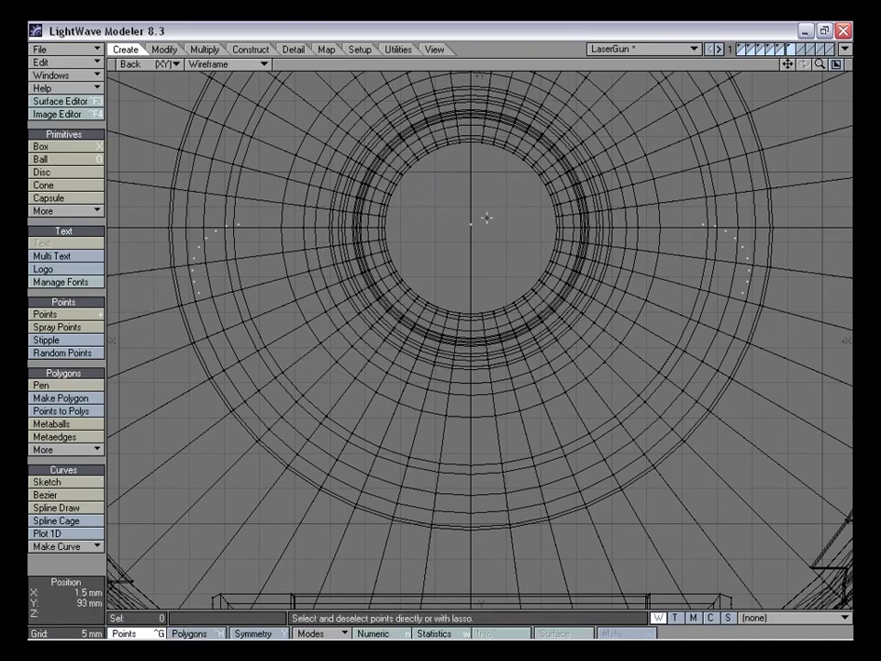
# Create a closed rounded-triangle curve through the new centre point and all three arcs, starting at the centre point, and select it
pyautogui.moveTo(818, 65)
pyautogui.mouseDown()
pyautogui.moveTo(757, 68)
pyautogui.moveTo(779, 75)
pyautogui.moveTo(821, 63)
pyautogui.mouseUp()
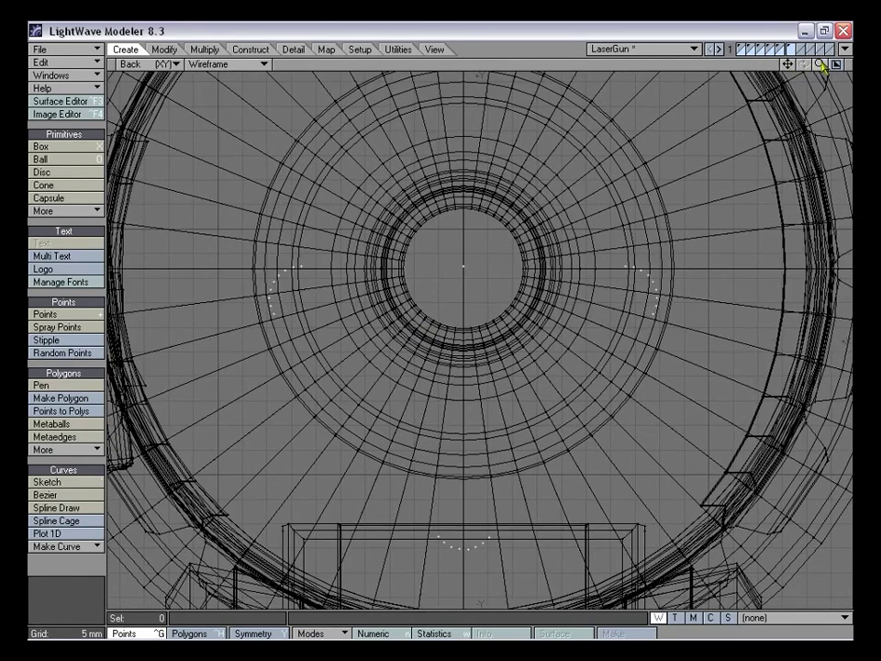
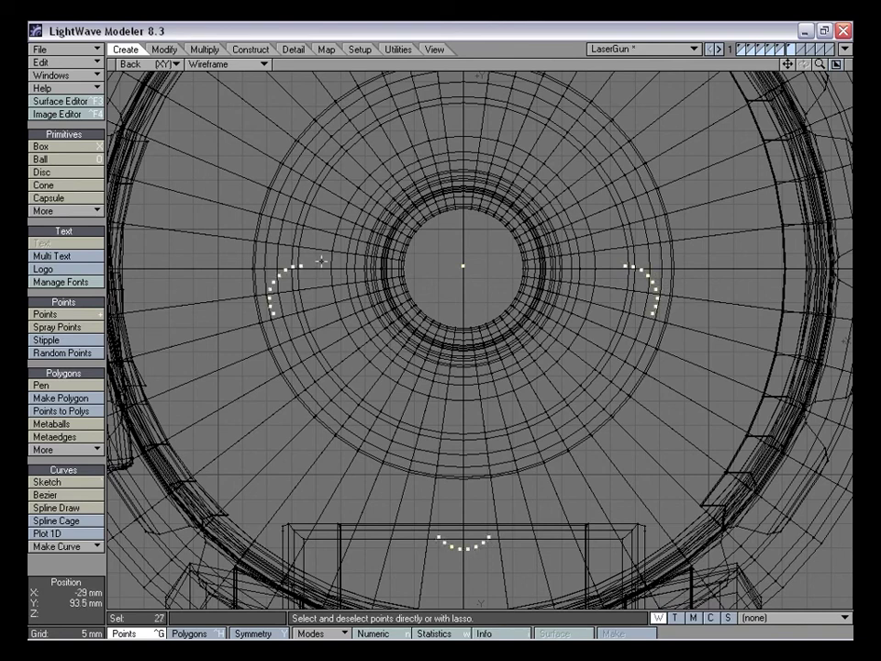
pyautogui.press('p')
pyautogui.click(428, 273)
pyautogui.hotkey('ctrl', 'h')
pyautogui.click(486, 301)
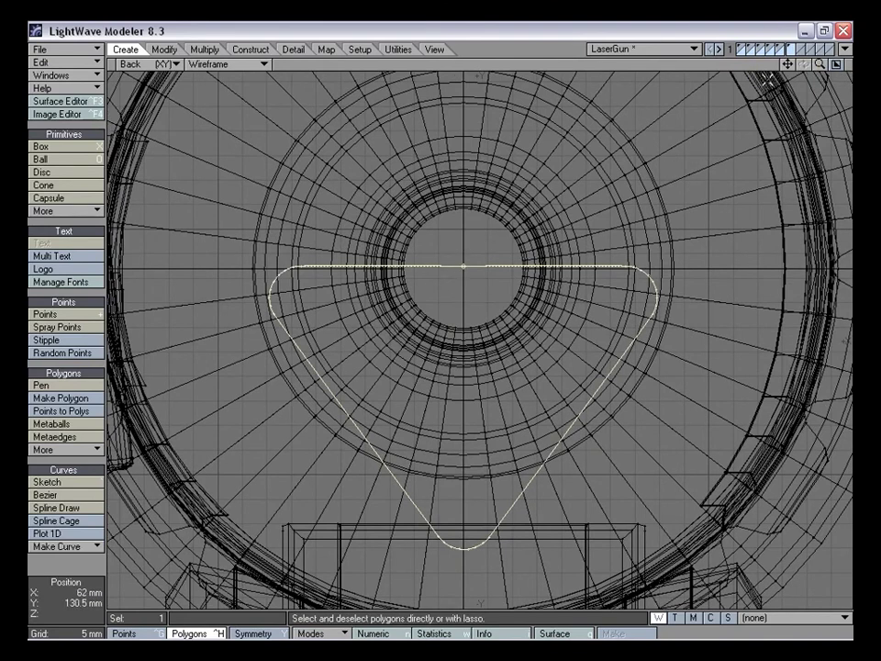
pyautogui.press(',')
pyautogui.press('.')
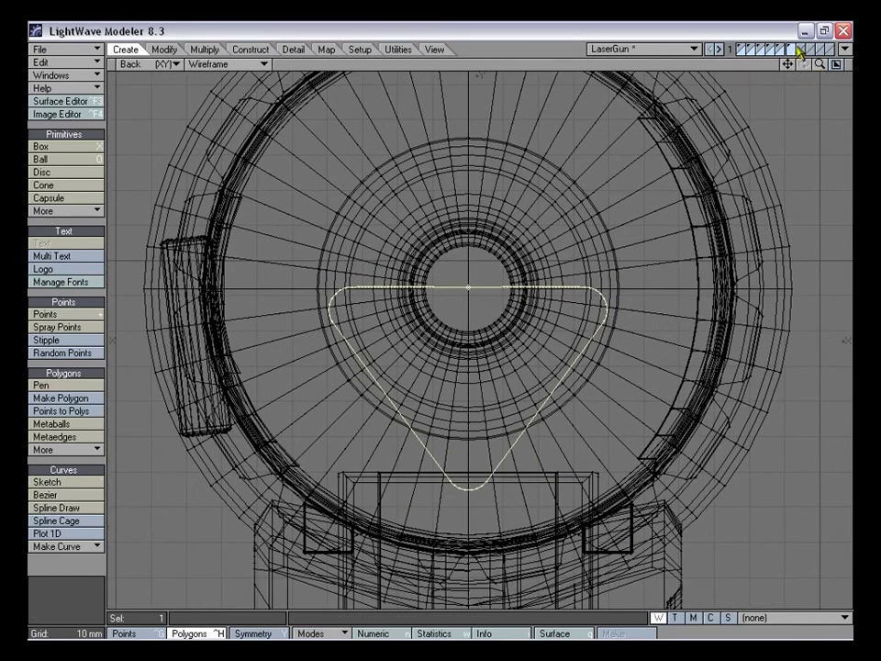
# Make the empty seventh layer active and show the layers holding the rear cap and the triangular curve in the background
pyautogui.click(799, 48)
pyautogui.hotkey('ctrl', 'v')
pyautogui.click(781, 54)
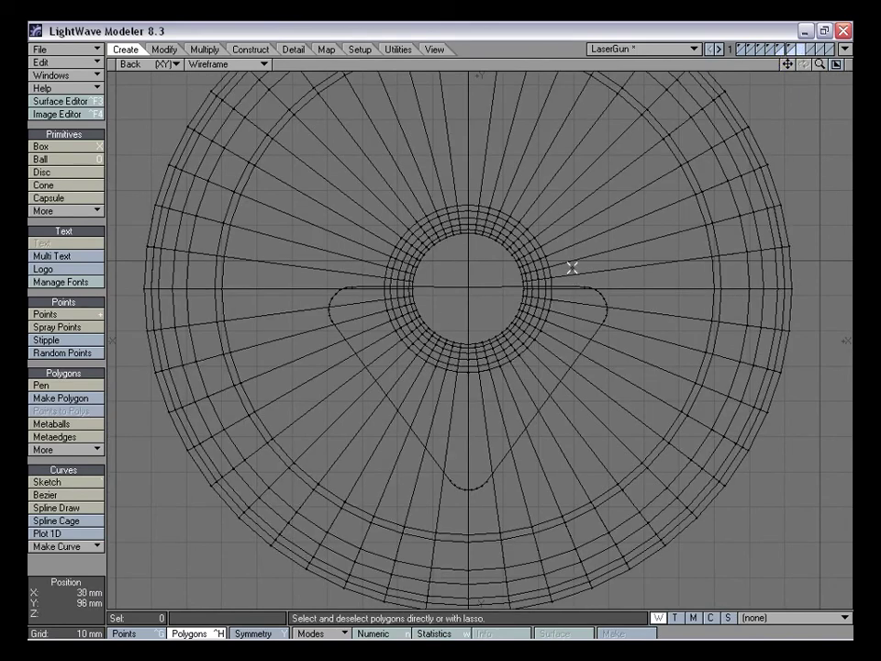
# Create a flat disc facing X, about 9 mm in diameter, around the curve's top-edge midpoint, and move it onto the centre line
pyautogui.press('KP_0')
pyautogui.moveTo(820, 64); pyautogui.dragTo(780, 65)
pyautogui.moveTo(819, 339)
pyautogui.mouseDown()
pyautogui.moveTo(781, 339)
pyautogui.moveTo(828, 350)
pyautogui.moveTo(829, 330)
pyautogui.mouseUp()
pyautogui.moveTo(460, 338); pyautogui.dragTo(502, 338)
pyautogui.moveTo(788, 338); pyautogui.dragTo(765, 359)
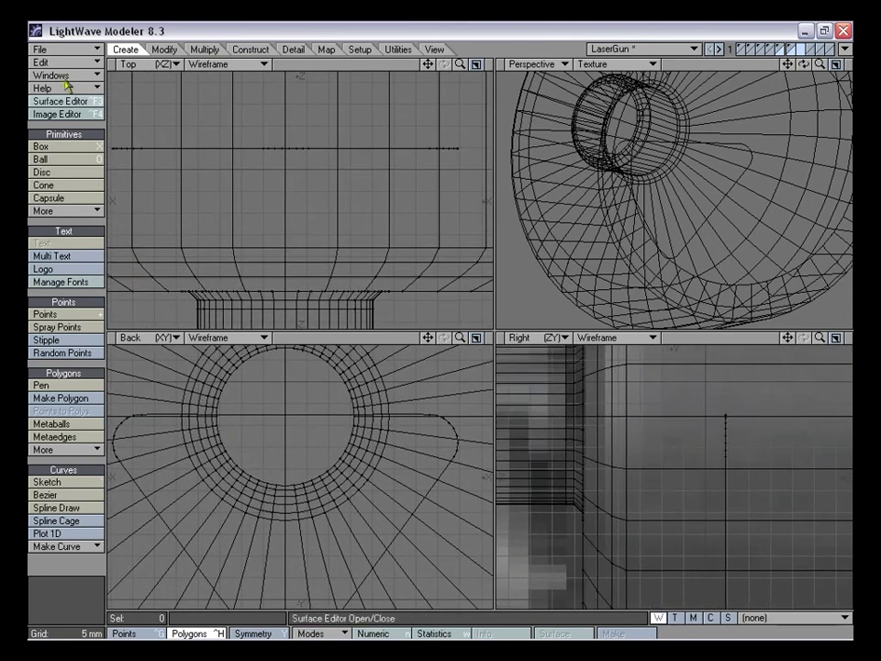
pyautogui.click(55, 173)
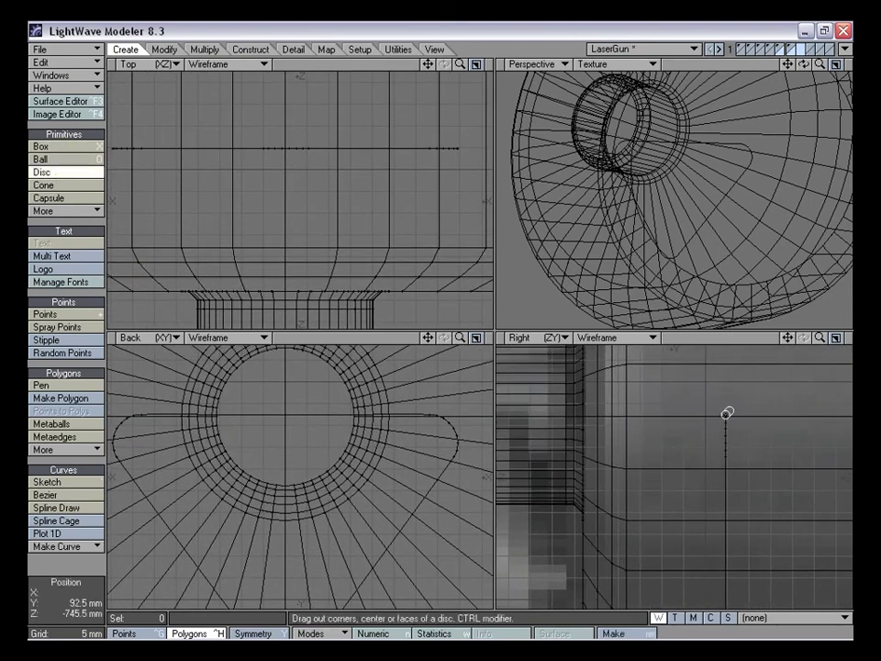
pyautogui.moveTo(726, 415); pyautogui.dragTo(752, 401)
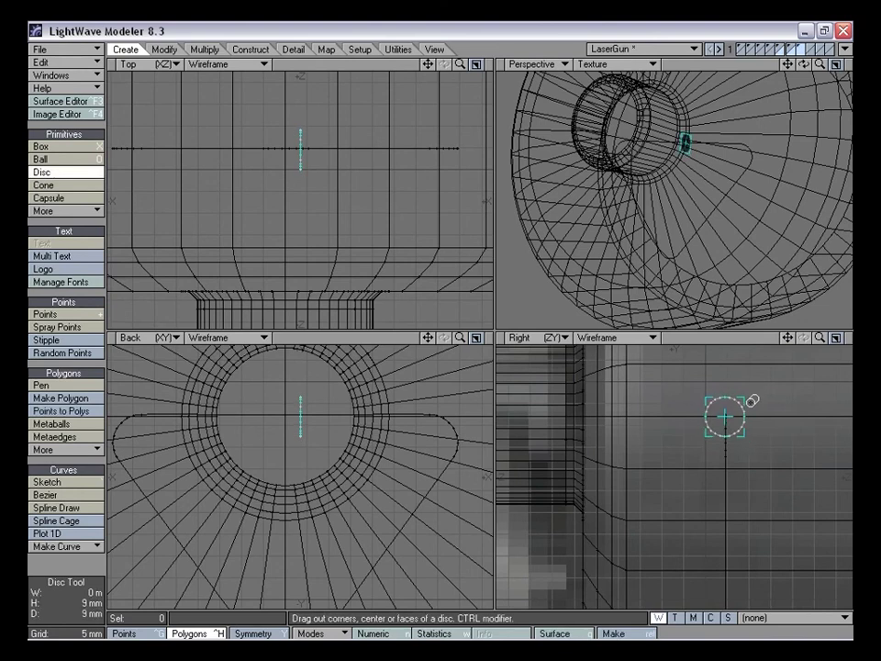
pyautogui.press('space')
pyautogui.press('t')
pyautogui.press('.')
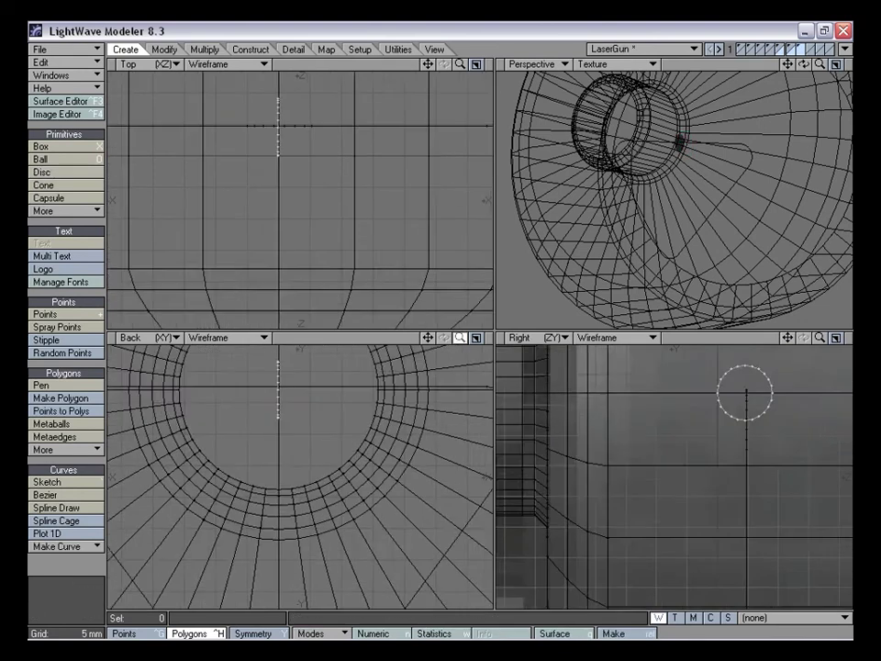
# Nudge the disc about 200 um along X onto the centre line
pyautogui.press('.')
pyautogui.moveTo(429, 339); pyautogui.dragTo(501, 497)
pyautogui.moveTo(347, 496); pyautogui.dragTo(350, 496)
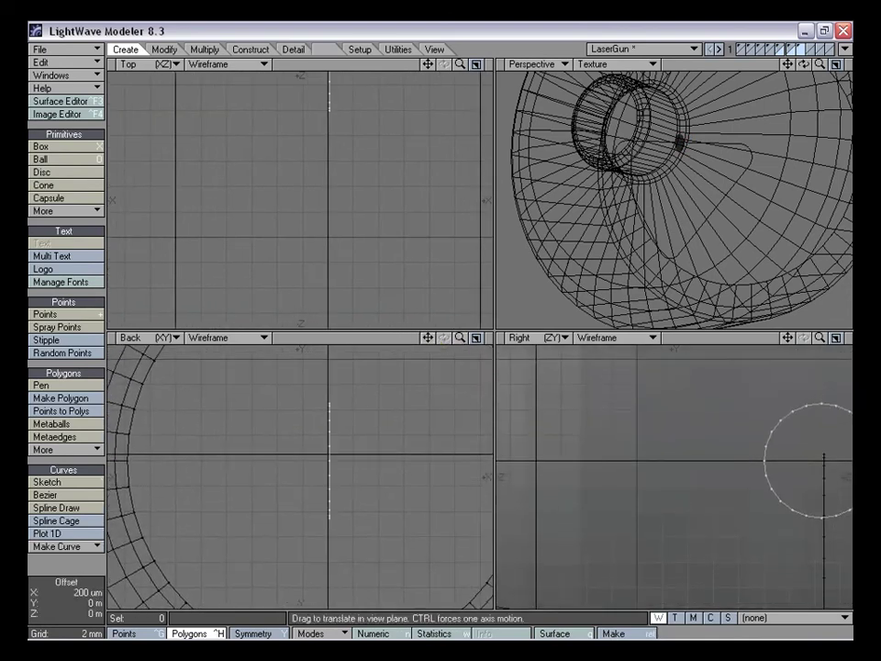
pyautogui.moveTo(460, 339); pyautogui.dragTo(358, 339)
pyautogui.moveTo(428, 339); pyautogui.dragTo(475, 392)
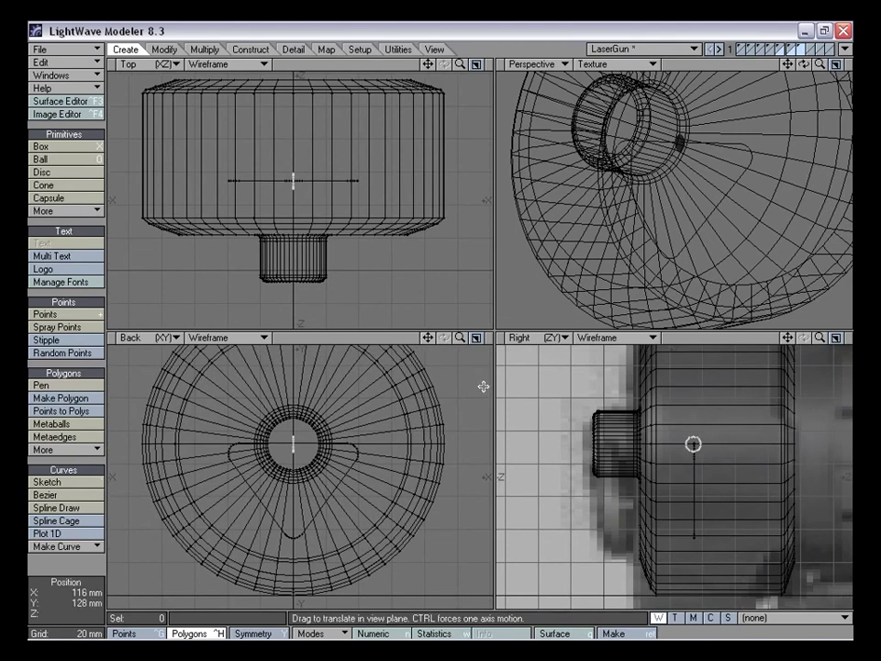
# Select all the disc's points, set their X value to 0 m, and deselect them
pyautogui.press('space')
pyautogui.press('space')
pyautogui.moveTo(396, 407); pyautogui.dragTo(386, 396, button='right')
pyautogui.hotkey('ctrl', 'v')
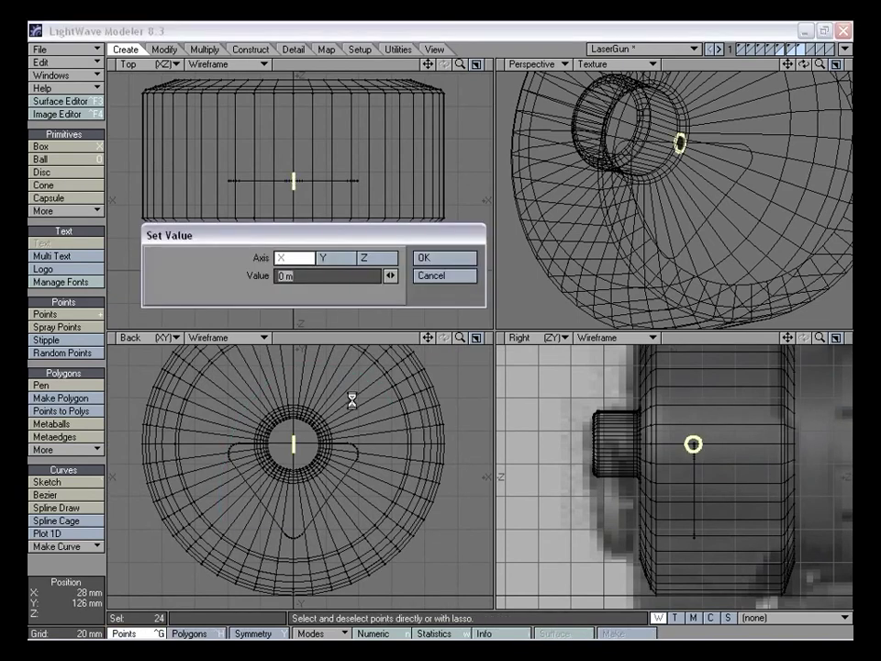
pyautogui.moveTo(315, 237); pyautogui.dragTo(377, 225)
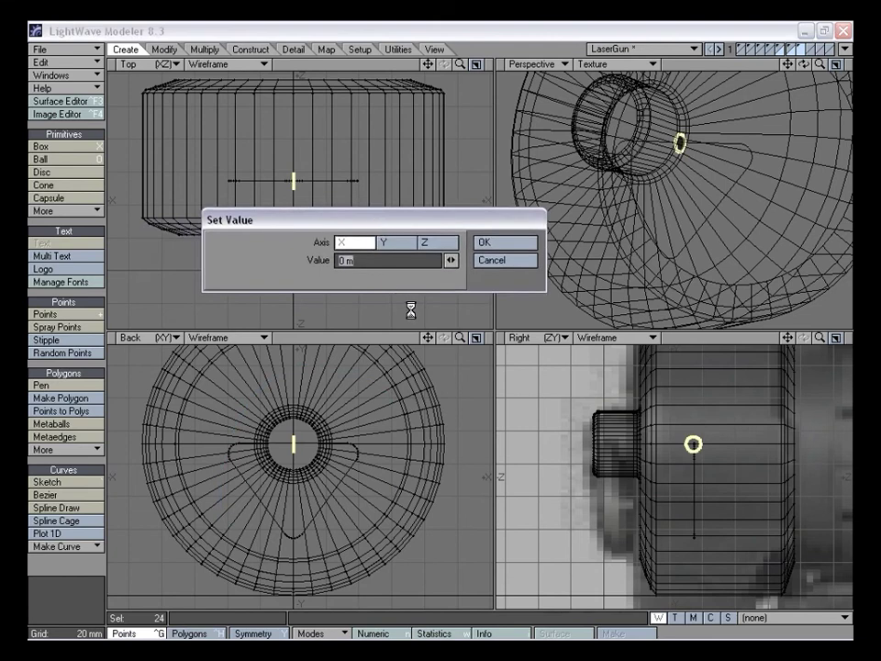
pyautogui.moveTo(430, 222); pyautogui.dragTo(375, 260)
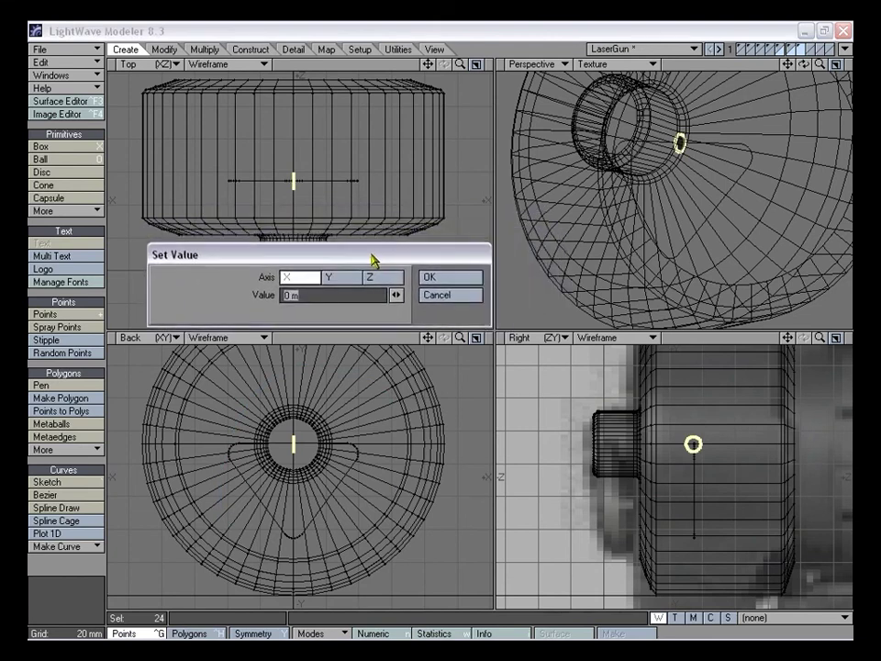
pyautogui.click(429, 280)
pyautogui.moveTo(317, 416)
pyautogui.mouseDown(button='right')
pyautogui.moveTo(355, 527)
pyautogui.moveTo(372, 486)
pyautogui.mouseUp(button='right')
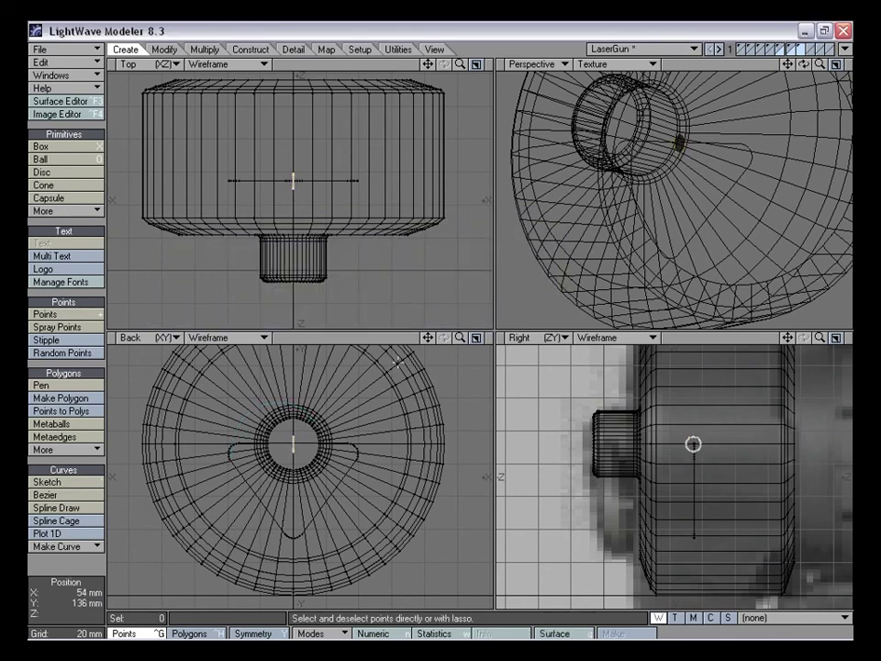
# Keep the disc's layer active and show only the triangular curve's layer in the background
pyautogui.click(791, 51)
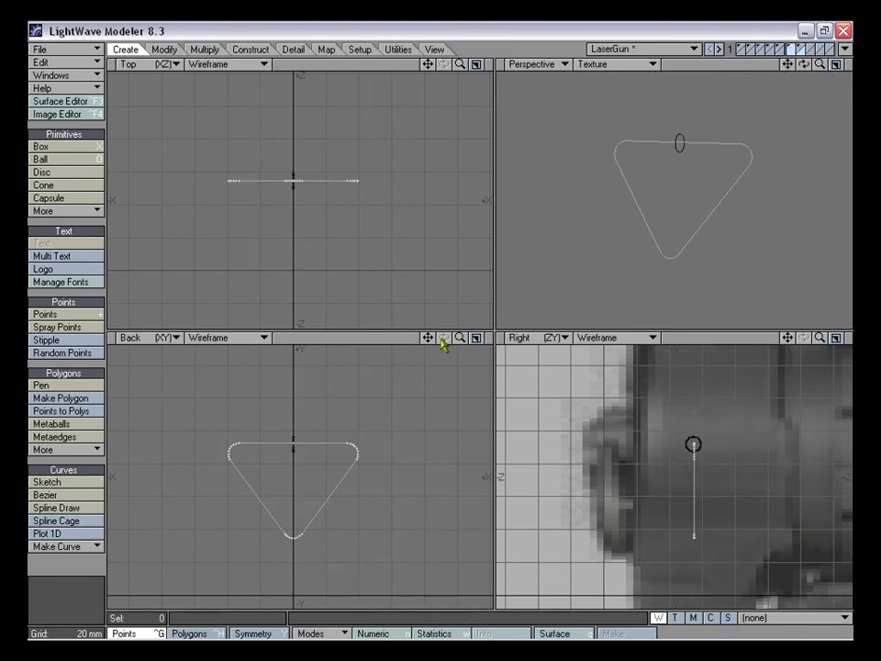
pyautogui.moveTo(460, 339); pyautogui.dragTo(486, 339)
pyautogui.click(799, 46)
pyautogui.click(793, 53)
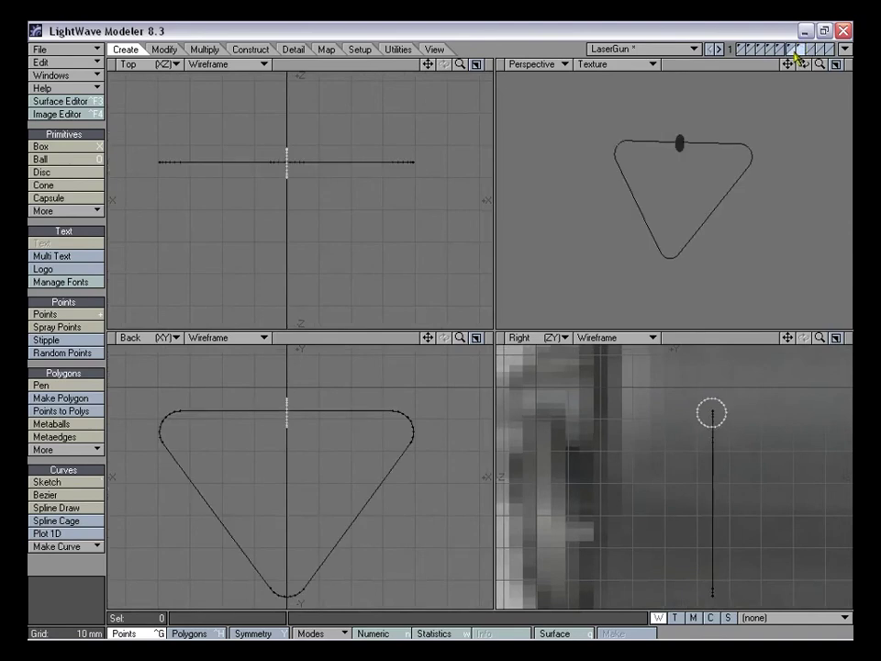
pyautogui.keyDown('alt'); pyautogui.moveTo(656, 208); pyautogui.dragTo(673, 189); pyautogui.keyUp('alt')
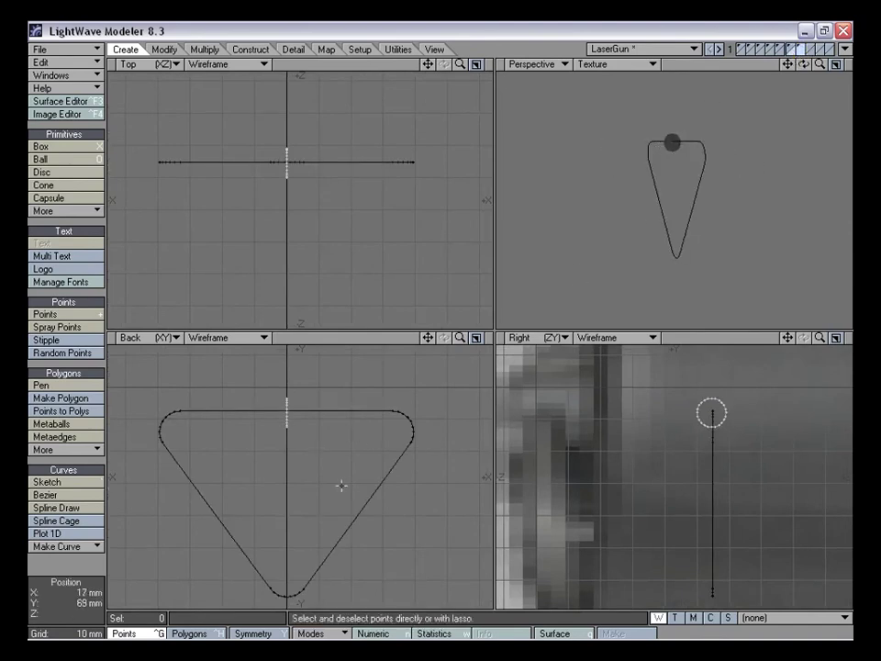
# Rail Extrude the disc along the triangular curve using Uniform Knots with 20 segments and Oriented on
pyautogui.hotkey('ctrl', 'r')
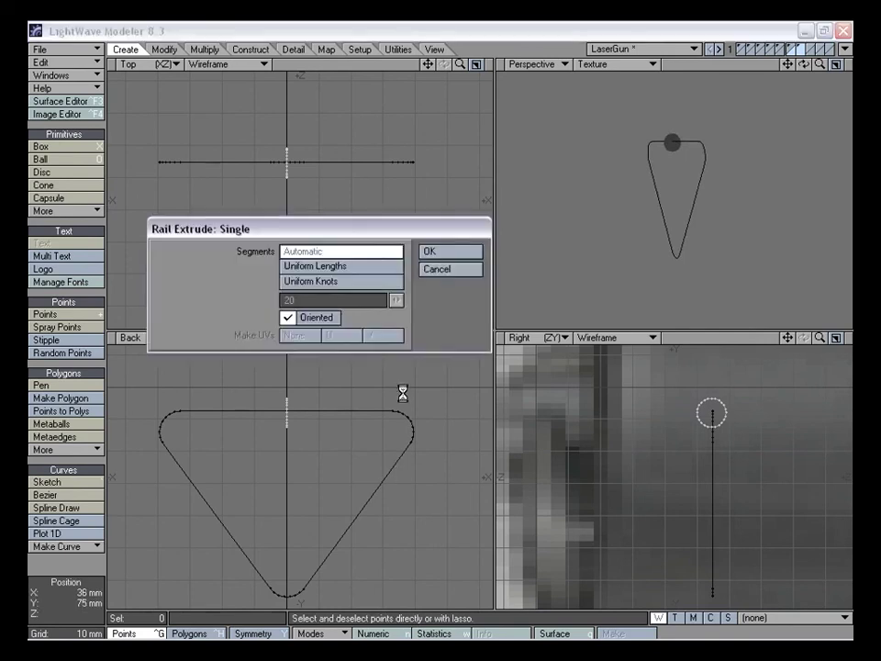
pyautogui.moveTo(281, 233); pyautogui.dragTo(439, 198)
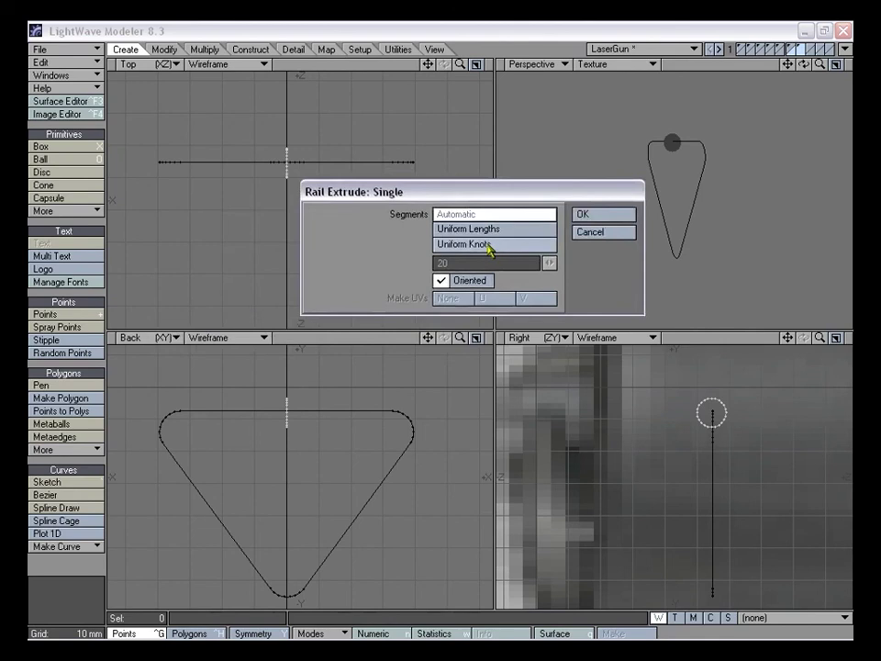
pyautogui.click(487, 245)
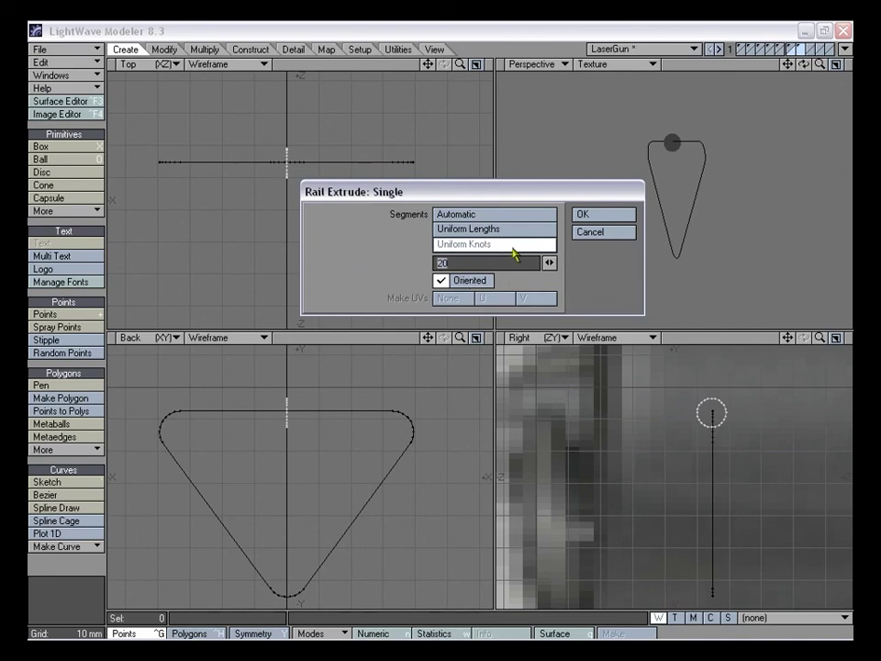
pyautogui.press('Return')
pyautogui.keyDown('alt'); pyautogui.moveTo(632, 194); pyautogui.dragTo(683, 205); pyautogui.keyUp('alt')
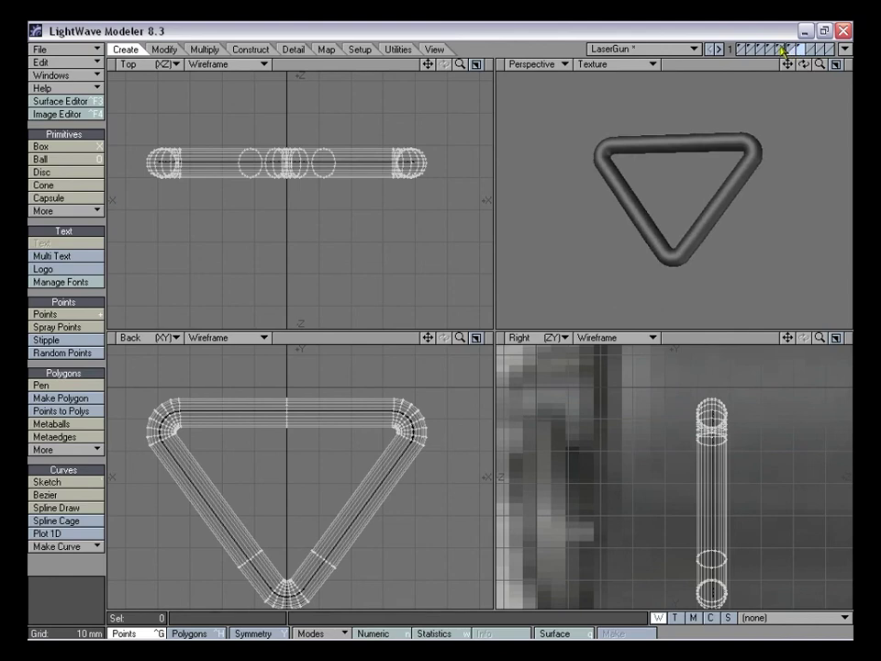
# Show the rear cap's layer in the background and move the triangular ring along Z onto the cap's stub
pyautogui.click(785, 50)
pyautogui.click(802, 46)
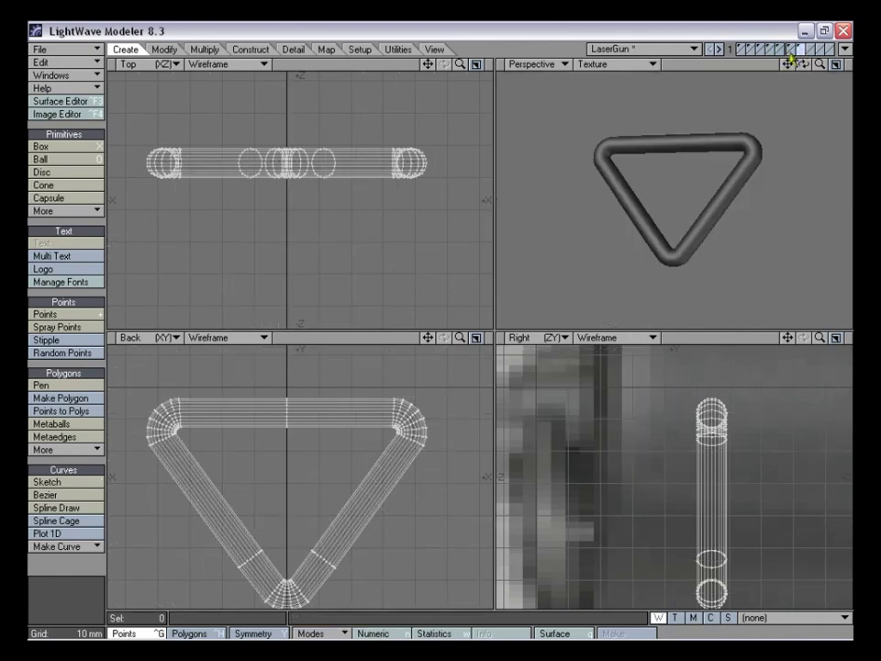
pyautogui.click(782, 52)
pyautogui.press('t')
pyautogui.moveTo(728, 489); pyautogui.dragTo(578, 489)
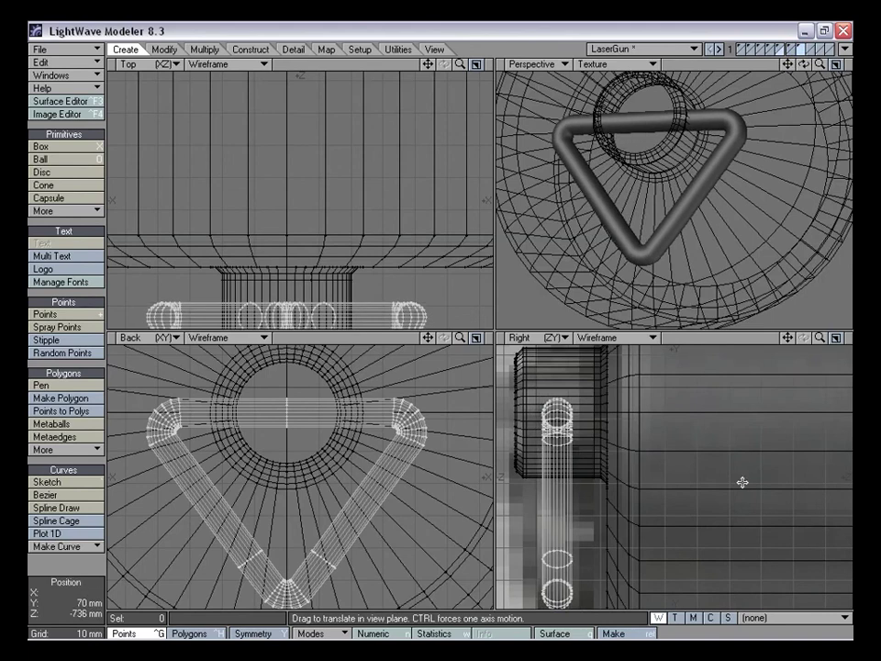
# Display the rear cap together with the triangular ring and examine how the ring hangs on the stub
pyautogui.keyDown('shift'); pyautogui.click(781, 48); pyautogui.keyUp('shift')
pyautogui.keyDown('alt'); pyautogui.moveTo(745, 162); pyautogui.dragTo(705, 178); pyautogui.keyUp('alt')
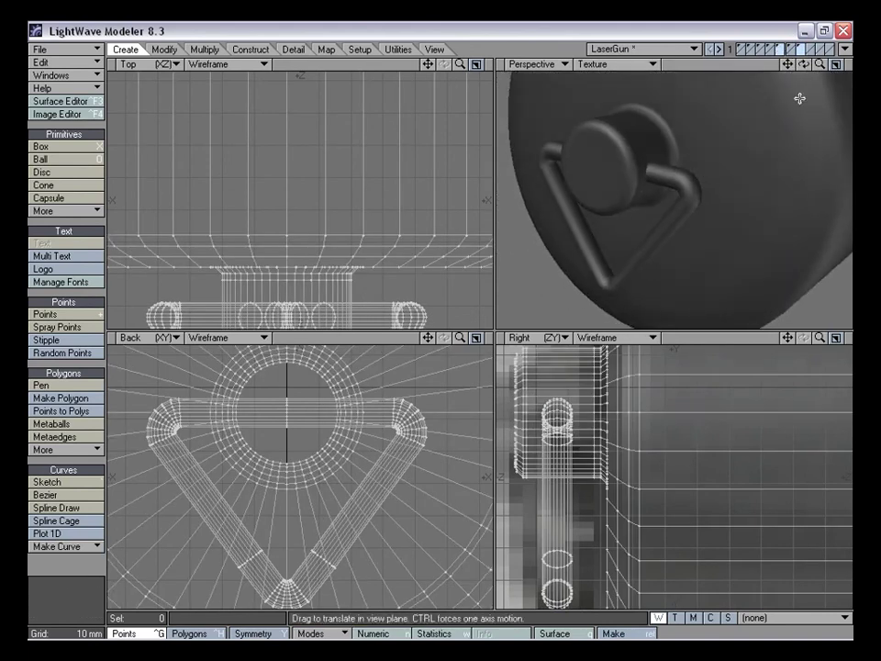
pyautogui.moveTo(820, 65); pyautogui.dragTo(753, 65)
pyautogui.keyDown('alt'); pyautogui.moveTo(728, 176); pyautogui.dragTo(647, 291); pyautogui.keyUp('alt')
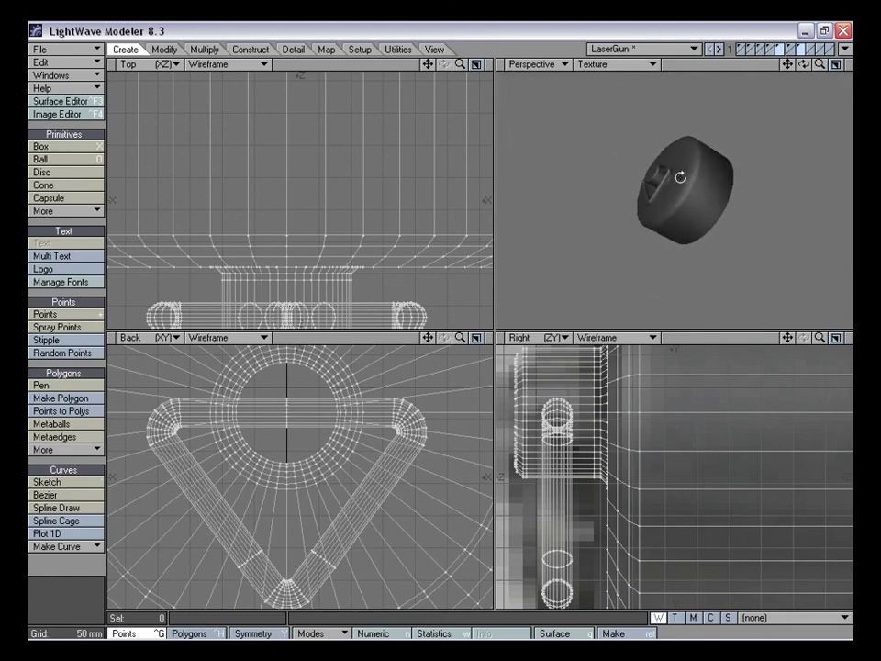
pyautogui.keyDown('alt'); pyautogui.moveTo(723, 215); pyautogui.dragTo(747, 181); pyautogui.keyUp('alt')
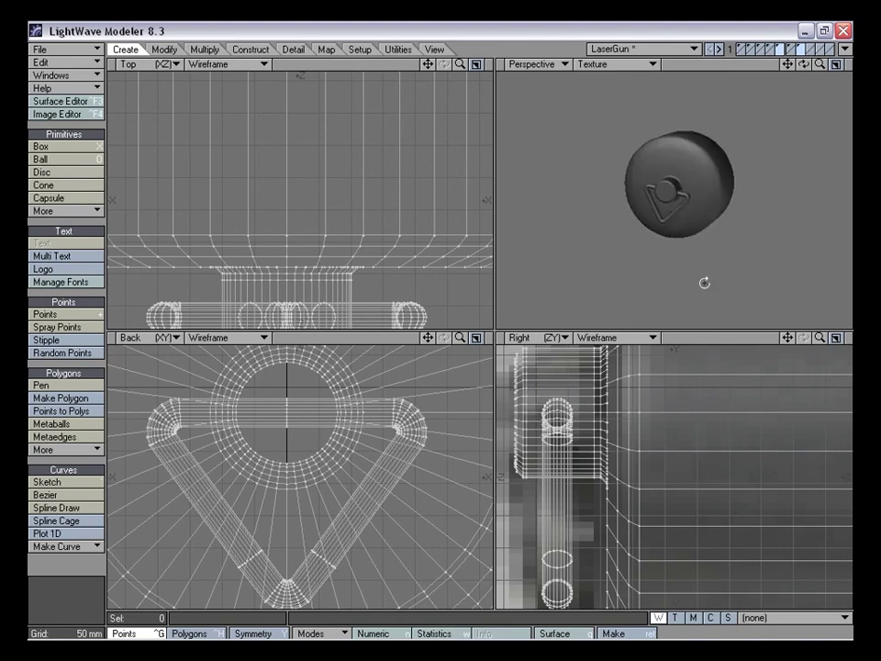
pyautogui.keyDown('alt'); pyautogui.moveTo(704, 283); pyautogui.dragTo(737, 216); pyautogui.keyUp('alt')
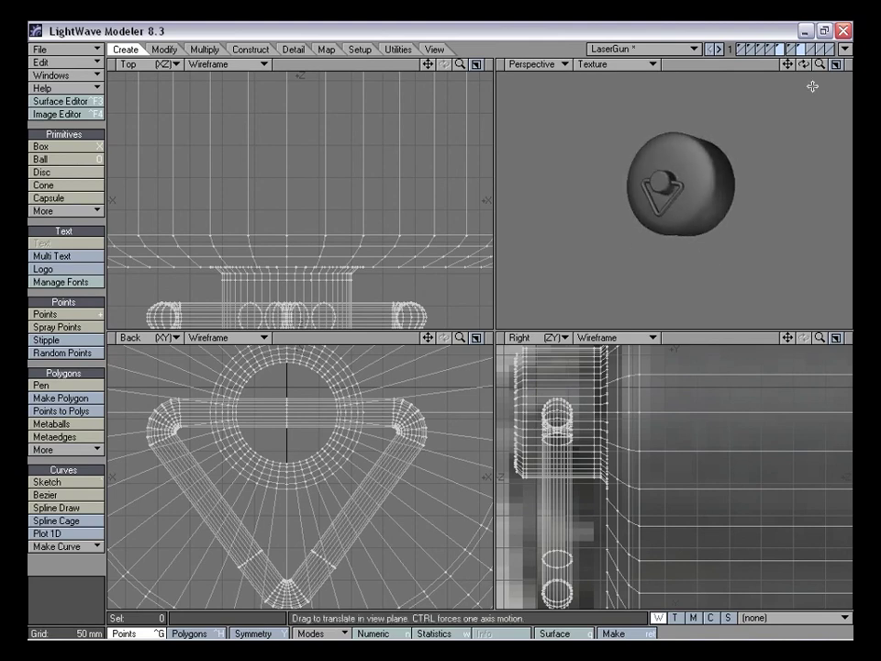
# Display the remaining gun layers as well and examine the whole model around the rear cap
pyautogui.keyDown('shift'); pyautogui.click(762, 49); pyautogui.keyUp('shift')
pyautogui.keyDown('shift'); pyautogui.click(751, 49); pyautogui.keyUp('shift')
pyautogui.keyDown('shift'); pyautogui.click(742, 49); pyautogui.keyUp('shift')
pyautogui.keyDown('alt'); pyautogui.moveTo(738, 177); pyautogui.dragTo(737, 219); pyautogui.keyUp('alt')
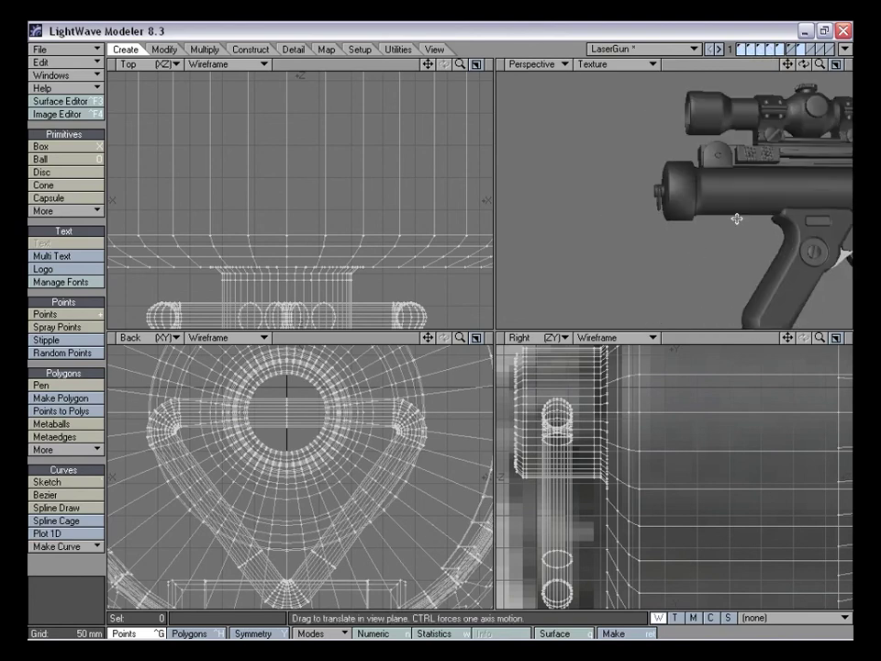
pyautogui.press('a')
pyautogui.moveTo(620, 220); pyautogui.dragTo(643, 220)
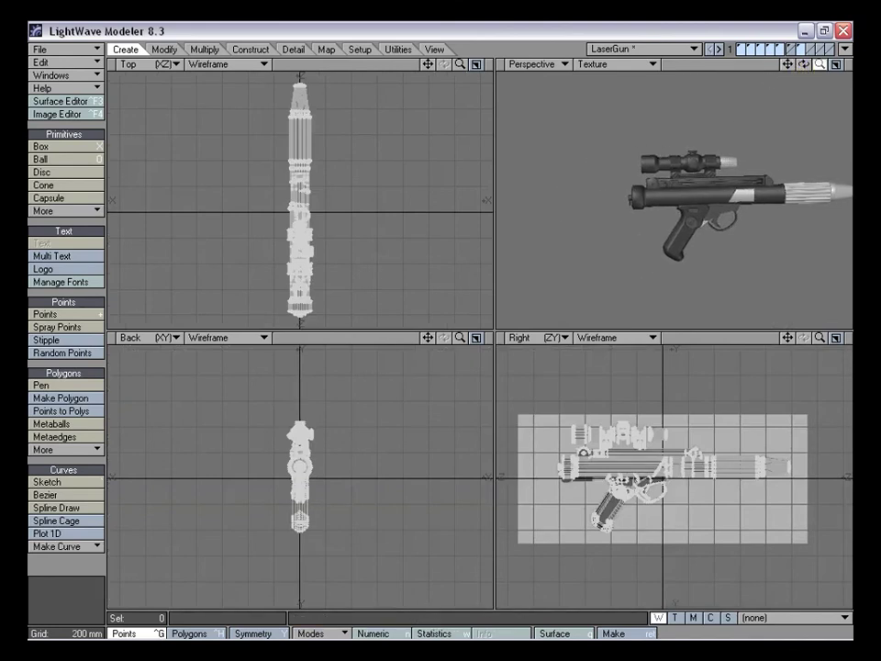
pyautogui.moveTo(820, 64); pyautogui.dragTo(863, 66)
pyautogui.keyDown('alt'); pyautogui.moveTo(613, 232); pyautogui.dragTo(651, 220); pyautogui.keyUp('alt')
pyautogui.moveTo(804, 79); pyautogui.dragTo(690, 117)
pyautogui.keyDown('alt'); pyautogui.moveTo(550, 197); pyautogui.dragTo(621, 212); pyautogui.keyUp('alt')
pyautogui.moveTo(821, 65); pyautogui.dragTo(780, 68)
pyautogui.keyDown('alt'); pyautogui.moveTo(706, 254); pyautogui.dragTo(651, 214); pyautogui.keyUp('alt')
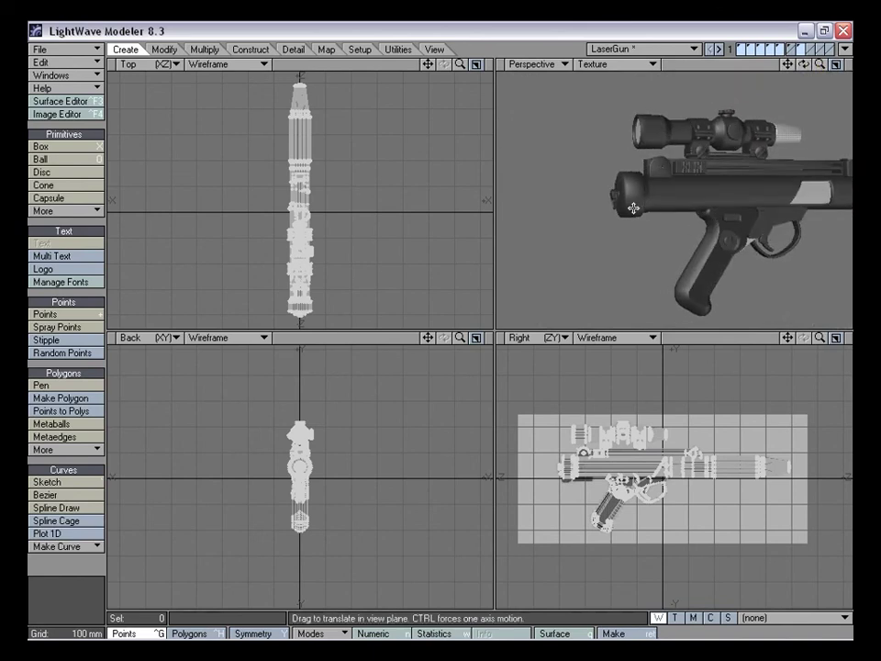
# Make the rear cap's layer the only active one and fit the cap in the views
pyautogui.click(781, 49)
pyautogui.press('a')
pyautogui.moveTo(721, 183)
pyautogui.keyDown('alt'); pyautogui.mouseDown()
pyautogui.moveTo(726, 196)
pyautogui.moveTo(730, 188)
pyautogui.mouseUp(); pyautogui.keyUp('alt')
pyautogui.moveTo(674, 211)
pyautogui.keyDown('alt'); pyautogui.mouseDown()
pyautogui.moveTo(703, 215)
pyautogui.moveTo(686, 214)
pyautogui.mouseUp(); pyautogui.keyUp('alt')
pyautogui.moveTo(821, 339); pyautogui.dragTo(787, 350)
pyautogui.moveTo(759, 226)
pyautogui.keyDown('alt'); pyautogui.mouseDown()
pyautogui.moveTo(601, 248)
pyautogui.moveTo(735, 225)
pyautogui.moveTo(660, 212)
pyautogui.moveTo(671, 270)
pyautogui.moveTo(717, 189)
pyautogui.moveTo(739, 242)
pyautogui.moveTo(731, 238)
pyautogui.mouseUp(); pyautogui.keyUp('alt')
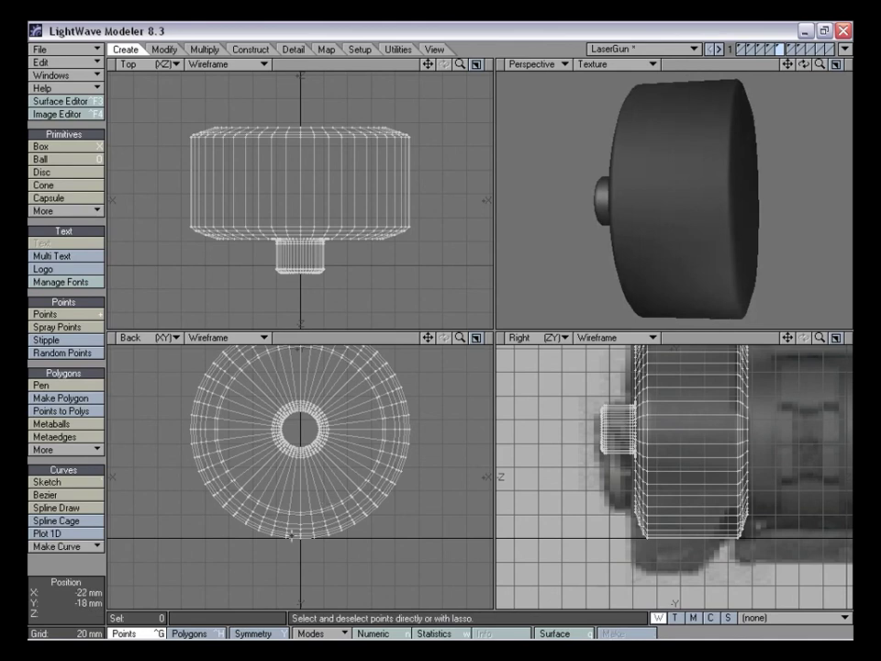
# Enable Symmetry and select the six lower side-wall polygons on each side of the rear cap
pyautogui.click(261, 633)
pyautogui.moveTo(681, 217)
pyautogui.keyDown('alt'); pyautogui.mouseDown()
pyautogui.moveTo(699, 222)
pyautogui.moveTo(708, 212)
pyautogui.moveTo(709, 286)
pyautogui.moveTo(675, 248)
pyautogui.mouseUp(); pyautogui.keyUp('alt')
pyautogui.hotkey('ctrl', 'h')
pyautogui.click(659, 194)
pyautogui.moveTo(659, 199)
pyautogui.keyDown('alt'); pyautogui.mouseDown()
pyautogui.moveTo(668, 217)
pyautogui.moveTo(625, 229)
pyautogui.moveTo(784, 220)
pyautogui.moveTo(625, 221)
pyautogui.moveTo(700, 203)
pyautogui.moveTo(742, 267)
pyautogui.moveTo(685, 261)
pyautogui.moveTo(754, 250)
pyautogui.moveTo(736, 245)
pyautogui.moveTo(643, 165)
pyautogui.moveTo(575, 187)
pyautogui.moveTo(732, 206)
pyautogui.moveTo(730, 187)
pyautogui.moveTo(678, 194)
pyautogui.mouseUp(); pyautogui.keyUp('alt')
pyautogui.click(665, 290)
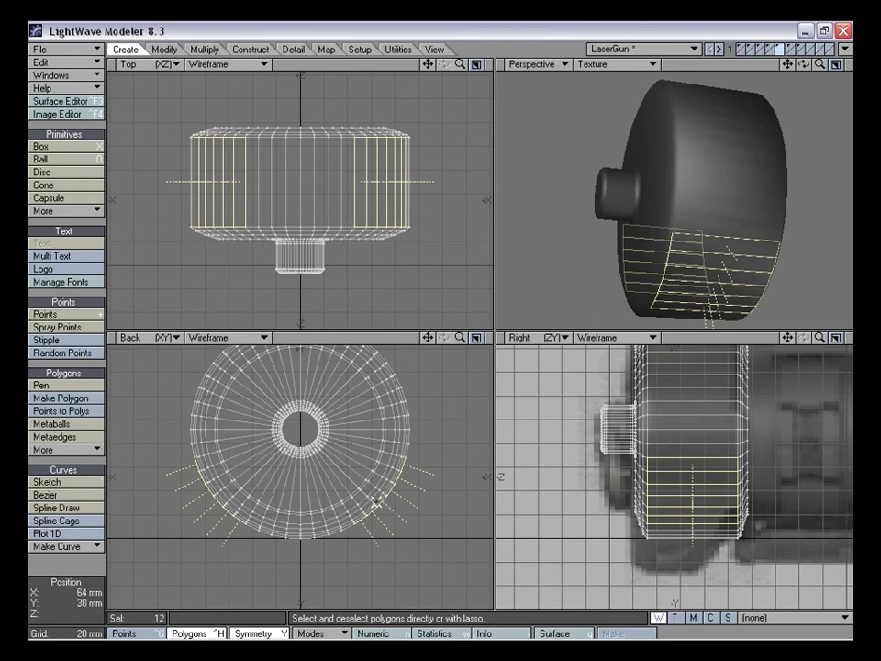
# Smooth Shift the selected polygons and move them outward, down and slightly rearward to form two legs
pyautogui.press('f')
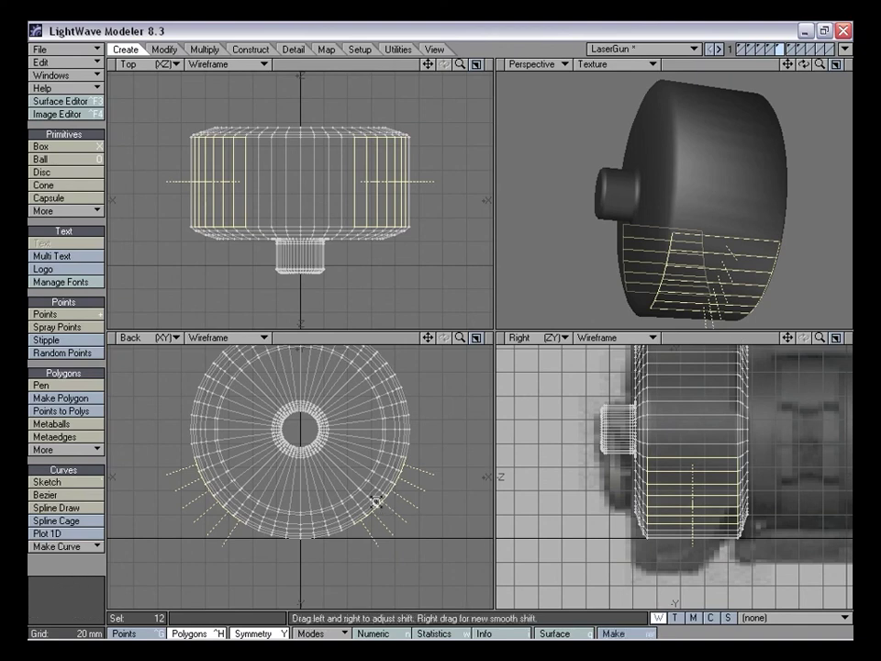
pyautogui.press('t')
pyautogui.moveTo(365, 479); pyautogui.dragTo(398, 512)
pyautogui.moveTo(672, 527); pyautogui.dragTo(658, 537)
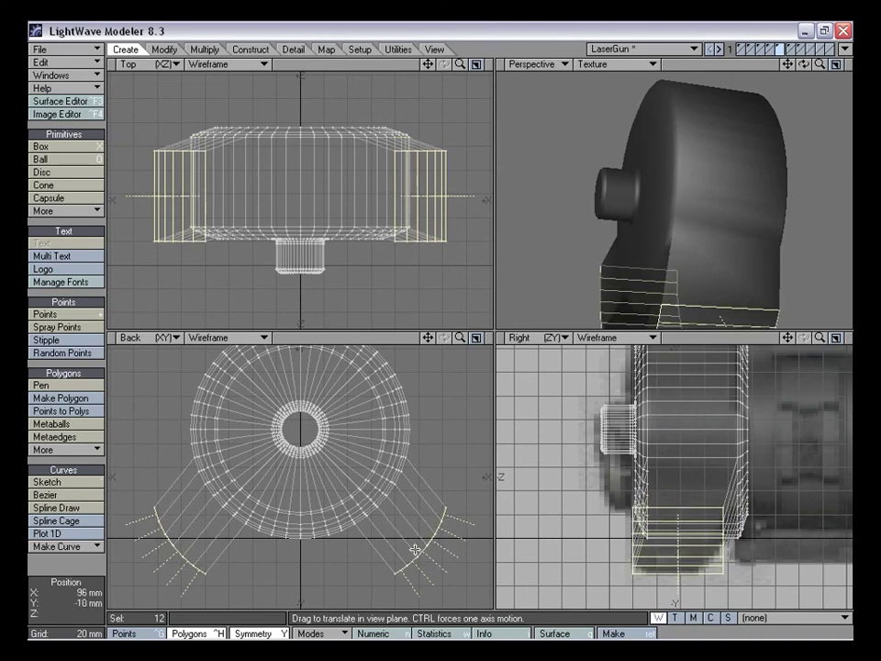
# Flatten the leg ends by stretching them to 0% horizontally in the Back view
pyautogui.press('h')
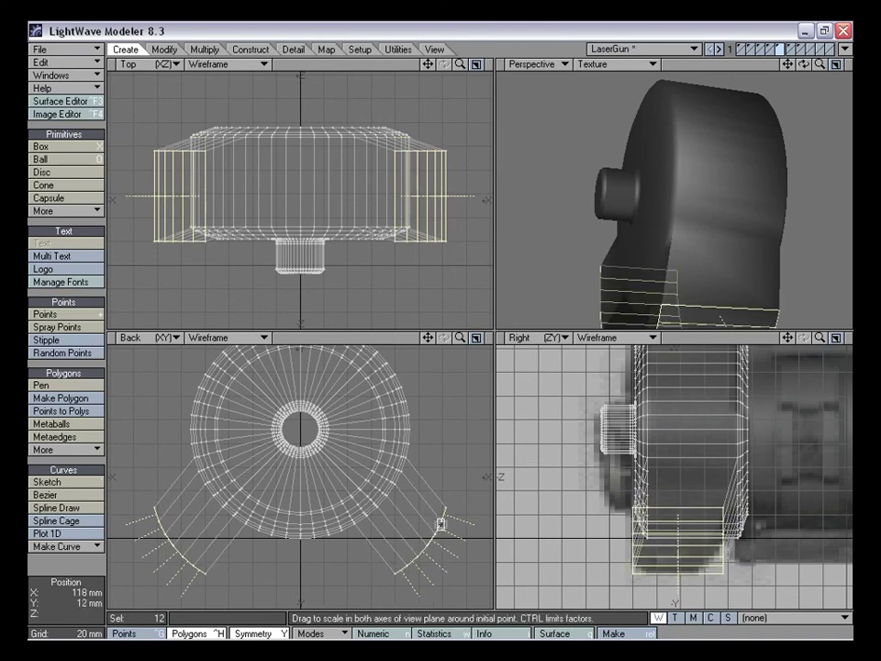
pyautogui.keyDown('ctrl'); pyautogui.moveTo(442, 520); pyautogui.dragTo(369, 520); pyautogui.keyUp('ctrl')
pyautogui.moveTo(131, 415); pyautogui.dragTo(128, 422)
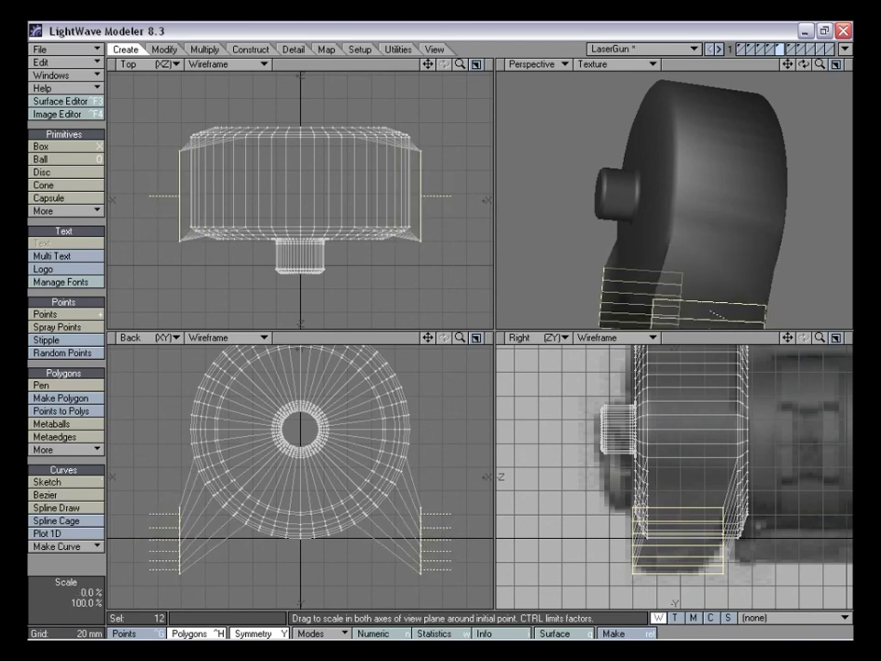
pyautogui.moveTo(428, 340); pyautogui.dragTo(402, 299)
pyautogui.moveTo(460, 339)
pyautogui.mouseDown()
pyautogui.moveTo(497, 340)
pyautogui.moveTo(459, 339)
pyautogui.mouseUp()
pyautogui.press('y')
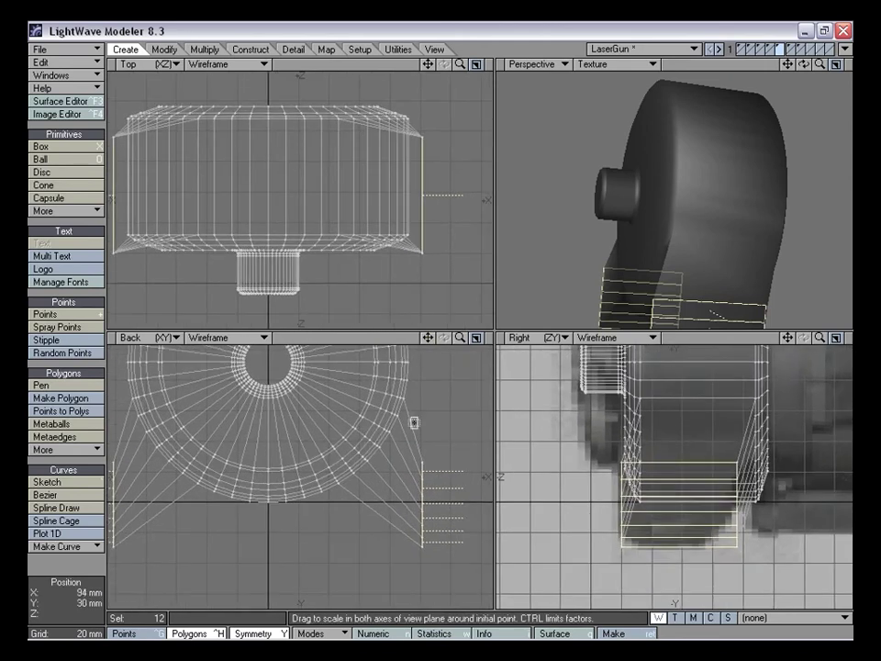
pyautogui.moveTo(423, 505); pyautogui.dragTo(424, 541)
pyautogui.press('u')
# Stretch the flattened leg ends to roughly half their height and rotate them to face diagonally outward and down
pyautogui.press('h')
pyautogui.keyDown('alt'); pyautogui.moveTo(725, 188); pyautogui.dragTo(706, 191); pyautogui.keyUp('alt')
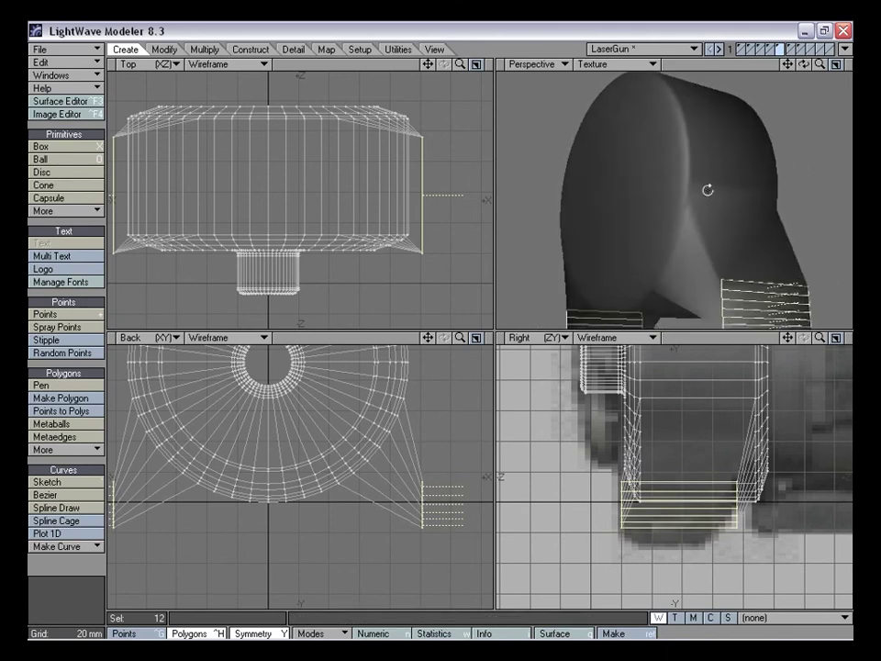
pyautogui.press('y')
pyautogui.moveTo(422, 505); pyautogui.dragTo(448, 517)
# Move the angled leg ends into place below the cap's sides and shift them slightly rearward over the reference image
pyautogui.press('t')
pyautogui.moveTo(315, 398); pyautogui.dragTo(309, 398)
pyautogui.keyDown('alt'); pyautogui.moveTo(618, 223); pyautogui.dragTo(651, 241); pyautogui.keyUp('alt')
pyautogui.moveTo(419, 554); pyautogui.dragTo(409, 551)
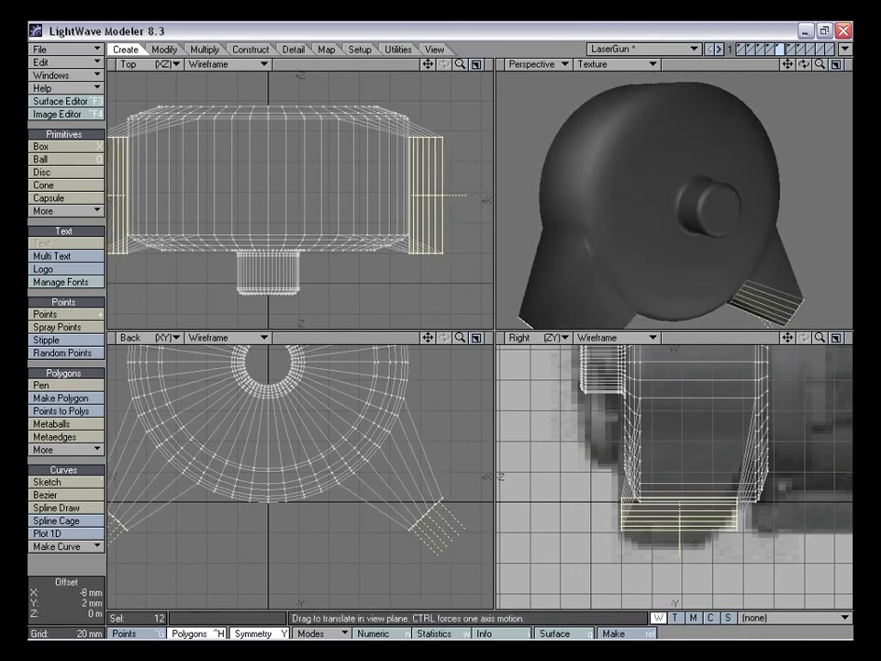
pyautogui.moveTo(680, 528); pyautogui.dragTo(672, 533)
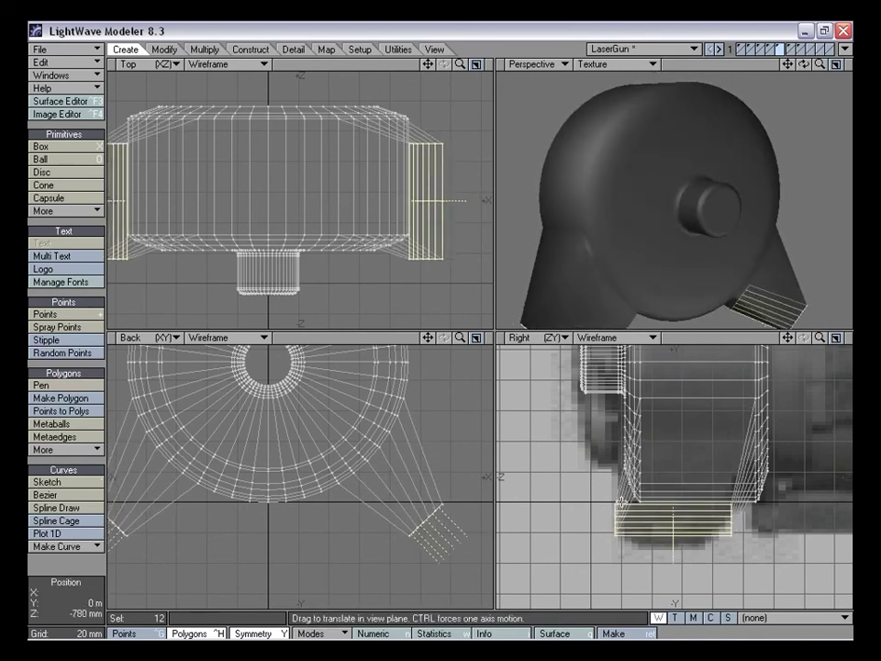
# Stretch the leg ends narrower along Z to match the tapered foot in the reference image
pyautogui.press('h')
pyautogui.moveTo(707, 532); pyautogui.dragTo(662, 547)
pyautogui.press('t')
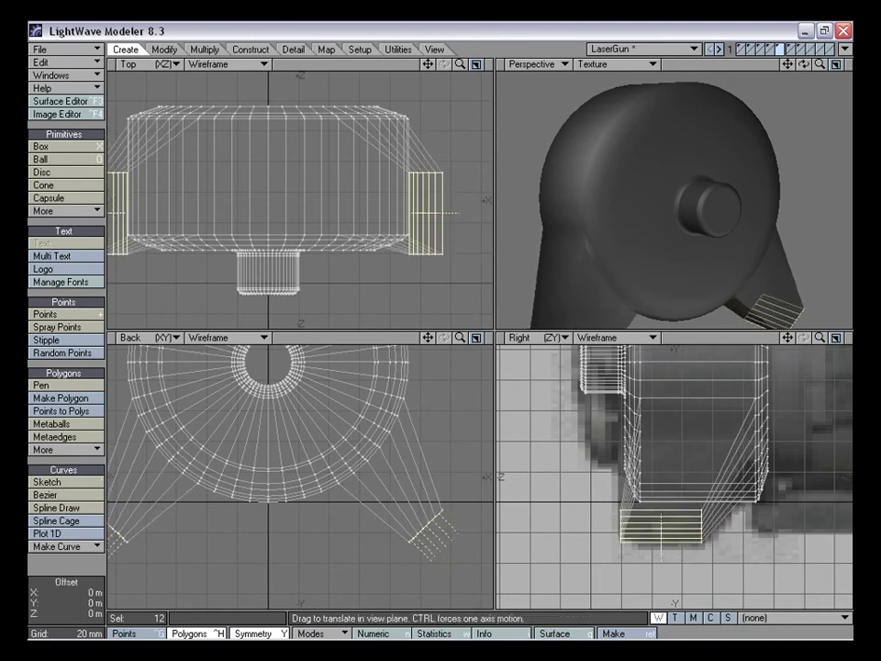
# Move the leg ends outward about 6 mm in X and 2 mm in Y, and deselect them
pyautogui.keyDown('alt'); pyautogui.moveTo(675, 279); pyautogui.dragTo(628, 152); pyautogui.keyUp('alt')
pyautogui.press('t')
pyautogui.moveTo(429, 535); pyautogui.dragTo(423, 521)
pyautogui.moveTo(522, 314); pyautogui.dragTo(511, 319)
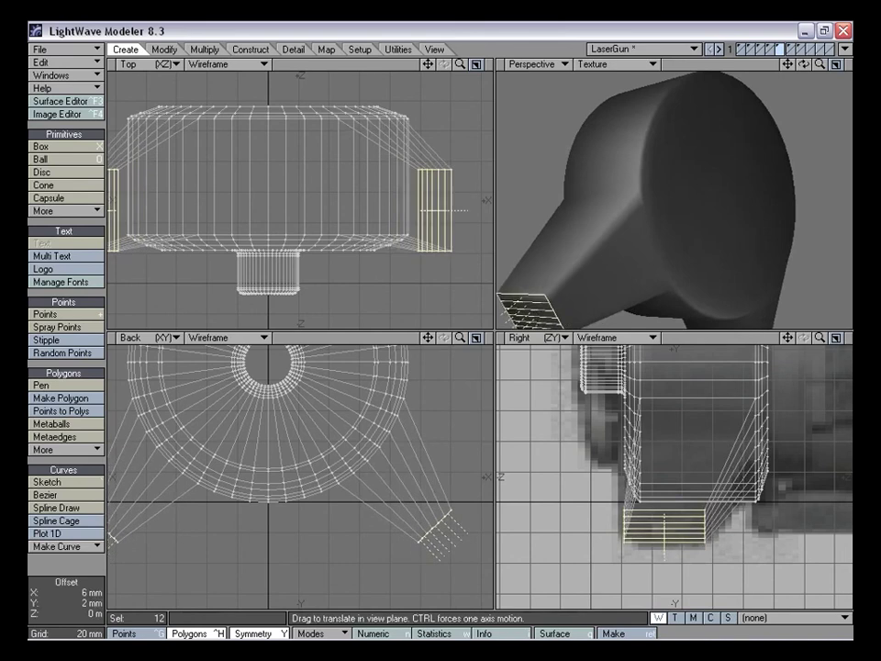
pyautogui.press('/')
pyautogui.keyDown('alt'); pyautogui.moveTo(555, 186); pyautogui.dragTo(747, 145); pyautogui.keyUp('alt')
pyautogui.press('a')
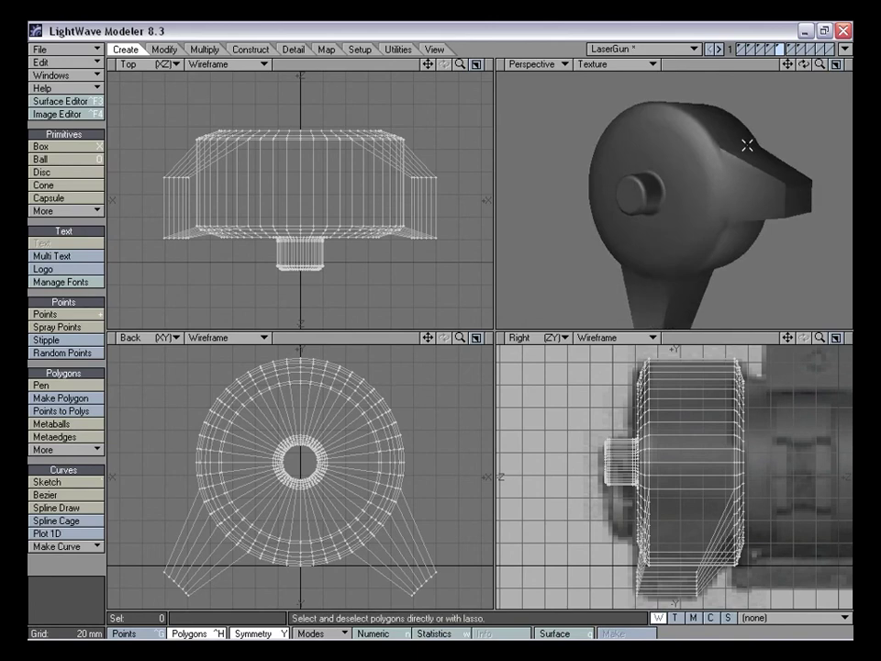
# Smooth Shift the rear-facing polygons of both lower legs and move them slightly rearward in the side view
pyautogui.press('space')
pyautogui.press('space')
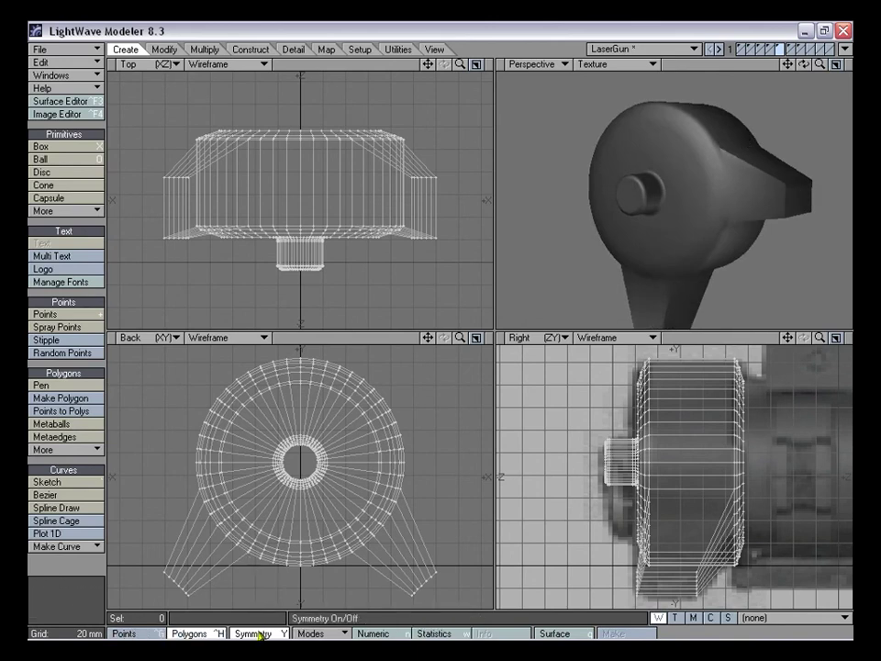
pyautogui.moveTo(649, 203)
pyautogui.keyDown('alt'); pyautogui.mouseDown()
pyautogui.moveTo(685, 220)
pyautogui.moveTo(729, 167)
pyautogui.moveTo(759, 160)
pyautogui.moveTo(758, 205)
pyautogui.moveTo(670, 179)
pyautogui.moveTo(826, 170)
pyautogui.moveTo(672, 153)
pyautogui.moveTo(781, 168)
pyautogui.moveTo(747, 152)
pyautogui.moveTo(699, 162)
pyautogui.moveTo(636, 204)
pyautogui.moveTo(622, 172)
pyautogui.mouseUp(); pyautogui.keyUp('alt')
pyautogui.click(759, 185)
pyautogui.press('g')
pyautogui.press('.')
pyautogui.keyDown('alt'); pyautogui.moveTo(675, 117); pyautogui.dragTo(654, 112); pyautogui.keyUp('alt')
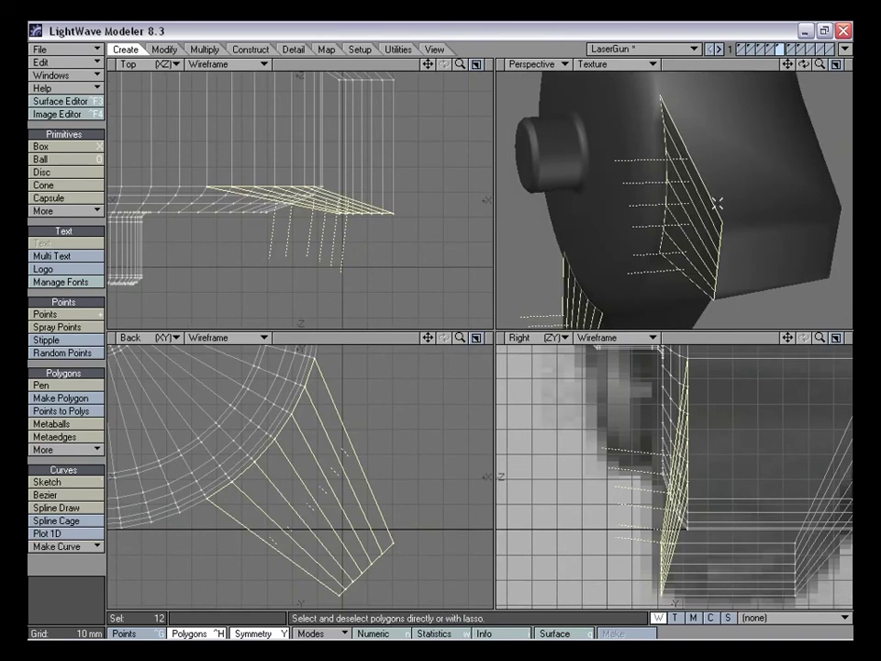
pyautogui.keyDown('alt'); pyautogui.moveTo(687, 235); pyautogui.dragTo(647, 217); pyautogui.keyUp('alt')
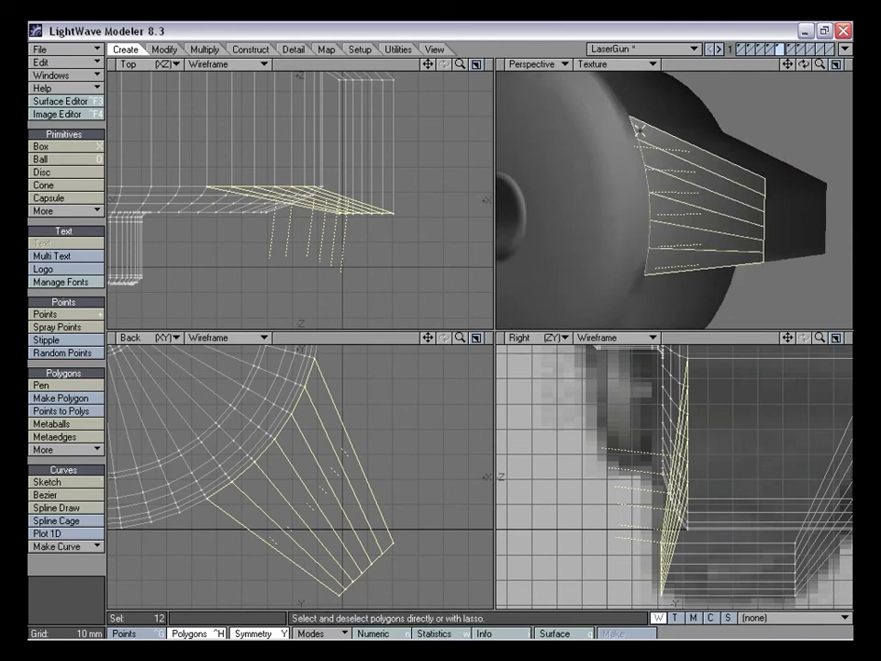
pyautogui.moveTo(648, 260)
pyautogui.keyDown('alt'); pyautogui.mouseDown()
pyautogui.moveTo(661, 134)
pyautogui.moveTo(630, 150)
pyautogui.moveTo(652, 195)
pyautogui.moveTo(659, 143)
pyautogui.moveTo(609, 231)
pyautogui.moveTo(616, 198)
pyautogui.moveTo(652, 246)
pyautogui.mouseUp(); pyautogui.keyUp('alt')
pyautogui.keyDown('alt'); pyautogui.moveTo(648, 137); pyautogui.dragTo(640, 98); pyautogui.keyUp('alt')
pyautogui.moveTo(652, 144)
pyautogui.keyDown('alt'); pyautogui.mouseDown()
pyautogui.moveTo(643, 165)
pyautogui.moveTo(655, 134)
pyautogui.mouseUp(); pyautogui.keyUp('alt')
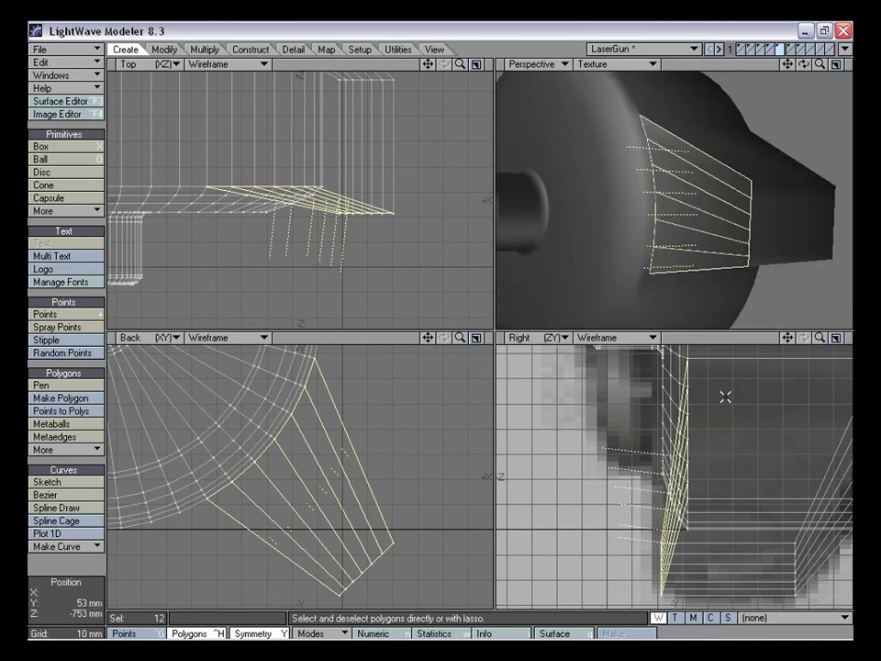
pyautogui.press('f')
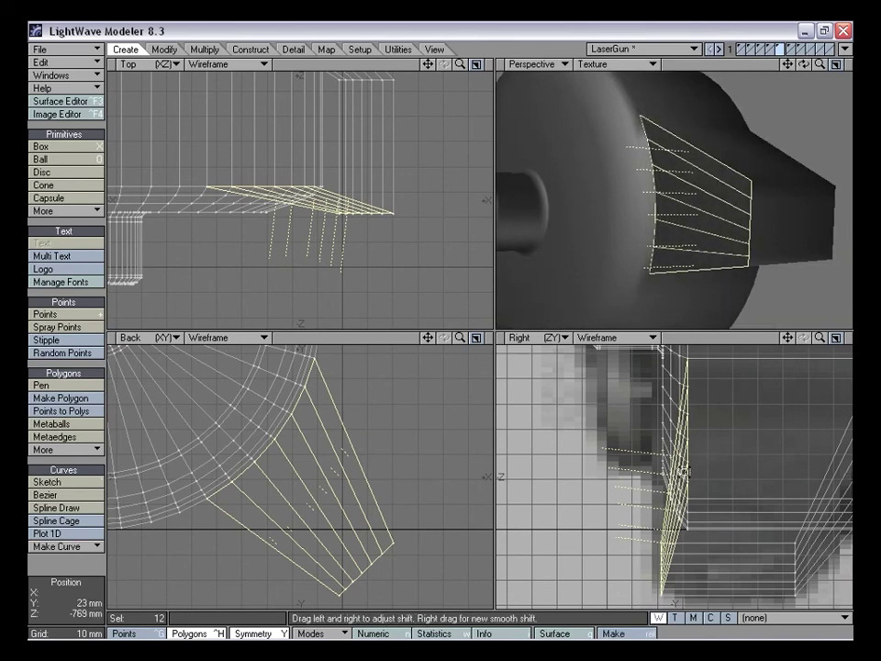
pyautogui.press('t')
pyautogui.moveTo(684, 473); pyautogui.dragTo(679, 473)
pyautogui.moveTo(607, 464); pyautogui.dragTo(610, 464)
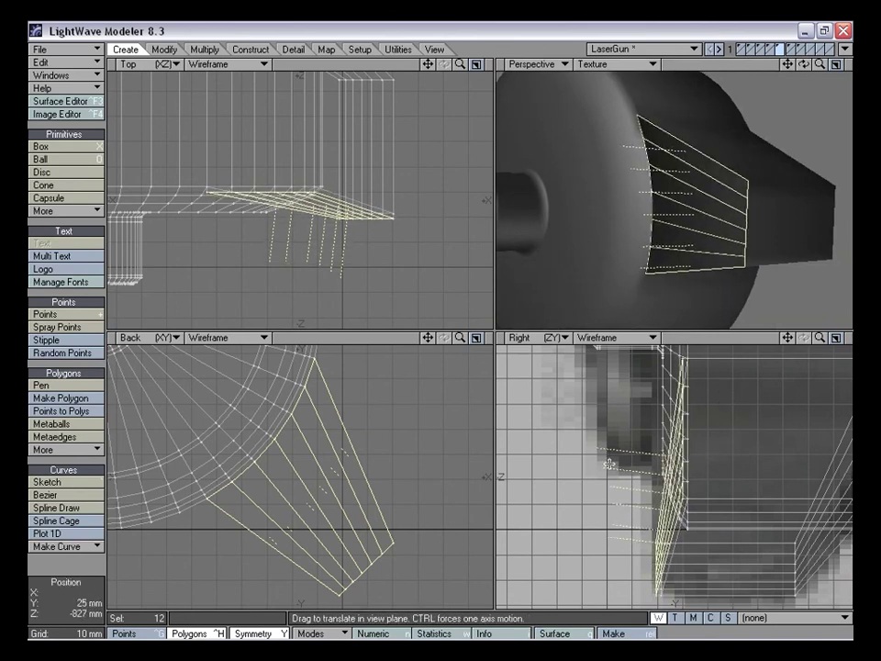
# Stretch the shifted rear leg faces slightly smaller and nudge them inward to leave a thin beveled border
pyautogui.press('h')
pyautogui.moveTo(307, 479); pyautogui.dragTo(312, 504)
pyautogui.press('t')
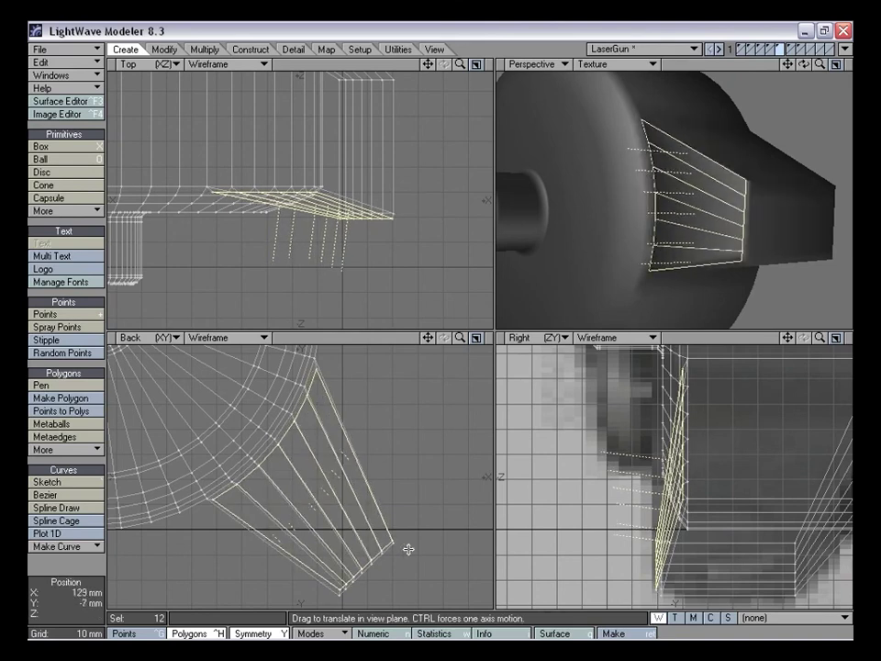
pyautogui.moveTo(393, 541); pyautogui.dragTo(392, 542)
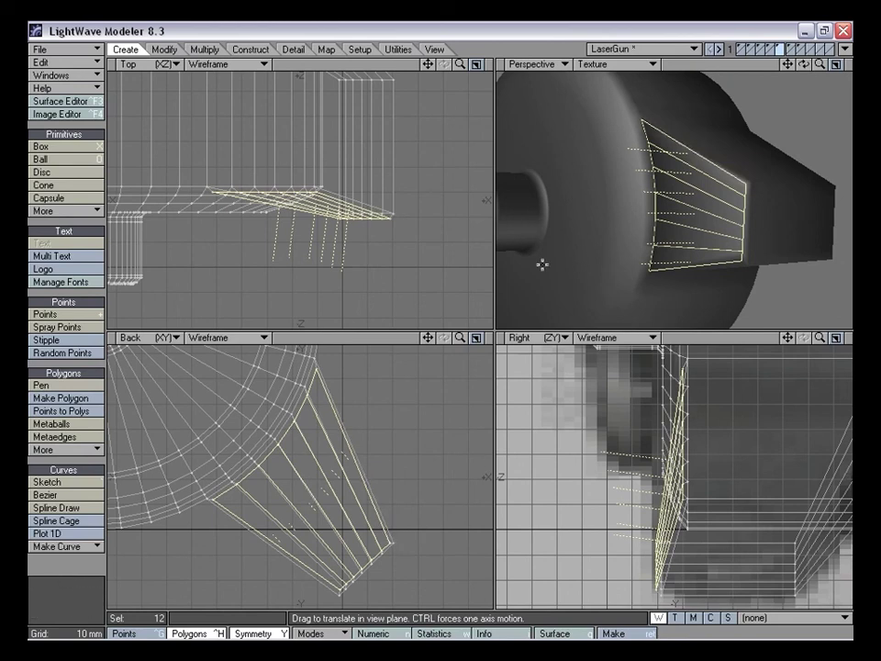
pyautogui.press('space')
pyautogui.press('/')
pyautogui.keyDown('alt'); pyautogui.moveTo(728, 200); pyautogui.dragTo(689, 172); pyautogui.keyUp('alt')
pyautogui.moveTo(652, 212)
pyautogui.keyDown('alt'); pyautogui.mouseDown()
pyautogui.moveTo(662, 236)
pyautogui.moveTo(625, 258)
pyautogui.moveTo(591, 238)
pyautogui.moveTo(676, 191)
pyautogui.moveTo(659, 143)
pyautogui.moveTo(624, 232)
pyautogui.mouseUp(); pyautogui.keyUp('alt')
pyautogui.press('t')
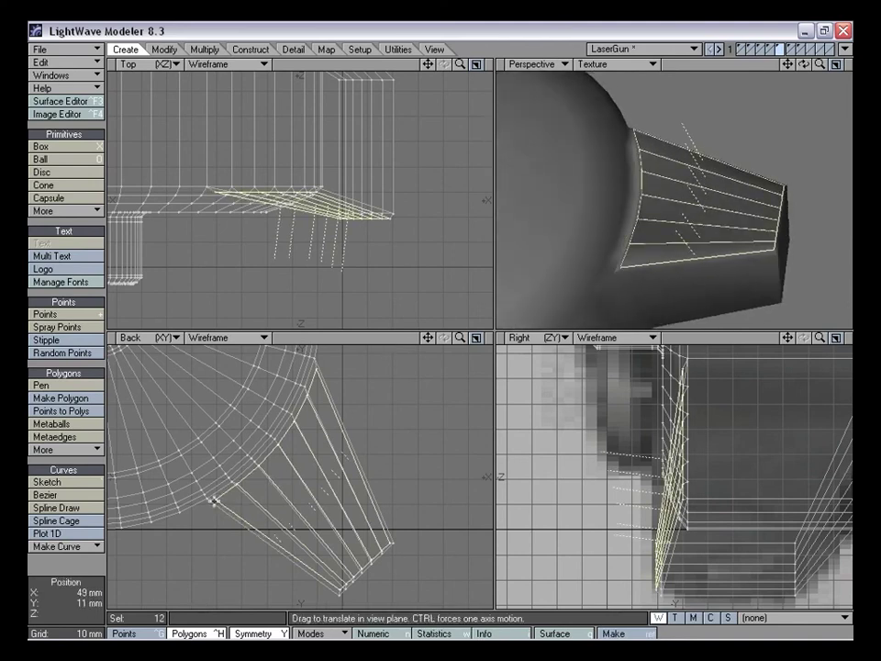
# Move the rear leg faces' points along the round cap edge slightly forward in Z, and deselect them
pyautogui.press('space')
pyautogui.hotkey('ctrl', 'g')
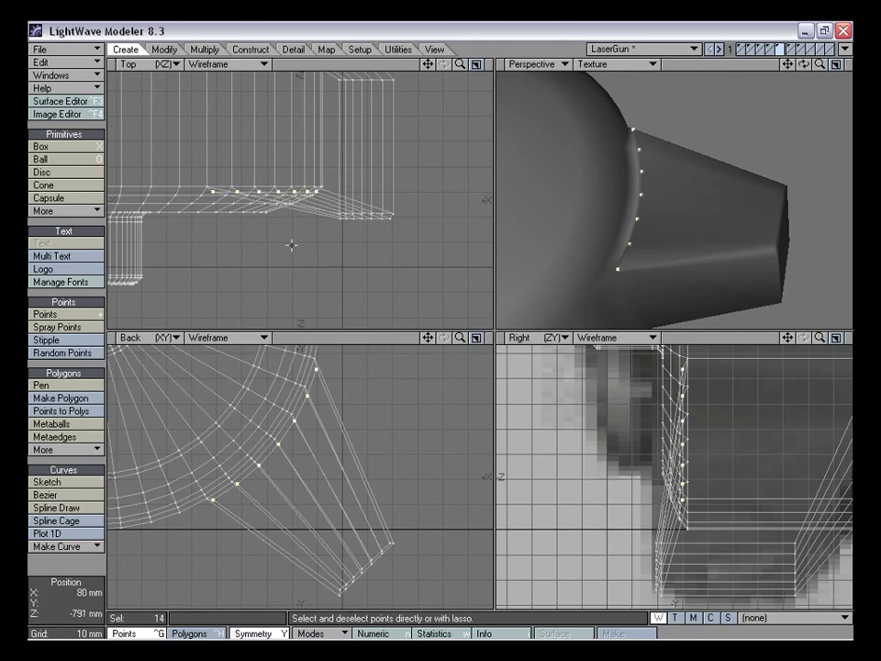
pyautogui.press('.')
pyautogui.press('t')
pyautogui.moveTo(294, 255); pyautogui.dragTo(294, 250)
pyautogui.press('space')
pyautogui.press('/')
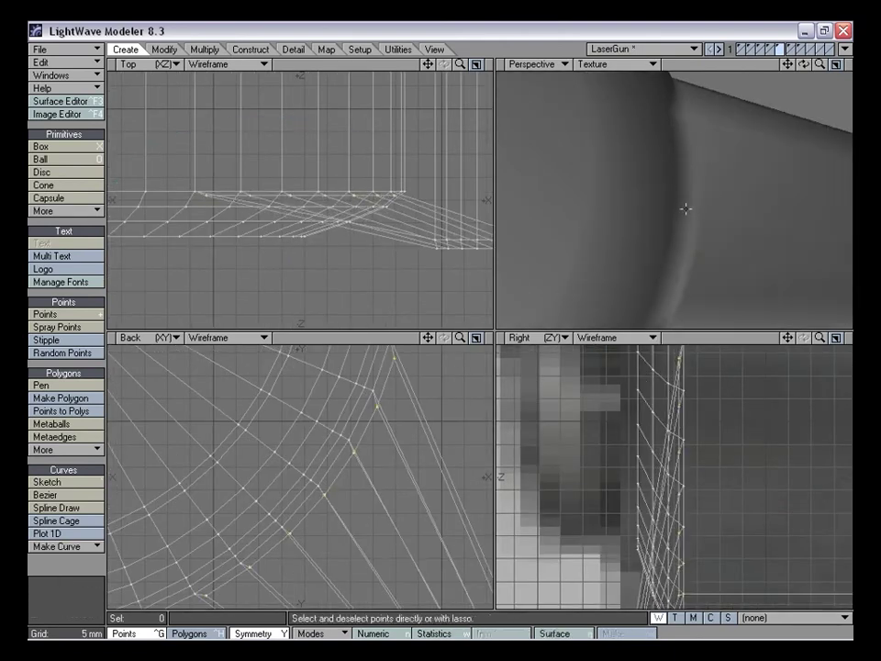
# Bevel the upper and lower side polygons of both legs with a small inset
pyautogui.moveTo(820, 66); pyautogui.dragTo(735, 73)
pyautogui.keyDown('alt'); pyautogui.moveTo(675, 202); pyautogui.dragTo(684, 156); pyautogui.keyUp('alt')
pyautogui.keyDown('alt'); pyautogui.moveTo(658, 231); pyautogui.dragTo(691, 203); pyautogui.keyUp('alt')
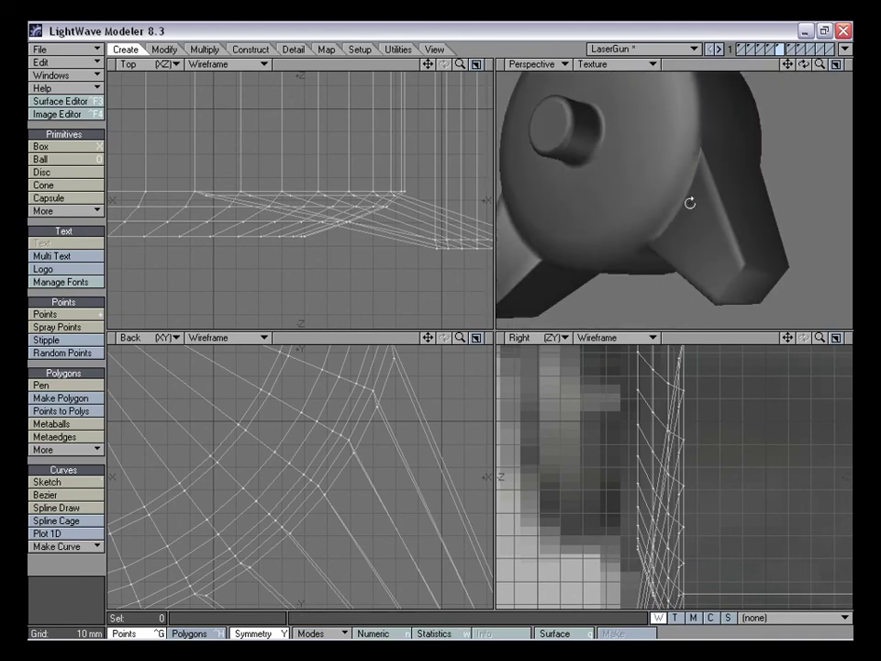
pyautogui.keyDown('alt'); pyautogui.moveTo(768, 217); pyautogui.dragTo(678, 176); pyautogui.keyUp('alt')
pyautogui.hotkey('ctrl', 'h')
pyautogui.click(73, 566)
pyautogui.moveTo(613, 158)
pyautogui.keyDown('alt'); pyautogui.mouseDown()
pyautogui.moveTo(601, 212)
pyautogui.moveTo(651, 159)
pyautogui.moveTo(699, 187)
pyautogui.moveTo(627, 210)
pyautogui.moveTo(635, 191)
pyautogui.moveTo(736, 189)
pyautogui.moveTo(724, 177)
pyautogui.moveTo(717, 235)
pyautogui.moveTo(761, 191)
pyautogui.moveTo(739, 184)
pyautogui.mouseUp(); pyautogui.keyUp('alt')
pyautogui.click(737, 189)
pyautogui.keyDown('shift'); pyautogui.click(728, 199); pyautogui.keyUp('shift')
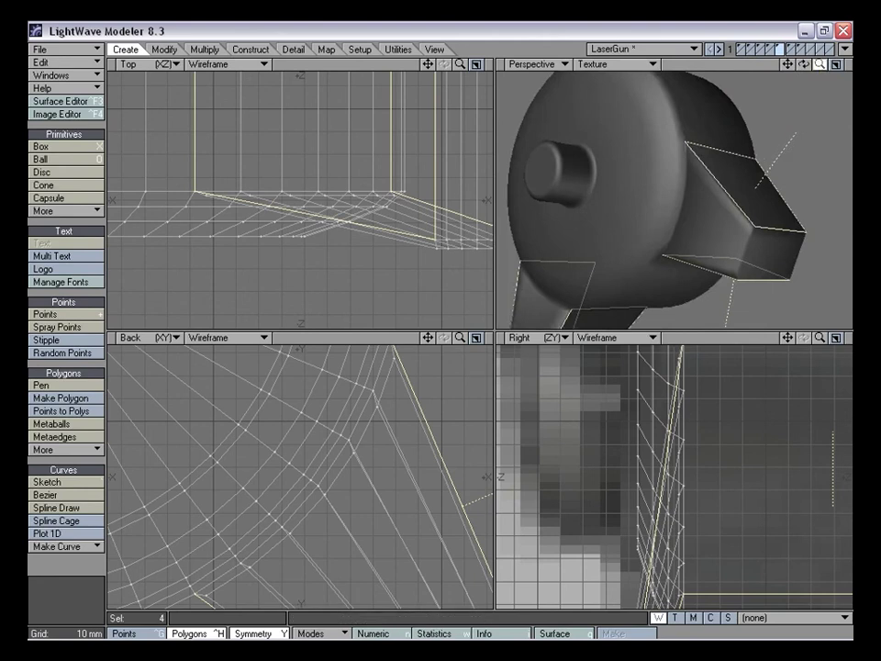
pyautogui.moveTo(820, 64); pyautogui.dragTo(849, 65)
pyautogui.moveTo(789, 66); pyautogui.dragTo(719, 67)
pyautogui.moveTo(712, 151)
pyautogui.keyDown('alt'); pyautogui.mouseDown()
pyautogui.moveTo(688, 176)
pyautogui.moveTo(685, 164)
pyautogui.moveTo(702, 142)
pyautogui.mouseUp(); pyautogui.keyUp('alt')
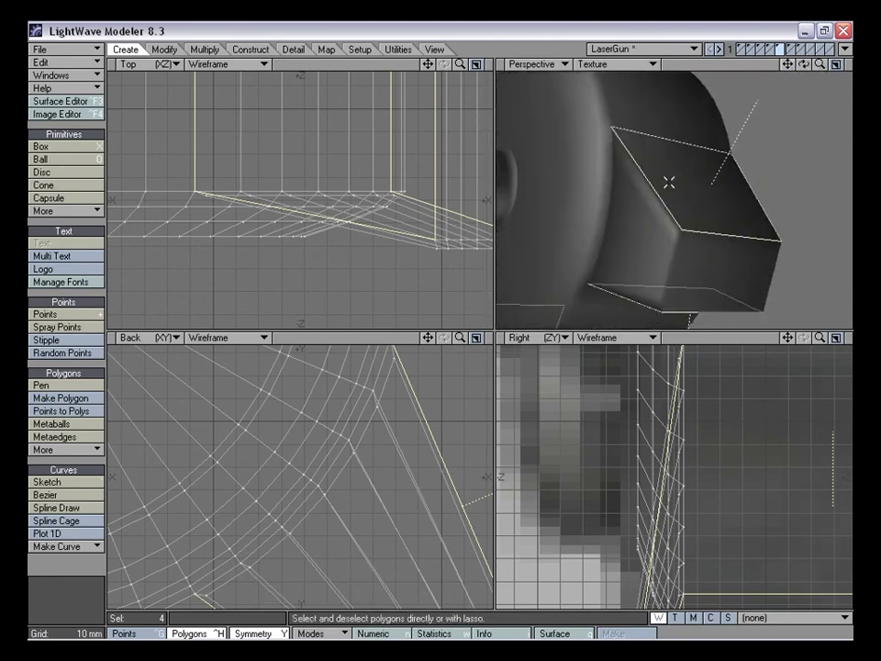
pyautogui.keyDown('alt'); pyautogui.moveTo(595, 154); pyautogui.dragTo(673, 197); pyautogui.keyUp('alt')
pyautogui.moveTo(424, 336); pyautogui.dragTo(318, 338)
pyautogui.keyDown('alt'); pyautogui.moveTo(728, 226); pyautogui.dragTo(643, 257); pyautogui.keyUp('alt')
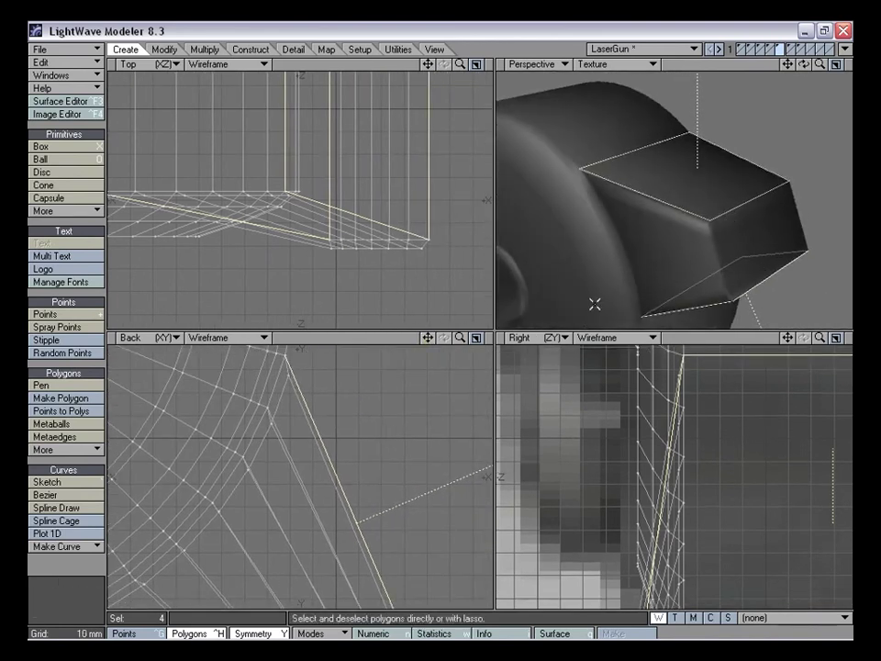
pyautogui.press('b')
pyautogui.moveTo(352, 437); pyautogui.dragTo(345, 433)
# Smooth Shift the end polygons of both legs and move them outward about 0.5 mm in X and -0.5 mm in Y
pyautogui.click(84, 574)
pyautogui.keyDown('alt'); pyautogui.moveTo(665, 183); pyautogui.dragTo(649, 199); pyautogui.keyUp('alt')
pyautogui.hotkey('shift', 'a')
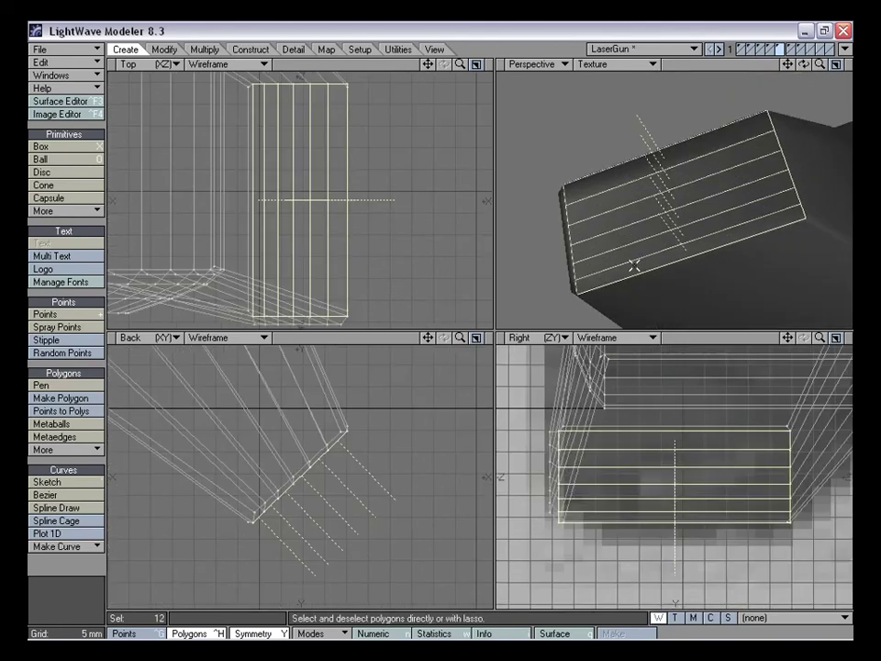
pyautogui.keyDown('alt'); pyautogui.moveTo(671, 203); pyautogui.dragTo(583, 276); pyautogui.keyUp('alt')
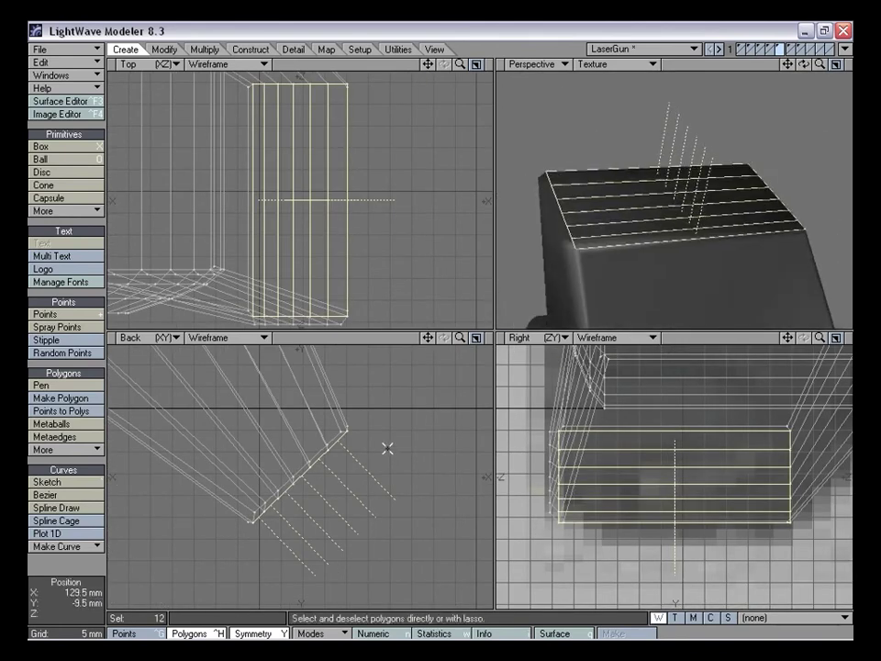
pyautogui.press('f')
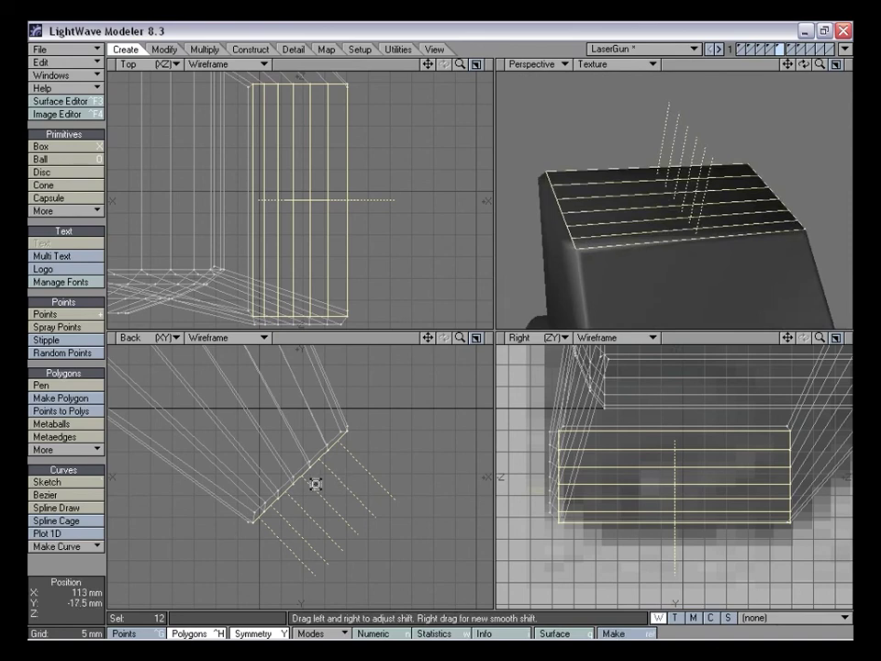
pyautogui.click(316, 491)
pyautogui.press('t')
pyautogui.moveTo(315, 492); pyautogui.dragTo(317, 493)
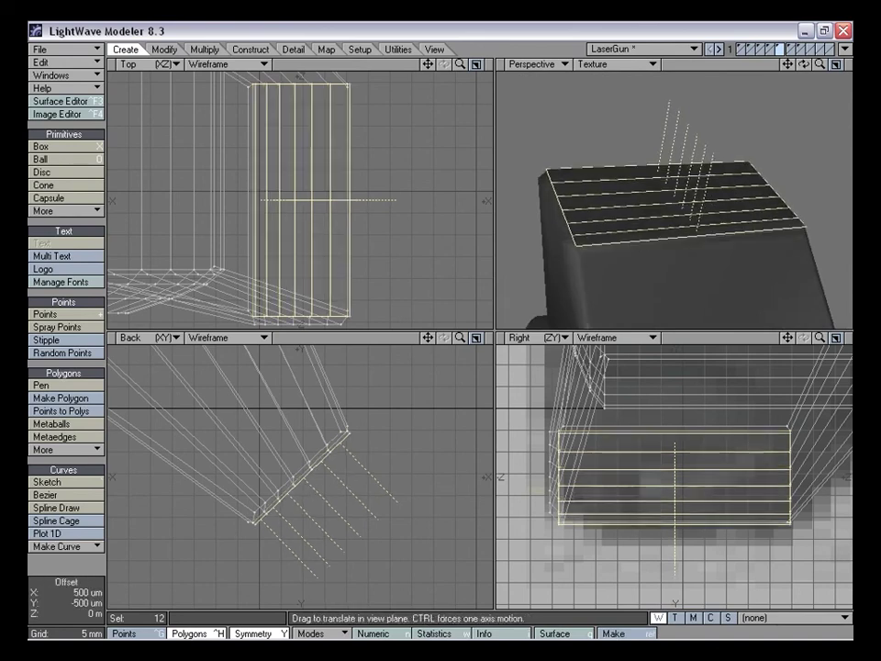
# Stretch the shifted leg-end faces smaller along Z, rotate them in line with the leg ends, and deselect them
pyautogui.press('h')
pyautogui.moveTo(667, 478)
pyautogui.mouseDown()
pyautogui.moveTo(648, 470)
pyautogui.moveTo(677, 480)
pyautogui.mouseUp()
pyautogui.press('y')
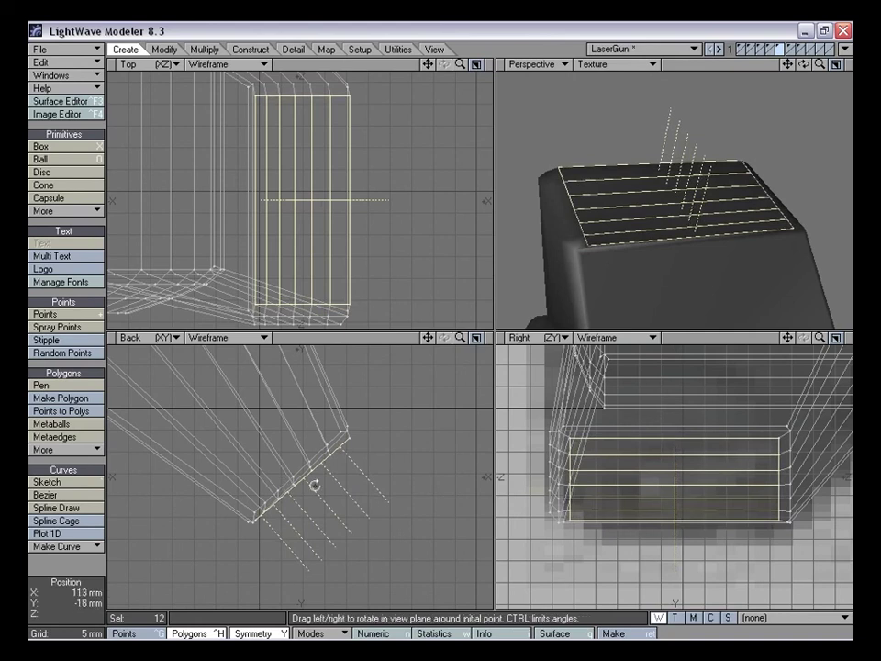
pyautogui.moveTo(294, 481); pyautogui.dragTo(300, 481)
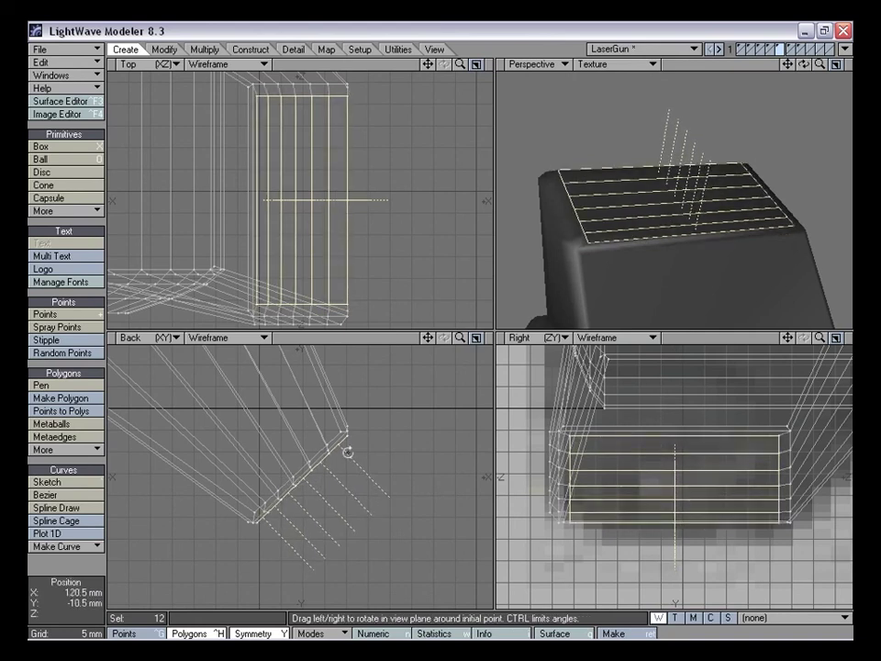
pyautogui.press('space')
pyautogui.press('/')
# Examine the beveled edges of the cap's legs from several angles
pyautogui.keyDown('alt'); pyautogui.moveTo(643, 266); pyautogui.dragTo(665, 288); pyautogui.keyUp('alt')
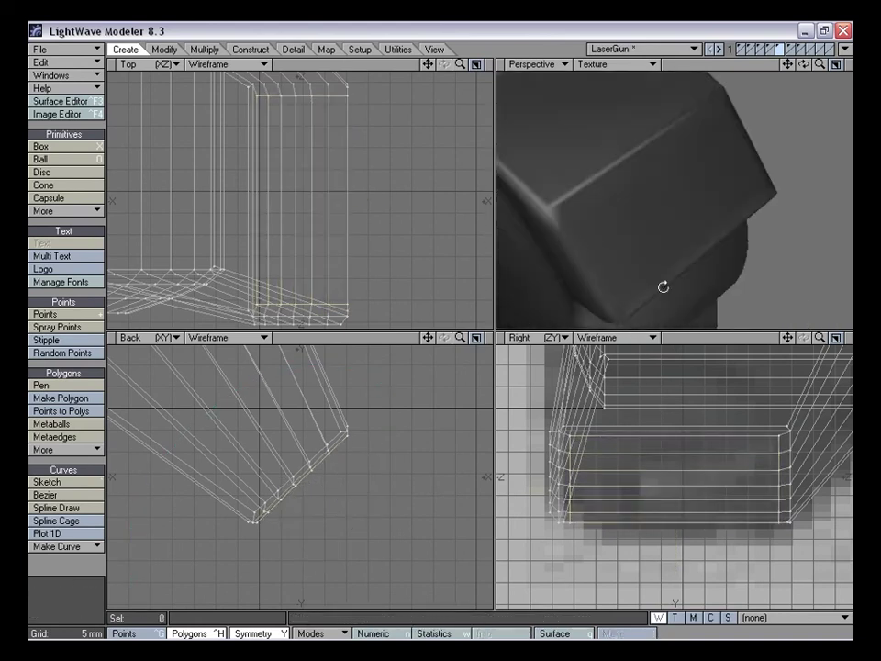
pyautogui.moveTo(818, 72); pyautogui.dragTo(820, 71)
pyautogui.press('a')
pyautogui.keyDown('alt'); pyautogui.moveTo(745, 193); pyautogui.dragTo(685, 189); pyautogui.keyUp('alt')
pyautogui.keyDown('alt'); pyautogui.moveTo(648, 234); pyautogui.dragTo(623, 205); pyautogui.keyUp('alt')
pyautogui.keyDown('alt'); pyautogui.moveTo(678, 222); pyautogui.dragTo(647, 164); pyautogui.keyUp('alt')
pyautogui.click(594, 206)
pyautogui.keyDown('alt'); pyautogui.moveTo(582, 181); pyautogui.dragTo(694, 217); pyautogui.keyUp('alt')
pyautogui.click(98, 569)
pyautogui.keyDown('alt'); pyautogui.moveTo(585, 205); pyautogui.dragTo(637, 193); pyautogui.keyUp('alt')
pyautogui.keyDown('alt'); pyautogui.moveTo(607, 142); pyautogui.dragTo(716, 232); pyautogui.keyUp('alt')
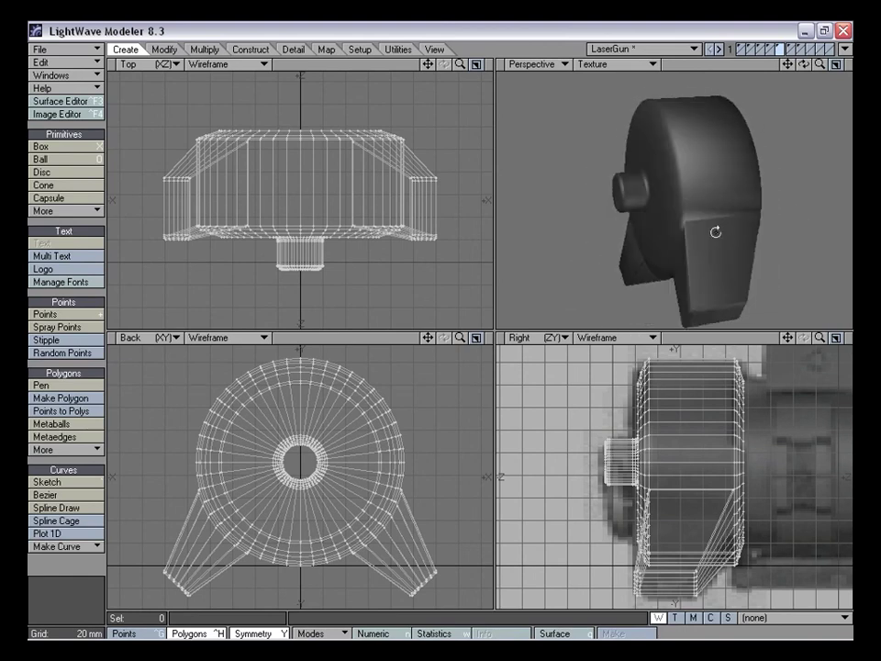
# Select the cap's outer rim polygons with the legs' upper side and end polygons, and turn symmetry off
pyautogui.moveTo(820, 65)
pyautogui.mouseDown()
pyautogui.moveTo(781, 65)
pyautogui.moveTo(823, 70)
pyautogui.mouseUp()
pyautogui.moveTo(709, 182)
pyautogui.keyDown('alt'); pyautogui.mouseDown()
pyautogui.moveTo(707, 139)
pyautogui.moveTo(687, 211)
pyautogui.moveTo(757, 169)
pyautogui.moveTo(719, 195)
pyautogui.moveTo(685, 199)
pyautogui.moveTo(675, 235)
pyautogui.moveTo(695, 90)
pyautogui.mouseUp(); pyautogui.keyUp('alt')
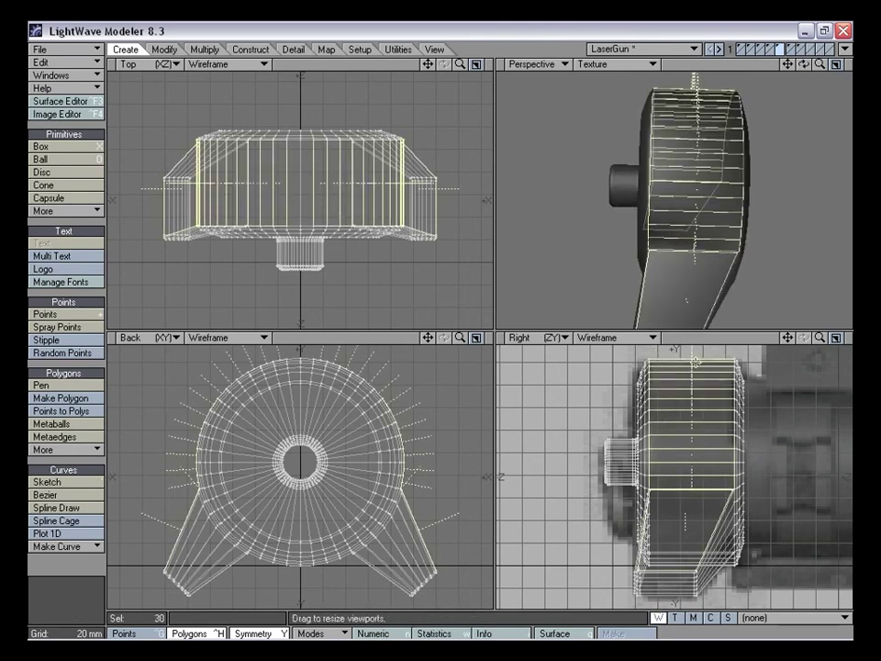
pyautogui.moveTo(695, 265)
pyautogui.keyDown('alt'); pyautogui.mouseDown()
pyautogui.moveTo(695, 205)
pyautogui.moveTo(685, 227)
pyautogui.moveTo(684, 206)
pyautogui.mouseUp(); pyautogui.keyUp('alt')
pyautogui.keyDown('alt'); pyautogui.moveTo(669, 82); pyautogui.dragTo(694, 198); pyautogui.keyUp('alt')
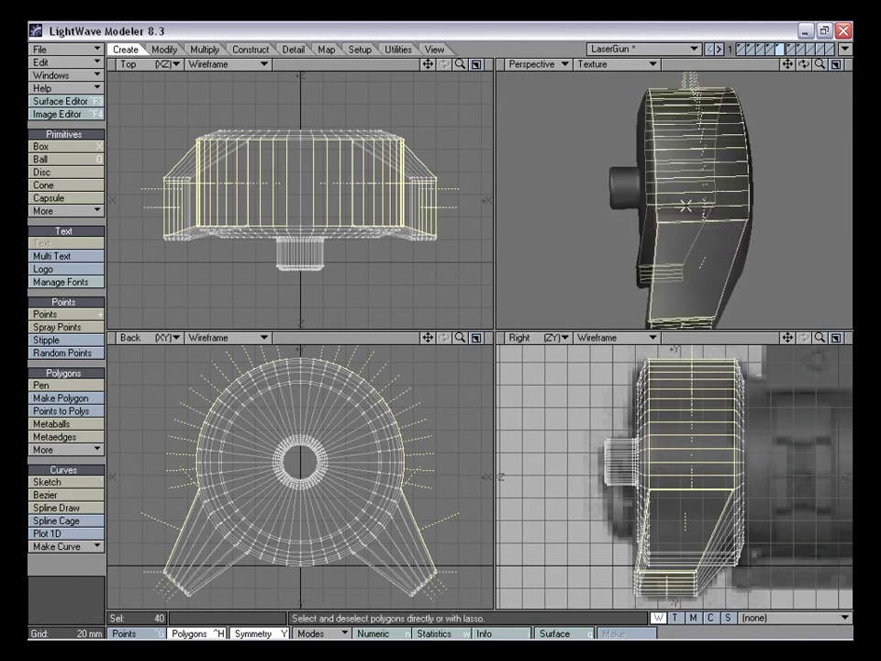
pyautogui.click(266, 633)
pyautogui.keyDown('alt'); pyautogui.moveTo(600, 252); pyautogui.dragTo(732, 236); pyautogui.keyUp('alt')
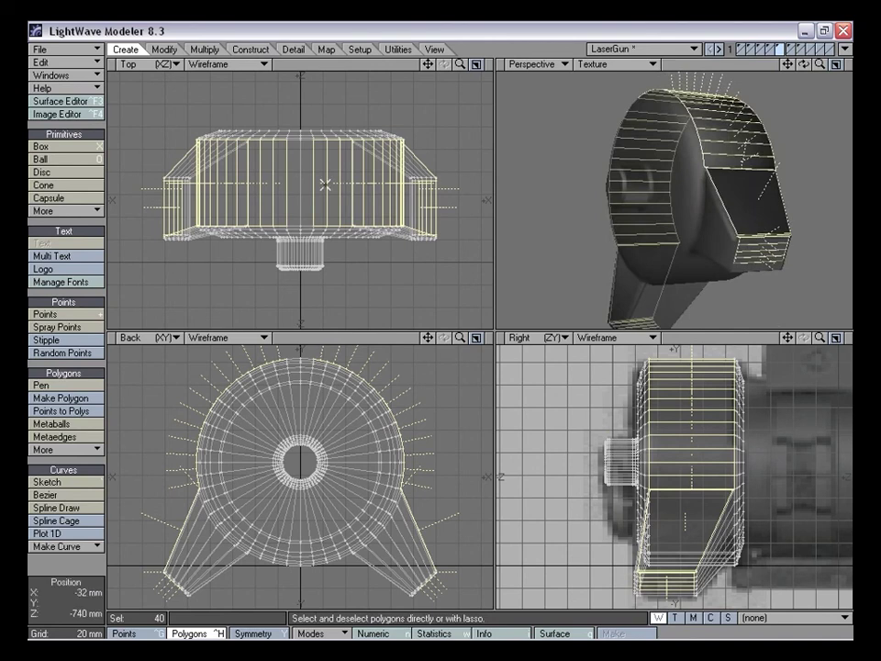
# Divide the polygon band around the cap's rim and legs with Band Saw Pro using the Custom 2 preset, and deselect everything
pyautogui.click(292, 50)
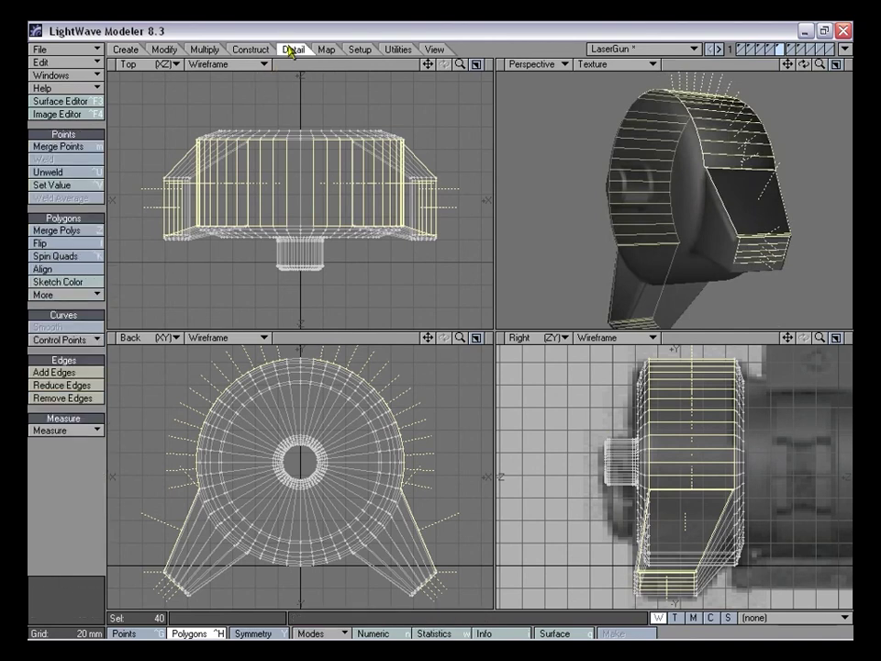
pyautogui.click(328, 50)
pyautogui.click(397, 51)
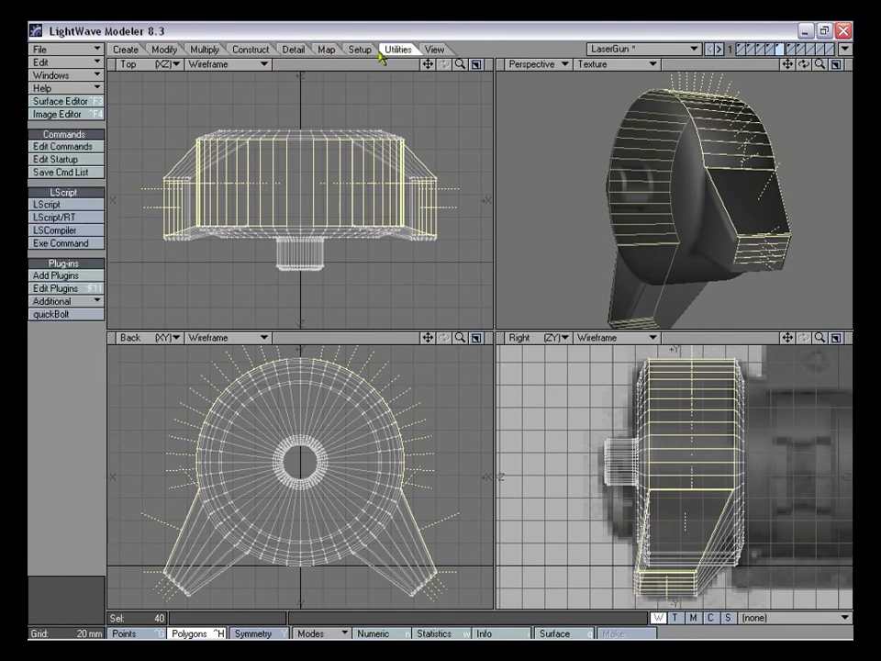
pyautogui.click(216, 49)
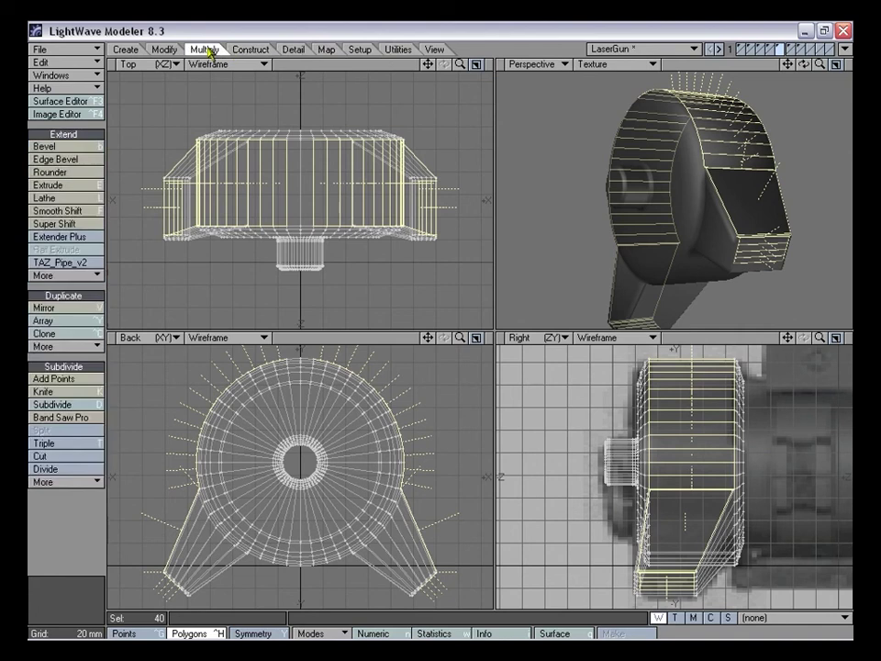
pyautogui.click(68, 420)
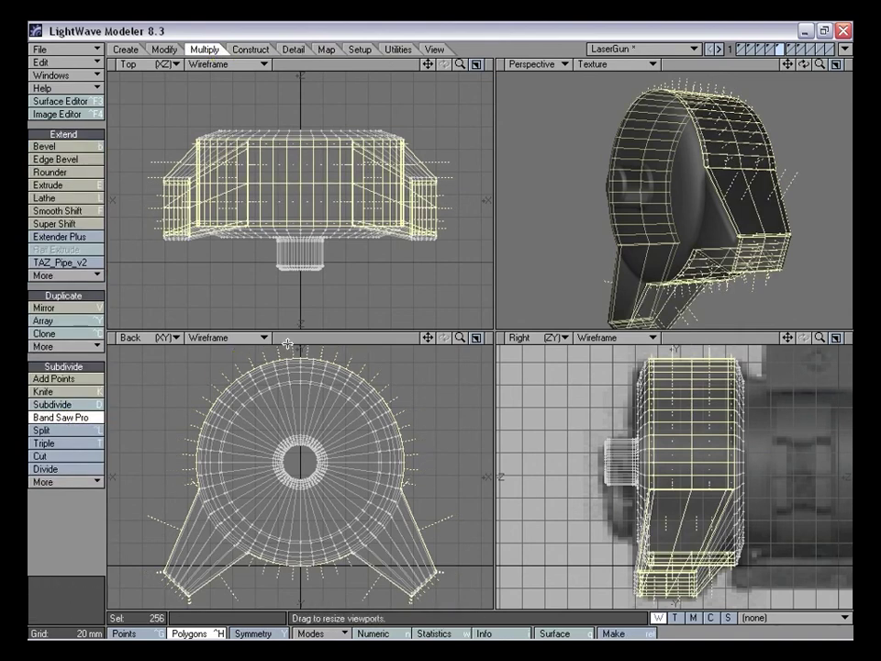
pyautogui.keyDown('alt'); pyautogui.moveTo(634, 193); pyautogui.dragTo(681, 164); pyautogui.keyUp('alt')
pyautogui.press('n')
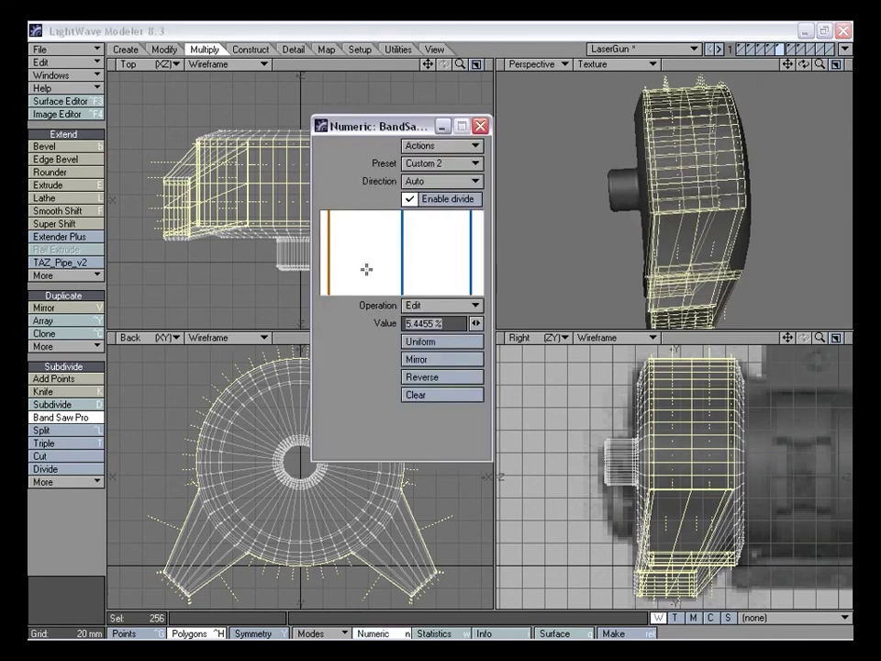
pyautogui.moveTo(386, 129); pyautogui.dragTo(362, 145)
pyautogui.keyDown('alt'); pyautogui.moveTo(520, 102); pyautogui.dragTo(691, 234); pyautogui.keyUp('alt')
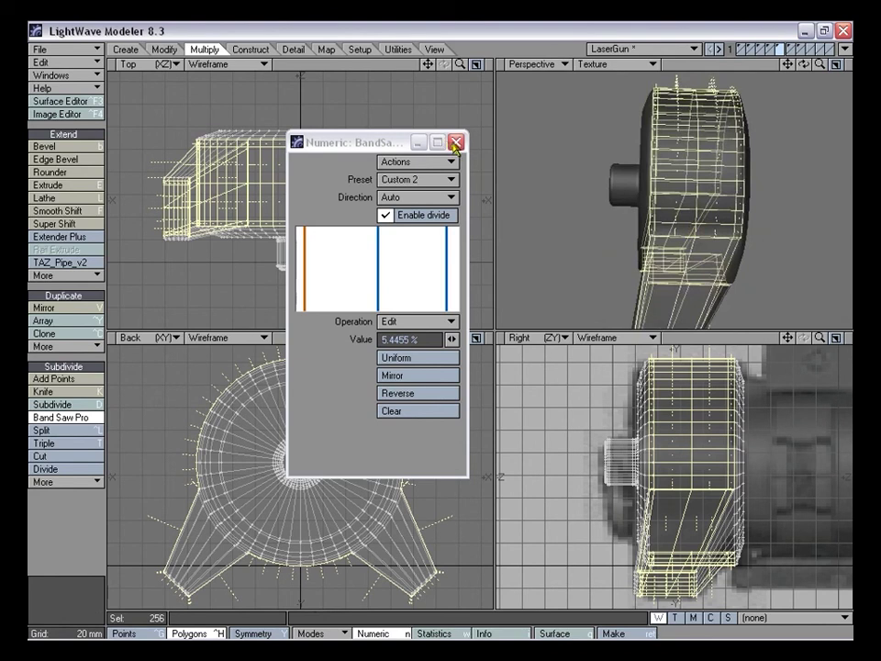
pyautogui.click(456, 145)
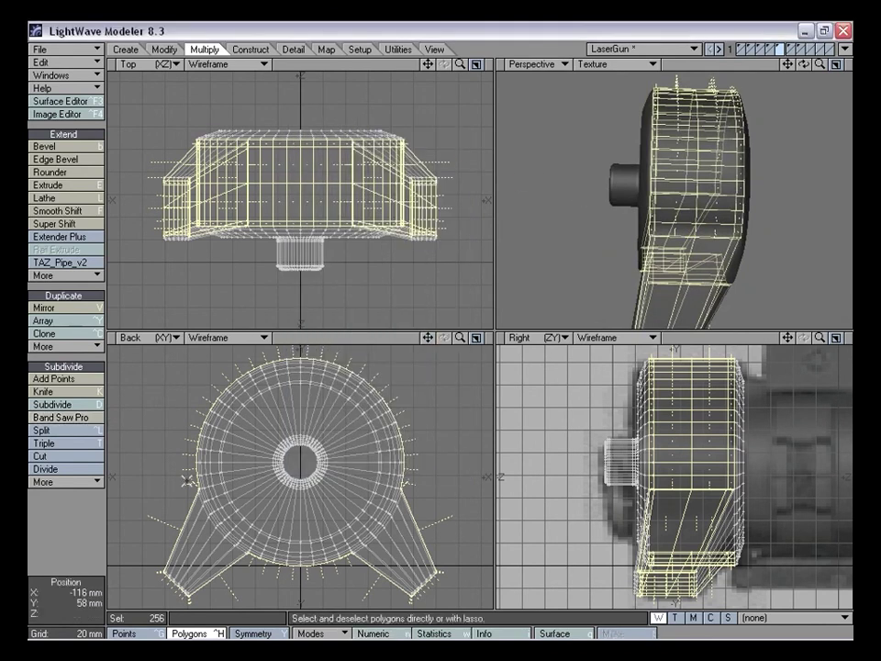
pyautogui.click(72, 535)
pyautogui.keyDown('alt'); pyautogui.moveTo(750, 157); pyautogui.dragTo(637, 222); pyautogui.keyUp('alt')
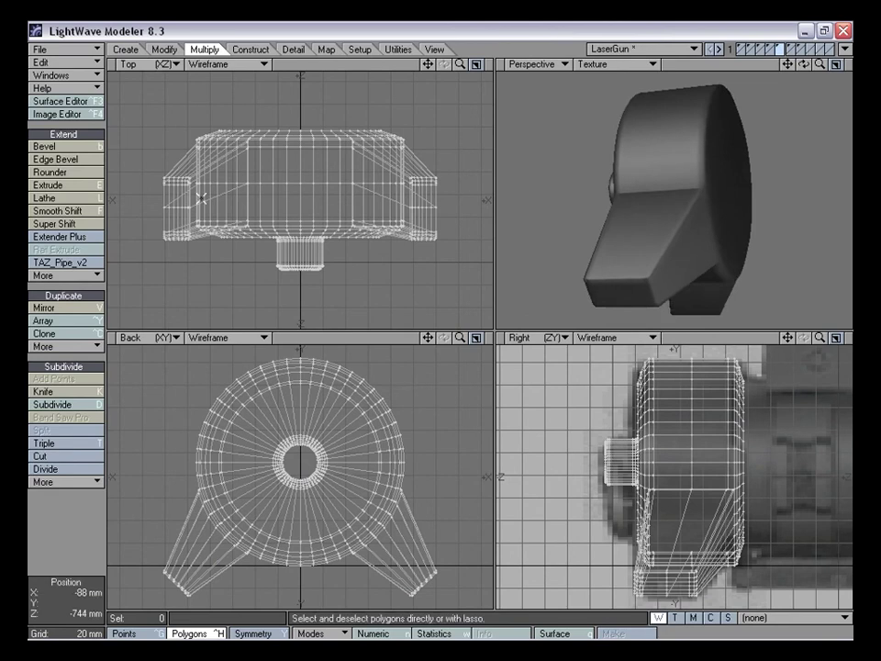
pyautogui.moveTo(566, 217)
pyautogui.keyDown('alt'); pyautogui.mouseDown()
pyautogui.moveTo(625, 269)
pyautogui.moveTo(590, 222)
pyautogui.moveTo(671, 301)
pyautogui.moveTo(661, 246)
pyautogui.moveTo(697, 248)
pyautogui.mouseUp(); pyautogui.keyUp('alt')
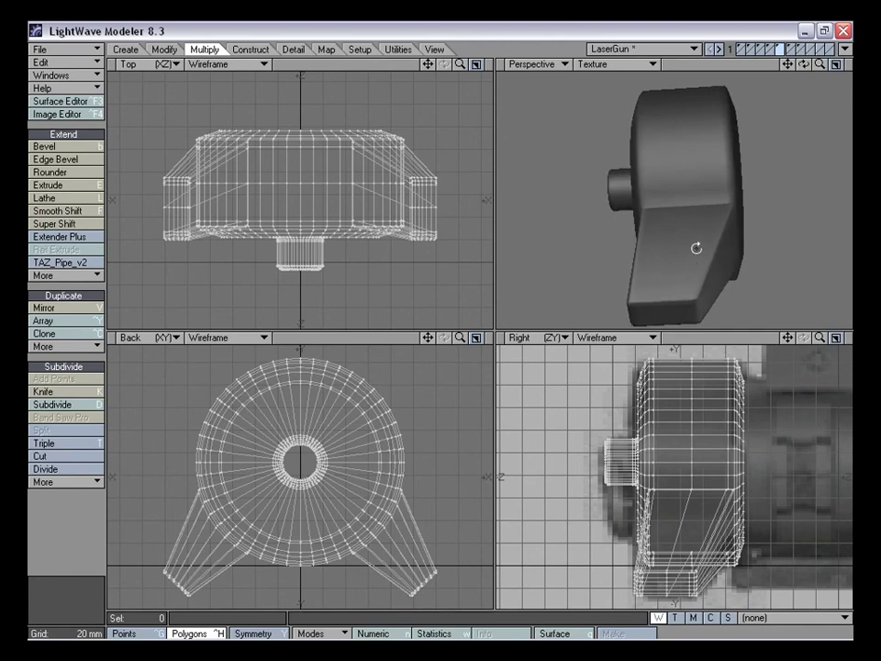
# Create a flat disc about 40 mm across over the cap's +X leg in an empty layer with the cap as background, keeping only its points
pyautogui.click(811, 51)
pyautogui.click(784, 54)
pyautogui.keyDown('alt'); pyautogui.moveTo(717, 129); pyautogui.dragTo(675, 165); pyautogui.keyUp('alt')
pyautogui.moveTo(427, 65); pyautogui.dragTo(379, 71)
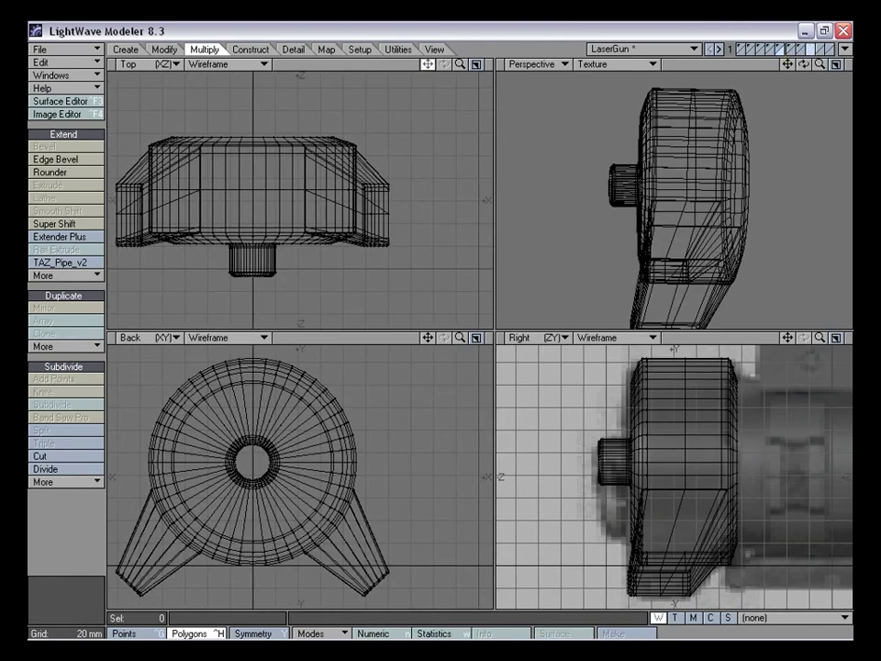
pyautogui.click(126, 50)
pyautogui.click(44, 172)
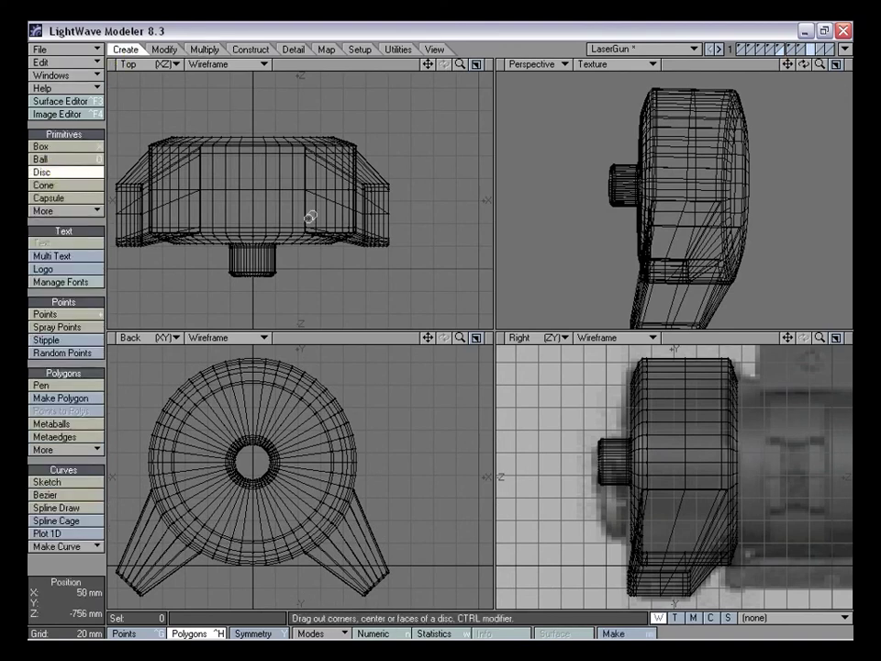
pyautogui.moveTo(364, 213); pyautogui.dragTo(394, 194)
pyautogui.moveTo(428, 64); pyautogui.dragTo(382, 48)
pyautogui.moveTo(461, 65)
pyautogui.mouseDown()
pyautogui.moveTo(514, 66)
pyautogui.moveTo(447, 66)
pyautogui.mouseUp()
pyautogui.keyDown('ctrl'); pyautogui.moveTo(359, 161); pyautogui.dragTo(352, 169); pyautogui.keyUp('ctrl')
pyautogui.press('space')
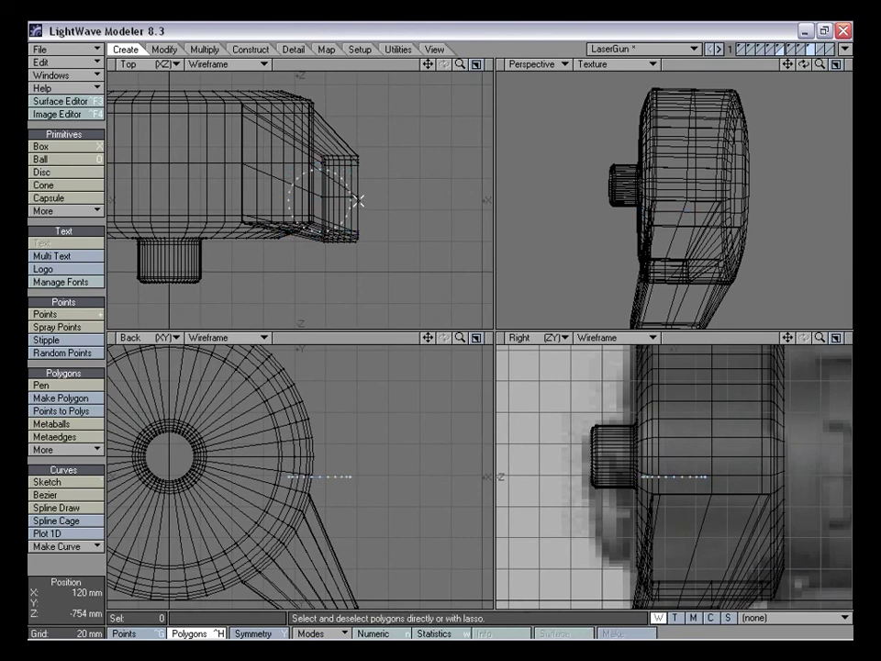
# Delete the disc points on the negative-Z half and place copies of the two end points about 56 mm further toward negative Z
pyautogui.hotkey('ctrl', 'g')
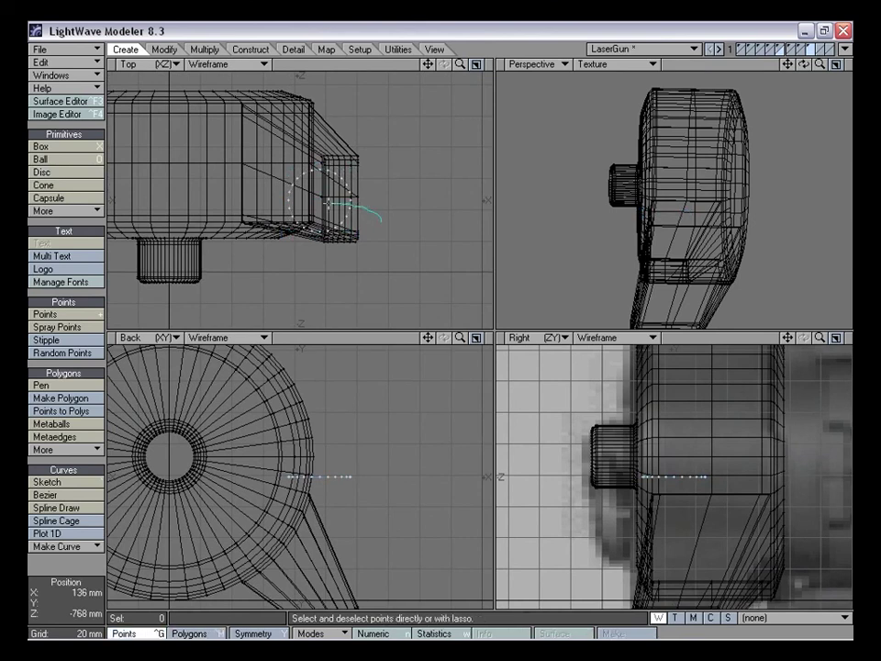
pyautogui.moveTo(376, 232); pyautogui.dragTo(386, 173, button='right')
pyautogui.click(385, 173)
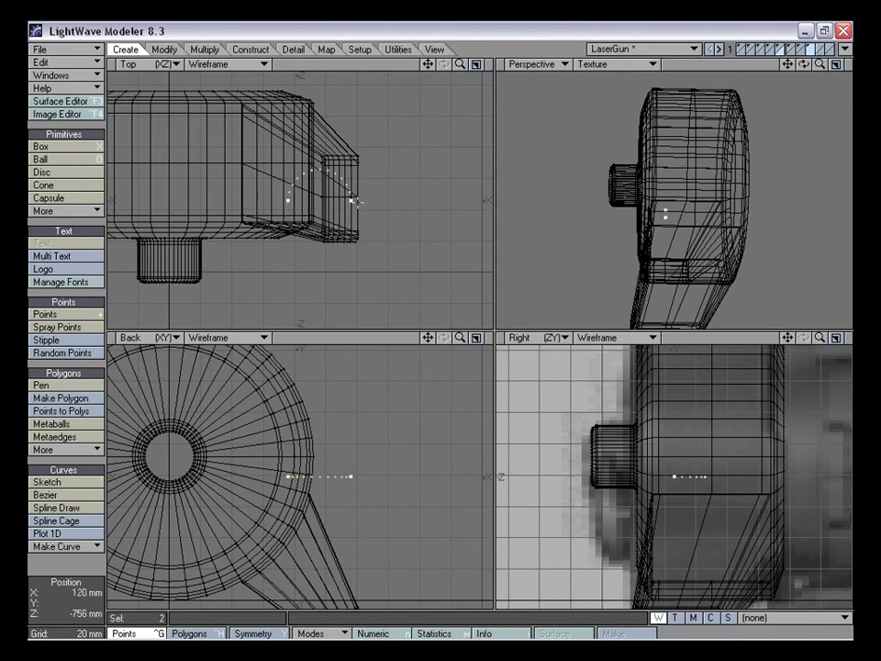
pyautogui.press('t')
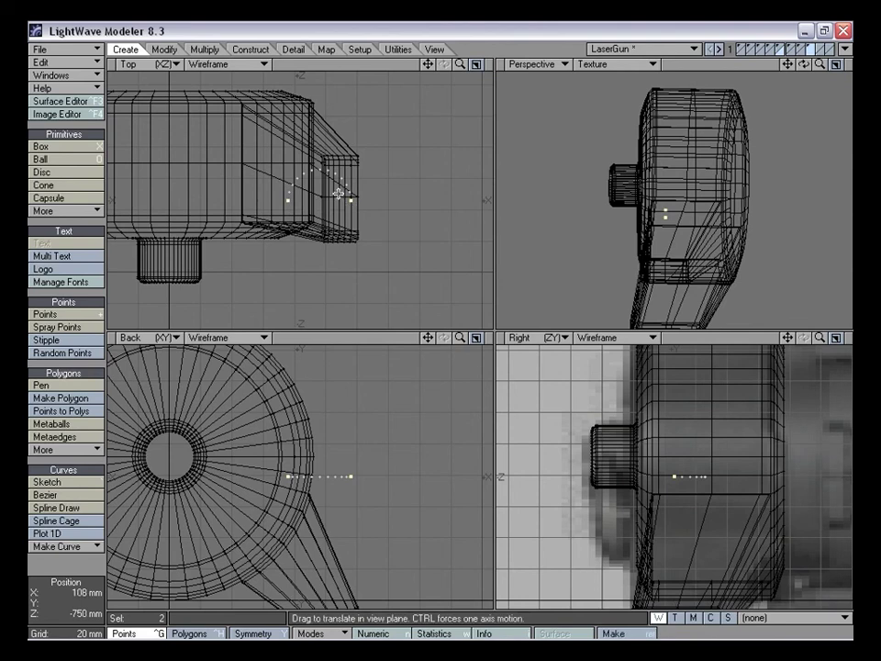
pyautogui.keyDown('ctrl'); pyautogui.moveTo(390, 224); pyautogui.dragTo(389, 230); pyautogui.keyUp('ctrl')
# Make a round-ended slot polygon from all the points and extrude it about 18 mm downward along Y
pyautogui.press('space')
pyautogui.press('/')
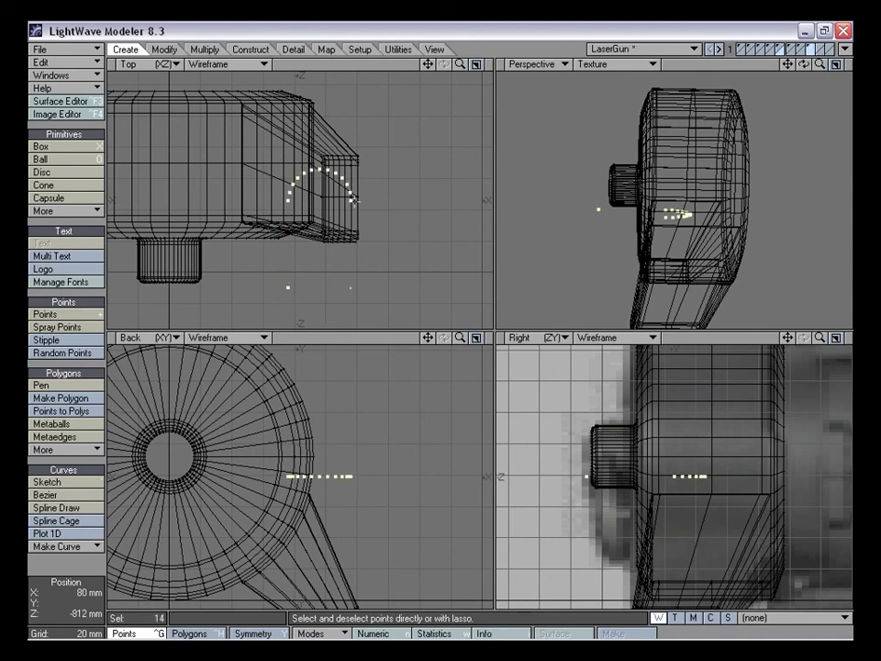
pyautogui.press('p')
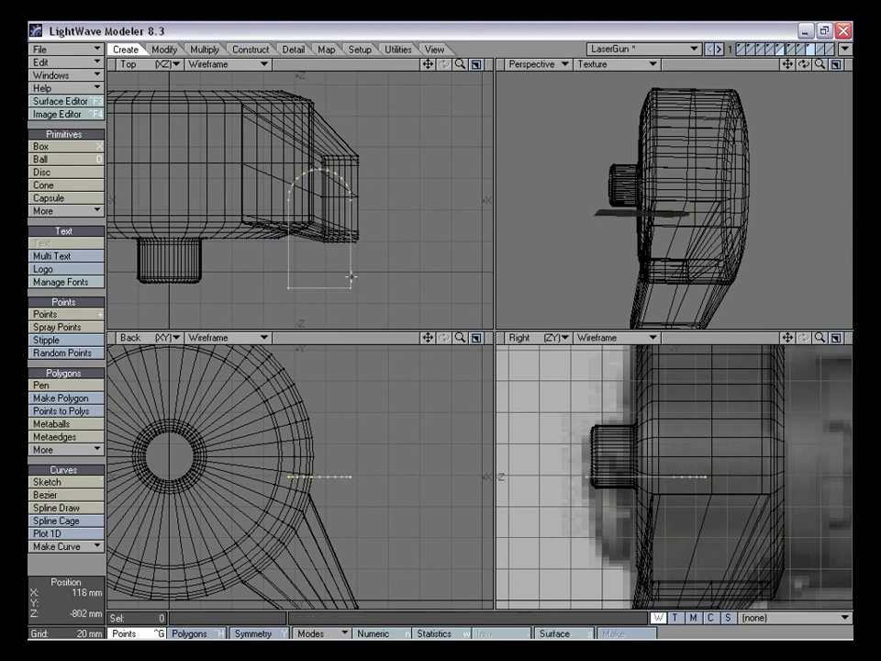
pyautogui.hotkey('shift', 'e')
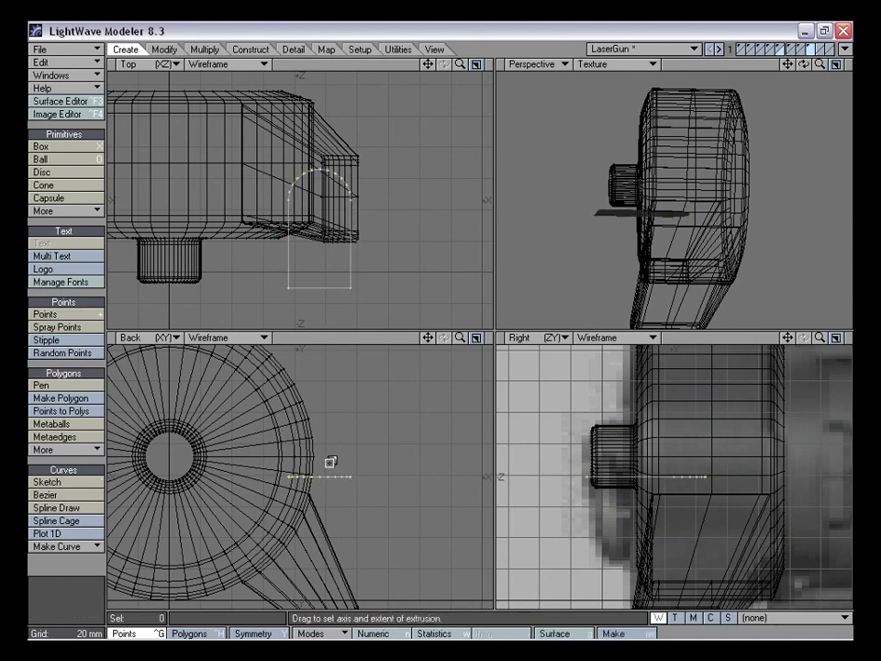
pyautogui.moveTo(320, 475); pyautogui.dragTo(323, 504)
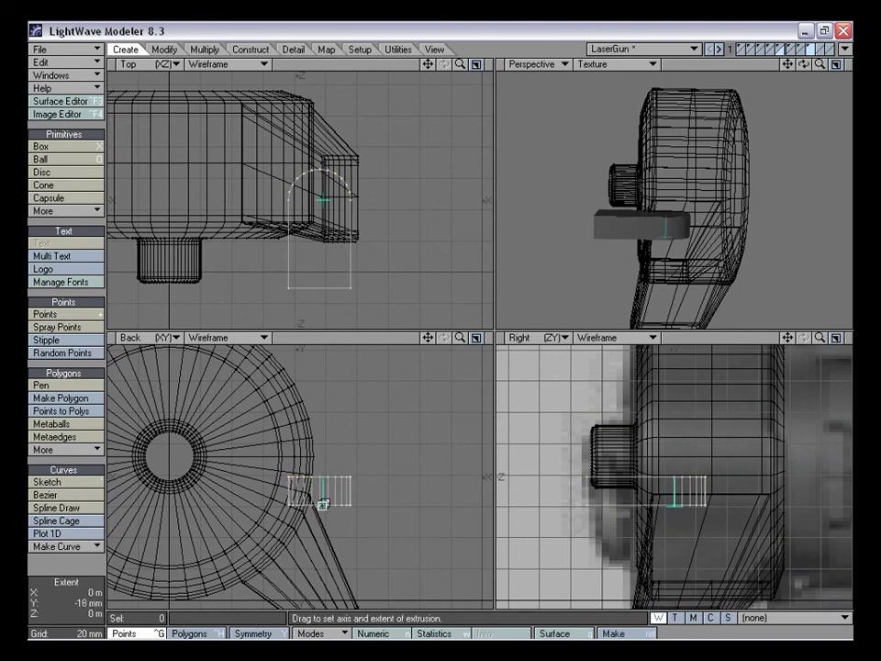
pyautogui.press('space')
pyautogui.moveTo(684, 250)
pyautogui.keyDown('alt'); pyautogui.mouseDown()
pyautogui.moveTo(722, 242)
pyautogui.moveTo(694, 260)
pyautogui.moveTo(673, 246)
pyautogui.mouseUp(); pyautogui.keyUp('alt')
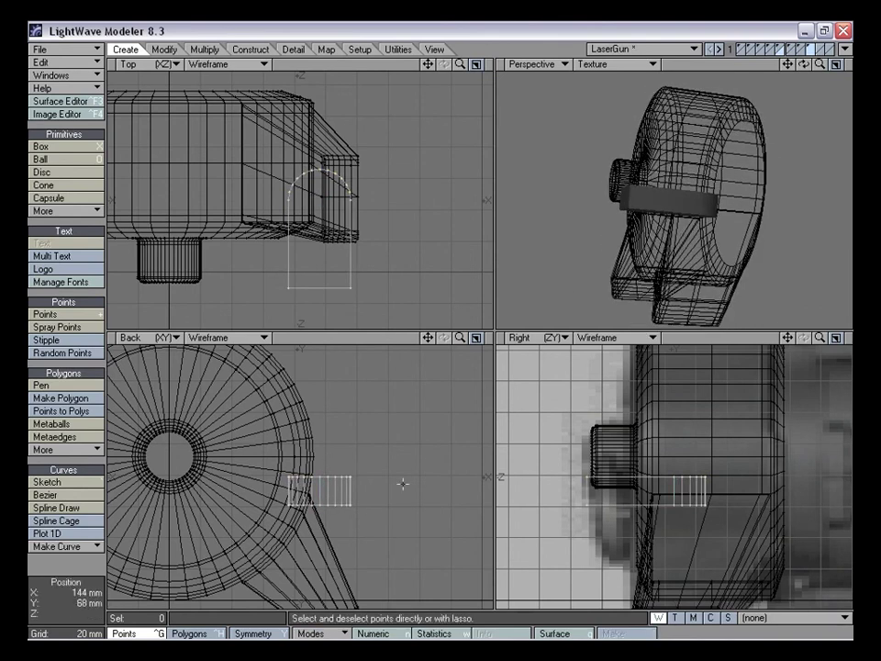
# Stretch the extruded slot block taller along Y while keeping its width
pyautogui.hotkey('shift', 'h')
pyautogui.moveTo(334, 485); pyautogui.dragTo(360, 470)
pyautogui.press('space')
pyautogui.moveTo(428, 338); pyautogui.dragTo(395, 298)
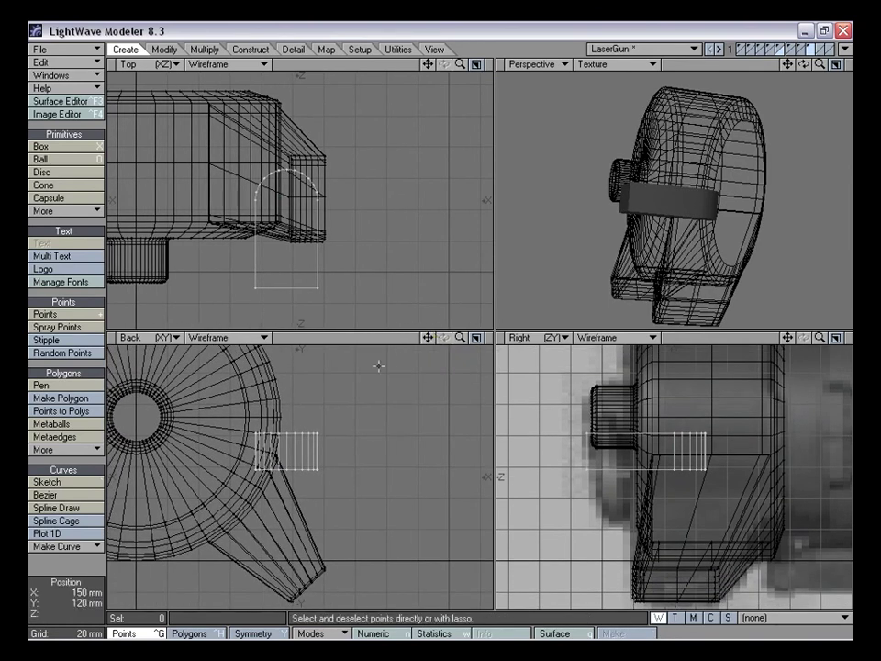
pyautogui.keyDown('alt'); pyautogui.moveTo(660, 171); pyautogui.dragTo(711, 203); pyautogui.keyUp('alt')
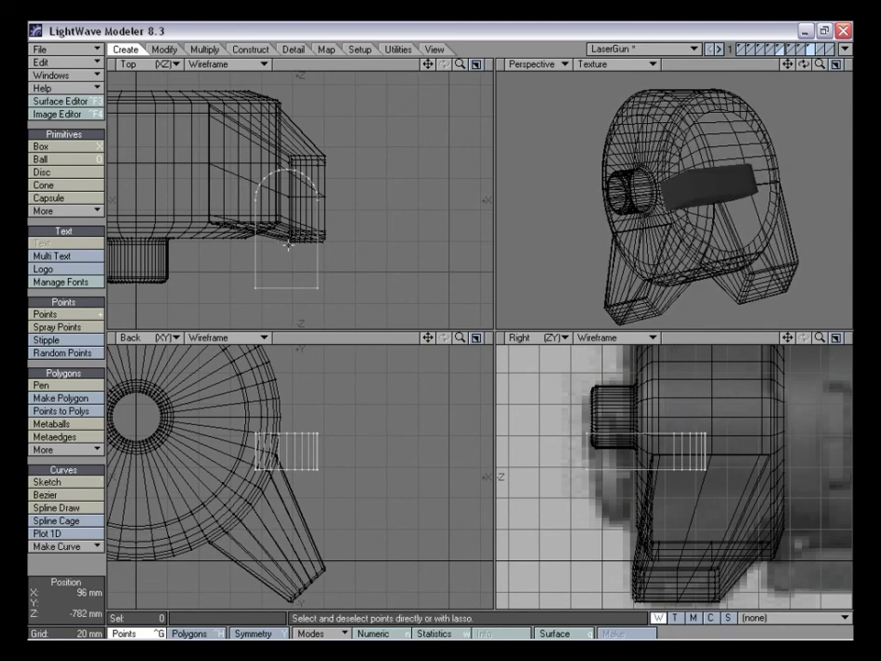
# Scale the whole slot block down uniformly by about a fifth
pyautogui.hotkey('shift', 'h')
pyautogui.moveTo(296, 238); pyautogui.dragTo(279, 238)
pyautogui.moveTo(191, 180); pyautogui.dragTo(191, 180)
pyautogui.moveTo(804, 65); pyautogui.dragTo(633, 166)
pyautogui.keyDown('alt'); pyautogui.moveTo(559, 260); pyautogui.dragTo(431, 137); pyautogui.keyUp('alt')
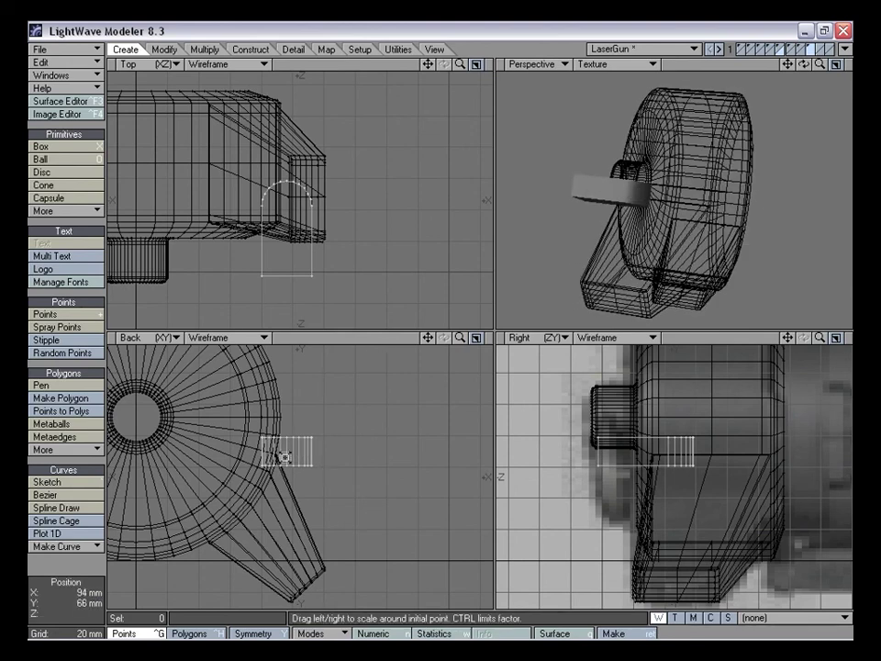
# Rotate the slot block in line with the slope of the cap's +X leg, move it onto the leg's outer side and shift it forward along Z
pyautogui.press('y')
pyautogui.moveTo(286, 453); pyautogui.dragTo(347, 452)
pyautogui.press('t')
pyautogui.moveTo(285, 452); pyautogui.dragTo(325, 532)
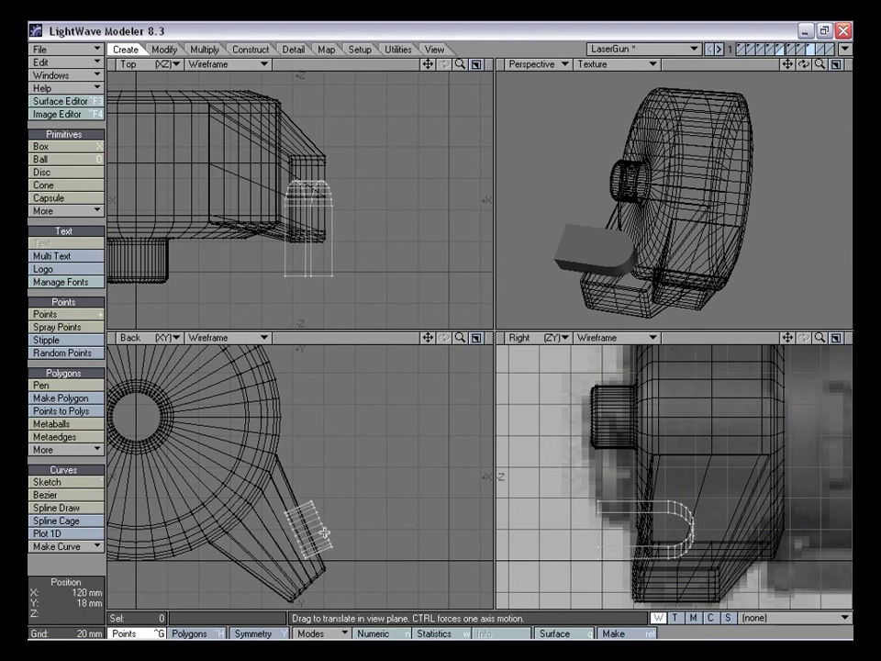
pyautogui.keyDown('alt'); pyautogui.moveTo(661, 266); pyautogui.dragTo(643, 224); pyautogui.keyUp('alt')
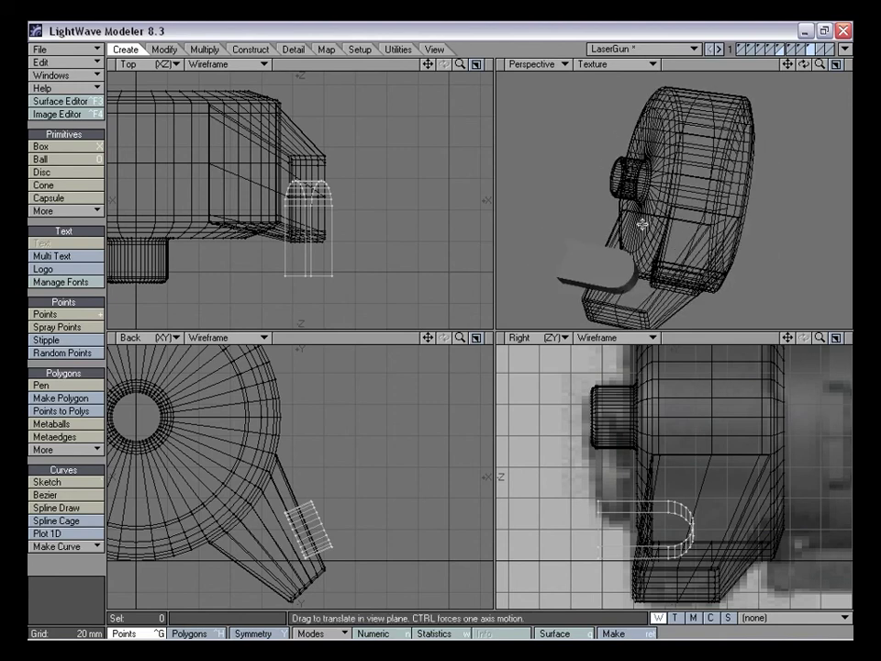
pyautogui.moveTo(700, 521); pyautogui.dragTo(714, 521)
pyautogui.keyDown('alt'); pyautogui.moveTo(706, 281); pyautogui.dragTo(687, 259); pyautogui.keyUp('alt')
pyautogui.moveTo(688, 518); pyautogui.dragTo(684, 518)
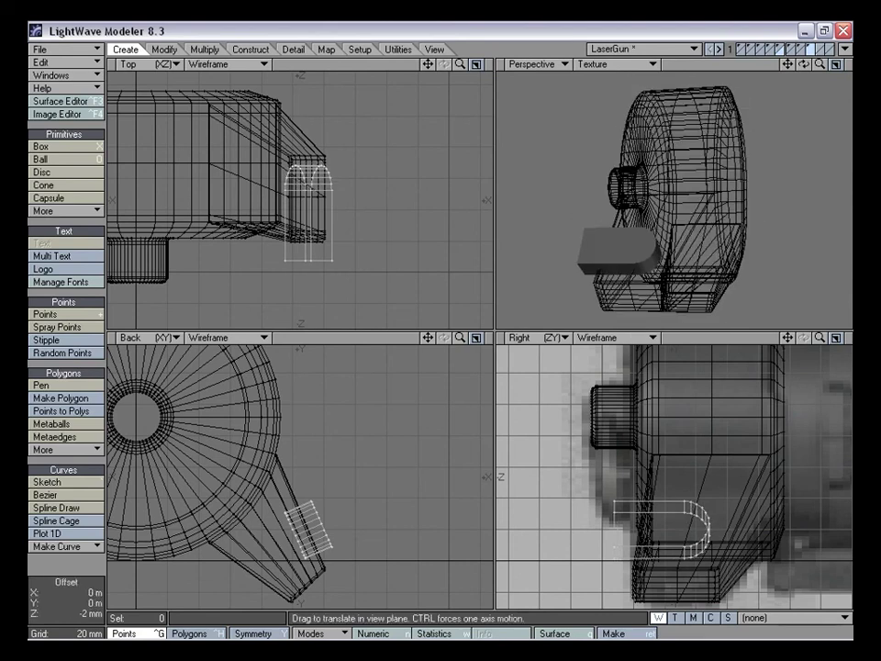
# Mirror the slot block across X = 0 onto the cap's opposite leg
pyautogui.hotkey('shift', 'v')
pyautogui.moveTo(428, 338); pyautogui.dragTo(595, 314)
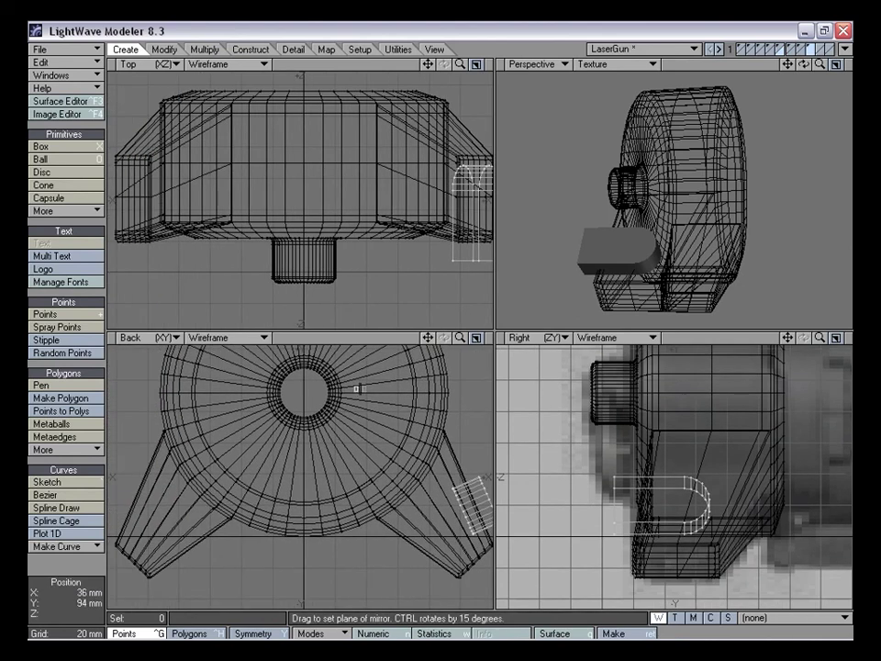
pyautogui.moveTo(304, 387); pyautogui.dragTo(304, 394)
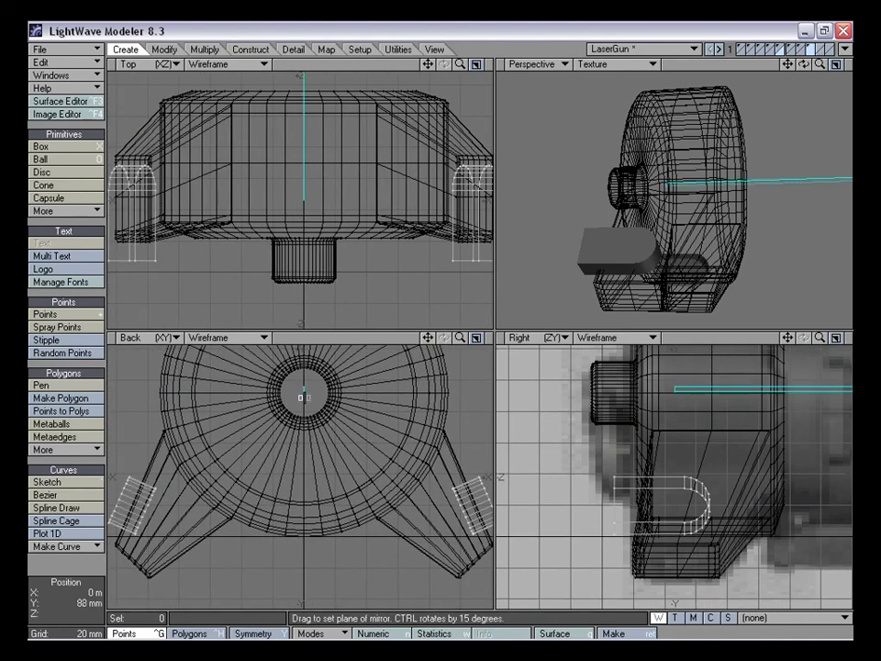
pyautogui.press('space')
# Subtract both slot blocks from the cap's legs with a Boolean, using the cap as foreground and the blocks as background
pyautogui.keyDown('alt'); pyautogui.moveTo(653, 232); pyautogui.dragTo(722, 191); pyautogui.keyUp('alt')
pyautogui.click(779, 47)
pyautogui.click(813, 53)
pyautogui.keyDown('alt'); pyautogui.moveTo(704, 246); pyautogui.dragTo(702, 205); pyautogui.keyUp('alt')
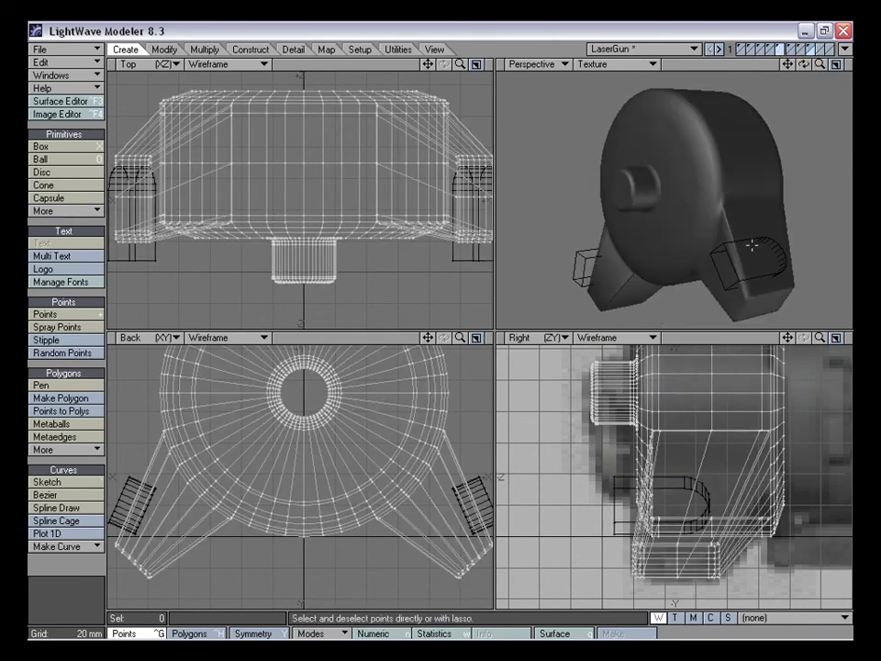
pyautogui.hotkey('shift', 'b')
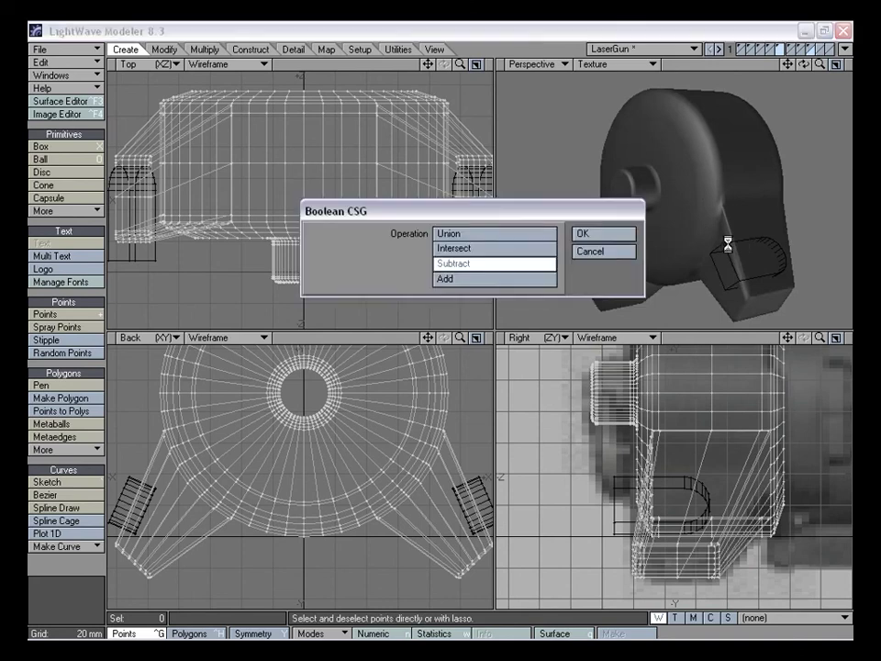
pyautogui.click(598, 235)
# Examine the slots cut into the cap's legs from several angles with only the cap's layer shown
pyautogui.keyDown('alt'); pyautogui.moveTo(701, 206); pyautogui.dragTo(732, 187); pyautogui.keyUp('alt')
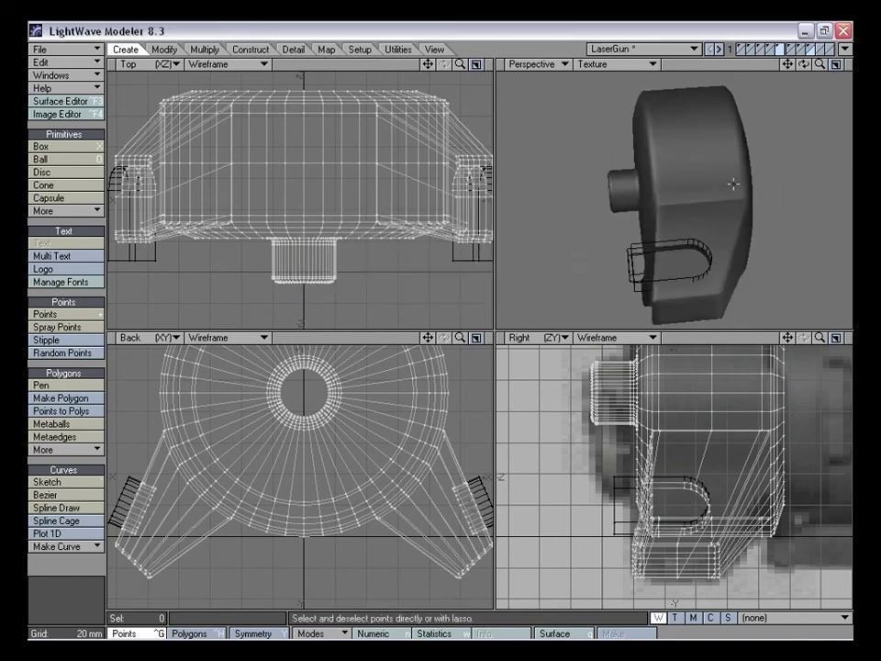
pyautogui.click(788, 51)
pyautogui.click(778, 50)
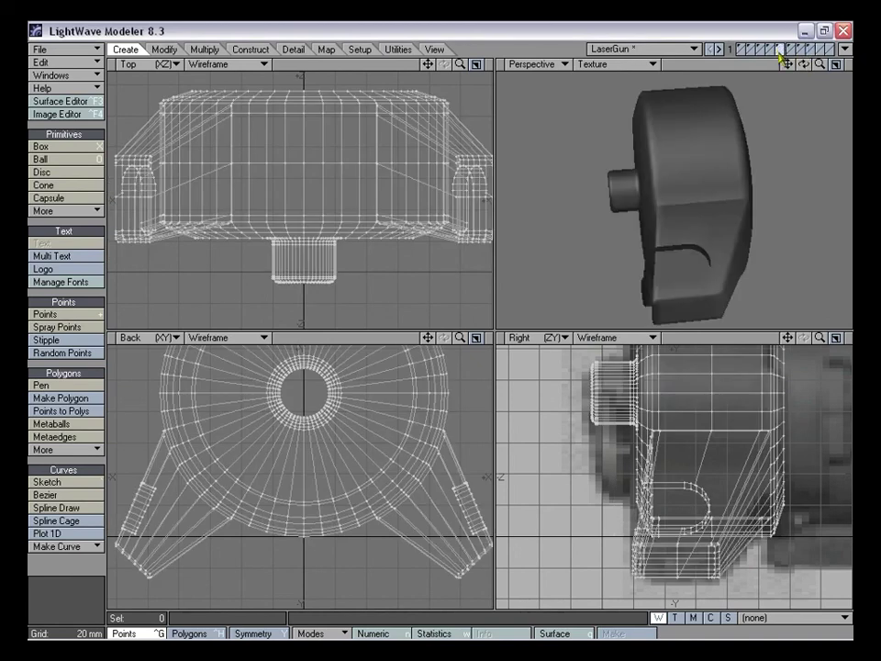
pyautogui.keyDown('alt'); pyautogui.moveTo(668, 226); pyautogui.dragTo(624, 177); pyautogui.keyUp('alt')
pyautogui.keyDown('alt'); pyautogui.moveTo(694, 156); pyautogui.dragTo(653, 244); pyautogui.keyUp('alt')
pyautogui.keyDown('alt'); pyautogui.moveTo(765, 103); pyautogui.dragTo(644, 172); pyautogui.keyUp('alt')
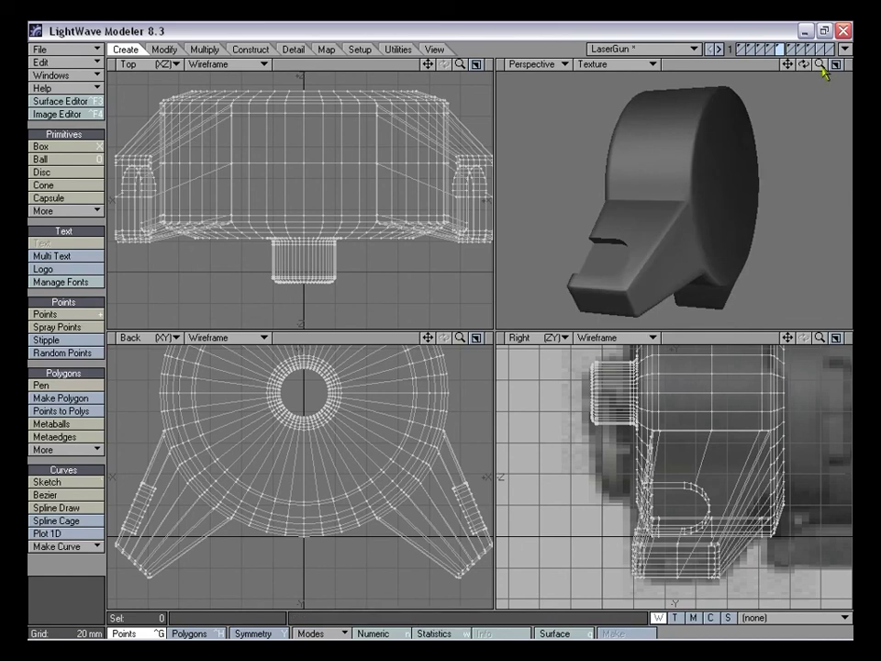
pyautogui.moveTo(821, 66); pyautogui.dragTo(777, 67)
pyautogui.keyDown('alt'); pyautogui.moveTo(709, 195); pyautogui.dragTo(683, 214); pyautogui.keyUp('alt')
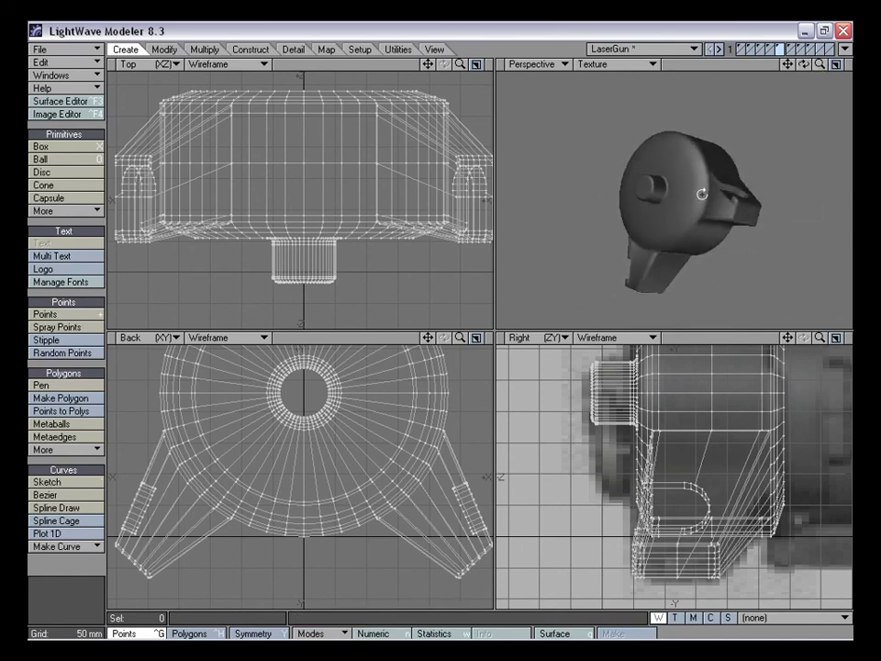
pyautogui.keyDown('alt'); pyautogui.moveTo(641, 245); pyautogui.dragTo(709, 228); pyautogui.keyUp('alt')
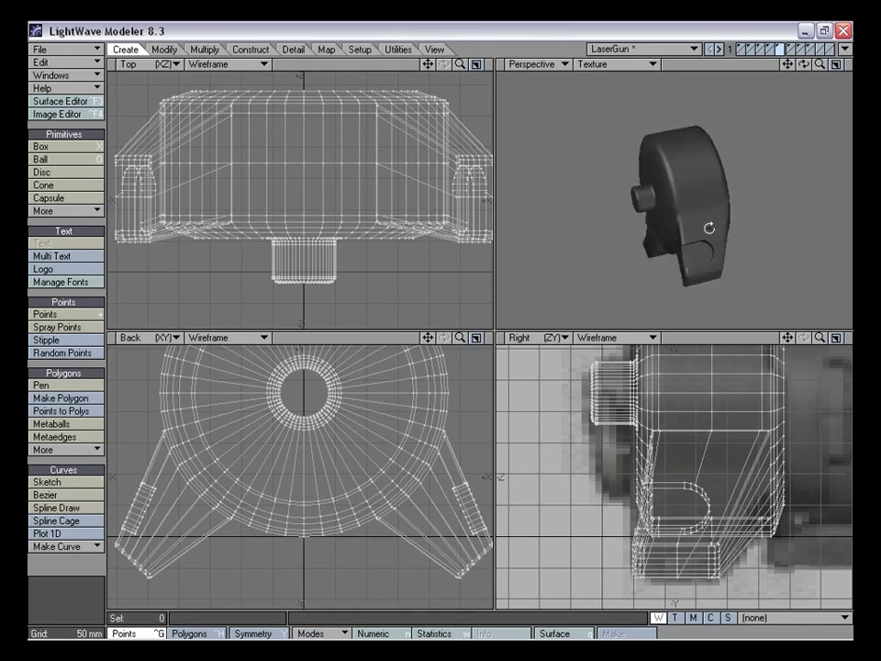
pyautogui.keyDown('alt'); pyautogui.moveTo(725, 182); pyautogui.dragTo(679, 210); pyautogui.keyUp('alt')
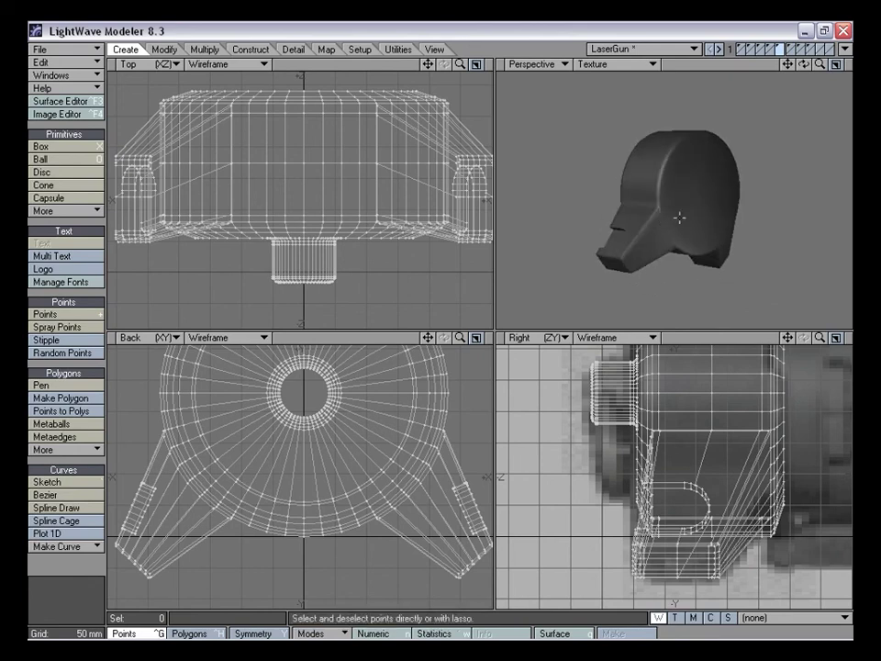
# Delete the leftover rounded triangle outline, and move the triangular pipe from its own layer into the cap's layer
pyautogui.click(790, 50)
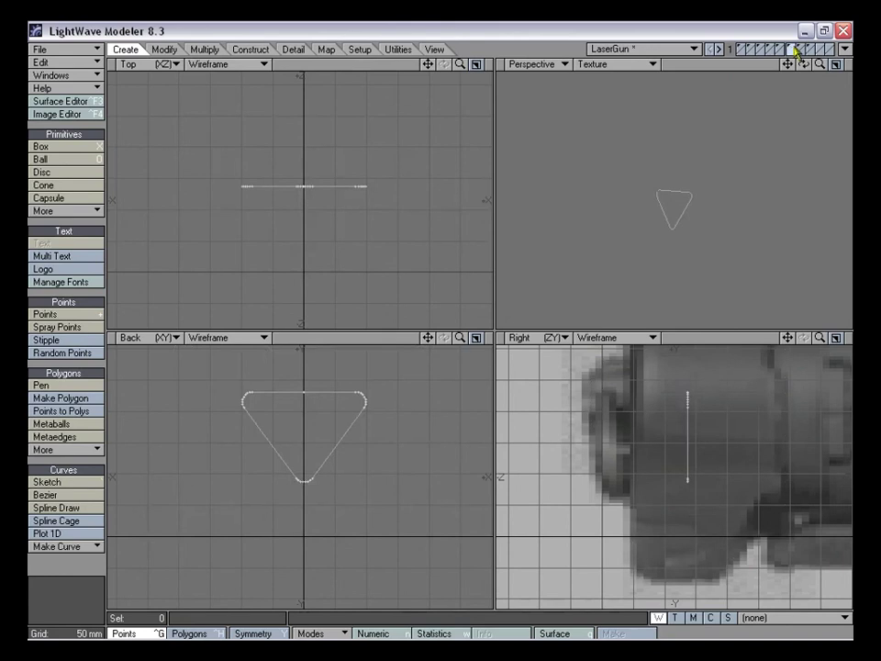
pyautogui.press('Delete')
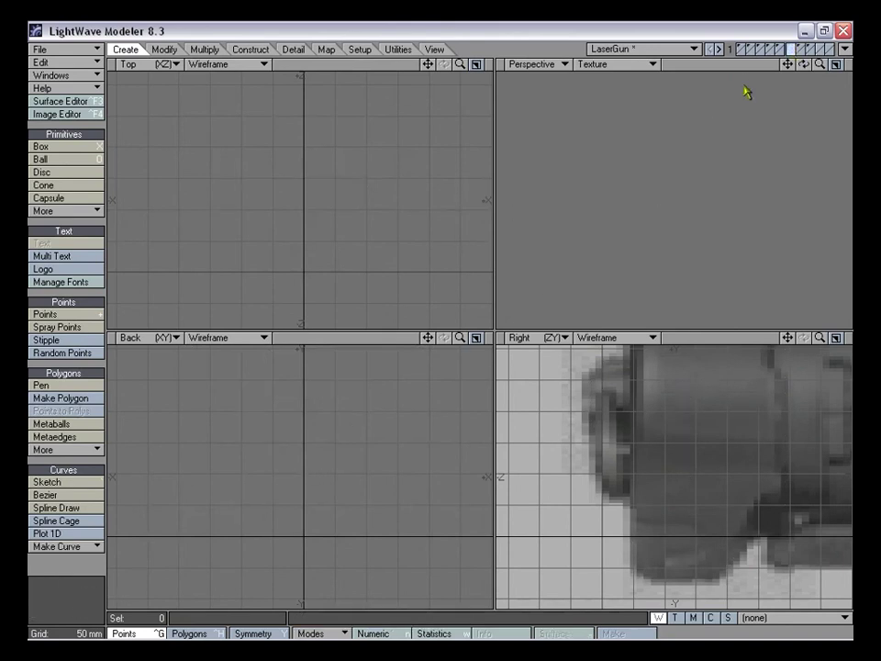
pyautogui.click(799, 51)
pyautogui.click(810, 51)
pyautogui.click(818, 52)
pyautogui.click(802, 52)
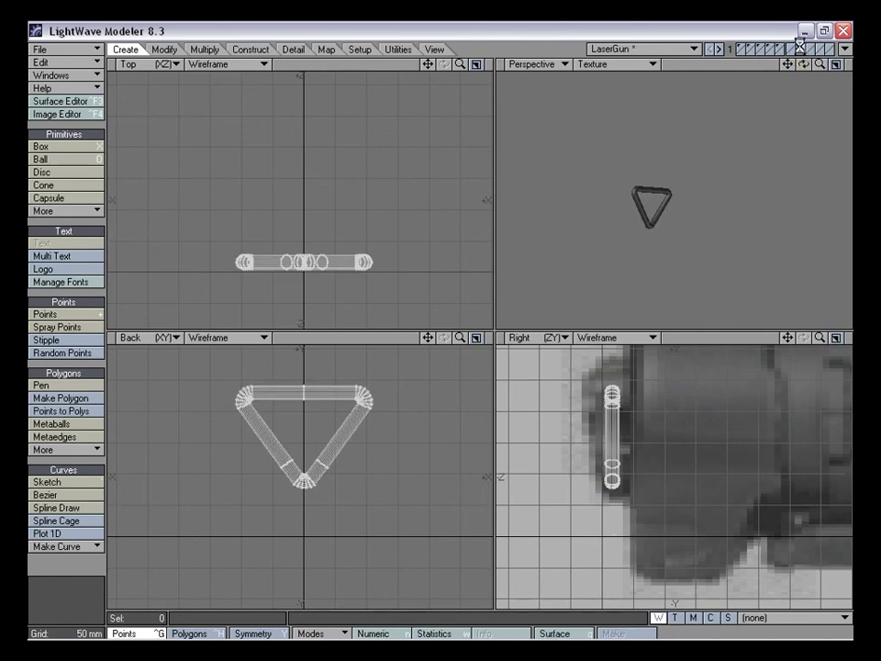
pyautogui.click(792, 51)
pyautogui.click(781, 50)
pyautogui.keyDown('alt'); pyautogui.moveTo(687, 116); pyautogui.dragTo(753, 140); pyautogui.keyUp('alt')
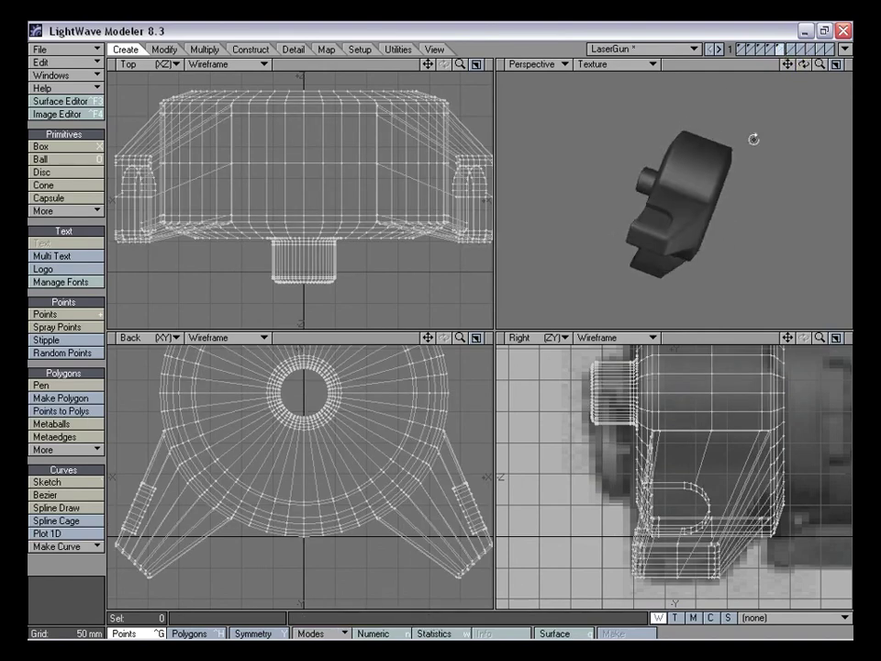
pyautogui.hotkey('ctrl', 'v')
# Move the finished cap assembly into the barrel's layer and display the barrel, grip, scope and remaining gun layers together
pyautogui.keyDown('alt'); pyautogui.moveTo(634, 126); pyautogui.dragTo(656, 215); pyautogui.keyUp('alt')
pyautogui.hotkey('ctrl', 'x')
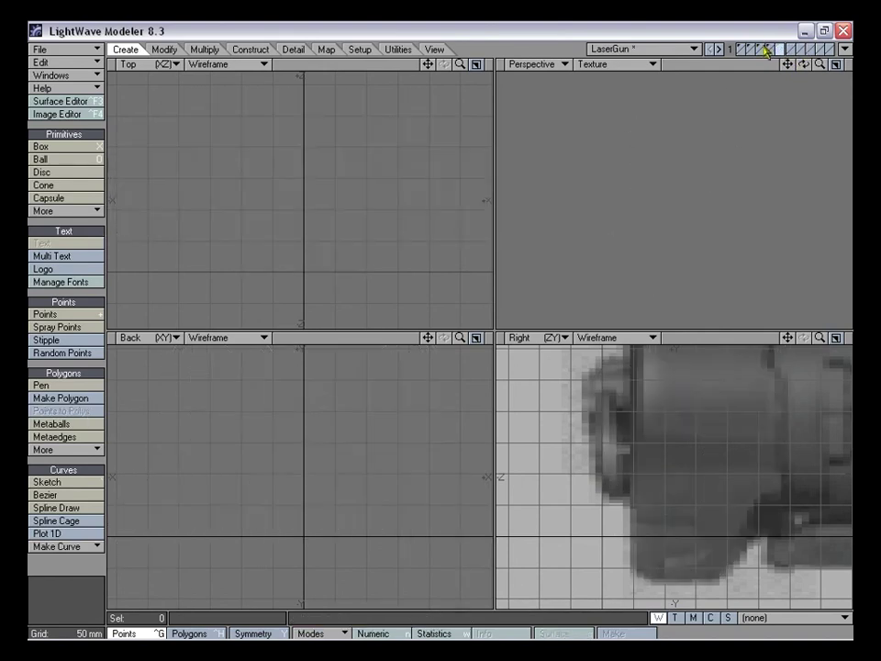
pyautogui.click(760, 50)
pyautogui.press('a')
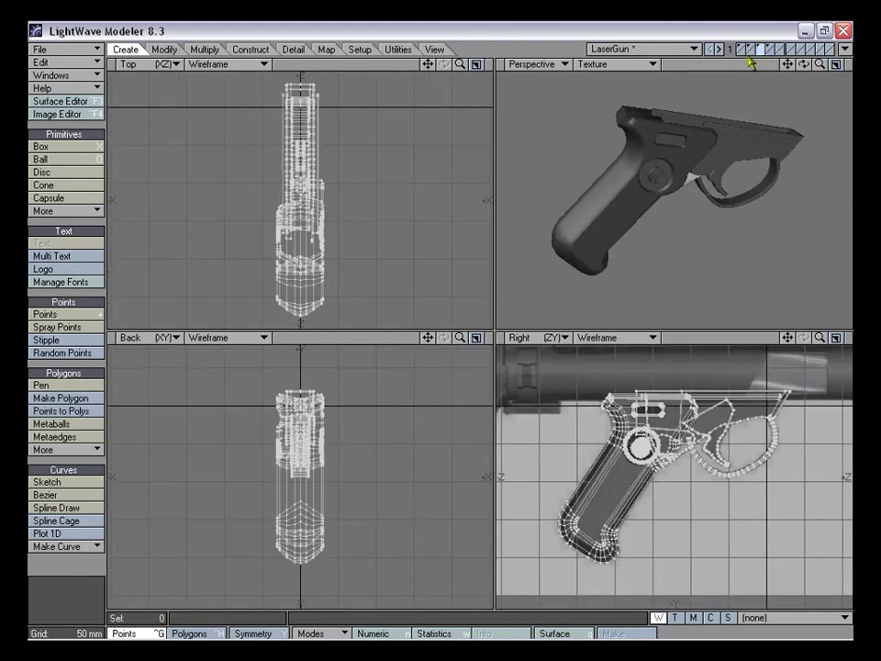
pyautogui.click(749, 50)
pyautogui.press('a')
pyautogui.keyDown('alt'); pyautogui.moveTo(718, 204); pyautogui.dragTo(629, 197); pyautogui.keyUp('alt')
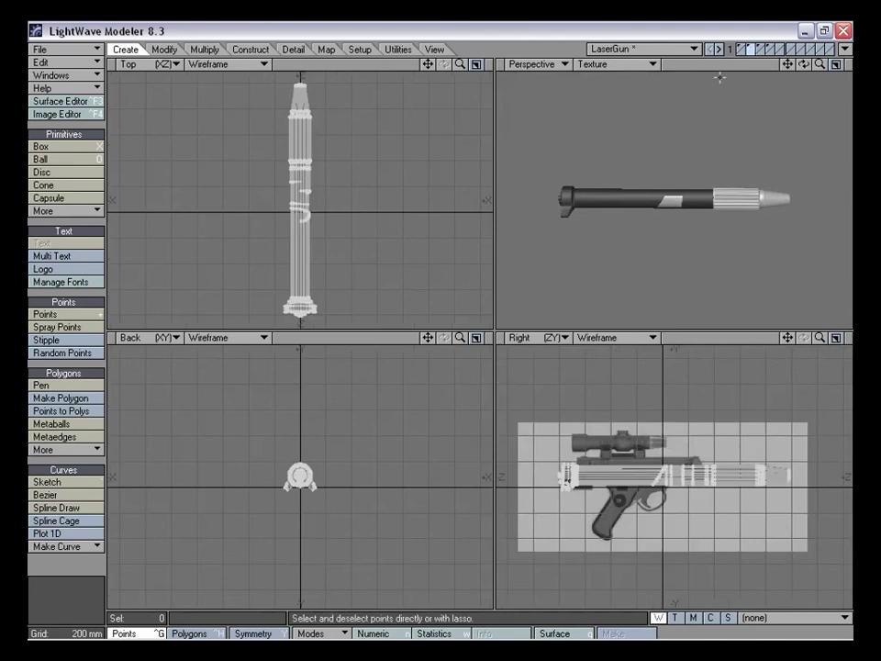
pyautogui.keyDown('shift'); pyautogui.click(767, 51); pyautogui.keyUp('shift')
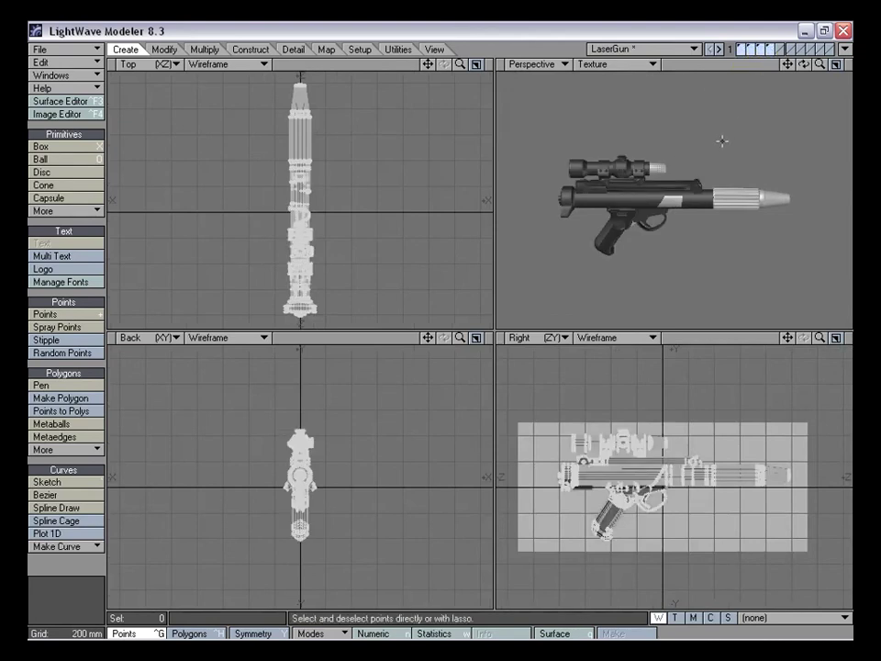
# Examine the complete assembled gun from several angles, including the barrel, scope, trigger guard and grip
pyautogui.keyDown('alt'); pyautogui.moveTo(745, 134); pyautogui.dragTo(613, 189); pyautogui.keyUp('alt')
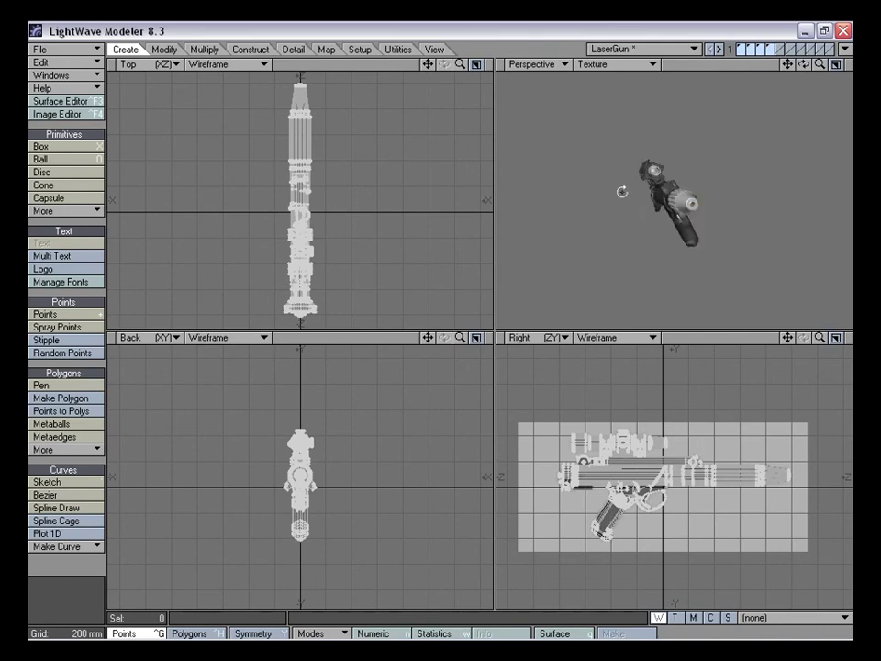
pyautogui.moveTo(668, 169)
pyautogui.keyDown('alt'); pyautogui.mouseDown()
pyautogui.moveTo(643, 195)
pyautogui.moveTo(669, 161)
pyautogui.mouseUp(); pyautogui.keyUp('alt')
pyautogui.press('a')
pyautogui.keyDown('alt'); pyautogui.moveTo(691, 230); pyautogui.dragTo(660, 201); pyautogui.keyUp('alt')
pyautogui.moveTo(787, 64); pyautogui.dragTo(677, 273)
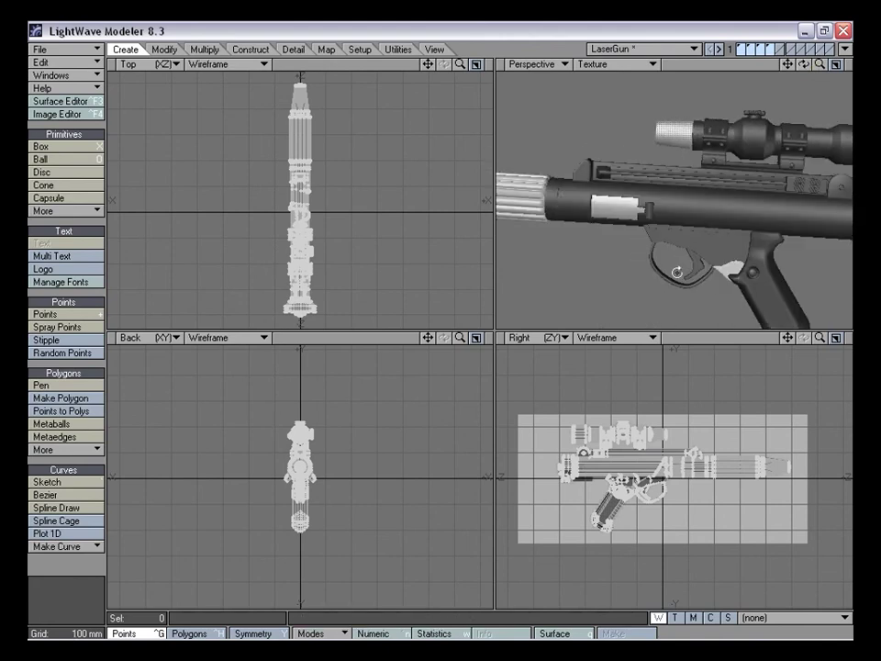
pyautogui.moveTo(788, 64); pyautogui.dragTo(733, 43)
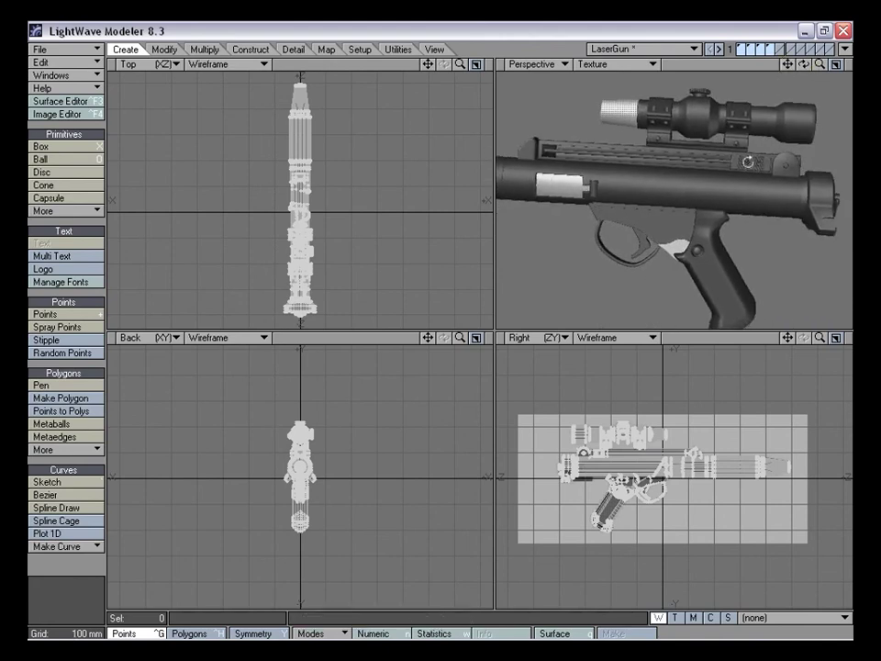
pyautogui.keyDown('alt'); pyautogui.moveTo(748, 162); pyautogui.dragTo(762, 174); pyautogui.keyUp('alt')
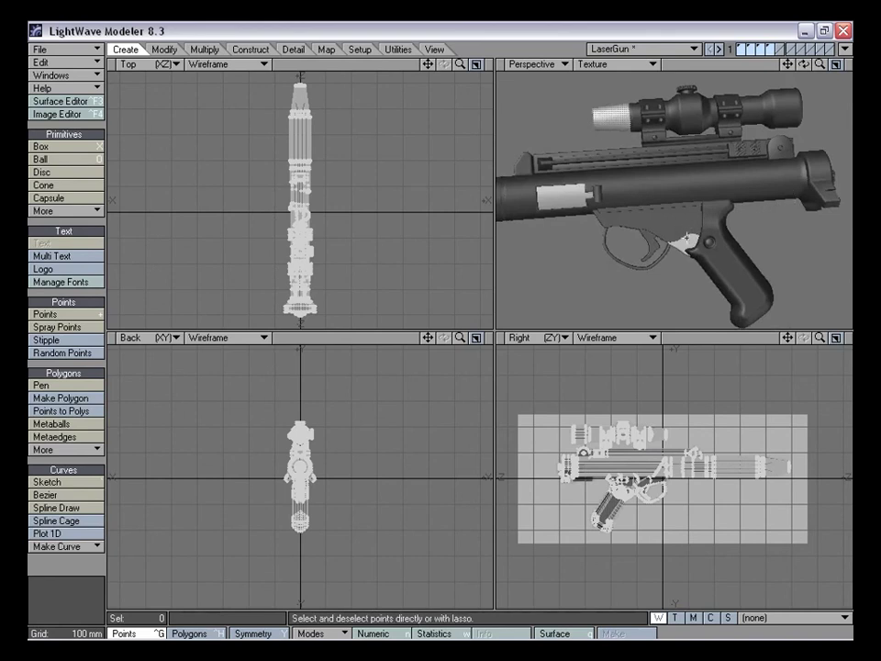
pyautogui.keyDown('alt'); pyautogui.moveTo(692, 236); pyautogui.dragTo(683, 238); pyautogui.keyUp('alt')
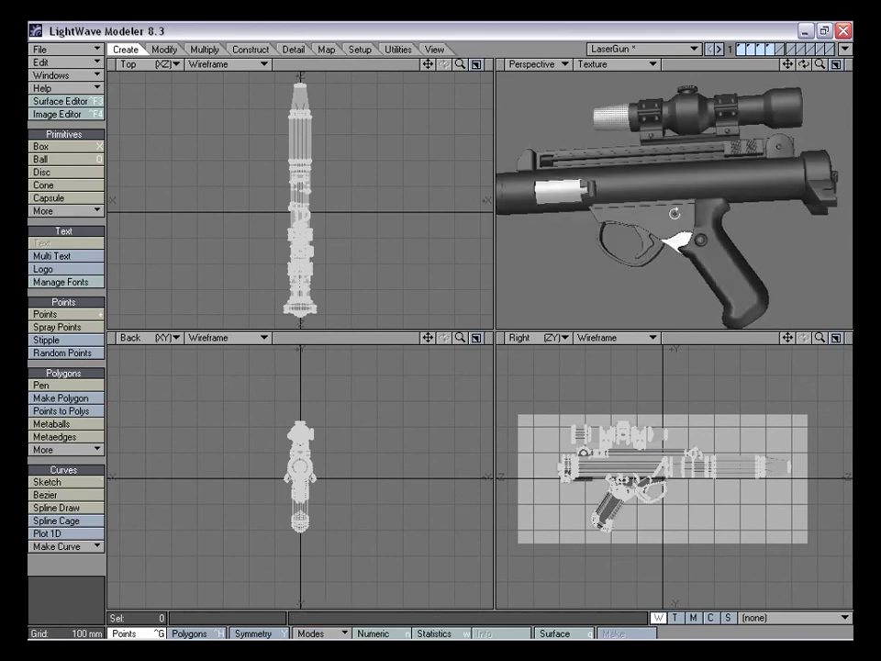
# Move the small rounded catch from its own layer into the barrel's layer beside the slot opening
pyautogui.click(779, 50)
pyautogui.click(757, 53)
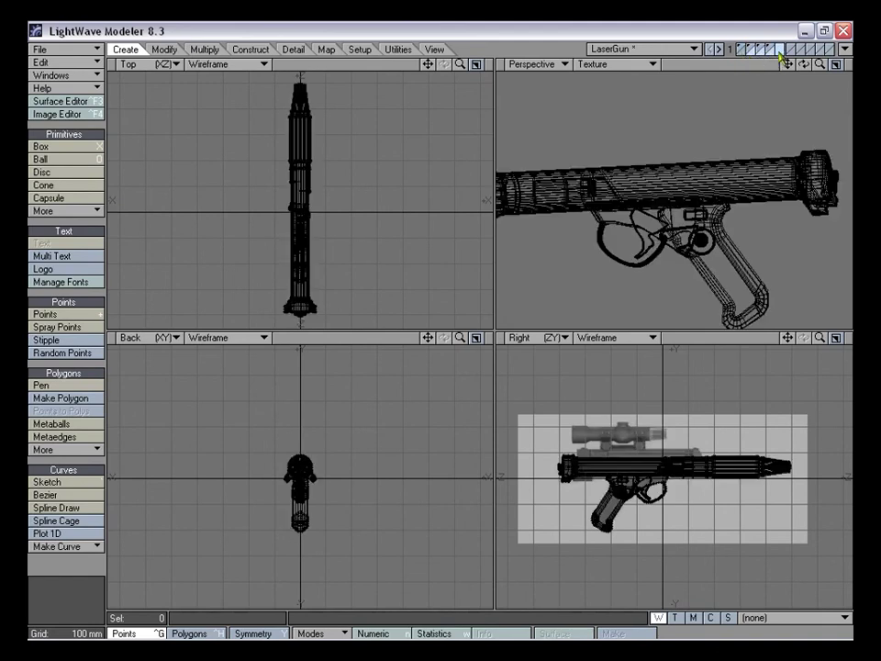
pyautogui.click(777, 51)
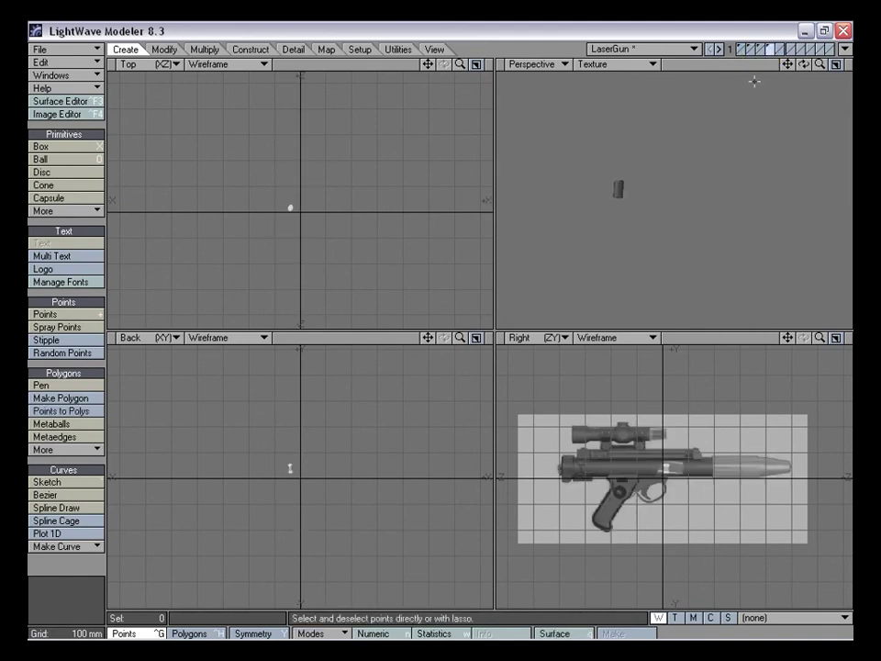
pyautogui.press('a')
pyautogui.keyDown('alt'); pyautogui.moveTo(624, 160); pyautogui.dragTo(649, 200); pyautogui.keyUp('alt')
pyautogui.press('x')
pyautogui.click(748, 51)
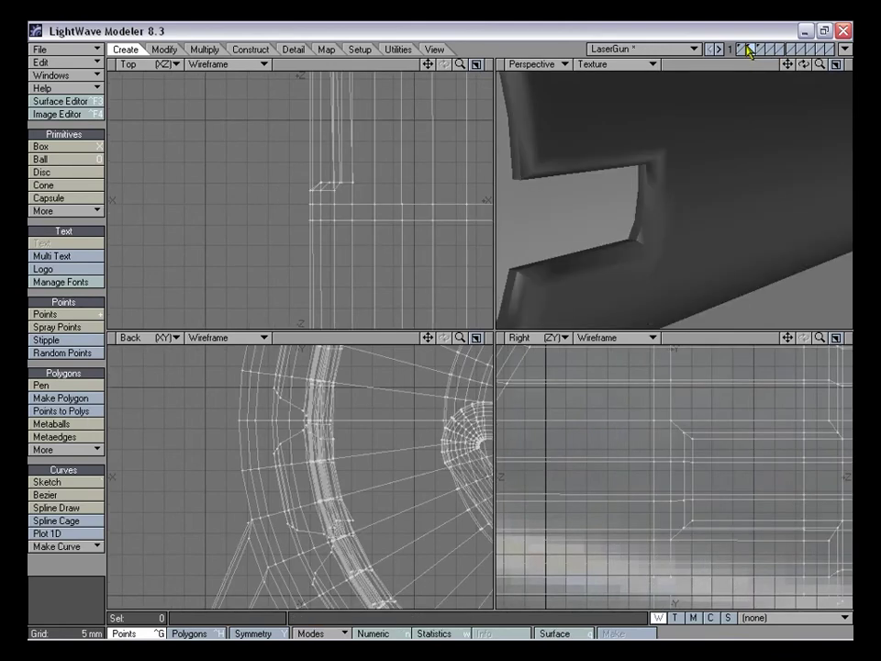
pyautogui.press('v')
pyautogui.keyDown('alt'); pyautogui.moveTo(760, 195); pyautogui.dragTo(683, 172); pyautogui.keyUp('alt')
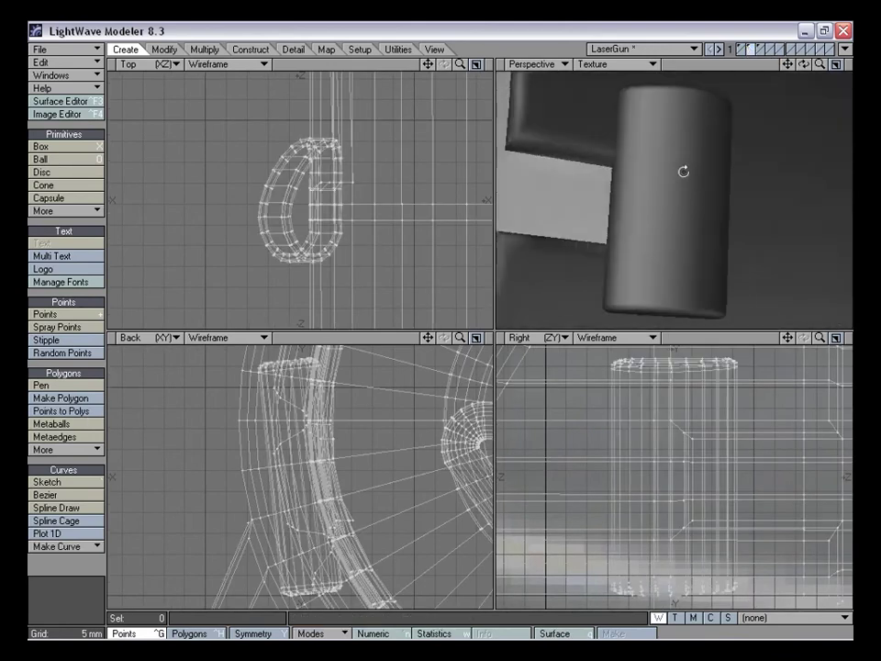
# In an empty layer, with the gun layers as background, draw a box about 42 mm high and 150 mm deep beneath the barrel's rear
pyautogui.click(769, 47)
pyautogui.click(761, 54)
pyautogui.keyDown('shift'); pyautogui.click(752, 53); pyautogui.keyUp('shift')
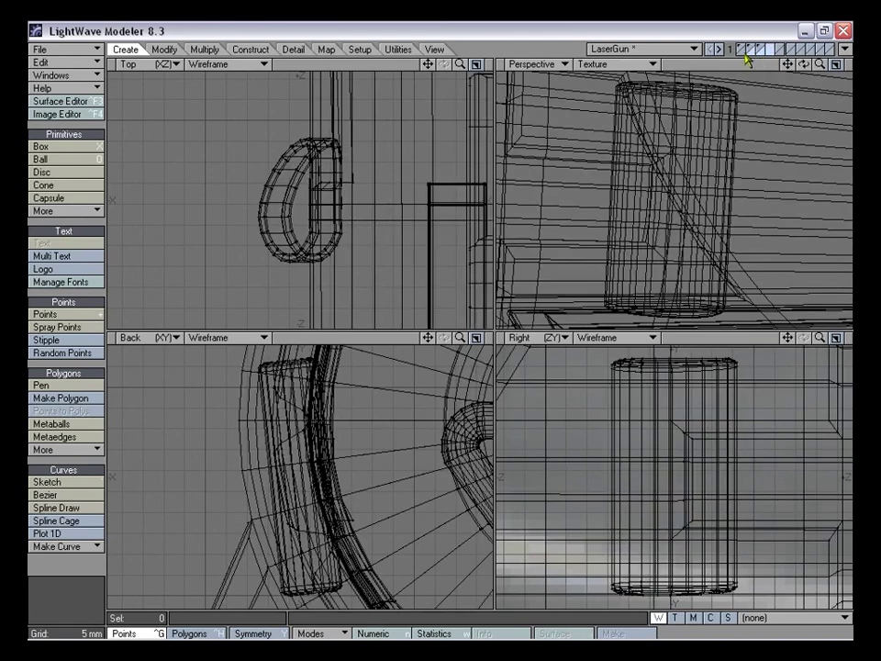
pyautogui.moveTo(818, 339); pyautogui.dragTo(762, 141)
pyautogui.moveTo(820, 339); pyautogui.dragTo(789, 338)
pyautogui.click(65, 146)
pyautogui.moveTo(551, 429); pyautogui.dragTo(761, 484)
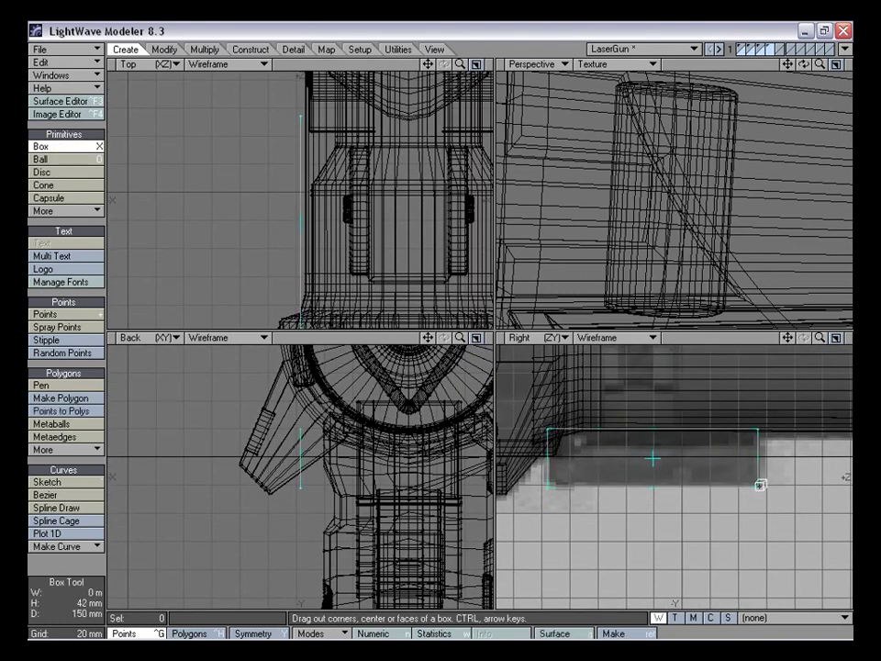
# Give the box a narrow width centred on X = 0, raise its upper edge into the barrel, and fit its lower edge to the reference
pyautogui.moveTo(428, 338); pyautogui.dragTo(338, 349)
pyautogui.moveTo(314, 466); pyautogui.dragTo(354, 467)
pyautogui.moveTo(211, 478); pyautogui.dragTo(285, 474)
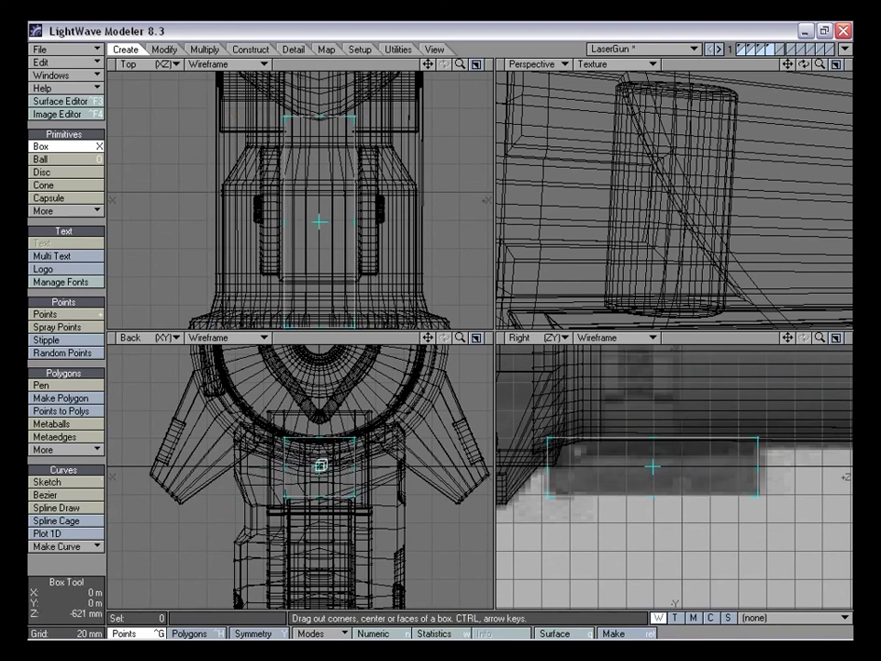
pyautogui.moveTo(288, 467); pyautogui.dragTo(320, 467)
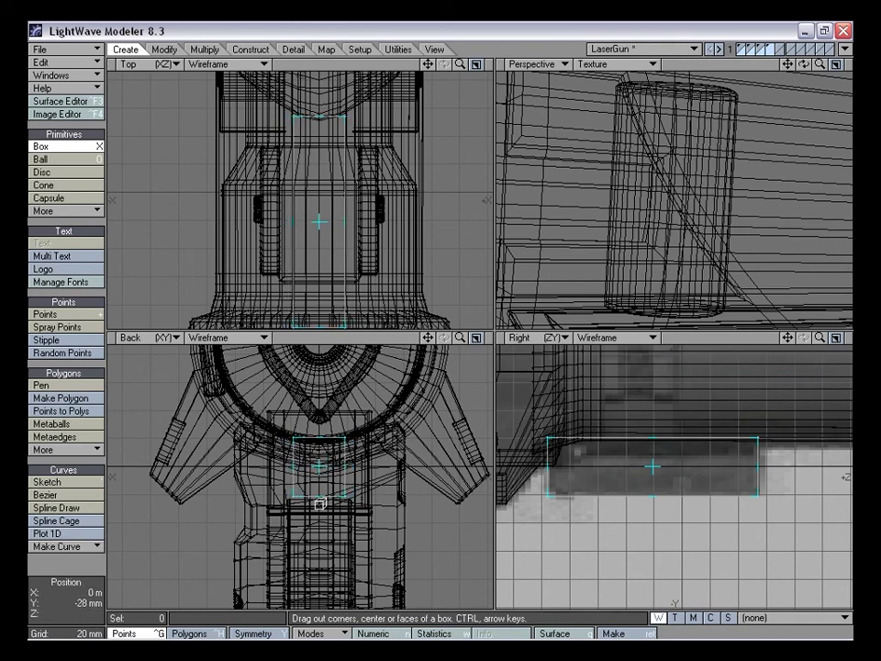
pyautogui.keyDown('alt'); pyautogui.moveTo(649, 220); pyautogui.dragTo(686, 218); pyautogui.keyUp('alt')
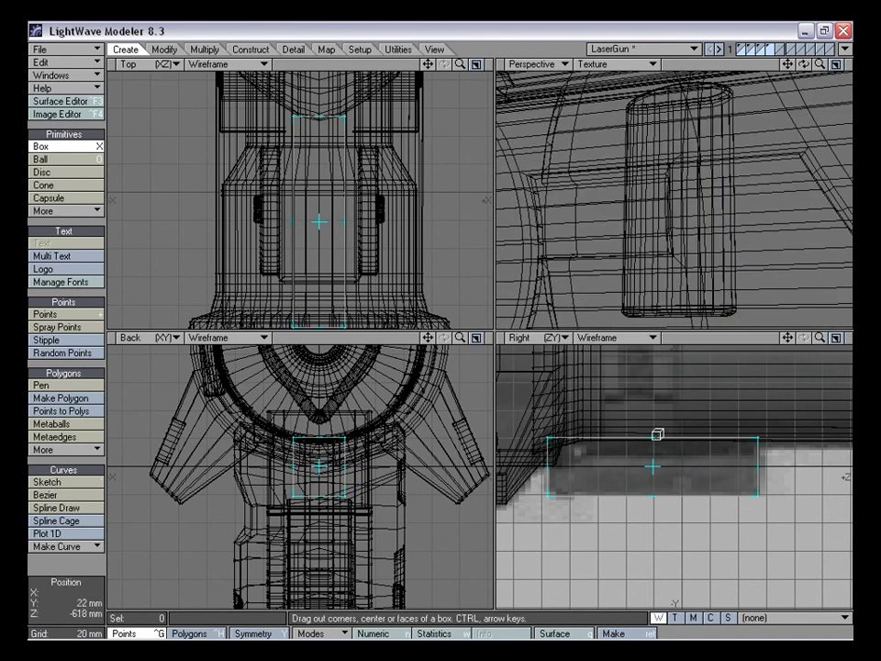
pyautogui.moveTo(658, 434); pyautogui.dragTo(657, 430)
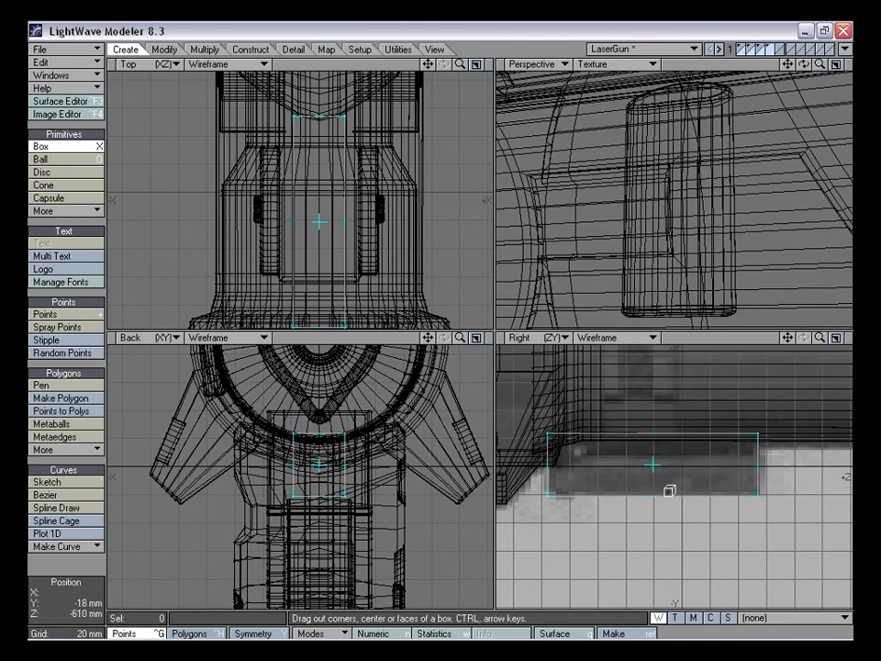
pyautogui.moveTo(646, 498); pyautogui.dragTo(658, 491)
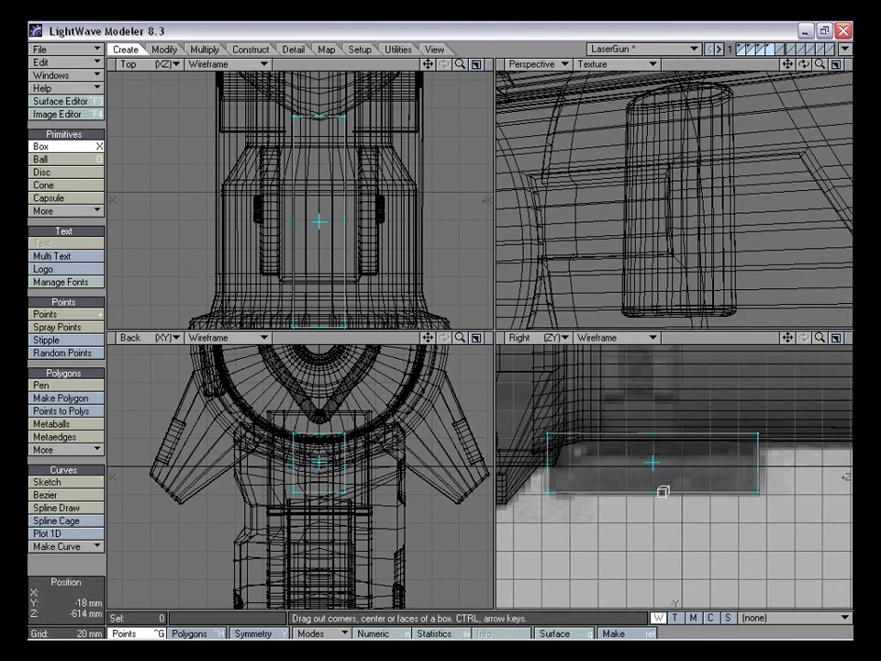
pyautogui.press('space')
# Round off all edges of the box beneath the barrel's rear
pyautogui.press('g')
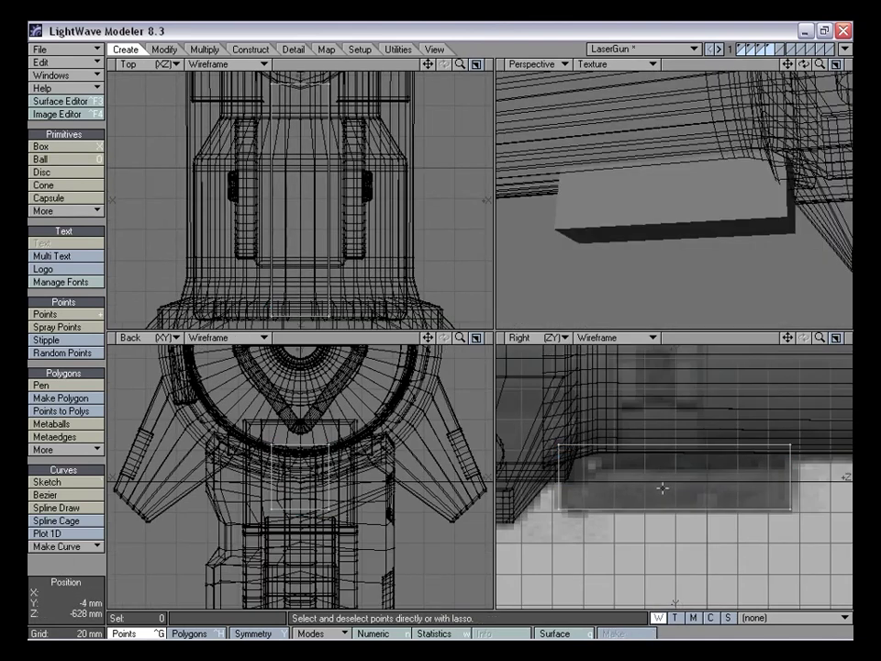
pyautogui.press('b')
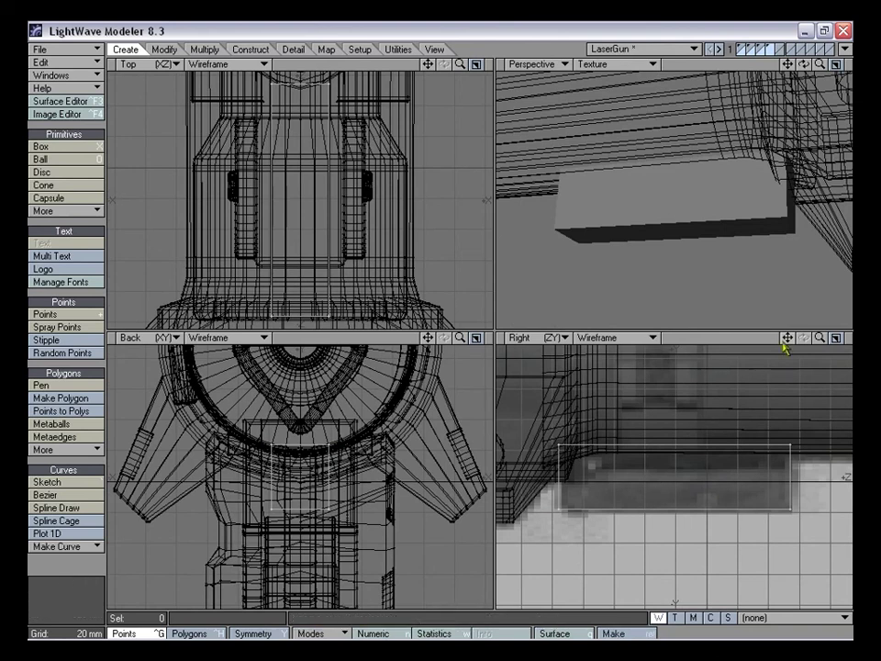
pyautogui.moveTo(788, 340); pyautogui.dragTo(853, 348)
pyautogui.press('space')
pyautogui.hotkey('ctrl', 'h')
pyautogui.moveTo(730, 439); pyautogui.dragTo(735, 477)
pyautogui.moveTo(795, 344); pyautogui.dragTo(868, 386)
pyautogui.moveTo(818, 342)
pyautogui.mouseDown()
pyautogui.moveTo(781, 342)
pyautogui.moveTo(832, 340)
pyautogui.mouseUp()
pyautogui.press('b')
pyautogui.moveTo(712, 487)
pyautogui.mouseDown()
pyautogui.moveTo(731, 482)
pyautogui.moveTo(722, 482)
pyautogui.mouseUp()
pyautogui.click(74, 571)
# Nudge the rounded box slightly forward along the underside of the barrel to match the reference
pyautogui.keyDown('alt'); pyautogui.moveTo(628, 198); pyautogui.dragTo(707, 230); pyautogui.keyUp('alt')
pyautogui.moveTo(821, 340); pyautogui.dragTo(739, 480)
pyautogui.press('t')
pyautogui.keyDown('alt'); pyautogui.moveTo(738, 229); pyautogui.dragTo(704, 203); pyautogui.keyUp('alt')
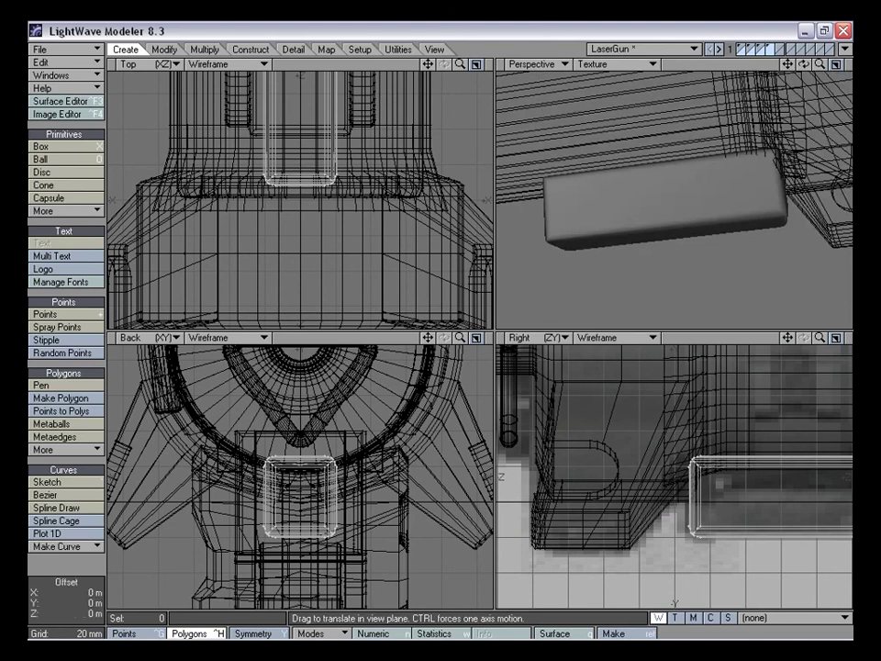
# Show all gun layers together and examine the barrel opening and trigger area up close
pyautogui.click(739, 46)
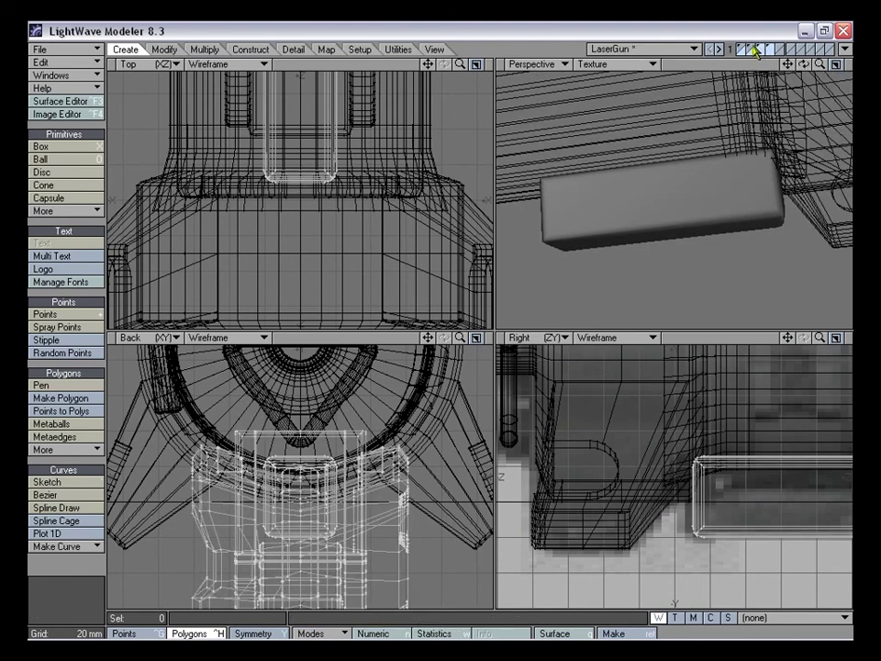
pyautogui.press('a')
pyautogui.keyDown('alt'); pyautogui.moveTo(721, 183); pyautogui.dragTo(673, 236); pyautogui.keyUp('alt')
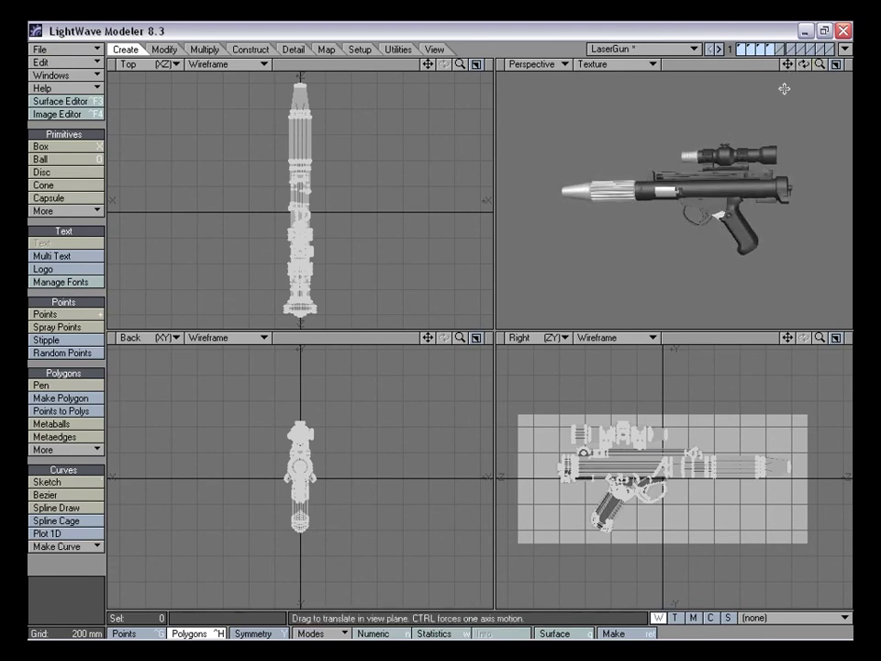
pyautogui.moveTo(820, 65); pyautogui.dragTo(841, 65)
pyautogui.moveTo(788, 338); pyautogui.dragTo(808, 338)
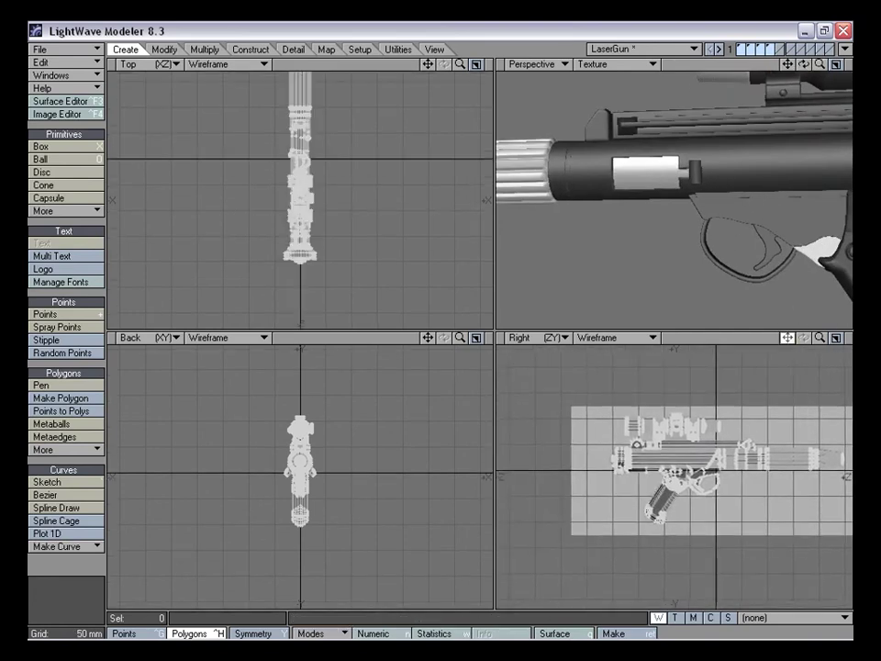
# View the back_per.jpg reference at full size from the Image Editor to study the gun's remaining details
pyautogui.click(62, 116)
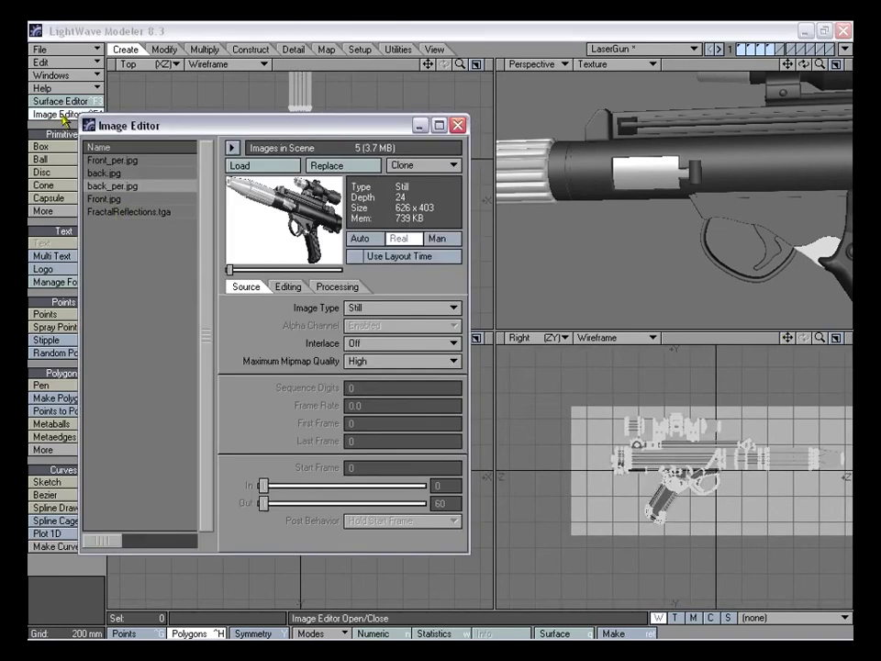
pyautogui.doubleClick(114, 186)
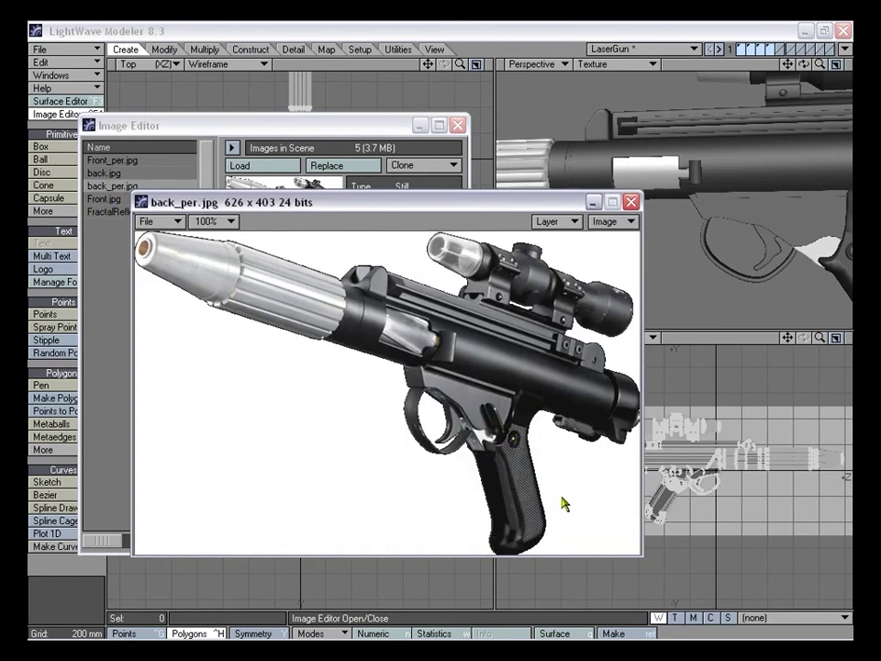
pyautogui.click(632, 202)
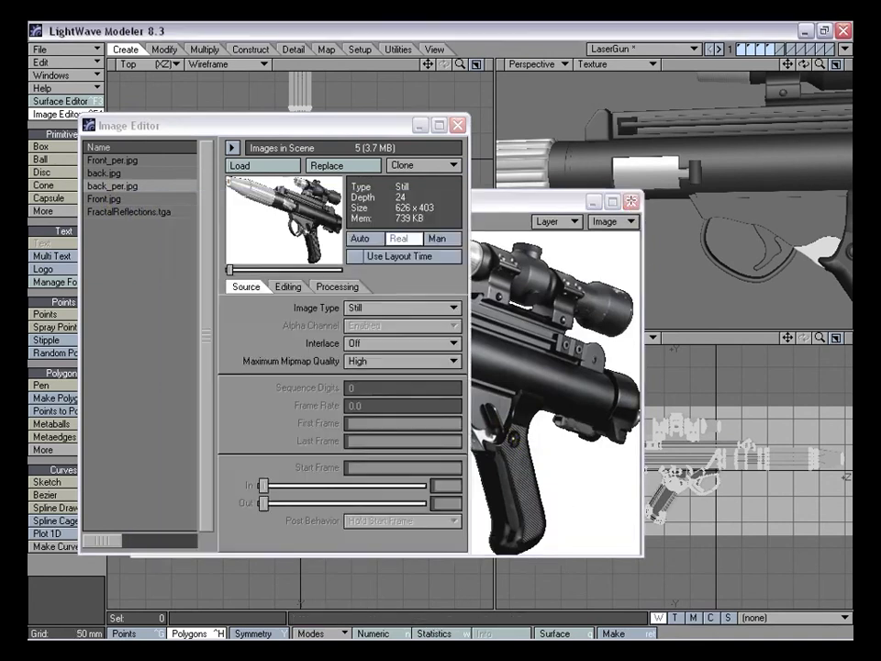
pyautogui.click(458, 125)
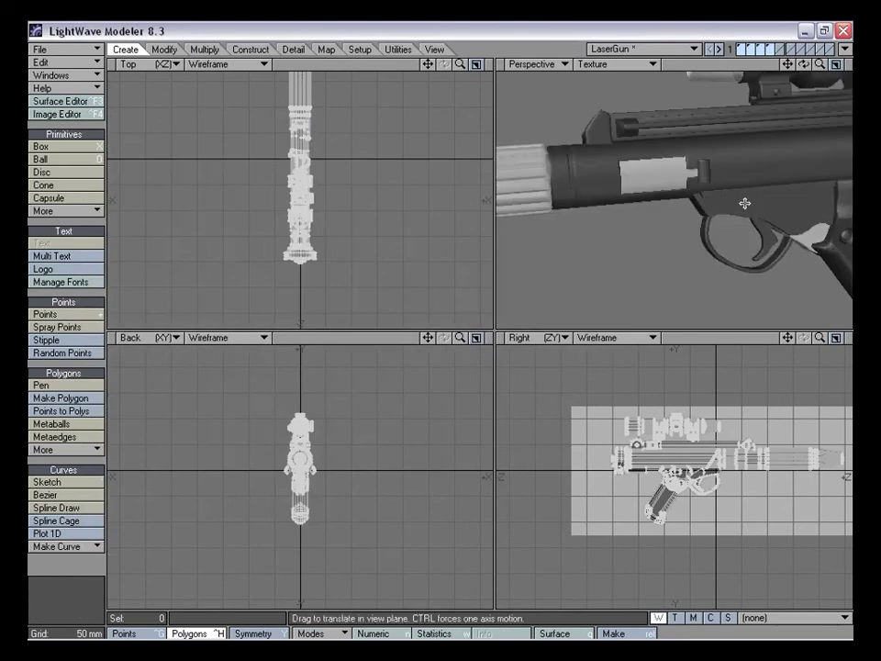
# Make the empty fifth layer active with all gun layers as background, and frame the area between grip and trigger in the Right view
pyautogui.click(781, 49)
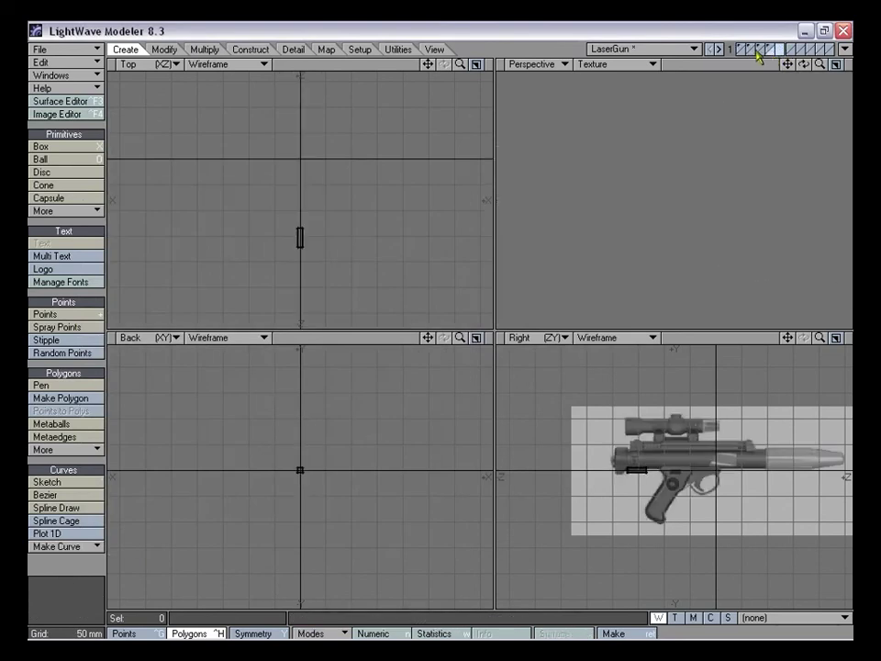
pyautogui.click(759, 50)
pyautogui.press('a')
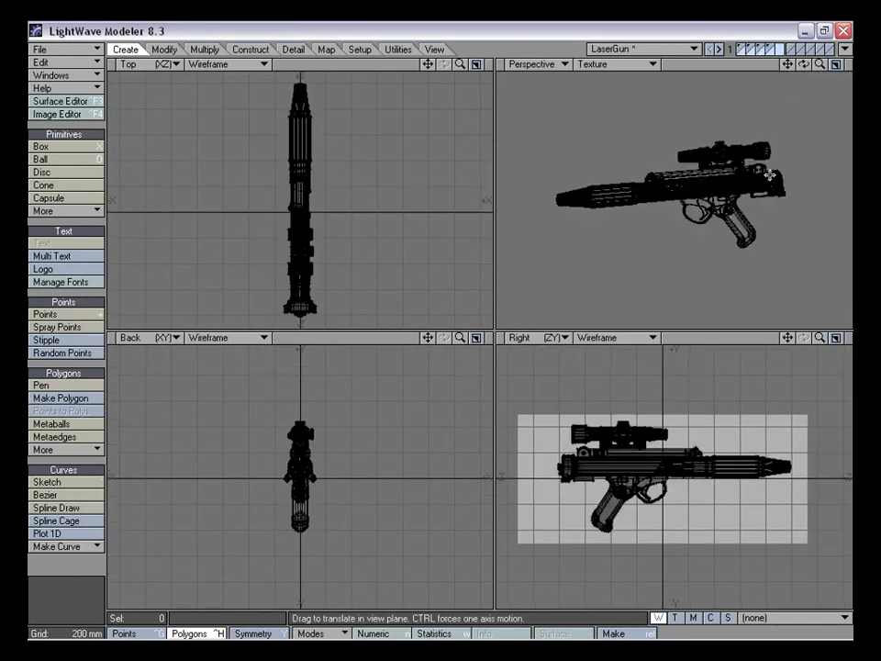
pyautogui.keyDown('alt'); pyautogui.moveTo(744, 194); pyautogui.dragTo(685, 124); pyautogui.keyUp('alt')
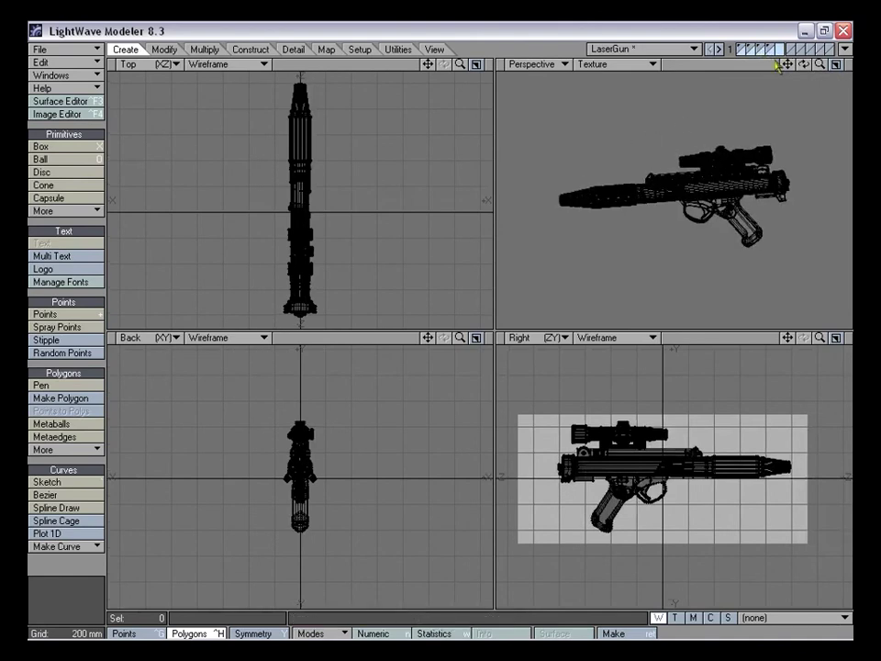
pyautogui.moveTo(818, 339); pyautogui.dragTo(873, 339)
pyautogui.moveTo(787, 339); pyautogui.dragTo(873, 235)
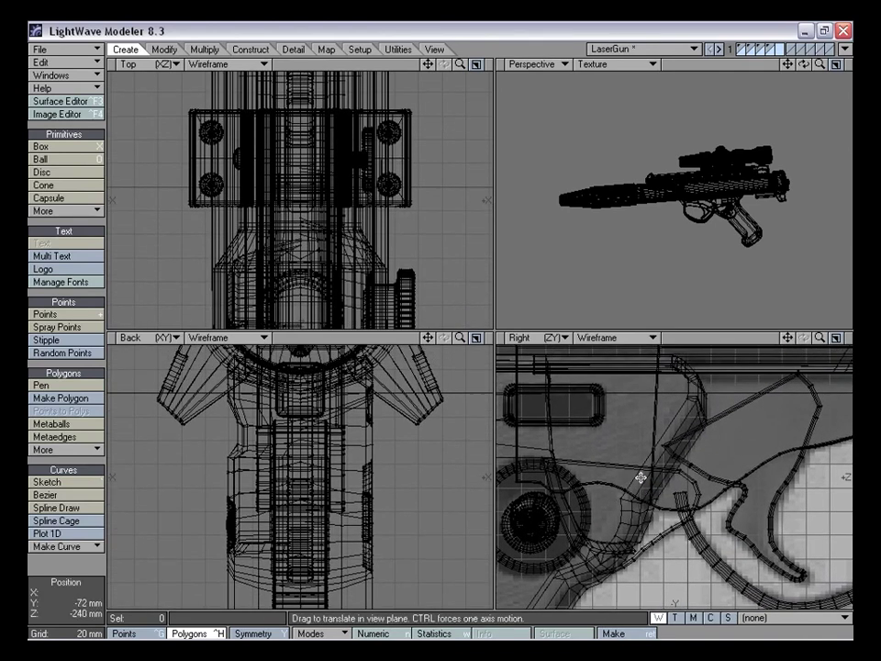
# Set the Right viewport's backdrop image to back.jpg in the Display Options
pyautogui.press('d')
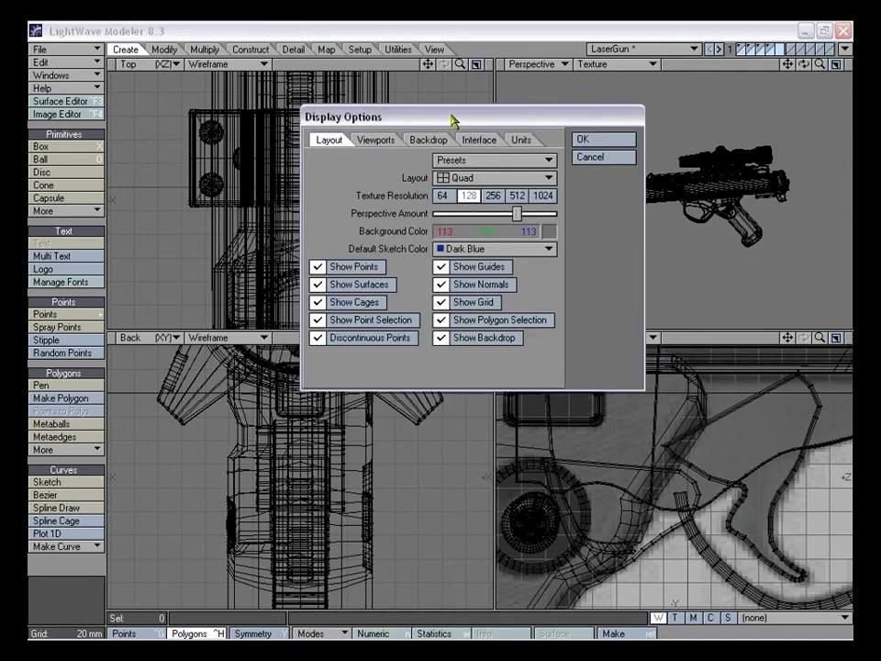
pyautogui.moveTo(453, 119); pyautogui.dragTo(381, 127)
pyautogui.click(368, 148)
pyautogui.click(464, 170)
pyautogui.click(413, 204)
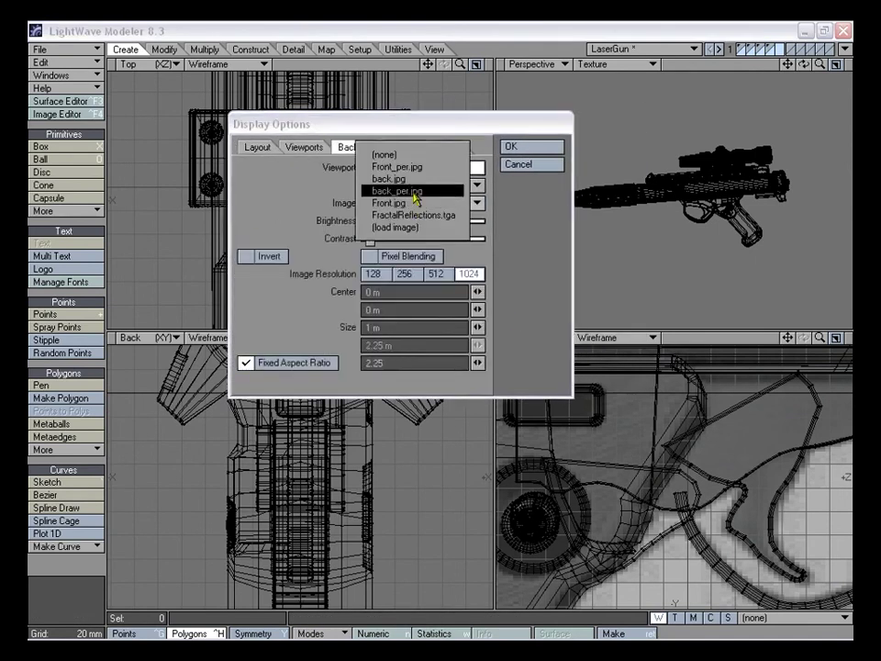
pyautogui.click(414, 180)
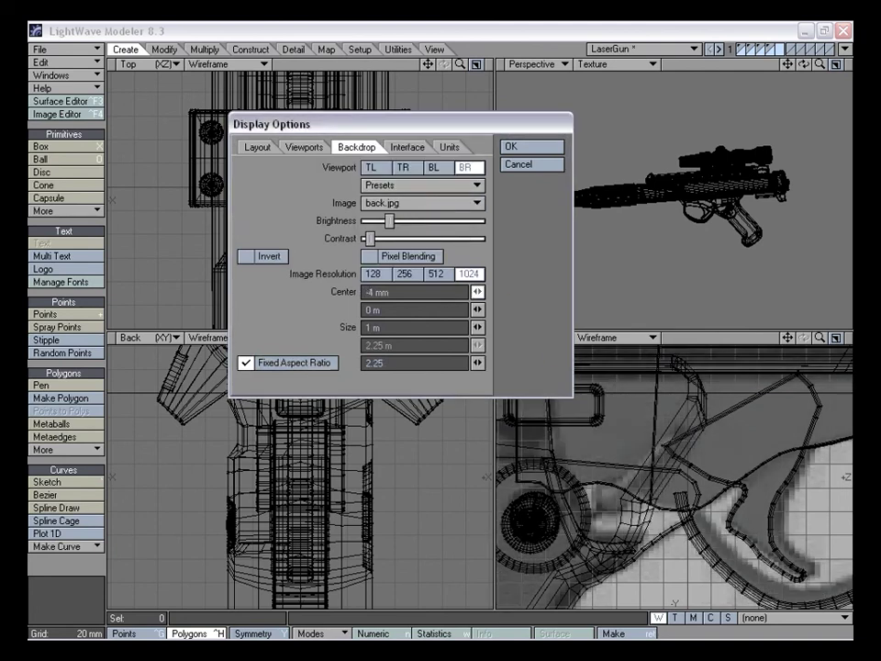
# Align the backdrop with the model by setting its centre to -5 mm and -7 mm, and apply the display options
pyautogui.click(479, 293)
pyautogui.click(476, 295)
pyautogui.click(476, 294)
pyautogui.moveTo(478, 292)
pyautogui.mouseDown()
pyautogui.moveTo(479, 314)
pyautogui.moveTo(481, 294)
pyautogui.mouseUp()
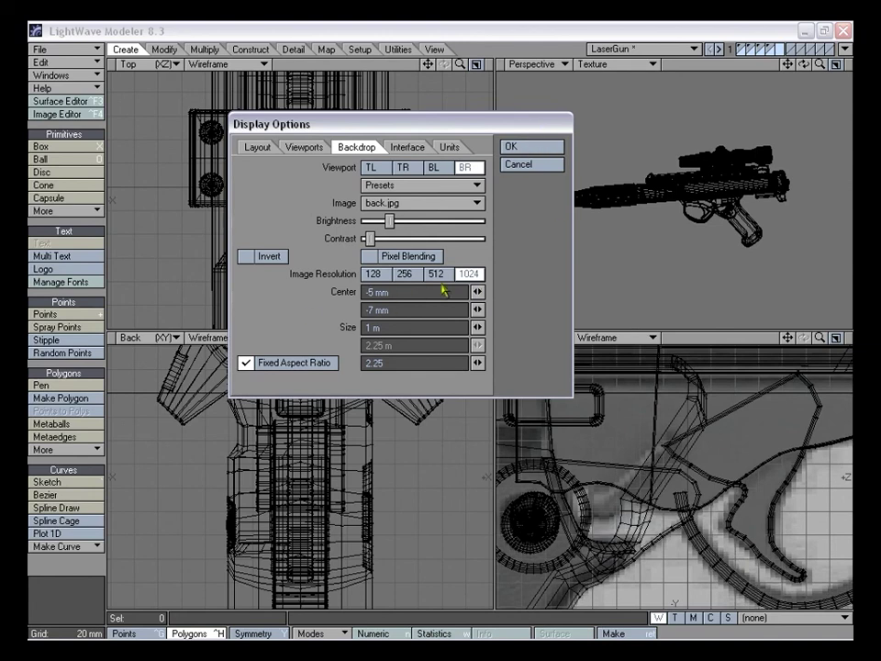
pyautogui.click(528, 148)
pyautogui.moveTo(820, 337); pyautogui.dragTo(660, 447)
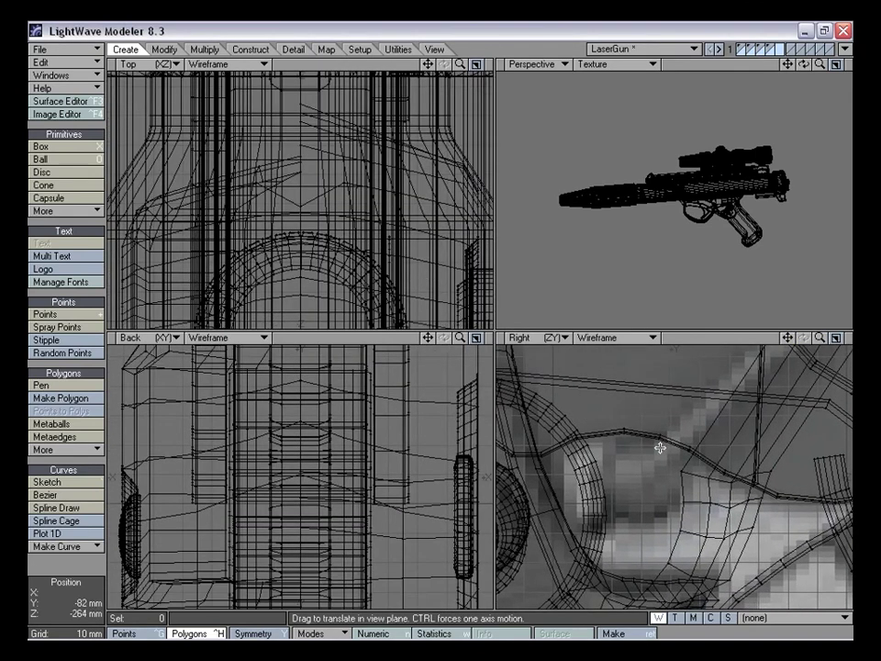
# Create a ball flattened to 16 mm wide over the backdrop's round detail behind the trigger guard, and move it out to the gun's side
pyautogui.moveTo(460, 338); pyautogui.dragTo(464, 342)
pyautogui.click(50, 159)
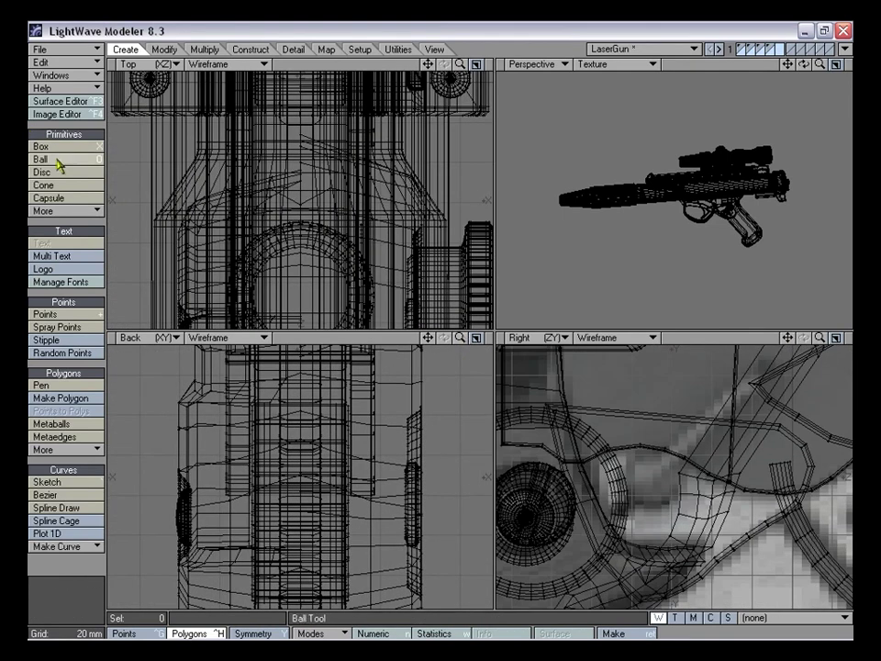
pyautogui.moveTo(652, 477); pyautogui.dragTo(678, 500)
pyautogui.keyDown('ctrl'); pyautogui.moveTo(302, 476); pyautogui.dragTo(330, 457); pyautogui.keyUp('ctrl')
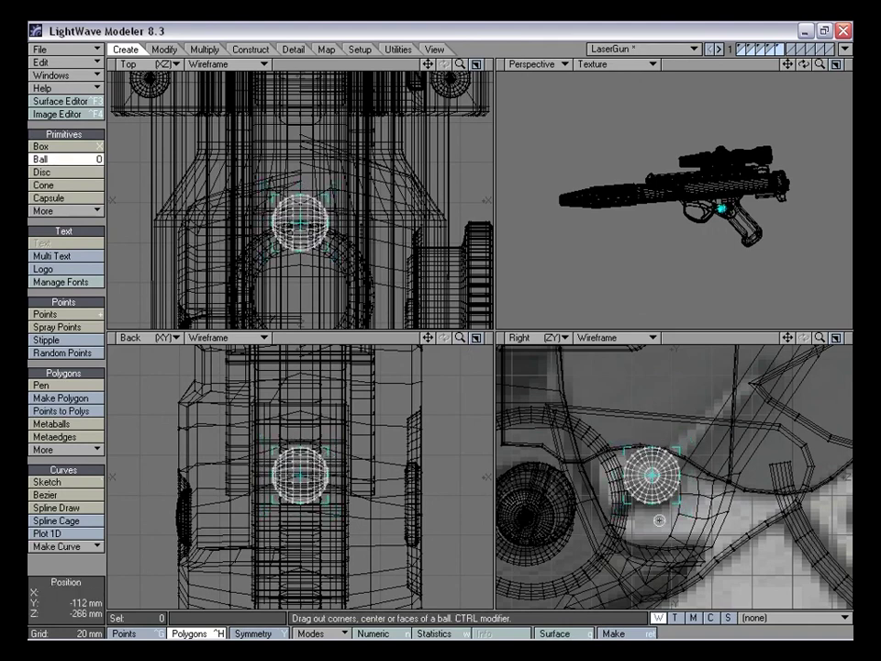
pyautogui.moveTo(273, 474); pyautogui.dragTo(281, 474)
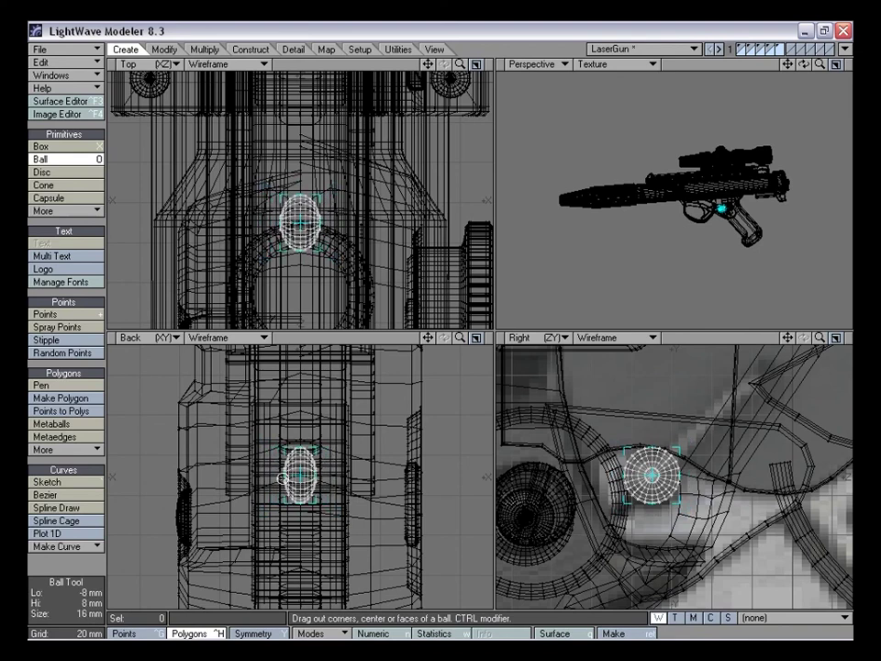
pyautogui.press('space')
pyautogui.press('t')
pyautogui.moveTo(323, 481)
pyautogui.mouseDown()
pyautogui.moveTo(204, 481)
pyautogui.moveTo(330, 476)
pyautogui.mouseUp()
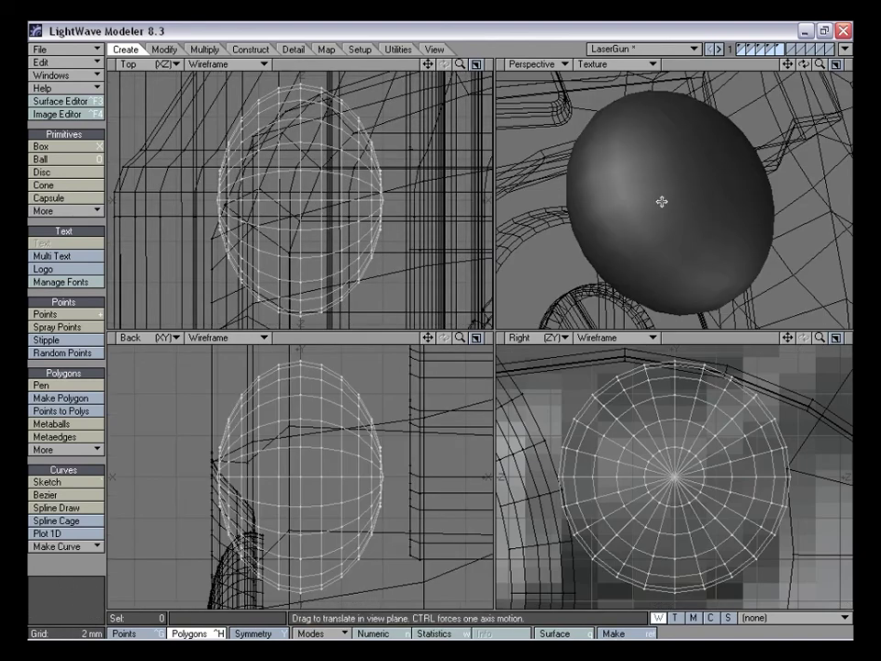
# Shift the flattened ball back sideways toward the gun's centre line, keeping its height and depth
pyautogui.keyDown('alt'); pyautogui.moveTo(662, 202); pyautogui.dragTo(755, 209); pyautogui.keyUp('alt')
pyautogui.moveTo(820, 64); pyautogui.dragTo(757, 66)
pyautogui.keyDown('alt'); pyautogui.moveTo(732, 177); pyautogui.dragTo(687, 220); pyautogui.keyUp('alt')
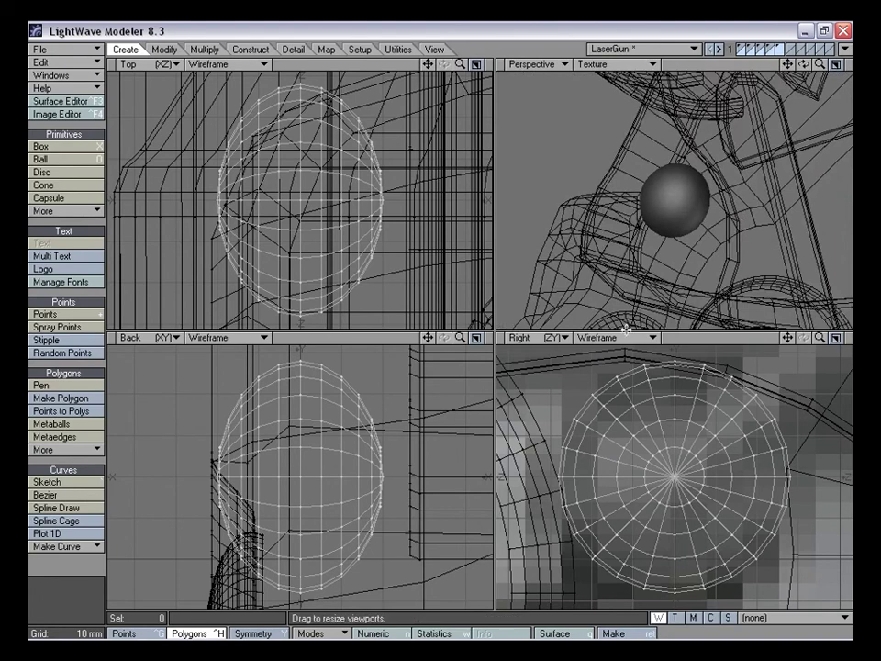
pyautogui.keyDown('ctrl'); pyautogui.moveTo(190, 456); pyautogui.dragTo(289, 456); pyautogui.keyUp('ctrl')
pyautogui.moveTo(696, 227)
pyautogui.keyDown('alt'); pyautogui.mouseDown()
pyautogui.moveTo(691, 232)
pyautogui.moveTo(773, 237)
pyautogui.moveTo(689, 169)
pyautogui.moveTo(673, 216)
pyautogui.moveTo(702, 230)
pyautogui.moveTo(692, 244)
pyautogui.moveTo(674, 210)
pyautogui.moveTo(688, 203)
pyautogui.moveTo(684, 214)
pyautogui.mouseUp(); pyautogui.keyUp('alt')
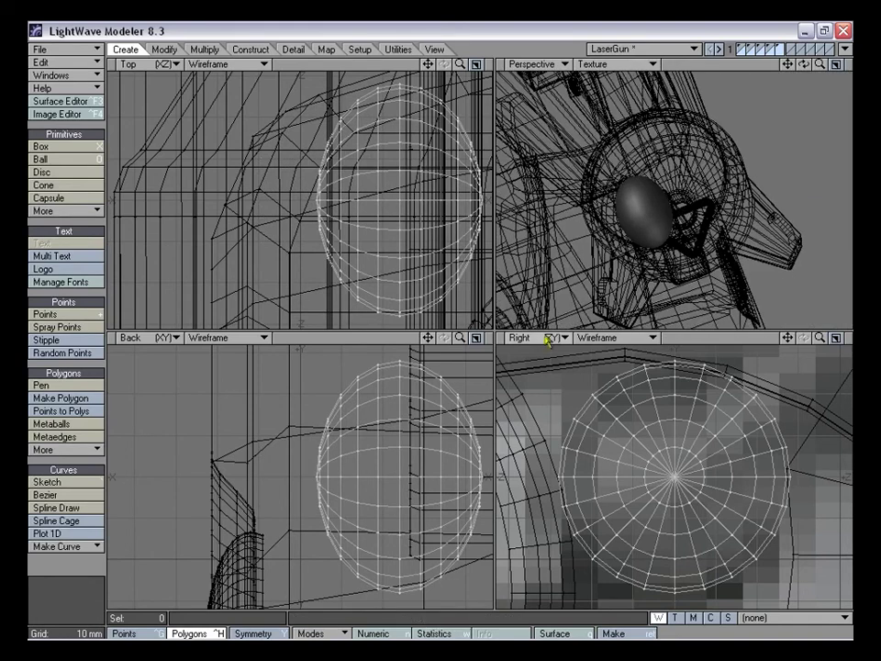
pyautogui.press(',')
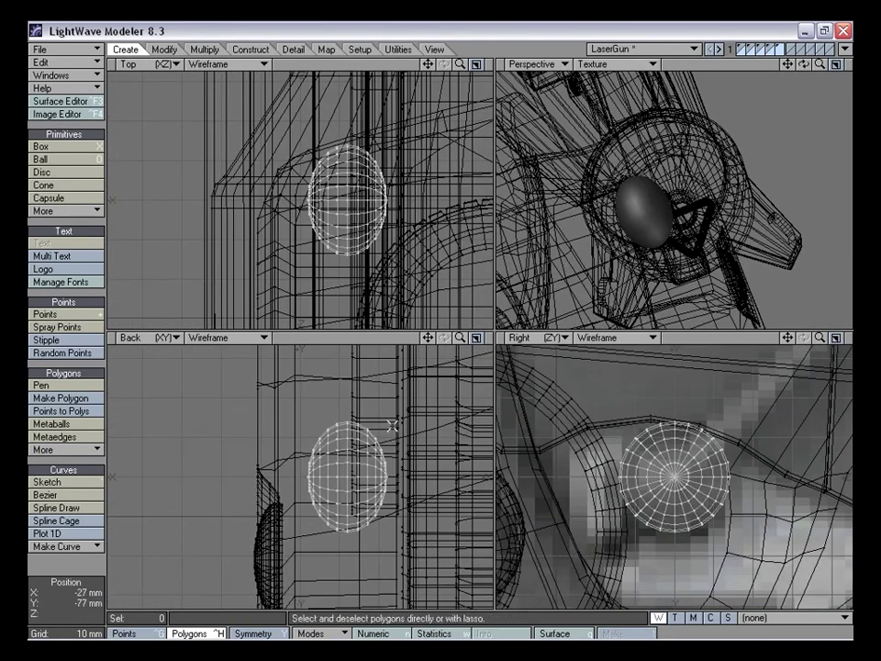
# Select the ball's inner half of points and move them along X toward the gun's centre to stretch it into a capsule
pyautogui.hotkey('ctrl', 'g')
pyautogui.moveTo(354, 535); pyautogui.dragTo(436, 416, button='right')
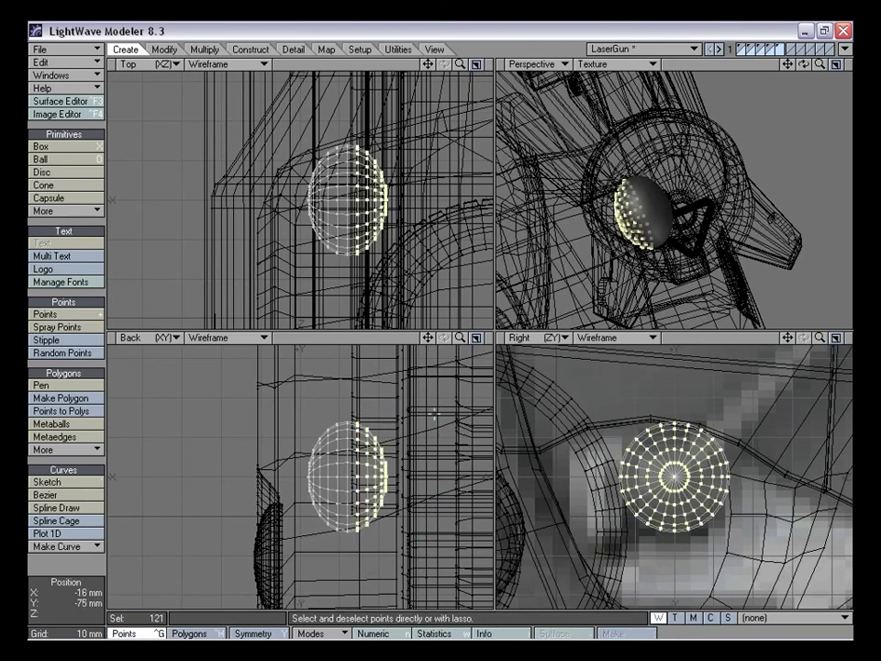
pyautogui.press('t')
pyautogui.keyDown('ctrl'); pyautogui.moveTo(355, 477); pyautogui.dragTo(396, 476); pyautogui.keyUp('ctrl')
pyautogui.press('space')
pyautogui.click(69, 564)
# Inspect the stretched ball with the background layers hidden, and restore the first four layers as background
pyautogui.keyDown('alt'); pyautogui.moveTo(597, 207); pyautogui.dragTo(746, 120); pyautogui.keyUp('alt')
pyautogui.keyDown('shift'); pyautogui.click(769, 47); pyautogui.keyUp('shift')
pyautogui.keyDown('shift'); pyautogui.click(760, 49); pyautogui.keyUp('shift')
pyautogui.keyDown('shift'); pyautogui.click(750, 48); pyautogui.keyUp('shift')
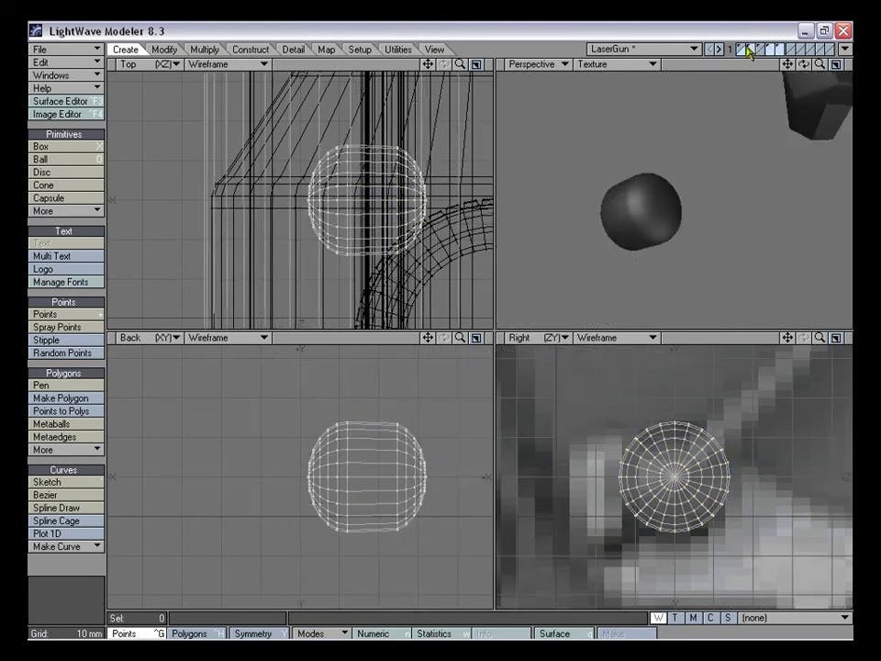
pyautogui.keyDown('shift'); pyautogui.click(740, 47); pyautogui.keyUp('shift')
pyautogui.keyDown('shift'); pyautogui.click(758, 50); pyautogui.keyUp('shift')
pyautogui.keyDown('alt'); pyautogui.moveTo(710, 194); pyautogui.dragTo(647, 224); pyautogui.keyUp('alt')
pyautogui.click(781, 50)
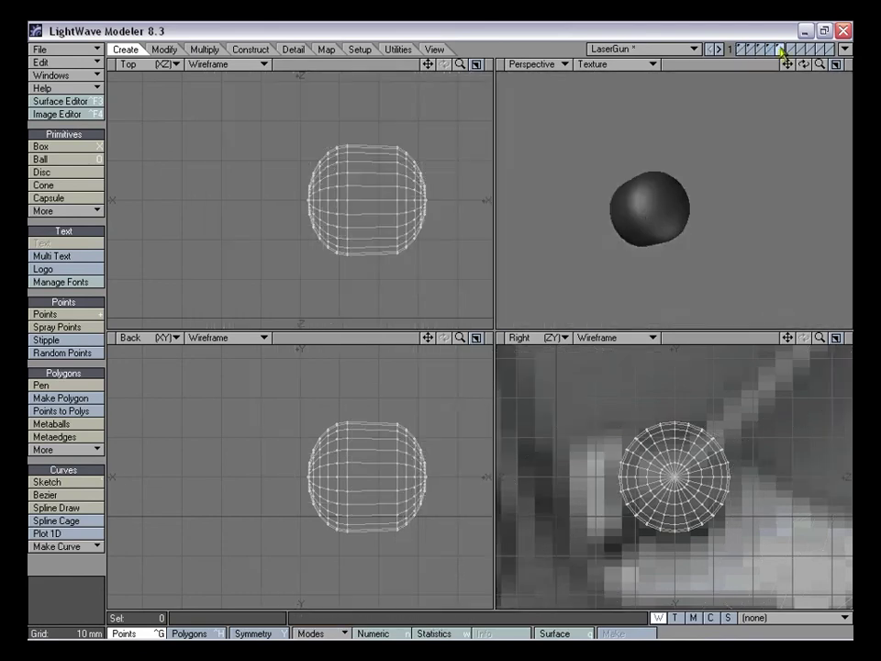
pyautogui.click(771, 54)
pyautogui.keyDown('shift'); pyautogui.click(761, 54); pyautogui.keyUp('shift')
pyautogui.keyDown('shift'); pyautogui.click(750, 53); pyautogui.keyUp('shift')
pyautogui.keyDown('shift'); pyautogui.click(741, 53); pyautogui.keyUp('shift')
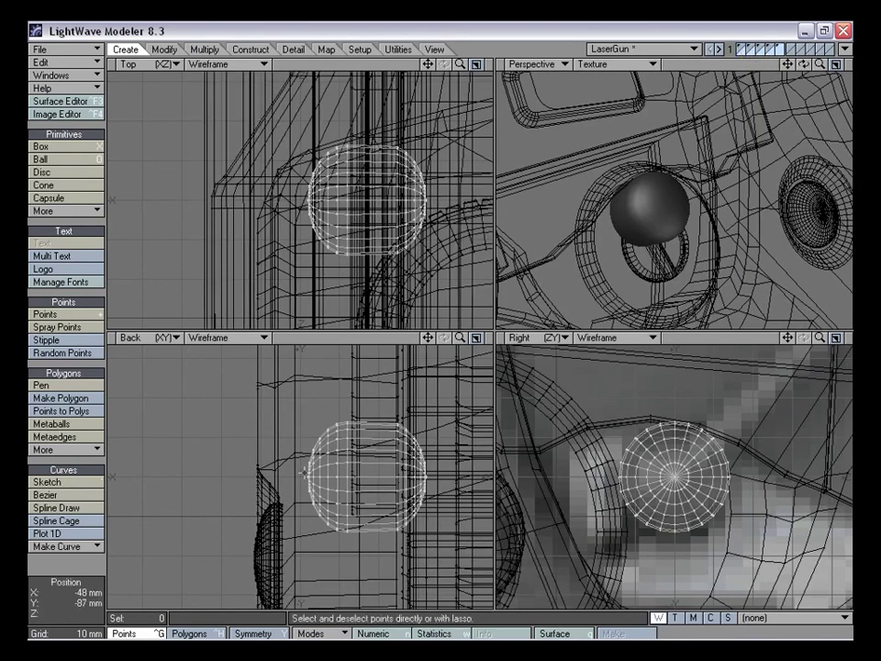
# Move the capsule's outer half of points -5 mm in X and reselect them after dropping the selection
pyautogui.moveTo(372, 469)
pyautogui.mouseDown(button='right')
pyautogui.moveTo(292, 482)
pyautogui.moveTo(335, 480)
pyautogui.mouseUp(button='right')
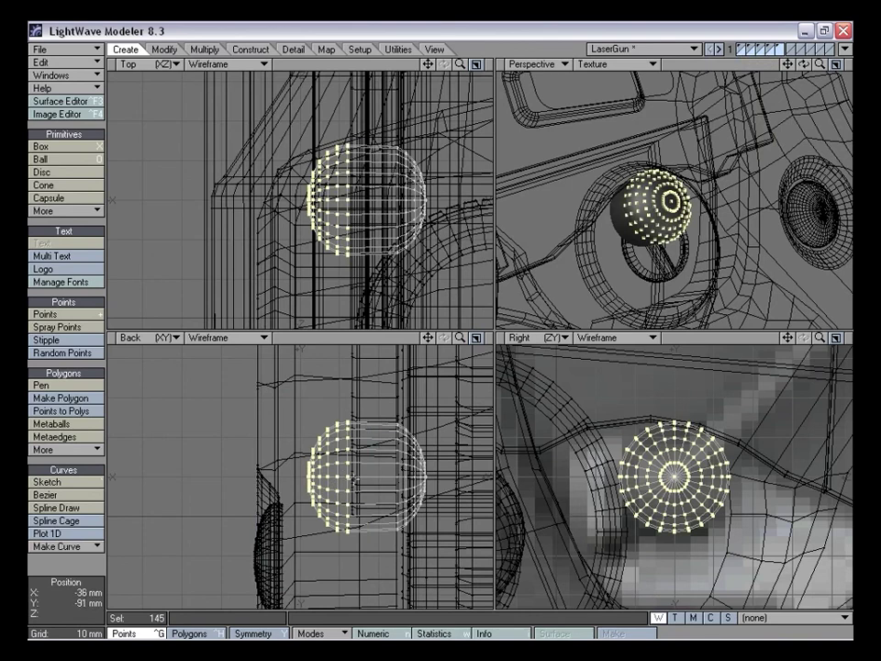
pyautogui.press('t')
pyautogui.moveTo(335, 479); pyautogui.dragTo(315, 478)
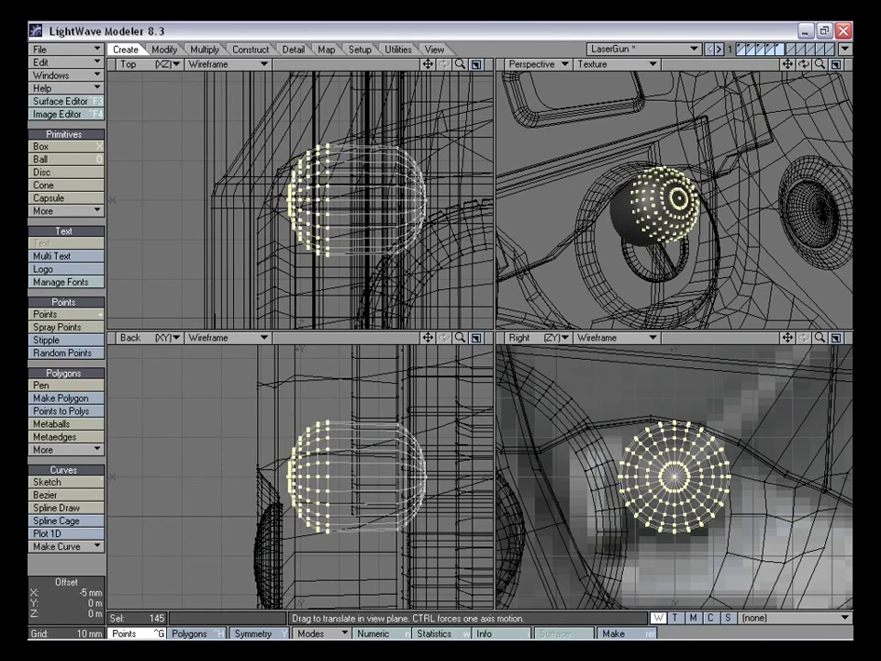
pyautogui.press('space')
pyautogui.moveTo(403, 417)
pyautogui.mouseDown(button='right')
pyautogui.moveTo(203, 473)
pyautogui.moveTo(393, 422)
pyautogui.mouseUp(button='right')
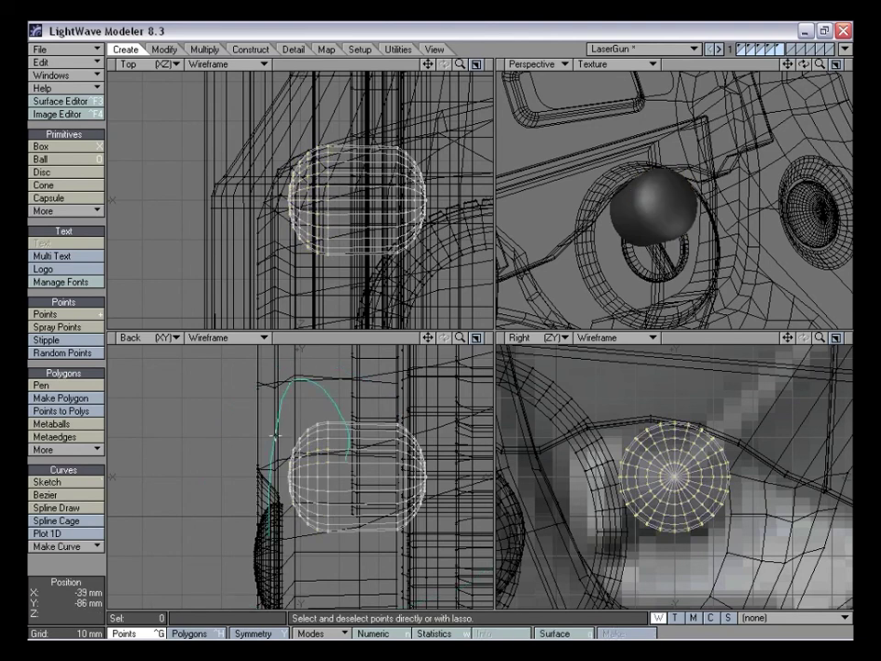
pyautogui.moveTo(275, 436); pyautogui.dragTo(354, 472, button='right')
pyautogui.press('t')
pyautogui.moveTo(354, 473); pyautogui.dragTo(337, 470)
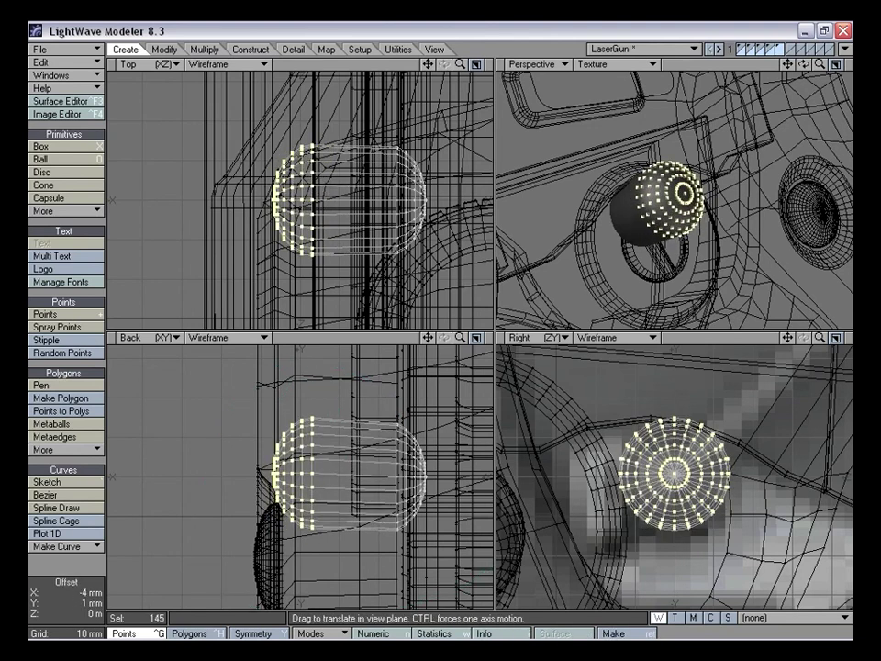
pyautogui.press('y')
pyautogui.press('u')
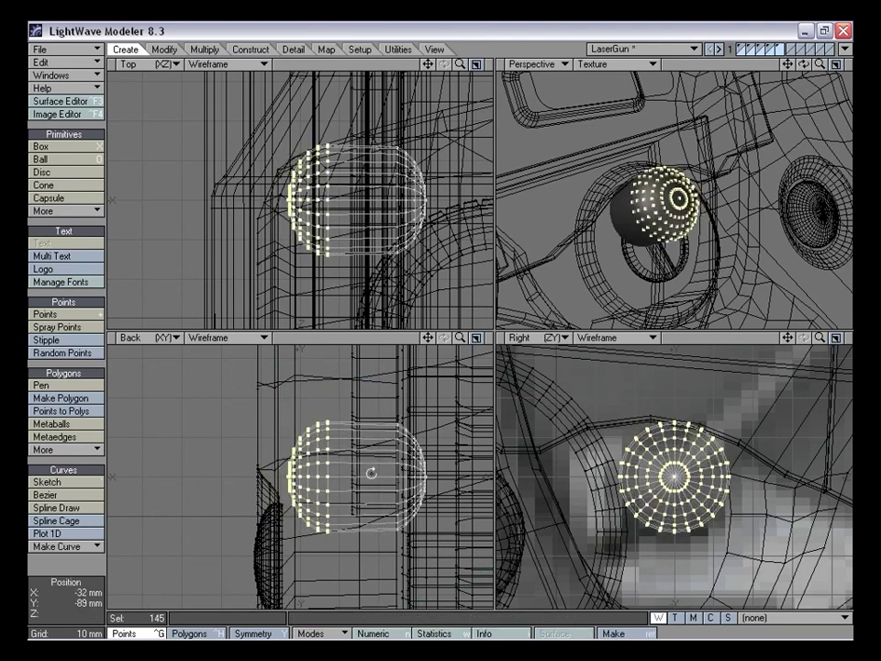
# Move the capsule's selected outer end outward until its tip is level with the gun's side surface, and drop the selection
pyautogui.press('t')
pyautogui.moveTo(379, 470); pyautogui.dragTo(347, 462)
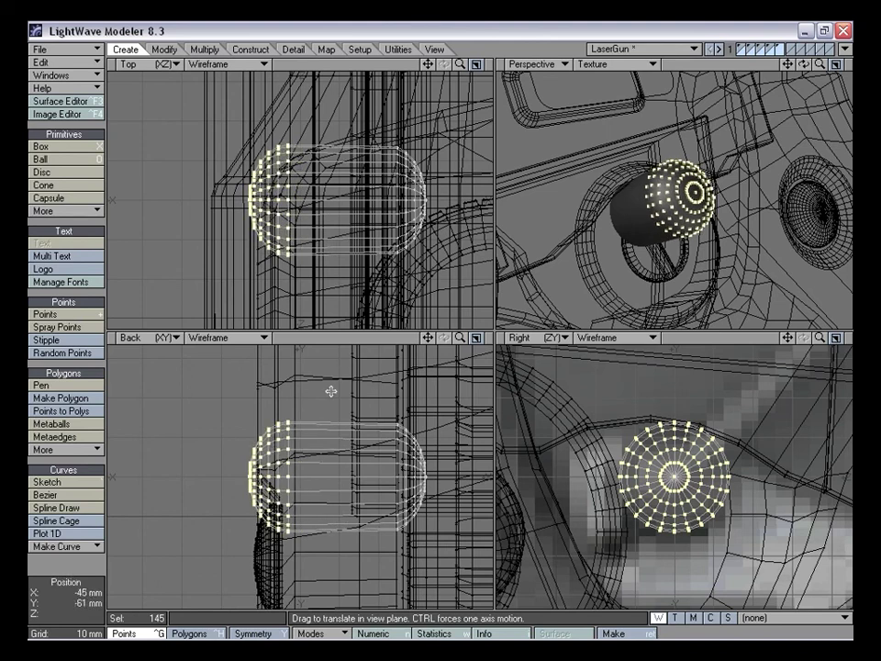
pyautogui.moveTo(427, 339); pyautogui.dragTo(432, 400)
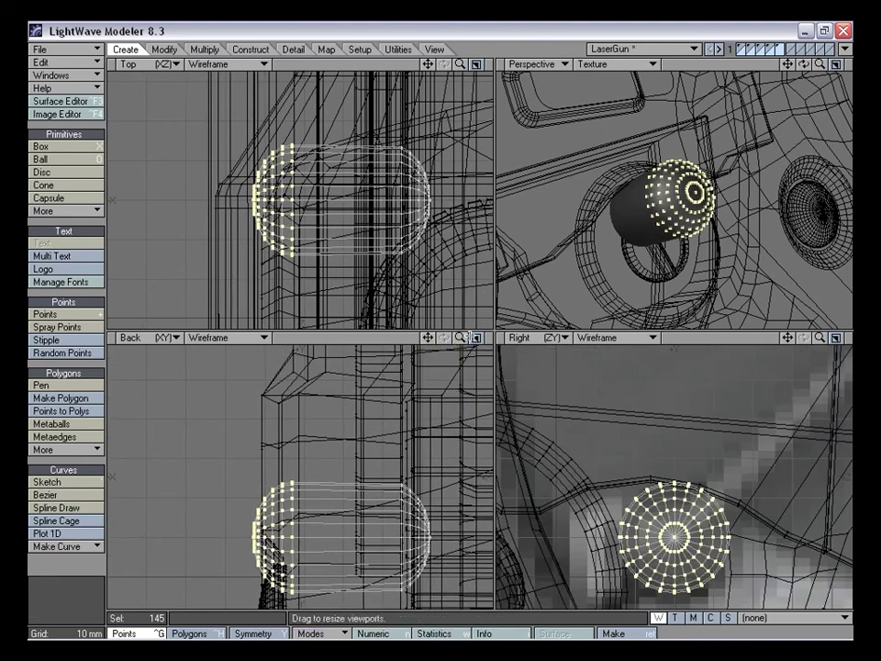
pyautogui.keyDown('alt'); pyautogui.moveTo(582, 184); pyautogui.dragTo(567, 200); pyautogui.keyUp('alt')
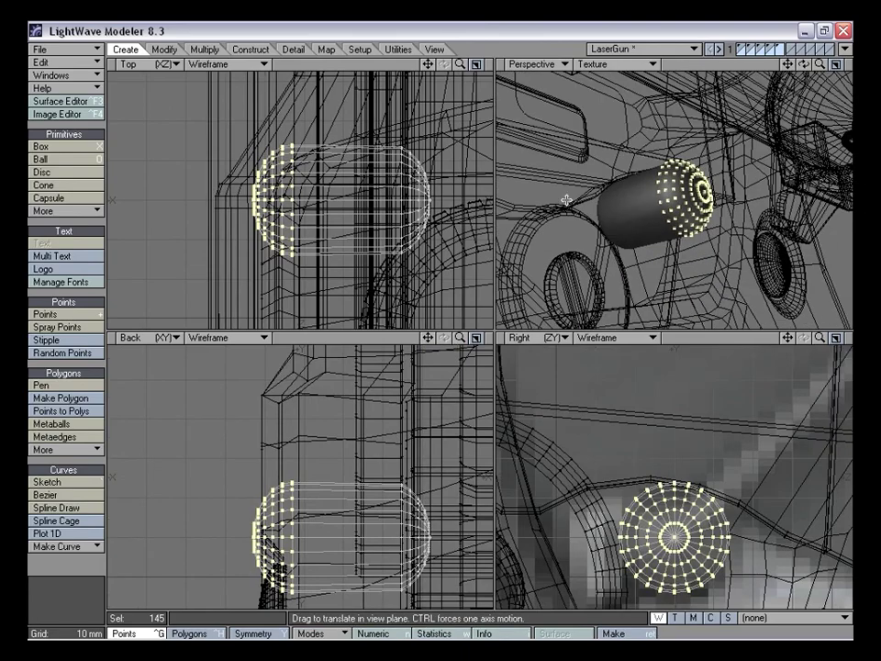
pyautogui.keyDown('alt'); pyautogui.moveTo(610, 117); pyautogui.dragTo(691, 263); pyautogui.keyUp('alt')
pyautogui.moveTo(631, 285); pyautogui.dragTo(639, 285)
pyautogui.moveTo(205, 466); pyautogui.dragTo(210, 467)
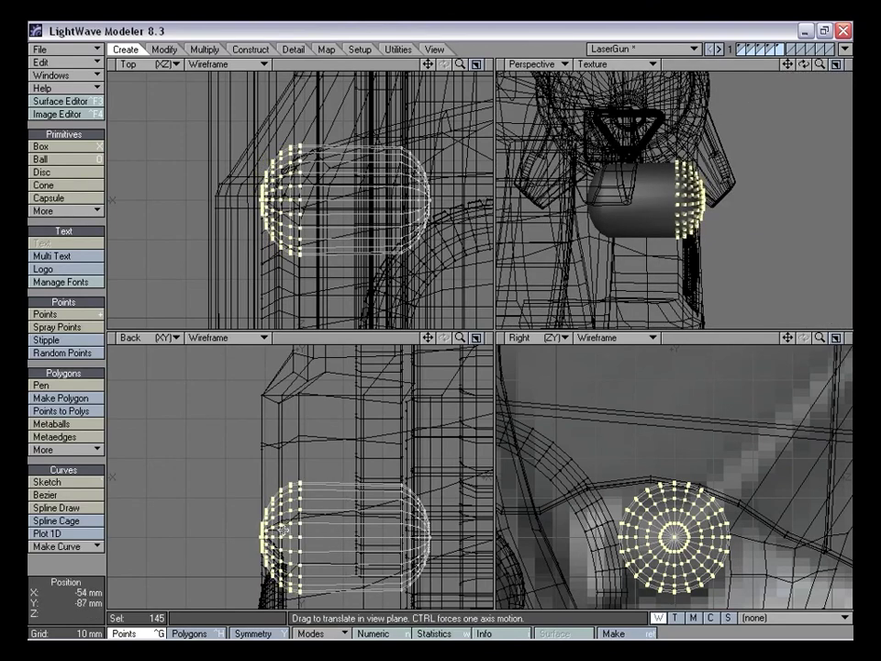
pyautogui.press('space')
pyautogui.press('/')
# Knife-cut the capsule vertically just before its inner rounded end at X -28 mm, and switch to polygon selection
pyautogui.hotkey('shift', 'k')
pyautogui.moveTo(401, 476); pyautogui.dragTo(401, 604)
pyautogui.press('space')
pyautogui.moveTo(638, 262)
pyautogui.keyDown('alt'); pyautogui.mouseDown()
pyautogui.moveTo(650, 252)
pyautogui.moveTo(630, 248)
pyautogui.mouseUp(); pyautogui.keyUp('alt')
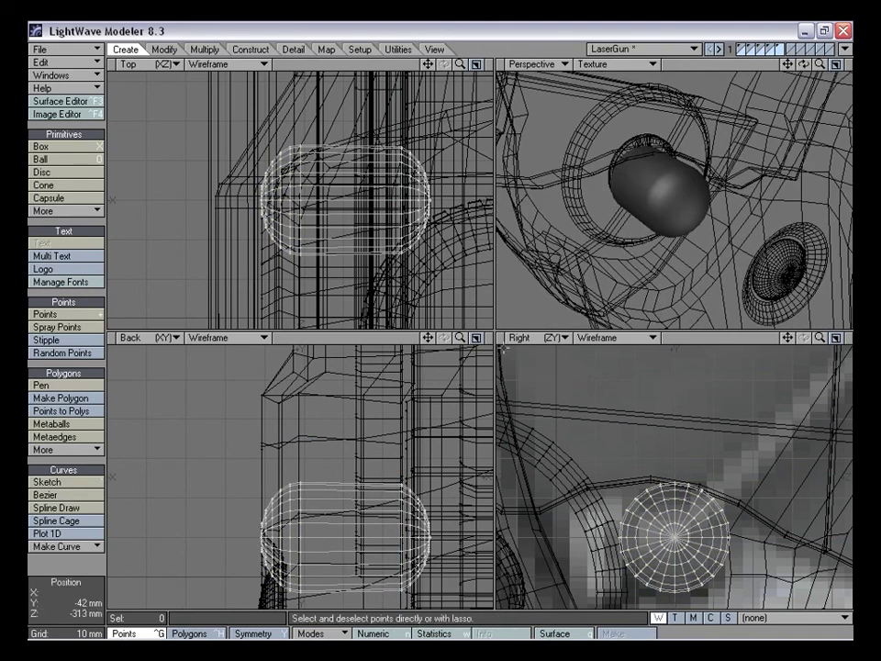
pyautogui.hotkey('shift', 'k')
pyautogui.moveTo(391, 473); pyautogui.dragTo(390, 615)
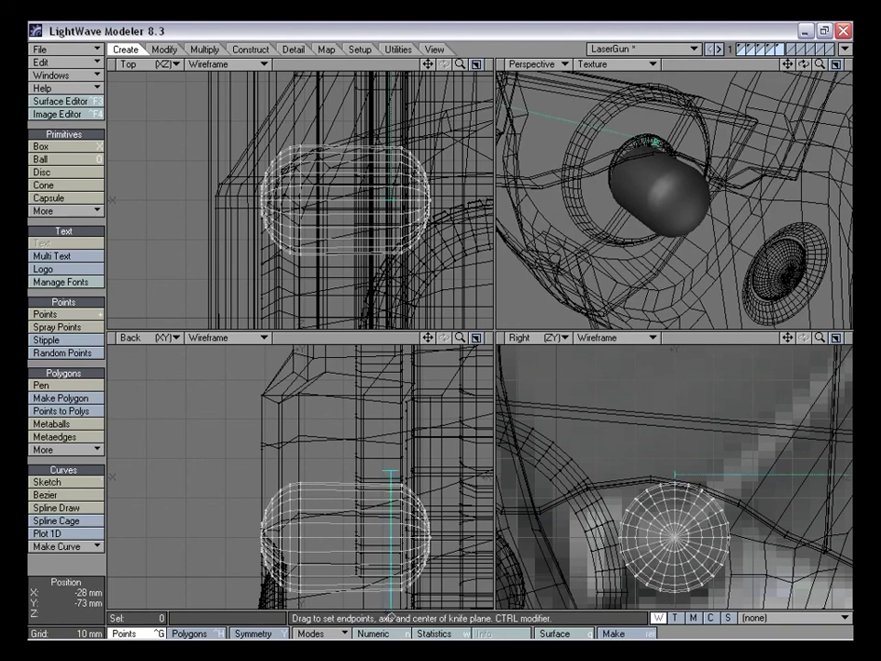
pyautogui.press('space')
pyautogui.keyDown('alt'); pyautogui.moveTo(679, 180); pyautogui.dragTo(503, 422); pyautogui.keyUp('alt')
pyautogui.keyDown('alt'); pyautogui.moveTo(654, 197); pyautogui.dragTo(693, 230); pyautogui.keyUp('alt')
pyautogui.hotkey('ctrl', 'h')
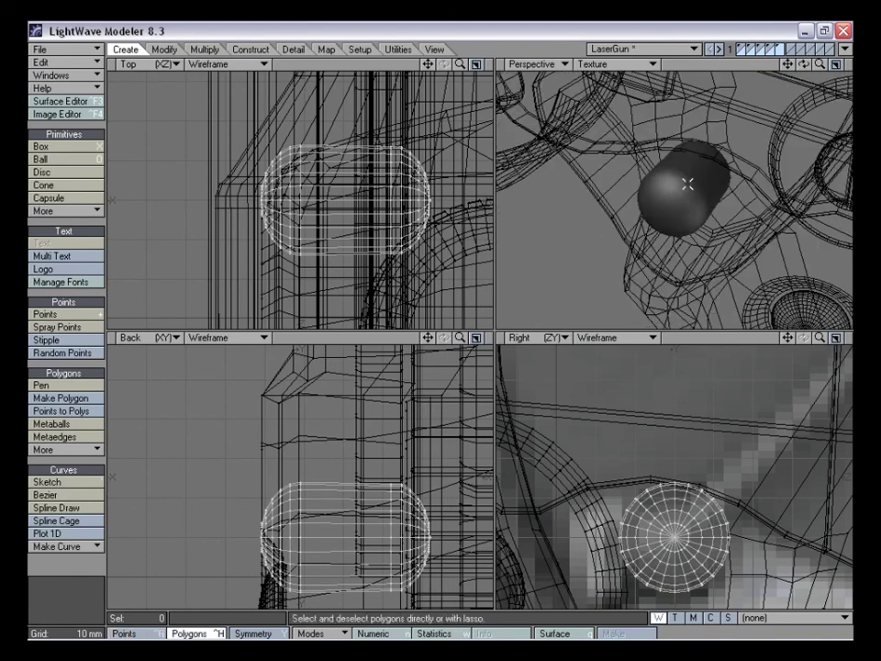
pyautogui.moveTo(691, 174); pyautogui.dragTo(662, 163, button='right')
pyautogui.keyDown('alt'); pyautogui.moveTo(662, 164); pyautogui.dragTo(667, 216); pyautogui.keyUp('alt')
pyautogui.moveTo(695, 171)
pyautogui.mouseDown()
pyautogui.moveTo(669, 167)
pyautogui.moveTo(728, 203)
pyautogui.moveTo(657, 210)
pyautogui.moveTo(754, 164)
pyautogui.moveTo(719, 190)
pyautogui.mouseUp()
pyautogui.click(664, 165)
pyautogui.click(98, 567)
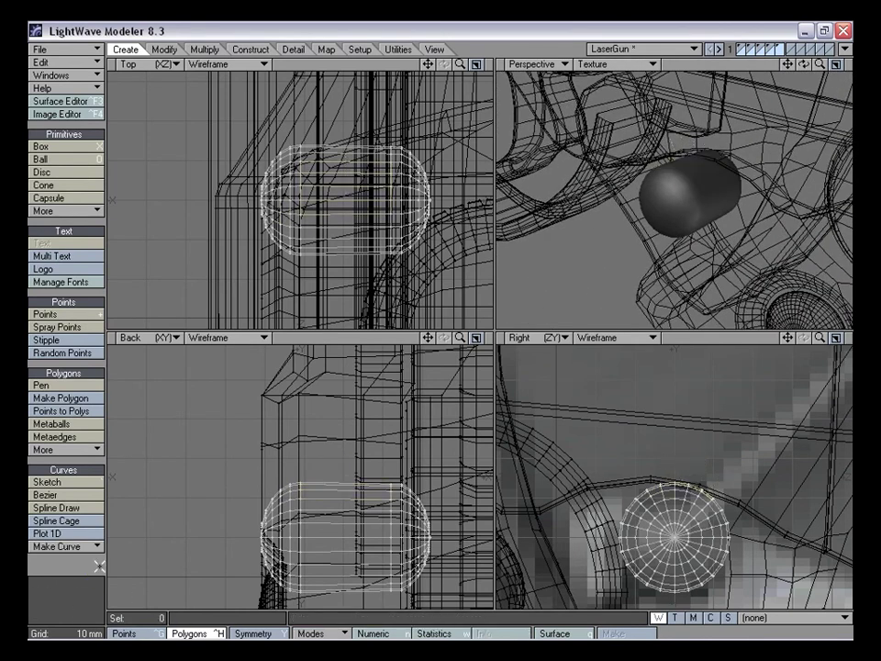
# Knife-cut the capsule vertically through its middle section at X about -37 mm
pyautogui.hotkey('shift', 'k')
pyautogui.keyDown('ctrl'); pyautogui.moveTo(360, 474); pyautogui.dragTo(350, 607); pyautogui.keyUp('ctrl')
pyautogui.press('space')
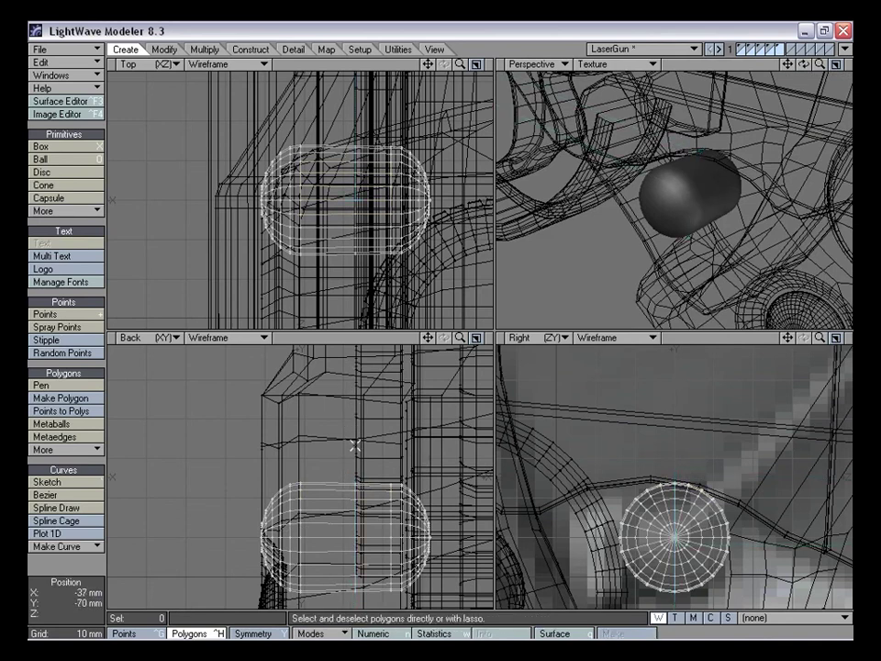
pyautogui.keyDown('alt'); pyautogui.moveTo(666, 200); pyautogui.dragTo(714, 233); pyautogui.keyUp('alt')
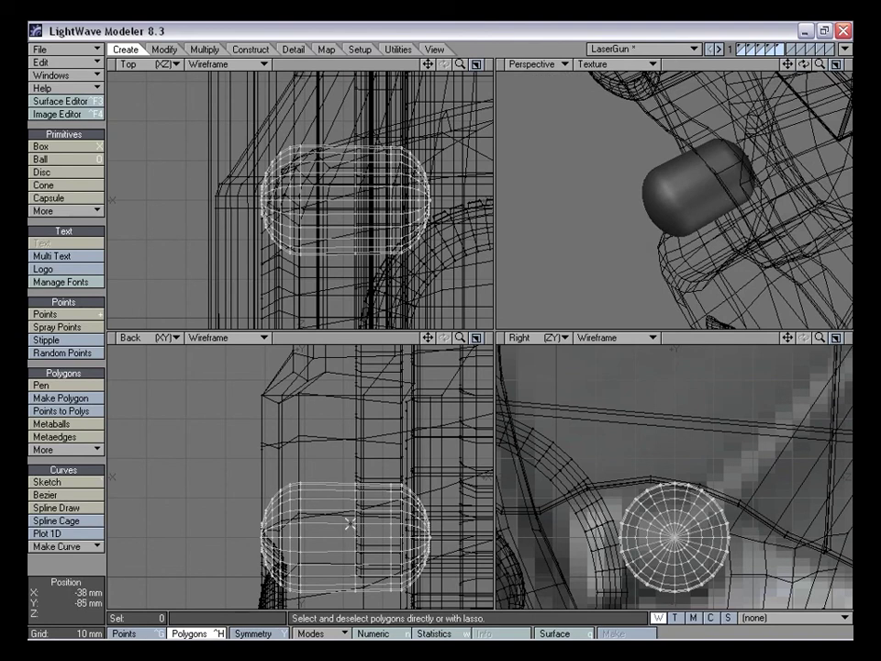
# Select the four top polygons of the capsule's straight section on its outer half
pyautogui.press('space')
pyautogui.press('space')
pyautogui.click(696, 181)
pyautogui.keyDown('alt'); pyautogui.moveTo(684, 174); pyautogui.dragTo(716, 191); pyautogui.keyUp('alt')
pyautogui.press('a')
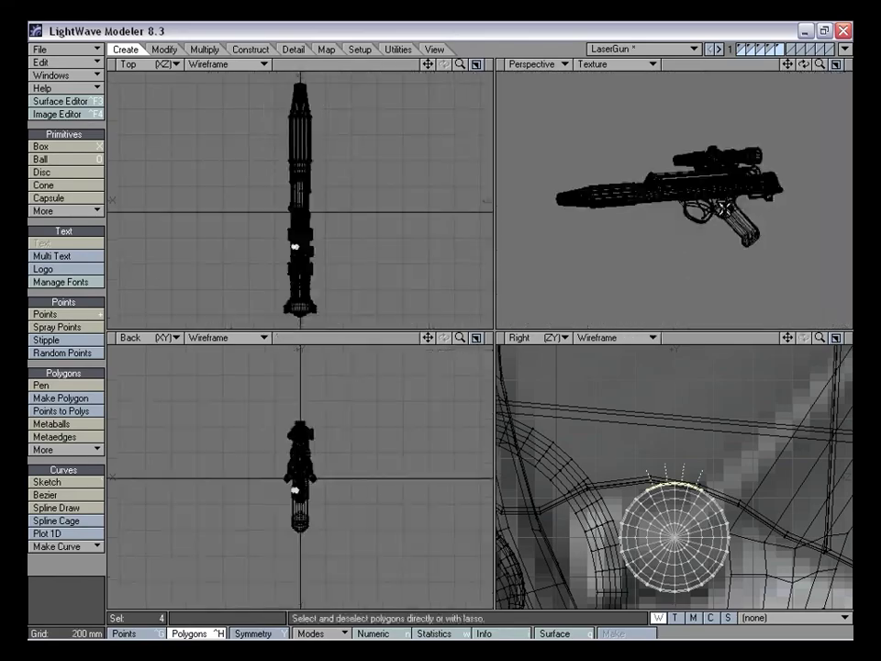
pyautogui.hotkey('shift', 'a')
pyautogui.keyDown('alt'); pyautogui.moveTo(702, 254); pyautogui.dragTo(721, 262); pyautogui.keyUp('alt')
pyautogui.moveTo(820, 65); pyautogui.dragTo(749, 68)
pyautogui.moveTo(684, 186)
pyautogui.keyDown('alt'); pyautogui.mouseDown()
pyautogui.moveTo(663, 272)
pyautogui.moveTo(686, 199)
pyautogui.mouseUp(); pyautogui.keyUp('alt')
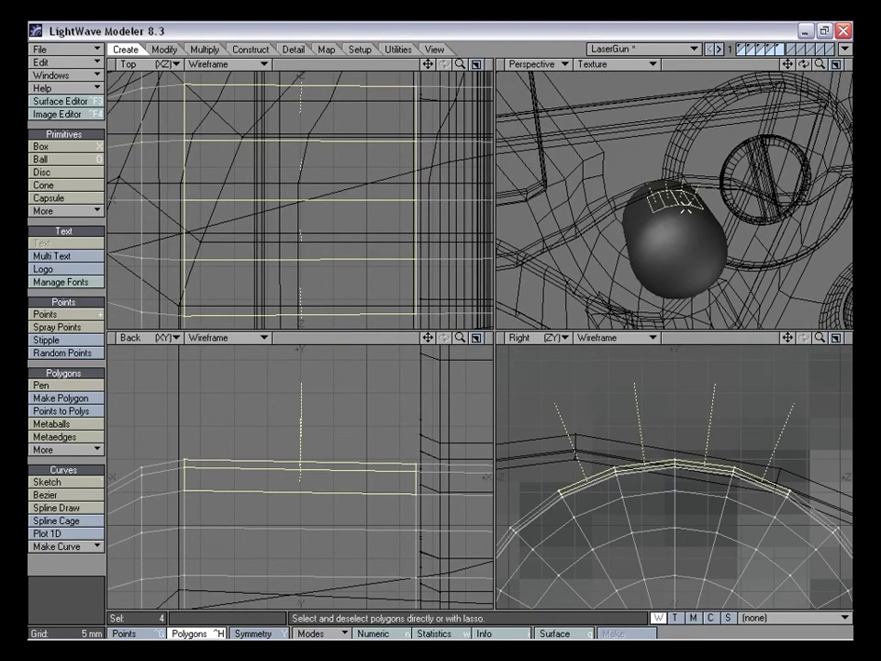
# Smooth Shift the four selected top polygons in place and scale them slightly inward to form an inset border
pyautogui.moveTo(460, 341); pyautogui.dragTo(409, 405)
pyautogui.moveTo(460, 340); pyautogui.dragTo(441, 343)
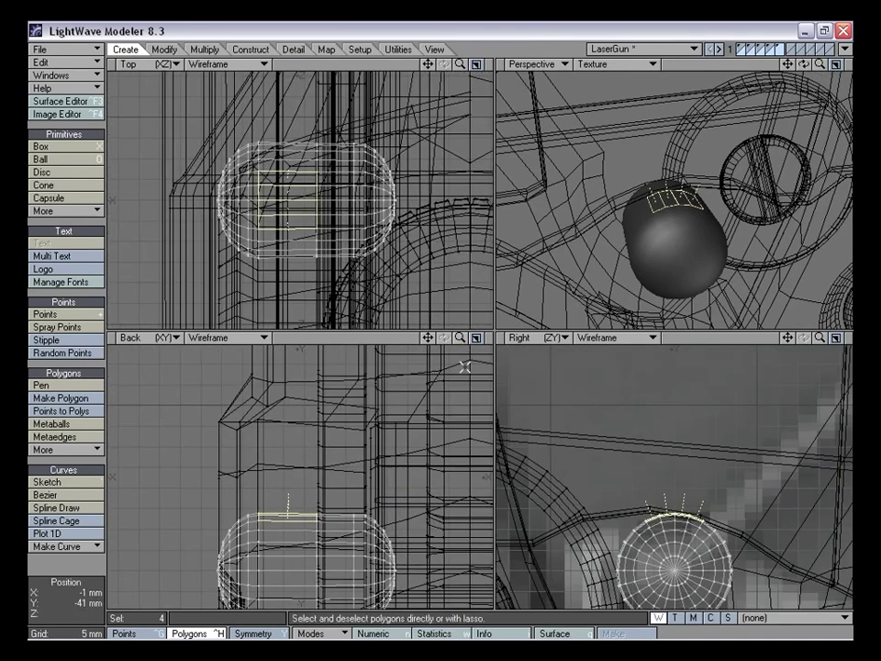
pyautogui.press('f')
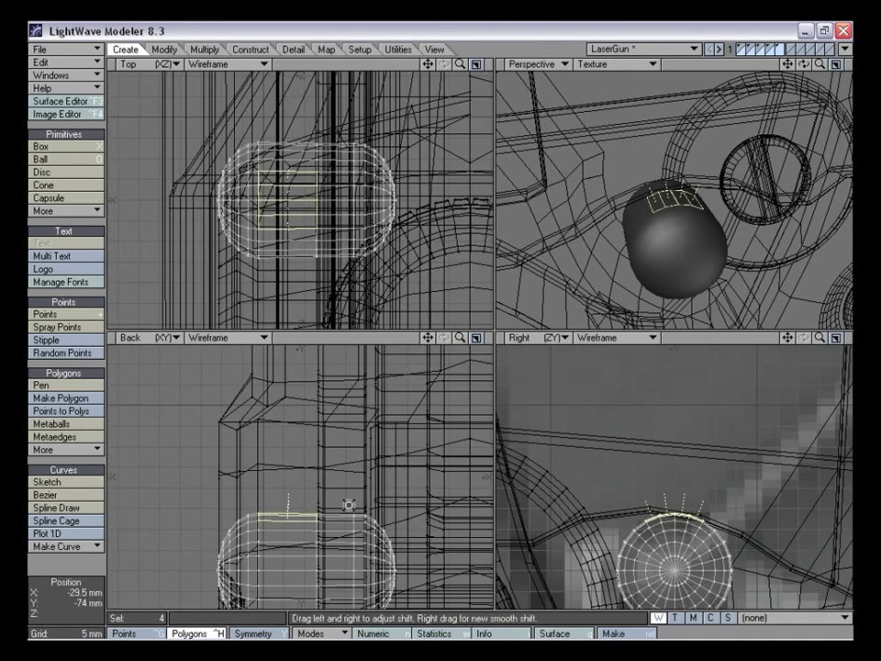
pyautogui.press('t')
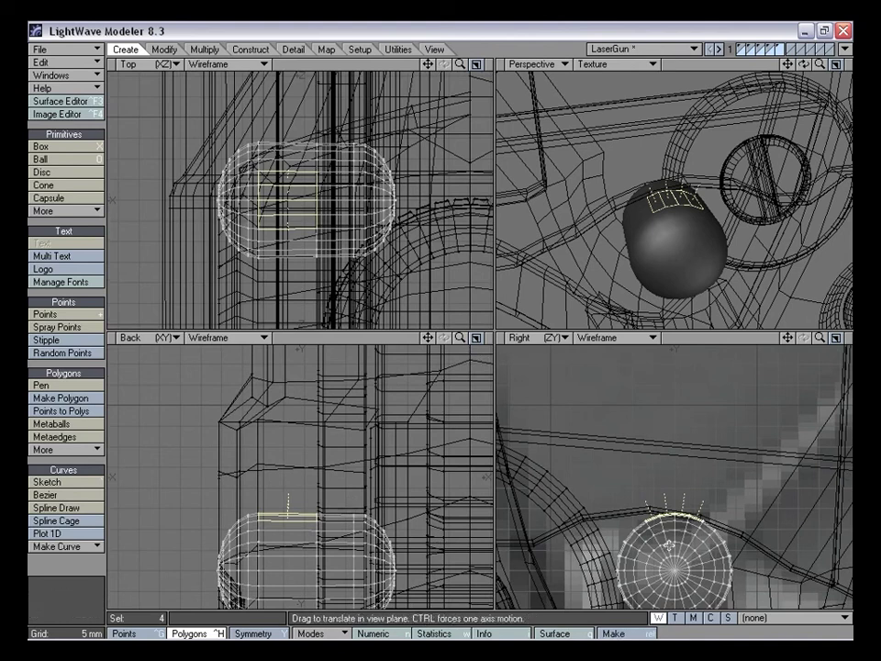
pyautogui.hotkey('shift', 'a')
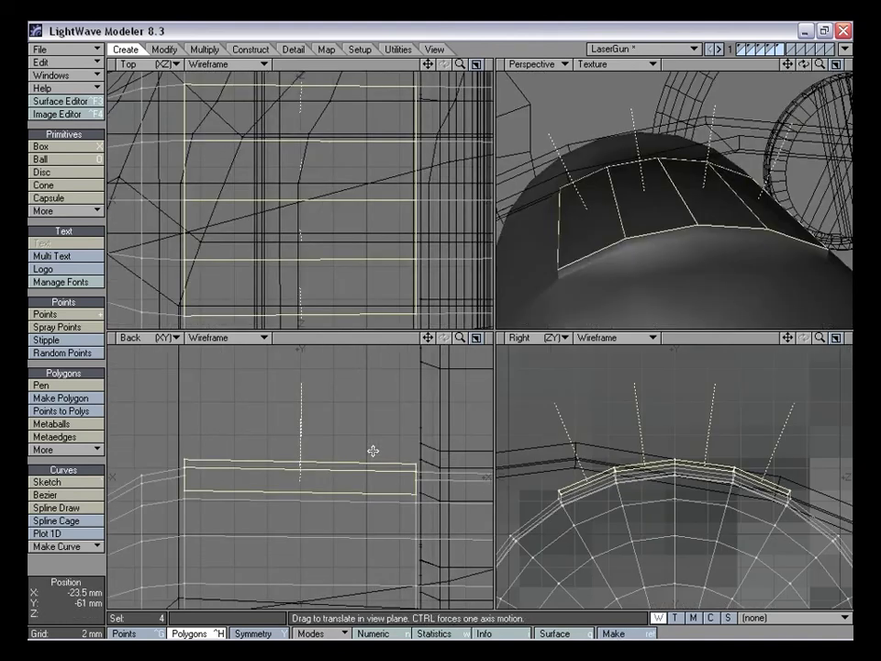
pyautogui.press('h')
pyautogui.moveTo(299, 195); pyautogui.dragTo(275, 202)
pyautogui.keyDown('alt'); pyautogui.moveTo(601, 319); pyautogui.dragTo(653, 298); pyautogui.keyUp('alt')
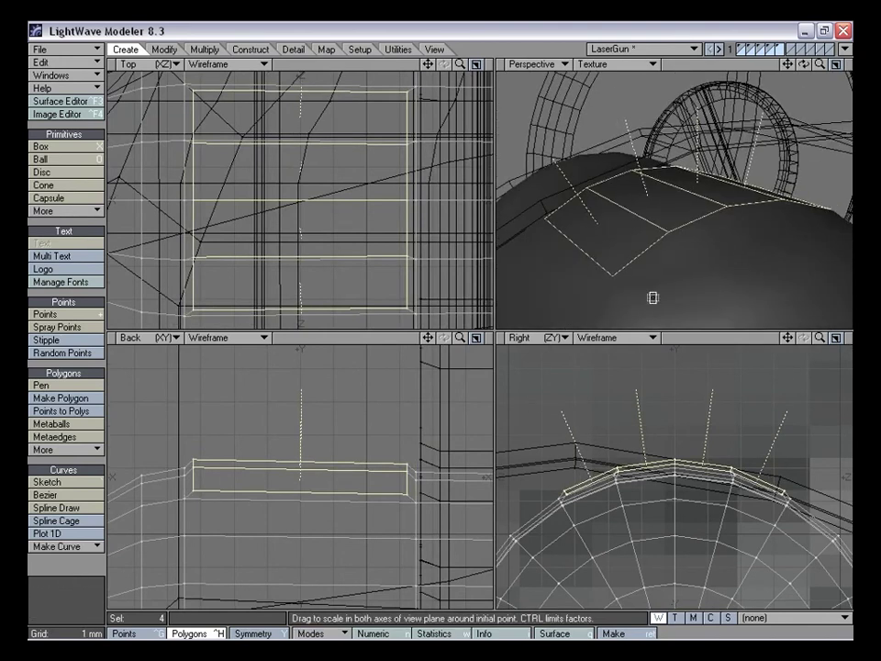
# Smooth Shift the inset polygons again, raise them 600 um in Y, and scale them slightly inward to taper the edge
pyautogui.press('f')
pyautogui.click(344, 519)
pyautogui.press('t')
pyautogui.moveTo(344, 518); pyautogui.dragTo(345, 507)
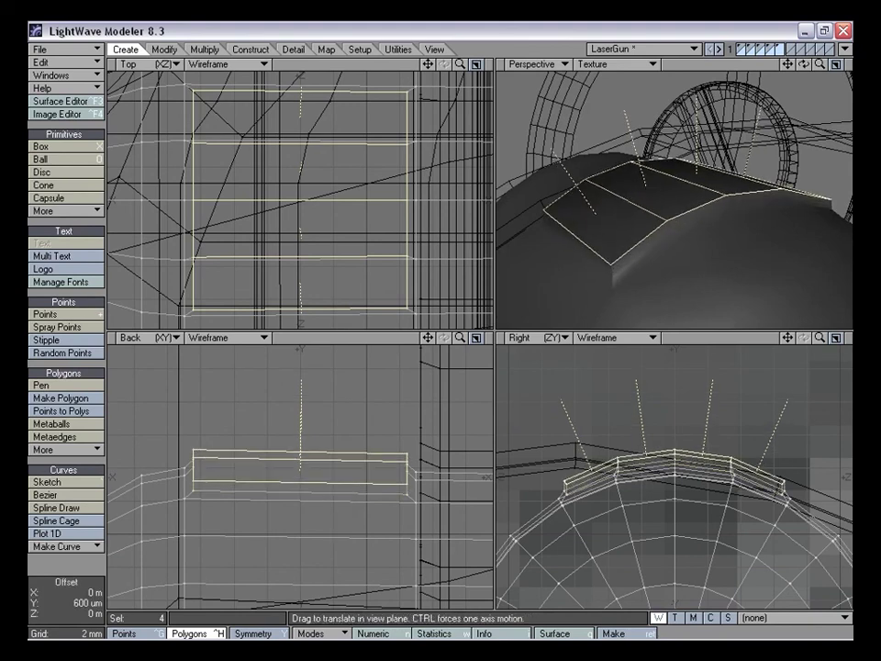
pyautogui.hotkey('shift', 'h')
pyautogui.moveTo(301, 191); pyautogui.dragTo(303, 200)
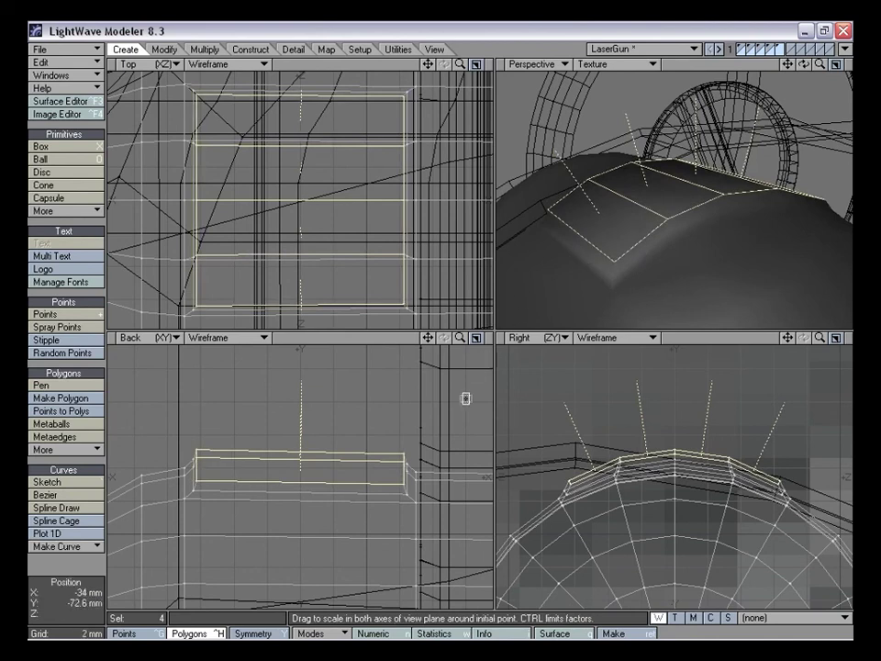
# Smooth Shift the capsule's four raised top polygons in place and move them straight up in Y to form a long lever shaft
pyautogui.hotkey('shift', 'f')
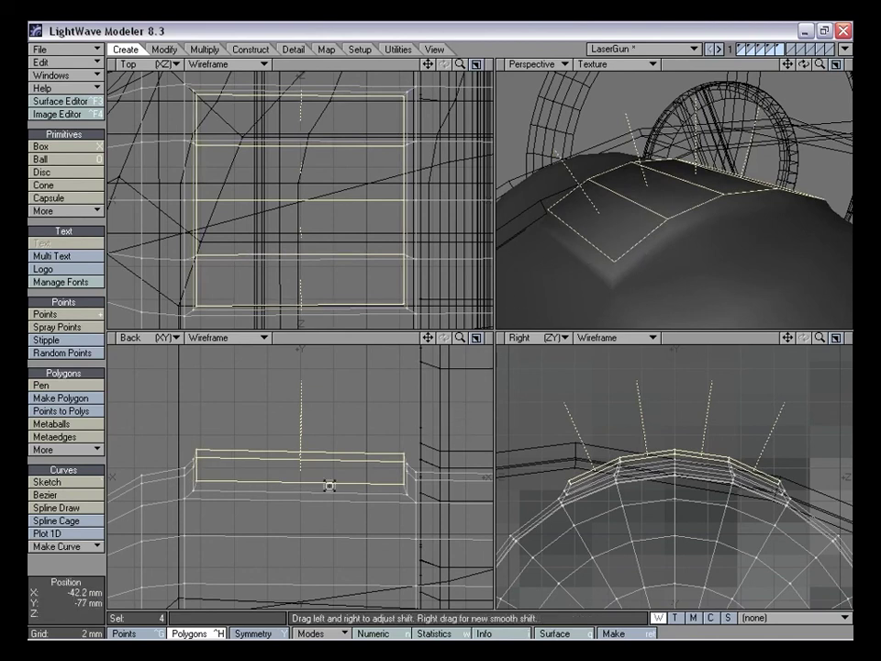
pyautogui.click(329, 486)
pyautogui.press('t')
pyautogui.keyDown('ctrl'); pyautogui.moveTo(335, 520); pyautogui.dragTo(335, 321); pyautogui.keyUp('ctrl')
pyautogui.moveTo(820, 340); pyautogui.dragTo(821, 343)
pyautogui.moveTo(687, 484); pyautogui.dragTo(687, 415)
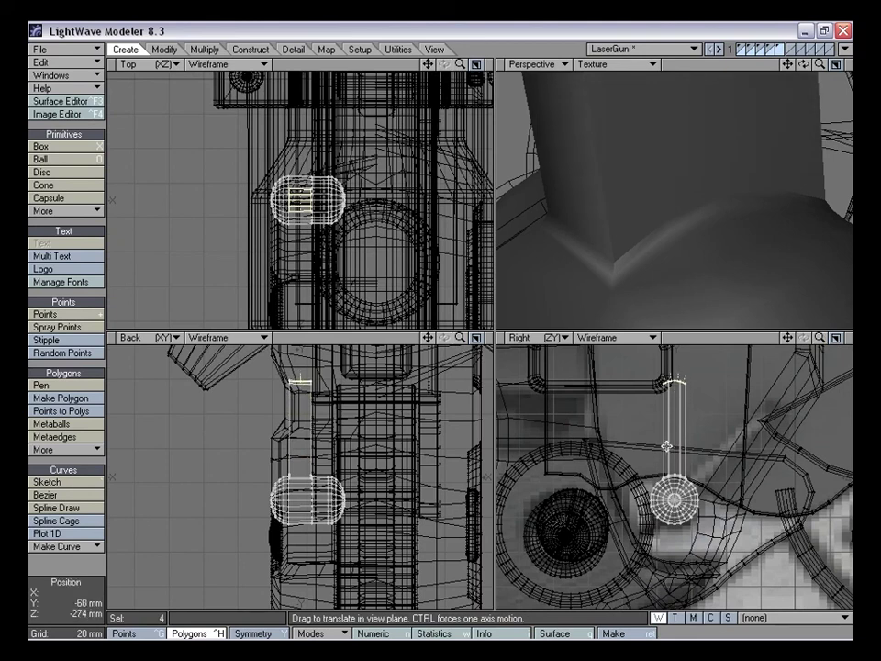
pyautogui.press('space')
pyautogui.moveTo(732, 411)
pyautogui.mouseDown(button='right')
pyautogui.moveTo(679, 338)
pyautogui.moveTo(721, 406)
pyautogui.mouseUp(button='right')
pyautogui.press('a')
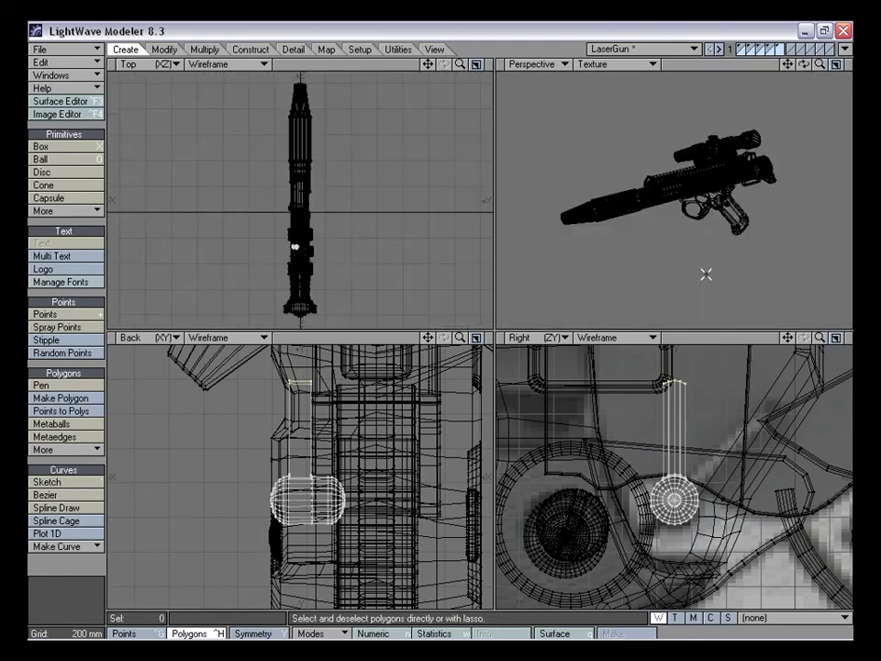
# Select the two shaft side polygons facing forward and backward along Z and stretch them narrower in X to give the shaft an octagonal section
pyautogui.hotkey('shift', 'a')
pyautogui.keyDown('alt'); pyautogui.moveTo(705, 275); pyautogui.dragTo(680, 246); pyautogui.keyUp('alt')
pyautogui.keyDown('alt'); pyautogui.moveTo(700, 194); pyautogui.dragTo(678, 183); pyautogui.keyUp('alt')
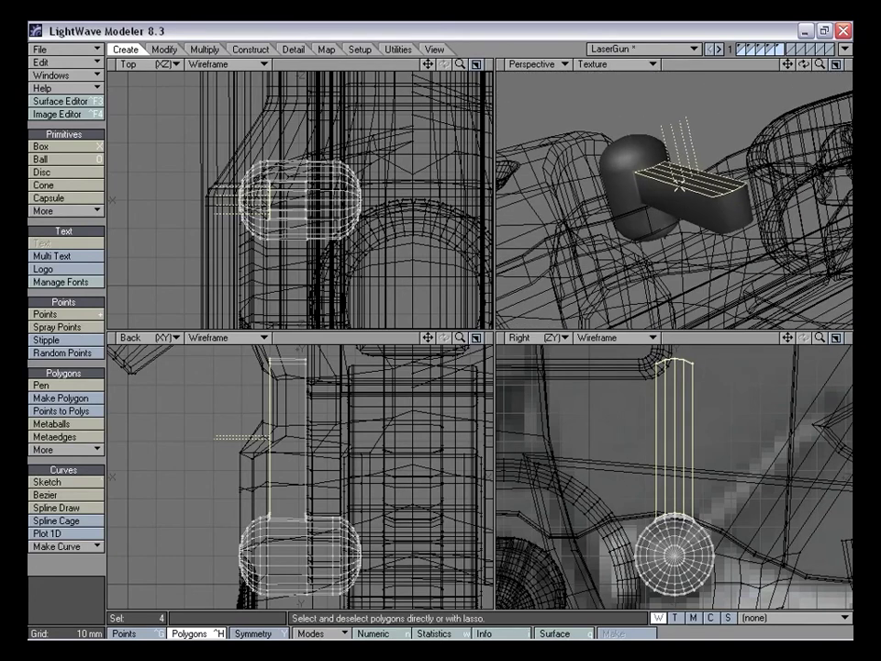
pyautogui.keyDown('alt'); pyautogui.moveTo(729, 217); pyautogui.dragTo(708, 206); pyautogui.keyUp('alt')
pyautogui.click(79, 561)
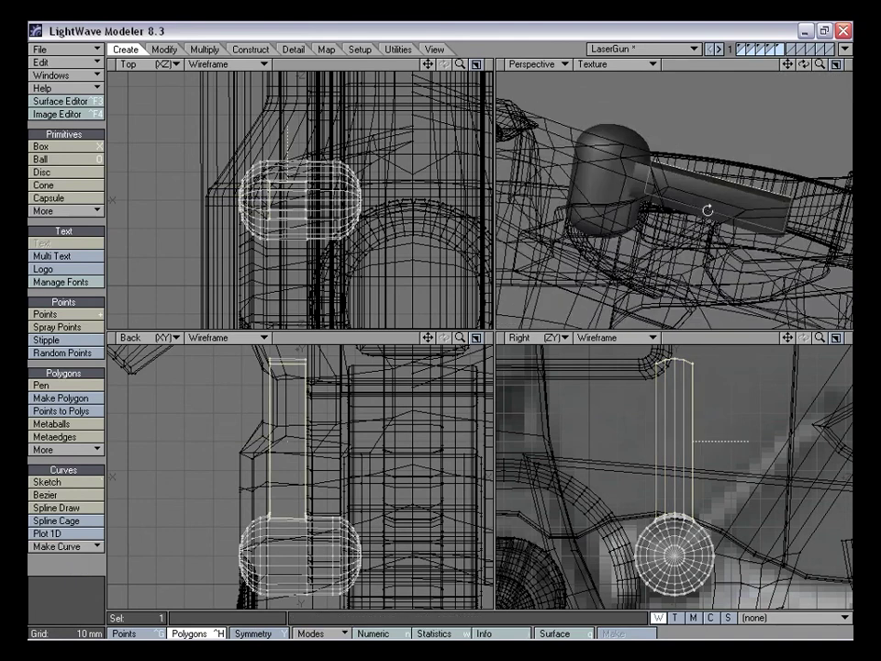
pyautogui.click(690, 191)
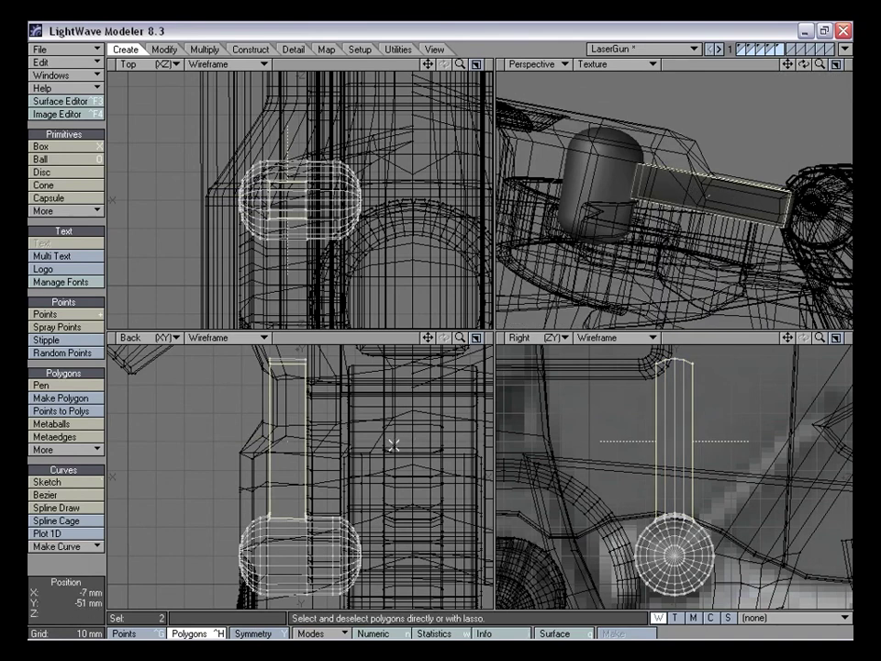
pyautogui.keyDown('ctrl'); pyautogui.moveTo(287, 441); pyautogui.dragTo(232, 442); pyautogui.keyUp('ctrl')
pyautogui.click(85, 589)
pyautogui.click(86, 588)
# Select the four polygons at the shaft's free end and flatten them vertically with Stretch to a 1% Y factor
pyautogui.keyDown('alt'); pyautogui.moveTo(574, 295); pyautogui.dragTo(702, 208); pyautogui.keyUp('alt')
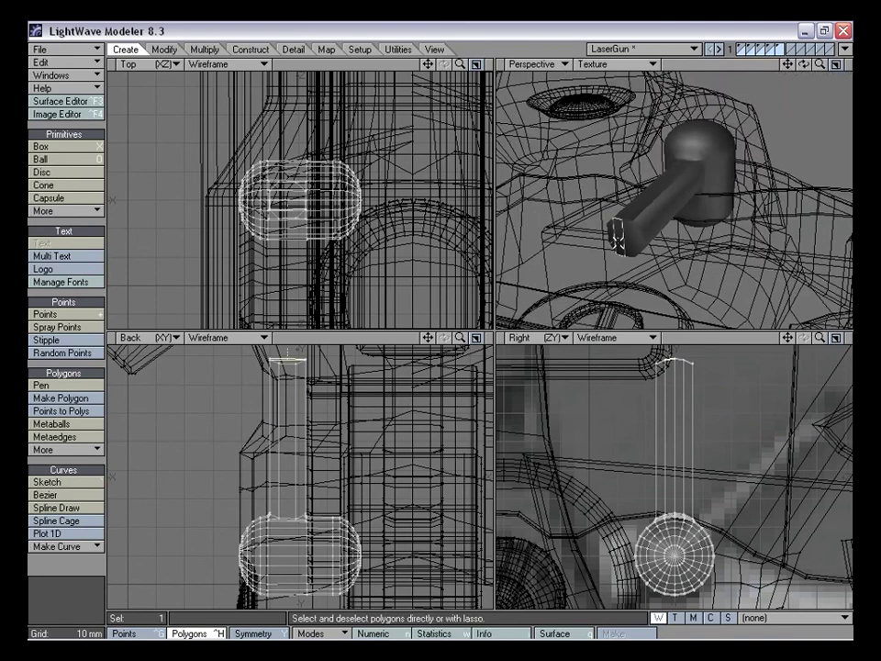
pyautogui.keyDown('alt'); pyautogui.moveTo(613, 236); pyautogui.dragTo(670, 313); pyautogui.keyUp('alt')
pyautogui.hotkey('shift', 'a')
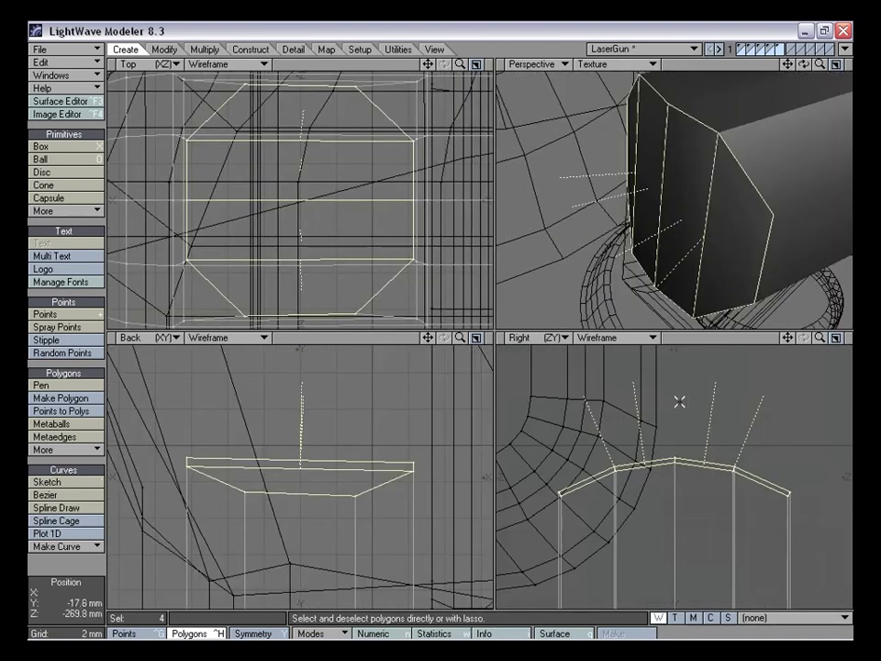
pyautogui.press('h')
pyautogui.keyDown('ctrl'); pyautogui.moveTo(679, 460); pyautogui.dragTo(680, 547); pyautogui.keyUp('ctrl')
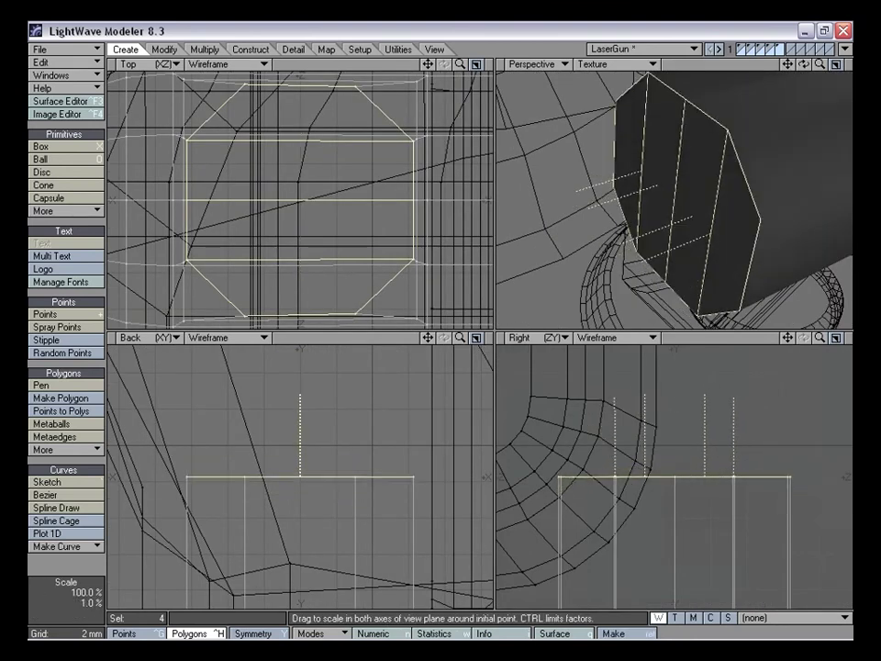
# Merge the four flattened end polygons of the shaft into a single octagonal polygon
pyautogui.moveTo(820, 338); pyautogui.dragTo(783, 338)
pyautogui.keyDown('alt'); pyautogui.moveTo(726, 184); pyautogui.dragTo(751, 187); pyautogui.keyUp('alt')
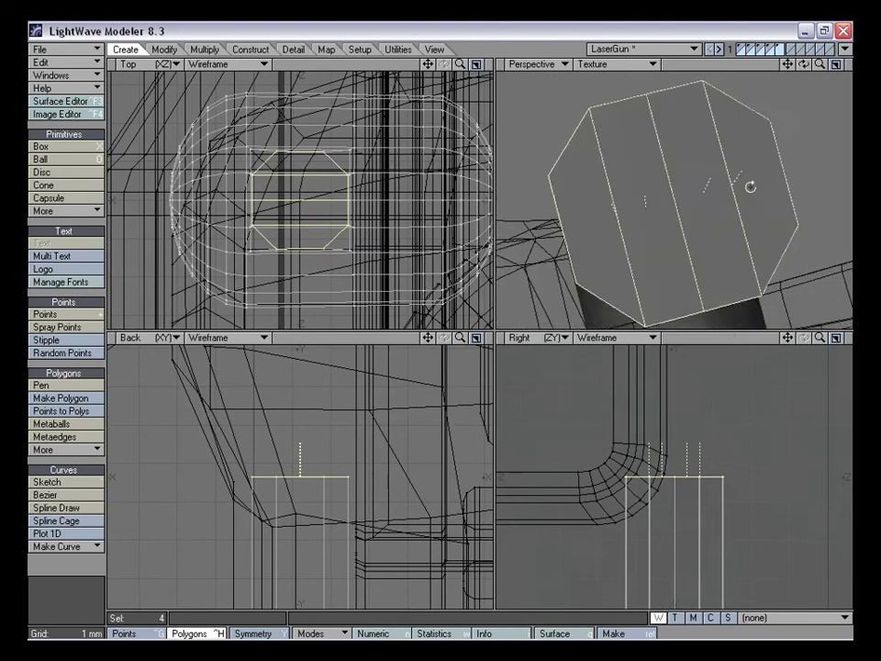
pyautogui.press('h')
pyautogui.keyDown('alt'); pyautogui.moveTo(688, 174); pyautogui.dragTo(718, 195); pyautogui.keyUp('alt')
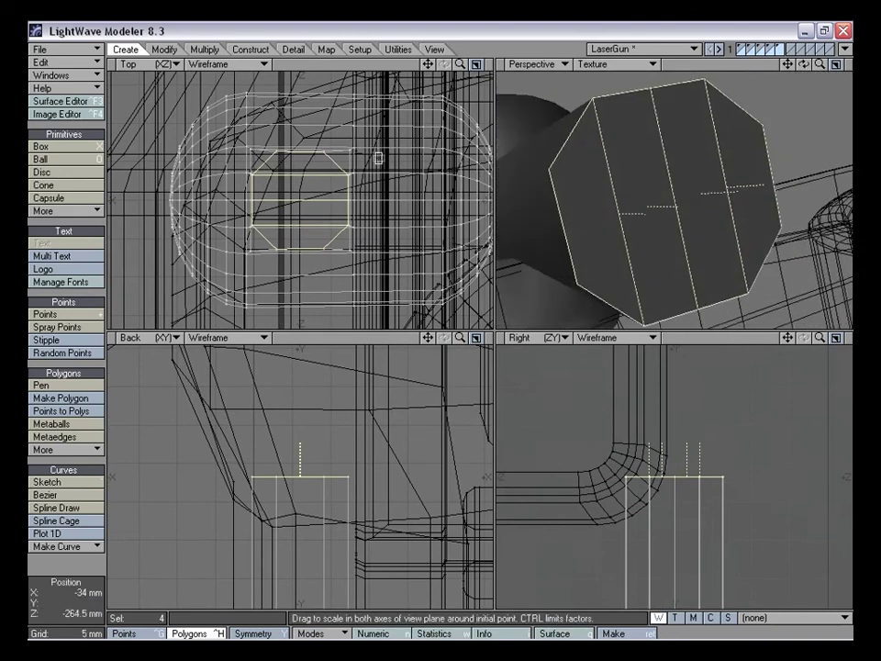
pyautogui.hotkey('shift', 'z')
pyautogui.keyDown('alt'); pyautogui.moveTo(697, 206); pyautogui.dragTo(675, 209); pyautogui.keyUp('alt')
# Scale the shaft's end polygon inward to finish the free end as a rounded tip
pyautogui.press('h')
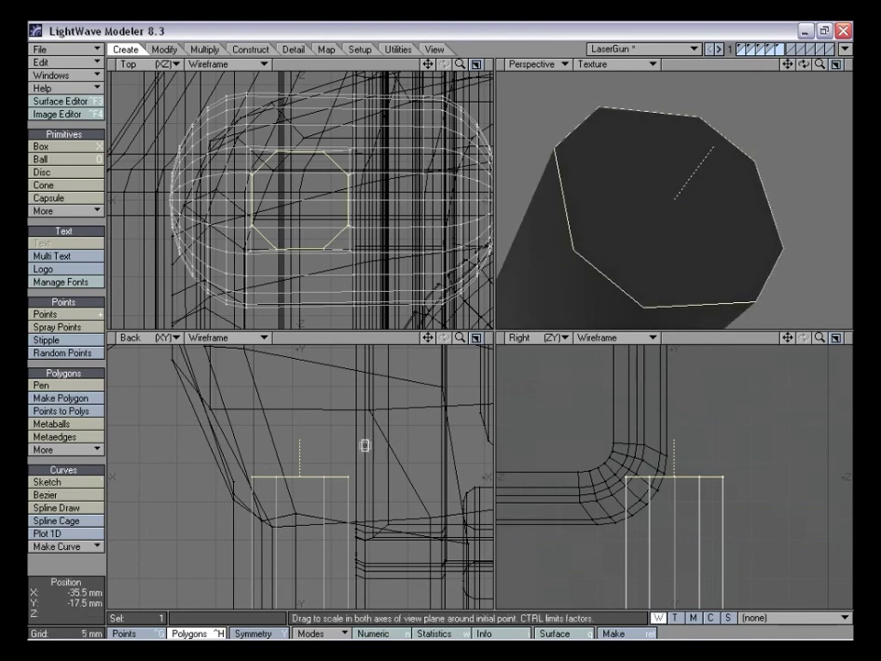
pyautogui.moveTo(335, 528); pyautogui.dragTo(308, 522)
pyautogui.press('a')
pyautogui.keyDown('alt'); pyautogui.moveTo(723, 153); pyautogui.dragTo(597, 326); pyautogui.keyUp('alt')
pyautogui.hotkey('shift', 'a')
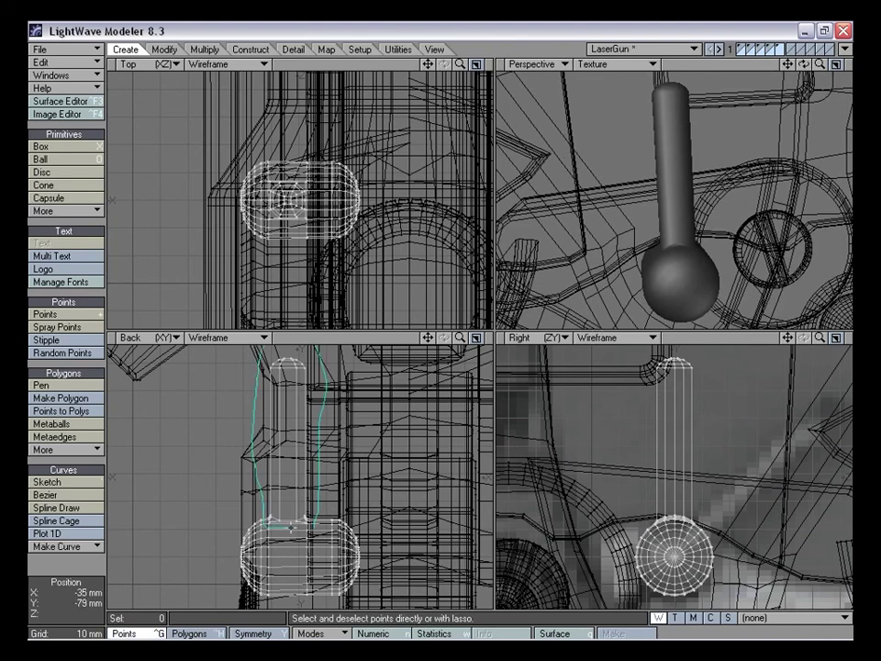
# Select all the shaft's polygons, from its base ring to the rounded tip, leaving the capsule unselected
pyautogui.moveTo(291, 528); pyautogui.dragTo(297, 524, button='right')
pyautogui.press('/')
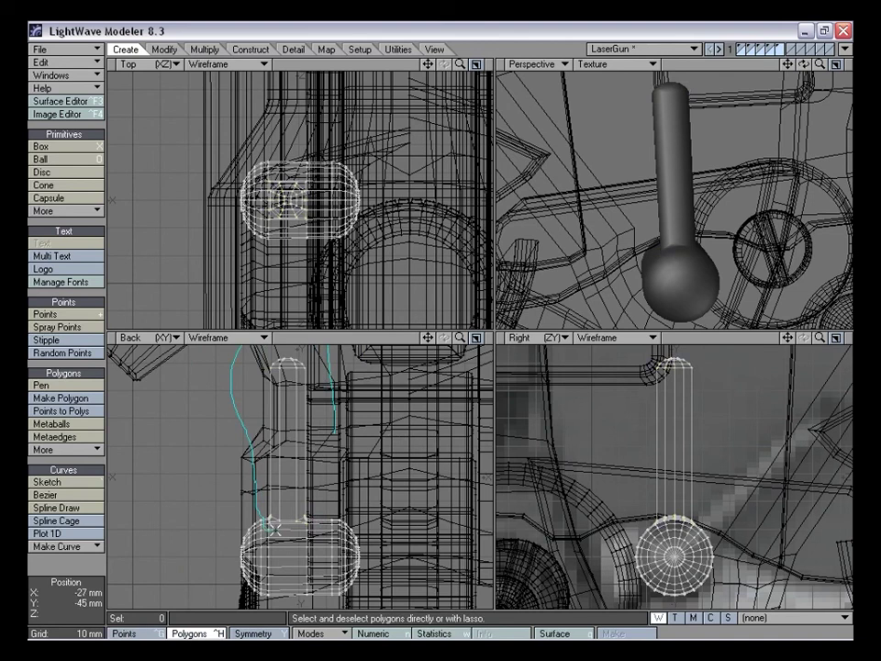
pyautogui.moveTo(328, 511); pyautogui.dragTo(340, 417, button='right')
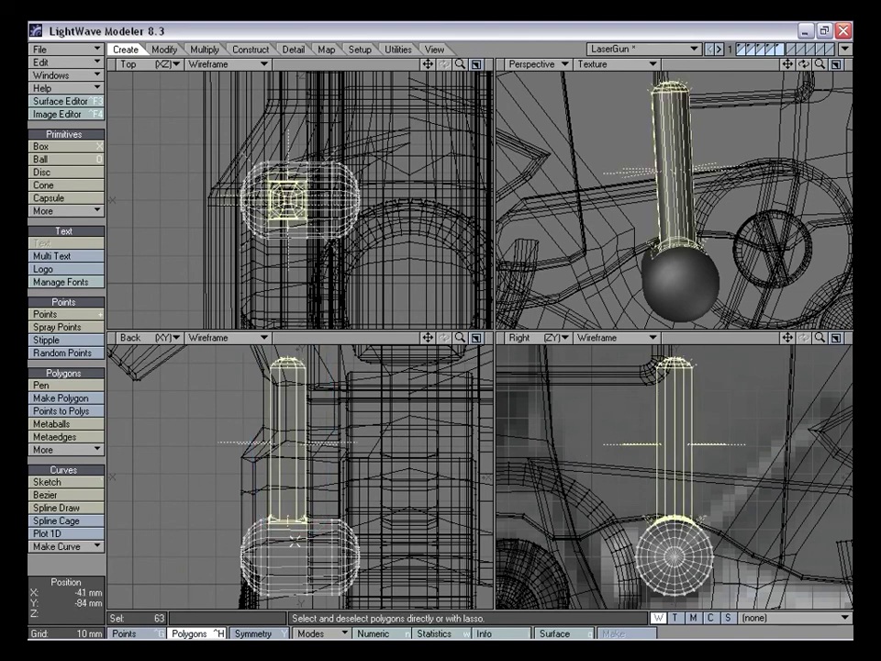
pyautogui.keyDown('alt'); pyautogui.moveTo(664, 222); pyautogui.dragTo(695, 234); pyautogui.keyUp('alt')
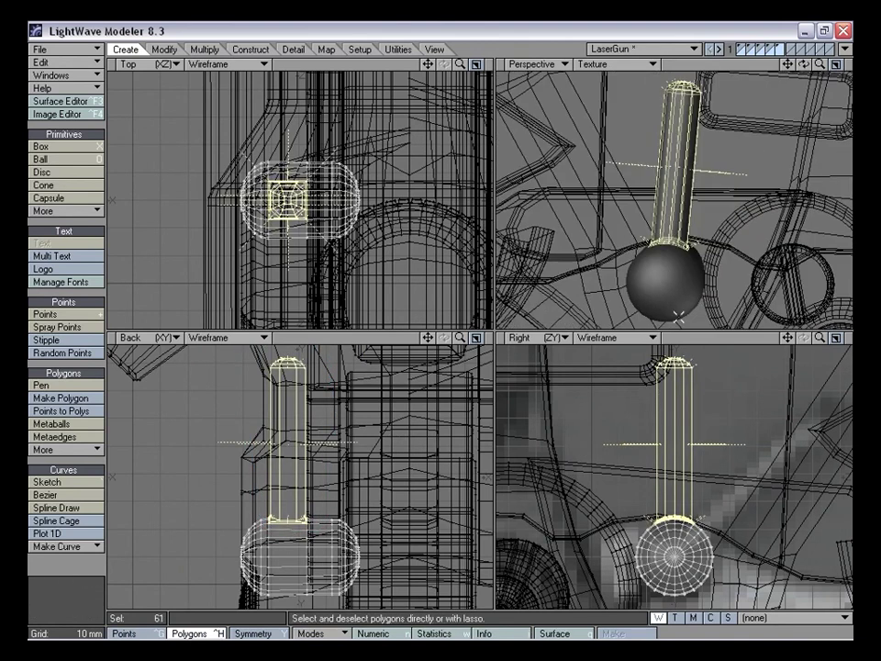
# Scale the shaft polygons thinner in Z, move them up 1 mm in Y and deselect them
pyautogui.hotkey('shift', 'h')
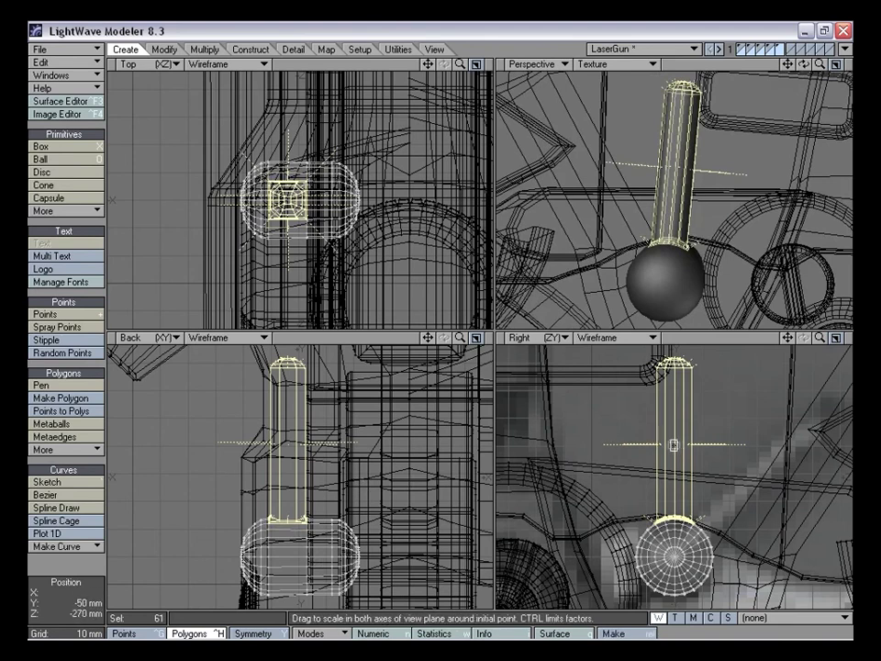
pyautogui.moveTo(674, 446); pyautogui.dragTo(640, 446)
pyautogui.press('t')
pyautogui.moveTo(671, 481); pyautogui.dragTo(671, 479)
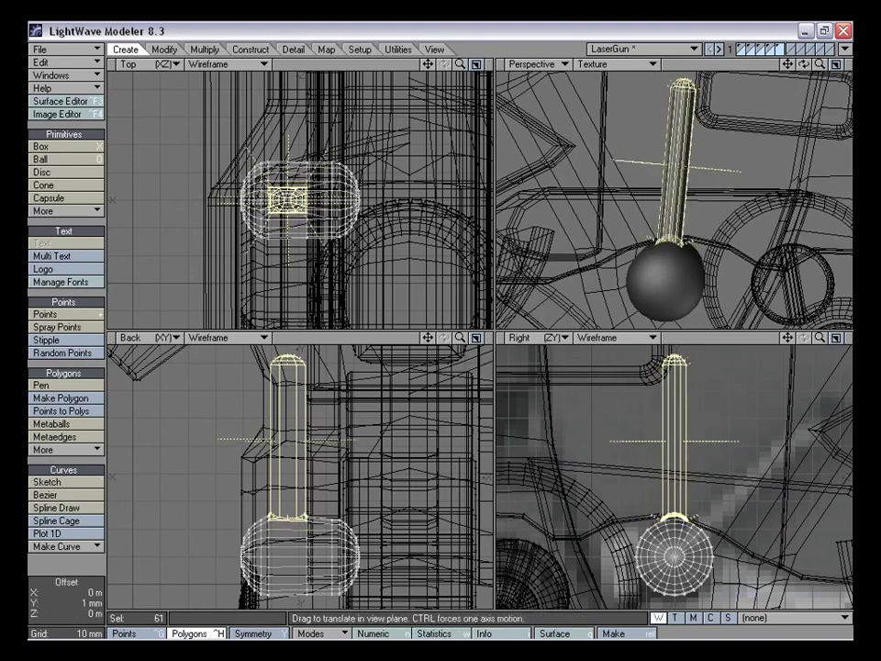
pyautogui.moveTo(746, 366); pyautogui.dragTo(740, 349, button='right')
# Change the action center mode and rotate the whole lever about the capsule's center in the side view, tilting its shaft toward the grip
pyautogui.moveTo(702, 210)
pyautogui.keyDown('alt'); pyautogui.mouseDown()
pyautogui.moveTo(624, 223)
pyautogui.moveTo(608, 241)
pyautogui.moveTo(742, 200)
pyautogui.mouseUp(); pyautogui.keyUp('alt')
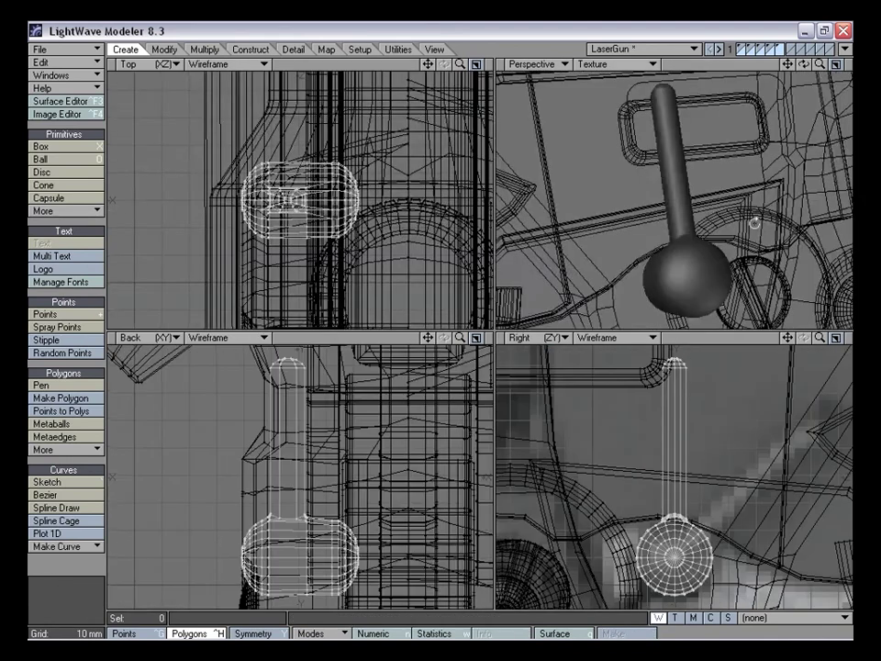
pyautogui.keyDown('alt'); pyautogui.moveTo(660, 232); pyautogui.dragTo(723, 213); pyautogui.keyUp('alt')
pyautogui.moveTo(820, 338); pyautogui.dragTo(784, 303)
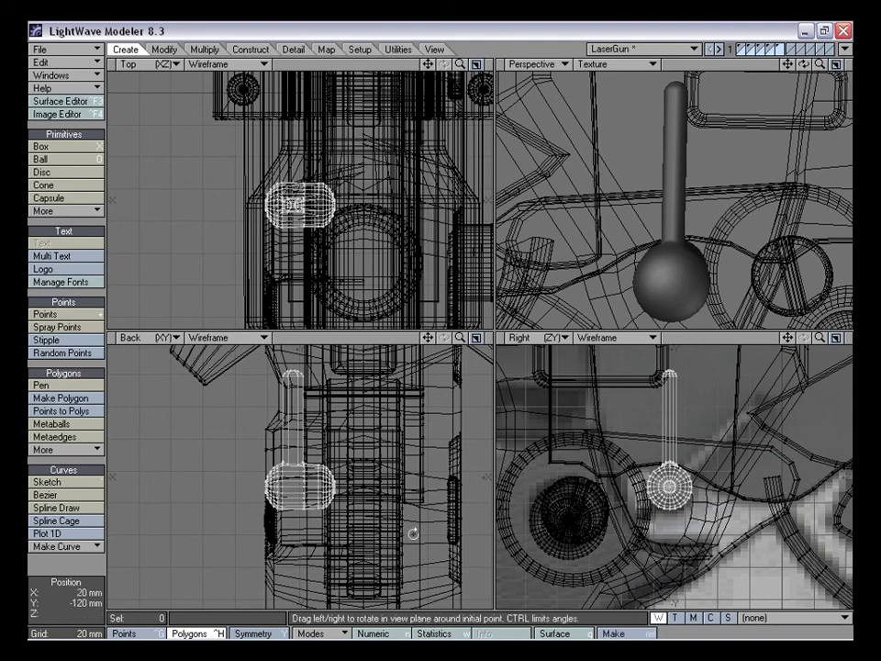
pyautogui.click(312, 633)
pyautogui.click(285, 589)
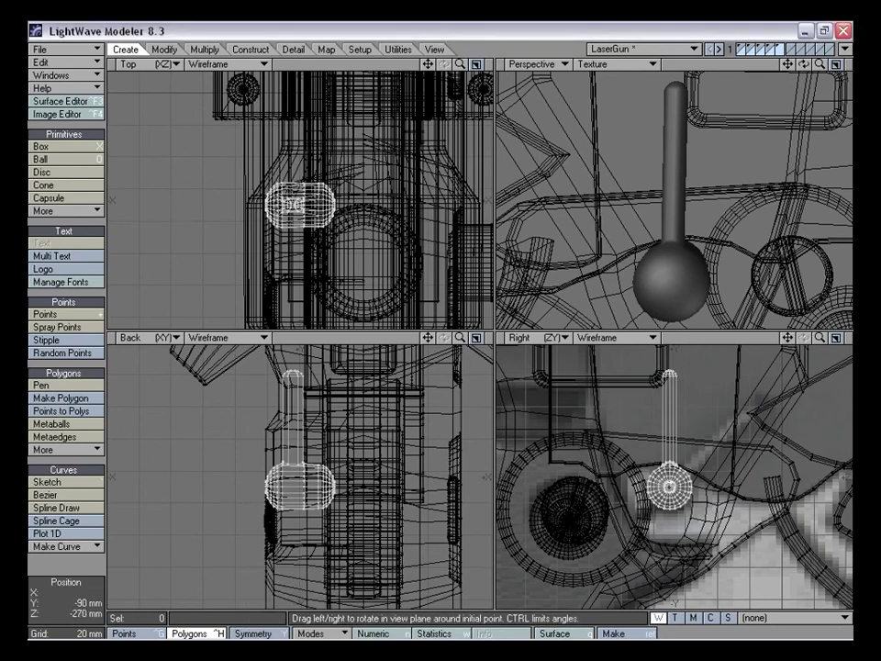
pyautogui.moveTo(669, 487); pyautogui.dragTo(715, 487)
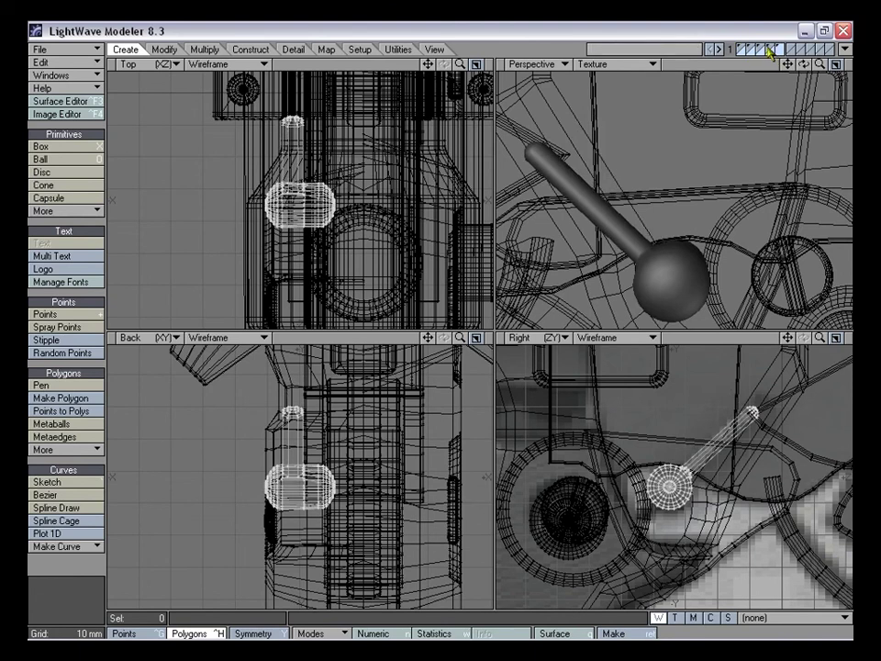
# Display the first four layers together with the lever's layer in the foreground and enlarge the perspective view to the full workspace
pyautogui.keyDown('shift'); pyautogui.click(769, 48); pyautogui.keyUp('shift')
pyautogui.keyDown('shift'); pyautogui.click(760, 48); pyautogui.keyUp('shift')
pyautogui.keyDown('shift'); pyautogui.click(751, 48); pyautogui.keyUp('shift')
pyautogui.keyDown('shift'); pyautogui.click(742, 49); pyautogui.keyUp('shift')
pyautogui.press('a')
pyautogui.keyDown('alt'); pyautogui.moveTo(721, 184); pyautogui.dragTo(742, 175); pyautogui.keyUp('alt')
pyautogui.press('KP_0')
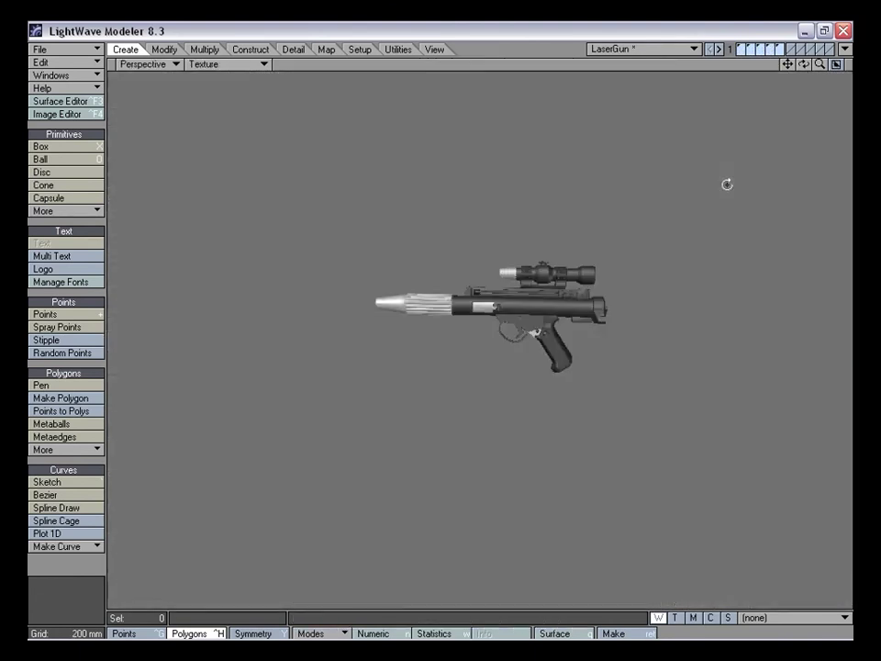
# Examine the complete LaserGun from both sides, including the scope, barrel, trigger area and grip
pyautogui.press('a')
pyautogui.keyDown('alt'); pyautogui.moveTo(617, 255); pyautogui.dragTo(645, 226); pyautogui.keyUp('alt')
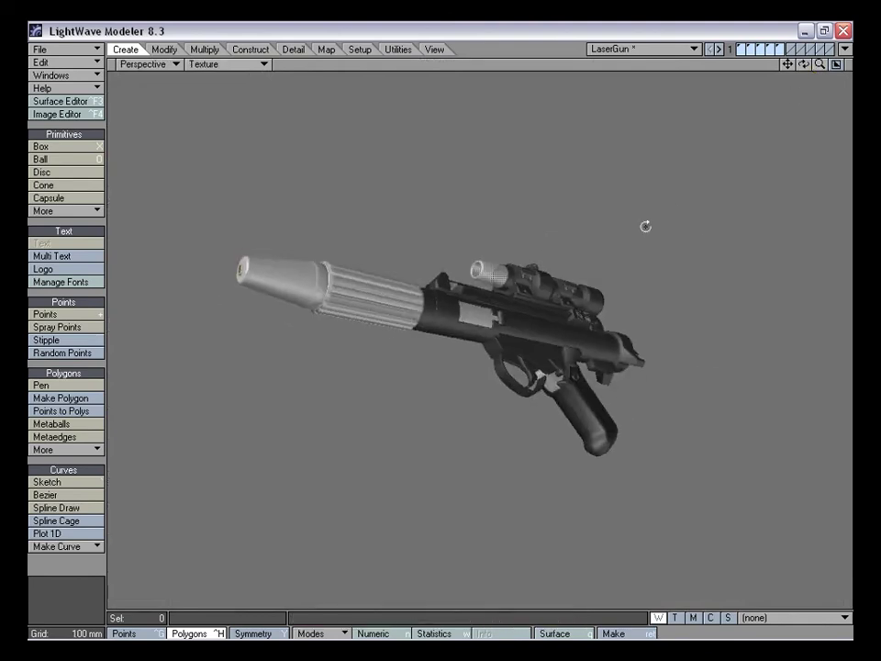
pyautogui.press('.')
pyautogui.keyDown('alt'); pyautogui.moveTo(647, 309); pyautogui.dragTo(687, 253); pyautogui.keyUp('alt')
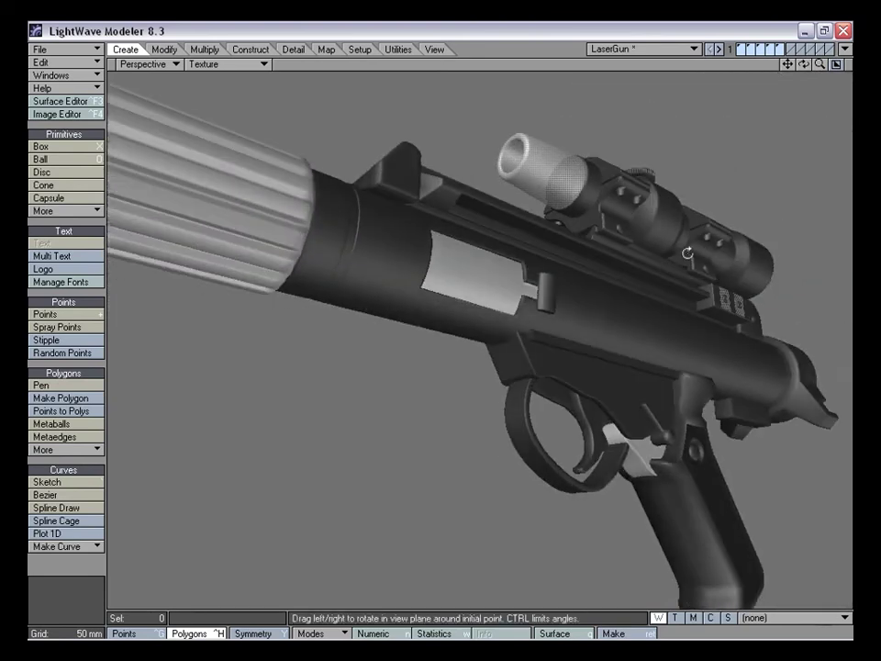
pyautogui.press(',')
pyautogui.keyDown('alt'); pyautogui.moveTo(647, 291); pyautogui.dragTo(328, 346); pyautogui.keyUp('alt')
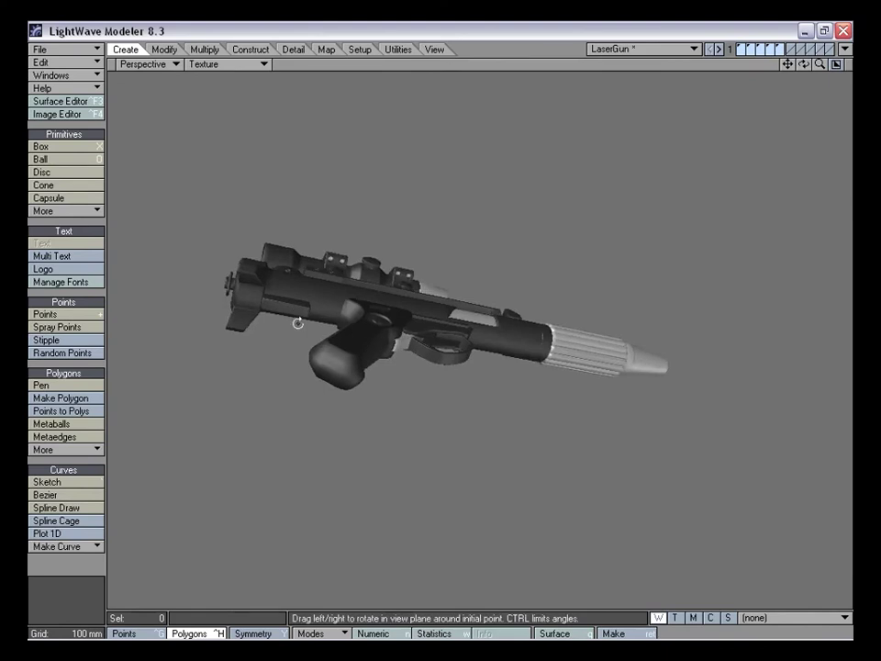
pyautogui.keyDown('alt'); pyautogui.moveTo(289, 280); pyautogui.dragTo(581, 321); pyautogui.keyUp('alt')
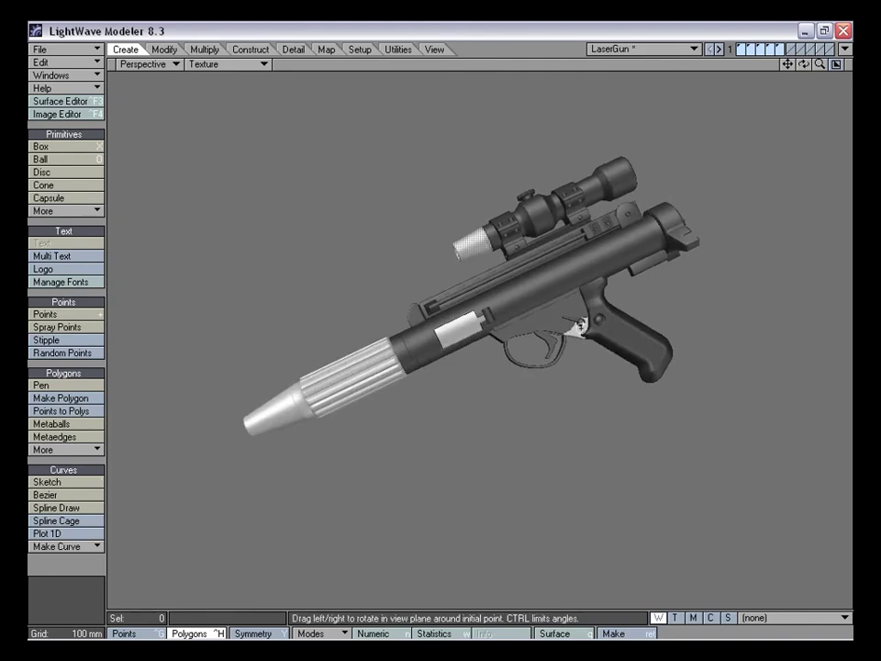
pyautogui.keyDown('alt'); pyautogui.moveTo(502, 252); pyautogui.dragTo(572, 289); pyautogui.keyUp('alt')
pyautogui.keyDown('alt'); pyautogui.moveTo(606, 351); pyautogui.dragTo(571, 238); pyautogui.keyUp('alt')
pyautogui.keyDown('alt'); pyautogui.moveTo(471, 200); pyautogui.dragTo(459, 357); pyautogui.keyUp('alt')
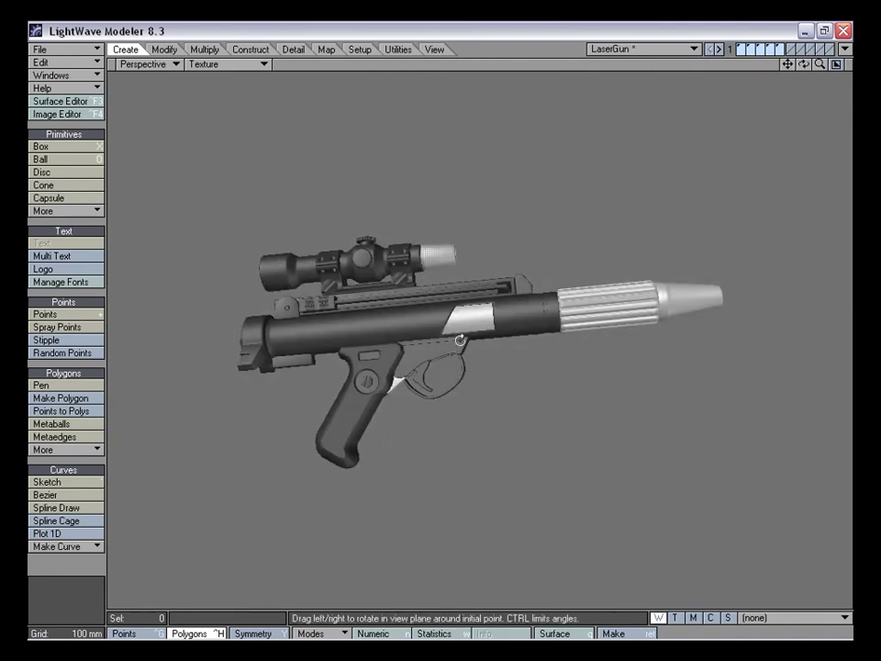
pyautogui.keyDown('alt'); pyautogui.moveTo(425, 323); pyautogui.dragTo(429, 380); pyautogui.keyUp('alt')
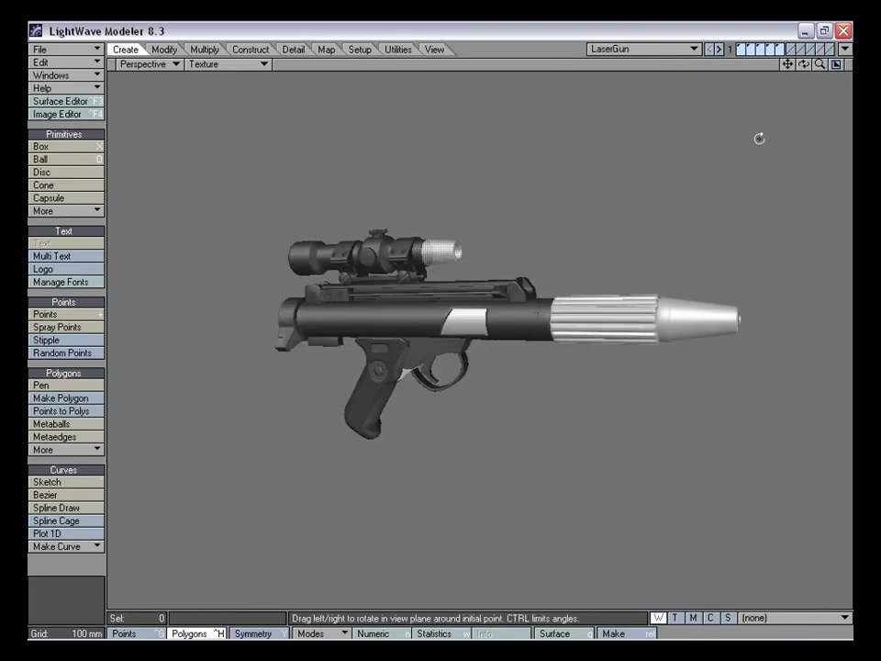
pyautogui.moveTo(822, 63); pyautogui.dragTo(850, 64)
pyautogui.keyDown('alt'); pyautogui.moveTo(611, 260); pyautogui.dragTo(418, 361); pyautogui.keyUp('alt')
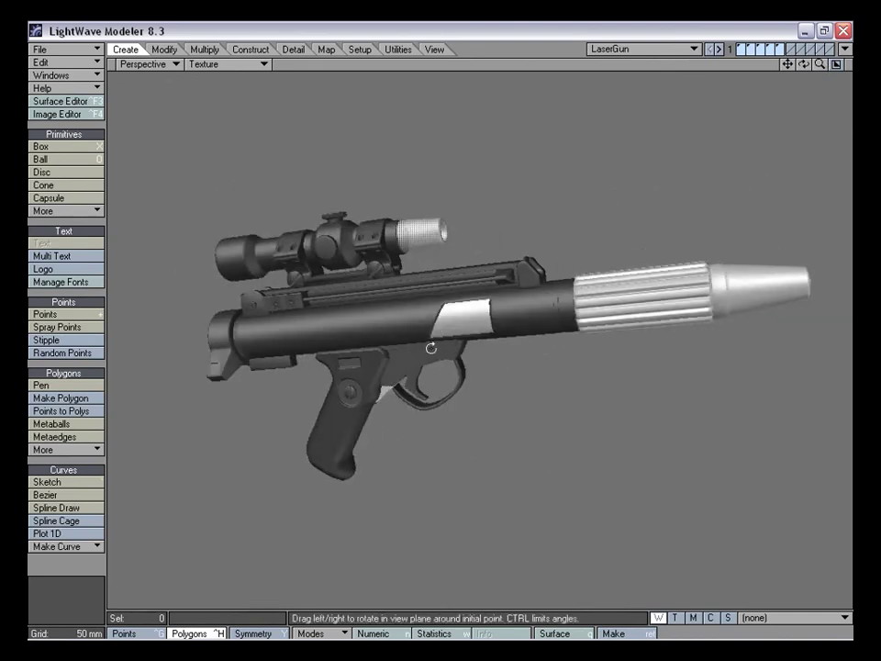